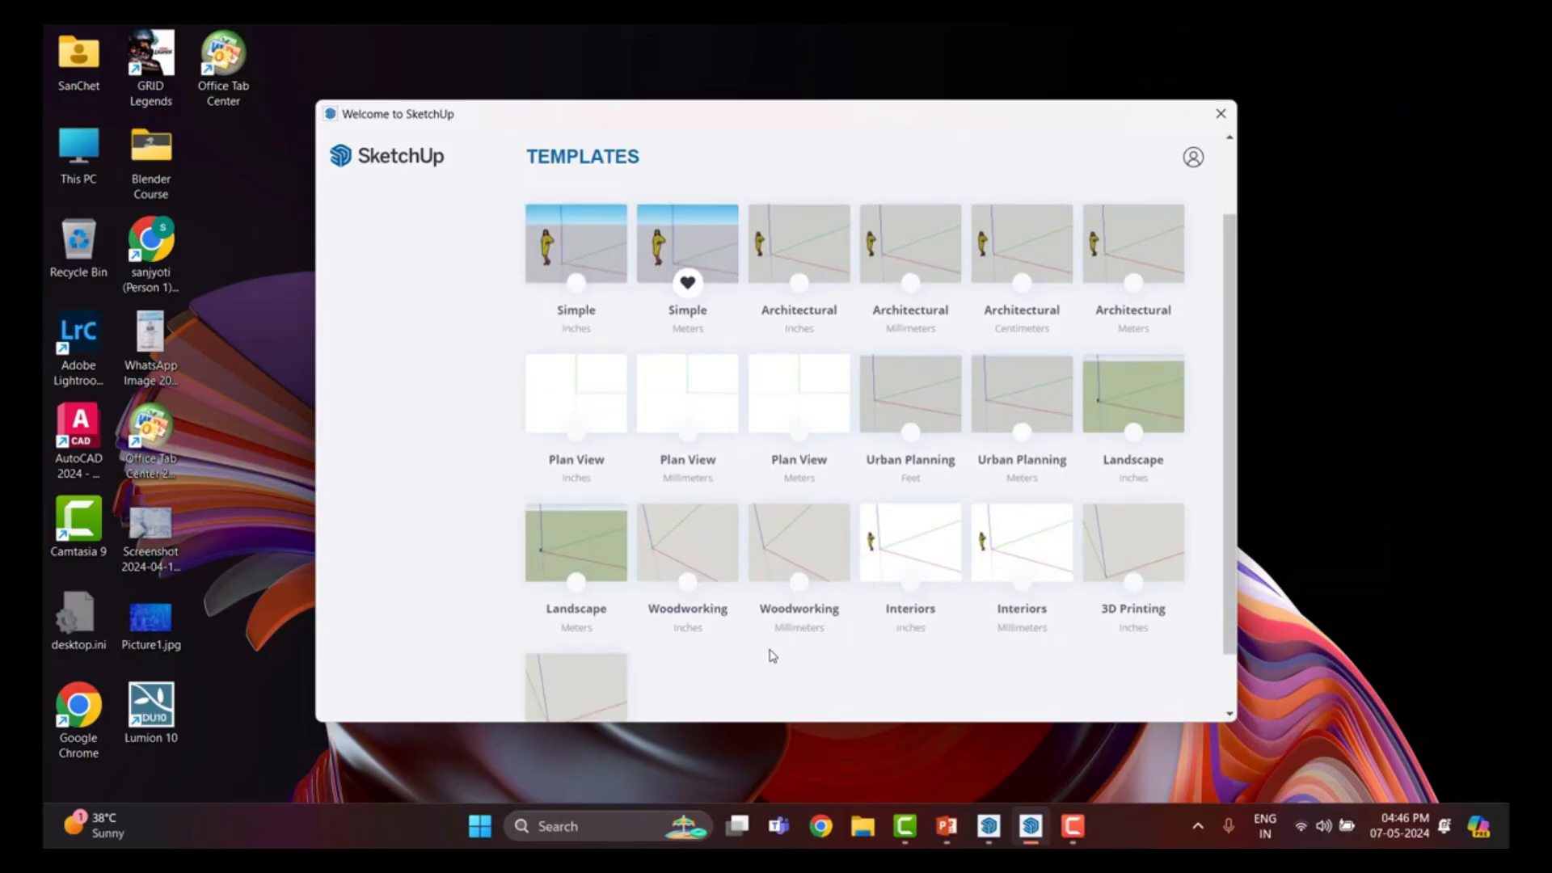
Step: Create a new model from the Simple (Meters) template and shift the docked Views toolbar away from the tool palette
click(701, 231)
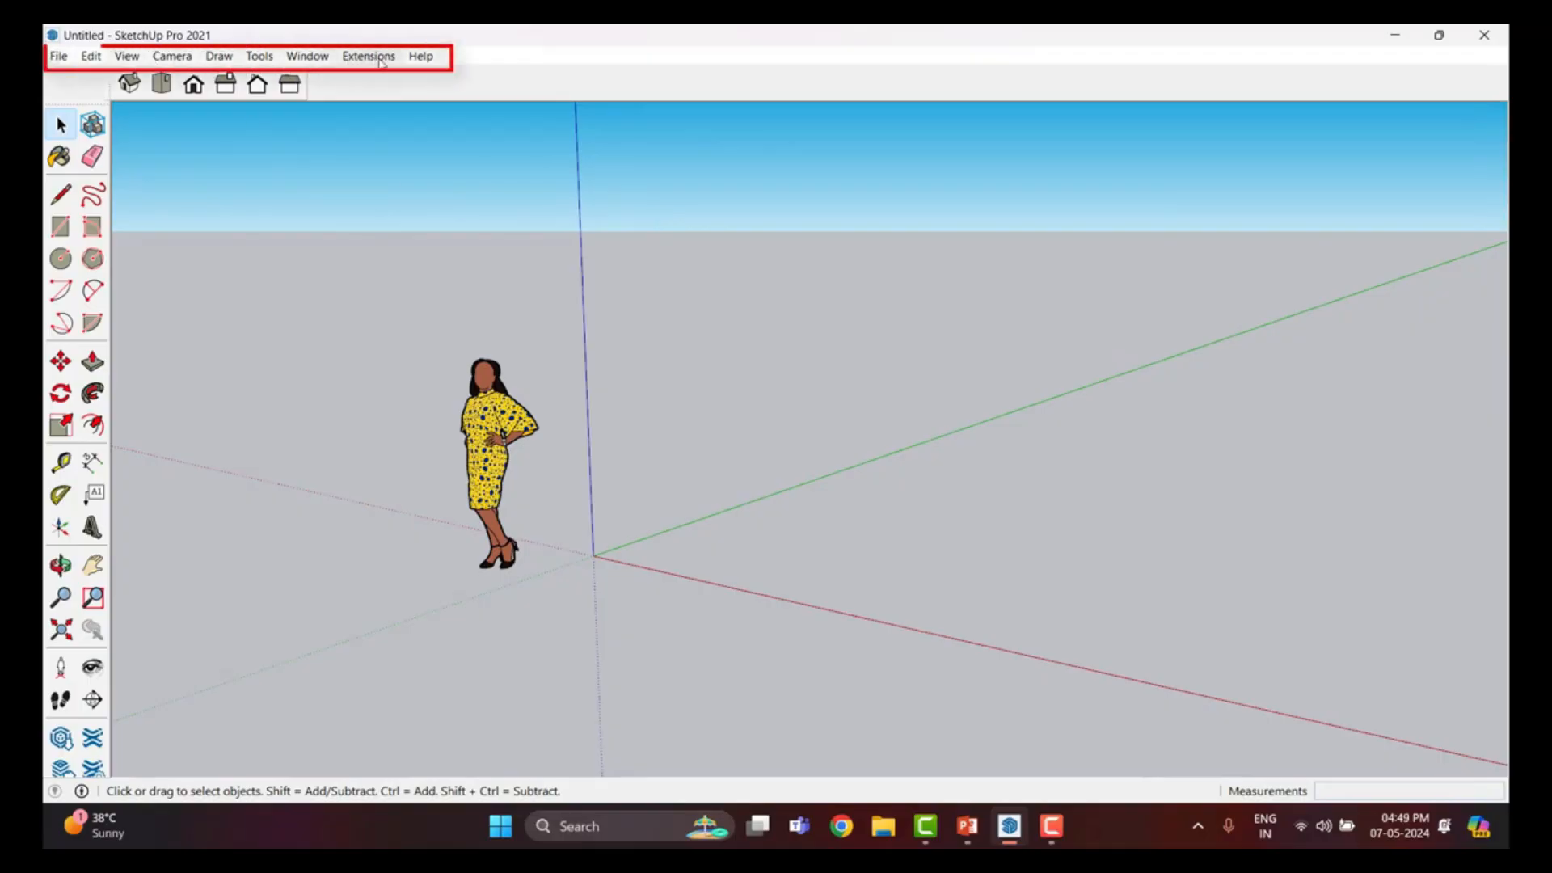
drag(105, 82, 506, 112)
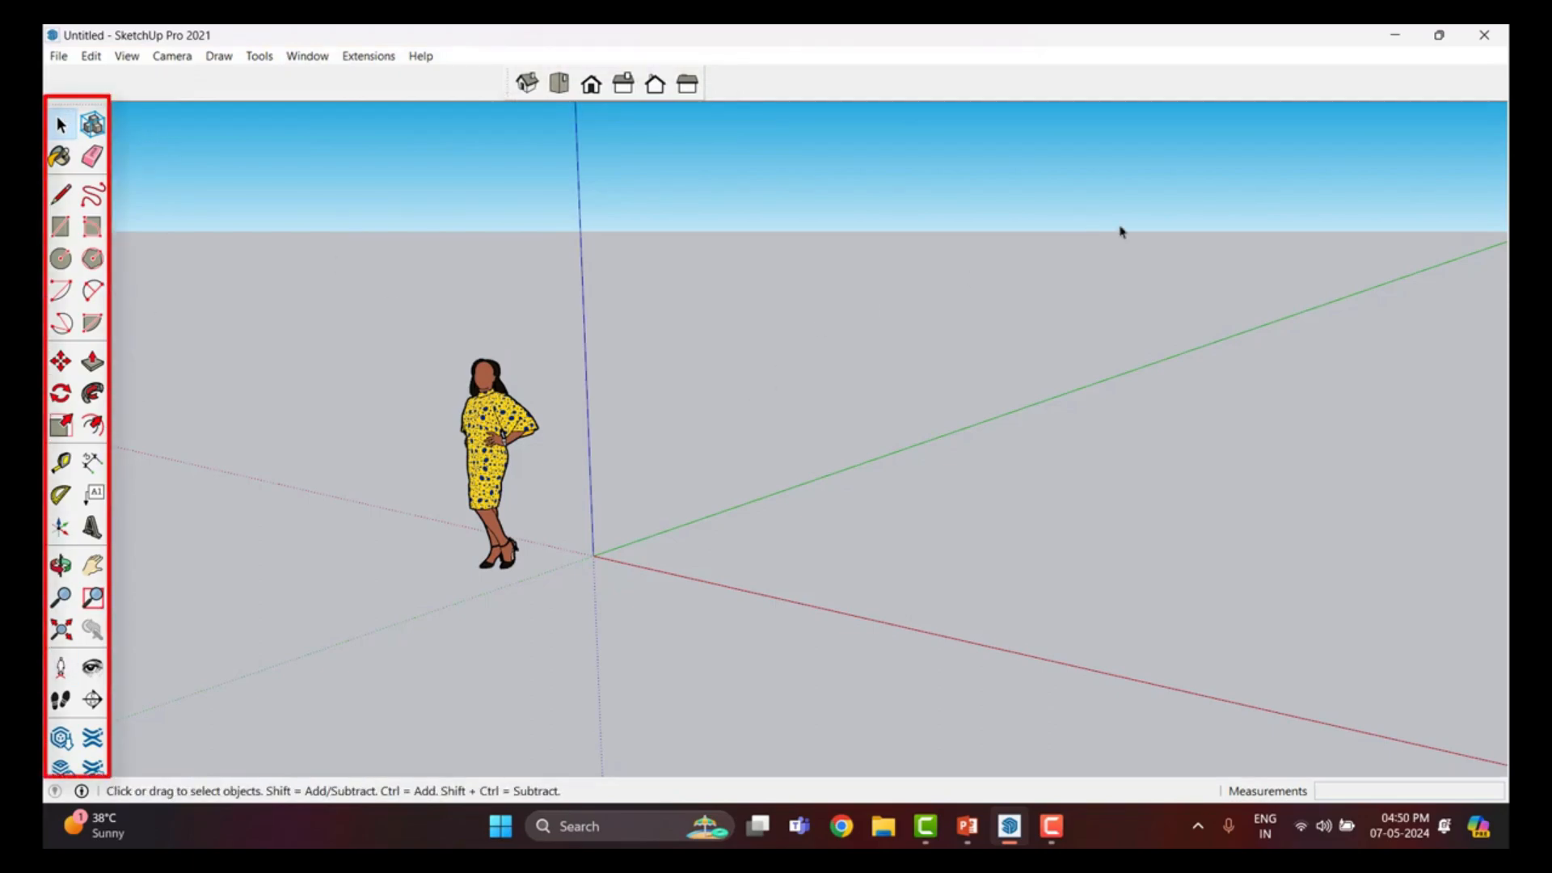
drag(1130, 224, 825, 485)
drag(561, 660, 561, 659)
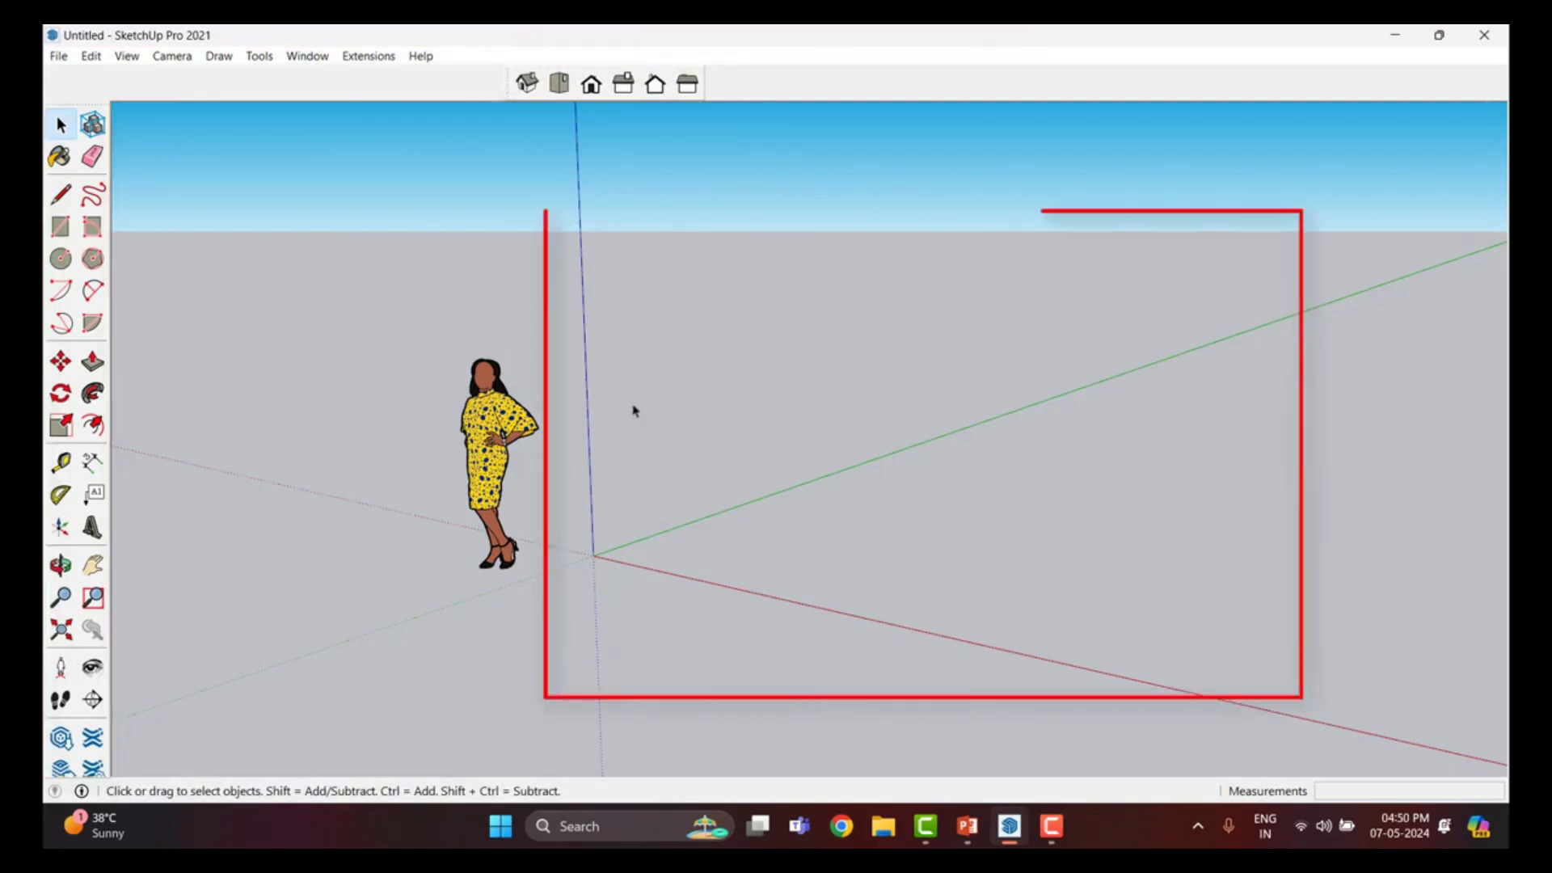
drag(580, 241, 592, 423)
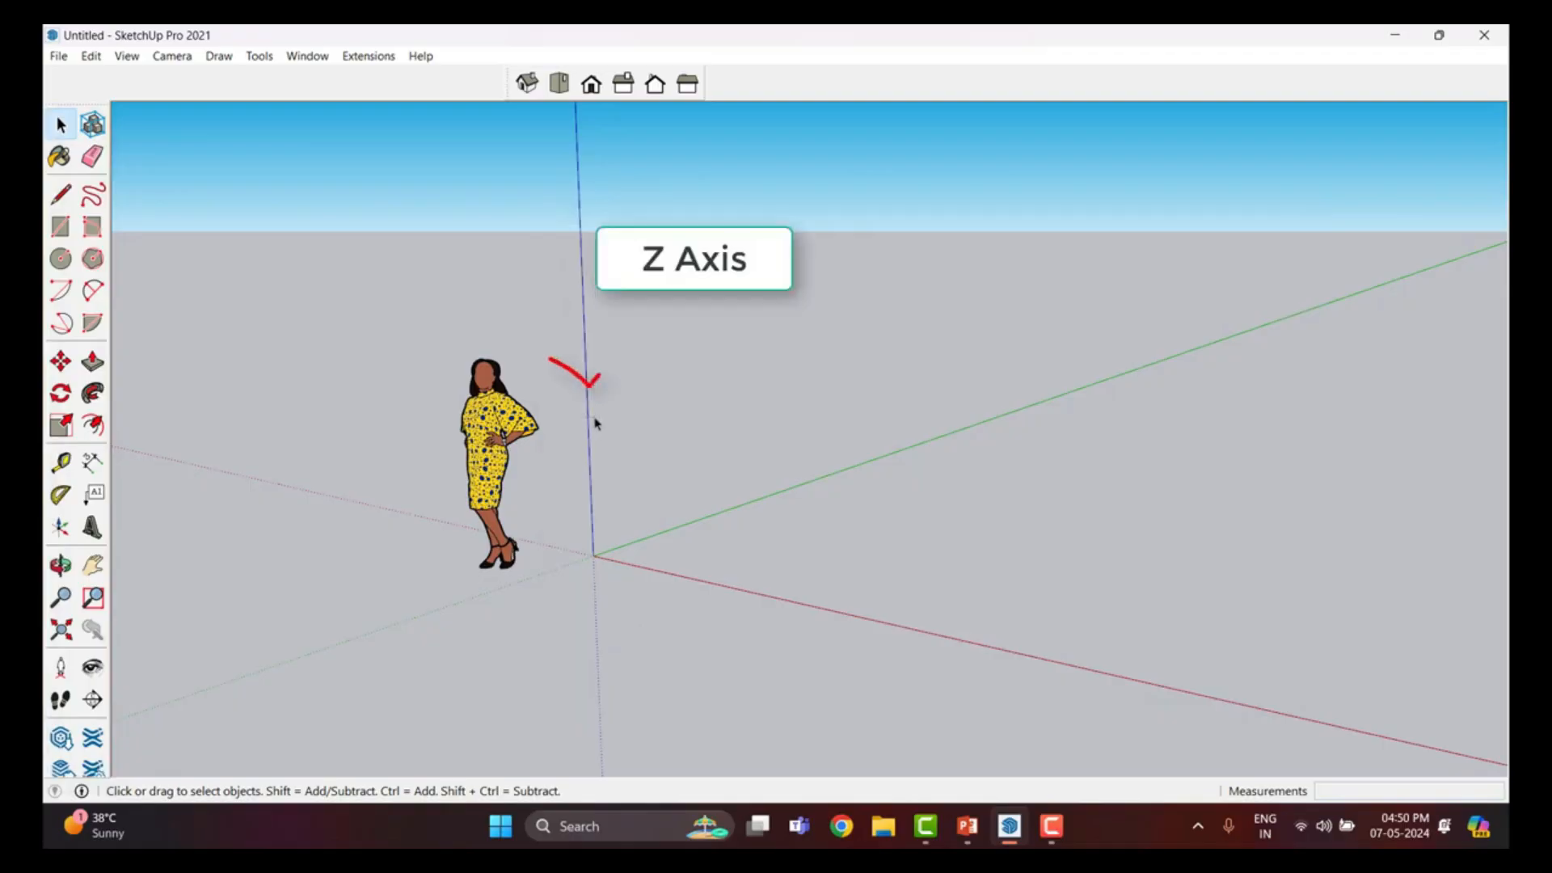
drag(926, 452, 1087, 402)
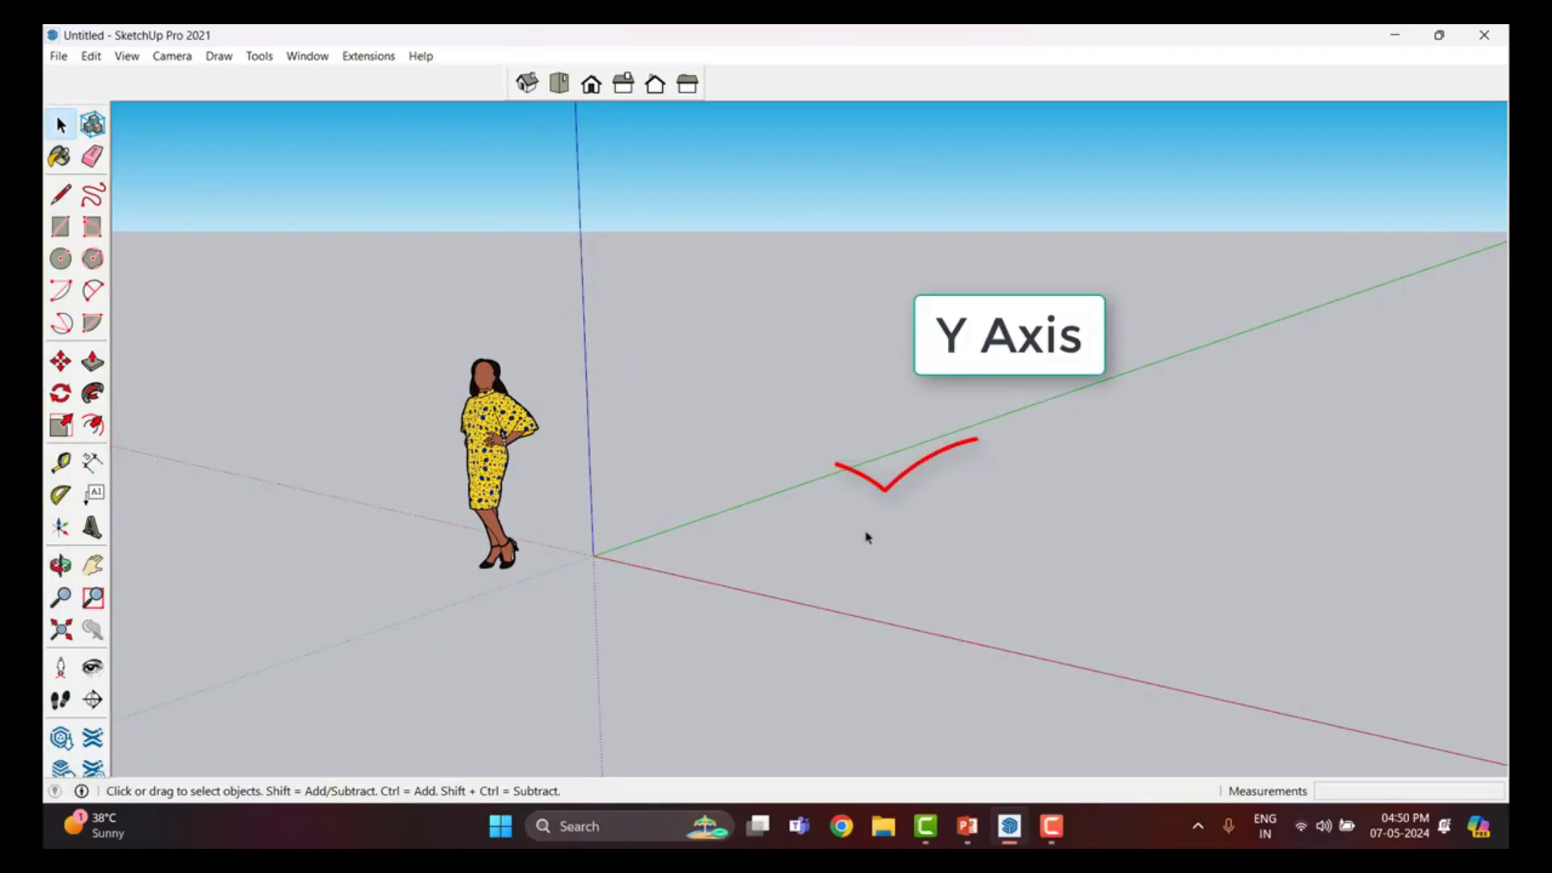
drag(796, 583, 1129, 700)
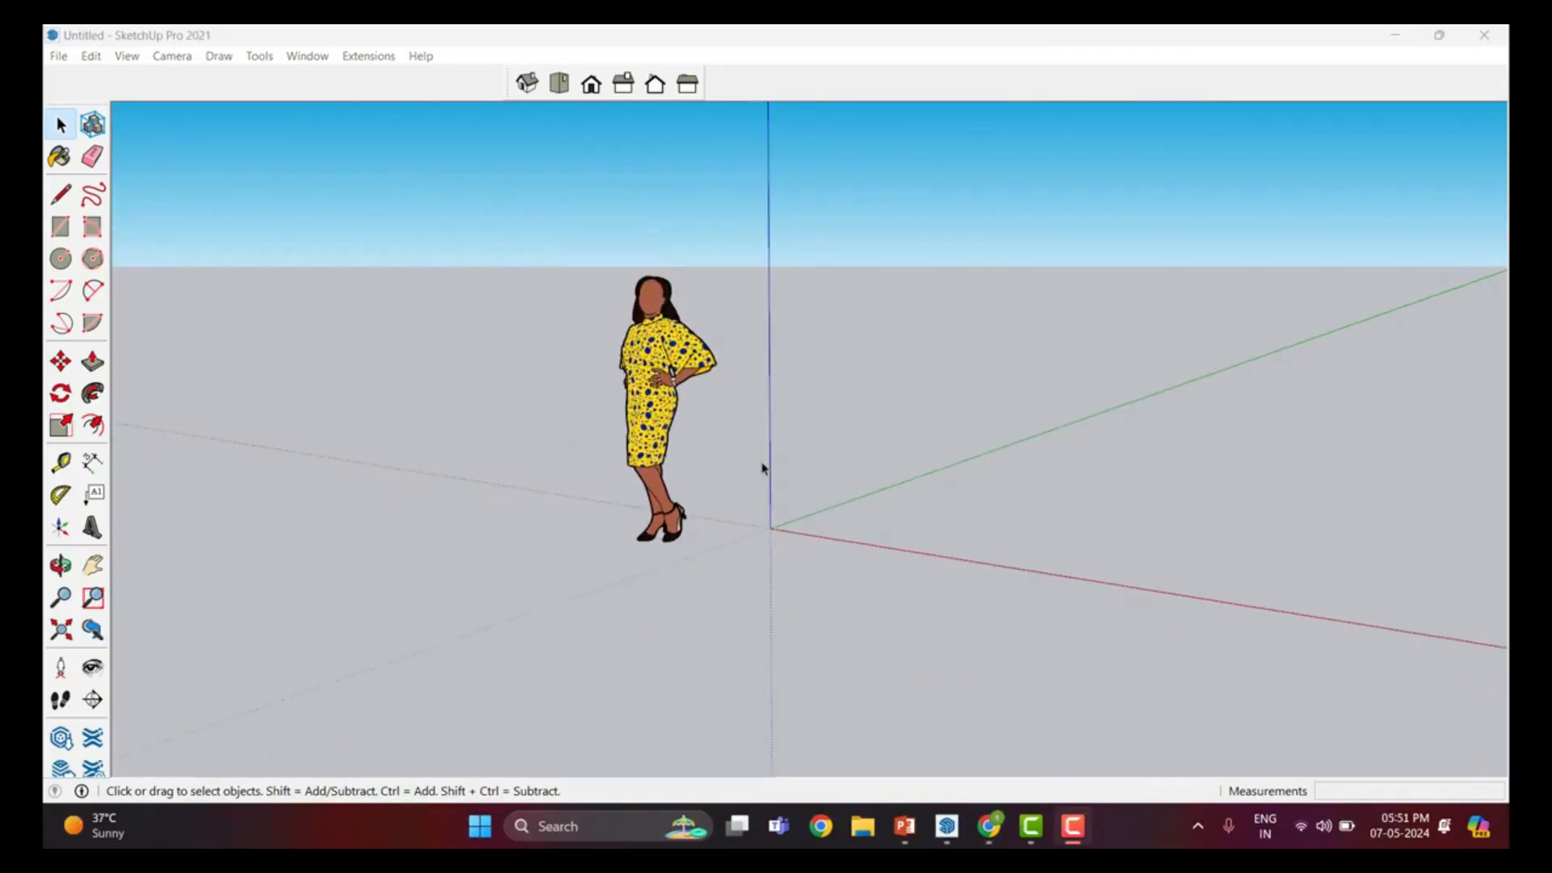
Step: Zoom in and out repeatedly around the origin to view the human figure and axes at different distances
scroll(761, 467, up, 2)
scroll(761, 468, down, 2)
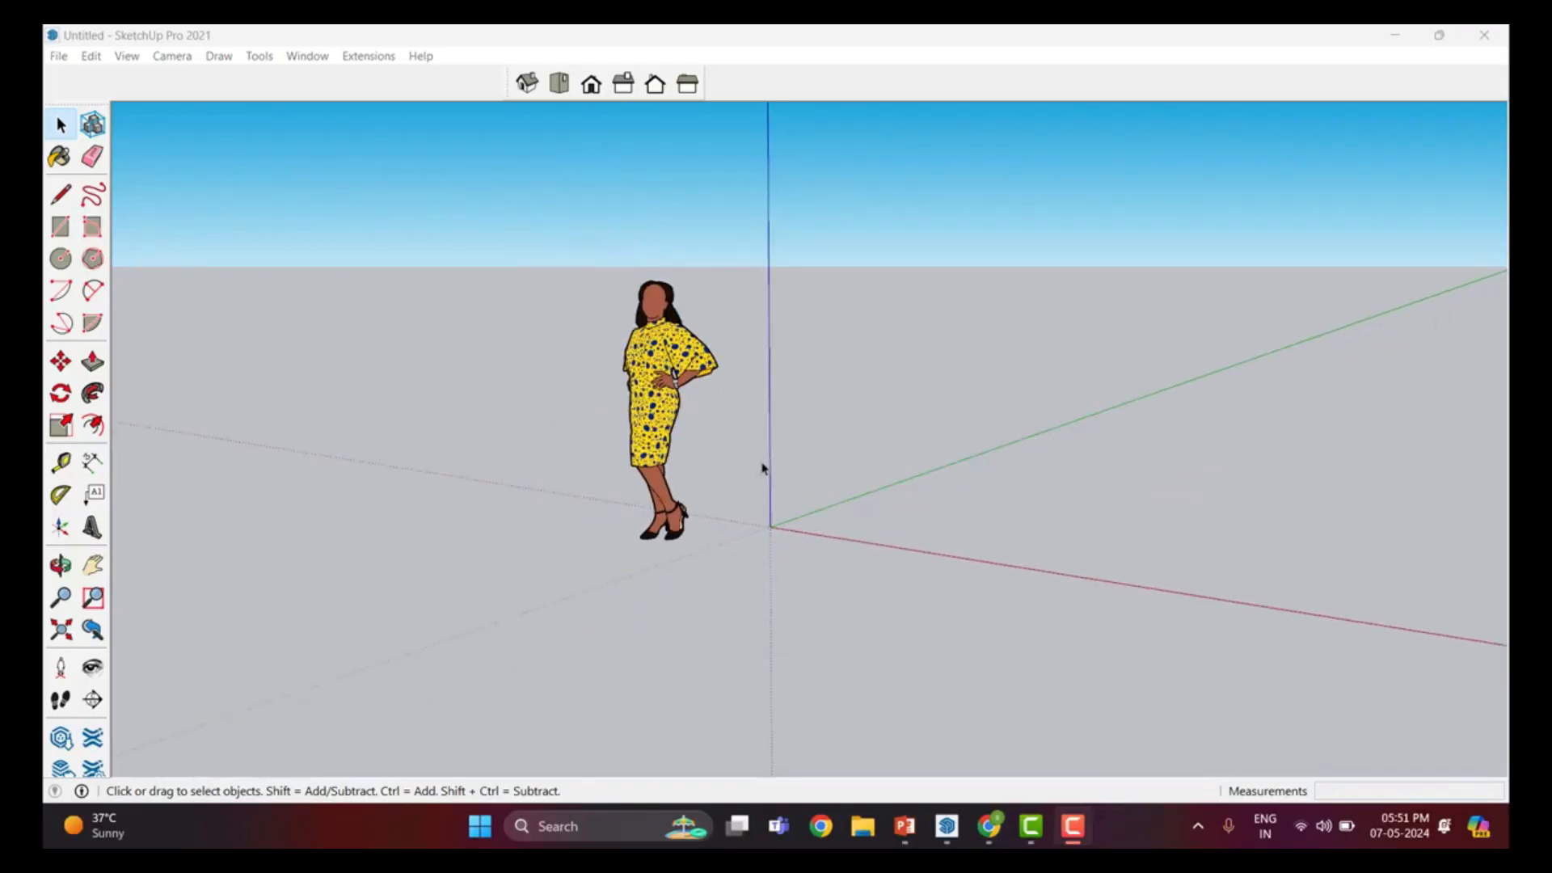
scroll(762, 467, up, 4)
scroll(762, 467, down, 1)
scroll(762, 468, up, 2)
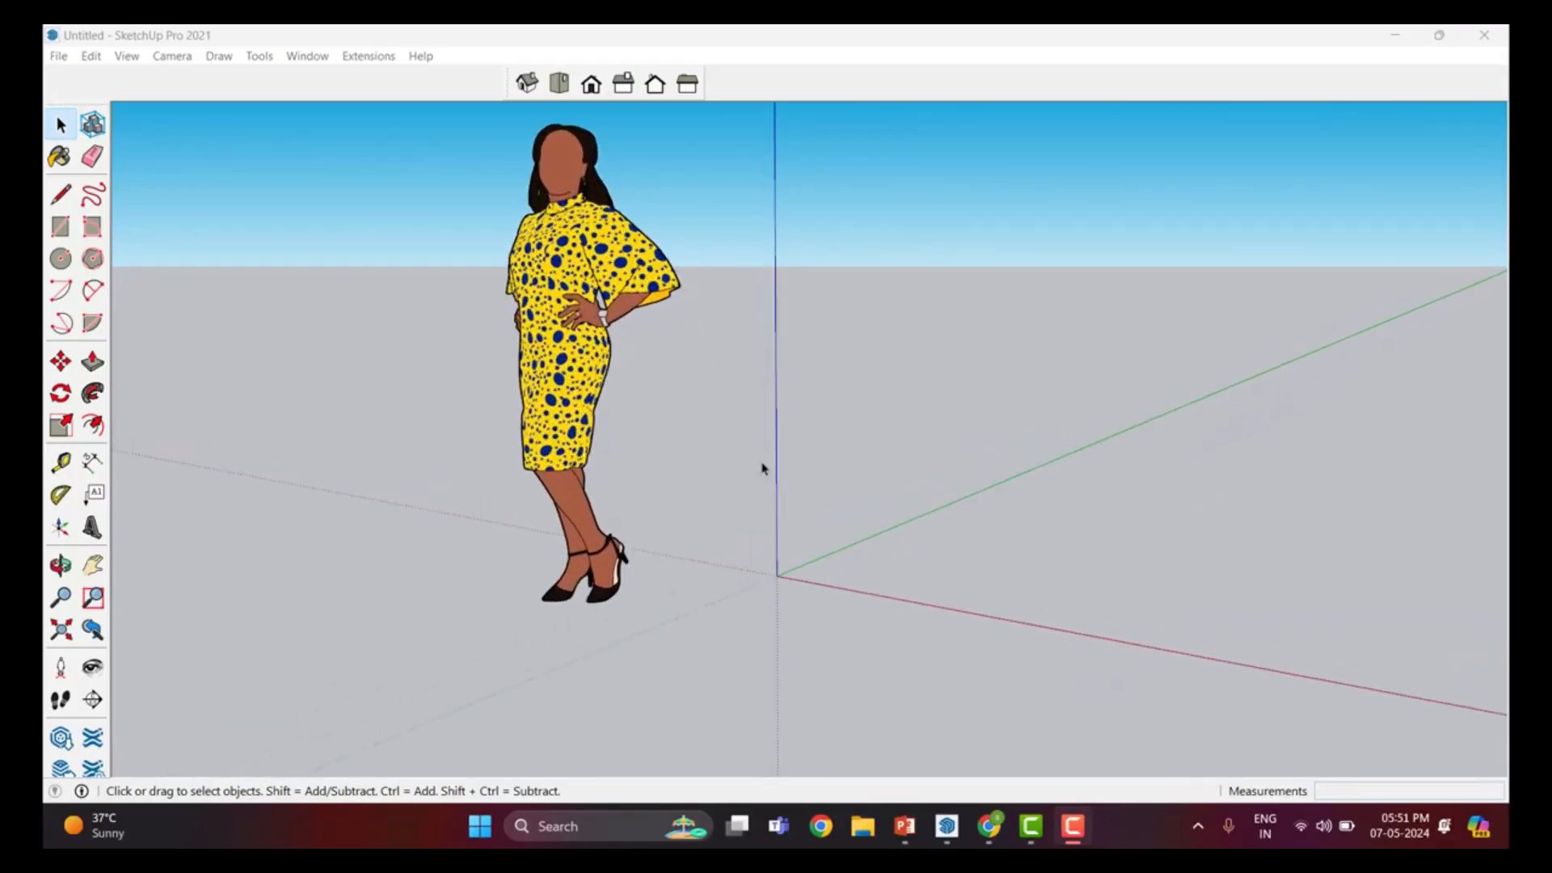
scroll(761, 467, down, 2)
scroll(761, 467, up, 1)
scroll(761, 467, down, 1)
scroll(761, 467, up, 1)
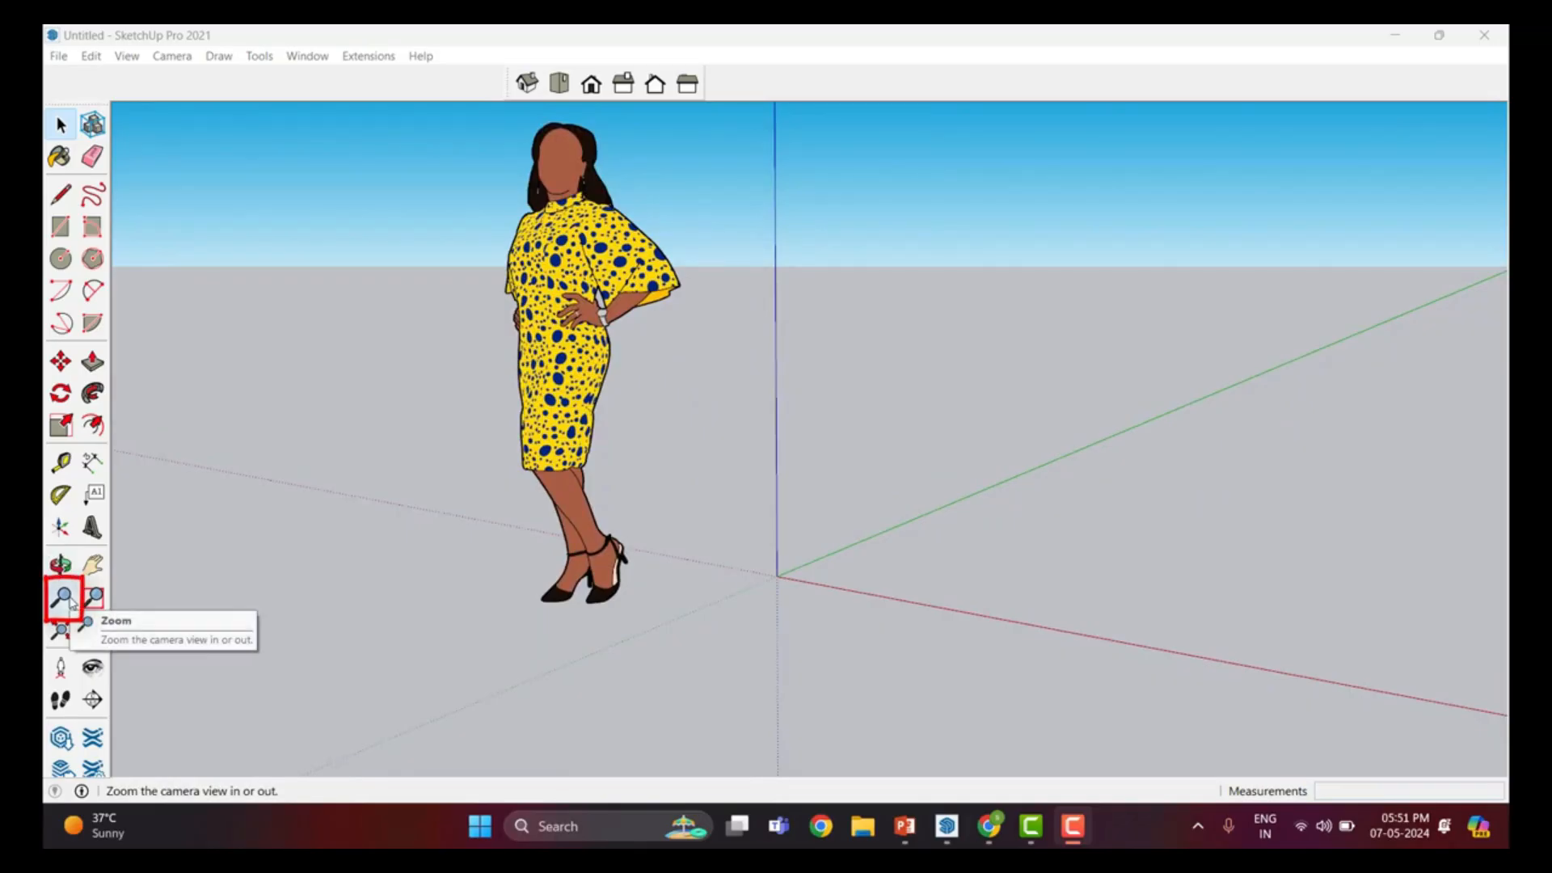
Step: Use the Zoom tool to zoom the camera out from the human figure and back in
click(70, 599)
drag(632, 449, 762, 796)
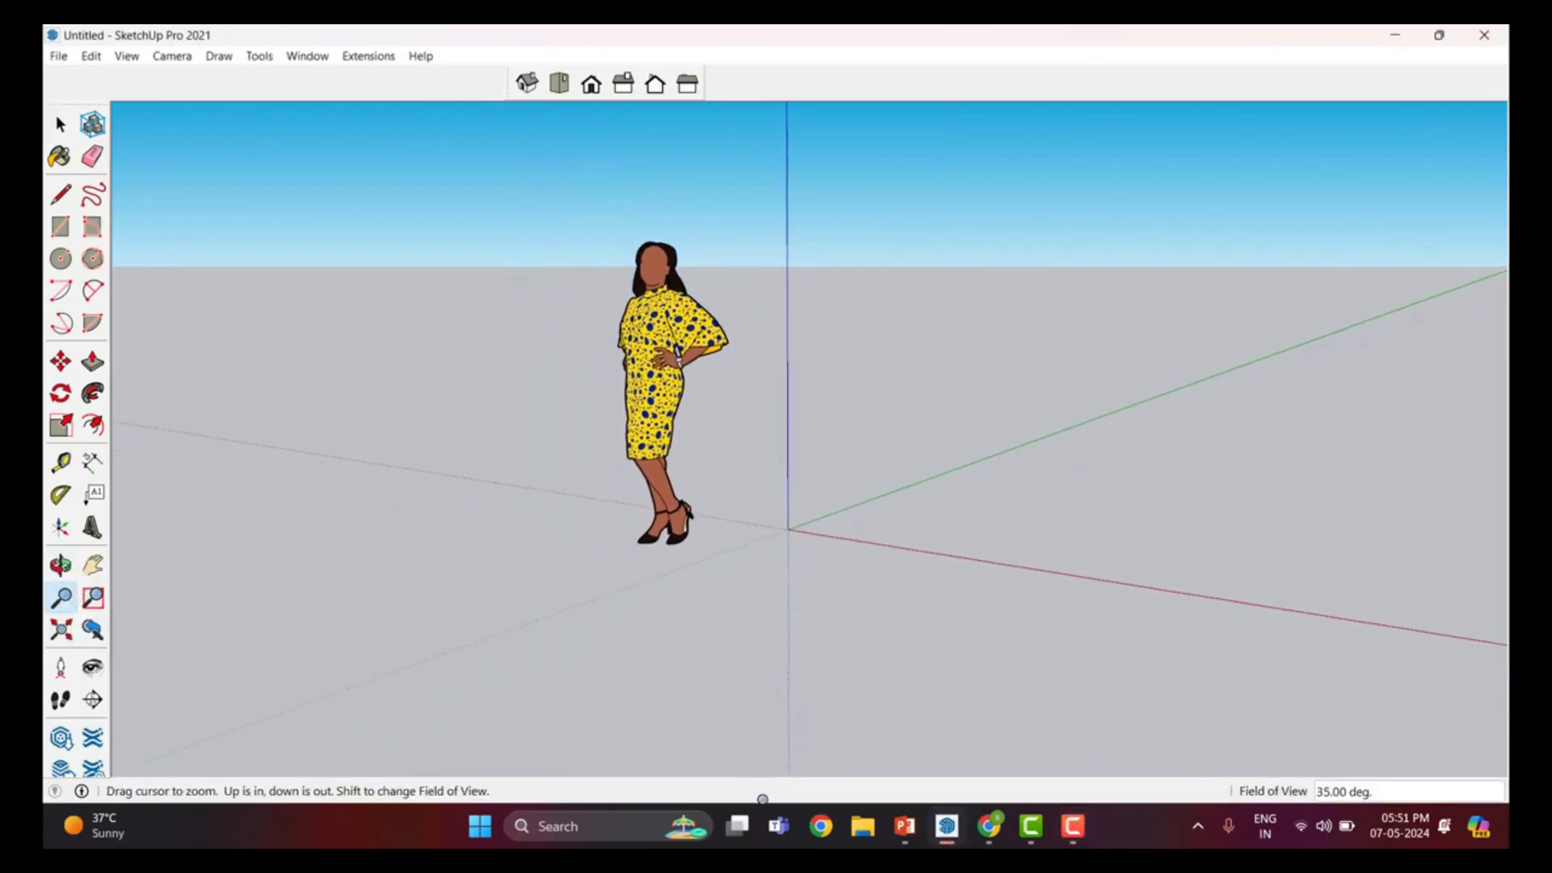
drag(722, 380, 826, 753)
drag(773, 326, 852, 549)
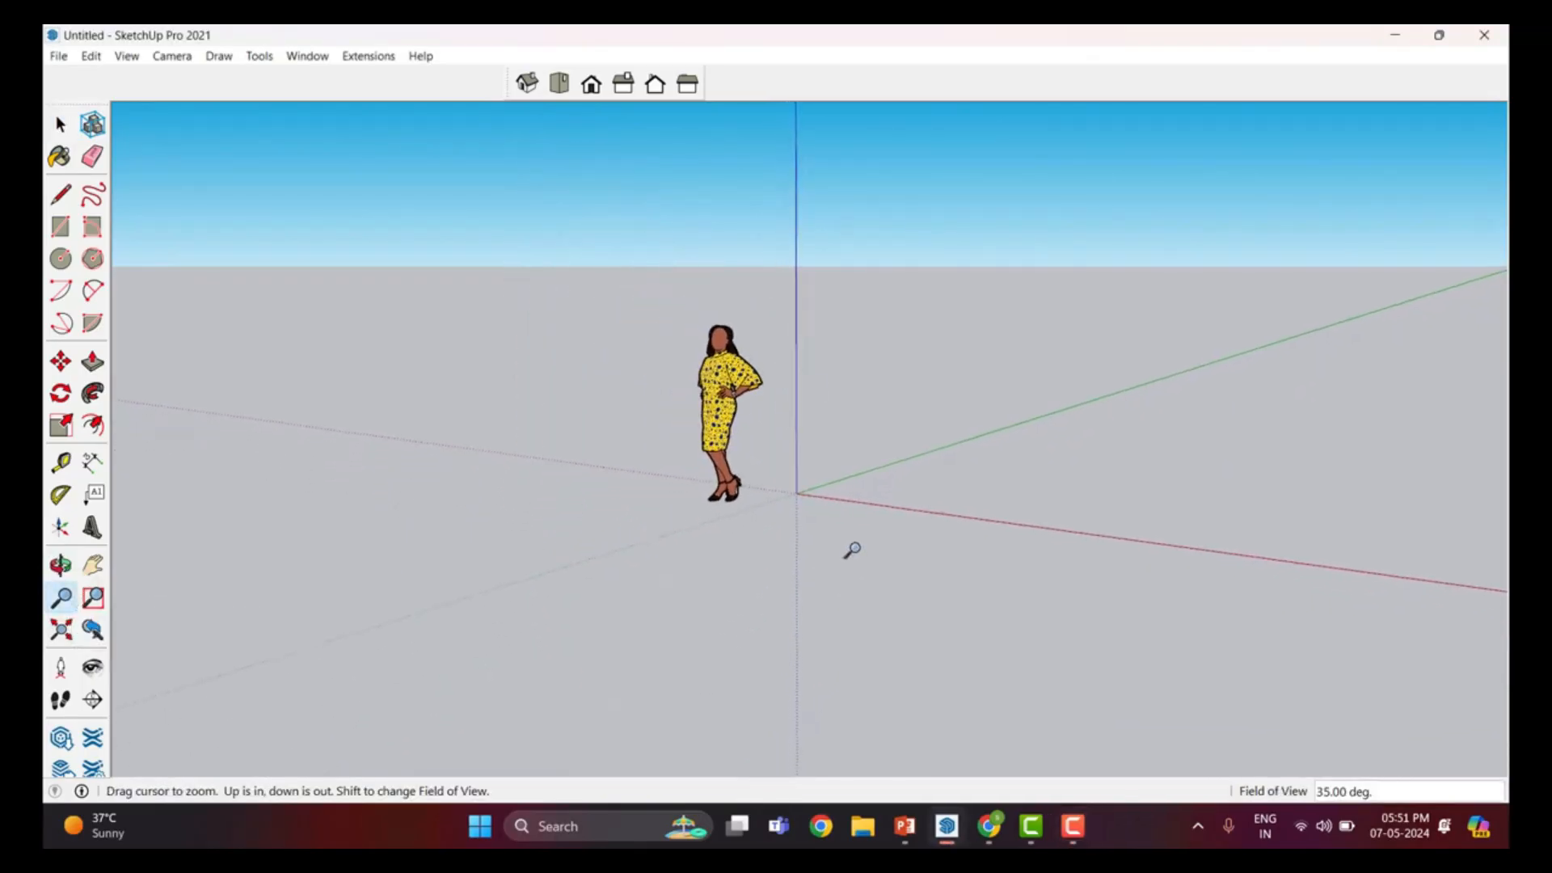
drag(820, 374, 774, 57)
drag(749, 282, 747, 262)
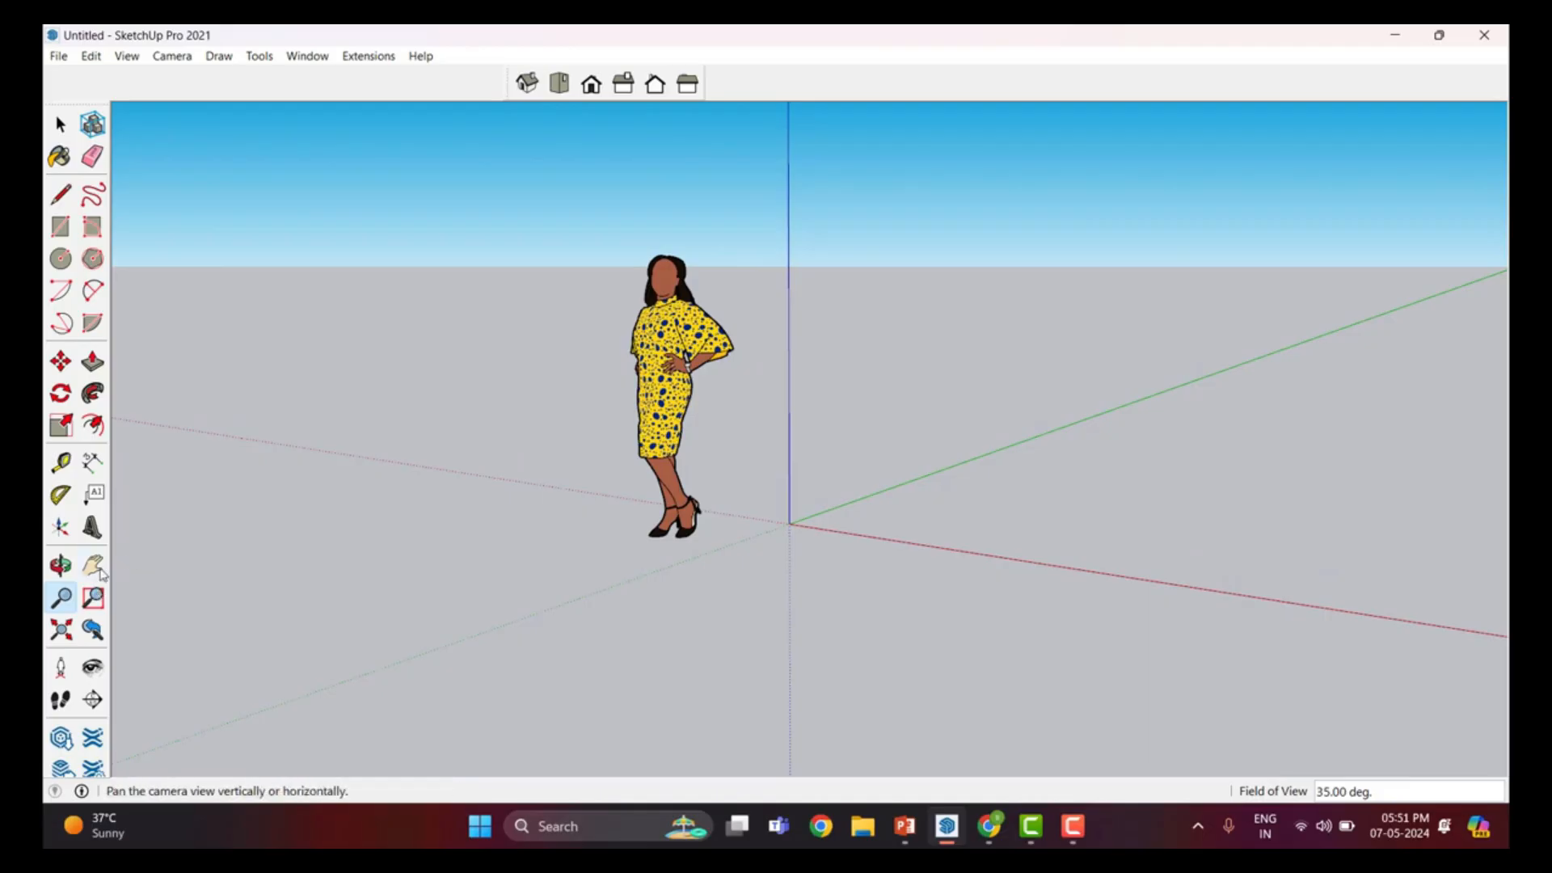
Step: Pan the camera with the Pan tool to shift the figure and origin, and rotate the view with Orbit
click(94, 569)
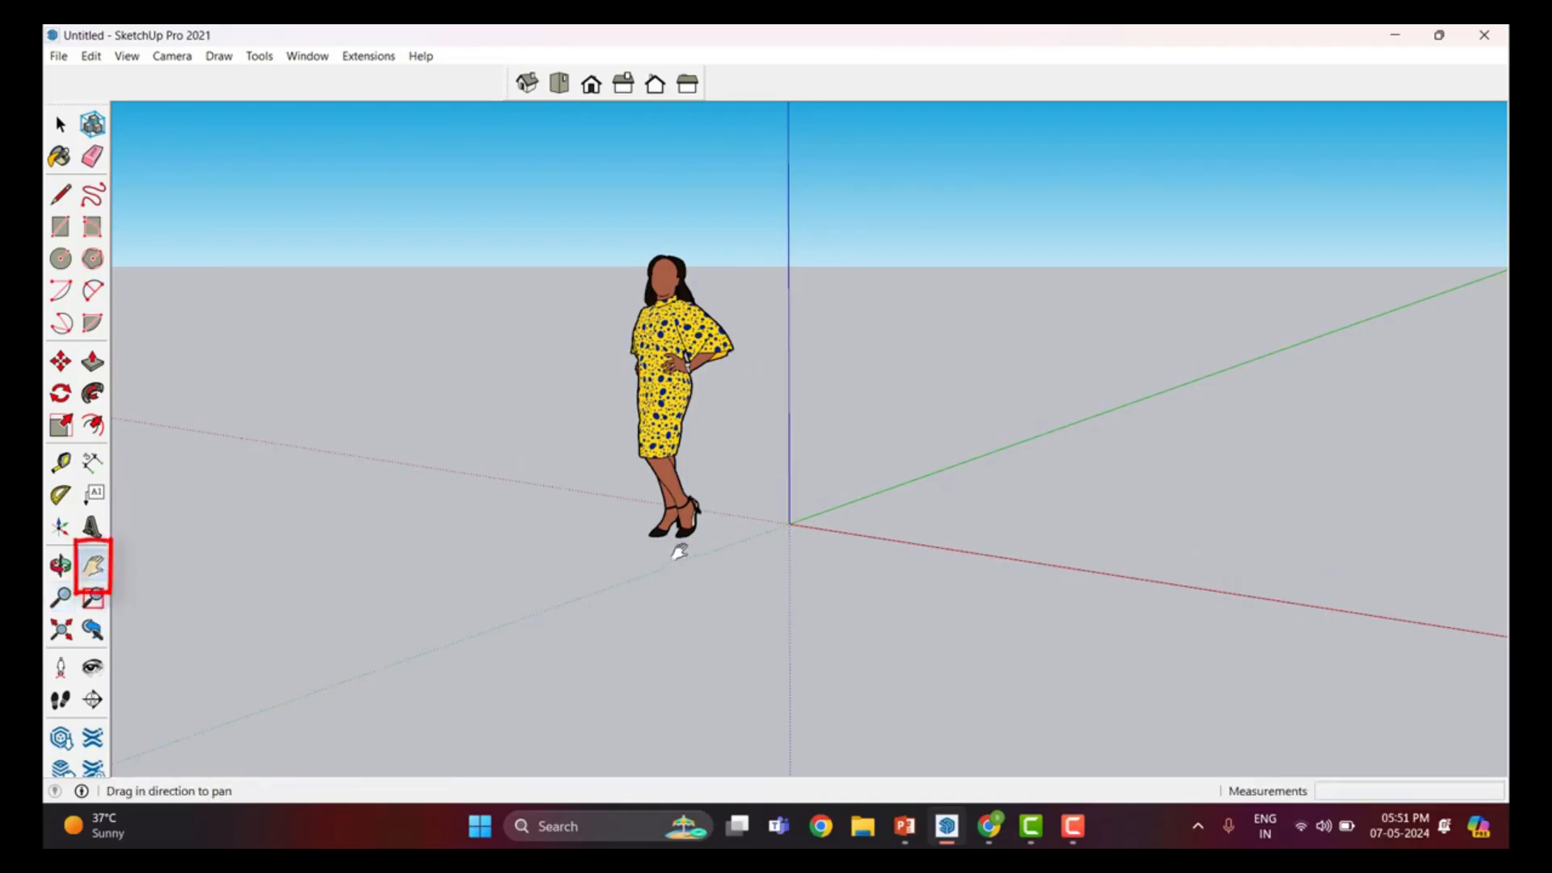
drag(709, 511, 410, 520)
drag(845, 481, 586, 433)
click(60, 566)
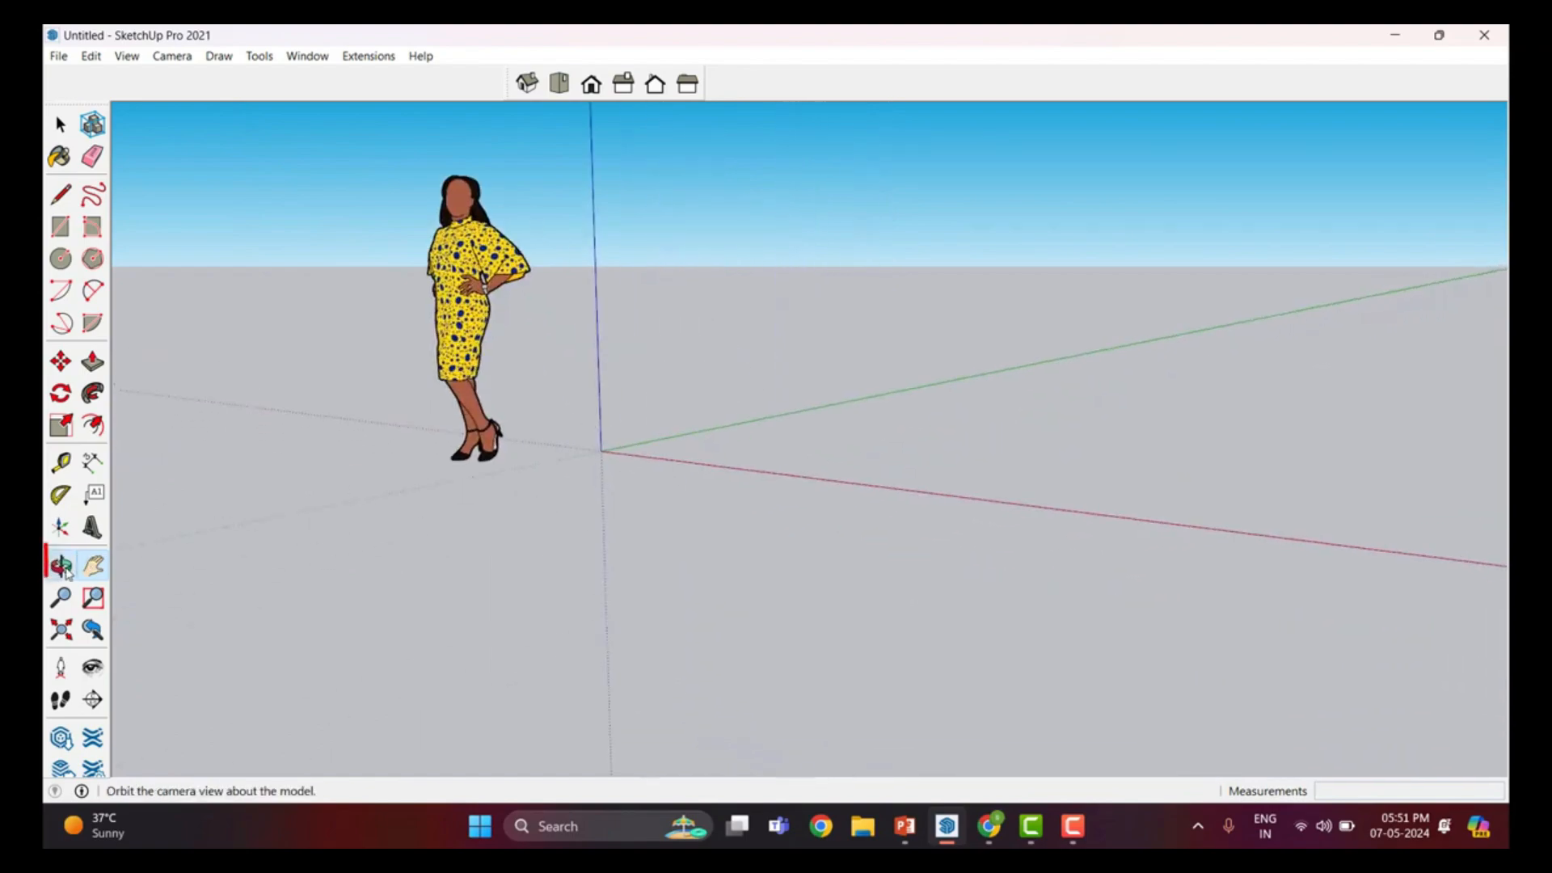
drag(922, 439, 800, 450)
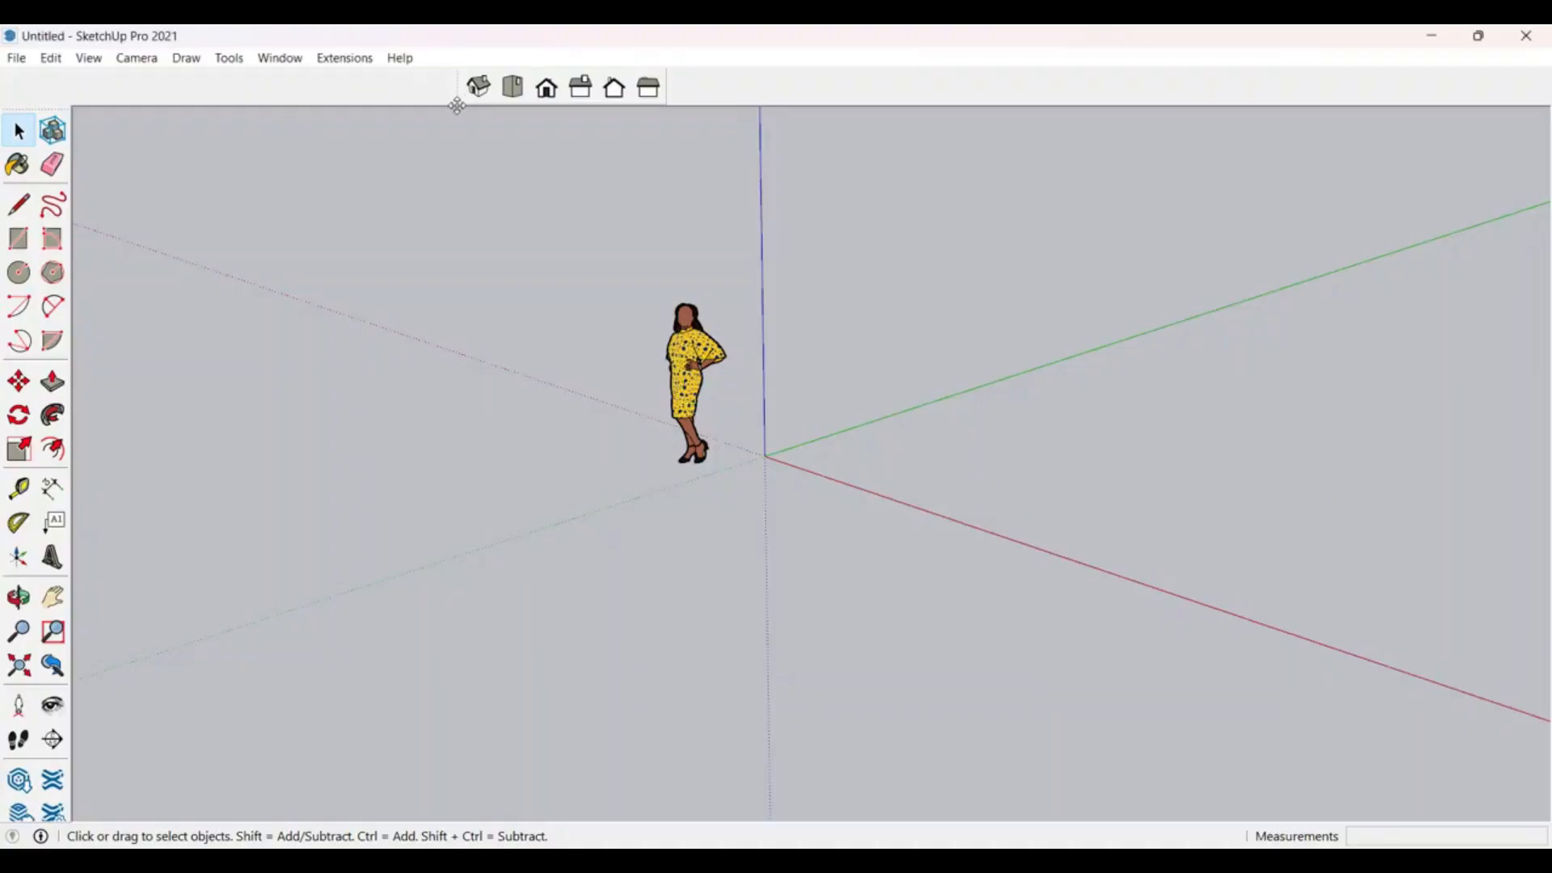
Step: Undock the Views and Large Tool Set toolbars and close both of them
drag(453, 104, 414, 246)
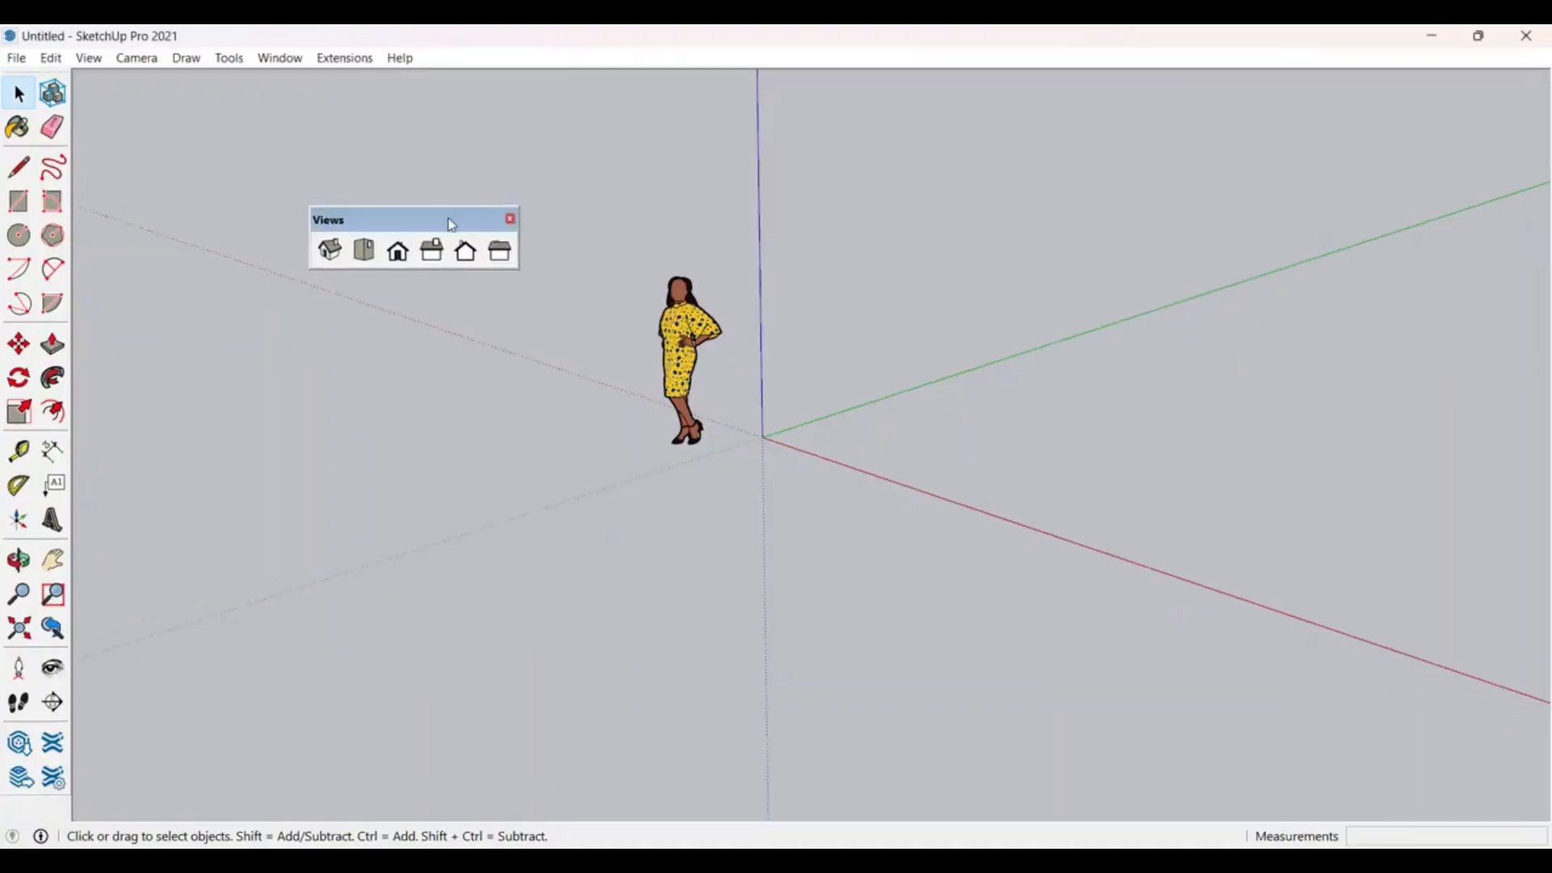
click(514, 217)
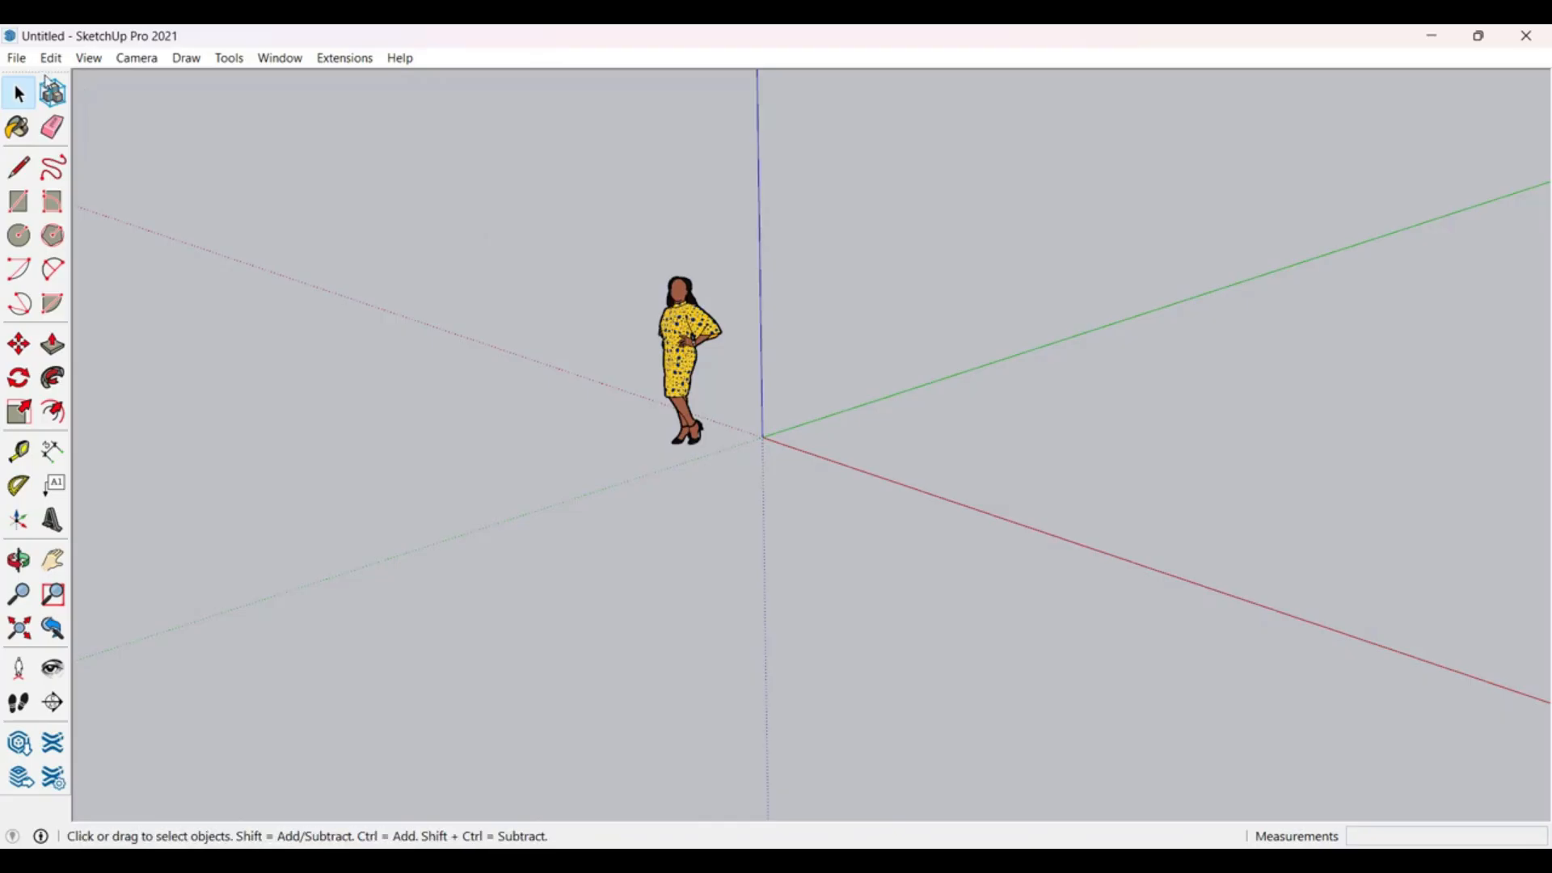
drag(36, 73, 434, 264)
click(445, 255)
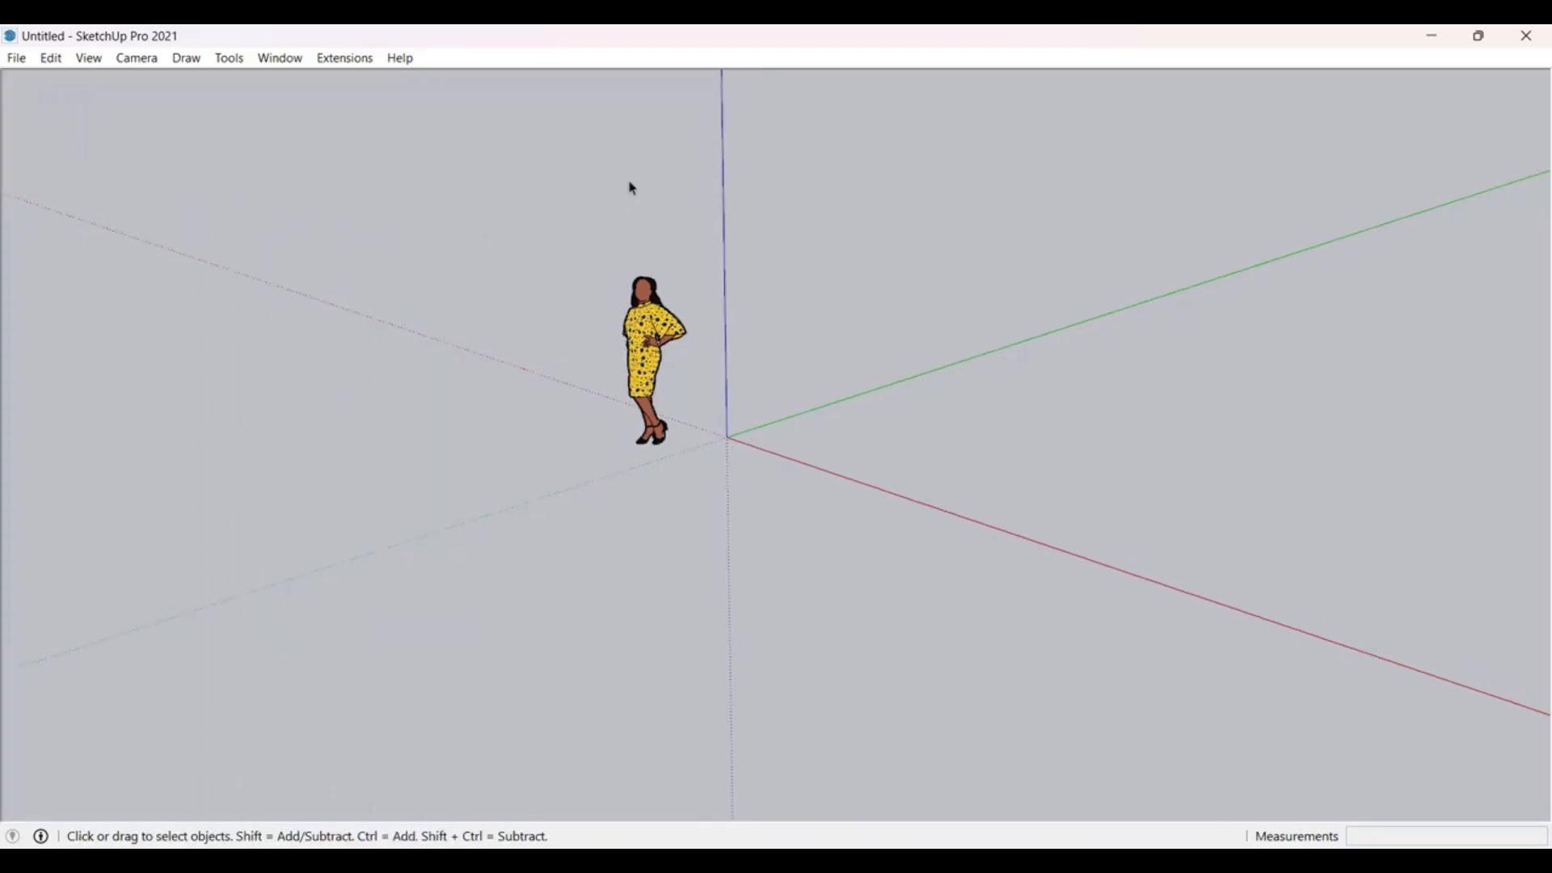
drag(635, 163, 462, 191)
Step: Bring up the list of available toolbars and enable the Large Tool Set
click(89, 58)
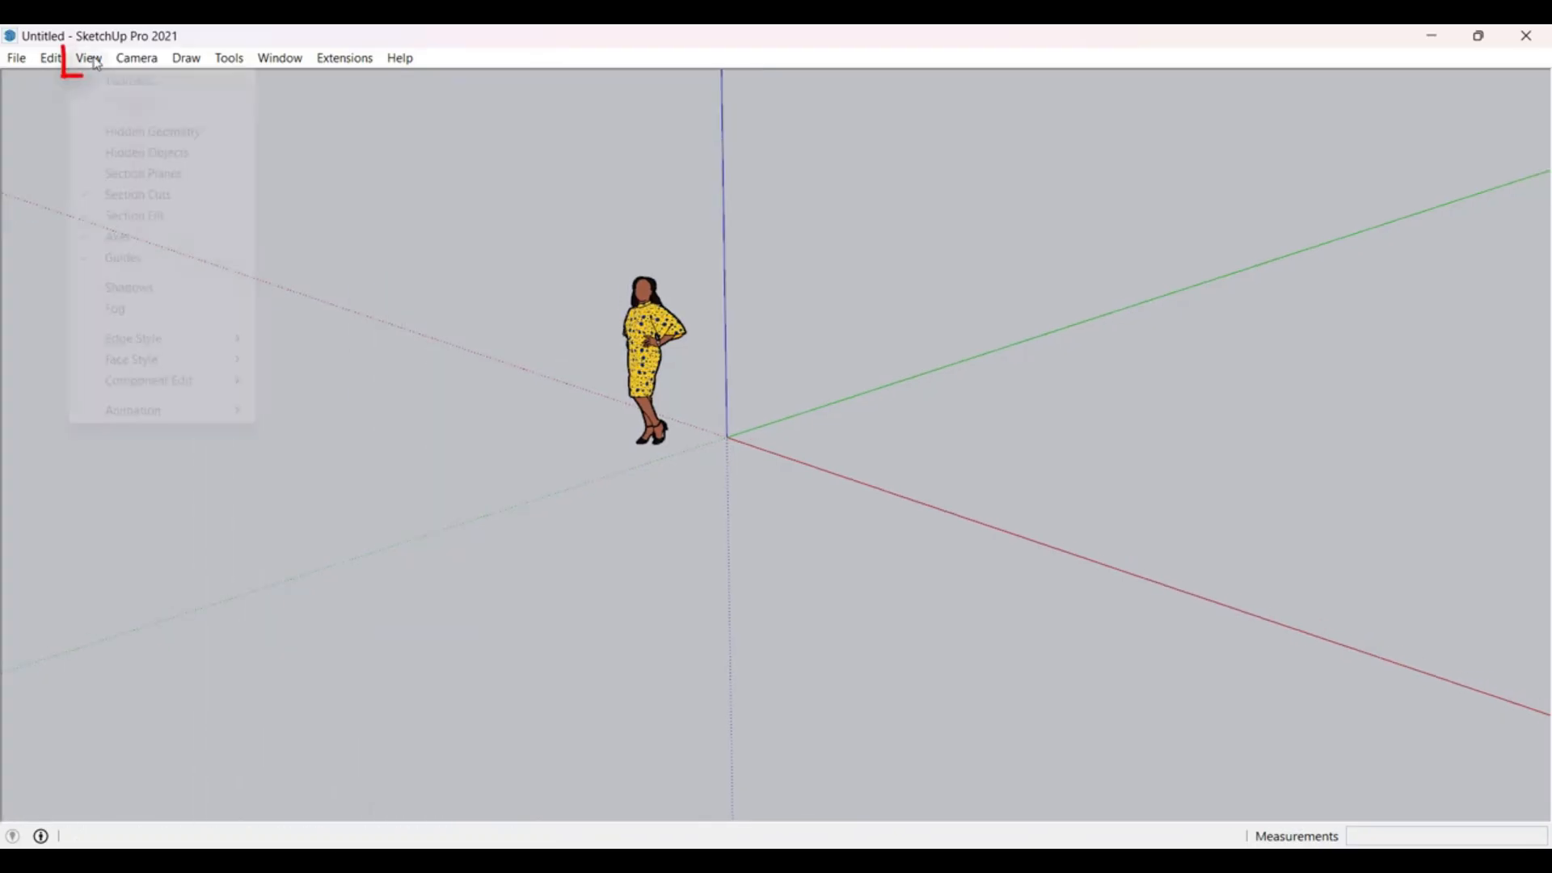
click(113, 88)
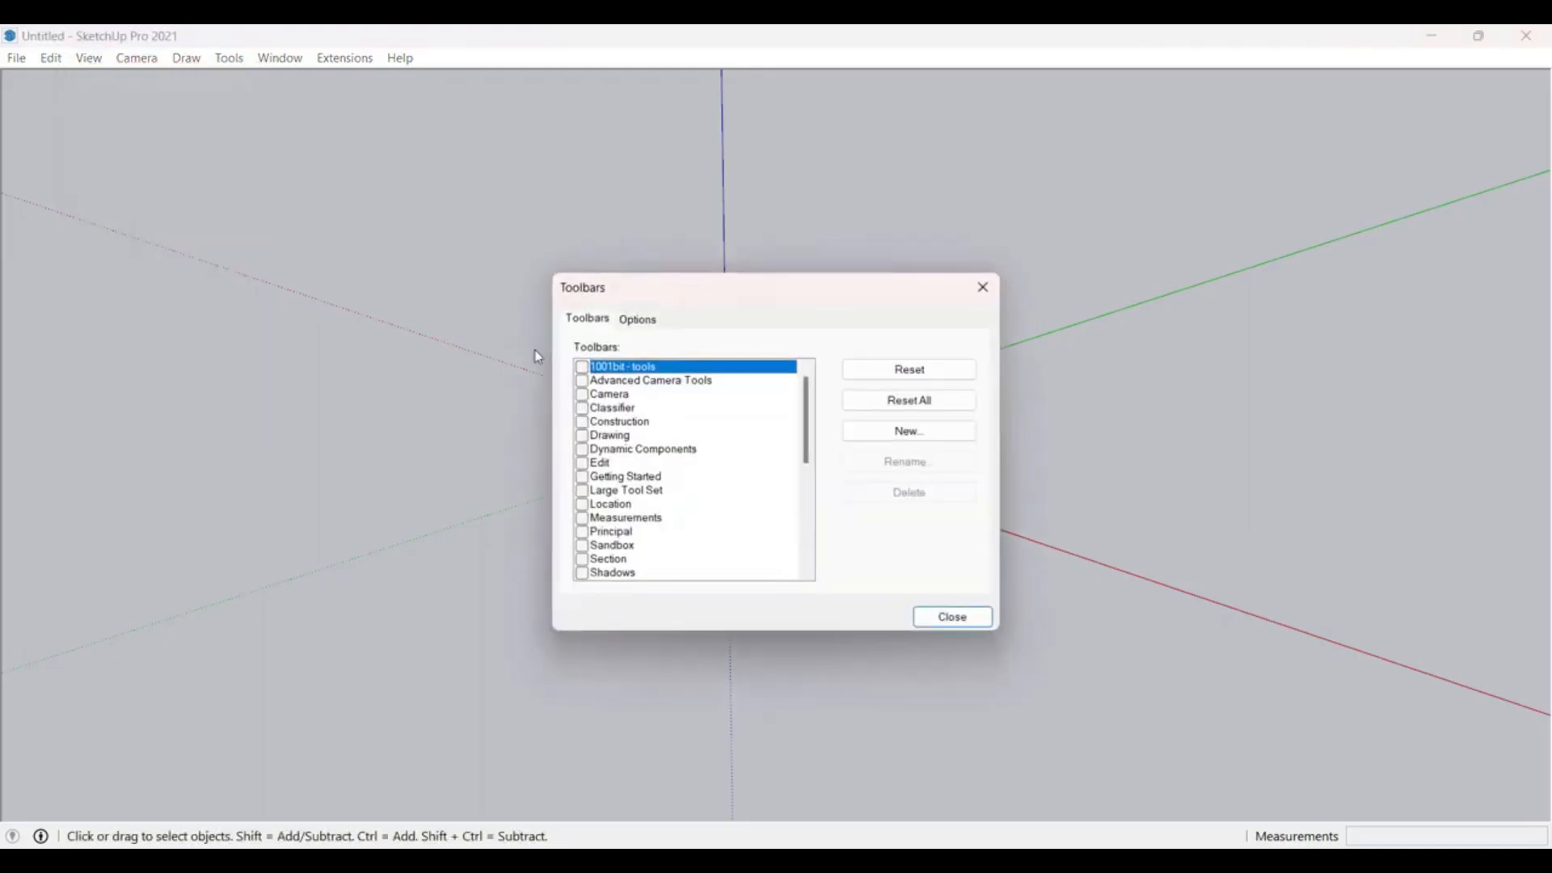
scroll(623, 418, down, 1)
scroll(623, 417, down, 3)
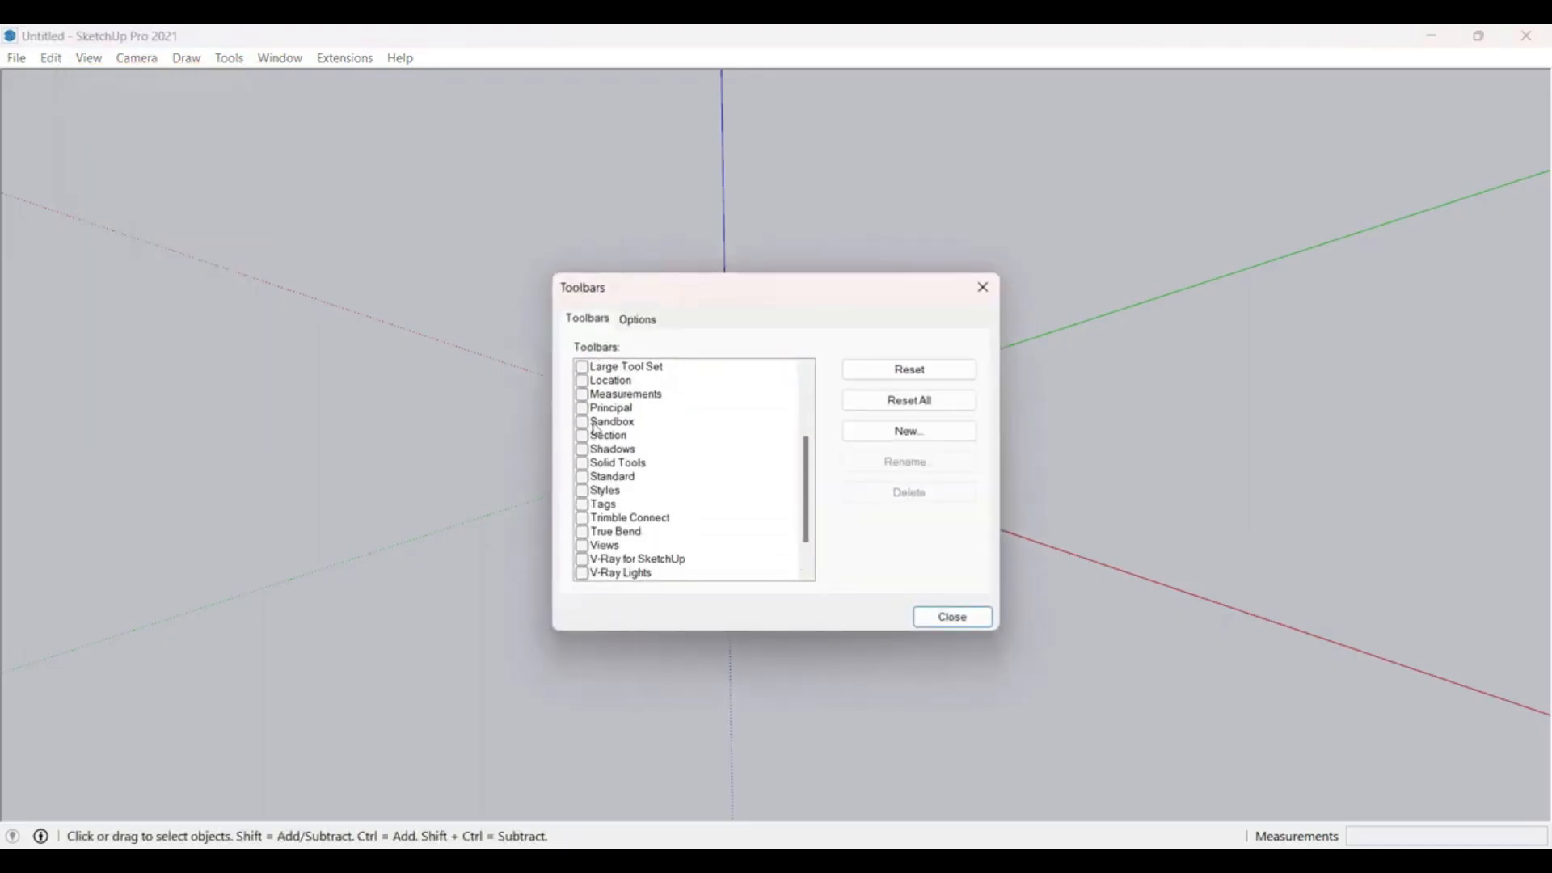
scroll(590, 429, up, 2)
click(584, 410)
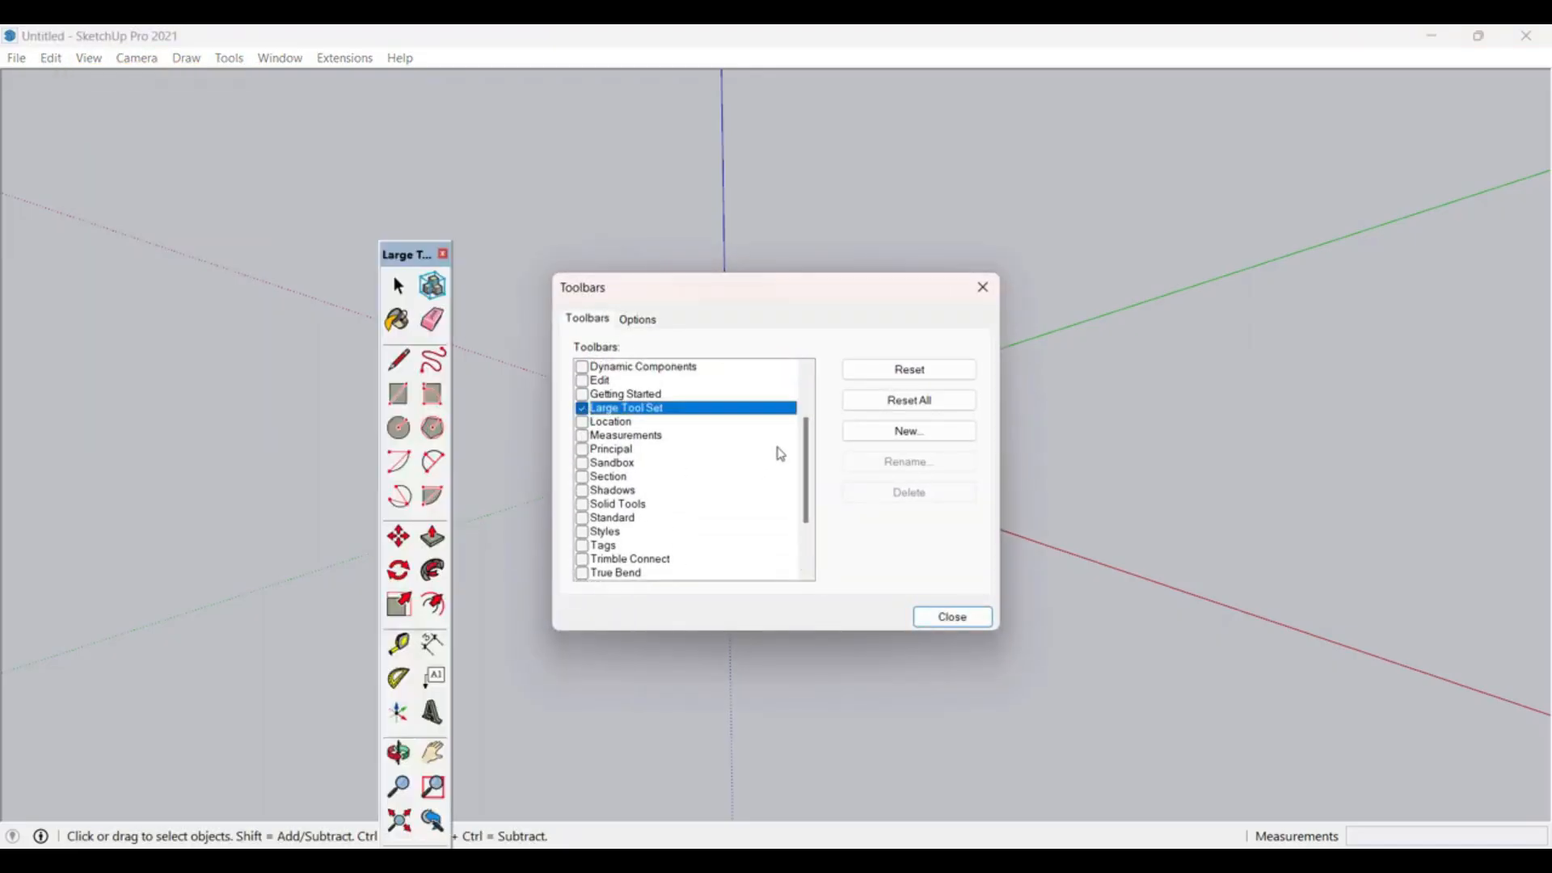
Step: Enable the Views toolbar, move the floating Large Tool Set toward the edge of the drawing area, and close the toolbar list
scroll(805, 485, down, 2)
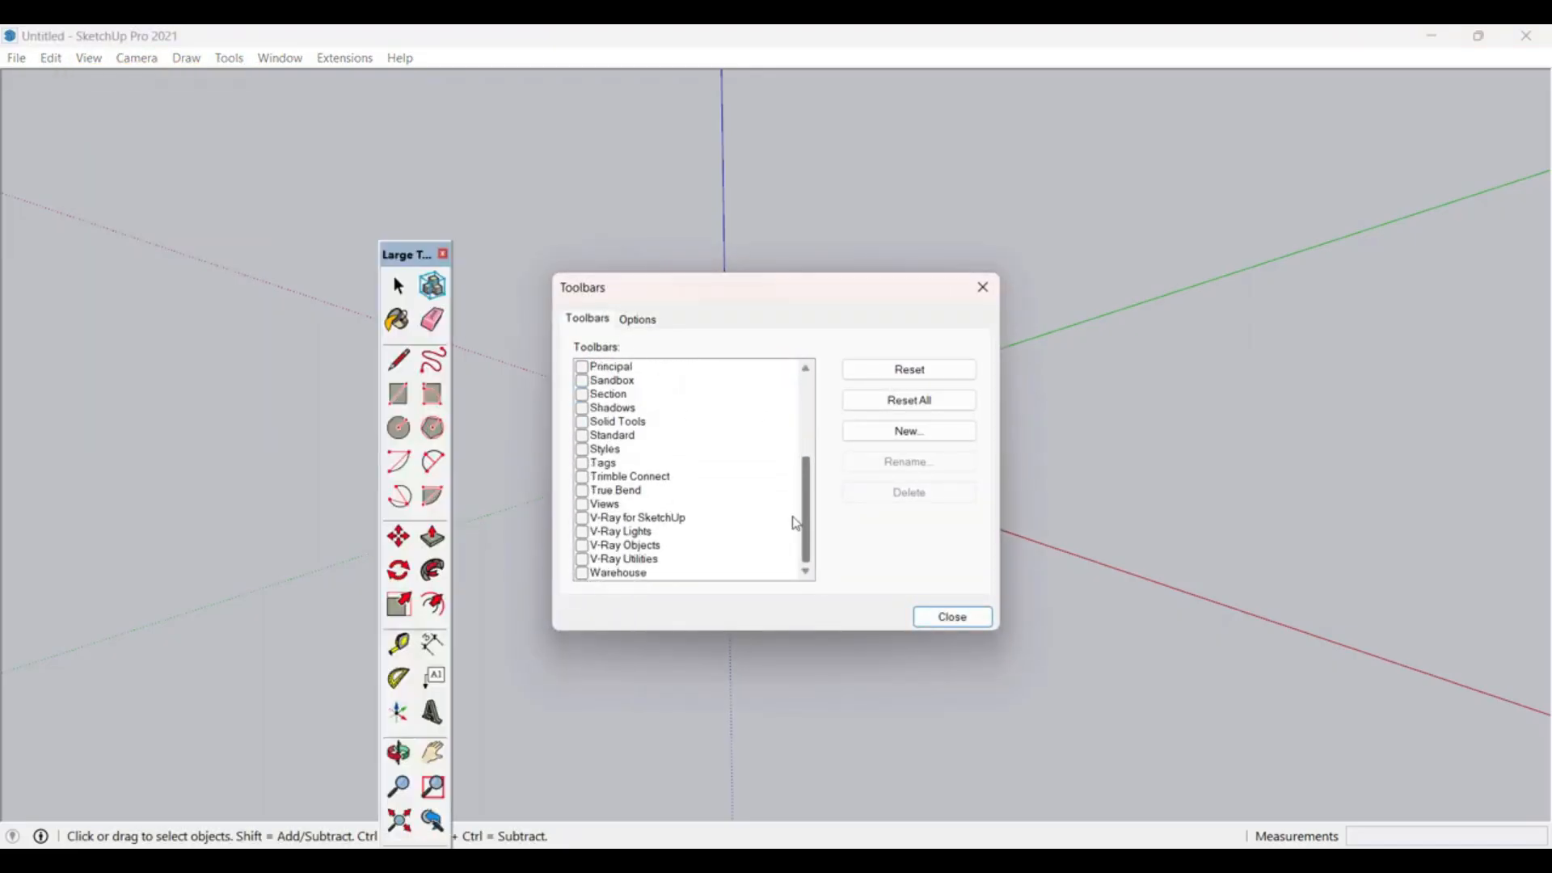
click(583, 504)
drag(418, 260, 176, 154)
scroll(717, 458, up, 3)
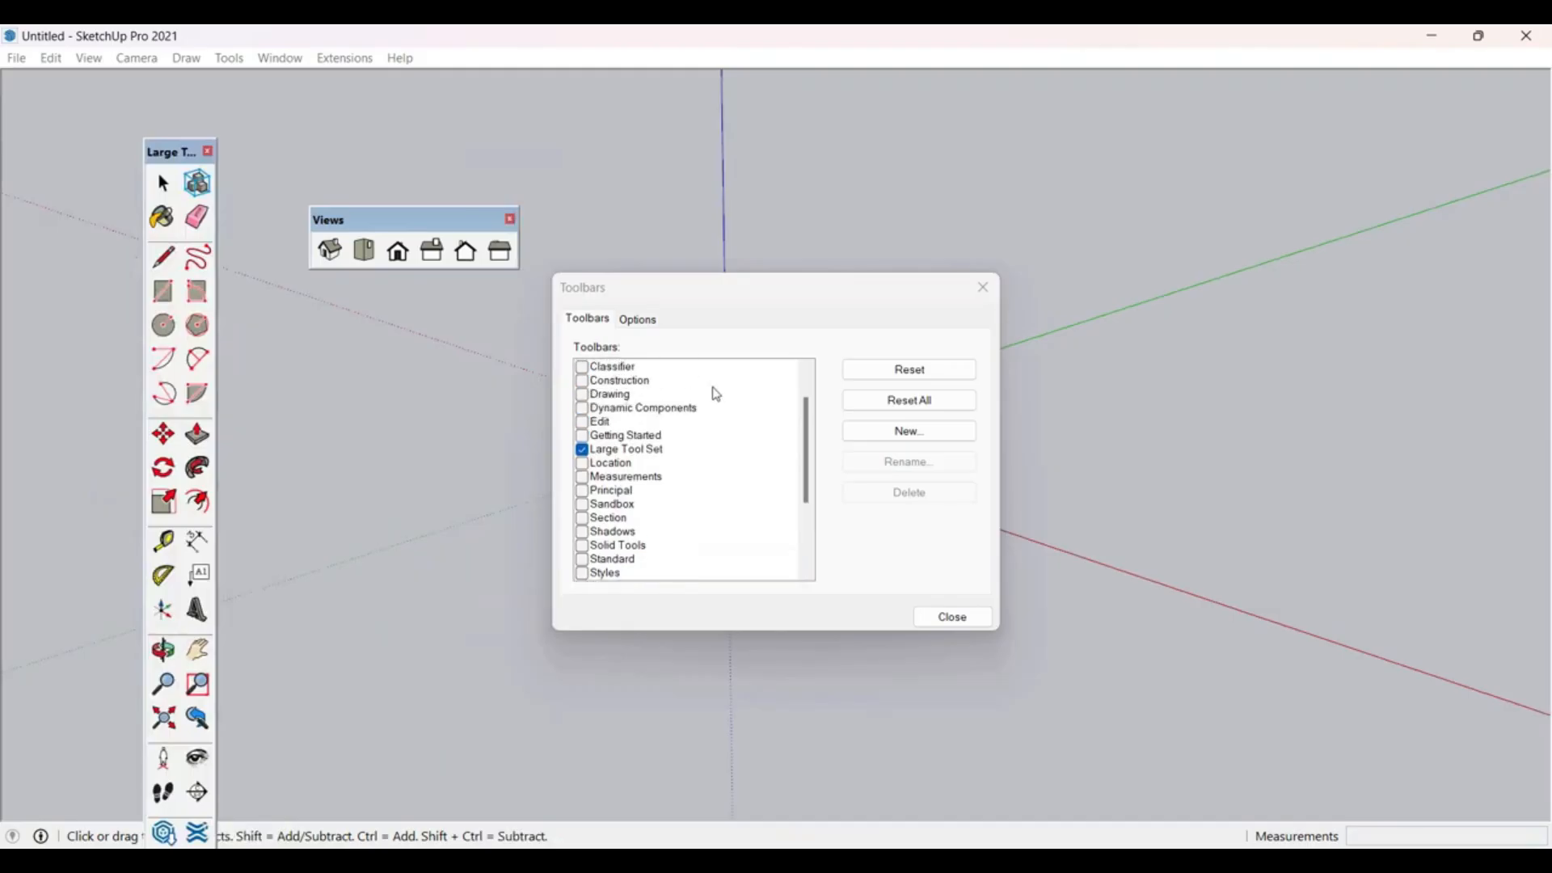
scroll(716, 394, up, 1)
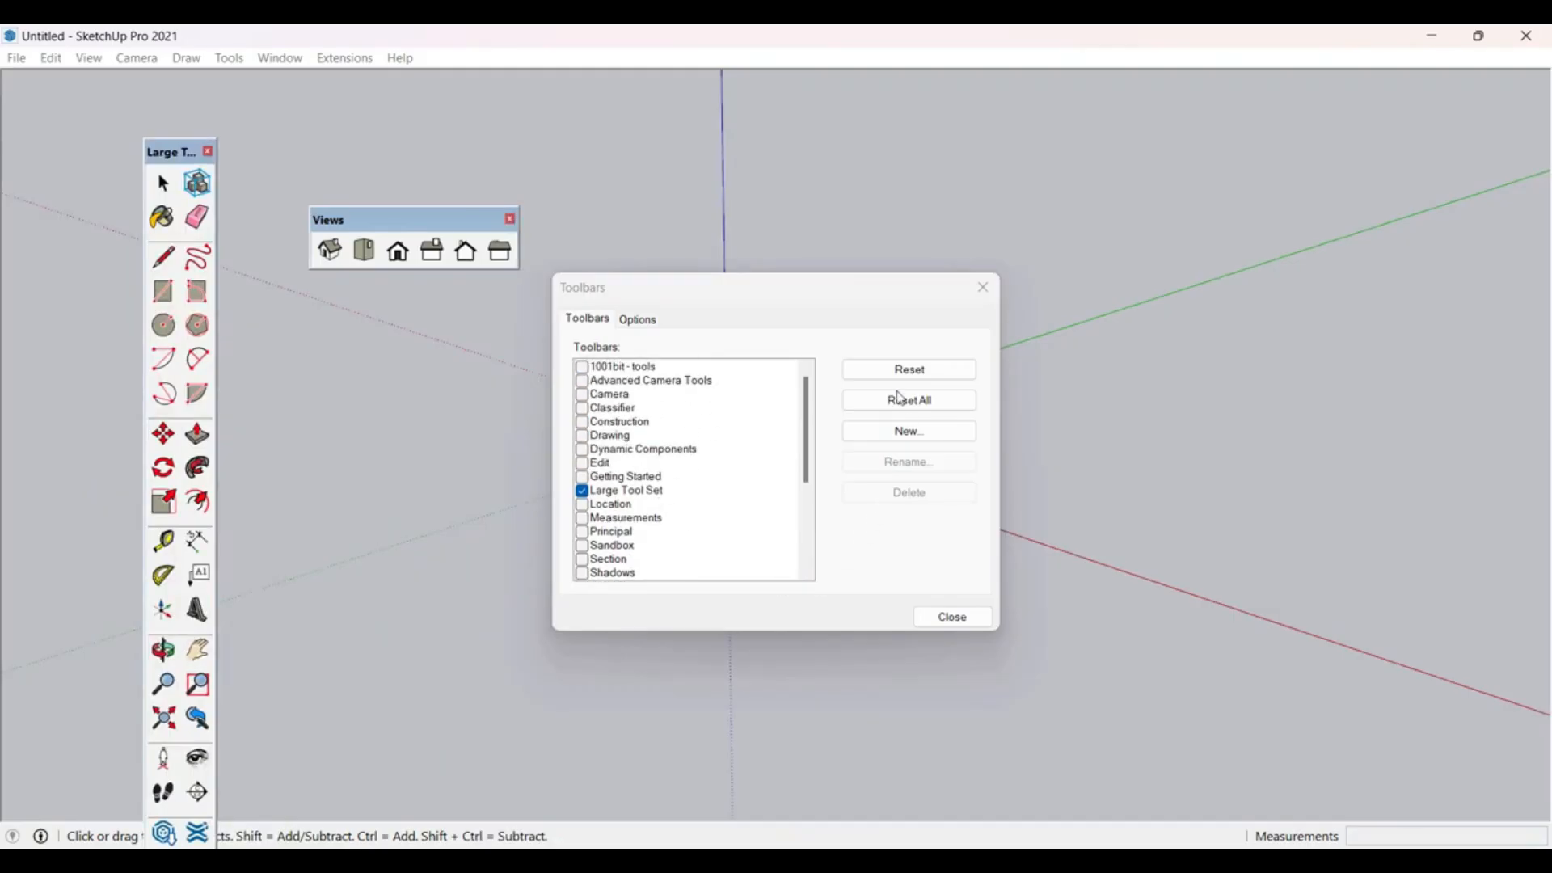
scroll(669, 484, down, 4)
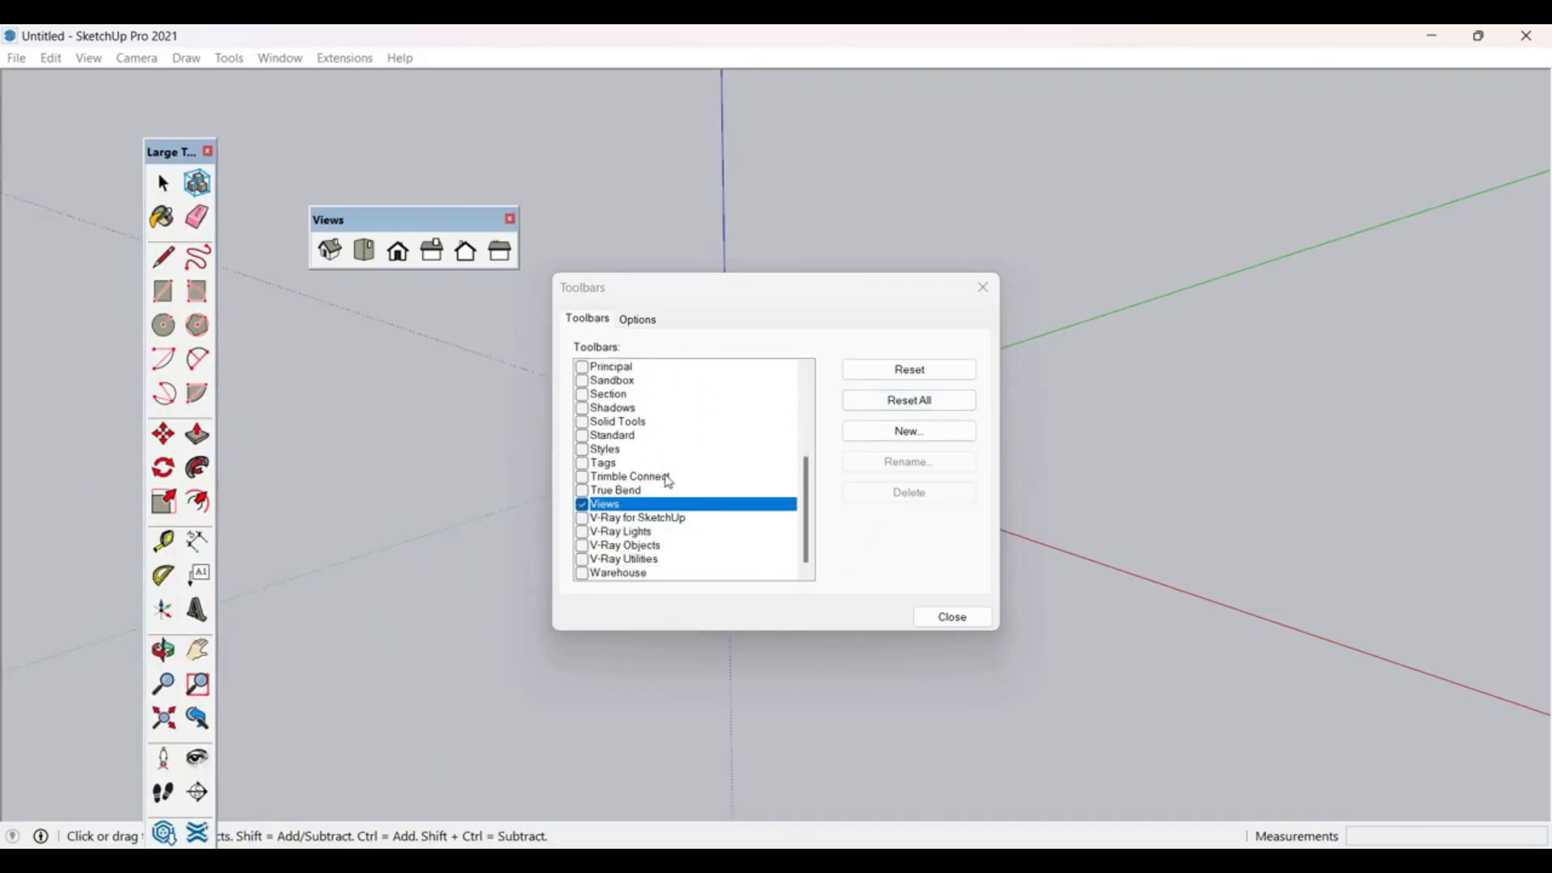
scroll(669, 482, up, 4)
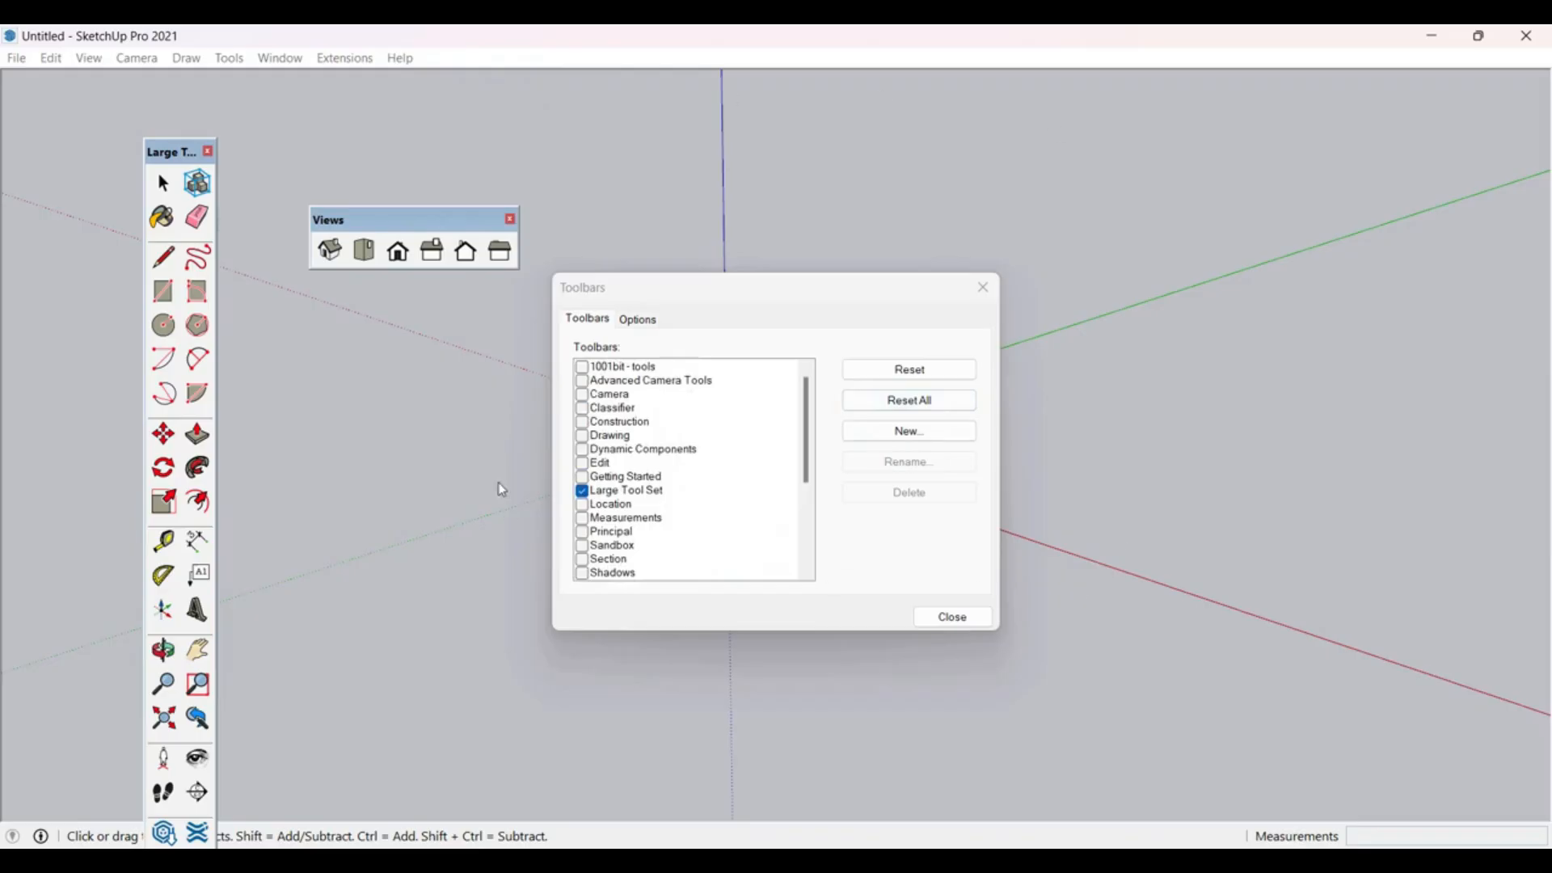
click(954, 617)
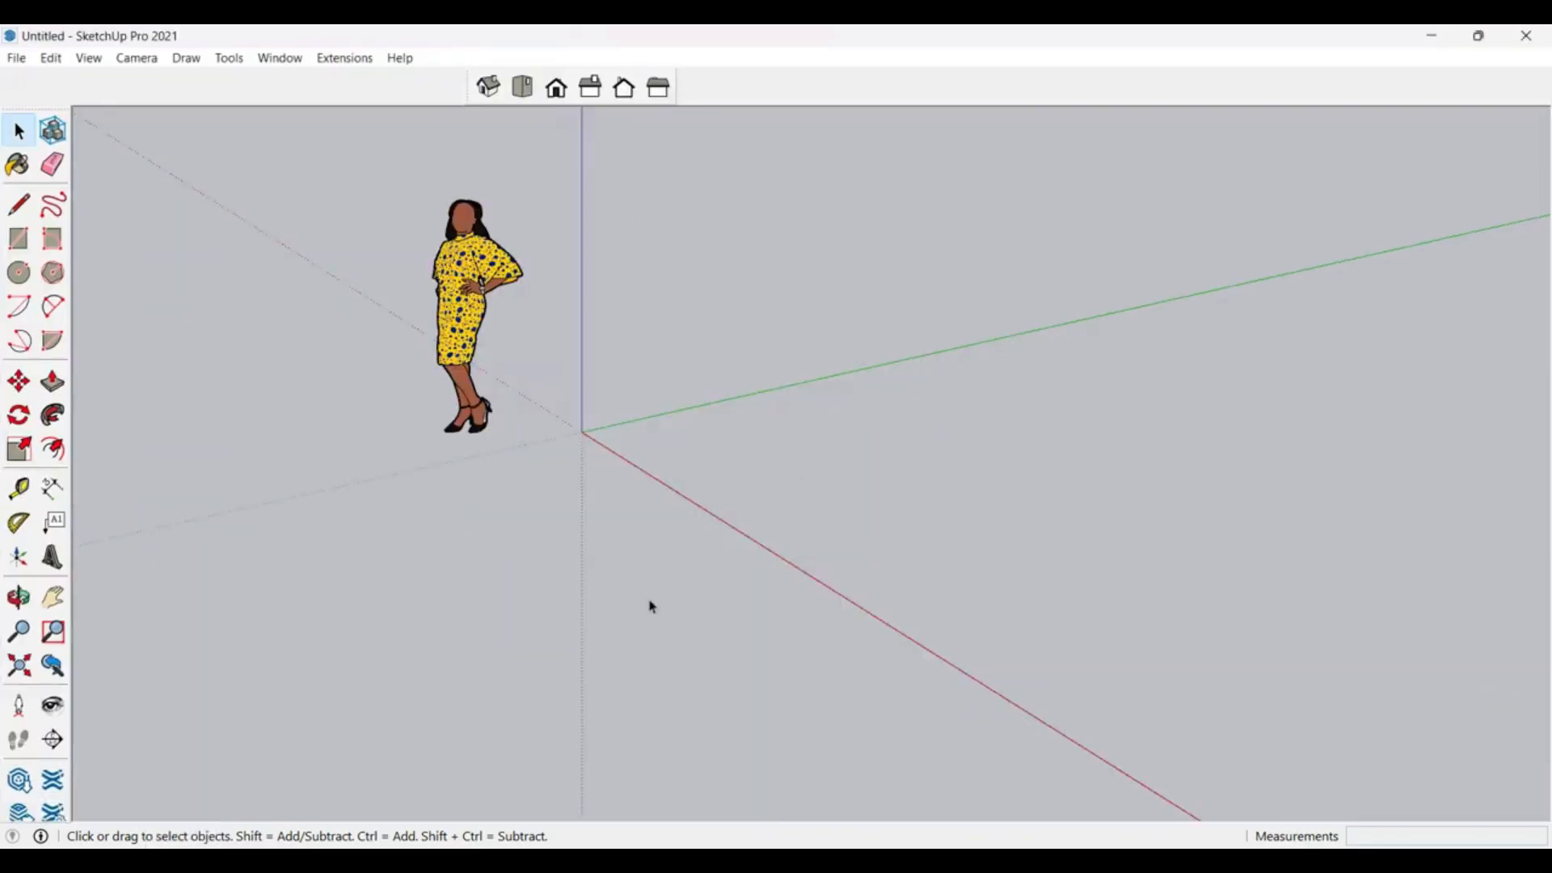
Step: Set the measurement units format to Architectural in the model's unit settings
scroll(650, 582, down, 2)
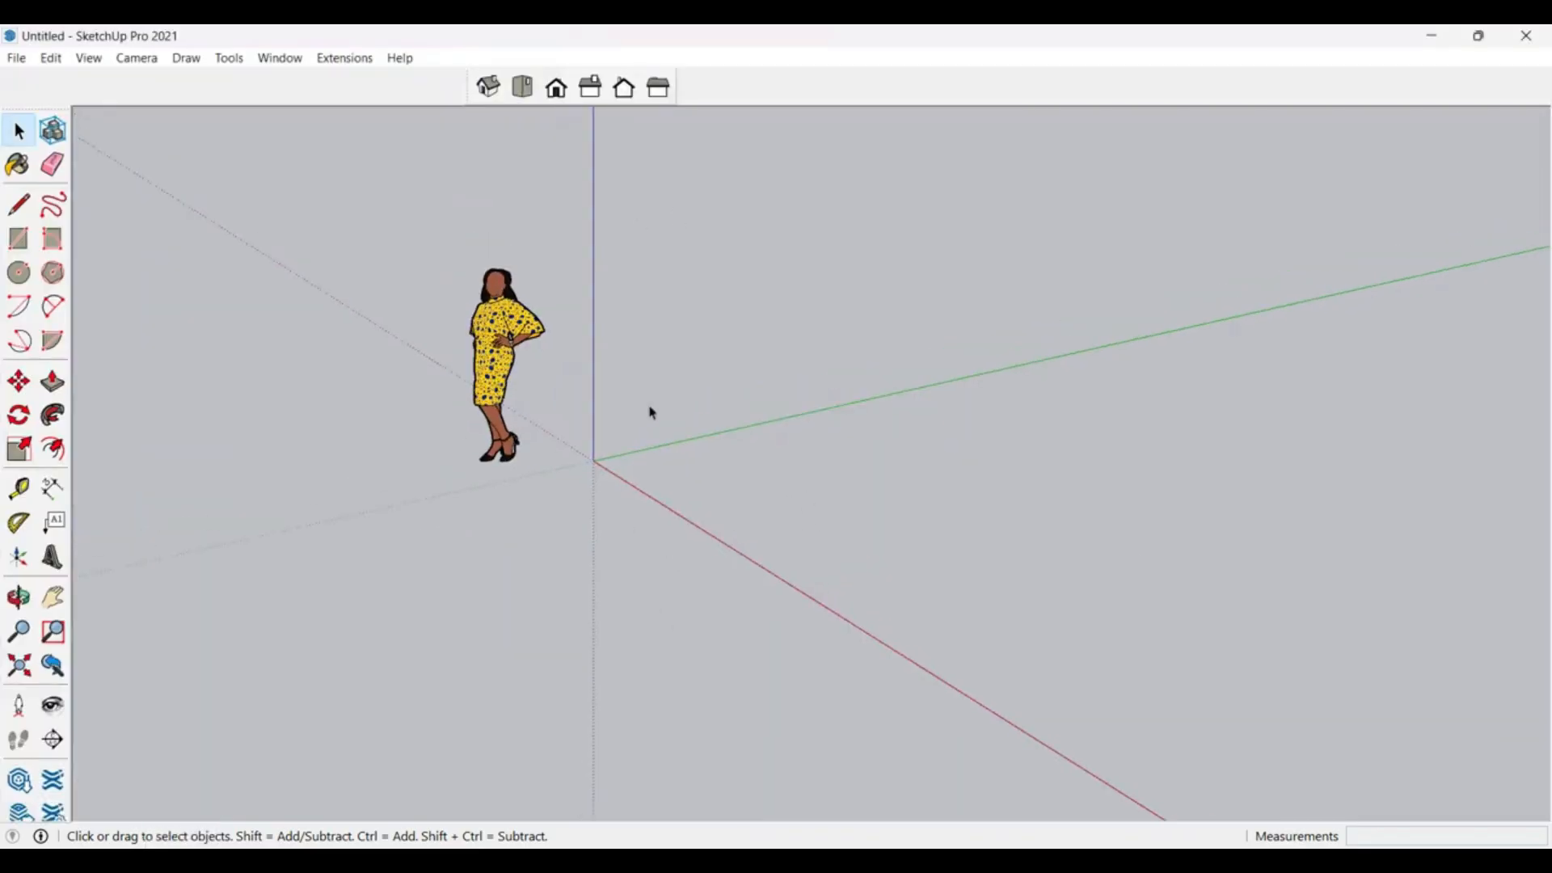
scroll(671, 398, up, 3)
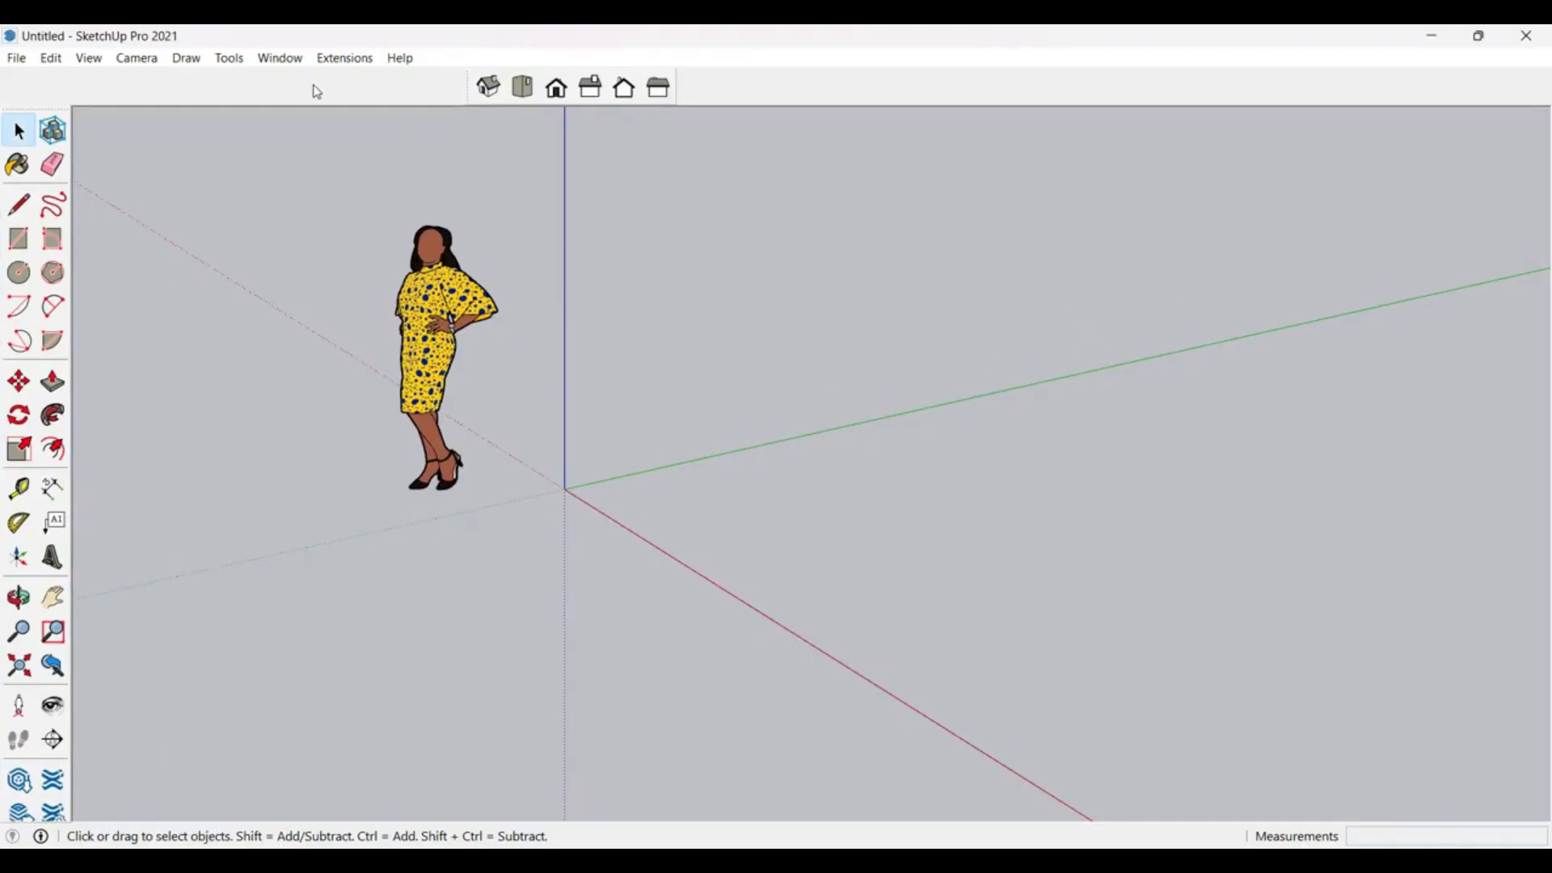
click(301, 62)
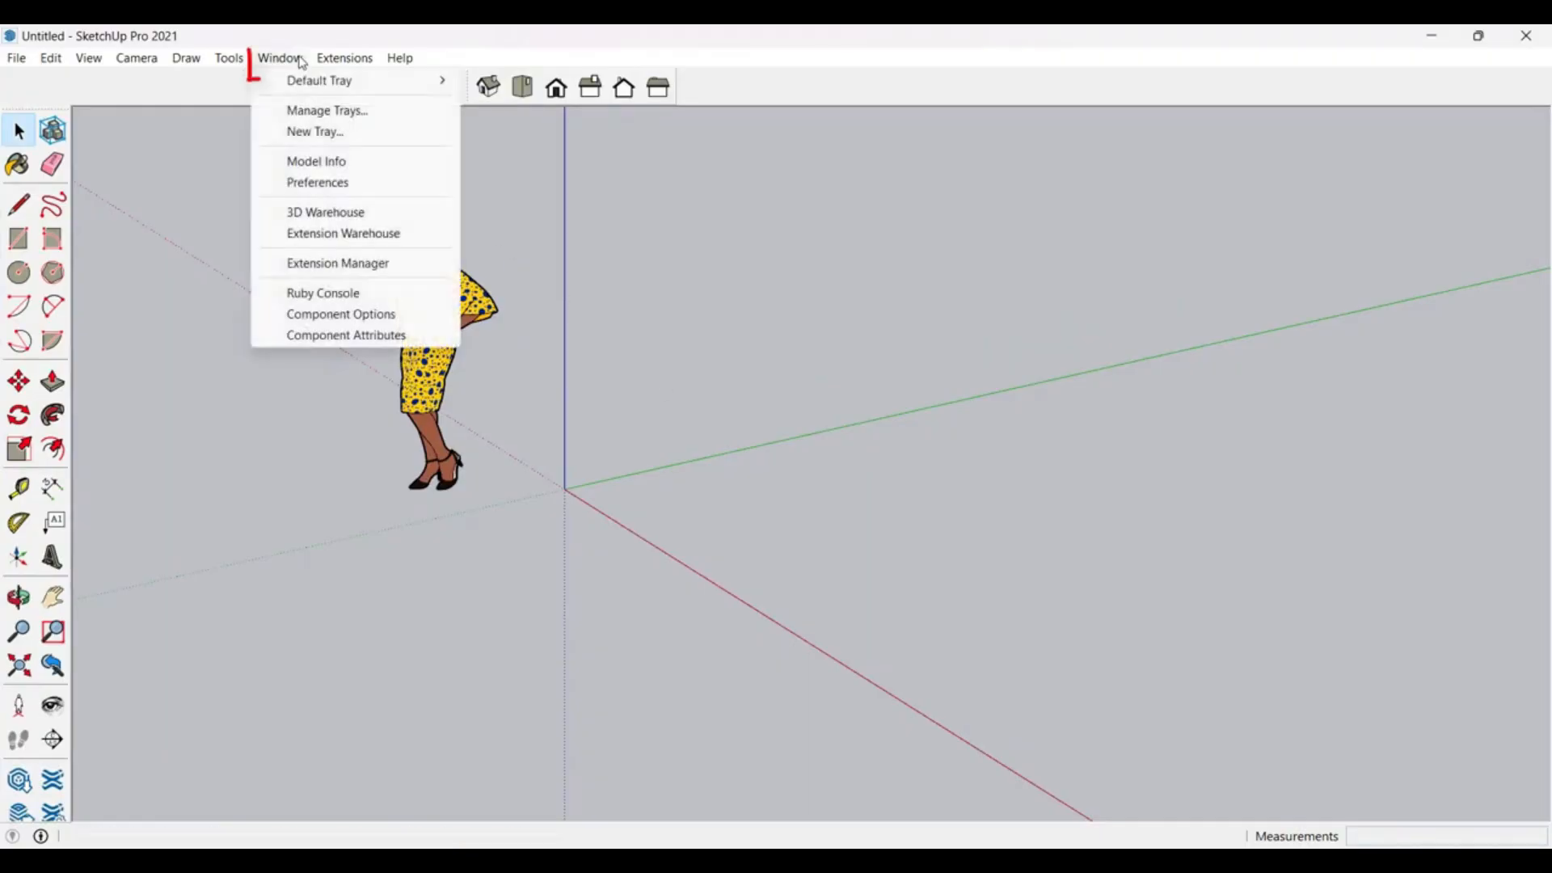
click(383, 168)
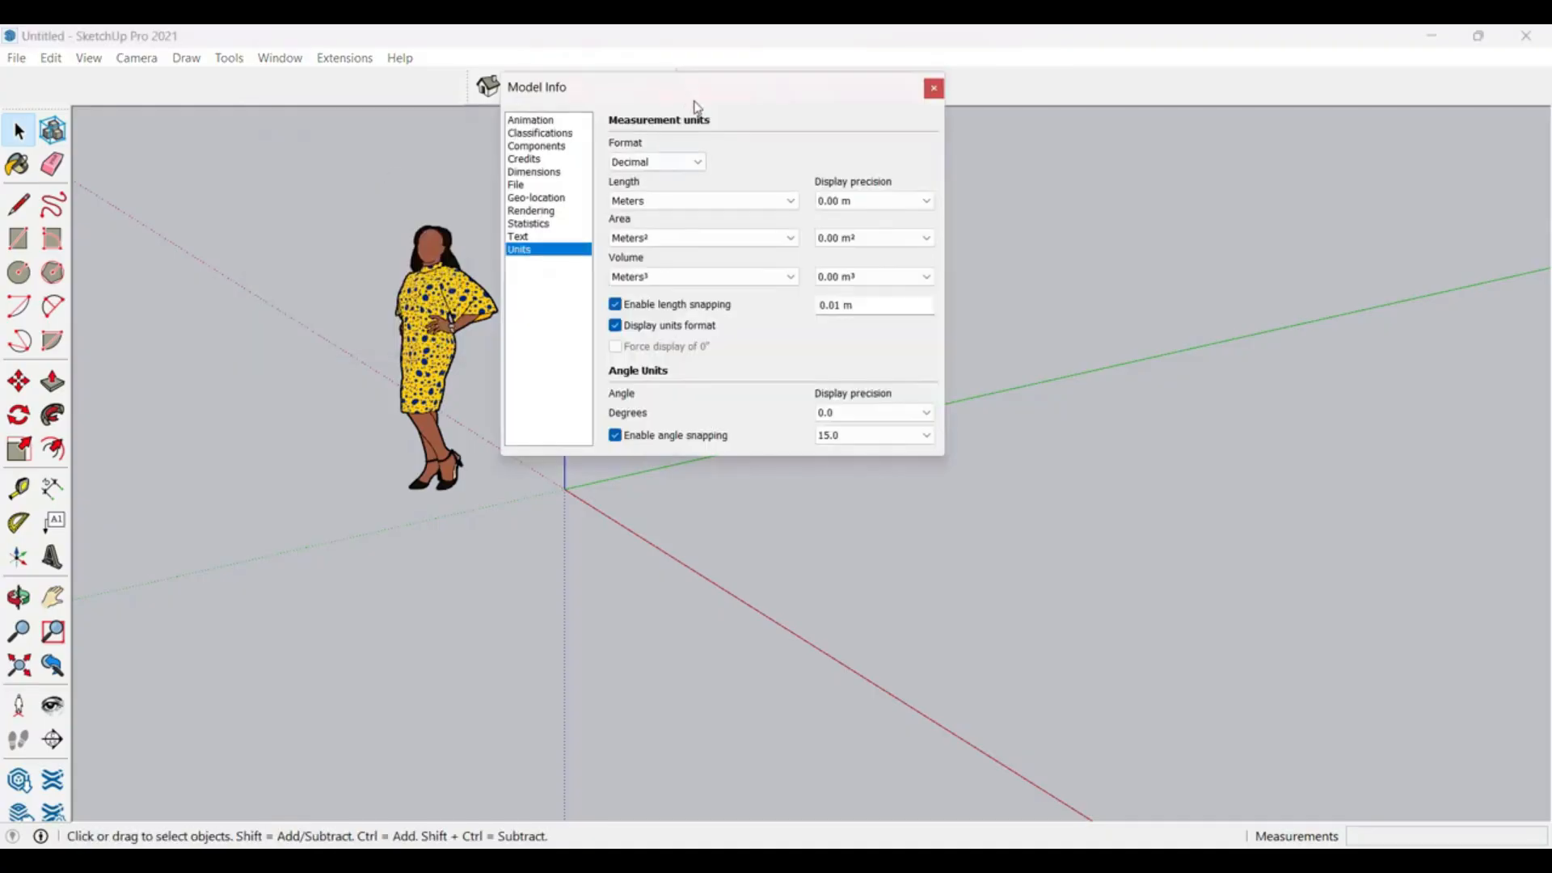
drag(696, 106, 765, 150)
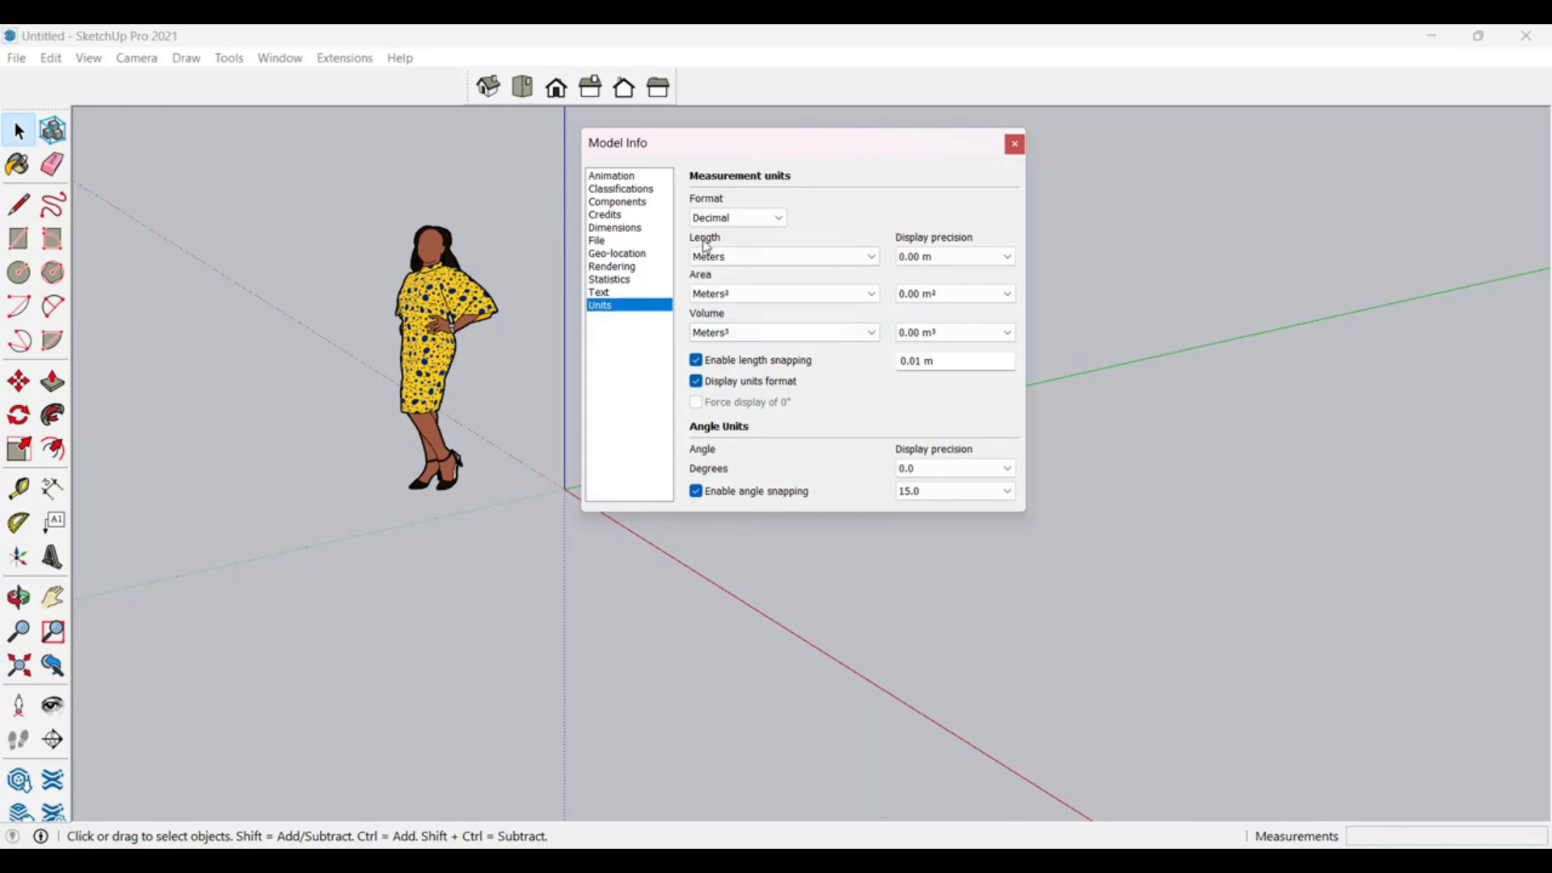
click(785, 218)
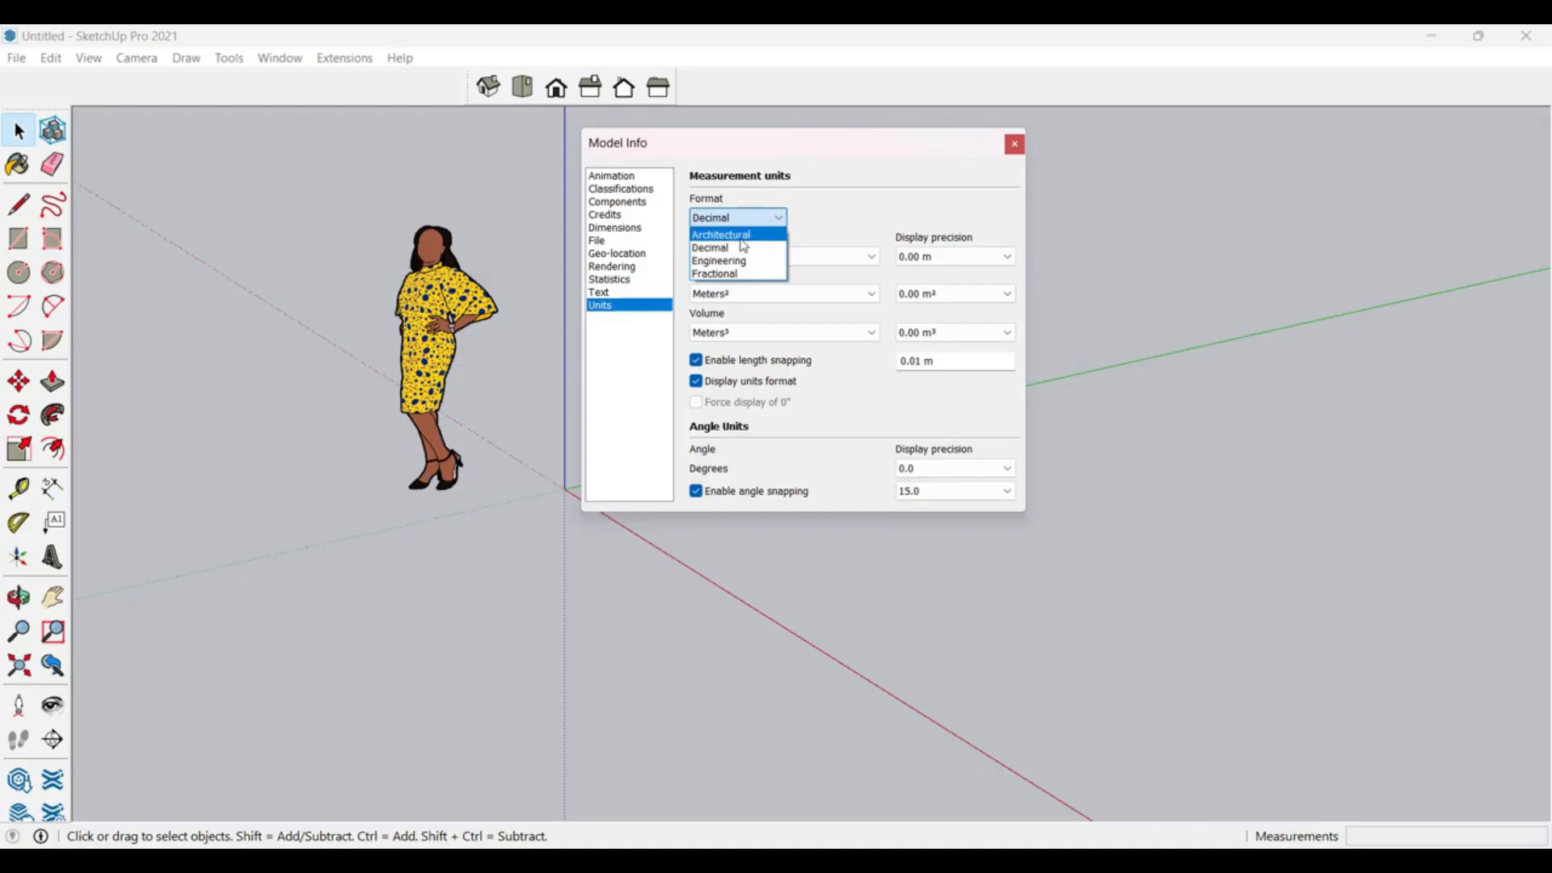
click(737, 234)
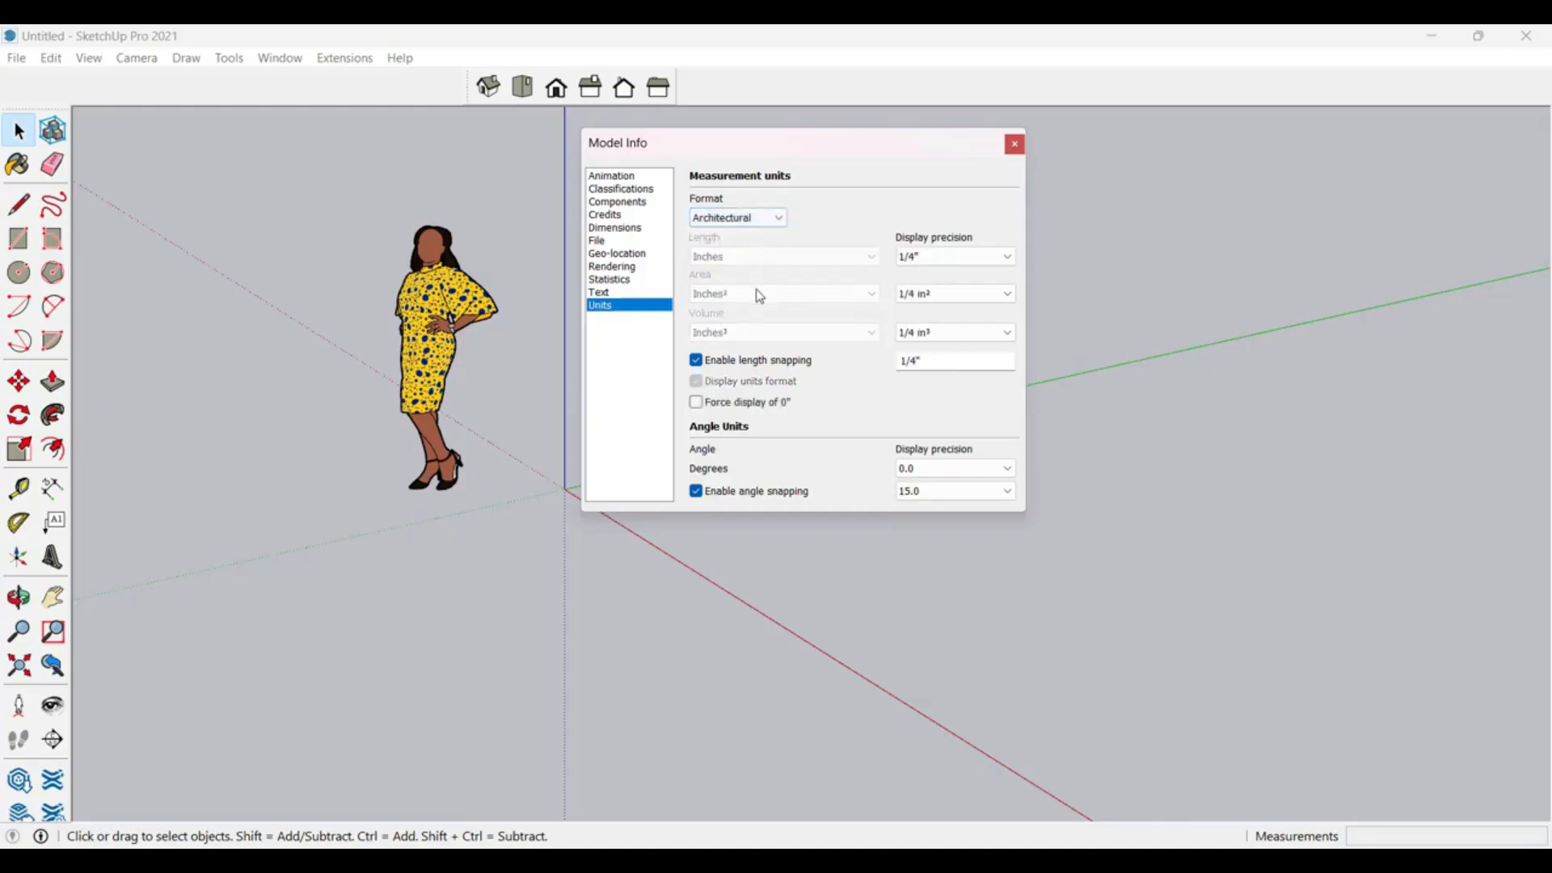
Step: Set the model's measurement units format to Decimal and close the model information settings
click(953, 267)
click(951, 264)
click(732, 220)
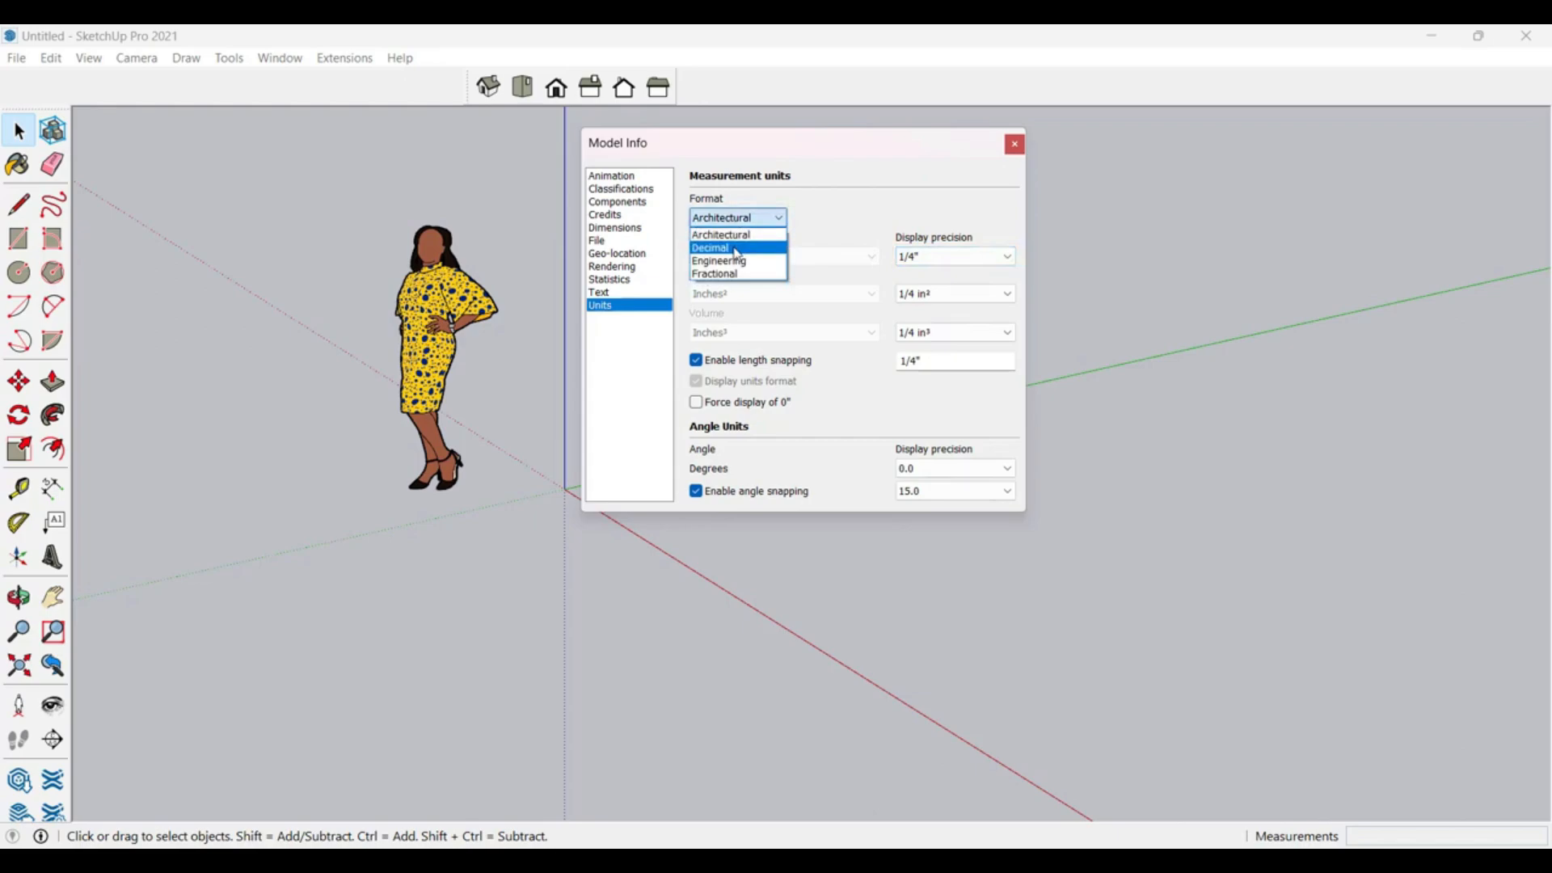
click(736, 248)
click(1015, 145)
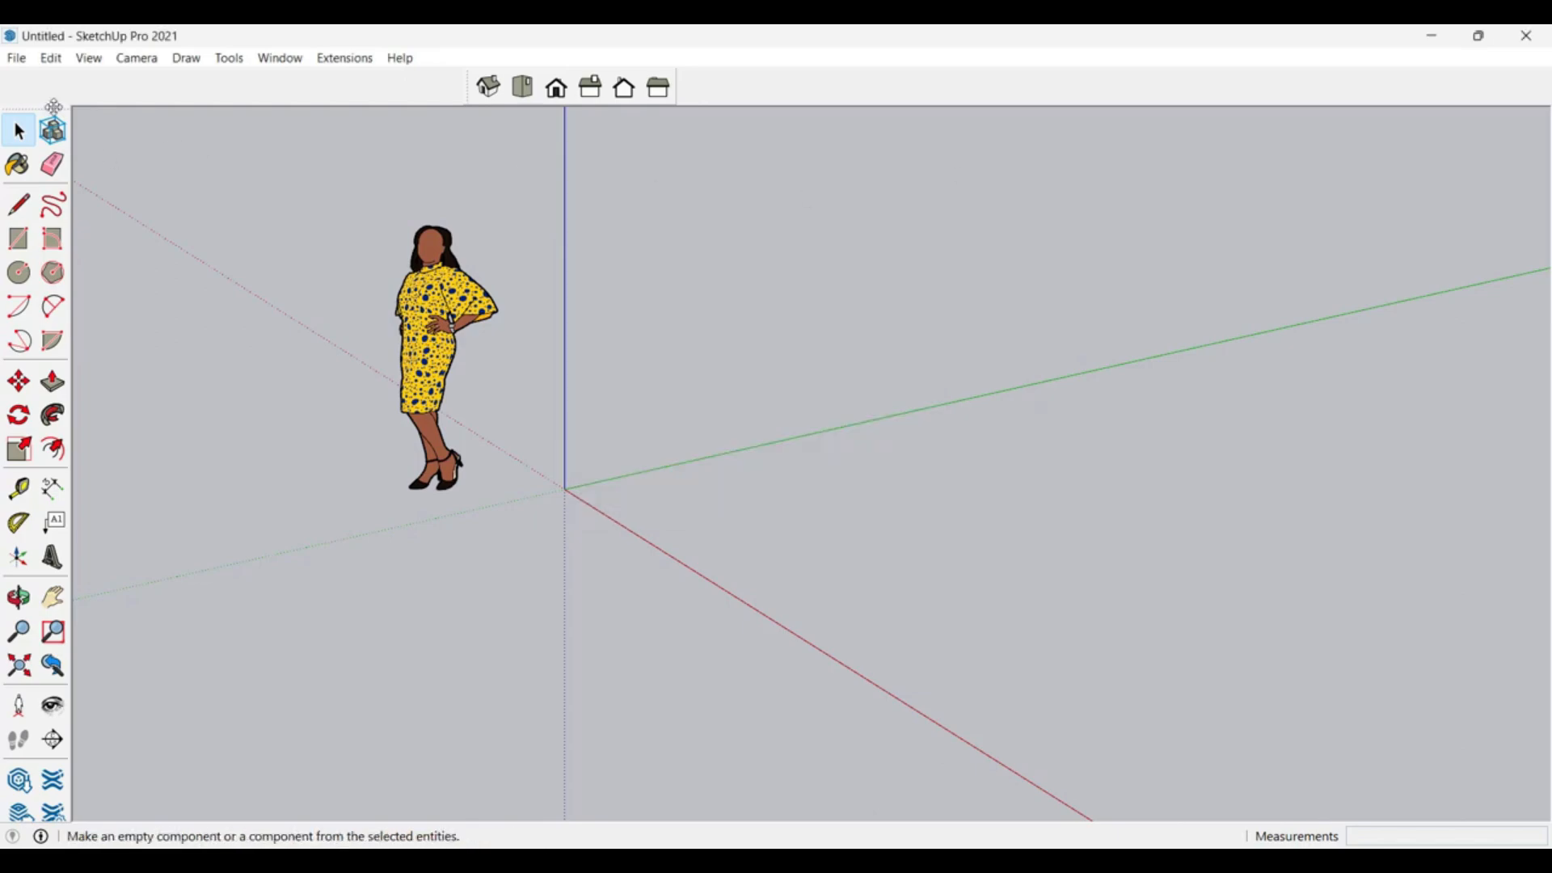
Step: Bring up the templates for starting a new model and close the list without choosing one
click(16, 58)
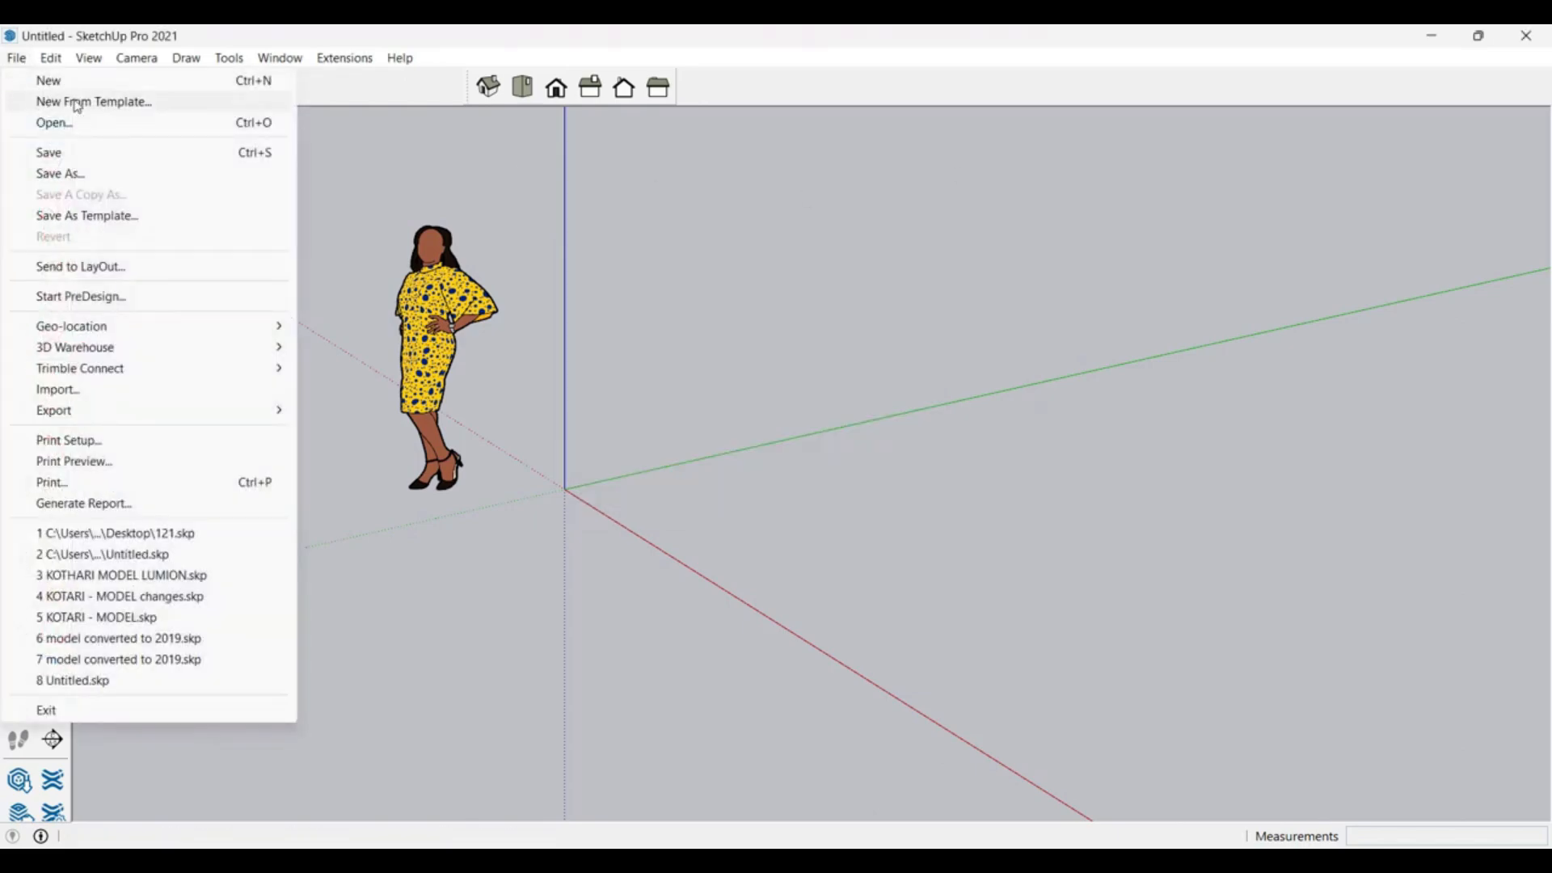
click(133, 102)
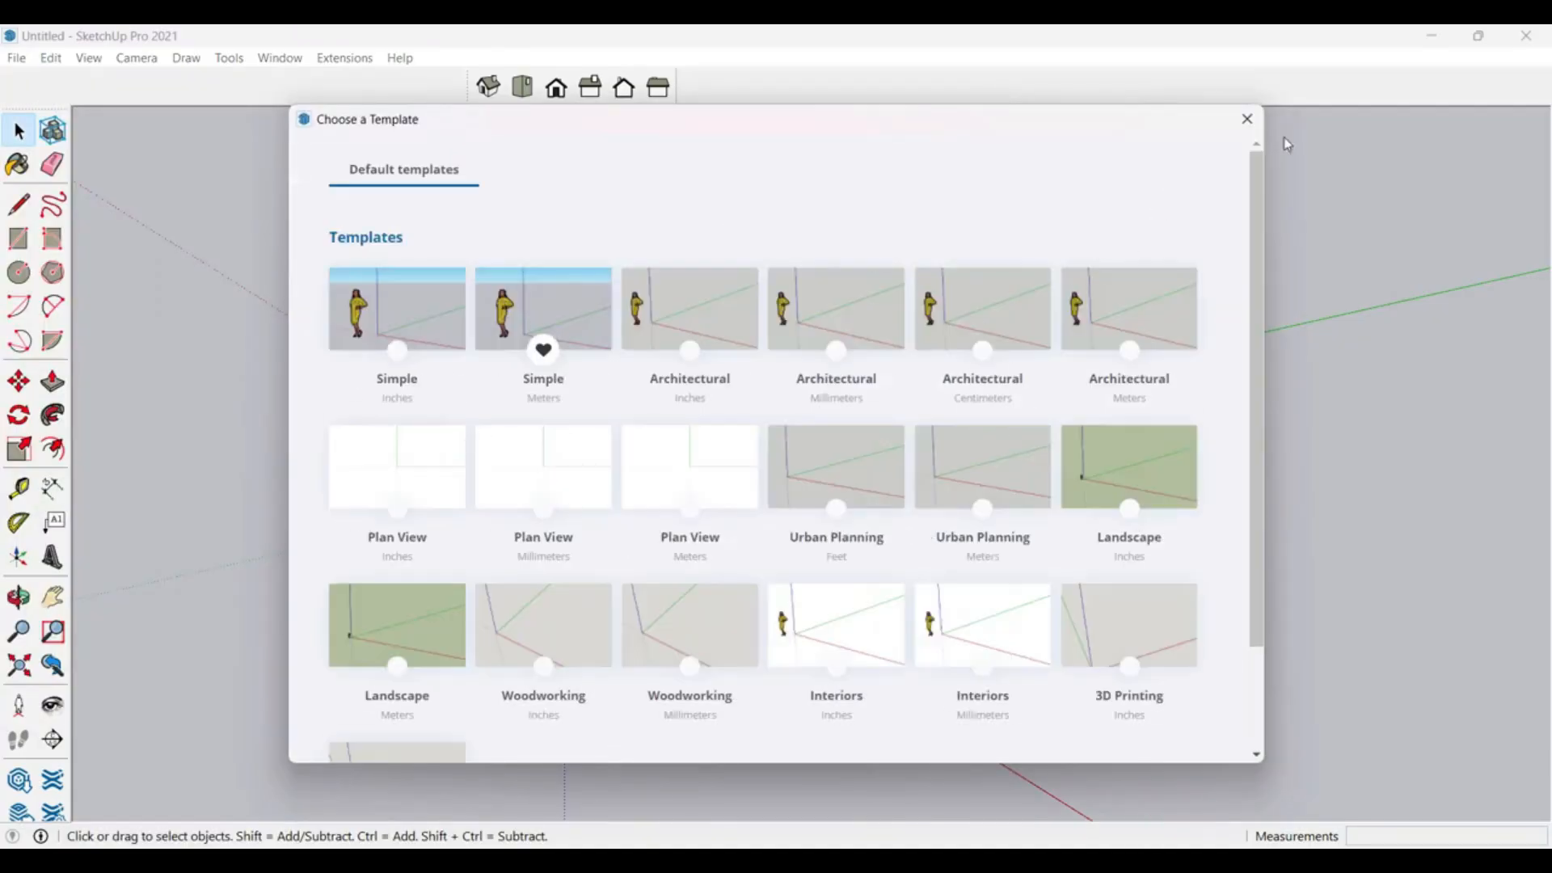
click(1247, 119)
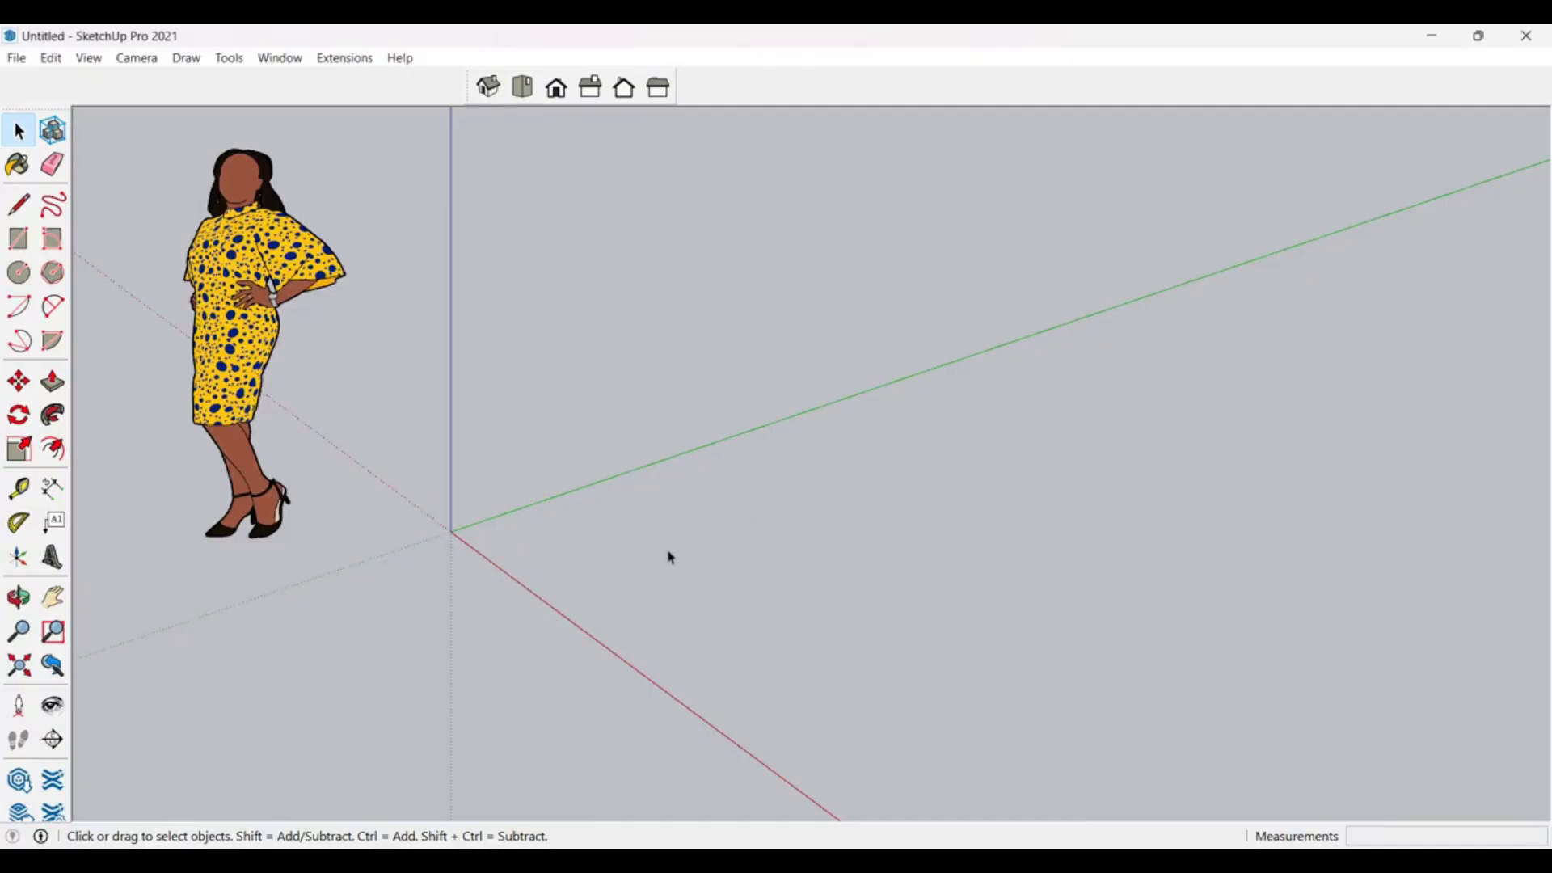
Step: Draw a 6 m line parallel to the green axis, starting close to the origin
key(l)
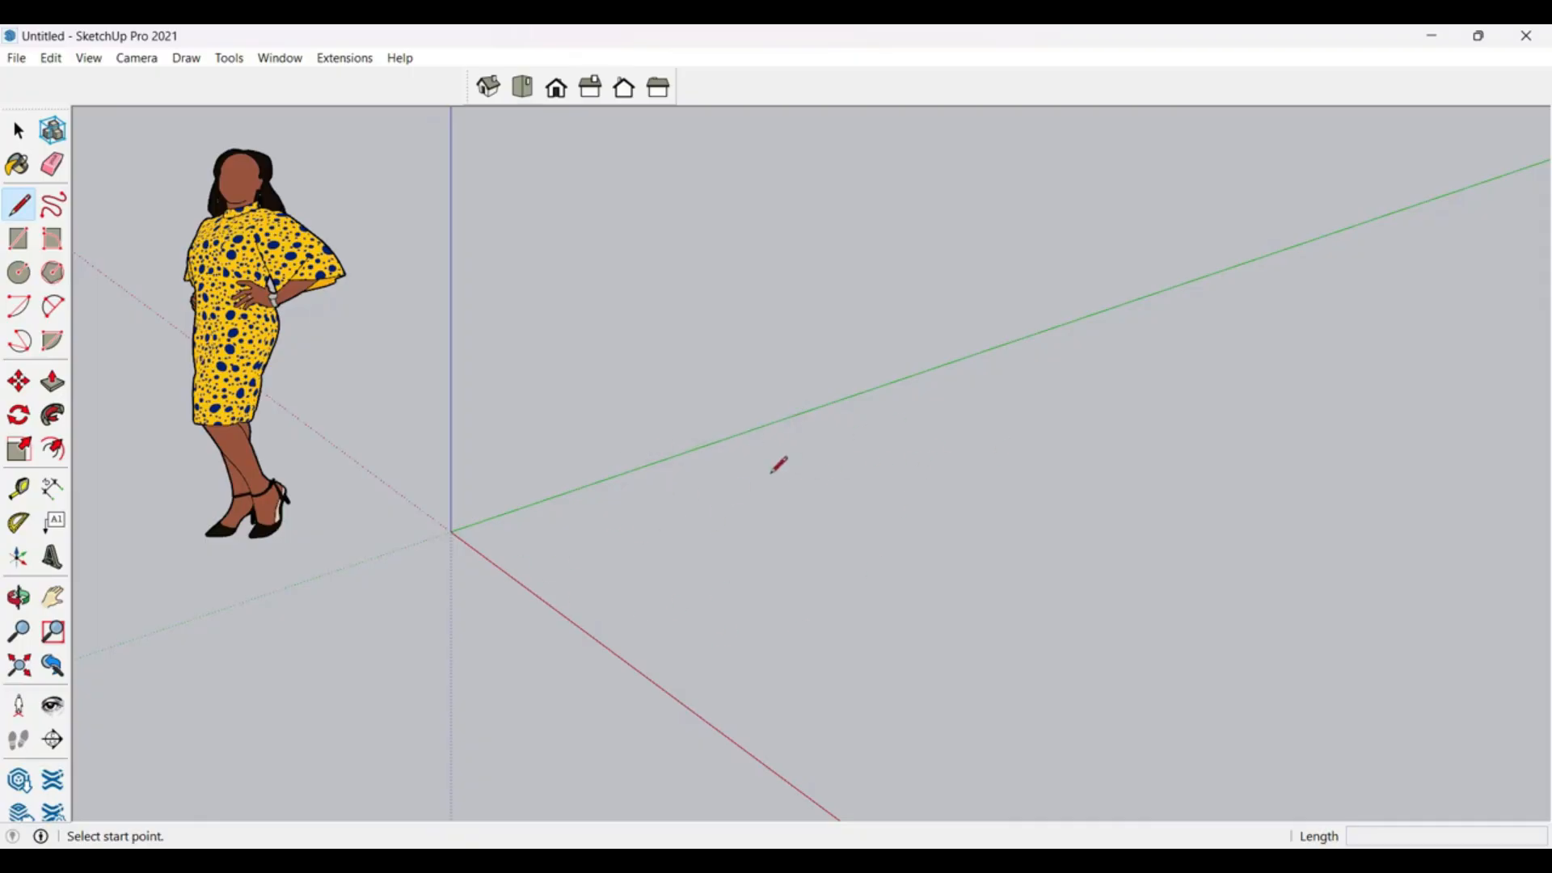
key(space)
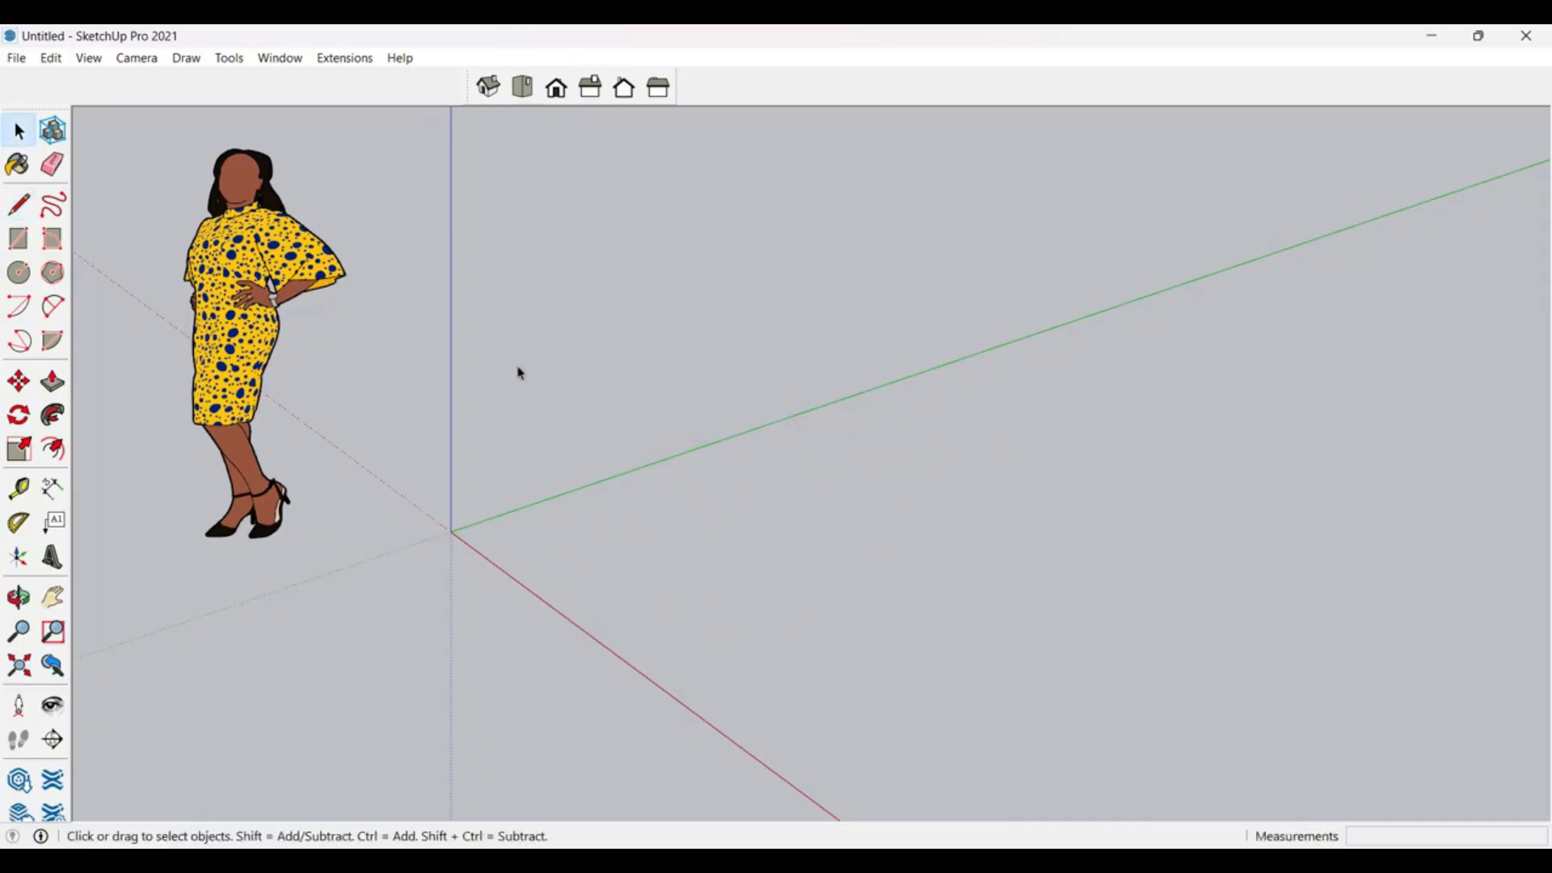
click(18, 209)
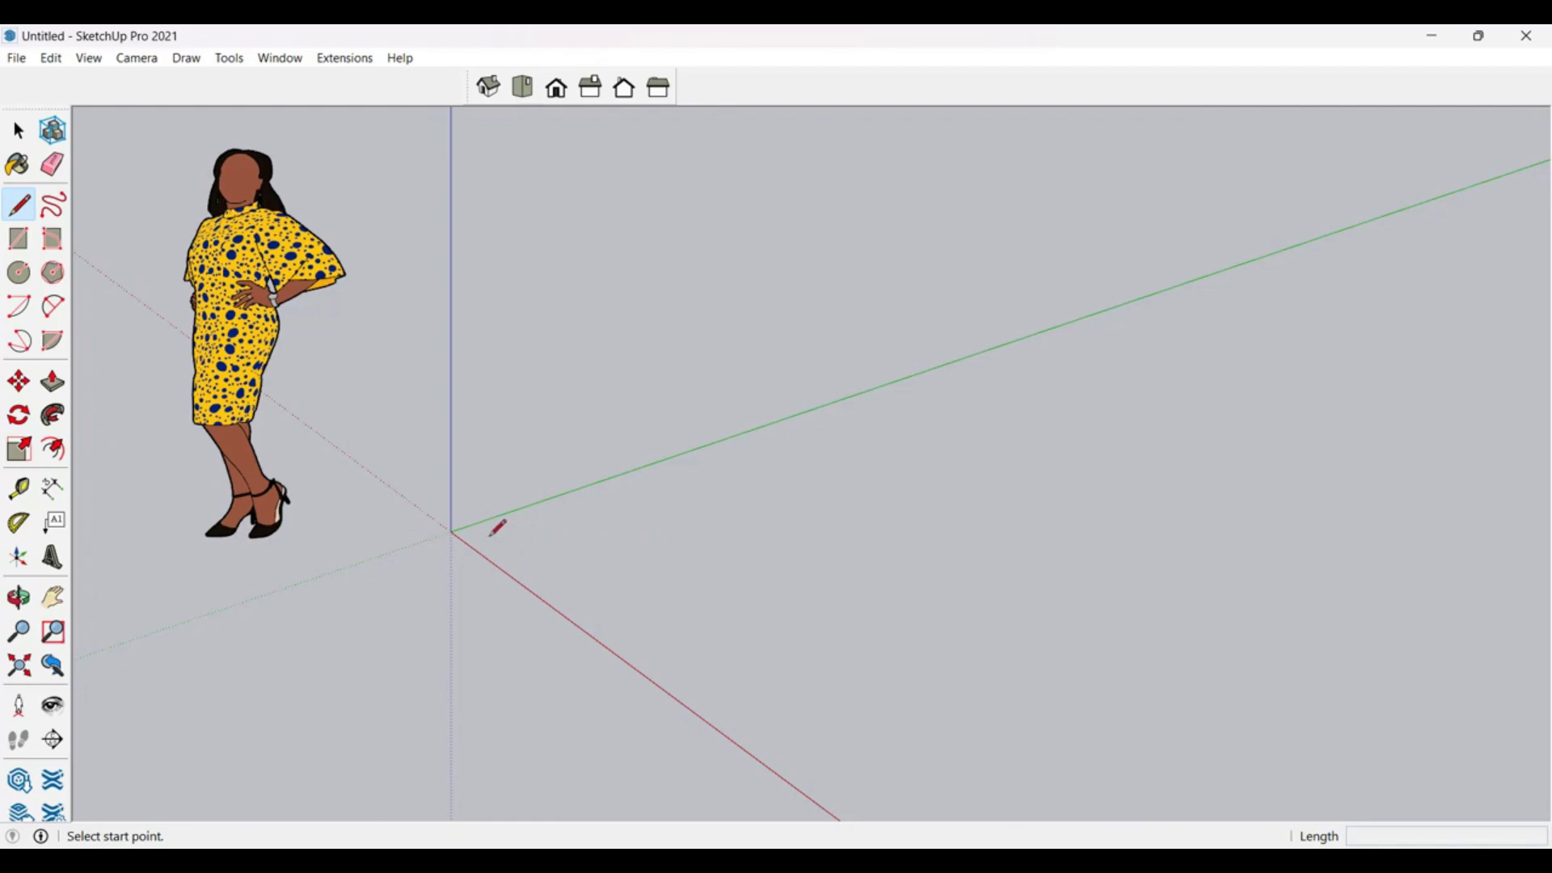
click(490, 537)
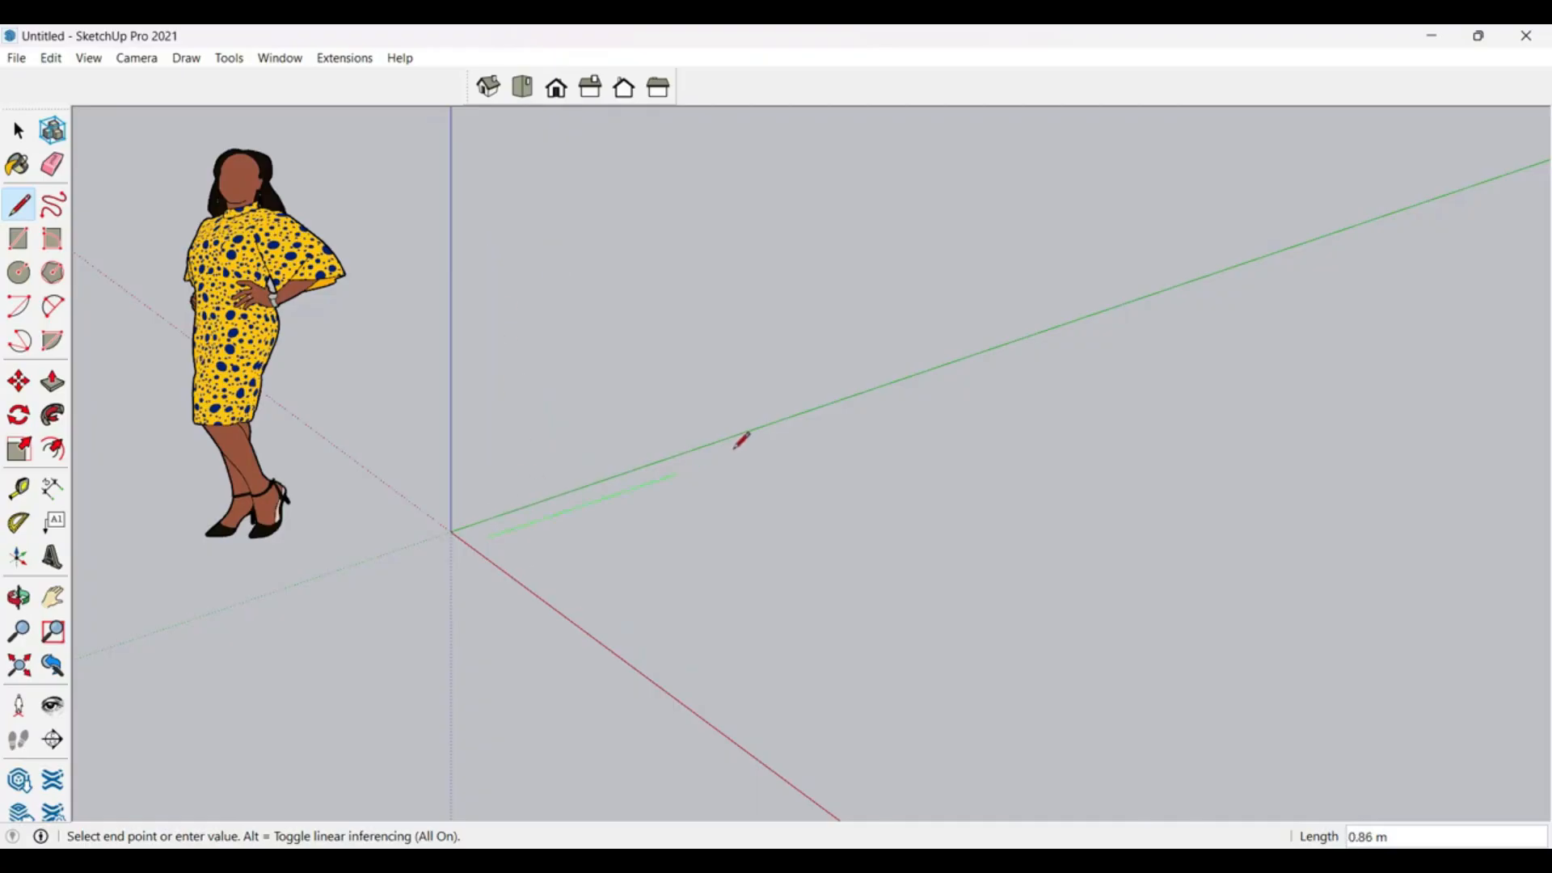
click(647, 505)
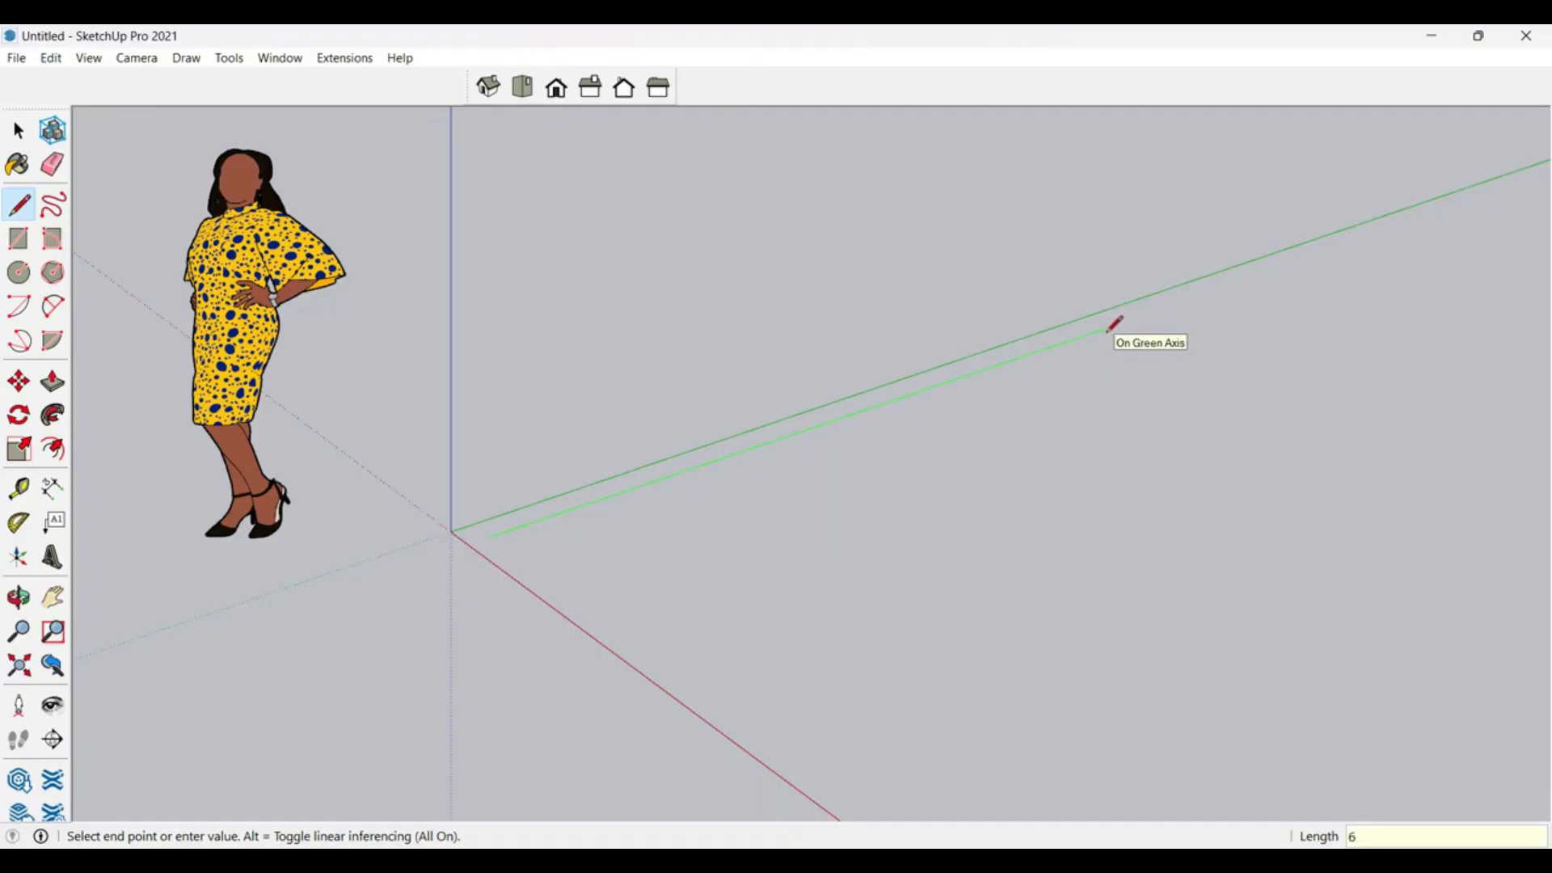
key(Return)
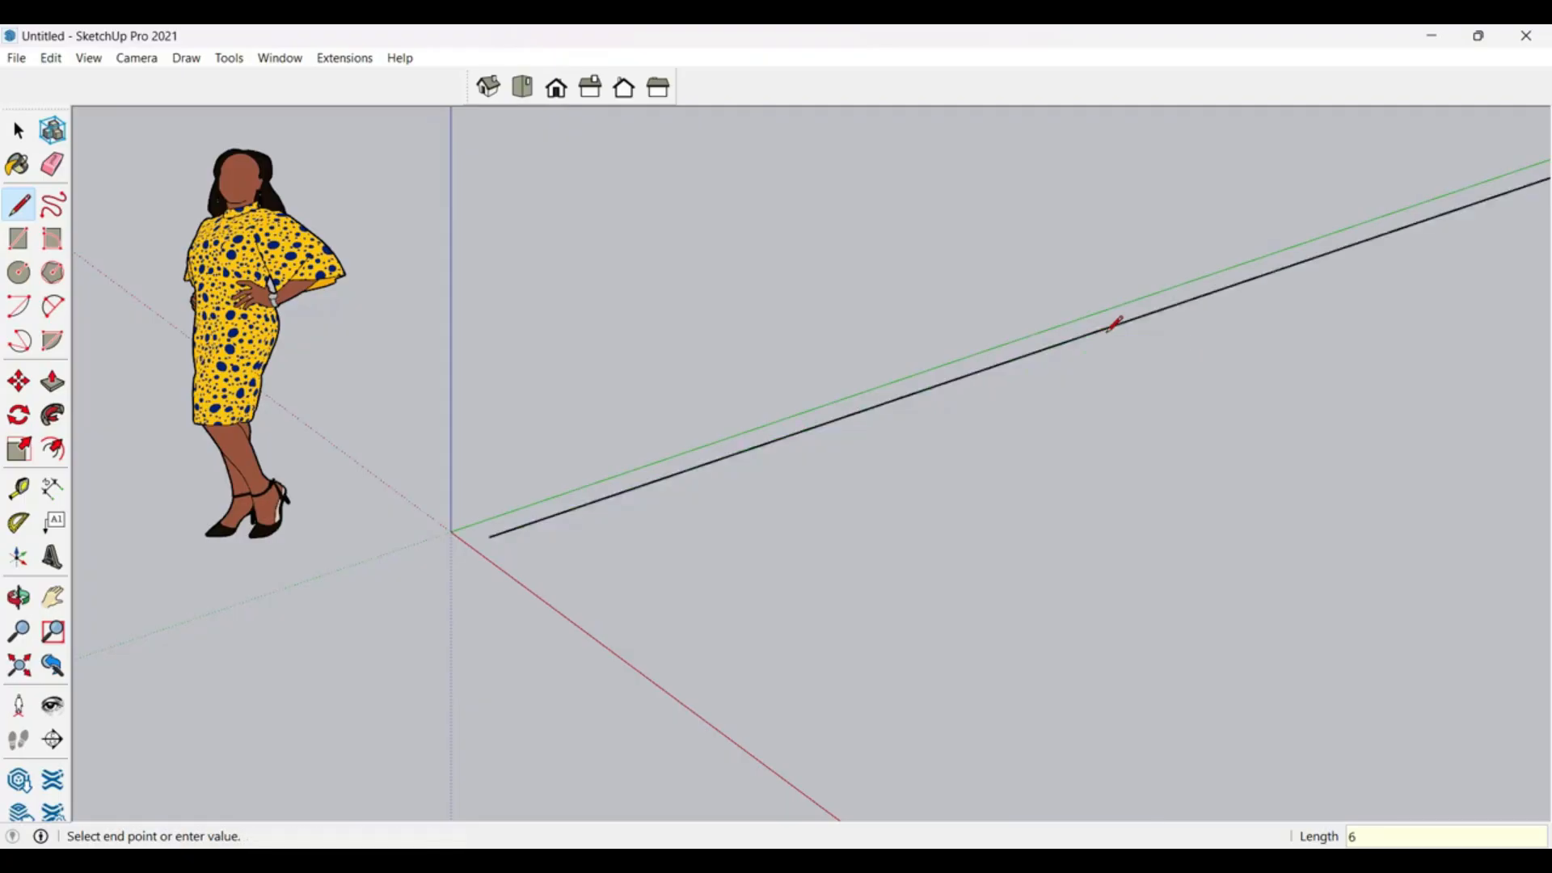
Step: Complete the rectangle with a 5 m edge along the red axis, a parallel return edge, and a closing edge to the start point
scroll(627, 582, down, 3)
scroll(627, 581, down, 1)
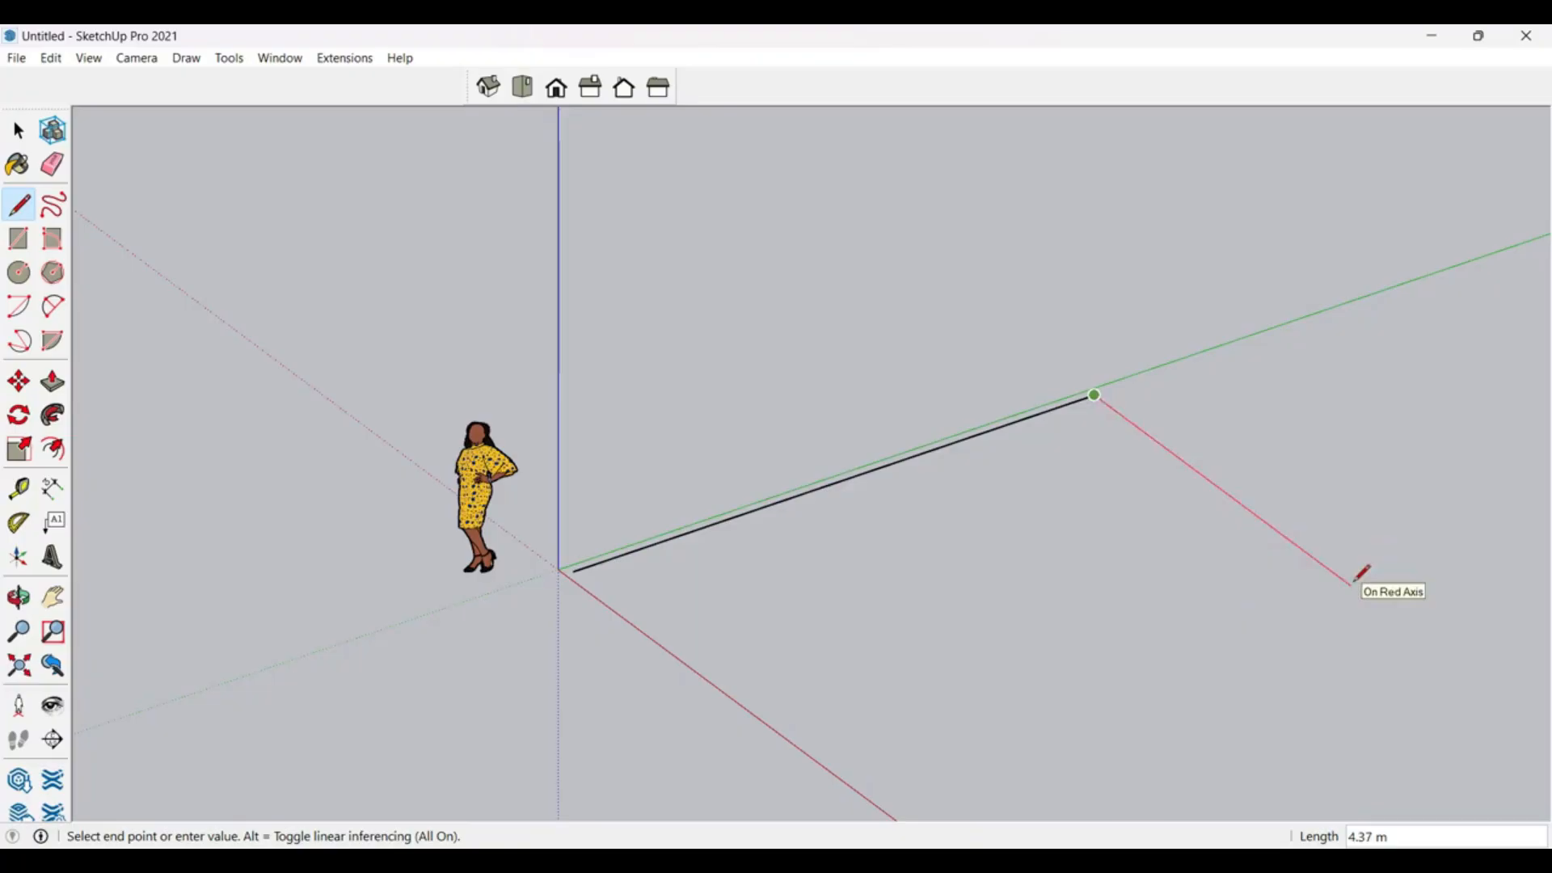
key(Return)
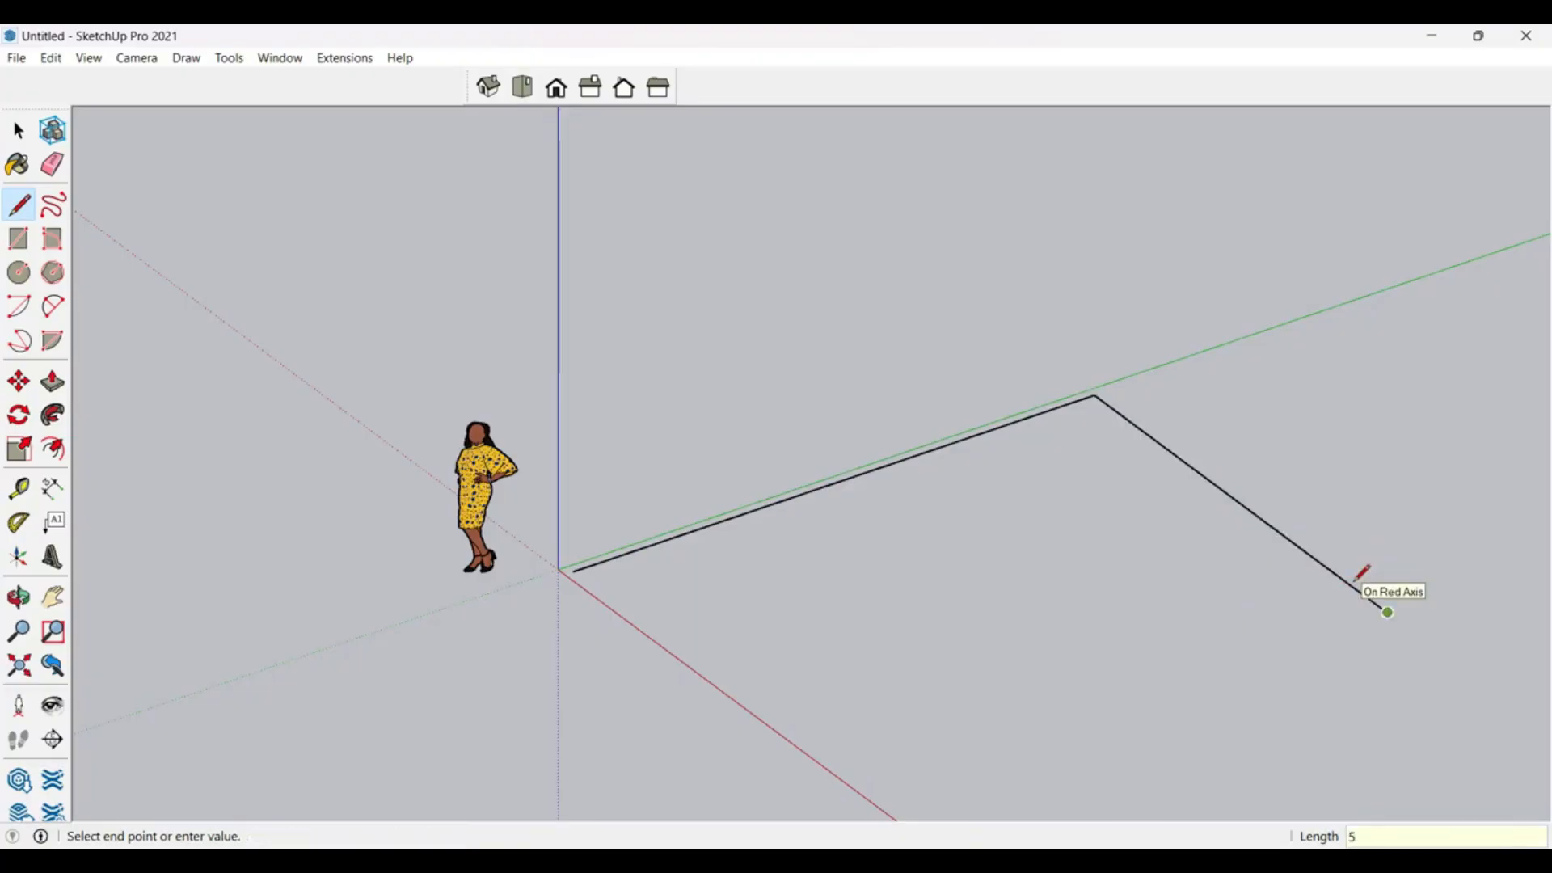
scroll(1018, 298, down, 3)
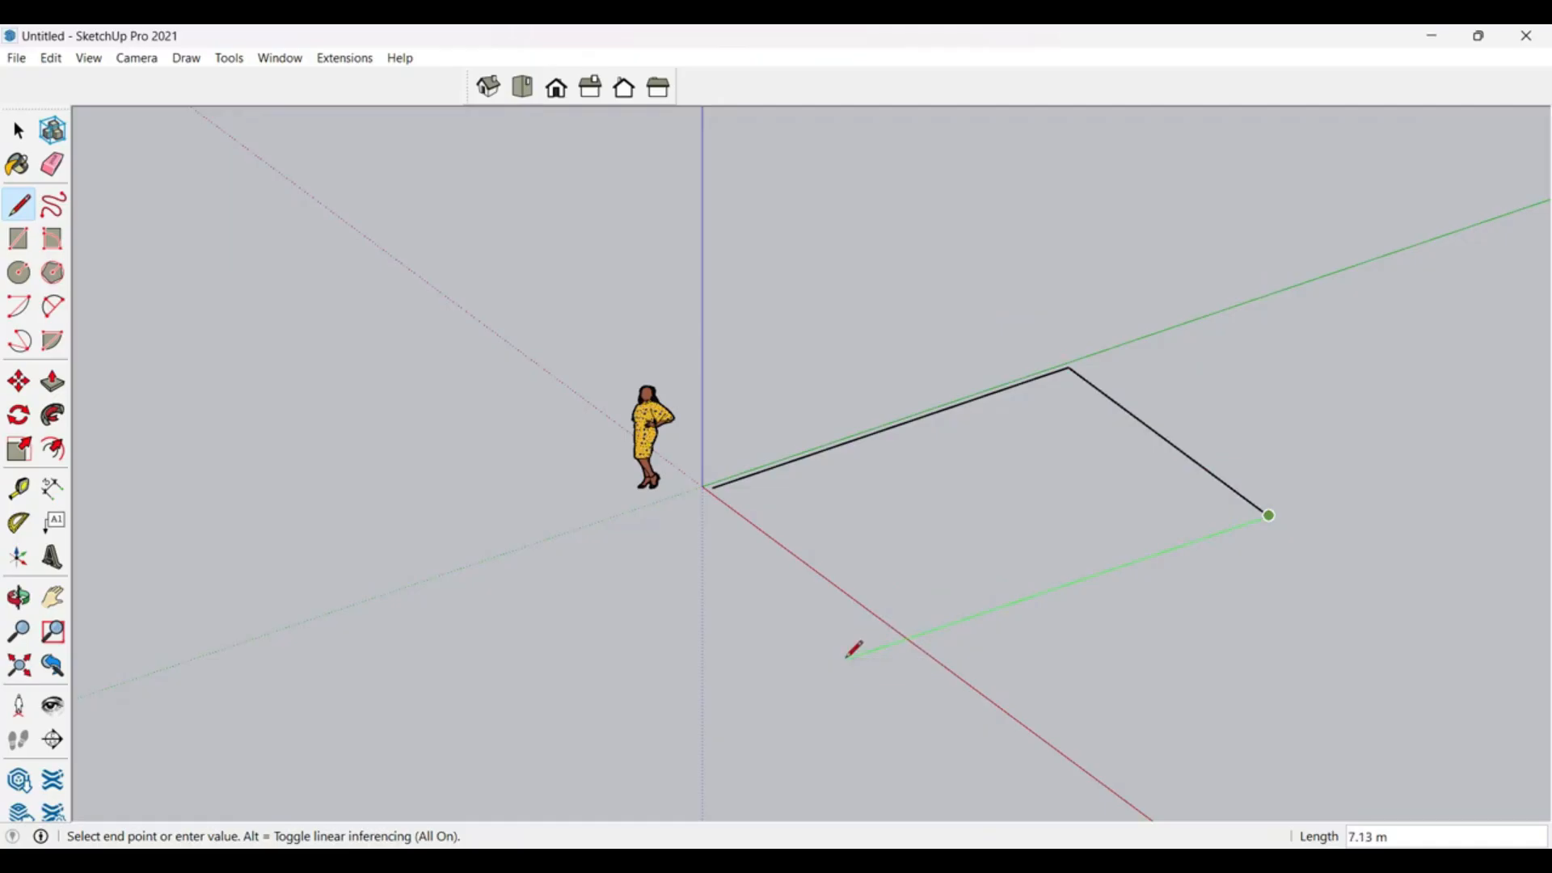
key(Return)
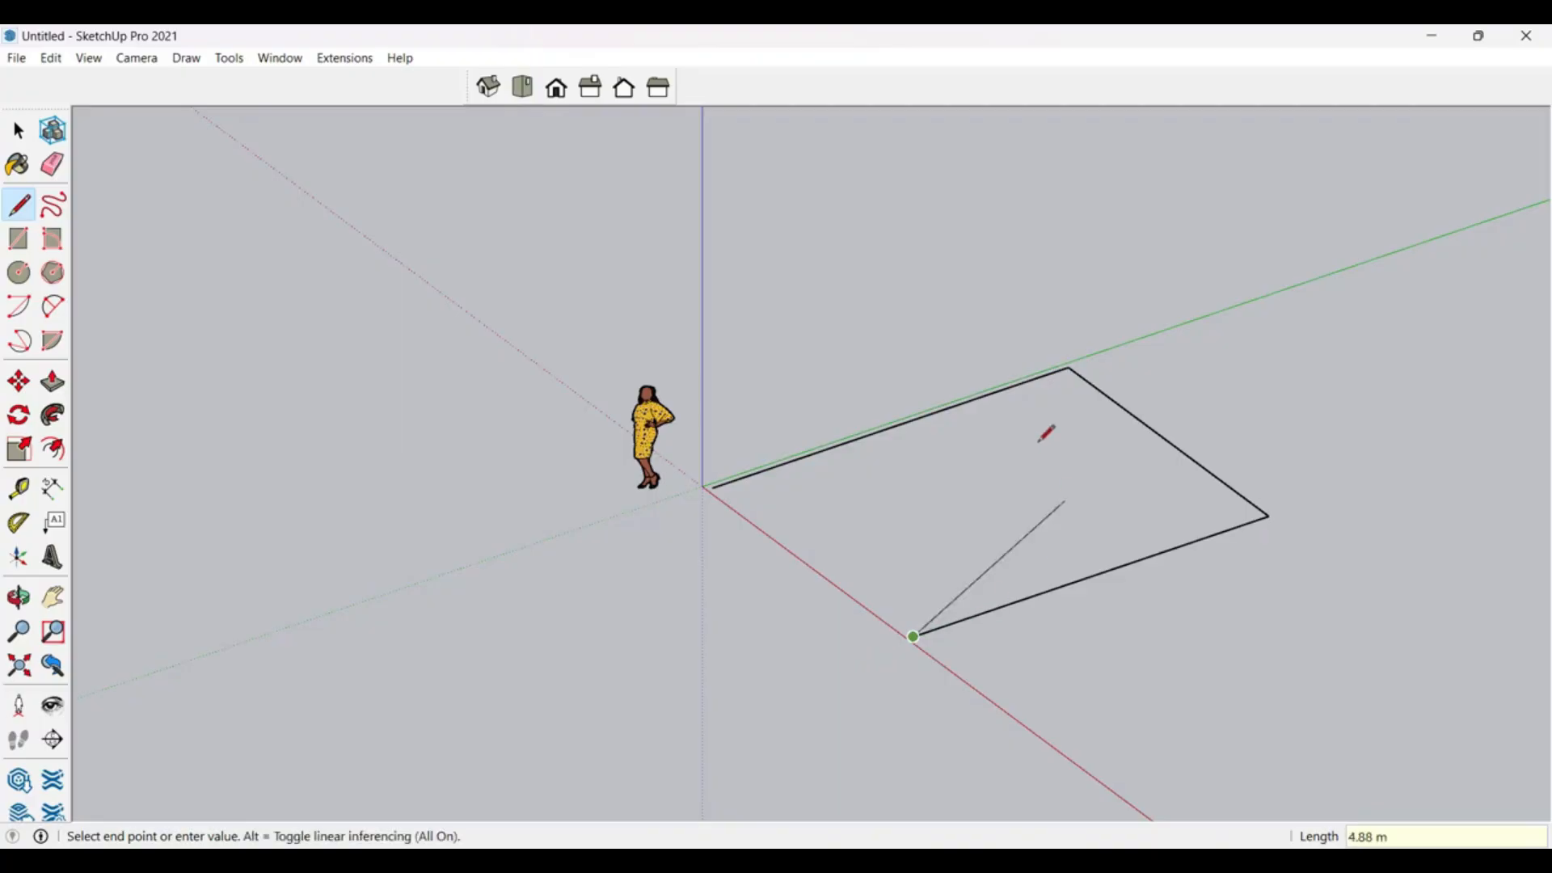
click(713, 485)
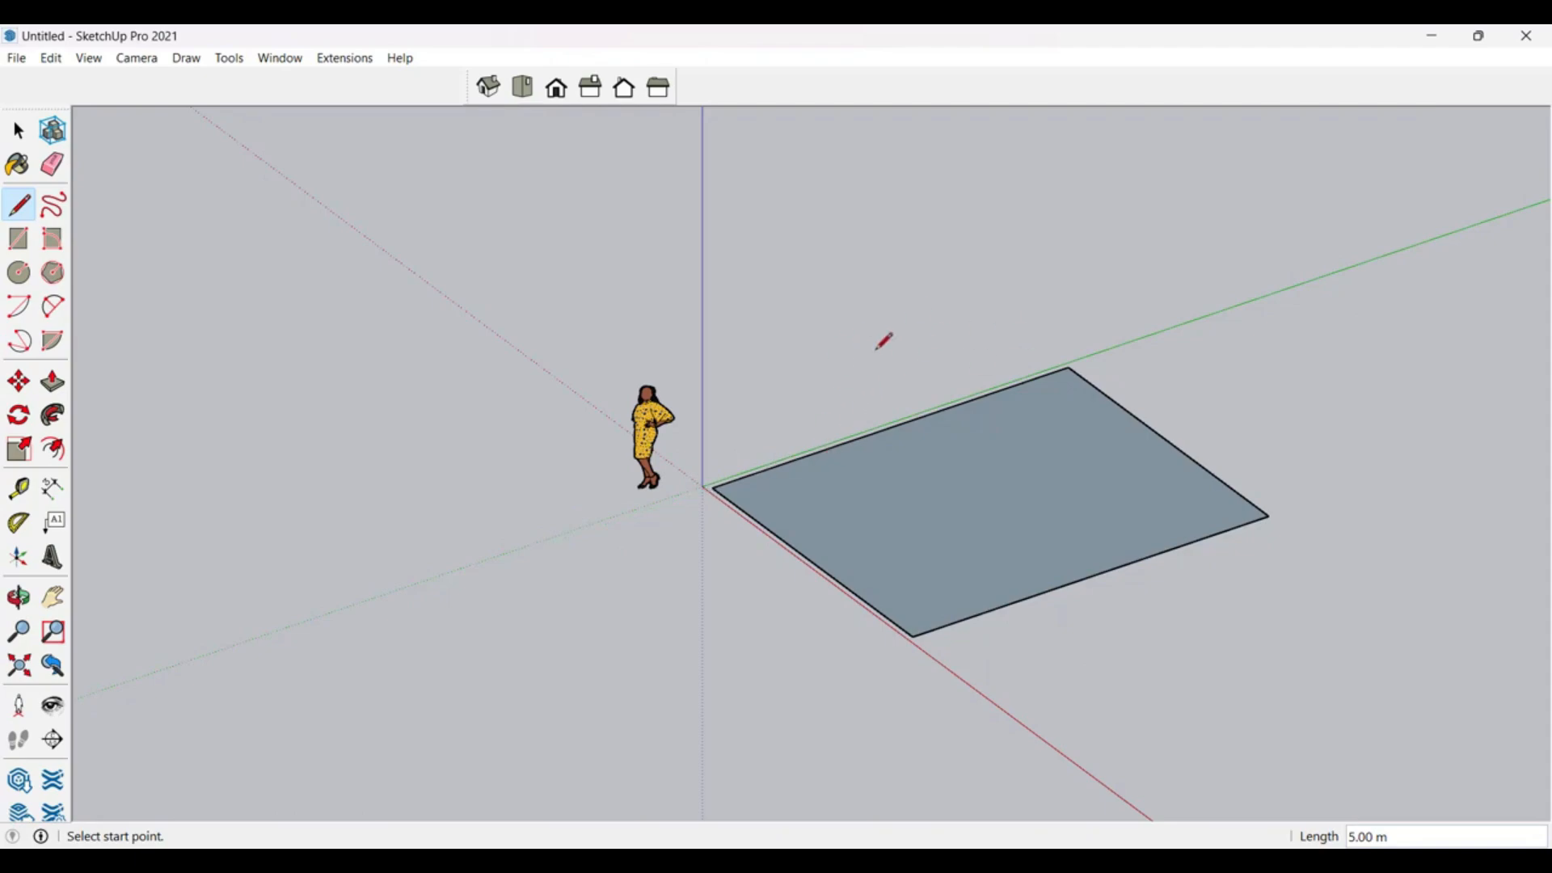
Step: Select the rectangular face together with its bounding edges, and clear the selection
key(space)
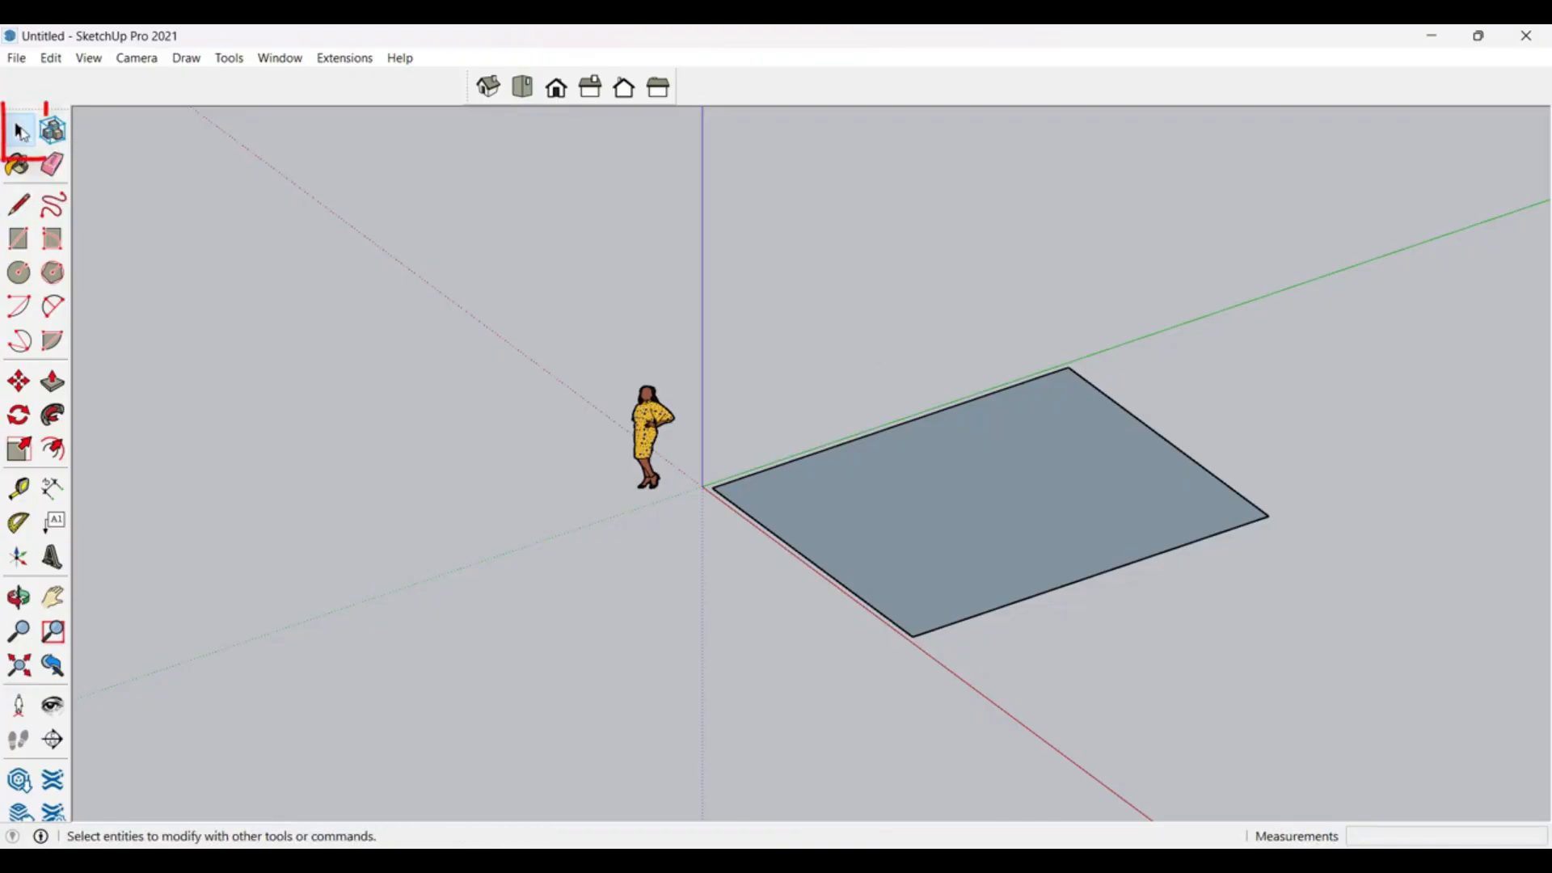
drag(288, 253, 577, 568)
scroll(1119, 659, up, 2)
middle_drag(1119, 658, 1114, 692)
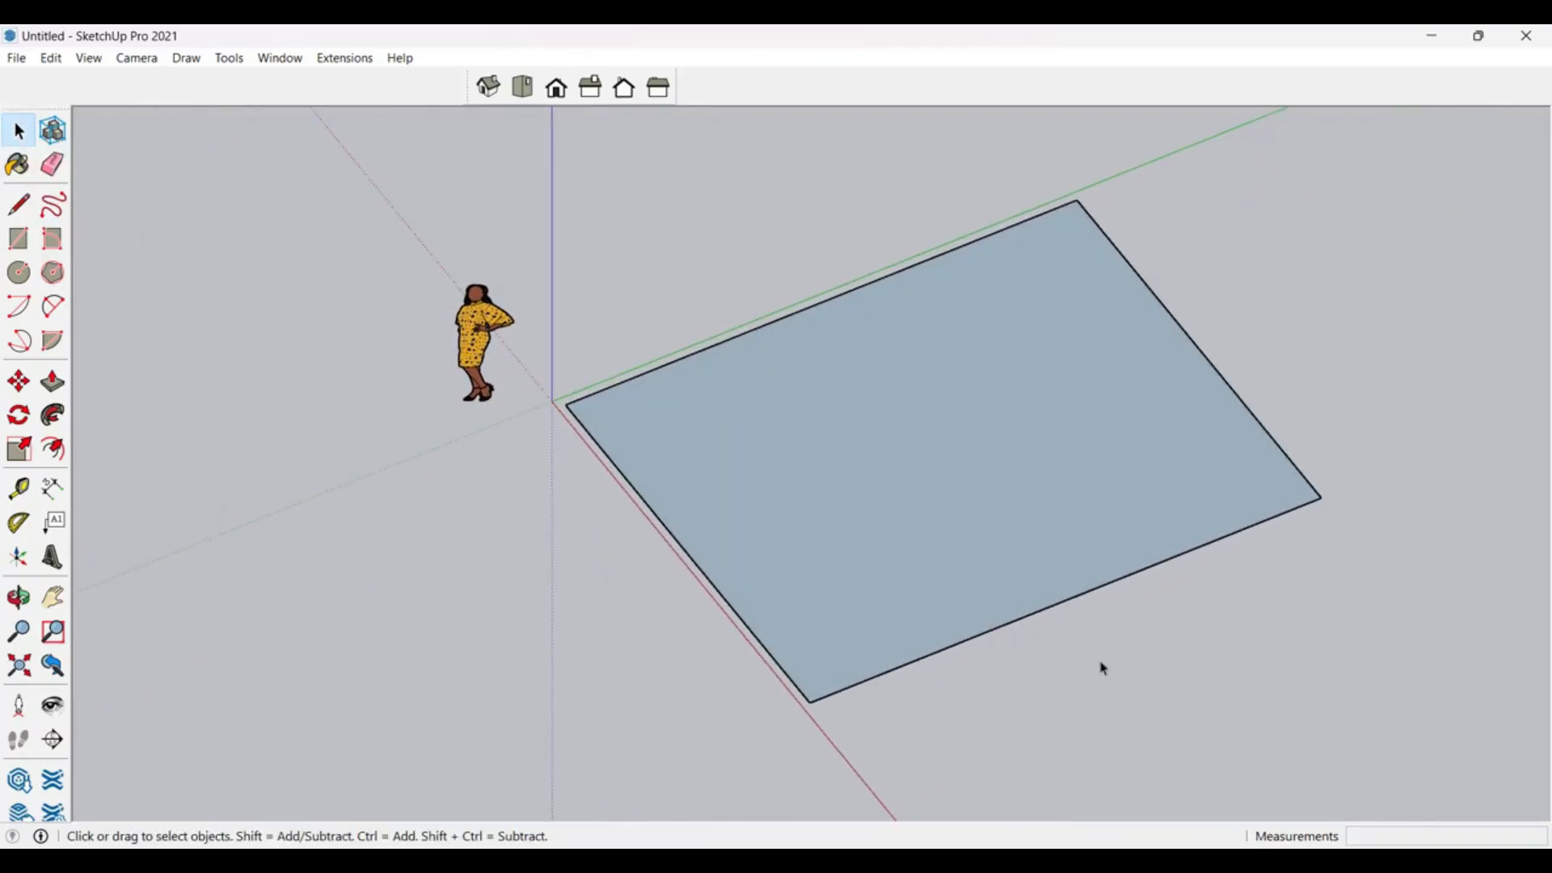
click(989, 434)
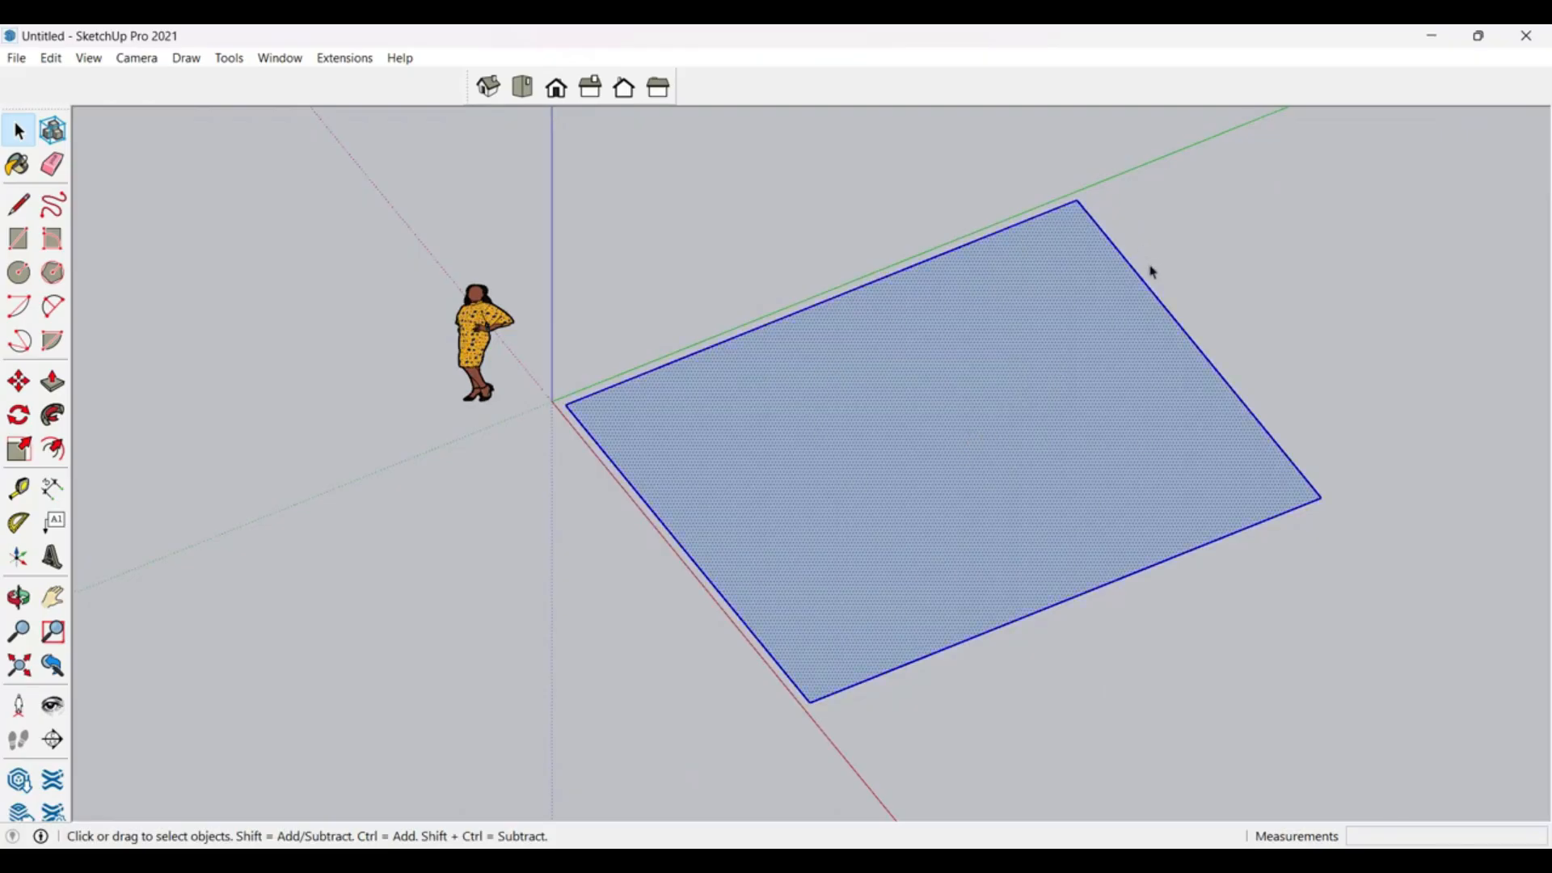
click(1429, 305)
Step: Select only the rectangle's face without its edges, and deselect it
middle_drag(974, 494, 1016, 358)
scroll(485, 649, down, 2)
scroll(874, 419, up, 2)
middle_drag(845, 519, 885, 514)
click(794, 485)
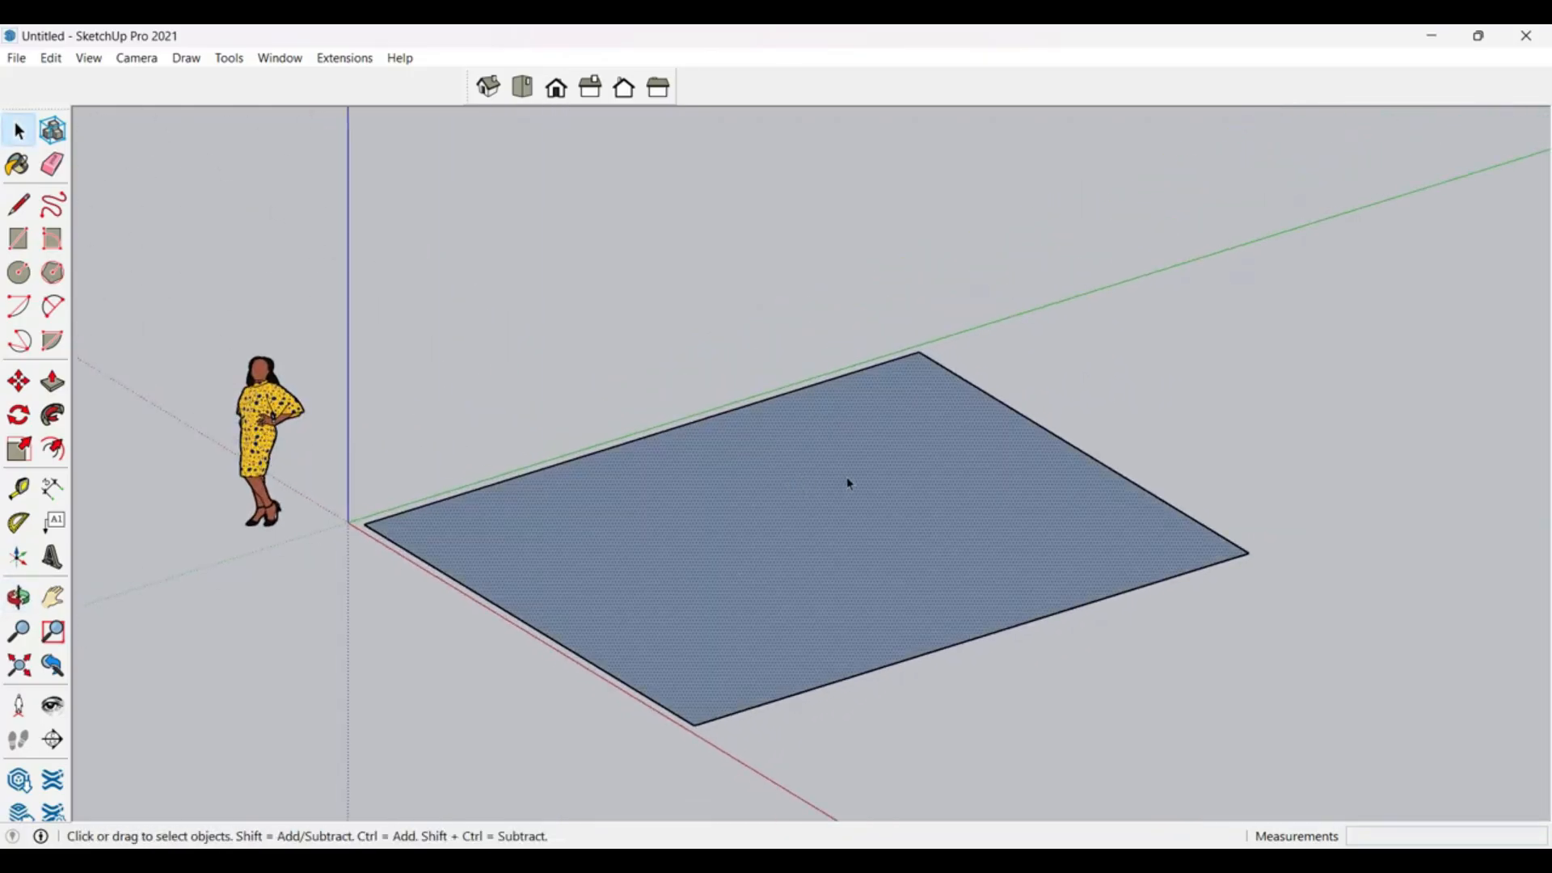
click(1151, 340)
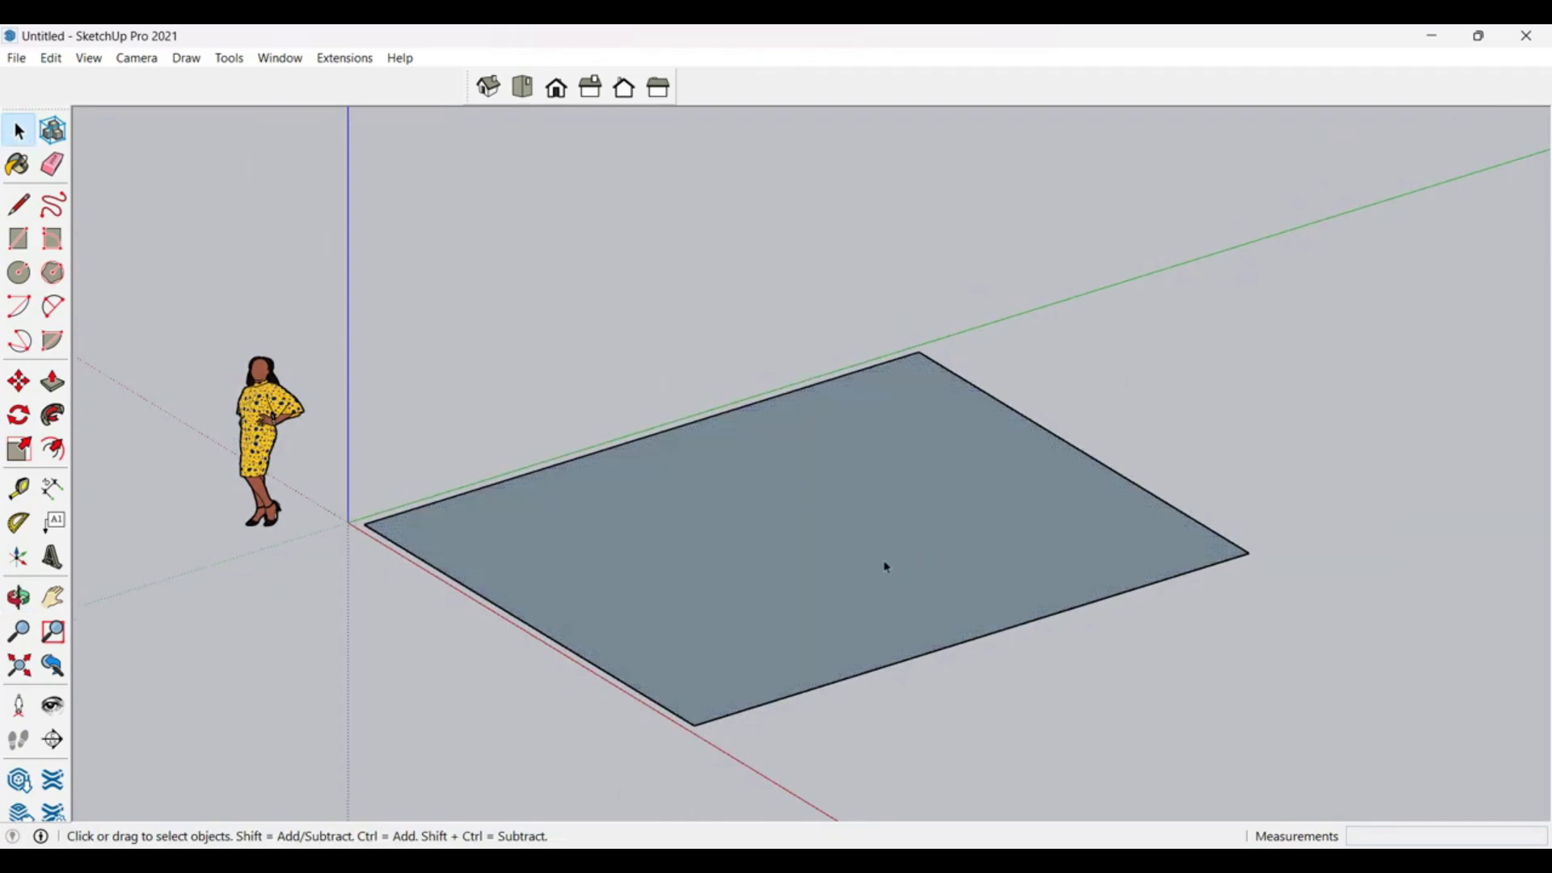
Step: Push/Pull the rectangular face up by 1 m to form a box
key(p)
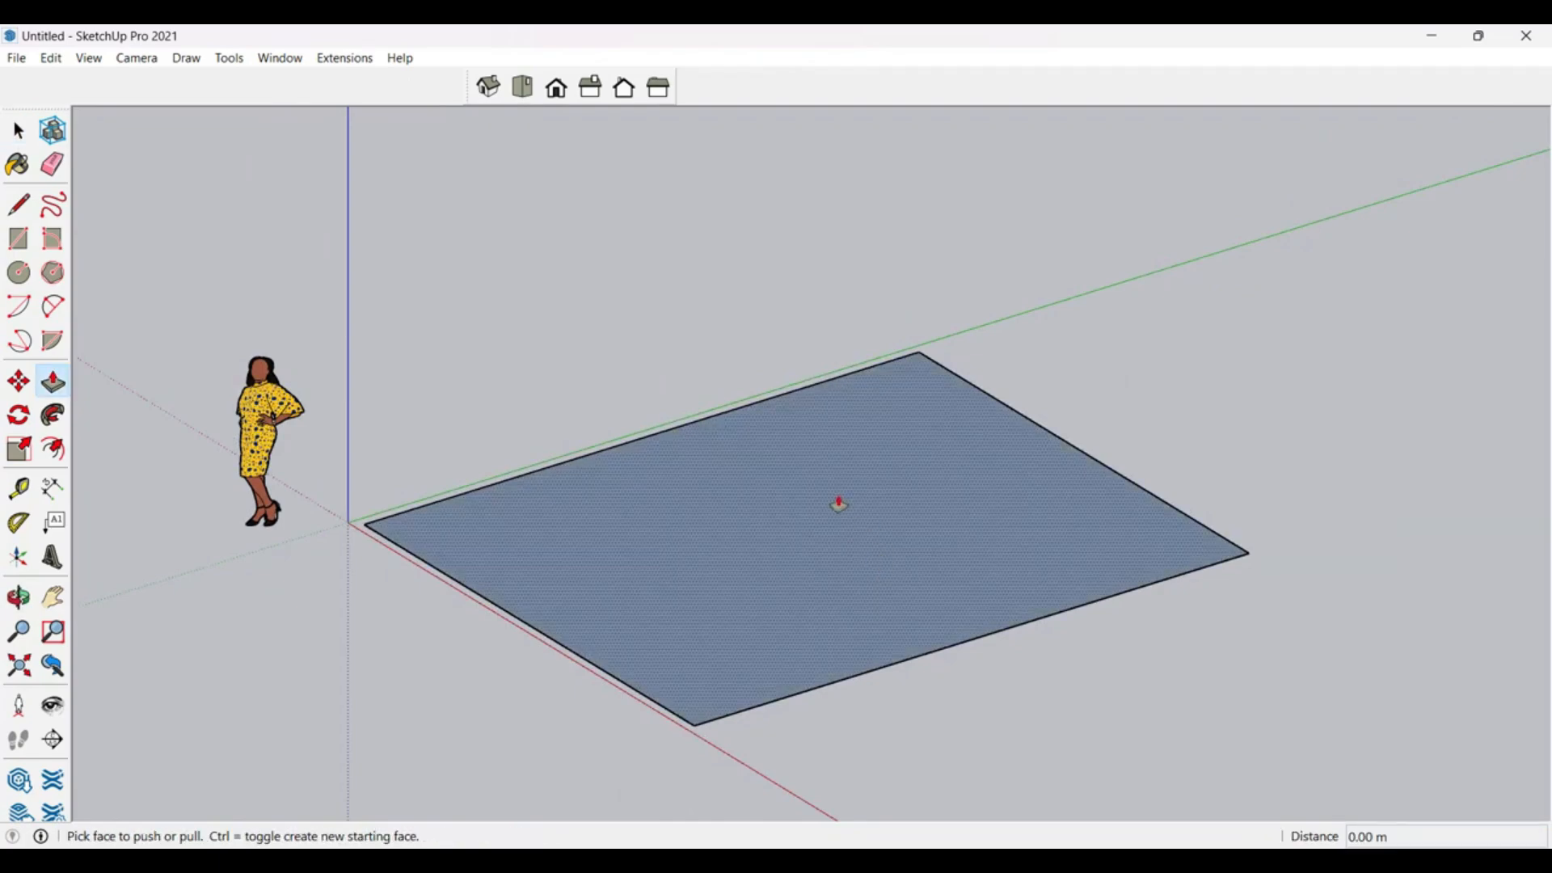
click(841, 502)
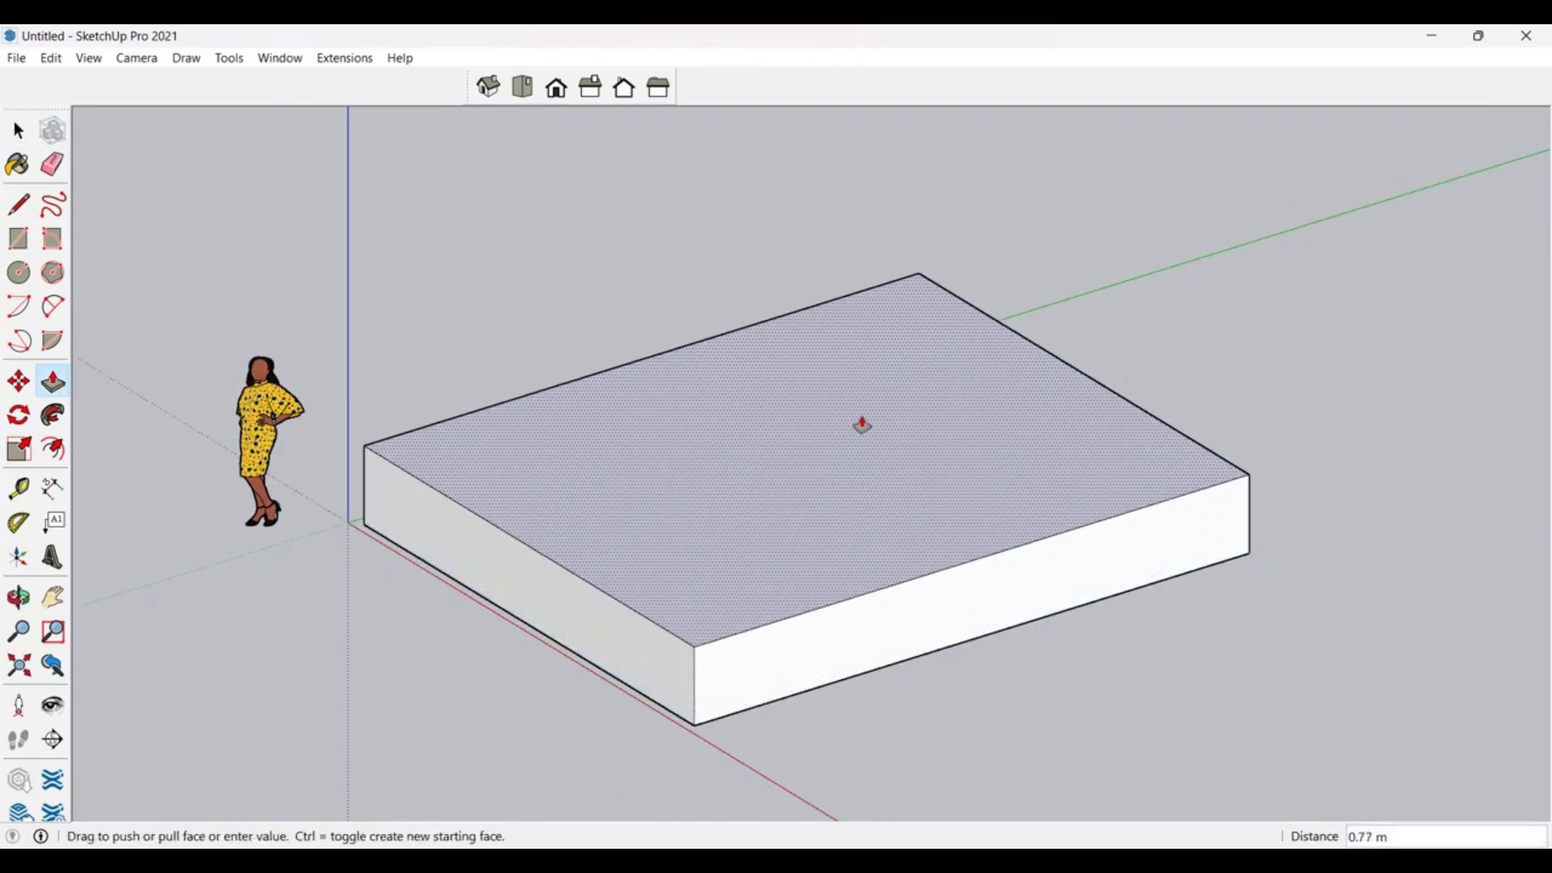
key(Return)
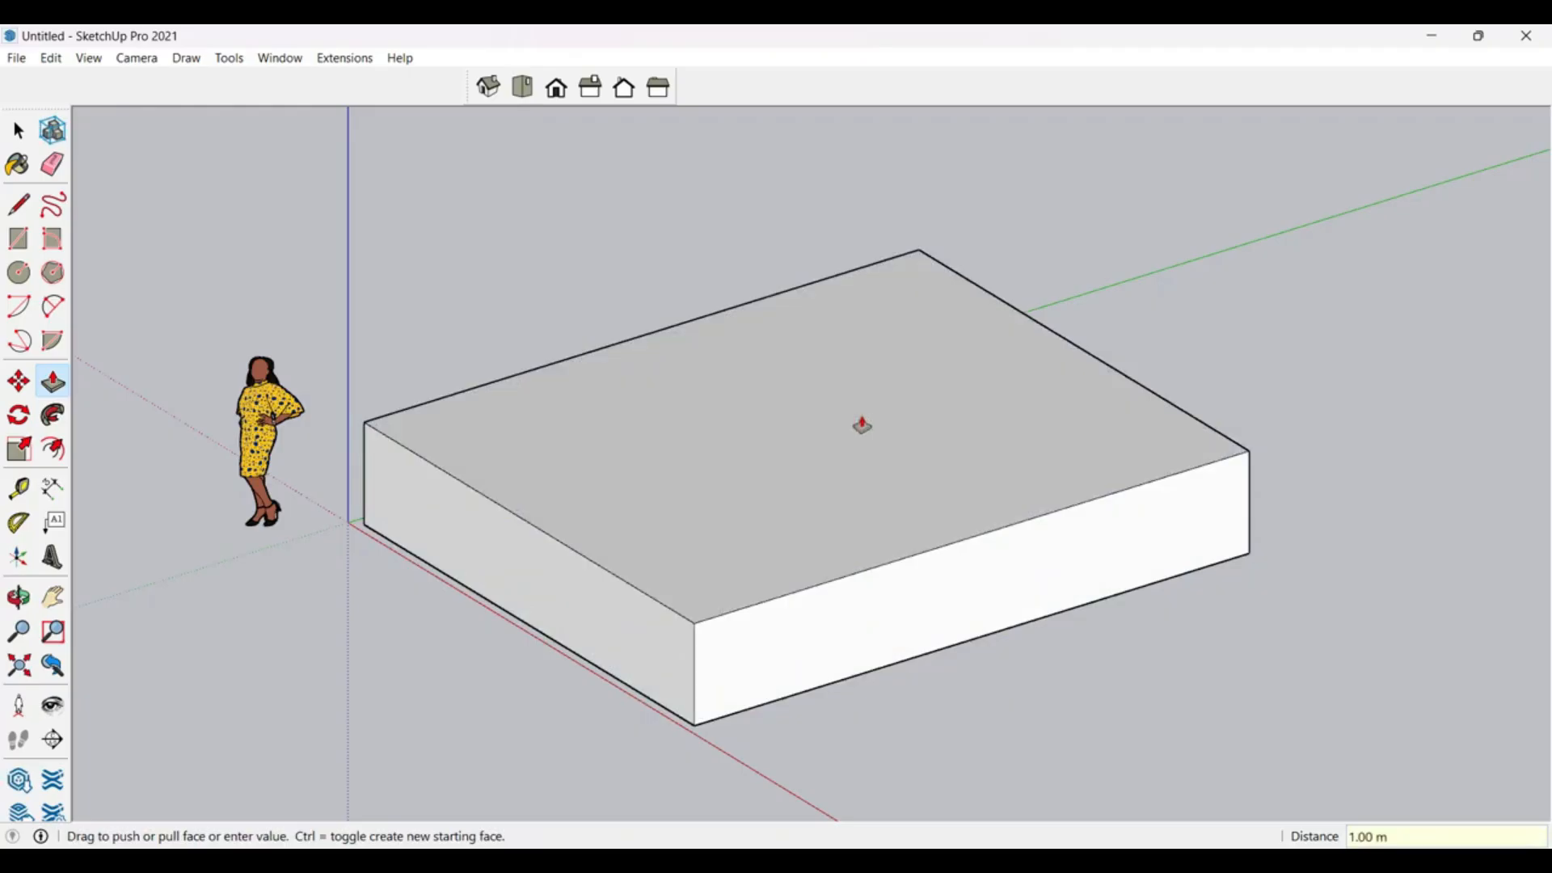
scroll(582, 457, down, 2)
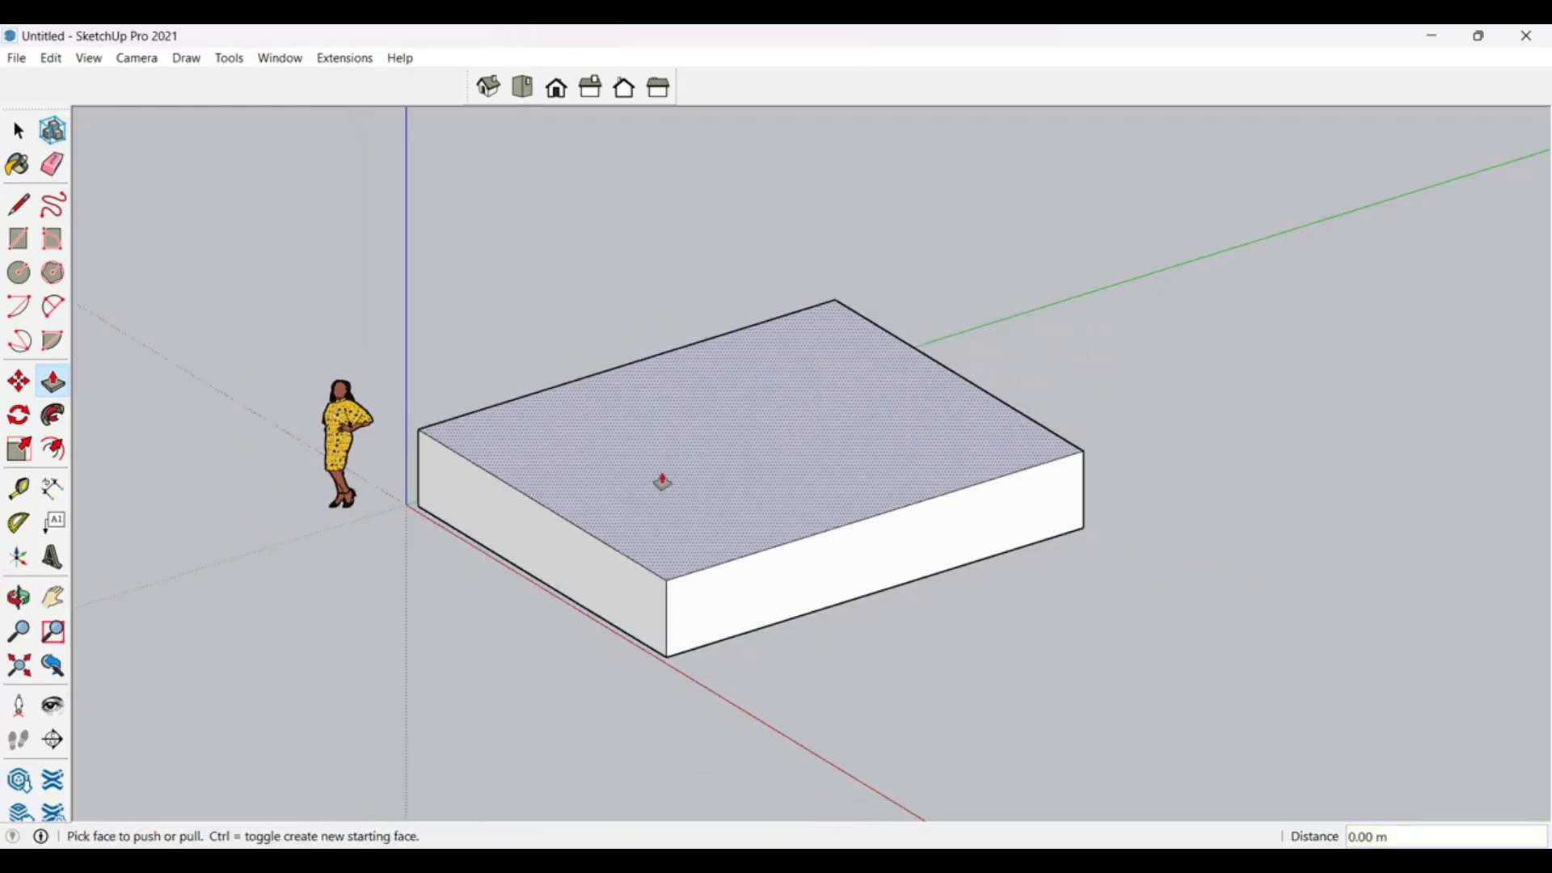
Step: Select the box's top face, extend the selection to all connected faces and edges, and clear it
key(space)
click(797, 512)
middle_drag(825, 574, 689, 274)
middle_drag(525, 477, 578, 485)
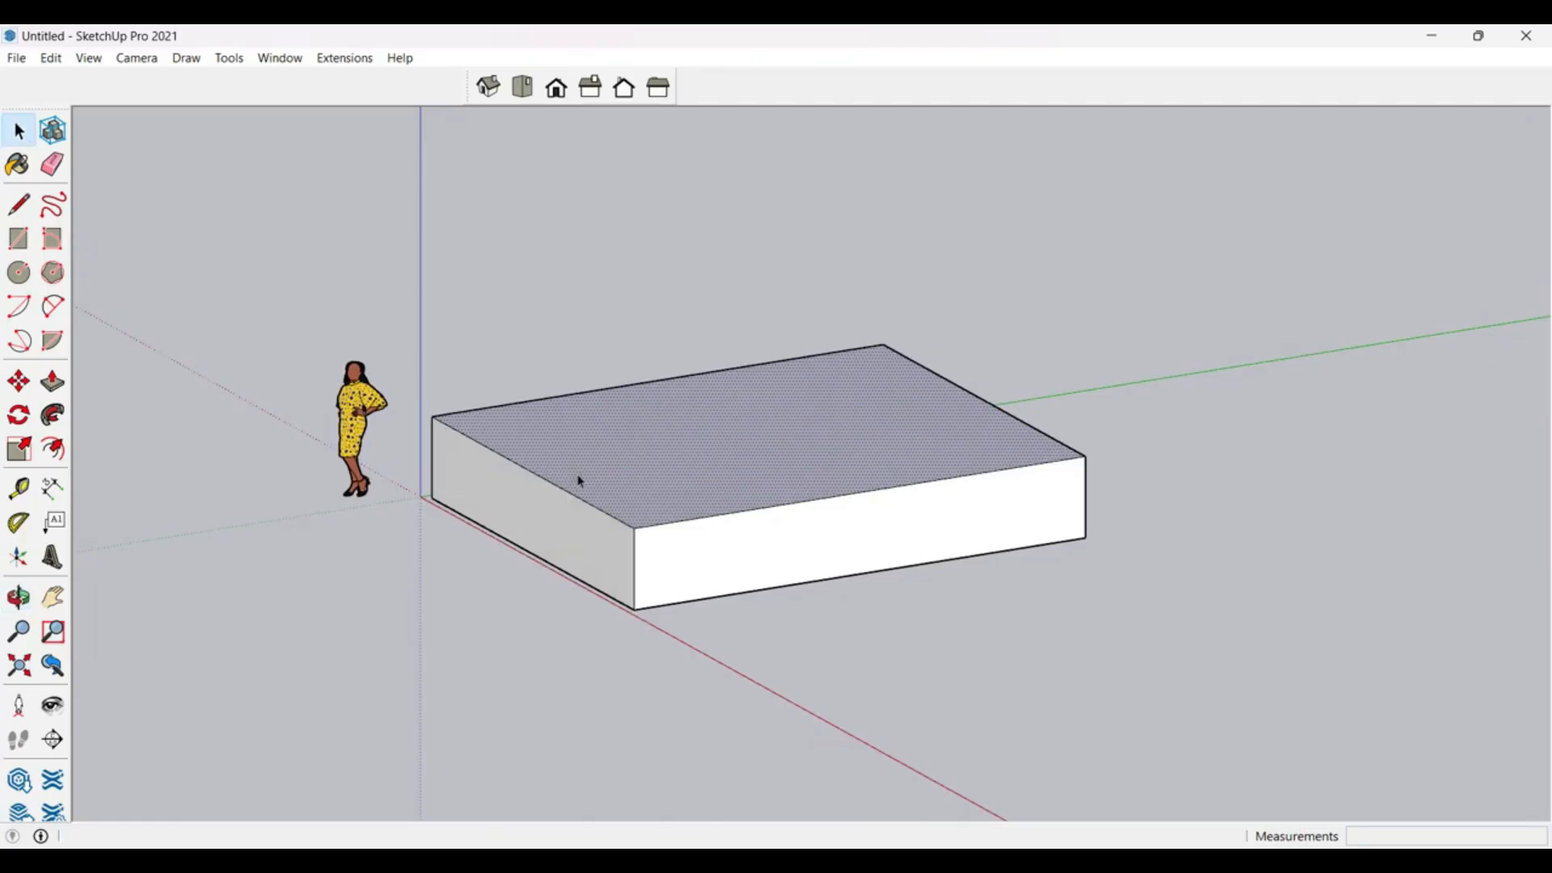
triple_click(794, 454)
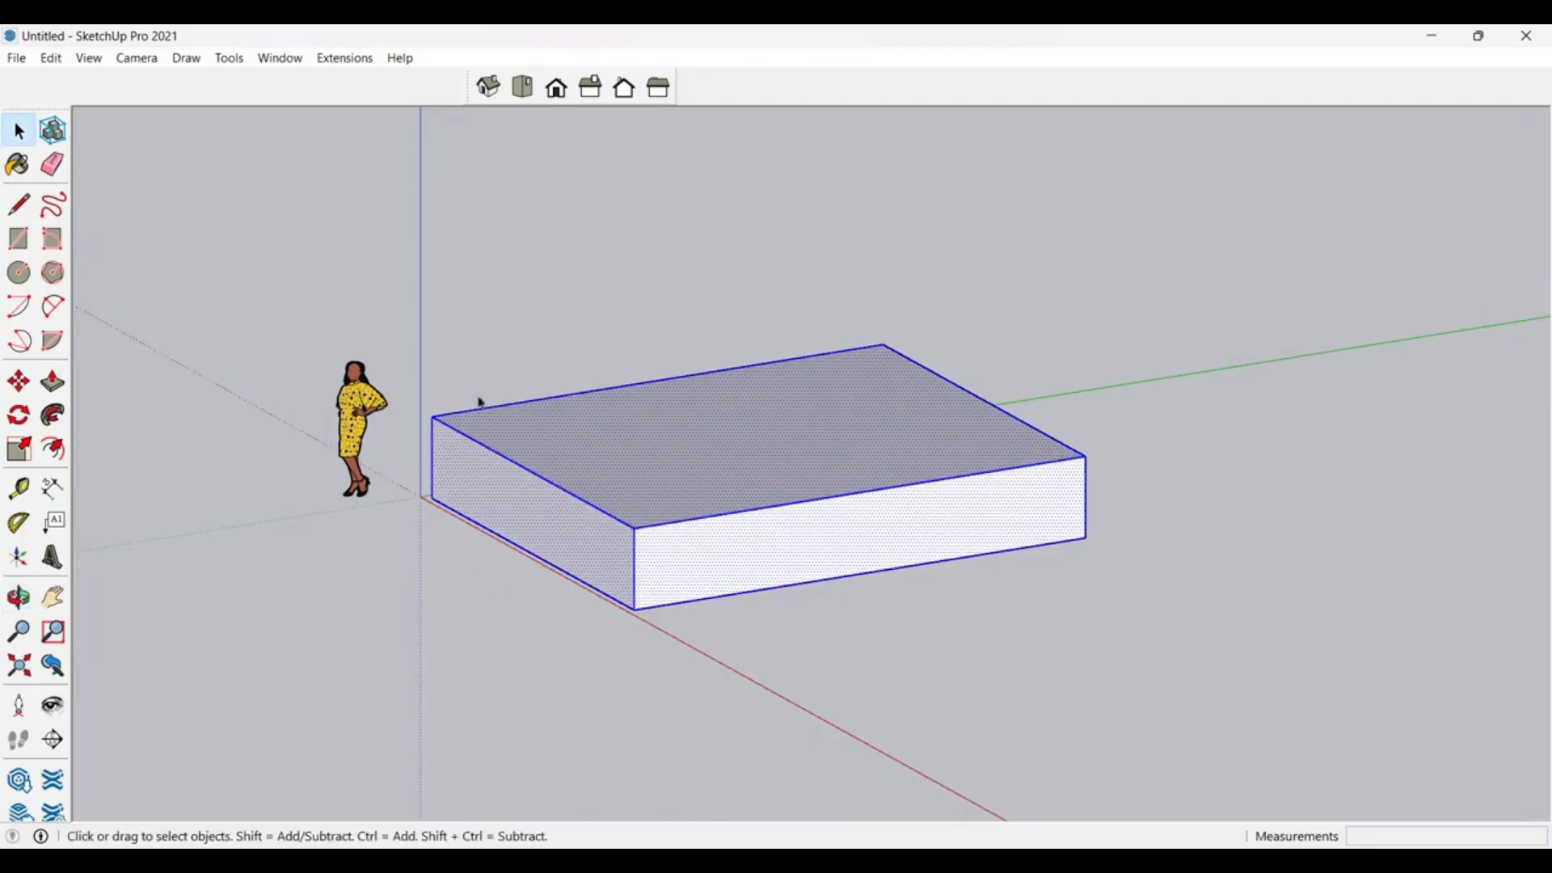
middle_drag(1052, 469, 856, 517)
scroll(728, 470, up, 2)
middle_drag(728, 470, 803, 544)
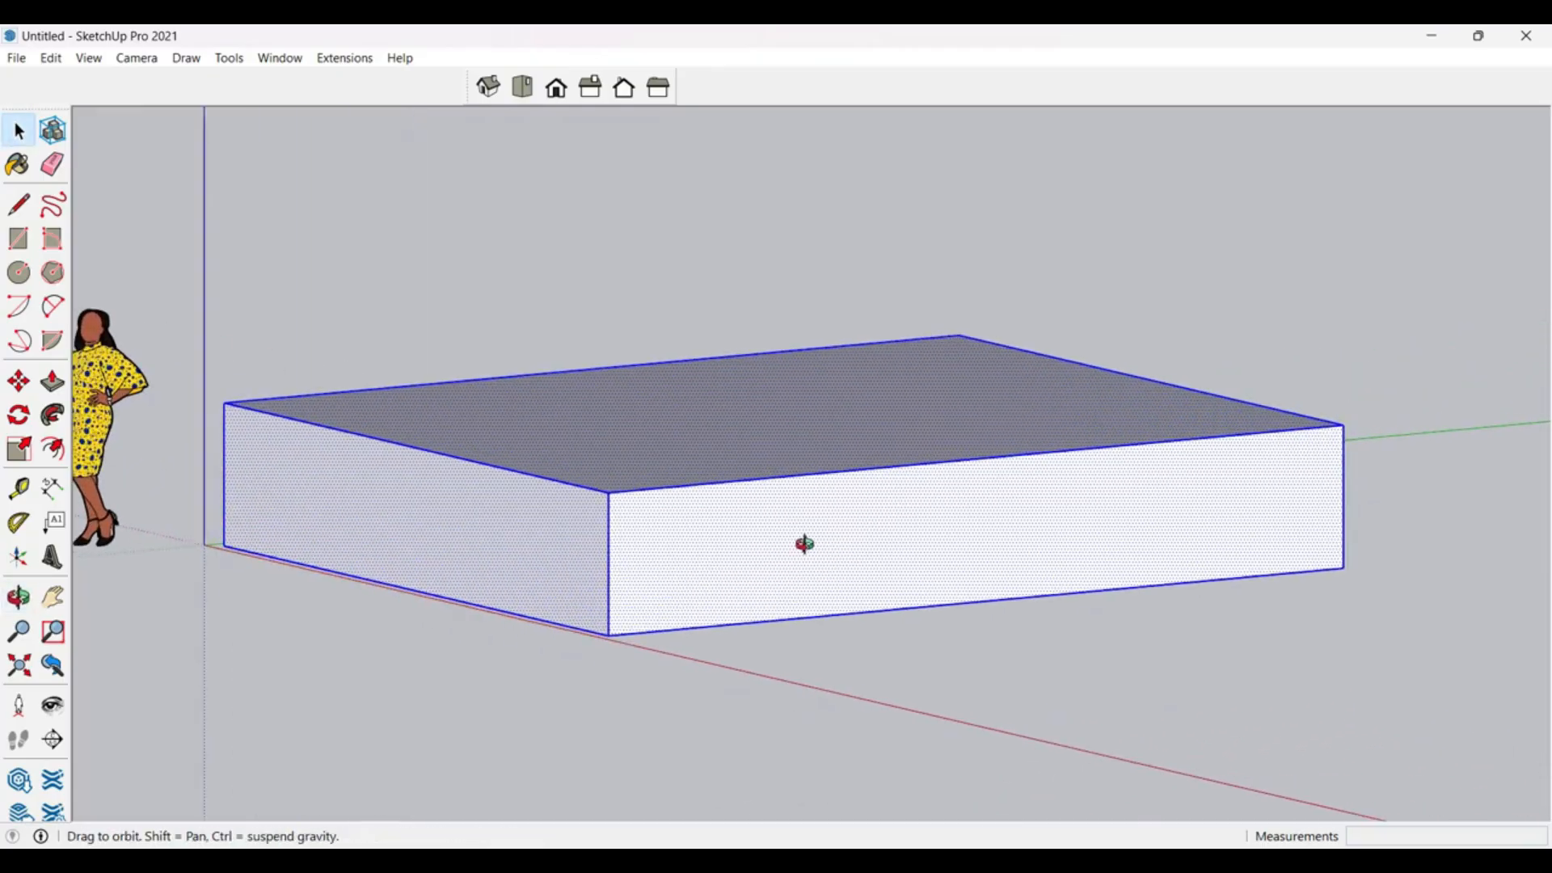
click(1443, 285)
Step: Select the box's long side face alone, with its edges, and with the whole box, and clear the selection
click(1012, 537)
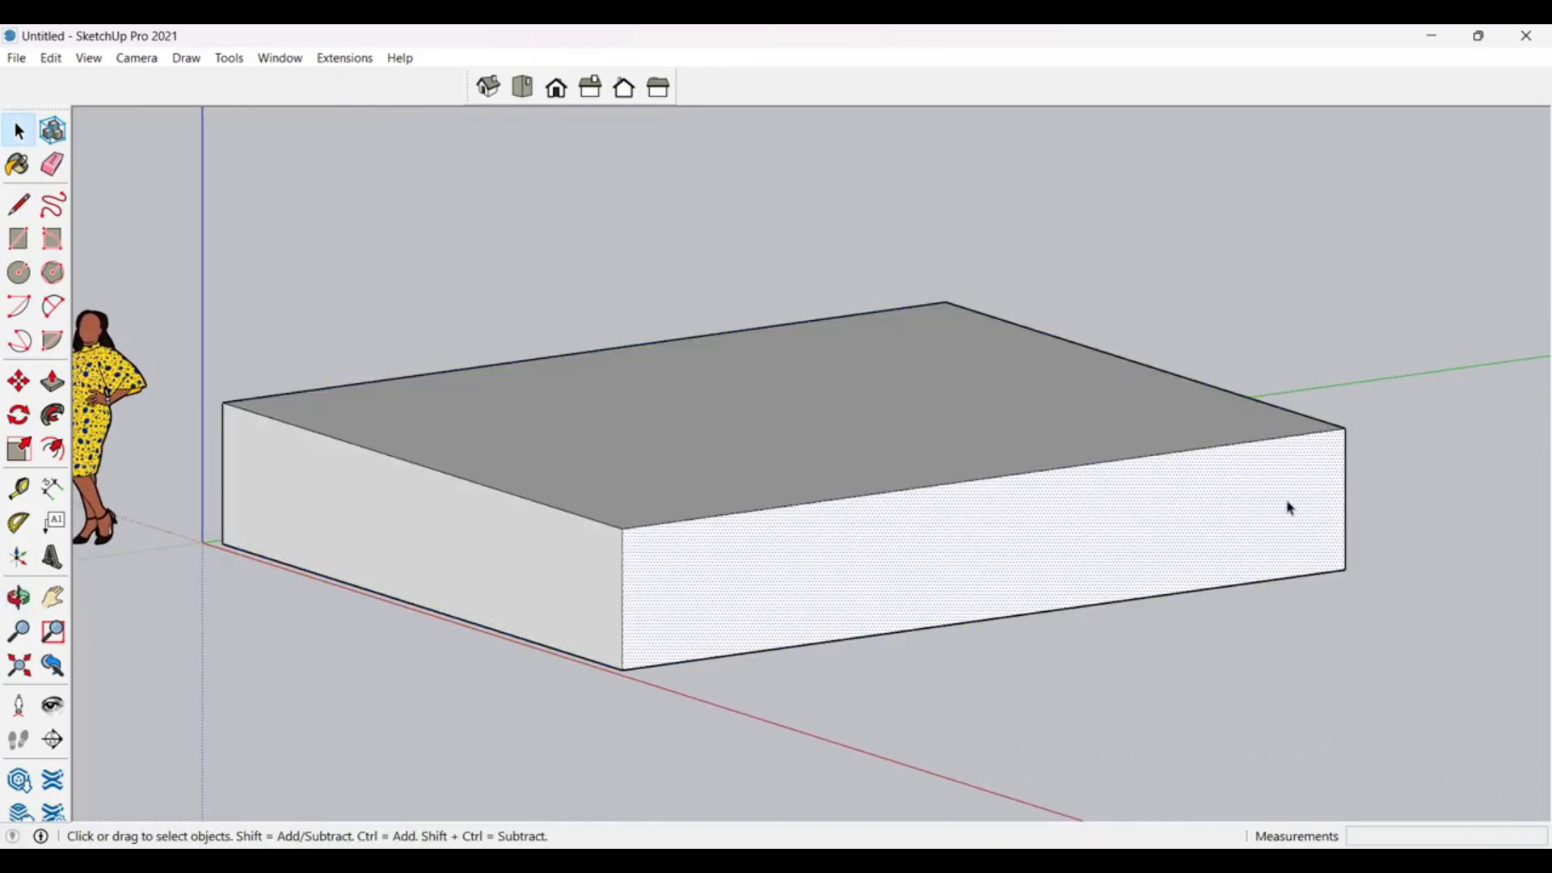
double_click(1070, 536)
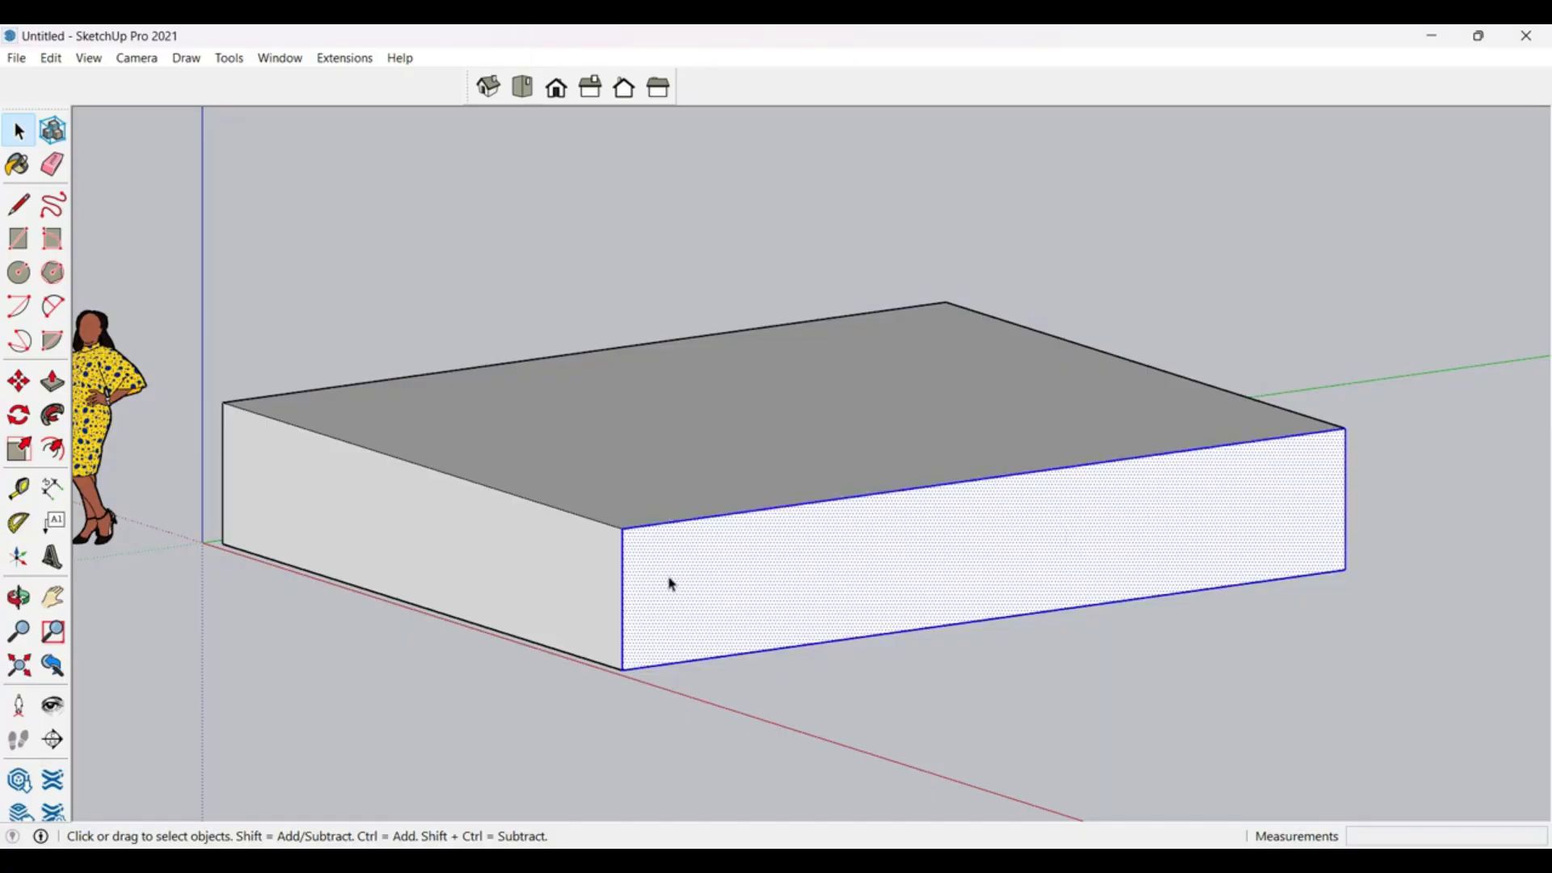
triple_click(1029, 546)
mouse_move(896, 512)
middle_down()
mouse_move(585, 665)
mouse_move(312, 565)
mouse_move(915, 517)
middle_up()
scroll(915, 517, down, 3)
click(970, 278)
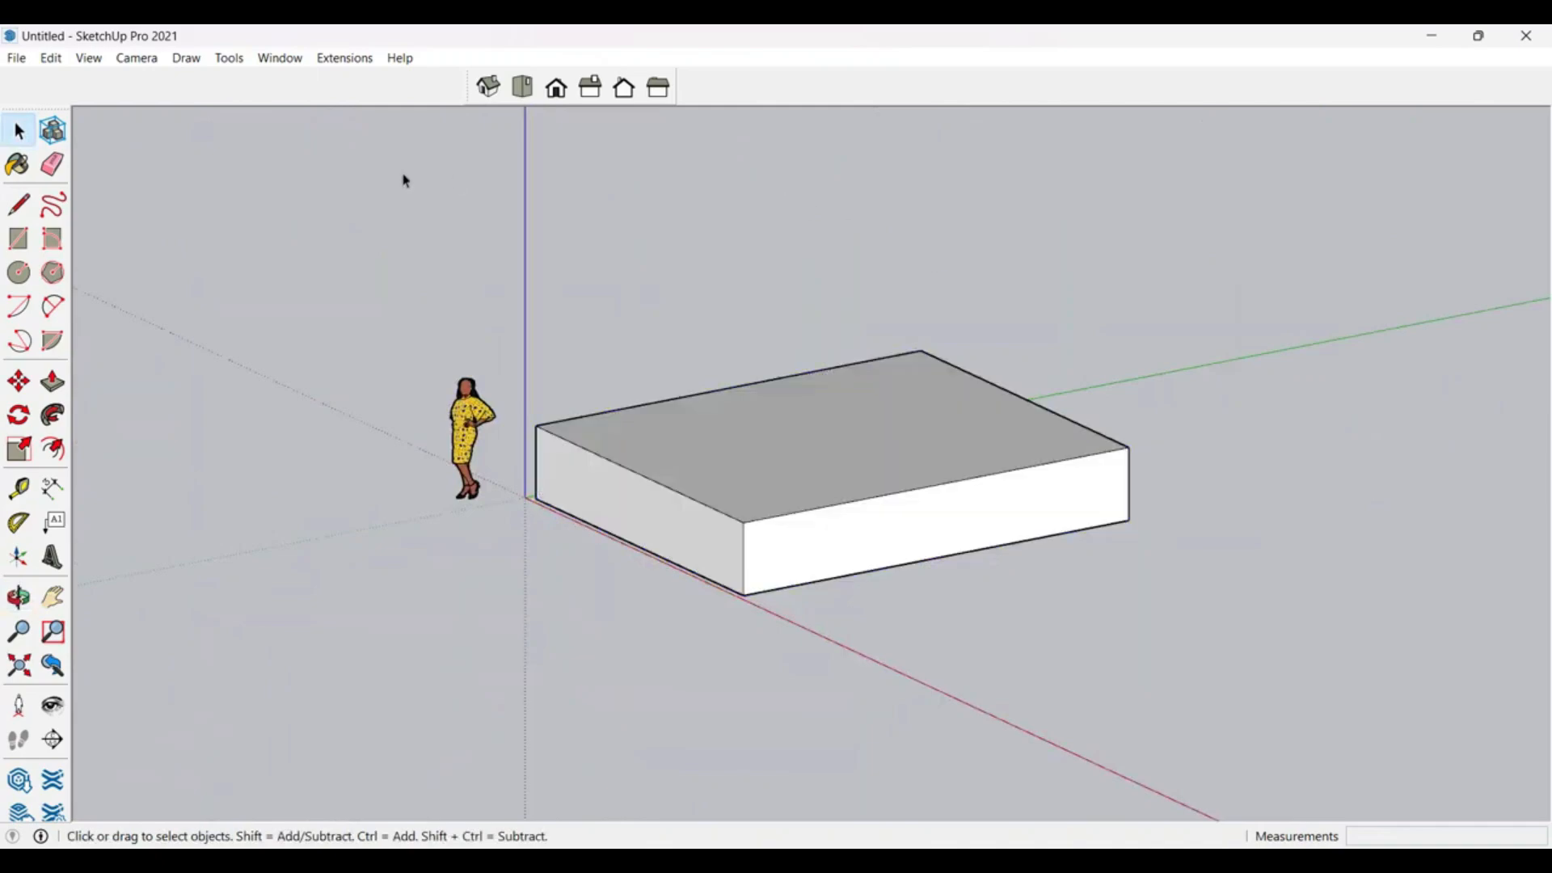
Step: View the box from the isometric, top, front, right, and back standard views
click(489, 89)
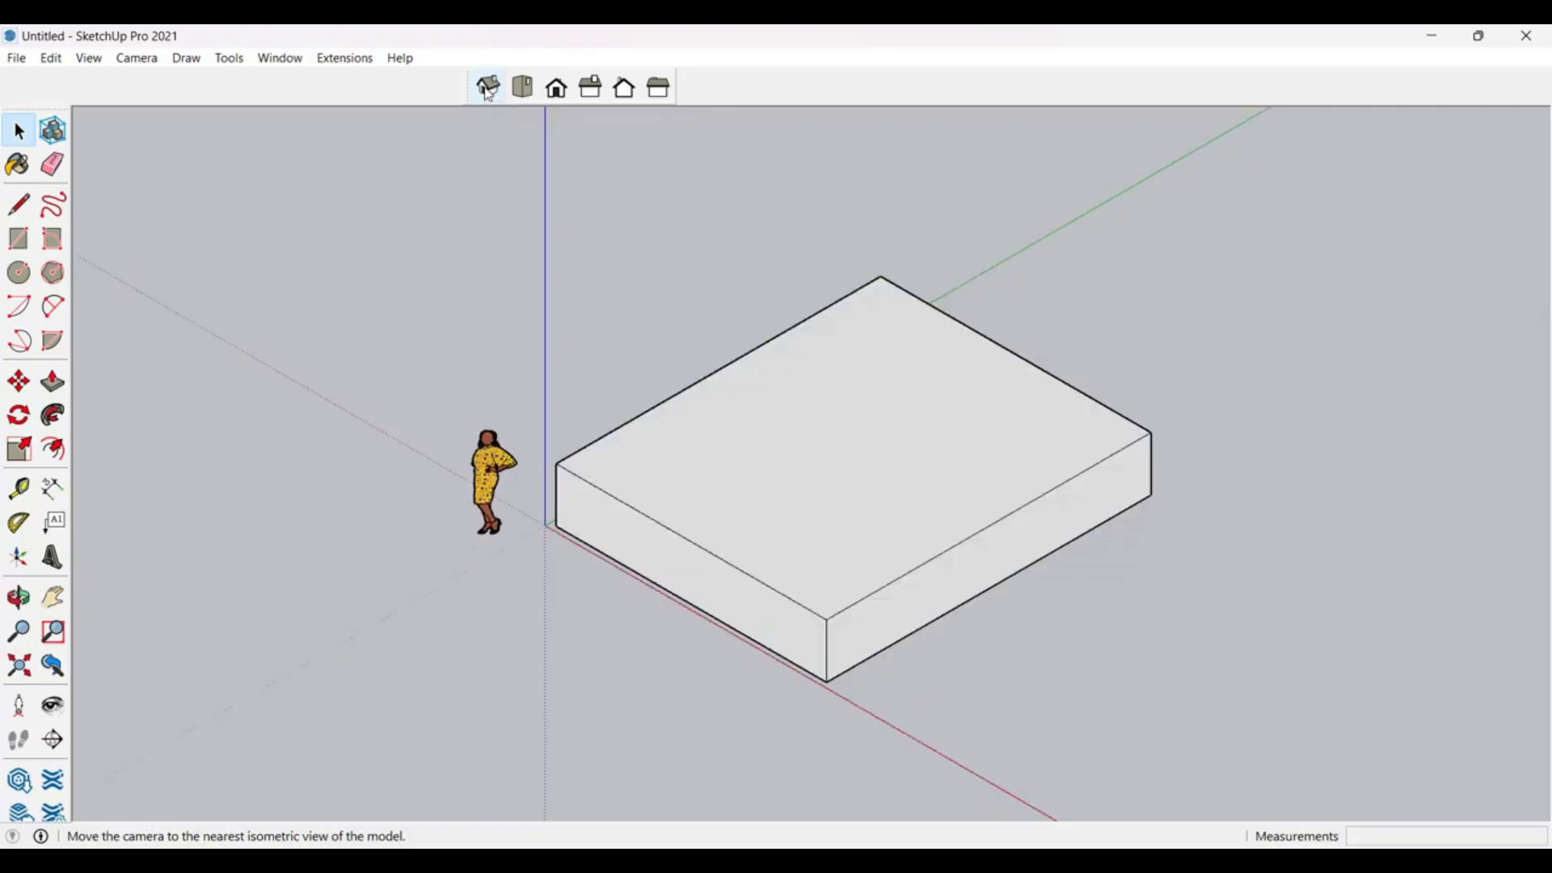
click(525, 87)
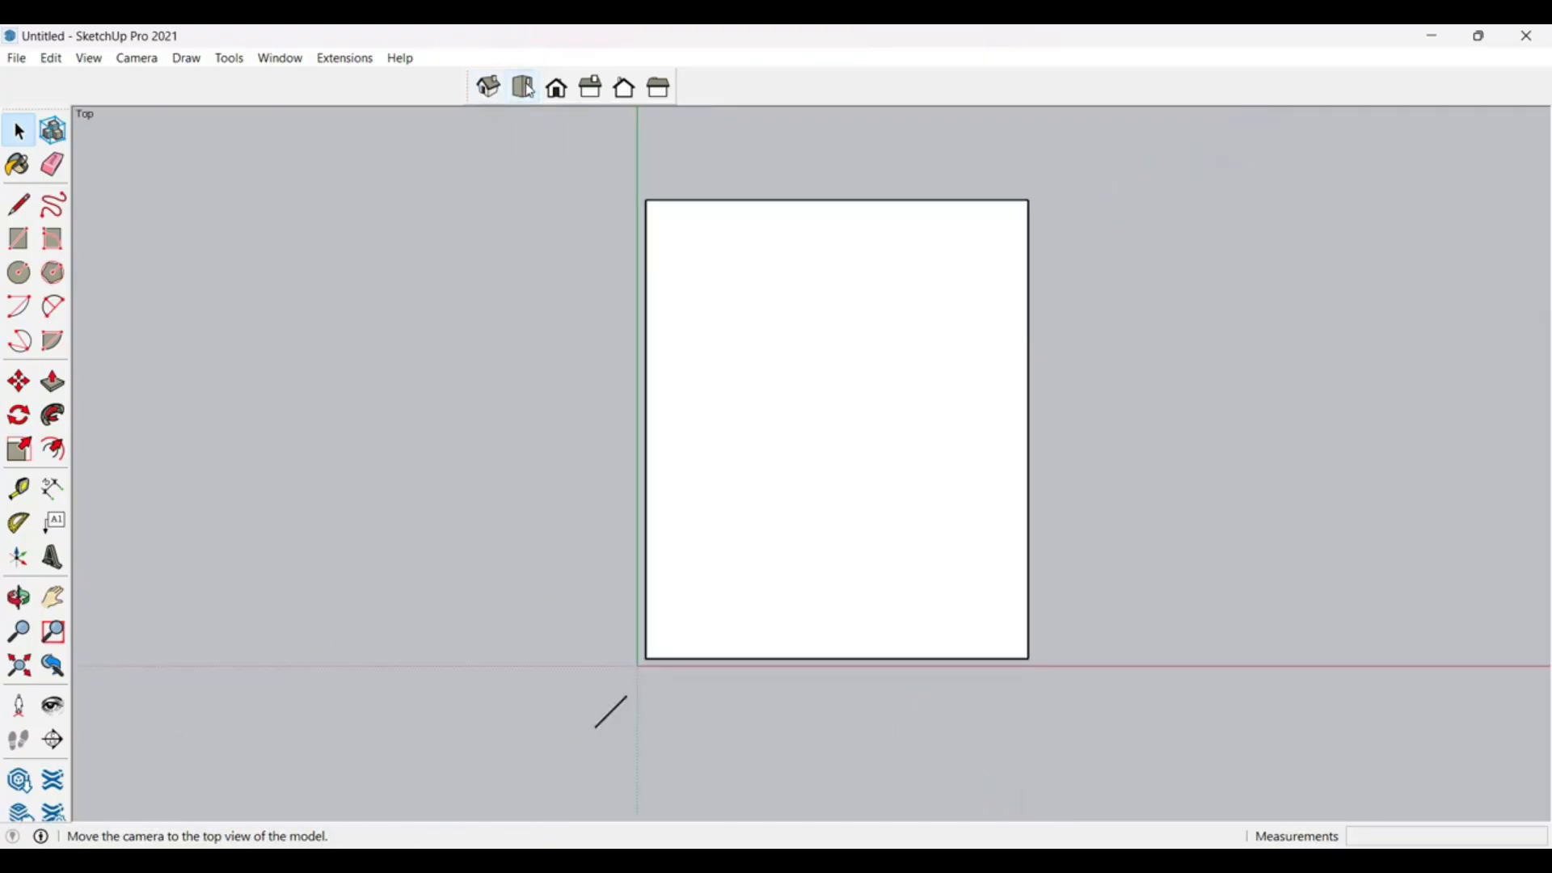
click(560, 89)
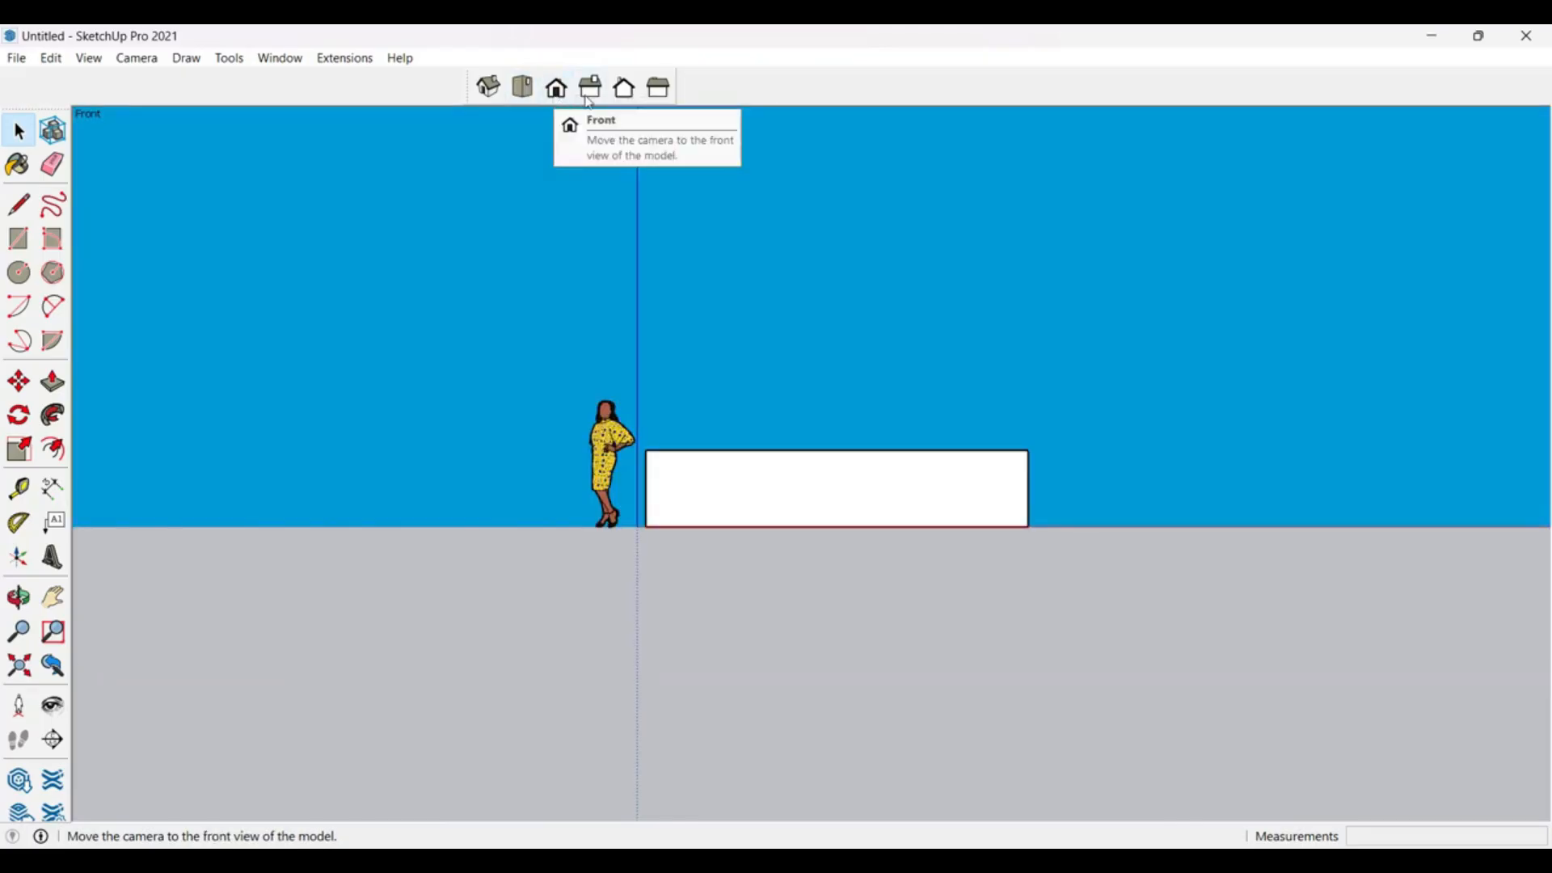
click(593, 94)
click(624, 89)
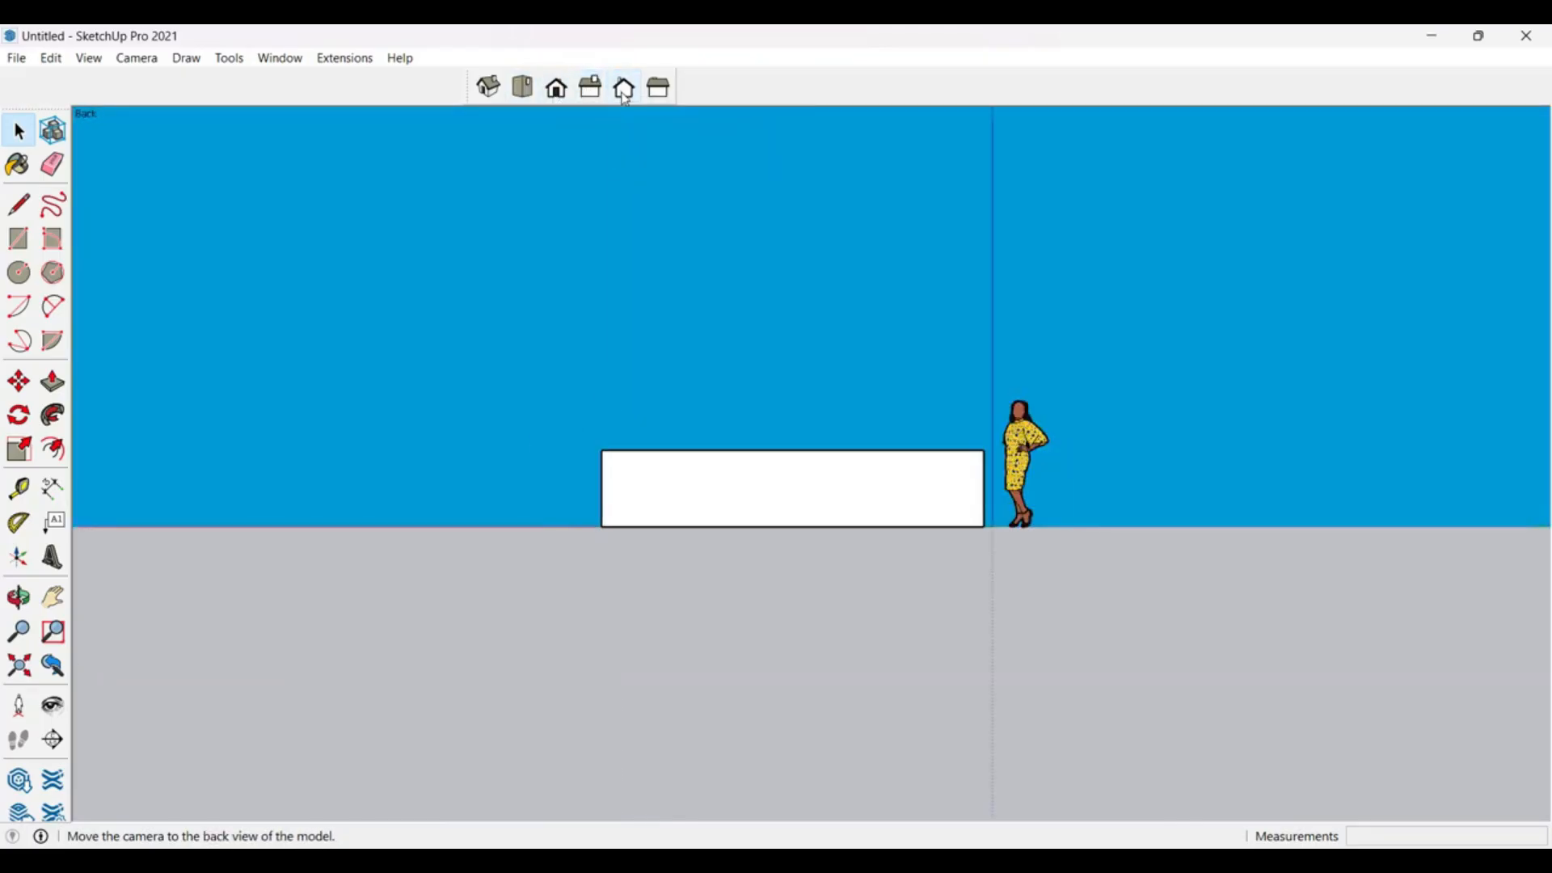
Step: View the box from the left standard view and return to the isometric view
click(661, 102)
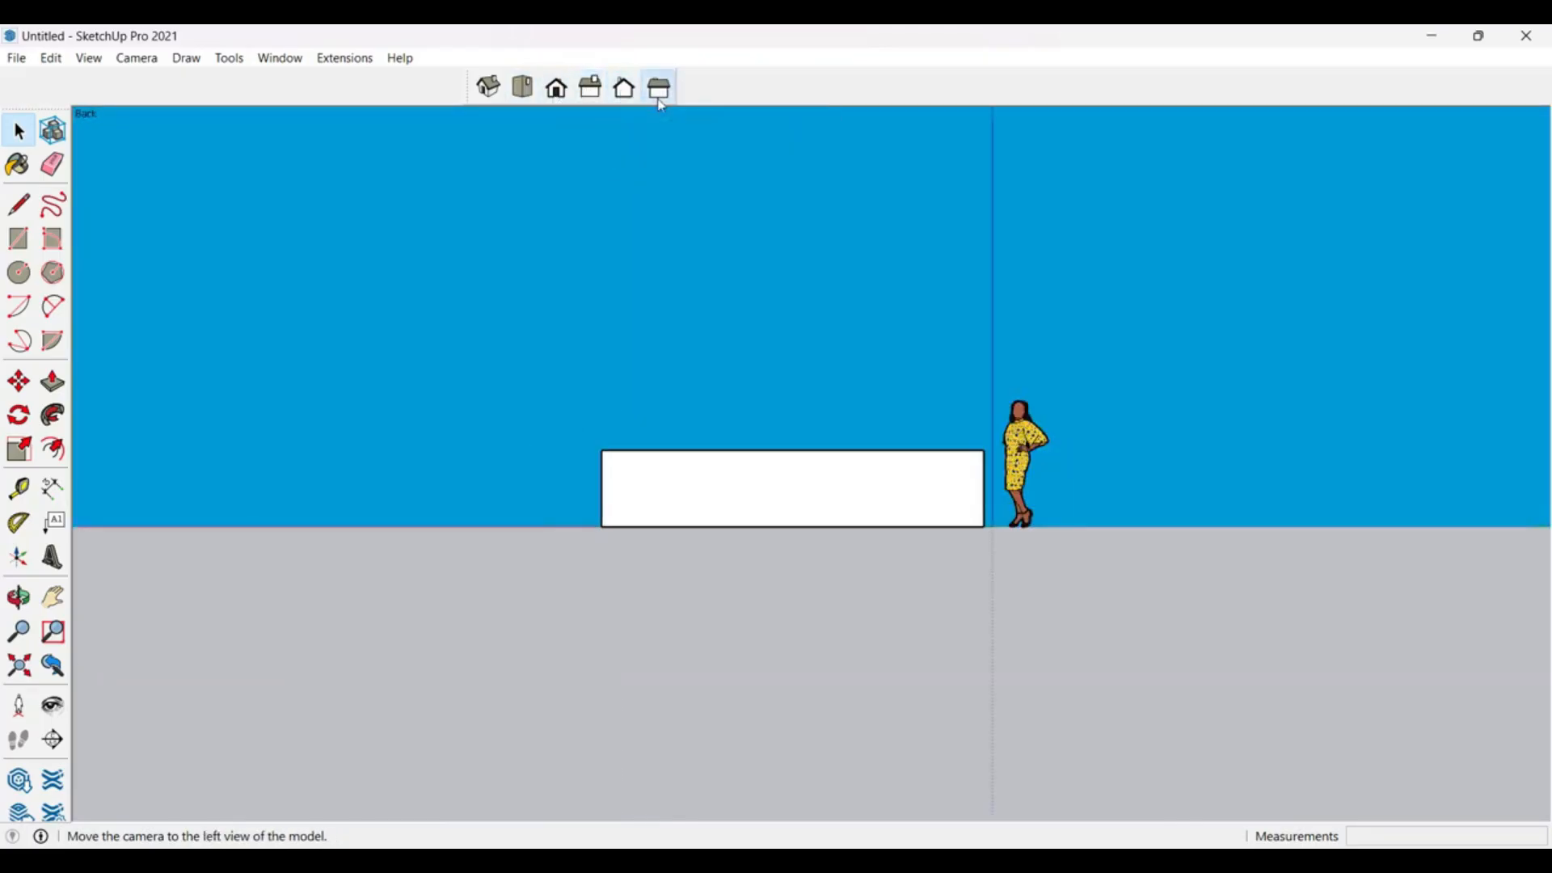
click(488, 88)
mouse_move(954, 498)
middle_down()
mouse_move(347, 489)
mouse_move(1116, 450)
mouse_move(790, 499)
mouse_move(1259, 409)
mouse_move(526, 419)
mouse_move(1247, 371)
mouse_move(512, 419)
mouse_move(1022, 428)
mouse_move(935, 482)
mouse_move(935, 526)
mouse_move(929, 485)
middle_up()
Step: Erase the box's top edges and upright corner edges with the Eraser, removing the faces attached to them
key(e)
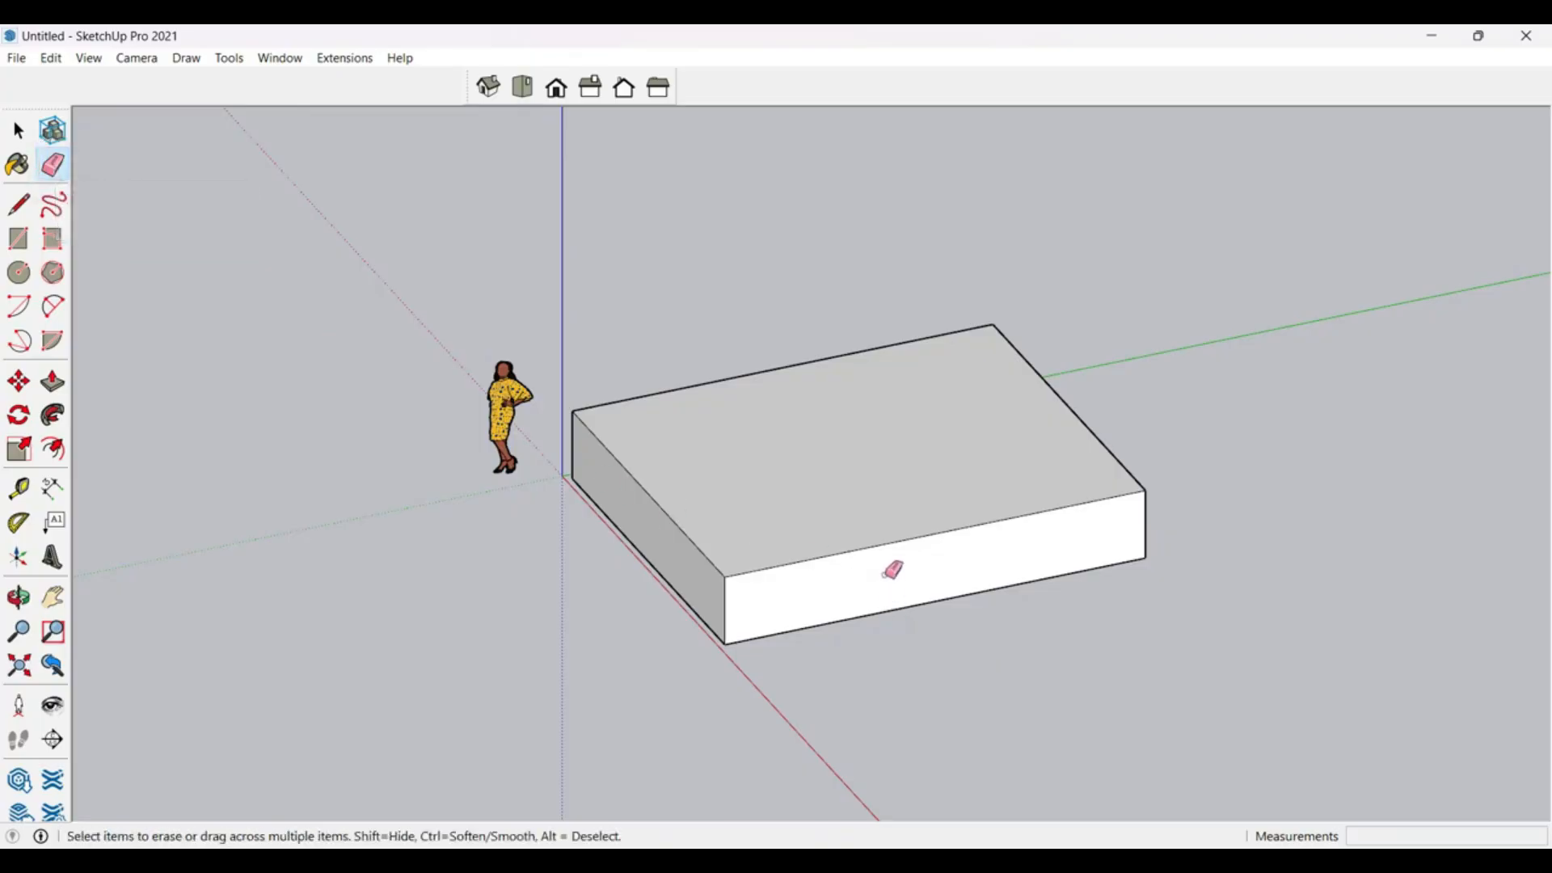
click(888, 537)
click(896, 540)
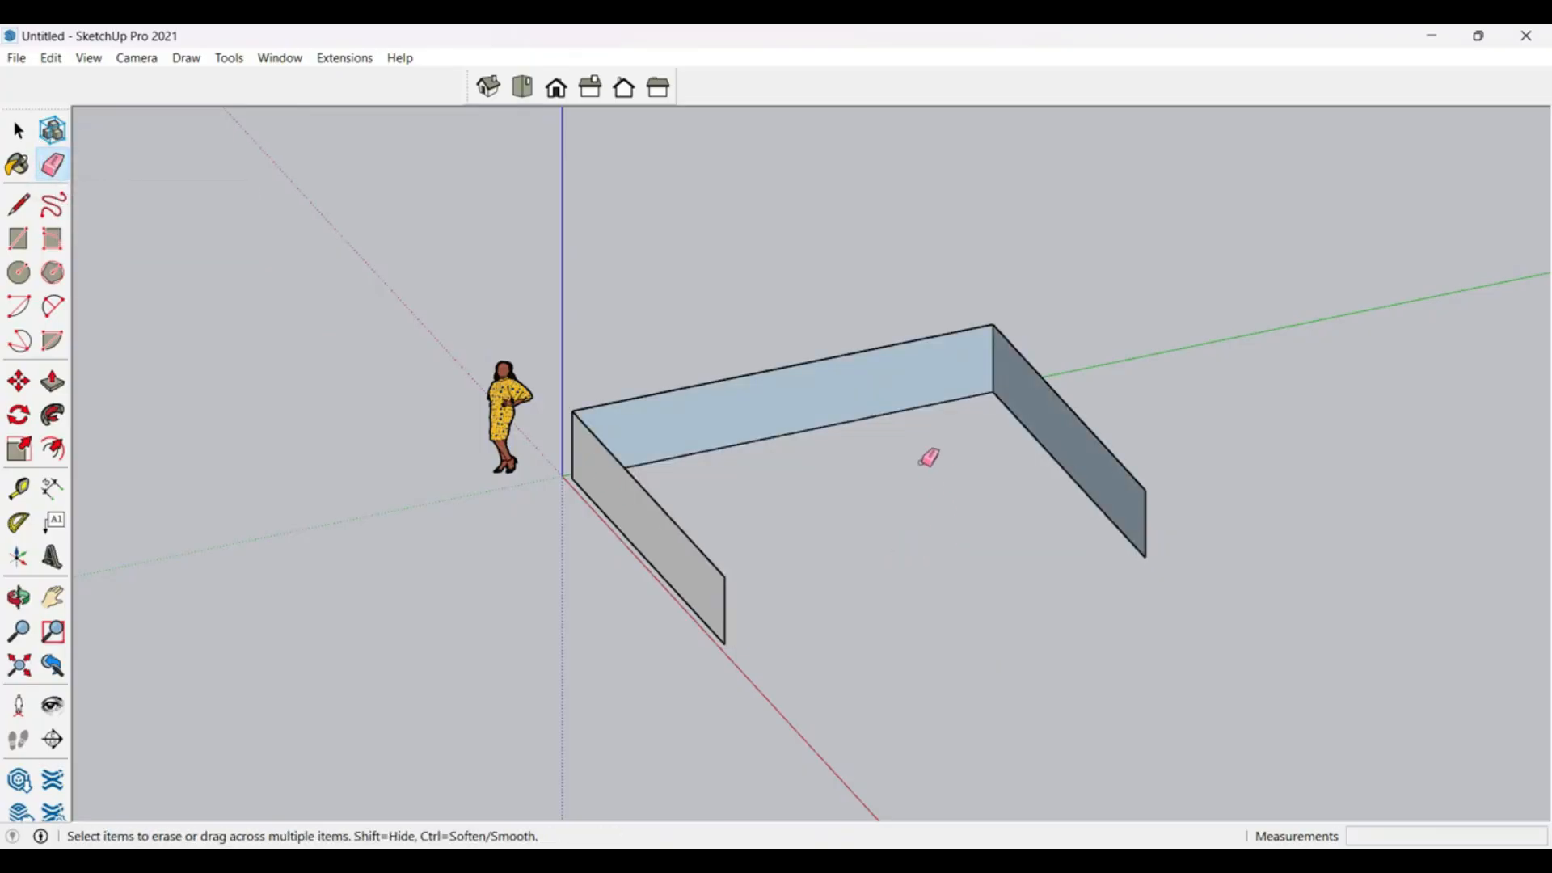
click(875, 344)
click(1034, 370)
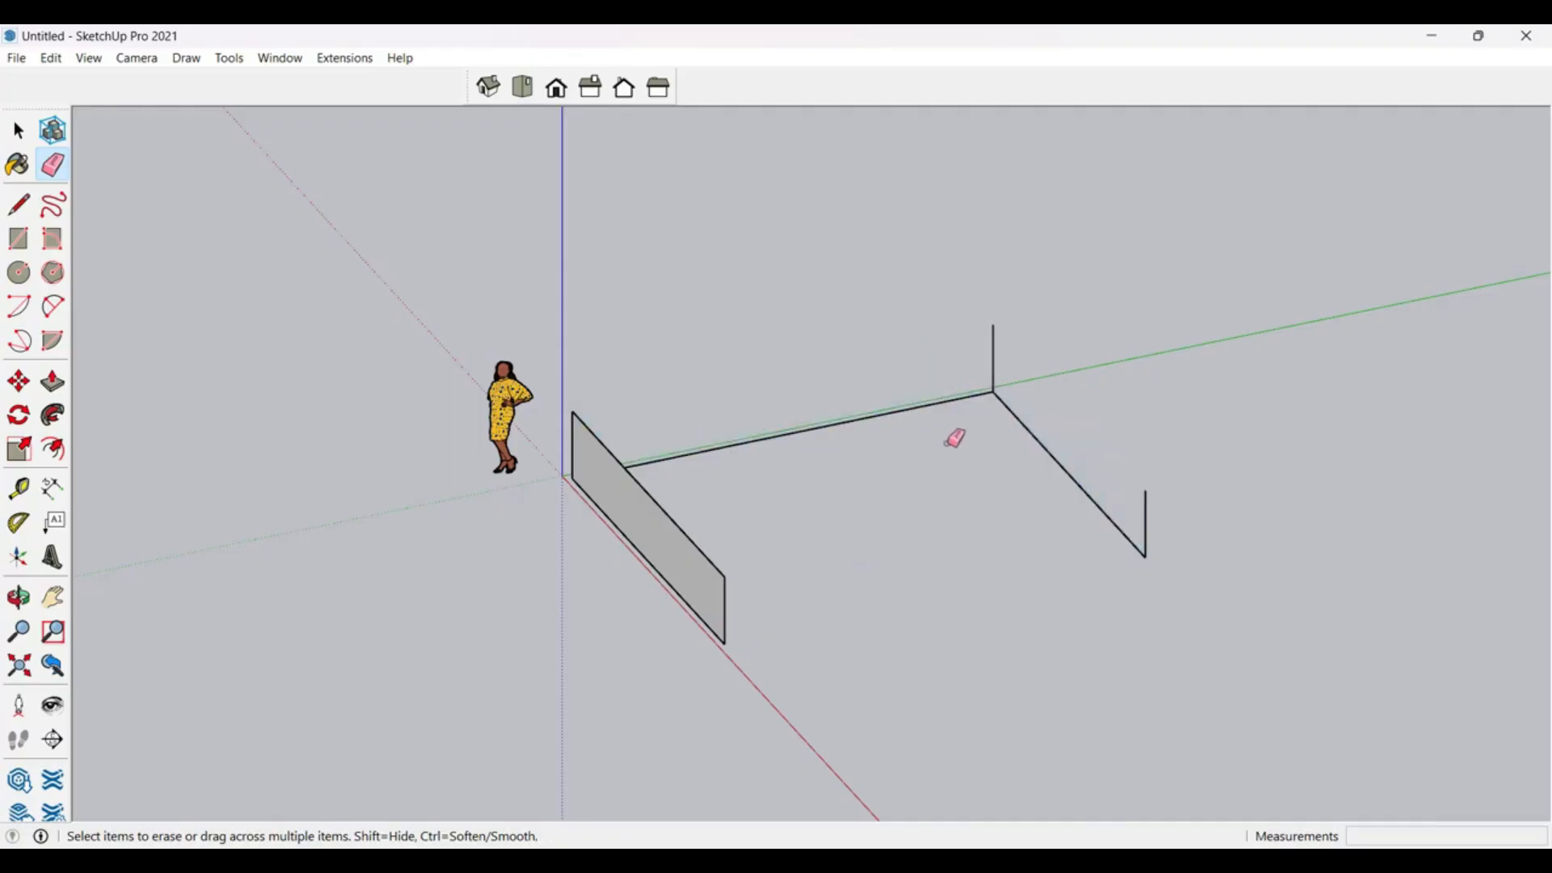
drag(1004, 353, 981, 352)
drag(1161, 510, 1014, 517)
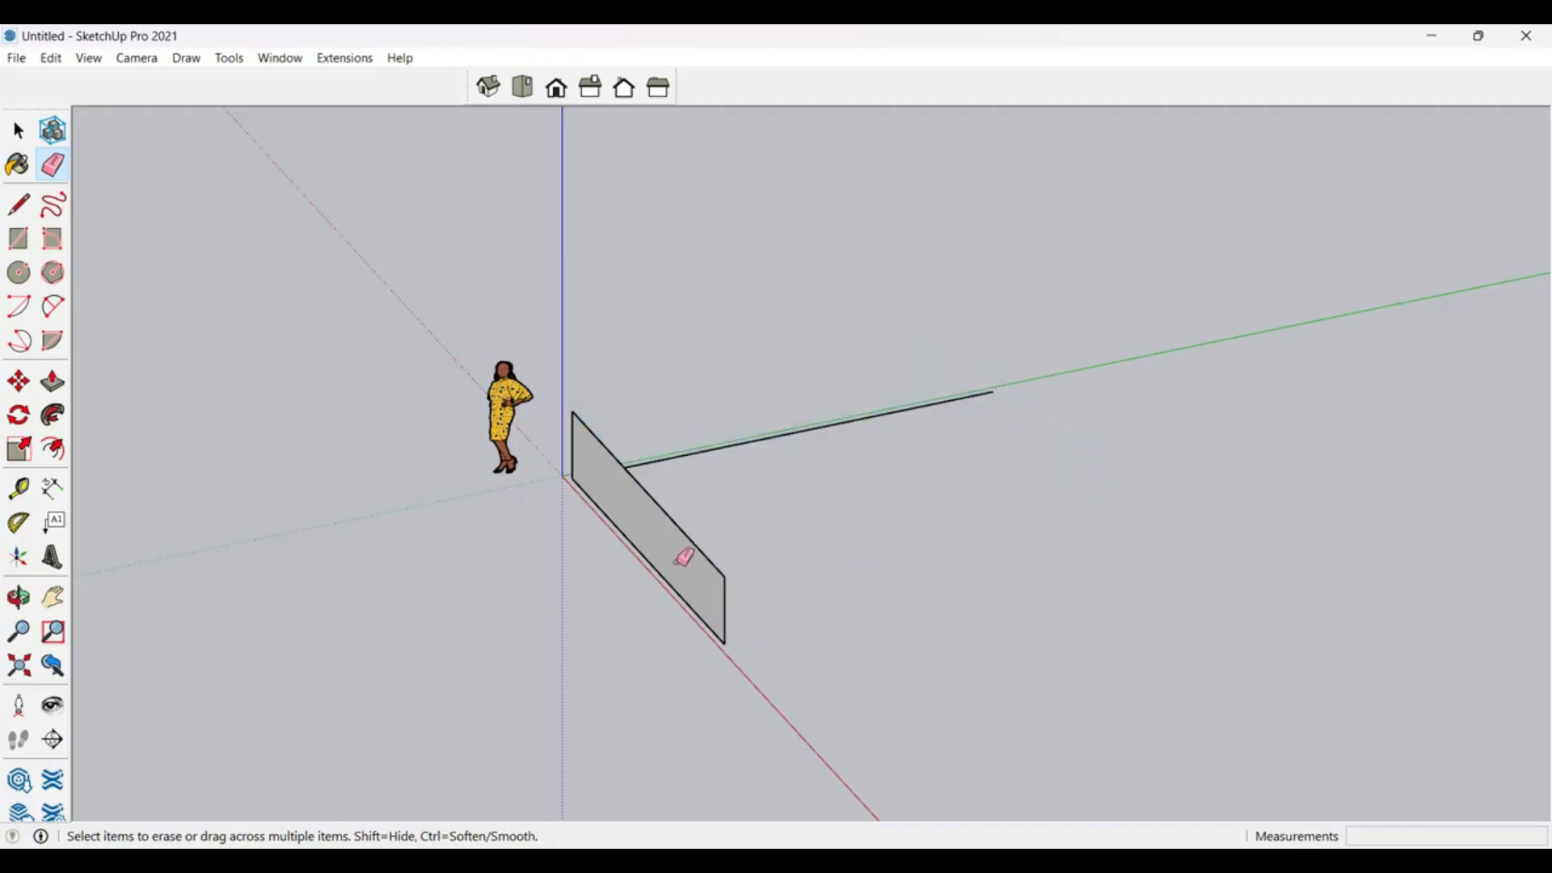
mouse_move(729, 507)
mouse_down()
mouse_move(689, 532)
mouse_move(748, 614)
mouse_move(731, 589)
mouse_up()
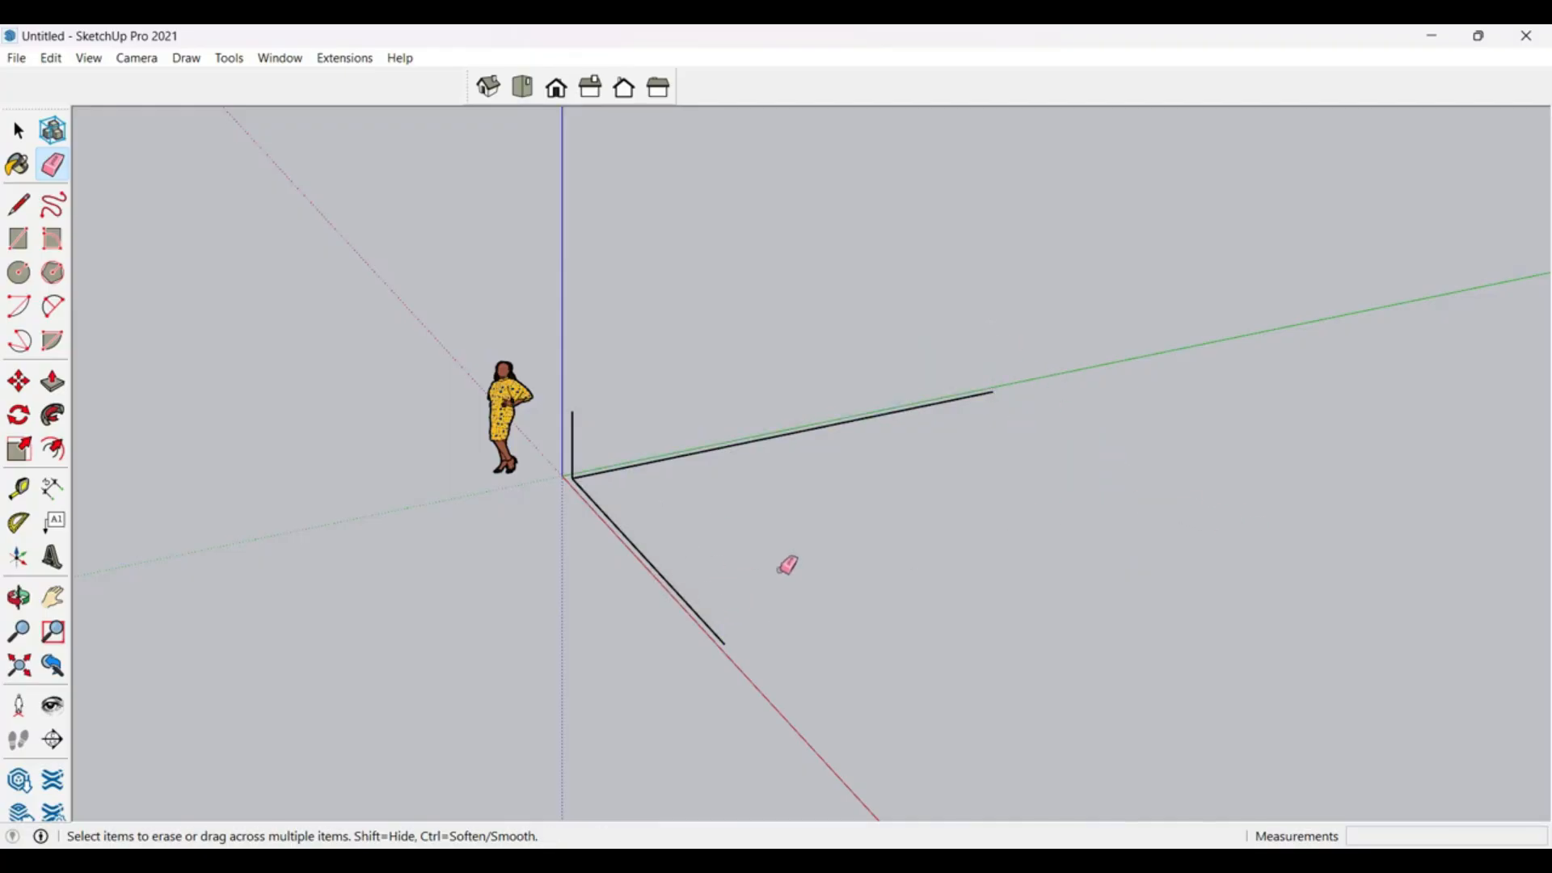
key(space)
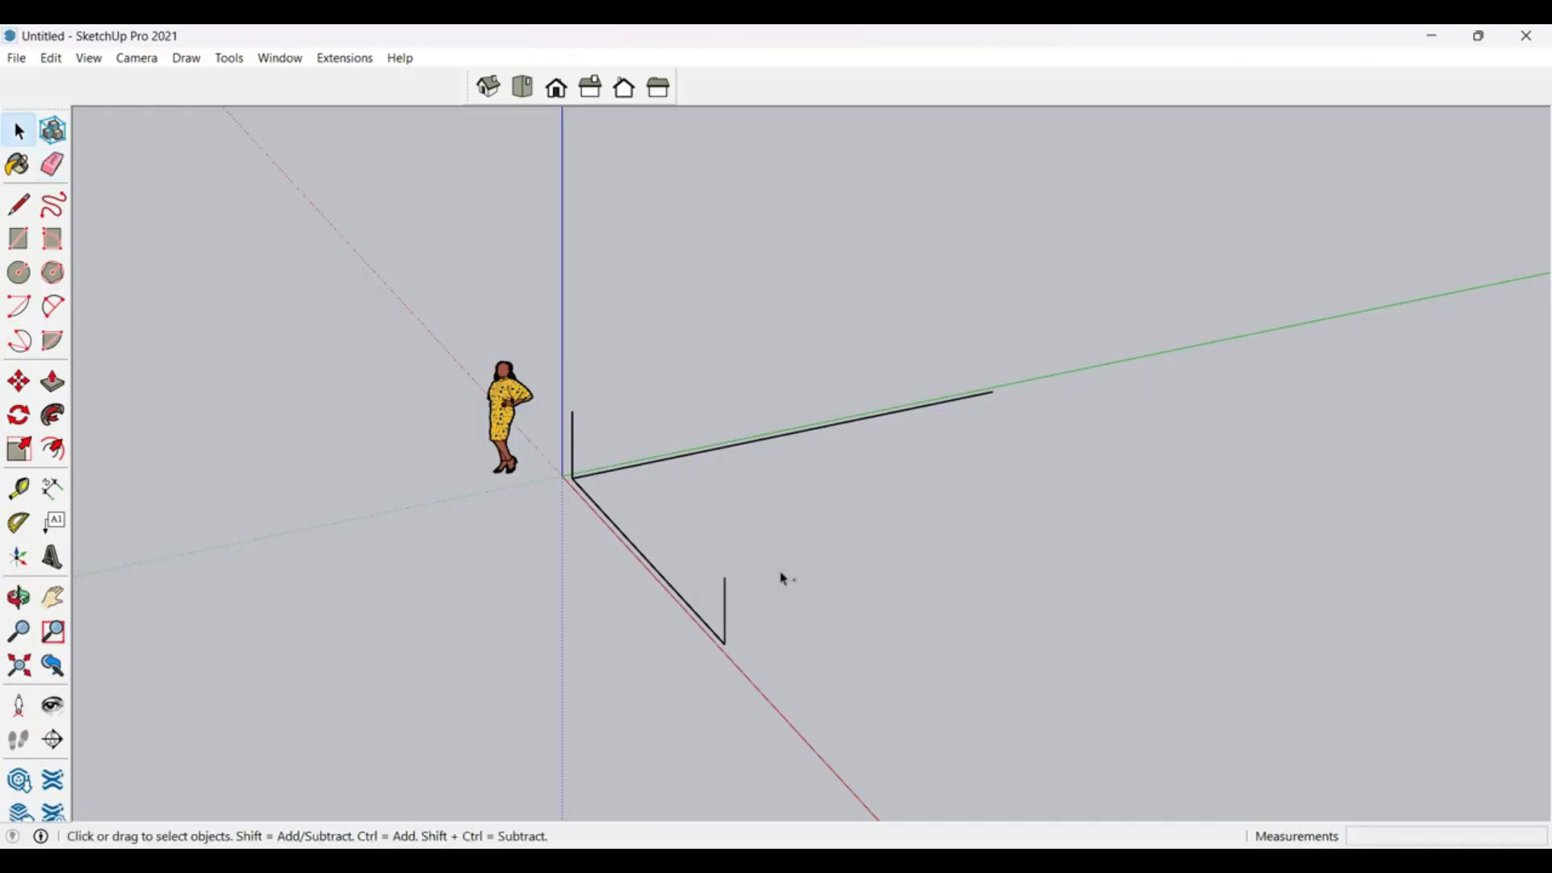
Step: Undo all the edge erasures to restore the full box
key(ctrl+z)
key(ctrl+z)
key(ctrl+z)
key(ctrl+z)
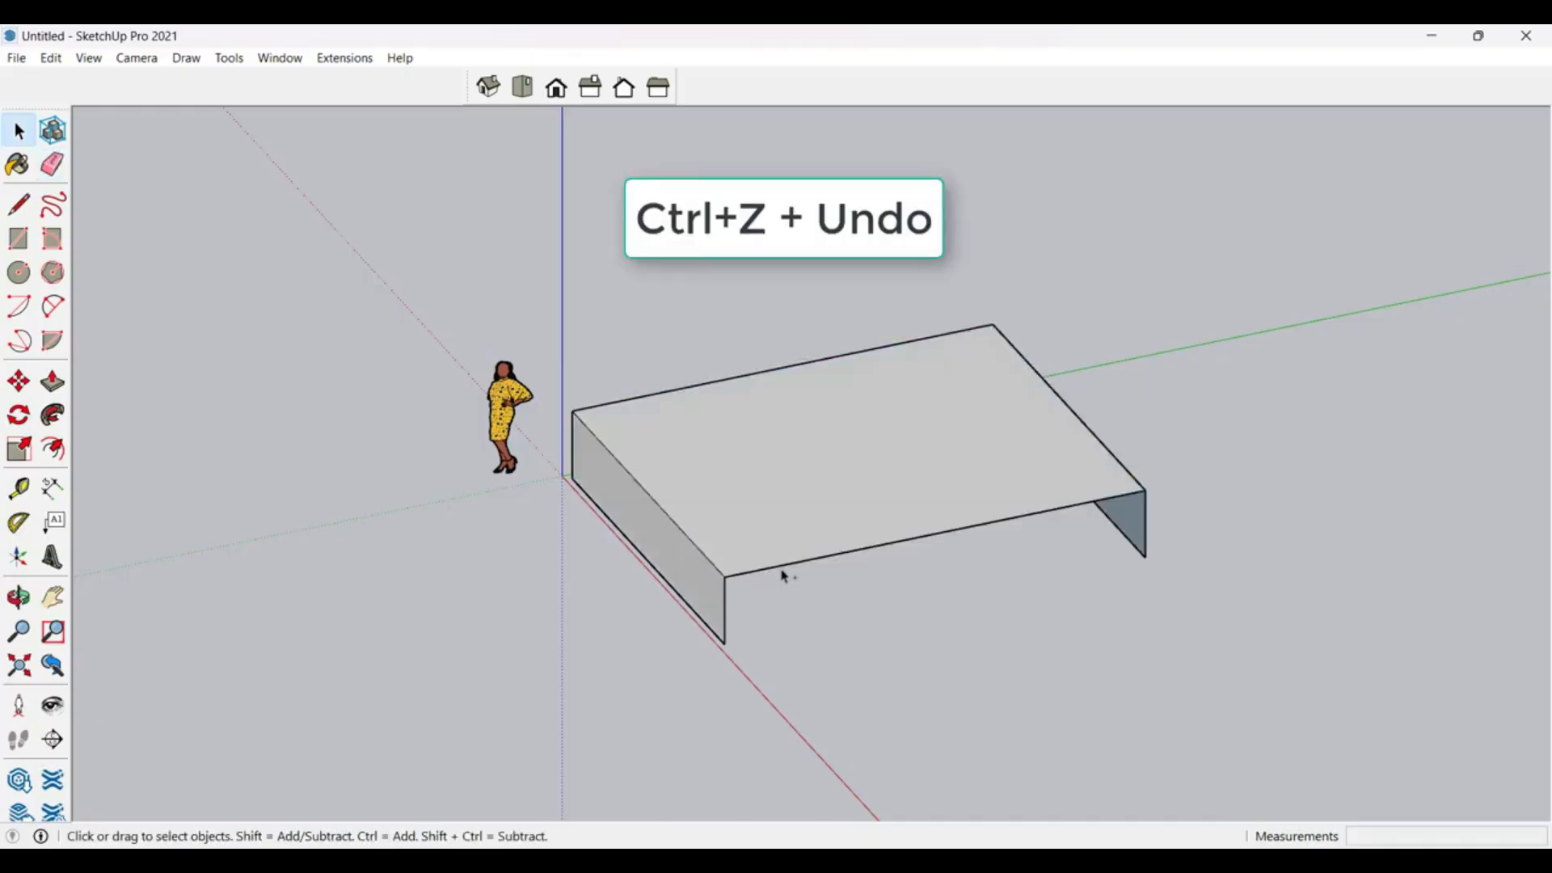
key(ctrl+z)
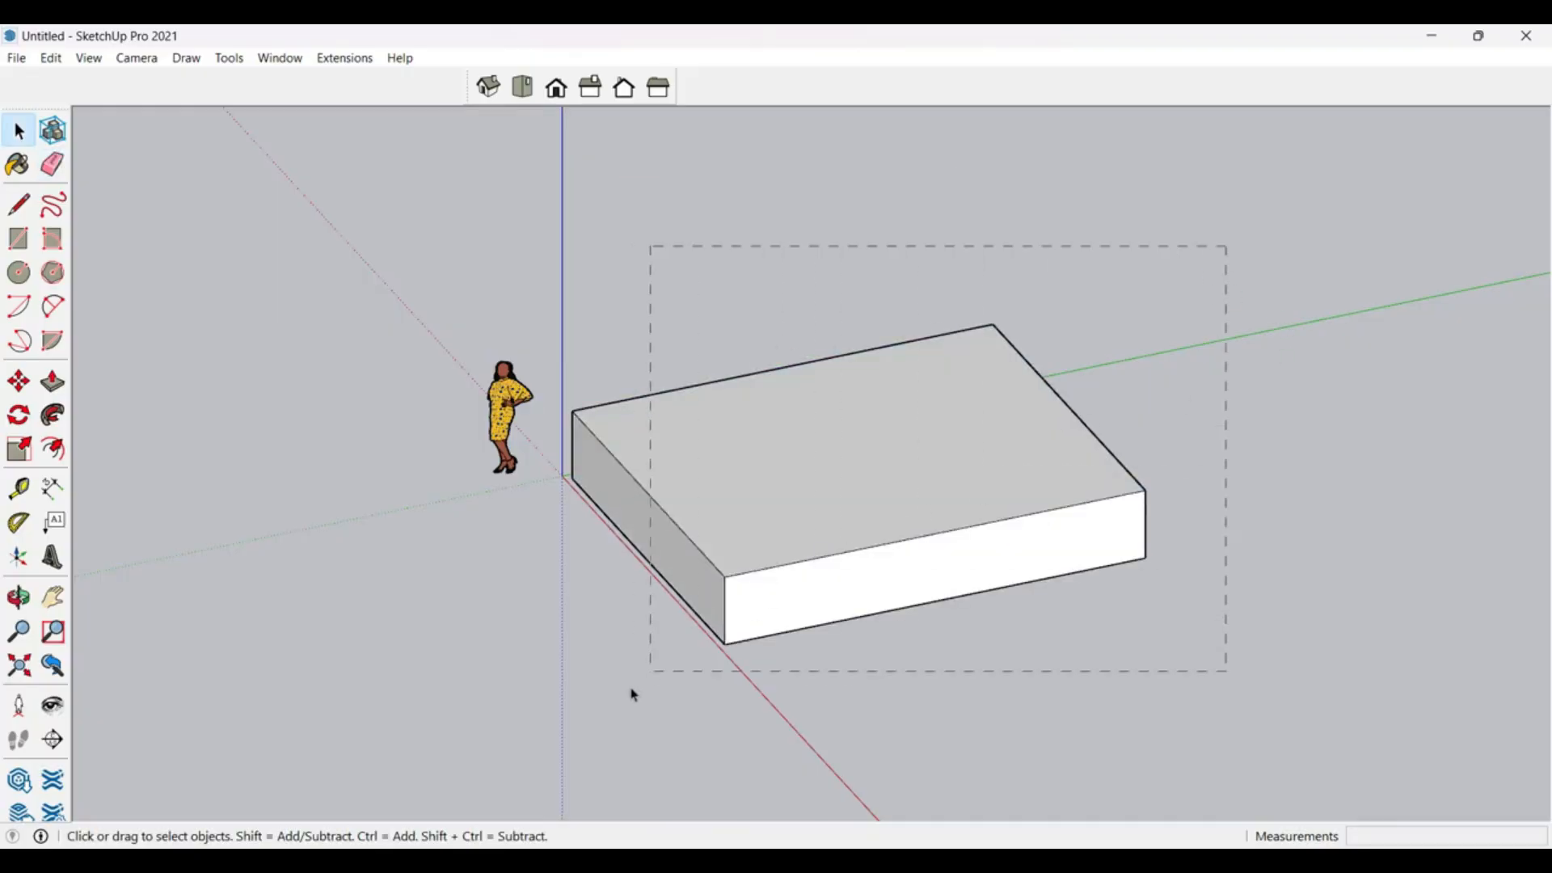
Step: Select the box and the scale figure with a selection window, delete both, and undo the deletion
drag(633, 695, 635, 693)
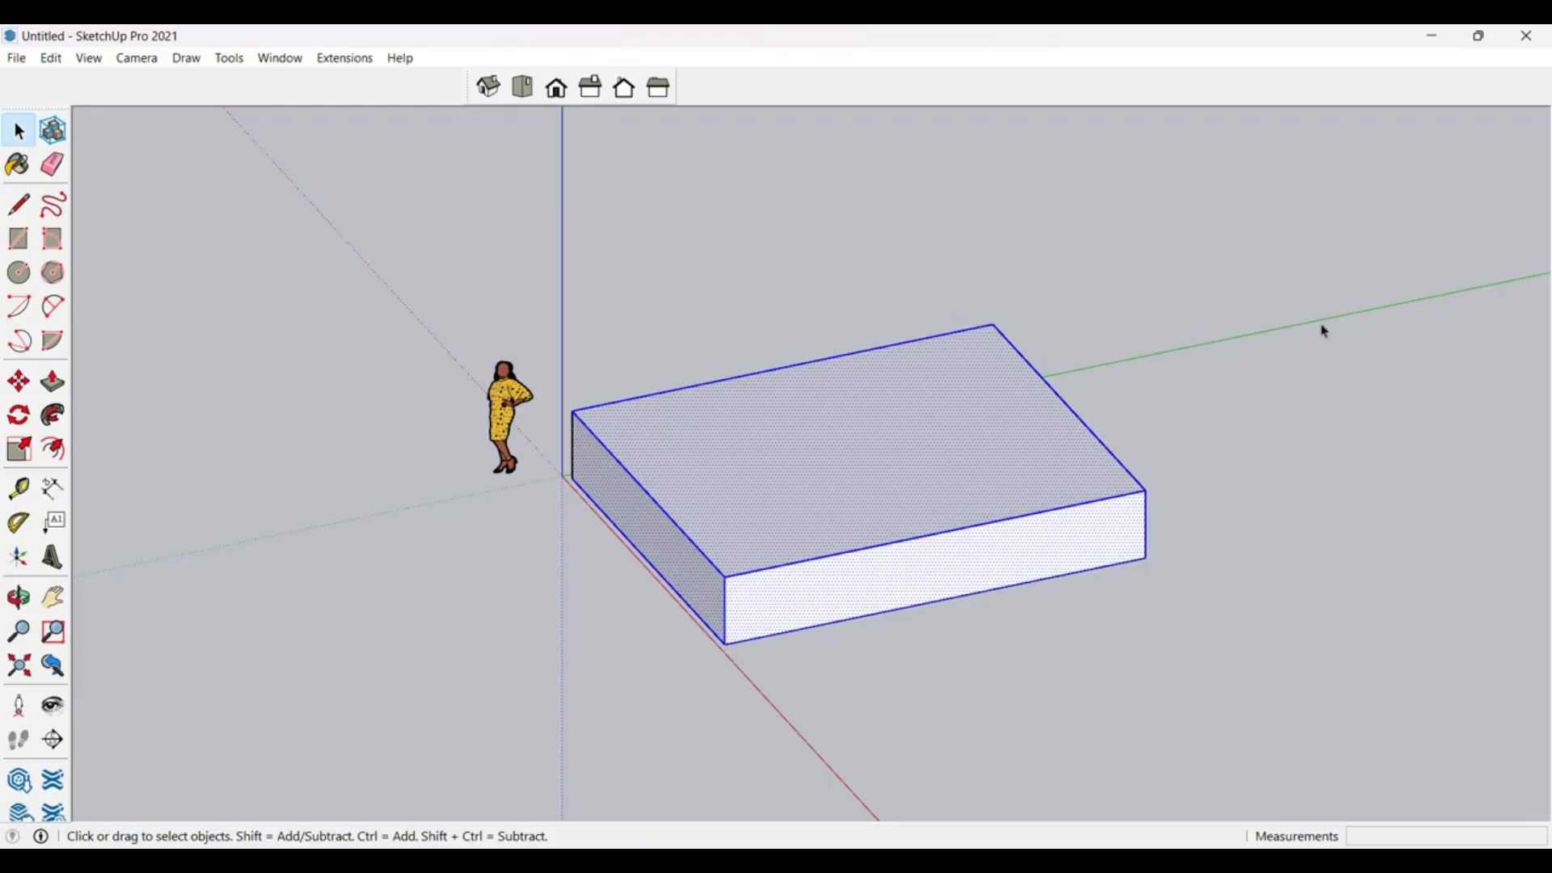
drag(523, 720, 524, 720)
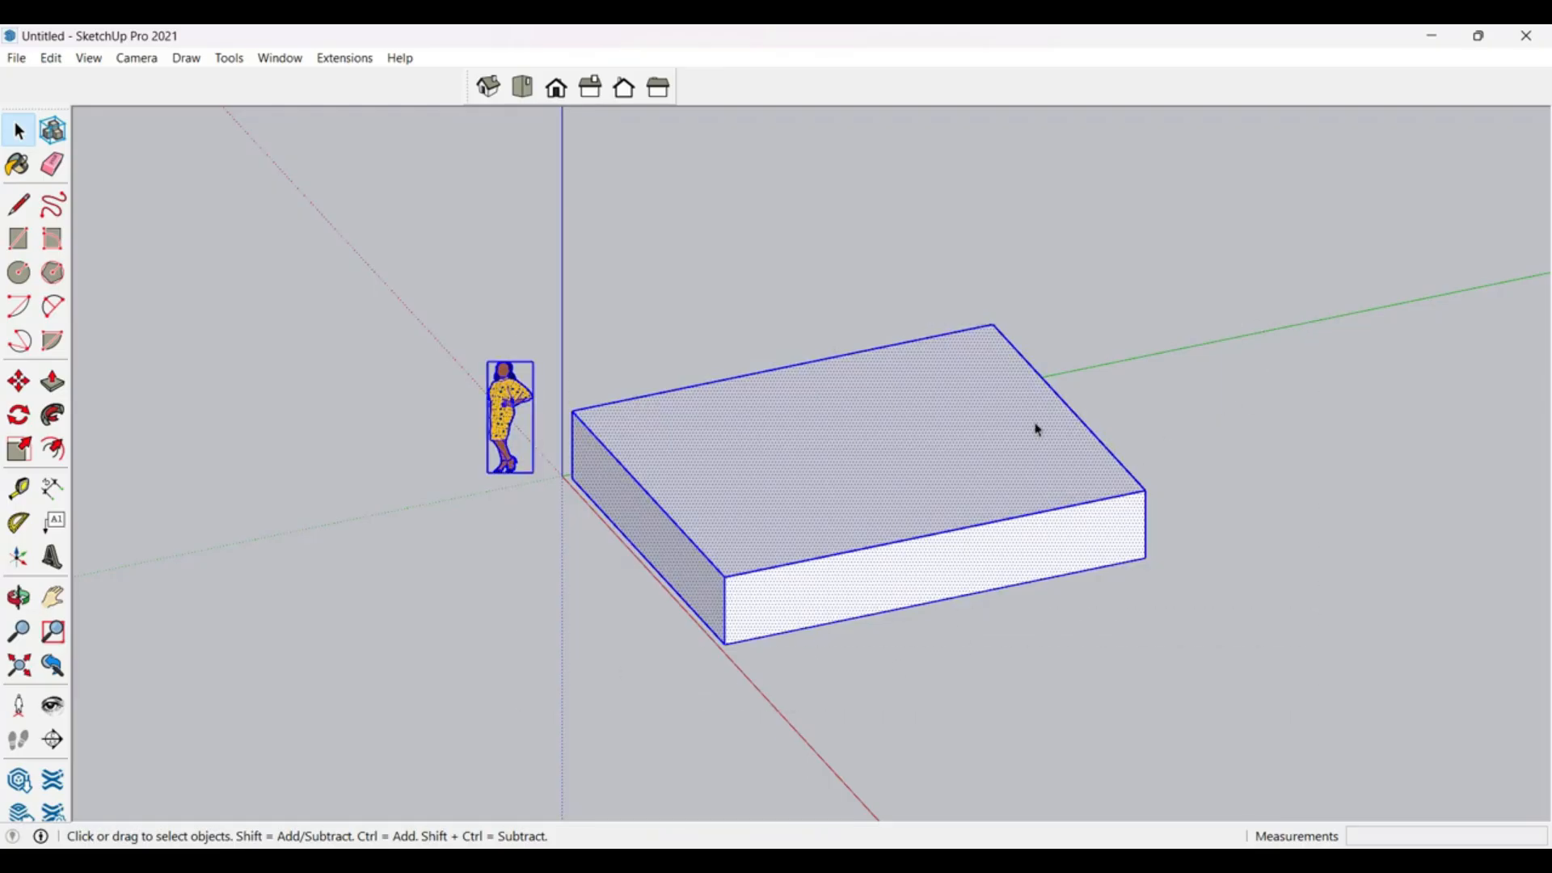
key(Delete)
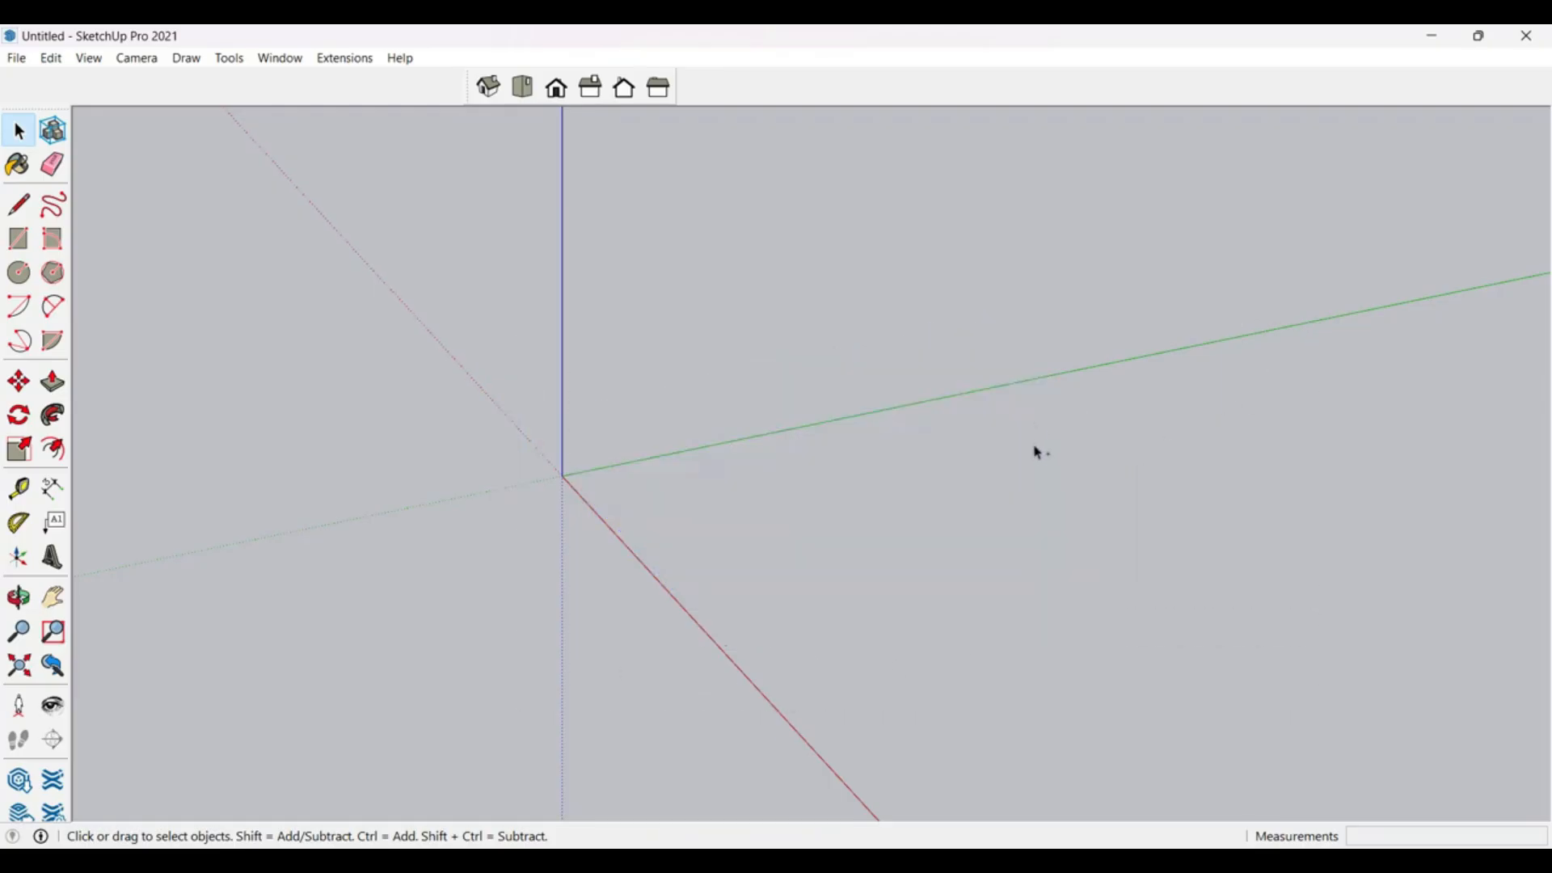
key(ctrl+z)
Step: Delete only the scale figure standing beside the box
key(o)
drag(634, 662, 705, 536)
key(space)
click(518, 392)
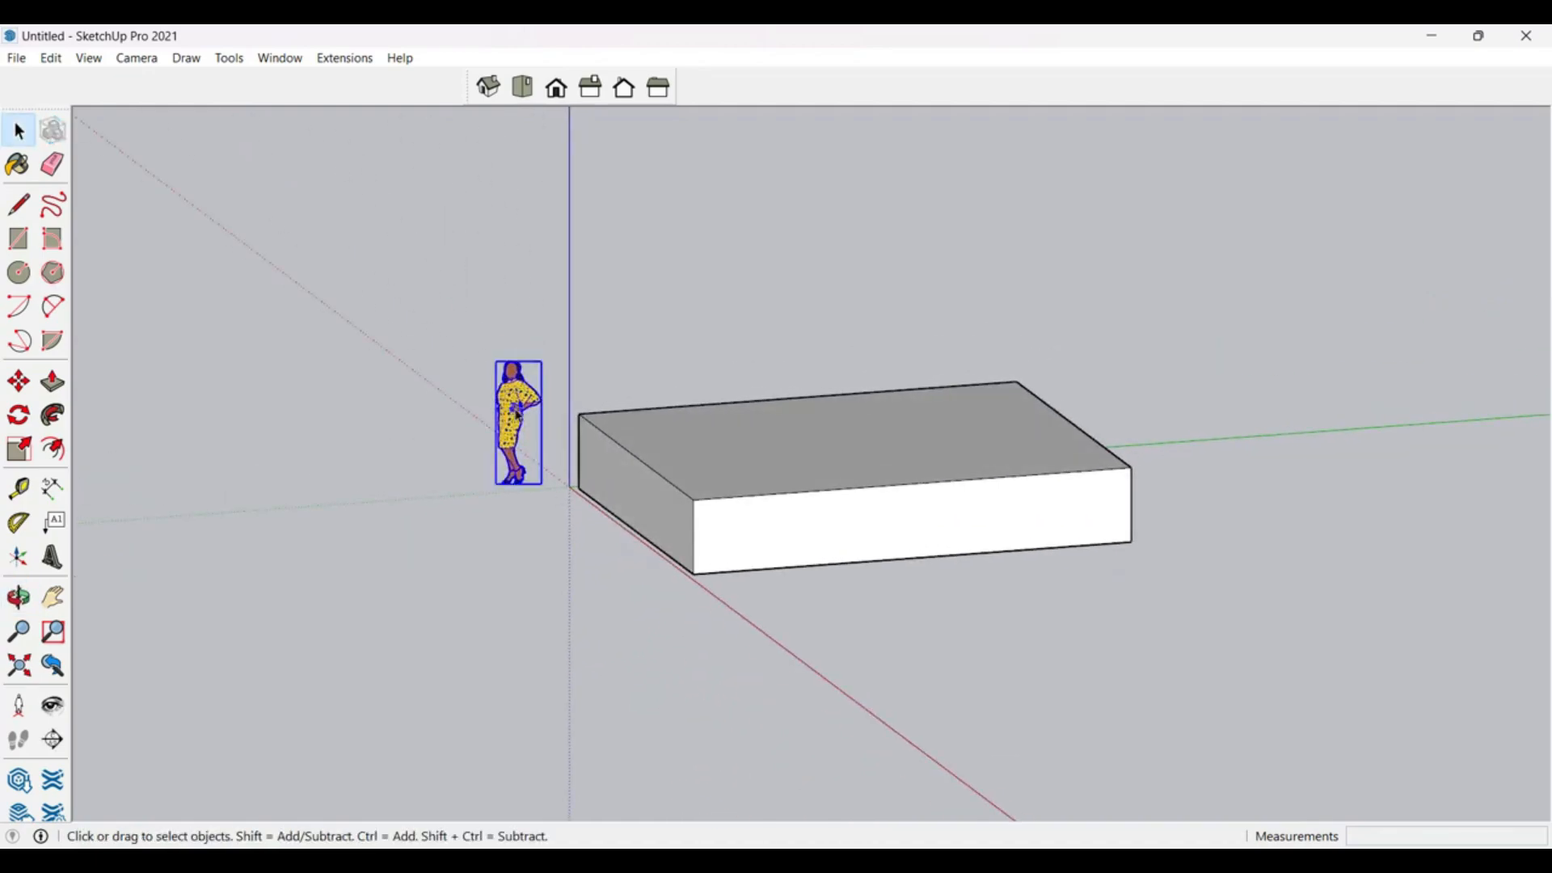
key(Delete)
middle_drag(610, 480, 716, 566)
middle_drag(918, 558, 1108, 526)
Step: Draw a line beside the axis-arrow image with its direction locked to the red axis
key(space)
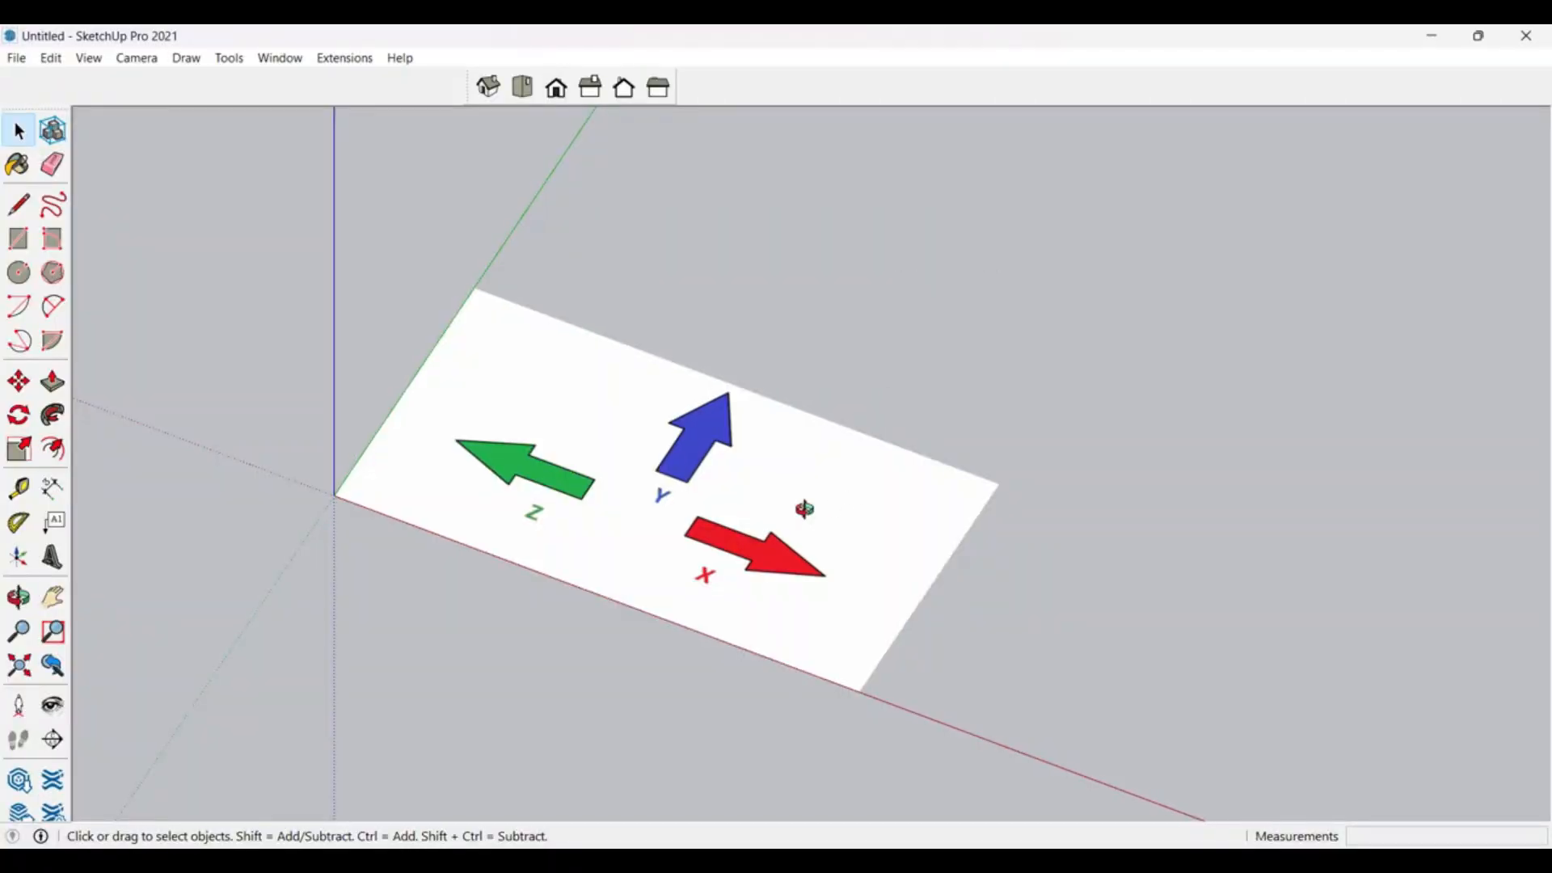
mouse_move(805, 508)
middle_down()
mouse_move(880, 474)
mouse_move(908, 571)
mouse_move(852, 593)
mouse_move(670, 486)
mouse_move(780, 520)
middle_up()
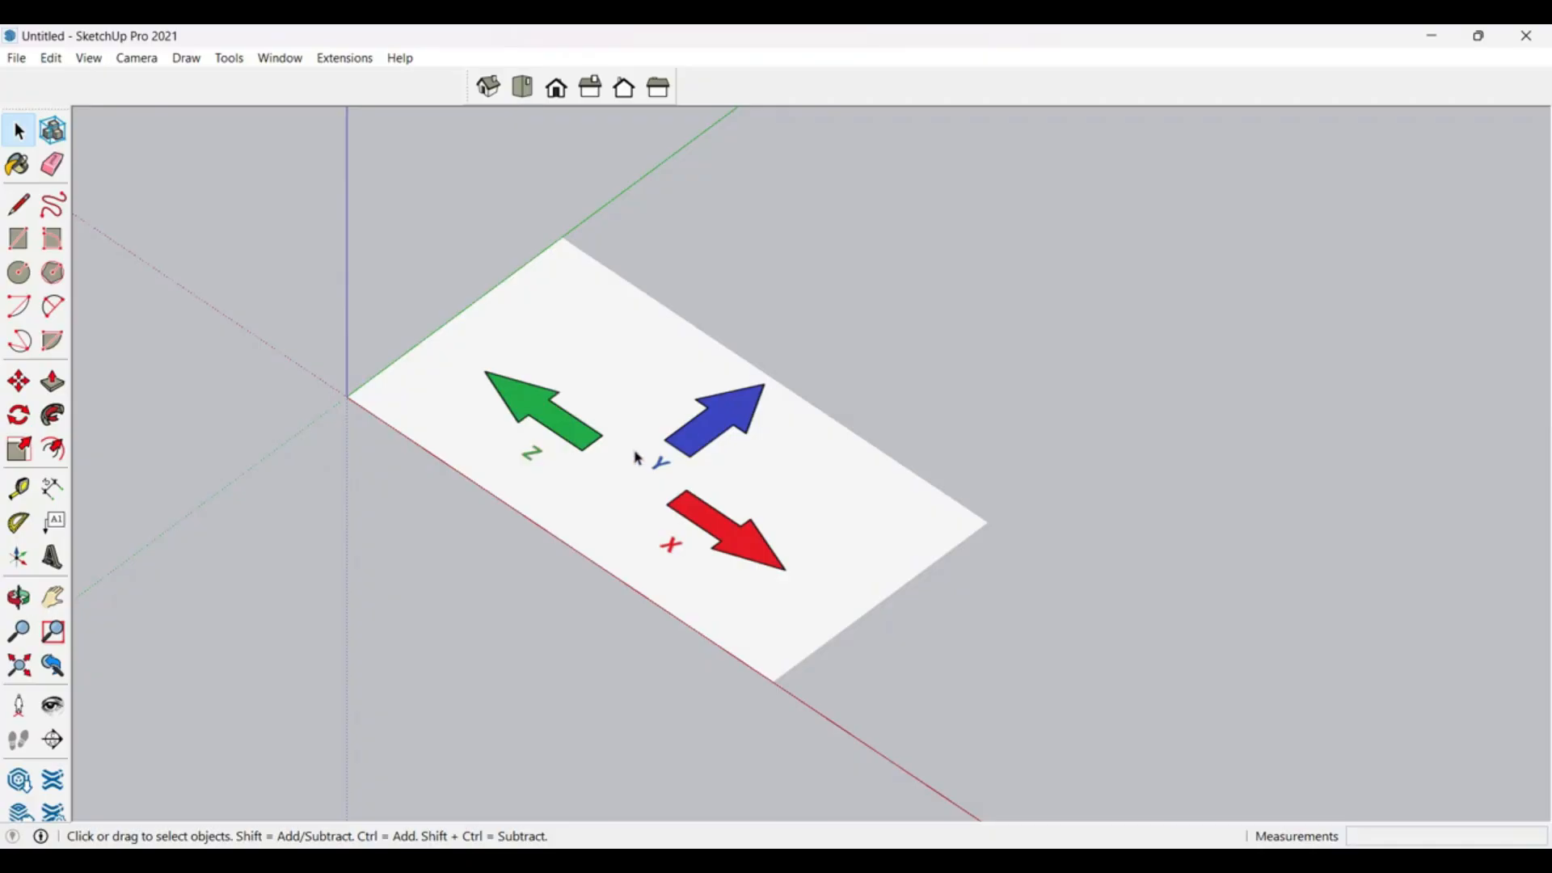
middle_drag(636, 457, 689, 408)
scroll(424, 563, down, 2)
scroll(623, 442, up, 4)
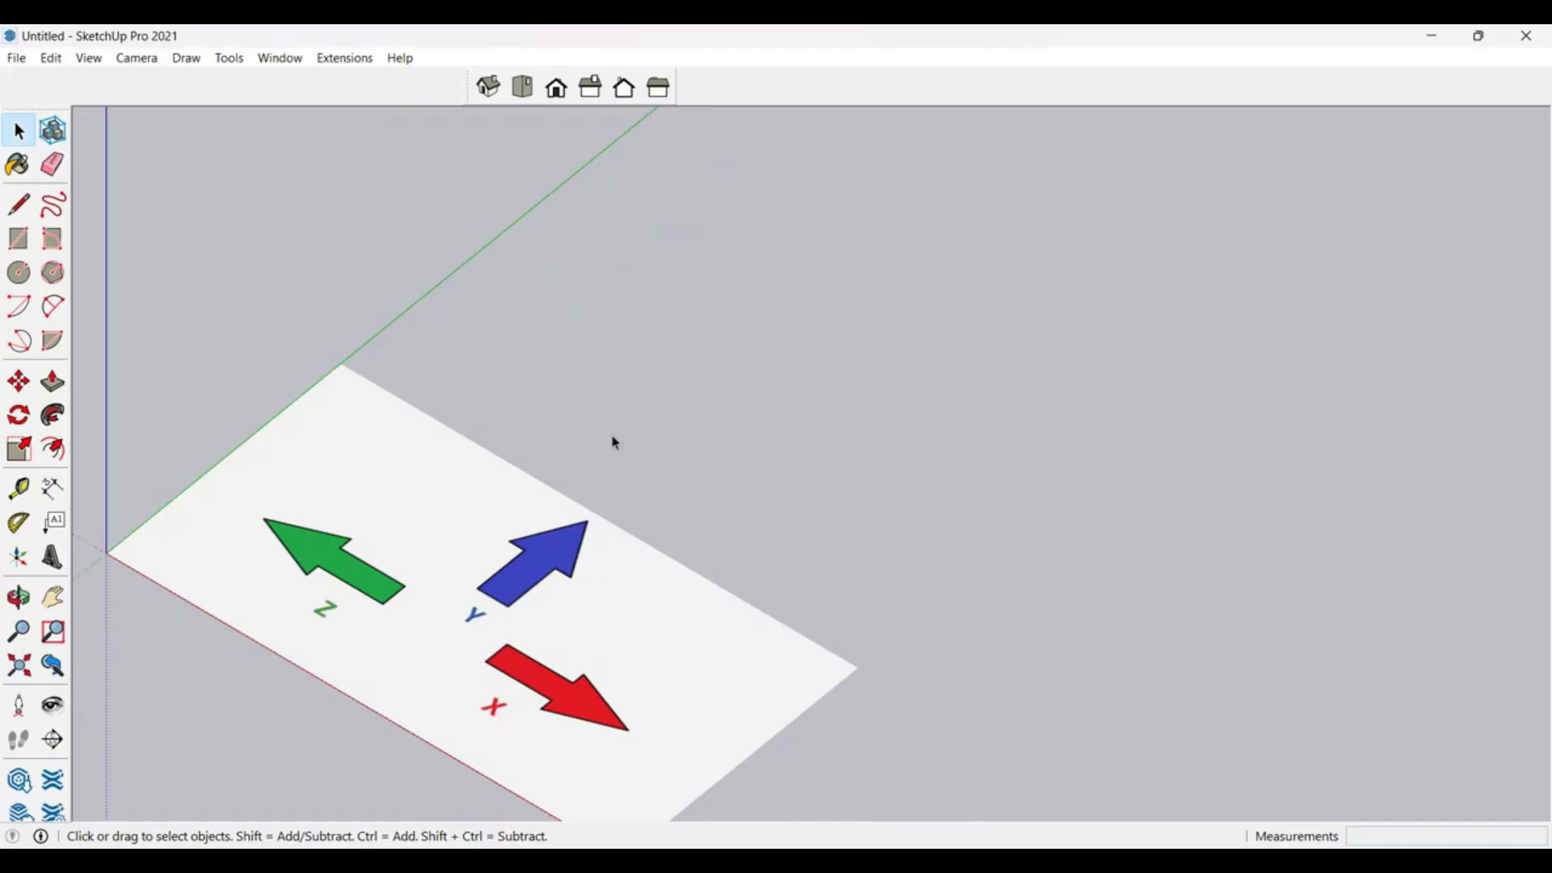
key(l)
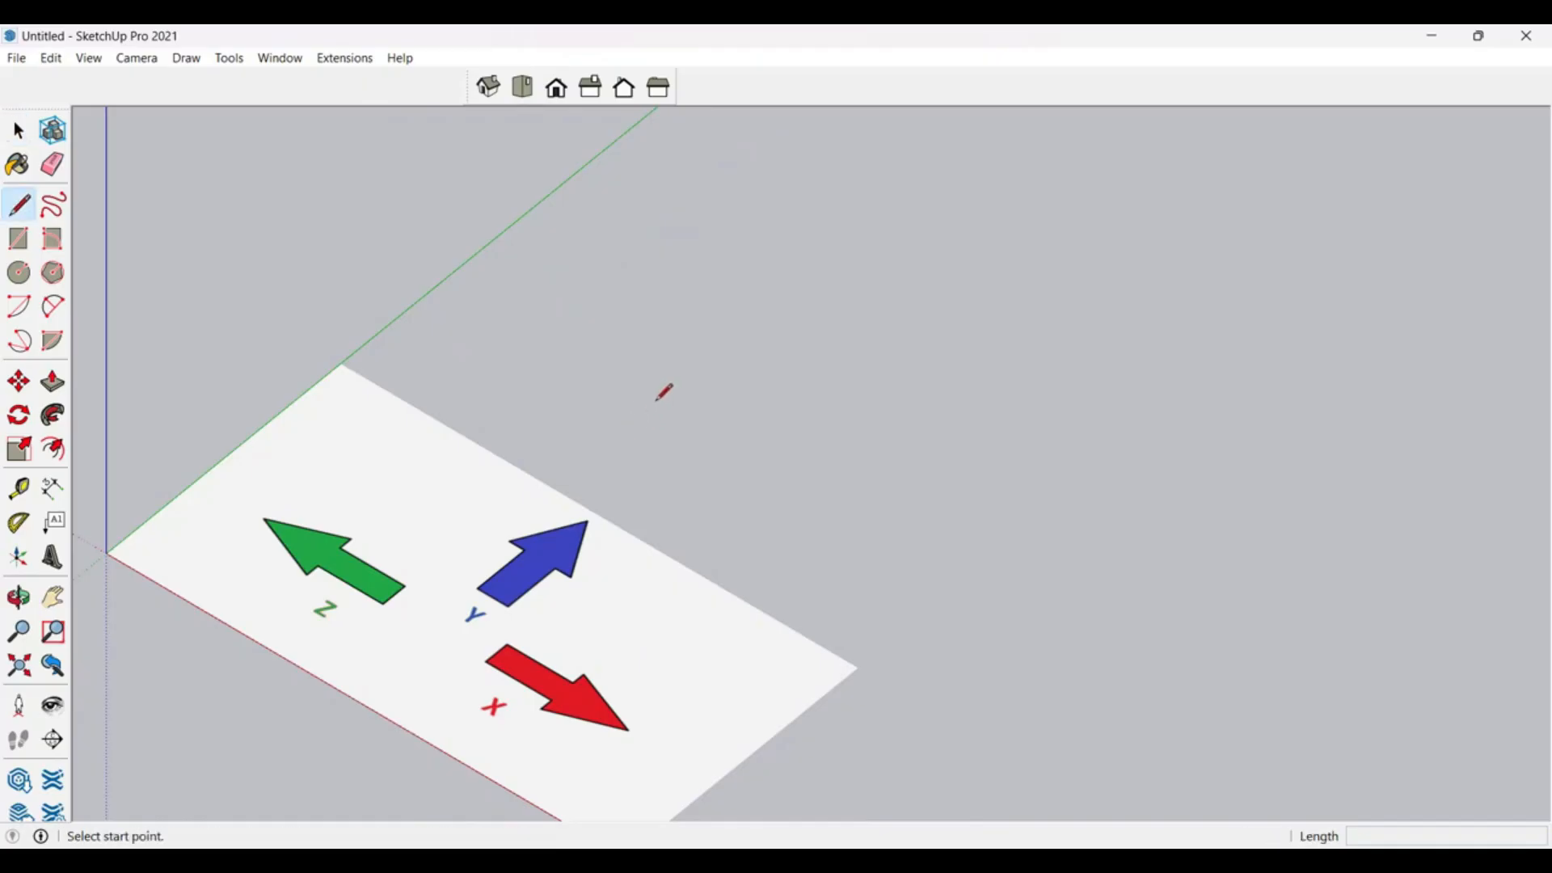
click(656, 400)
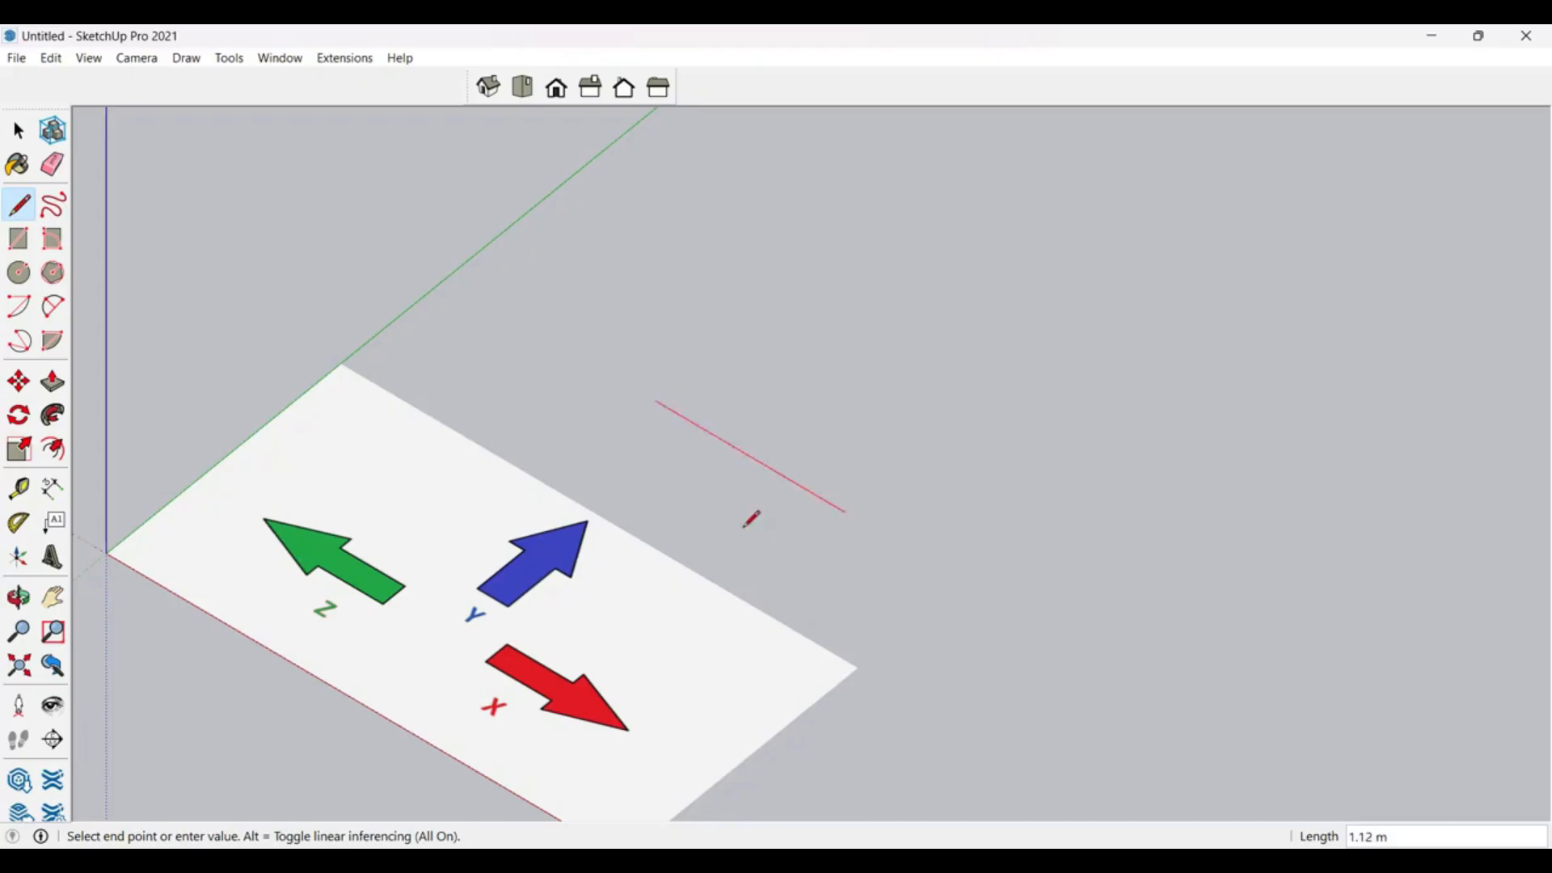
click(863, 523)
key(Right)
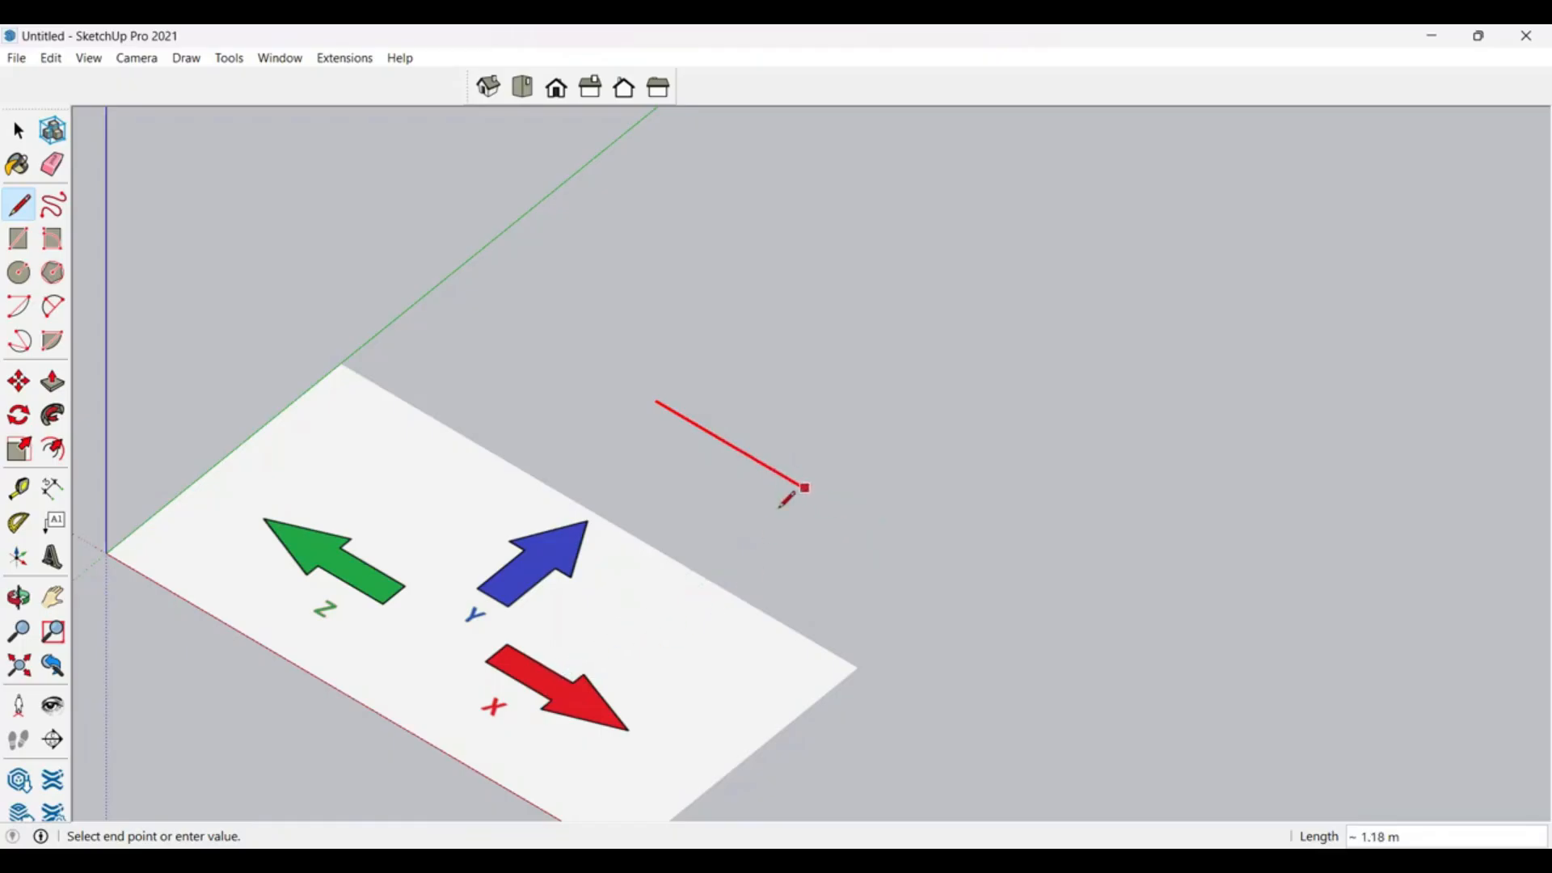
click(837, 507)
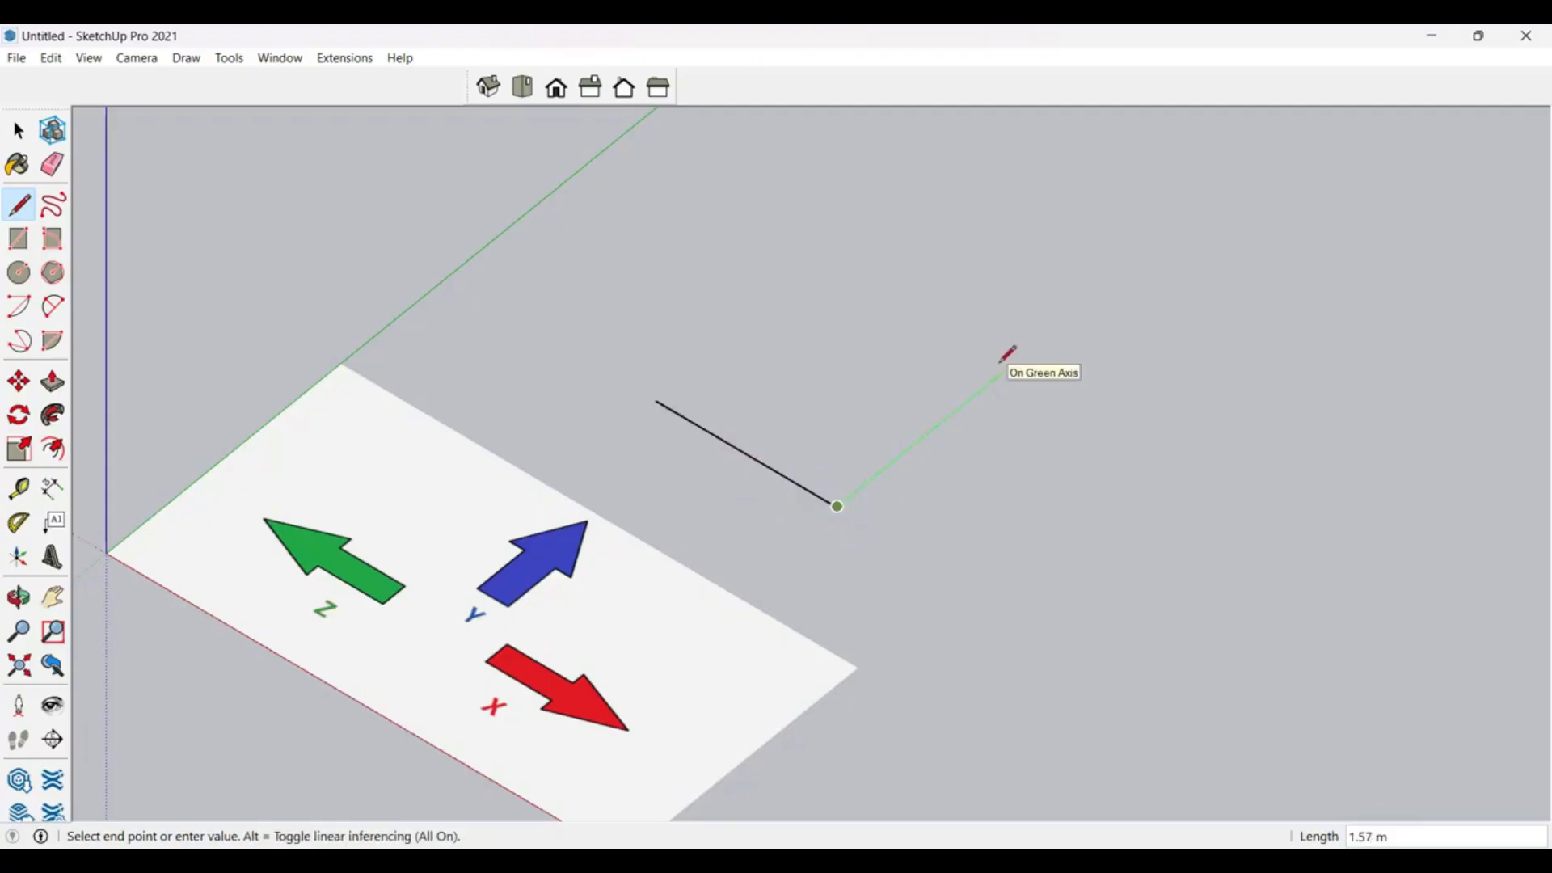
Step: Continue from the red-axis line's end with a line about 1.67 m long, locked to the green axis
key(Left)
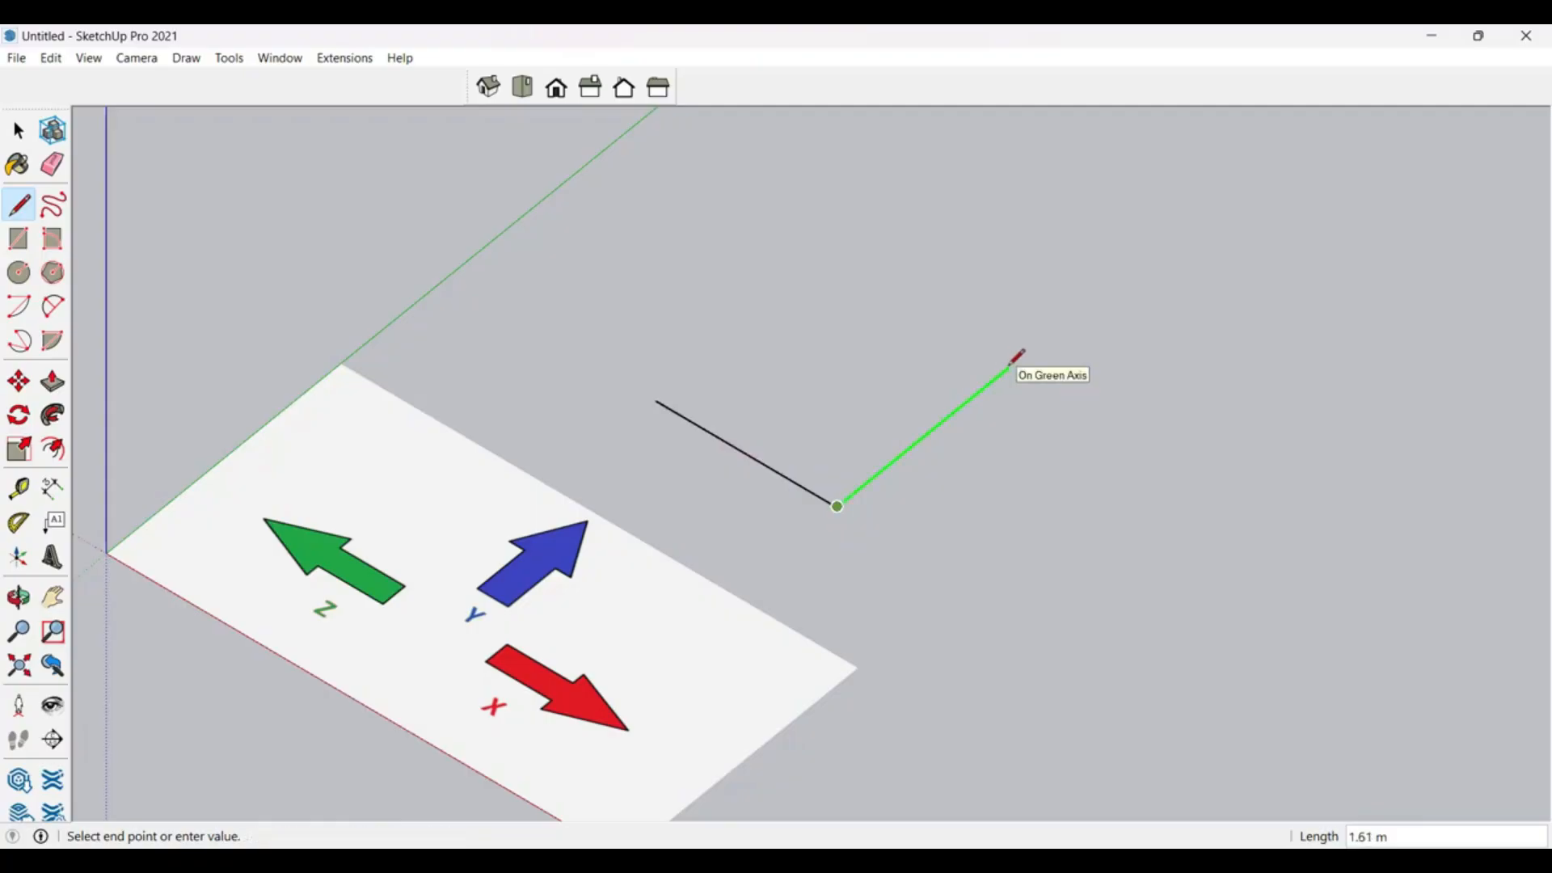
key(Left)
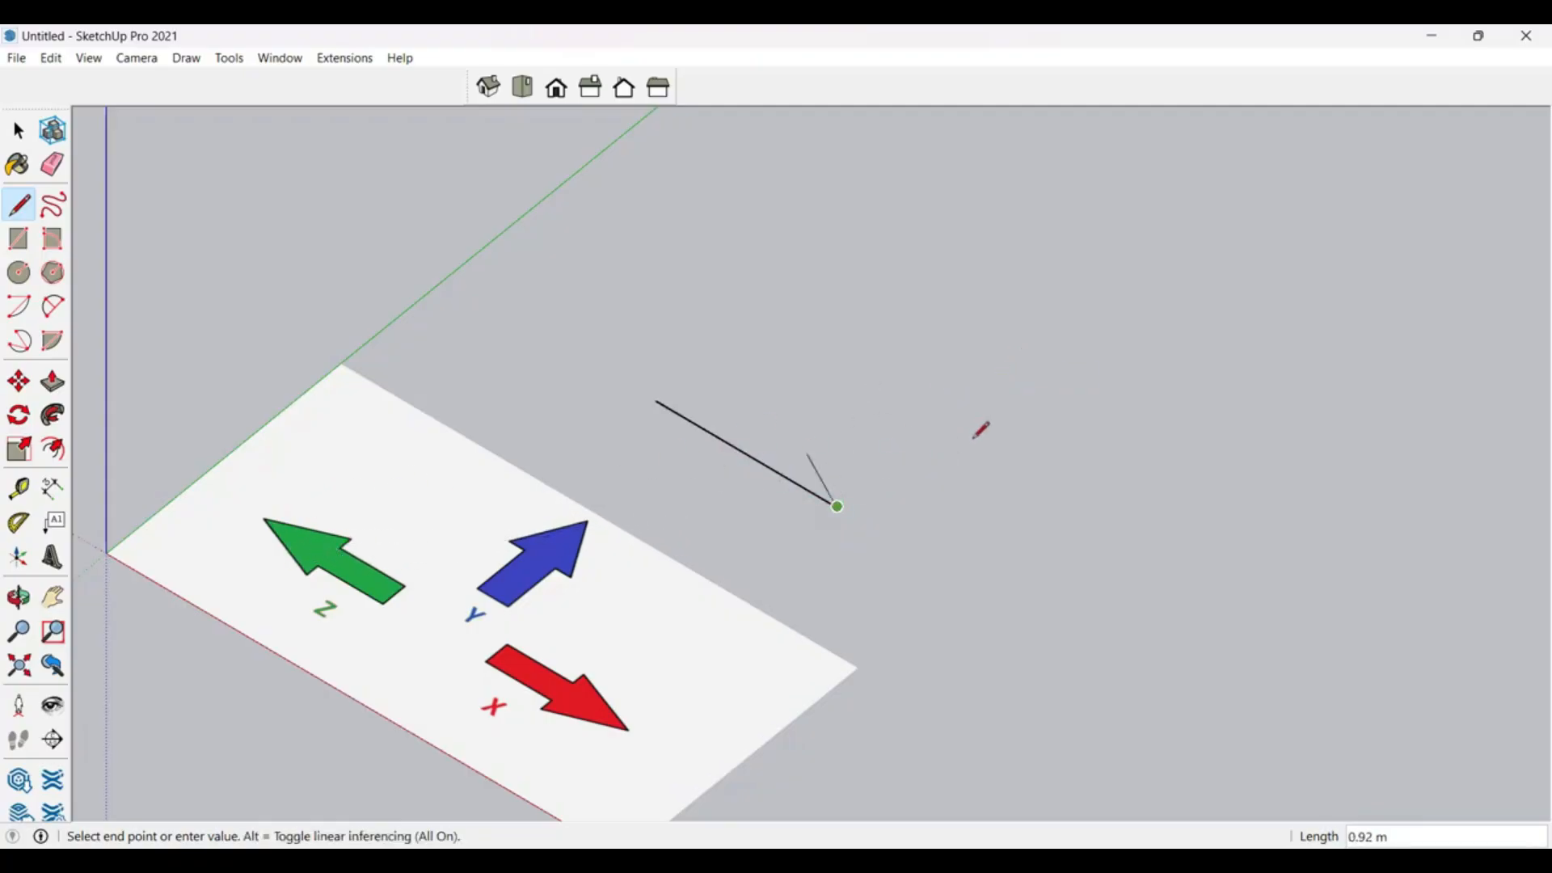
key(Left)
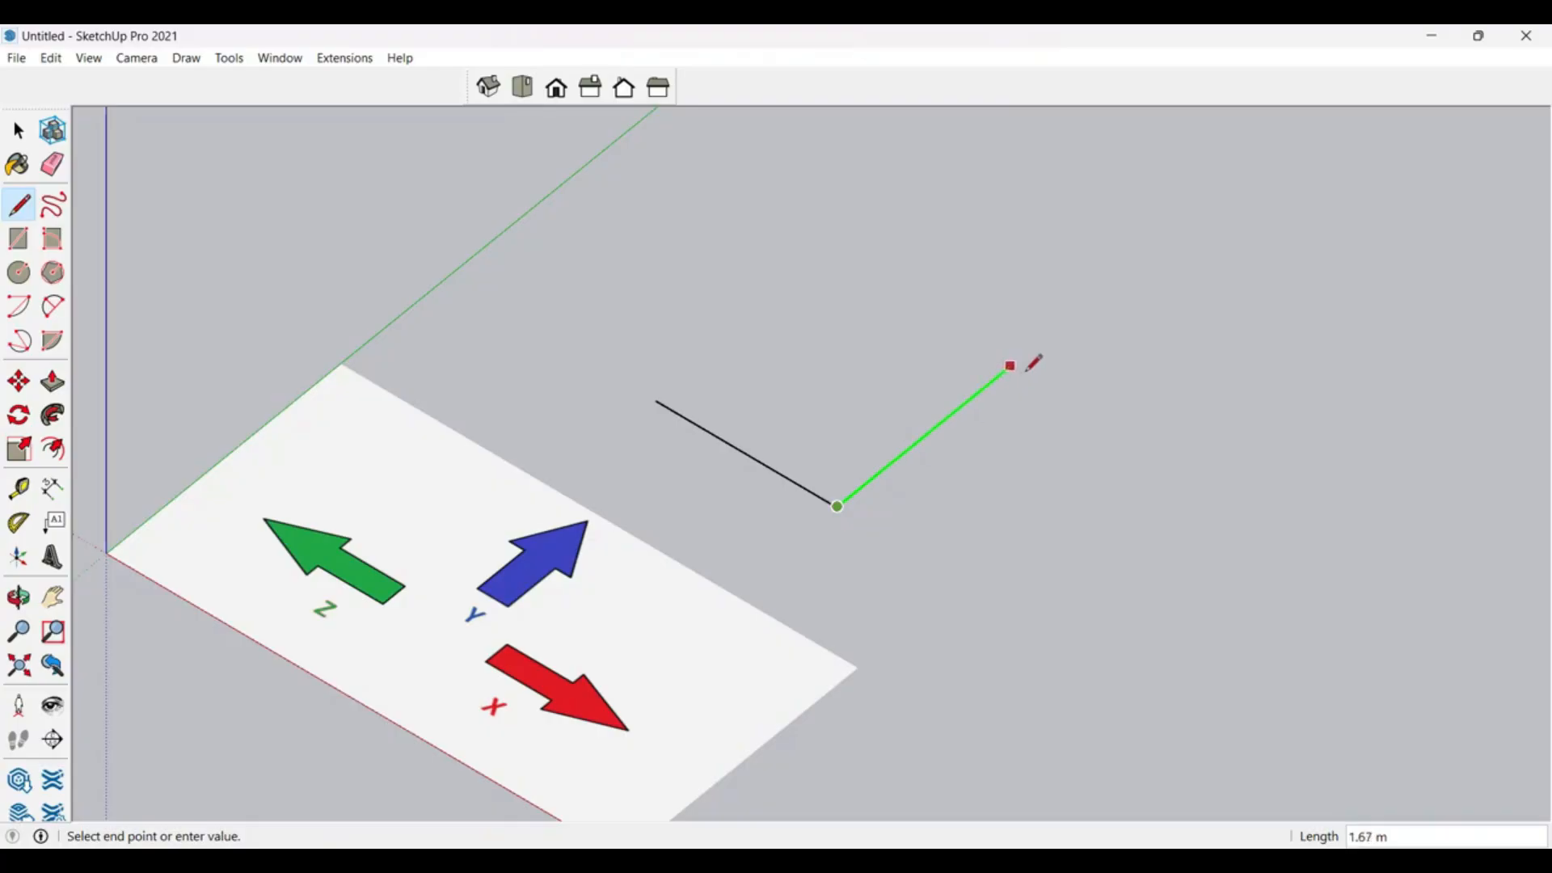
click(1026, 371)
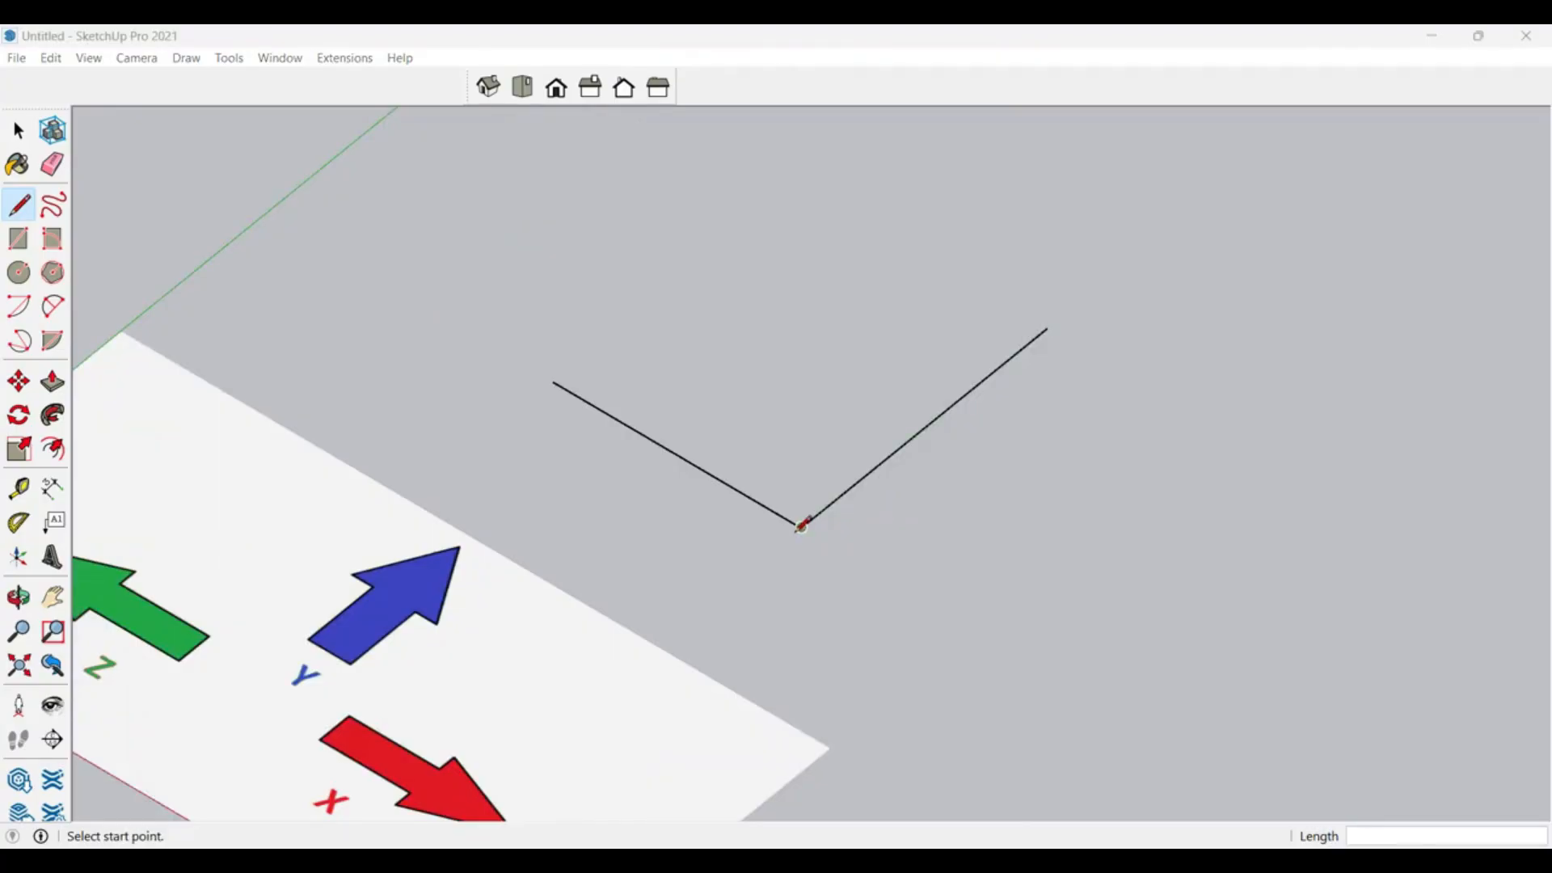
Step: Draw a vertical line up from the corner where the two lines meet, locked to the blue axis
click(801, 526)
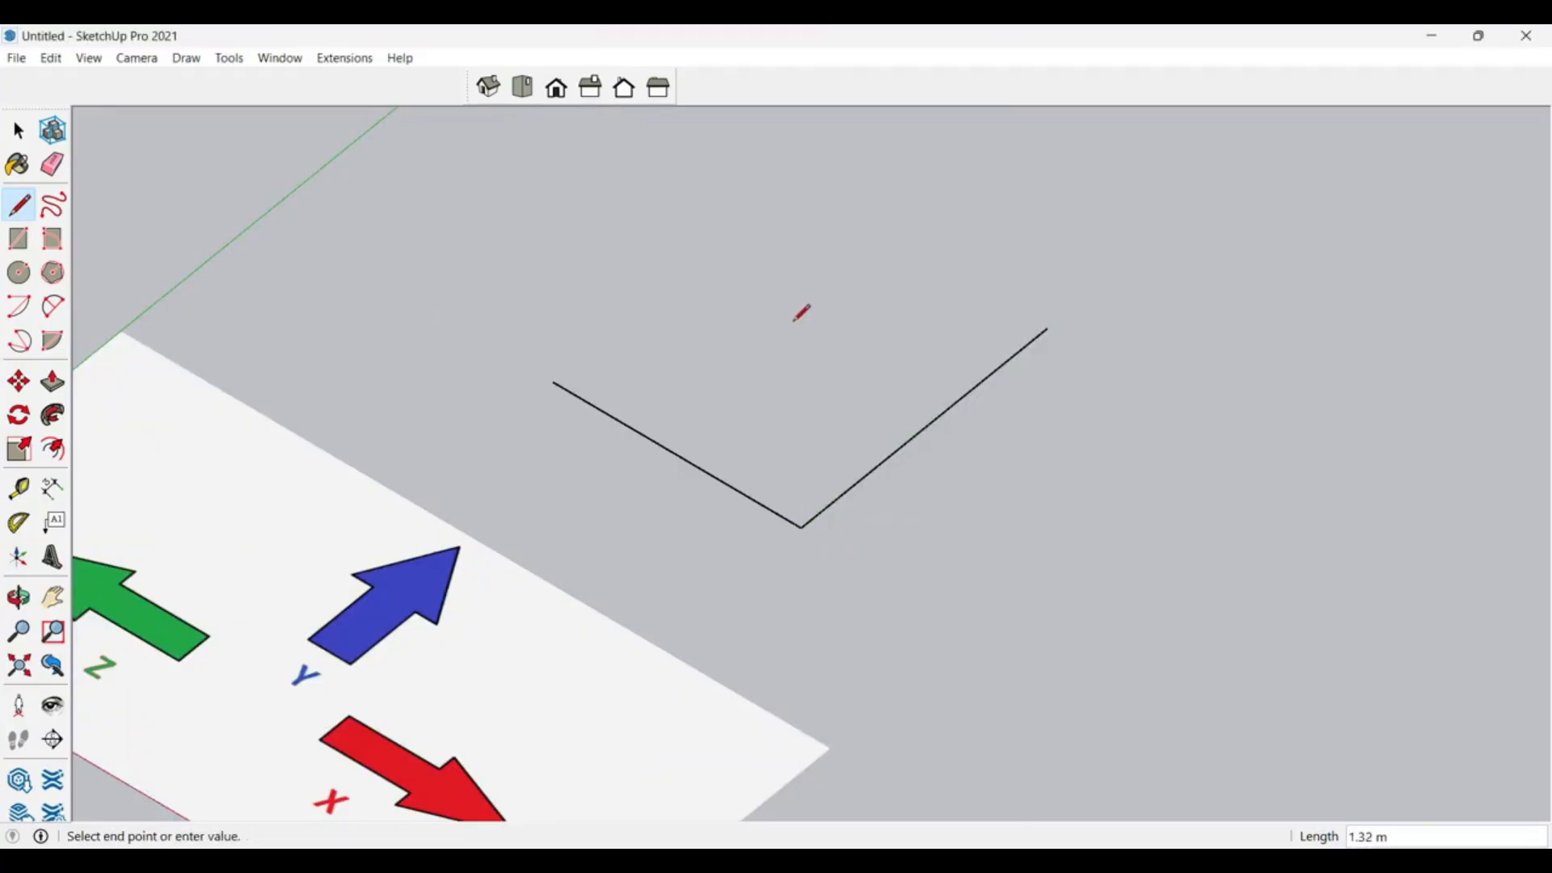
key(Up)
key(Up)
click(947, 217)
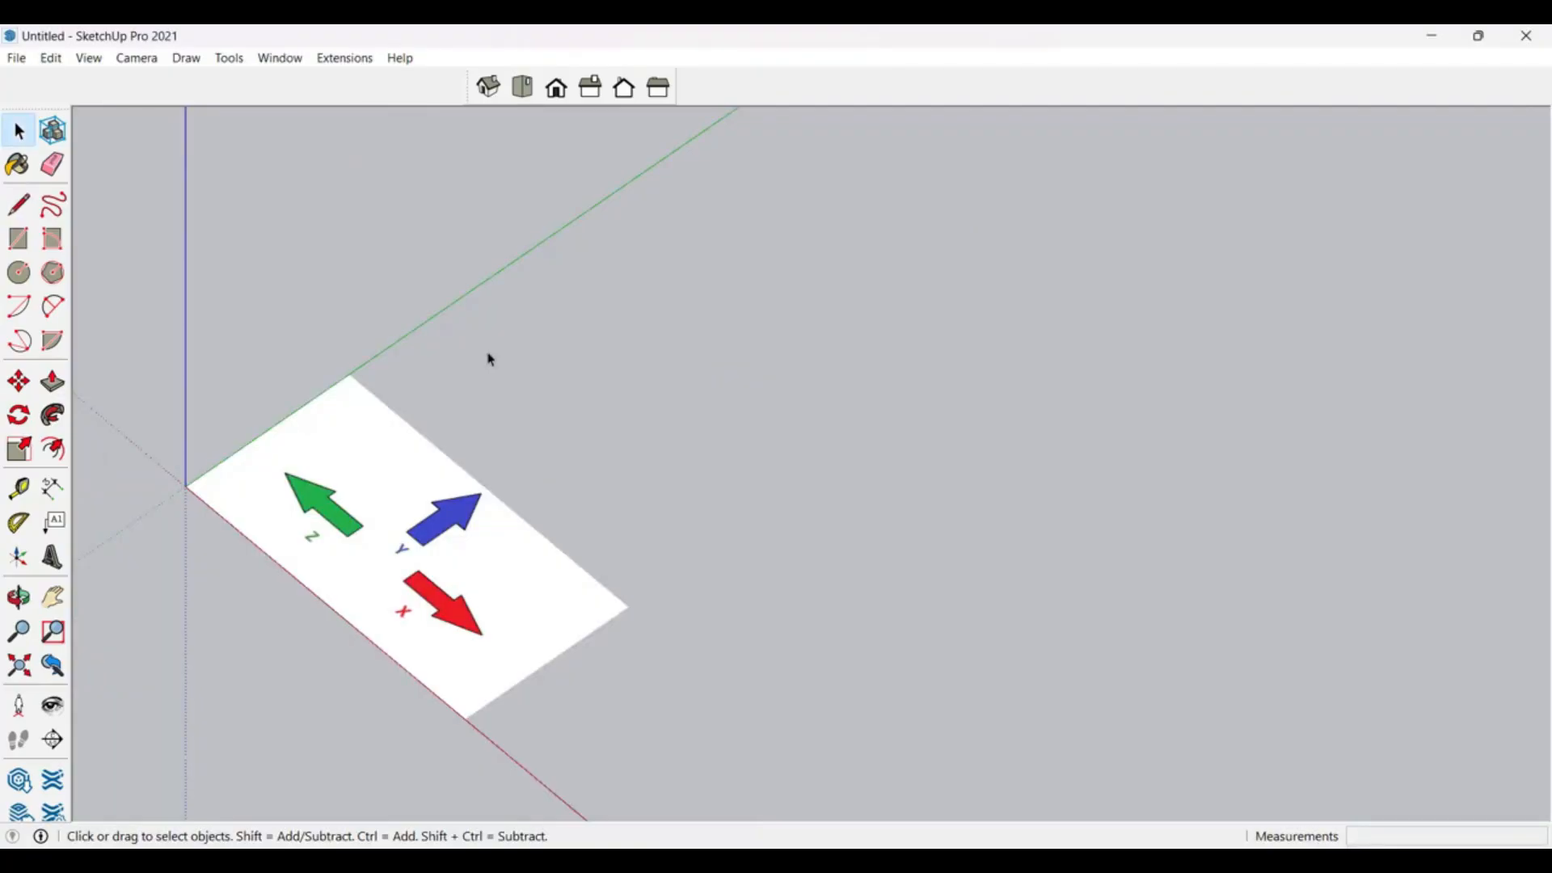
Step: Draw a closed, irregular freehand outline on the ground beside the axis-arrow image to form a face
click(56, 212)
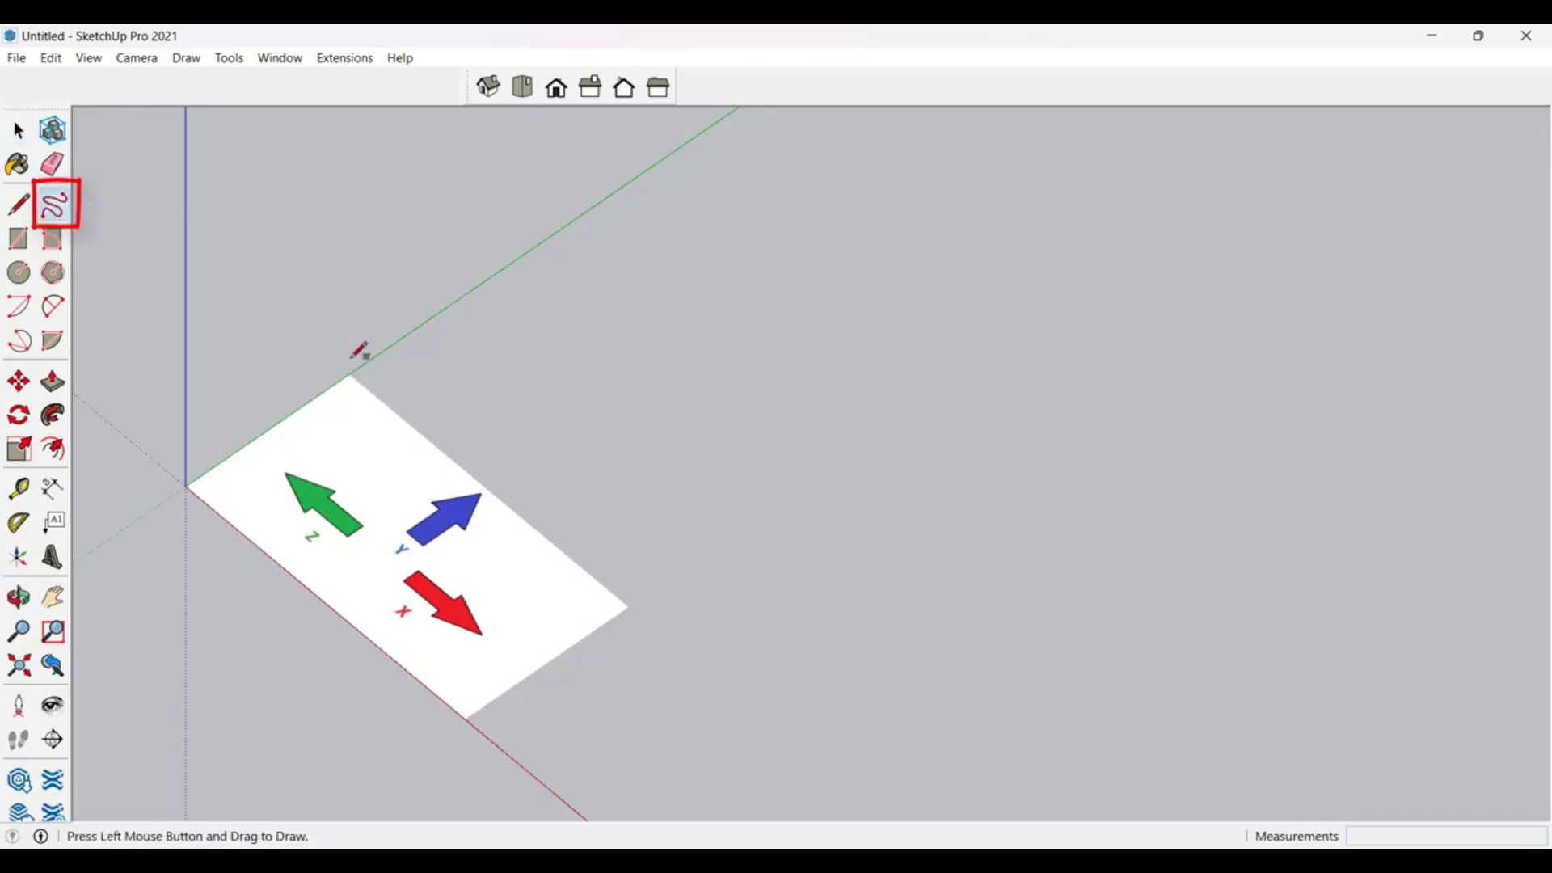
mouse_move(553, 353)
mouse_down()
mouse_move(665, 412)
mouse_move(743, 340)
mouse_move(931, 437)
mouse_move(1082, 556)
mouse_move(755, 596)
mouse_move(493, 408)
mouse_move(509, 389)
mouse_up()
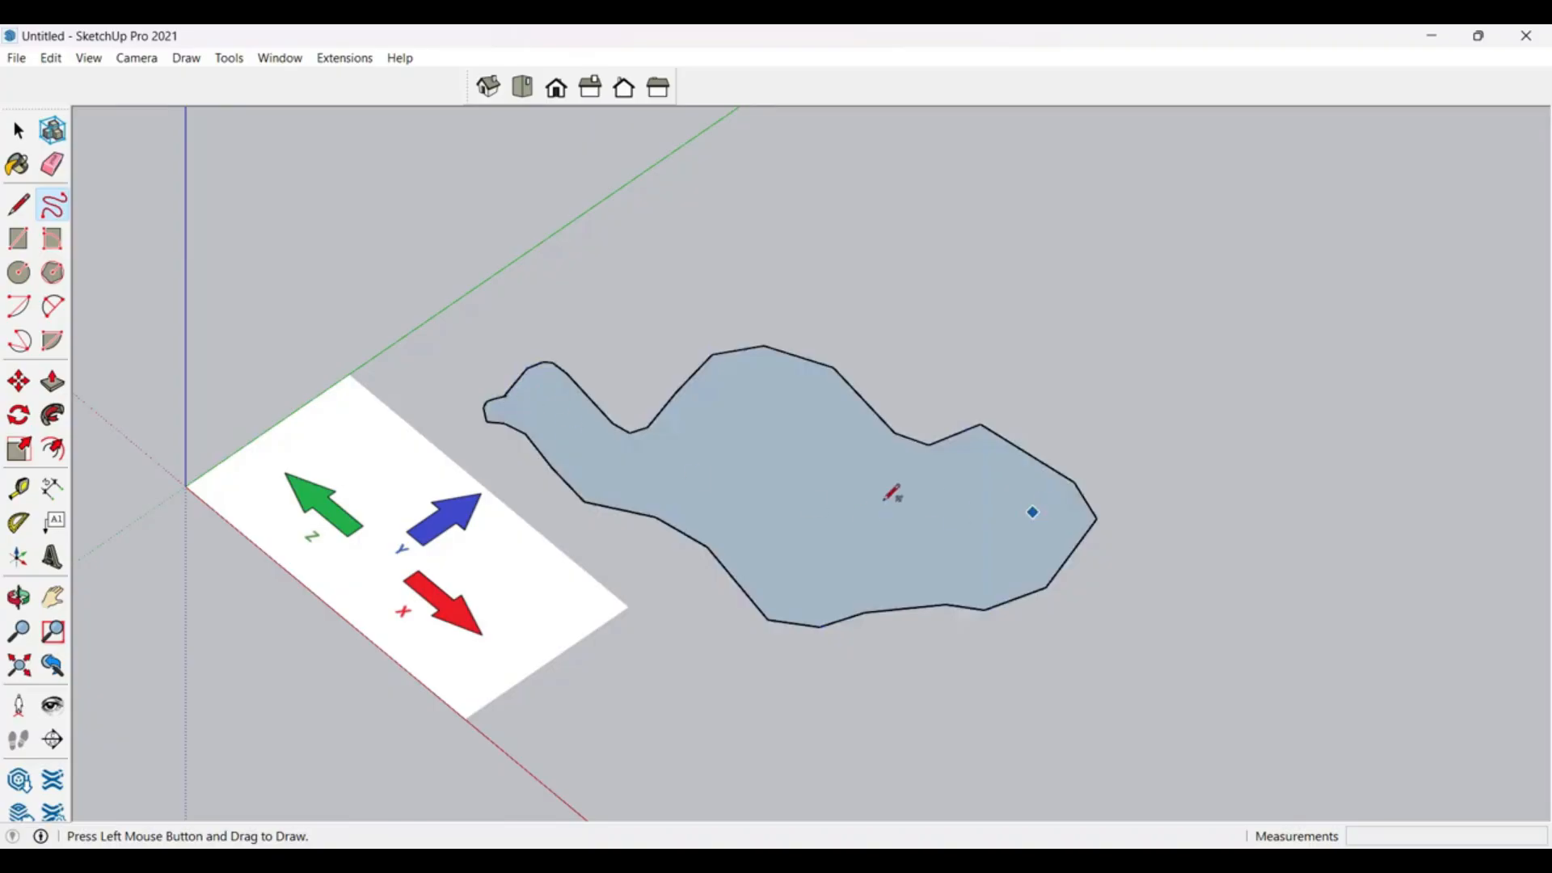
scroll(723, 323, down, 3)
scroll(857, 477, up, 2)
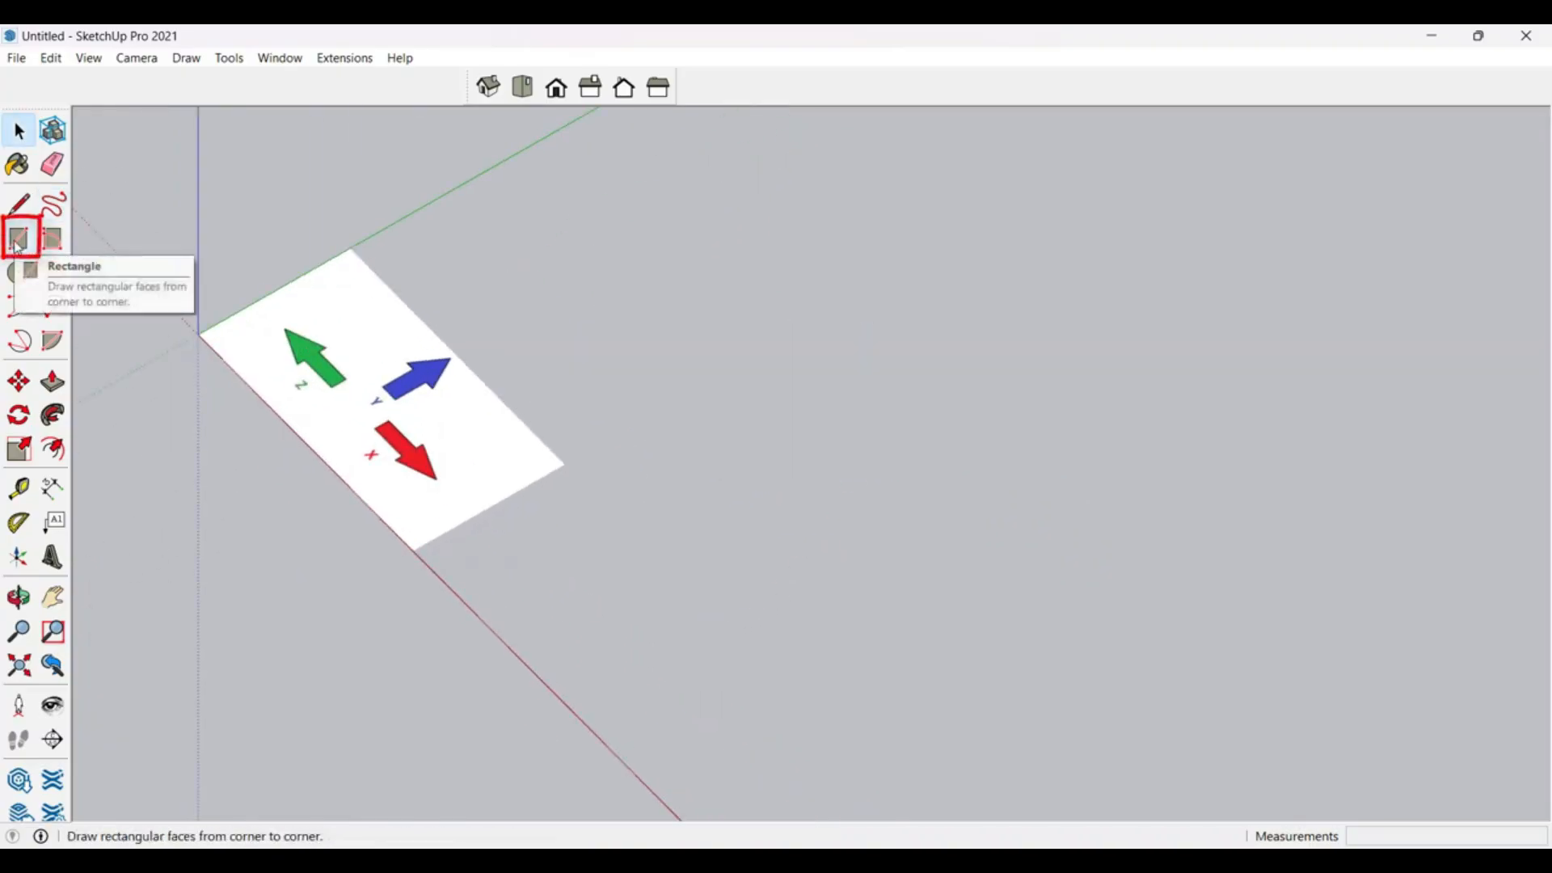
Step: Draw a 5 m by 3 m rectangle on the ground beside the axis-arrow image
click(18, 240)
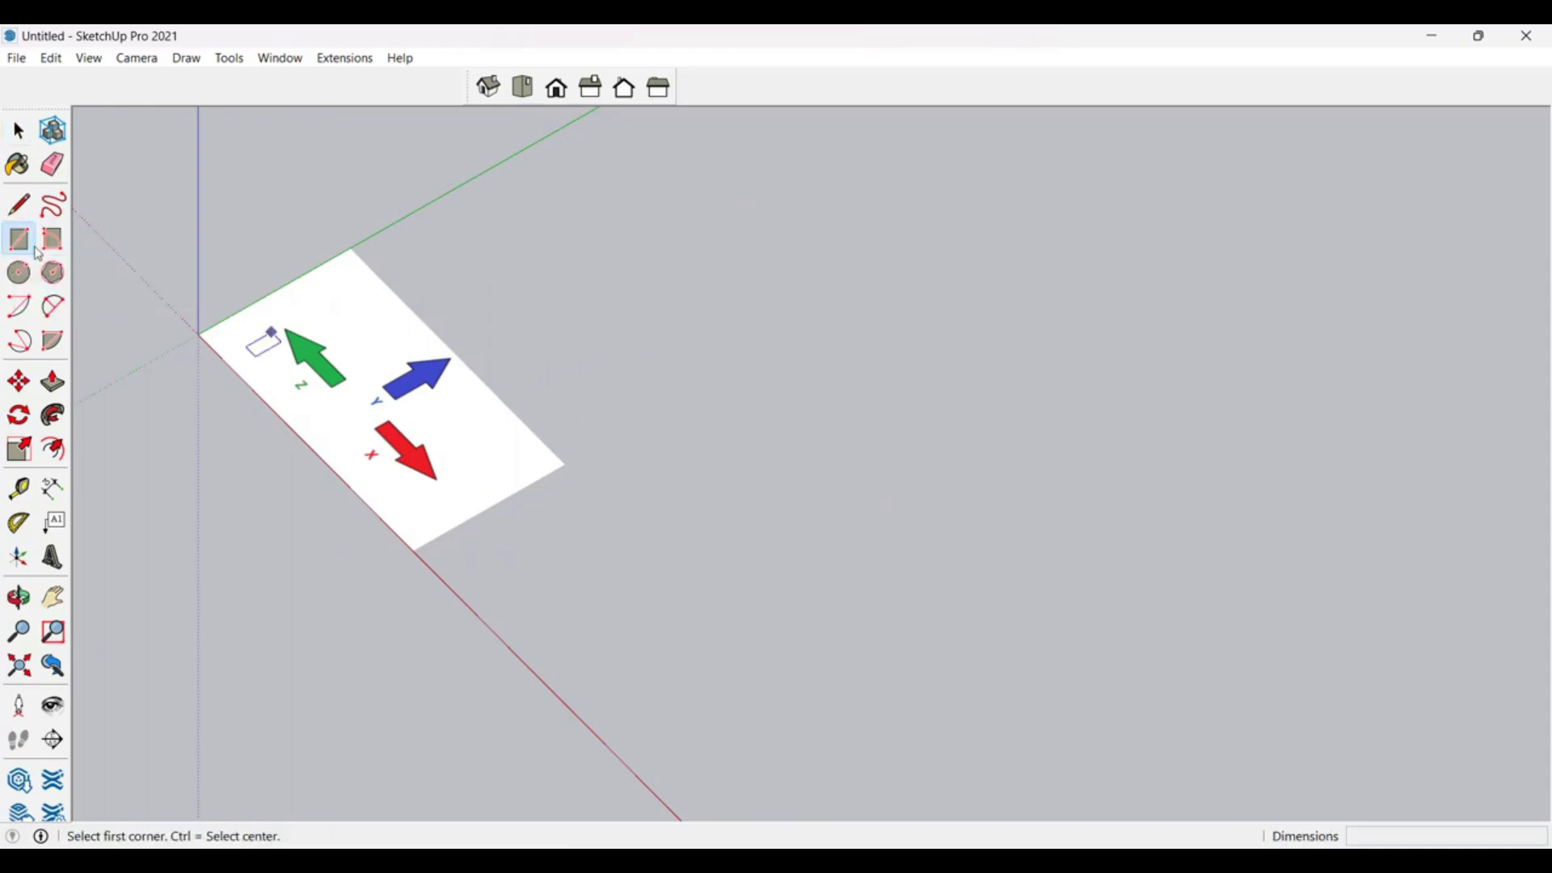
click(571, 340)
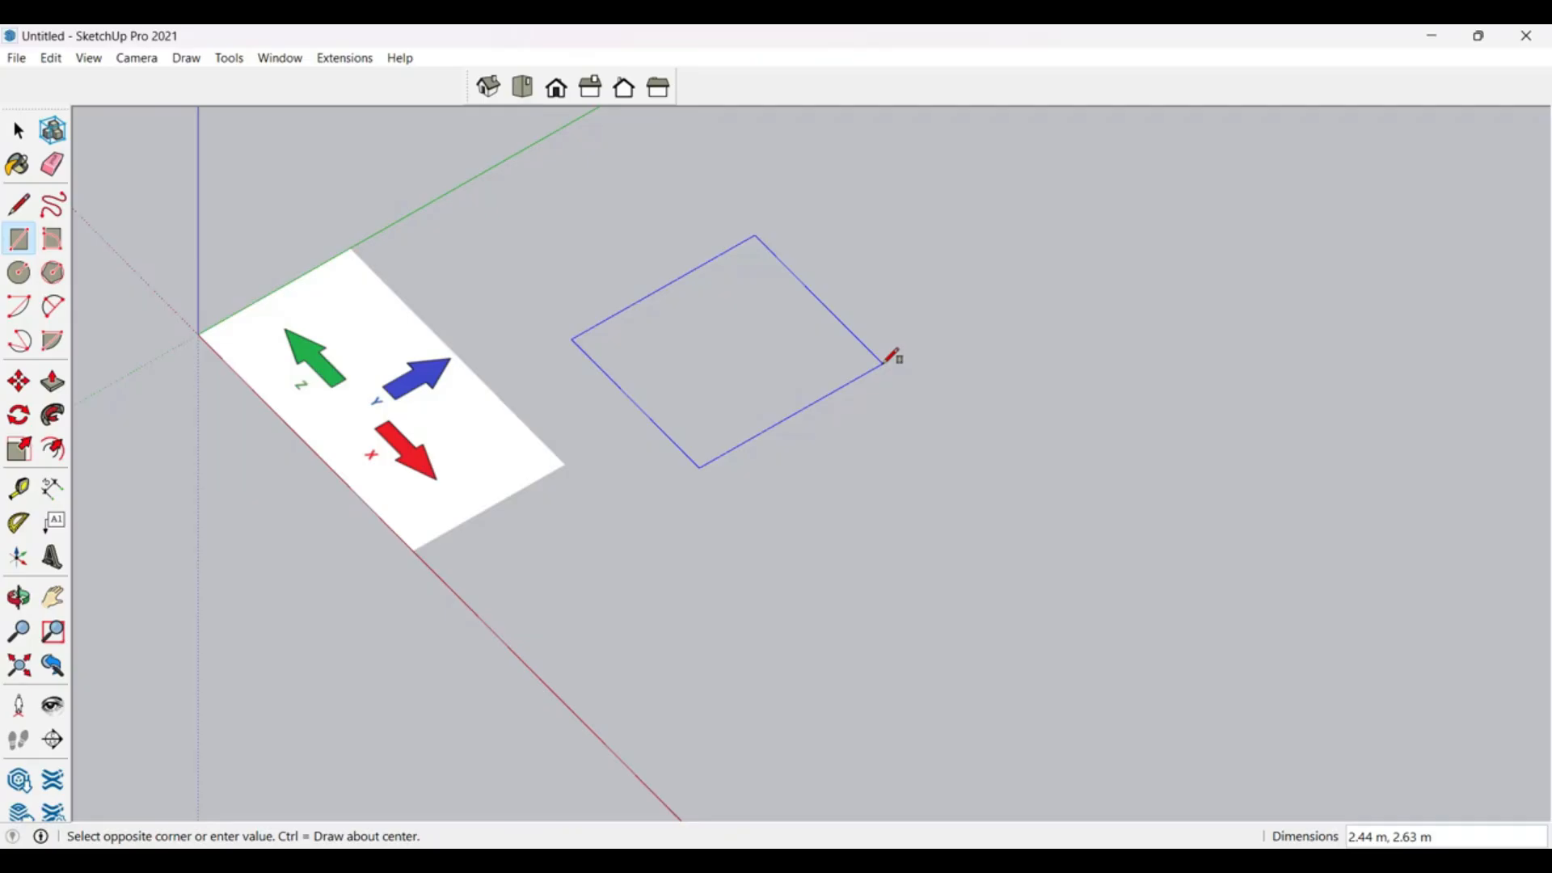
text(5,3)
key(Return)
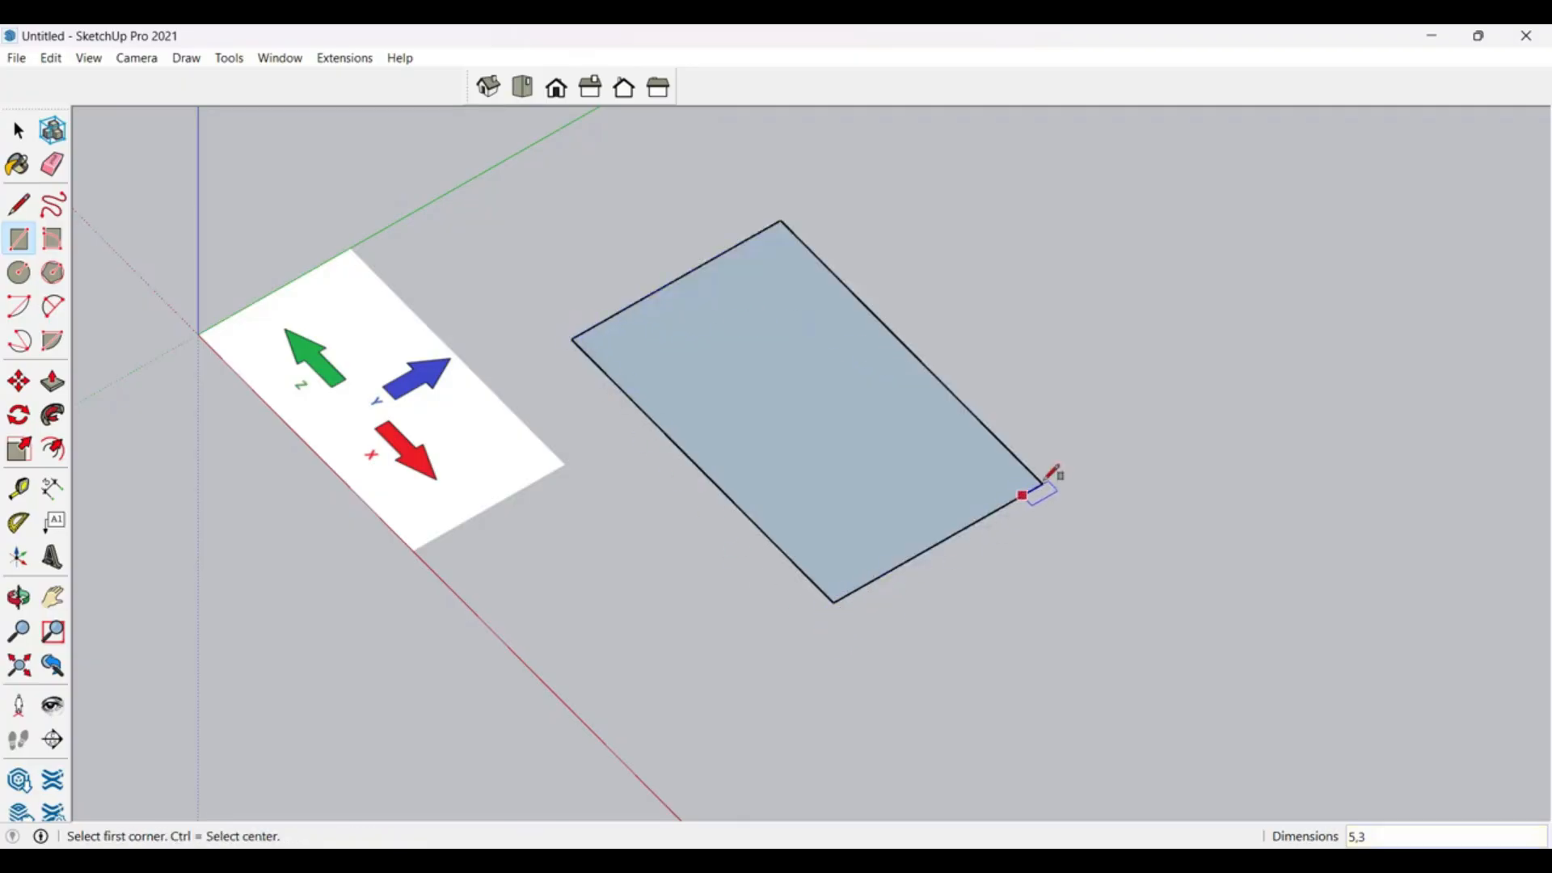
key(space)
middle_drag(753, 531, 655, 594)
scroll(655, 594, down, 3)
middle_drag(741, 551, 982, 475)
middle_drag(814, 654, 652, 482)
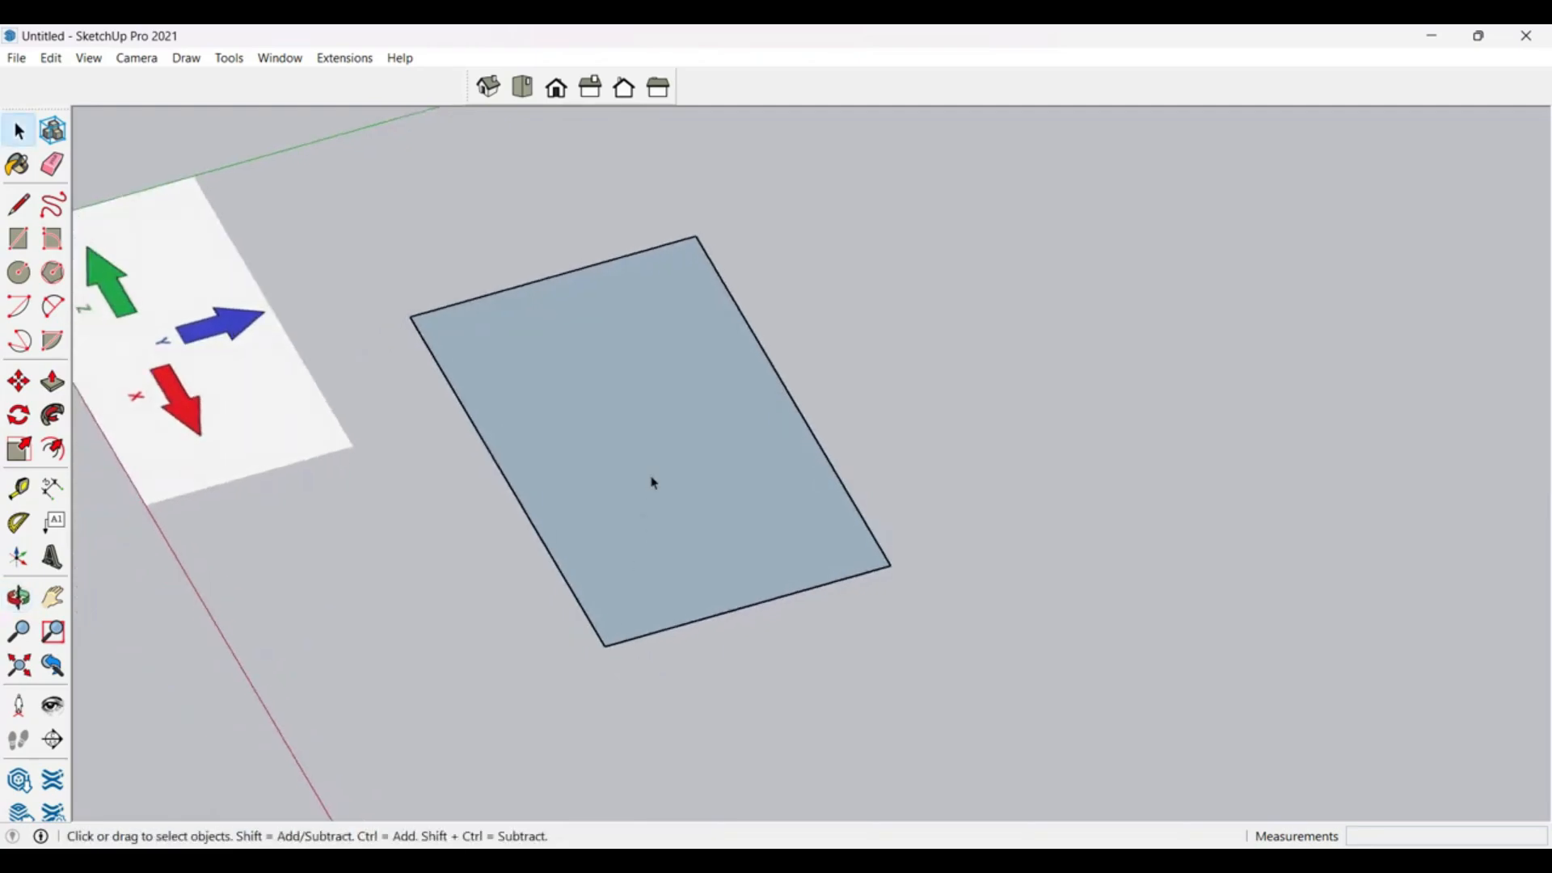
scroll(651, 481, up, 3)
scroll(880, 568, down, 2)
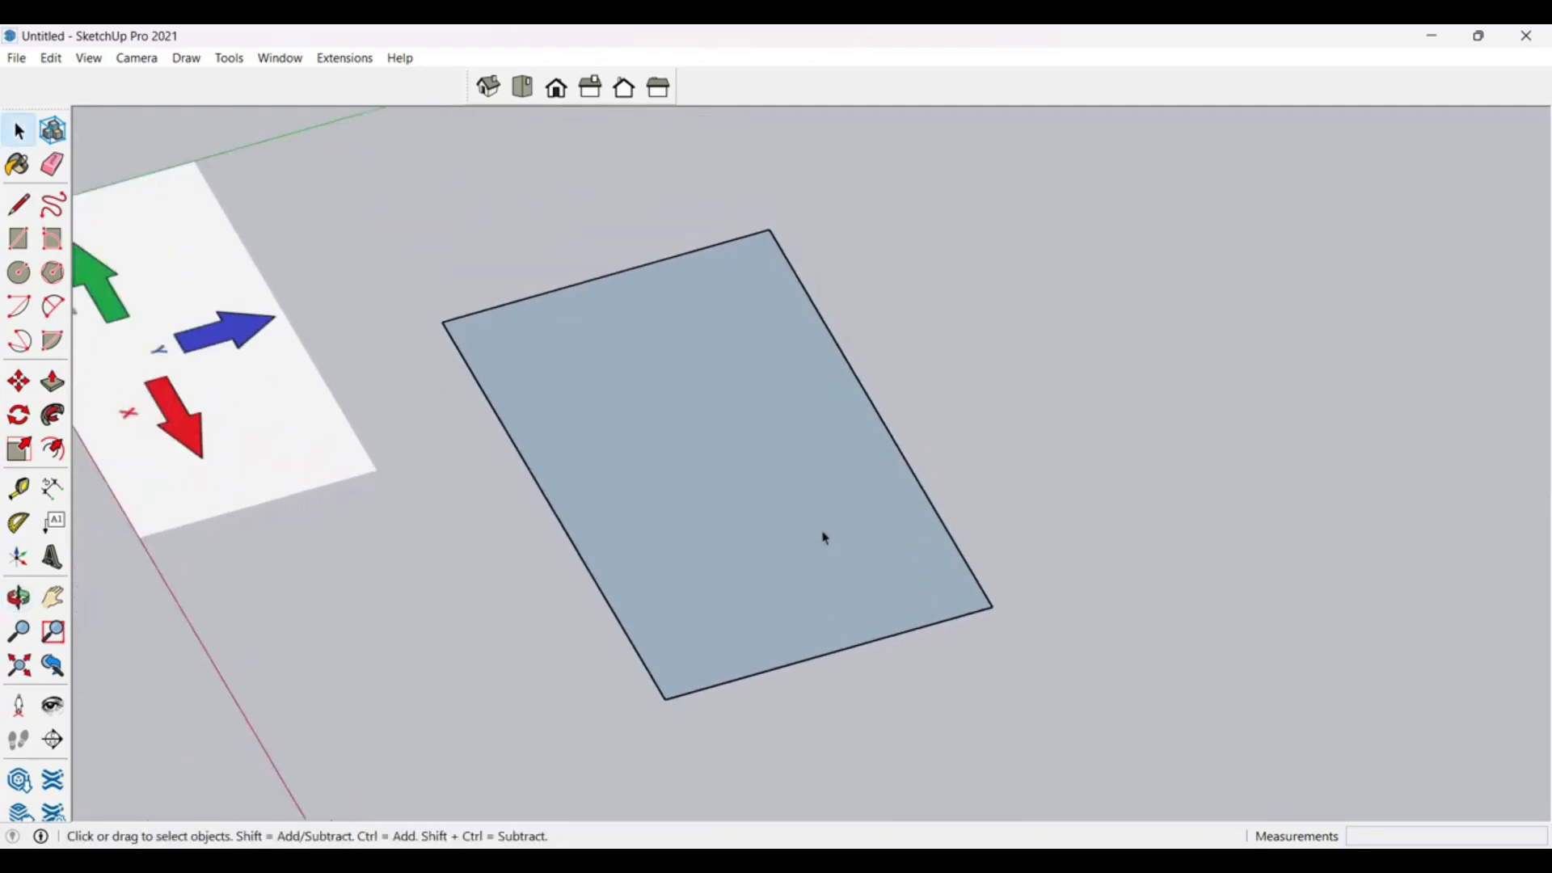
key(p)
click(823, 539)
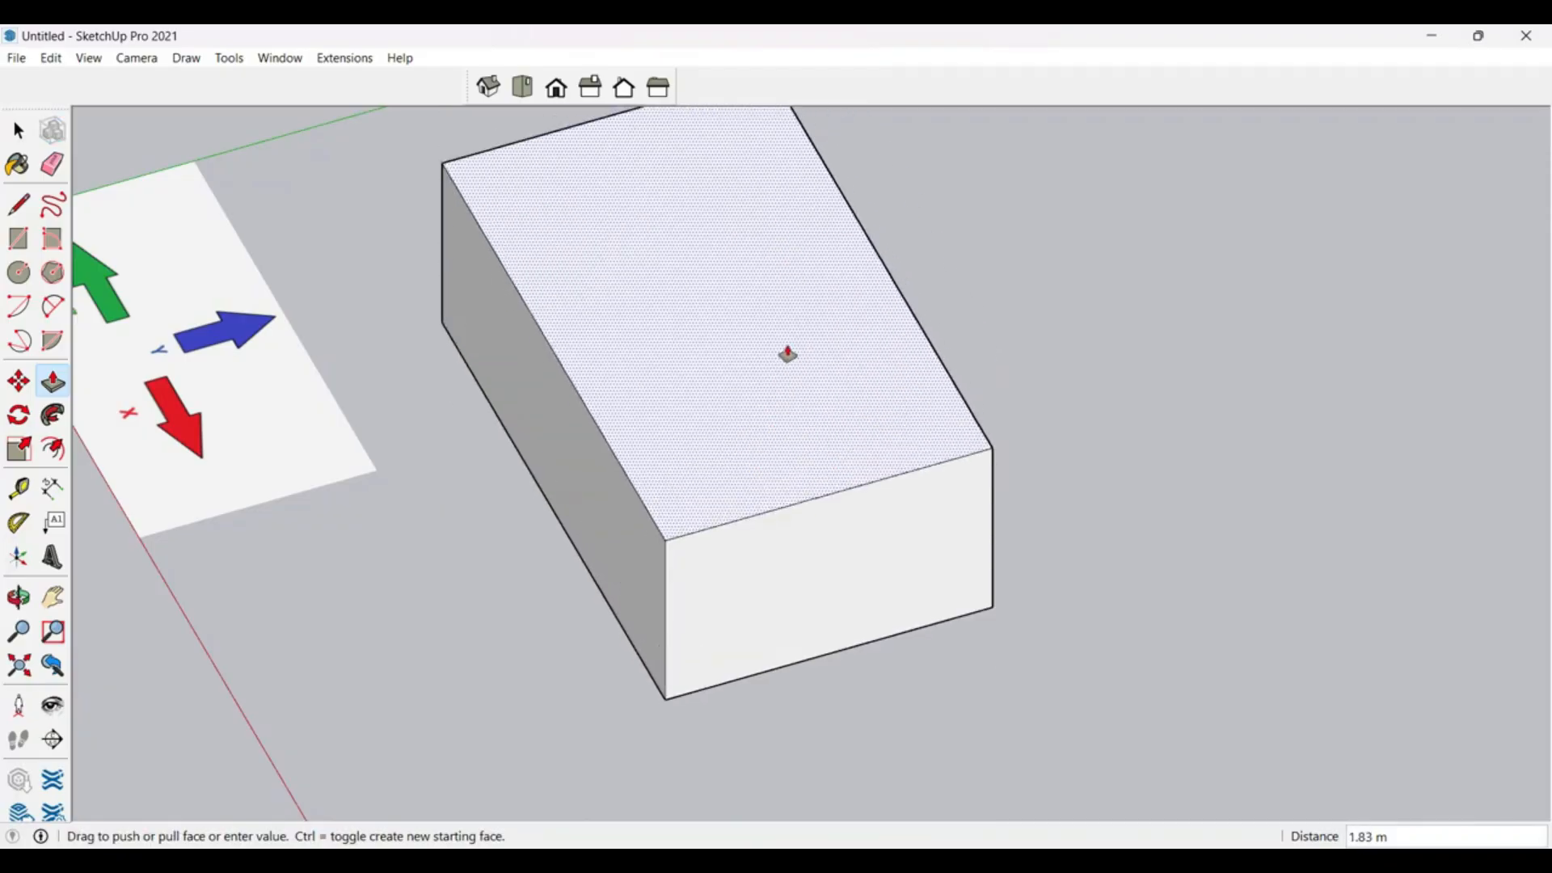
scroll(808, 388, down, 2)
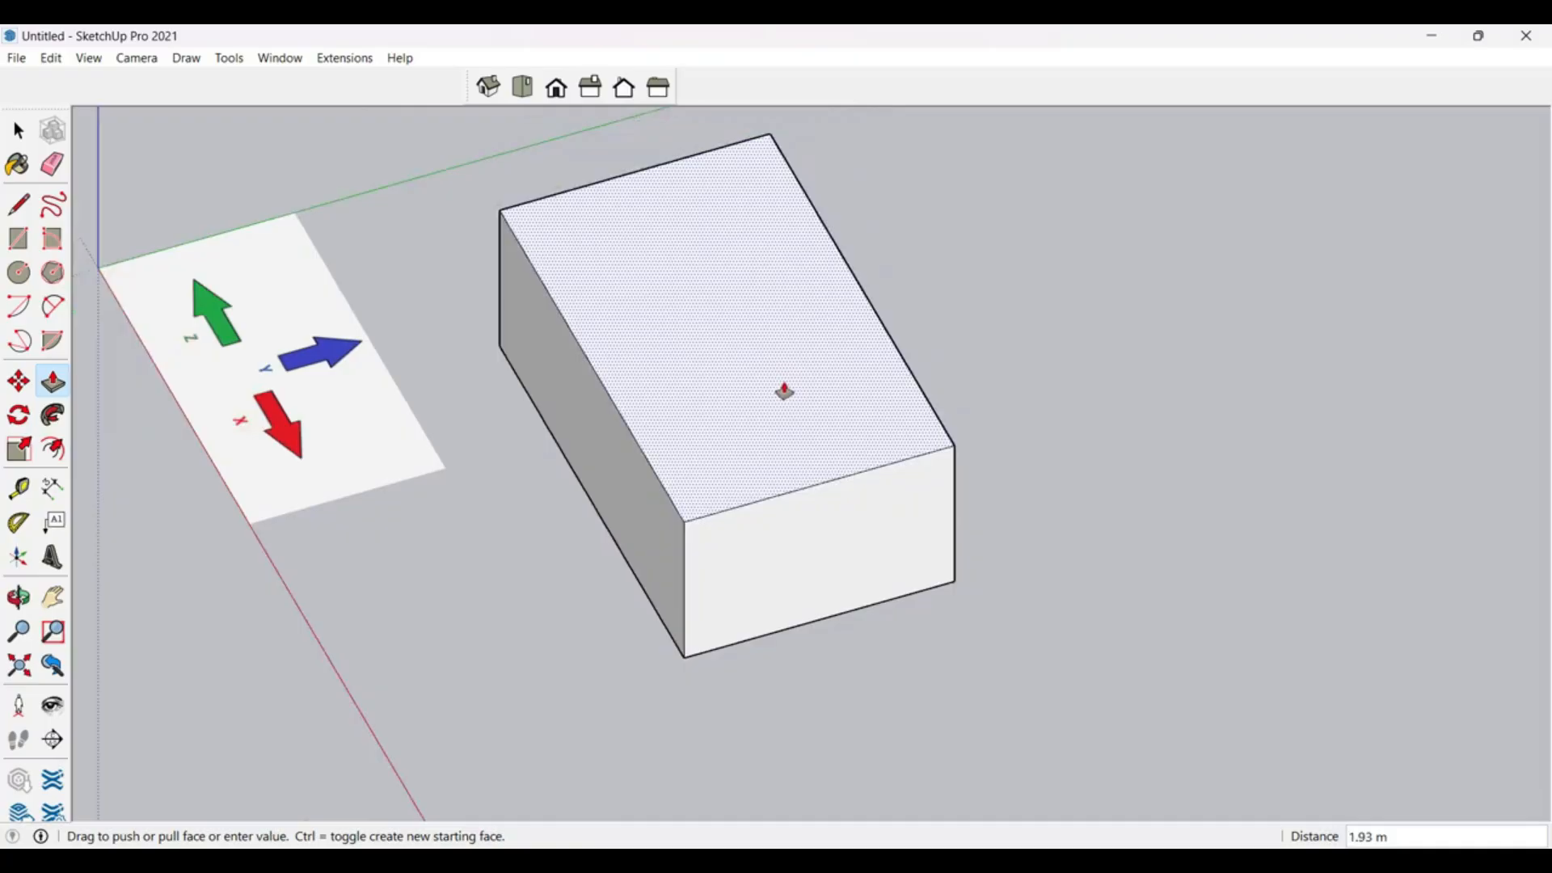
key(Escape)
key(space)
Step: Draw a closed 1 m by 1 m square with axis-aligned lines on the ground between the red axis and the large rectangle
middle_drag(782, 388, 526, 623)
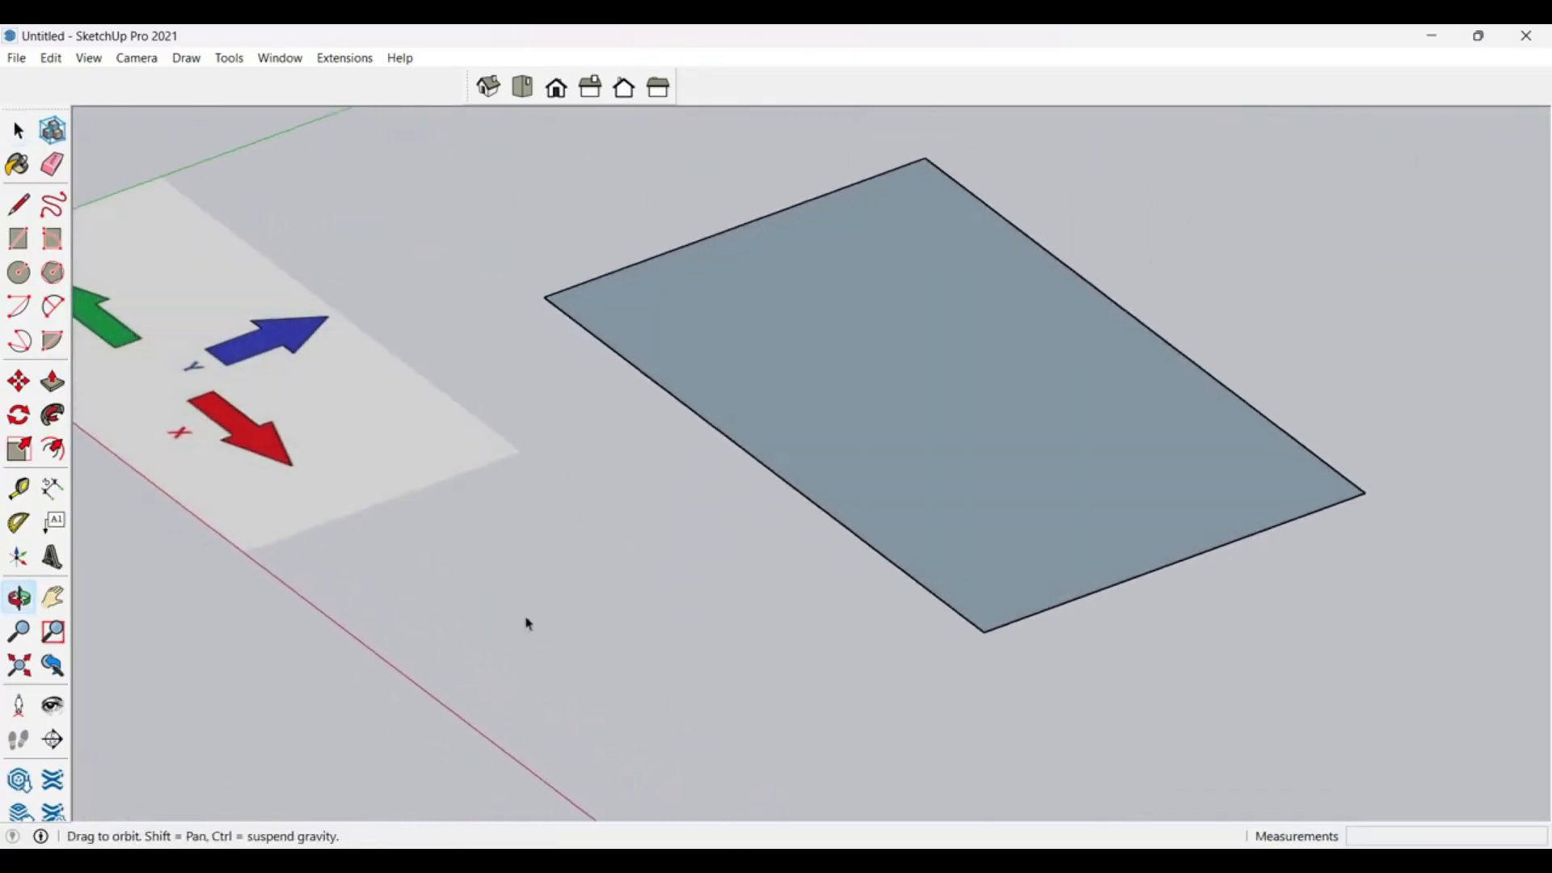
drag(656, 564, 556, 639)
click(20, 205)
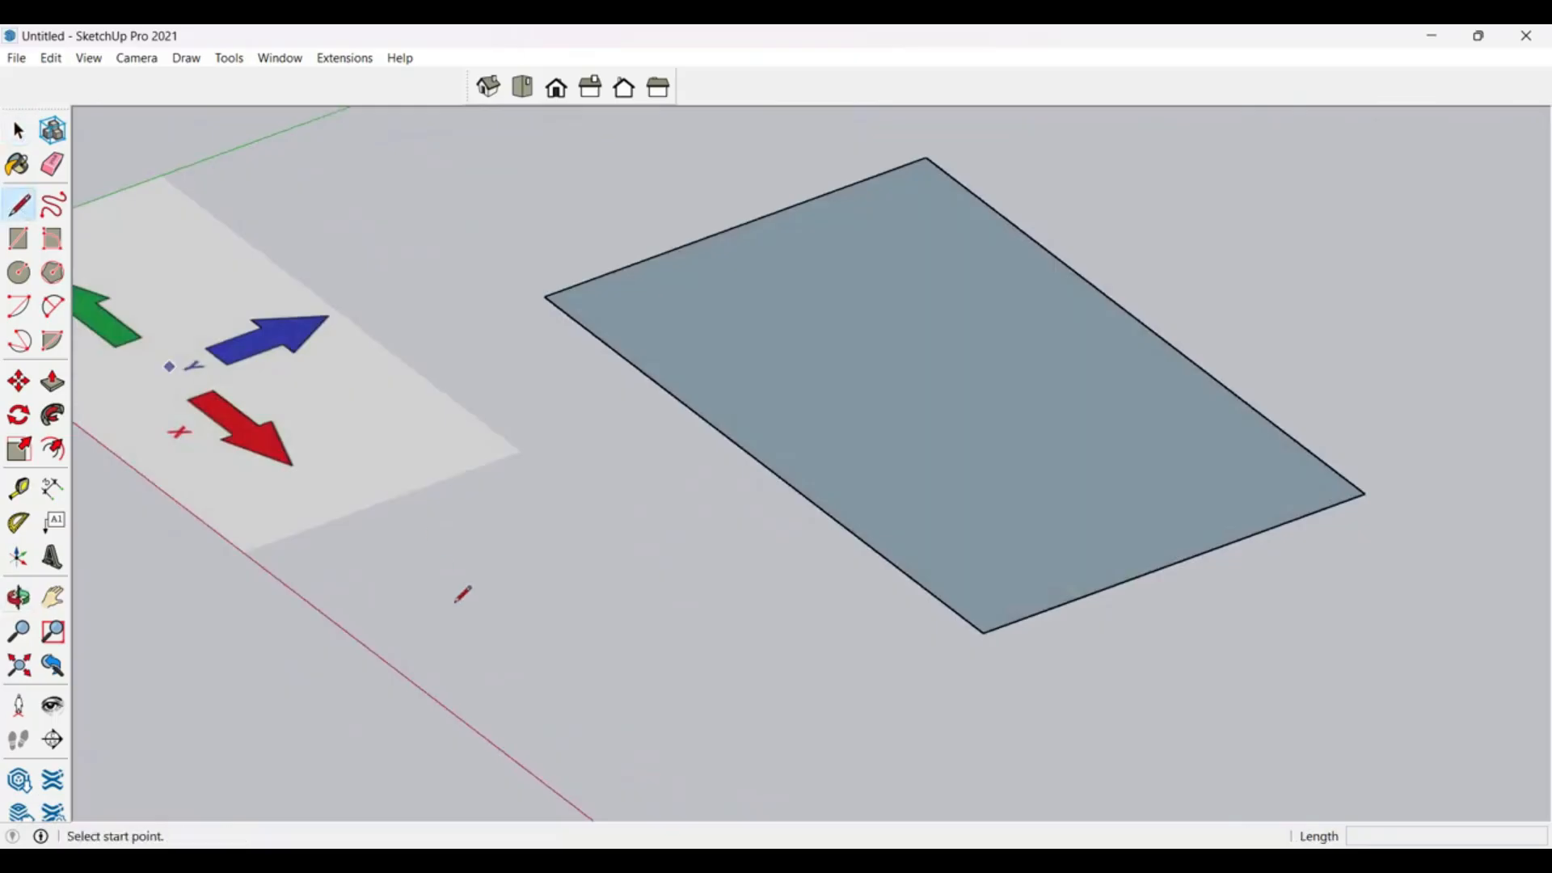
click(456, 597)
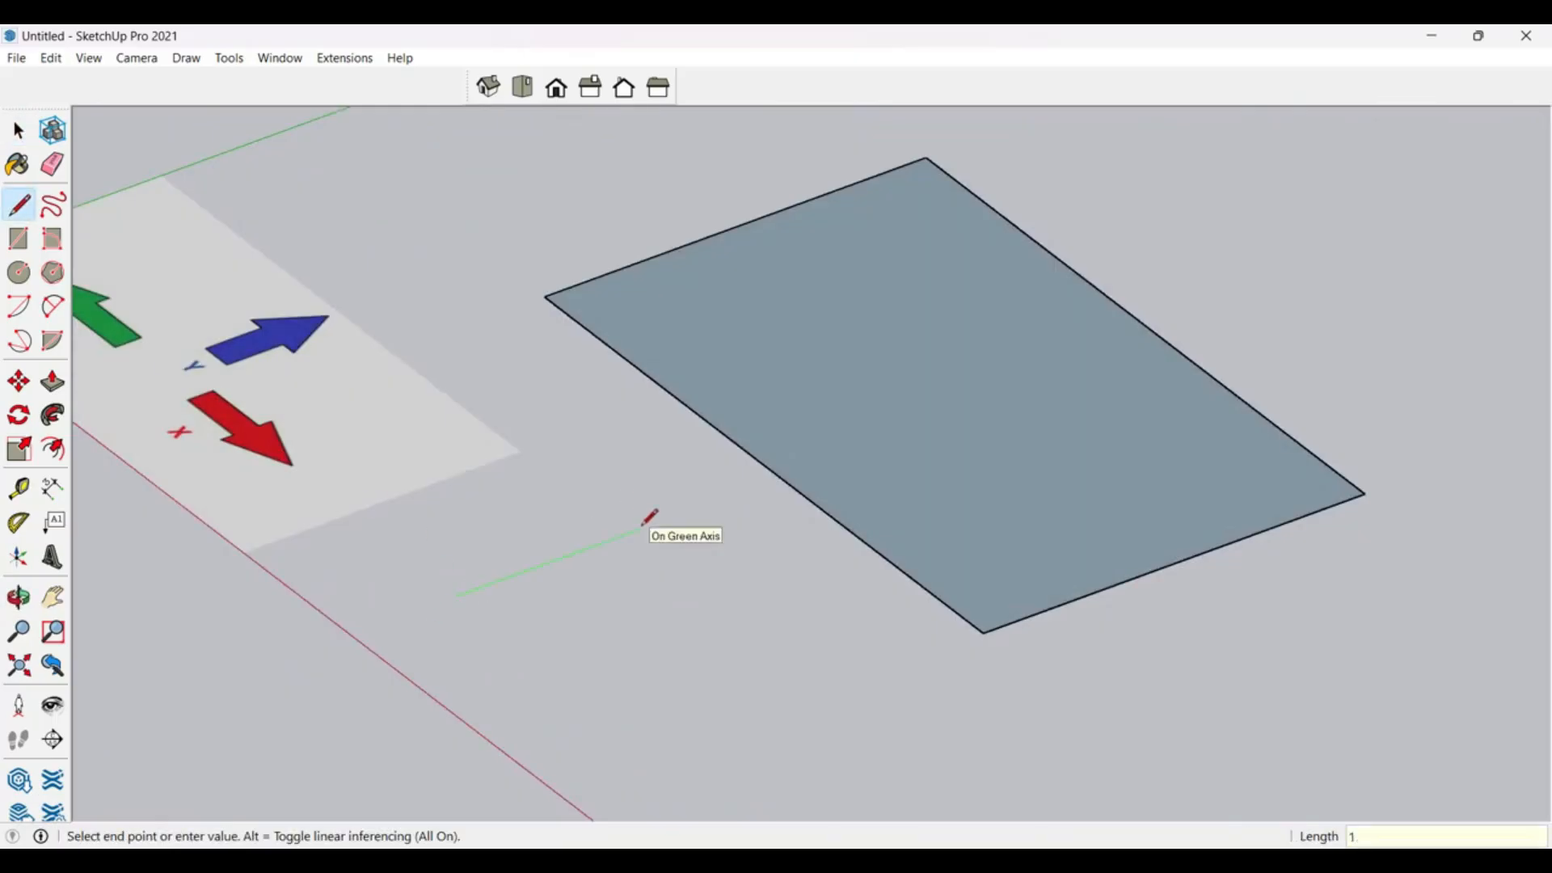
text(1)
key(Return)
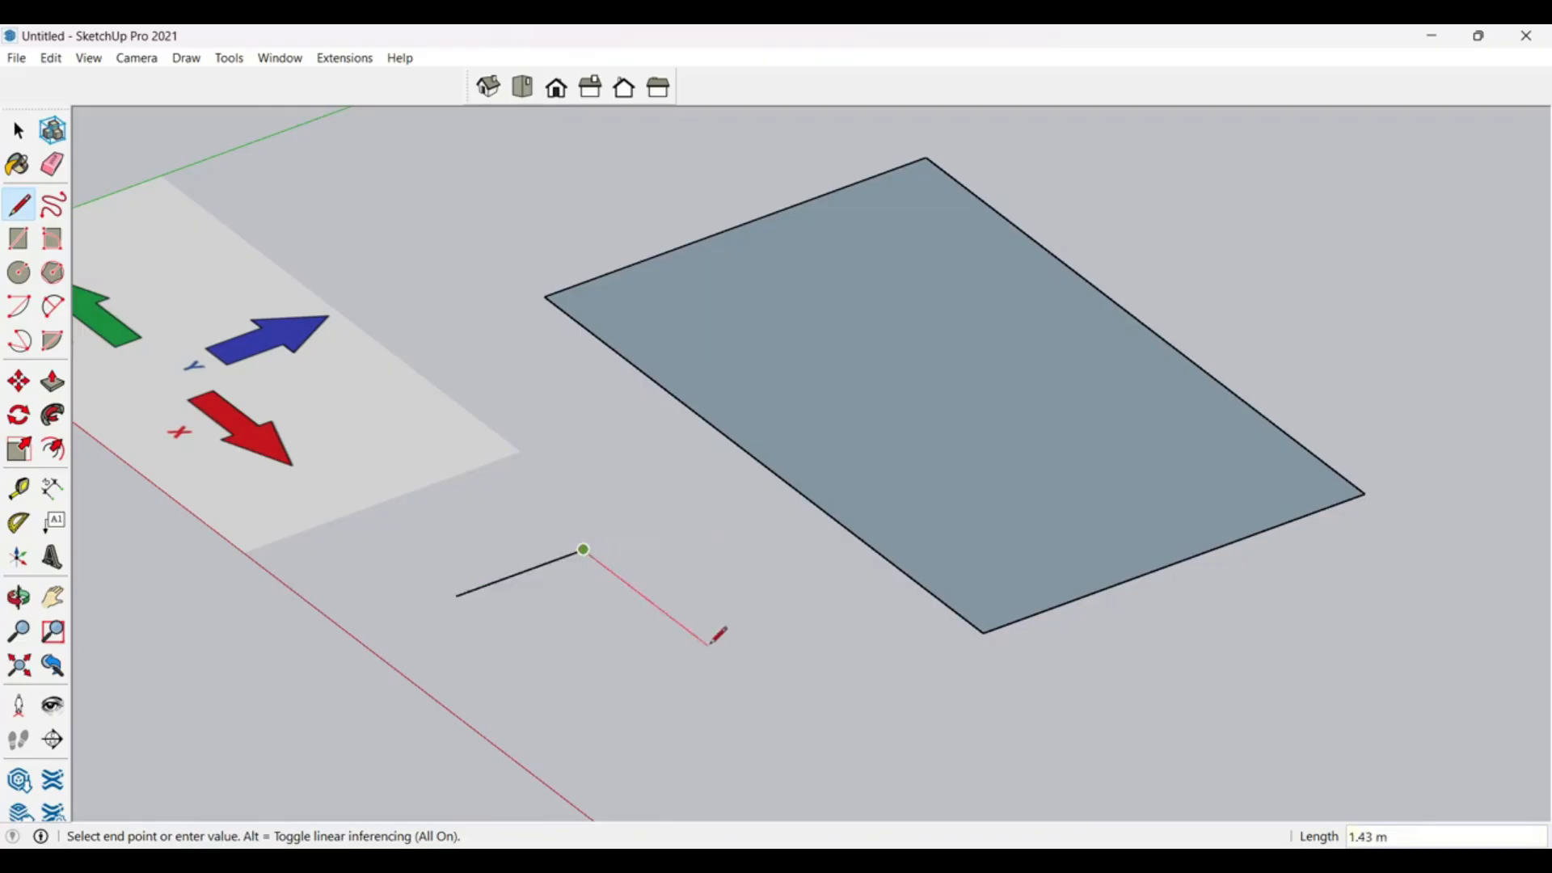
text(1)
key(Return)
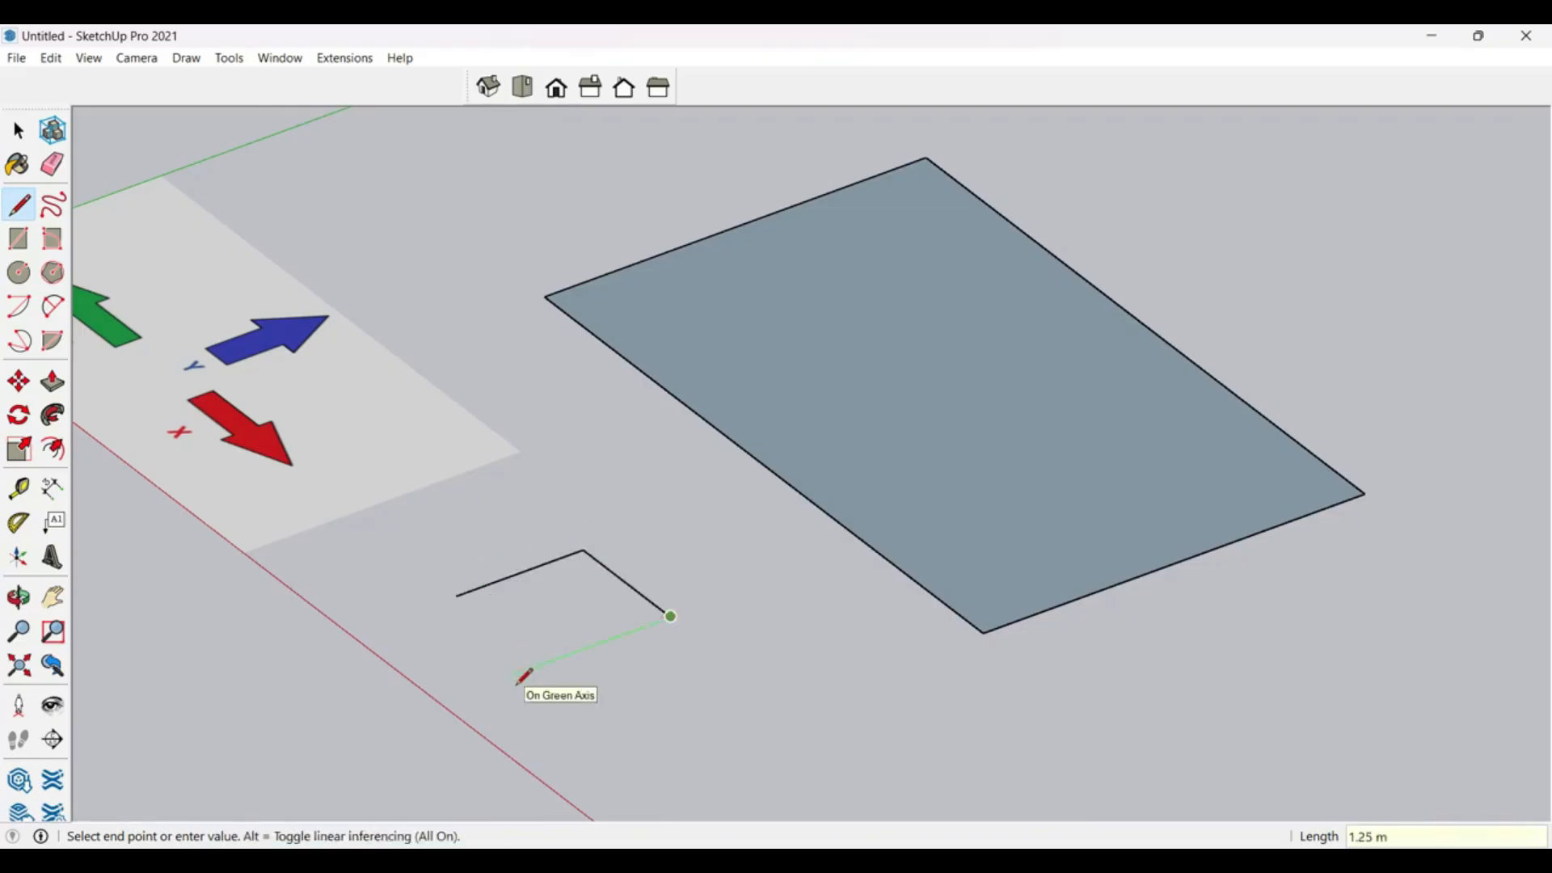
text(1)
key(Return)
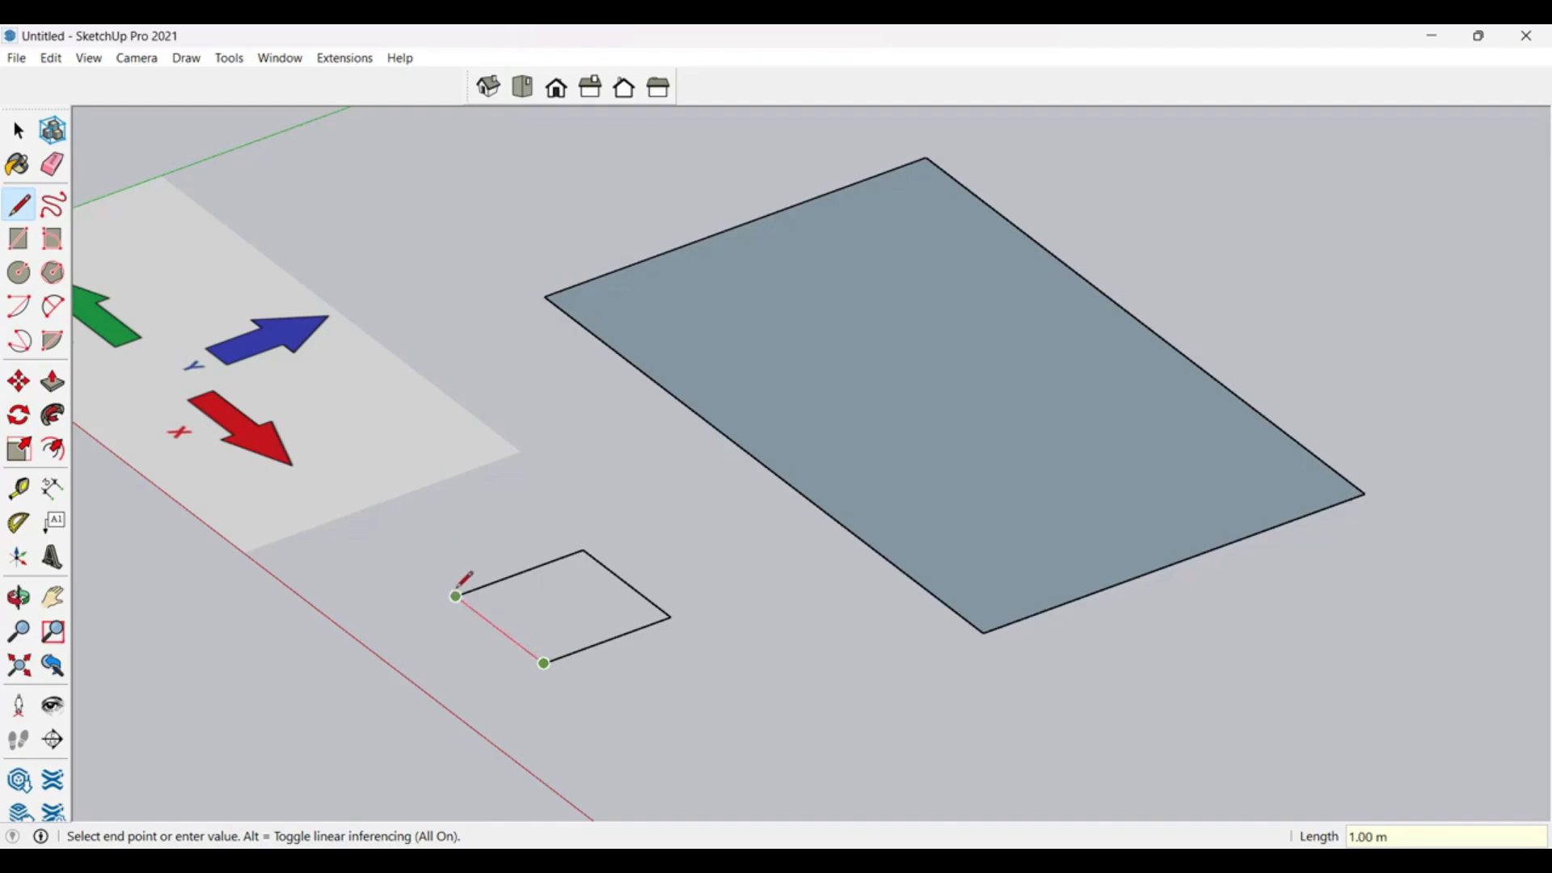
click(456, 596)
key(space)
Step: Draw a 1 m high vertical square face on the ground square's back edge, using blue-axis and green-axis lines
scroll(570, 630, up, 2)
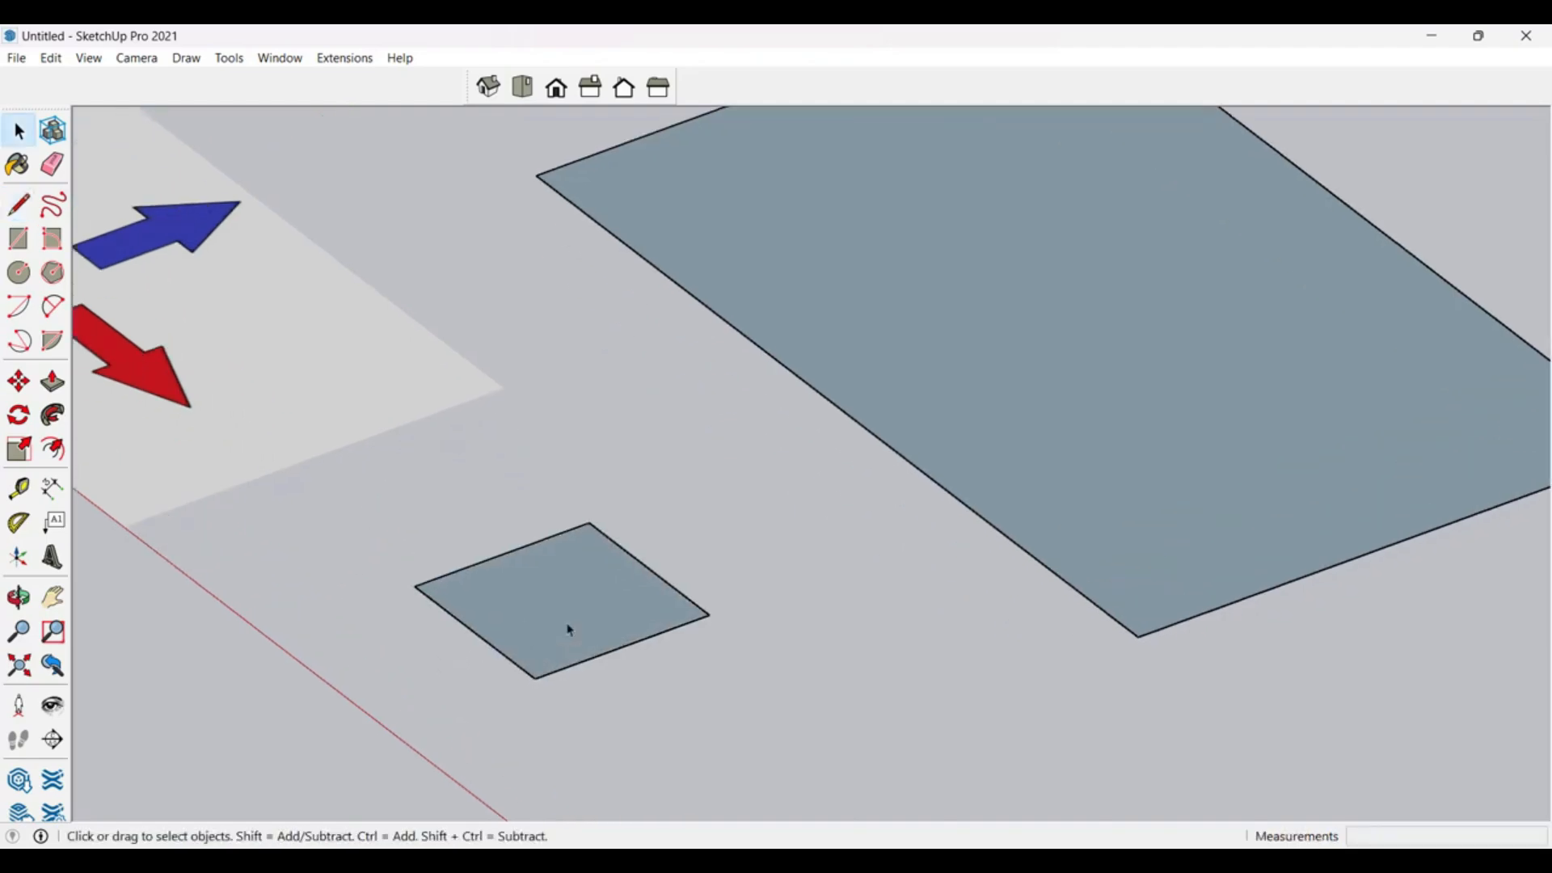
middle_drag(574, 481, 606, 426)
click(20, 205)
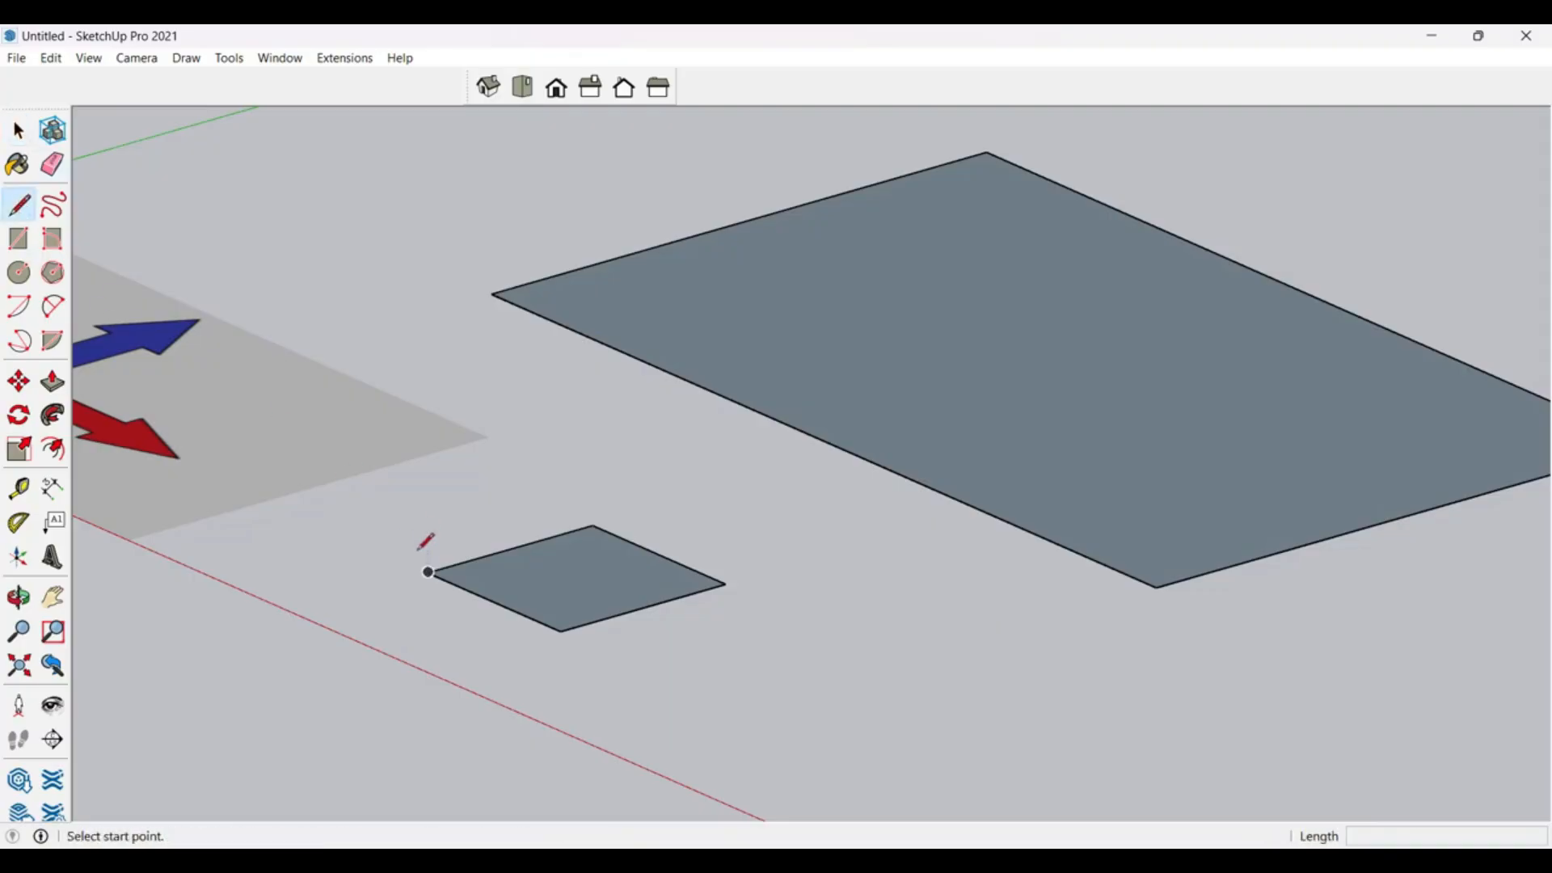
click(429, 572)
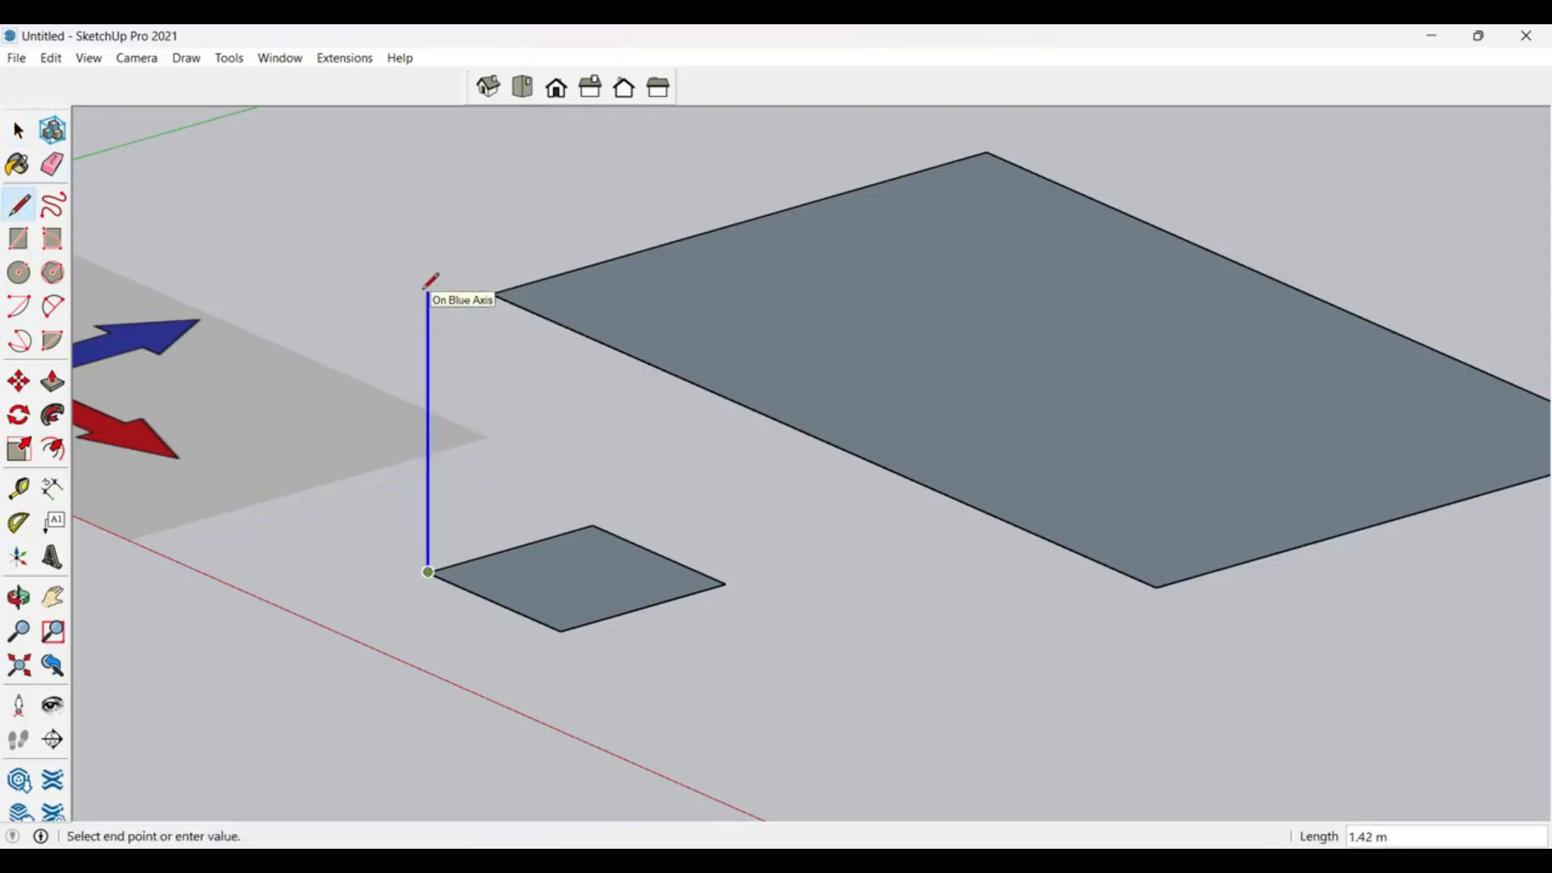
text(1)
key(Return)
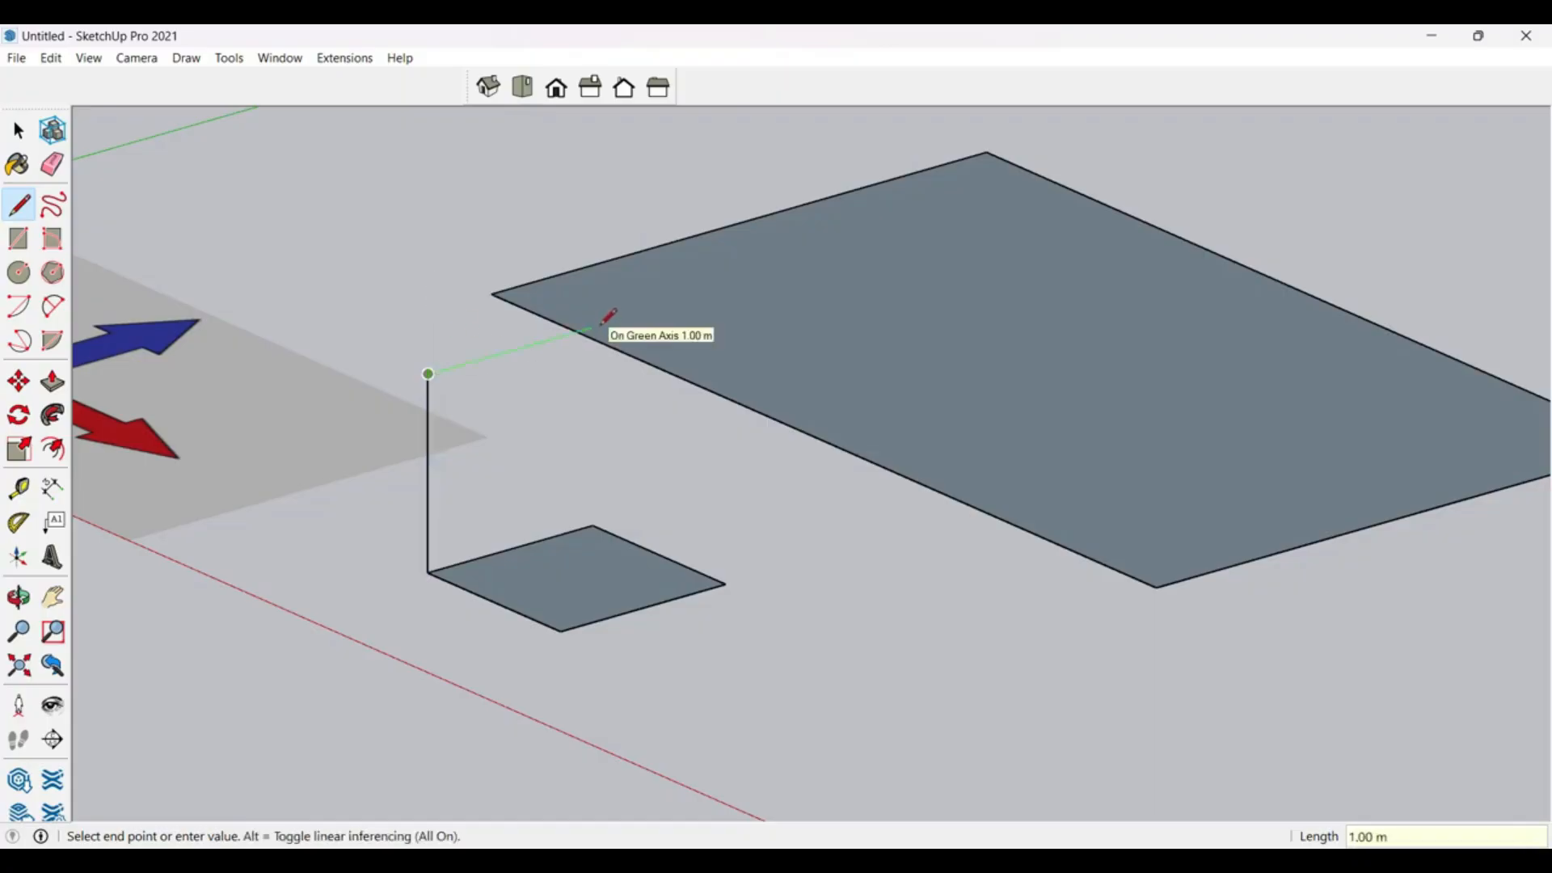
key(Return)
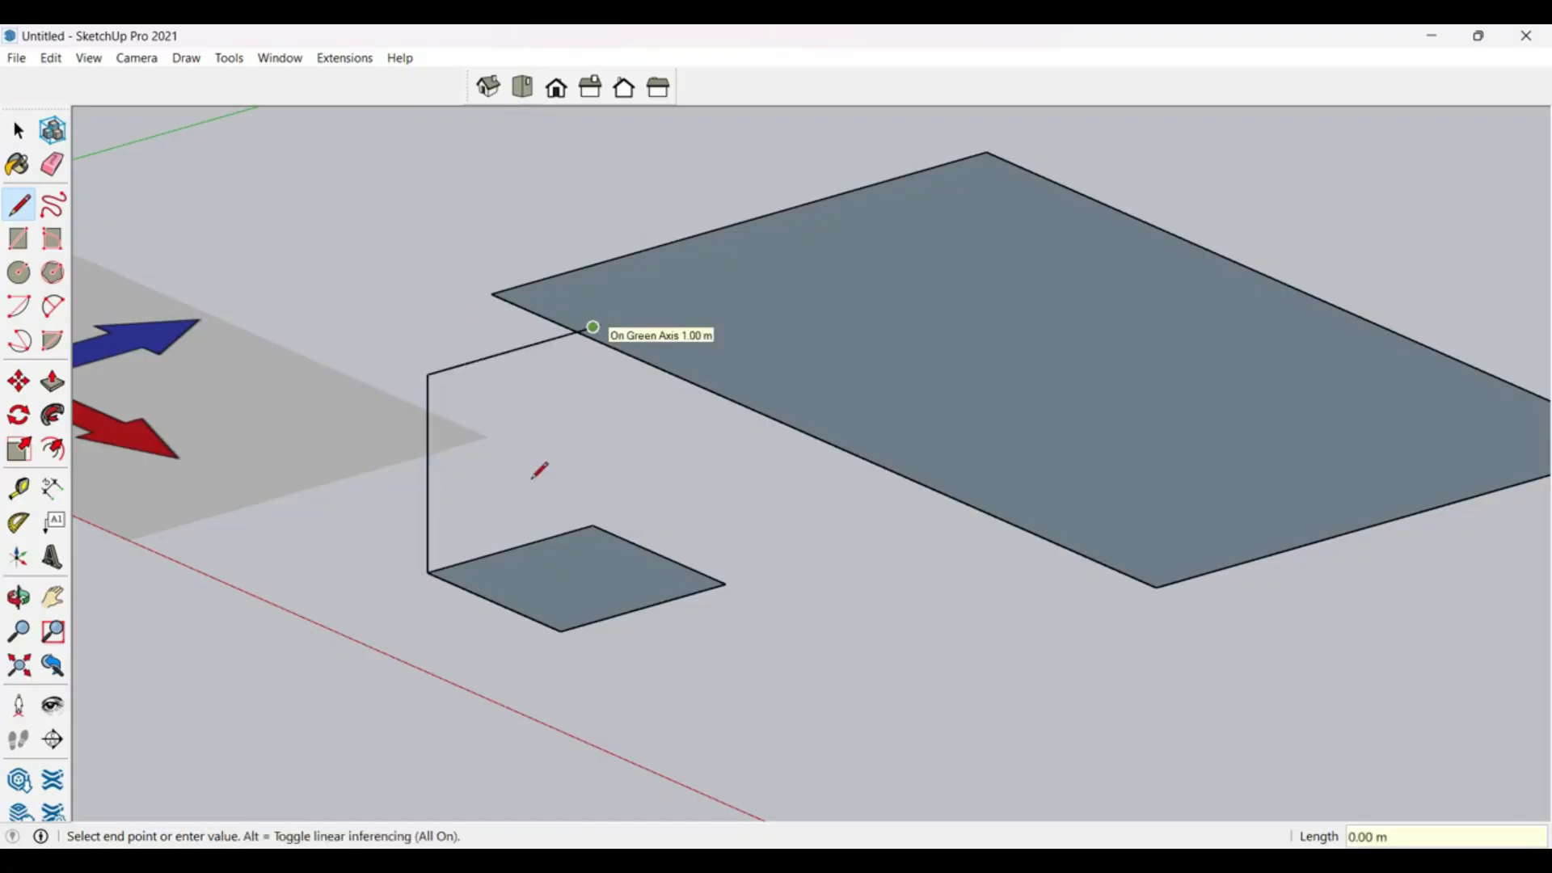
click(594, 526)
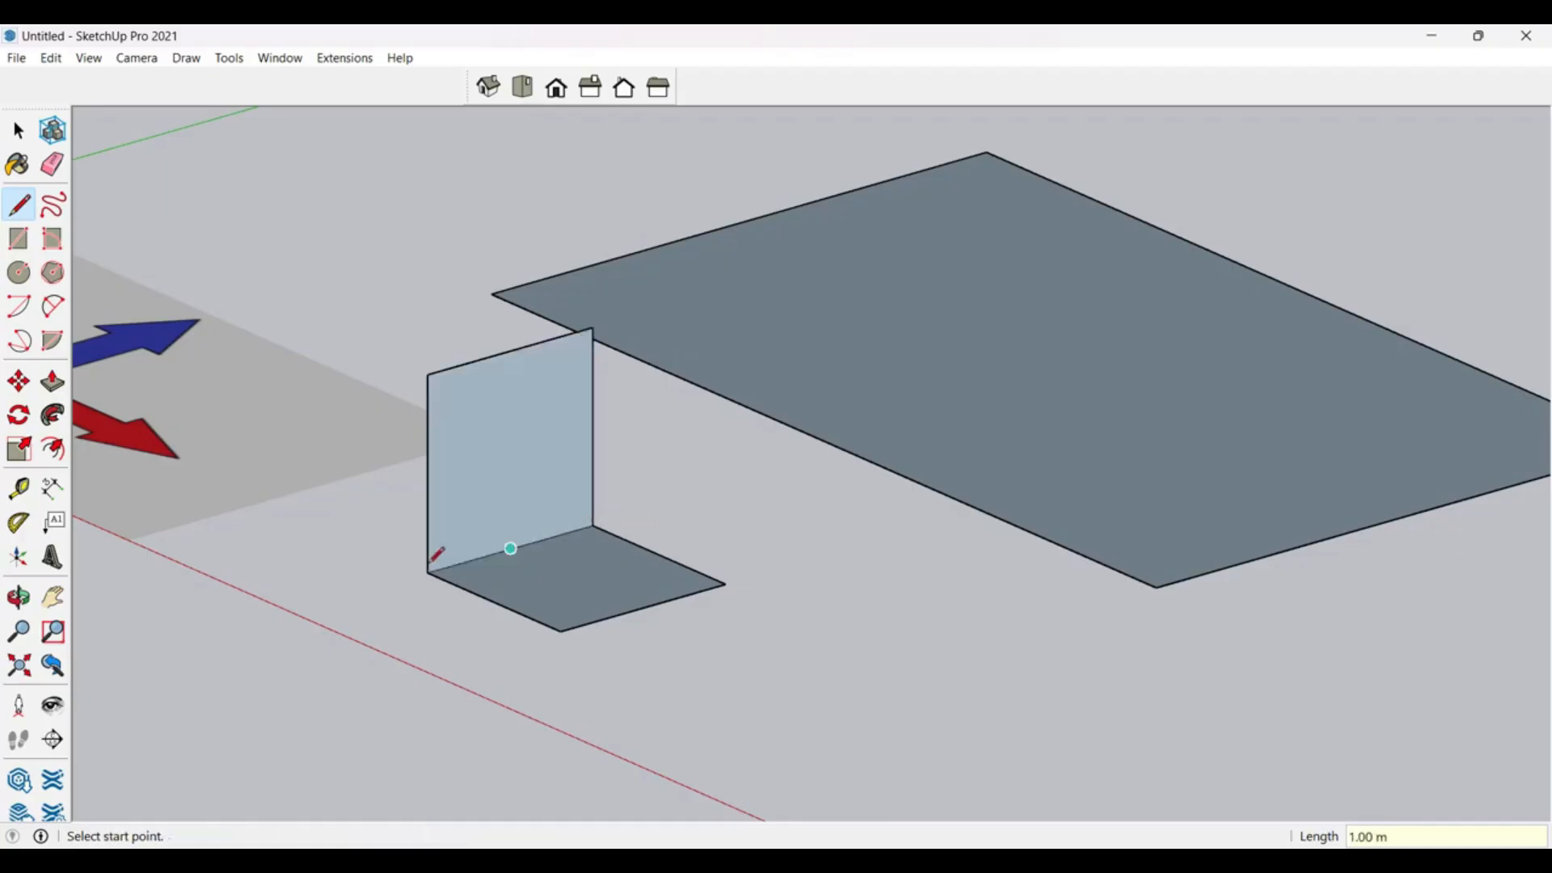
Step: Add two more 1 m high vertical faces on adjacent edges of the ground square by drawing vertical lines and top edges
middle_drag(511, 548, 566, 584)
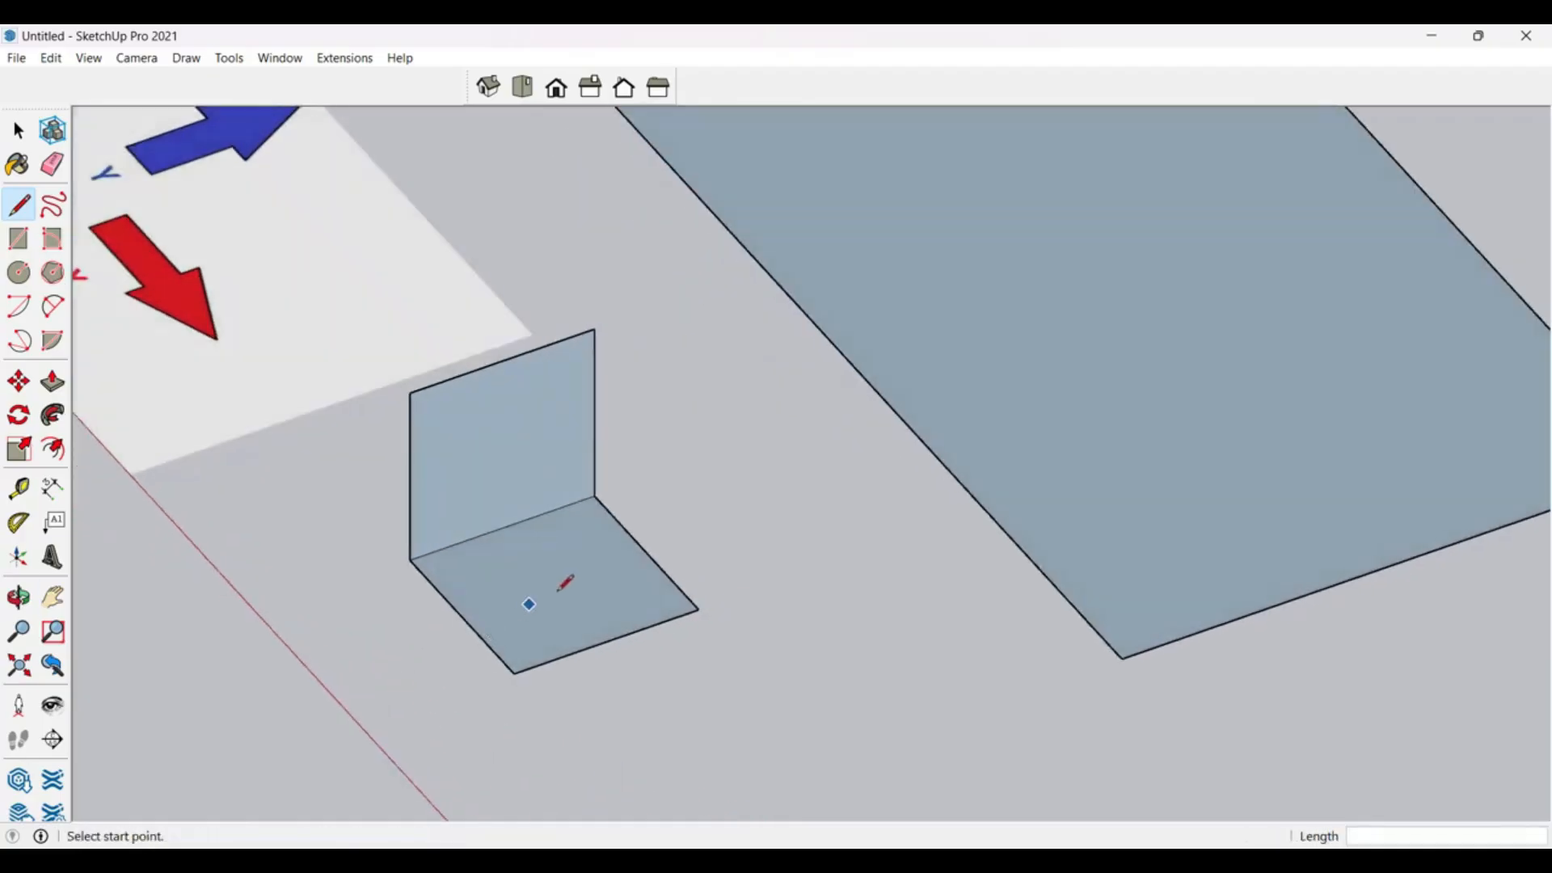
click(699, 609)
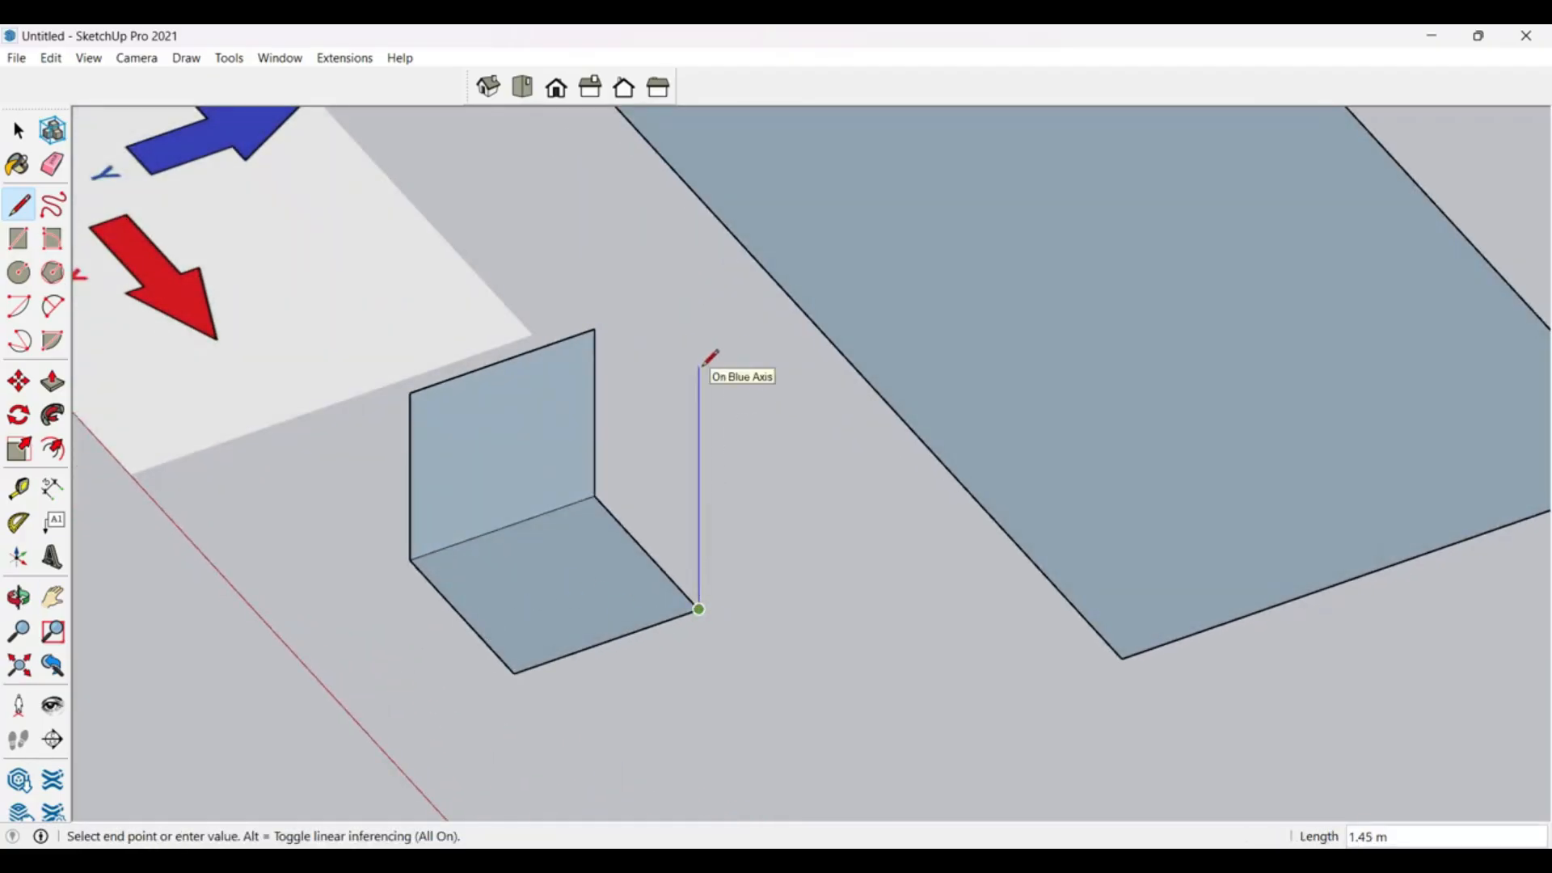
middle_drag(709, 358, 576, 475)
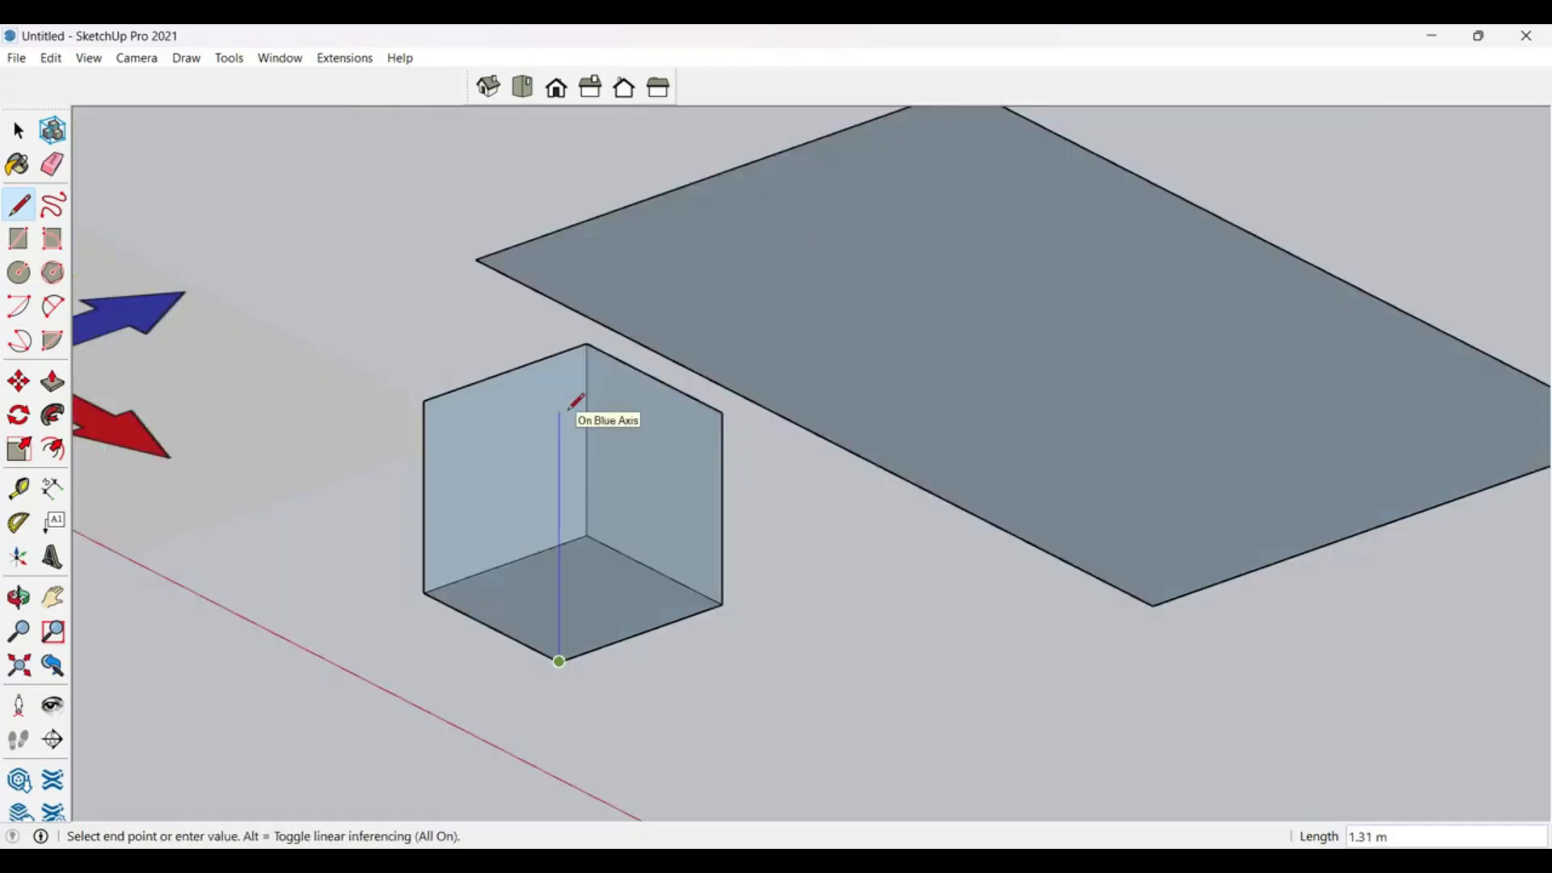
key(Return)
click(723, 413)
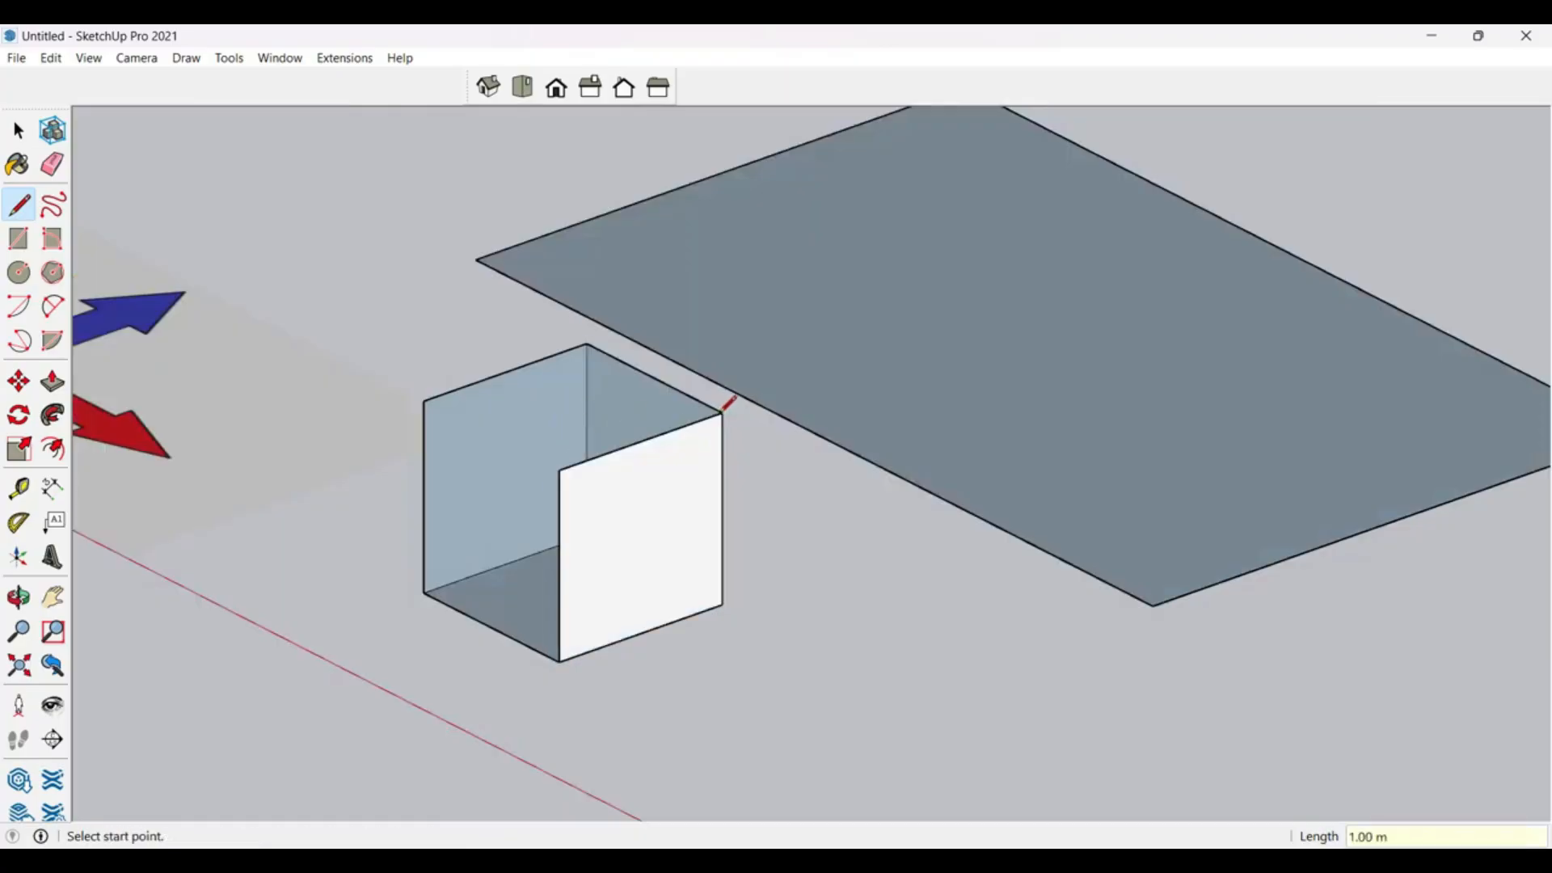
key(space)
Step: Draw the missing top edge to close the cube's open side and top, leaving the front face selected
mouse_move(624, 527)
middle_down()
mouse_move(887, 503)
mouse_move(673, 485)
mouse_move(696, 450)
mouse_move(575, 437)
mouse_move(706, 547)
mouse_move(731, 492)
middle_up()
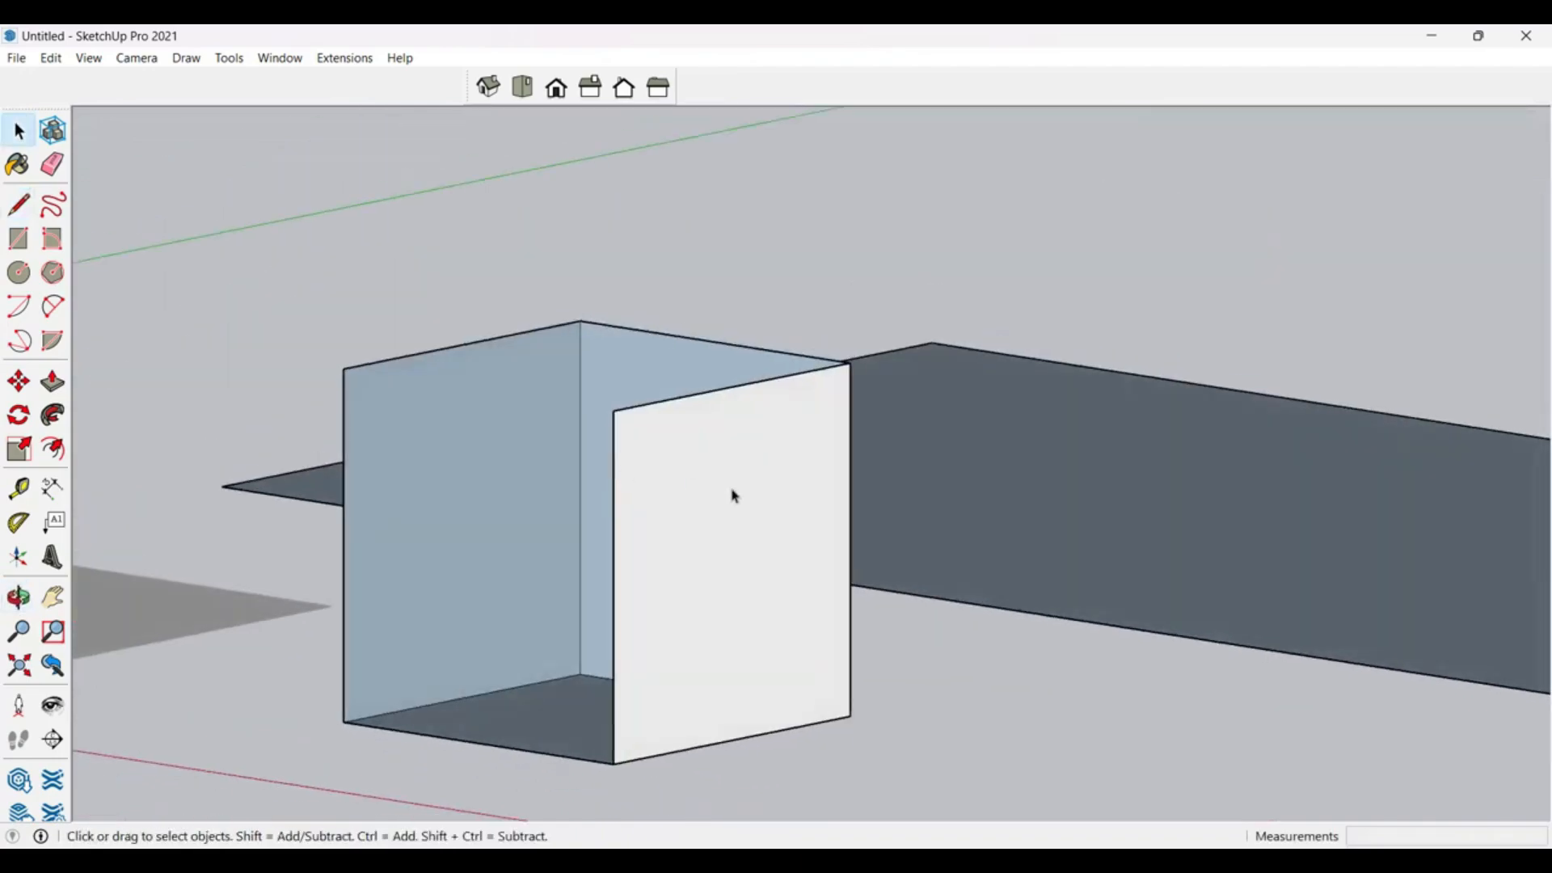
click(718, 582)
middle_drag(718, 582, 482, 570)
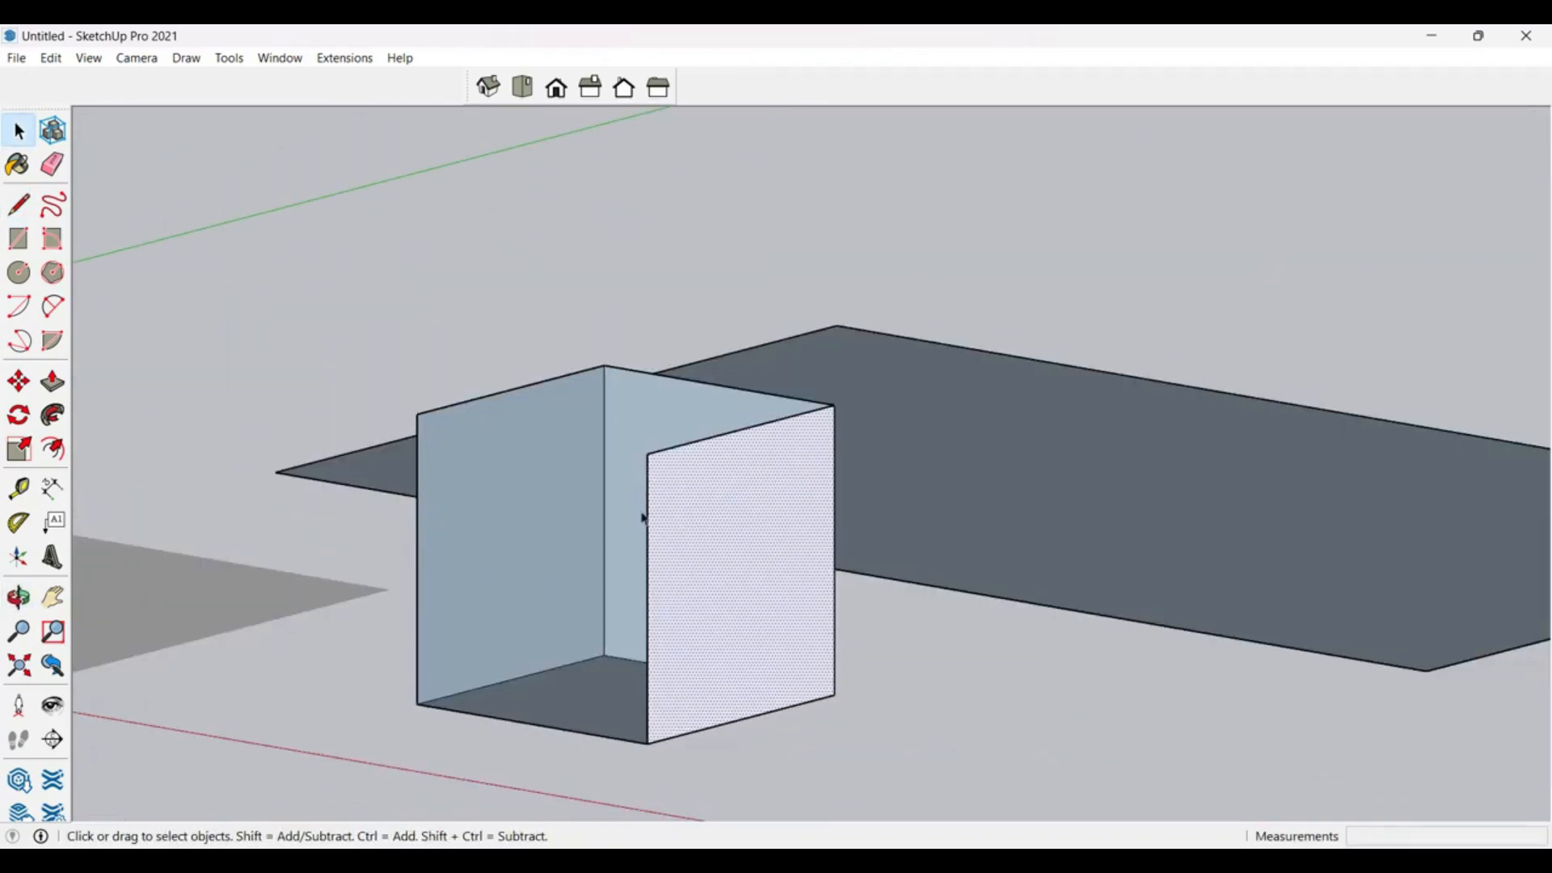
key(l)
middle_drag(519, 363, 541, 679)
key(space)
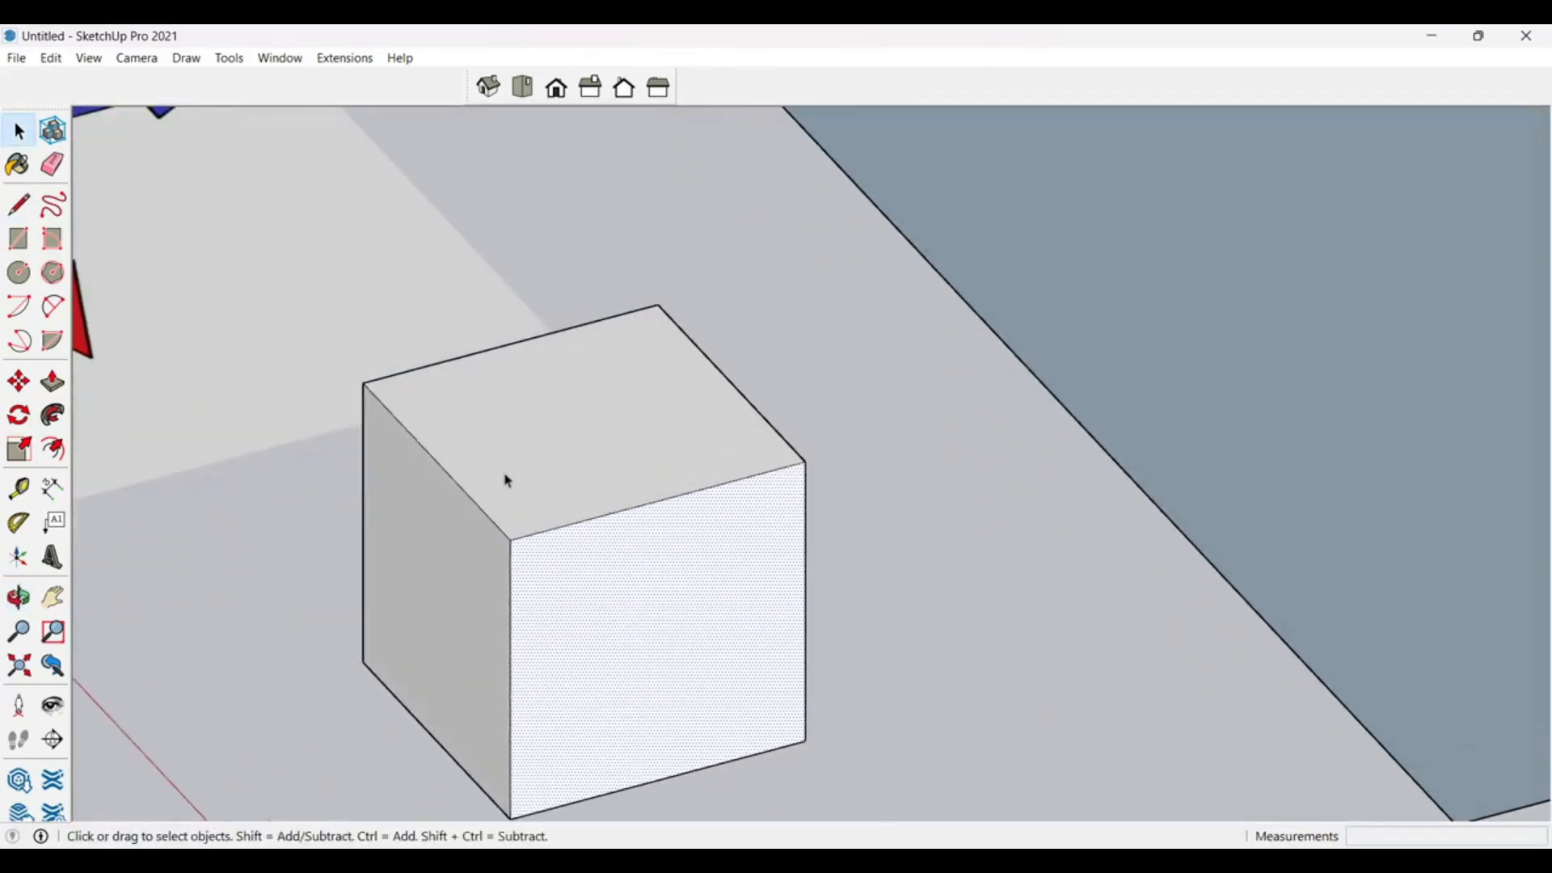
Step: Reverse the cube's selected front face so its blue back side points outward, and clear the selection
scroll(506, 482, up, 2)
scroll(477, 513, down, 1)
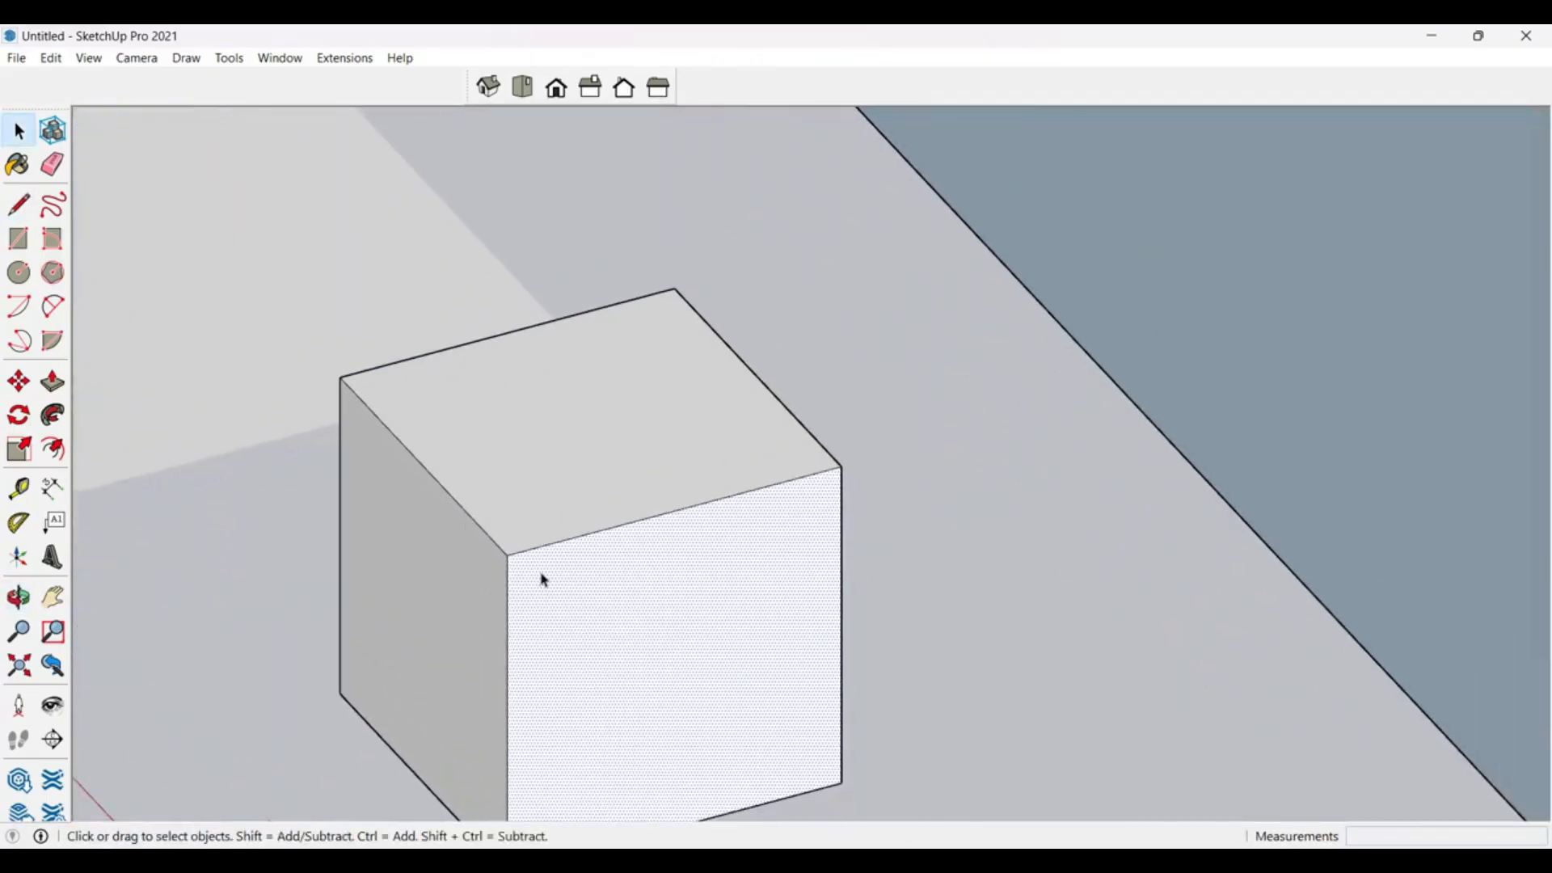
middle_drag(544, 581, 714, 467)
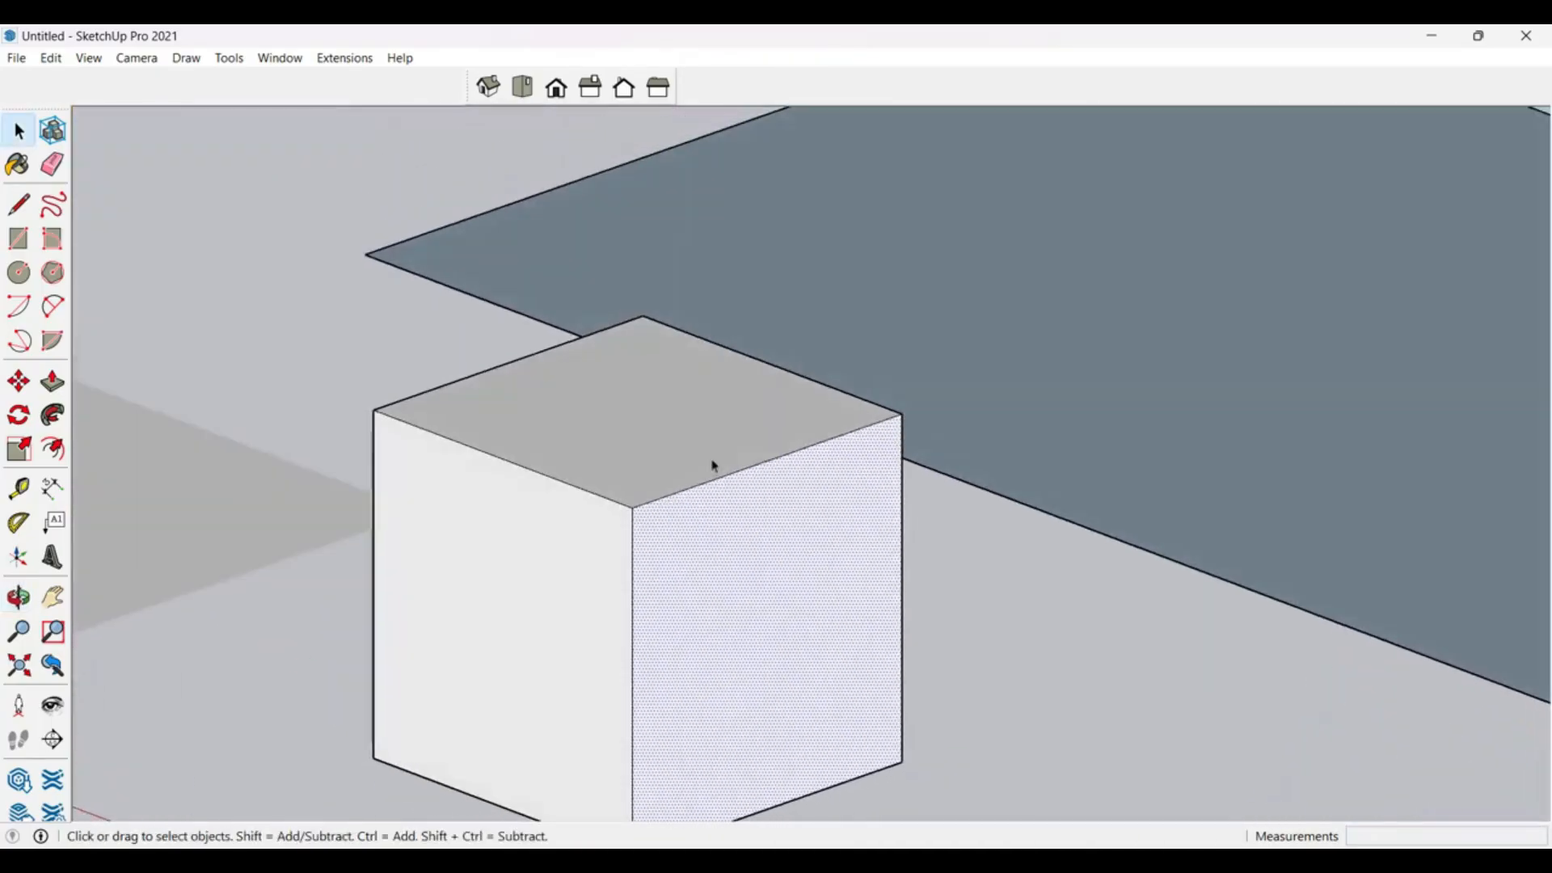
scroll(714, 467, down, 3)
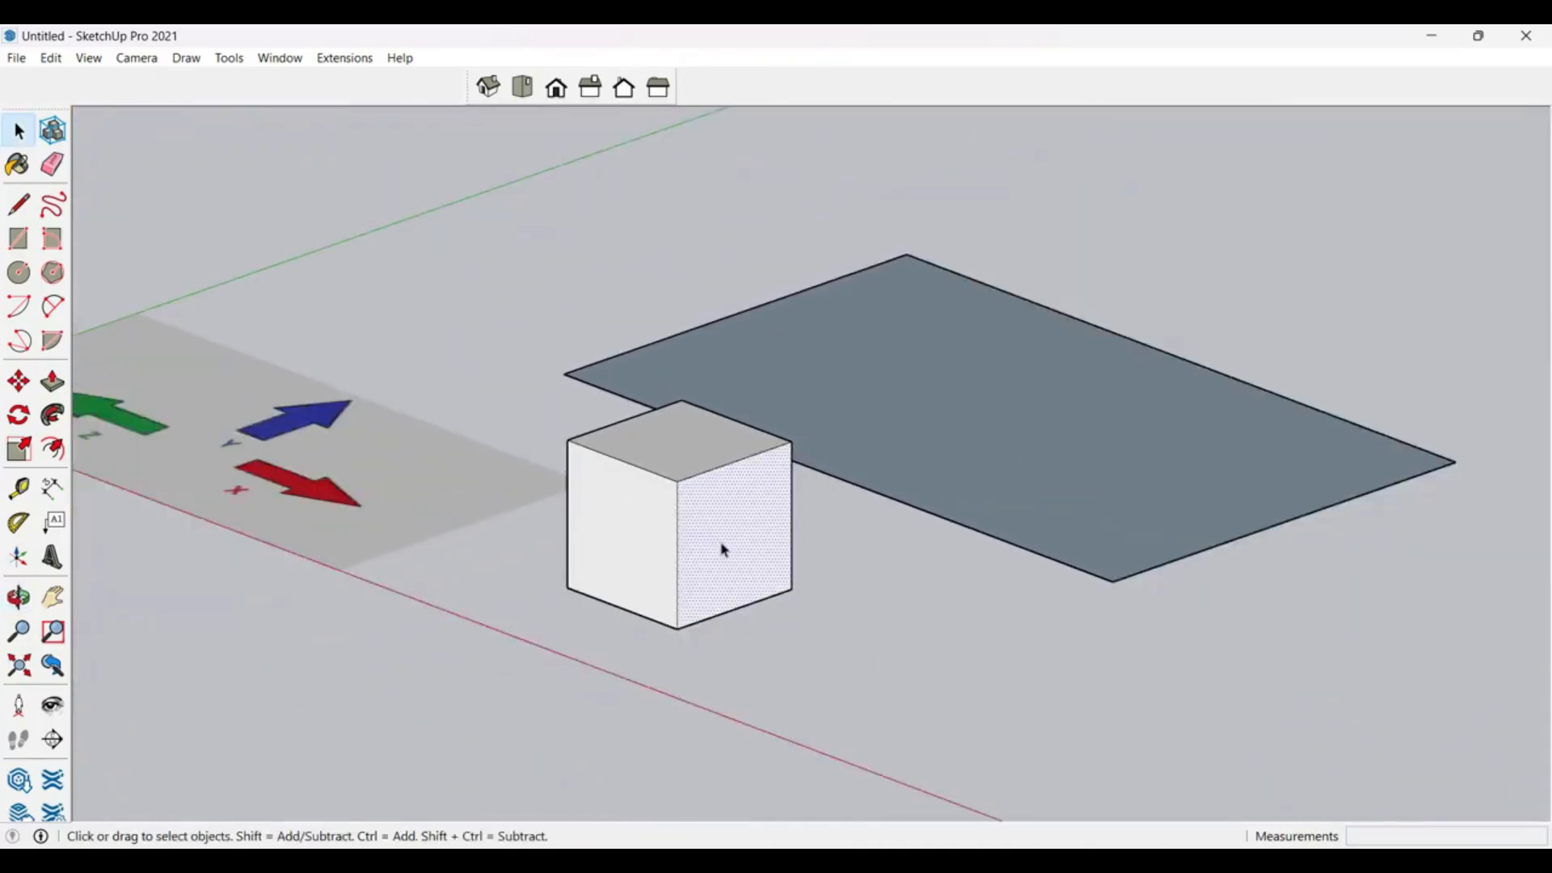
scroll(719, 533, up, 4)
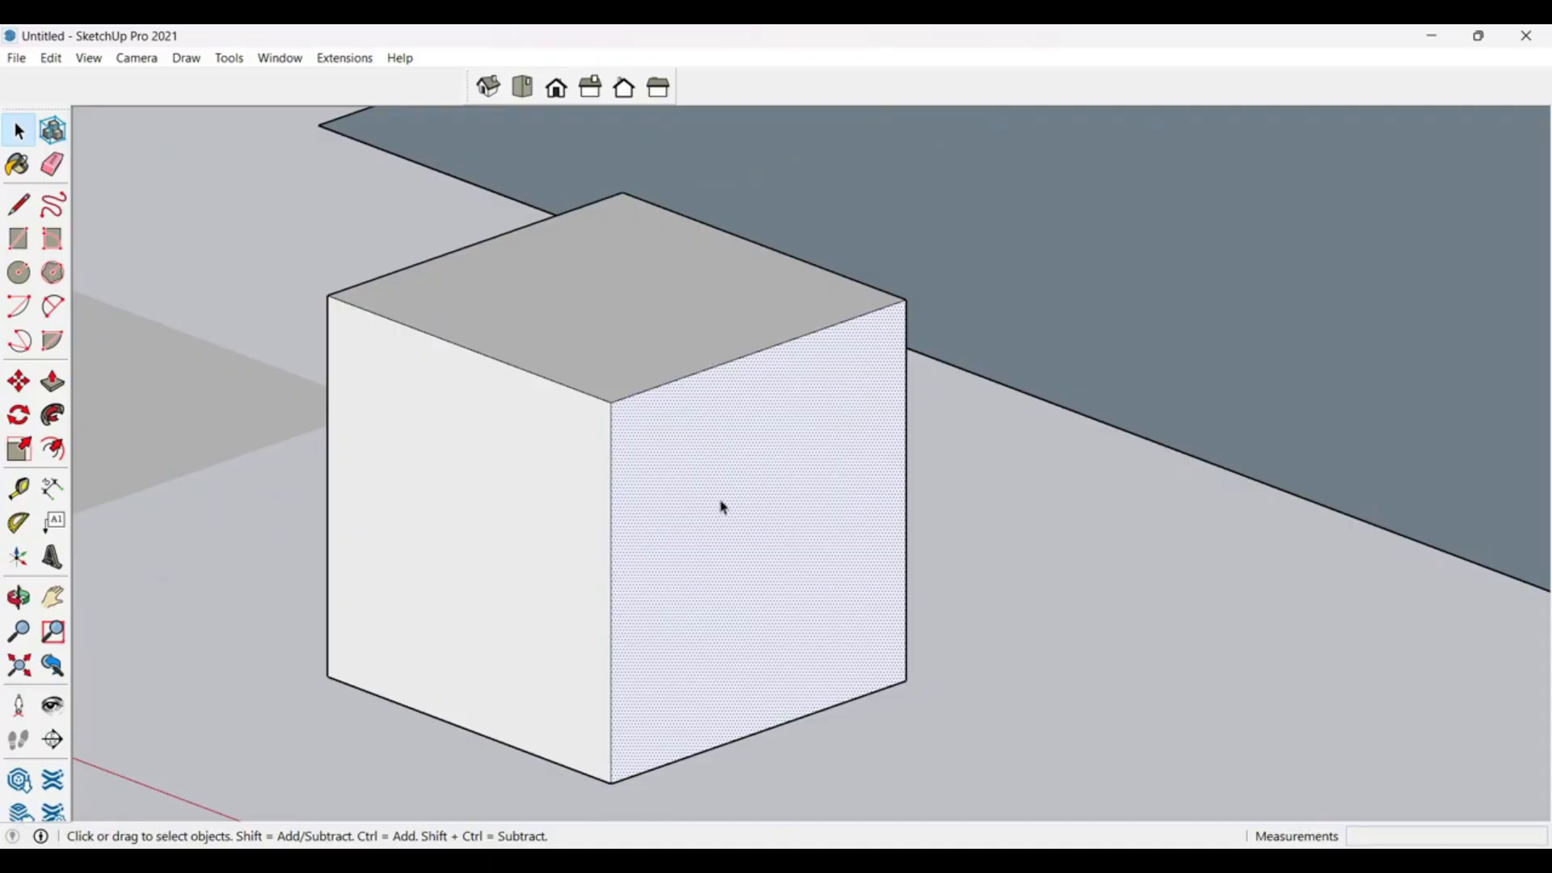
right_click(725, 504)
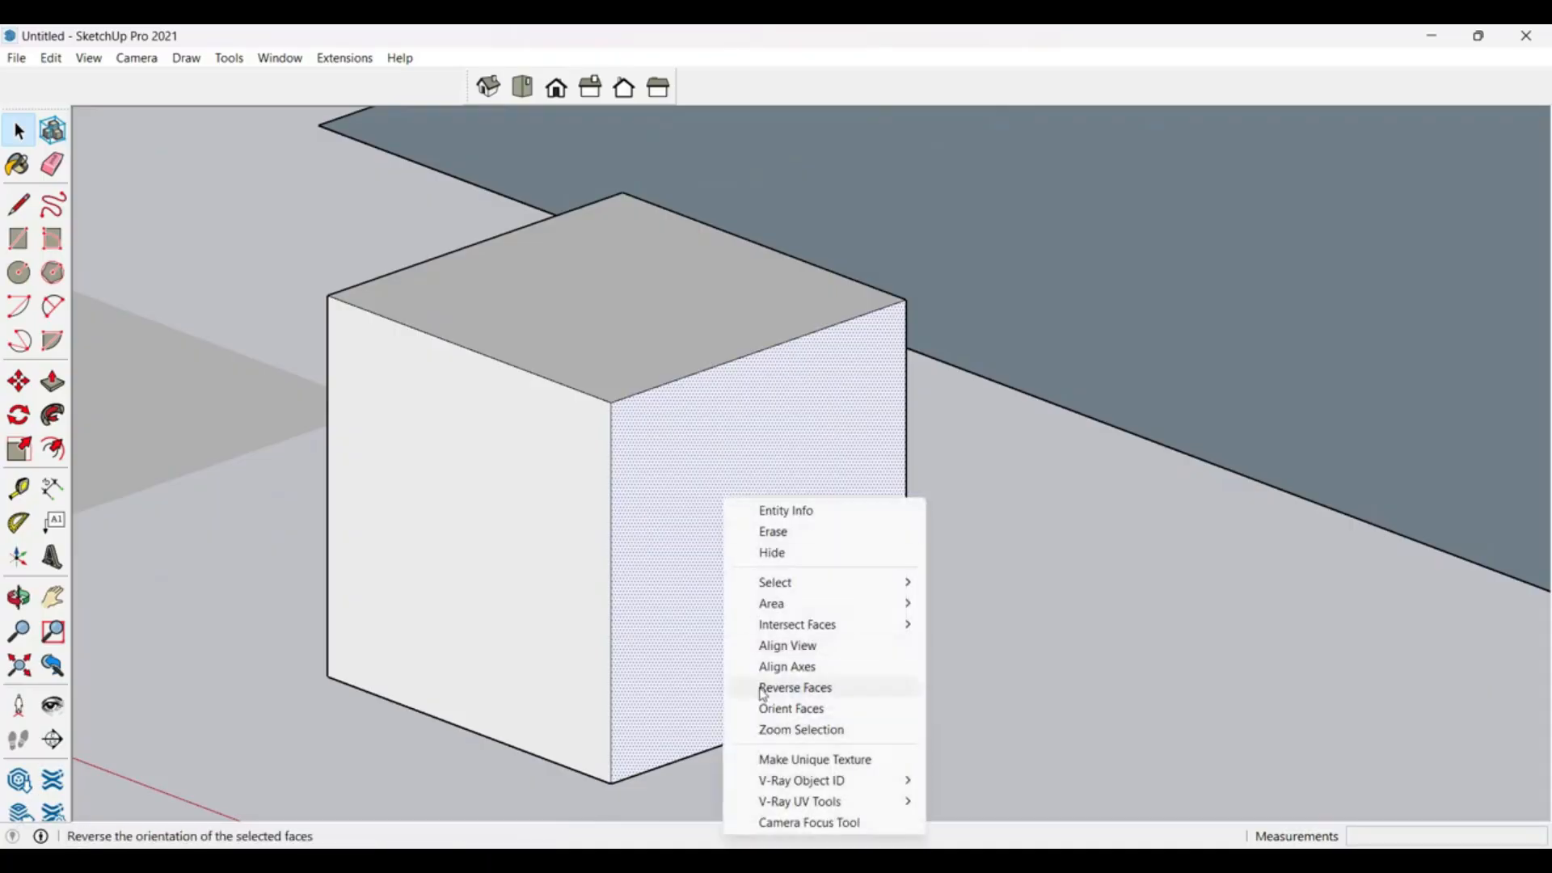
click(794, 699)
click(991, 572)
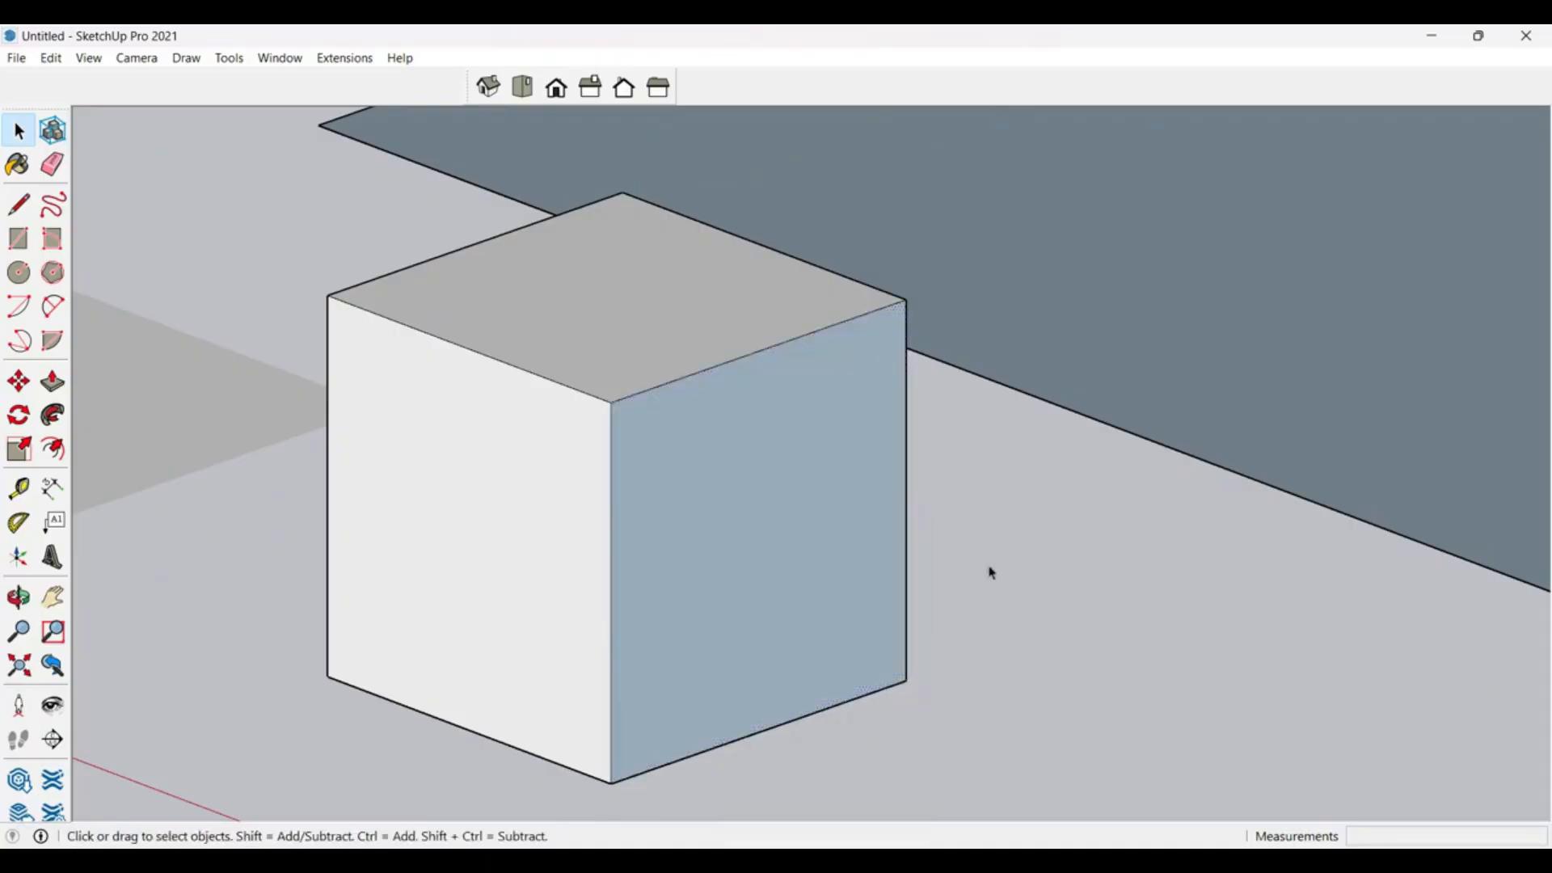
Step: Reverse the cube's blue front face again so its white side points outward
middle_drag(991, 572, 797, 436)
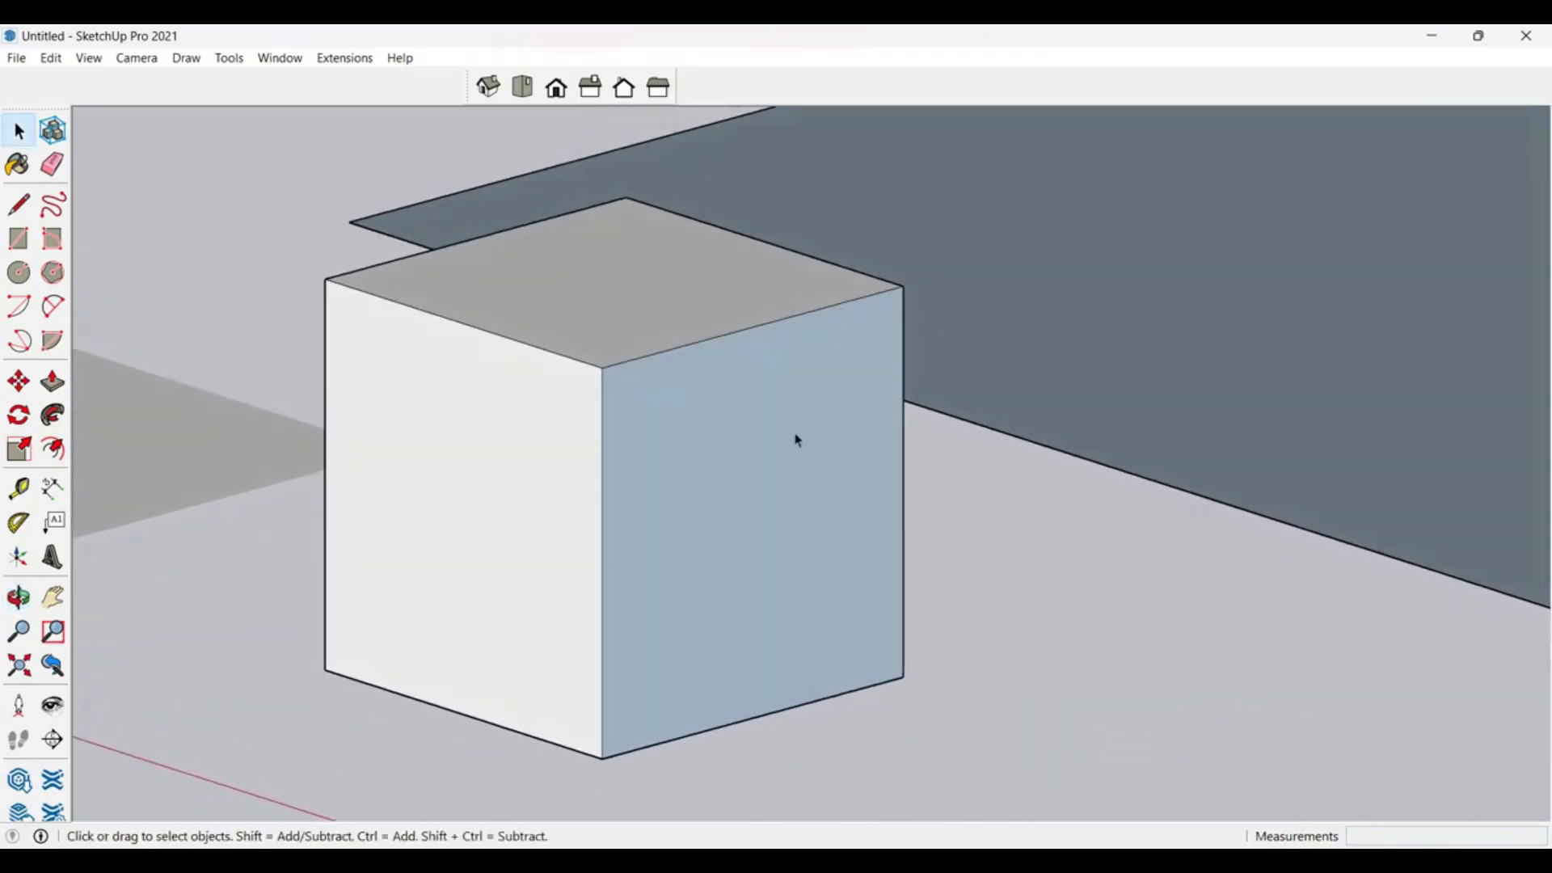
click(796, 436)
right_click(795, 436)
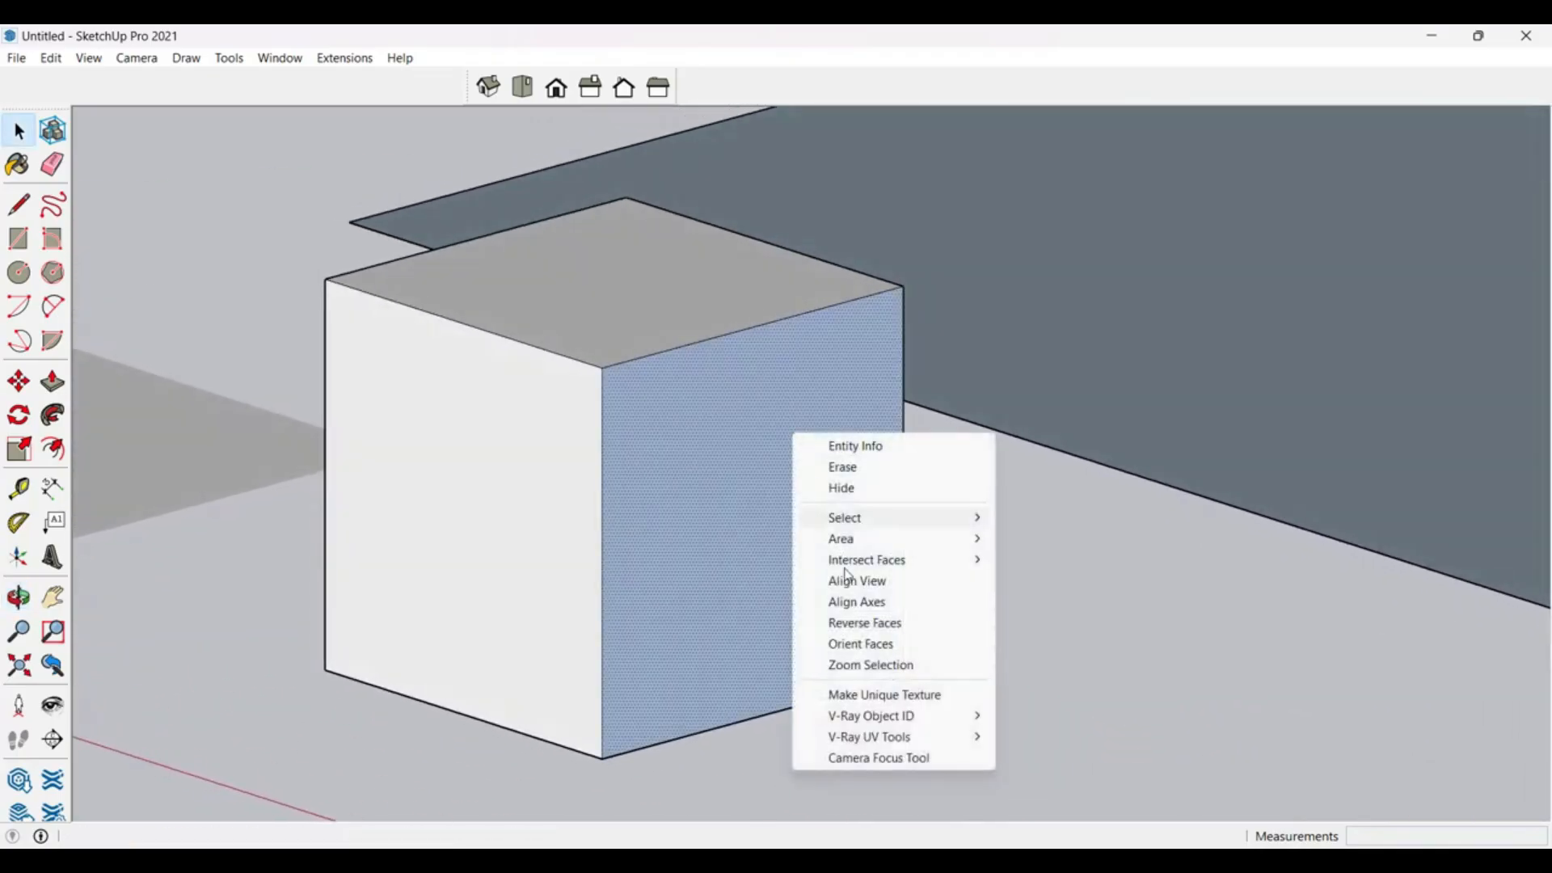
click(861, 624)
Step: Push/Pull the large 5 m by 3 m rectangle upward by about 0.93 m to form a box
scroll(1033, 614, down, 5)
scroll(1059, 505, up, 3)
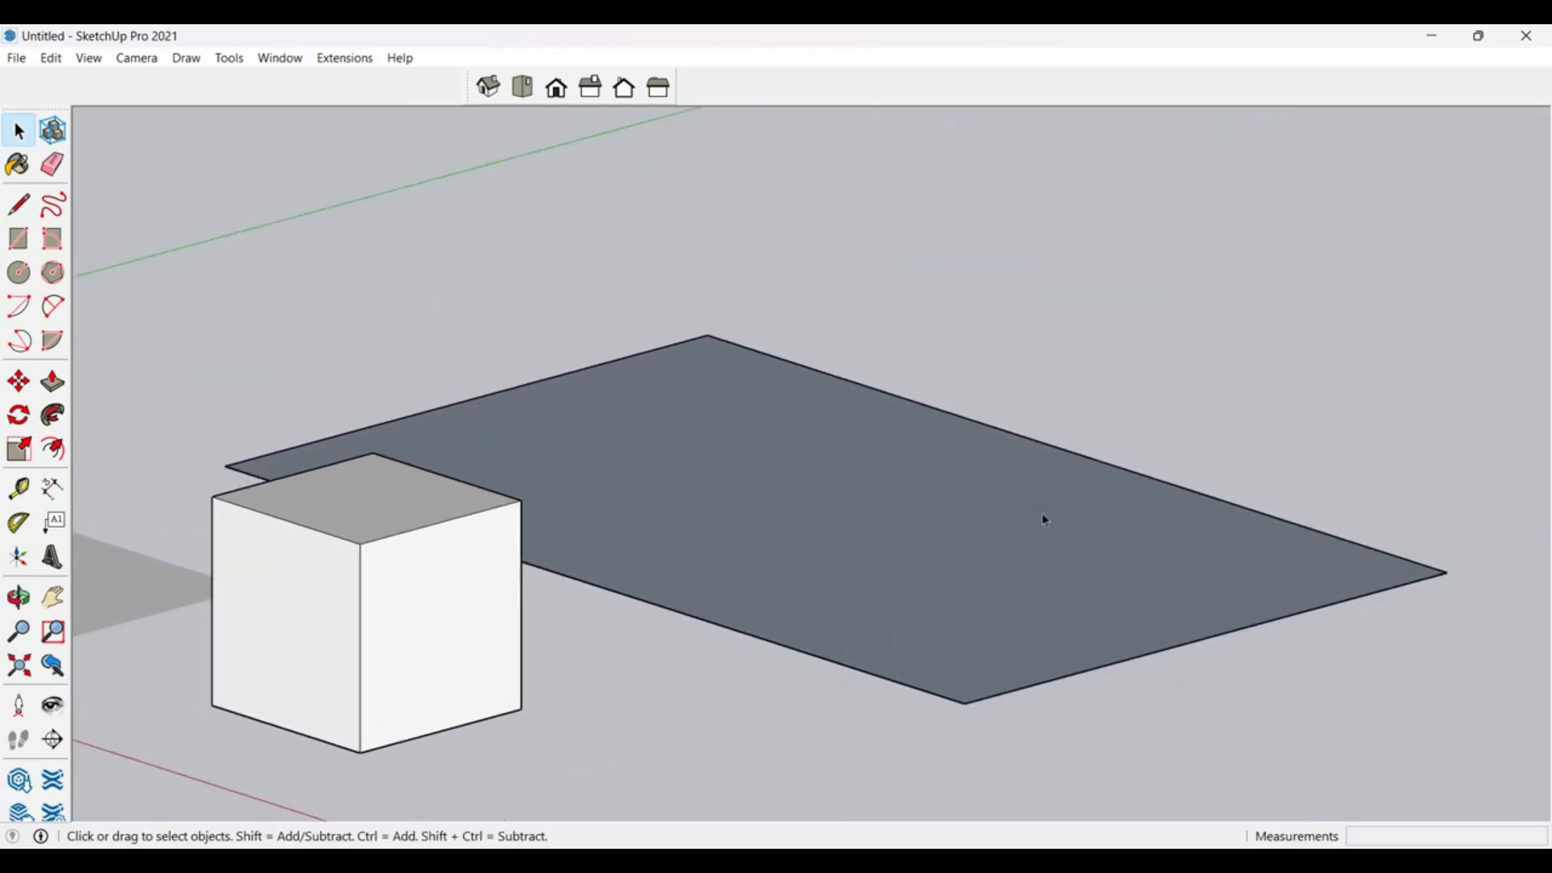
key(p)
drag(1035, 526, 981, 350)
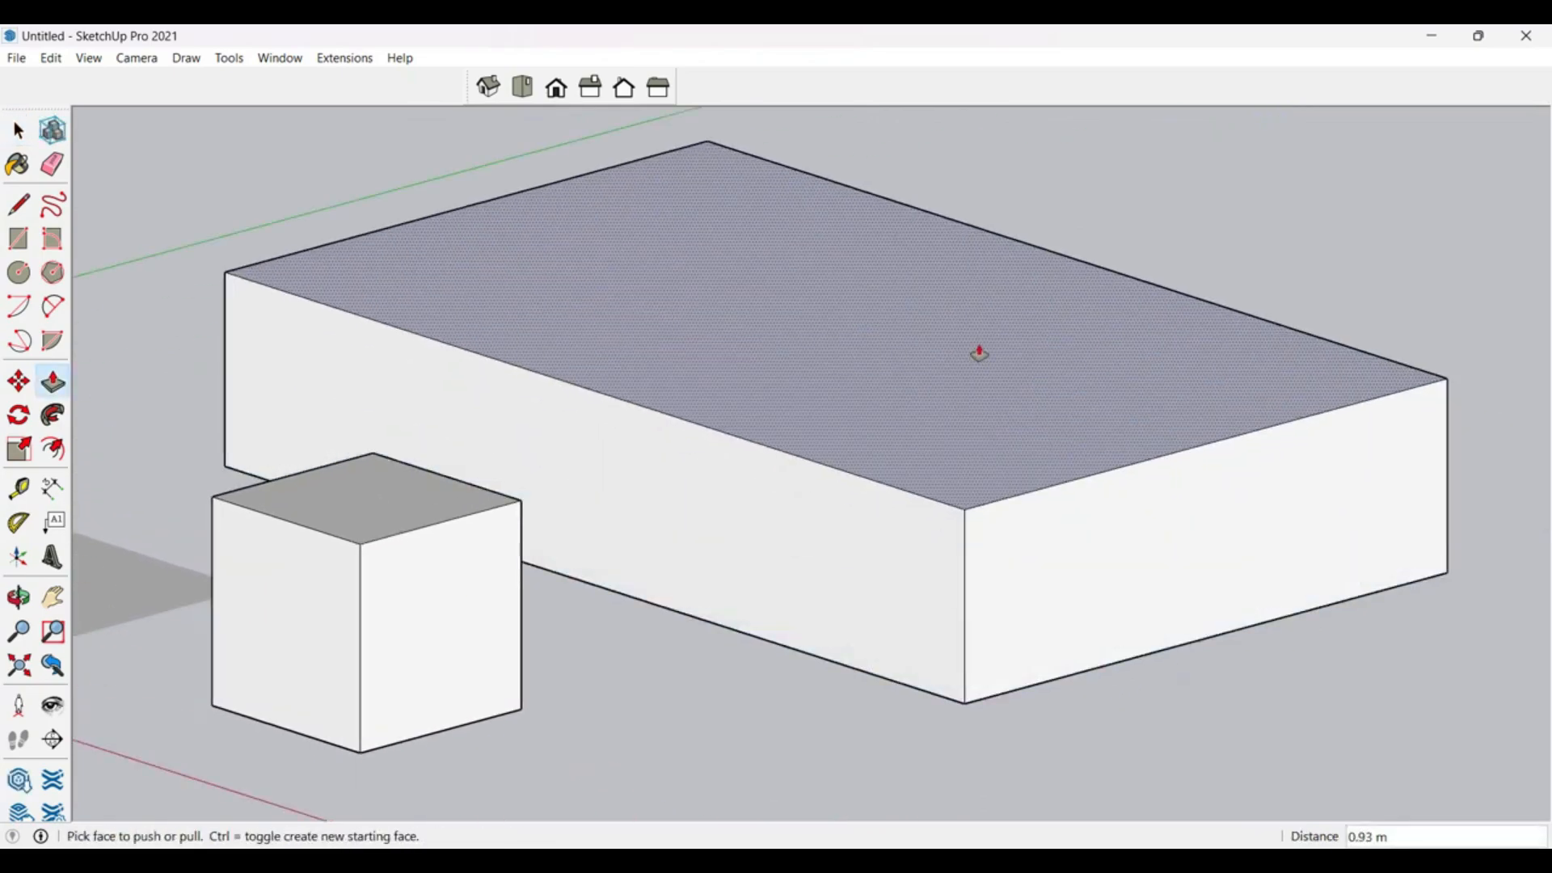
key(space)
Step: Reverse the short end face of the large box so its blue back side points outward, and clear the selection
middle_drag(911, 588, 946, 589)
right_click(1009, 559)
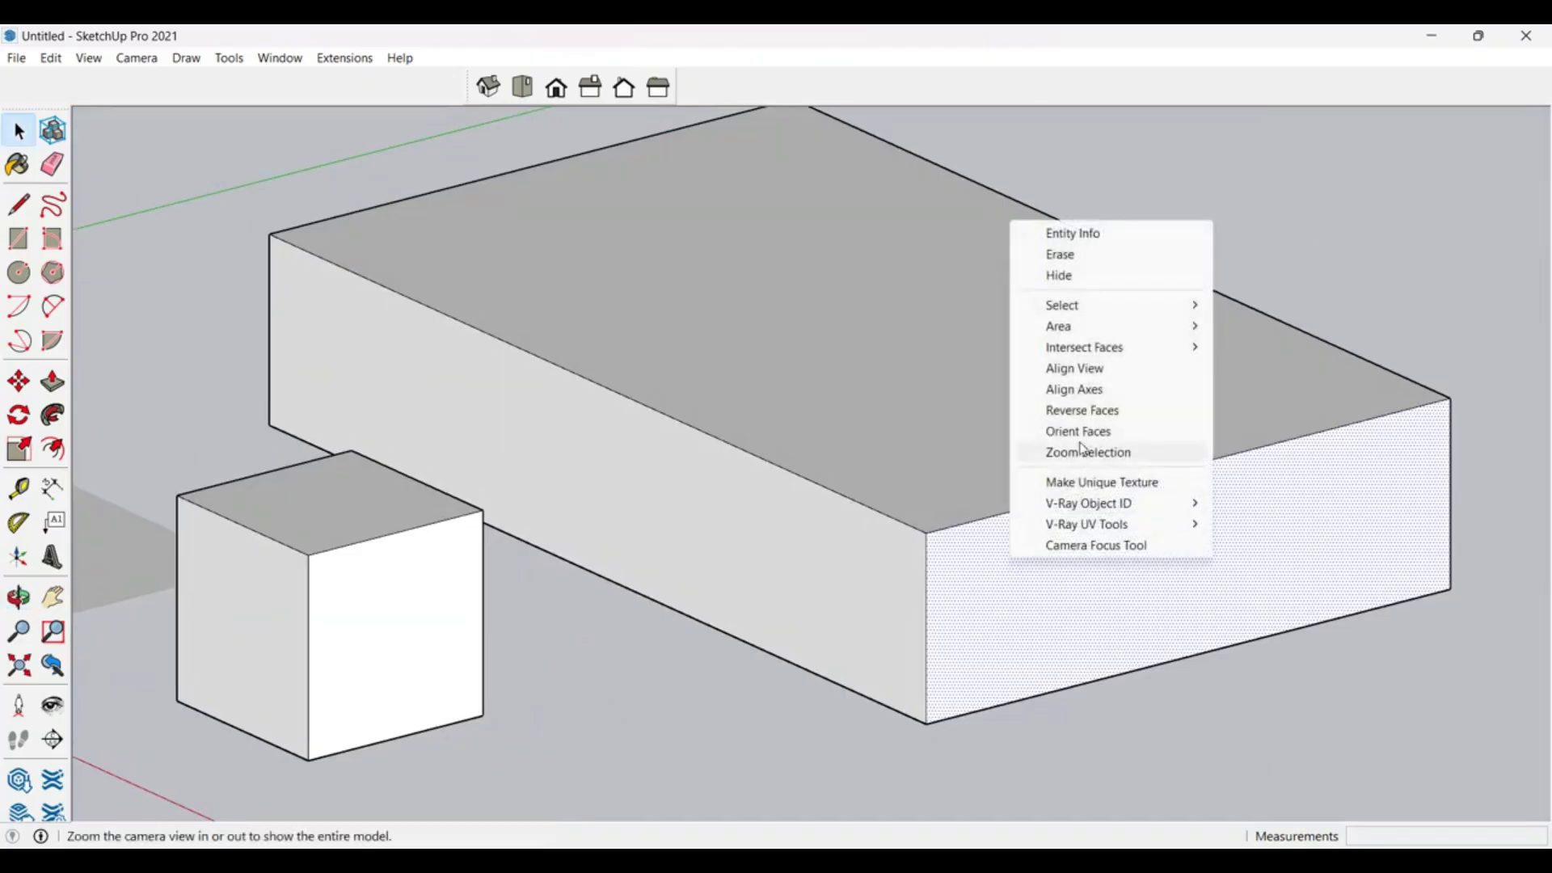
click(1081, 410)
click(1186, 681)
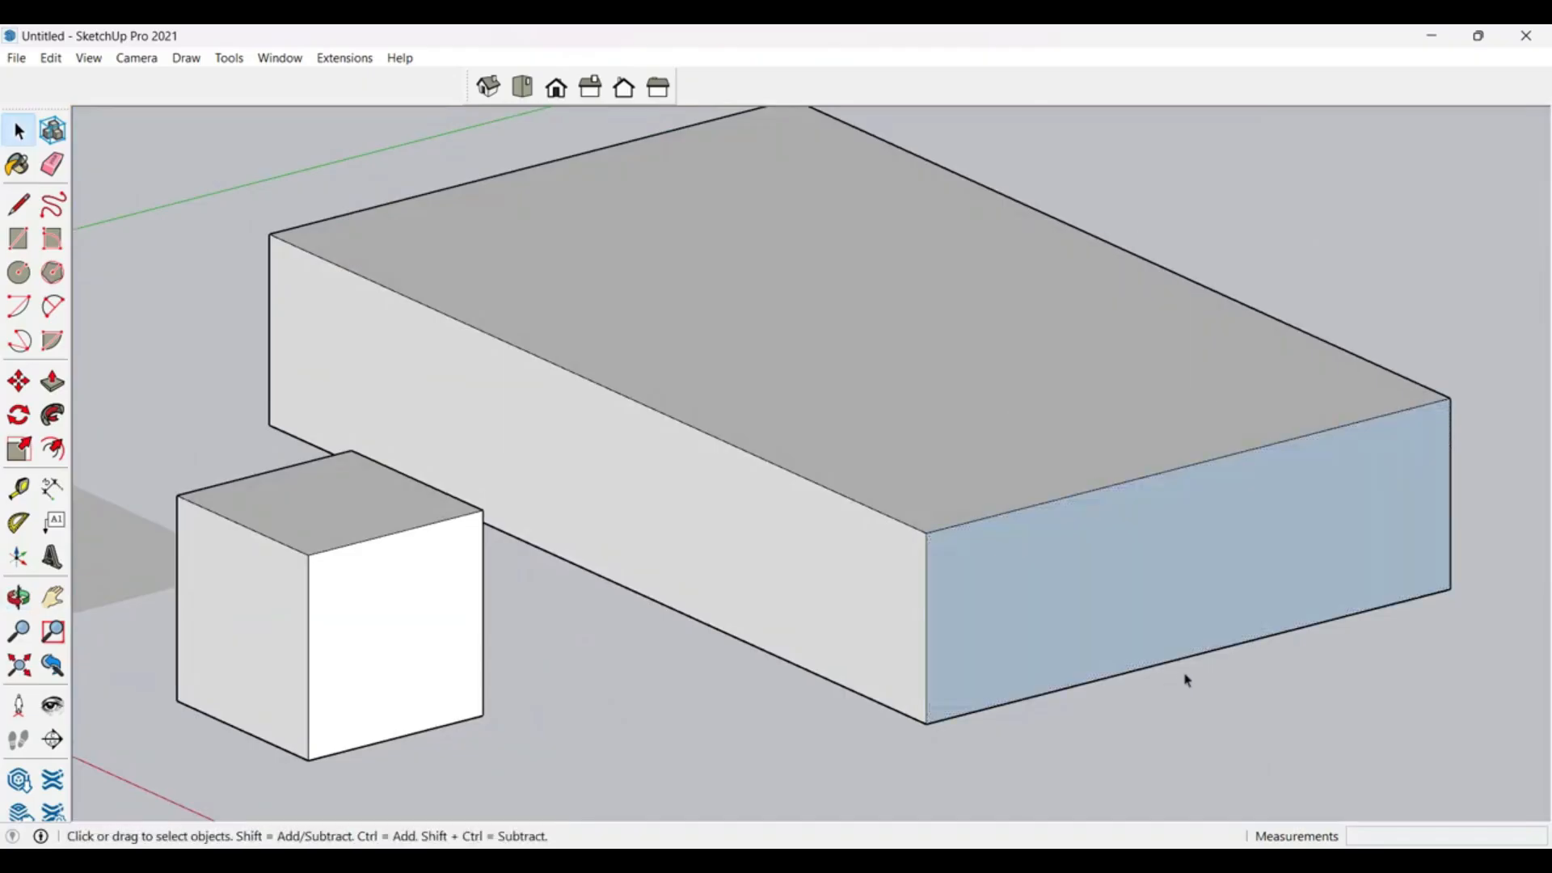
Step: Reverse the large box's blue short end face again so its white side points outward
click(1142, 543)
right_click(1139, 536)
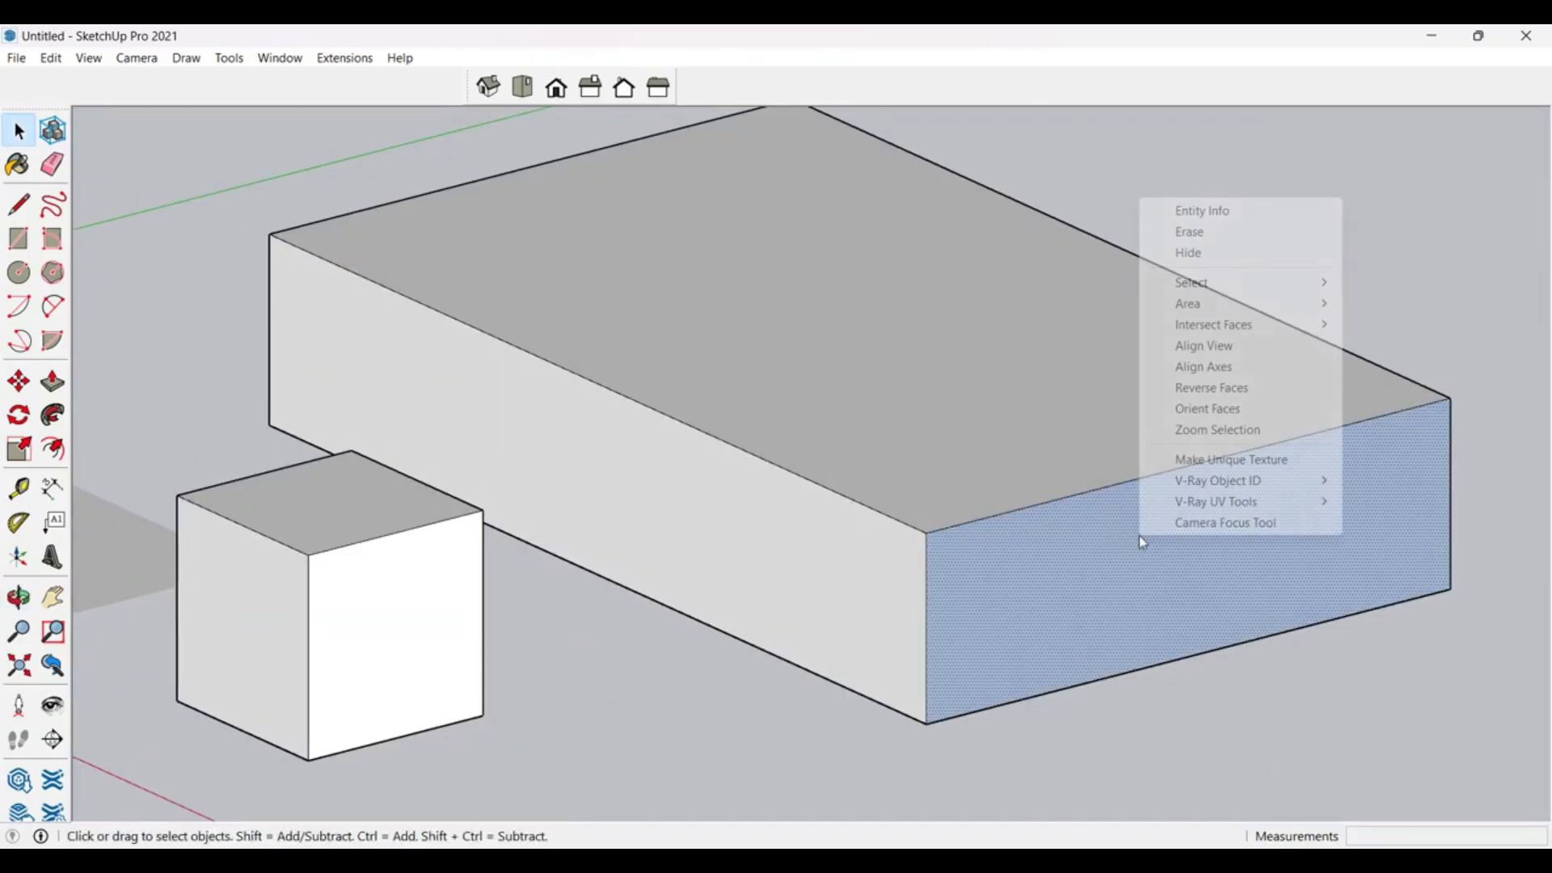
click(1265, 394)
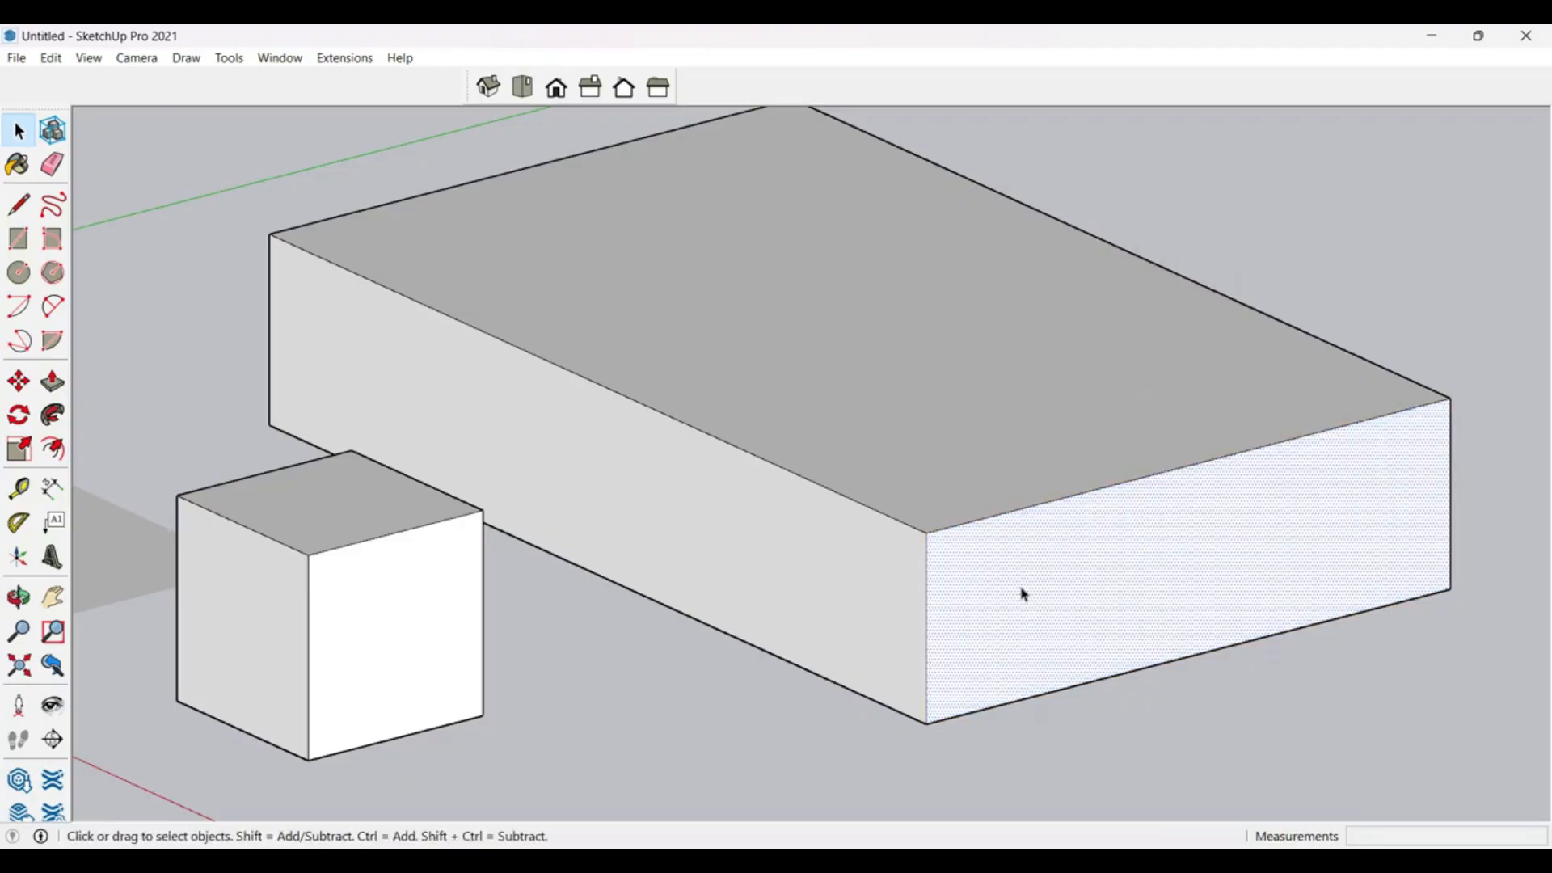
Step: Draw a 5 m by 5 m rectangle from its center on the ground beside the small cube
middle_drag(1019, 593, 594, 477)
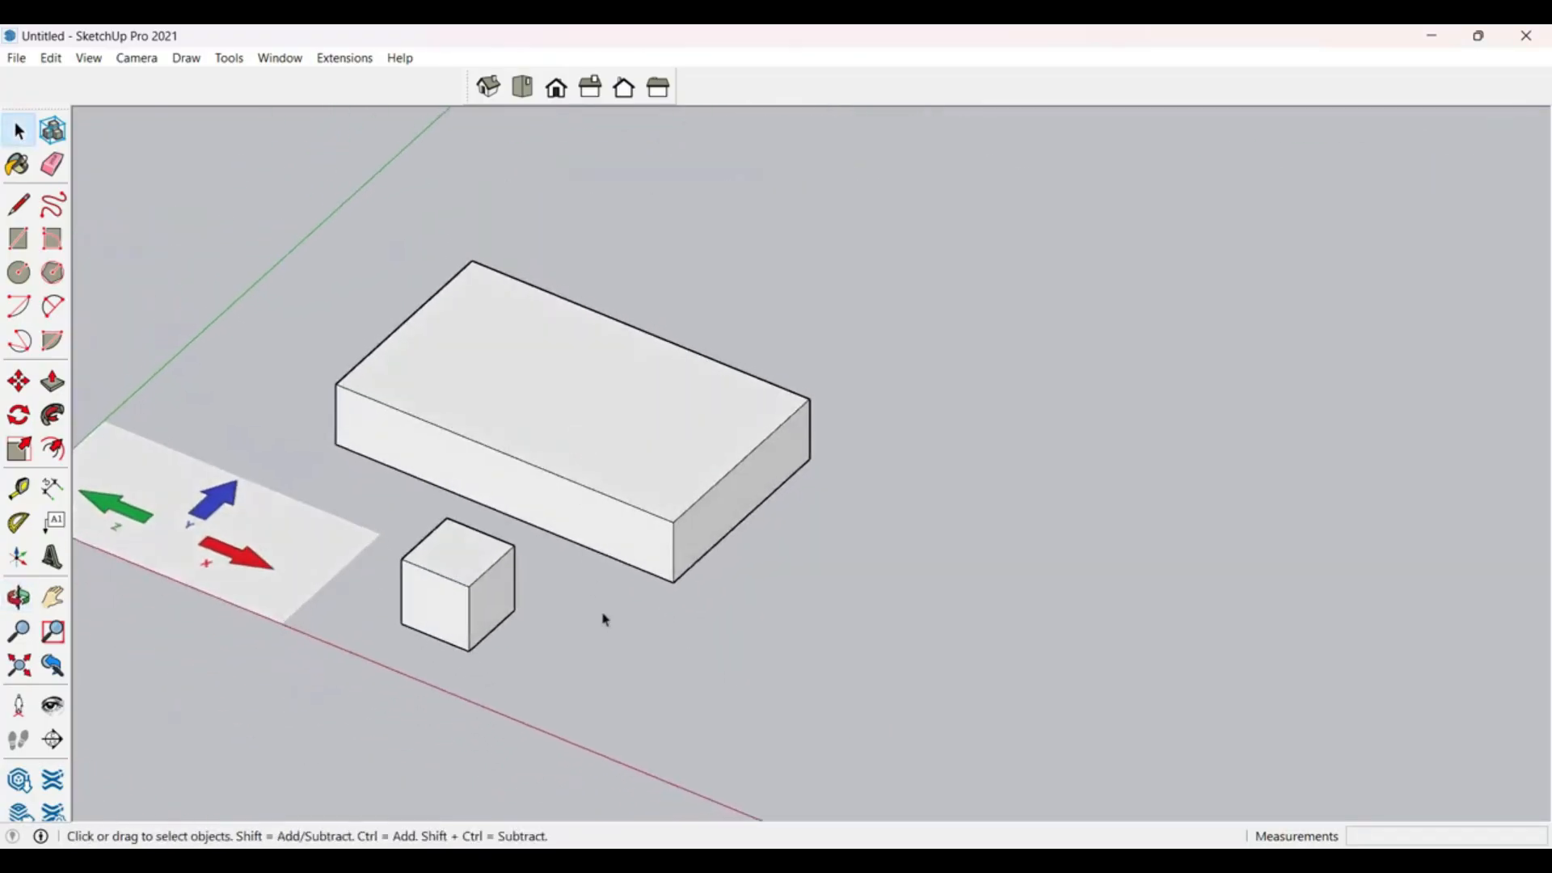
scroll(693, 638, up, 5)
key(r)
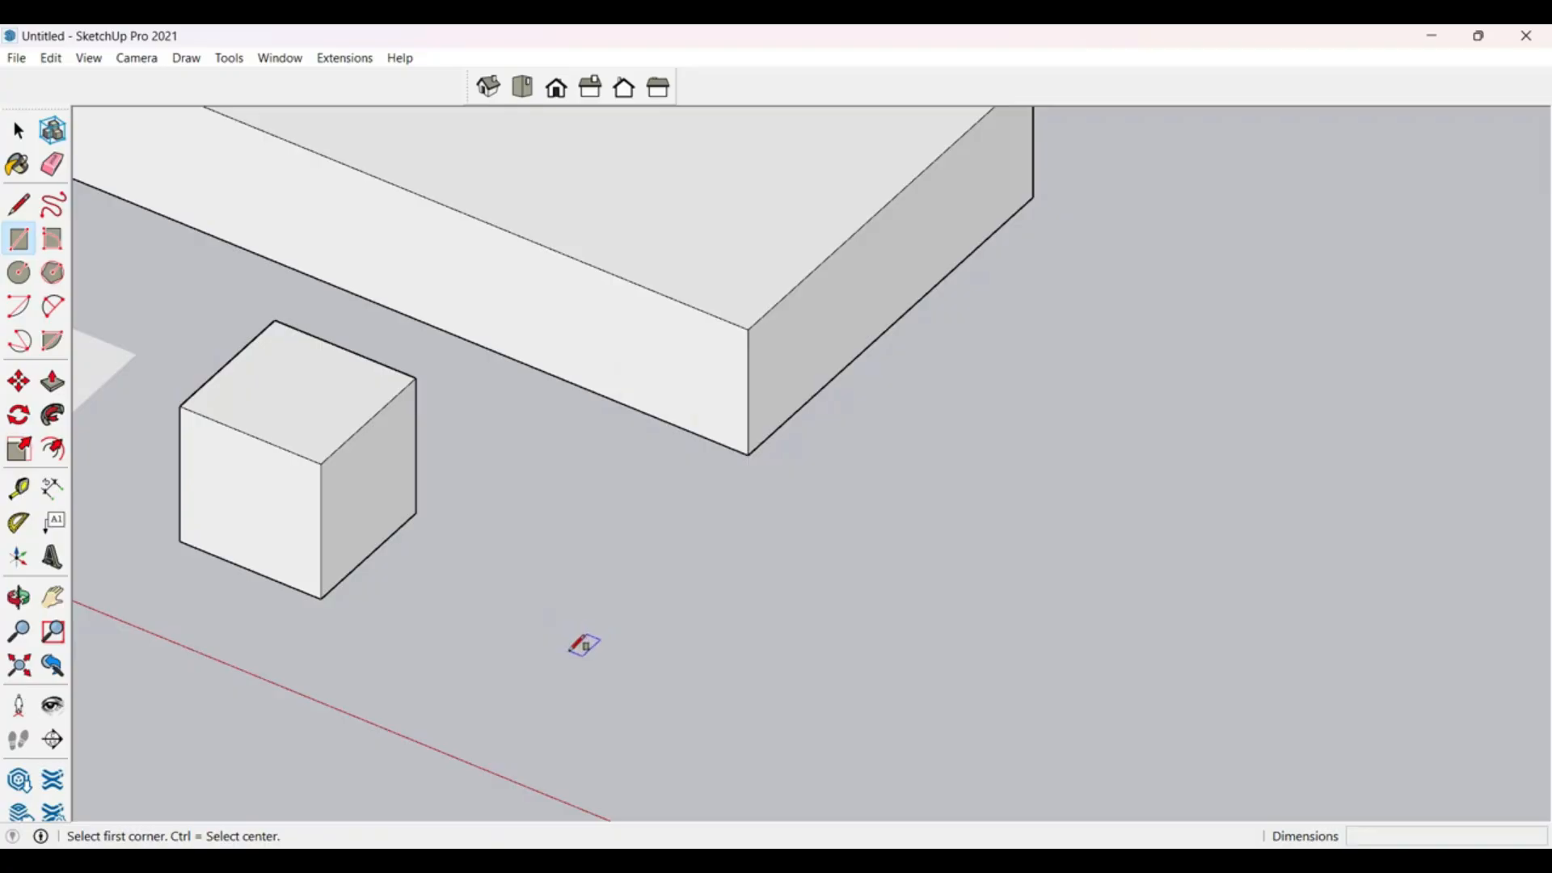
click(582, 644)
scroll(905, 608, down, 1)
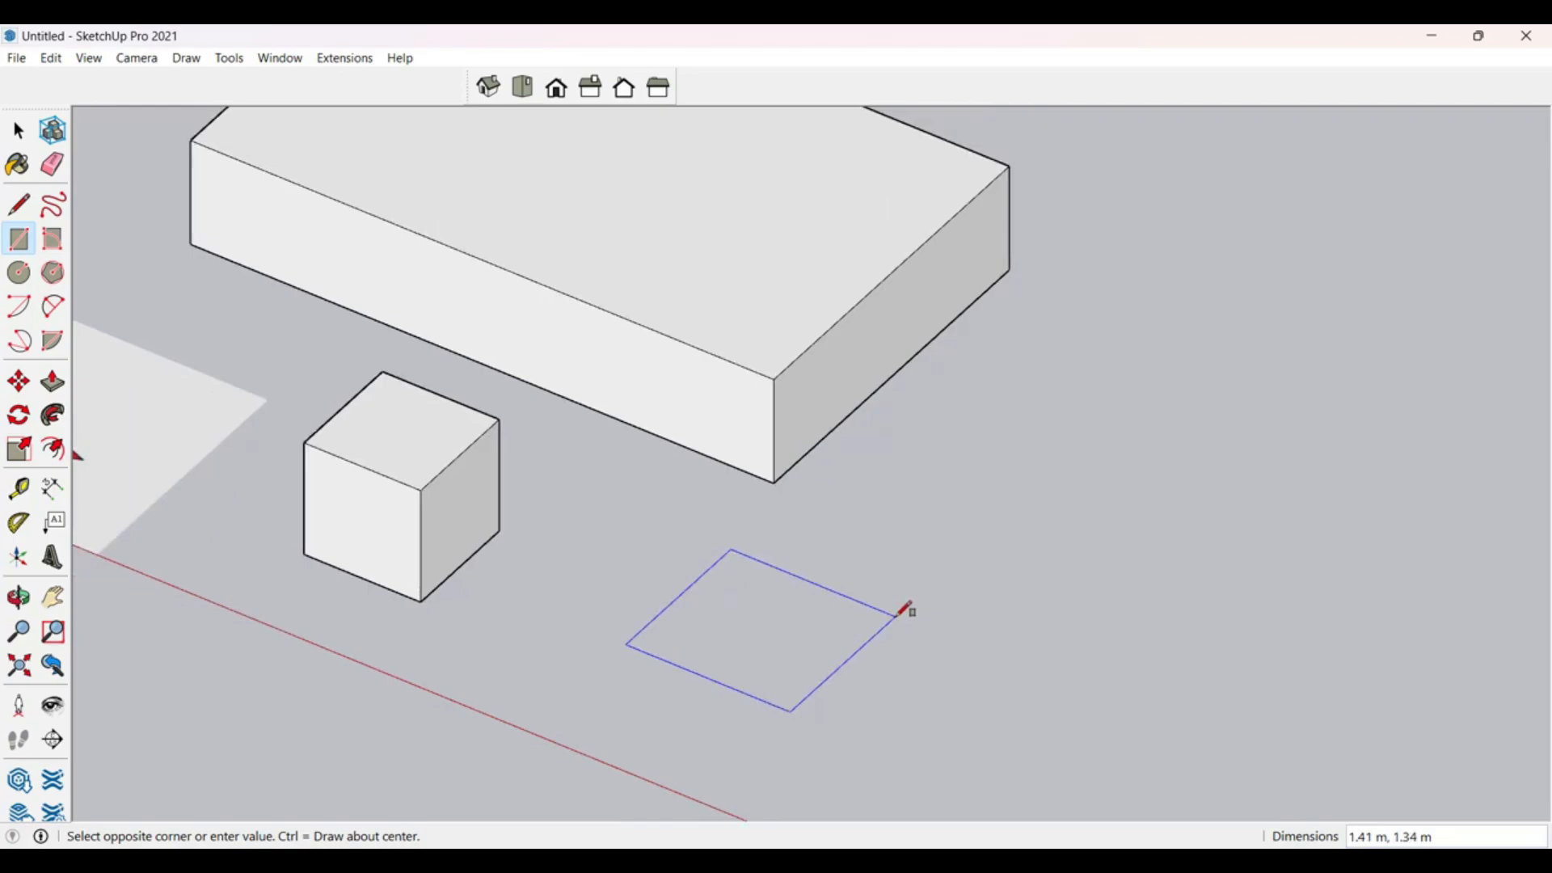
key(ctrl)
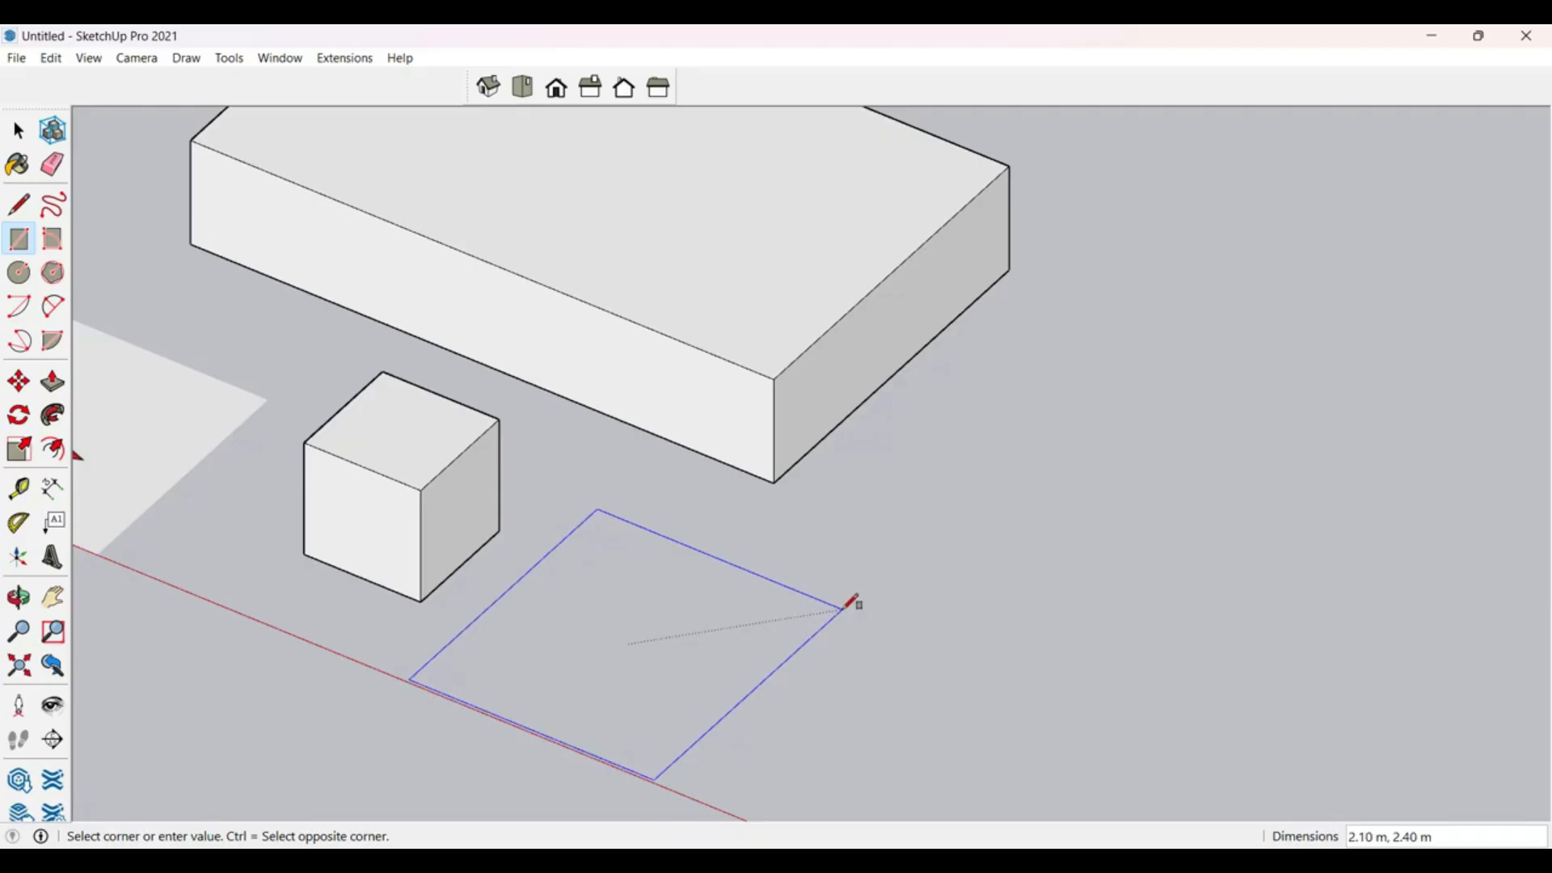
text(5,5)
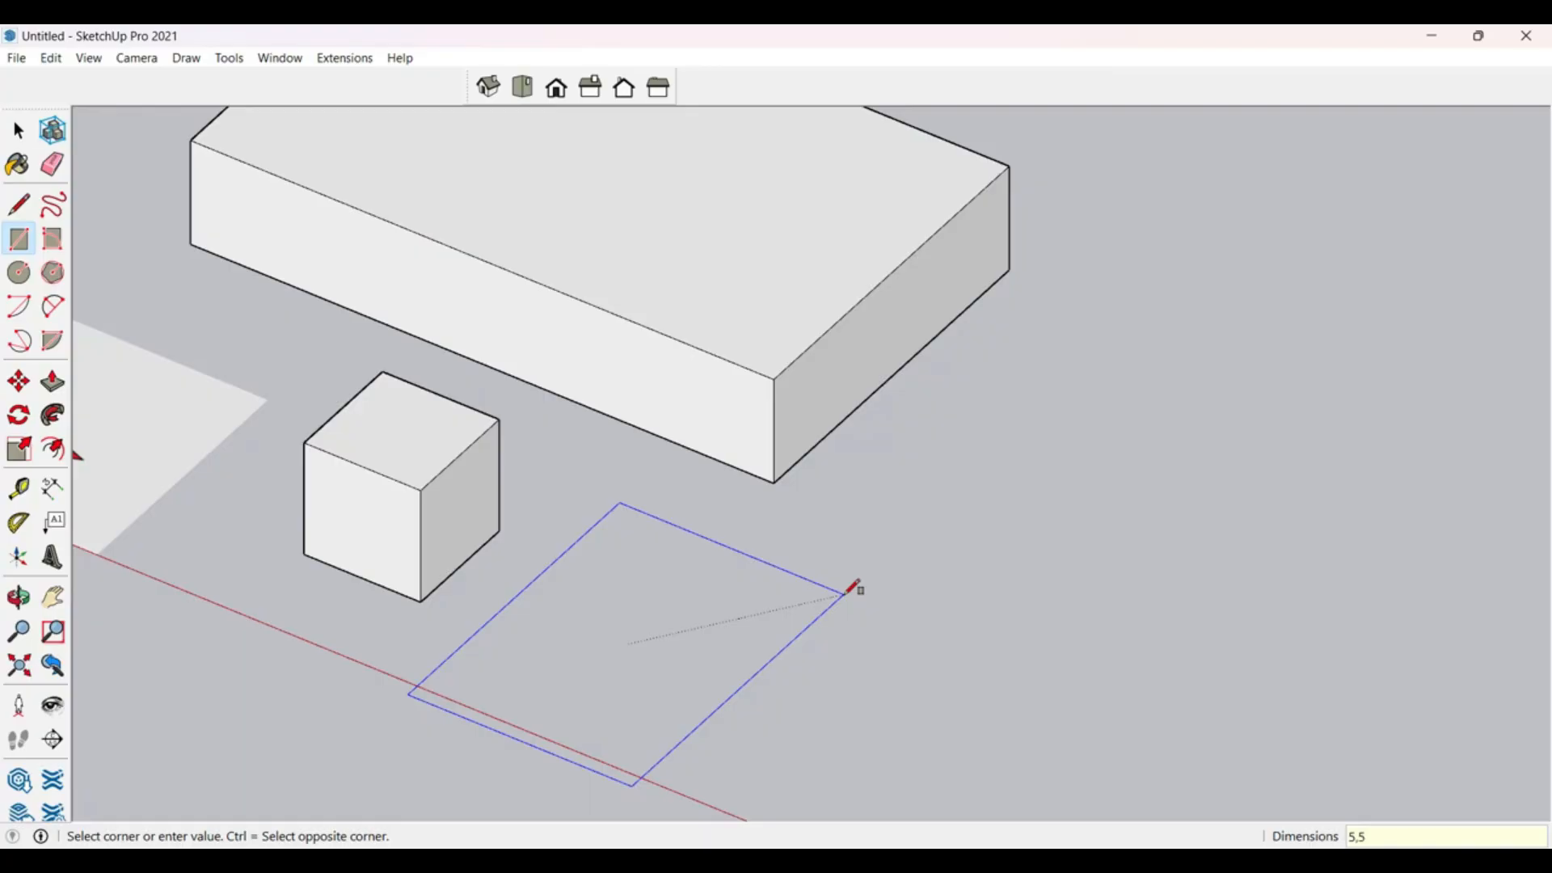
key(Return)
scroll(839, 525, down, 5)
middle_drag(755, 593, 634, 530)
key(space)
drag(617, 536, 619, 543)
Step: Draw a 2 m by 2 m square from its center on the empty ground away from the boxes
middle_drag(711, 621, 650, 676)
scroll(489, 625, down, 3)
scroll(914, 572, up, 4)
scroll(502, 630, down, 4)
click(859, 540)
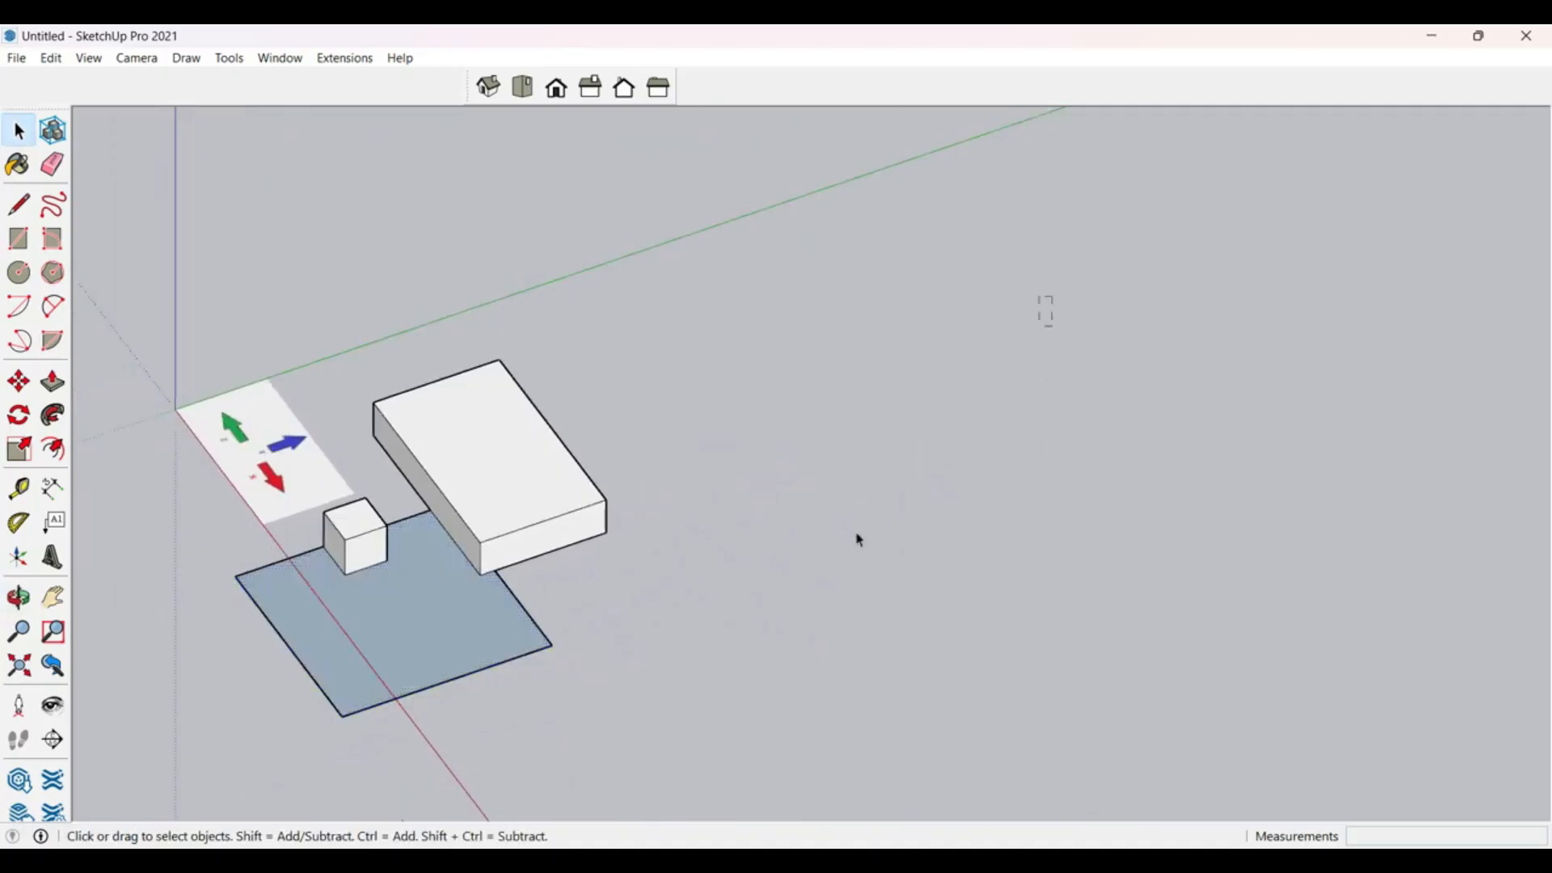
key(r)
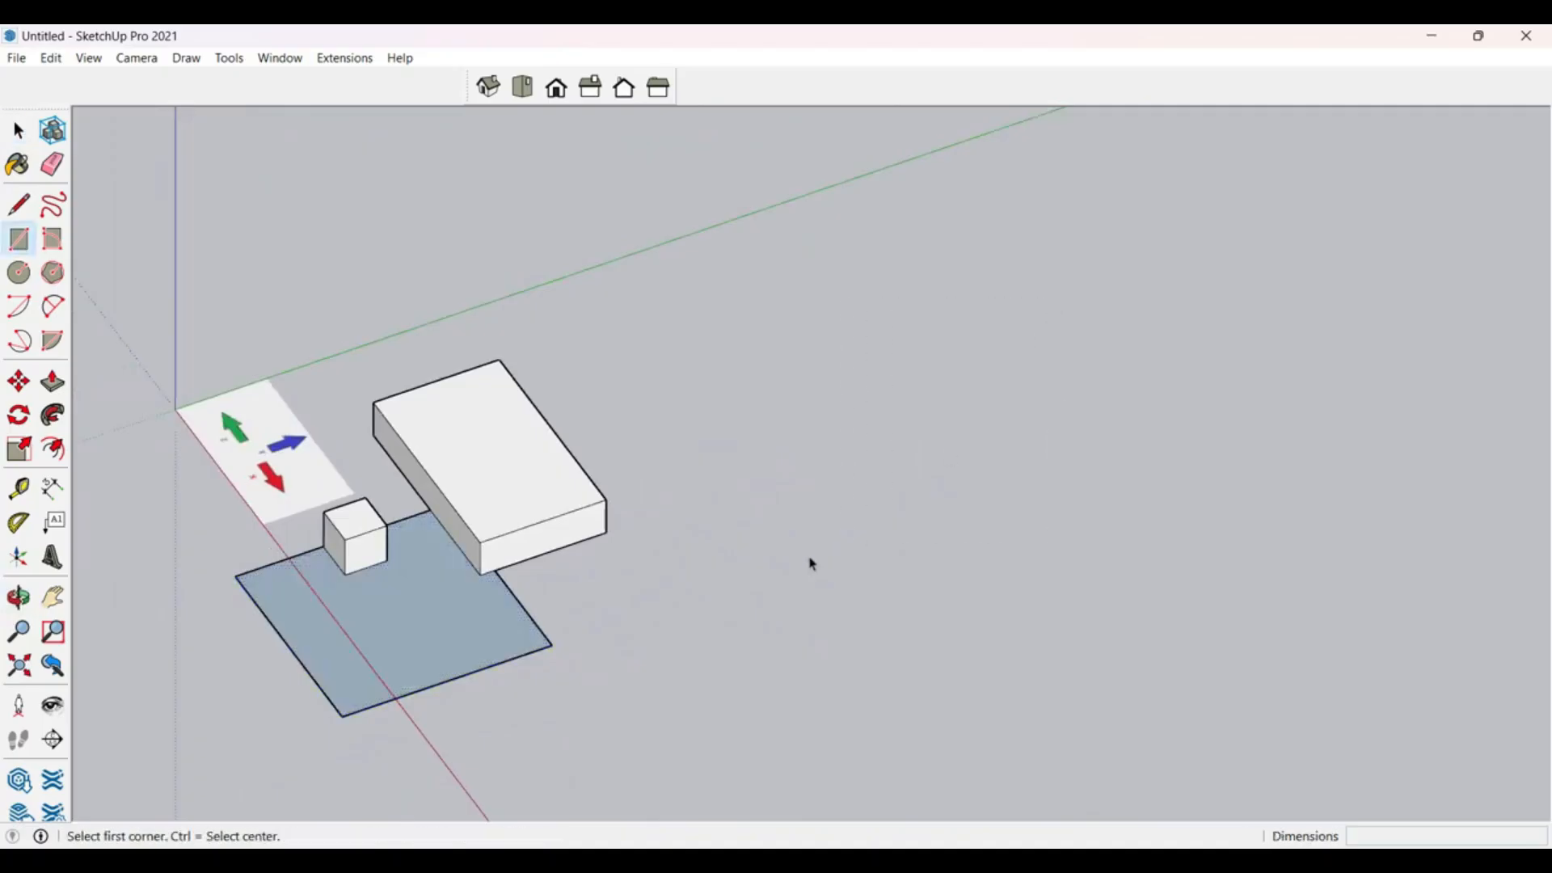
click(781, 518)
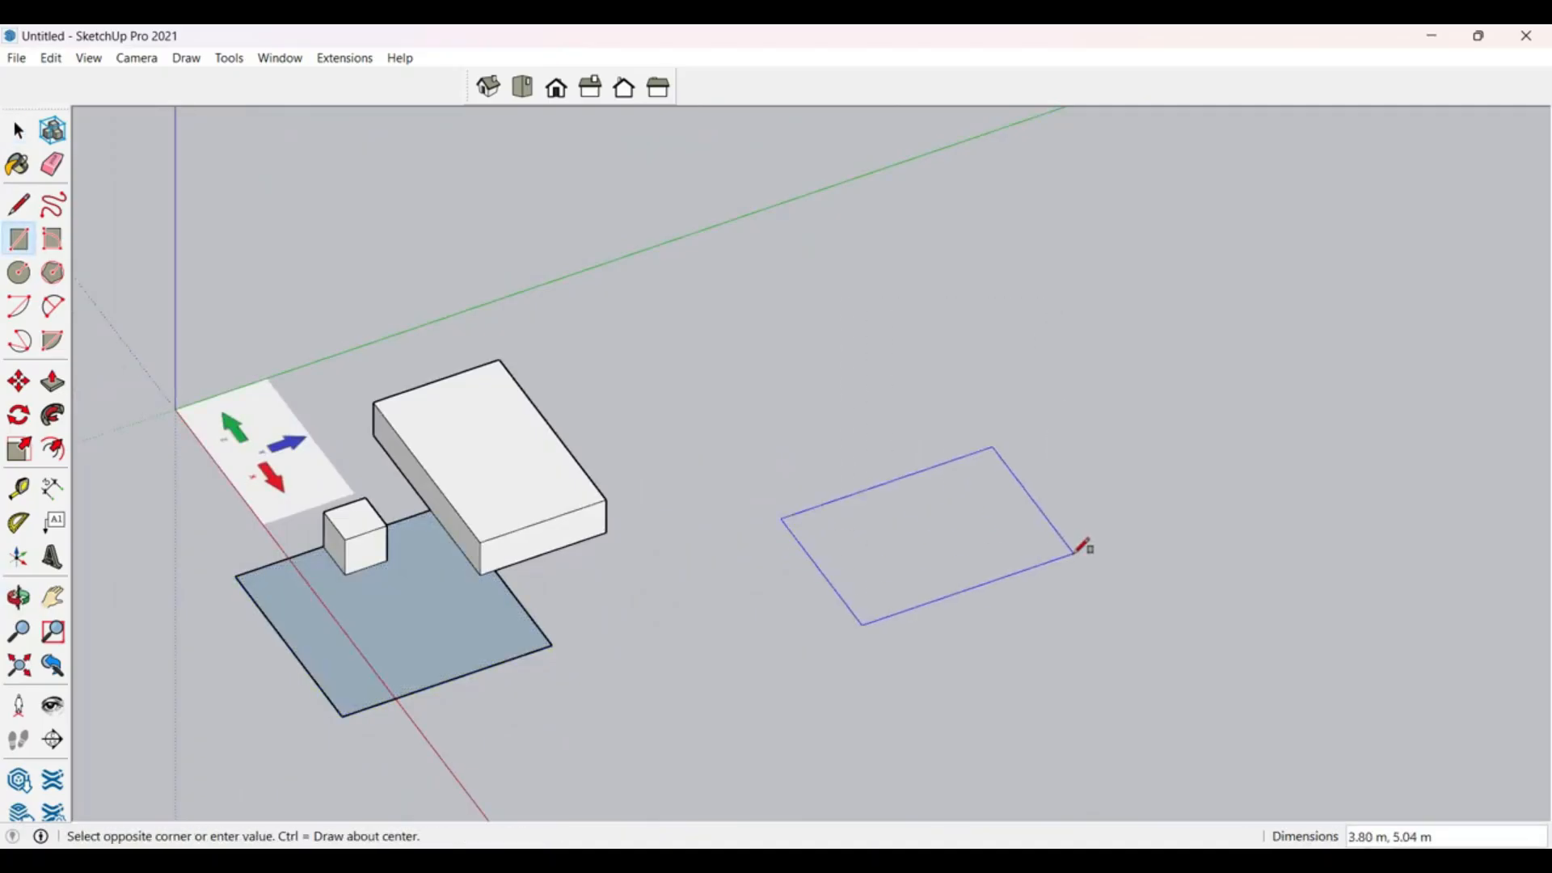
key(ctrl)
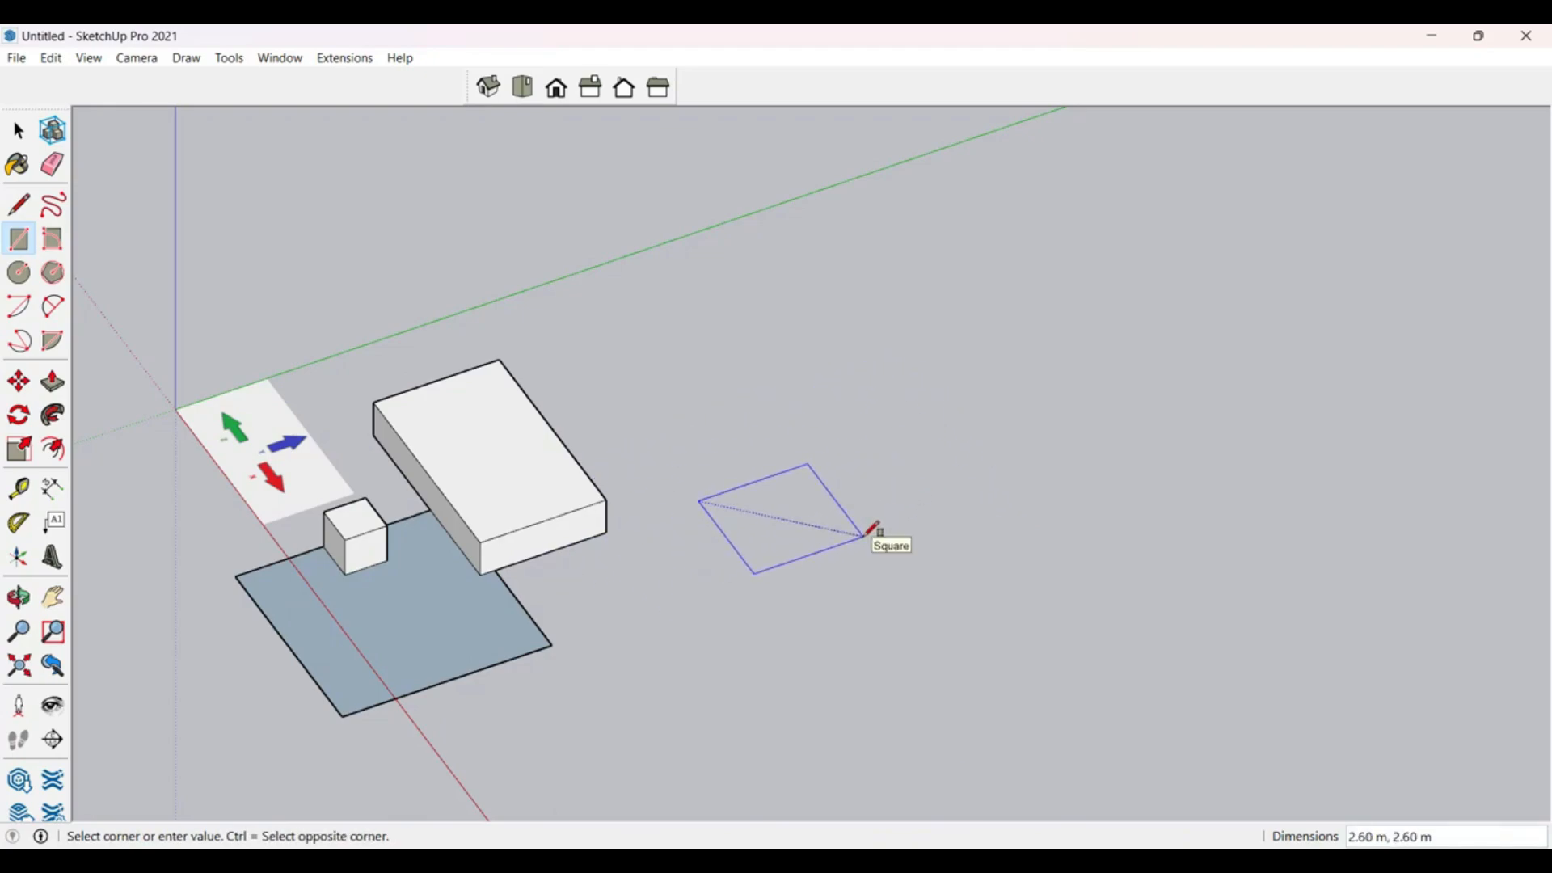
click(867, 533)
middle_drag(867, 534, 773, 606)
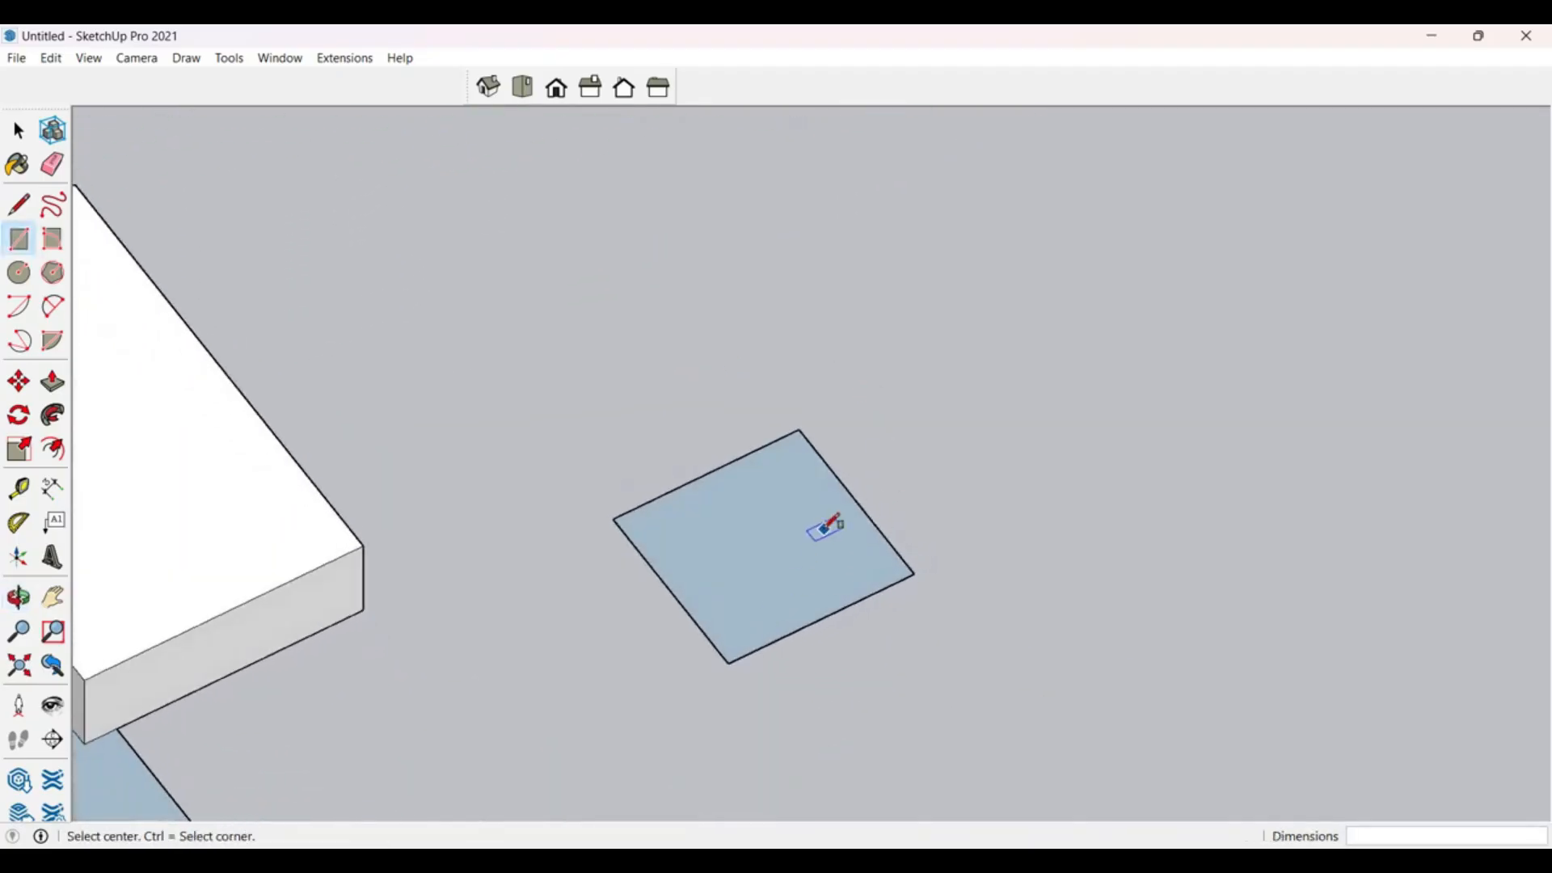
Step: Draw a Rotated Rectangle from one edge of the 2 m square, with a width of 2 m and an angle of 30 degrees
key(space)
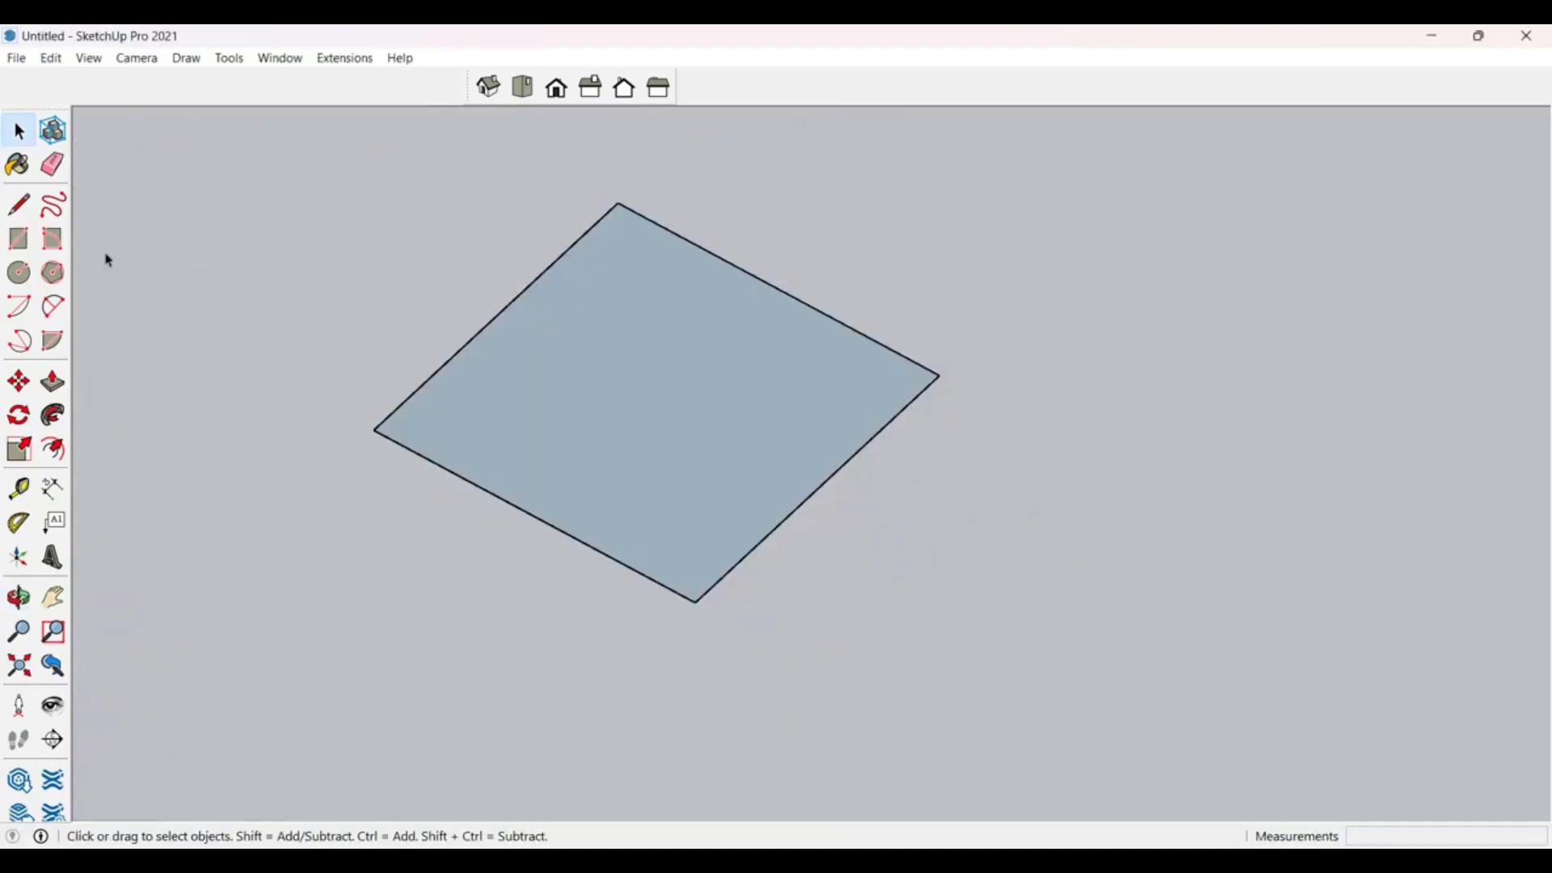
click(54, 240)
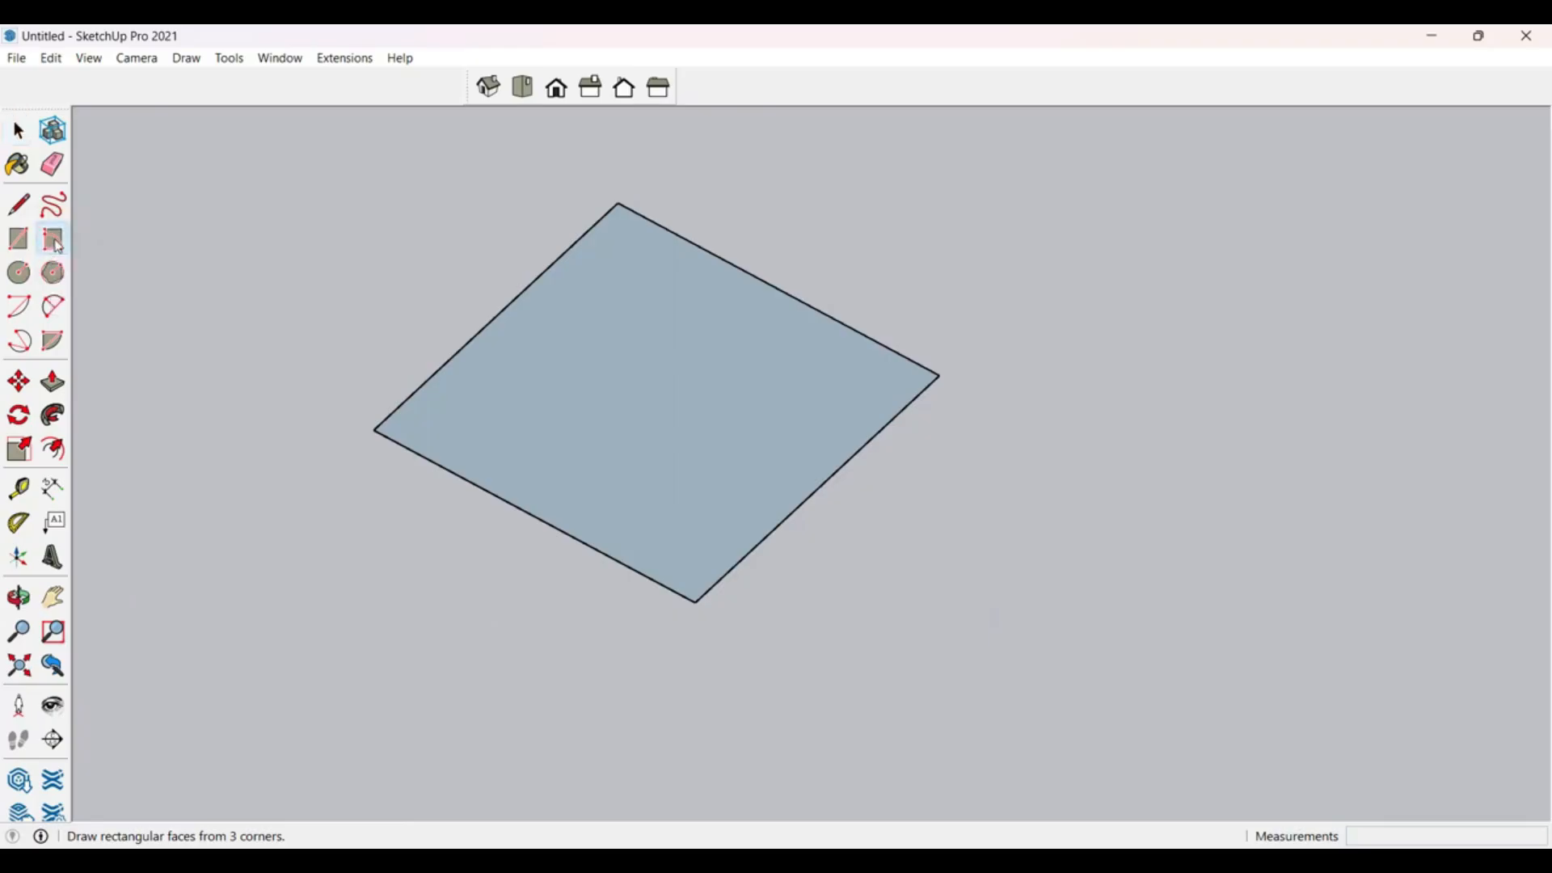
click(376, 429)
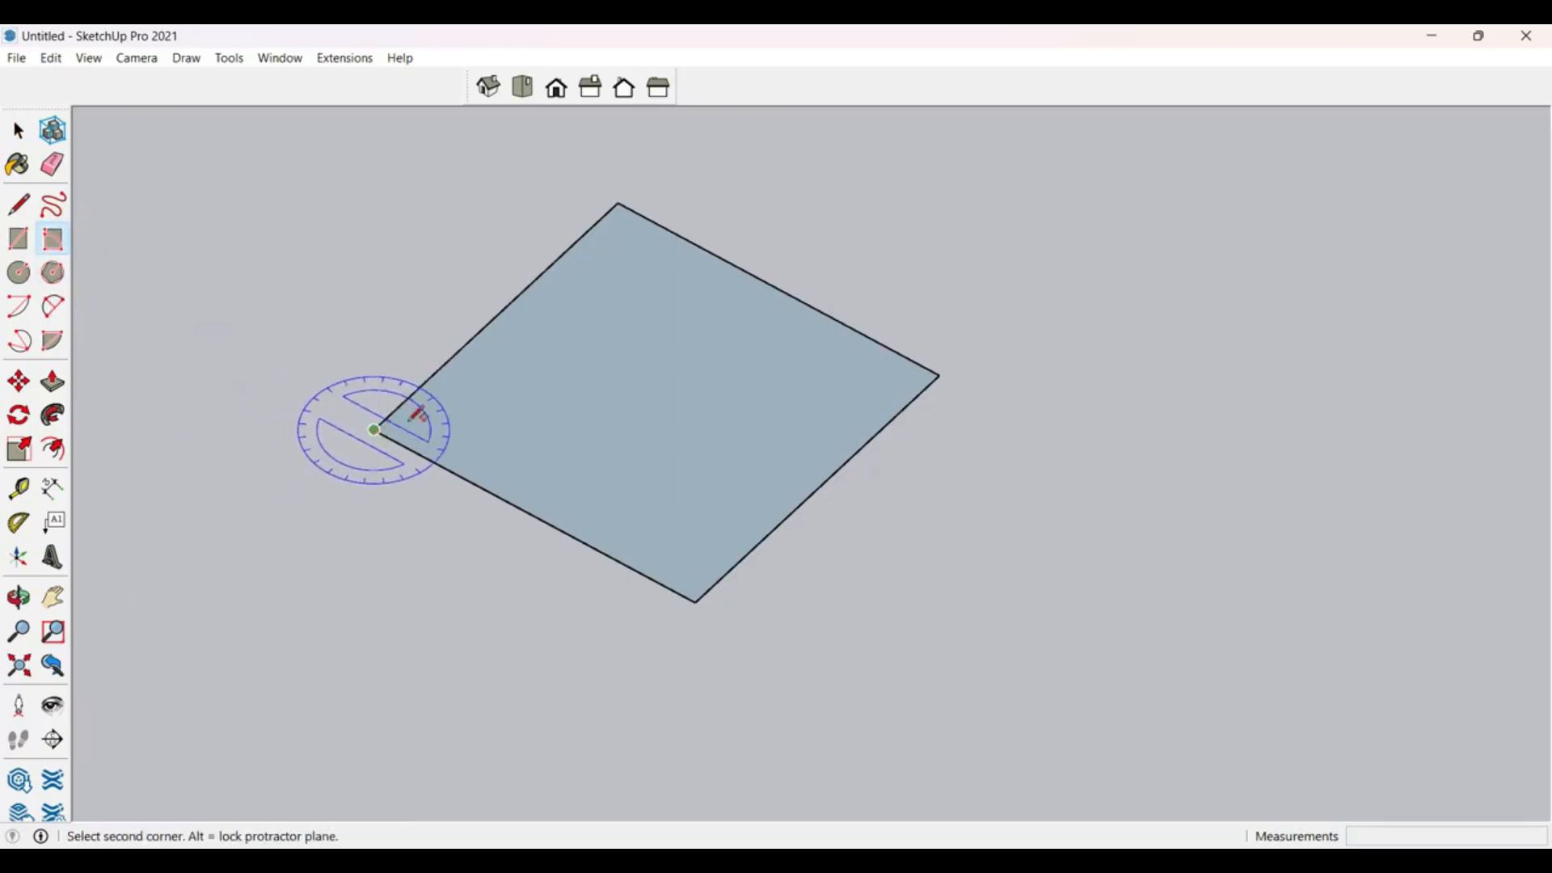
click(619, 202)
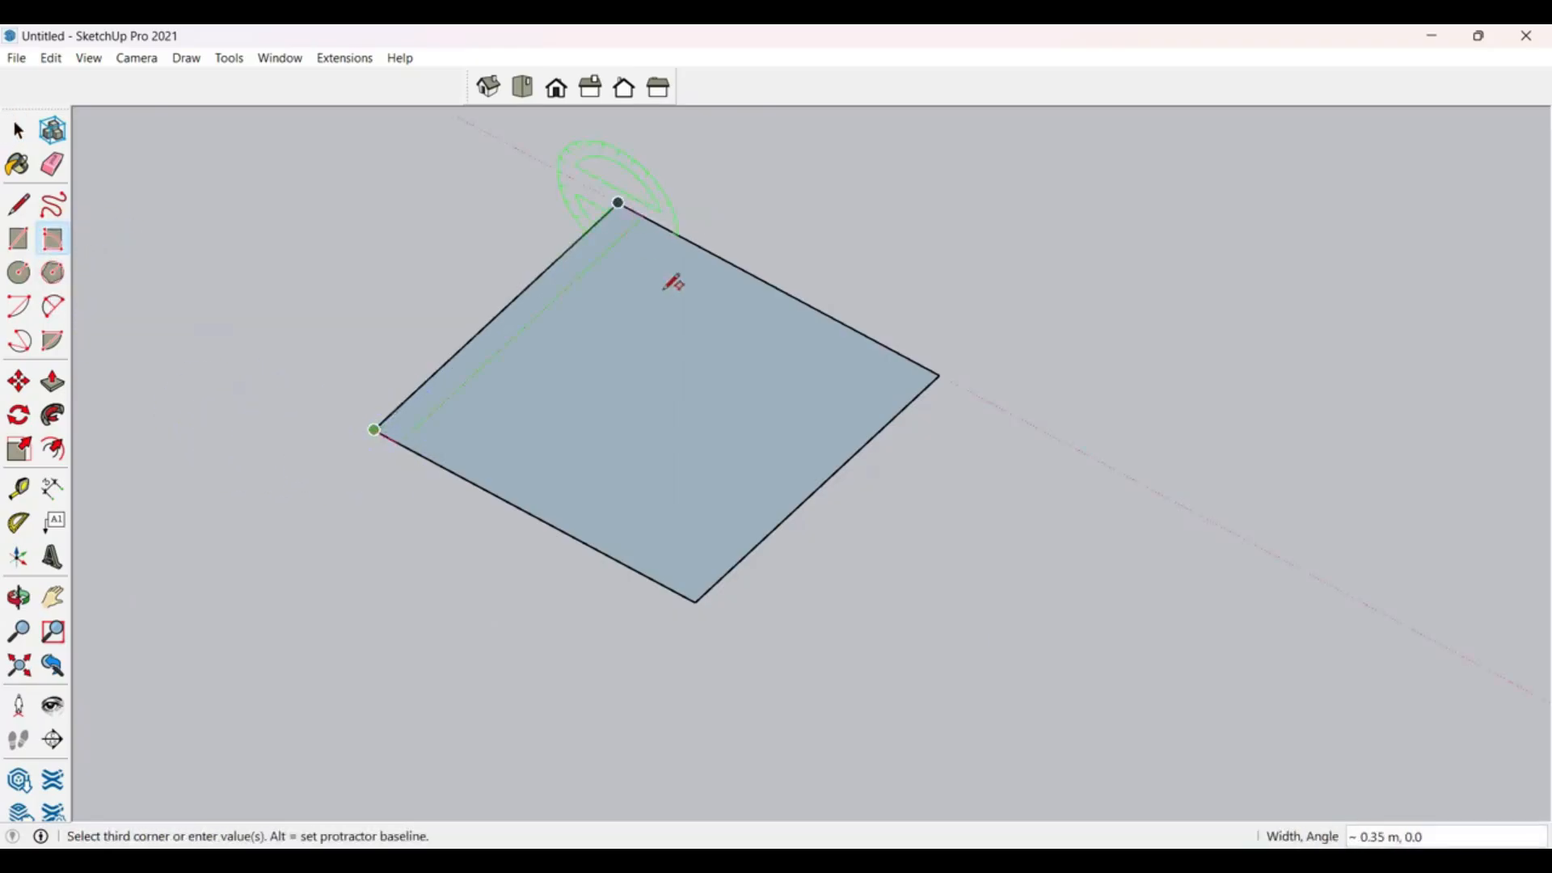
middle_drag(683, 391, 859, 239)
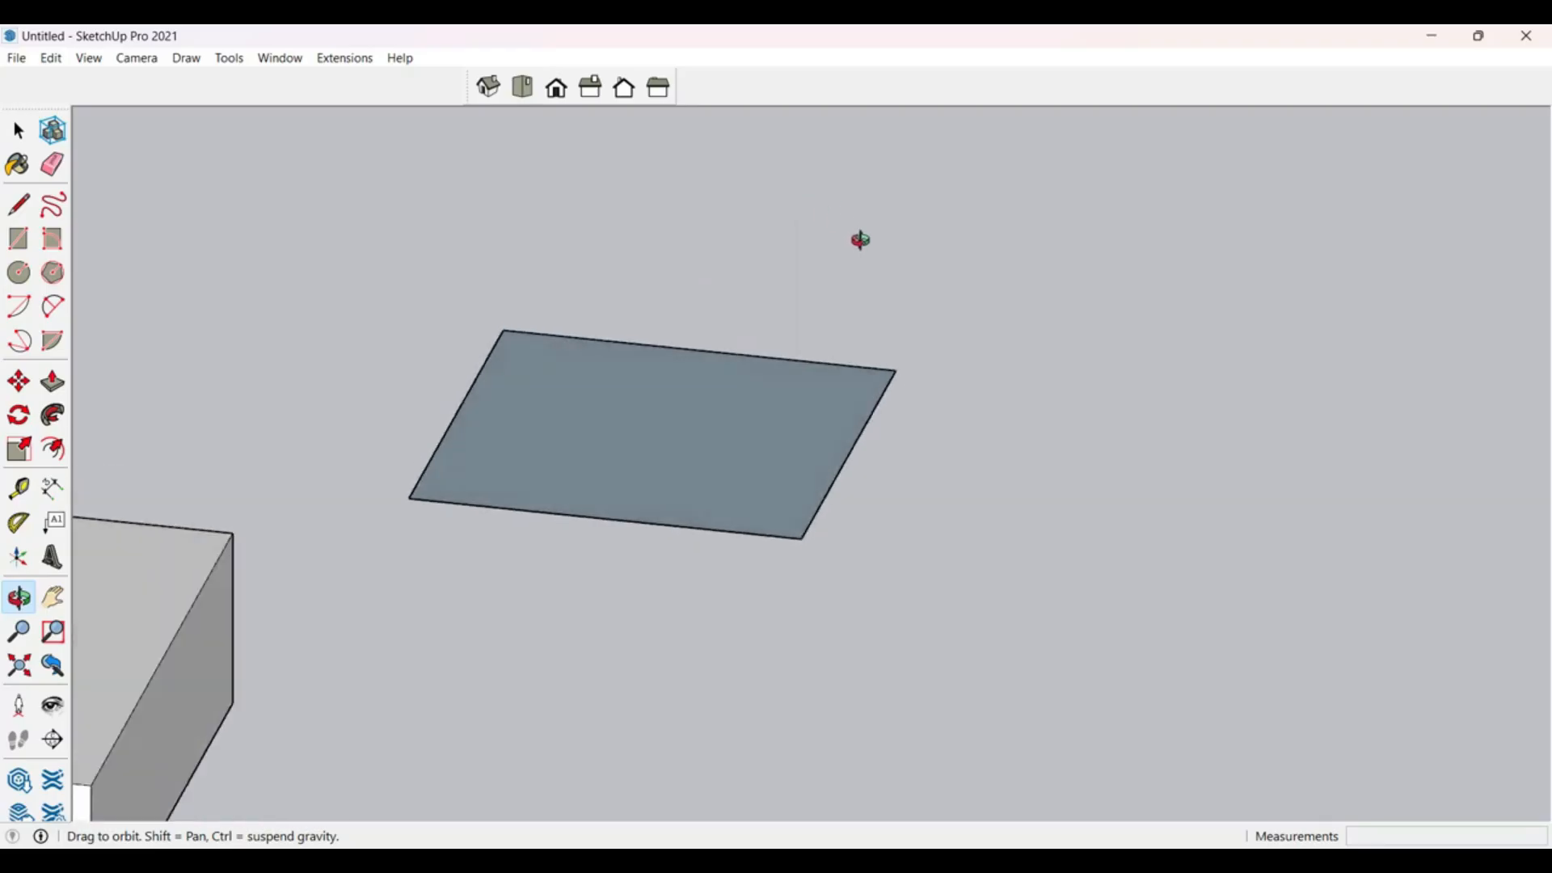
scroll(783, 270, up, 3)
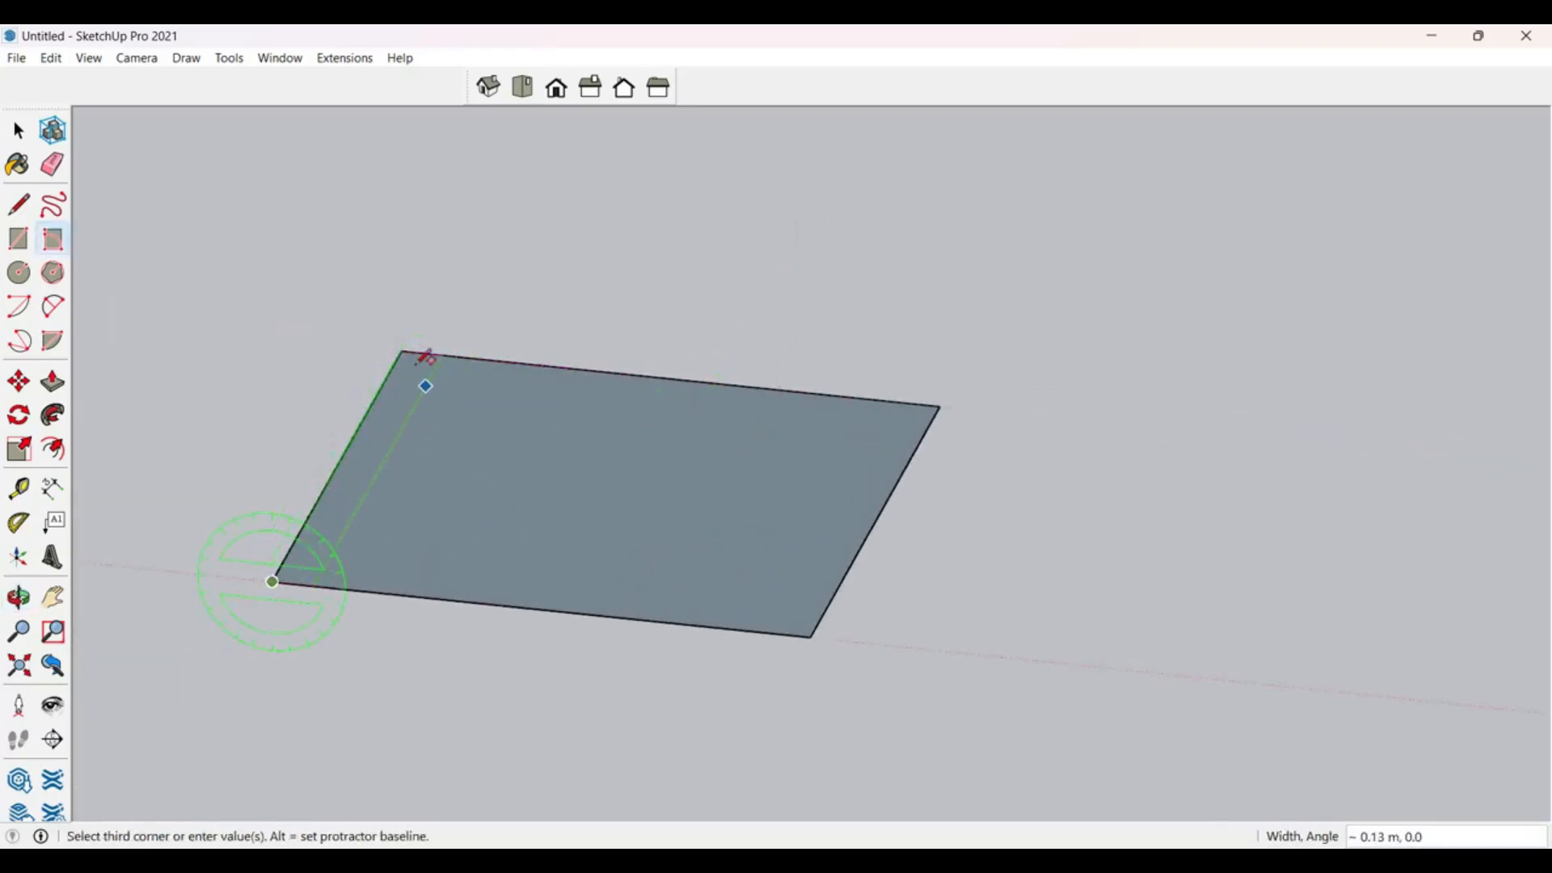
scroll(800, 363, down, 3)
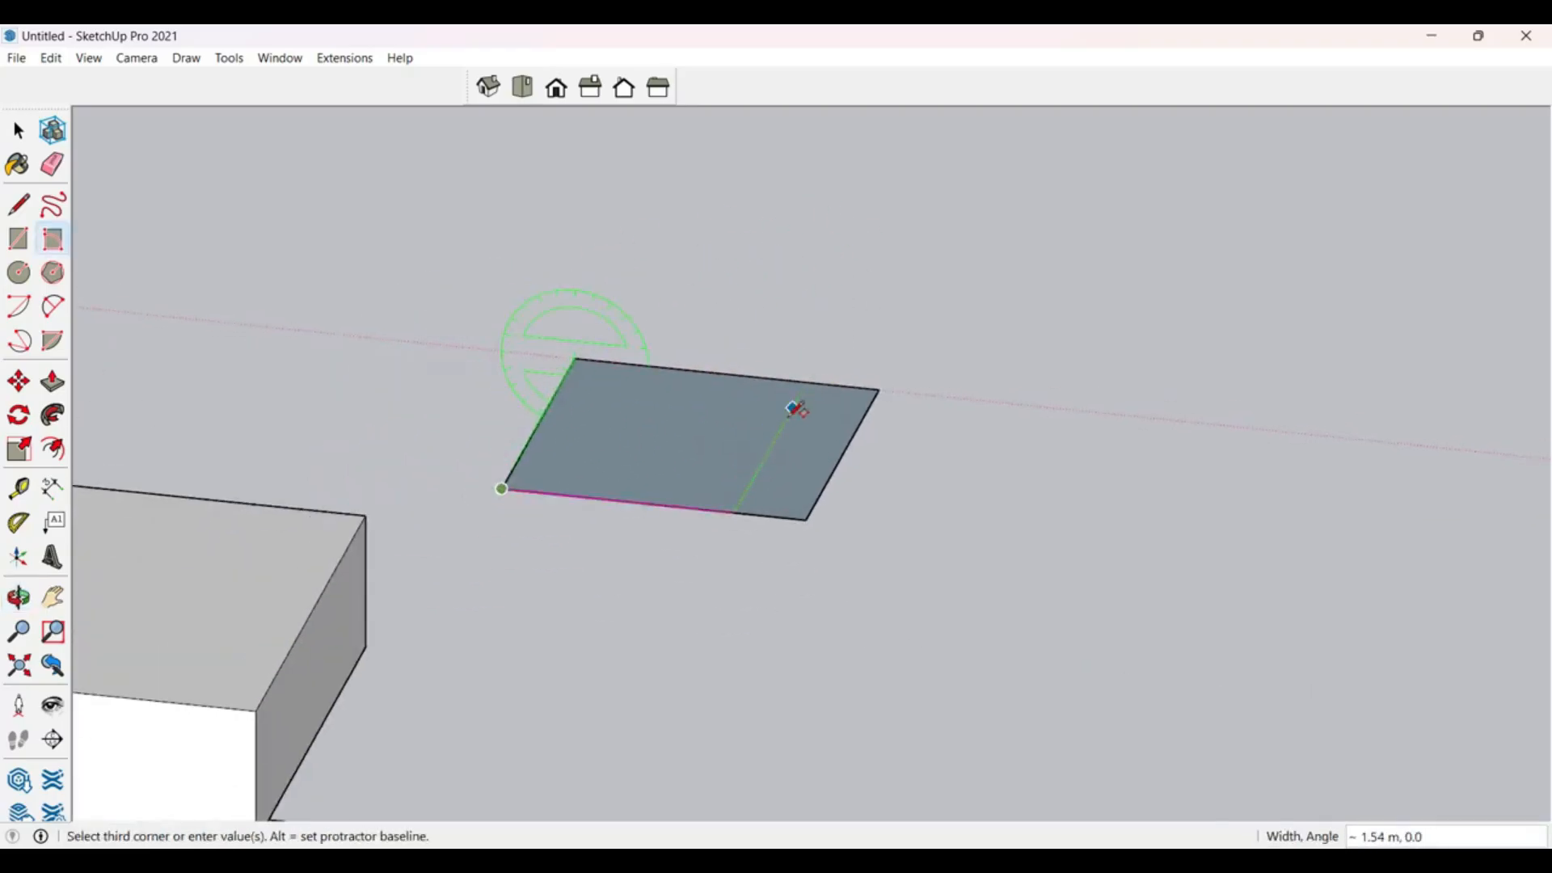
middle_drag(793, 405, 793, 250)
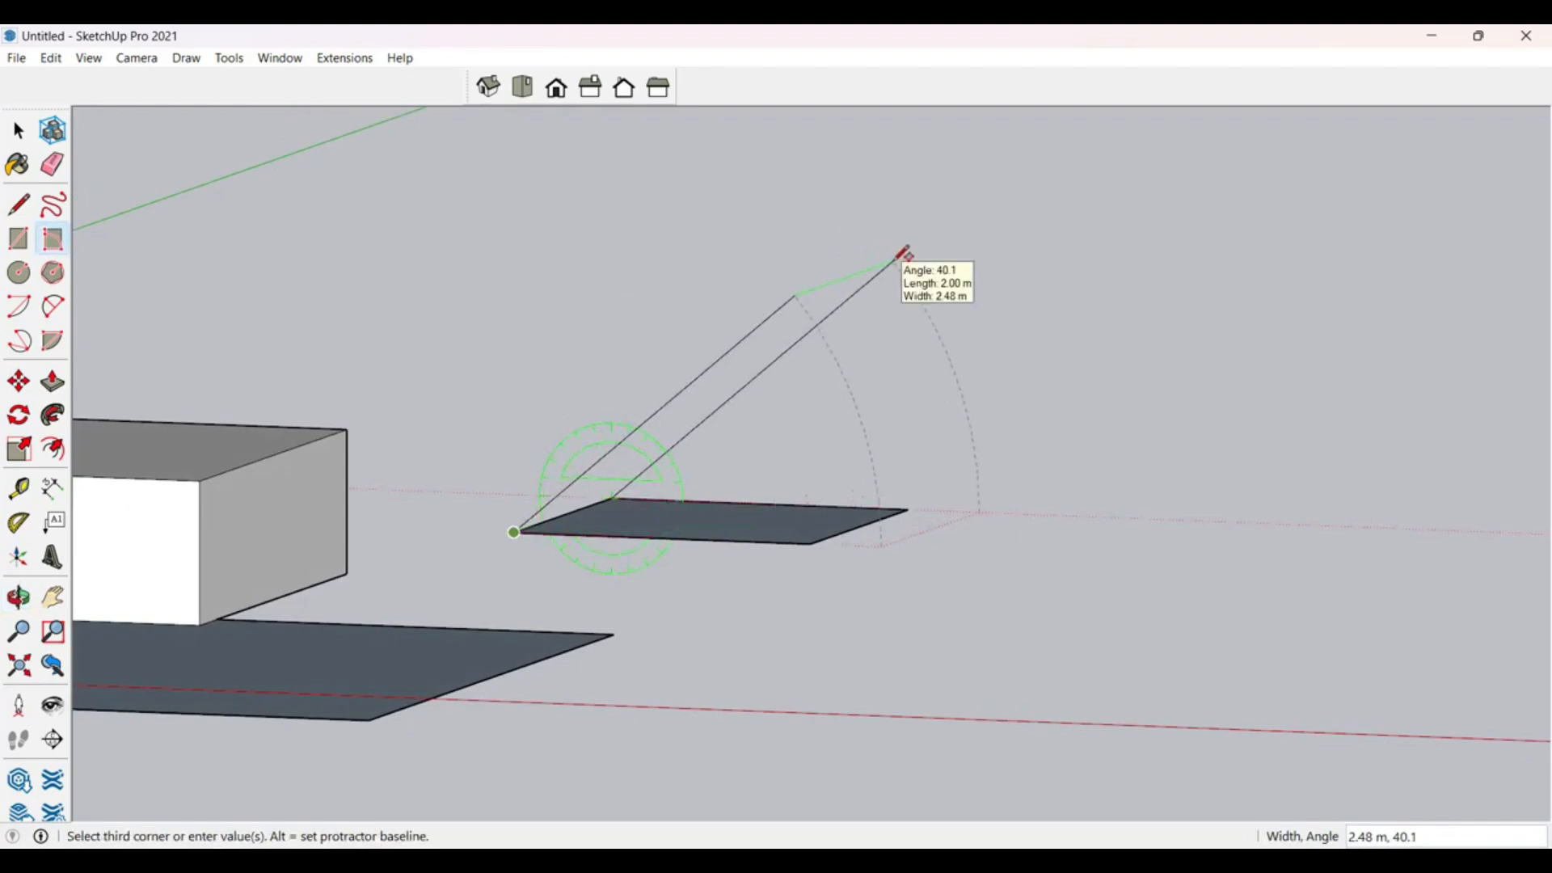
middle_drag(904, 253, 935, 255)
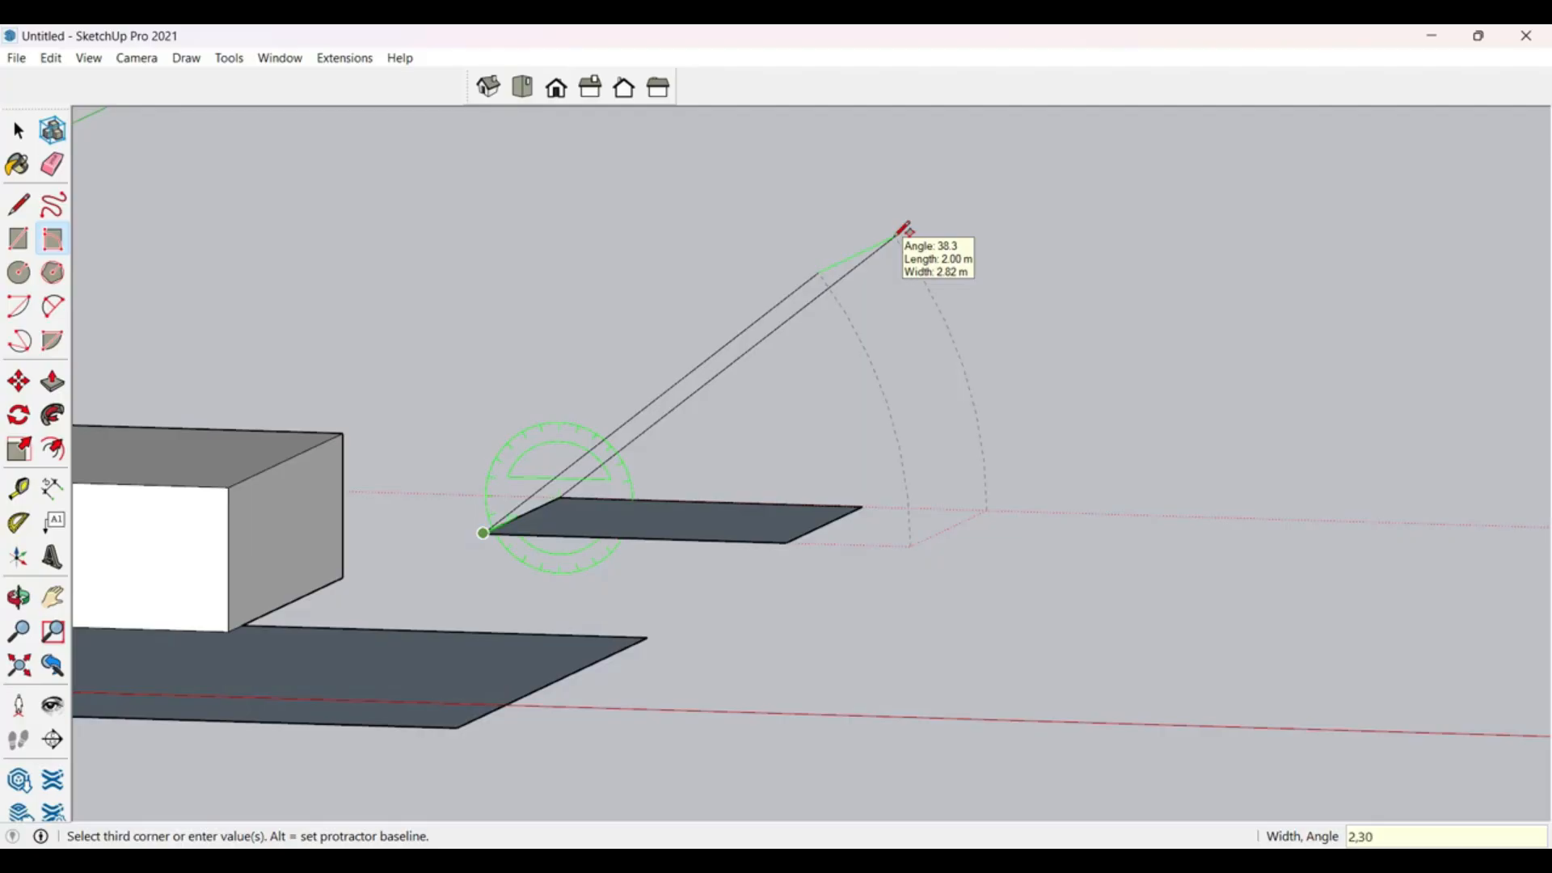
key(Return)
middle_drag(797, 488, 848, 530)
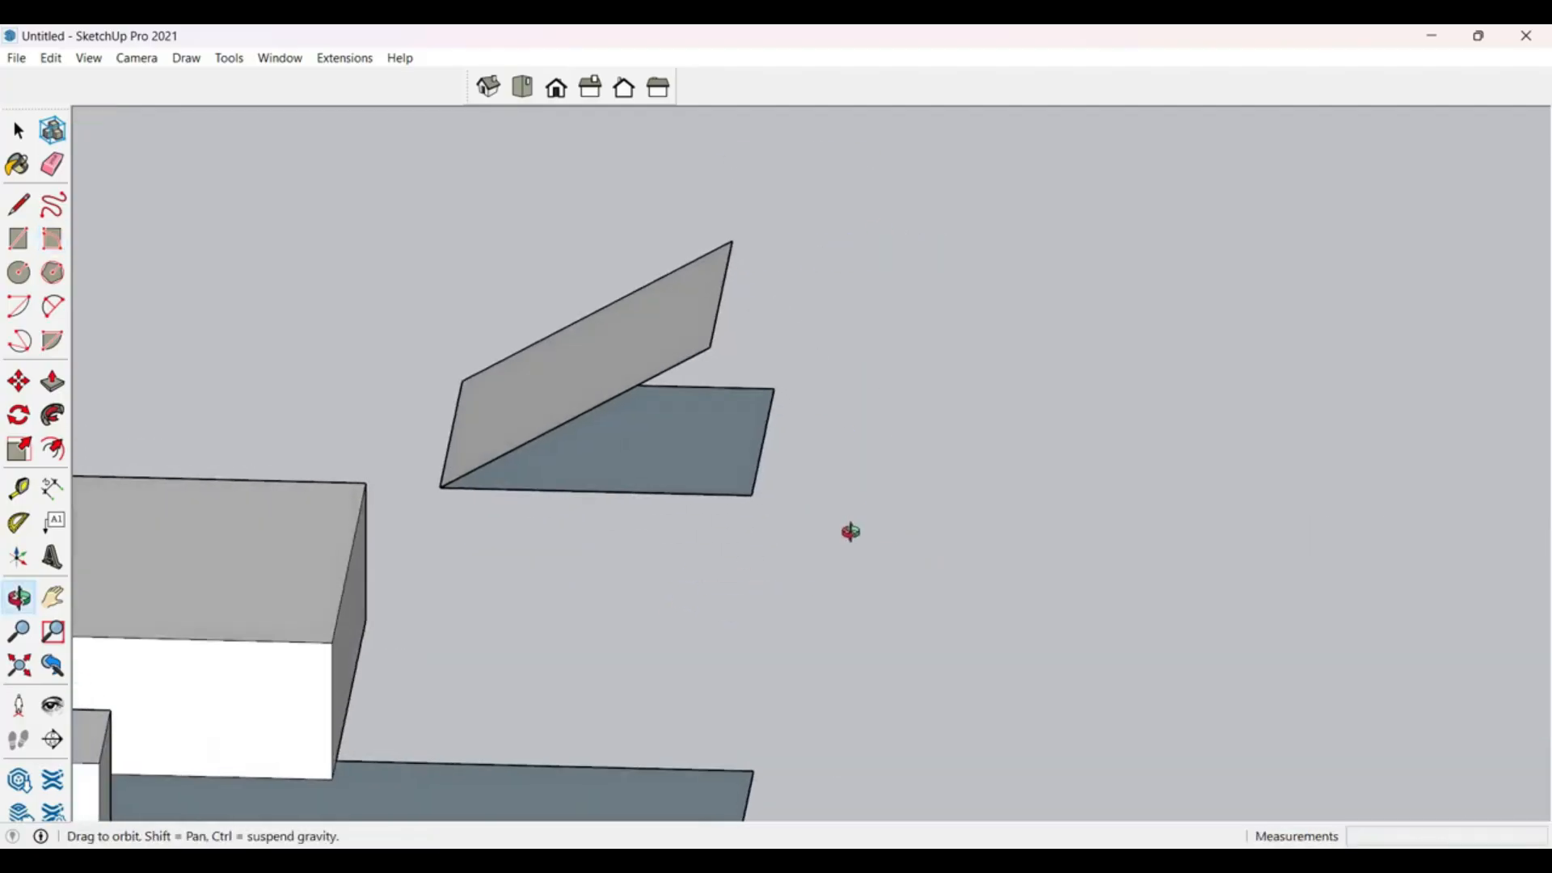
scroll(596, 388, up, 3)
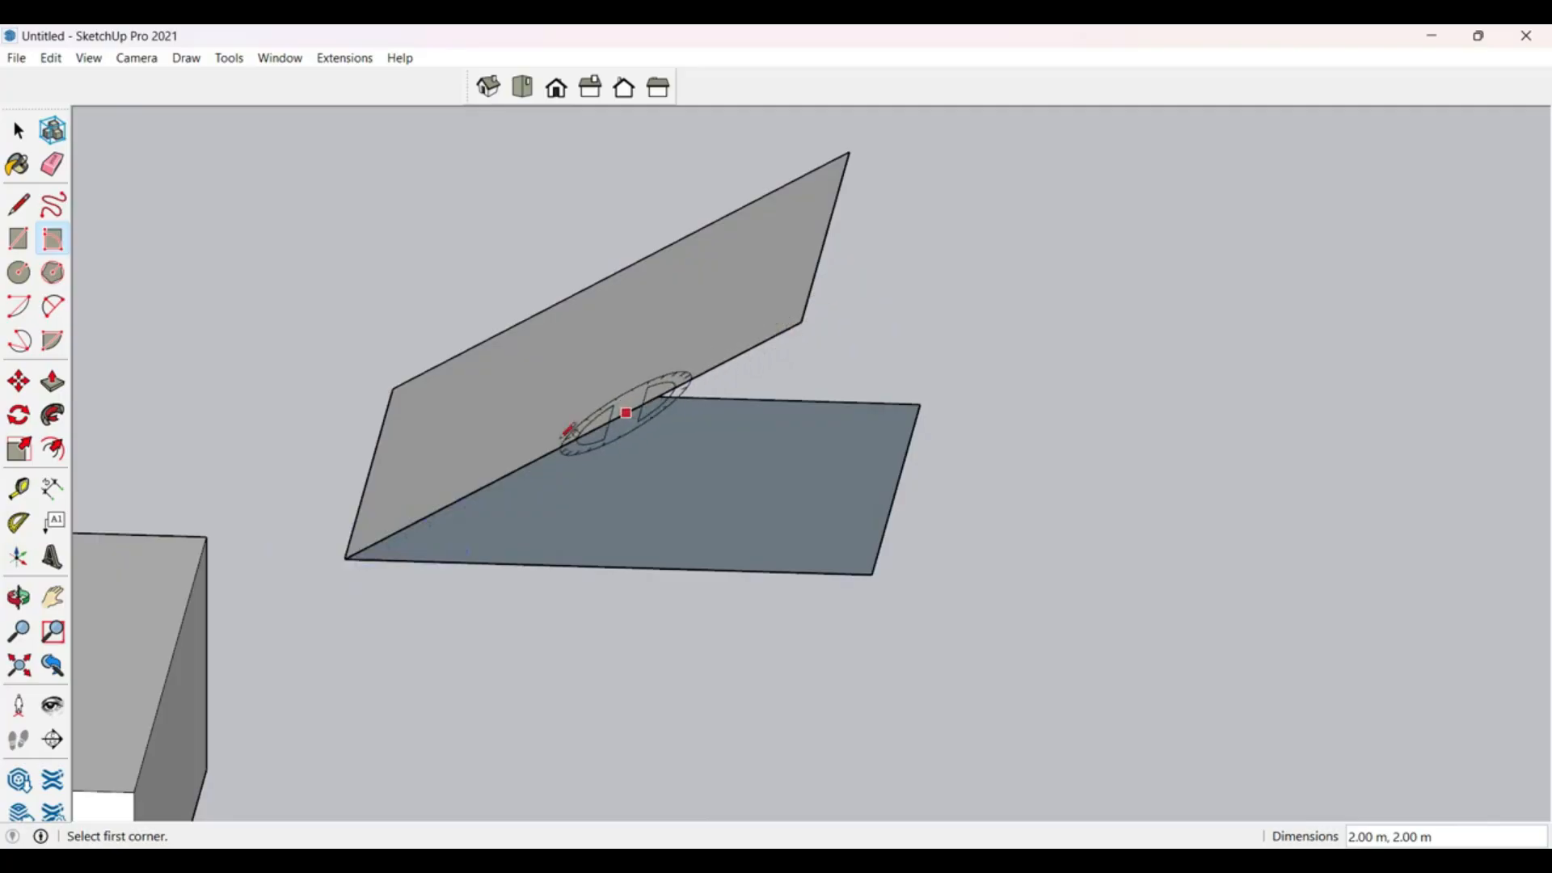
middle_drag(720, 423, 623, 332)
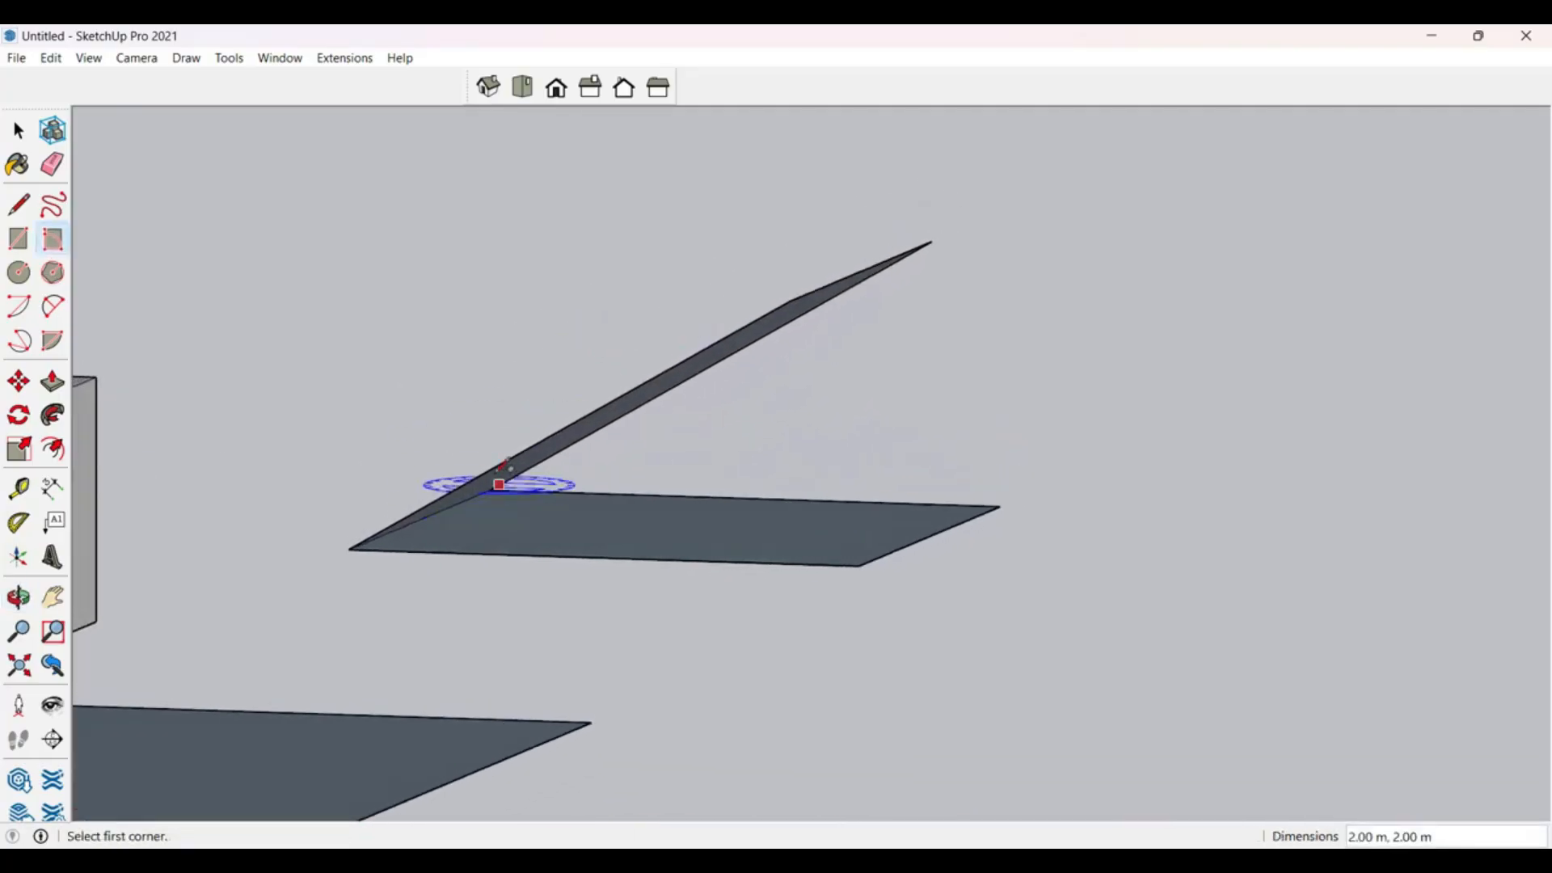
middle_drag(606, 447, 329, 363)
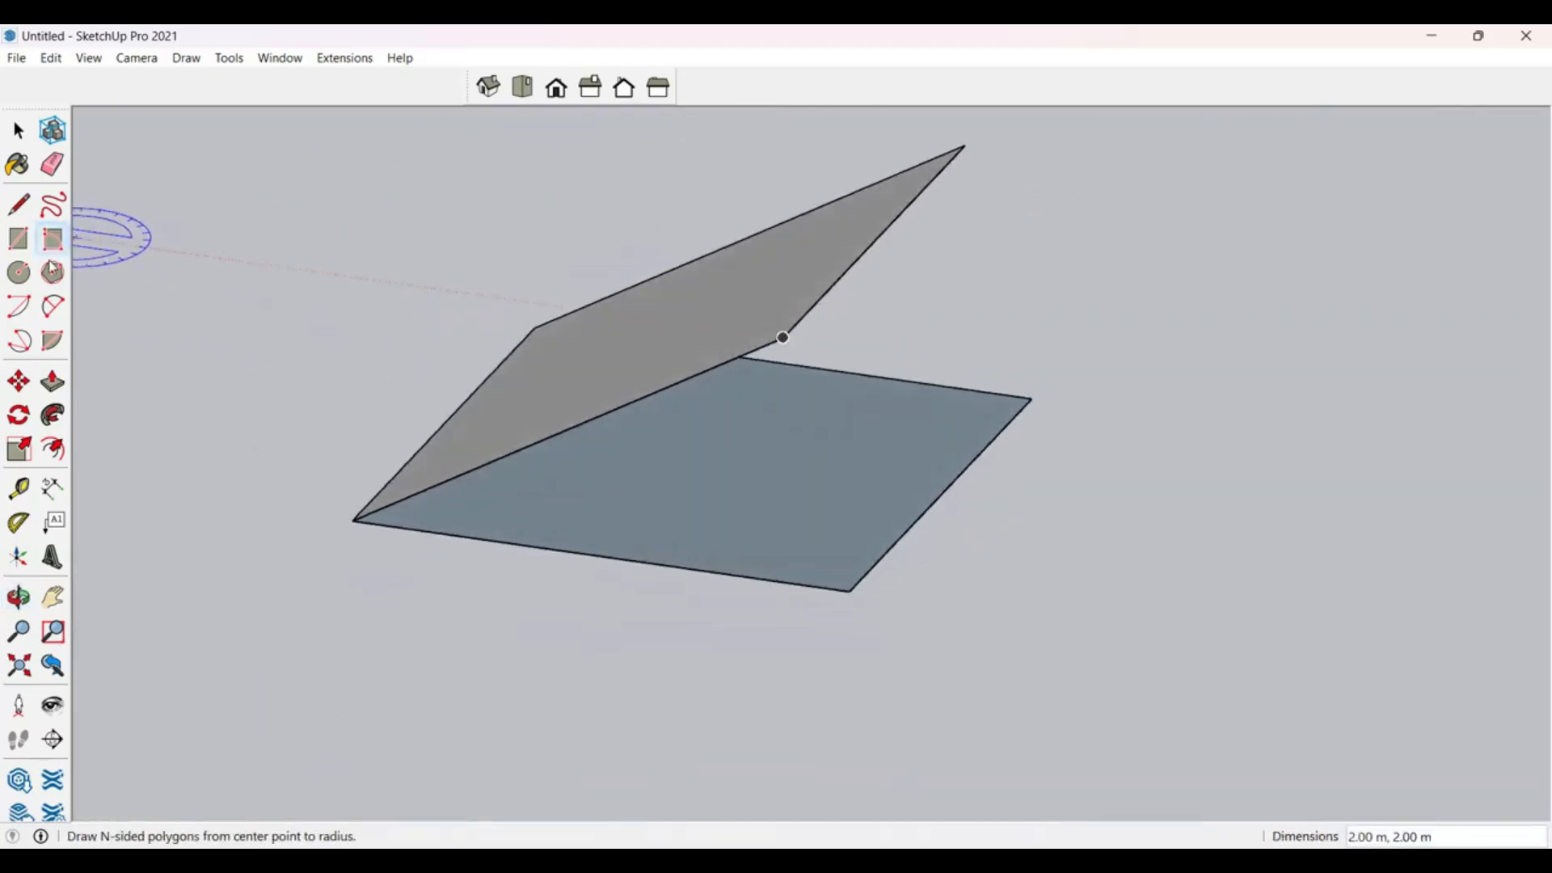
key(space)
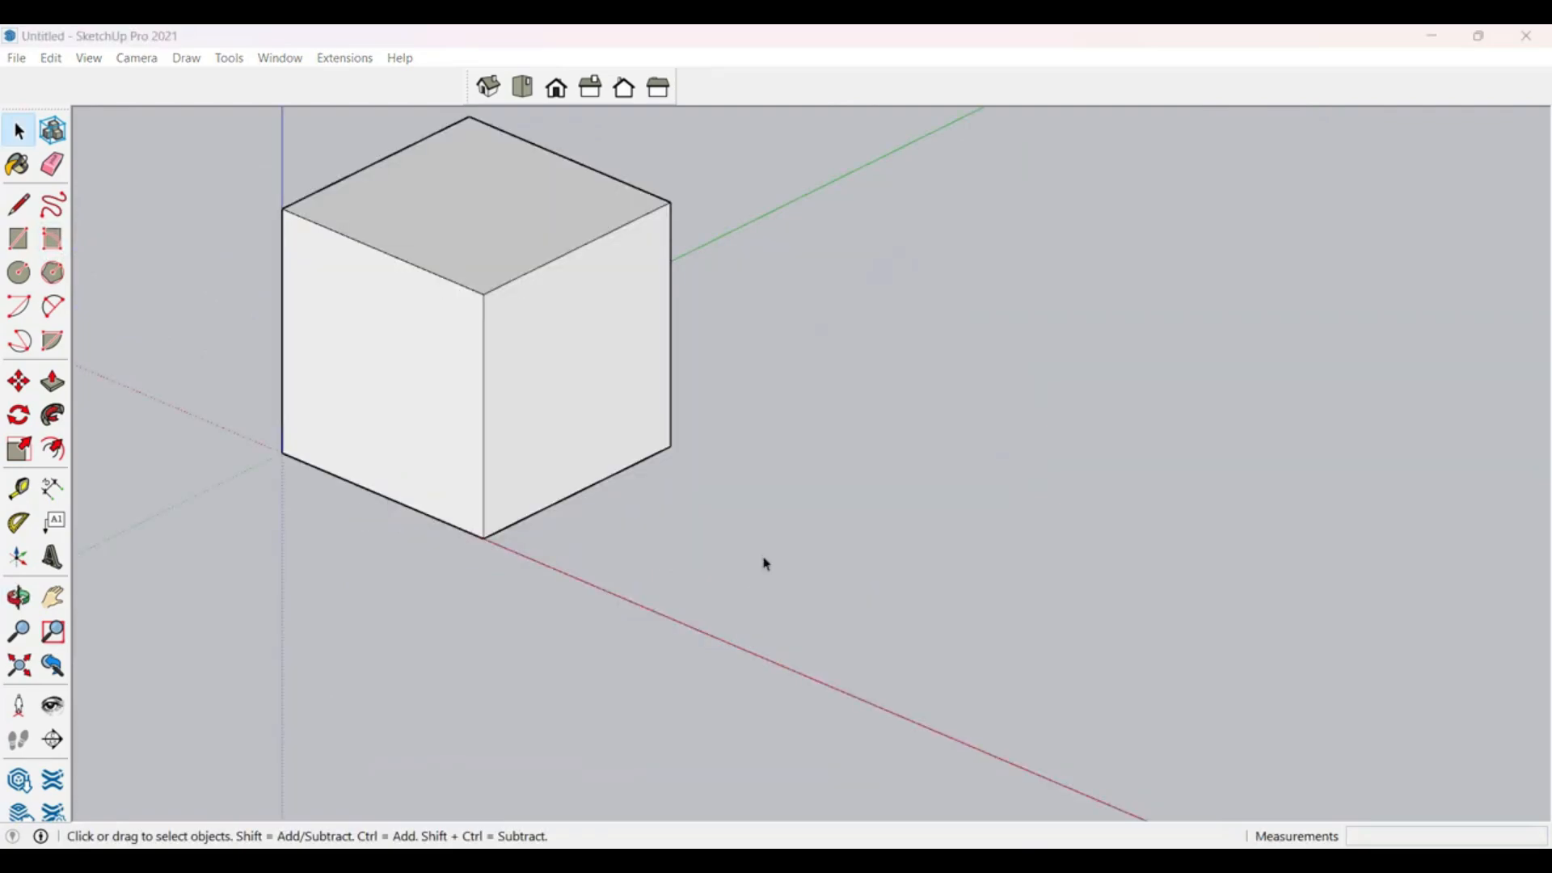
Step: Draw a 36-sided circle with a 0.5 m radius on the ground beside the cube
key(c)
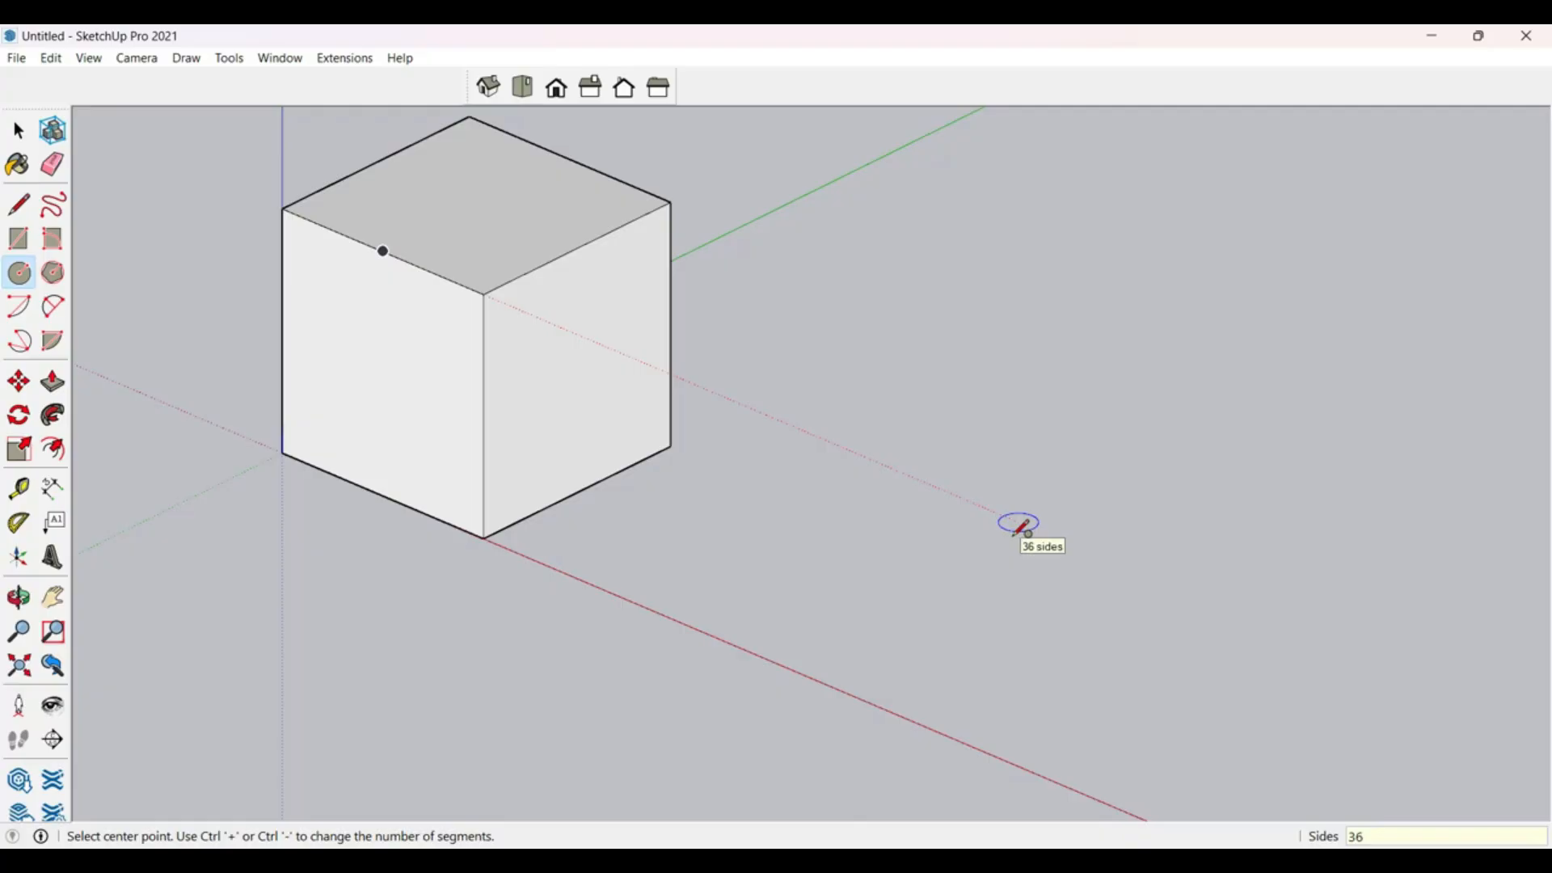
click(946, 490)
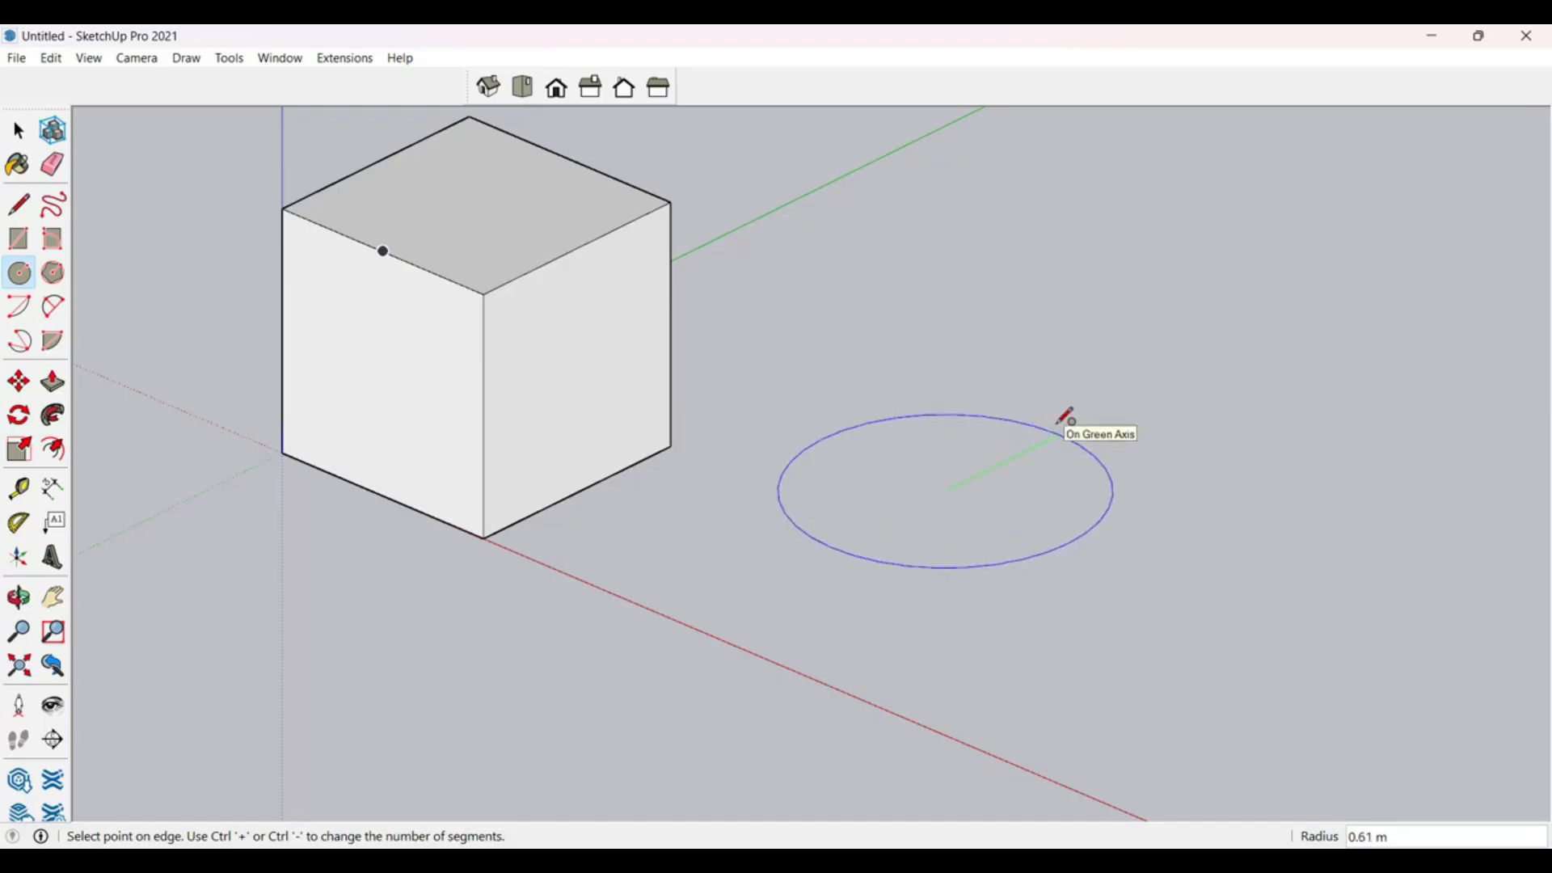
click(1066, 415)
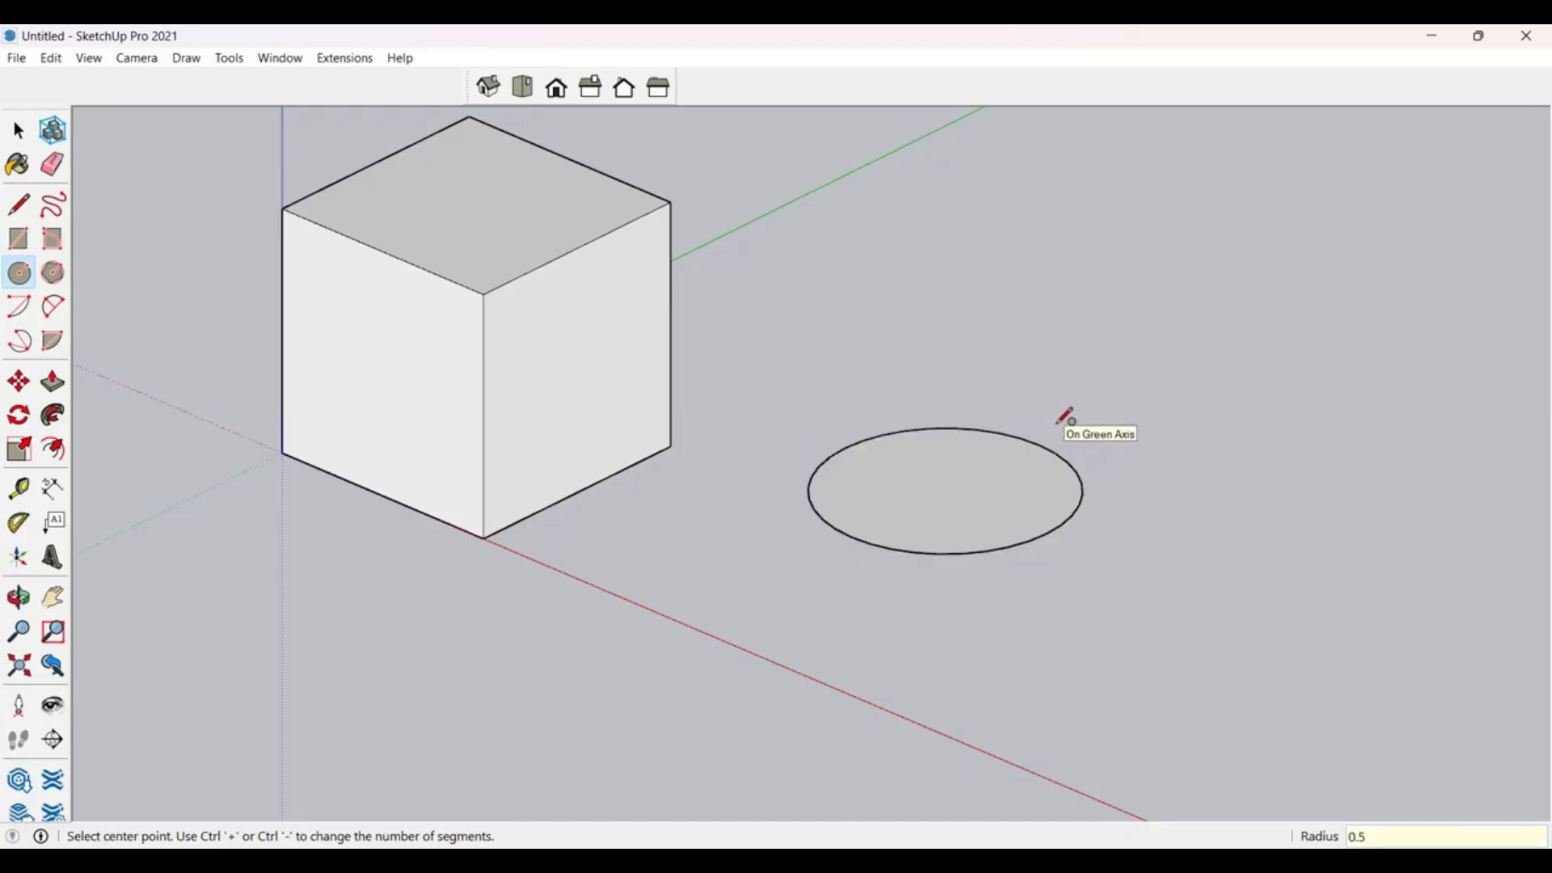
middle_drag(956, 477, 988, 498)
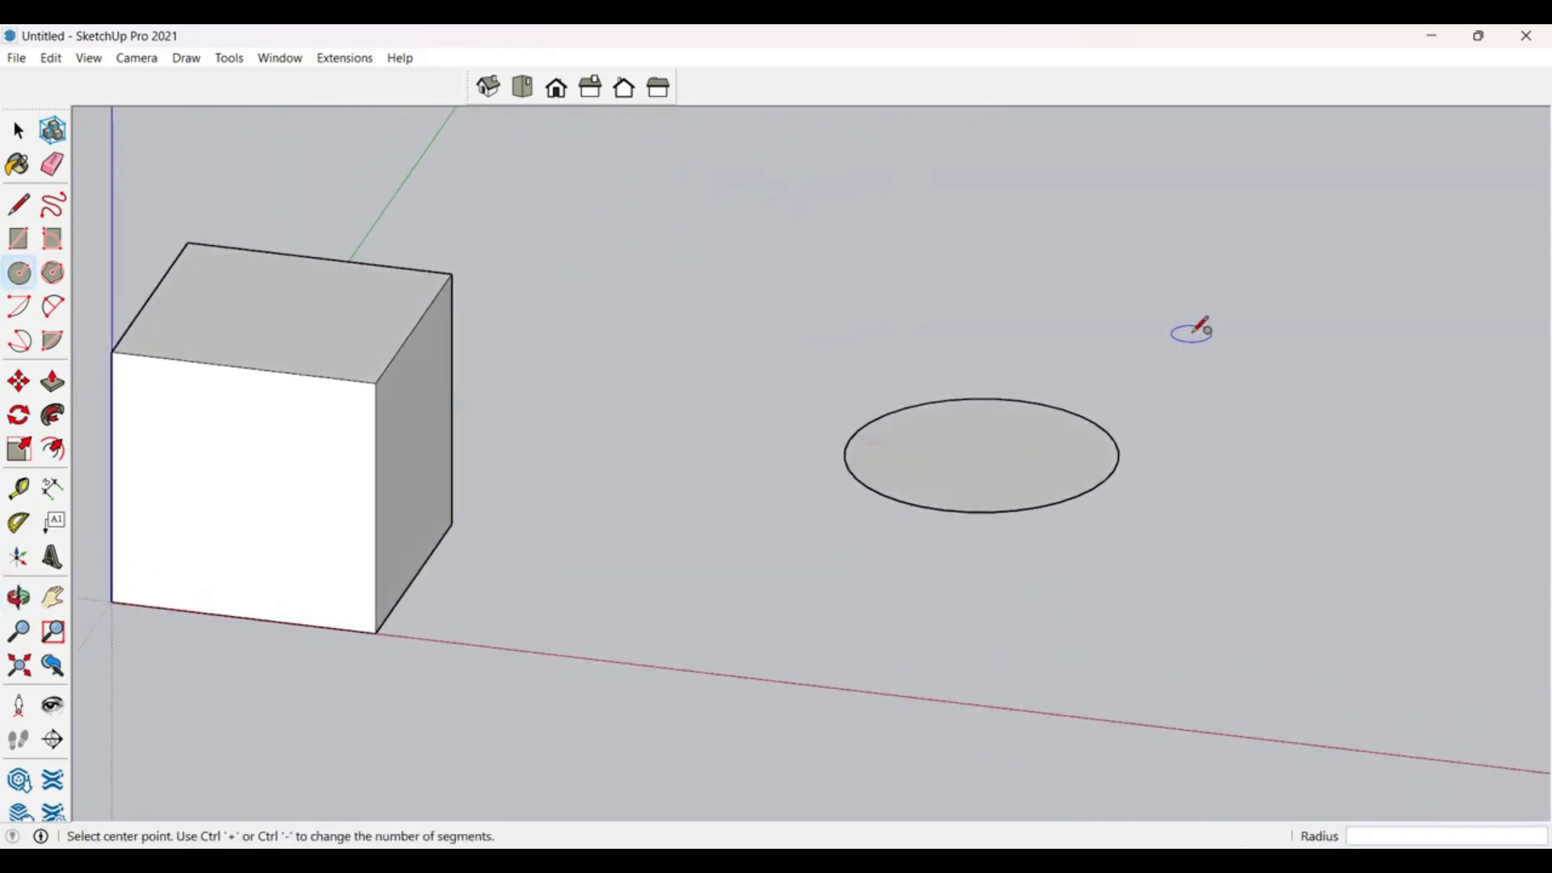
Step: Select the whole circle beside the cube, including its face and edge, and delete it
key(space)
drag(772, 590, 771, 588)
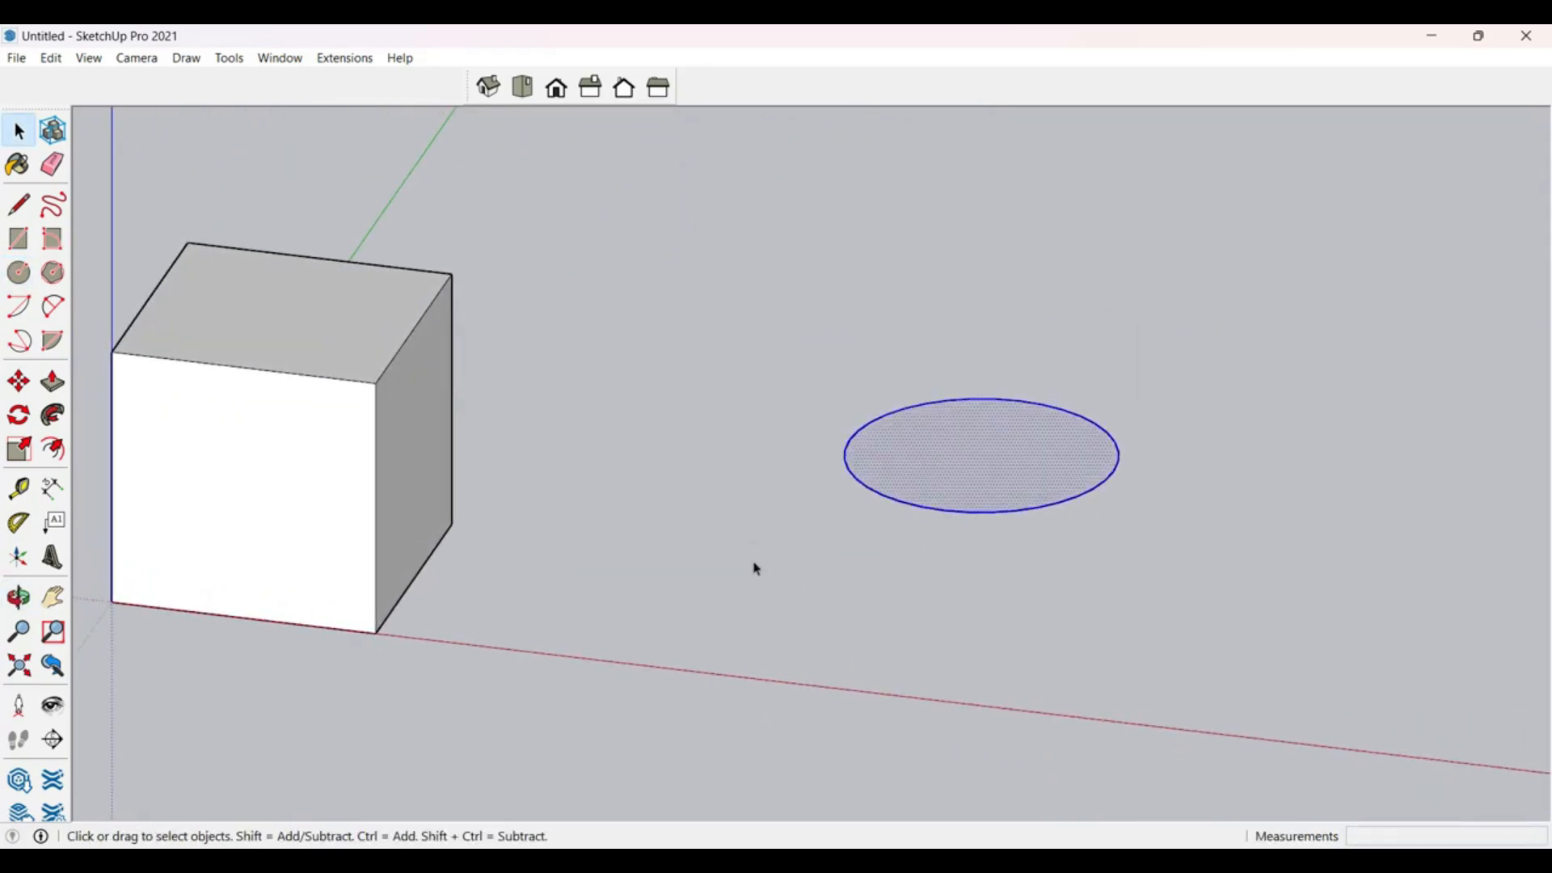
key(Delete)
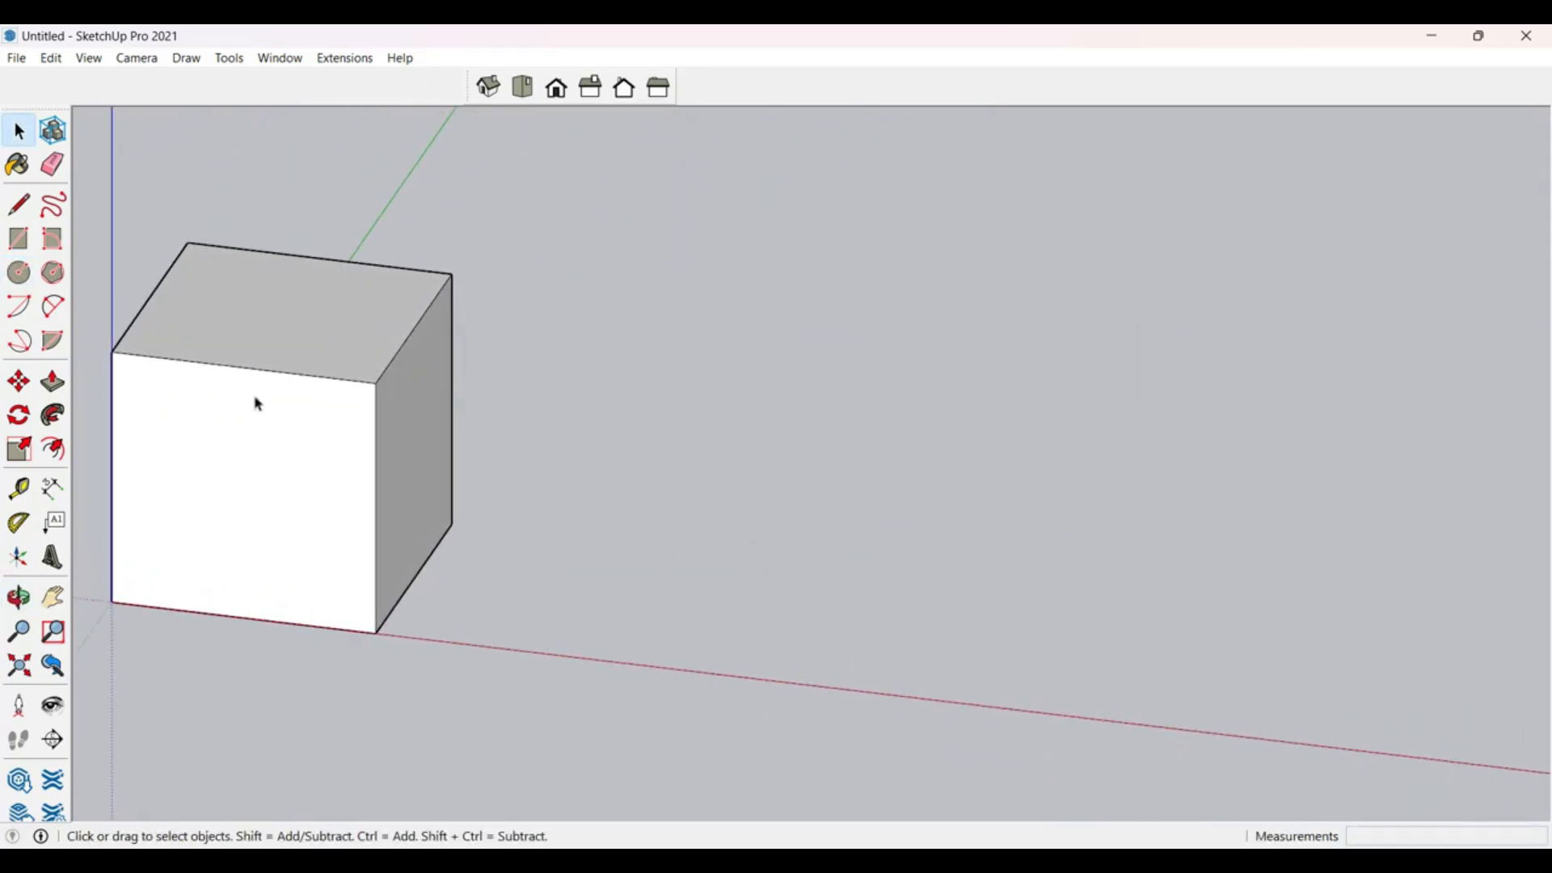
Step: Draw a five-sided polygon with an inscribed radius of 0.5 m on the ground beside the cube
click(52, 278)
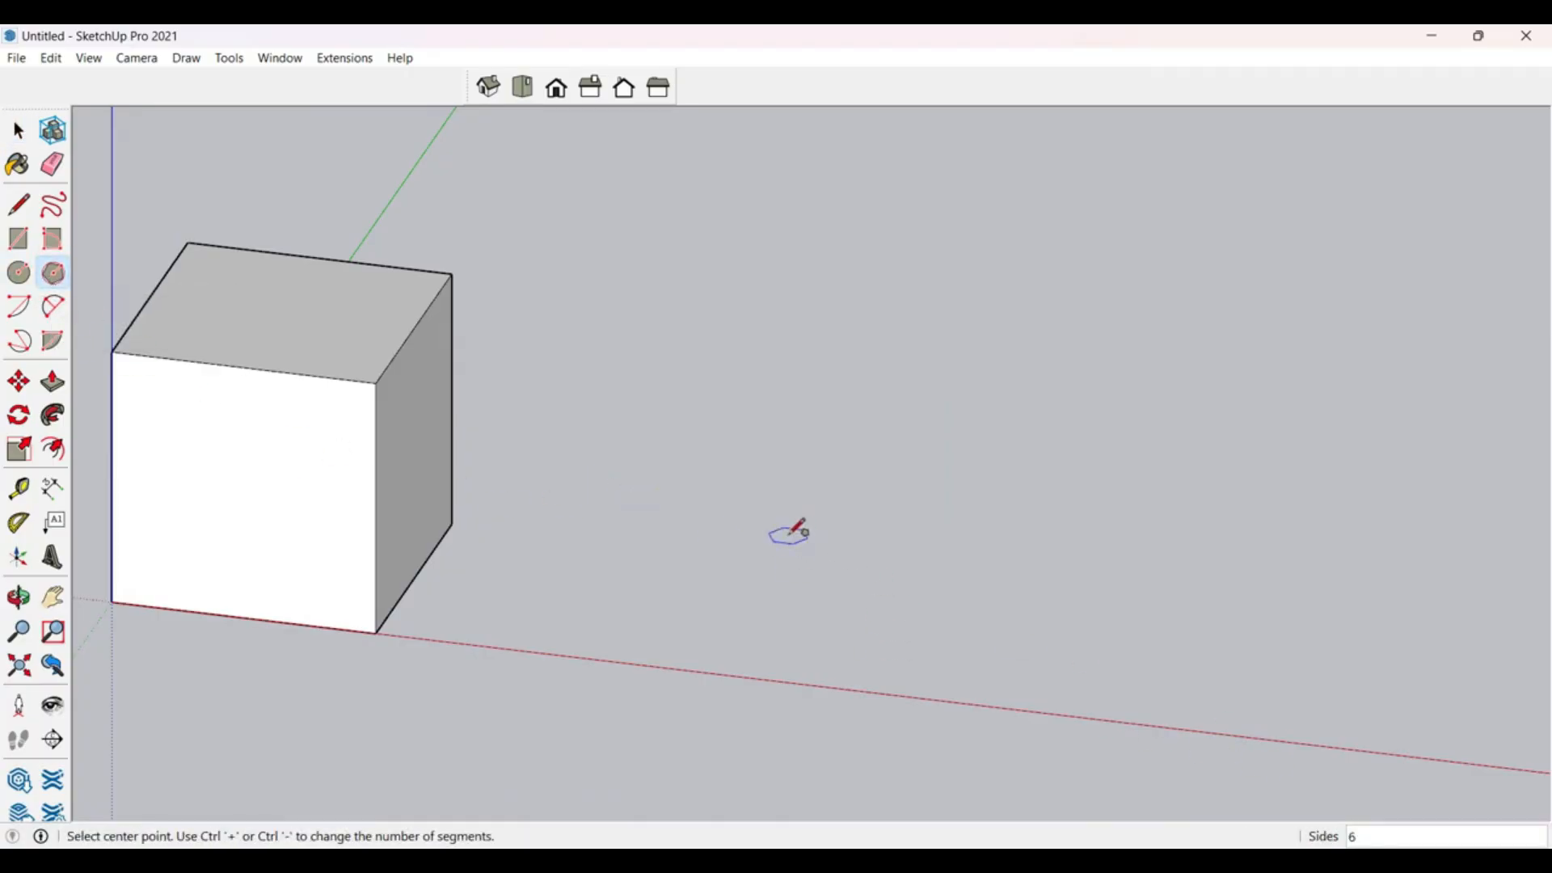
click(744, 533)
middle_drag(760, 557, 822, 668)
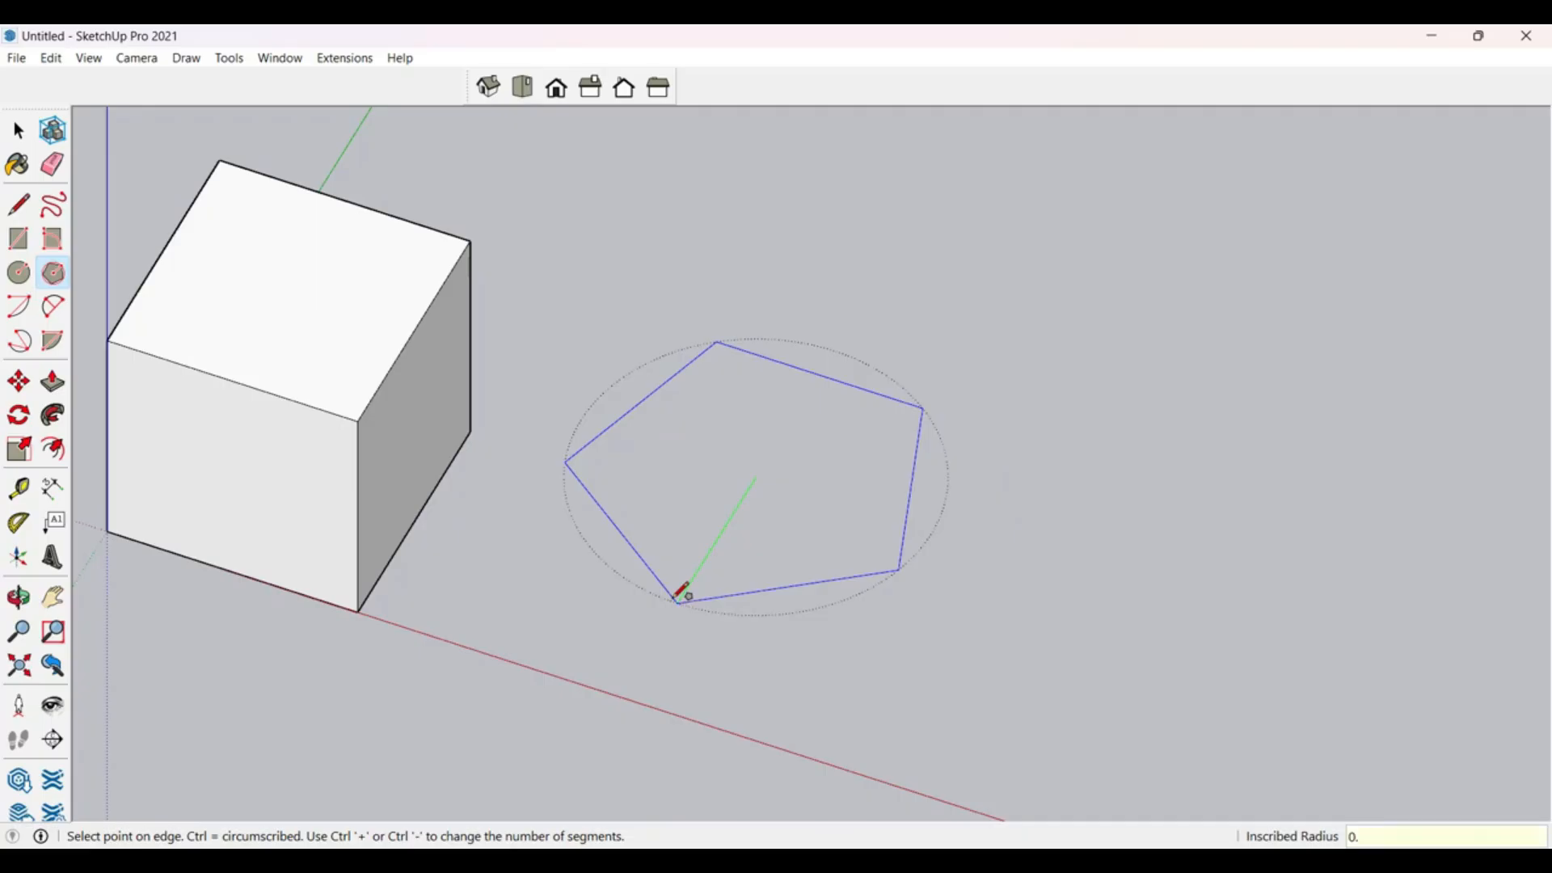
key(Return)
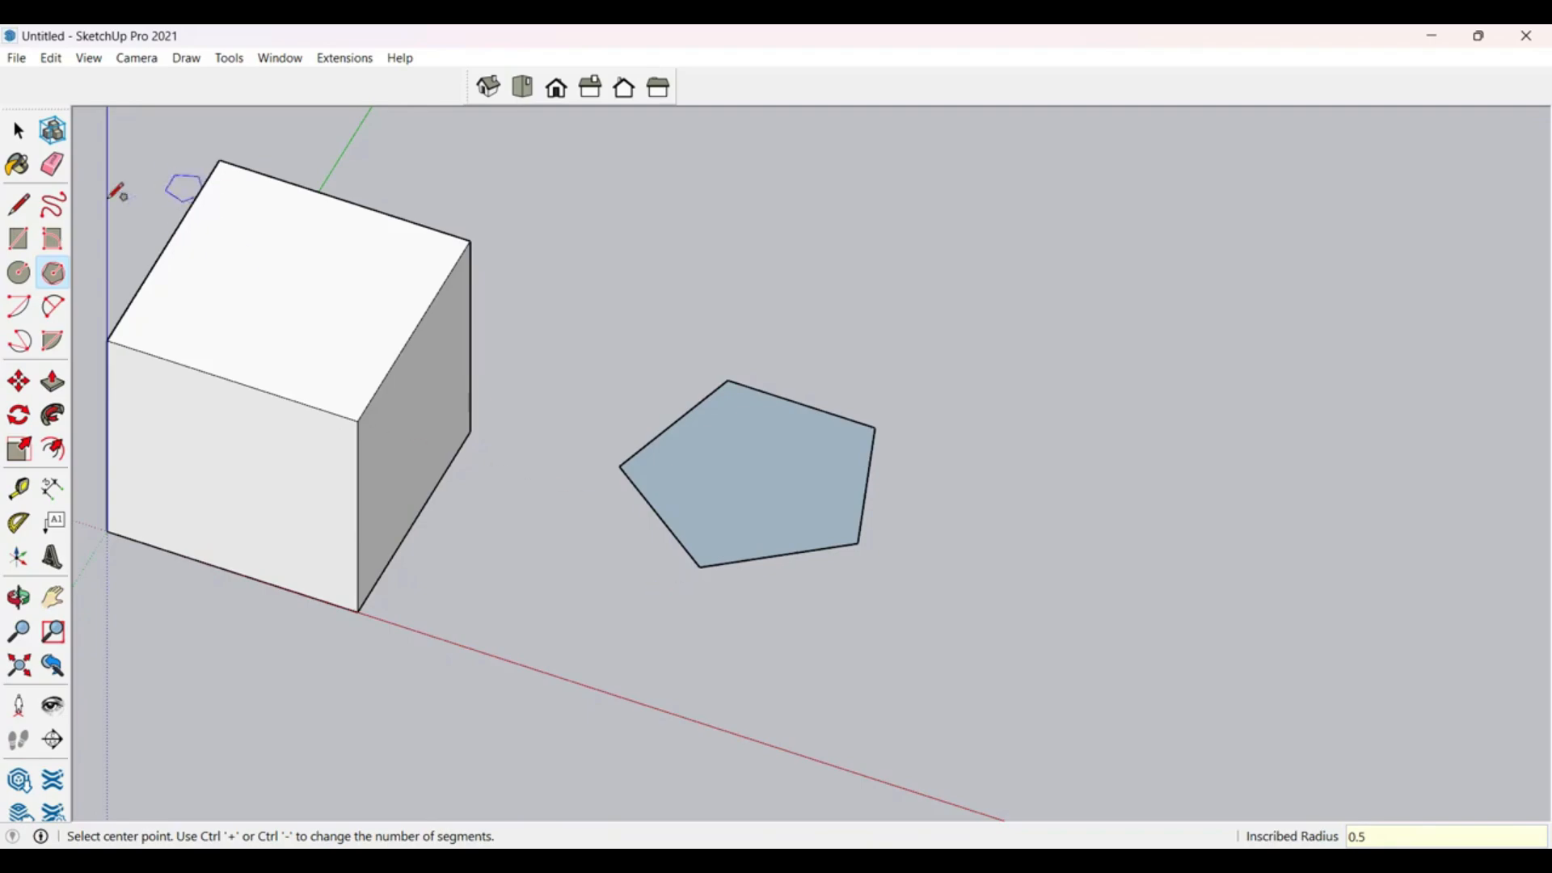
Step: Draw a 36-sided circle with a 0.5 m radius centred on the pentagon beside the cube
click(19, 272)
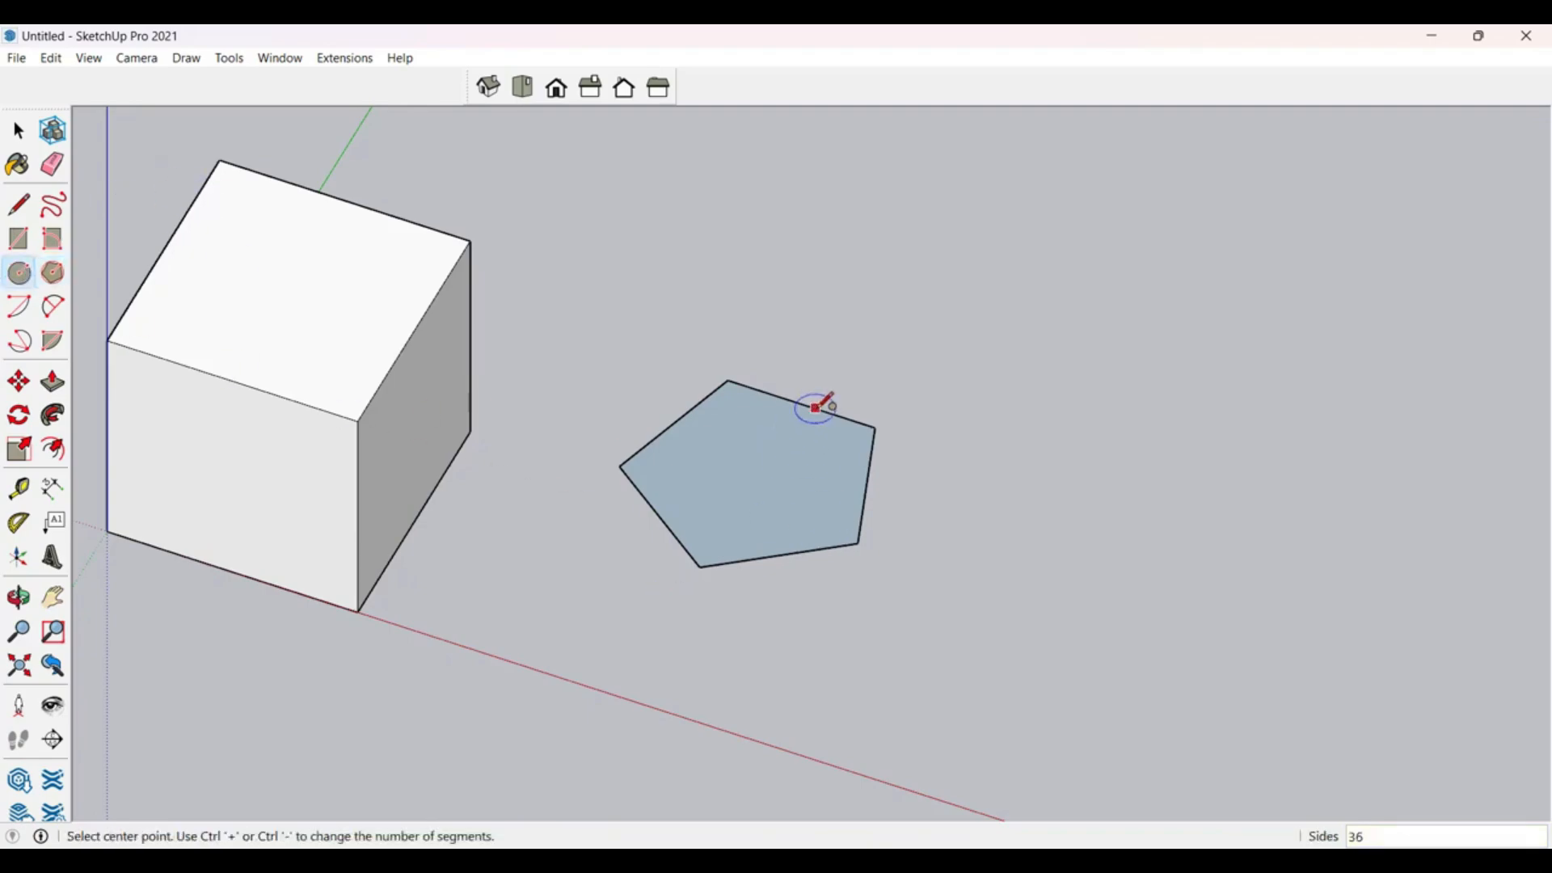
click(757, 477)
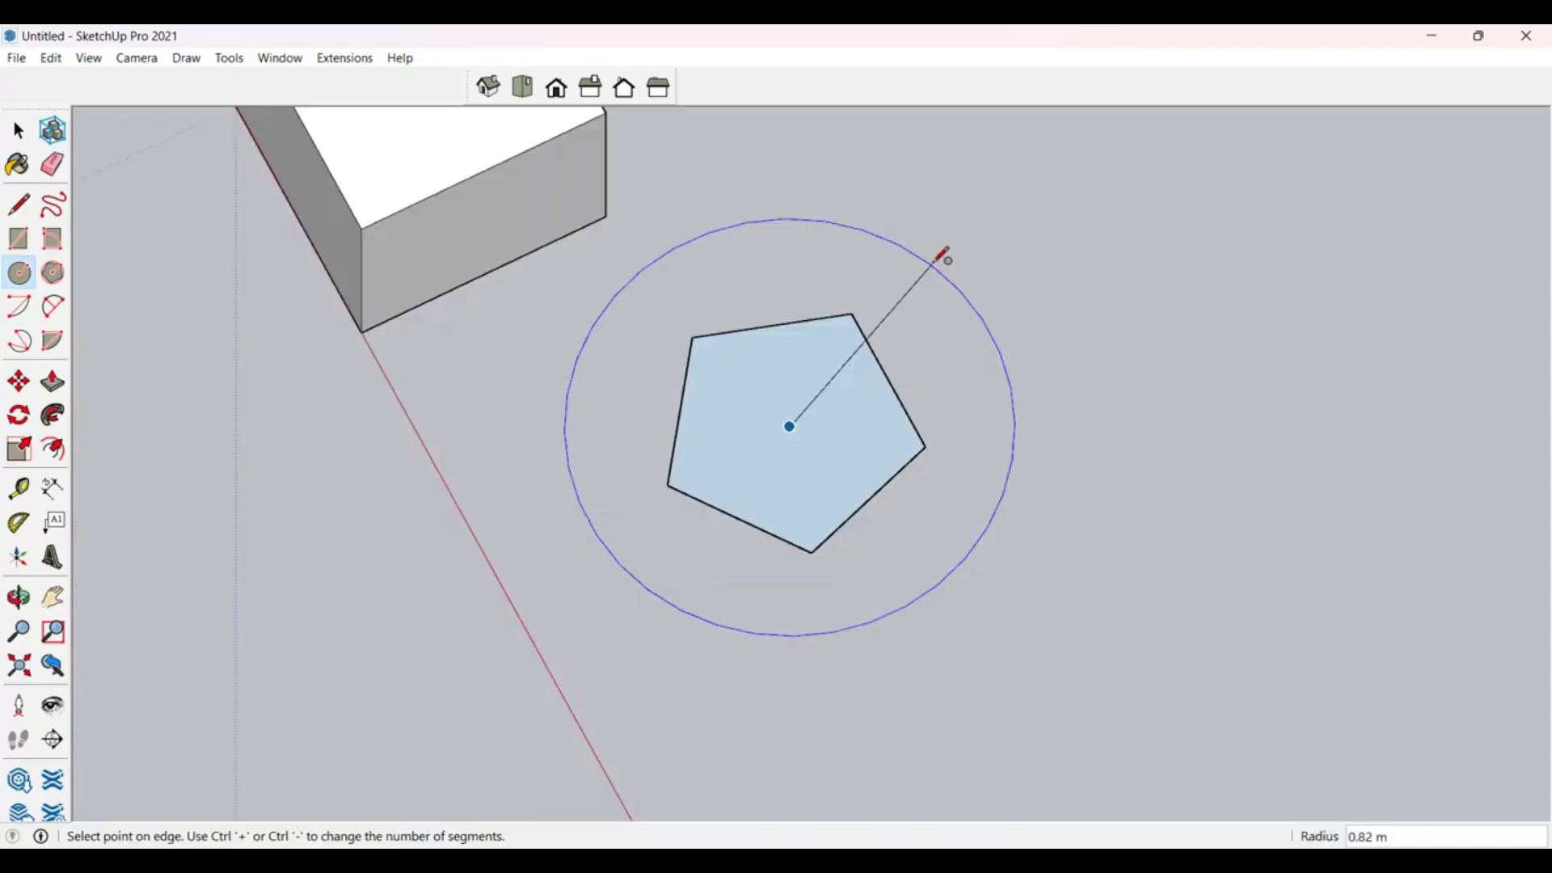
text(0.5)
key(Return)
scroll(890, 294, up, 3)
middle_drag(890, 295, 894, 346)
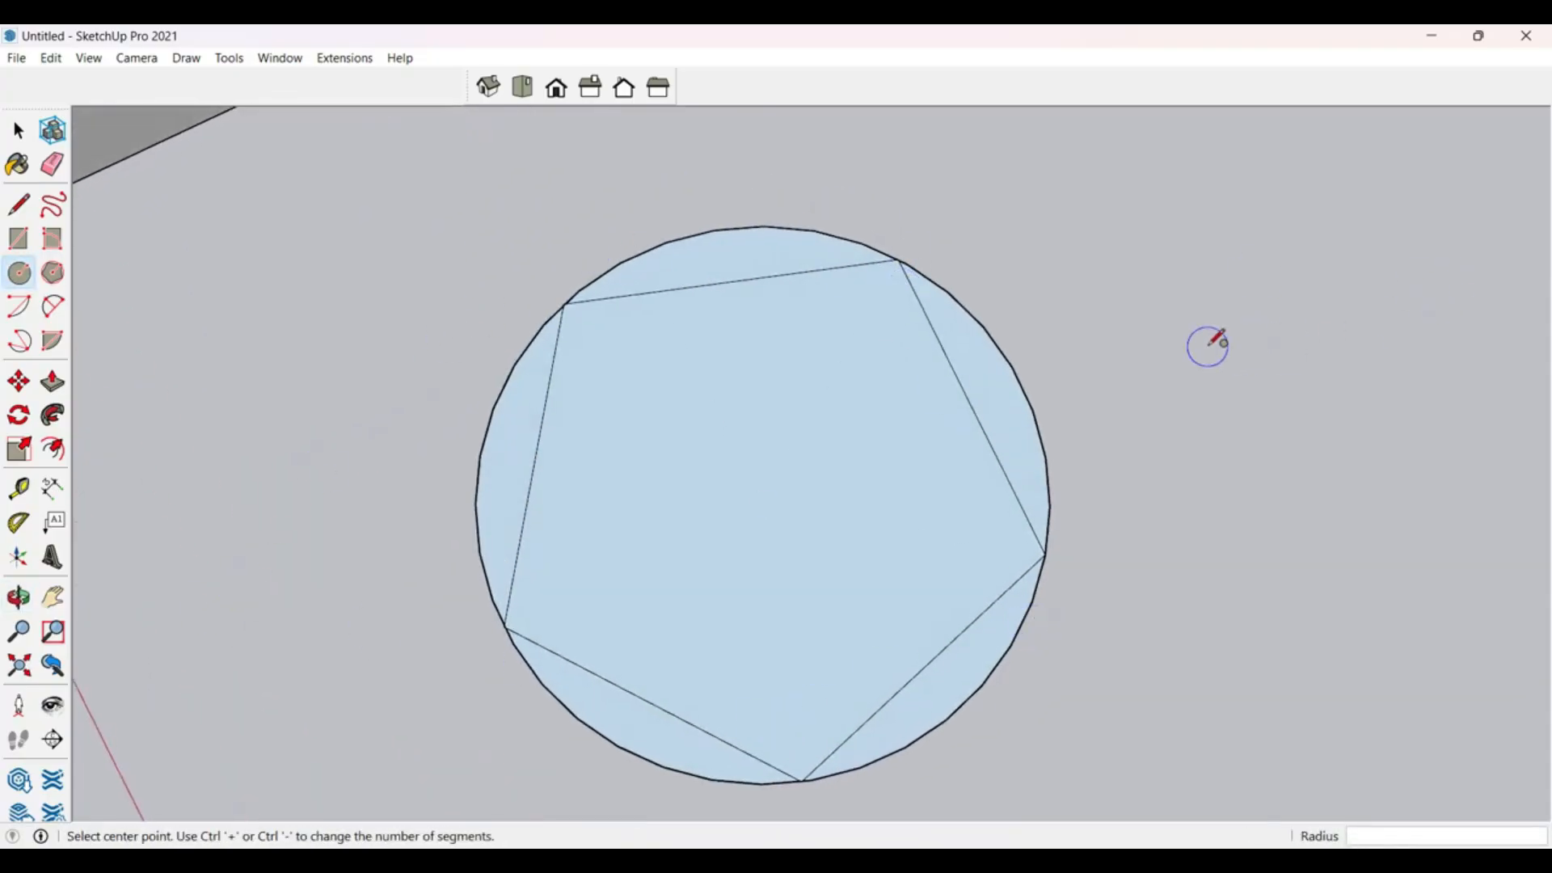
key(space)
scroll(1167, 300, down, 3)
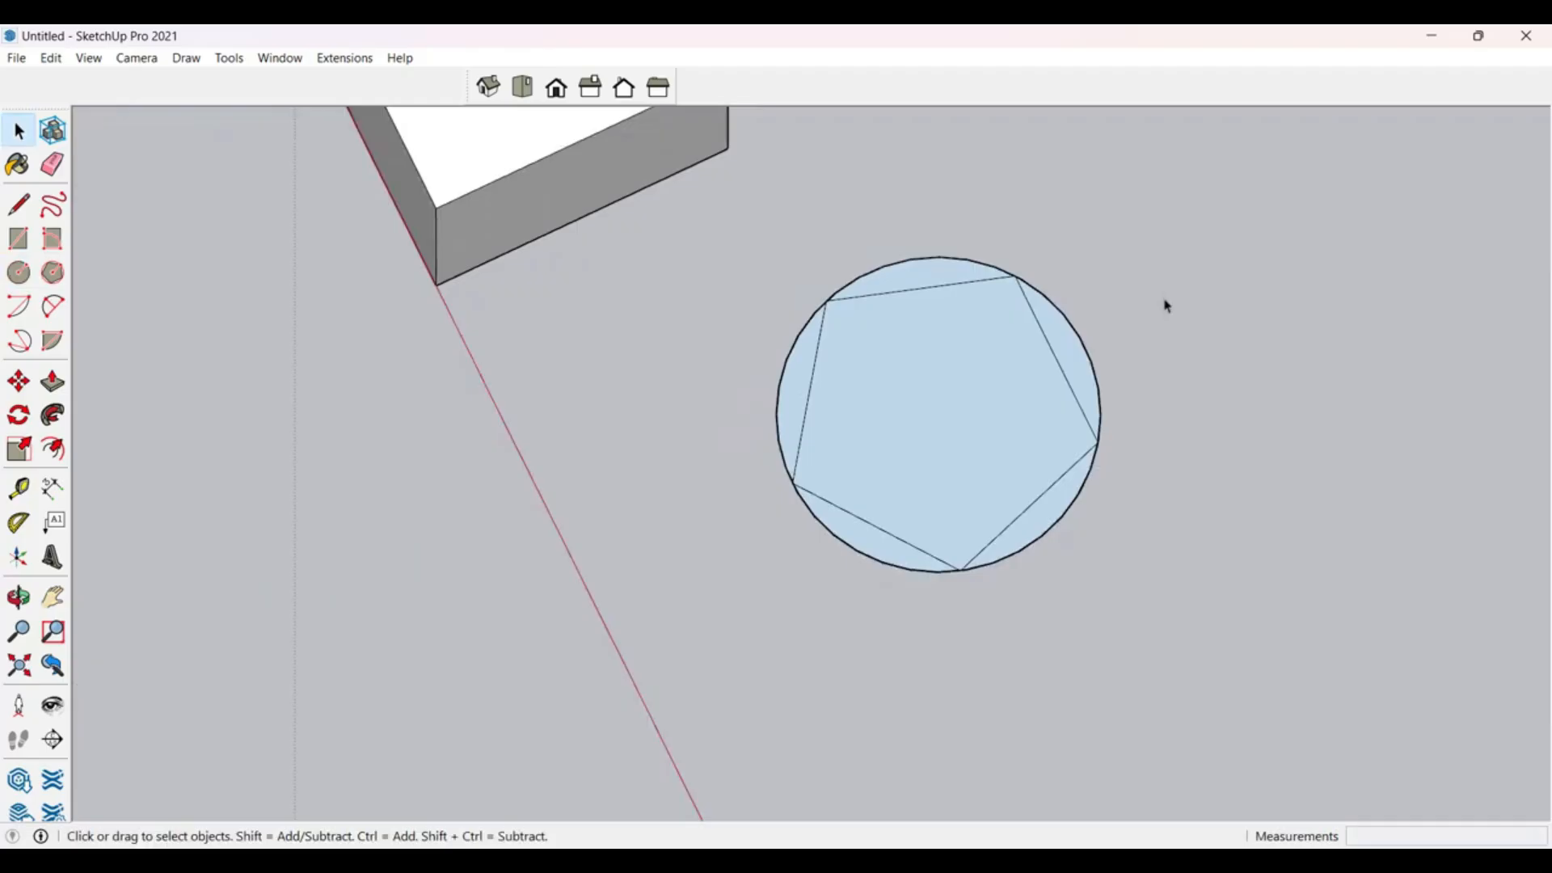
scroll(825, 468, down, 2)
middle_drag(824, 468, 970, 263)
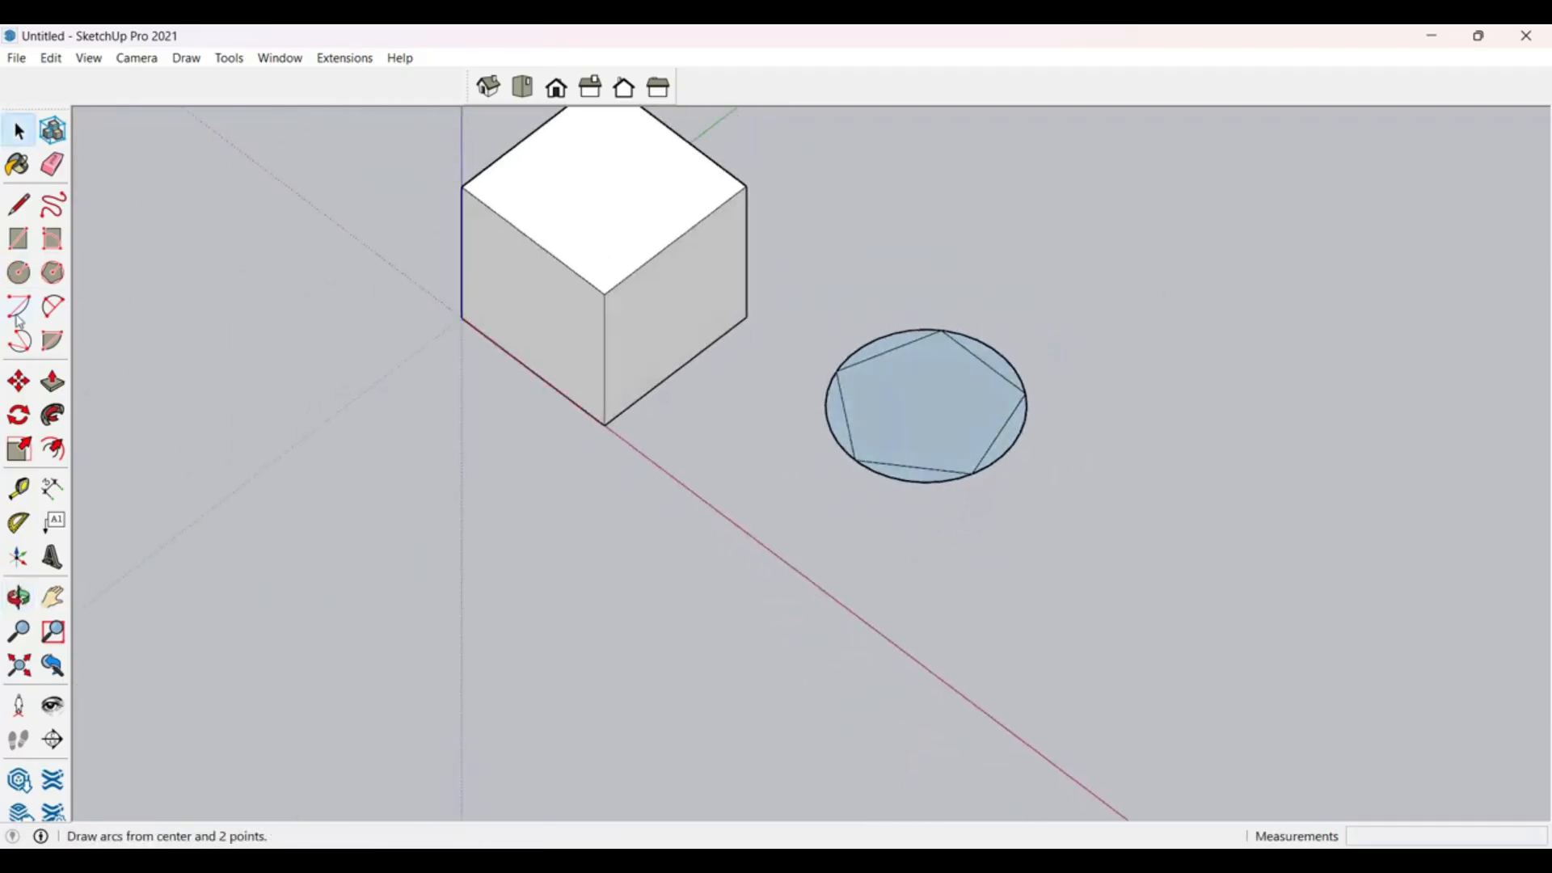
scroll(1222, 596, down, 3)
scroll(1011, 477, down, 2)
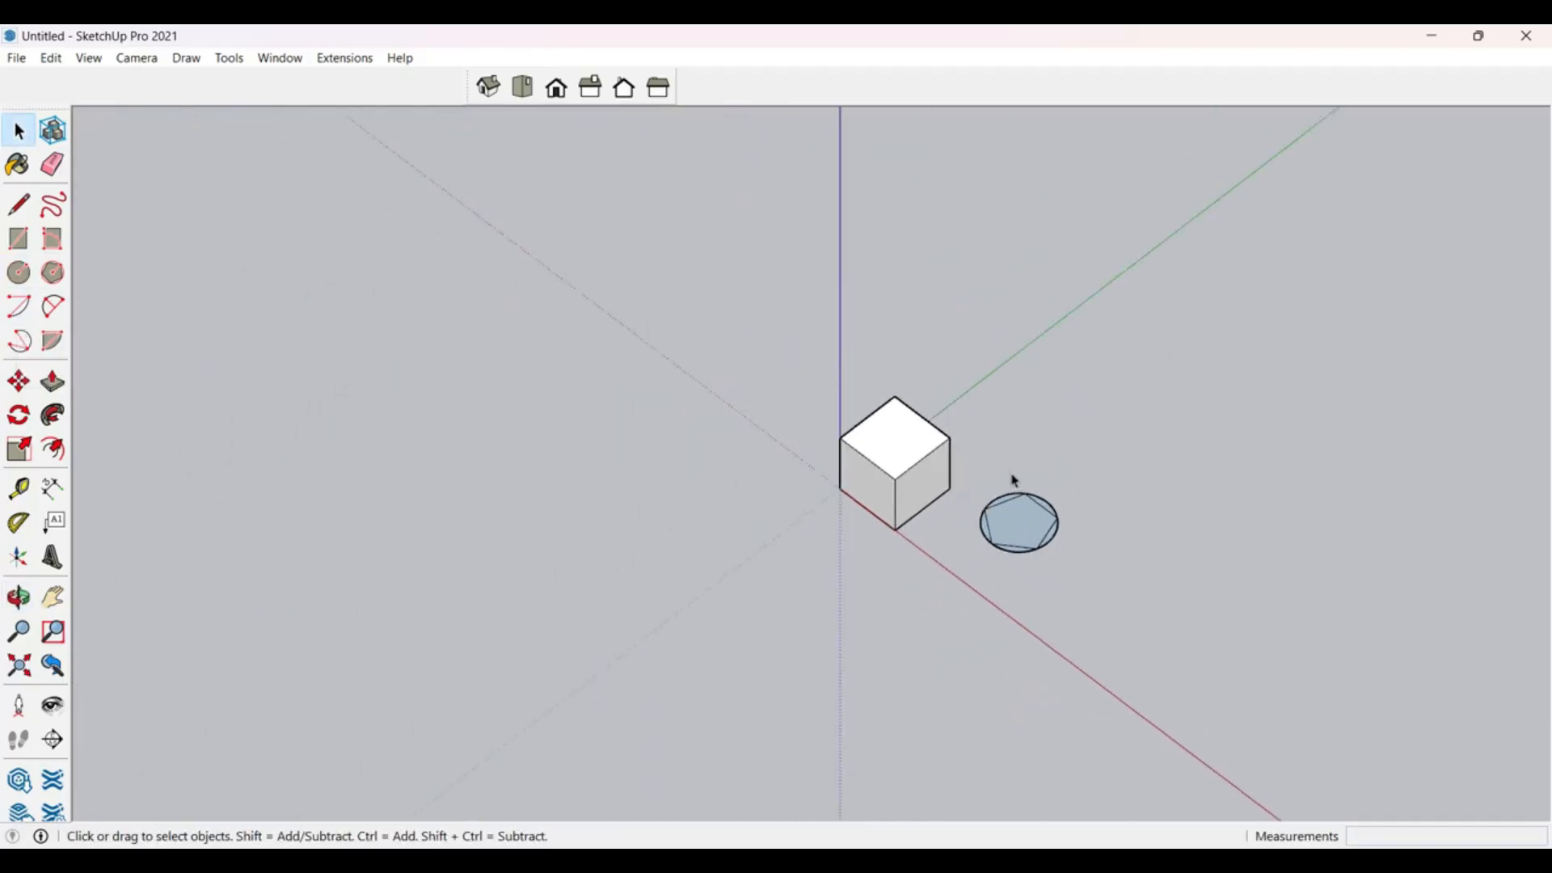
Step: In the front view, draw a 45-degree arc centred on the midpoint of the cube's upper front edge, starting at its right corner
middle_drag(1011, 477, 1258, 105)
scroll(714, 381, up, 2)
scroll(820, 454, up, 4)
middle_drag(956, 471, 1087, 435)
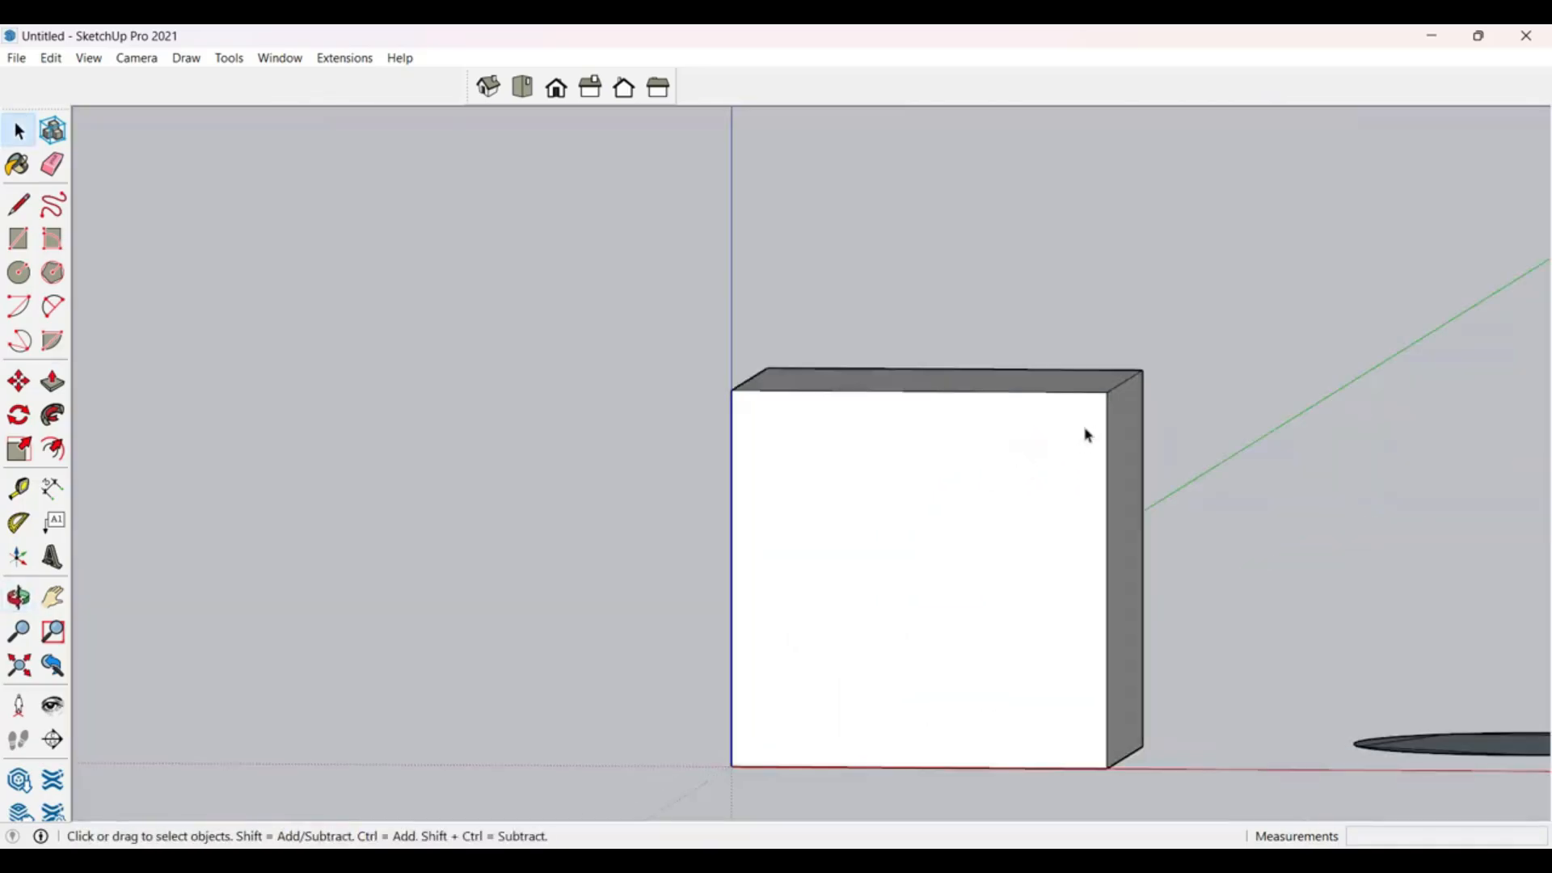
click(556, 87)
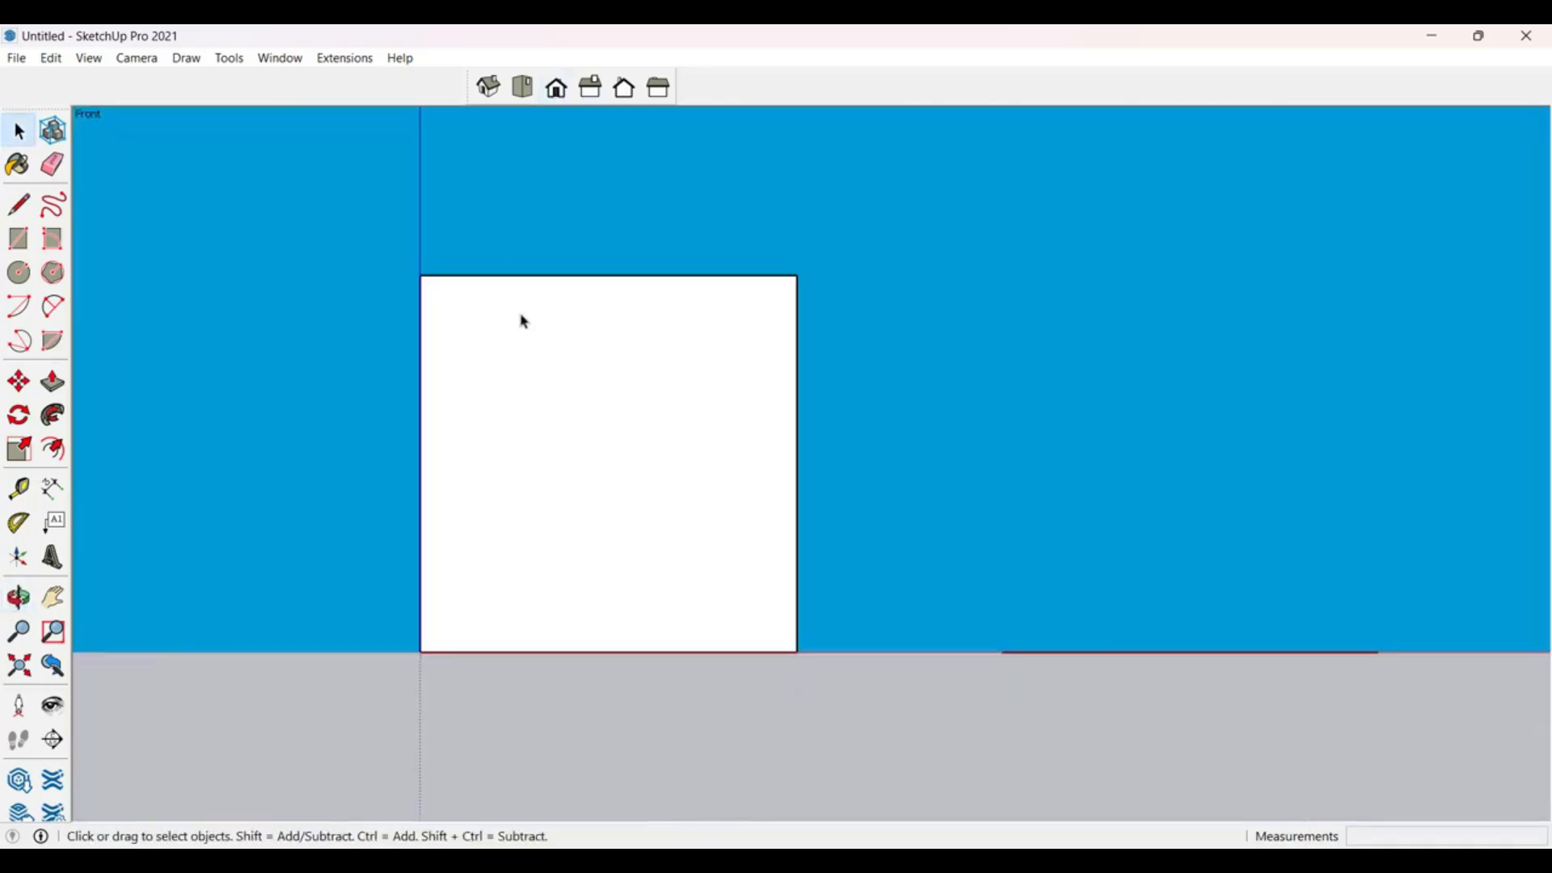
click(20, 307)
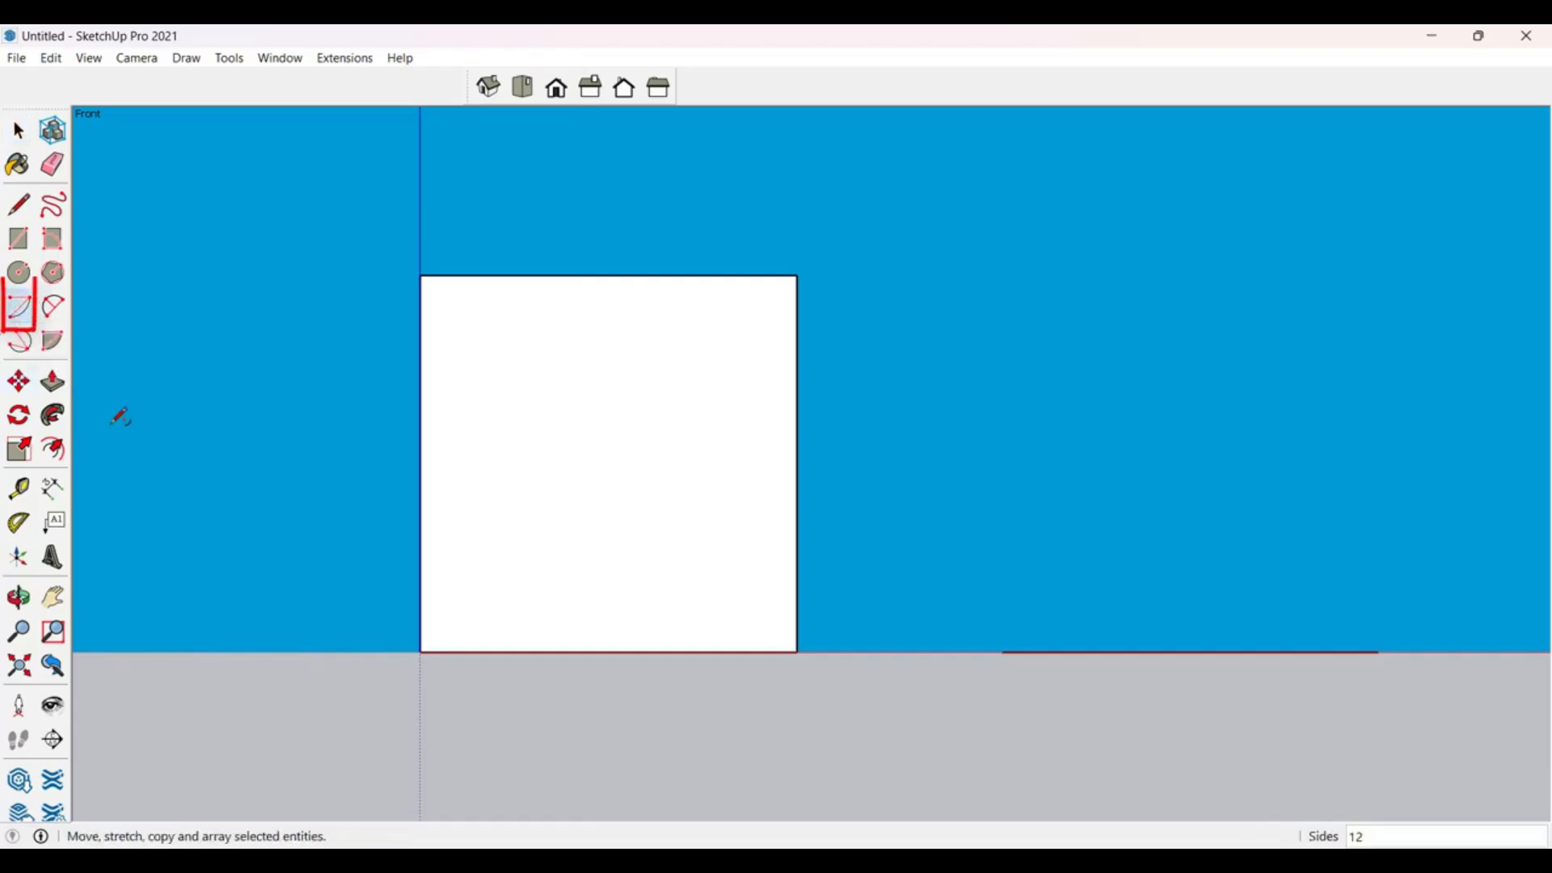
key(a)
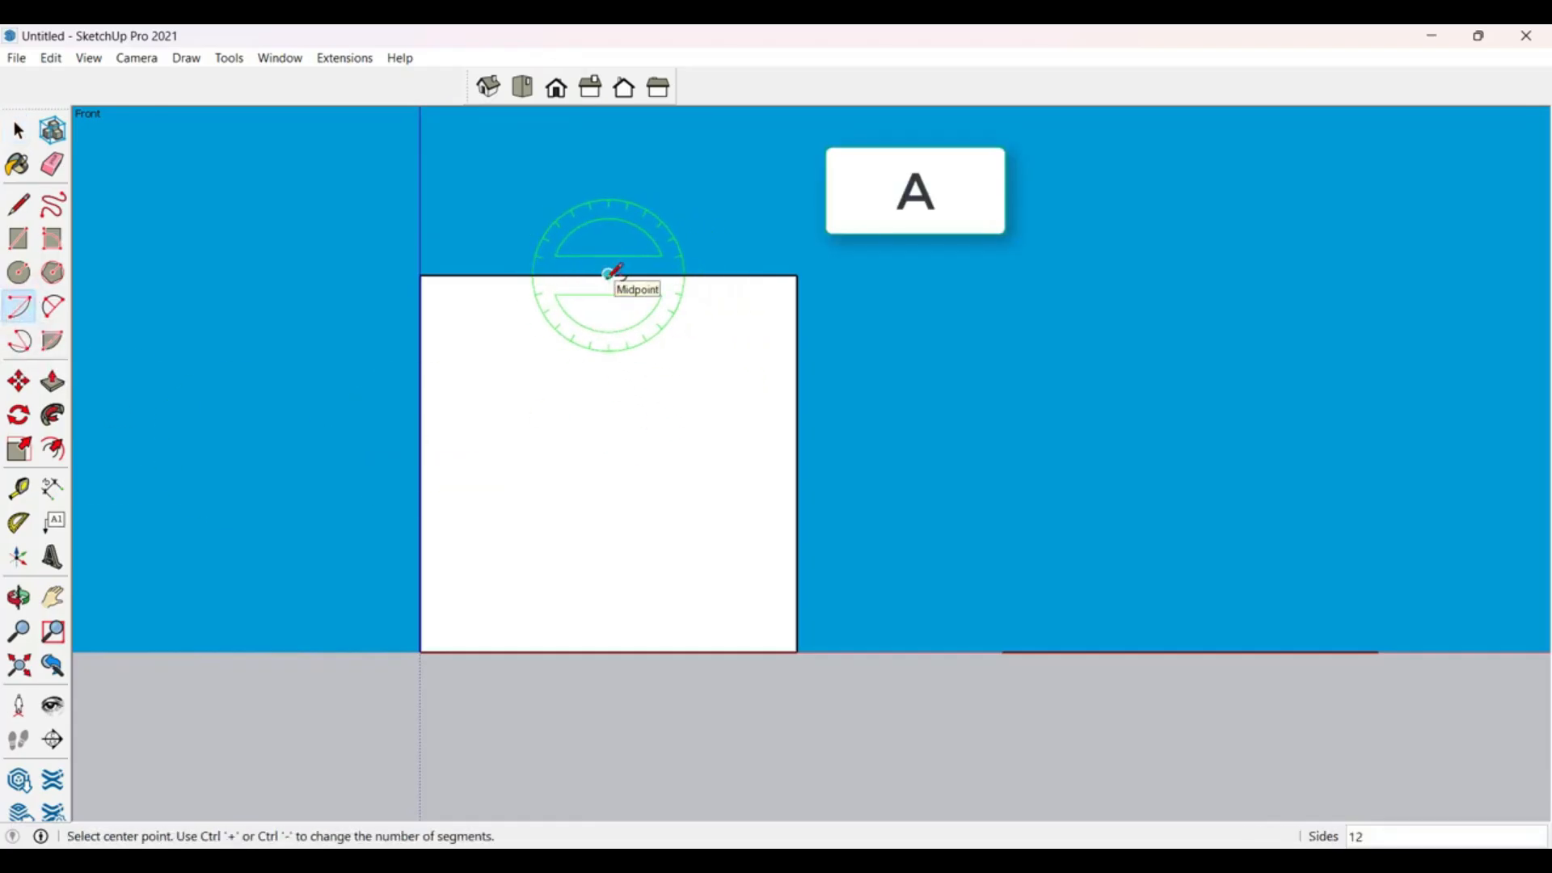
click(608, 275)
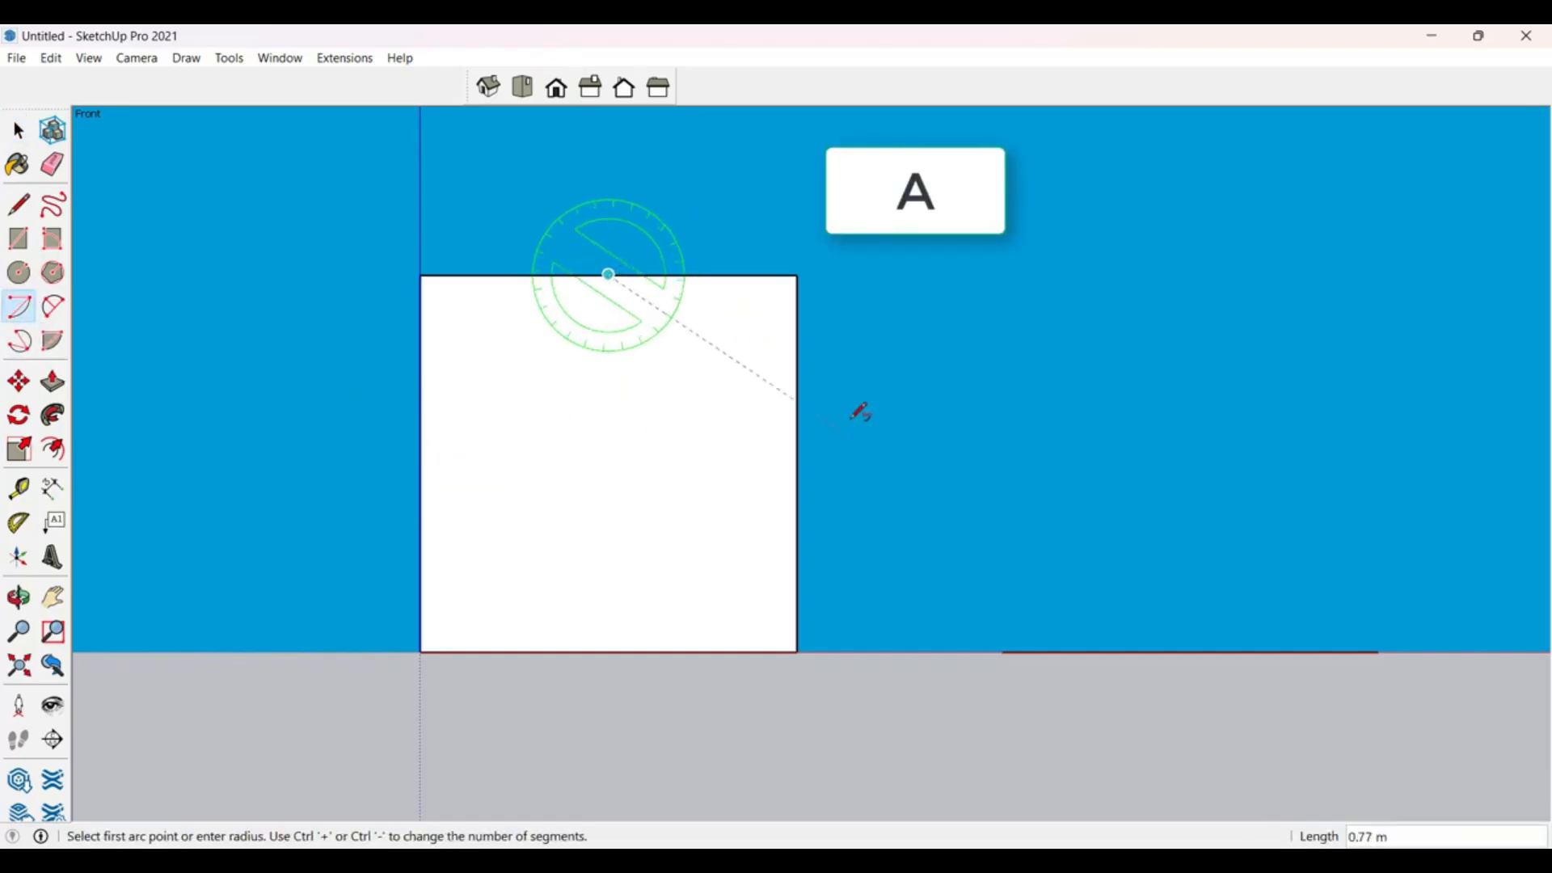
click(797, 274)
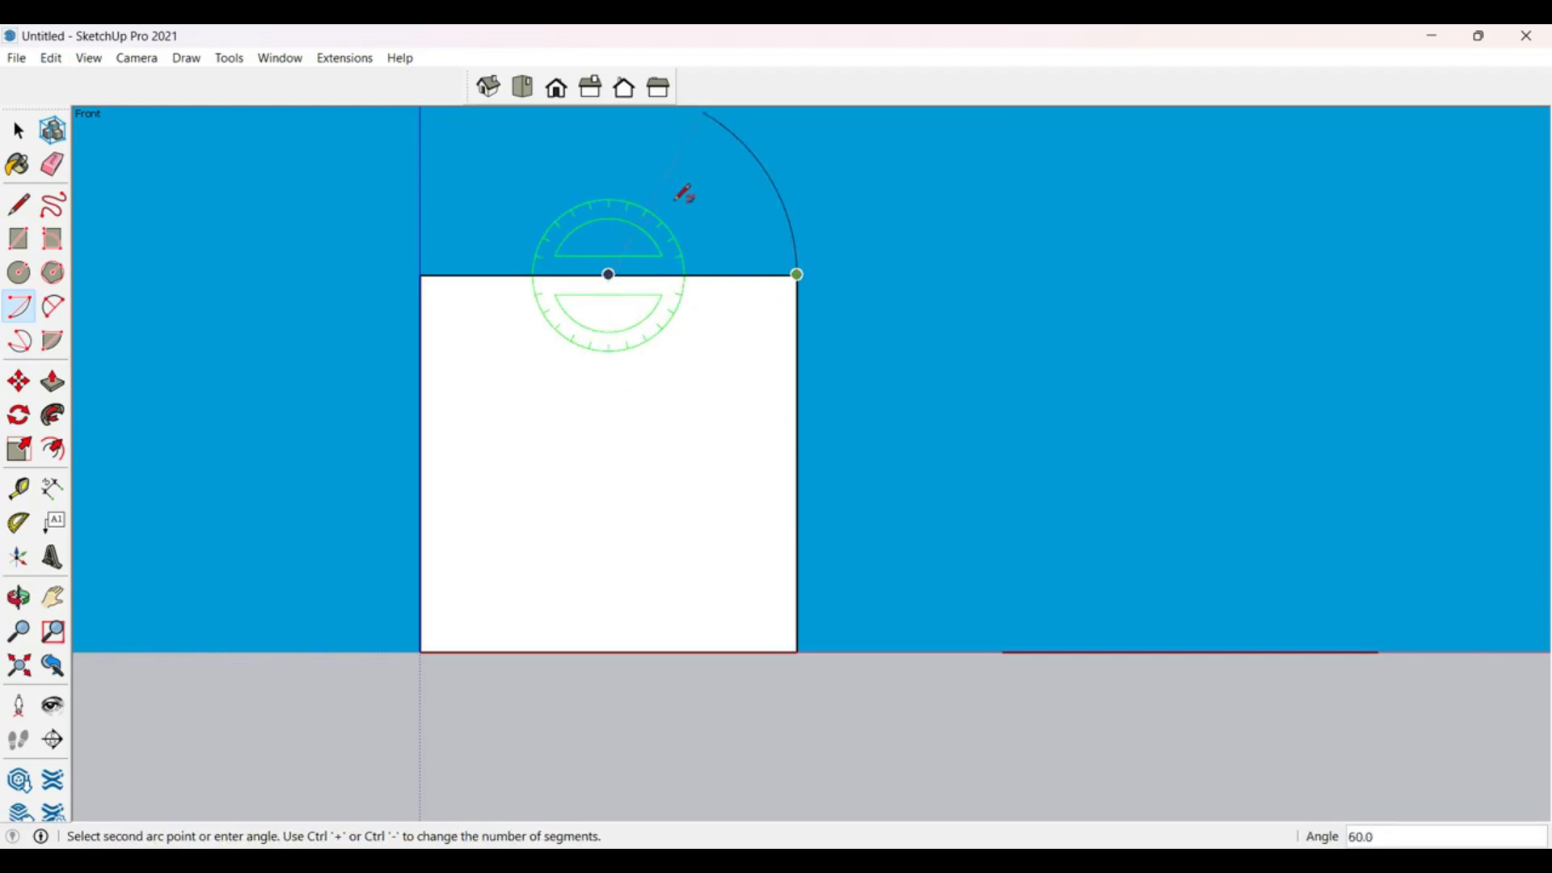
scroll(682, 192, down, 1)
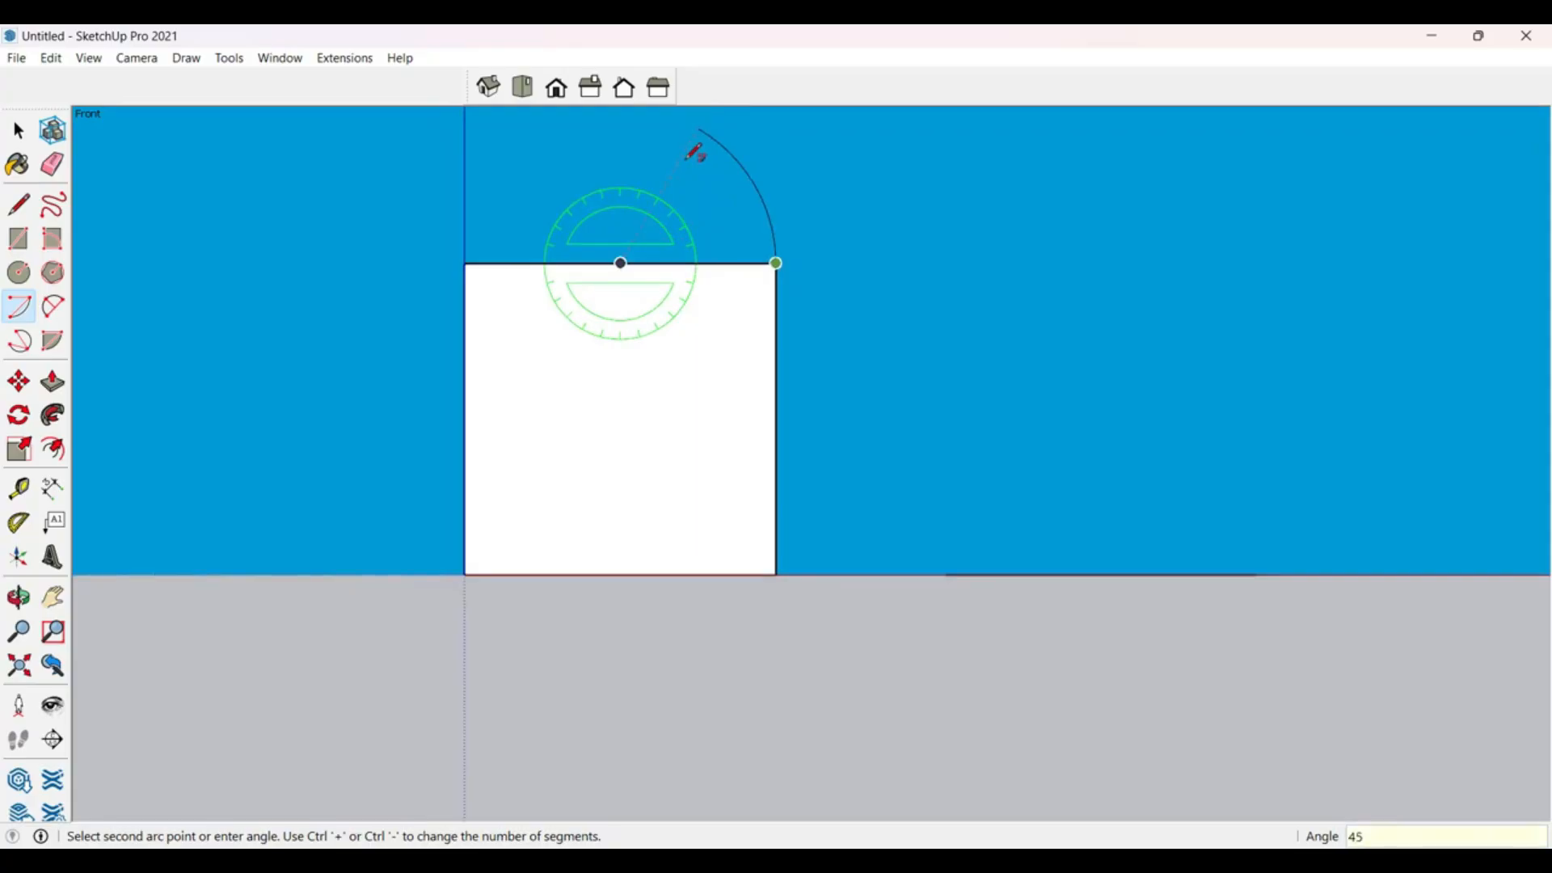
key(Return)
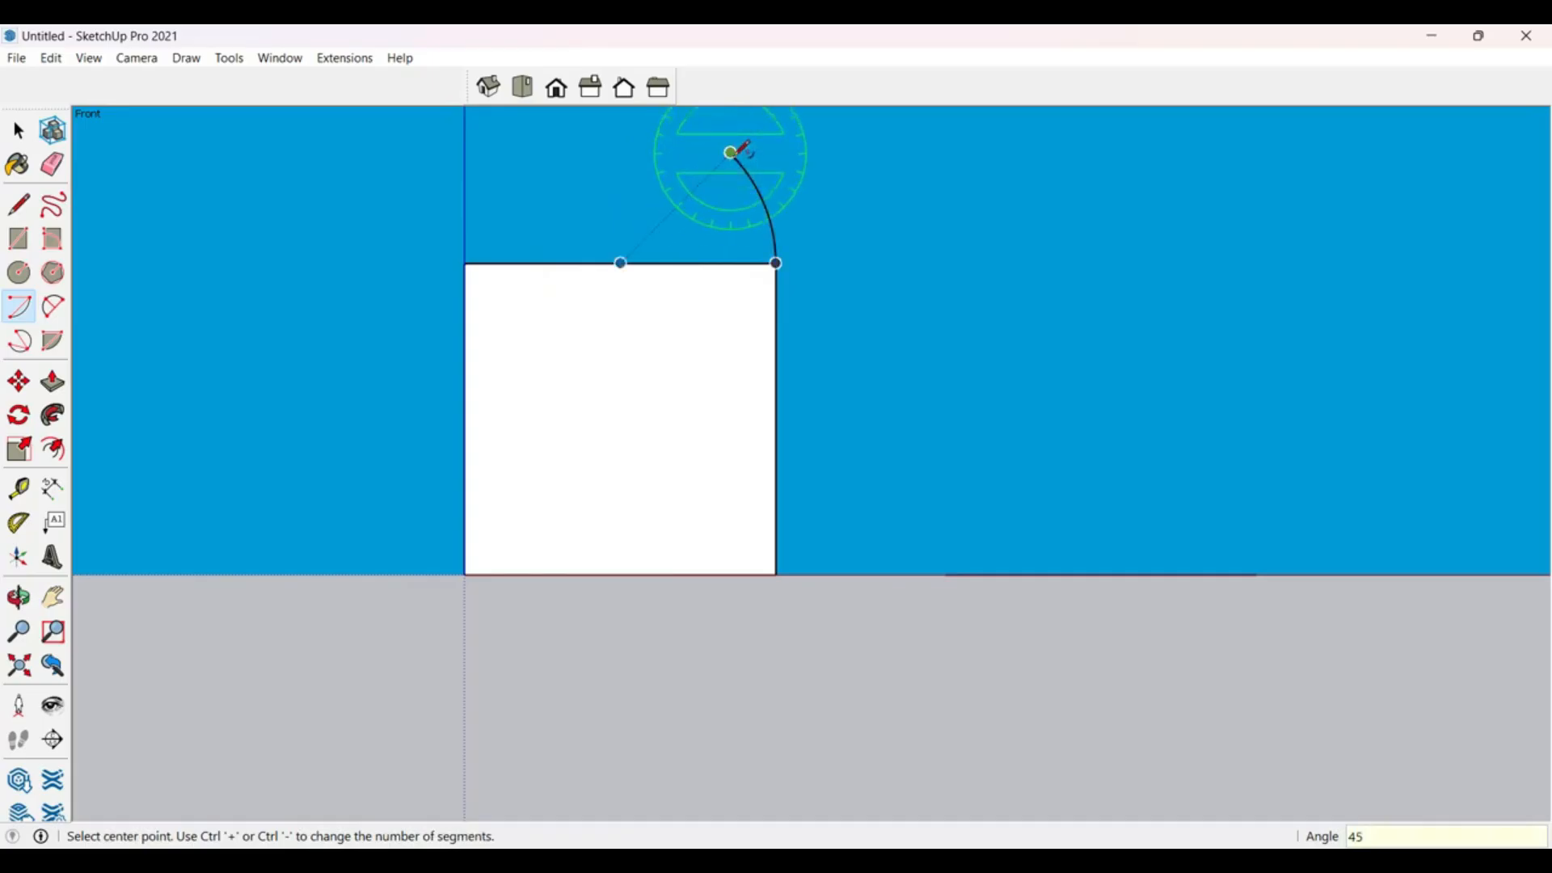
Step: Draw a line from the upper front edge's midpoint to the arc's free end to close the sector into a face
click(19, 204)
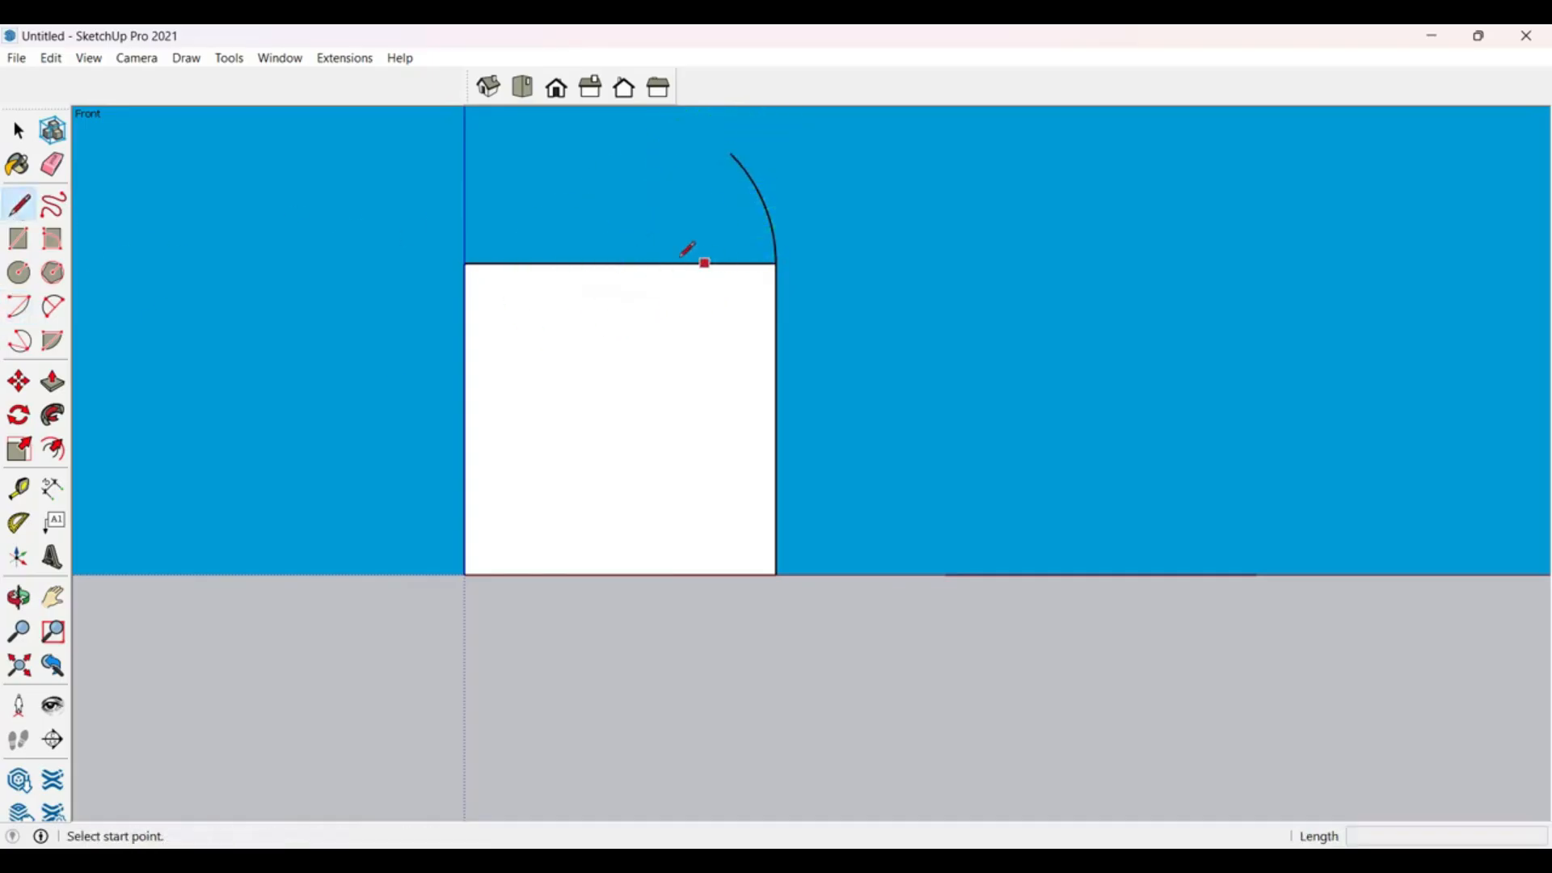
click(621, 262)
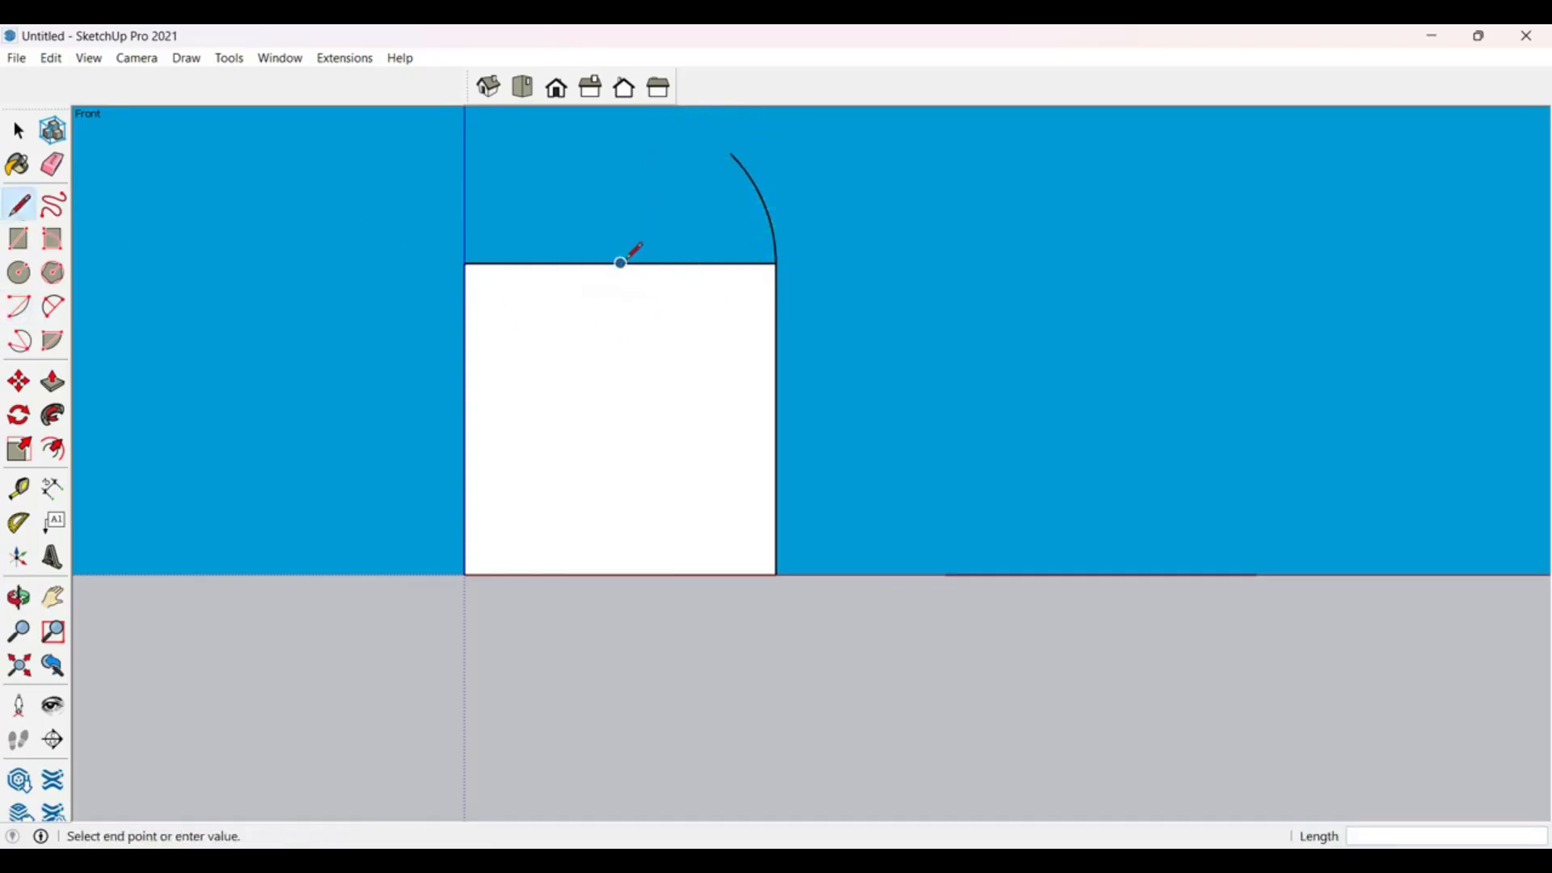
click(732, 154)
middle_drag(811, 251, 727, 391)
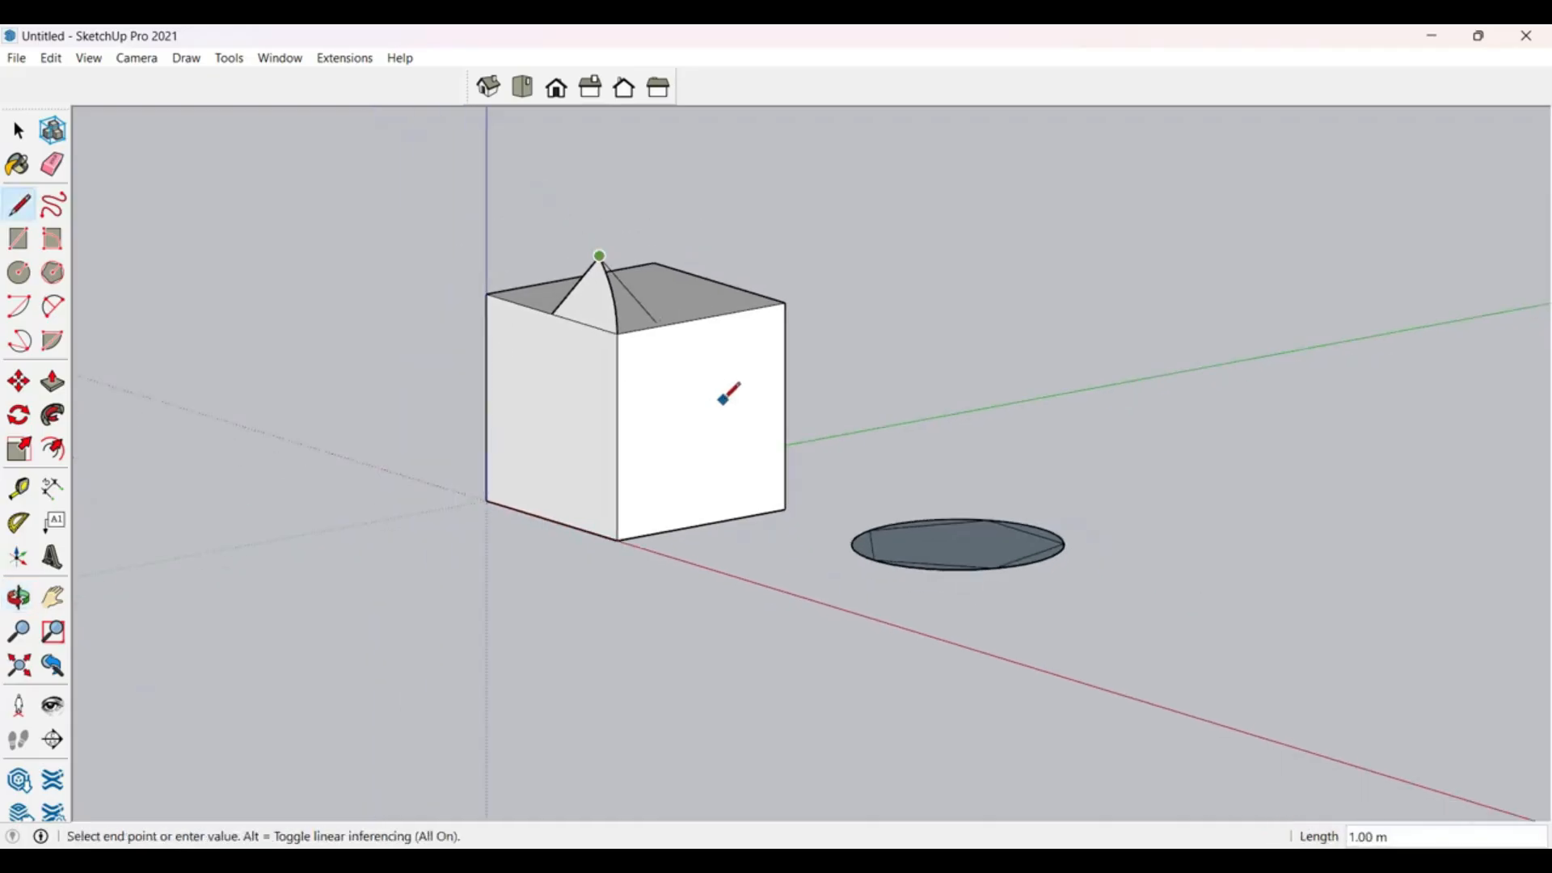
Step: Try Push/Pull on the arc sector, and delete the whole sector with its face and edges
key(space)
scroll(666, 318, up, 3)
key(p)
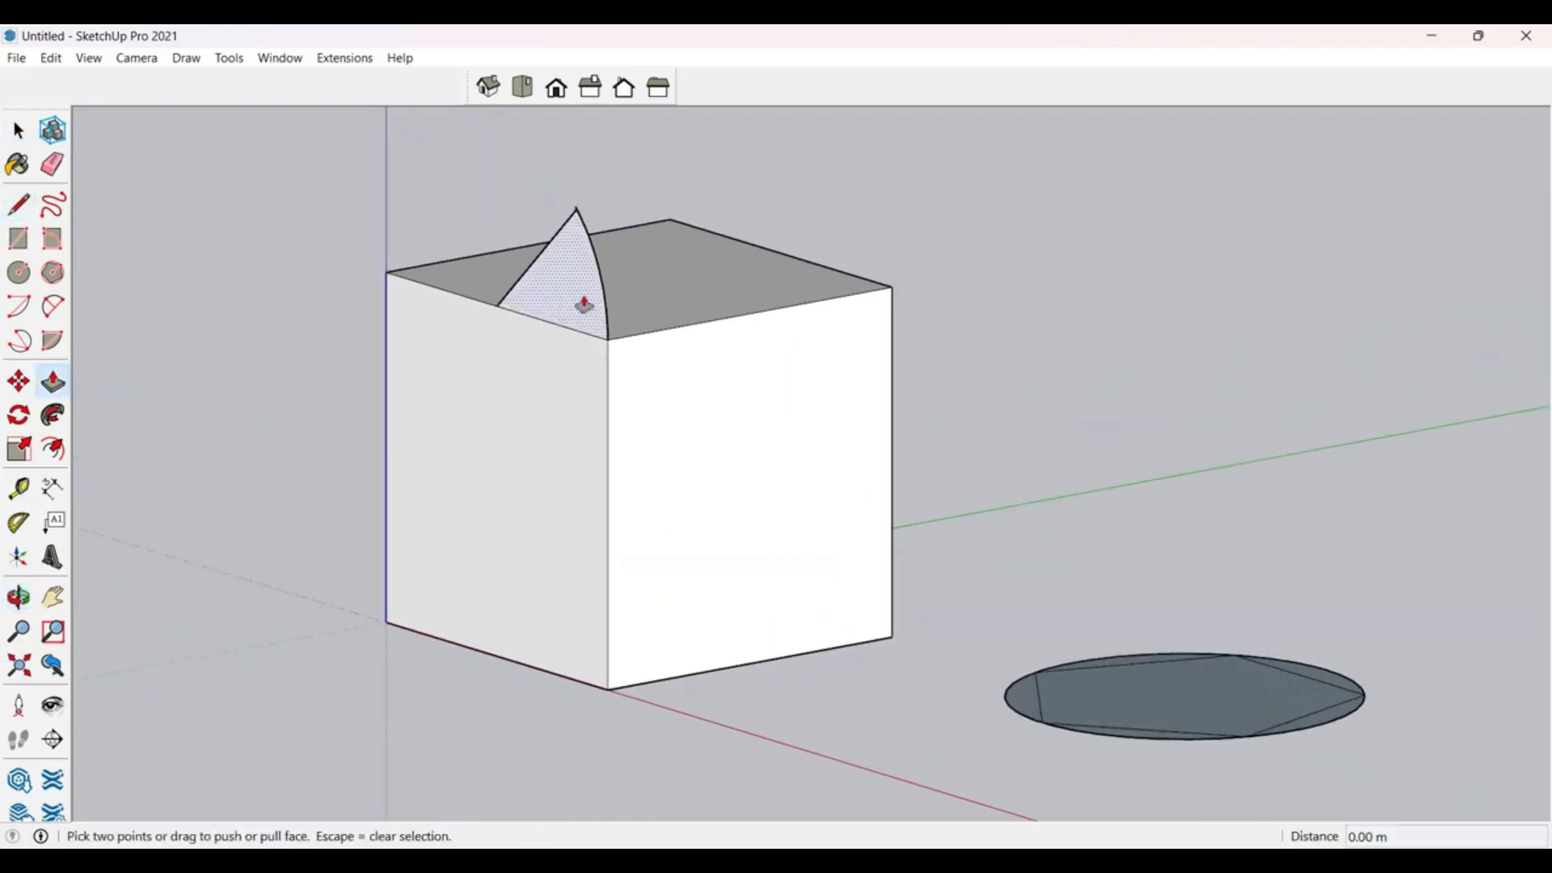
click(845, 271)
drag(808, 154, 571, 230)
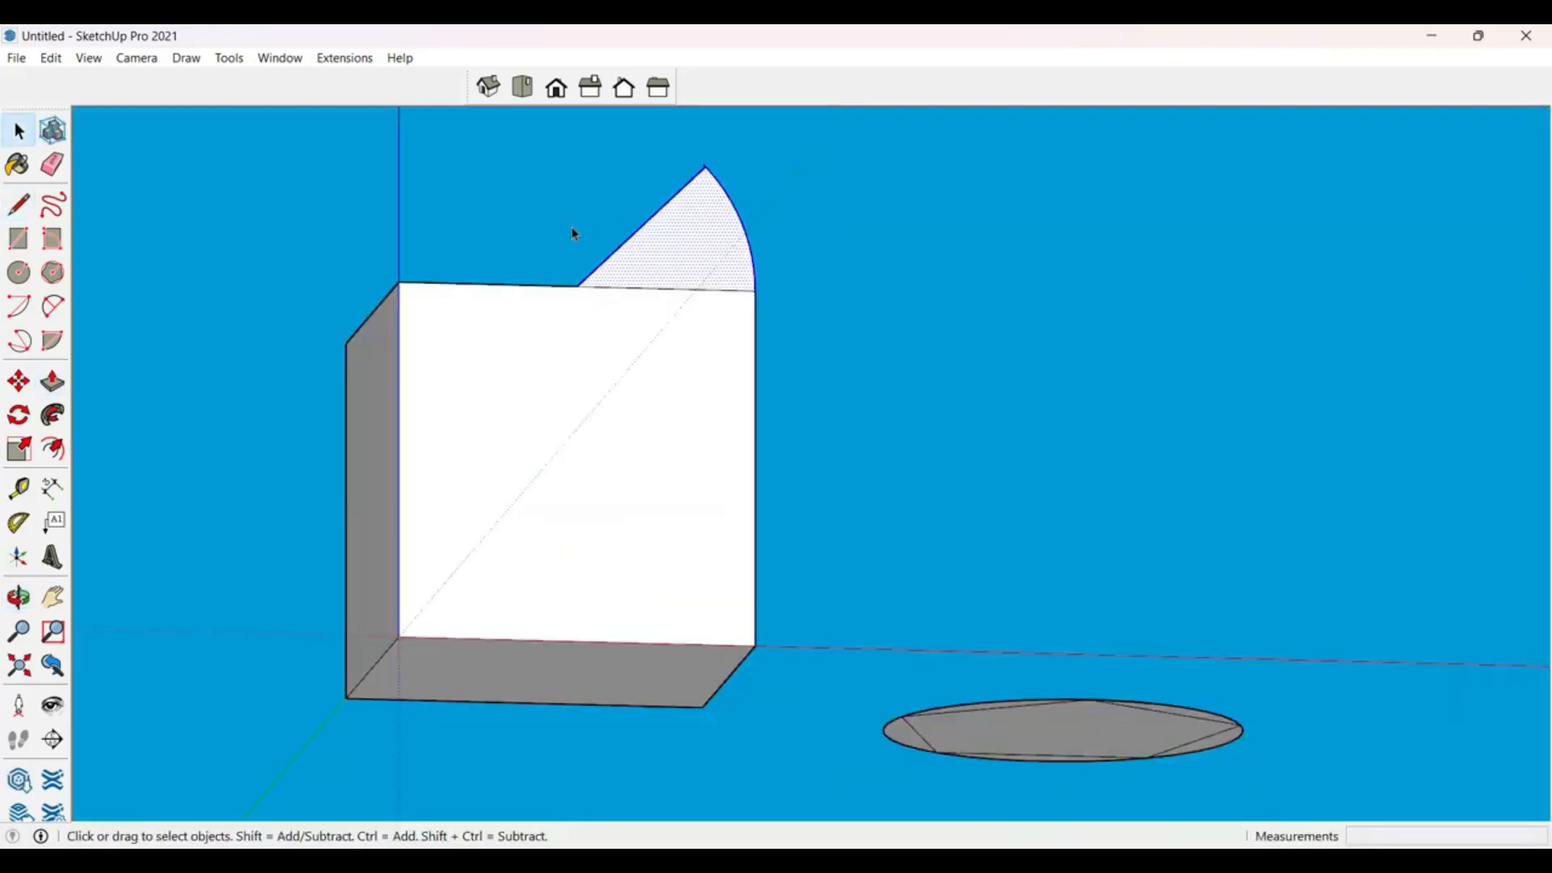
key(Delete)
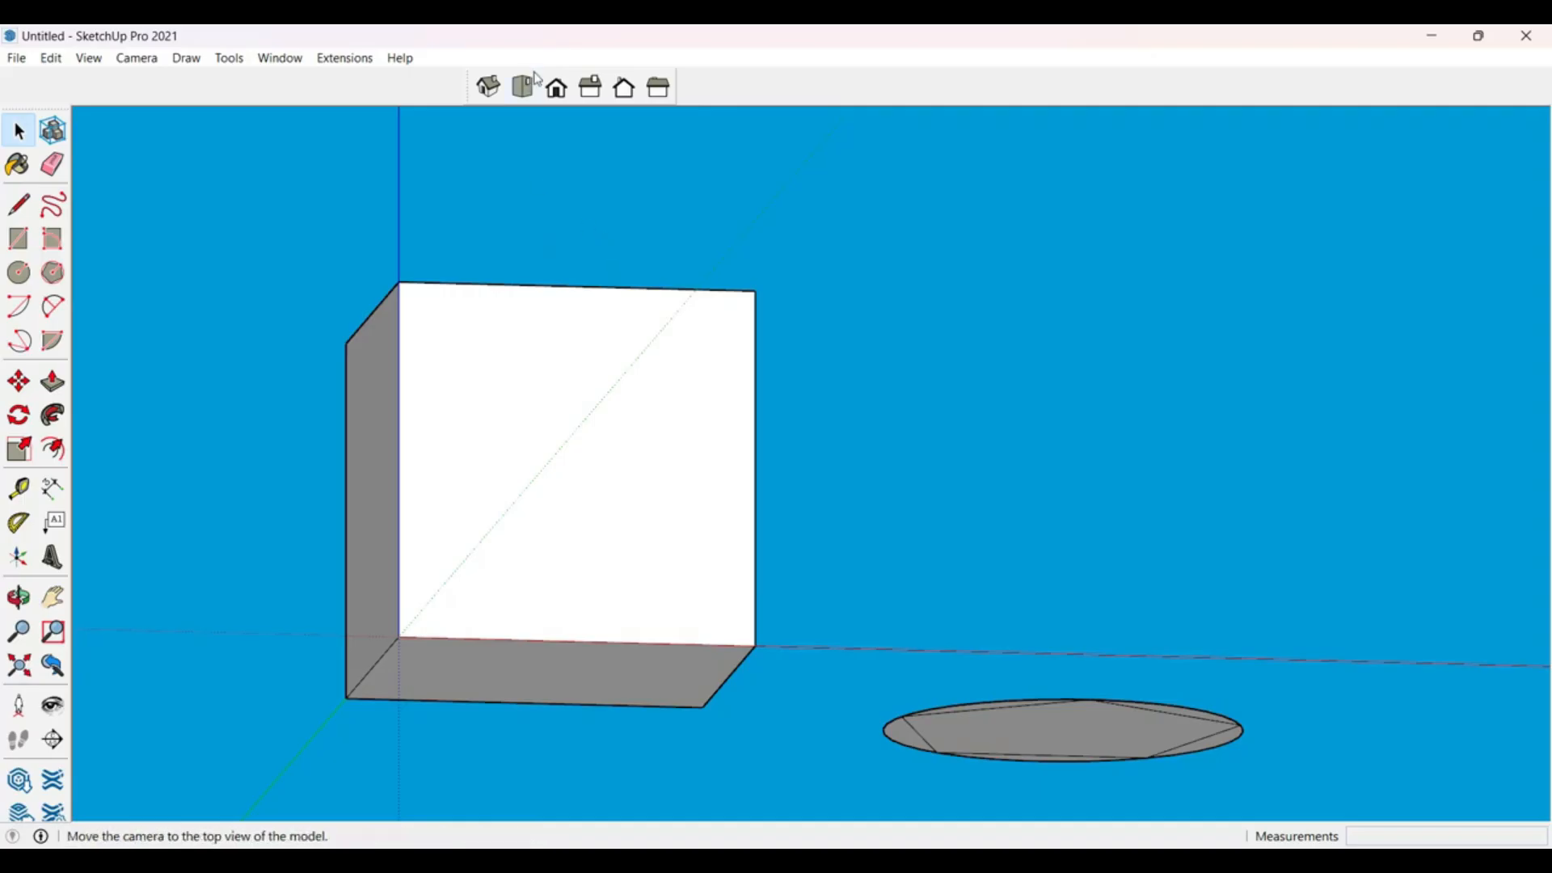
Step: In the front view, draw a 2 Point Arc between the cube's two upper front corners with a bulge of 0.1 m
click(558, 89)
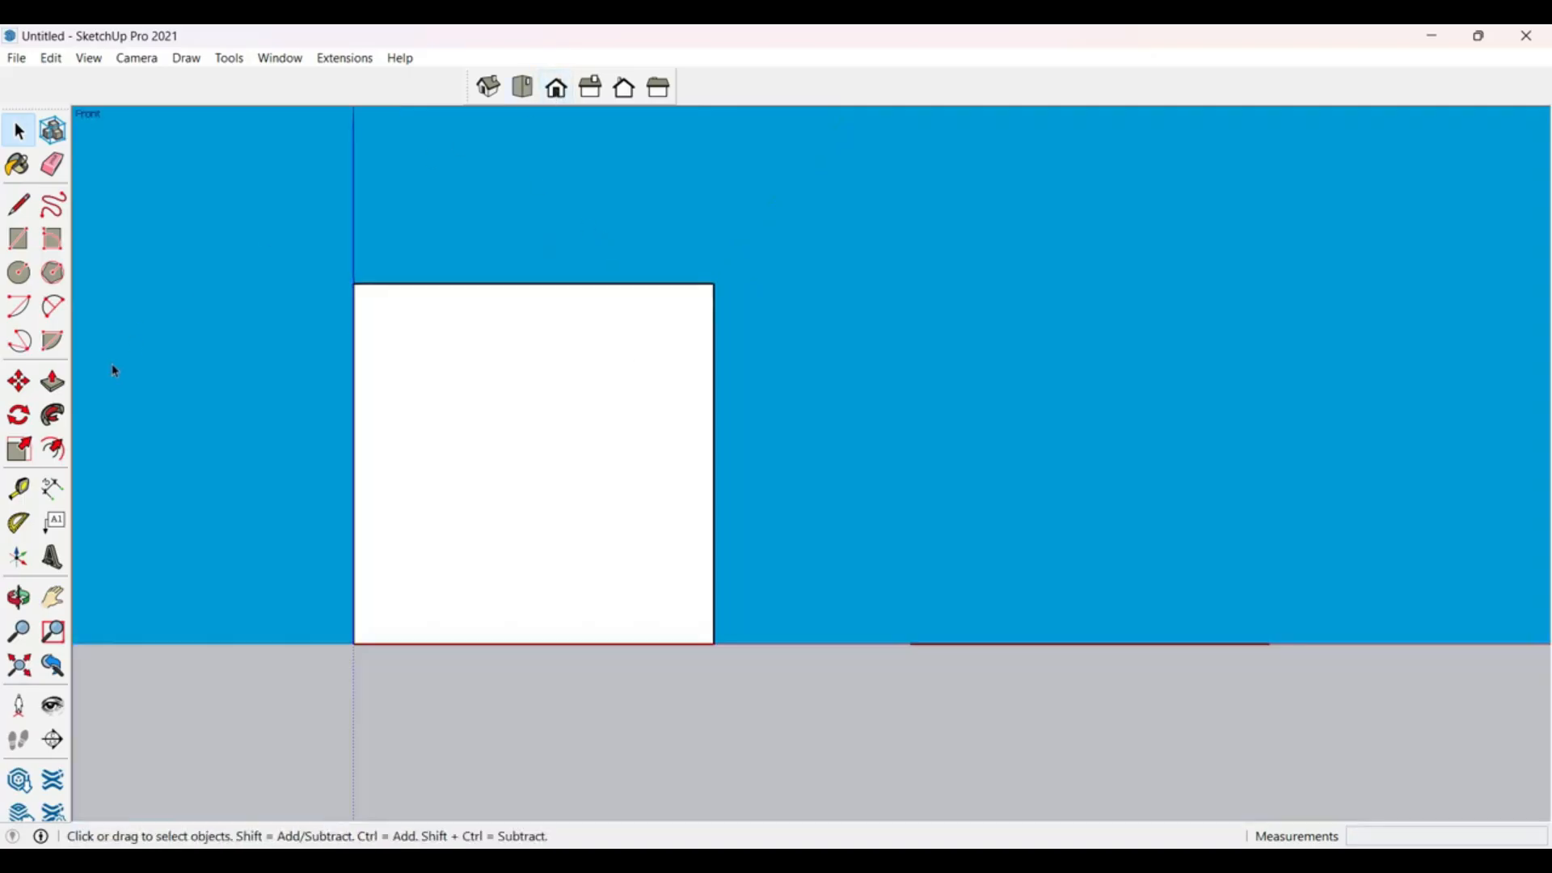
click(50, 311)
click(354, 285)
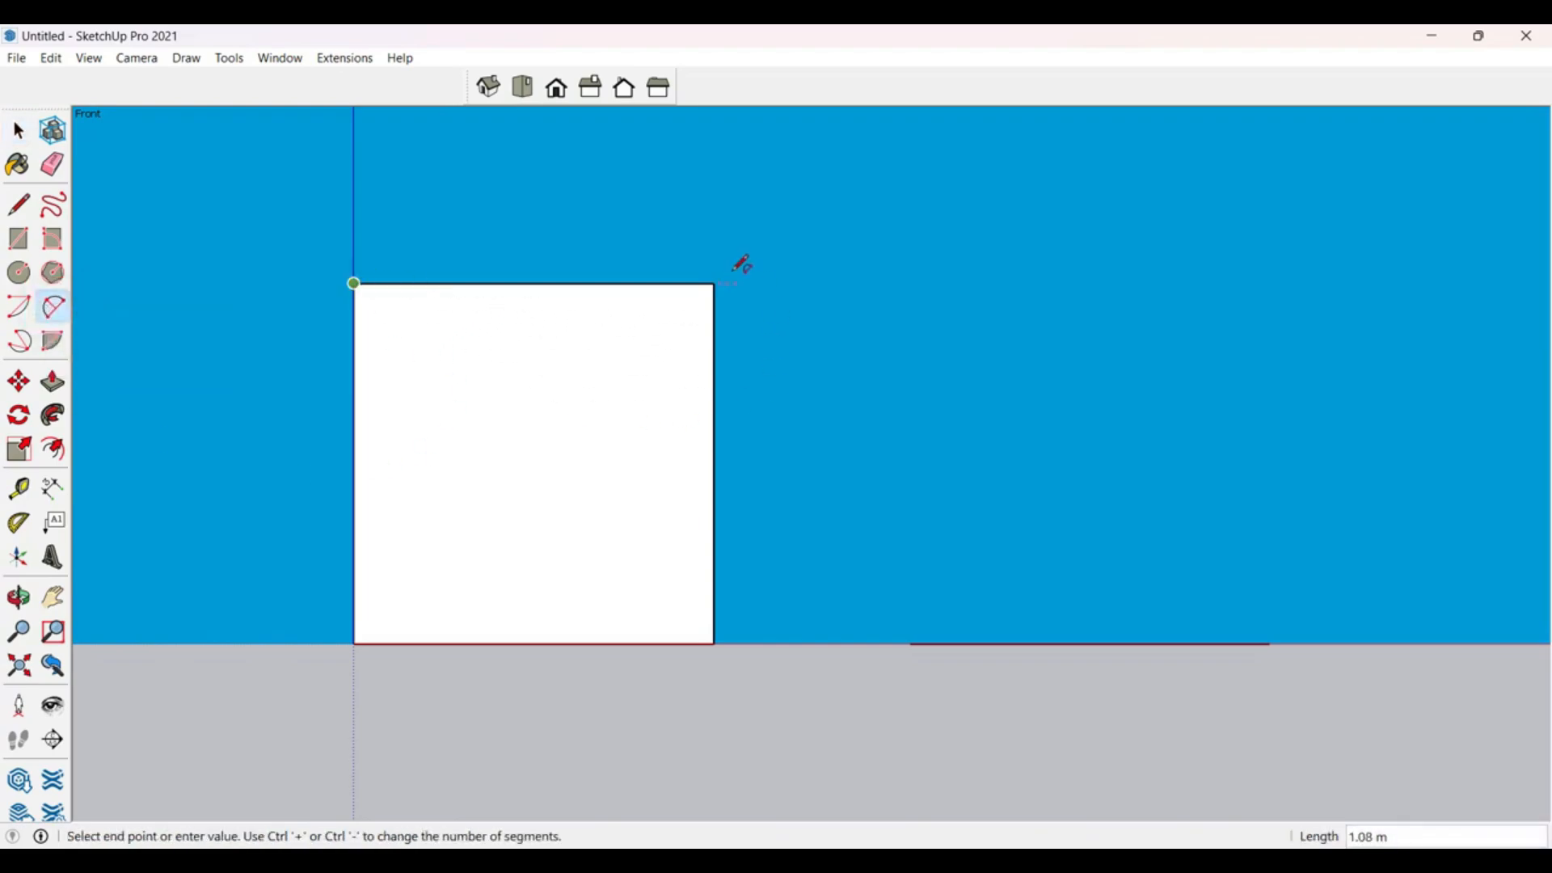
click(716, 283)
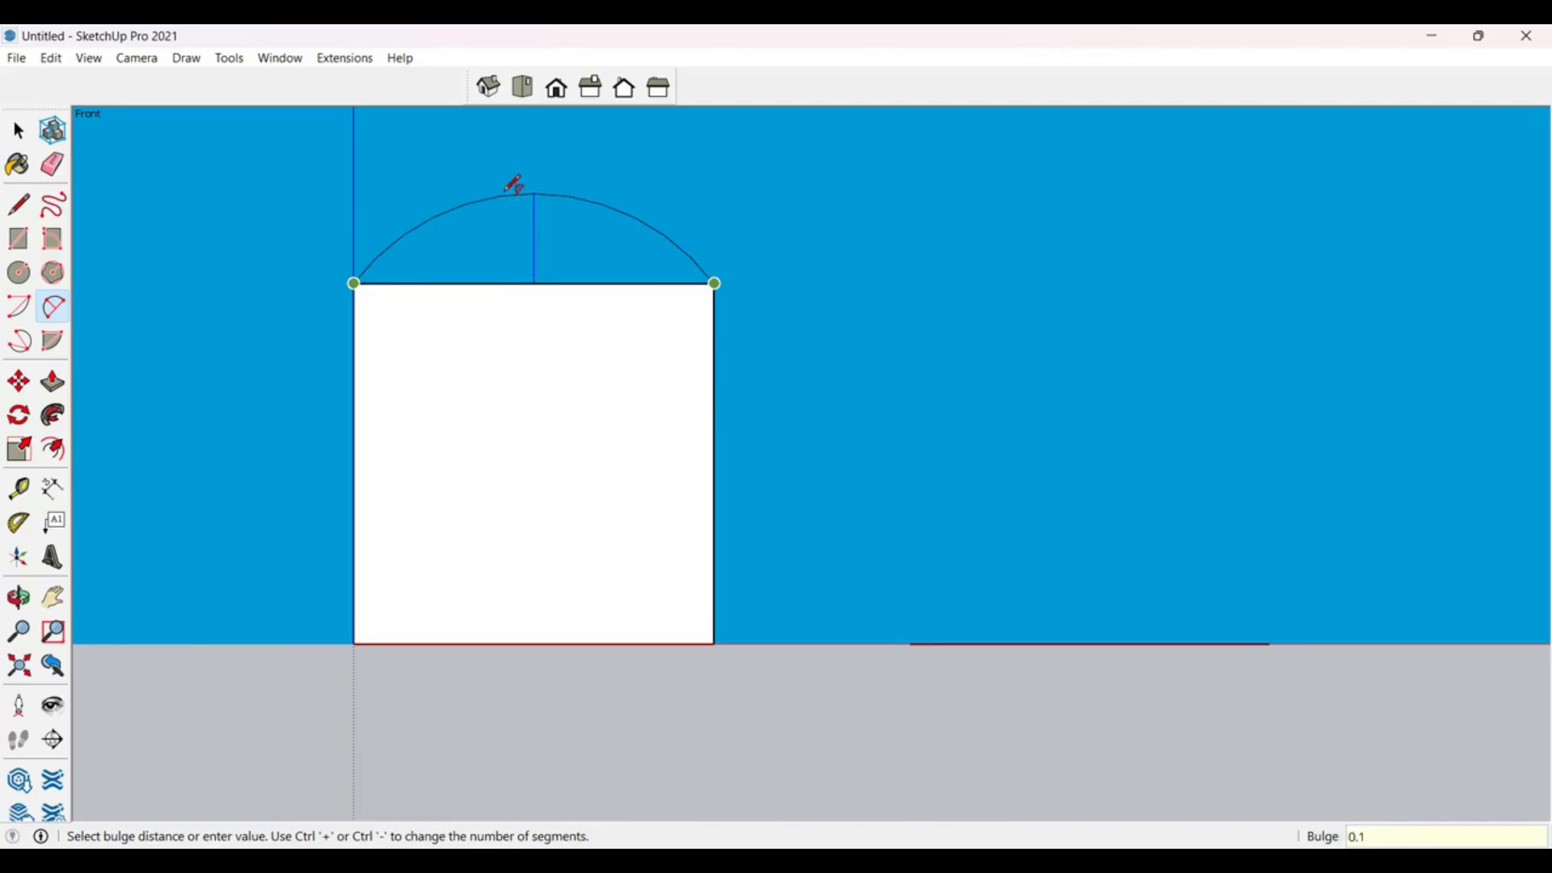
key(Return)
middle_drag(584, 467, 412, 594)
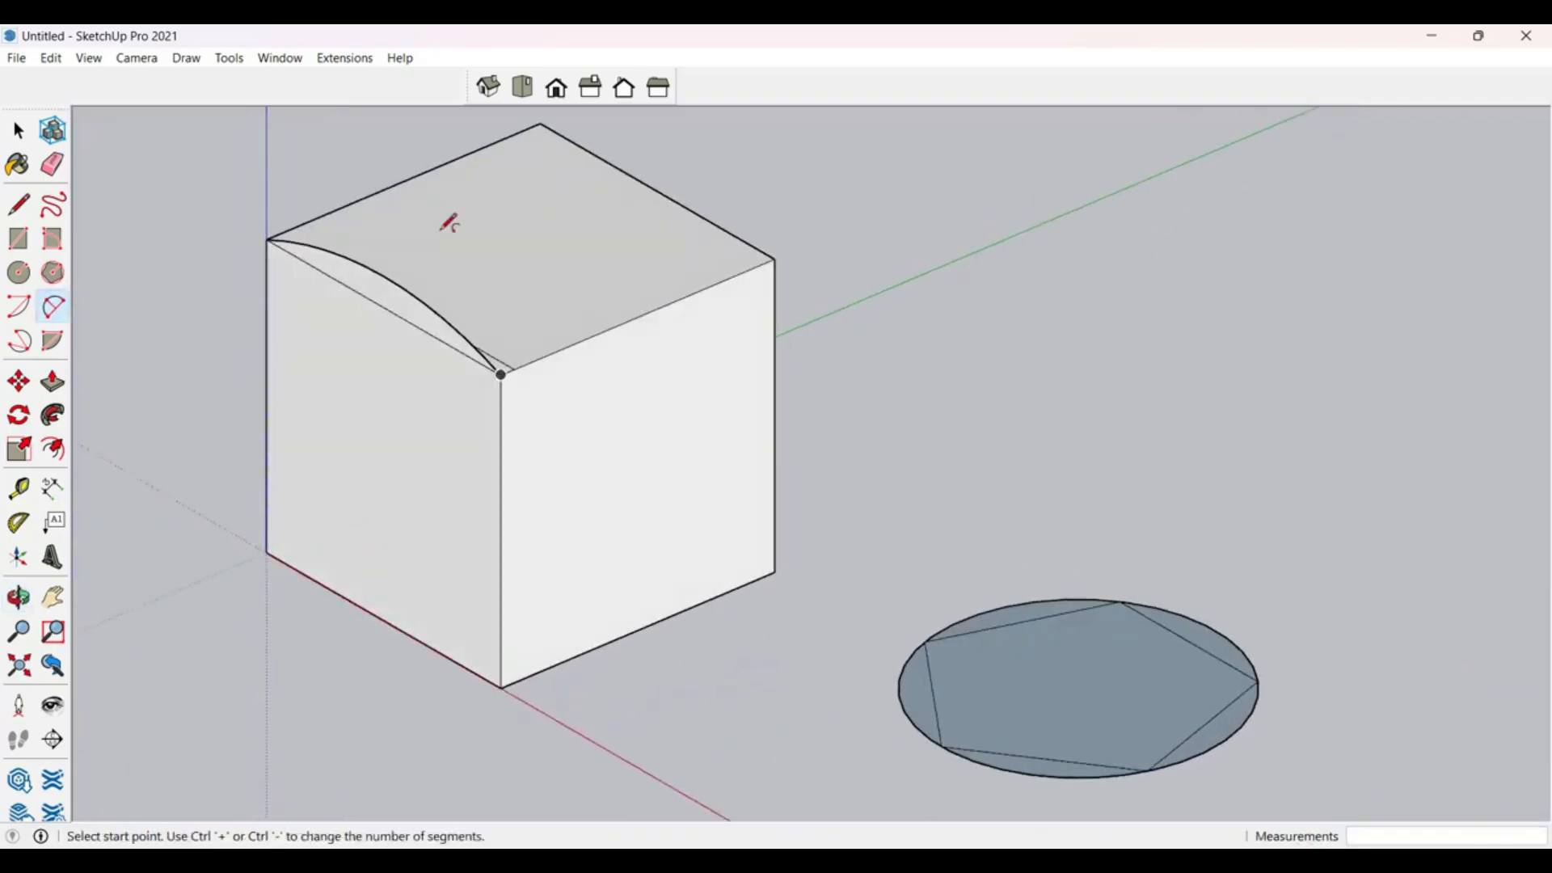
scroll(430, 278, up, 4)
middle_drag(378, 407, 488, 296)
scroll(497, 288, down, 3)
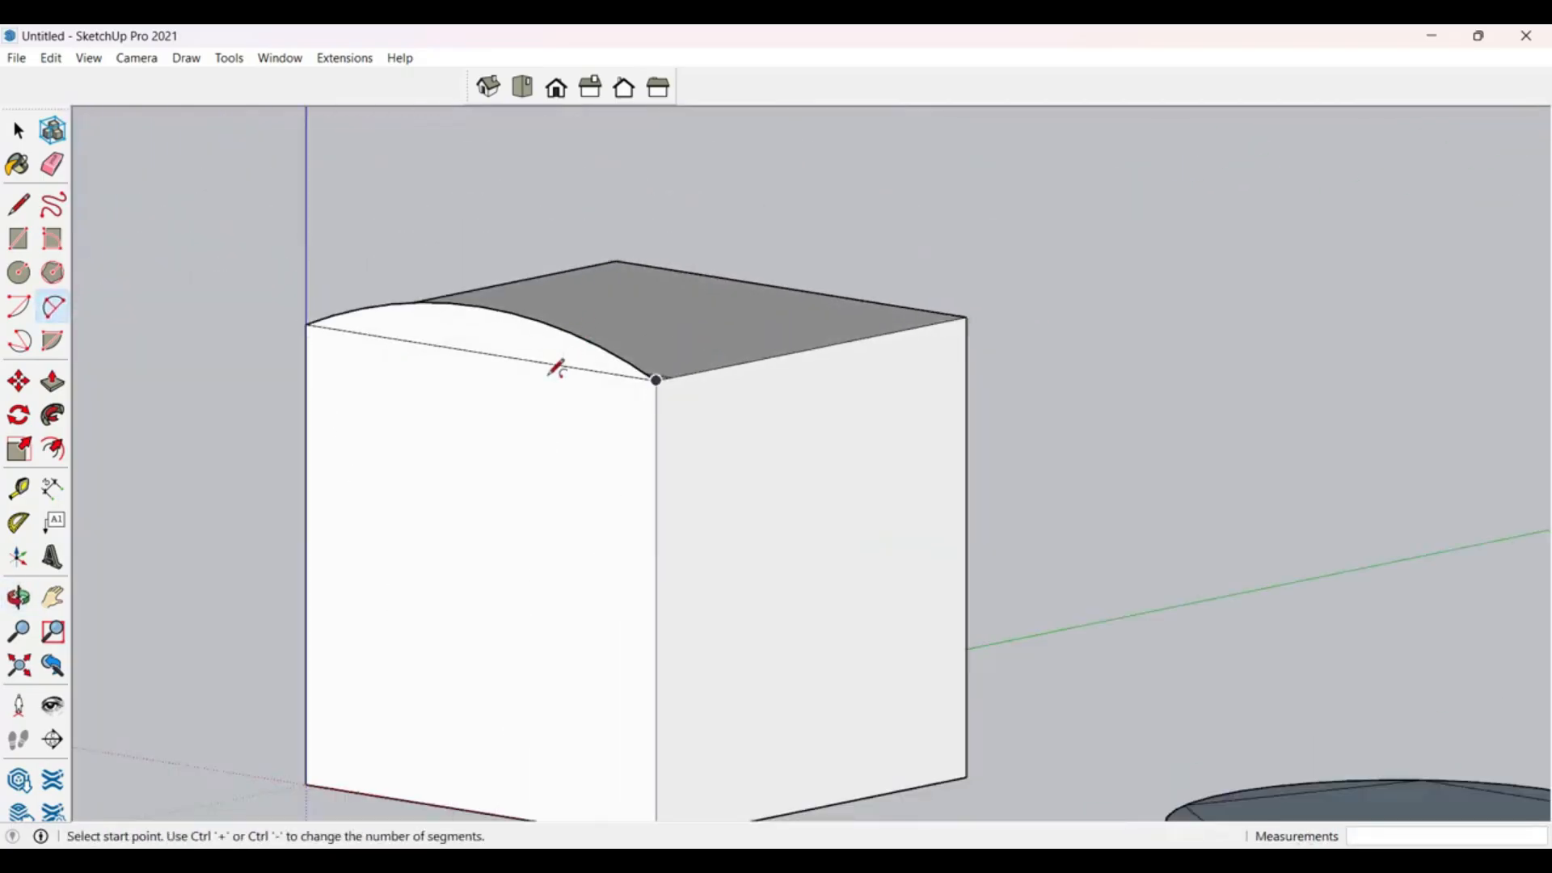
Step: Extrude the face under the two-point arc across the top of the cube to its back edge
key(p)
drag(547, 360, 959, 322)
middle_drag(959, 323, 681, 705)
scroll(675, 370, down, 5)
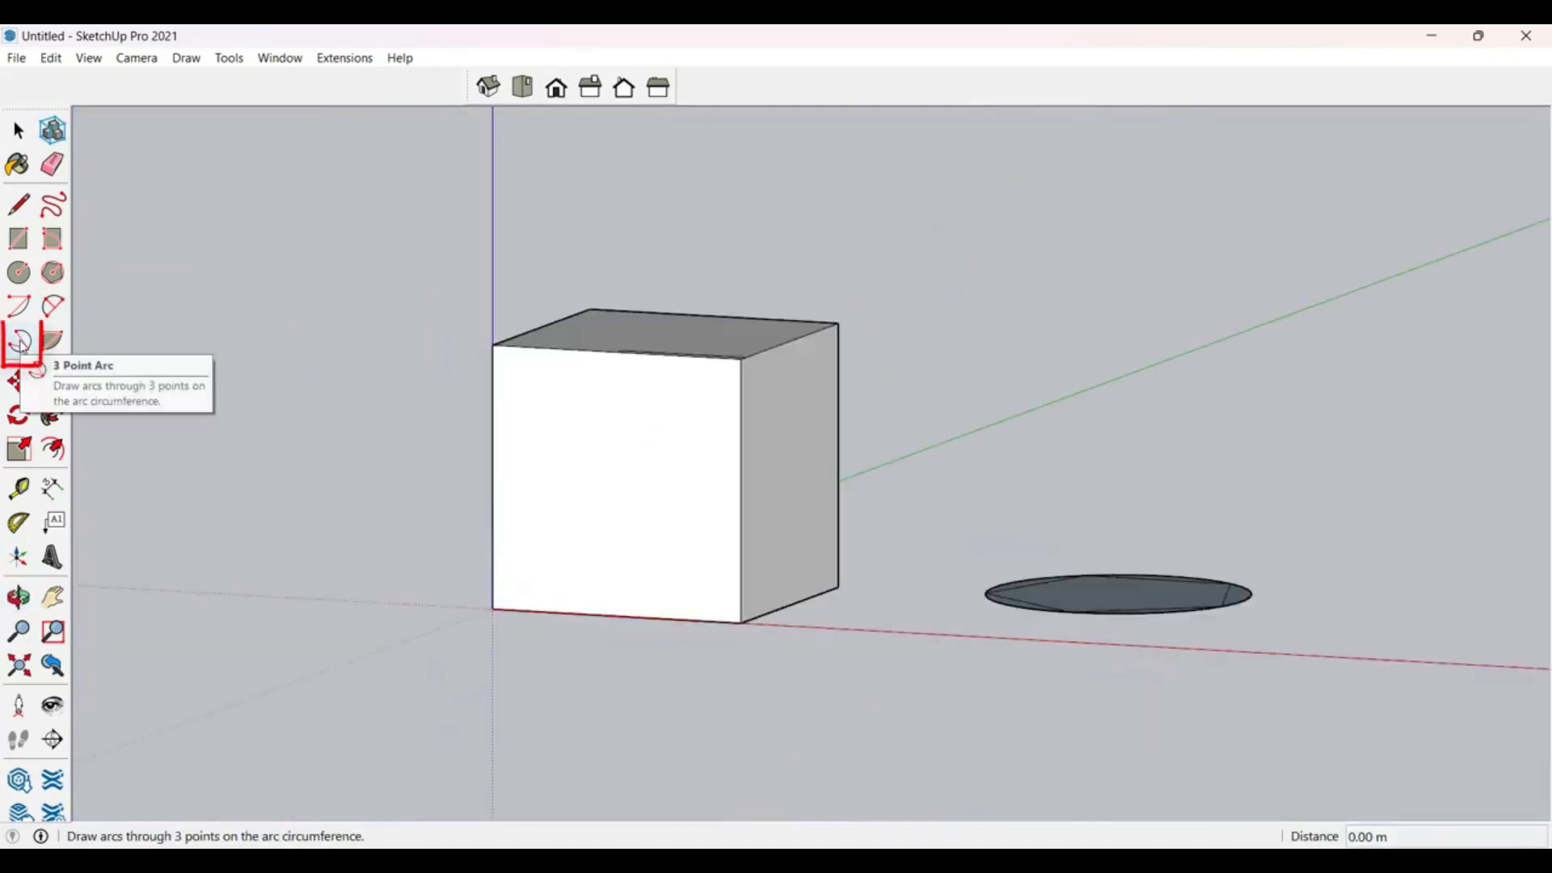
Step: Draw a 3 Point Arc through the upper front edge's midpoint, the adjacent right corner and a point lower on that corner's vertical edge
middle_drag(632, 472, 789, 474)
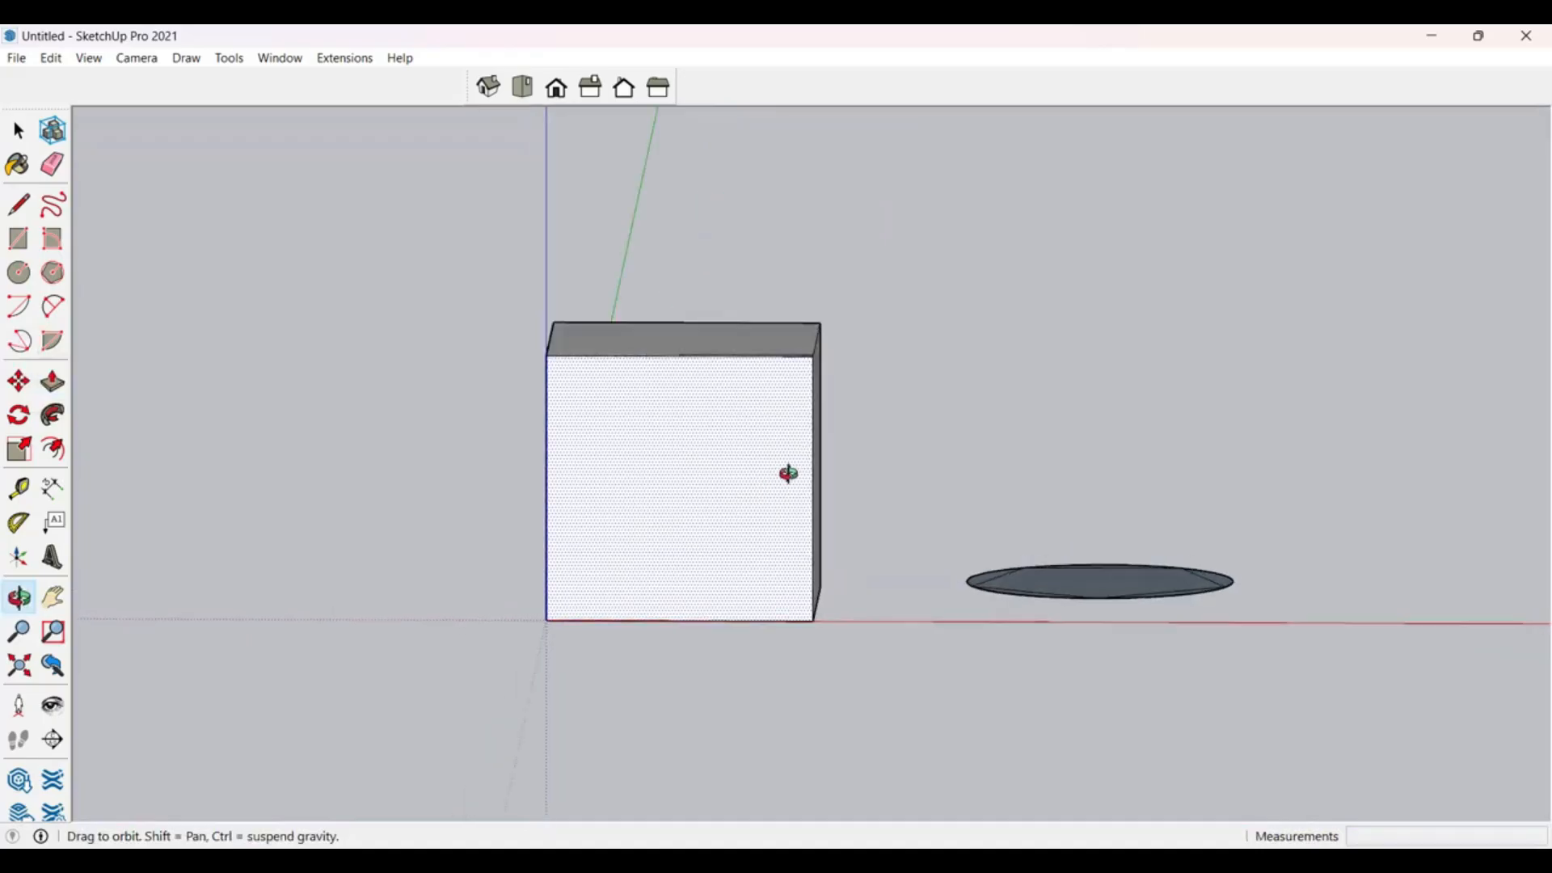
scroll(755, 374, up, 3)
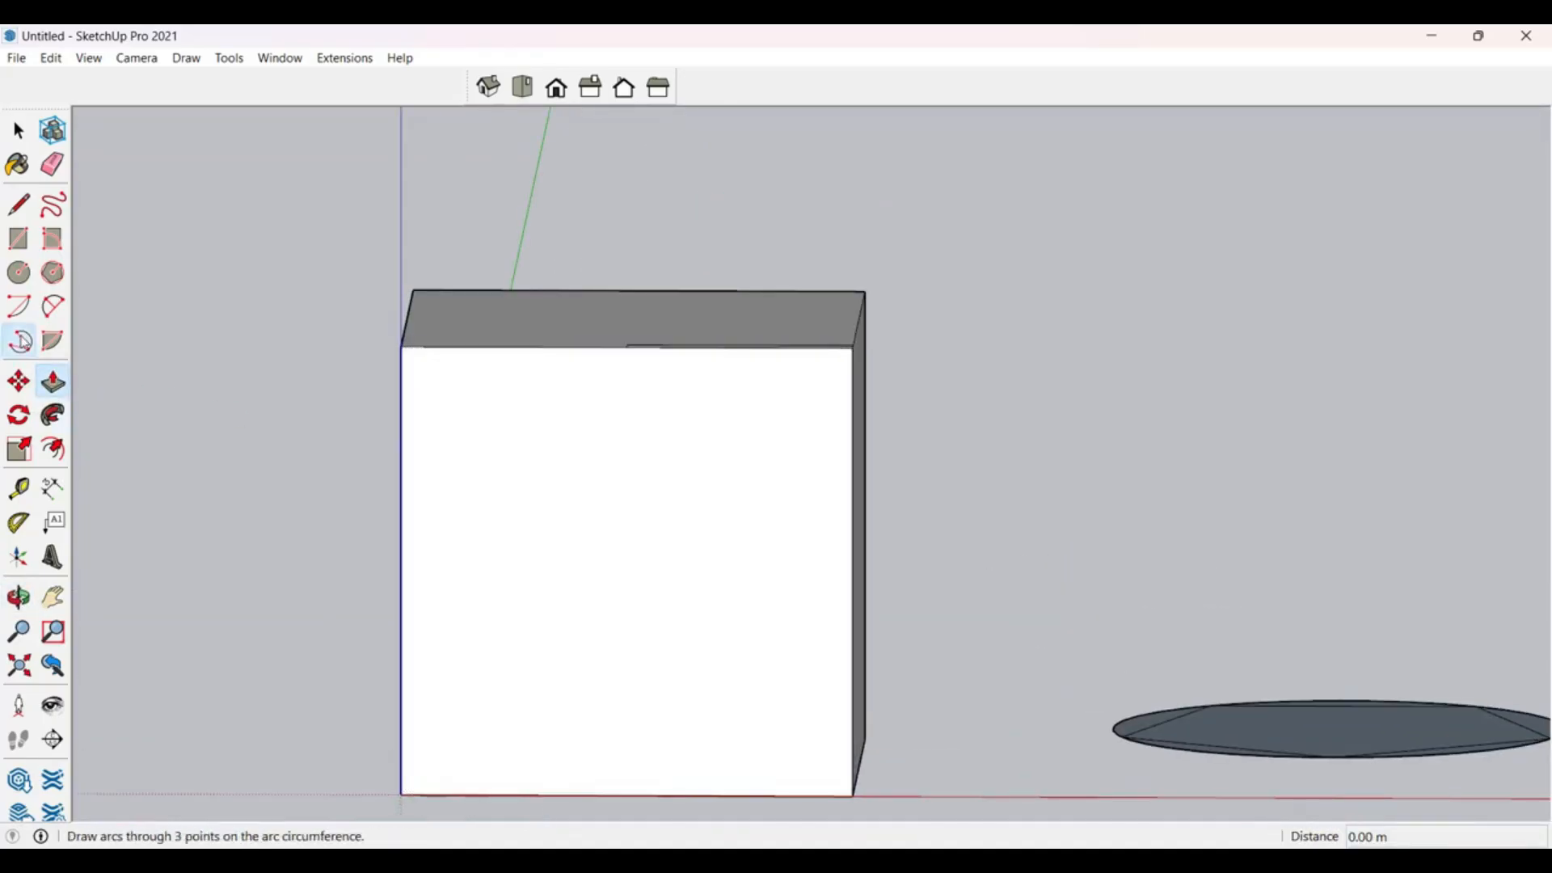
click(22, 342)
click(629, 348)
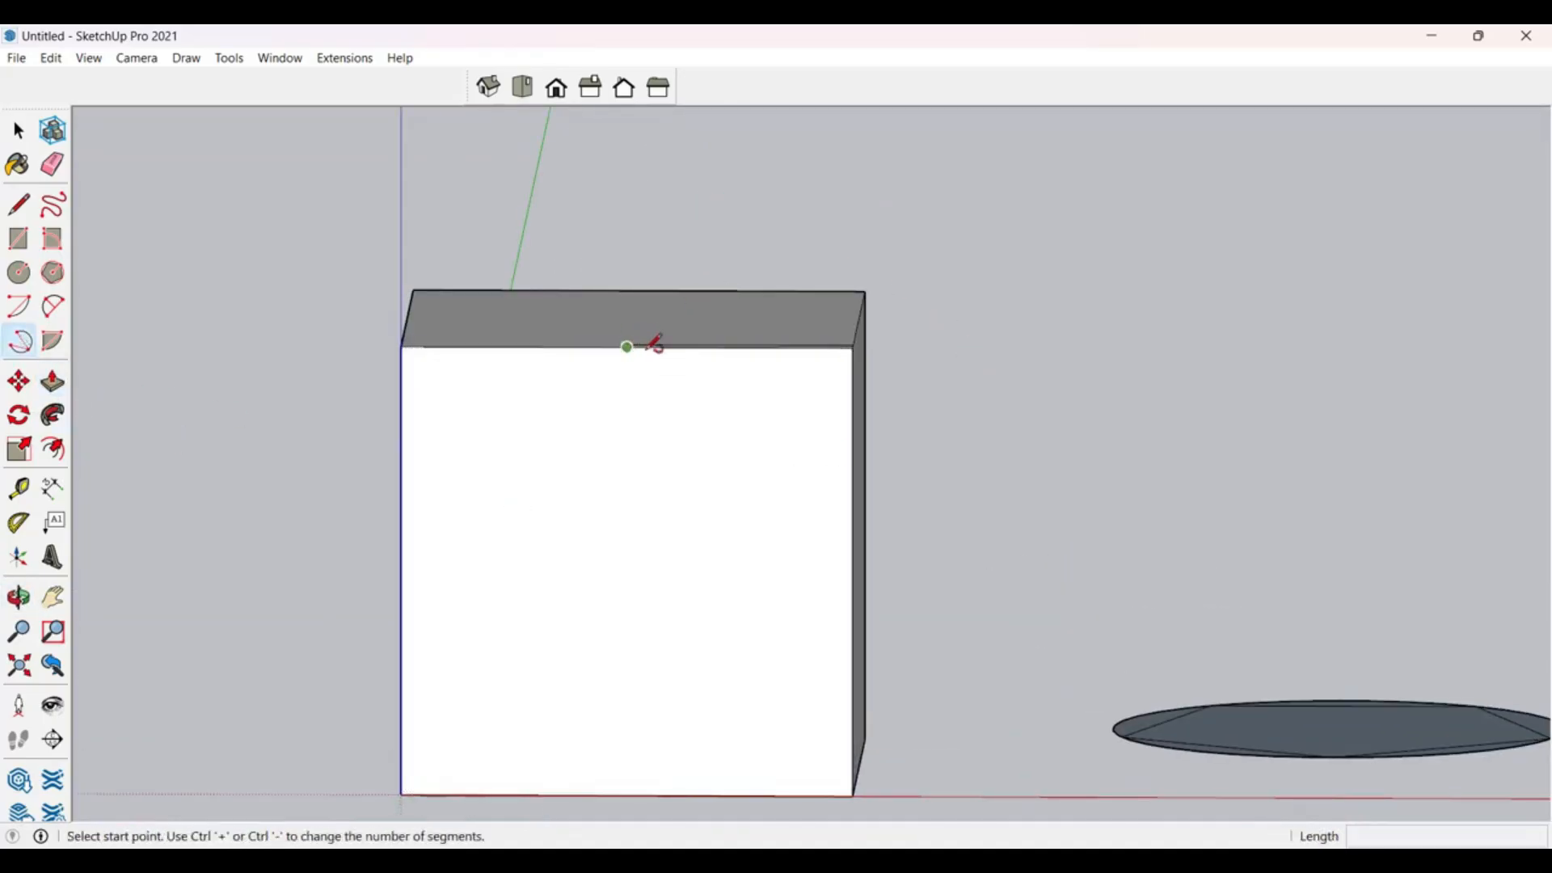
click(853, 348)
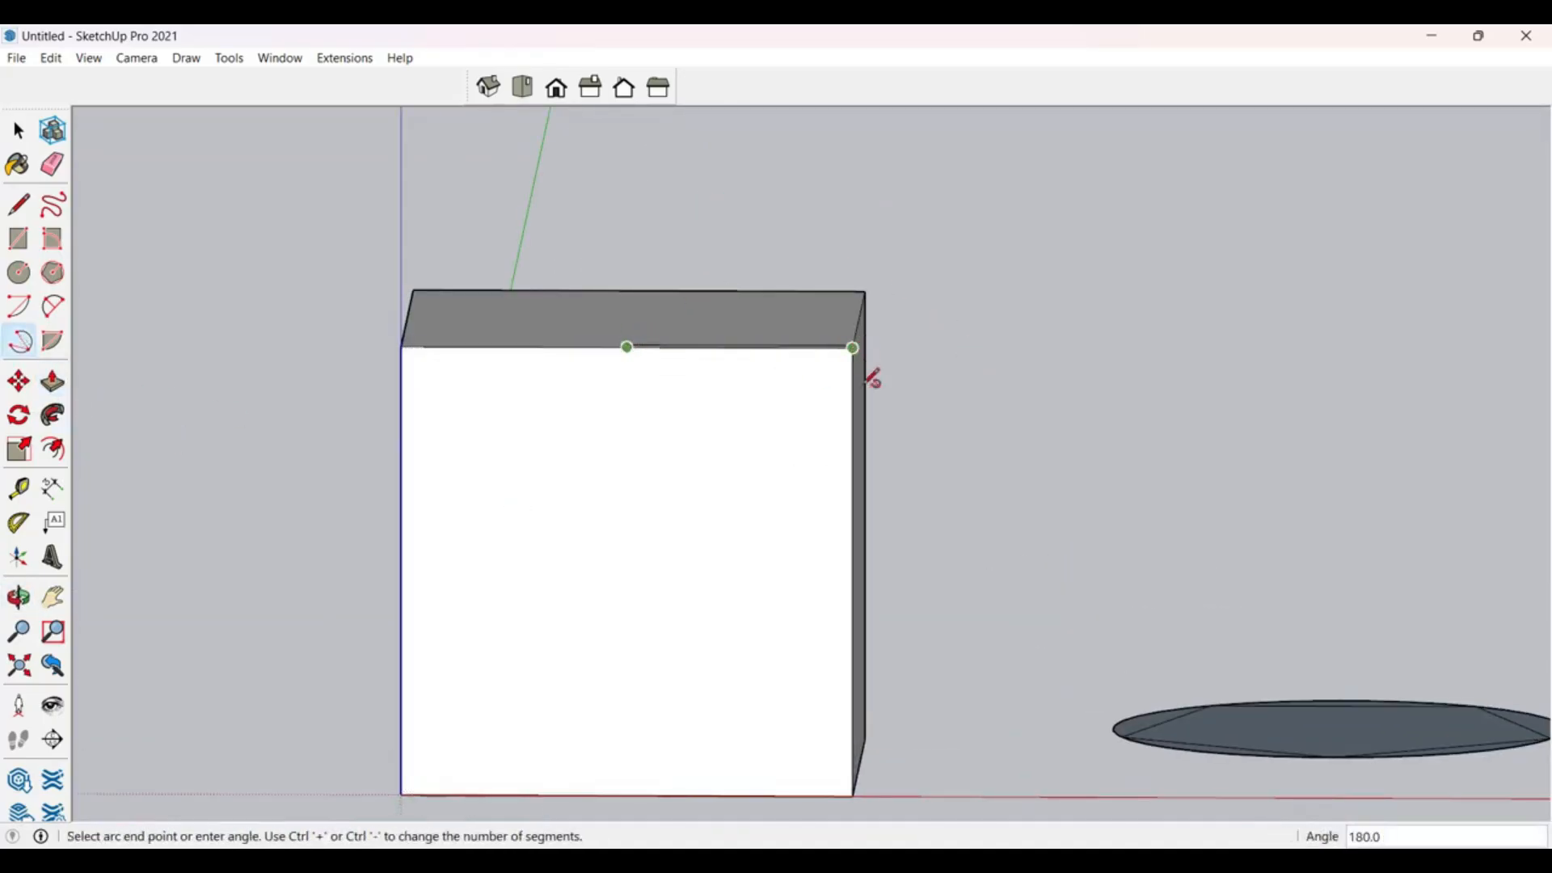
click(855, 618)
middle_drag(814, 544, 386, 510)
Step: Extrude both arc segments beside the cube's front face by 1 m, flush with the cube's back
key(p)
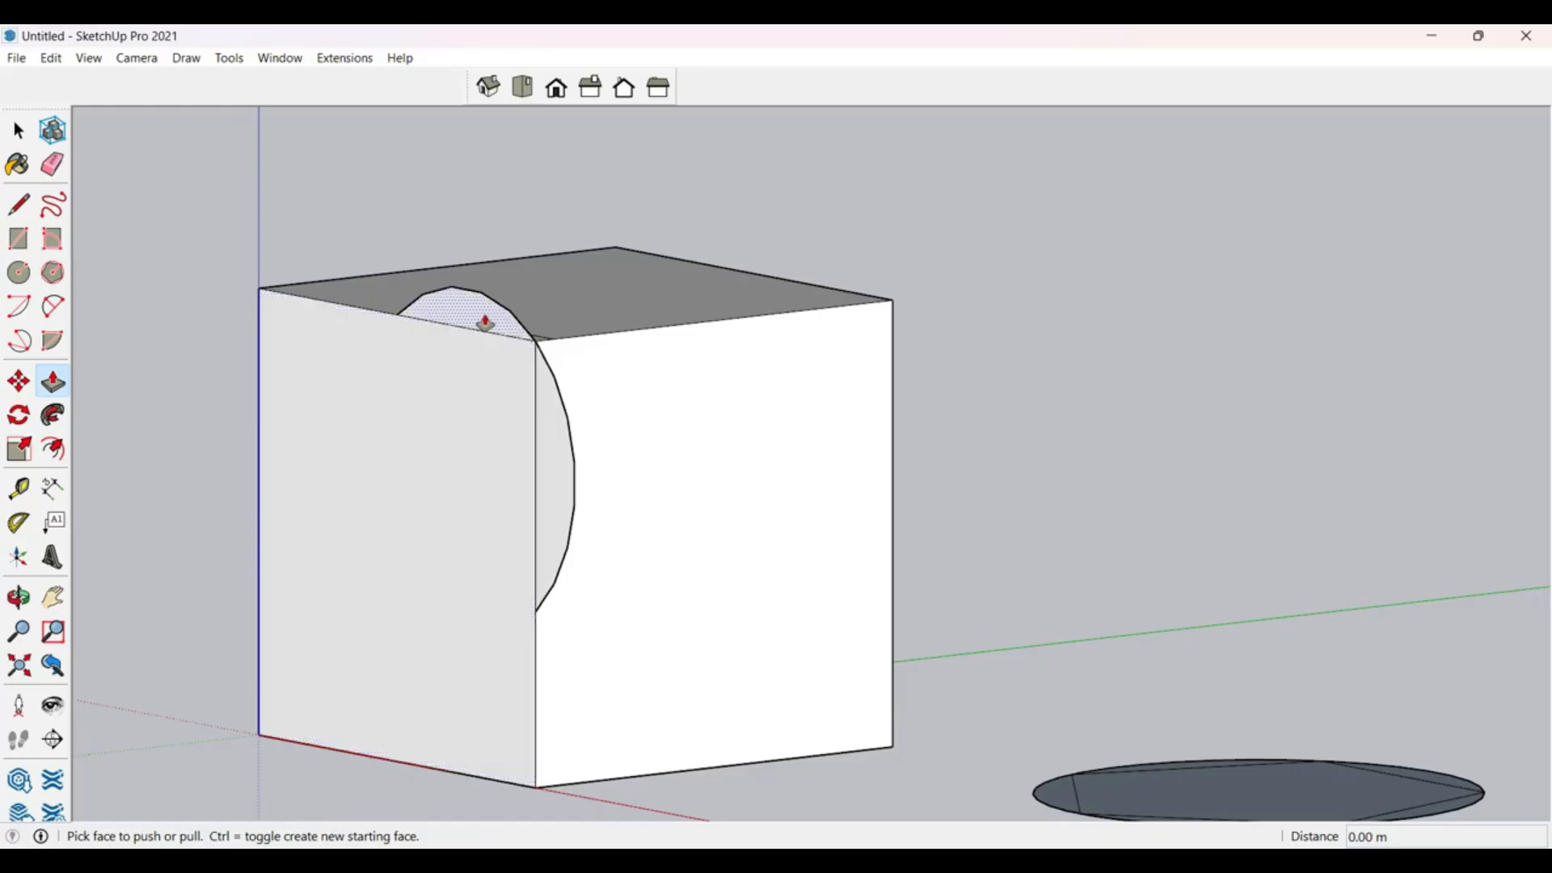
drag(478, 314, 893, 307)
drag(544, 509, 879, 304)
middle_drag(879, 304, 1175, 460)
scroll(1175, 460, down, 5)
scroll(780, 596, up, 5)
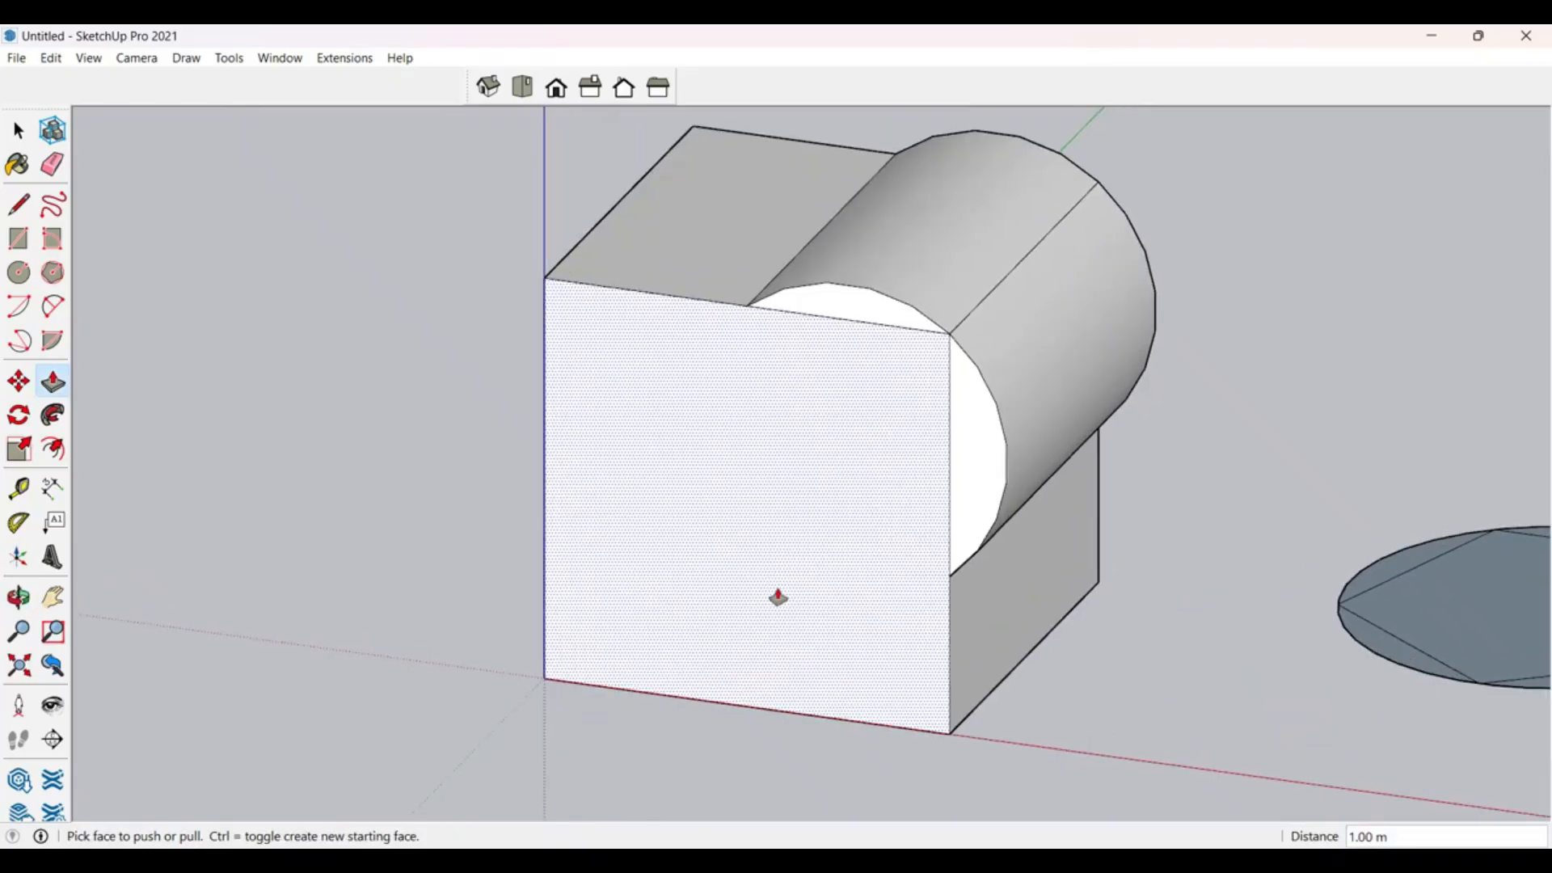
Step: Erase the vertical and horizontal edges that separate the two arc segments from the cube's front face
key(space)
key(e)
click(951, 452)
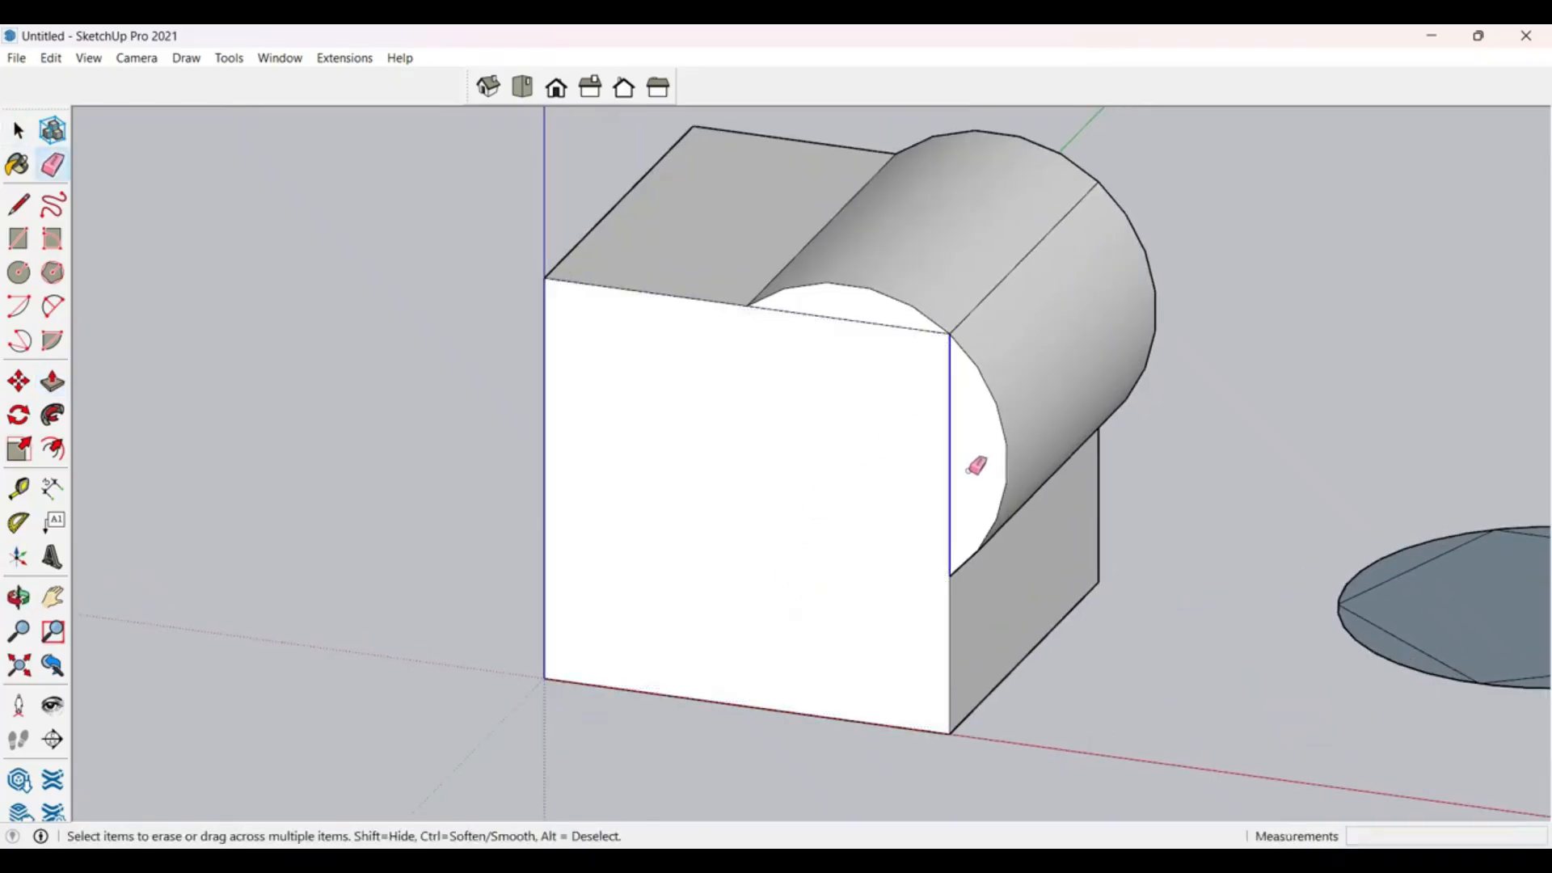
click(891, 324)
scroll(816, 394, down, 3)
key(space)
click(786, 474)
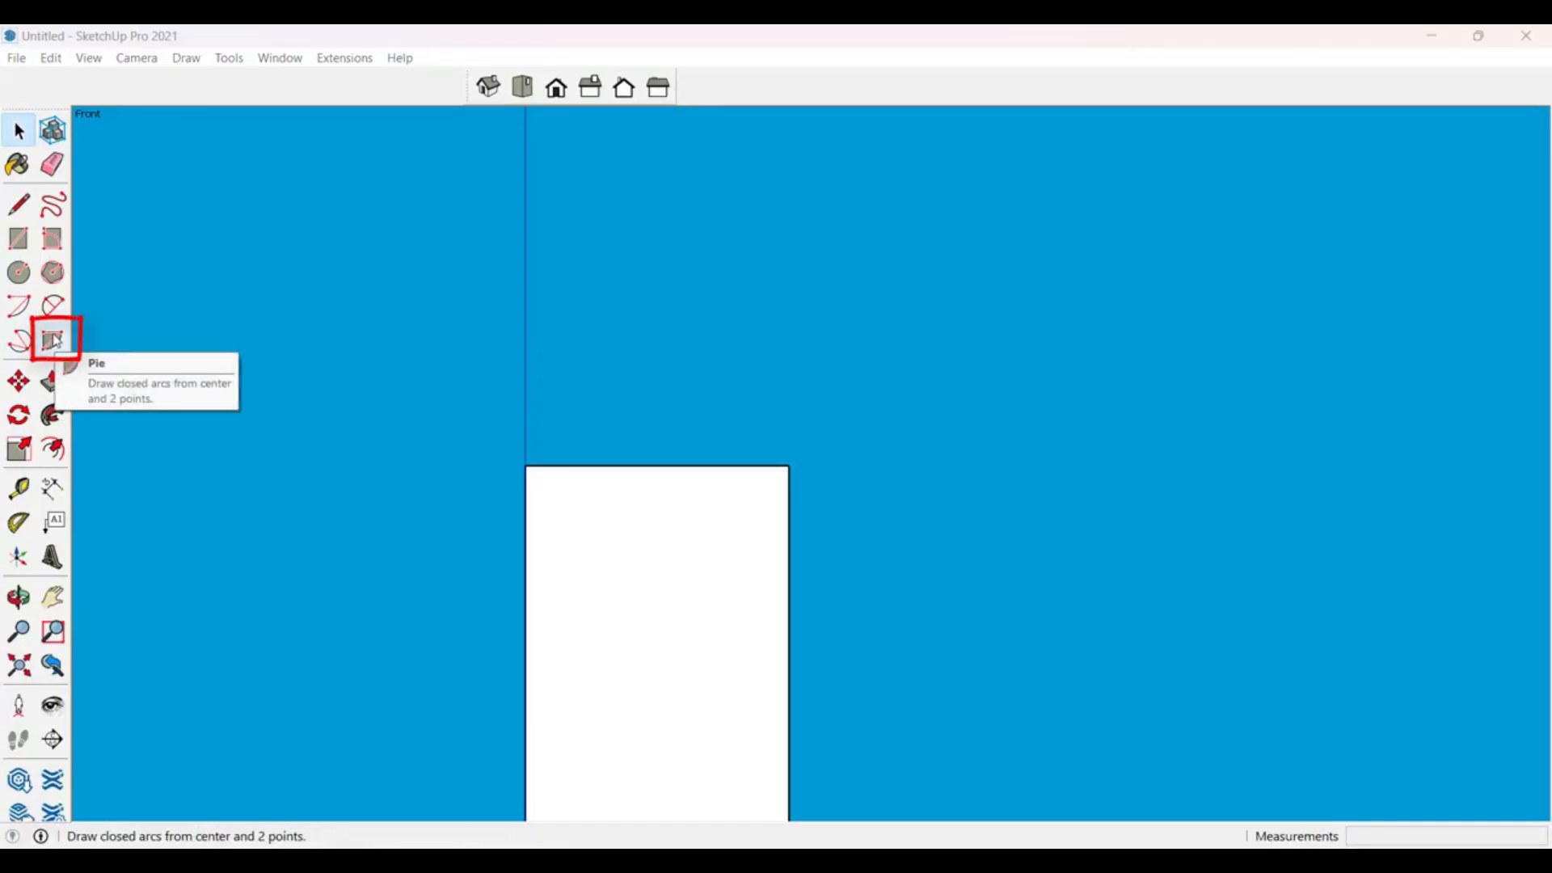
Step: Draw a Pie centred on the front face's upper right corner, with a 0.2 m radius along the red axis and a 45° angle
click(53, 341)
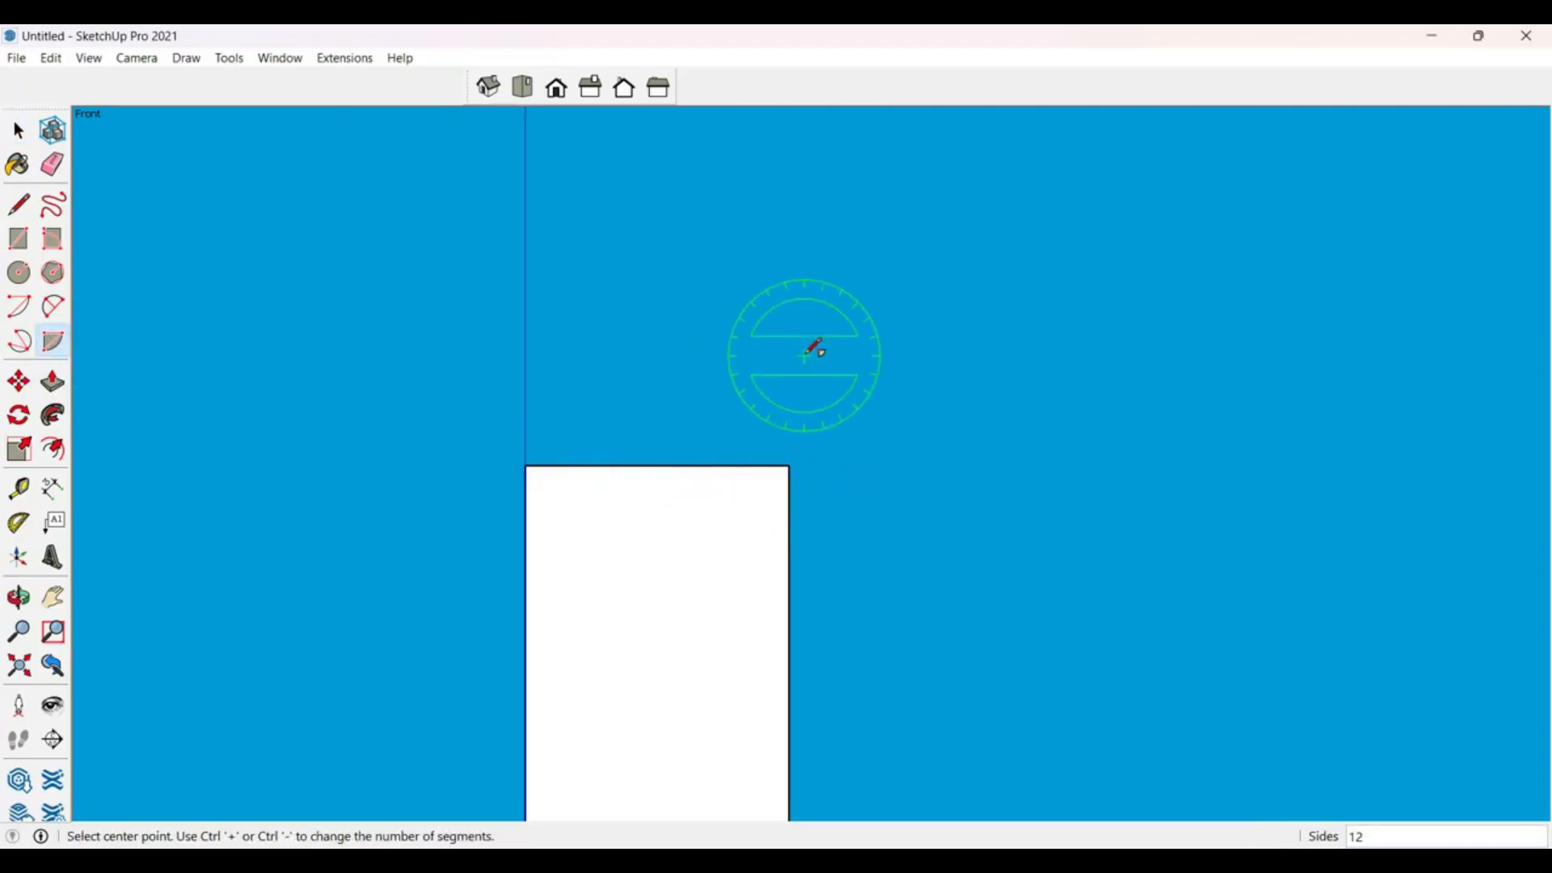
click(790, 466)
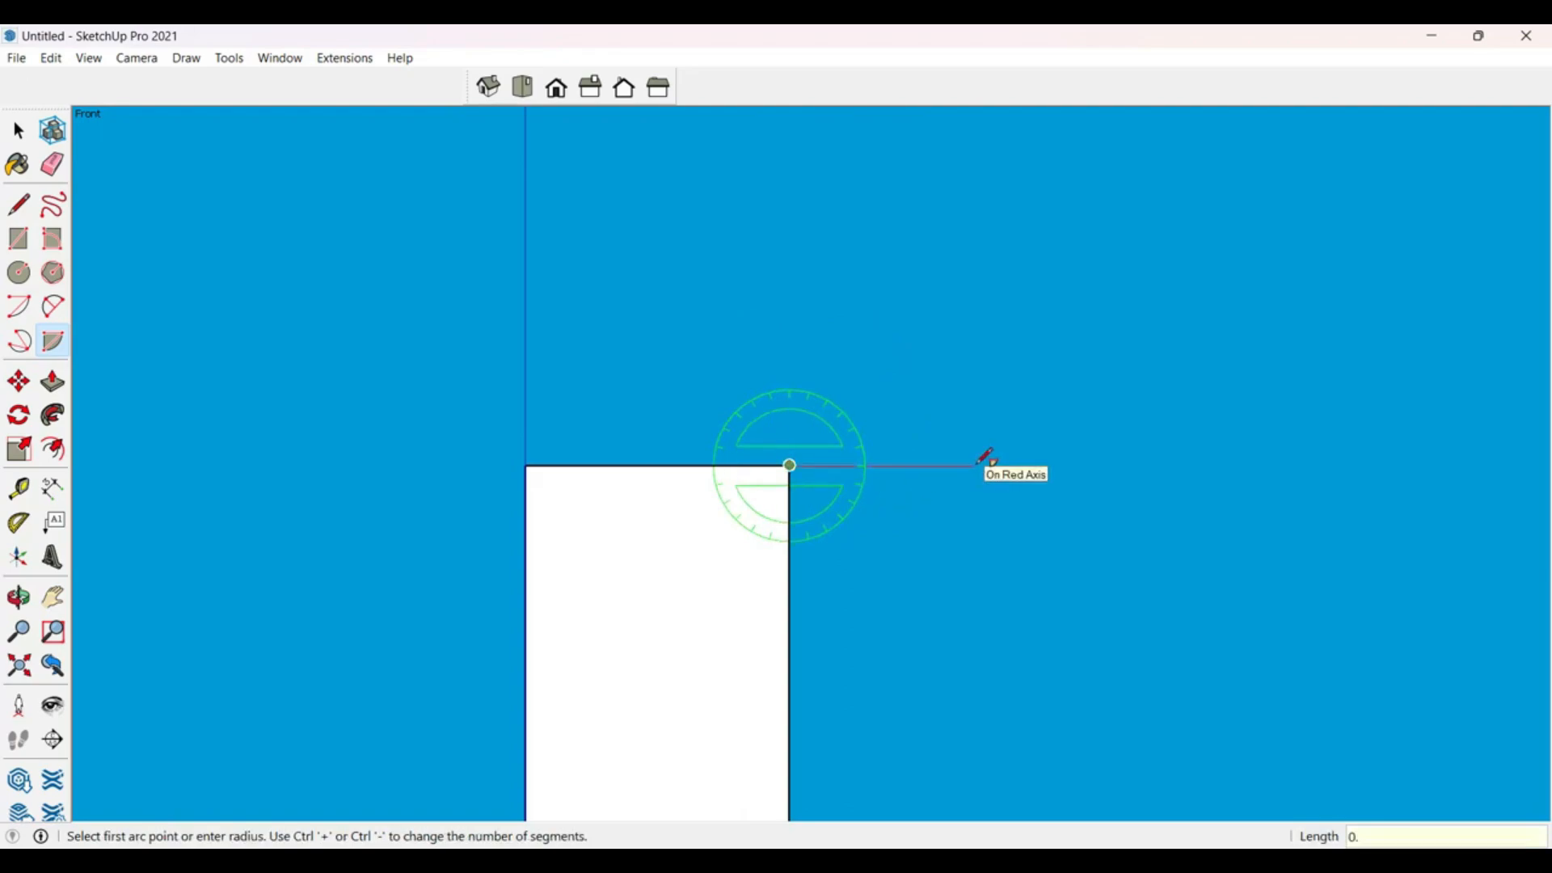
text(0.2)
key(Return)
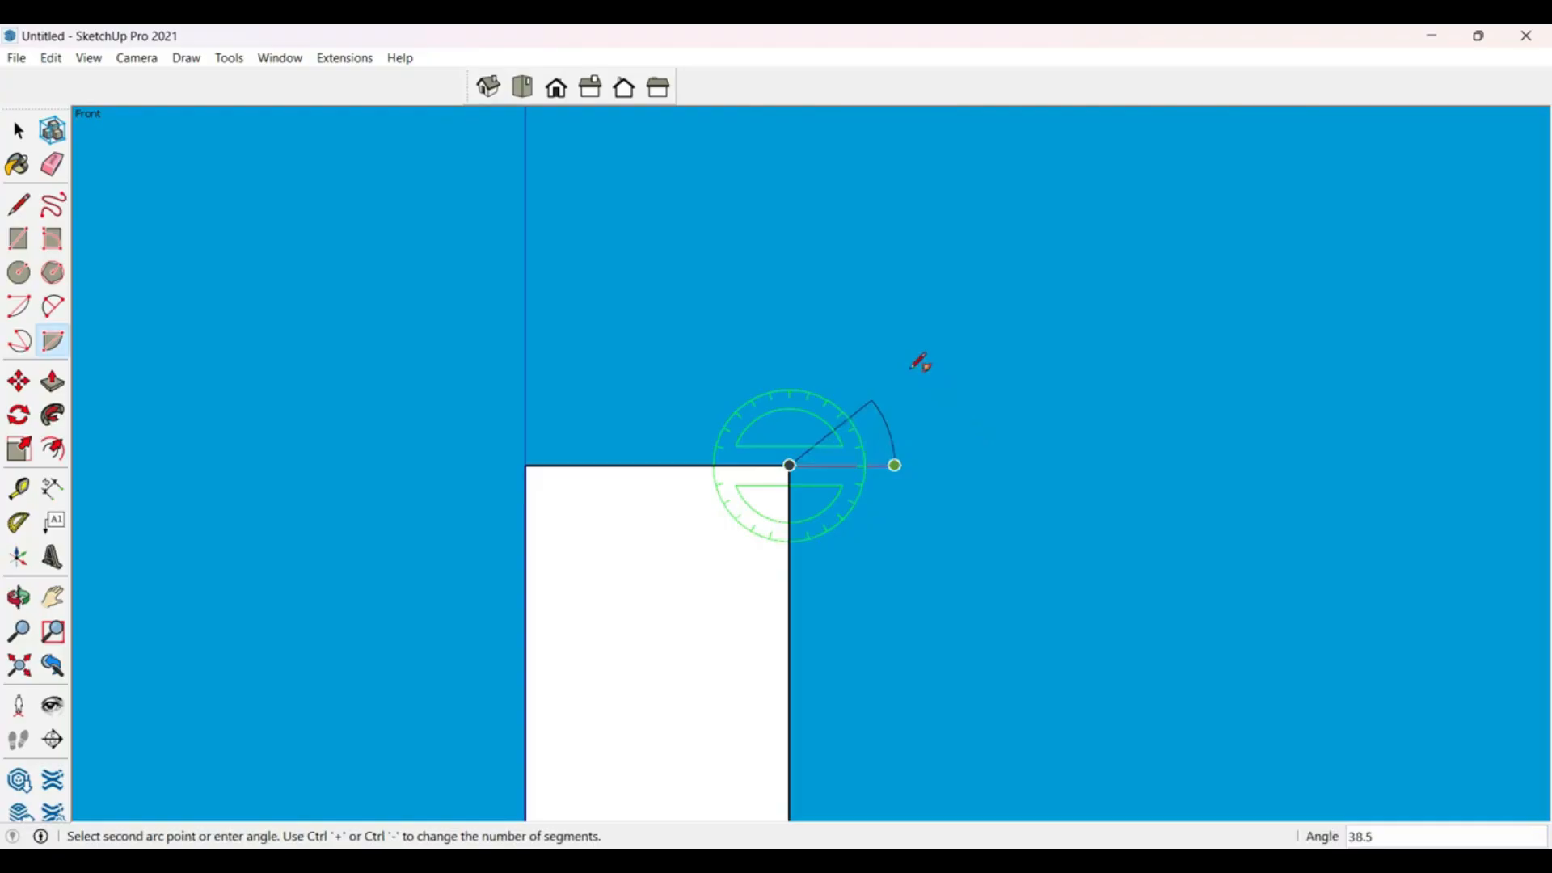
key(Return)
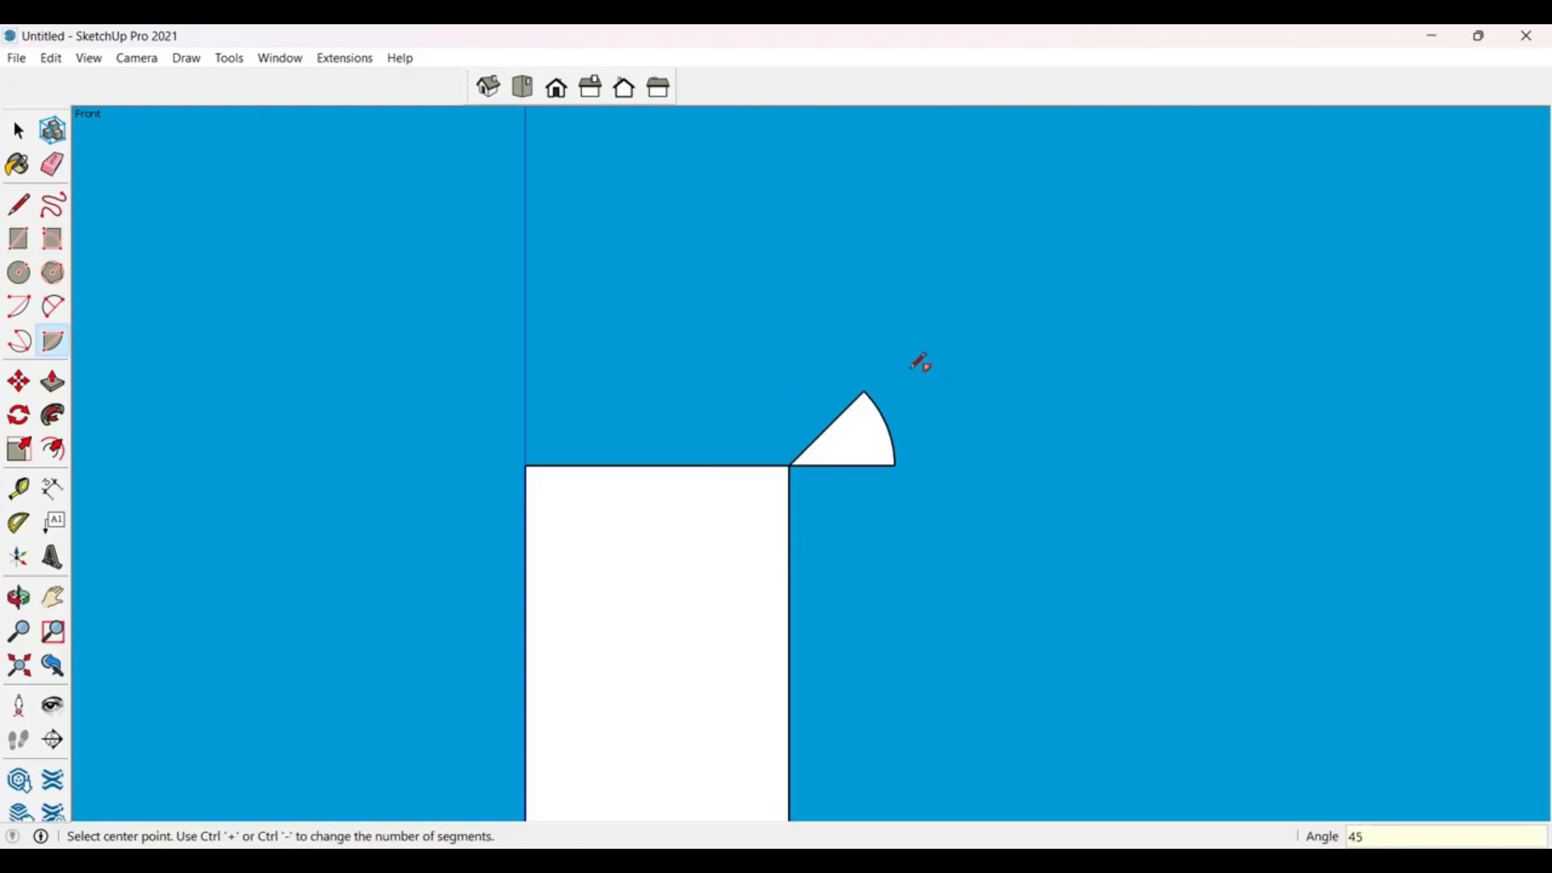
Step: Extrude the pie slice's face by about 0.01 m
middle_drag(901, 492, 929, 409)
scroll(811, 420, up, 3)
key(p)
click(962, 405)
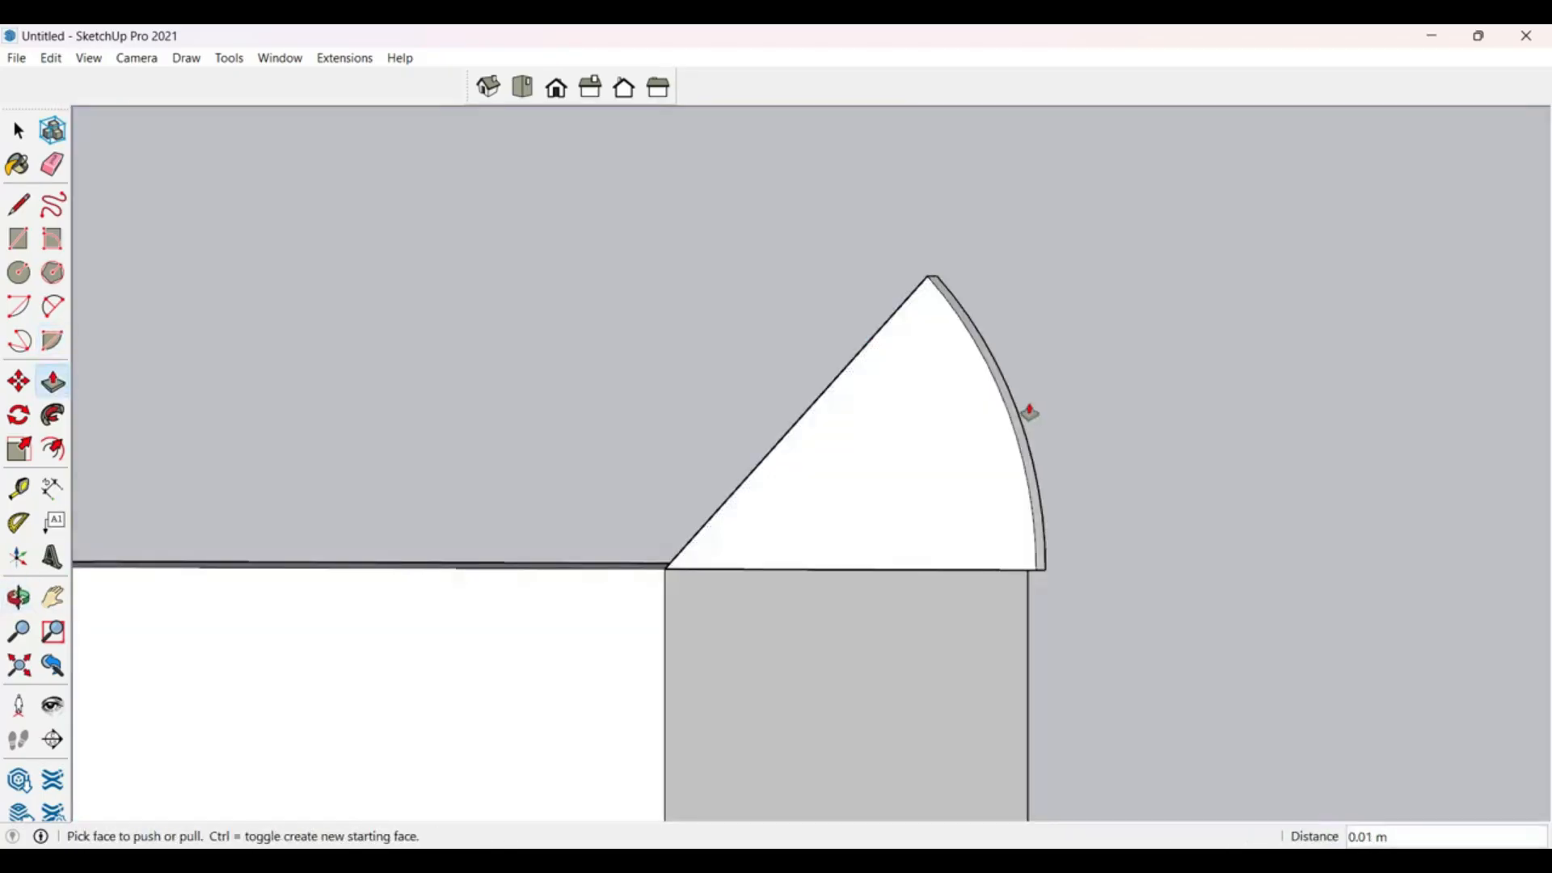
middle_drag(1030, 413, 904, 576)
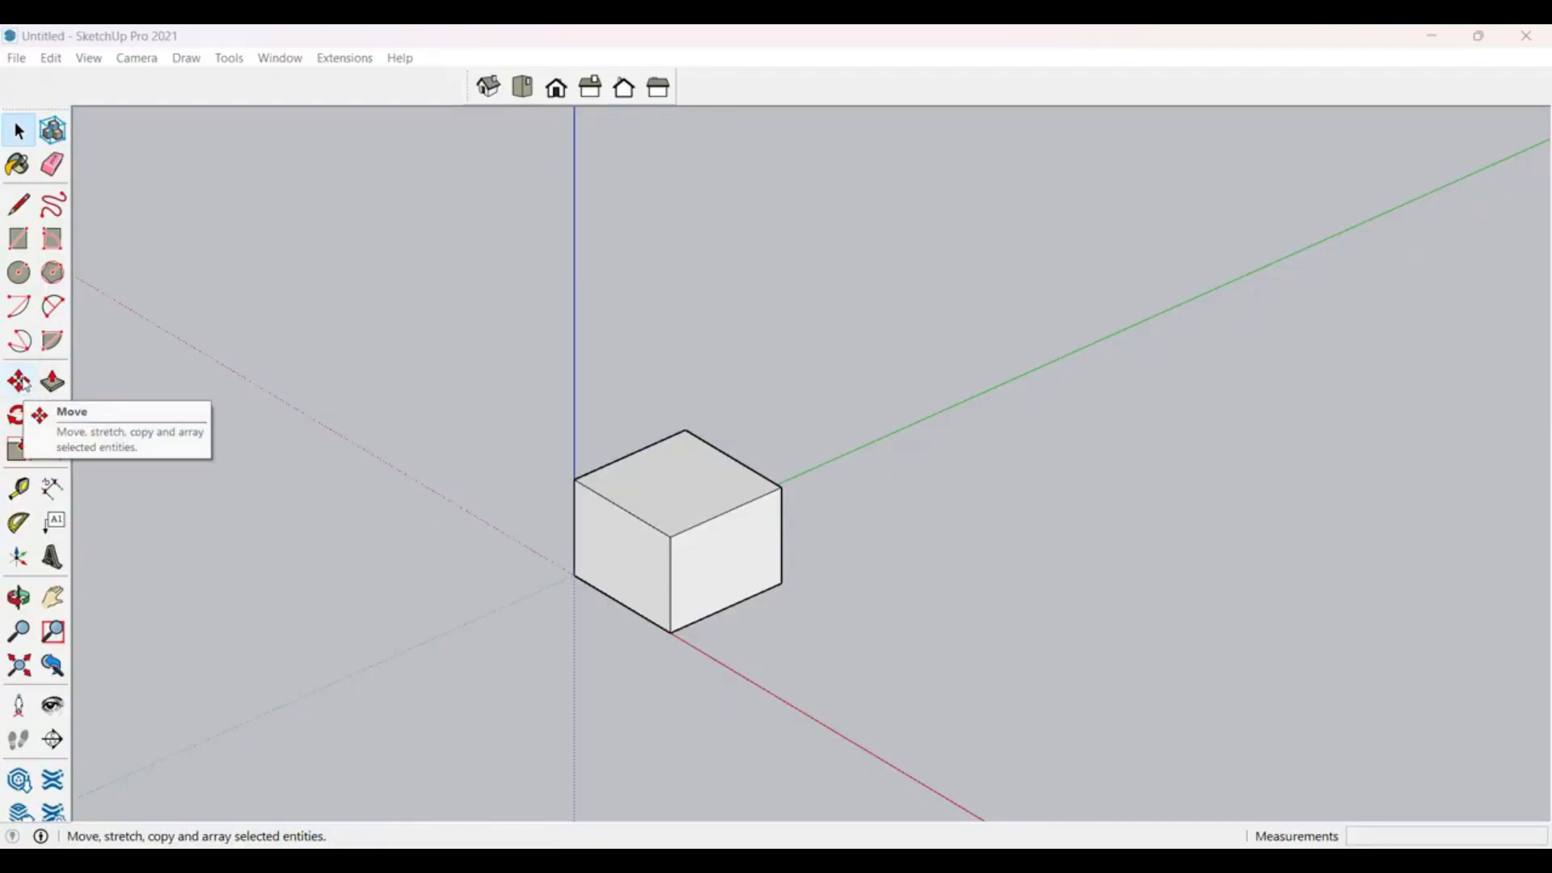
key(m)
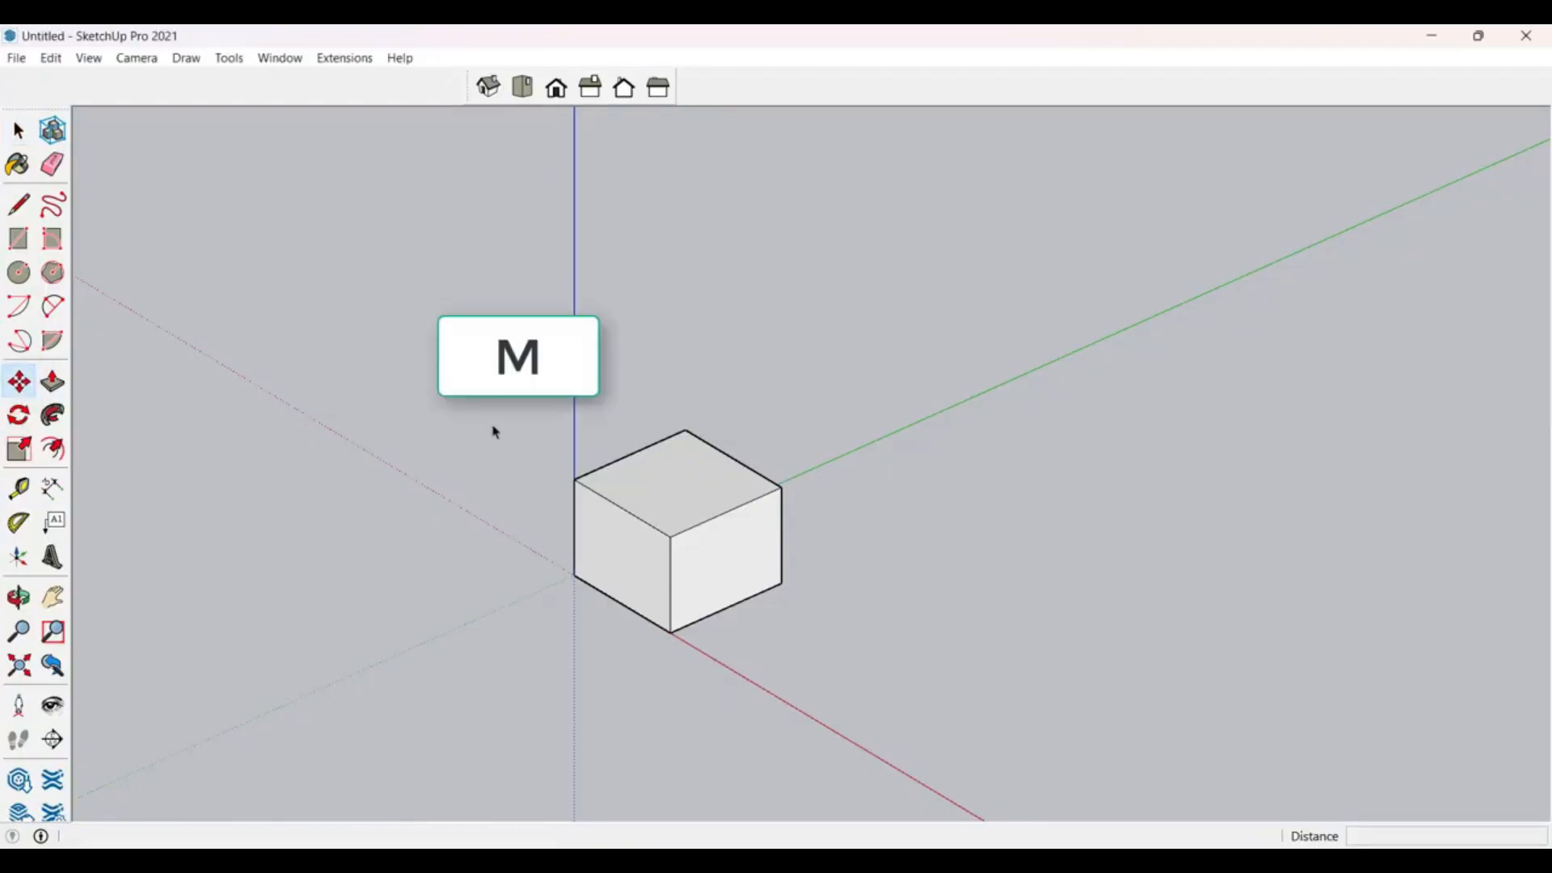
key(space)
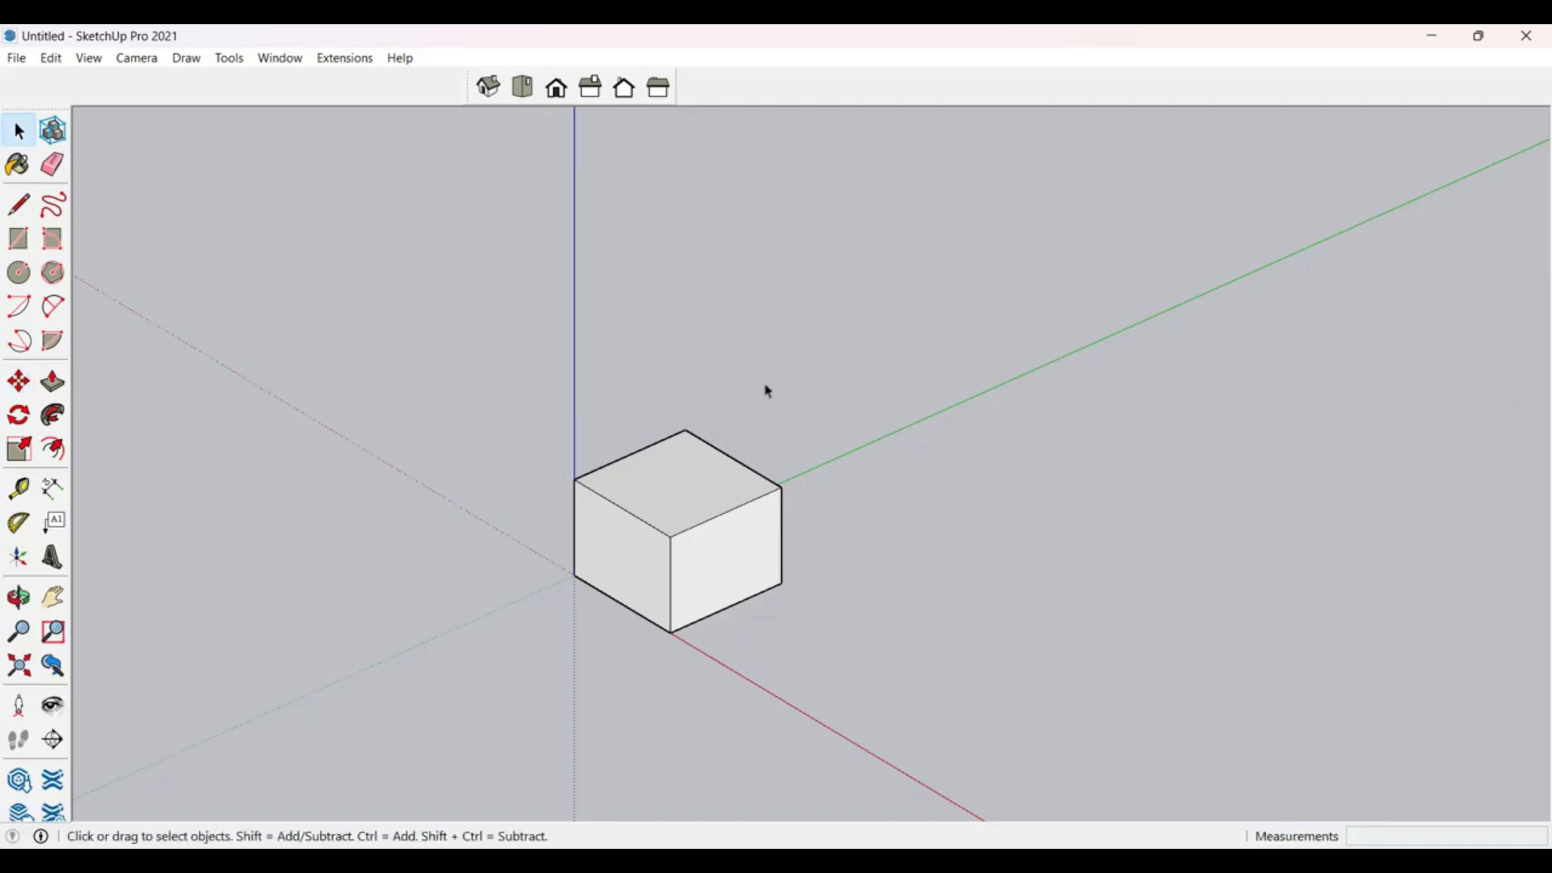
drag(501, 659, 502, 658)
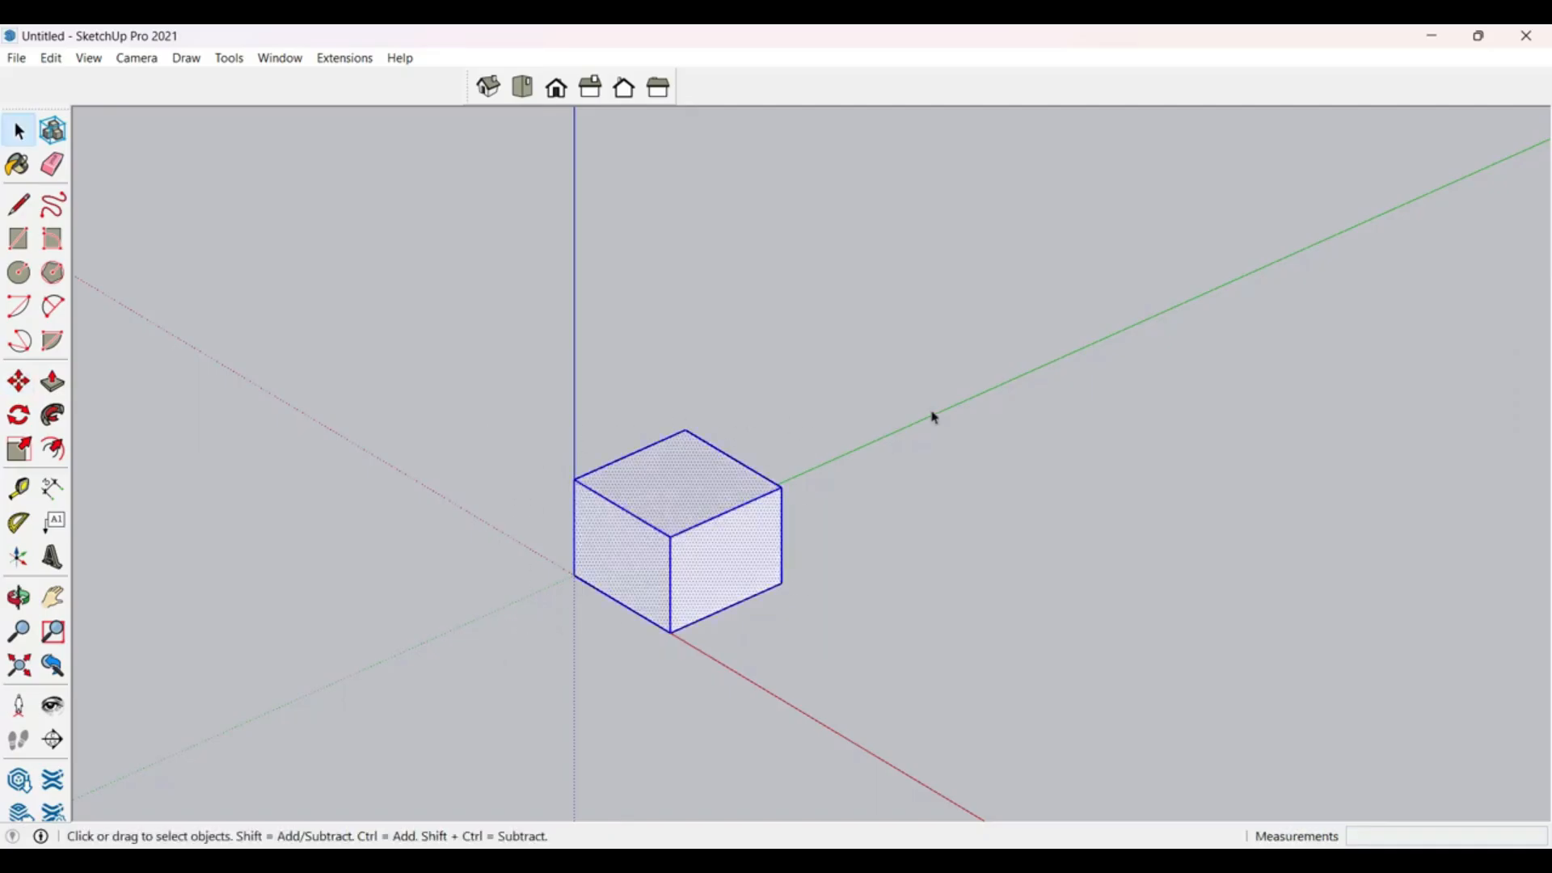
click(790, 449)
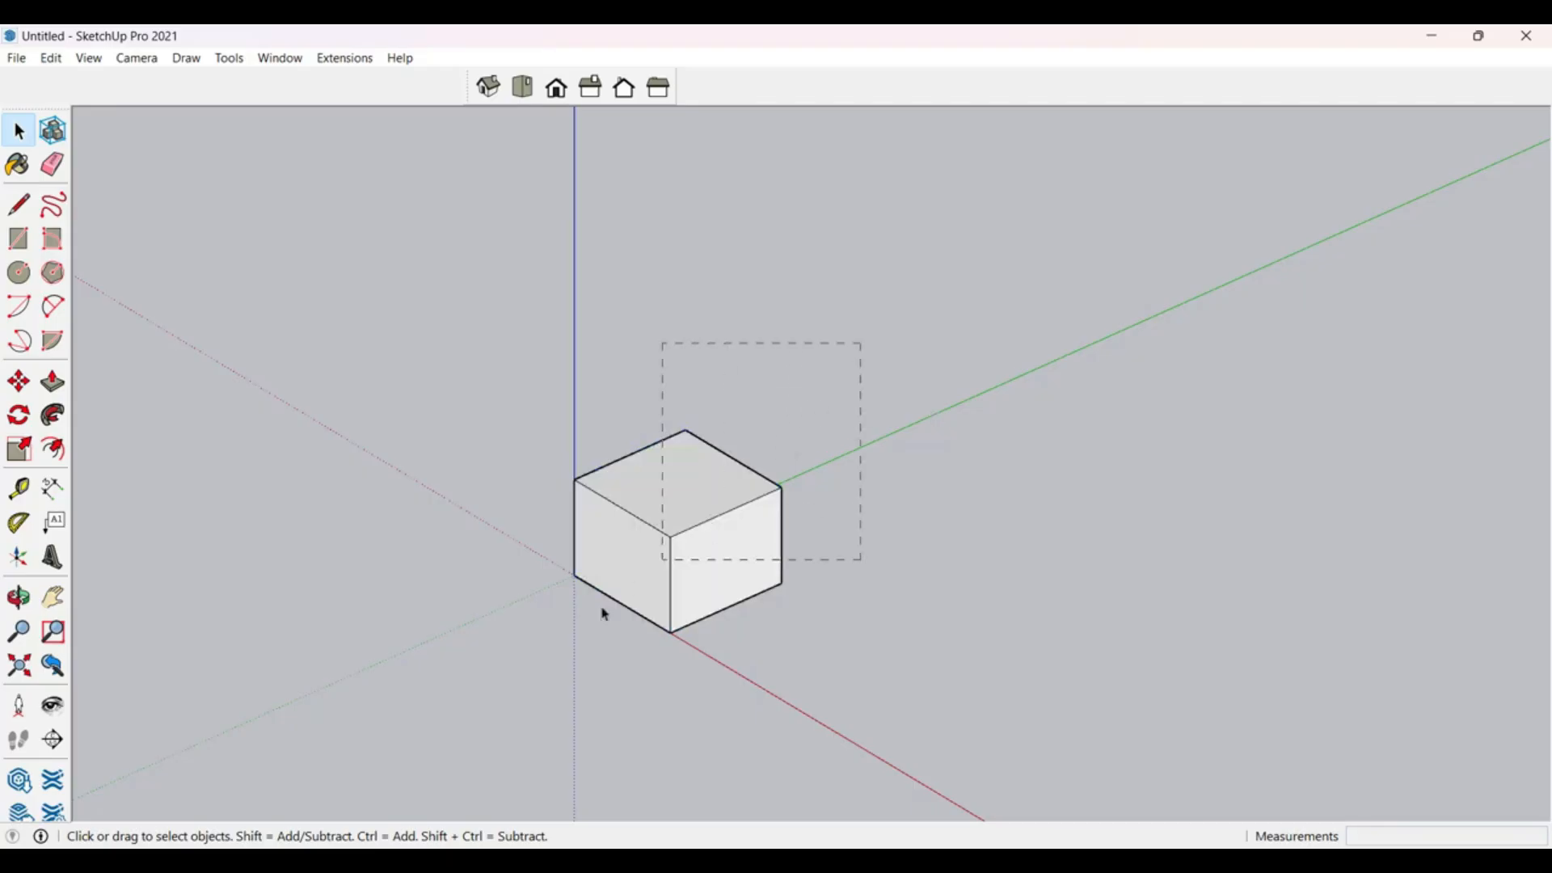
Step: Select the whole cube and move it 3 m along the green axis from its corner at the origin
drag(449, 695, 449, 696)
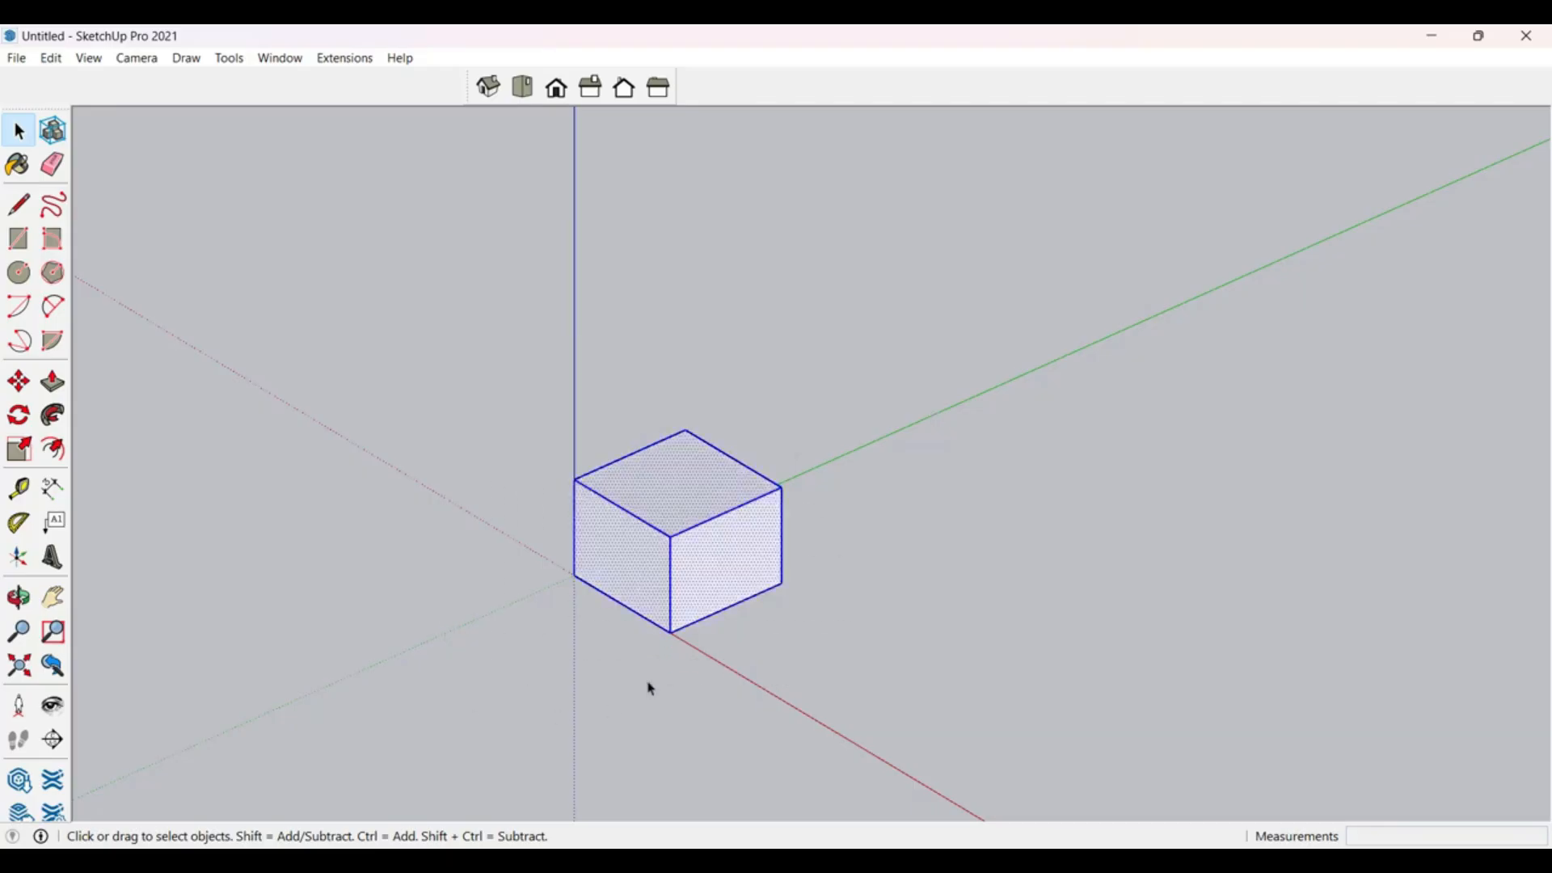
key(m)
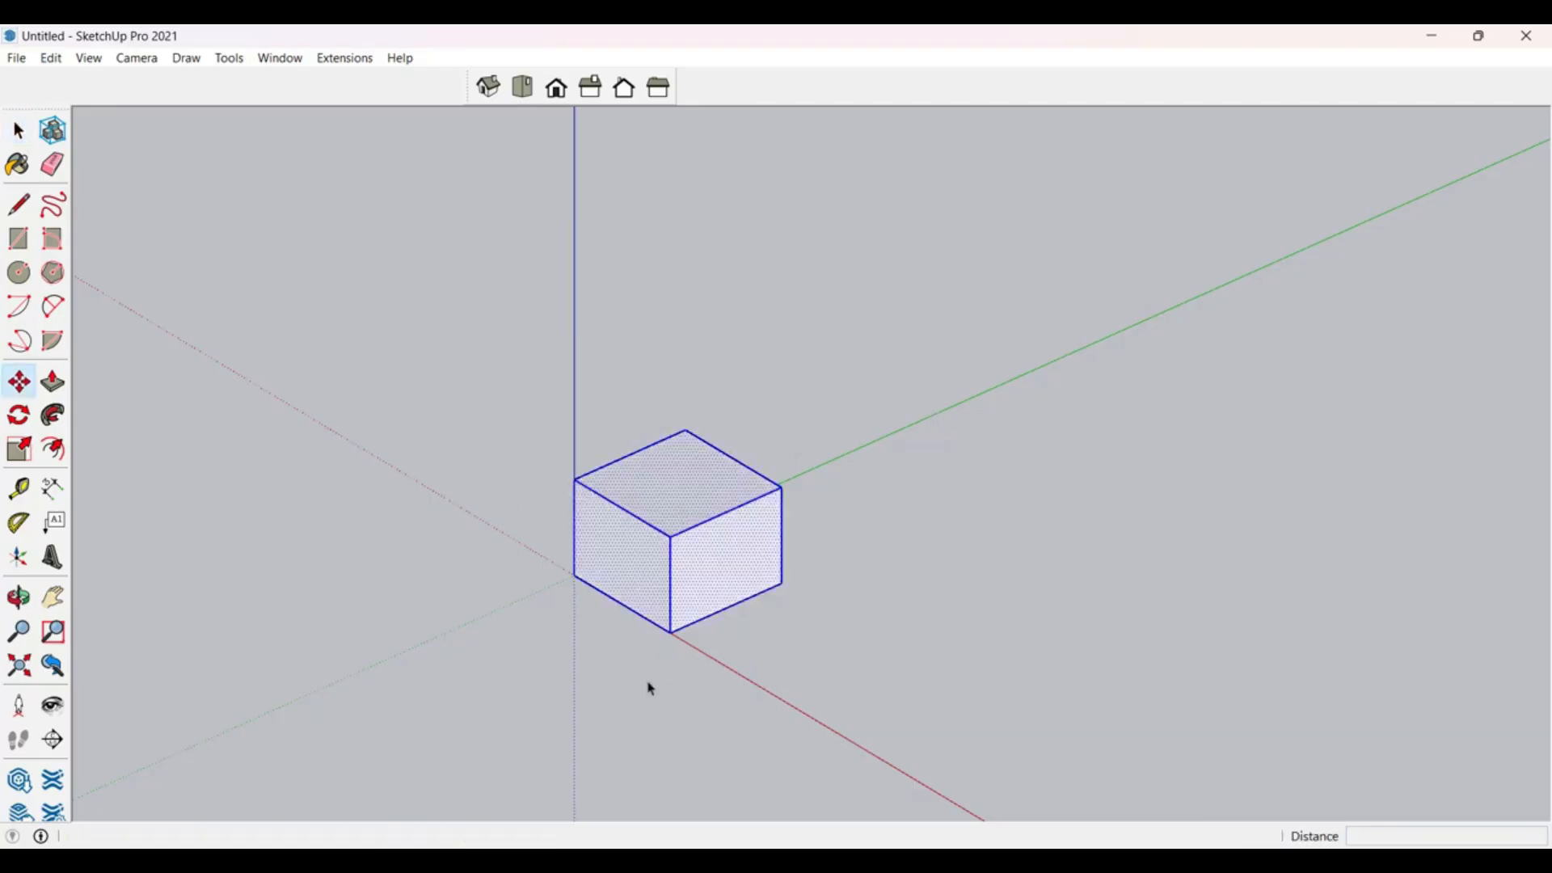
click(574, 576)
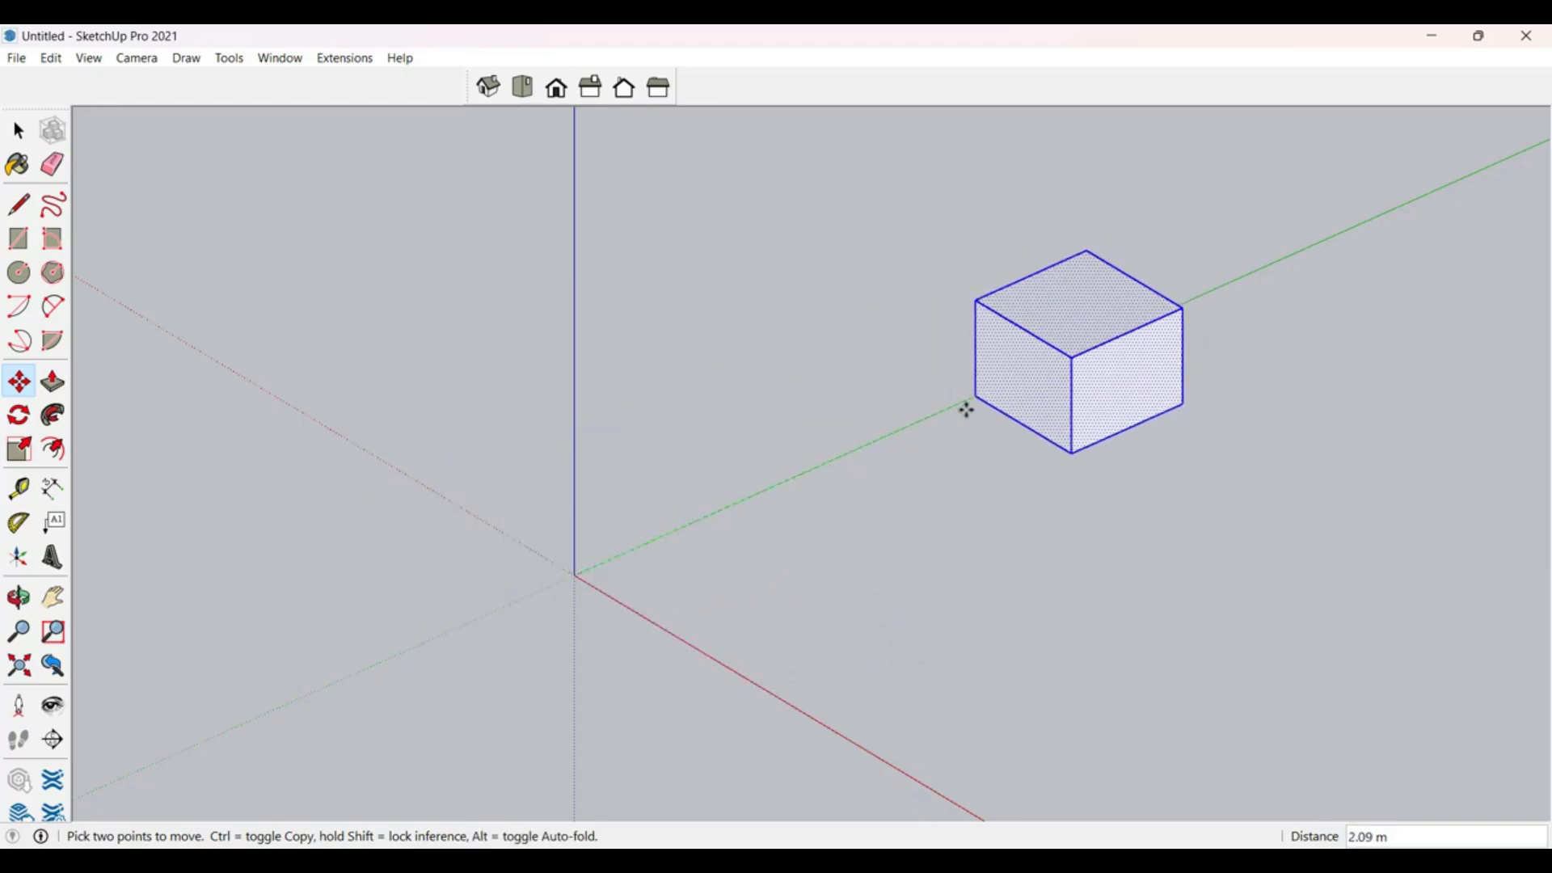
click(990, 393)
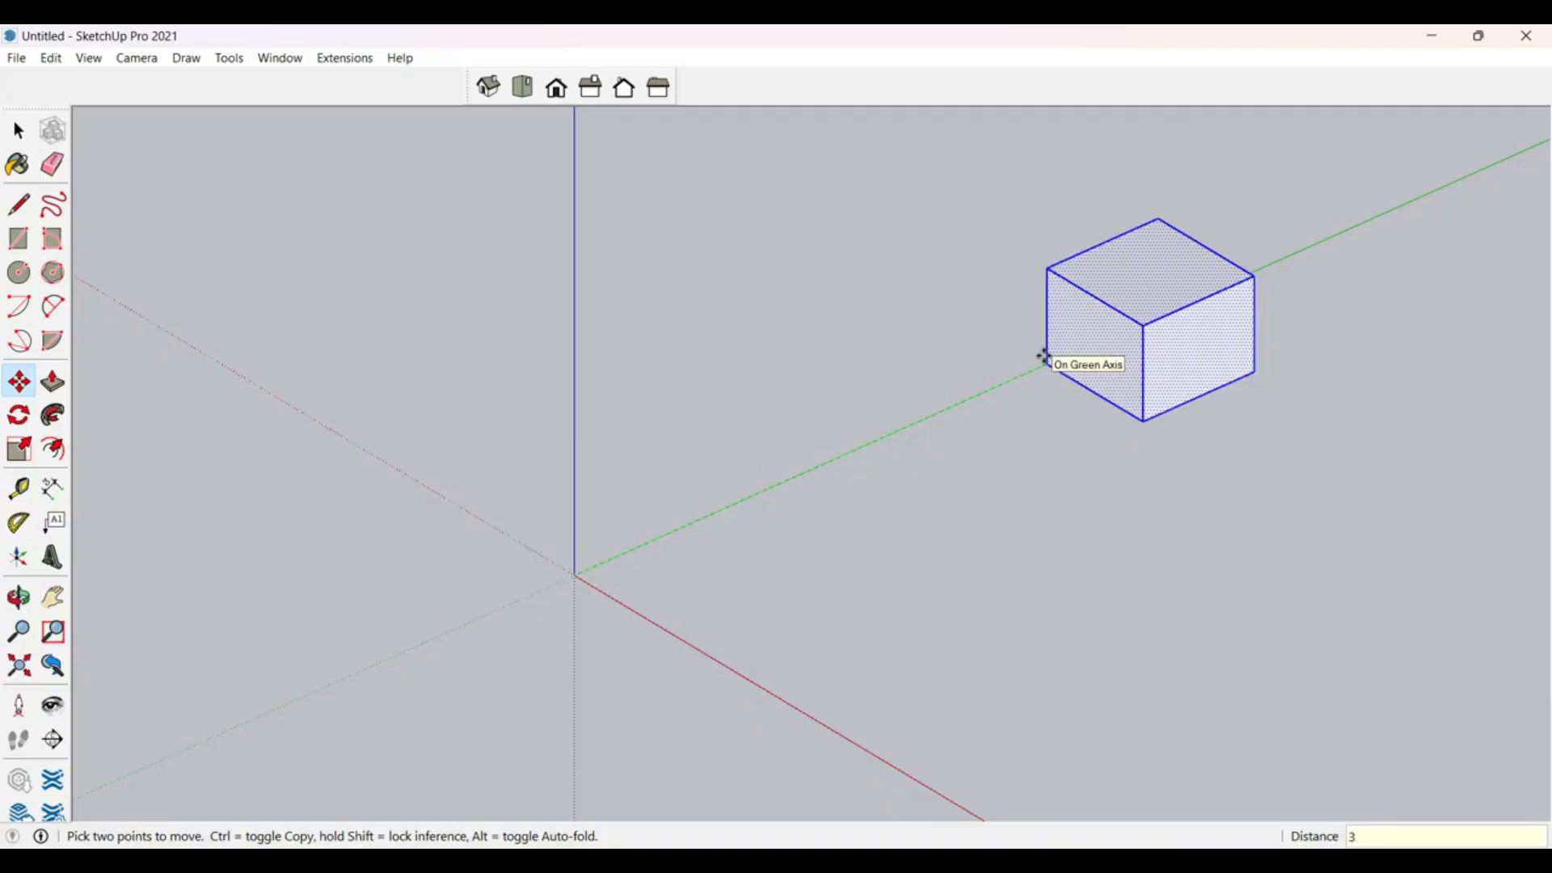
key(Return)
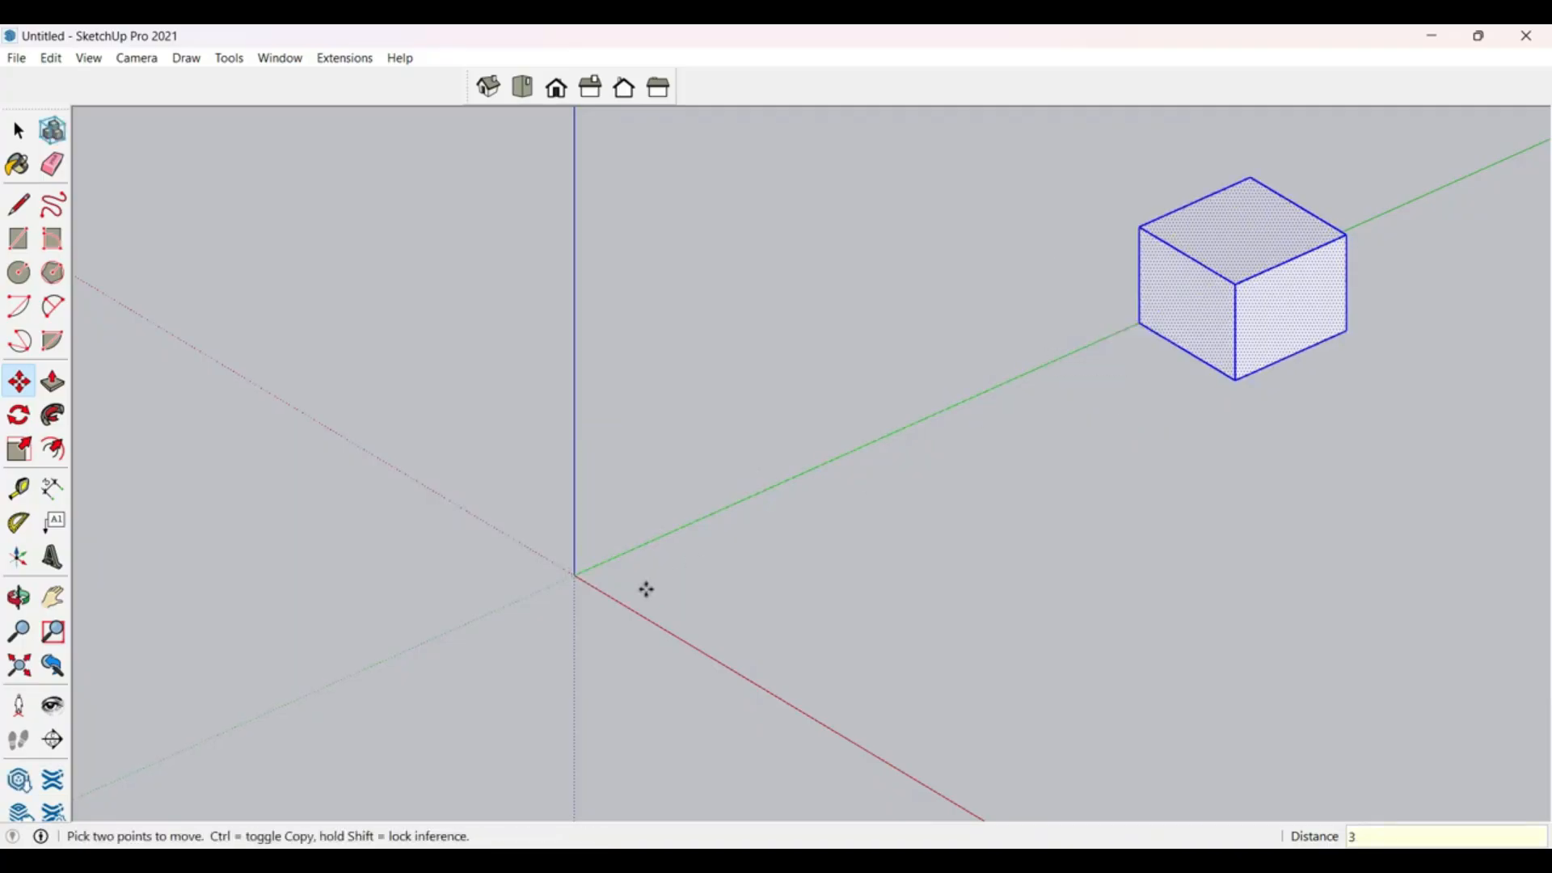
Step: Copy the cube 2 m along the green axis, using its lower corner on that axis as the base point
key(ctrl+z)
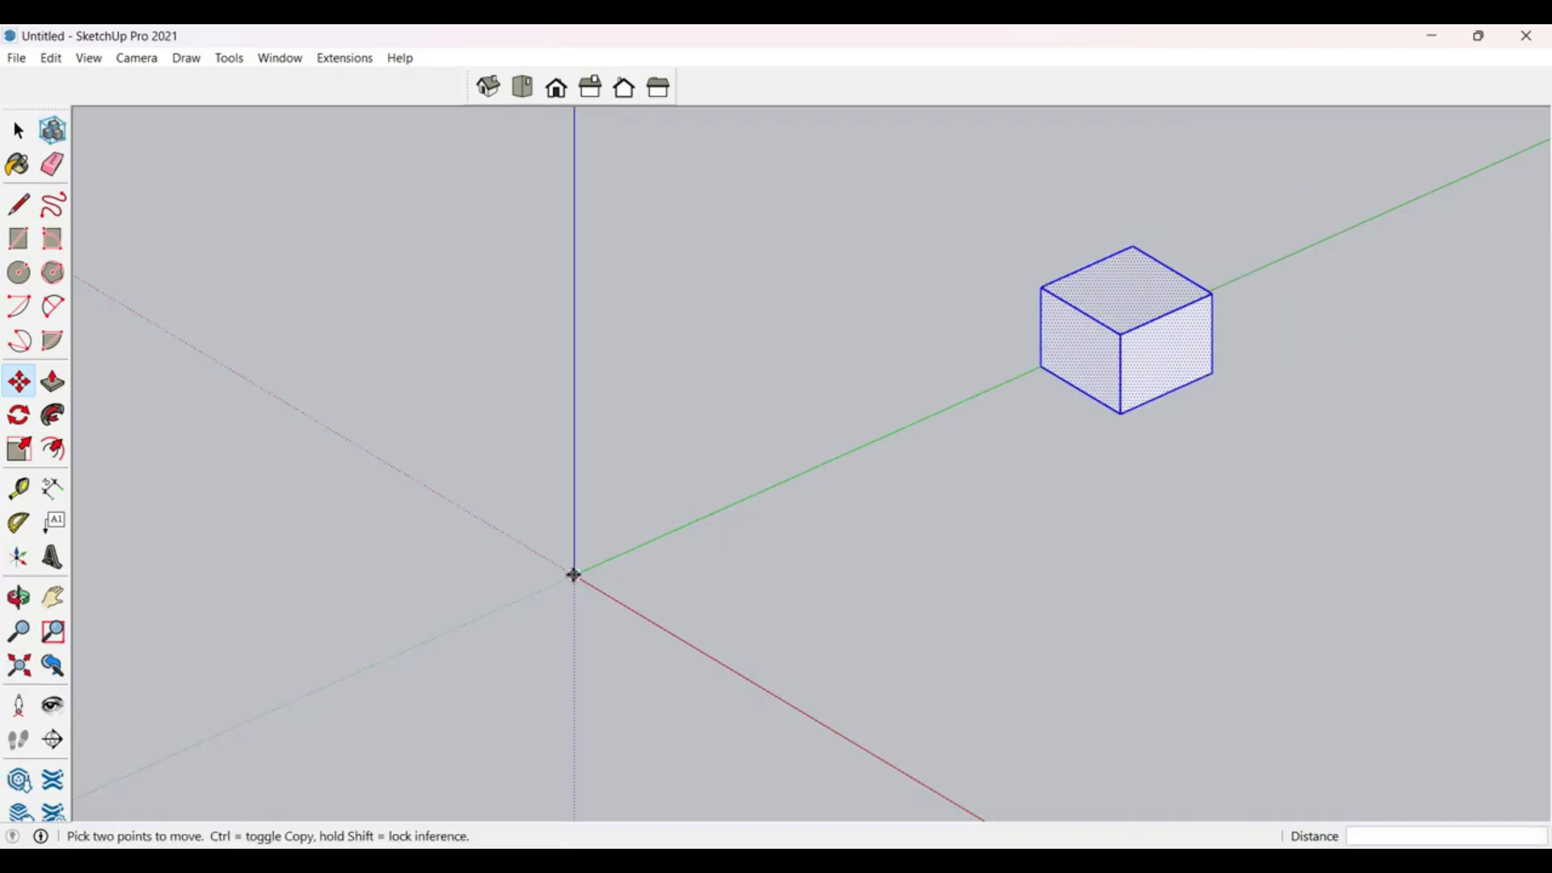
middle_drag(1209, 402, 1240, 426)
scroll(1247, 253, up, 3)
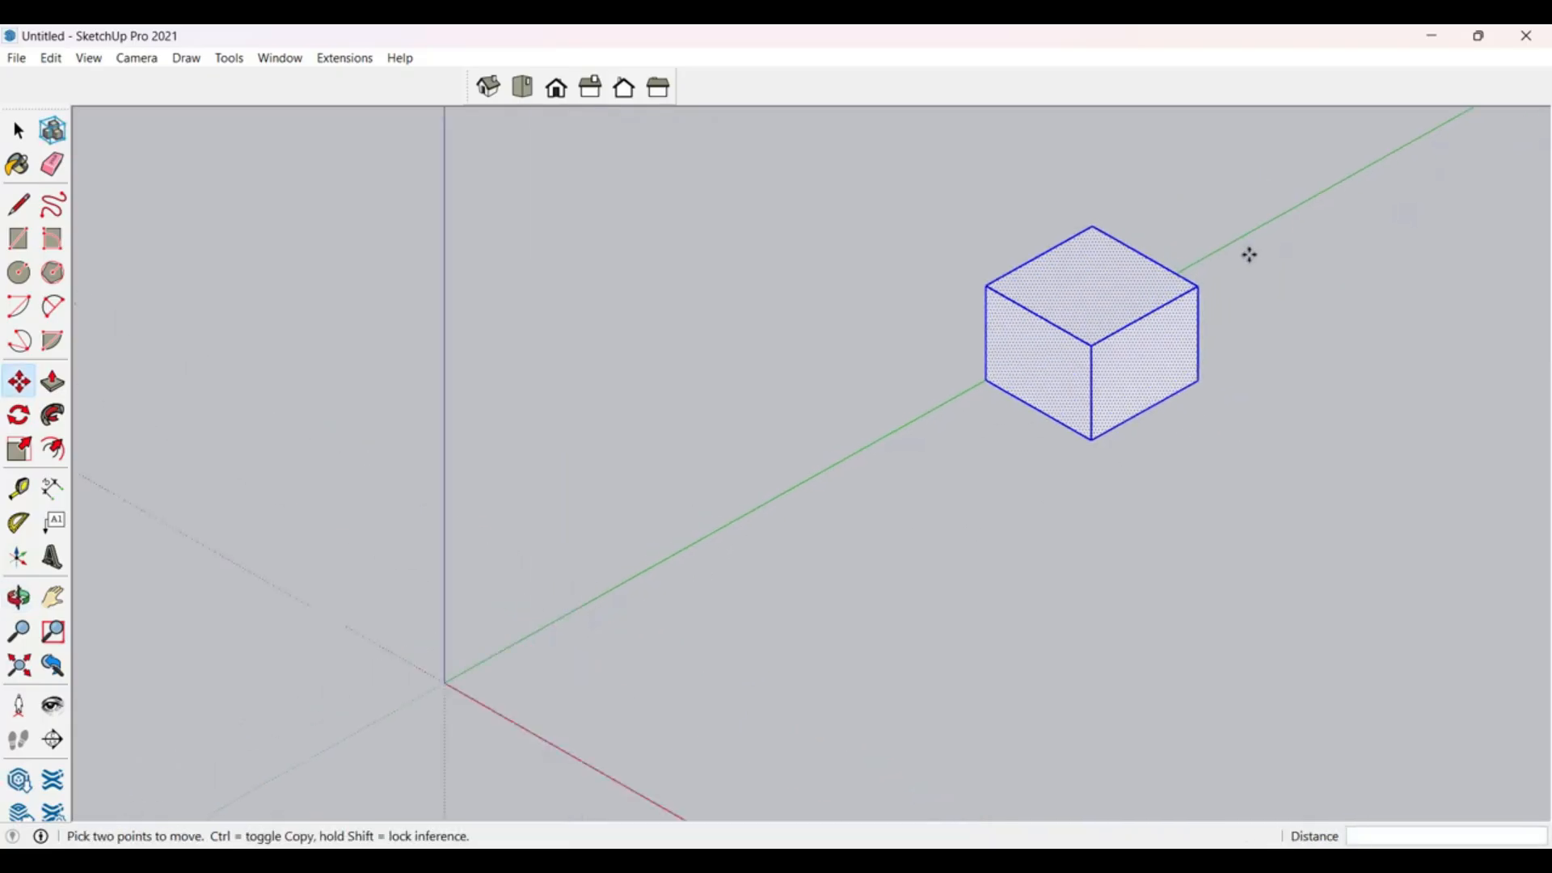
scroll(367, 600, down, 3)
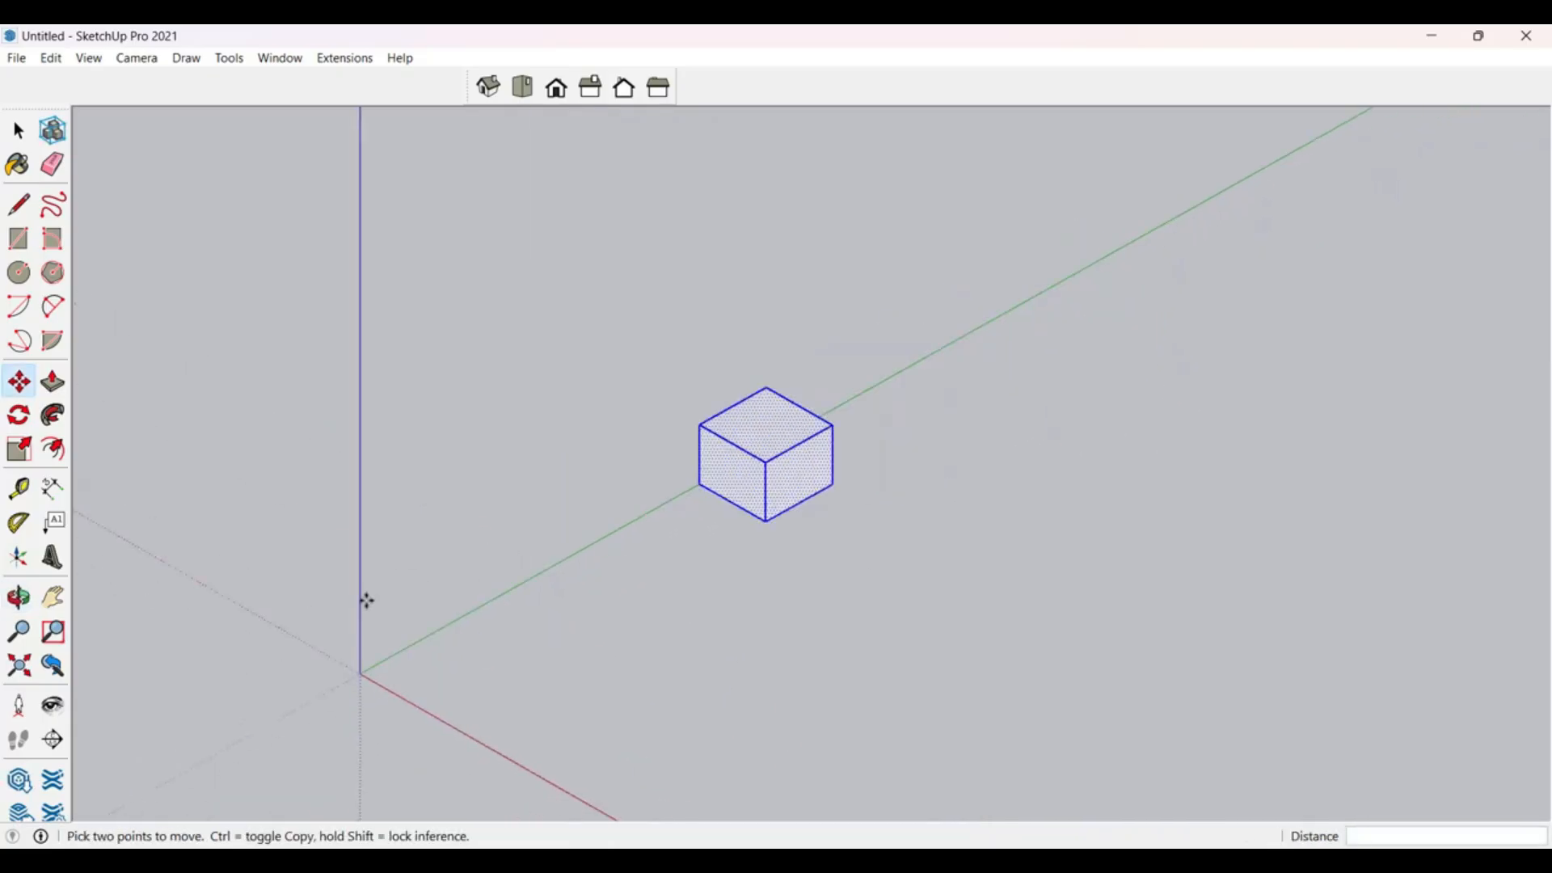
click(700, 485)
key(ctrl)
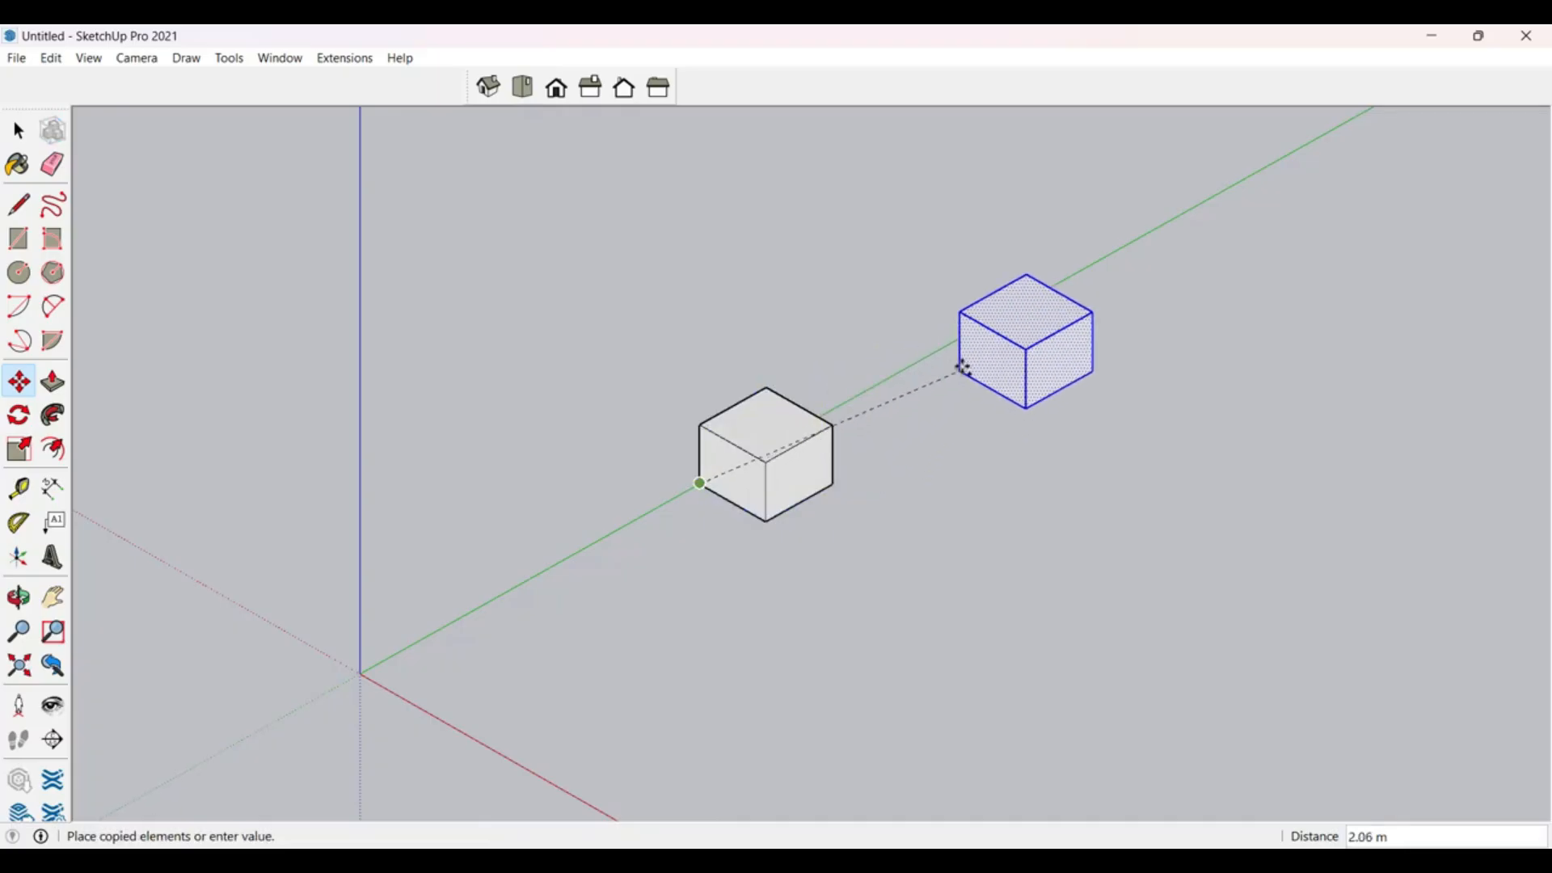
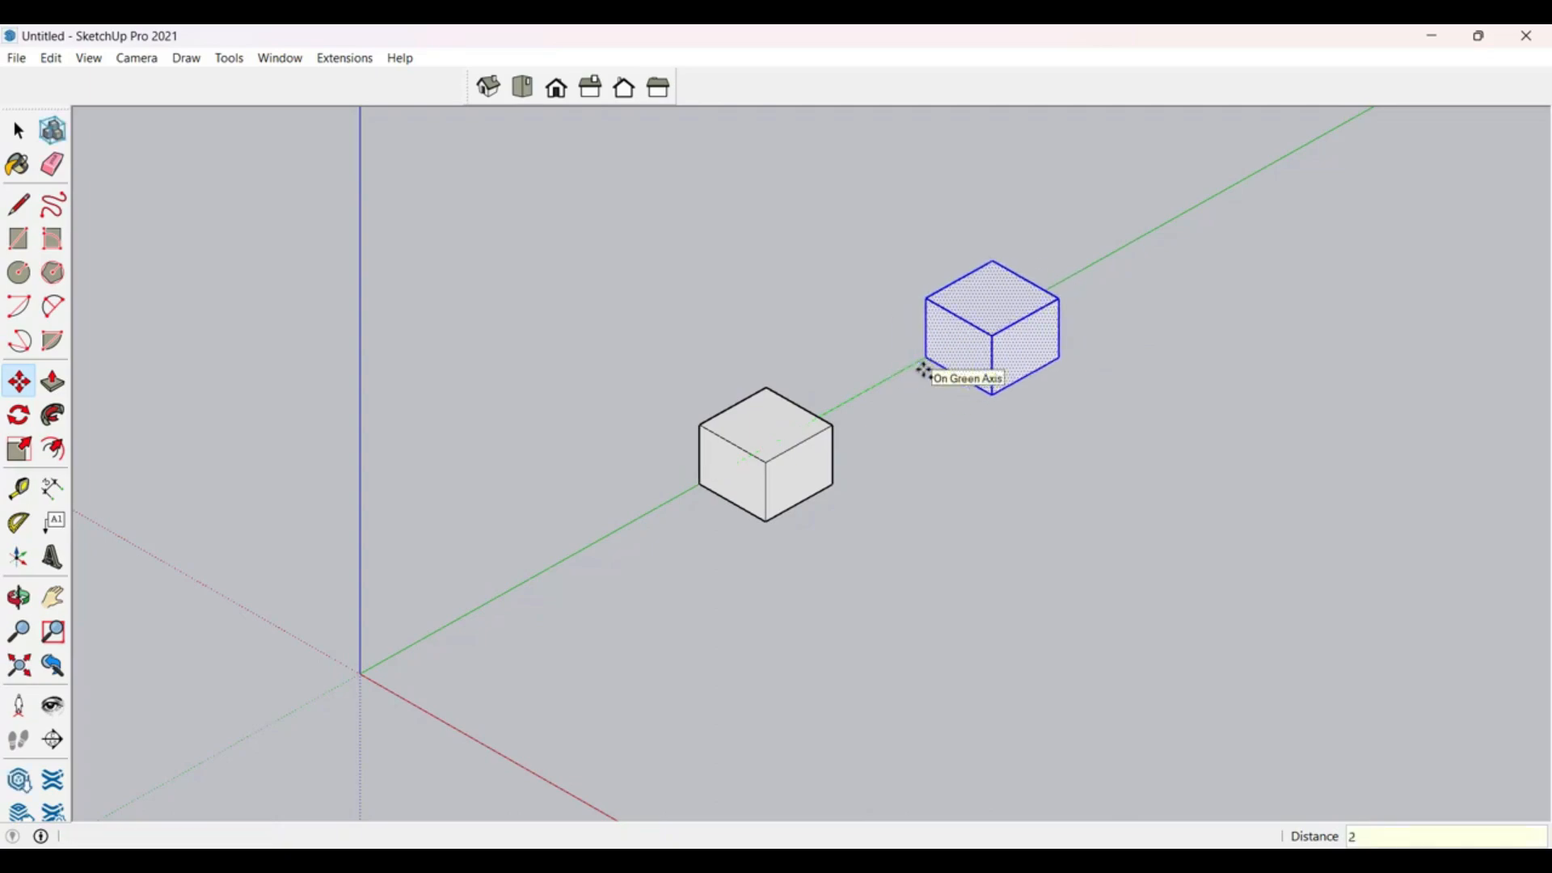
key(Return)
Step: Examine the original cube and its copy along the green axis from different angles and distances
key(o)
drag(824, 513, 472, 581)
key(m)
scroll(423, 579, down, 2)
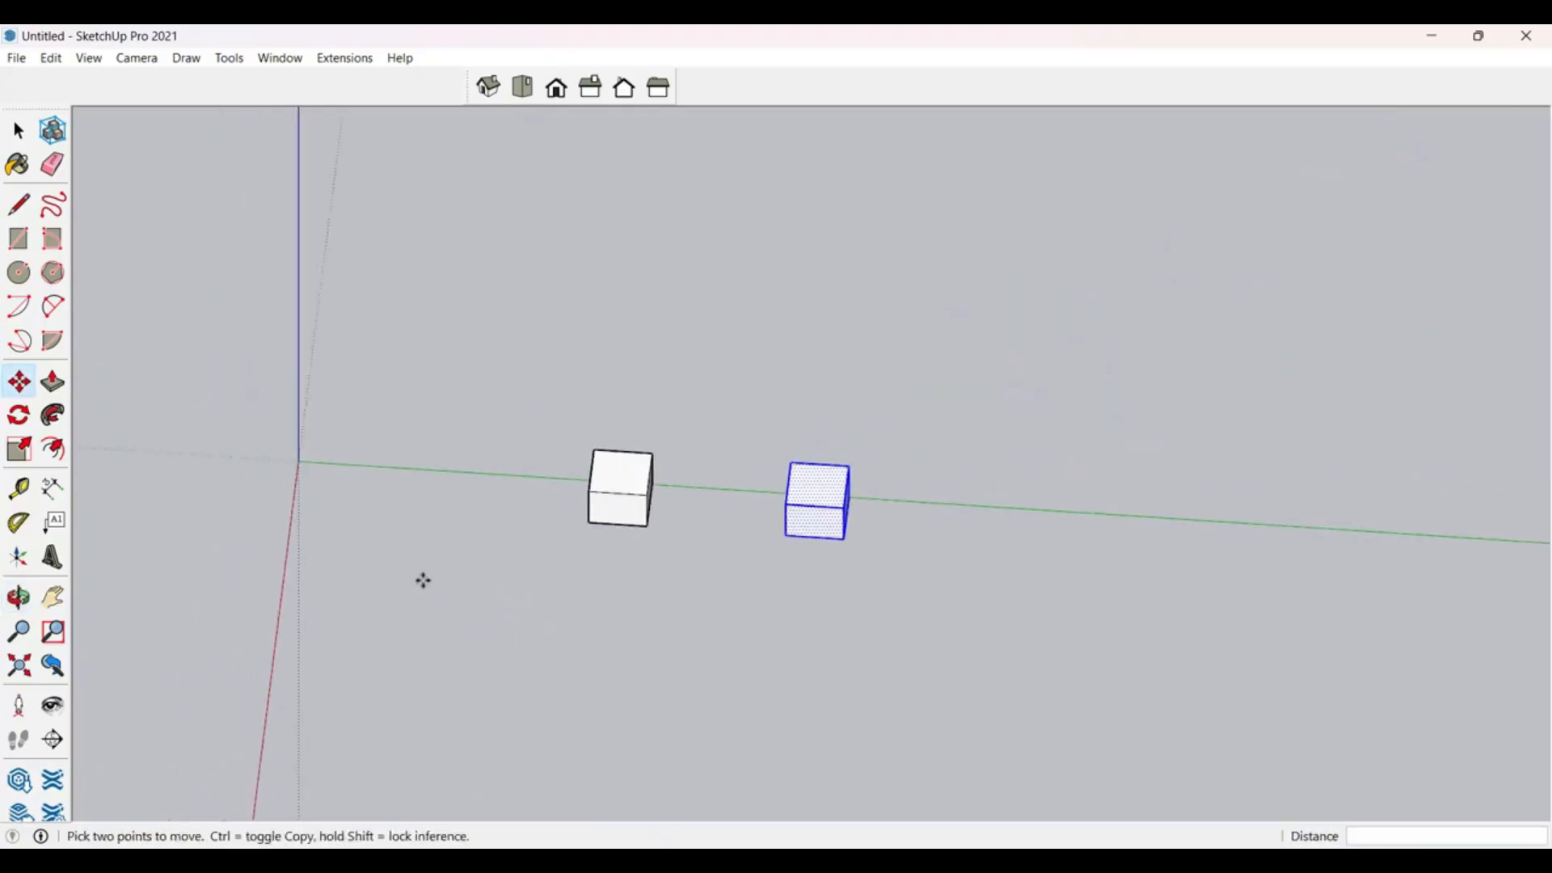
scroll(891, 541, up, 3)
key(space)
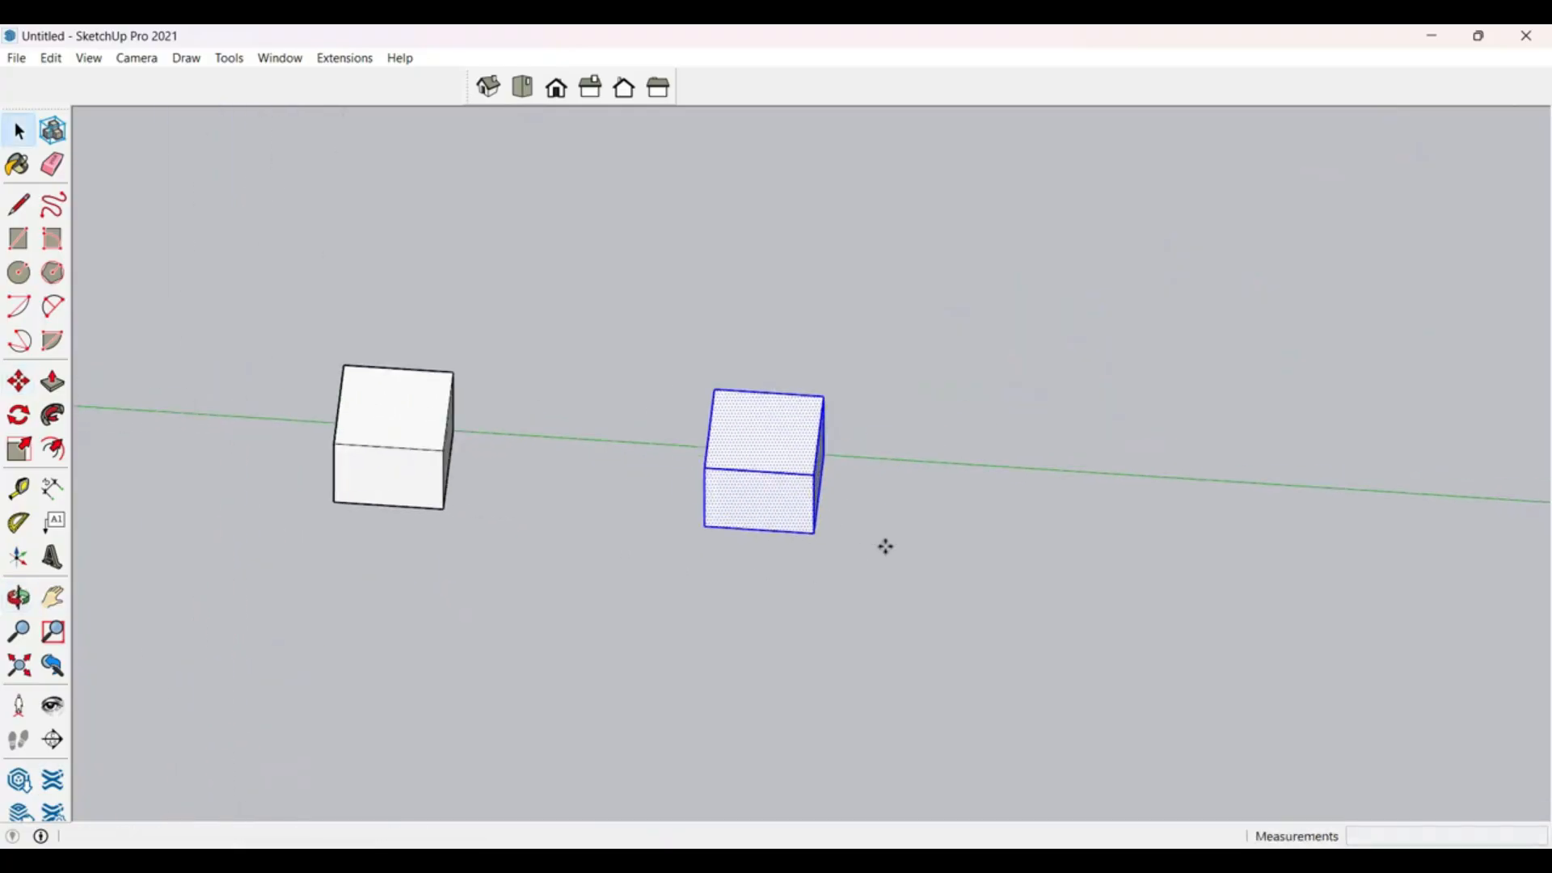
scroll(1017, 472, down, 3)
scroll(772, 483, up, 2)
scroll(772, 483, up, 1)
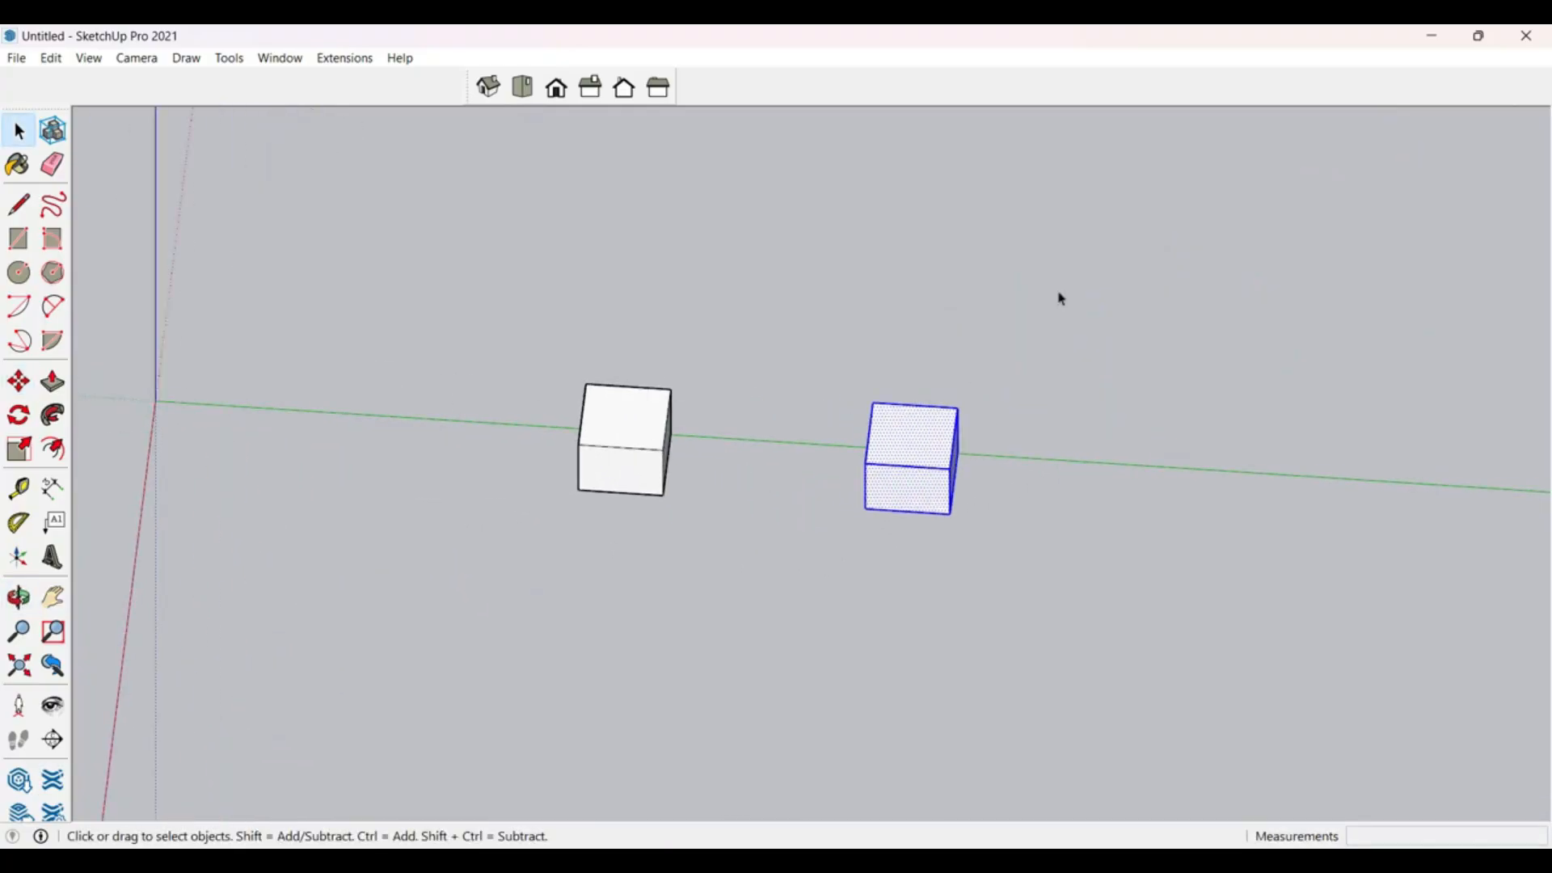
scroll(914, 537, down, 1)
middle_drag(915, 536, 1101, 484)
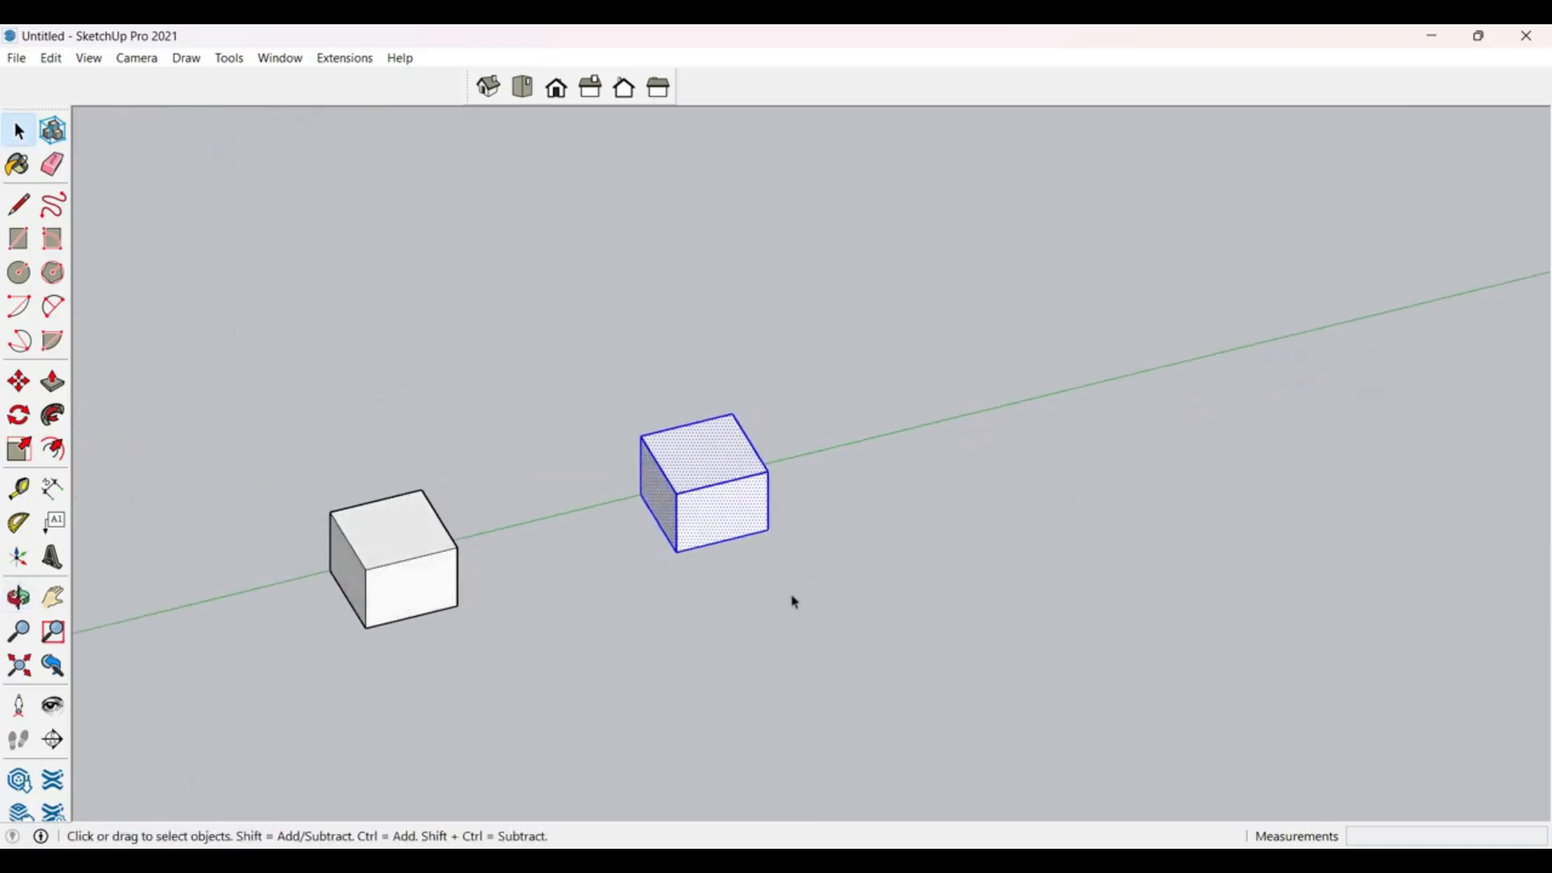
Step: Copy the selected cube 5 m further along the green axis and multiply it into an array with *5
key(m)
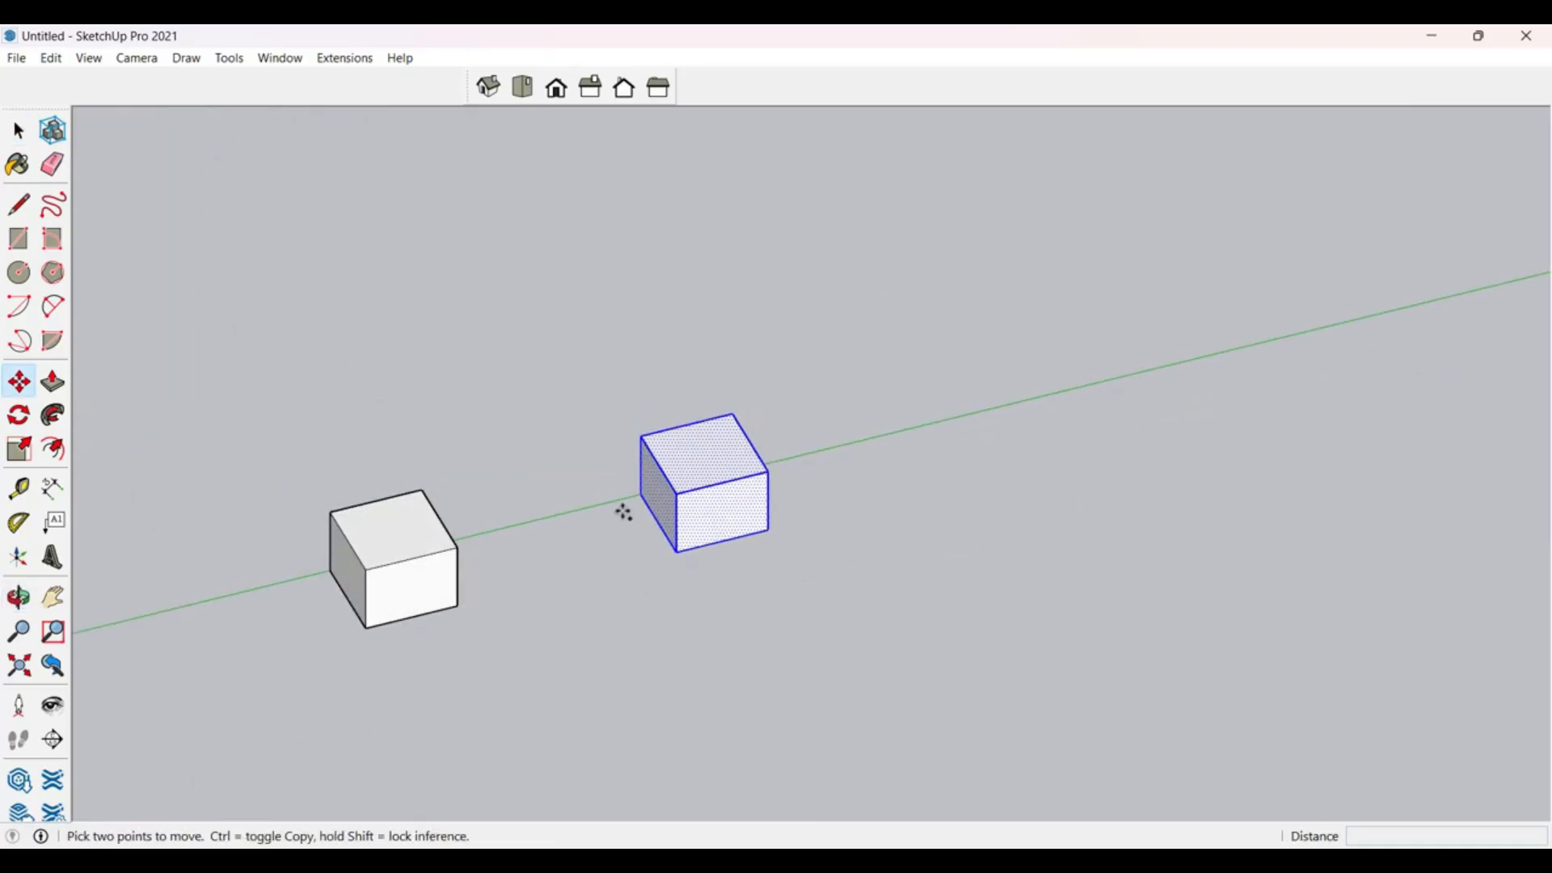
click(639, 491)
key(ctrl)
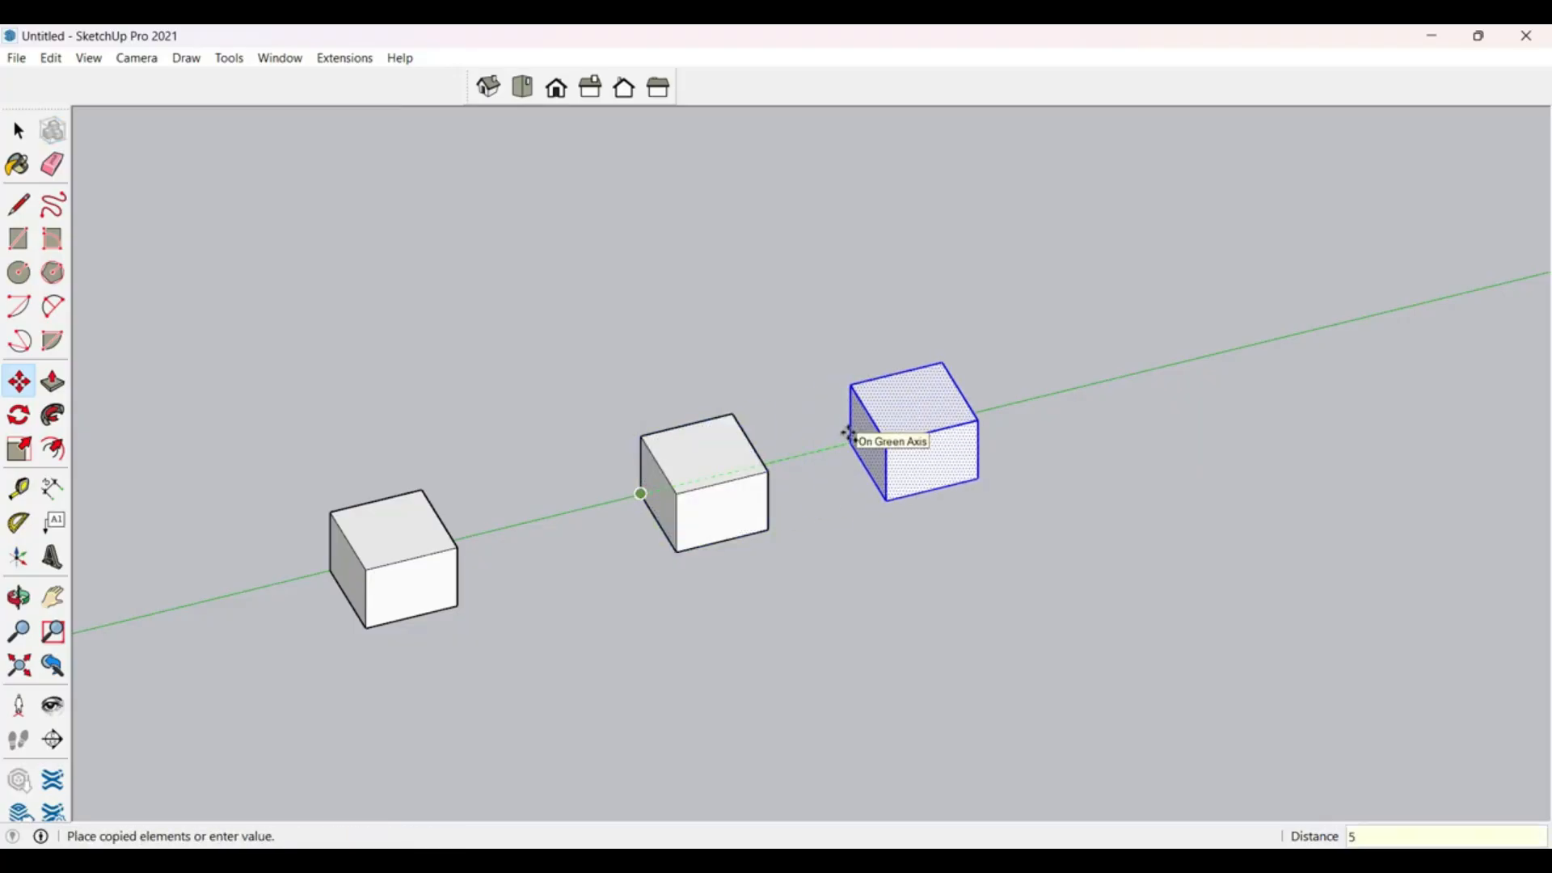
key(Return)
scroll(849, 435, down, 5)
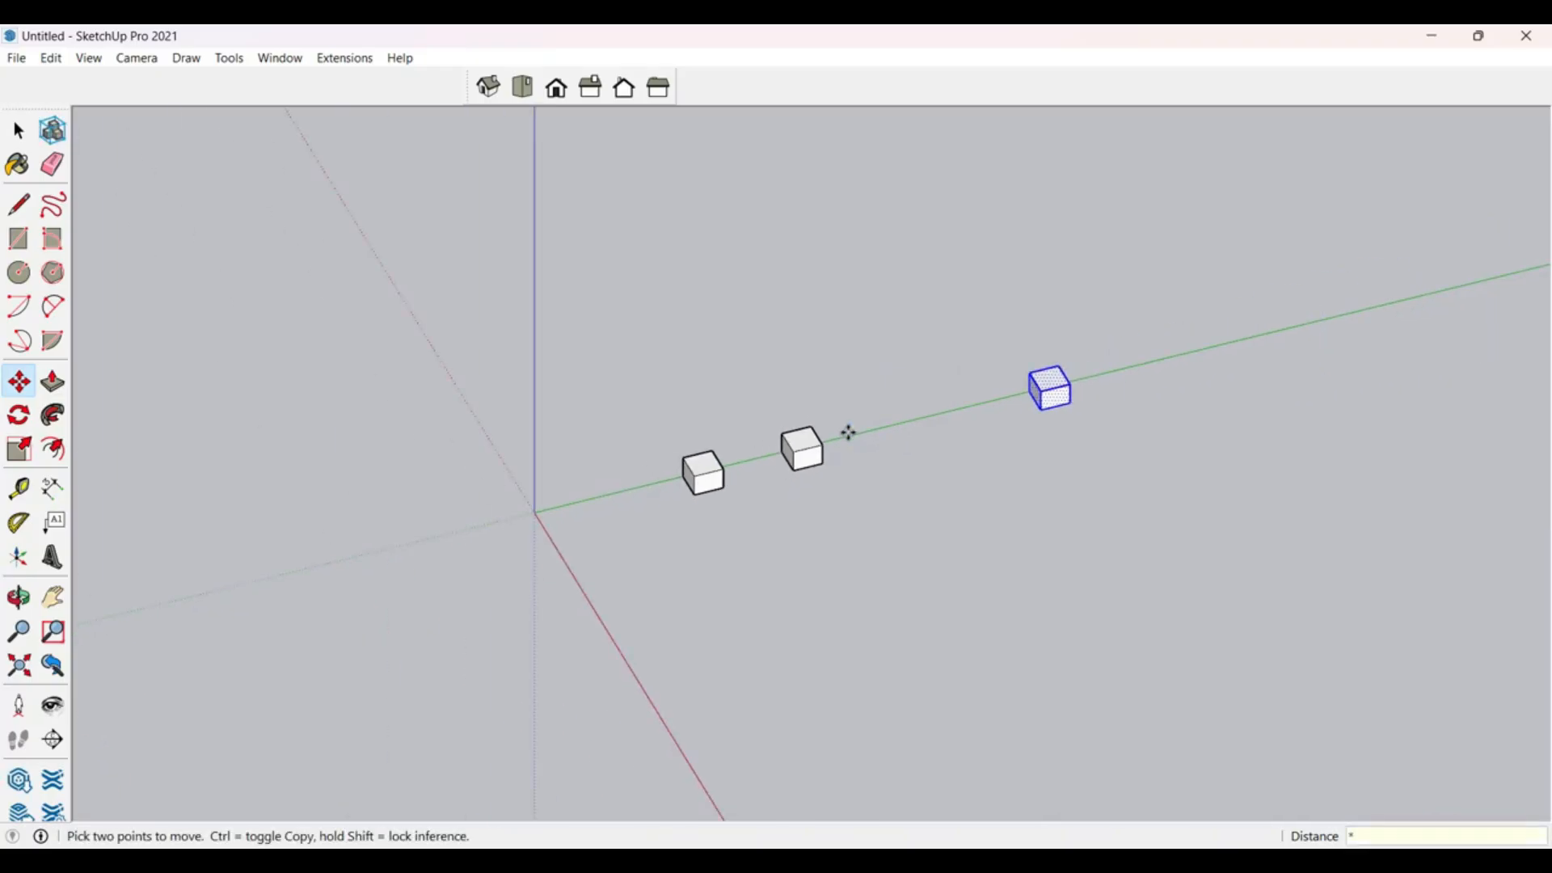
key(Return)
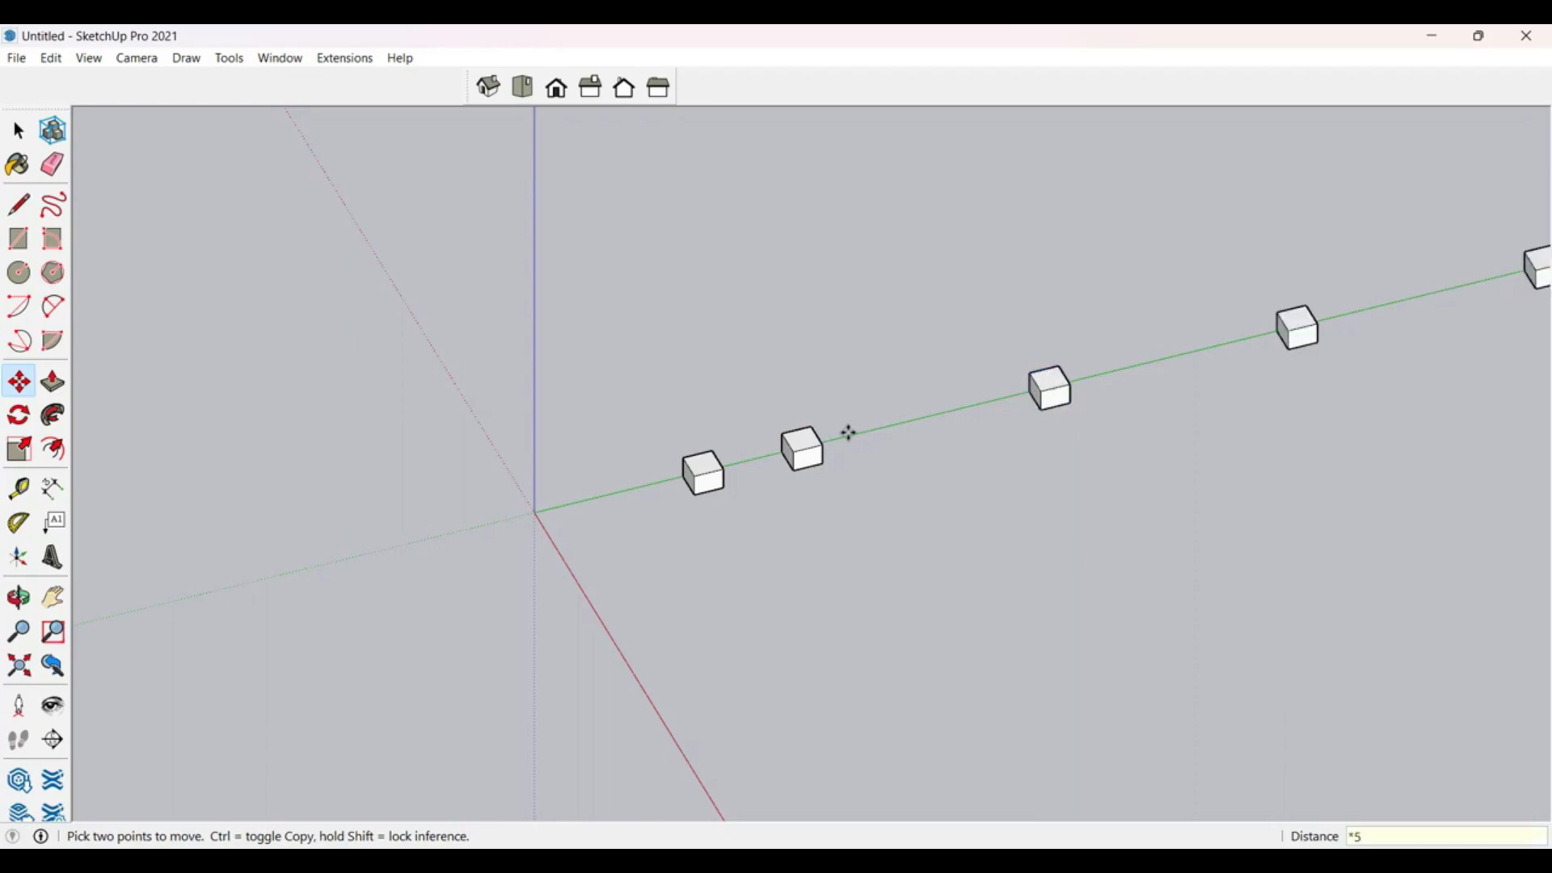
Step: Select all the cubes along the green axis and delete them
scroll(846, 429, down, 5)
scroll(1102, 342, up, 4)
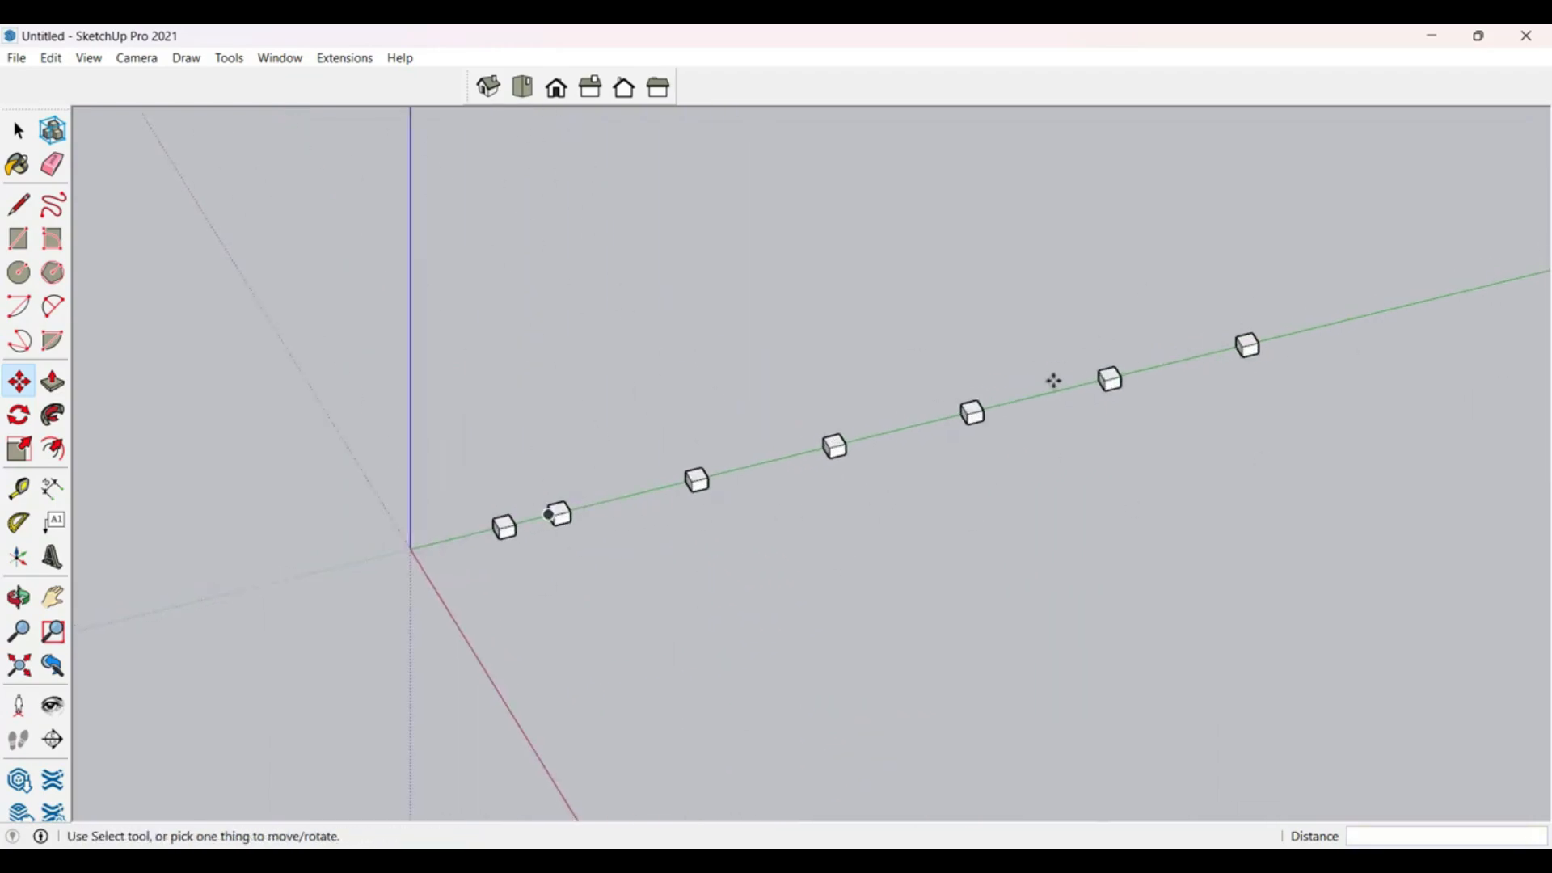
key(space)
drag(1346, 277, 670, 618)
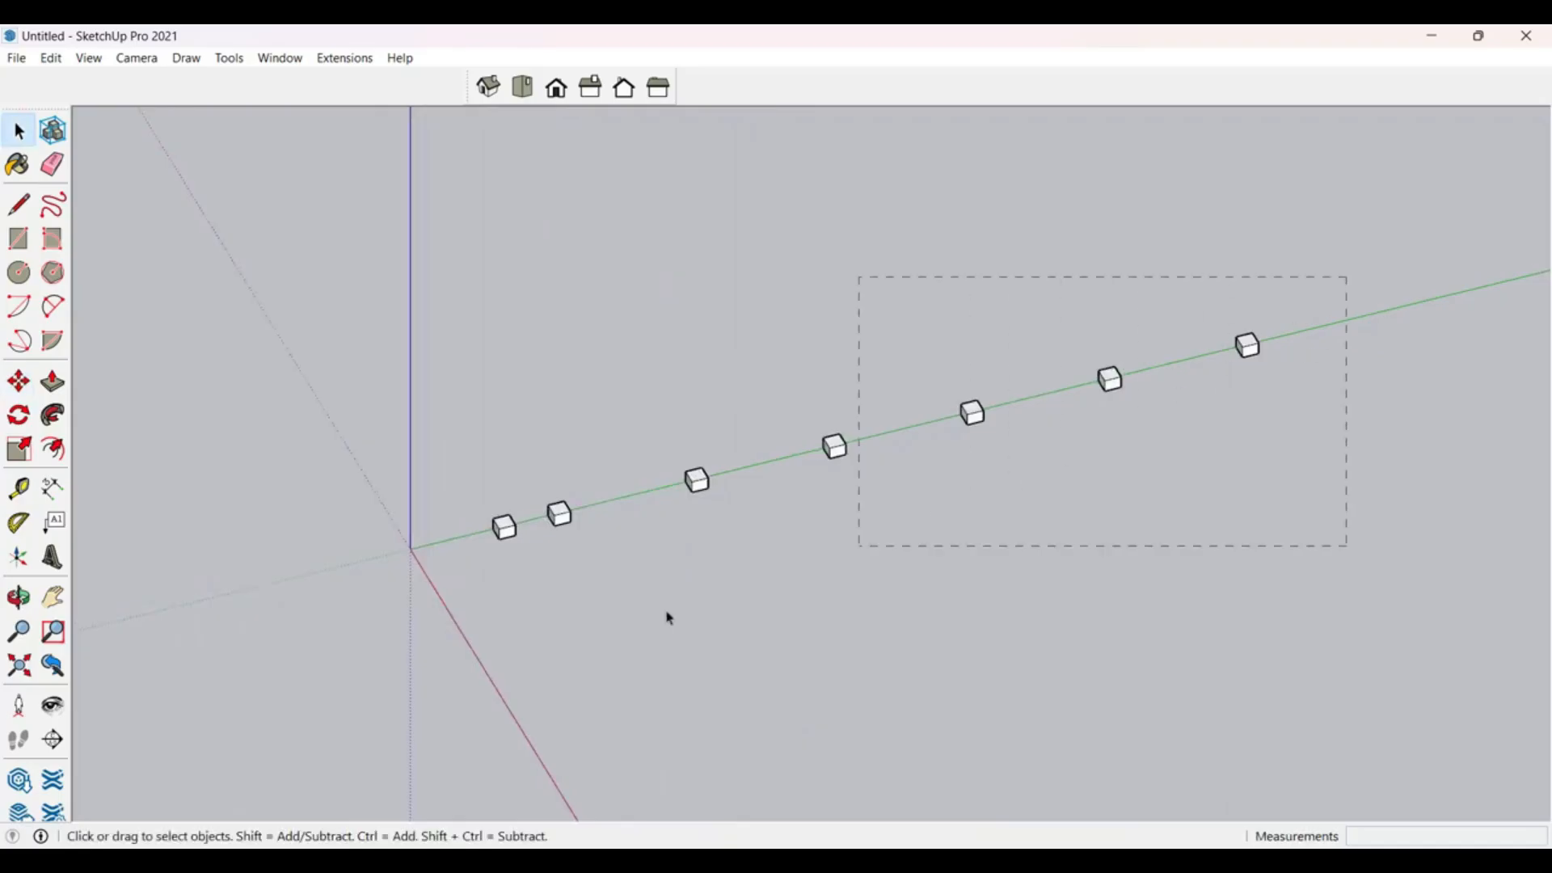
drag(385, 722, 385, 748)
click(1156, 298)
key(Delete)
Step: Draw a rectangle of about 0.11 m by 0.04 m on the ground plane, starting at the origin
scroll(447, 460, down, 5)
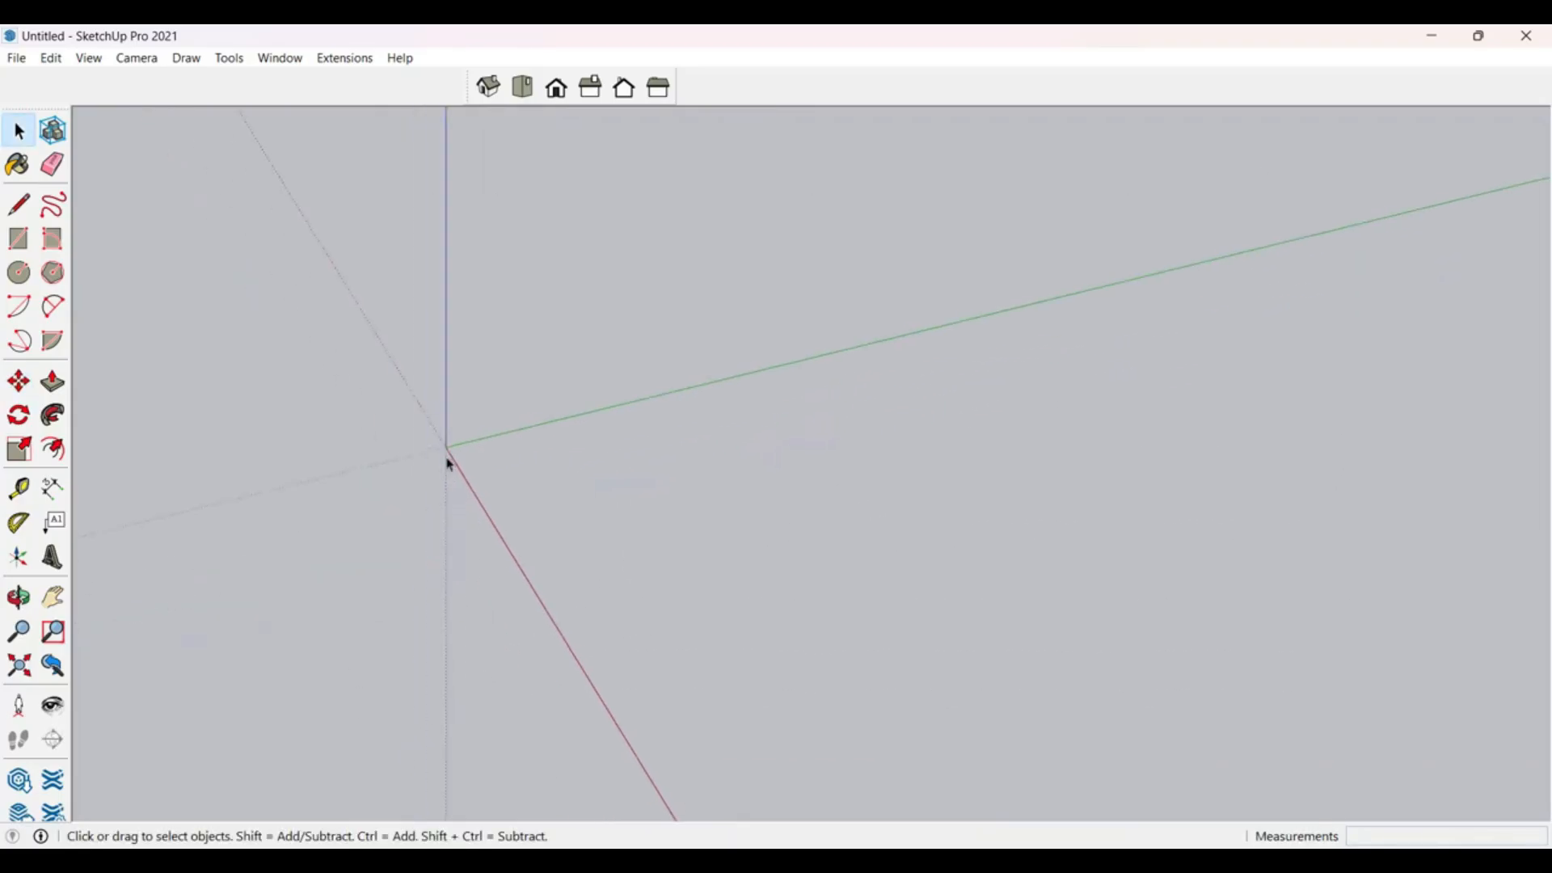
scroll(436, 464, up, 2)
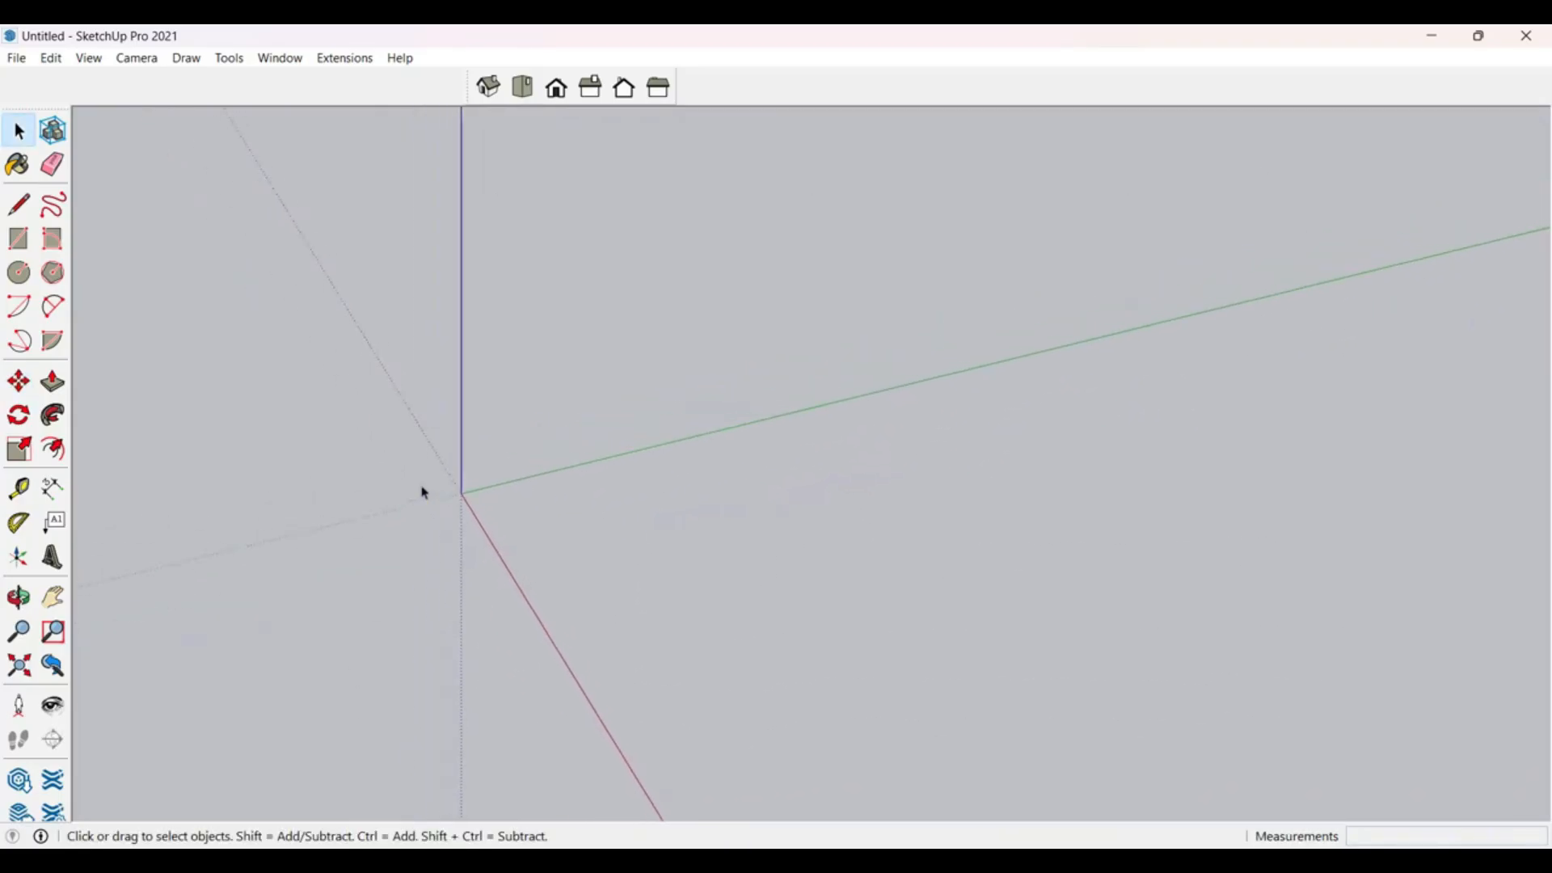
click(19, 238)
click(496, 501)
click(608, 582)
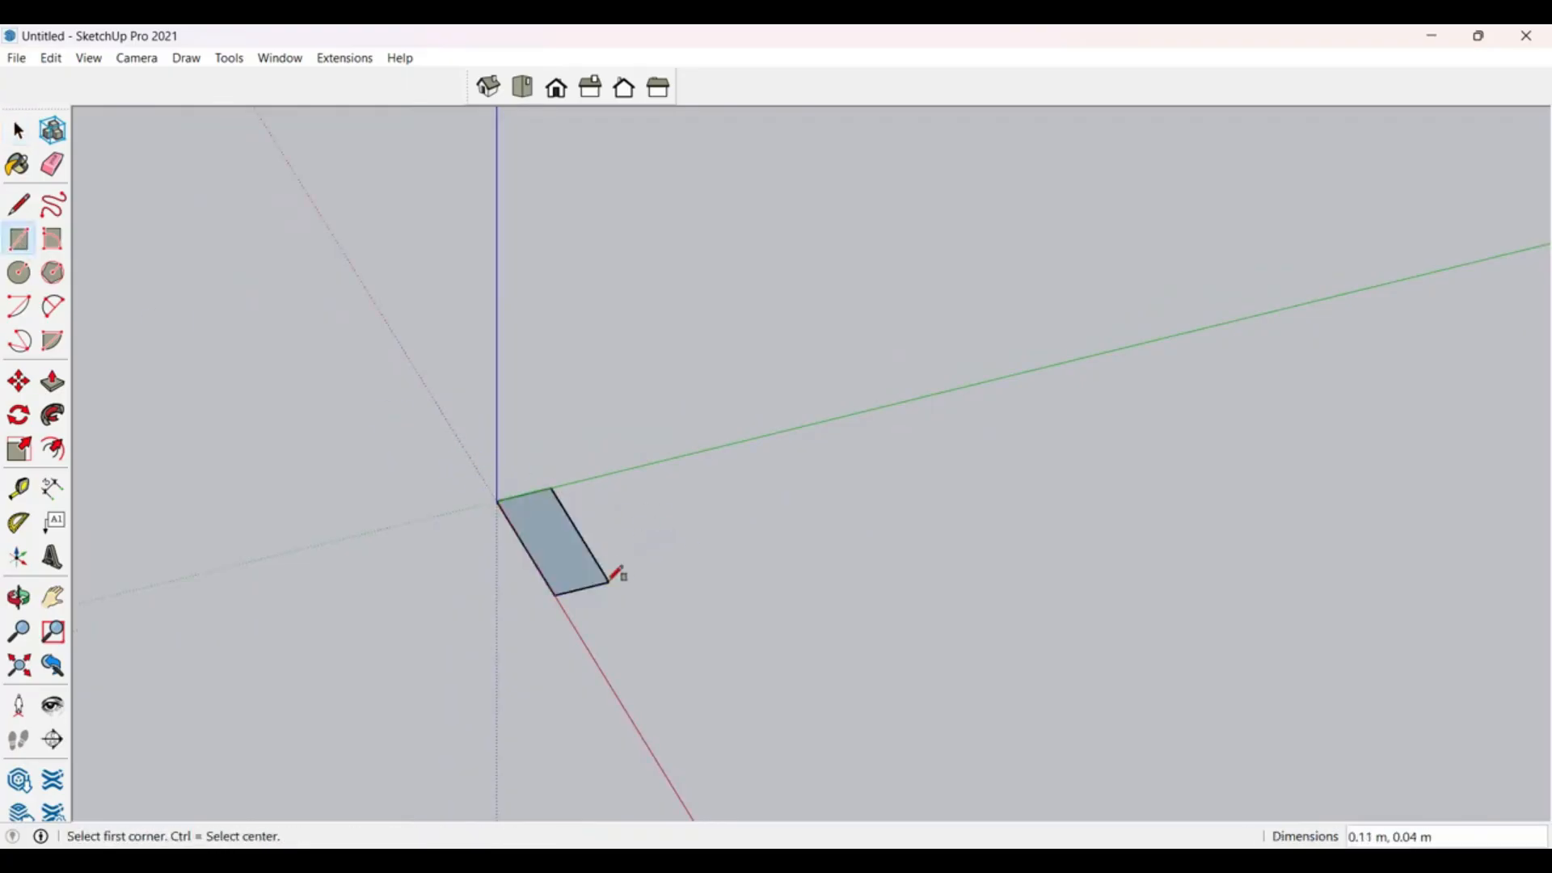
key(space)
key(p)
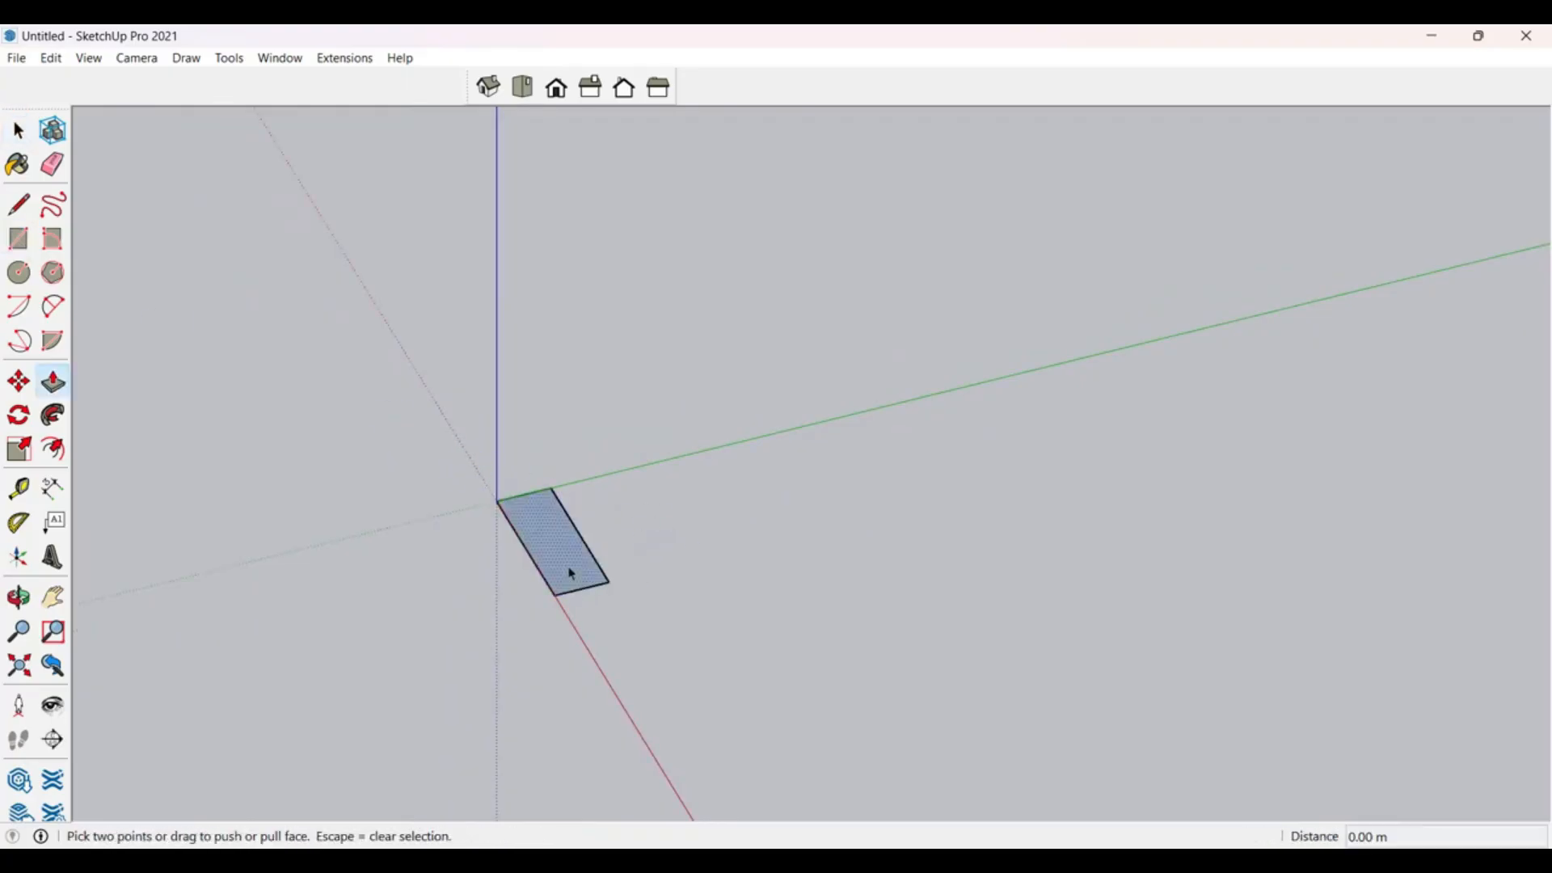
click(569, 569)
key(Escape)
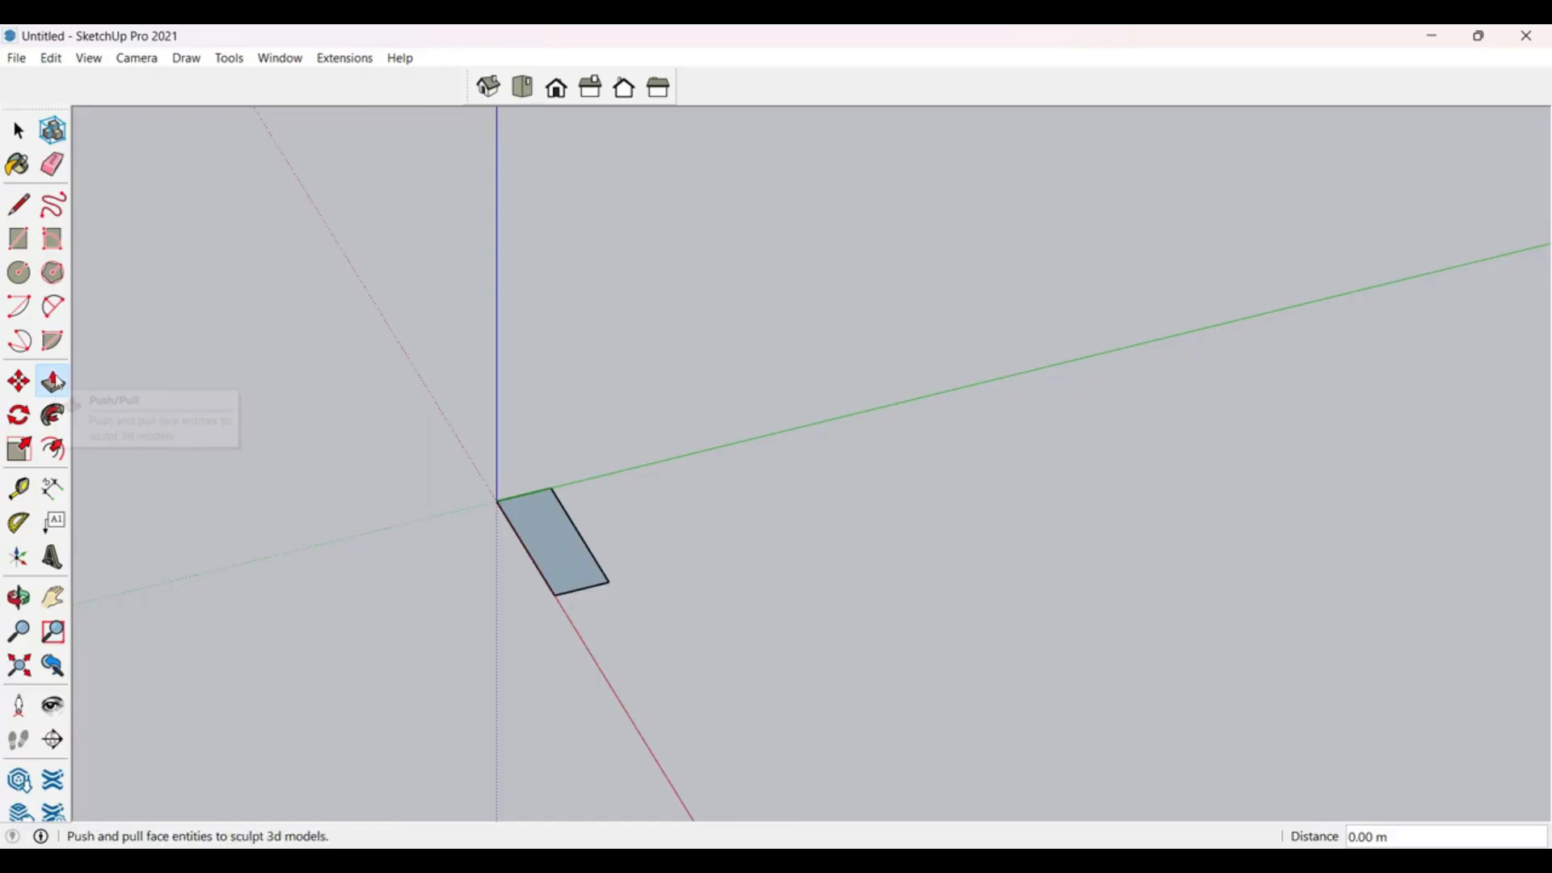
Step: Extrude the rectangle at the origin upward by 0.1 m into a box with Push/Pull
click(551, 549)
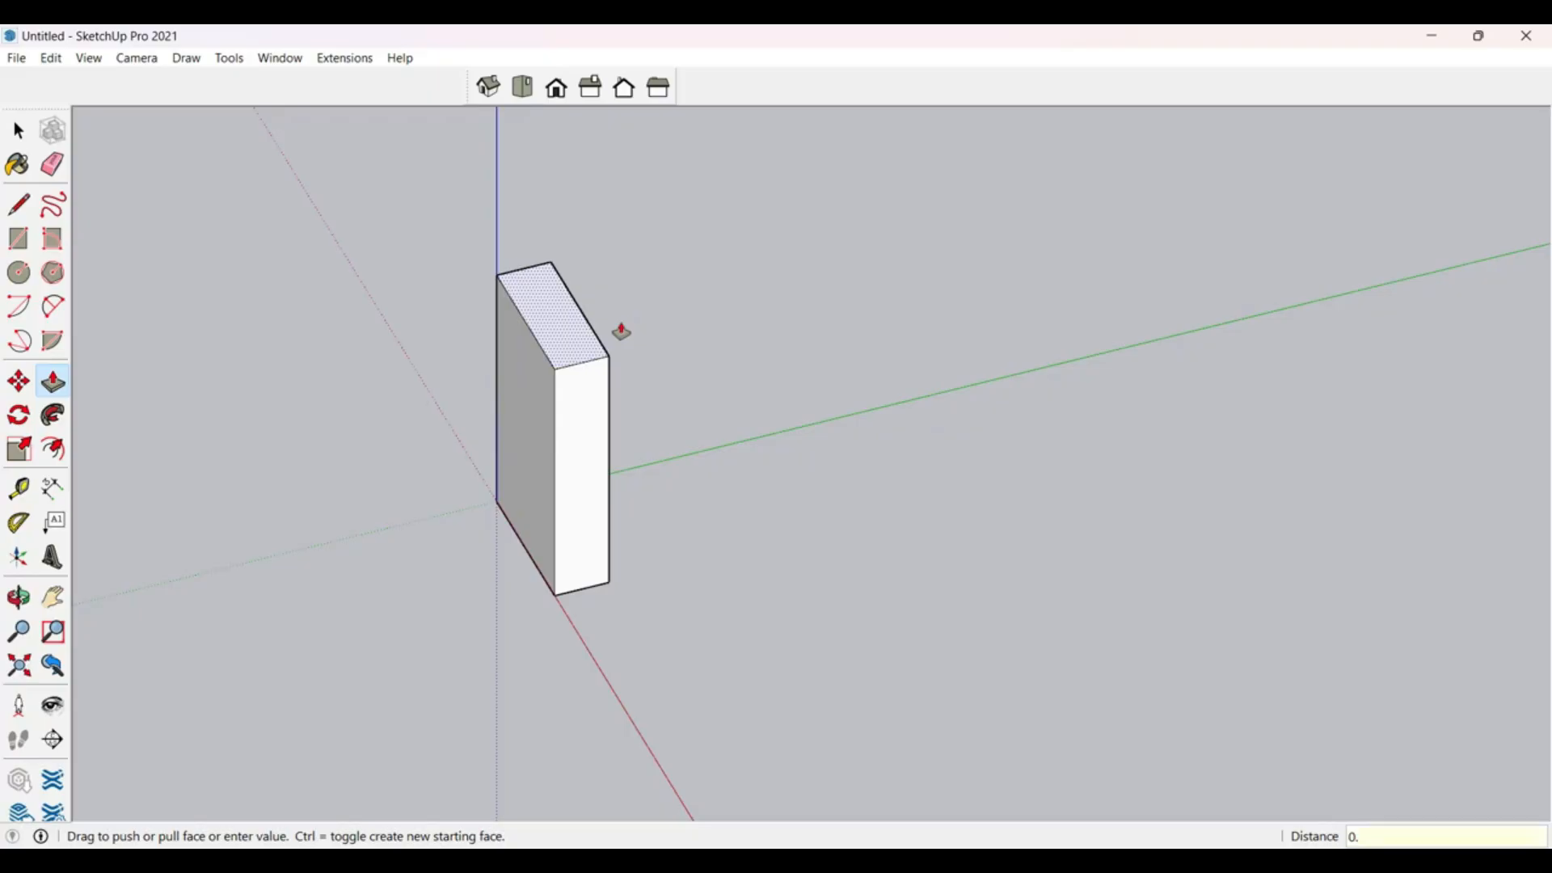
text(0.1)
key(Return)
Step: Copy the whole box diagonally about 0.15 m, from its bottom corner at the origin to its top corner above the red axis
middle_drag(340, 631, 135, 603)
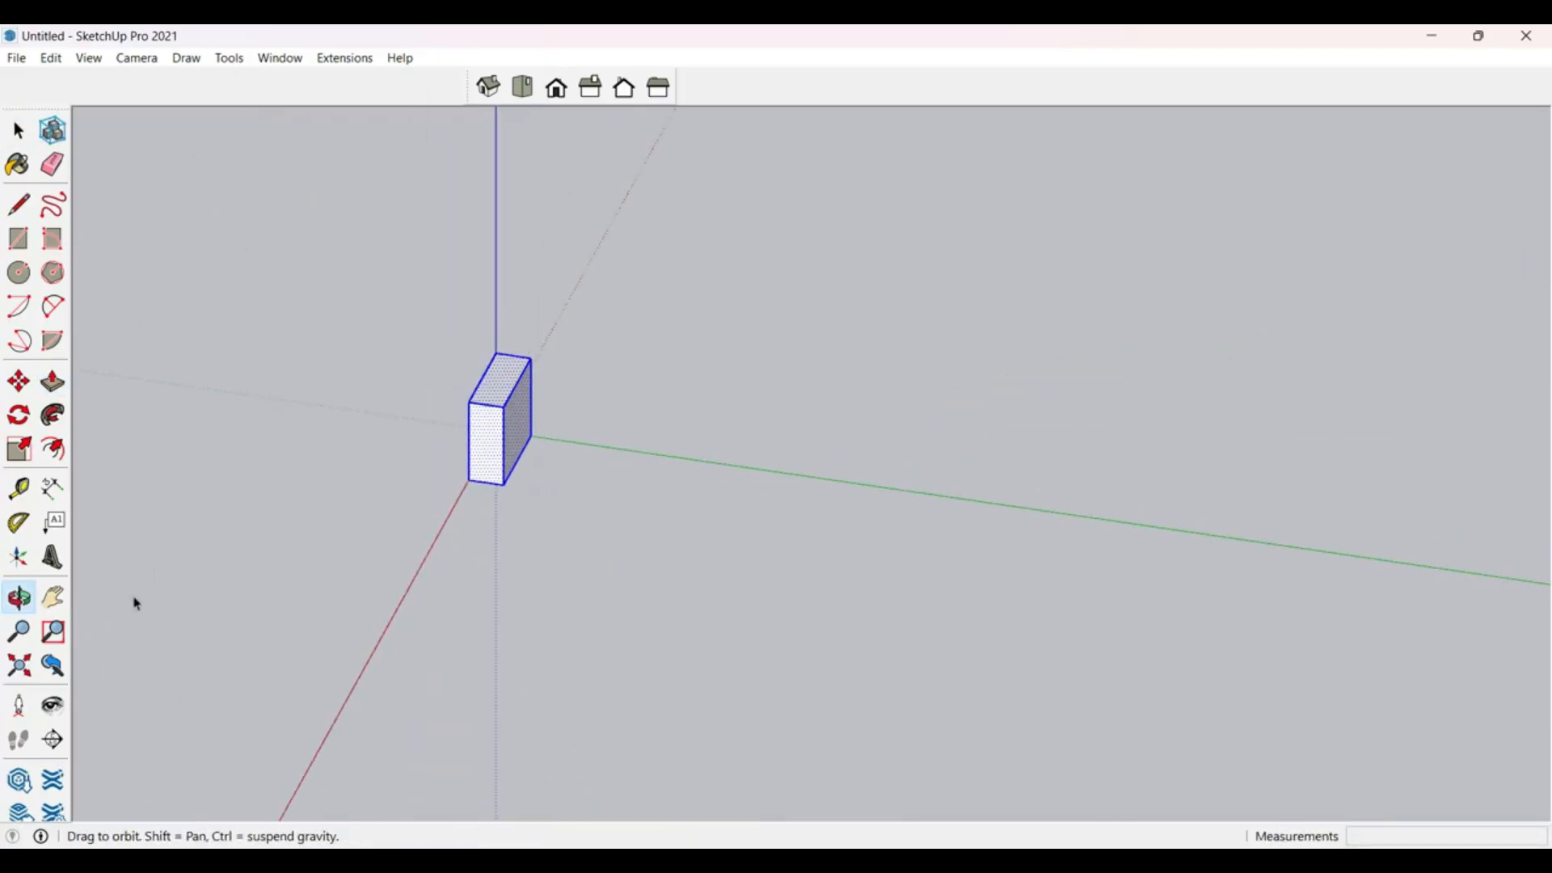
scroll(617, 306, up, 3)
scroll(519, 417, up, 3)
middle_drag(329, 623, 319, 668)
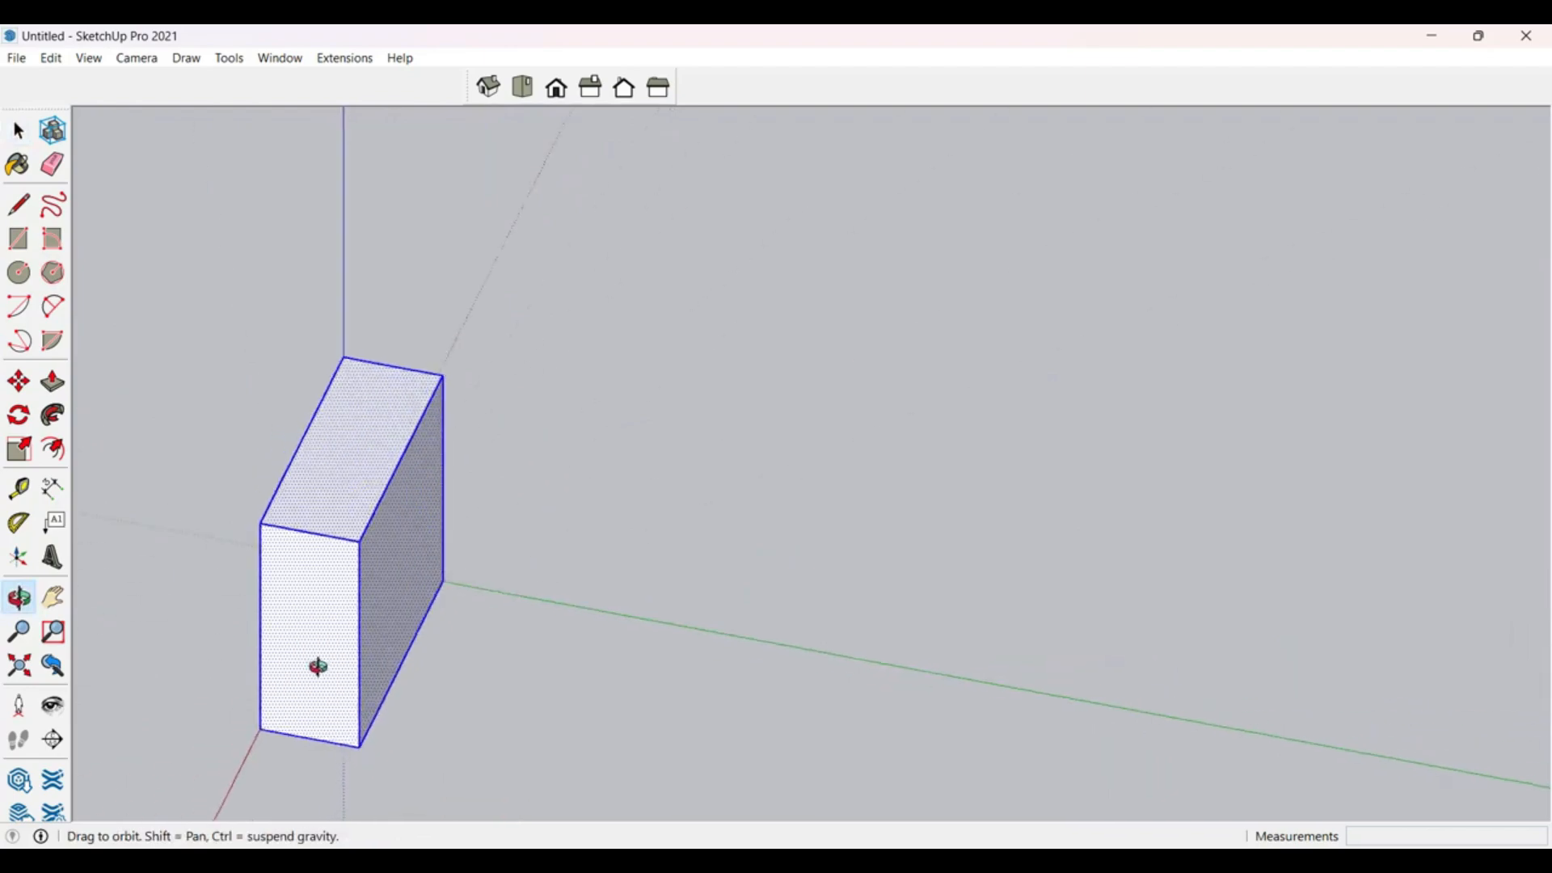
scroll(557, 542, down, 3)
middle_drag(454, 588, 603, 593)
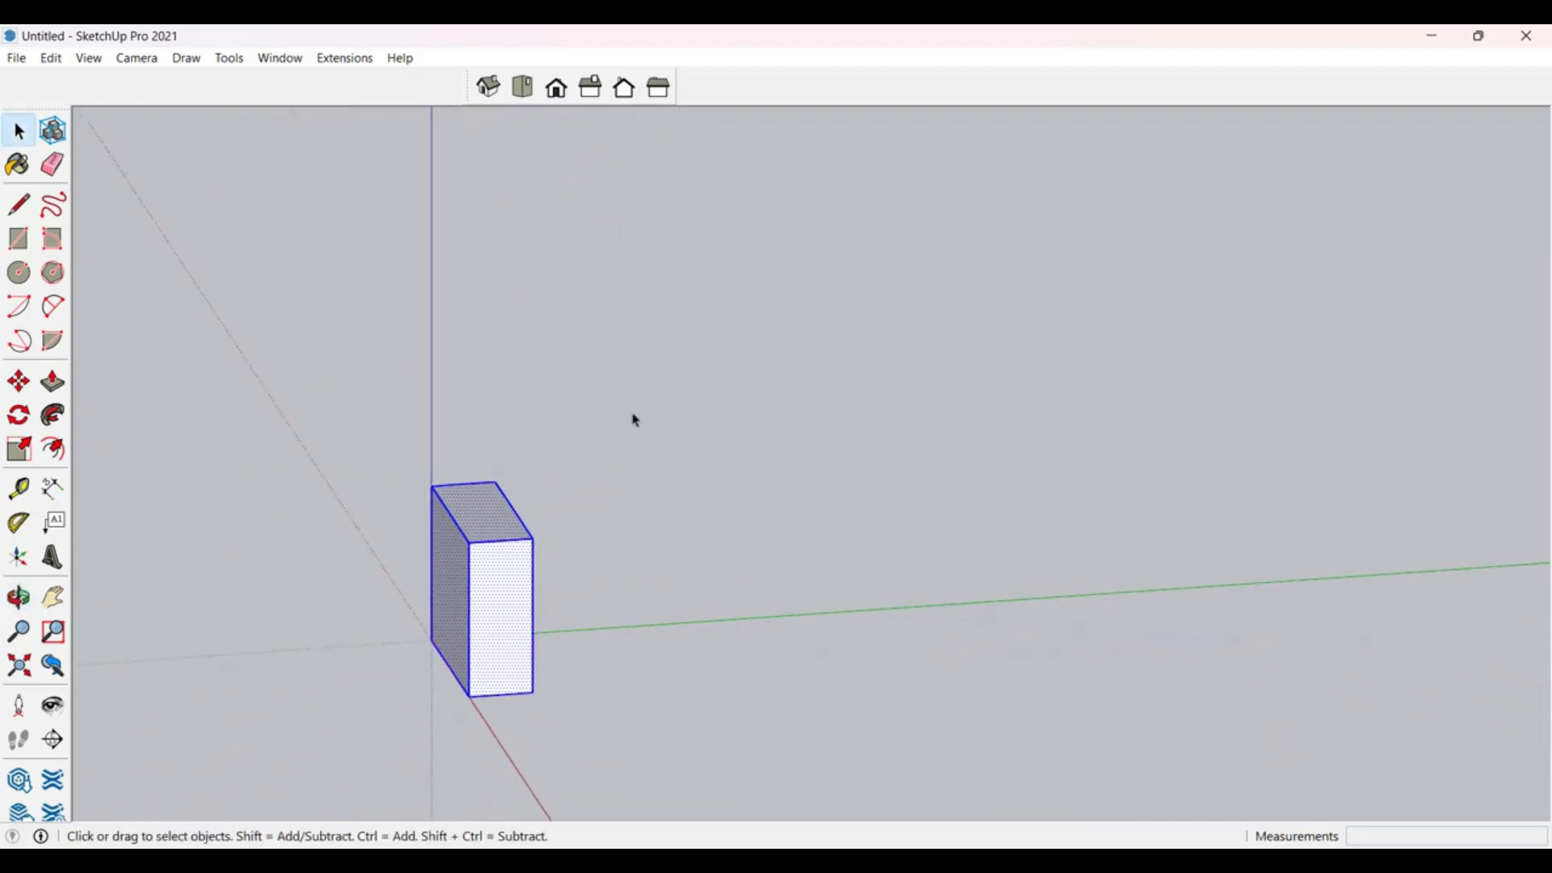
key(m)
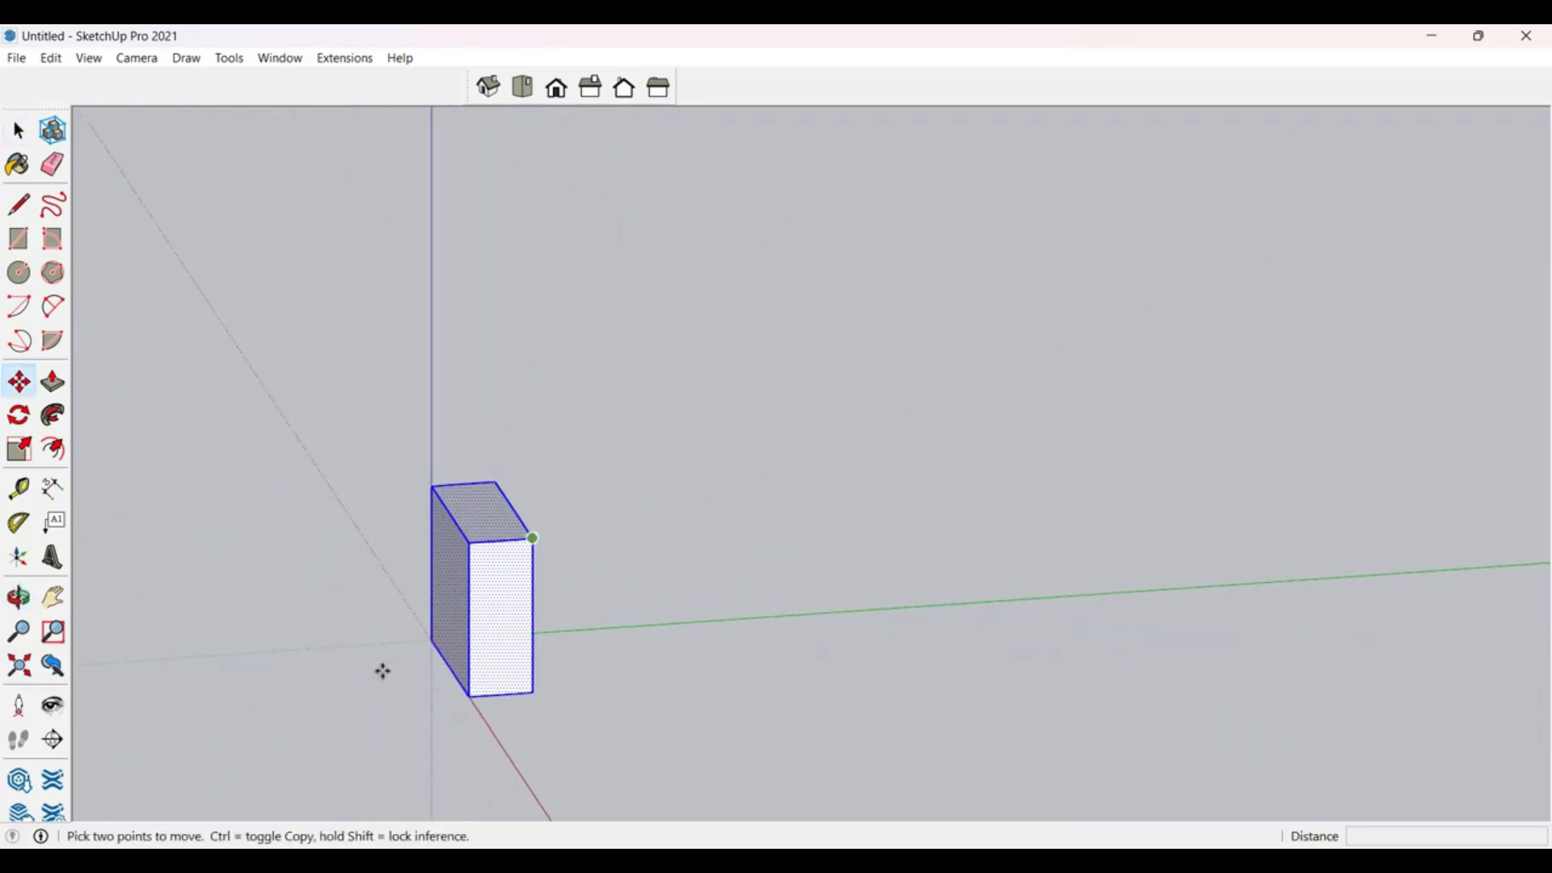
click(431, 641)
key(ctrl)
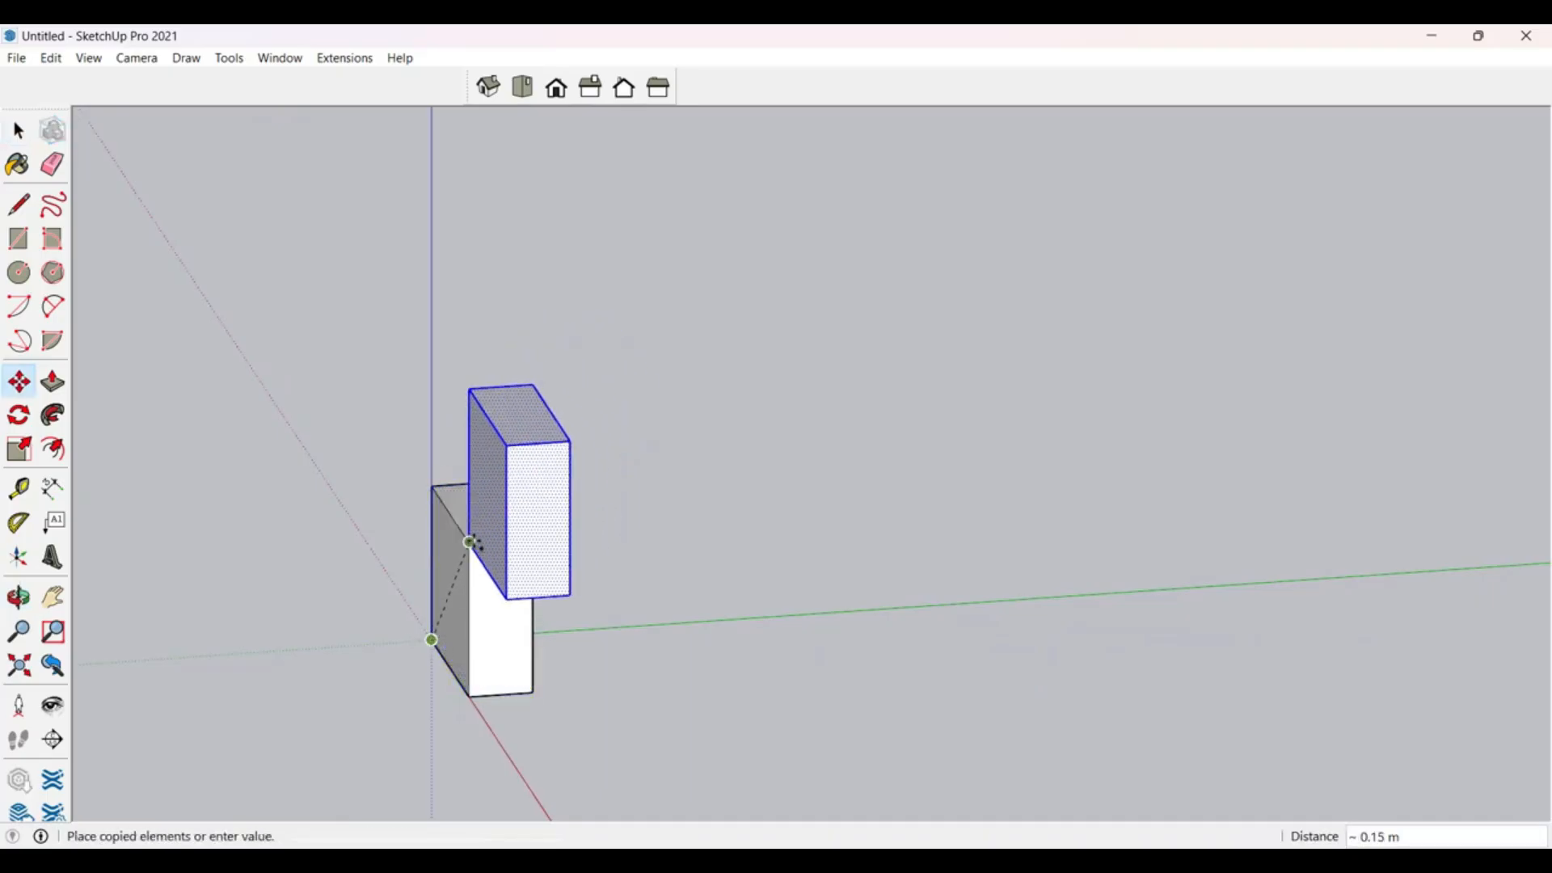
click(502, 596)
Step: Multiply the diagonal copy into a rising staircase-like array with *9
middle_drag(502, 595, 817, 570)
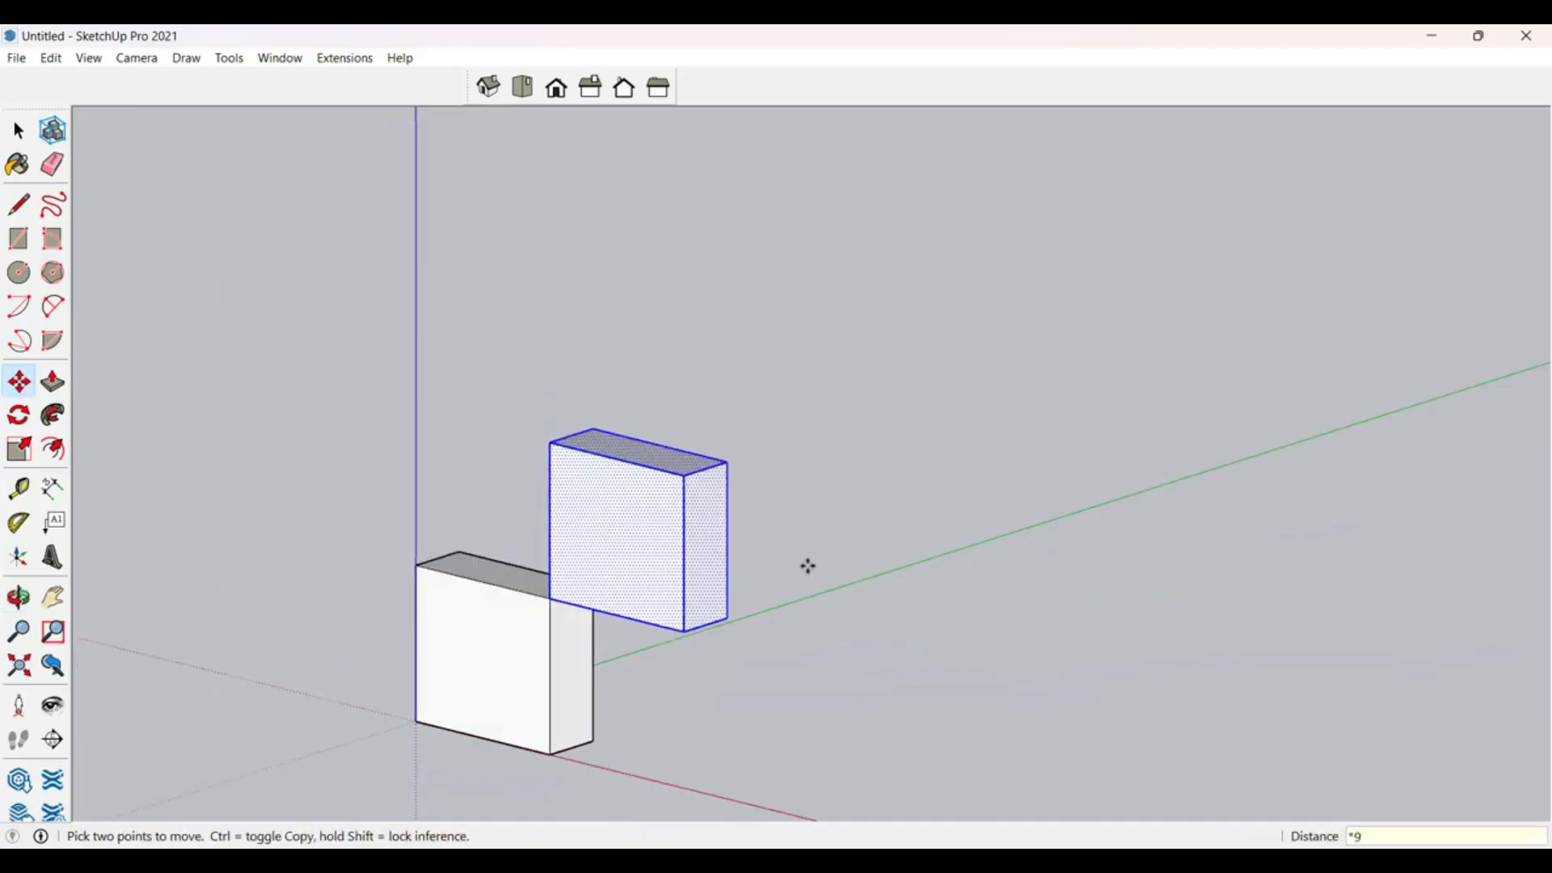
text(*9)
key(Return)
scroll(641, 679, down, 5)
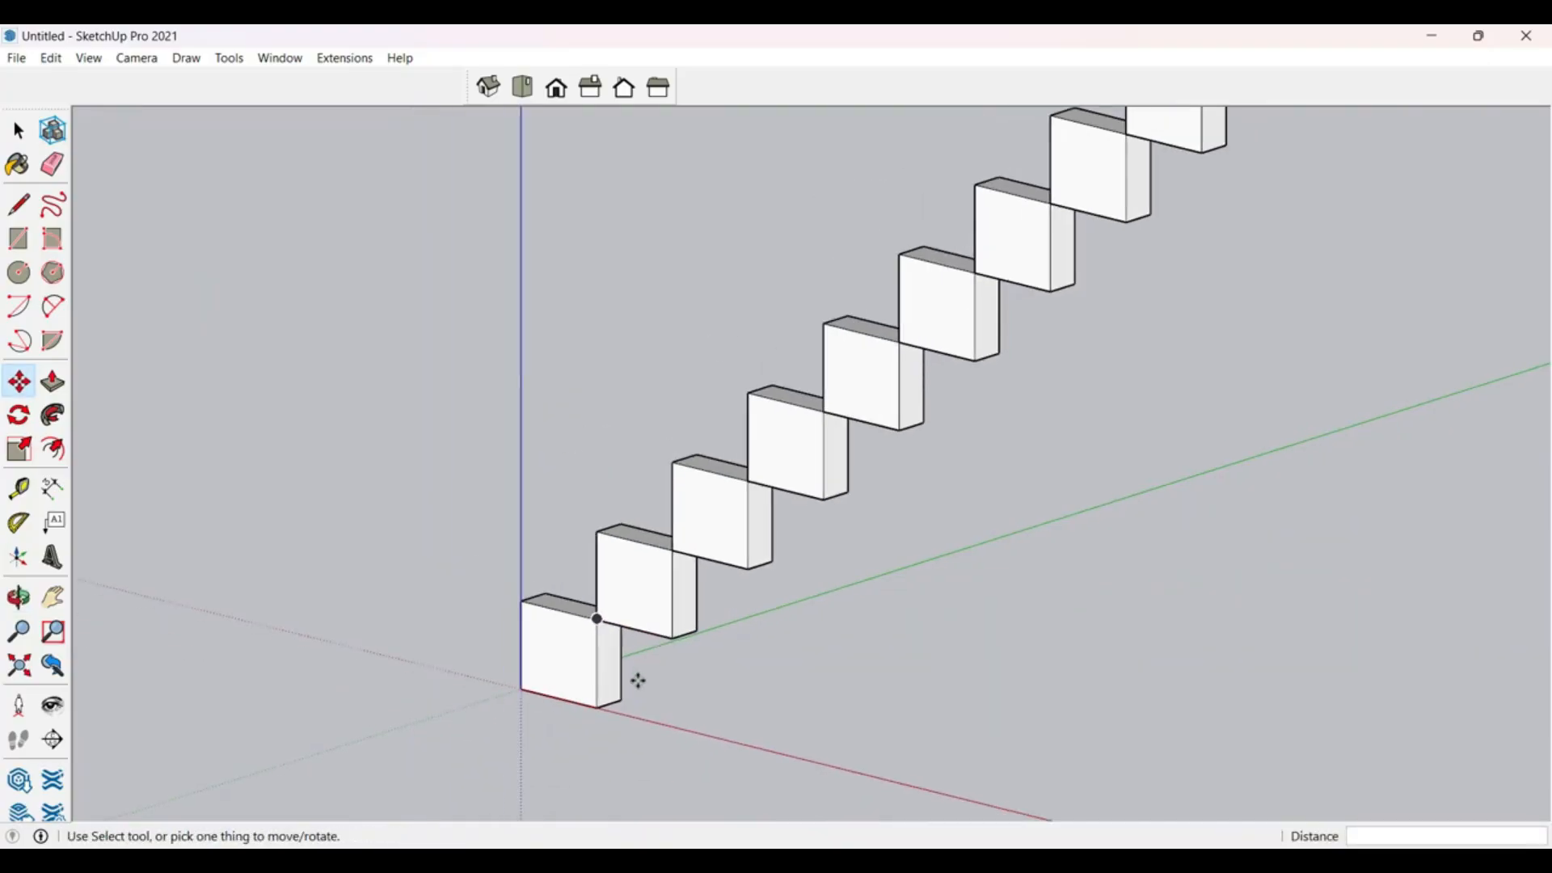
middle_drag(638, 681, 709, 751)
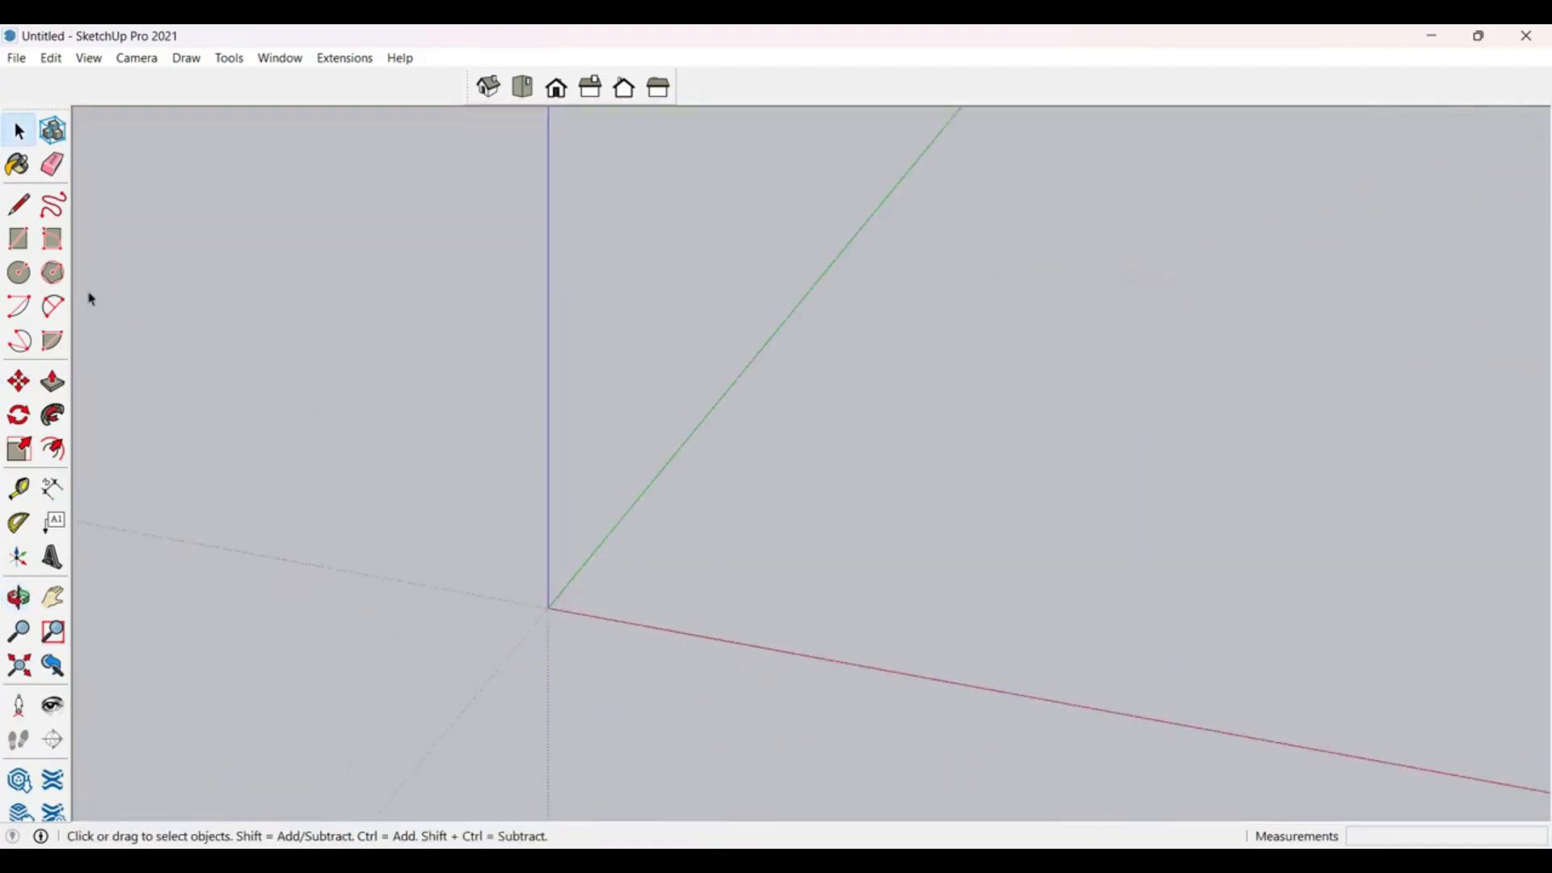
Step: Draw a long narrow rectangle from the origin along the red axis and extrude it upward into a thin bar
click(19, 239)
click(549, 607)
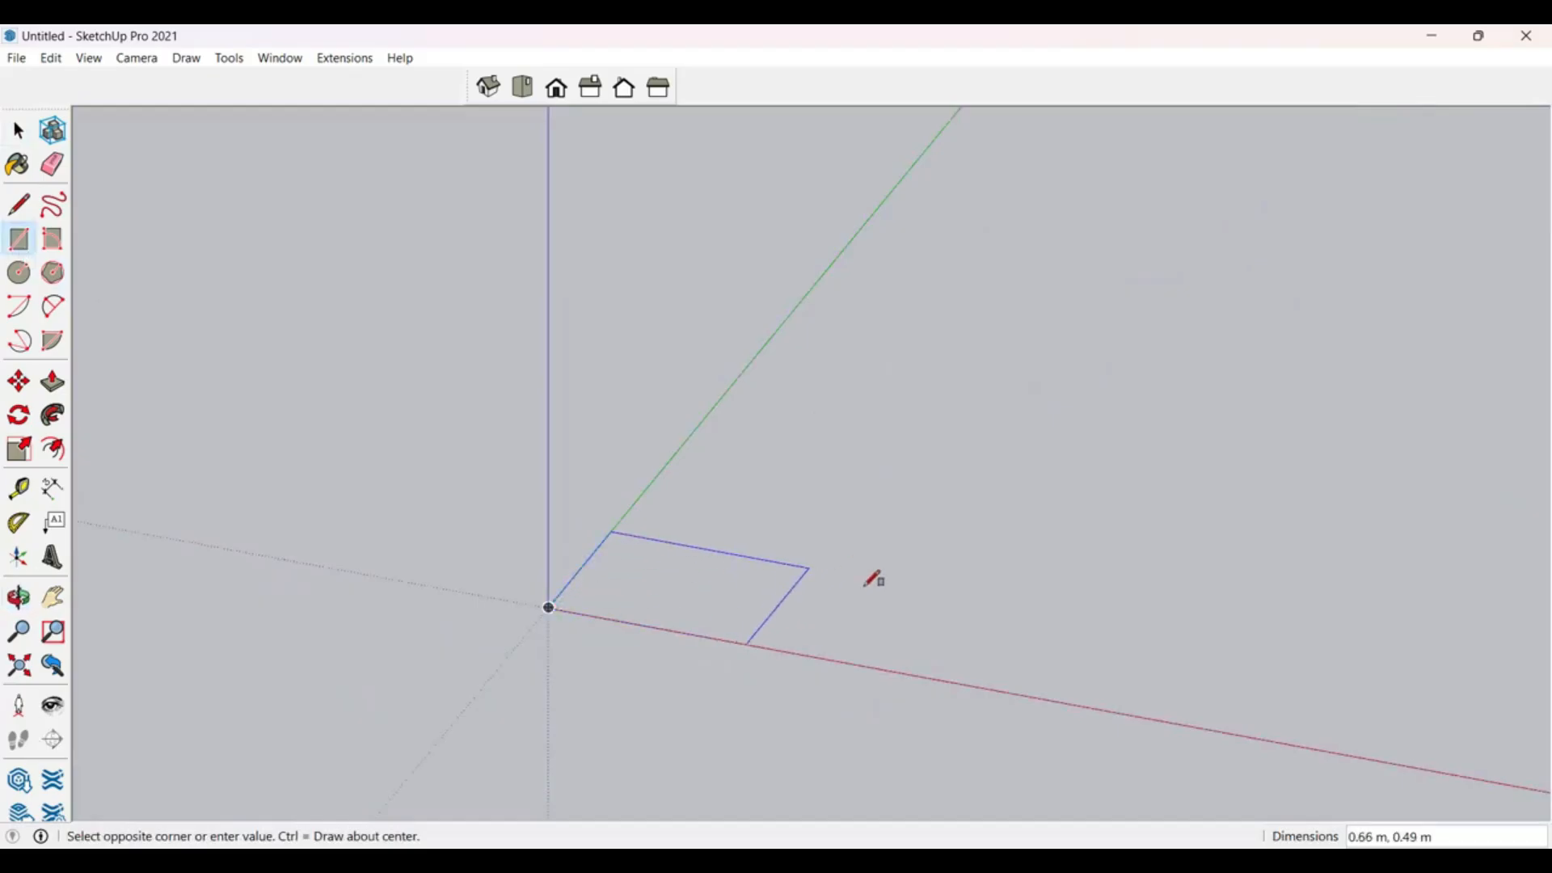
click(1101, 675)
key(p)
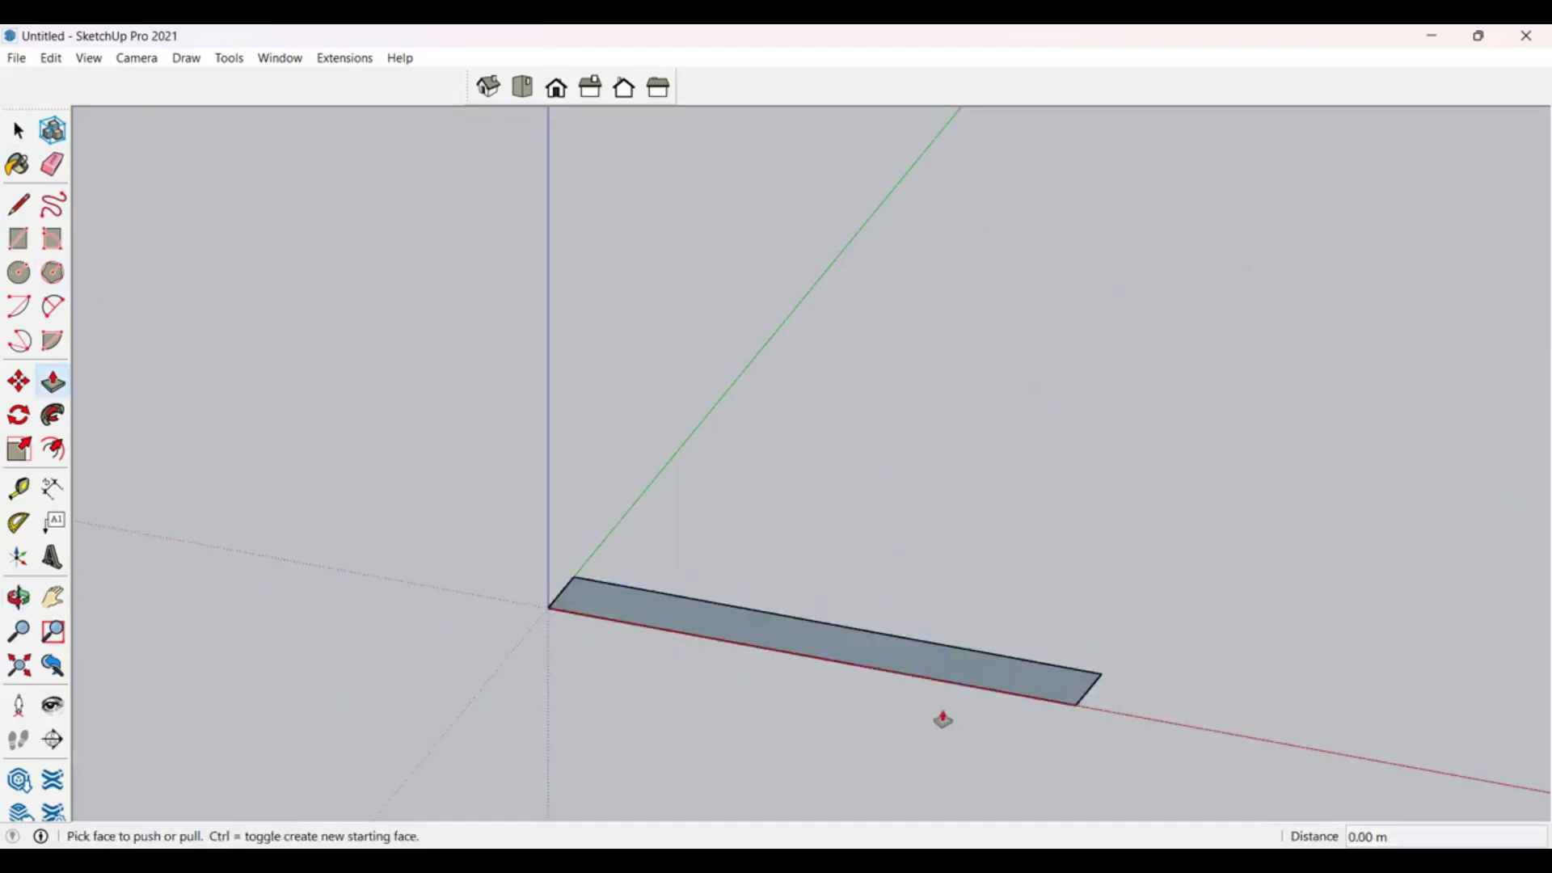
click(963, 686)
click(946, 662)
key(space)
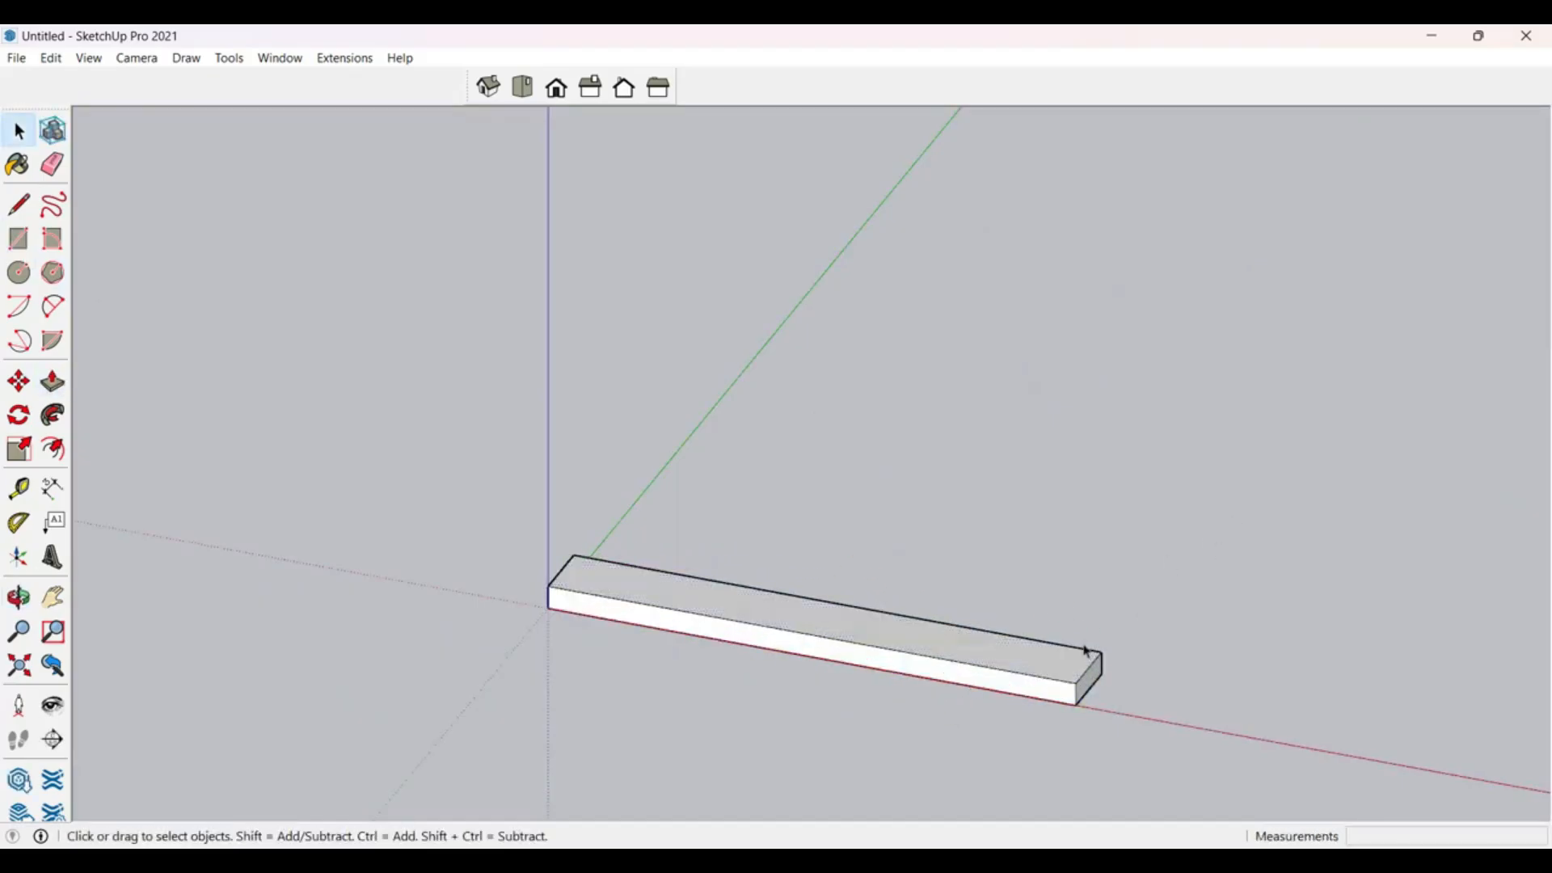
Step: Select the whole bar and rotate it 45° about the origin on the ground plane, using the red axis as reference
drag(409, 821, 408, 821)
middle_drag(410, 827, 751, 662)
scroll(755, 662, up, 2)
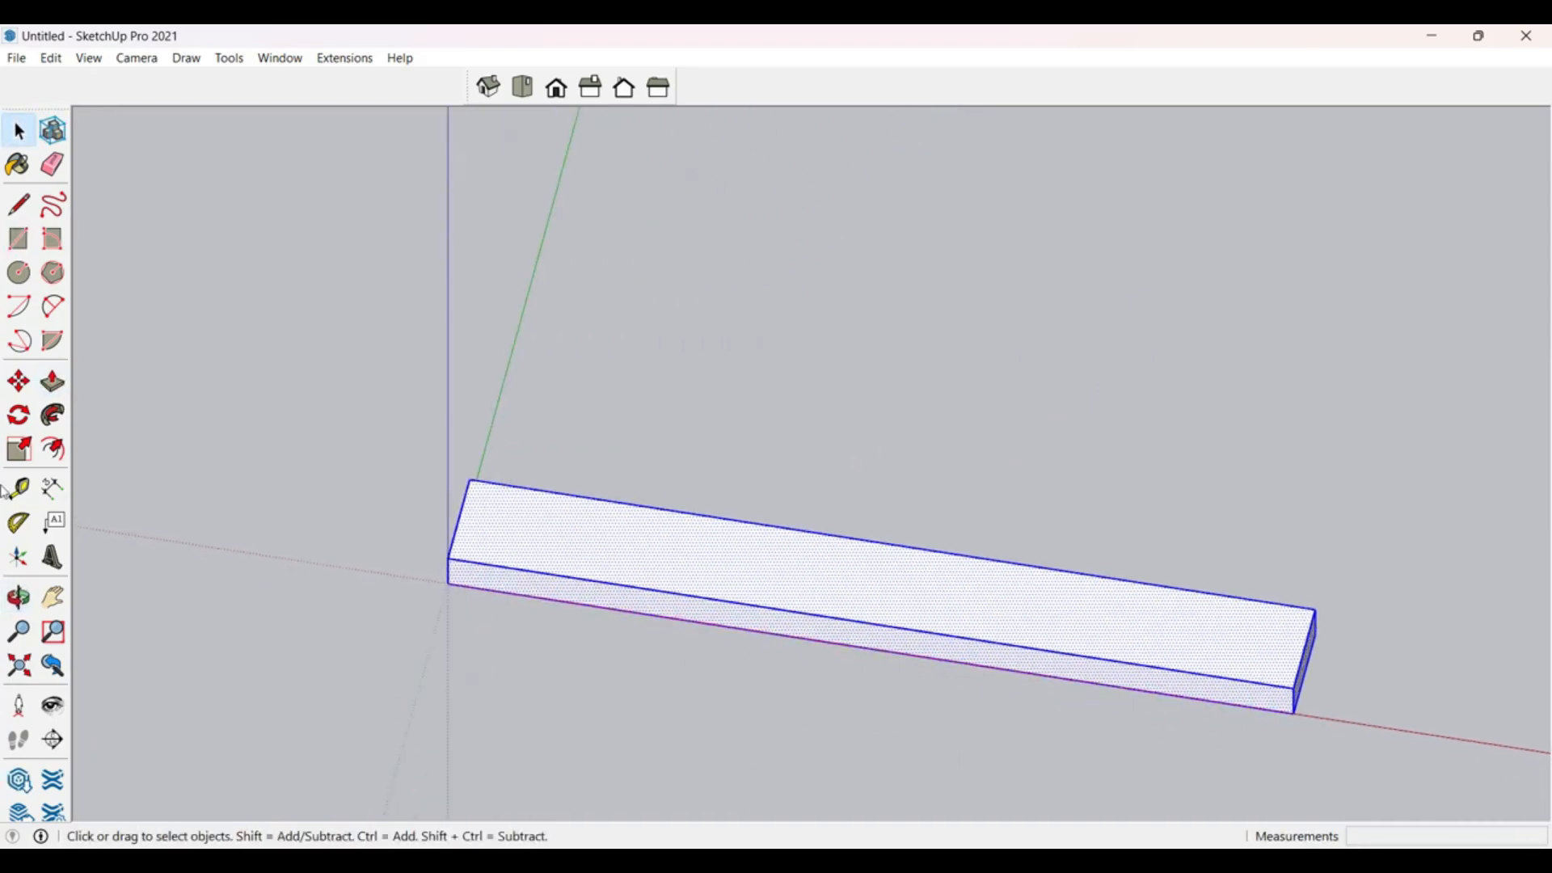
click(20, 416)
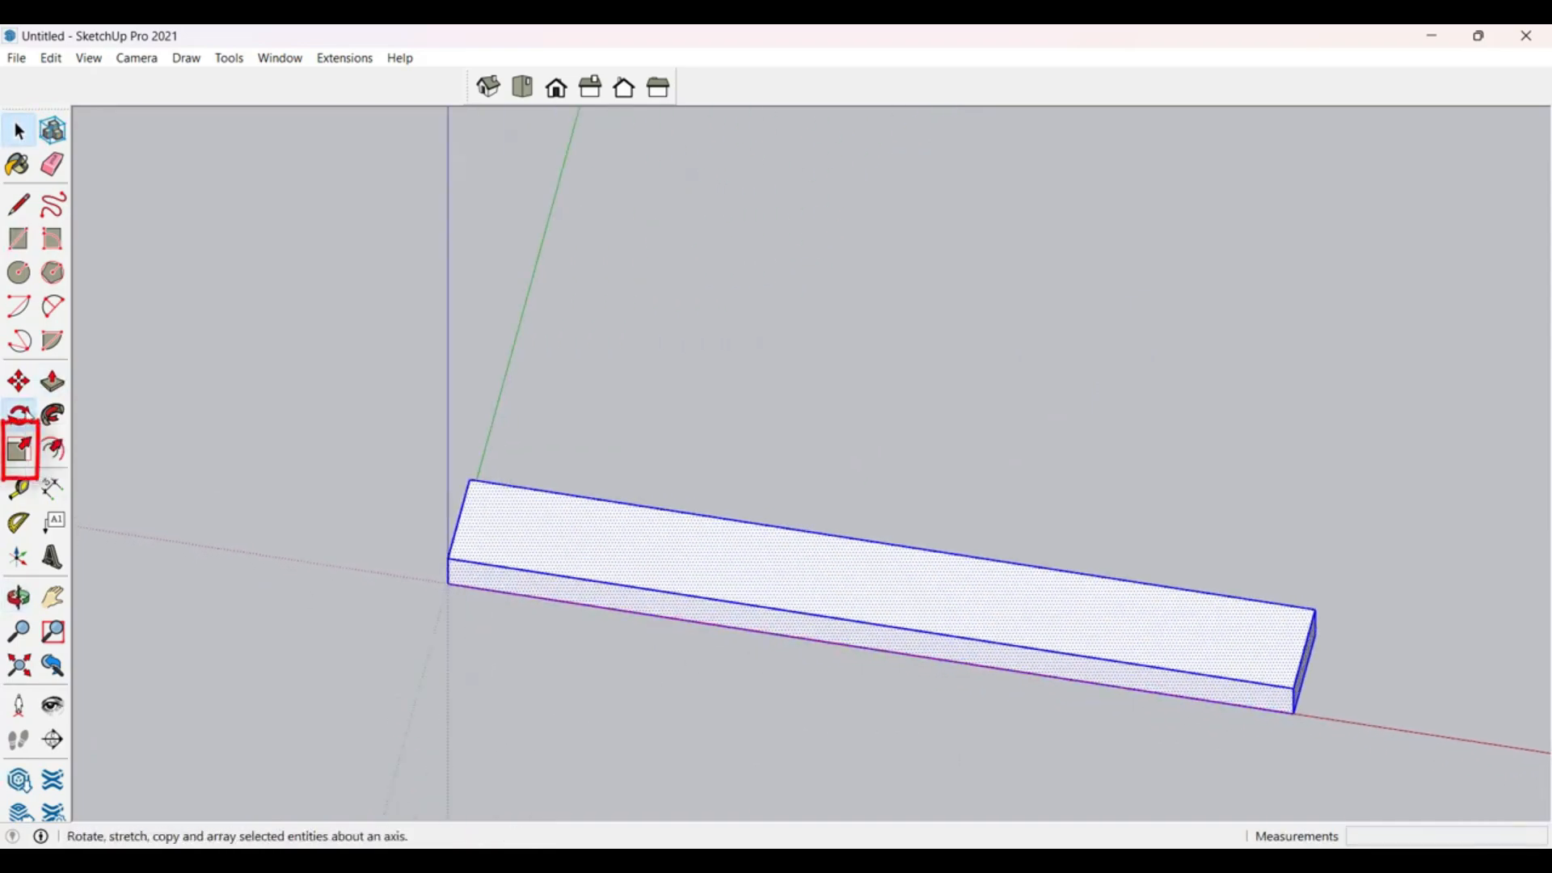
middle_drag(450, 589, 879, 300)
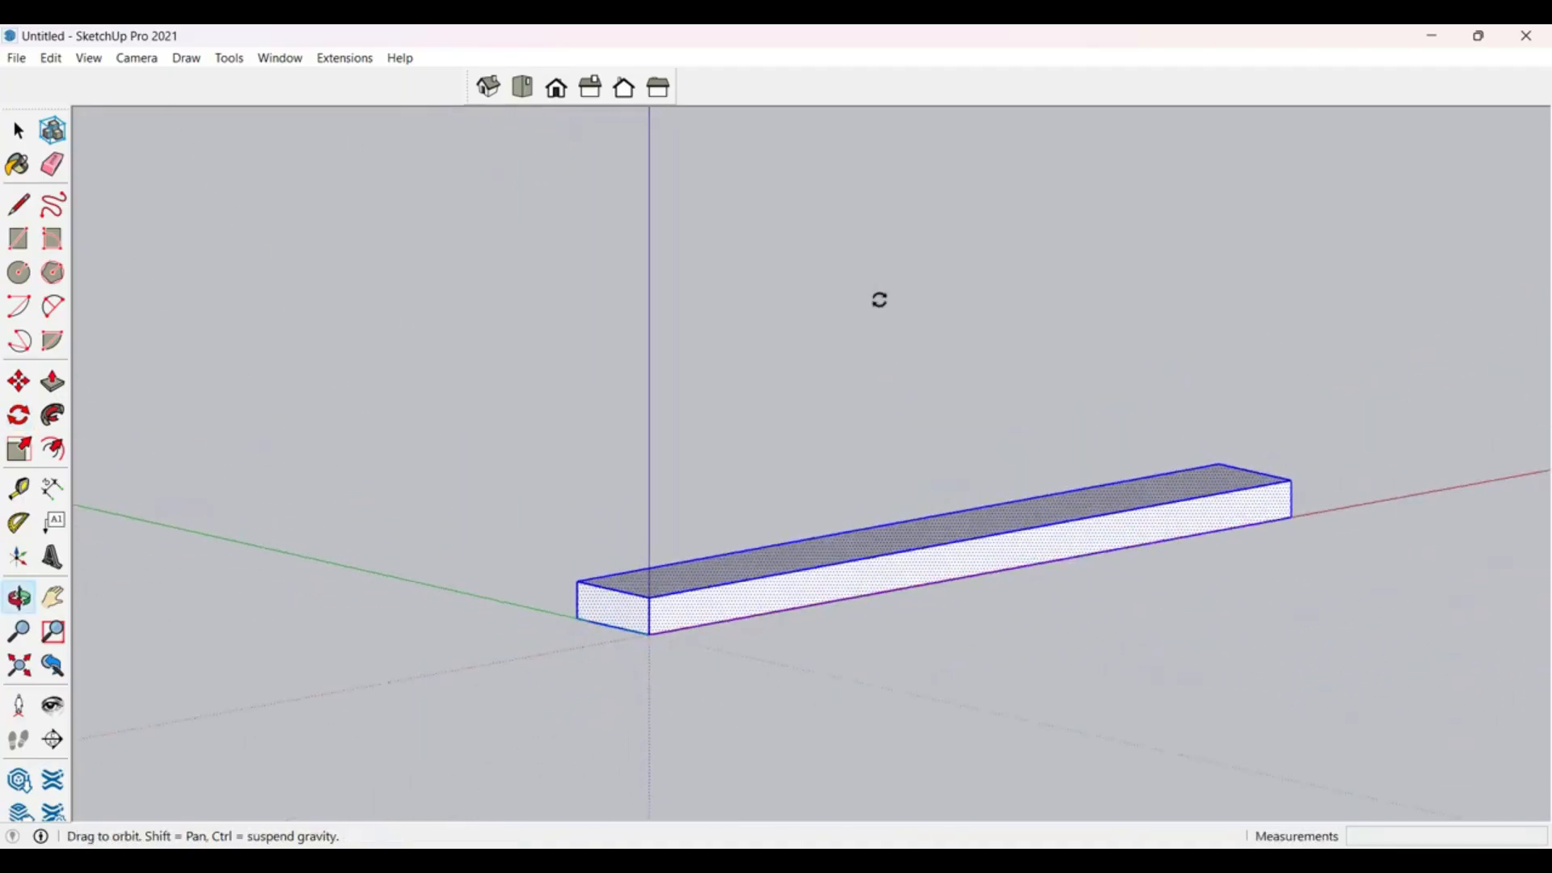
click(649, 639)
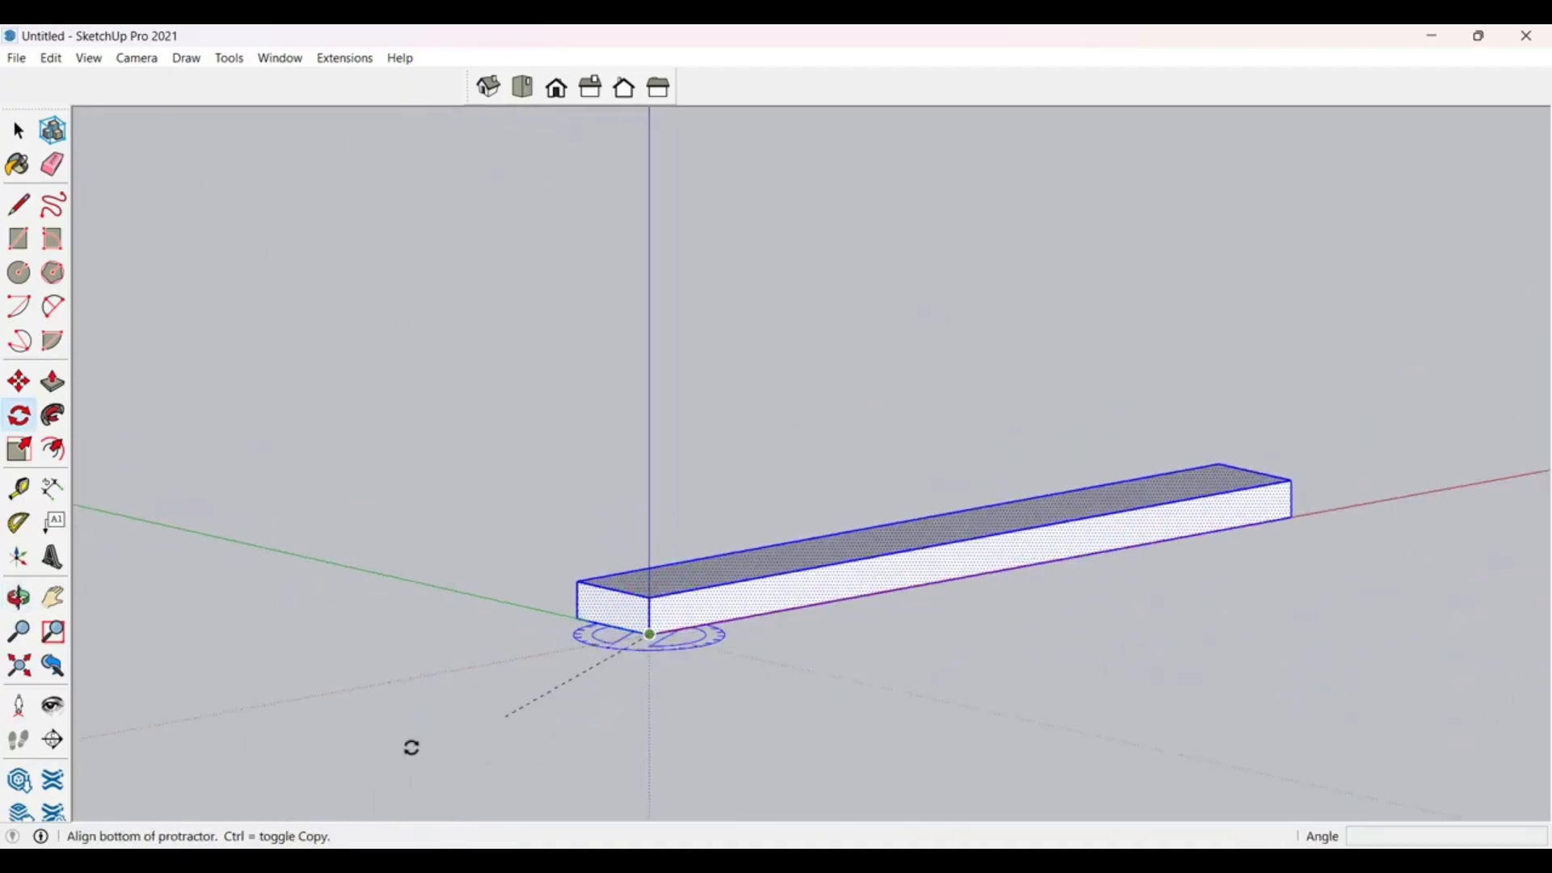
middle_drag(578, 697, 537, 721)
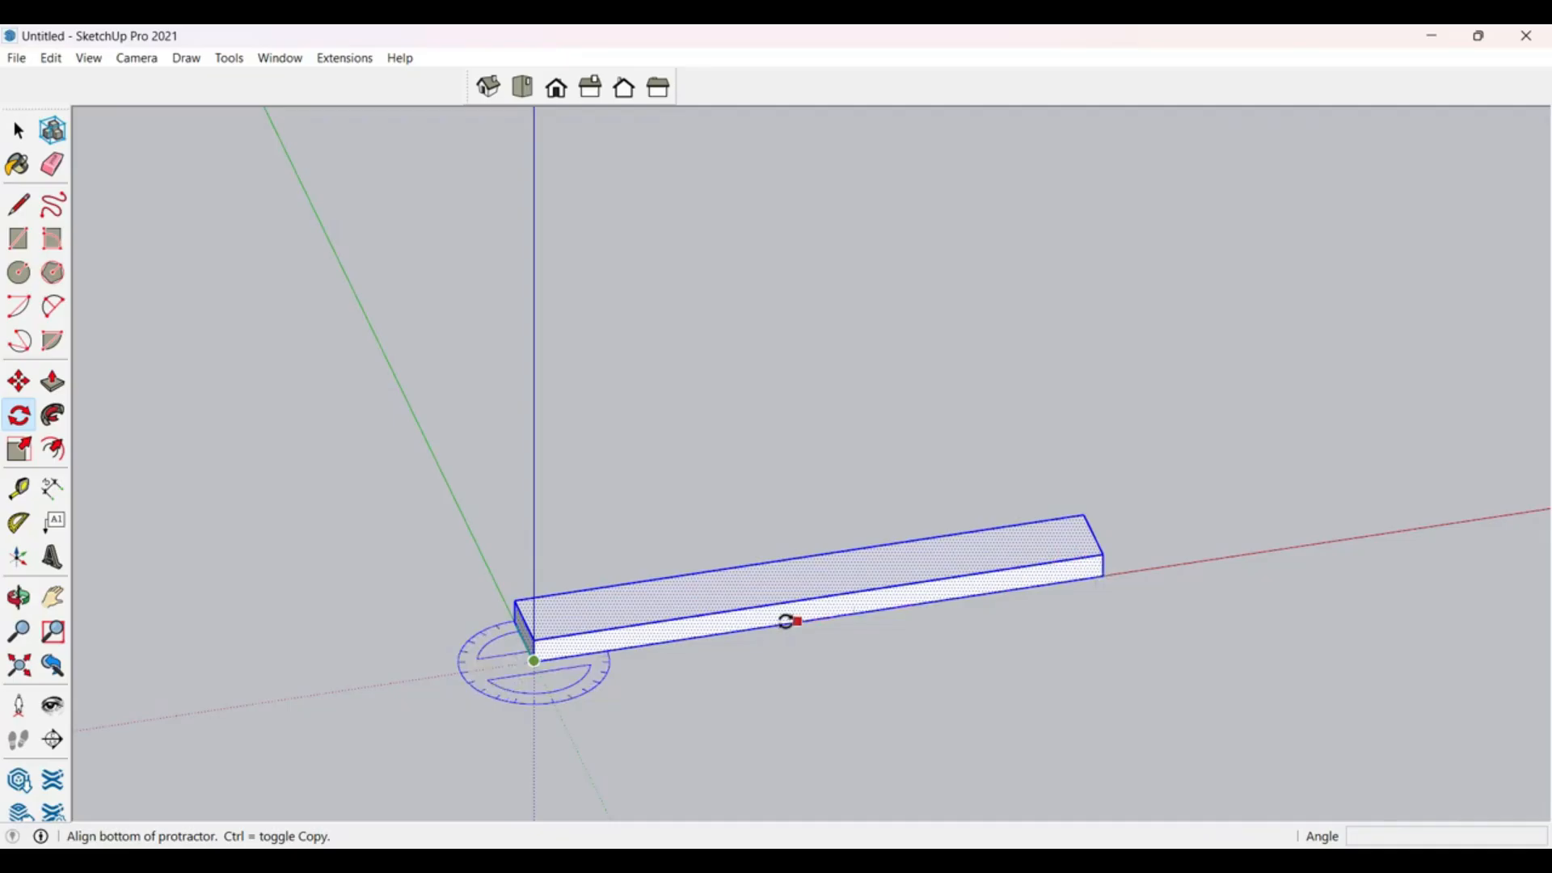
scroll(862, 630, up, 2)
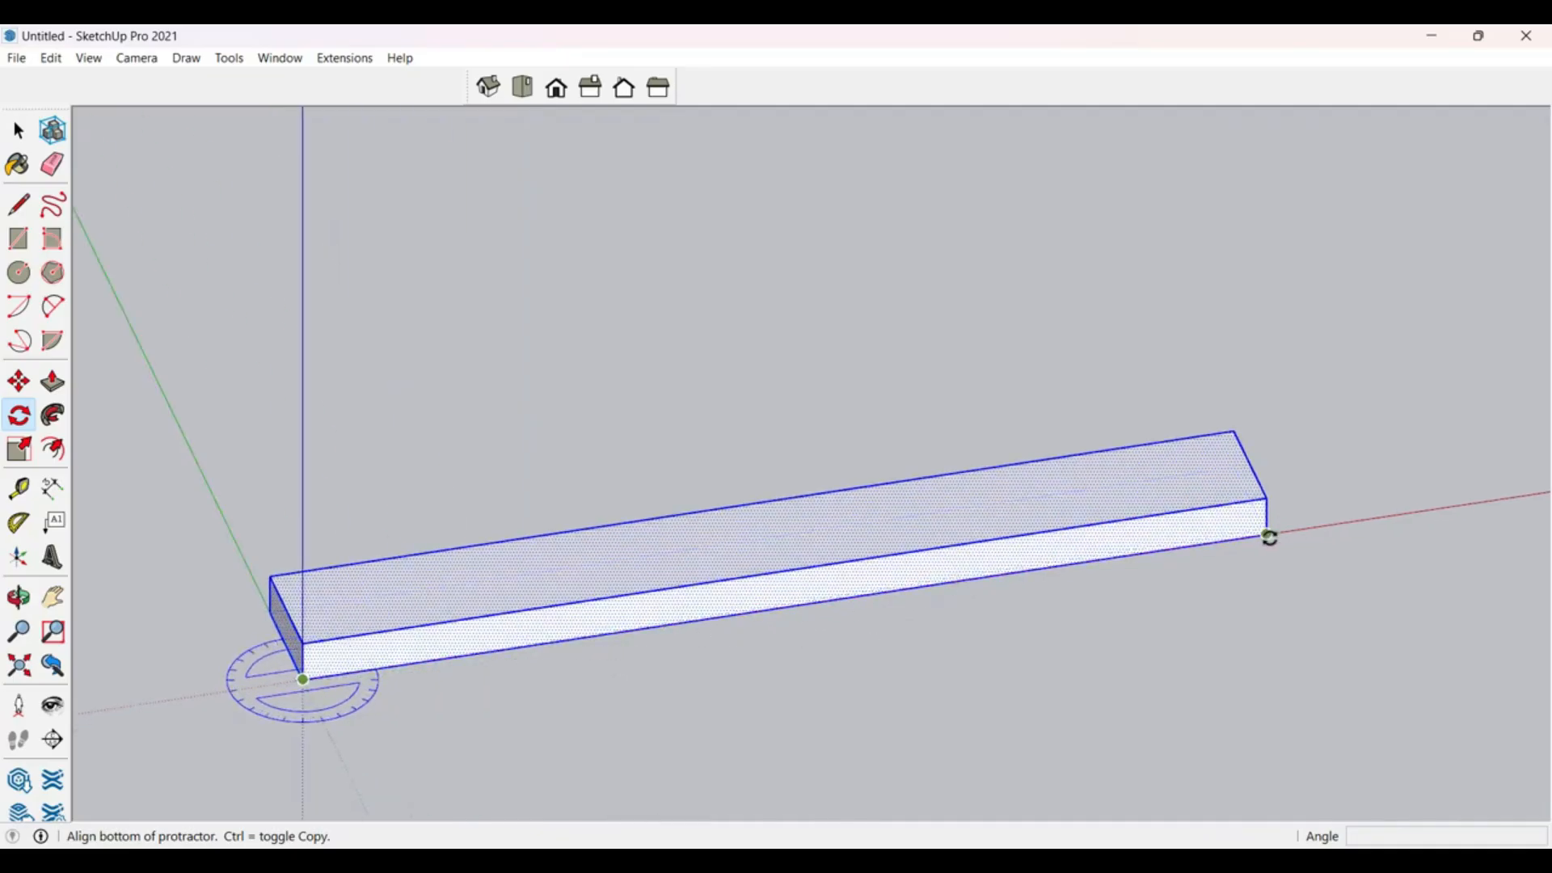
click(1265, 537)
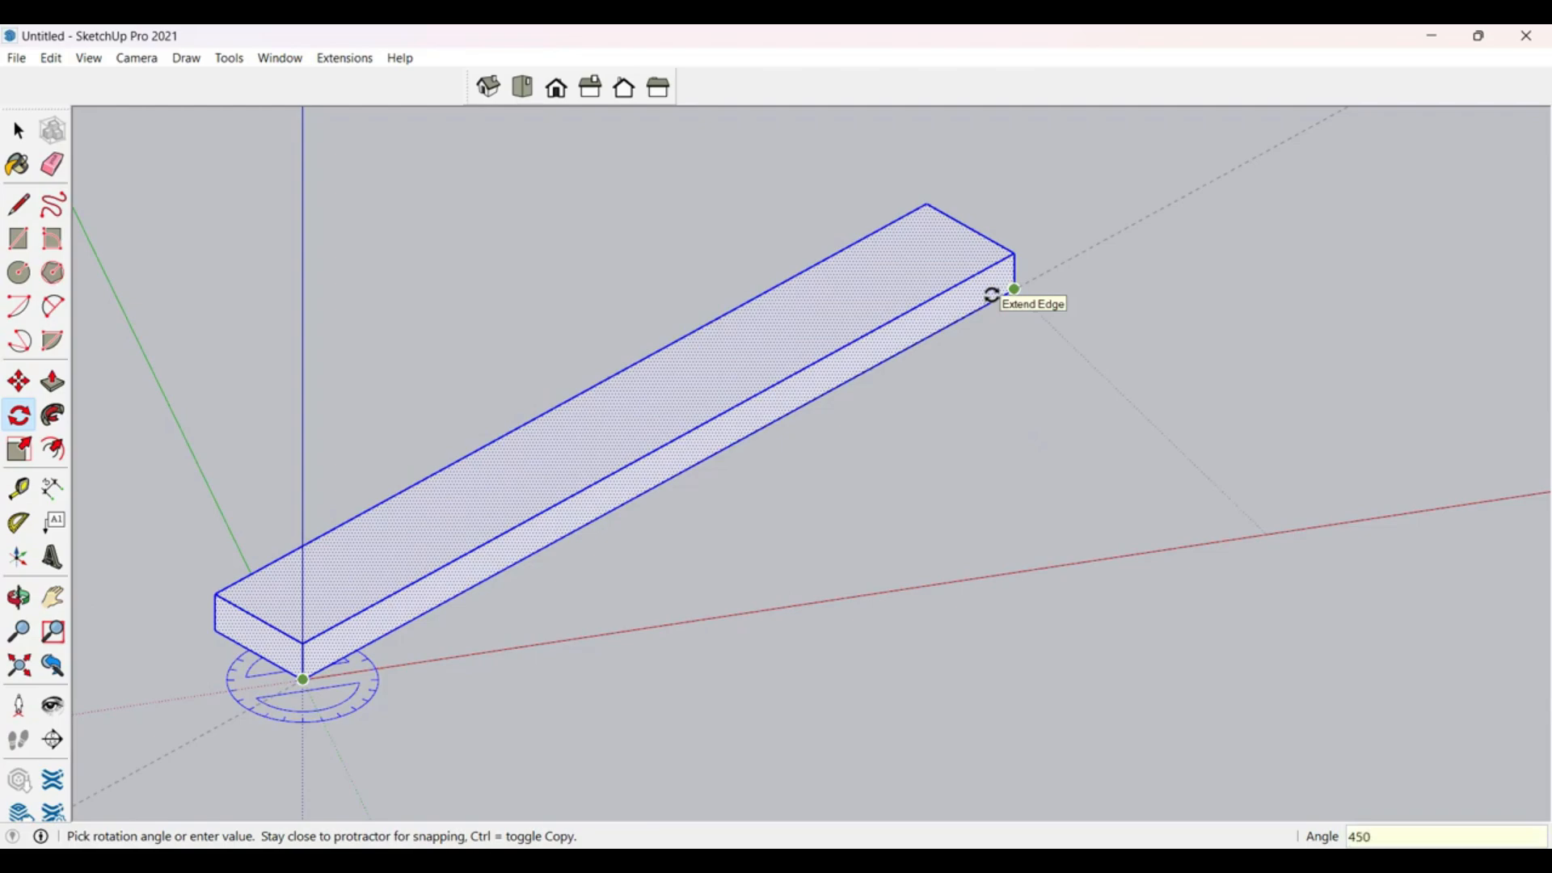
key(BackSpace)
key(Return)
scroll(860, 574, down, 3)
middle_drag(1023, 479, 714, 841)
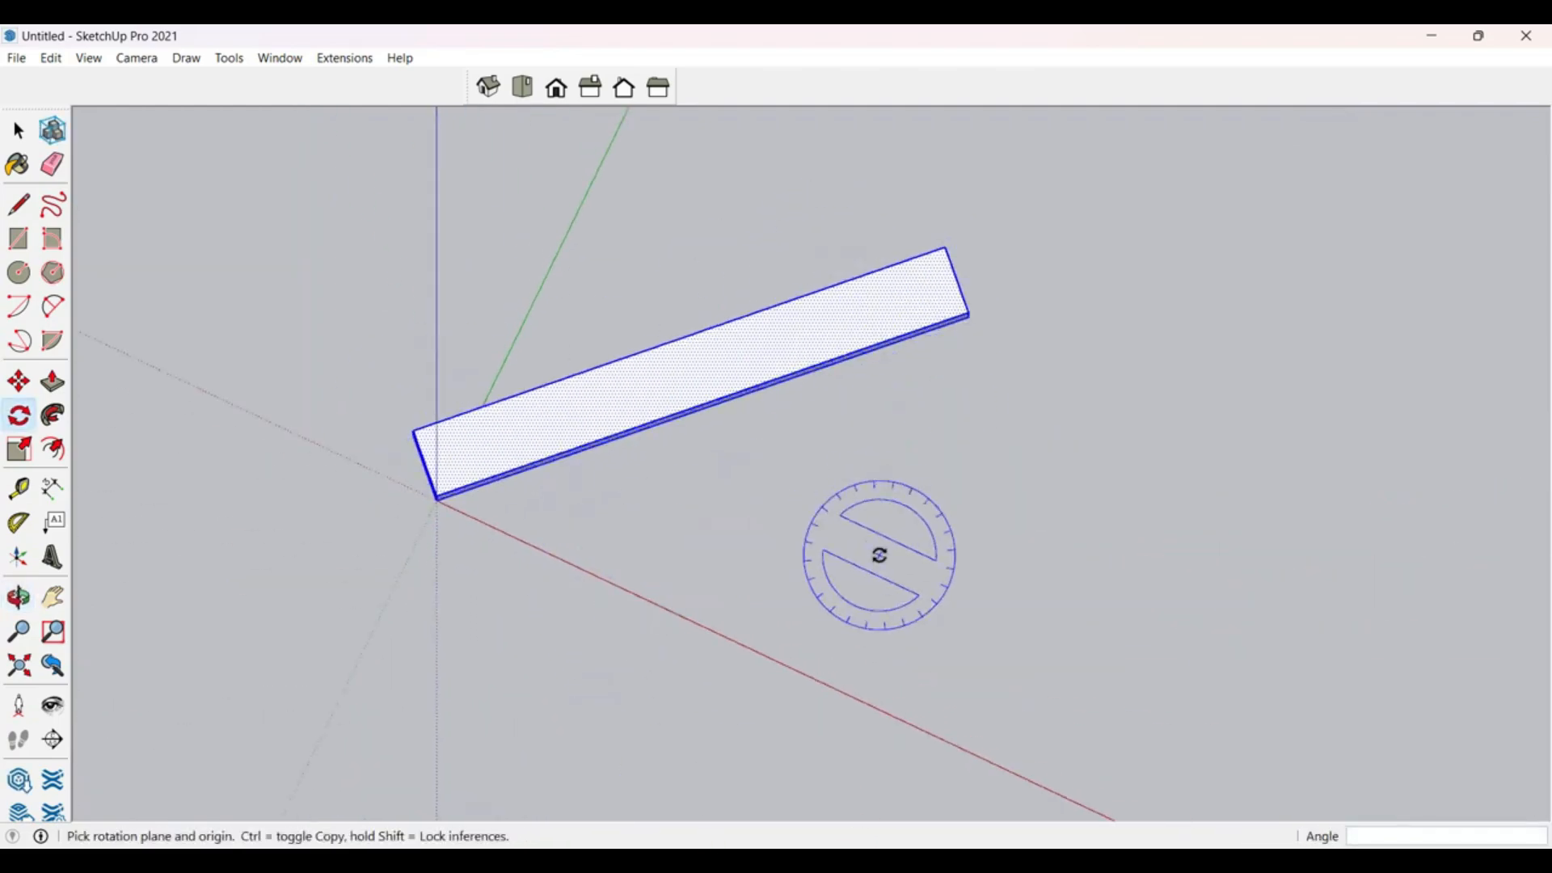
Step: Undo the 45° rotation and create a copy of the bar rotated 30° about the origin on the ground plane
key(ctrl+z)
middle_drag(820, 566, 707, 409)
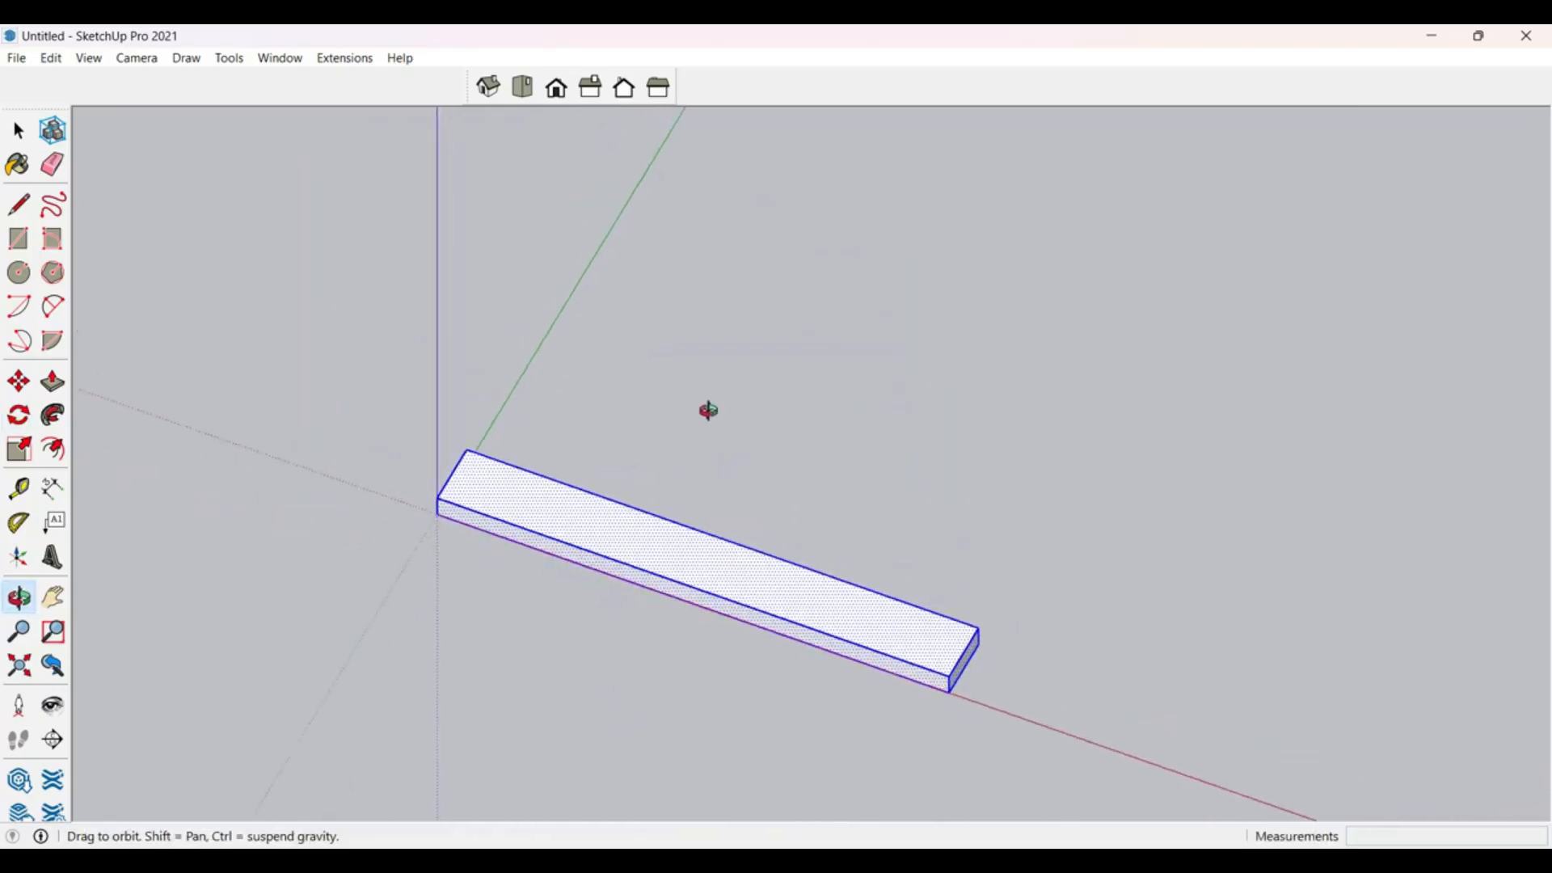
click(437, 512)
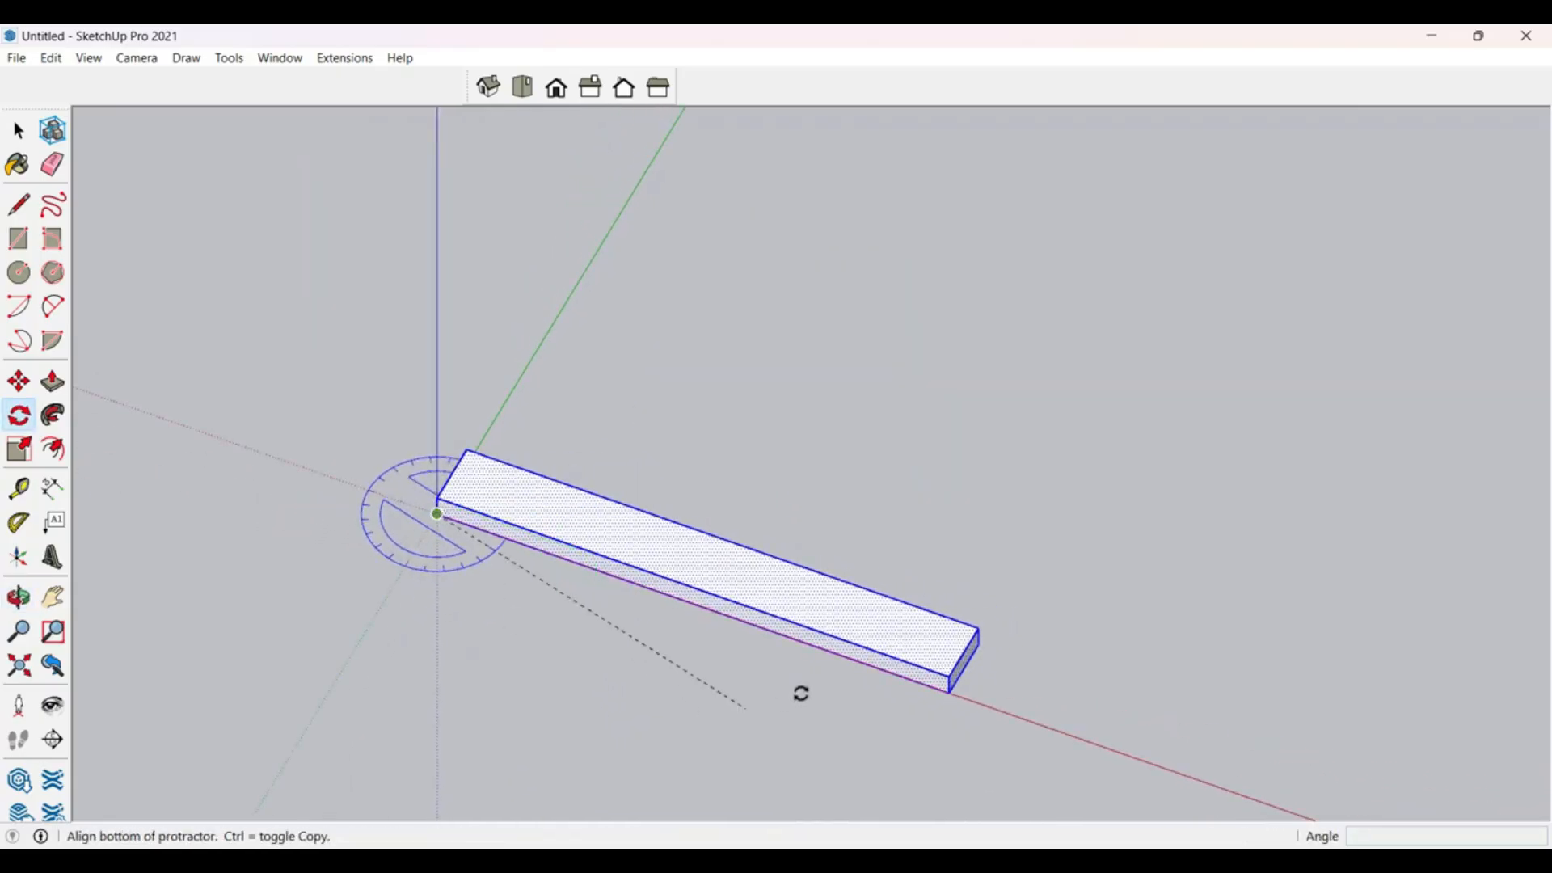
click(921, 683)
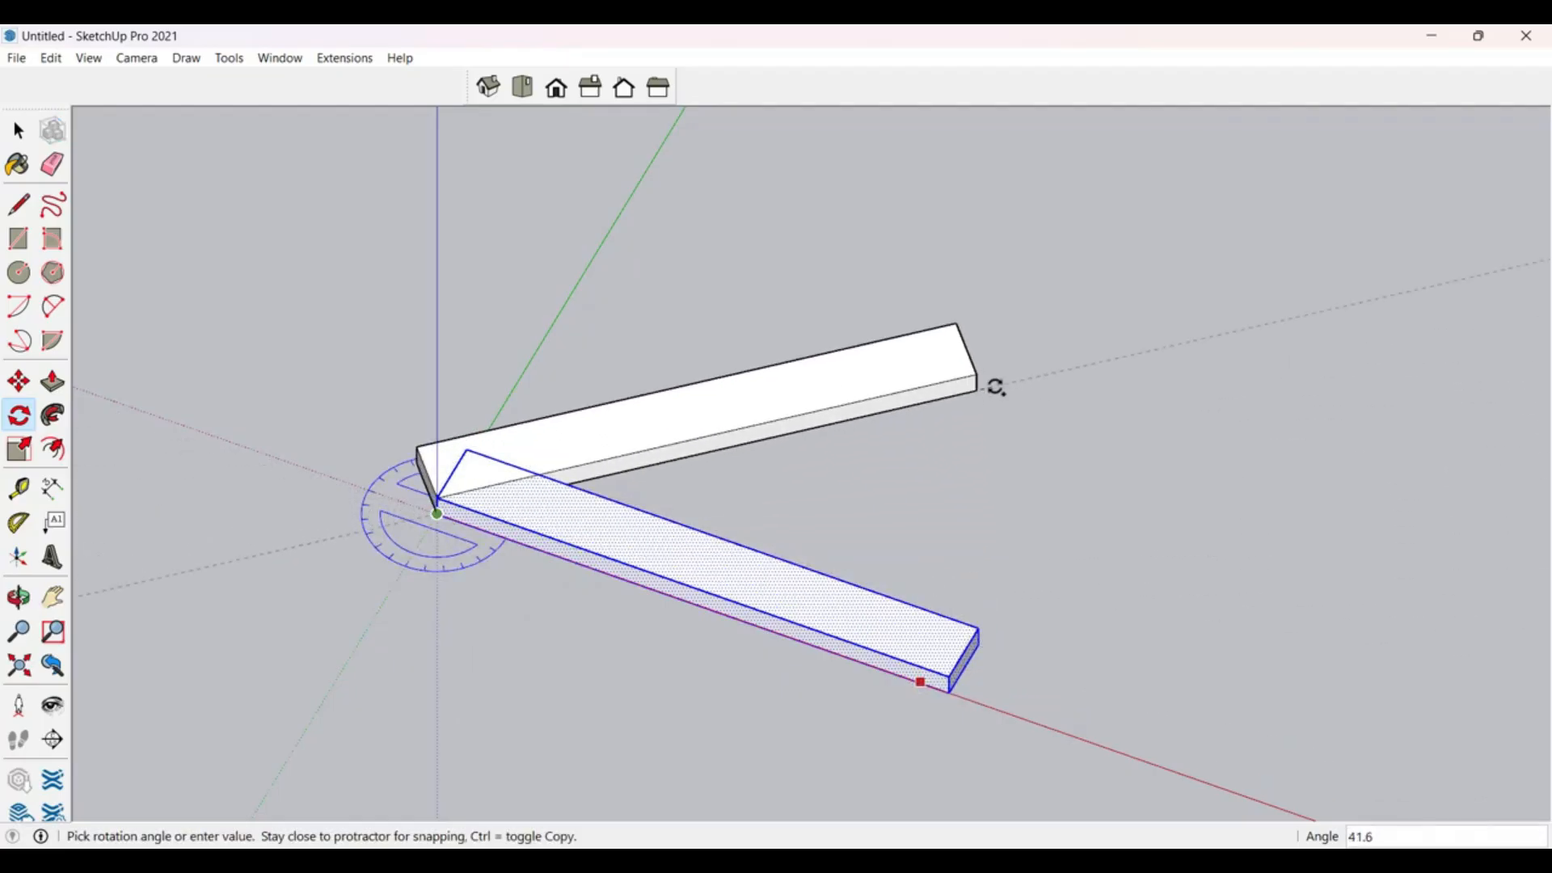
text(30)
key(Return)
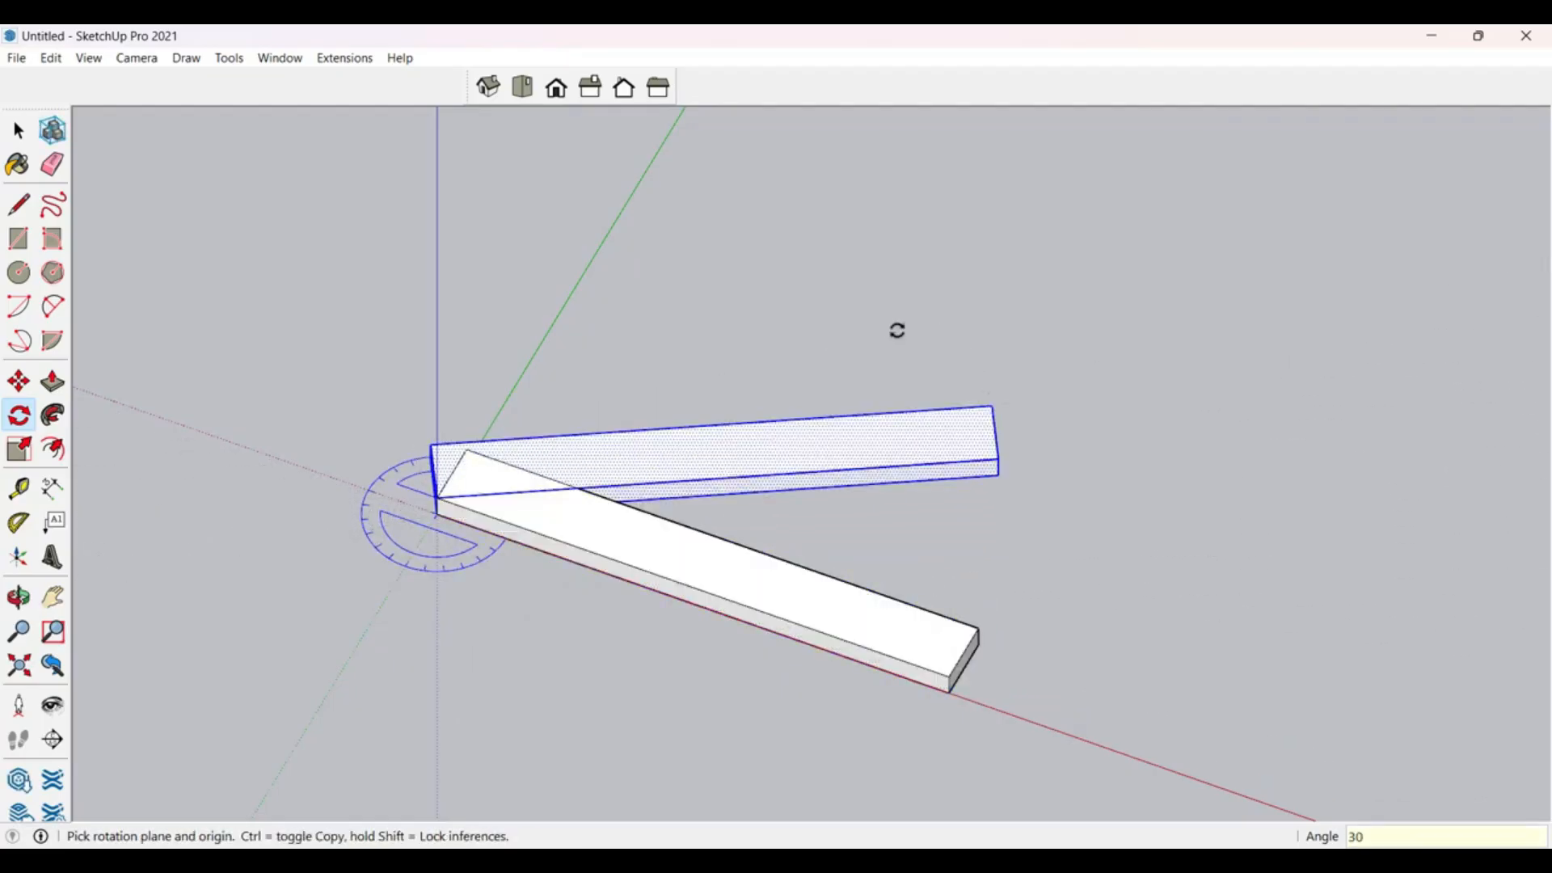
middle_drag(770, 485, 204, 566)
middle_drag(705, 535, 1282, 509)
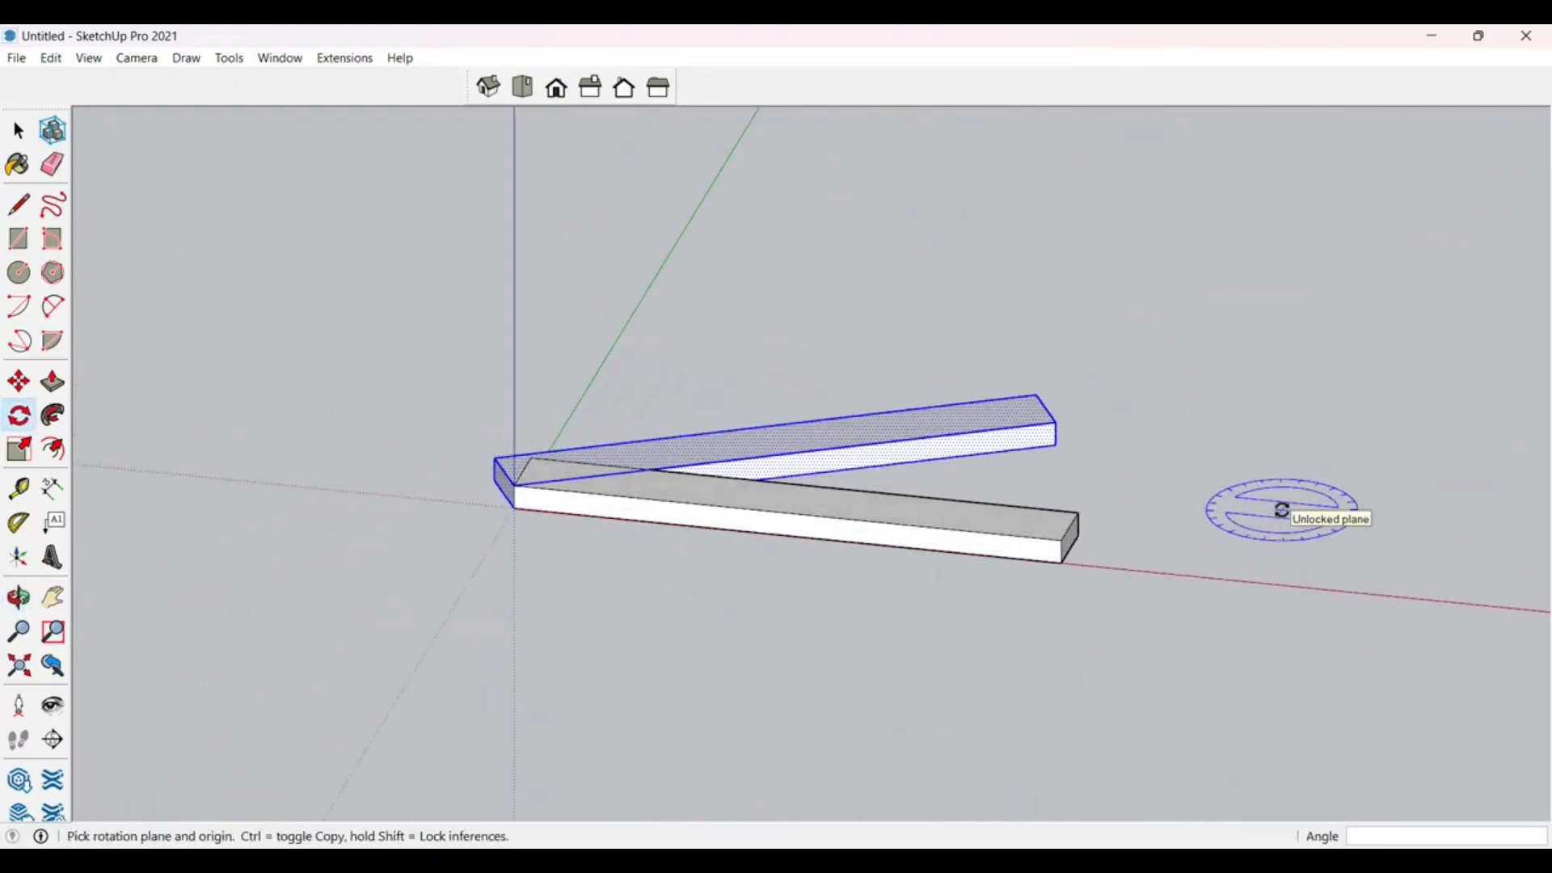
Step: Undo the 30° rotated copy and clear the selection so that only the original bar remains
key(ctrl+z)
middle_drag(735, 582, 978, 615)
key(space)
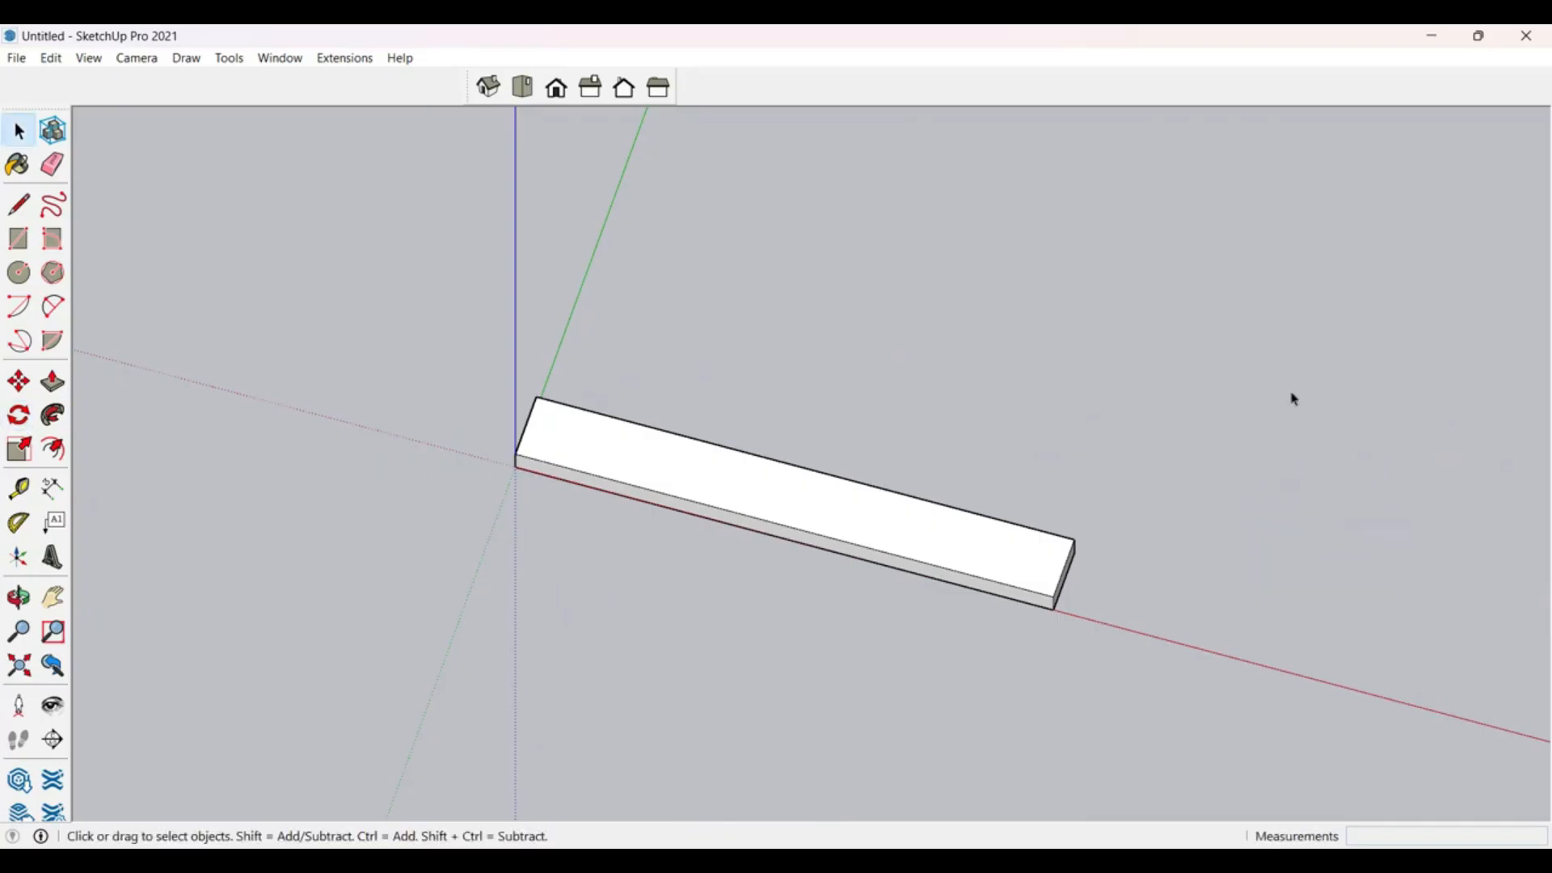
drag(282, 818, 548, 700)
middle_drag(861, 562, 844, 618)
click(852, 628)
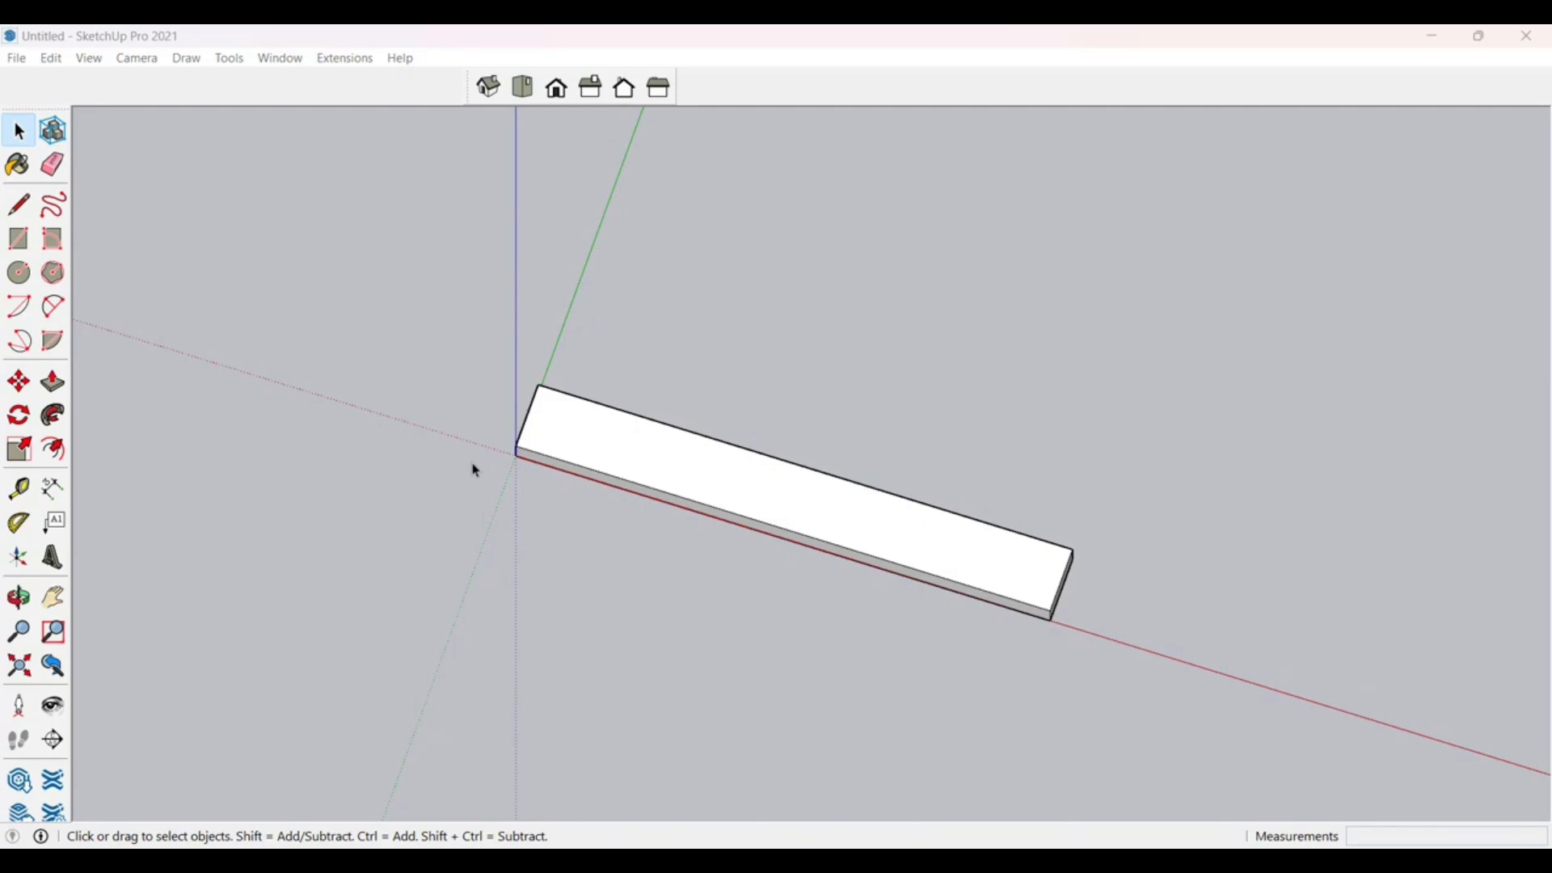
Step: Select the whole bar and create a copy rotated 10° about the origin on the ground plane
drag(385, 291, 1241, 656)
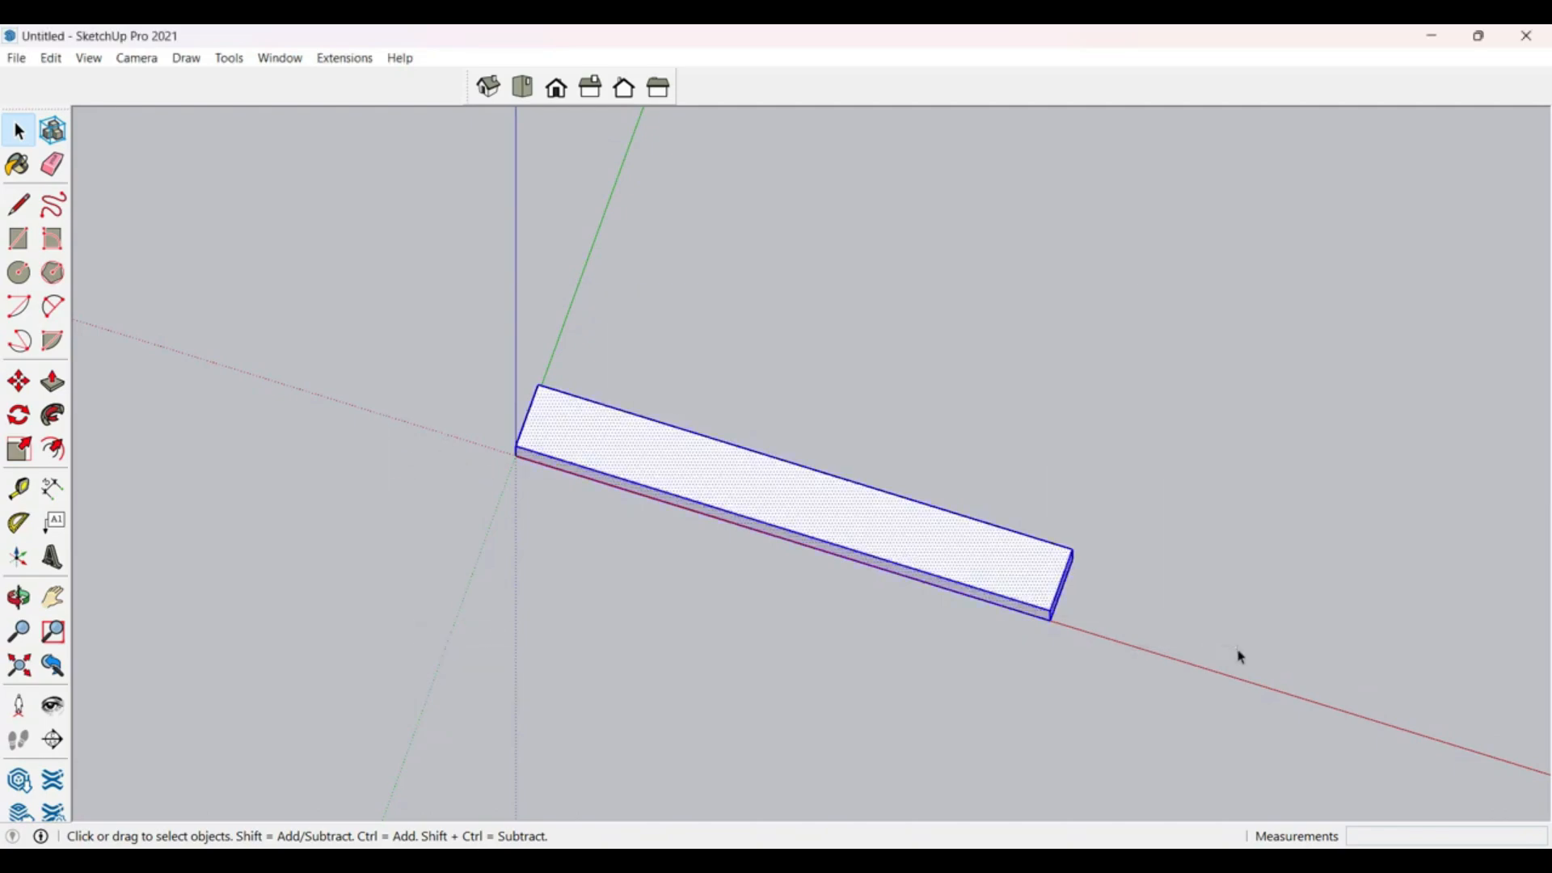
key(q)
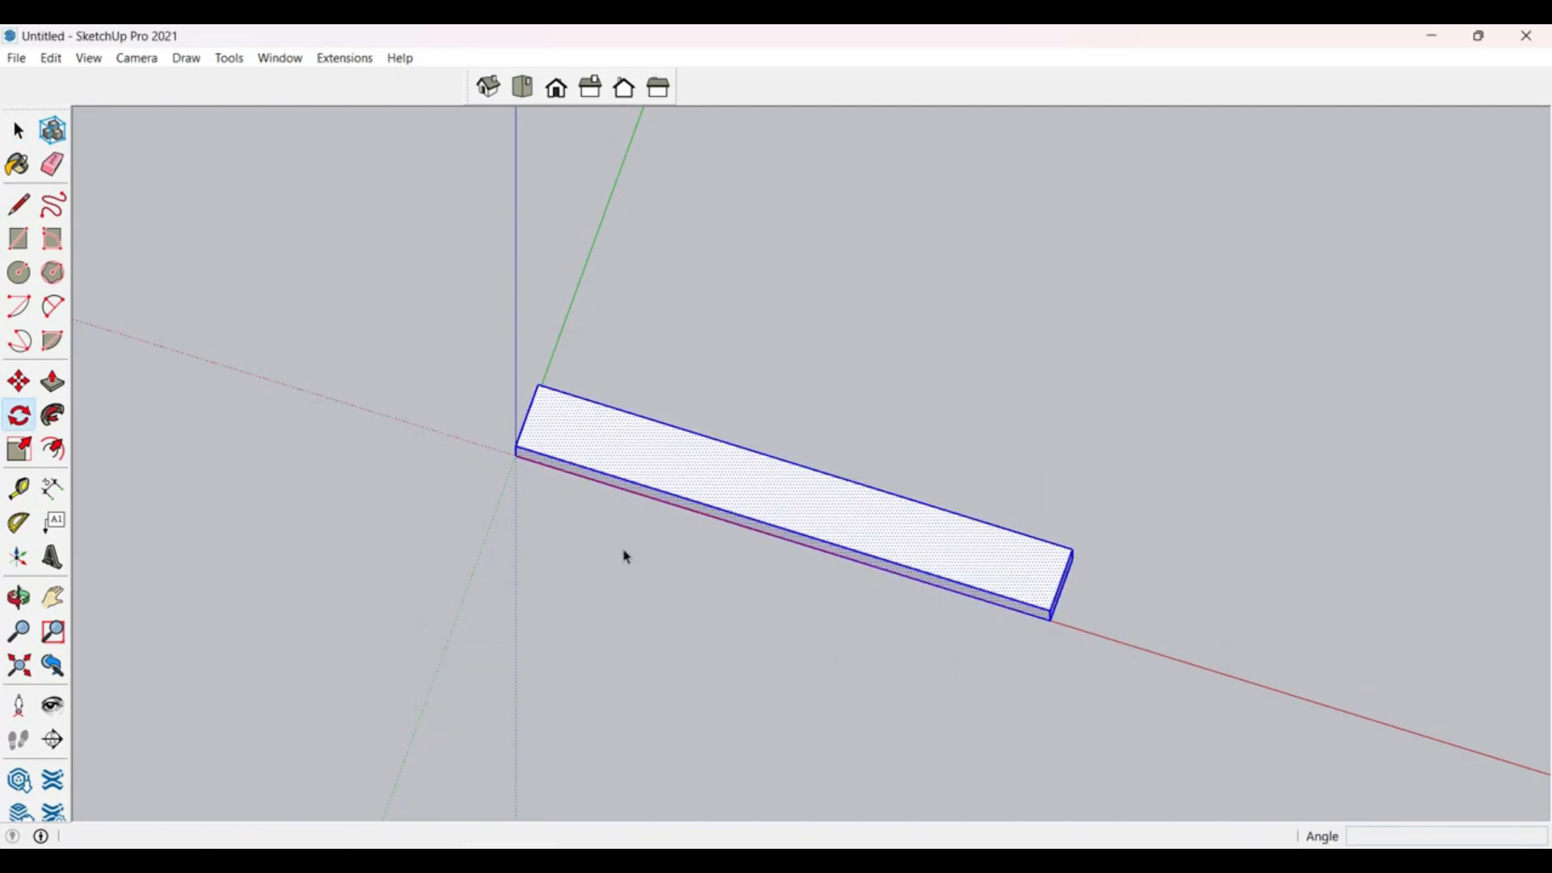
click(517, 456)
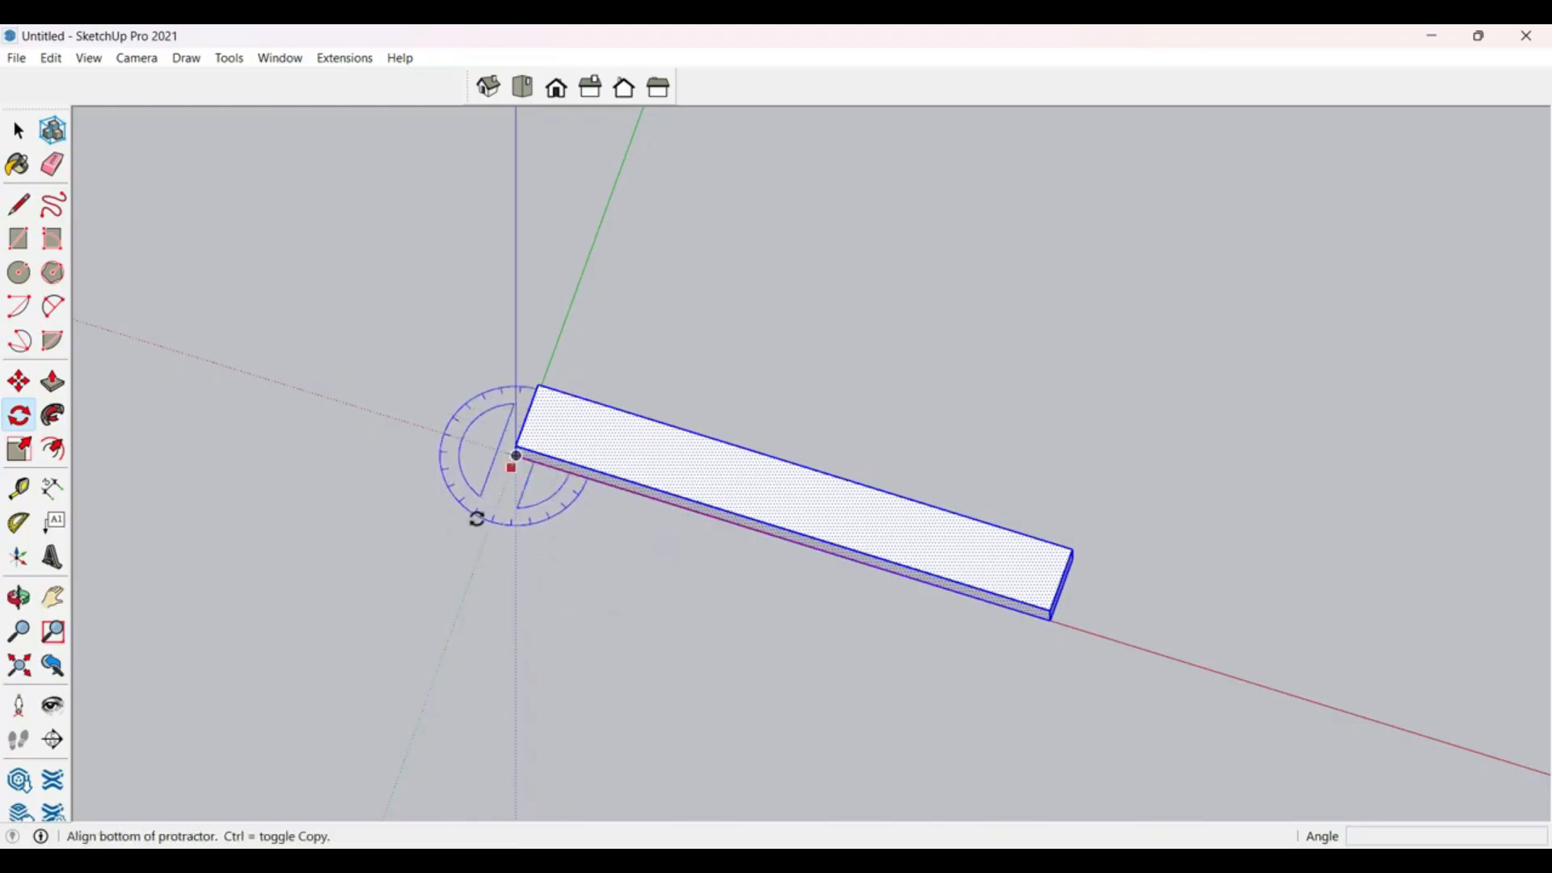
click(1030, 616)
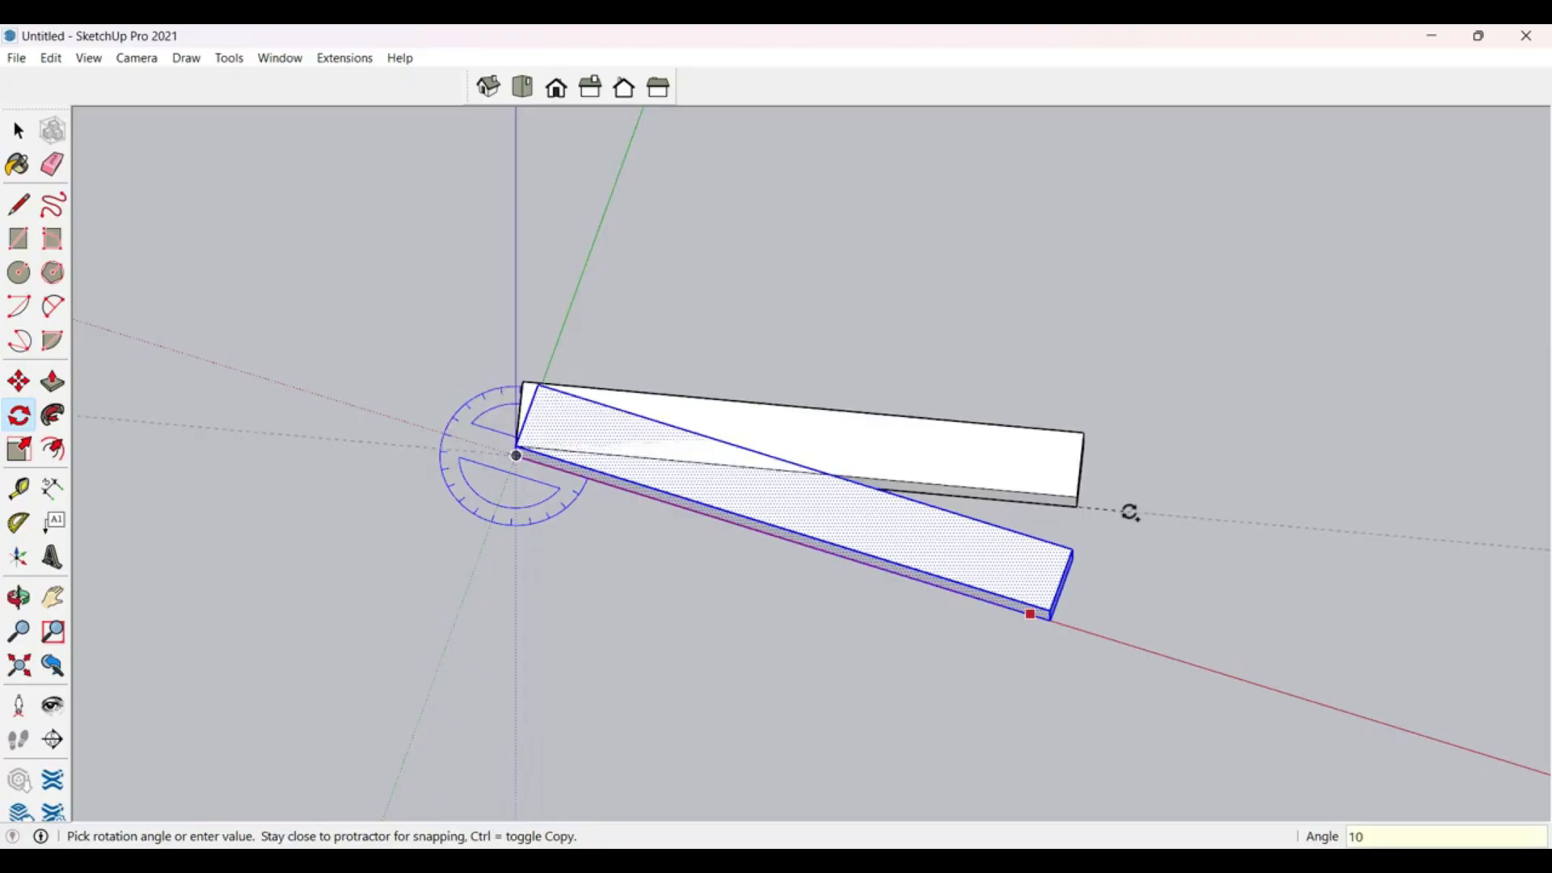
key(Return)
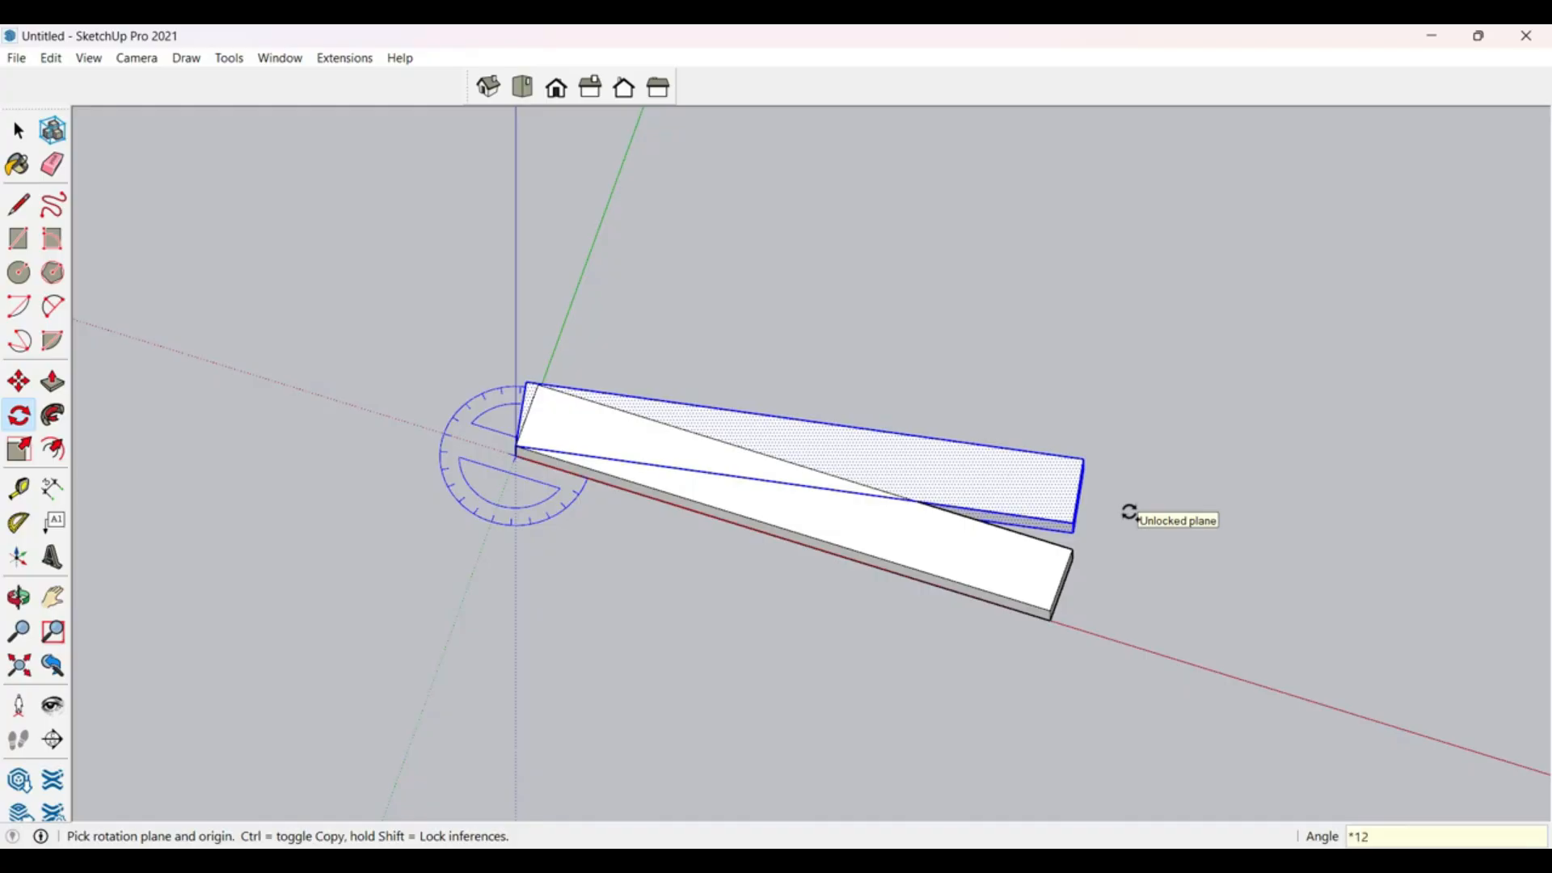
Step: Multiply the rotated copy into a radial array about the origin with *12, and raise the multiplier to *45 to complete the circle
key(Return)
scroll(1130, 513, down, 5)
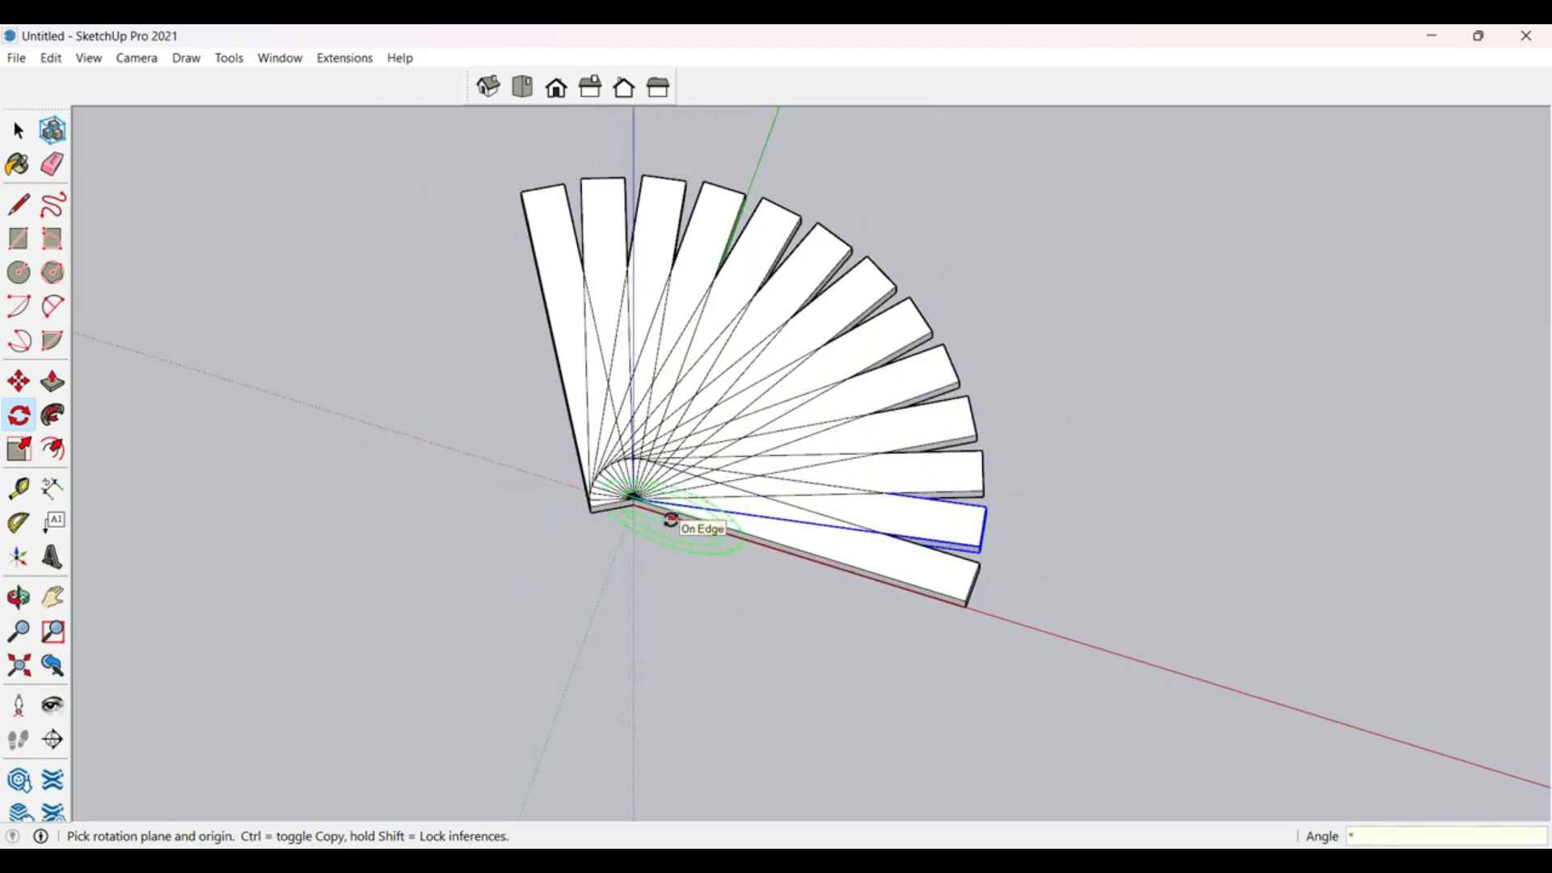
key(Return)
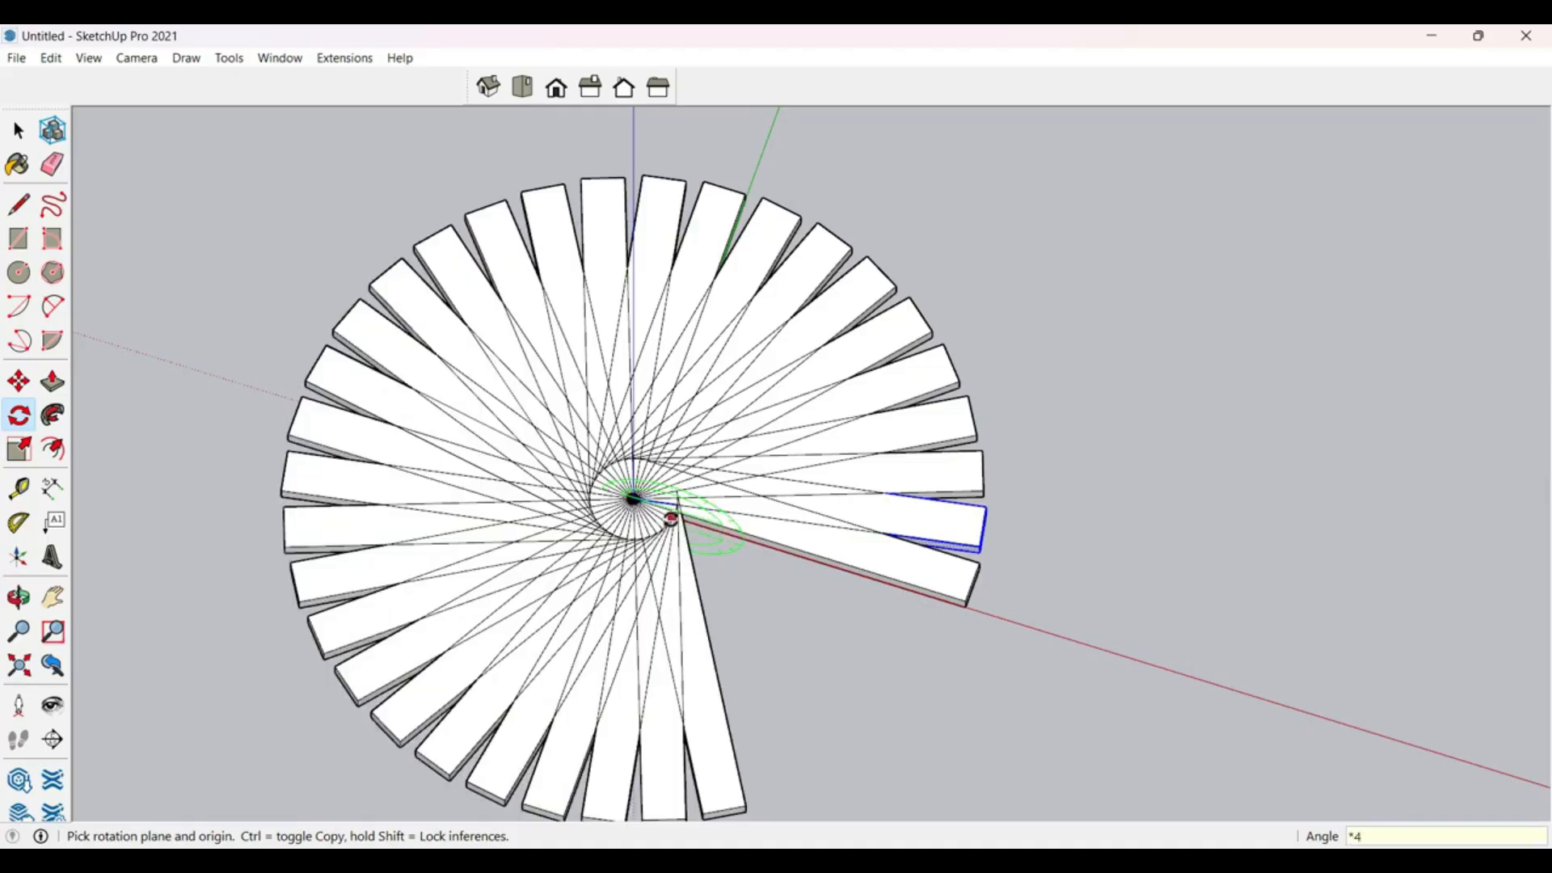
key(Return)
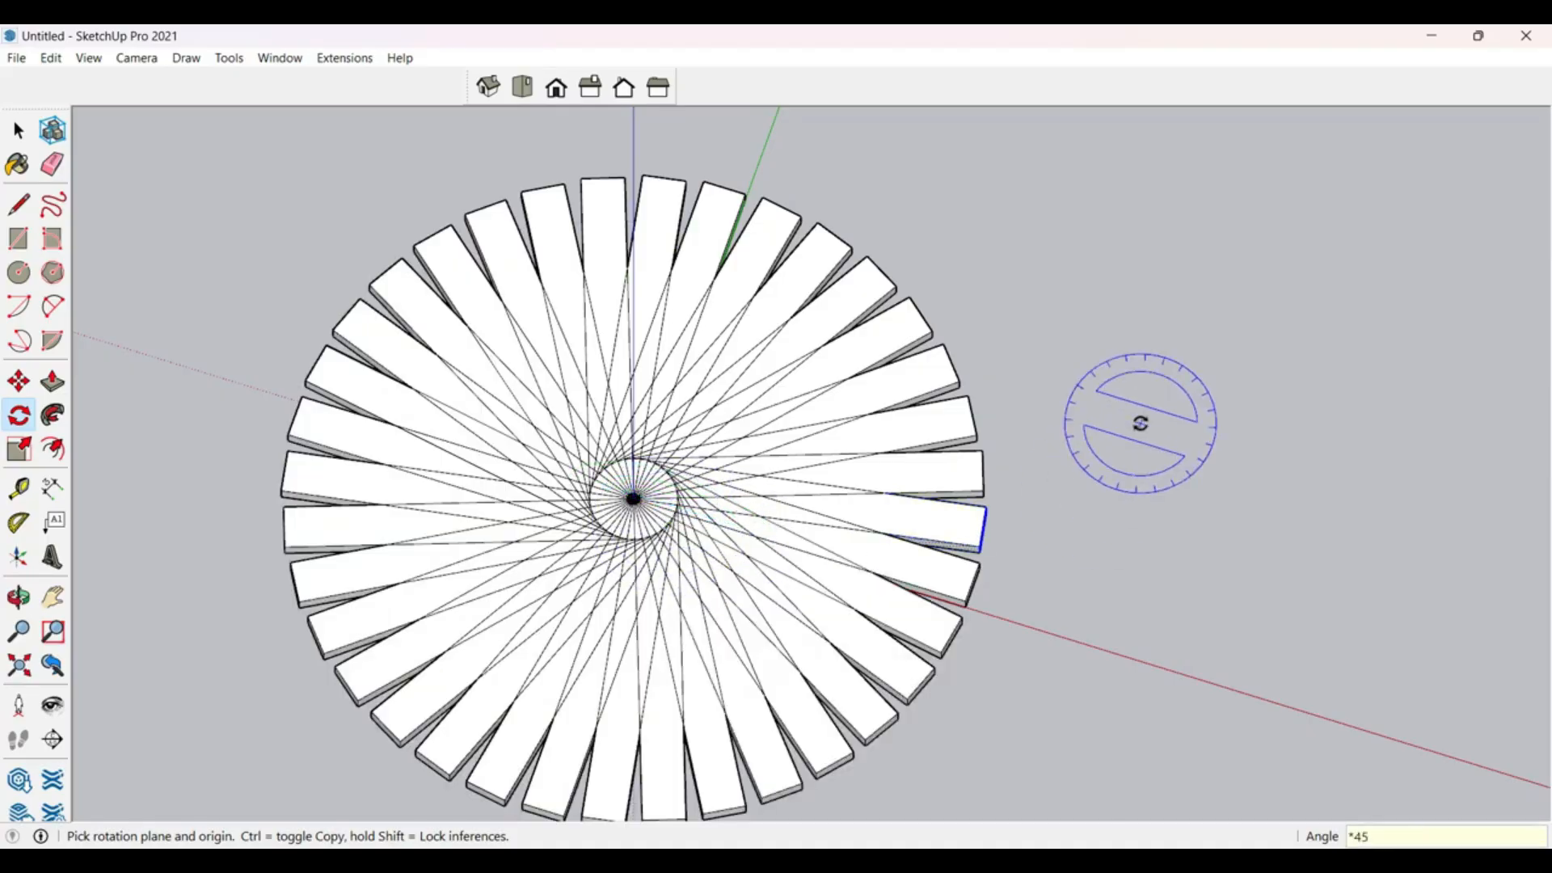
Step: Switch to the front view and select the whole bar lying along the red axis
key(space)
drag(1165, 437, 1204, 489)
scroll(954, 696, down, 3)
middle_drag(898, 657, 1177, 250)
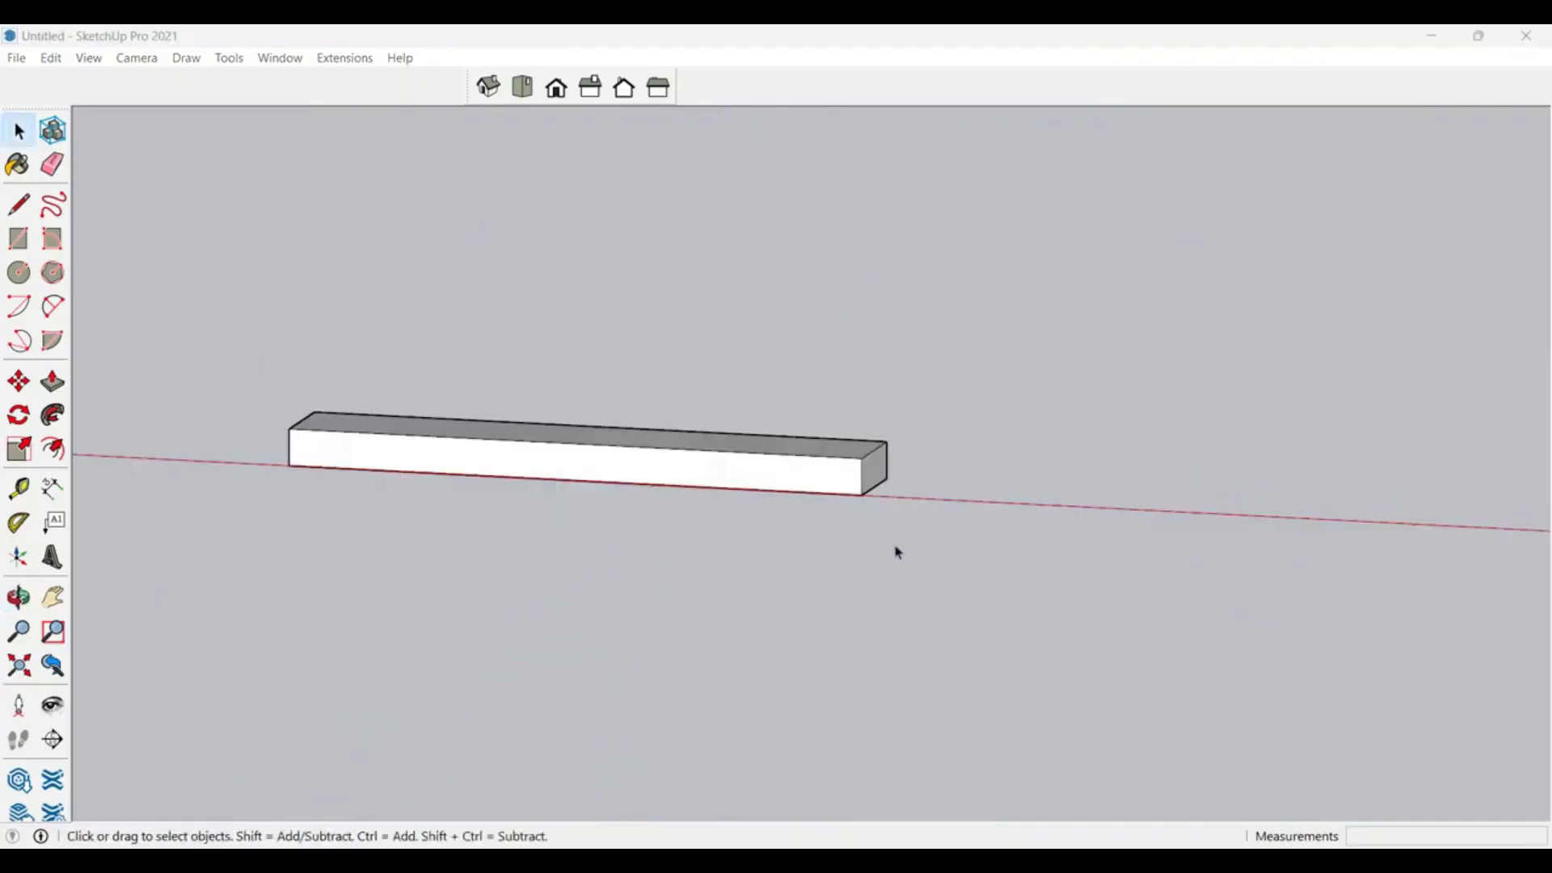
drag(895, 546, 49, 308)
drag(359, 309, 388, 325)
click(664, 299)
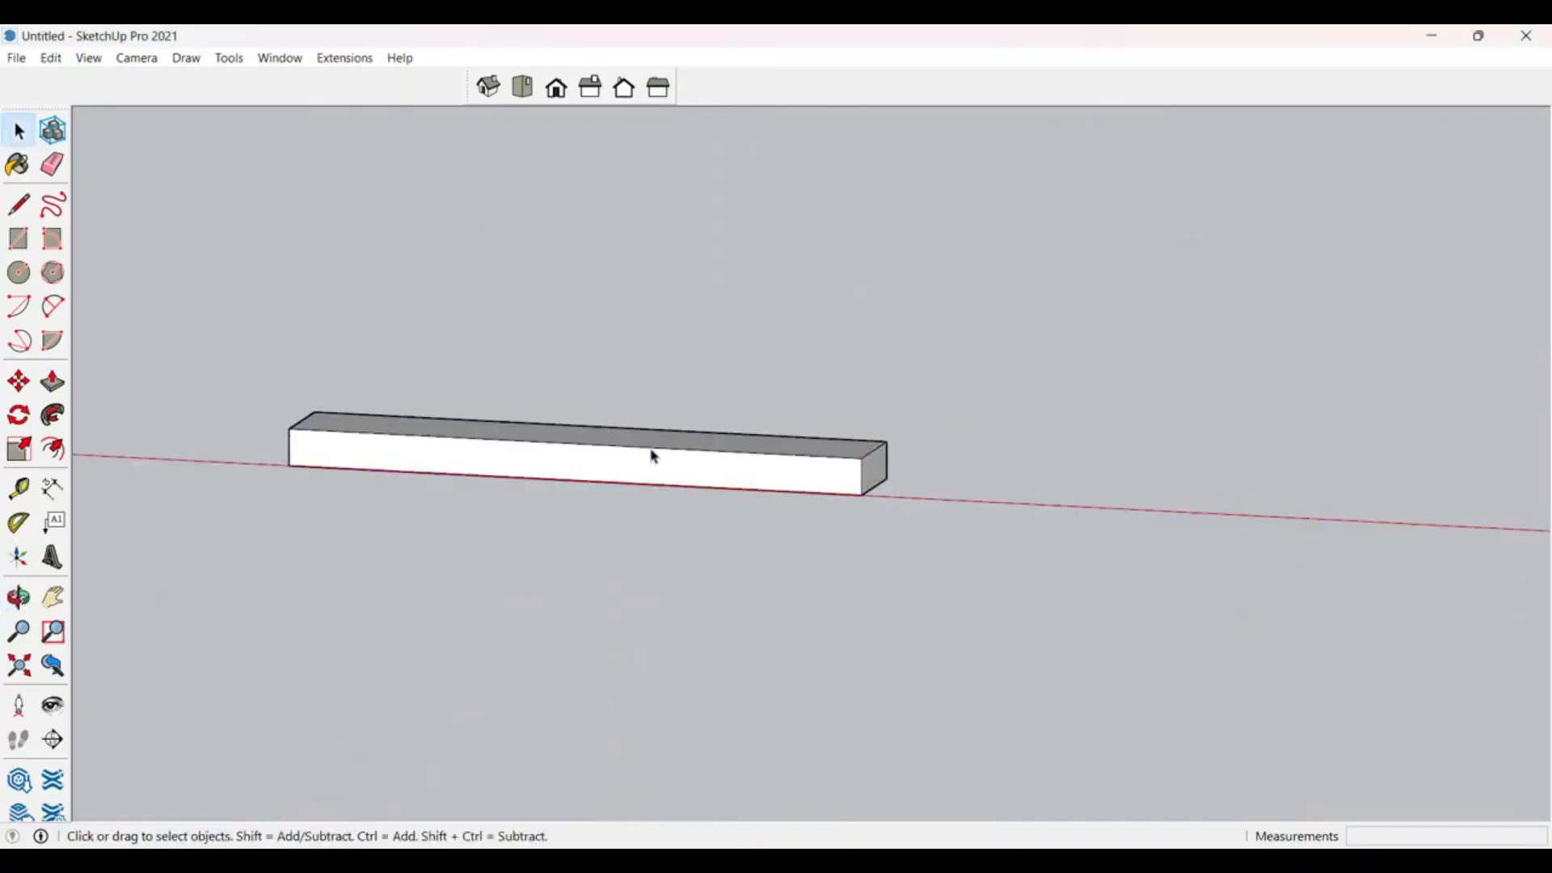
click(648, 458)
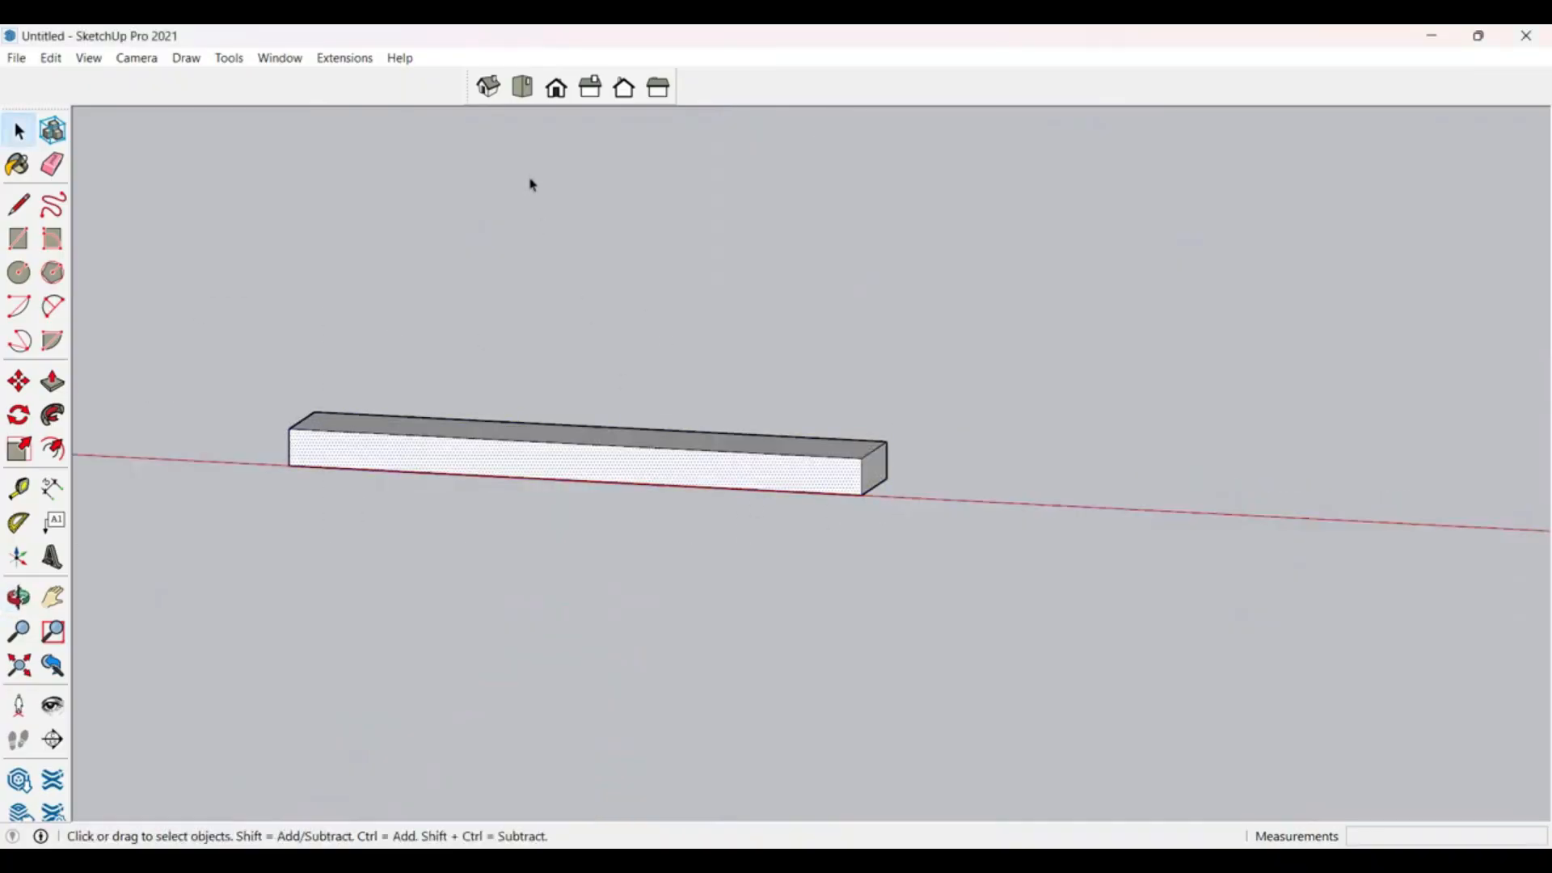
click(557, 90)
scroll(354, 545, down, 2)
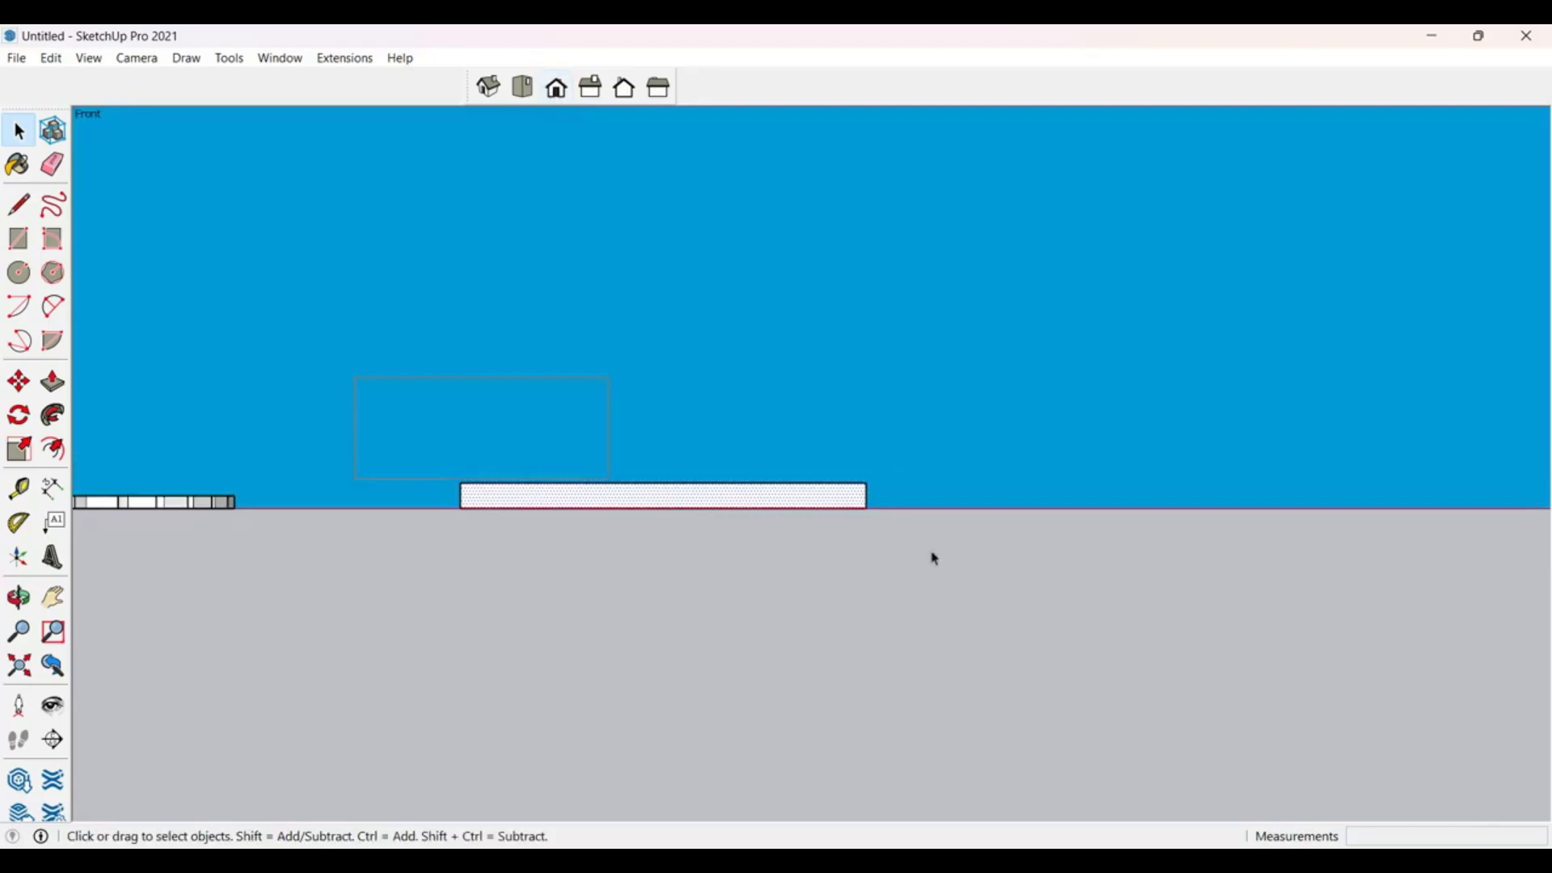
drag(935, 557, 1055, 584)
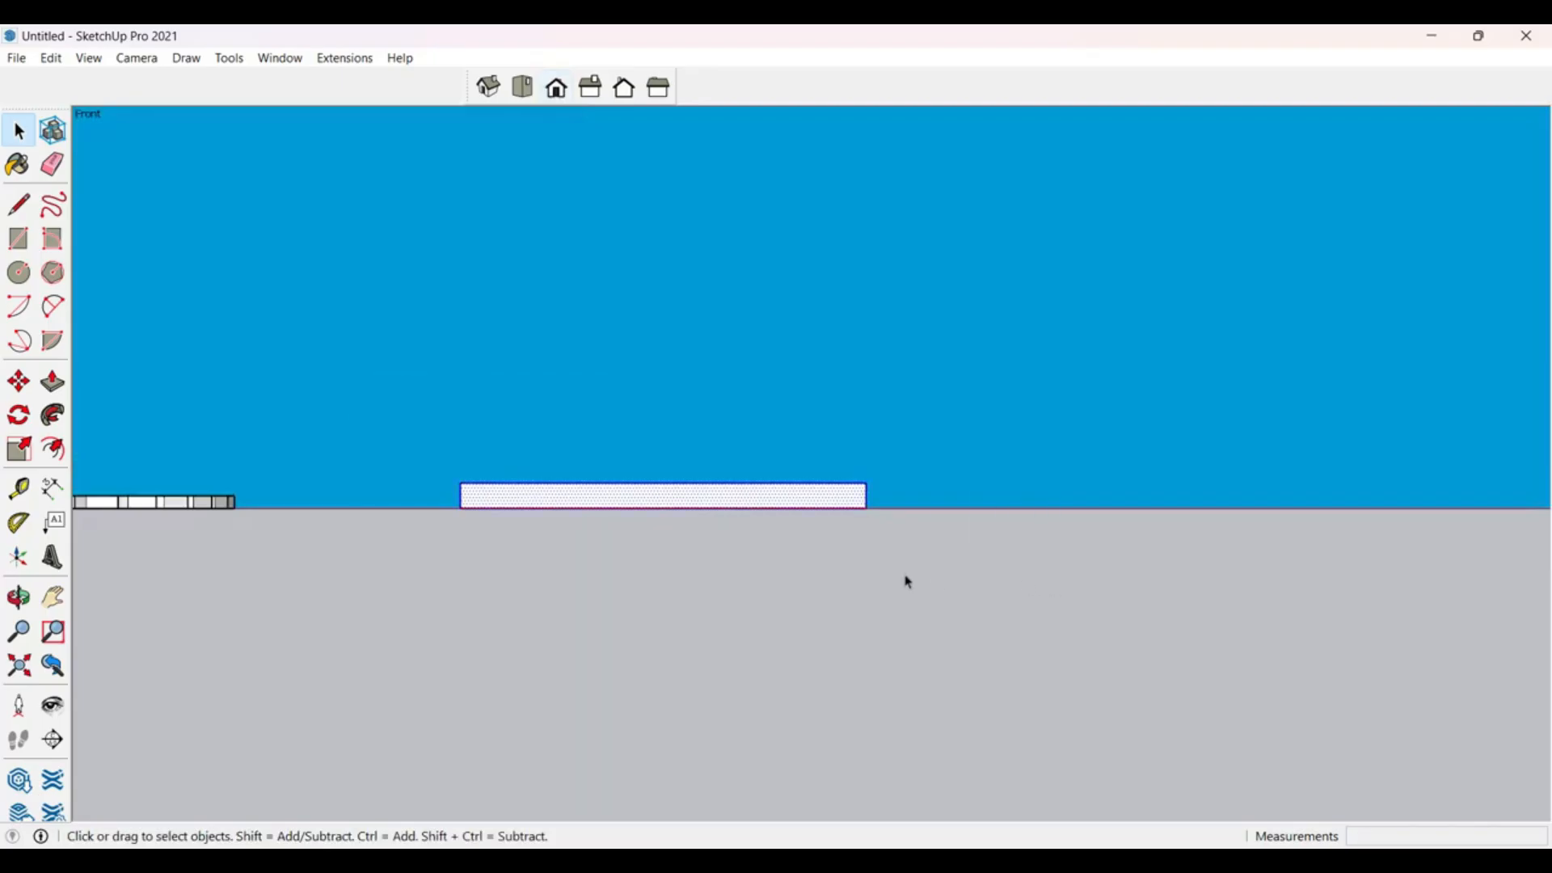
click(27, 429)
click(867, 507)
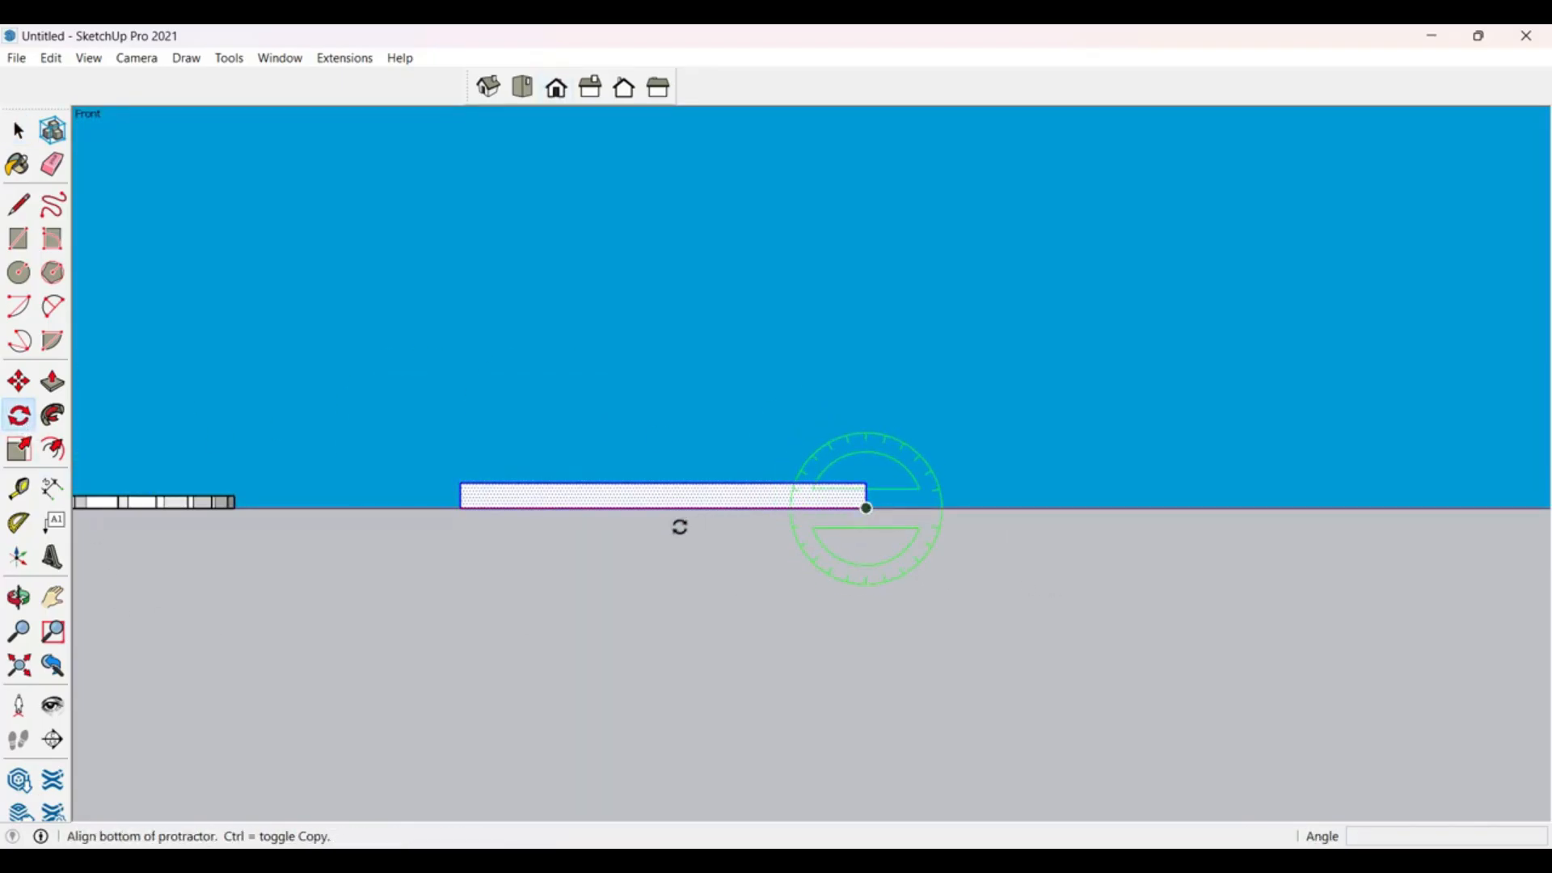
click(615, 508)
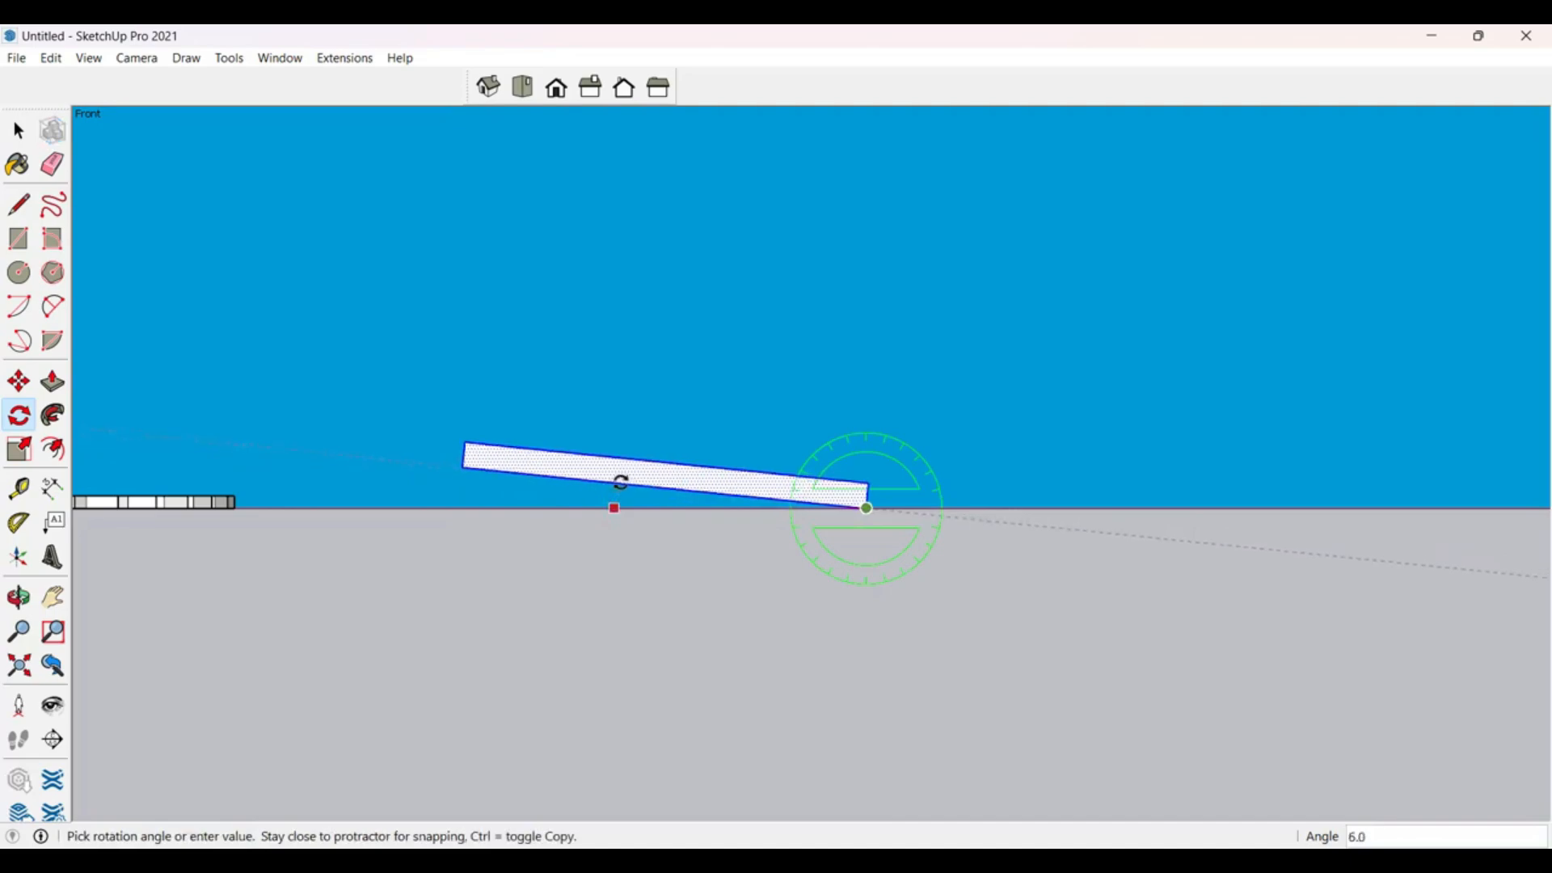
click(615, 506)
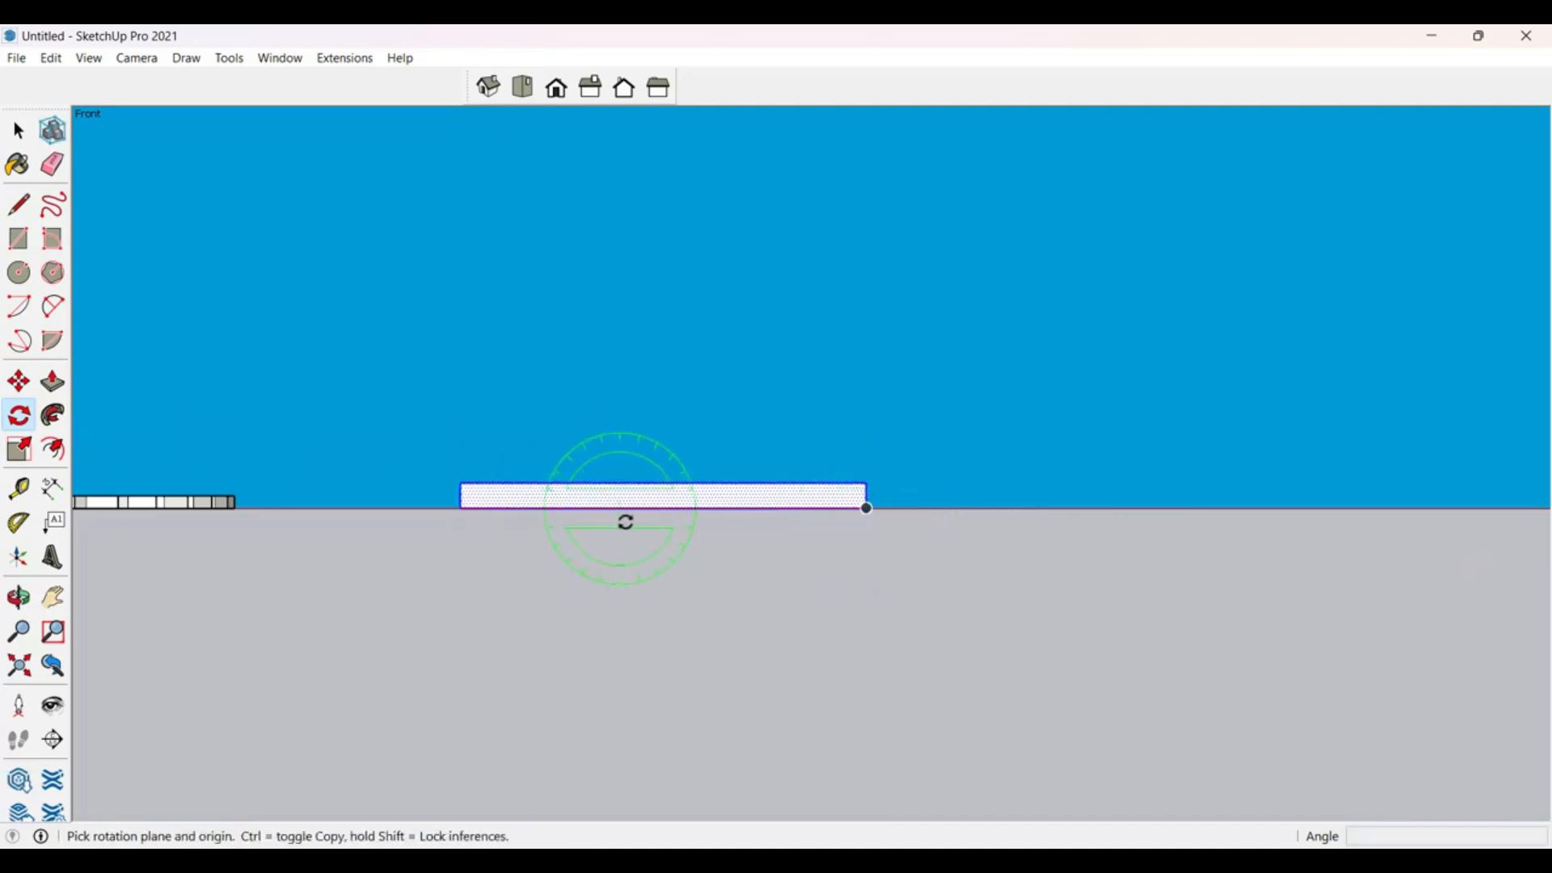
Step: Create a rotated copy of the bar about its far end in the front plane and multiply it into a radial array past half a circle
click(867, 508)
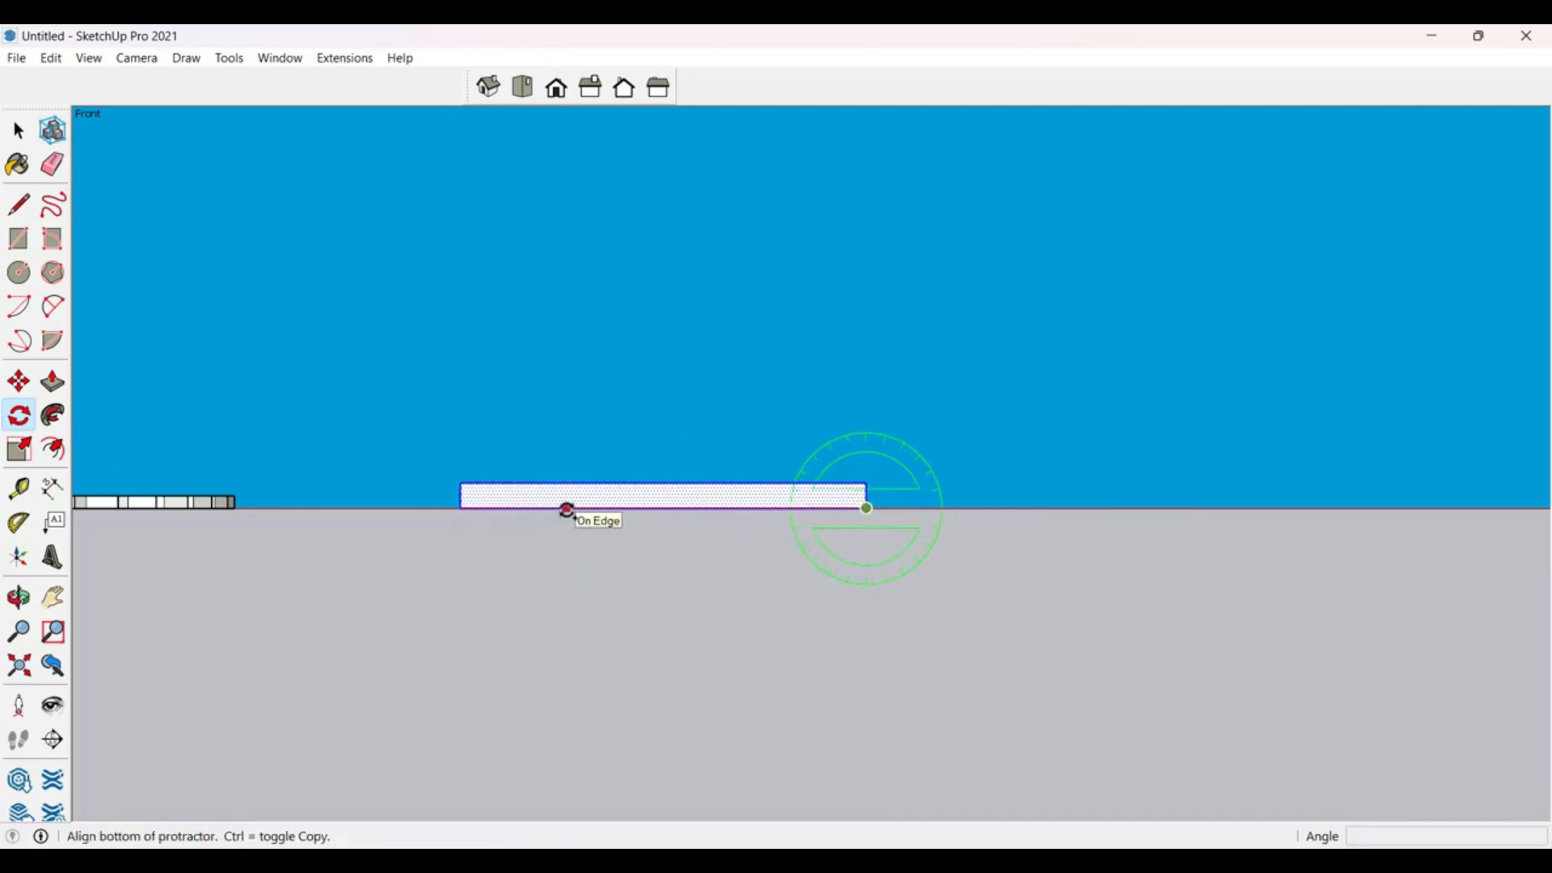
click(567, 509)
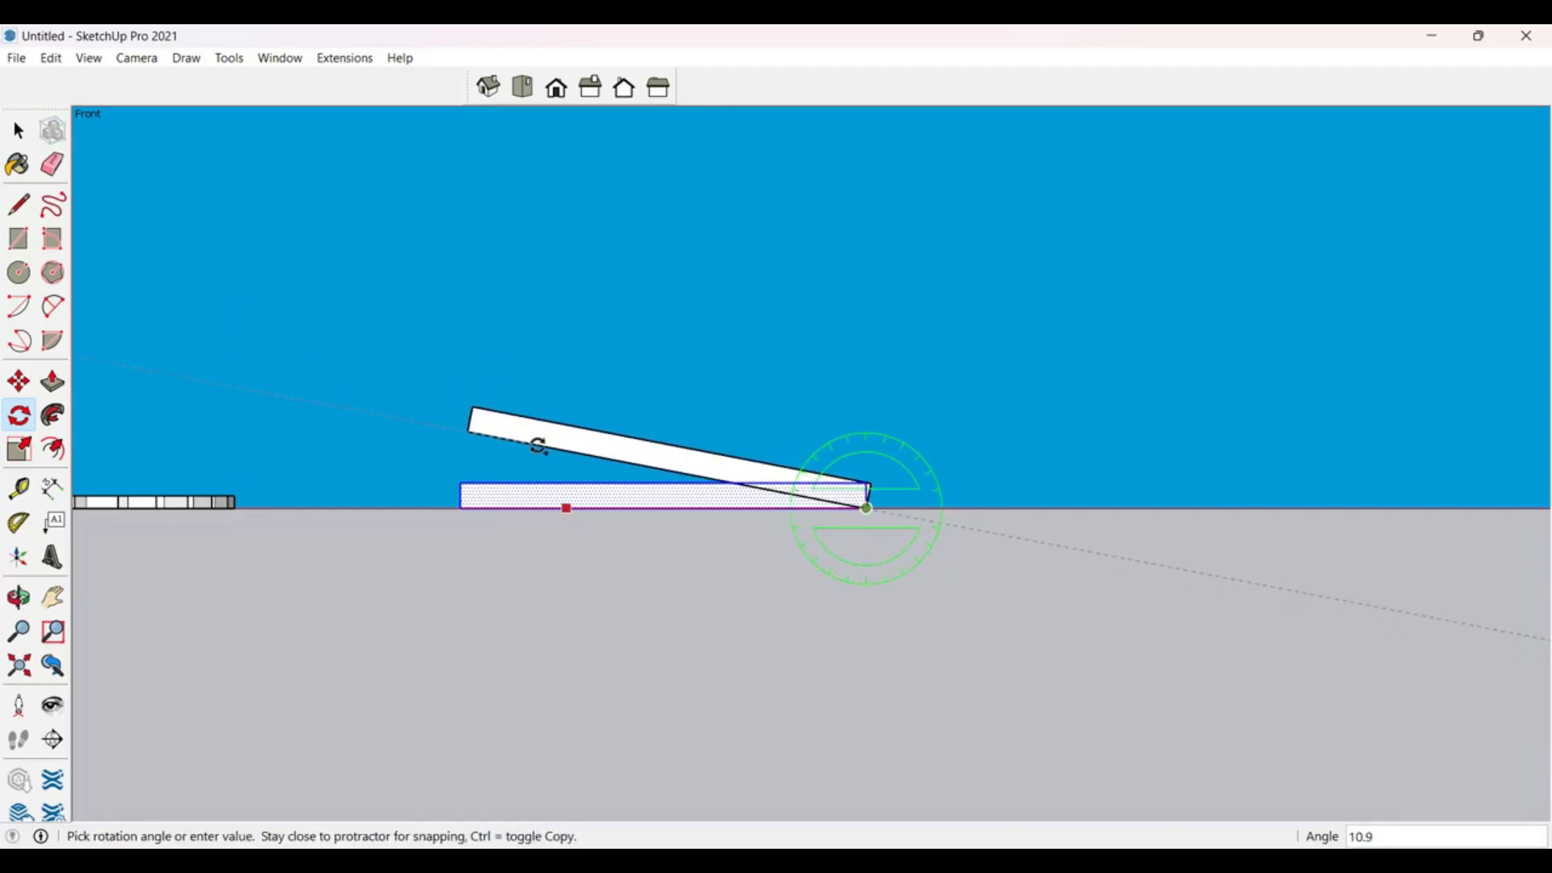
key(Return)
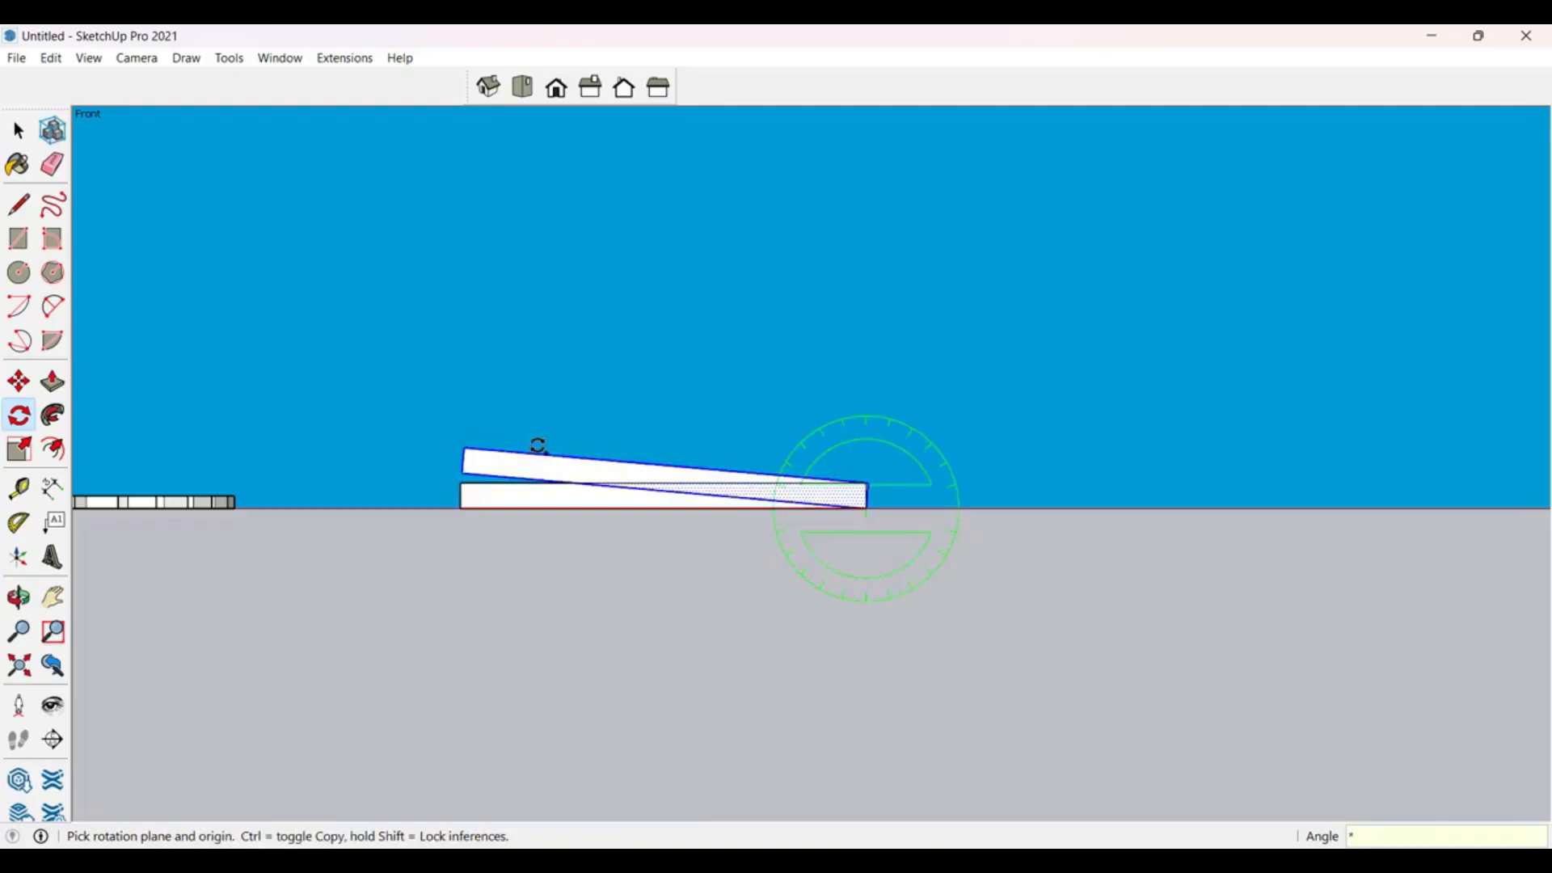
key(Return)
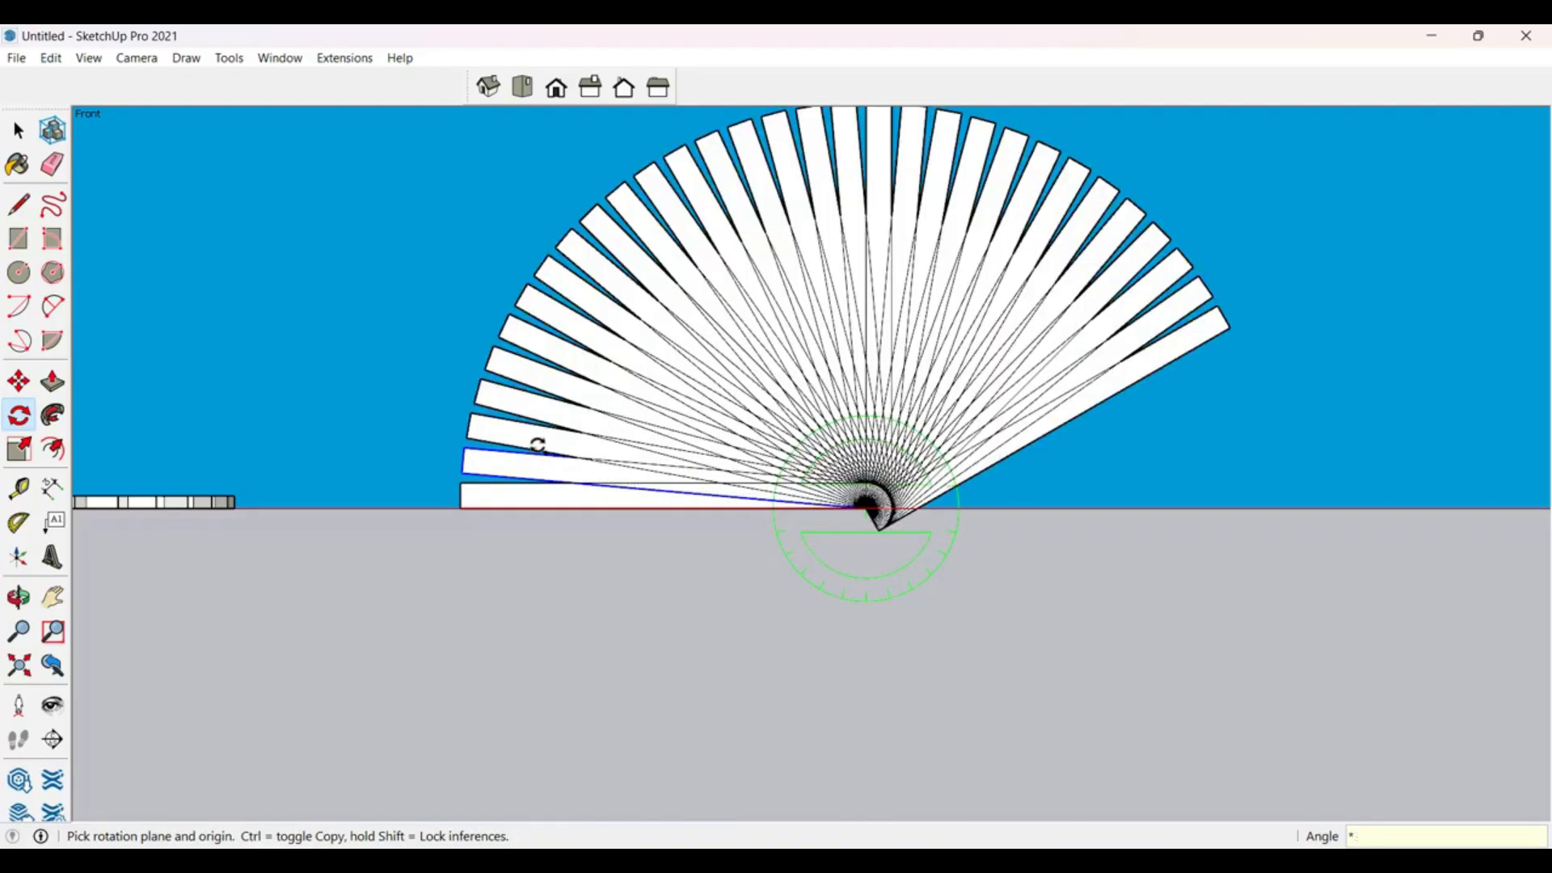
key(Return)
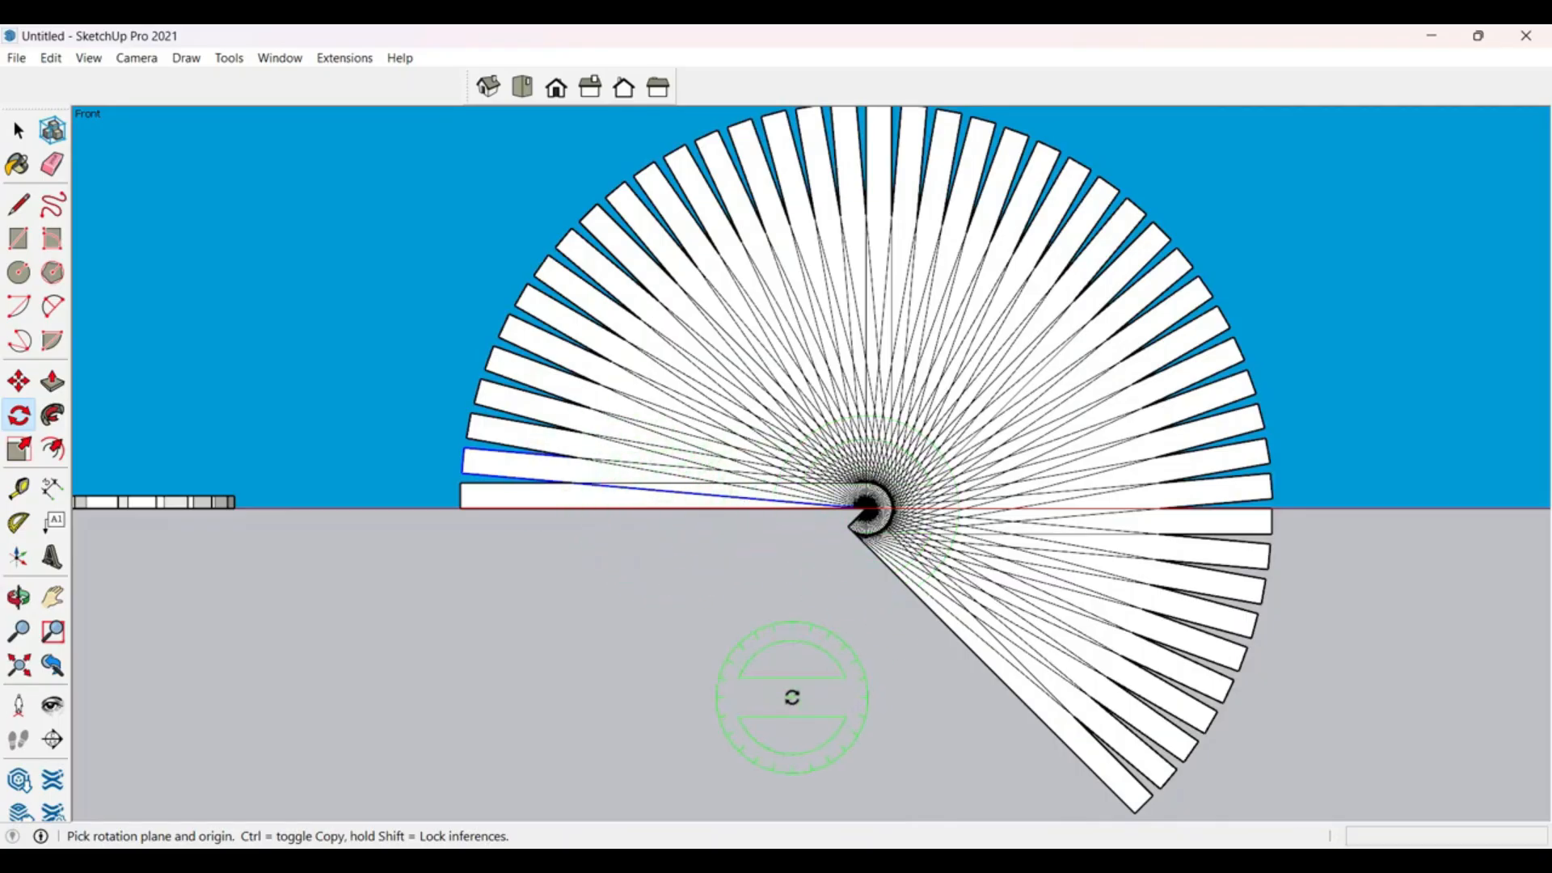
Step: Delete the bars of the upright radial array that lie below the ground line, leaving a half-circle fan
key(space)
mouse_move(808, 518)
mouse_down()
mouse_move(1306, 561)
mouse_move(1368, 776)
mouse_move(1221, 741)
mouse_move(960, 507)
mouse_move(817, 521)
mouse_up()
scroll(1119, 663, down, 2)
key(Delete)
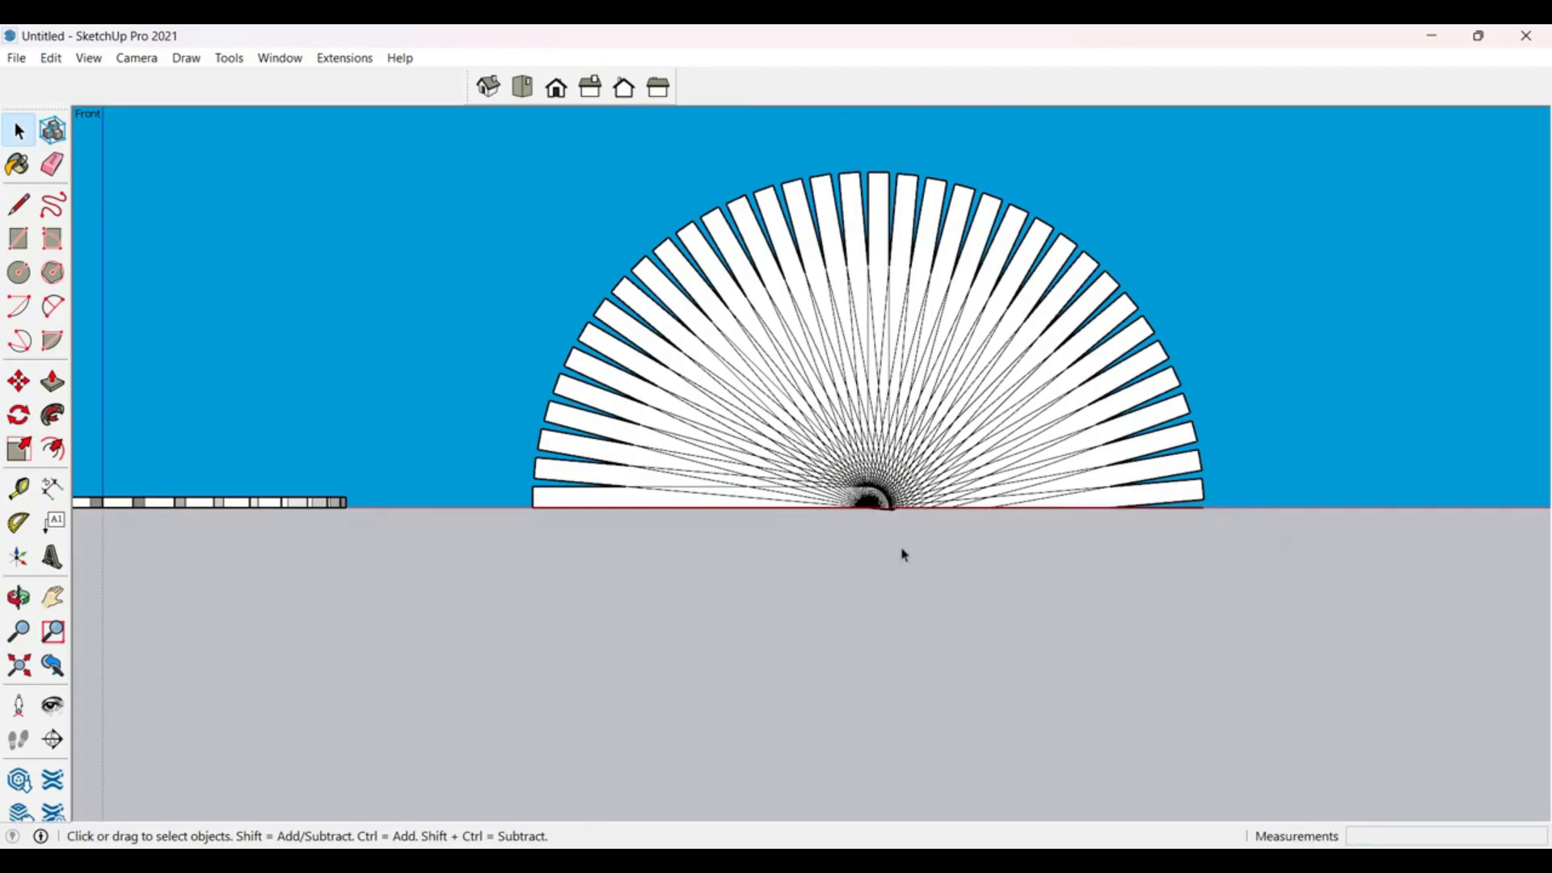
middle_drag(904, 555, 627, 669)
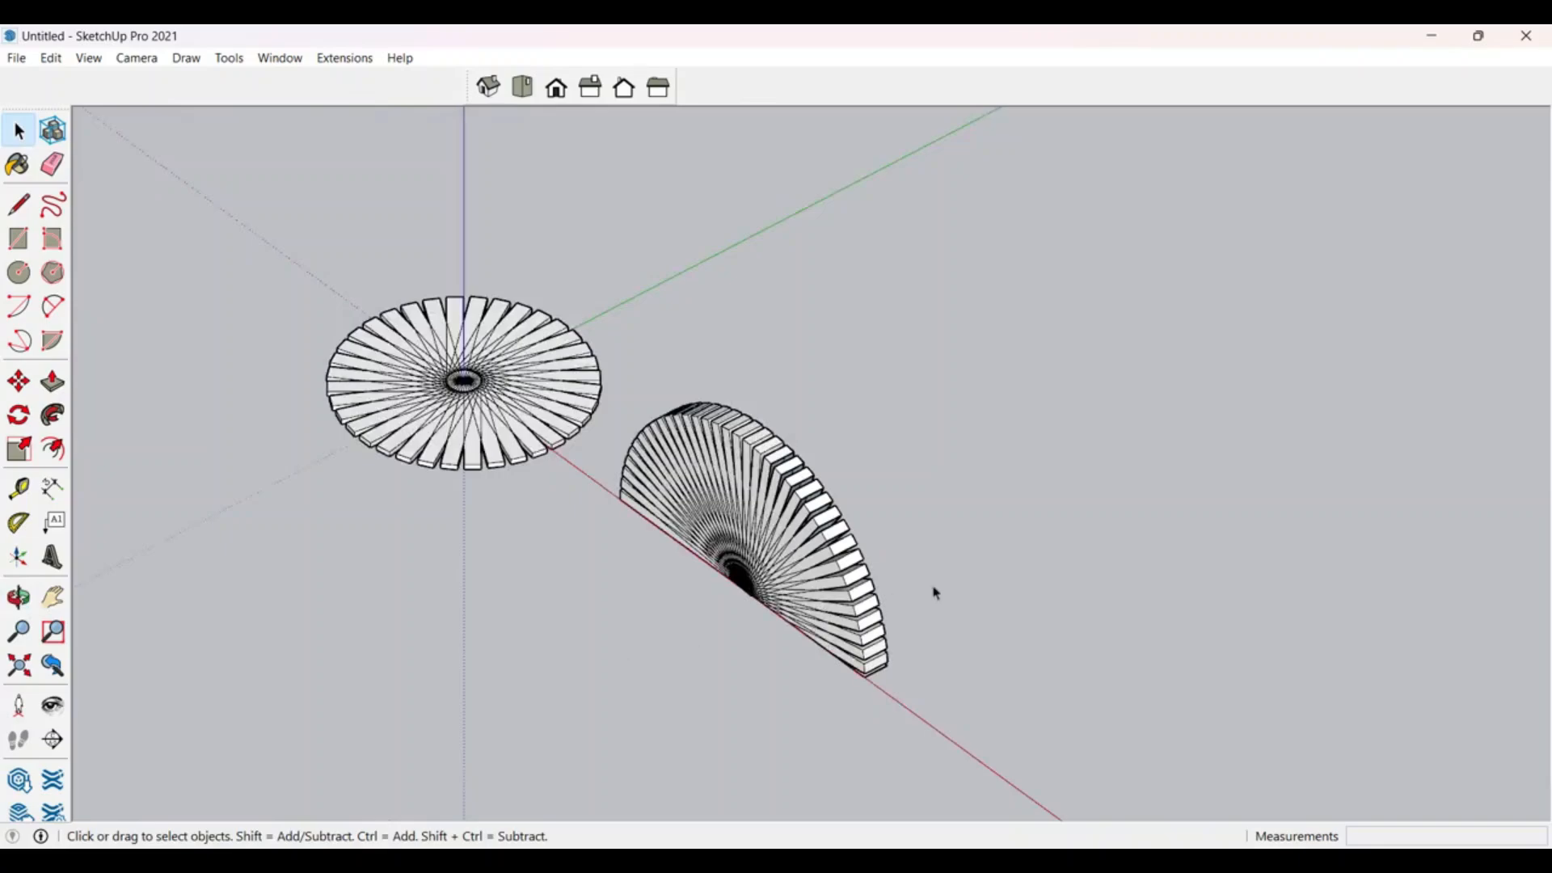
middle_drag(935, 593, 799, 356)
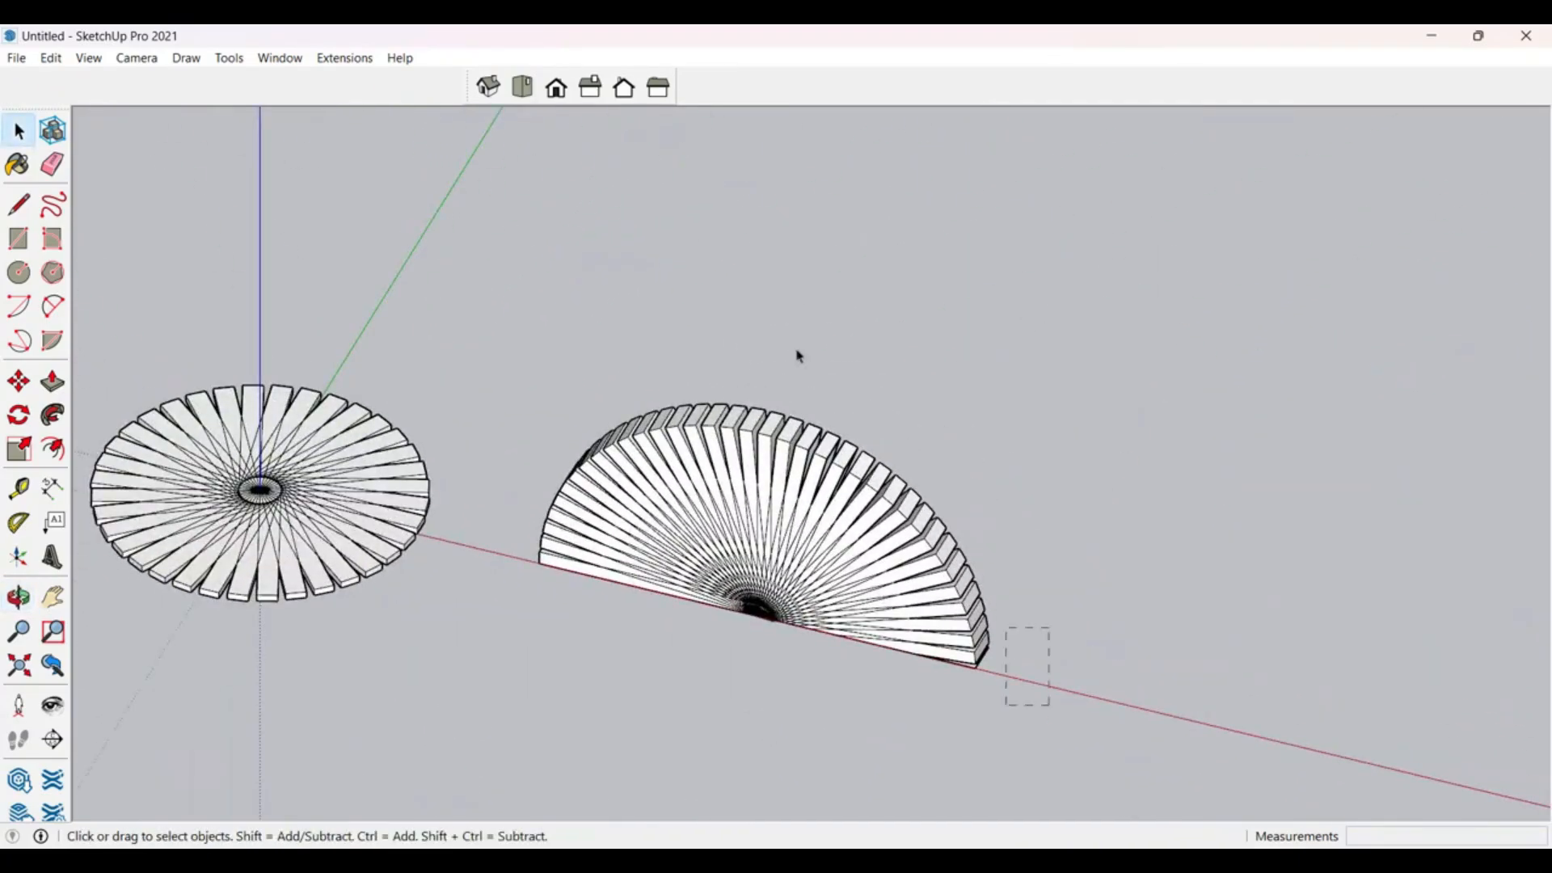
drag(488, 232, 488, 229)
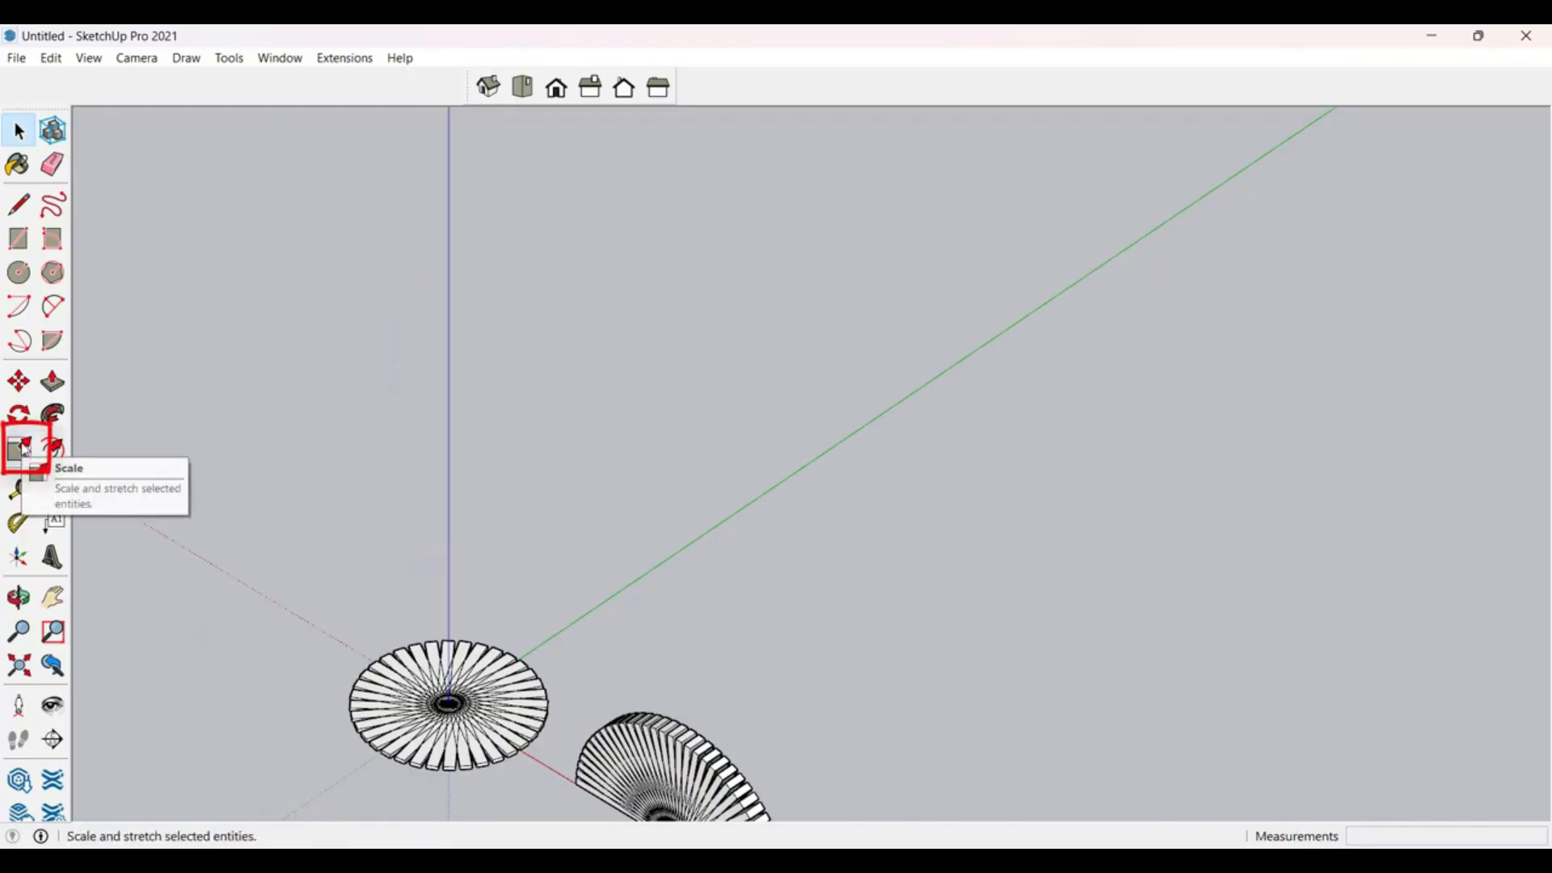
Step: Select the whole flat radial array around the origin and scale it up along the blue axis into a tall drum
key(s)
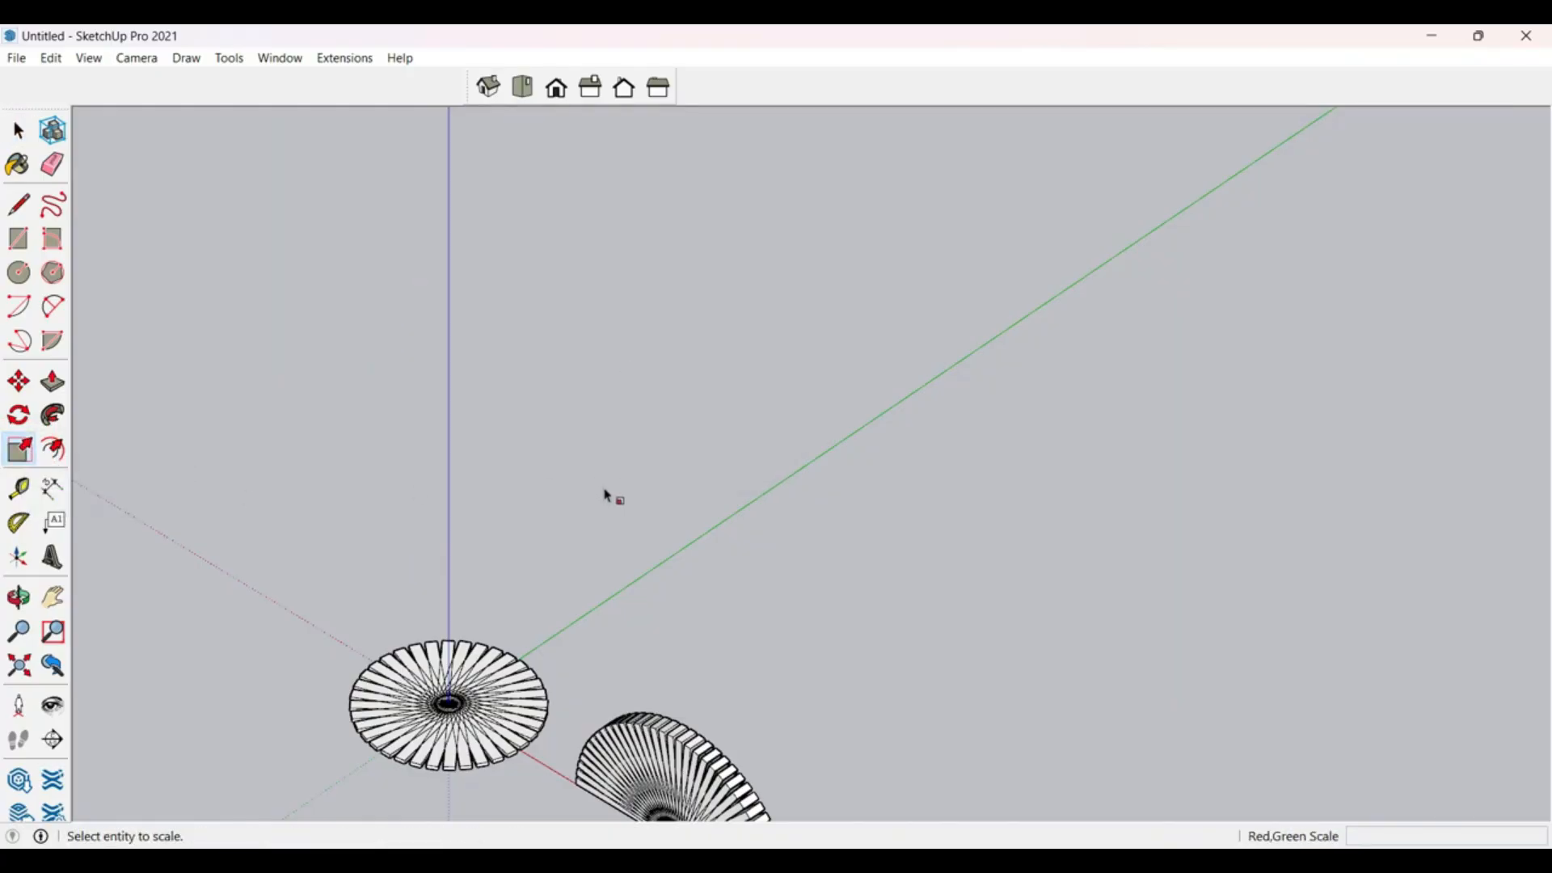
key(space)
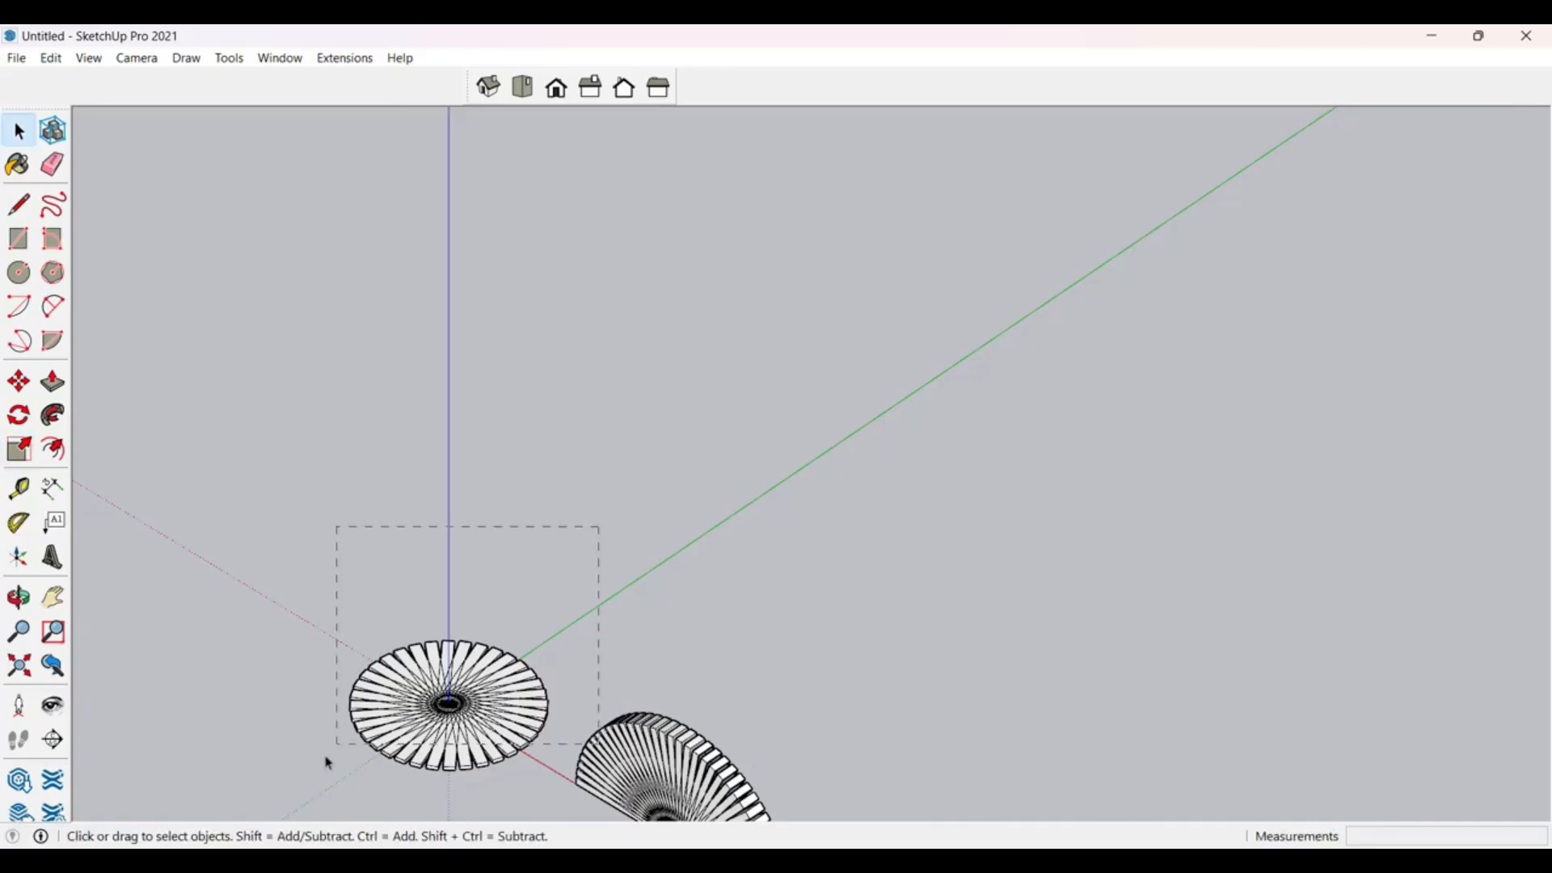
middle_drag(435, 783, 747, 708)
scroll(794, 464, down, 3)
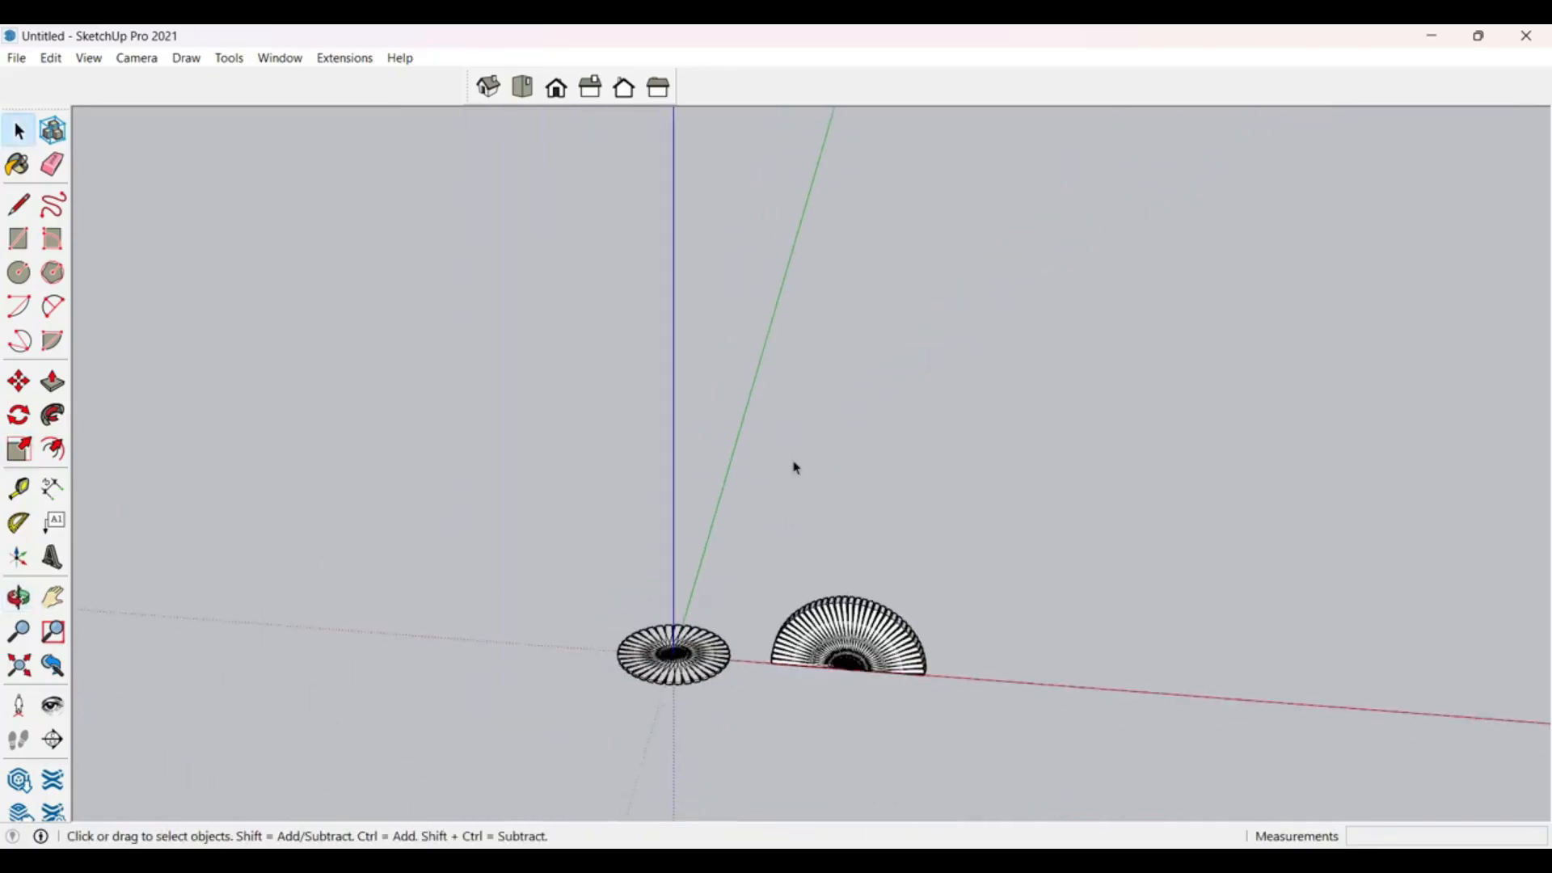
scroll(760, 602, up, 2)
drag(411, 780, 432, 767)
scroll(646, 746, up, 5)
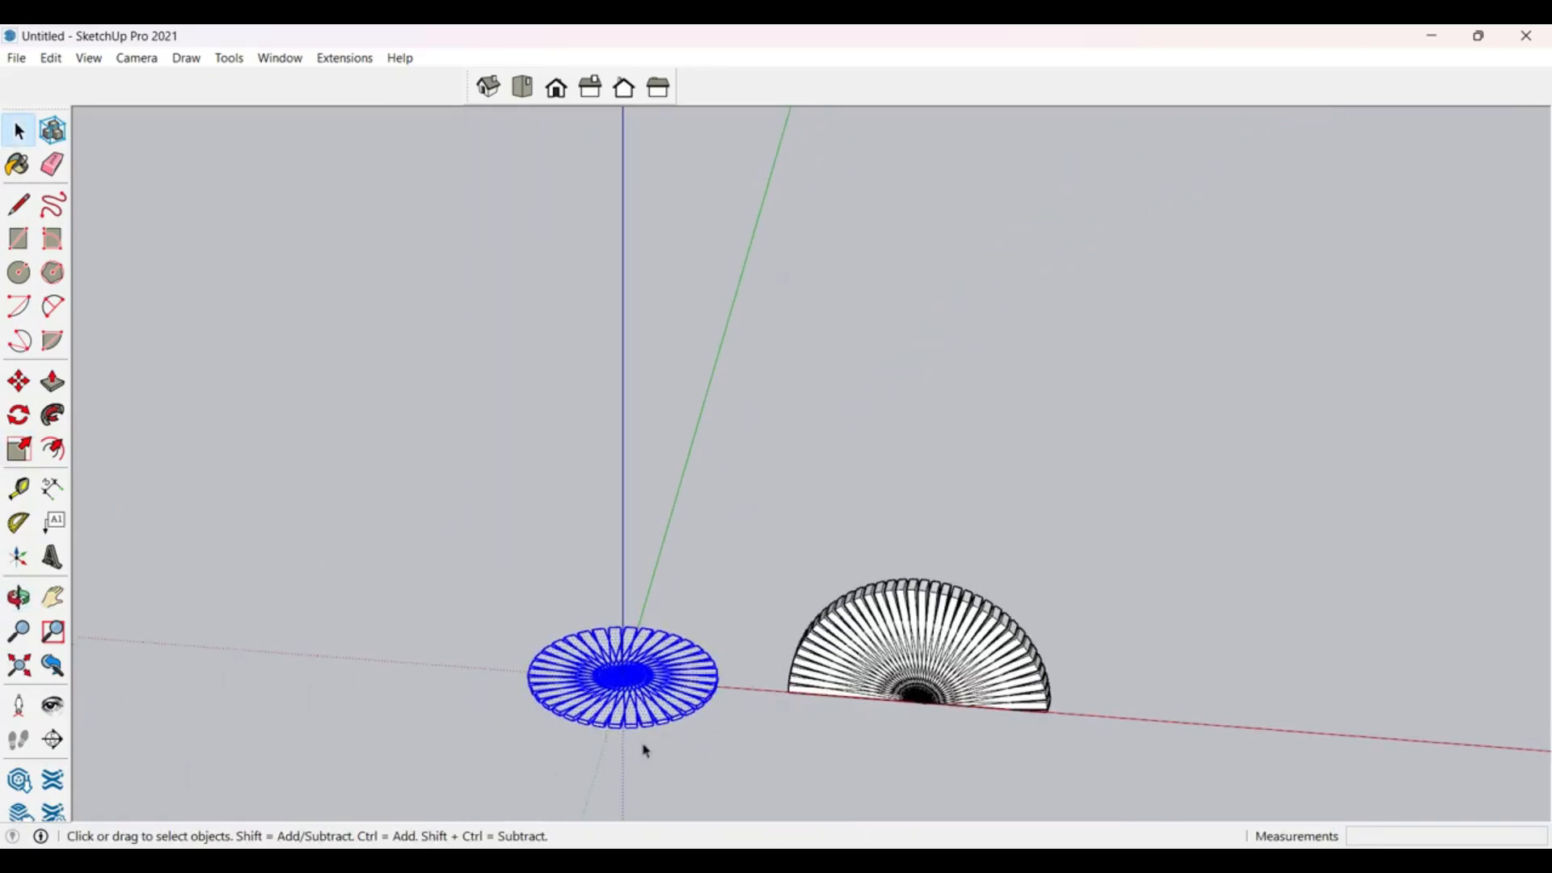
middle_drag(685, 632, 599, 838)
scroll(623, 637, up, 4)
middle_drag(623, 642, 516, 437)
key(s)
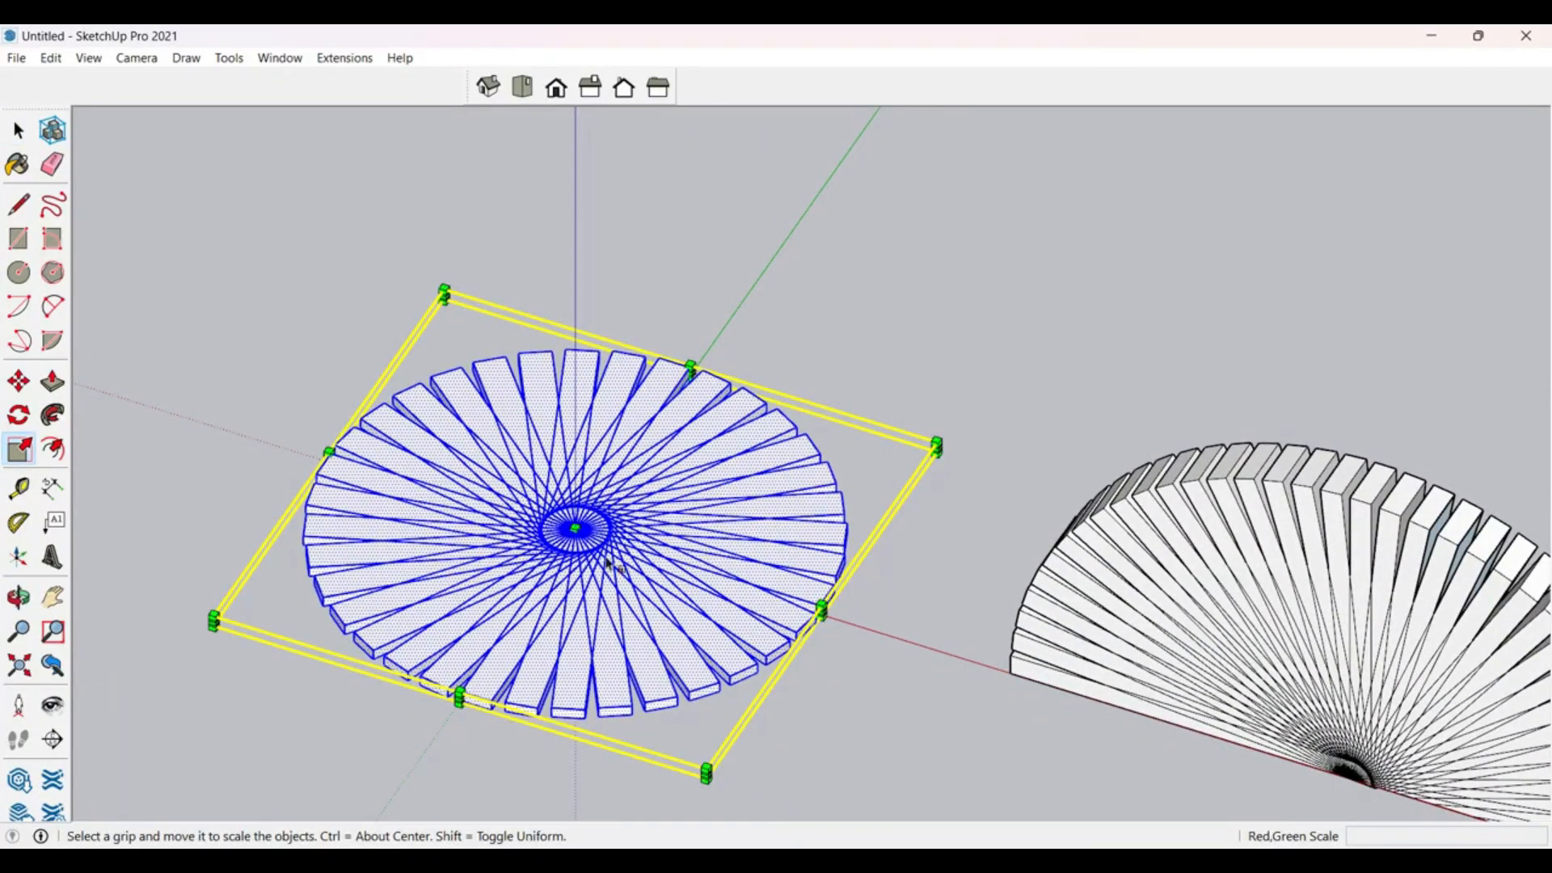
middle_drag(513, 572, 616, 558)
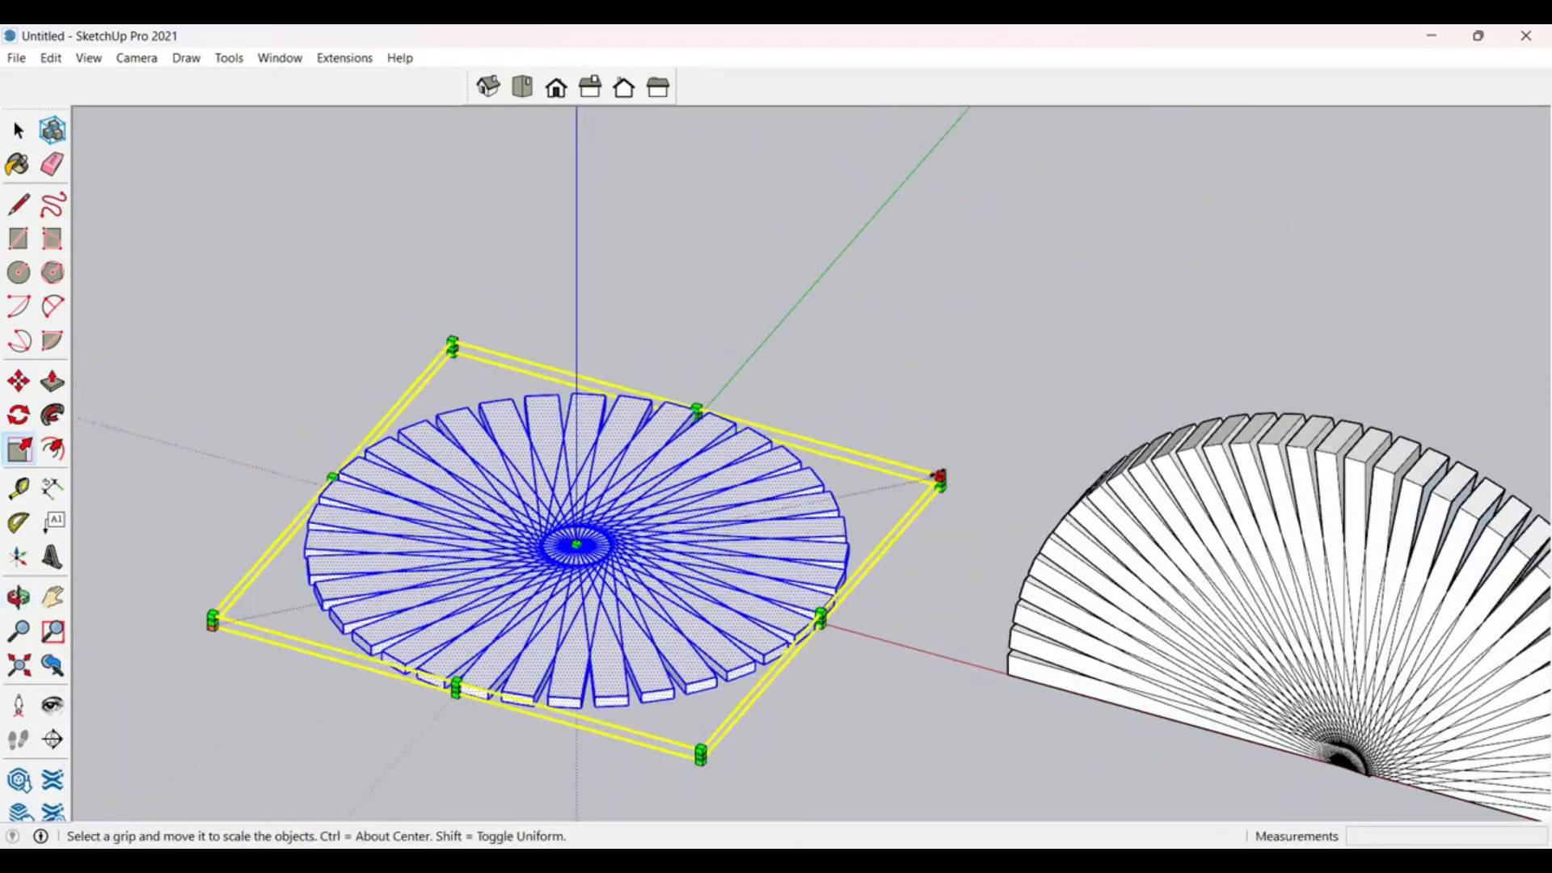
drag(577, 550, 644, 622)
scroll(644, 622, down, 3)
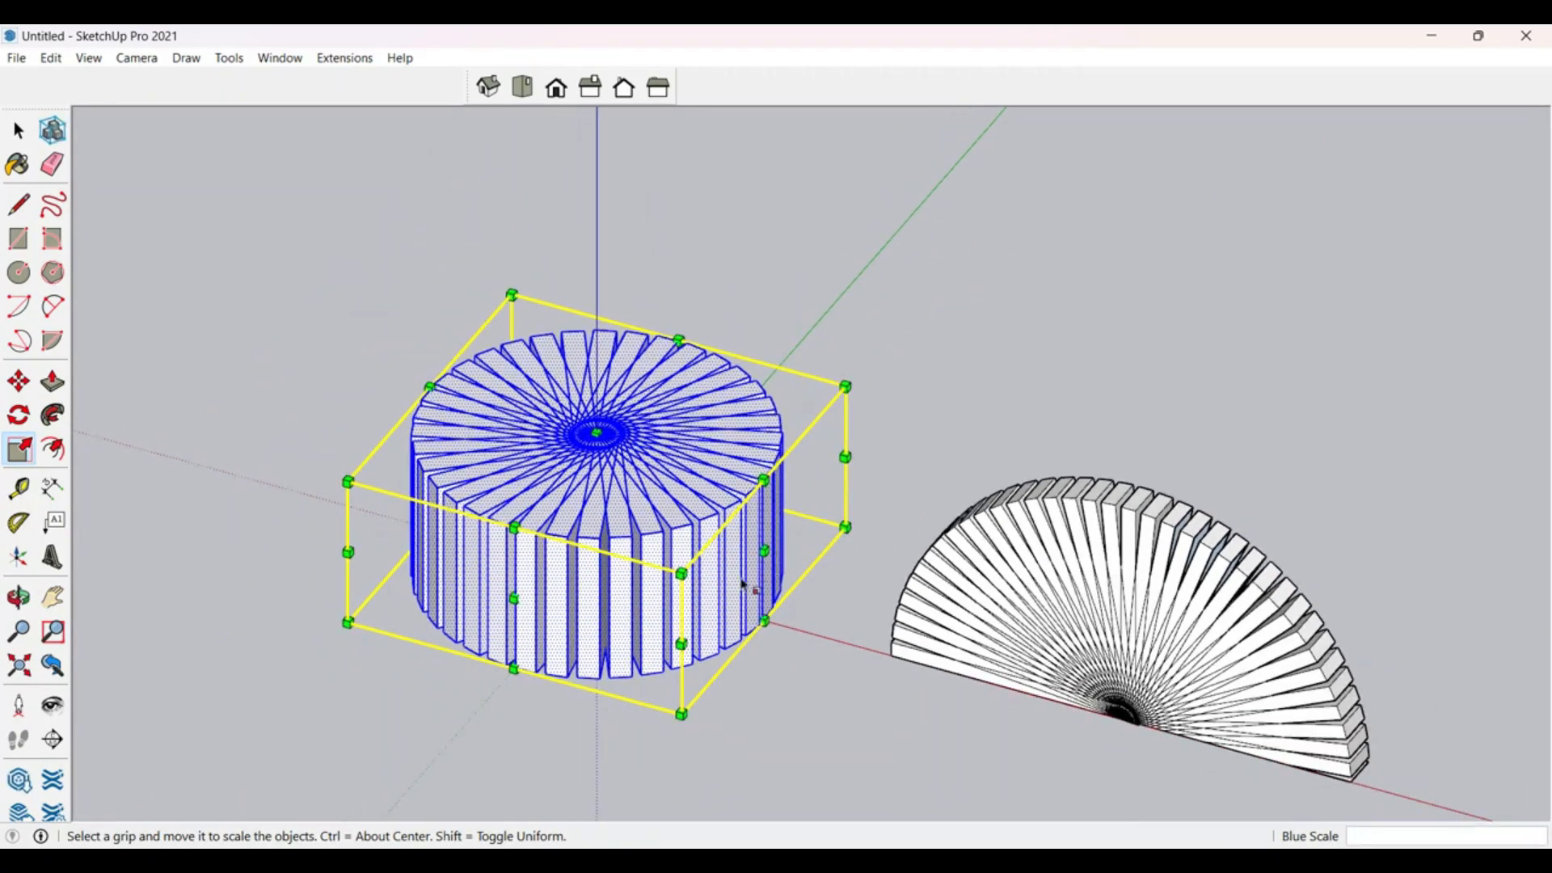
Step: Scale the drum to 0.57 along the red axis and scale it down along the green axis as well
drag(754, 589, 620, 510)
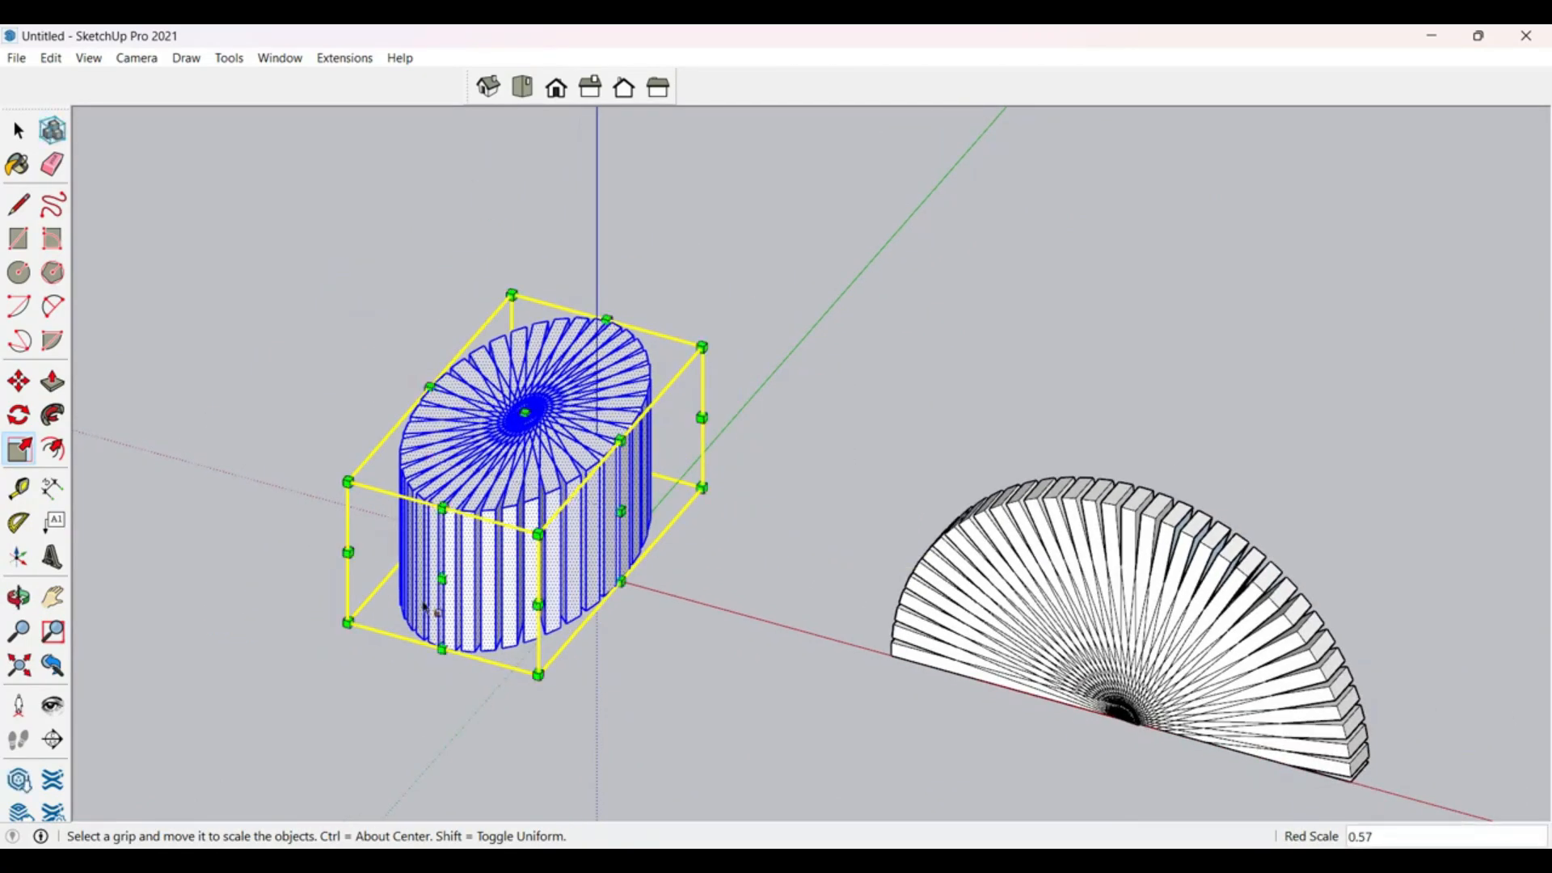
drag(440, 579, 589, 440)
middle_drag(713, 526, 561, 804)
scroll(608, 574, up, 2)
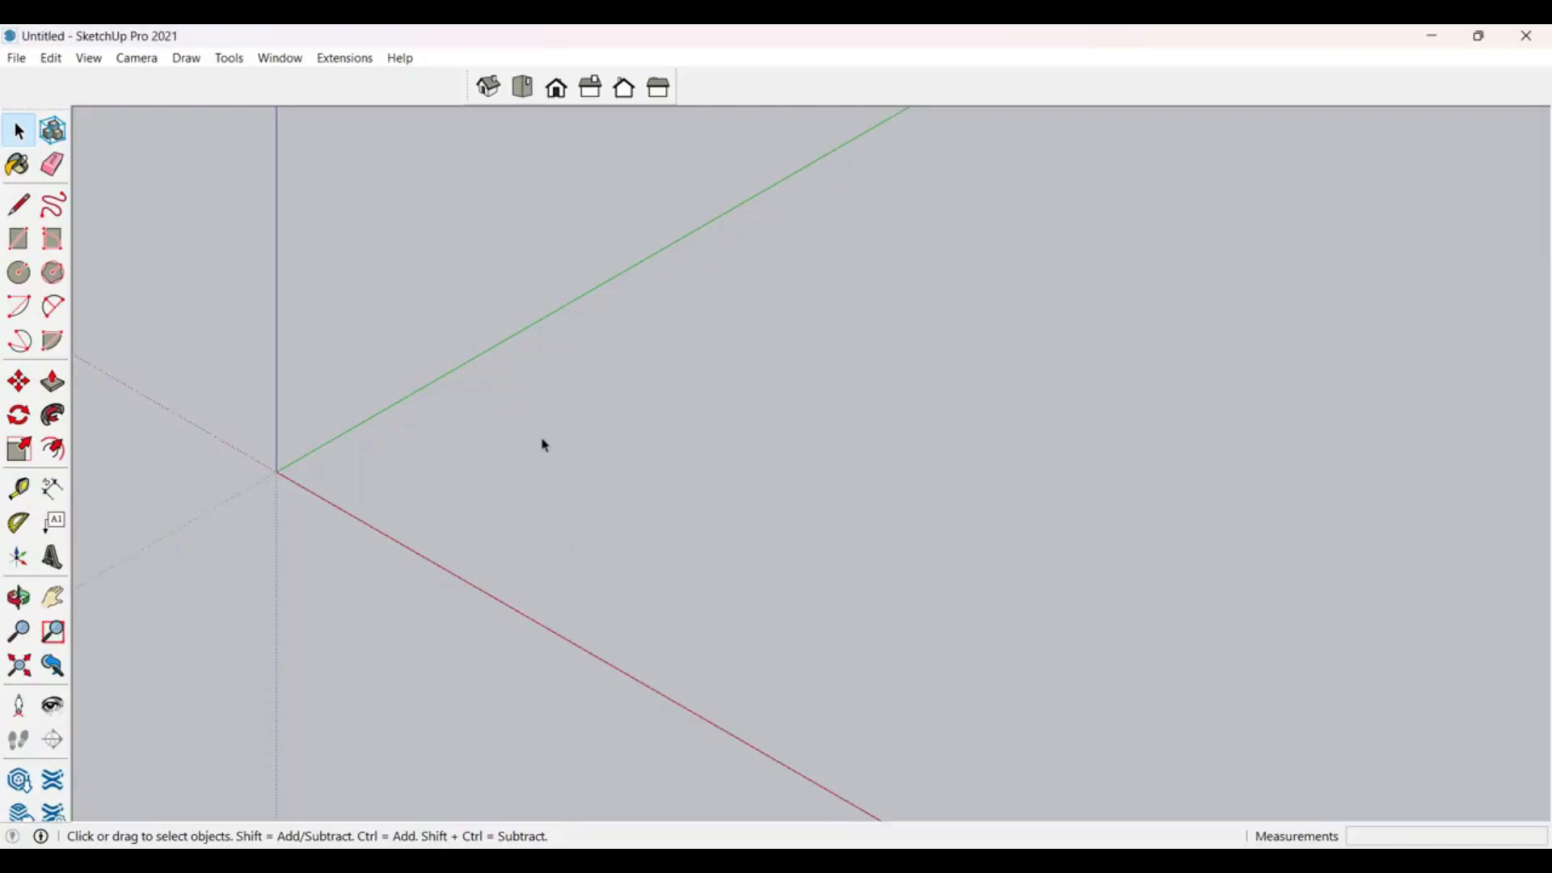
Step: Draw a 9 m by 12 m rectangle on the ground plane starting at the origin
drag(543, 441, 617, 470)
key(l)
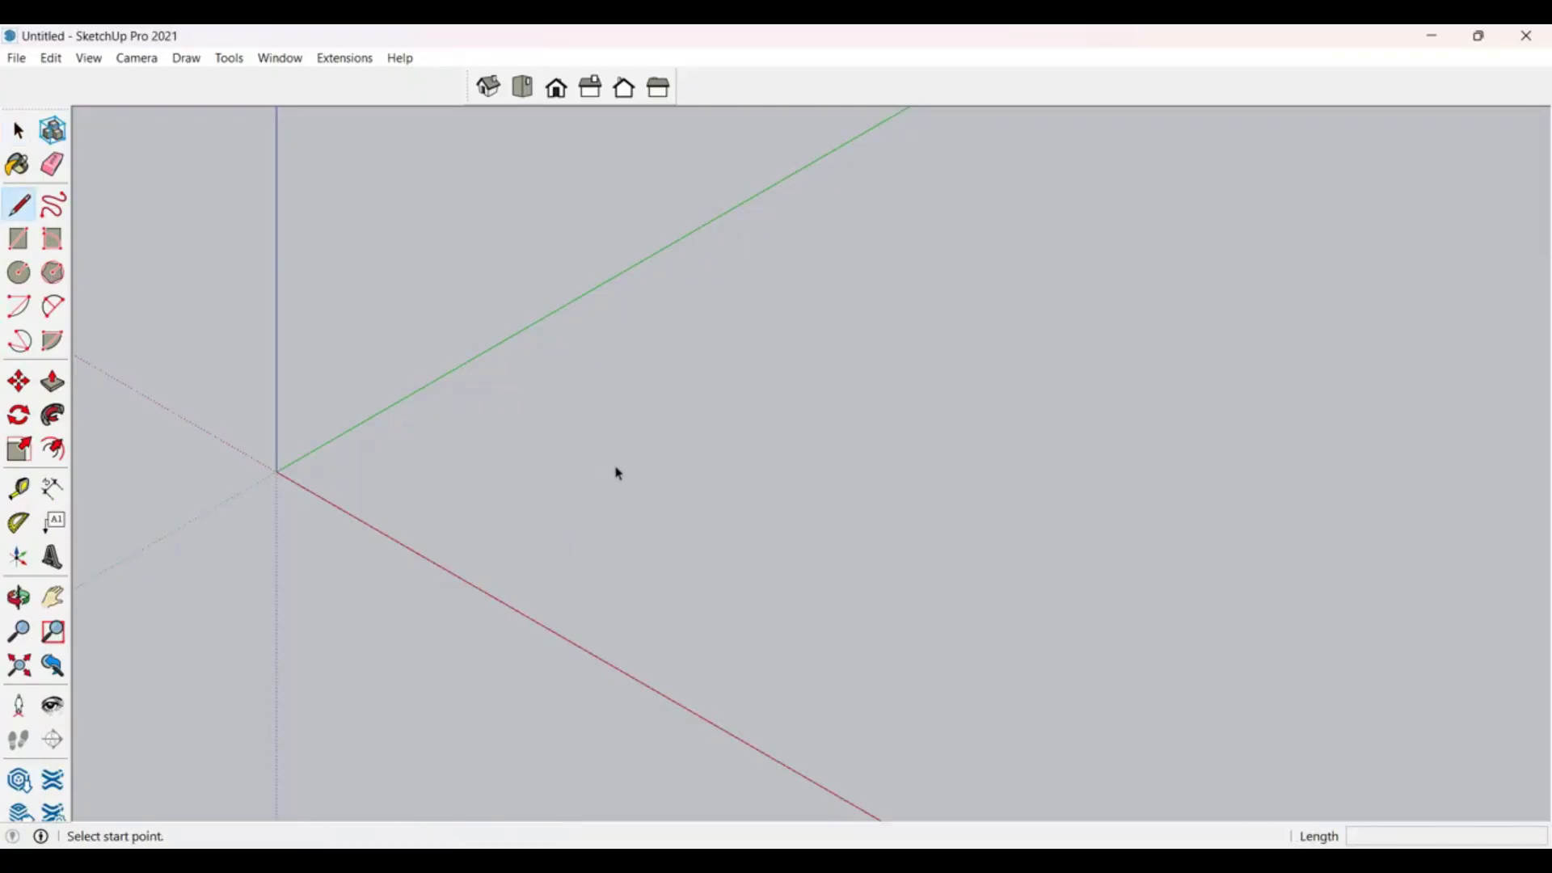
key(r)
click(279, 471)
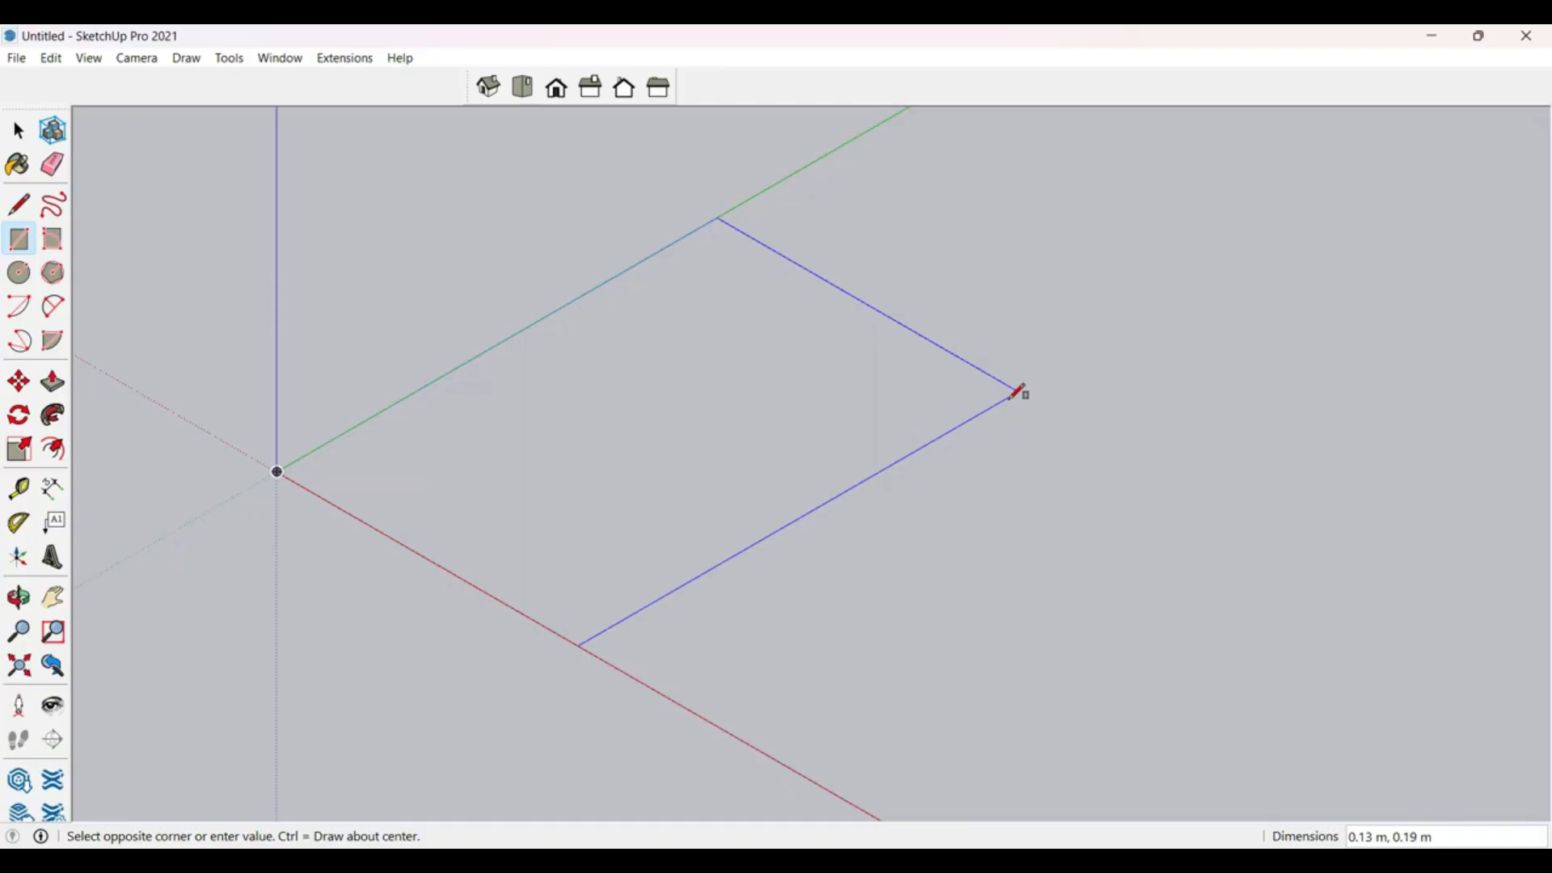
text(9,12)
key(Return)
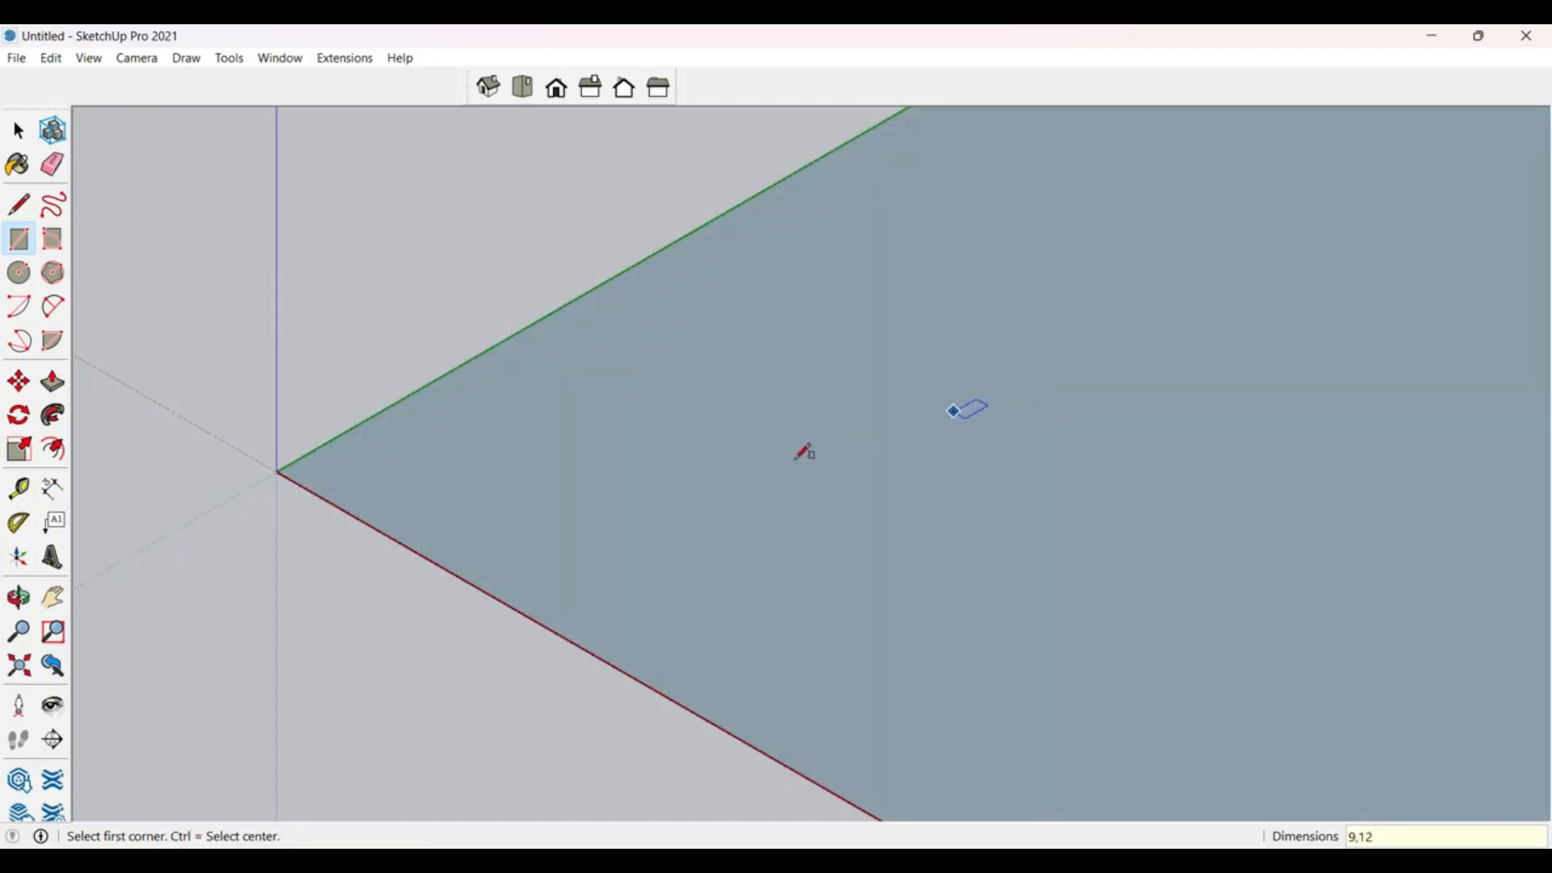
scroll(776, 454, down, 3)
scroll(727, 537, down, 5)
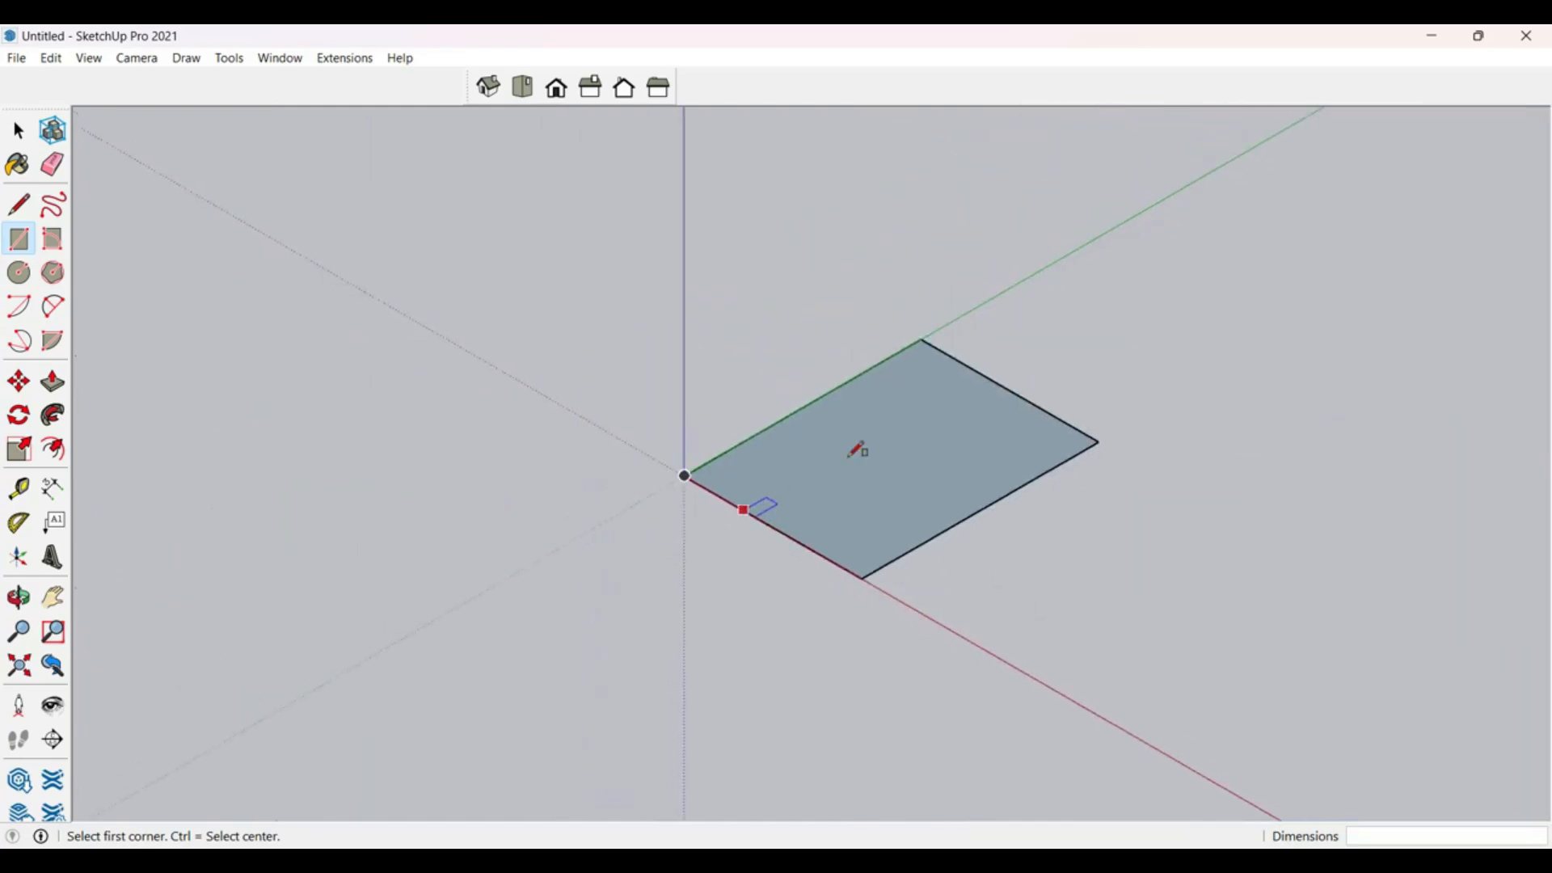
Step: Try a freehand inward offset of about 1.5 m on the rectangle's edges and undo it
scroll(959, 401, up, 3)
key(o)
drag(948, 448, 918, 451)
key(space)
scroll(919, 450, up, 2)
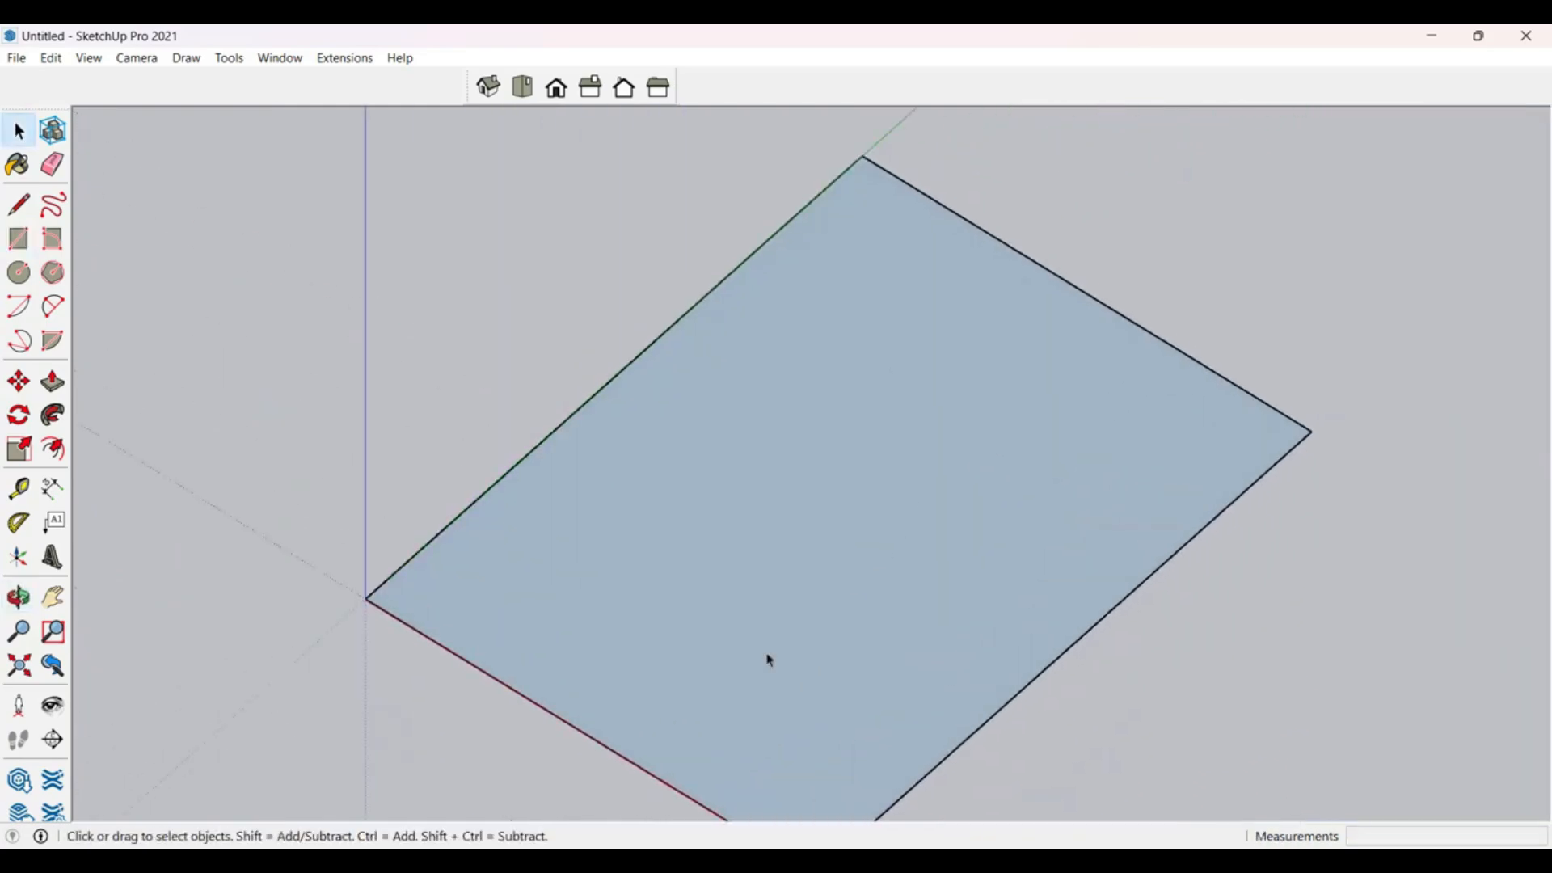
click(892, 454)
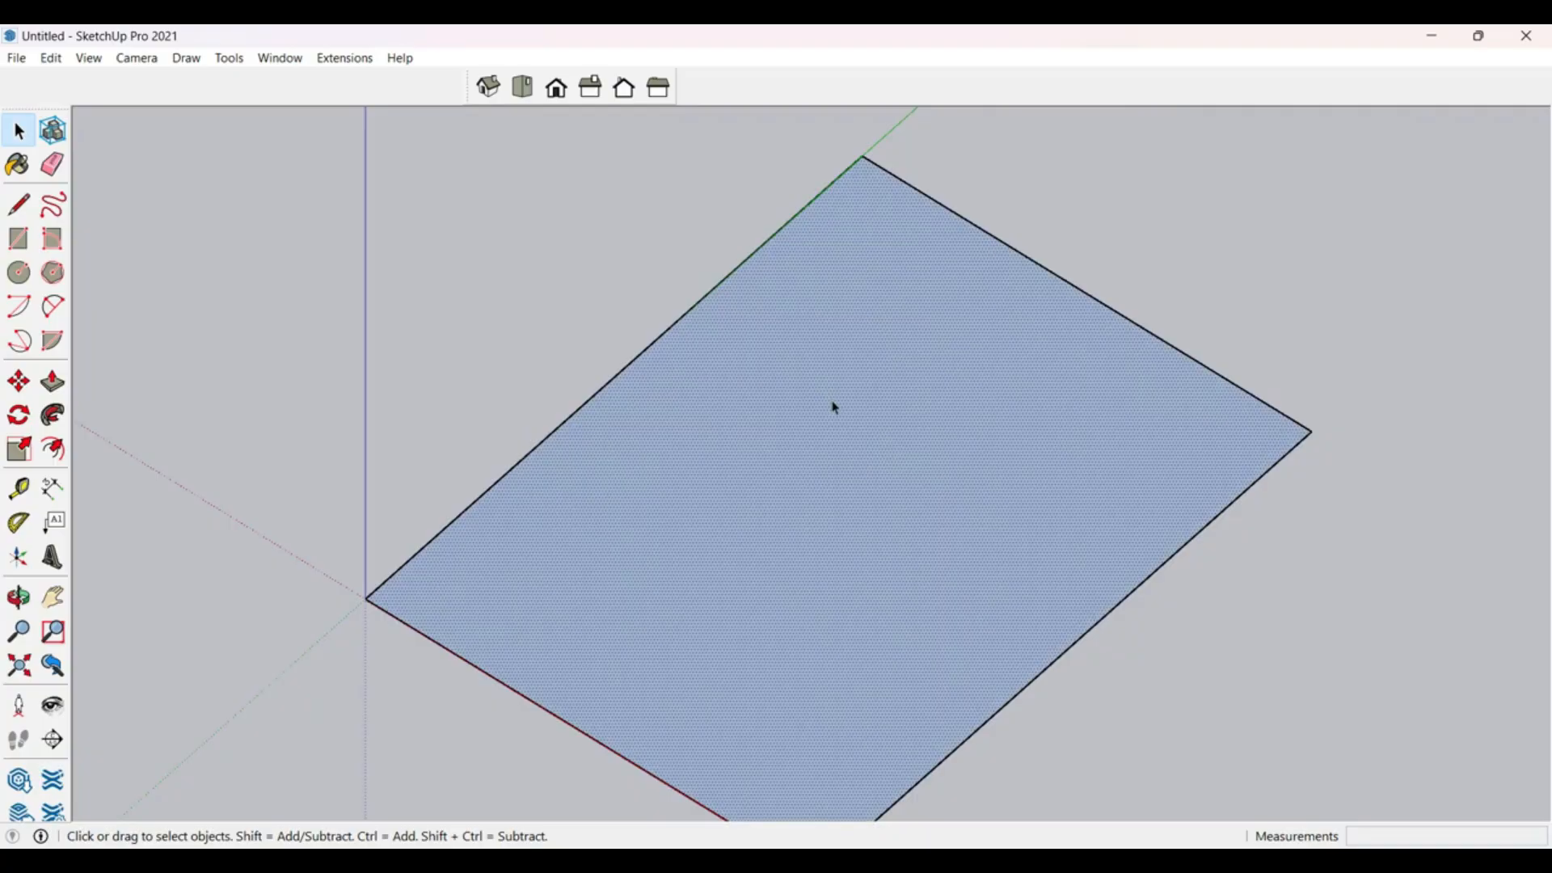
key(f)
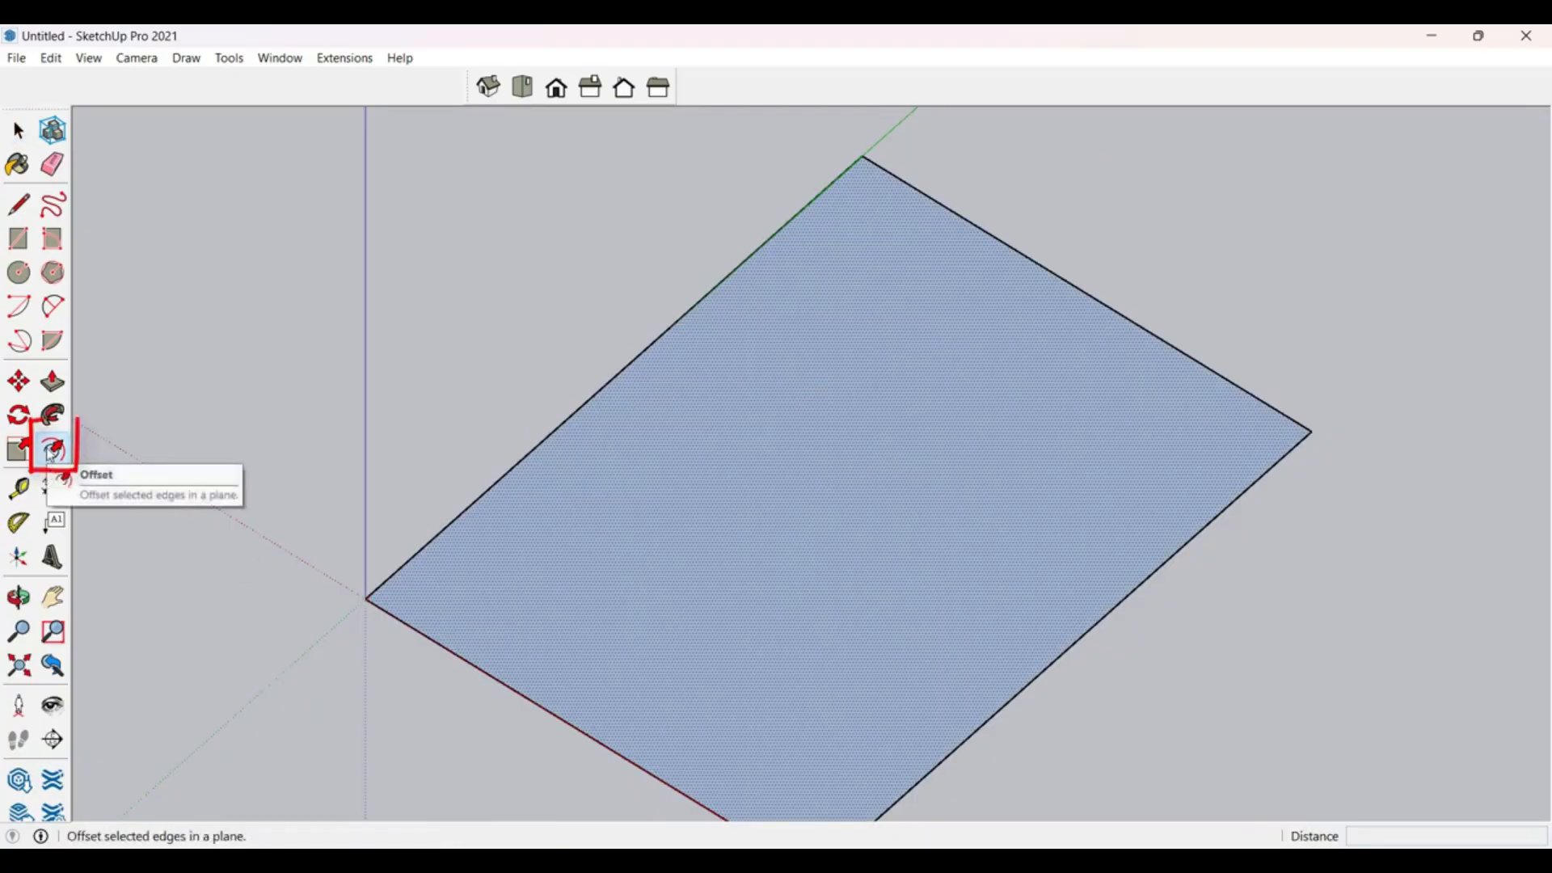
click(688, 334)
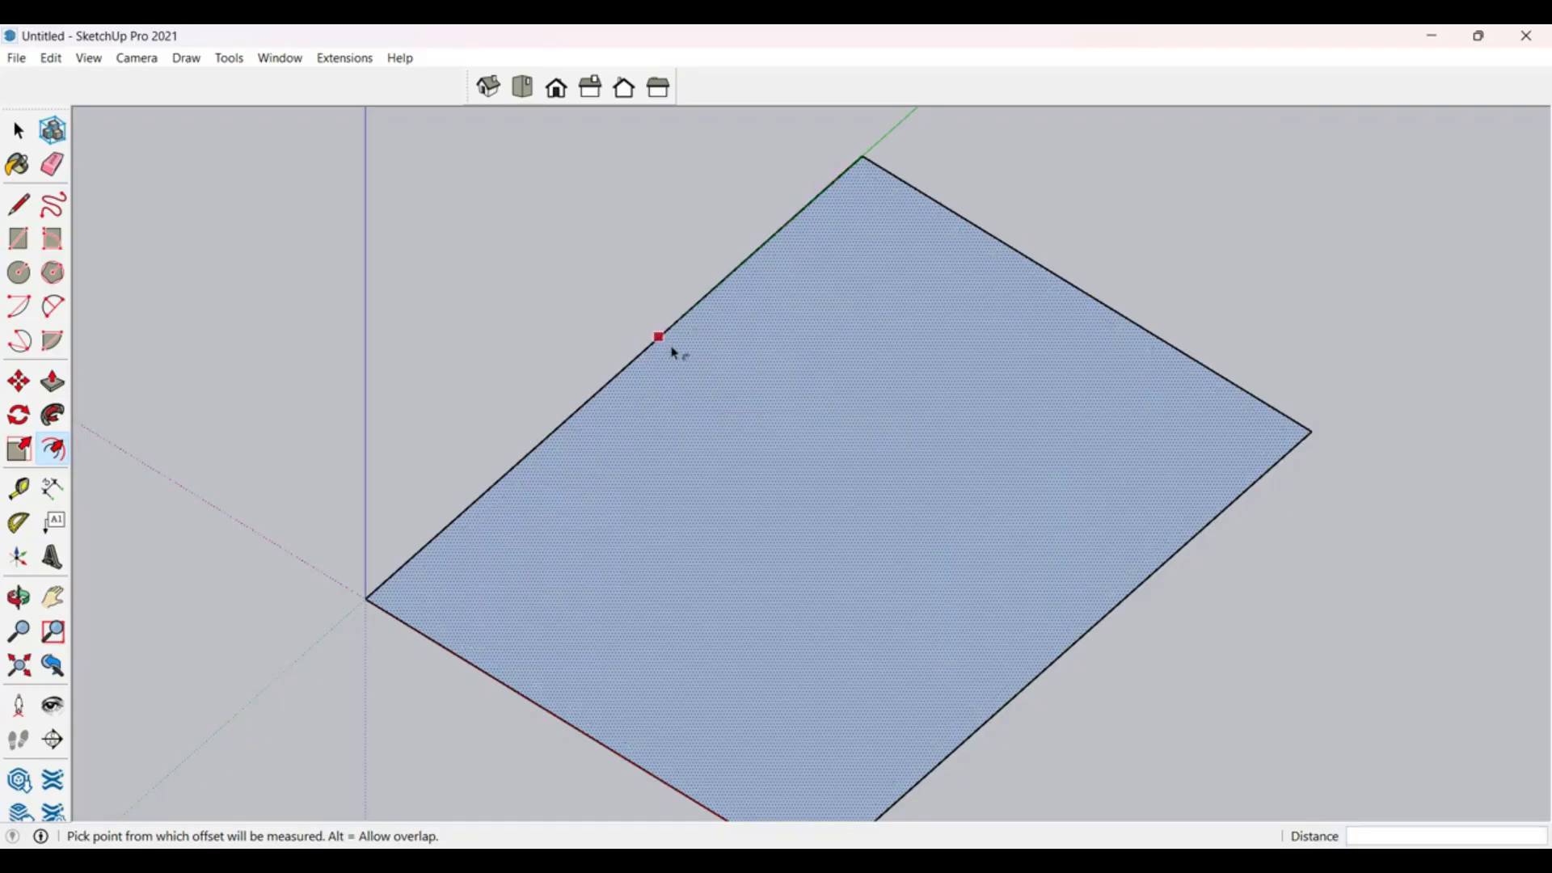
click(668, 345)
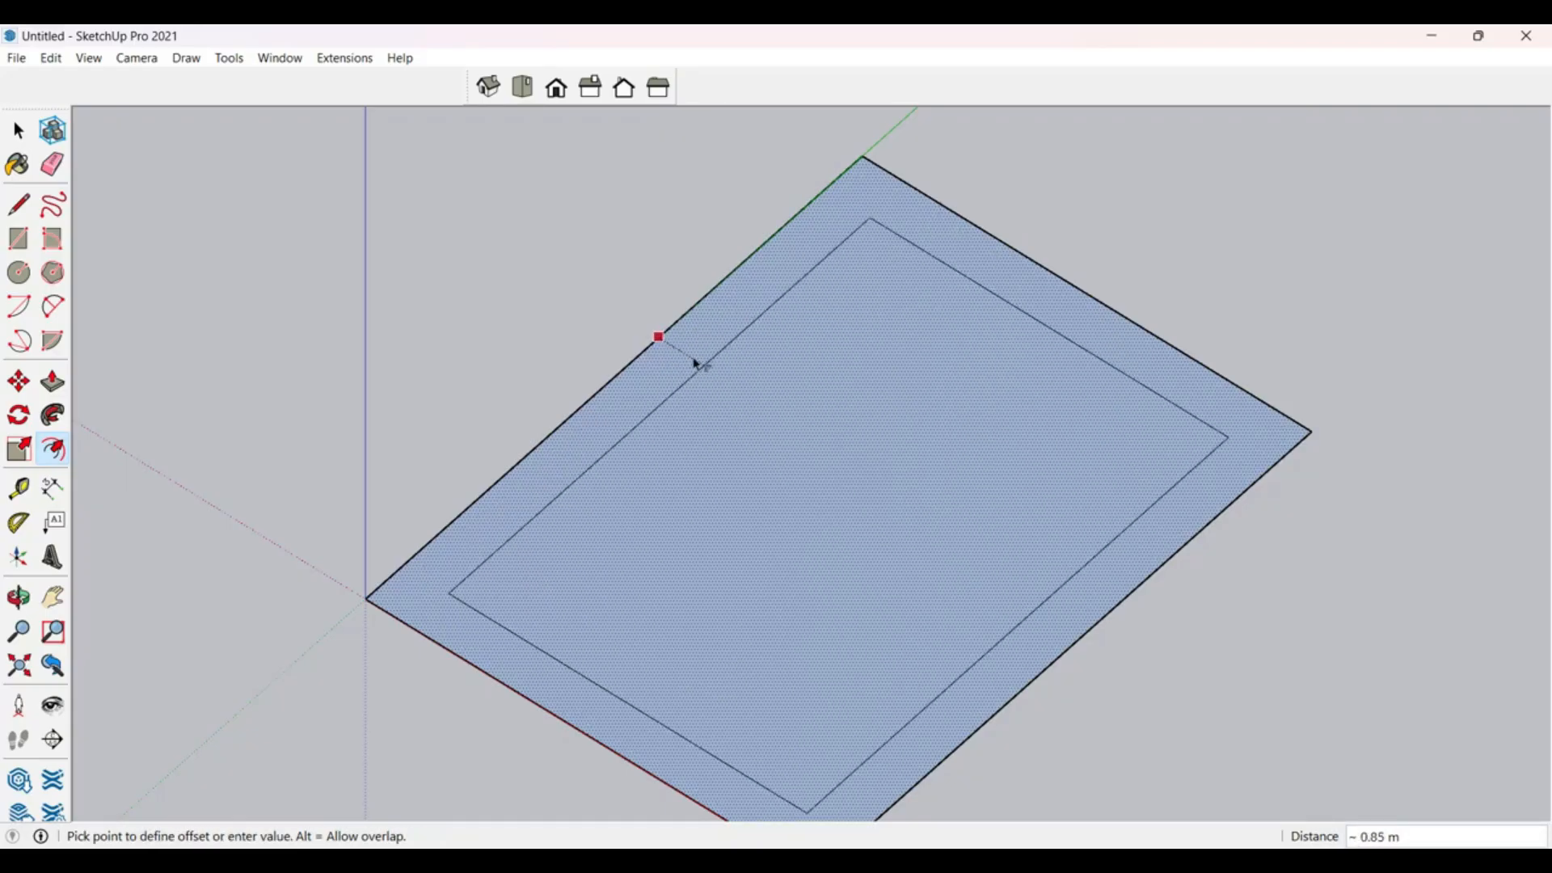
click(727, 371)
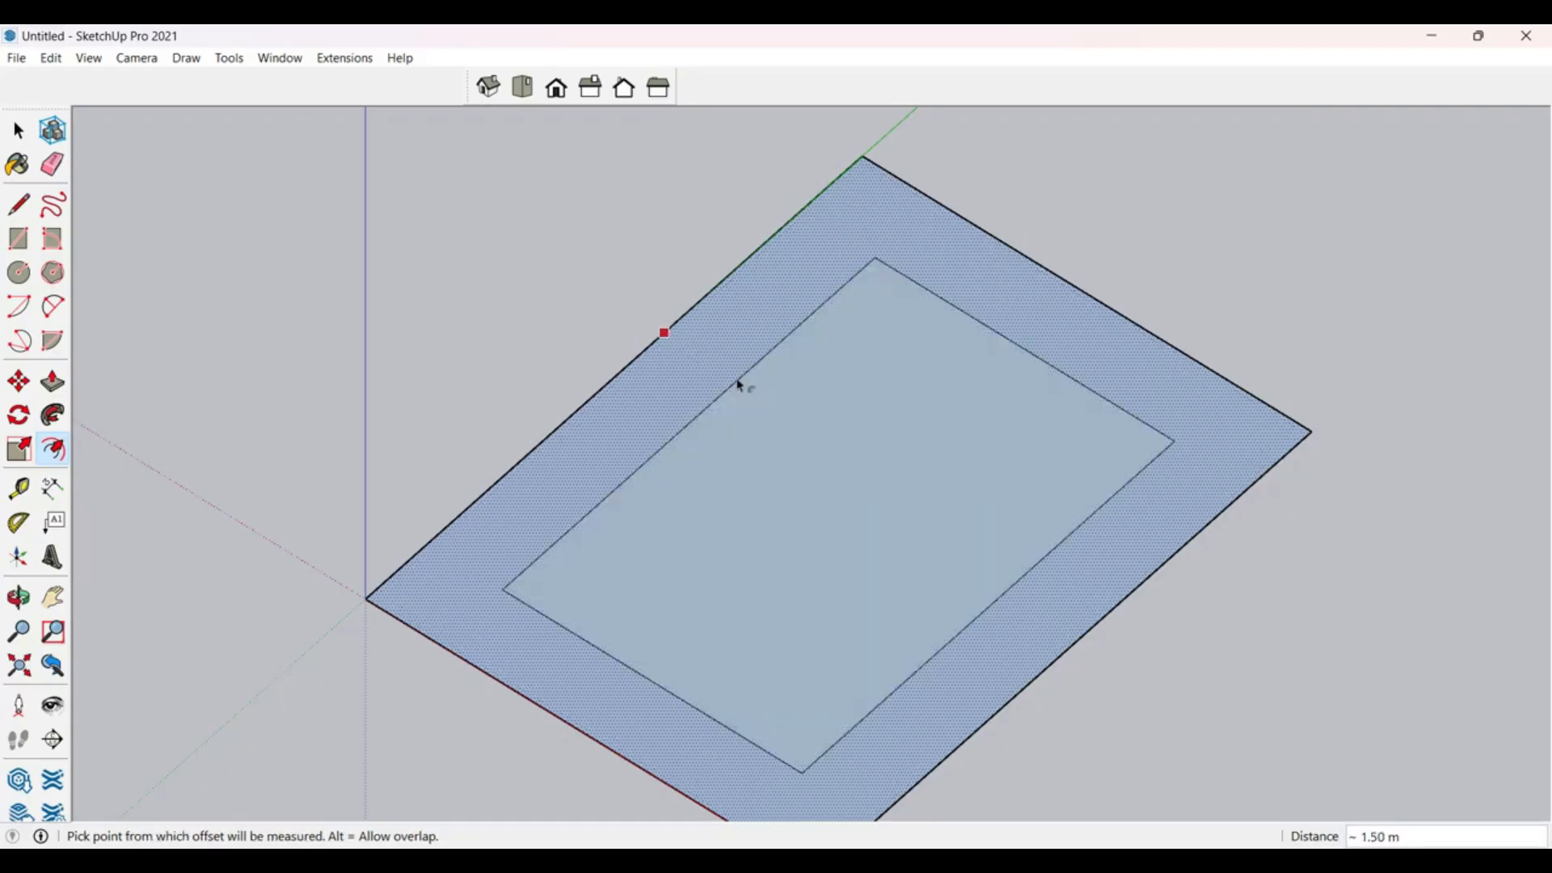
key(ctrl+z)
Step: Offset the rectangle's edges 0.23 m inward to outline the outer walls
click(707, 354)
click(728, 375)
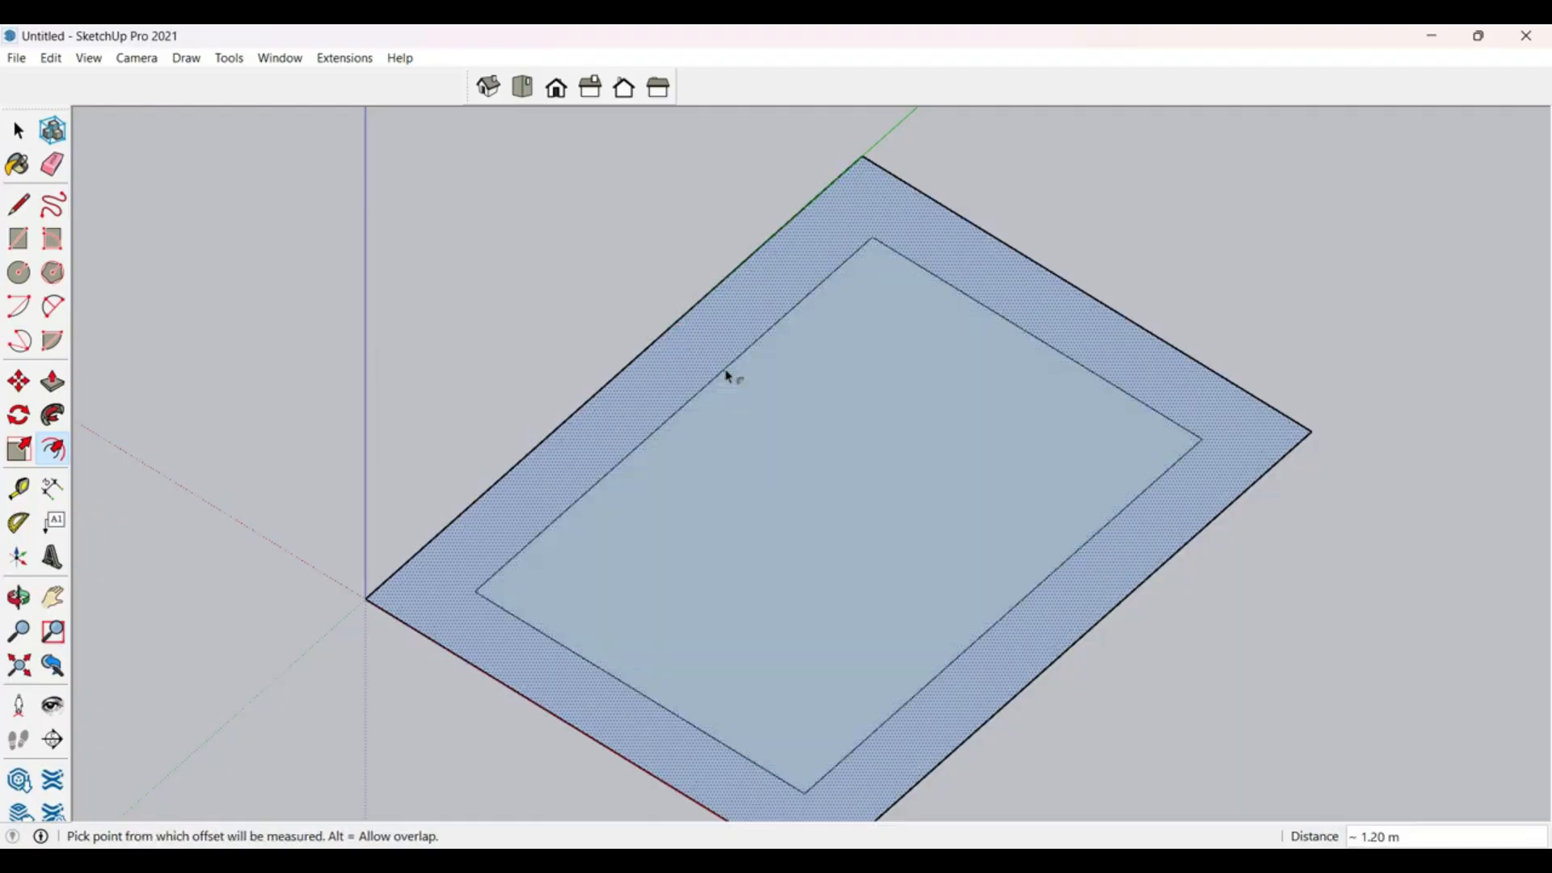
text(0.23)
key(Return)
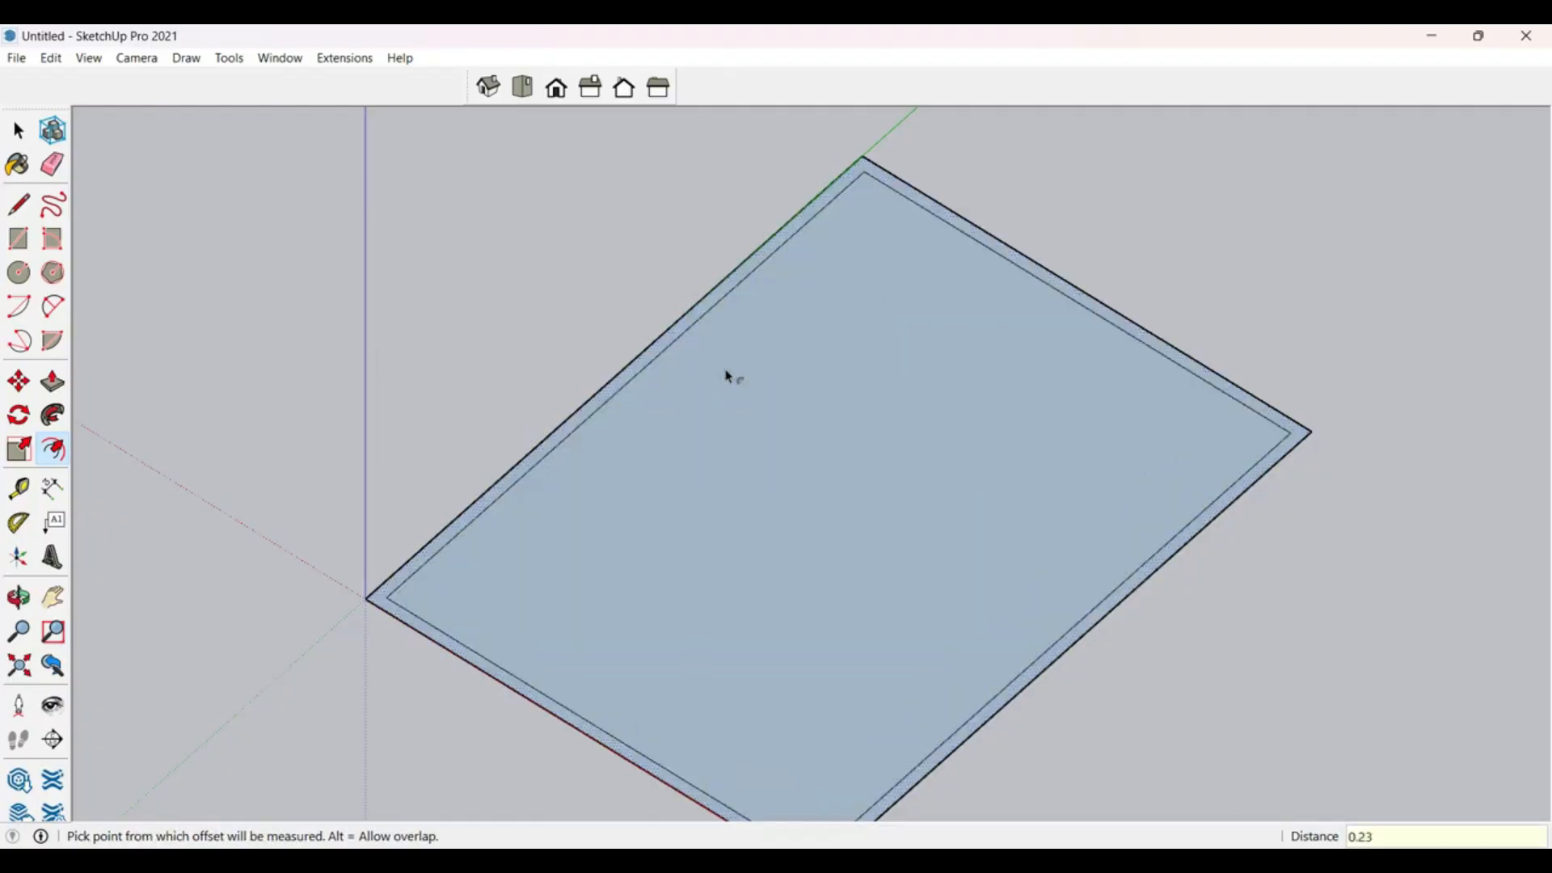
middle_drag(818, 515, 696, 336)
key(f)
scroll(703, 347, down, 3)
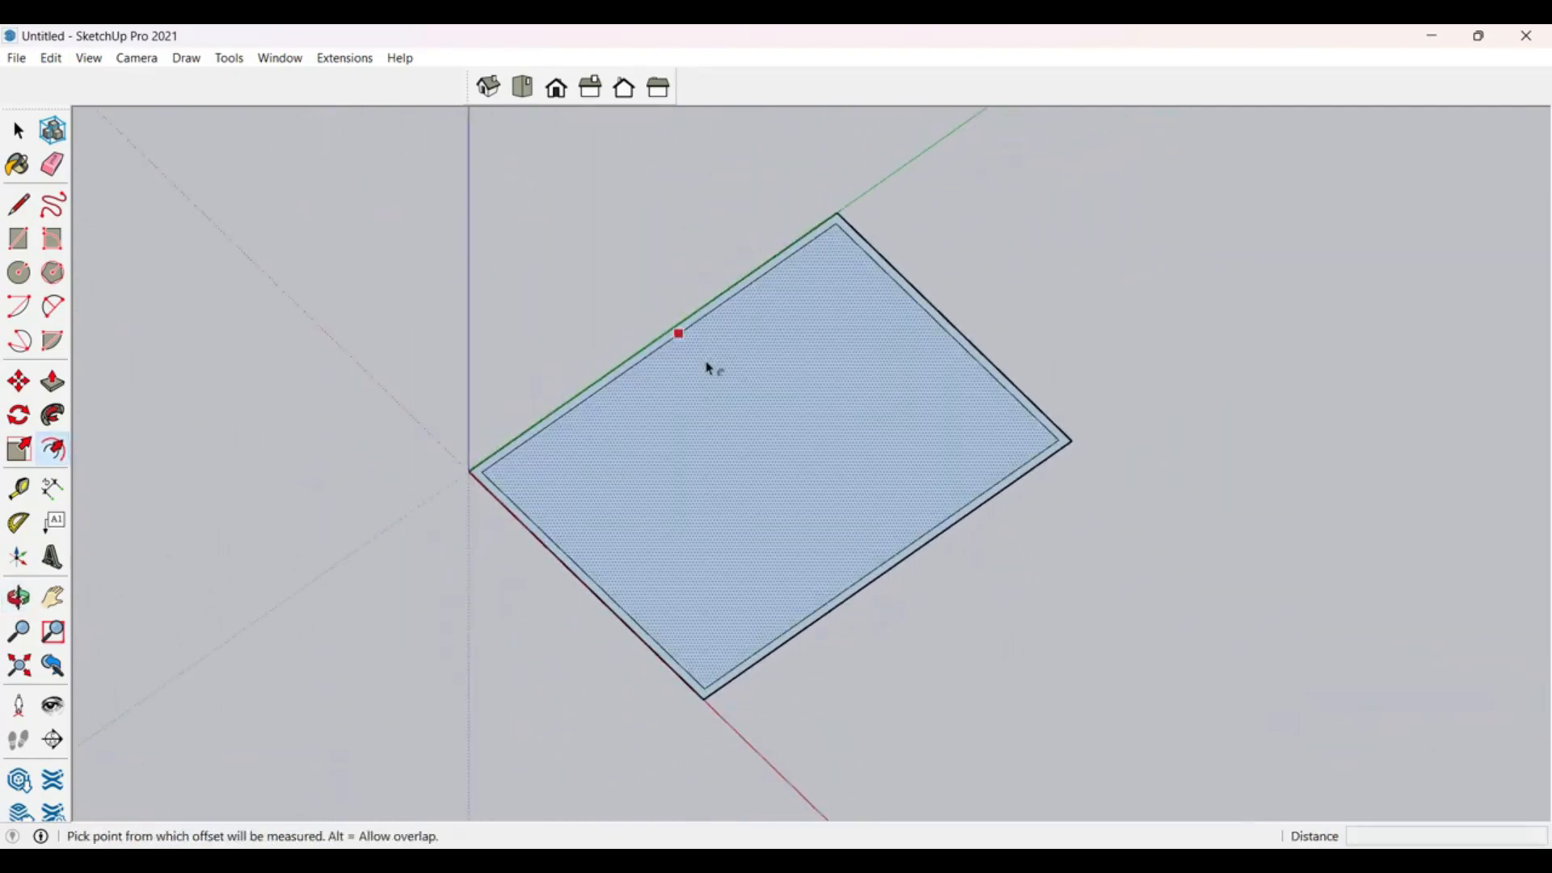
Step: Push/Pull the narrow wall strip up 3 m, view the raised walls from another angle and undo the extrusion
key(space)
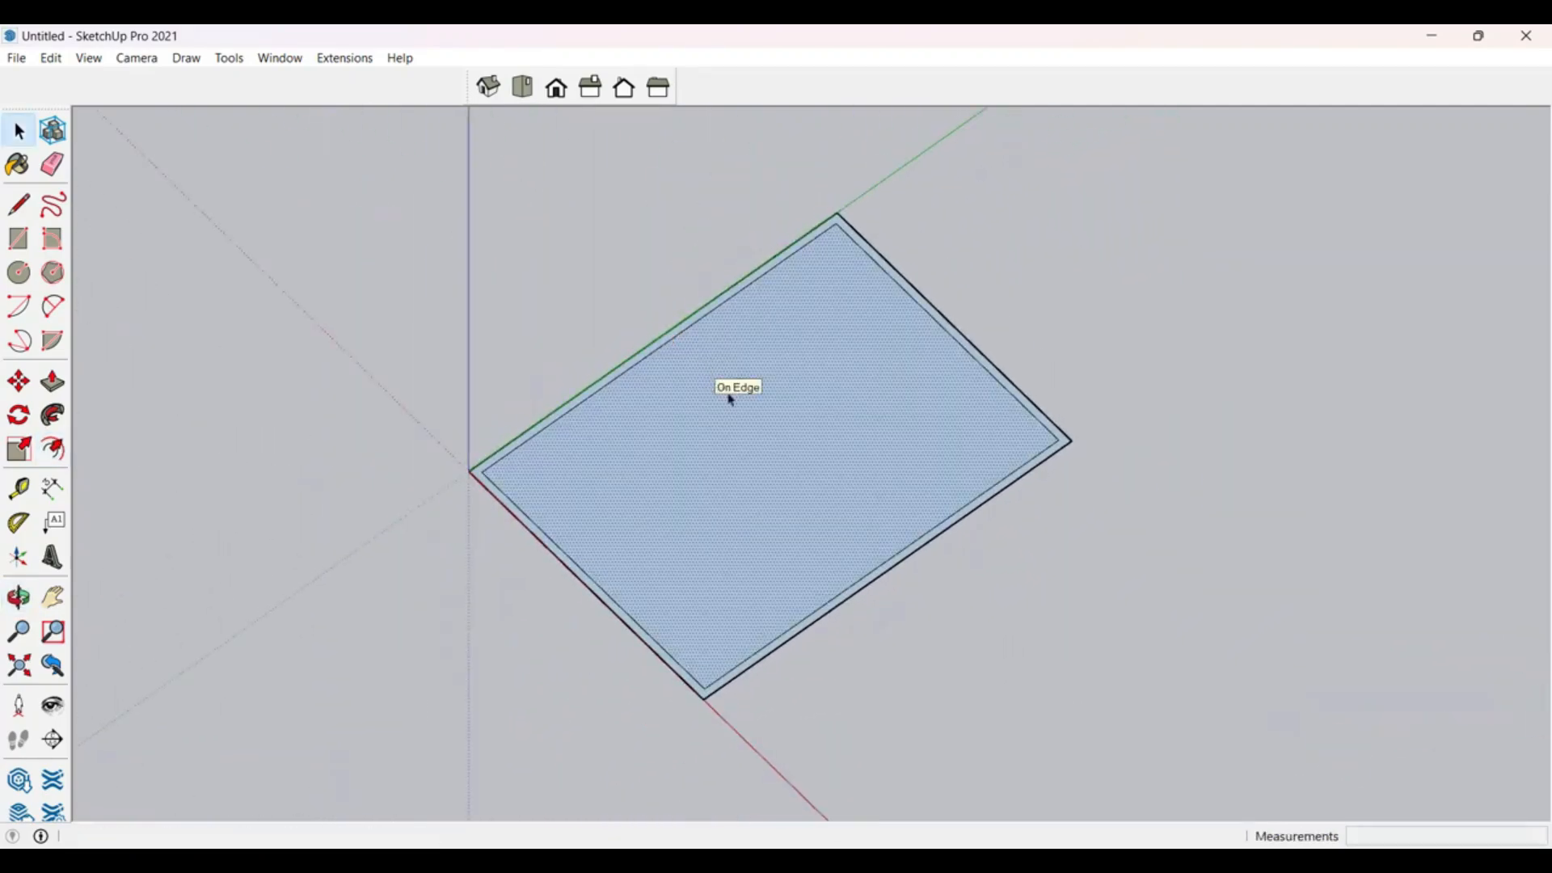
scroll(707, 458, up, 2)
scroll(707, 457, down, 2)
key(p)
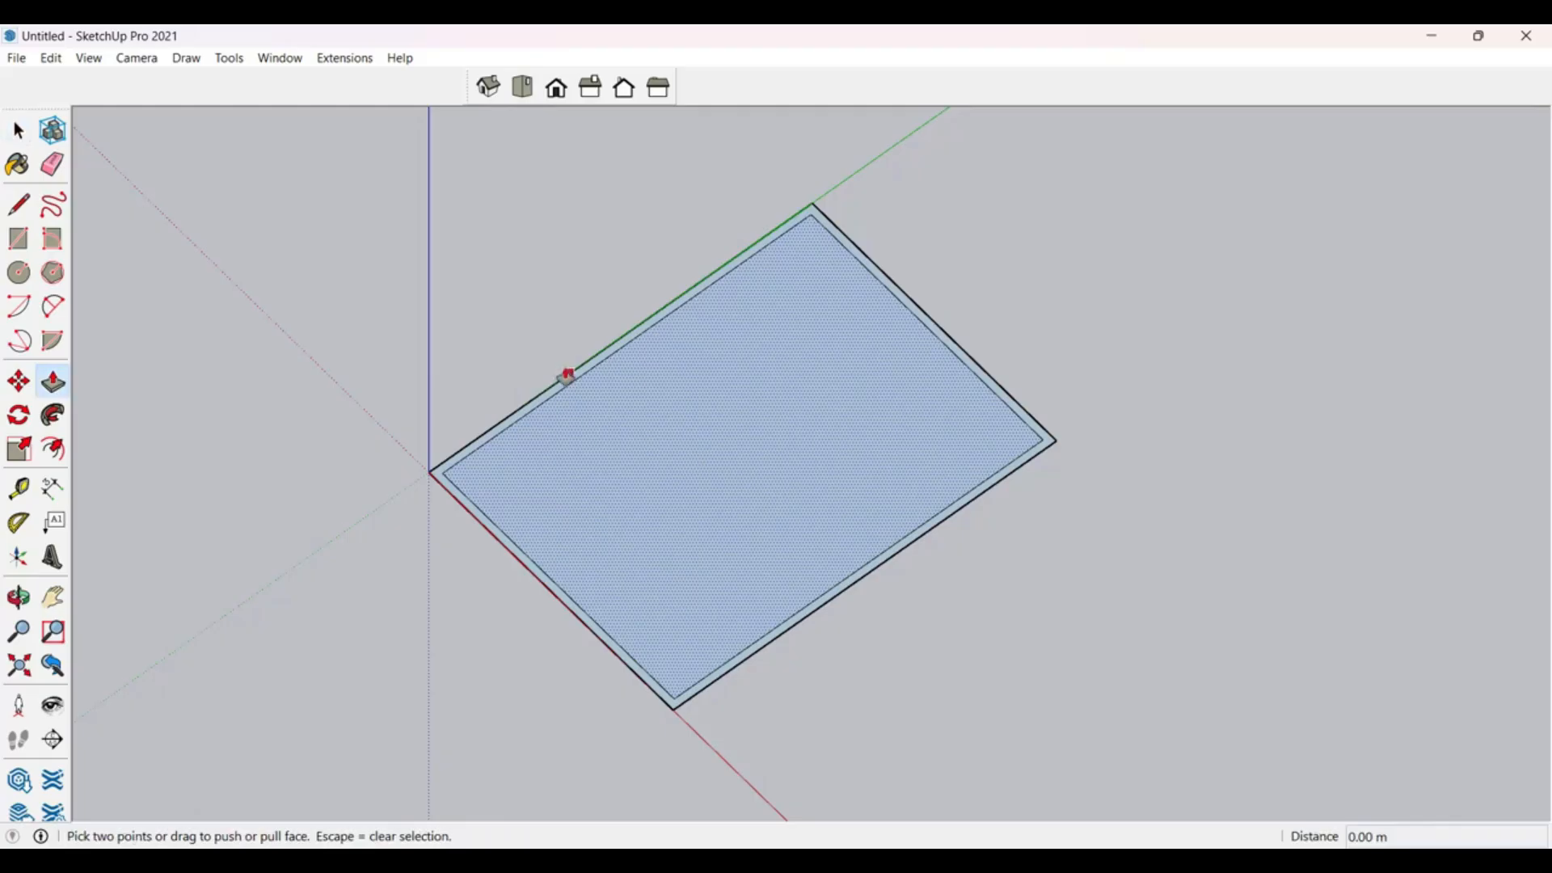
key(space)
click(516, 422)
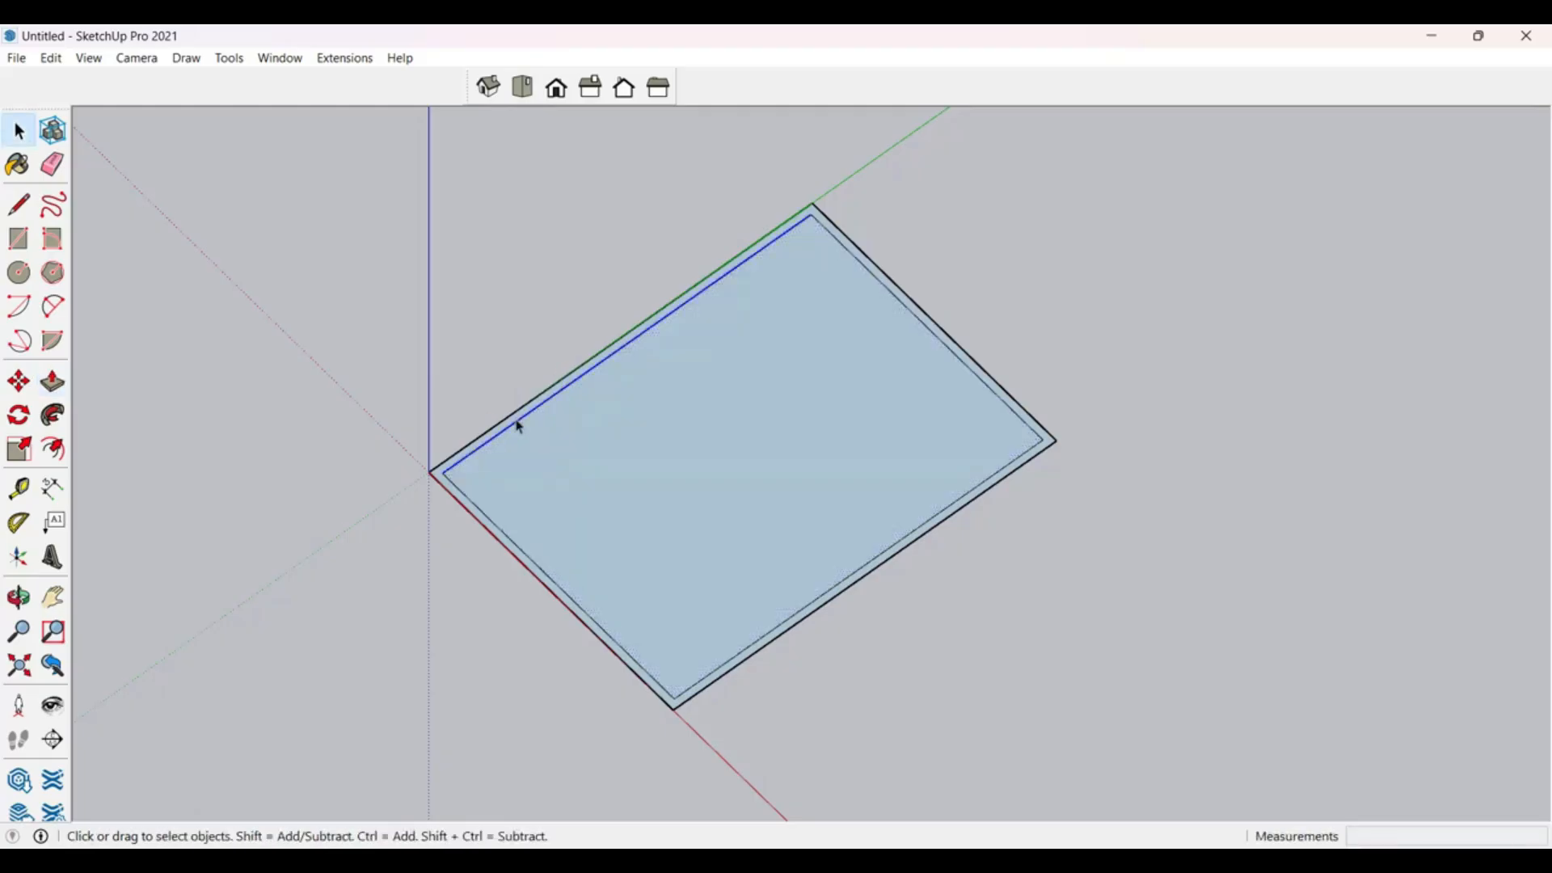
scroll(516, 421, up, 2)
scroll(517, 418, down, 2)
key(p)
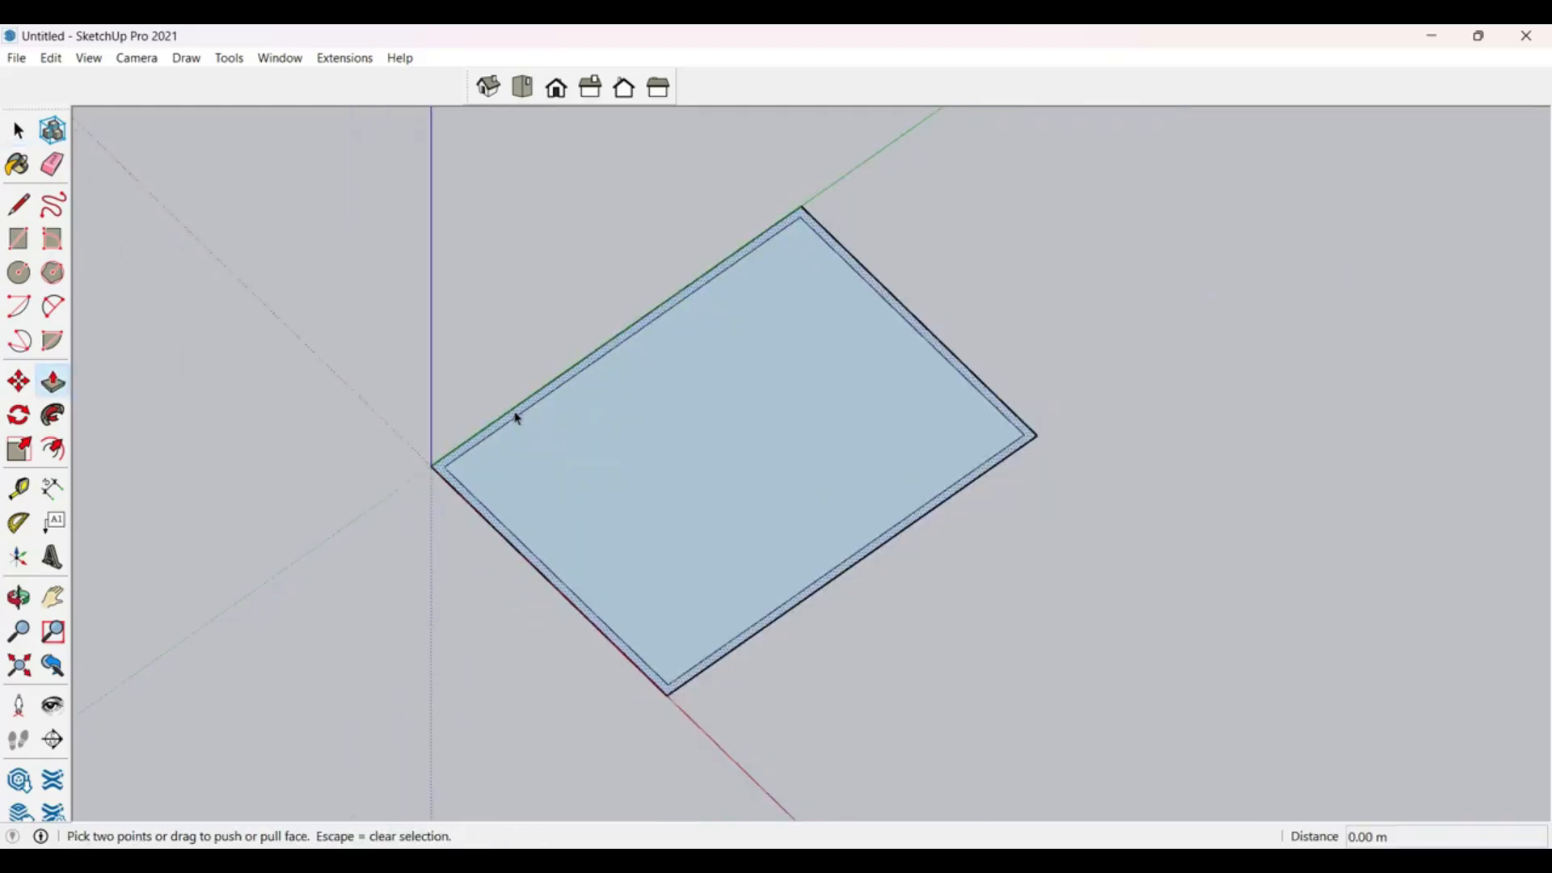
drag(515, 418, 473, 256)
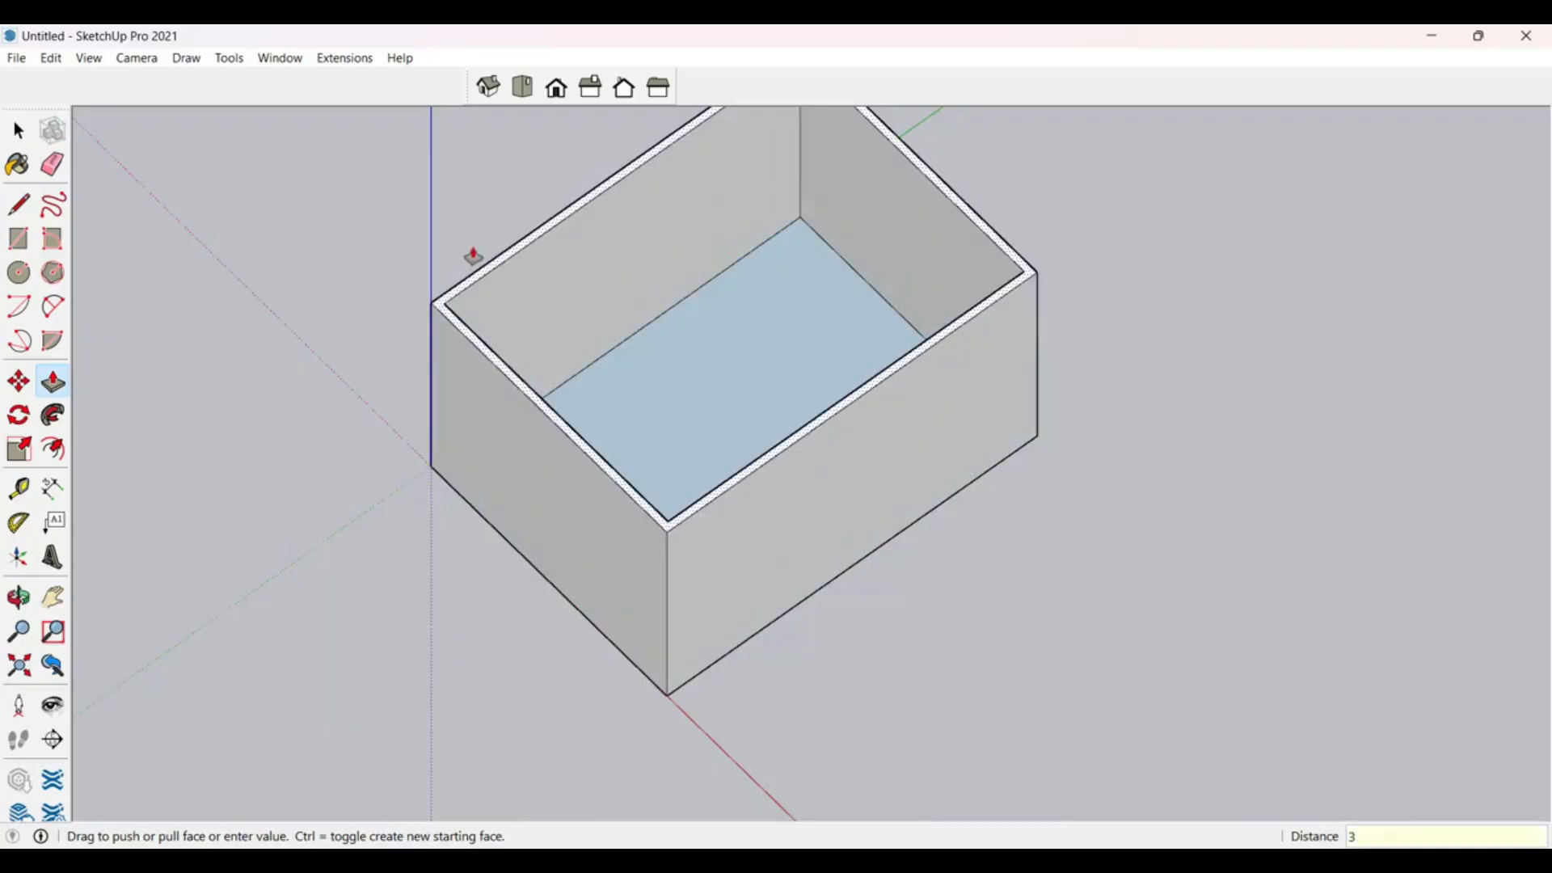
key(Return)
key(space)
middle_drag(571, 494, 686, 402)
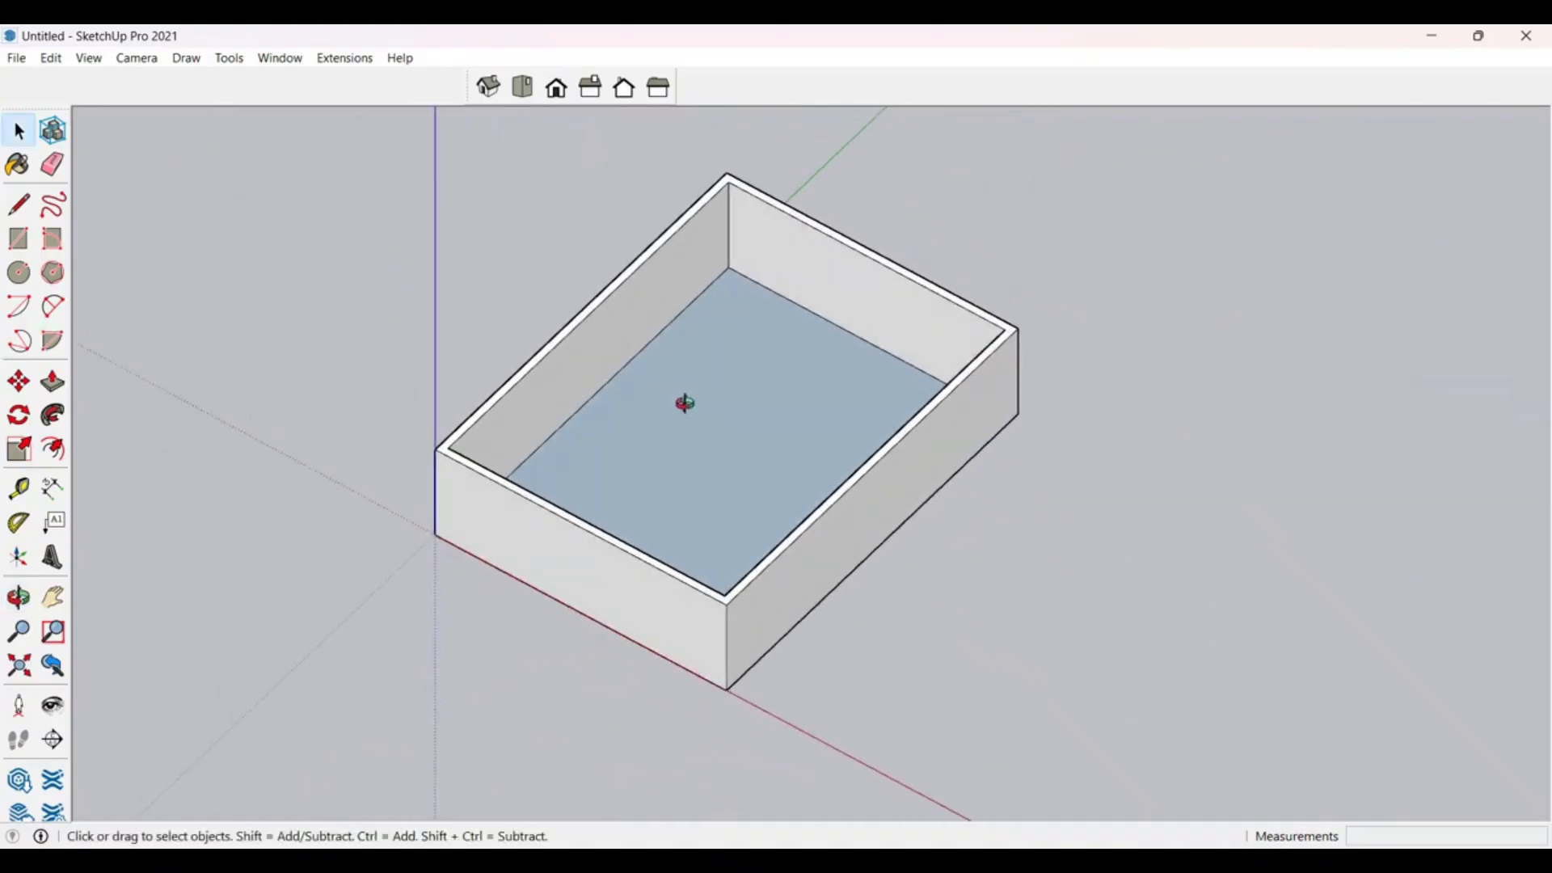
key(ctrl+z)
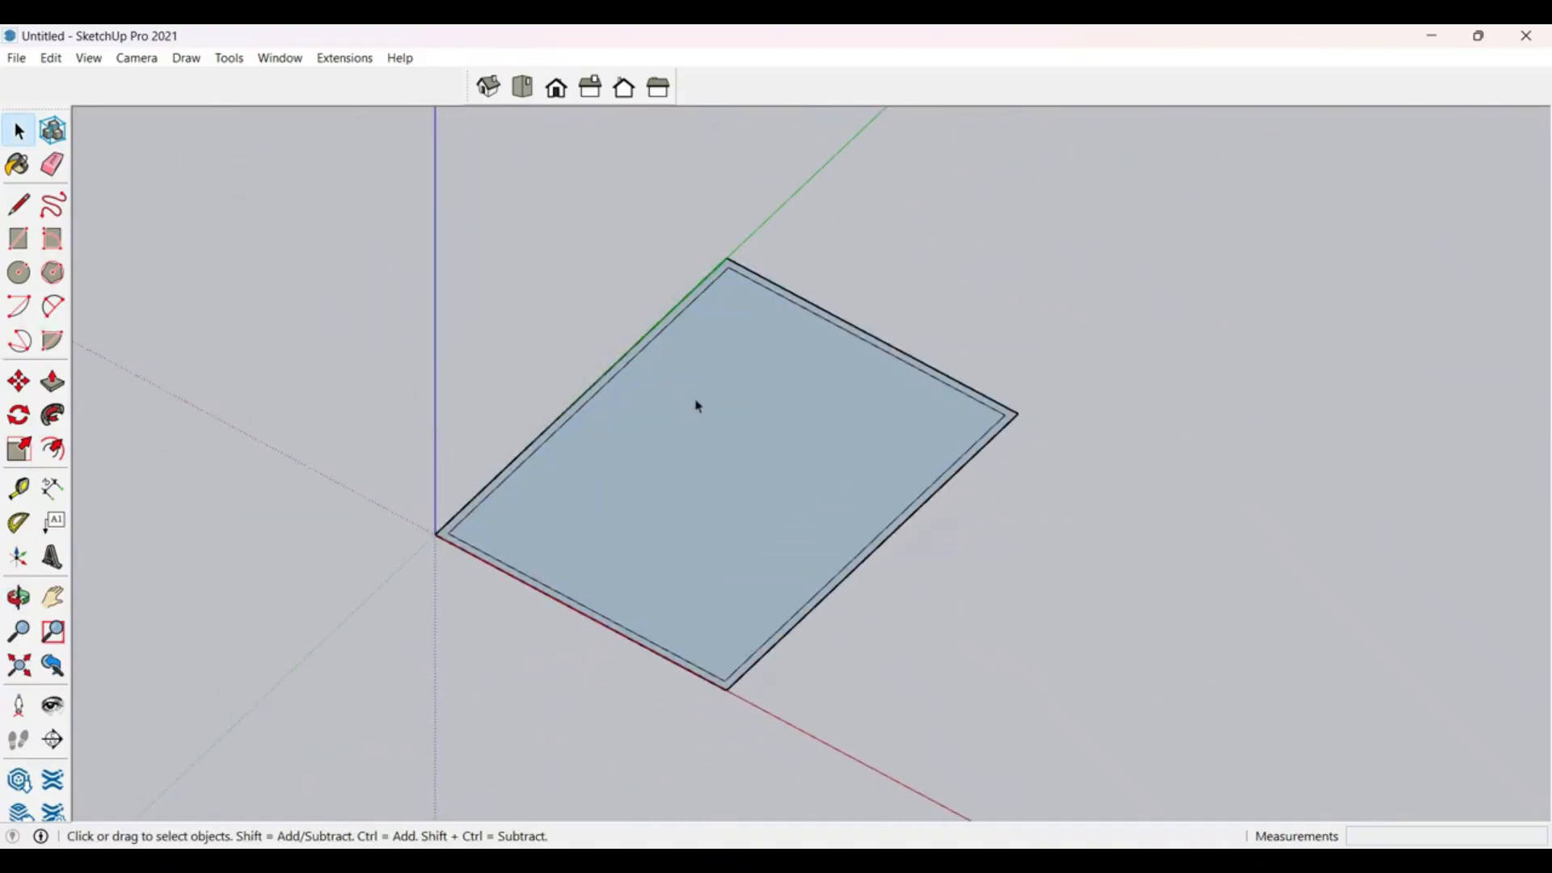
Step: Mark 4 m along the inner green-axis edge from the corner near the origin and draw a line from there across to the opposite inner edge
click(698, 406)
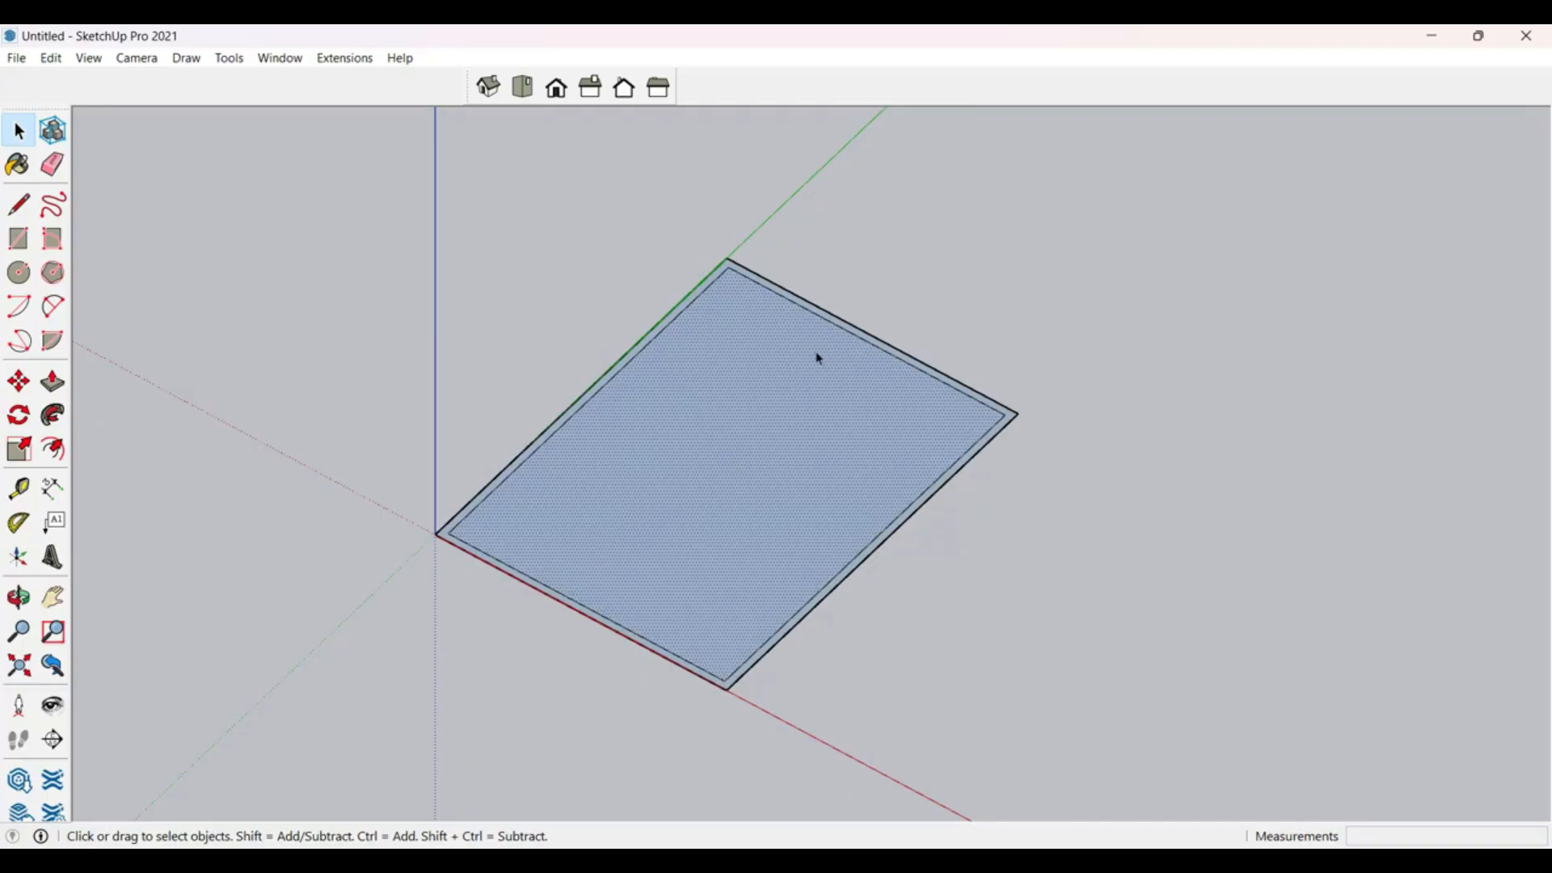
middle_drag(669, 550, 755, 606)
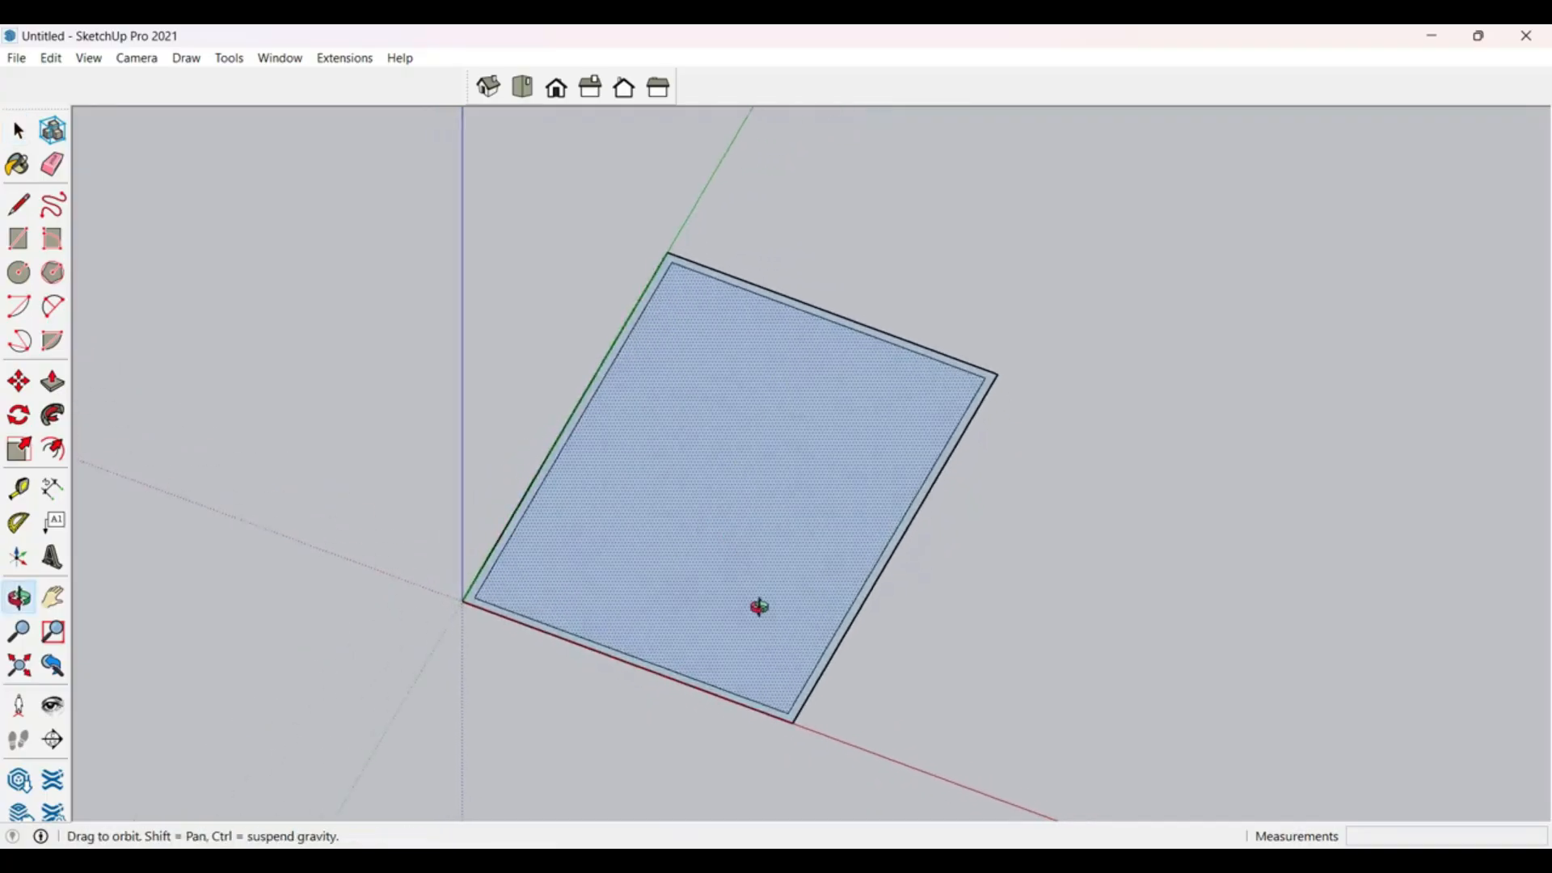
scroll(724, 582, up, 3)
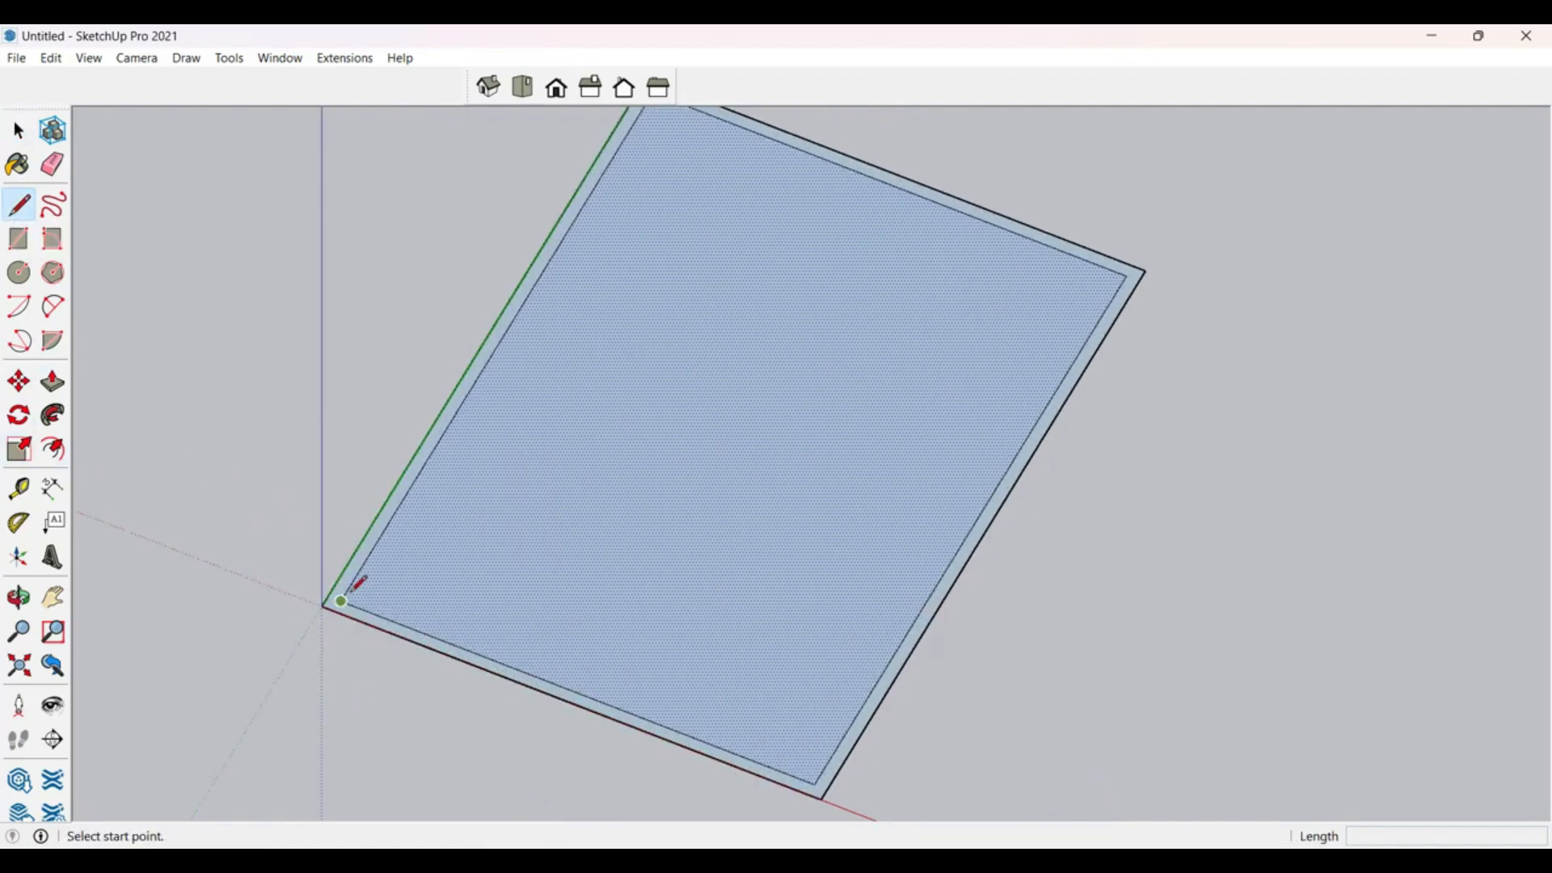
click(349, 593)
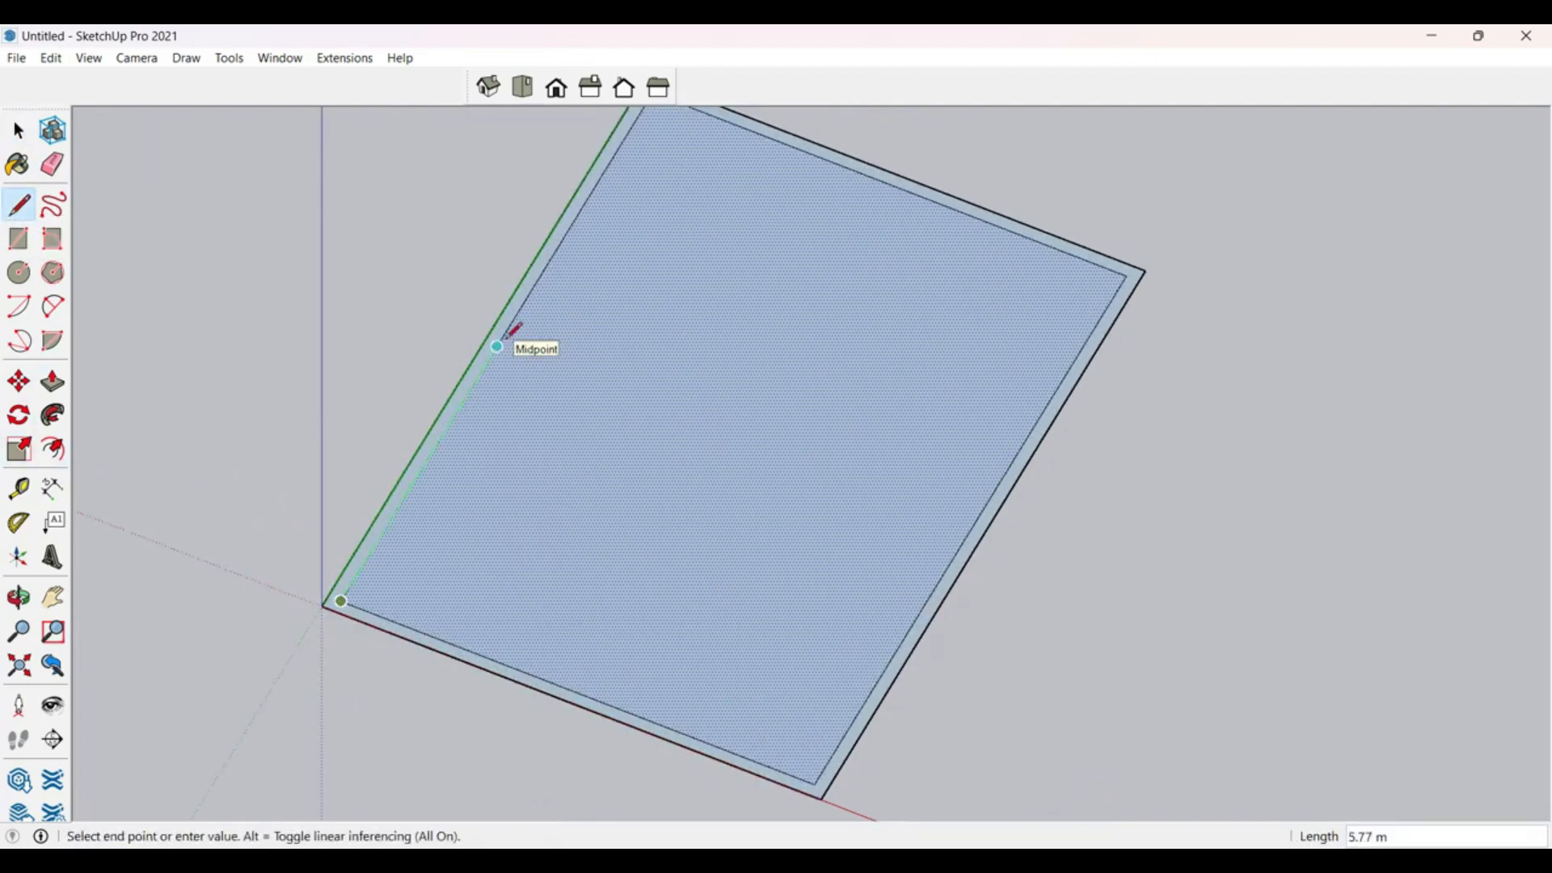
key(Return)
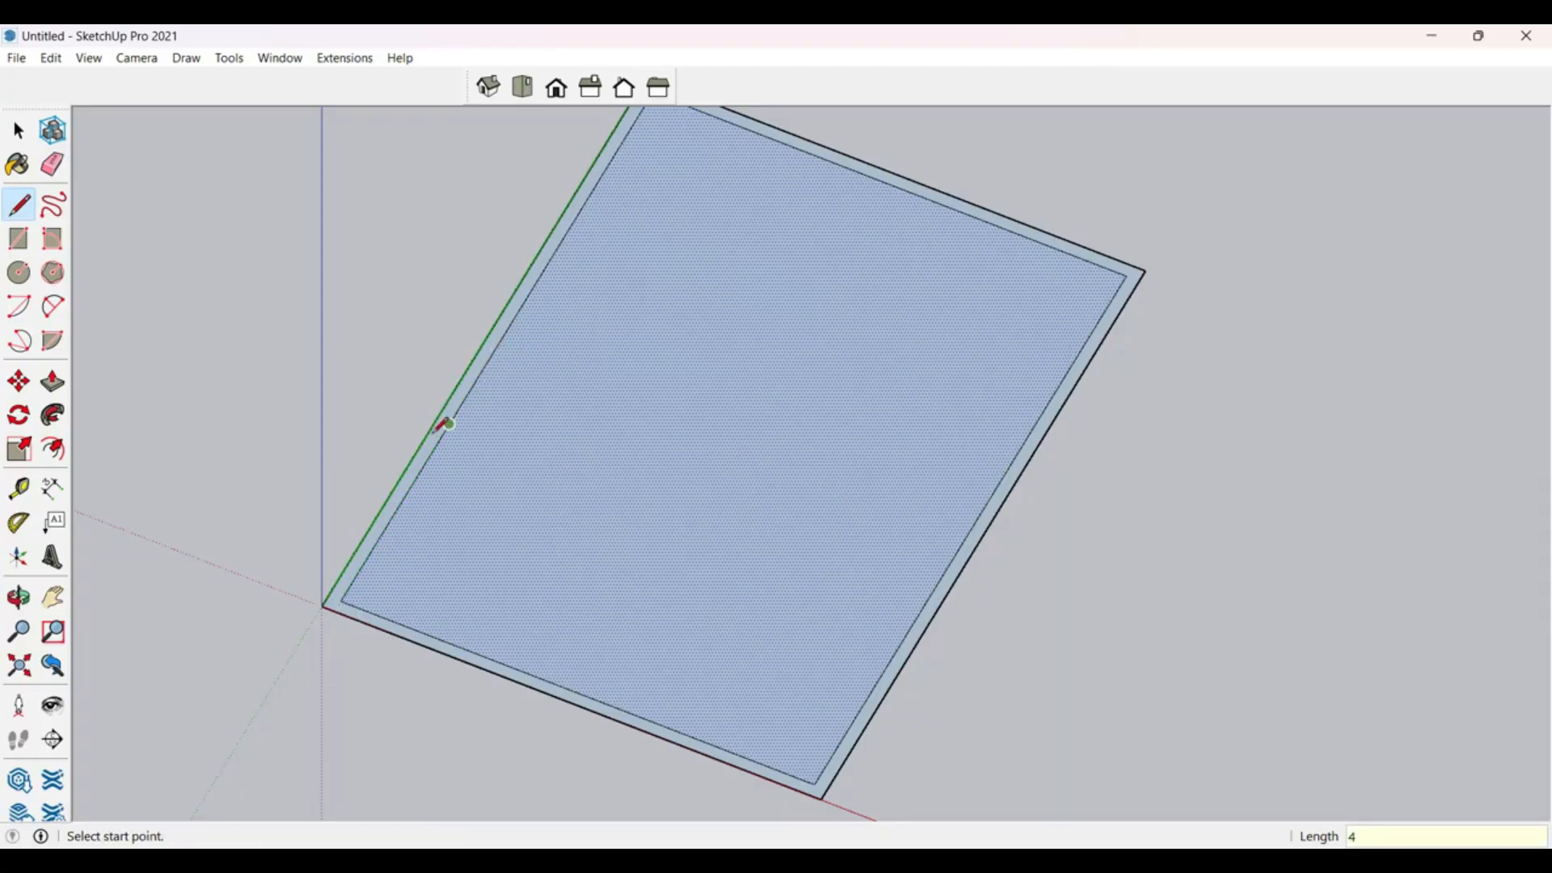
click(450, 424)
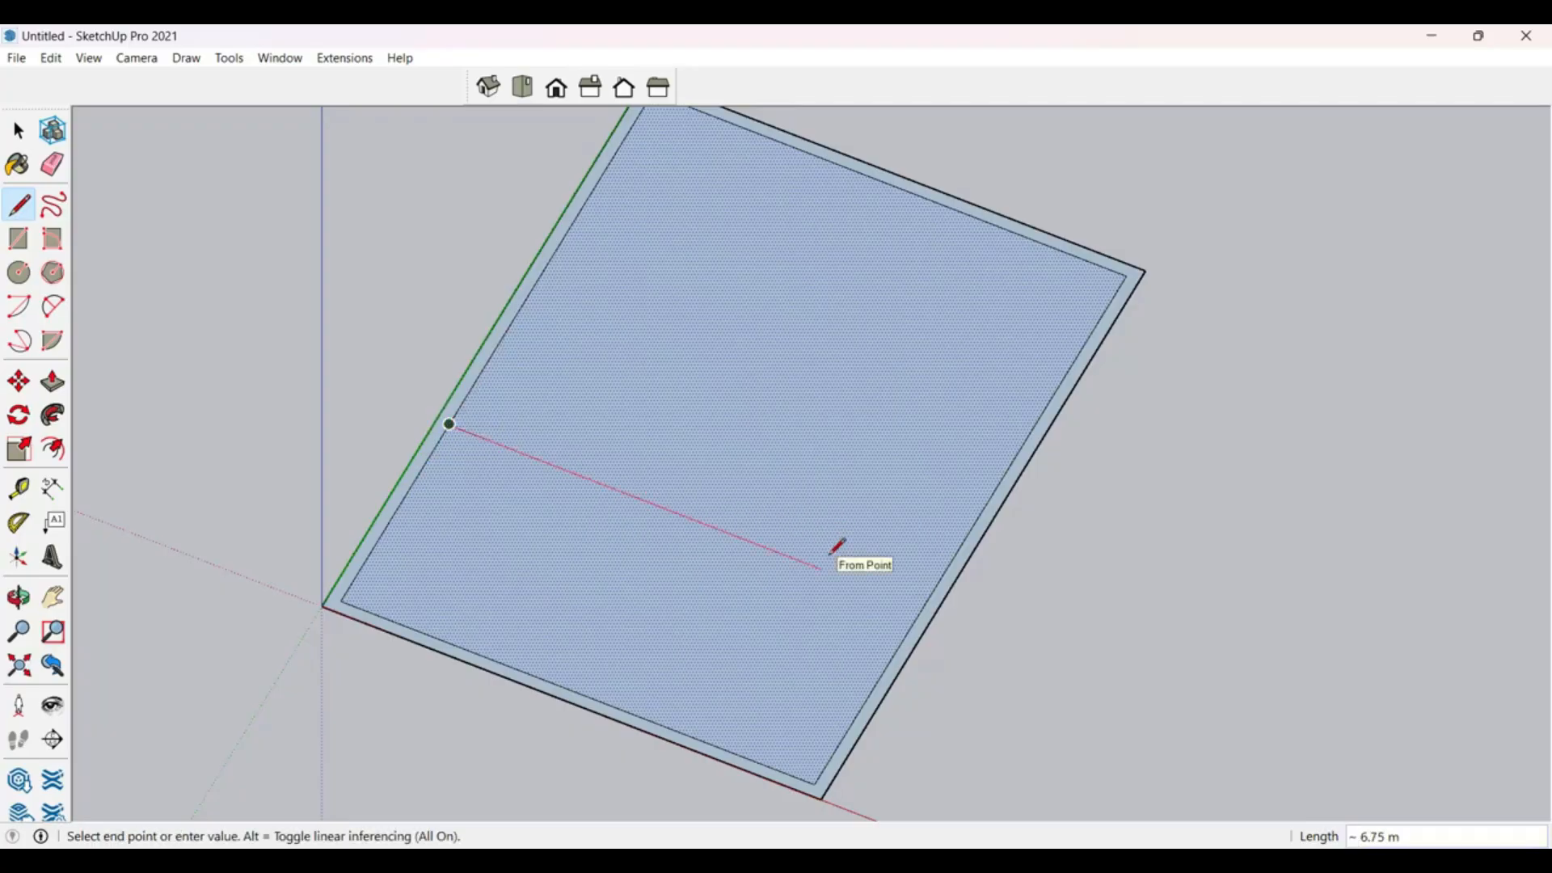
click(922, 605)
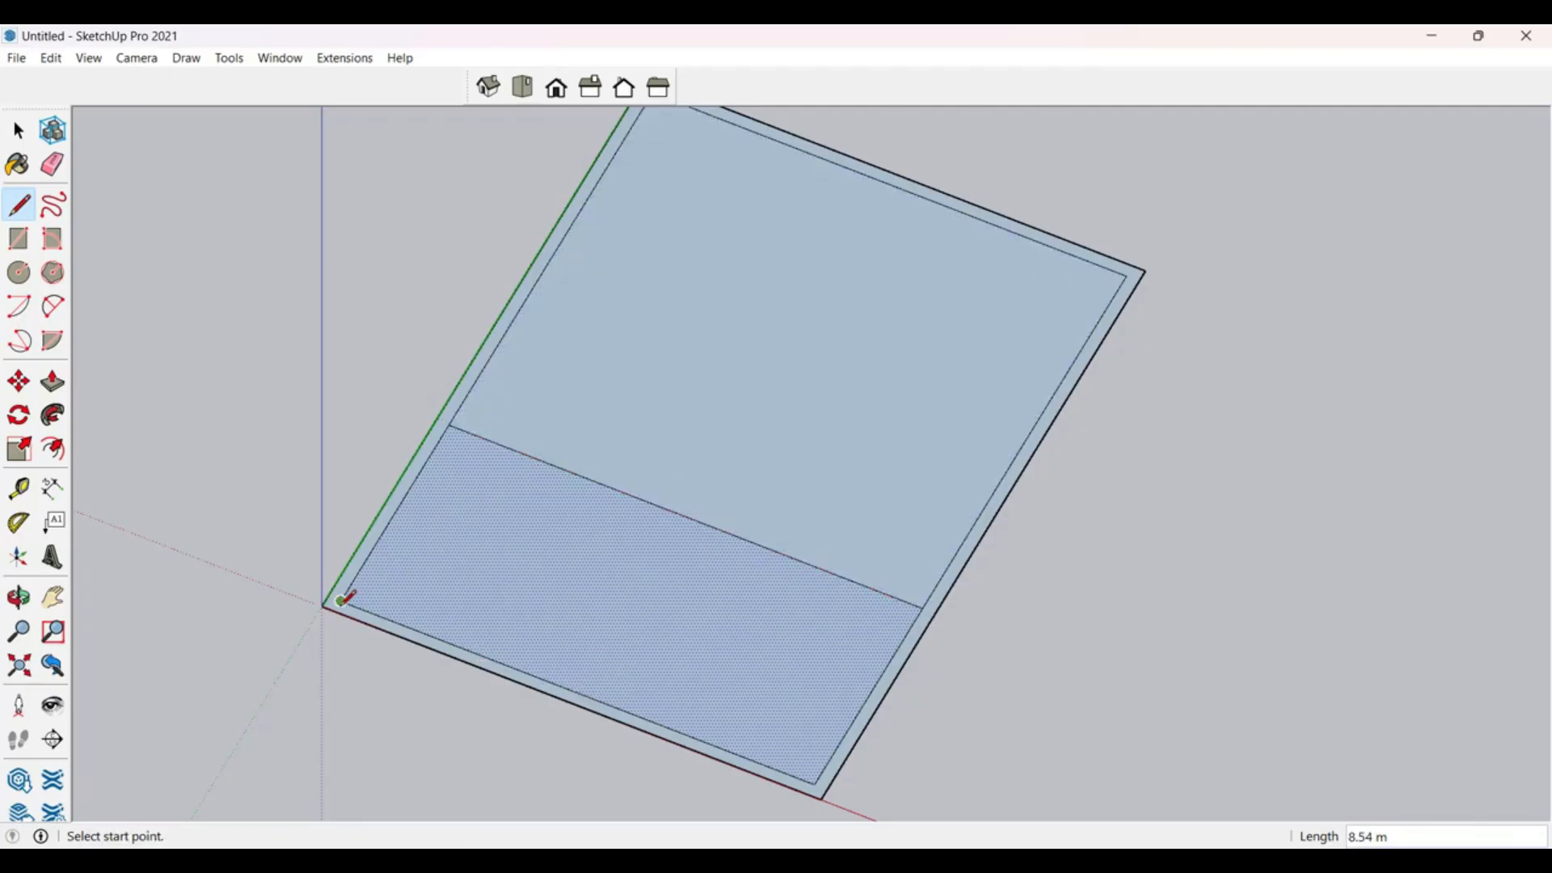
Step: Mark 3 m along the inner red-axis edge from the corner near the origin and draw a line parallel to the green axis up to the dividing line
click(341, 600)
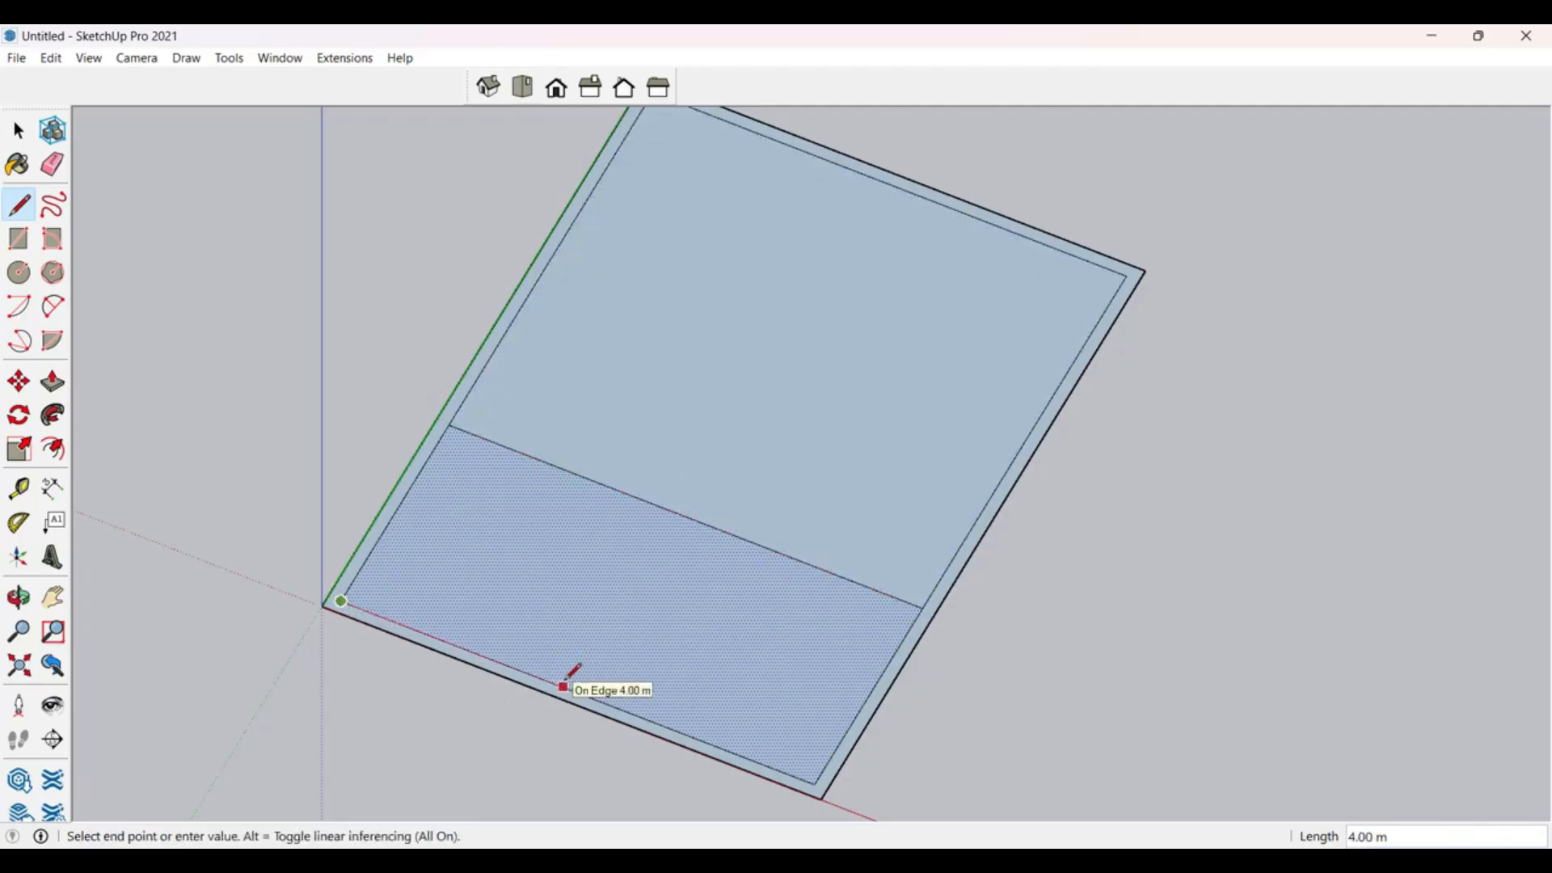
text(3)
key(Return)
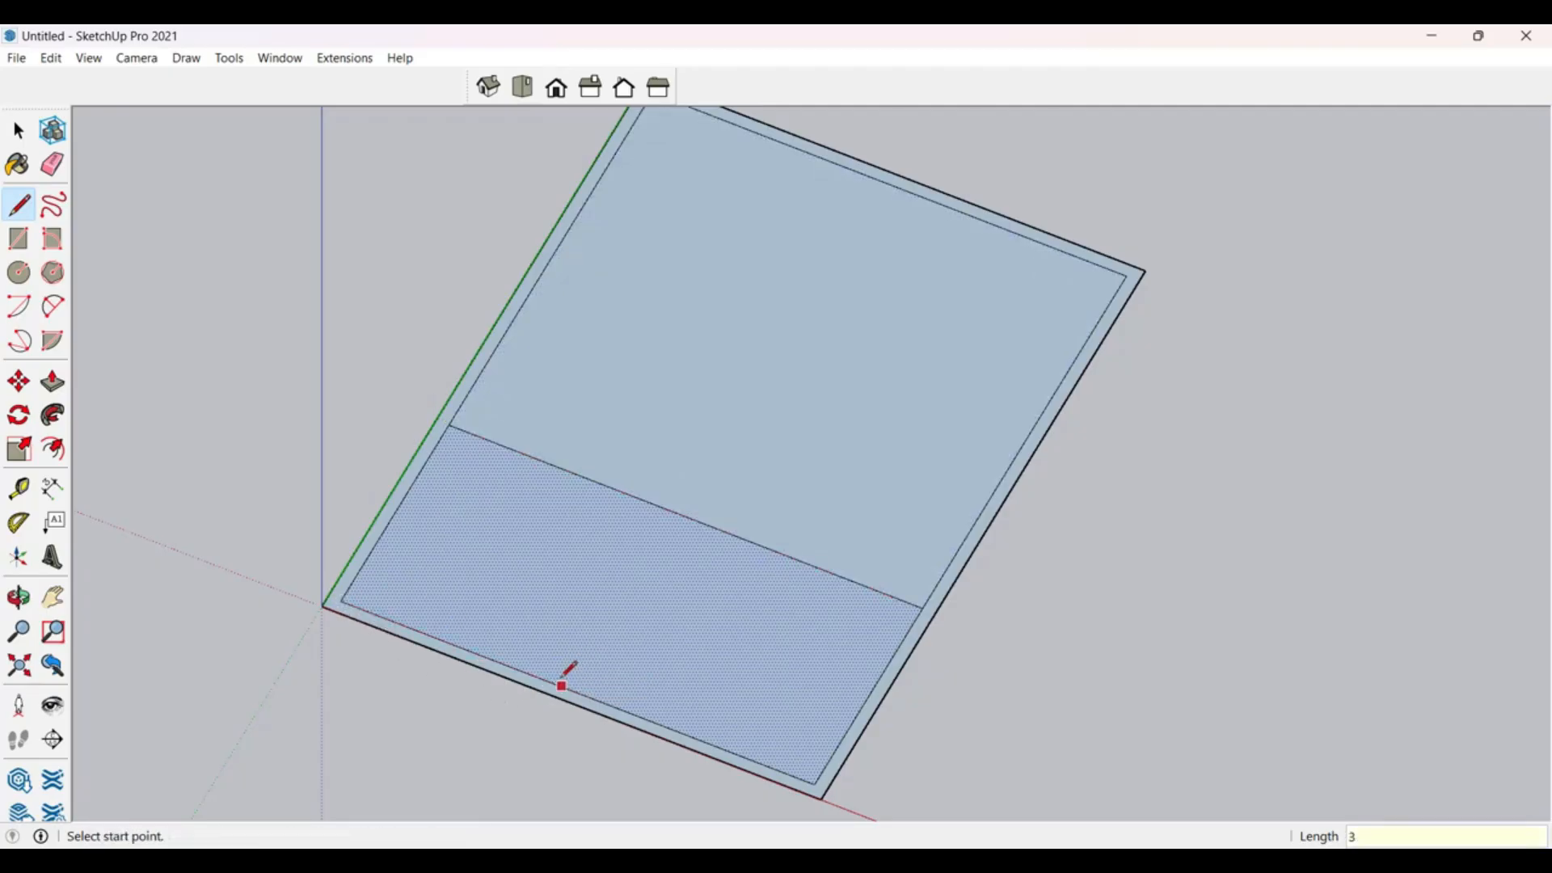
click(509, 663)
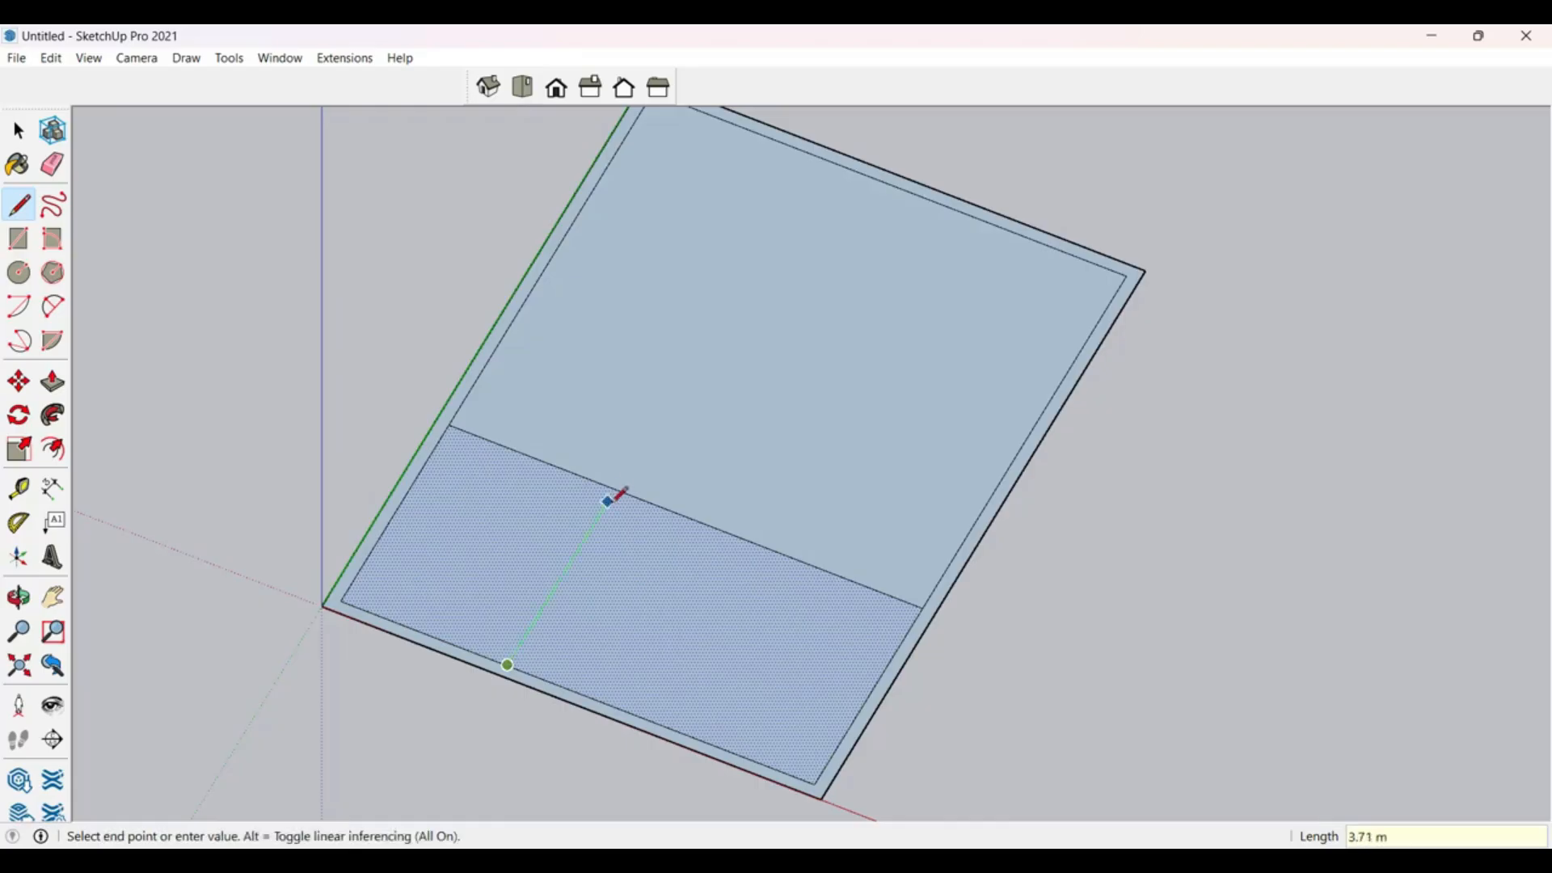
click(617, 488)
key(space)
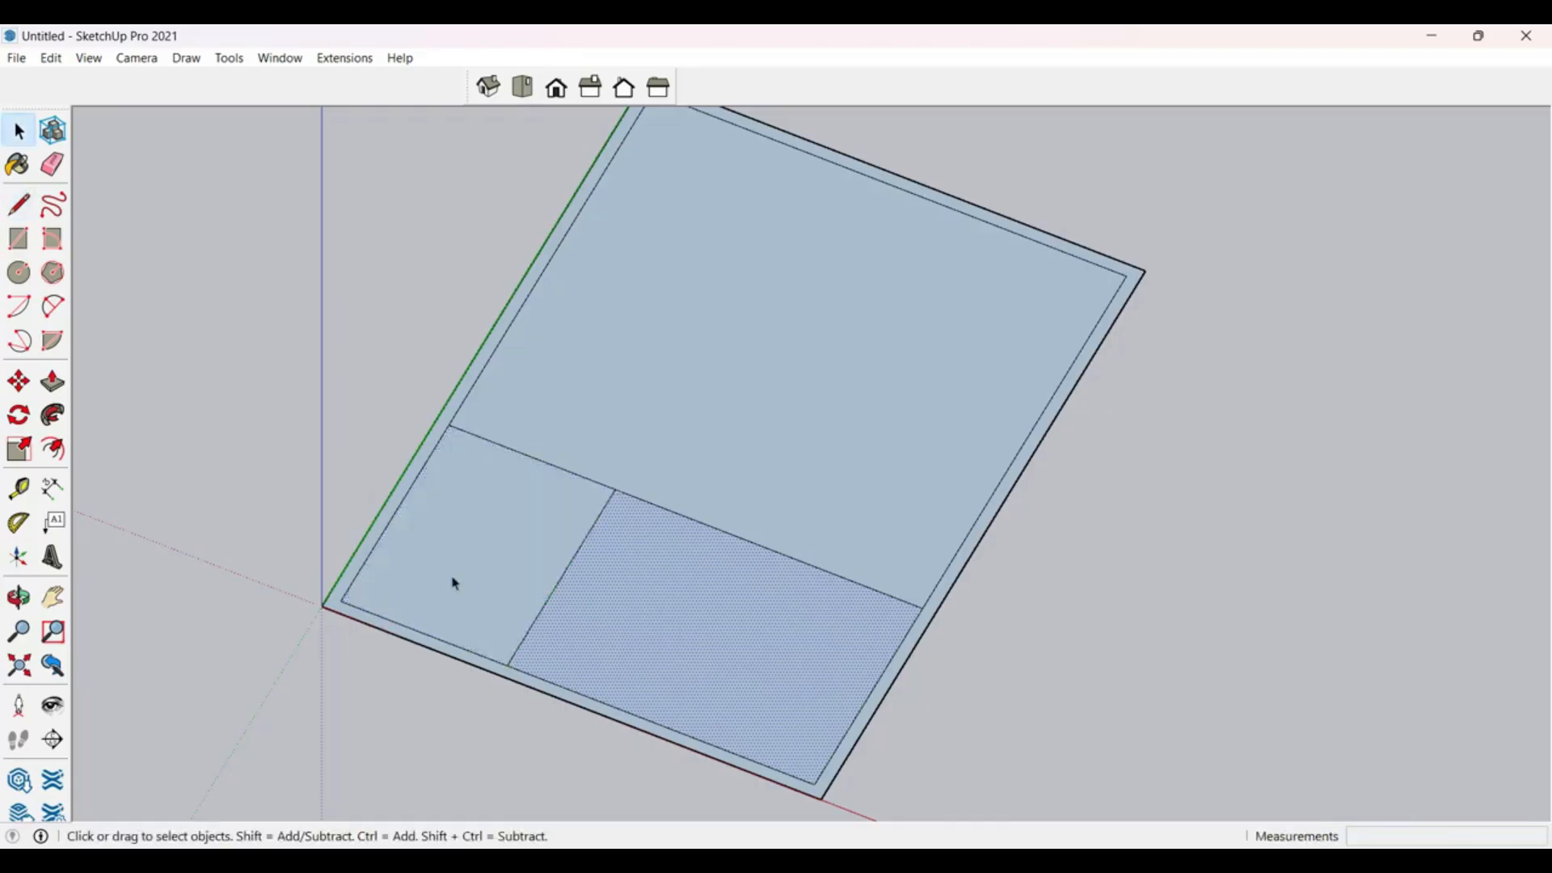
Step: Offset the edges of the small room face nearest the origin 0.23 m inward
click(557, 533)
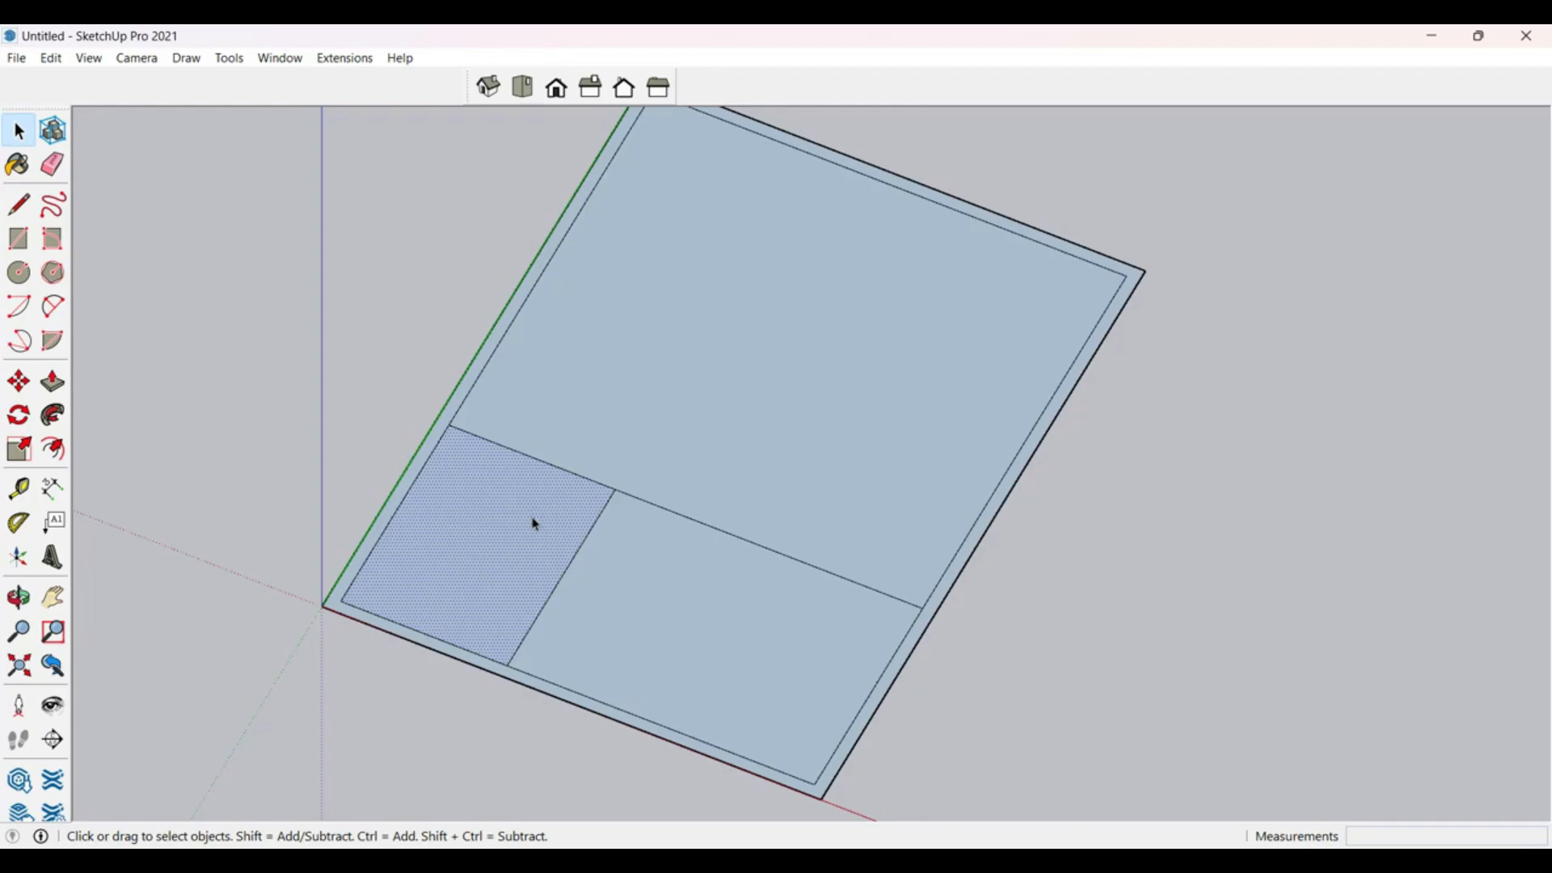
key(f)
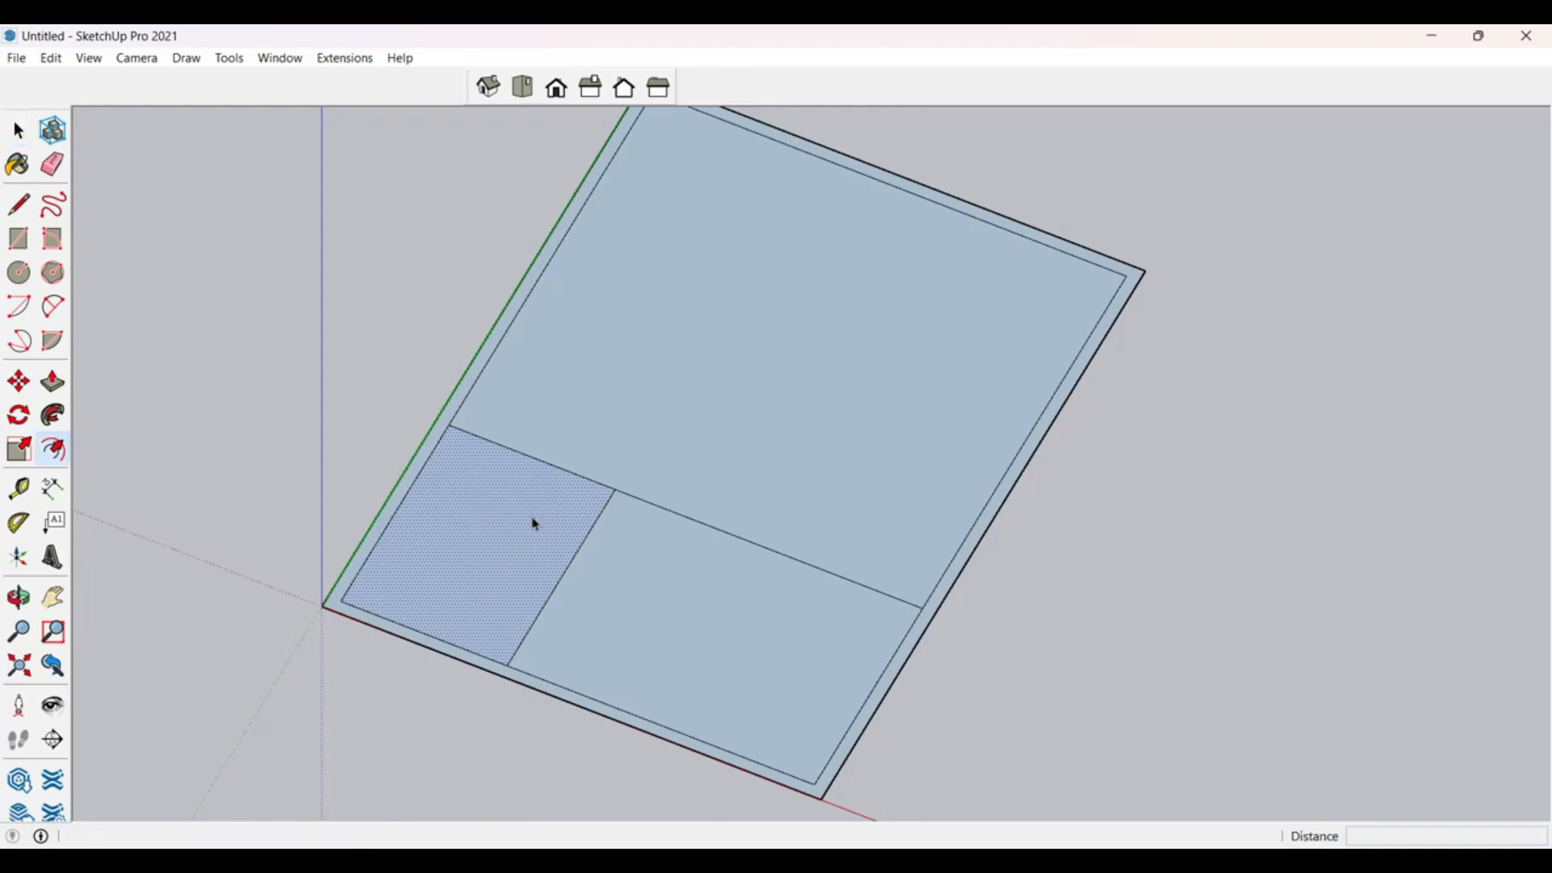
click(568, 484)
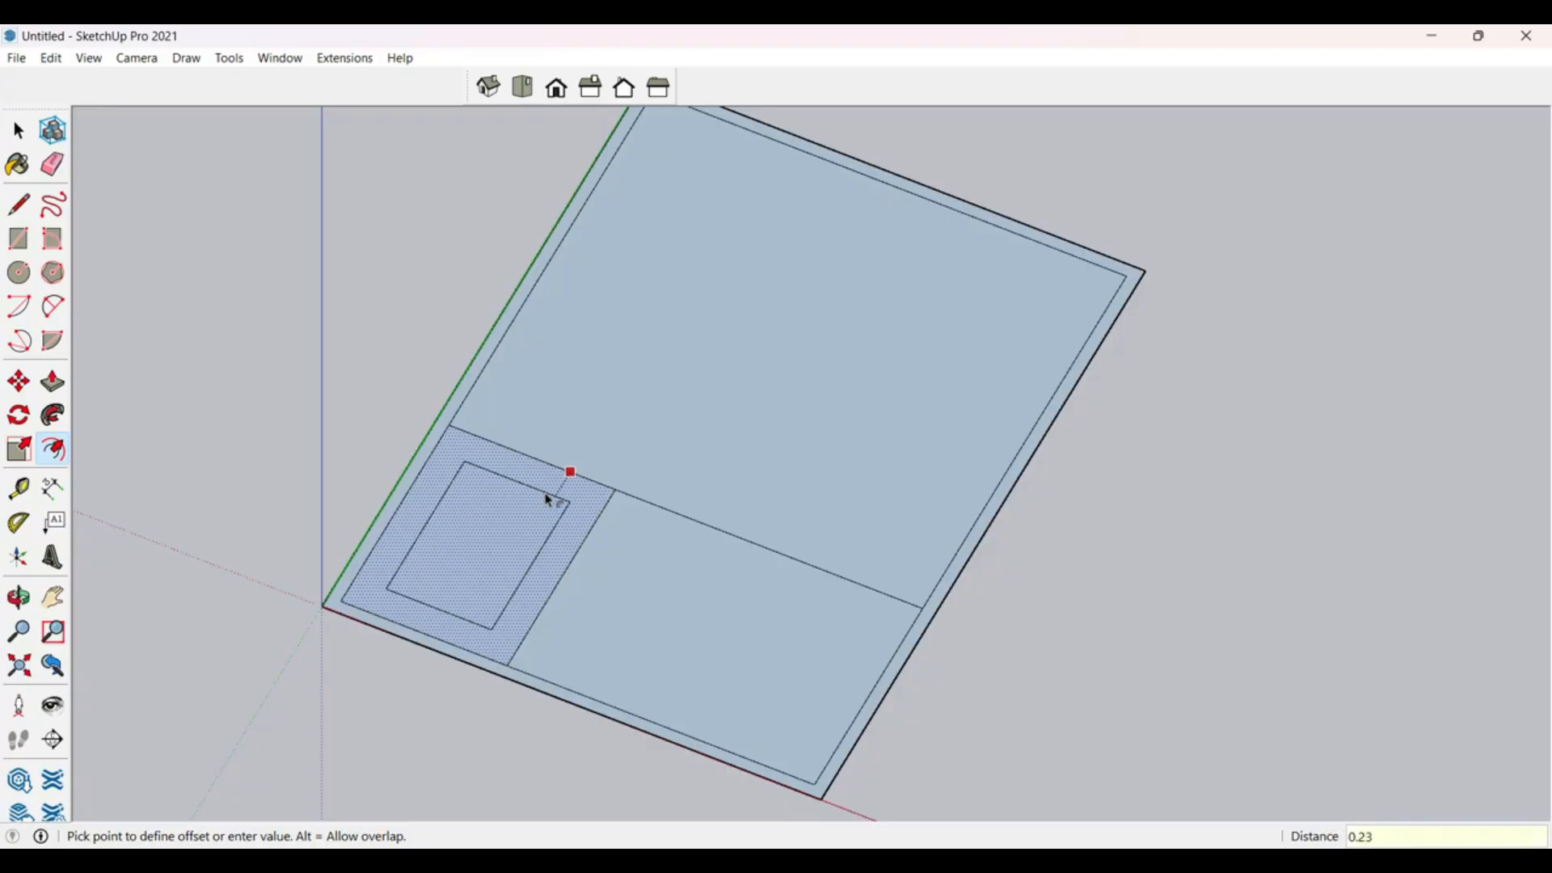
click(547, 498)
key(space)
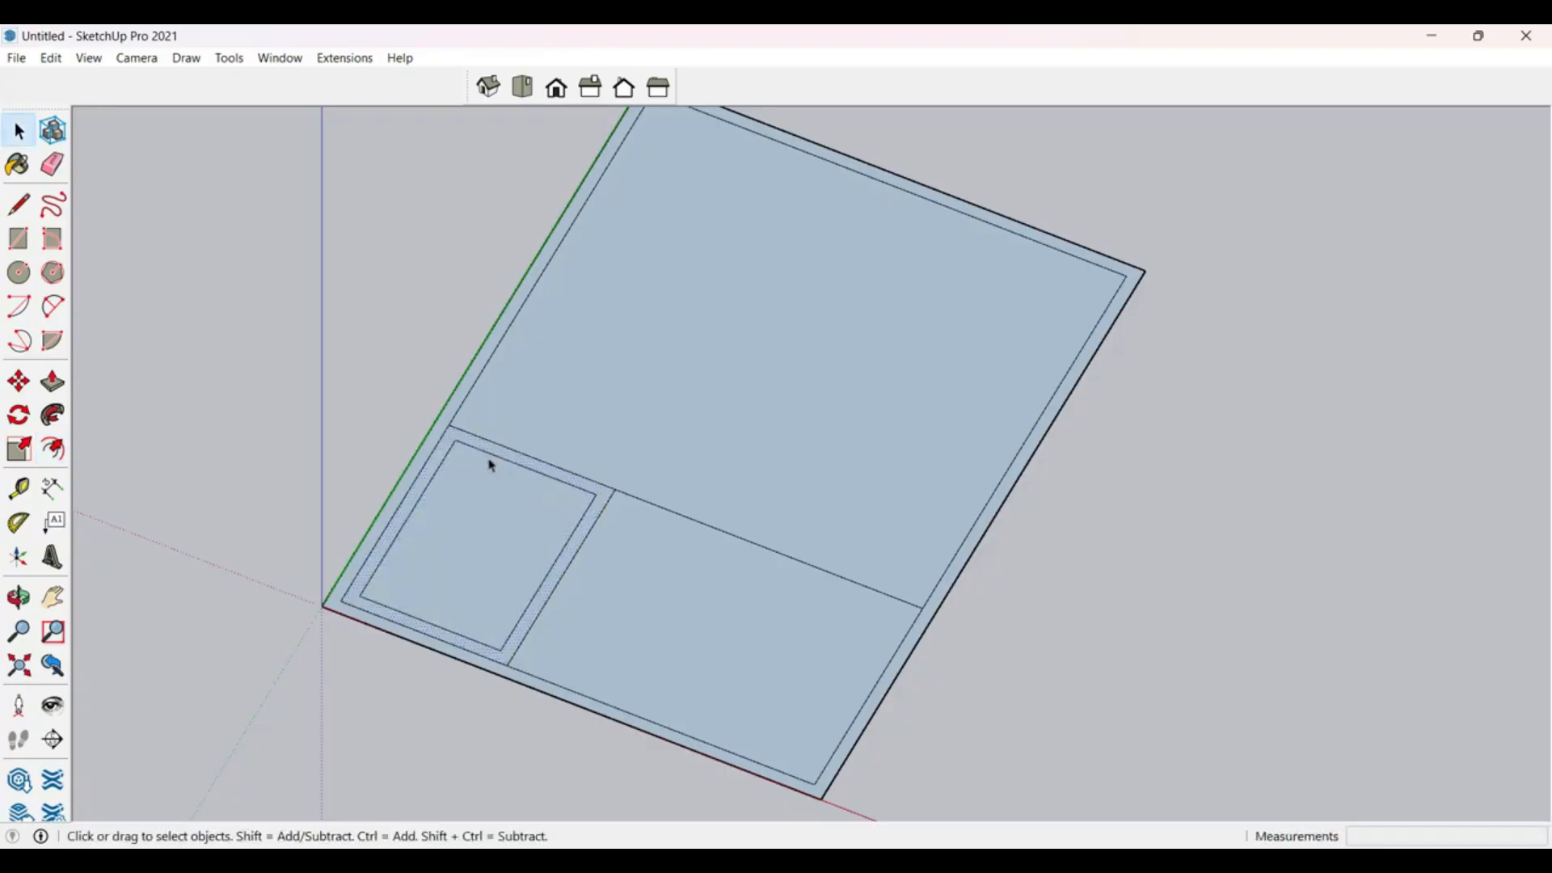
Step: Extend the small room's two partition-side offset edges to the outer walls' inner edges with short 0.23 m lines
scroll(448, 428, up, 5)
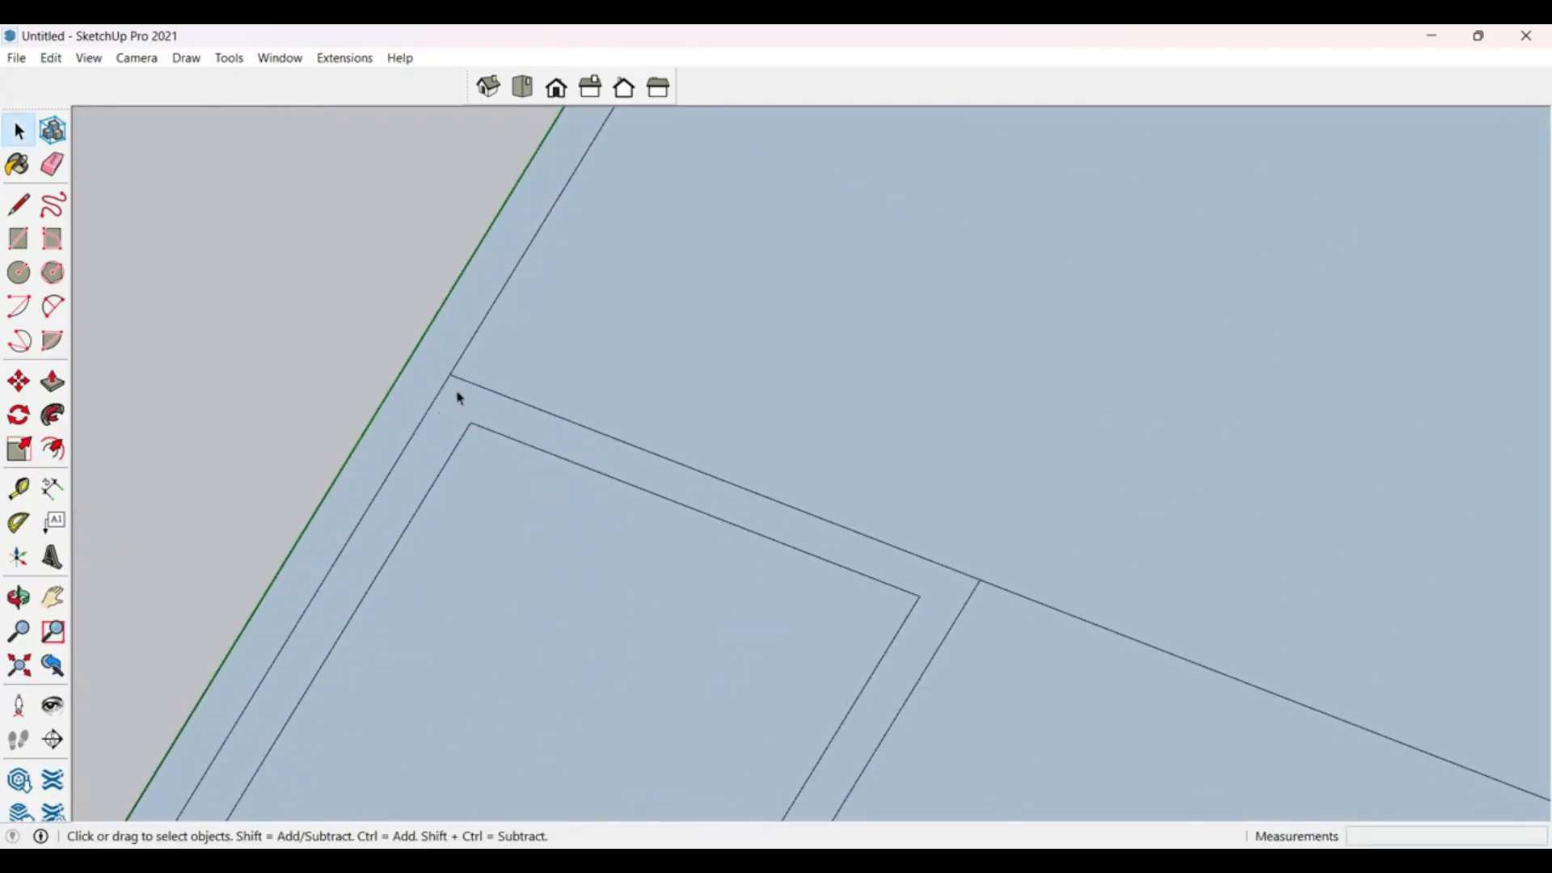
scroll(398, 453, down, 2)
key(l)
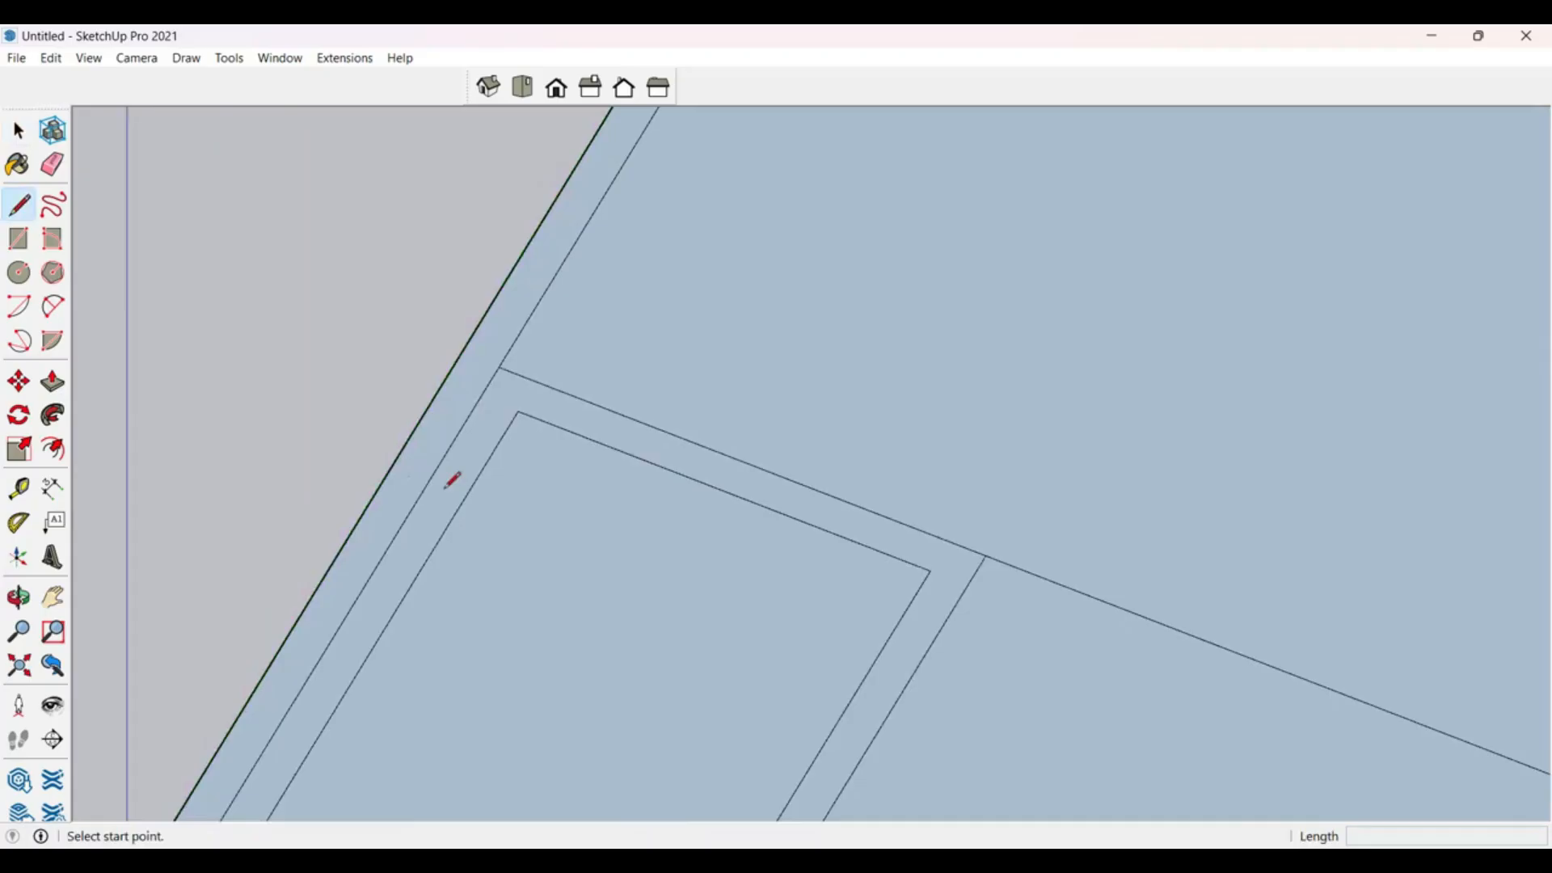
click(518, 412)
key(Escape)
scroll(728, 323, down, 3)
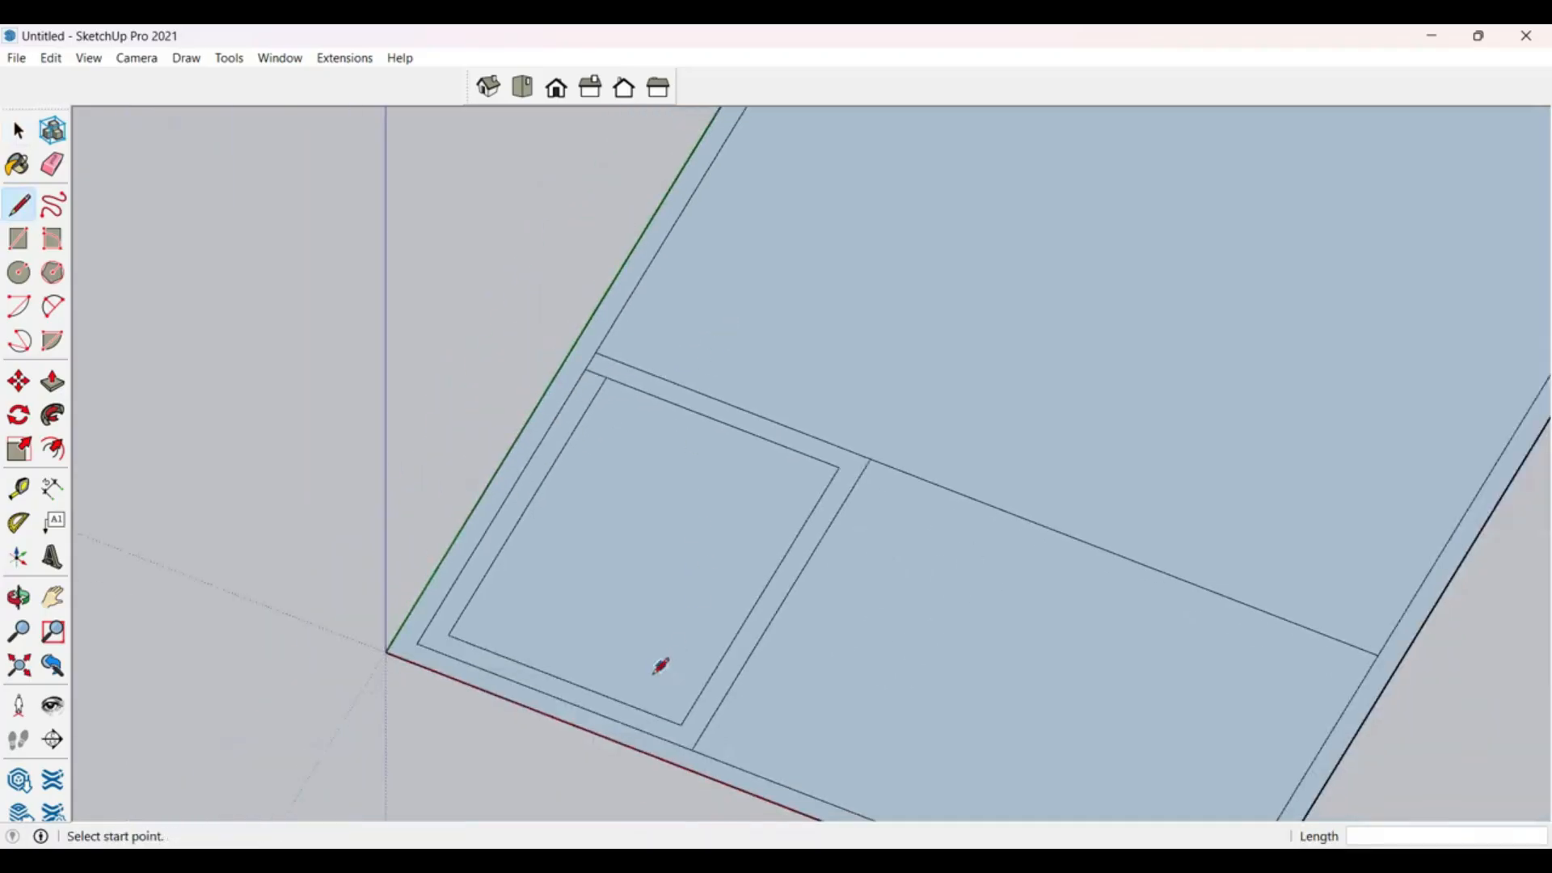
scroll(659, 669, up, 2)
click(702, 715)
click(691, 744)
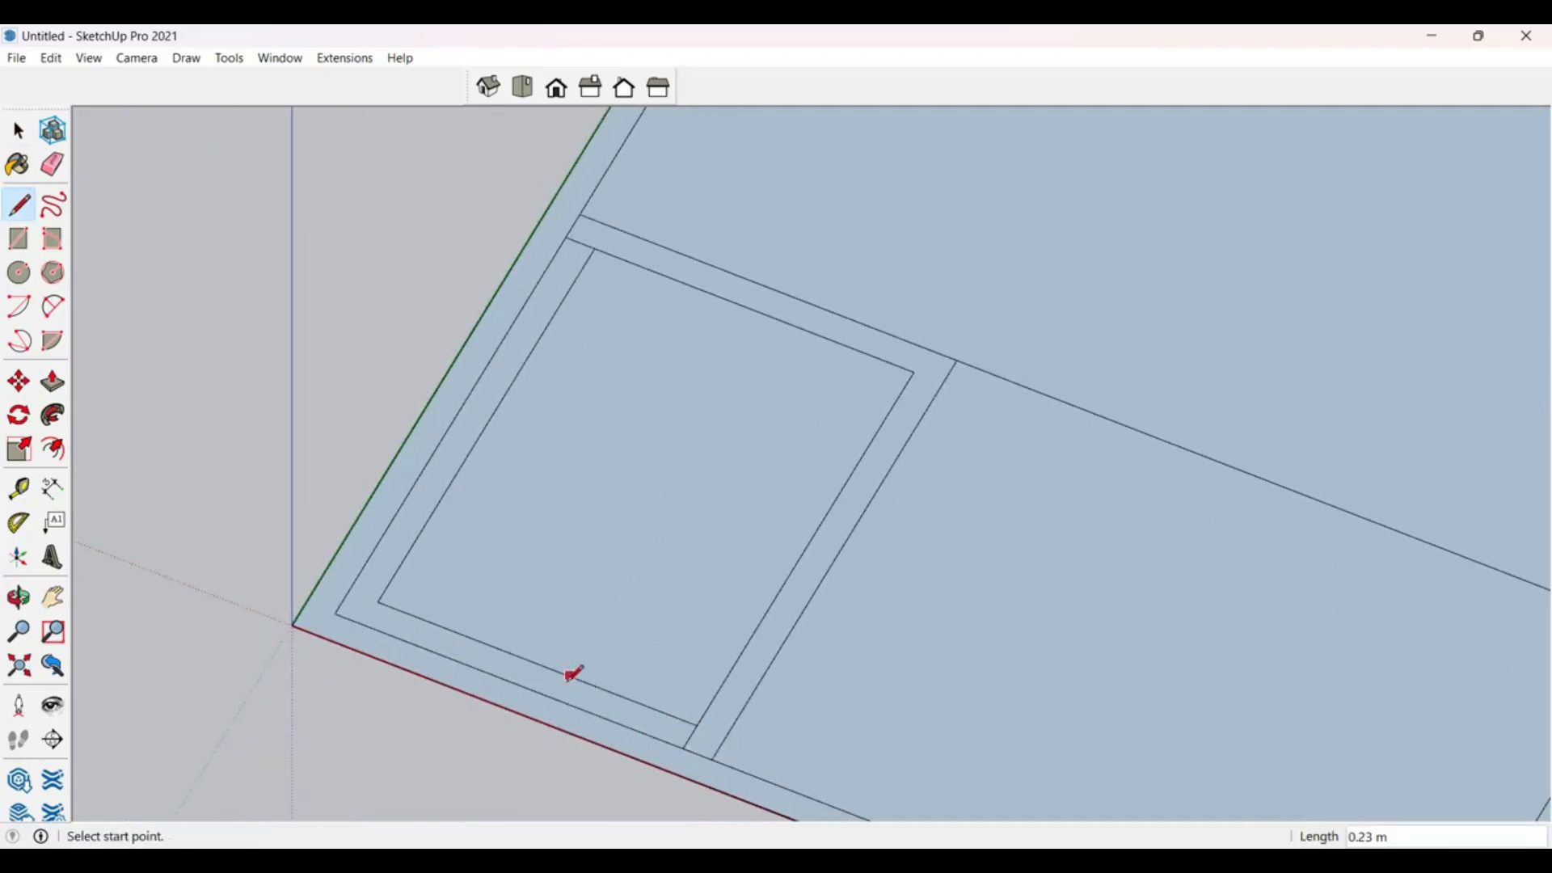
Step: Erase the small room's redundant offset edges along the outer walls and the short segments closing off its partition wall ends
key(e)
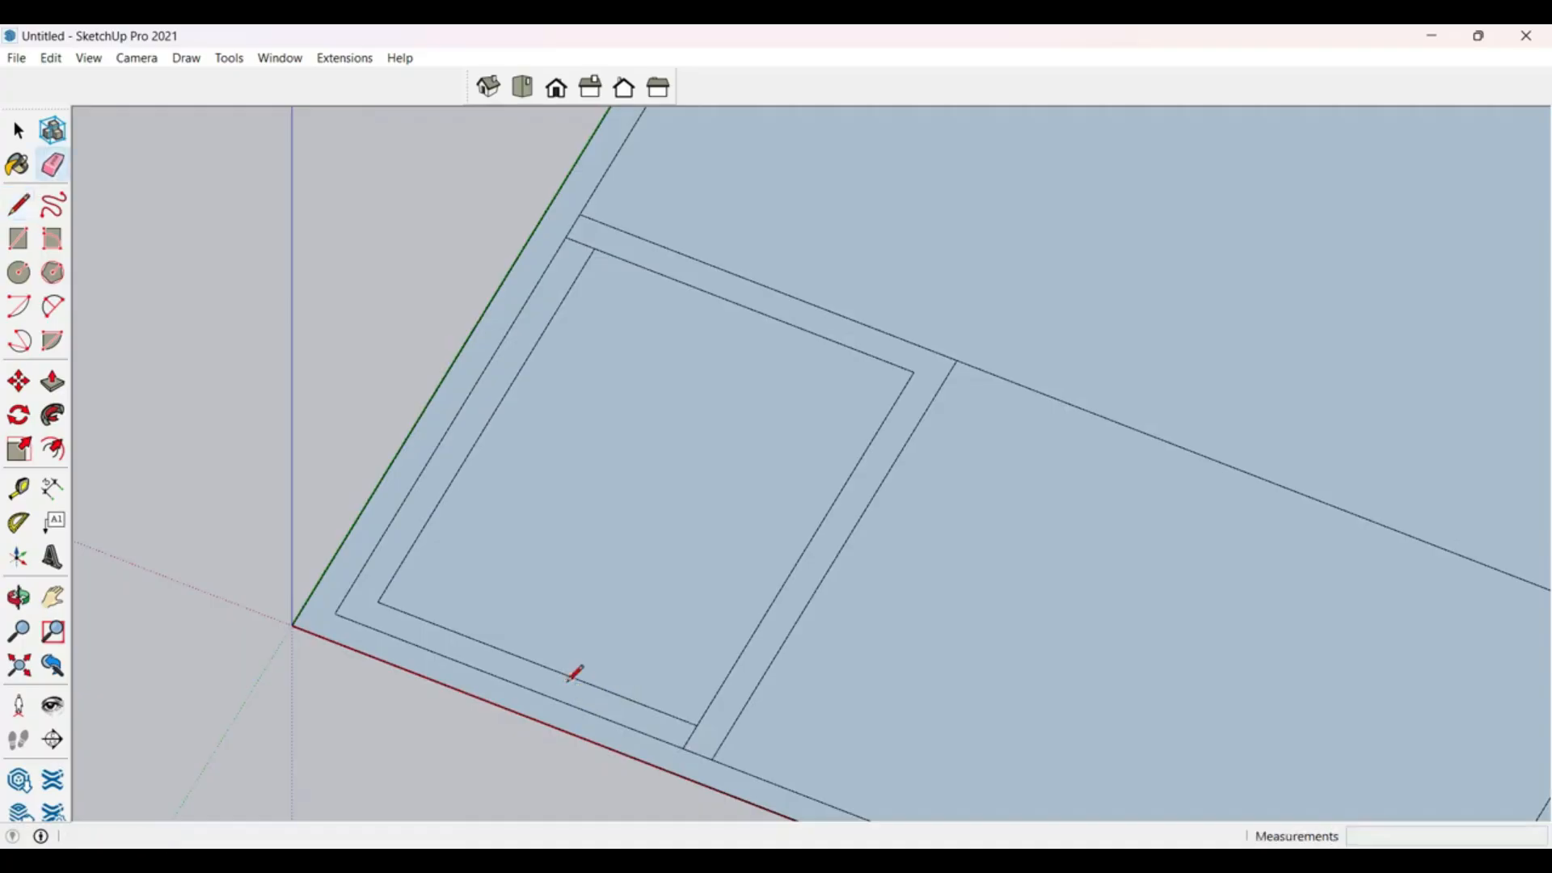
click(589, 679)
click(433, 490)
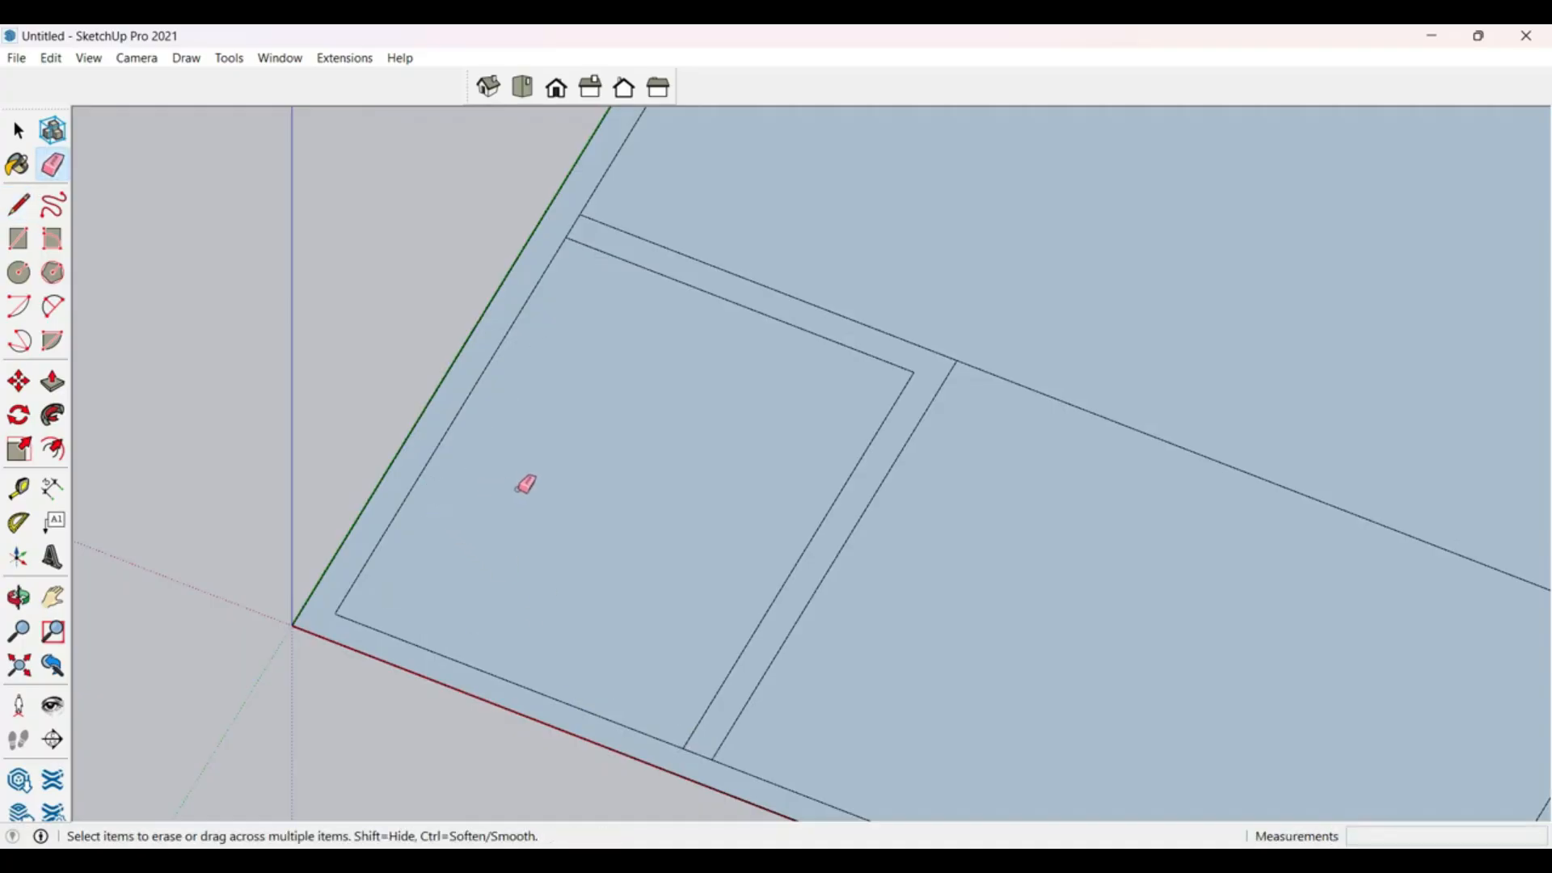
scroll(669, 489, down, 3)
scroll(683, 642, up, 5)
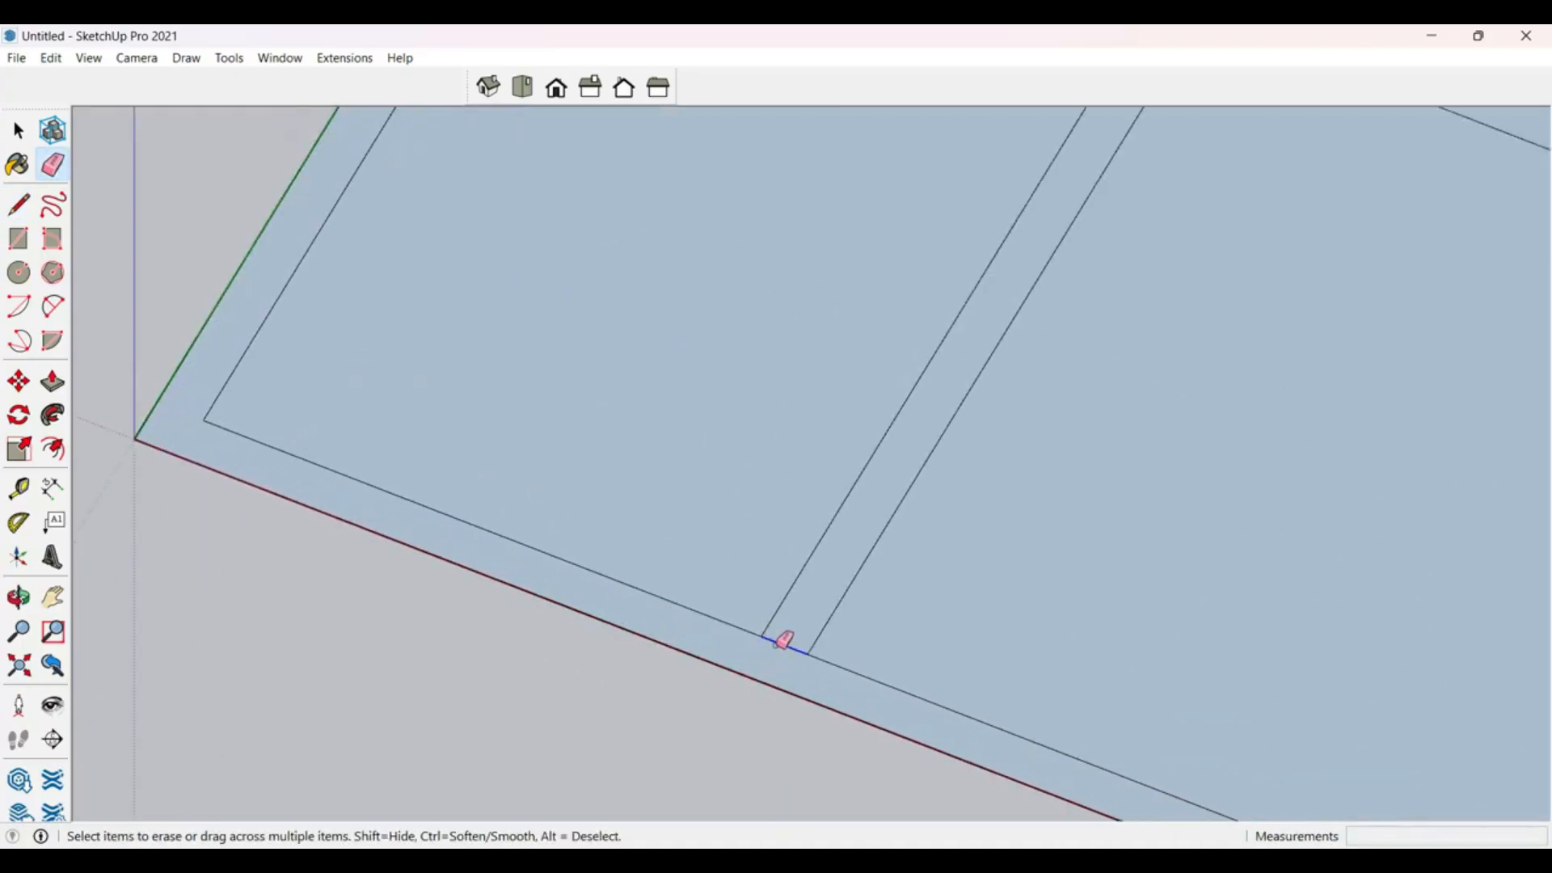
scroll(755, 686, down, 3)
scroll(706, 447, up, 5)
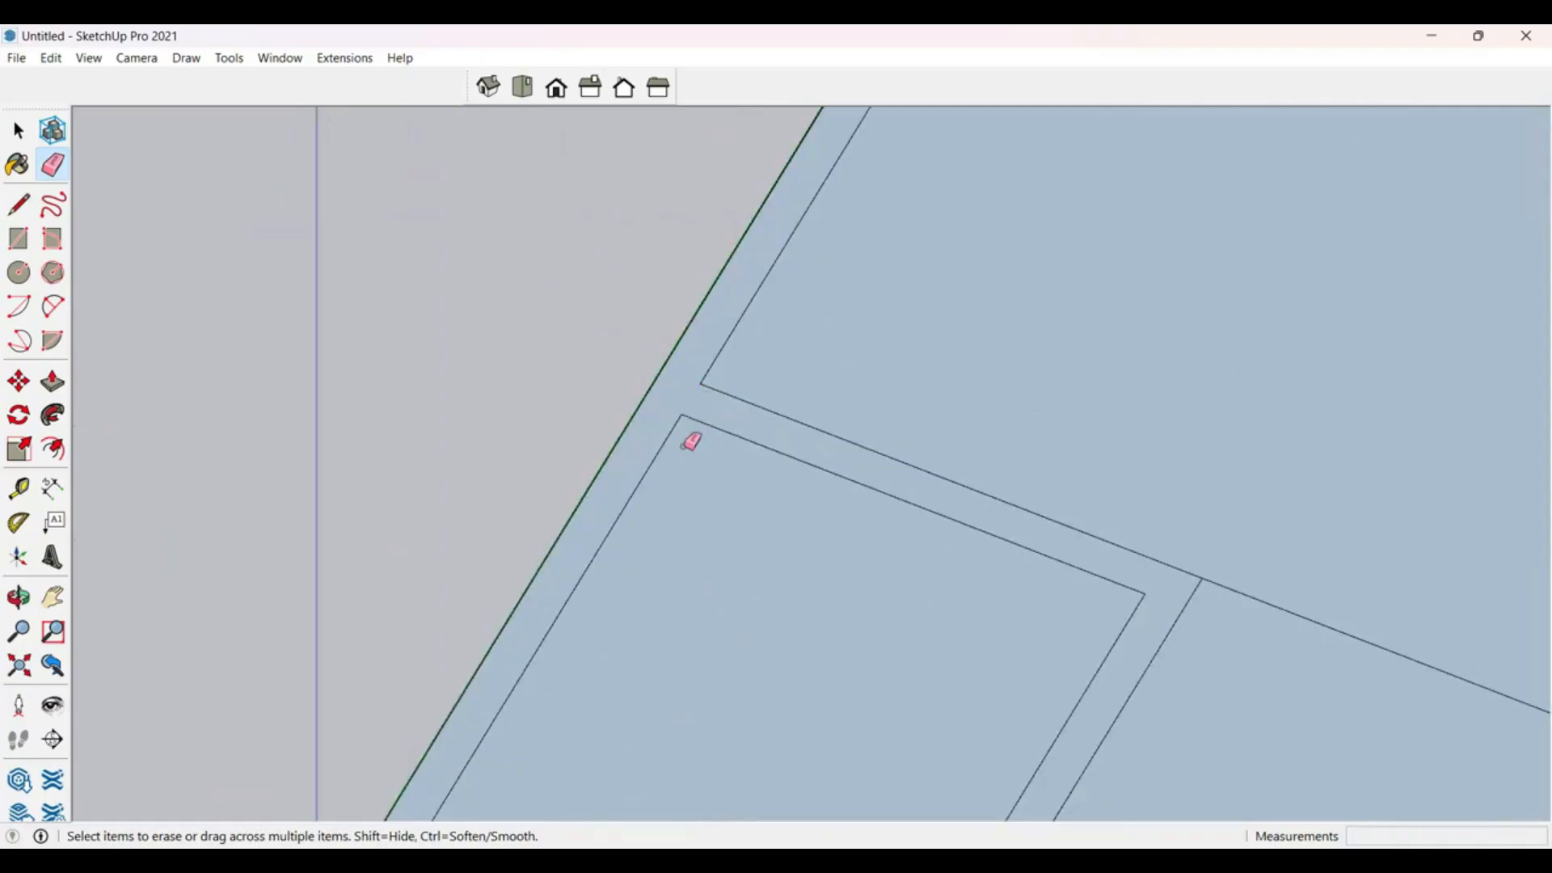
scroll(691, 441, down, 5)
Step: Try to pull the connected wall face of the floor plan up about 3.32 m with Push/Pull
key(space)
scroll(870, 506, up, 4)
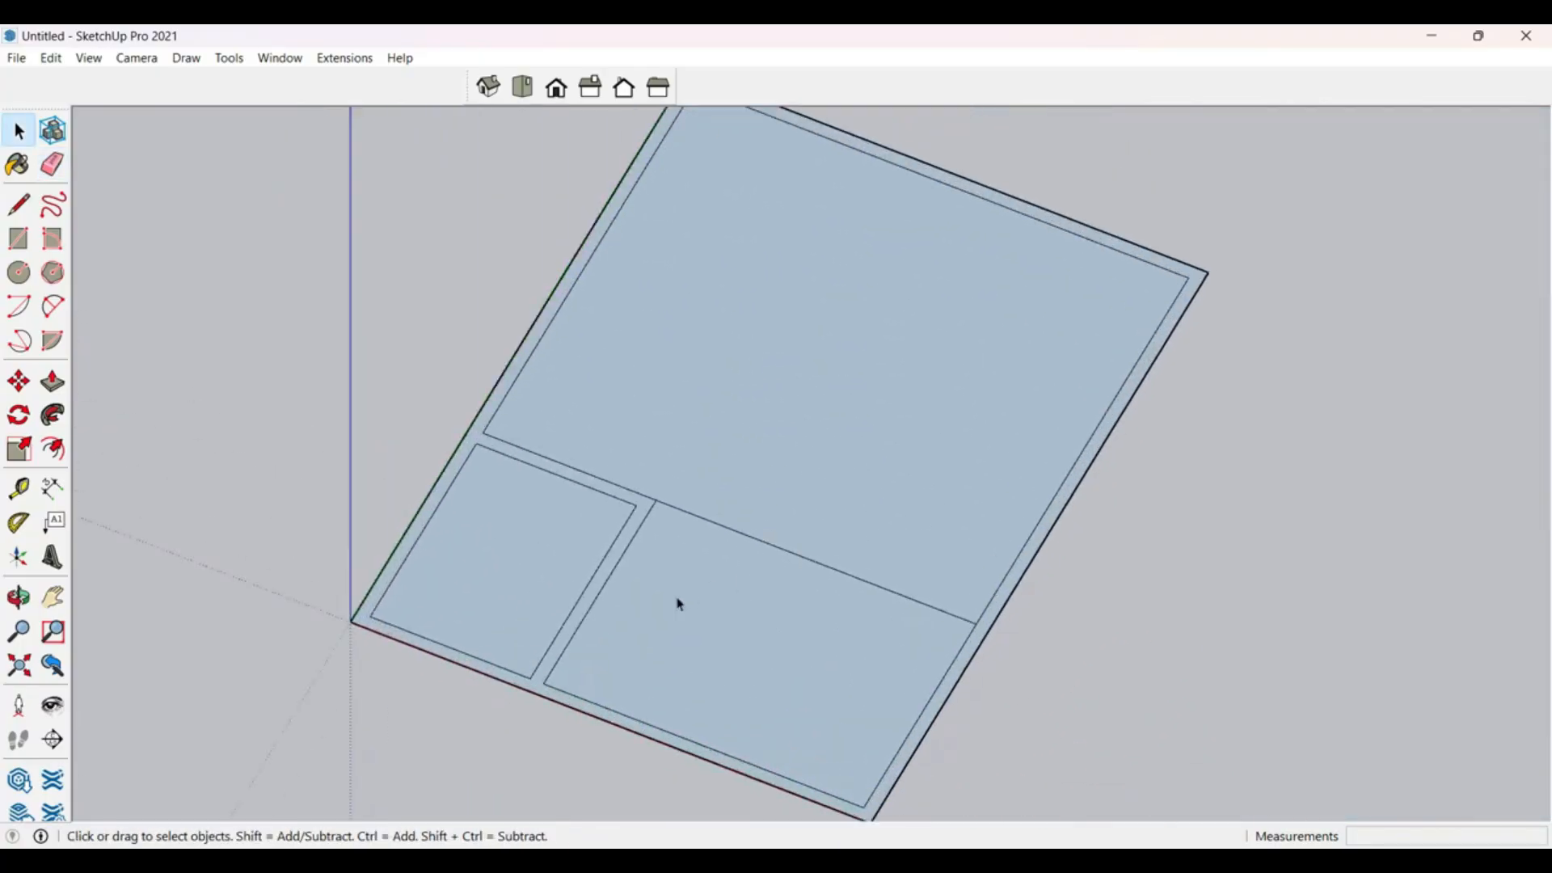
click(596, 584)
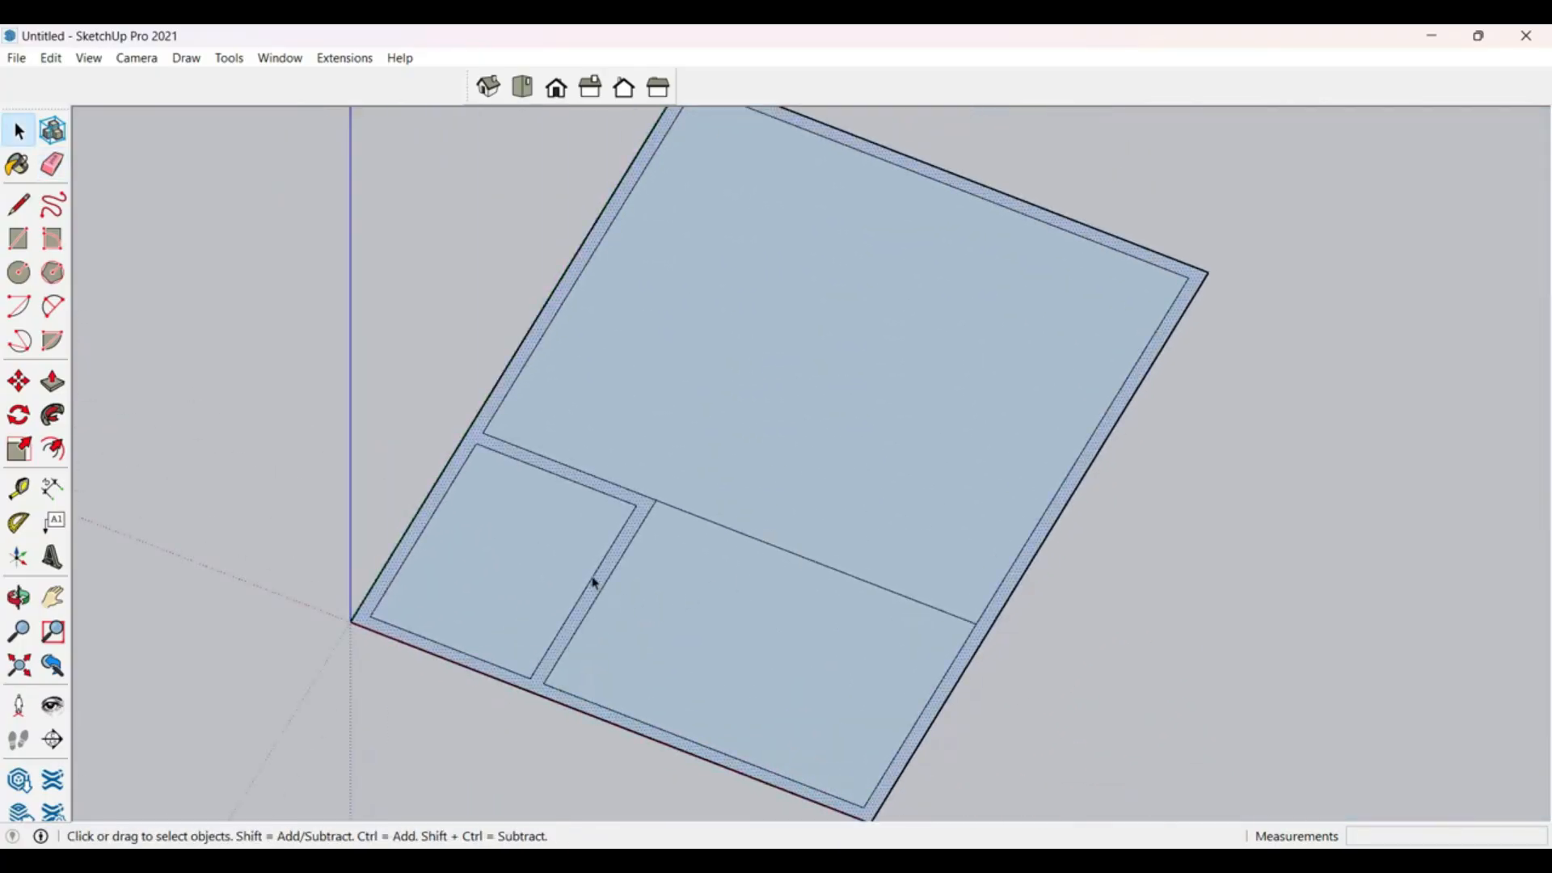
key(p)
drag(589, 582, 551, 473)
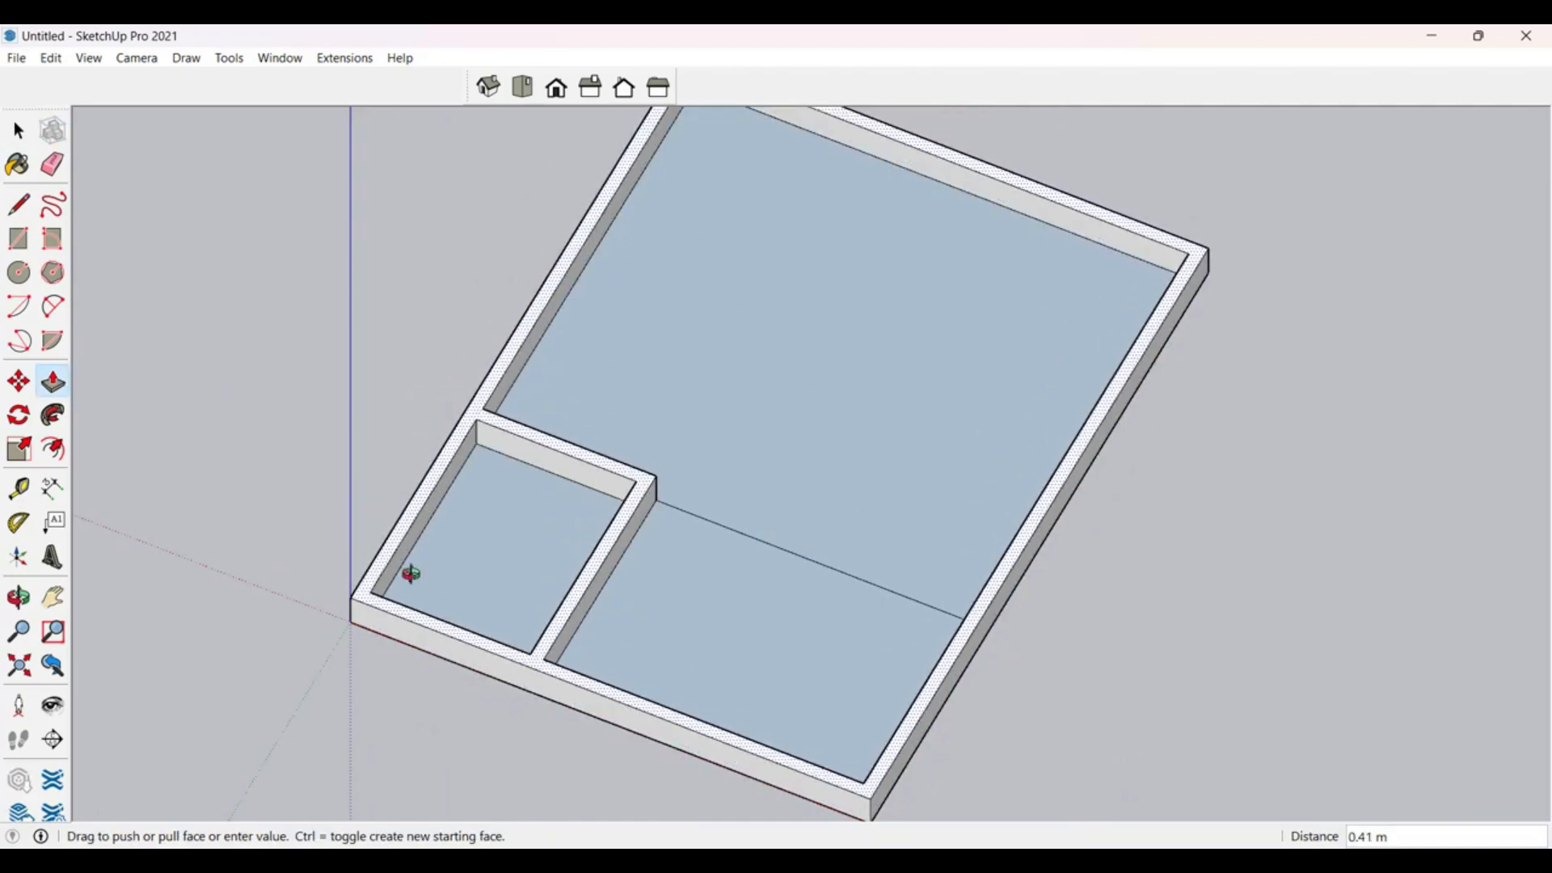
middle_drag(409, 575, 348, 283)
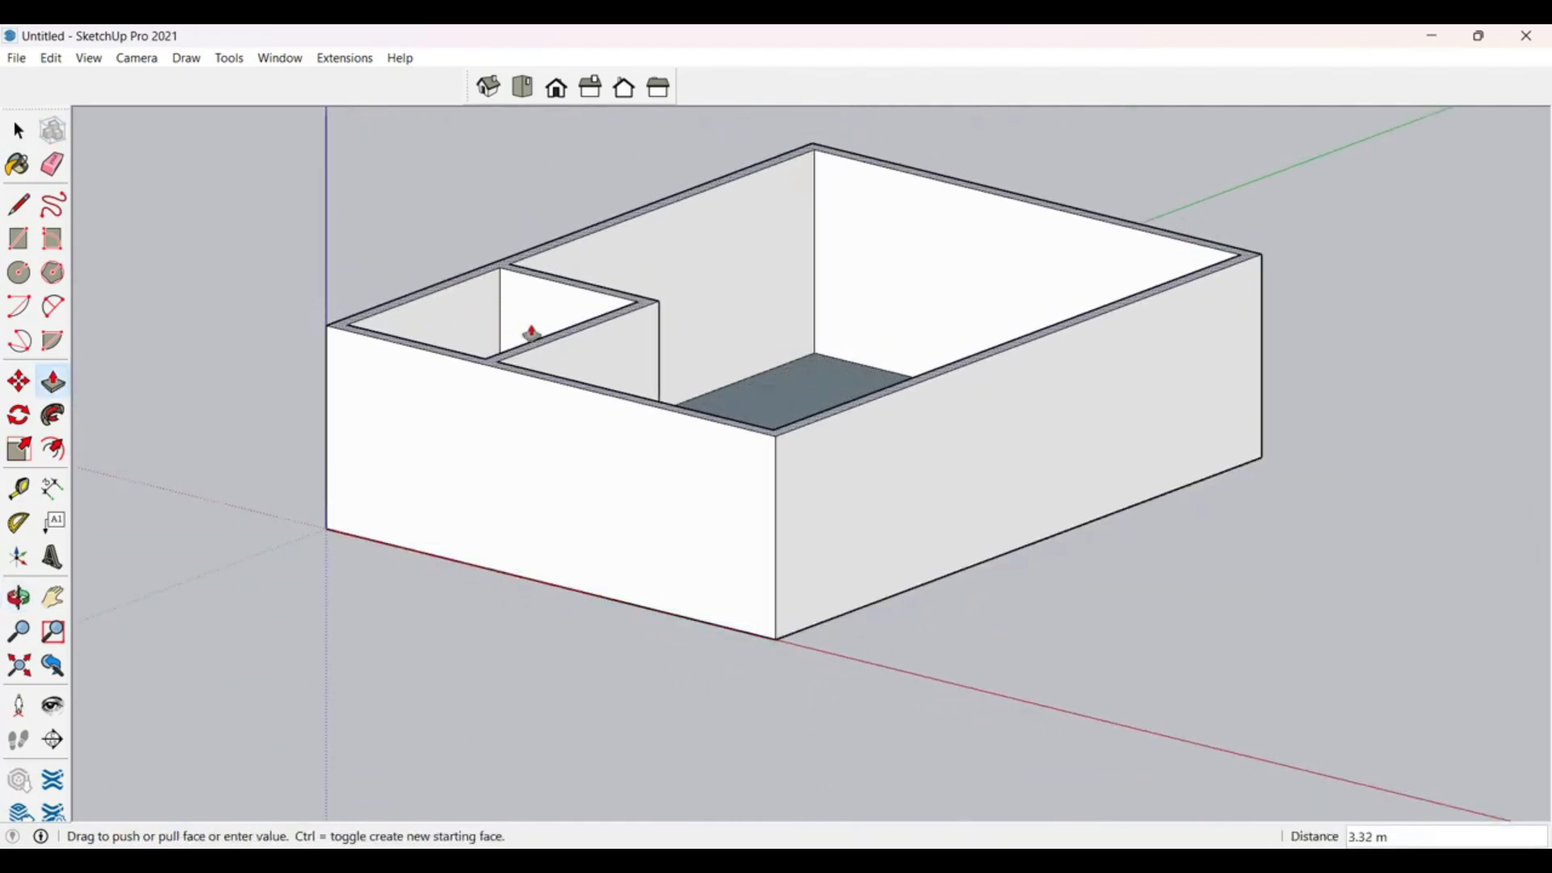
middle_drag(530, 337, 666, 662)
key(Escape)
scroll(681, 612, down, 4)
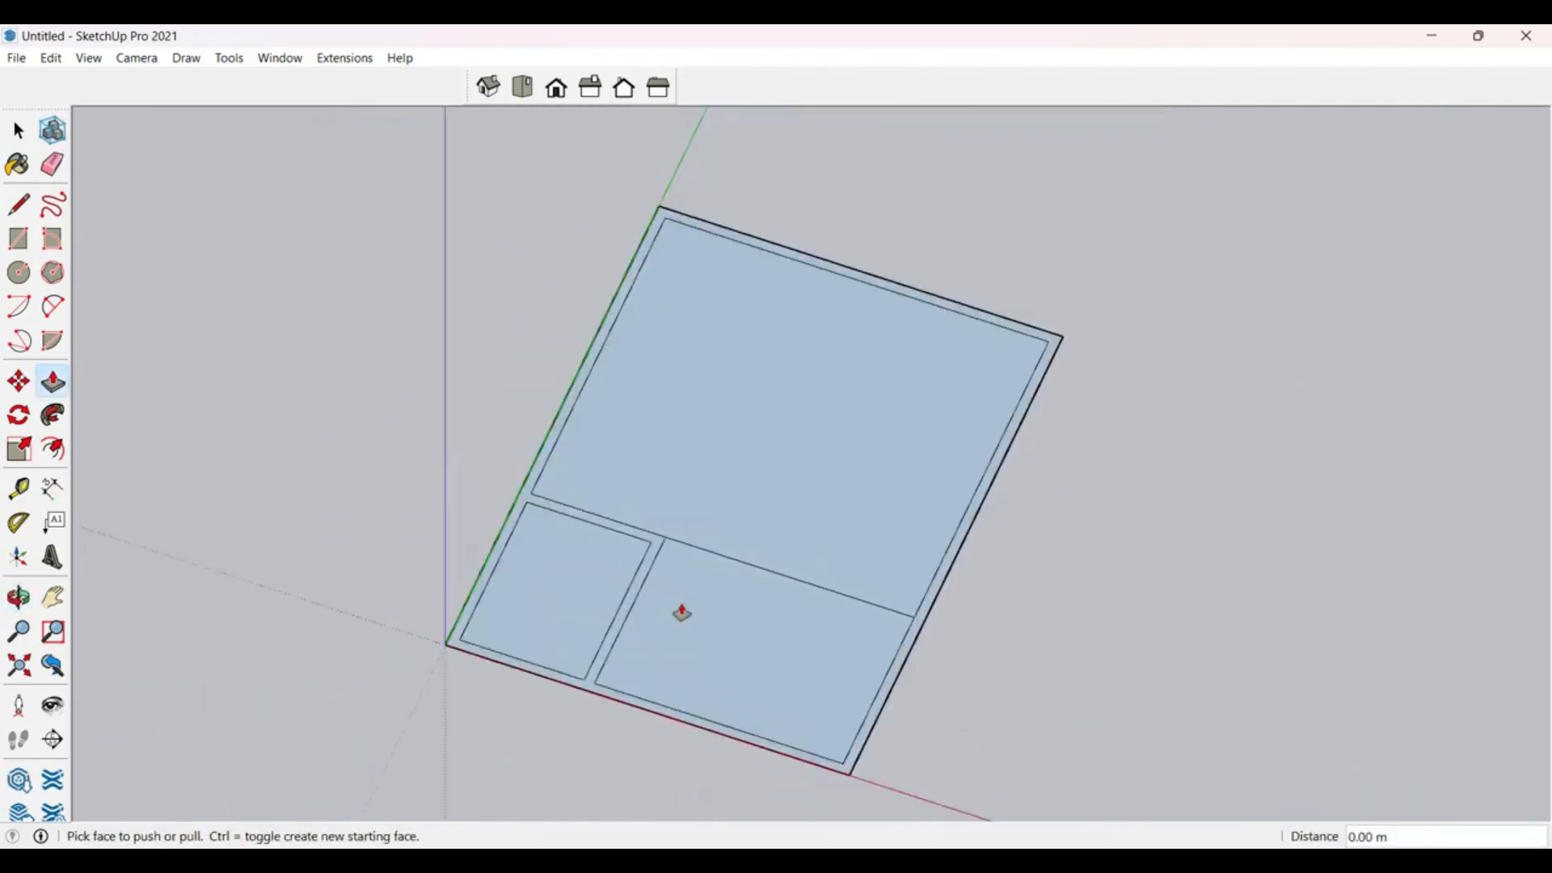
key(space)
middle_drag(738, 538, 495, 728)
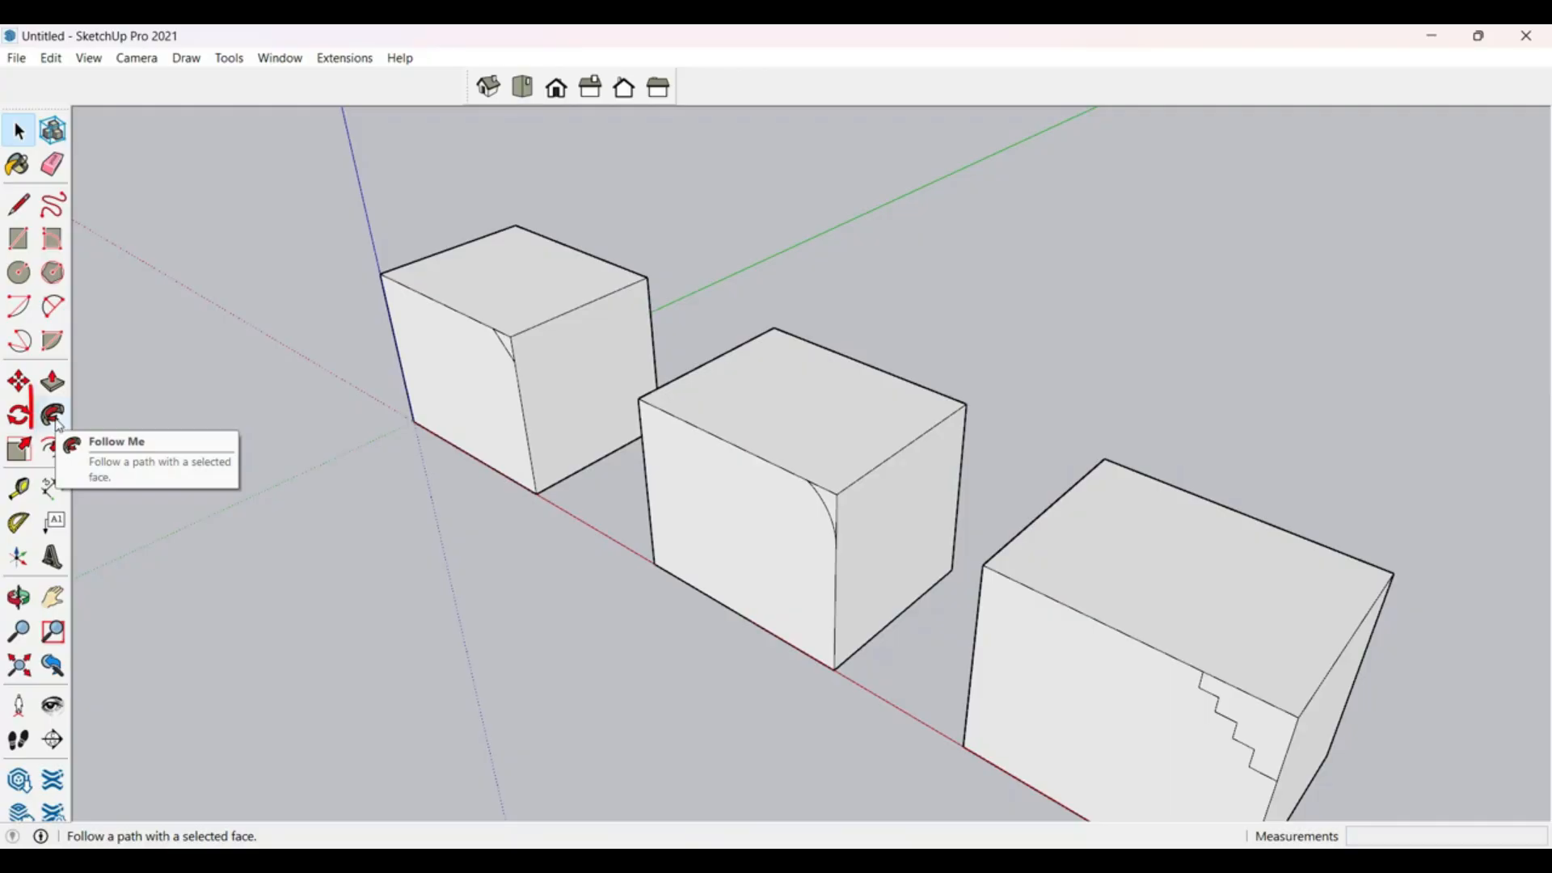
Step: Chamfer the top edges of the box at the origin with Follow Me, using its top face as path and the triangular corner face as profile
scroll(870, 637, down, 4)
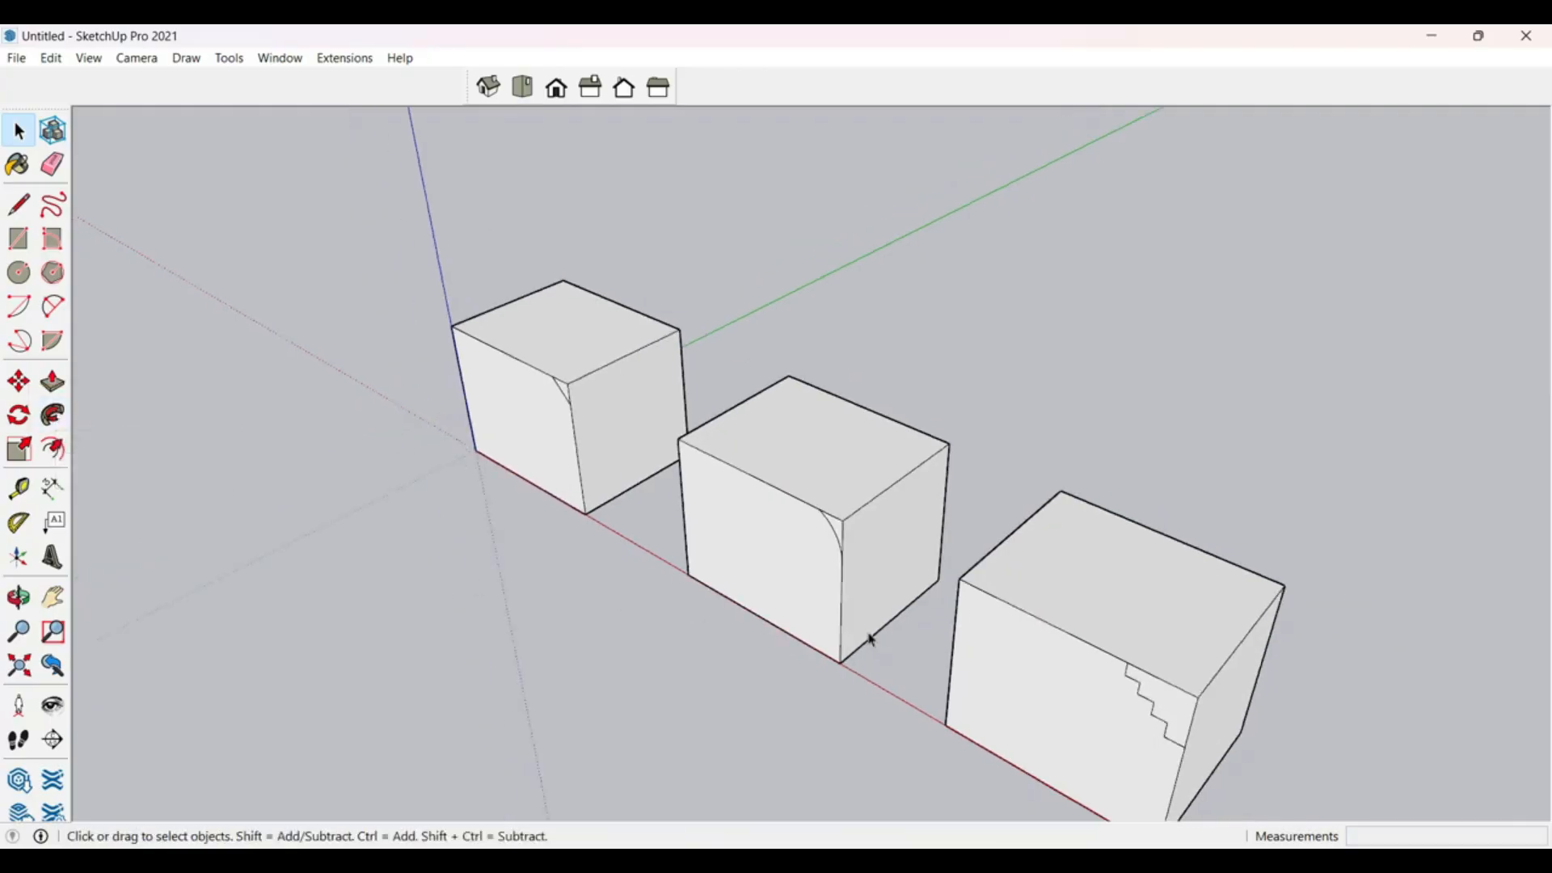
scroll(610, 454, up, 8)
middle_drag(622, 462, 836, 378)
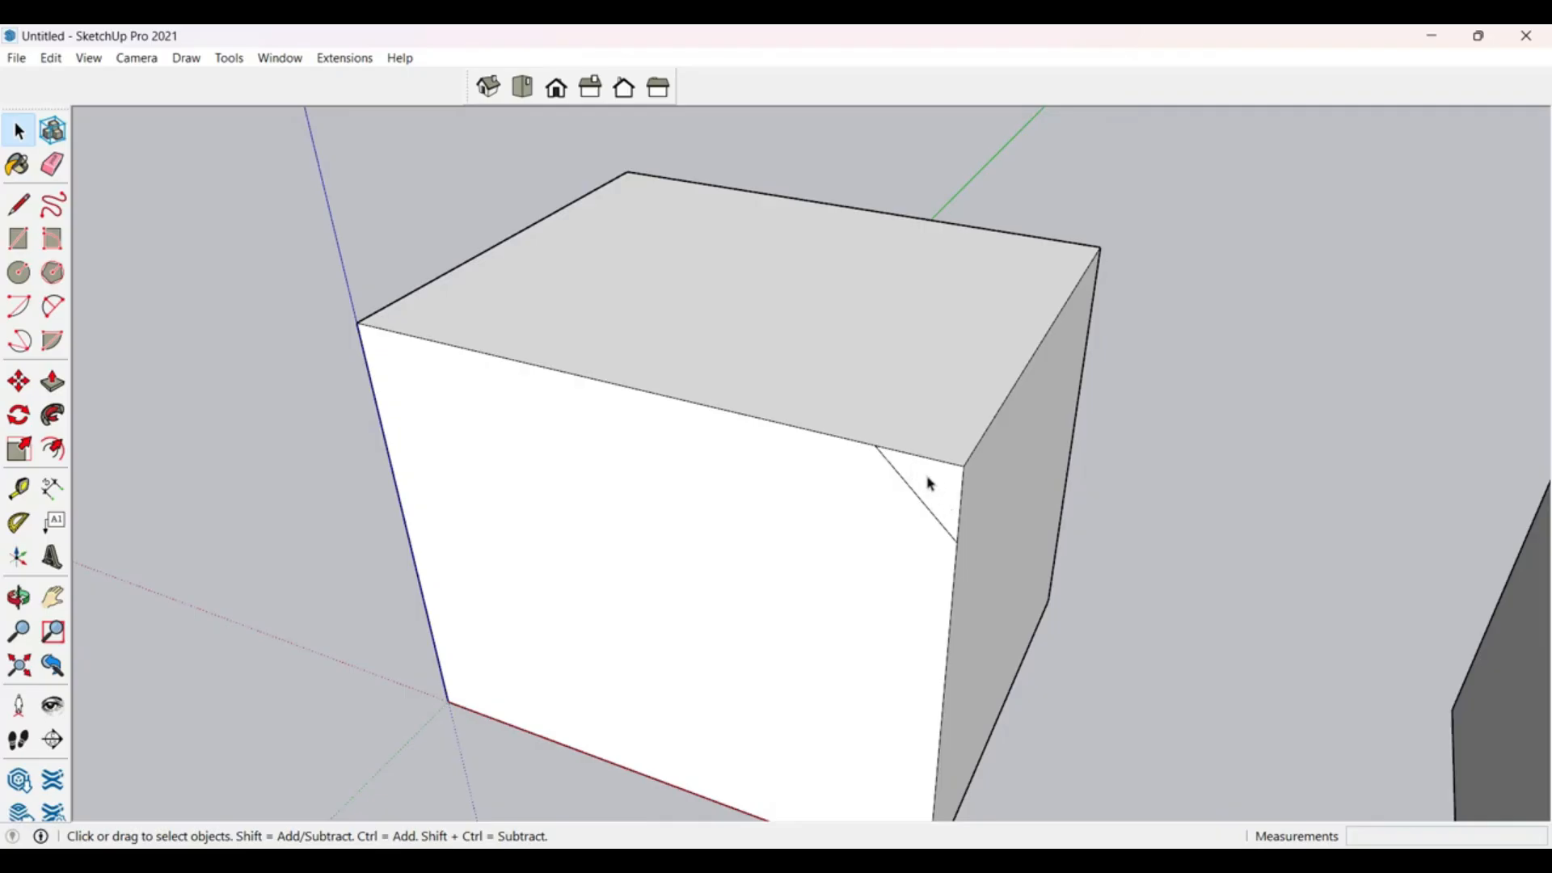
click(875, 382)
click(289, 515)
mouse_move(555, 544)
middle_down()
mouse_move(537, 599)
mouse_move(557, 566)
middle_up()
click(733, 292)
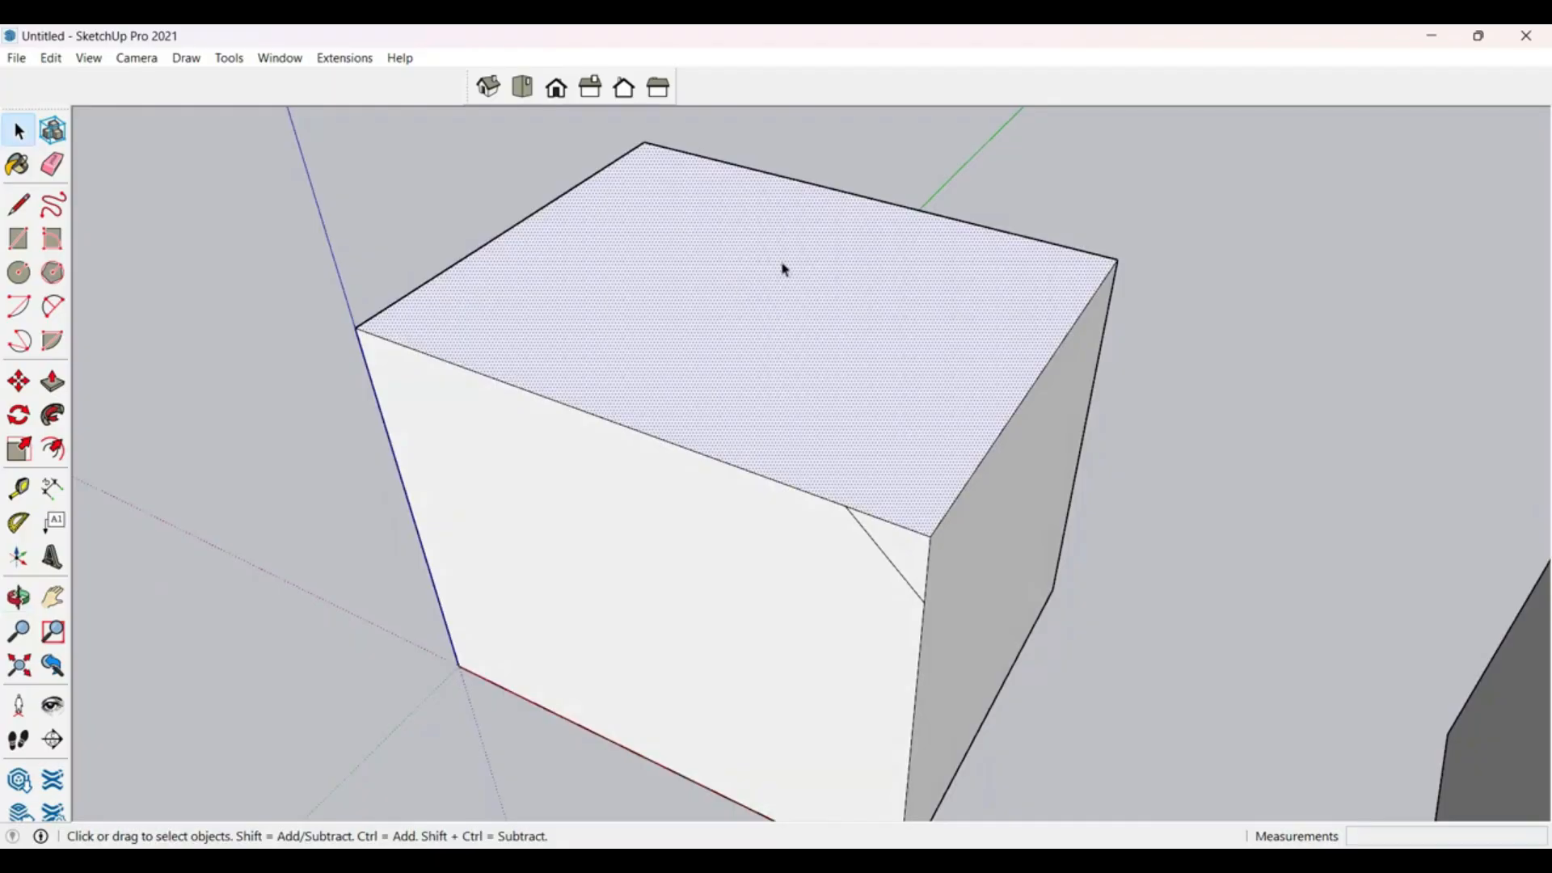
click(52, 414)
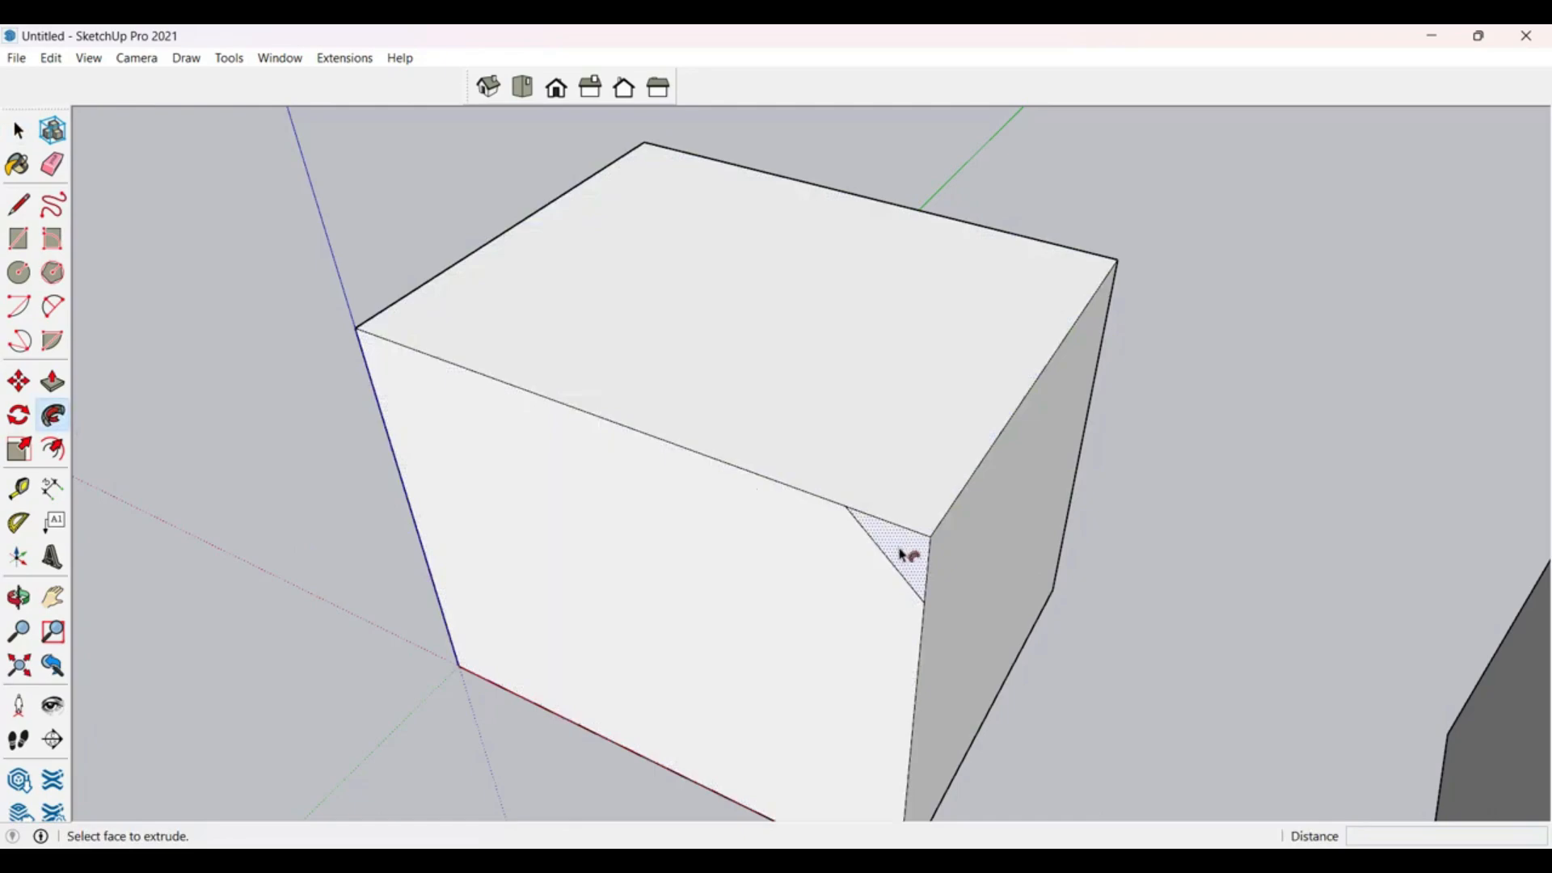
middle_drag(904, 556, 914, 464)
click(932, 482)
scroll(842, 504, down, 2)
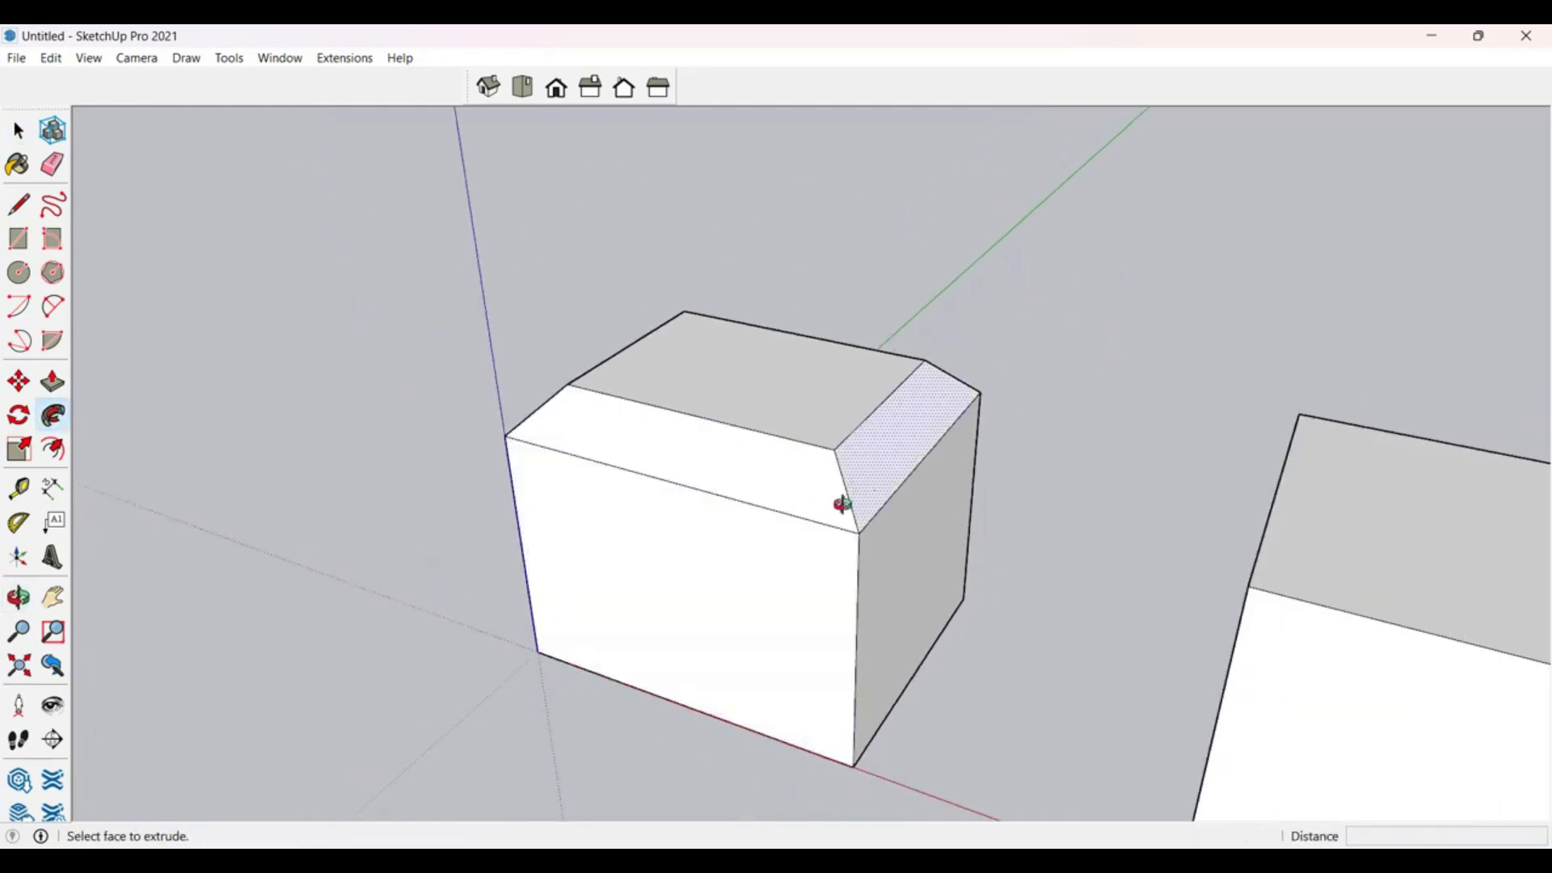
middle_drag(842, 503, 627, 413)
scroll(1140, 474, down, 3)
key(space)
scroll(859, 586, up, 4)
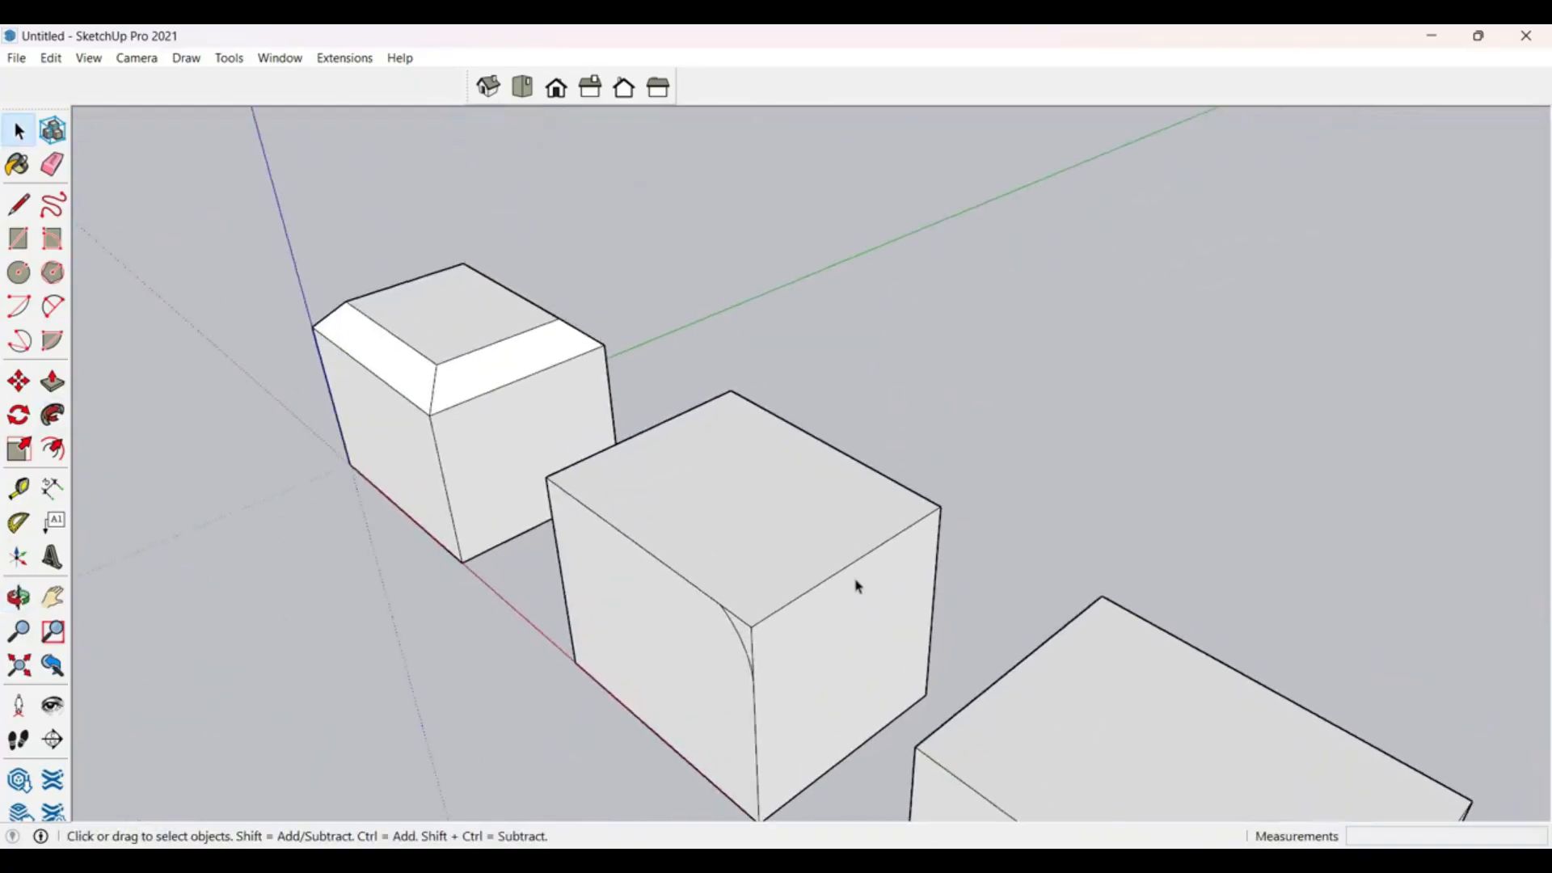
Step: Sweep the curved corner profile around the top face of the middle box with Follow Me
scroll(858, 586, down, 2)
click(738, 453)
scroll(720, 523, up, 3)
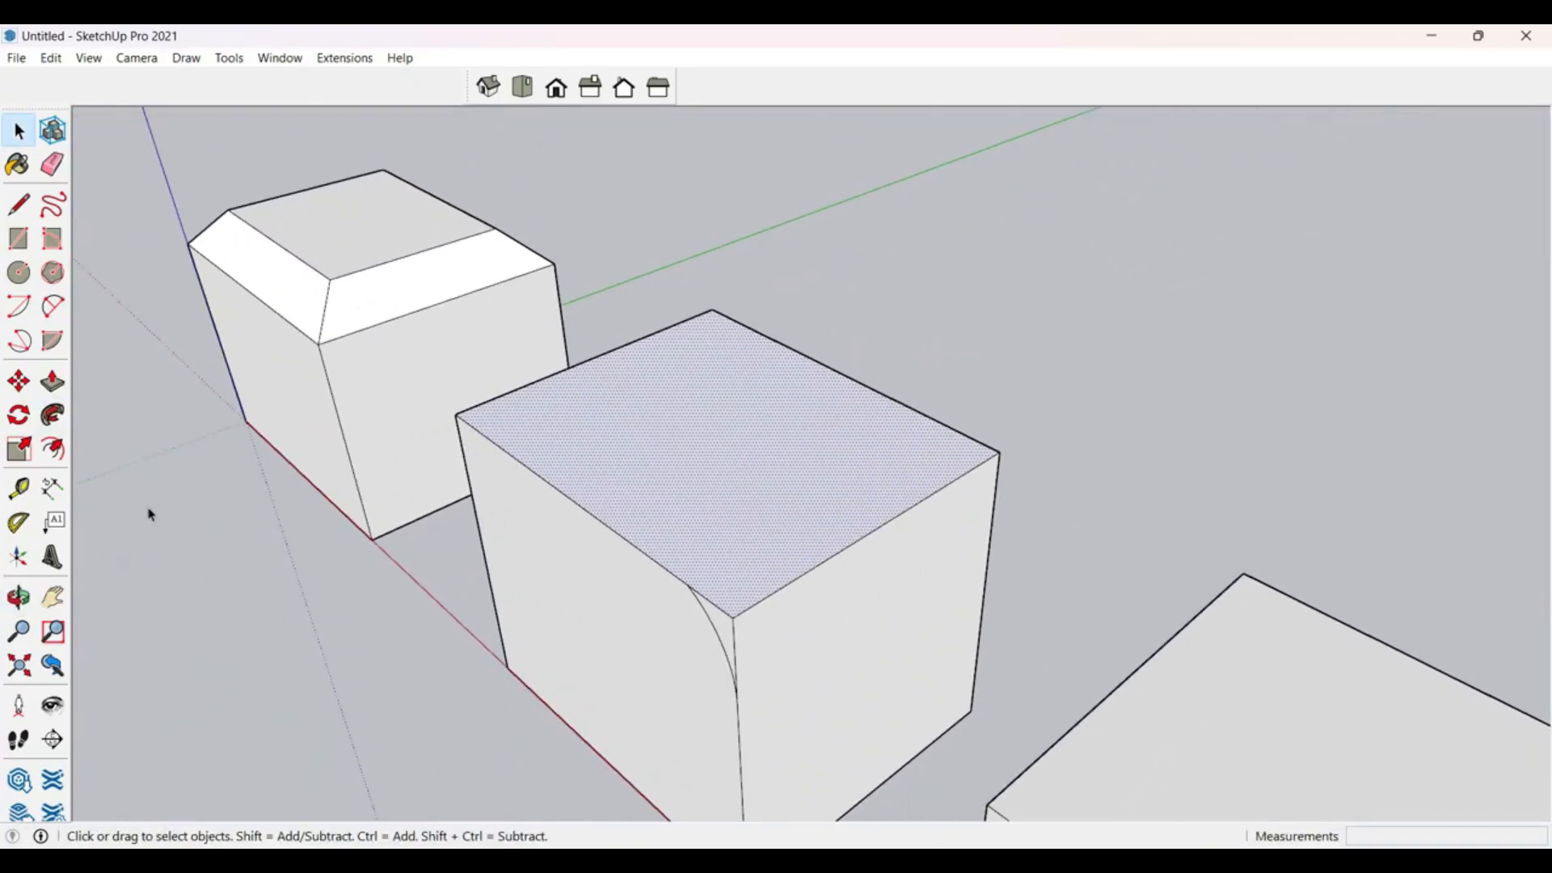
click(52, 414)
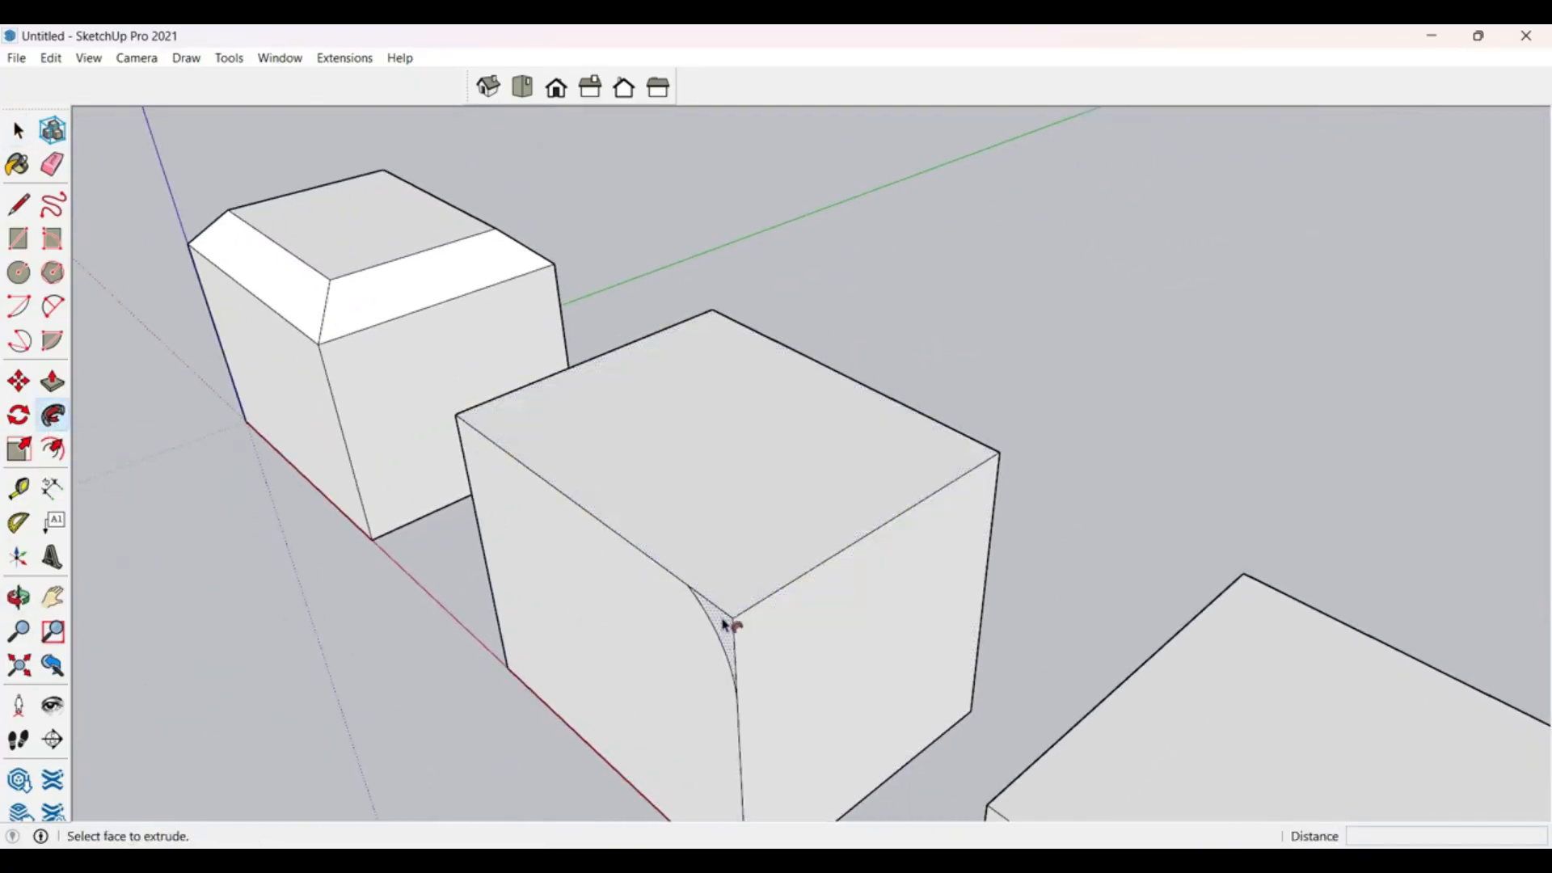
click(725, 624)
Step: Sweep the stair-shaped corner profile around the top face of the third box with Follow Me
middle_drag(822, 676, 669, 371)
scroll(371, 405, down, 5)
scroll(431, 511, up, 2)
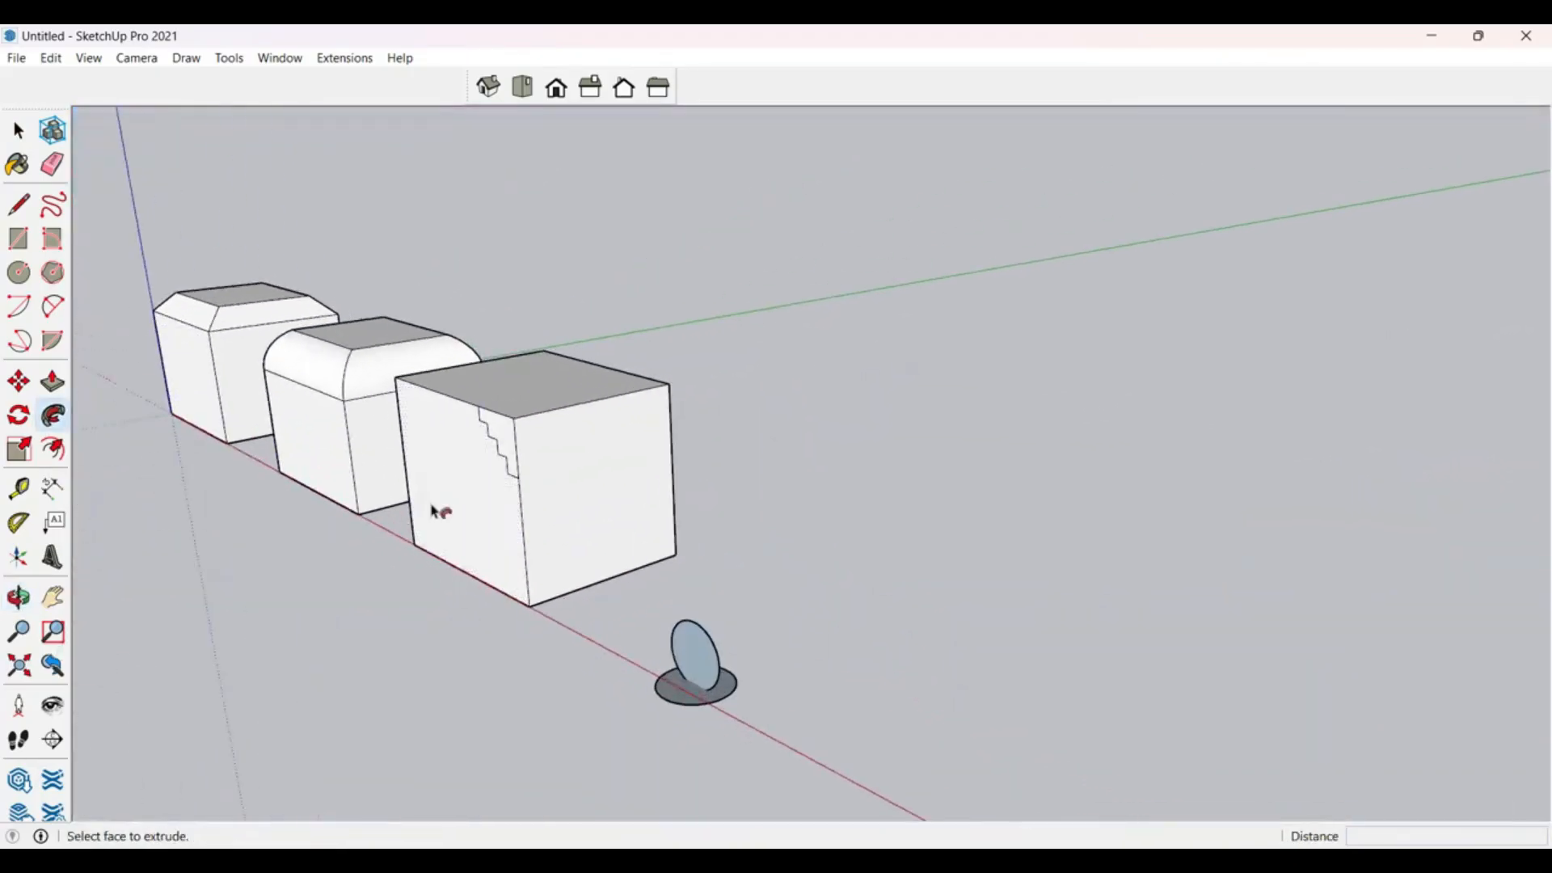
scroll(431, 511, up, 2)
middle_drag(431, 511, 603, 638)
key(space)
click(485, 402)
scroll(544, 537, up, 2)
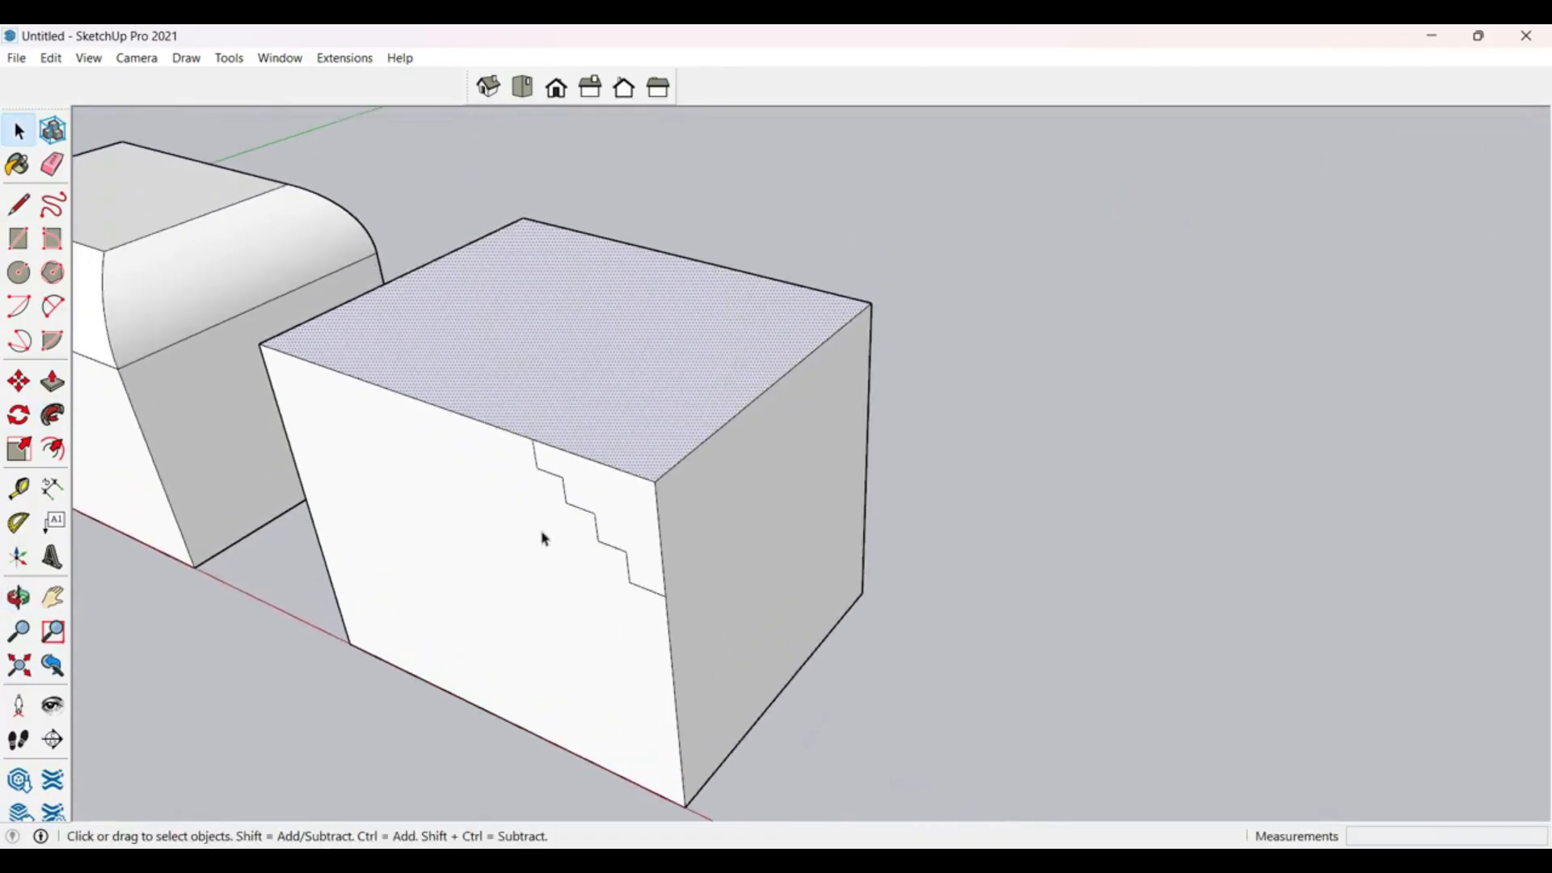
scroll(842, 416, down, 3)
scroll(751, 361, up, 3)
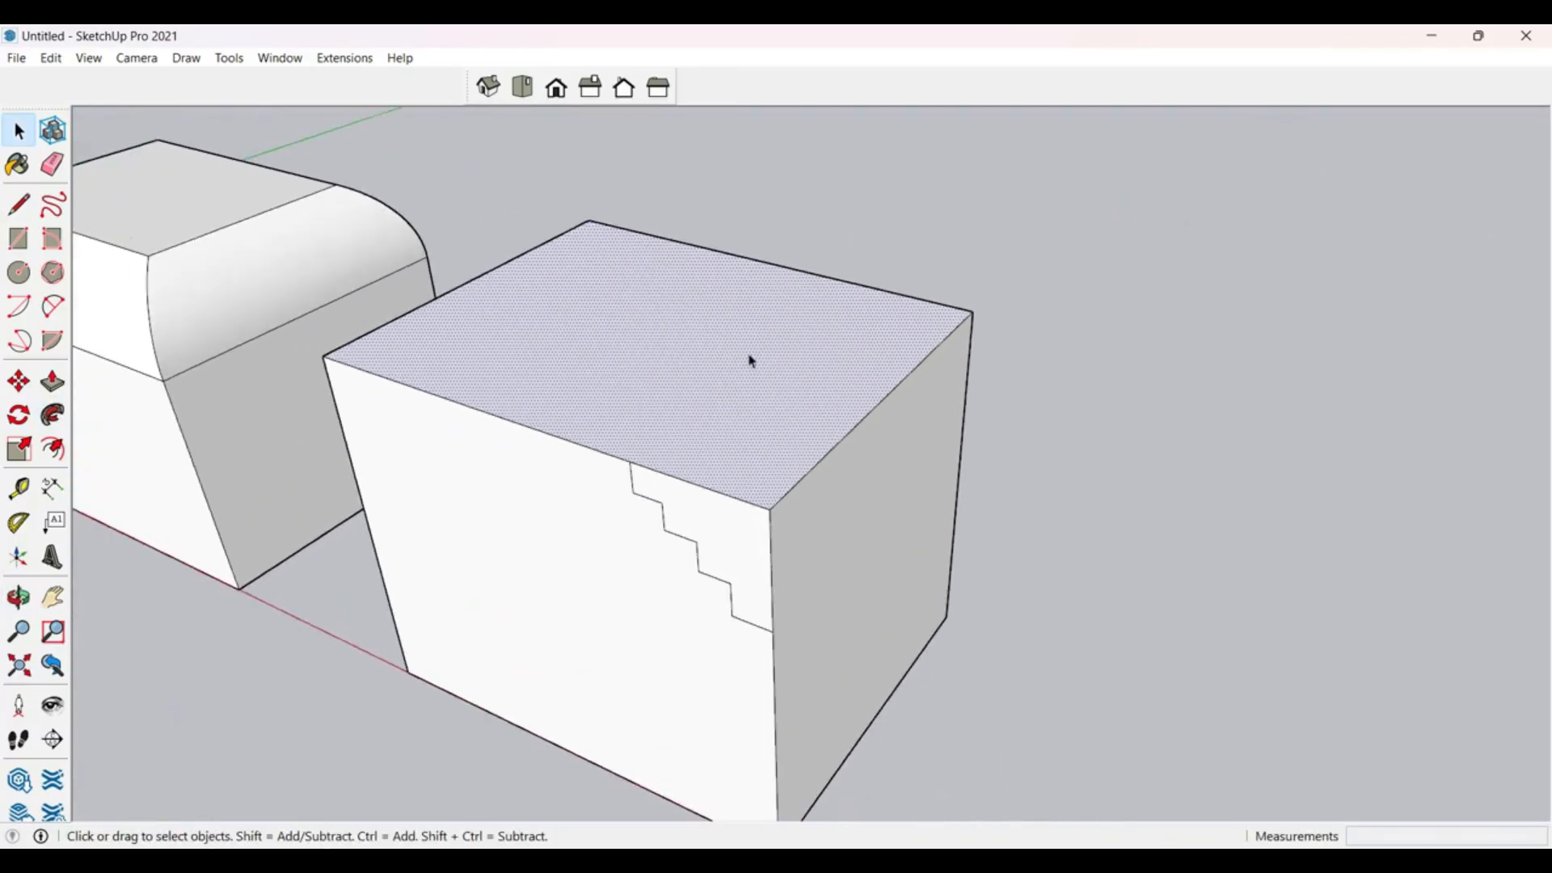
click(54, 415)
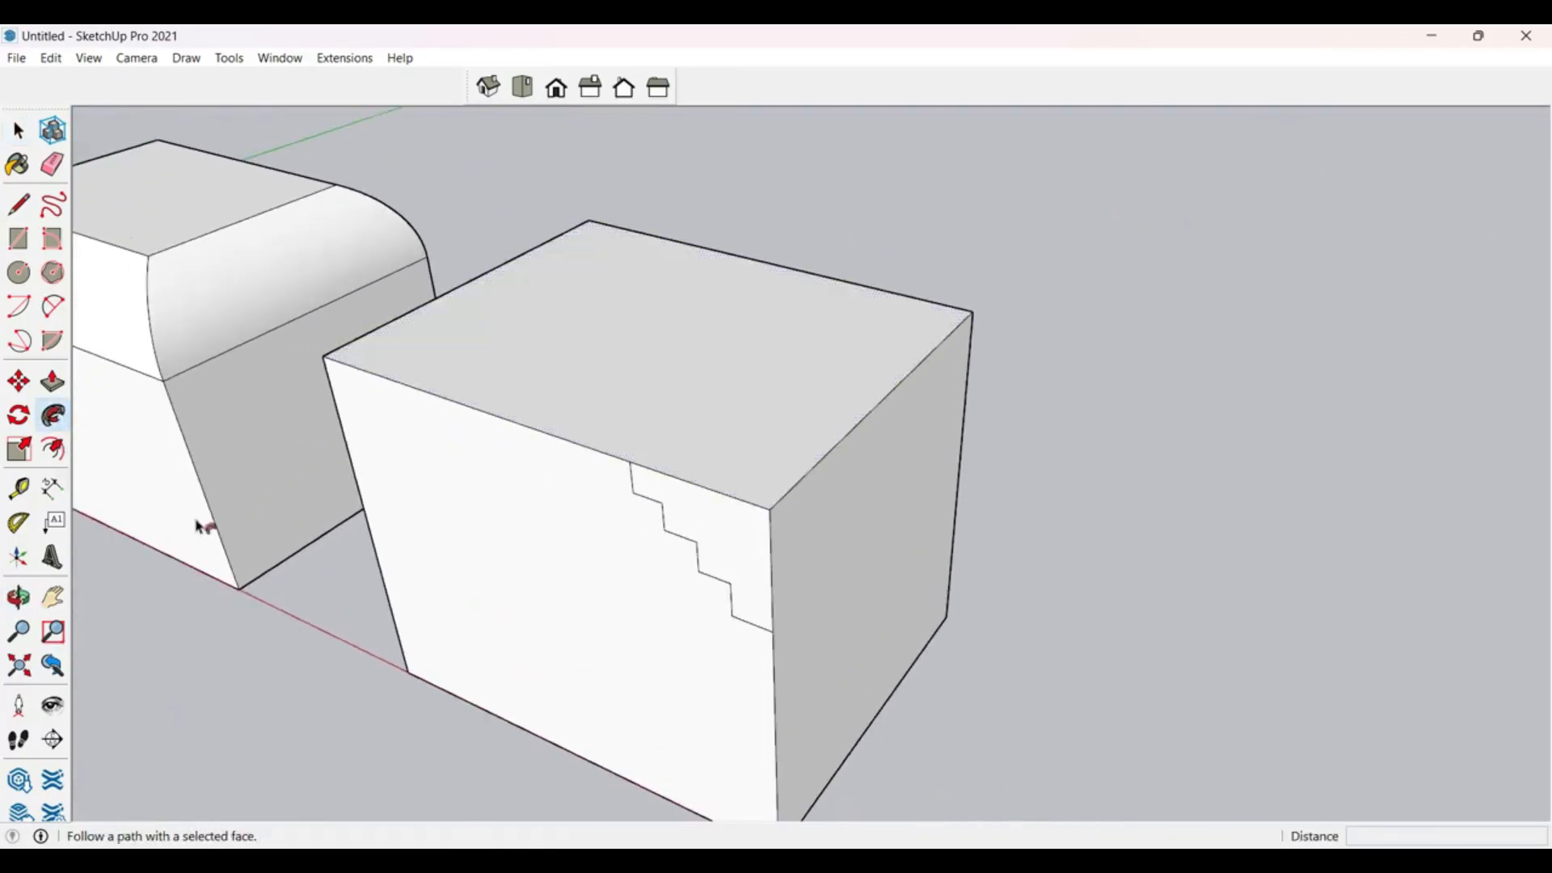
click(722, 532)
scroll(1356, 368, down, 3)
key(space)
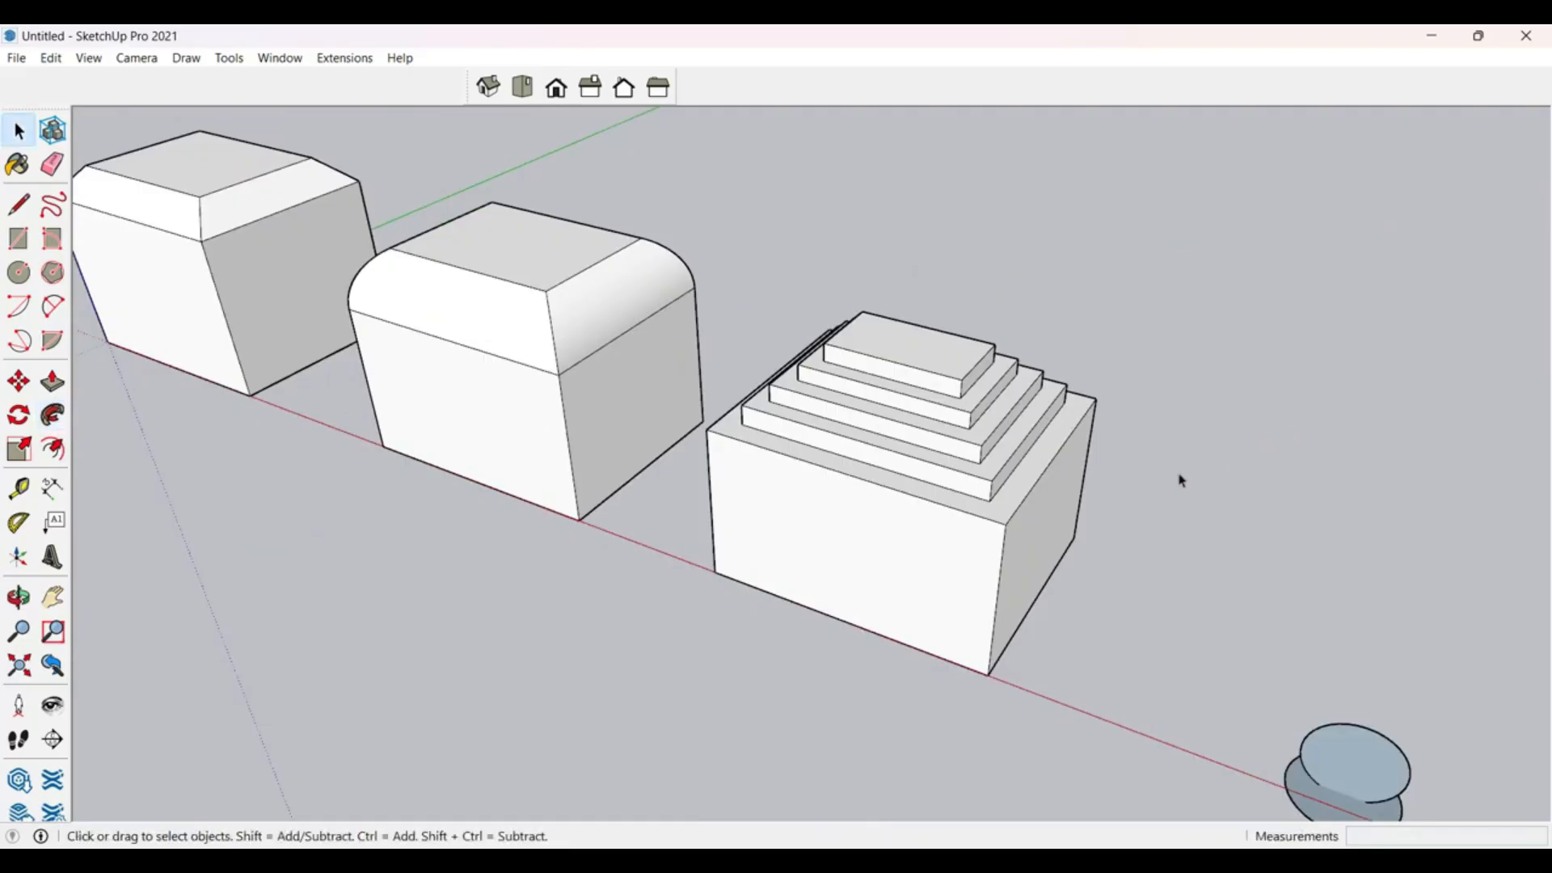
Step: Sweep the flat circle around the upright circle with Follow Me to form a ring-shaped solid
middle_drag(986, 537, 790, 422)
scroll(789, 423, down, 4)
scroll(1196, 519, up, 6)
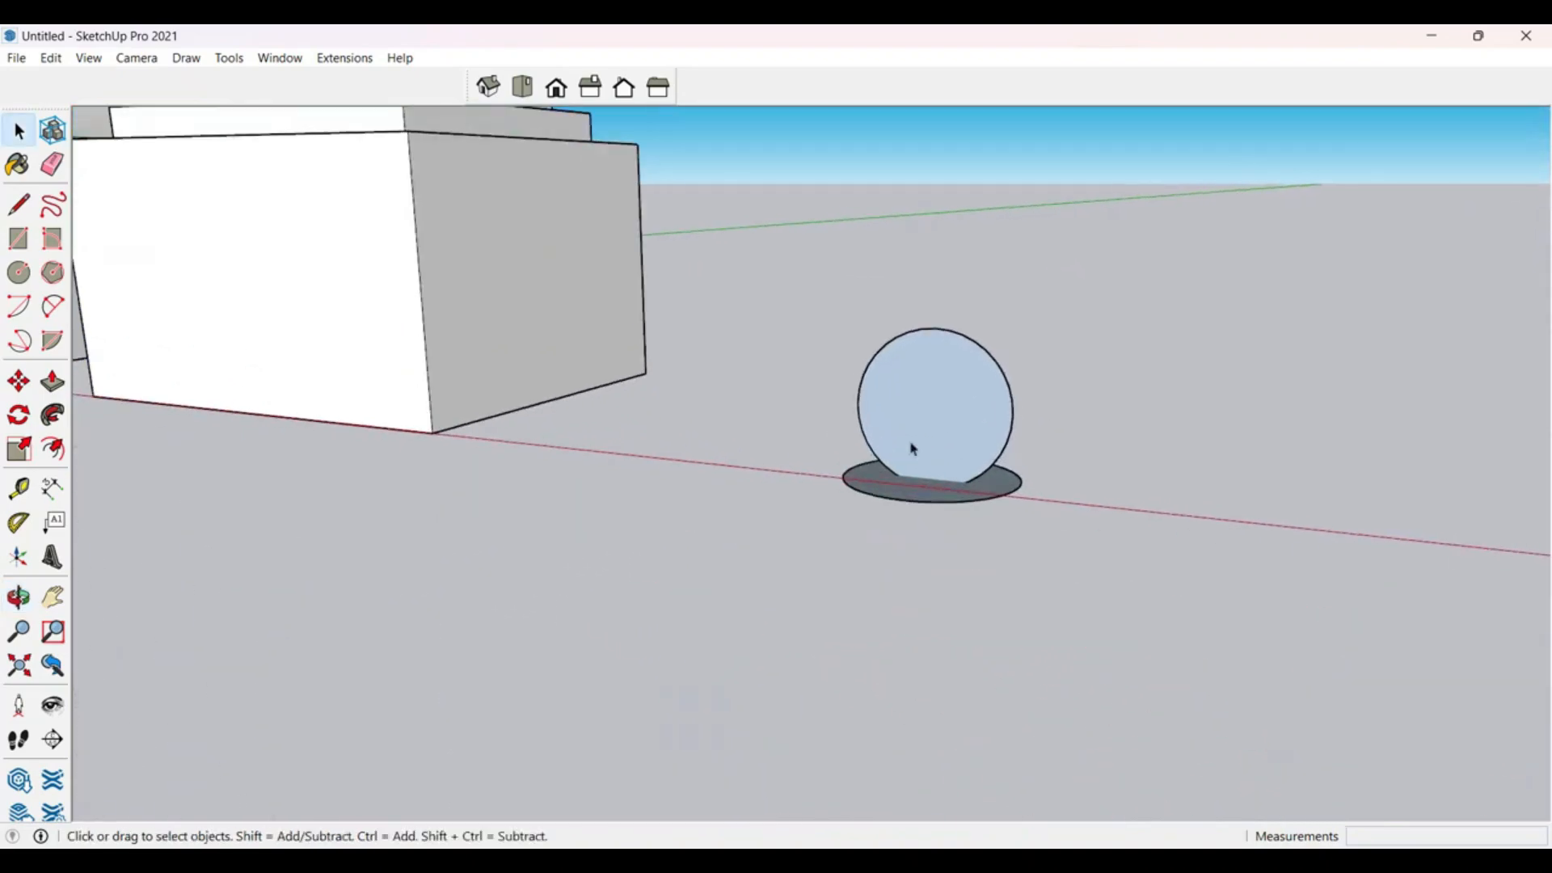
middle_drag(911, 447, 594, 453)
key(space)
scroll(930, 489, up, 3)
click(992, 456)
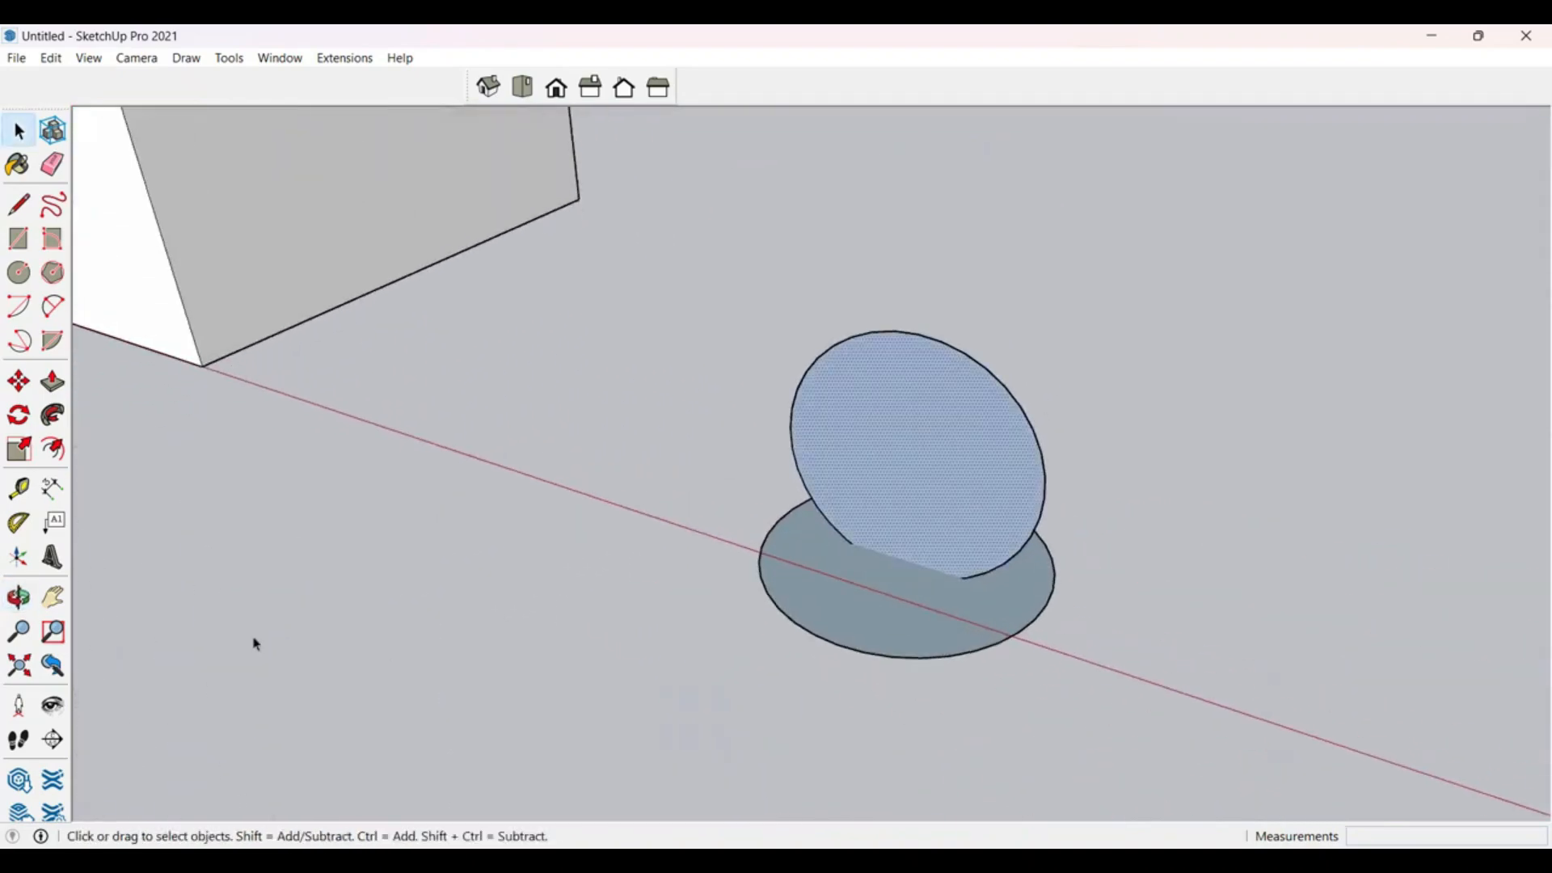
click(53, 415)
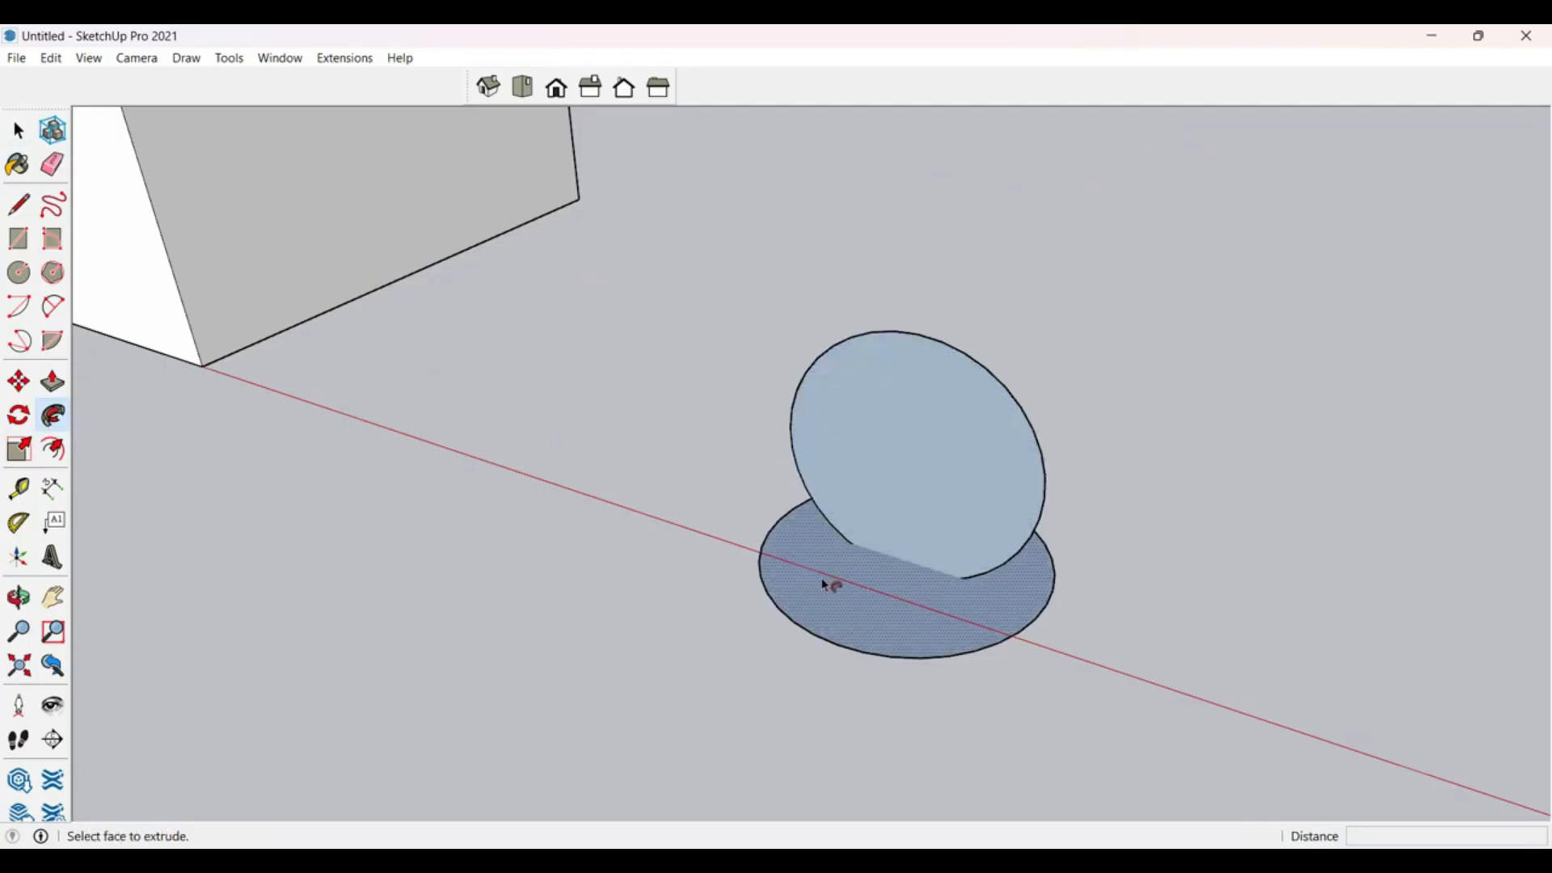
click(825, 583)
scroll(690, 571, down, 3)
key(space)
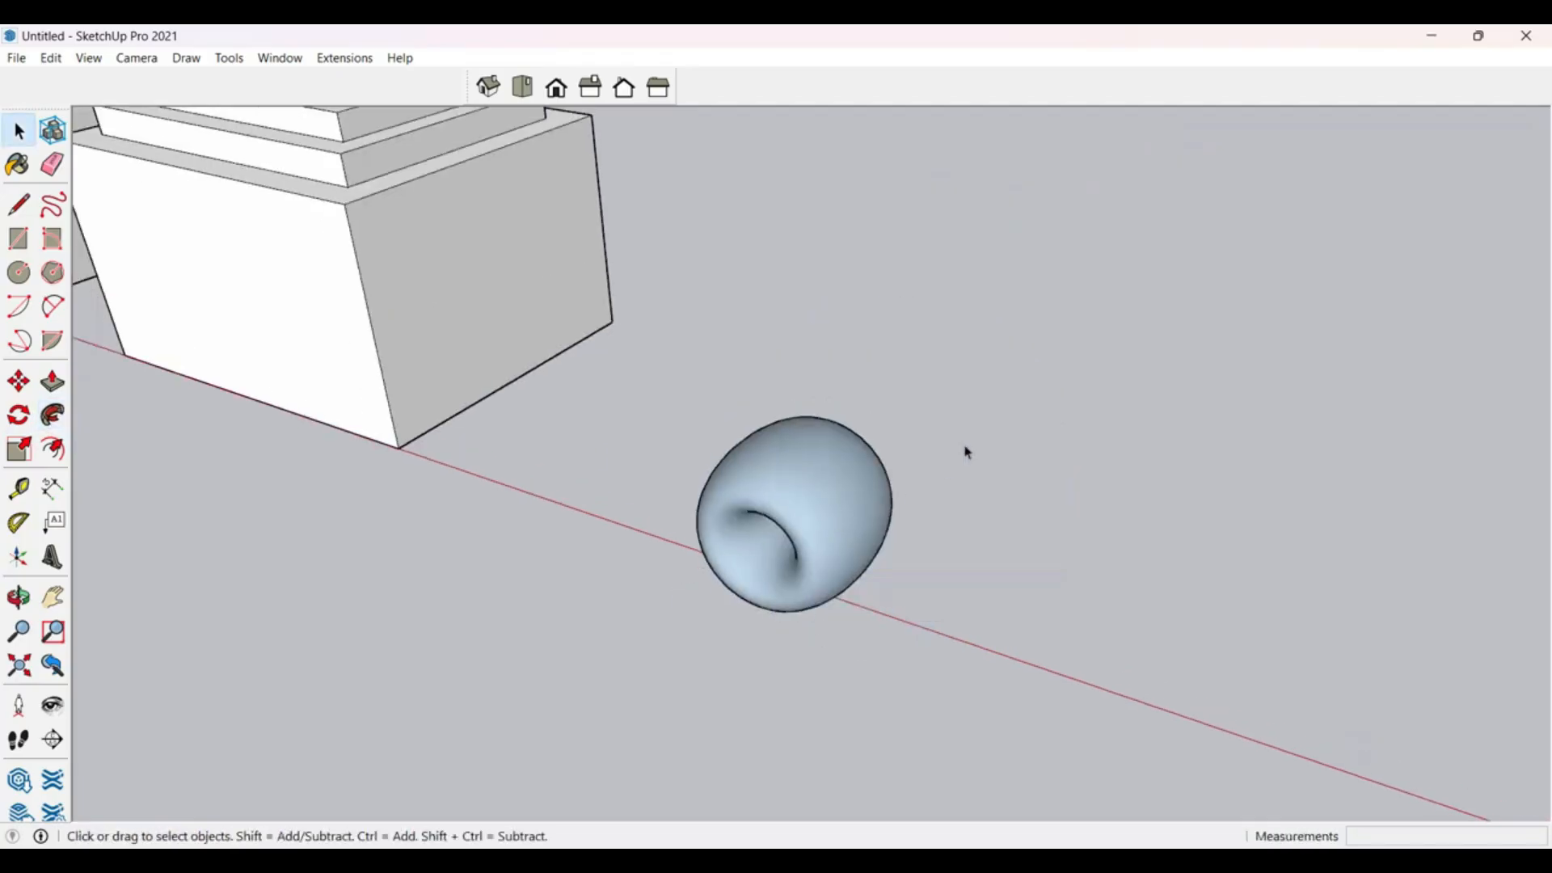
Step: Inspect the swept ring and its central hole from several angles
key(o)
drag(778, 546, 343, 622)
key(space)
key(o)
drag(1293, 587, 1525, 415)
scroll(836, 465, up, 4)
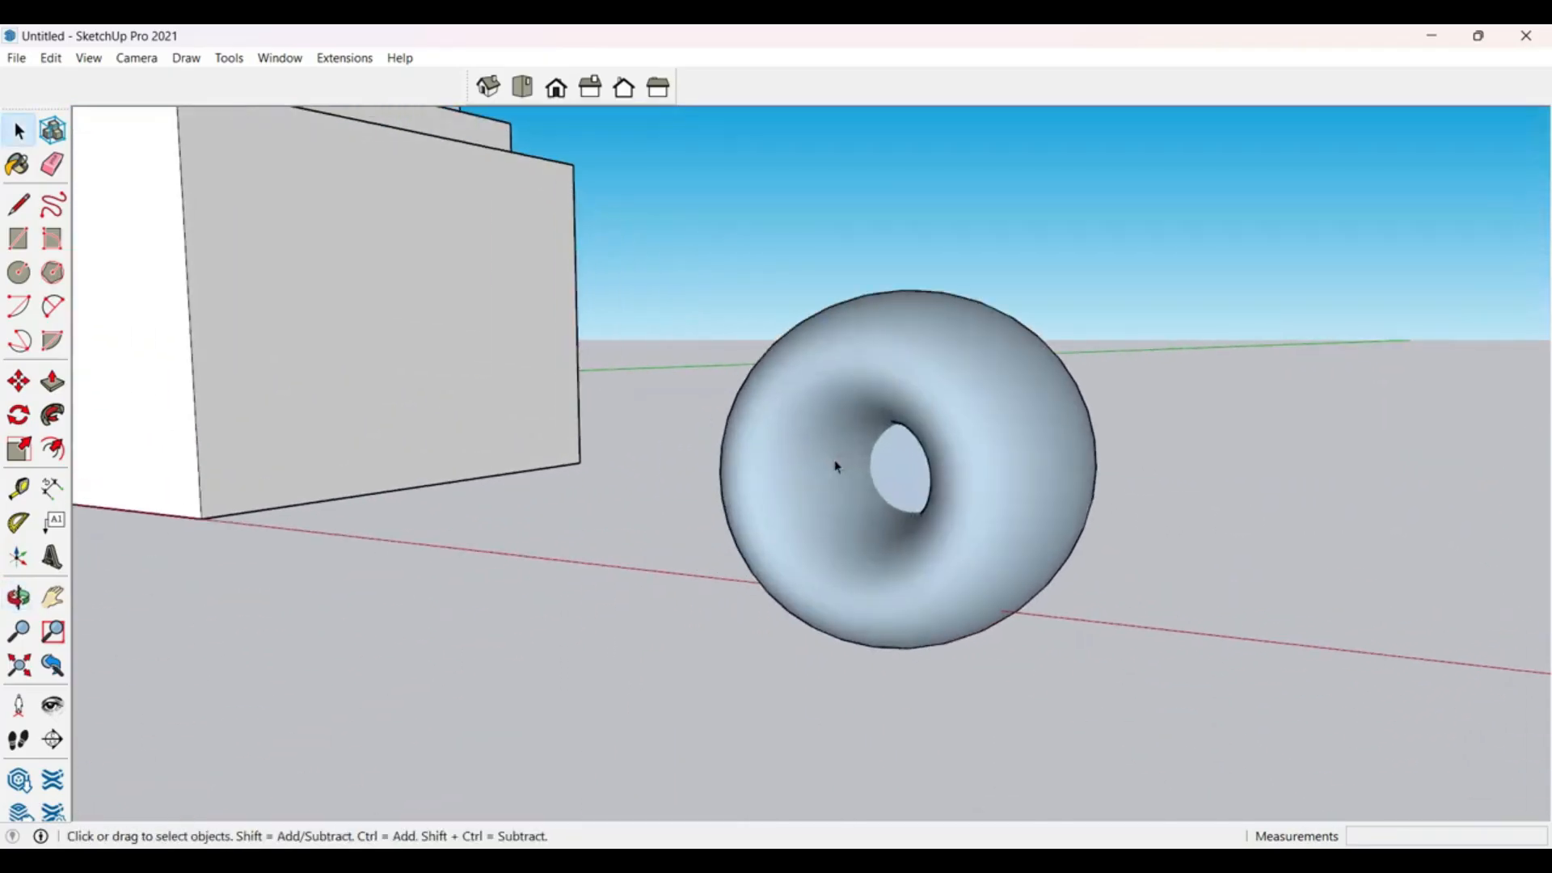
middle_drag(836, 465, 983, 537)
click(898, 483)
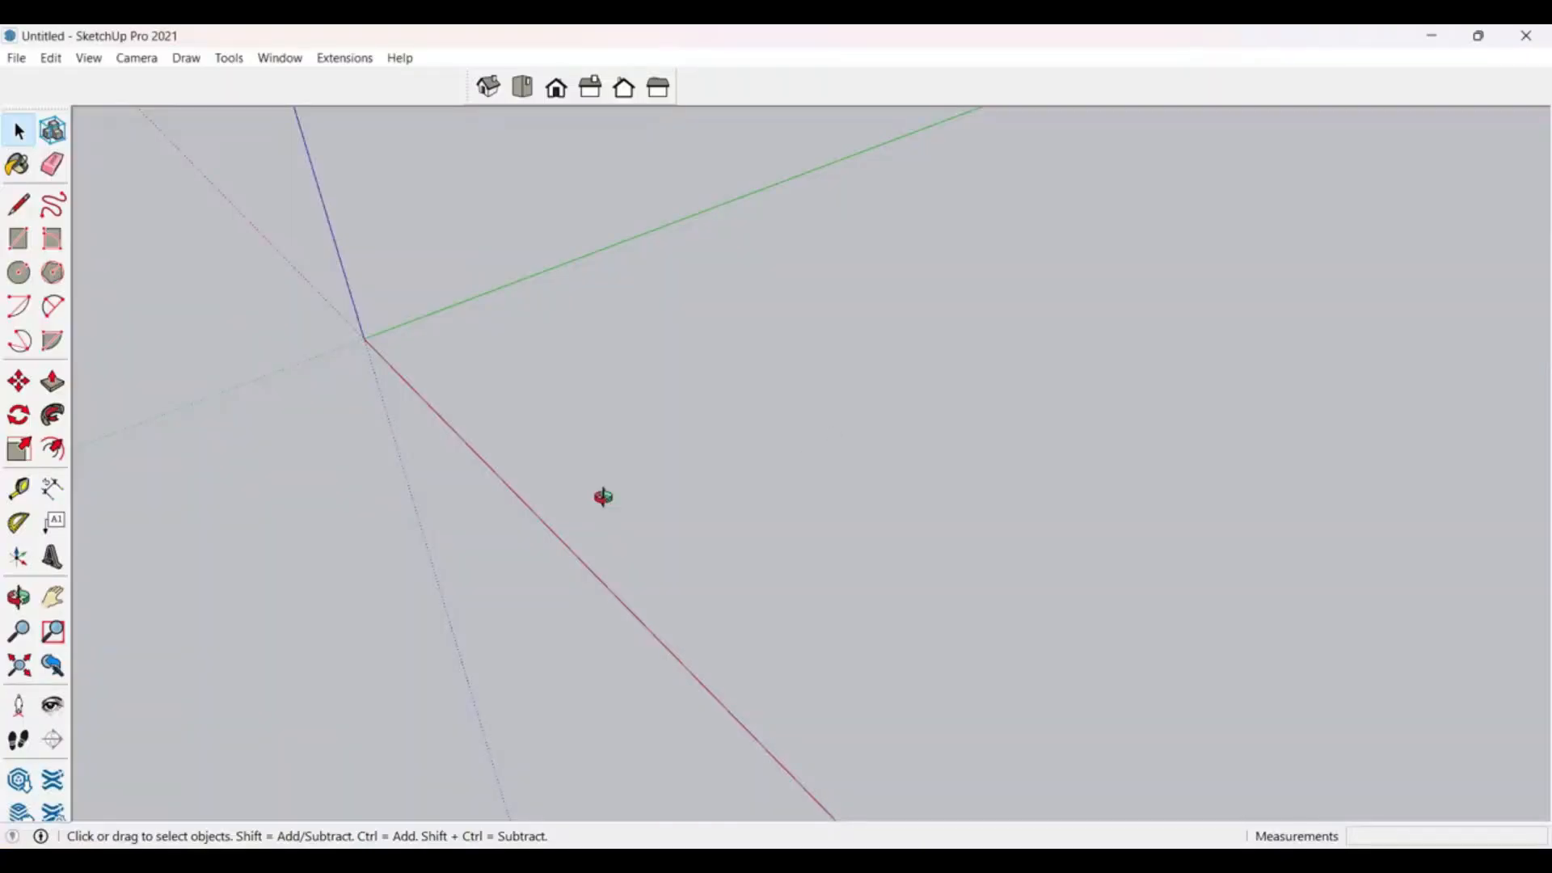
Step: Draw an 8 by 12 m rectangle on the ground plane starting at the origin
mouse_move(603, 497)
middle_down()
mouse_move(786, 398)
mouse_move(832, 579)
mouse_move(889, 463)
middle_up()
middle_drag(483, 138, 512, 462)
scroll(440, 361, down, 5)
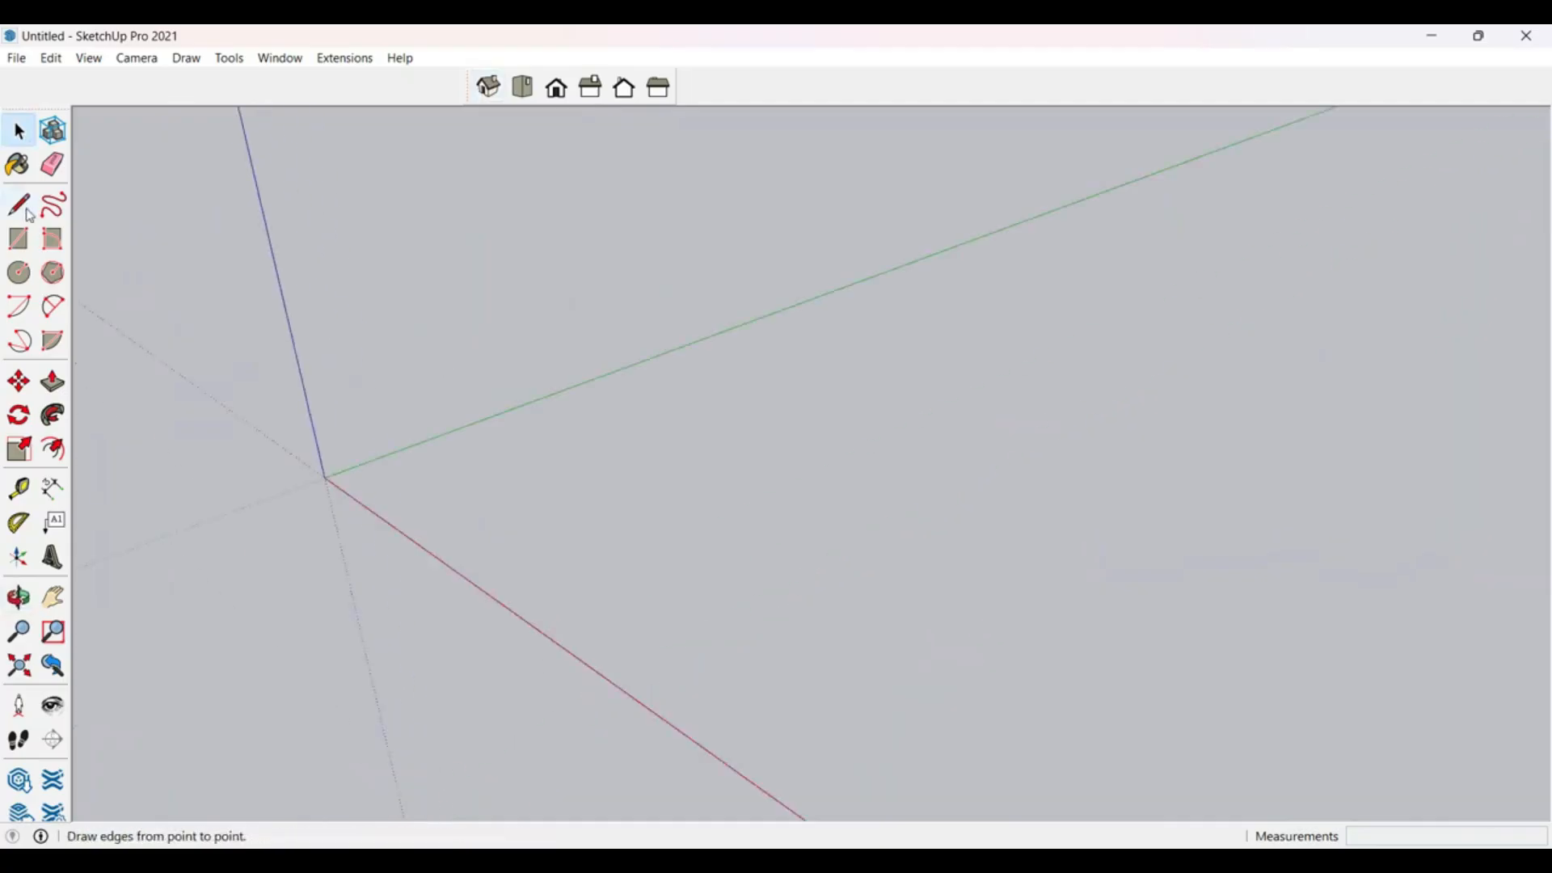
click(25, 239)
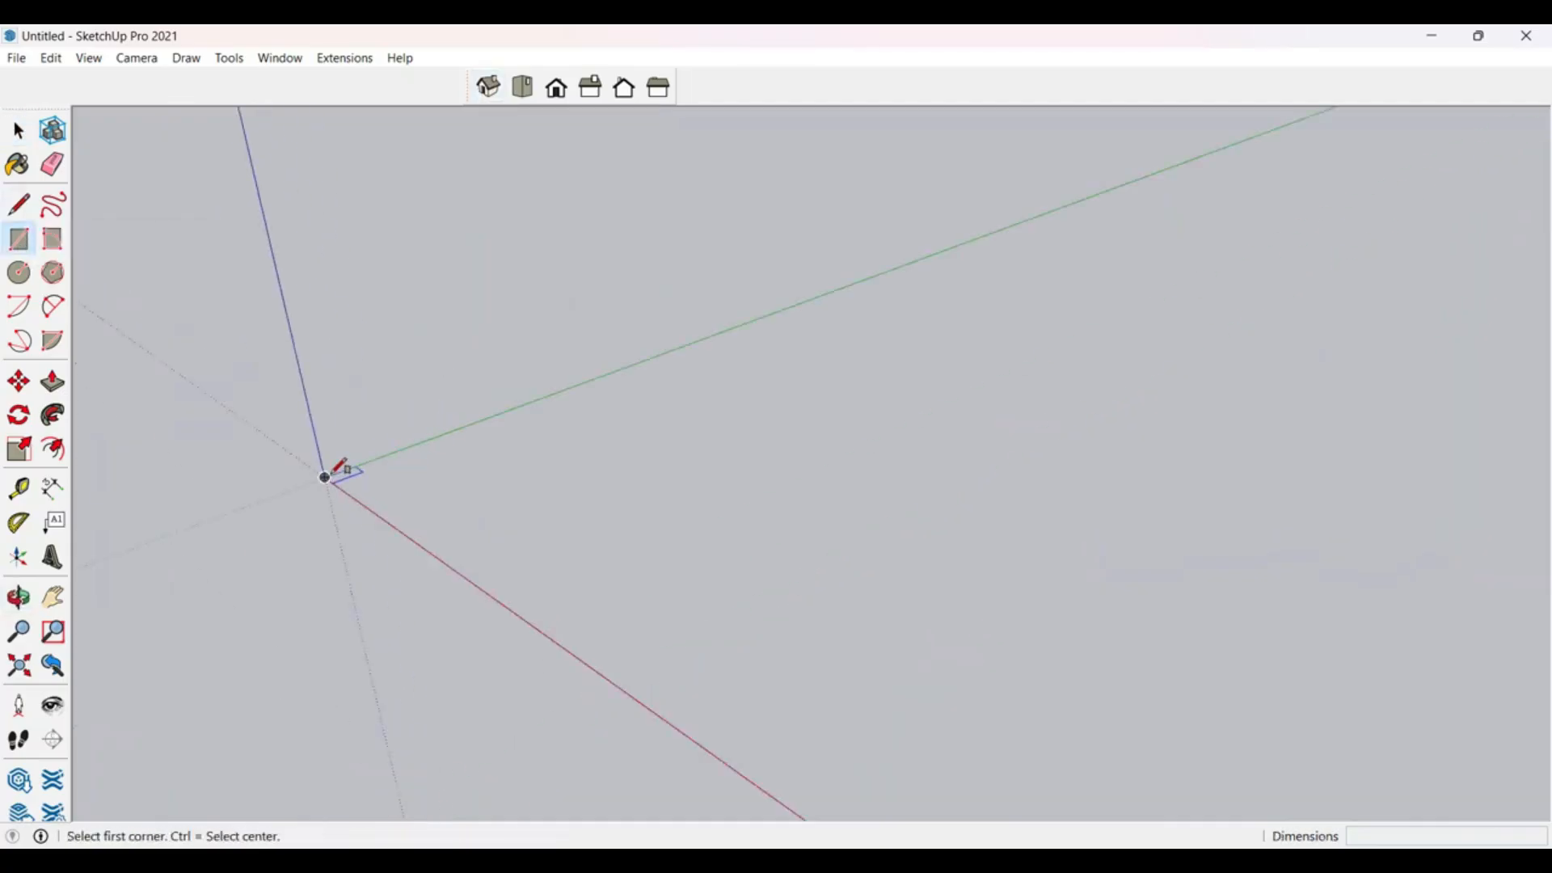
click(325, 478)
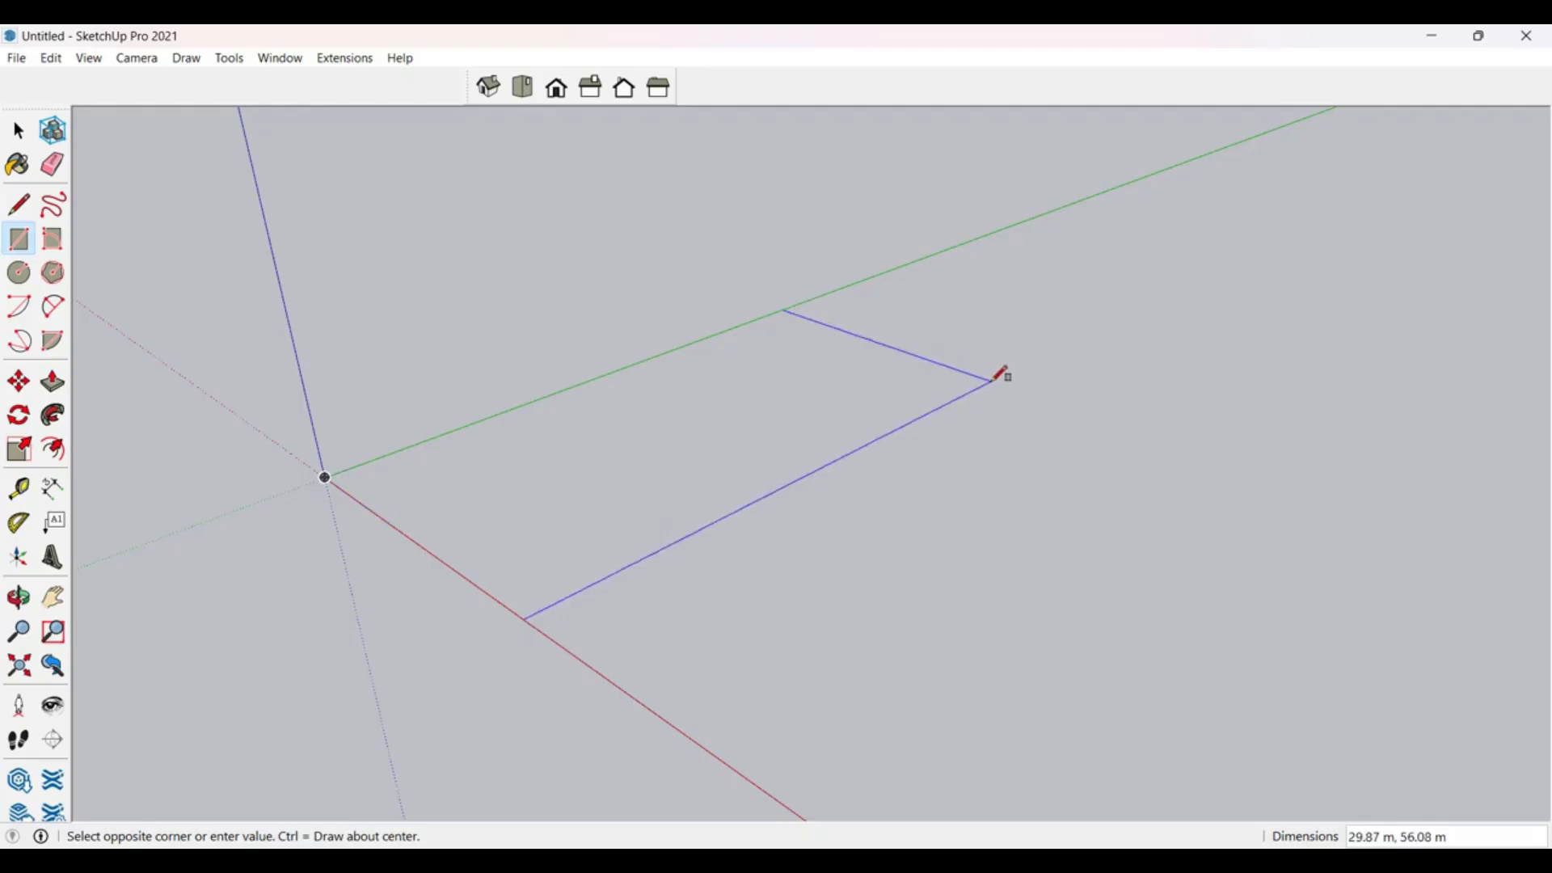
text(8,12)
key(Return)
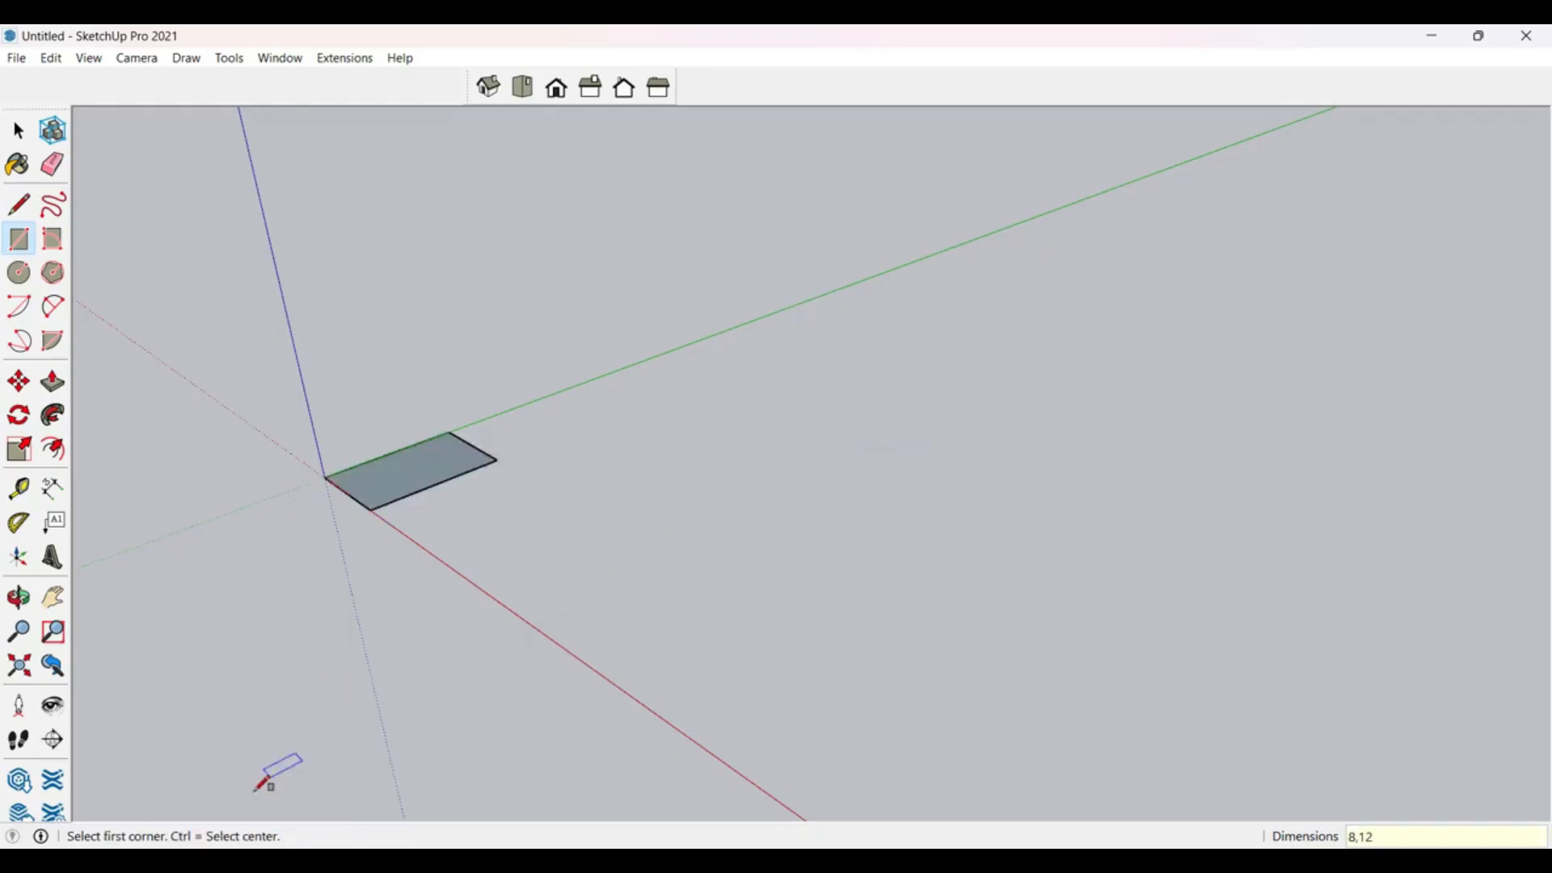
scroll(323, 485, up, 5)
scroll(391, 465, up, 3)
middle_drag(453, 477, 798, 618)
scroll(855, 403, down, 4)
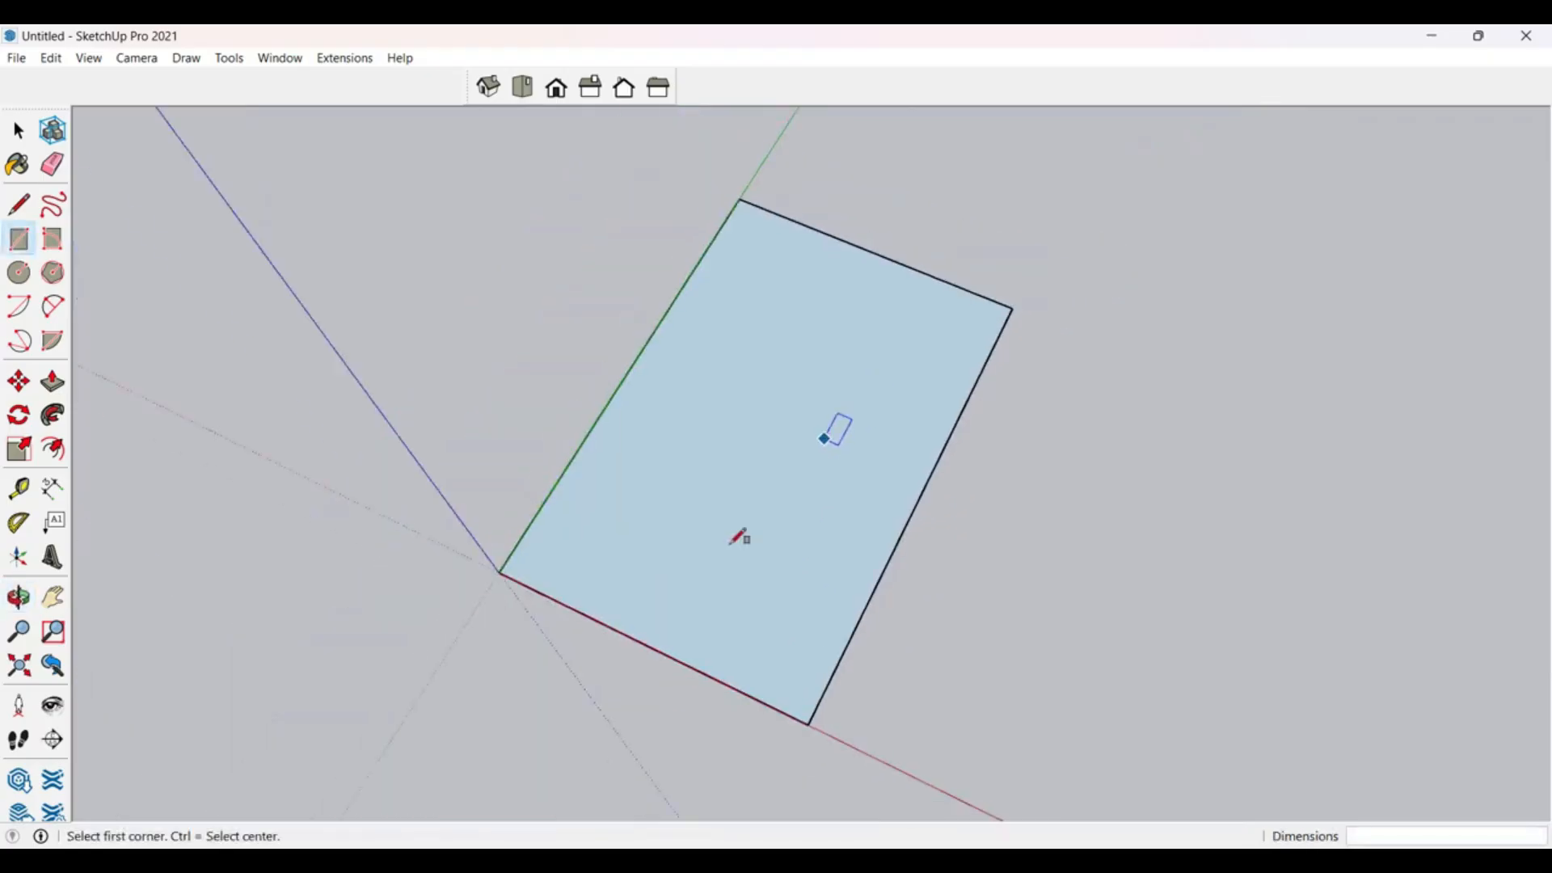
middle_drag(734, 541, 588, 607)
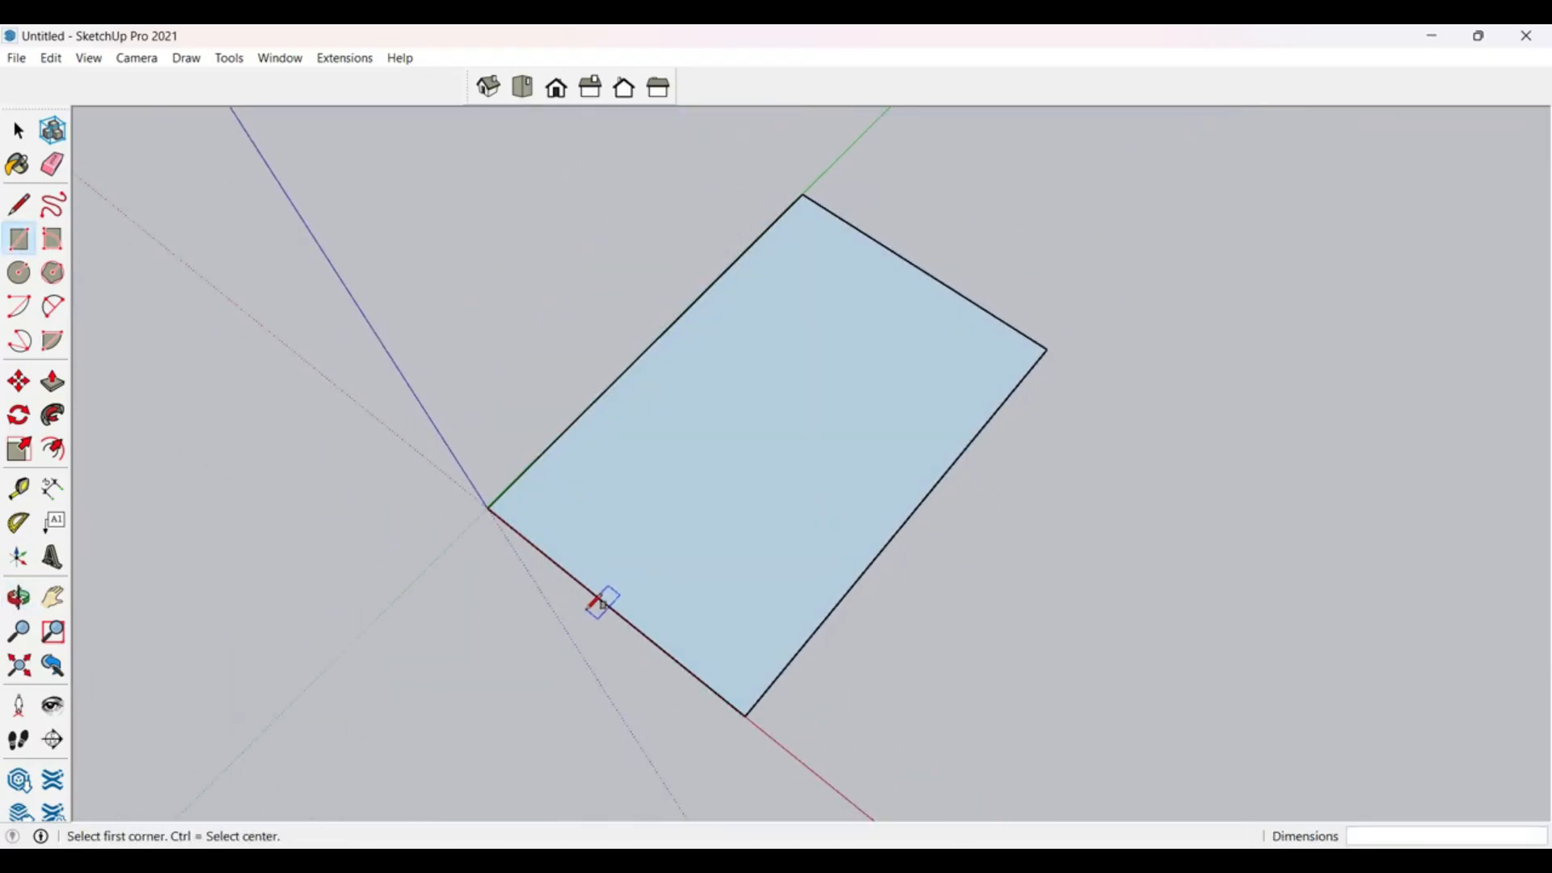
key(t)
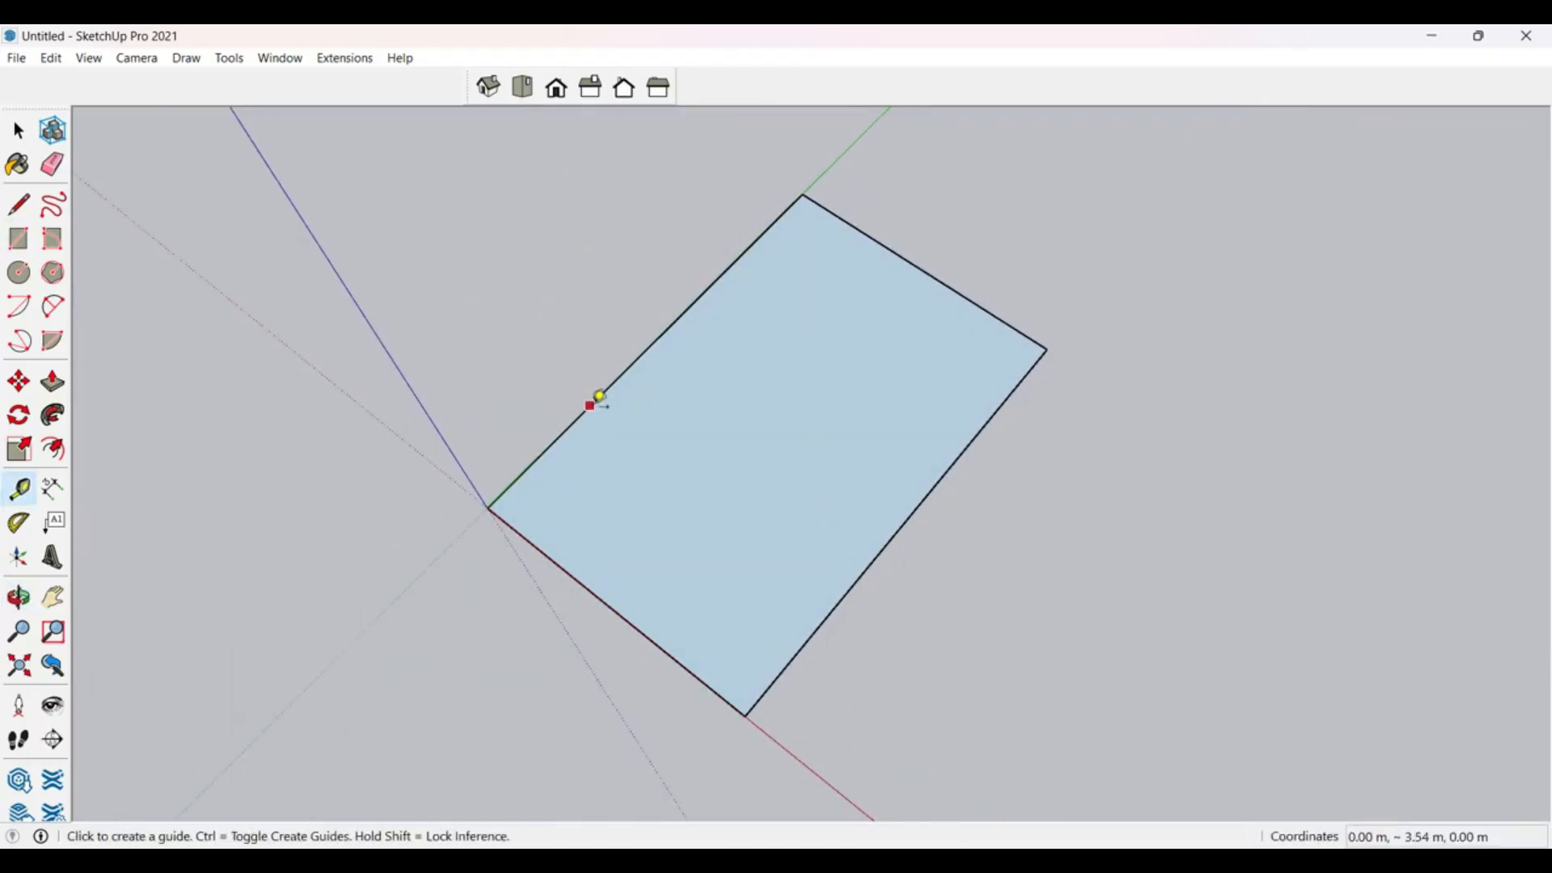
key(space)
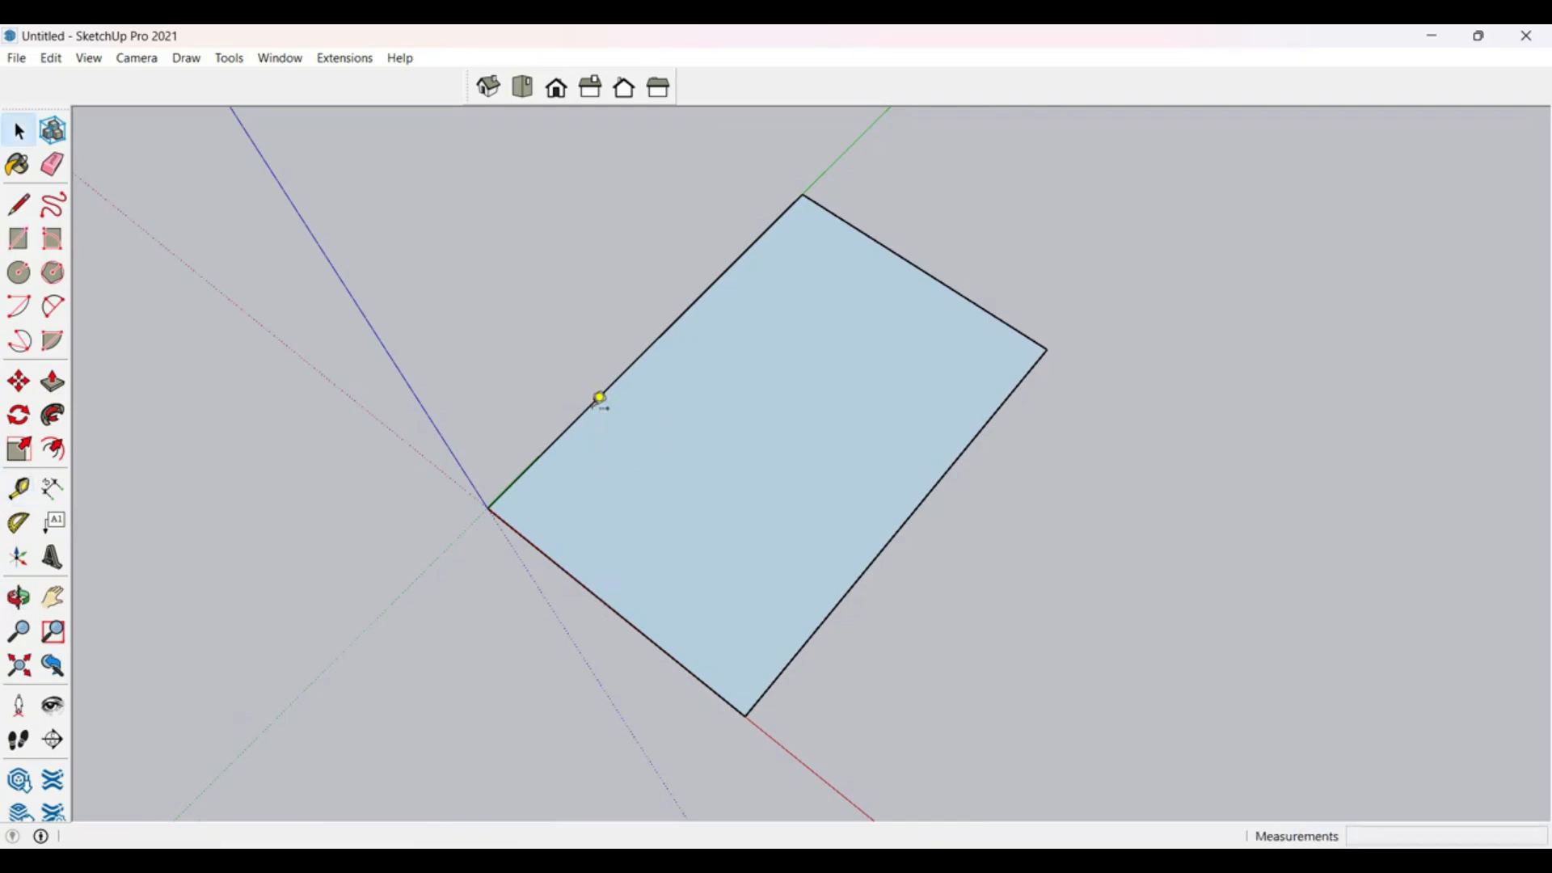
key(t)
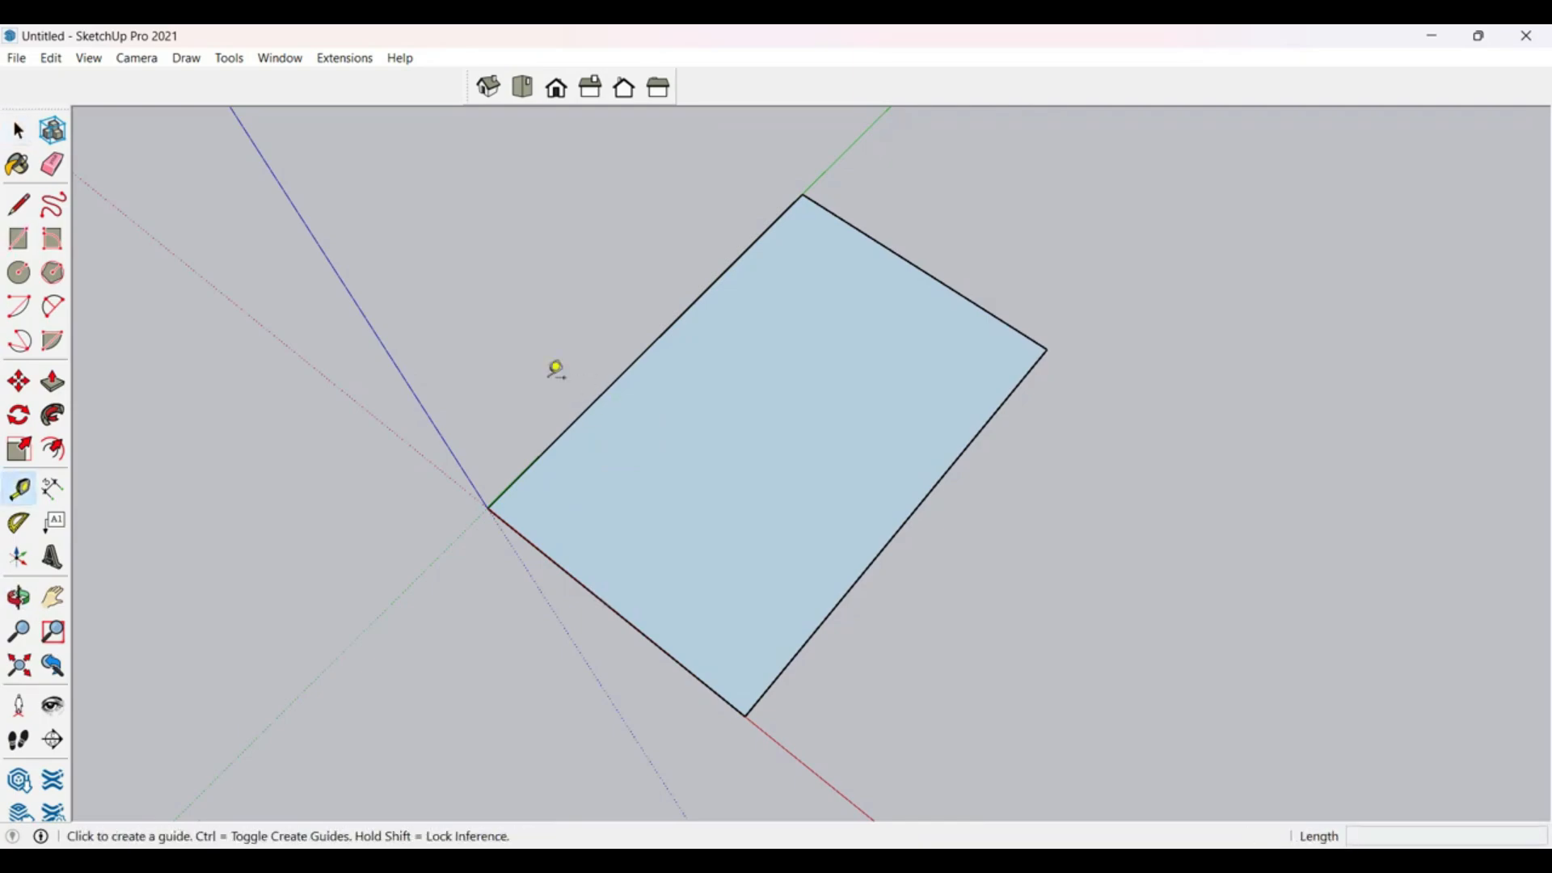
key(space)
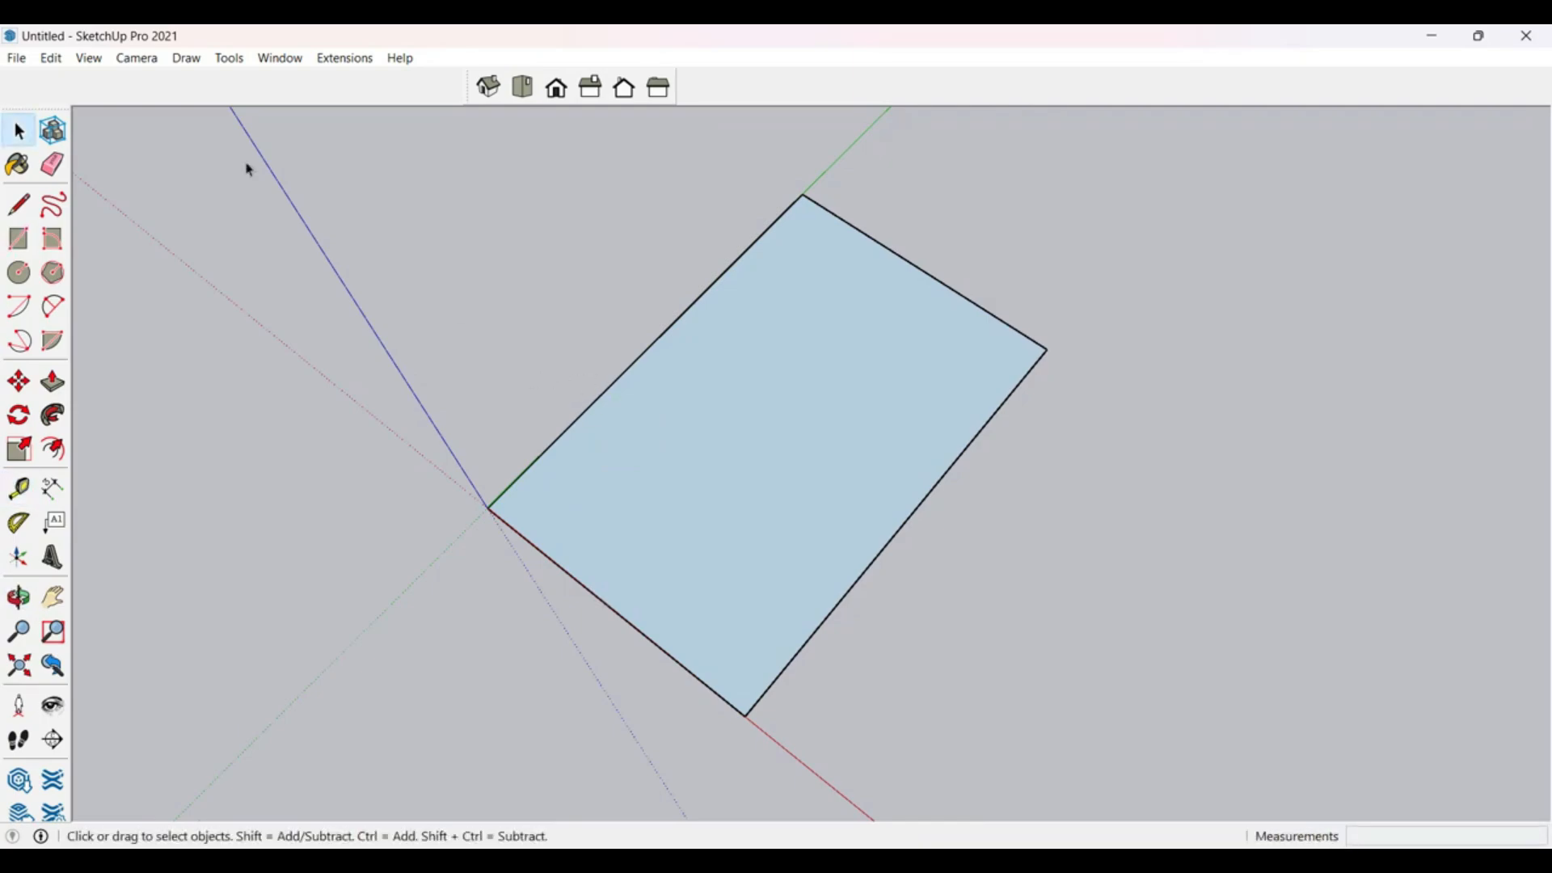
Step: Open the Shortcuts preferences and check which shortcut is assigned to Camera/Orbit
click(227, 60)
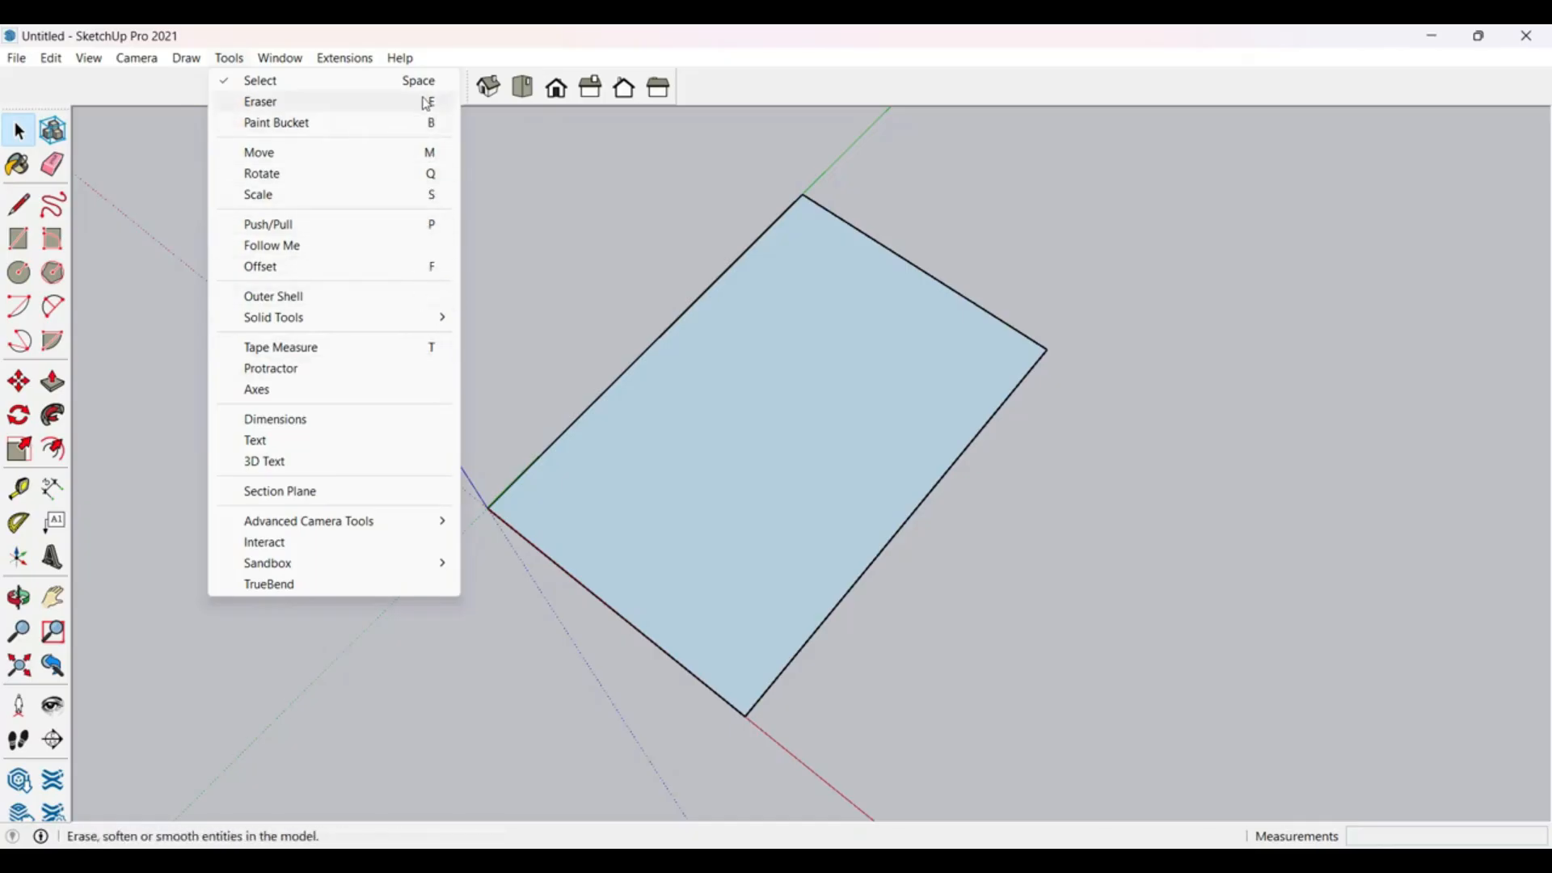
mouse_move(275, 60)
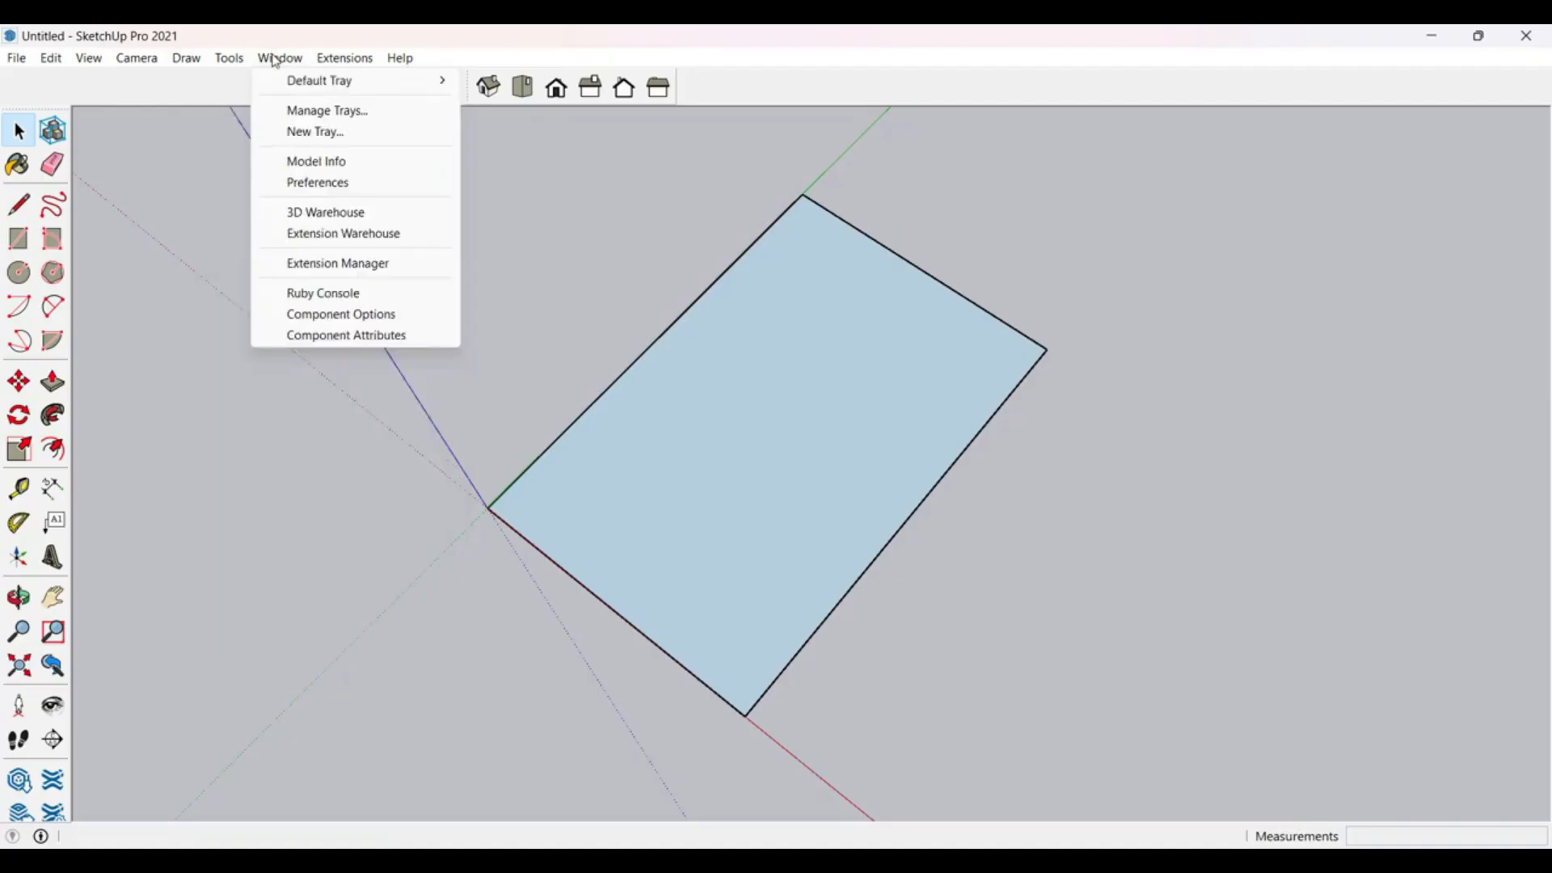
click(376, 184)
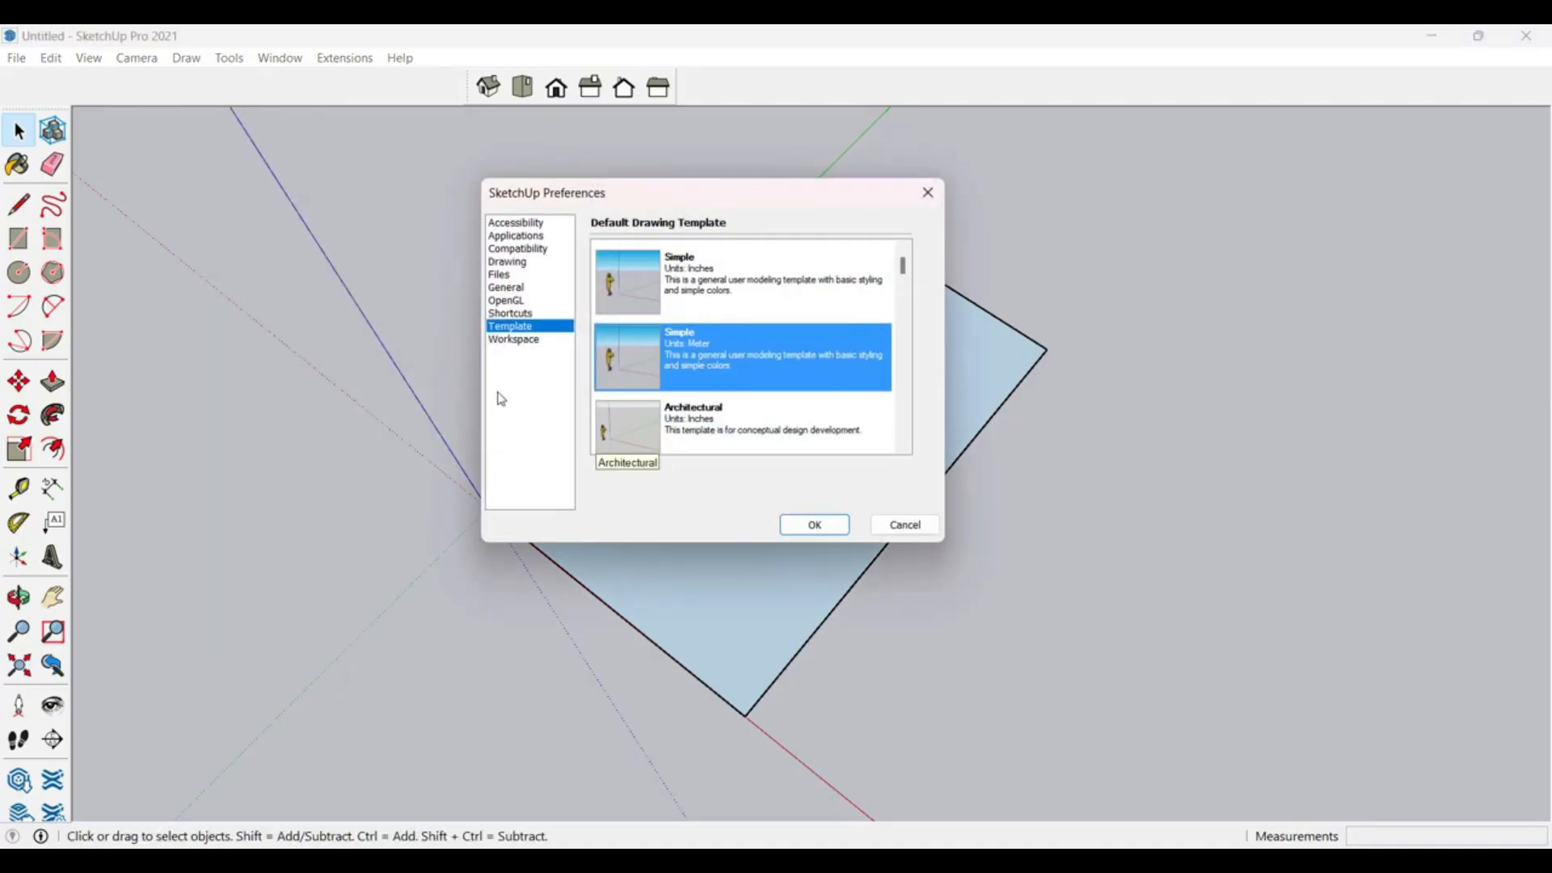
click(519, 316)
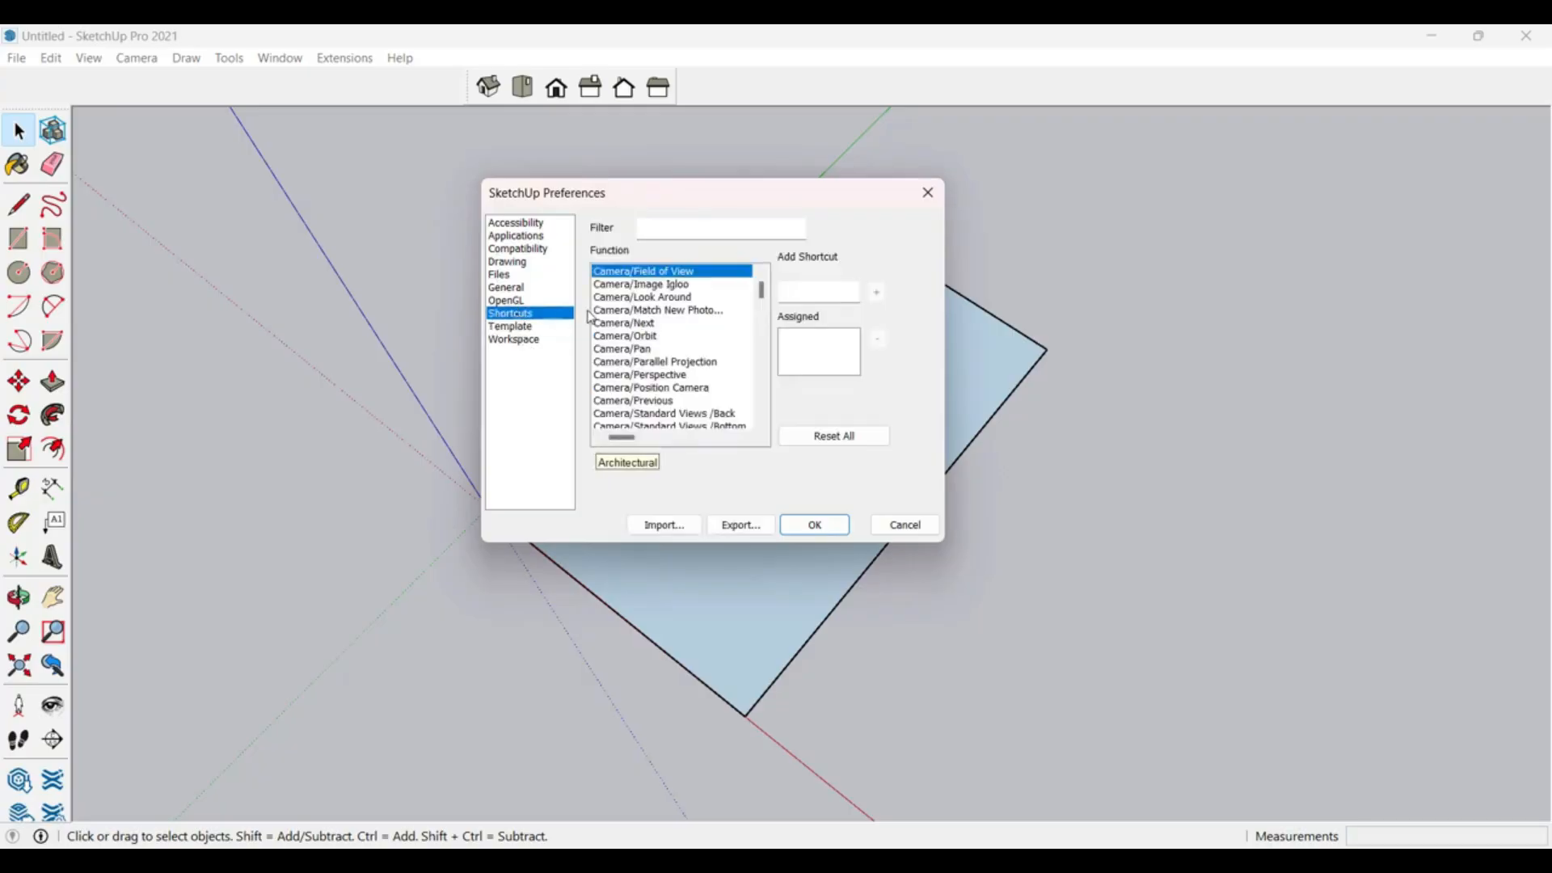
click(626, 314)
click(668, 336)
scroll(655, 372, down, 3)
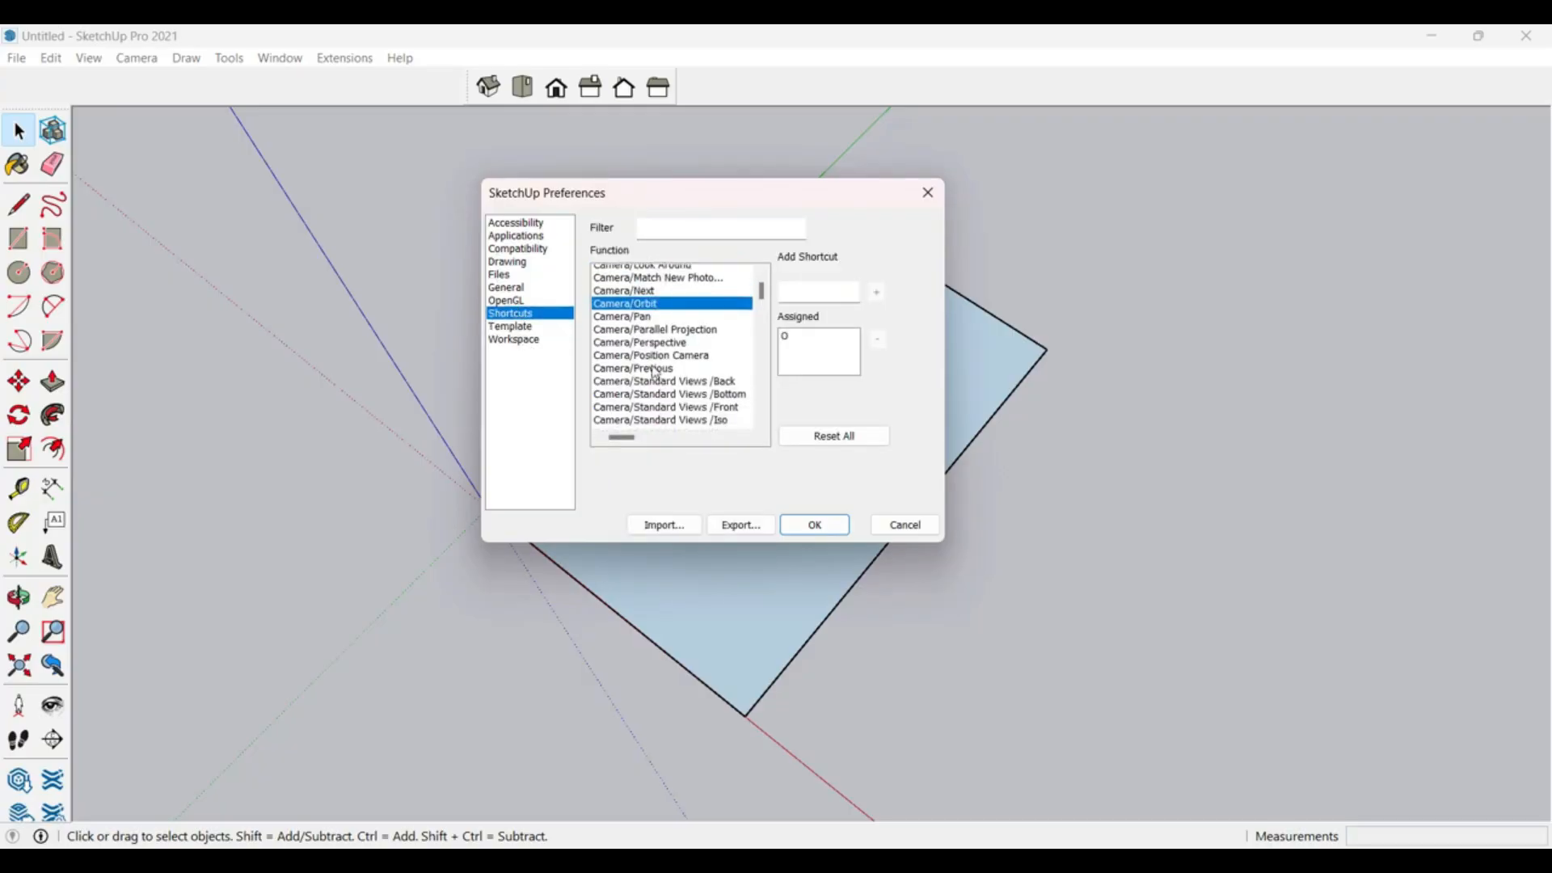
scroll(651, 347, up, 2)
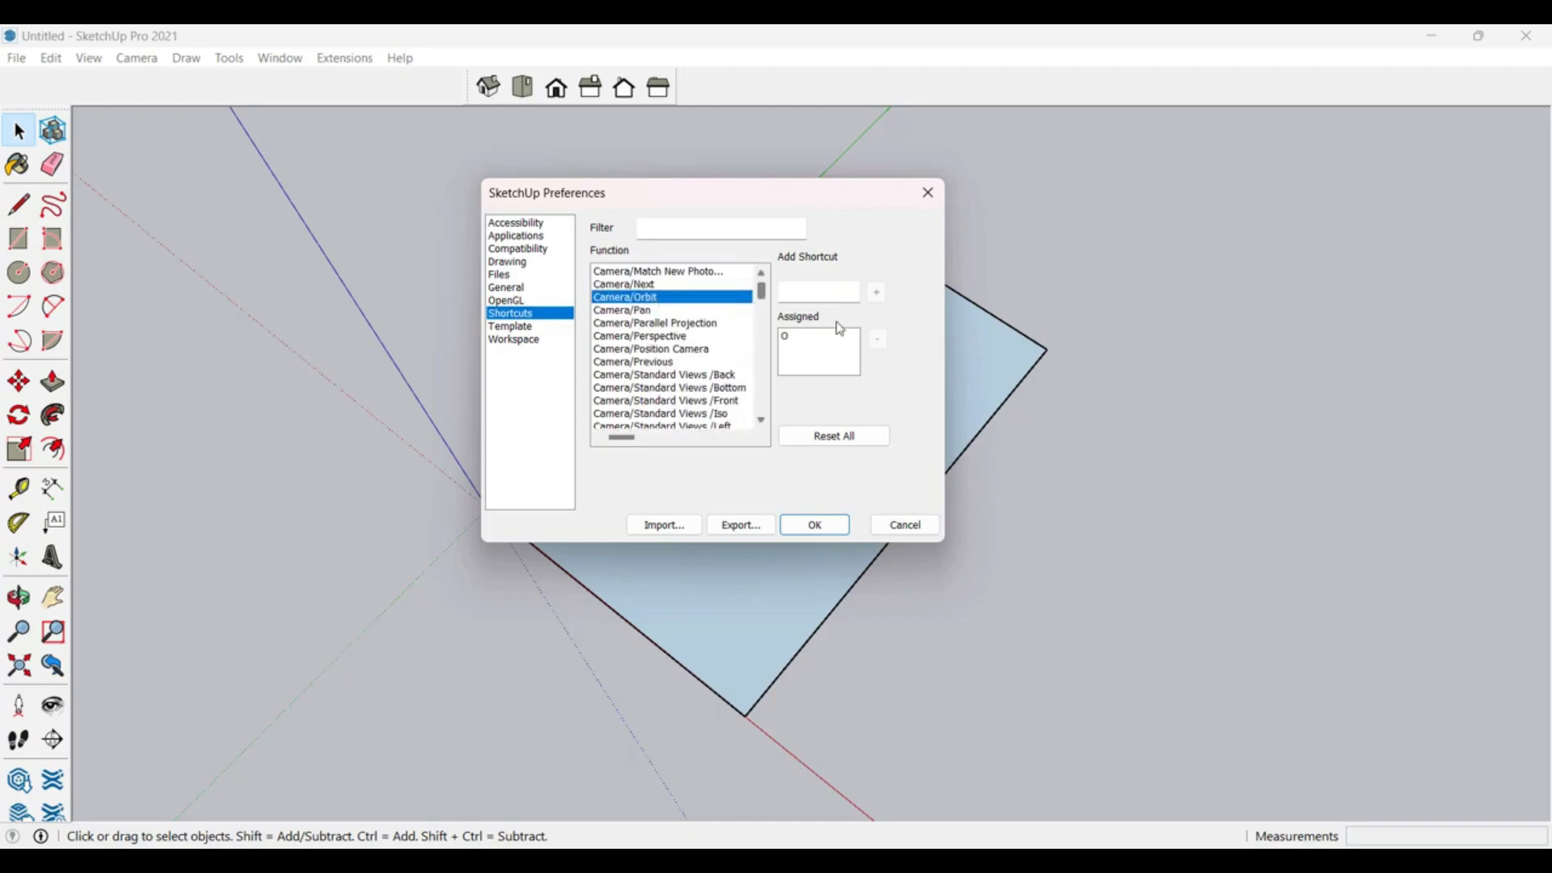
Step: Try entering A as a new shortcut for the Draw/Arcs/Arc function
click(674, 363)
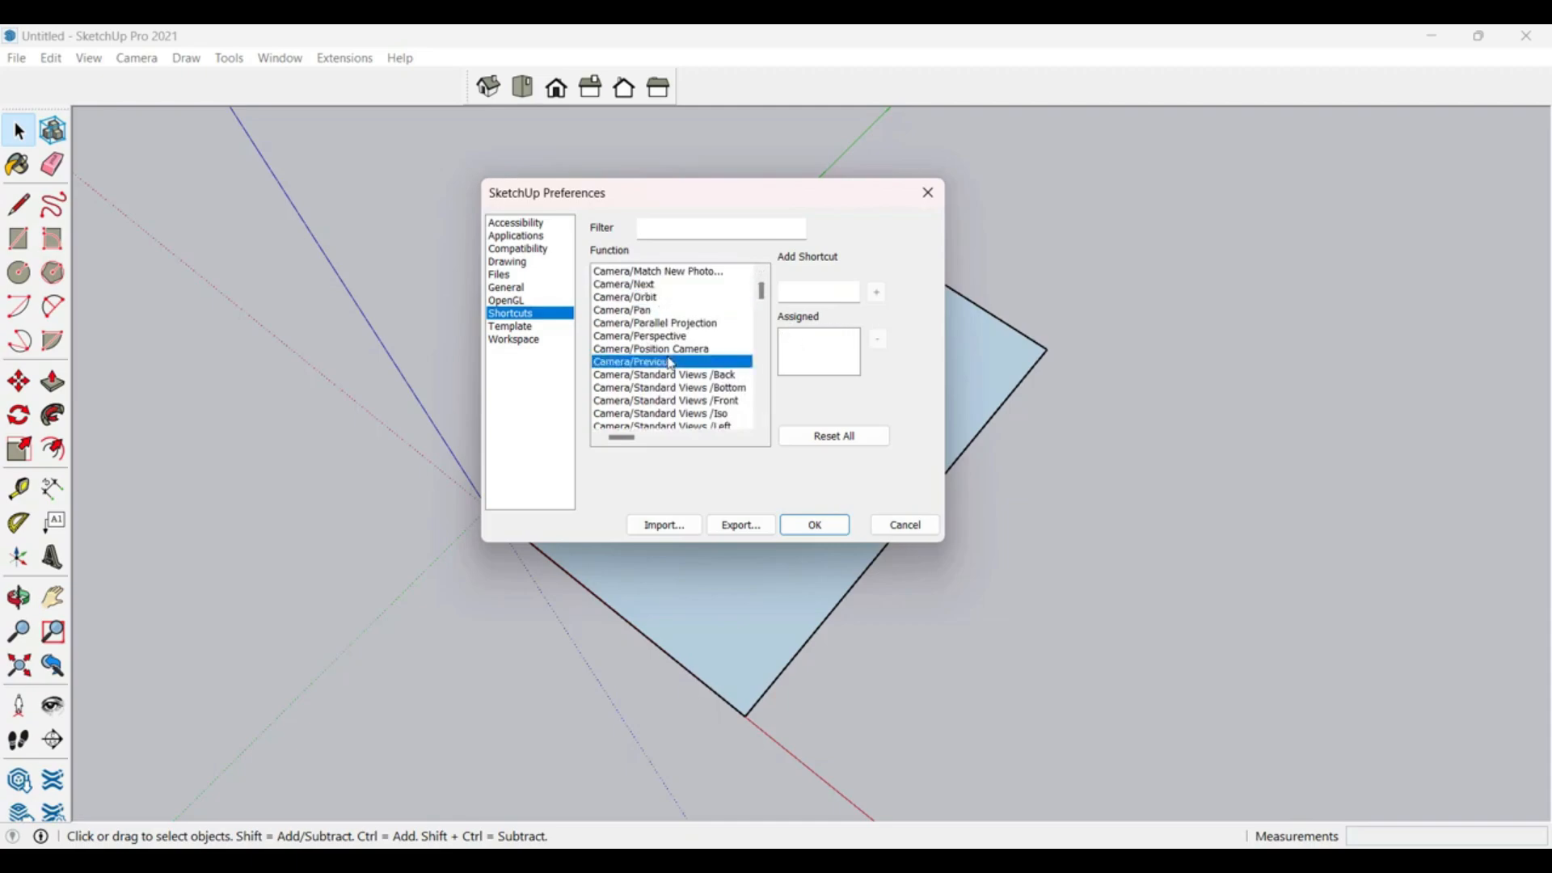
scroll(673, 365, down, 6)
scroll(671, 364, down, 1)
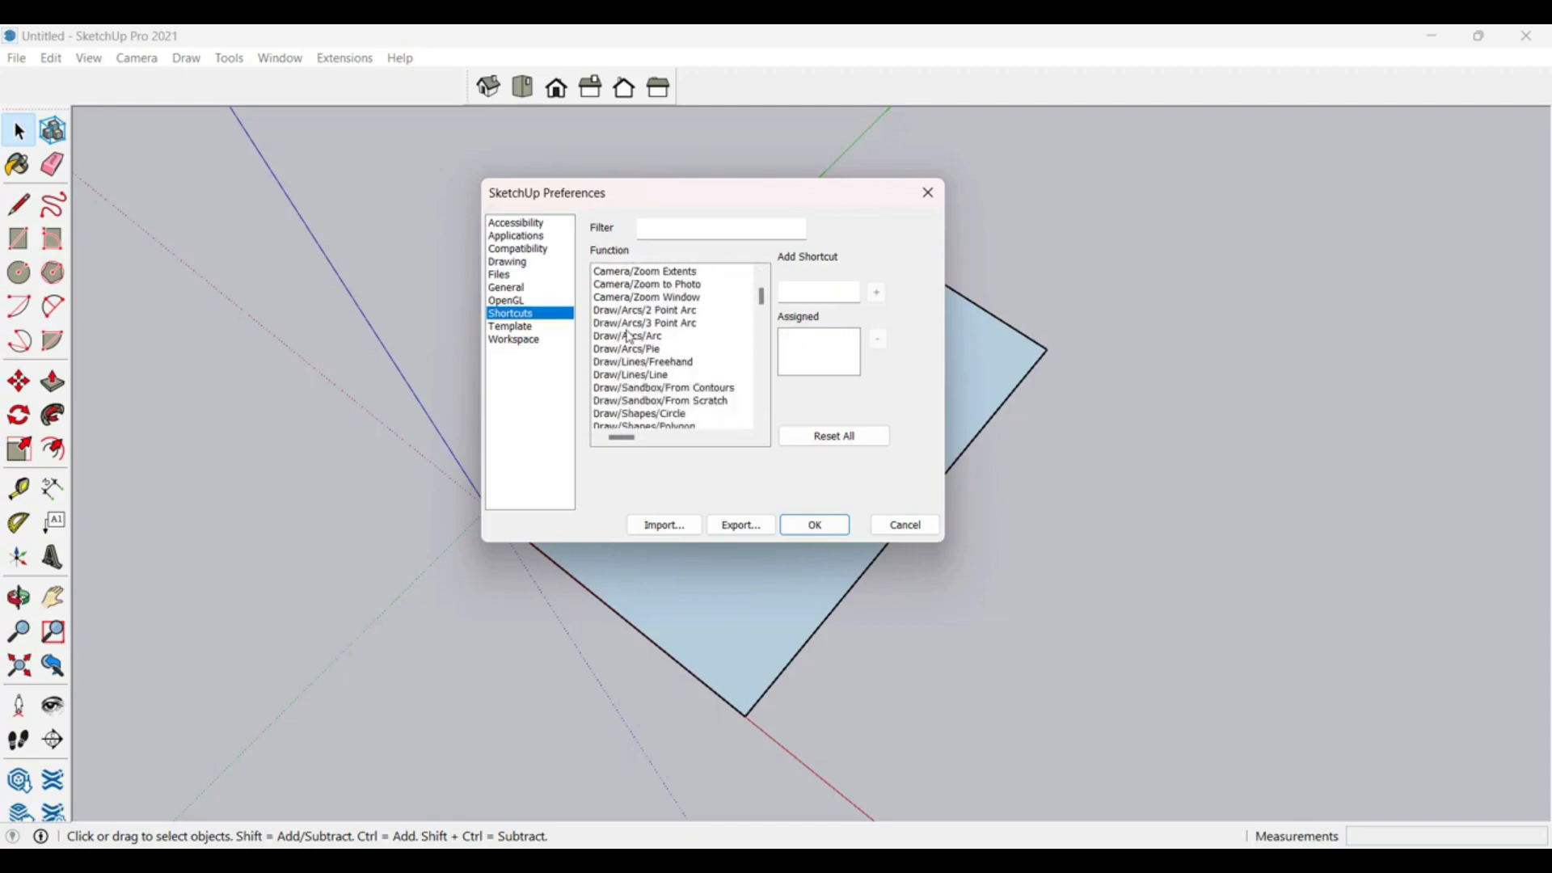
click(635, 336)
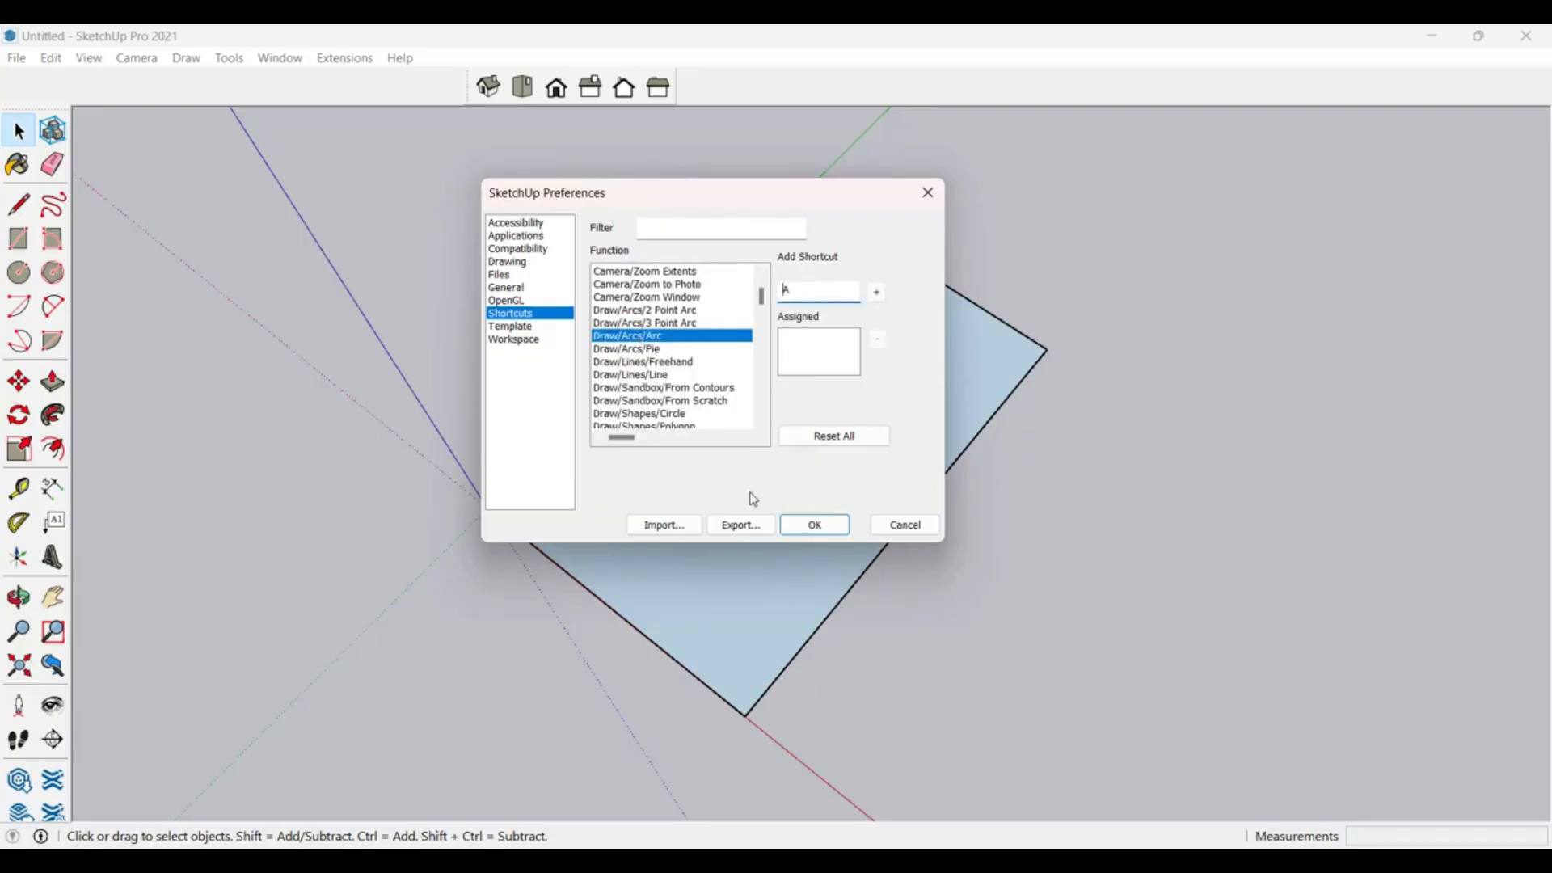
Step: Check the shortcuts assigned to Draw/Arcs/Pie, Draw/Shapes/Rotated Rectangle and Draw/Lines/Line
click(624, 362)
click(637, 350)
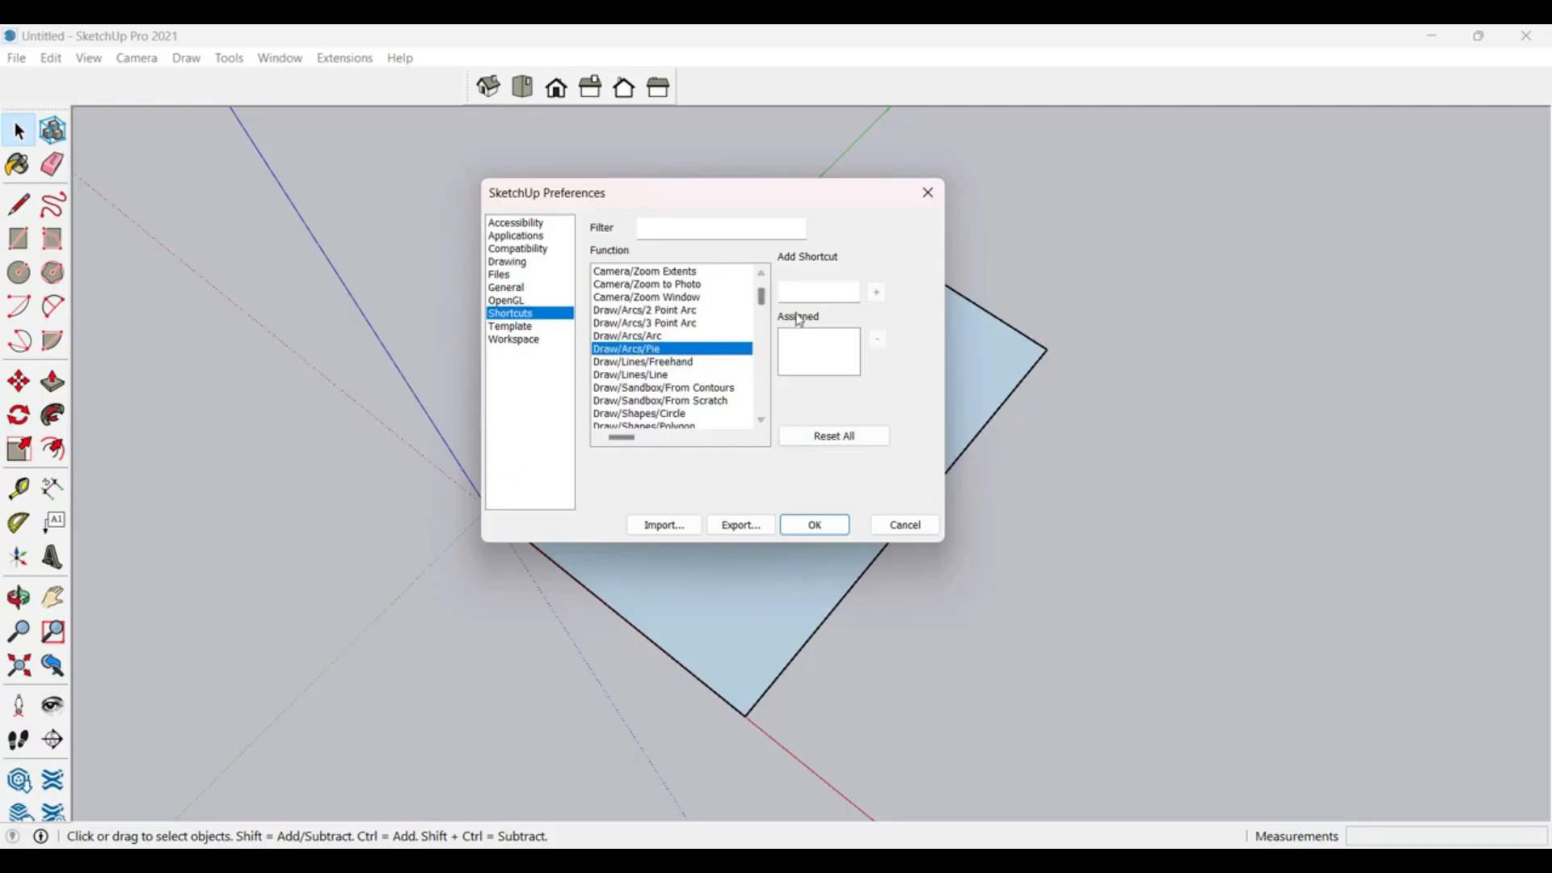
scroll(645, 391, down, 2)
click(642, 376)
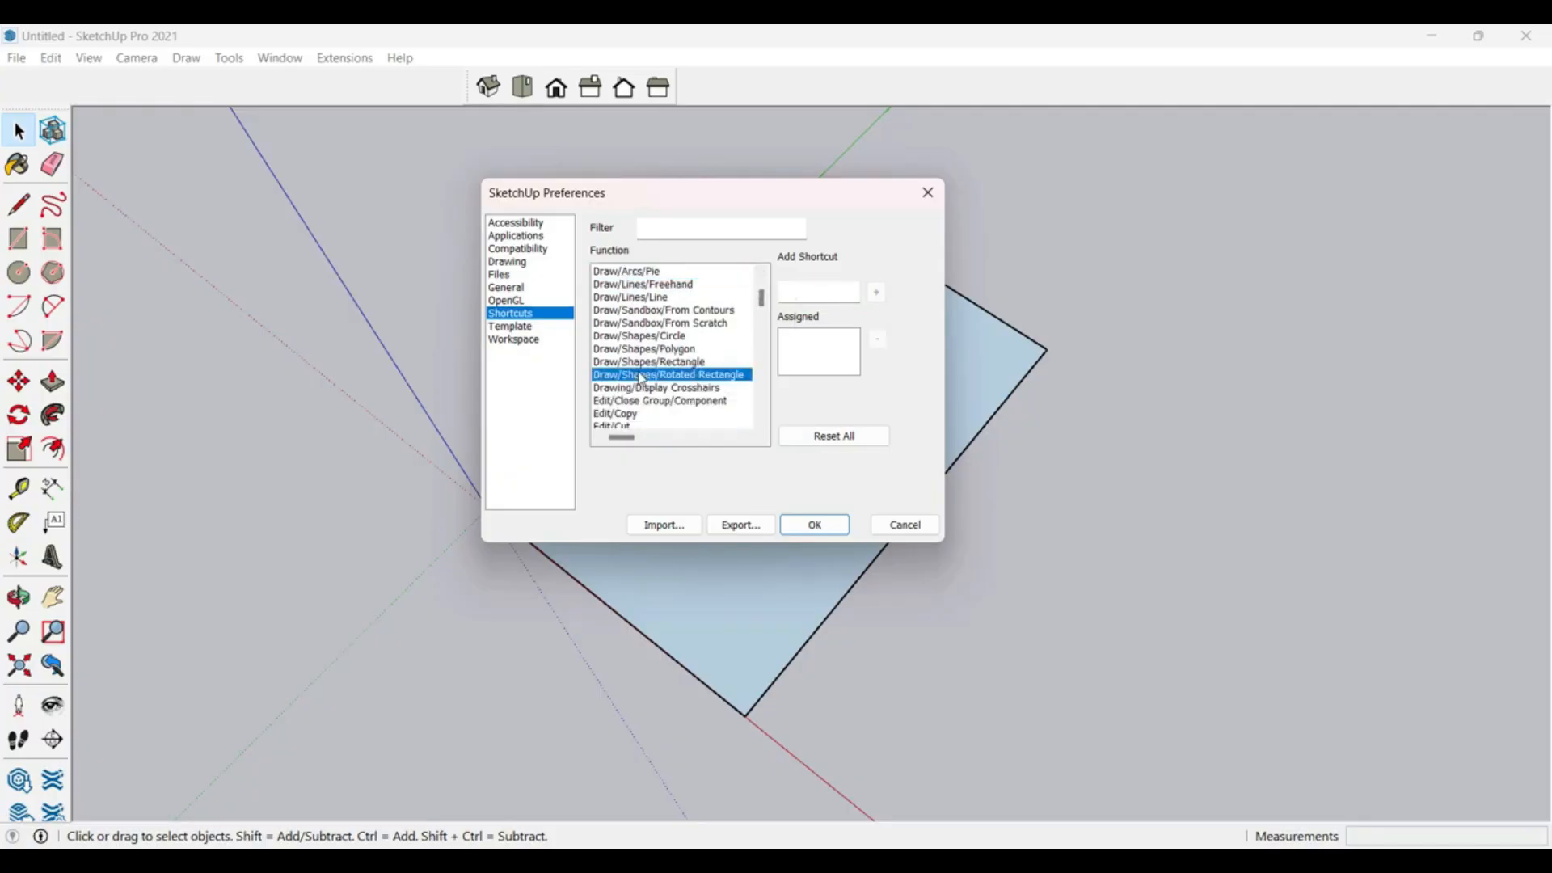
click(660, 298)
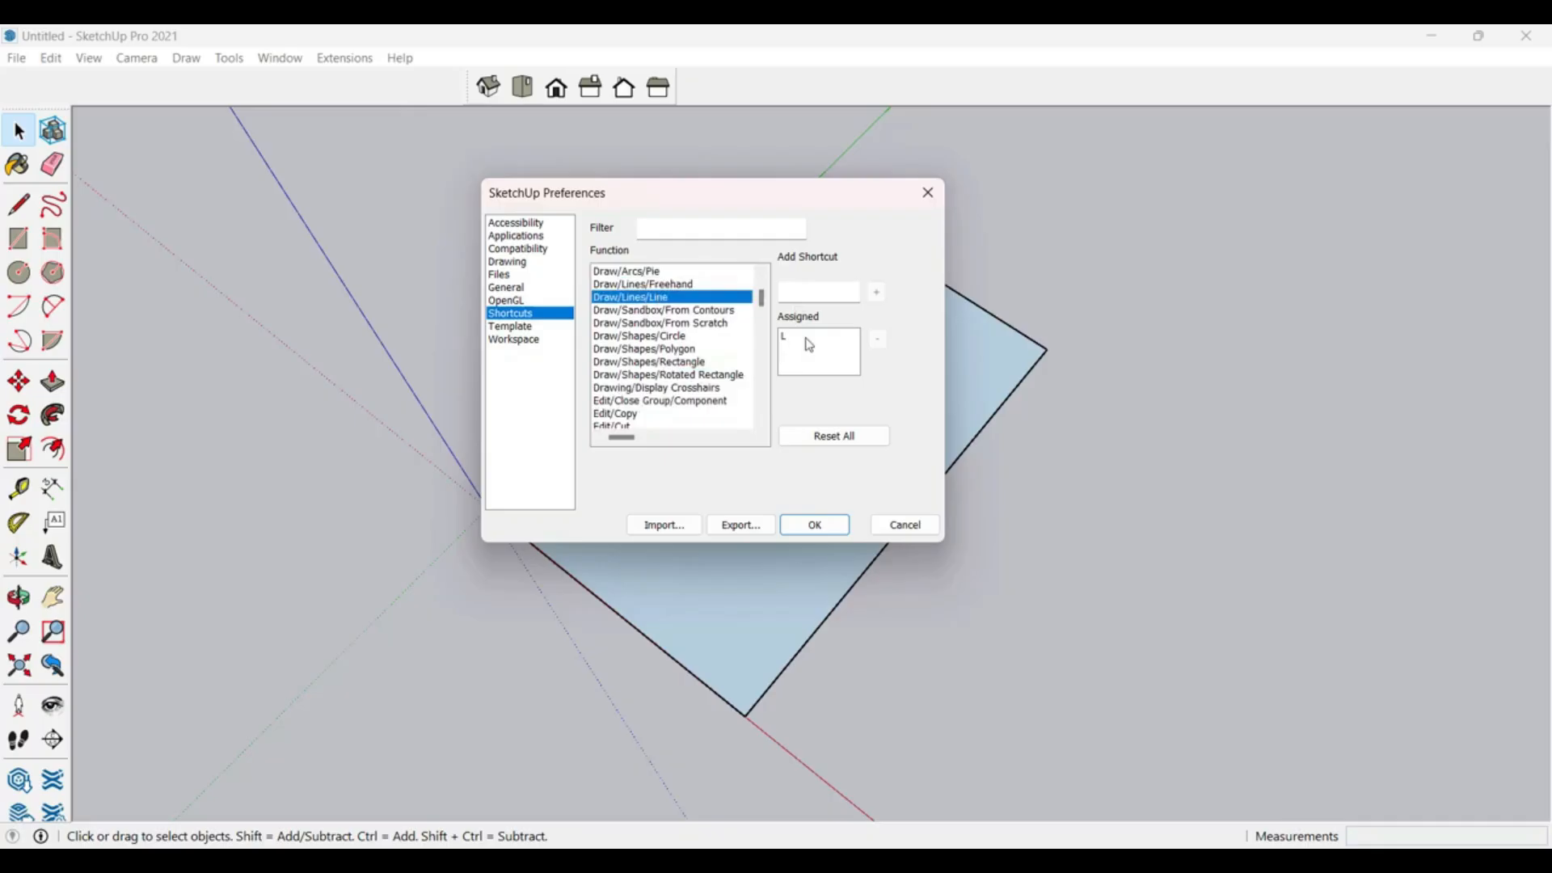
Step: Check the shortcut assigned to Draw/Shapes/Polygon and close the preferences with OK
click(679, 351)
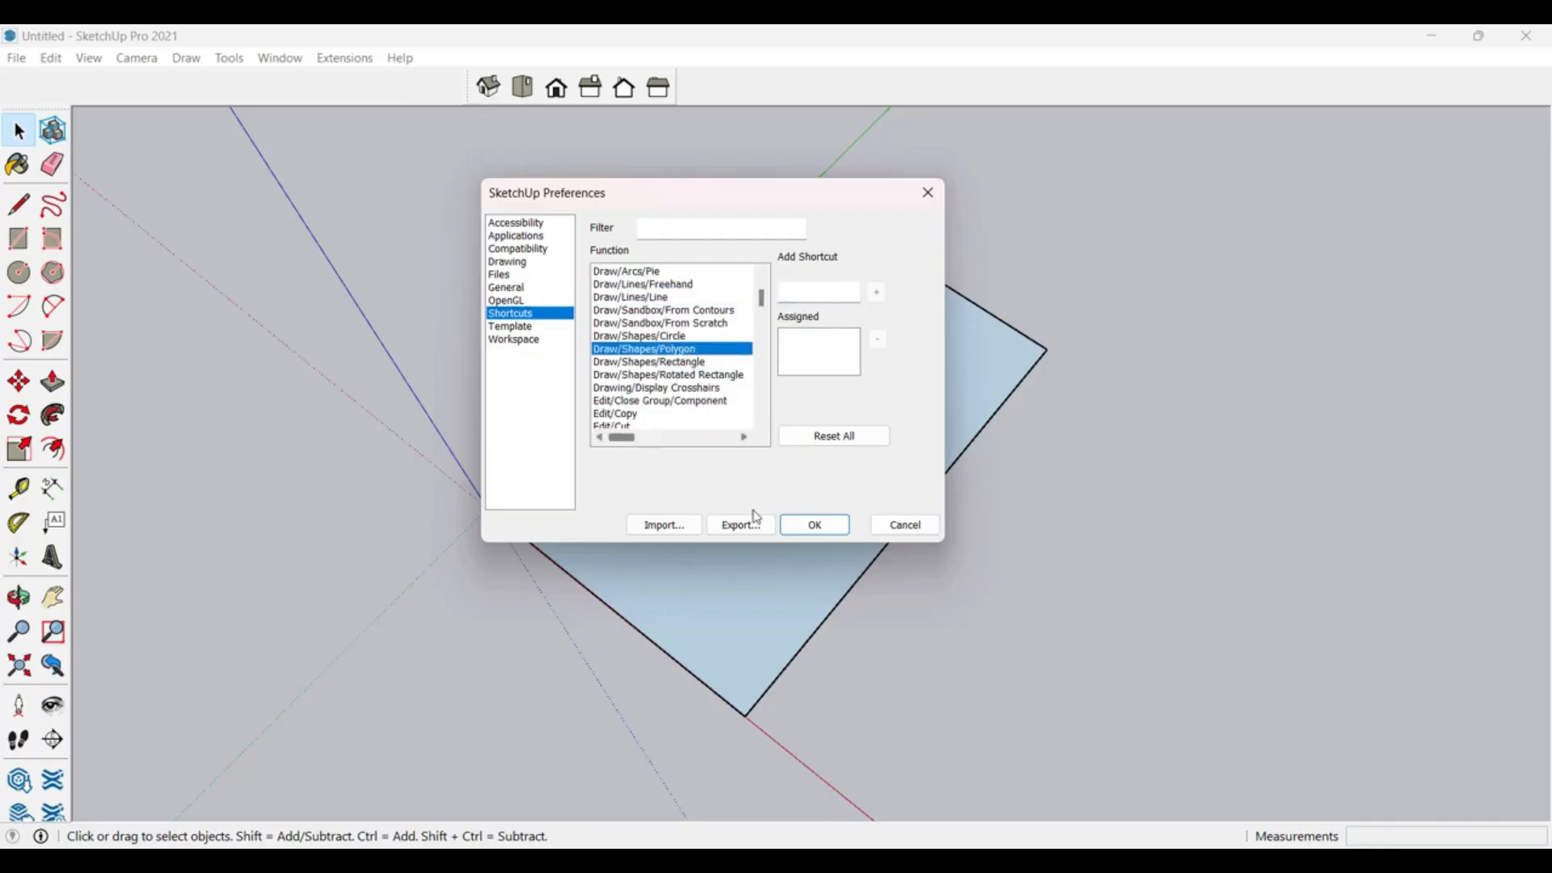
click(814, 527)
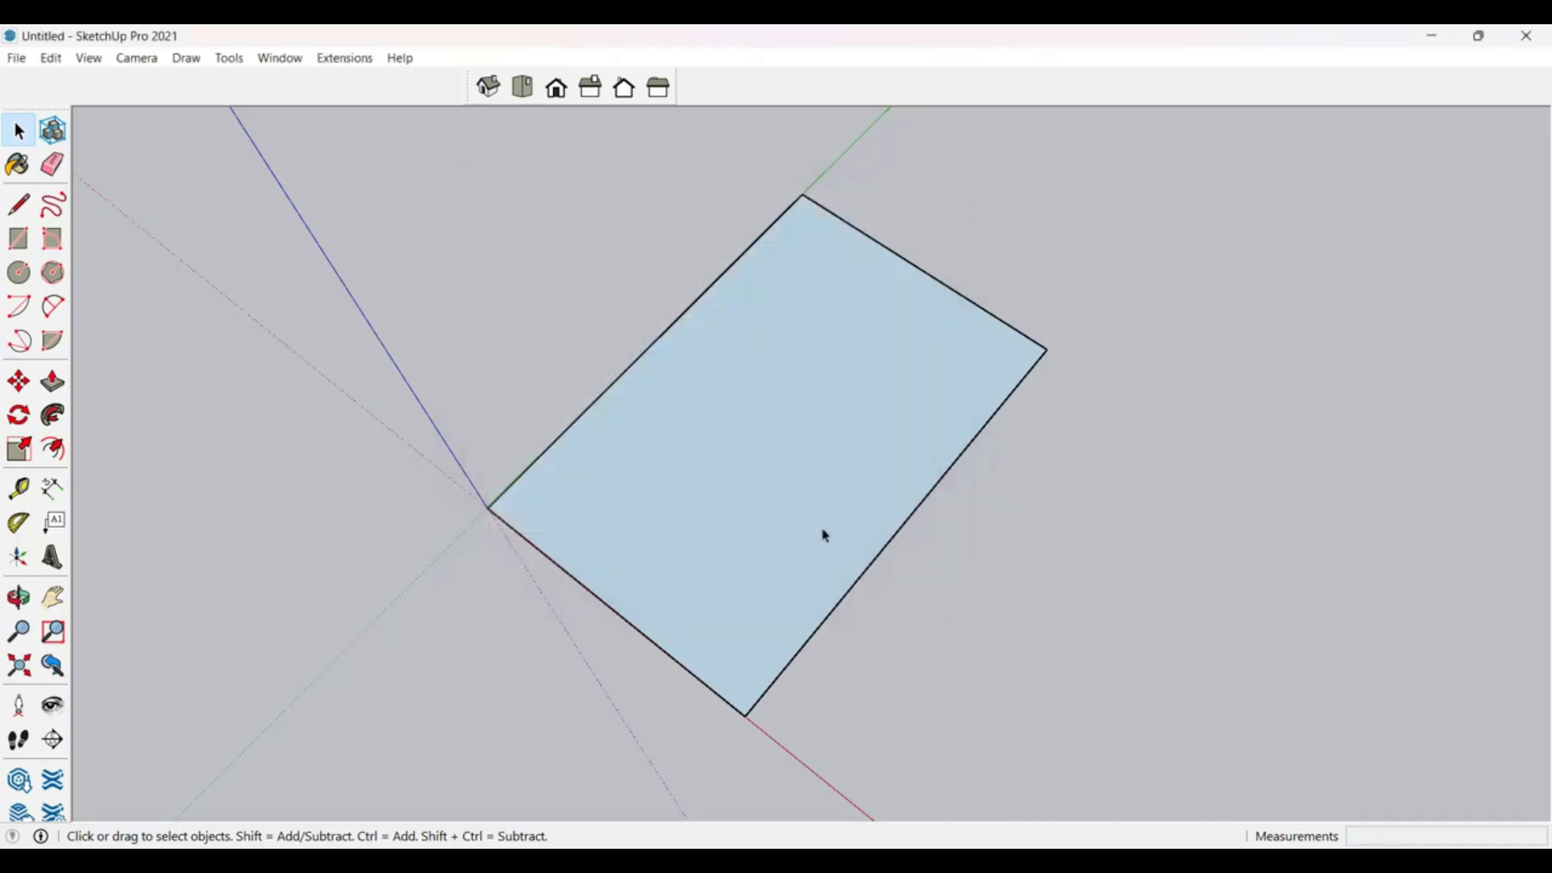
middle_drag(621, 533, 746, 524)
drag(689, 477, 690, 478)
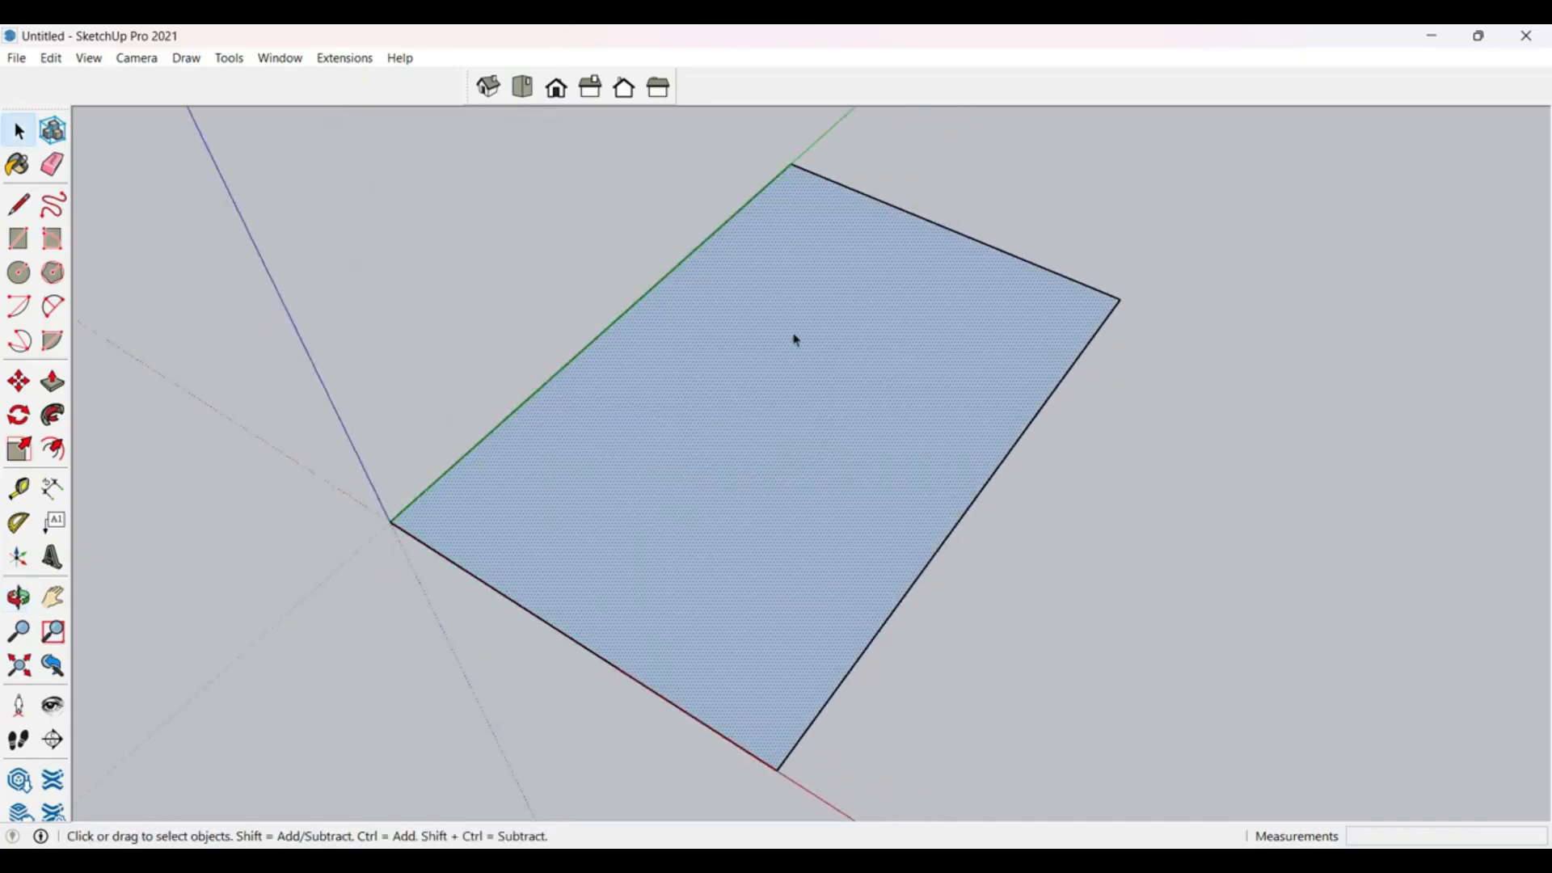
click(1347, 273)
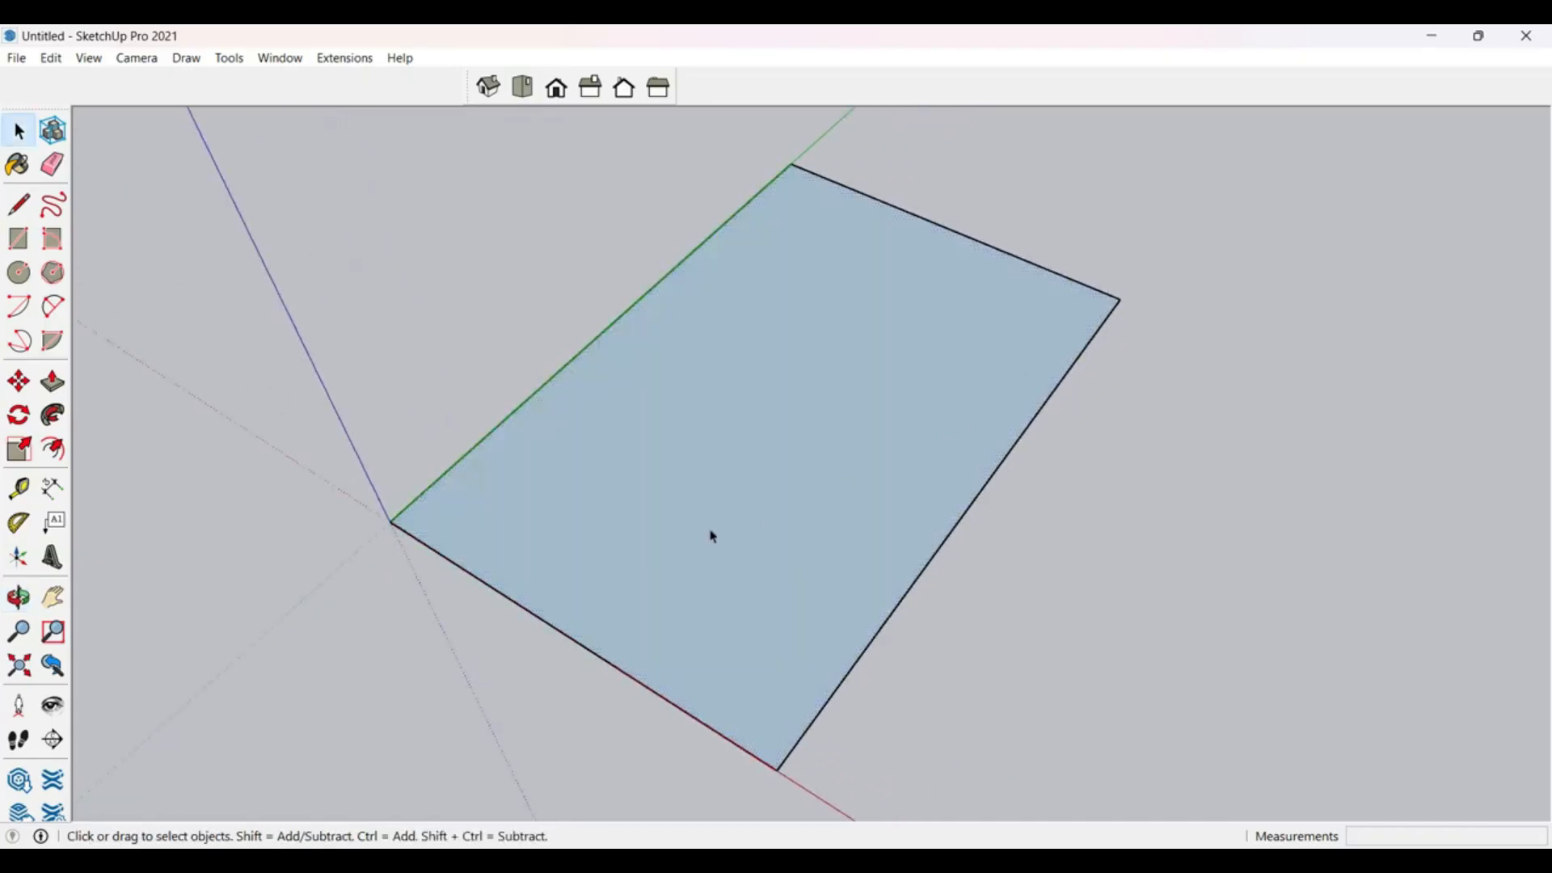
Step: Place a guide 4 m inside the rectangle's red-axis edge and a second parallel guide 5 m beyond it
mouse_move(710, 533)
middle_down()
mouse_move(711, 509)
mouse_move(724, 523)
middle_up()
key(t)
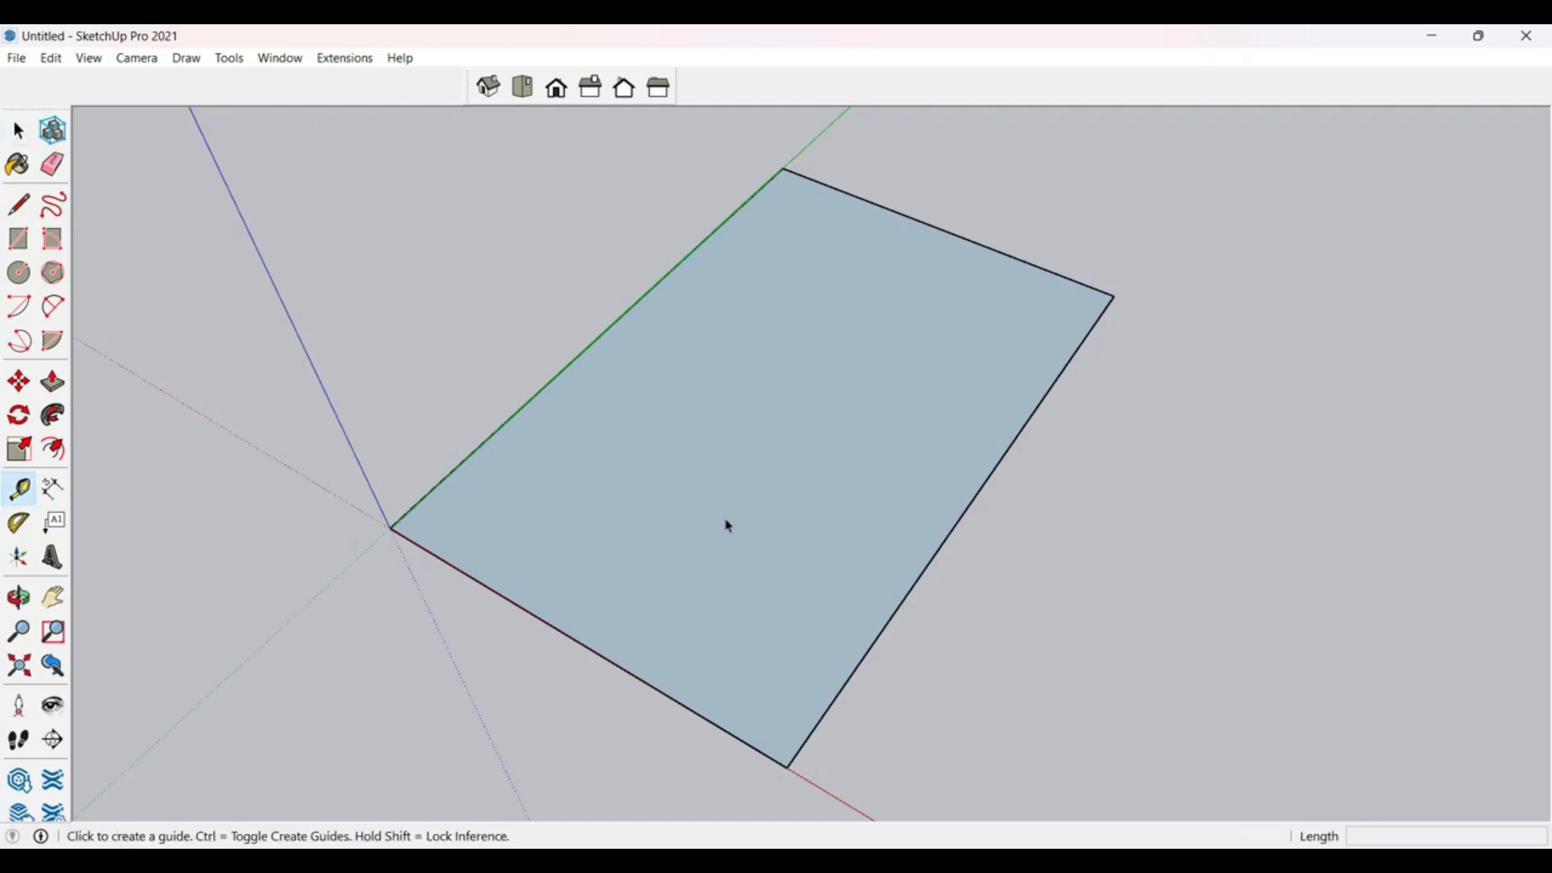
click(587, 645)
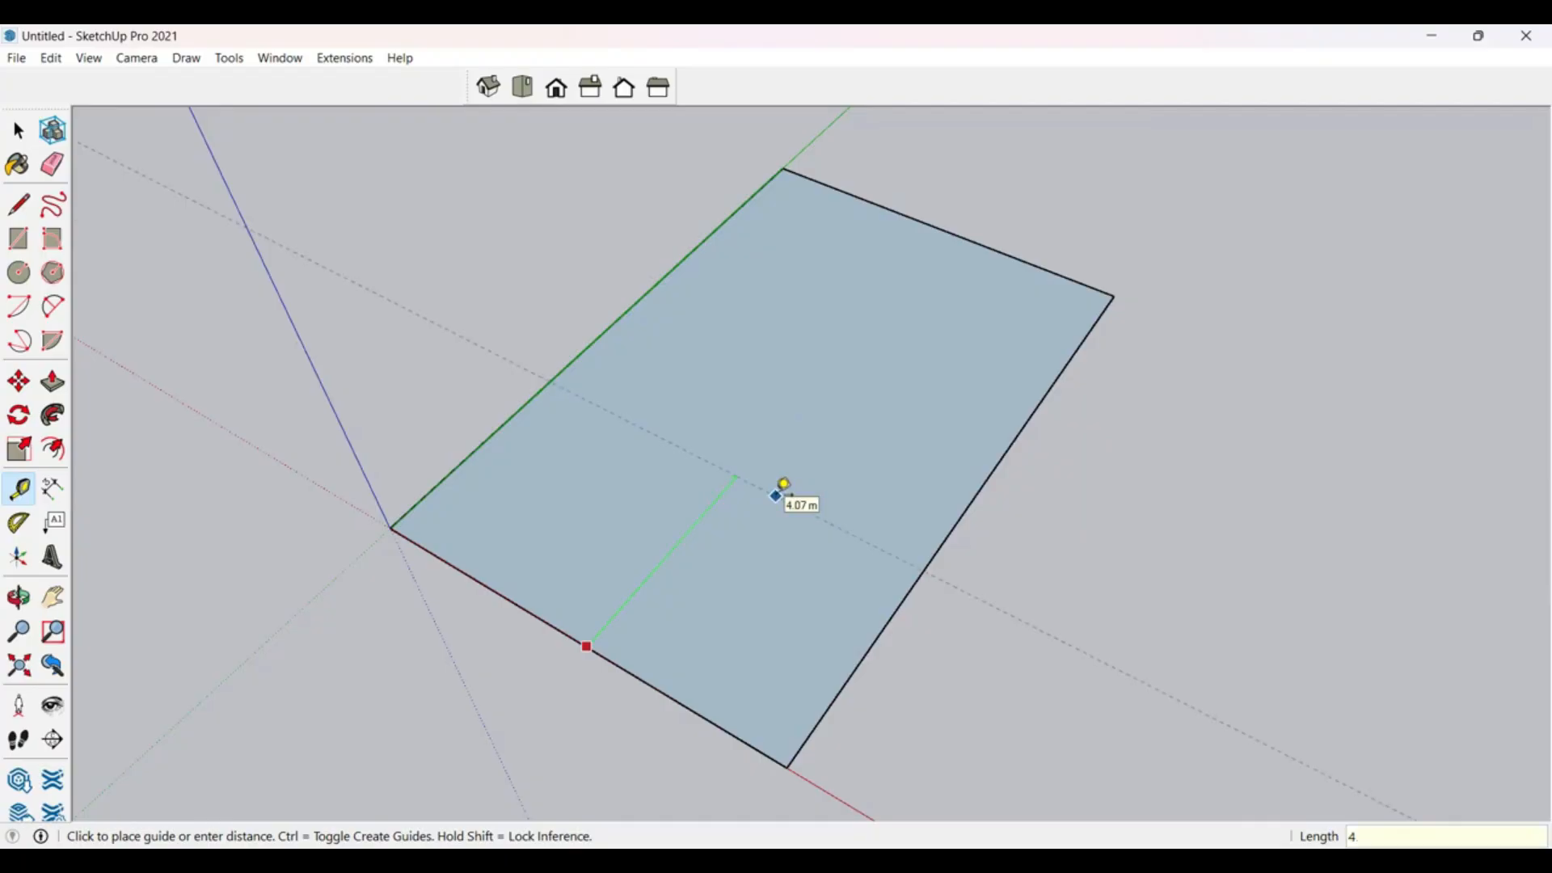
click(778, 493)
click(774, 499)
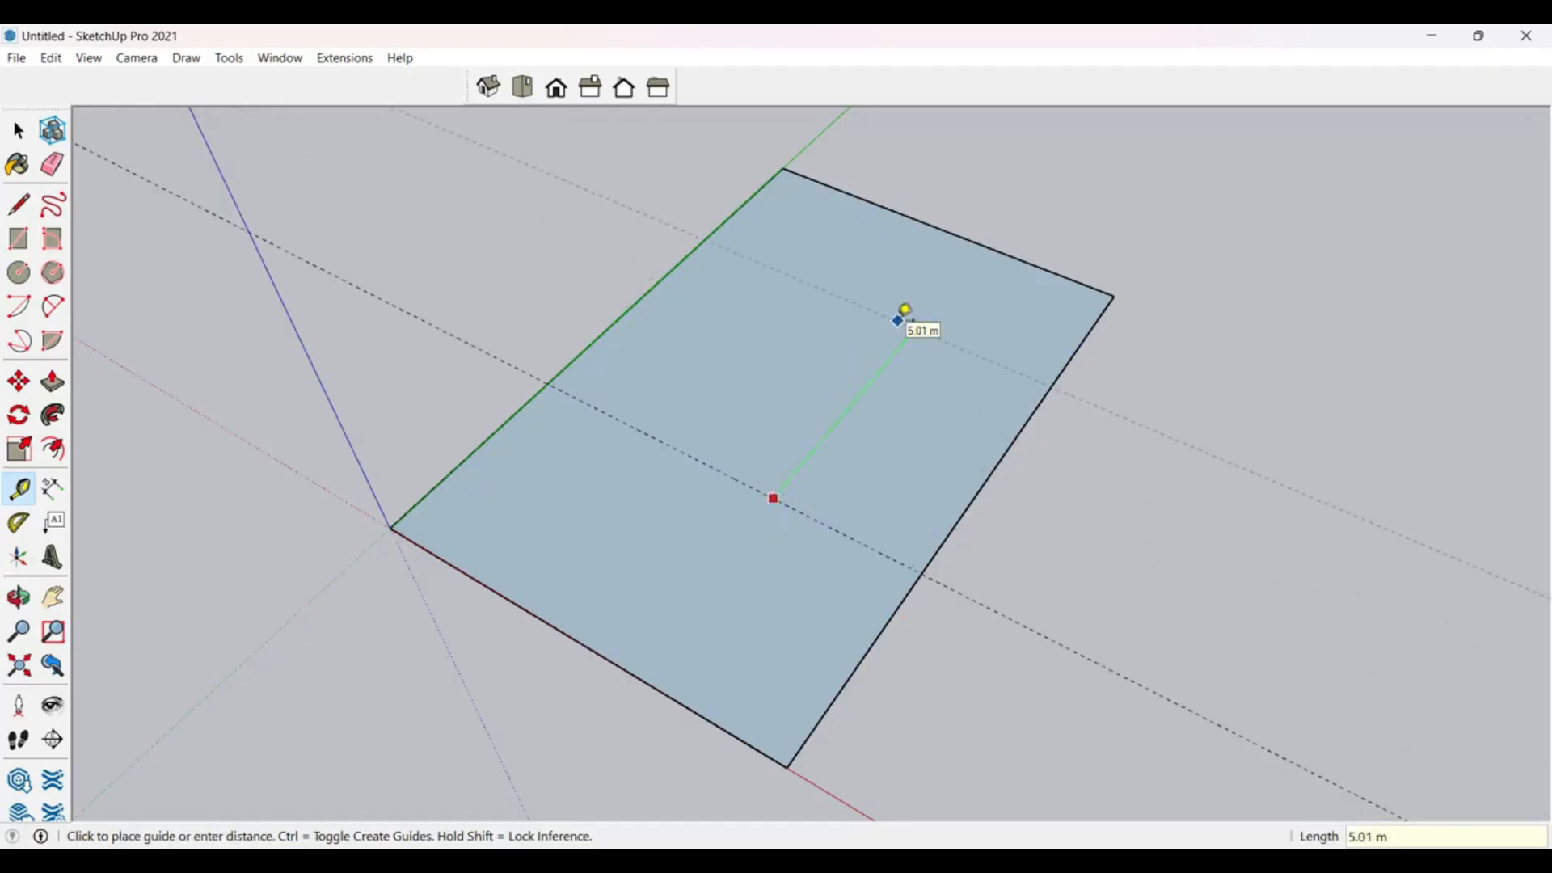
text(5)
key(Return)
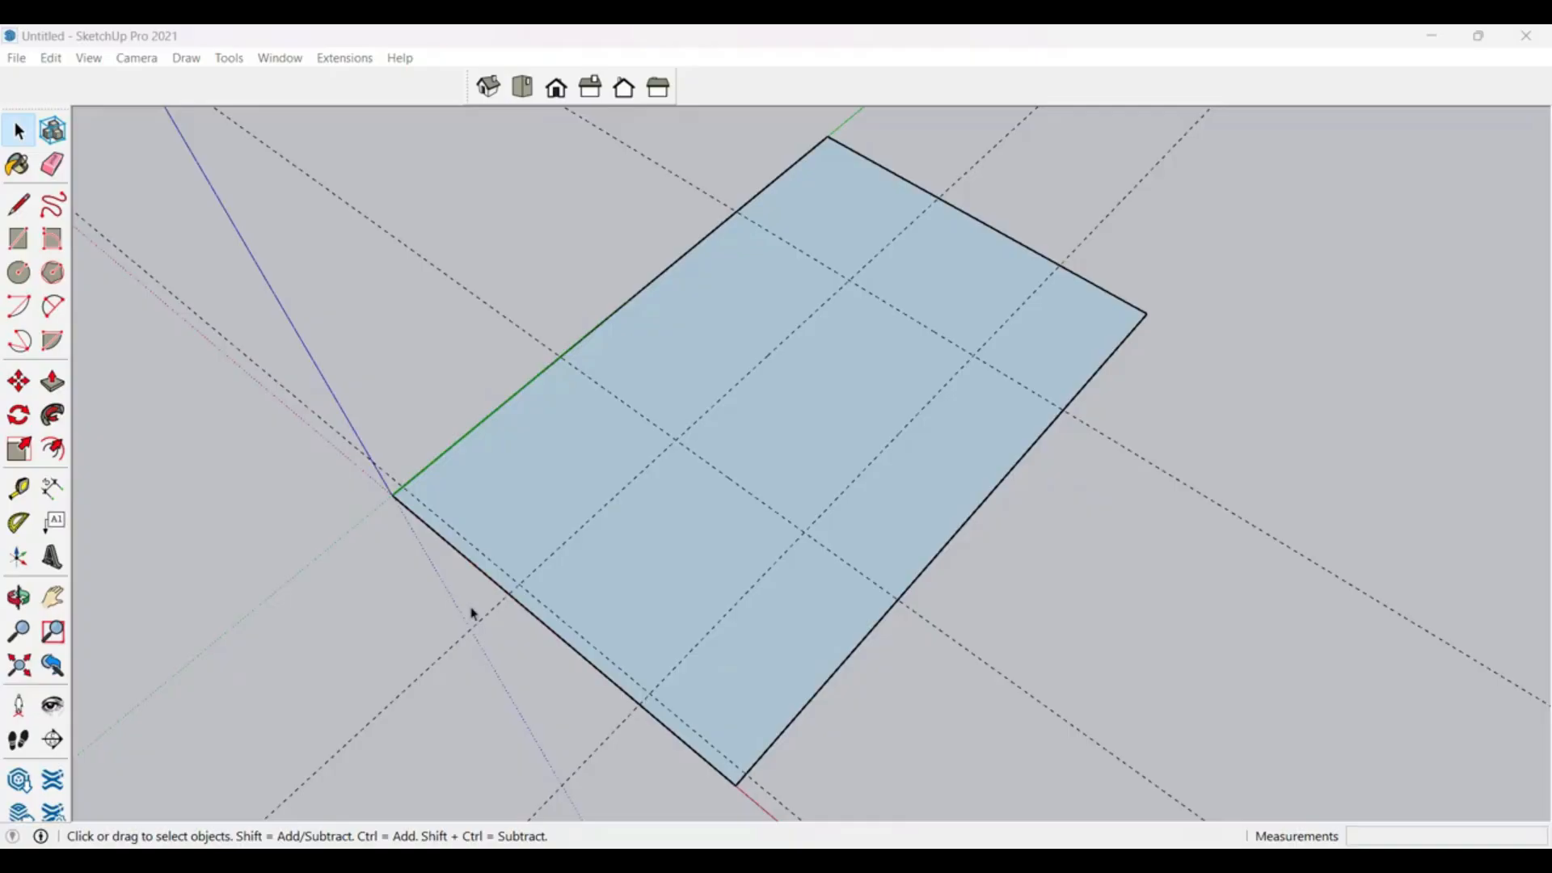
Step: Place a guide 0.23 m inside the rectangle's green-axis edge
middle_drag(508, 485, 621, 512)
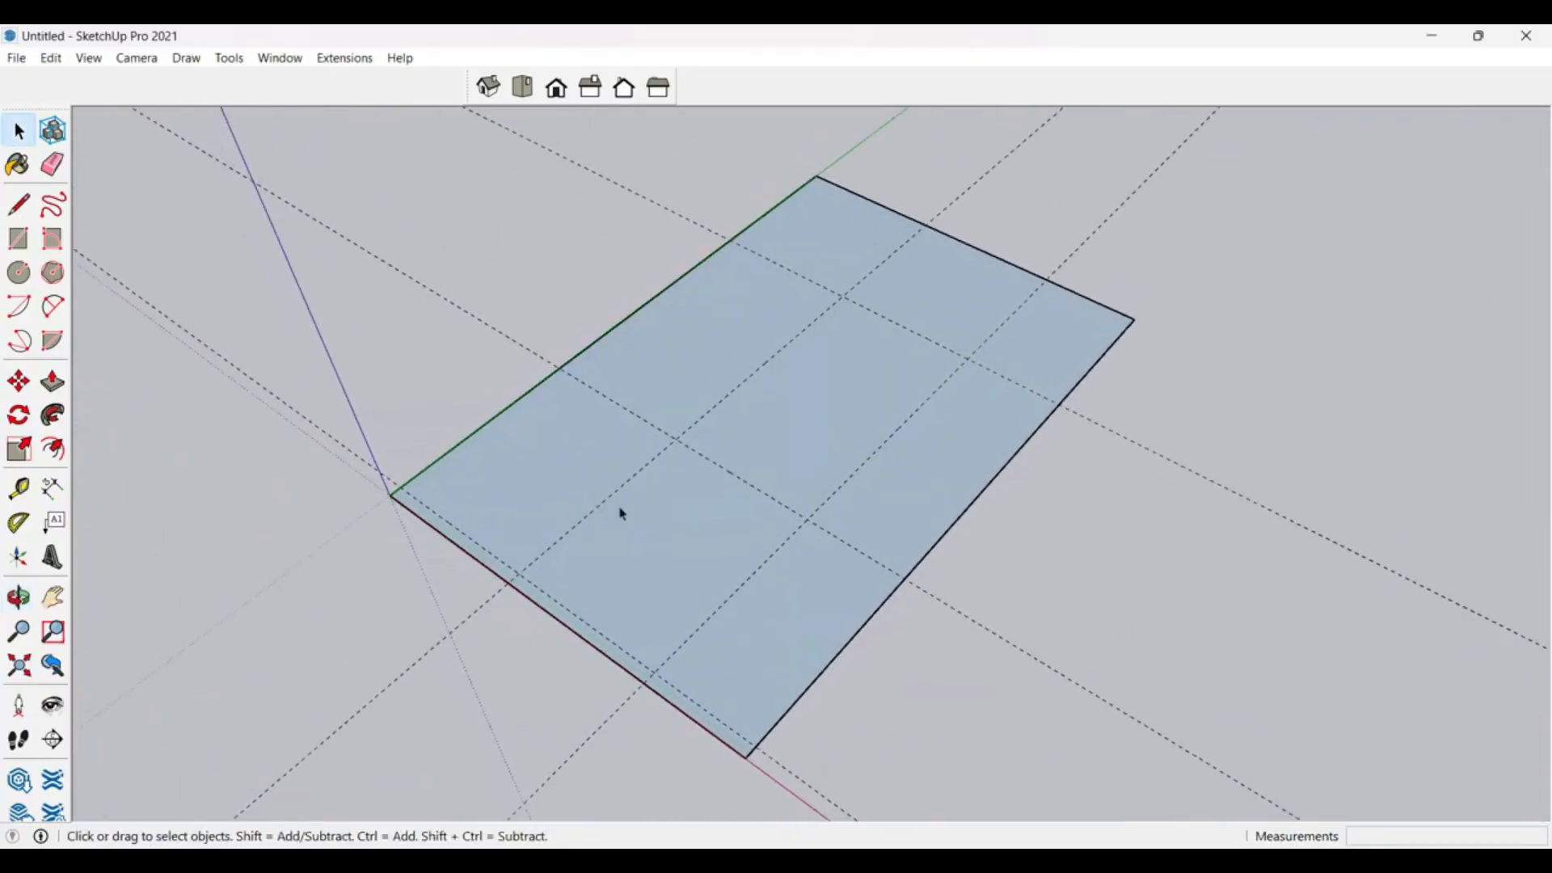
key(t)
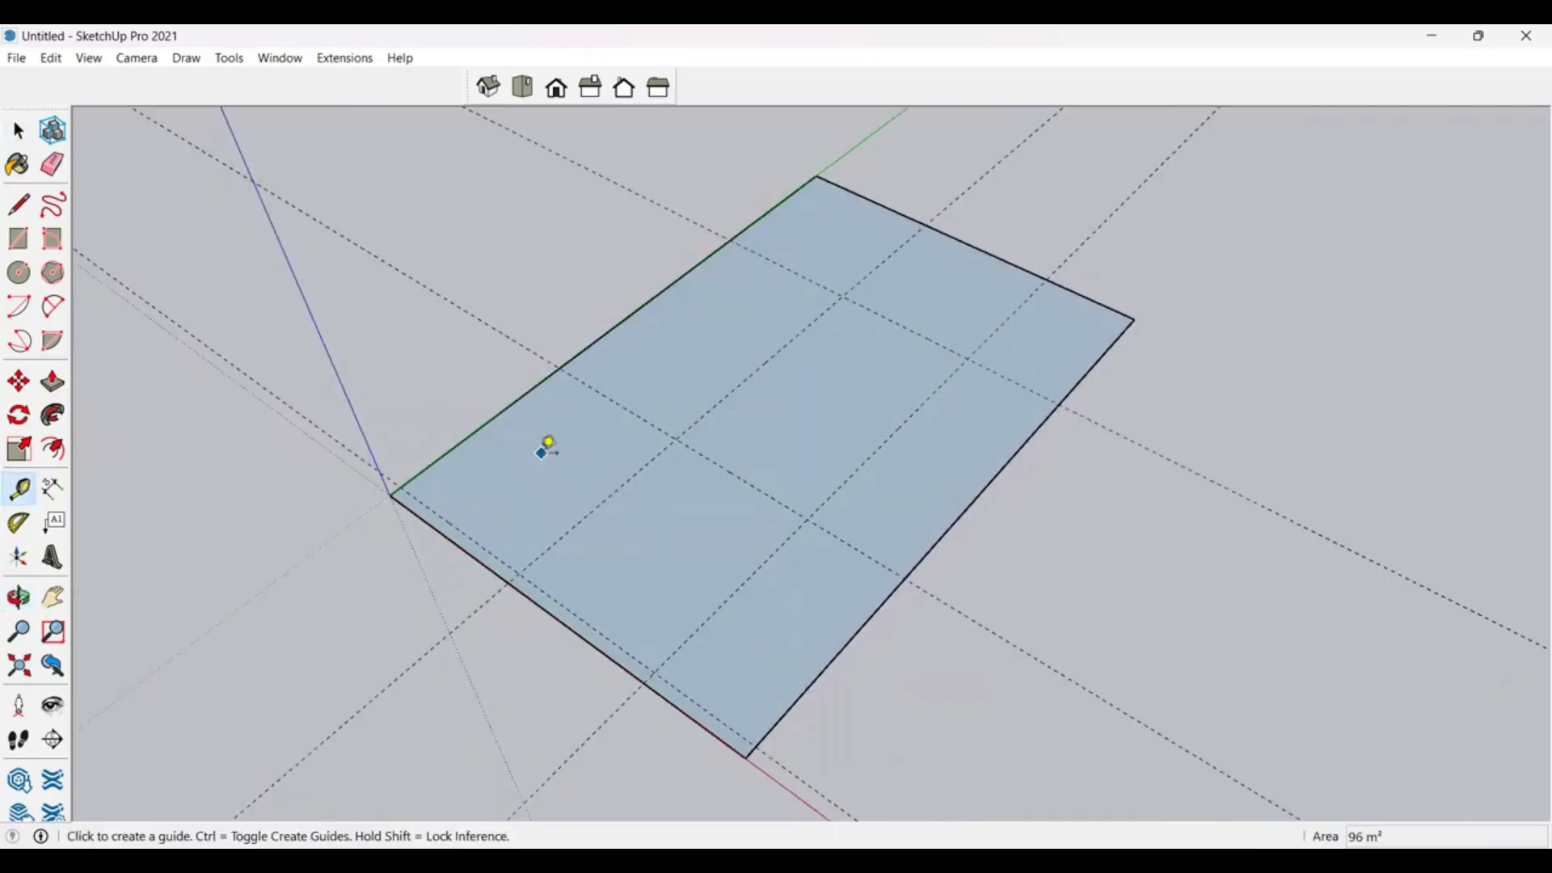
click(524, 395)
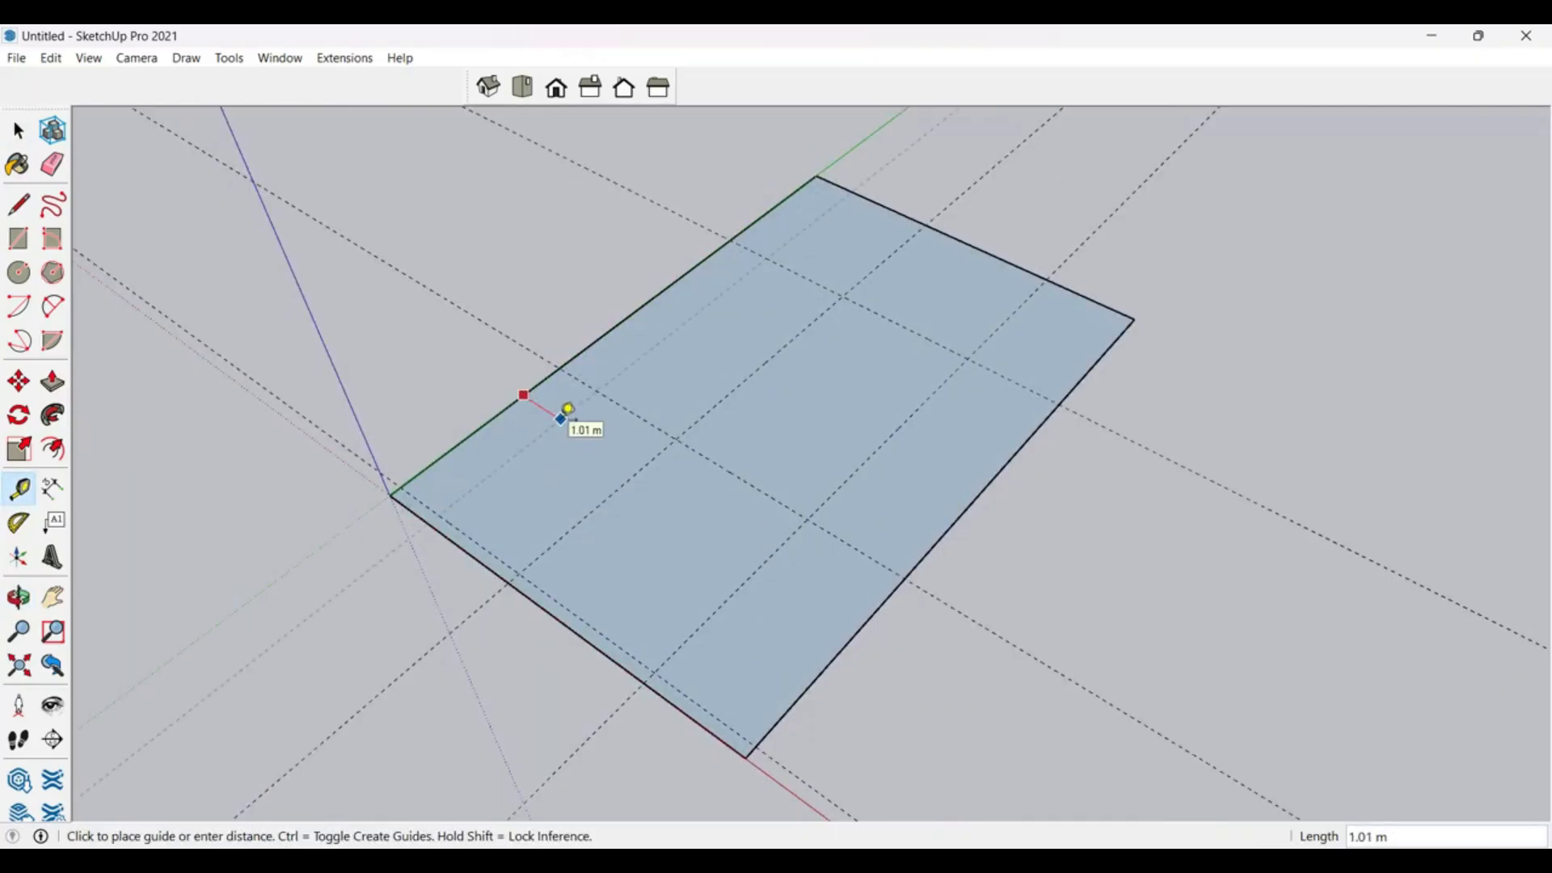
text(0.23)
key(Return)
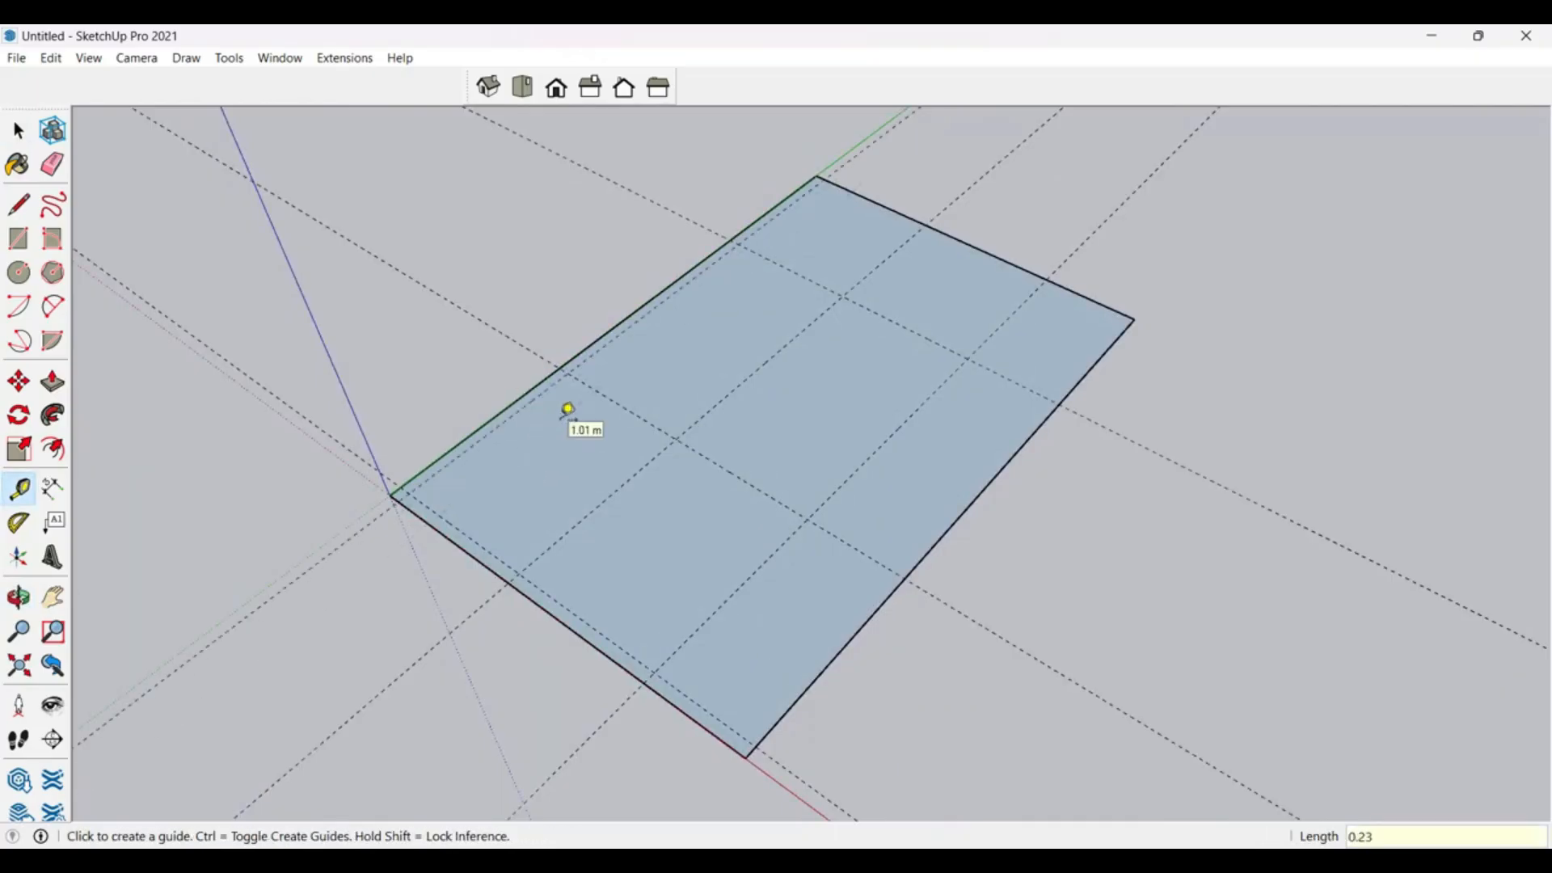
key(space)
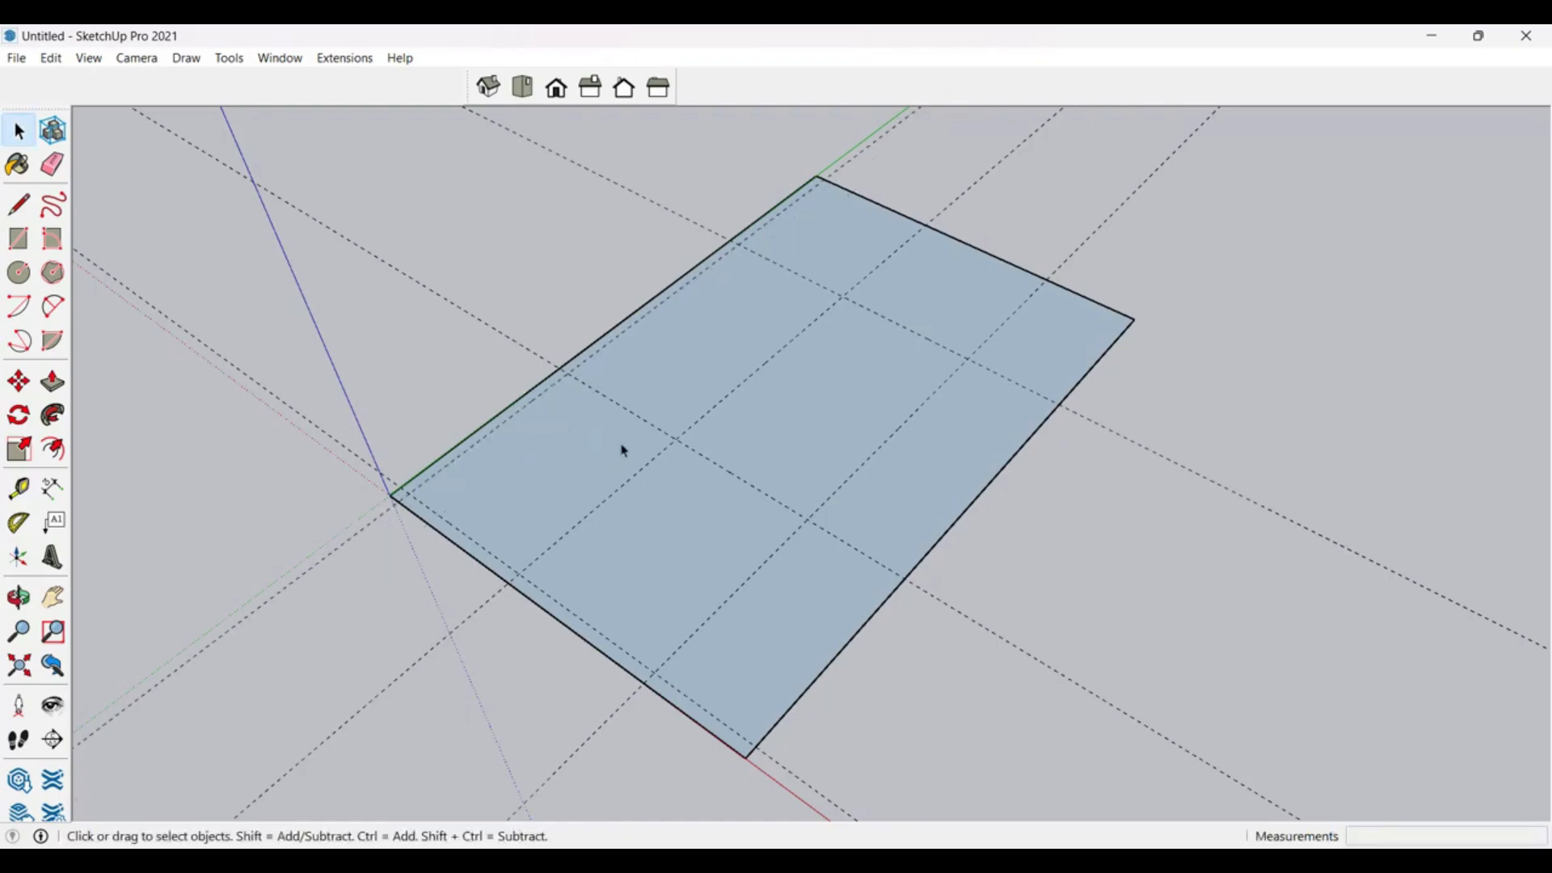
Step: Offset the base rectangle's outline 0.23 m inward to form the outer wall band
click(643, 441)
key(f)
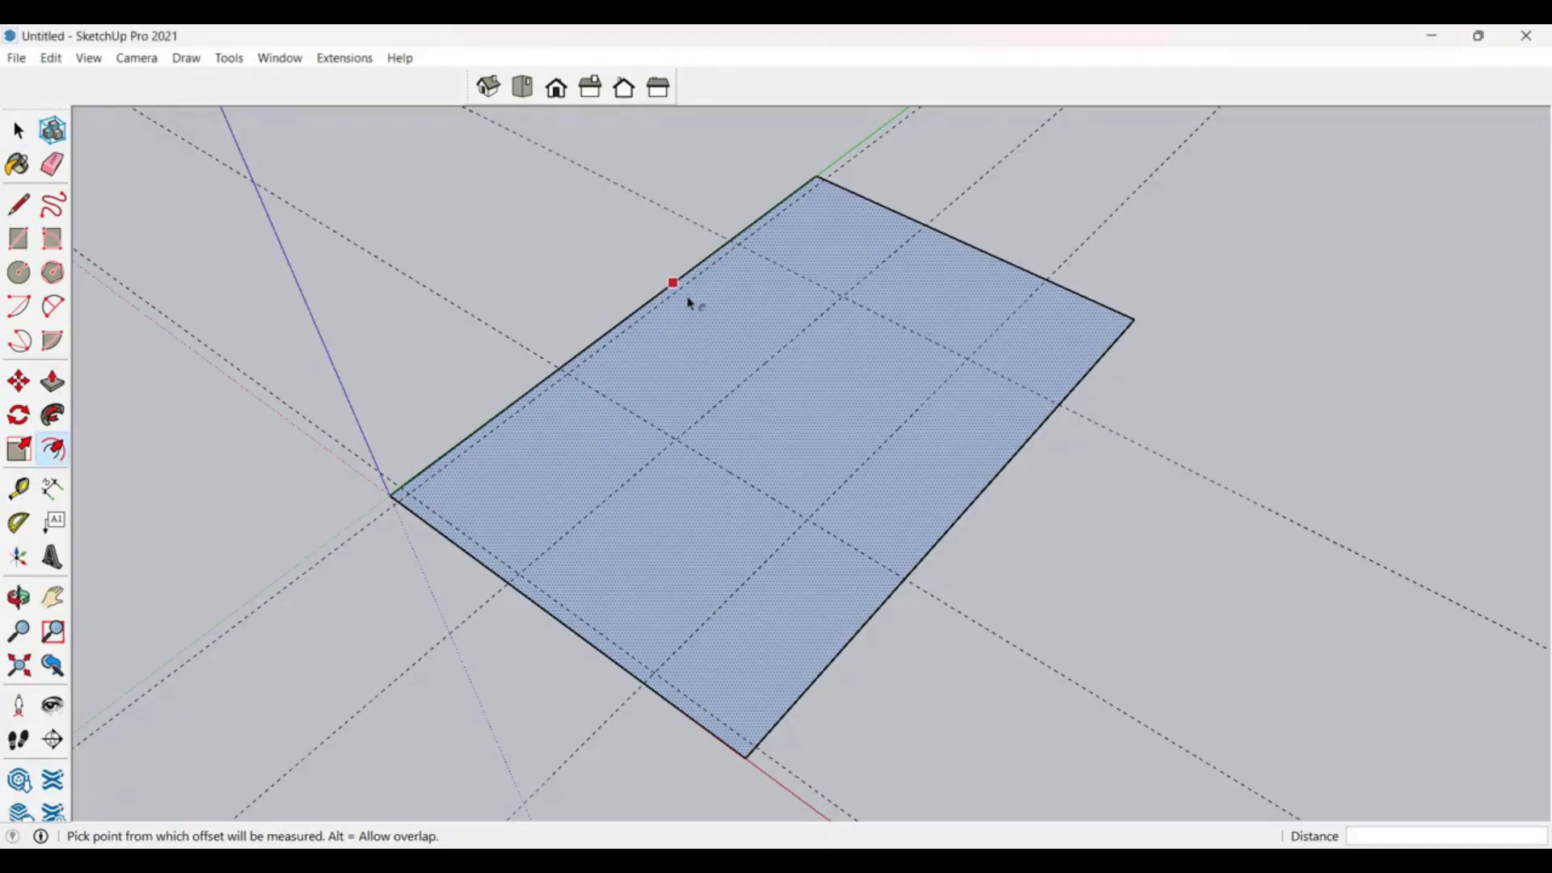
click(689, 300)
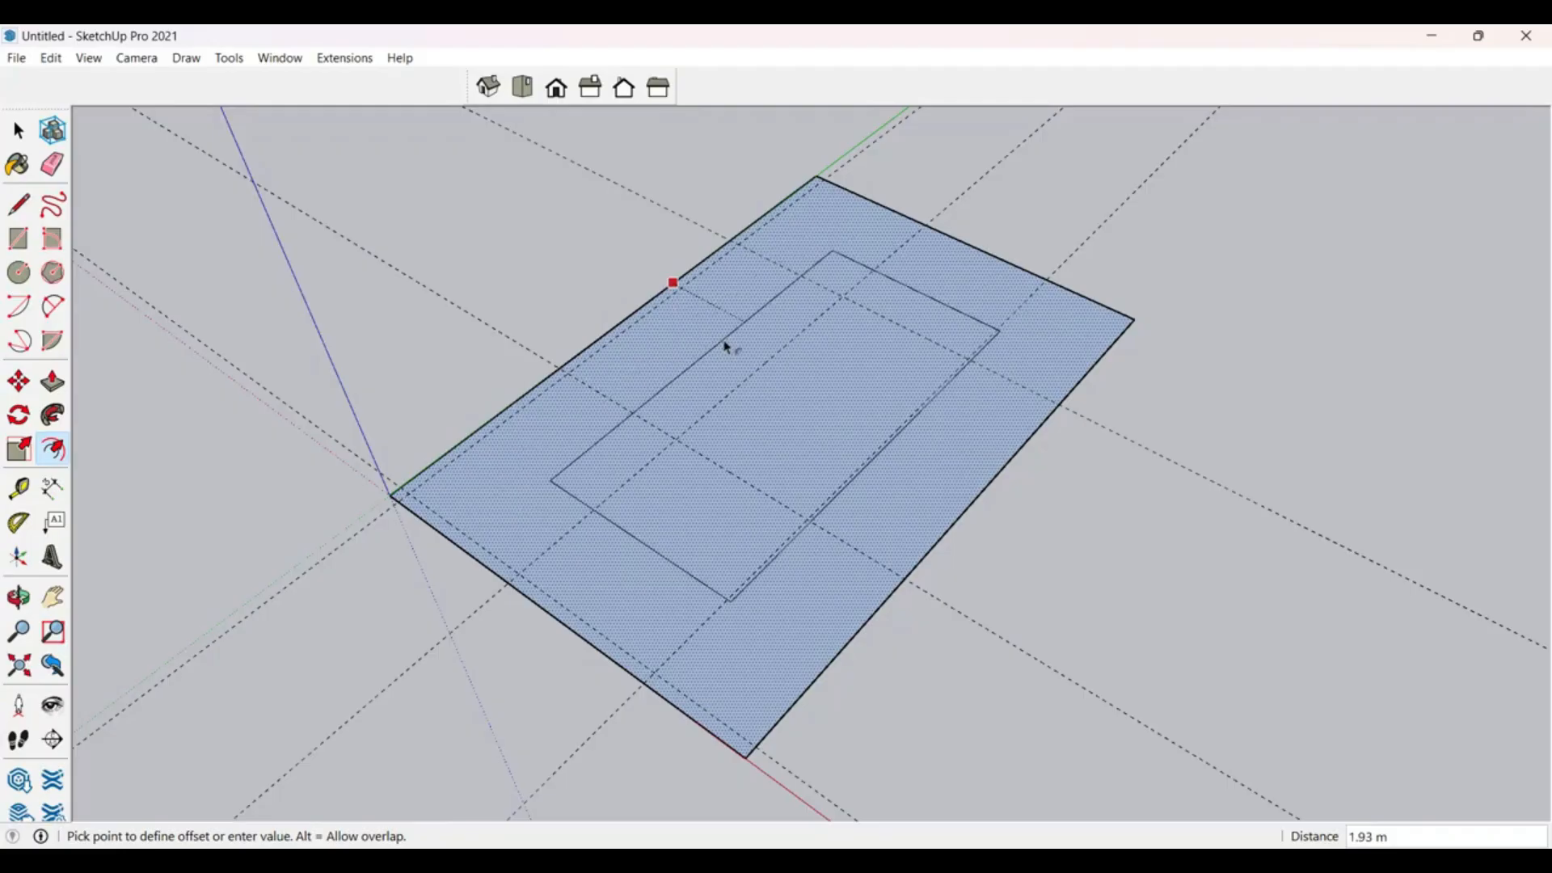
key(Return)
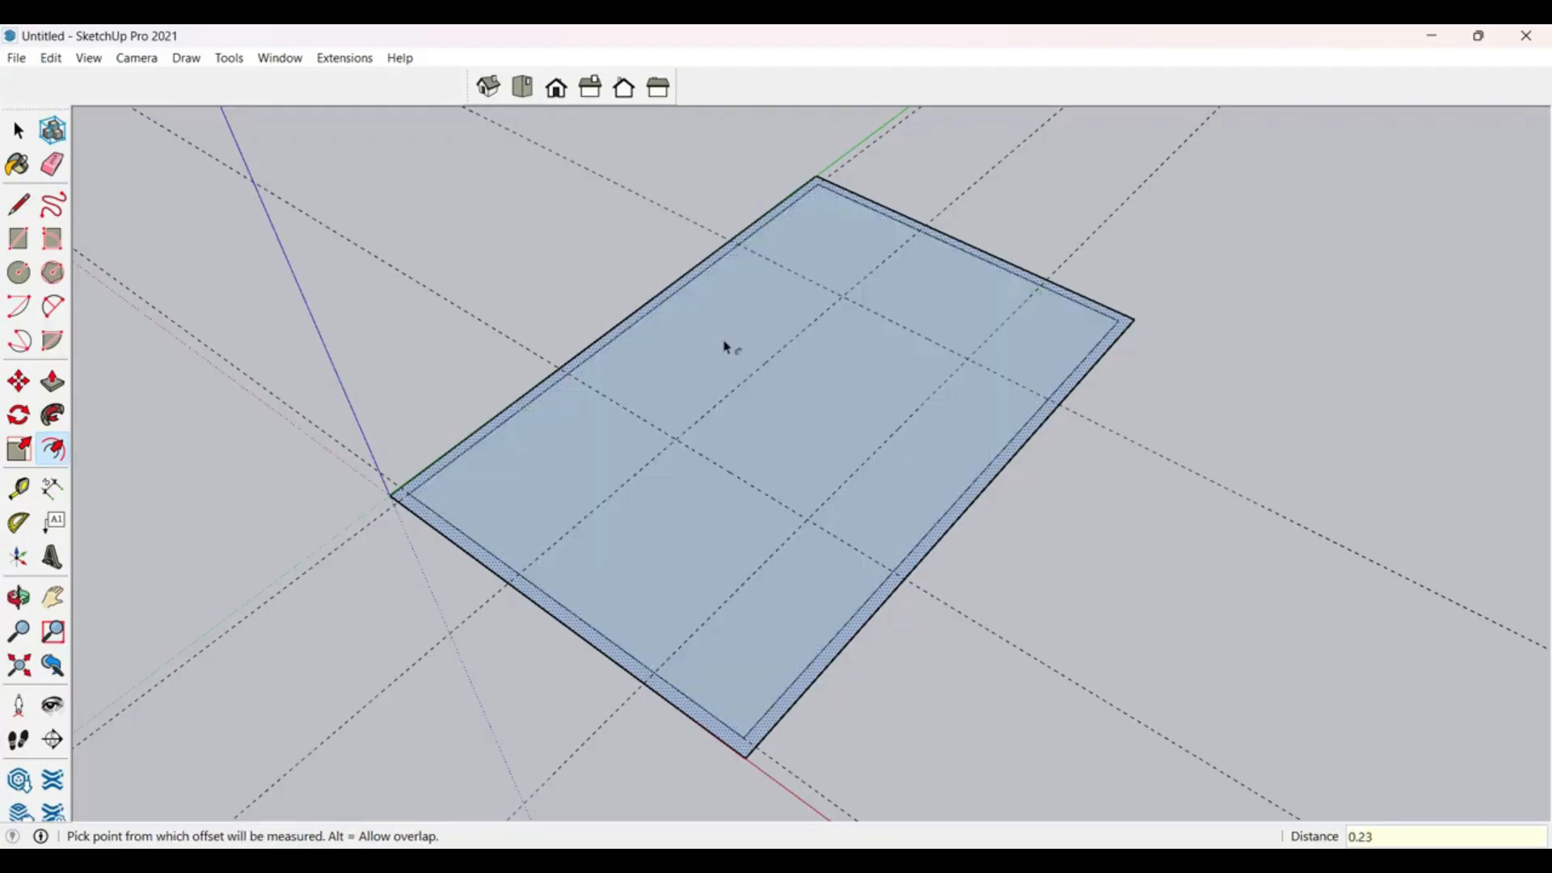
key(o)
drag(603, 417, 634, 333)
key(space)
Step: Draw a 3.77 by 2.77 m rectangle from the inner corner near the origin and another beyond it along the green-axis side between the crosswise guides
scroll(639, 423, up, 3)
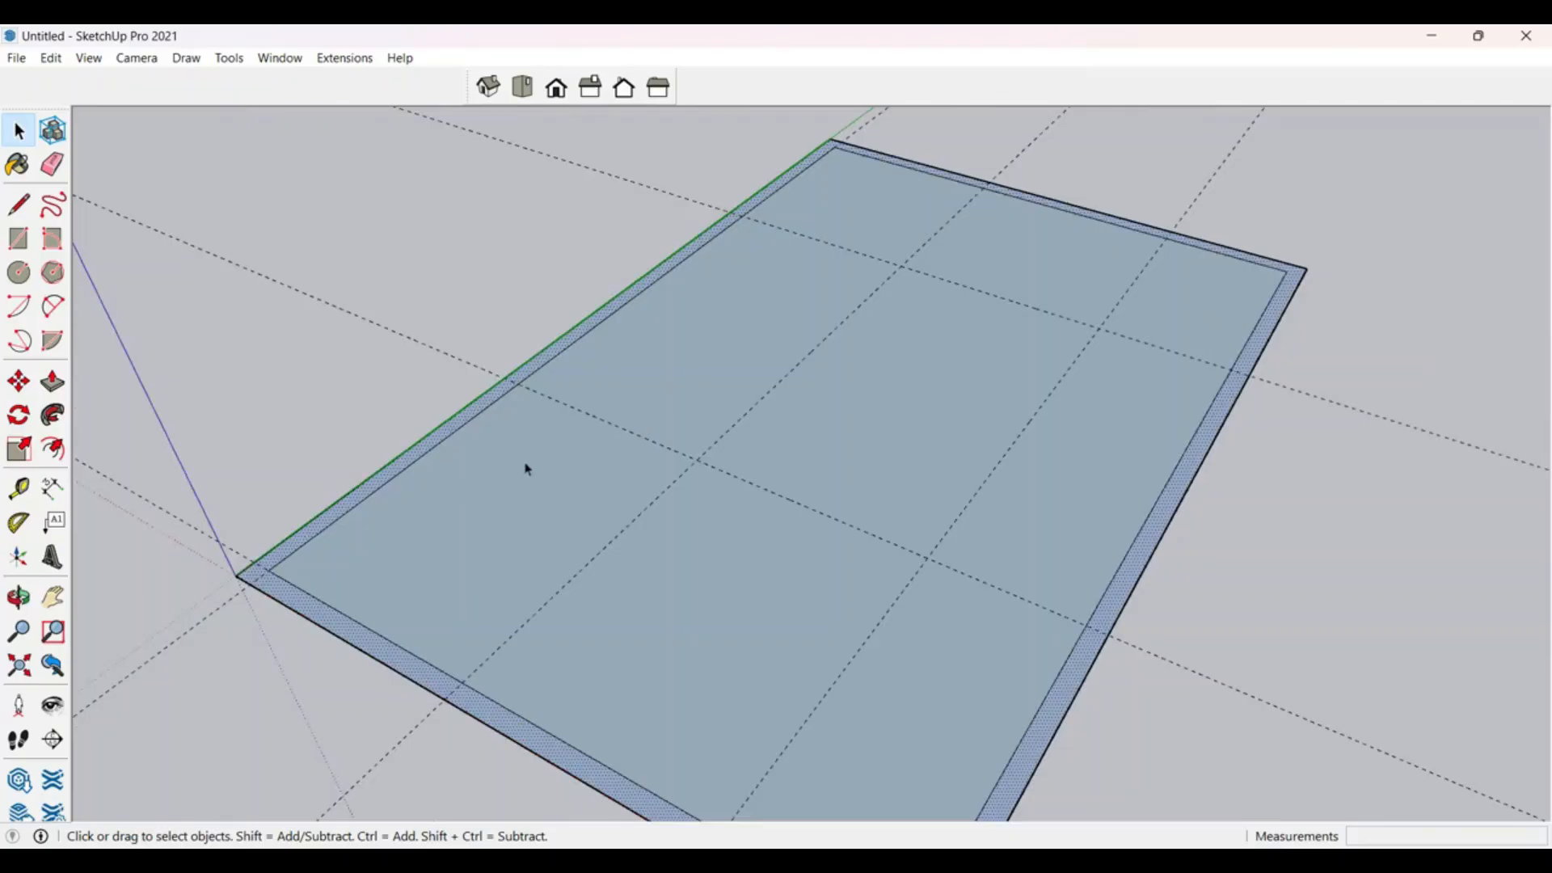
scroll(923, 349, down, 3)
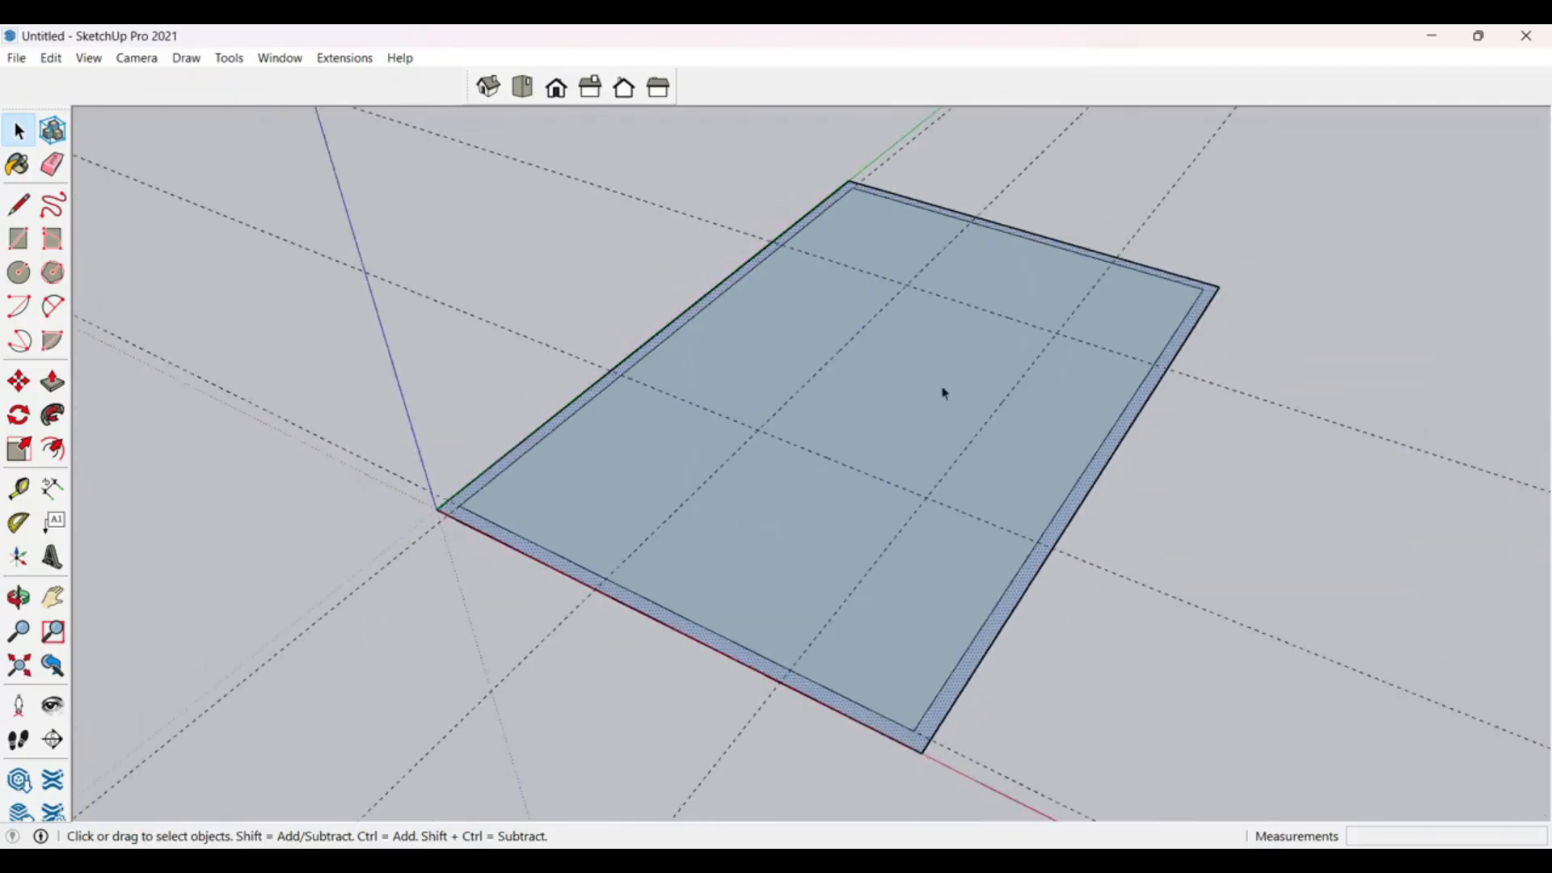
mouse_move(919, 369)
middle_down()
mouse_move(885, 443)
mouse_move(918, 381)
mouse_move(903, 385)
middle_up()
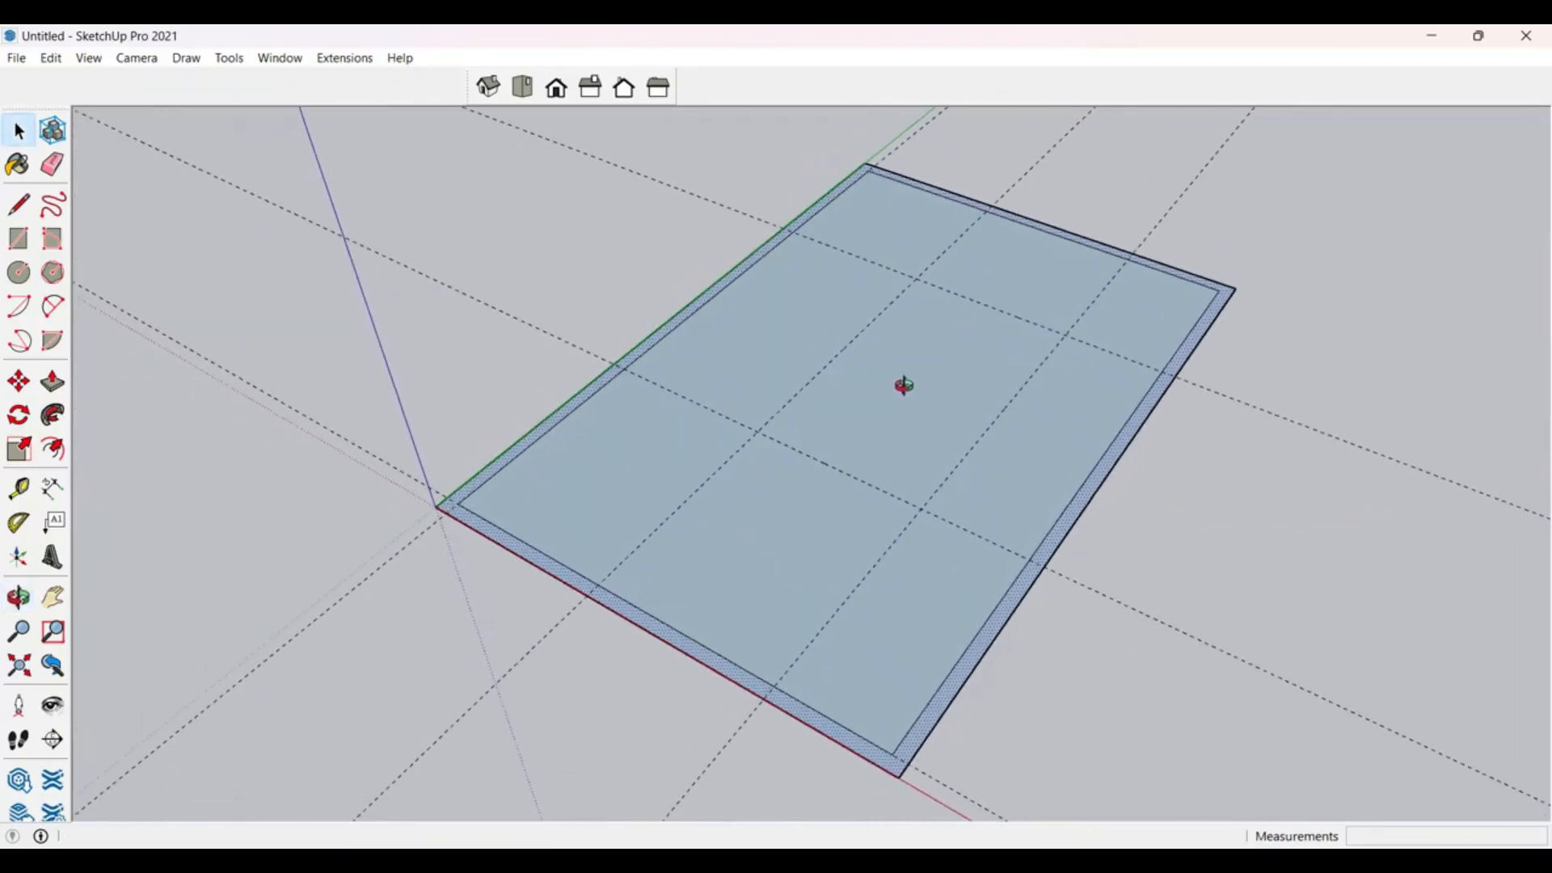
key(r)
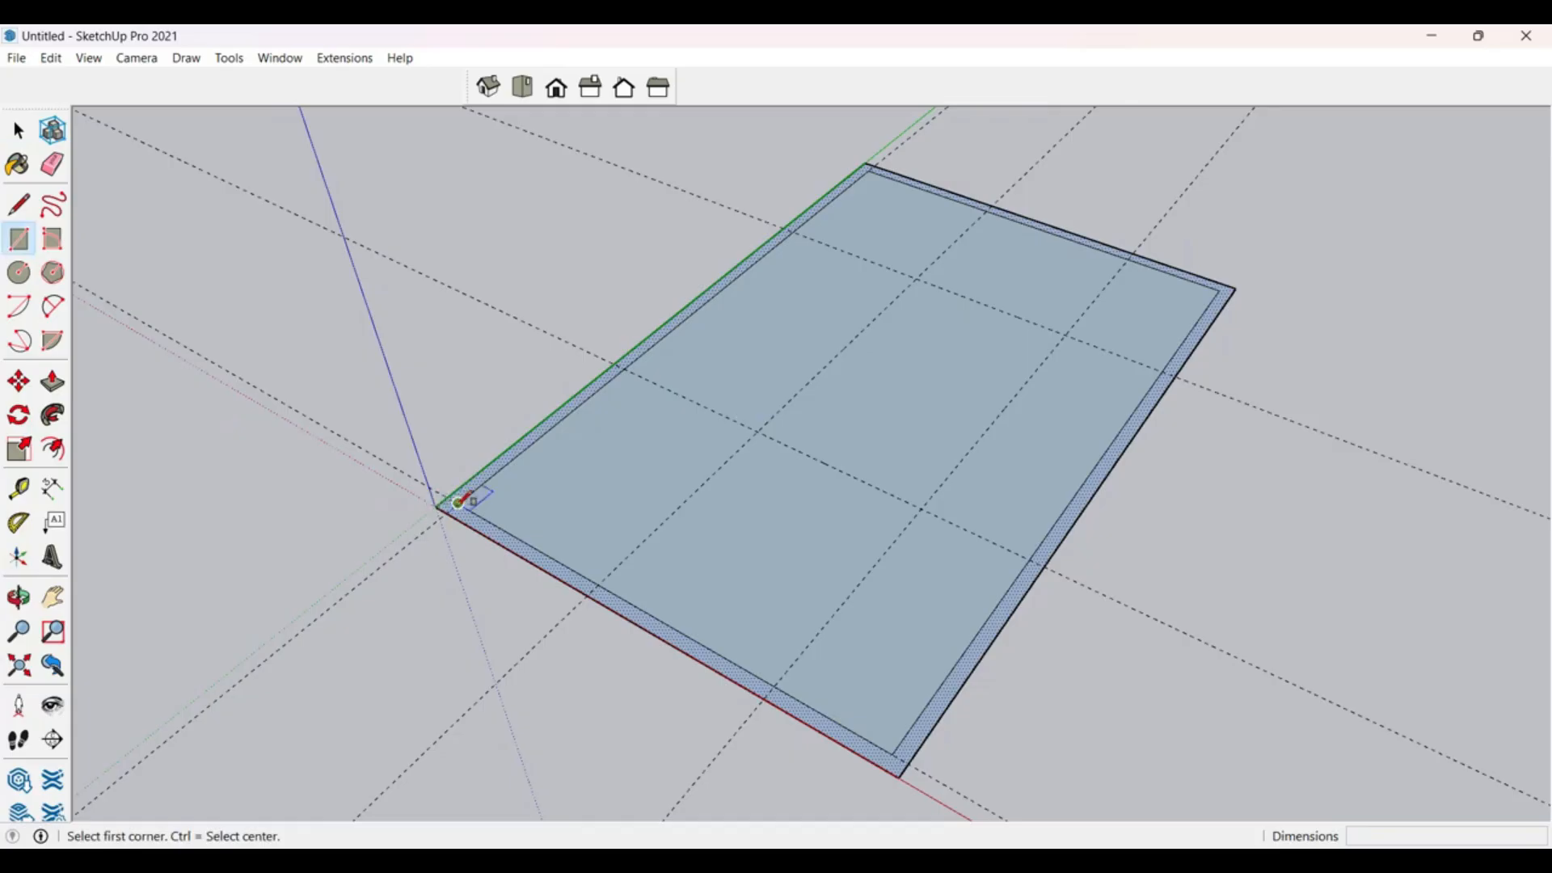
click(458, 503)
click(756, 432)
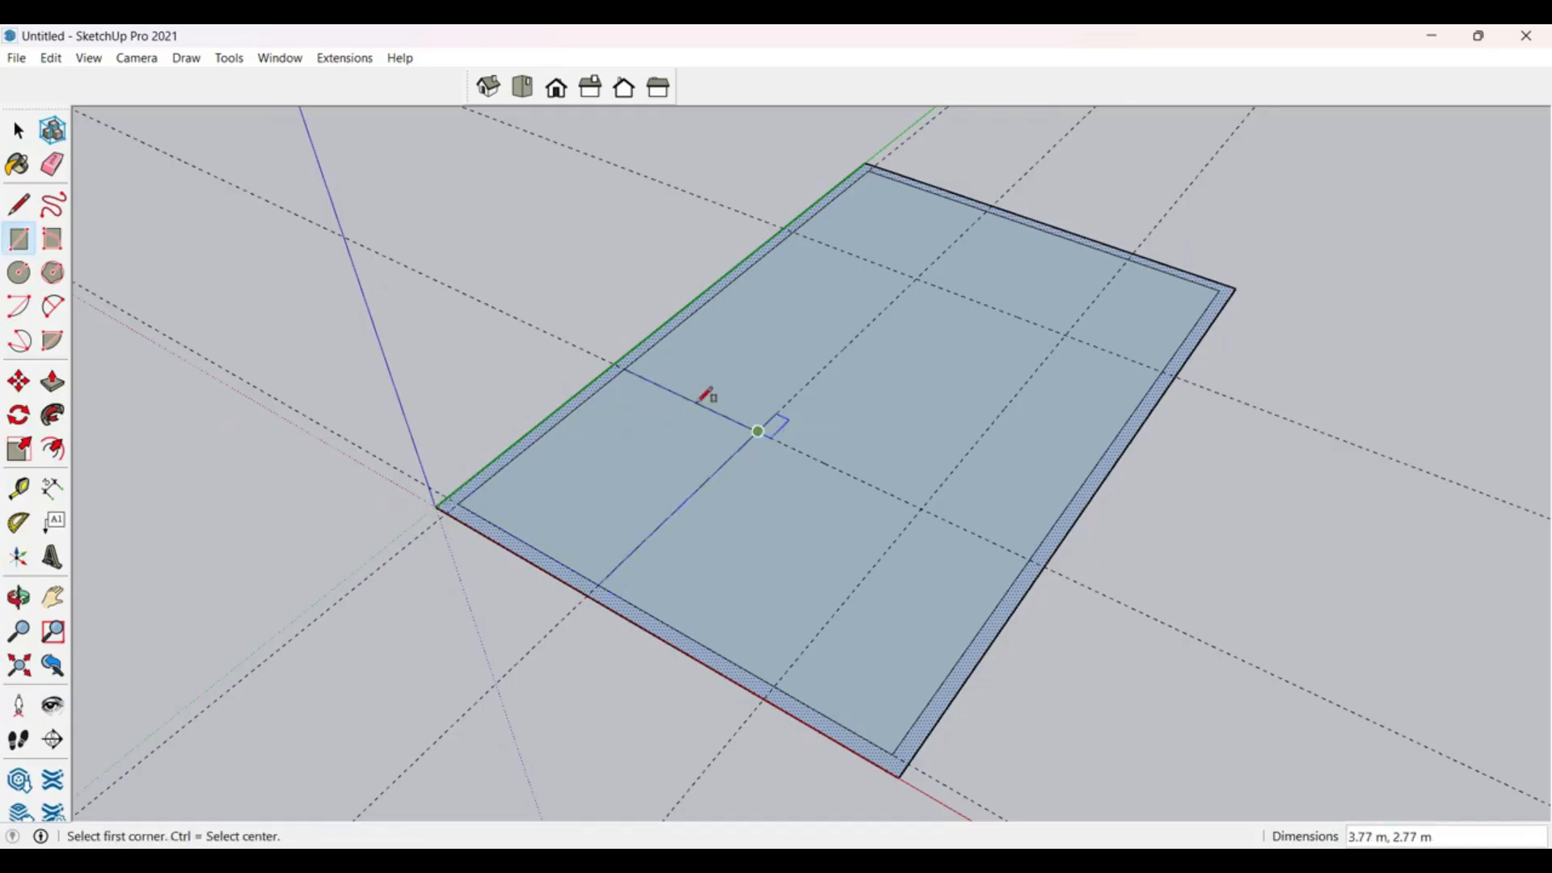
click(625, 367)
click(917, 279)
Step: Draw one rectangle at the far end and an 8.00 by 1.77 m rectangle along the side opposite the green axis, using the guide intersections
click(794, 232)
click(1130, 258)
click(922, 509)
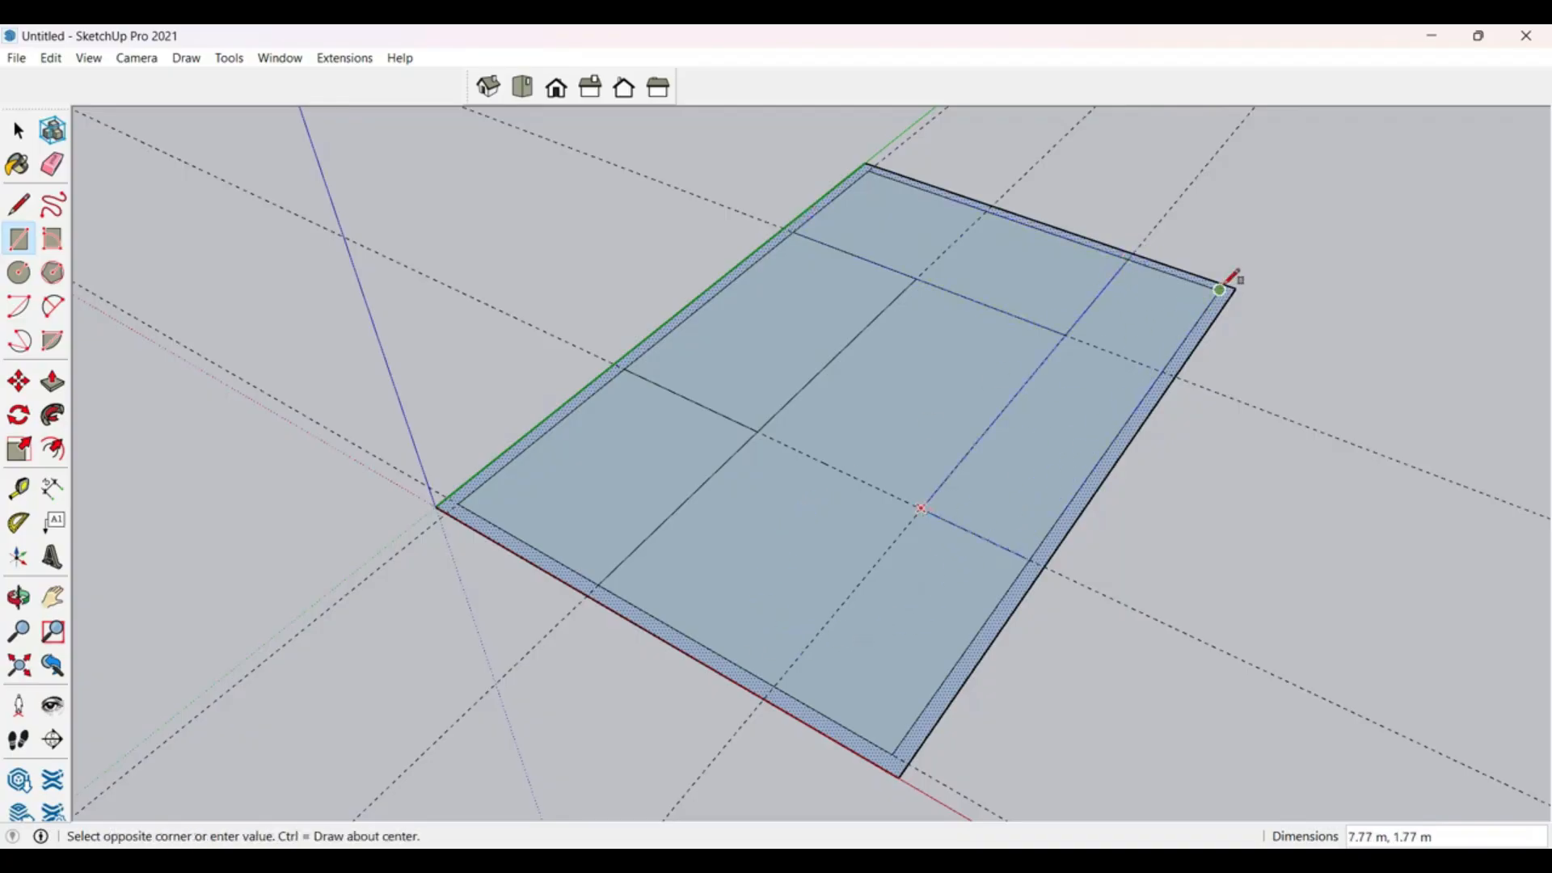
click(1222, 288)
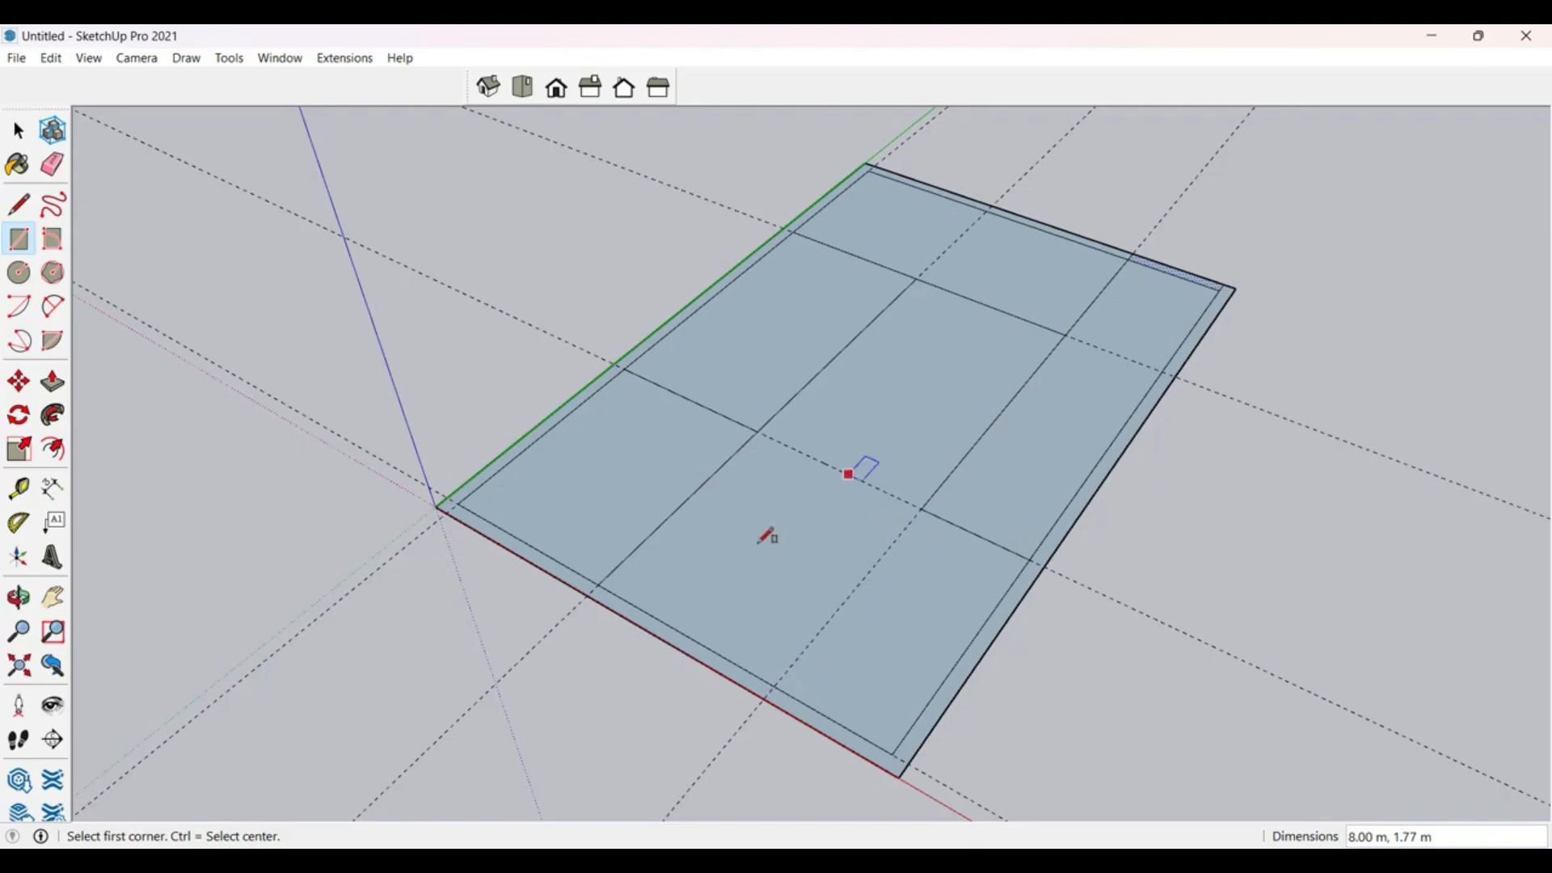
Step: Place wall-thickness guides 0.23 m beyond the first crosswise partition line and 0.23 m inward from the first lengthwise partition line
middle_drag(861, 471, 720, 634)
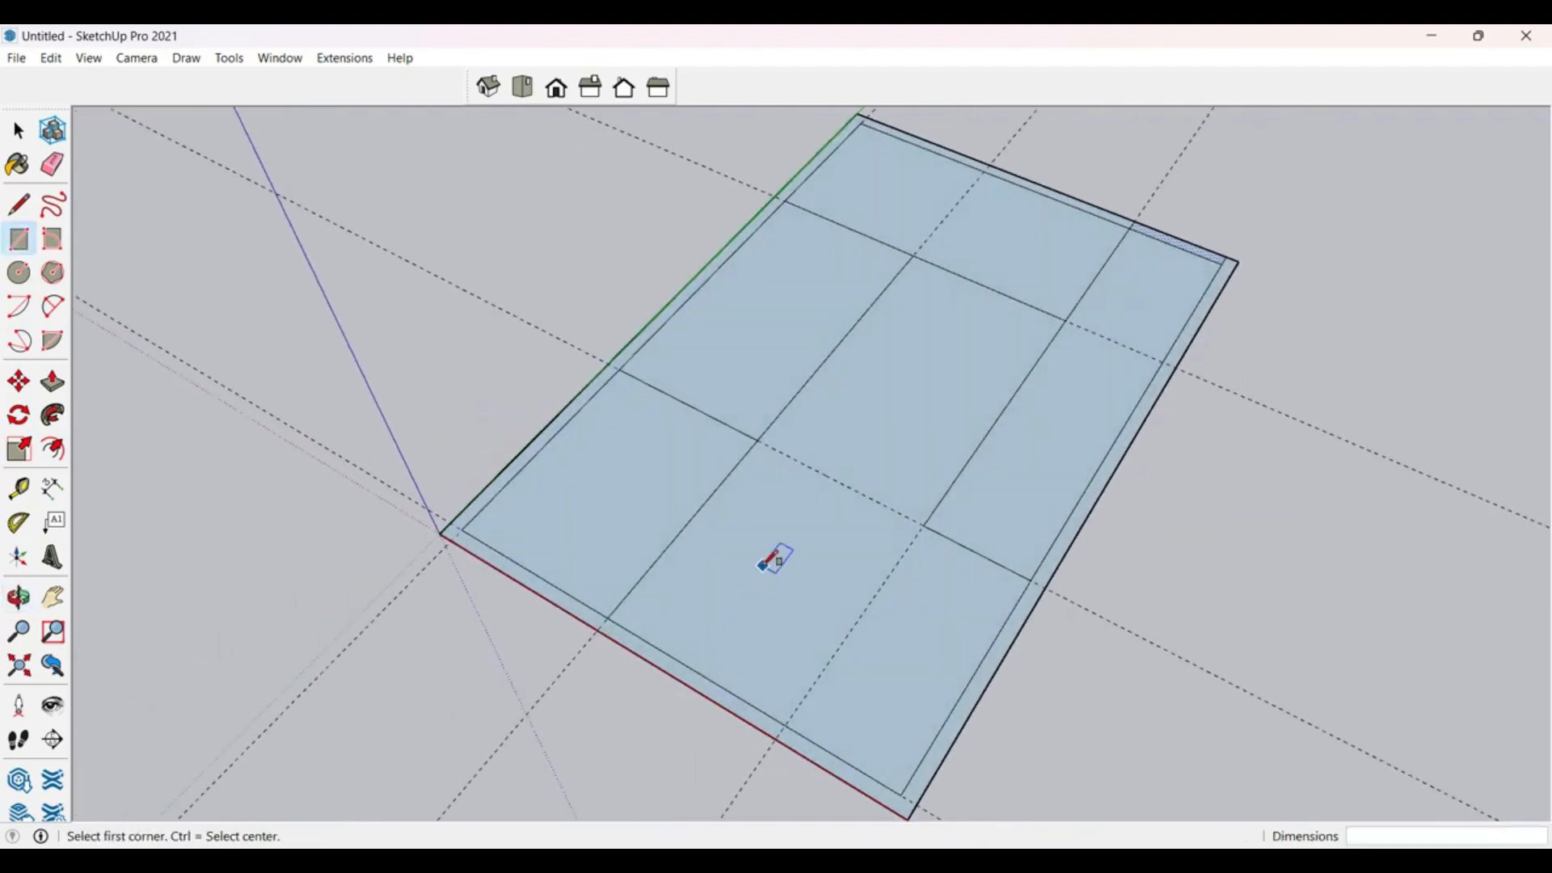
key(t)
click(738, 430)
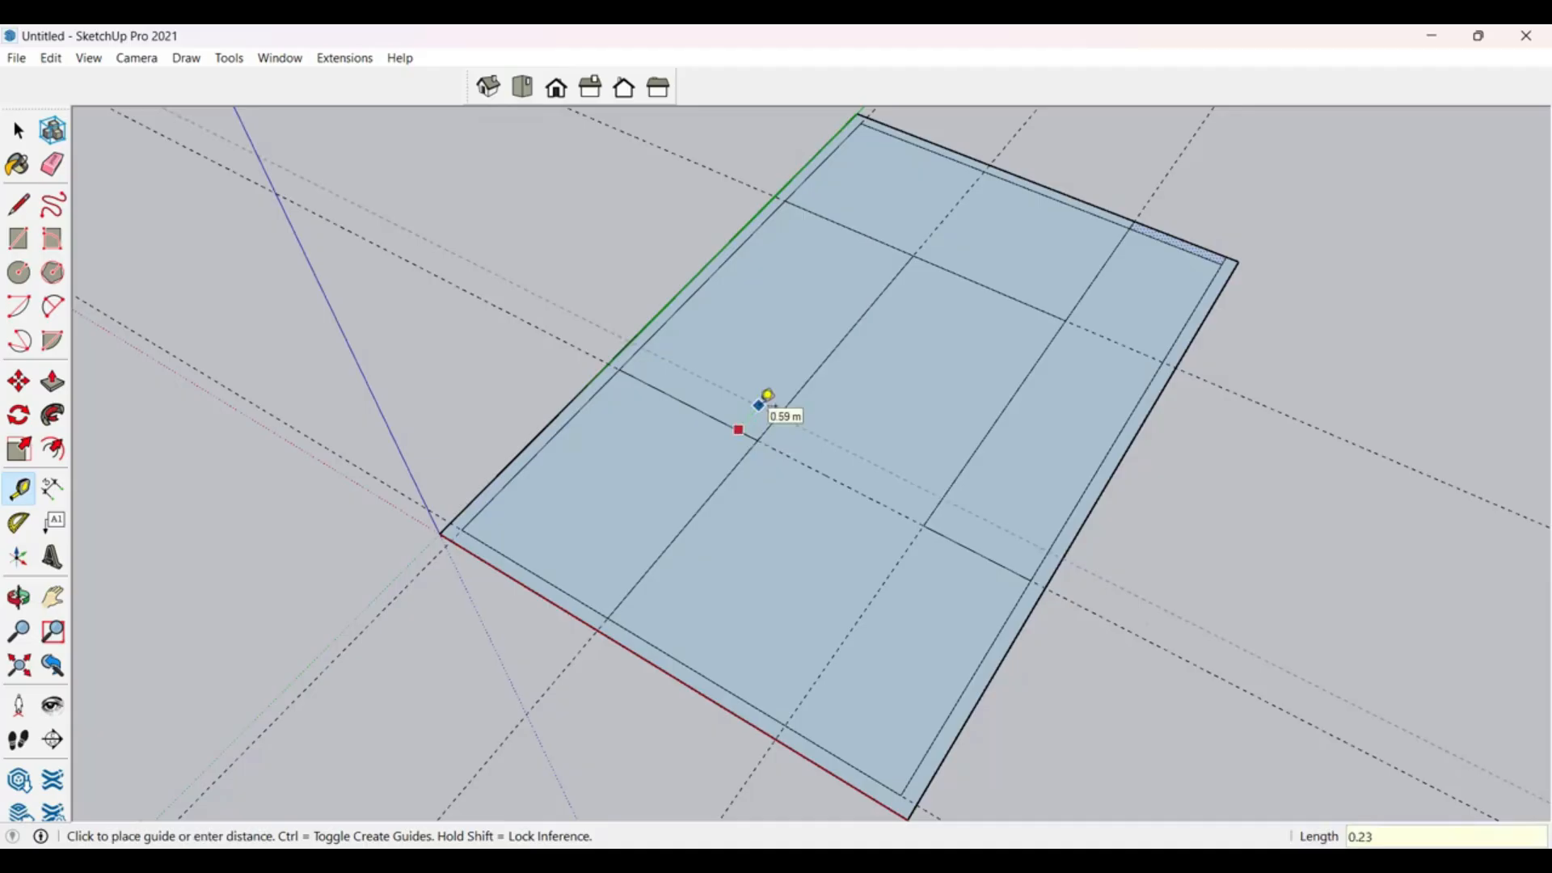
key(Return)
click(890, 281)
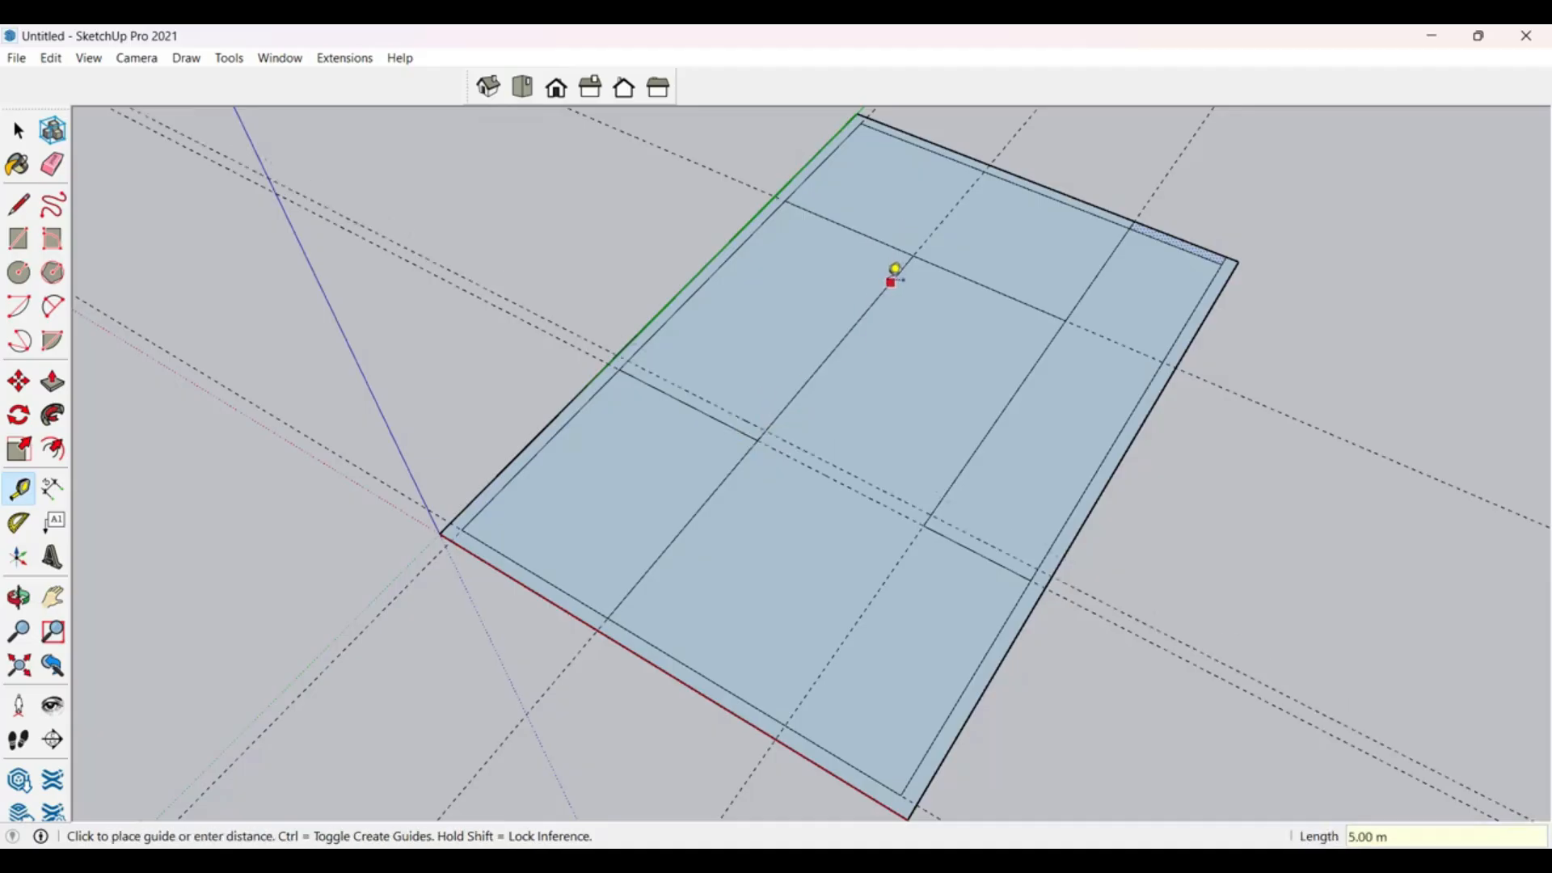
text(0.23)
key(Return)
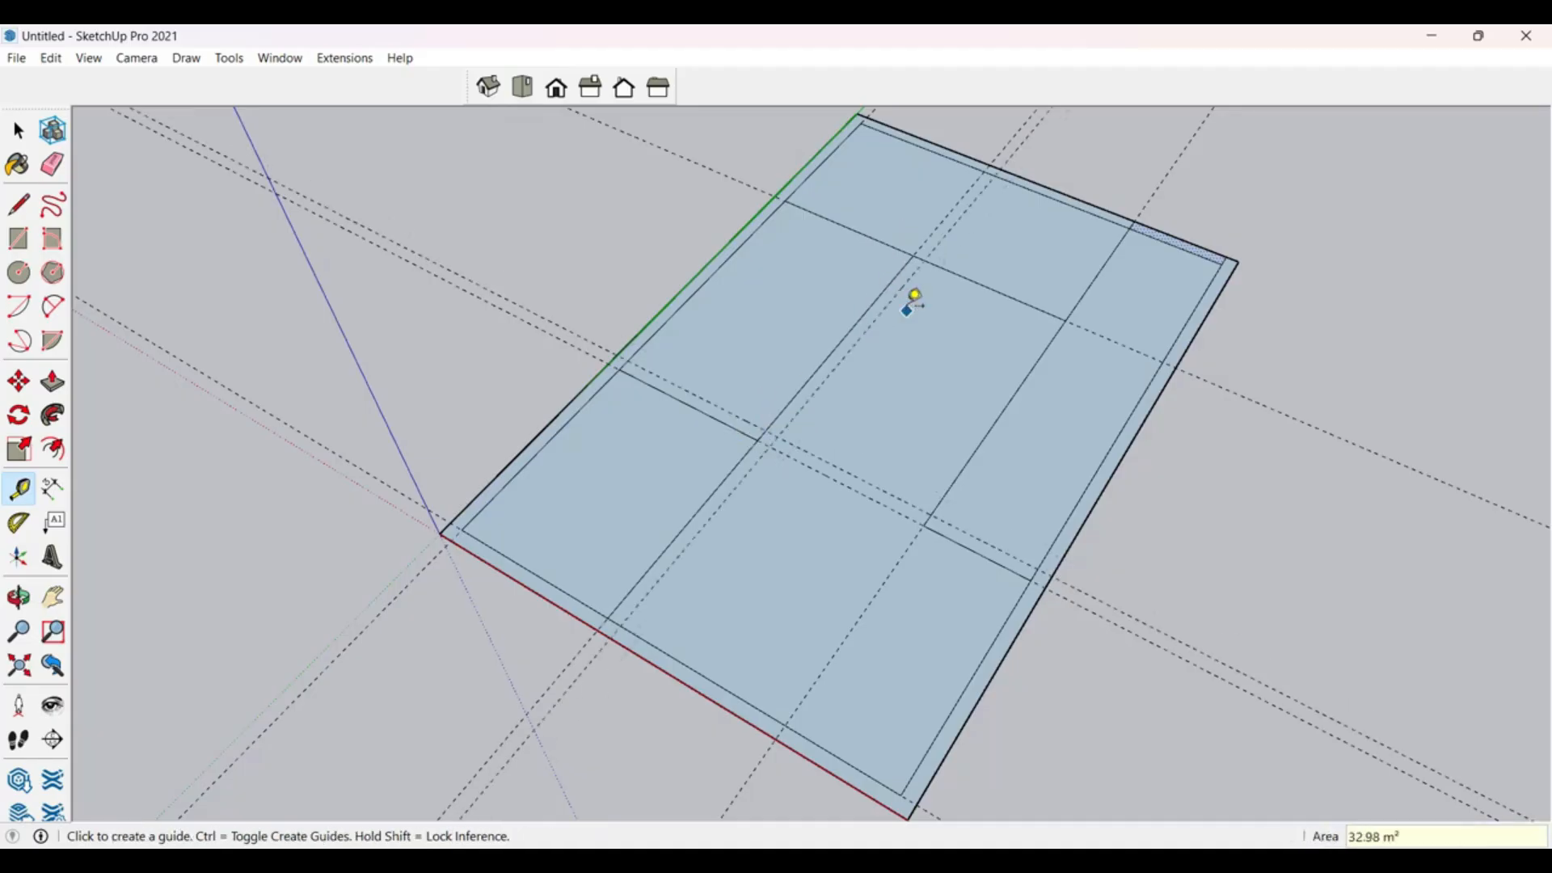
Step: Draw a 4.77 by 2.54 m rectangle in the centre bay and a 2.54 by 4.00 m rectangle in the bay at the red-axis edge
key(r)
middle_drag(1011, 395, 773, 301)
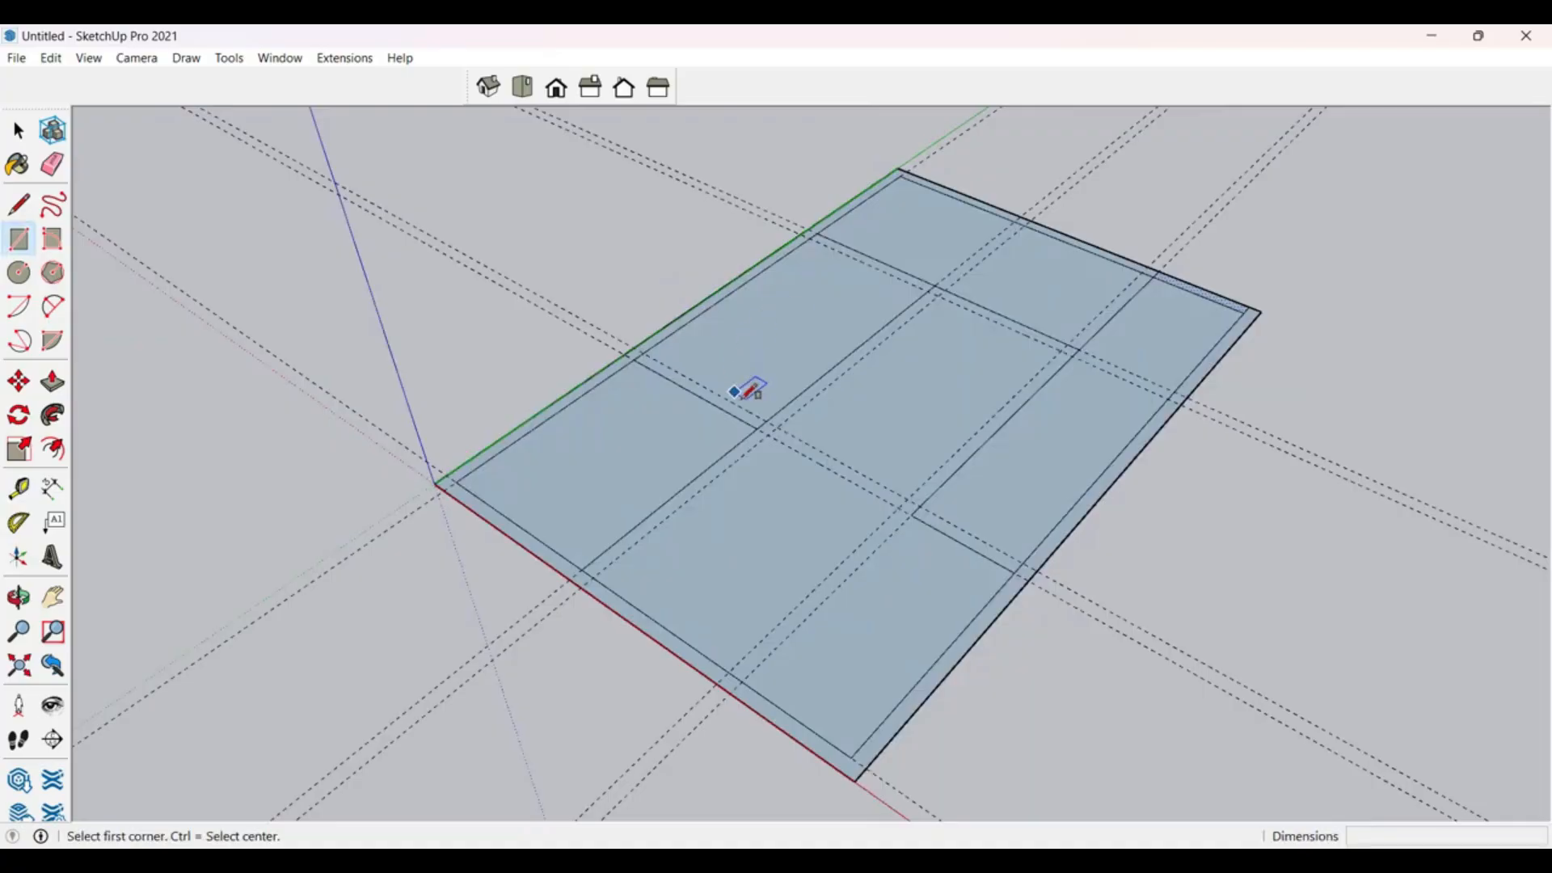
click(769, 434)
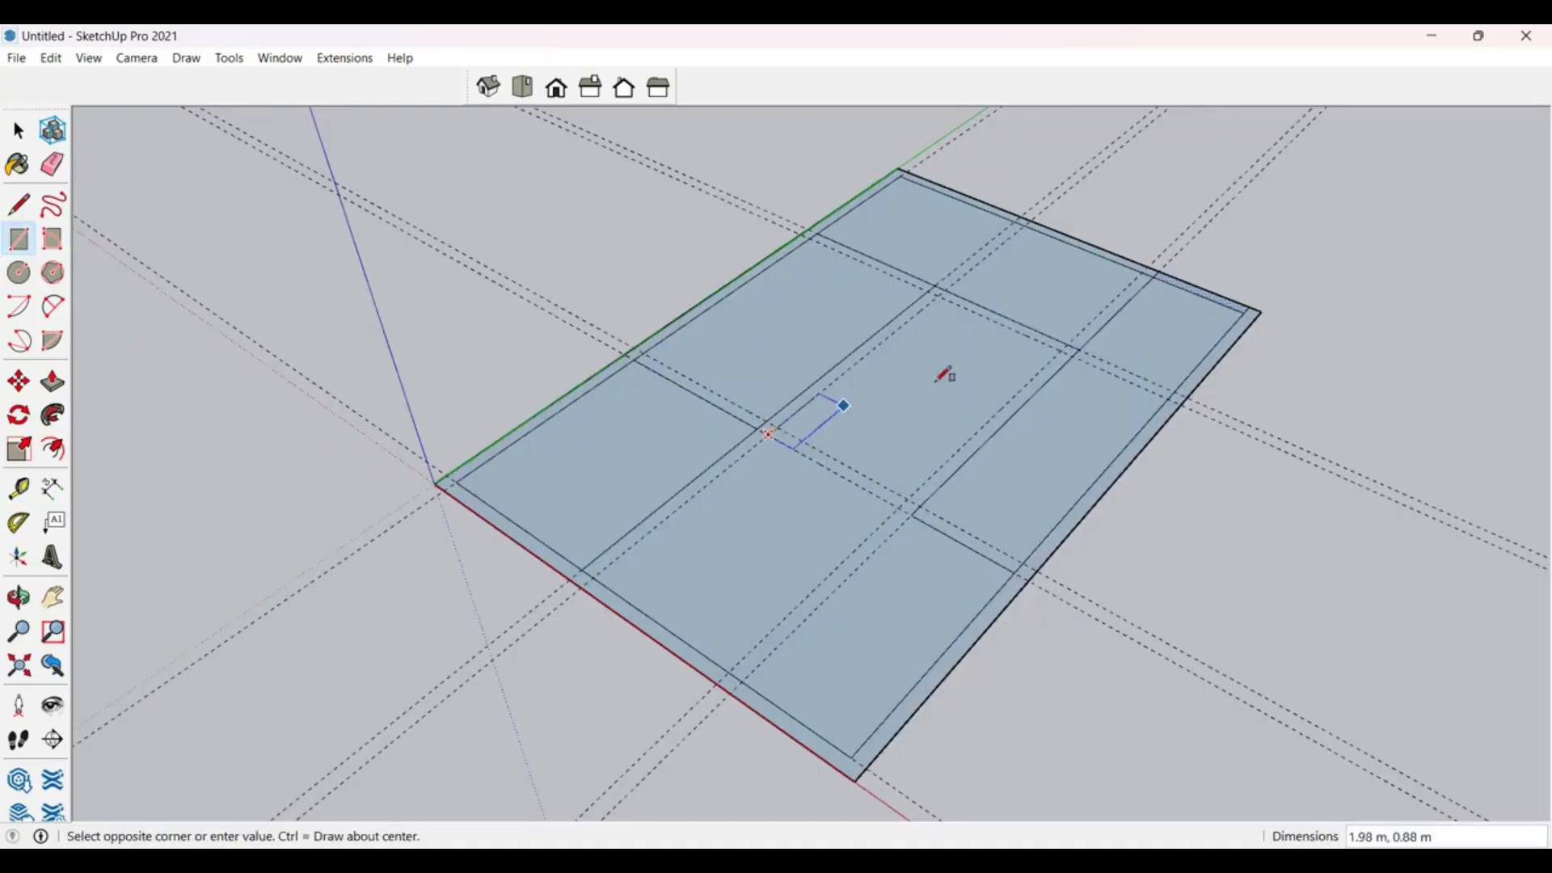
click(1061, 350)
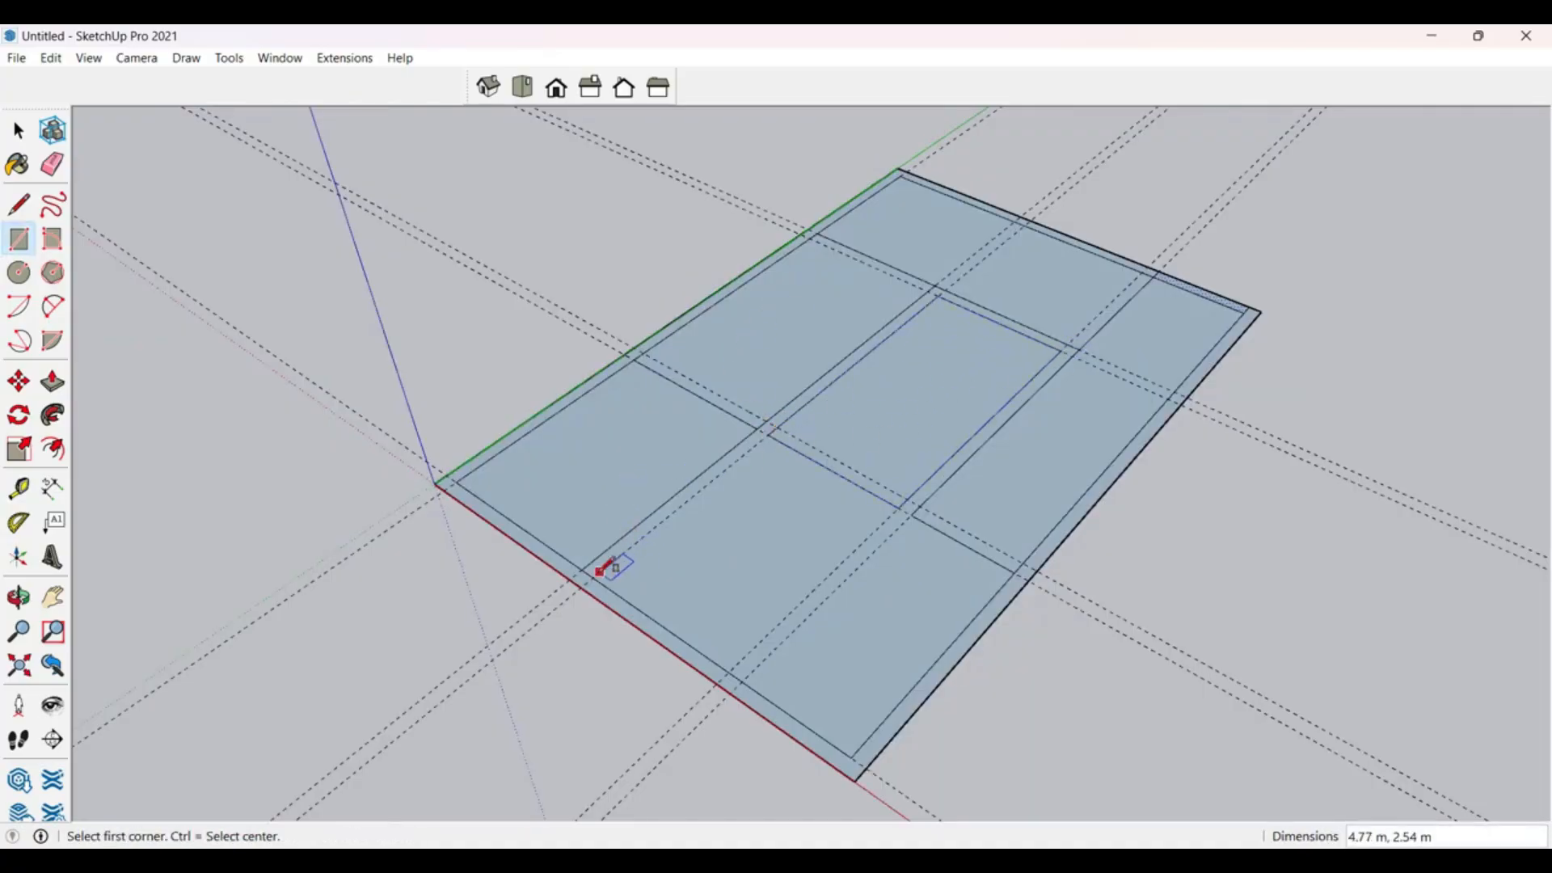
click(597, 575)
click(910, 505)
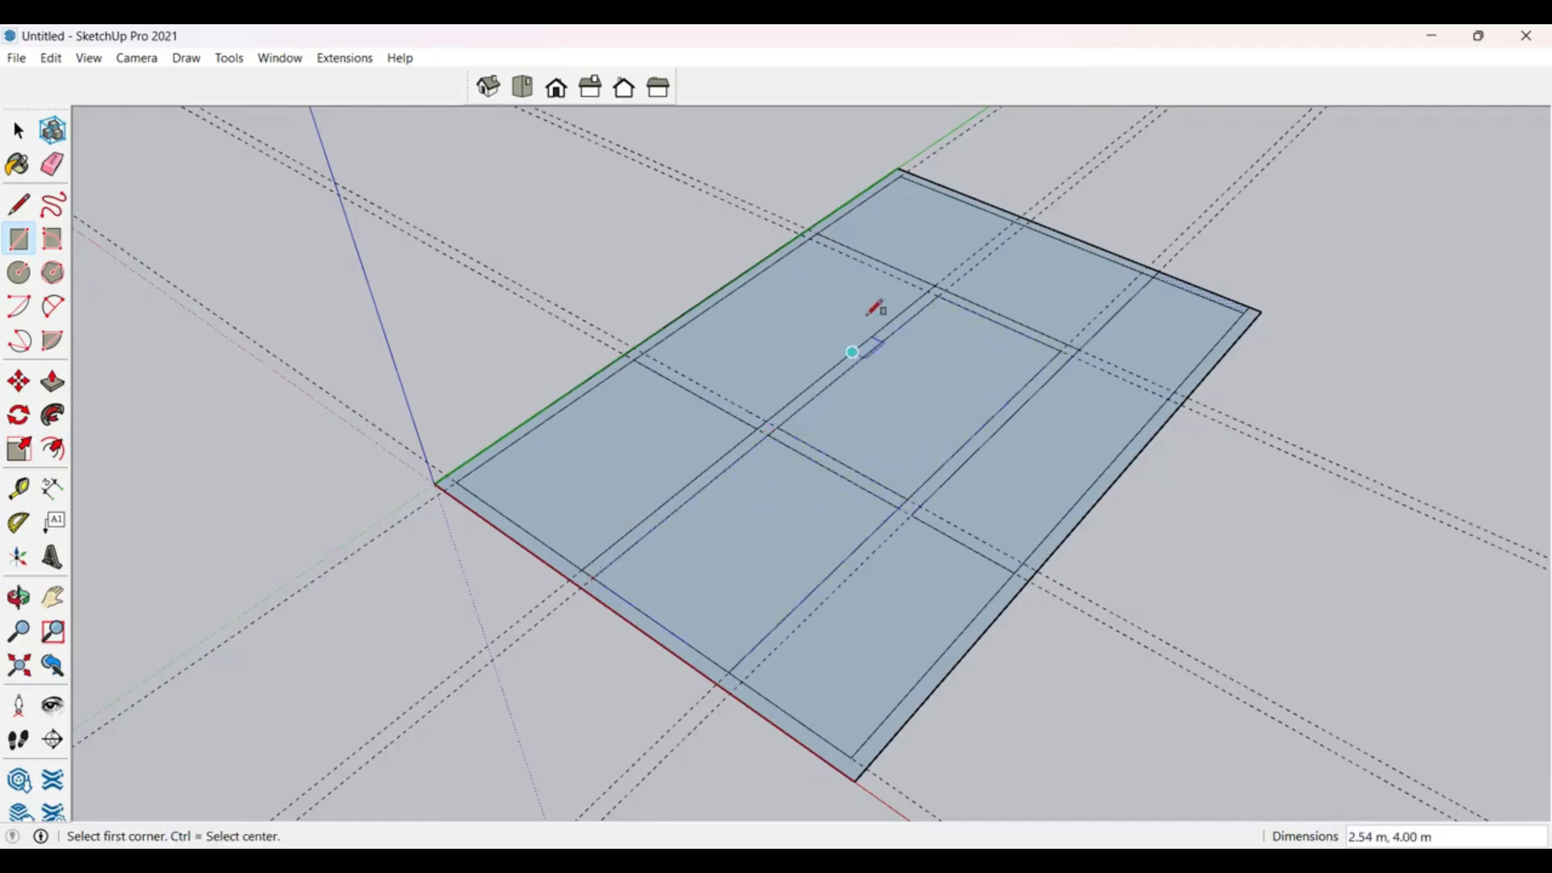
scroll(876, 308, up, 2)
click(942, 288)
key(Escape)
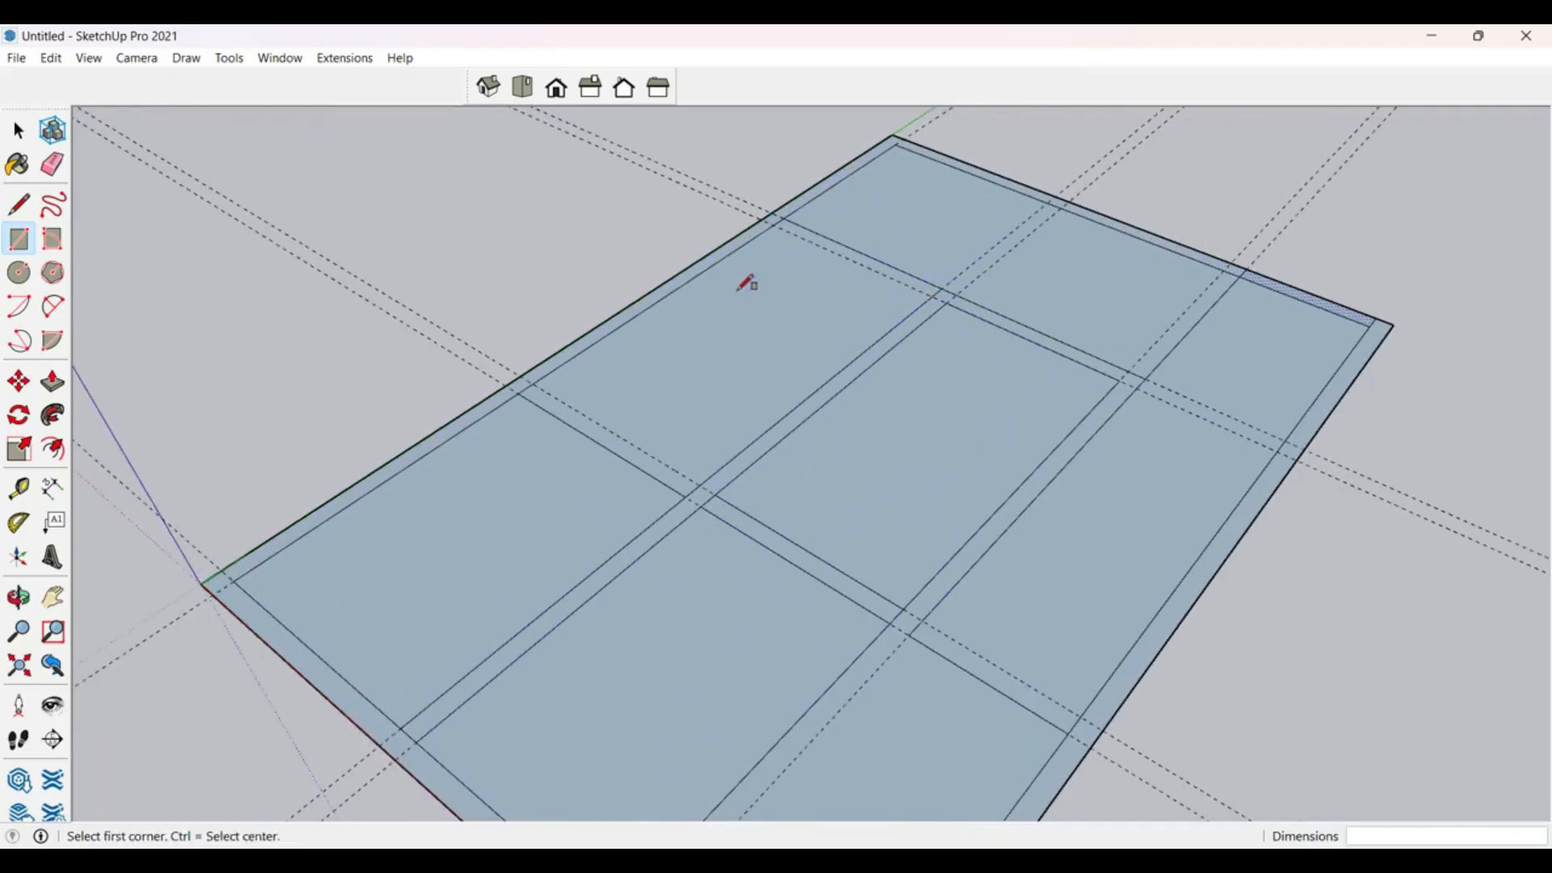
click(939, 289)
key(Escape)
Step: Draw a 3.00 by 2.77 m rectangle in the far green-axis corner bay and another from the adjacent guide intersection to the opposite far inner corner
scroll(922, 303, up, 2)
click(922, 303)
scroll(821, 347, down, 2)
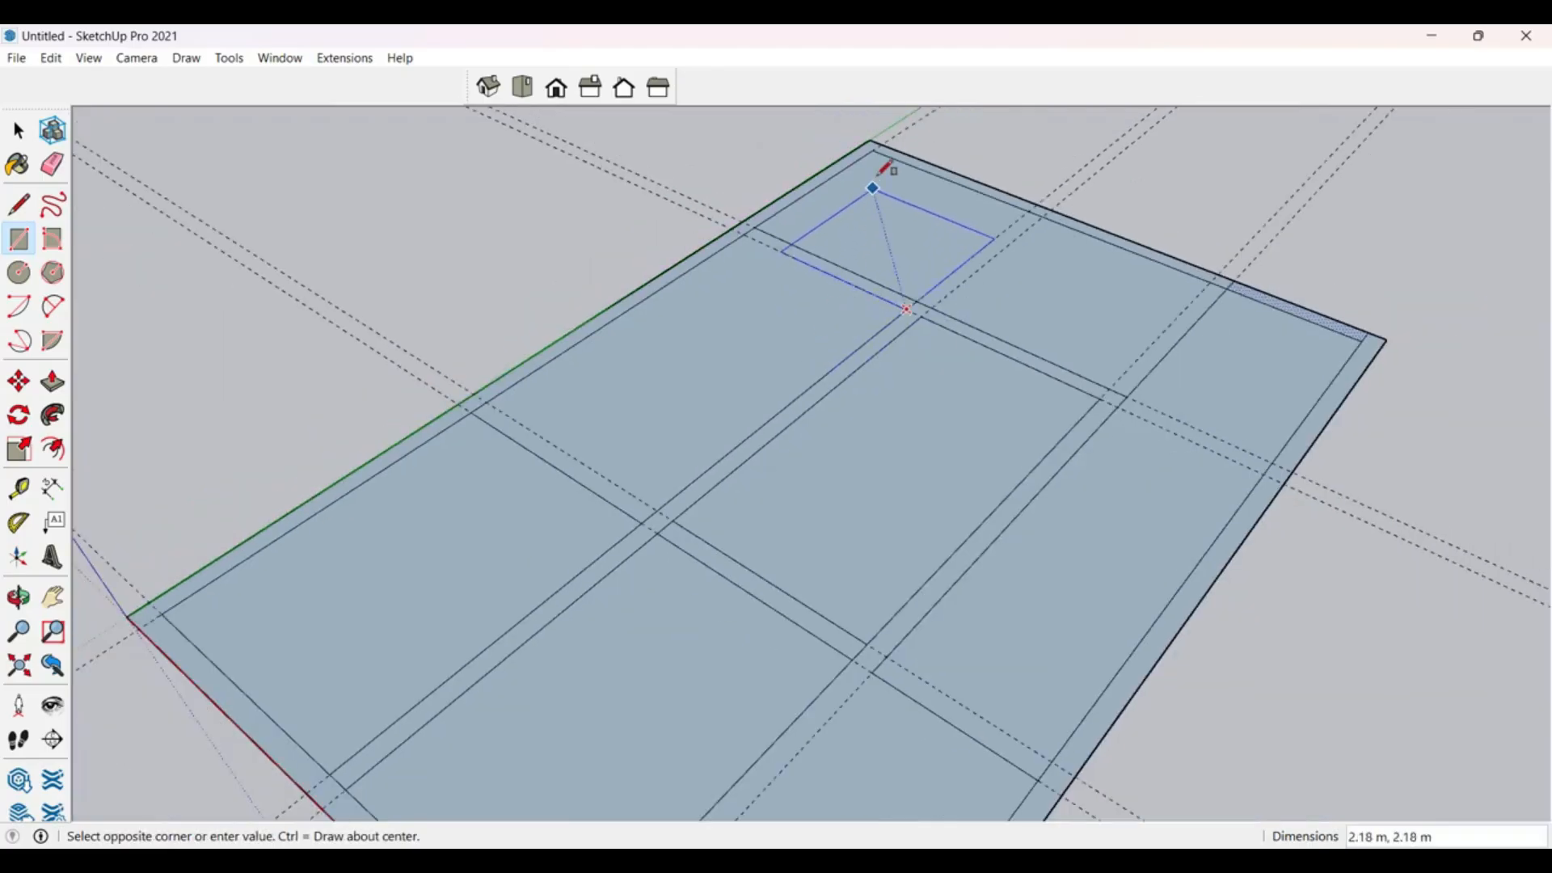
click(876, 150)
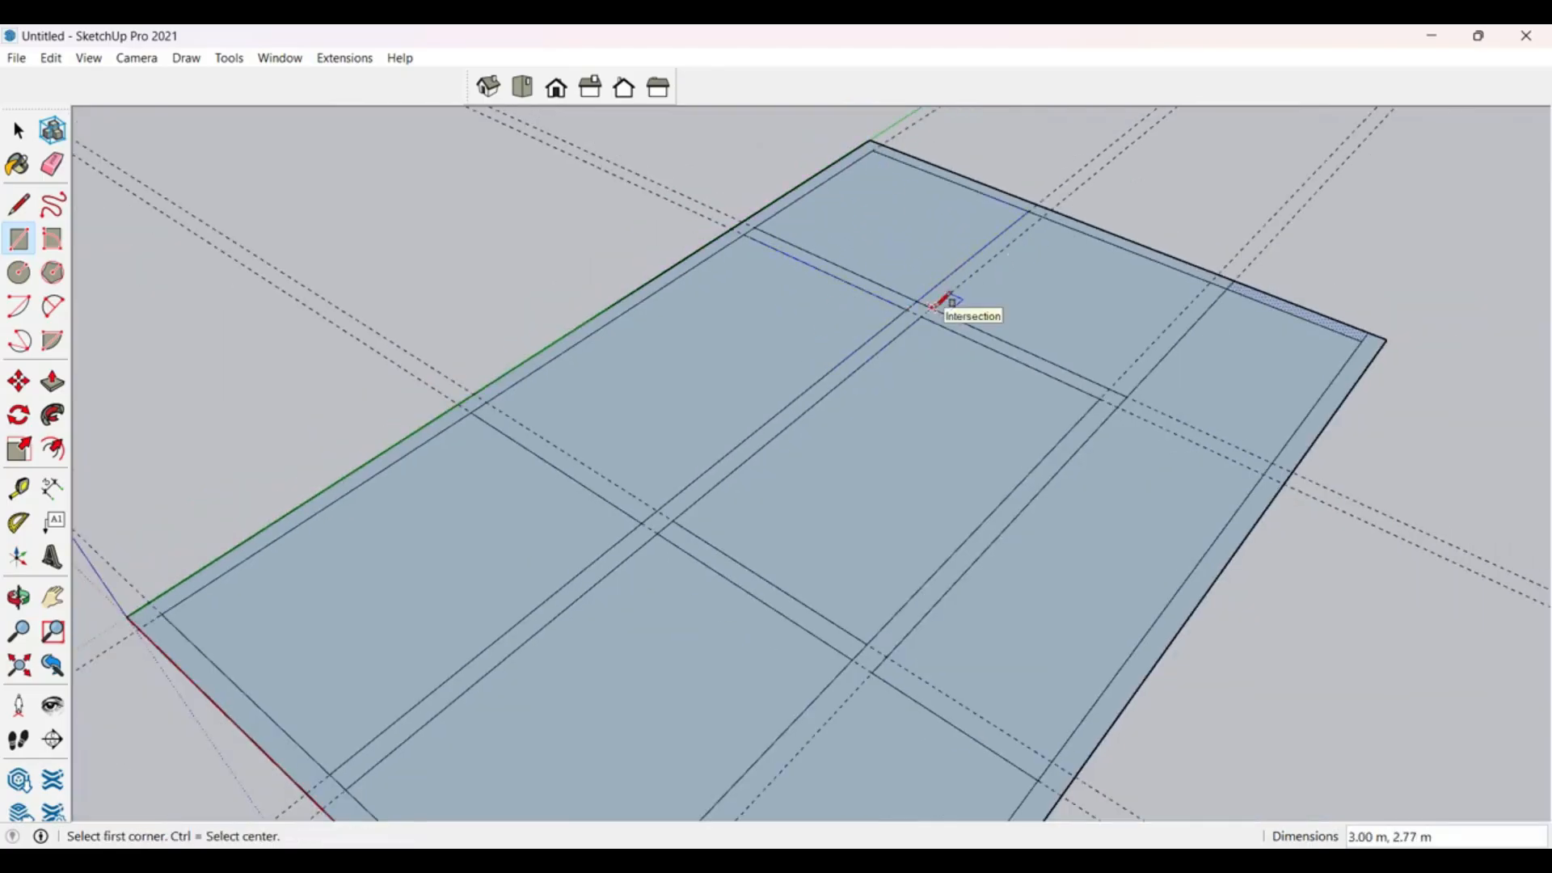
click(933, 308)
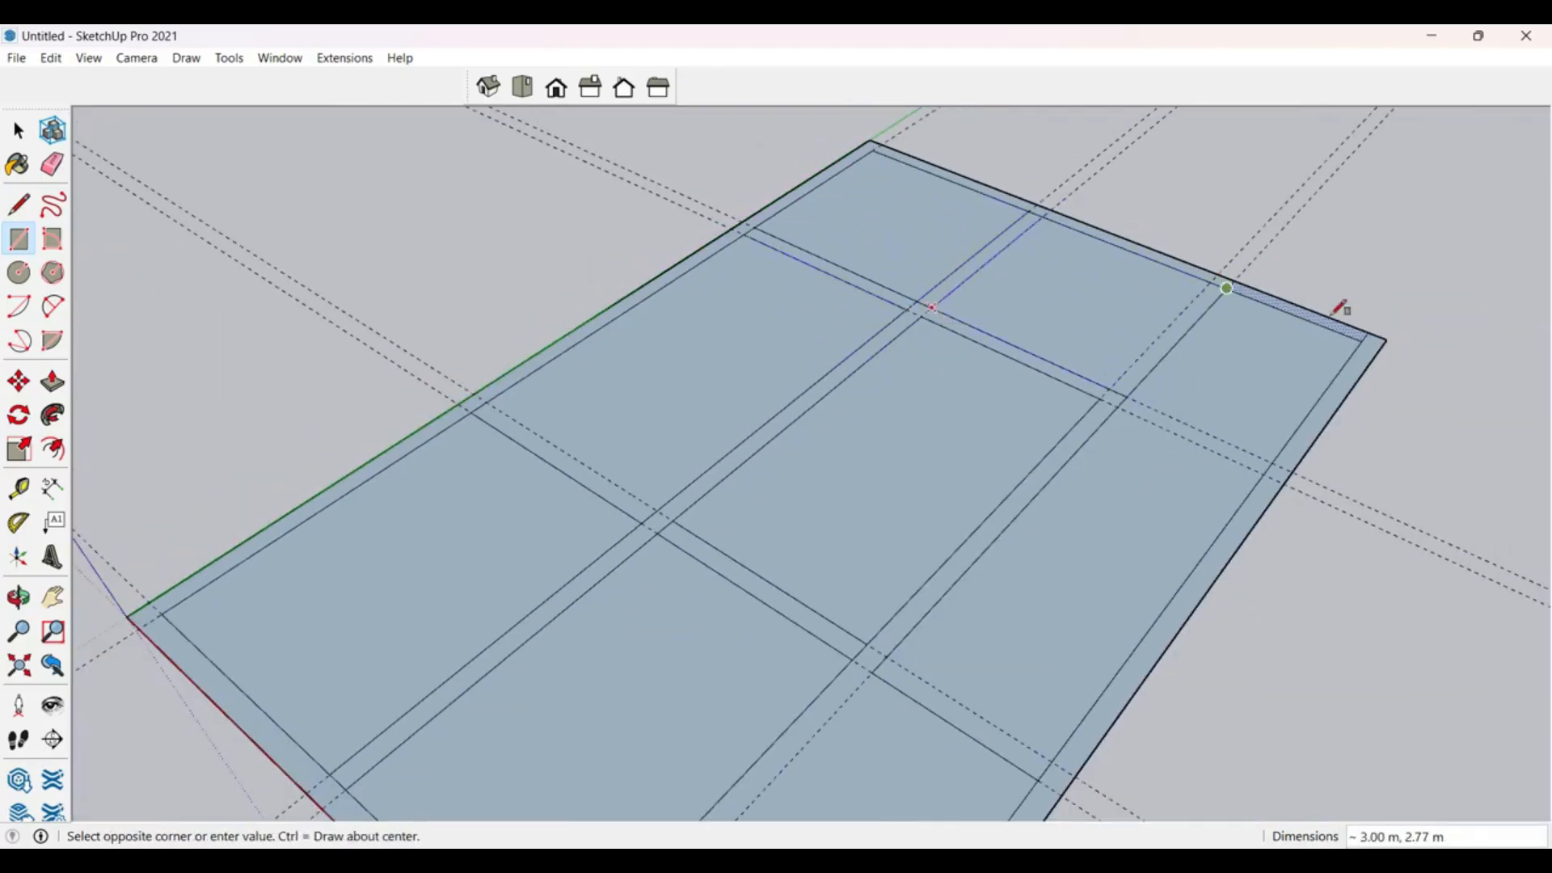
click(1378, 338)
Step: Erase the far crosswise guides, the outer lengthwise guides and the dividing edges, merging the far-end bay with the long side bay into an L-shaped room
middle_drag(1013, 333, 1120, 441)
key(e)
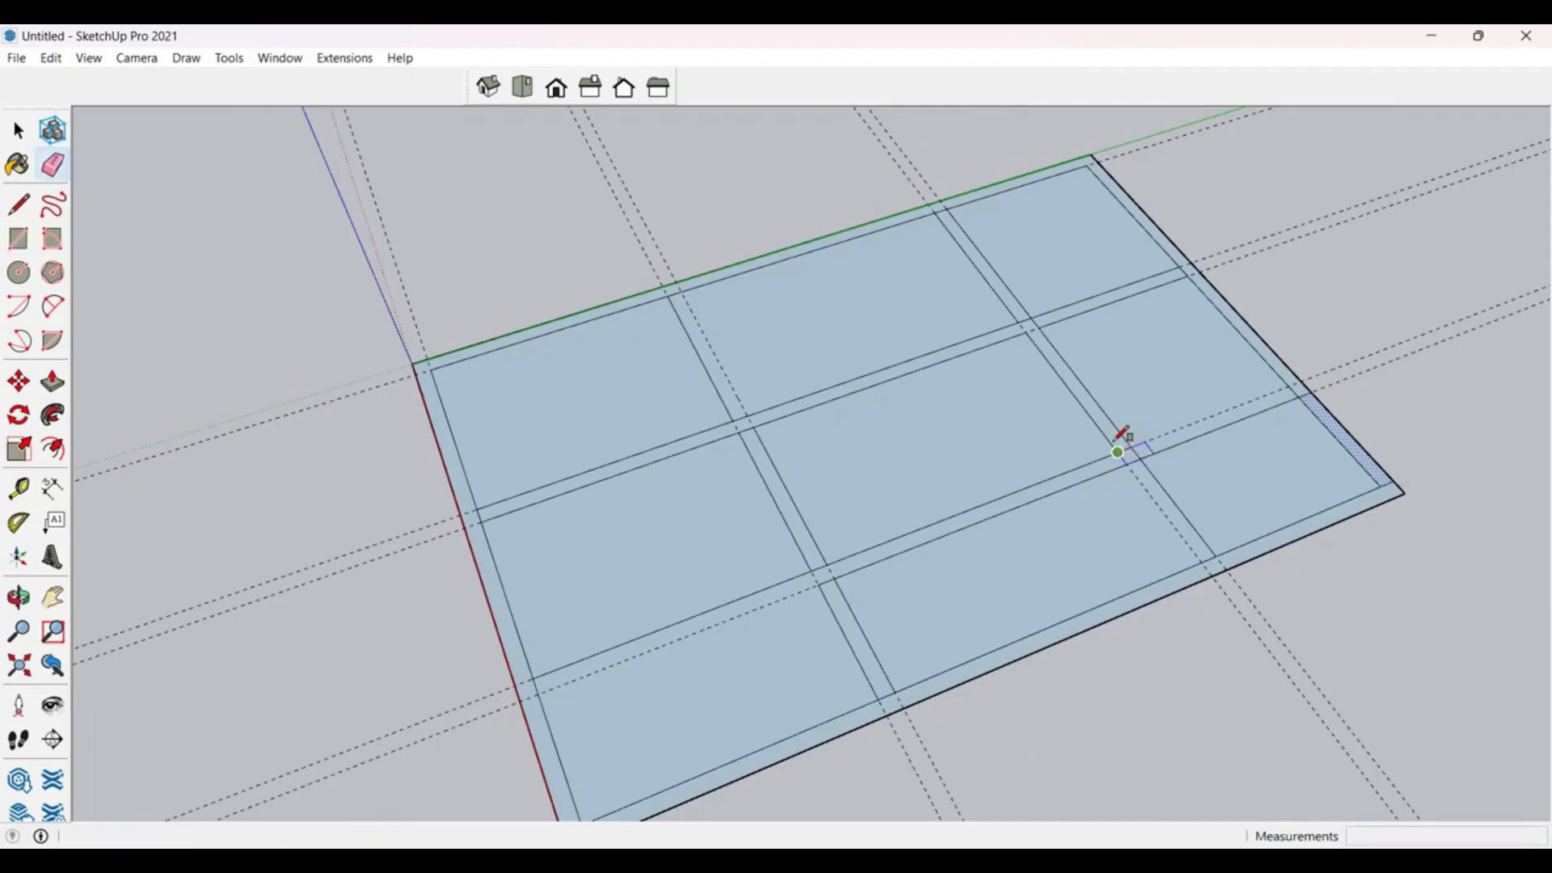
click(1174, 503)
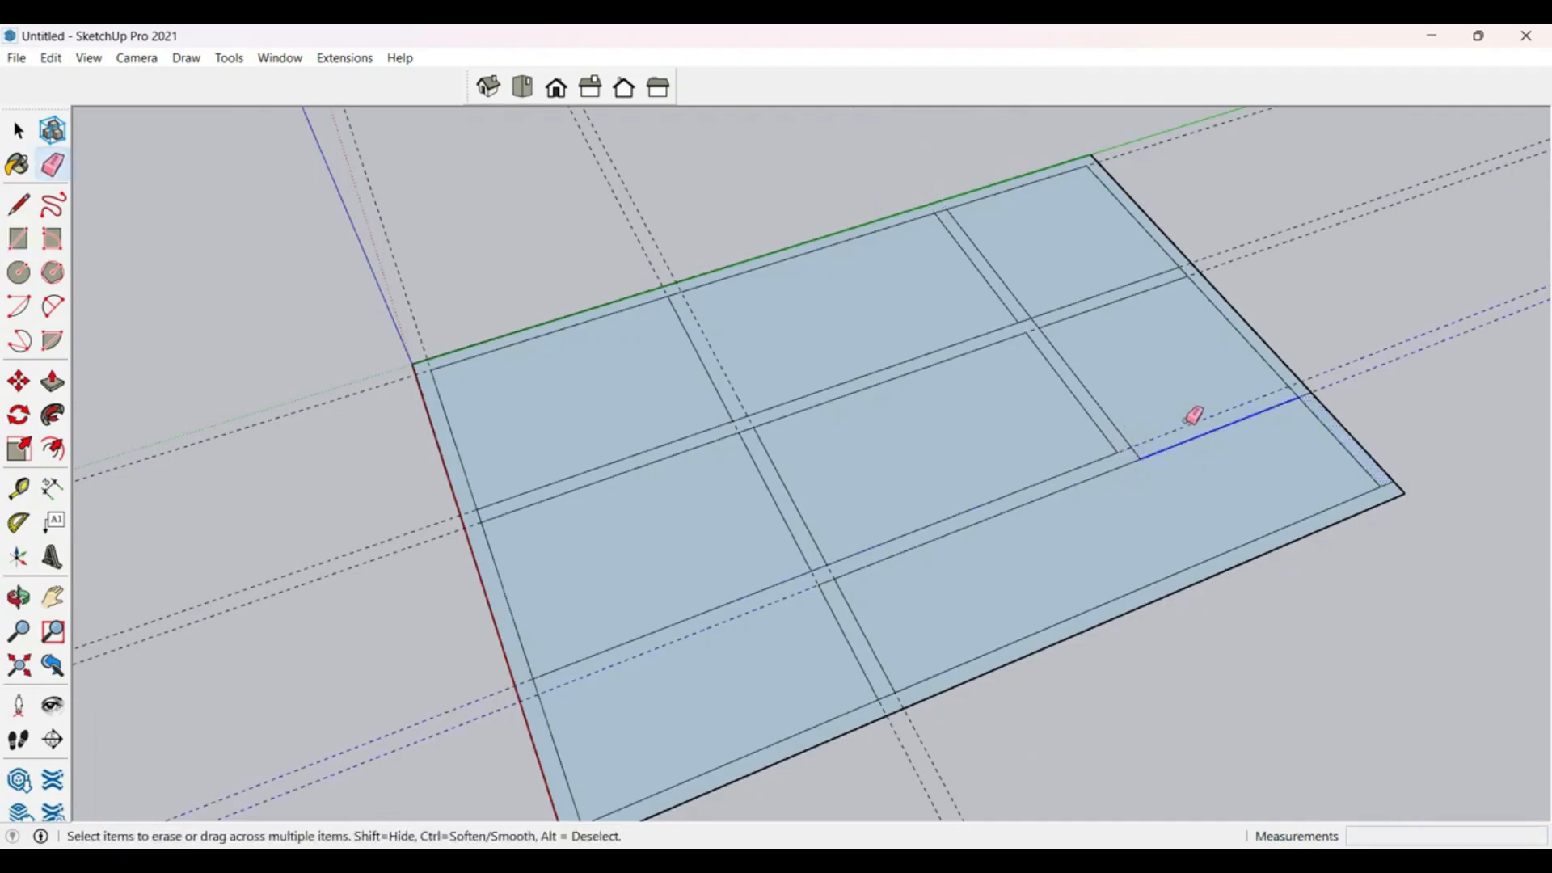
click(1210, 455)
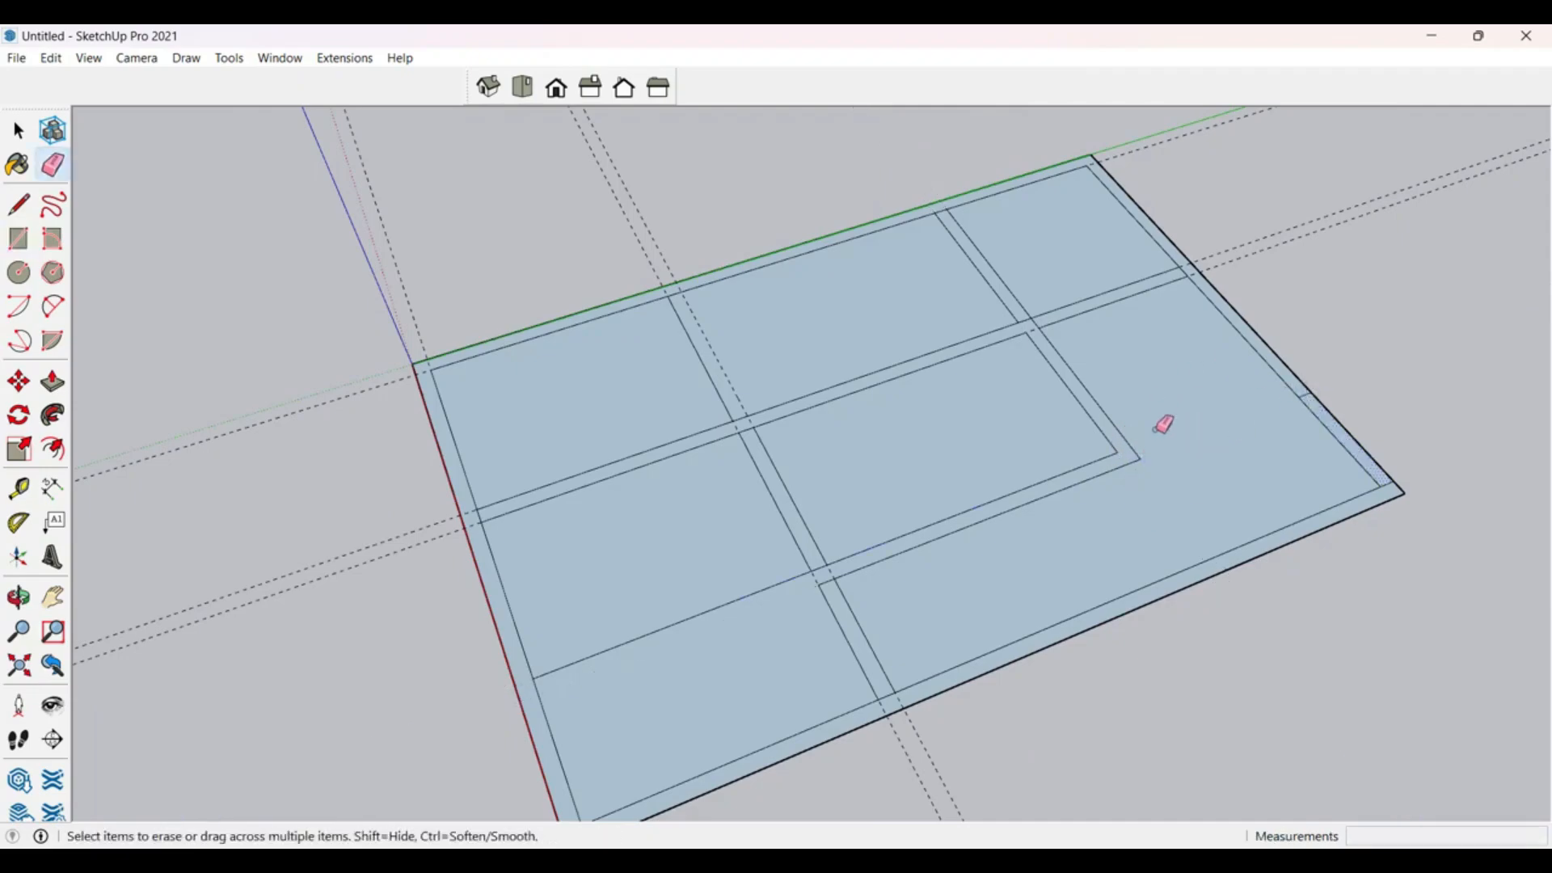
Step: Erase the remaining guides and the short leftover edges closing the wall ends at the inner junctions and along the red-axis wall
scroll(1109, 329, up, 5)
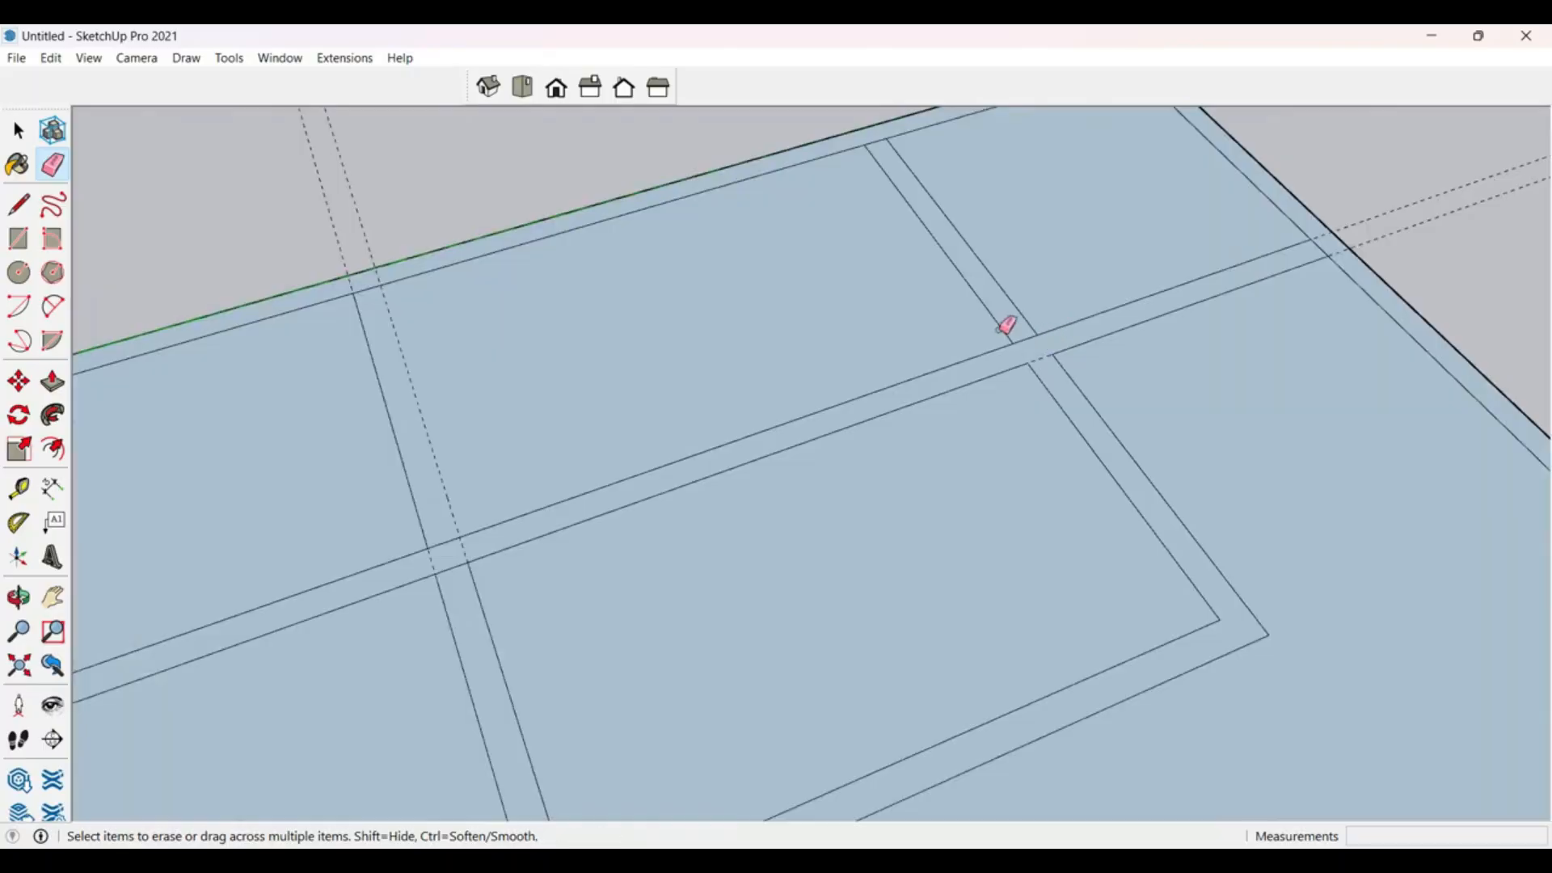
scroll(459, 719, down, 5)
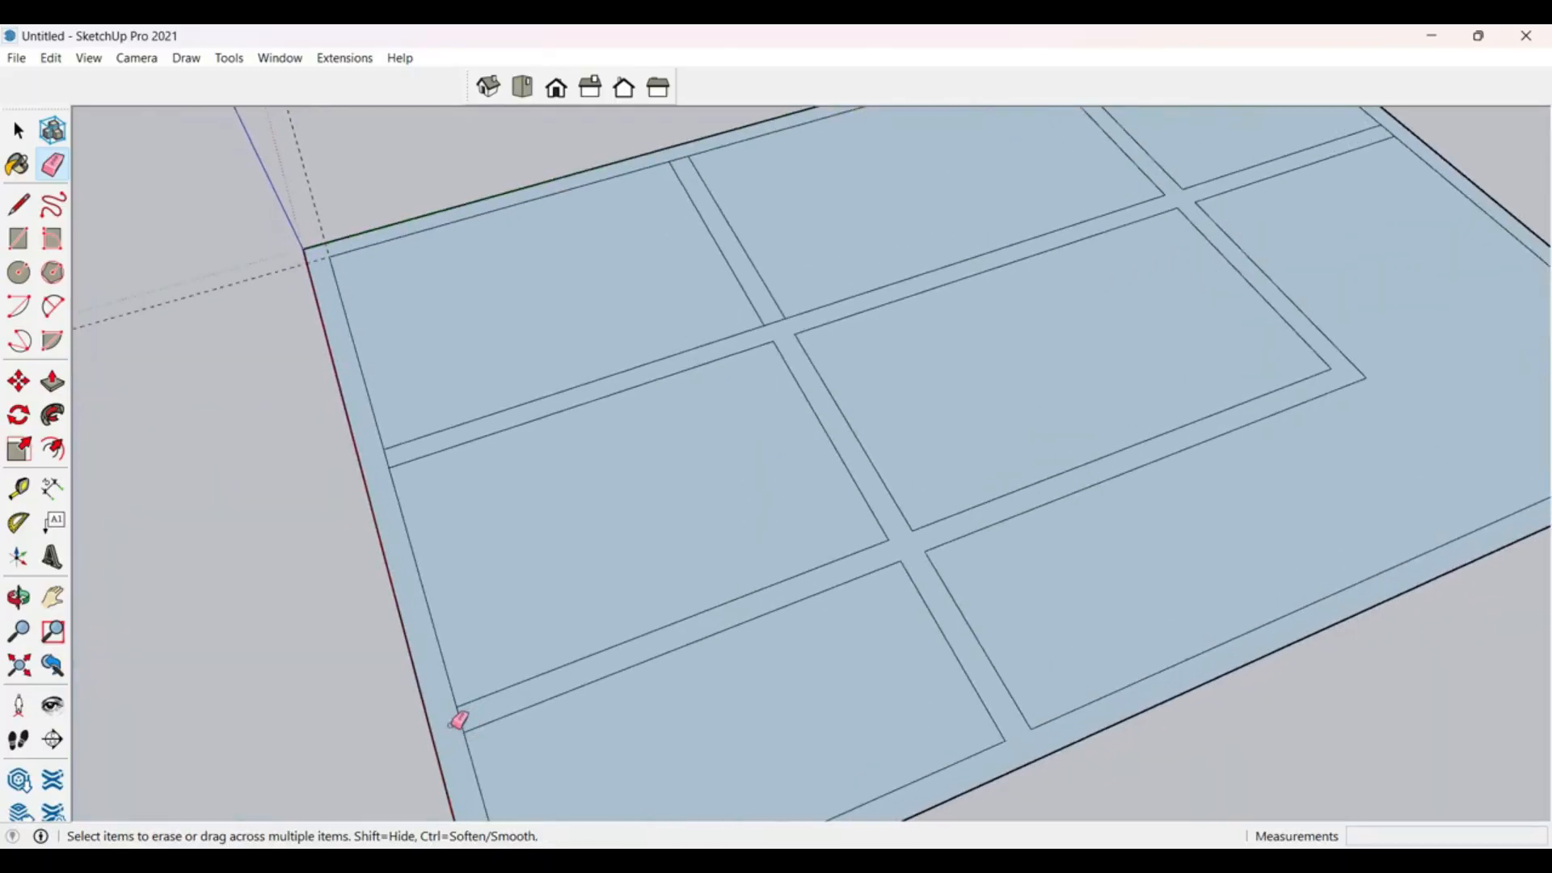
scroll(465, 715, up, 2)
scroll(473, 679, down, 2)
scroll(420, 517, up, 1)
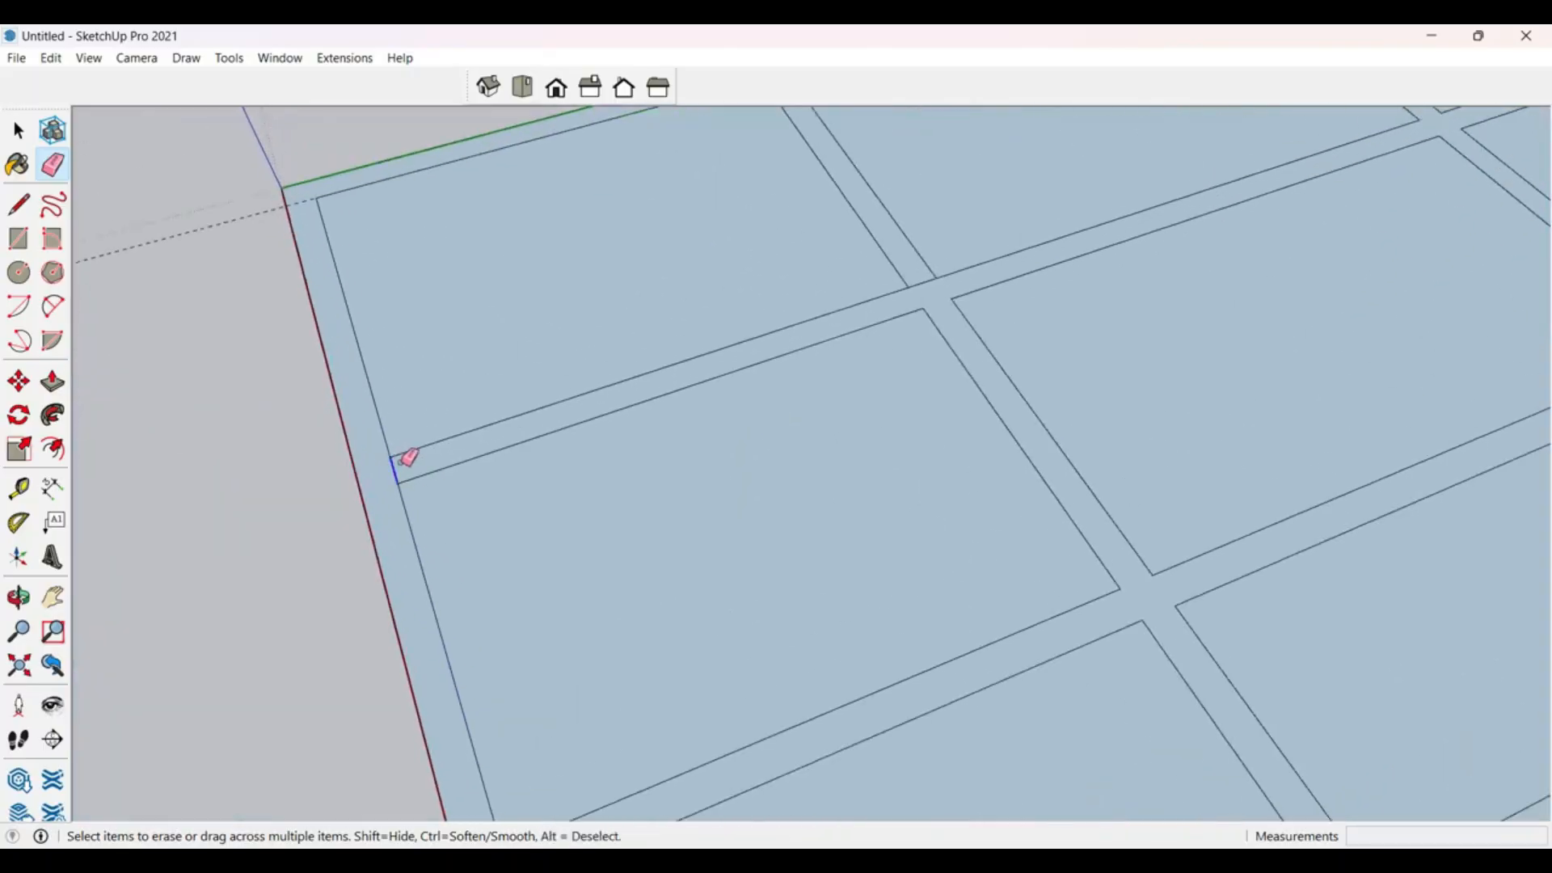
scroll(420, 501, down, 4)
scroll(323, 423, up, 1)
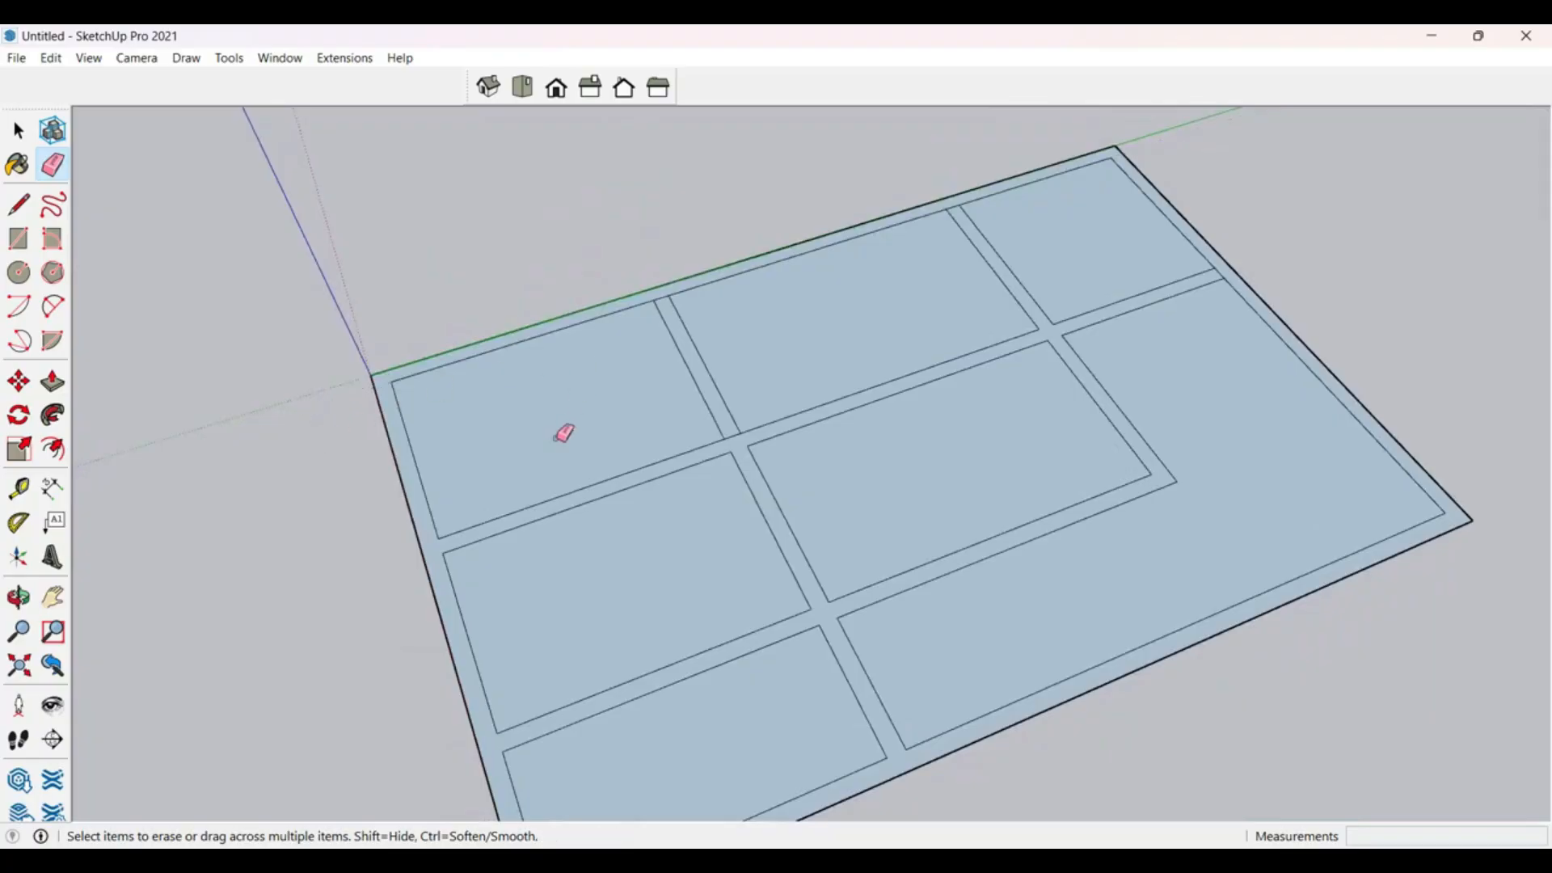
scroll(765, 302, down, 3)
Step: Erase the short leftover edges where the crosswise partitions meet the green-axis wall and at the inner wall crossing
scroll(596, 353, up, 6)
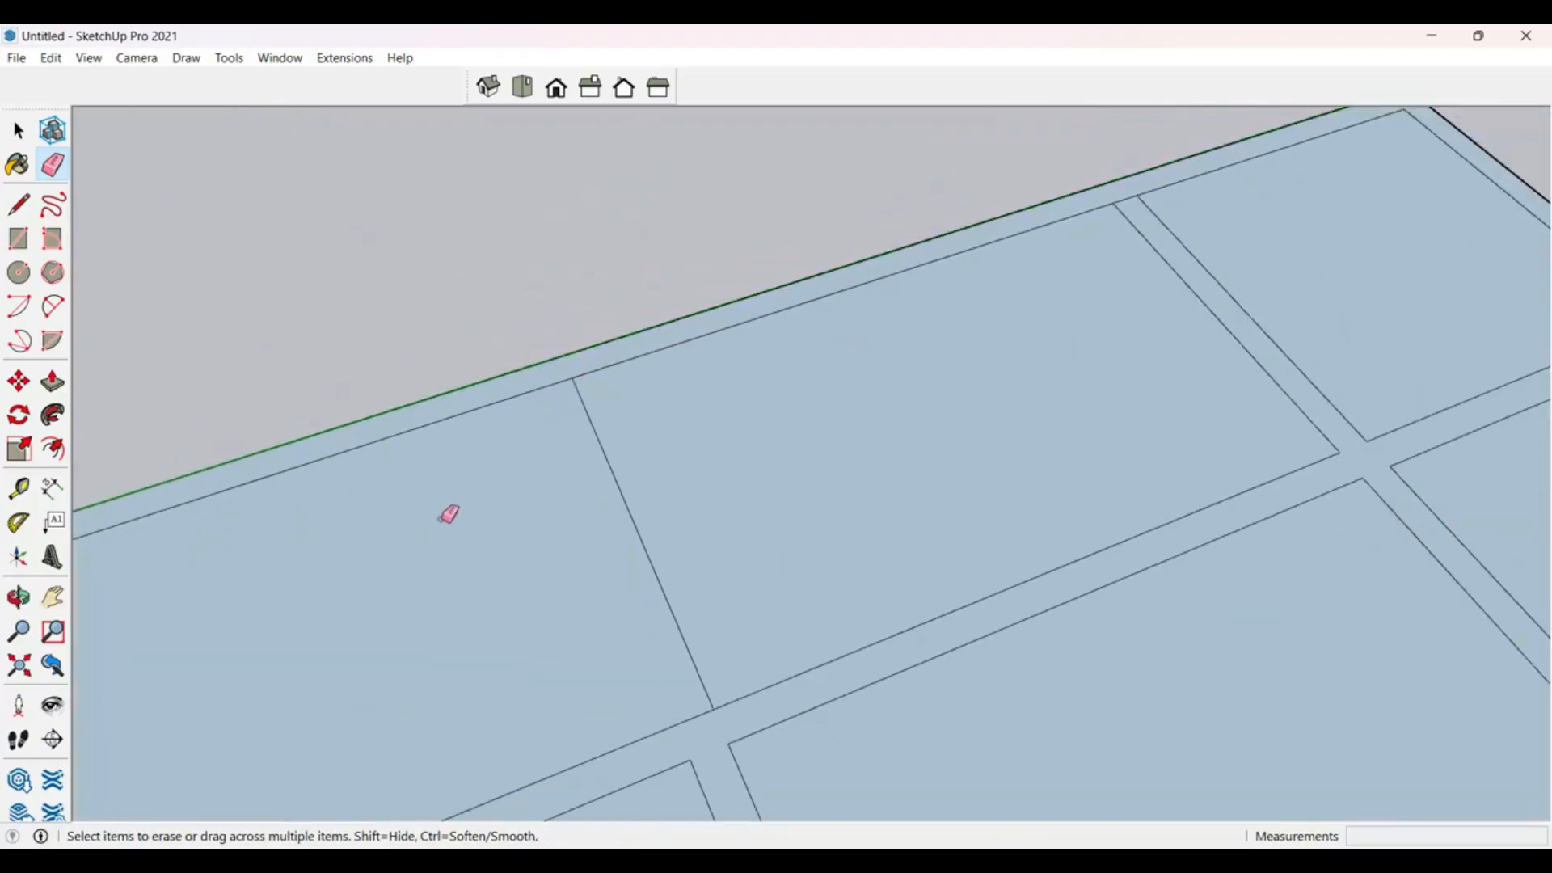
scroll(469, 501, down, 4)
scroll(523, 426, up, 5)
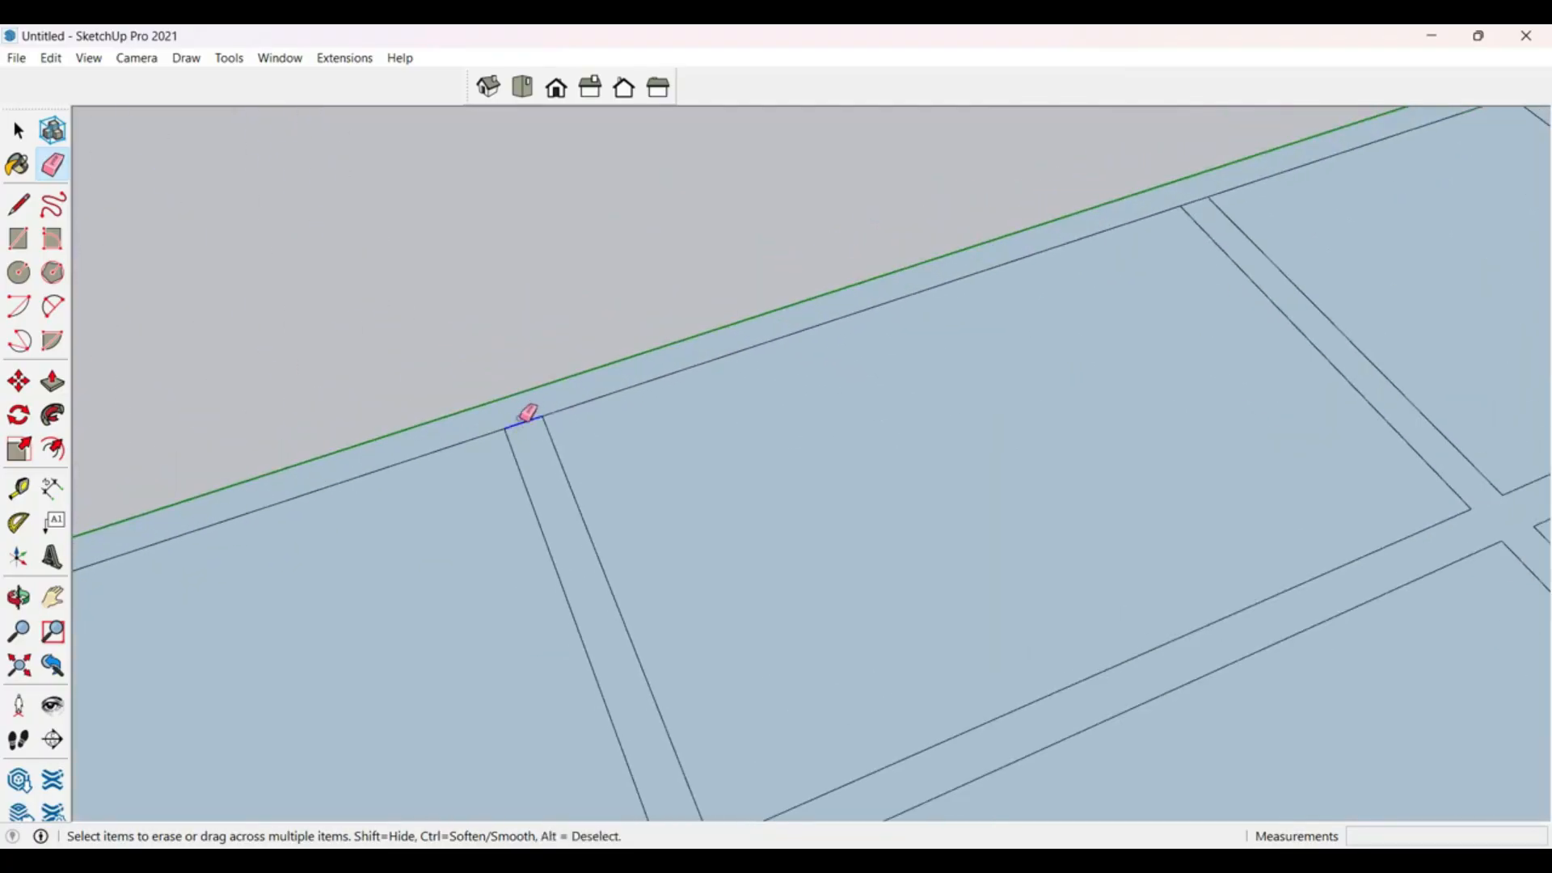
scroll(943, 332, down, 3)
scroll(865, 347, up, 4)
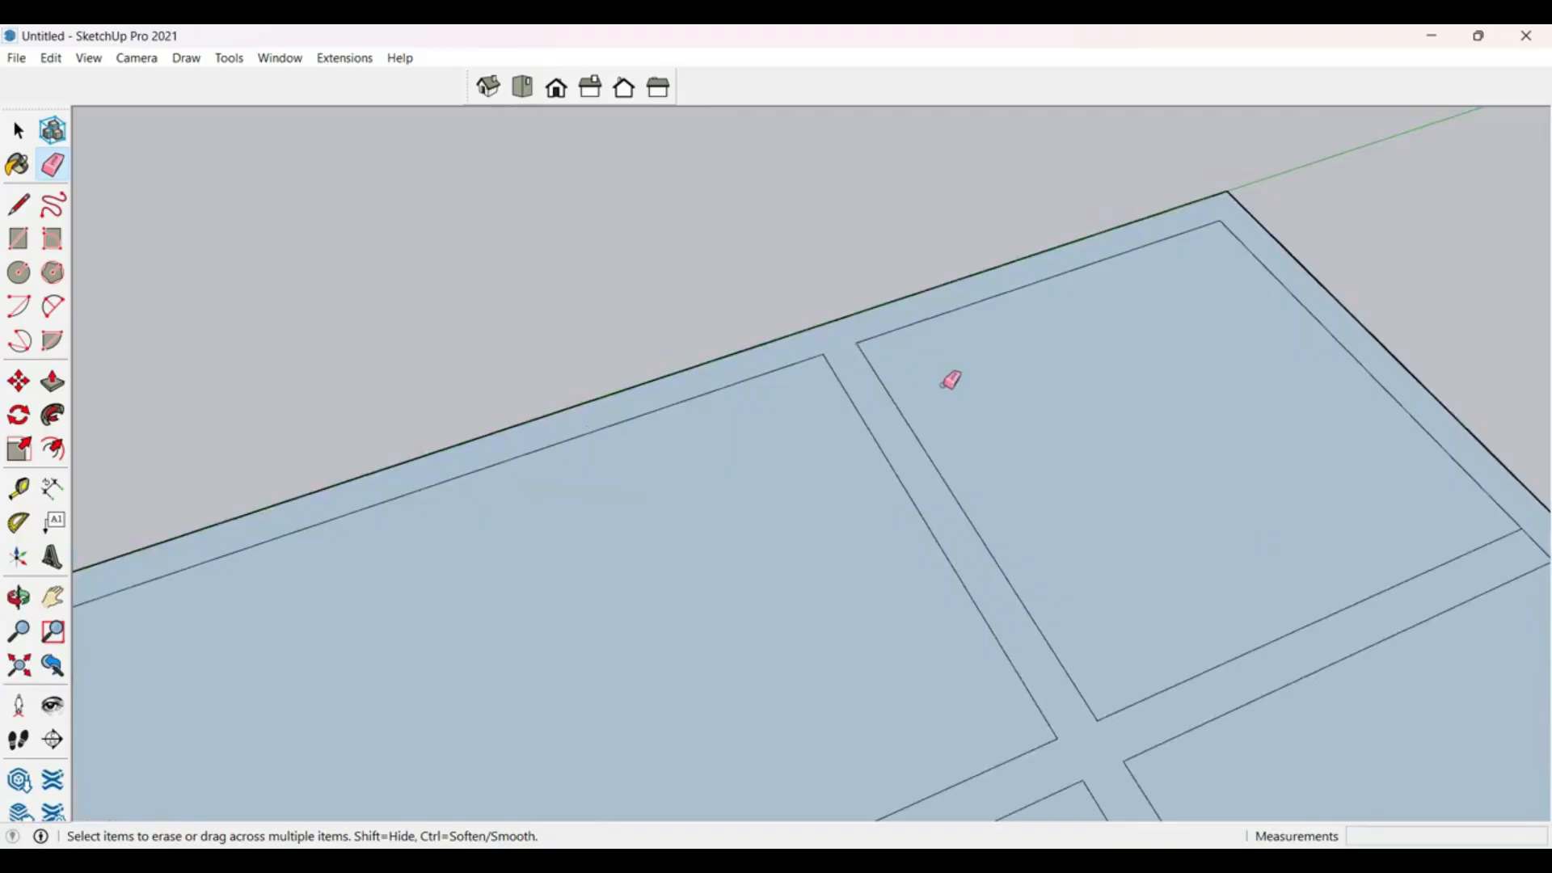
scroll(952, 380, down, 3)
key(space)
scroll(734, 593, up, 4)
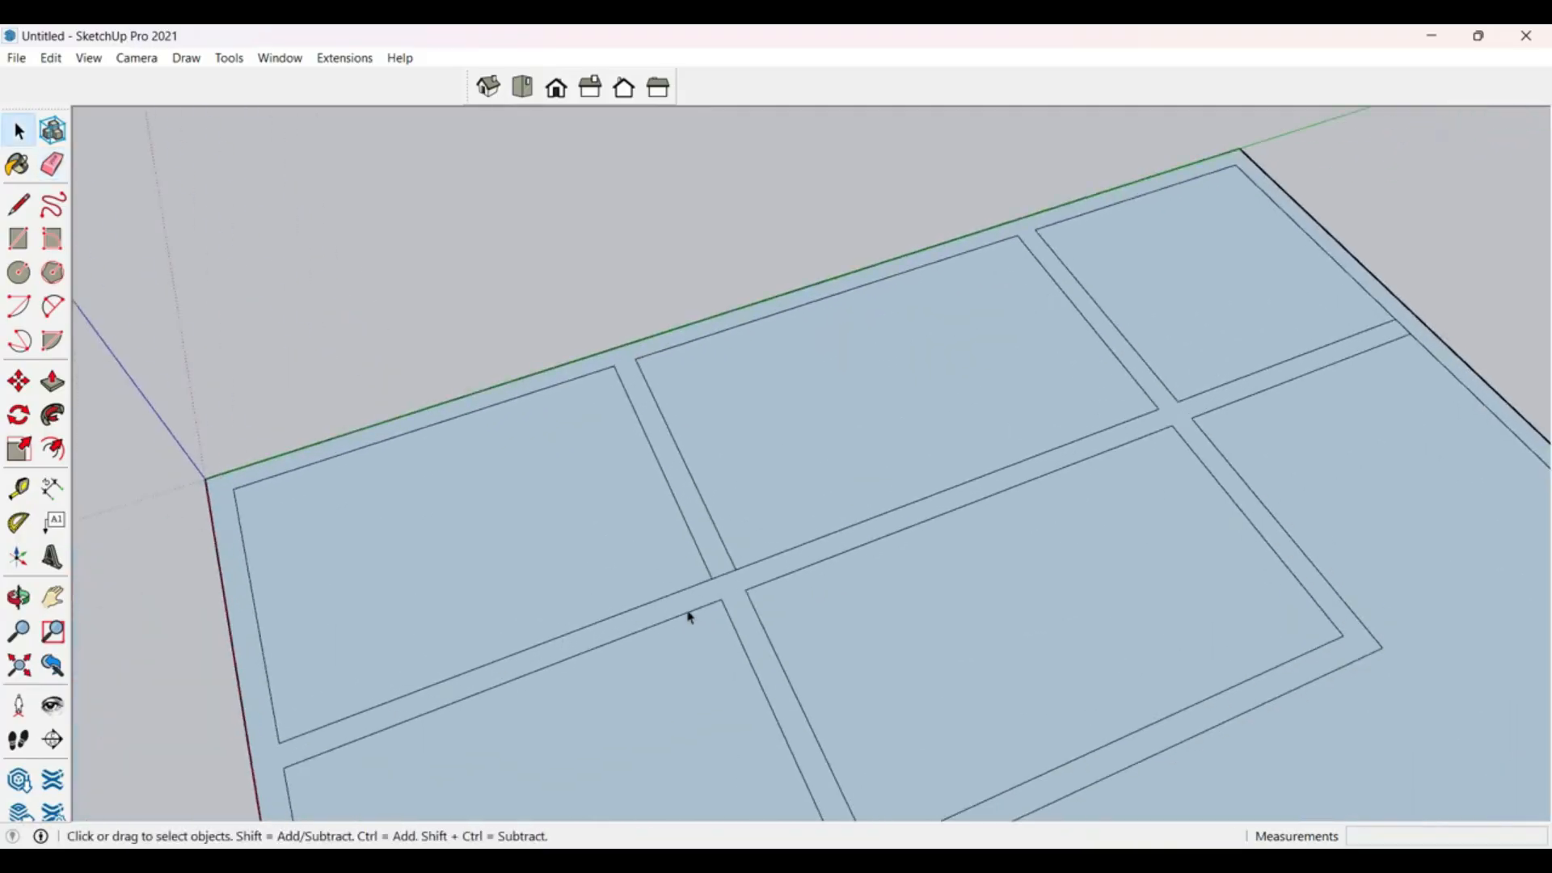
key(e)
scroll(728, 566, up, 3)
key(space)
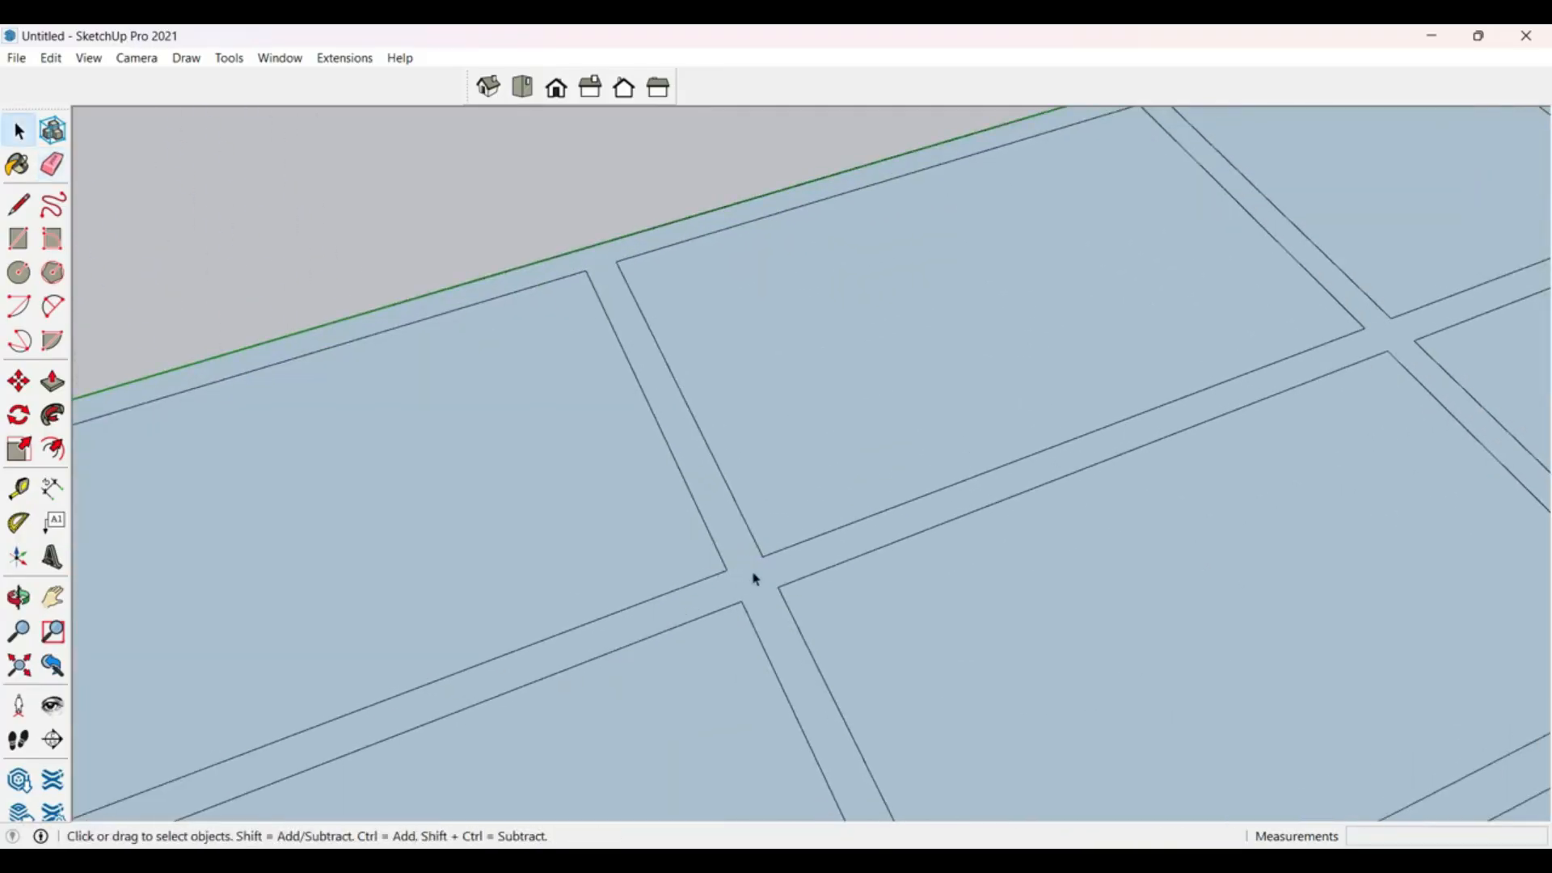
Step: Push/Pull the connected wall face up 0.9 m
scroll(756, 579, down, 5)
key(p)
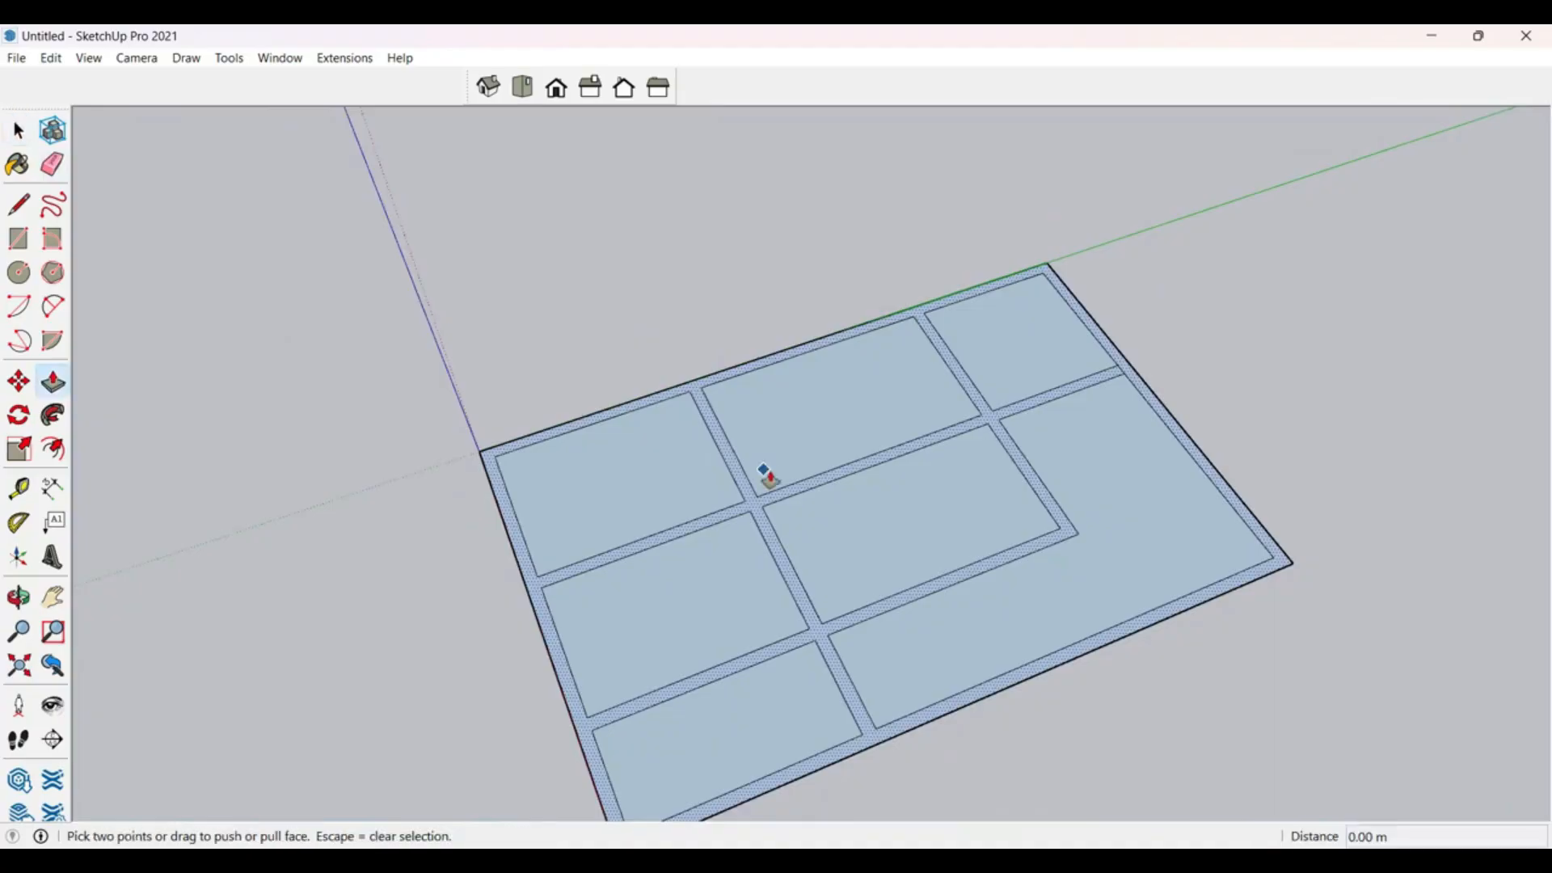
click(770, 470)
middle_drag(720, 376, 669, 336)
text(0.9)
key(Return)
key(space)
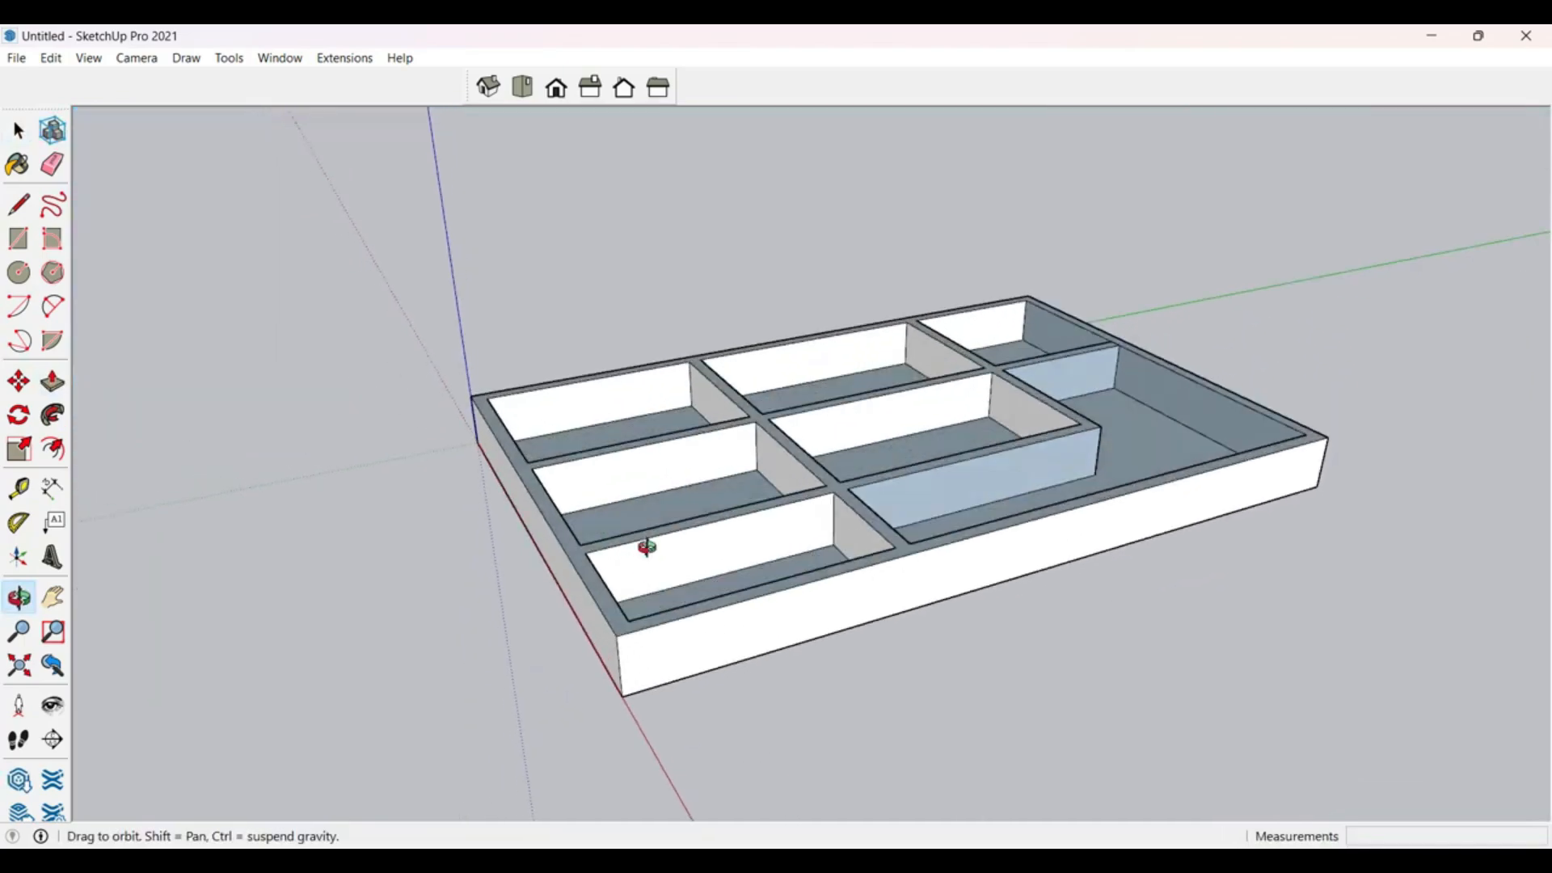
Step: Select the entire extruded floor plan and make it a group
scroll(645, 558, down, 2)
middle_drag(1026, 384, 1022, 361)
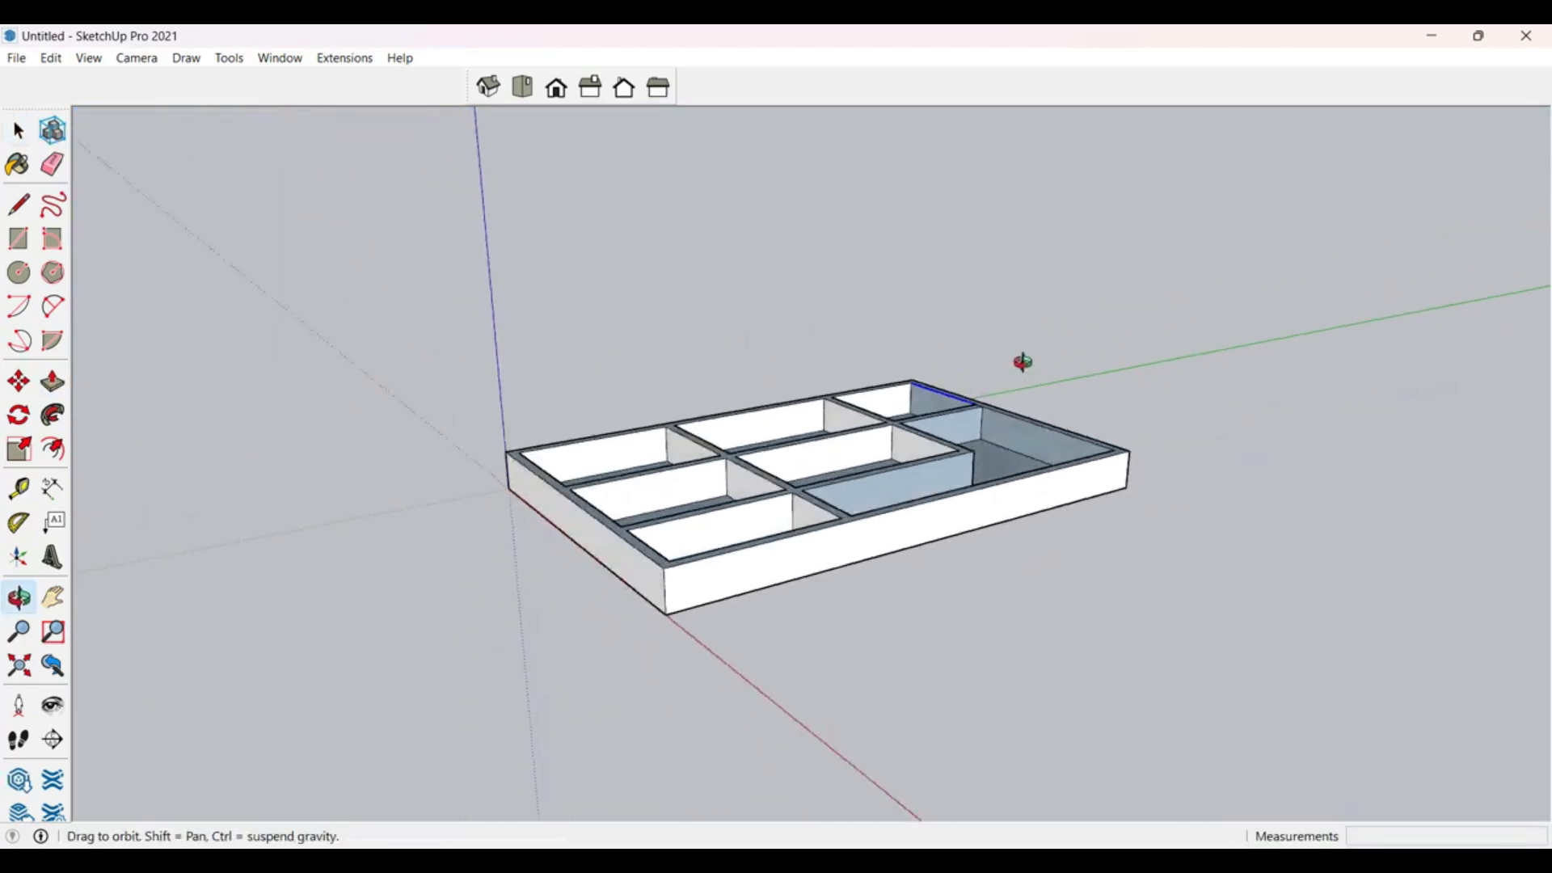
middle_drag(751, 544, 707, 689)
scroll(765, 517, up, 3)
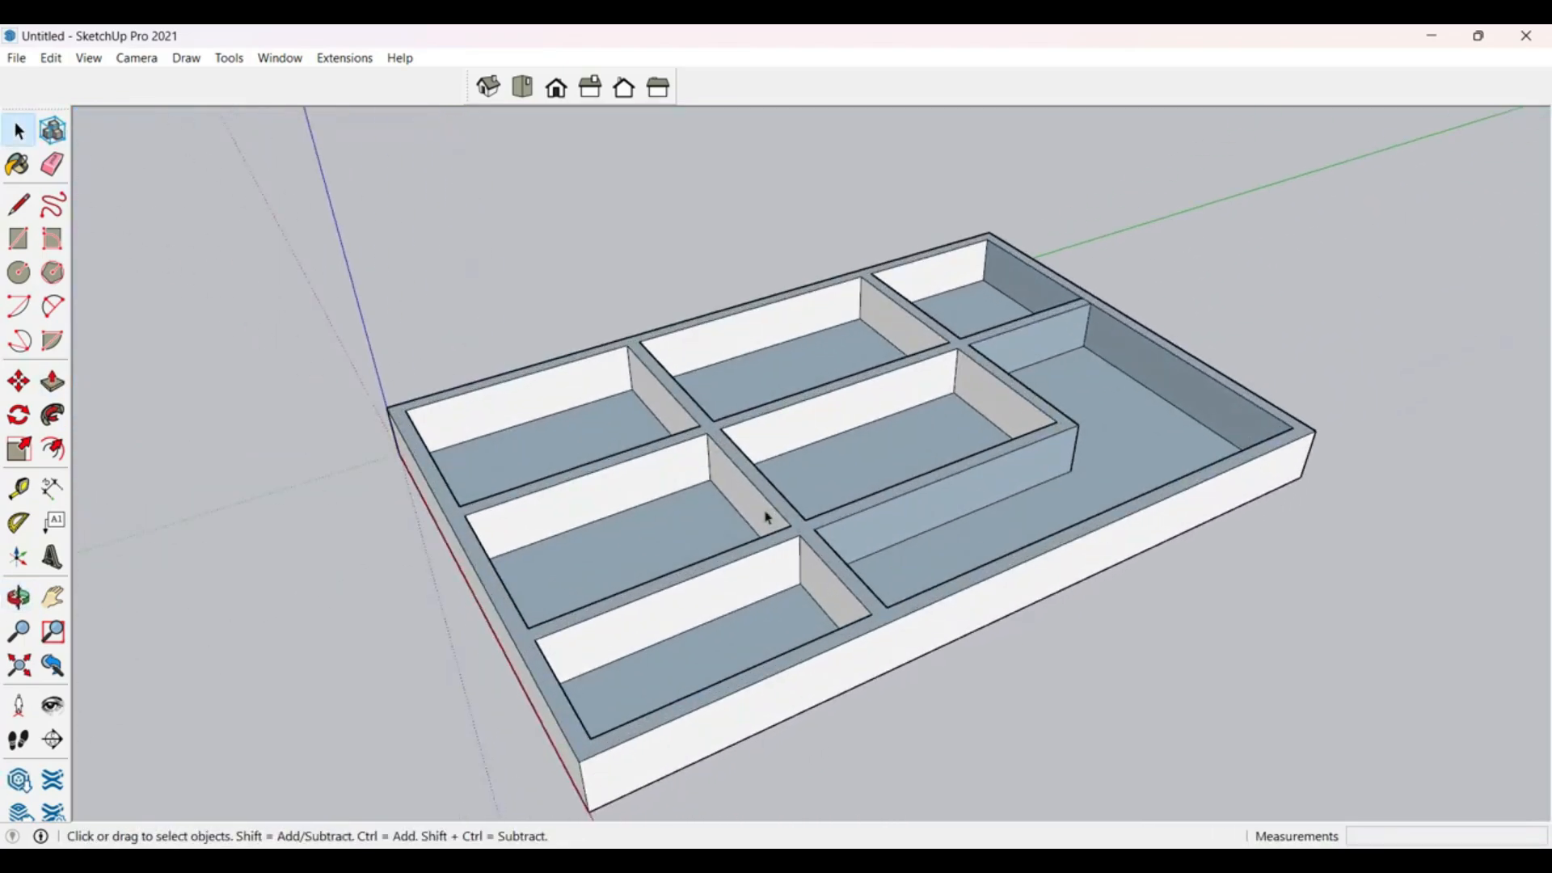
scroll(571, 581, down, 3)
middle_drag(726, 547, 809, 450)
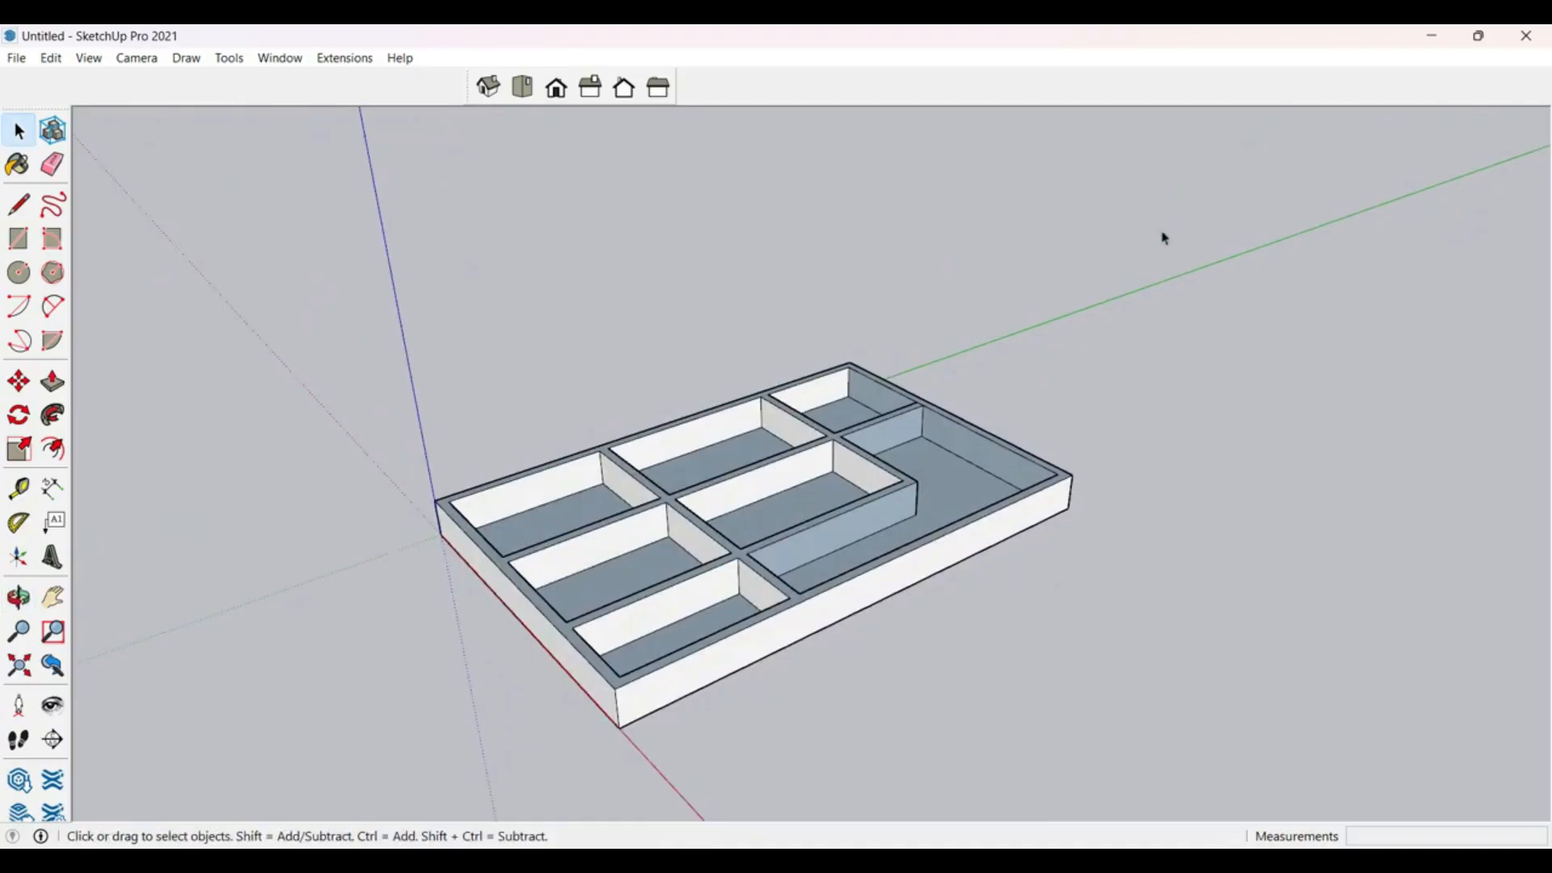
drag(327, 786, 322, 791)
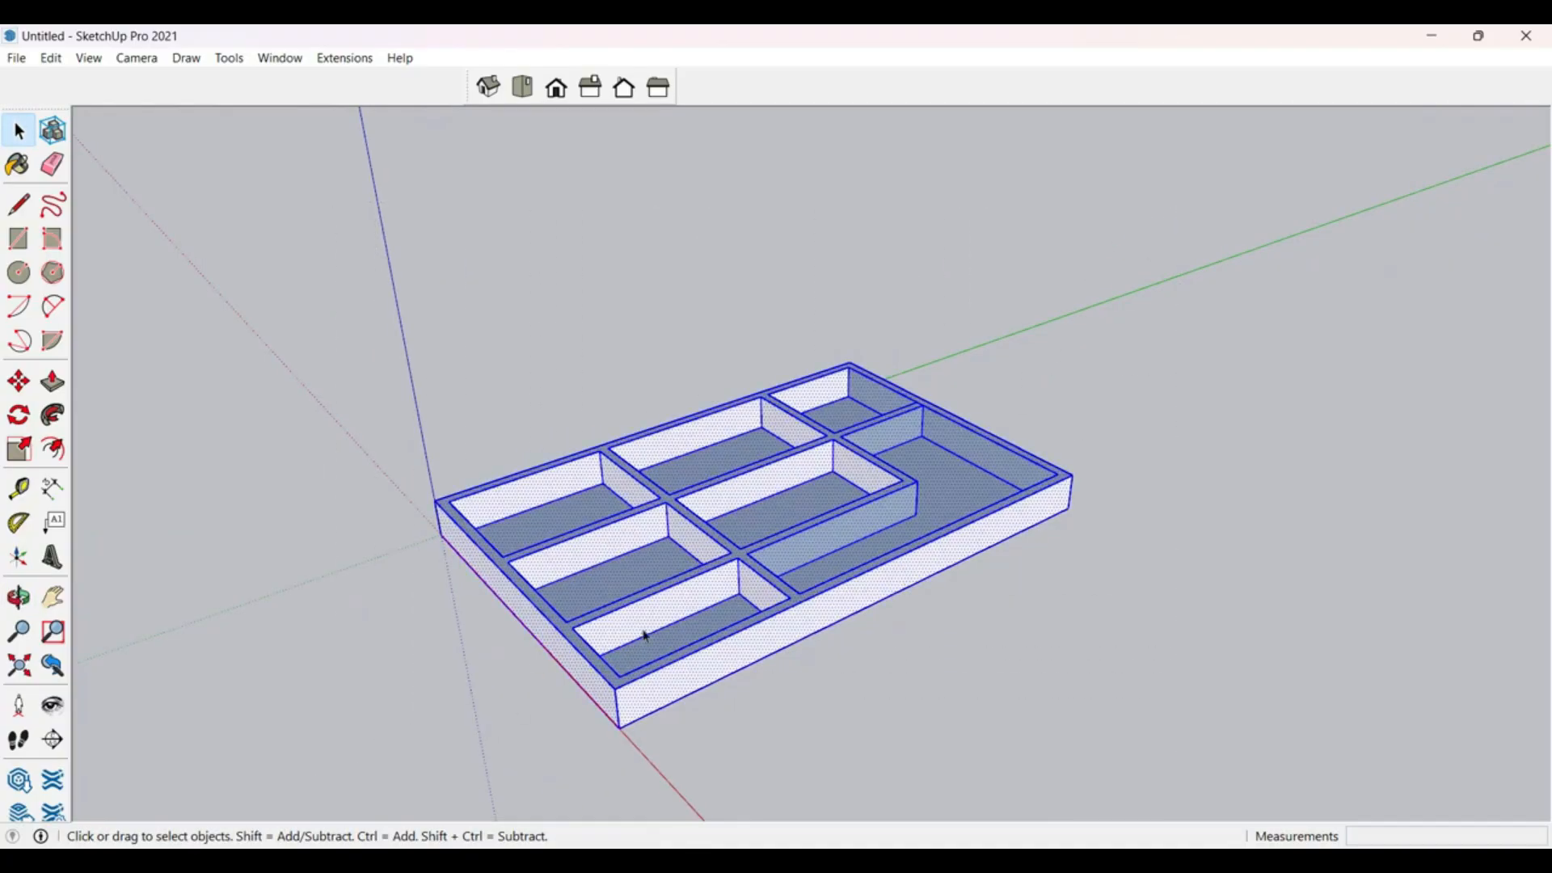
right_click(696, 590)
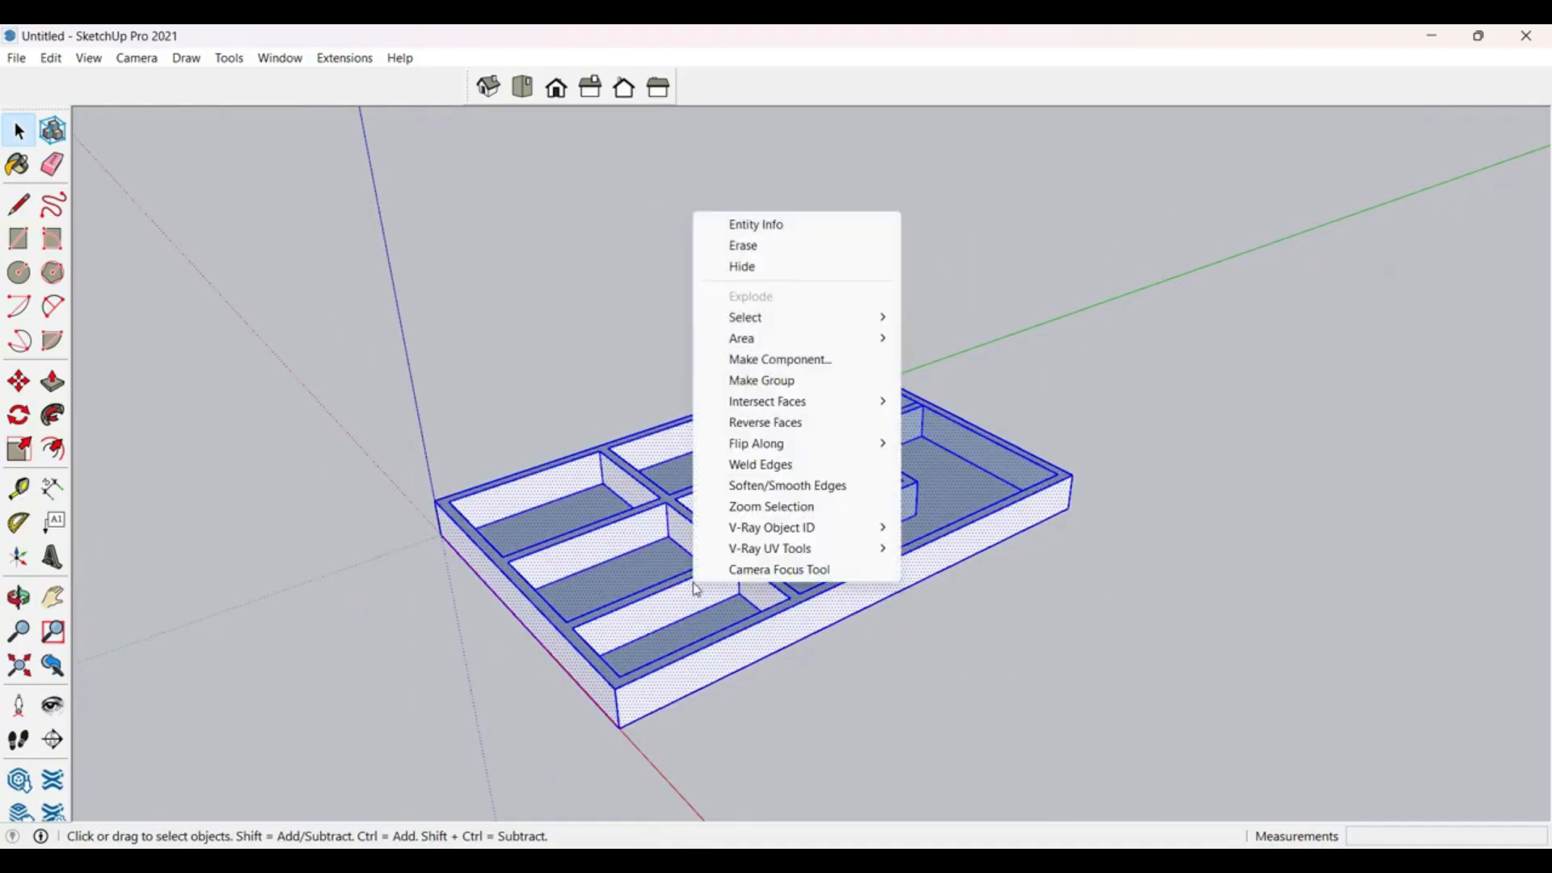
click(781, 388)
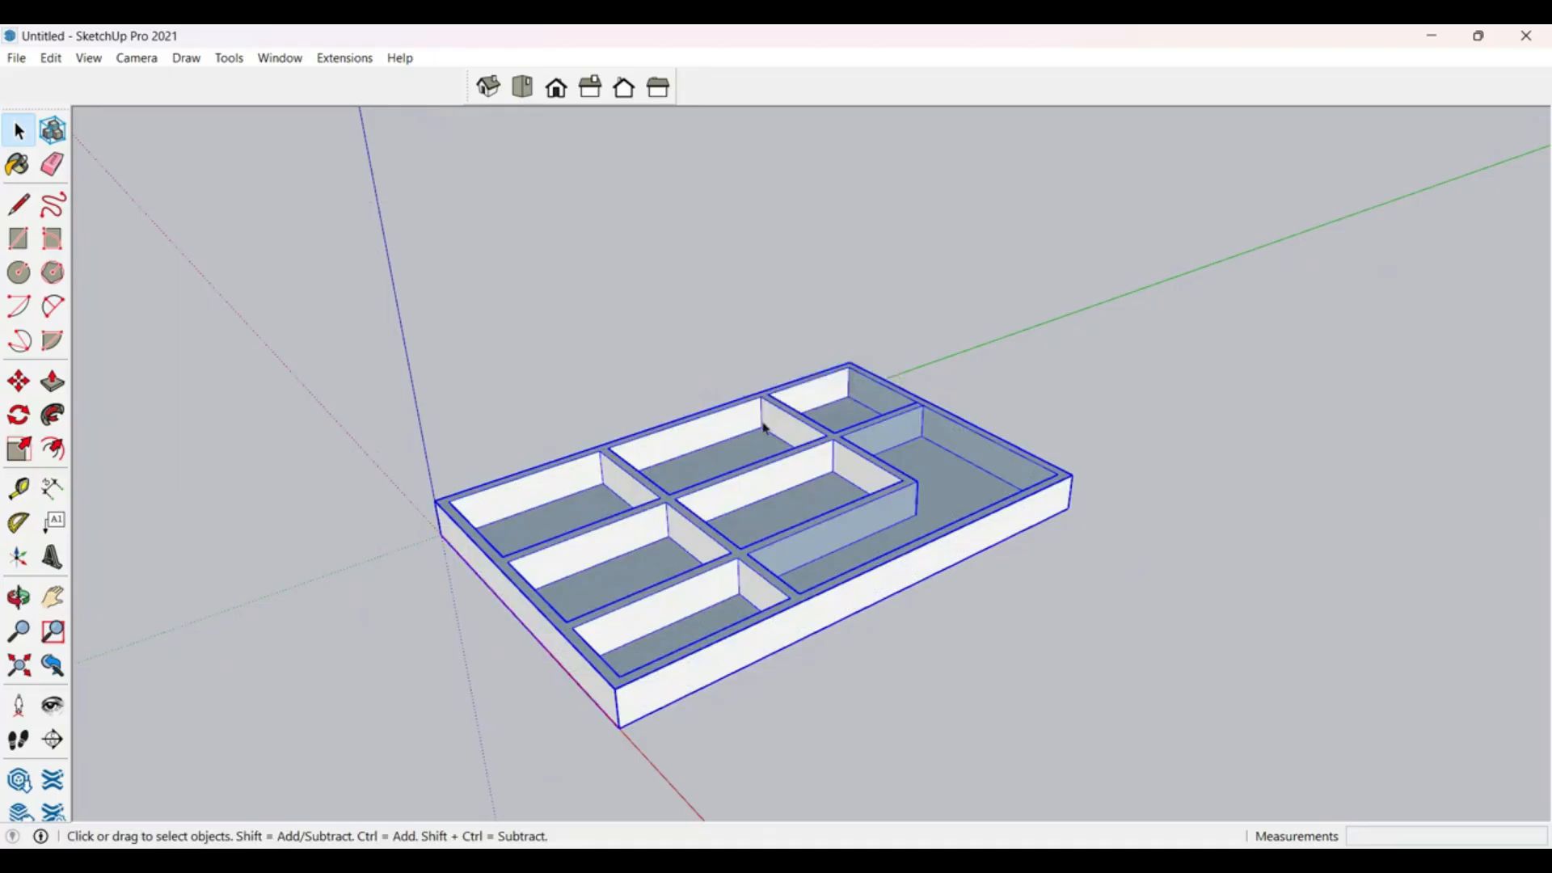
Step: Show the Default Tray and remove its Materials, Styles, Soften Edges and Scenes sections, leaving only the Outliner
click(298, 66)
mouse_move(308, 86)
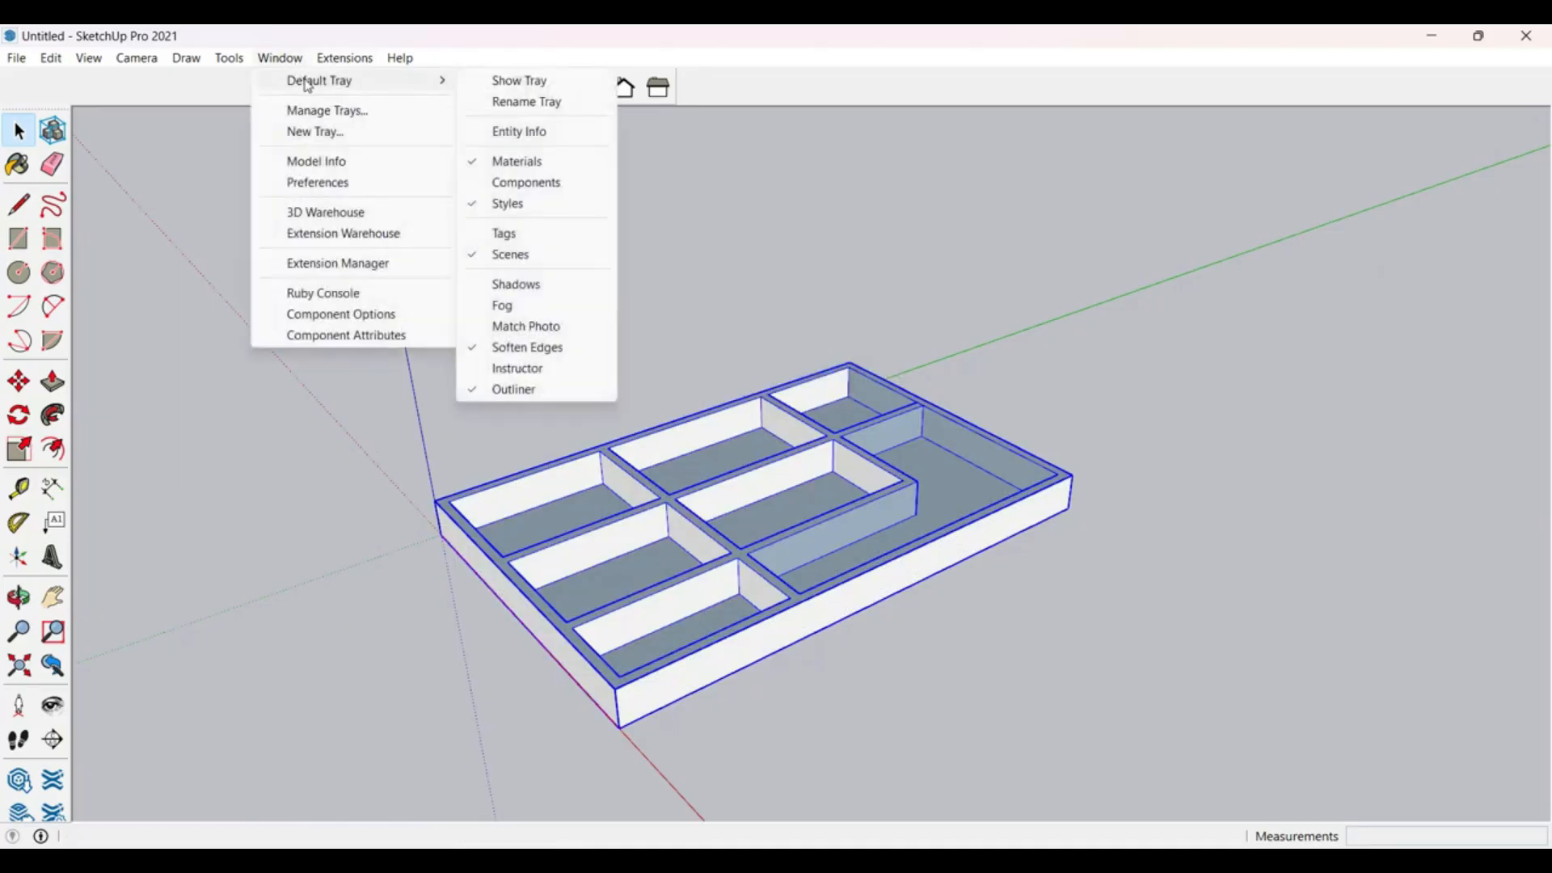
click(518, 84)
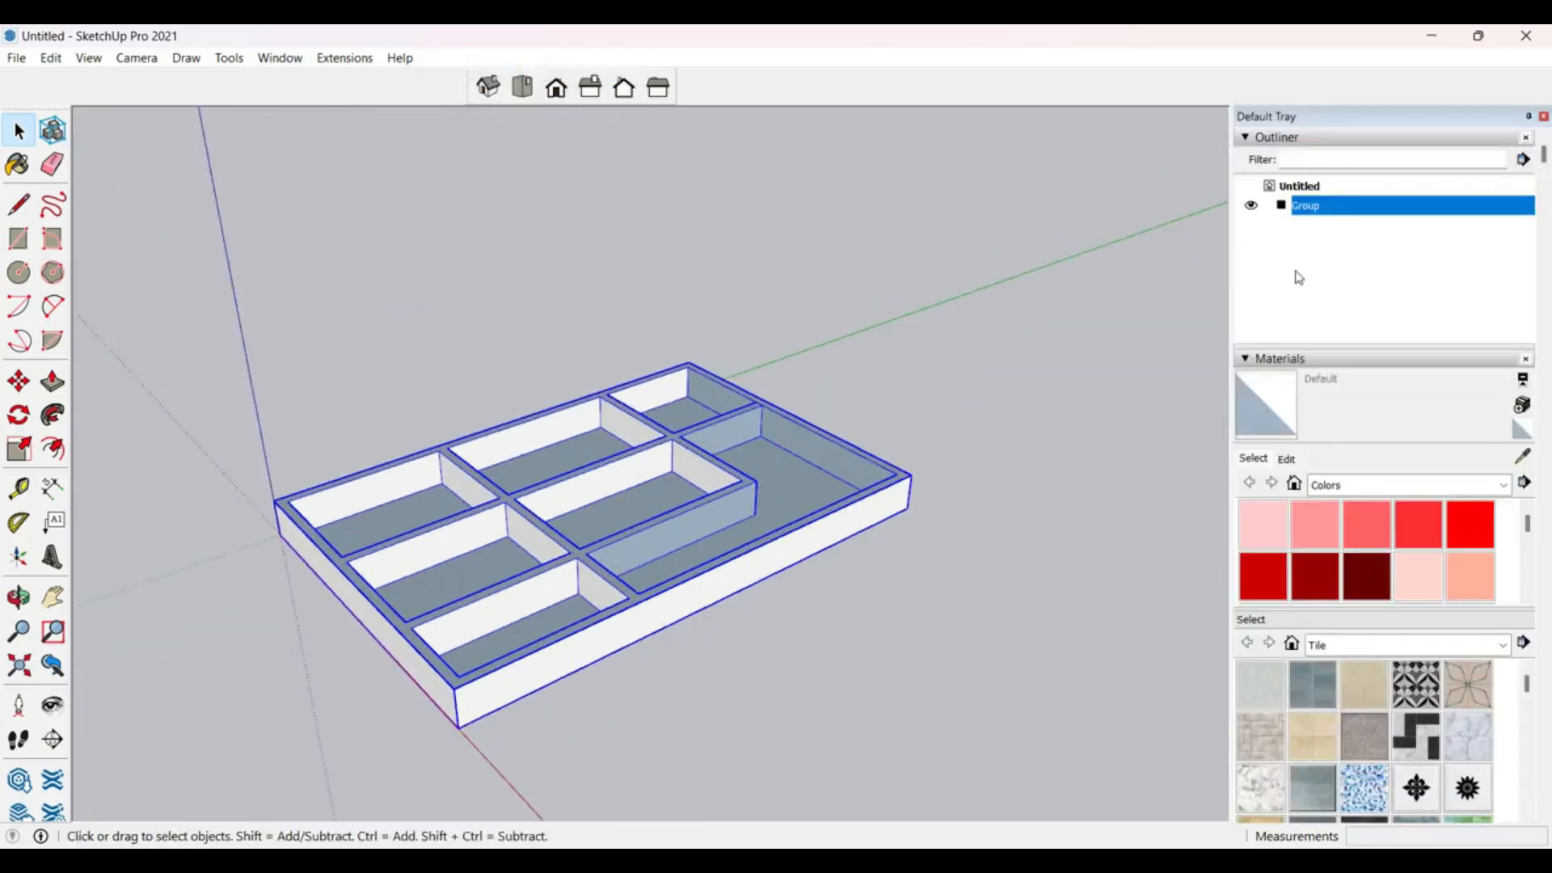
click(1249, 359)
click(1525, 360)
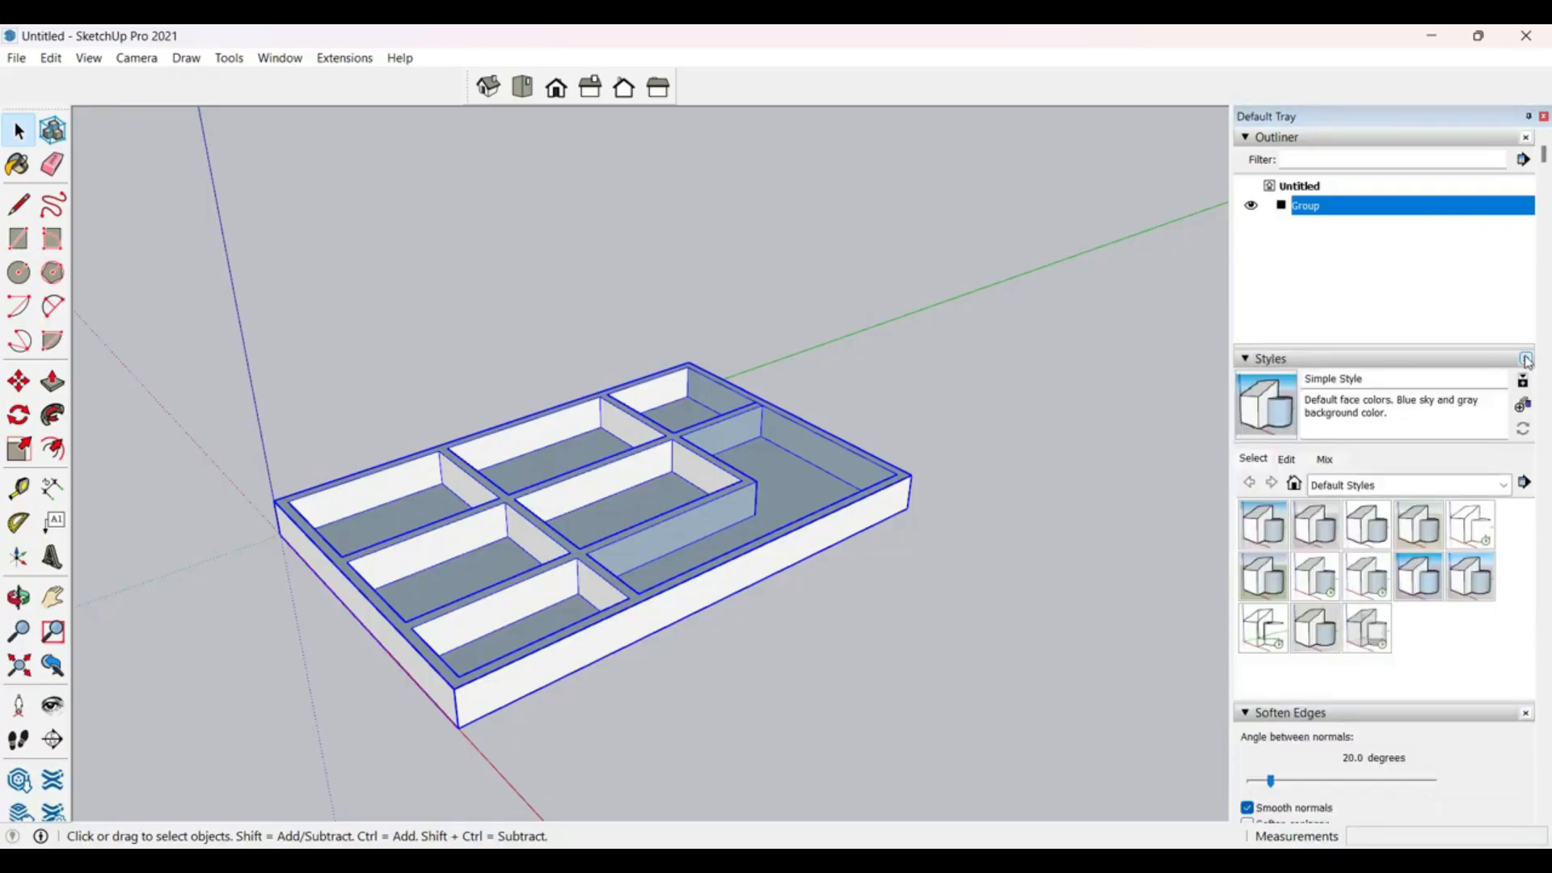
click(1526, 360)
click(1543, 360)
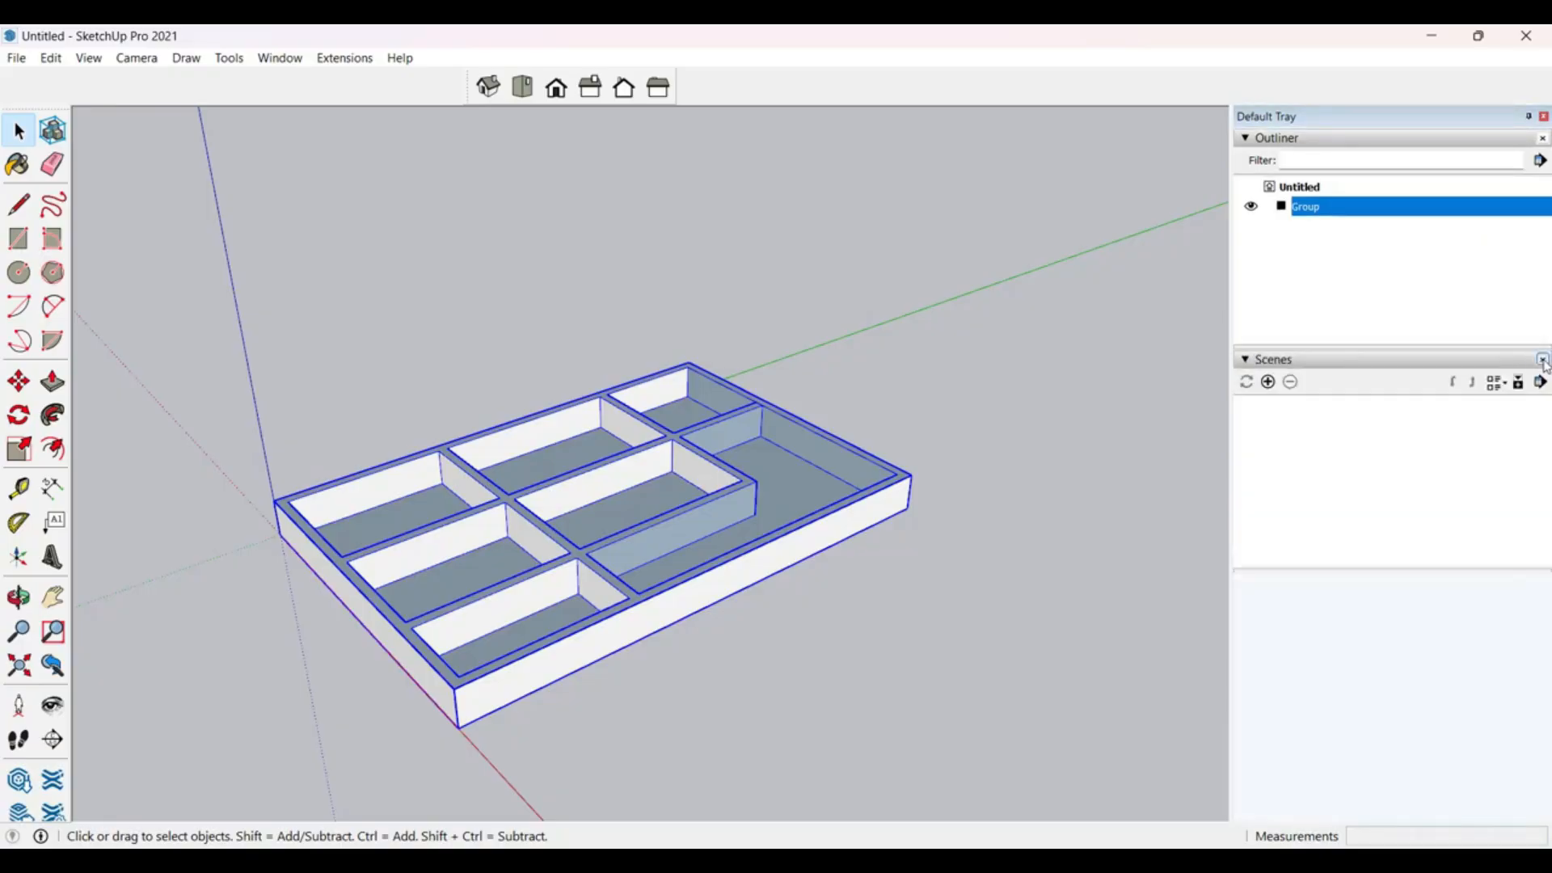
click(1543, 360)
click(1327, 292)
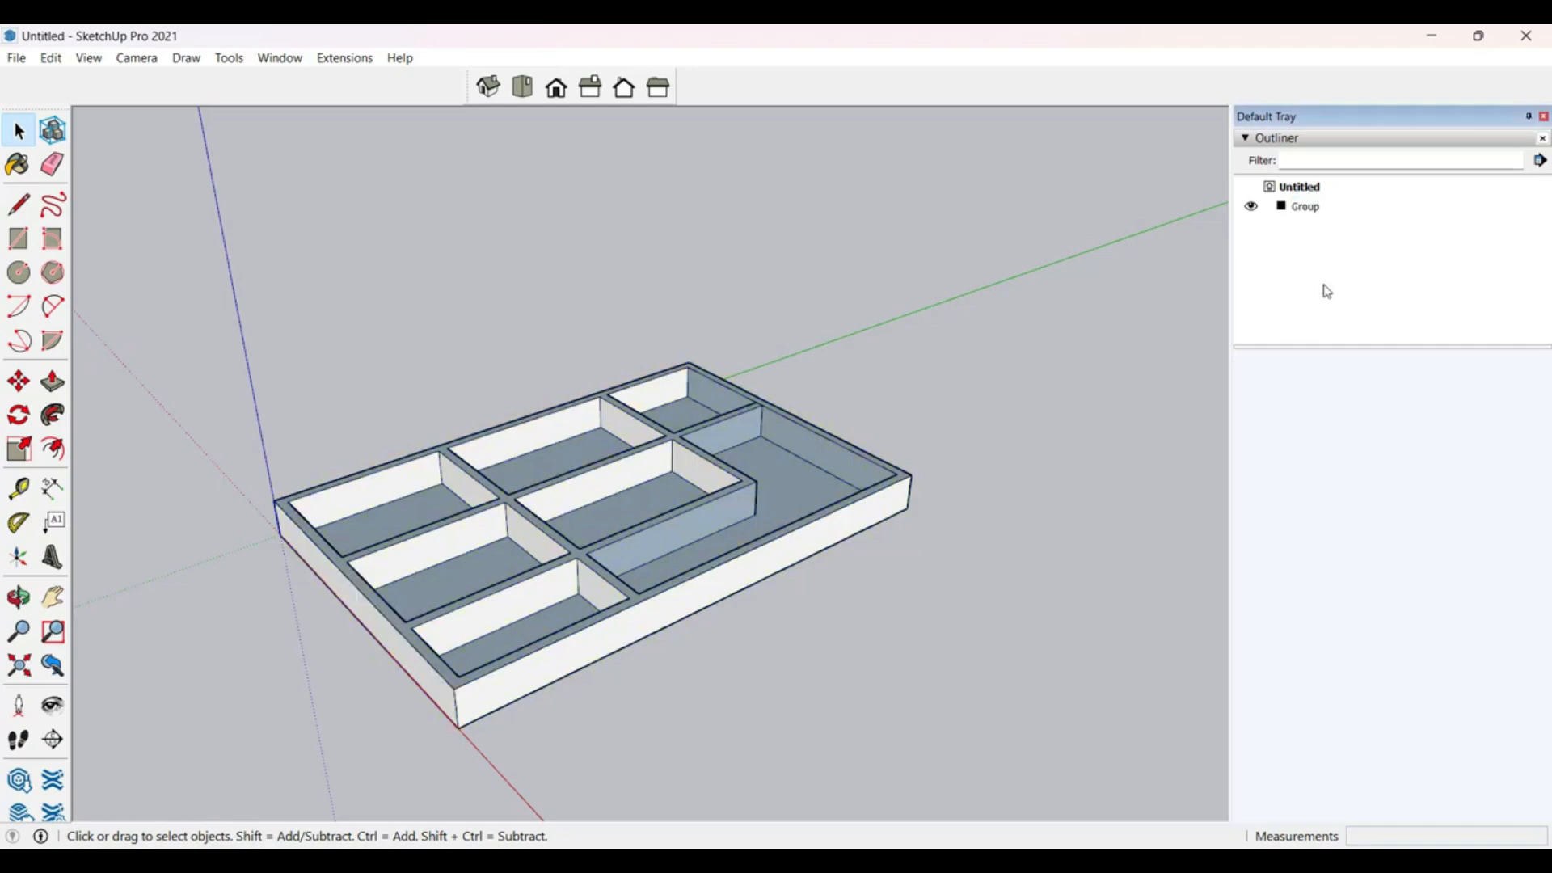
Step: Rename the group as "wall plan" in the Outliner and toggle its visibility off and on
click(1302, 212)
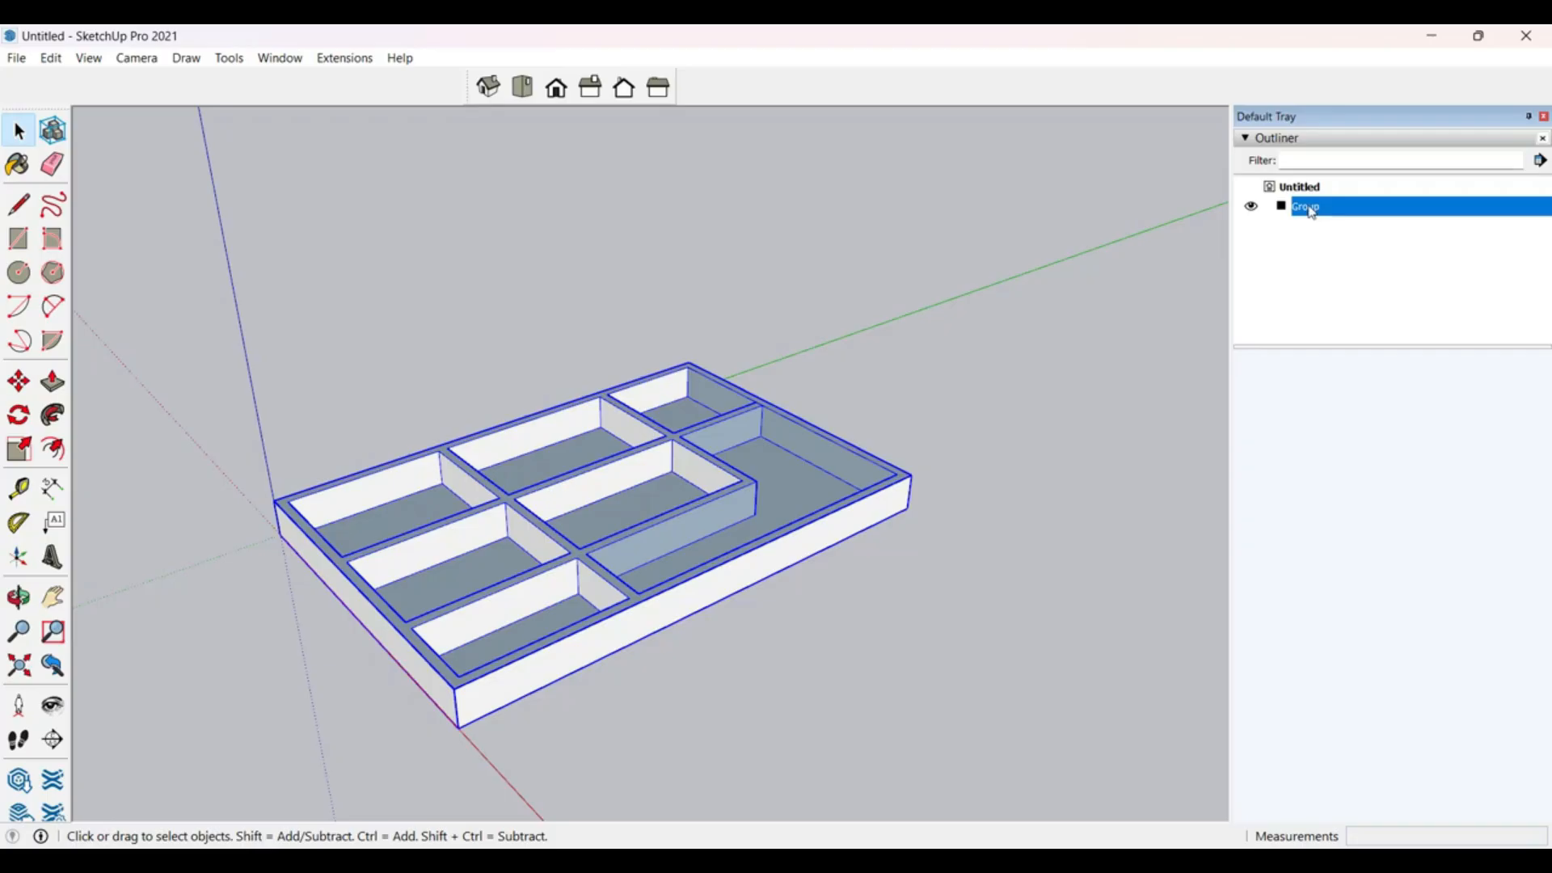
right_click(1311, 211)
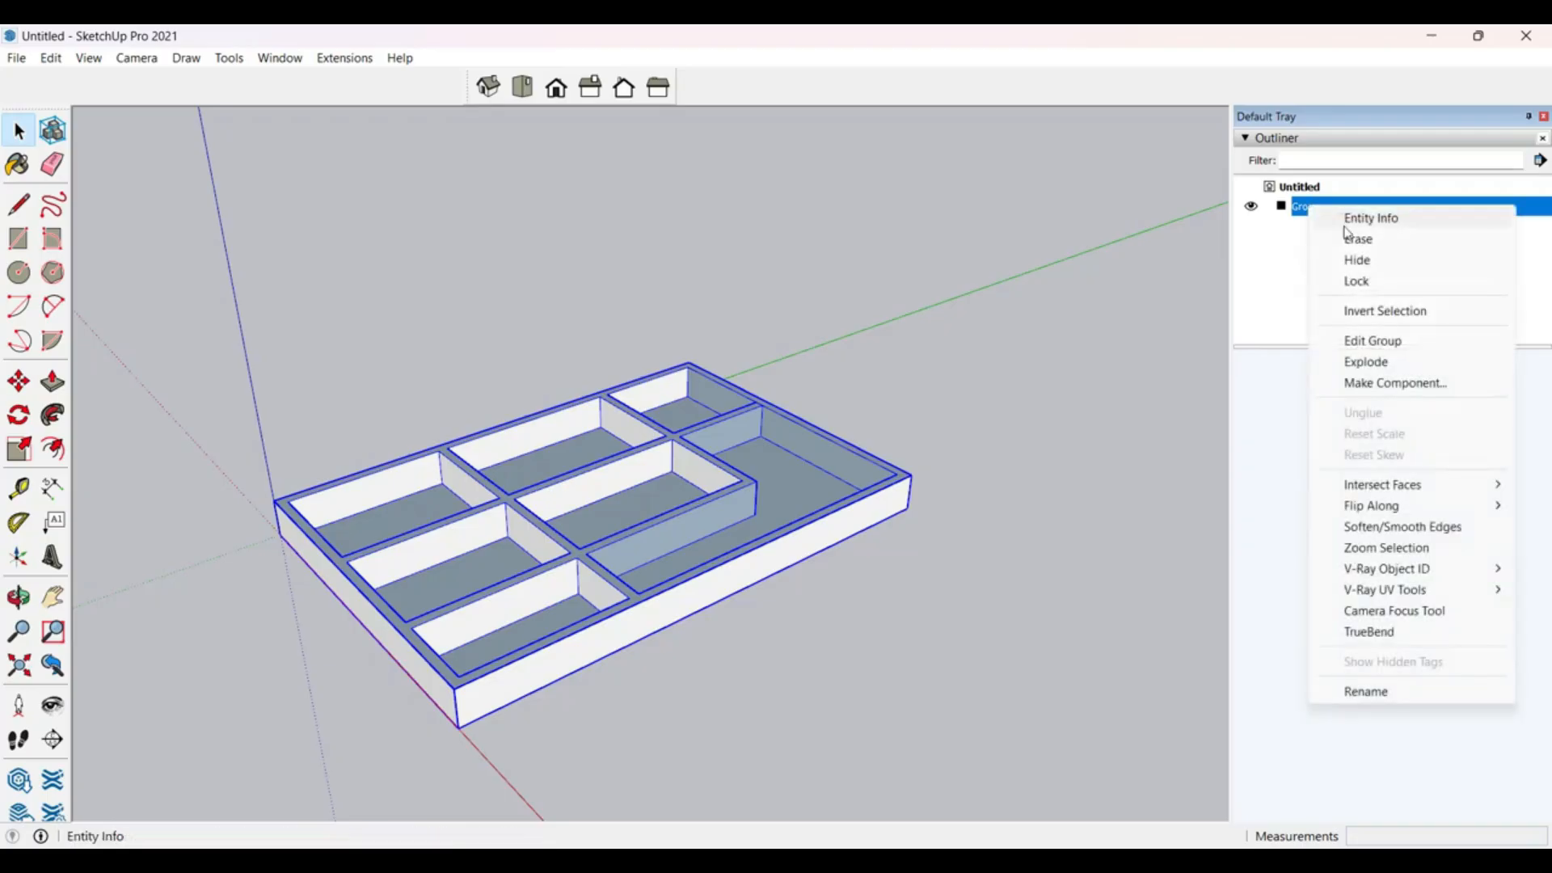
click(1414, 700)
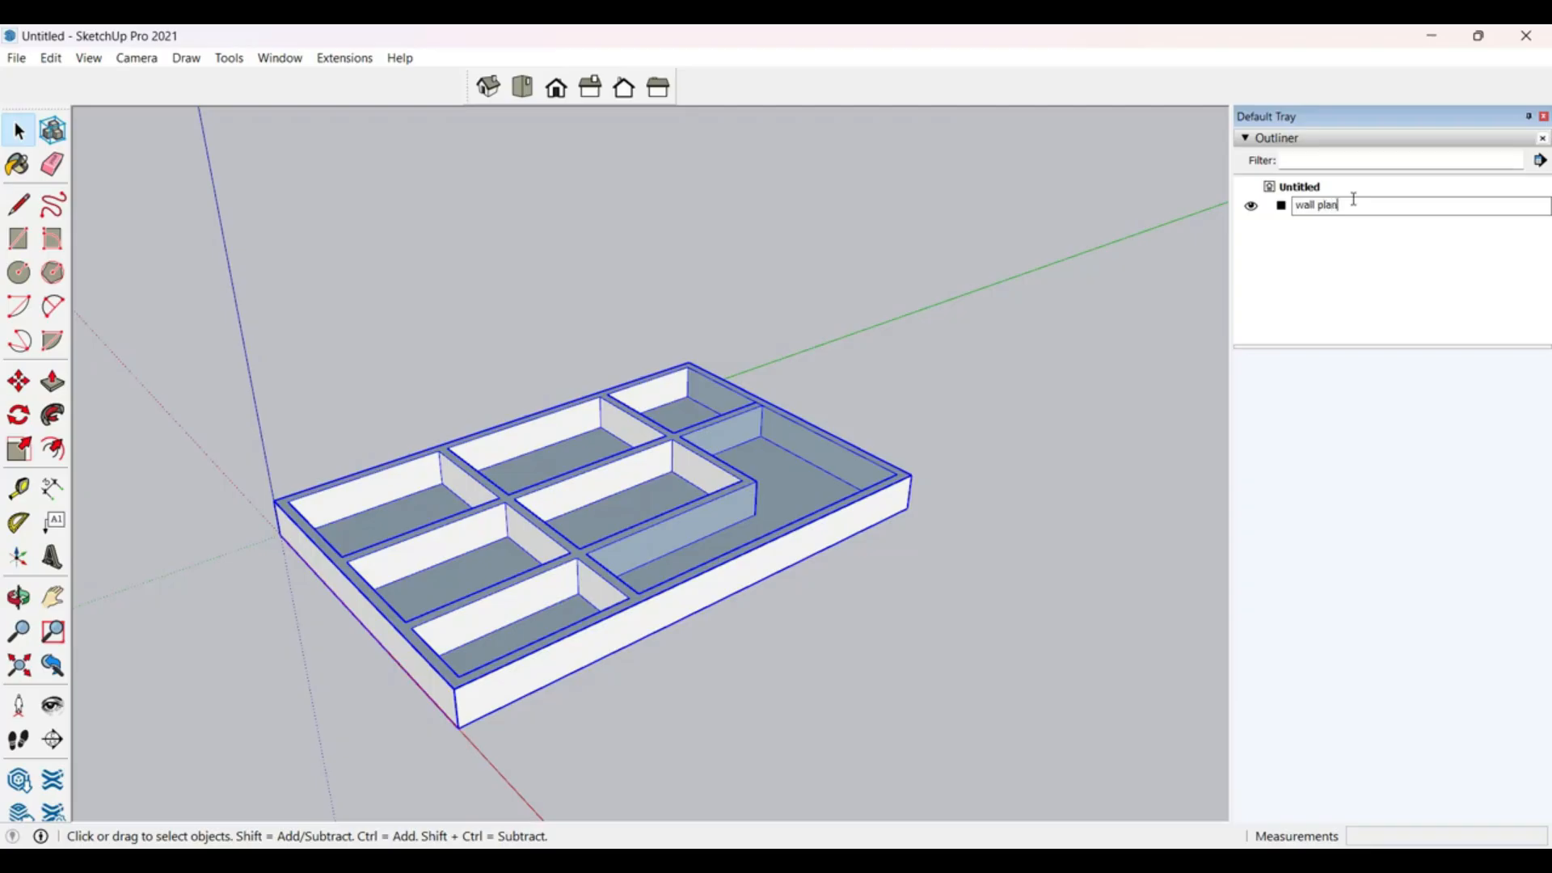
click(1330, 289)
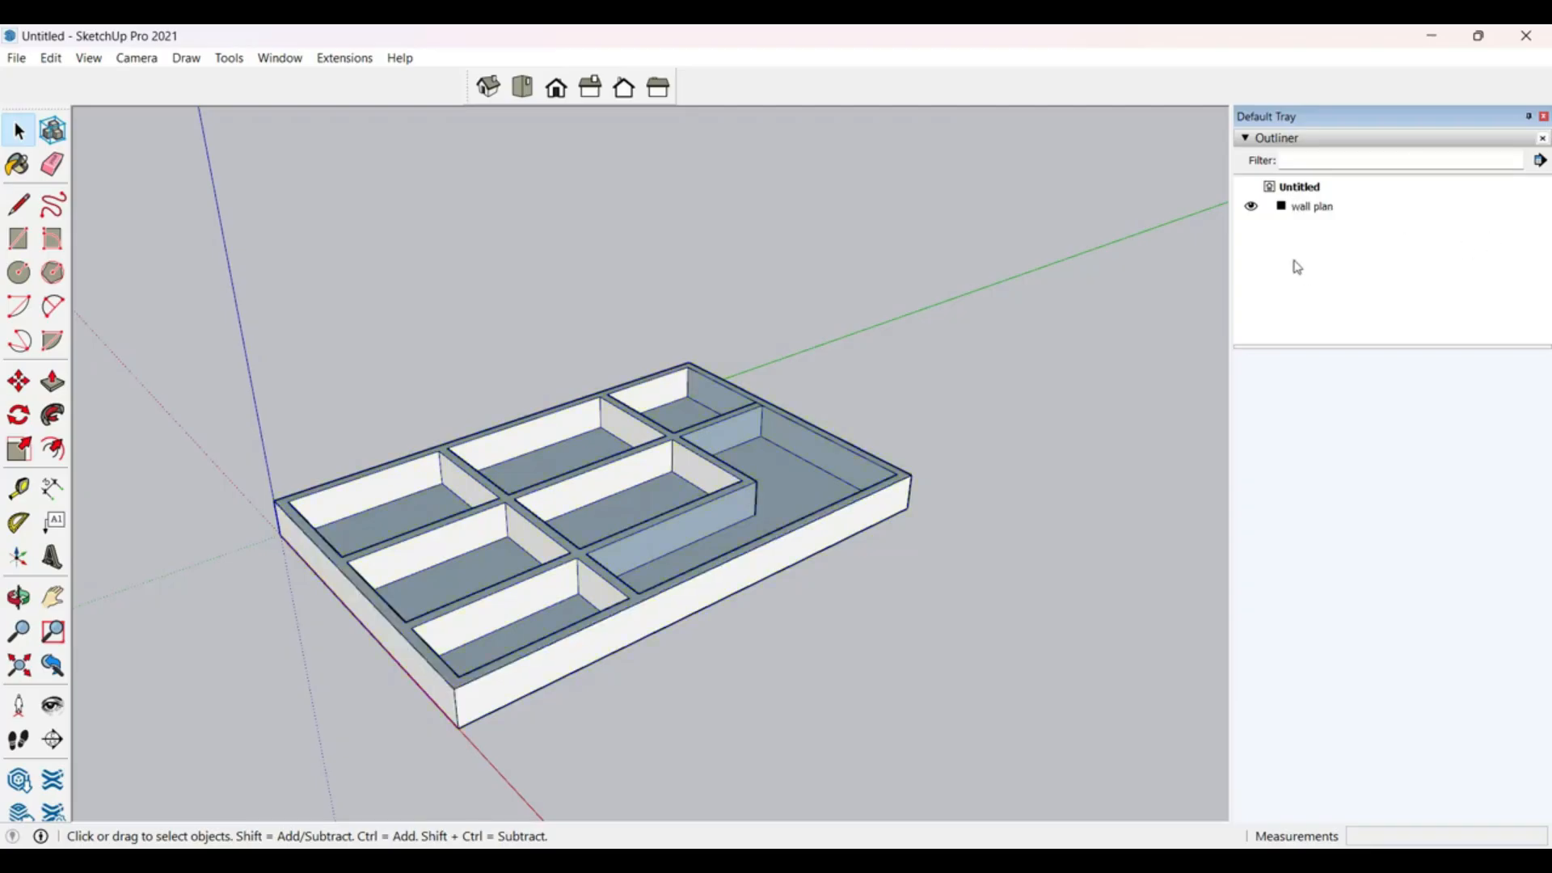
click(1251, 207)
click(1251, 208)
Step: Copy the wall plan group upward by its bottom front corner, stacking the copy directly on the original's top corner
click(409, 510)
scroll(513, 520, down, 3)
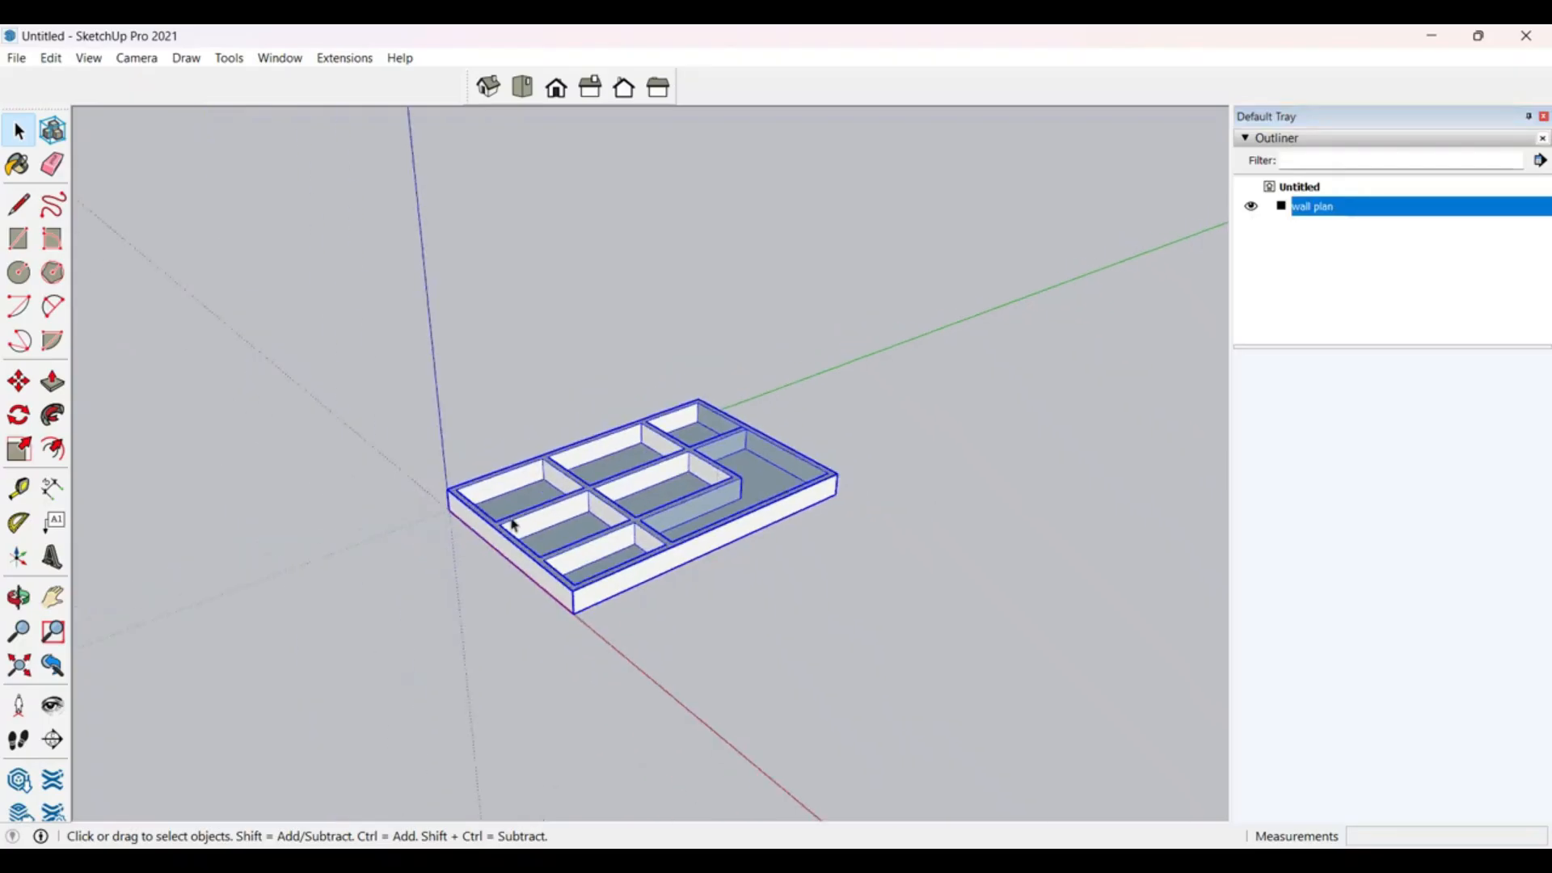
scroll(513, 520, up, 3)
middle_drag(589, 520, 638, 527)
scroll(696, 711, up, 3)
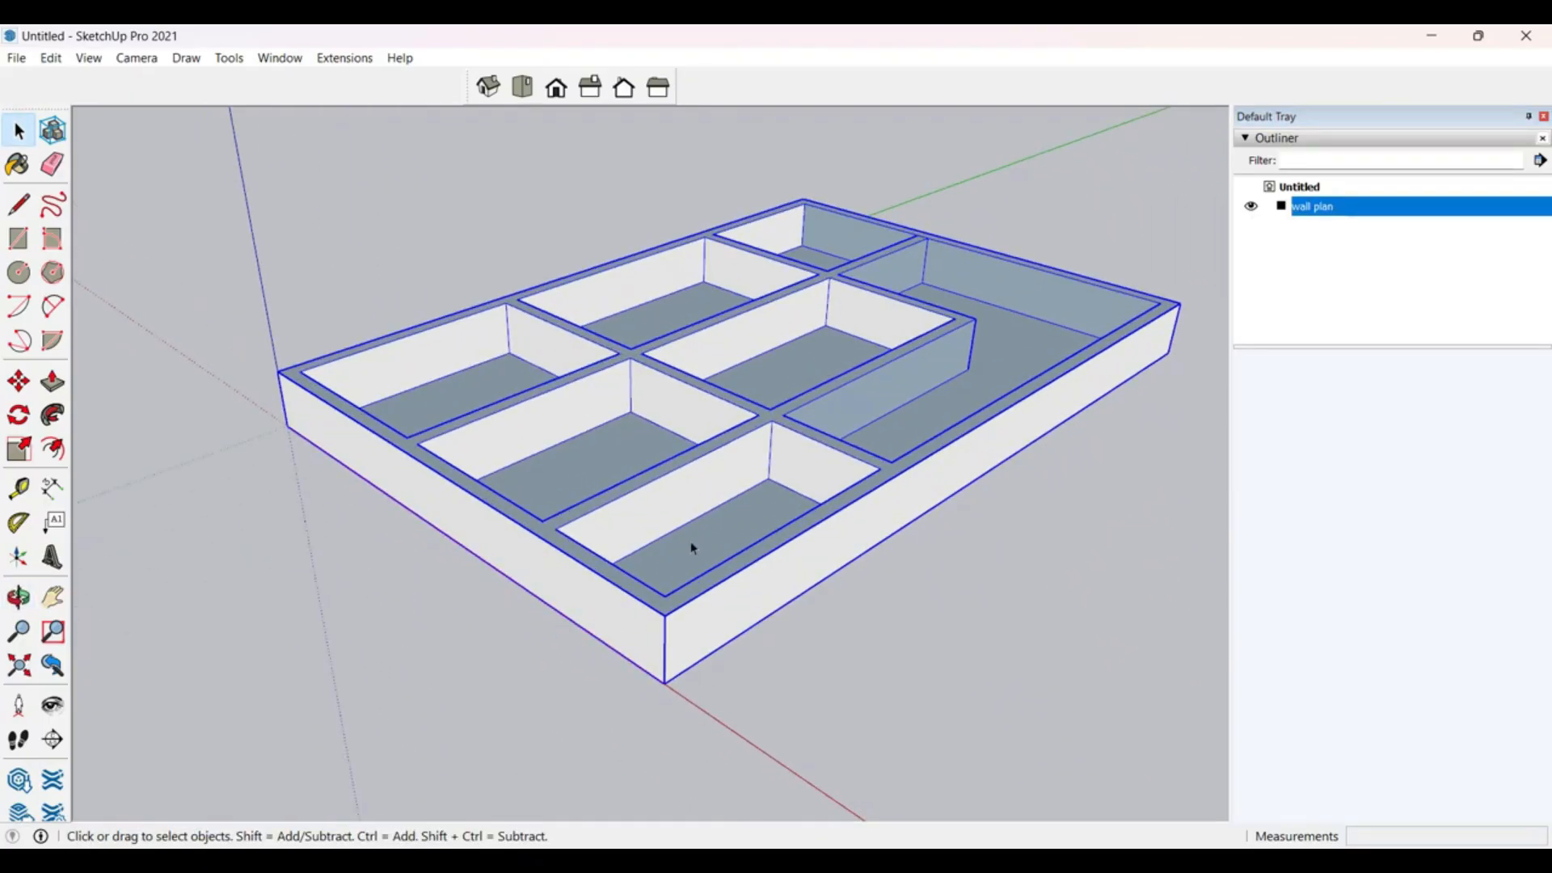
key(m)
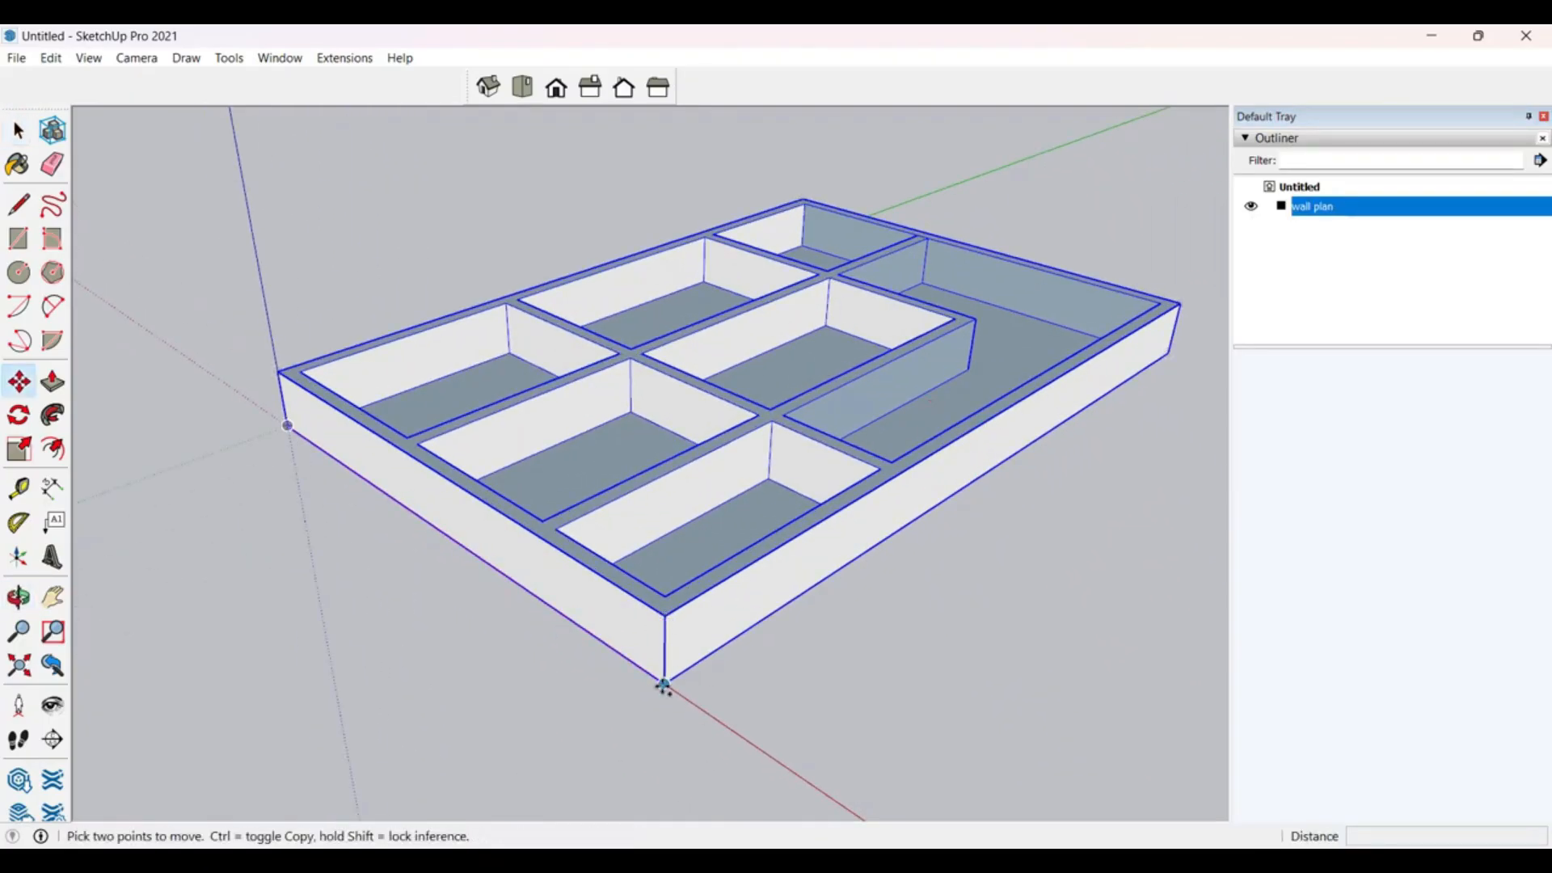
key(ctrl)
click(665, 683)
click(664, 614)
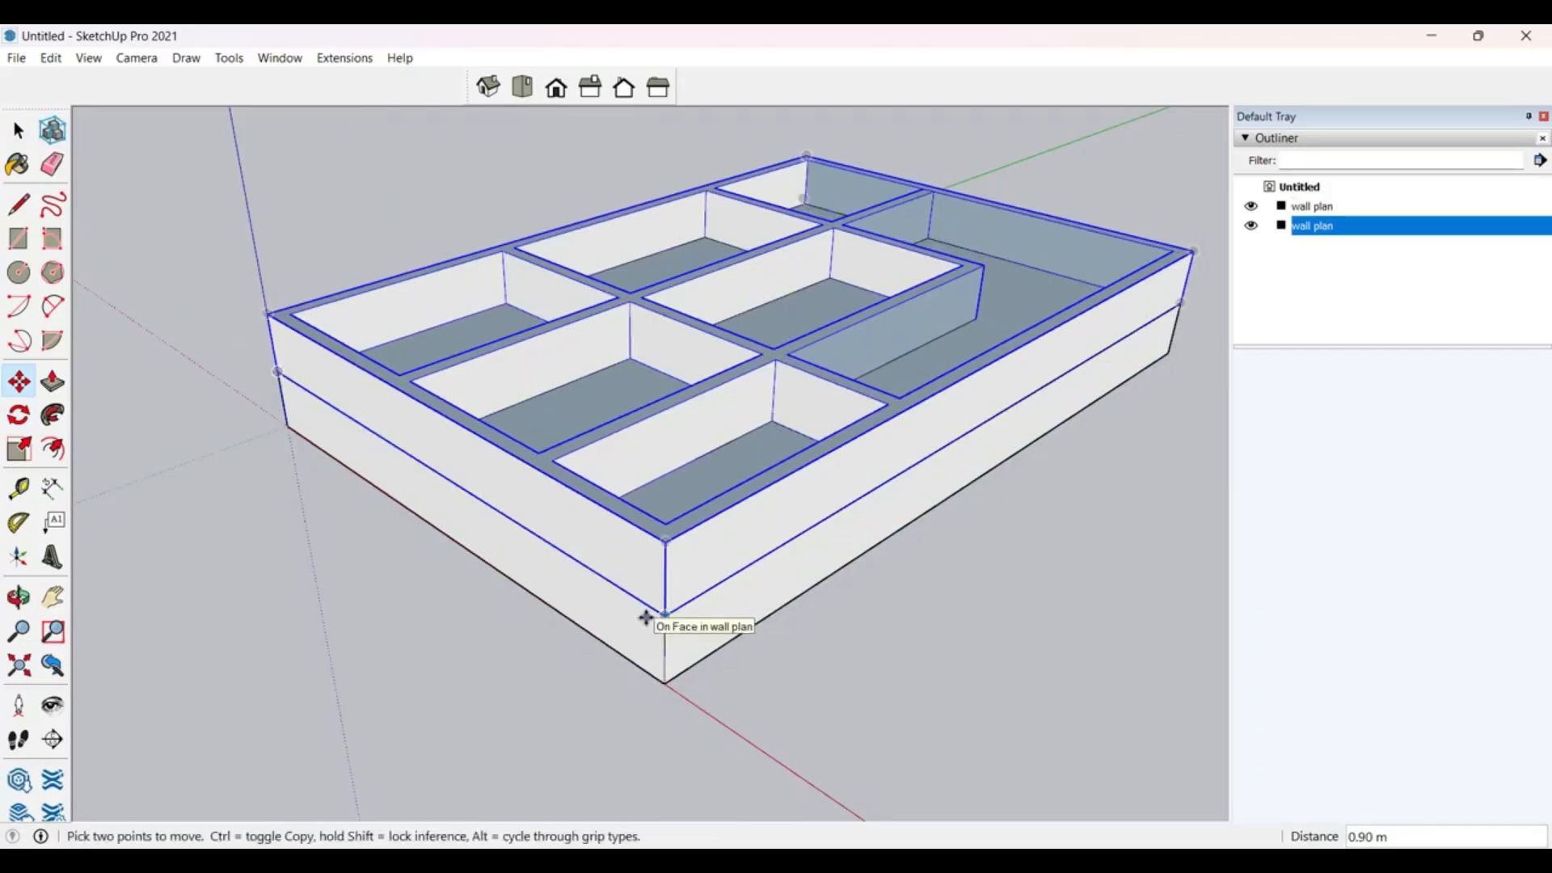
Step: Open the upper wall copy, Push/Pull its top face up another 2.1 m and close the group
key(space)
double_click(699, 530)
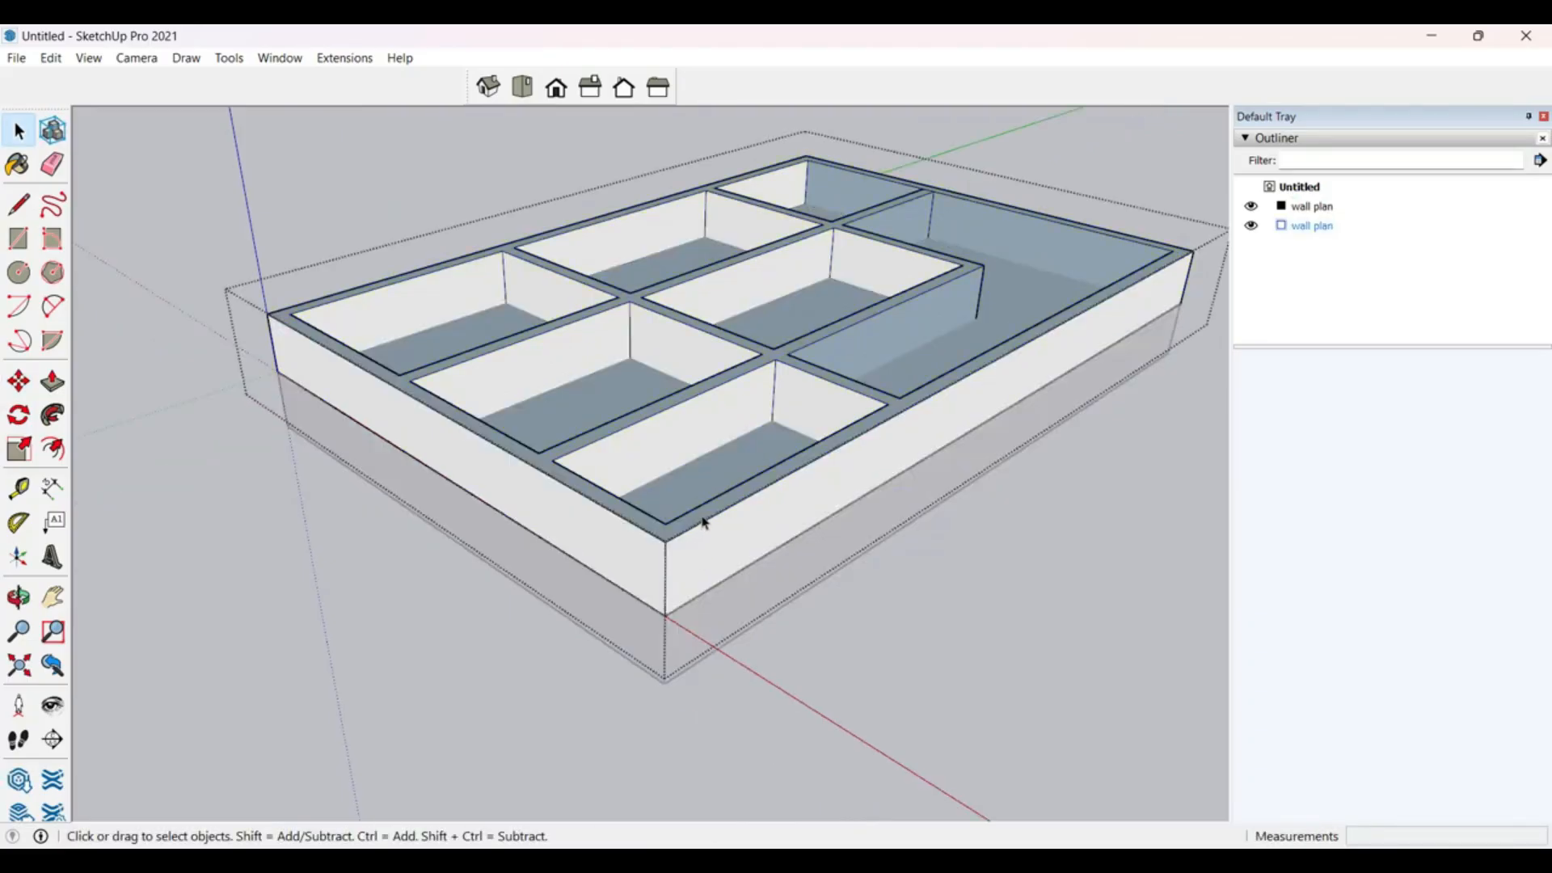
key(p)
click(702, 523)
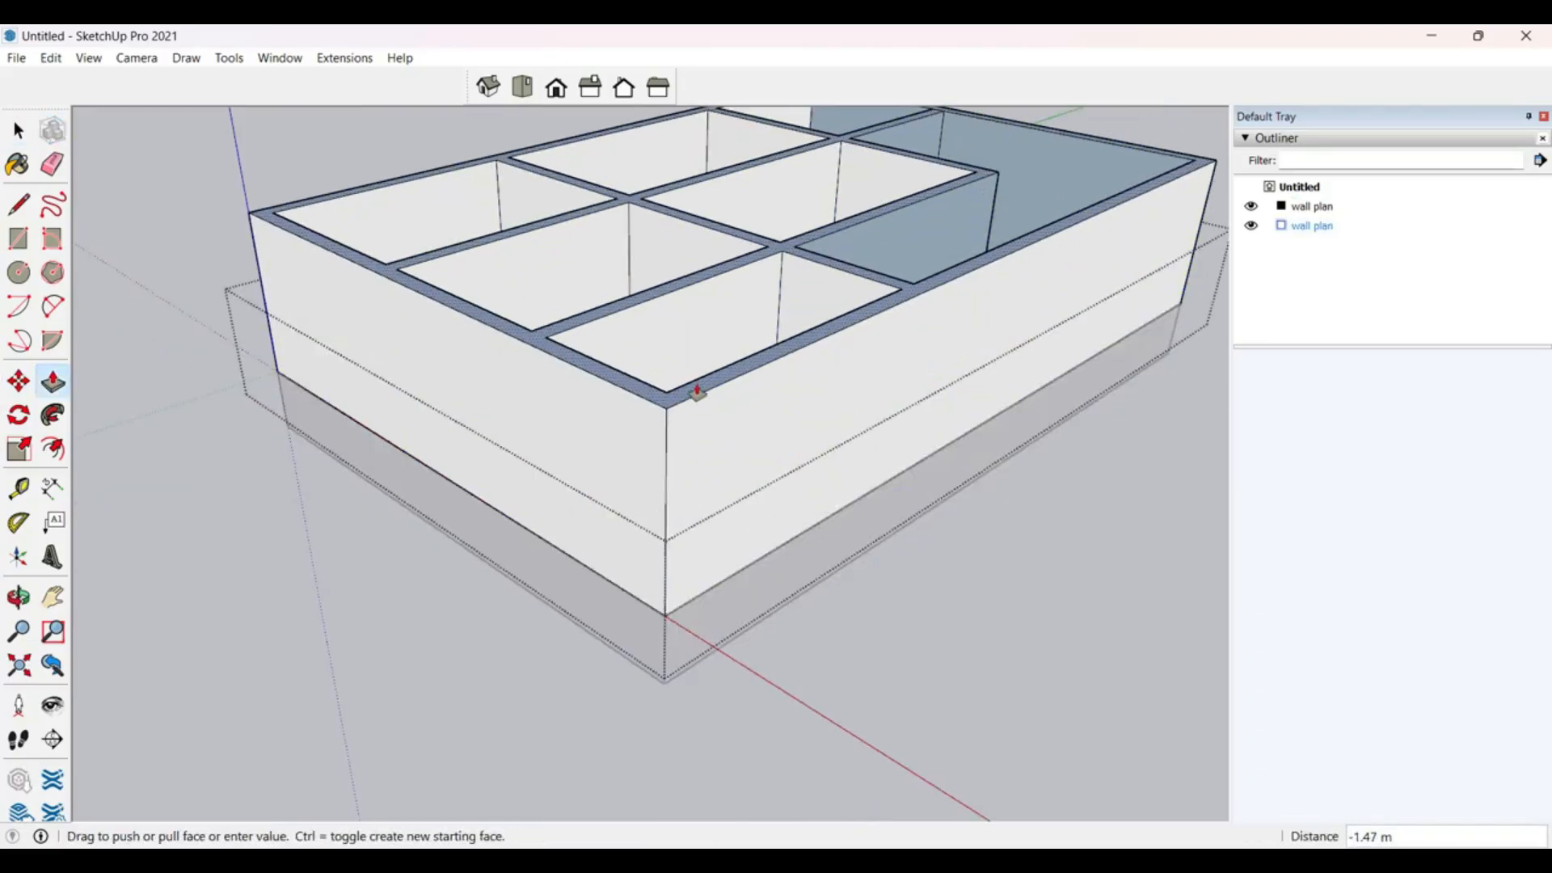
text(2.1)
key(Return)
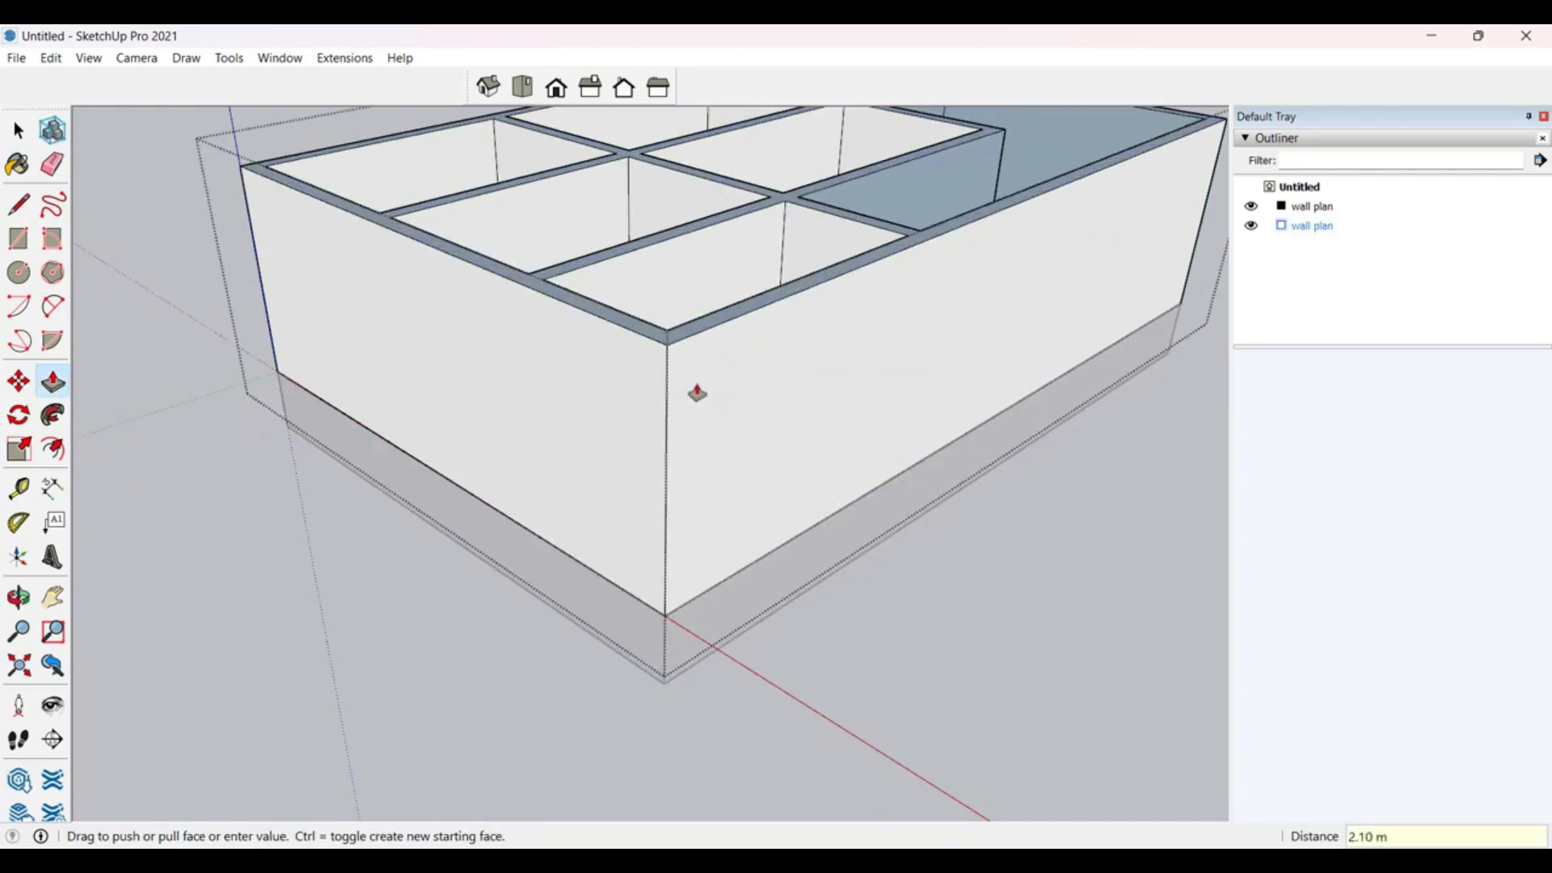
key(space)
scroll(537, 564, down, 5)
click(242, 596)
scroll(509, 537, up, 5)
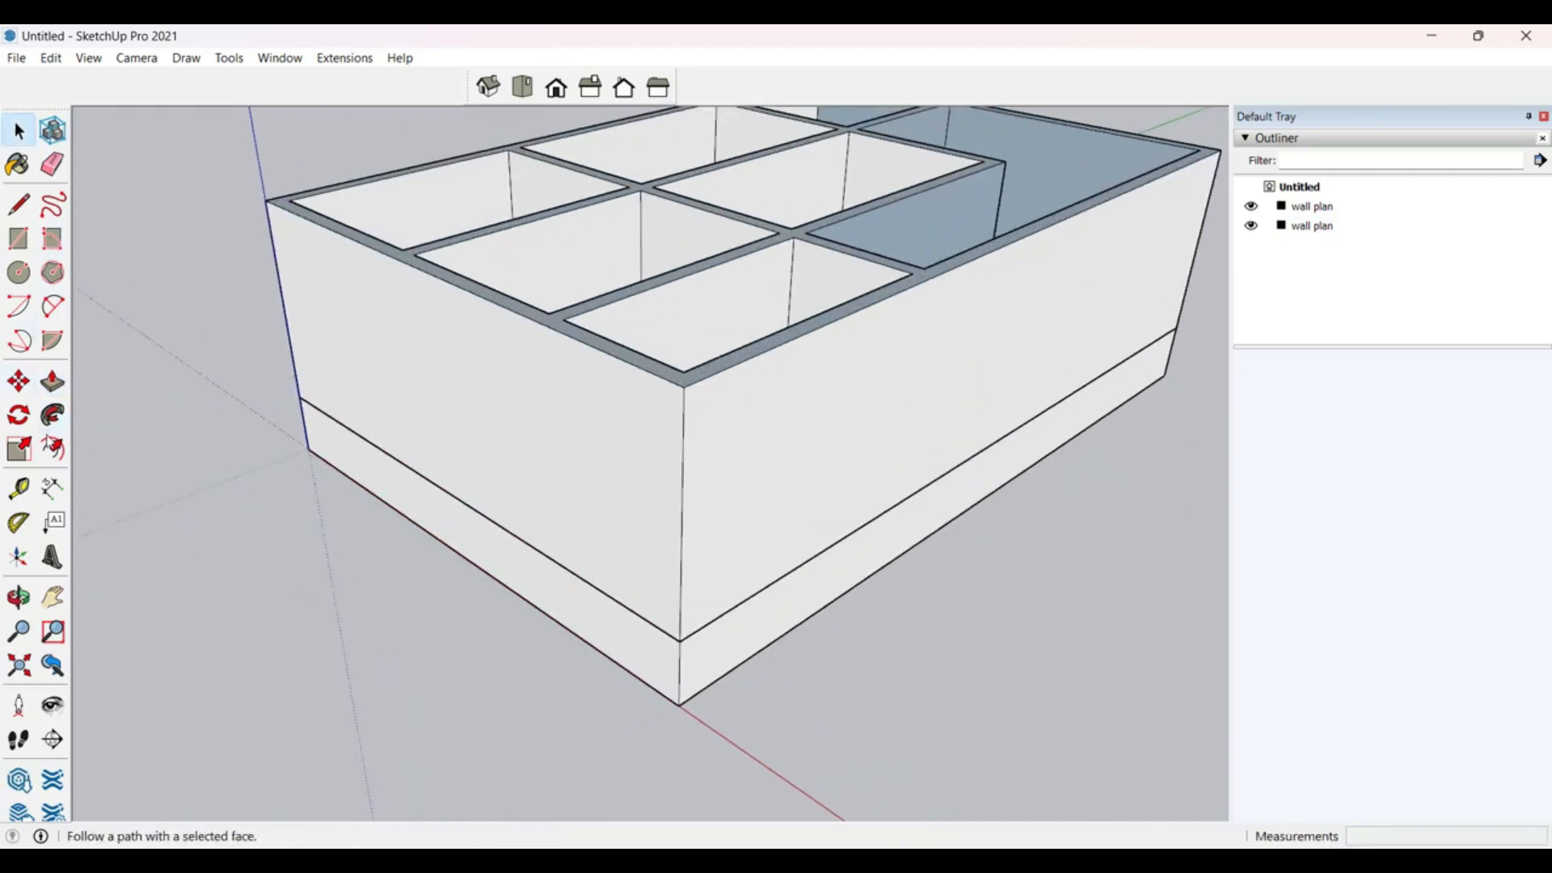
Step: Dimension the height of the upper wall group along its front corner edge
click(52, 487)
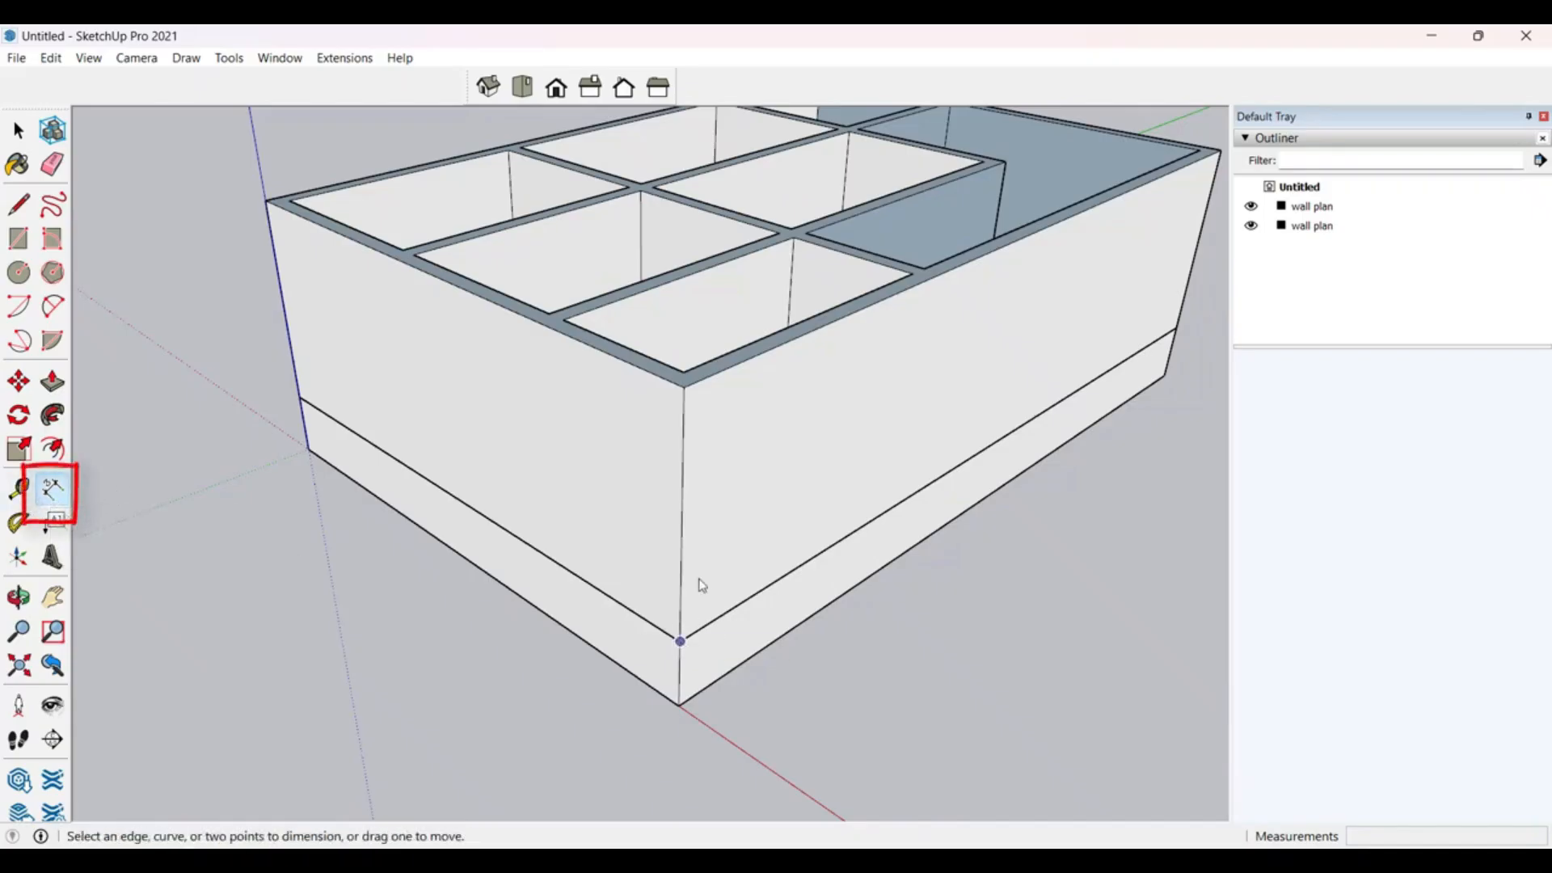
click(680, 641)
click(684, 387)
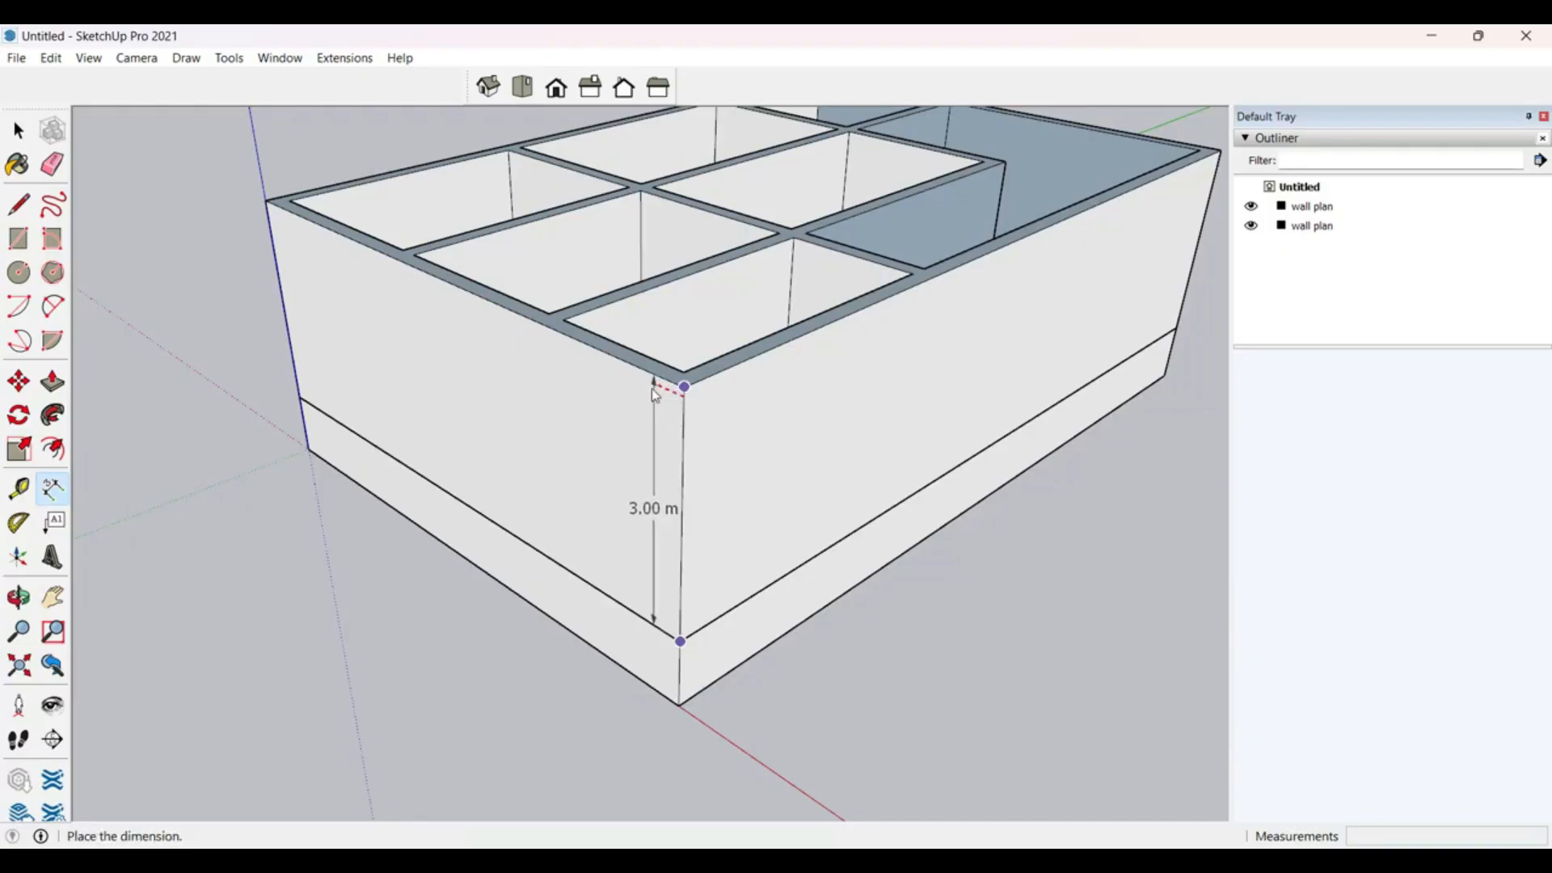
click(652, 388)
Step: Dimension the full length of the front wall's top edge, placing the dimension above the wall
middle_drag(582, 554, 891, 344)
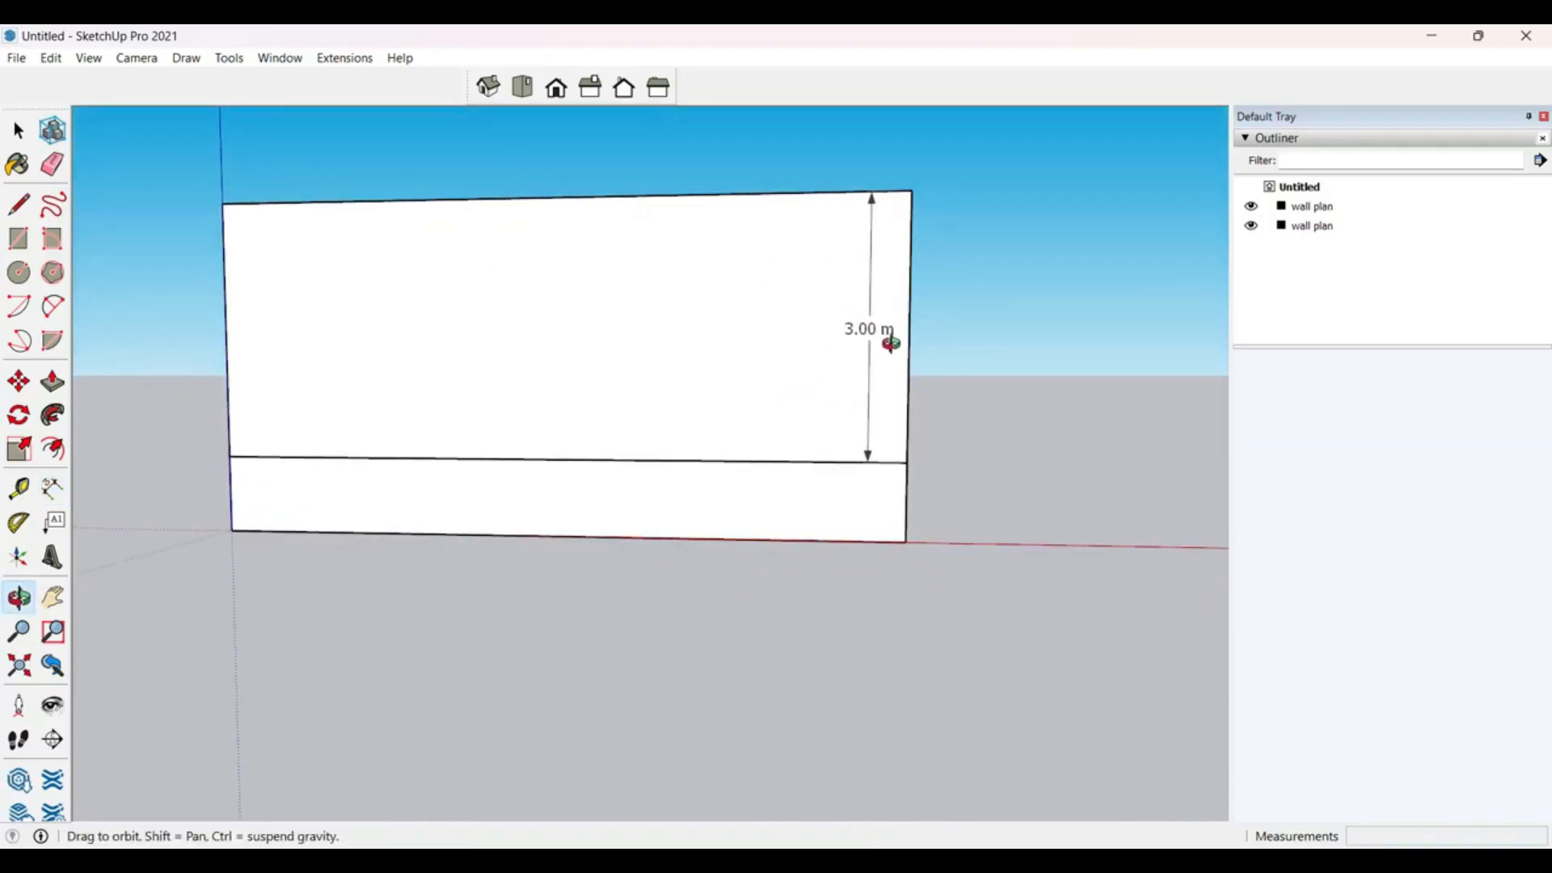
click(224, 204)
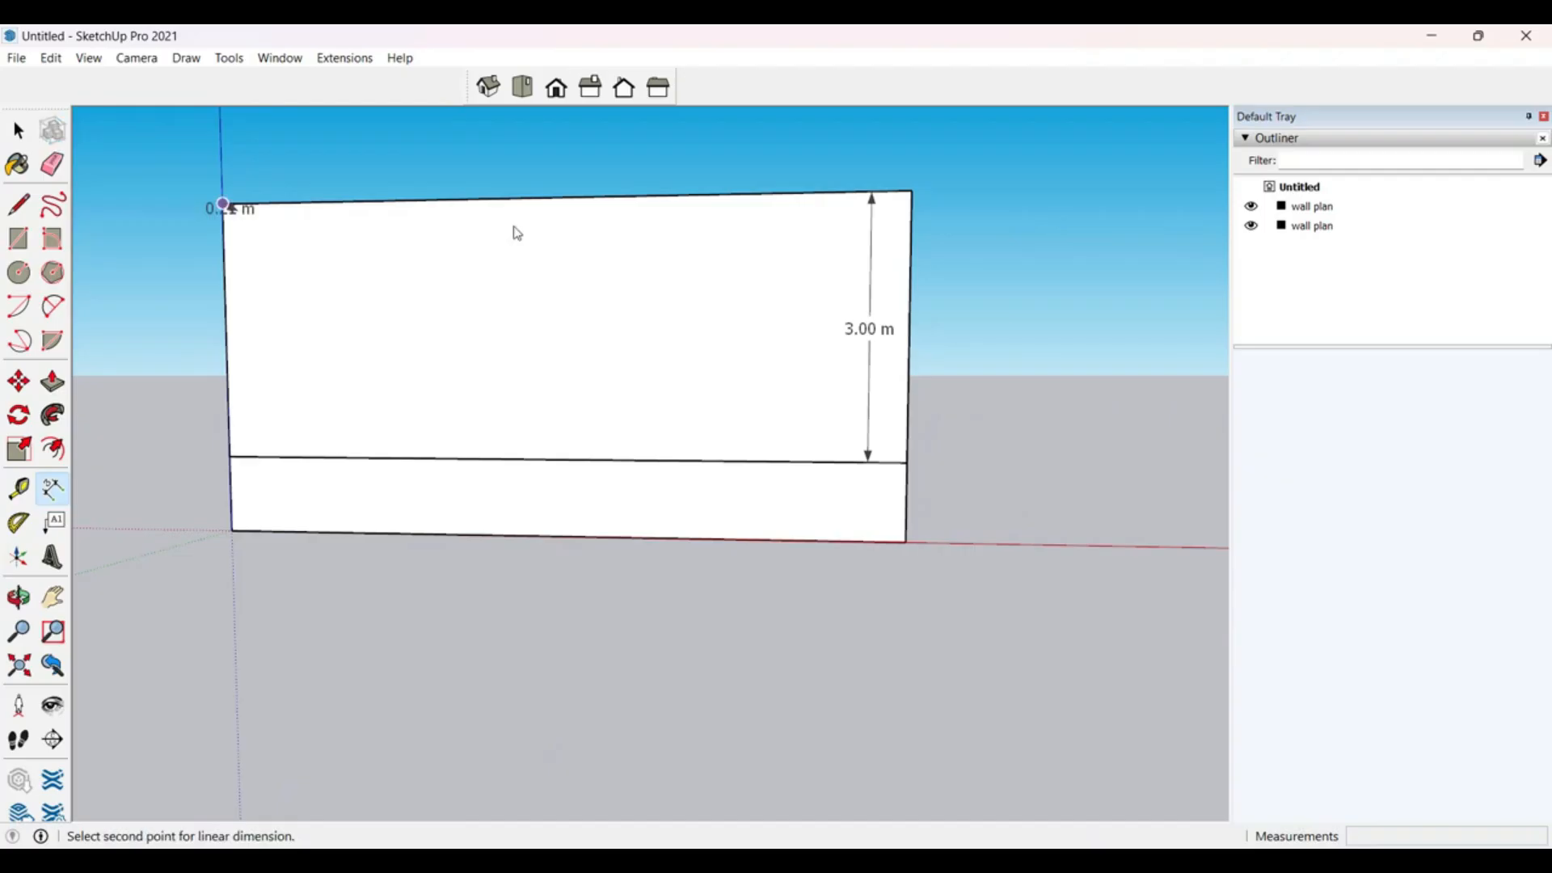
click(912, 192)
click(904, 153)
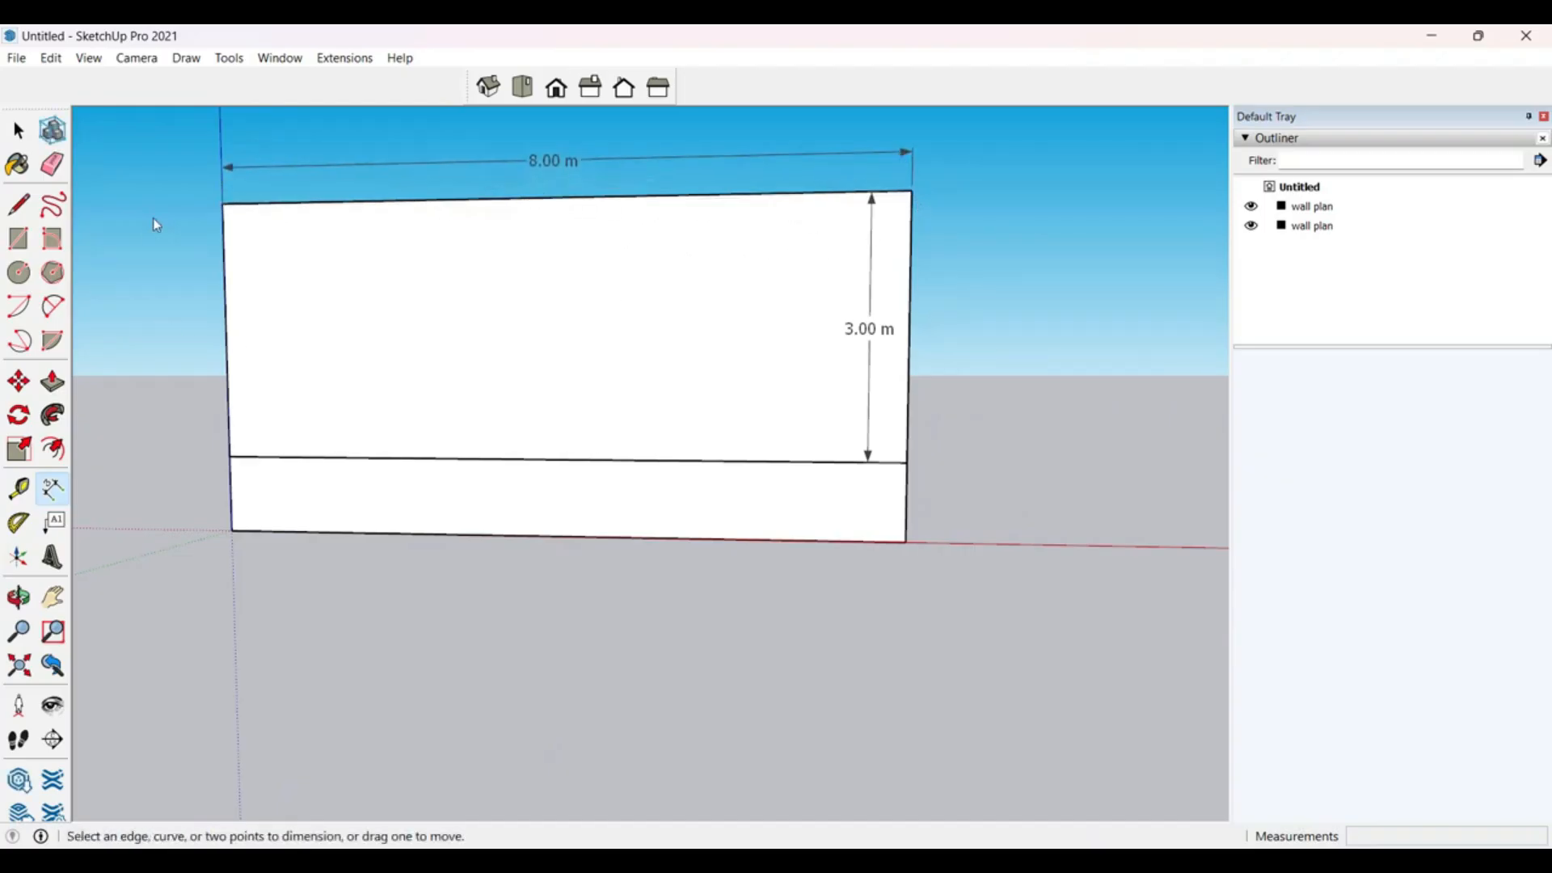
middle_drag(695, 388, 502, 416)
key(space)
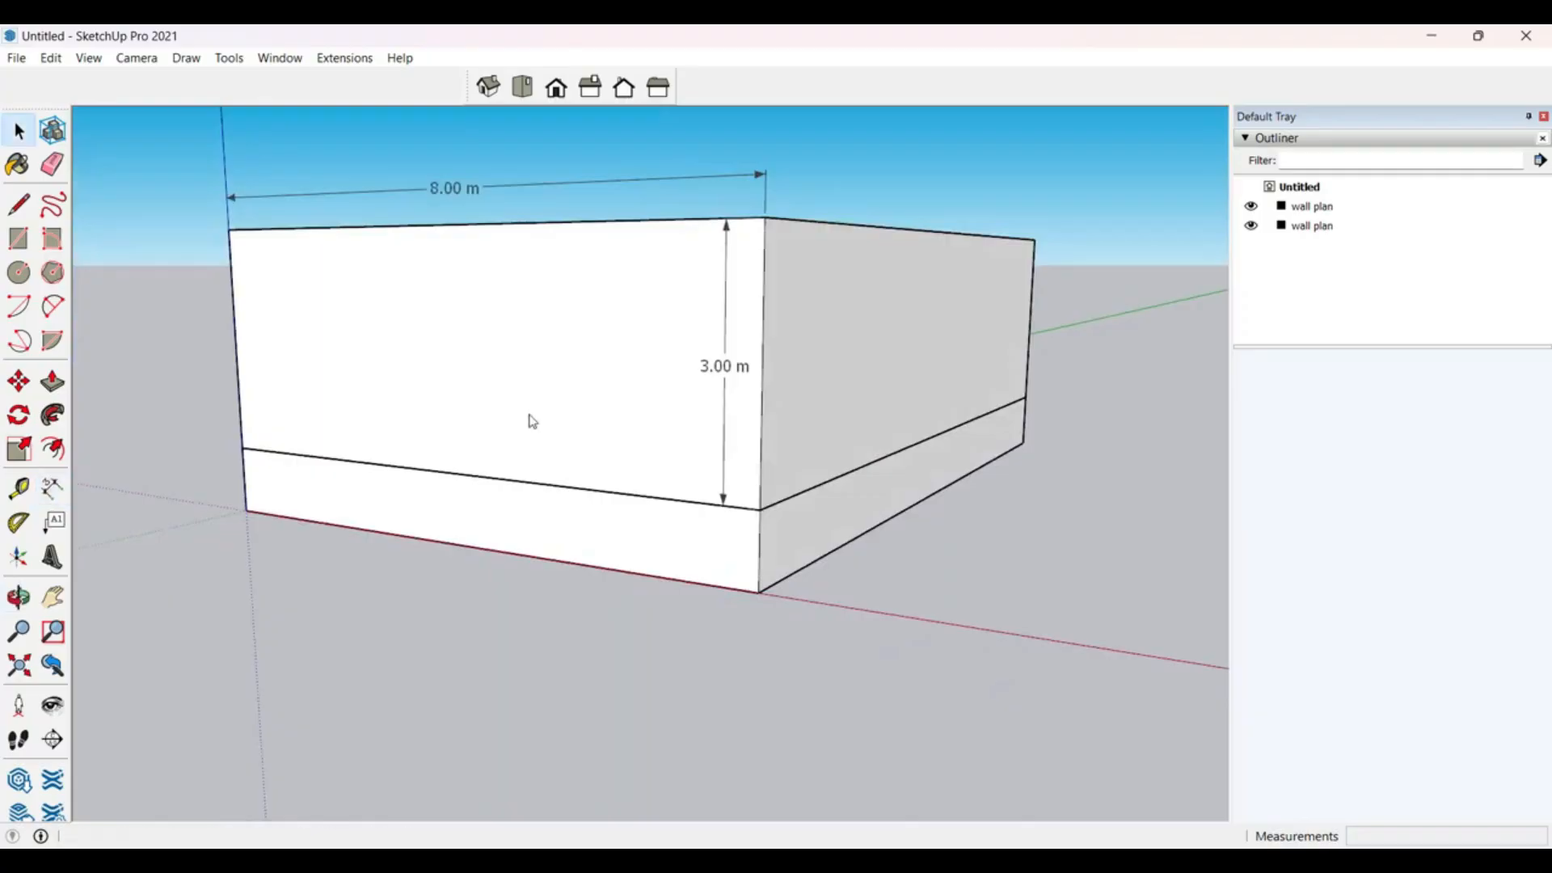
Step: Rename the upper wall group as "wall plan 1" in the Outliner
click(626, 383)
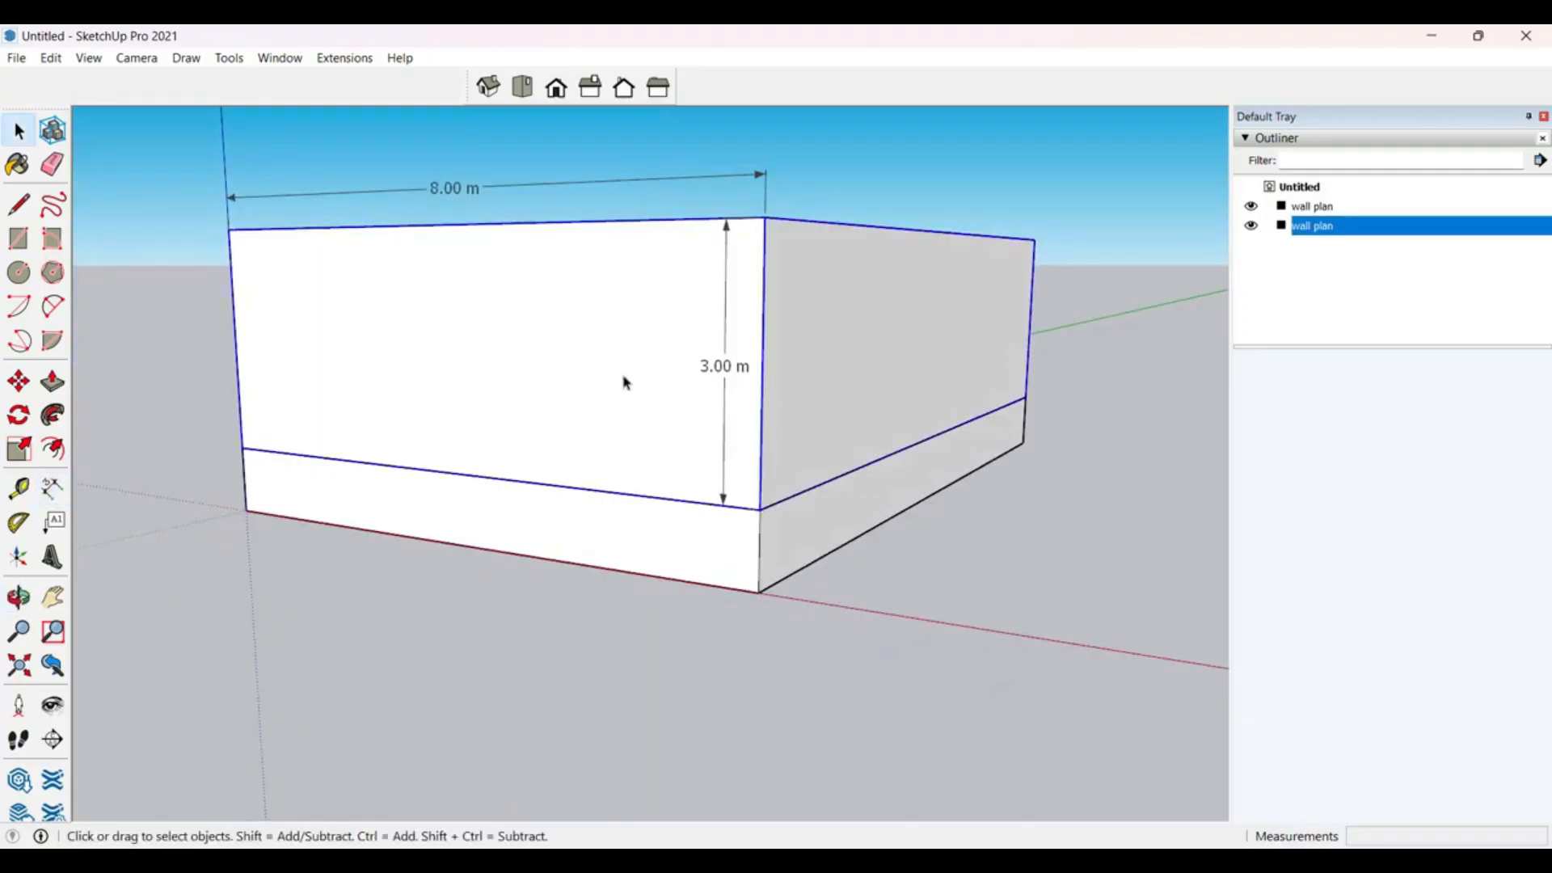
middle_drag(626, 383, 582, 461)
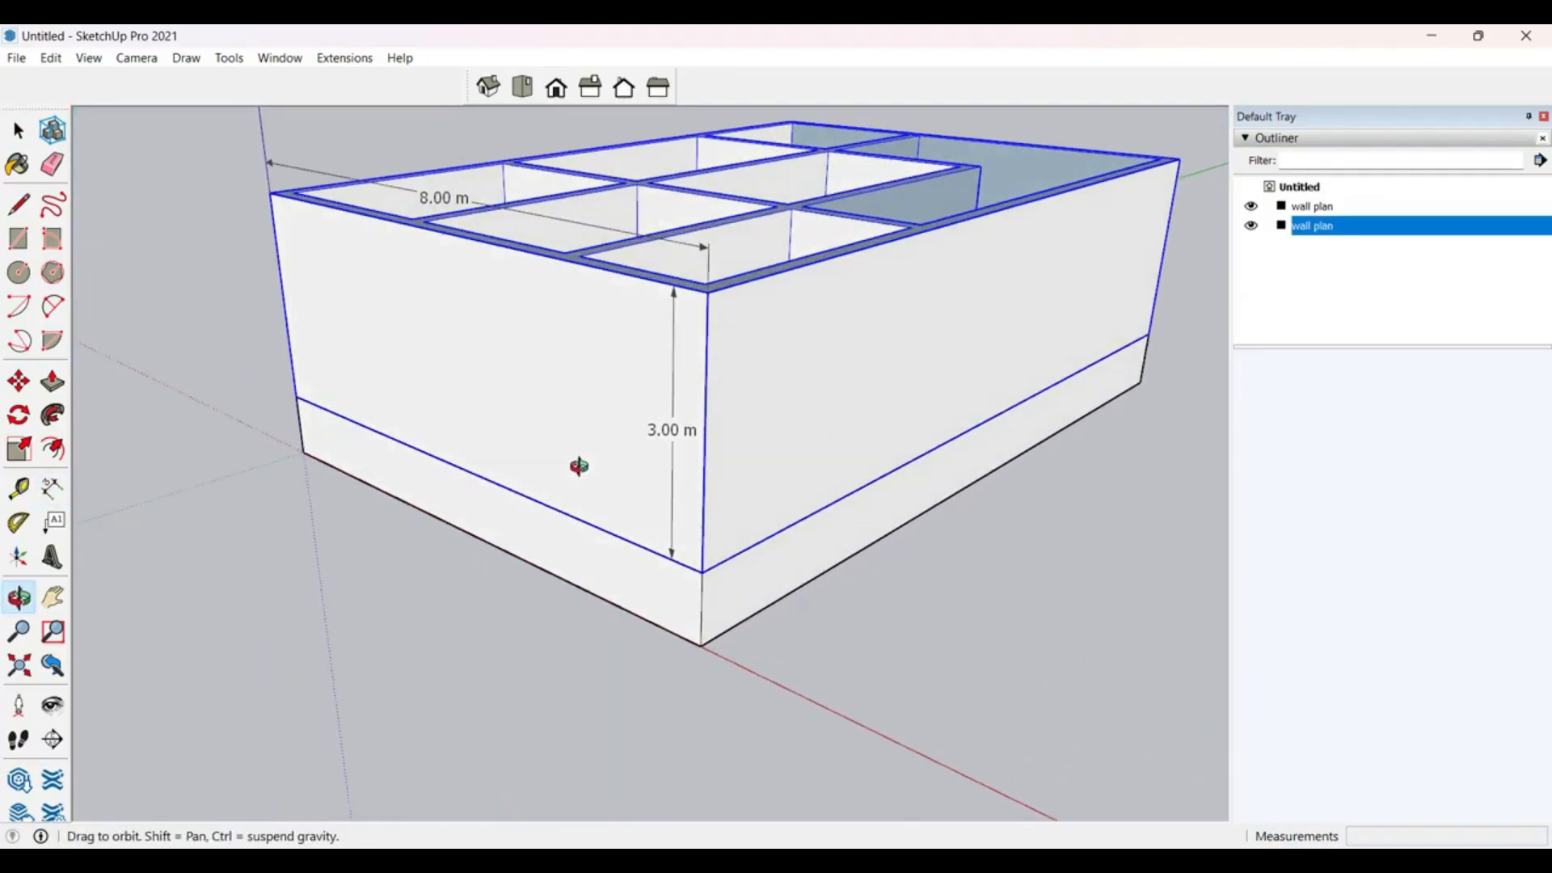
right_click(1358, 244)
click(1404, 711)
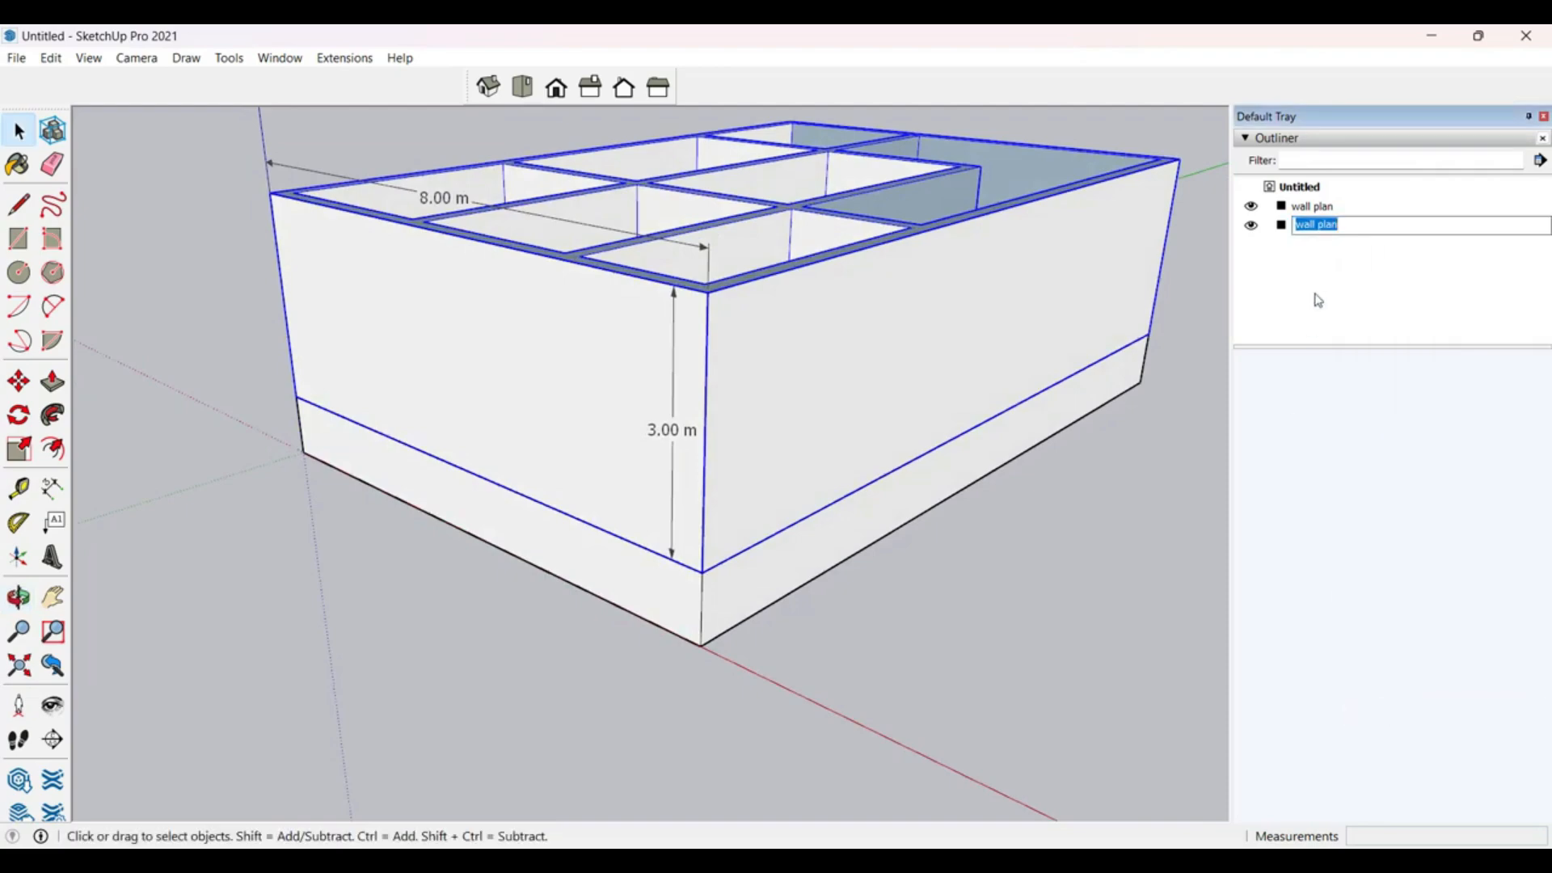
click(1361, 227)
click(1326, 257)
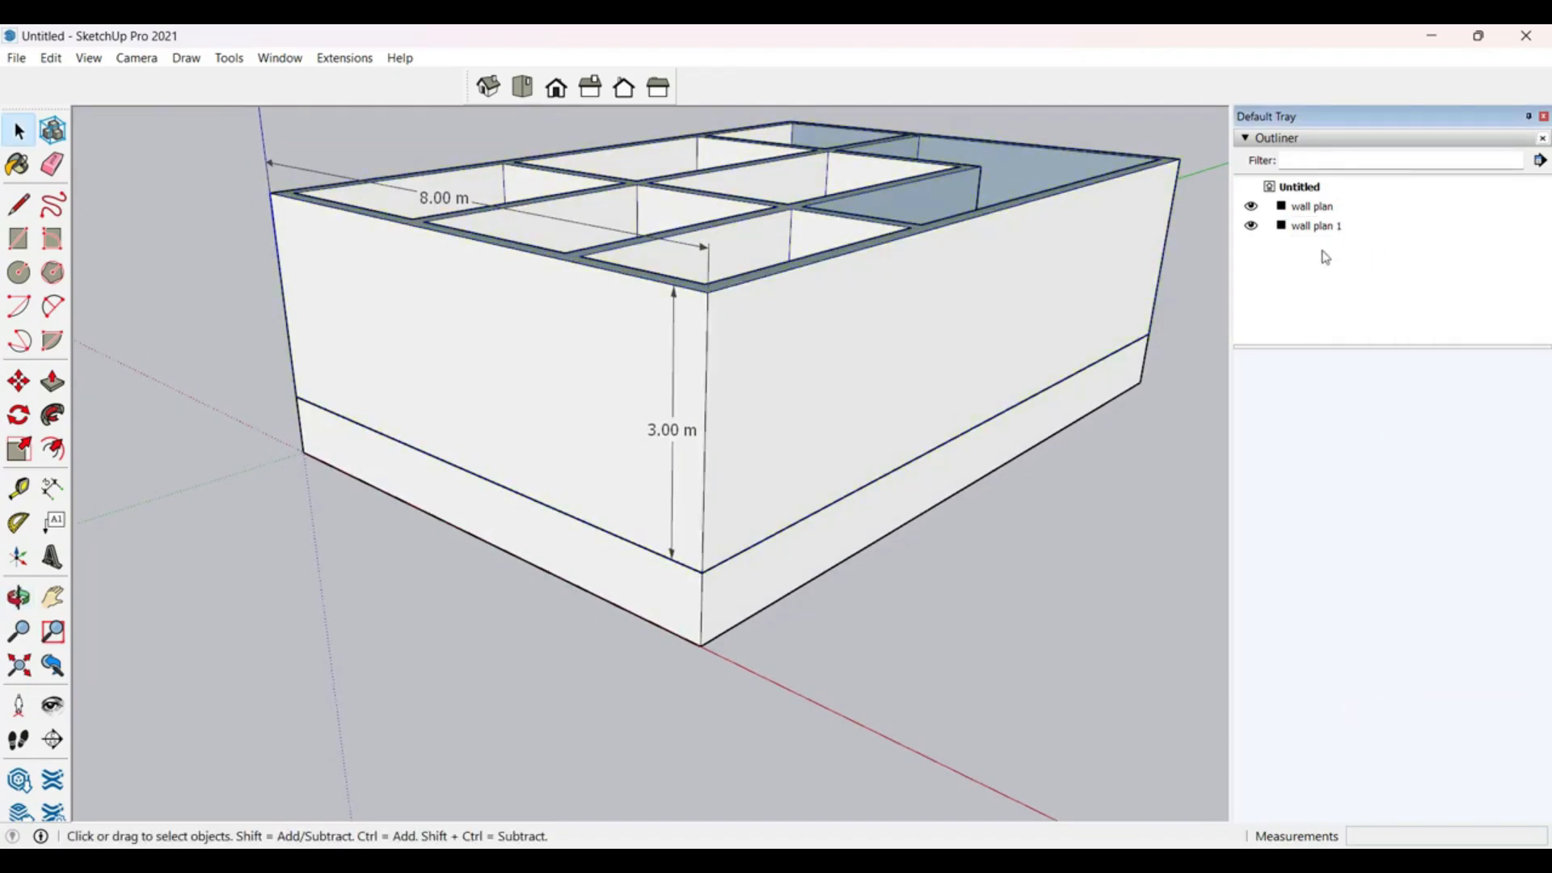
Step: Check the lower and upper wall groups by selecting each, and toggle the visibility of "wall plan 1" off and on
click(1012, 416)
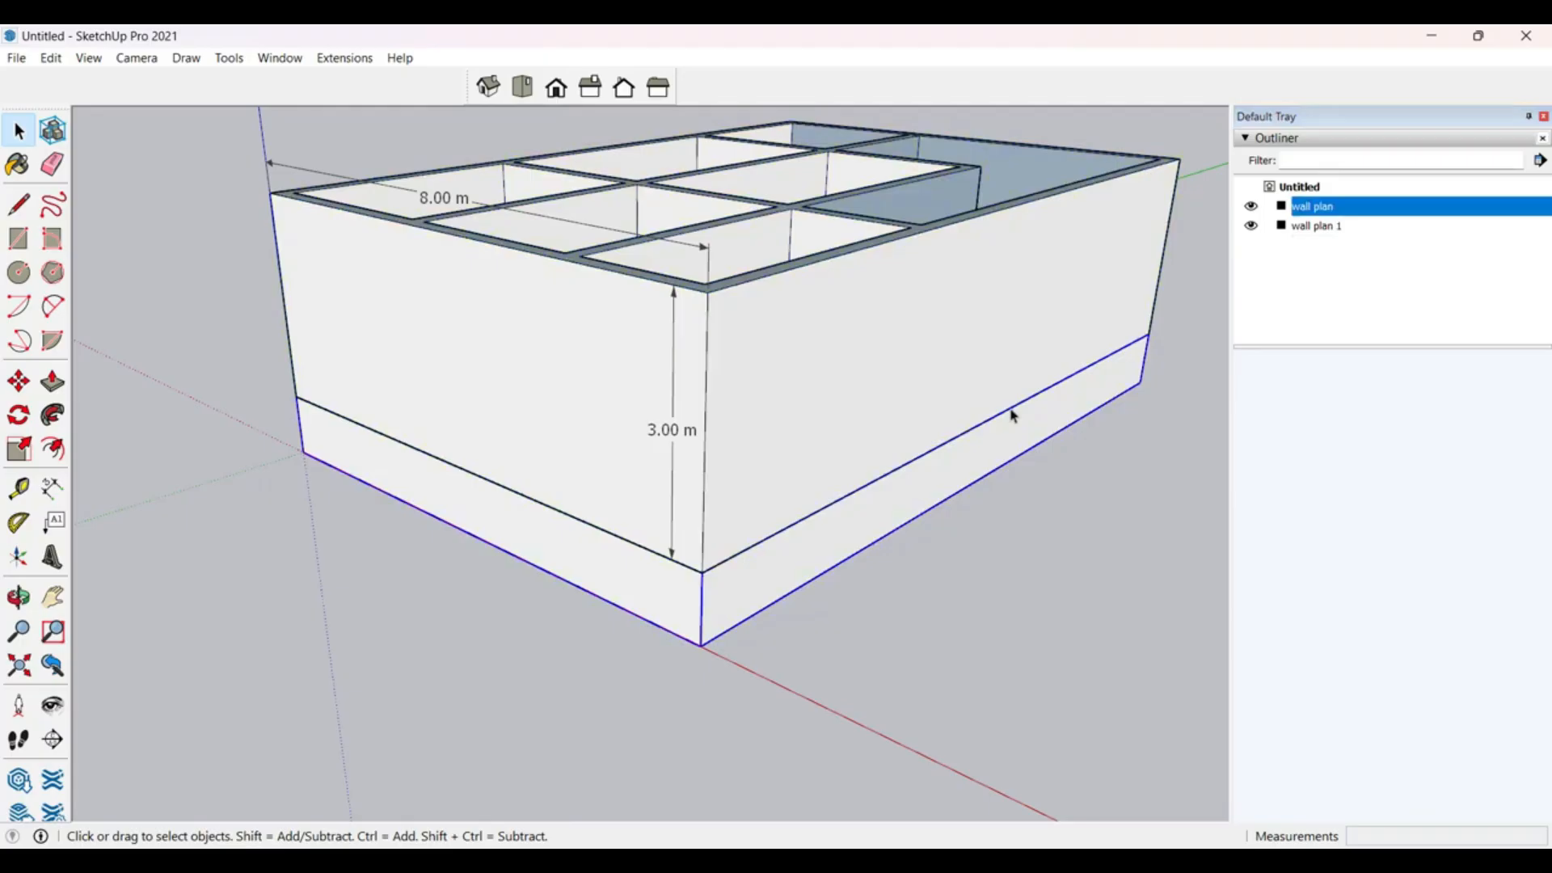
click(1012, 264)
middle_drag(669, 434, 591, 556)
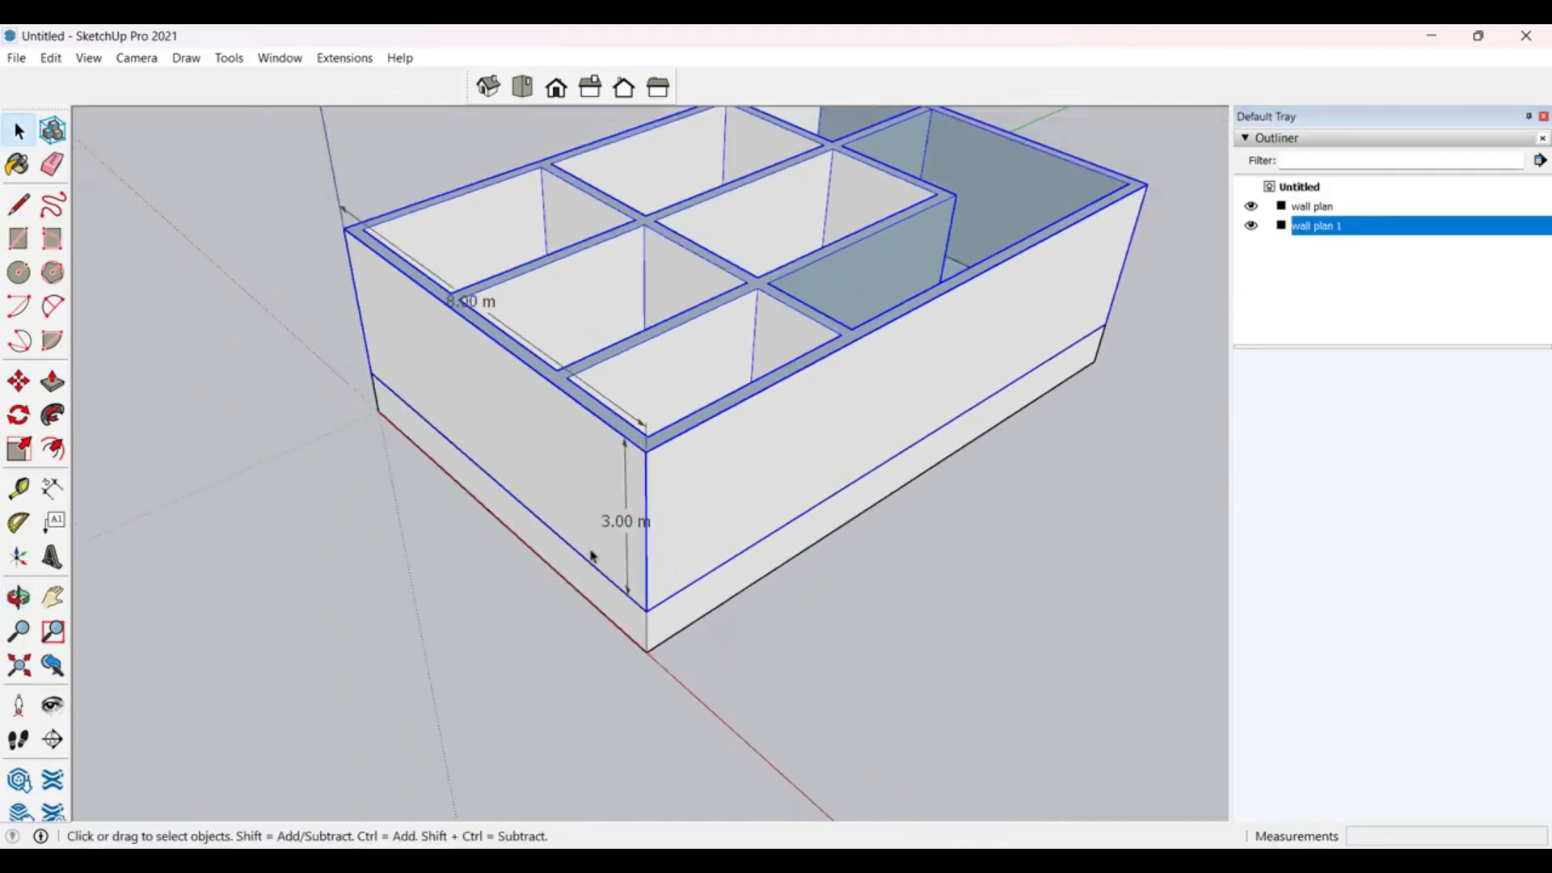
scroll(741, 475, up, 3)
middle_drag(741, 474, 940, 441)
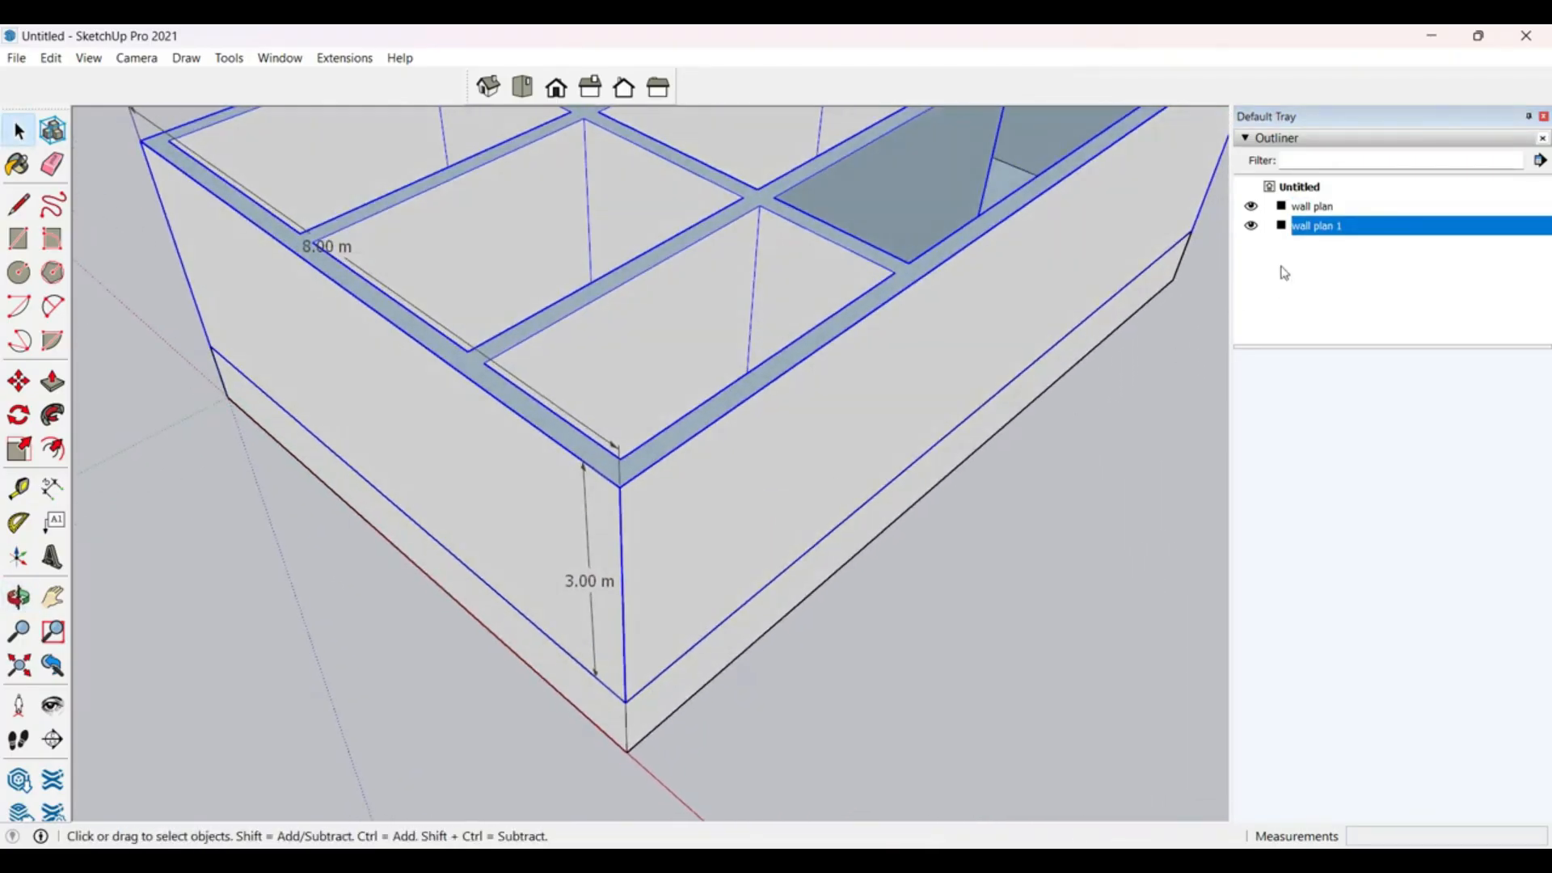
click(1253, 227)
middle_drag(797, 480, 614, 408)
scroll(911, 388, down, 4)
middle_drag(911, 388, 1016, 258)
click(1251, 228)
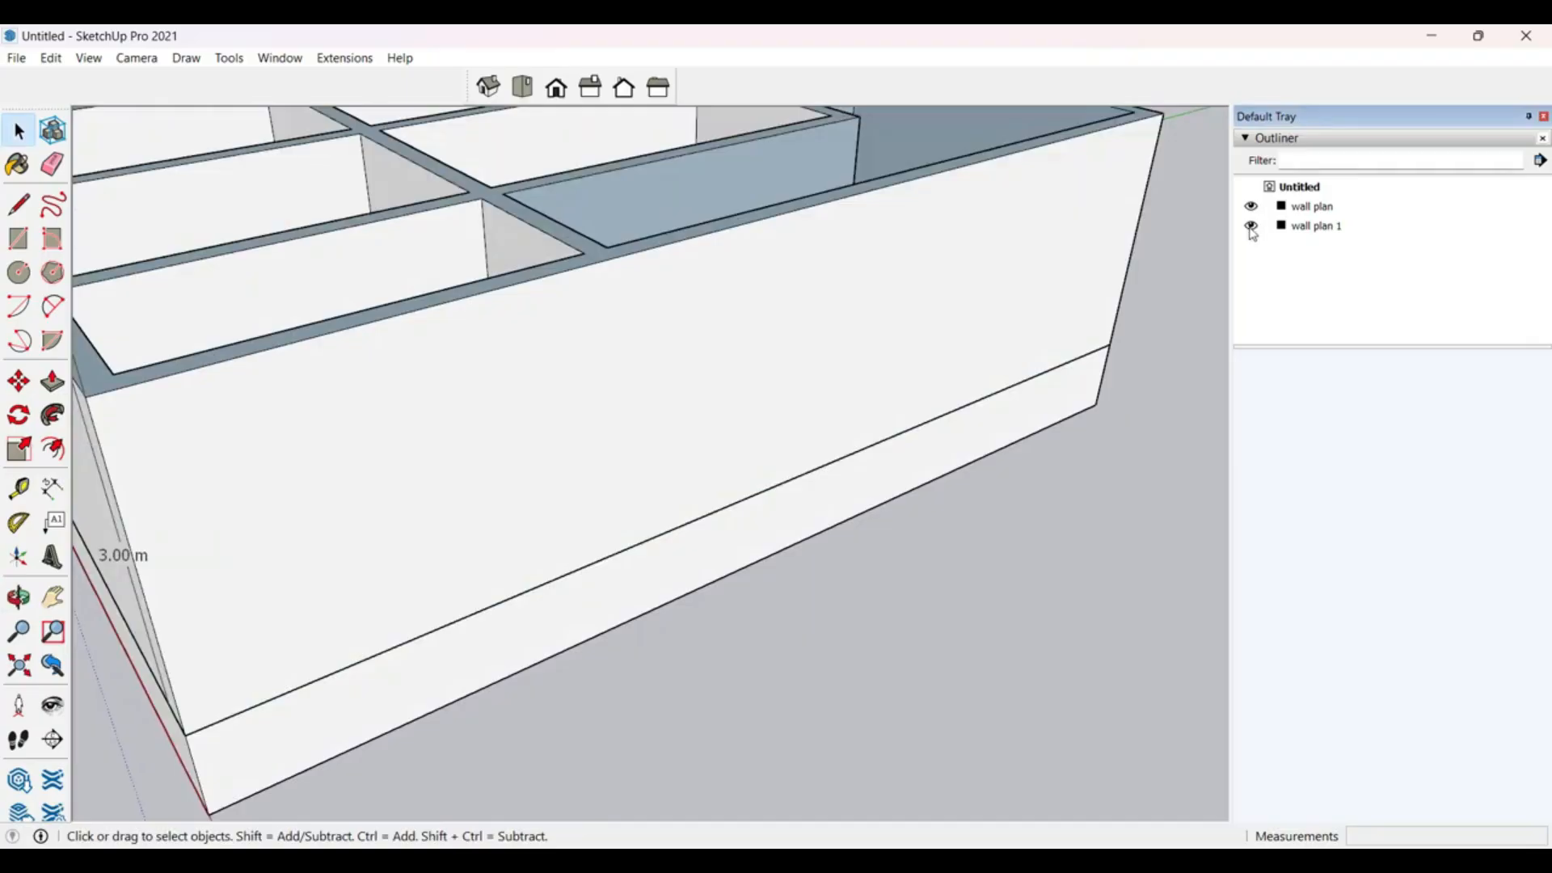
scroll(973, 339, down, 5)
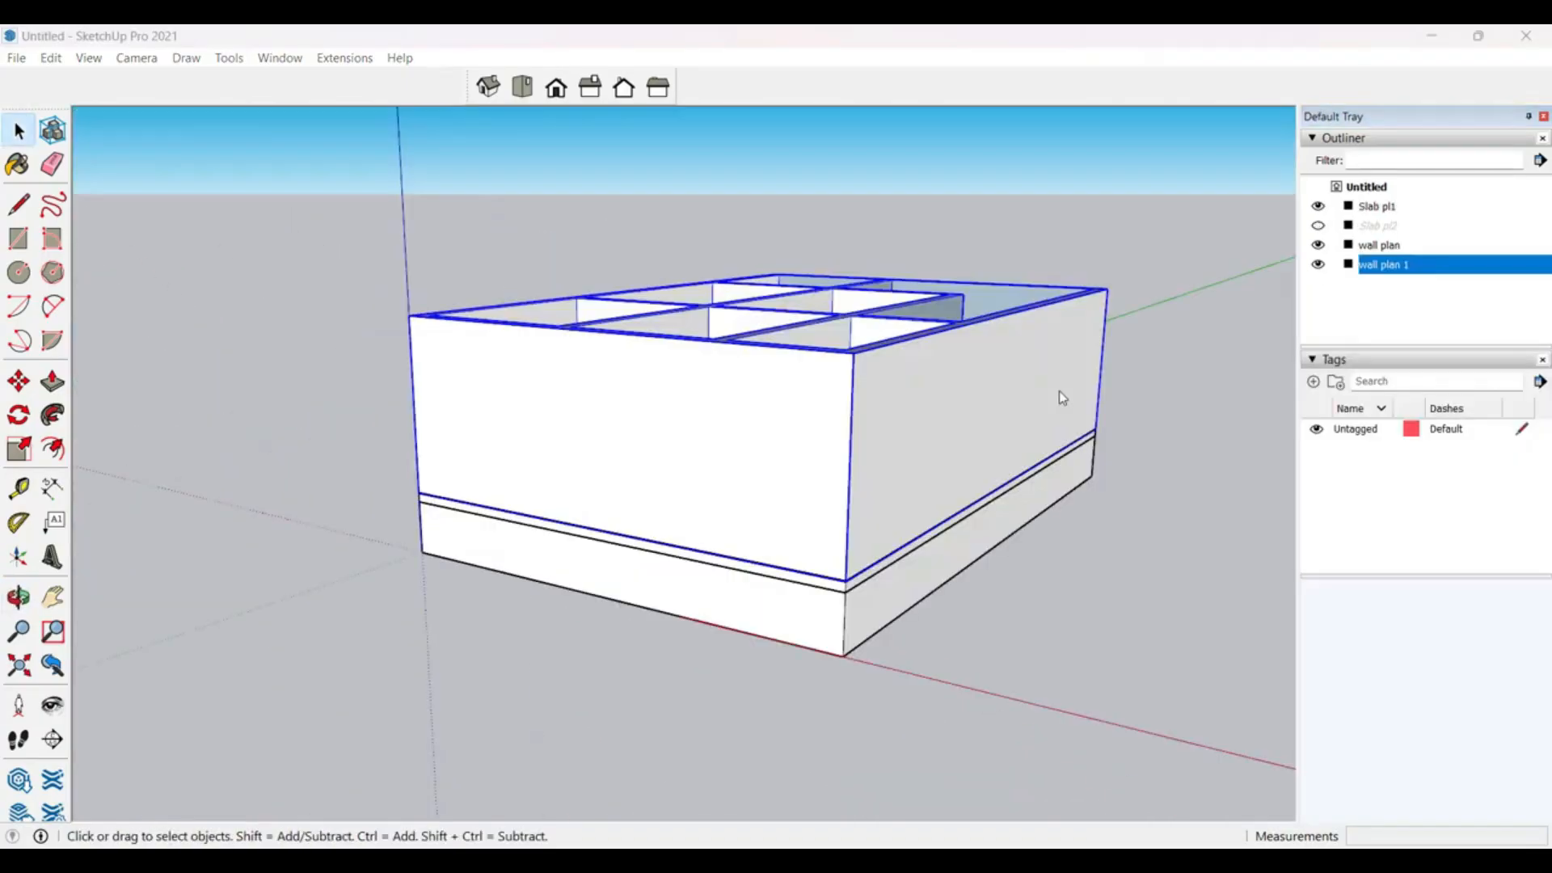
Step: Open the "wall plan 1" group, select its connected top face for inspection and exit the group
middle_drag(884, 391, 565, 649)
scroll(632, 434, up, 5)
scroll(514, 414, down, 4)
scroll(639, 558, up, 4)
double_click(565, 644)
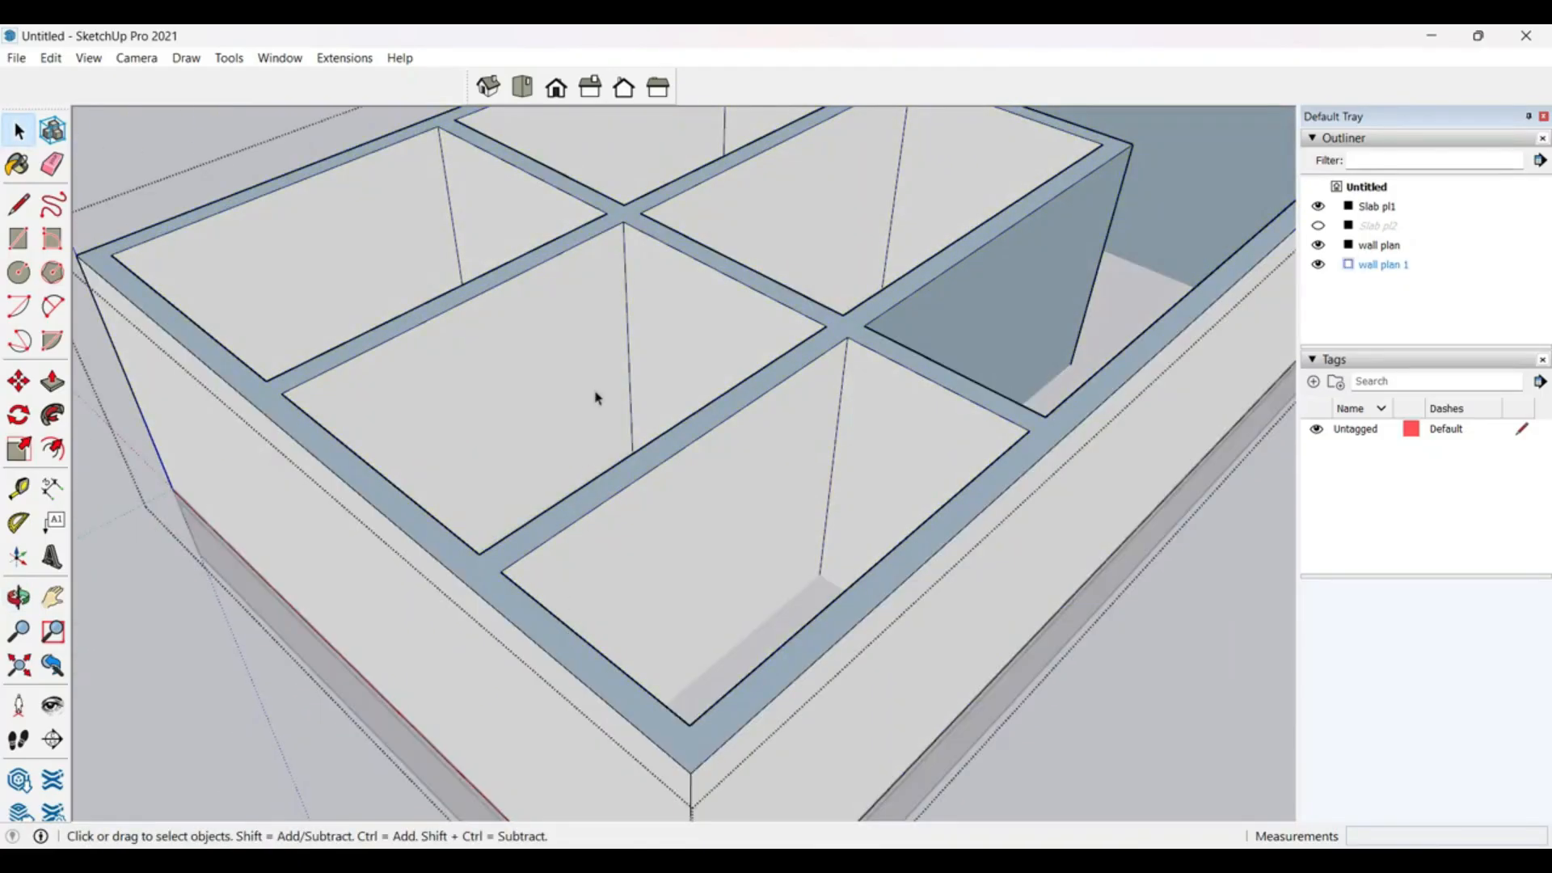
scroll(596, 398, down, 3)
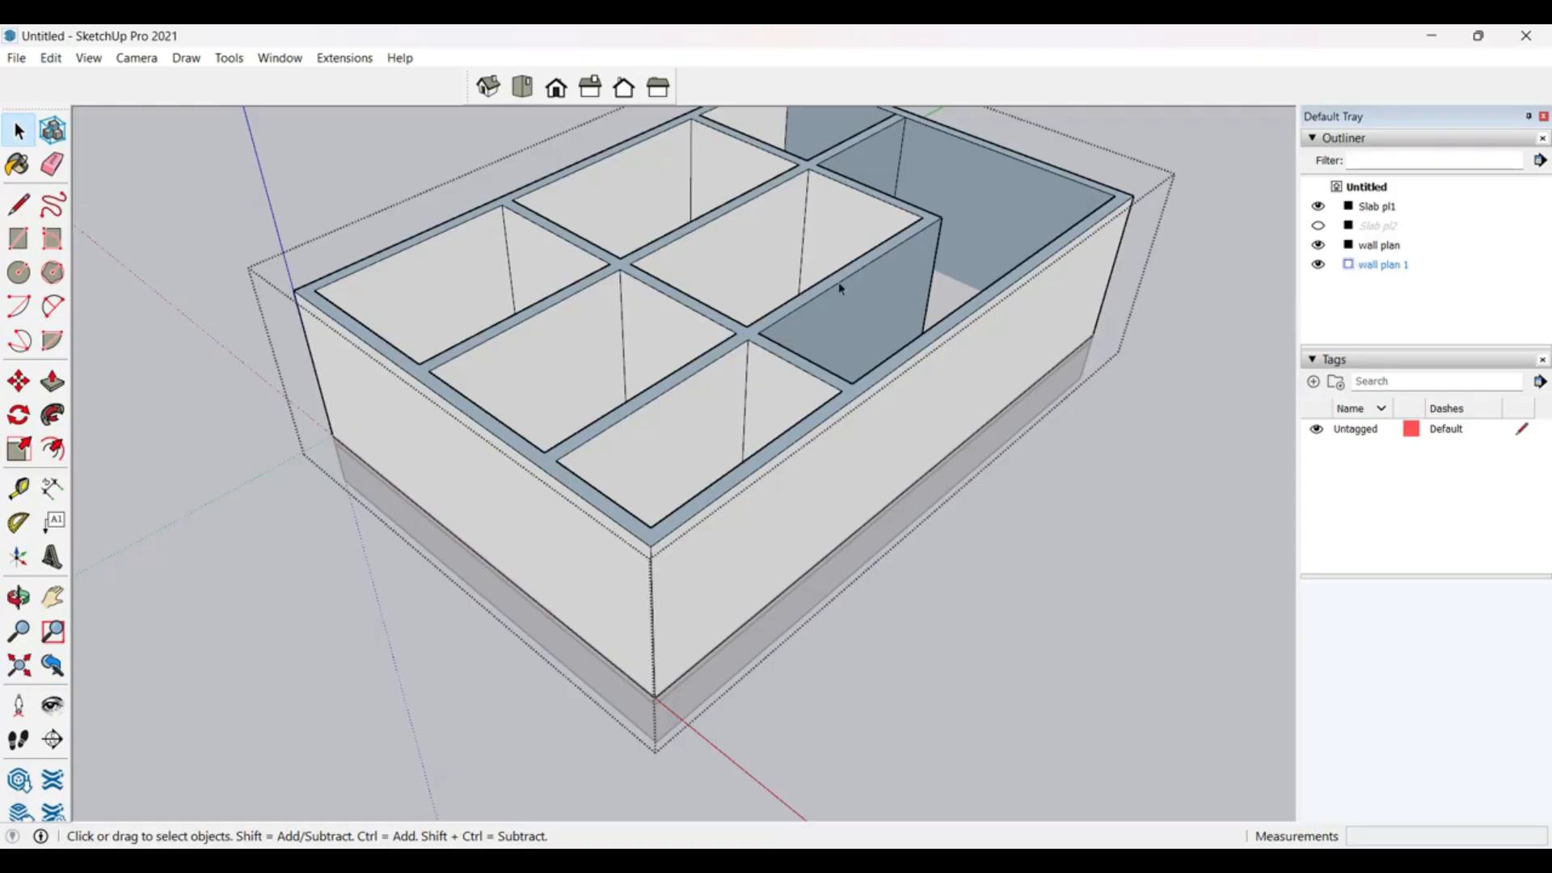
scroll(586, 495, up, 4)
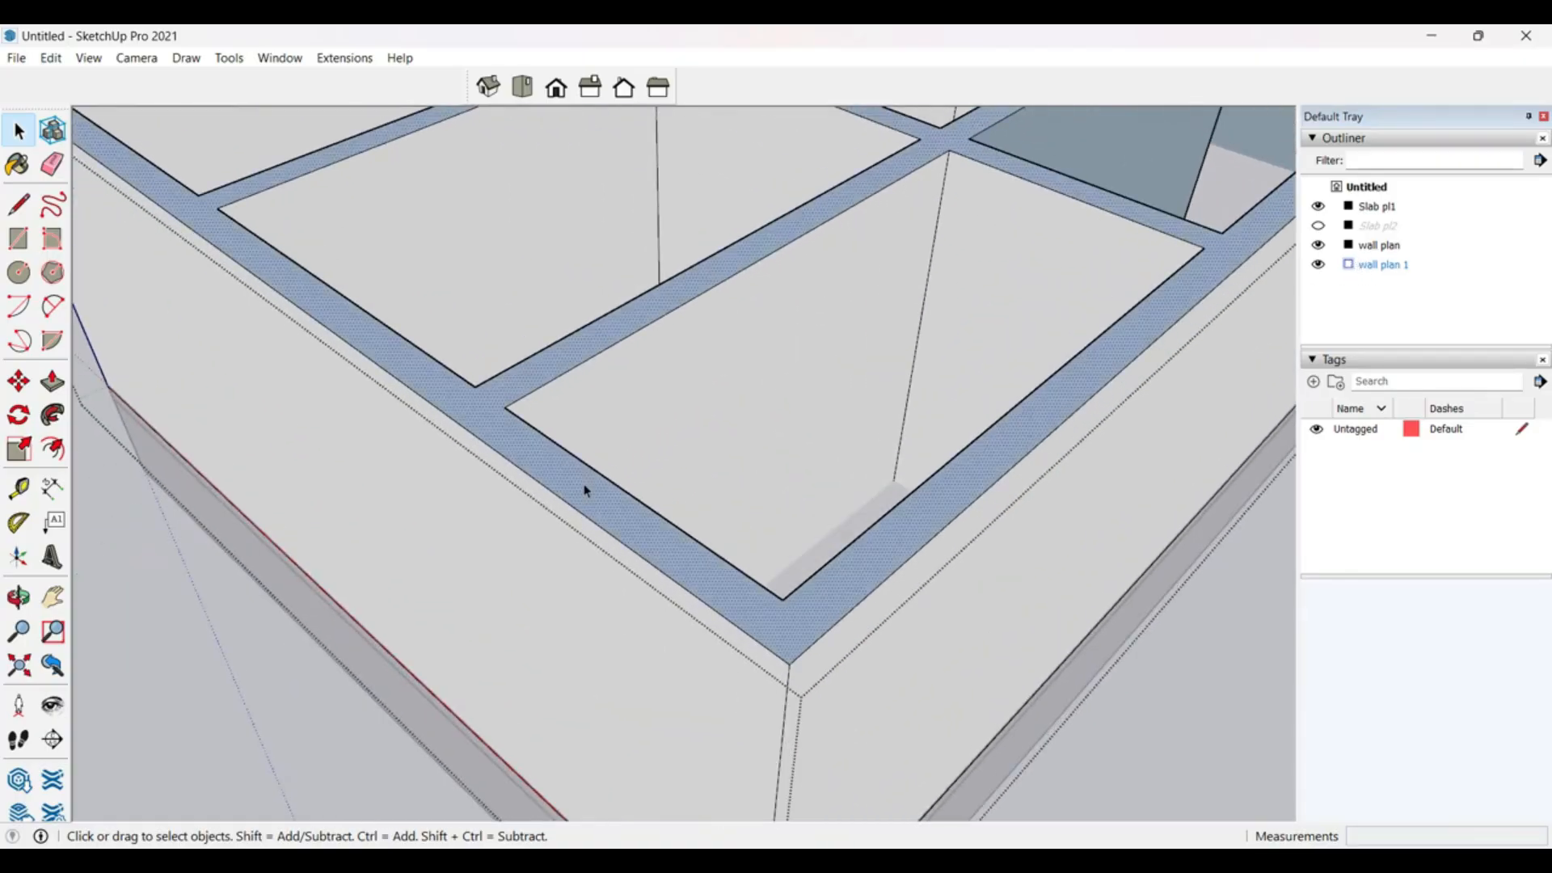
scroll(588, 494, down, 1)
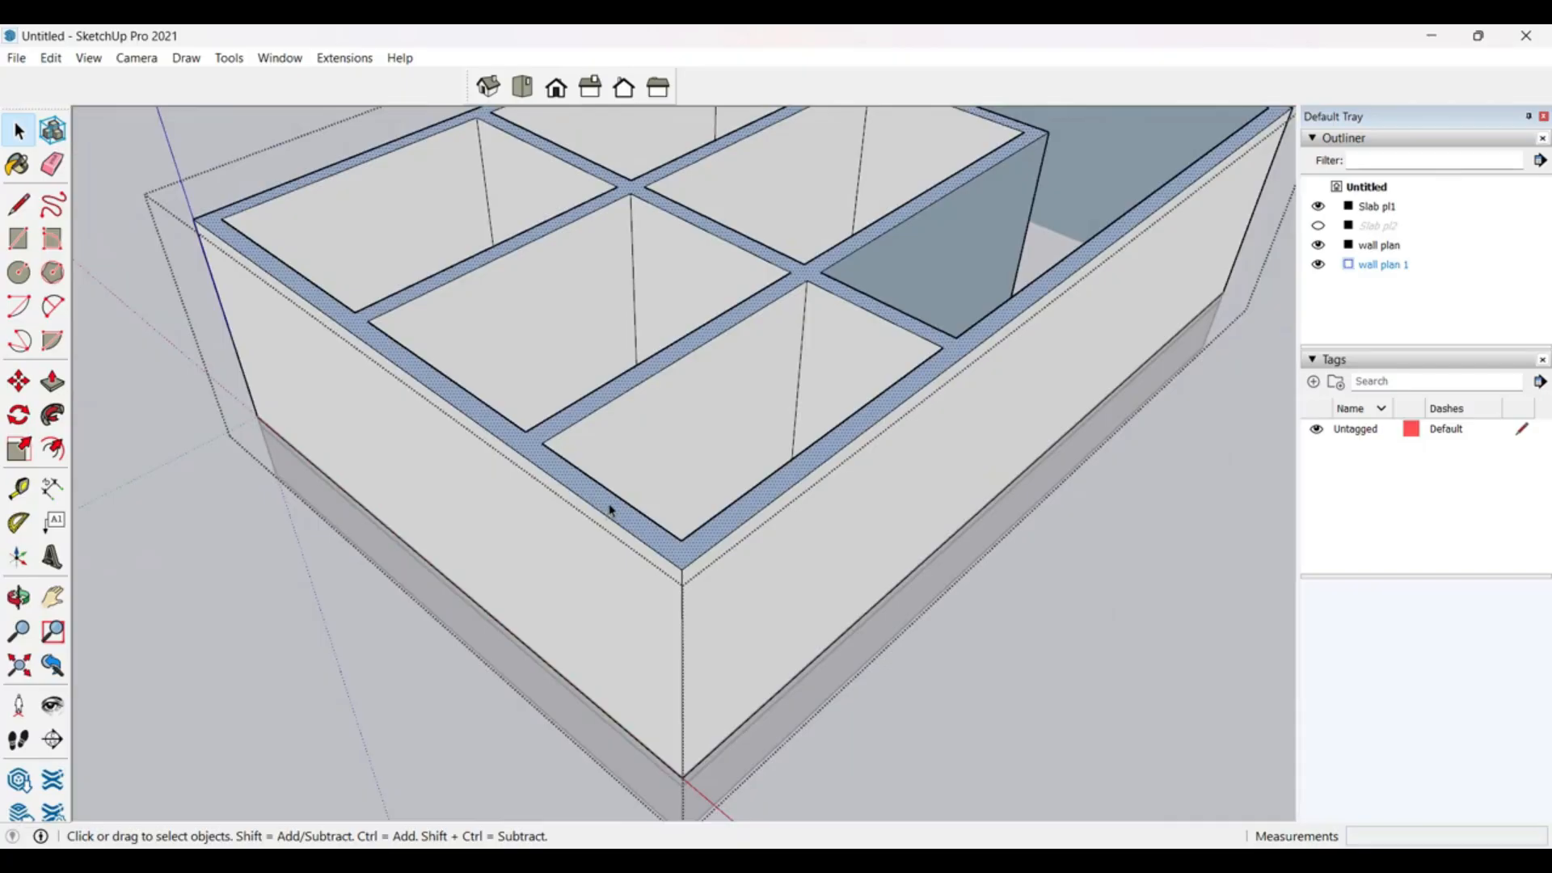
click(1124, 644)
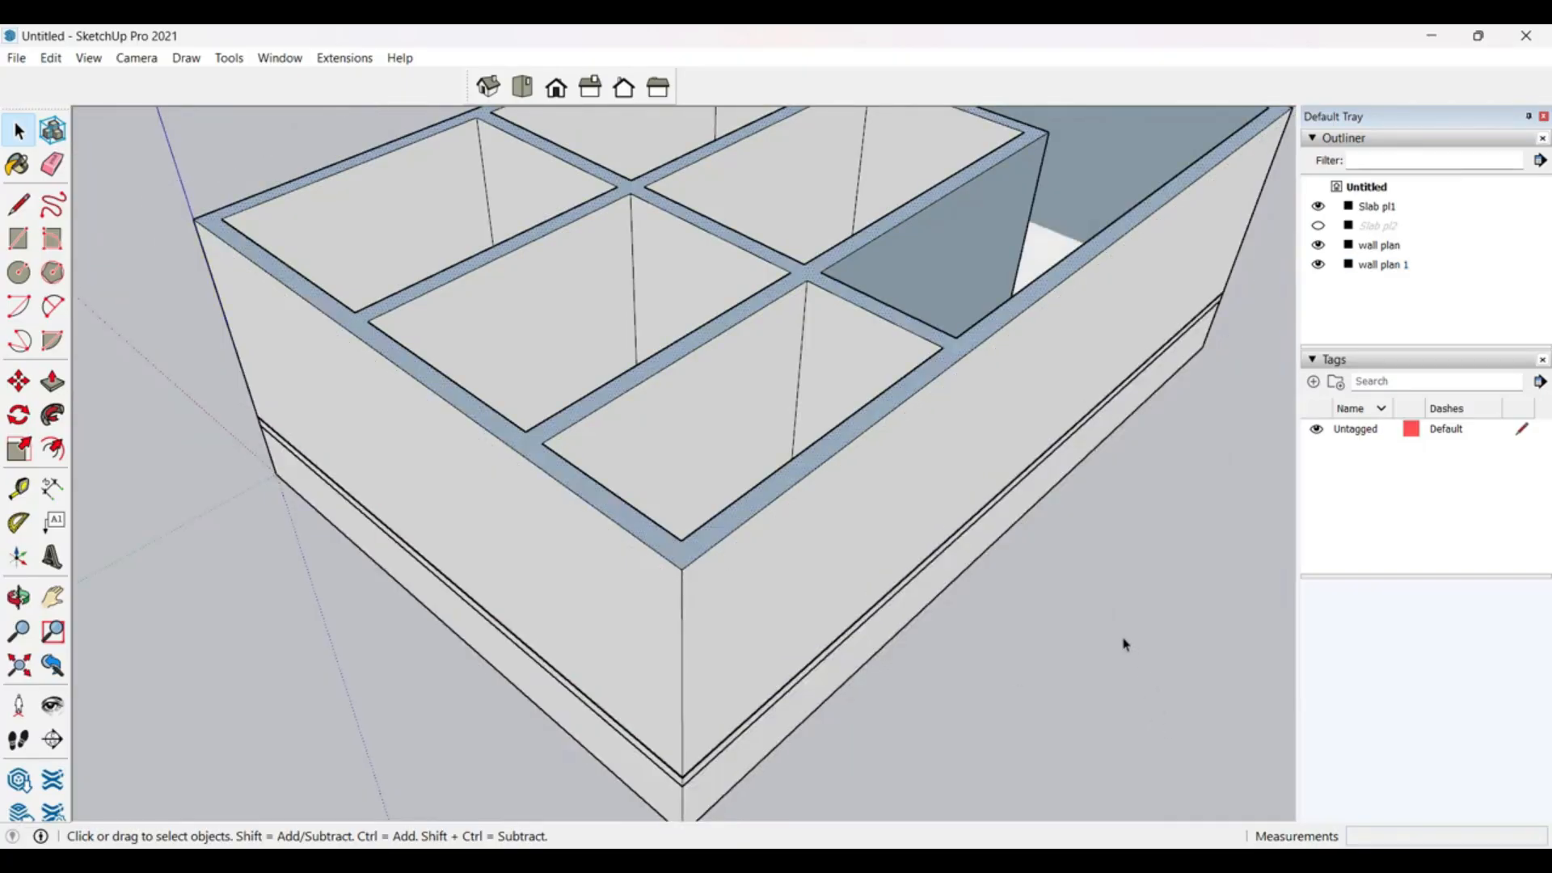
Step: Draw a short test line on the front wall face outside the "wall plan 1" group, and delete it
click(819, 563)
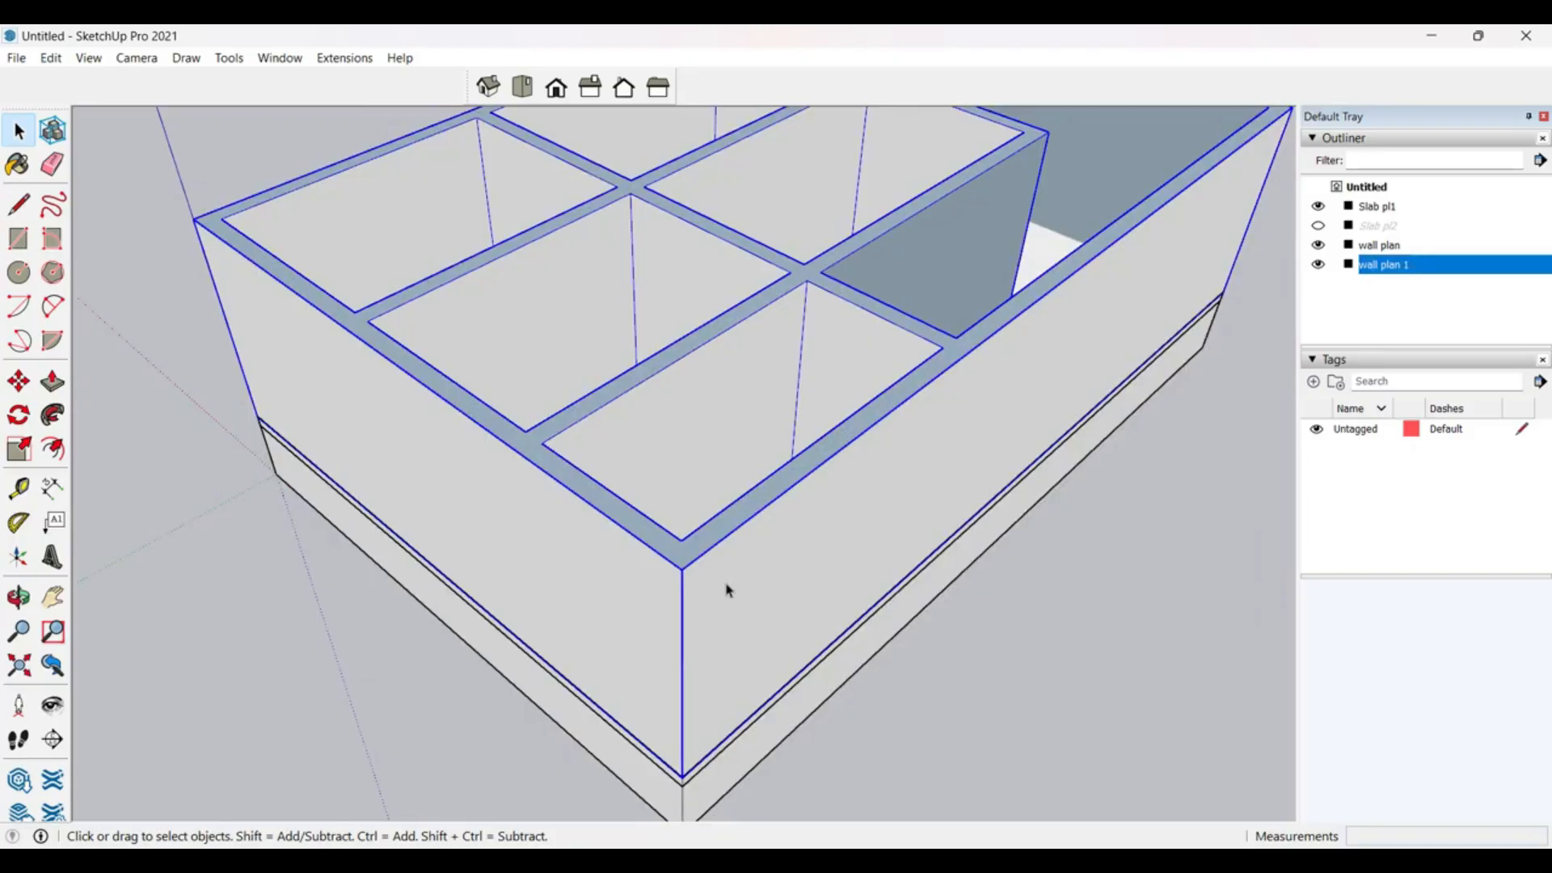
key(l)
click(561, 598)
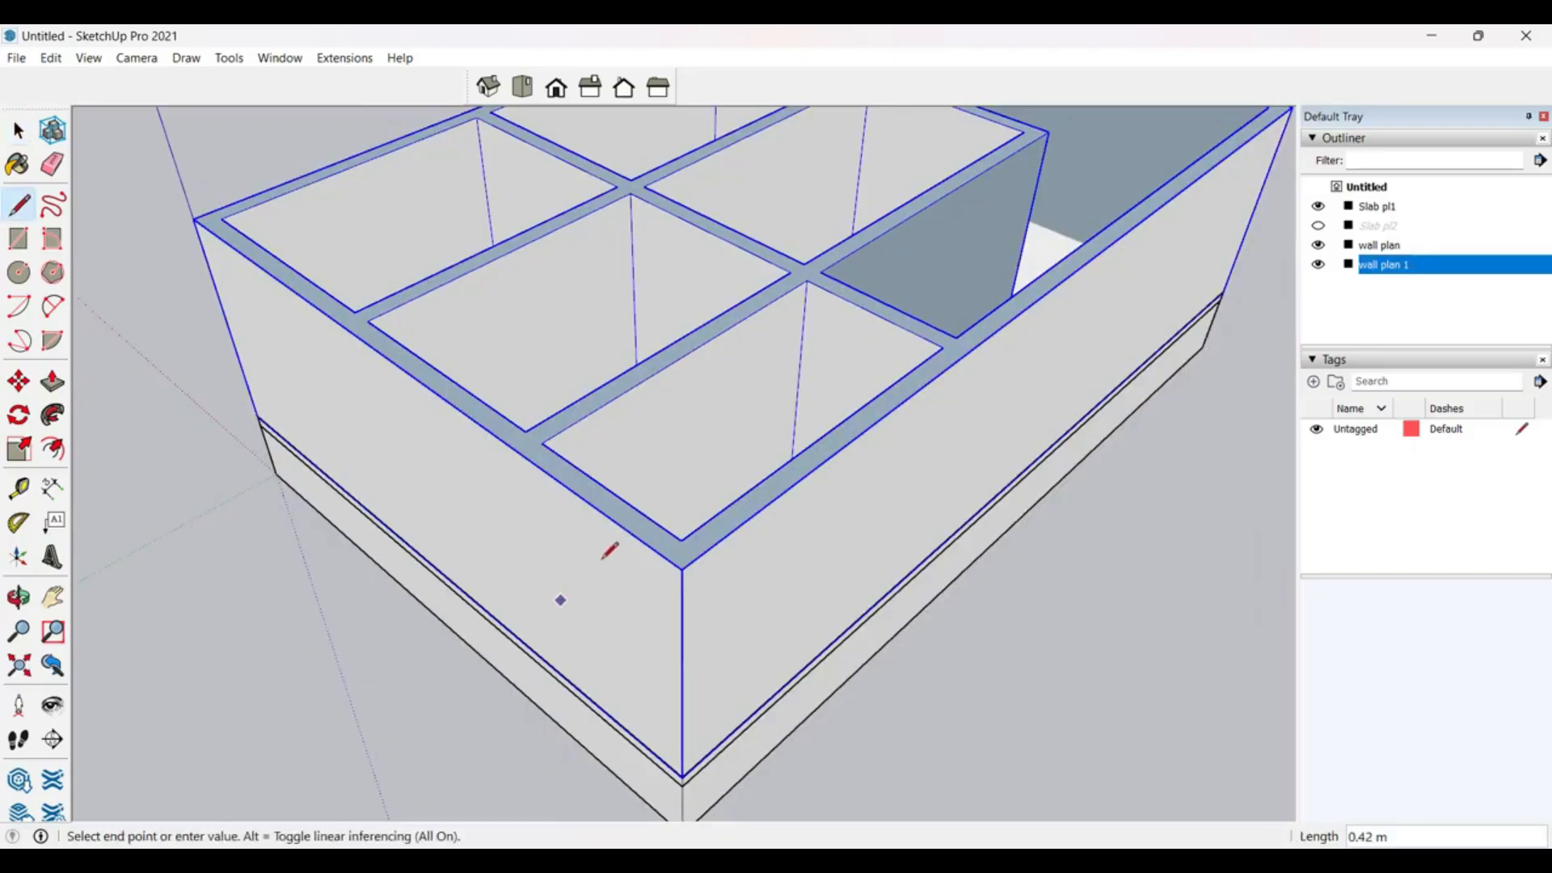
click(569, 520)
key(space)
middle_drag(569, 517, 901, 409)
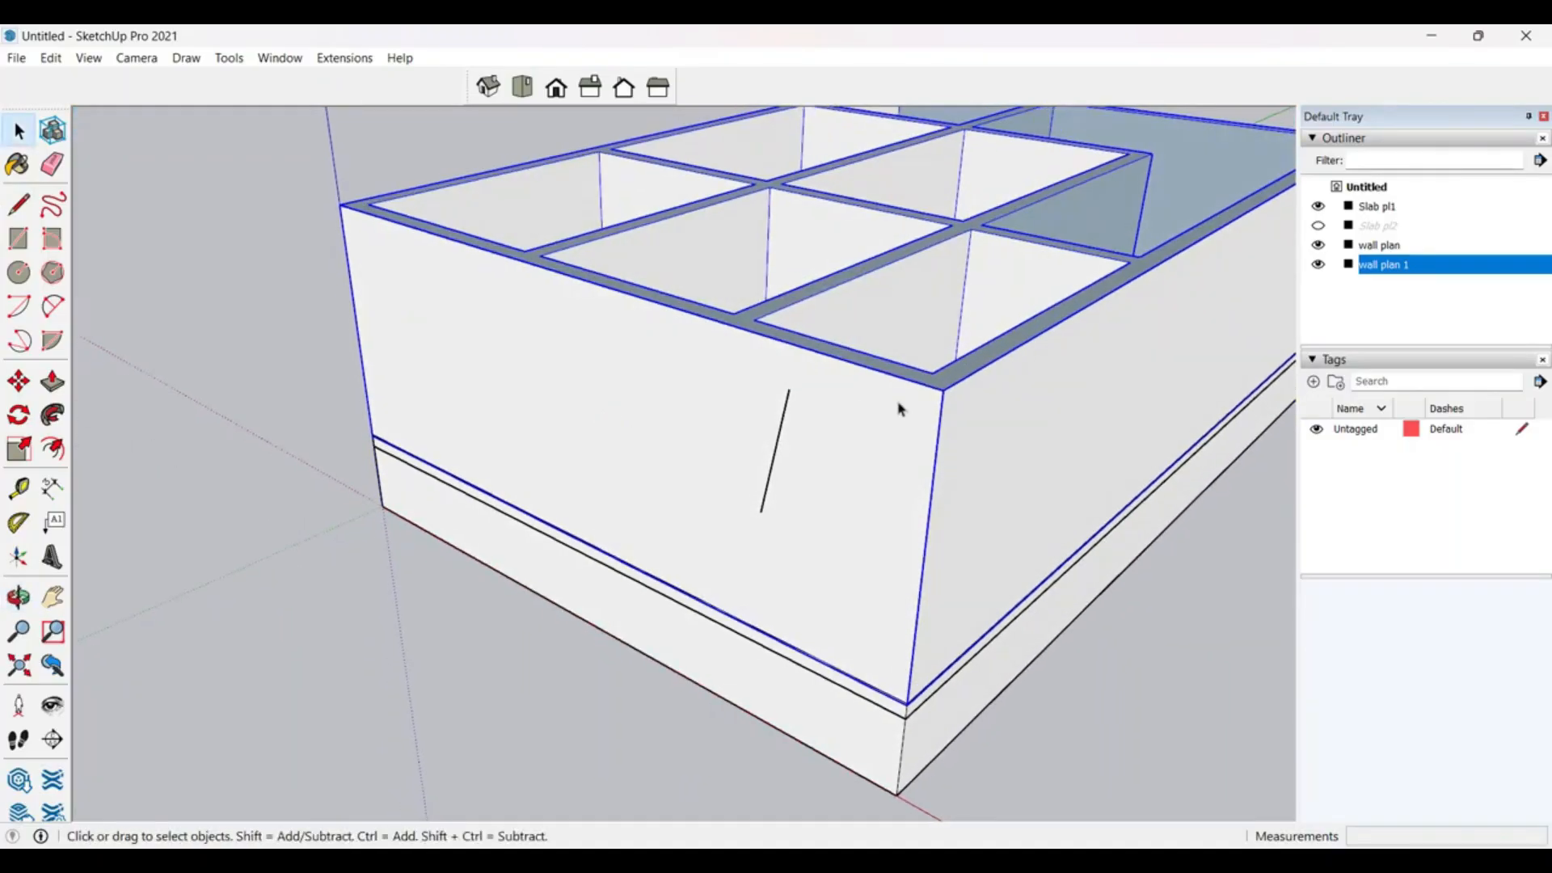
scroll(766, 447, up, 5)
scroll(638, 443, down, 3)
click(657, 450)
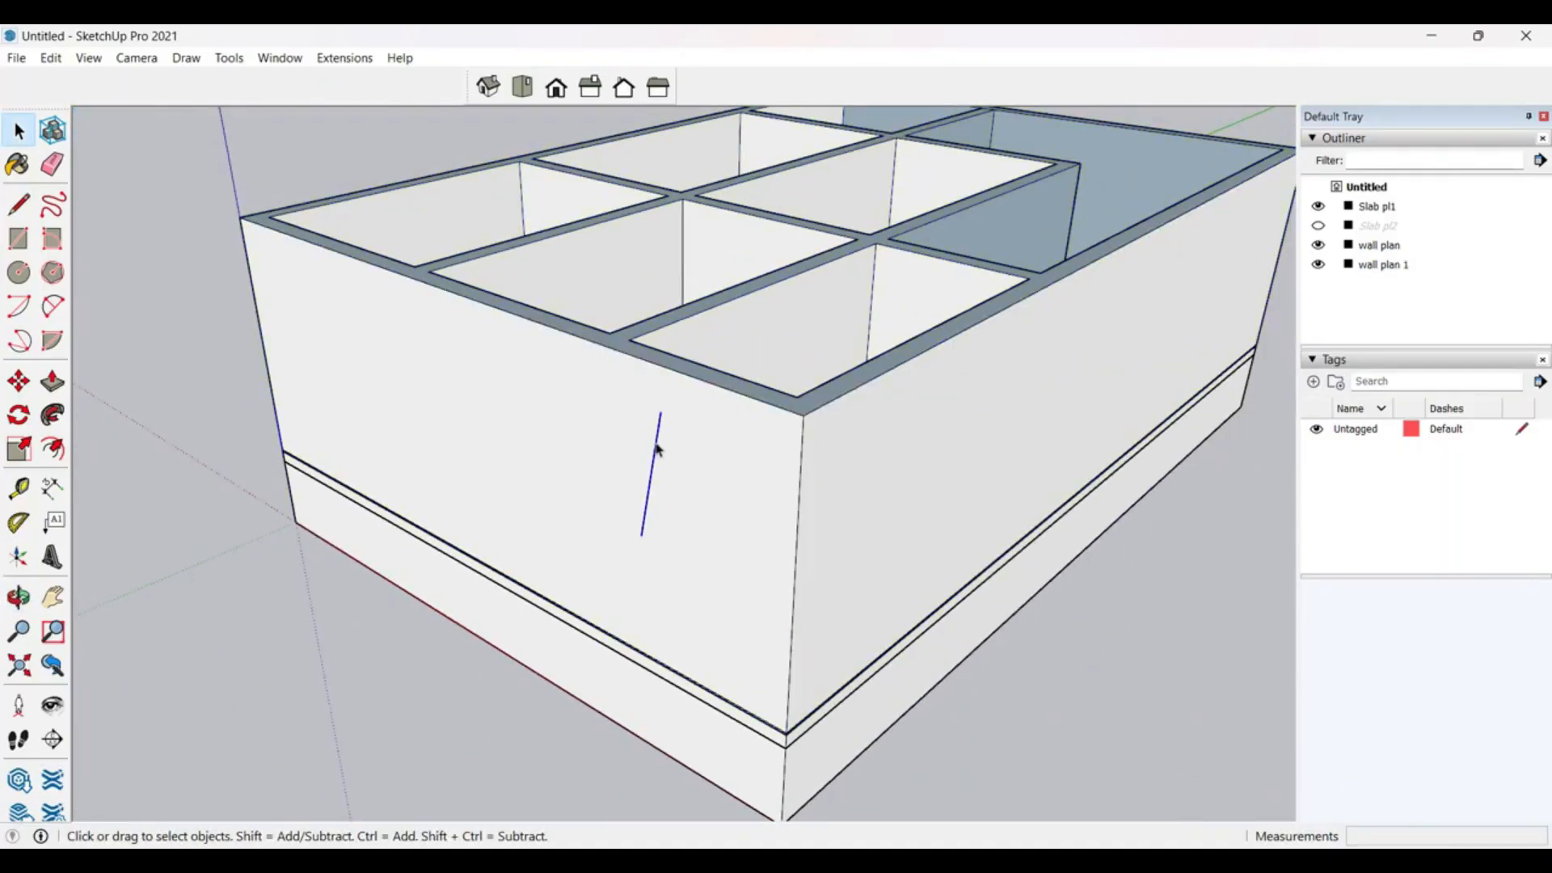
key(Delete)
Step: Select the "wall plan 1" group and bring its front corner and wall tops into view
middle_drag(645, 447, 730, 450)
scroll(730, 469, up, 3)
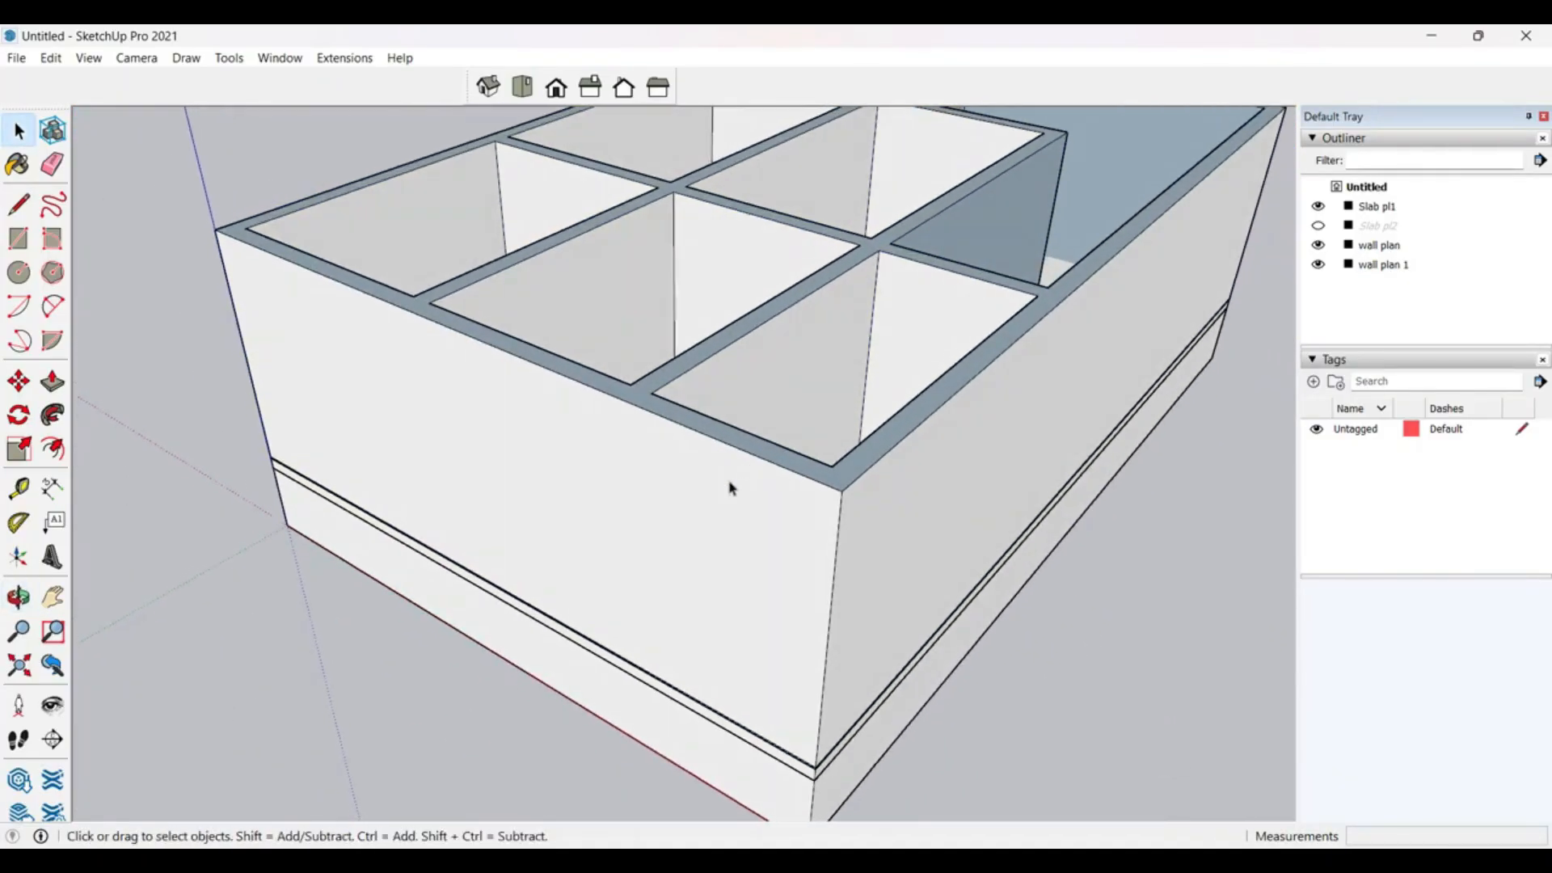
click(731, 485)
middle_drag(931, 494, 820, 447)
scroll(710, 404, down, 3)
scroll(705, 410, up, 2)
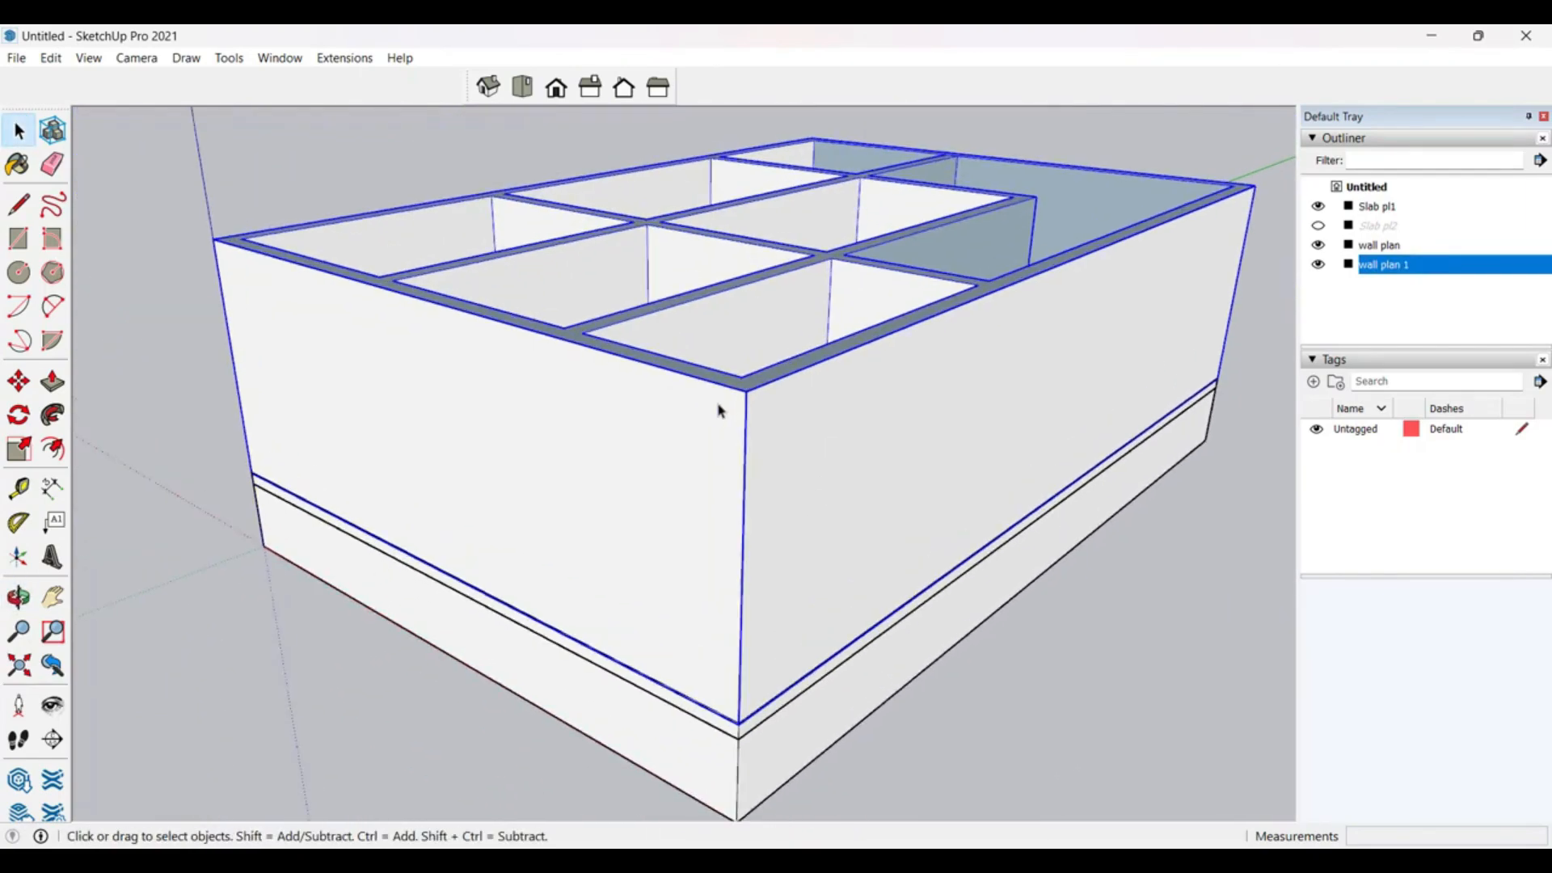
middle_drag(718, 411, 745, 444)
scroll(746, 485, up, 2)
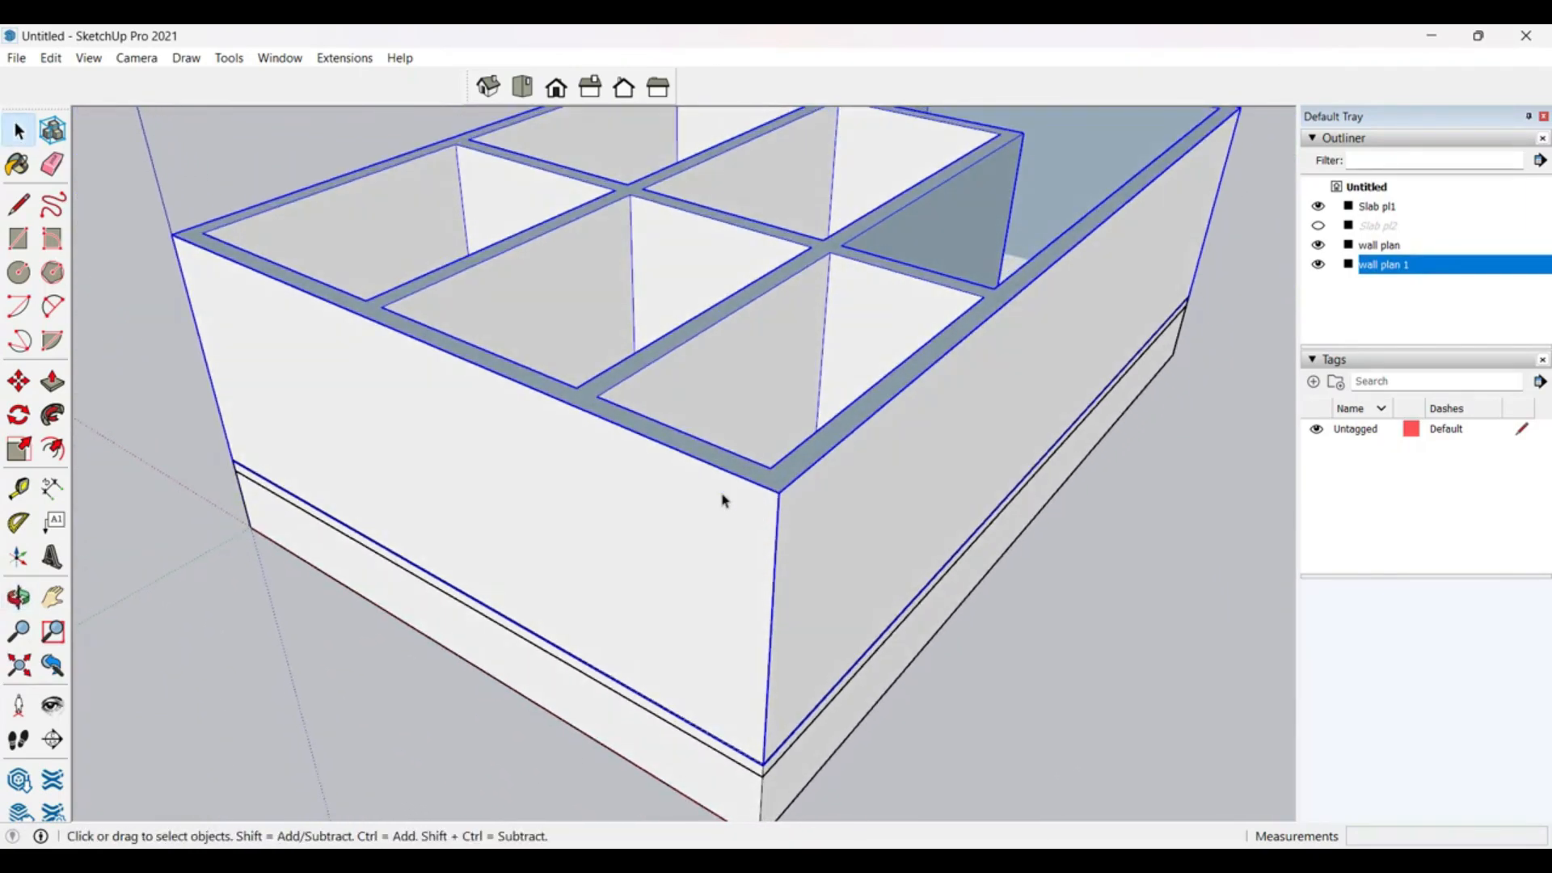
Step: Open the "wall plan 1" group and draw a line across the outer wall top where the corner room's long partition meets it
double_click(722, 500)
scroll(630, 533, down, 3)
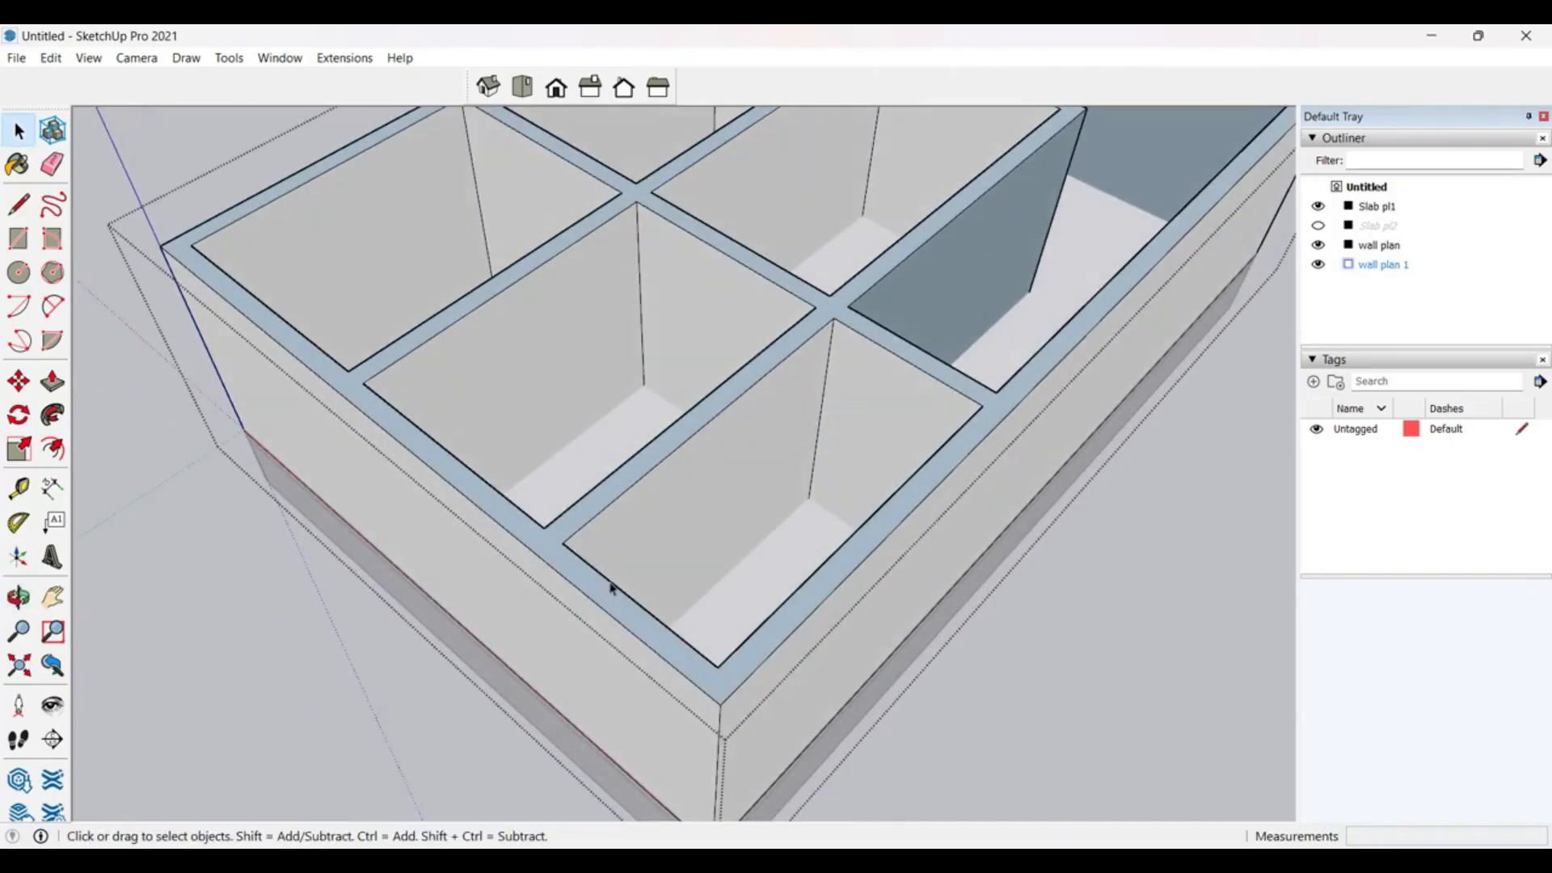
scroll(564, 606, up, 3)
scroll(544, 606, down, 3)
middle_drag(544, 606, 555, 475)
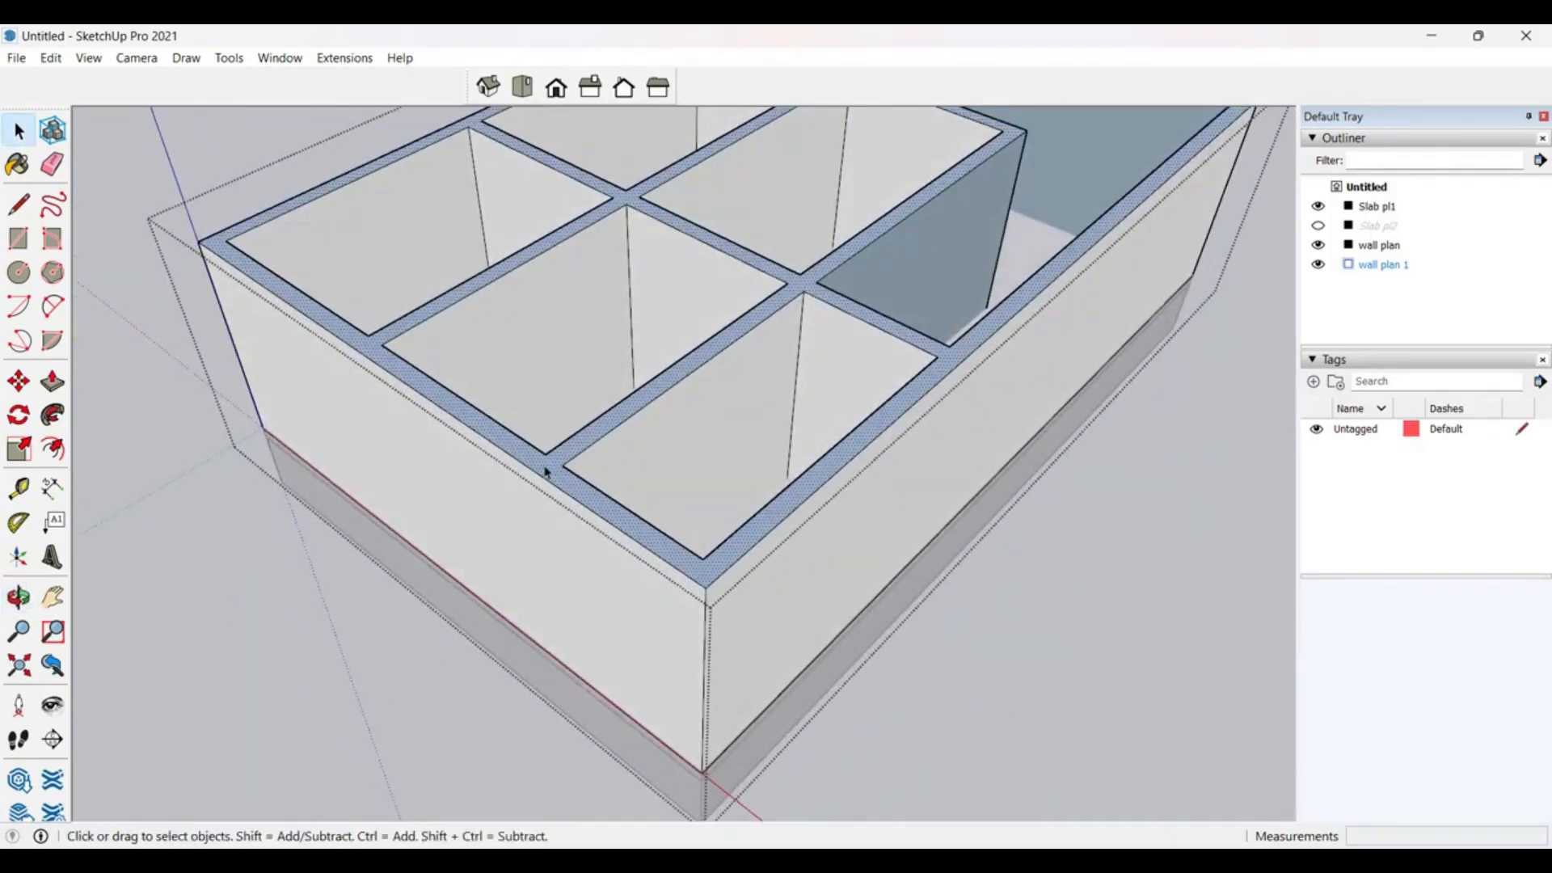
scroll(555, 485, up, 5)
key(l)
click(591, 464)
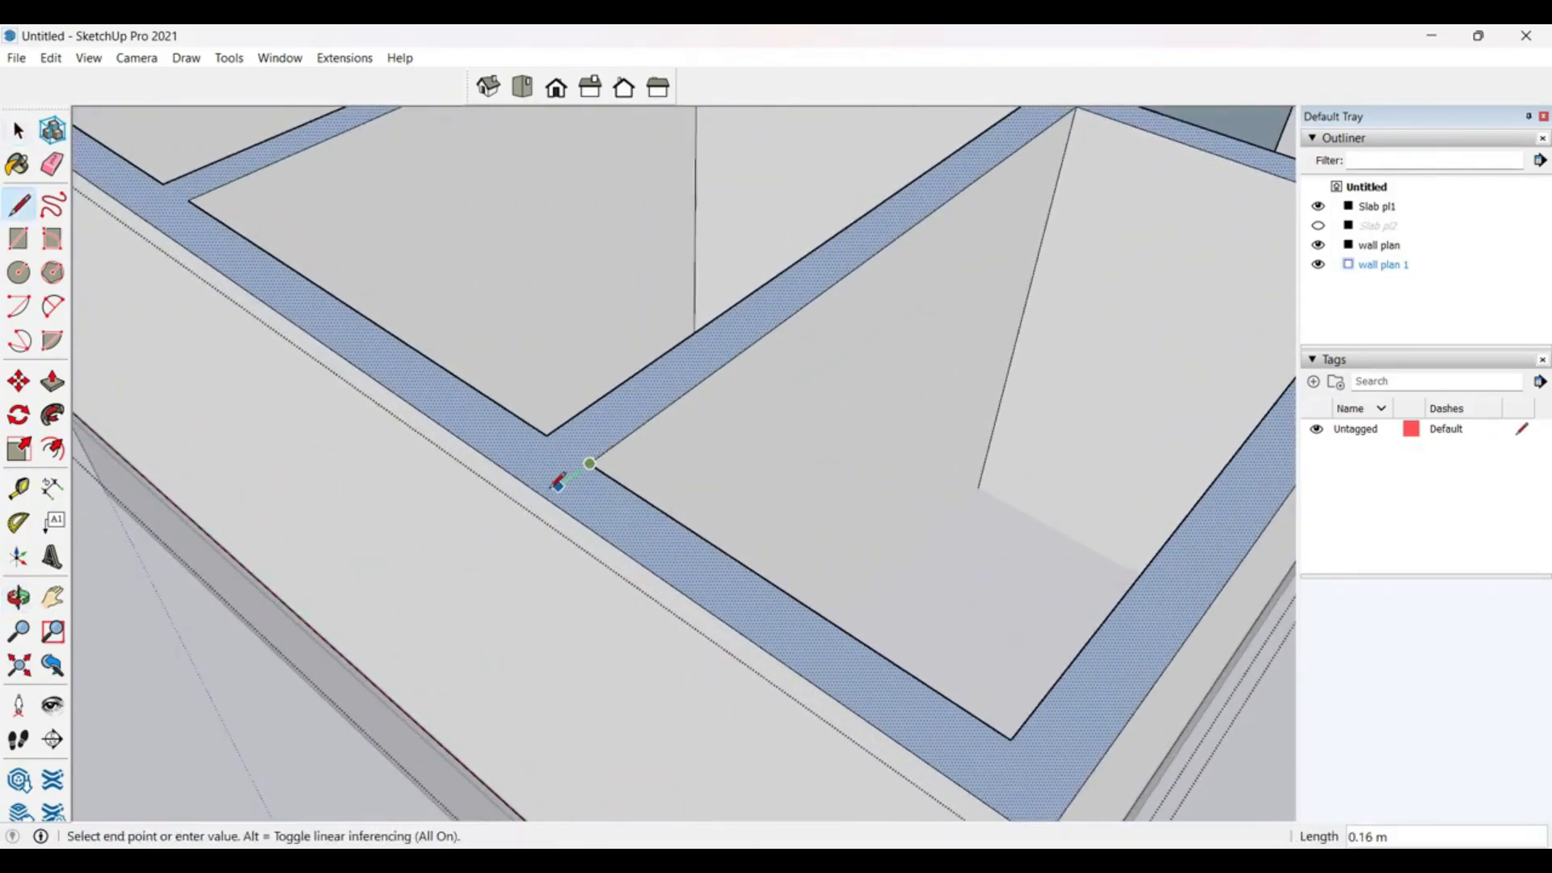
click(545, 497)
Step: Draw a second dividing line across the adjacent outer wall top at the corner room's other partition junction
scroll(453, 493, down, 5)
scroll(905, 355, up, 4)
click(920, 365)
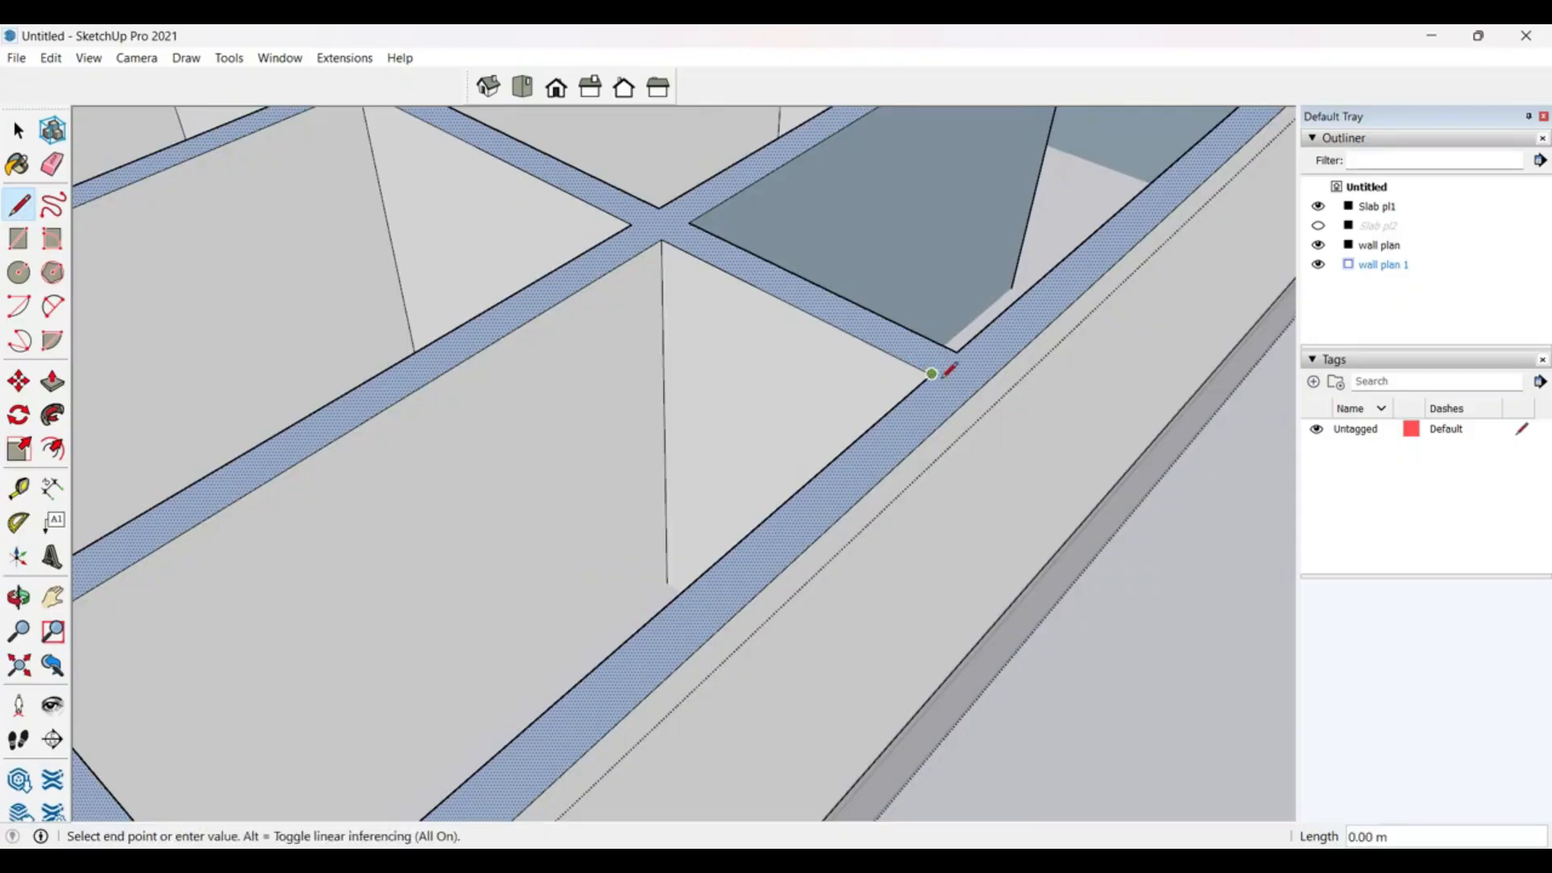
click(974, 384)
scroll(930, 373, down, 5)
key(space)
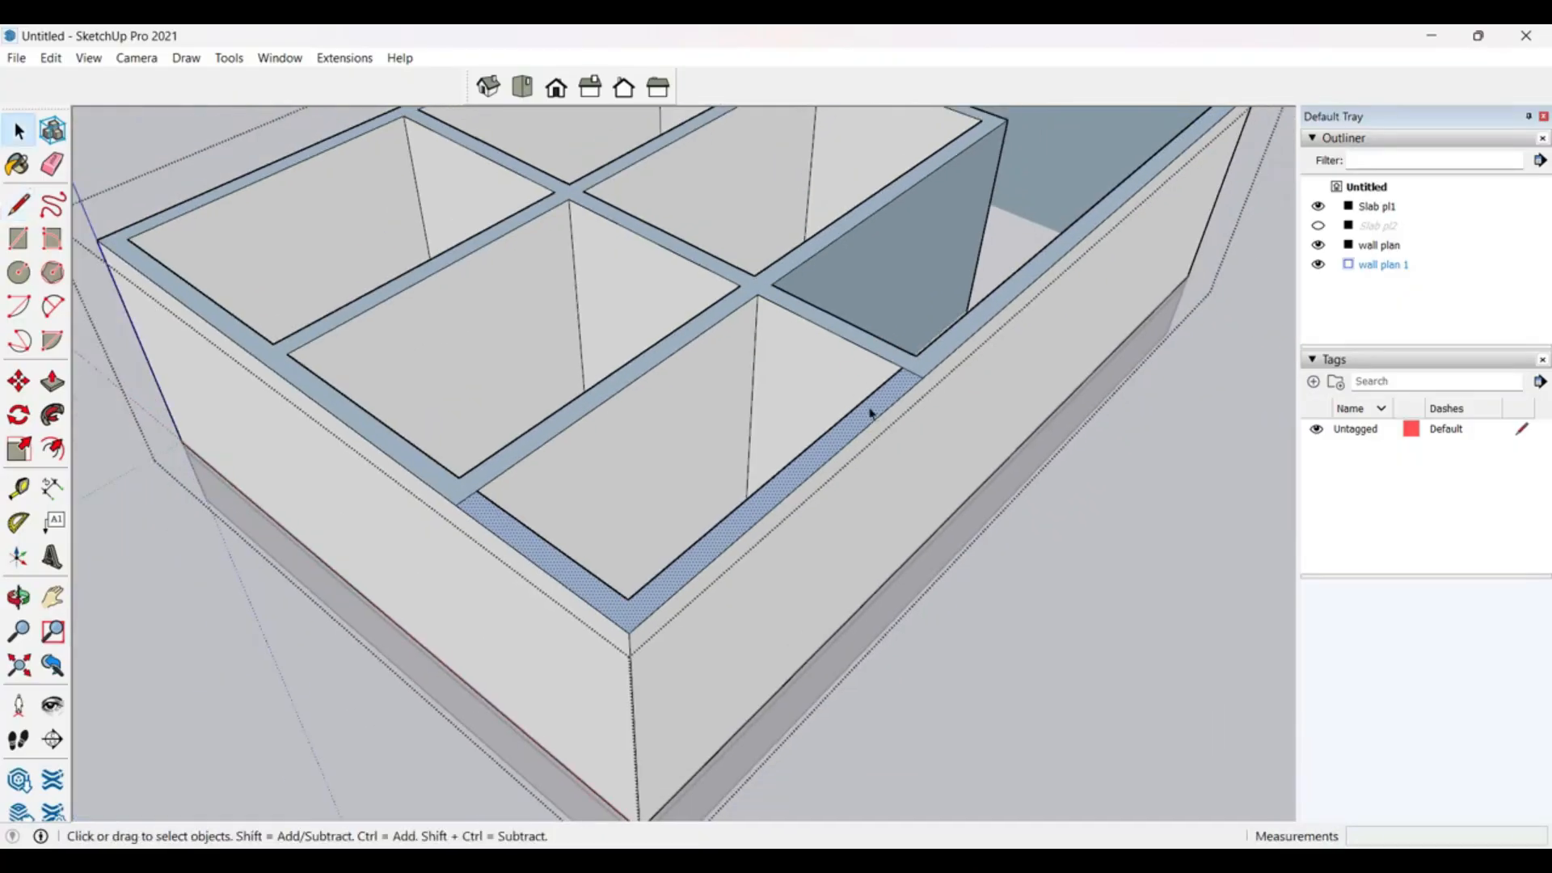
Step: Push the L-shaped wall top around the corner room down 2.1 m to leave a low wall
key(p)
click(868, 414)
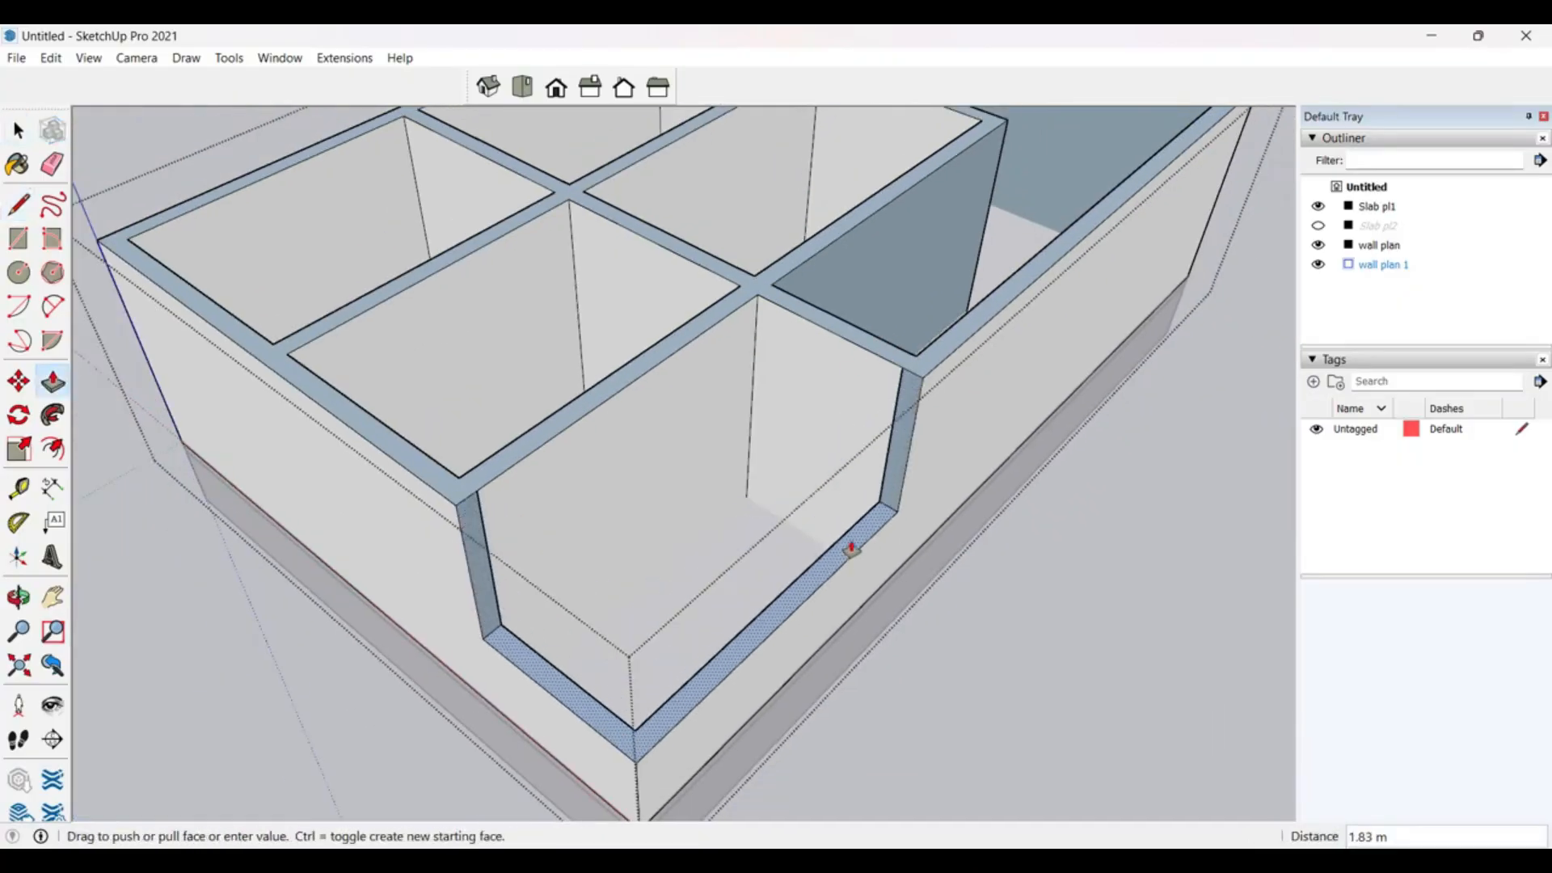
text(2.1)
key(Return)
key(space)
scroll(682, 396, down, 5)
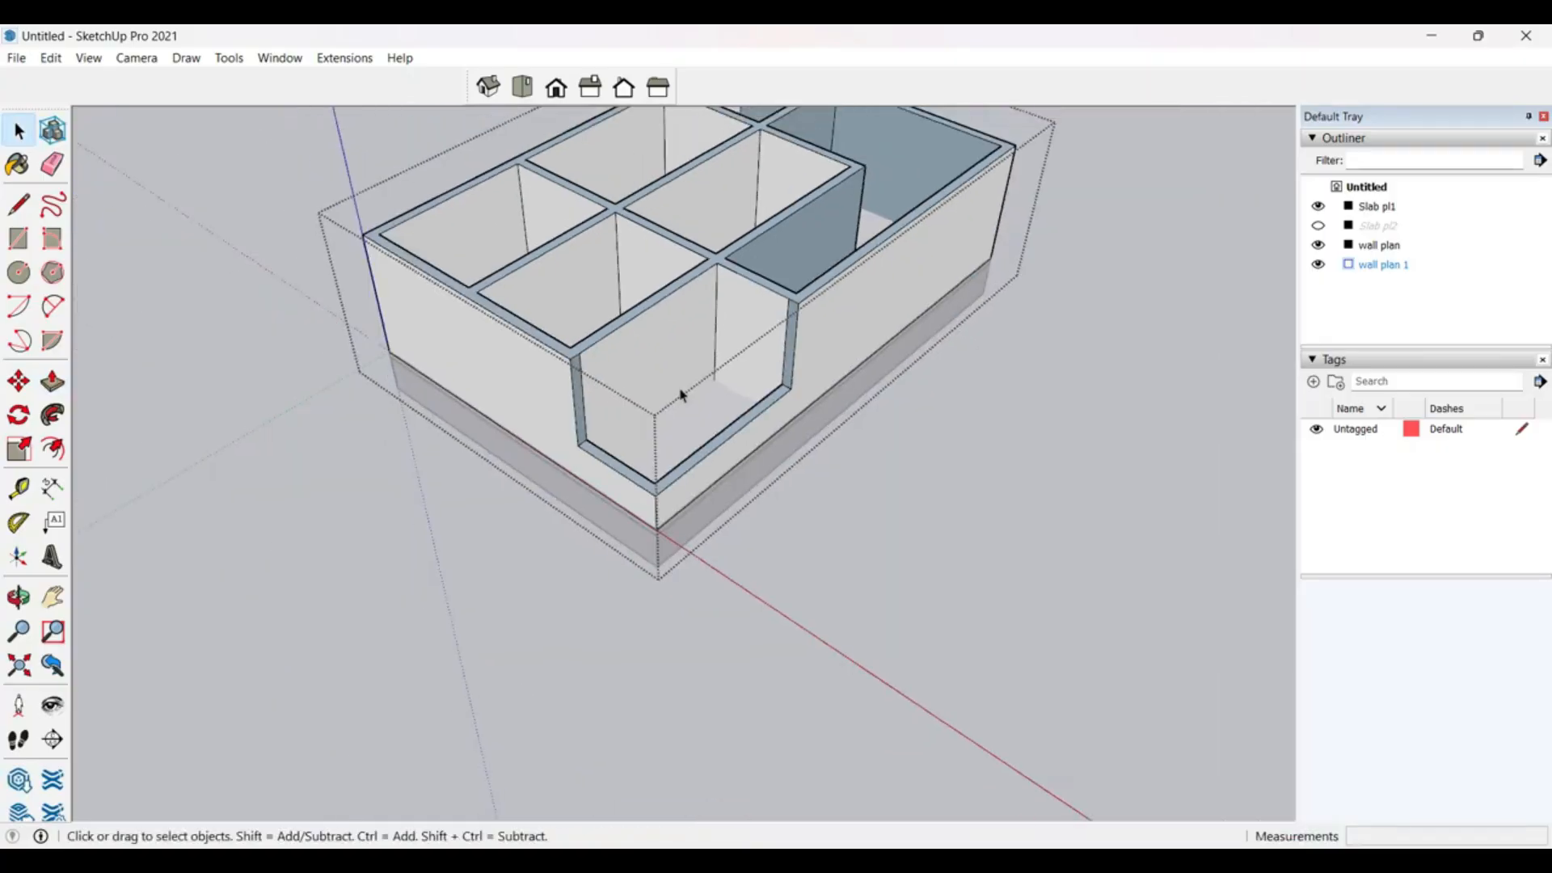
Step: Draw a rectangle across the full thickness of the longer low wall's top, near its middle, and select that face
middle_drag(682, 396, 571, 221)
scroll(675, 418, up, 10)
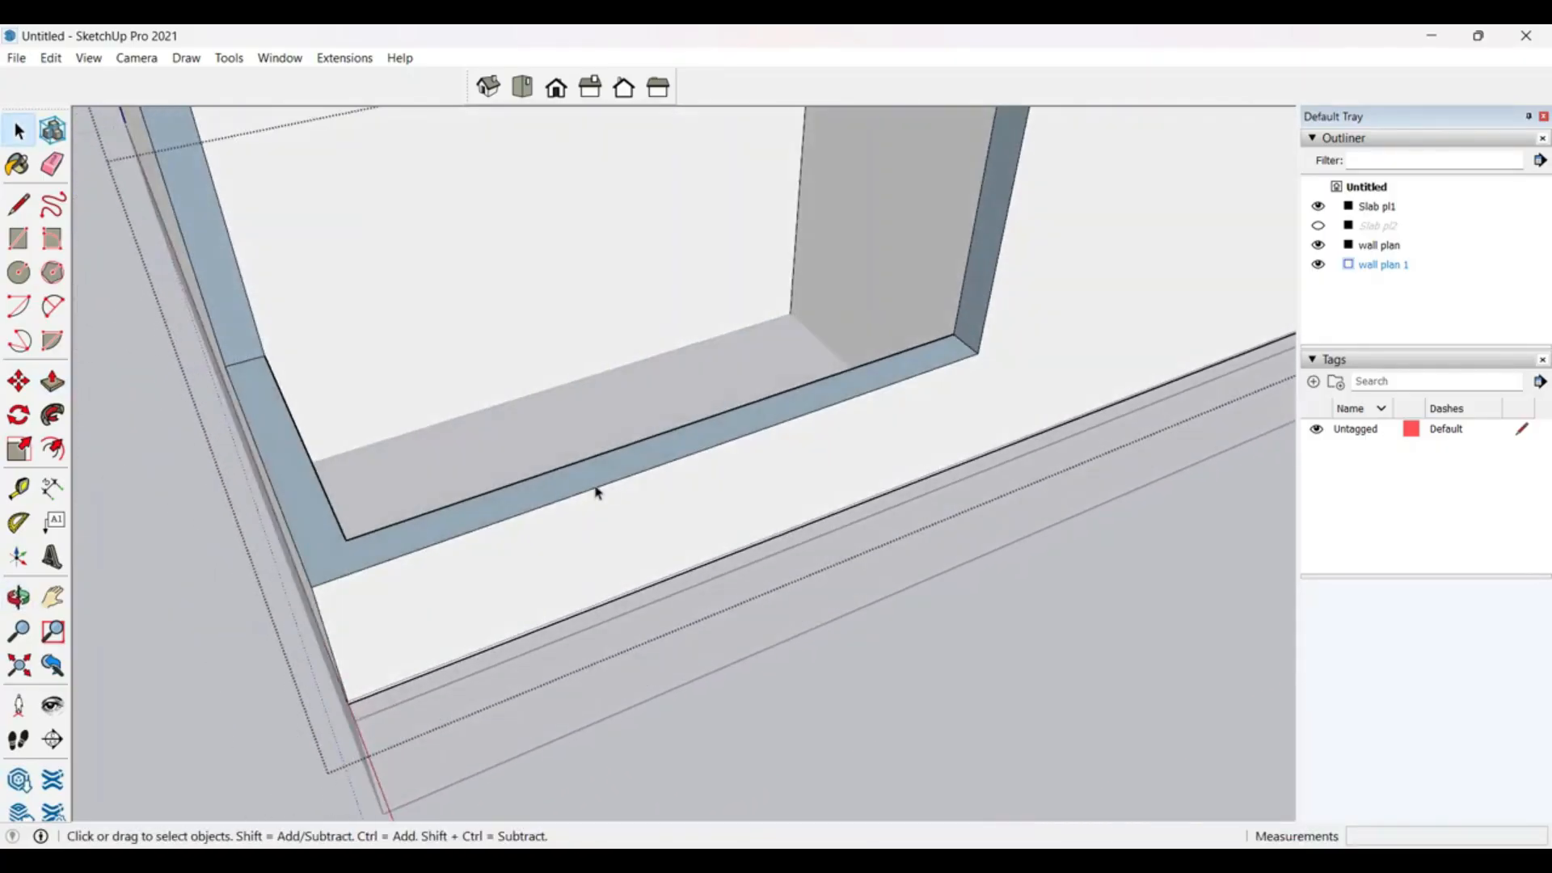
click(597, 490)
scroll(540, 495, up, 3)
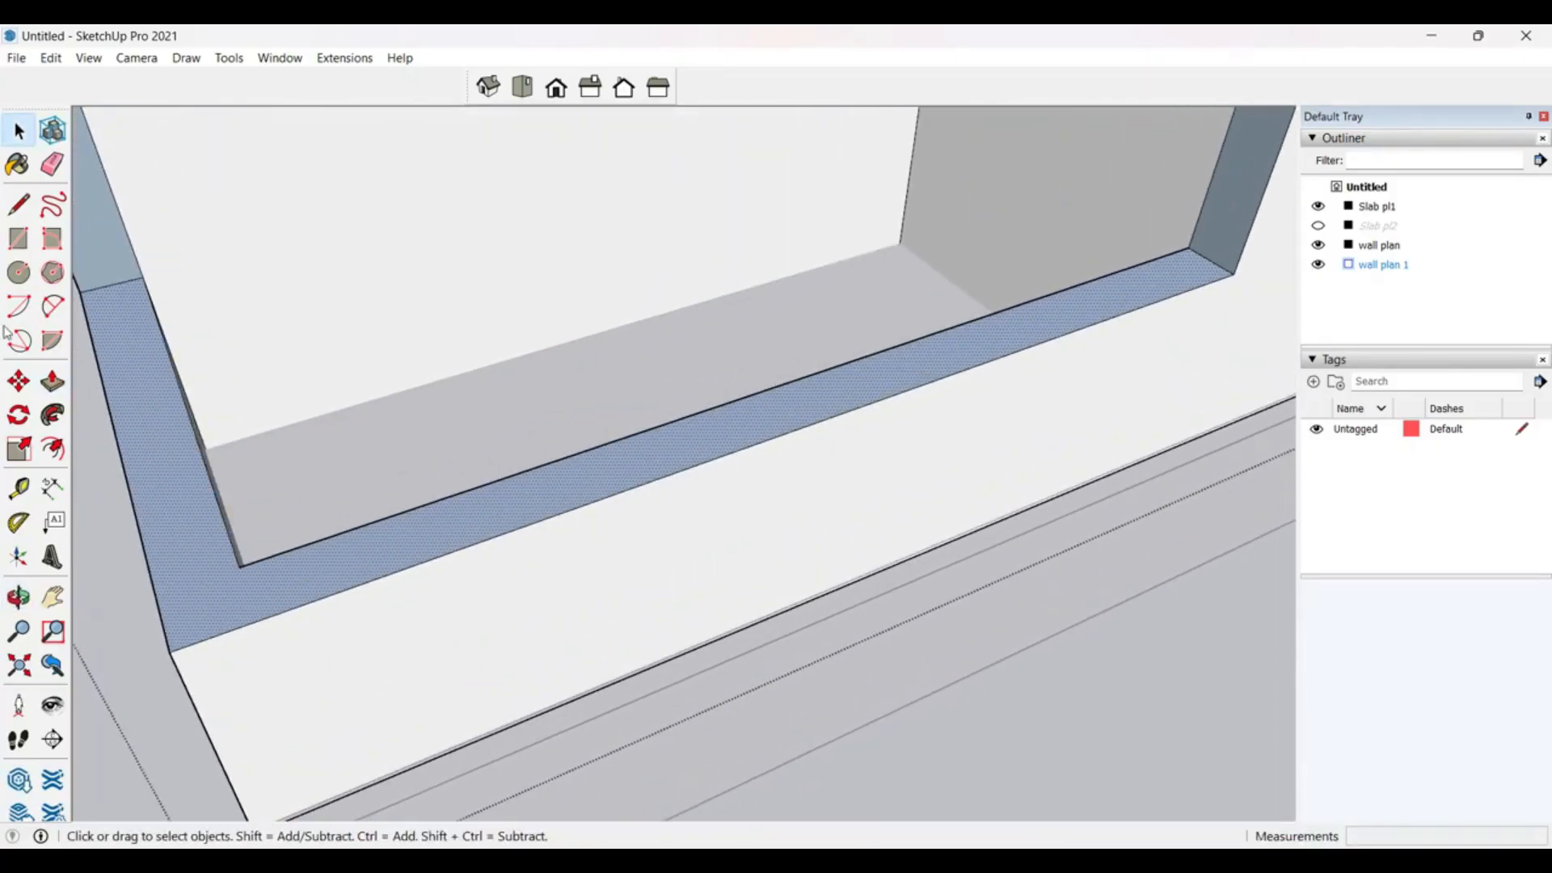
click(18, 239)
click(484, 484)
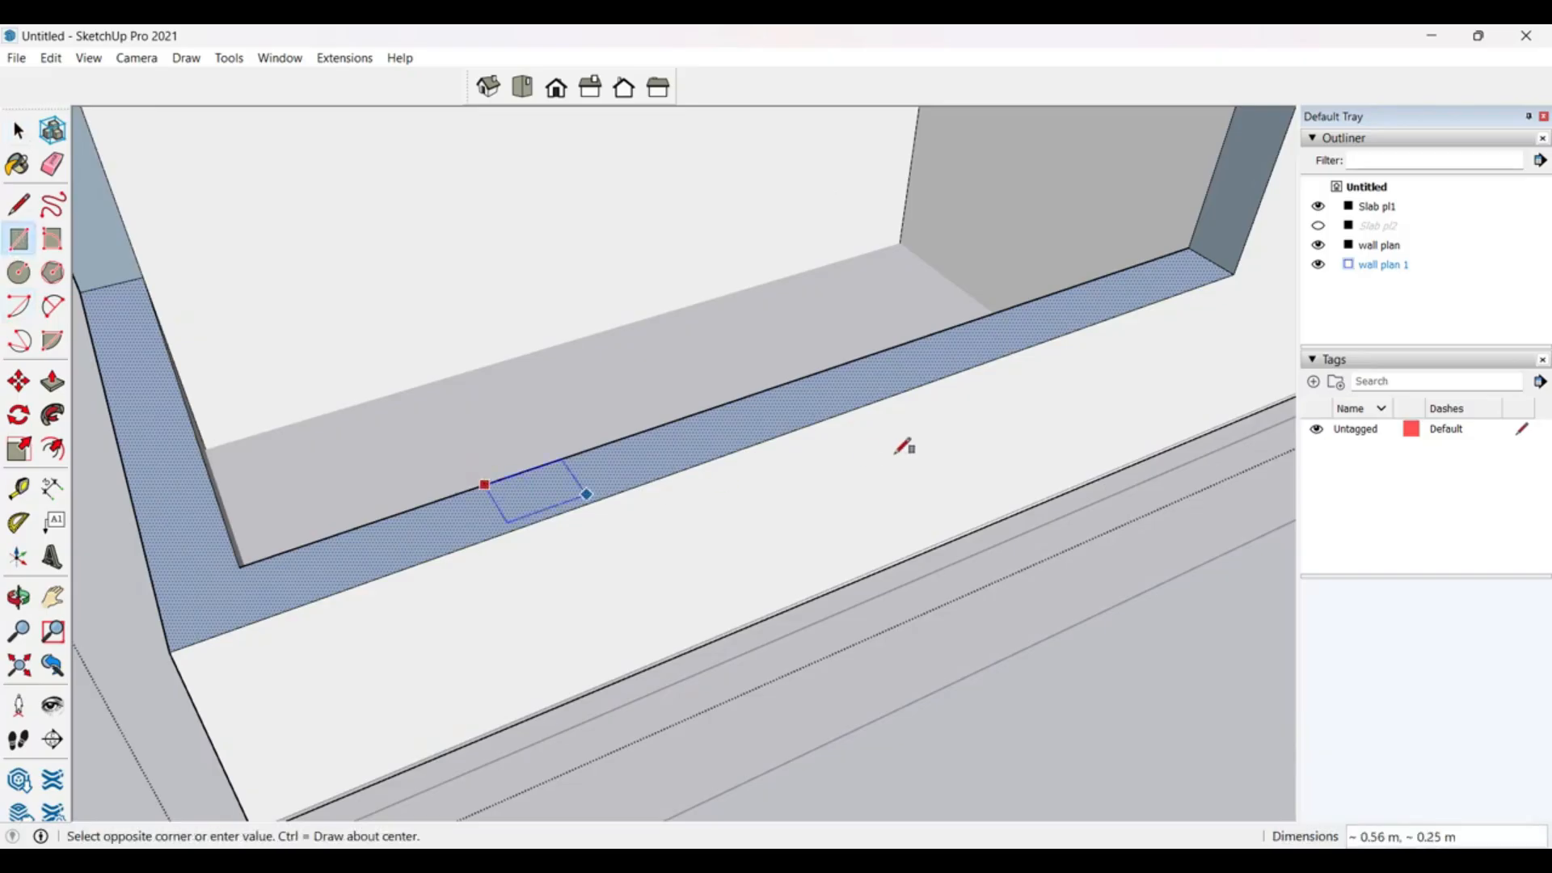
click(975, 365)
key(space)
click(760, 406)
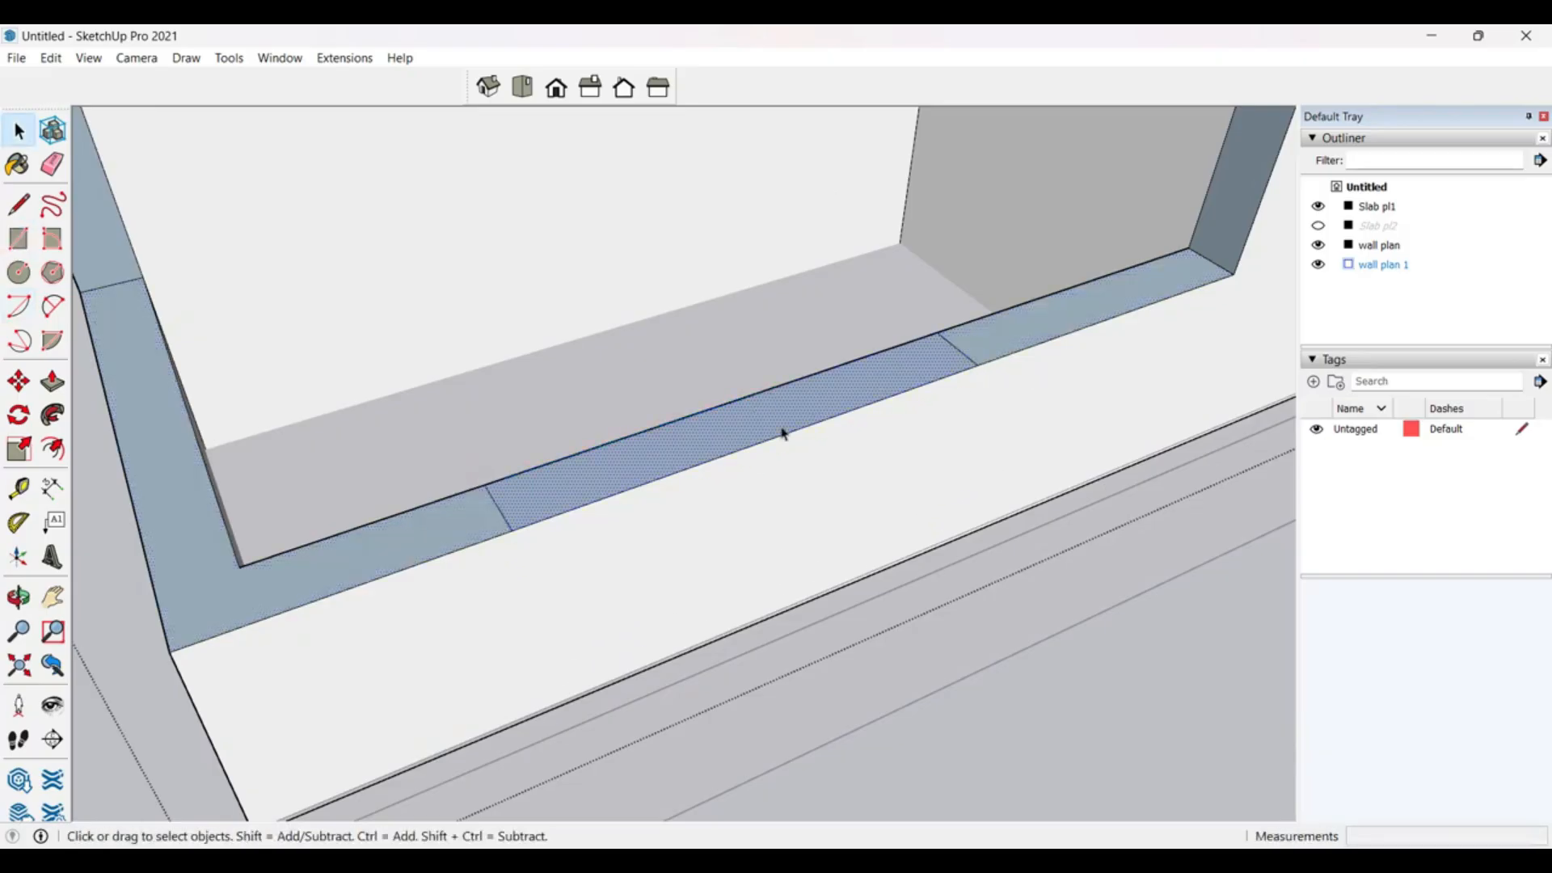
Step: Push the rectangle on the low wall down about 0.88 m to open an entrance gap
key(p)
click(780, 433)
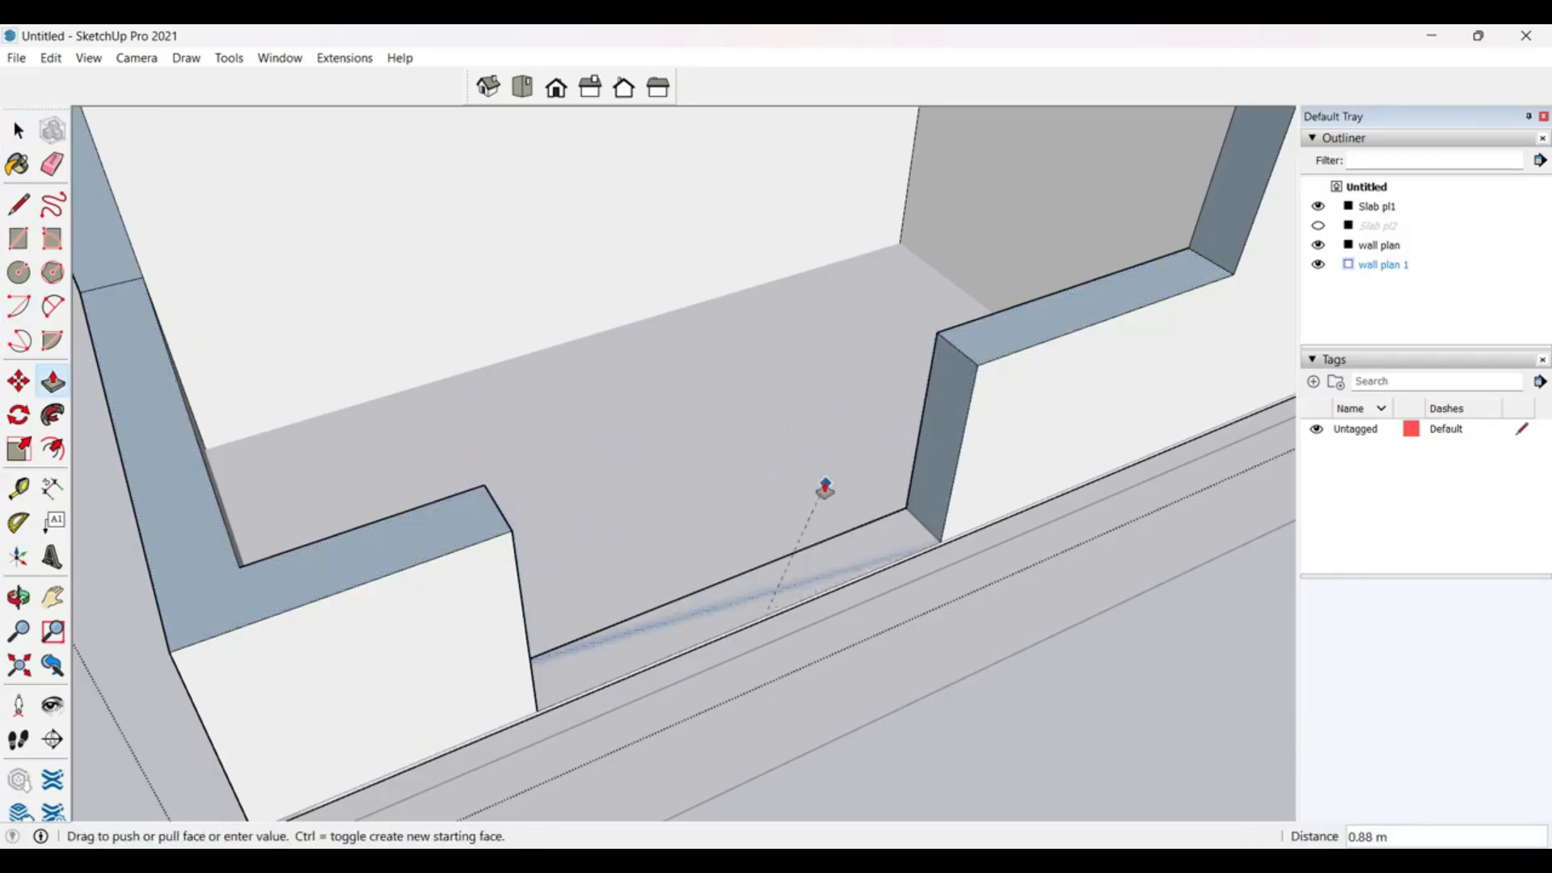
click(825, 488)
middle_drag(782, 478, 693, 526)
key(space)
Step: Select the long partition face inside the corner area and add a horizontal guide 2.1 m above its floor edge
scroll(813, 591, down, 3)
scroll(693, 502, up, 3)
scroll(679, 481, down, 2)
click(550, 448)
scroll(542, 449, up, 1)
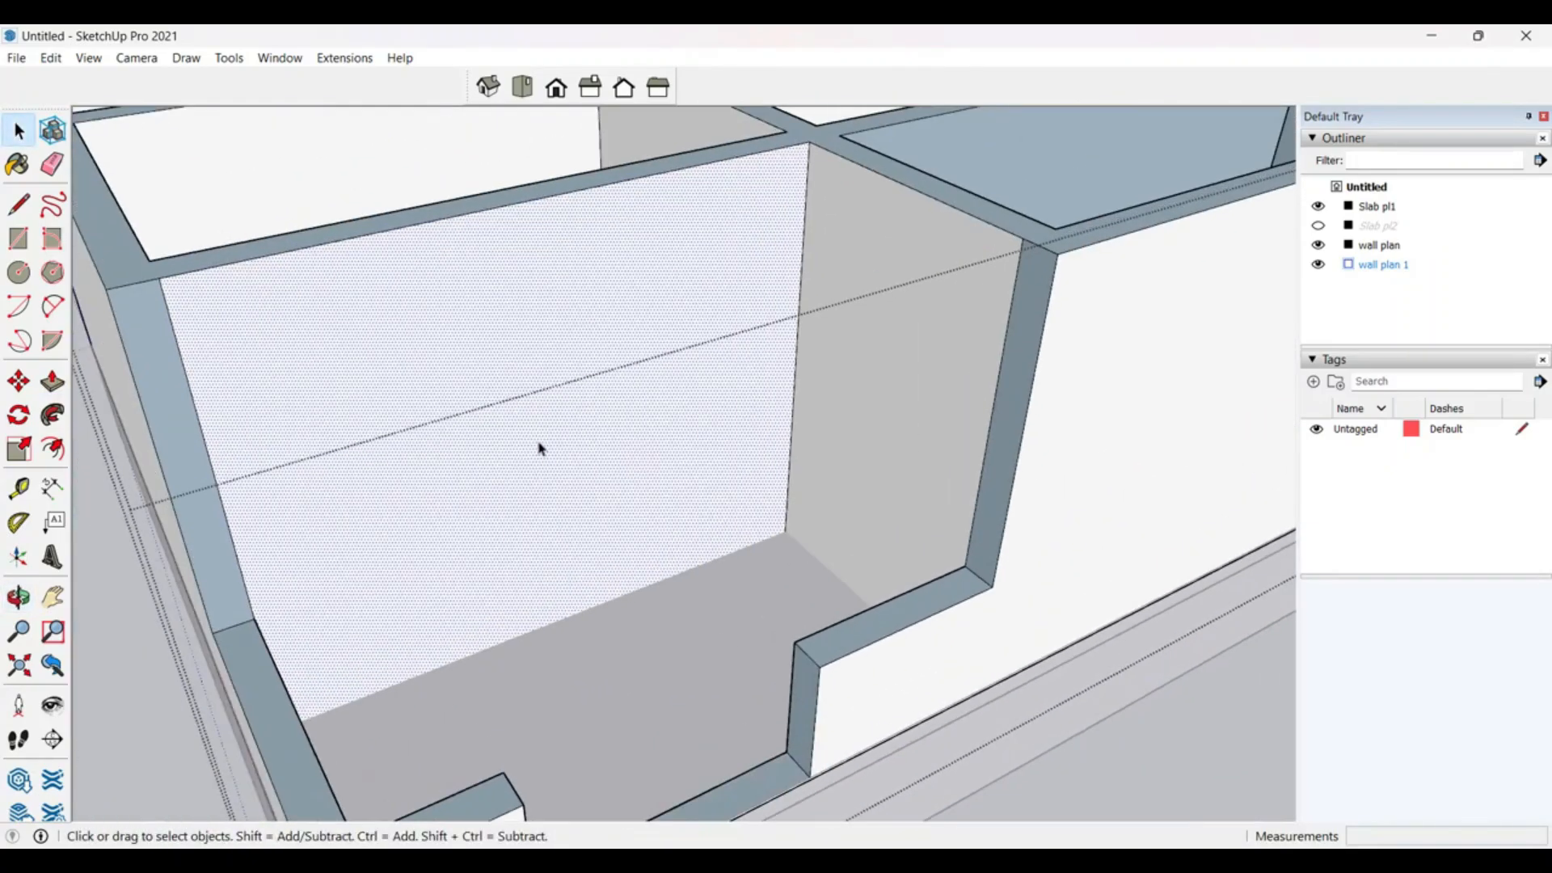
scroll(795, 591, down, 2)
scroll(707, 549, up, 1)
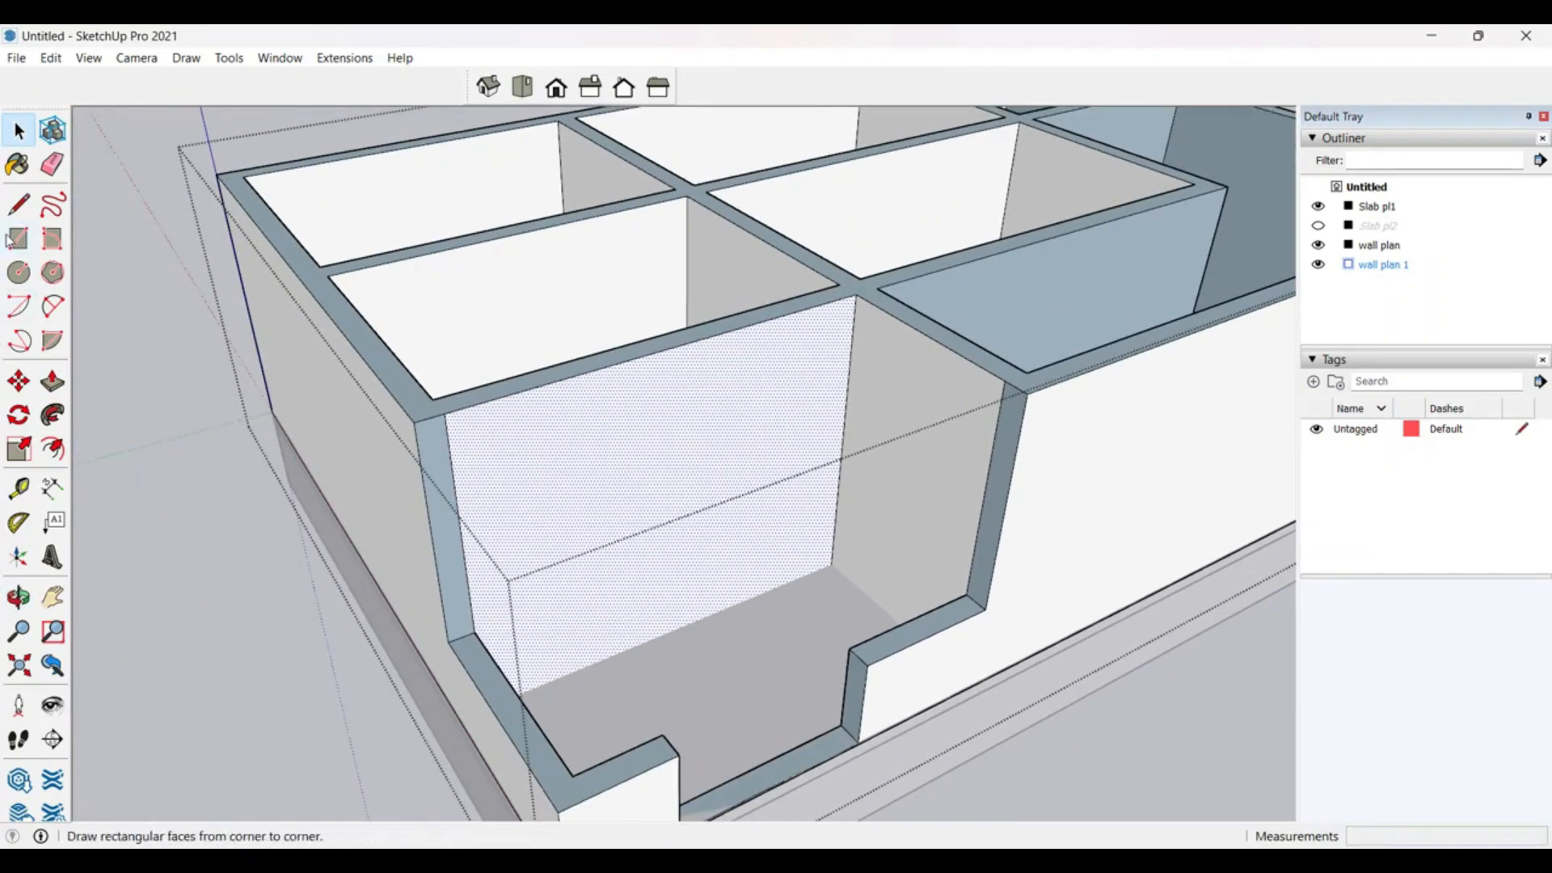
click(19, 488)
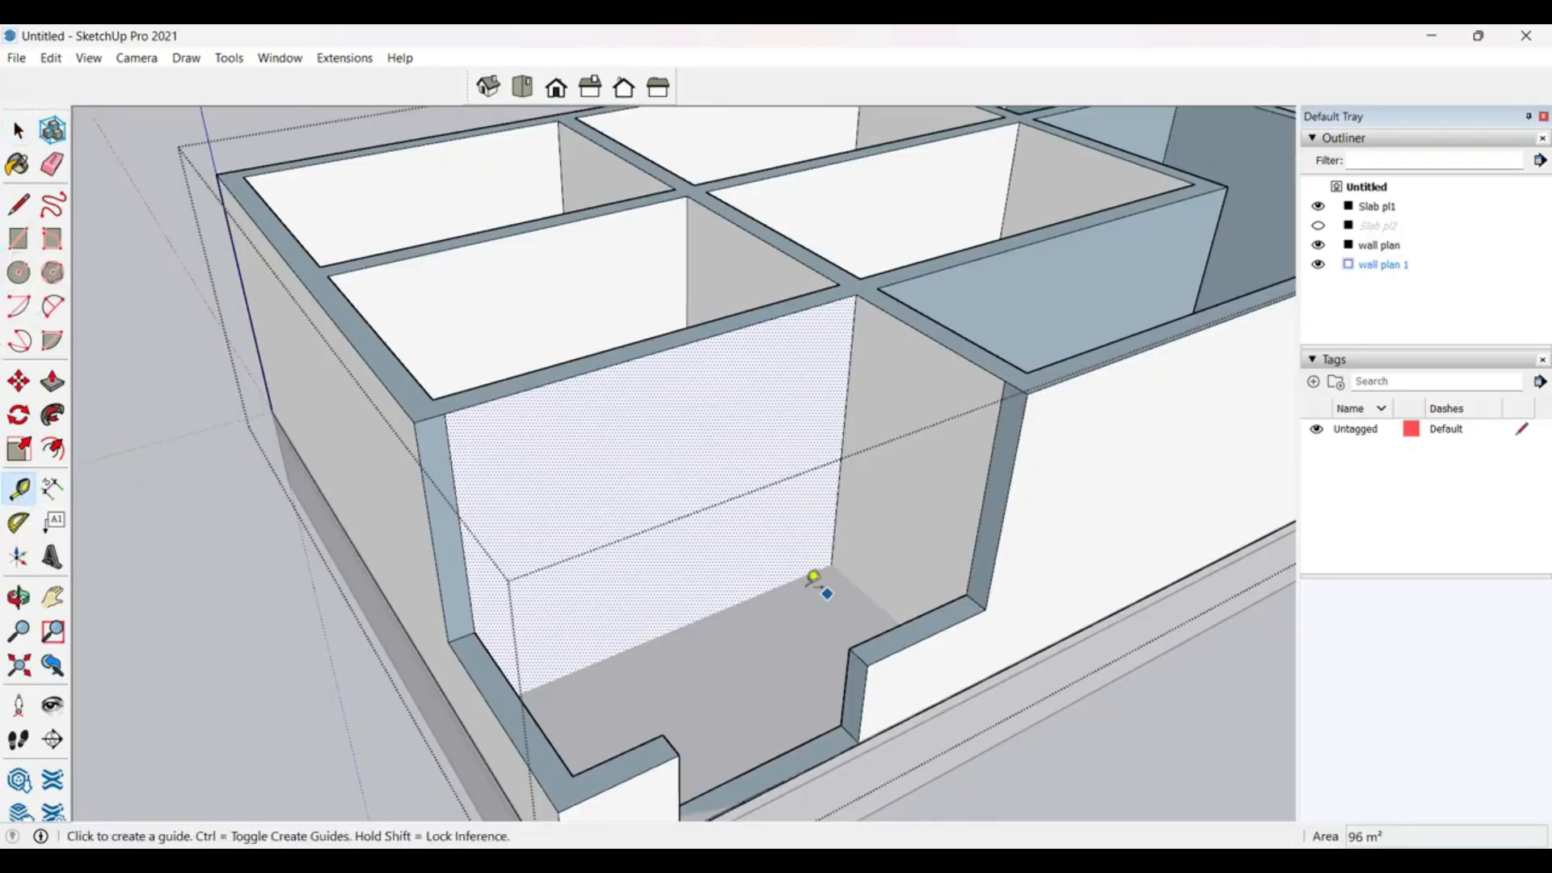
click(797, 579)
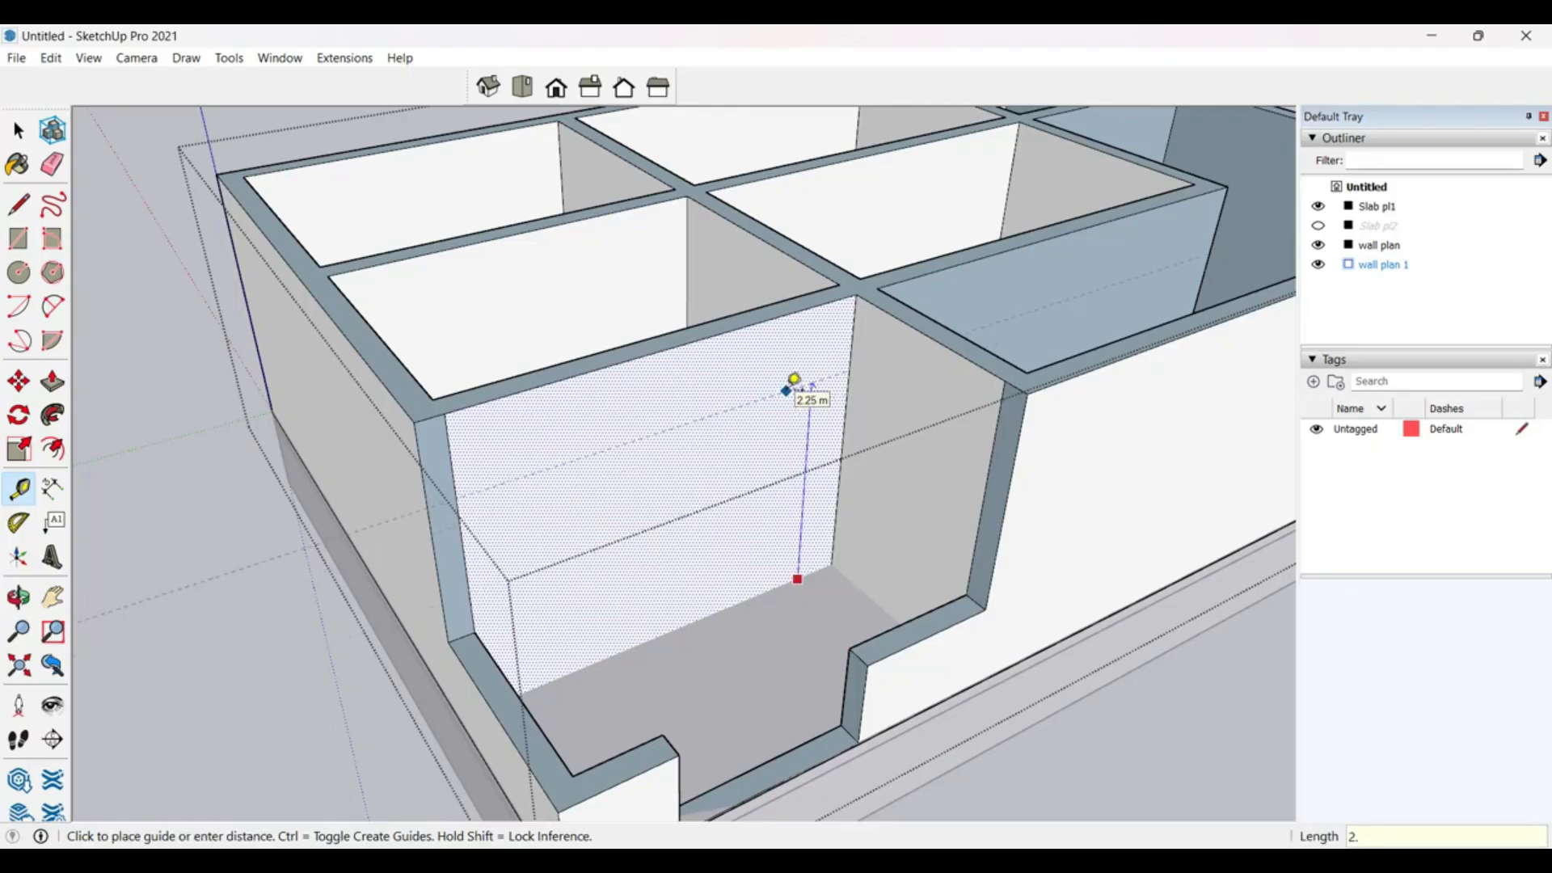
key(Return)
Step: Add a vertical guide near the partition's inner corner and a second one 1.2 m from it
click(844, 426)
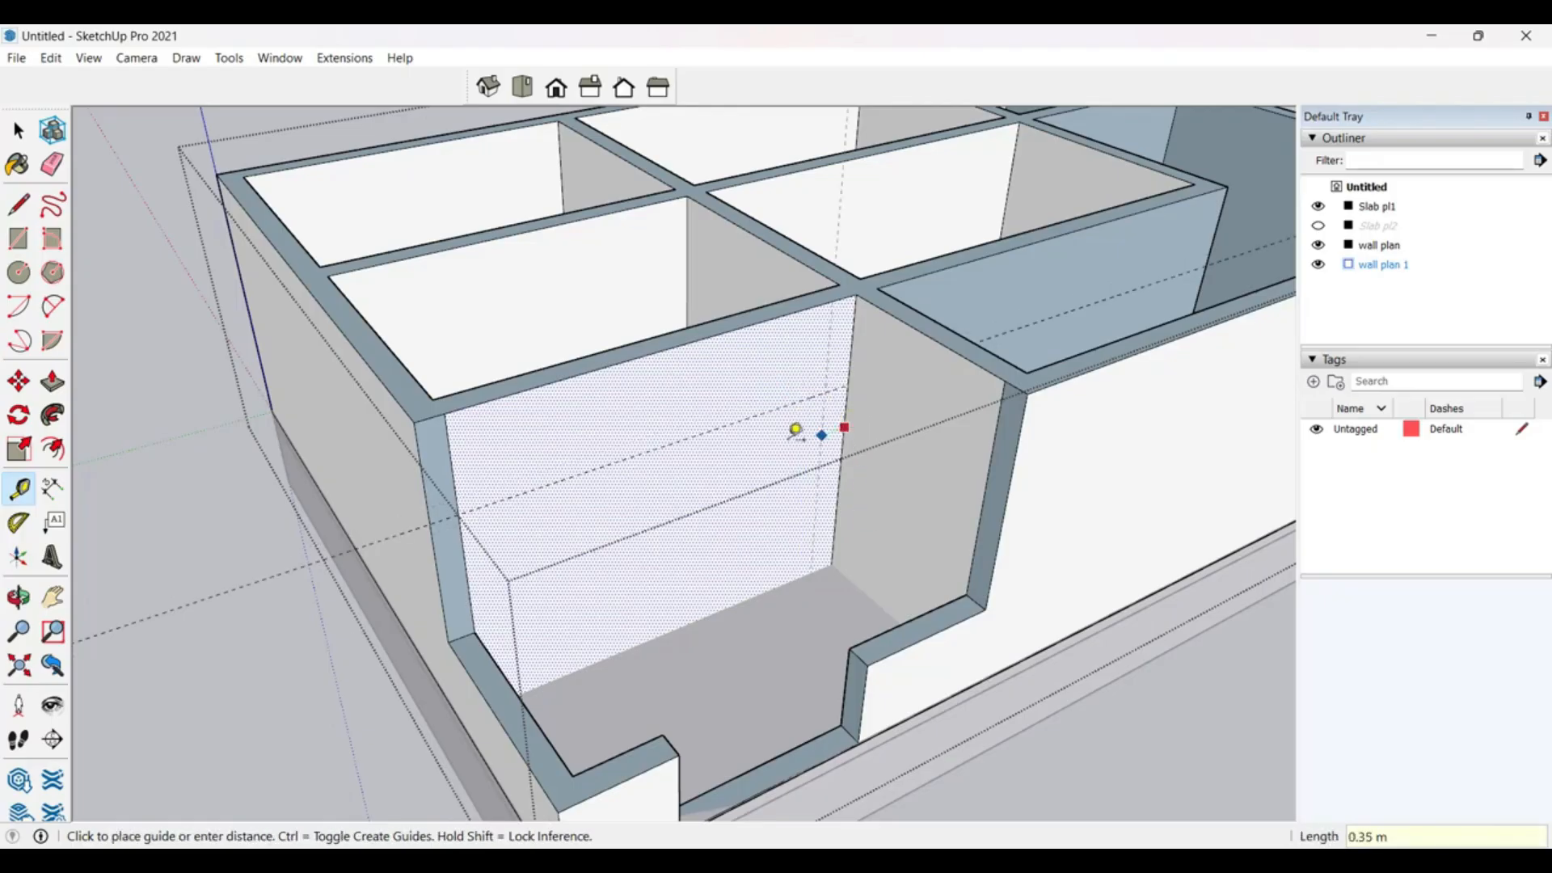
click(756, 442)
click(755, 439)
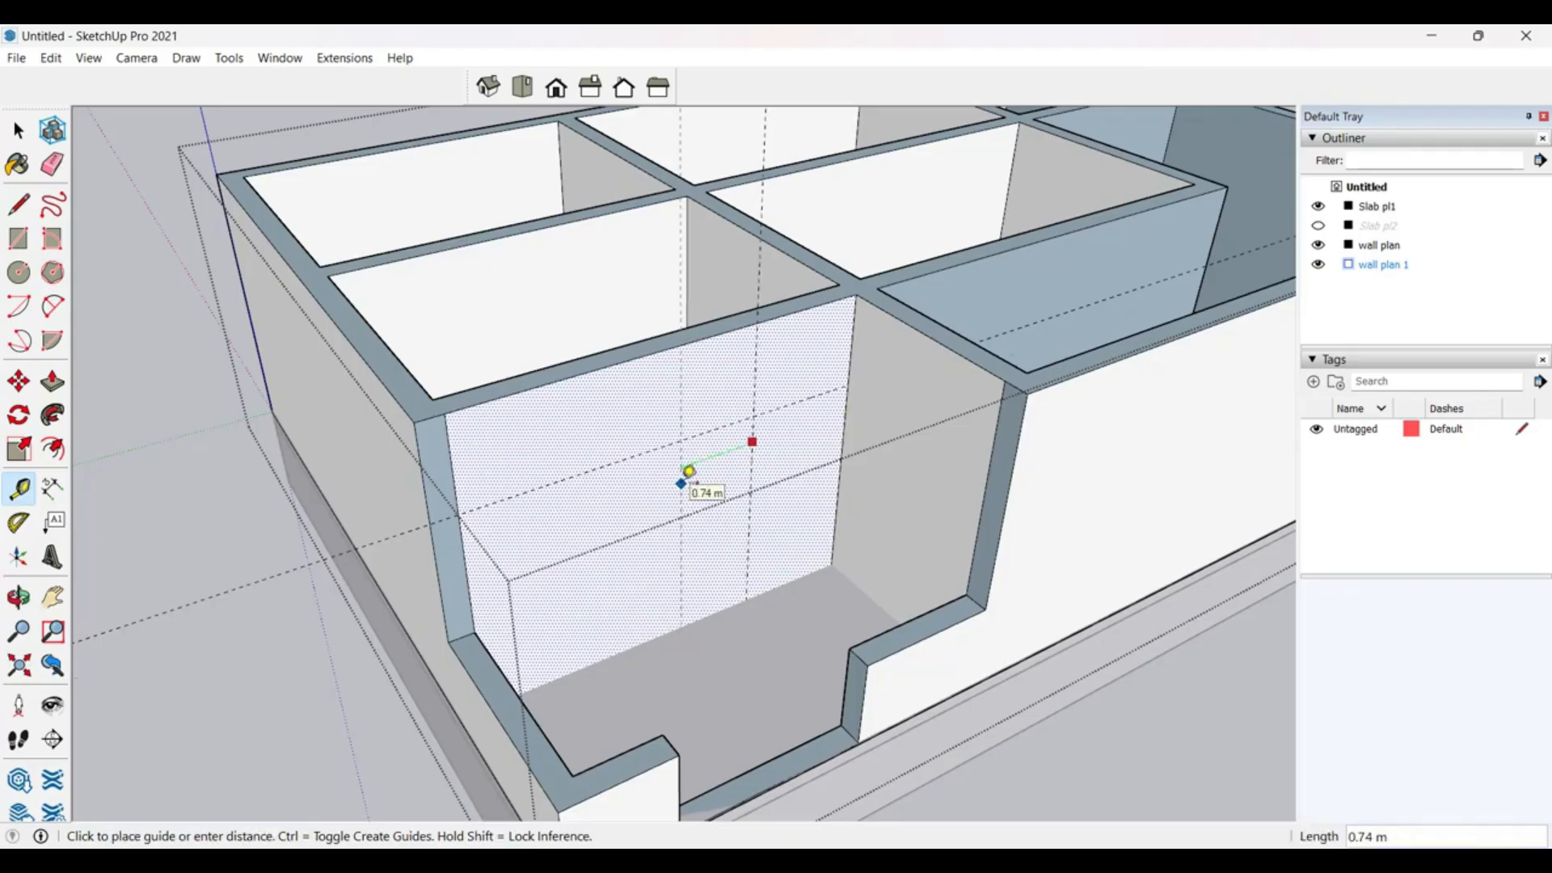
text(1.2)
key(Return)
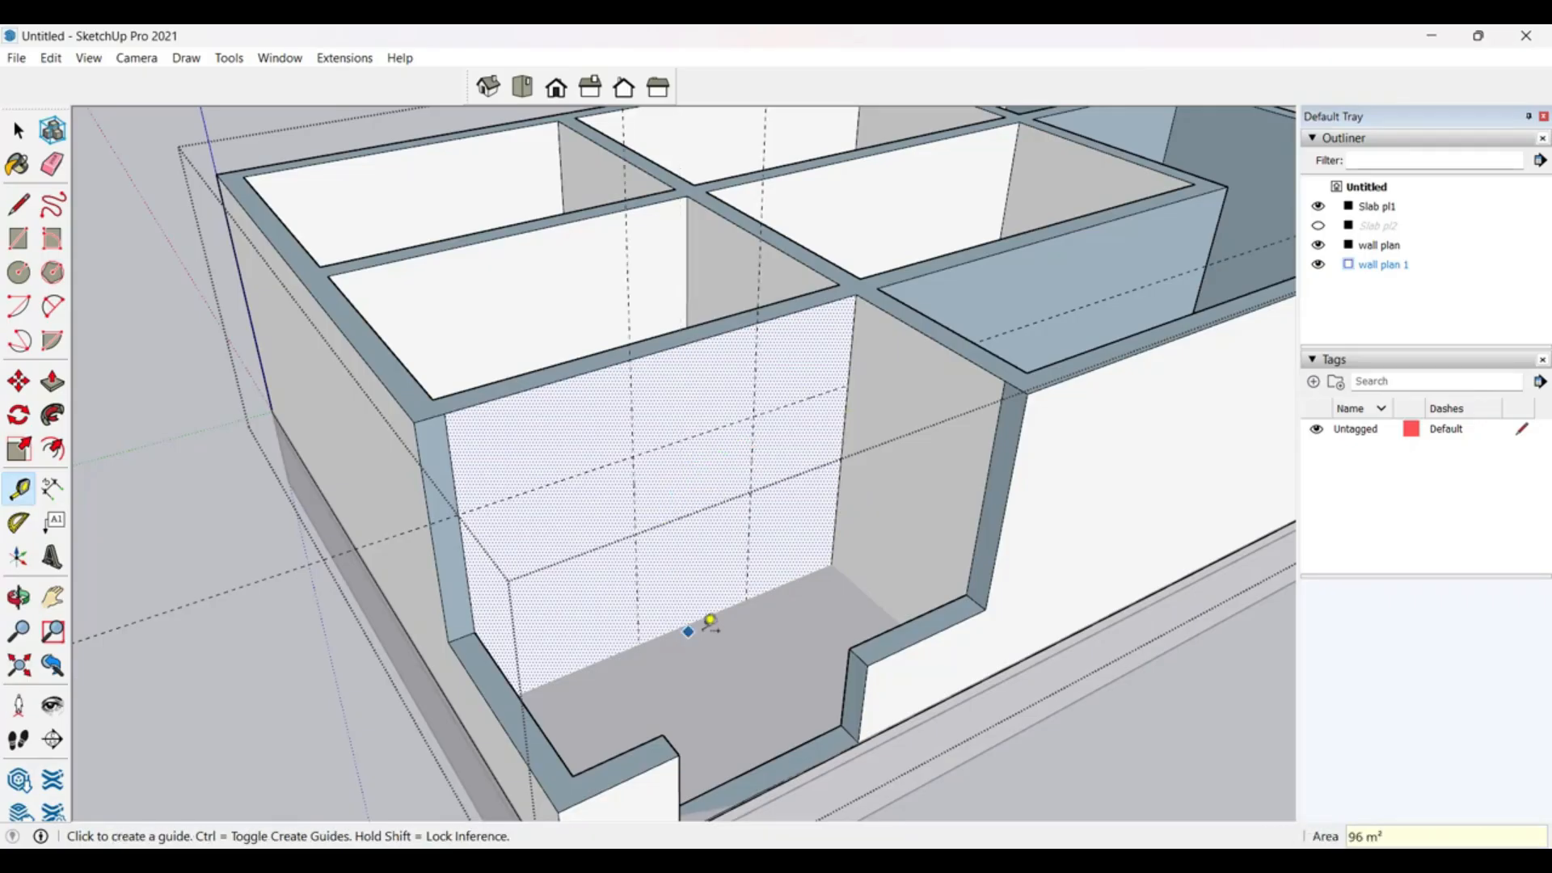
Step: Draw a 1.2 by 2.1 m door rectangle on the partition between the guides, starting at the floor edge
middle_drag(710, 627, 686, 461)
scroll(685, 461, up, 2)
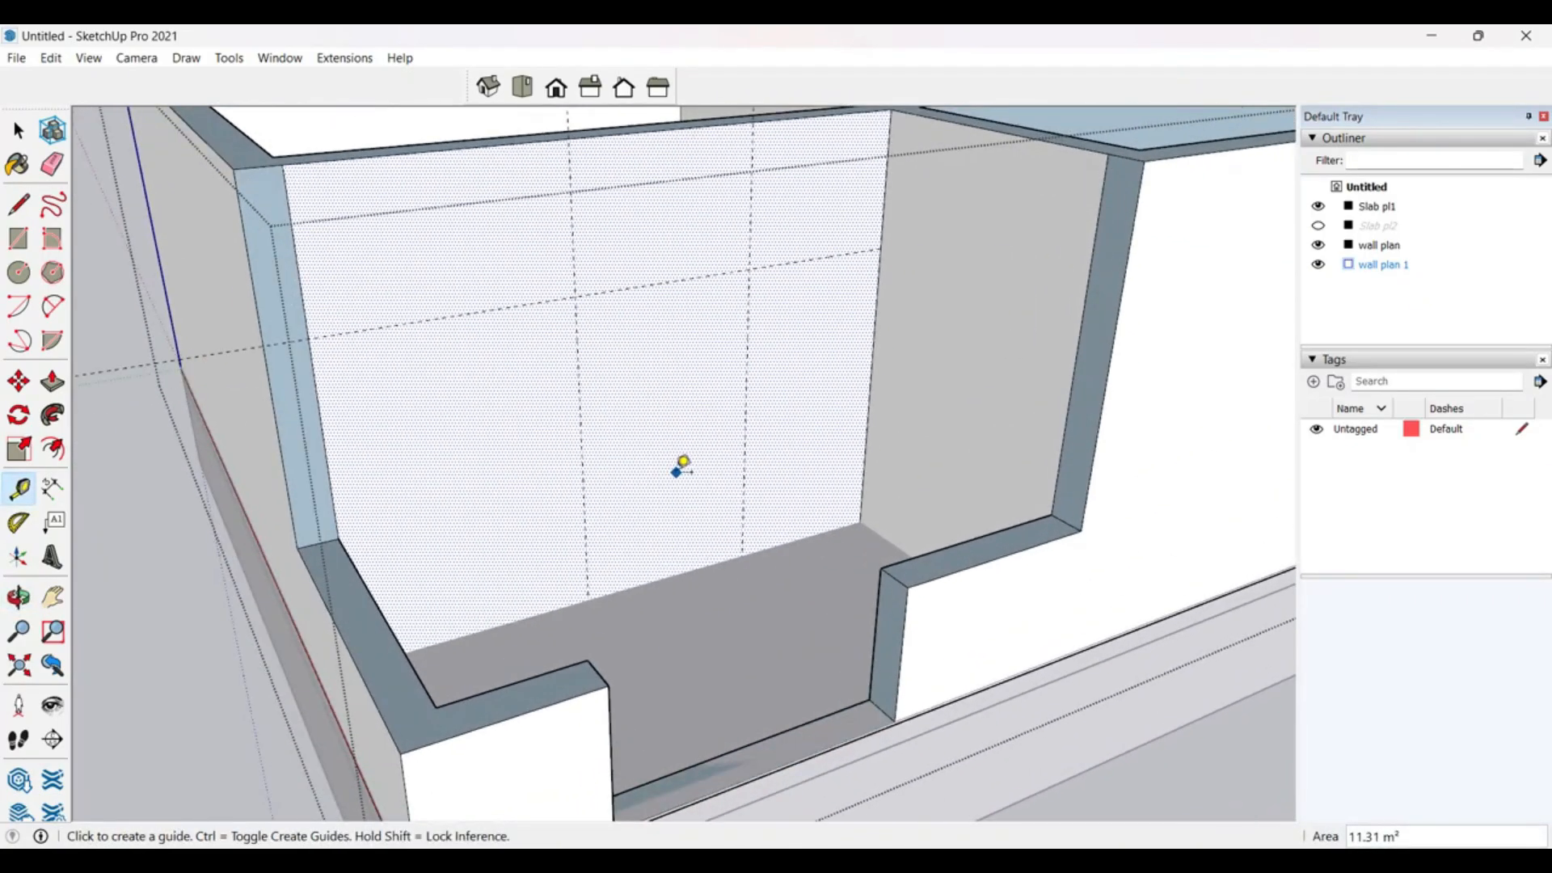
key(r)
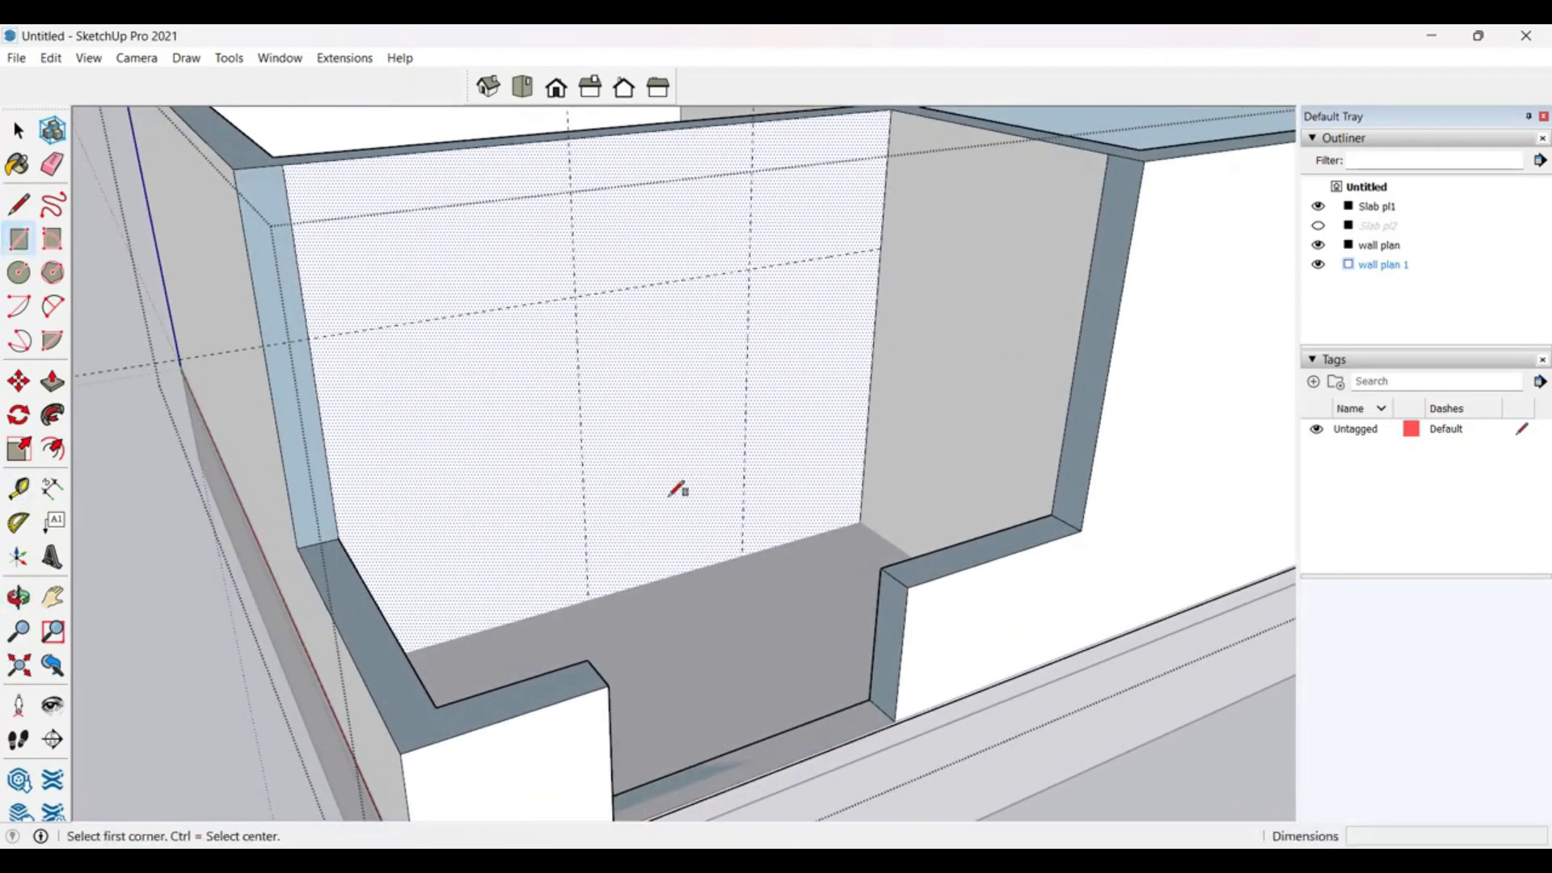
click(588, 599)
click(751, 268)
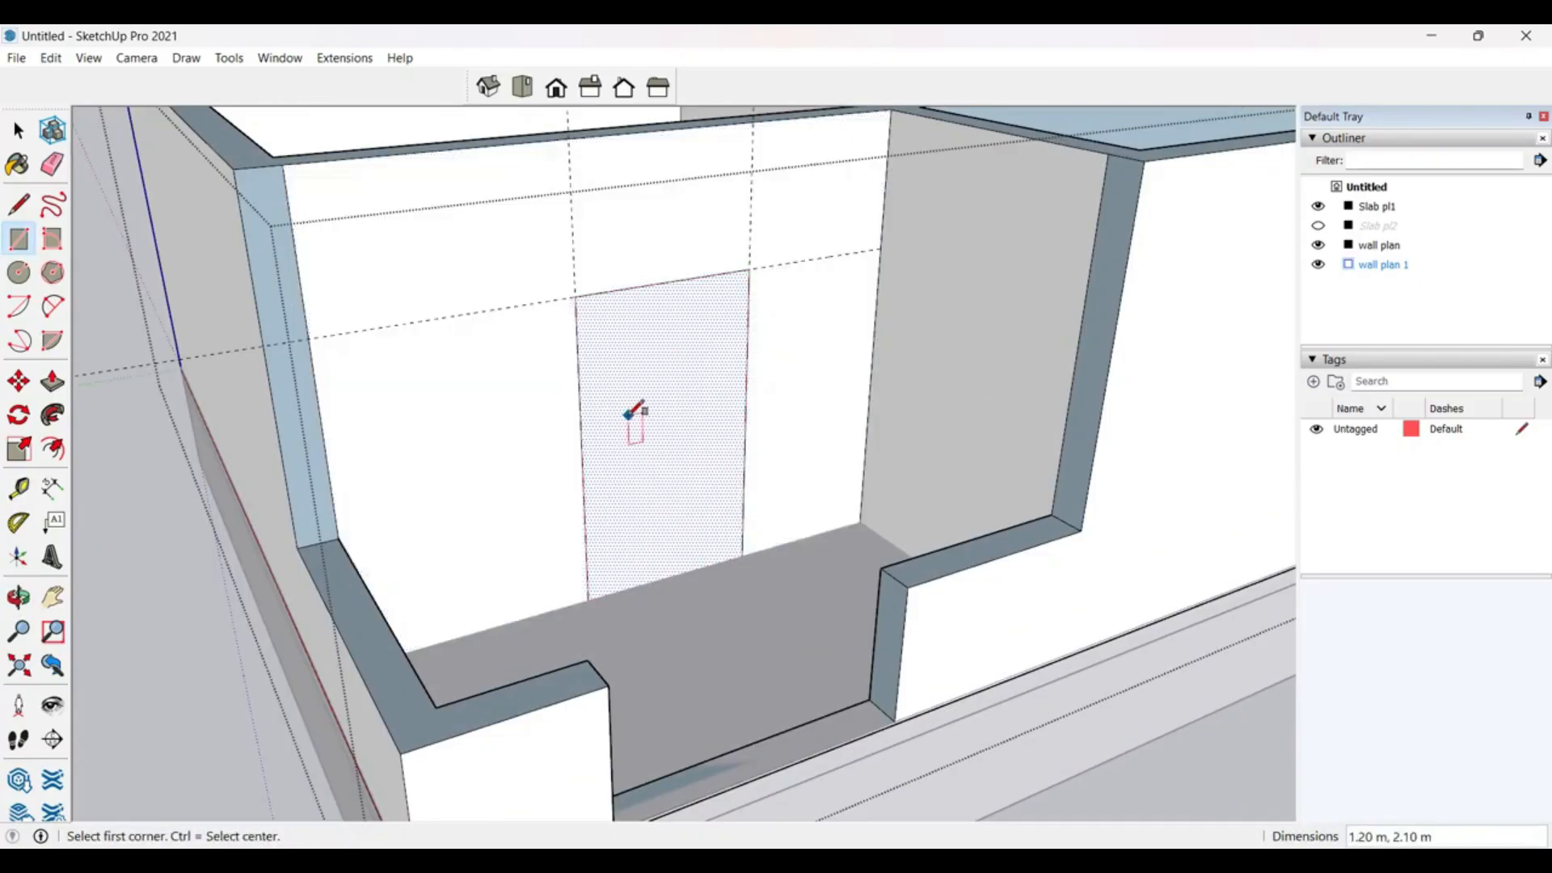
key(space)
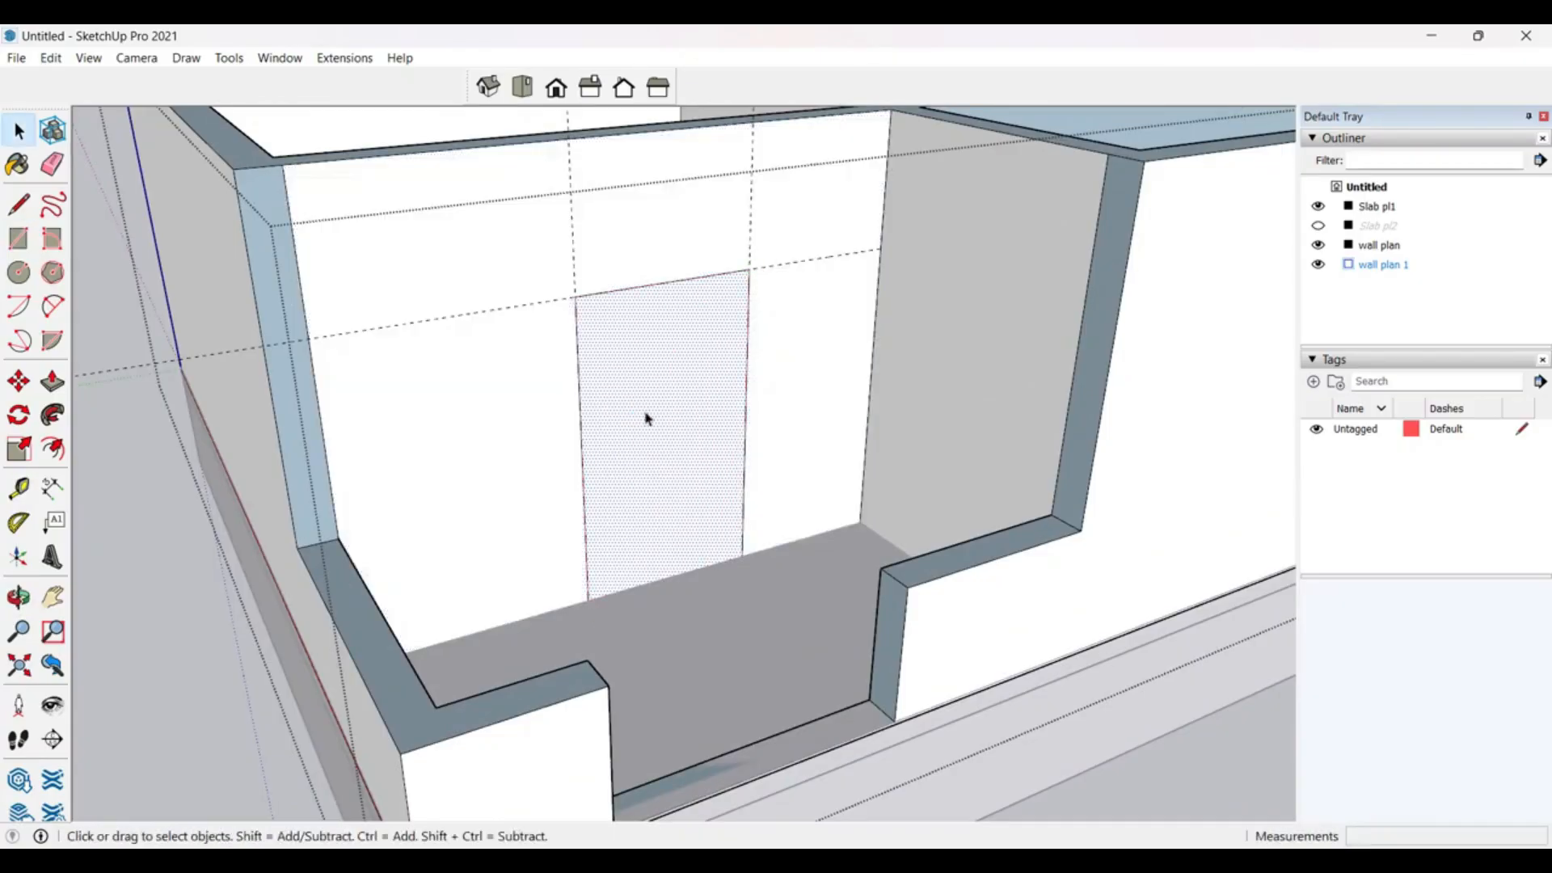
Step: Push the door rectangle 0.23 m through the partition to cut the opening, and bring the plain outer side wall into view
key(p)
click(686, 433)
middle_drag(644, 374, 705, 481)
scroll(697, 463, up, 3)
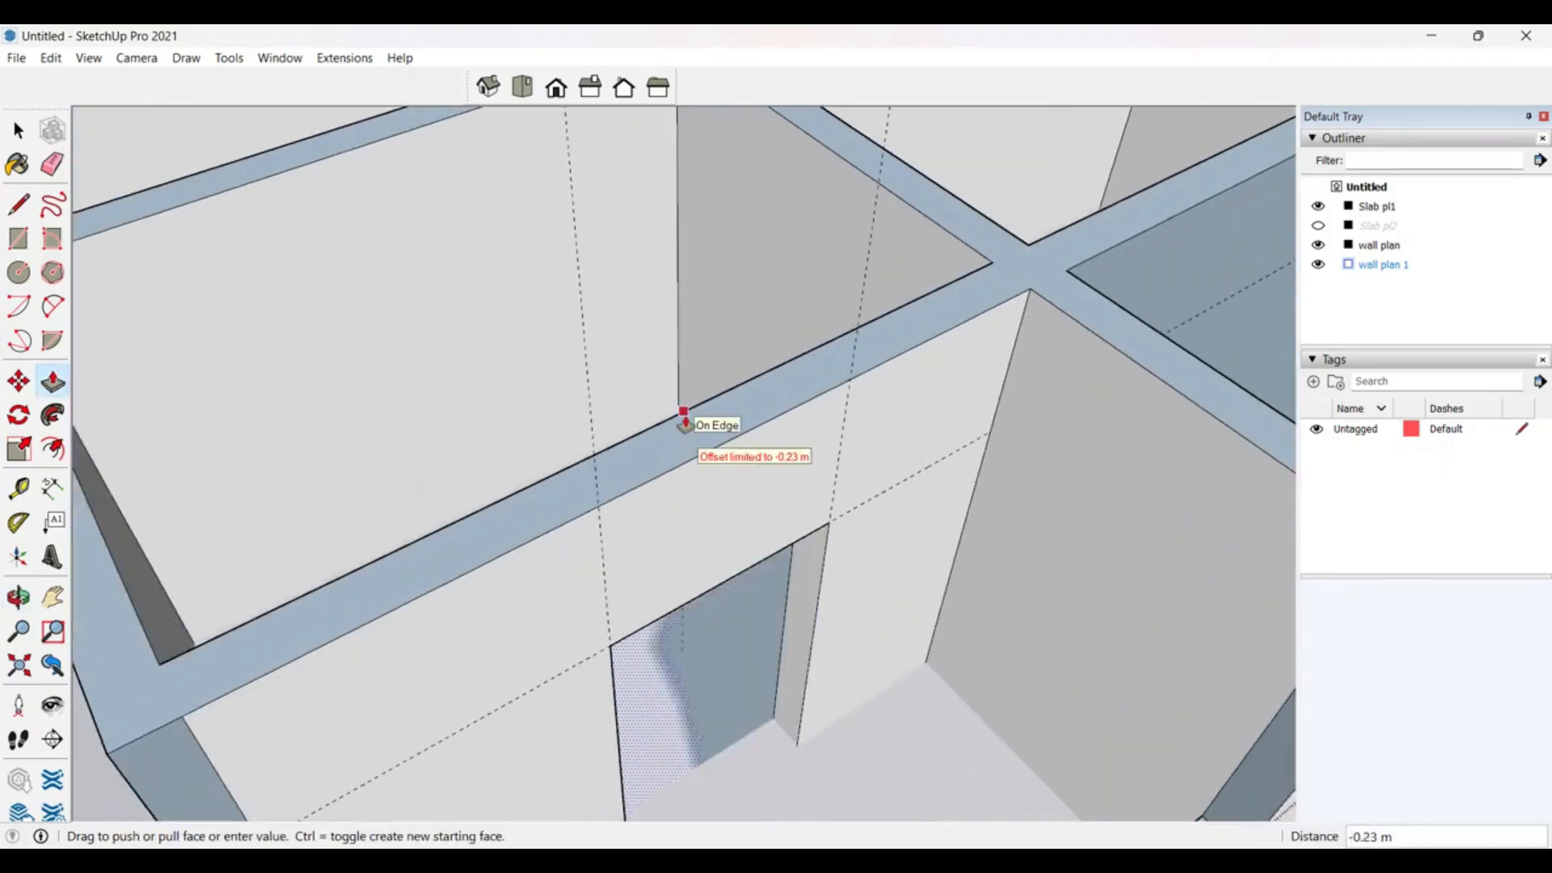
middle_drag(682, 423, 724, 614)
scroll(724, 512, down, 3)
scroll(724, 512, up, 3)
middle_drag(725, 513, 685, 615)
scroll(682, 495, down, 3)
middle_drag(683, 496, 845, 443)
scroll(886, 430, up, 3)
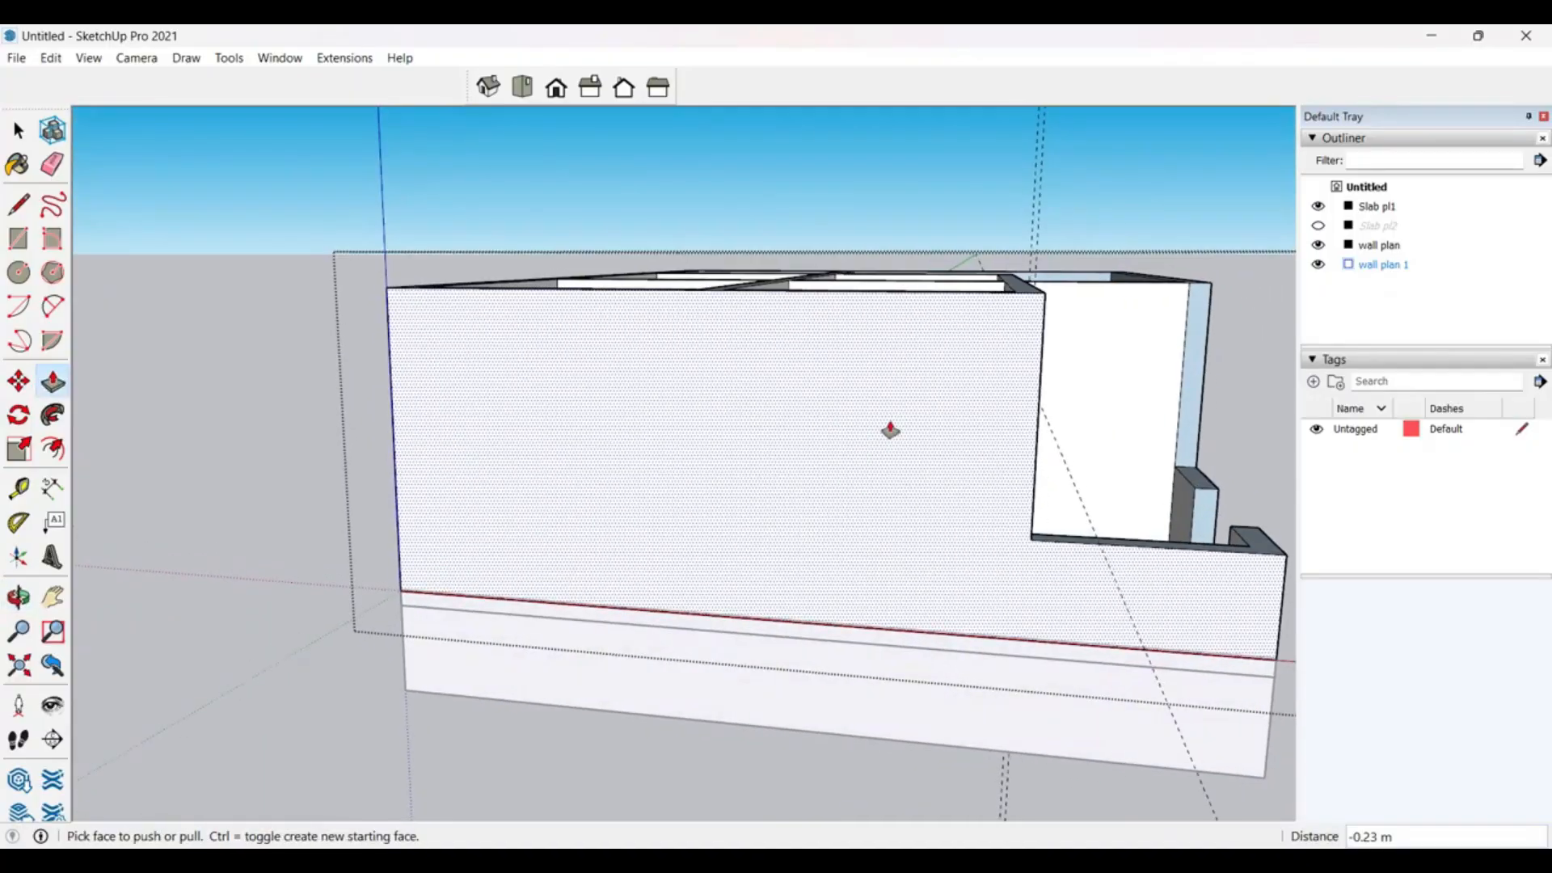
Step: Add horizontal guides on the outer side wall, one 0.9 m below its top edge and another 1.2 m below that
key(space)
click(877, 444)
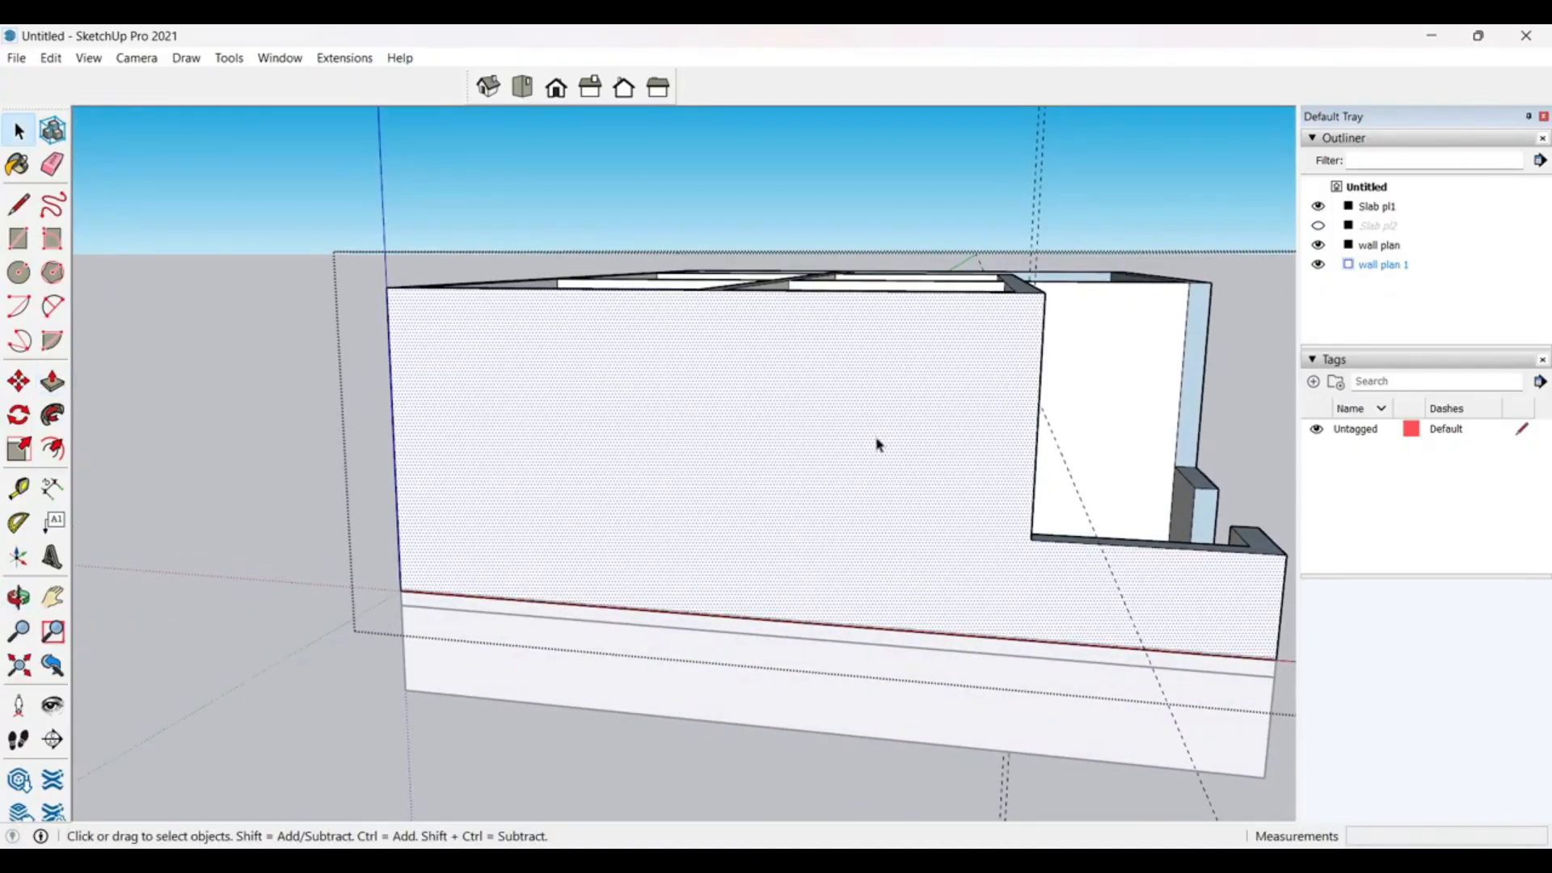
key(t)
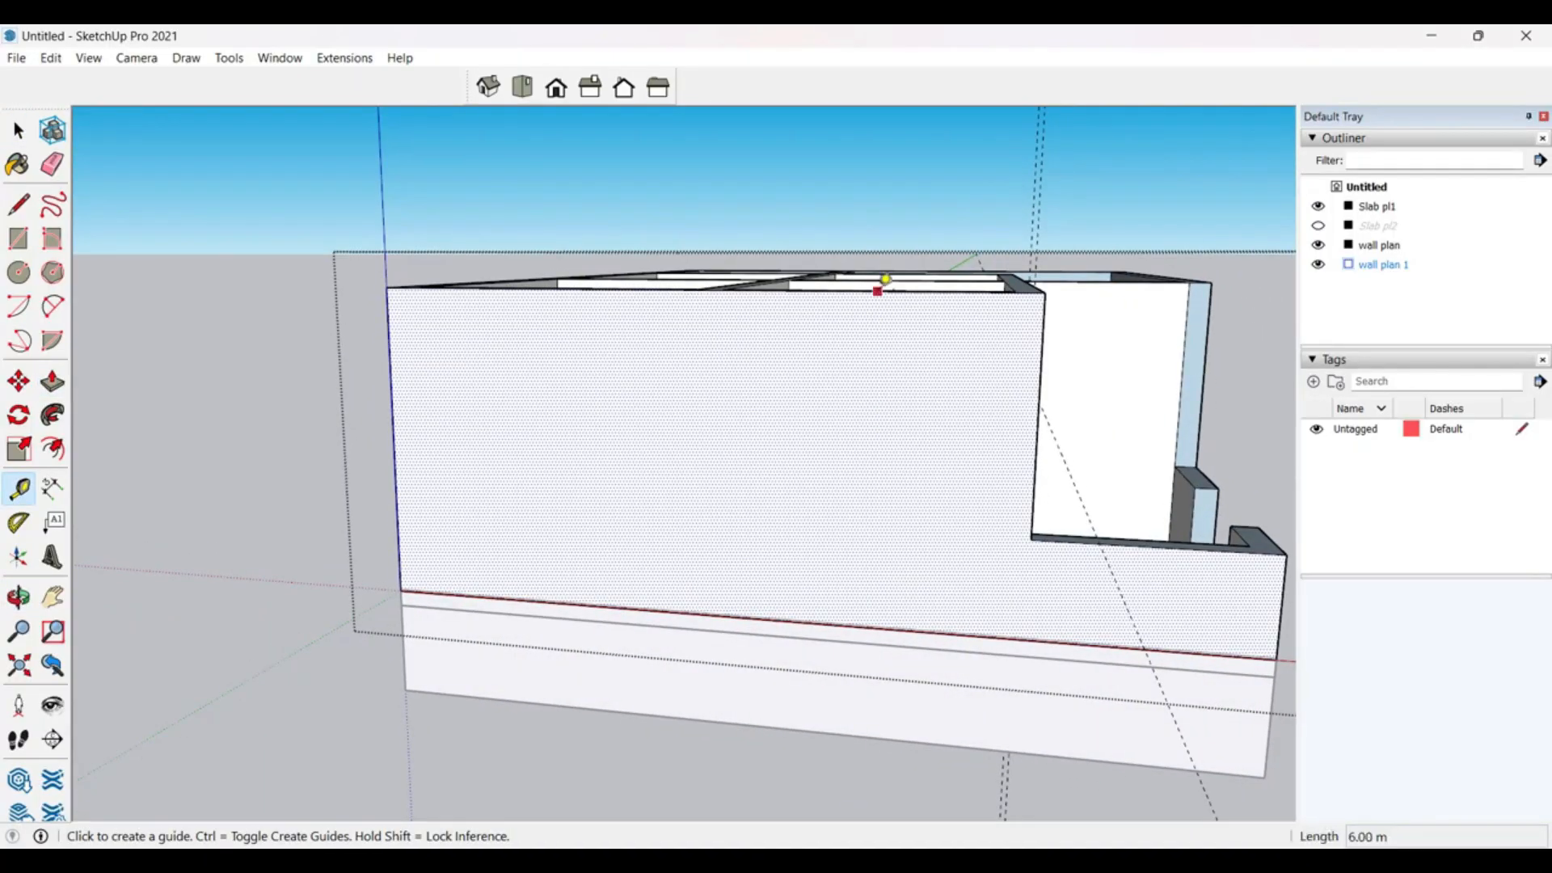
click(877, 291)
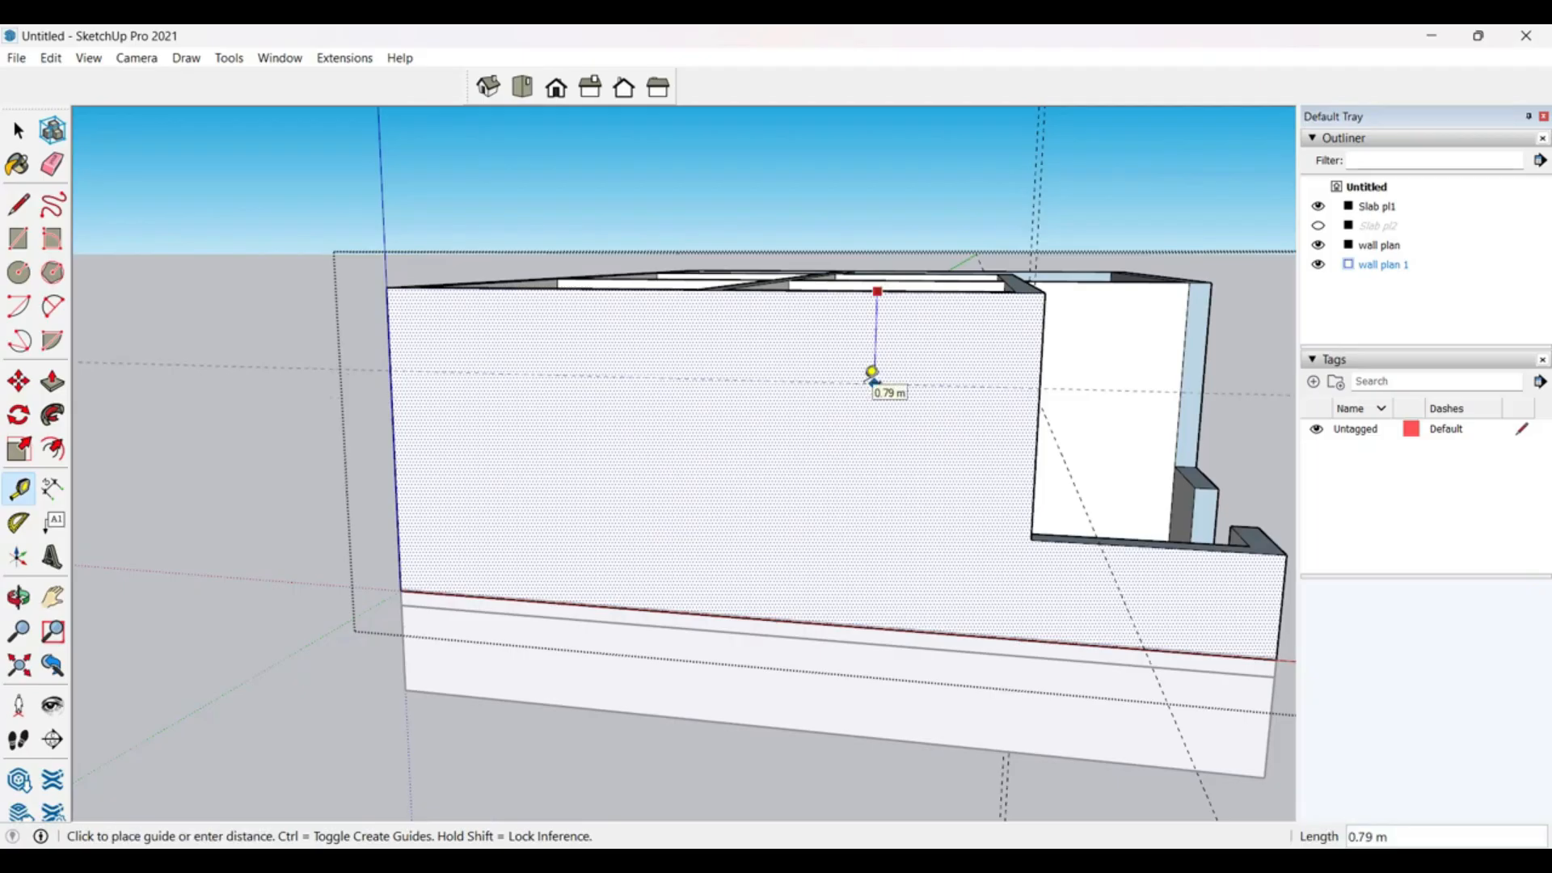
text(0.9)
key(Return)
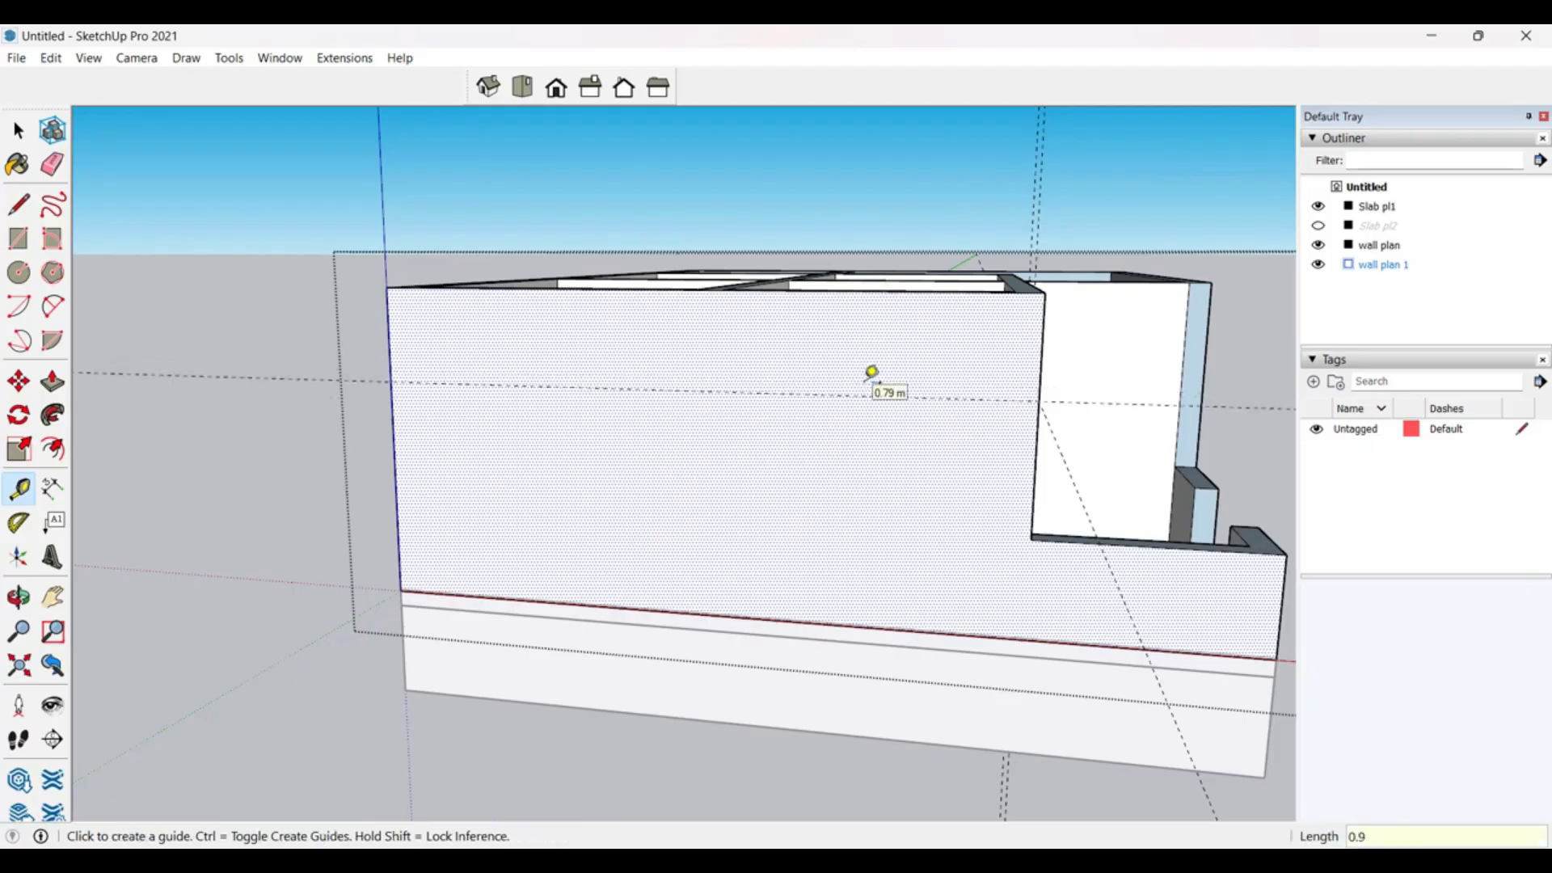
click(860, 383)
key(Escape)
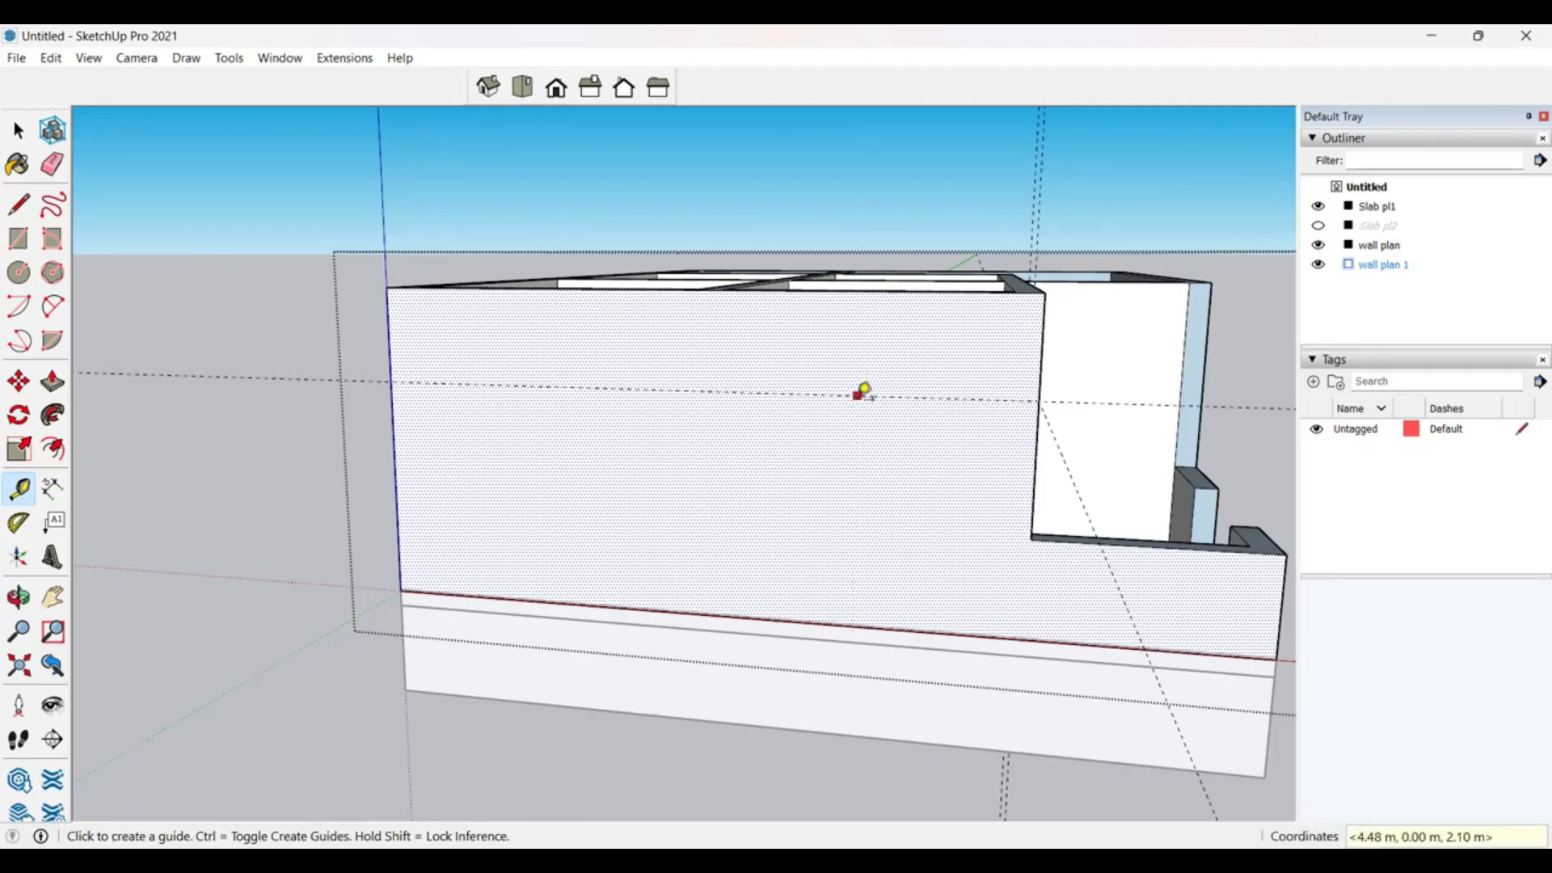
click(857, 395)
key(Return)
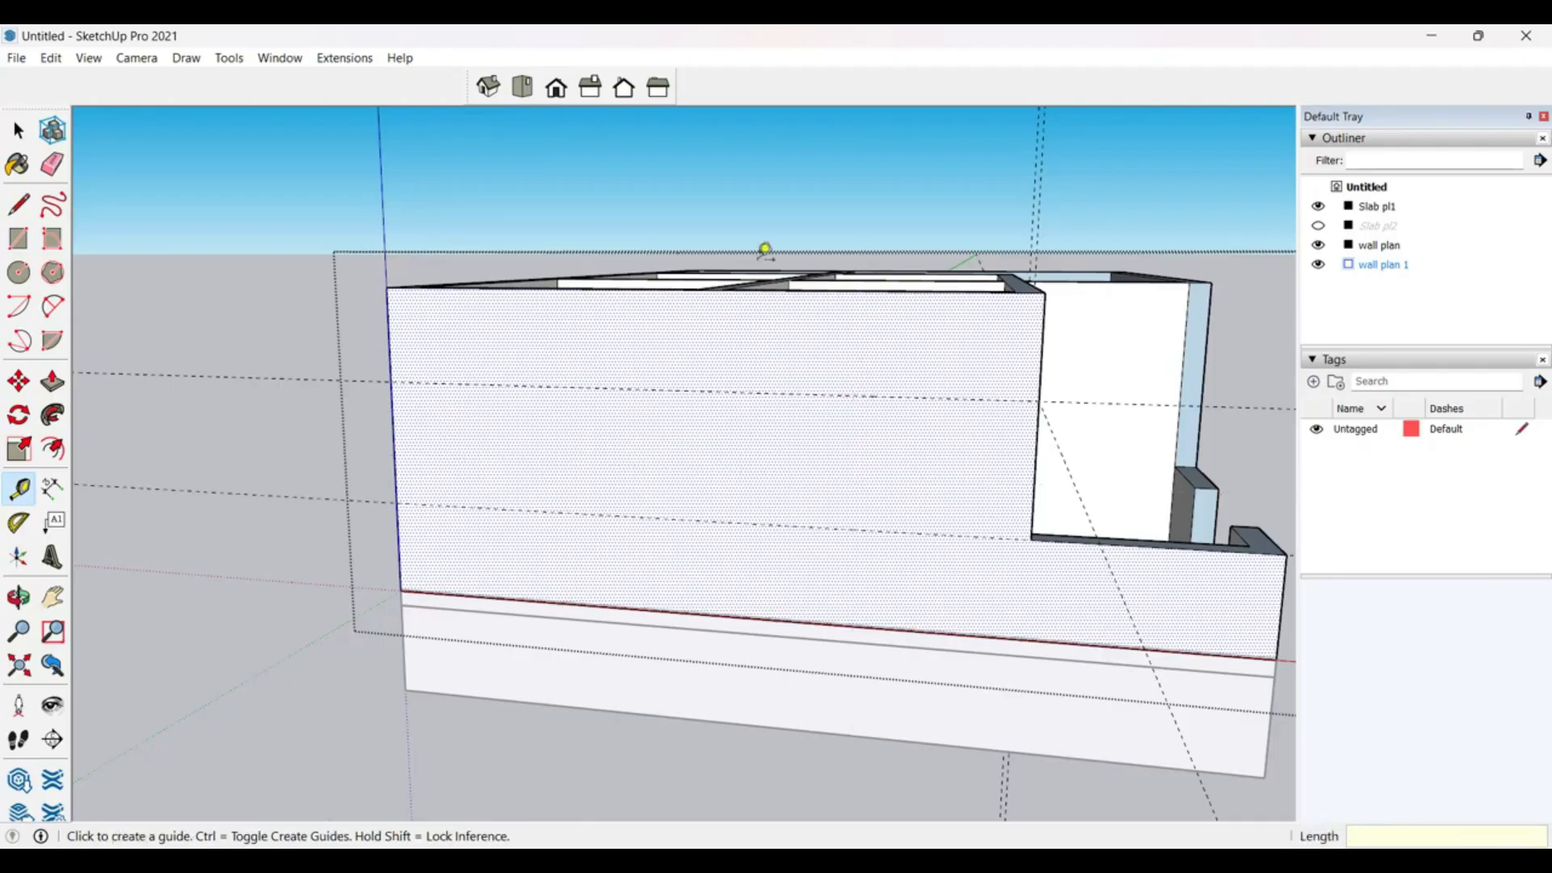
Step: Add two vertical guides 1.2 m apart near the full-height wall's stepped end and draw a 1.2 by 1.2 m window rectangle between the guides
middle_drag(883, 423, 1046, 436)
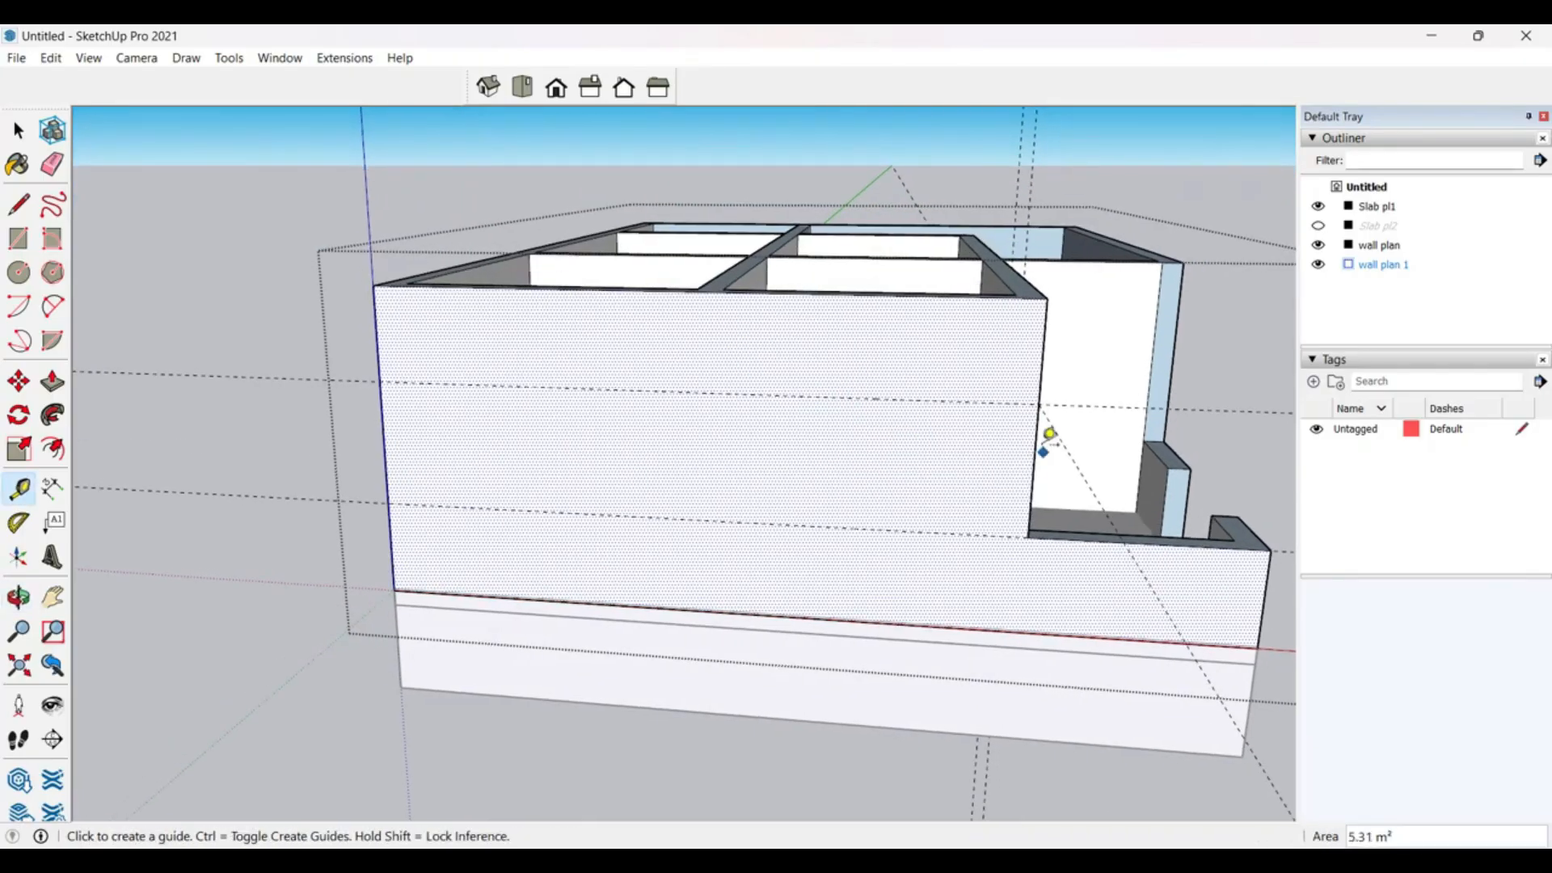
click(990, 441)
click(983, 438)
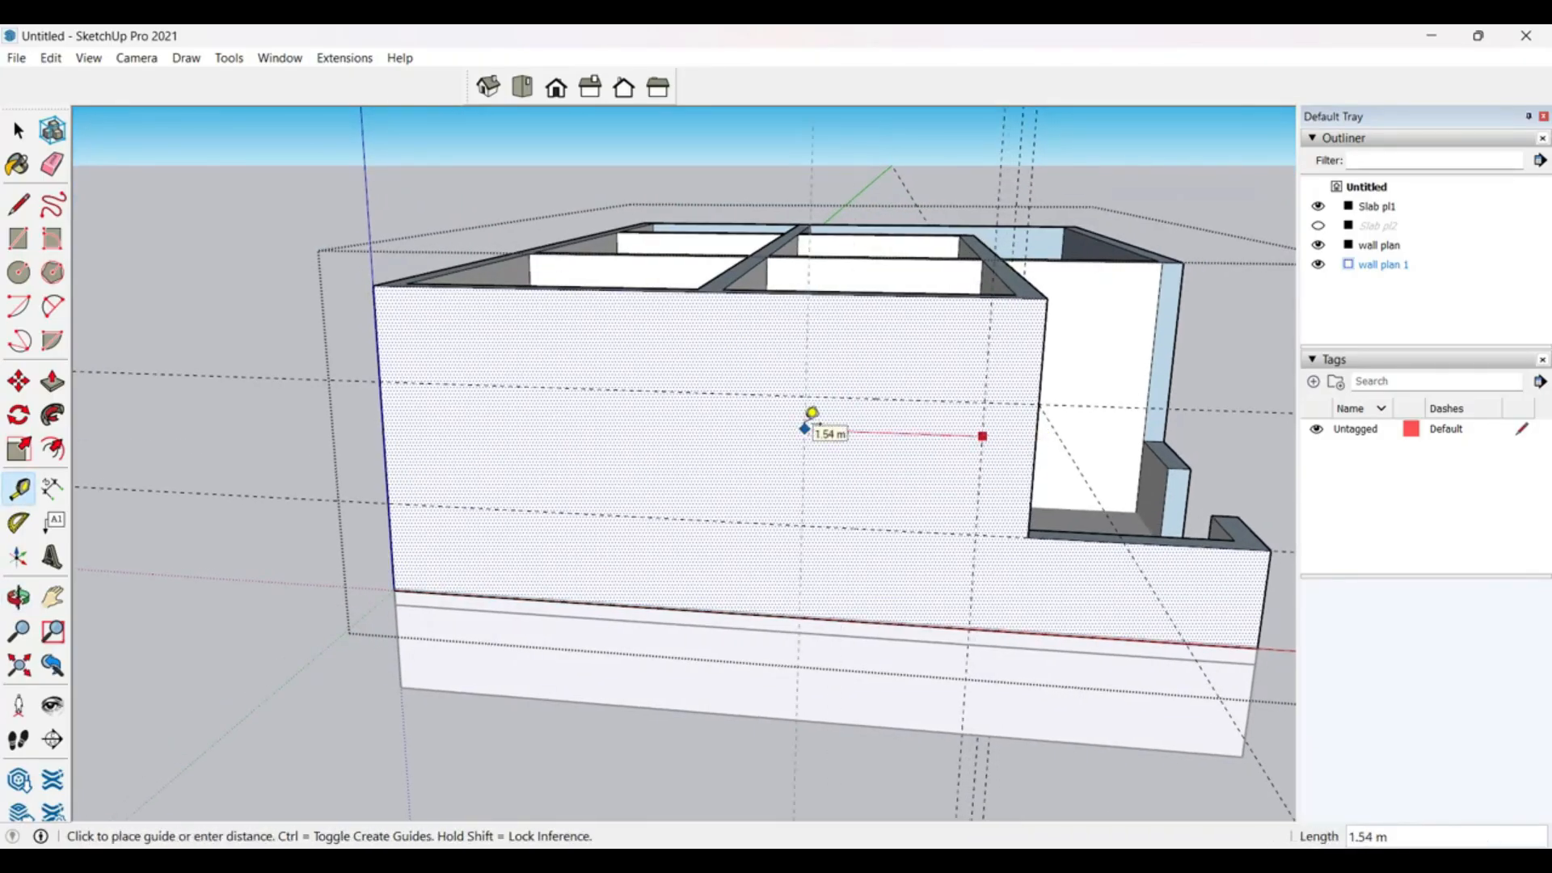
click(813, 413)
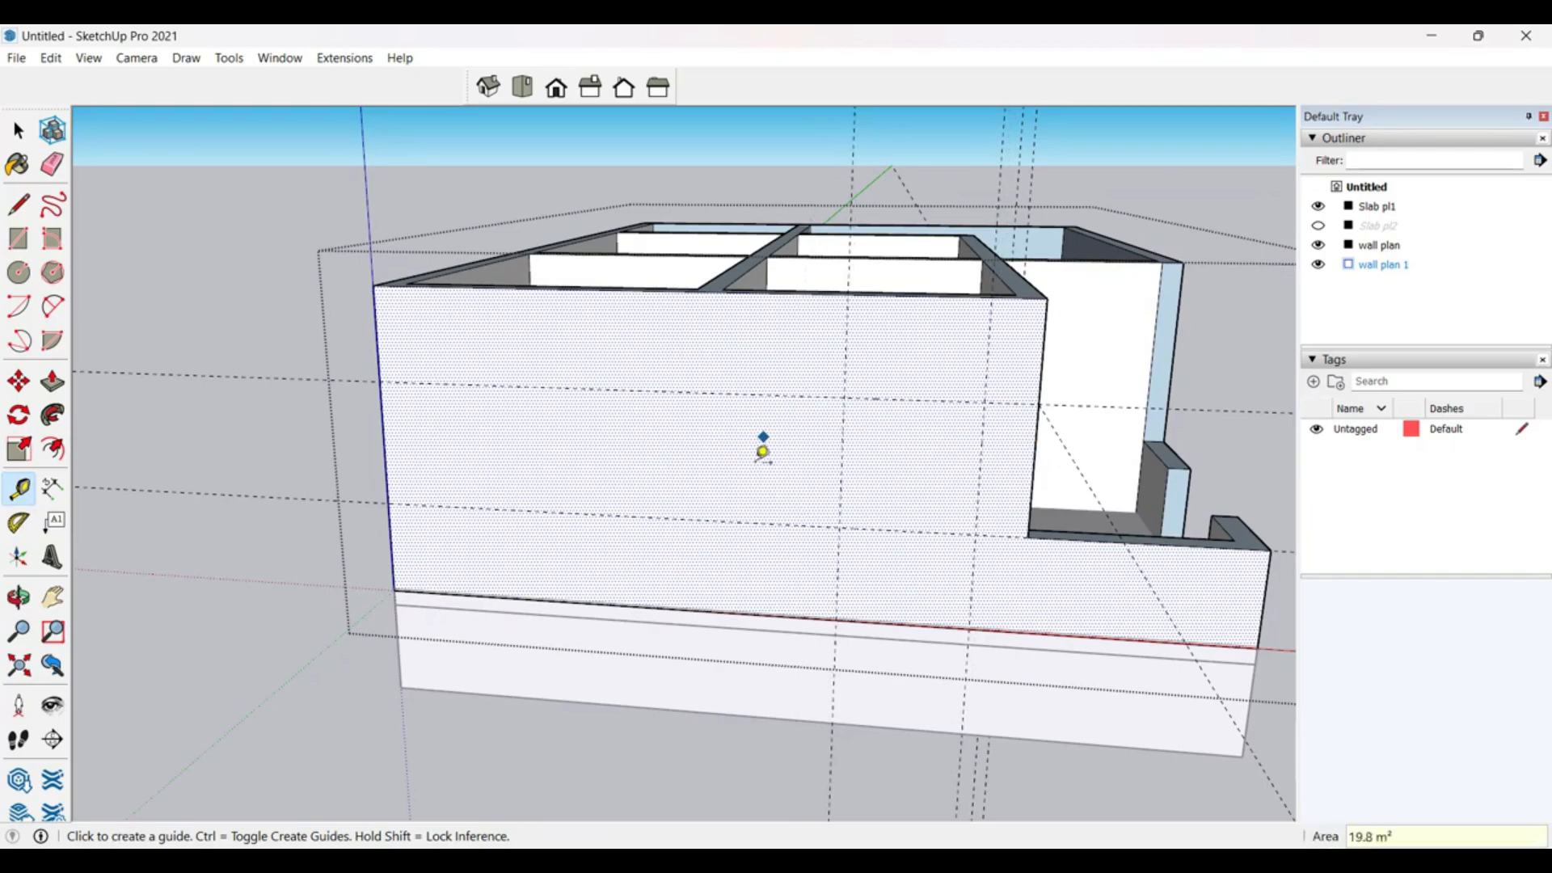
click(840, 527)
click(984, 402)
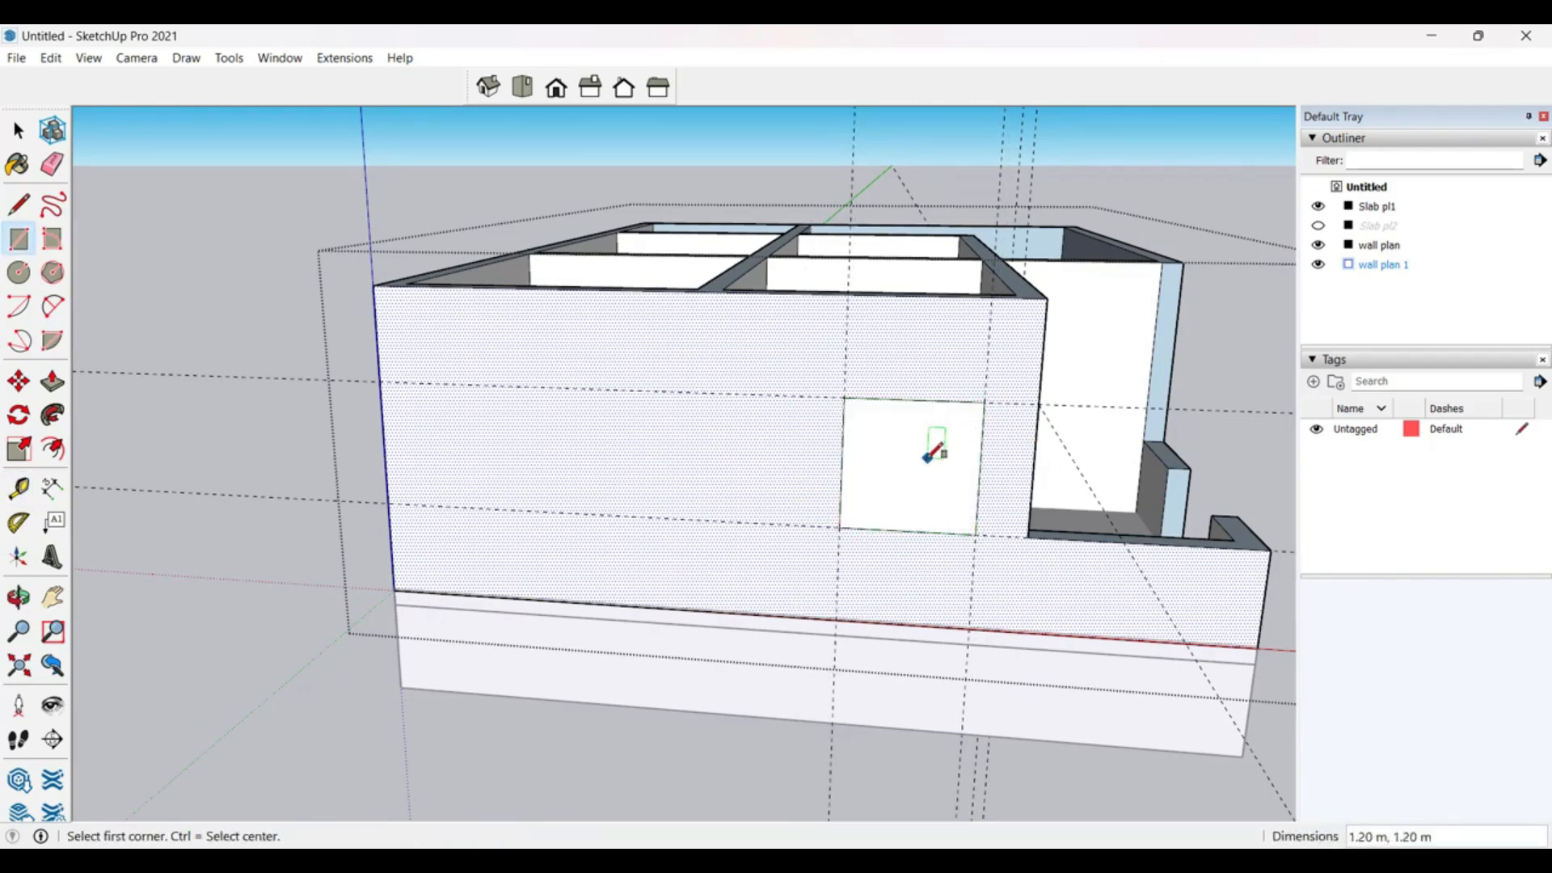
Step: Push the 1.2 by 1.2 m window rectangle 0.23 m through the outer side wall to cut the opening
key(space)
click(925, 450)
key(p)
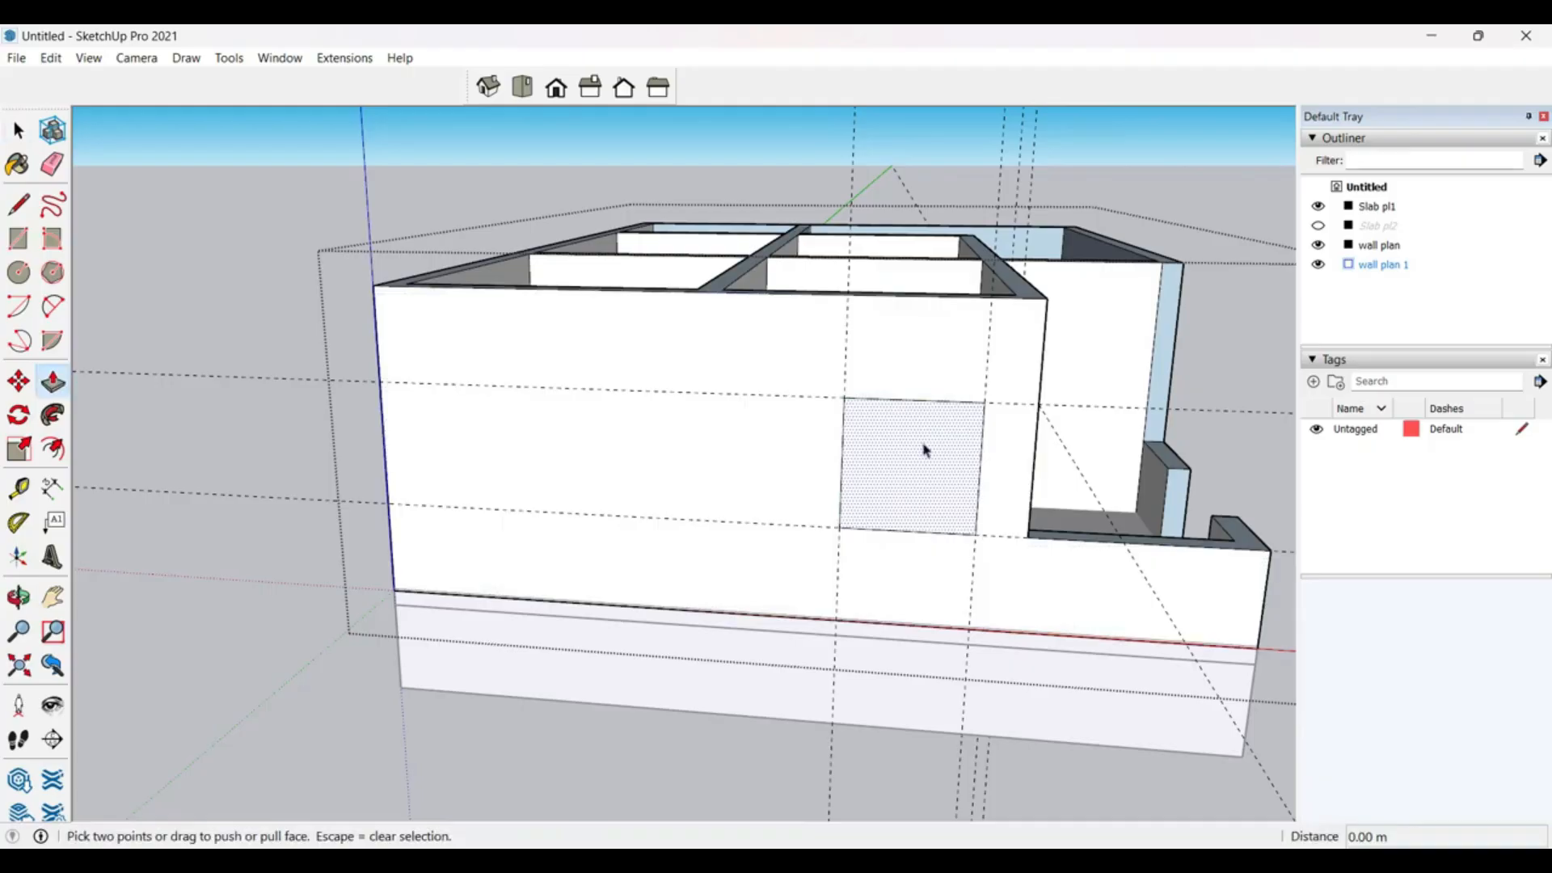
middle_drag(925, 450, 901, 536)
scroll(925, 396, up, 5)
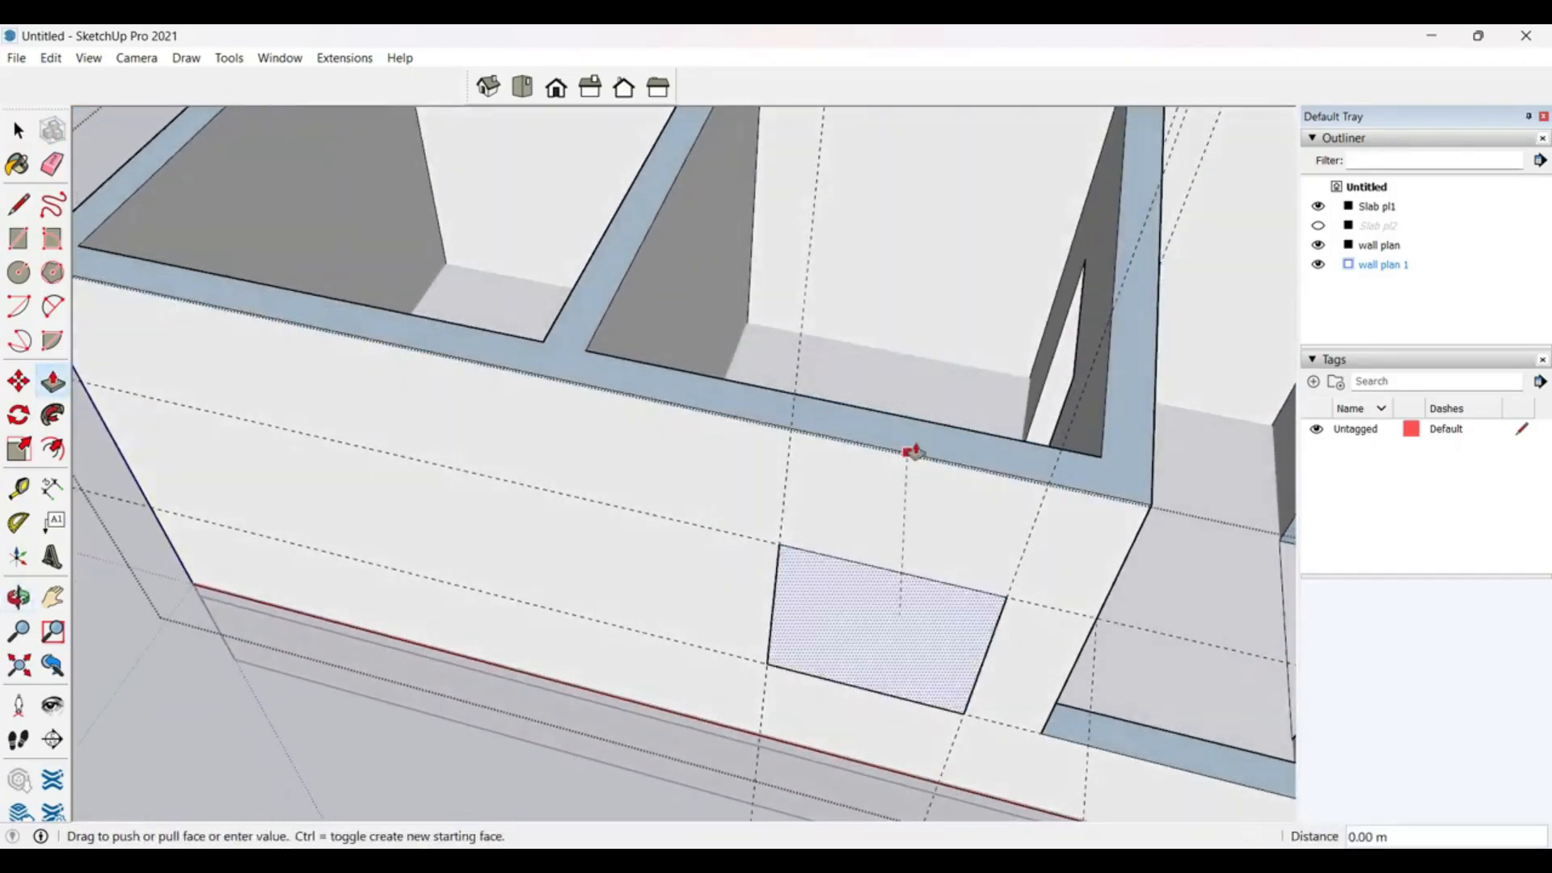
click(956, 429)
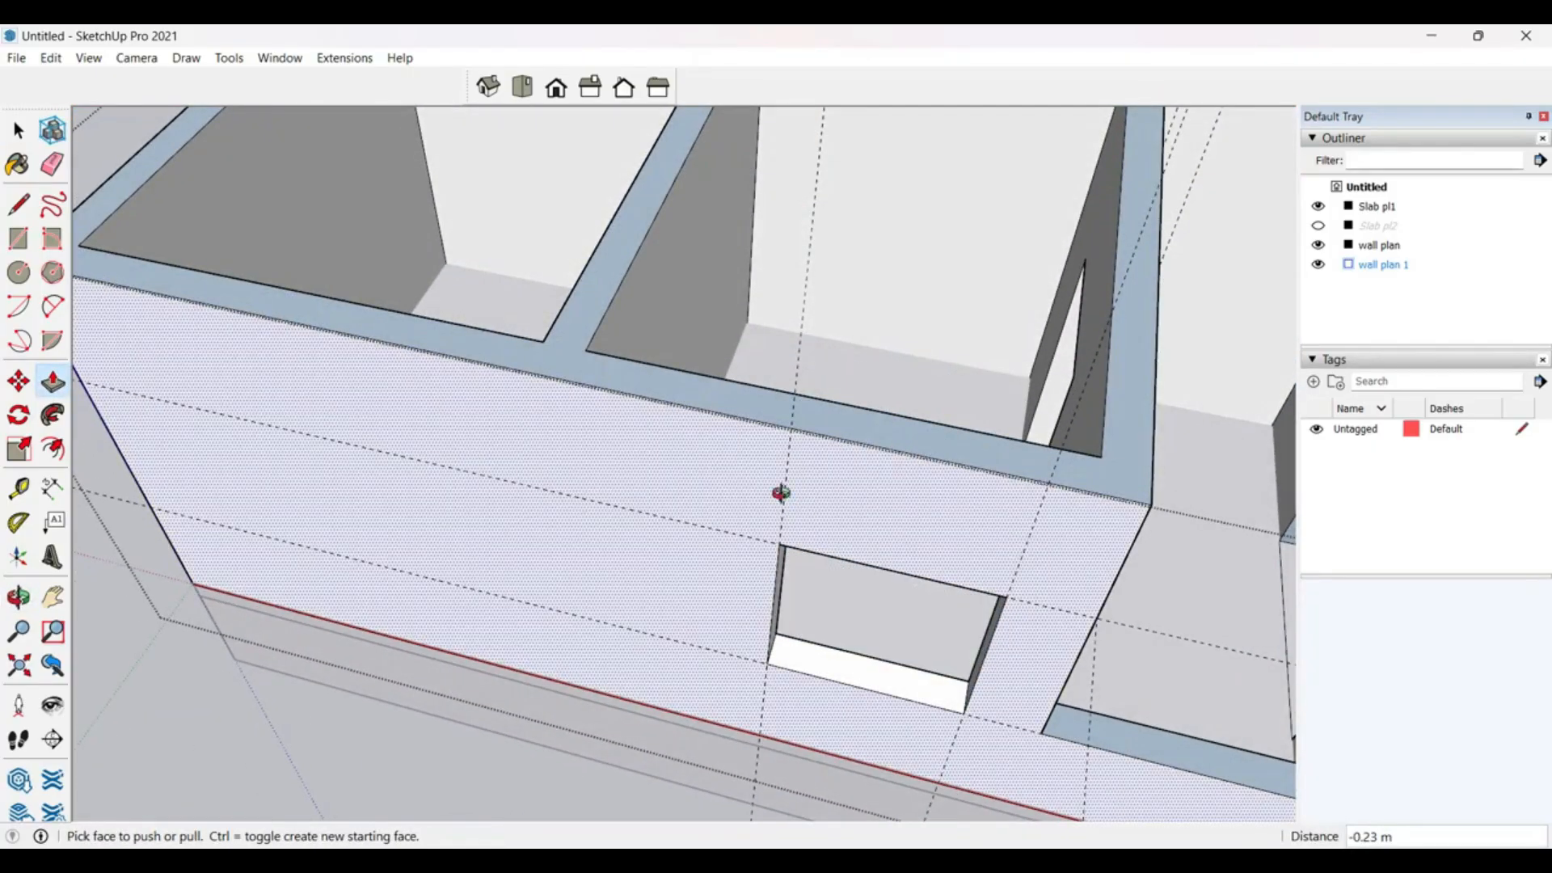
middle_drag(780, 493, 682, 291)
key(space)
scroll(711, 440, down, 5)
middle_drag(724, 402, 863, 257)
scroll(456, 410, up, 3)
scroll(863, 257, down, 2)
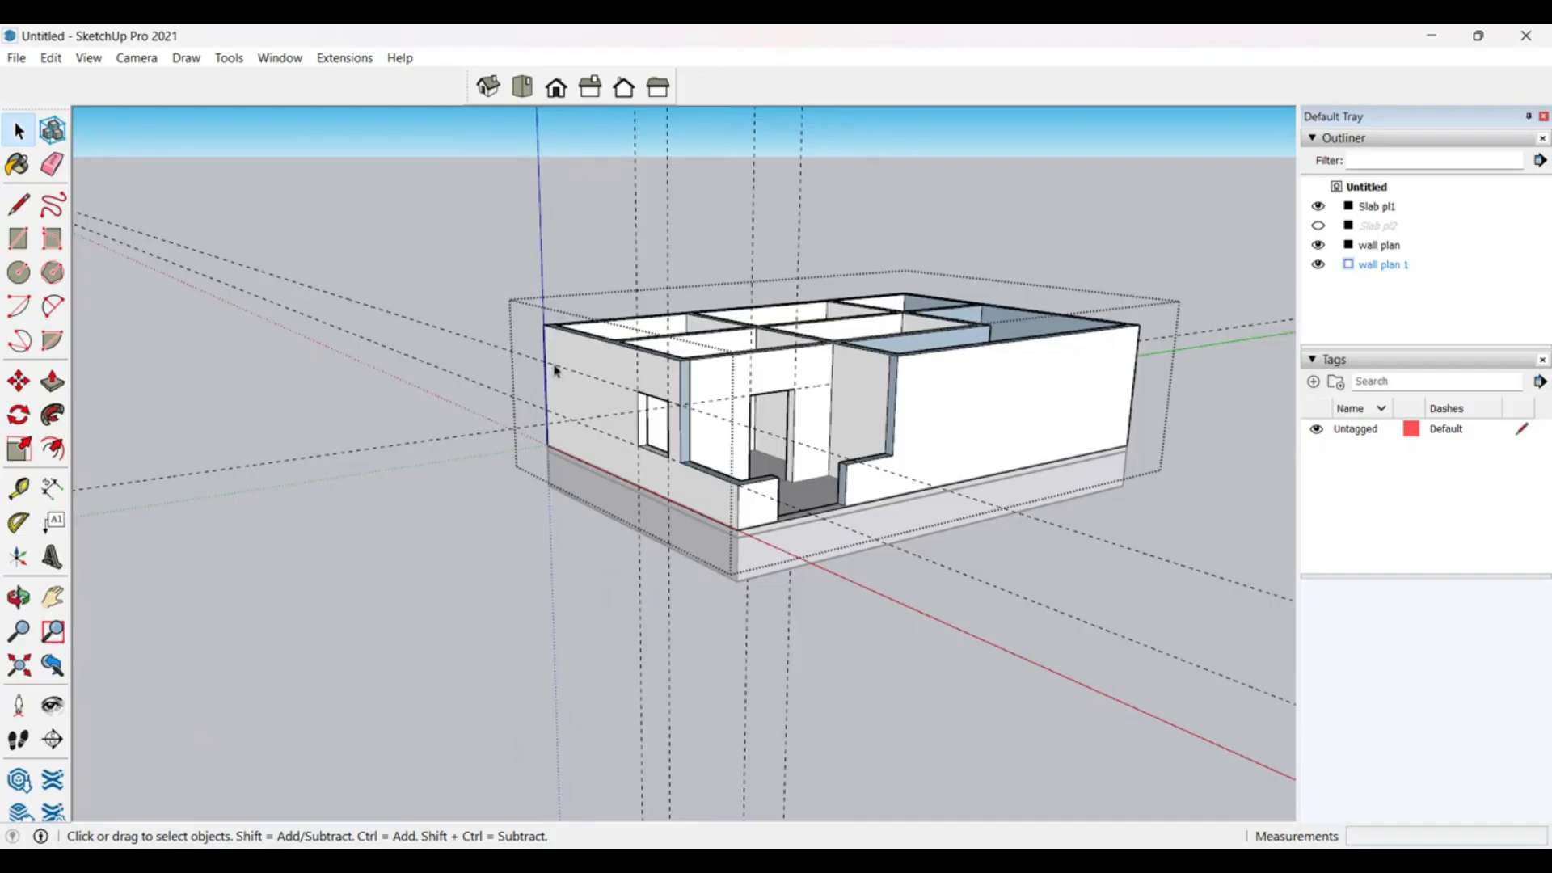
click(186, 58)
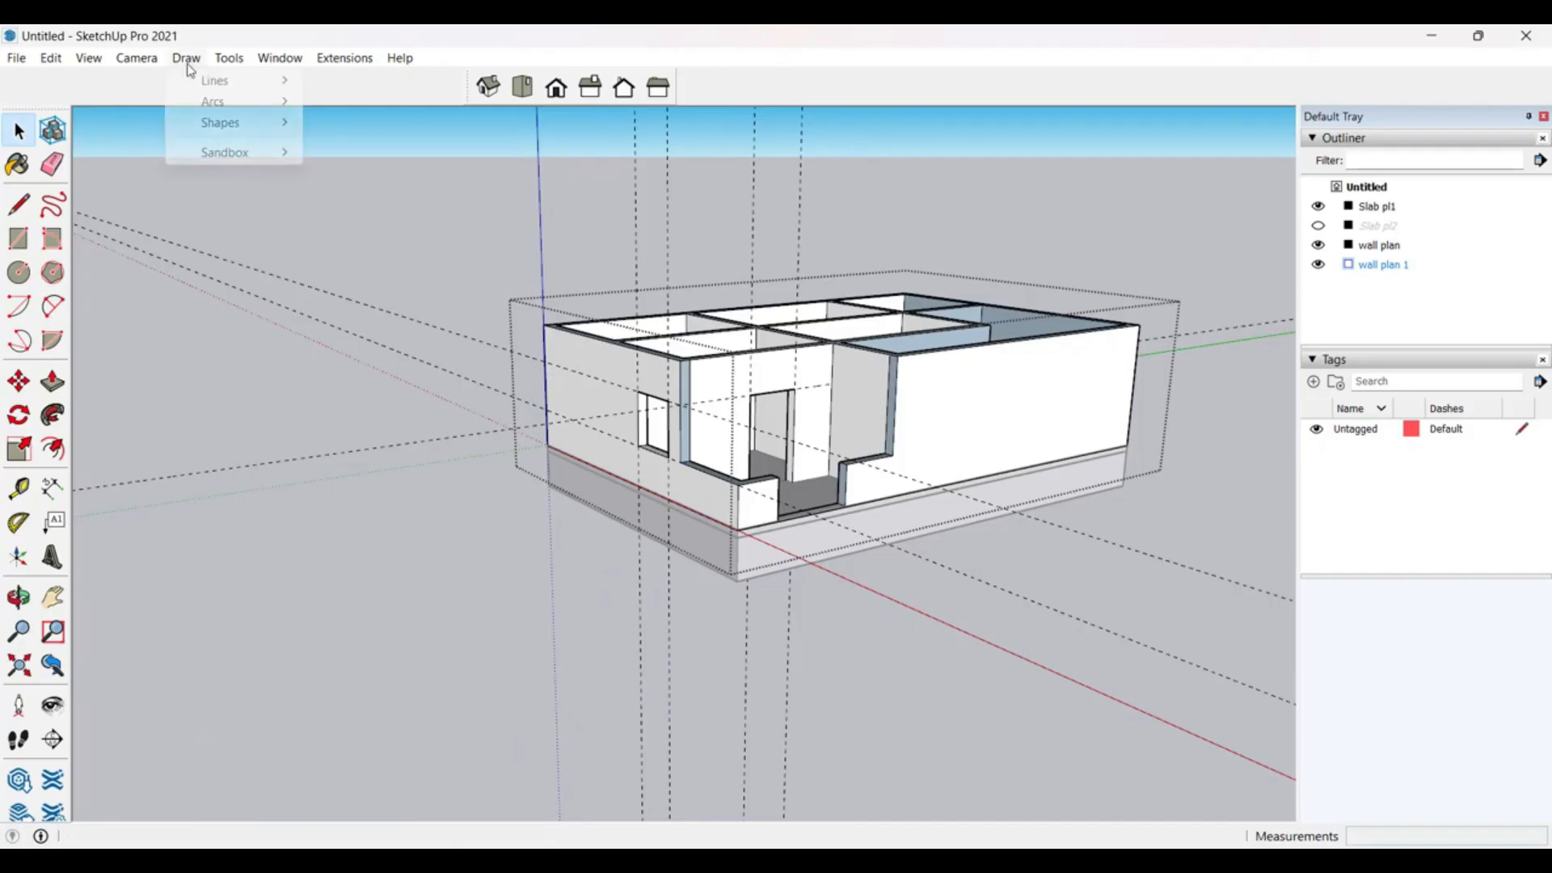
mouse_move(89, 67)
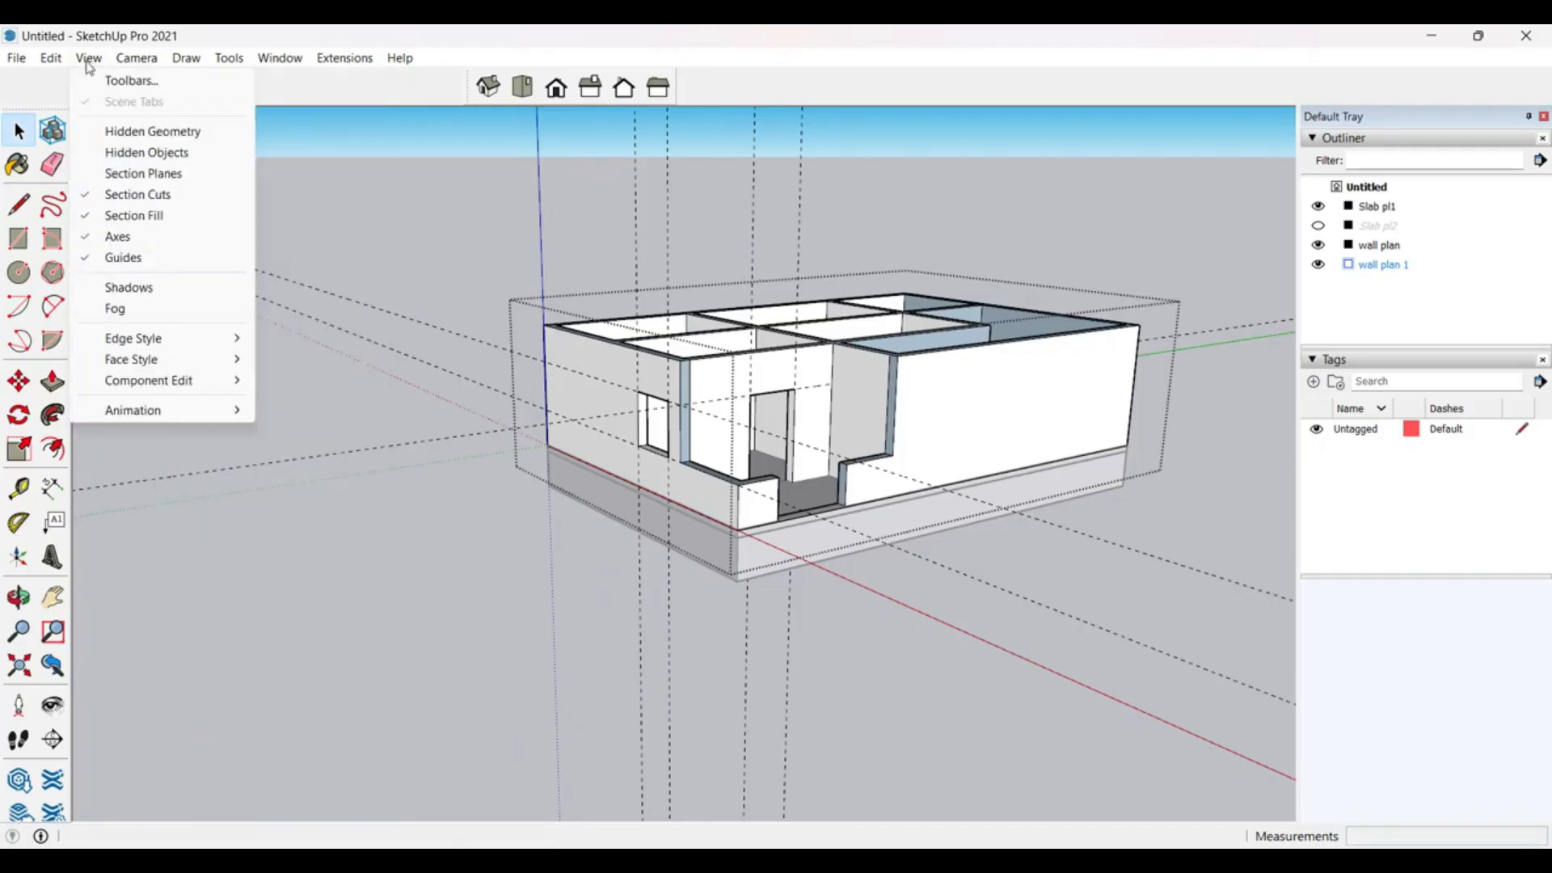
mouse_move(233, 63)
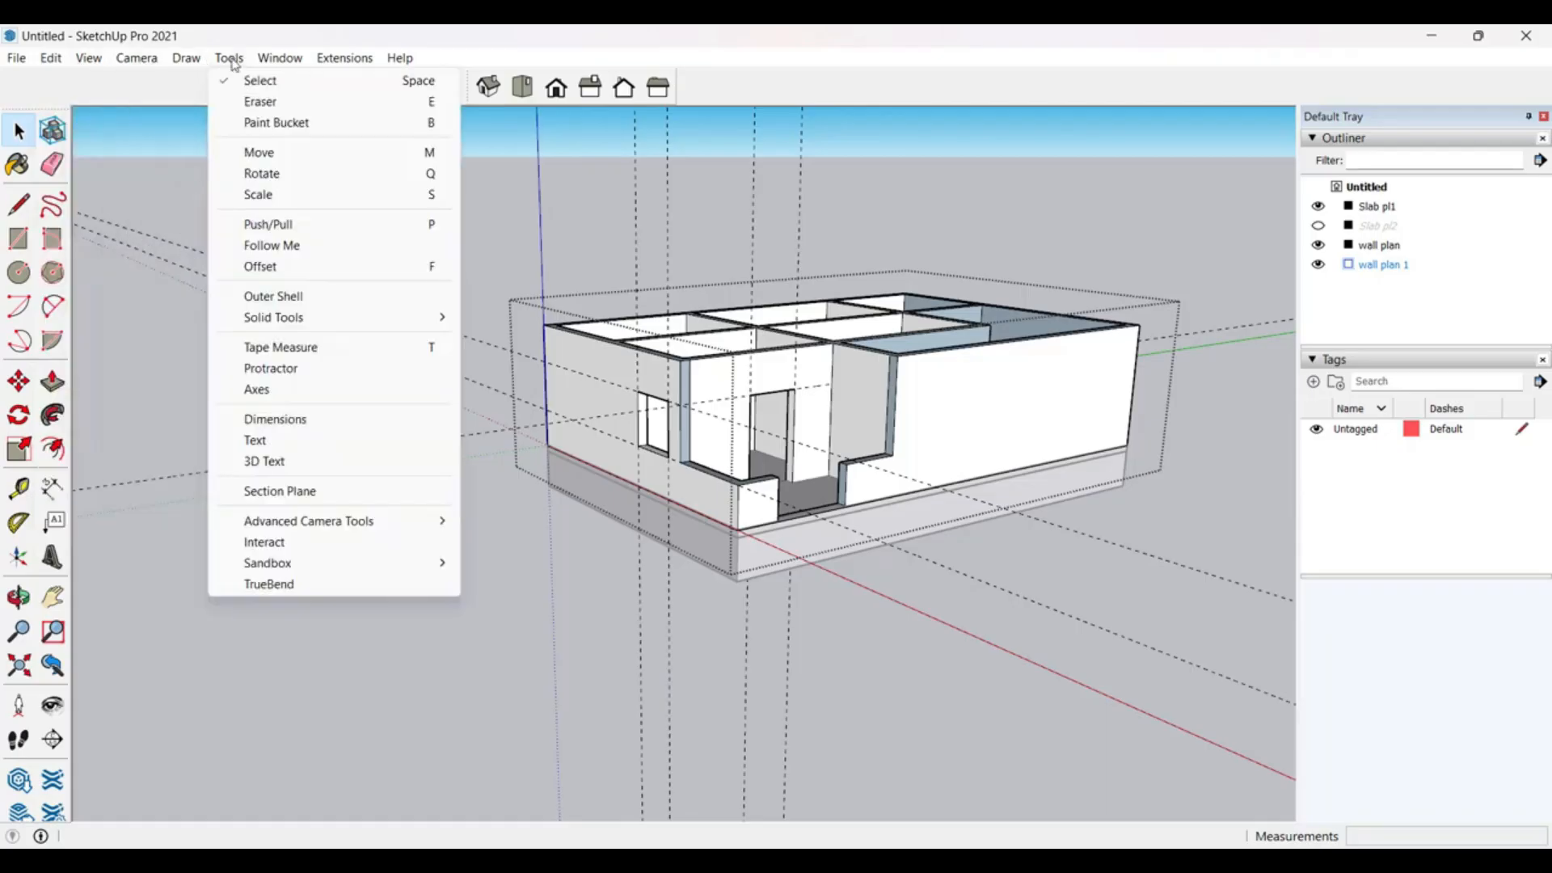
click(561, 232)
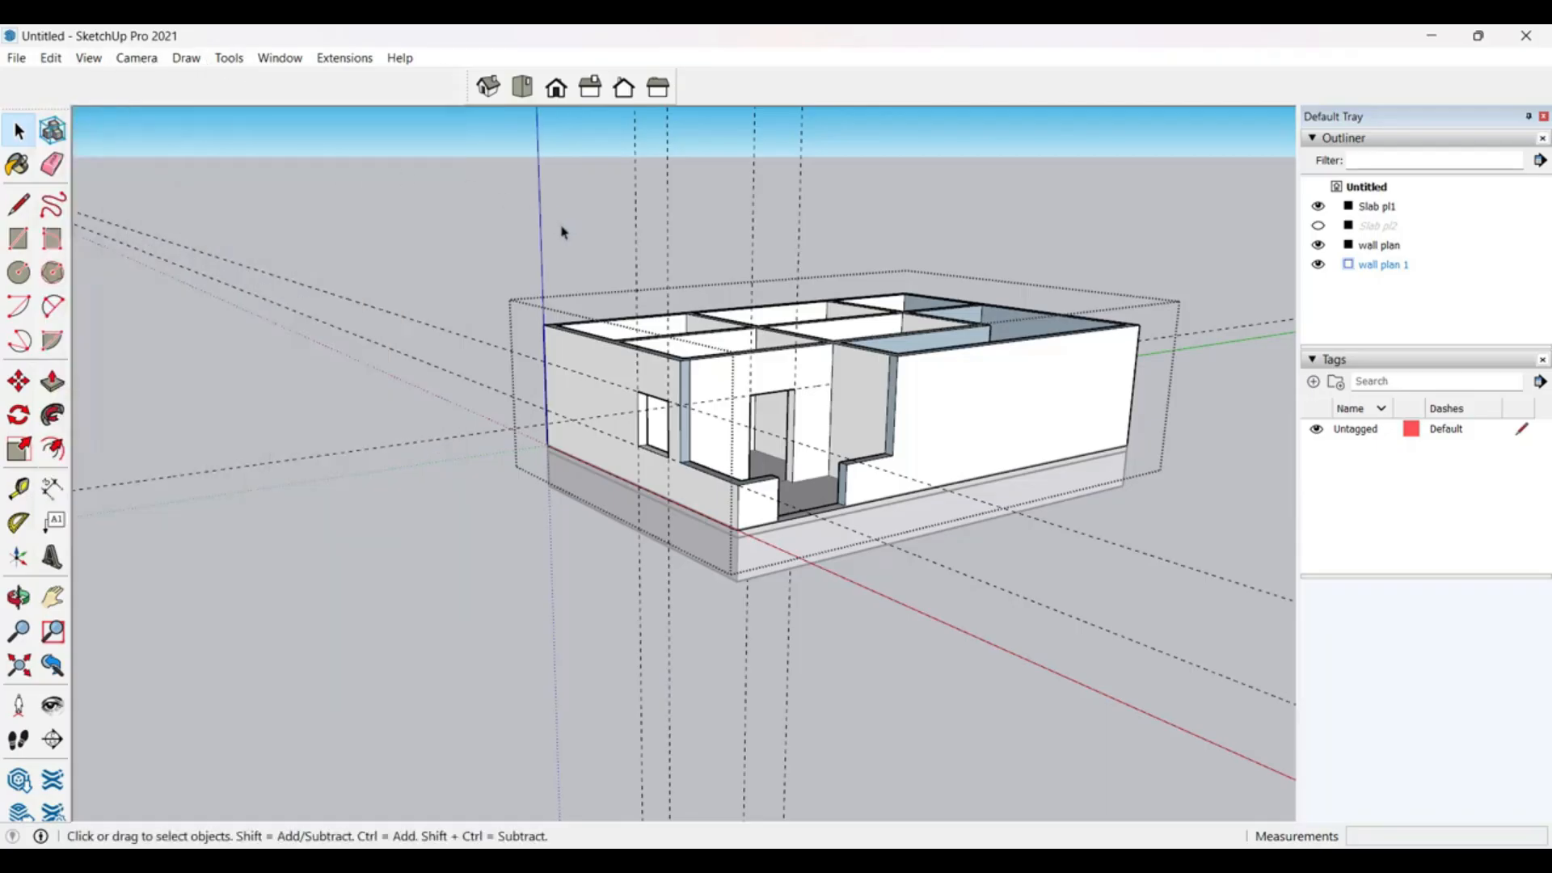
Step: Leave the "wall plan 1" group and try to pick its guides on their own from outside it
click(599, 264)
key(e)
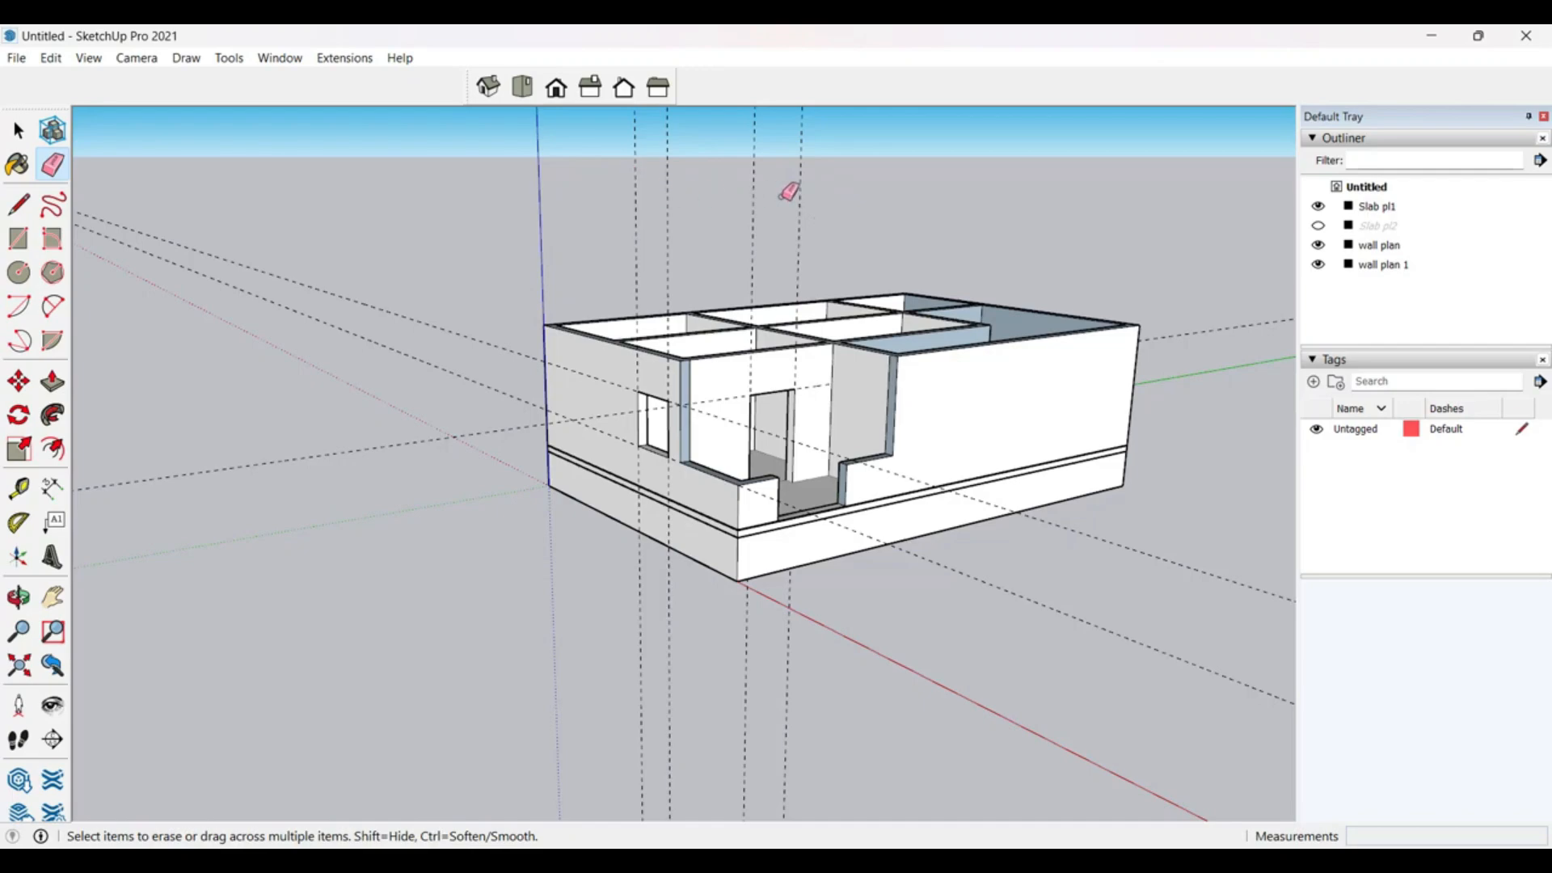
key(space)
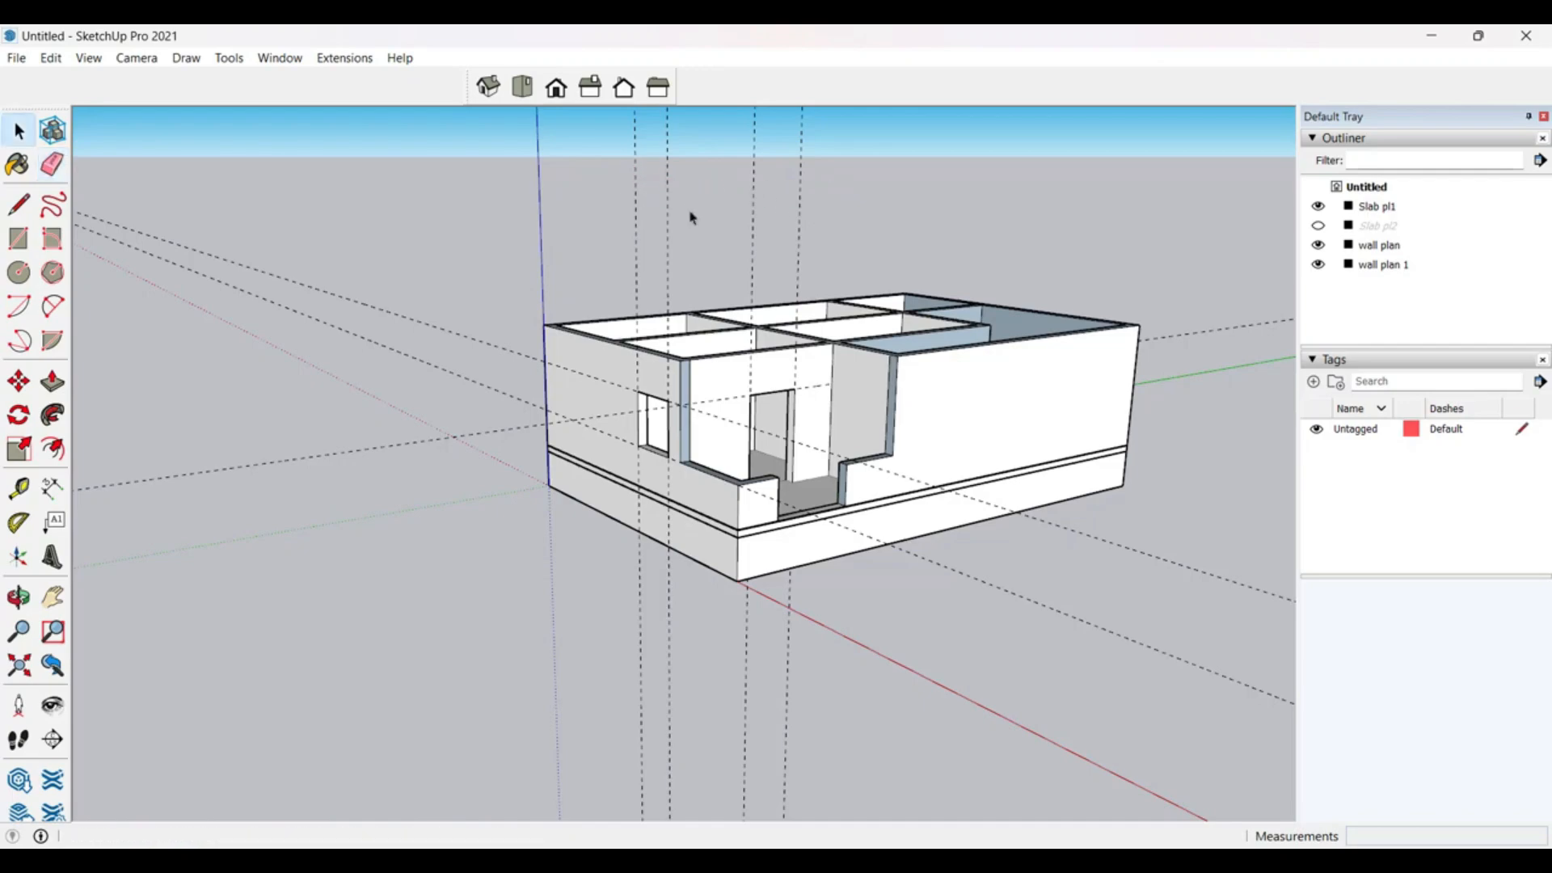
click(554, 200)
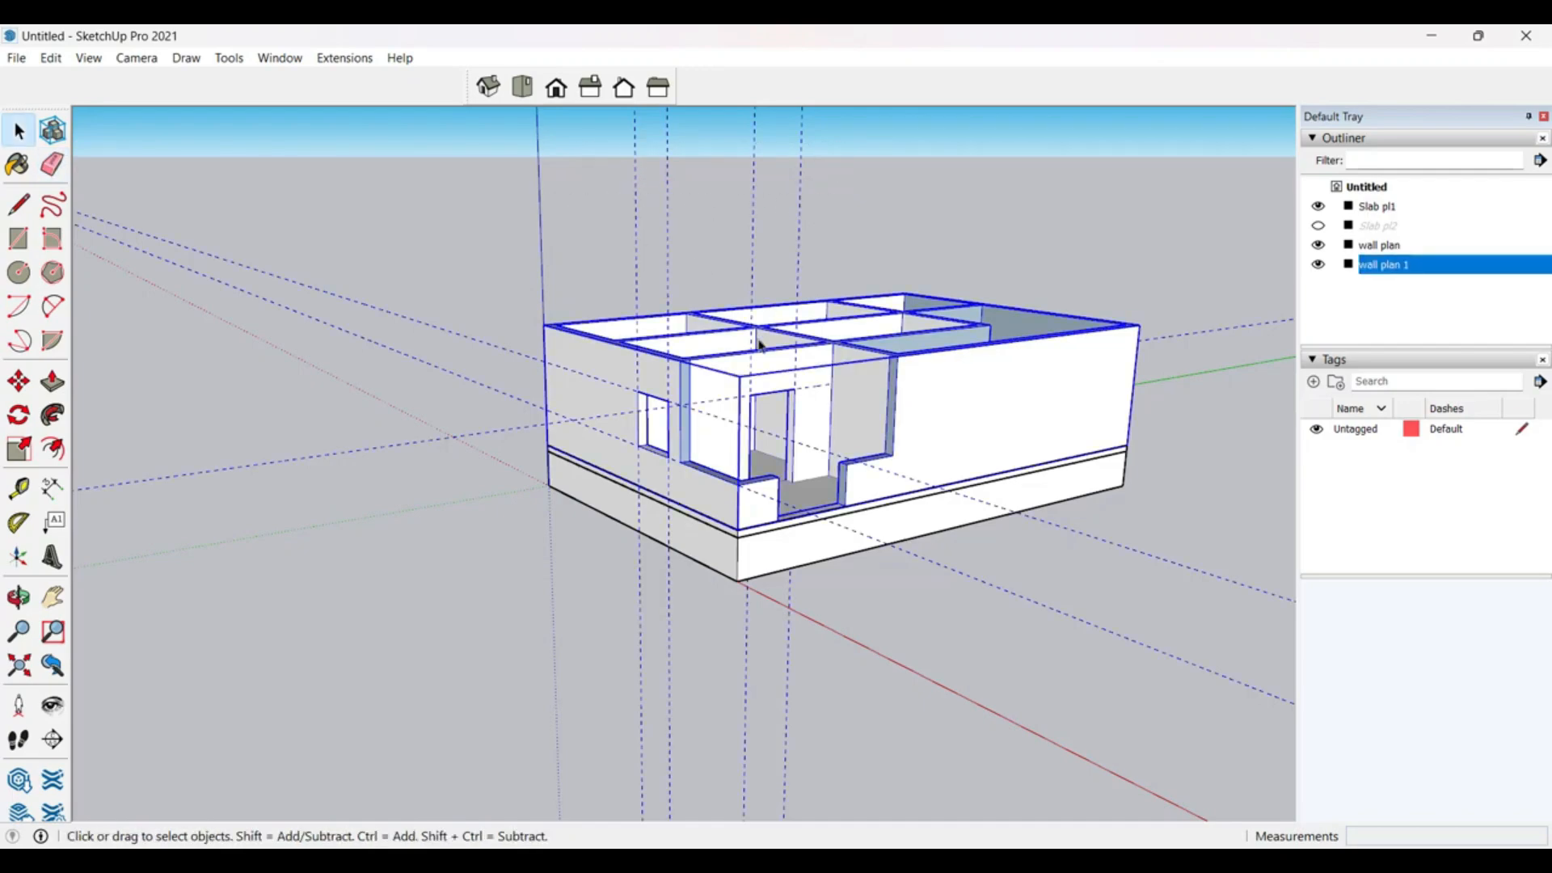
click(1131, 285)
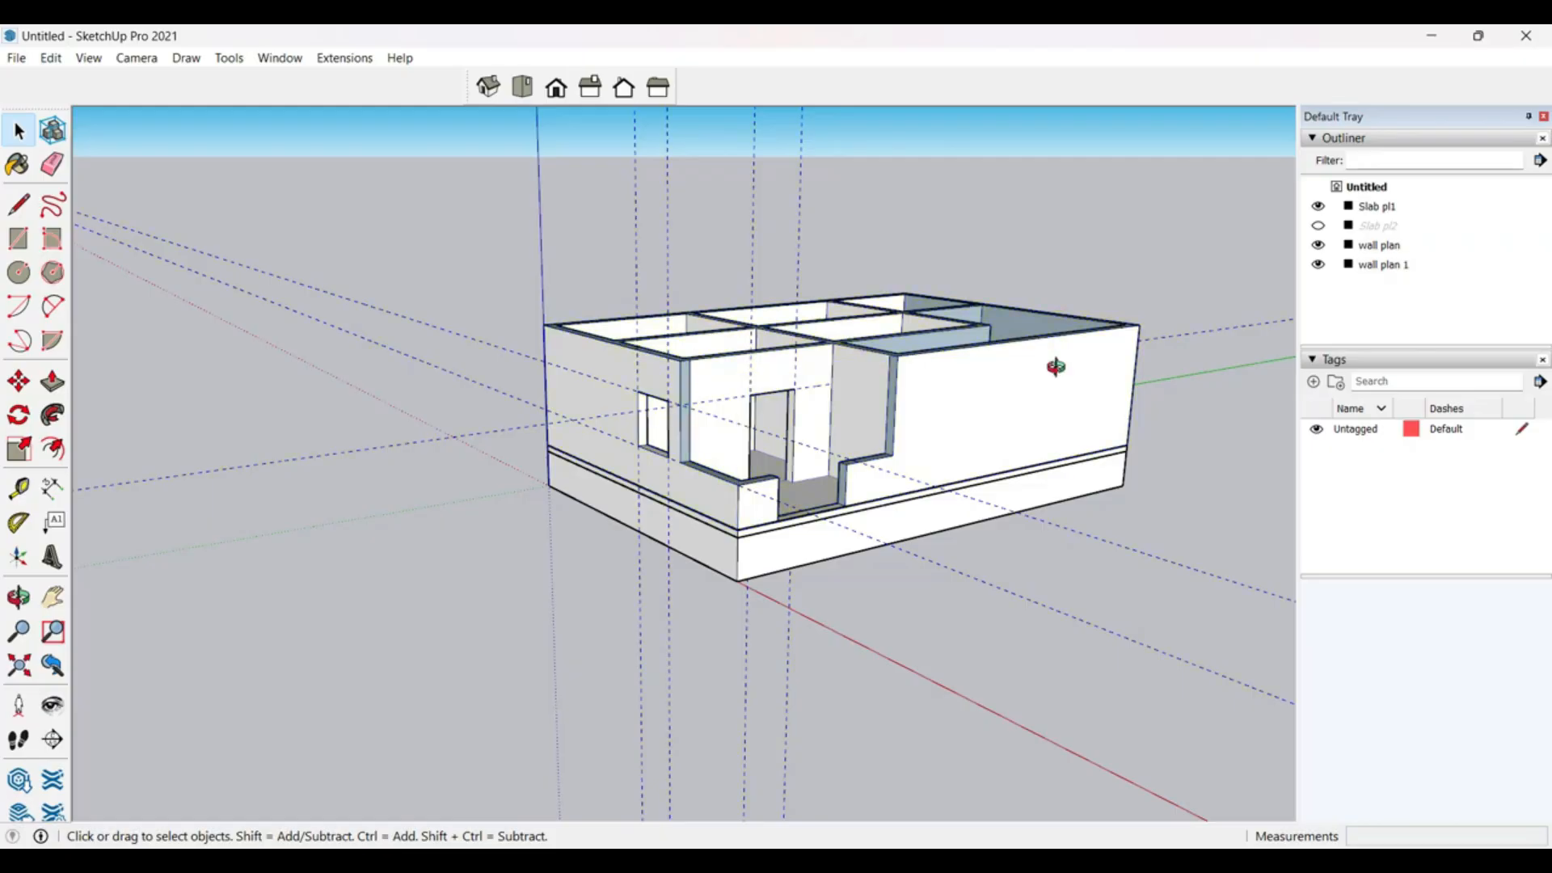
middle_drag(1046, 350, 1075, 373)
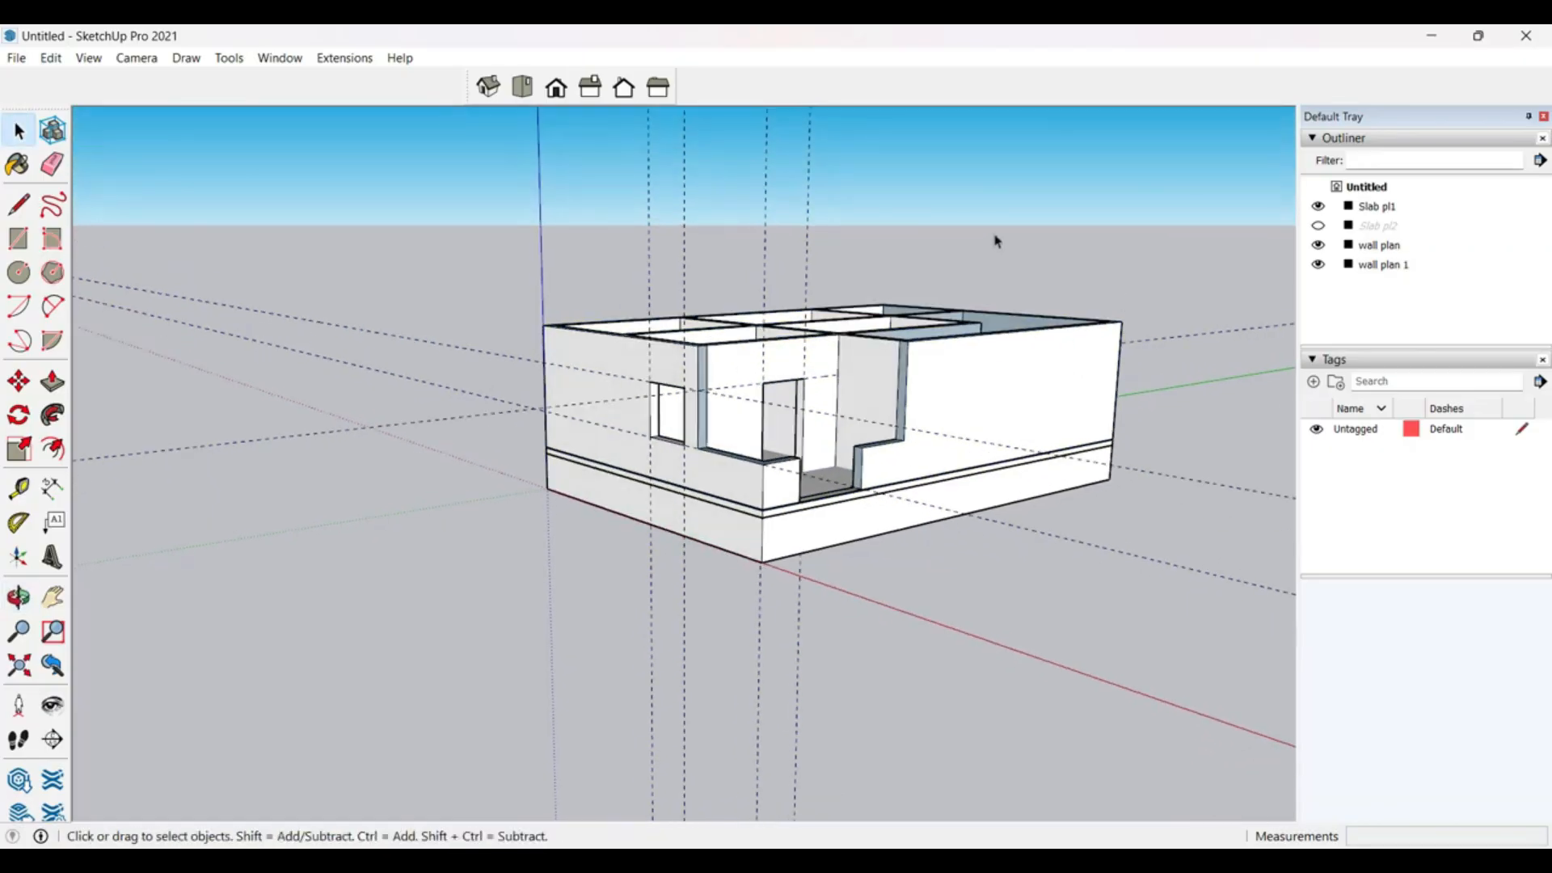
Step: Try deleting the guides with the "wall plan 1" group selected from outside, and undo the deletion
click(647, 208)
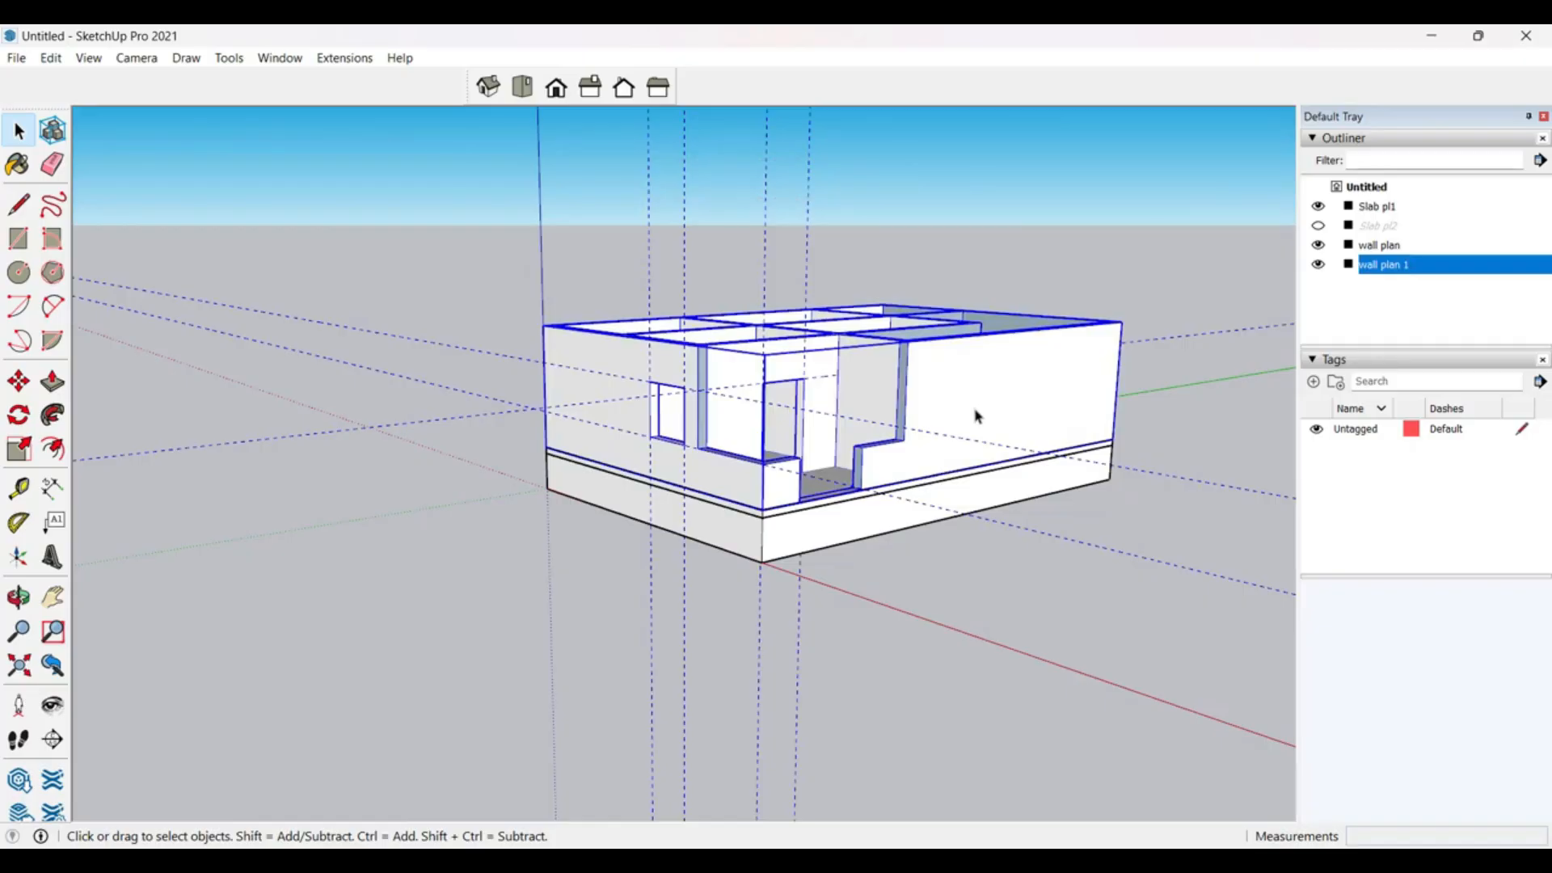
key(Delete)
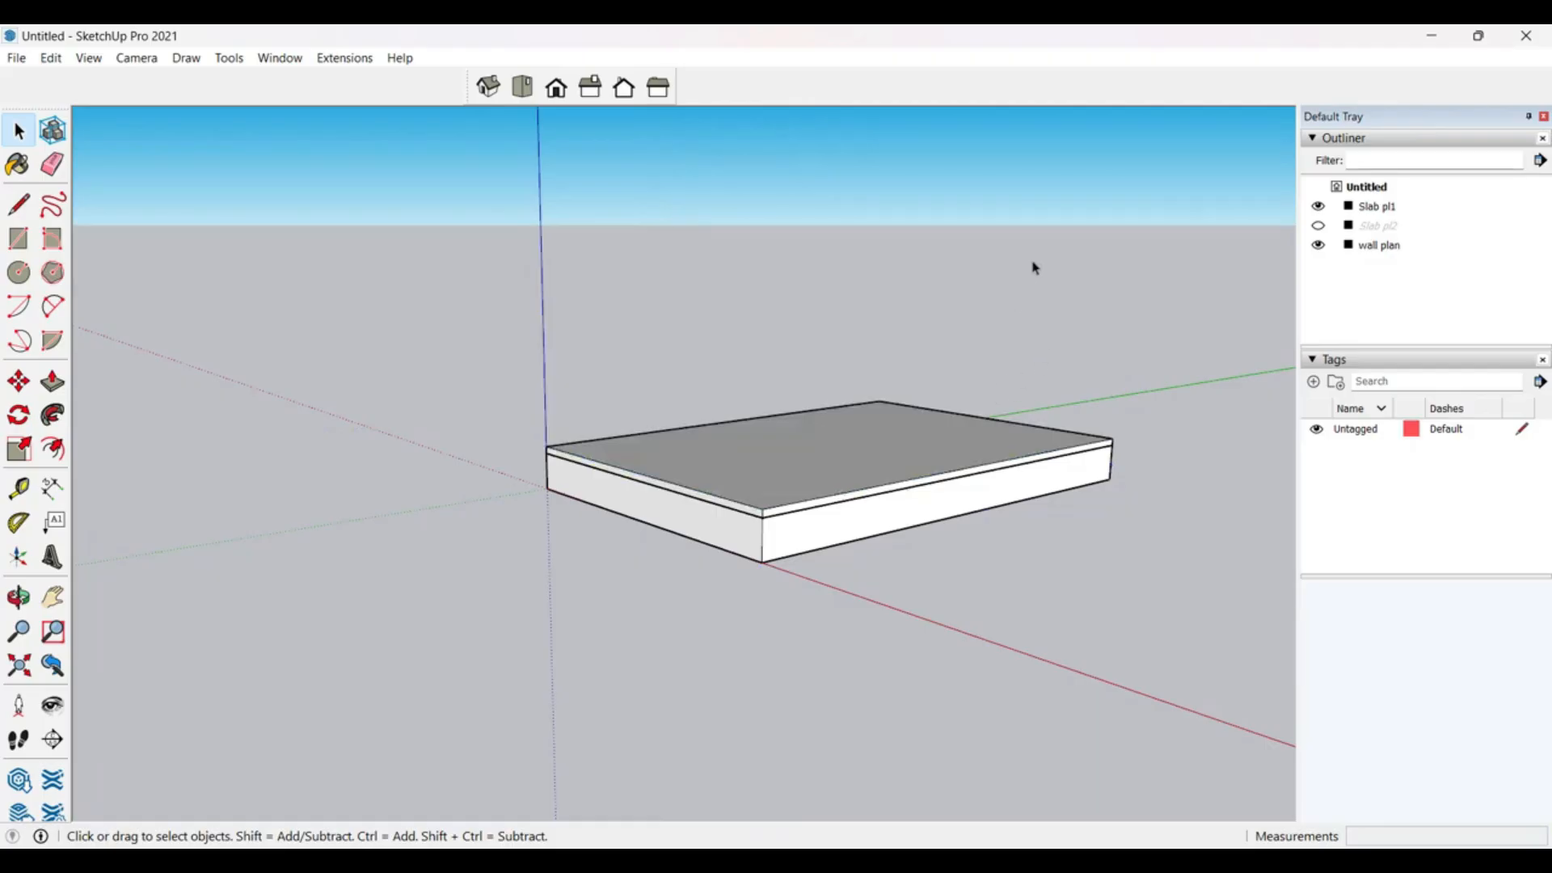
drag(1035, 255, 1091, 408)
drag(1143, 298, 1038, 521)
click(1214, 322)
middle_drag(769, 455, 1064, 354)
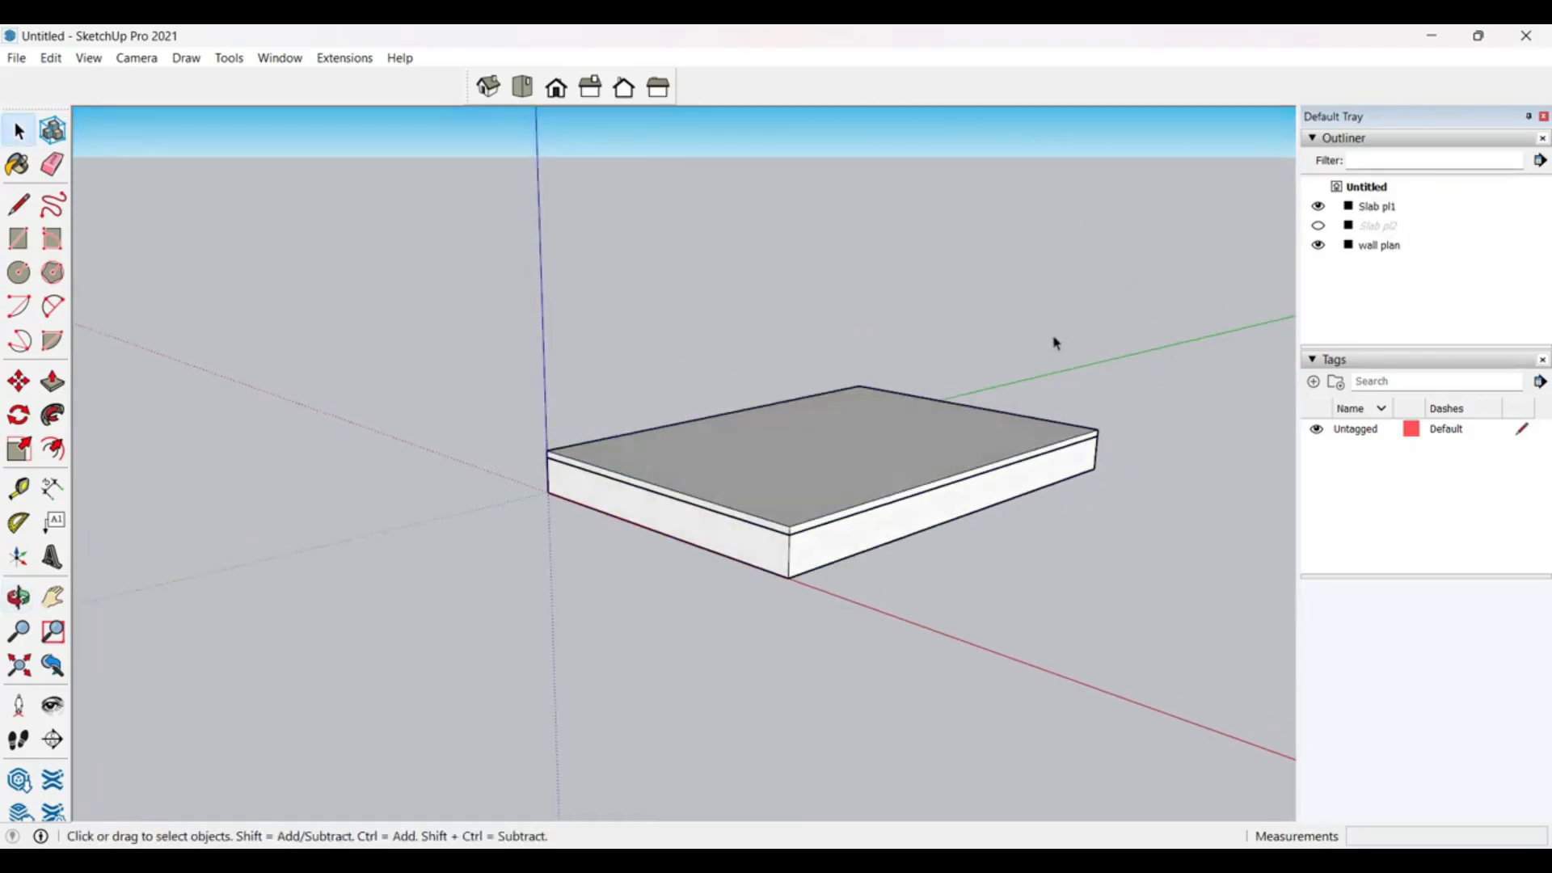
key(ctrl+z)
Step: Delete all vertical and horizontal guides inside the "wall plan 1" group and close the group
middle_drag(974, 374, 939, 392)
click(1007, 371)
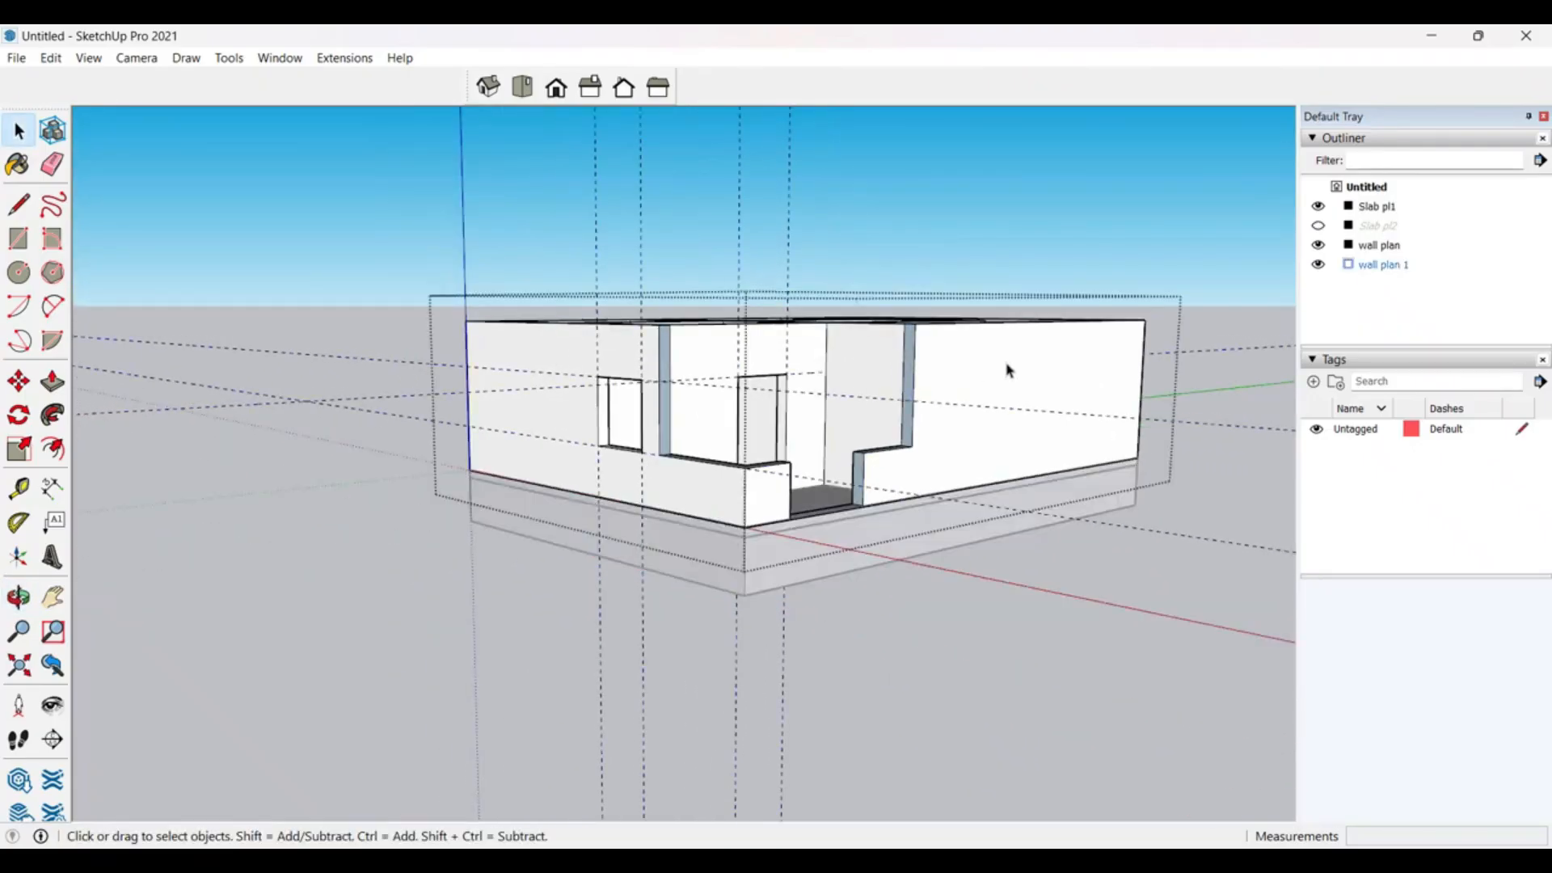
click(811, 351)
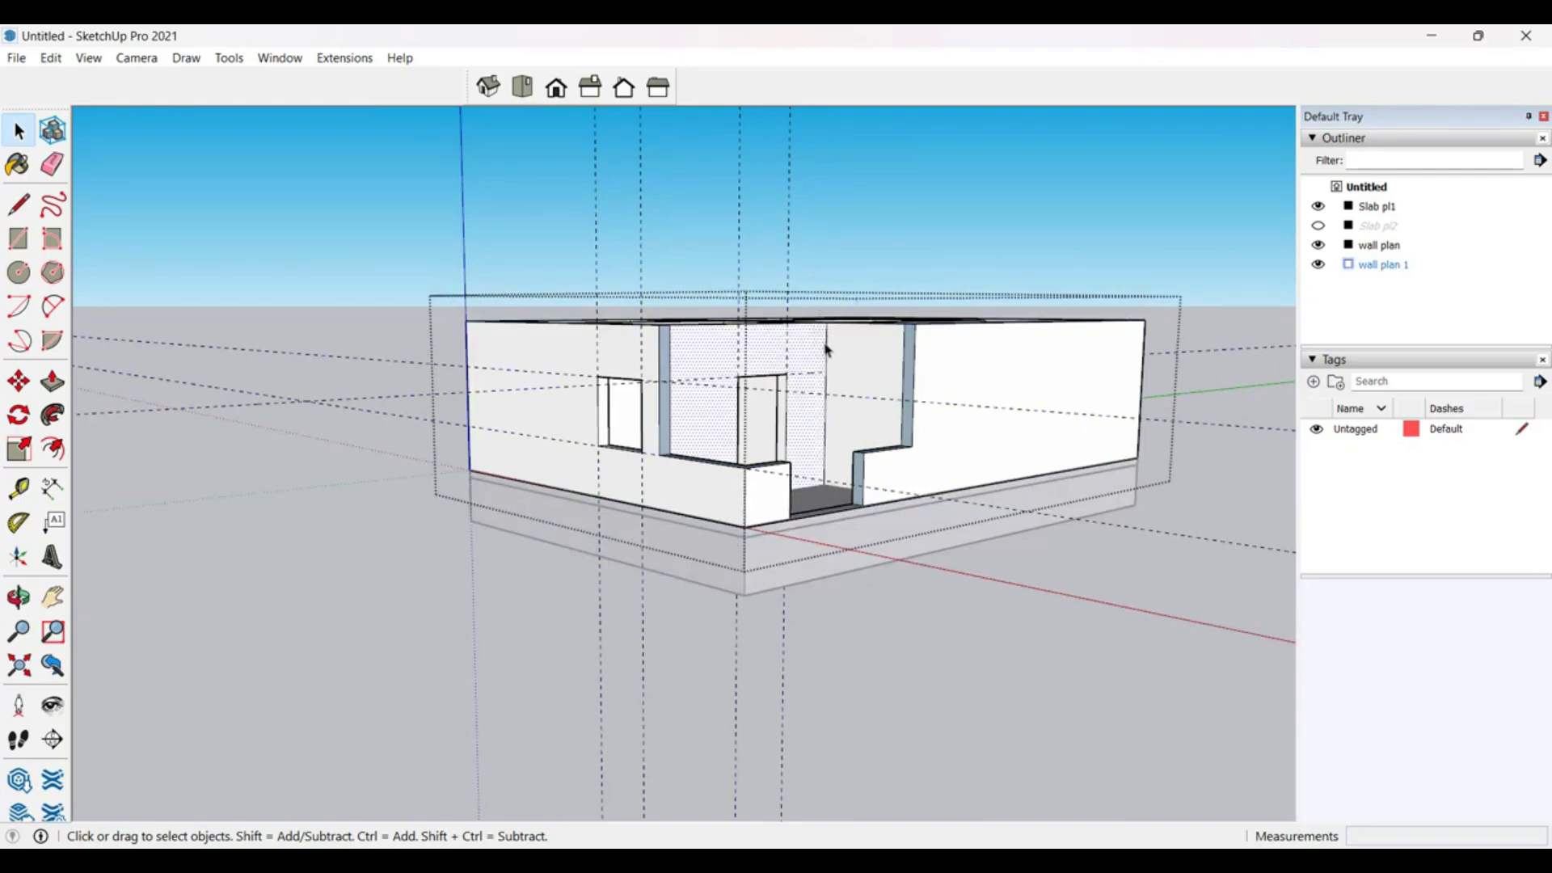
click(949, 380)
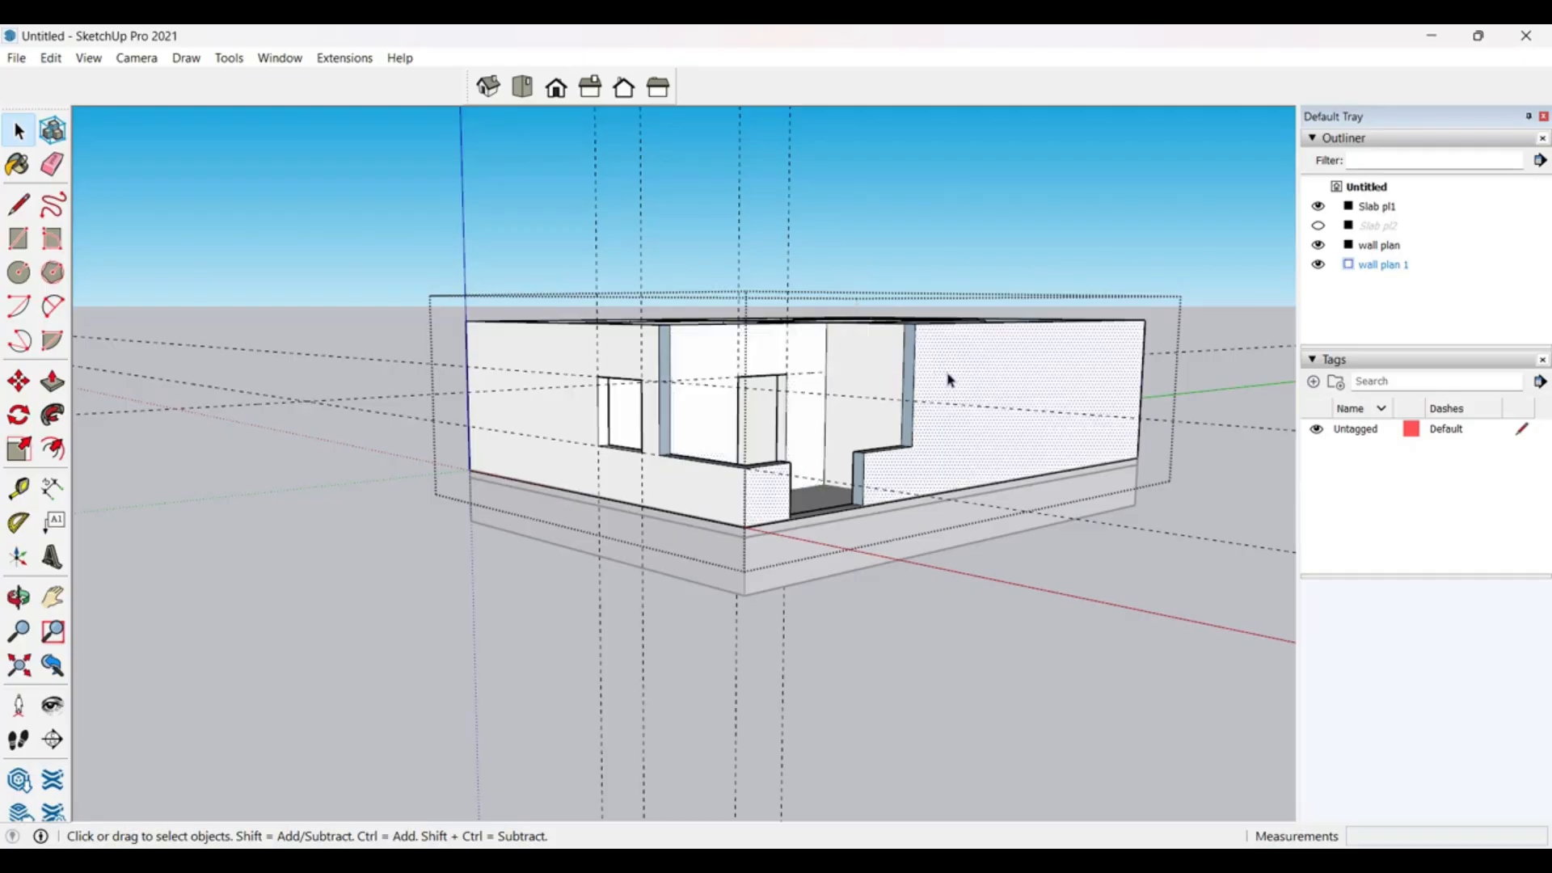
drag(420, 217, 428, 225)
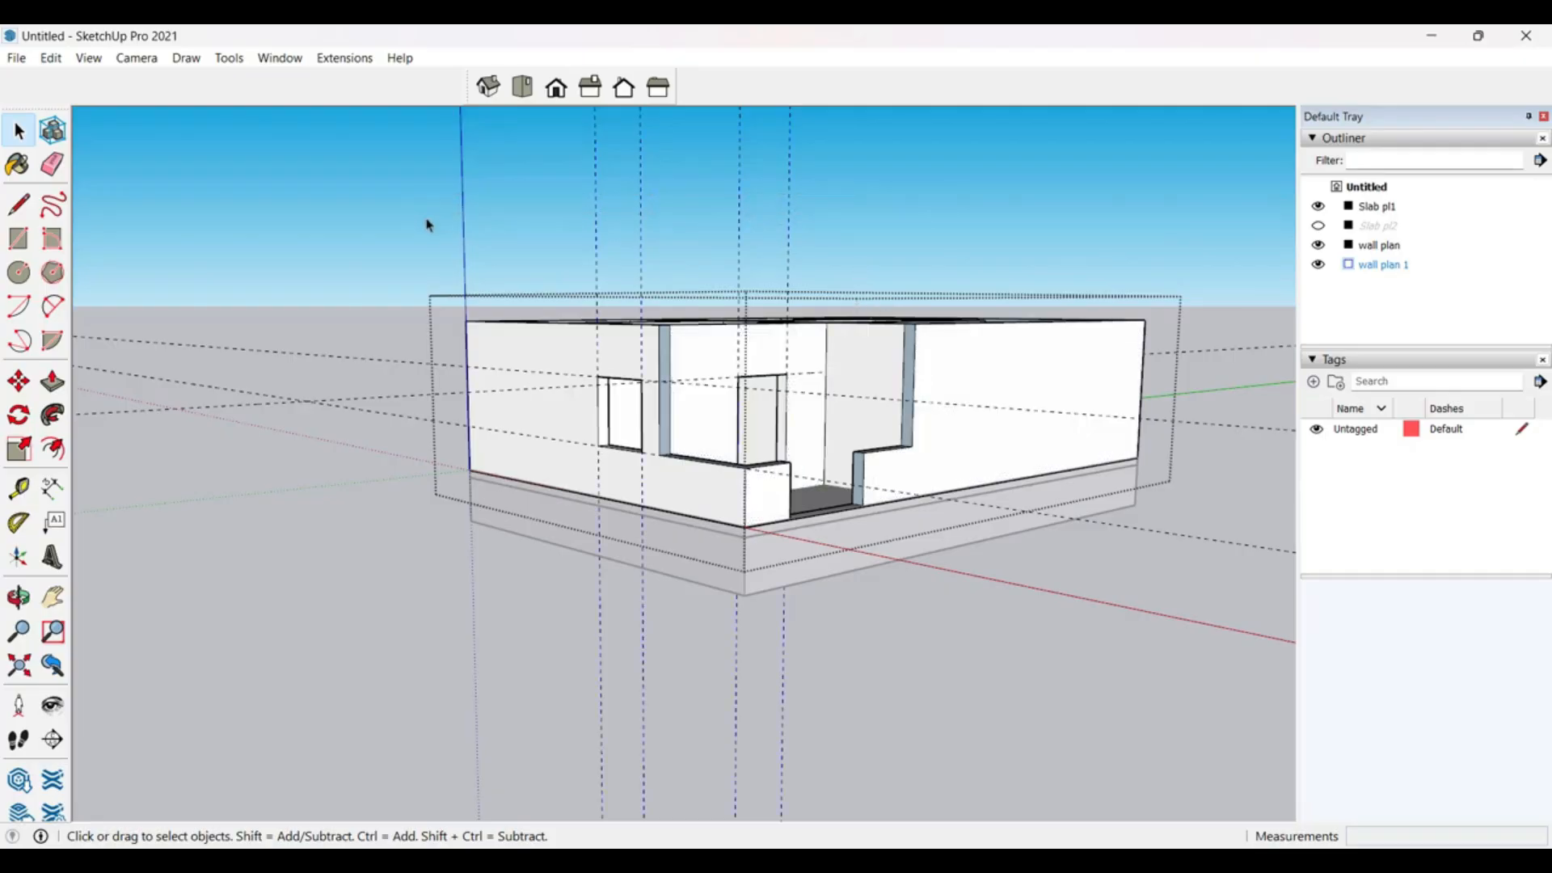
scroll(692, 240, up, 2)
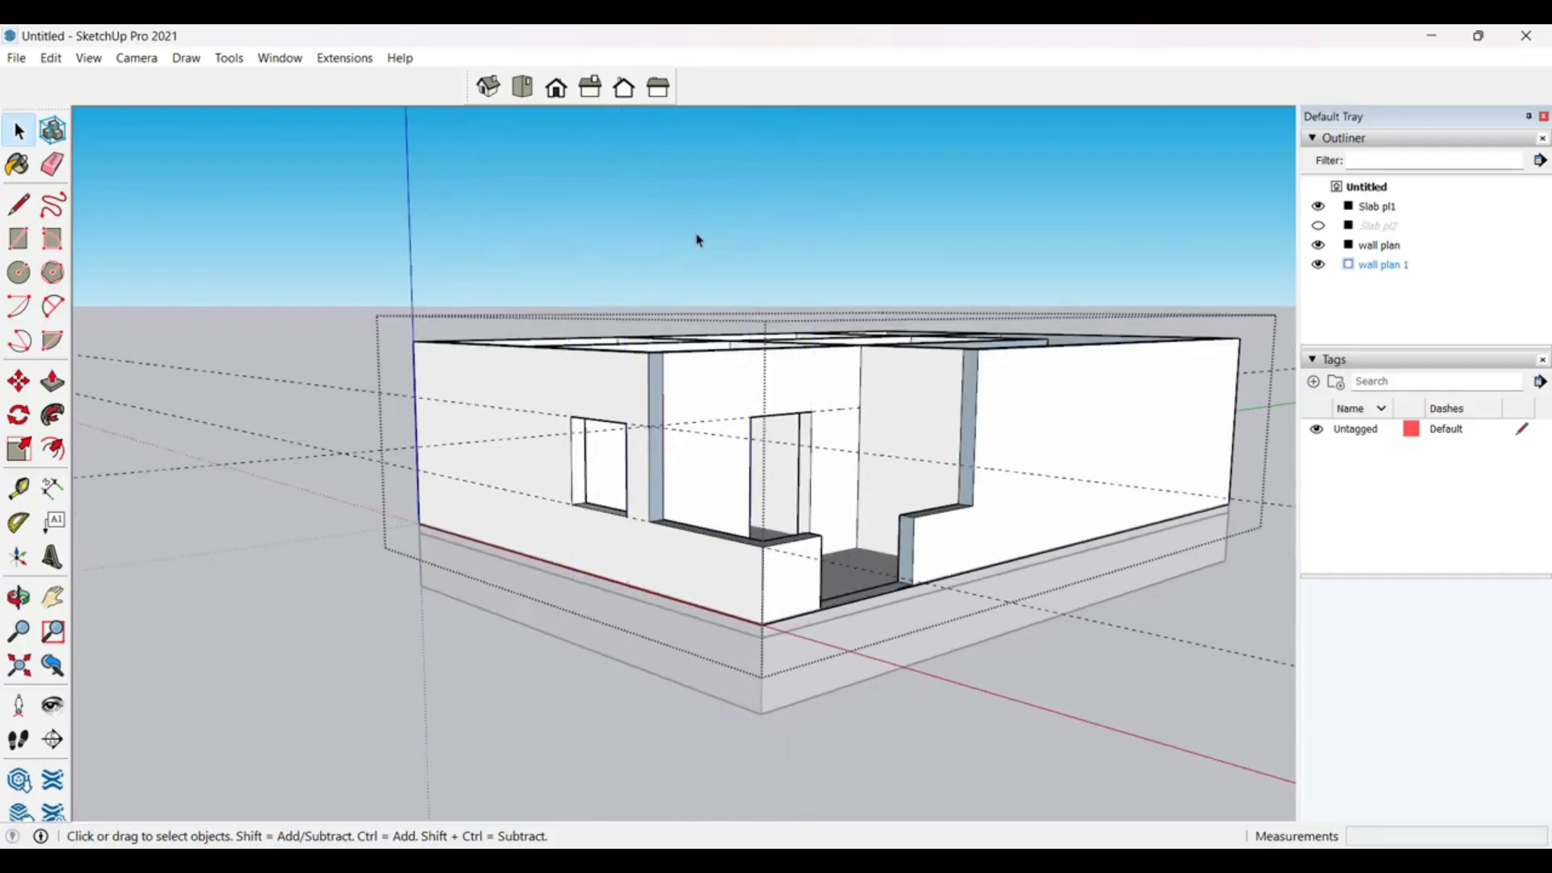
scroll(699, 240, down, 2)
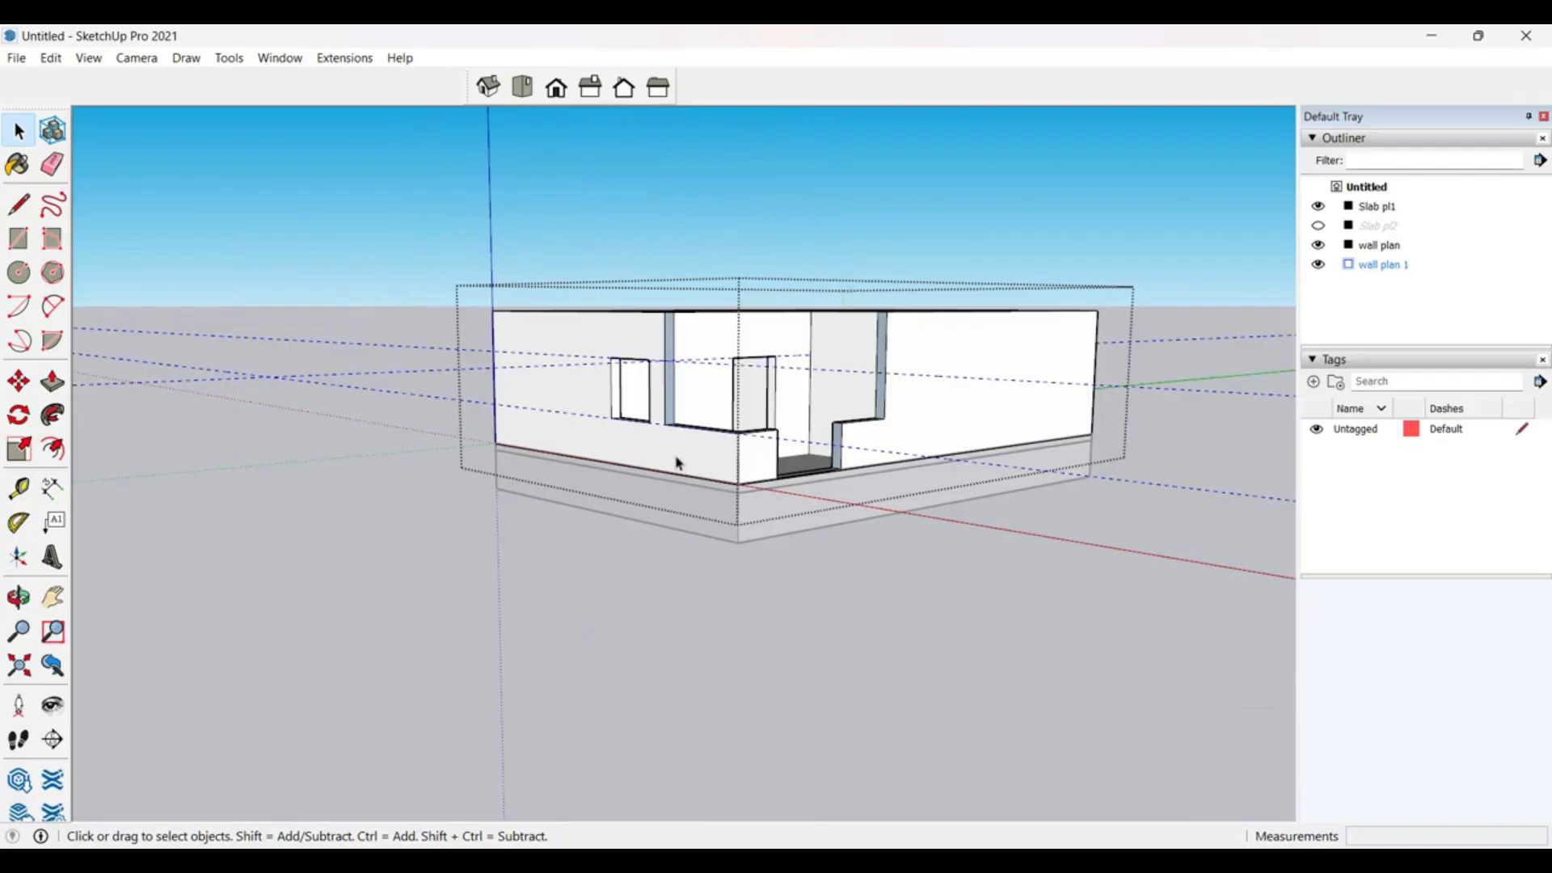
middle_drag(978, 533, 949, 547)
click(962, 546)
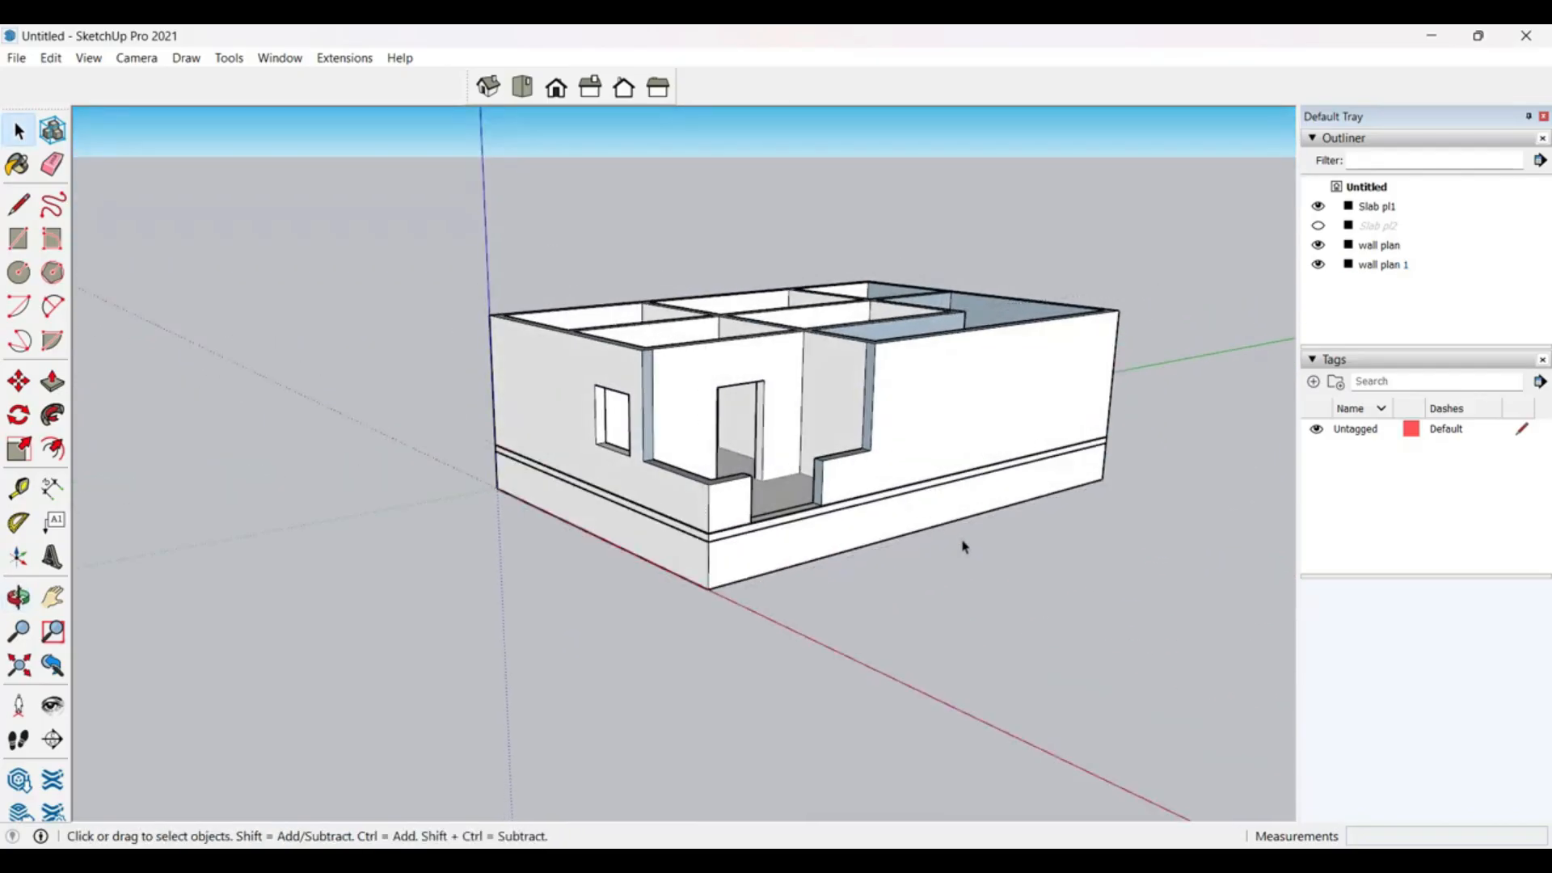
Step: Unhide "Slab pl2" so that the roof slab and its parapet sit above the walls
scroll(838, 379, up, 2)
mouse_move(793, 429)
middle_down()
mouse_move(845, 380)
mouse_move(984, 391)
mouse_move(861, 400)
mouse_move(932, 420)
mouse_move(884, 395)
mouse_move(447, 410)
mouse_move(856, 415)
mouse_move(623, 558)
mouse_move(762, 434)
mouse_move(737, 406)
mouse_move(807, 412)
middle_up()
scroll(912, 395, up, 3)
scroll(762, 433, down, 3)
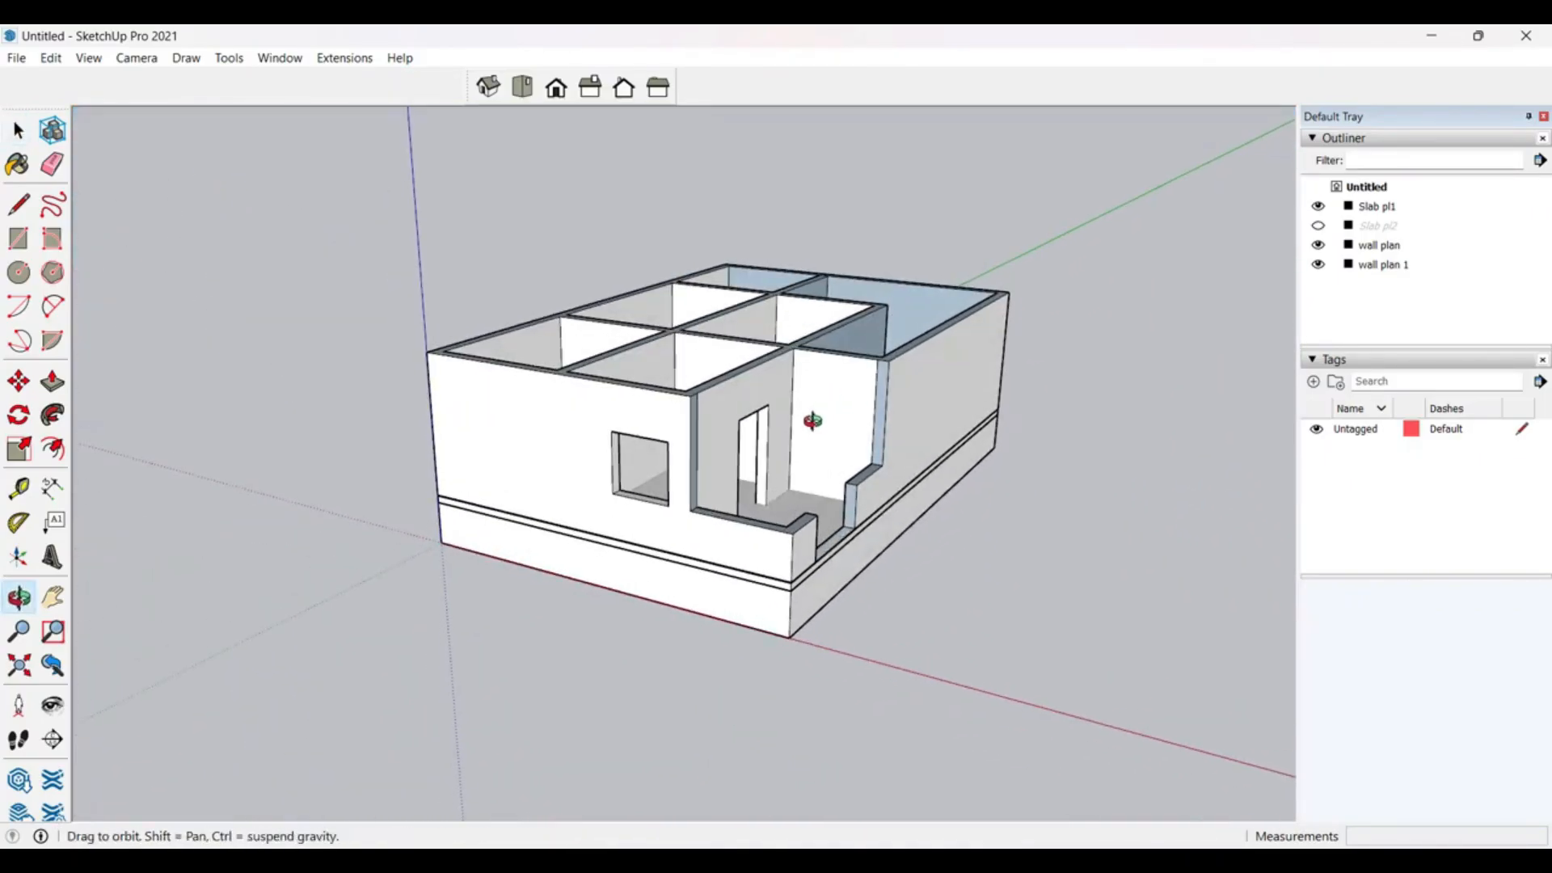
click(1319, 226)
middle_drag(976, 439, 776, 520)
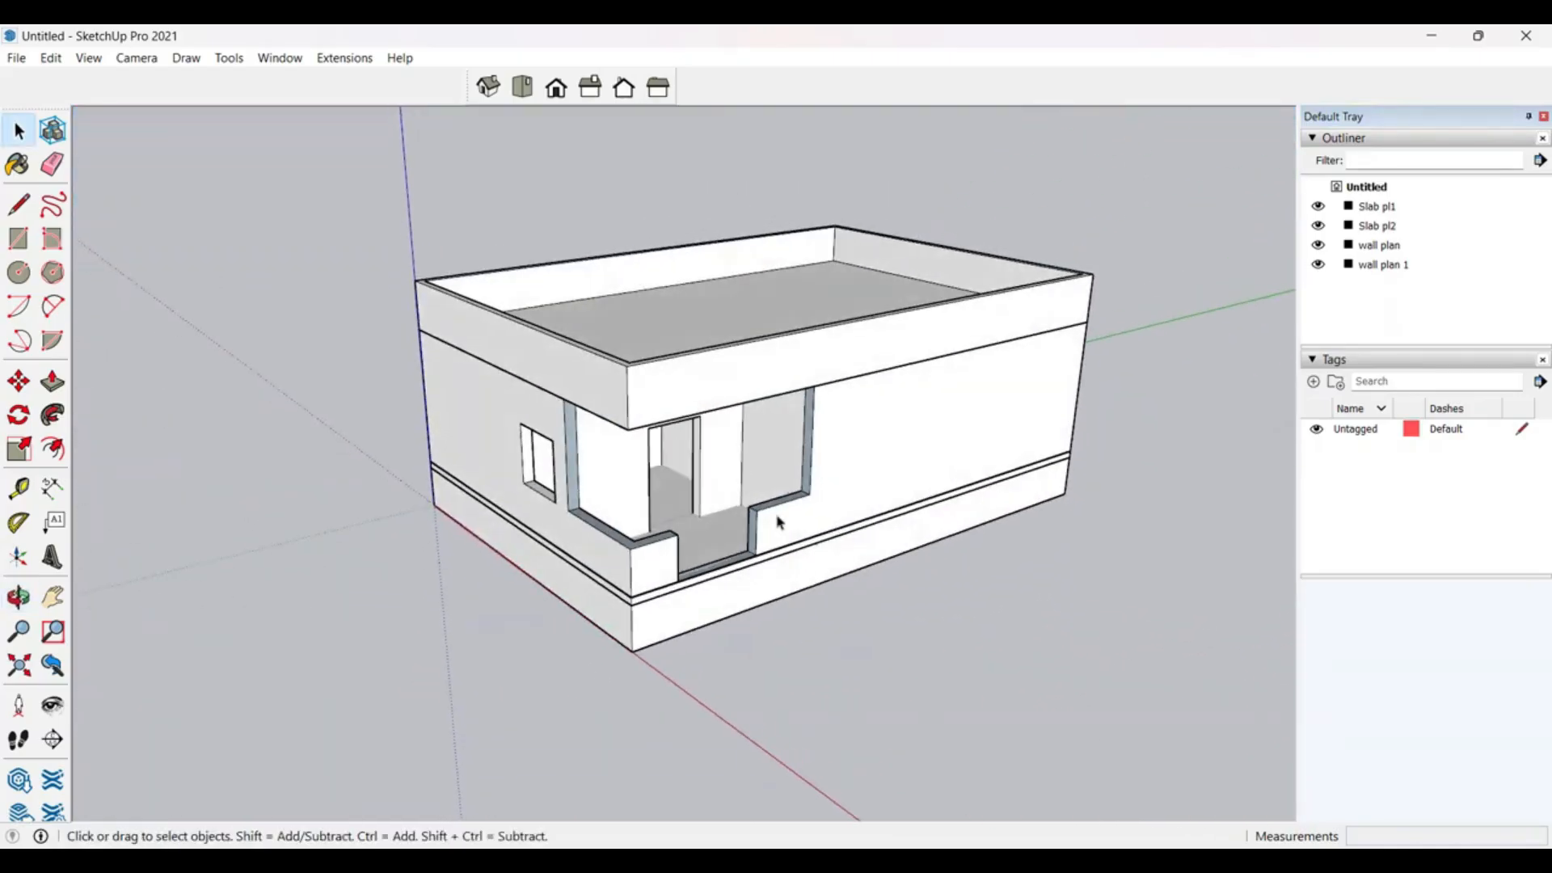
Step: Examine the house with its roof slab, window opening and low-walled entrance corner from several angles
scroll(943, 419, up, 5)
middle_drag(942, 419, 1053, 357)
scroll(1053, 356, down, 4)
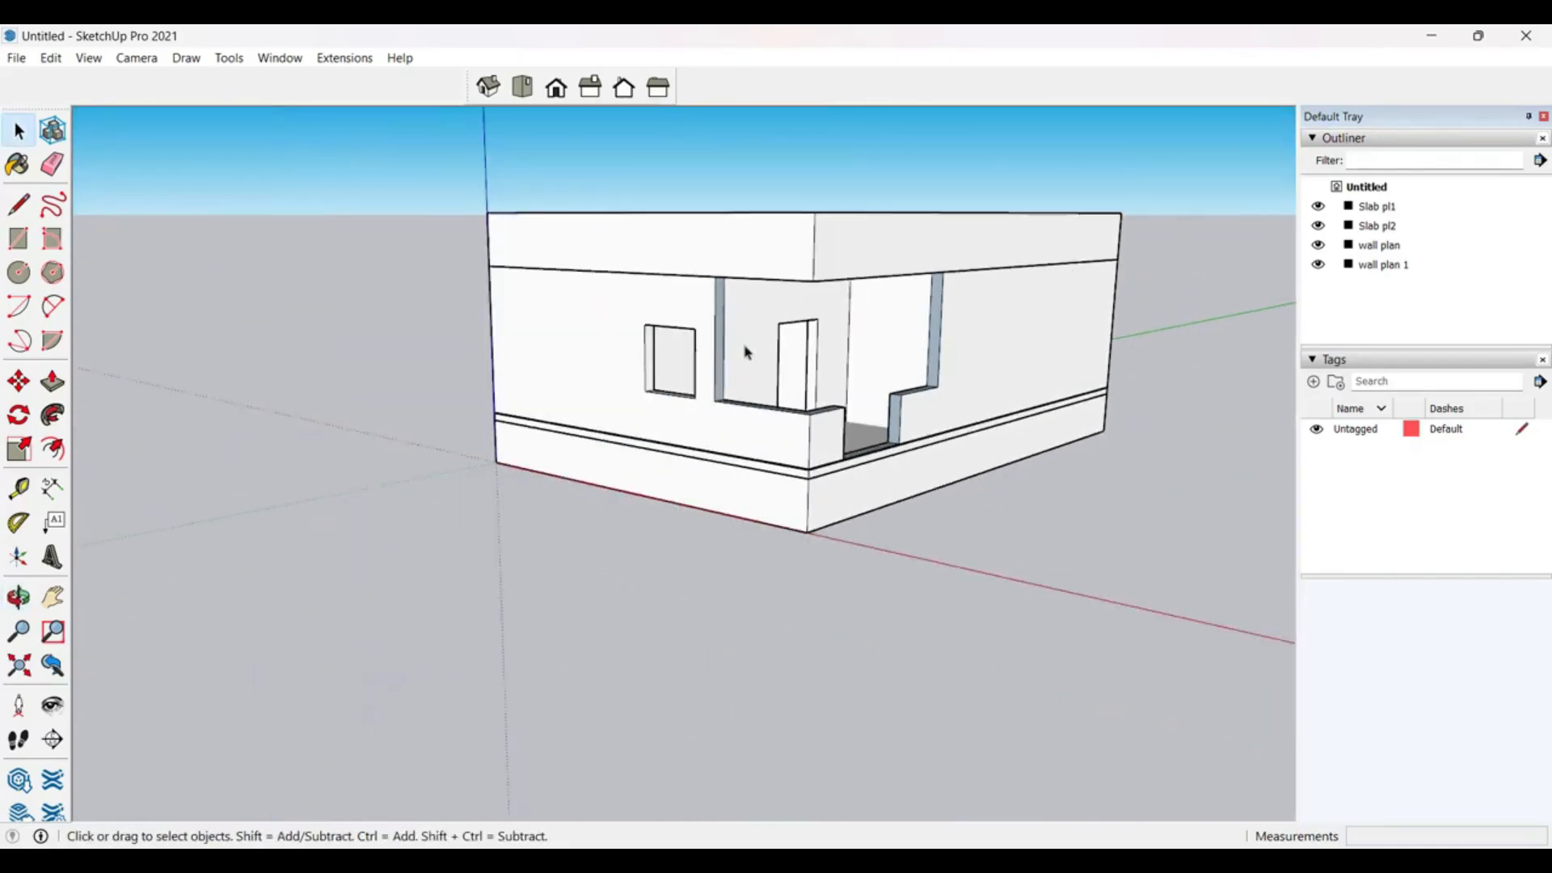
middle_drag(744, 350, 790, 239)
scroll(946, 435, up, 4)
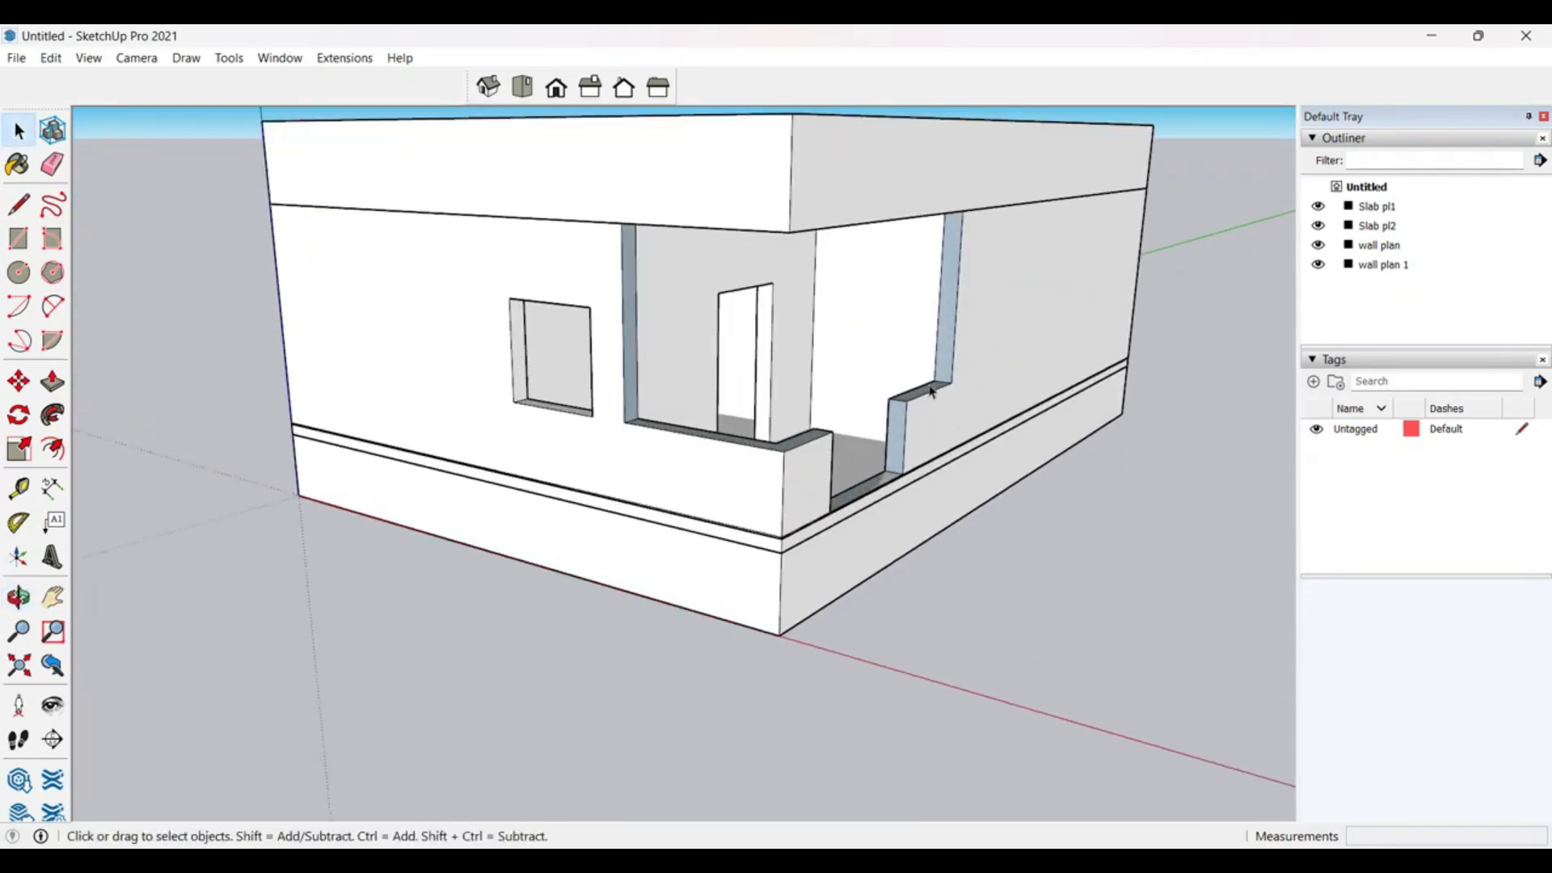
middle_drag(932, 388, 973, 298)
scroll(678, 457, down, 4)
middle_drag(724, 312, 721, 390)
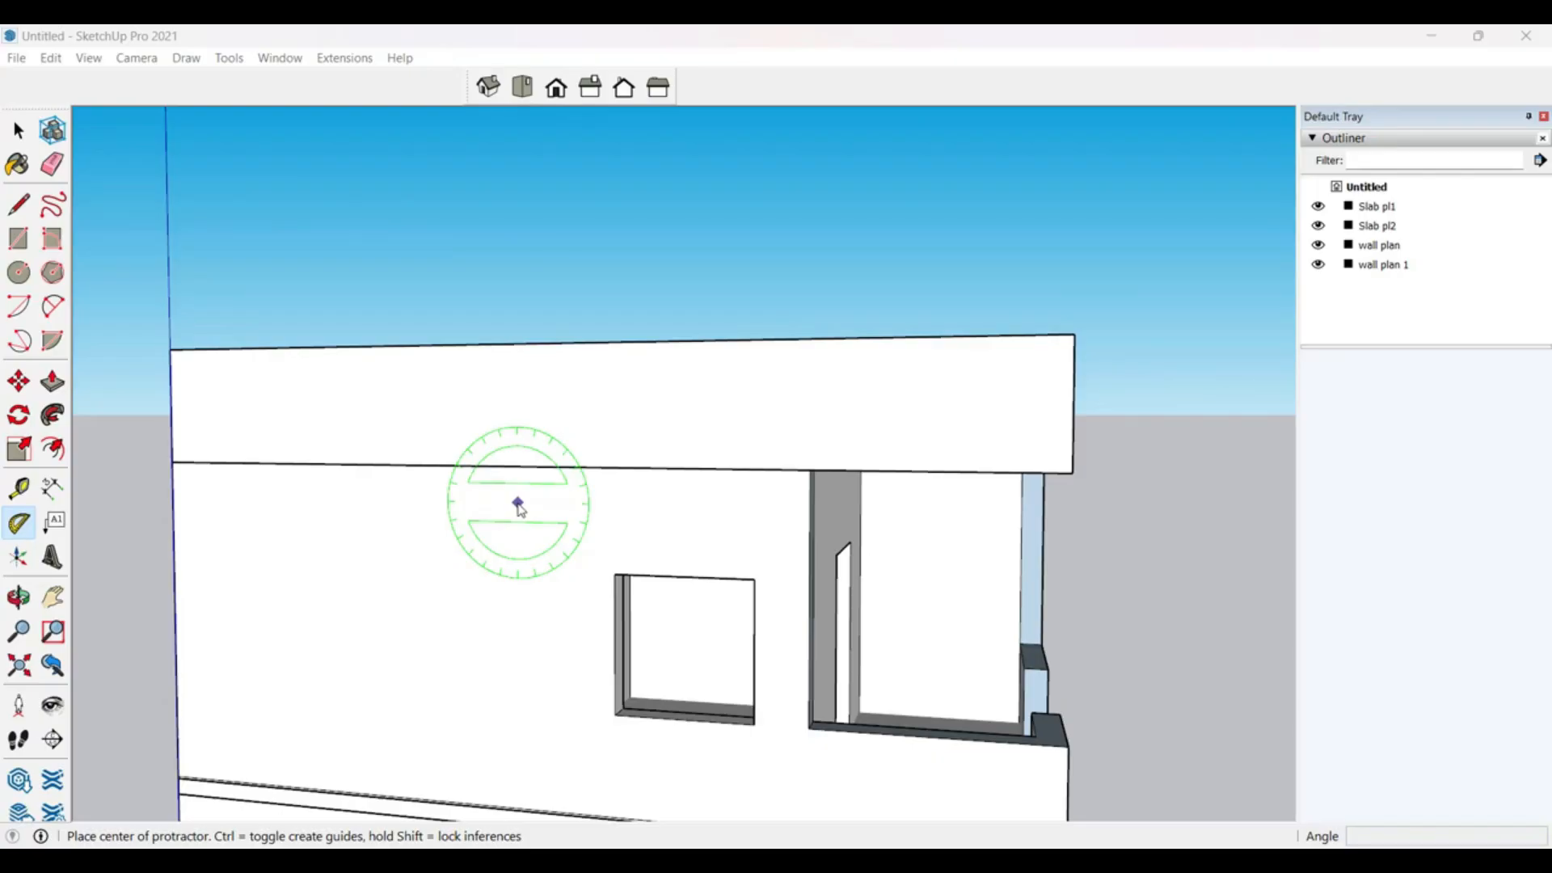
Step: Add an angled Protractor guide at about 49.3 degrees from the parapet's lower edge, starting at its corner on the blue axis
click(173, 462)
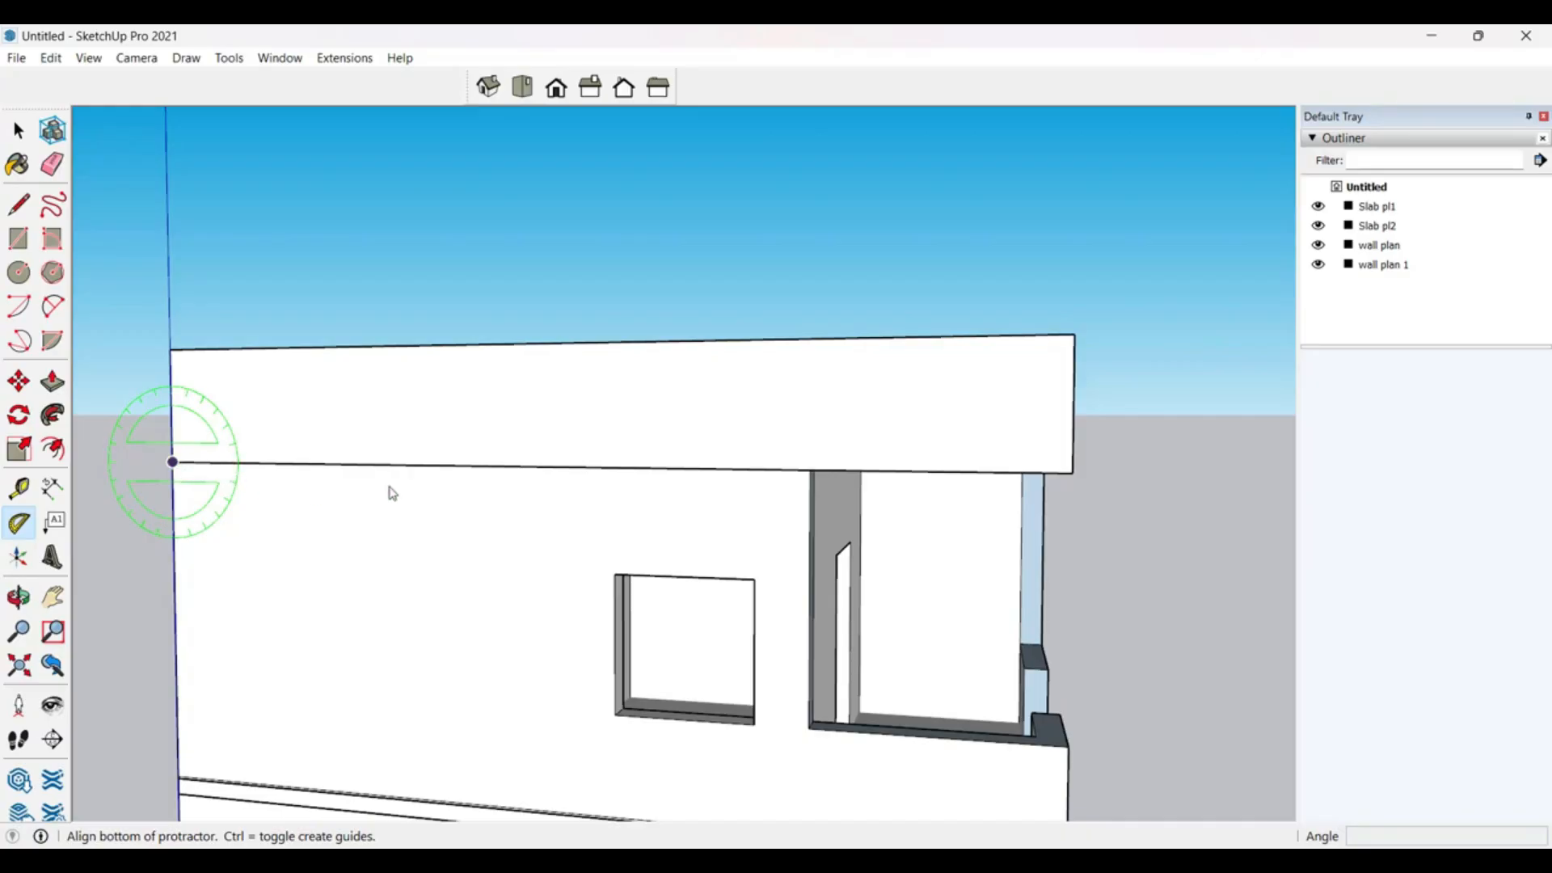
click(445, 466)
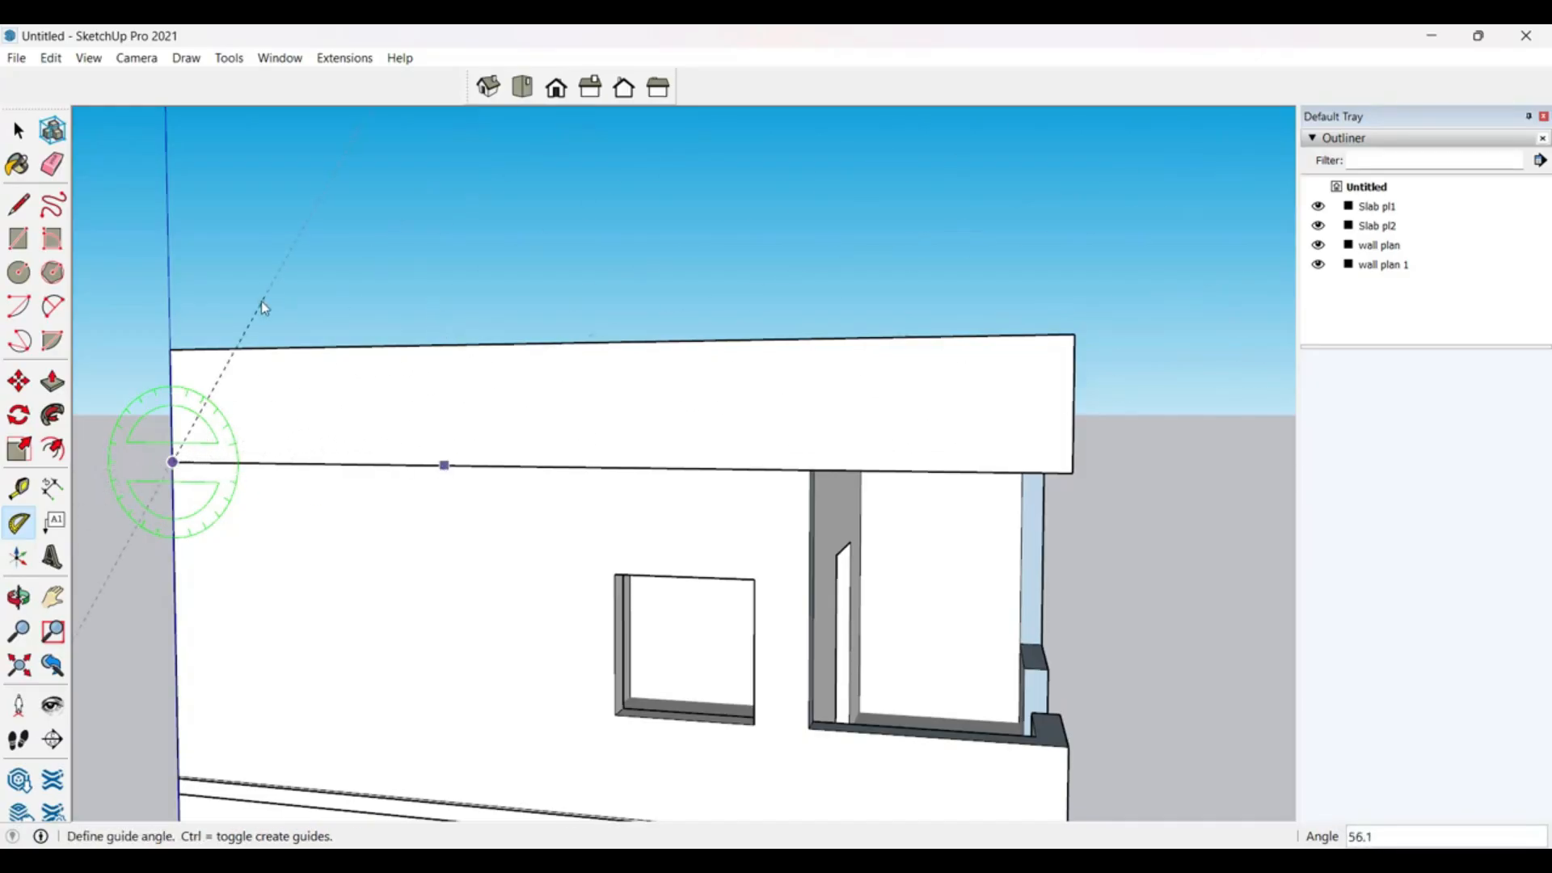
click(274, 332)
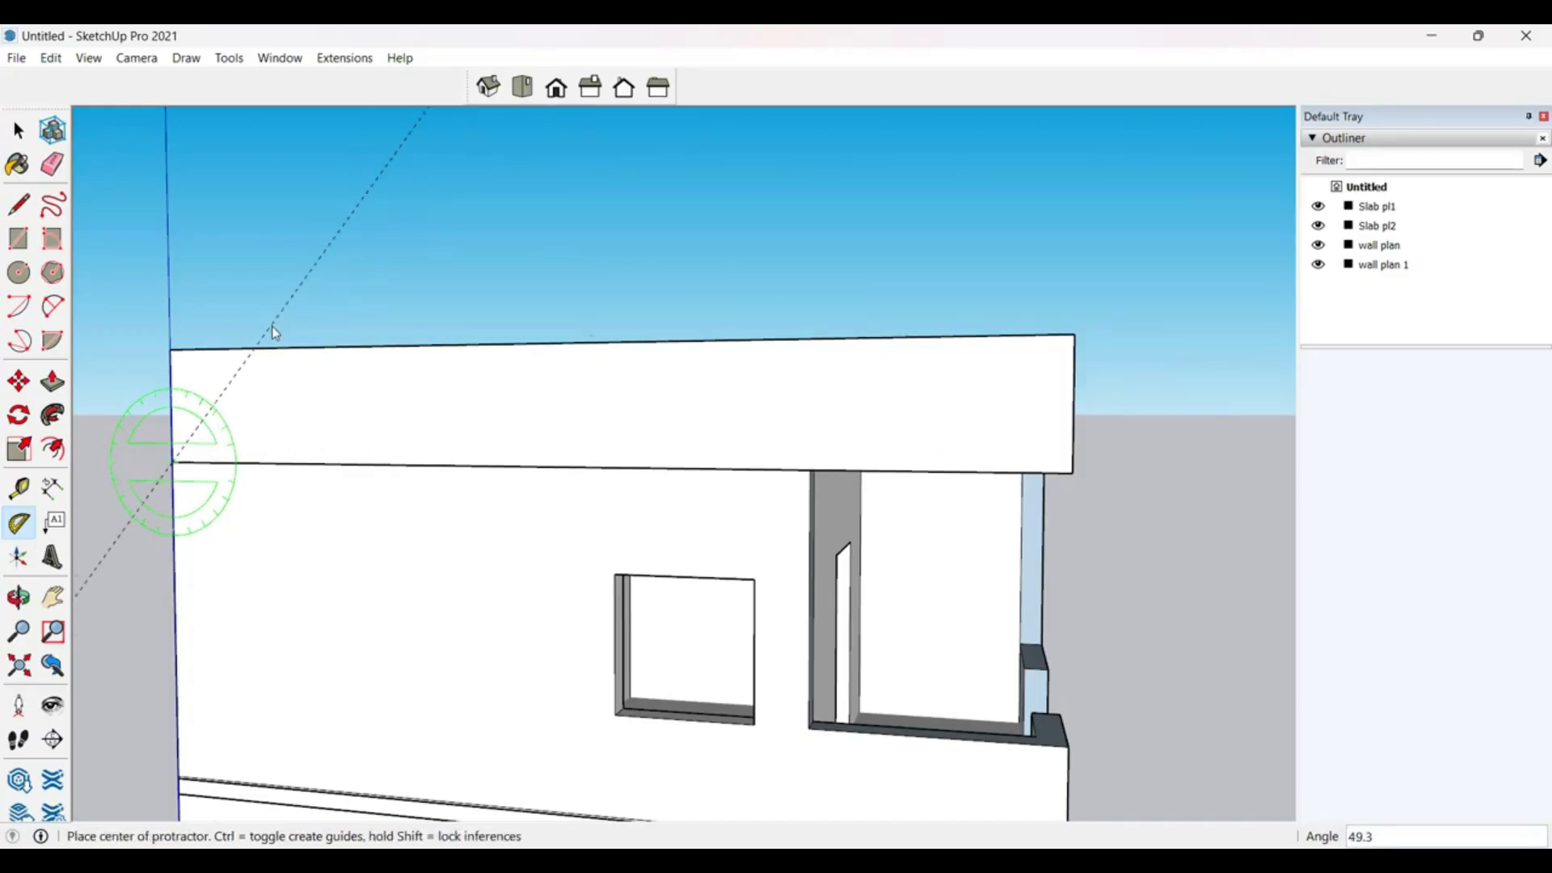
scroll(242, 432, up, 2)
scroll(407, 412, down, 3)
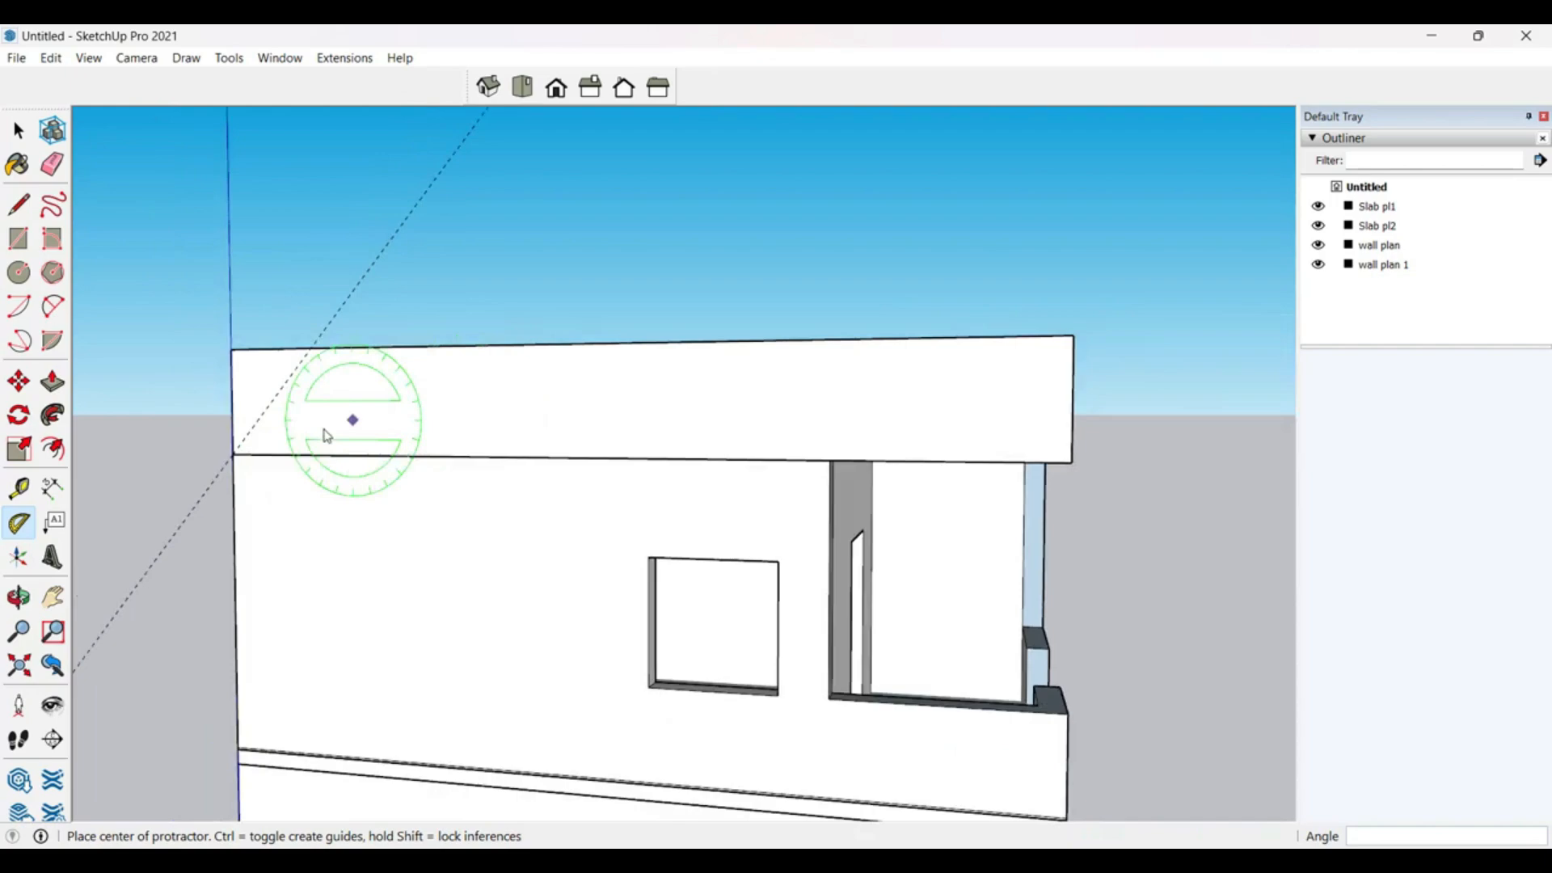
Step: Add six parallel guides across the parapet face, offsetting each one from the previous angled guide at short intervals
key(t)
click(274, 398)
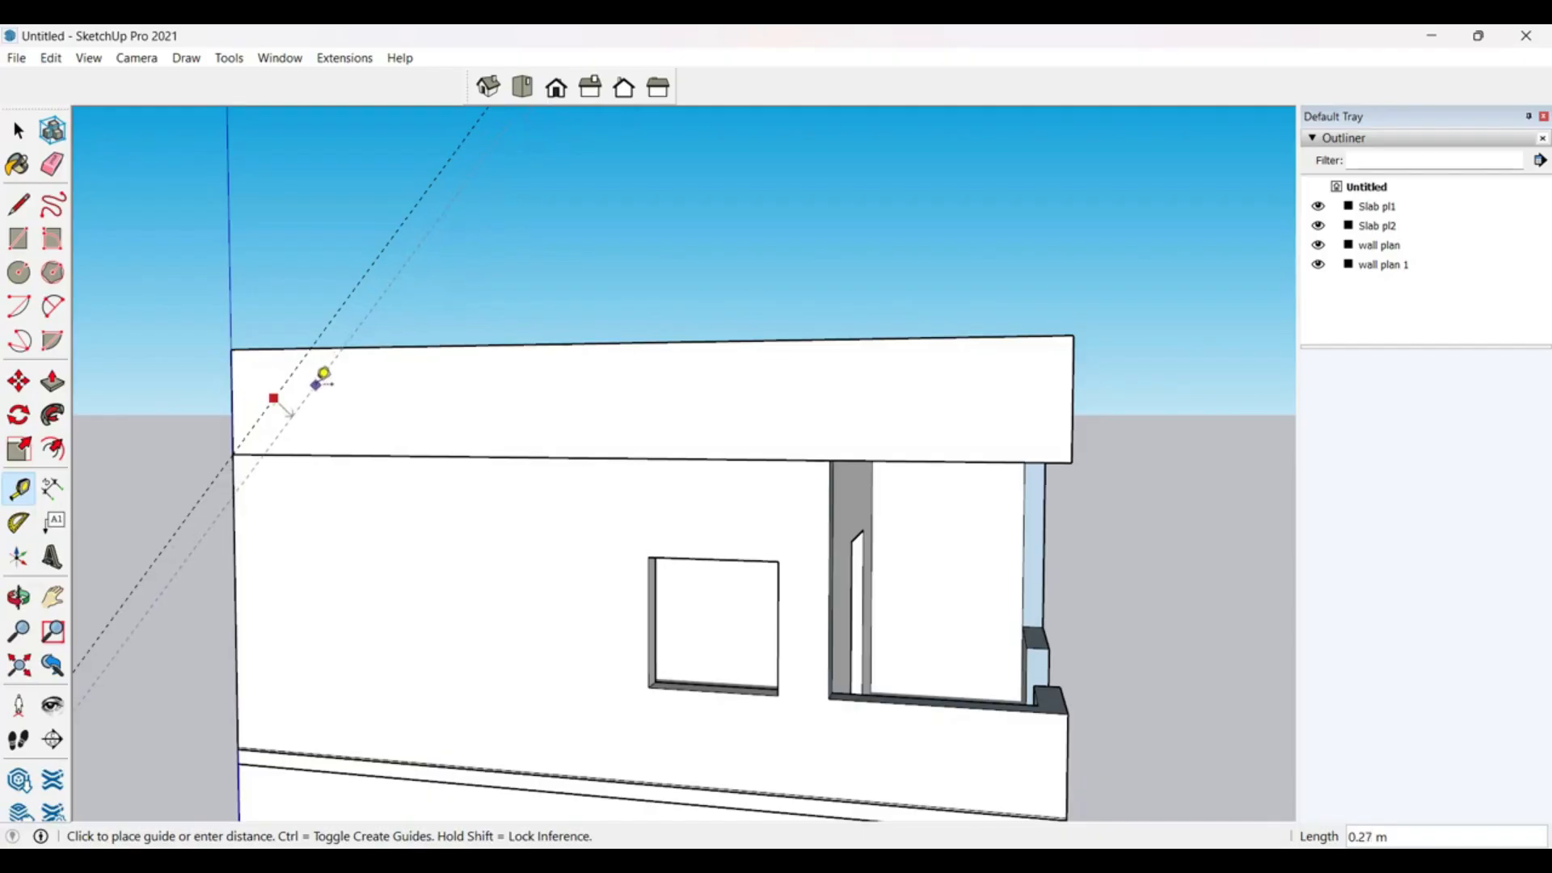
click(334, 359)
click(335, 358)
click(366, 360)
click(362, 364)
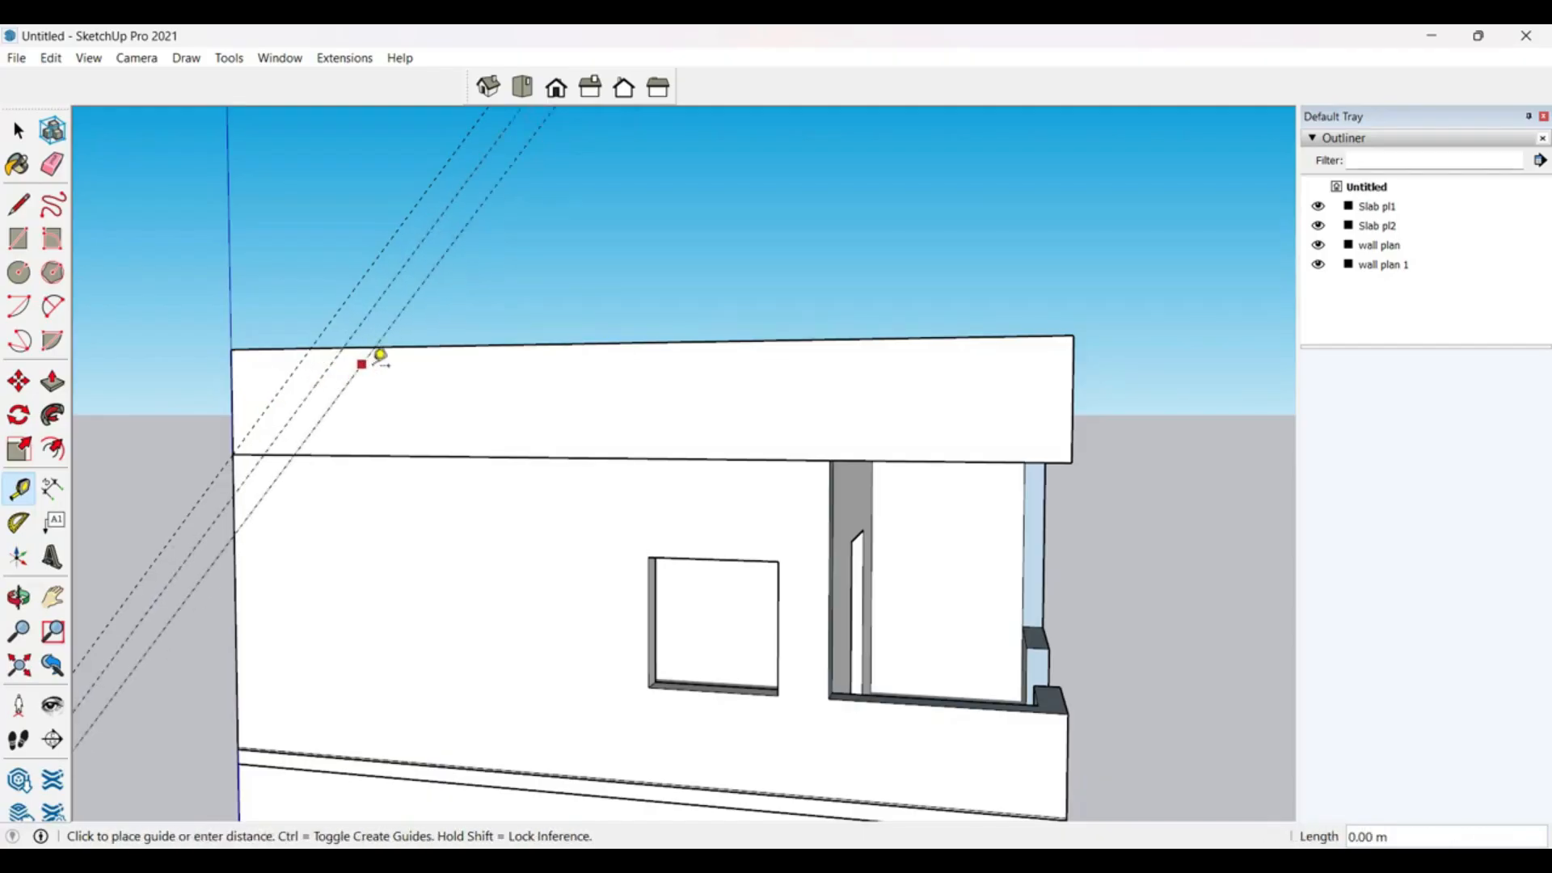
click(397, 362)
click(392, 357)
click(421, 364)
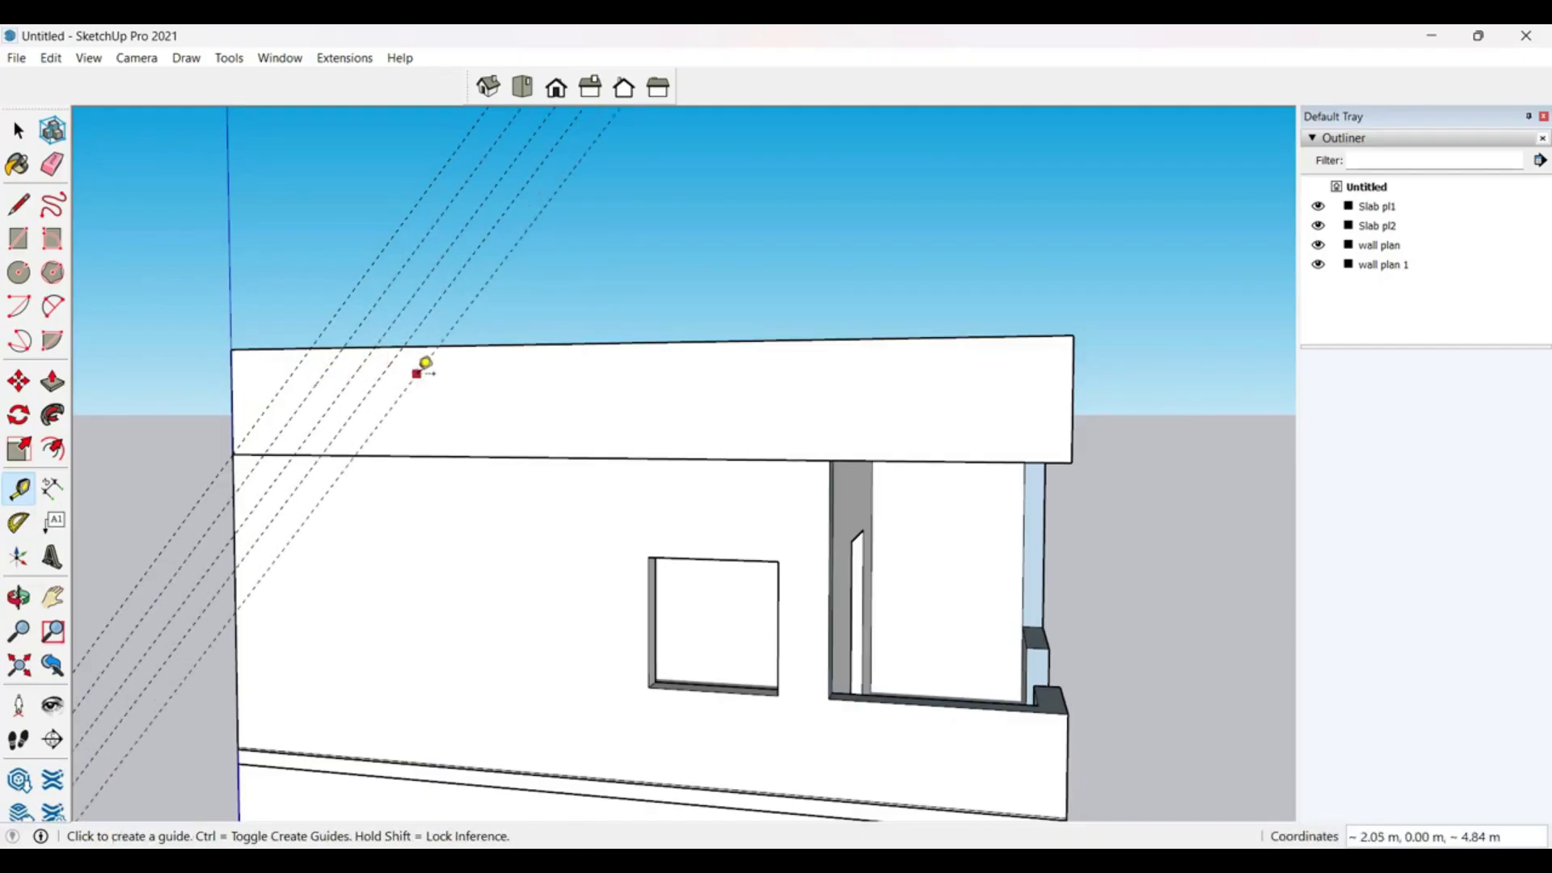
click(432, 365)
click(449, 363)
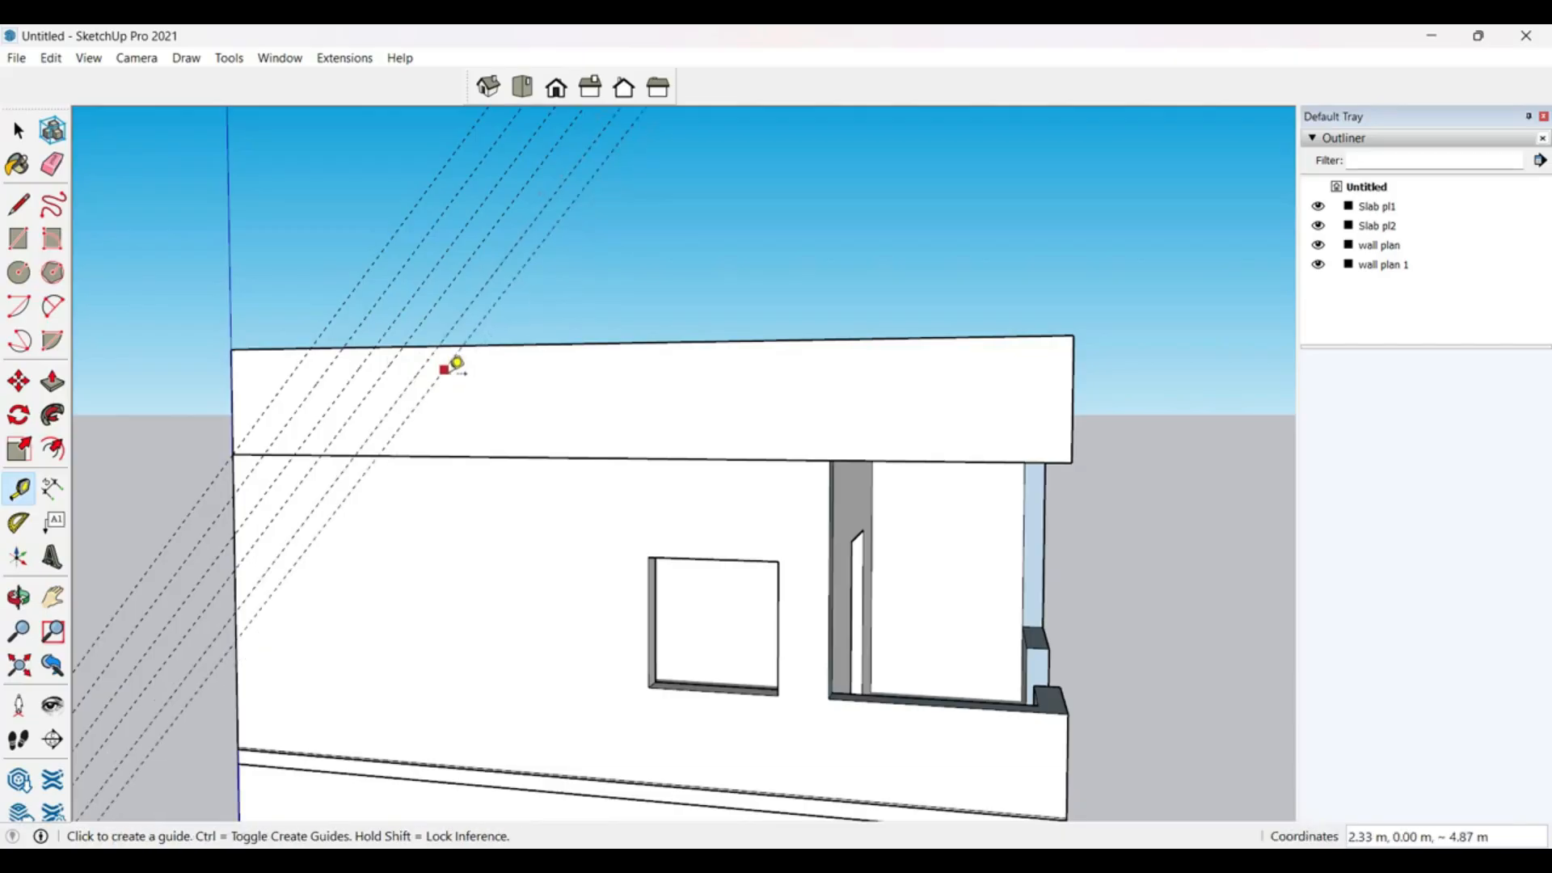
click(446, 365)
click(442, 400)
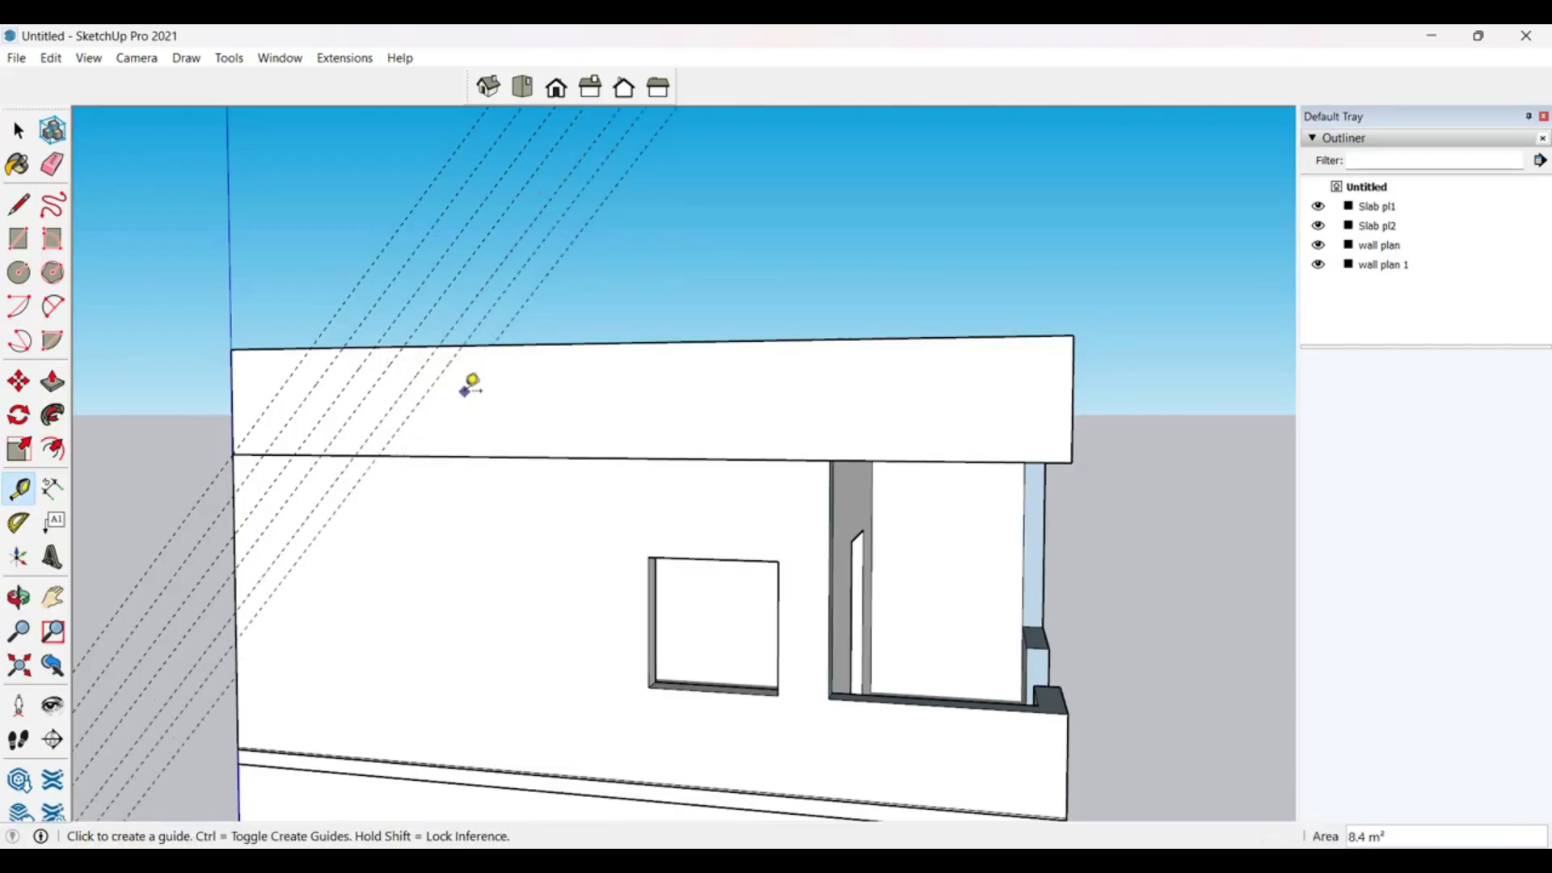
key(space)
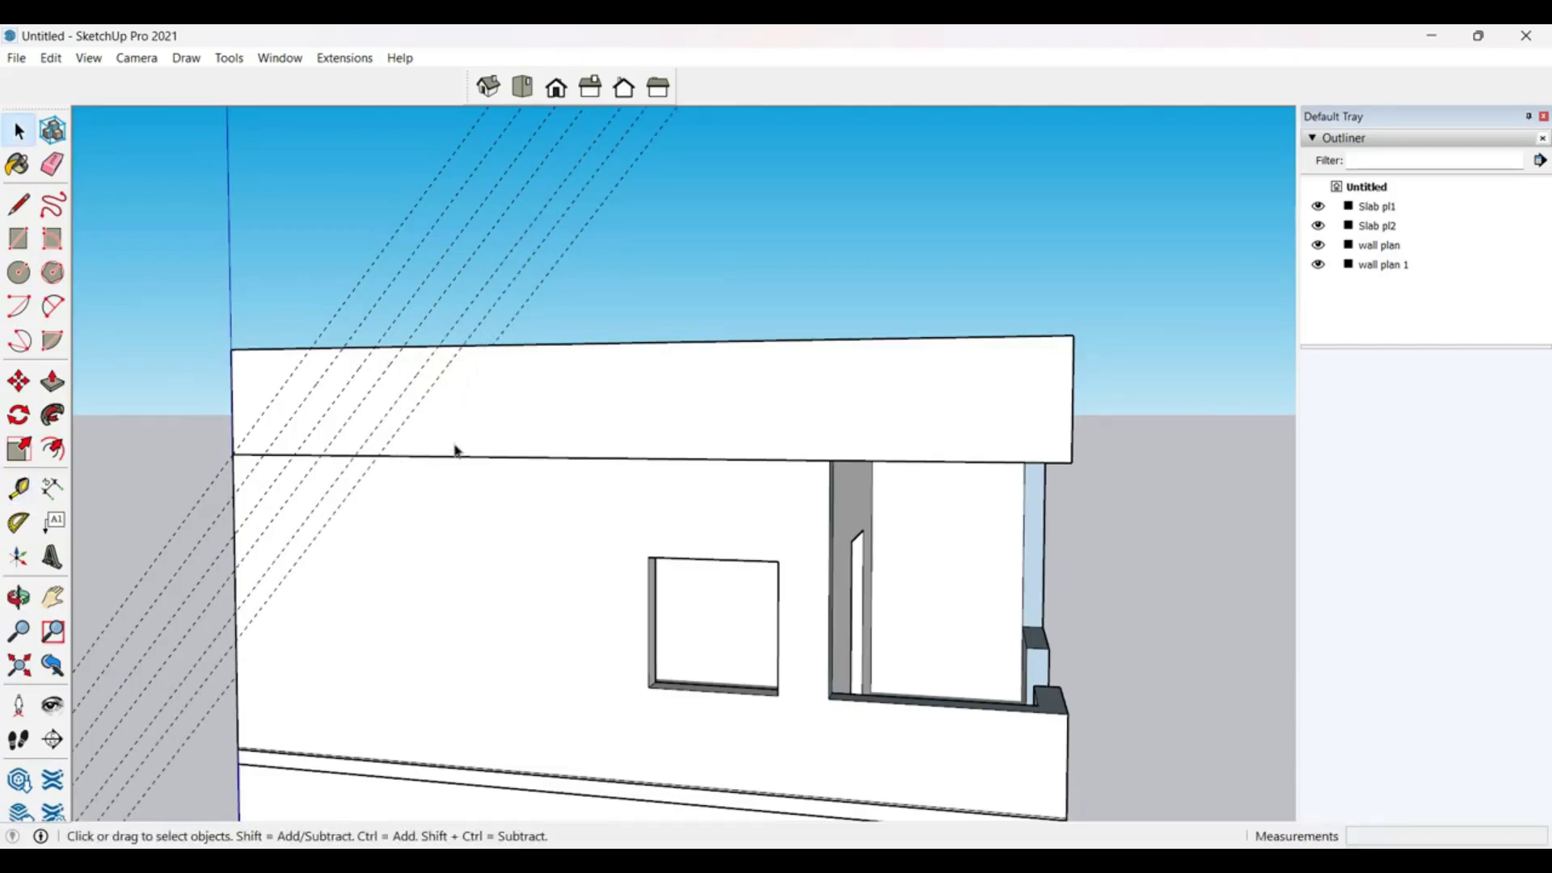
Step: Open the "Slab pl2" group and draw edges along the first two diagonal guides, from the parapet's lower edge to its upper edge
double_click(485, 421)
click(485, 420)
scroll(274, 419, up, 4)
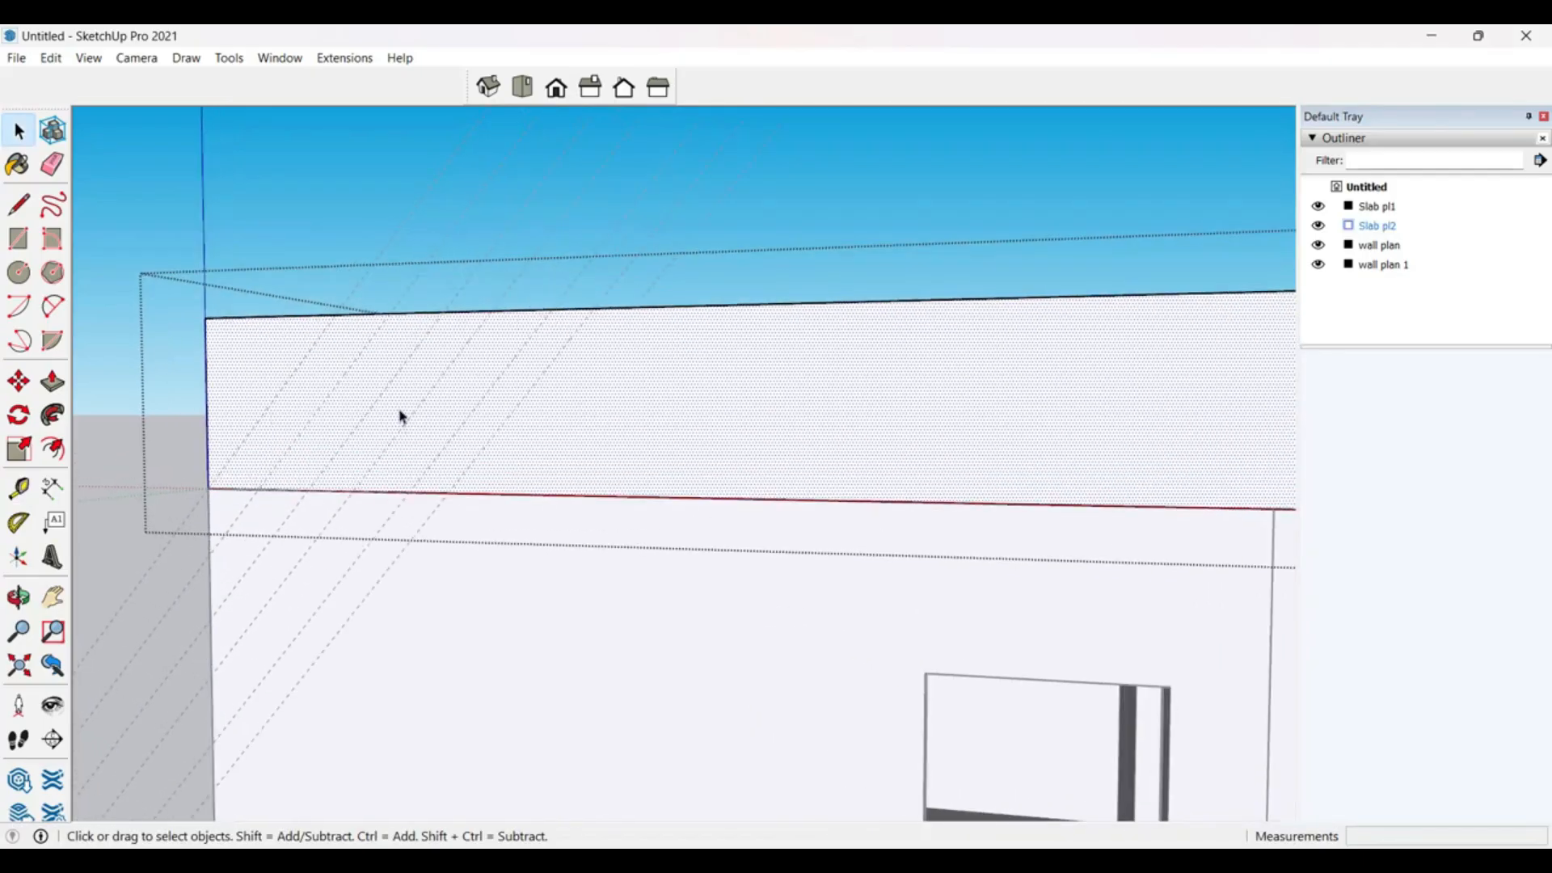
key(l)
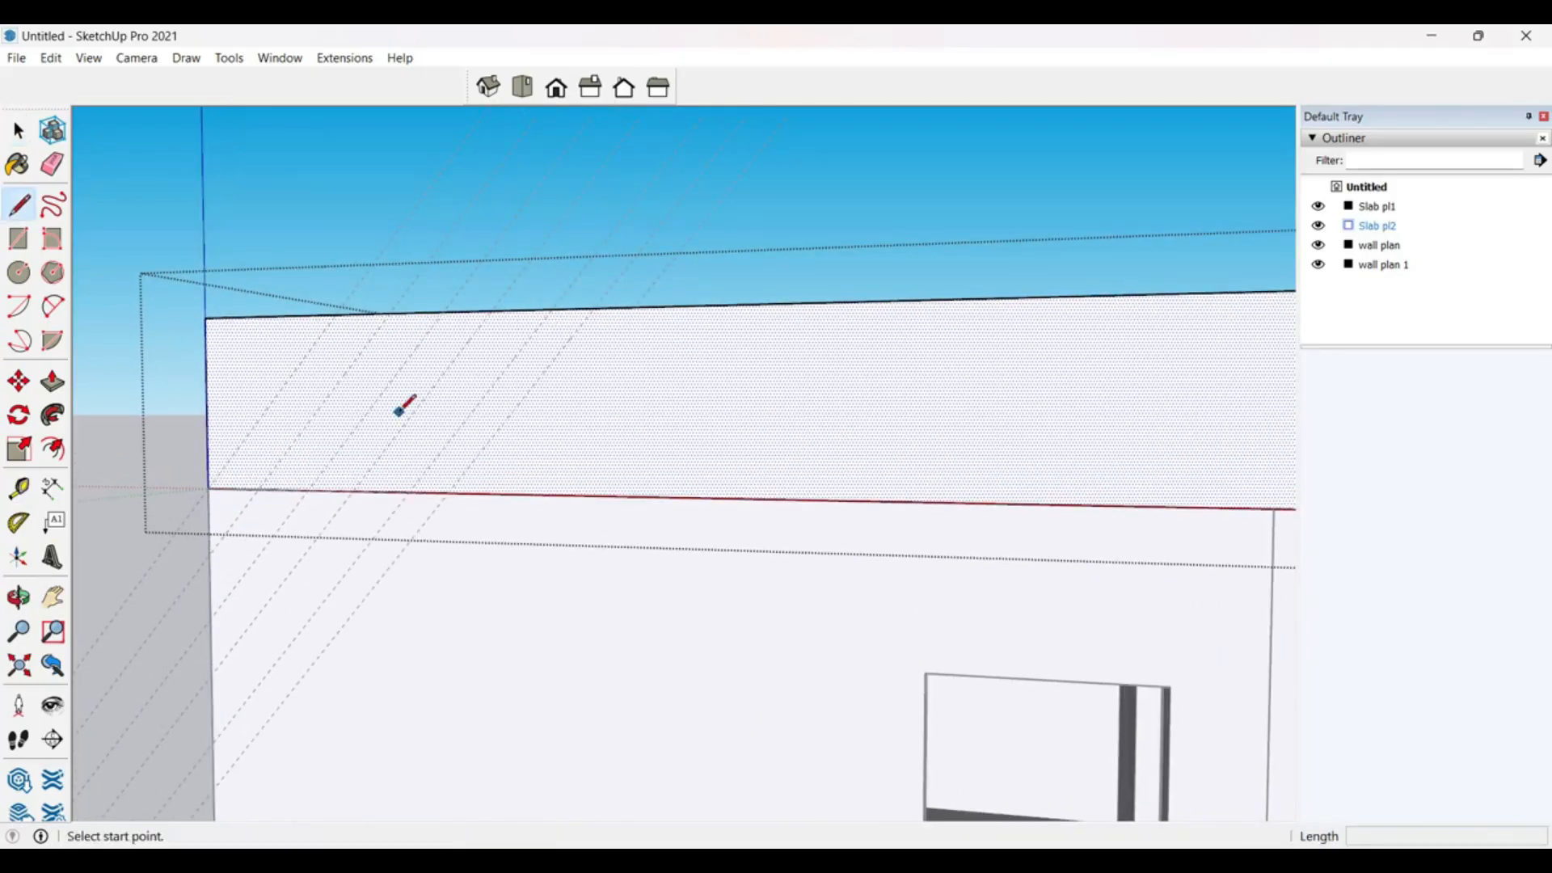
click(209, 487)
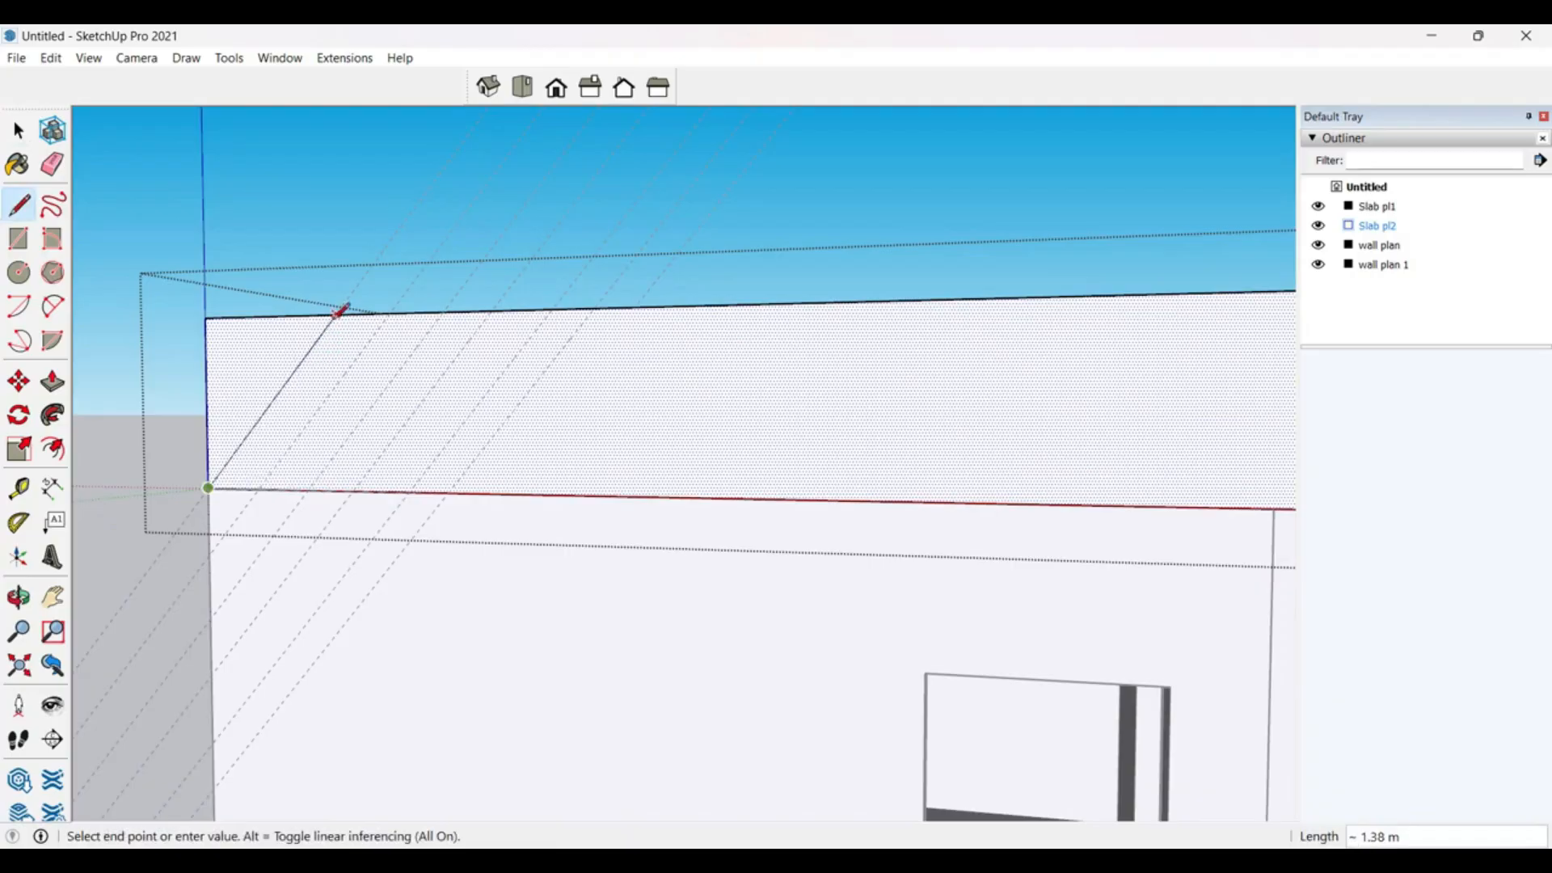
click(334, 316)
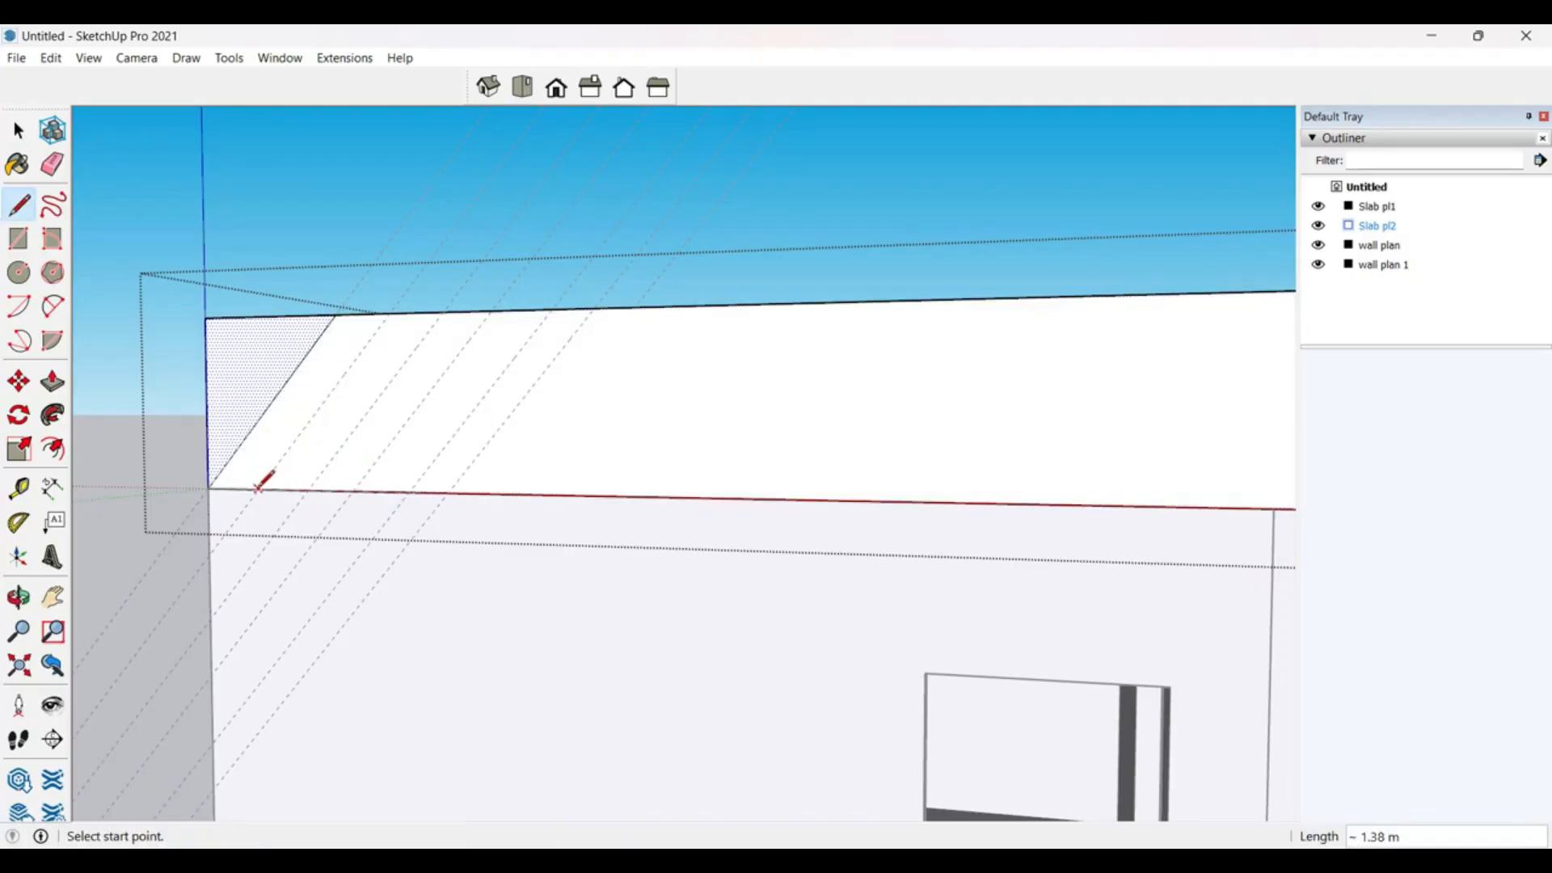
click(259, 488)
click(390, 313)
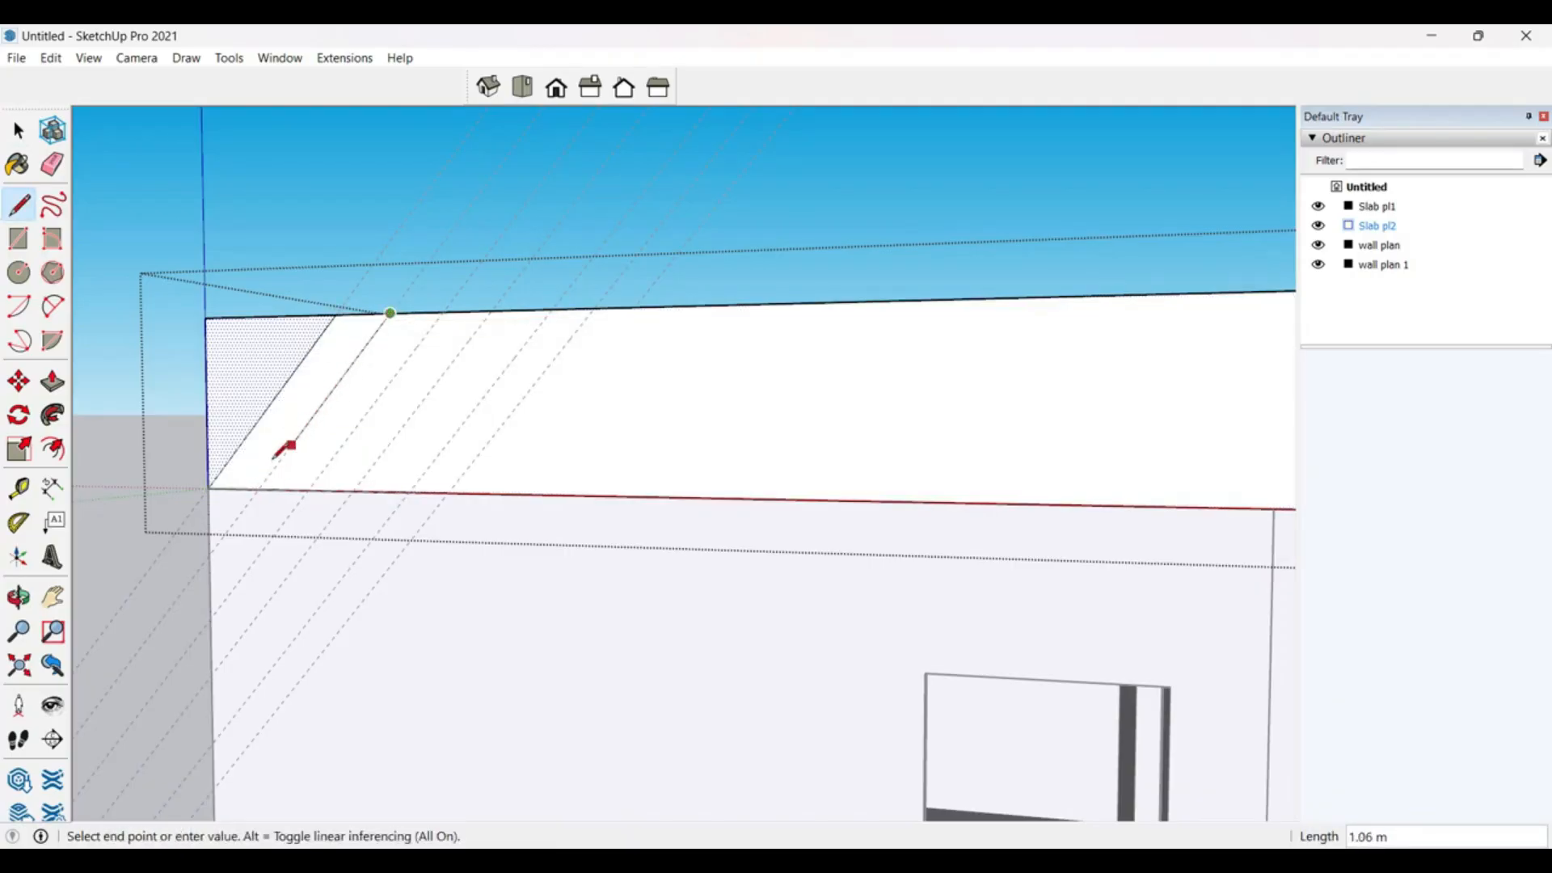
key(Escape)
key(space)
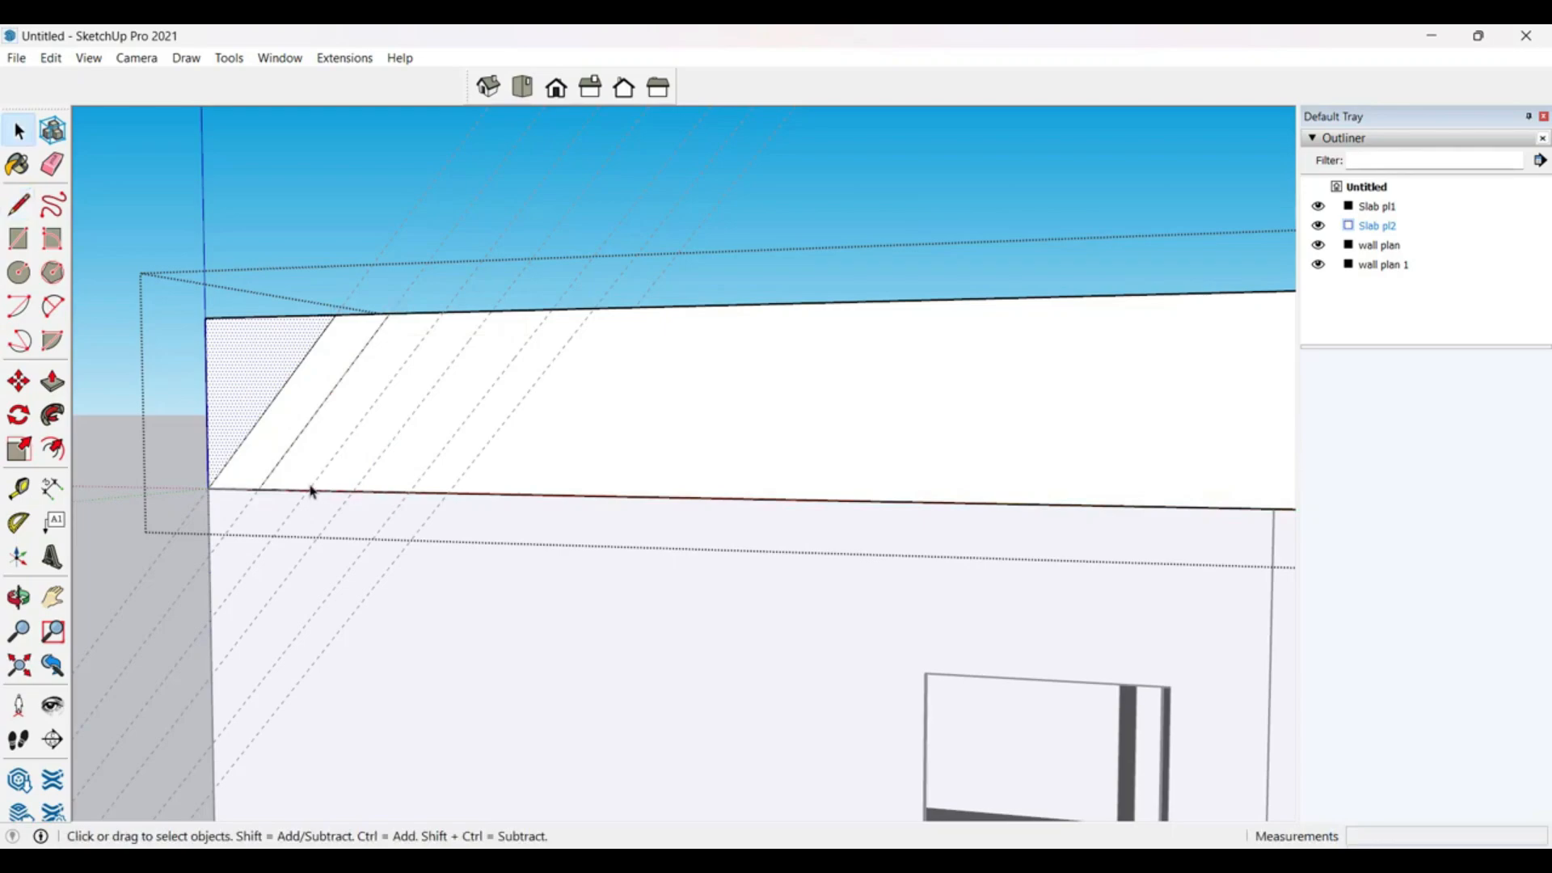
Step: Push the first diagonal strip 0.04 m into the parapet face of "Slab pl2"
key(Escape)
click(333, 381)
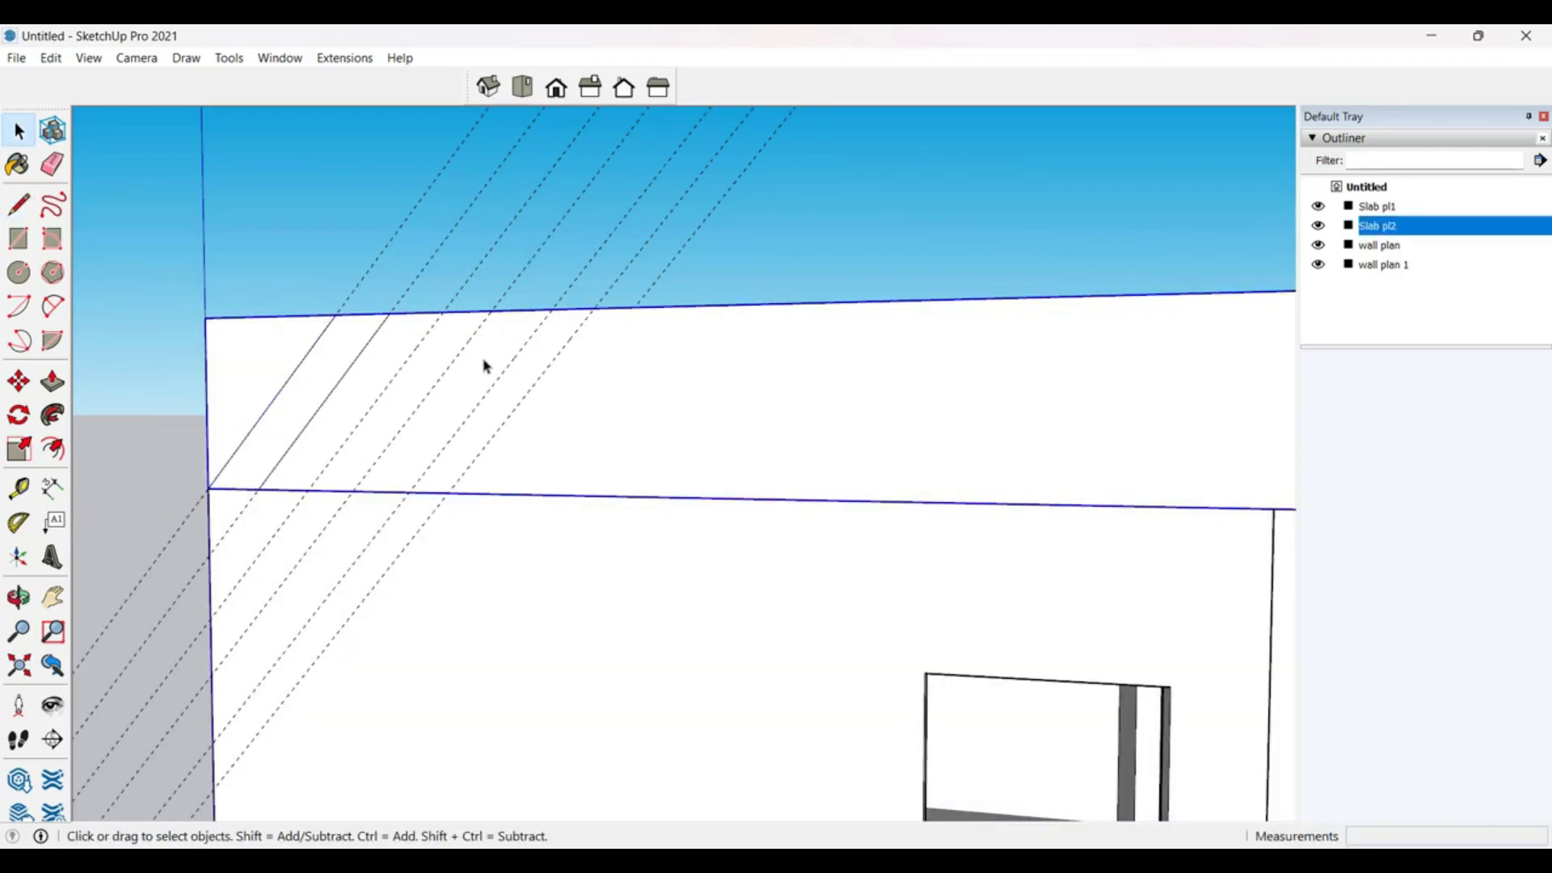
double_click(320, 376)
click(302, 400)
key(p)
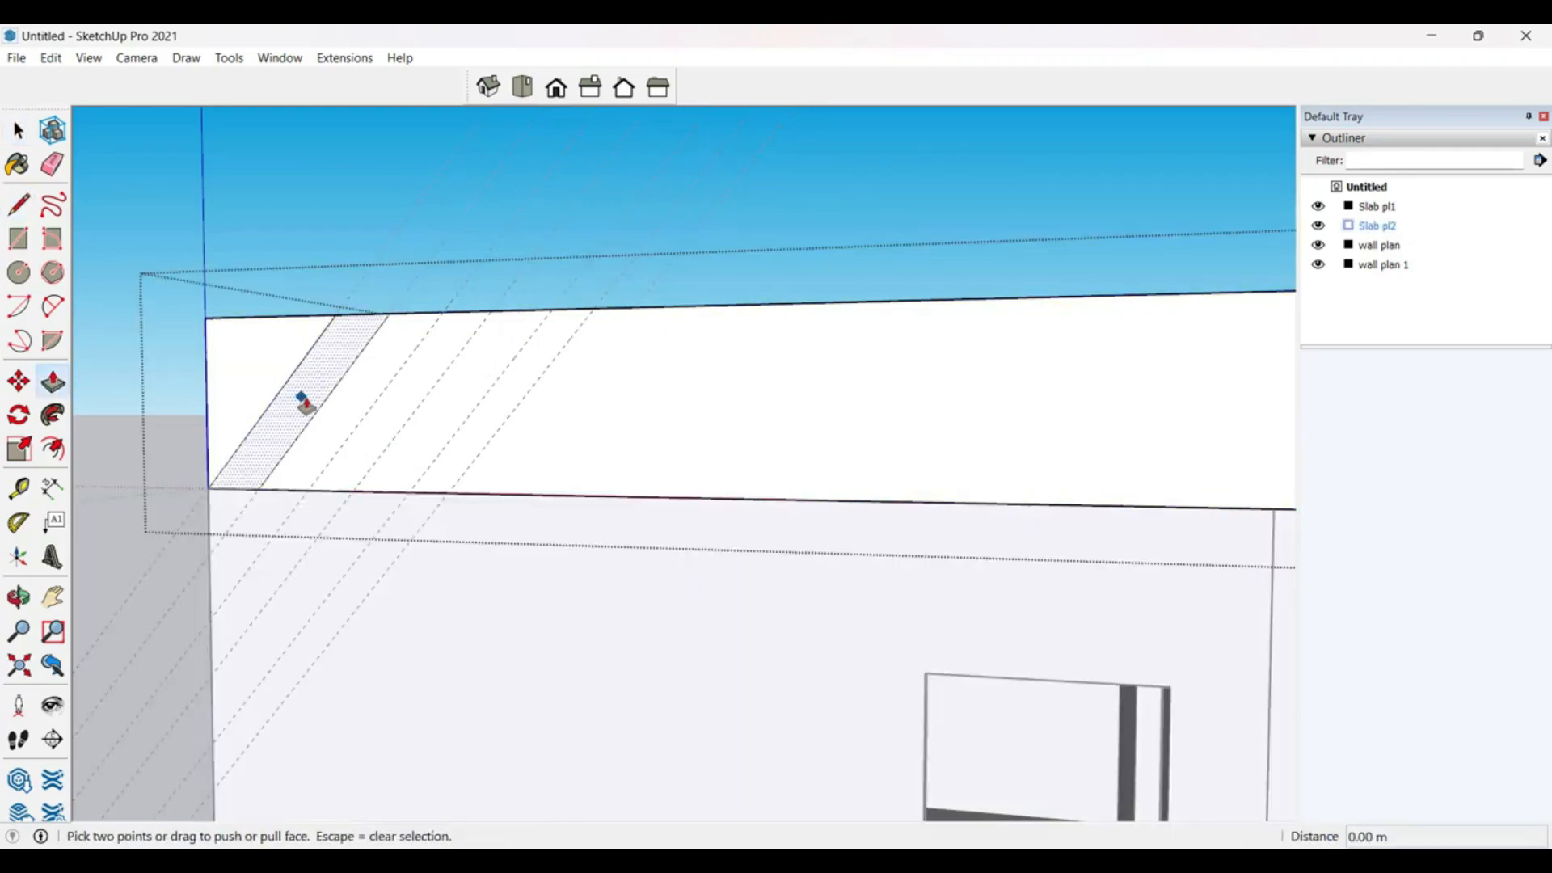
click(305, 401)
click(320, 383)
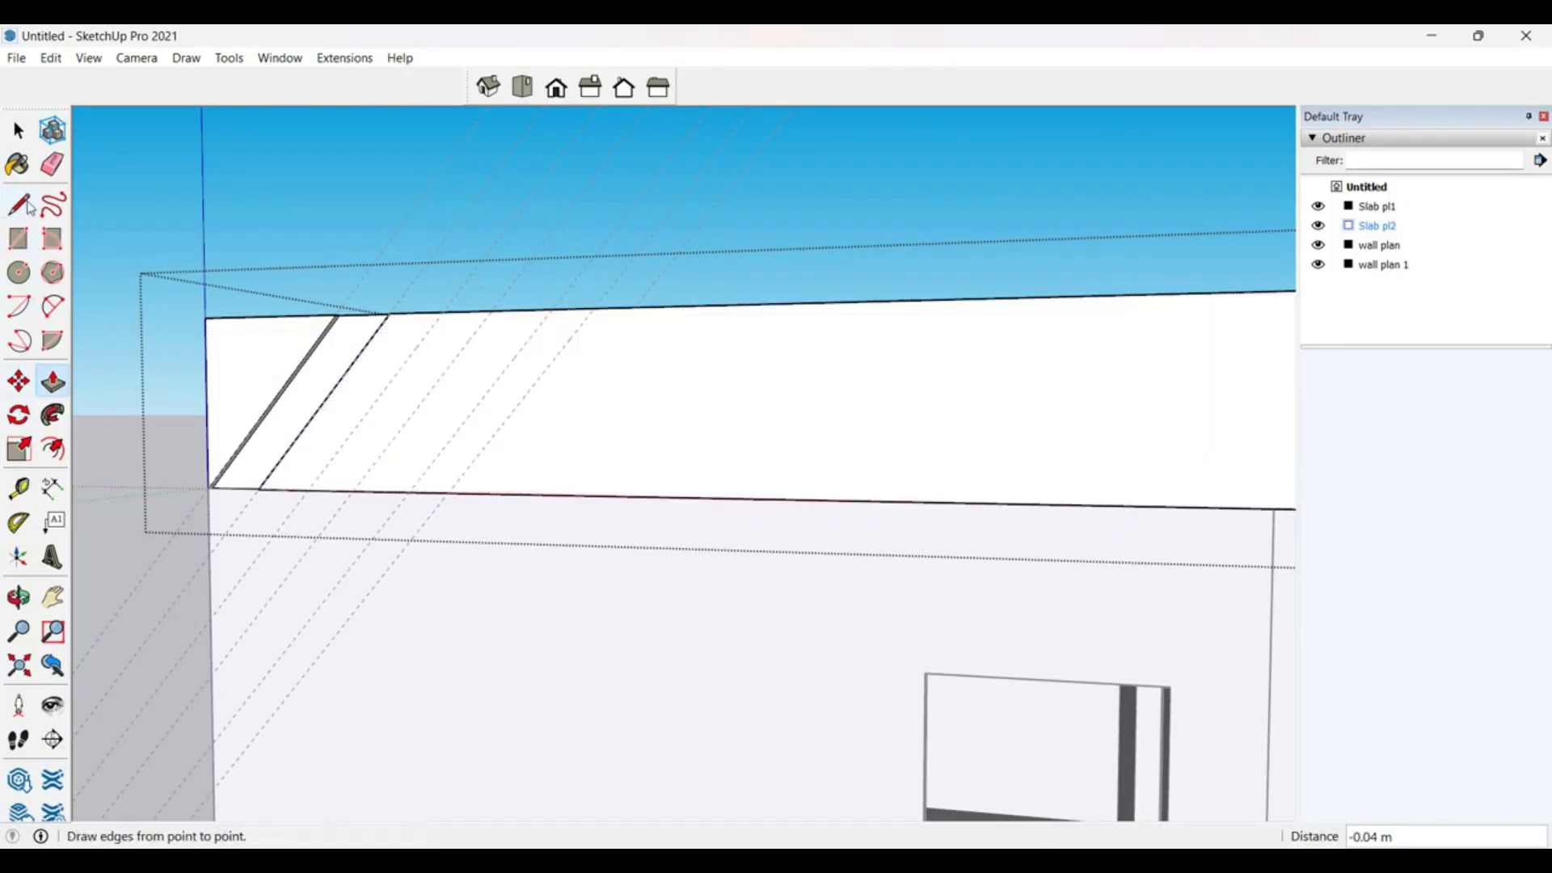
Step: Draw edges along the next four diagonal guides, from the parapet's lower edge to its upper edge
click(27, 206)
click(308, 489)
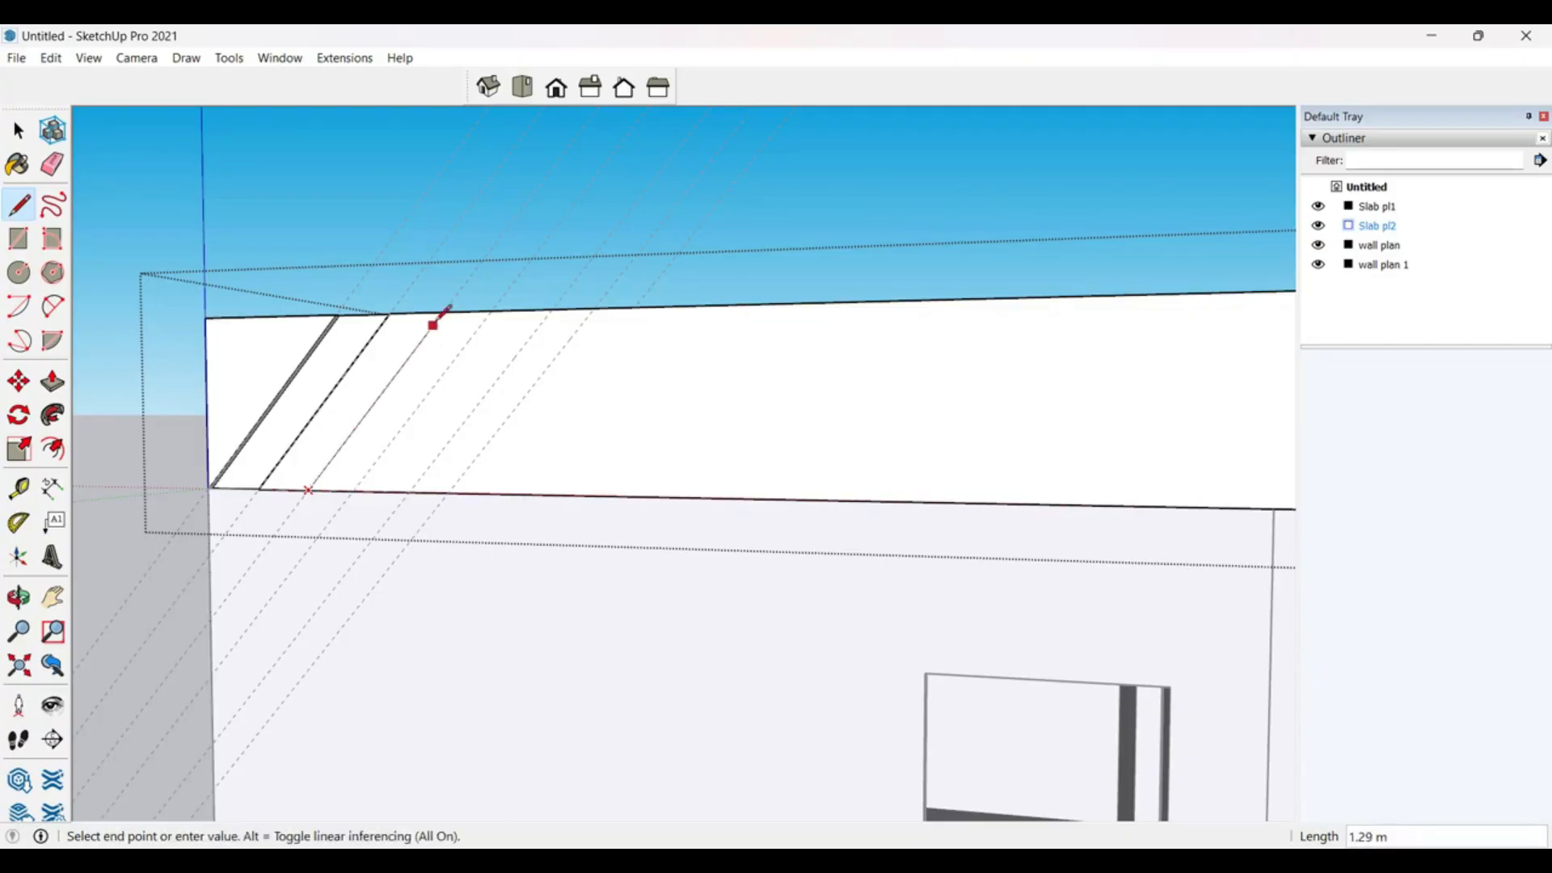
click(441, 314)
click(354, 491)
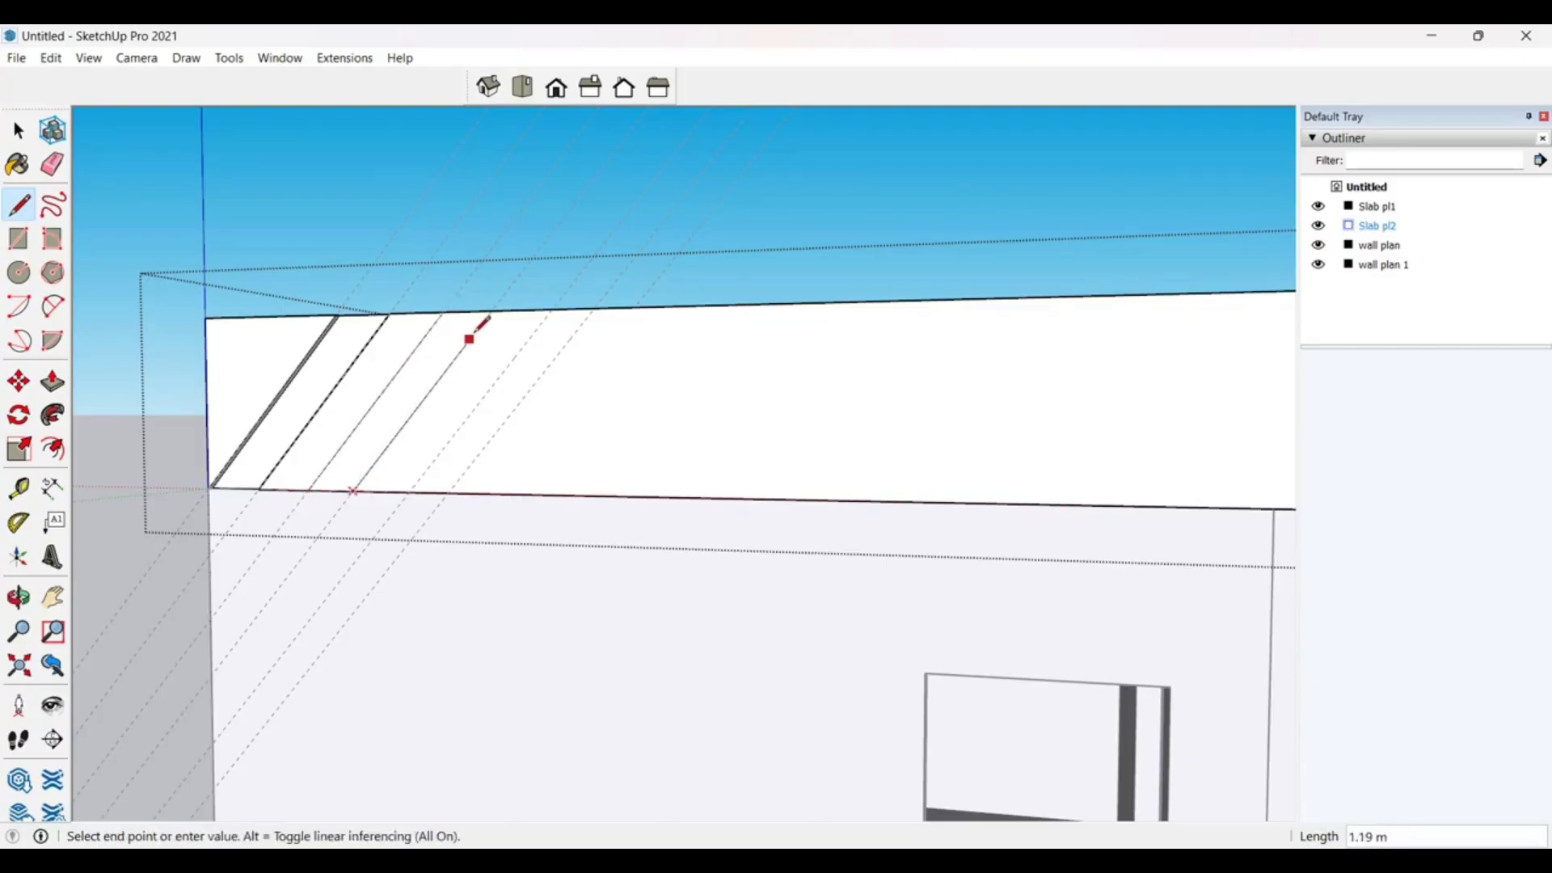
click(489, 314)
click(412, 489)
click(550, 312)
click(448, 492)
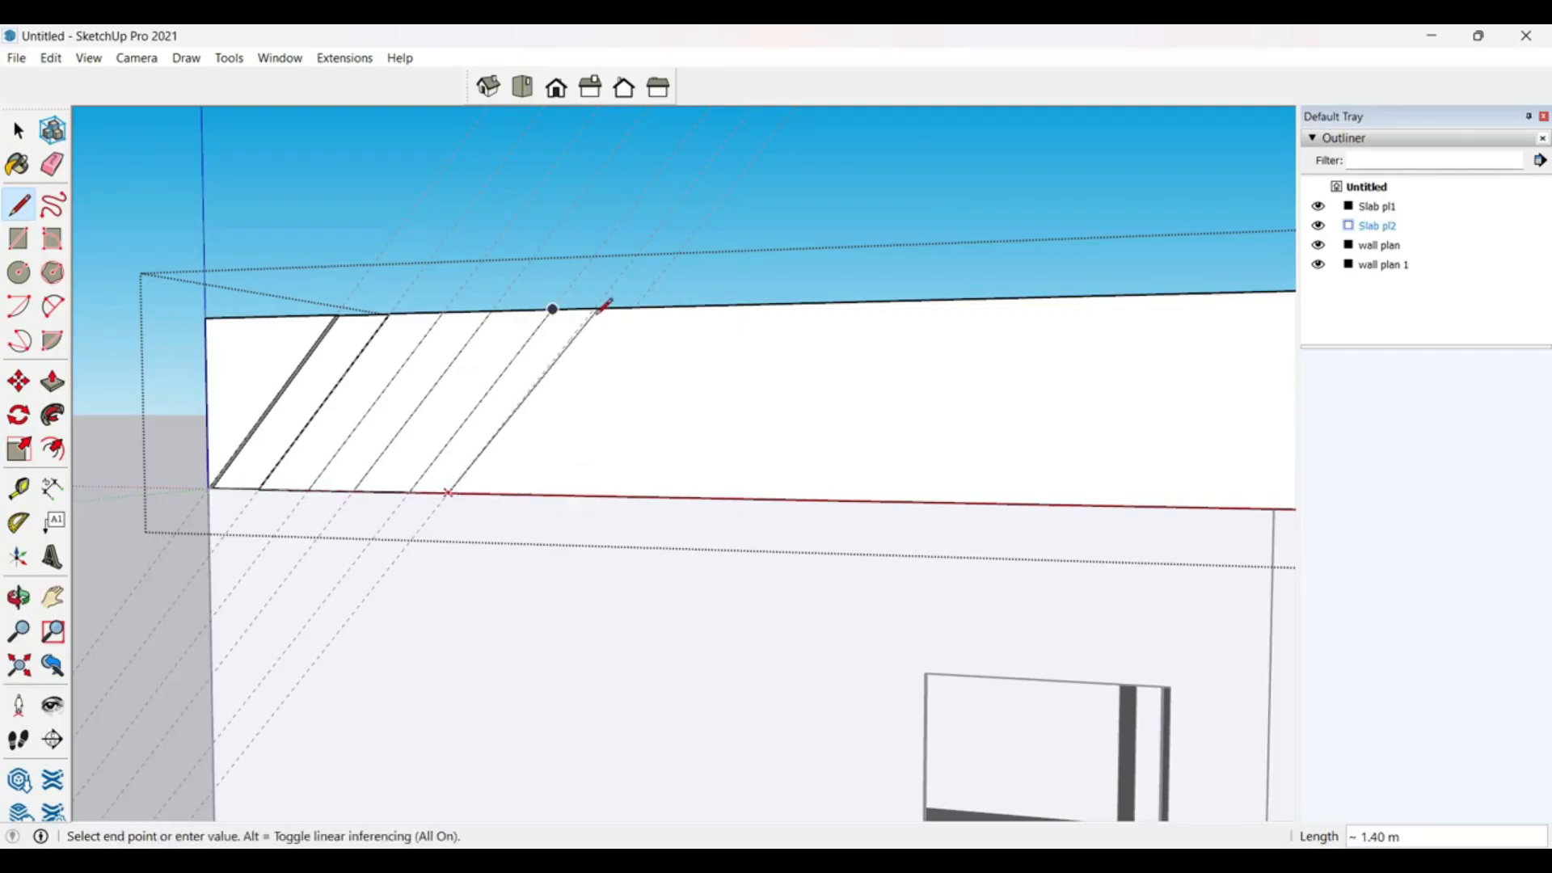
click(592, 311)
key(space)
Step: Recess the second and third diagonal strips 0.04 m into the parapet face, matching the first strip
click(391, 413)
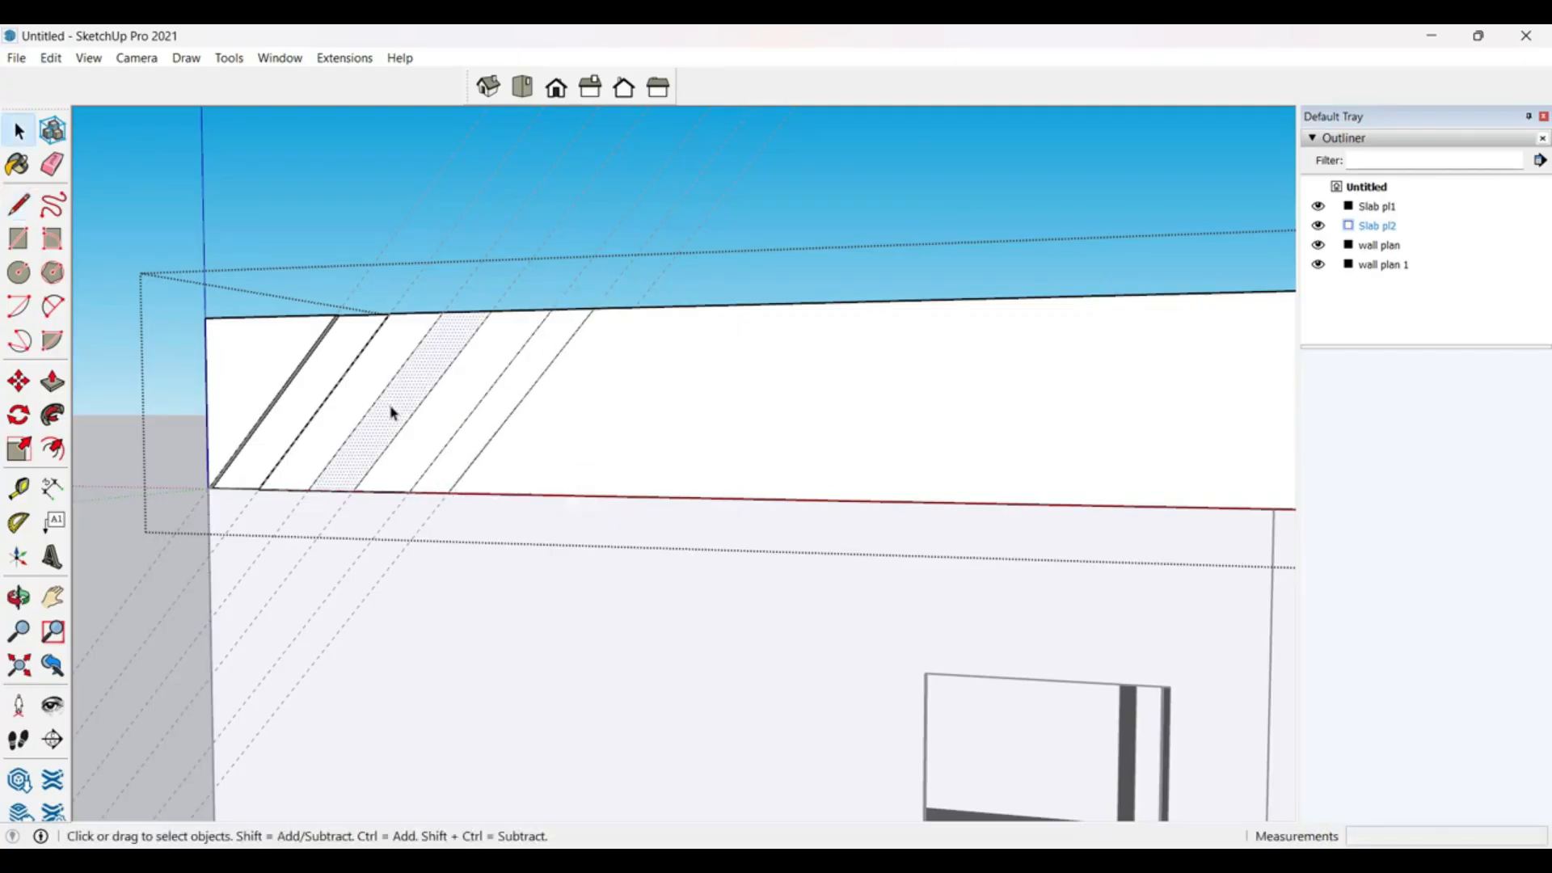
key(p)
click(392, 417)
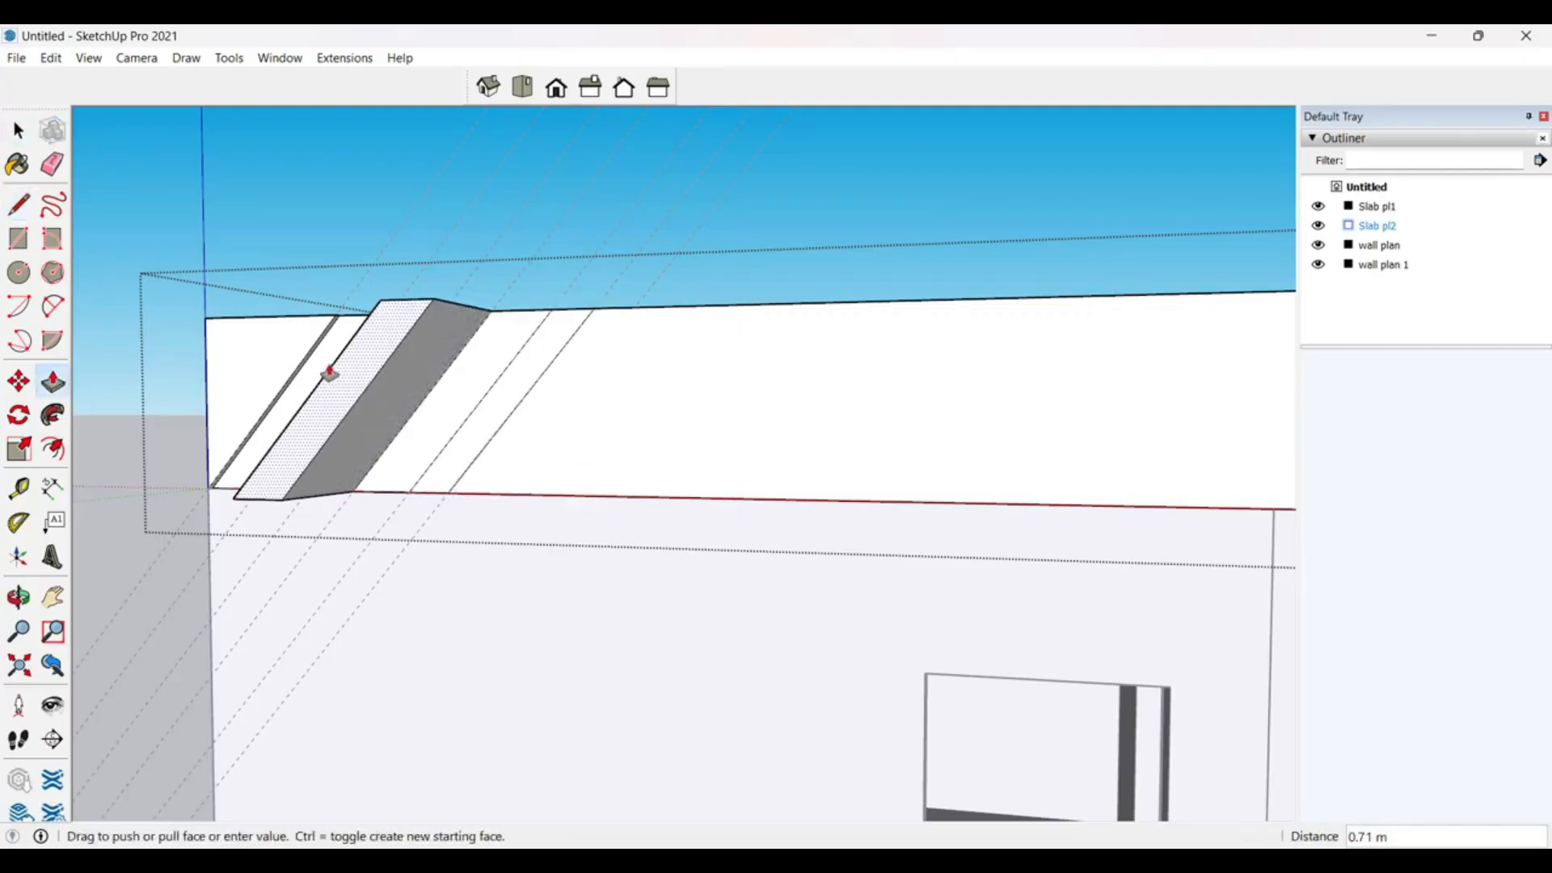
scroll(346, 394, up, 1)
scroll(364, 388, up, 3)
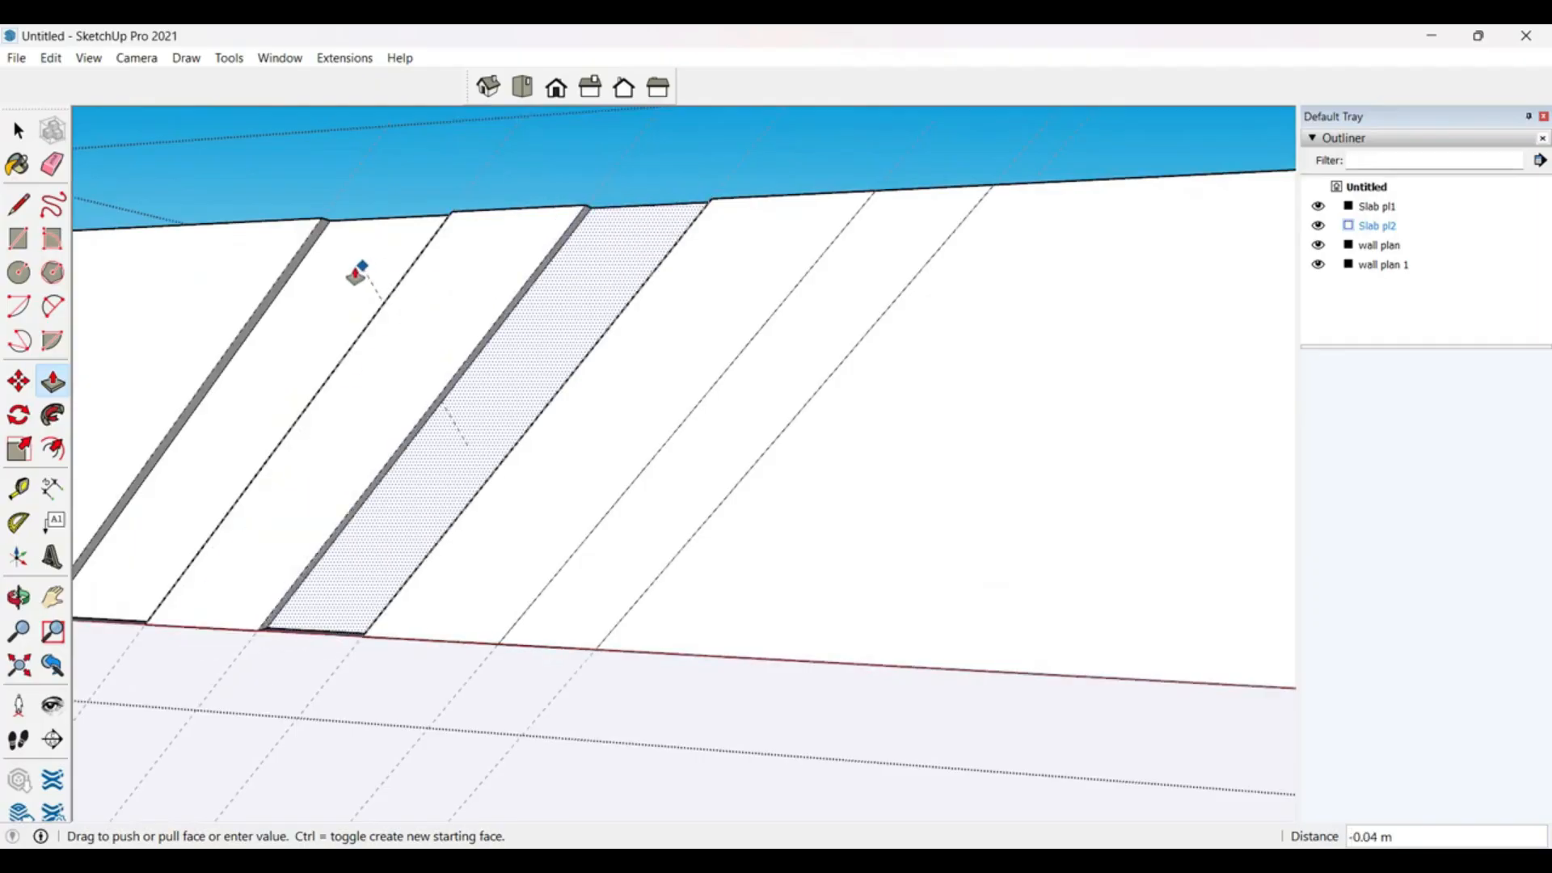
scroll(306, 260, up, 2)
scroll(347, 259, up, 1)
scroll(356, 267, down, 2)
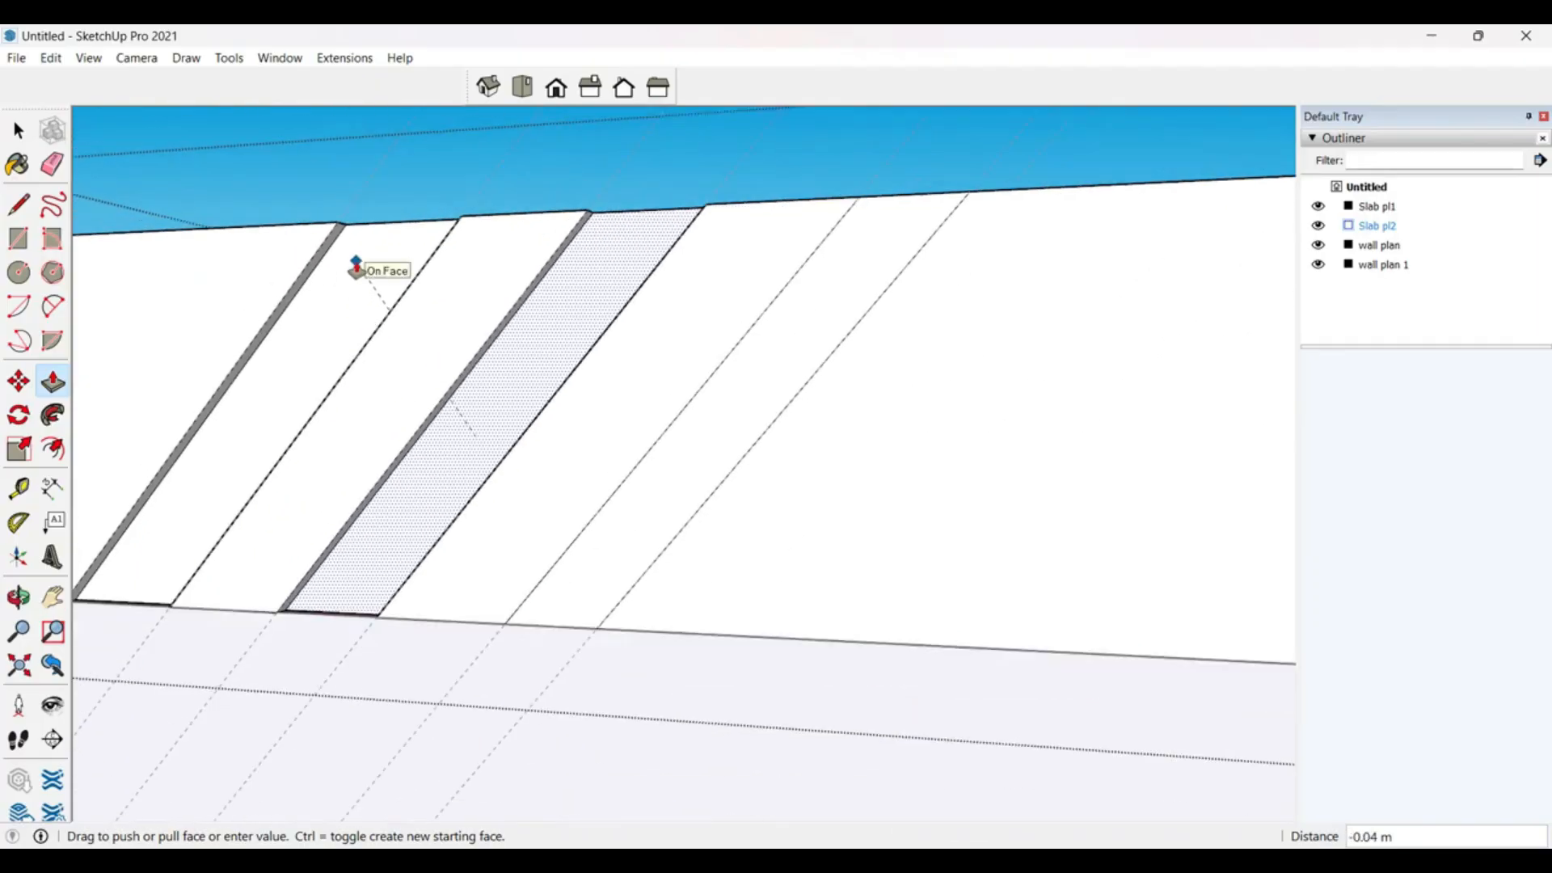
scroll(356, 267, down, 1)
scroll(434, 380, down, 1)
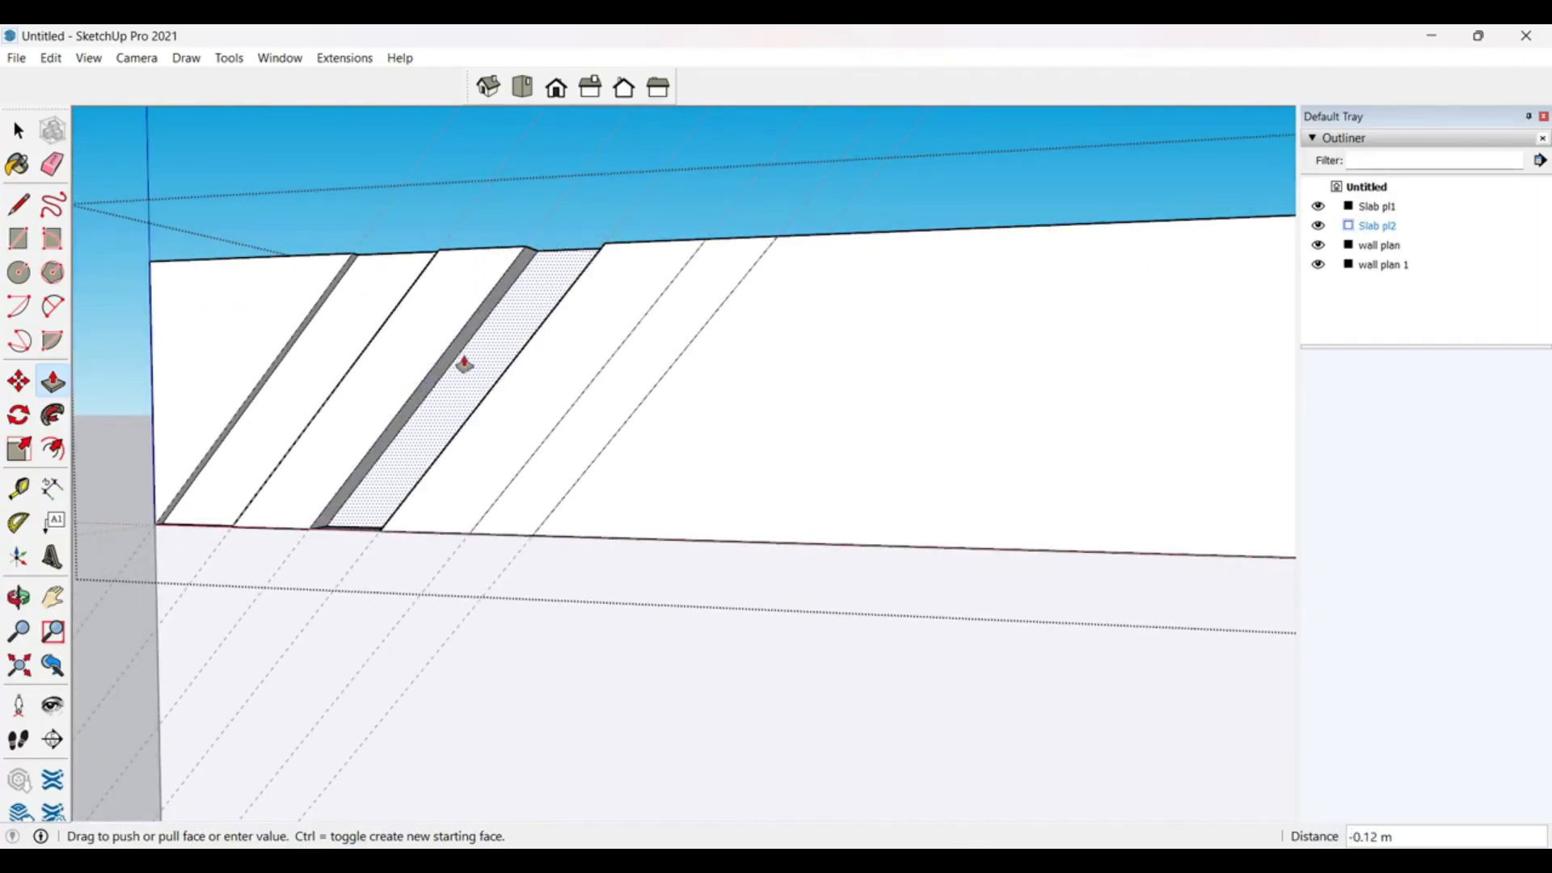
click(374, 291)
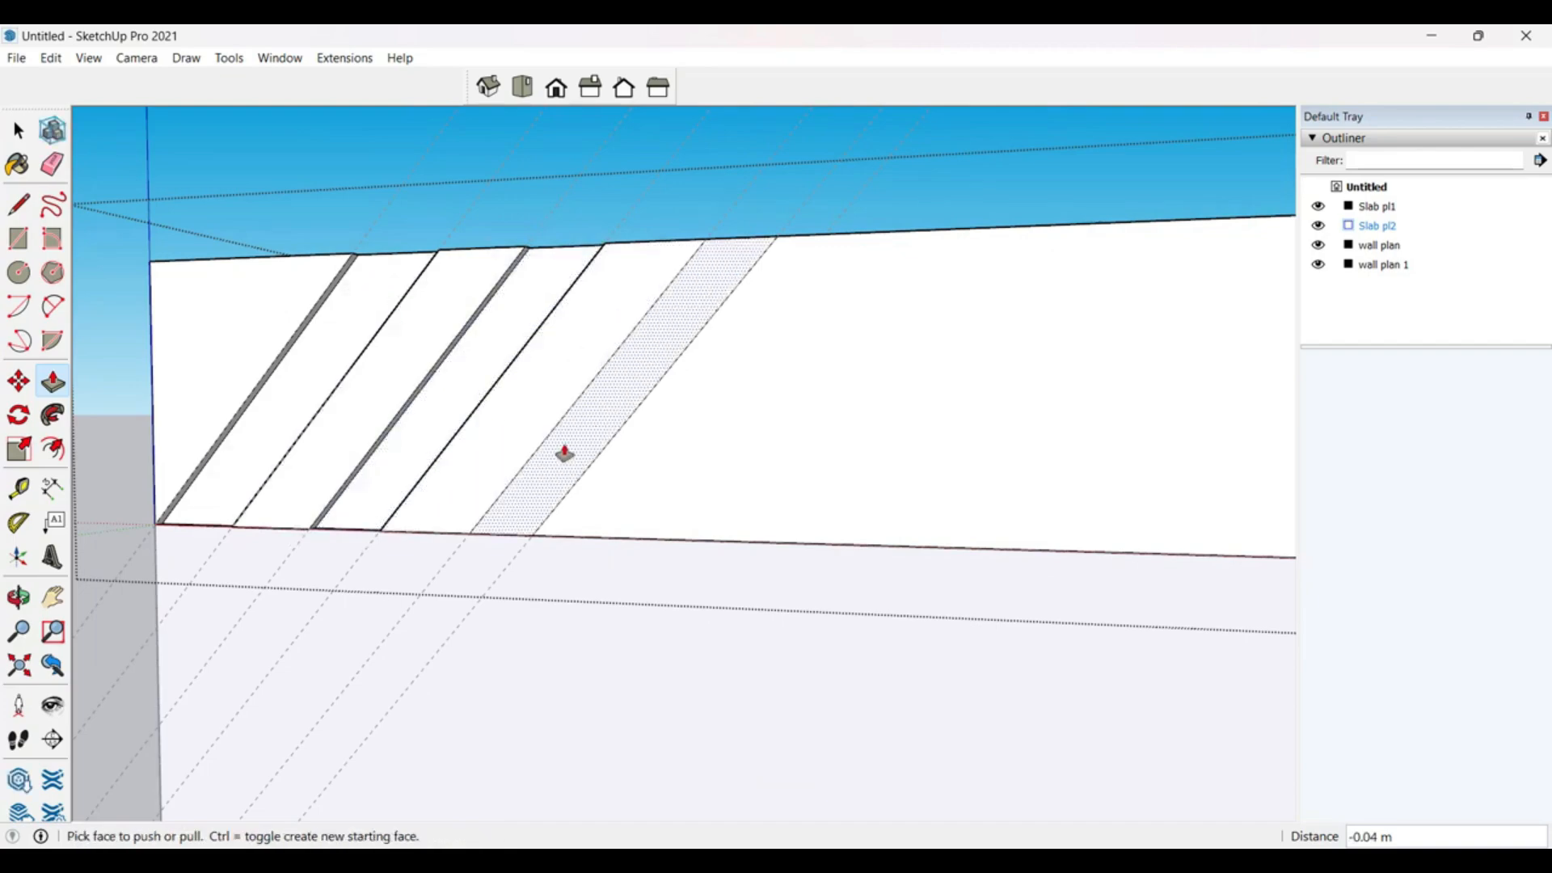
double_click(565, 454)
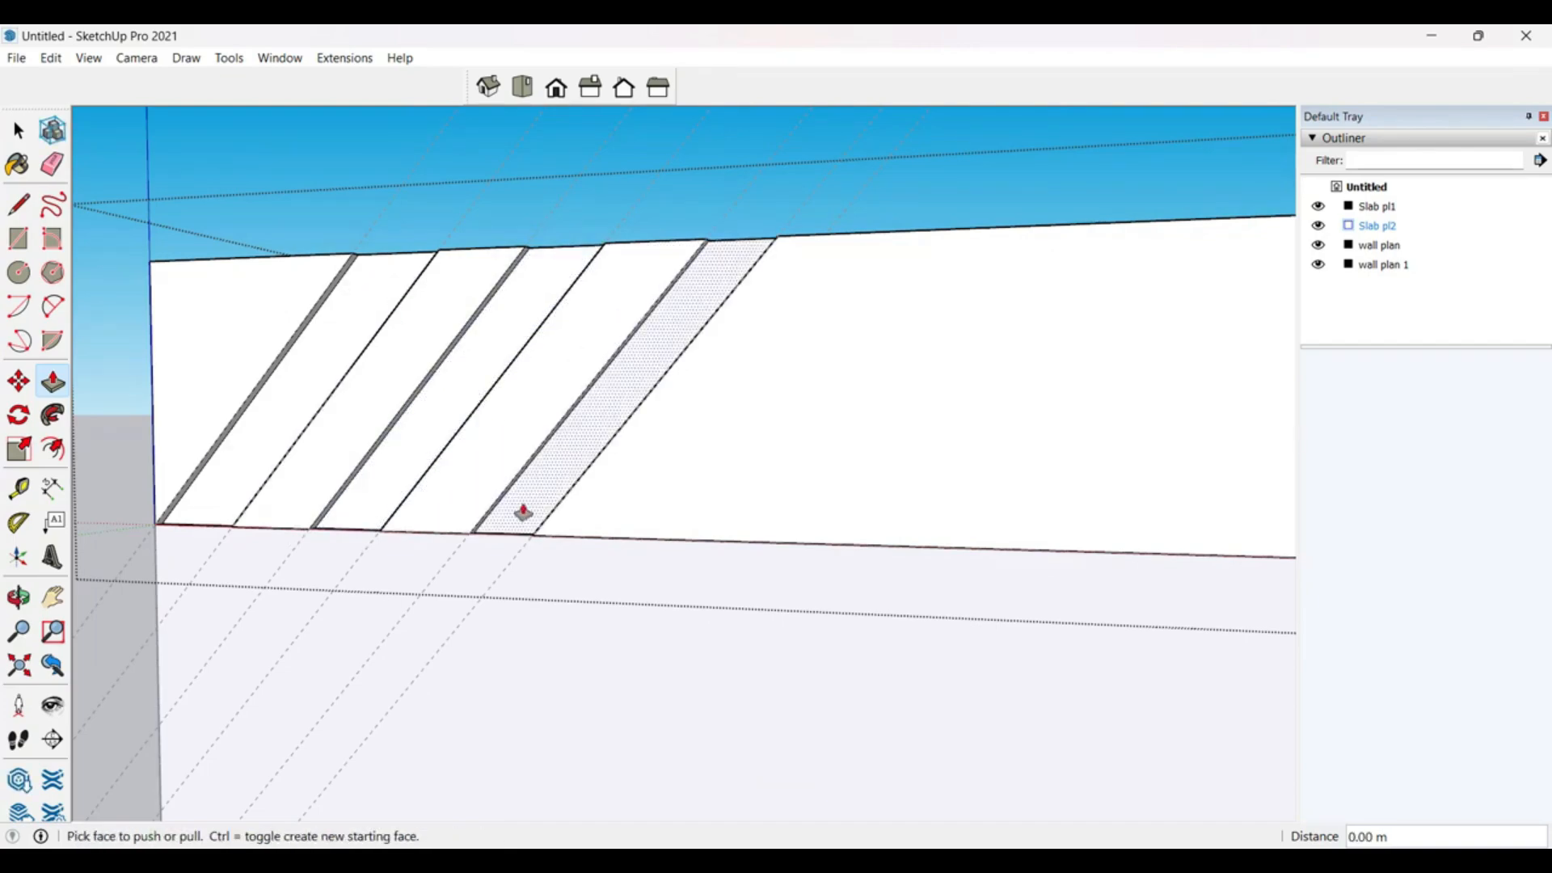
scroll(468, 530, down, 2)
scroll(557, 453, up, 2)
scroll(557, 453, up, 3)
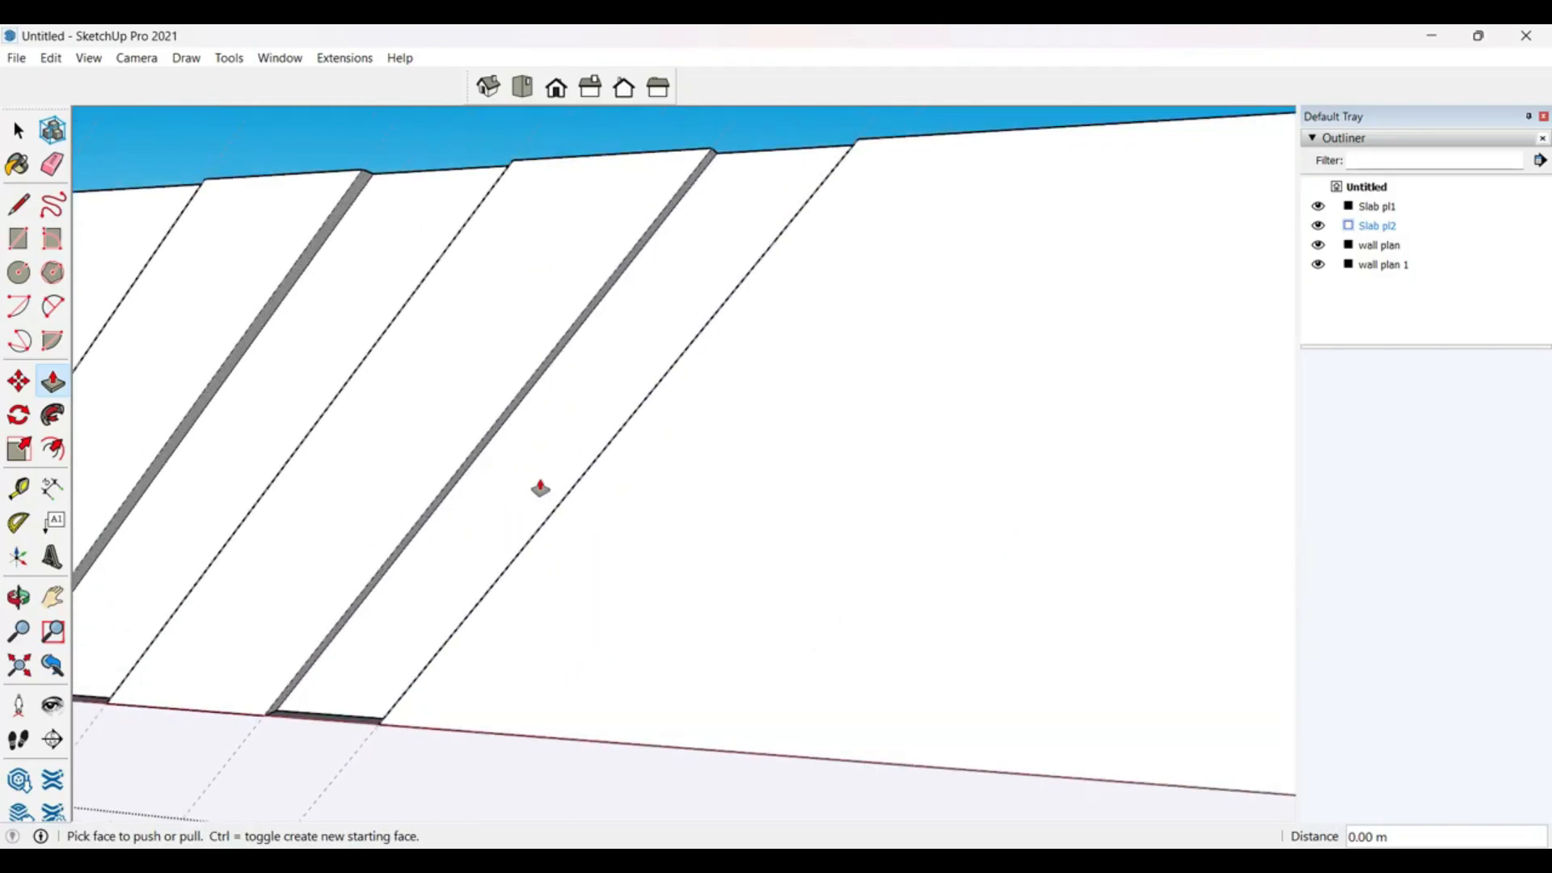
Step: Close the "Slab pl2" group and clear the diagonal guides from the model
key(space)
middle_drag(553, 461, 876, 526)
scroll(578, 560, down, 3)
middle_drag(578, 560, 716, 526)
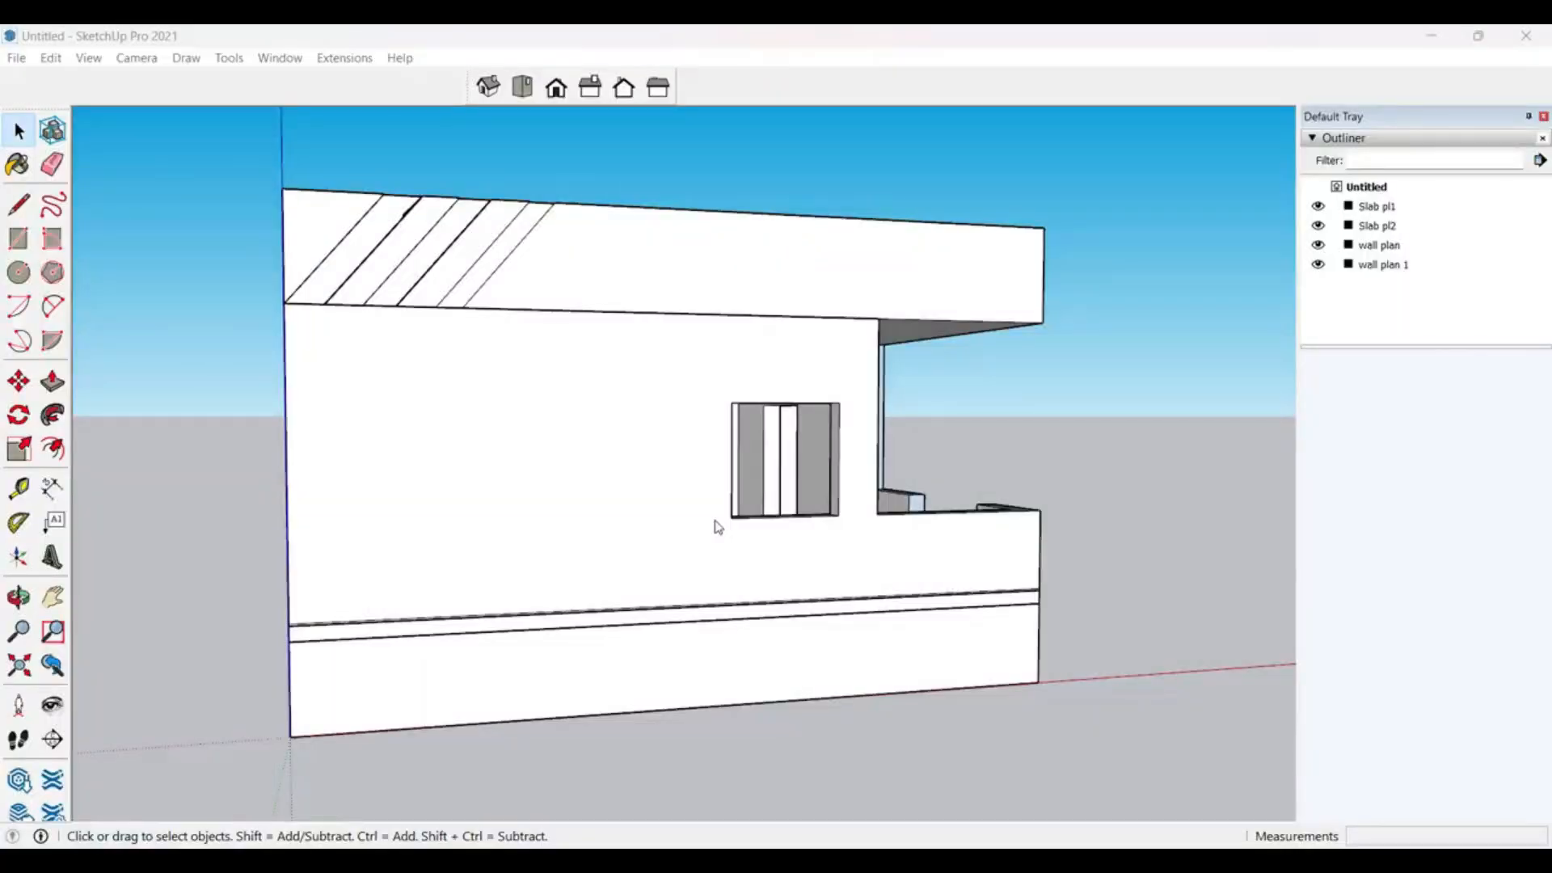
click(668, 522)
click(752, 284)
click(877, 256)
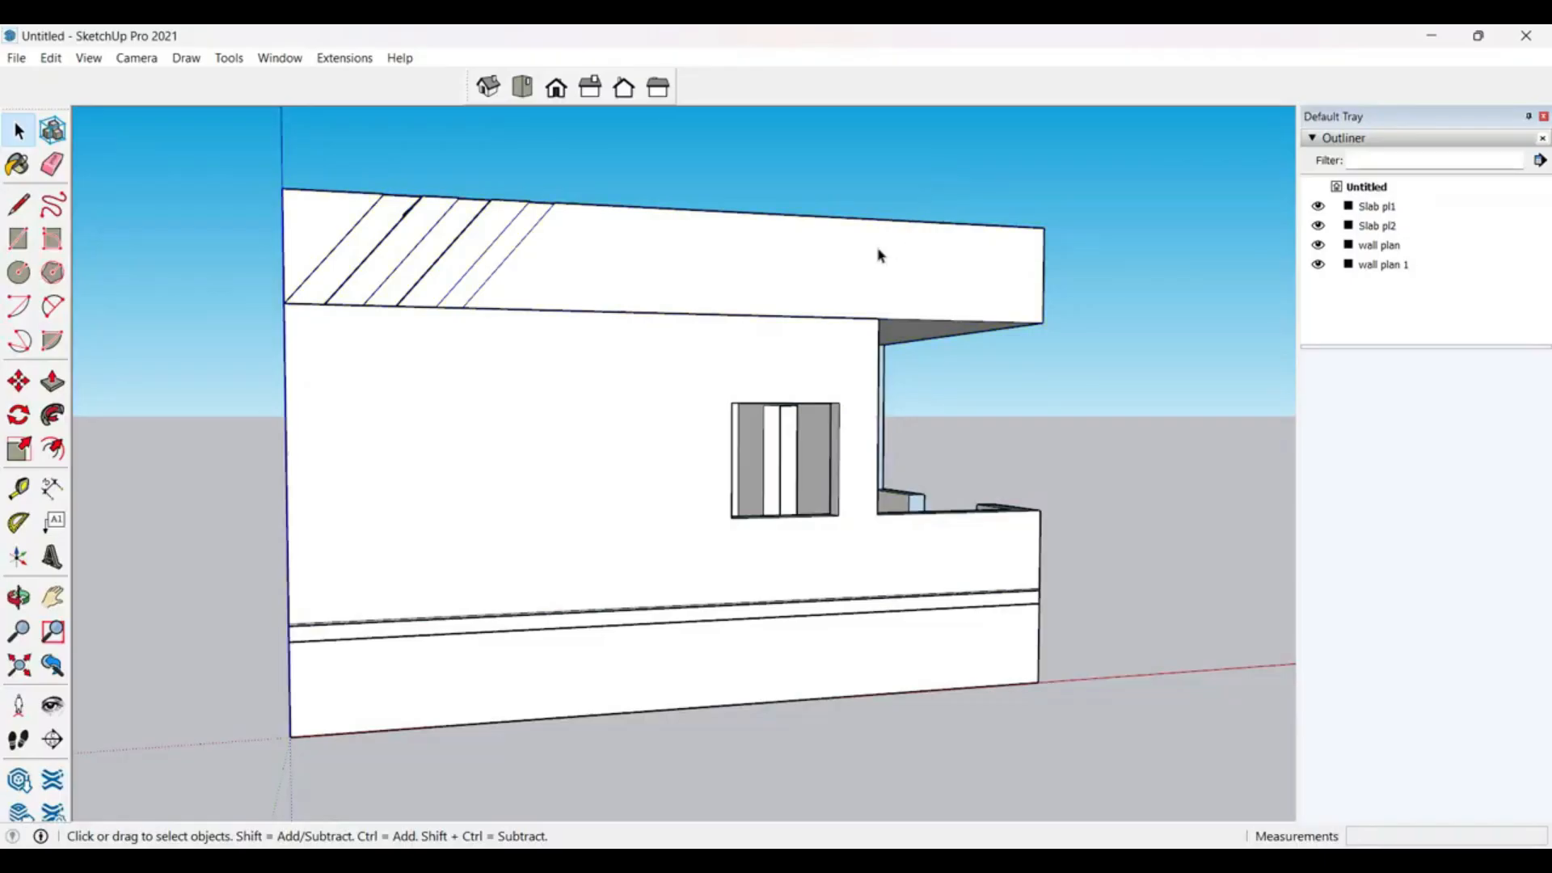
click(914, 178)
Step: Attach a leader text reading "slab" to the parapet face, with the label placed above its upper edge
click(54, 521)
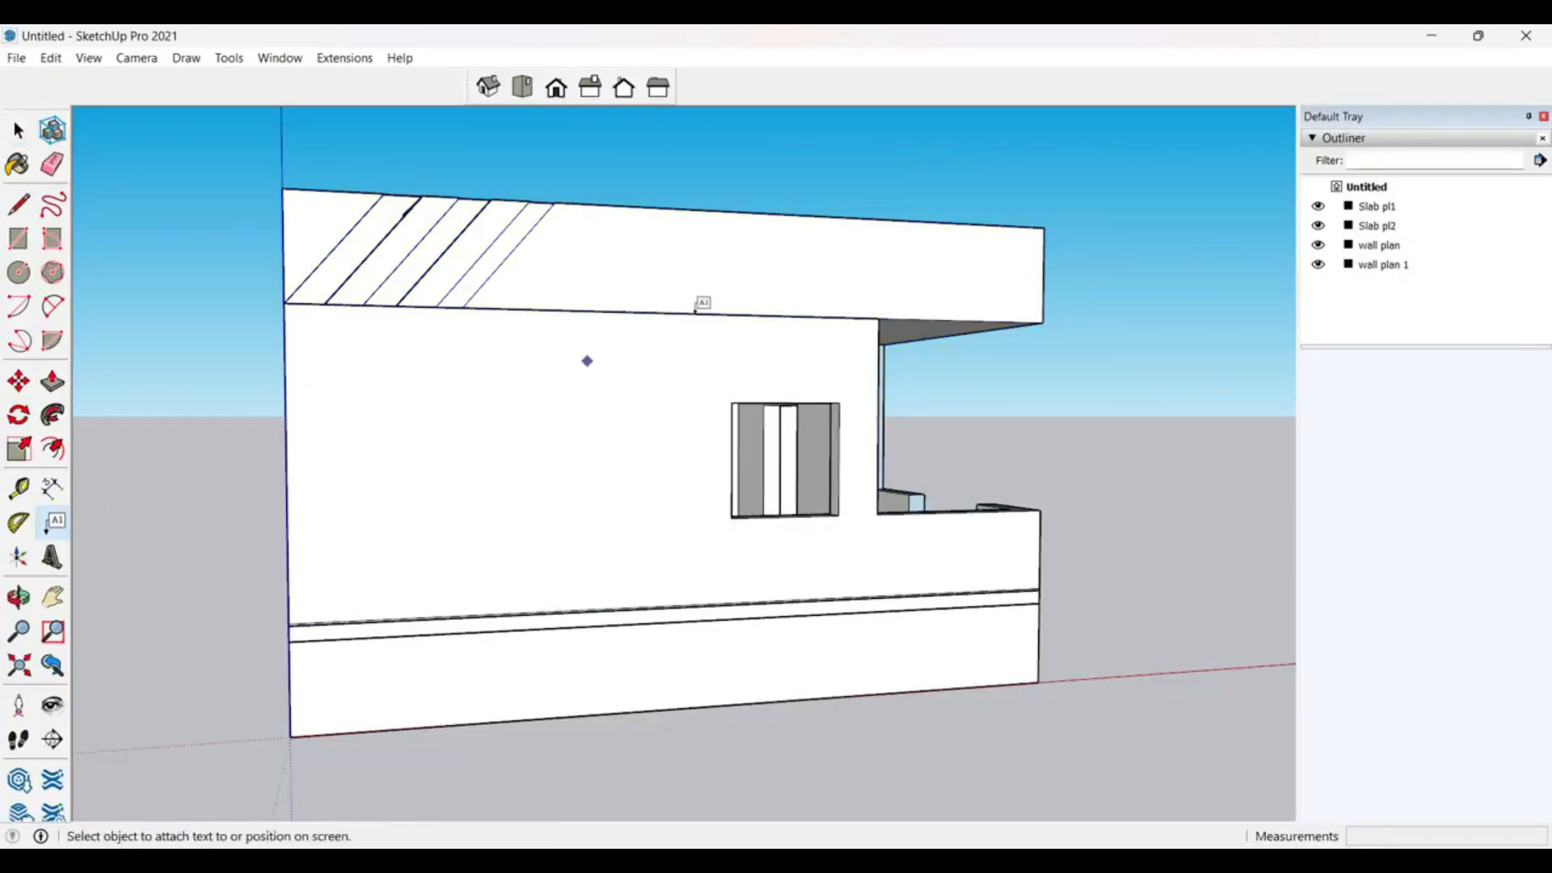
click(880, 244)
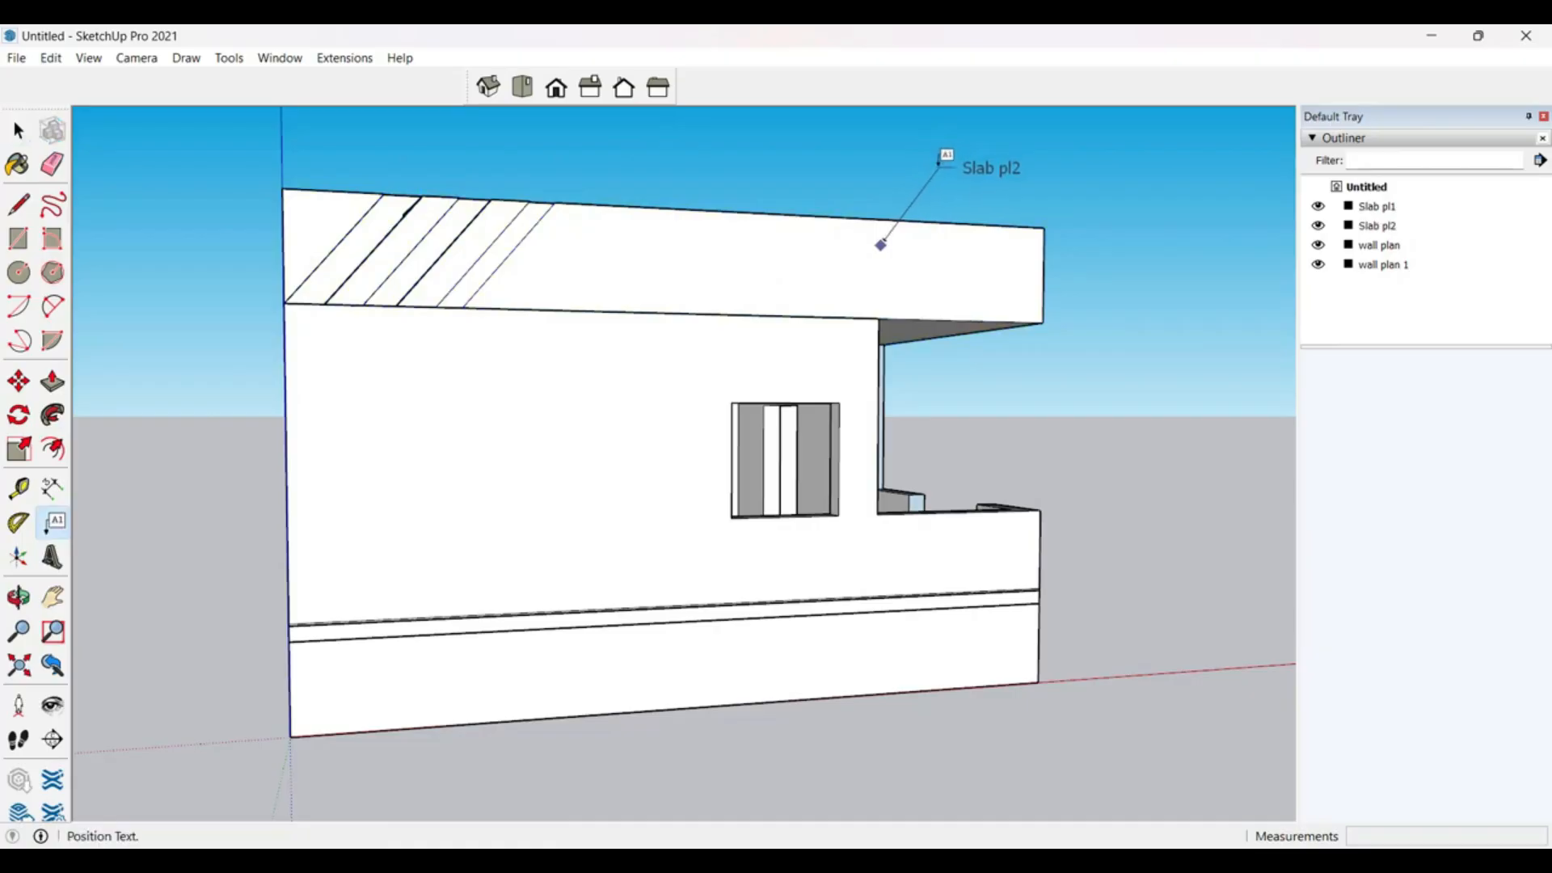
scroll(941, 157, up, 3)
click(904, 203)
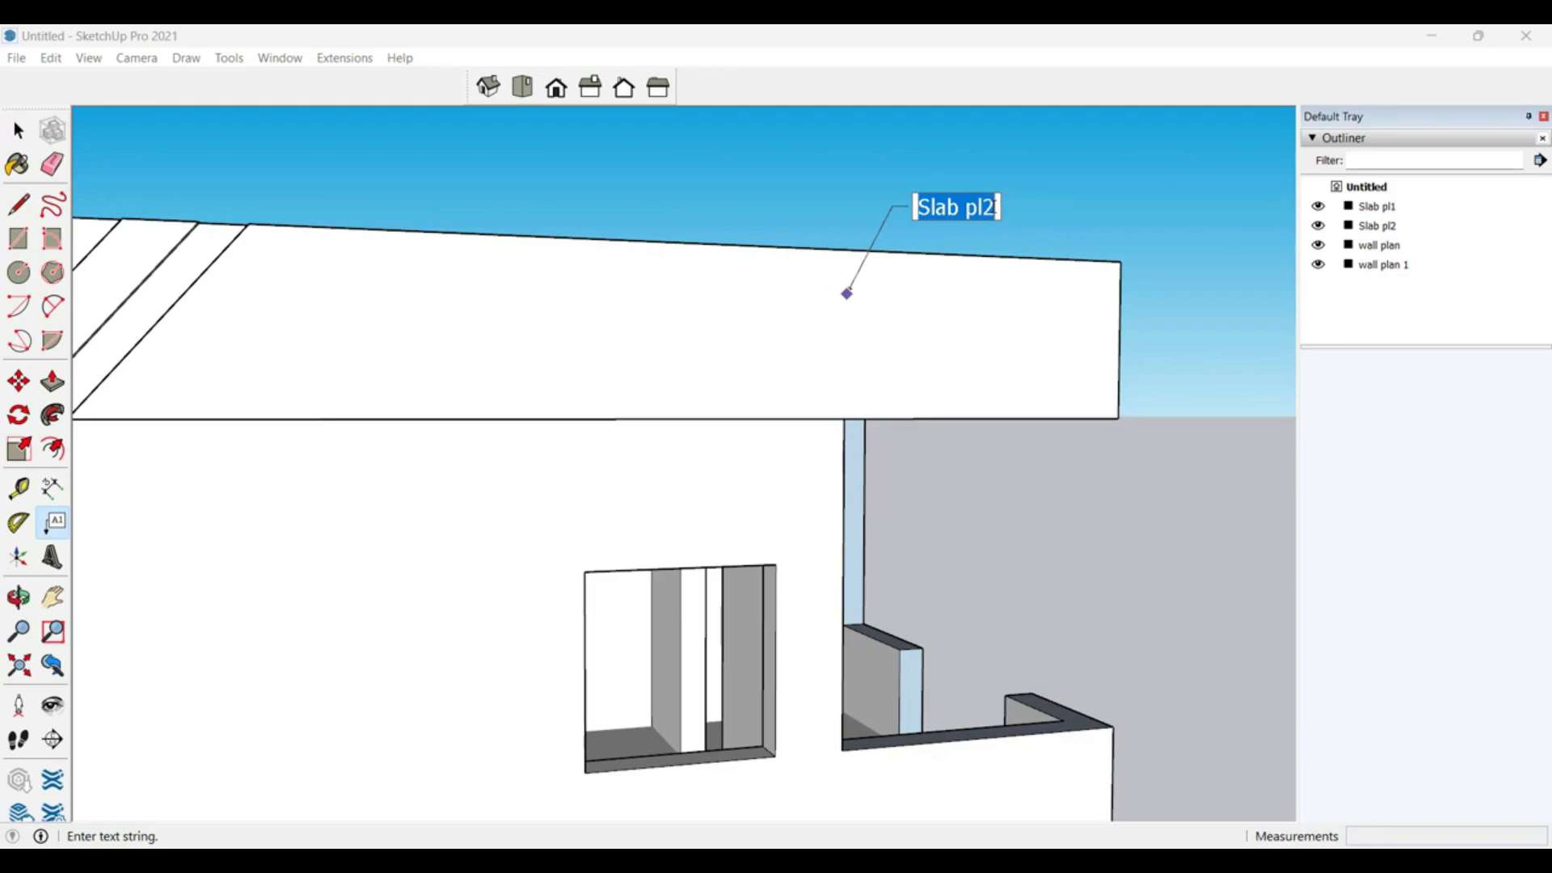
text(slab)
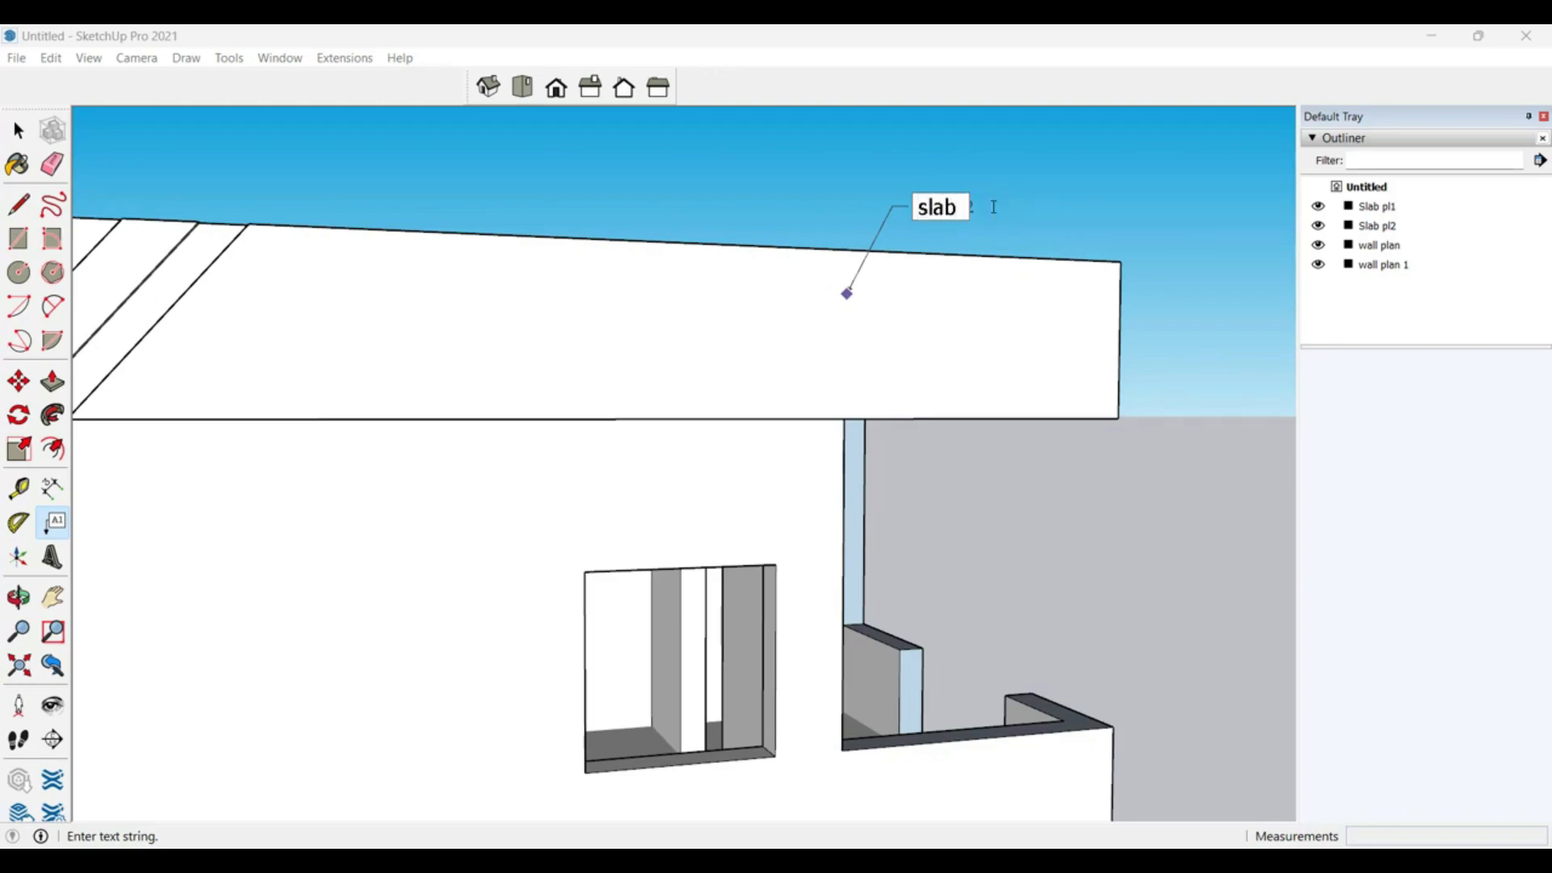
click(993, 207)
scroll(936, 235, up, 4)
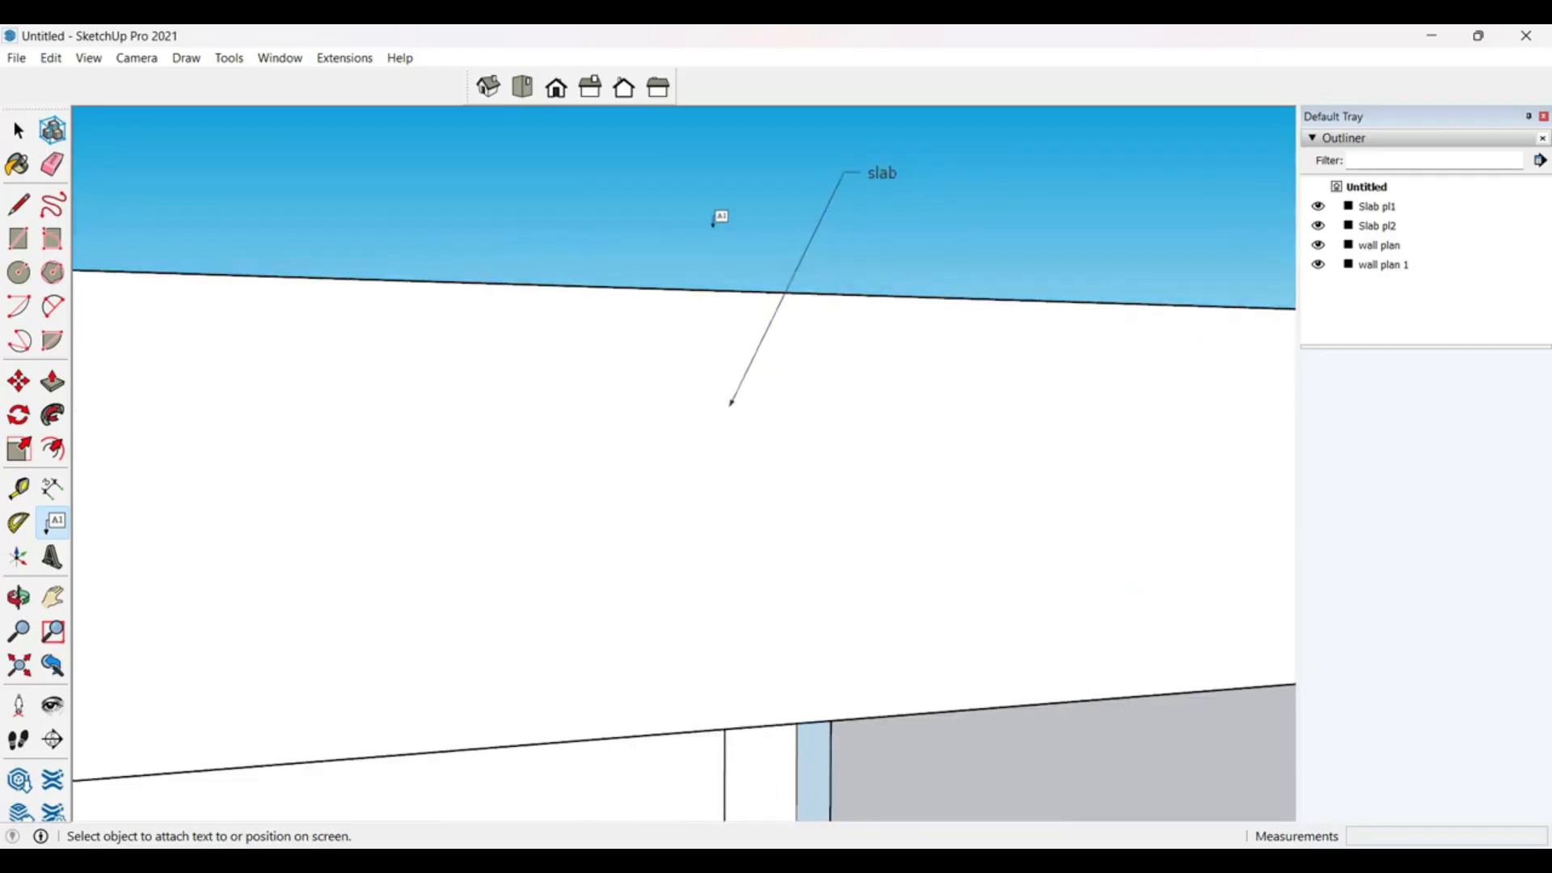
Step: Attach a leader text reading "slab" to the flat roof surface inside the parapet
scroll(719, 217, down, 5)
middle_drag(694, 256, 714, 305)
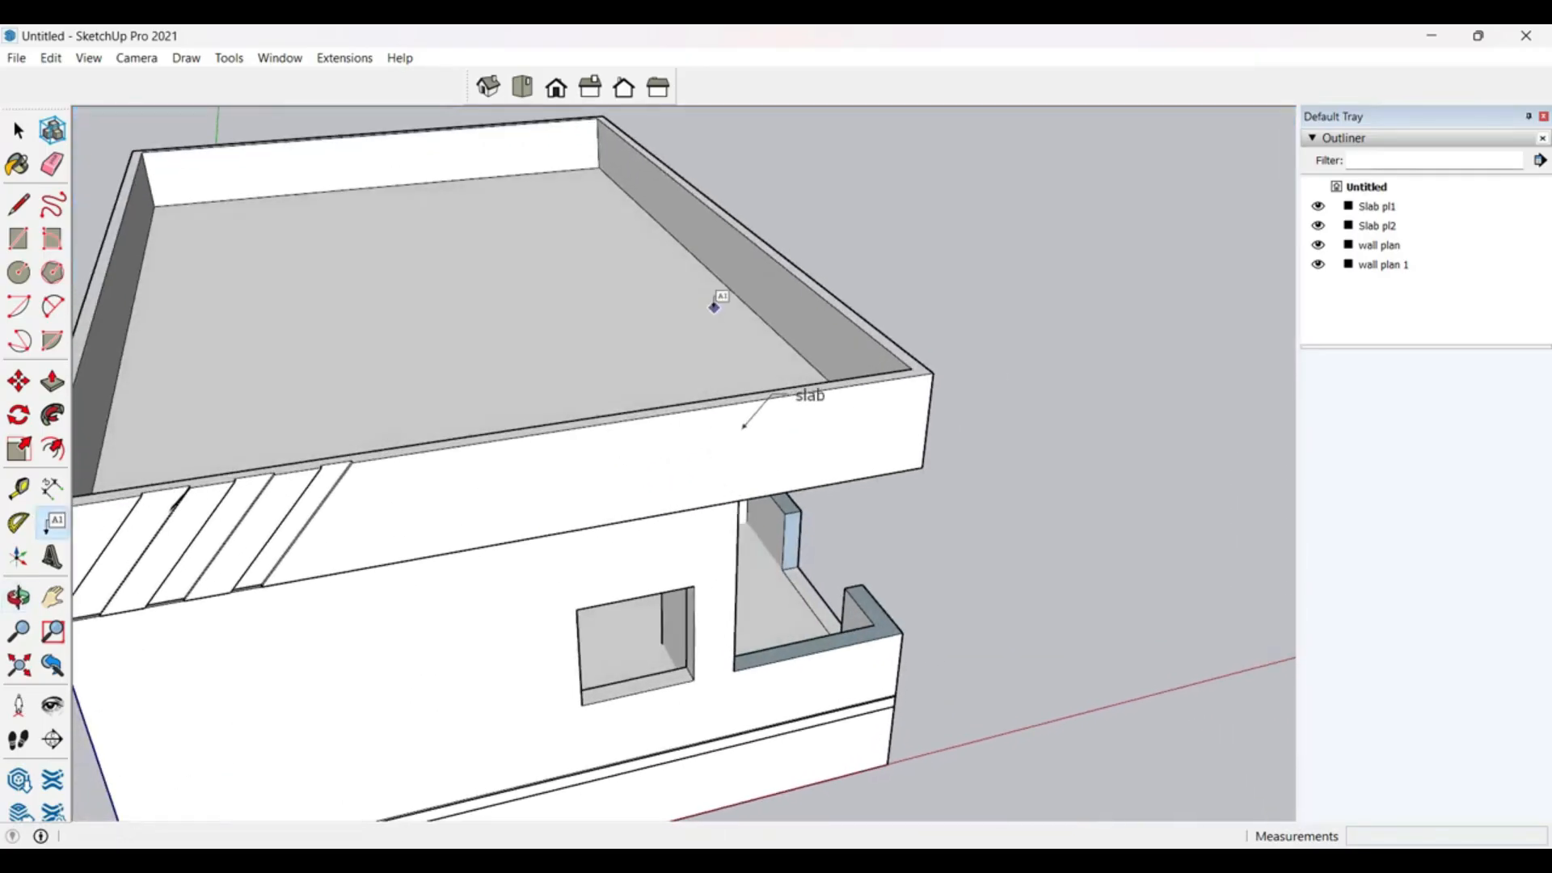
click(668, 349)
click(774, 315)
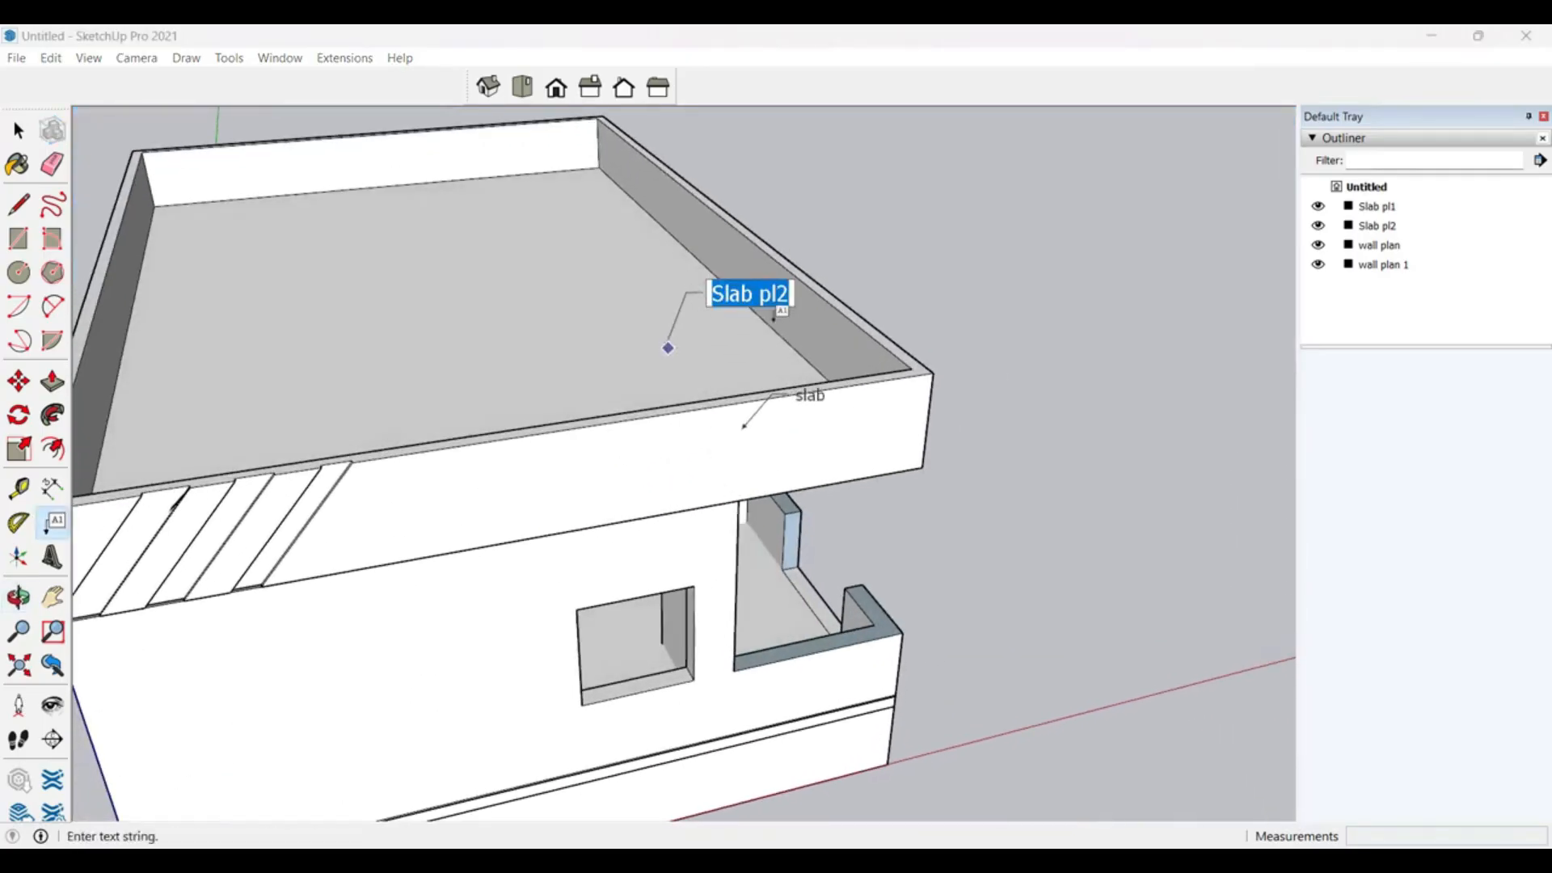
text(Slab)
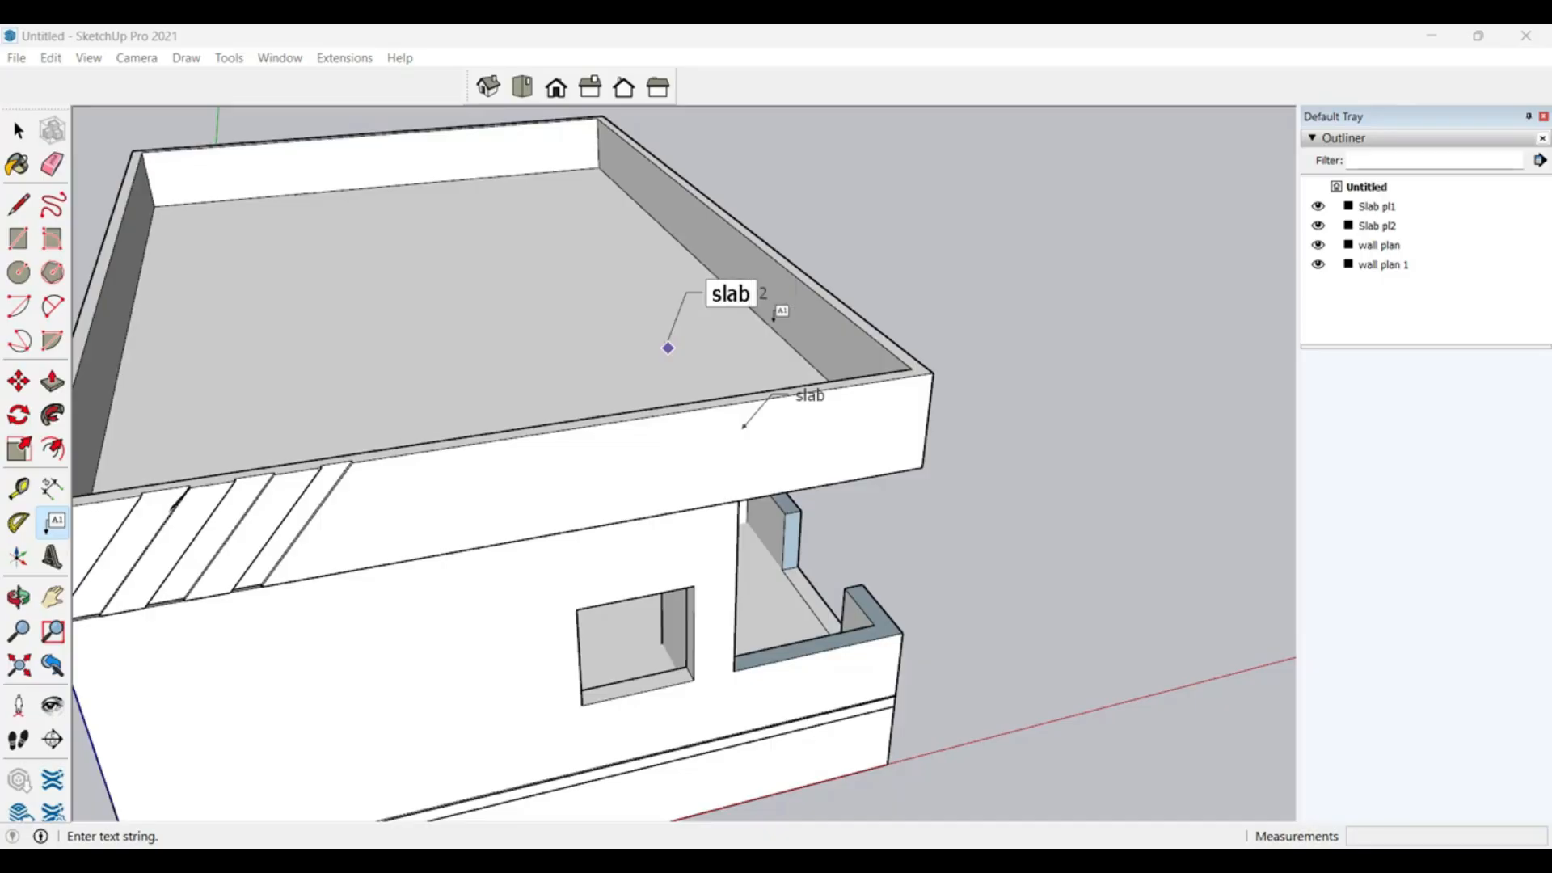
click(914, 215)
Step: Attach a leader text reading "walls" to the outer corner edge of the low porch wall, with the label beside the house
scroll(710, 641, up, 5)
middle_drag(710, 641, 670, 490)
scroll(778, 542, down, 4)
click(909, 583)
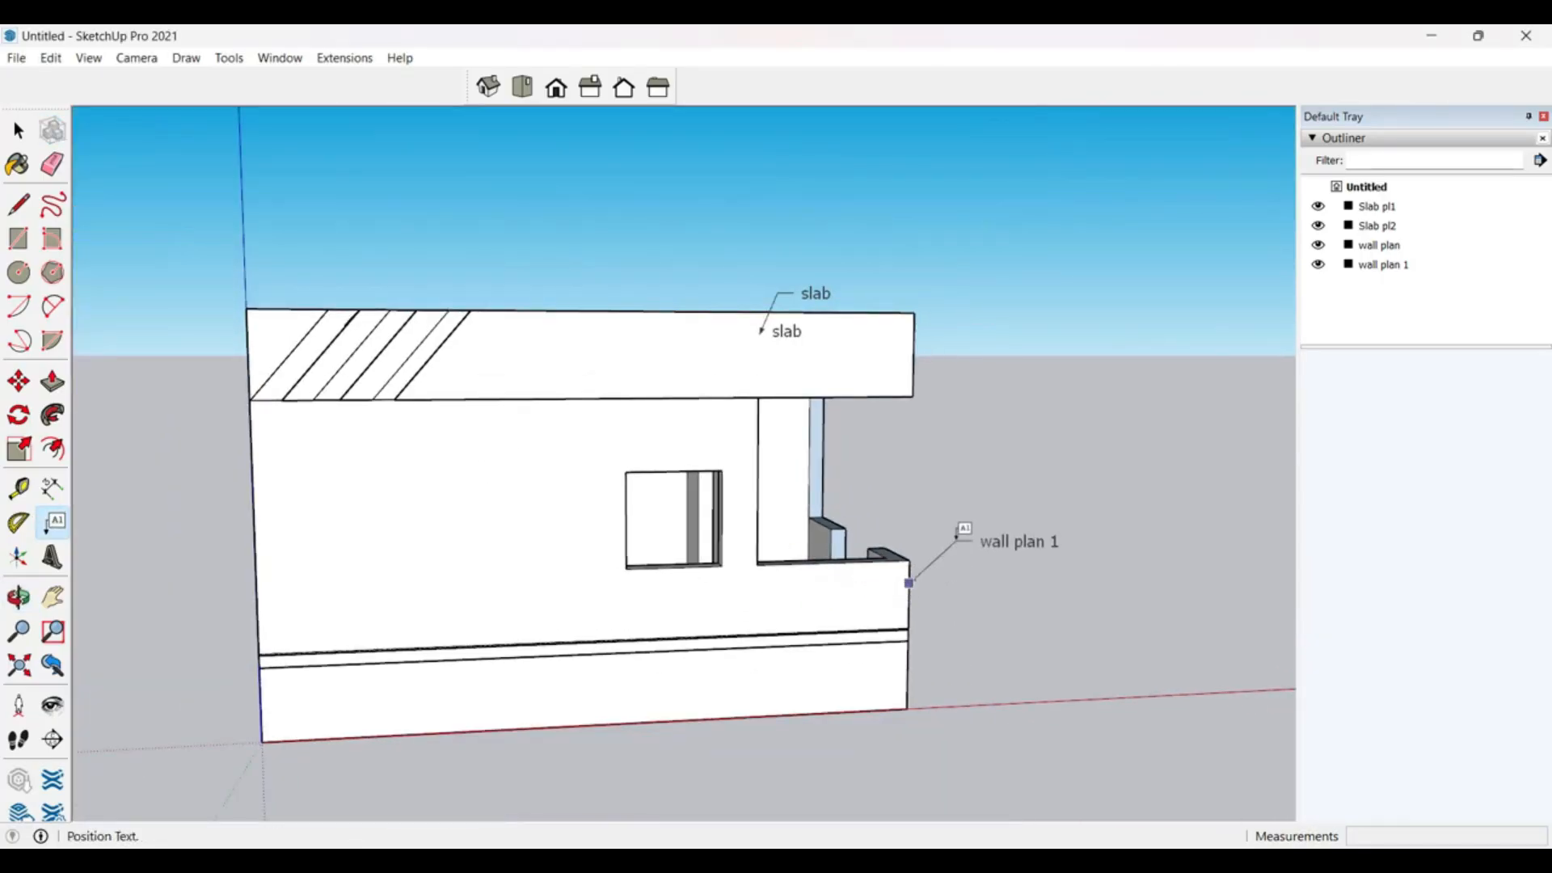
click(946, 527)
text(walls)
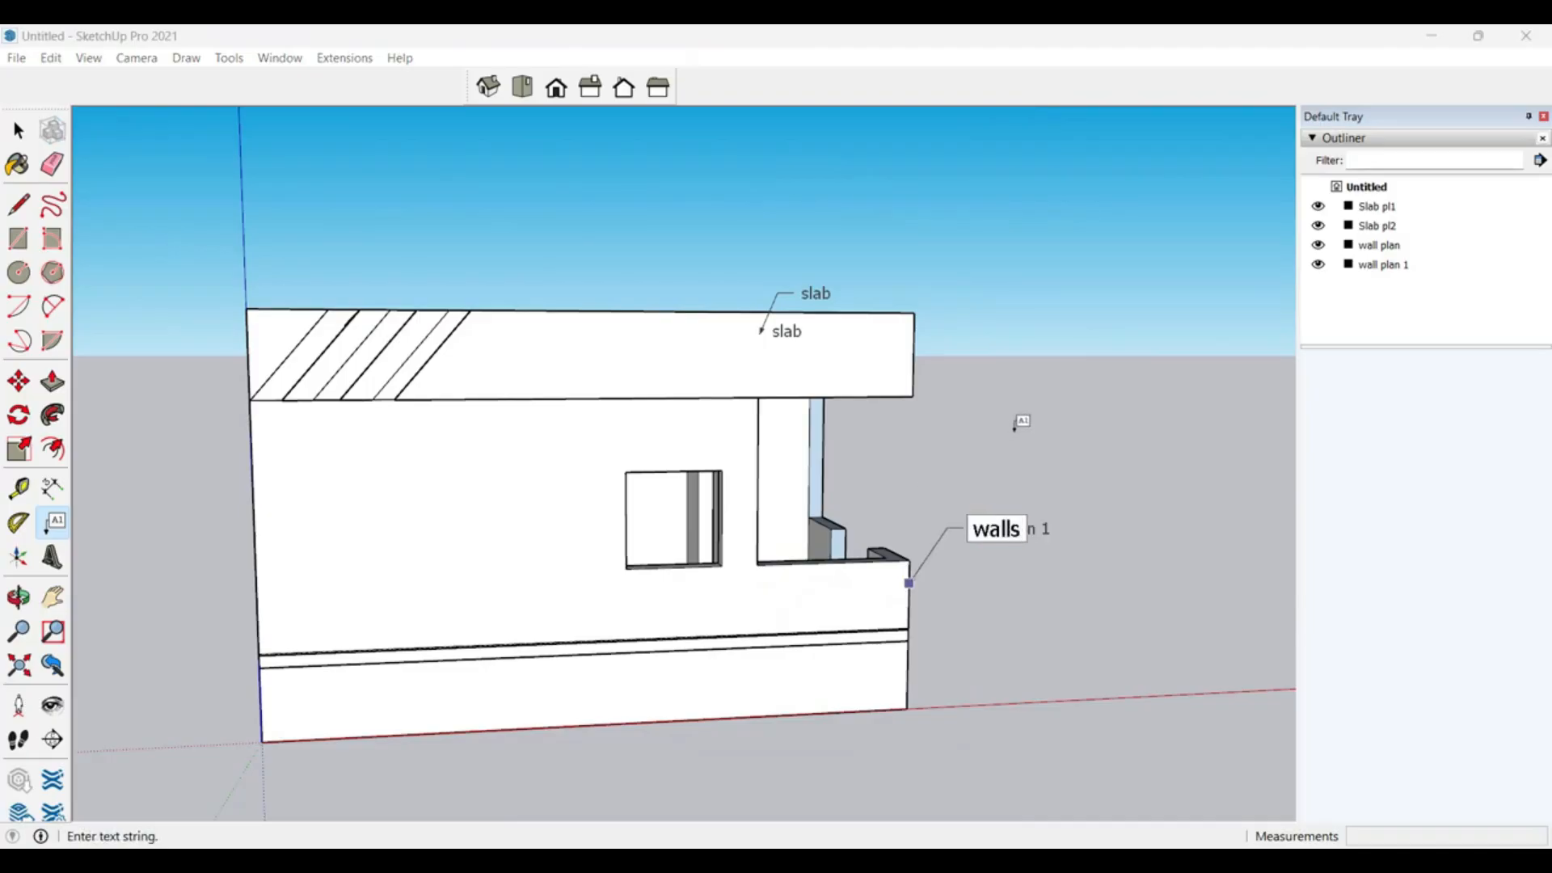
click(994, 438)
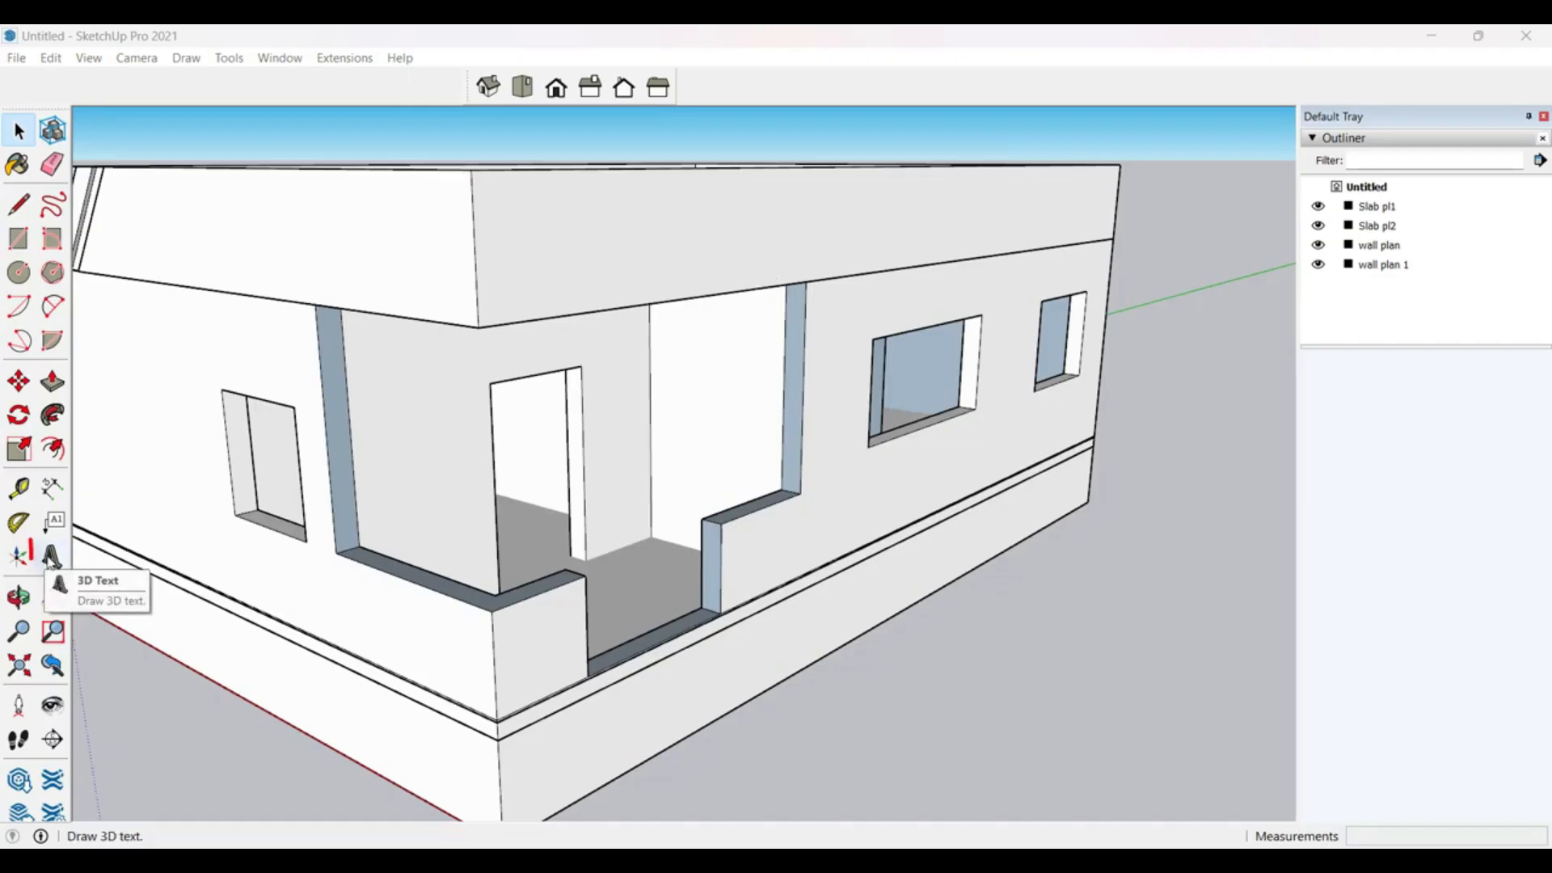
Step: Start a 3D text reading "4Dimension" and set its font to Calibri
click(50, 556)
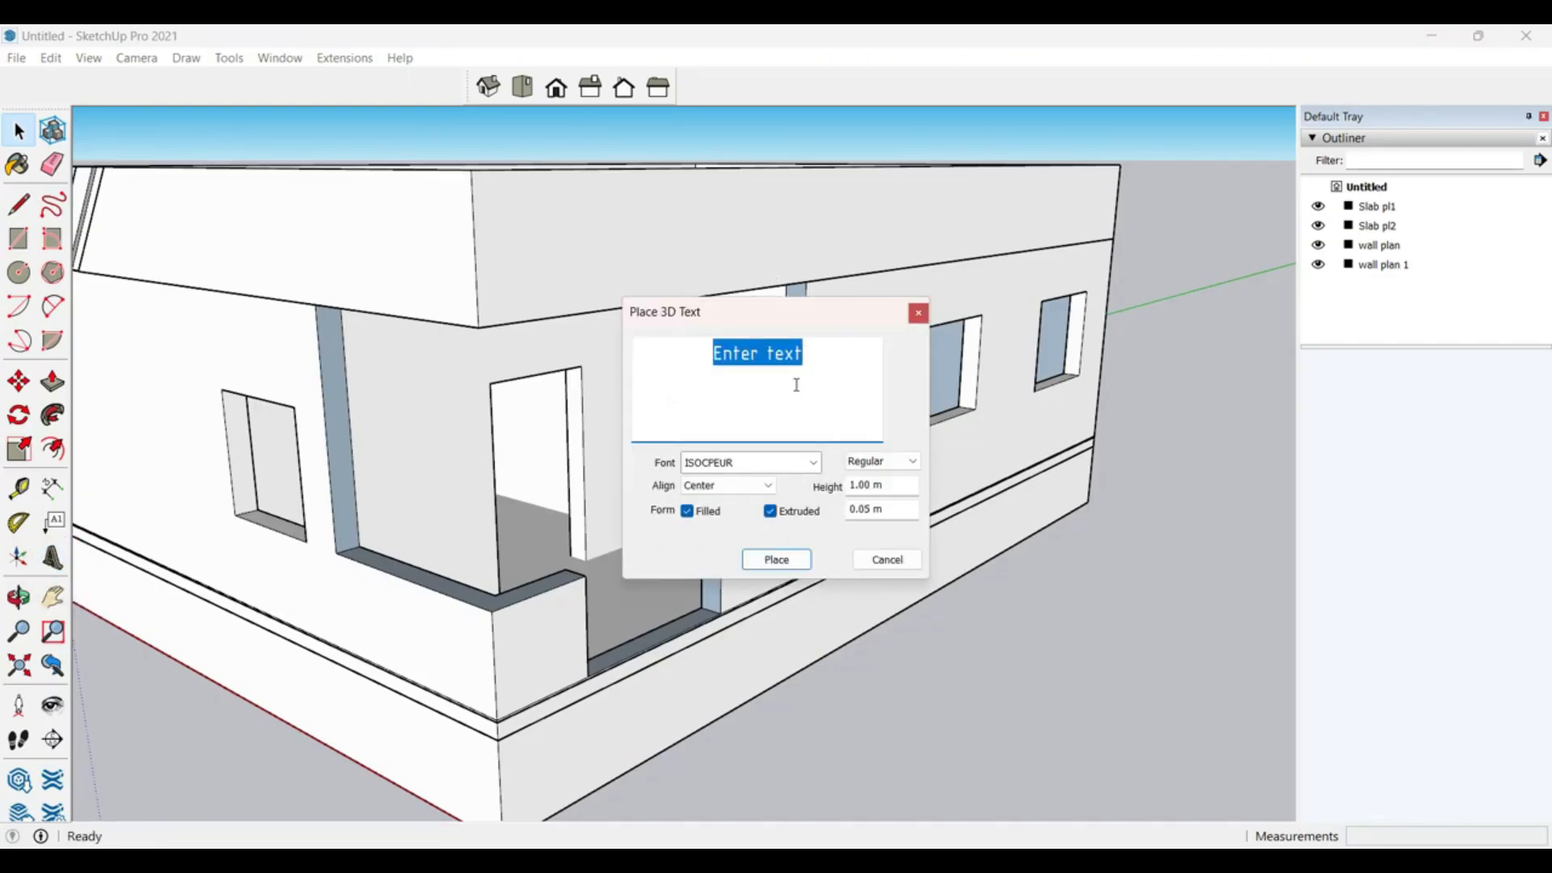
text(4D)
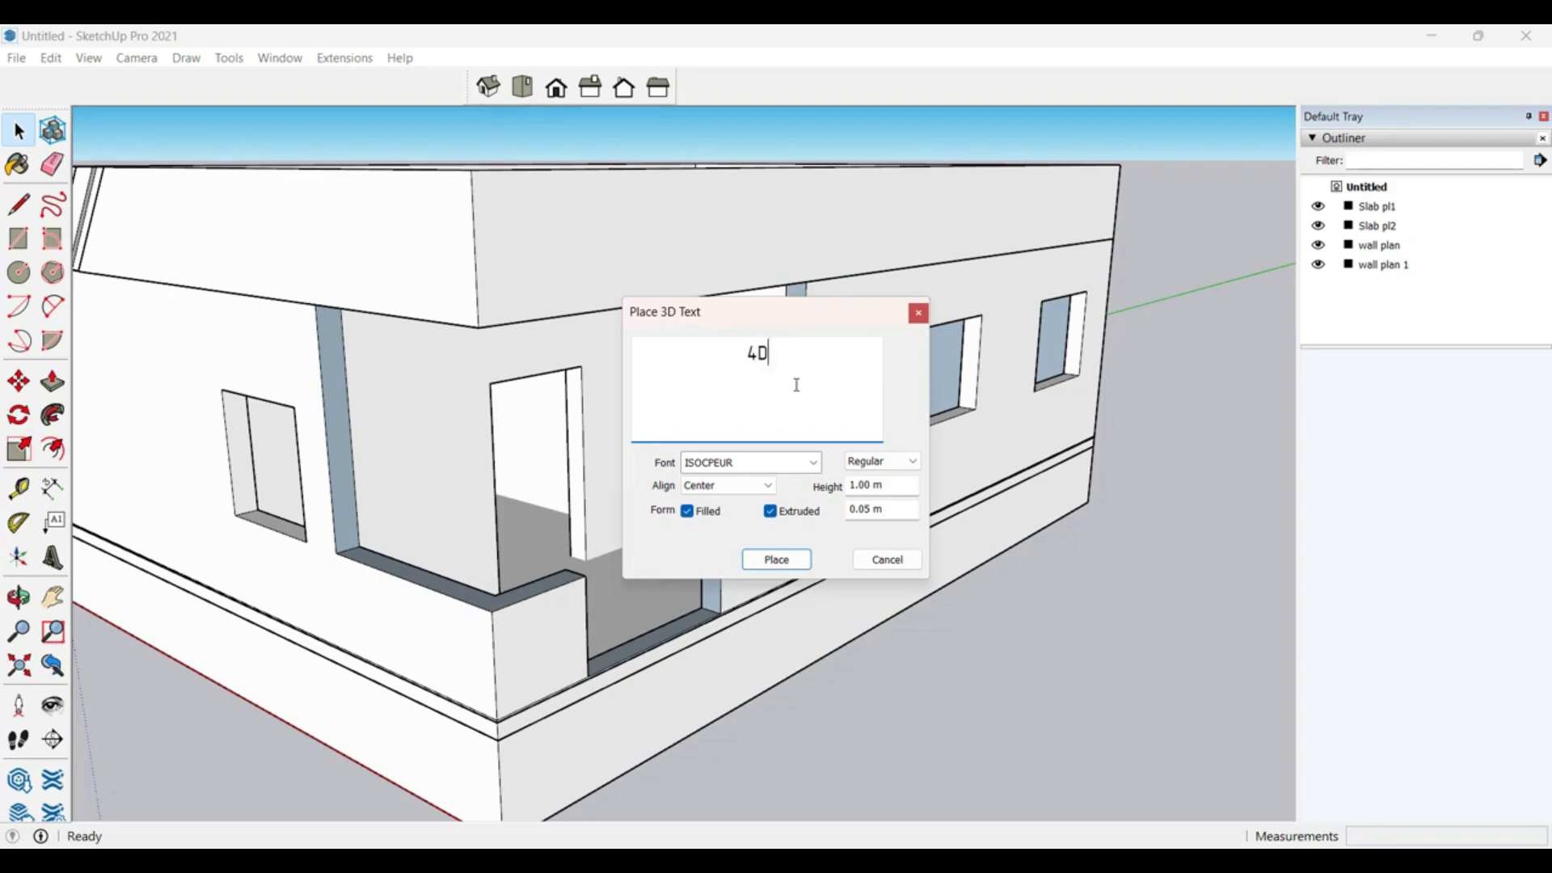
text(imension)
click(812, 462)
scroll(744, 595, down, 6)
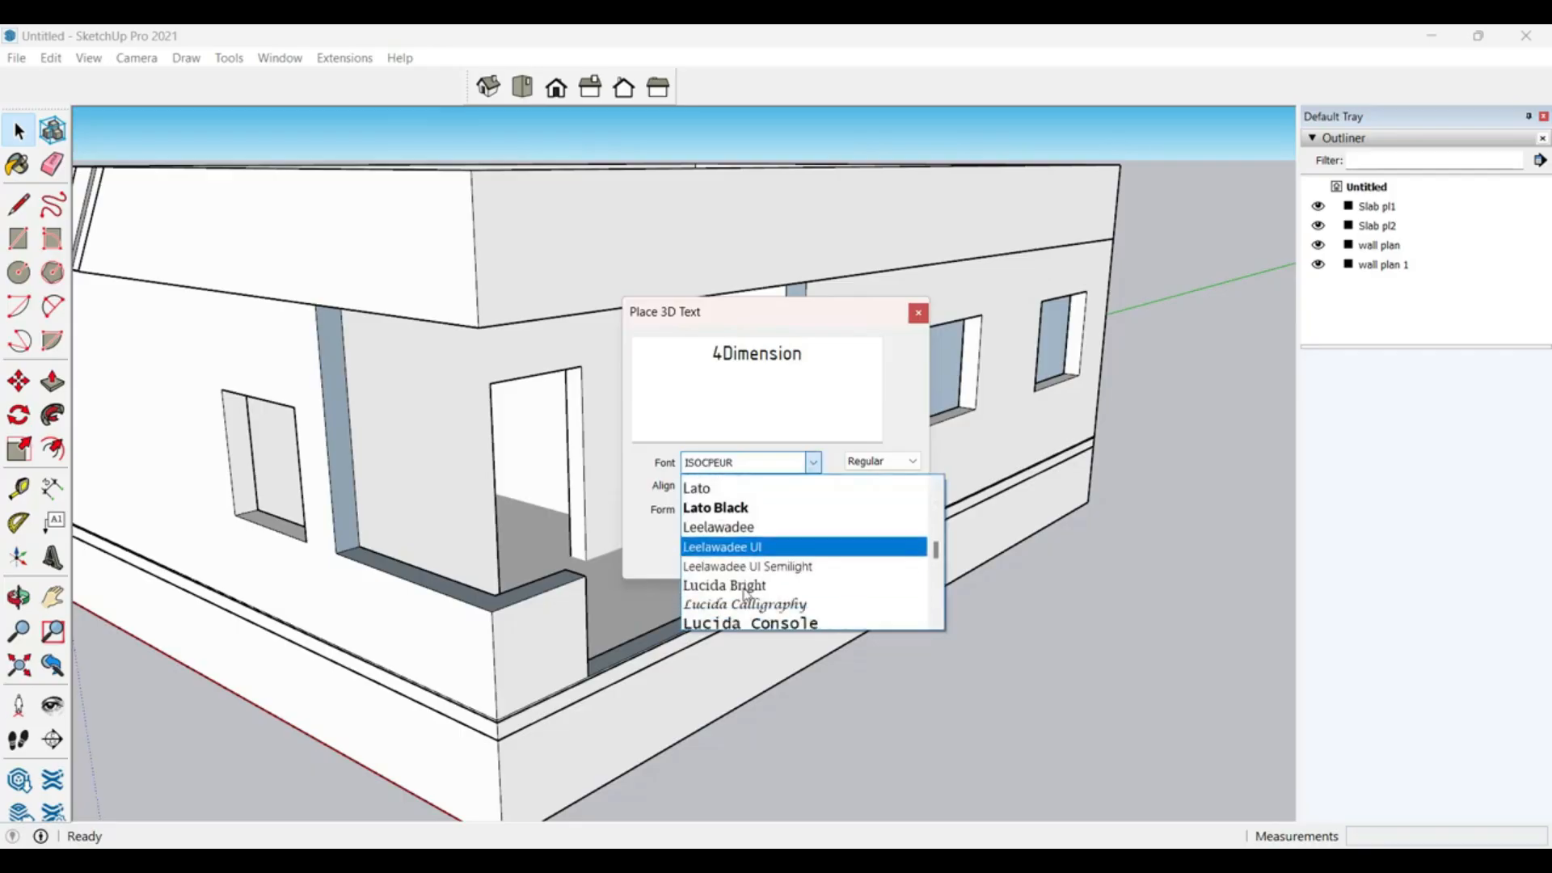
scroll(744, 603, down, 9)
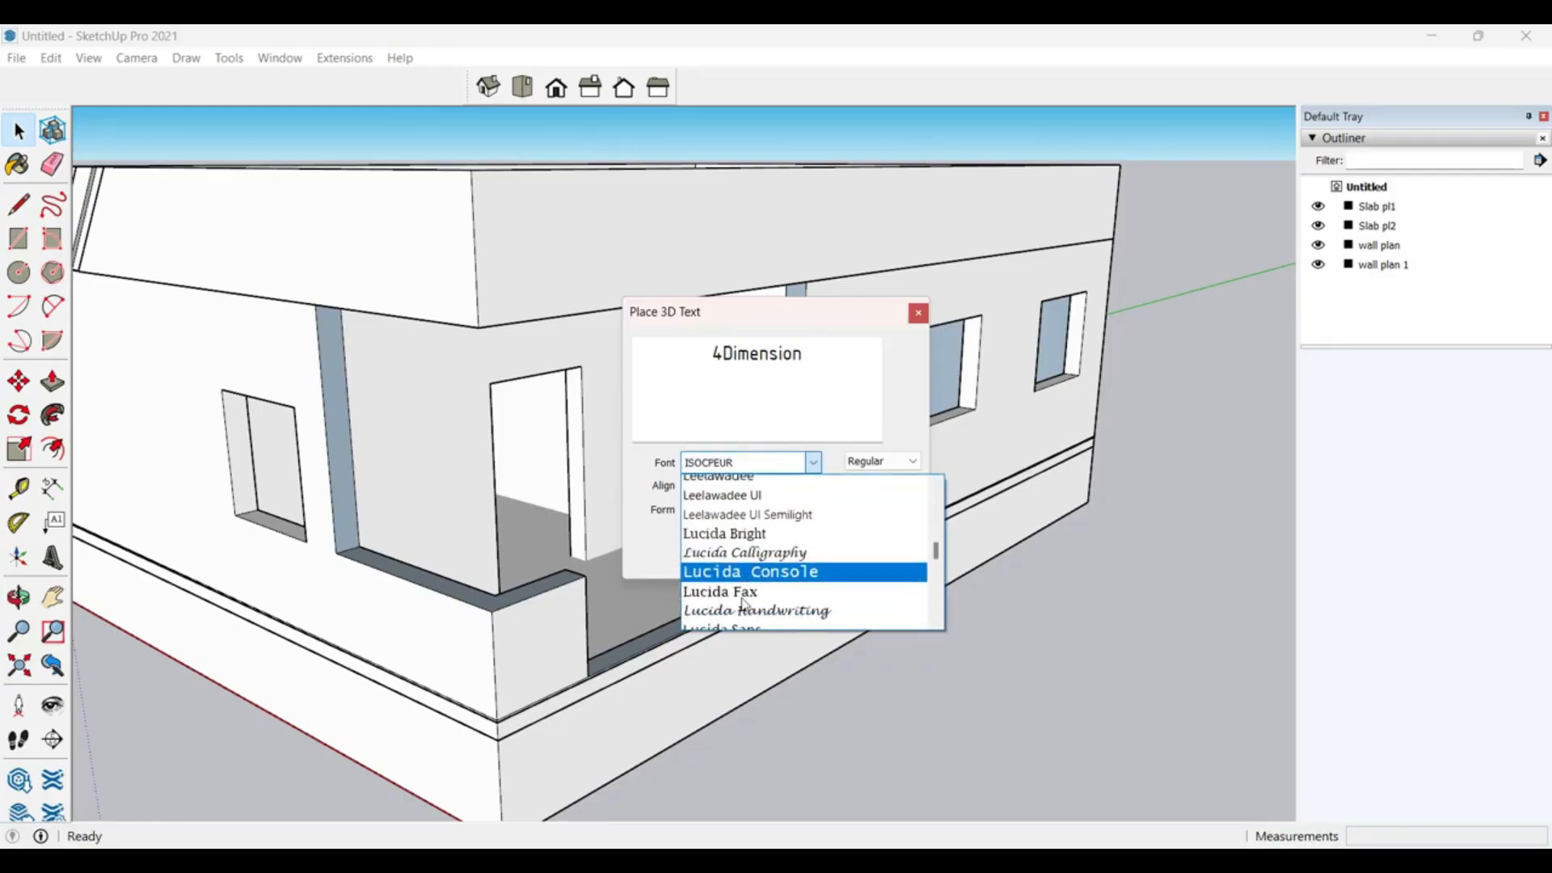
scroll(744, 603, up, 15)
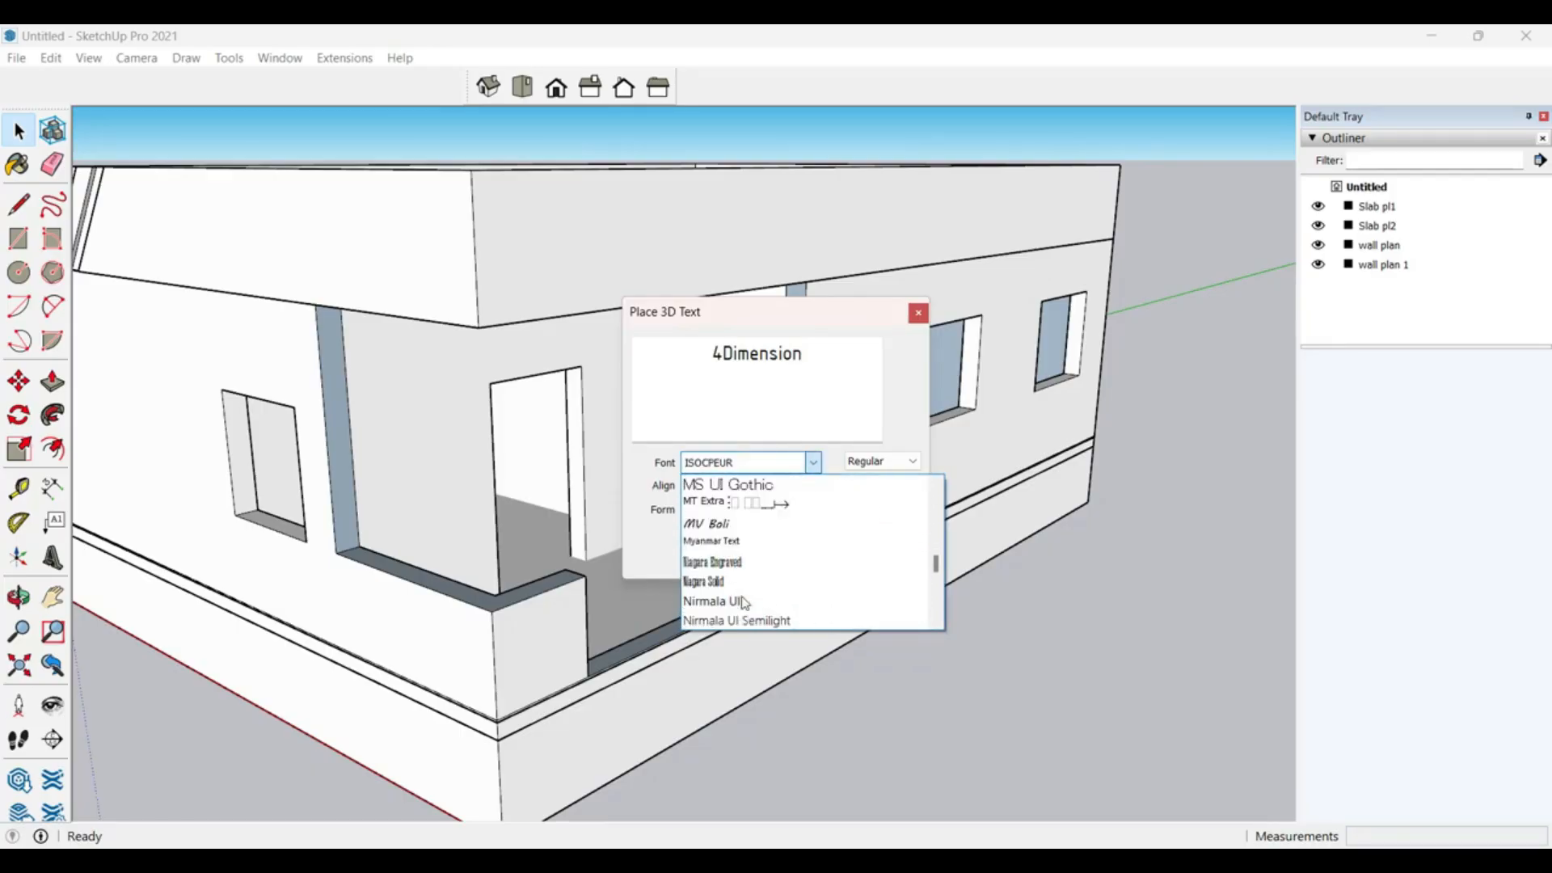
scroll(725, 590, down, 2)
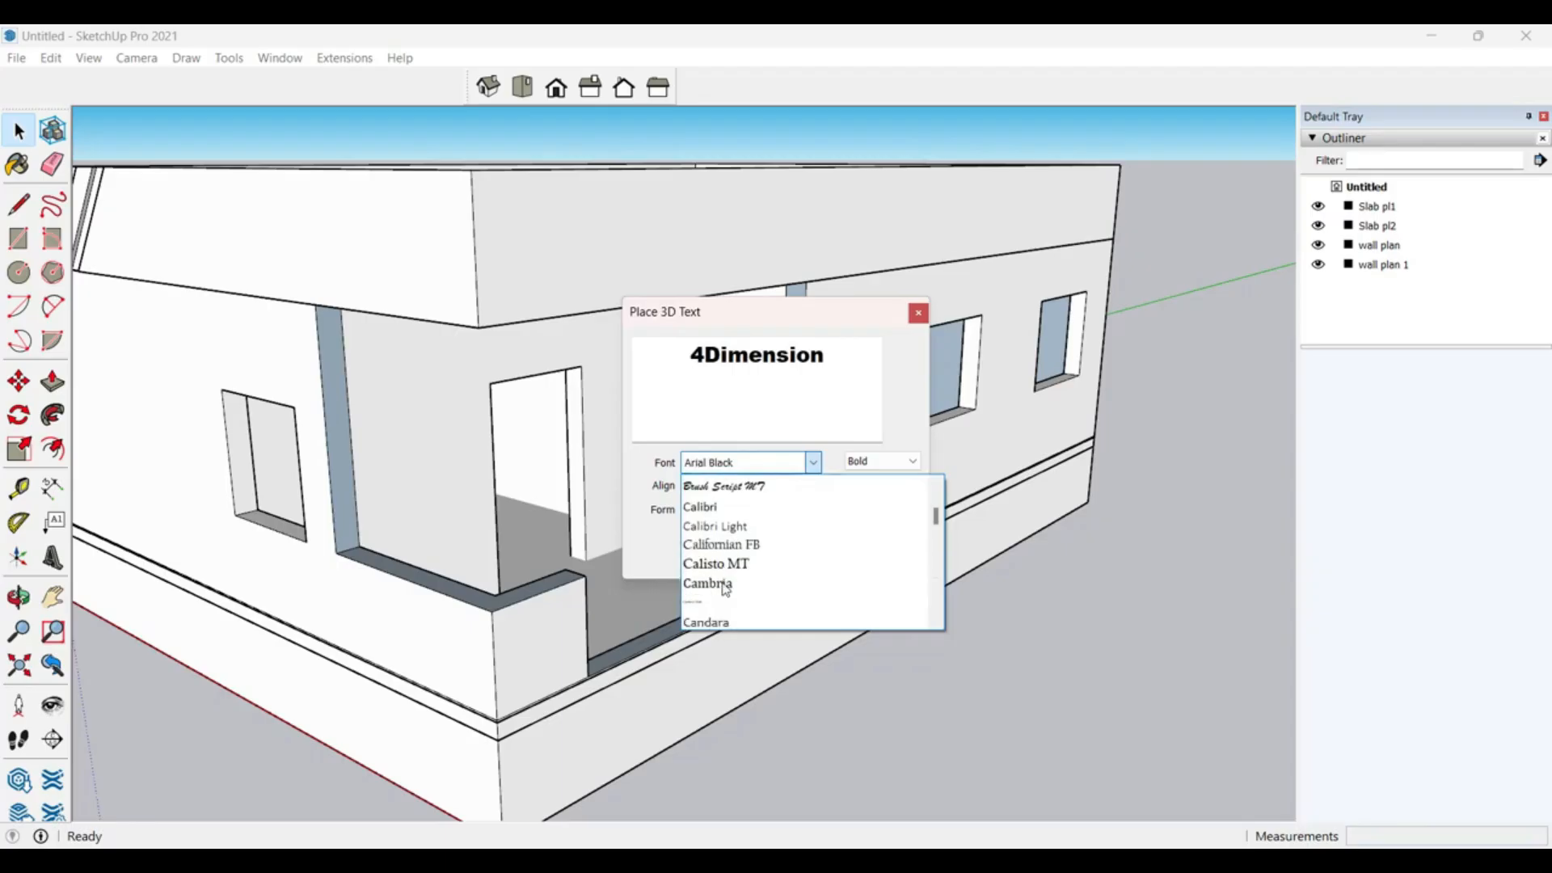
scroll(725, 589, up, 2)
click(728, 526)
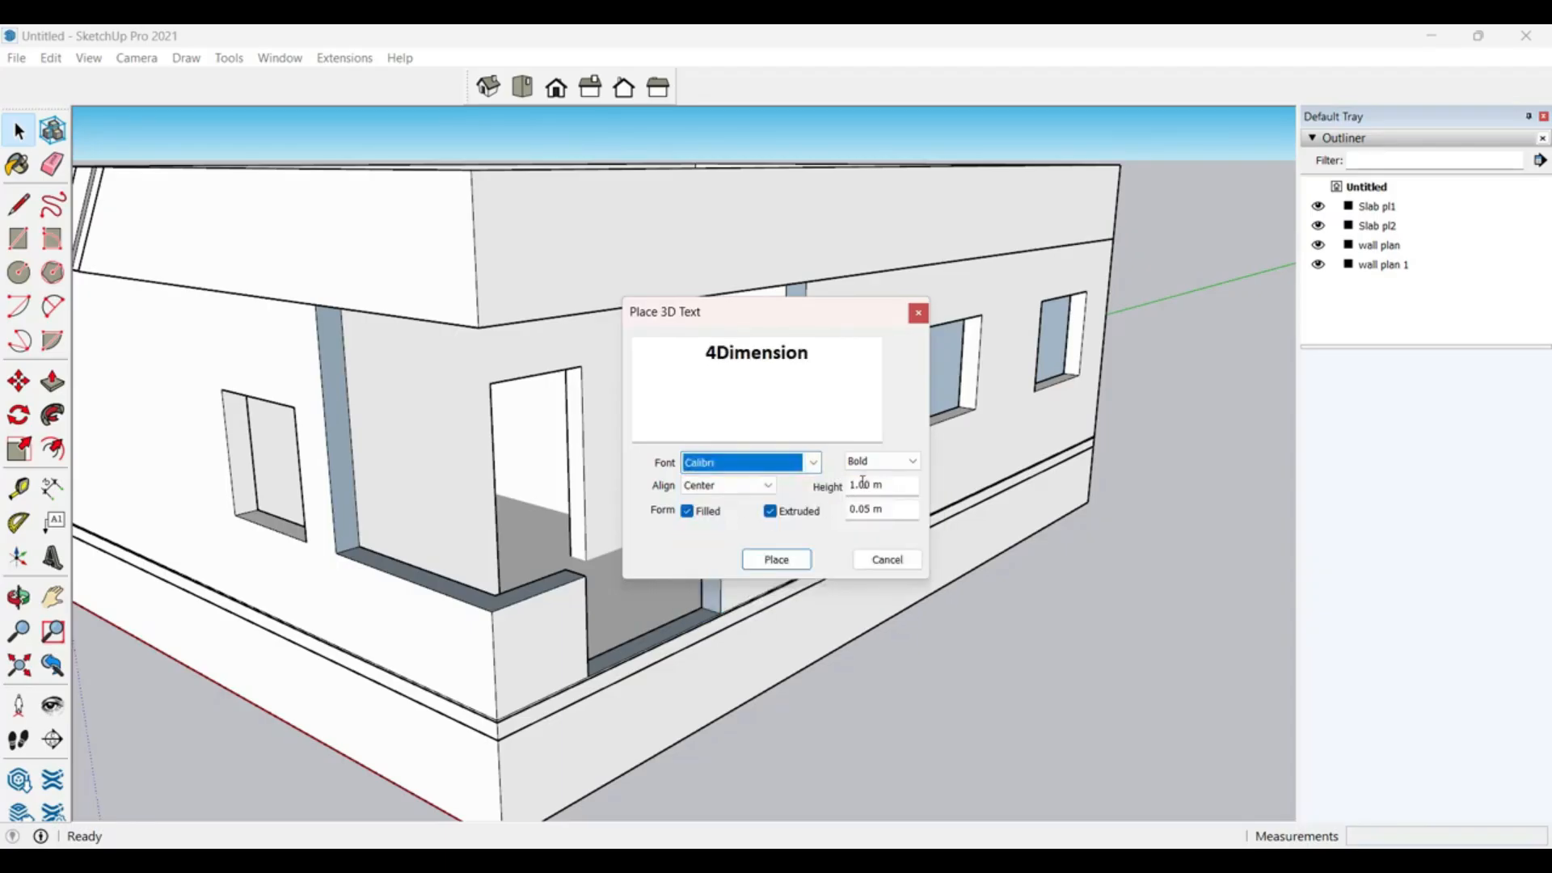
Step: Set the 3D text to bold italic, centre-aligned and 0.2 m high, and accept it for placement
click(889, 461)
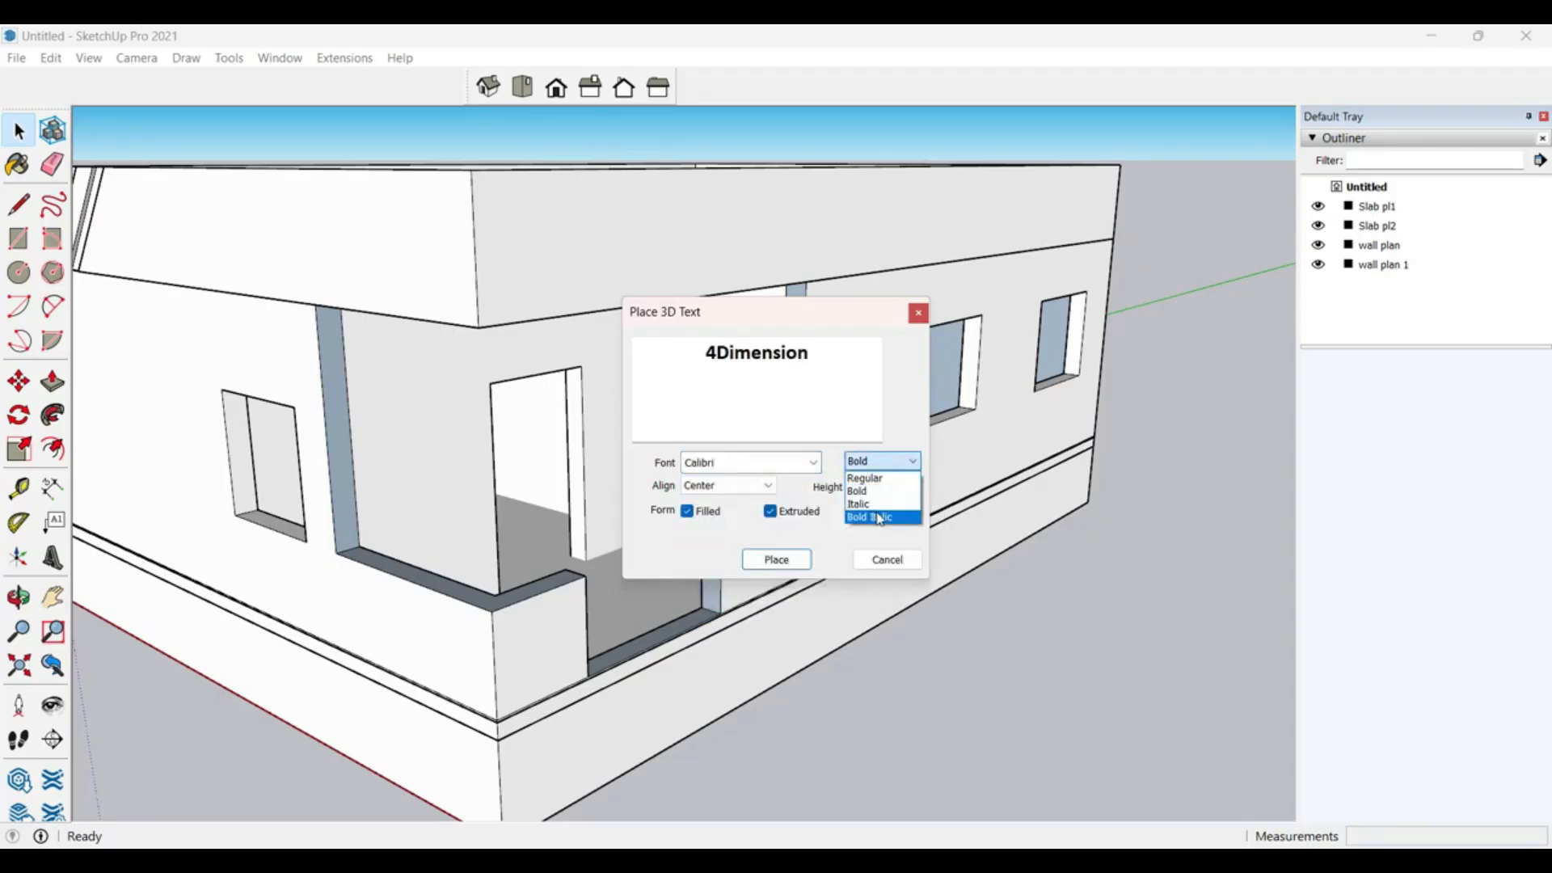
click(888, 517)
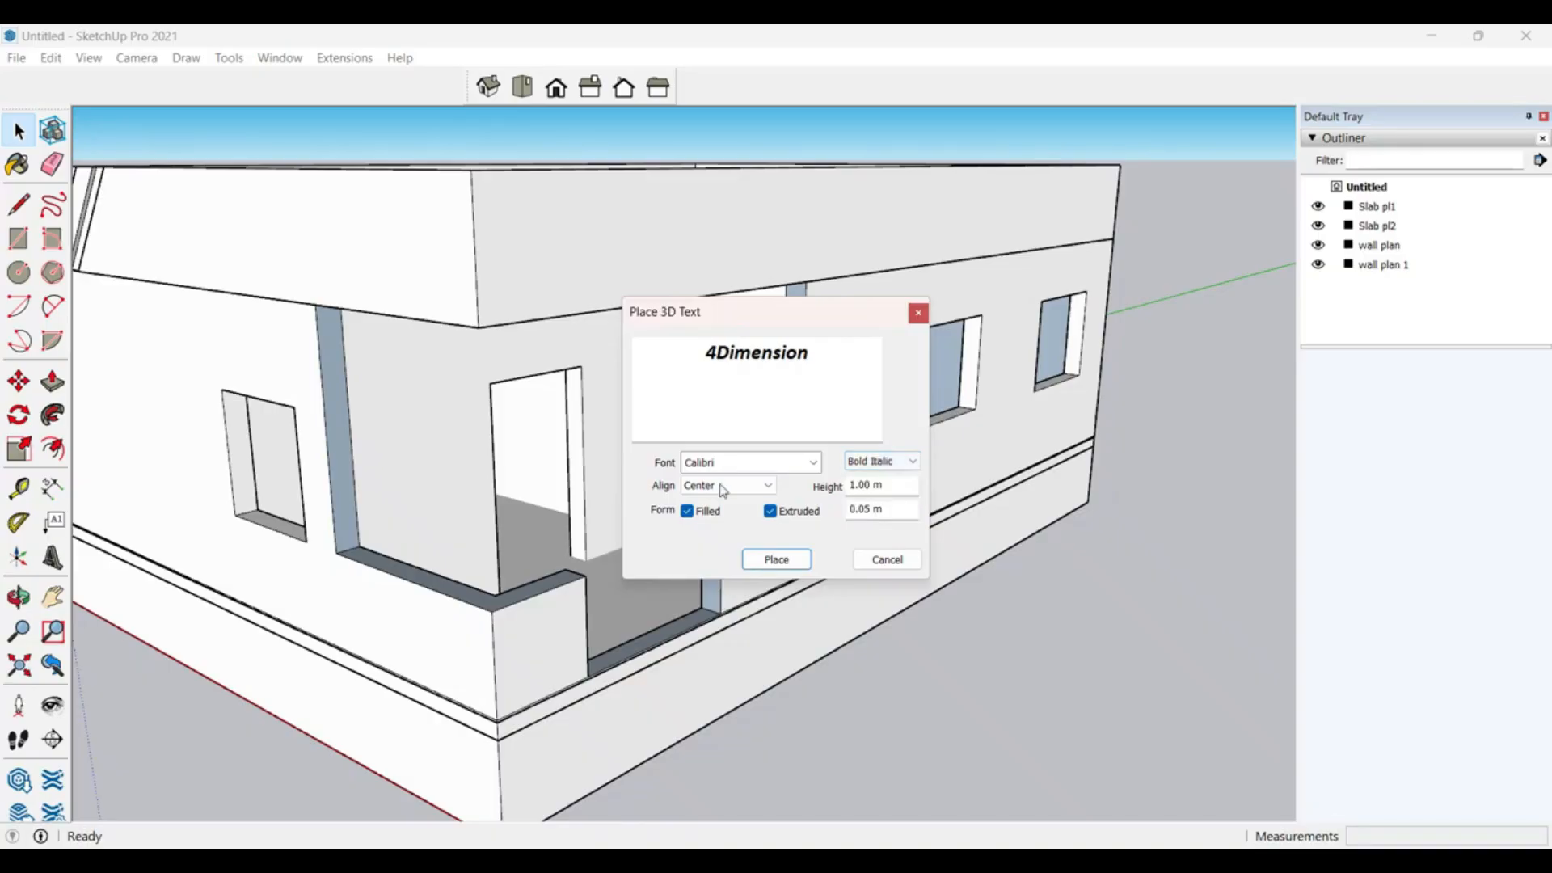
click(763, 486)
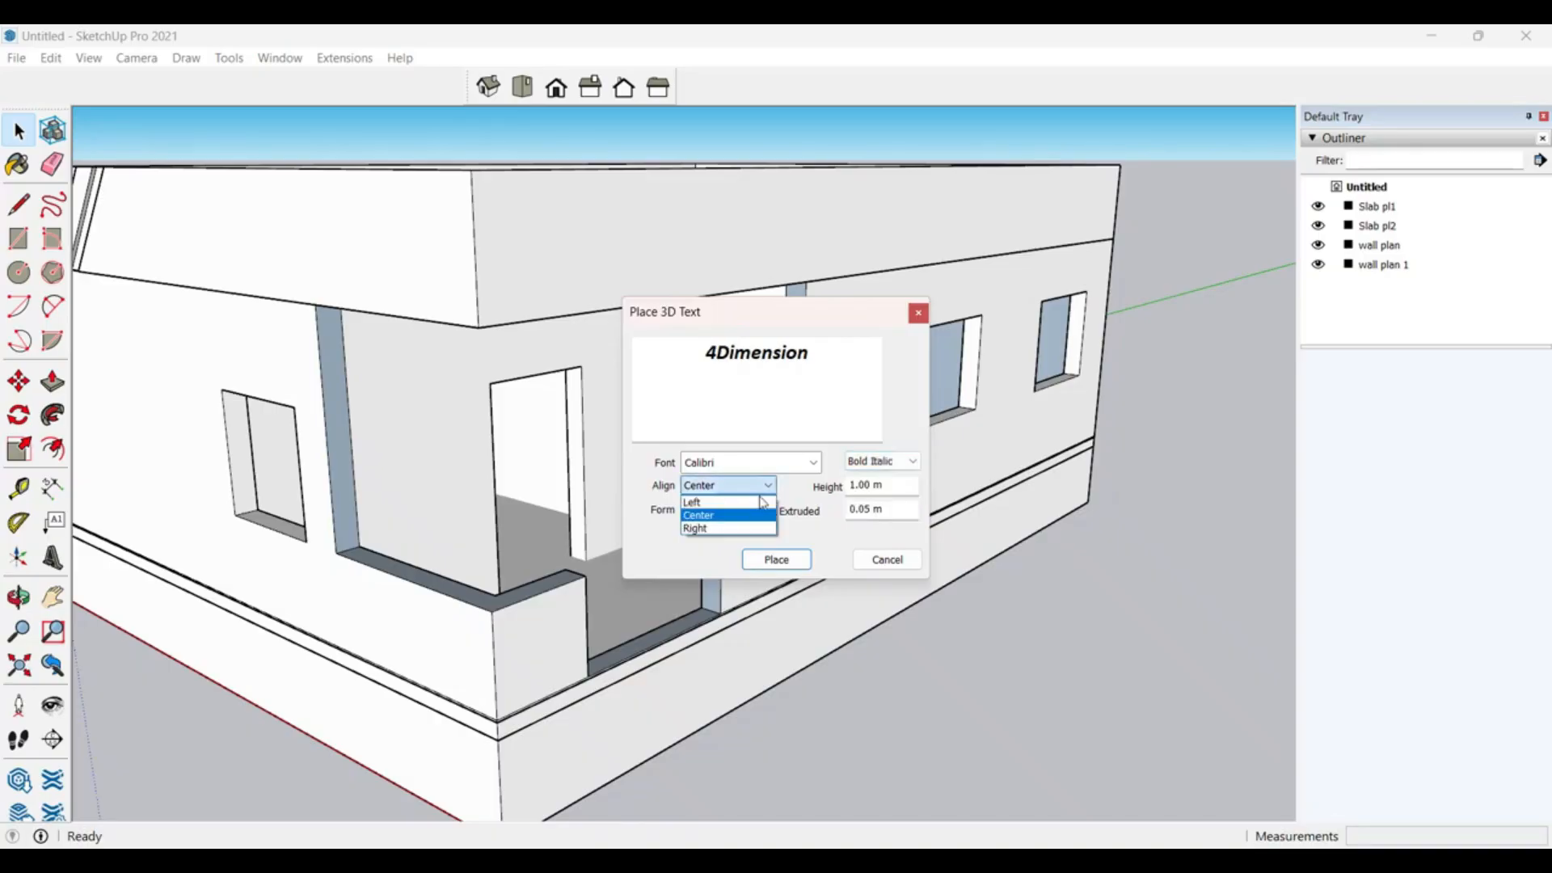
click(716, 518)
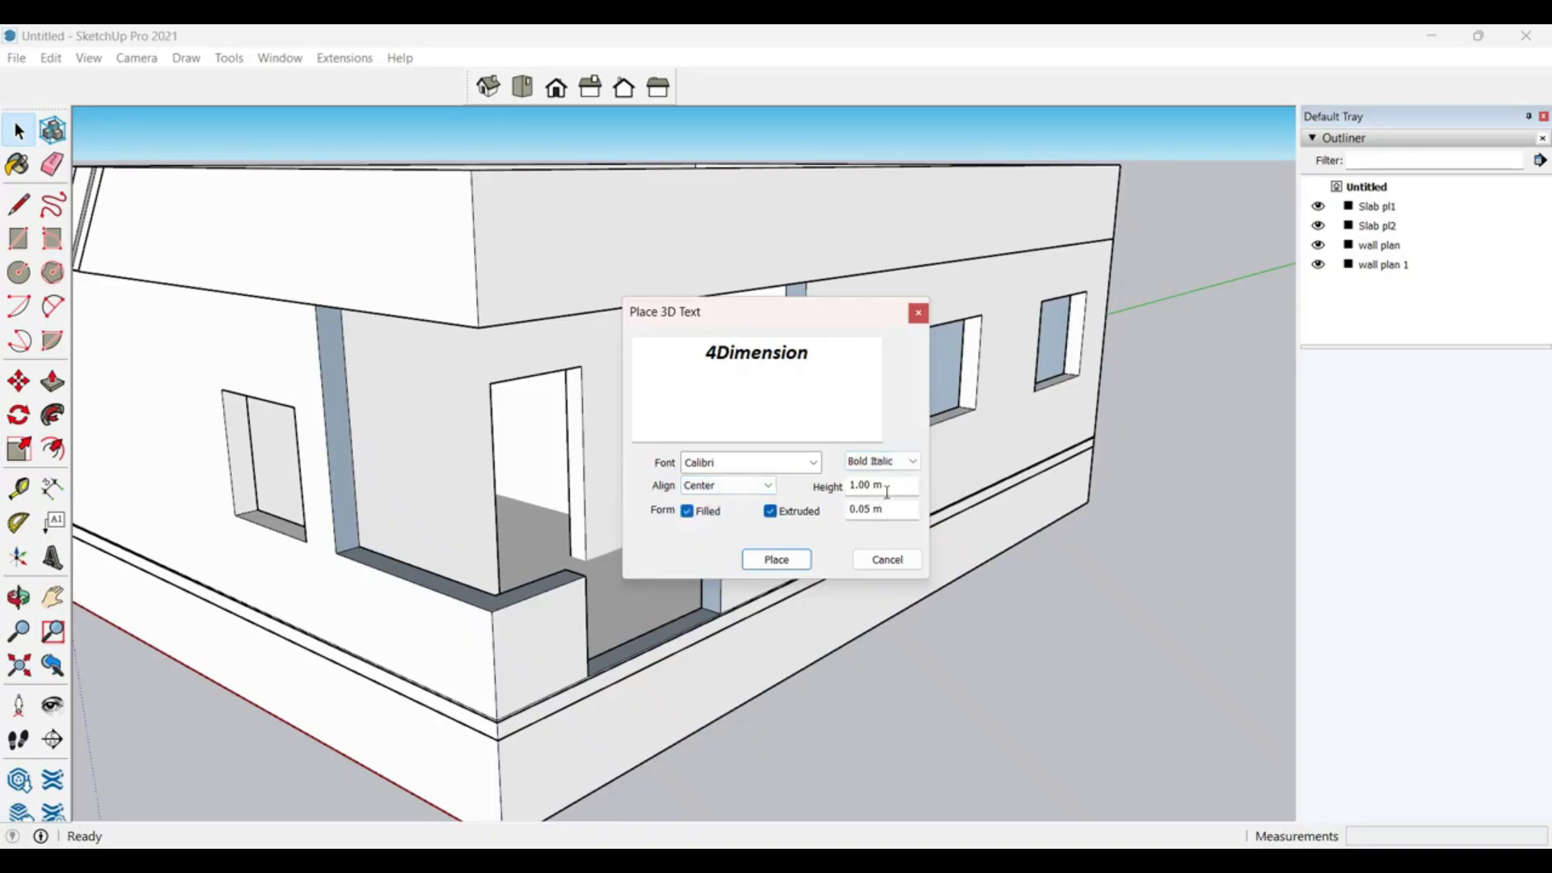
drag(889, 485, 841, 486)
text(0.2)
key(Return)
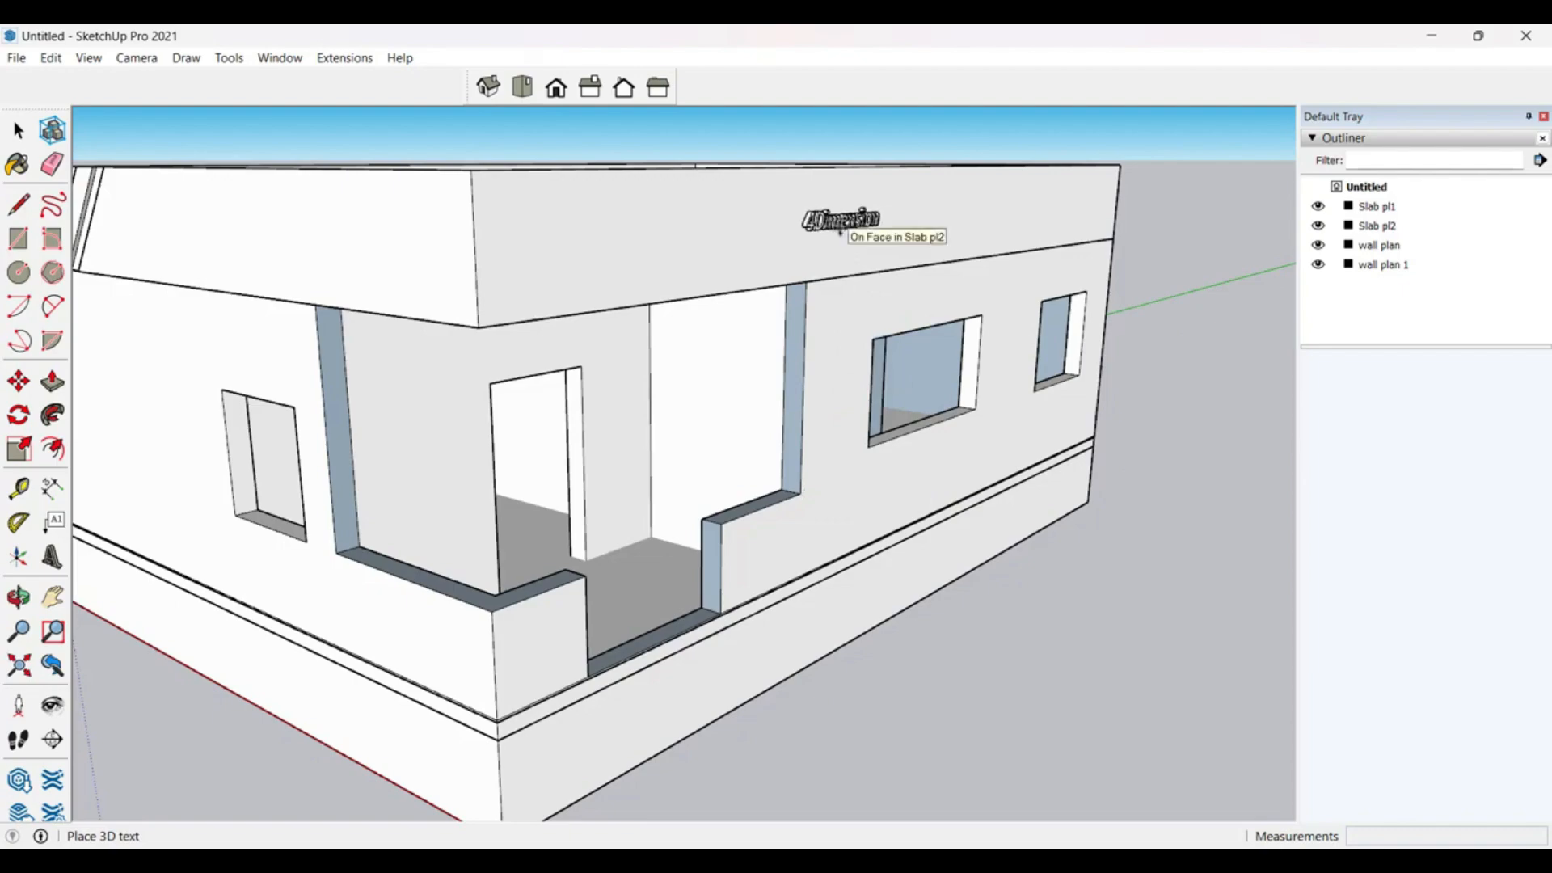
Step: Place the "4Dimension" 3D text on the roof parapet face above the porch and the wide window
click(838, 232)
scroll(909, 219, up, 5)
key(space)
middle_drag(740, 277, 489, 284)
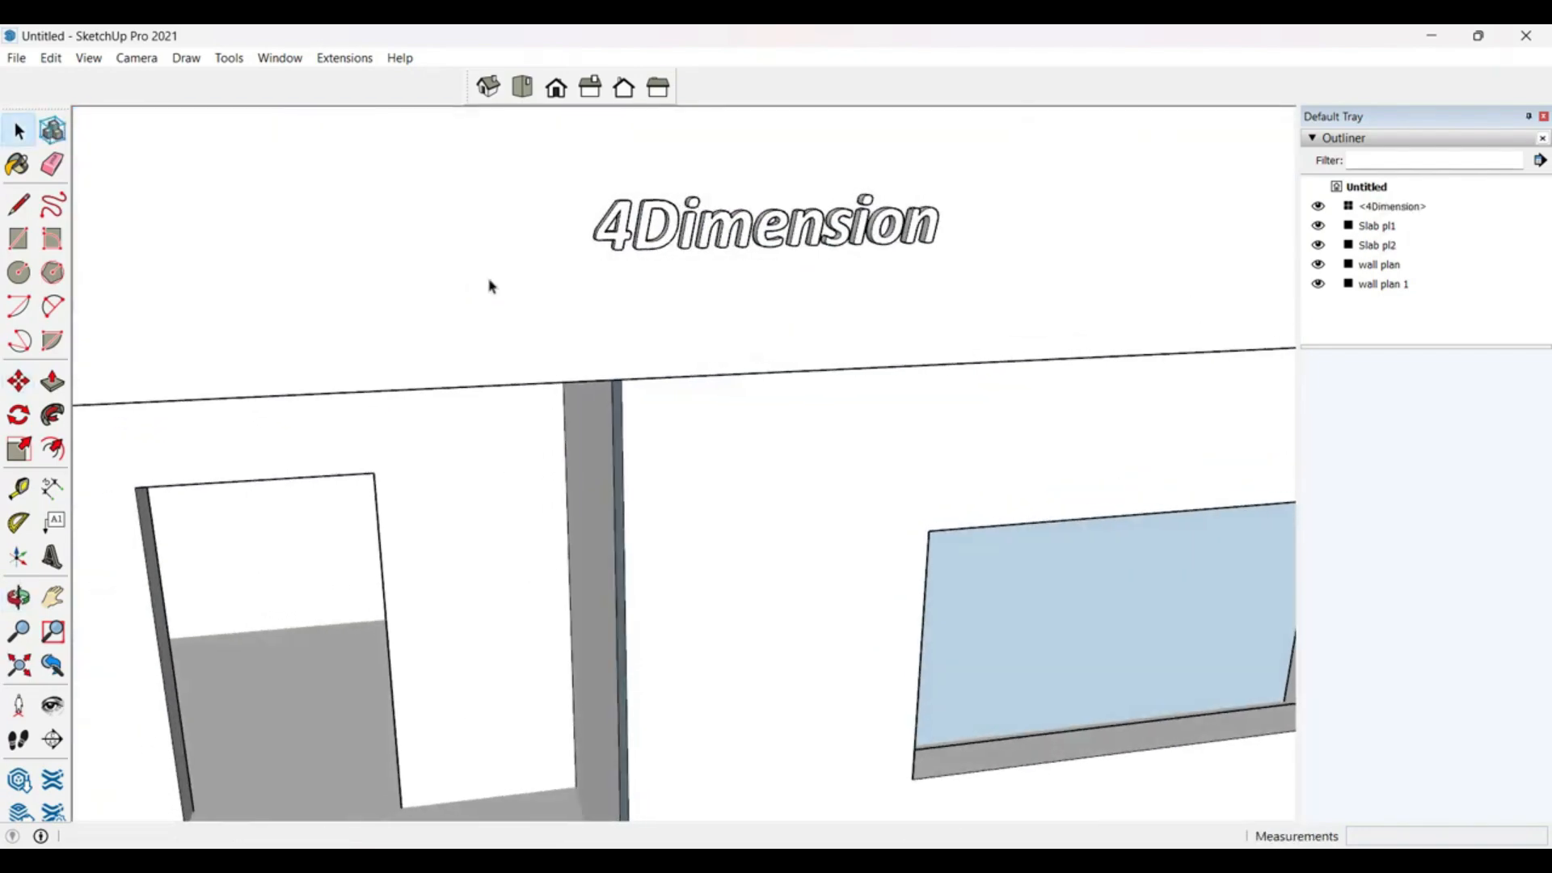
Step: Scale the "4Dimension" 3D text up uniformly by about 2.29 from its upper corner away from the porch
click(632, 235)
scroll(649, 316, down, 5)
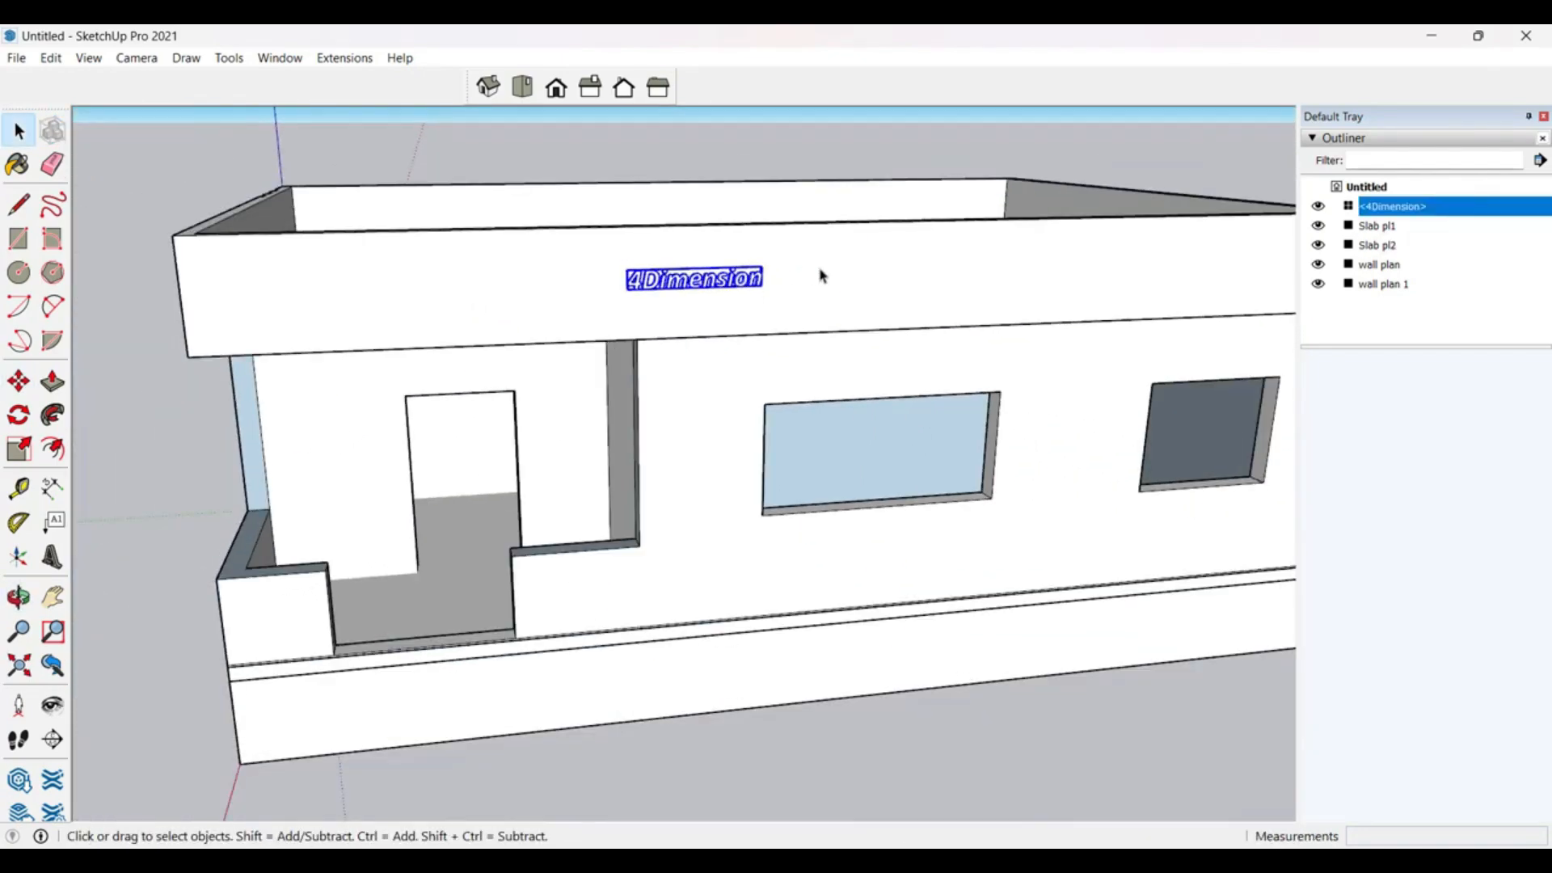
scroll(821, 276, up, 2)
key(s)
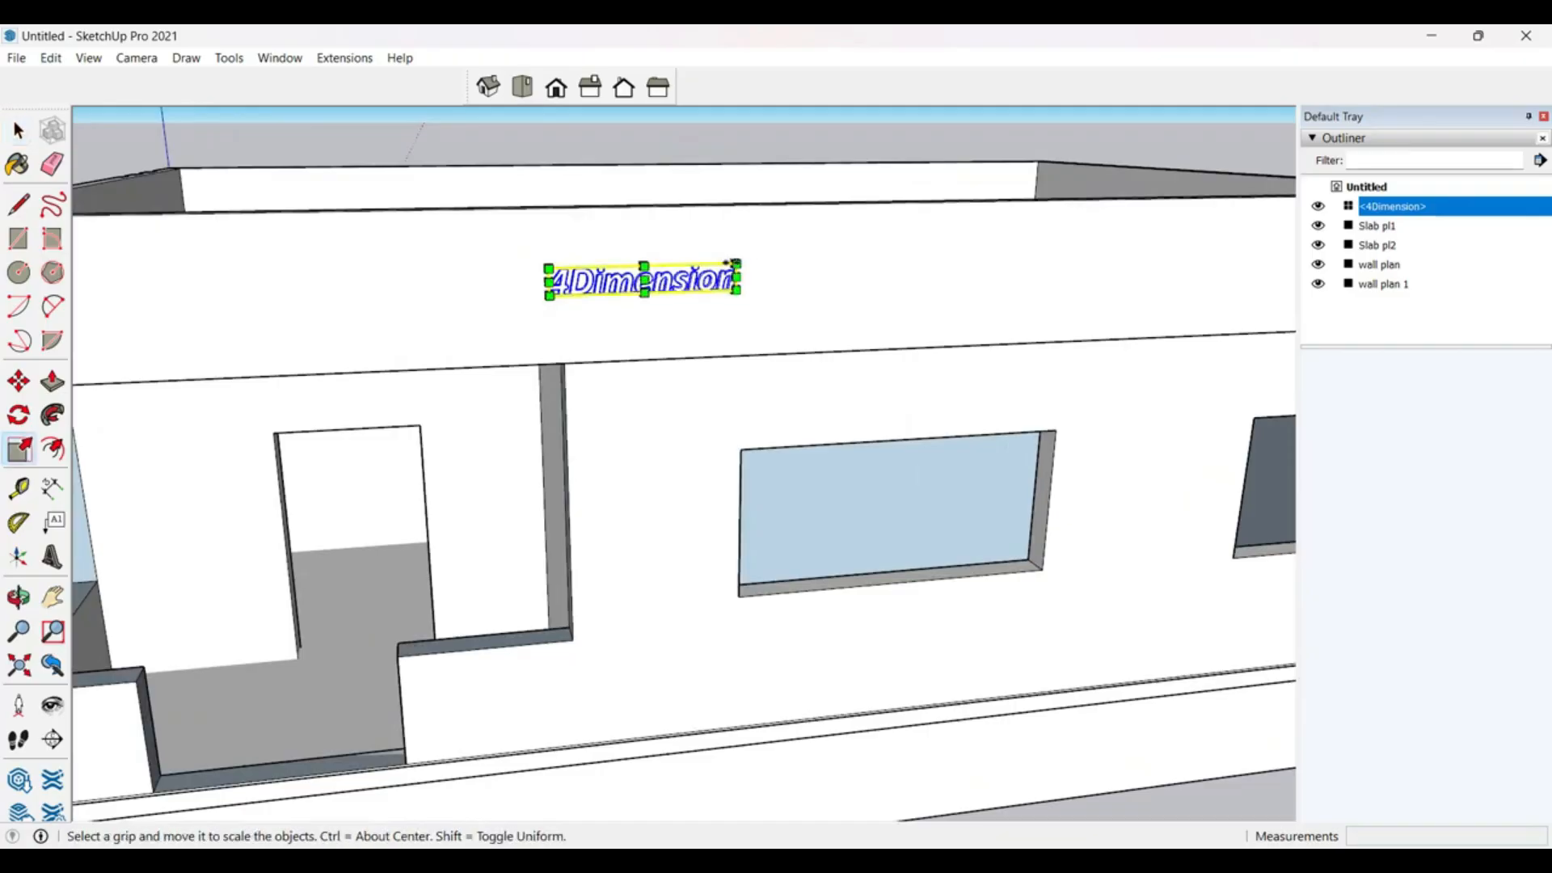
drag(736, 263, 963, 243)
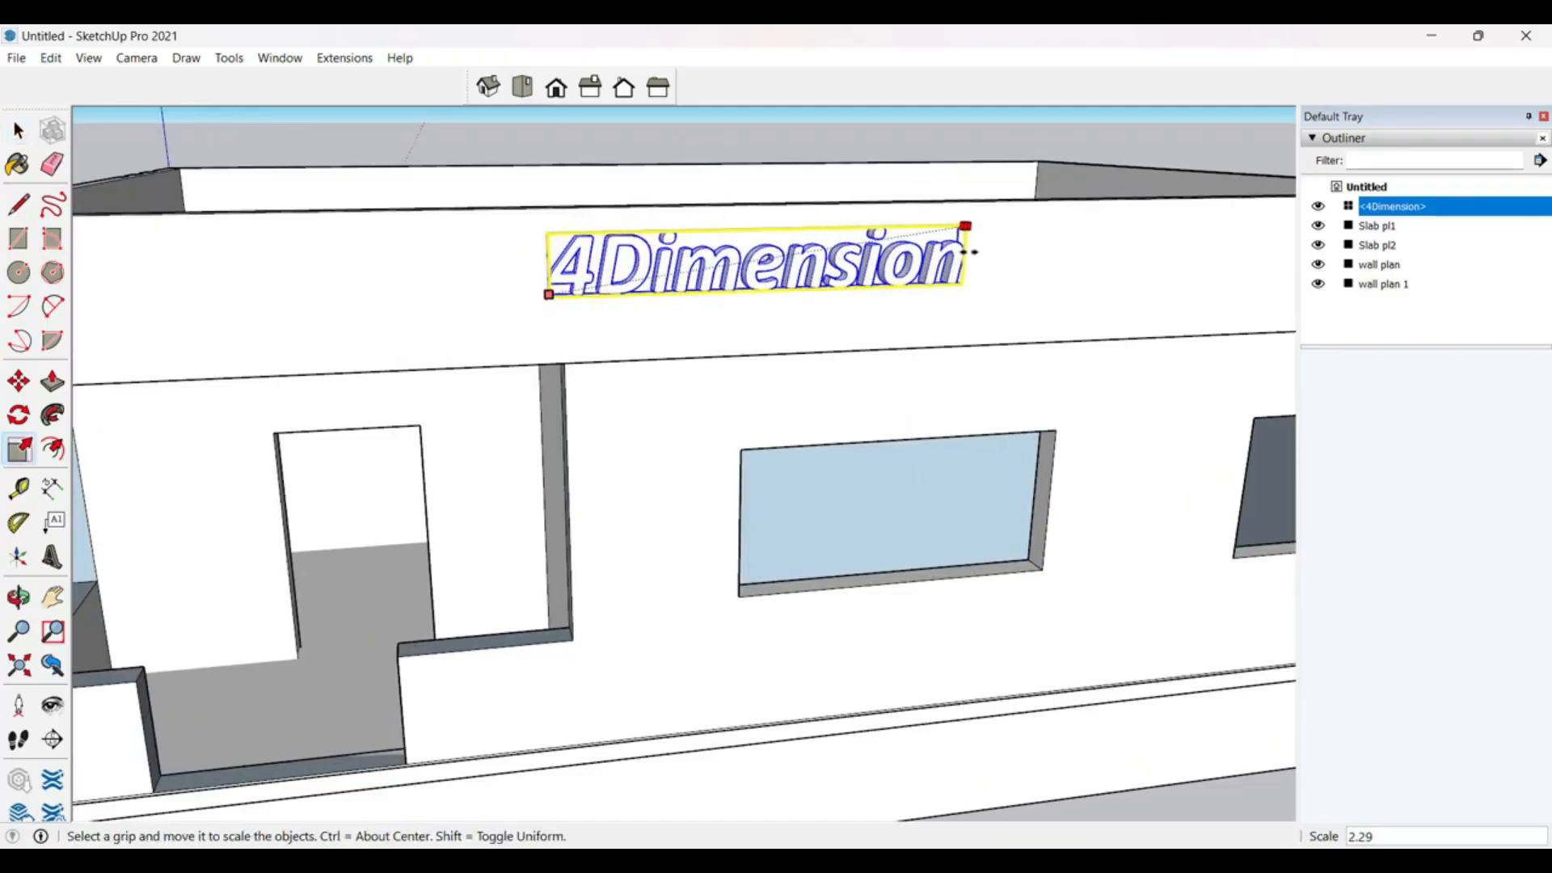
Step: Enlarge the "4Dimension" 3D text further from its lower corner on the porch side, keeping it within the parapet face
middle_drag(623, 305, 899, 319)
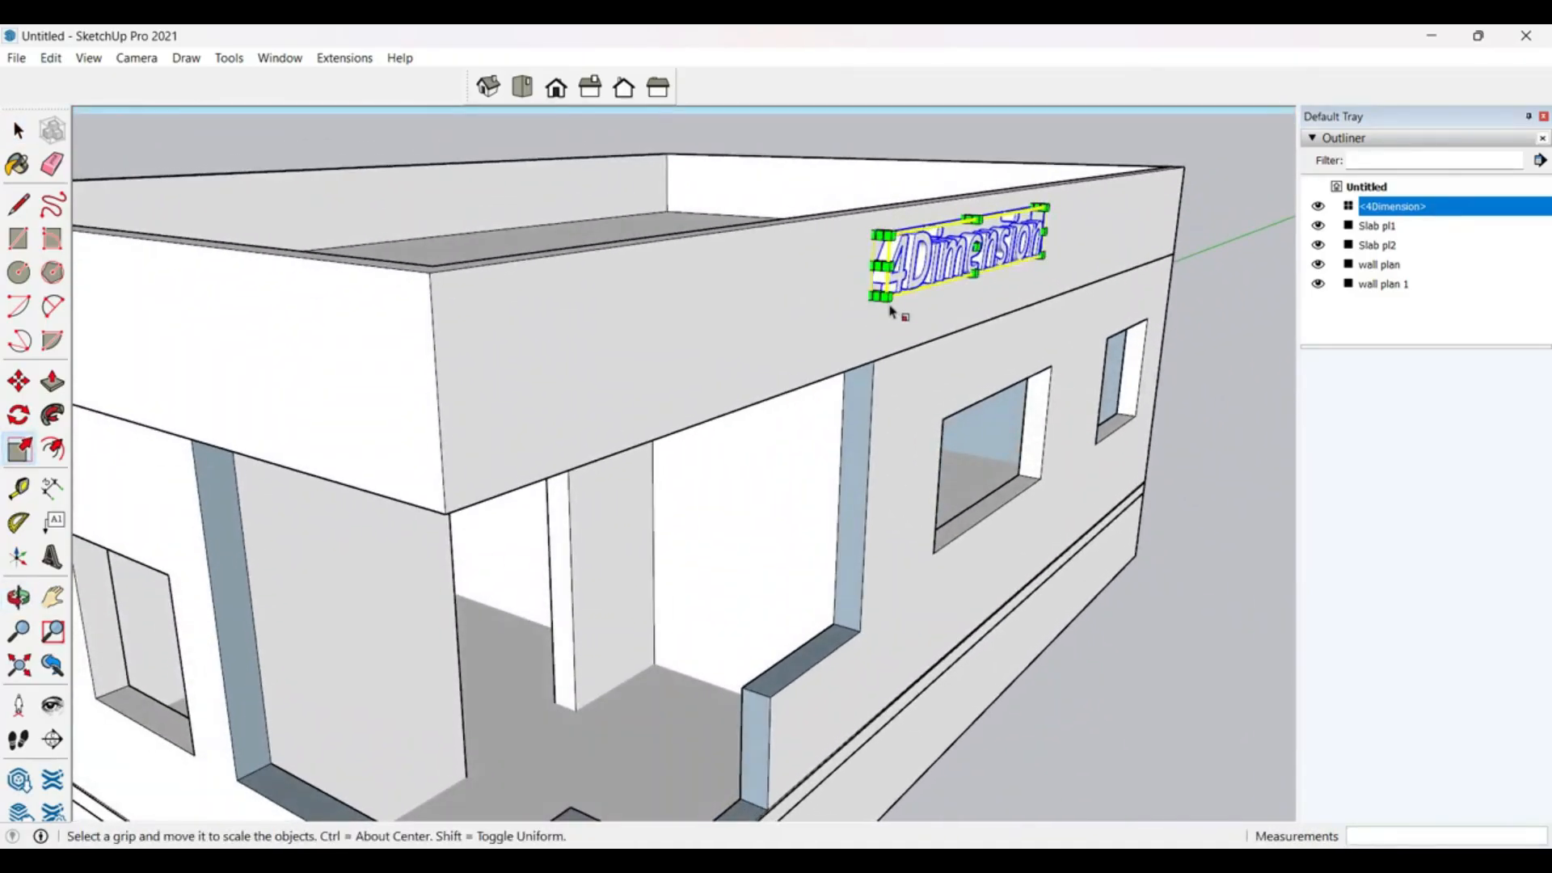
drag(880, 295, 780, 381)
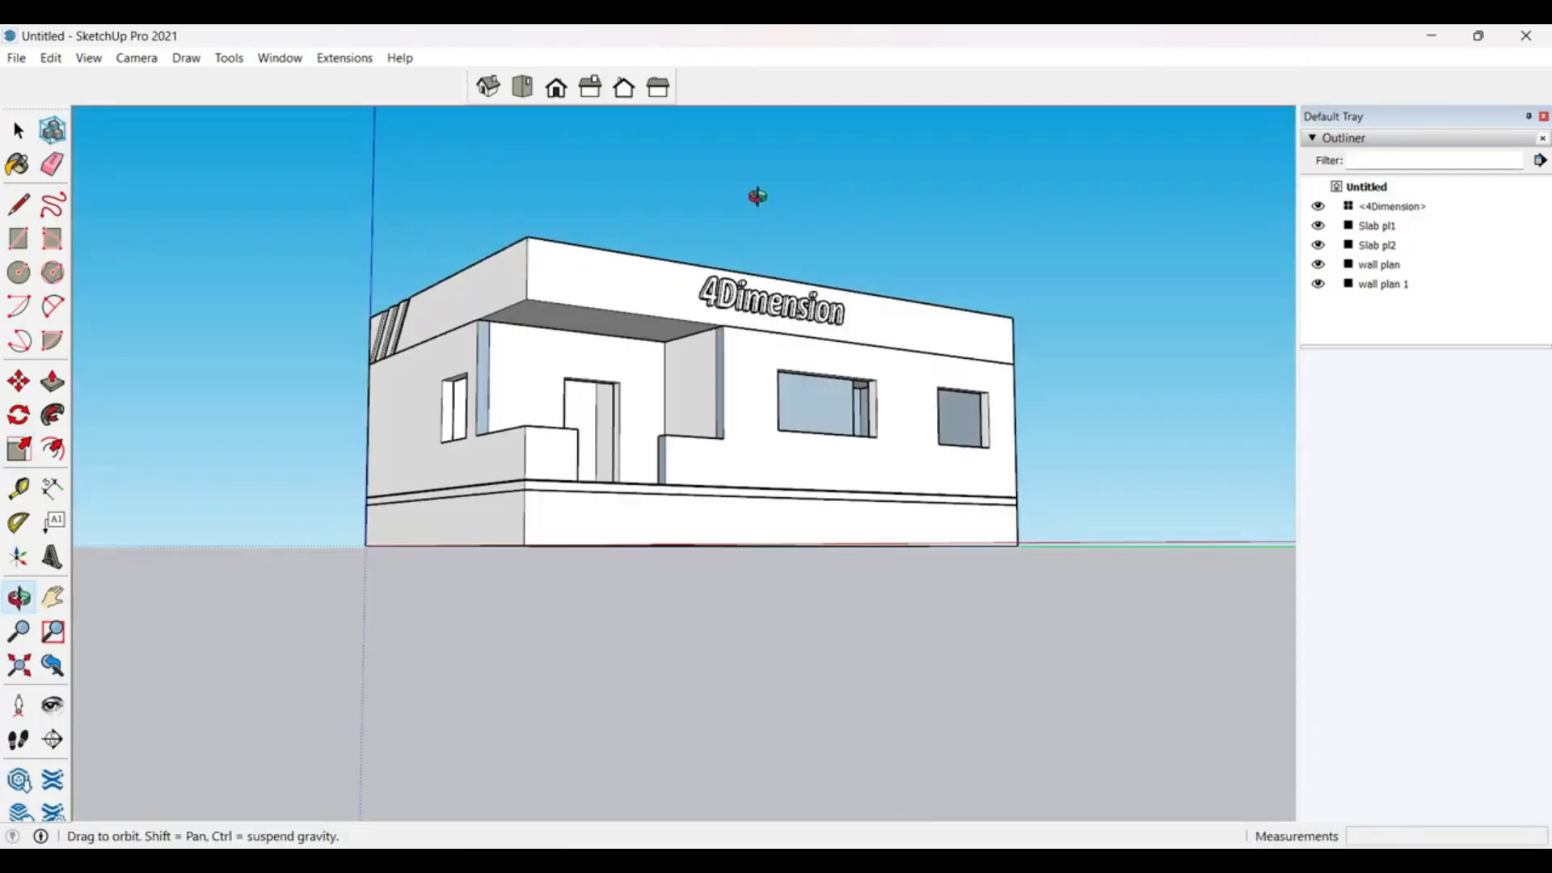
middle_drag(759, 195, 577, 419)
scroll(795, 440, up, 3)
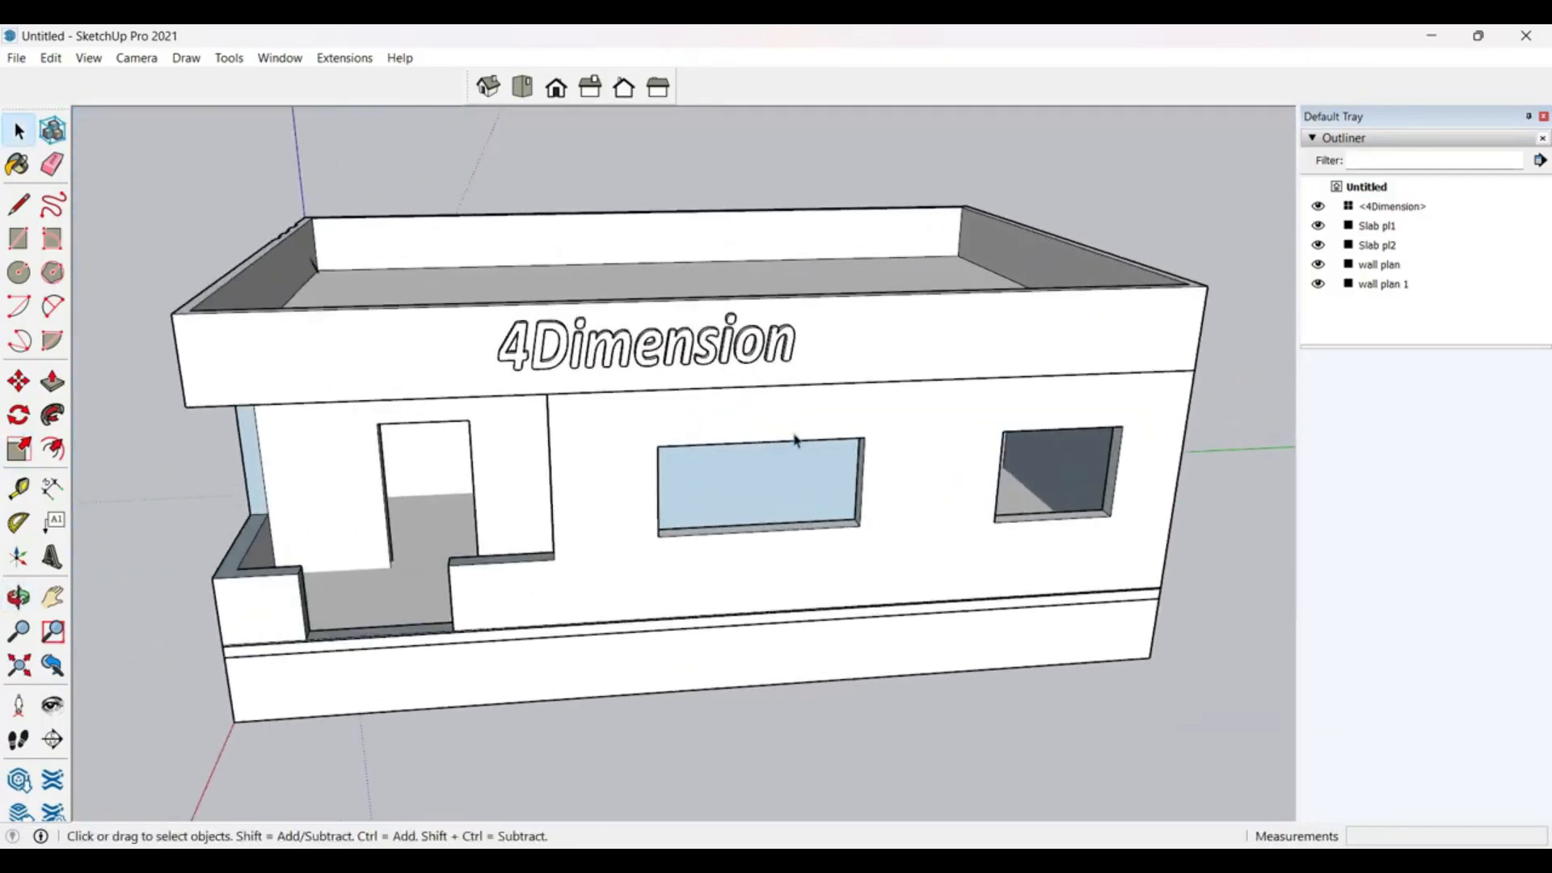
middle_drag(717, 441, 669, 436)
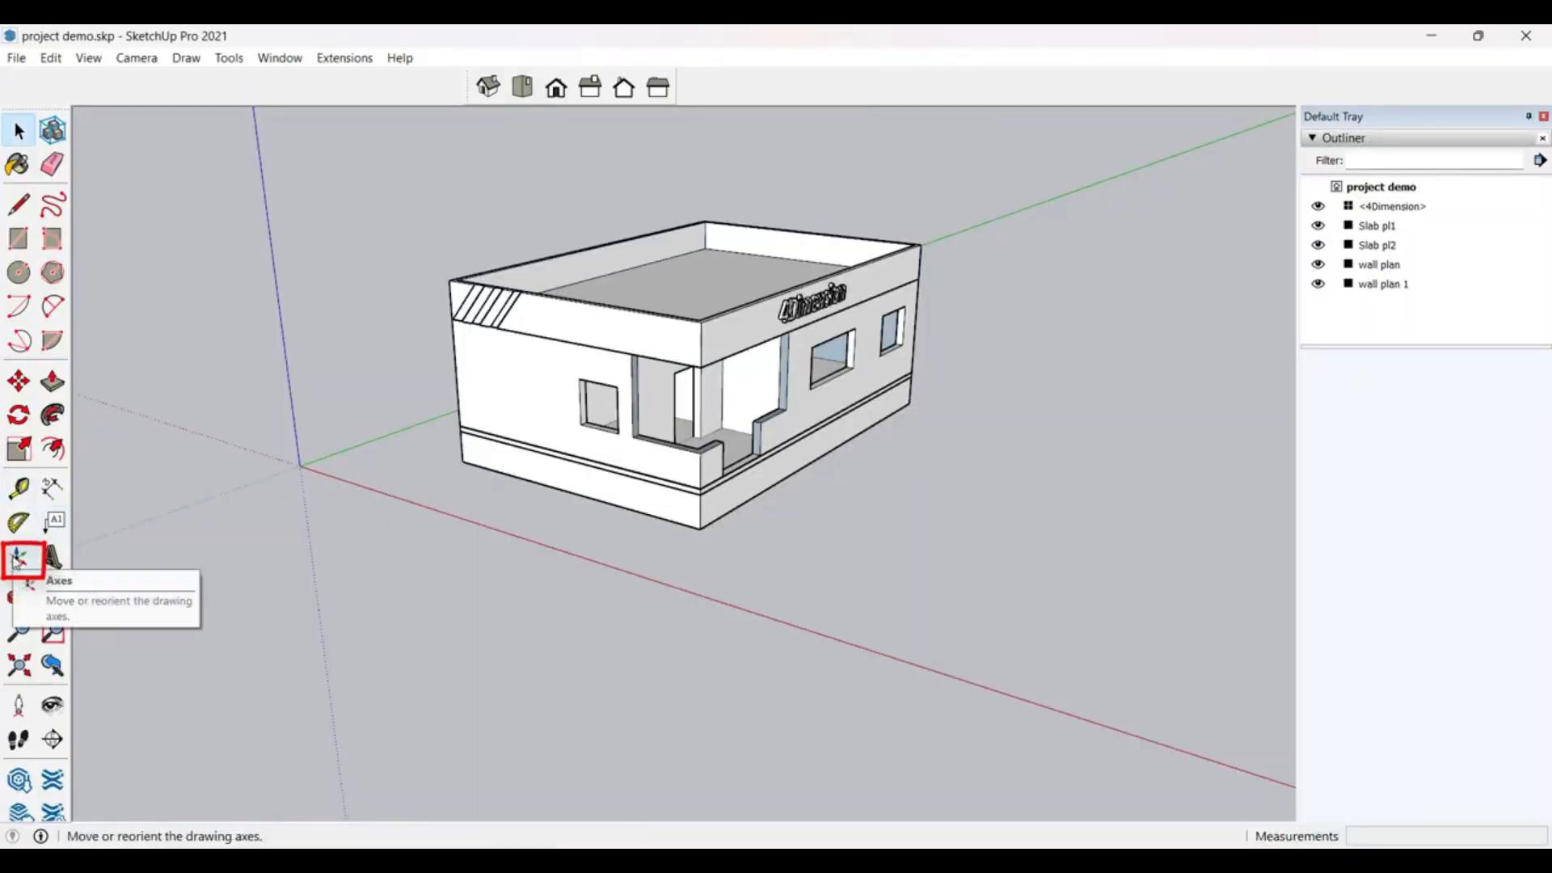
Step: Move the drawing axes' origin to the house's bottom corner below the striped parapet, with red and green along the two base edges
scroll(336, 484, up, 2)
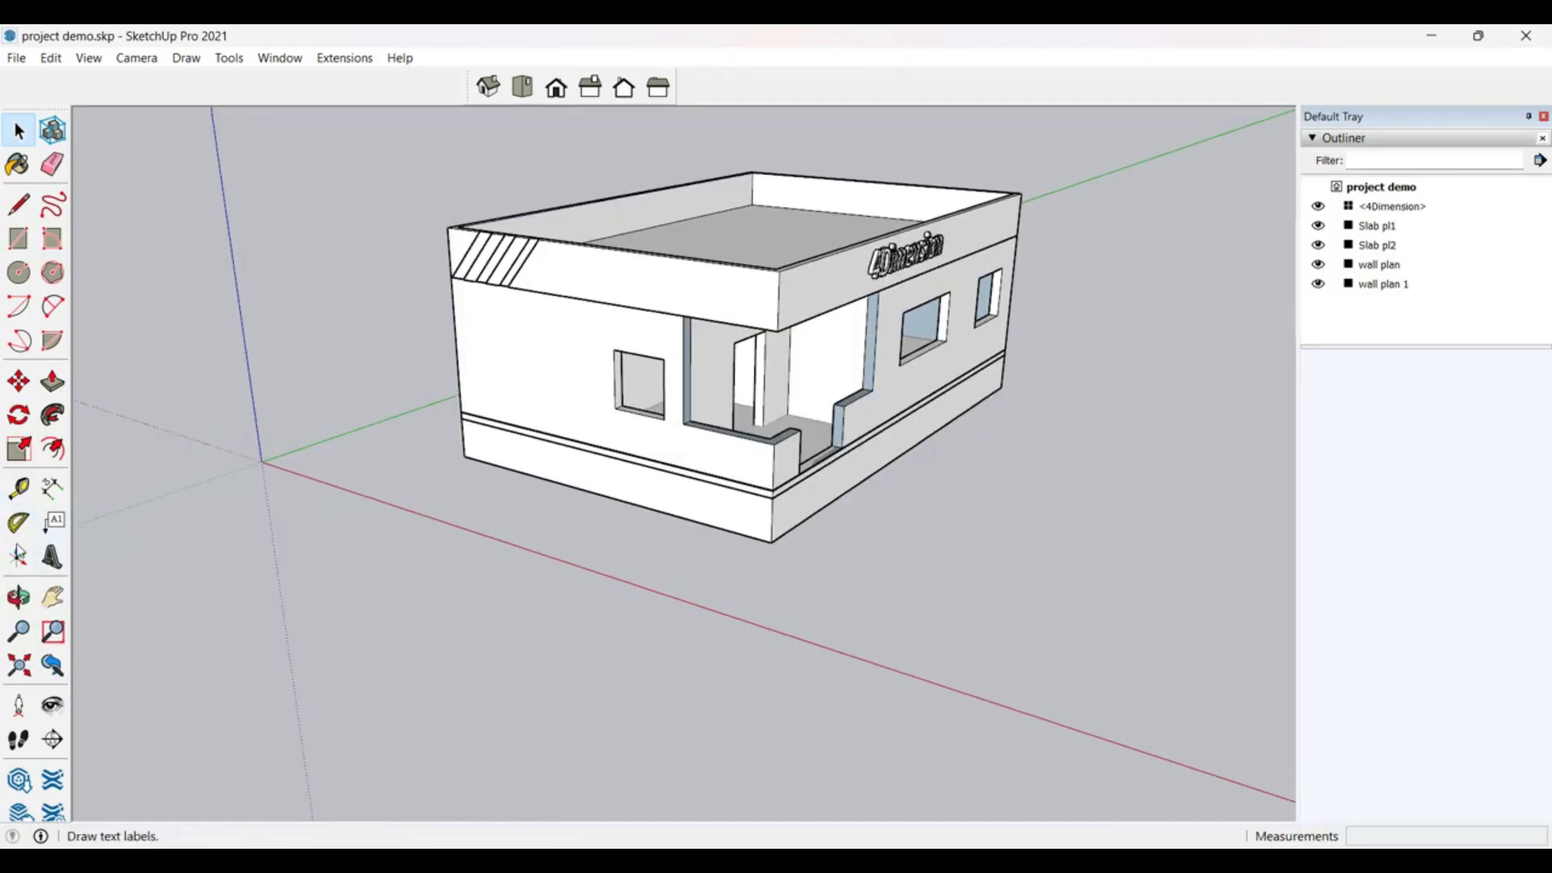
click(19, 557)
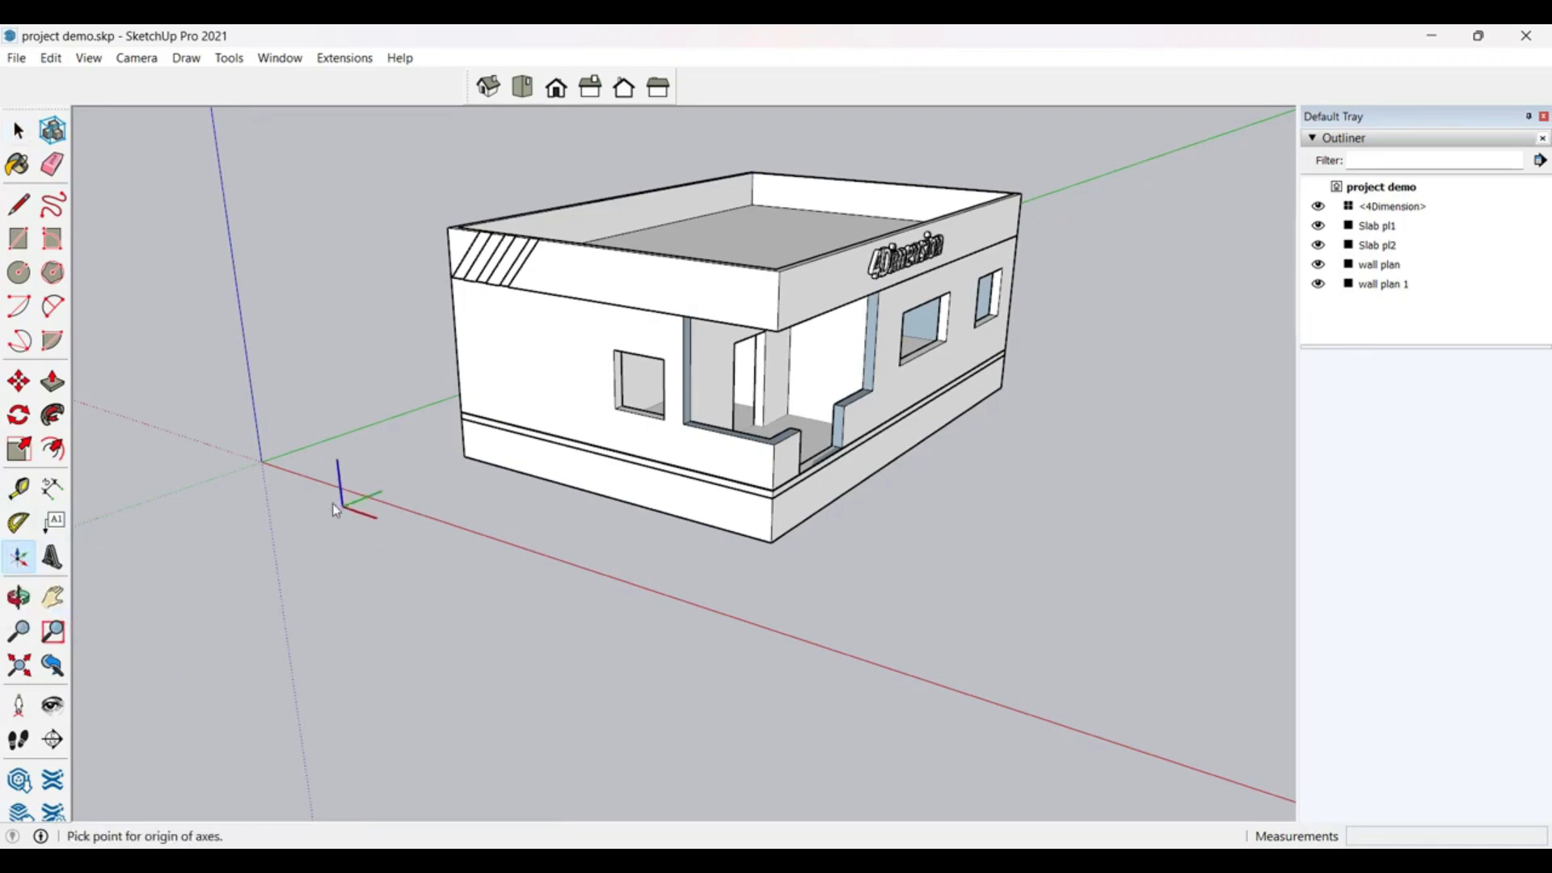
click(464, 457)
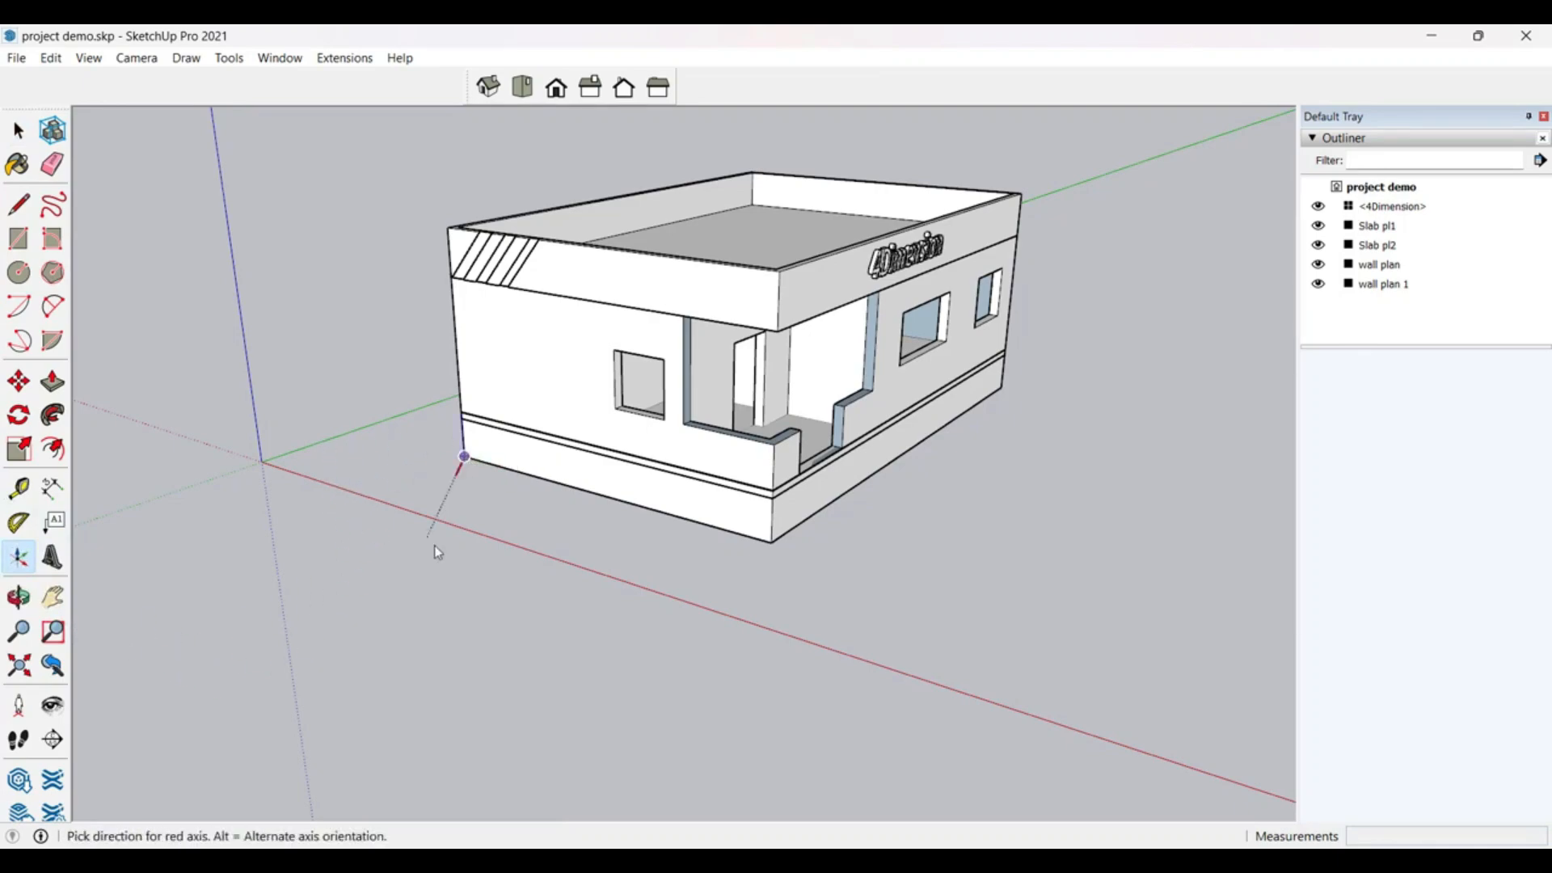
click(626, 506)
middle_drag(574, 496, 928, 495)
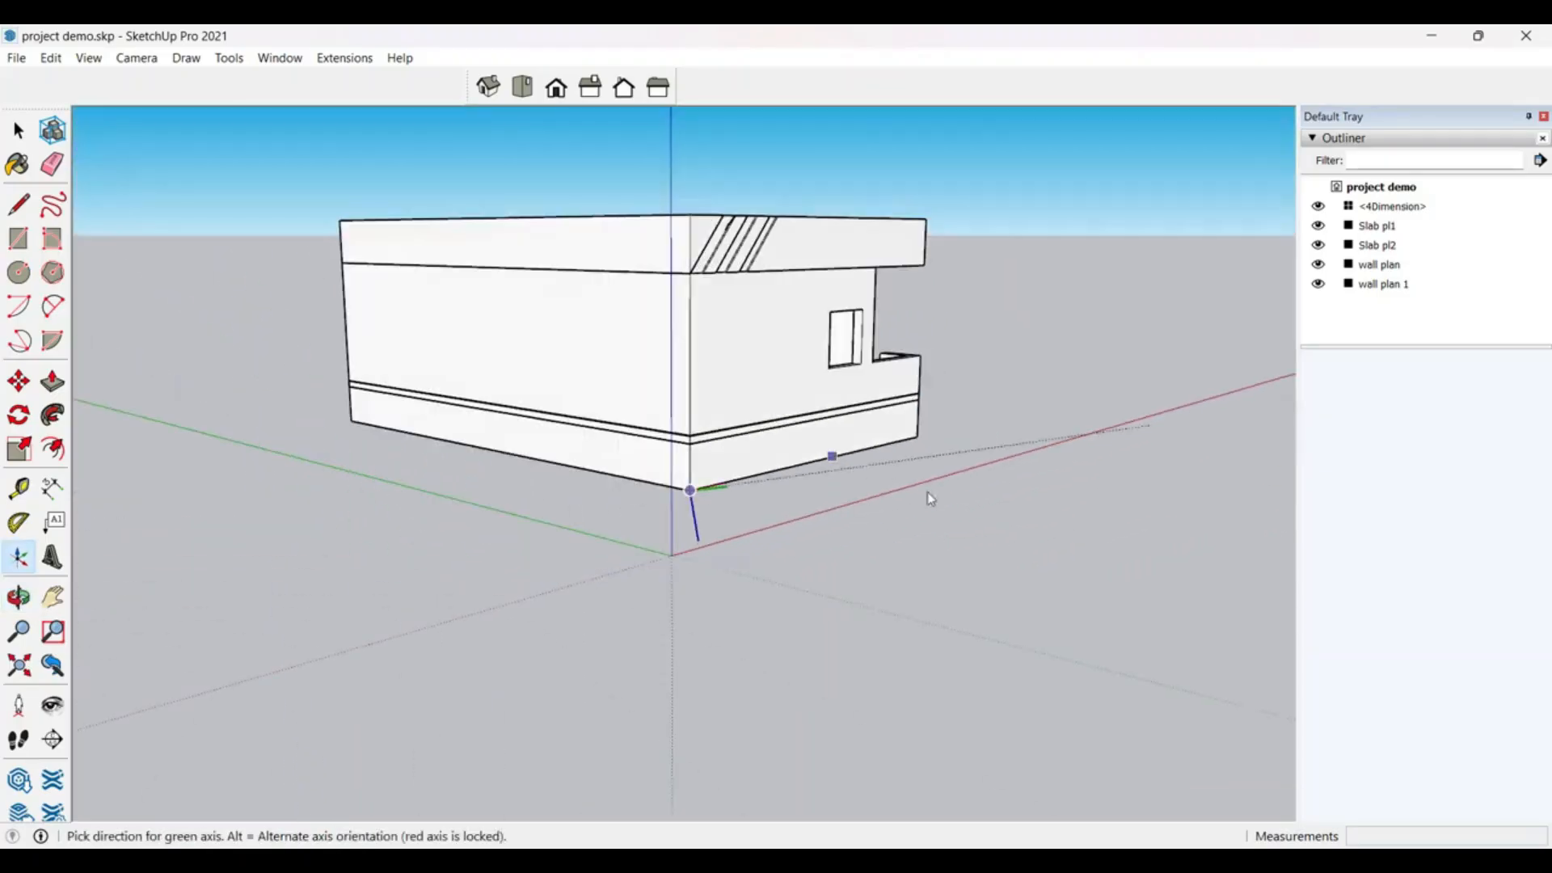
click(561, 469)
middle_drag(804, 329, 184, 421)
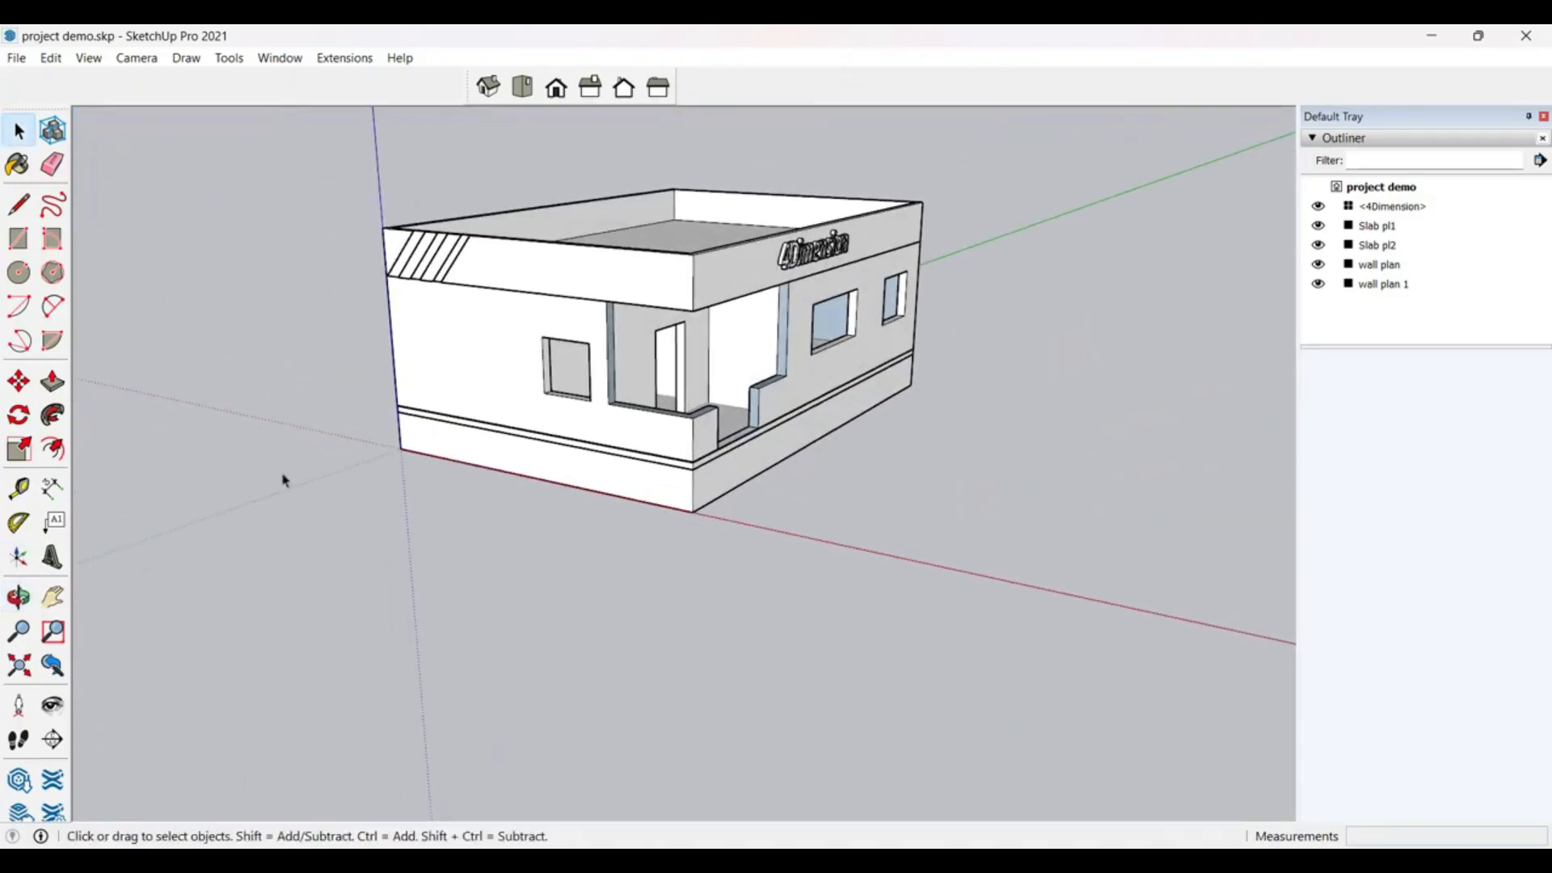
Step: Hide the roof slab group "Slab pl2" to expose the large room's interior walls, and clear the selection
scroll(284, 478, down, 2)
scroll(354, 372, up, 3)
middle_drag(497, 581, 790, 565)
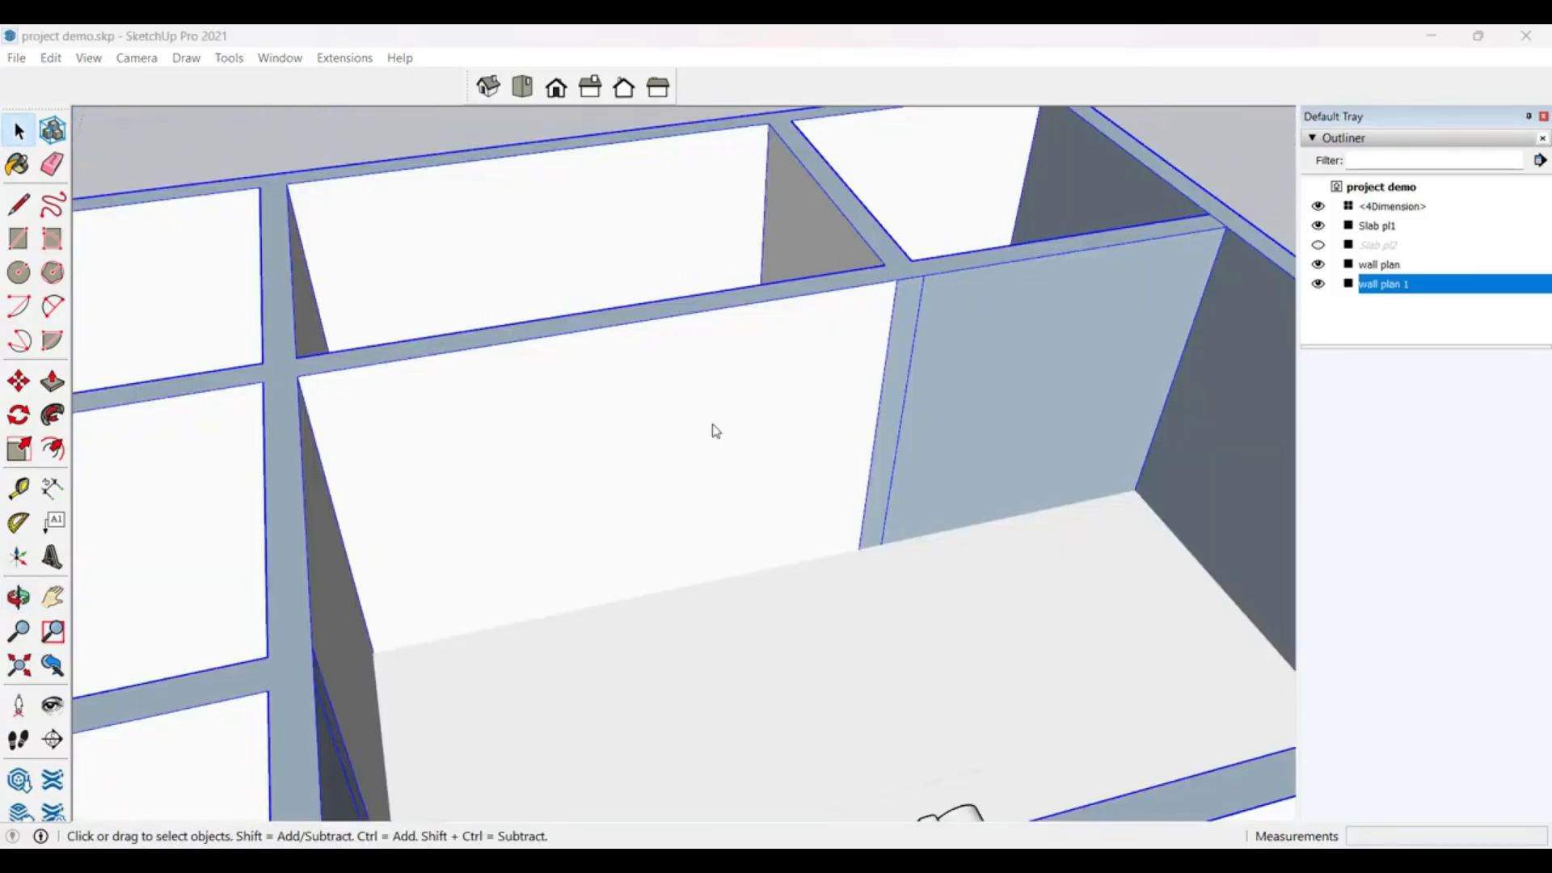
scroll(715, 430, down, 5)
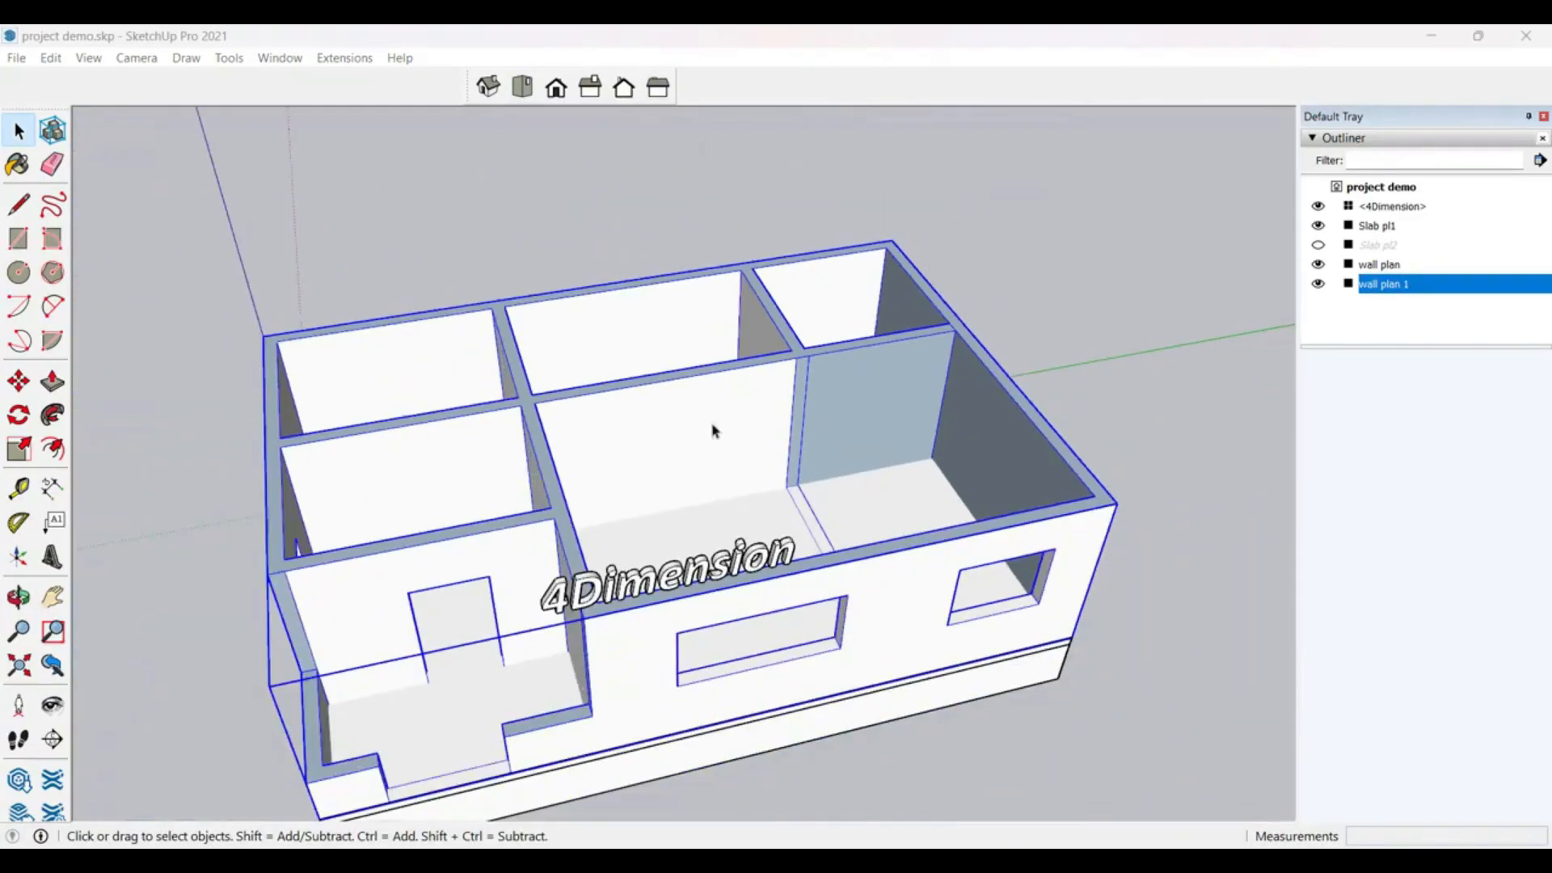
click(1030, 258)
scroll(710, 419, up, 8)
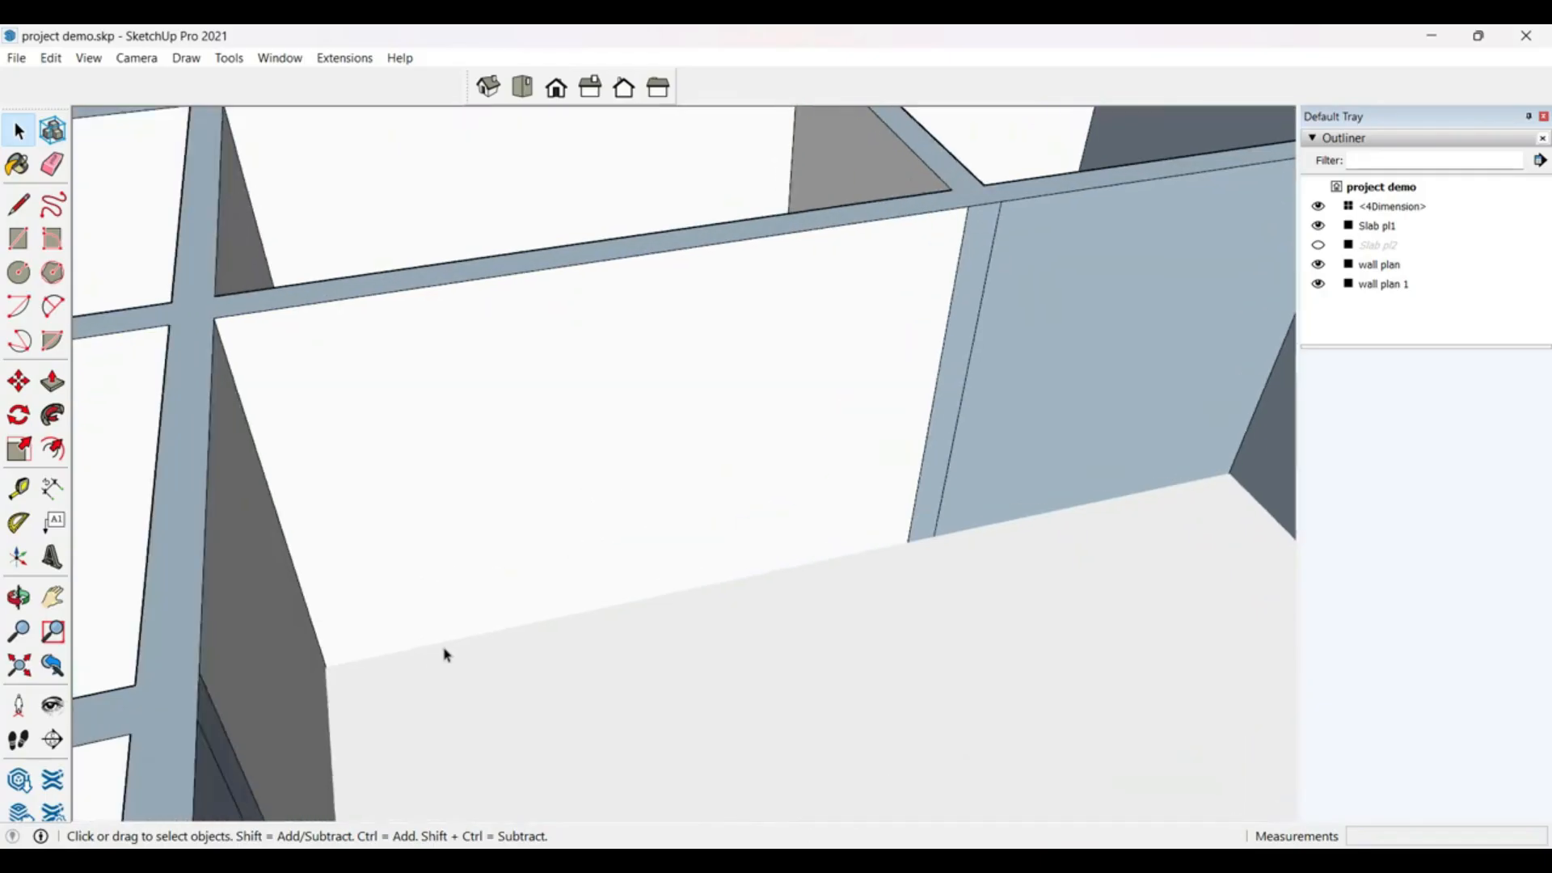
middle_drag(570, 561, 641, 542)
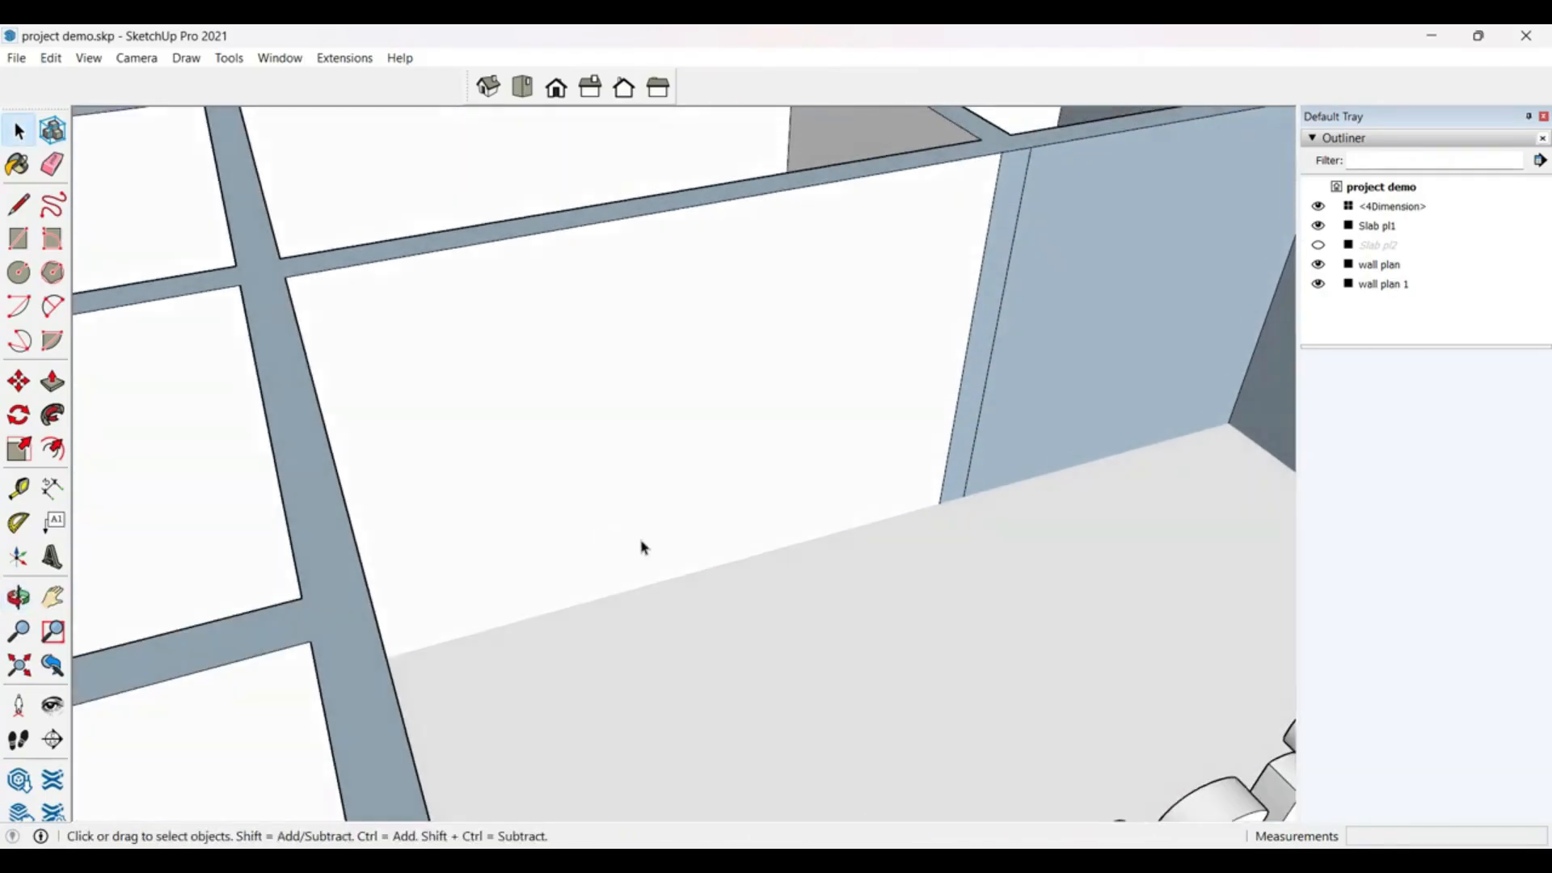
Step: Draw a long rectangle on the room floor along the base of the white wall, starting at the corner beside the blue-grey pier
scroll(643, 538, up, 2)
click(19, 239)
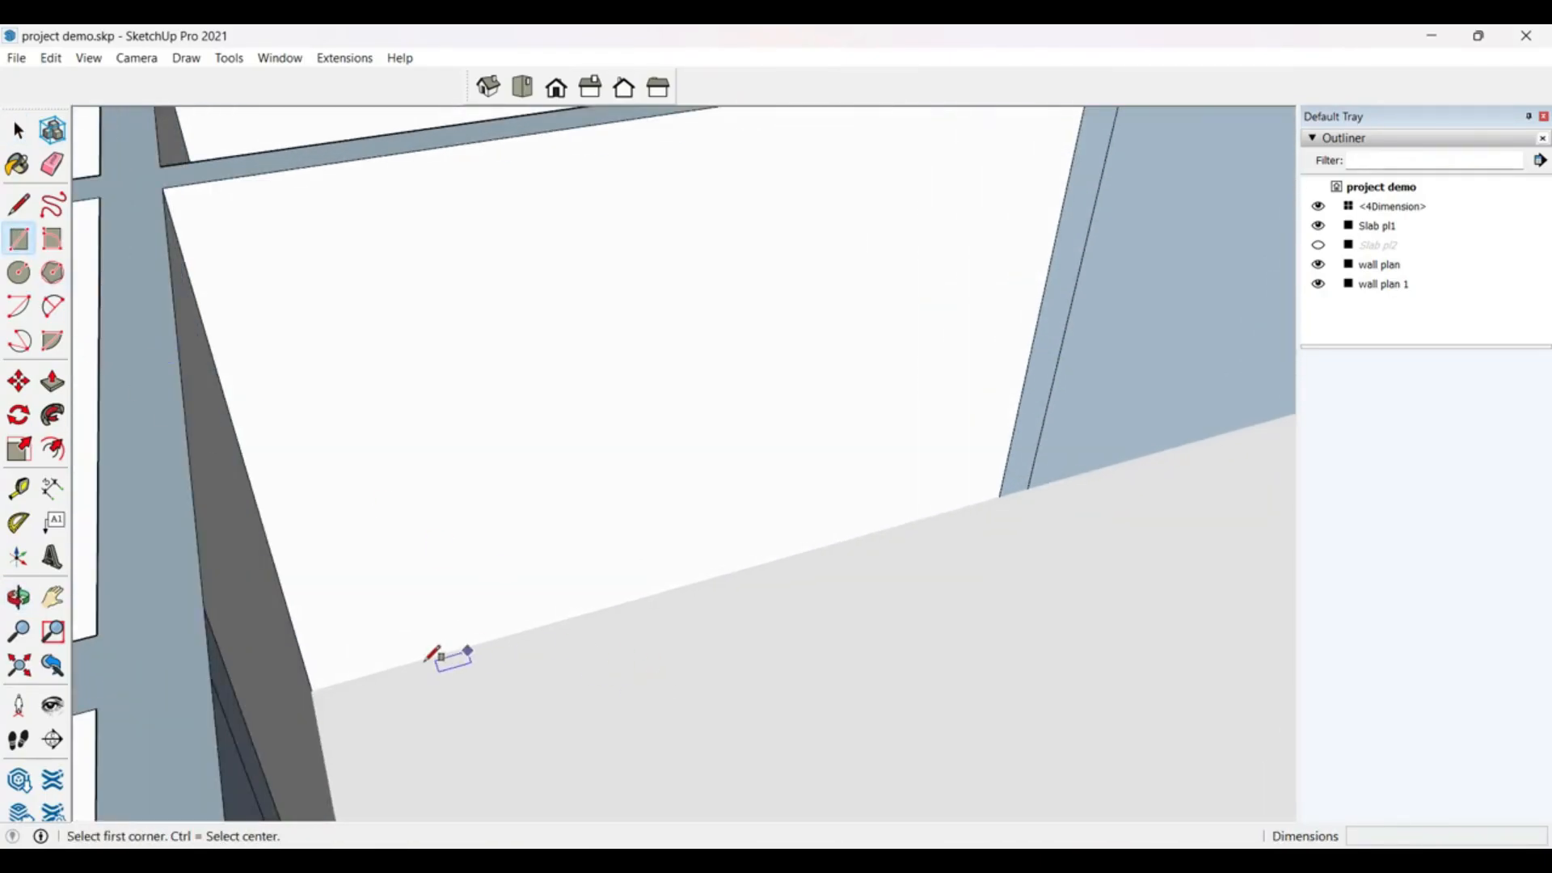
click(389, 671)
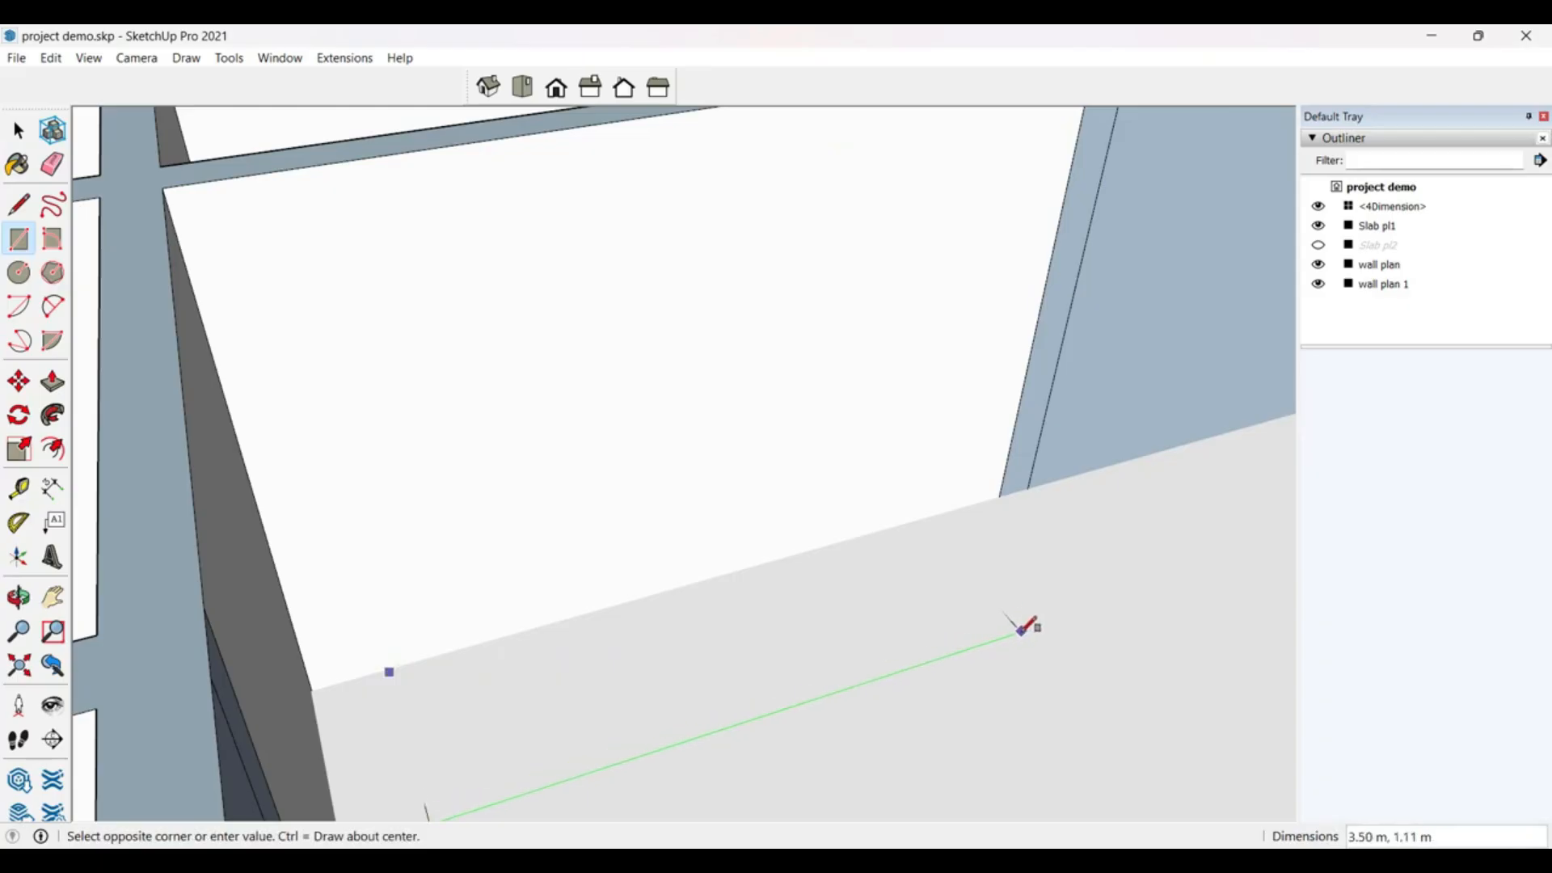
key(Escape)
click(1001, 496)
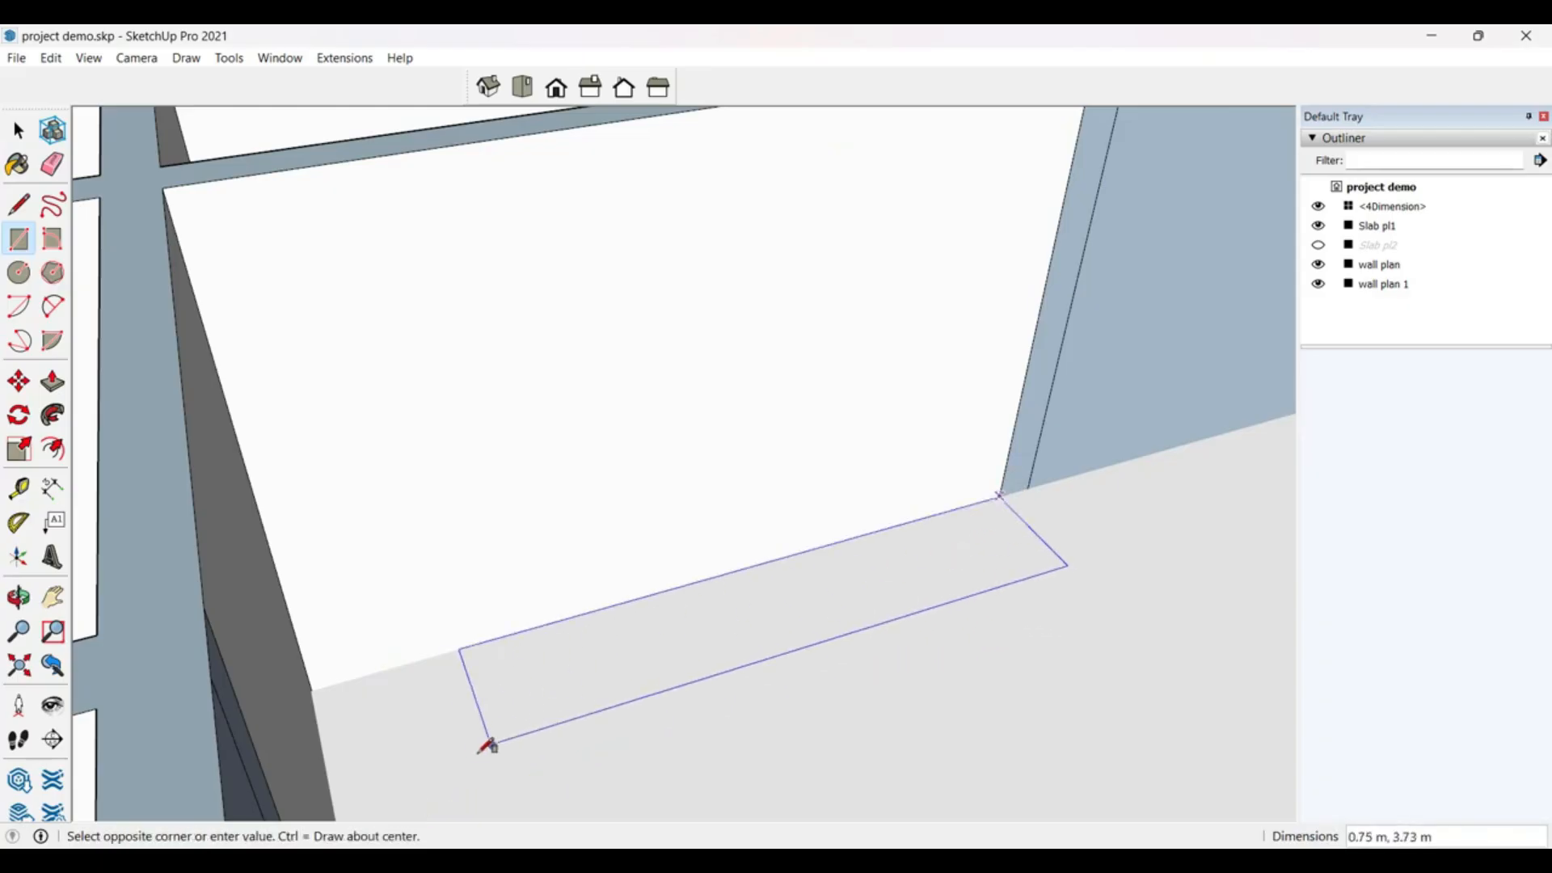
click(421, 783)
key(space)
Step: Make the floor rectangle with its edges a component named "tv unit", replacing the selection
click(641, 653)
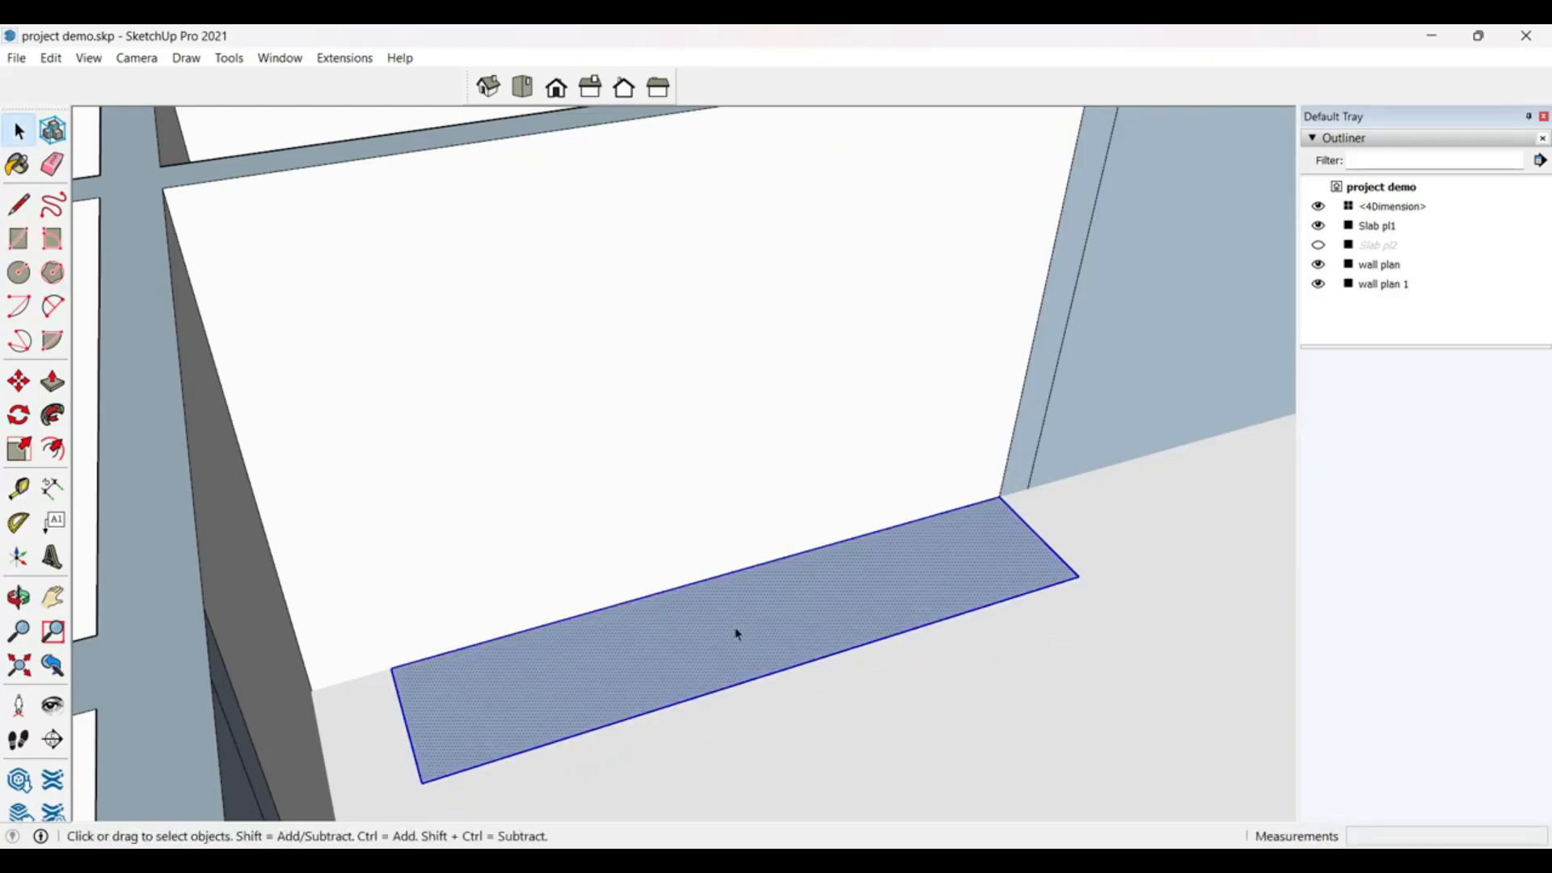
right_click(737, 634)
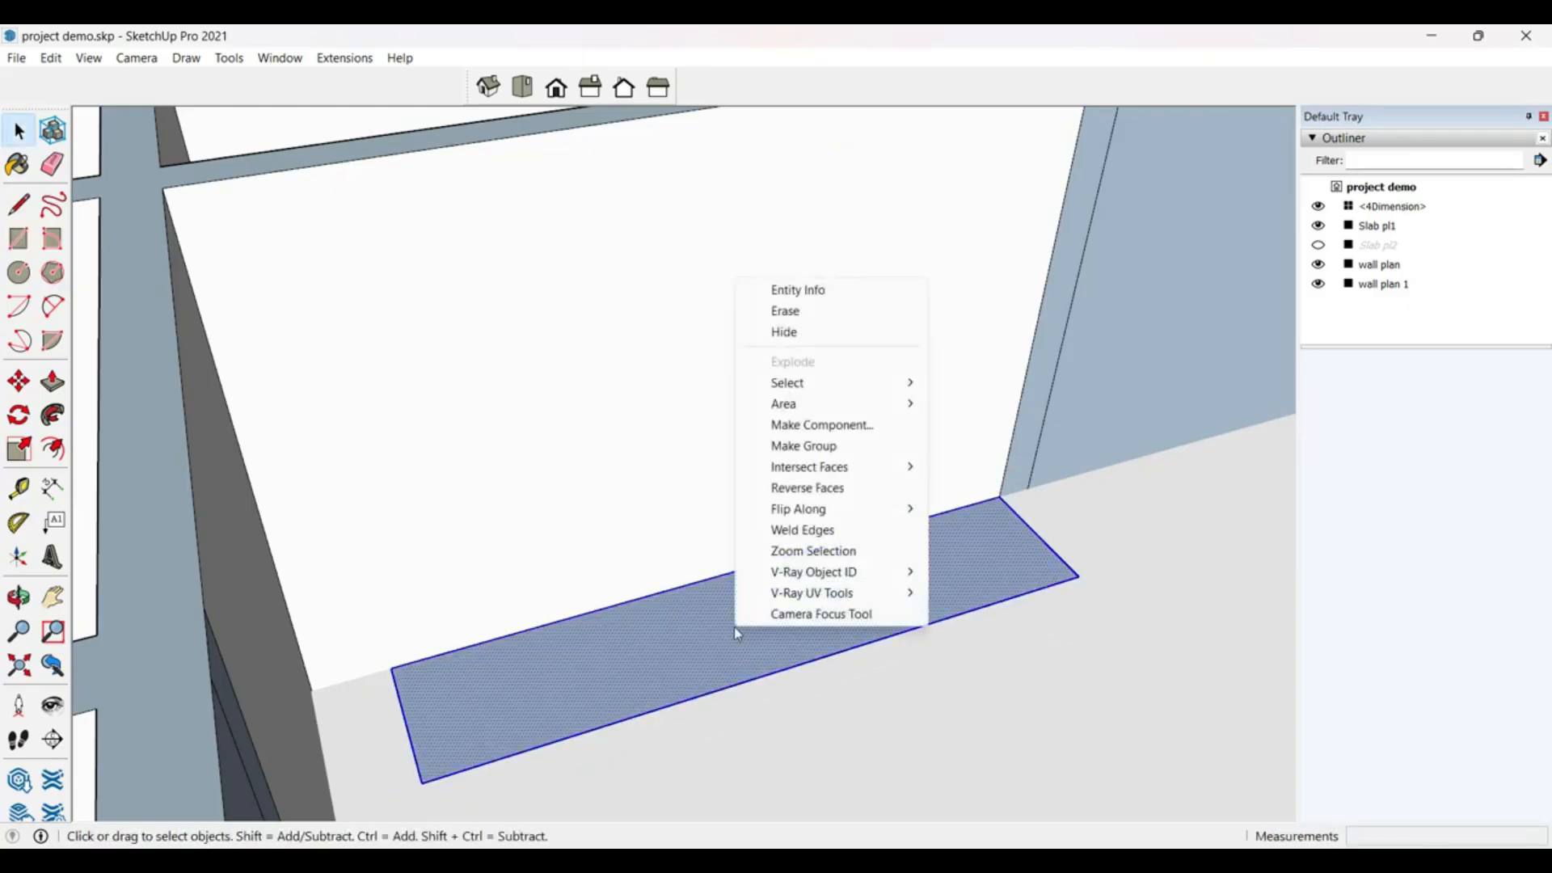
click(842, 433)
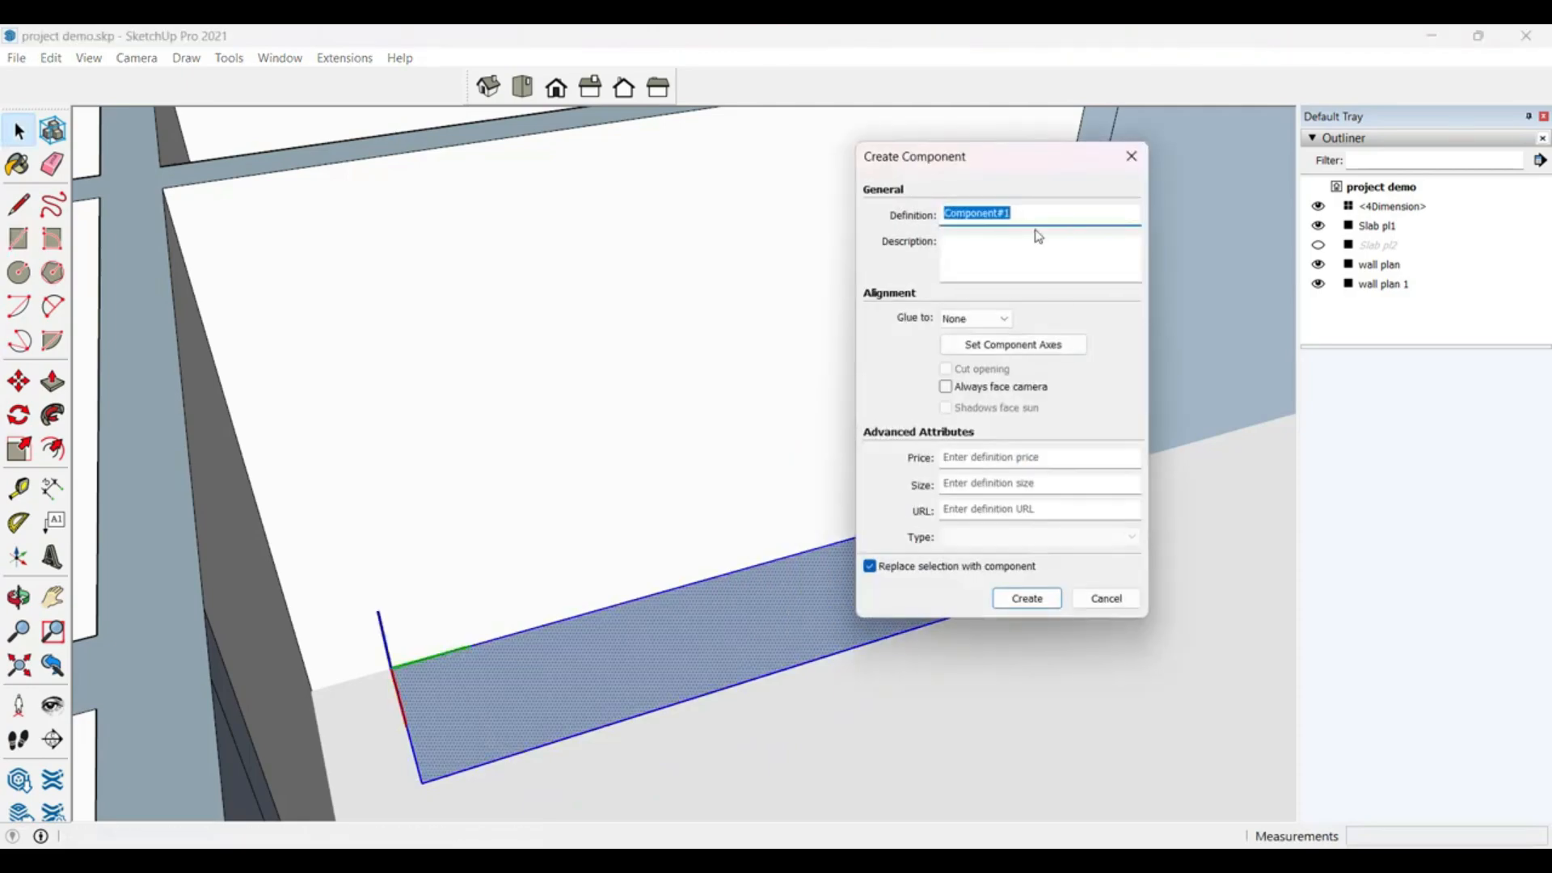
text(tv unit)
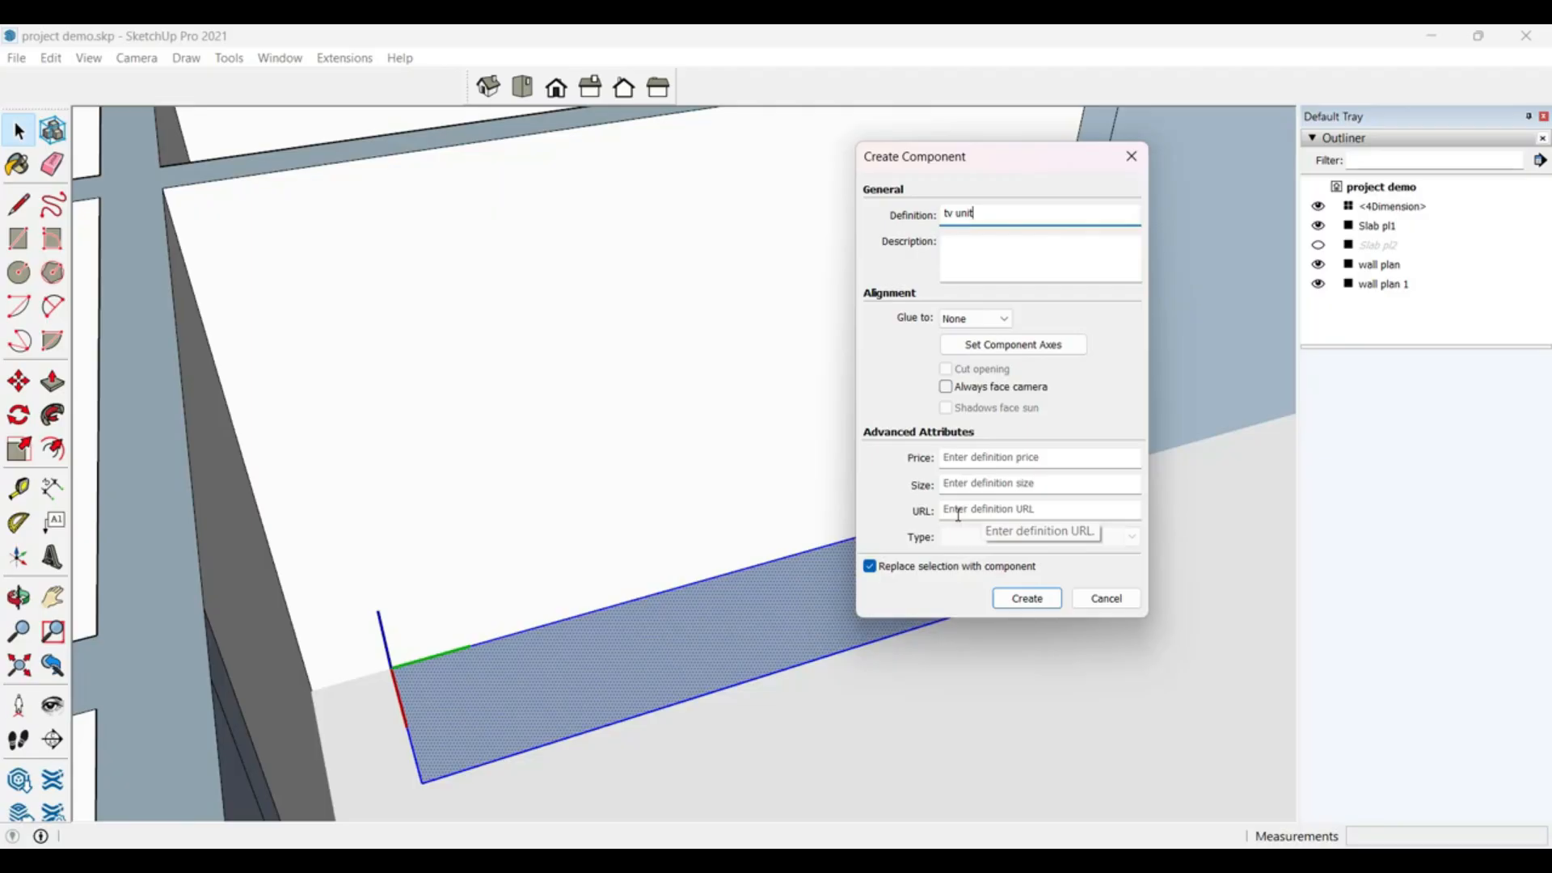
click(1016, 608)
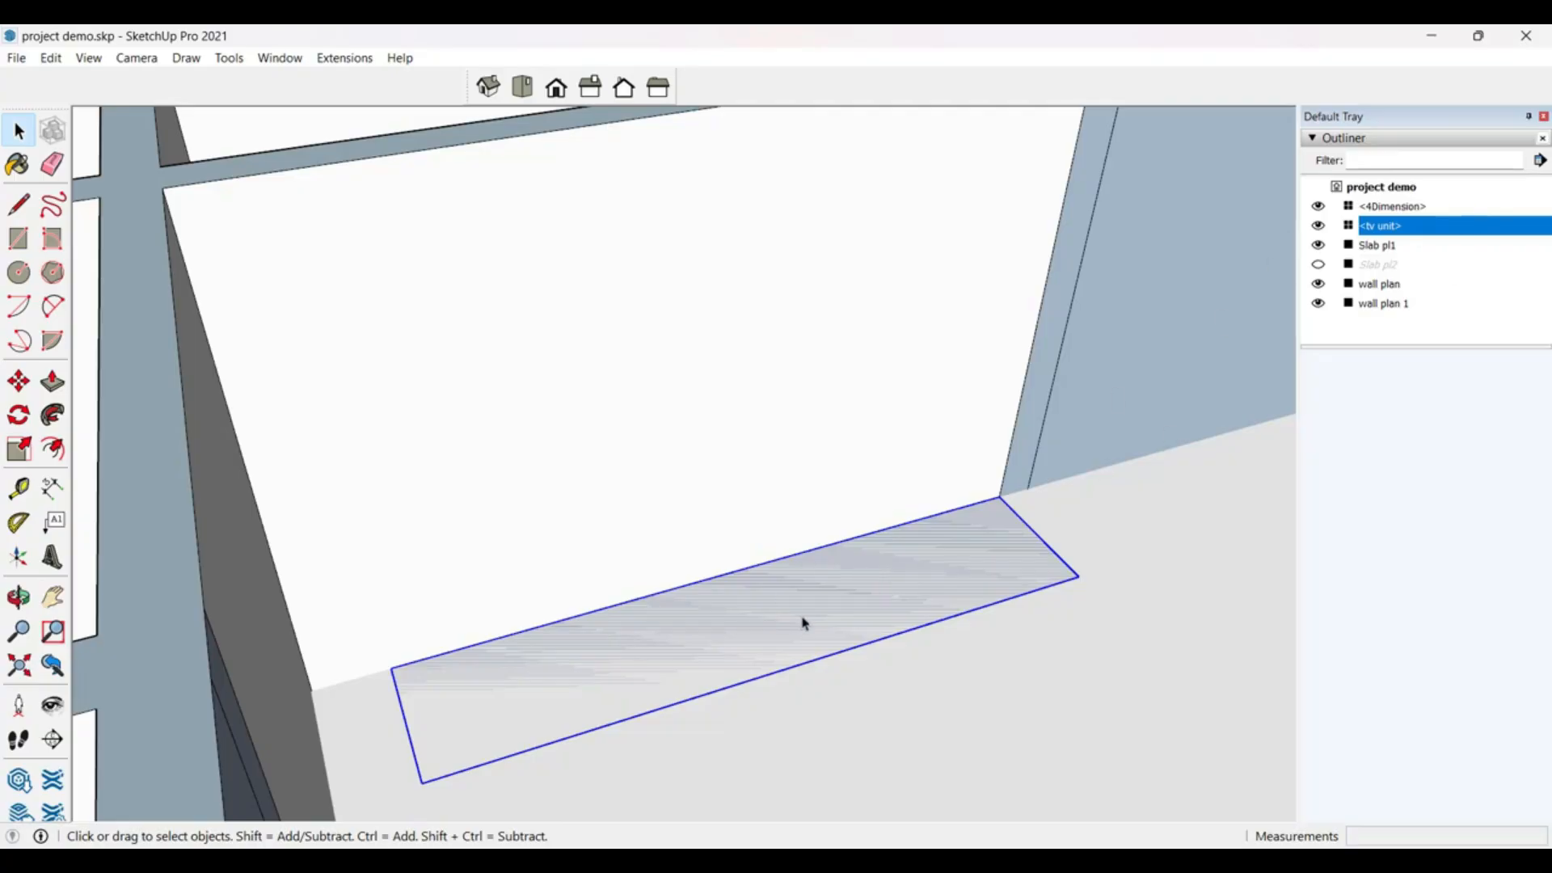
Step: Open the tv unit component for editing and pull its face up about 0.45 m
click(822, 391)
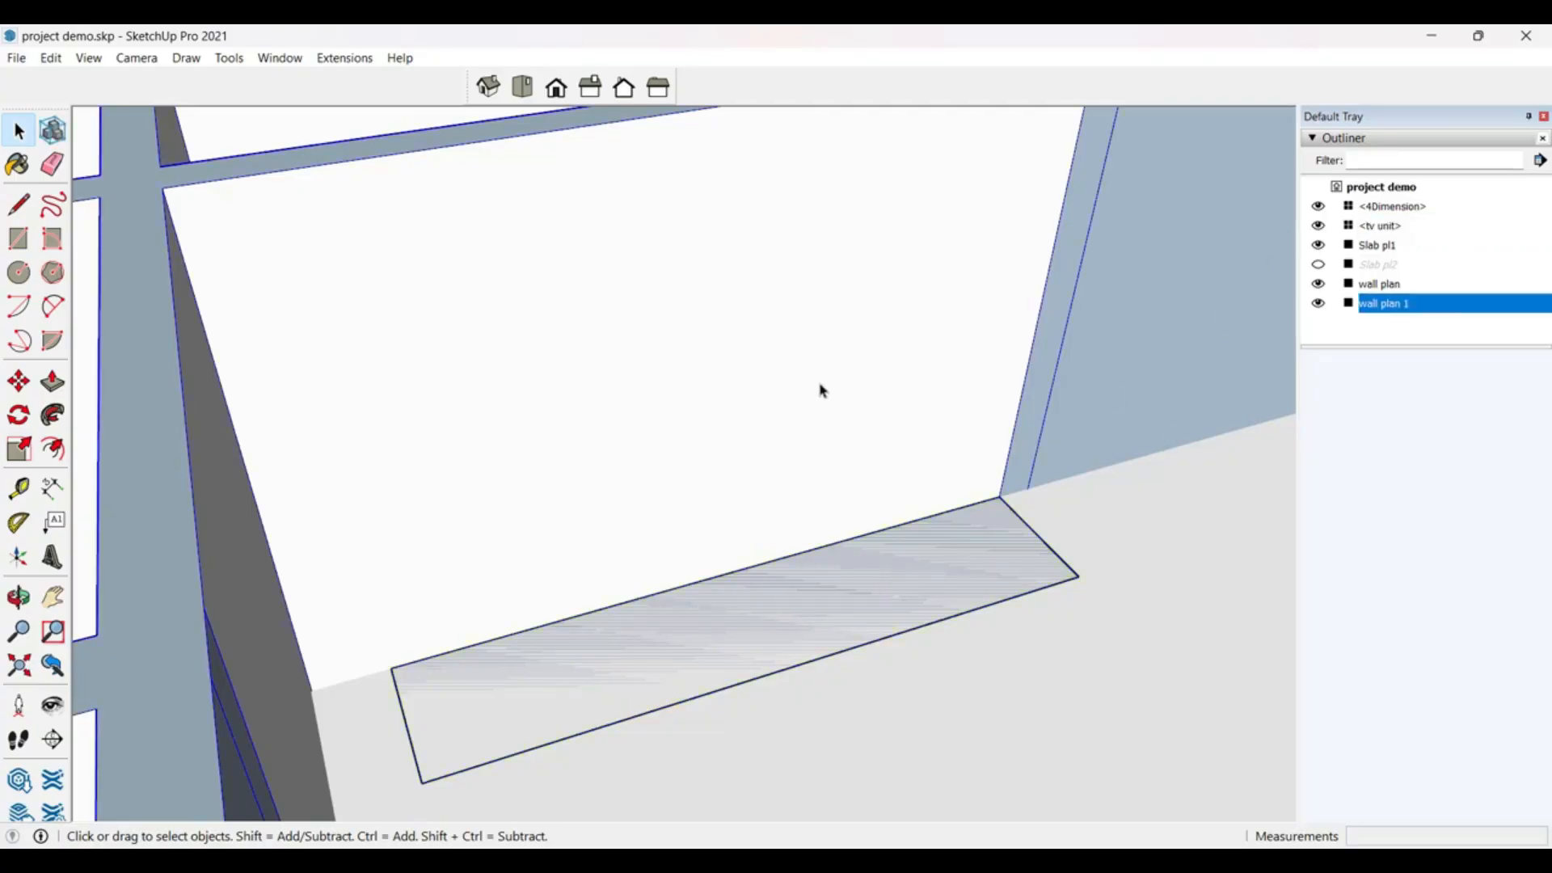
scroll(769, 327, down, 2)
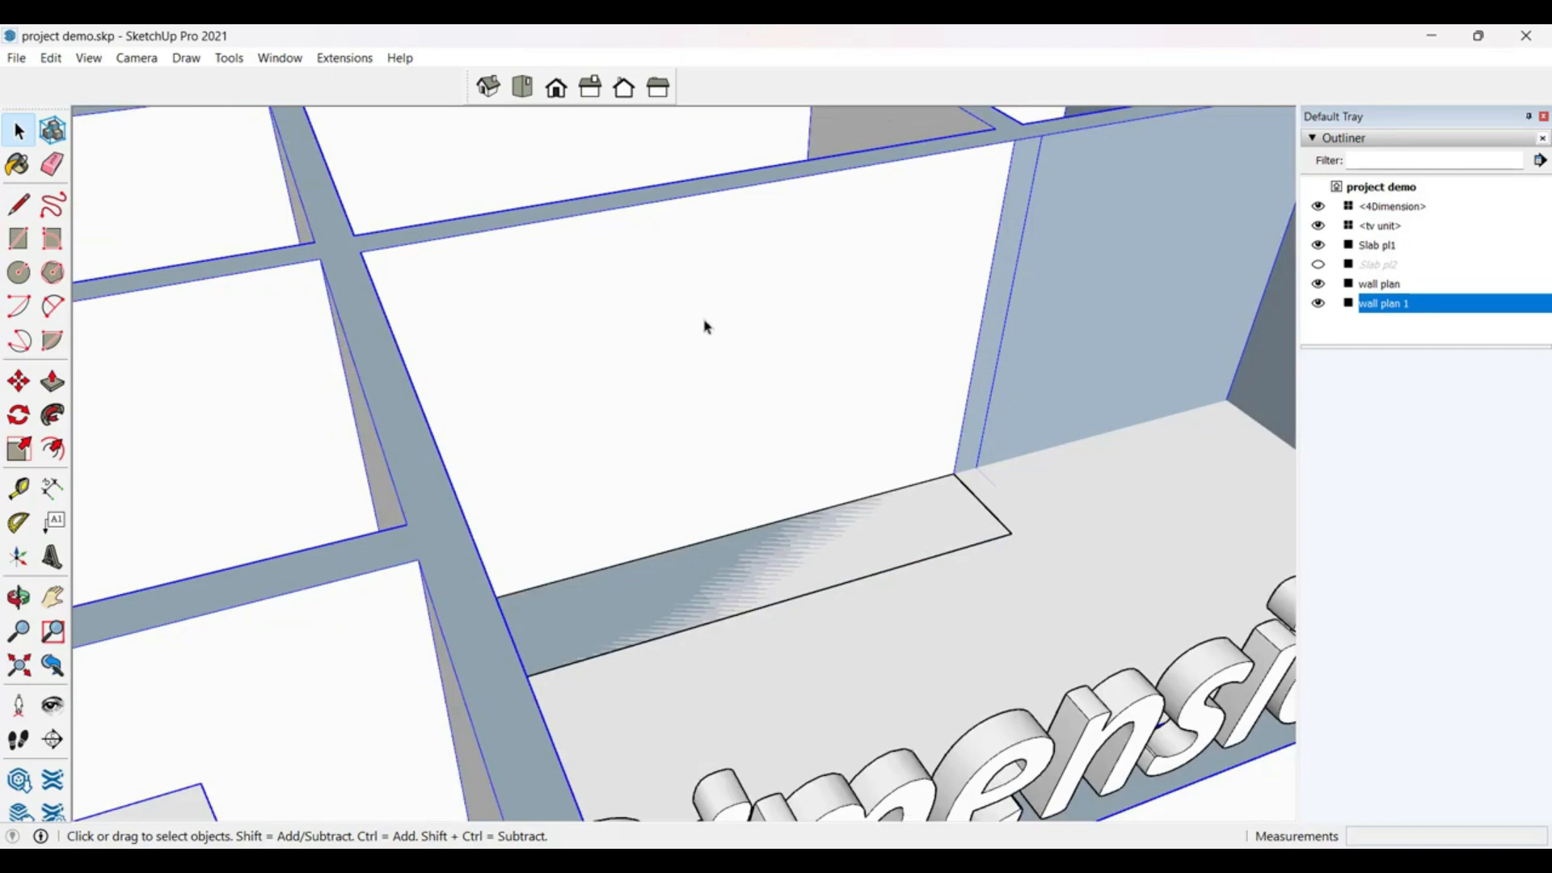
scroll(817, 541, up, 2)
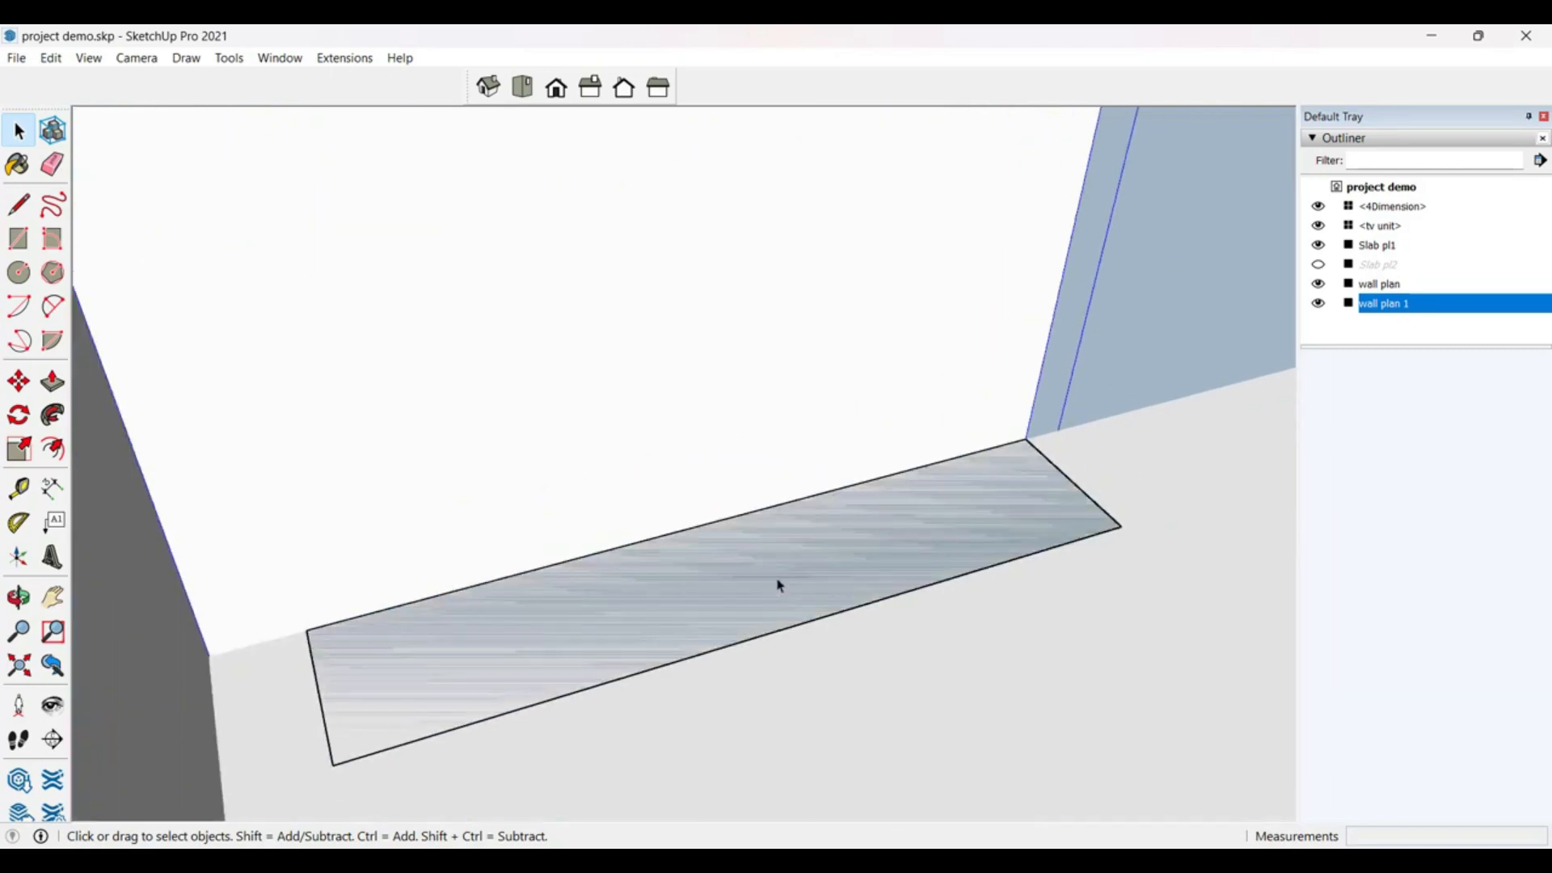
click(778, 585)
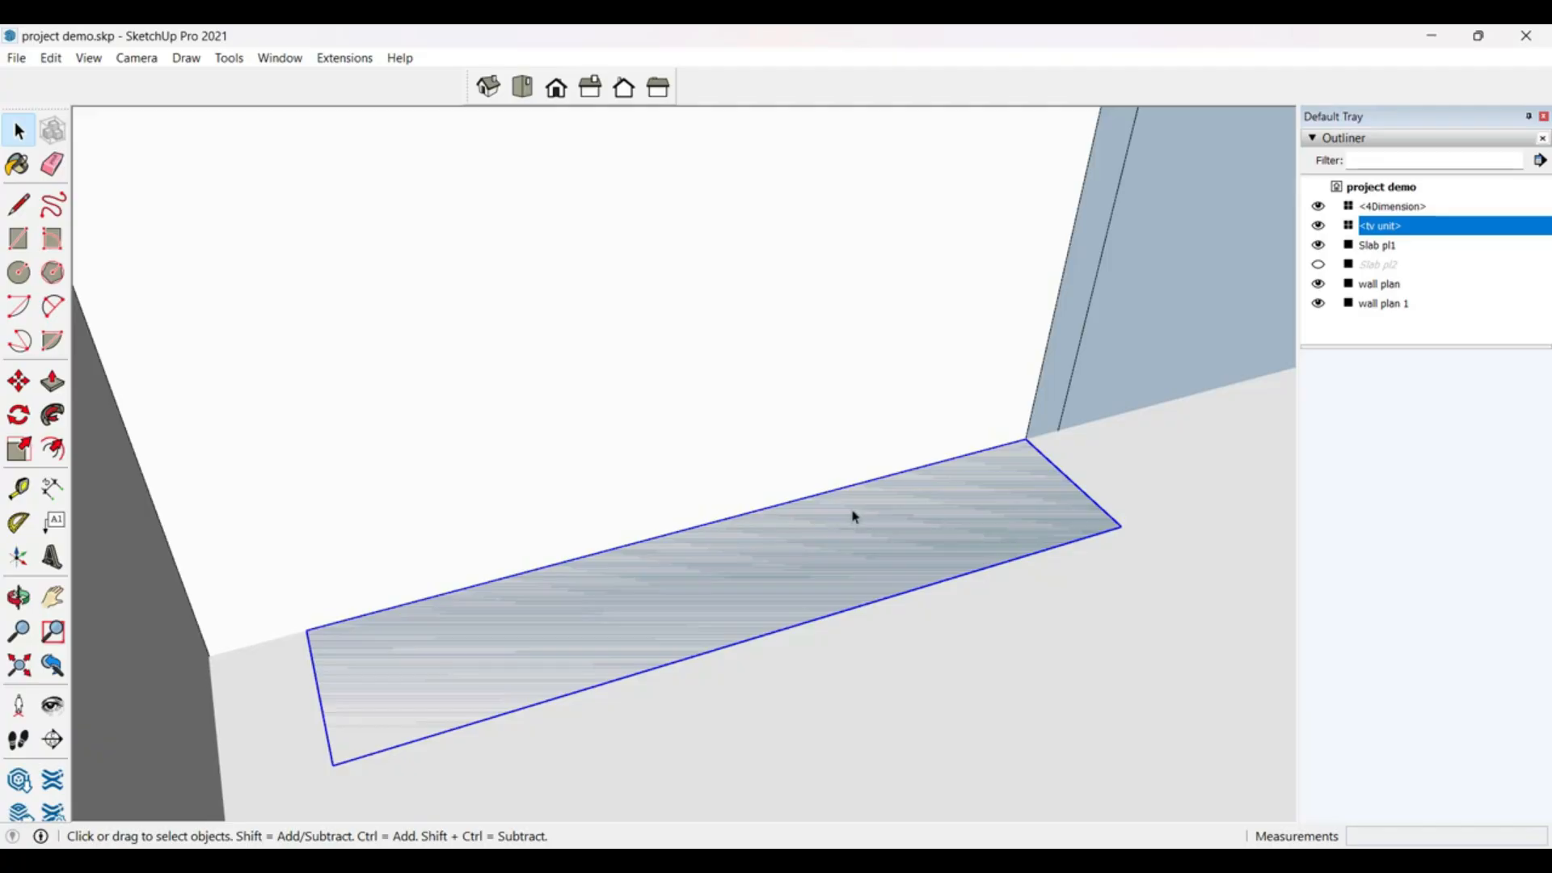
double_click(865, 534)
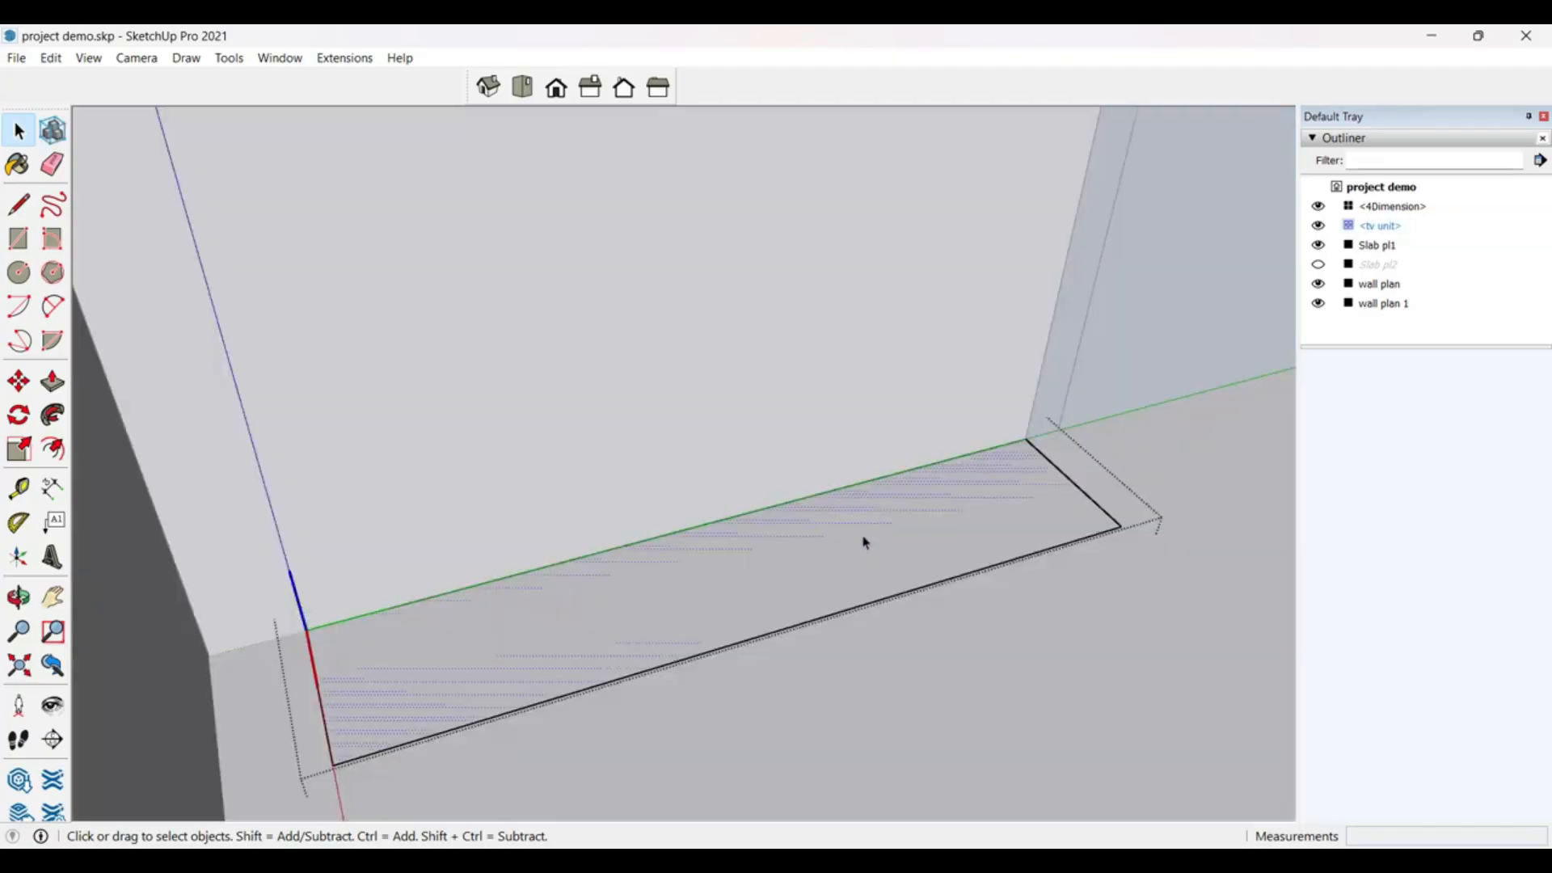
key(p)
drag(863, 540, 865, 474)
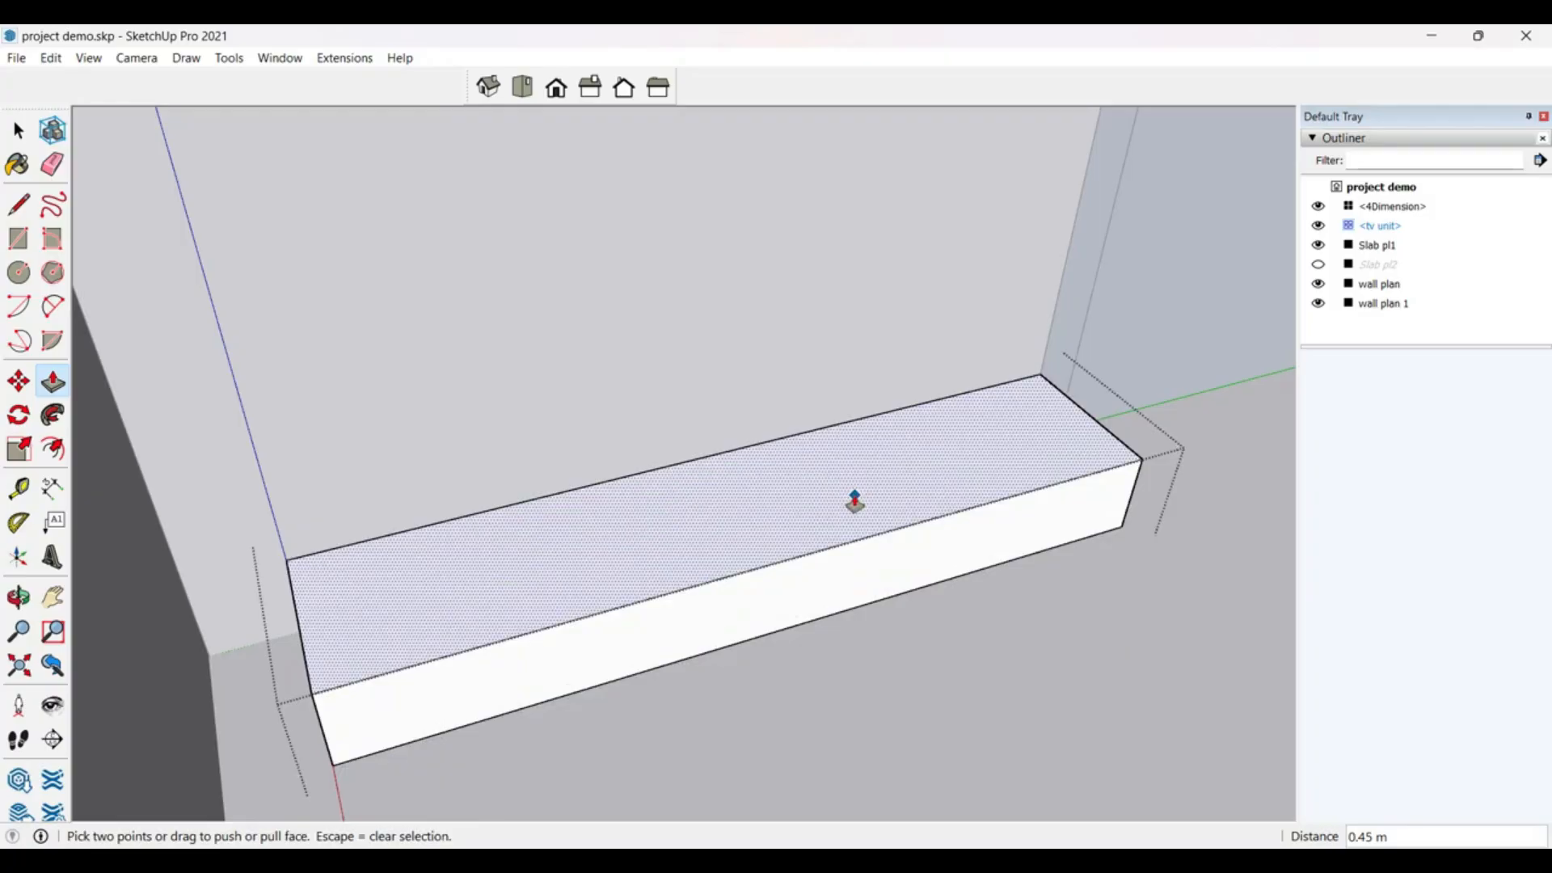
Step: Draw a narrow full-length rectangle on the tv unit base's upper face along the edge against the wall
key(r)
click(287, 559)
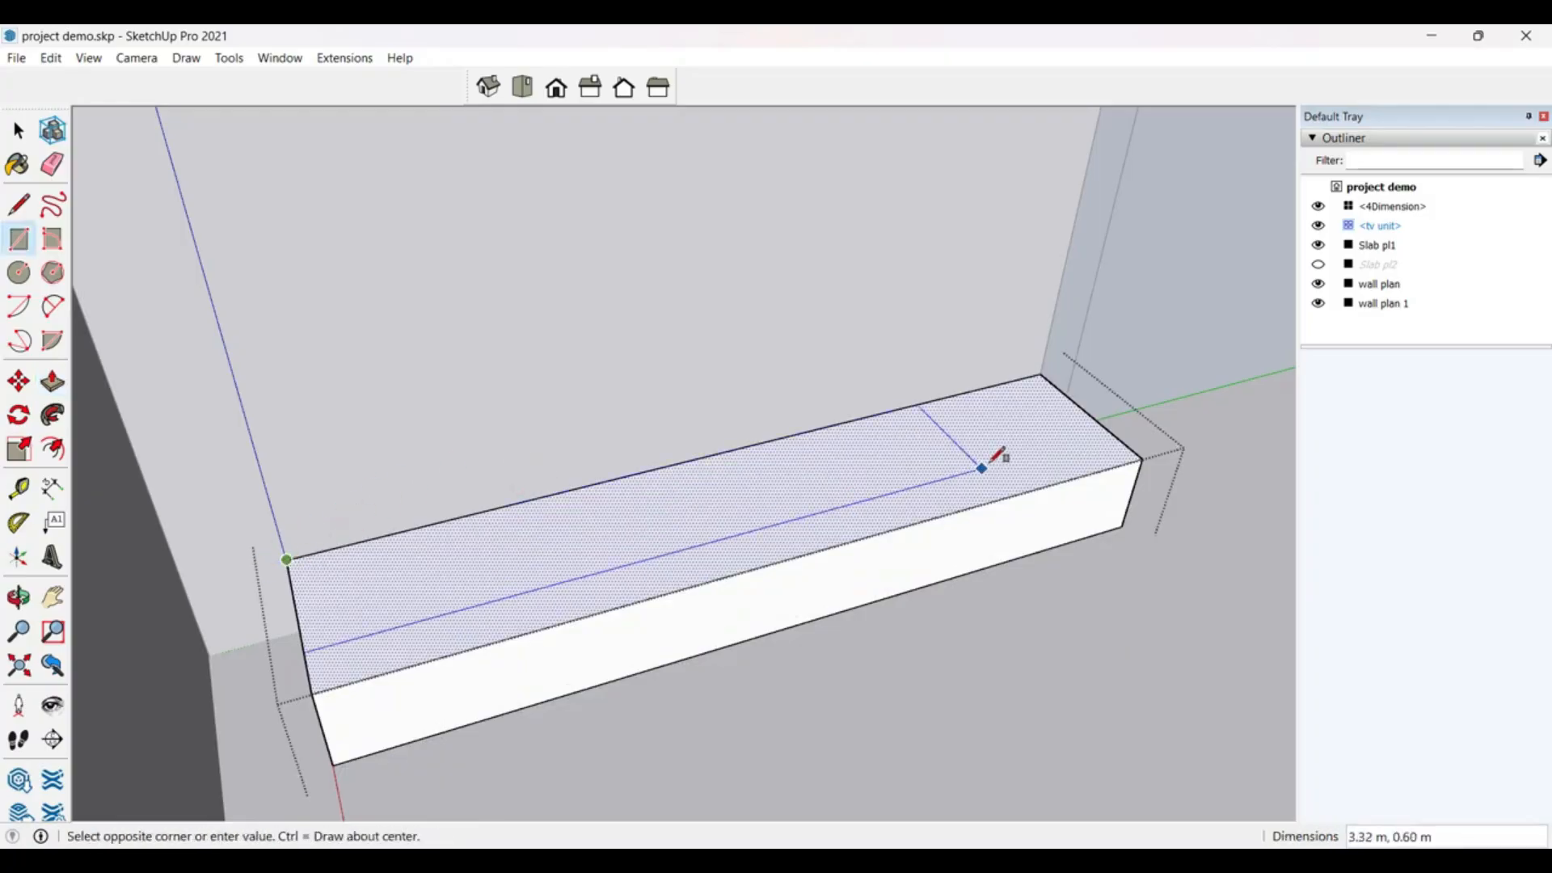
scroll(982, 468, up, 3)
click(1083, 353)
key(space)
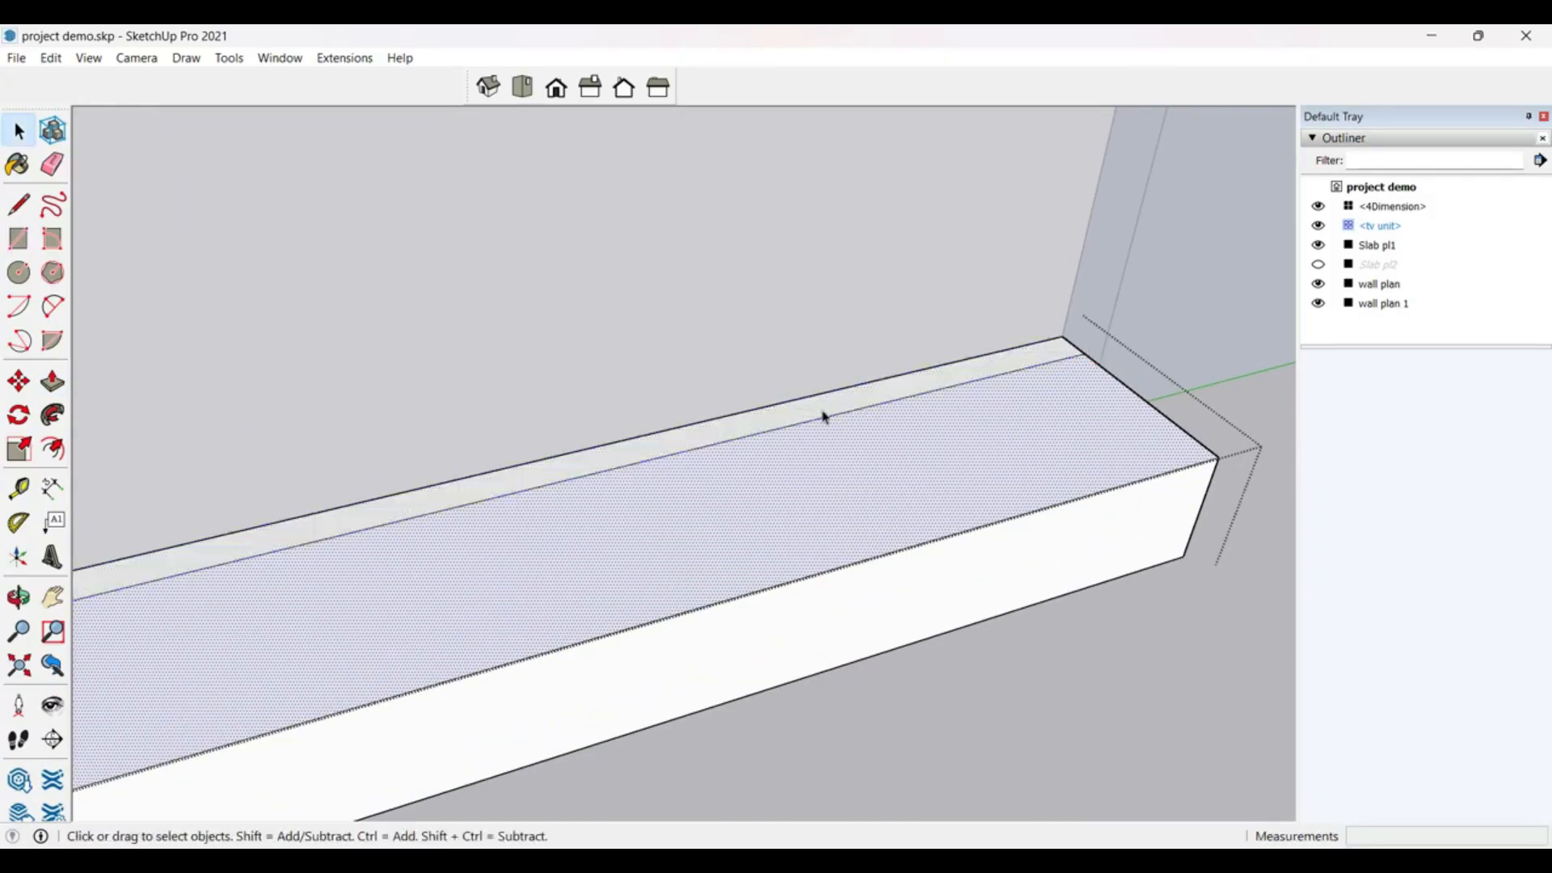
Step: Pull the narrow wall-side strip up about 2.08 m to form the tv unit's back panel
click(825, 411)
scroll(825, 412, down, 4)
key(p)
click(827, 413)
scroll(823, 409, down, 4)
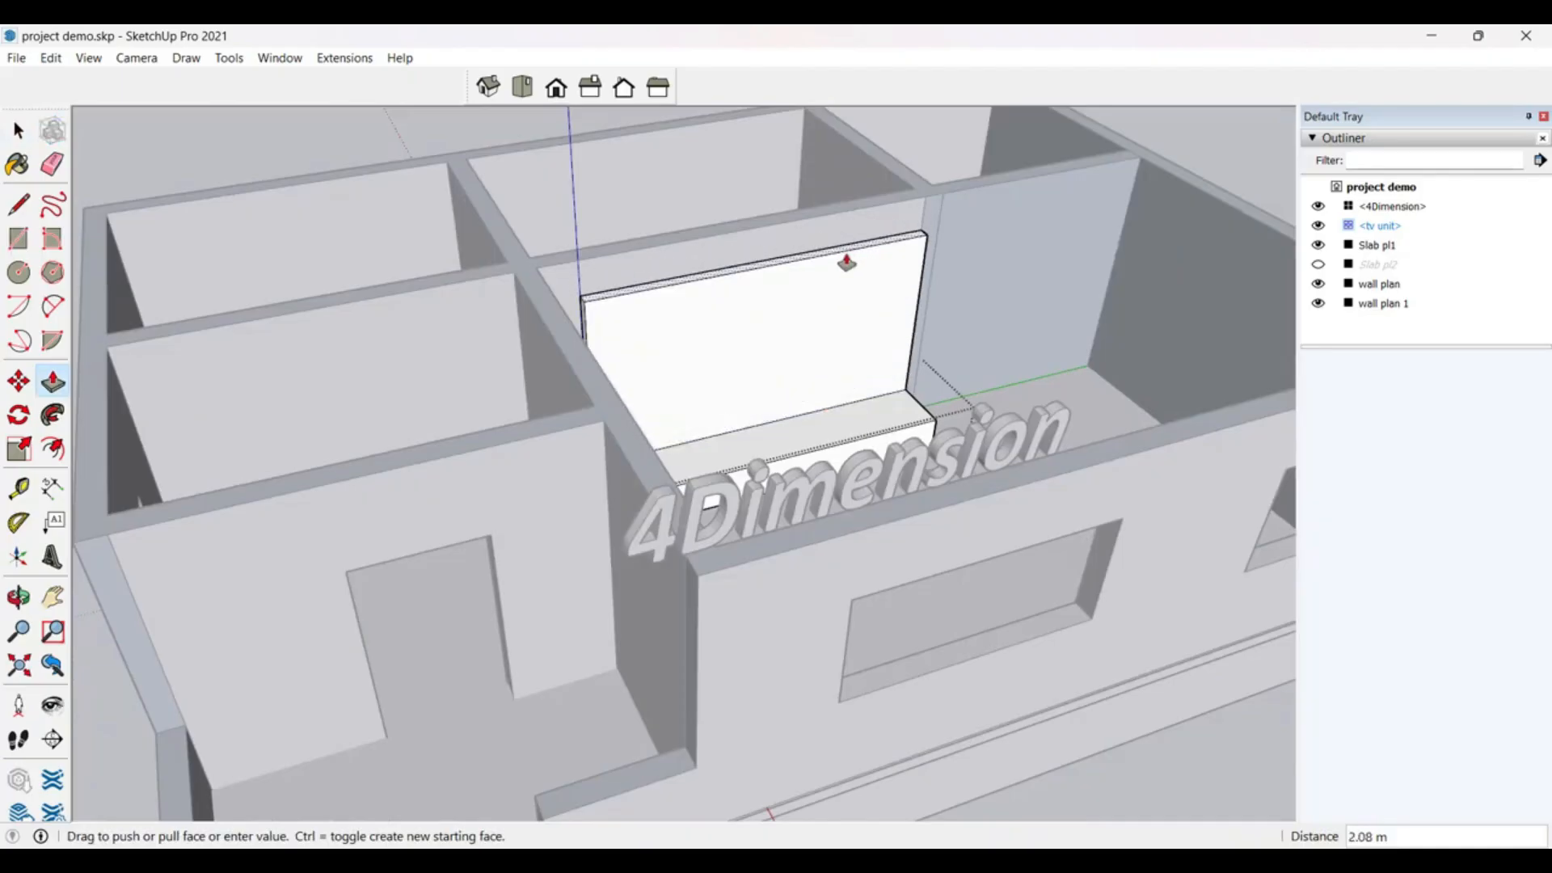
click(846, 261)
Step: Draw a TV-shaped rectangle near the middle of the back panel's front face, above the base
scroll(825, 361, up, 8)
middle_drag(707, 305, 687, 434)
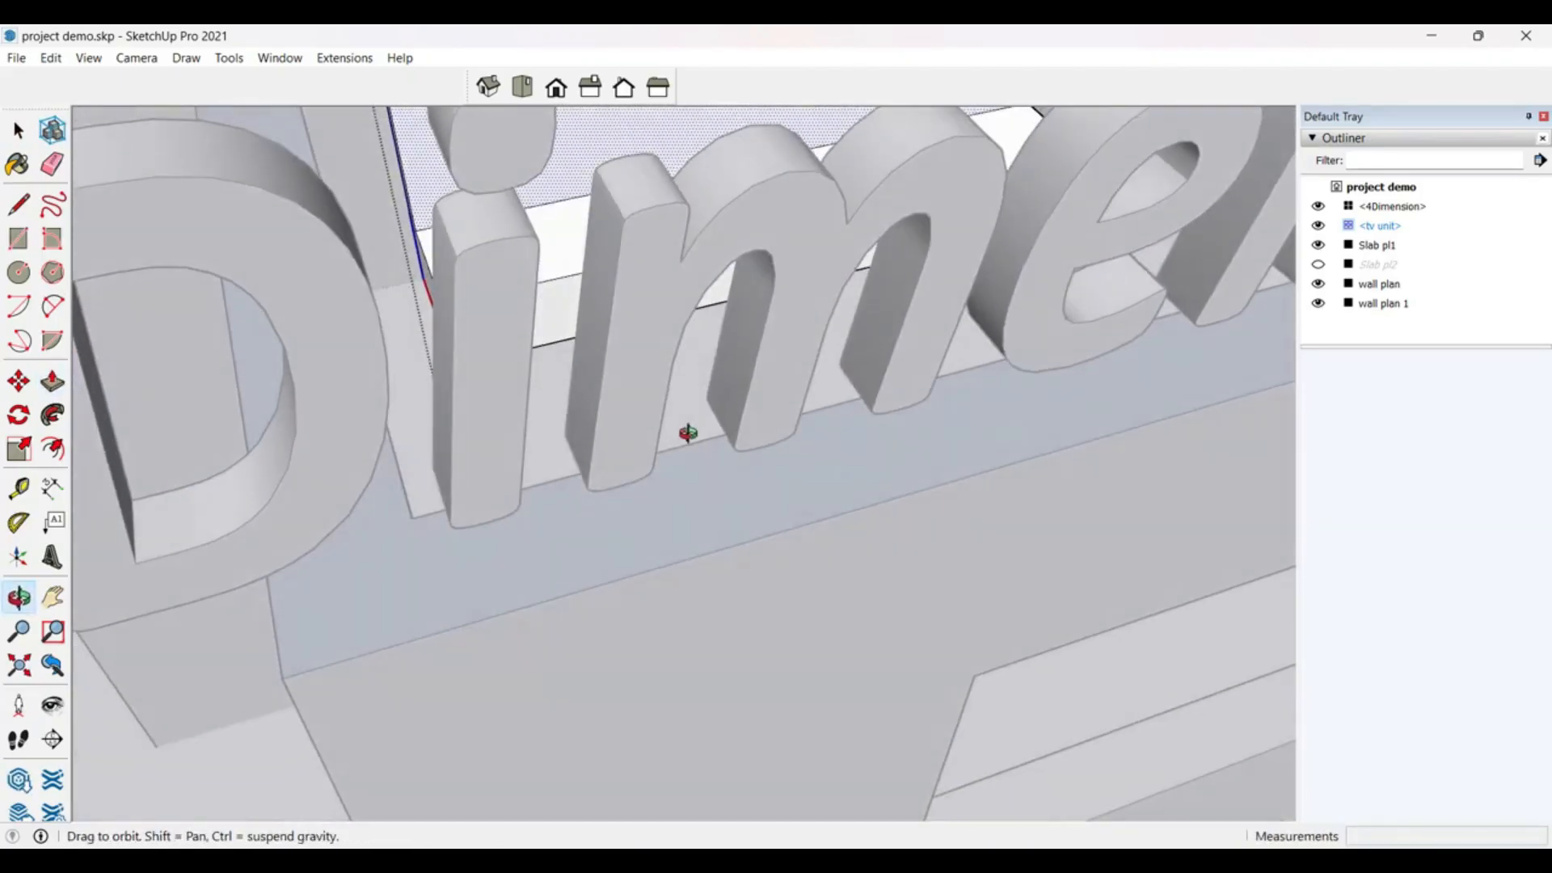
scroll(693, 555, down, 6)
scroll(711, 356, up, 8)
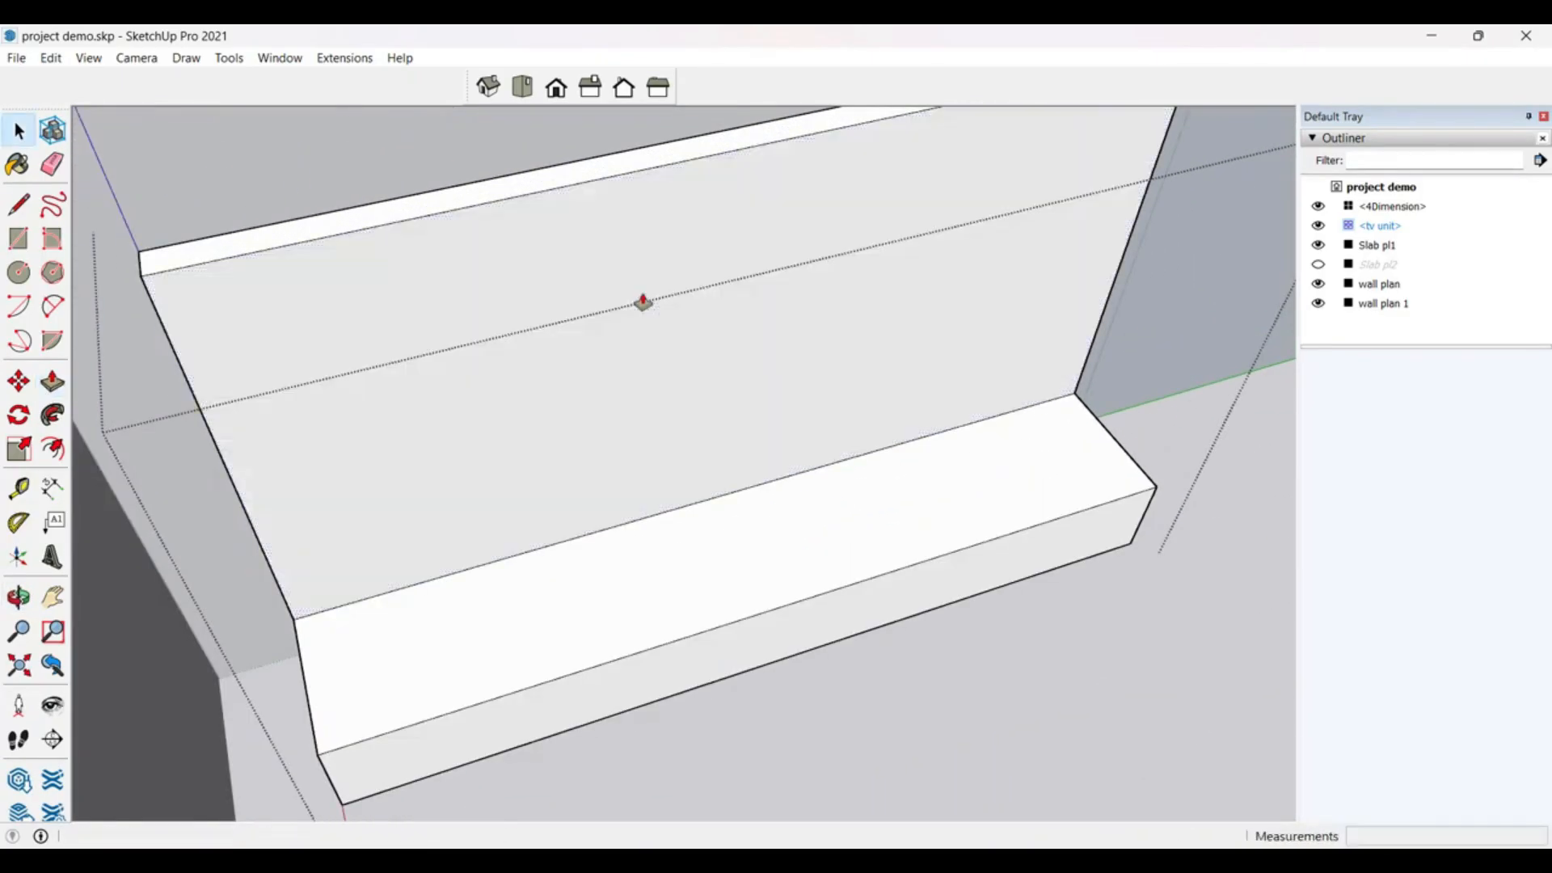
middle_drag(643, 301, 627, 131)
key(space)
click(430, 232)
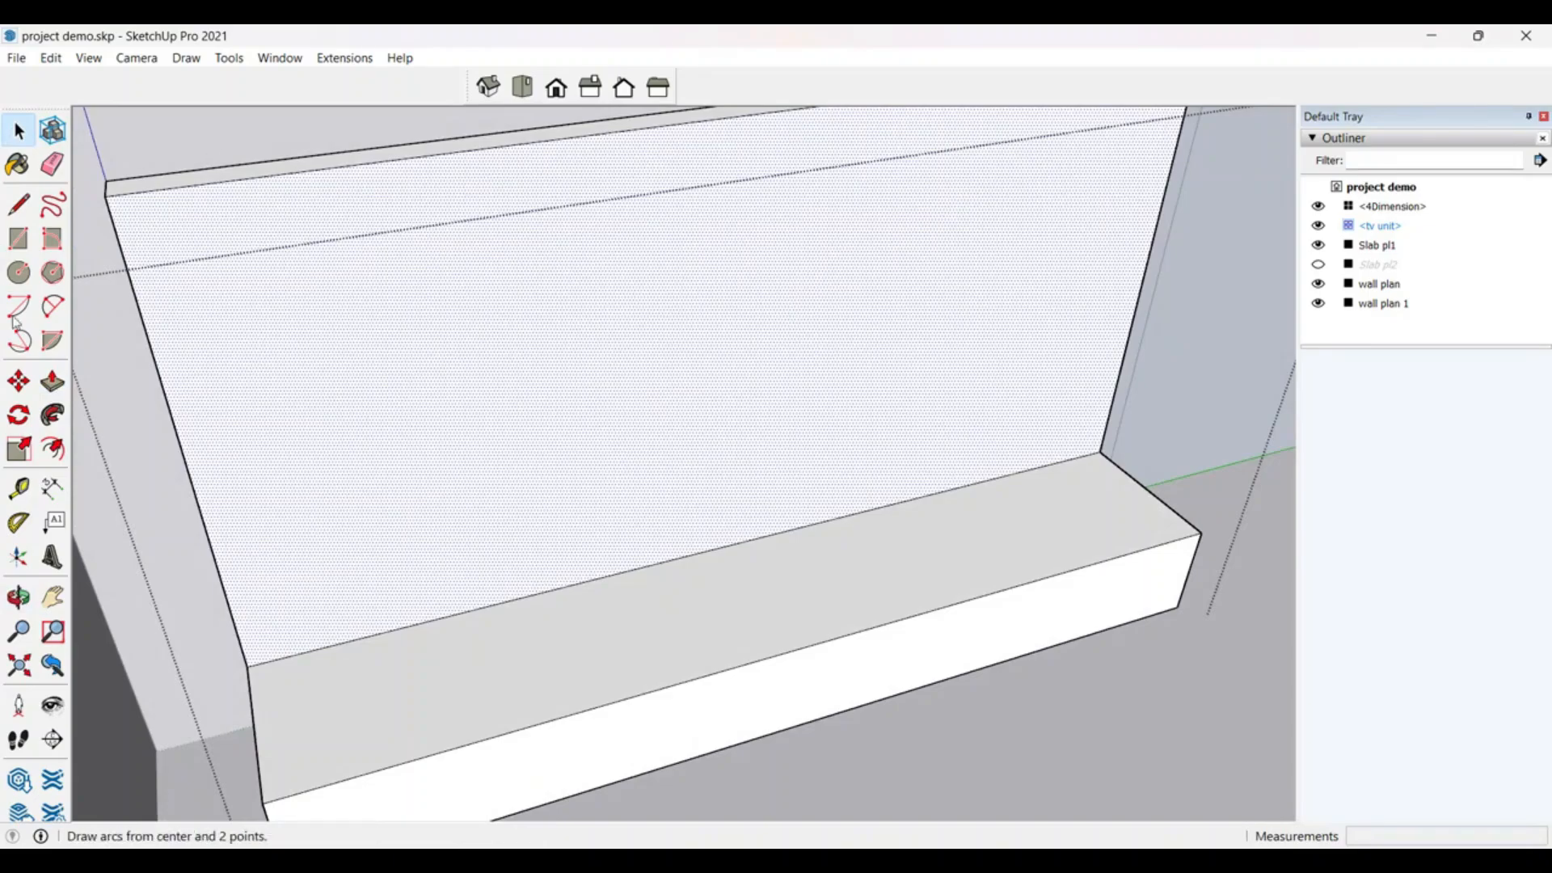
click(18, 240)
click(519, 242)
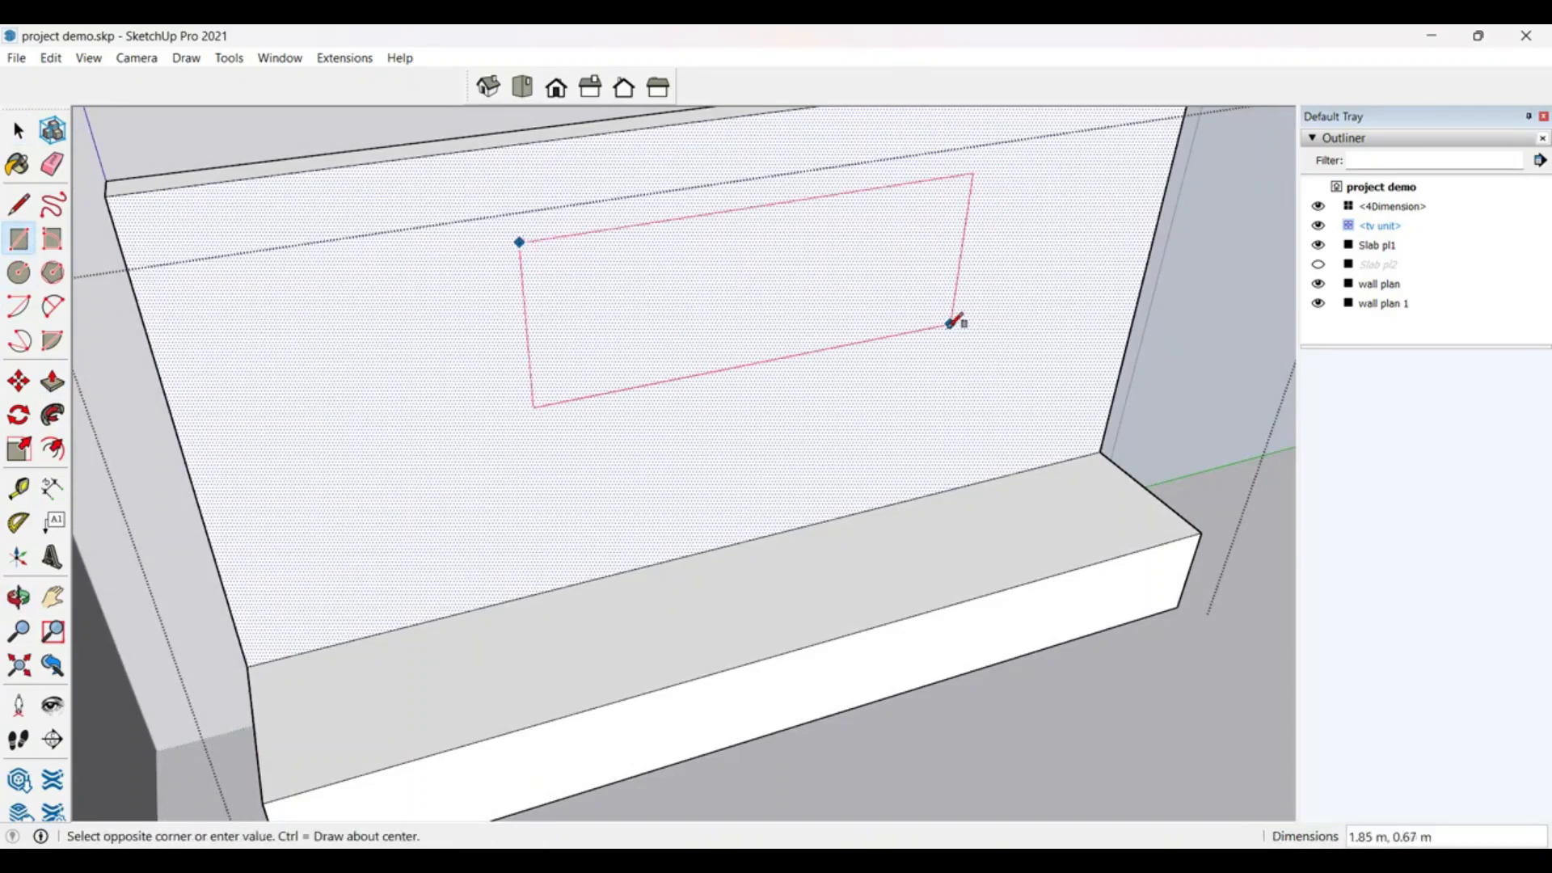
click(856, 332)
Step: Pull the TV rectangle slightly out of the back panel to form a thin screen
key(space)
click(714, 296)
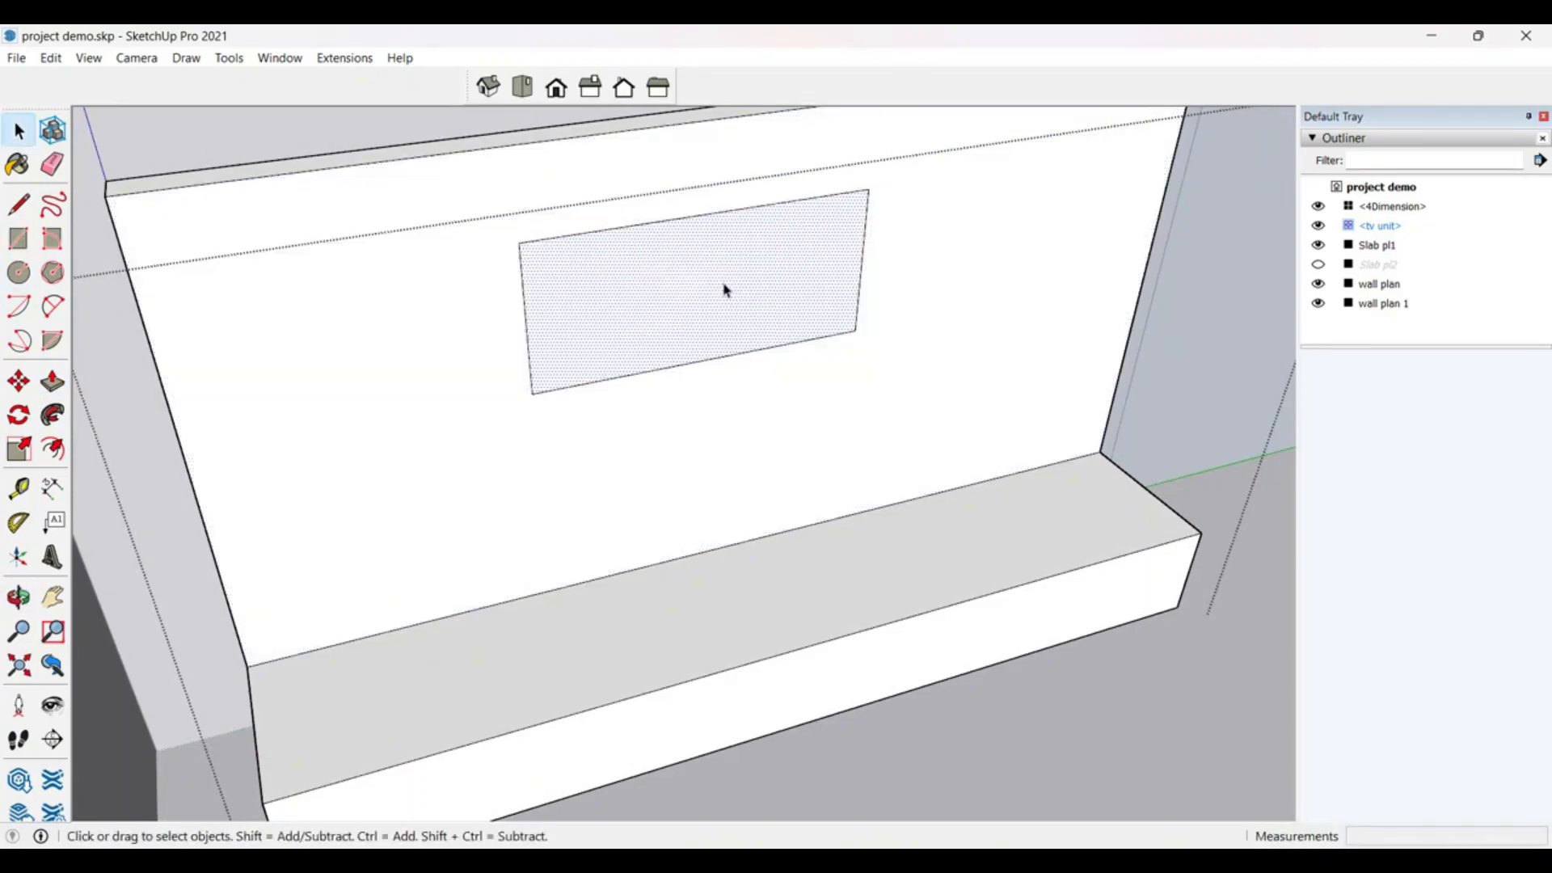
key(p)
click(714, 299)
key(space)
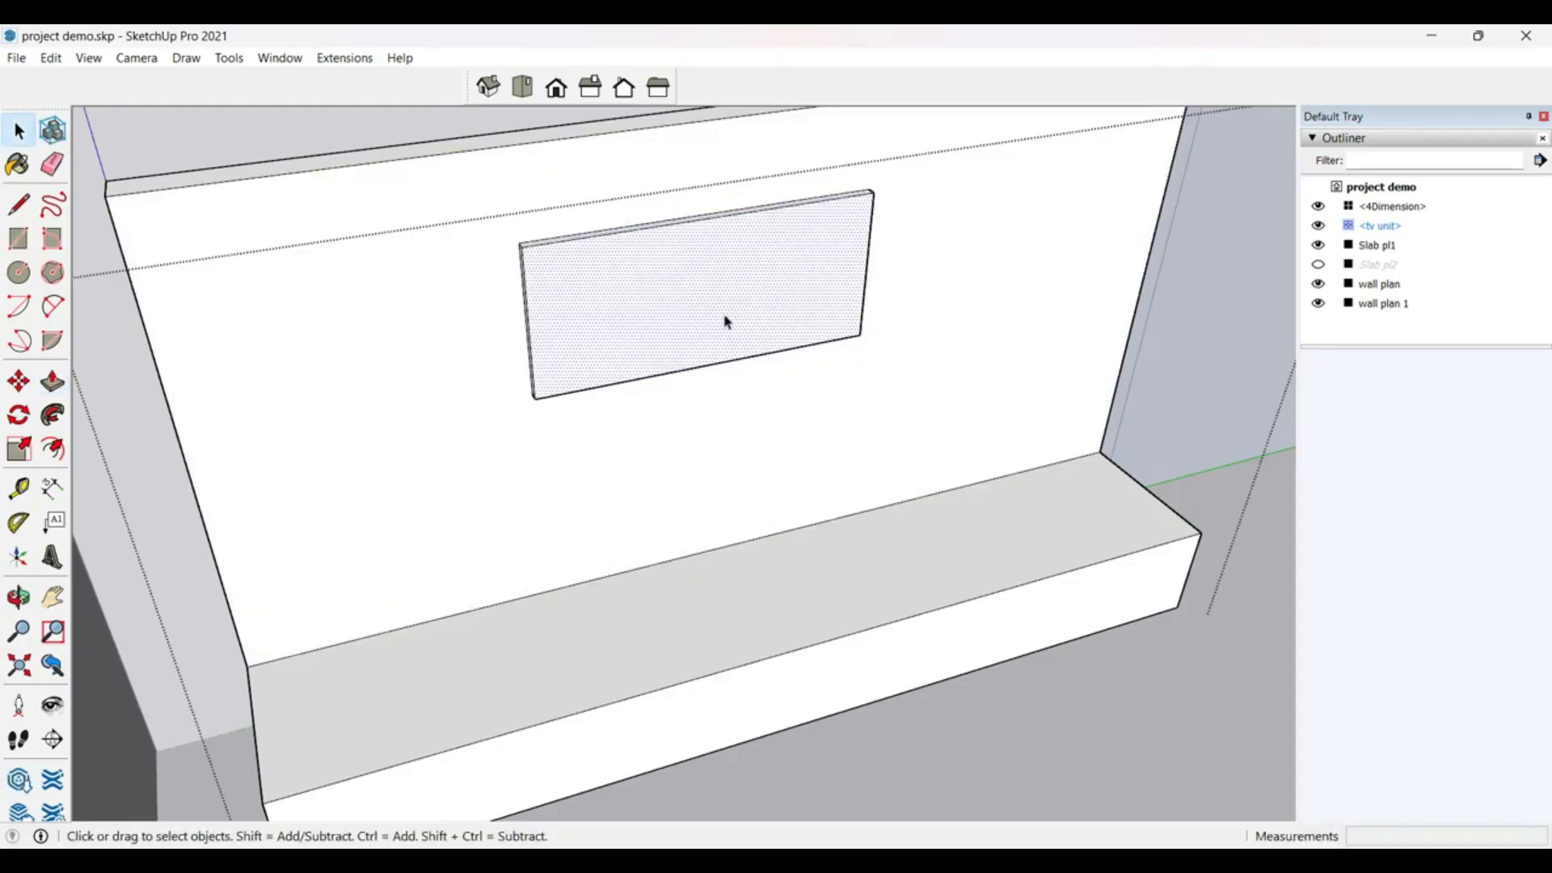
Step: Offset the outline of the tv unit base's long front face inward to leave a thin frame
click(774, 705)
mouse_move(804, 693)
middle_down()
mouse_move(841, 633)
mouse_move(814, 620)
mouse_move(808, 691)
middle_up()
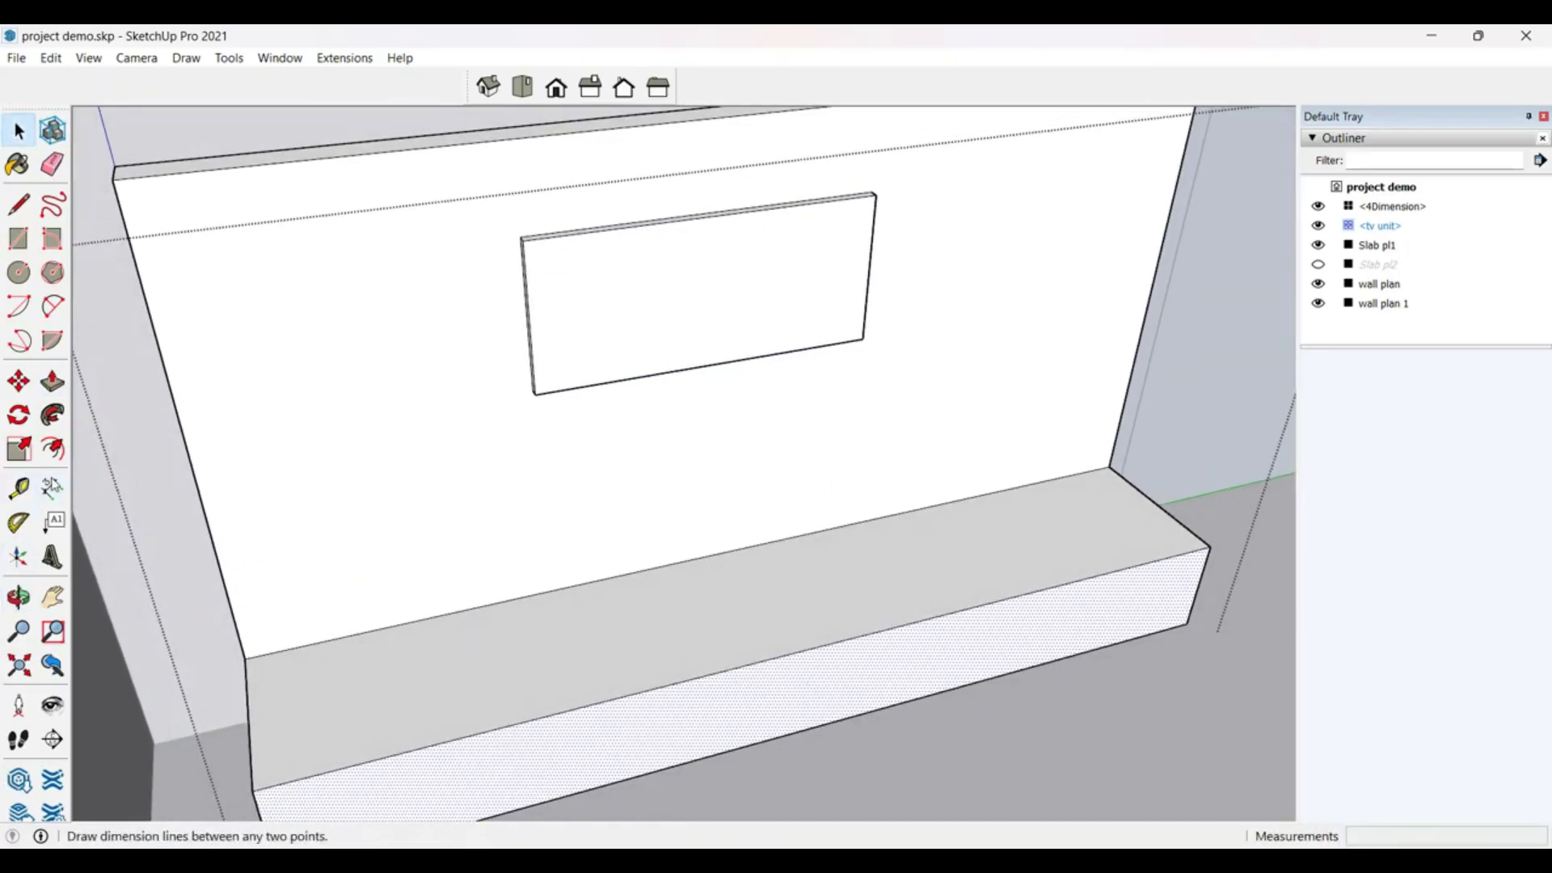
click(802, 668)
key(space)
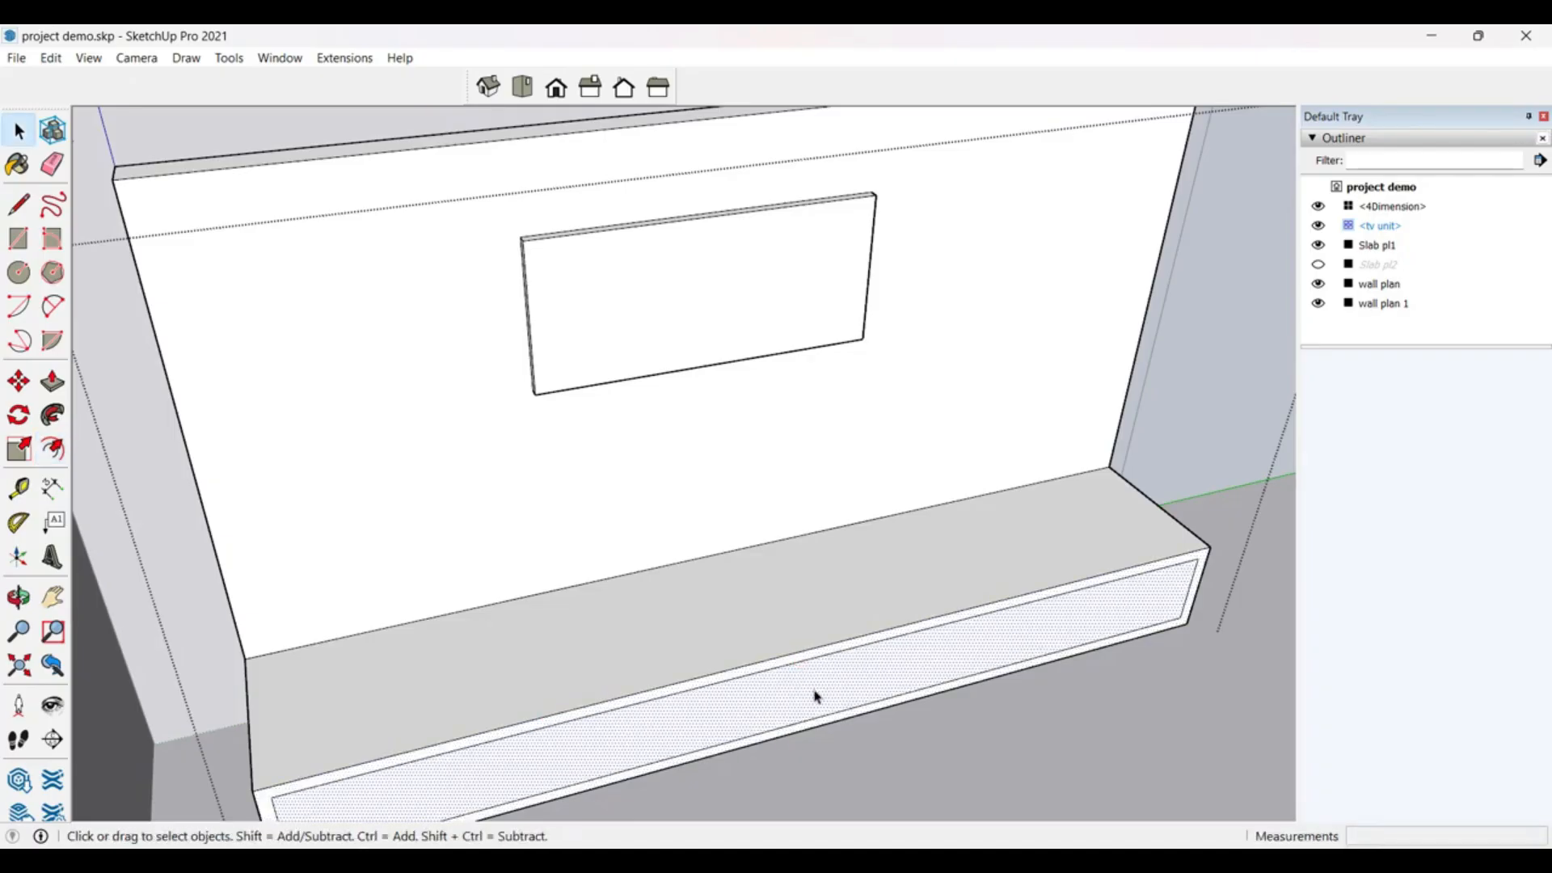
Step: Push the inner front face about 0.71 m into the base to hollow out a shelf, and close the component
key(p)
click(813, 692)
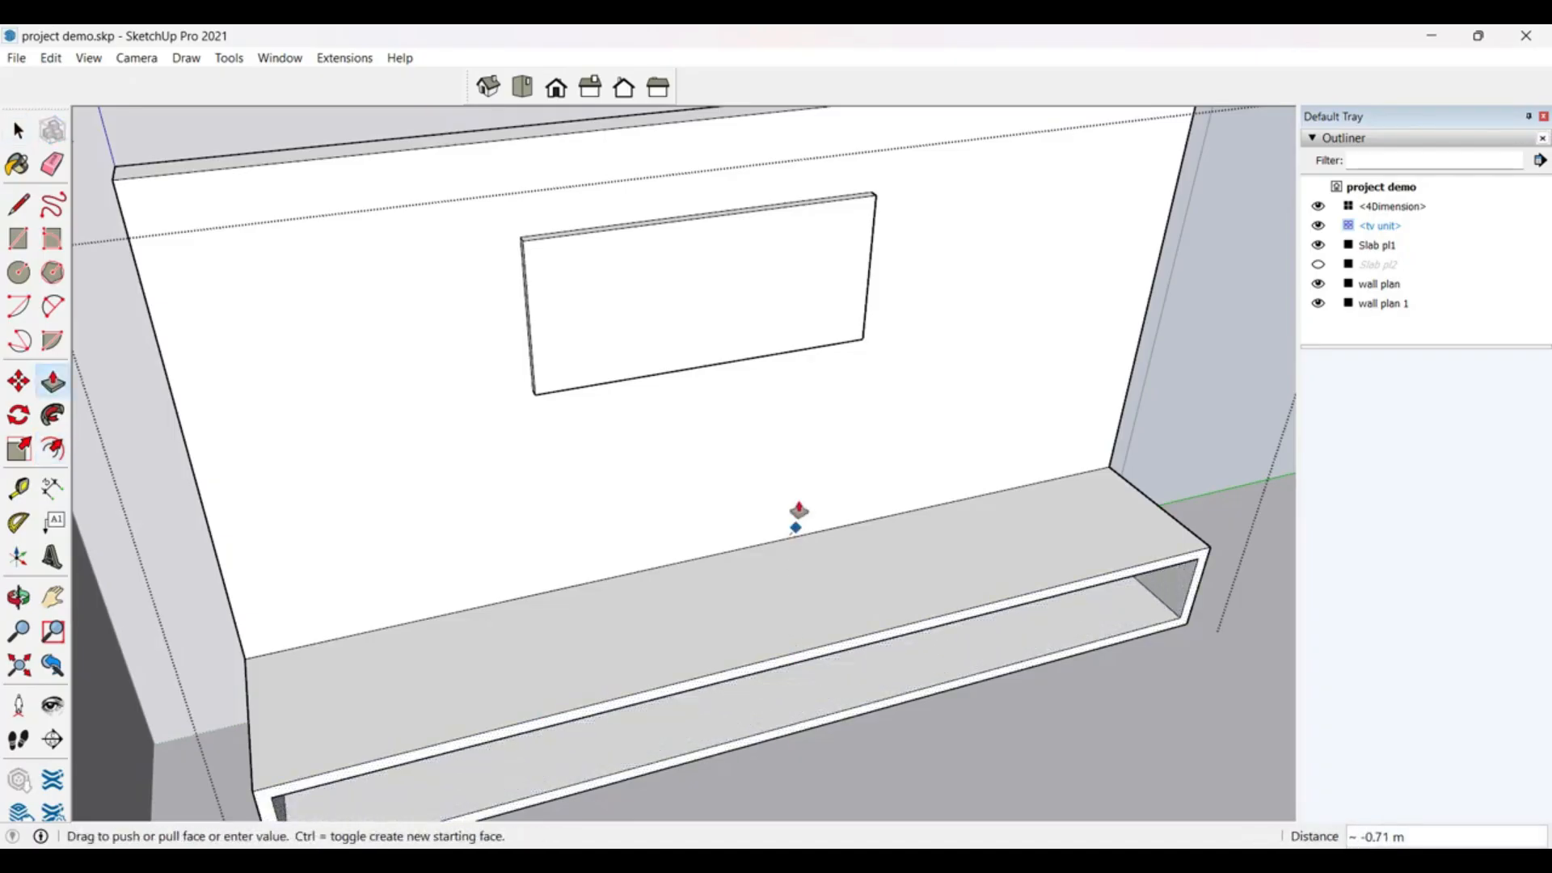
click(804, 481)
middle_drag(832, 636, 865, 616)
scroll(755, 485, down, 5)
scroll(728, 450, up, 4)
key(space)
scroll(706, 506, down, 4)
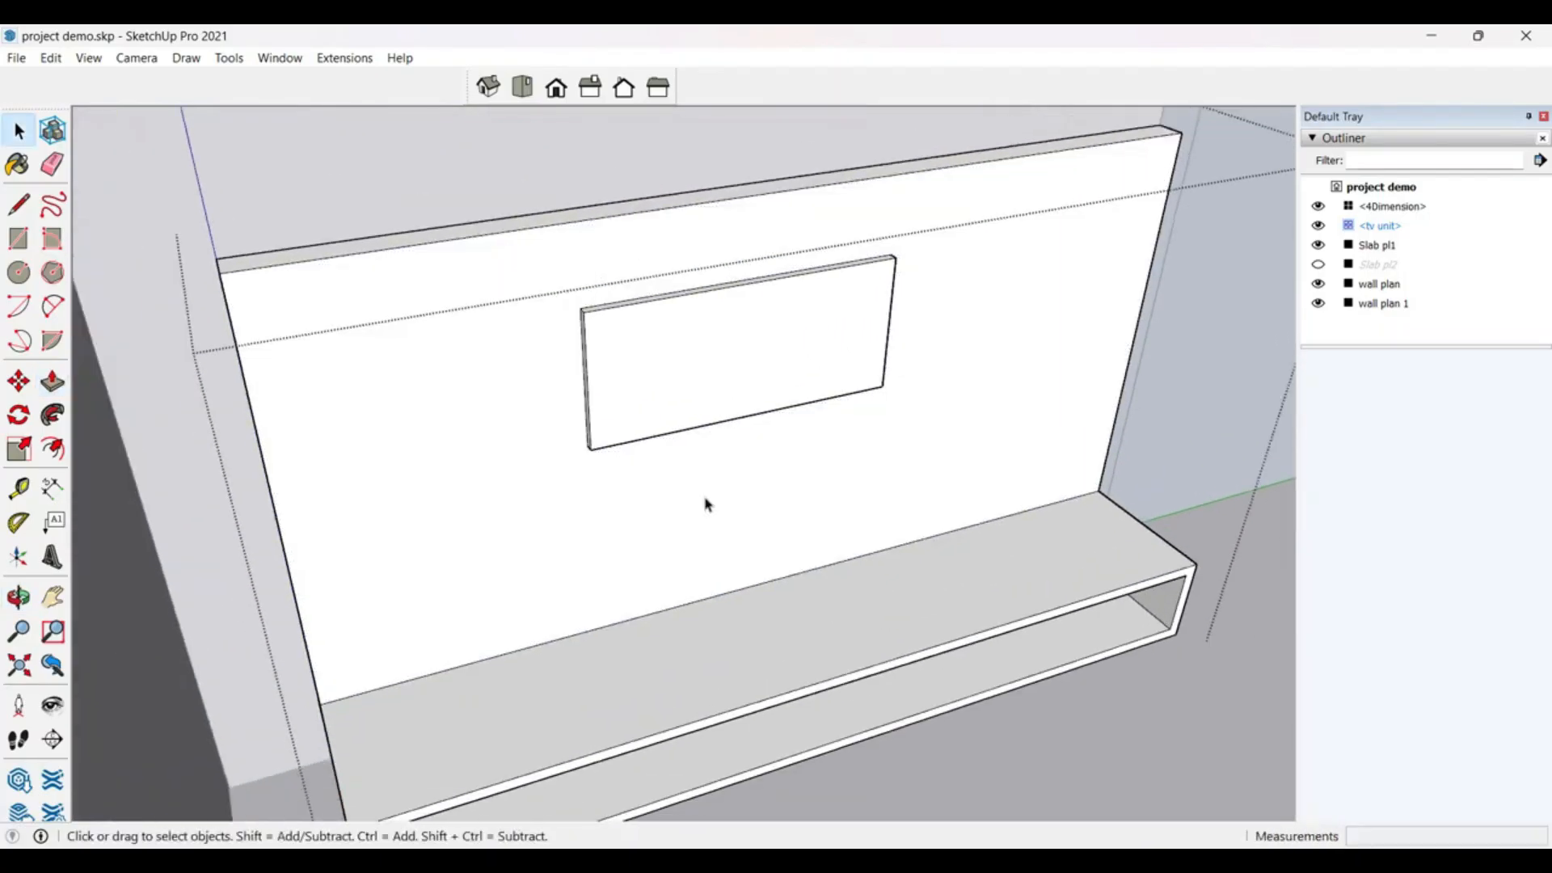
scroll(702, 497, down, 2)
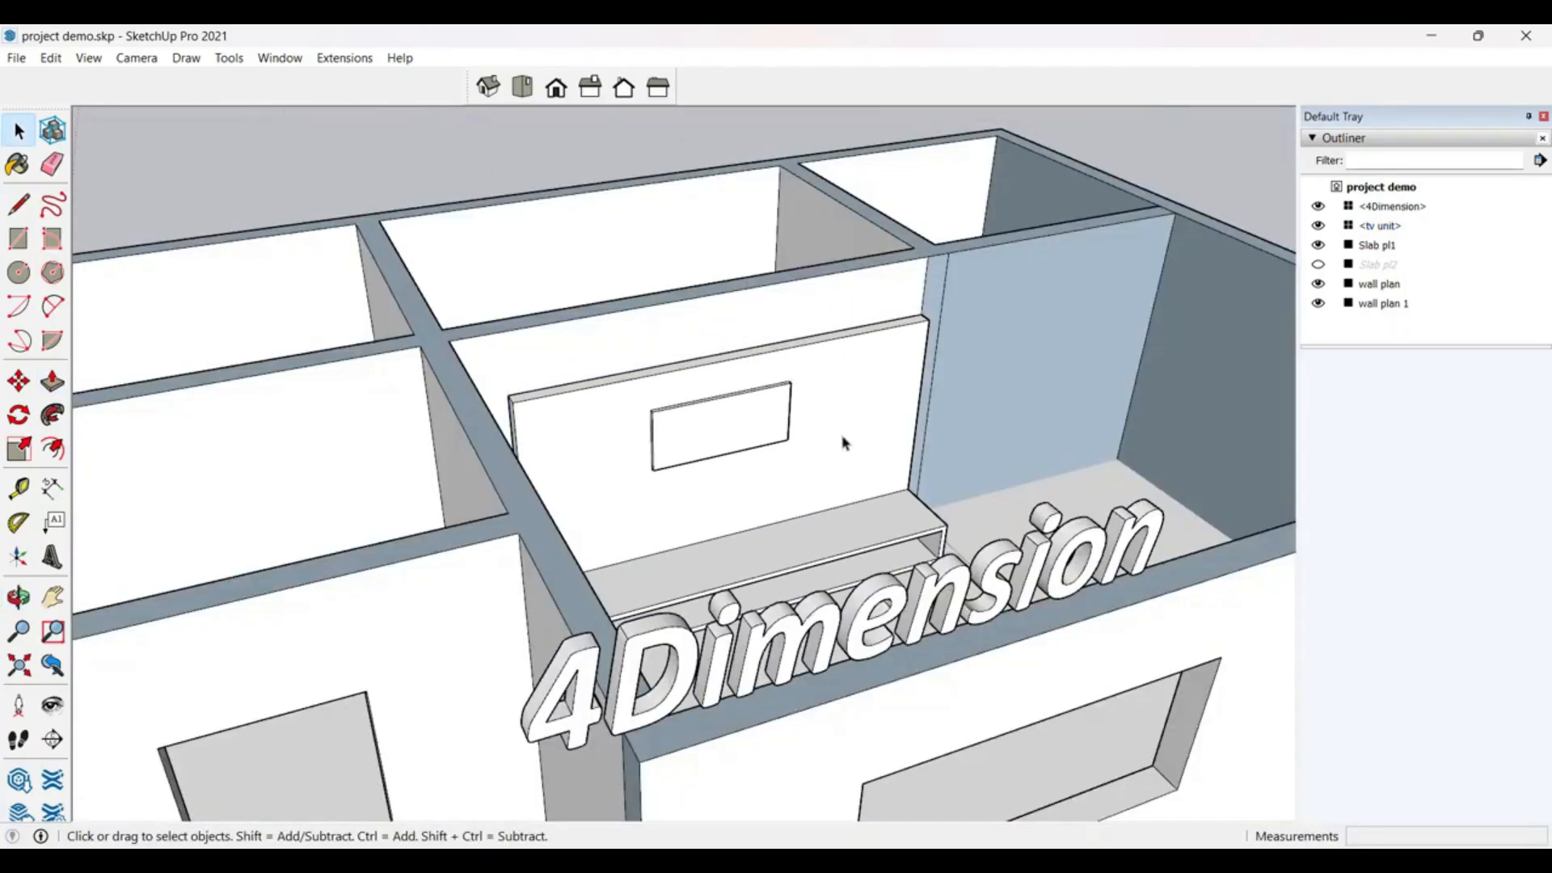
Step: Save the tv unit component to the Desktop as "tv unit.skp", and clear the selection
click(842, 440)
middle_drag(811, 451, 679, 505)
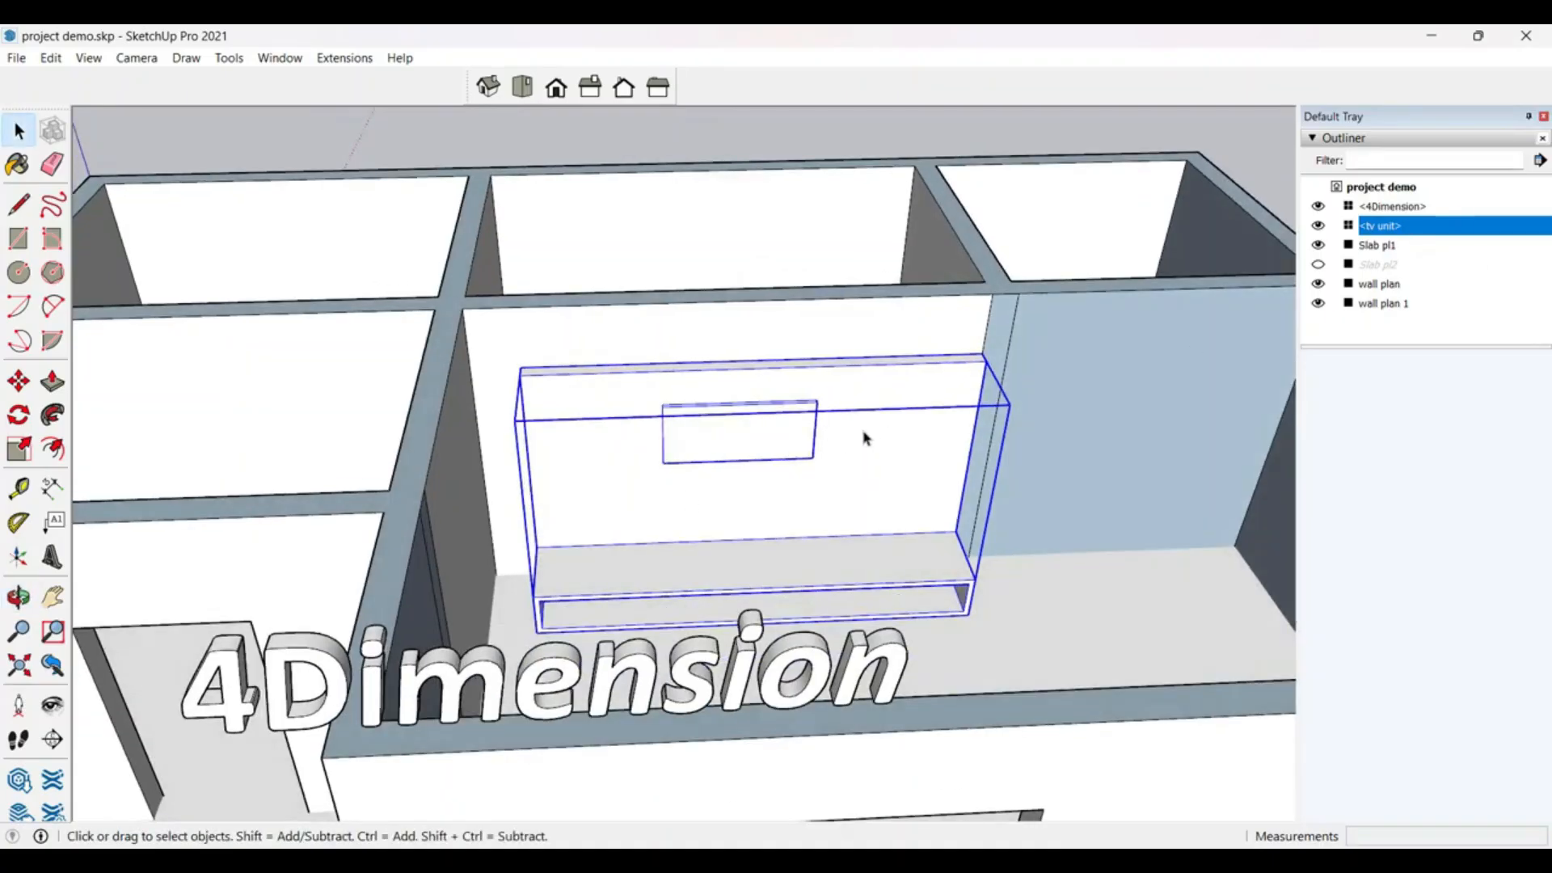
right_click(772, 450)
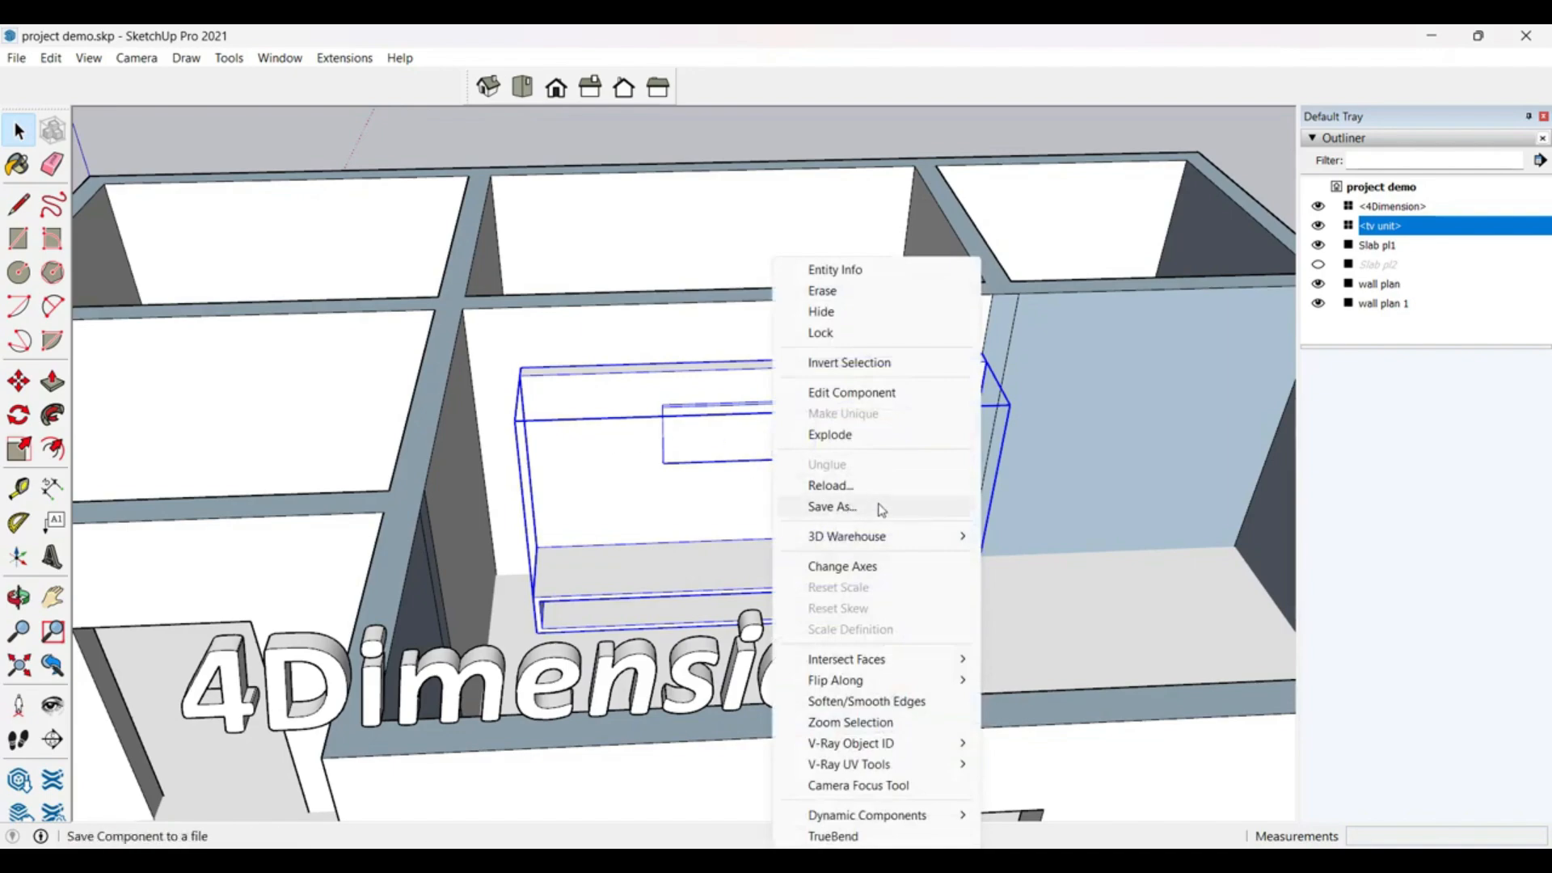
click(832, 507)
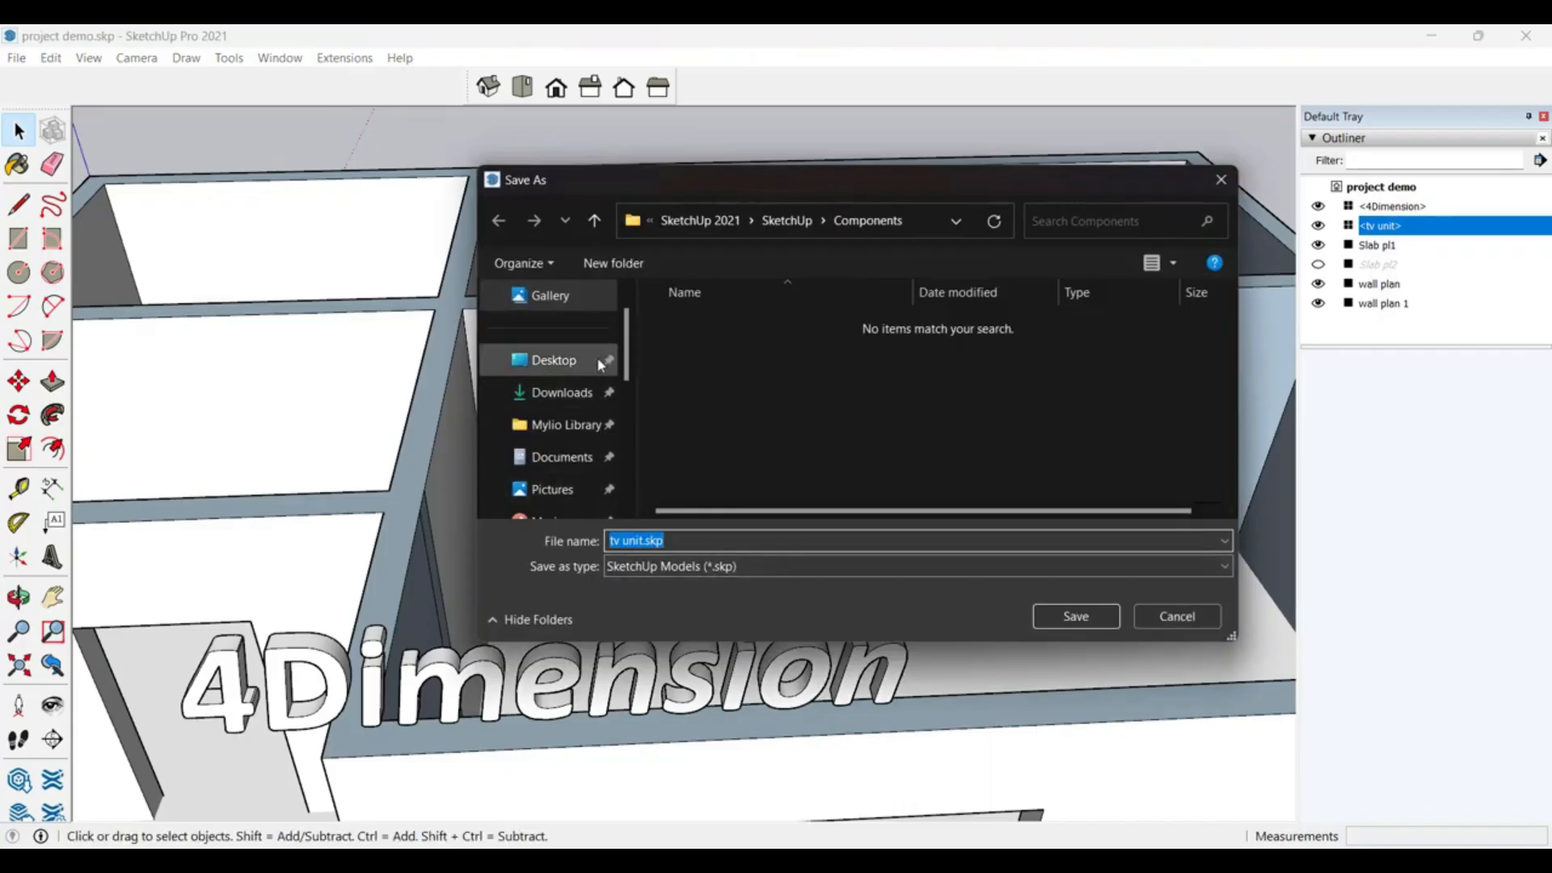
click(566, 361)
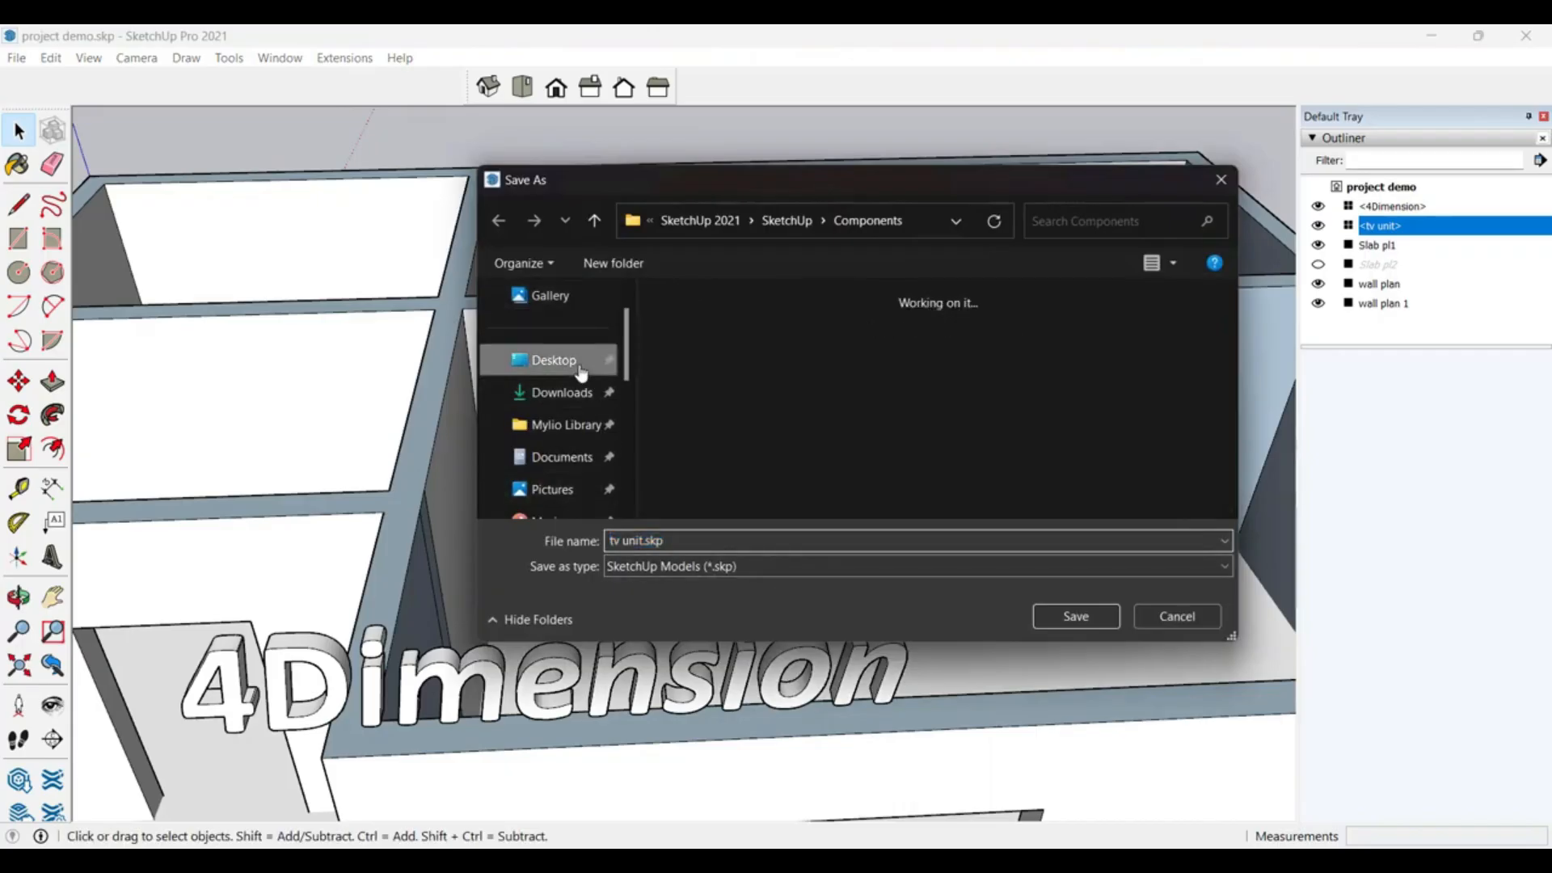
click(1059, 619)
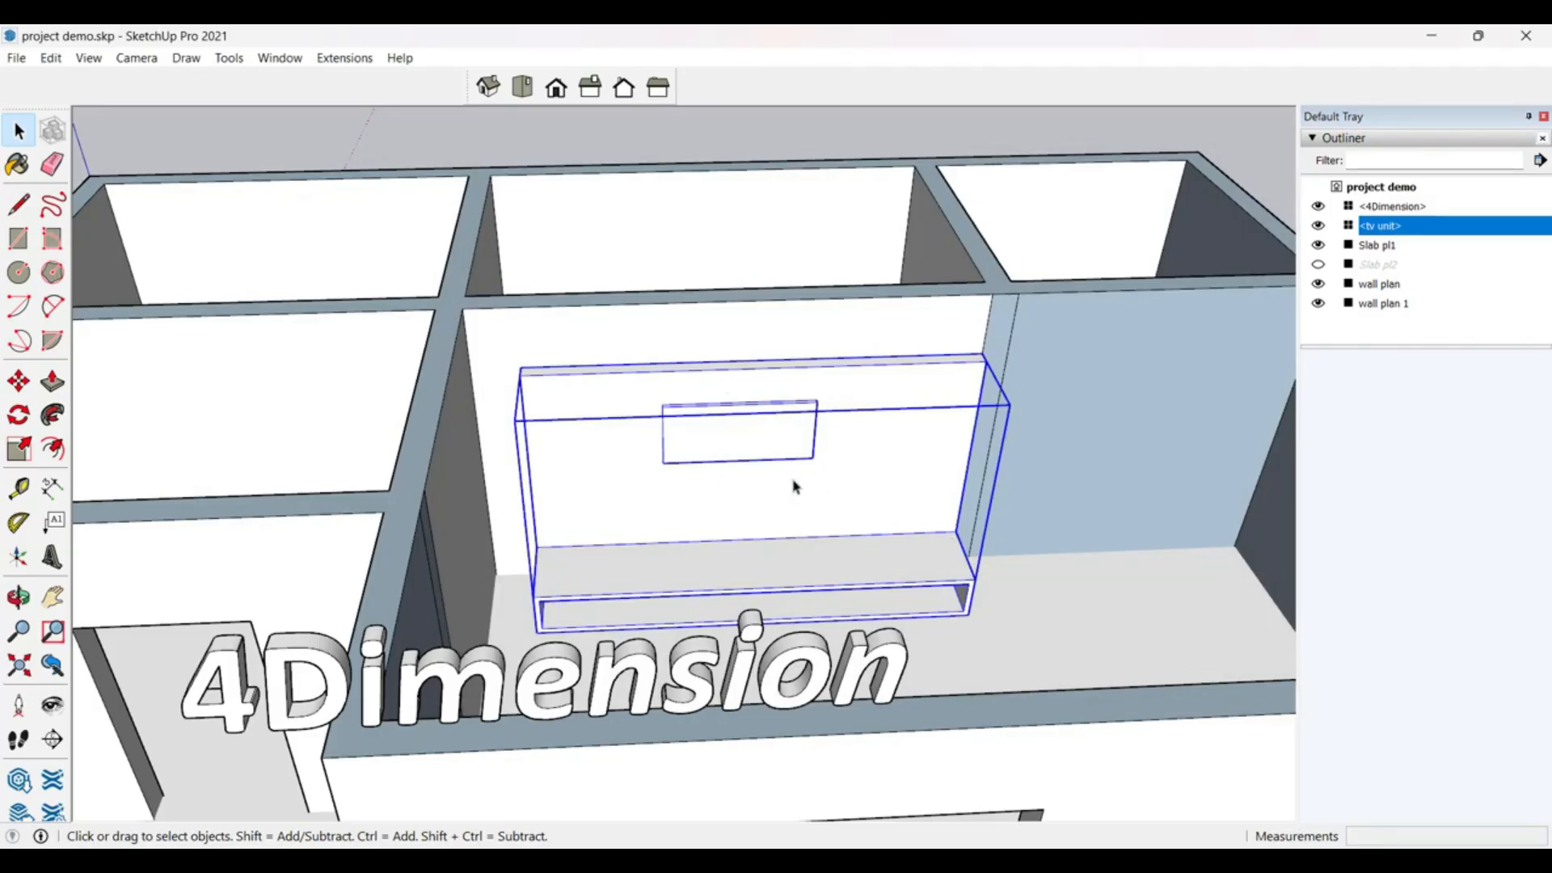
scroll(776, 441, down, 5)
click(1062, 290)
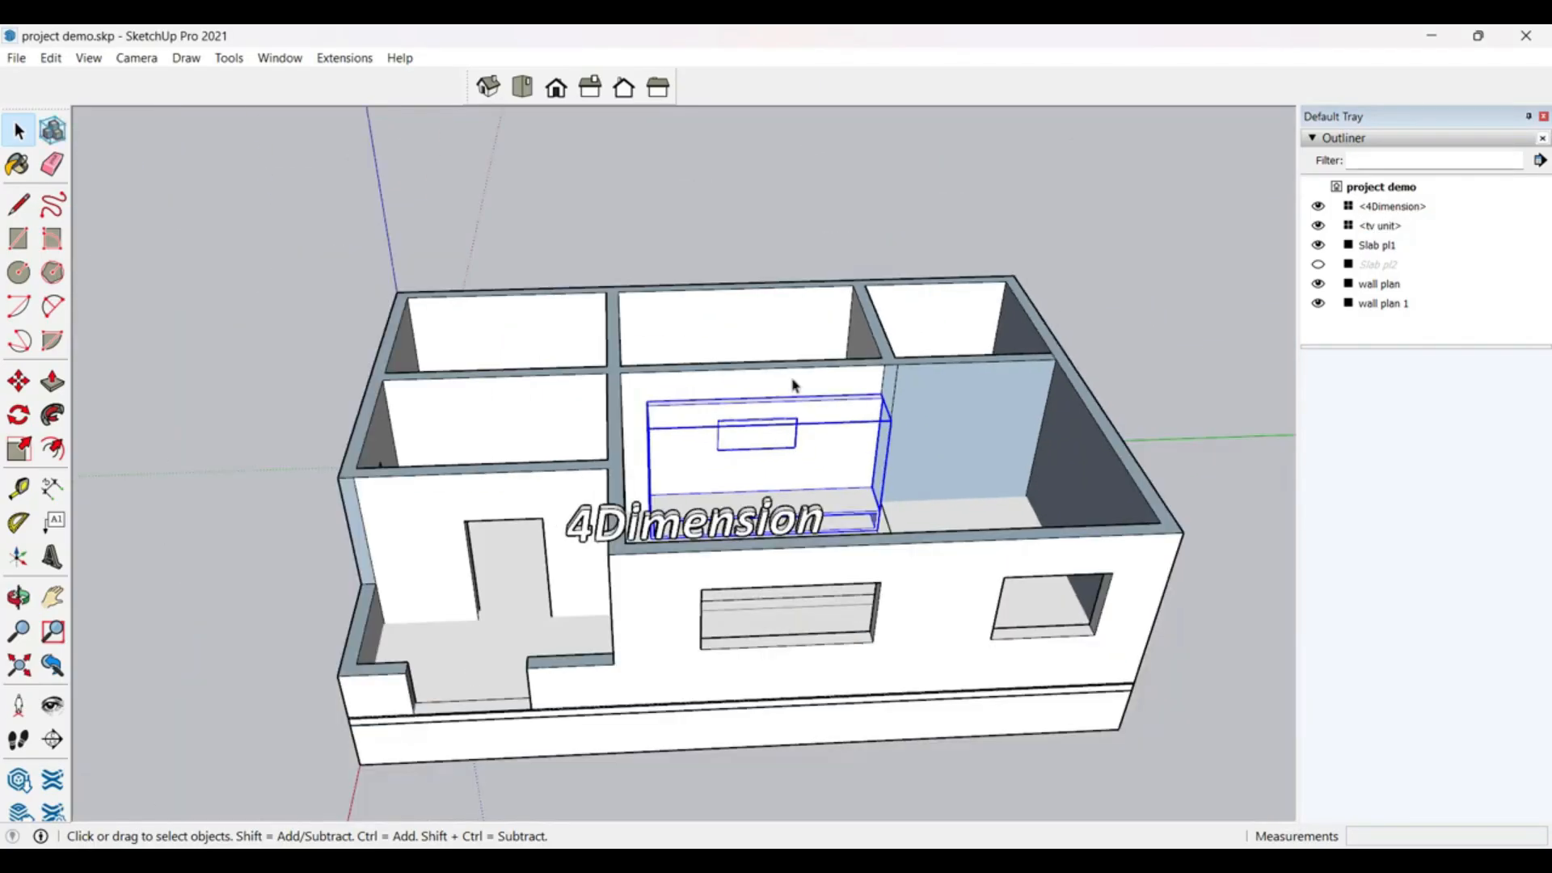
scroll(508, 312, down, 4)
middle_drag(687, 449, 875, 482)
scroll(565, 596, up, 6)
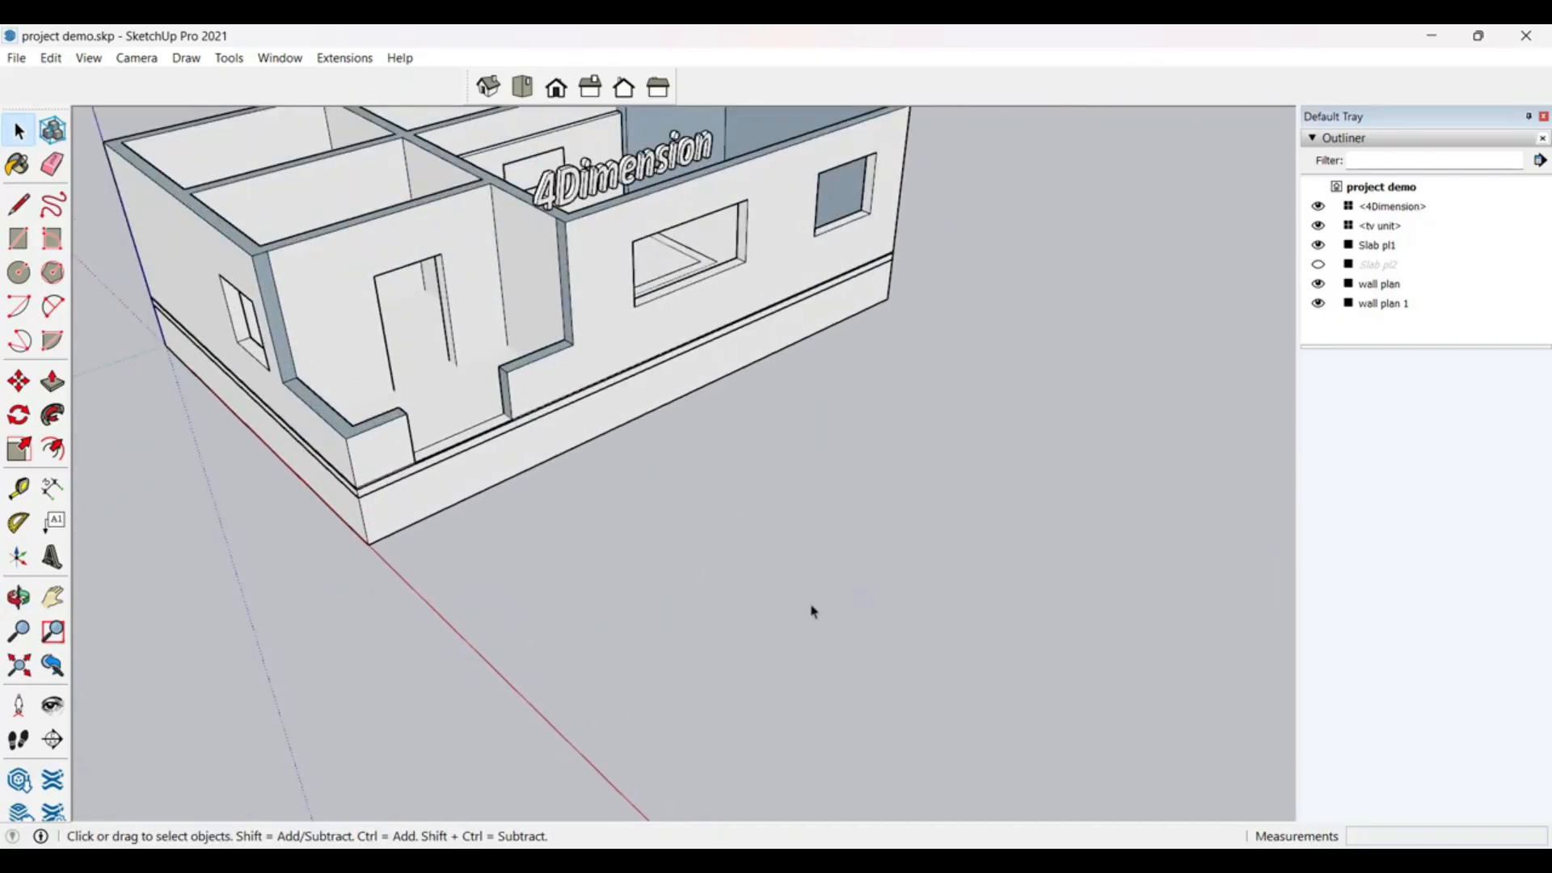
Step: Draw a rectangle on the ground in front of the house and pull it up into a roughly cubic box
click(18, 238)
click(558, 621)
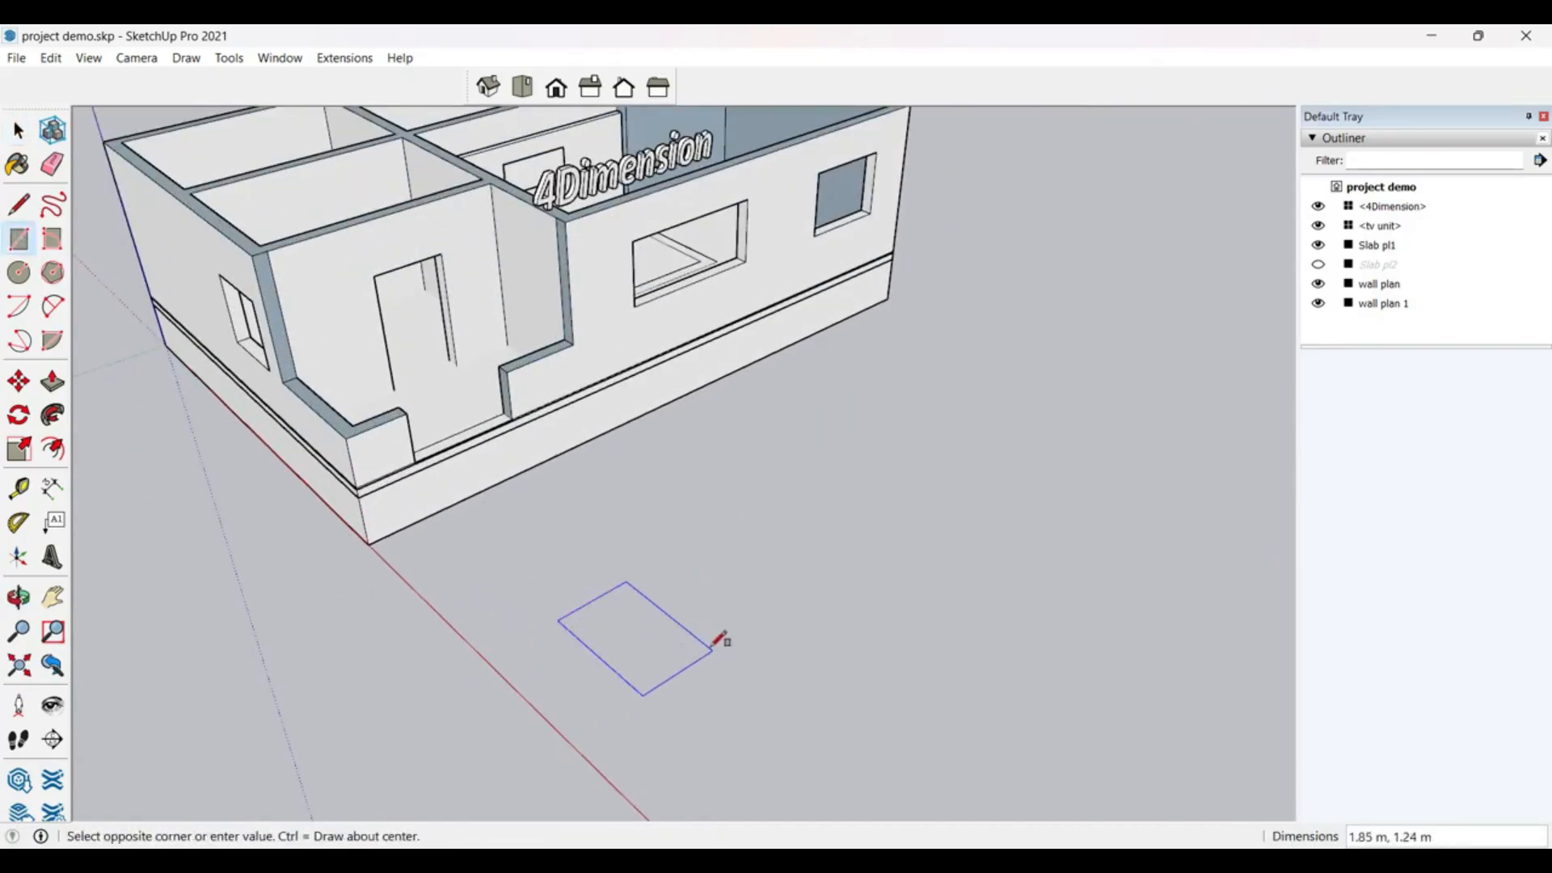
click(672, 622)
scroll(617, 609, up, 3)
key(space)
key(p)
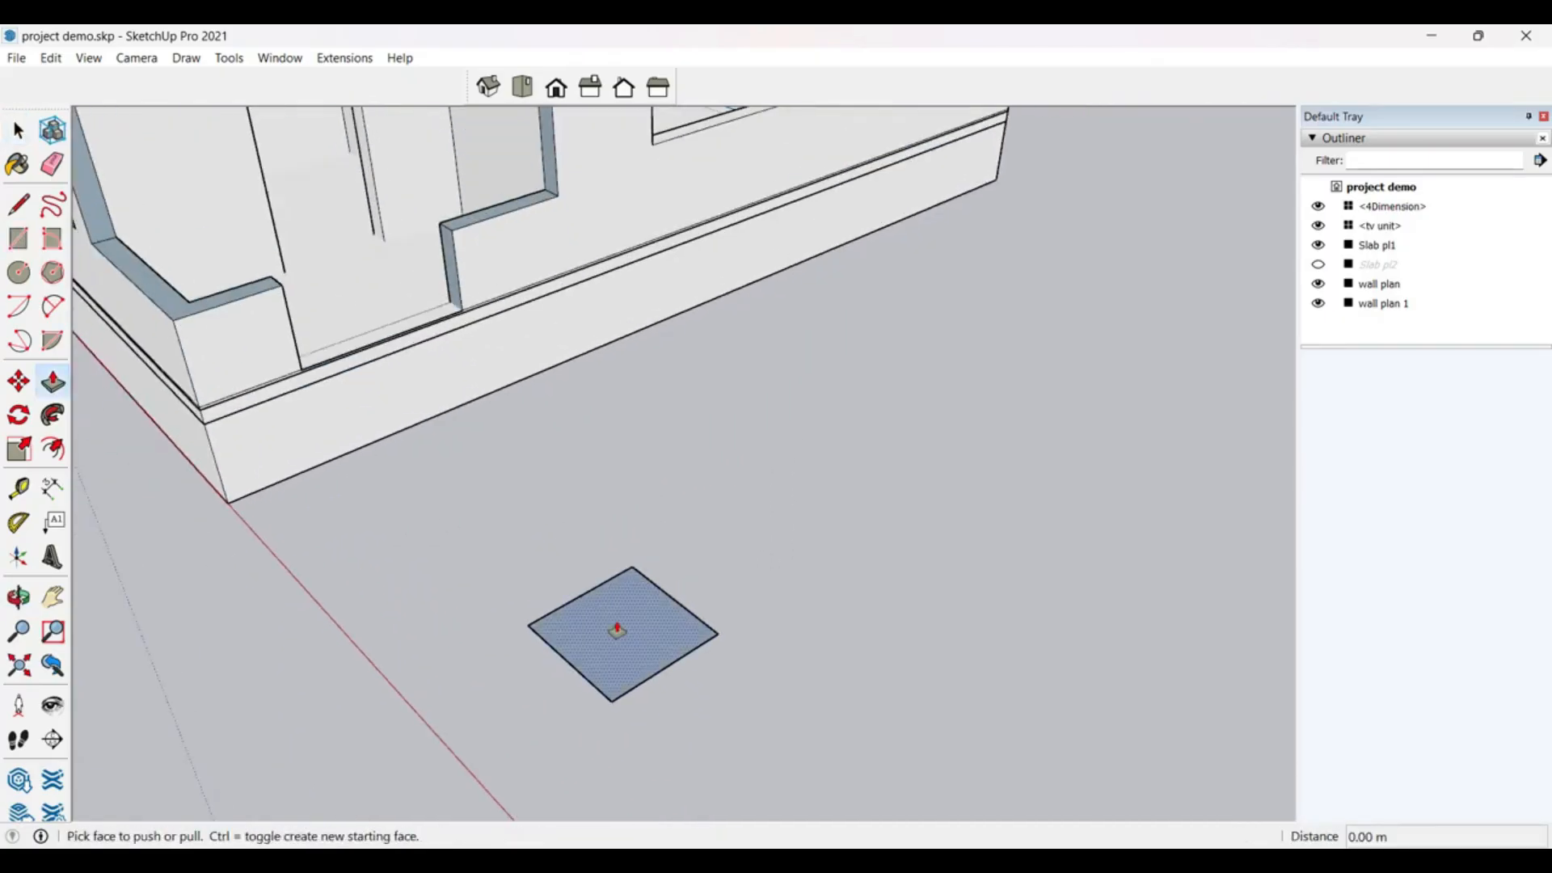
click(617, 627)
click(616, 553)
key(space)
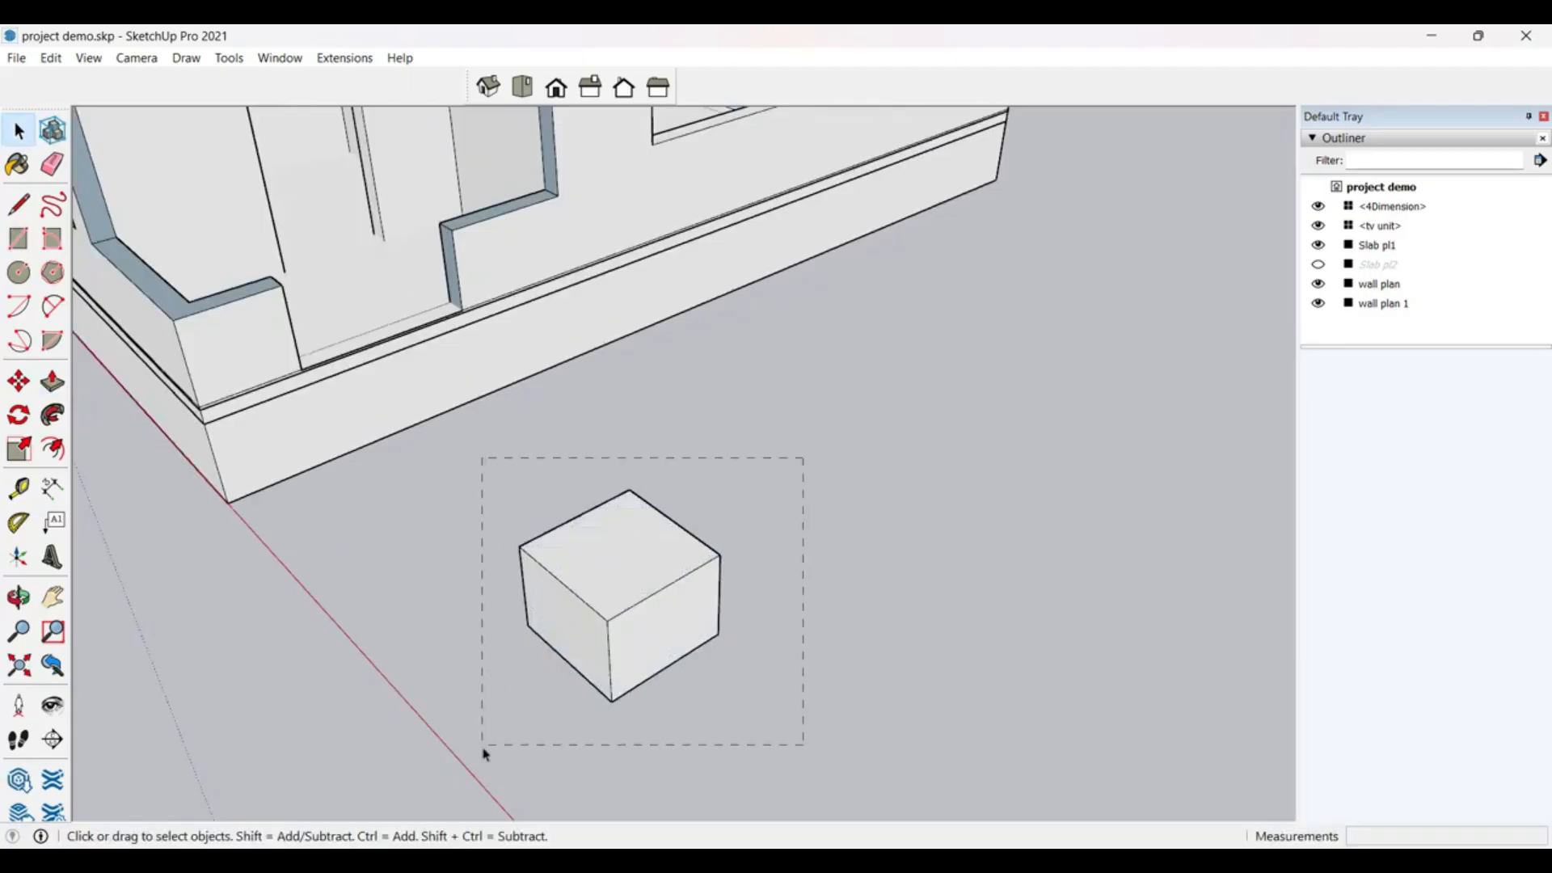
Step: Turn the whole box into a component named "11"
drag(485, 753, 483, 746)
right_click(619, 559)
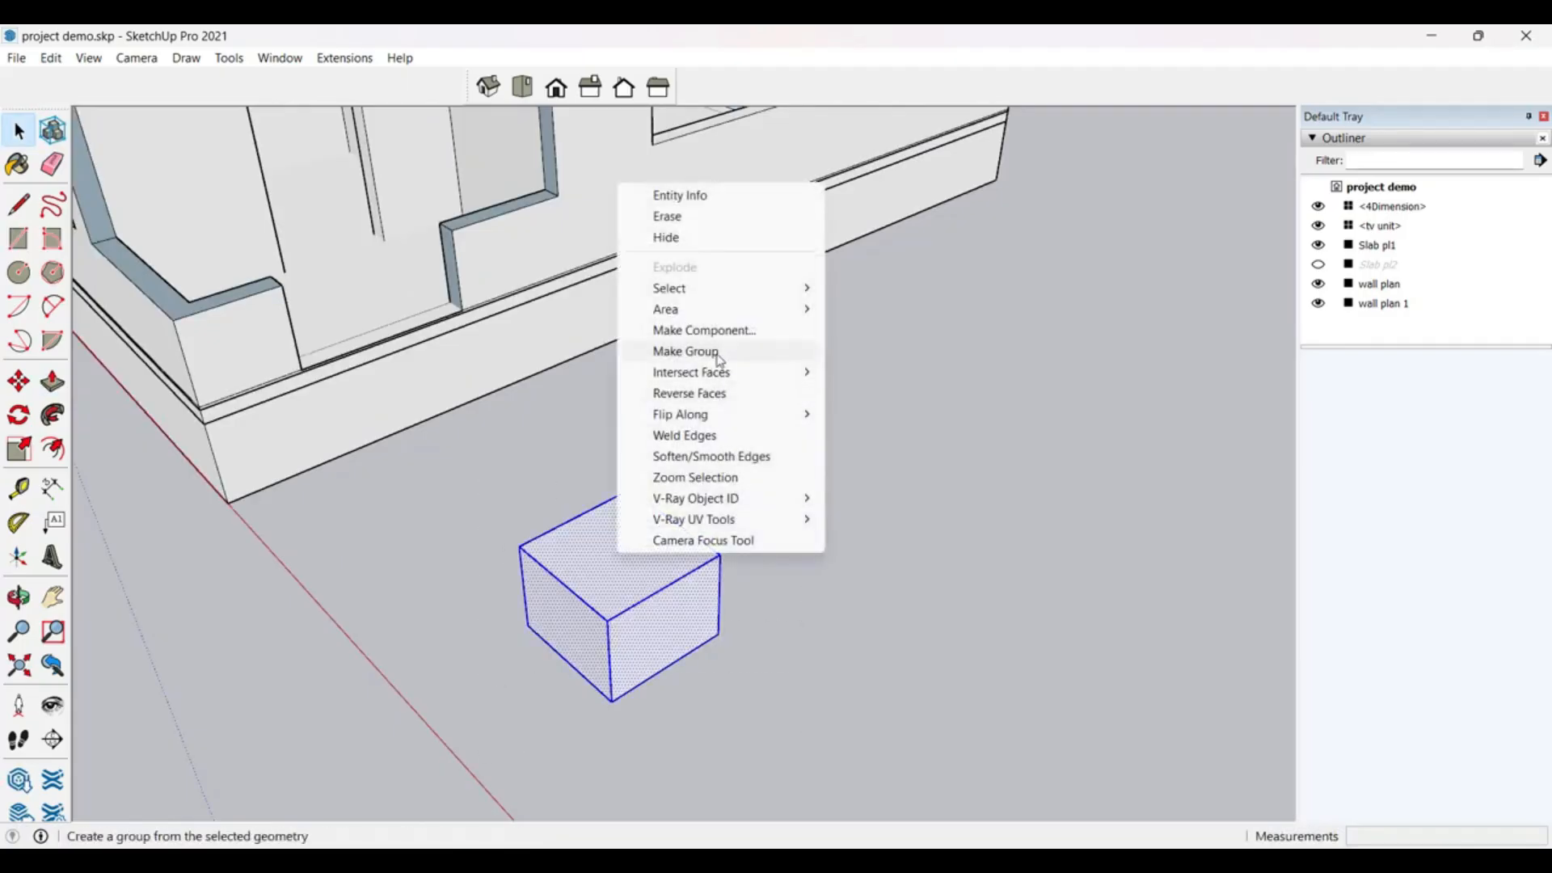
click(724, 332)
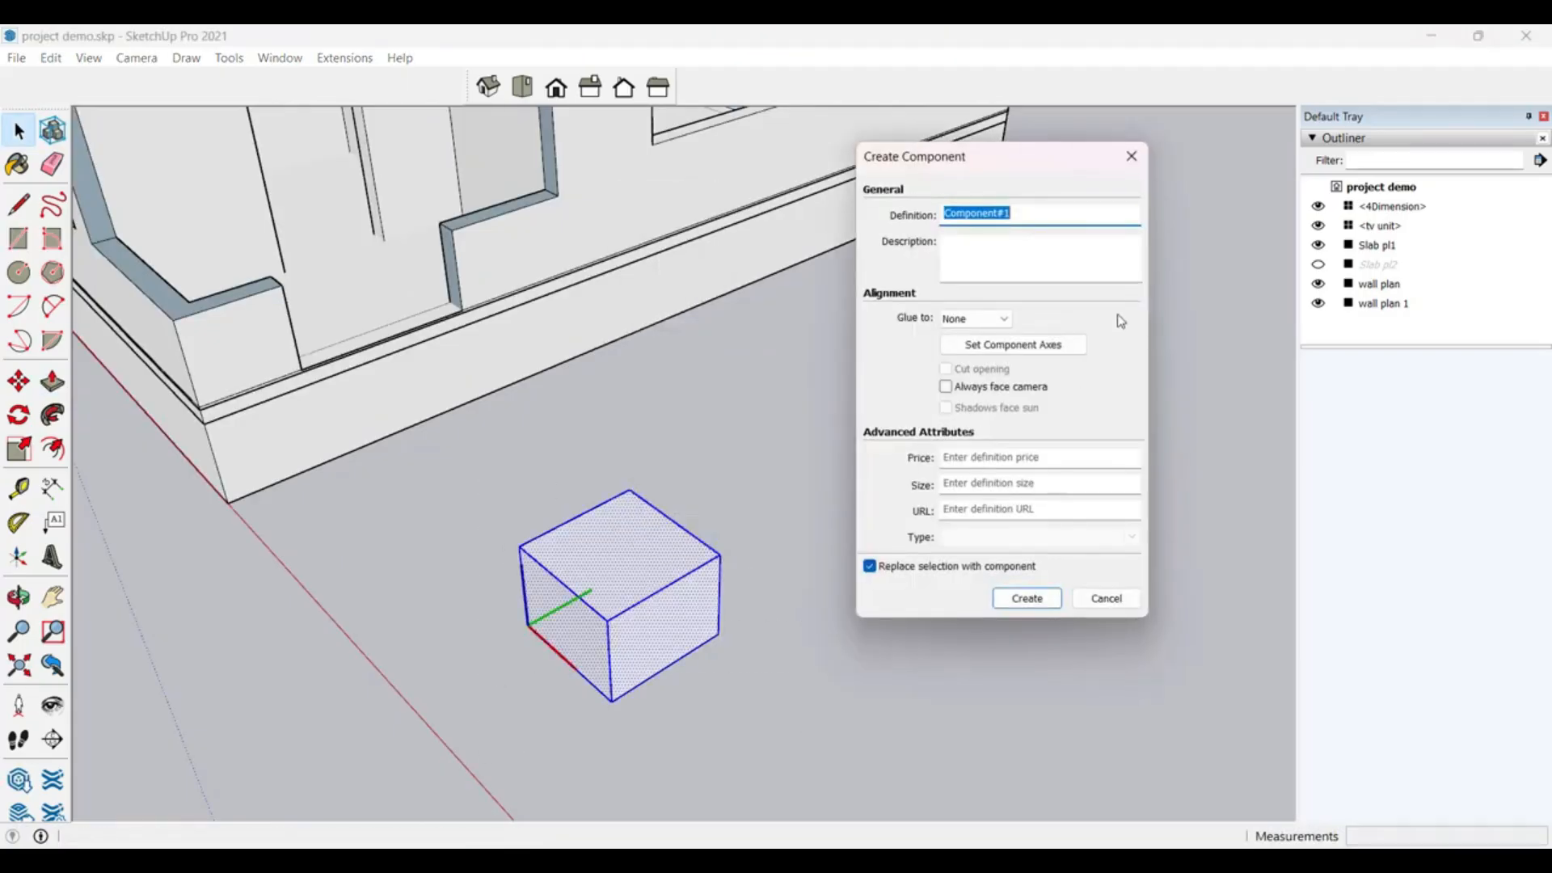
text(11)
click(1026, 598)
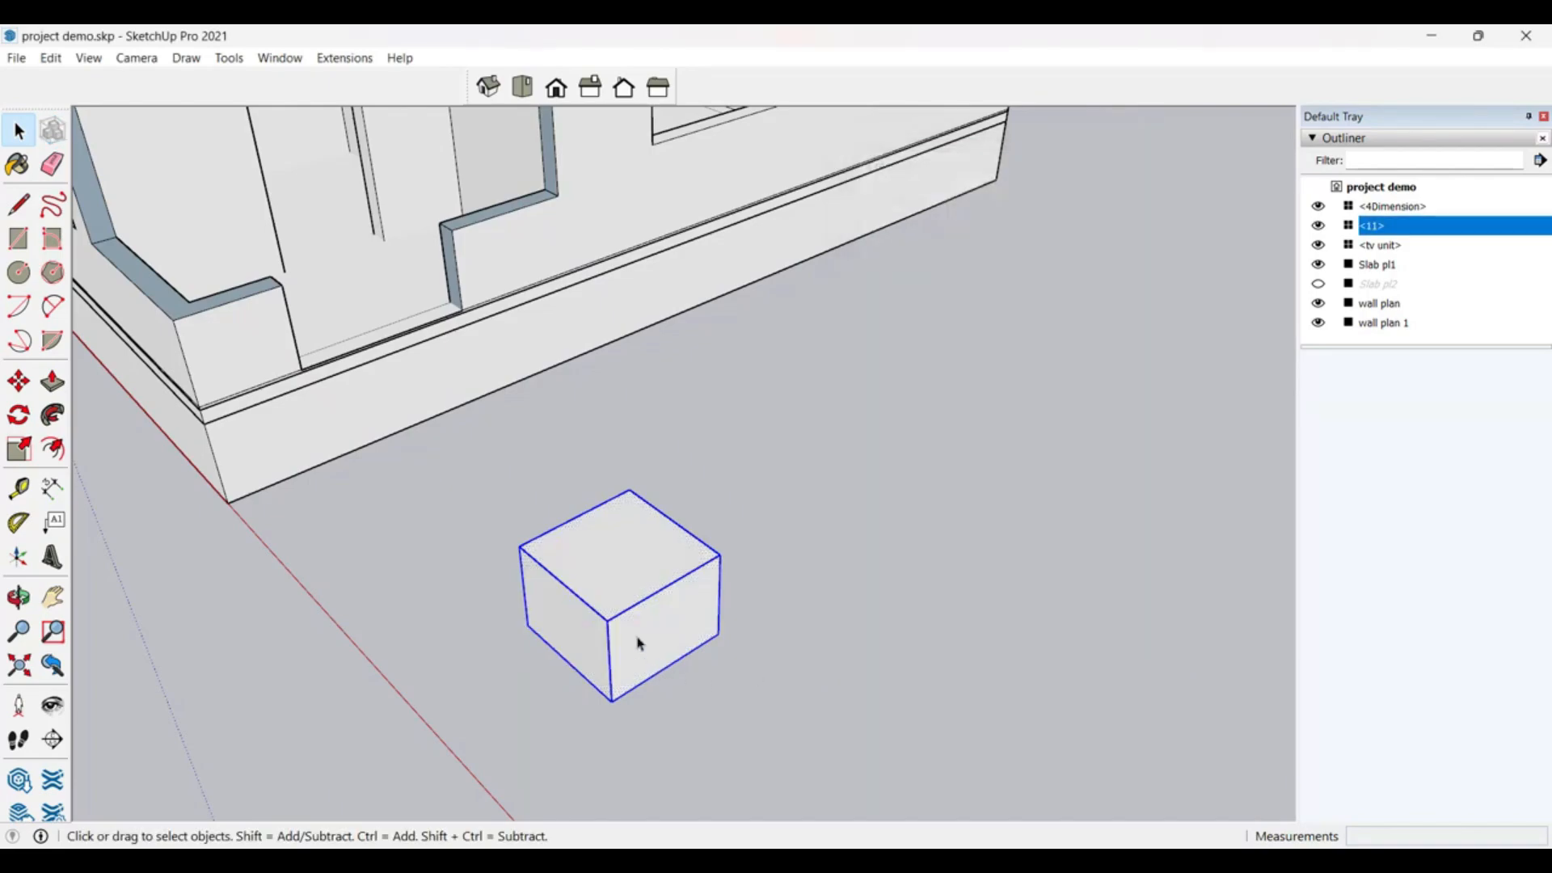
Step: Copy the box about 2.11 m parallel to the house's front and repeat the copy 9 times to form a row
key(m)
key(ctrl)
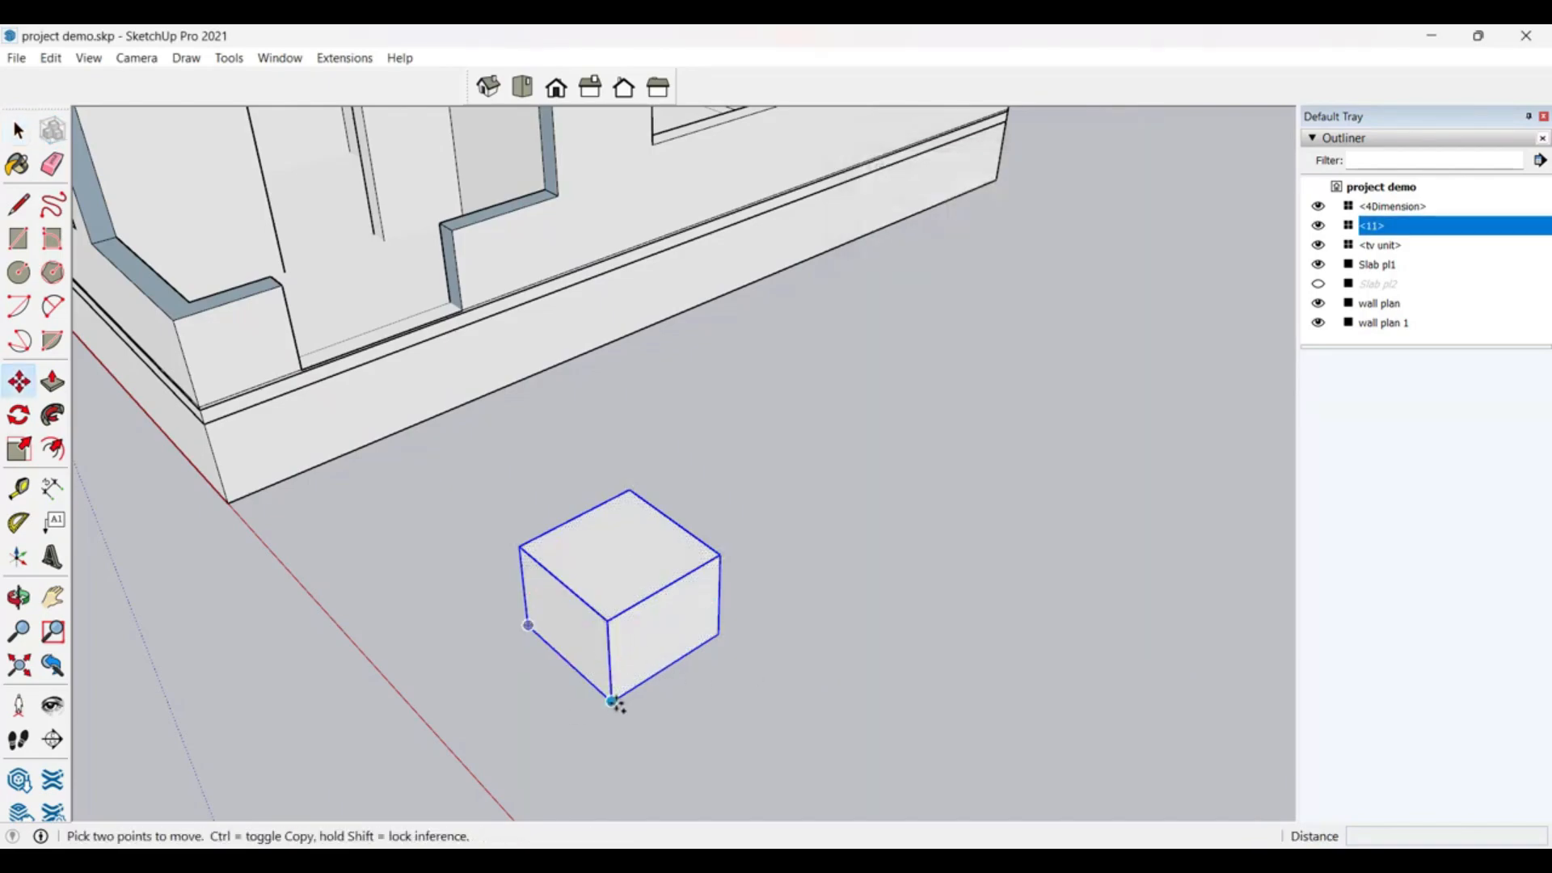
click(612, 701)
click(802, 579)
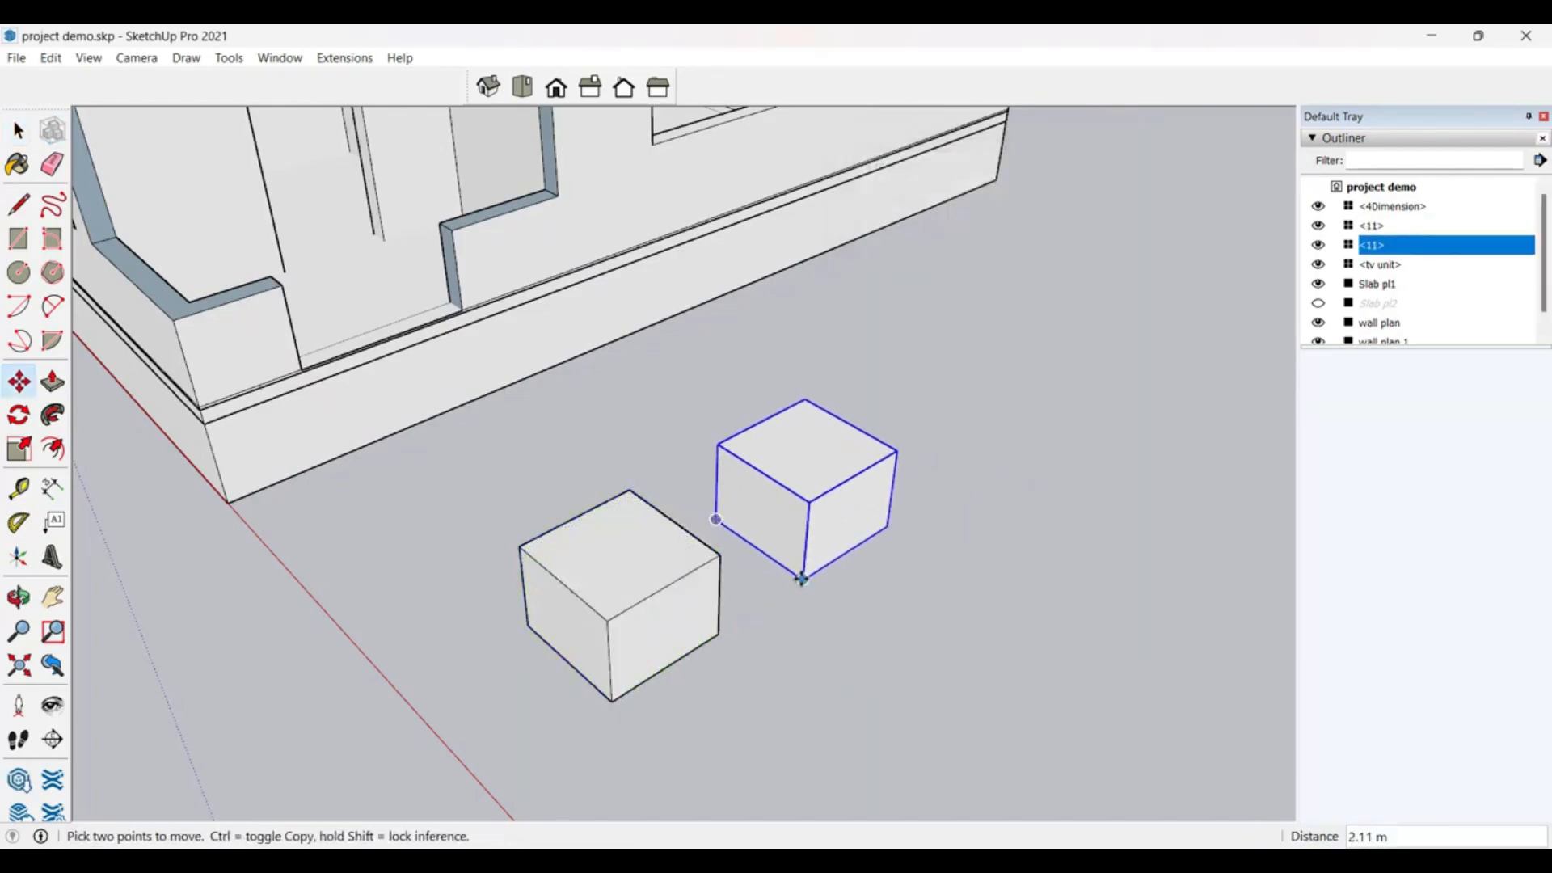
text(*9)
key(Return)
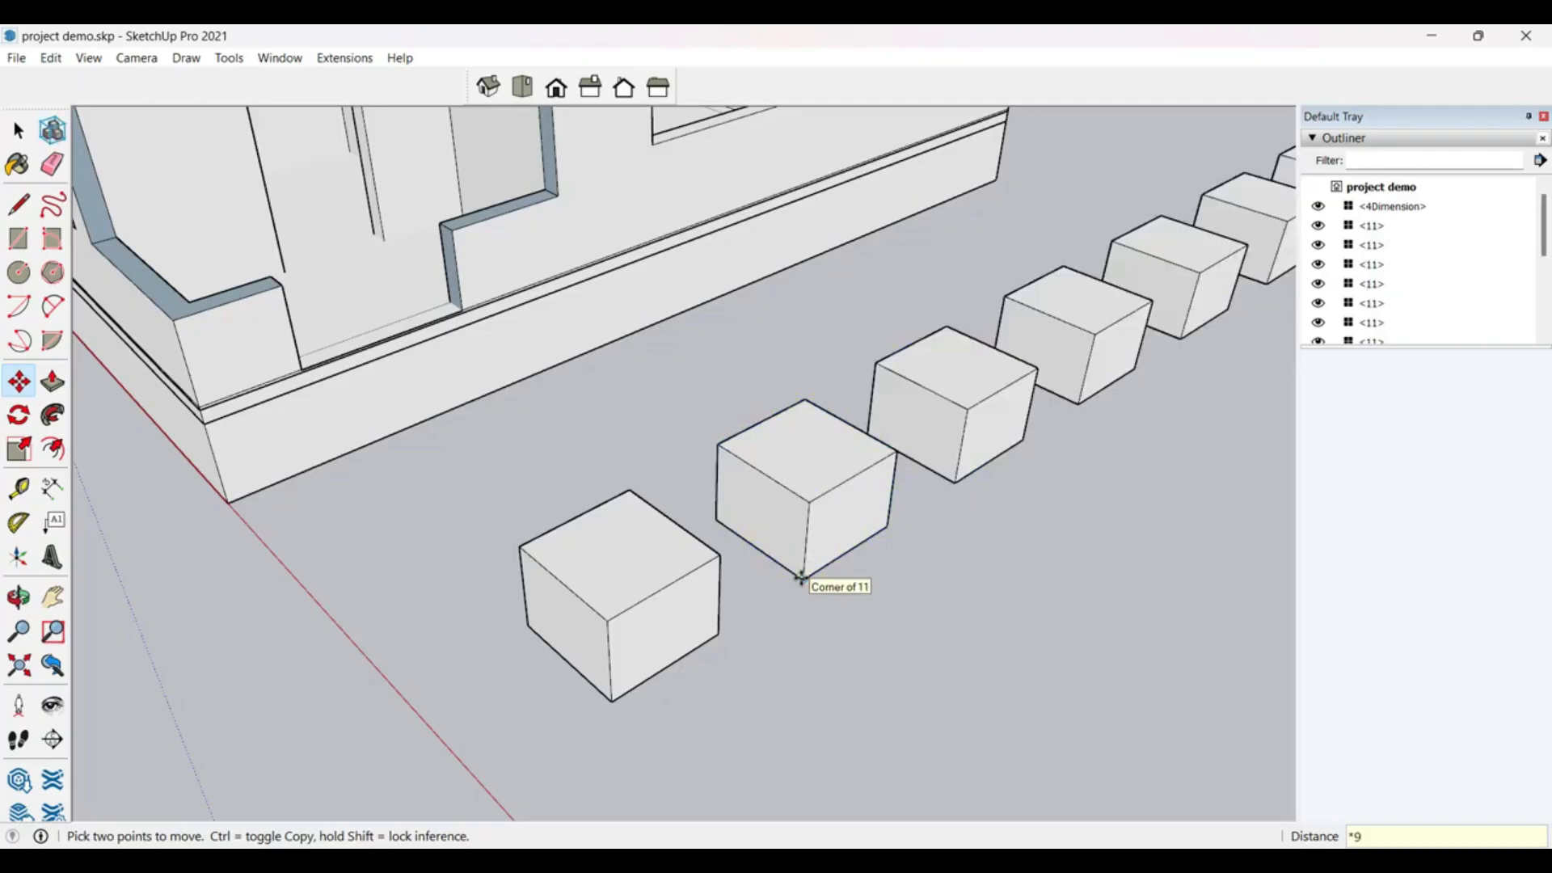
key(space)
scroll(678, 612, down, 3)
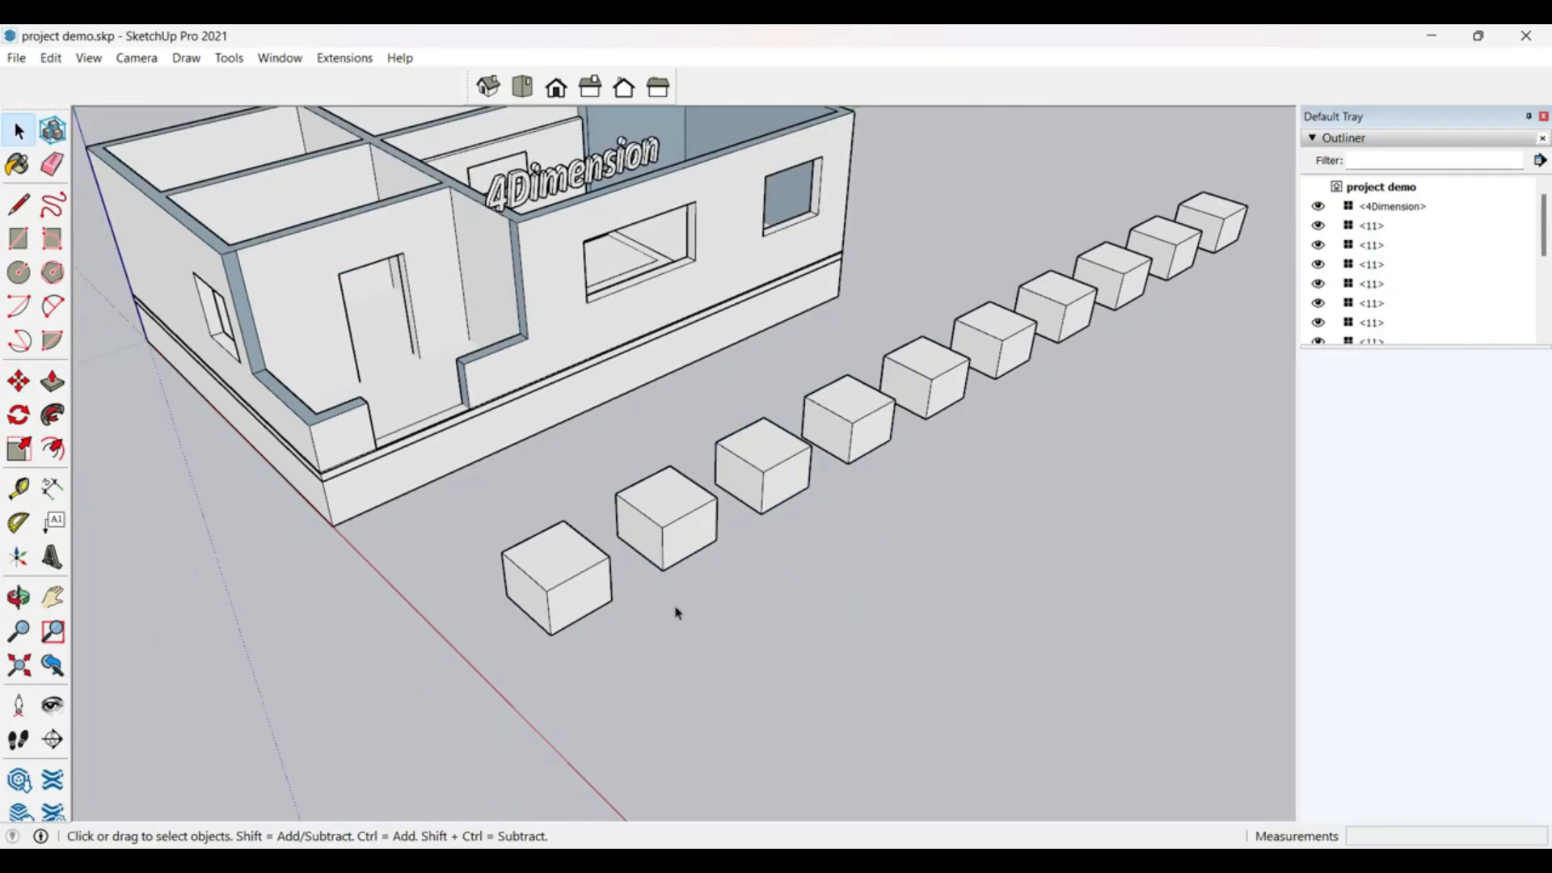
Step: Open the nearest box component for editing and pull its top face up to form a tall column
click(569, 569)
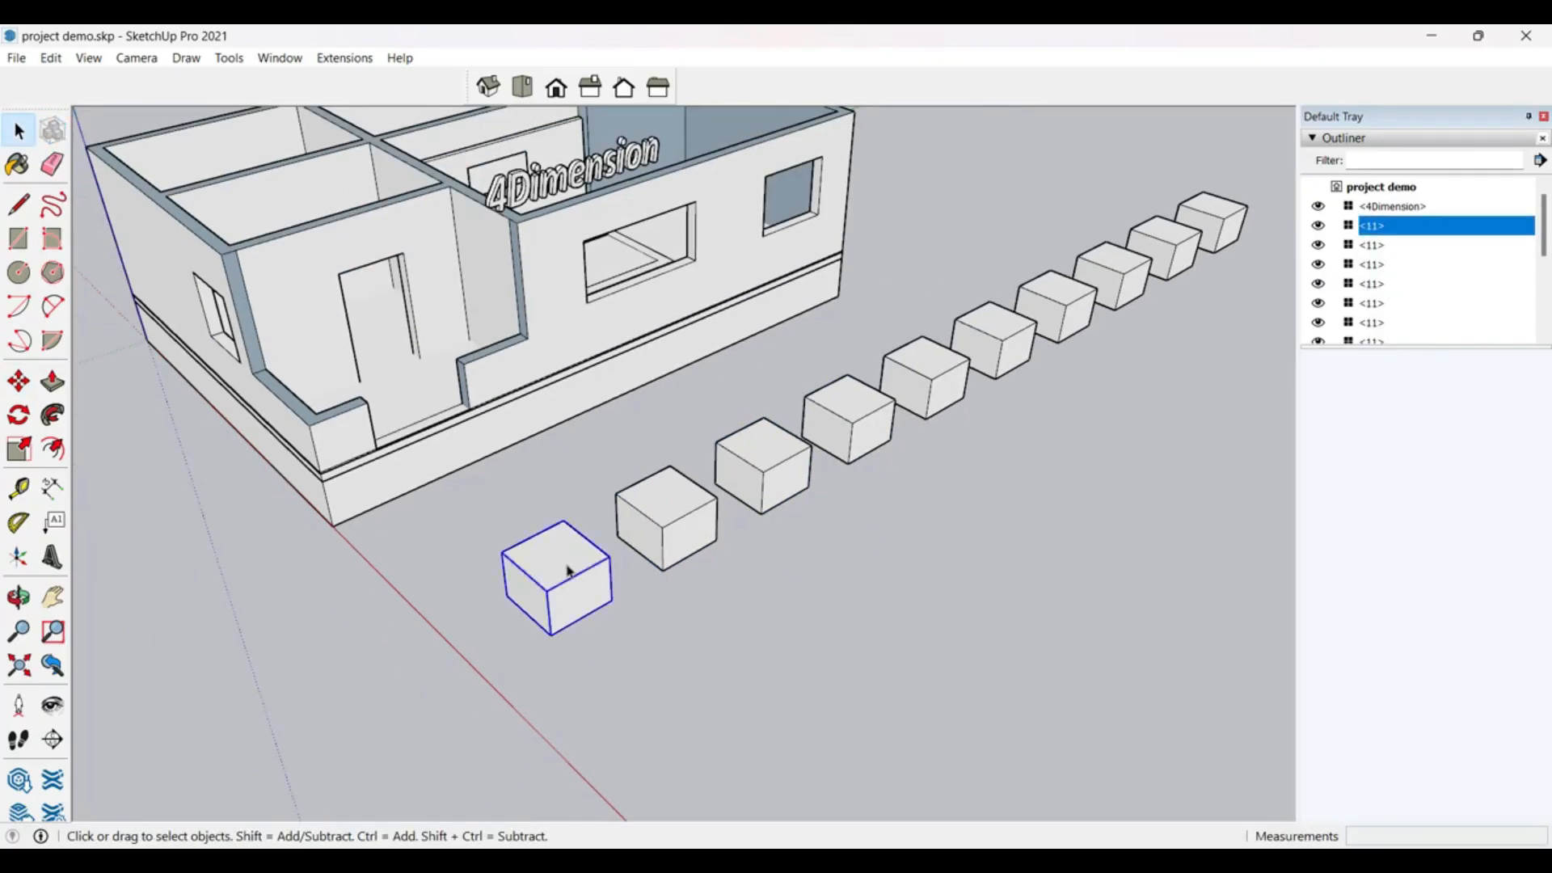
double_click(569, 571)
click(570, 573)
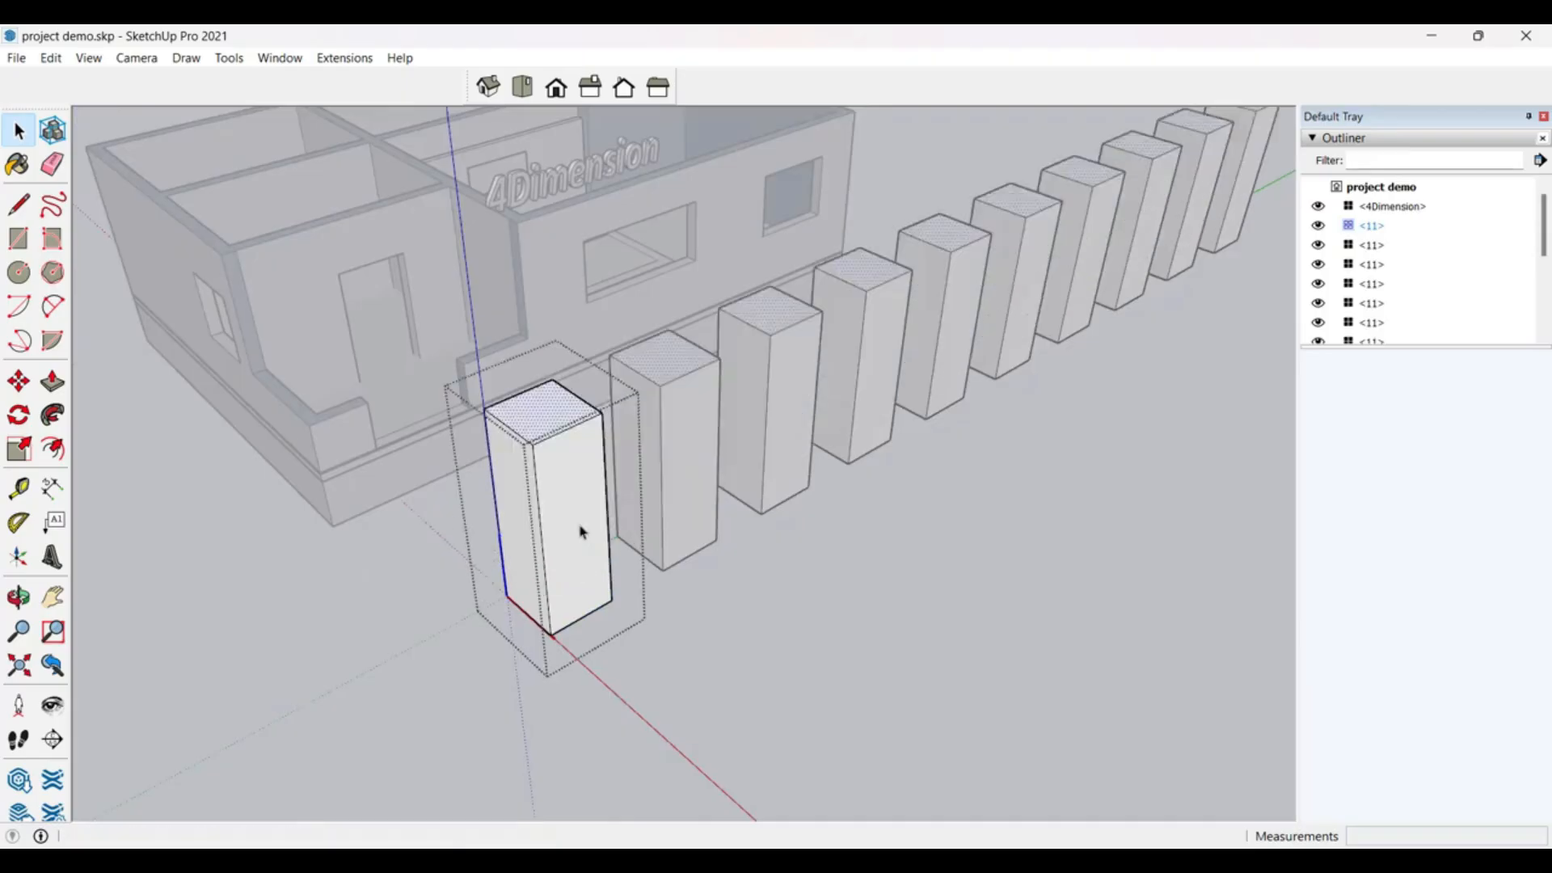
Step: Push the column's face that looks away from the house inward to make it thinner, and close the component
click(580, 523)
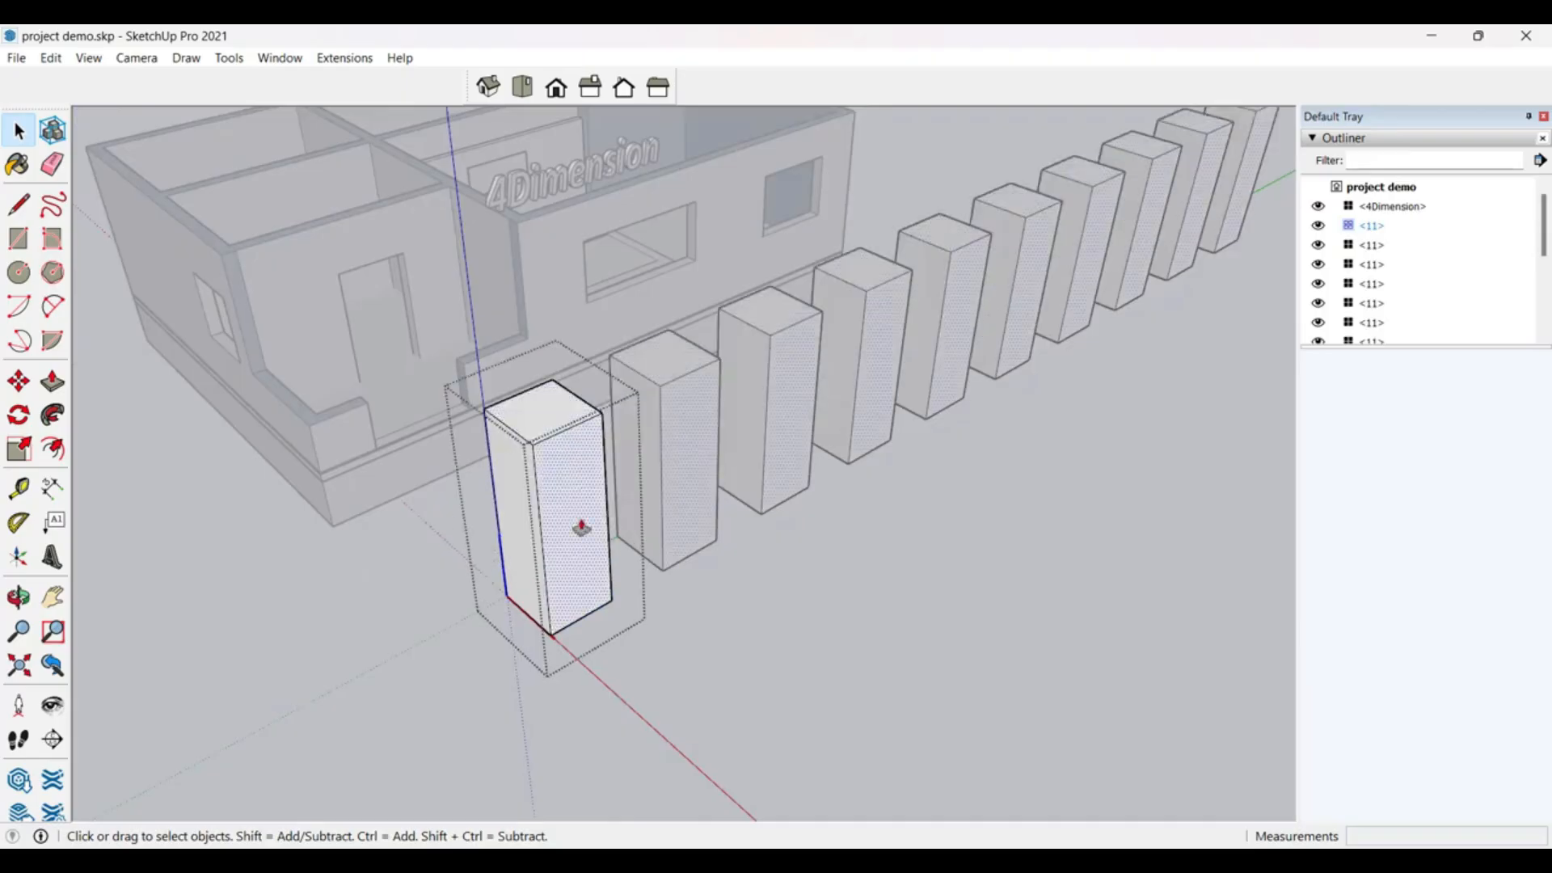
key(p)
drag(581, 528, 559, 509)
key(space)
click(890, 584)
click(891, 584)
middle_drag(658, 588, 700, 449)
click(670, 417)
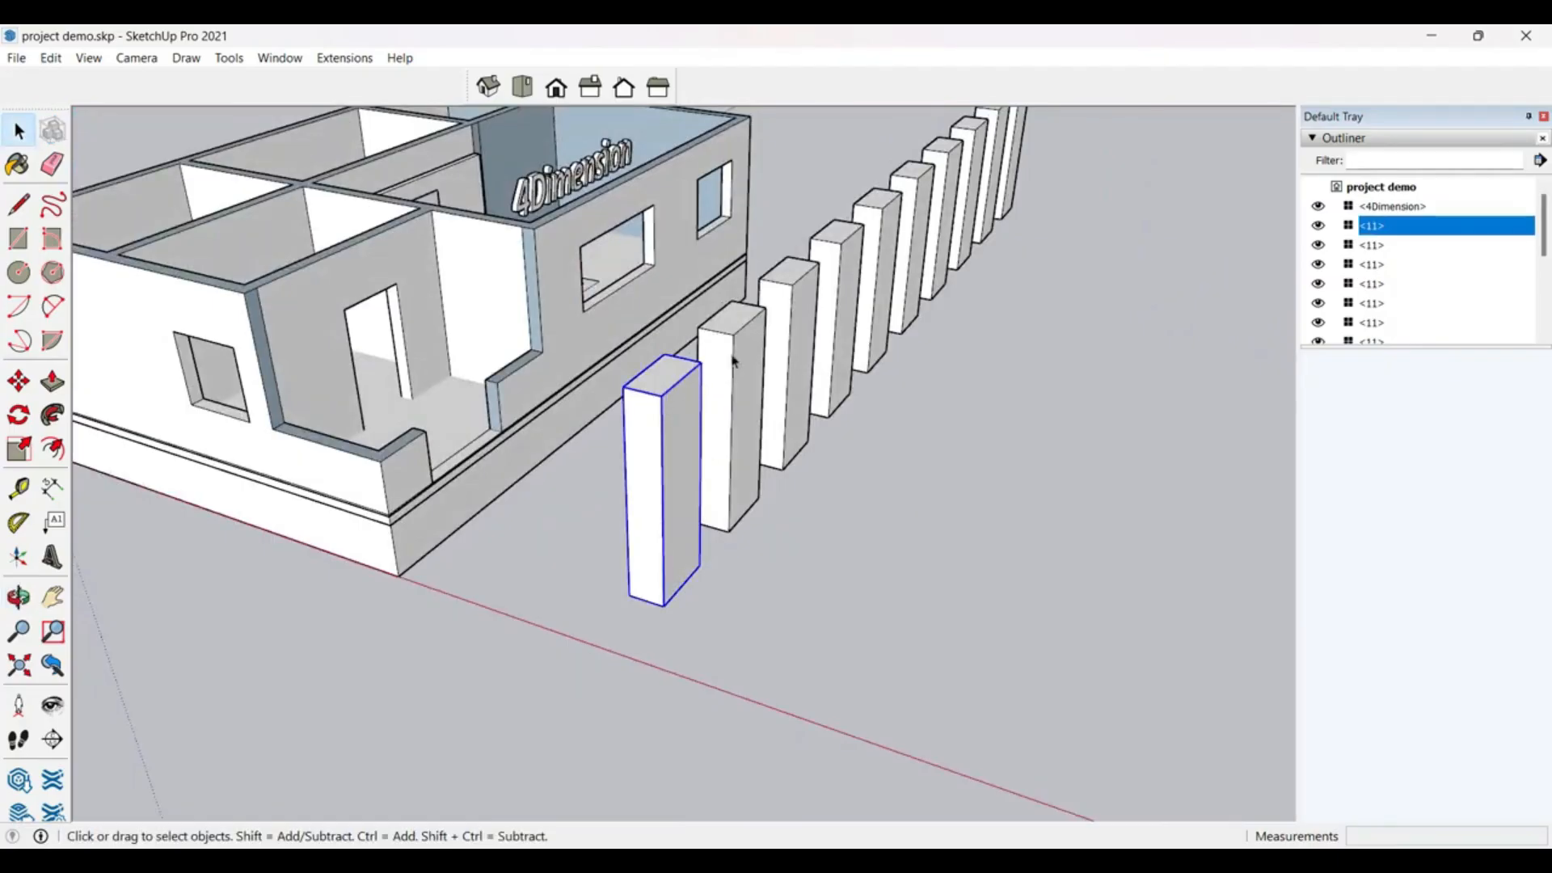
scroll(847, 496, down, 2)
scroll(901, 218, up, 2)
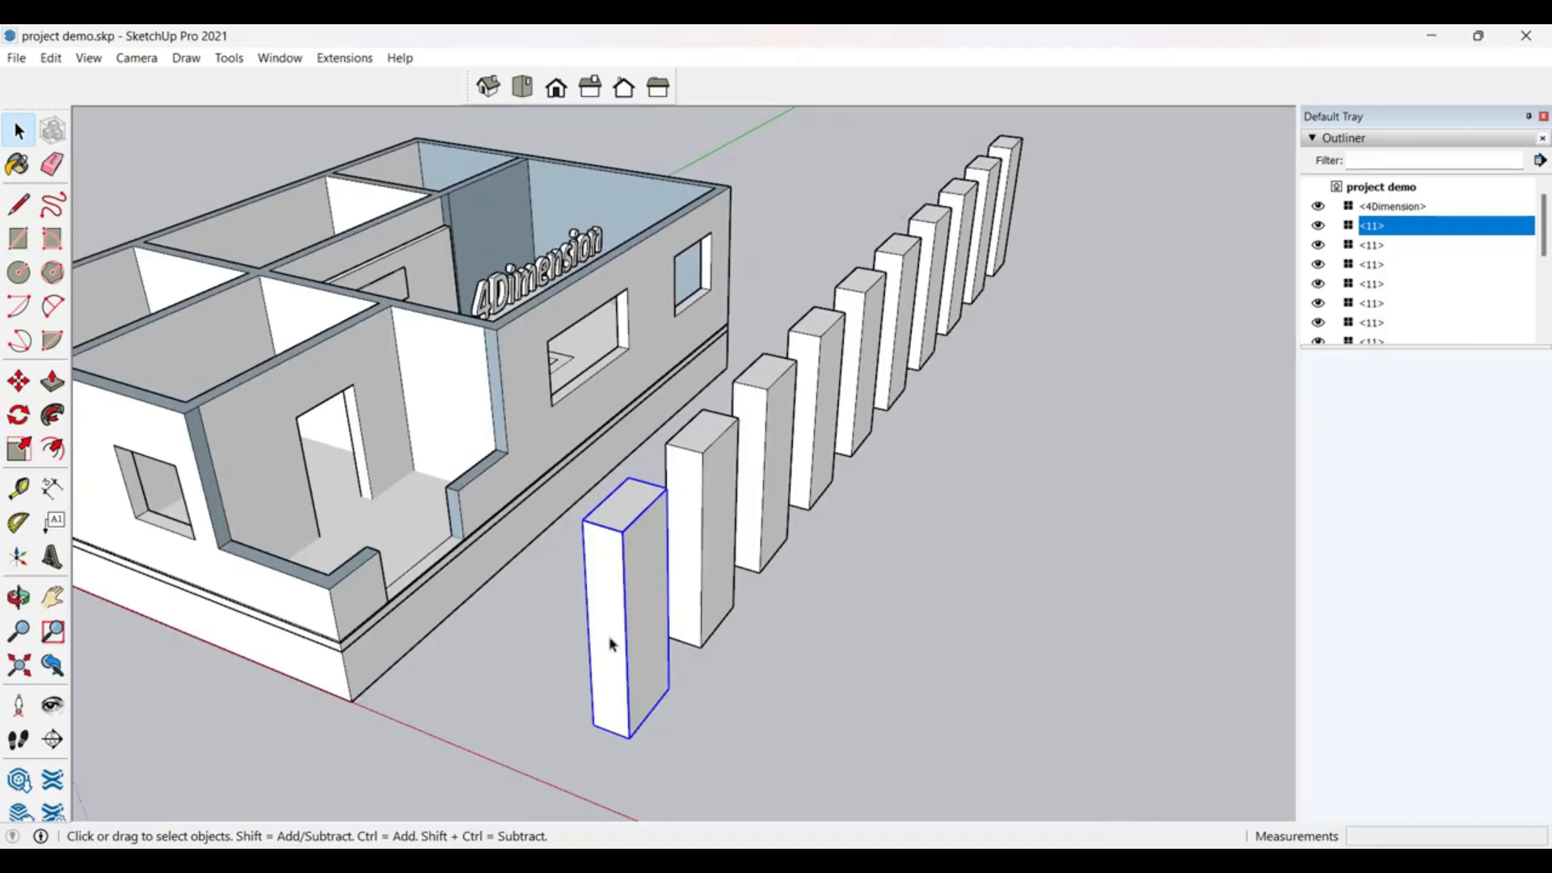
Step: Reopen the nearest column component and pull the face looking away from the house far outward into a long block
double_click(647, 584)
key(p)
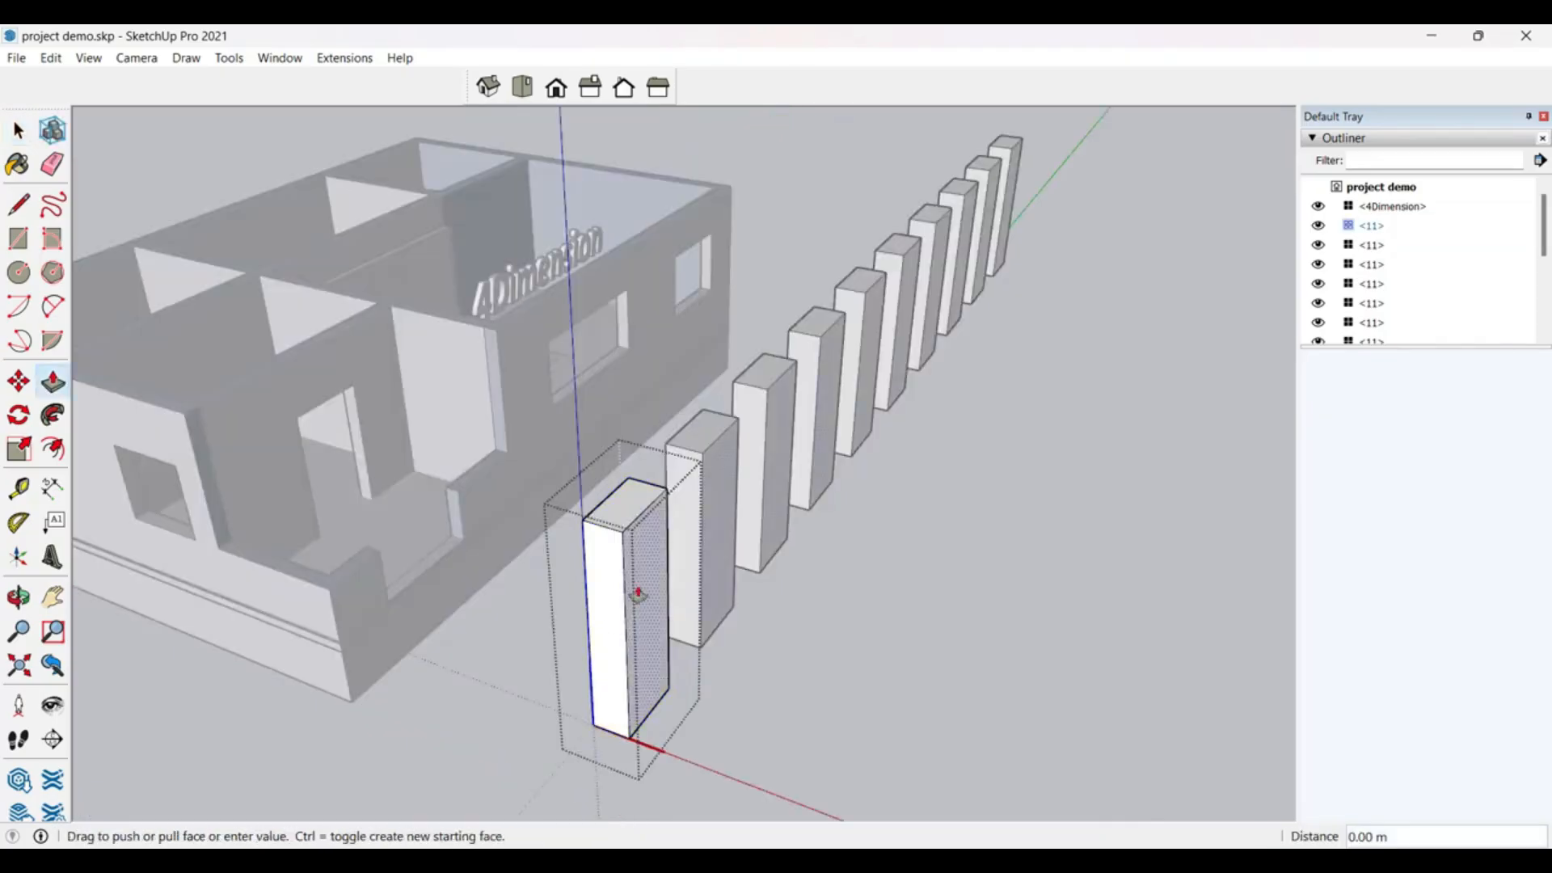
drag(643, 589, 883, 692)
key(space)
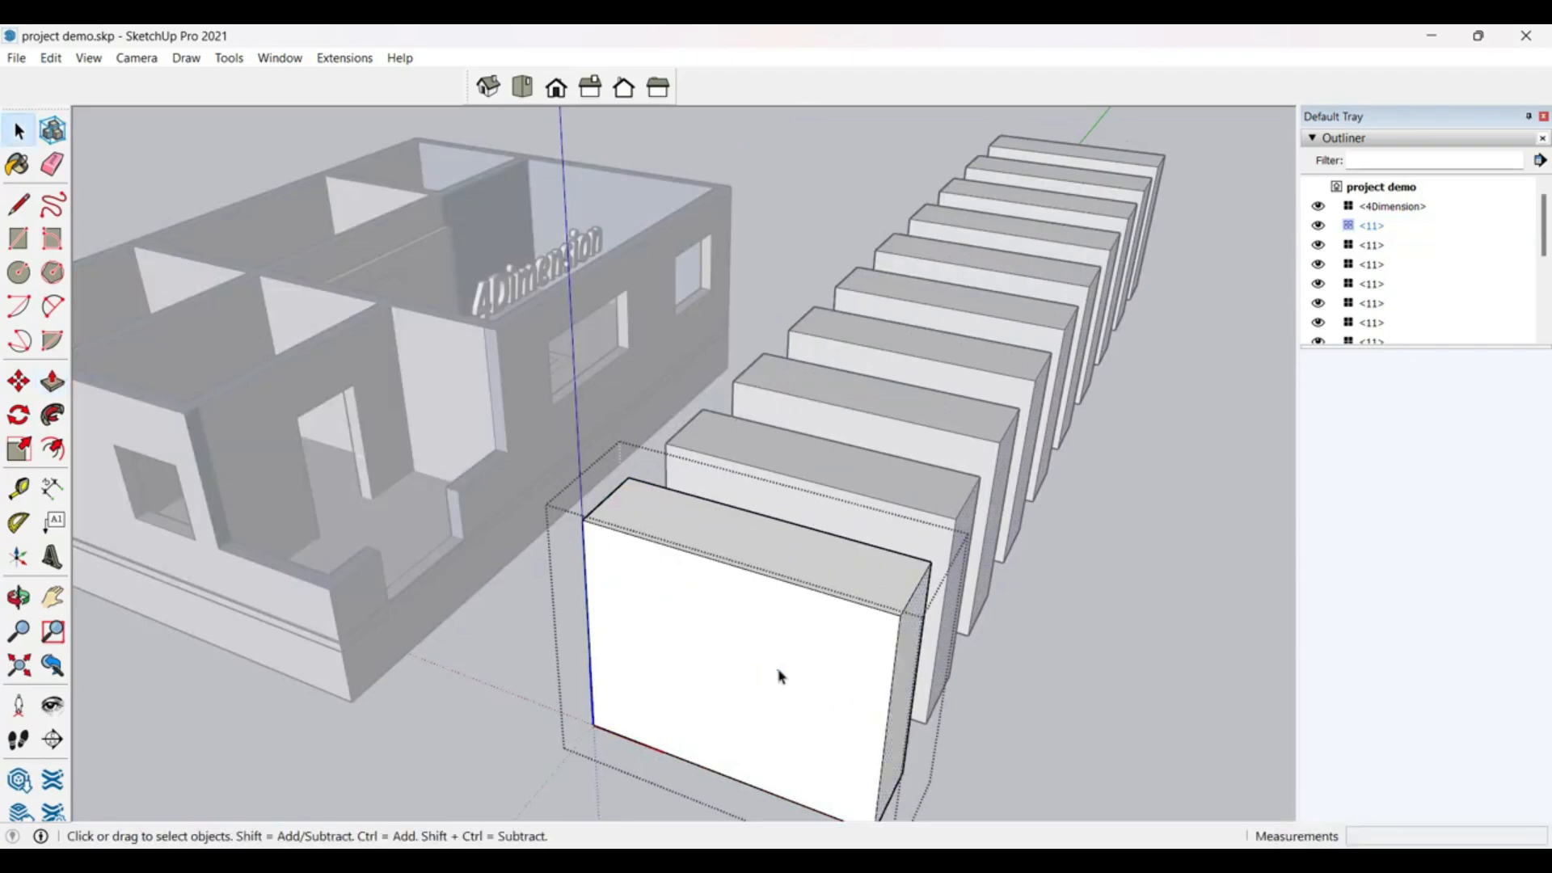
Step: Push the block's broad front face in about 0.87 m to leave a thin panel, and close the component
key(p)
drag(788, 665, 828, 630)
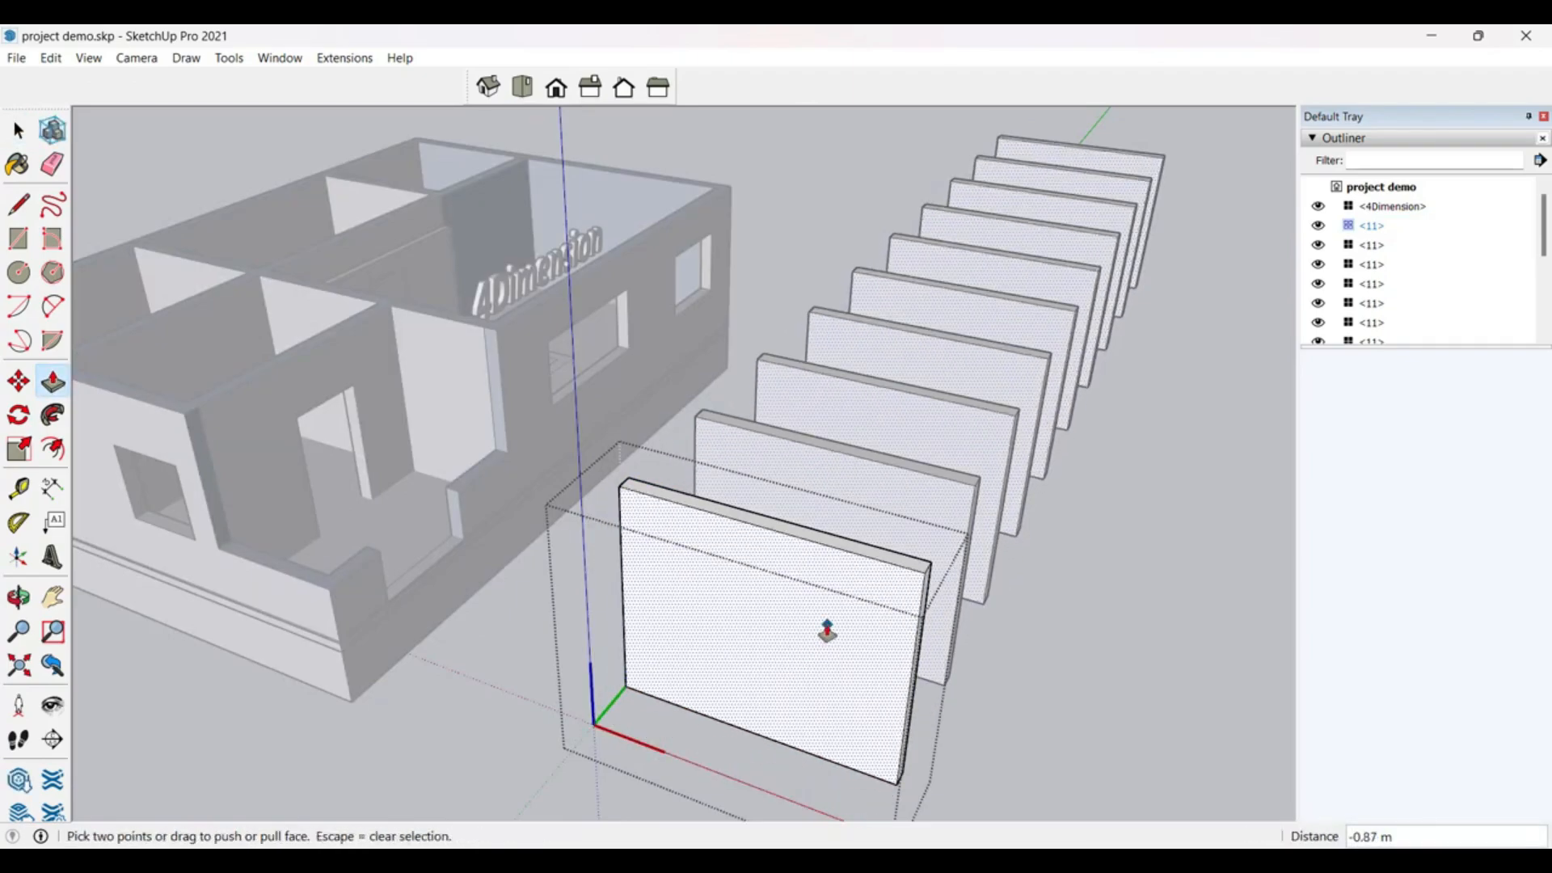
key(space)
click(1039, 582)
middle_drag(1039, 582, 904, 665)
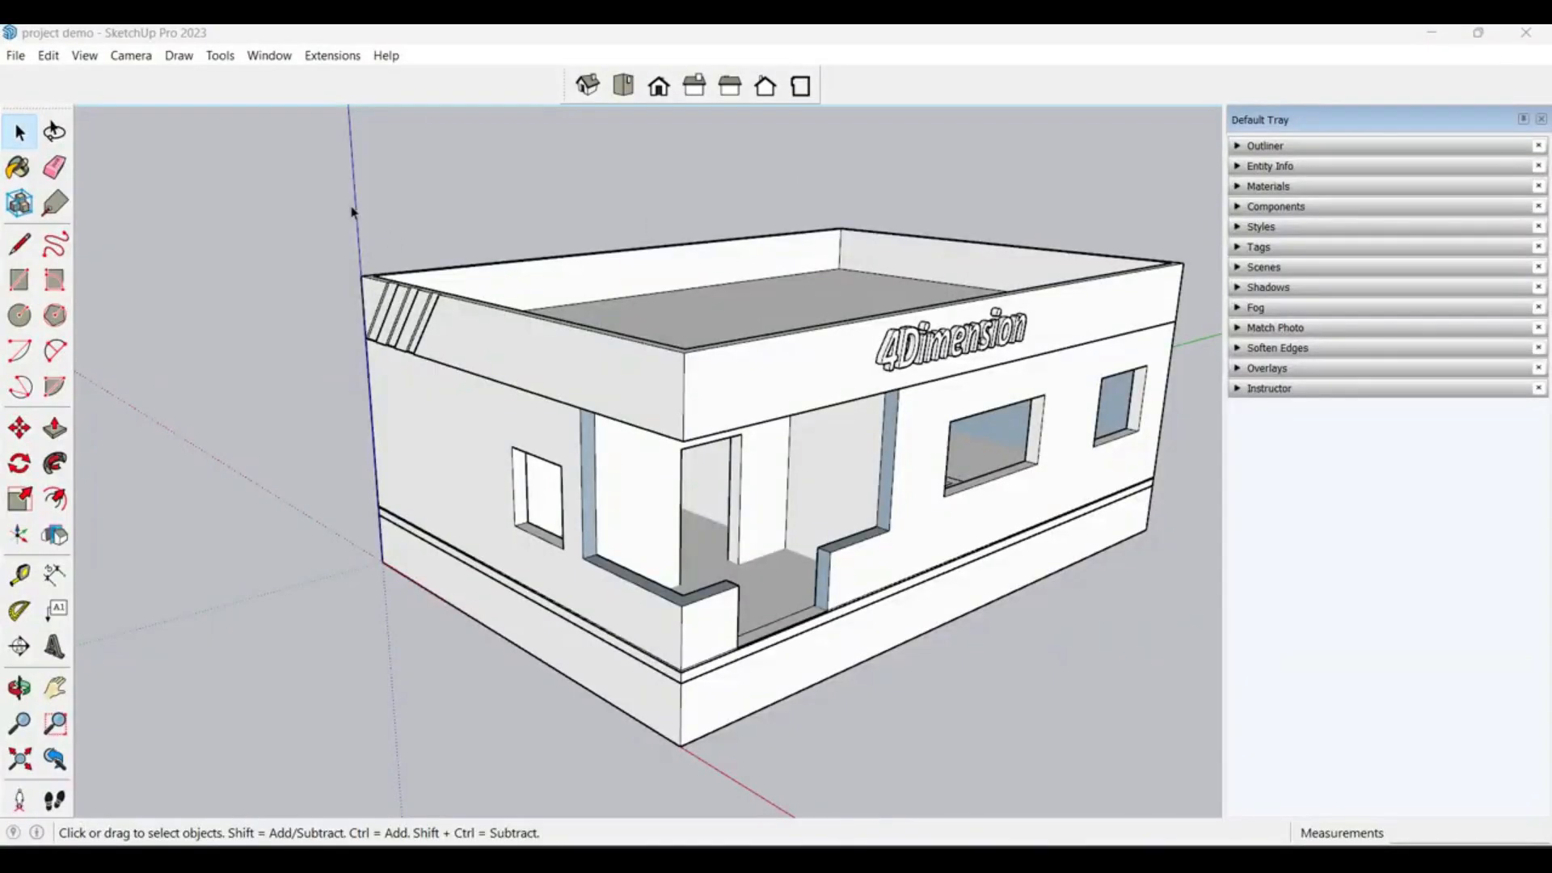
scroll(352, 212, down, 2)
scroll(585, 493, up, 4)
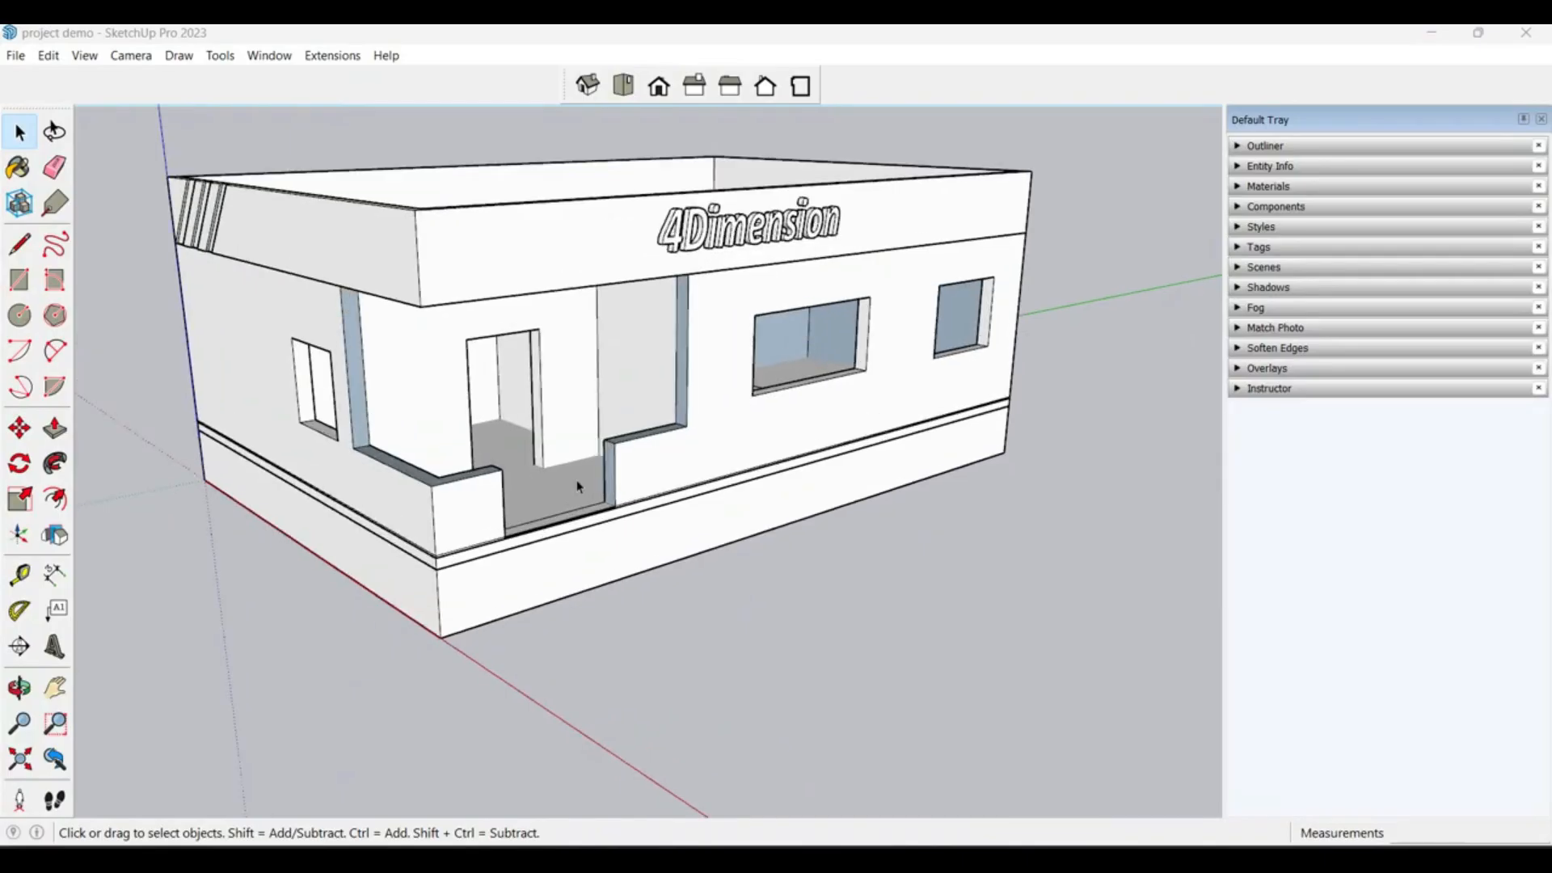
middle_drag(582, 488, 596, 516)
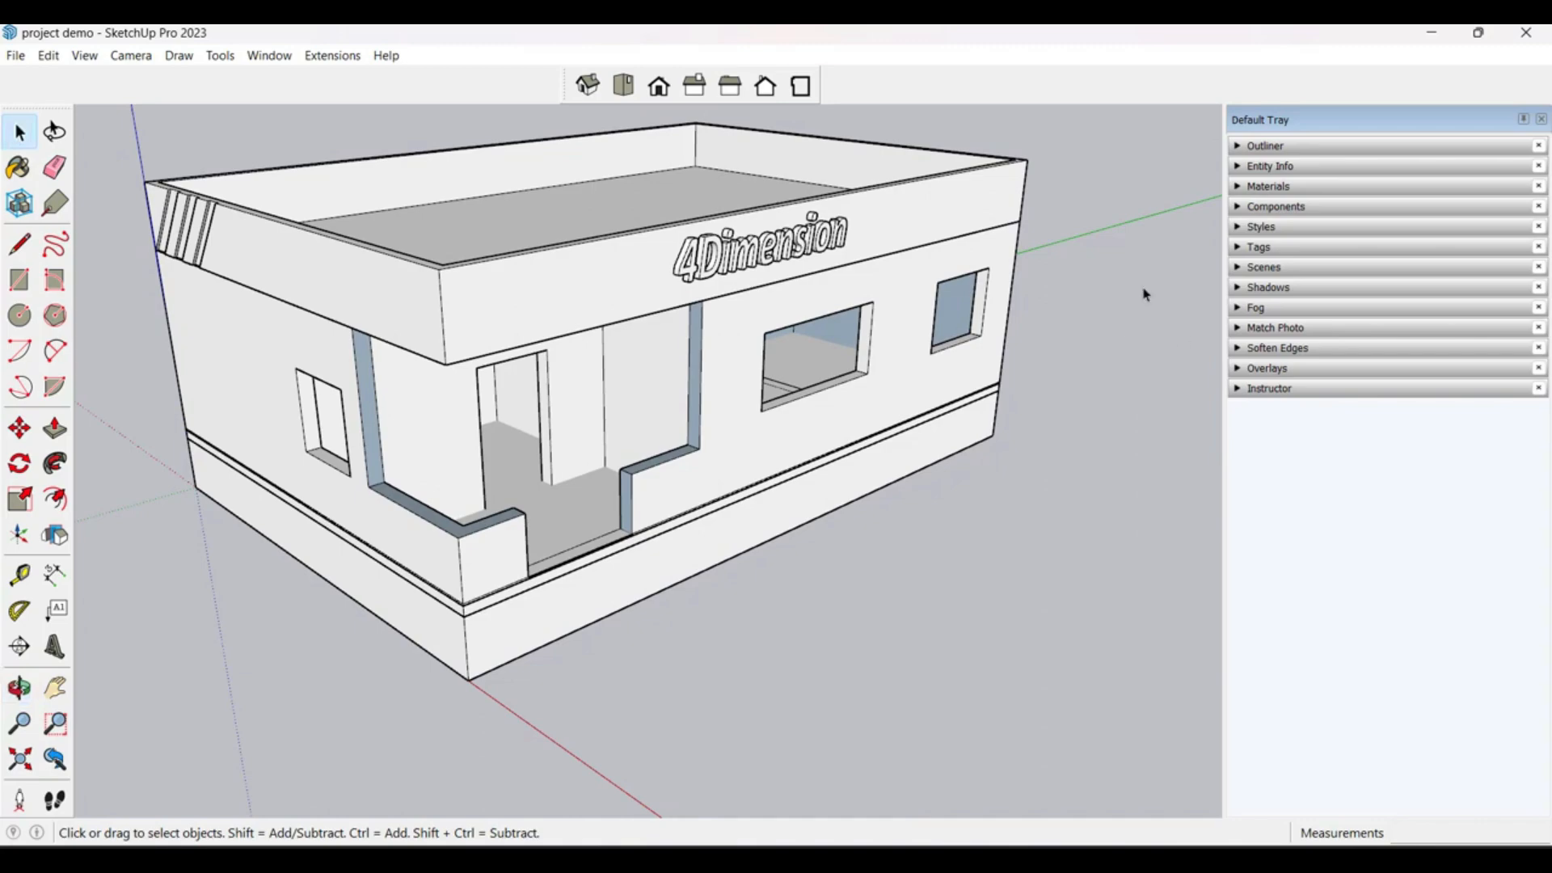
drag(1127, 216, 1087, 280)
Step: Open the 3D Warehouse in front of the model and check the signed-in account
click(267, 57)
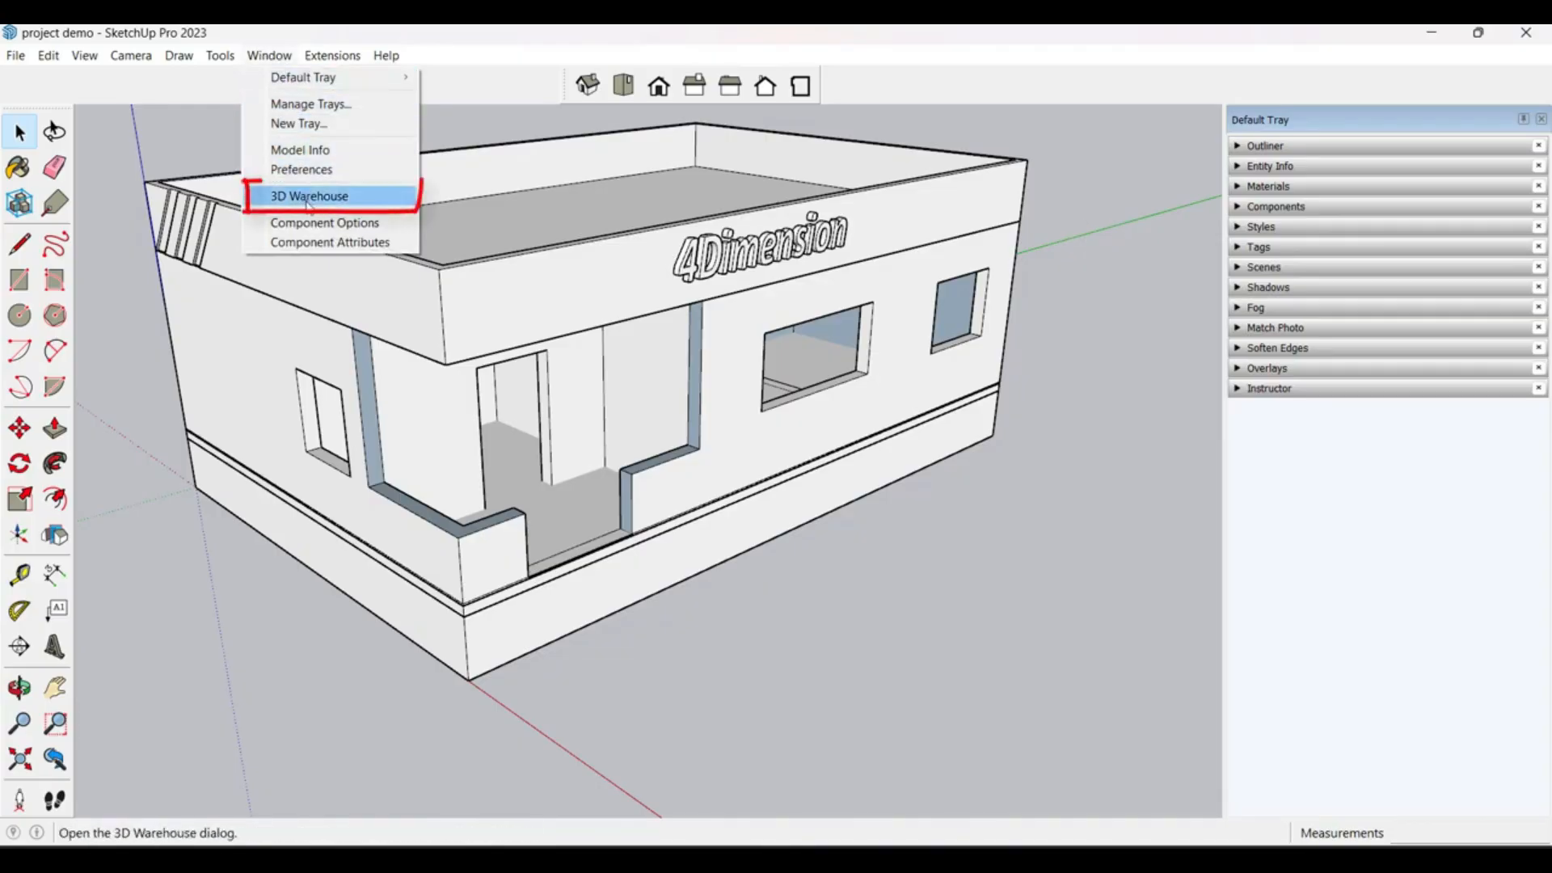
click(358, 202)
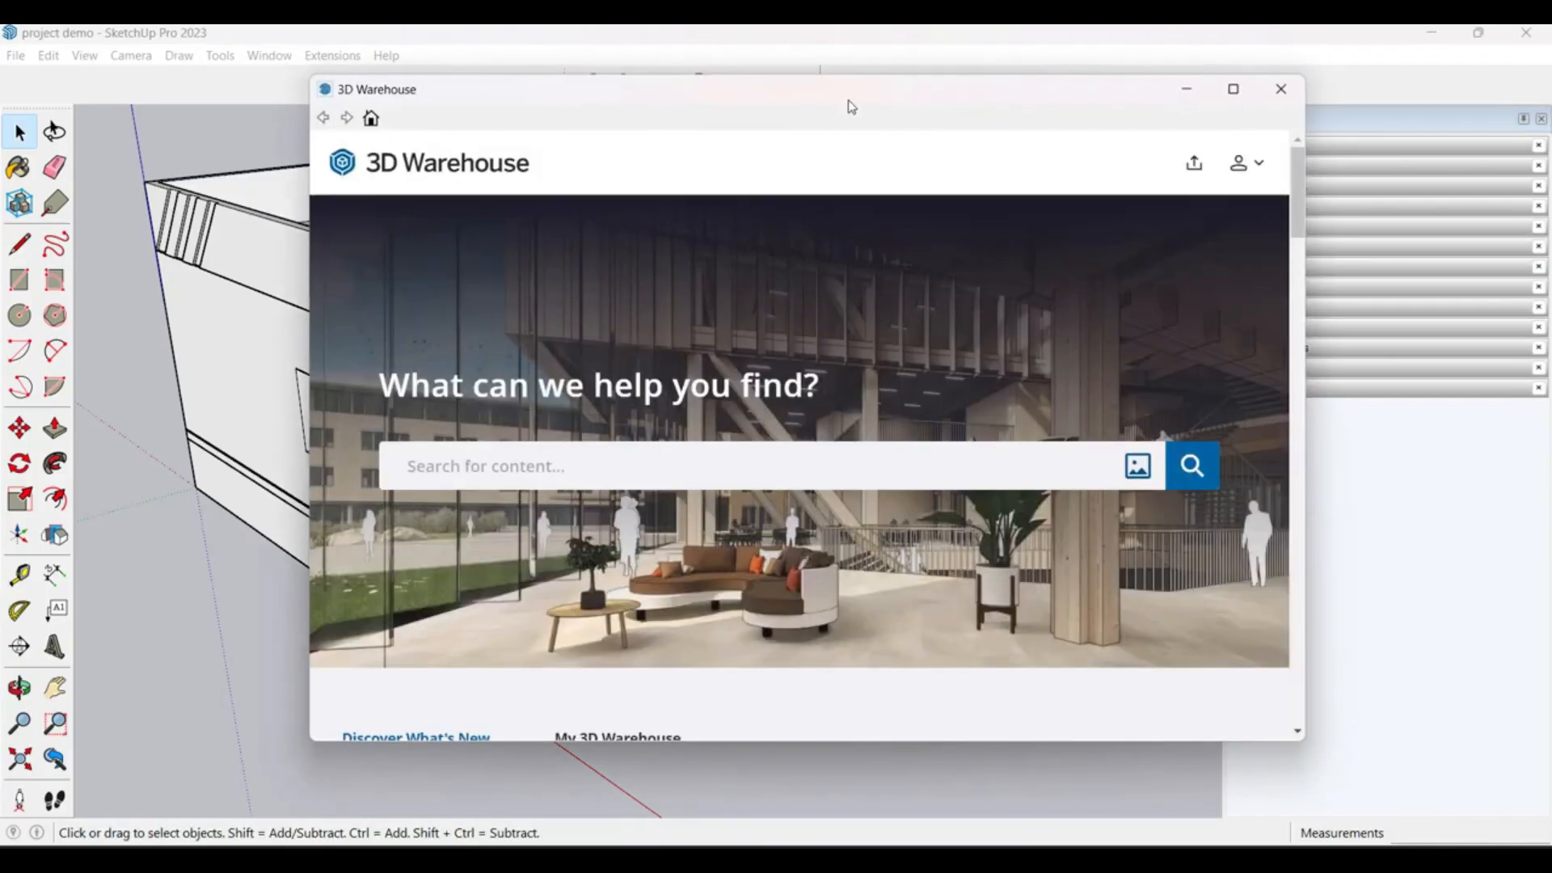
drag(849, 104, 805, 124)
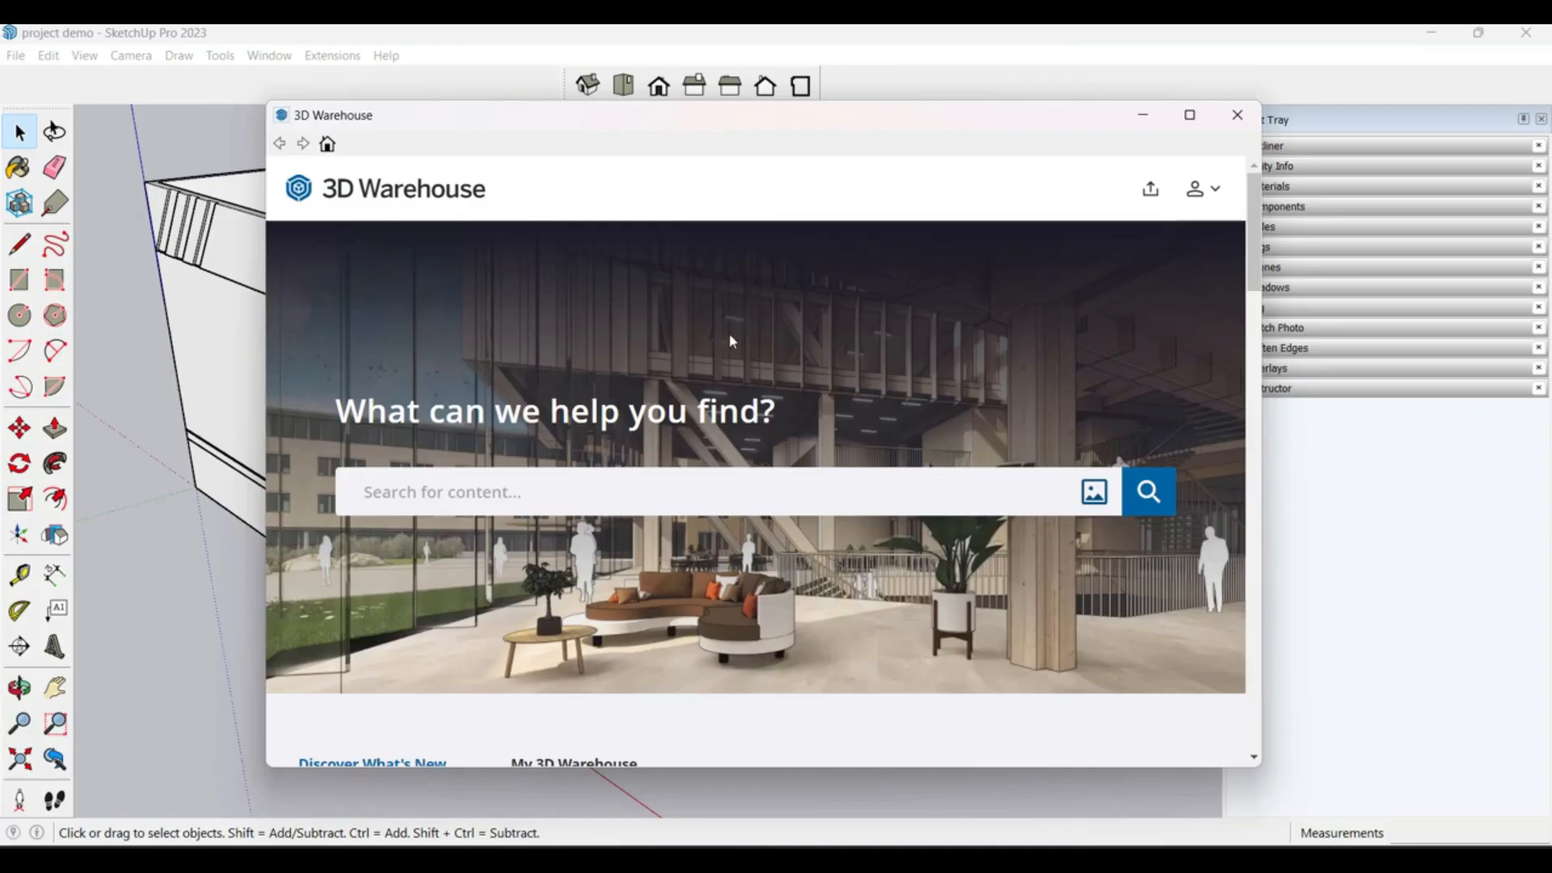
click(1210, 193)
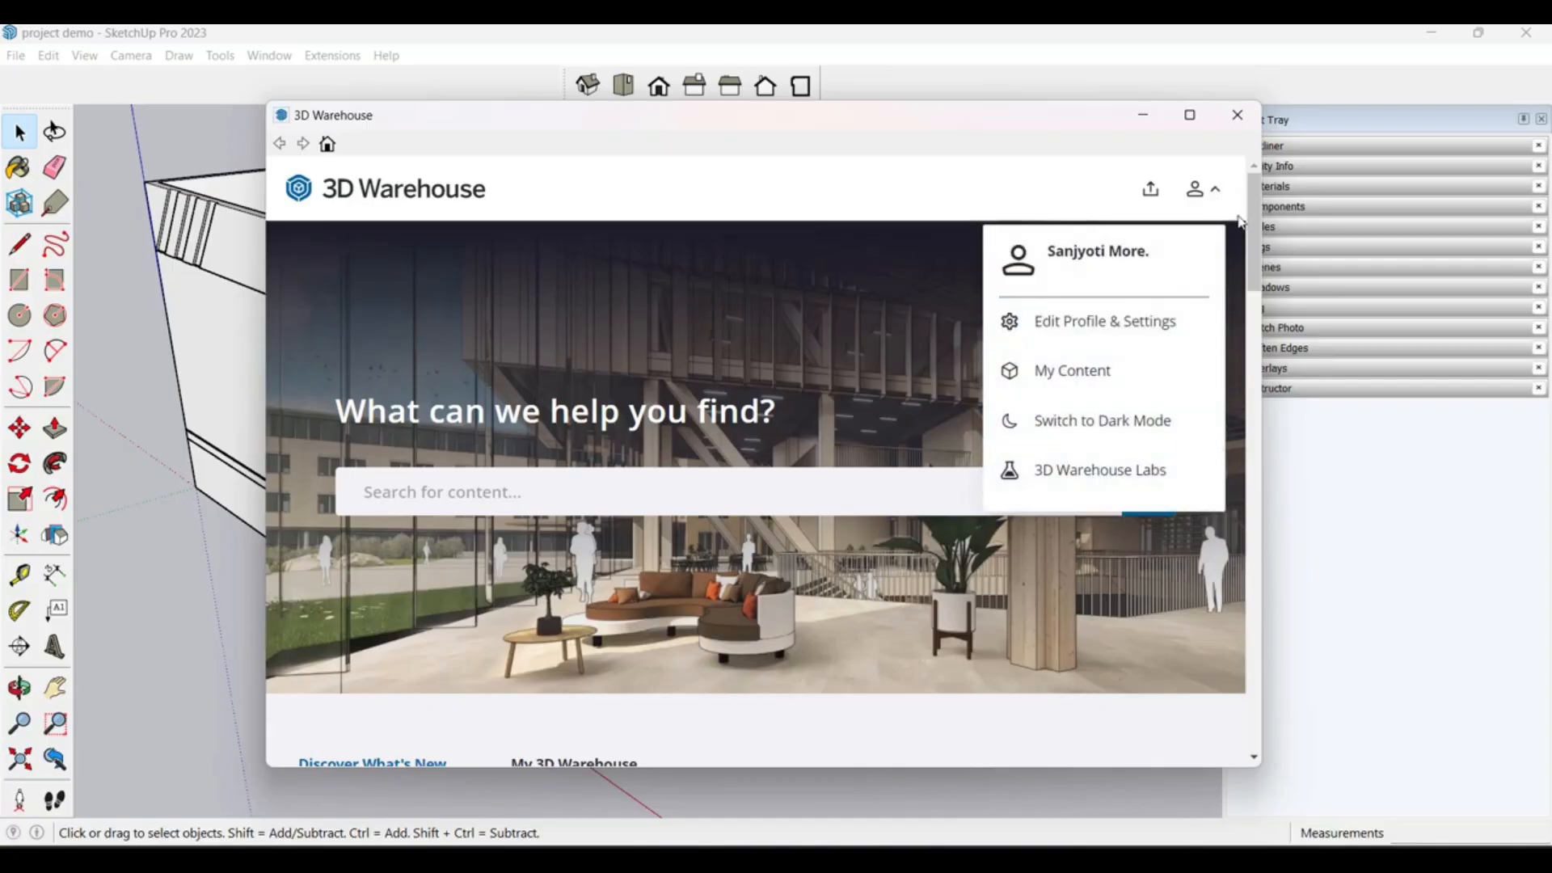
click(1220, 198)
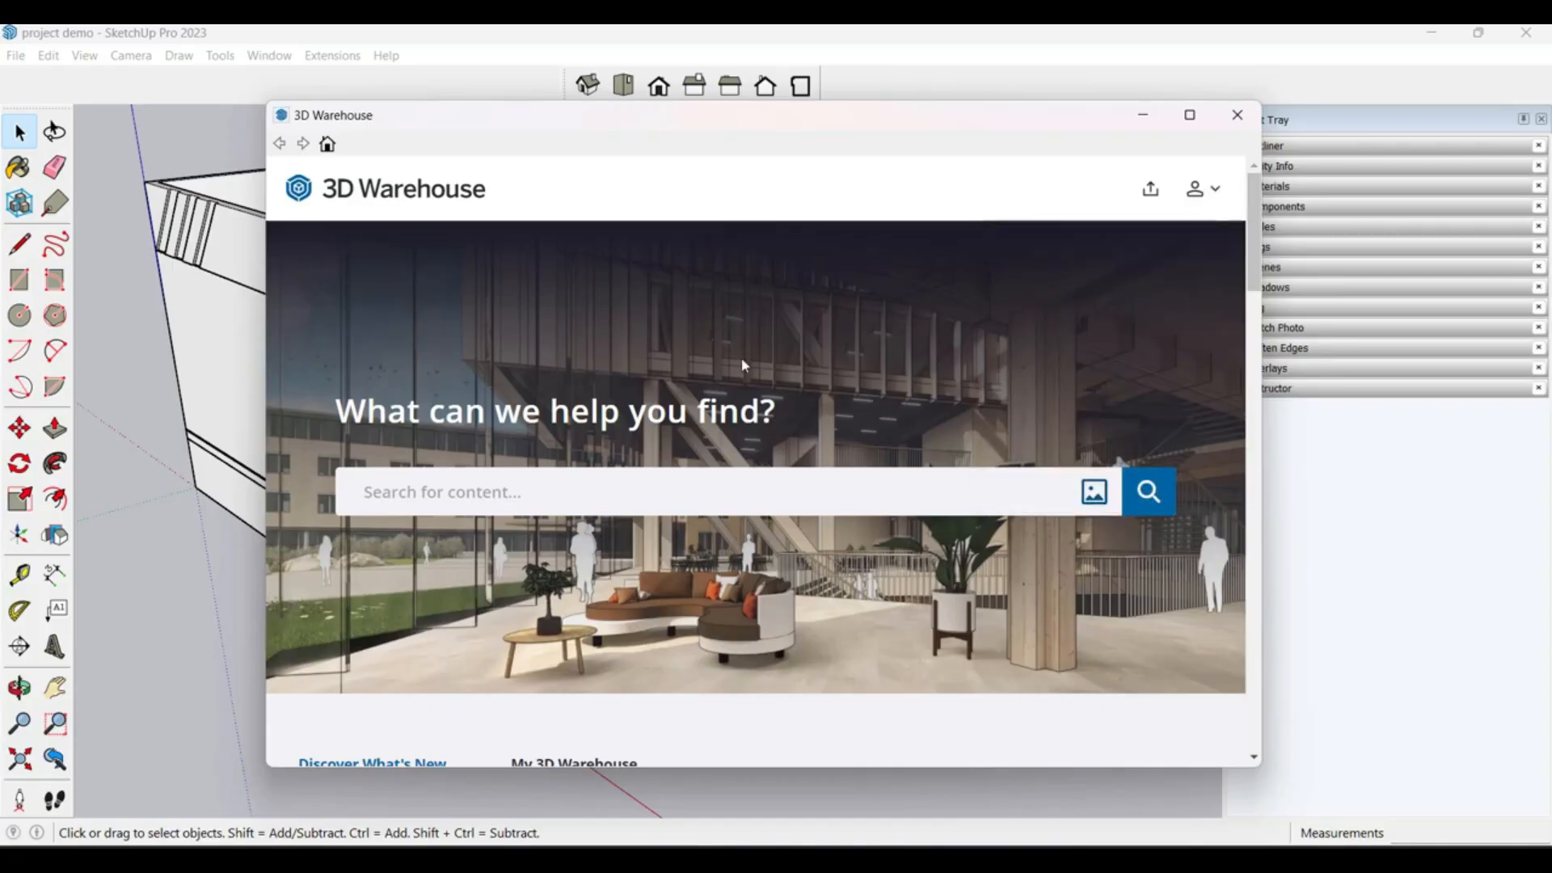
Step: Search the 3D Warehouse for "Door"
scroll(669, 437, down, 7)
scroll(670, 441, down, 10)
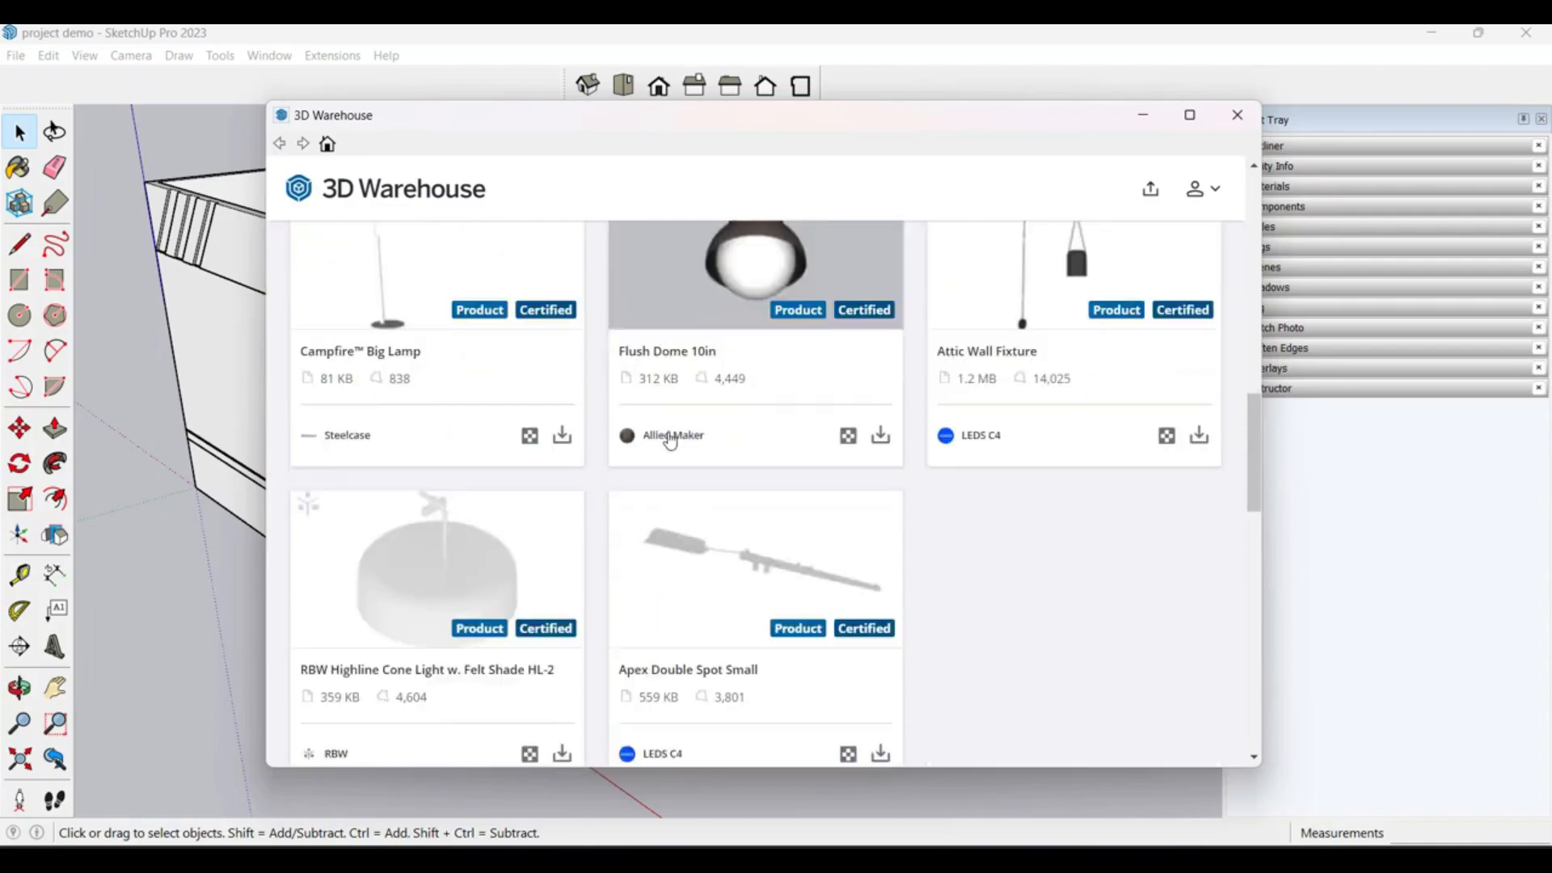
scroll(671, 441, up, 17)
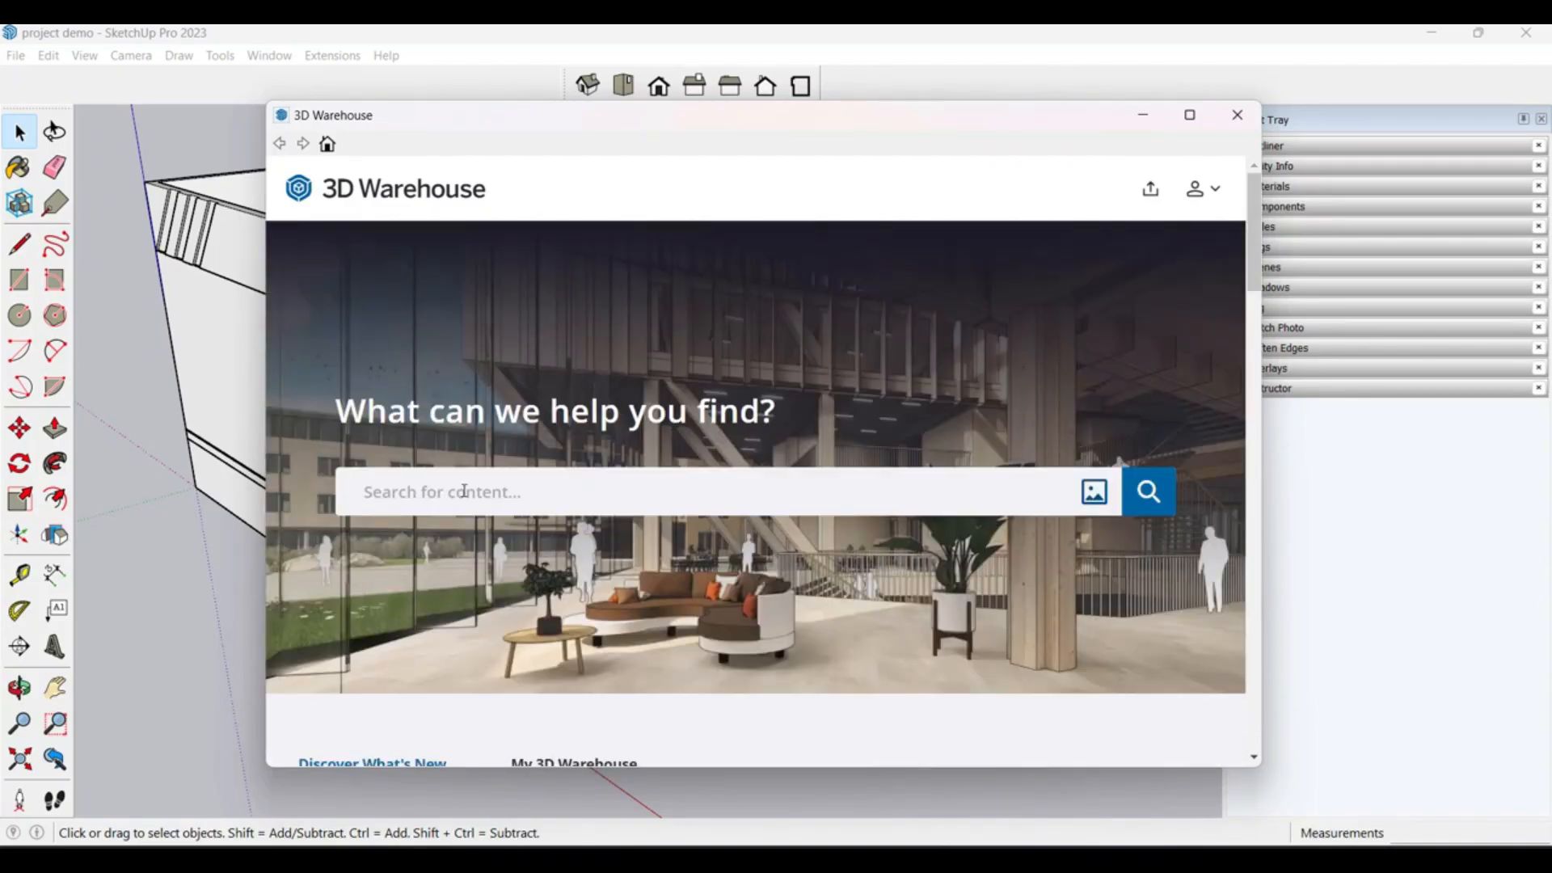
click(521, 492)
text(Door)
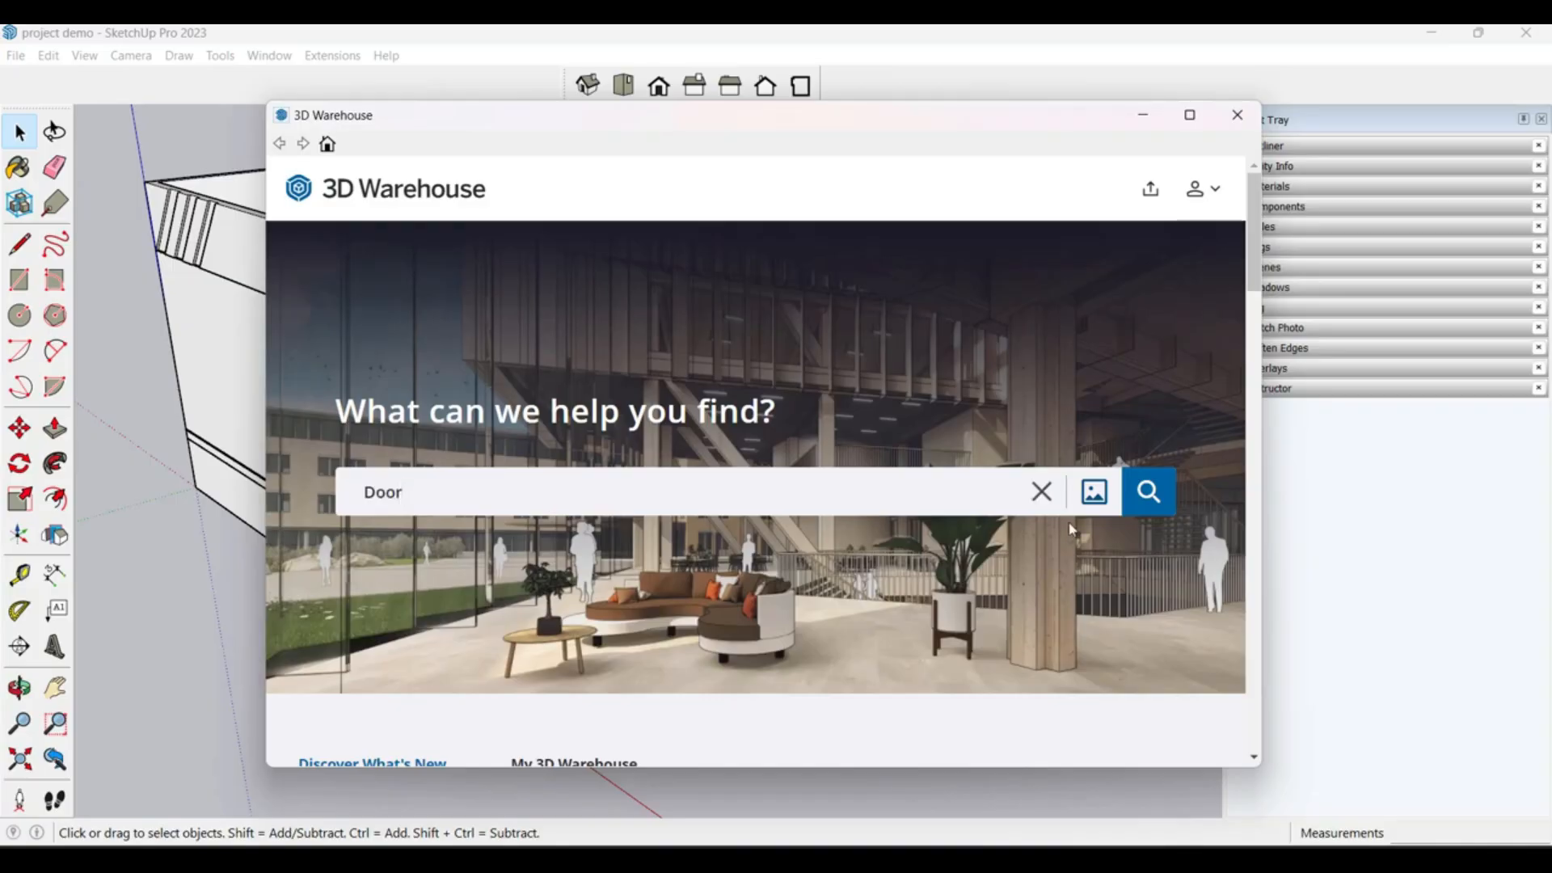
click(1156, 501)
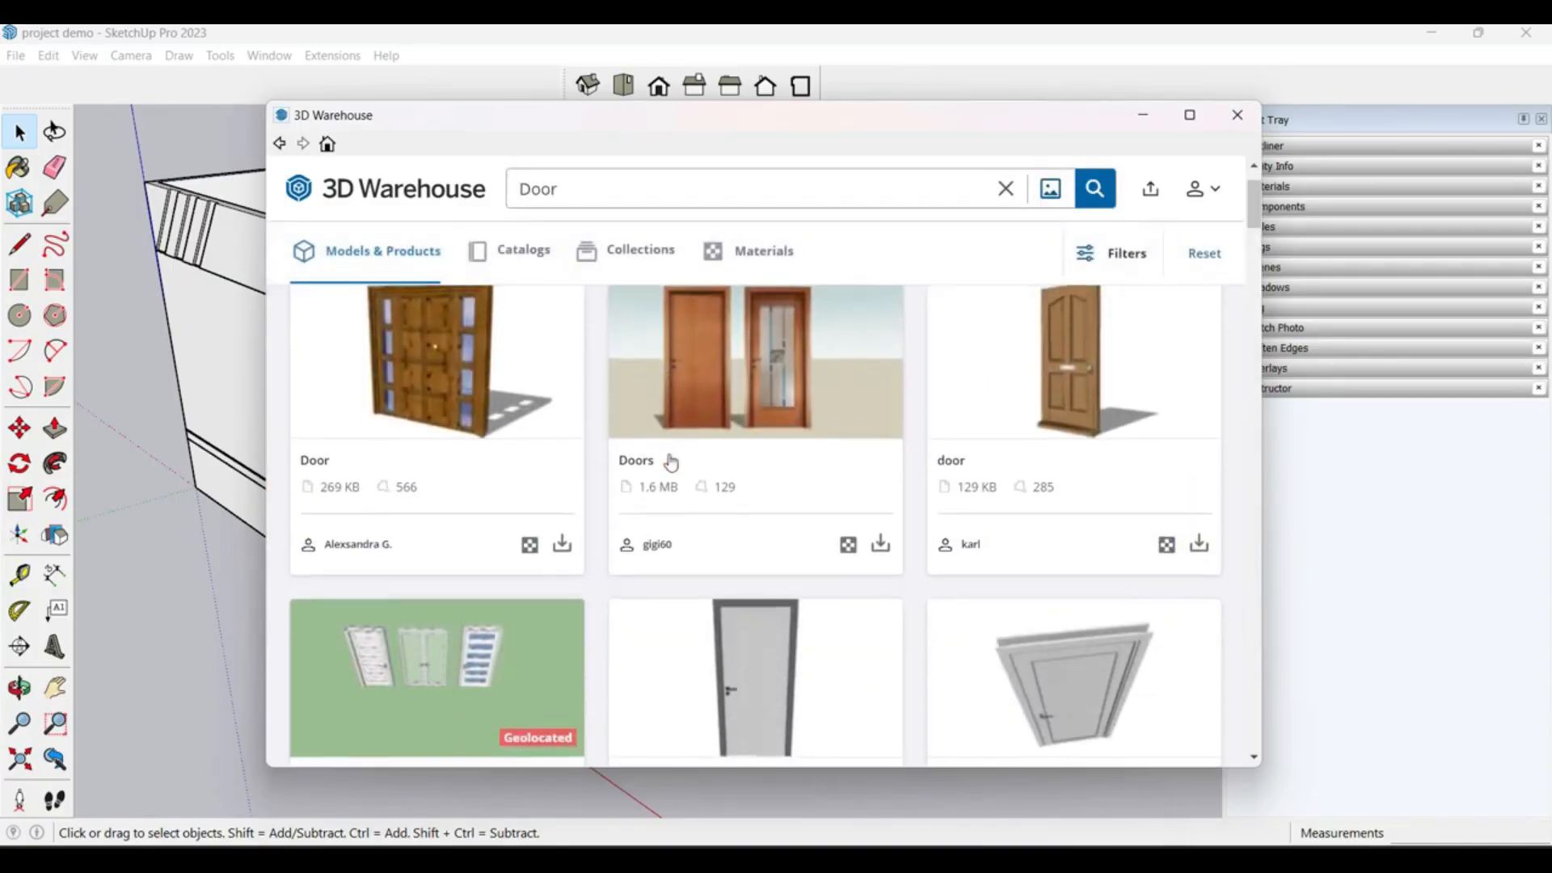
Step: Browse the door search results and open the white "Doorw" model with the grey frame
scroll(846, 561, down, 6)
scroll(849, 564, down, 10)
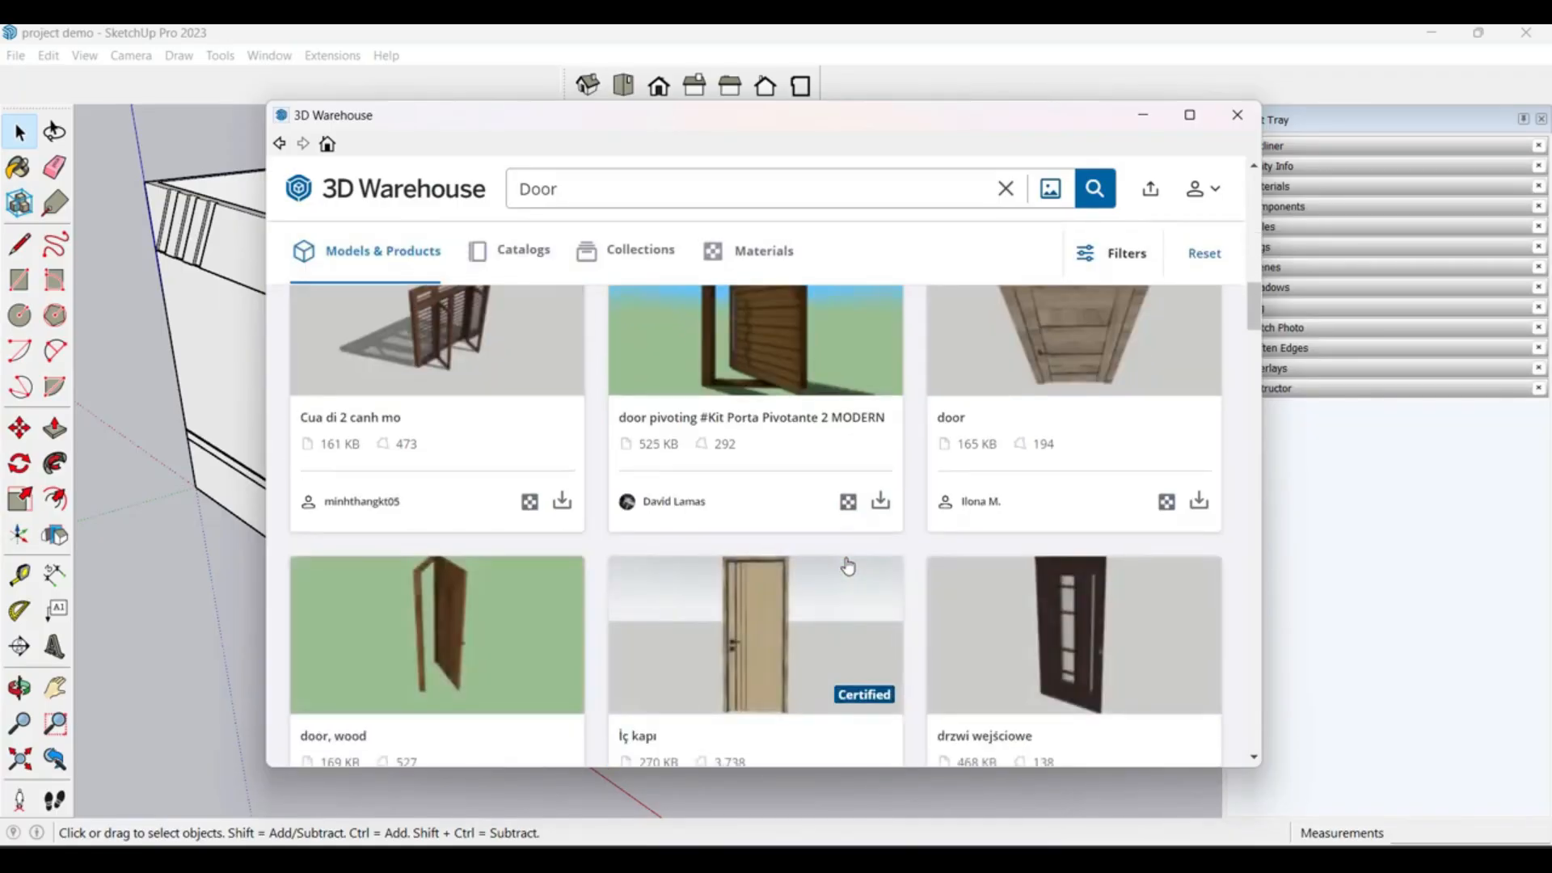
scroll(847, 566, up, 15)
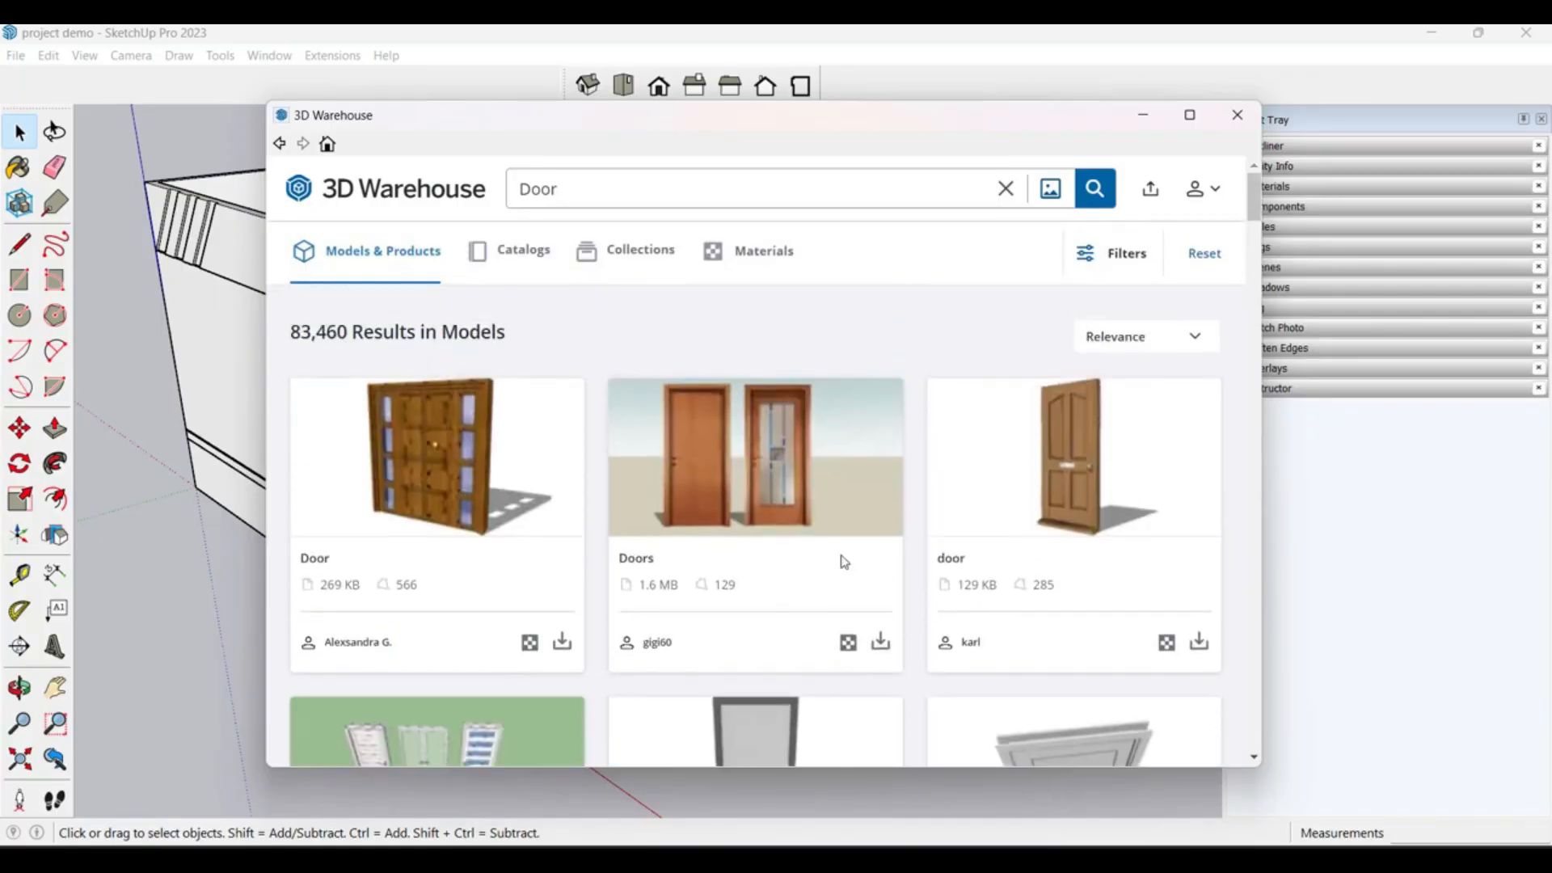
scroll(844, 562, down, 14)
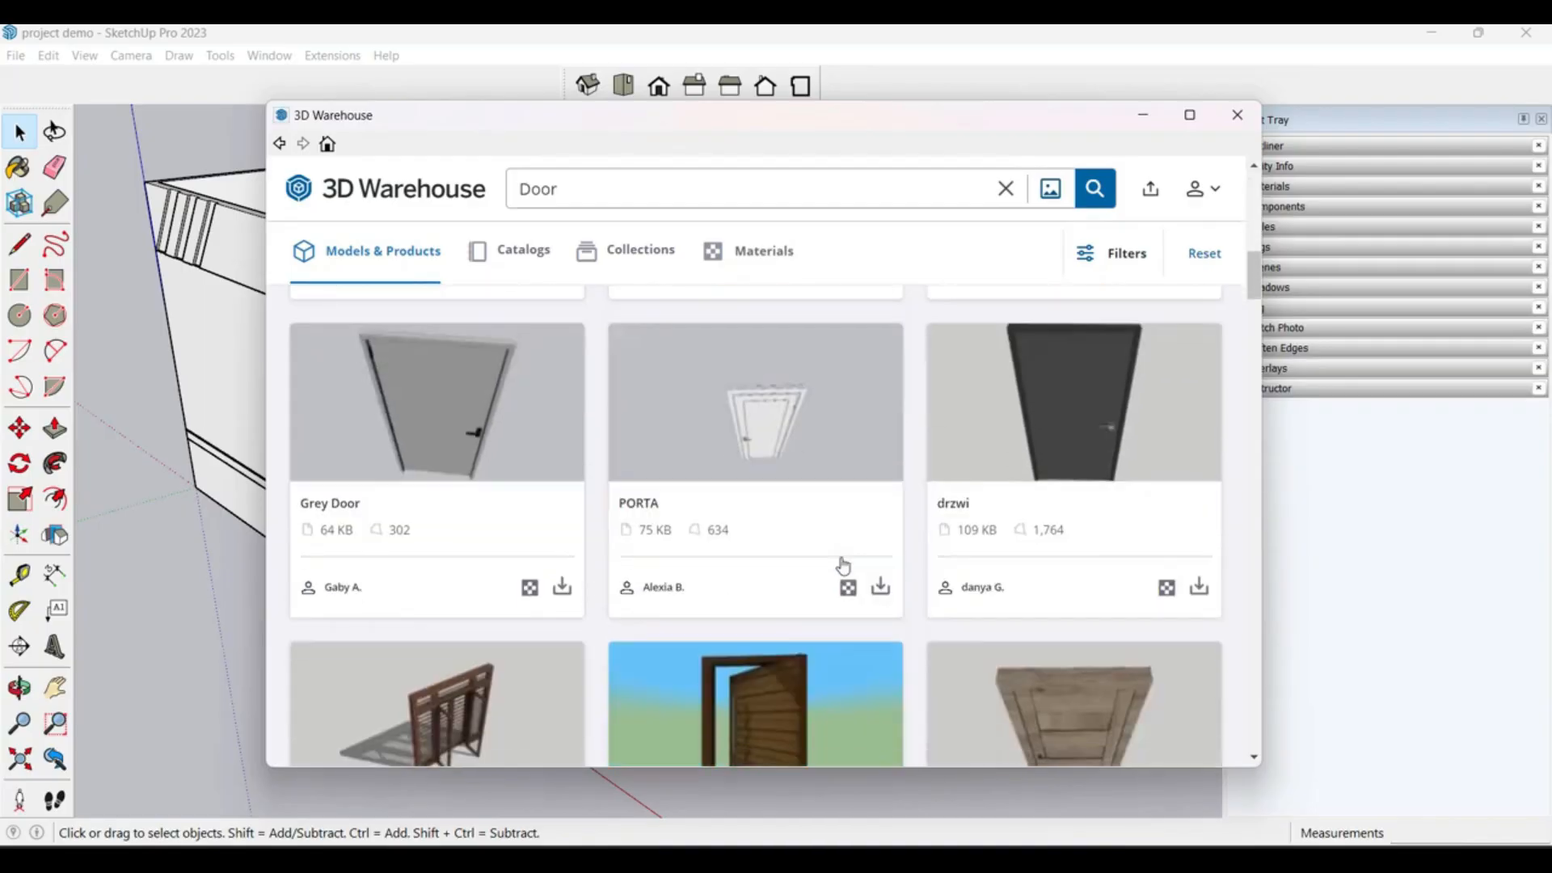
scroll(844, 564, down, 7)
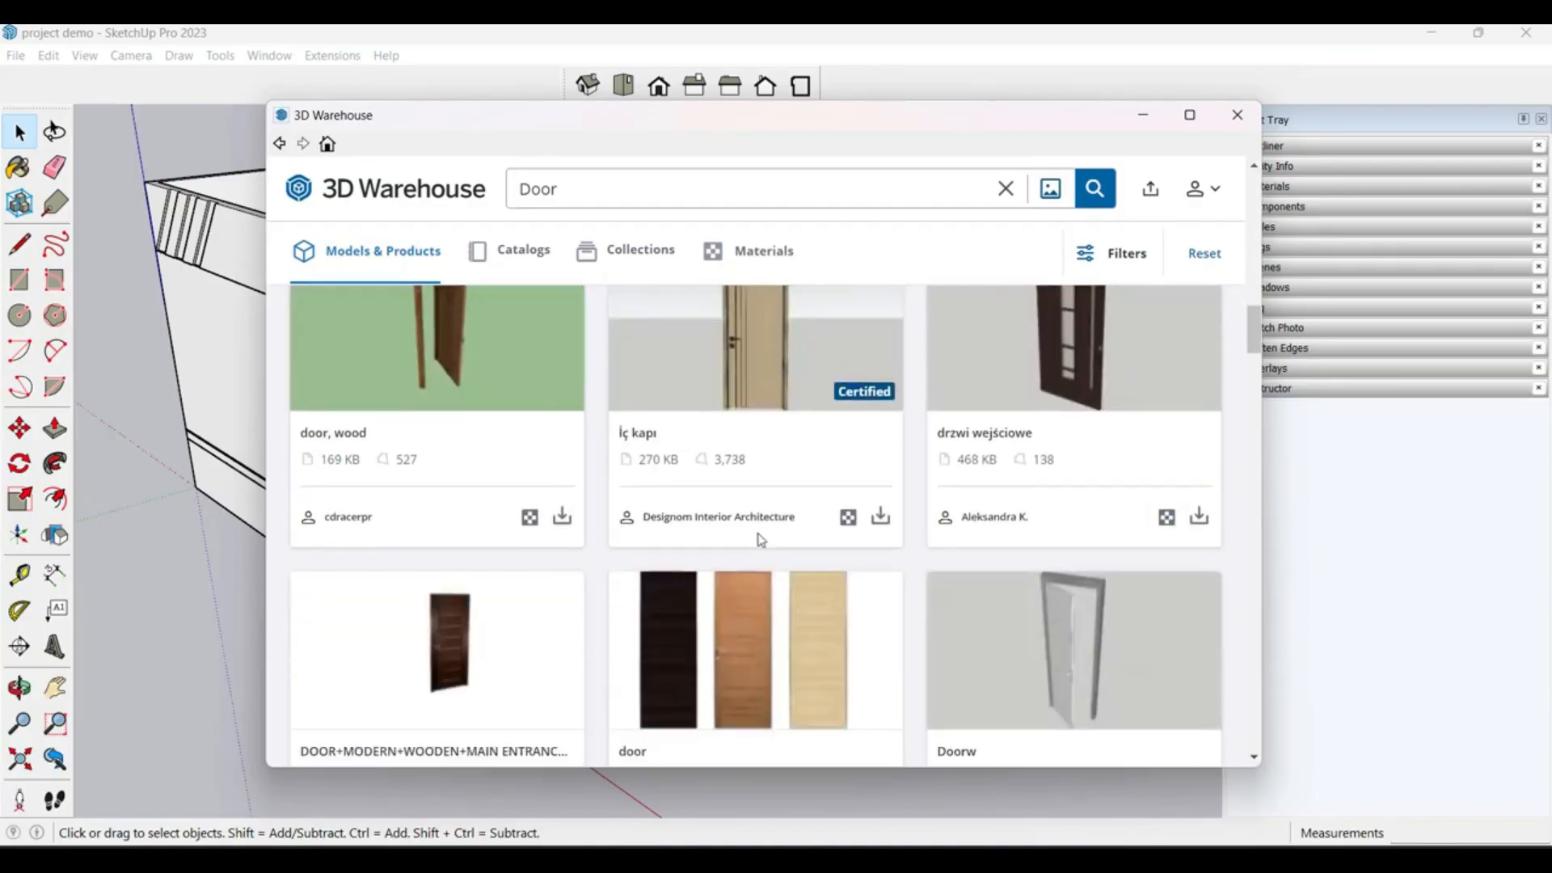
scroll(758, 539, down, 3)
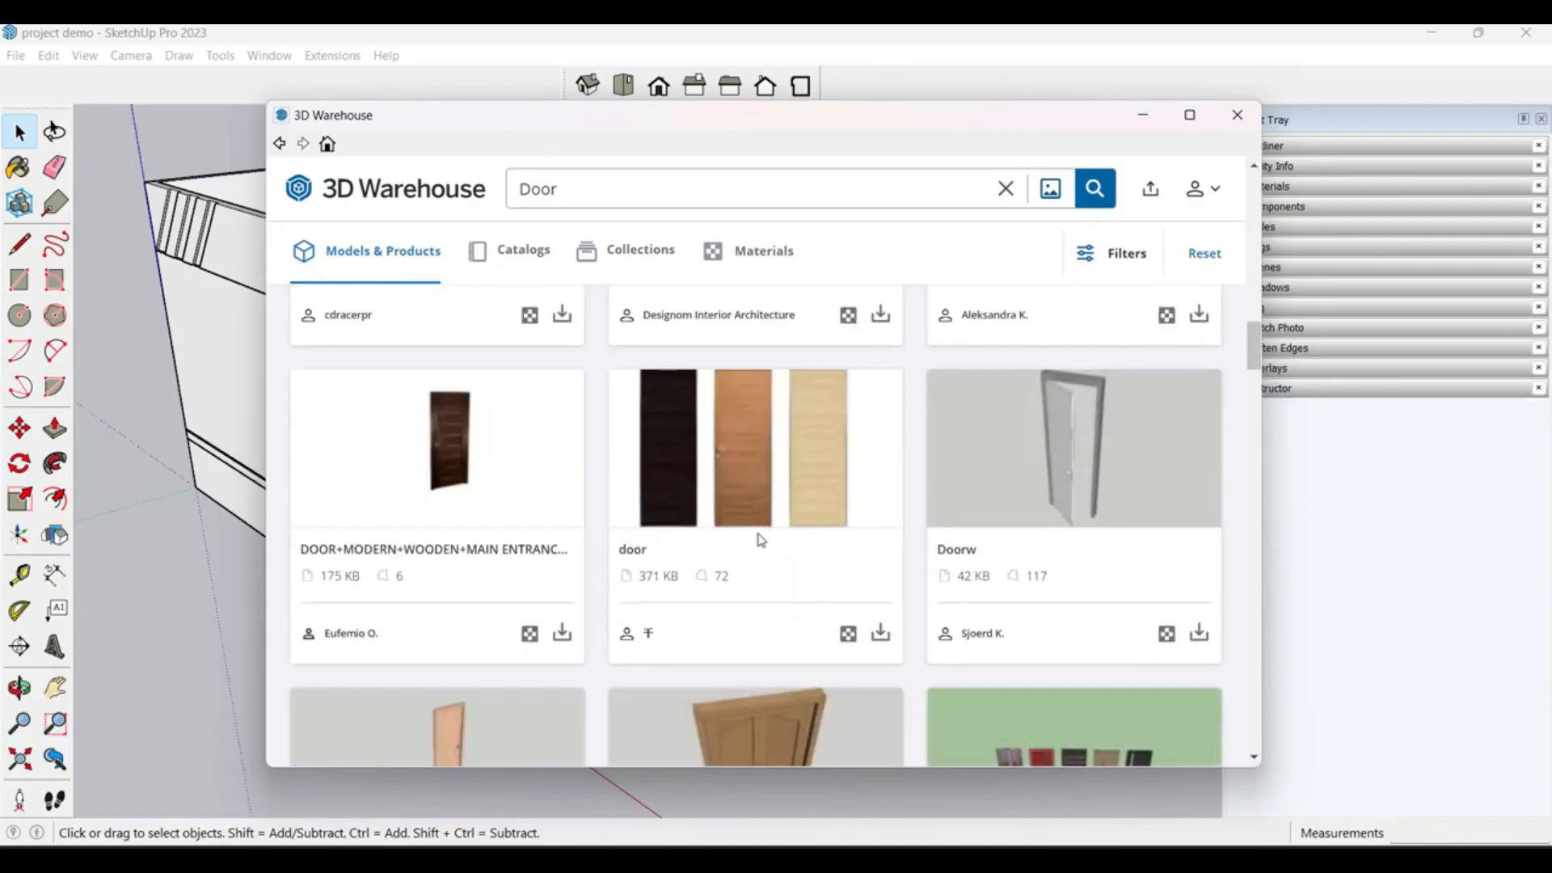
click(1040, 504)
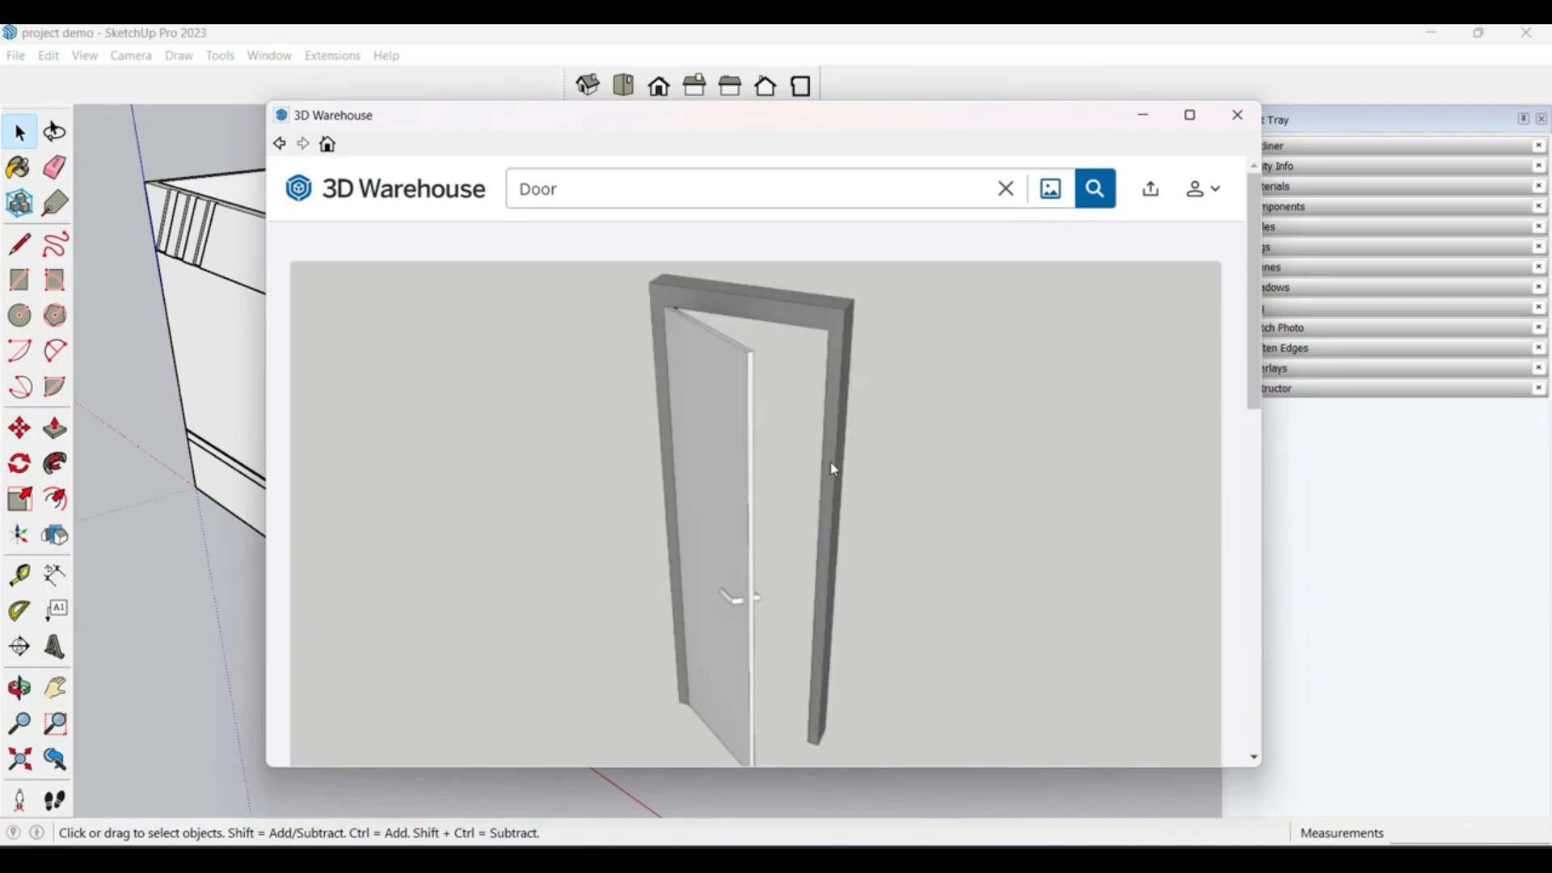
Step: Download the "Doorw" model directly into the current SketchUp model
scroll(834, 468, down, 7)
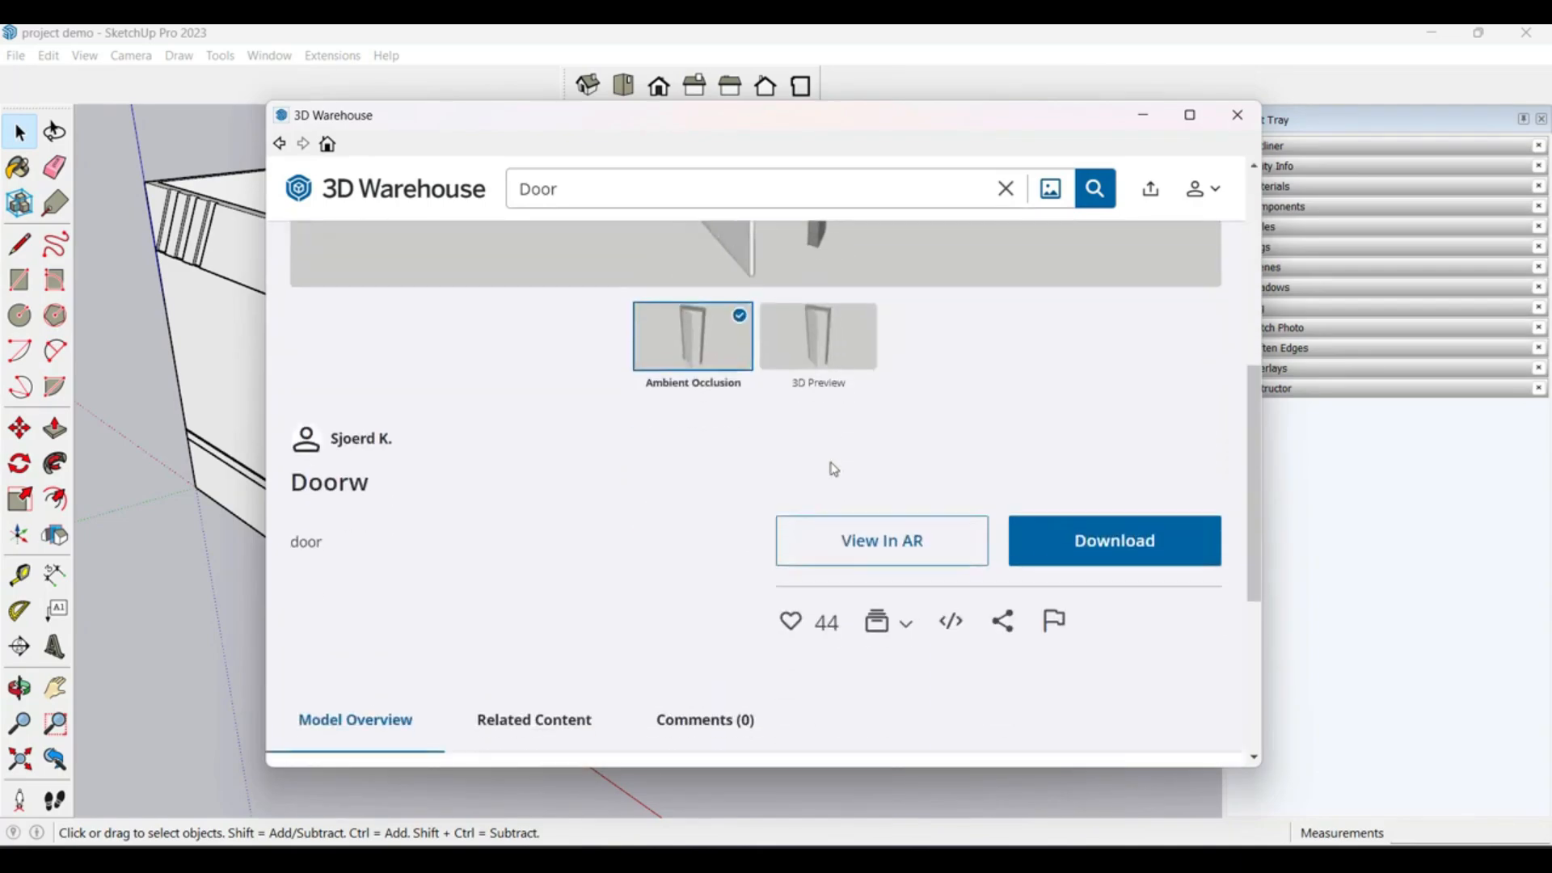
click(1122, 541)
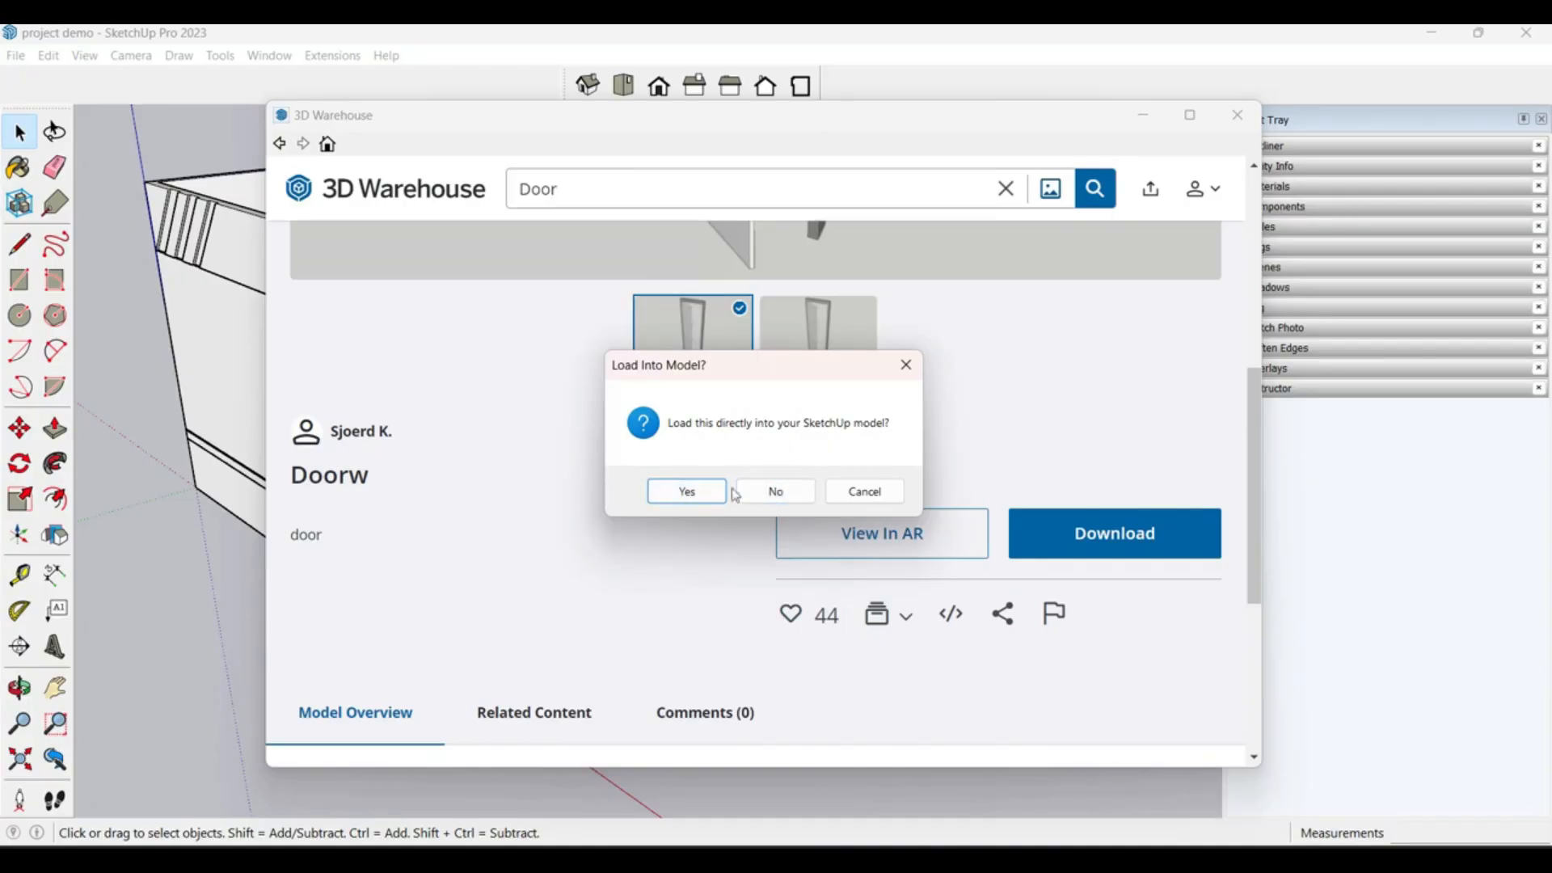
click(683, 492)
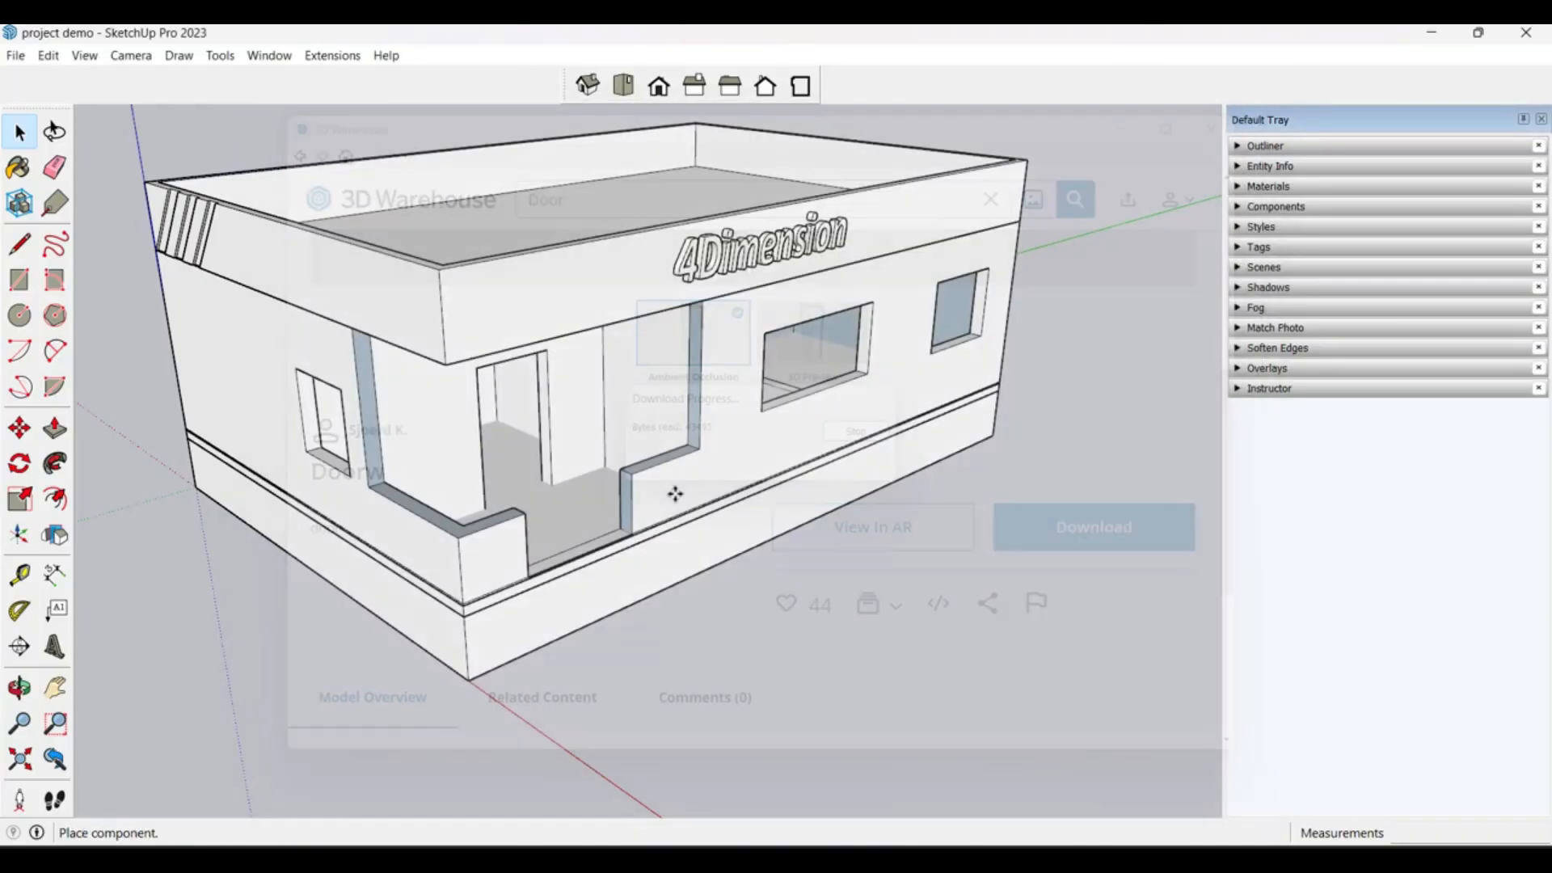
Step: Place the downloaded door component on the porch floor at the lower corner of the entrance doorway opening
scroll(558, 478, up, 3)
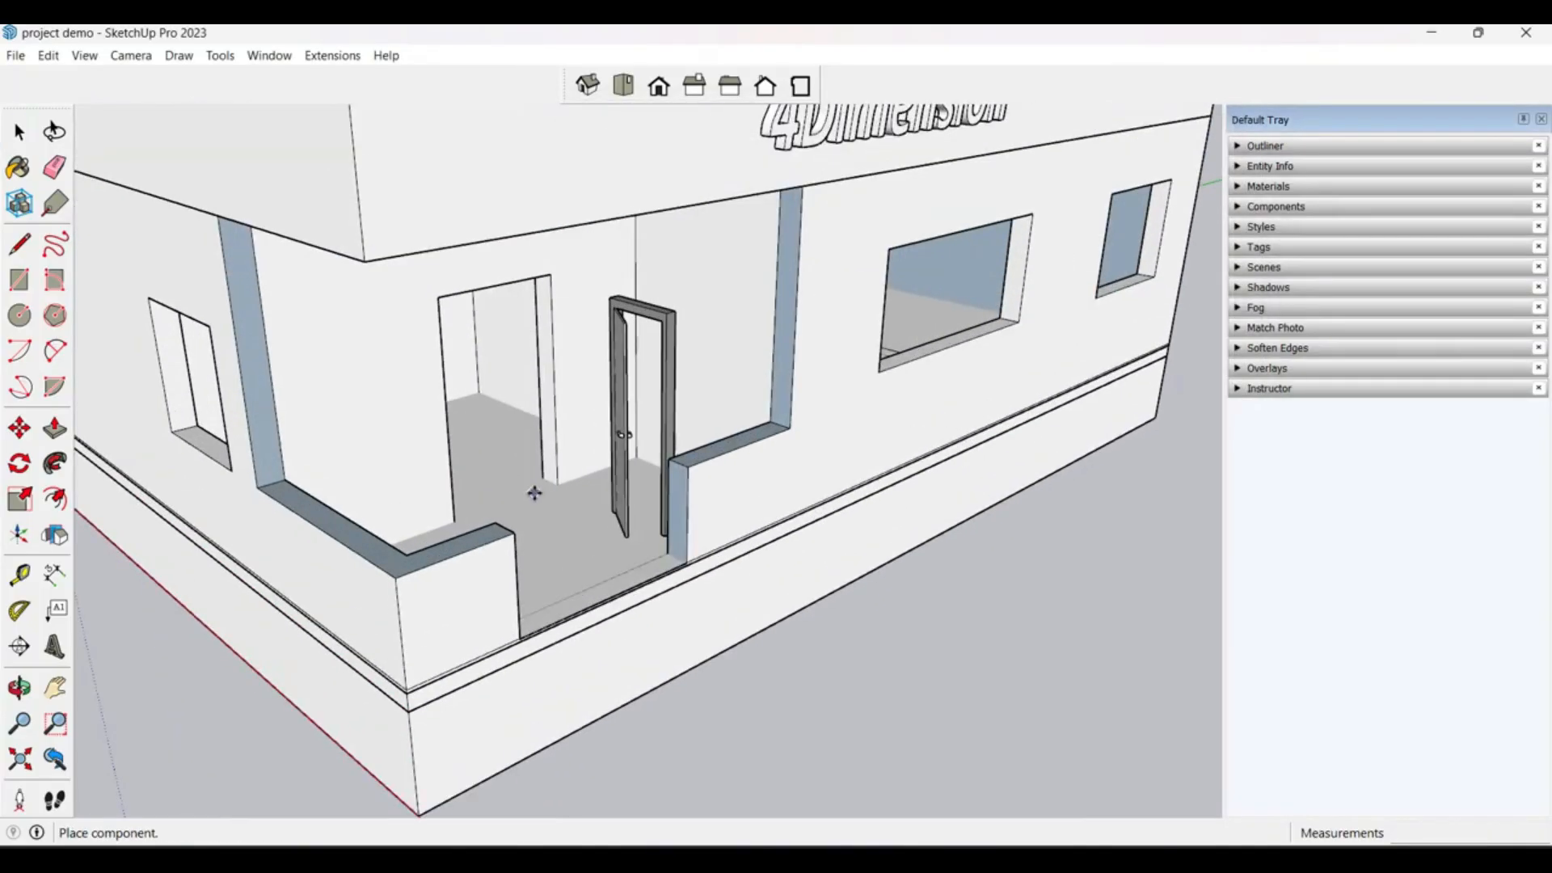
scroll(537, 488, up, 3)
scroll(544, 489, down, 2)
scroll(595, 506, up, 3)
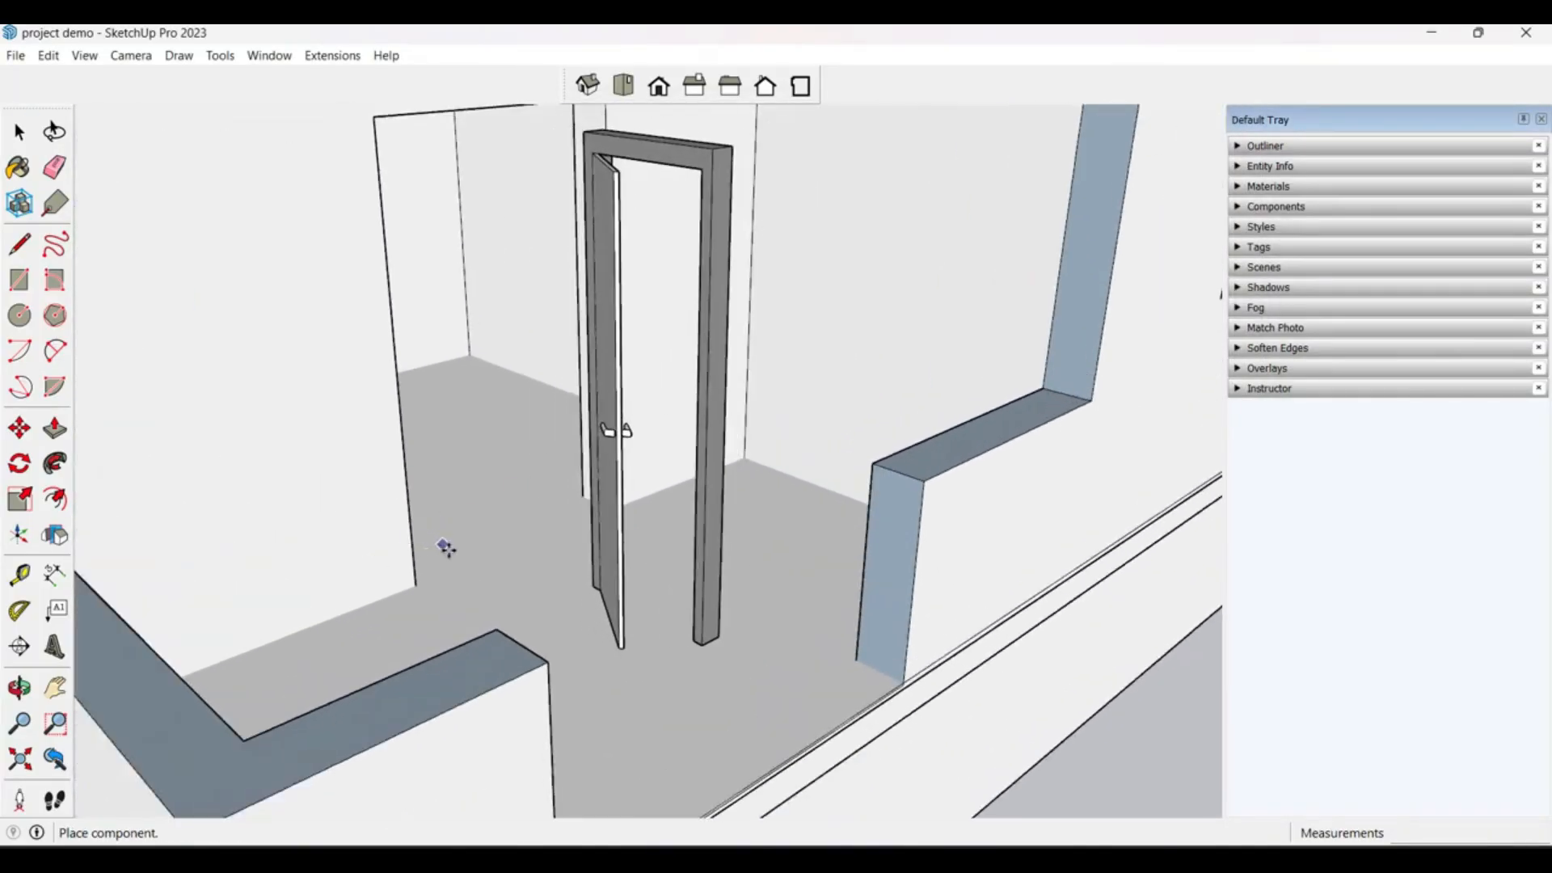
middle_drag(495, 561, 388, 593)
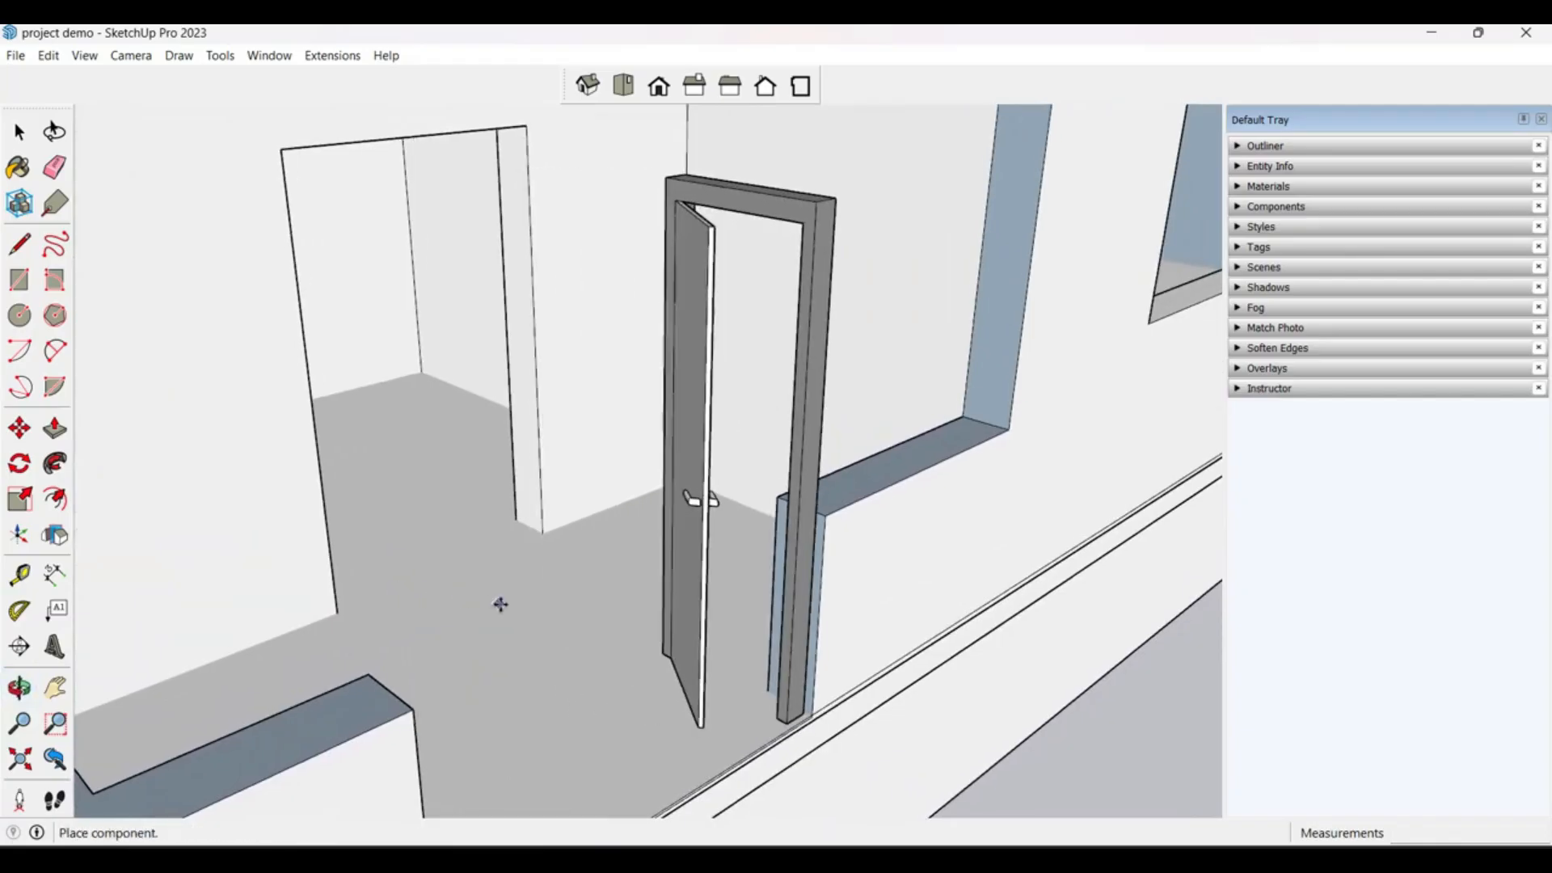
mouse_move(635, 530)
middle_down()
mouse_move(624, 555)
mouse_move(815, 452)
mouse_move(665, 478)
mouse_move(768, 381)
mouse_move(609, 530)
middle_up()
scroll(581, 504, down, 10)
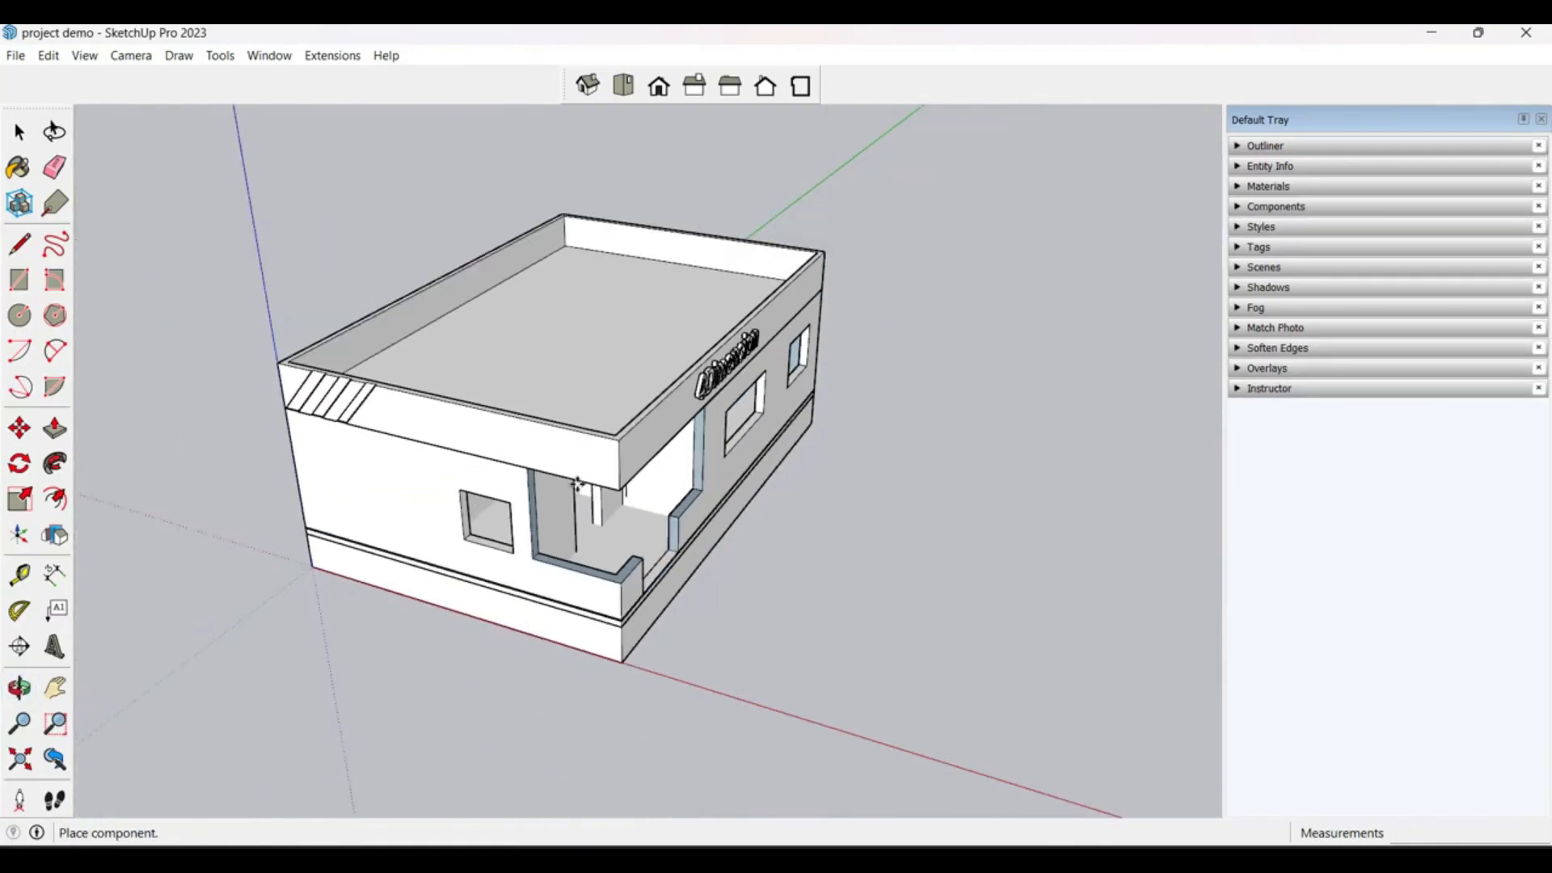
middle_drag(646, 594, 233, 568)
scroll(530, 459, up, 4)
scroll(427, 497, up, 9)
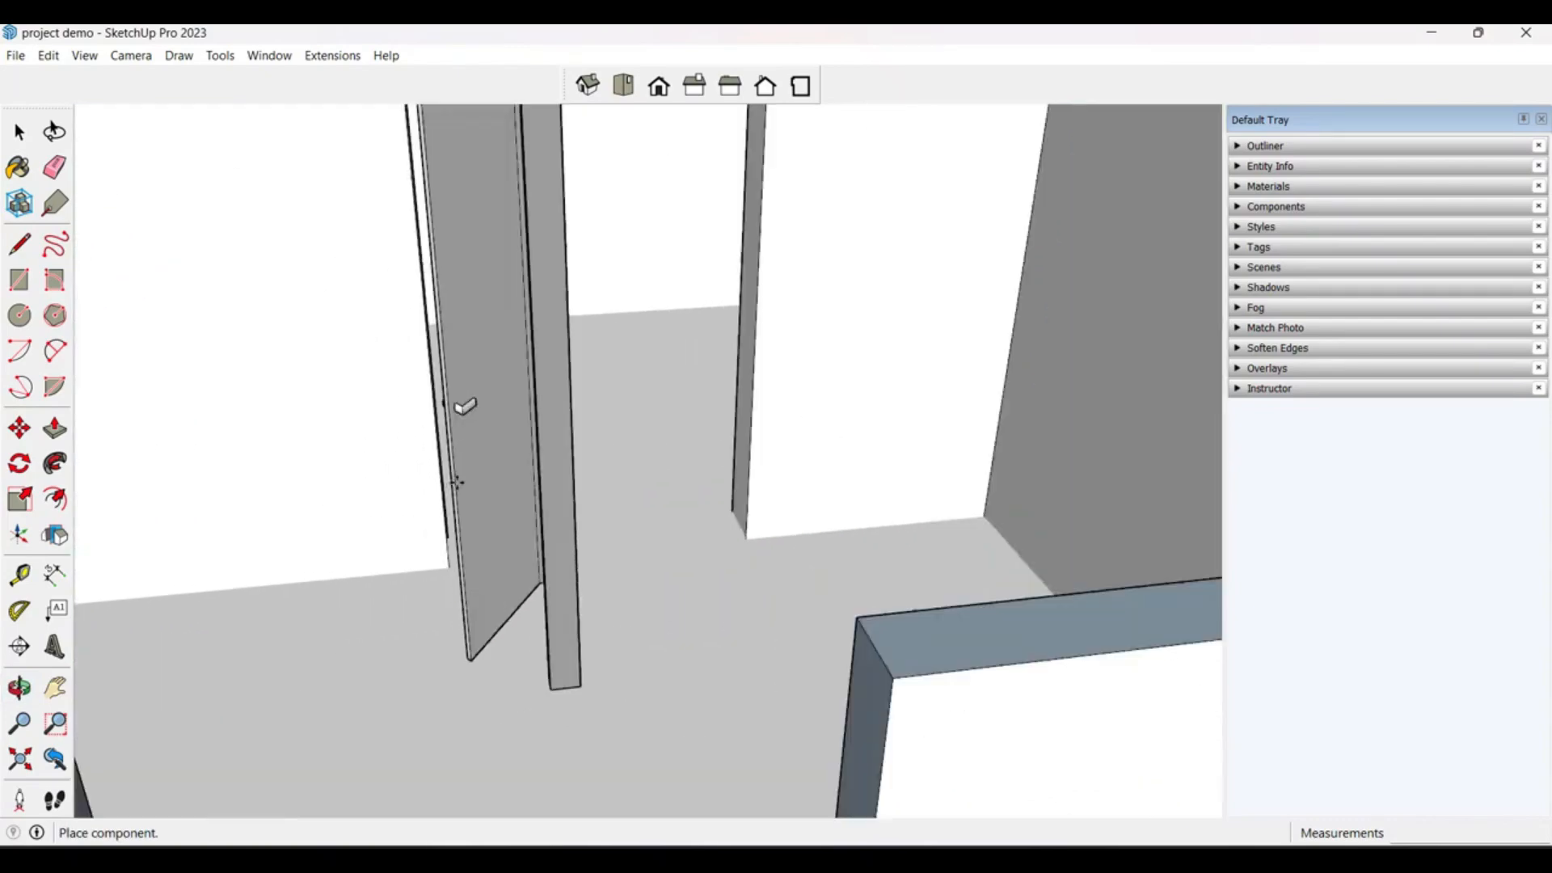
scroll(631, 558, down, 5)
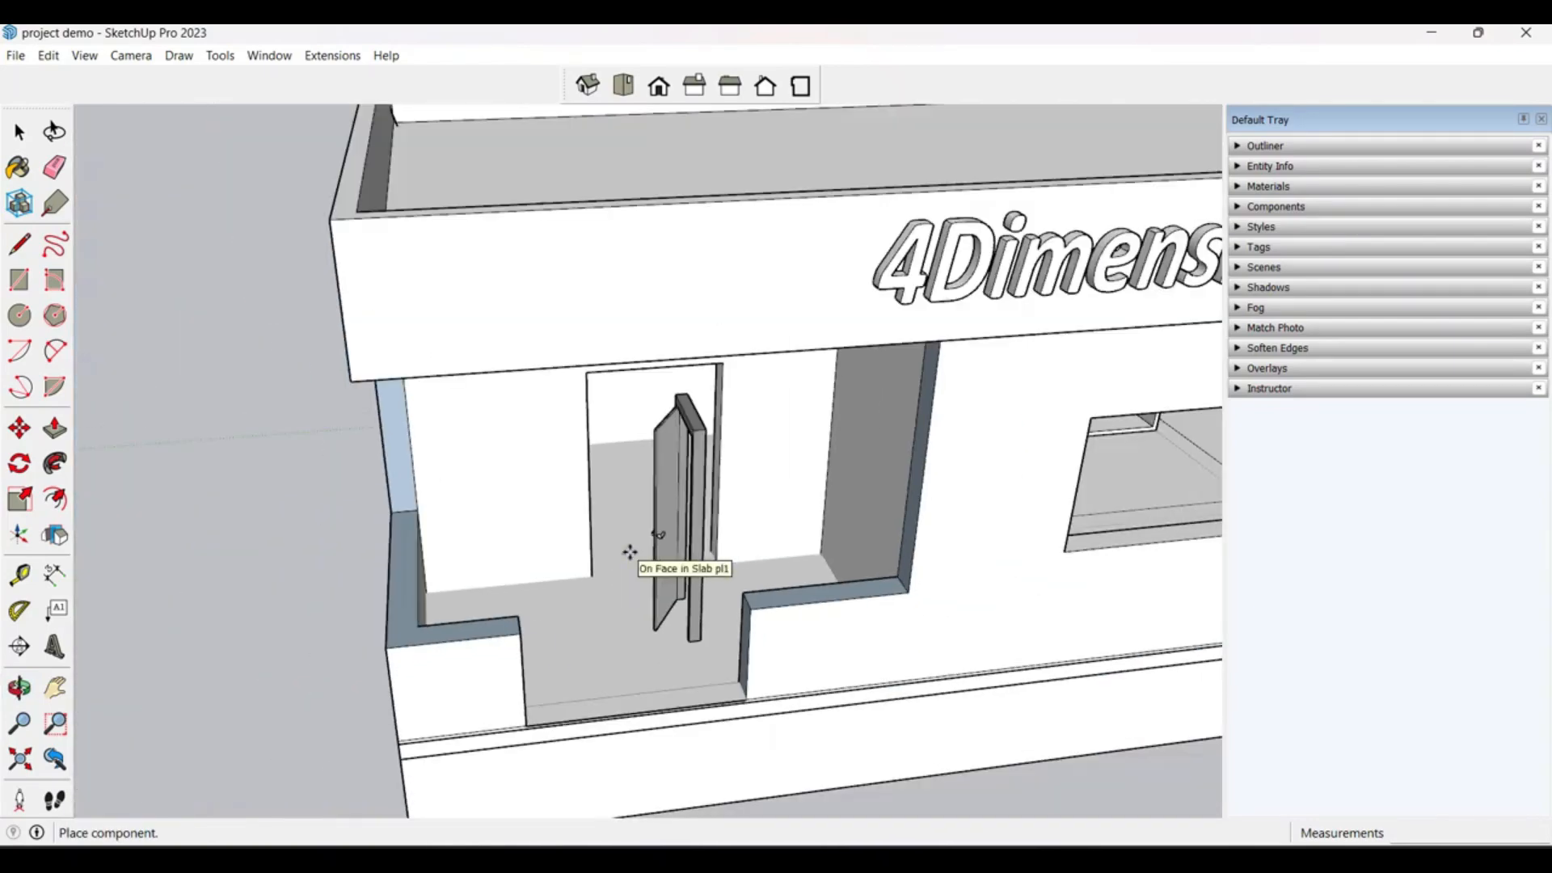
click(588, 572)
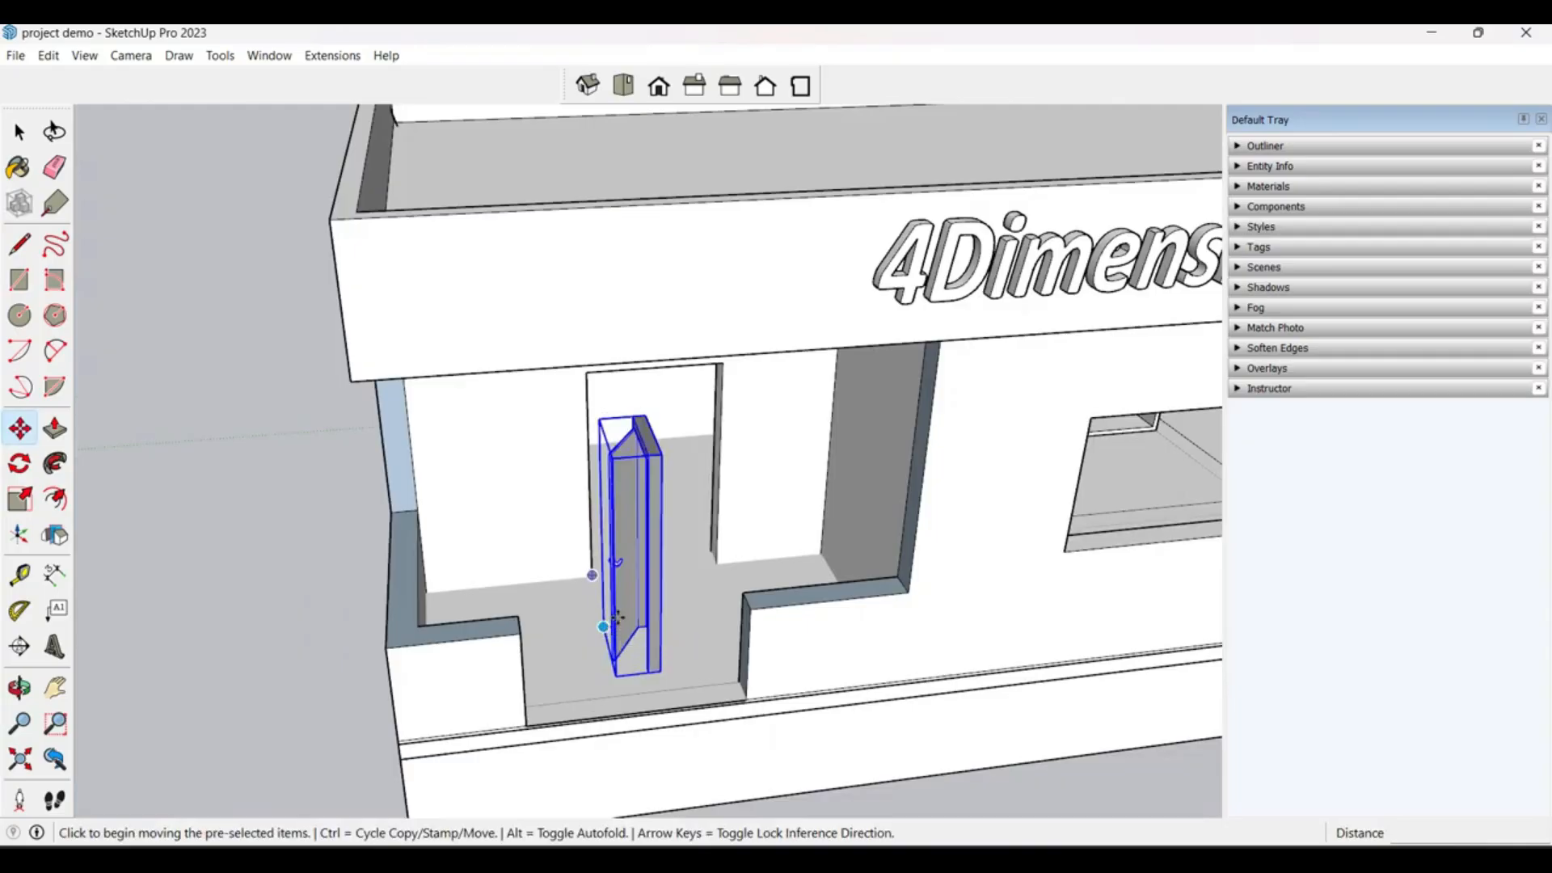
Step: Move the door by the lower corner of its frame about 0.87 m to the doorway opening's lower corner
scroll(613, 618, up, 3)
key(space)
middle_drag(647, 650, 859, 540)
scroll(608, 700, up, 3)
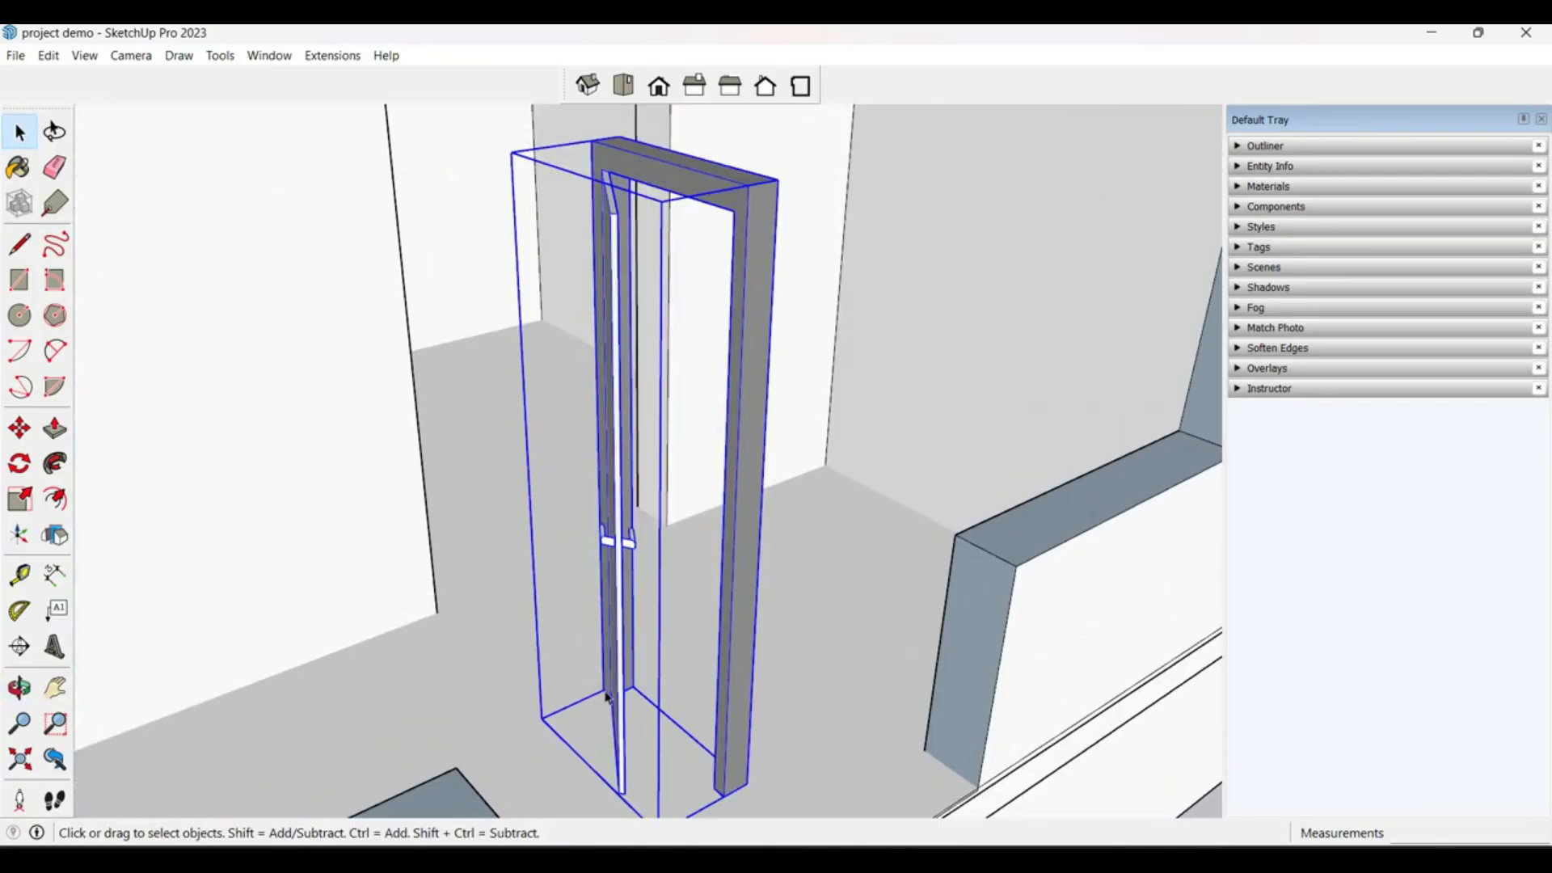
key(m)
click(600, 686)
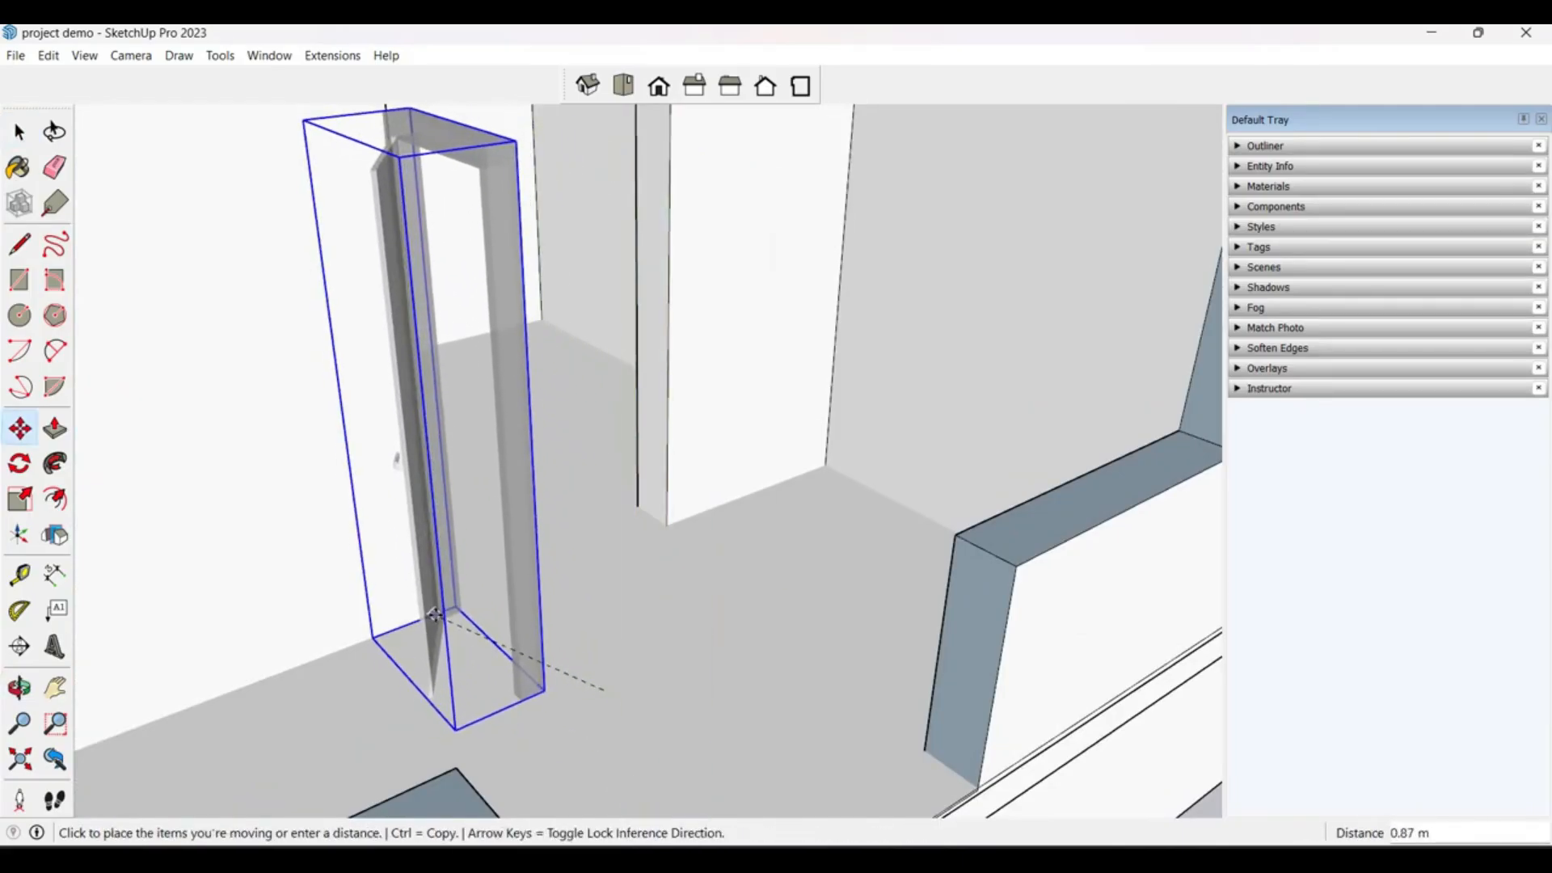
click(437, 617)
Step: Rotate the door 90° on the floor plane about its lower frame corner, aligning it with the doorway wall
middle_drag(298, 544, 394, 801)
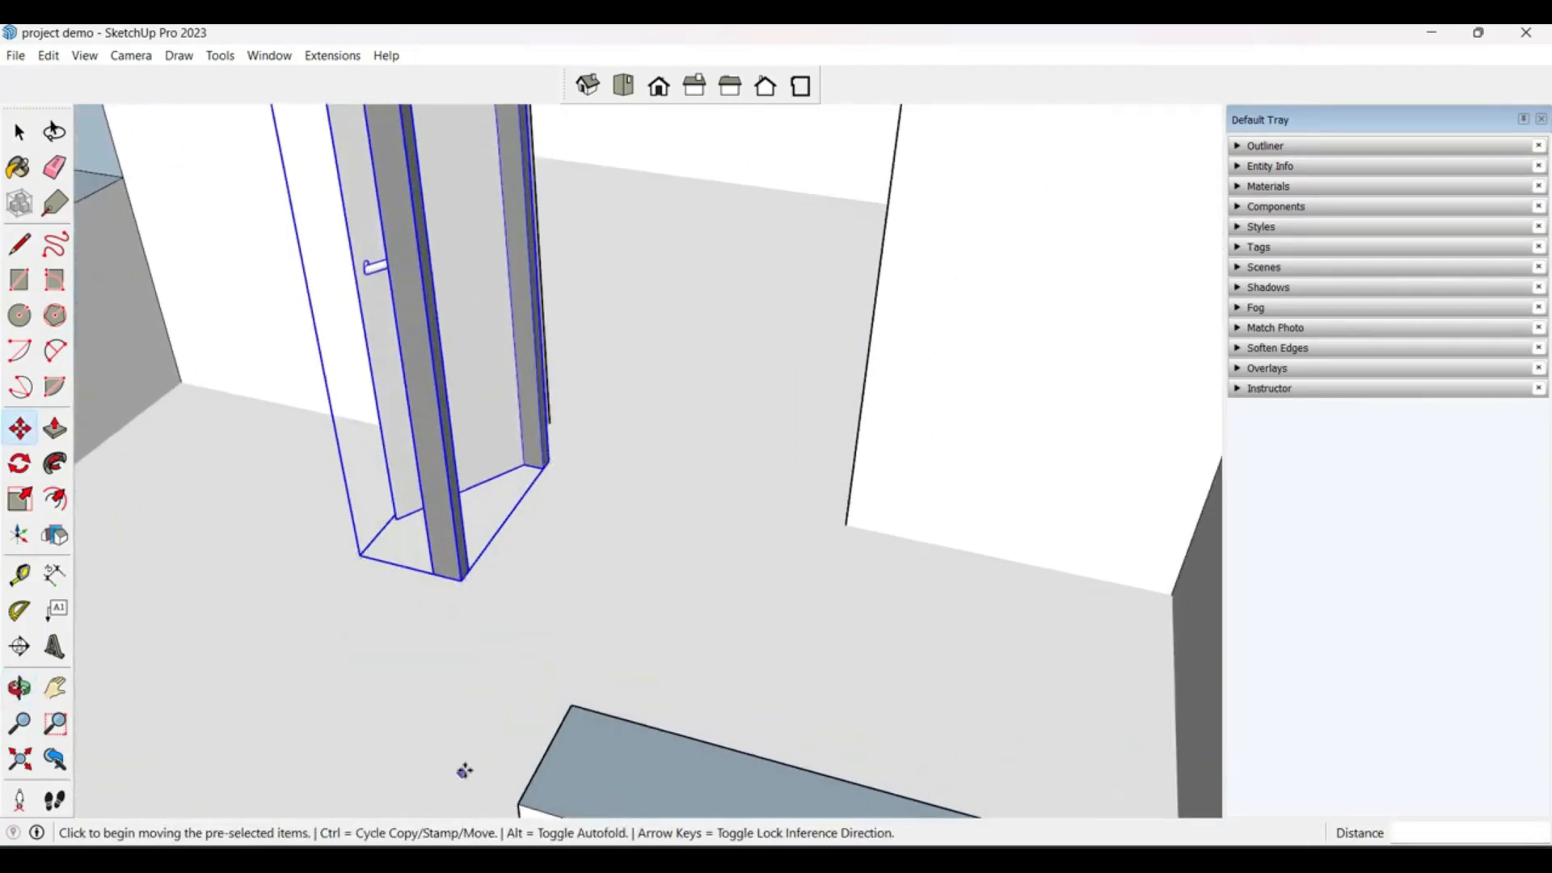
key(q)
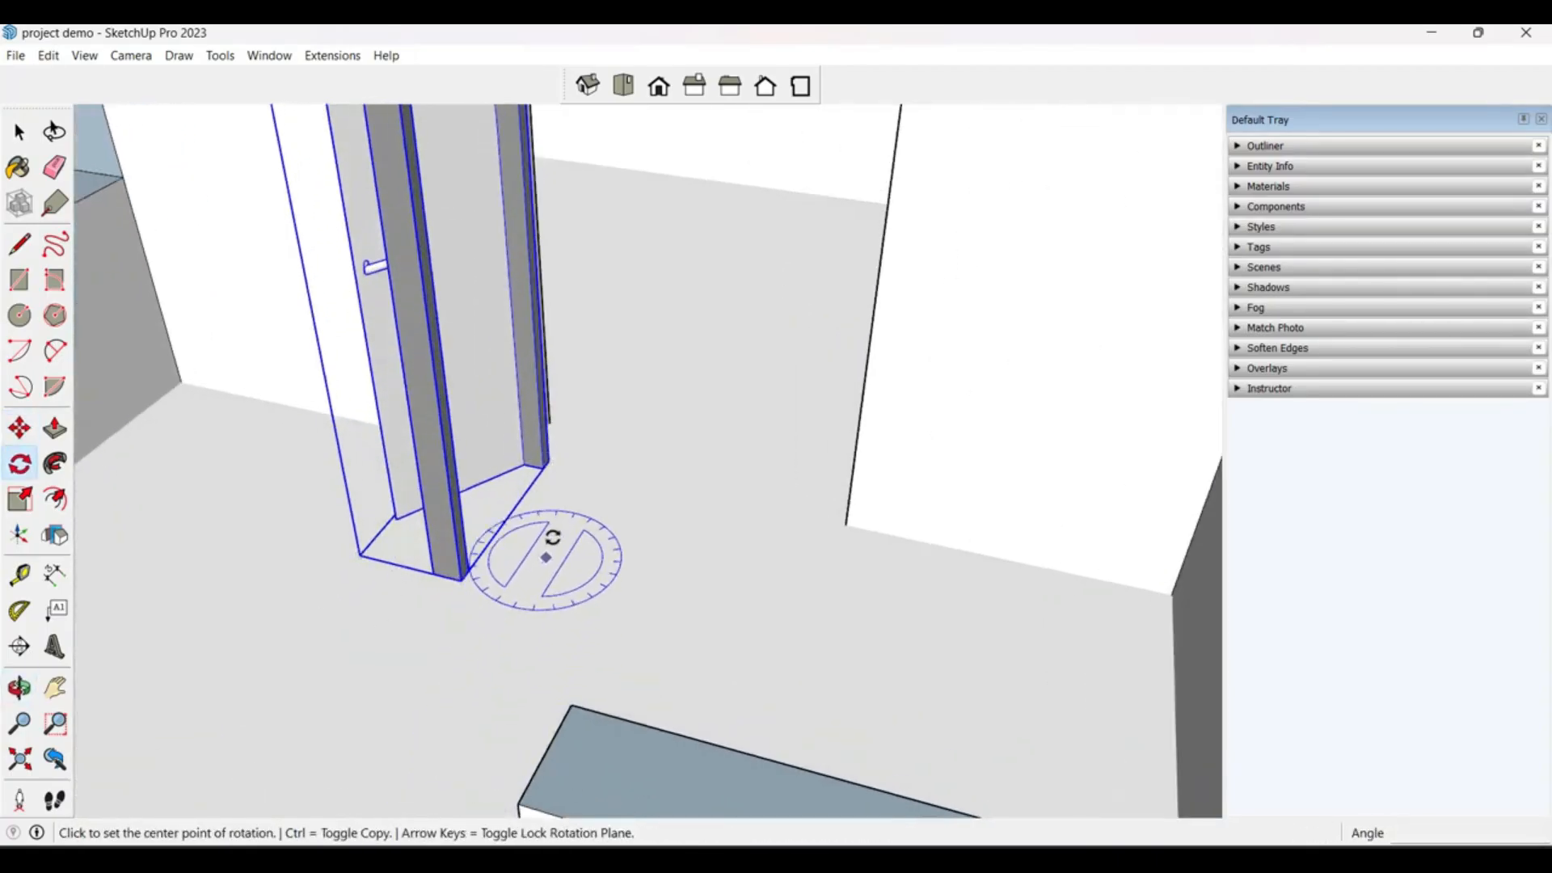
click(548, 465)
click(509, 515)
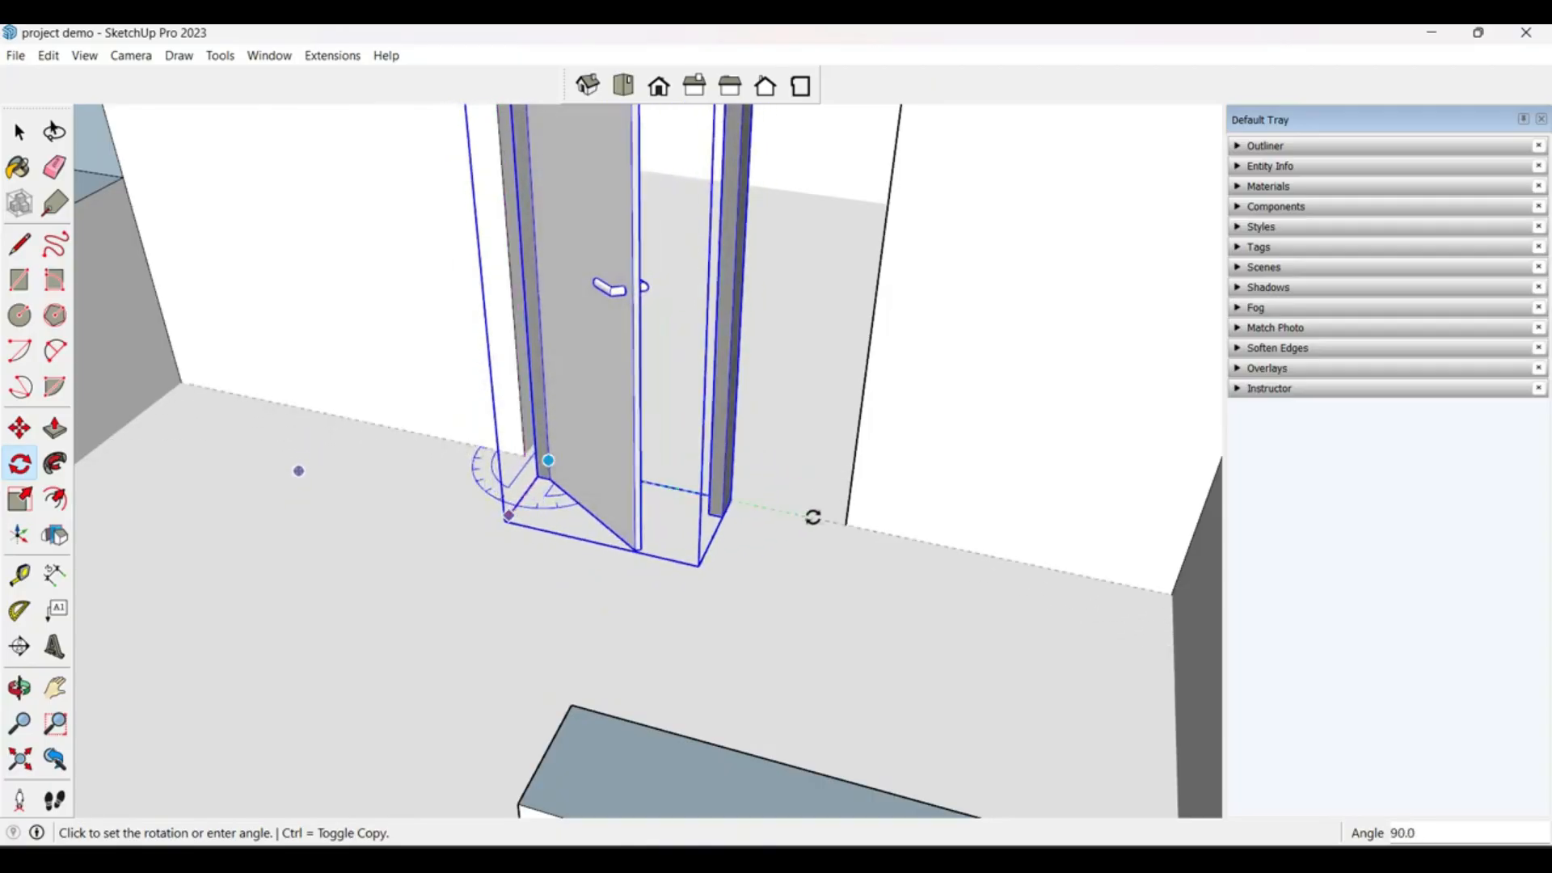
click(813, 516)
Step: Move the door 0.13 m so its lower frame corner meets the doorway opening's lower corner
middle_drag(812, 516, 570, 545)
key(m)
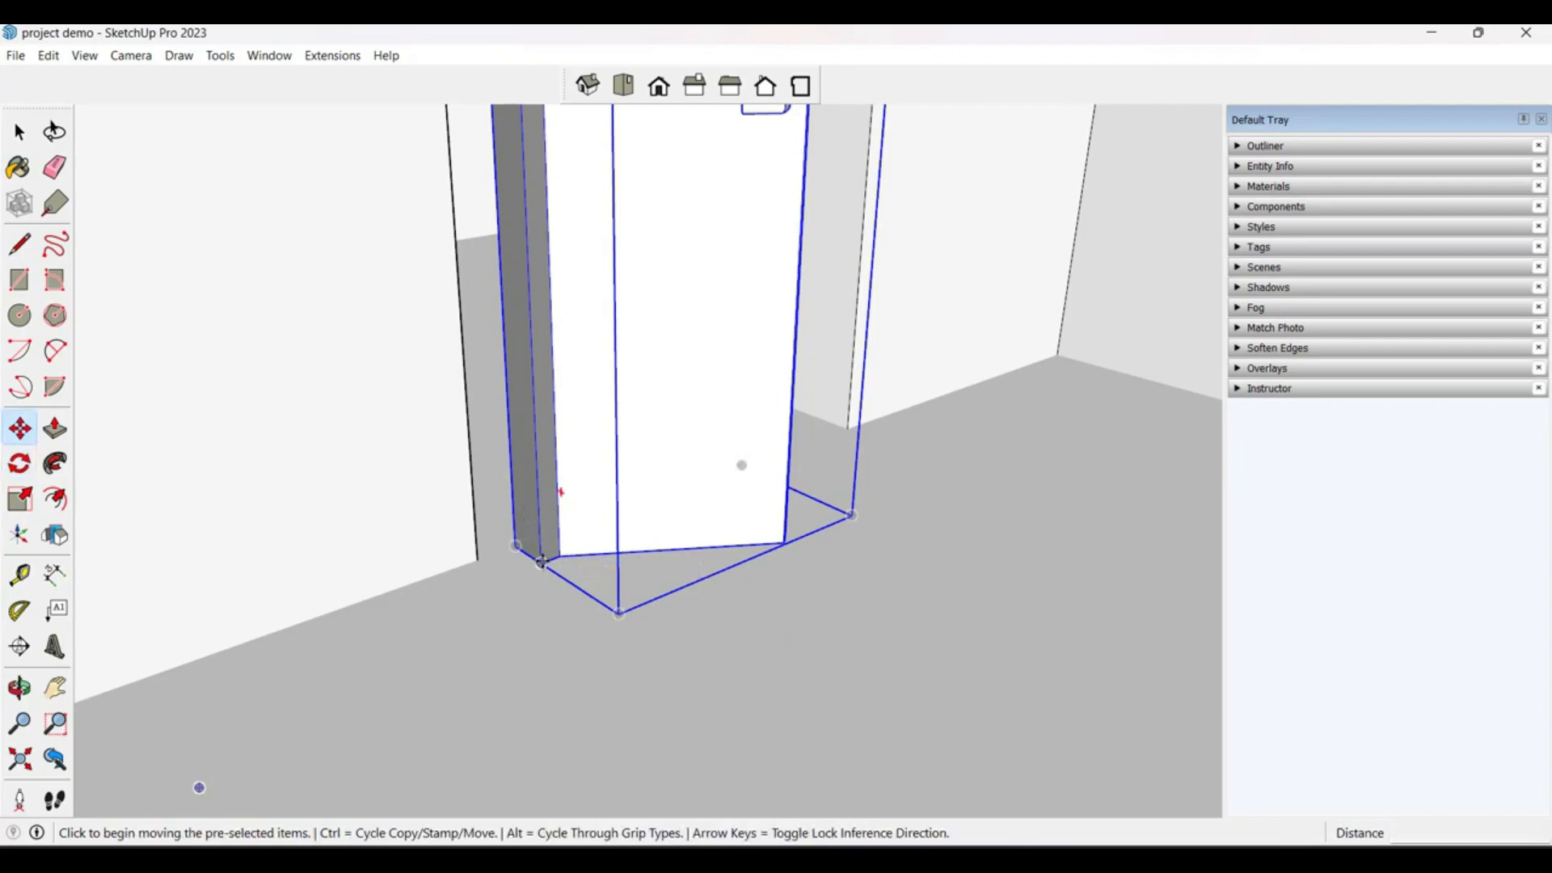
click(543, 562)
click(472, 566)
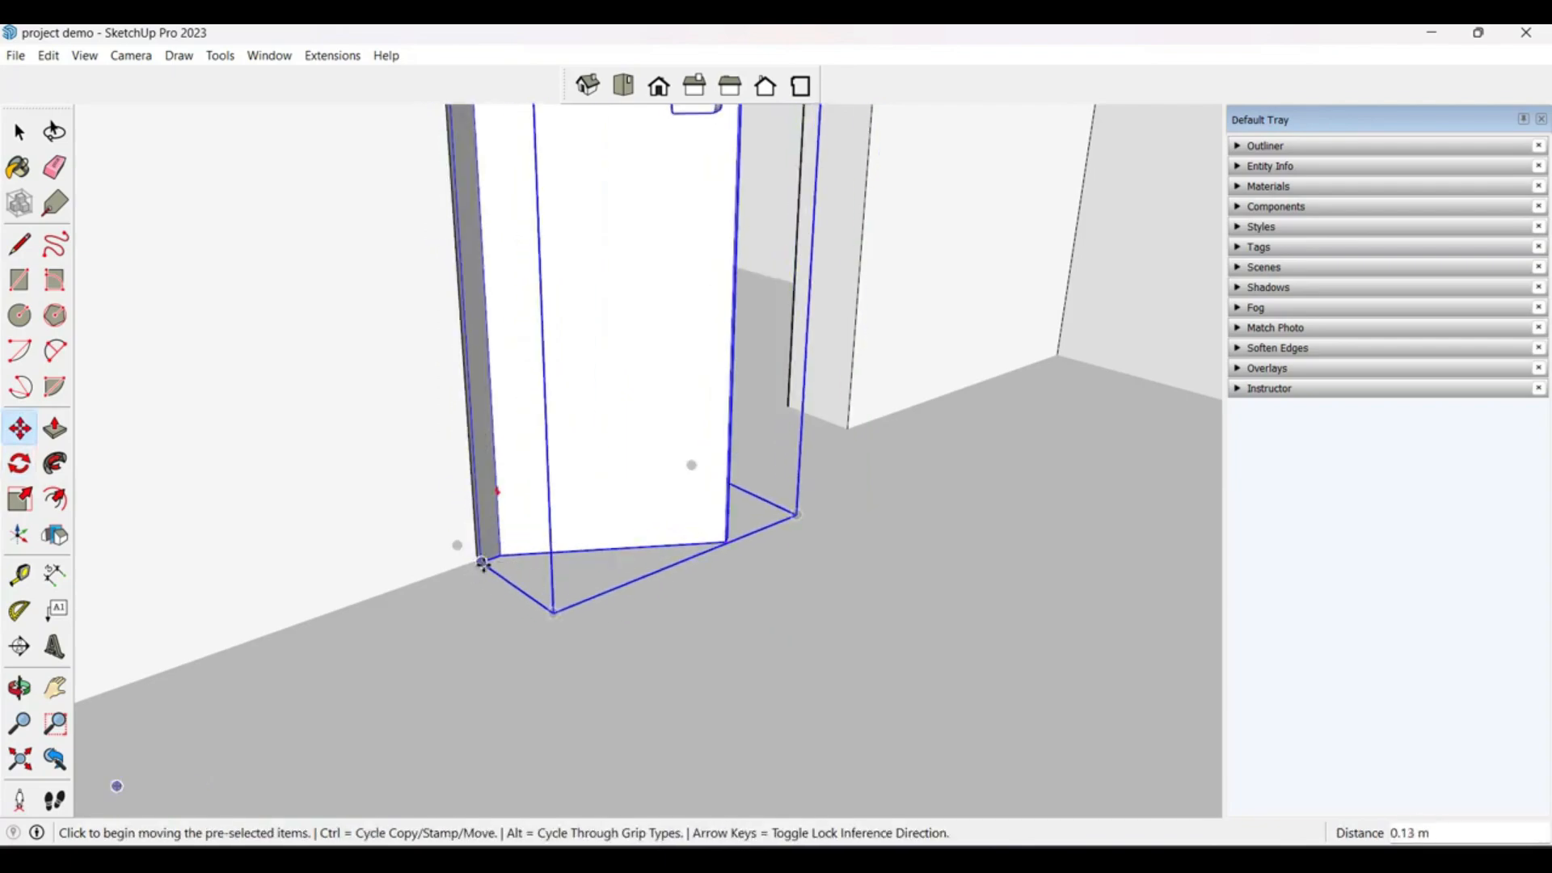
Step: Move the door's lower corner onto the doorway's corner and scale its width by about 1.73 to span the opening
click(483, 564)
click(477, 557)
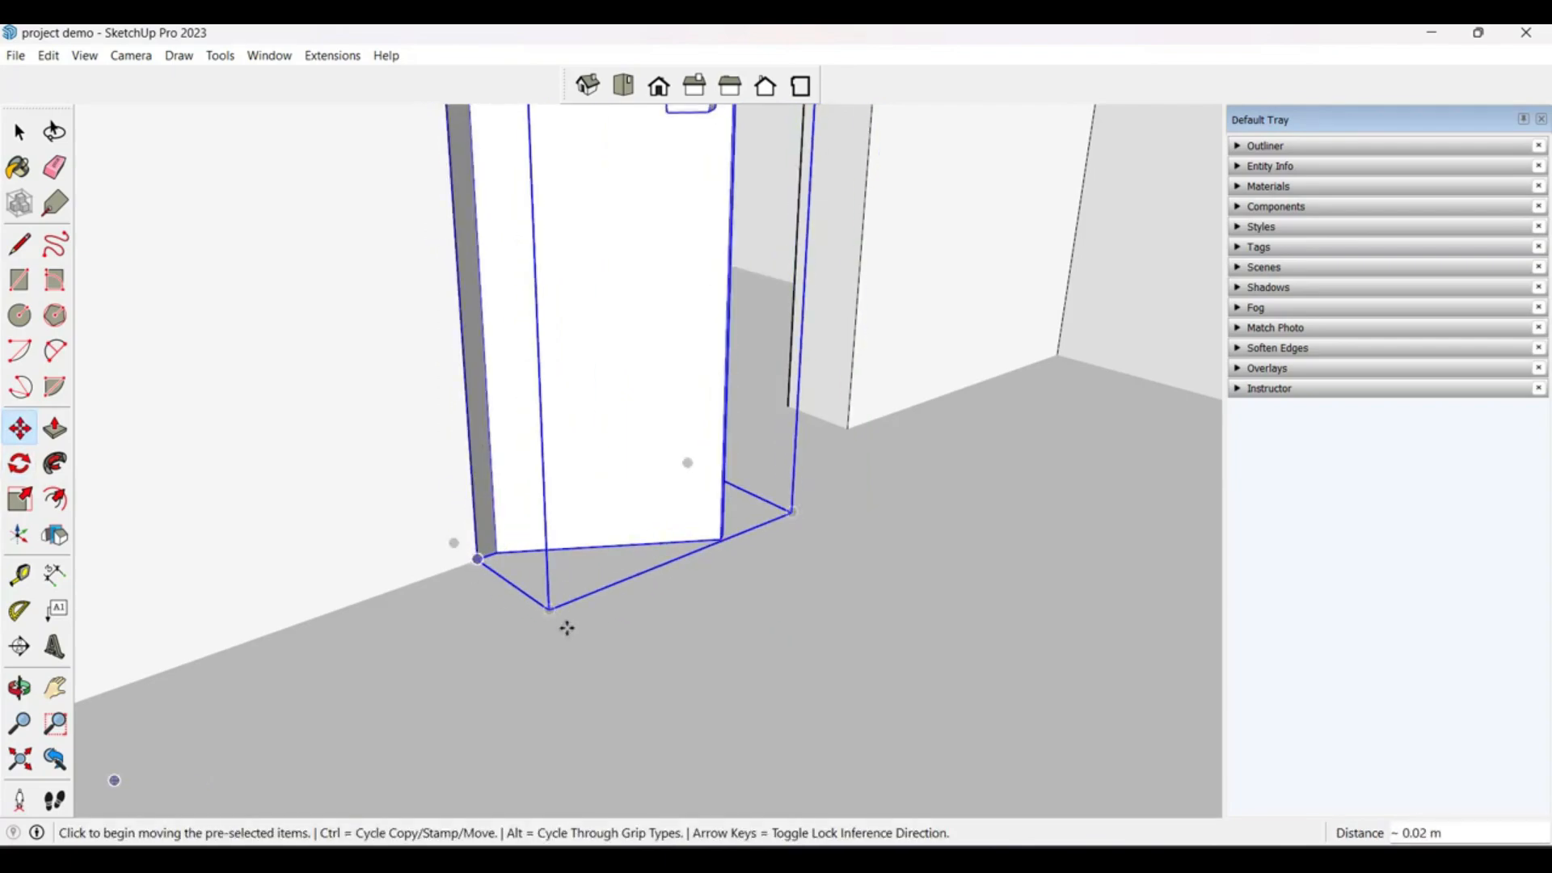
scroll(567, 628, down, 3)
middle_drag(568, 628, 501, 413)
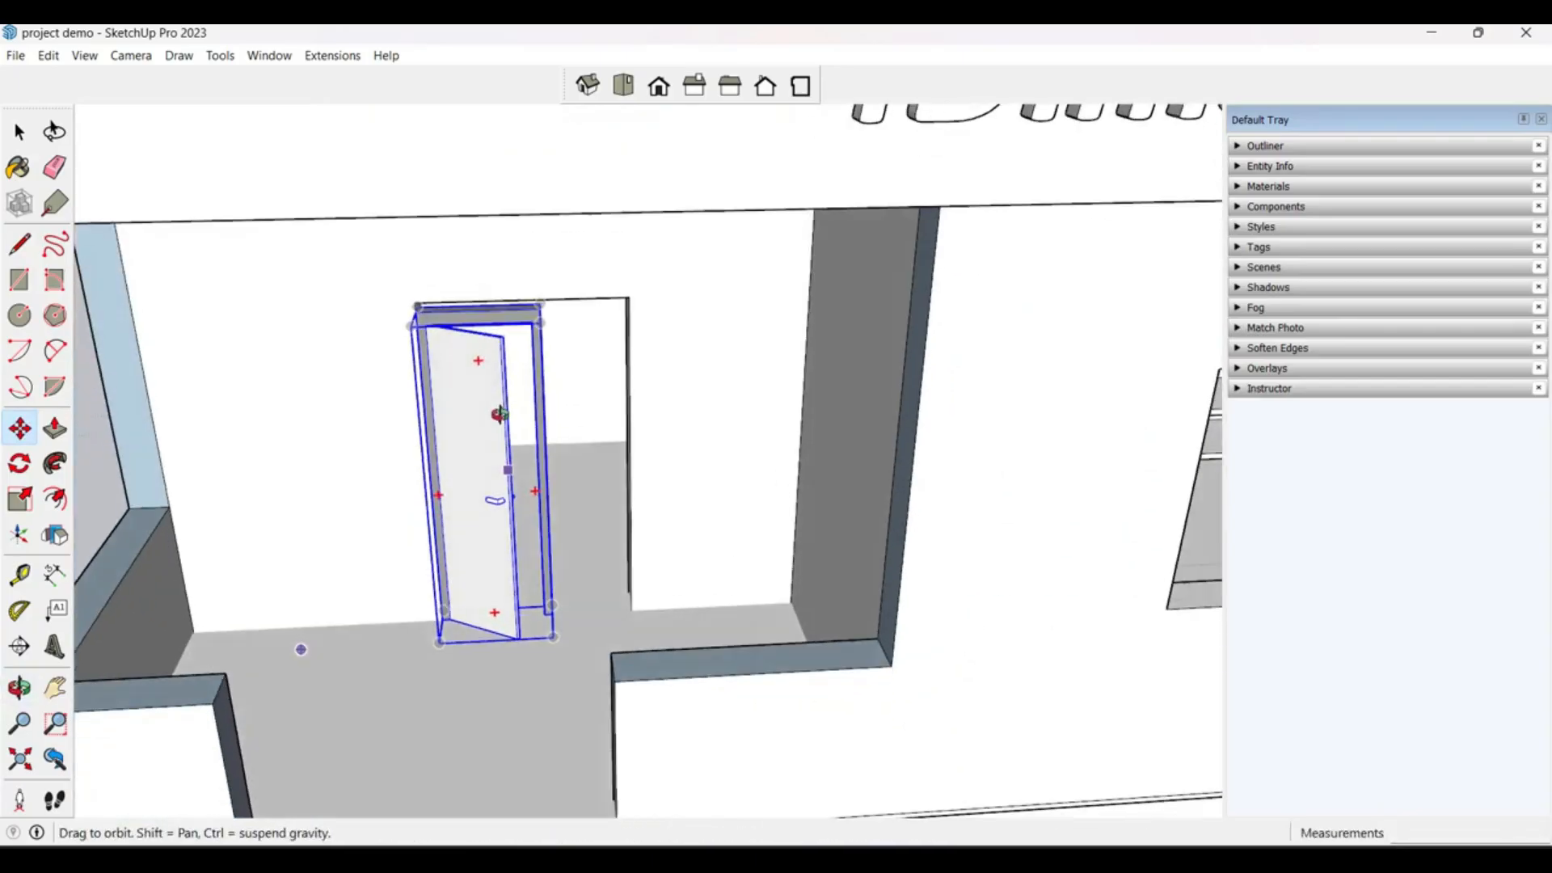
scroll(509, 420, up, 3)
key(s)
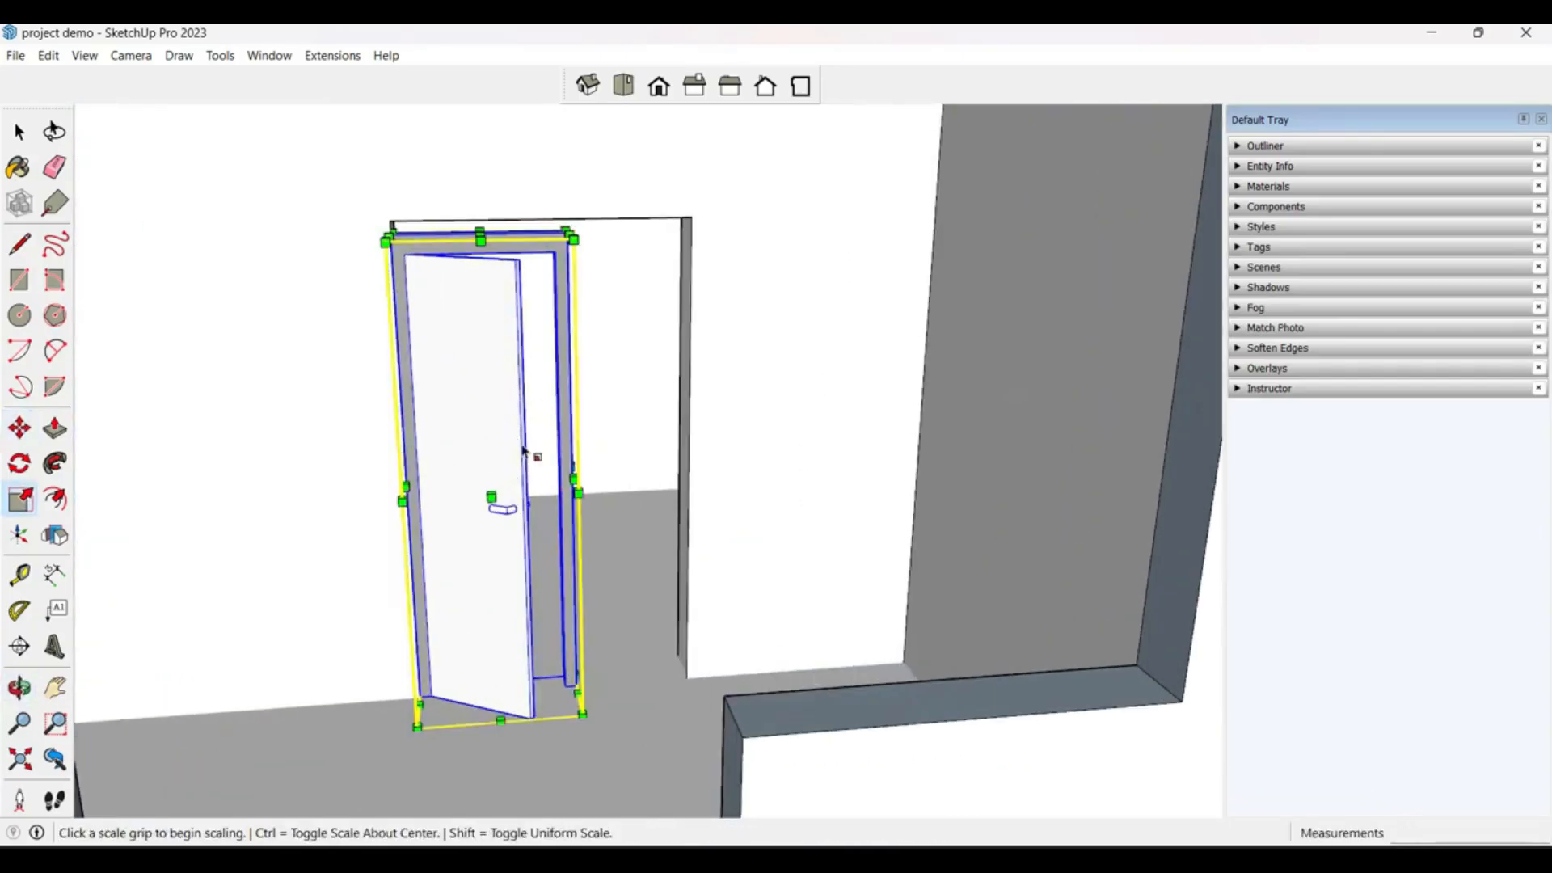
click(573, 479)
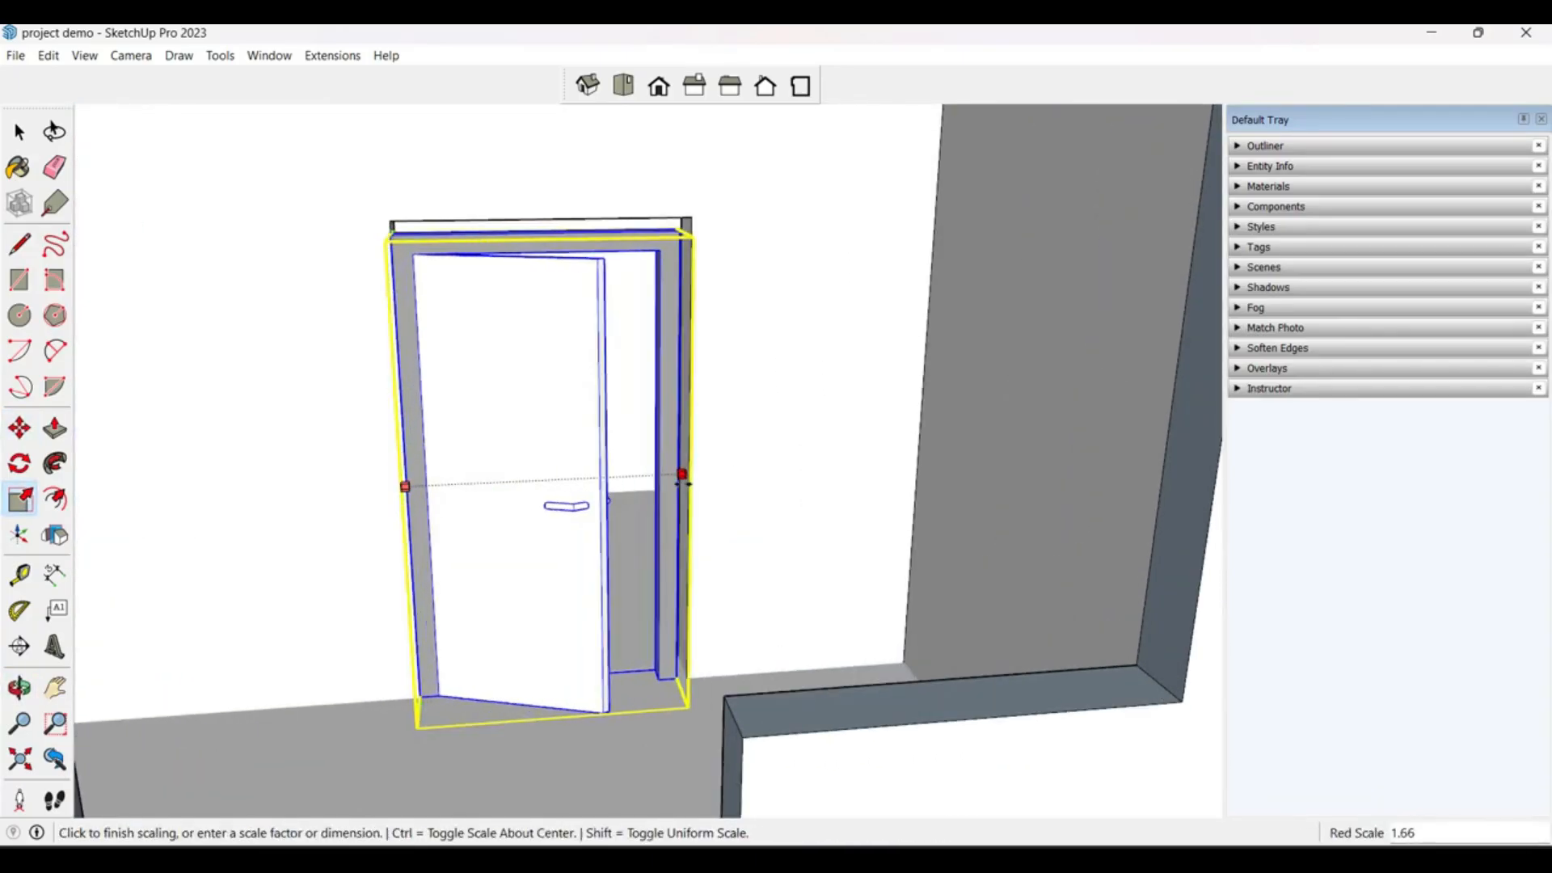
click(693, 488)
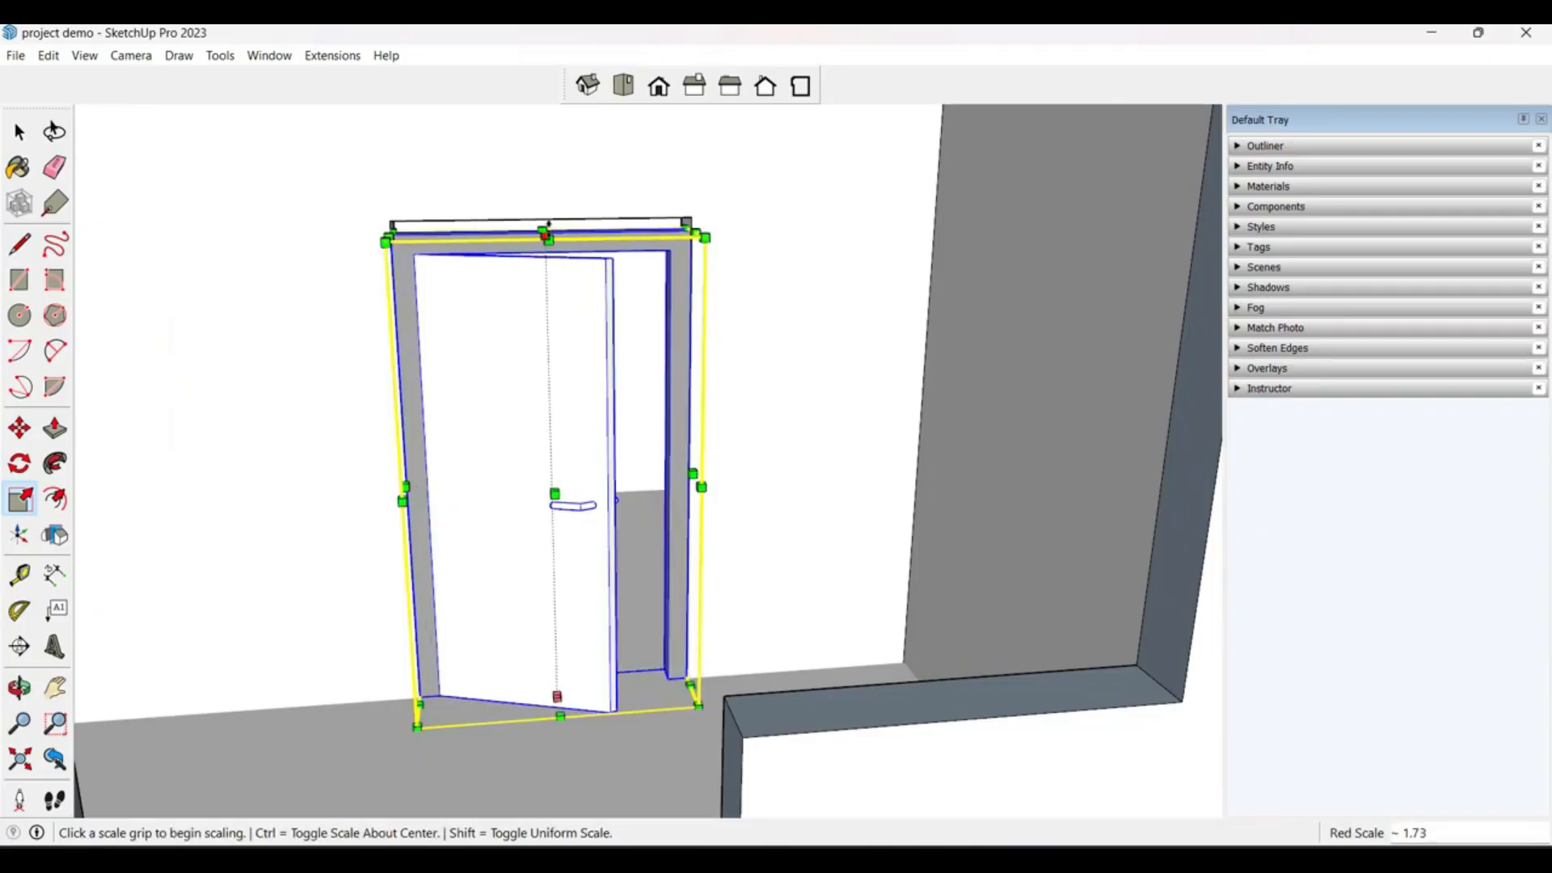
Step: Scale the door's height by about 1.03 to reach the top of the doorway and deselect it
scroll(558, 230, up, 3)
click(554, 234)
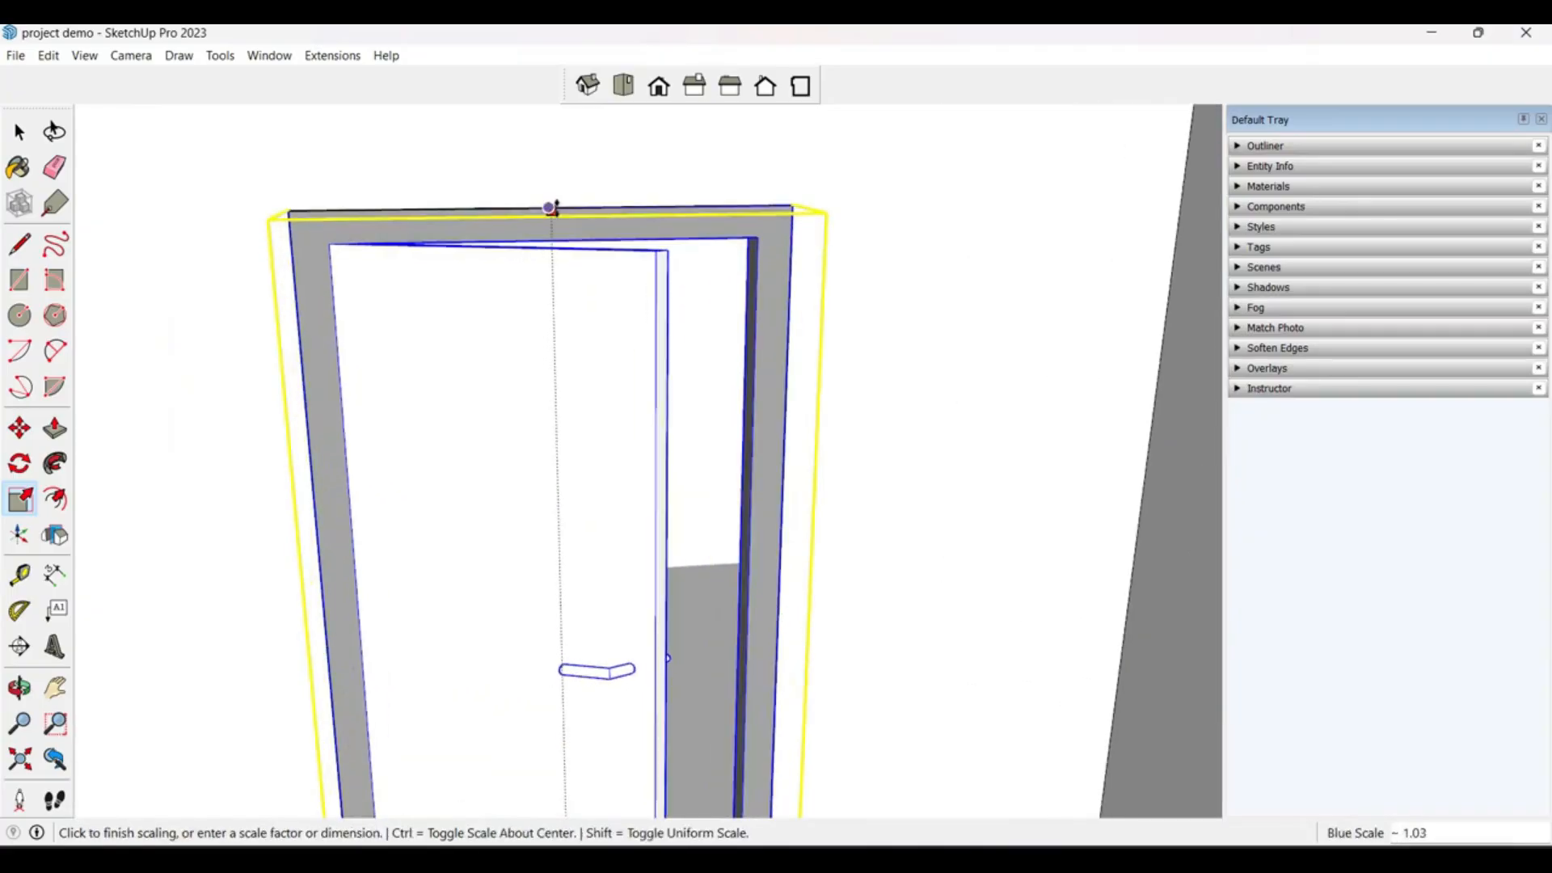
click(554, 199)
scroll(534, 275, down, 5)
scroll(527, 284, down, 2)
key(space)
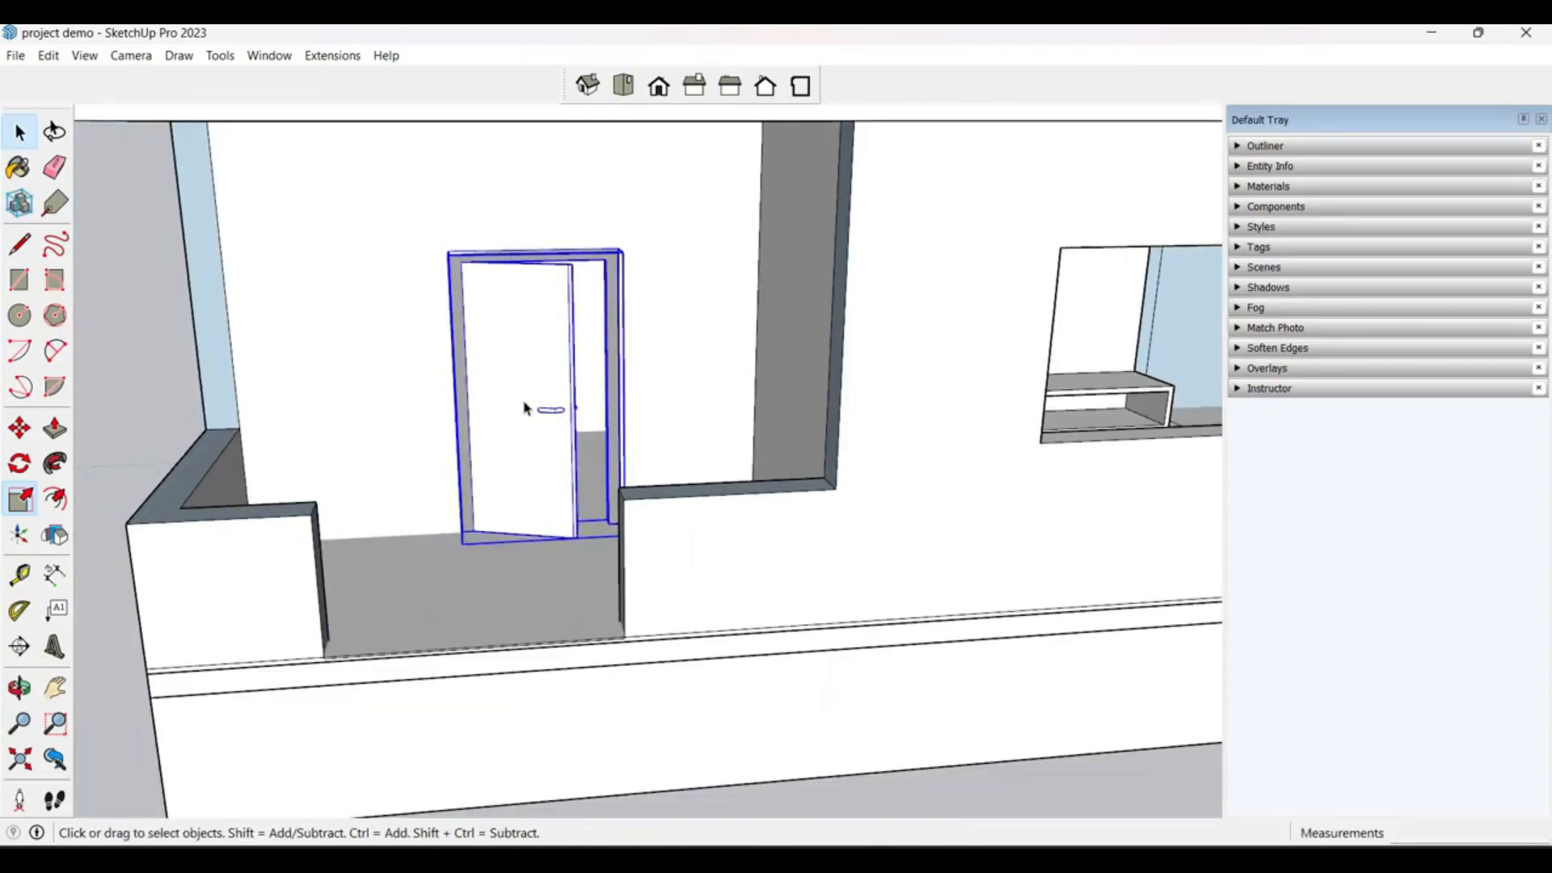
scroll(538, 517, down, 3)
middle_drag(540, 520, 848, 582)
click(893, 692)
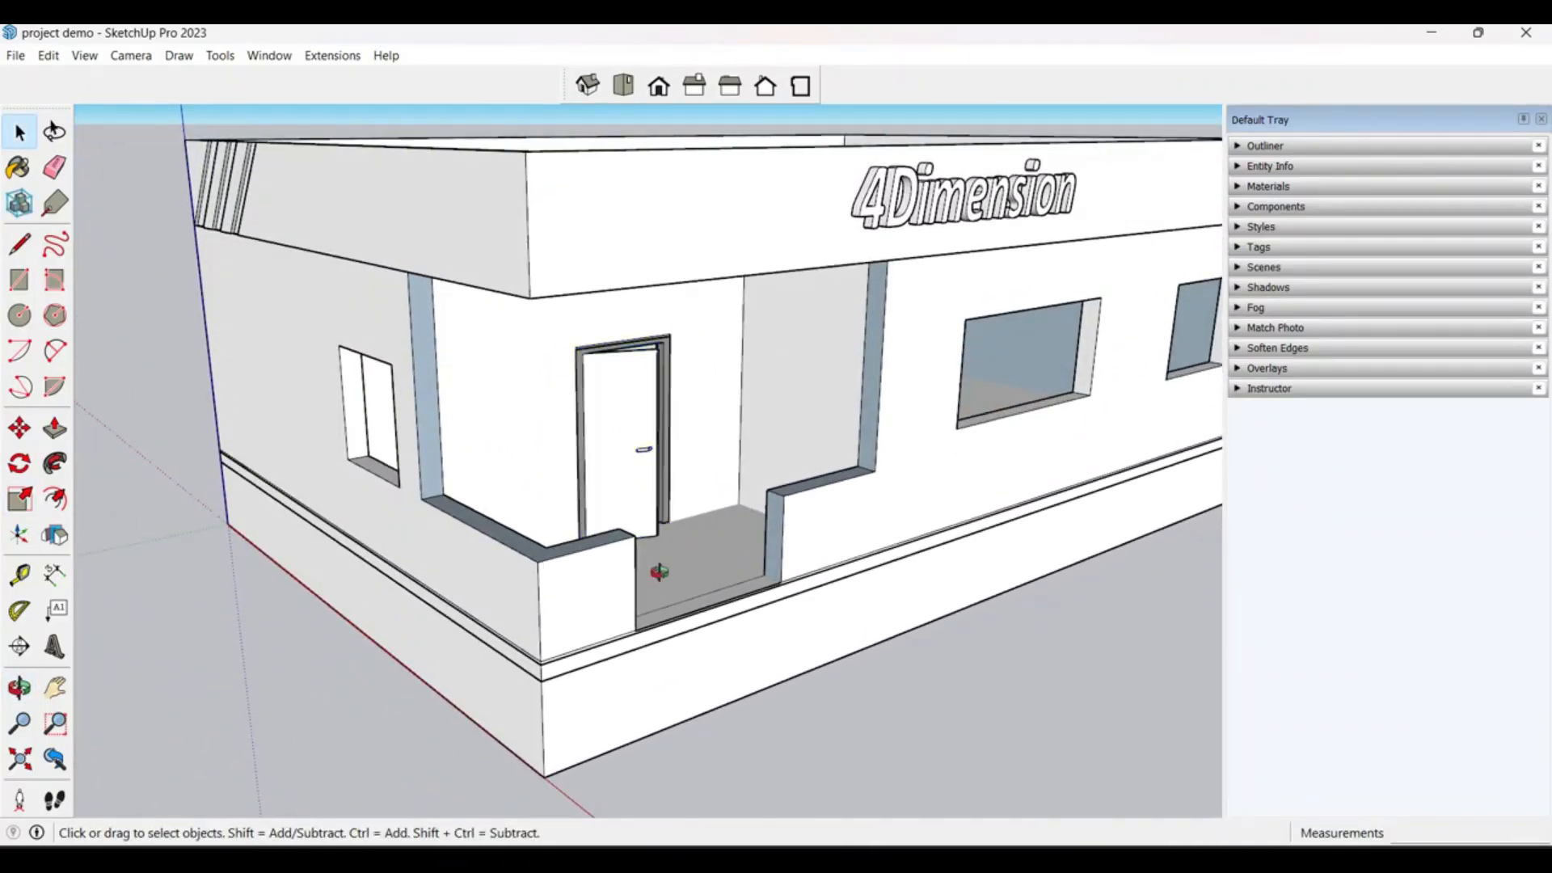
middle_drag(641, 572, 627, 624)
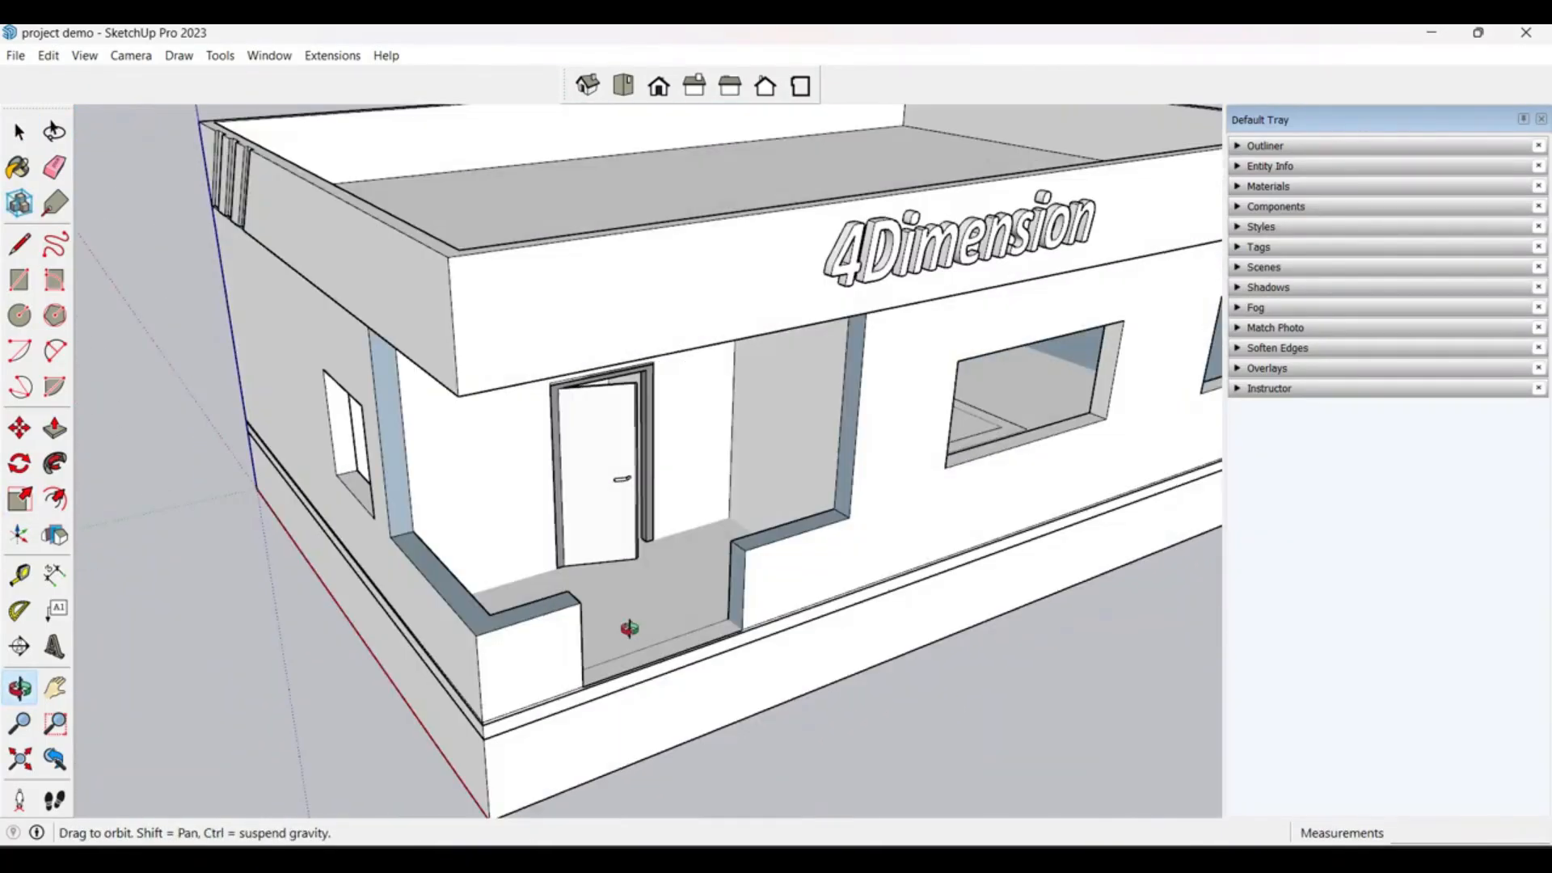
scroll(555, 461, up, 5)
middle_drag(558, 441, 561, 408)
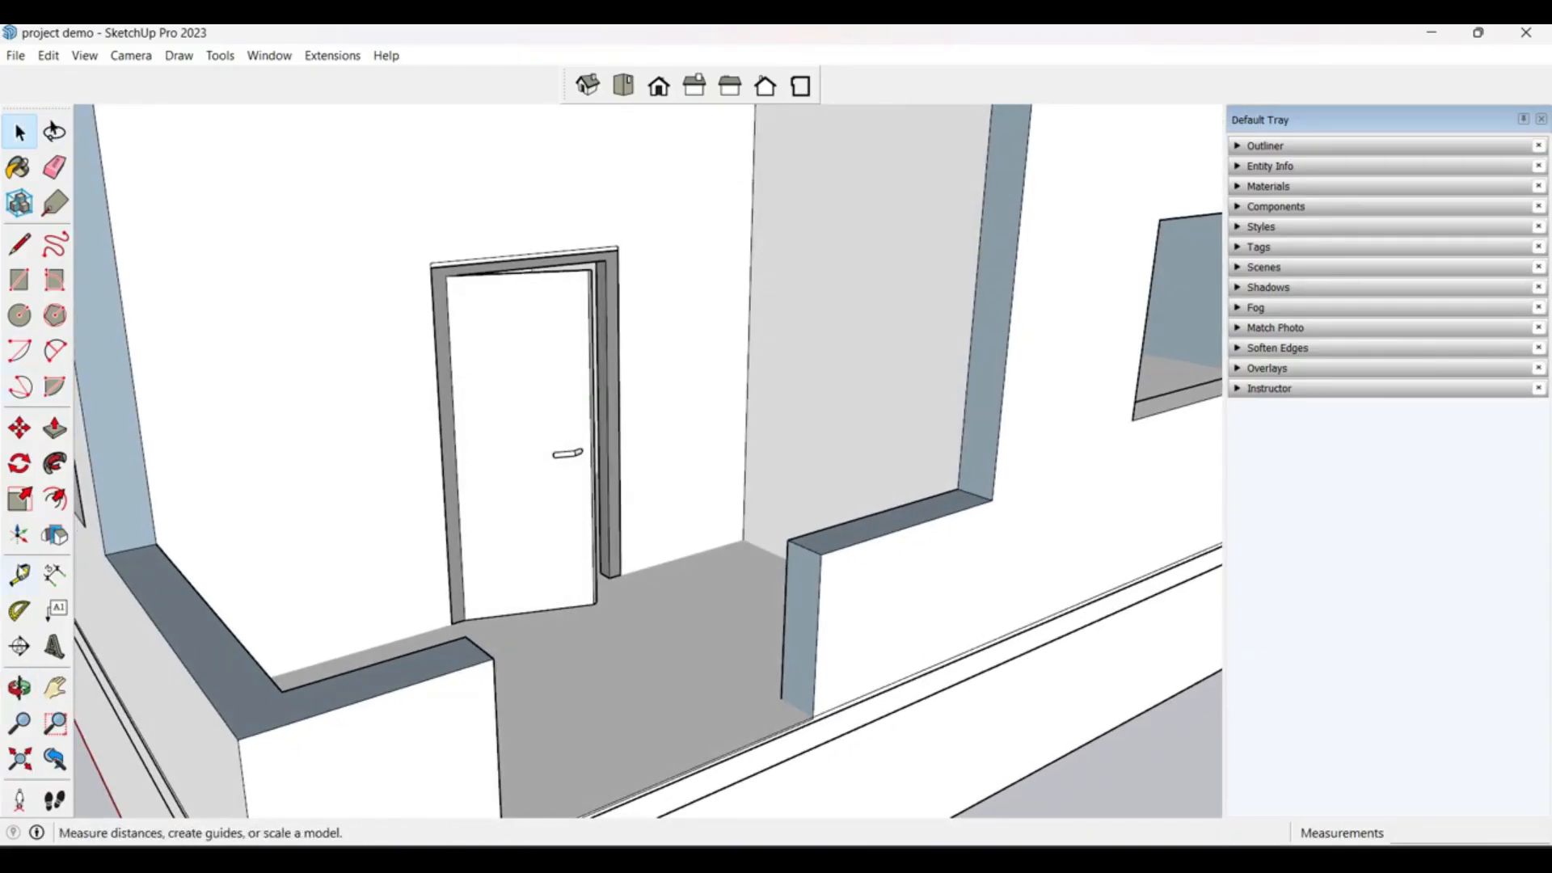
scroll(501, 429, down, 4)
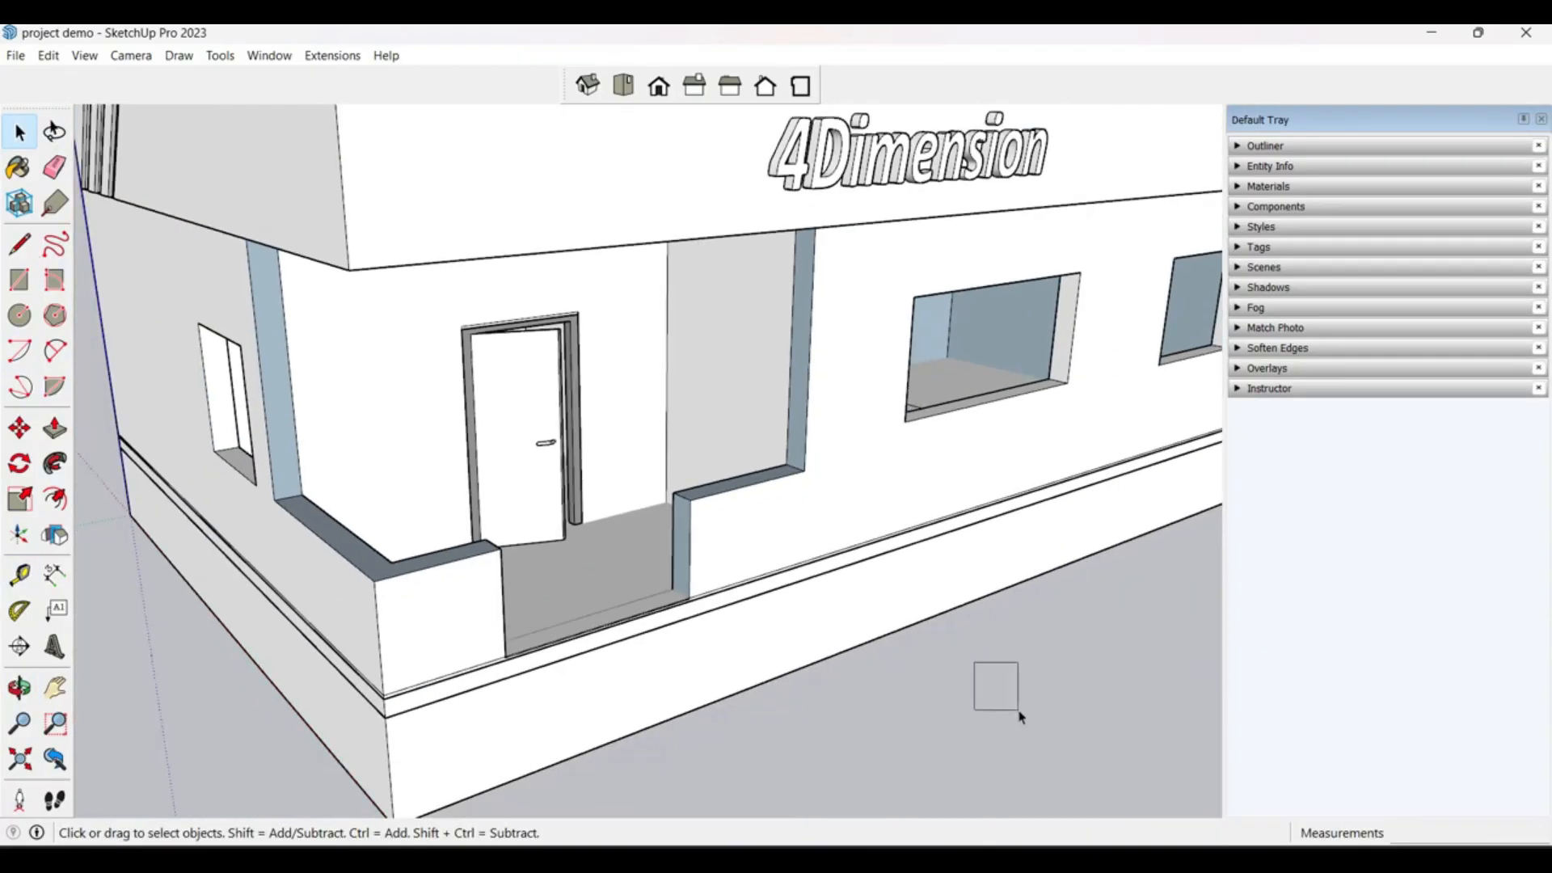
Step: Open 3D Warehouse and search its models for "window"
click(281, 51)
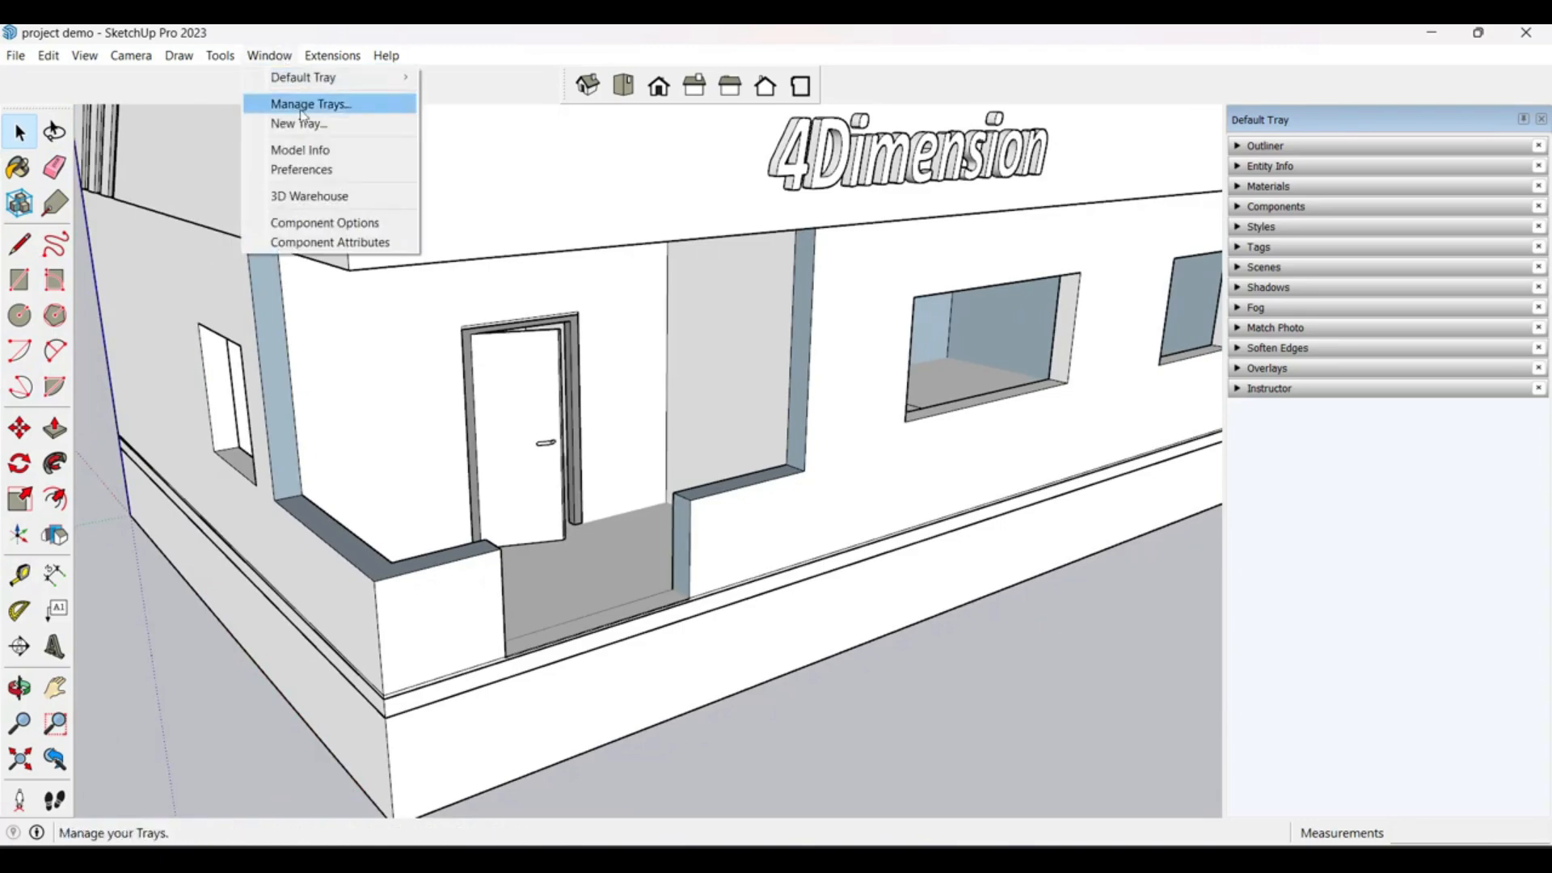
click(292, 200)
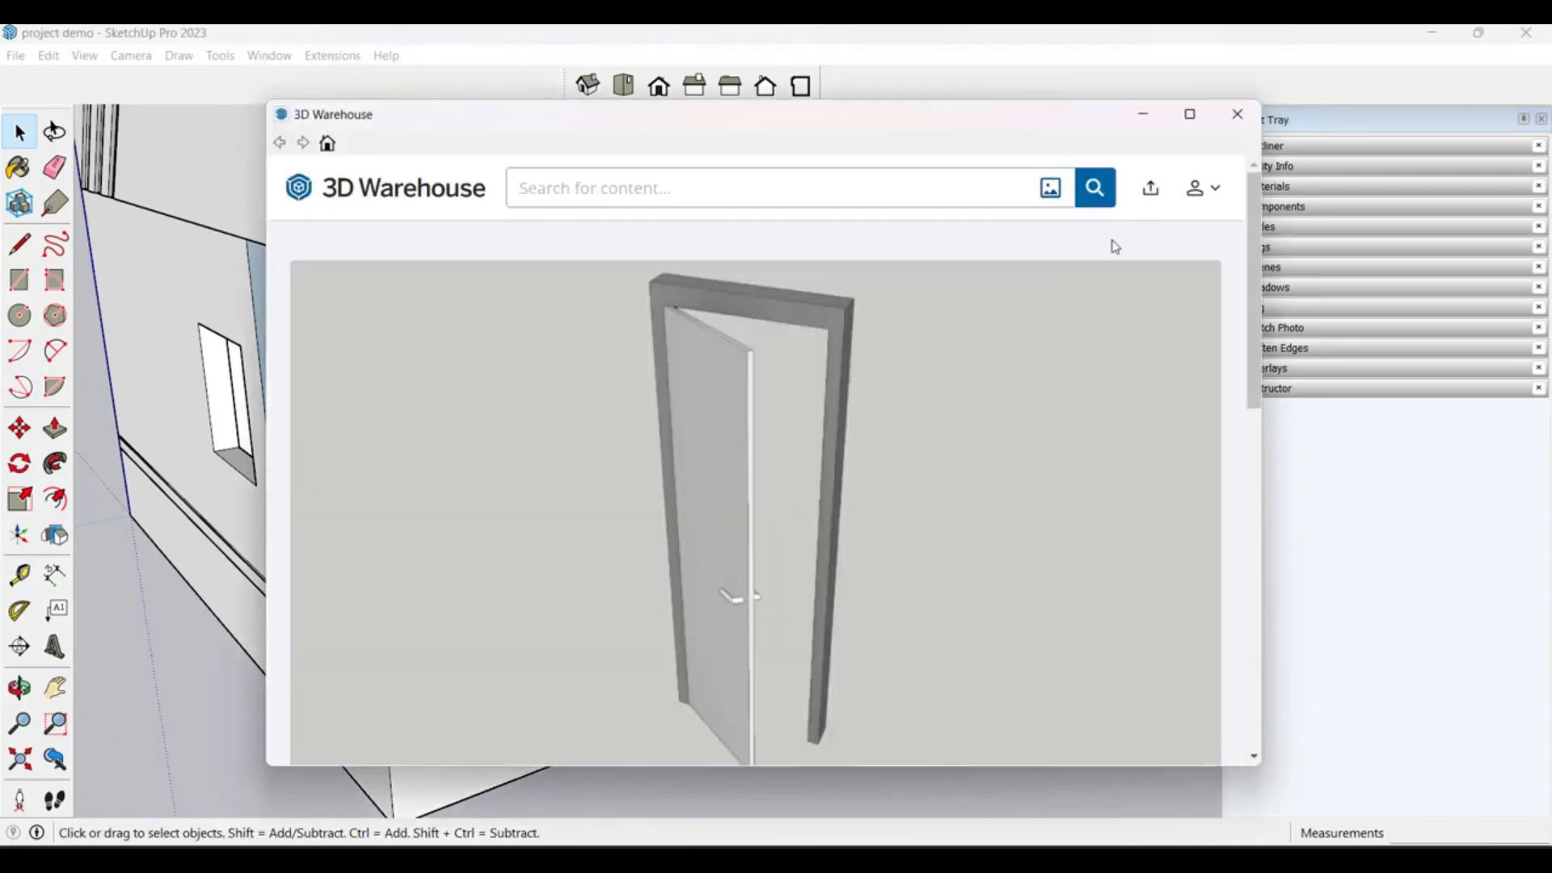
click(1092, 200)
click(675, 185)
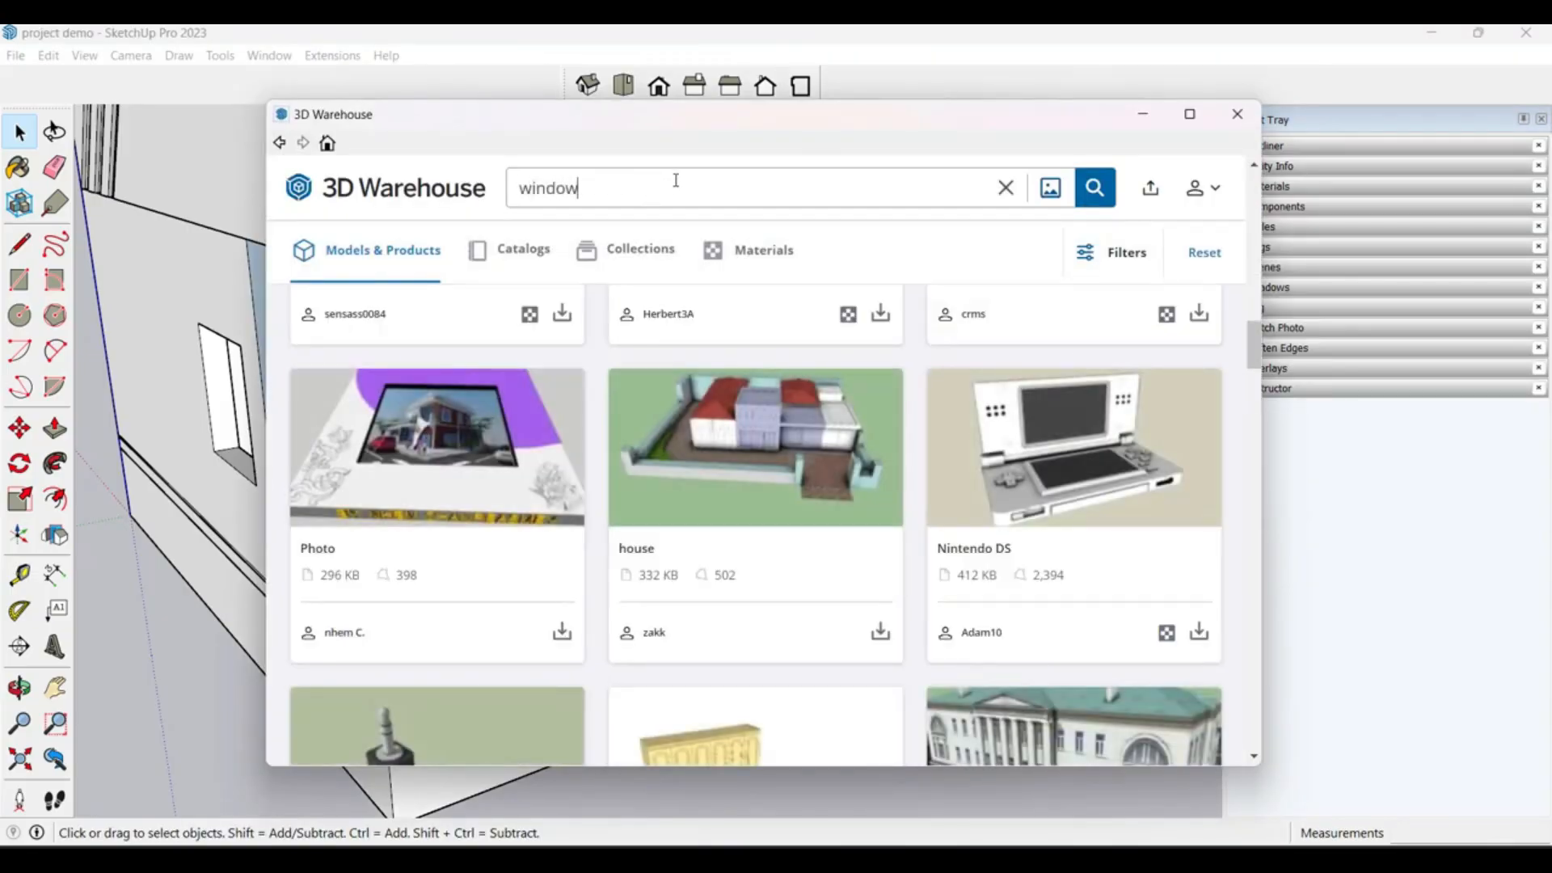
text(window)
click(1093, 189)
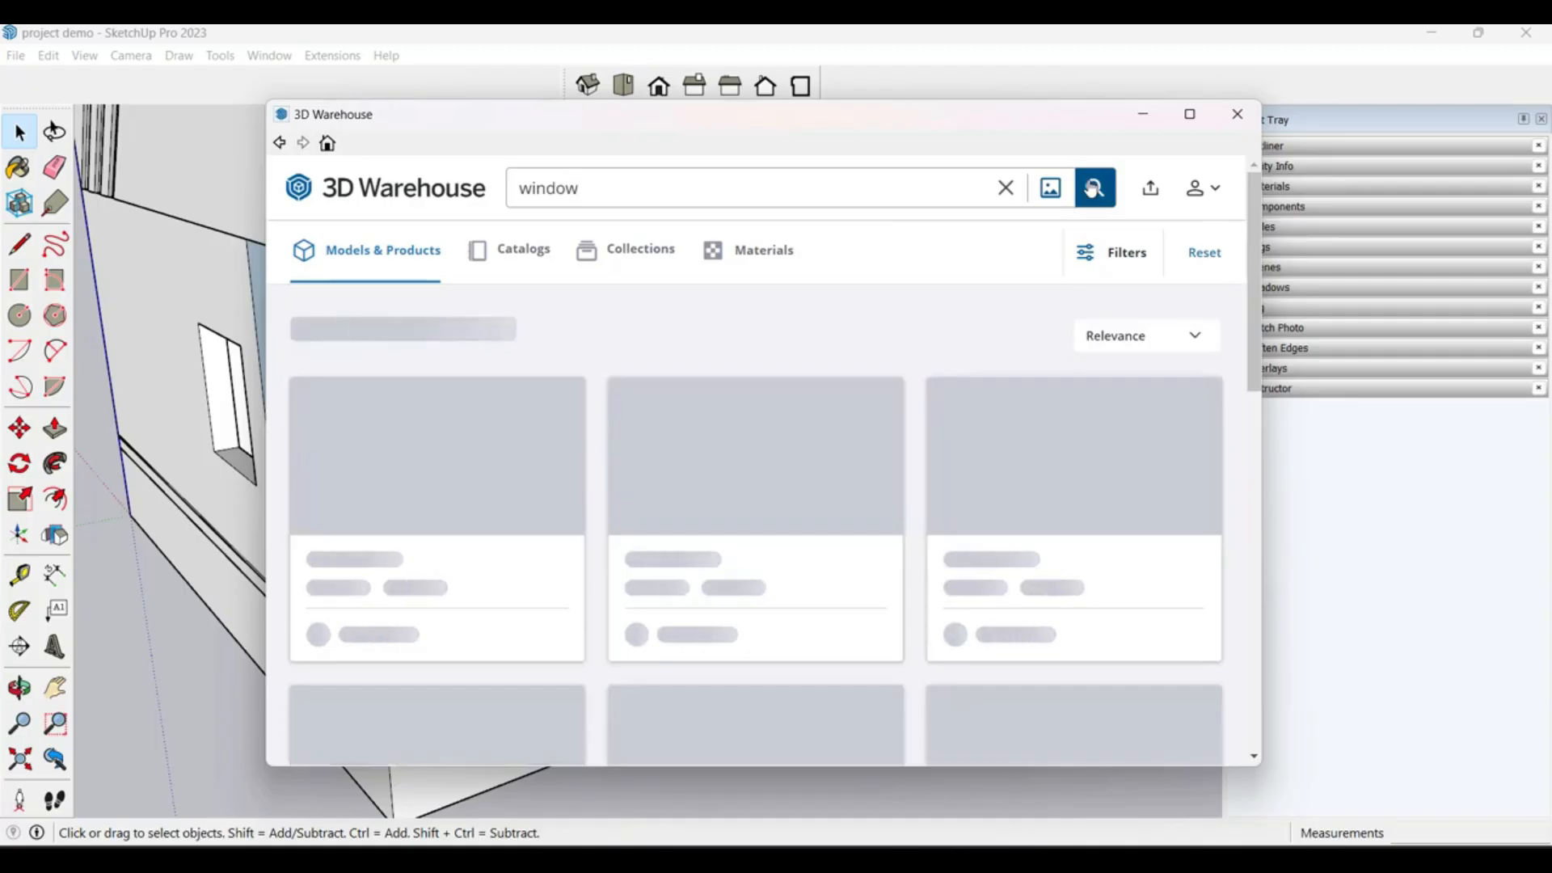
Step: Load the 176 KB dark-framed WINDOW model directly into the project and place it at the lower corner of the side wall's window opening
scroll(747, 490, down, 6)
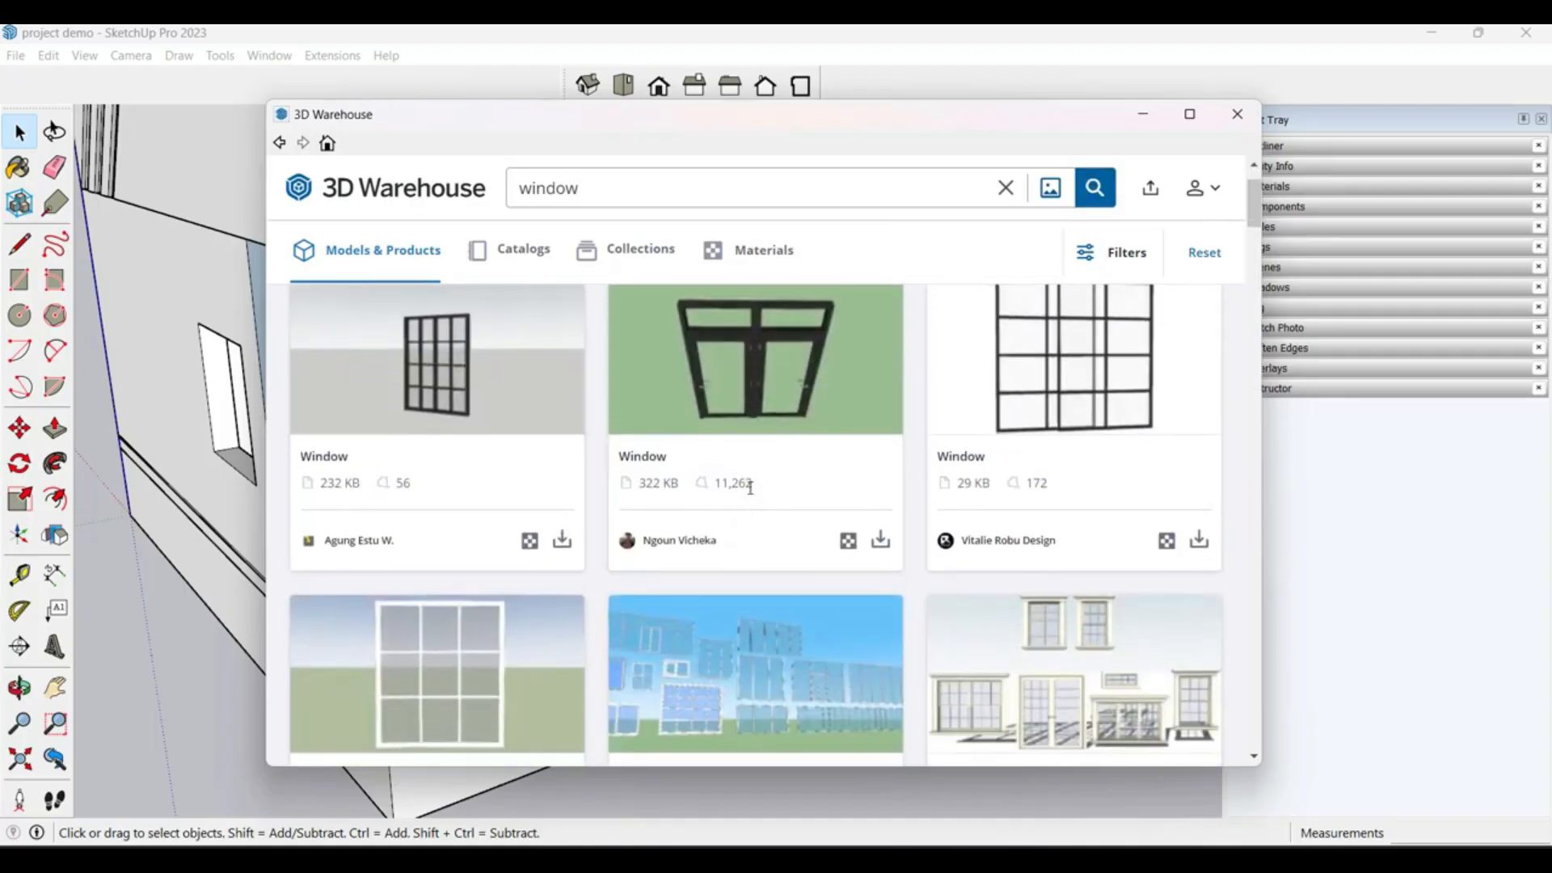
scroll(752, 493, down, 3)
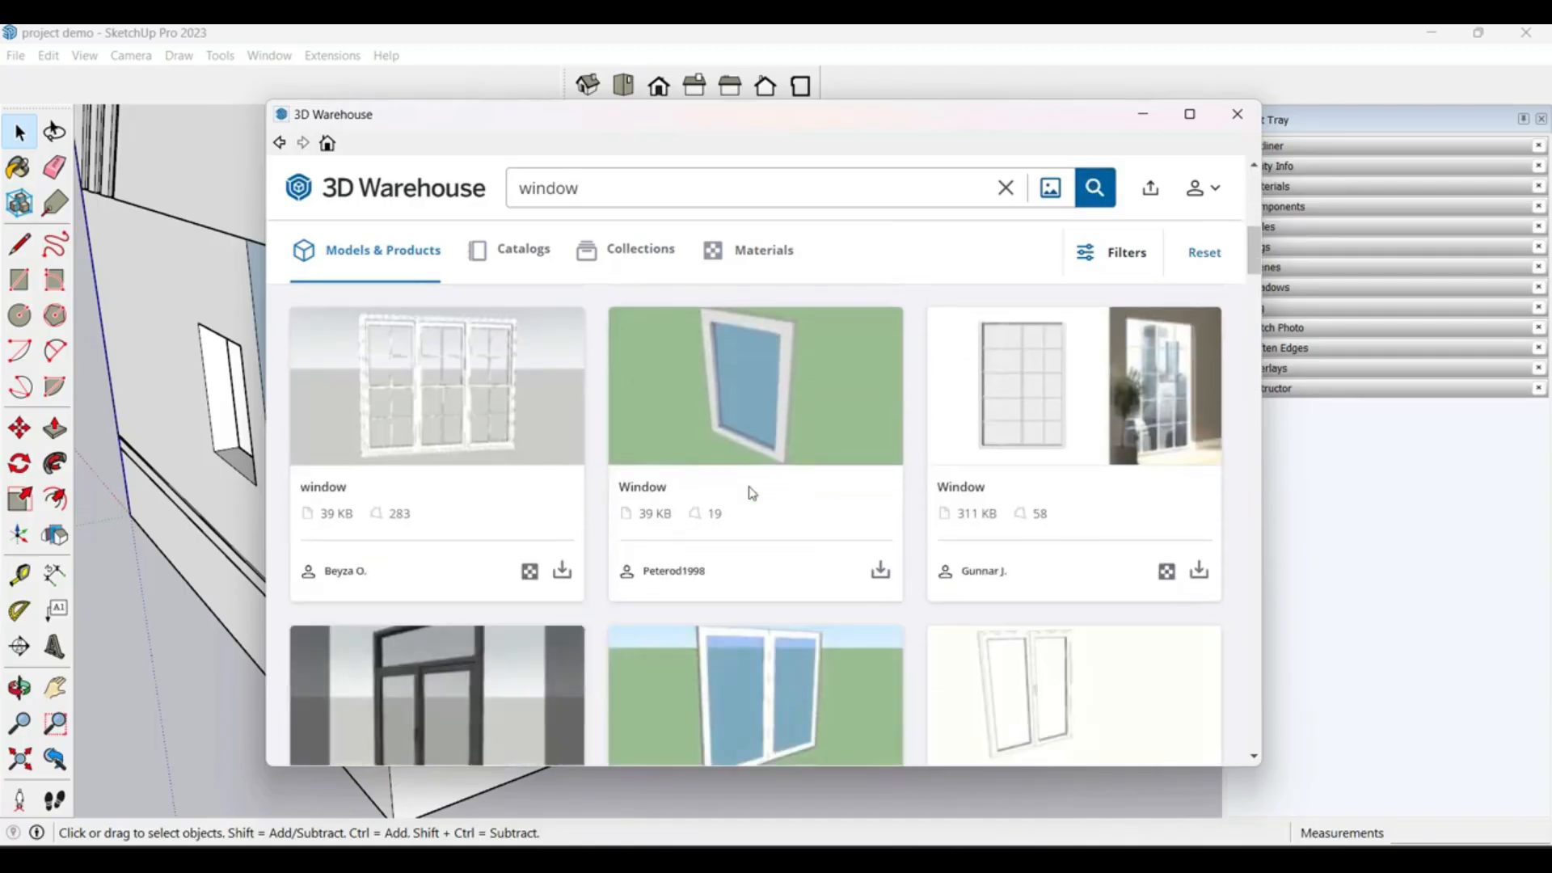
scroll(752, 493, down, 2)
scroll(752, 493, down, 5)
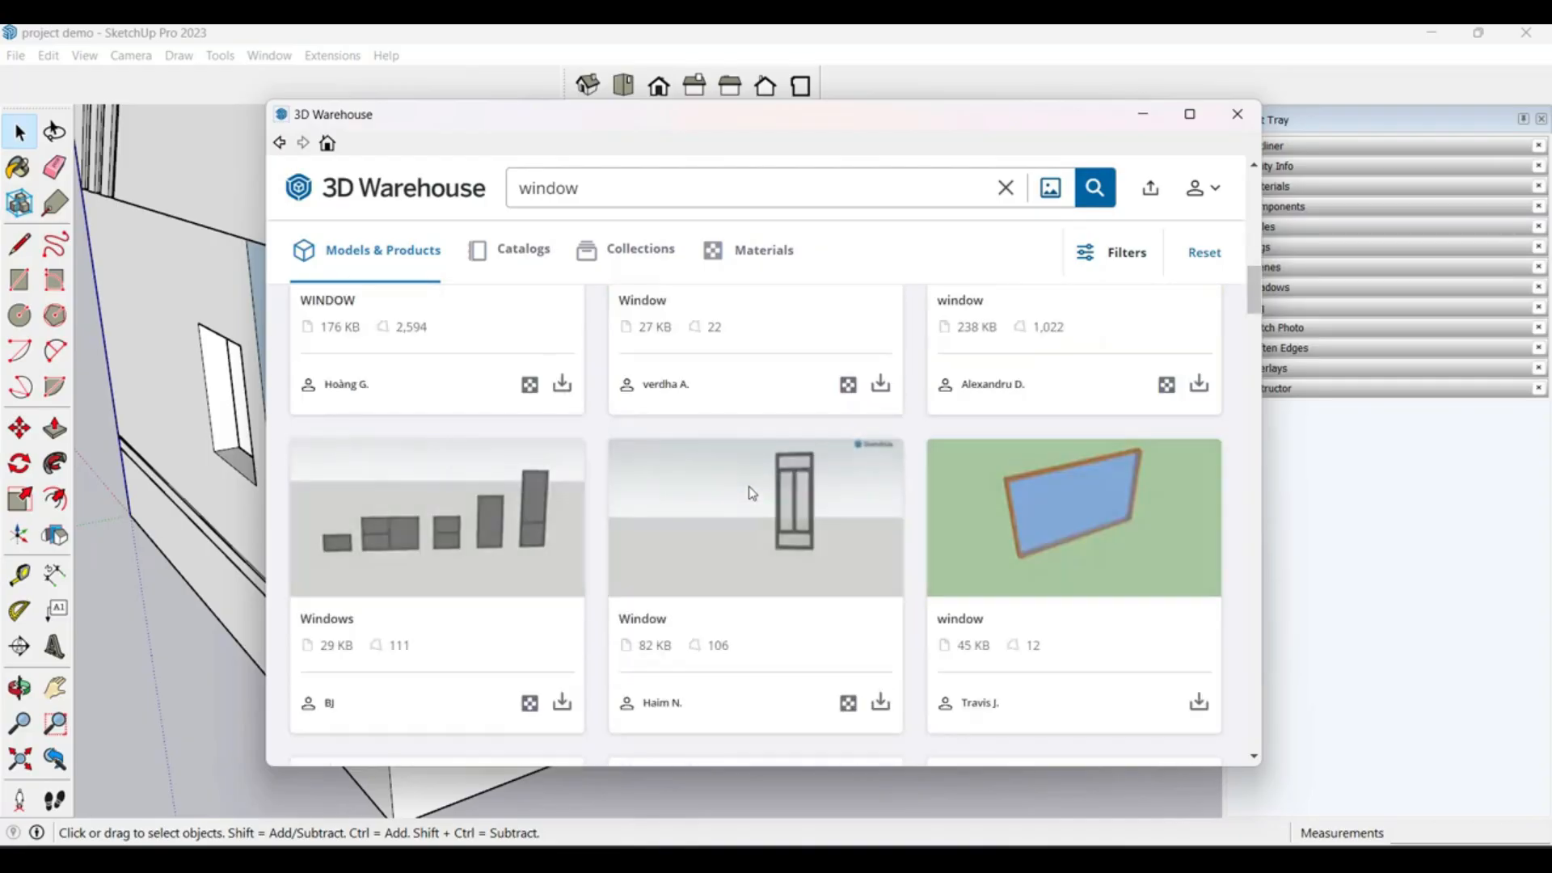
scroll(750, 492, up, 4)
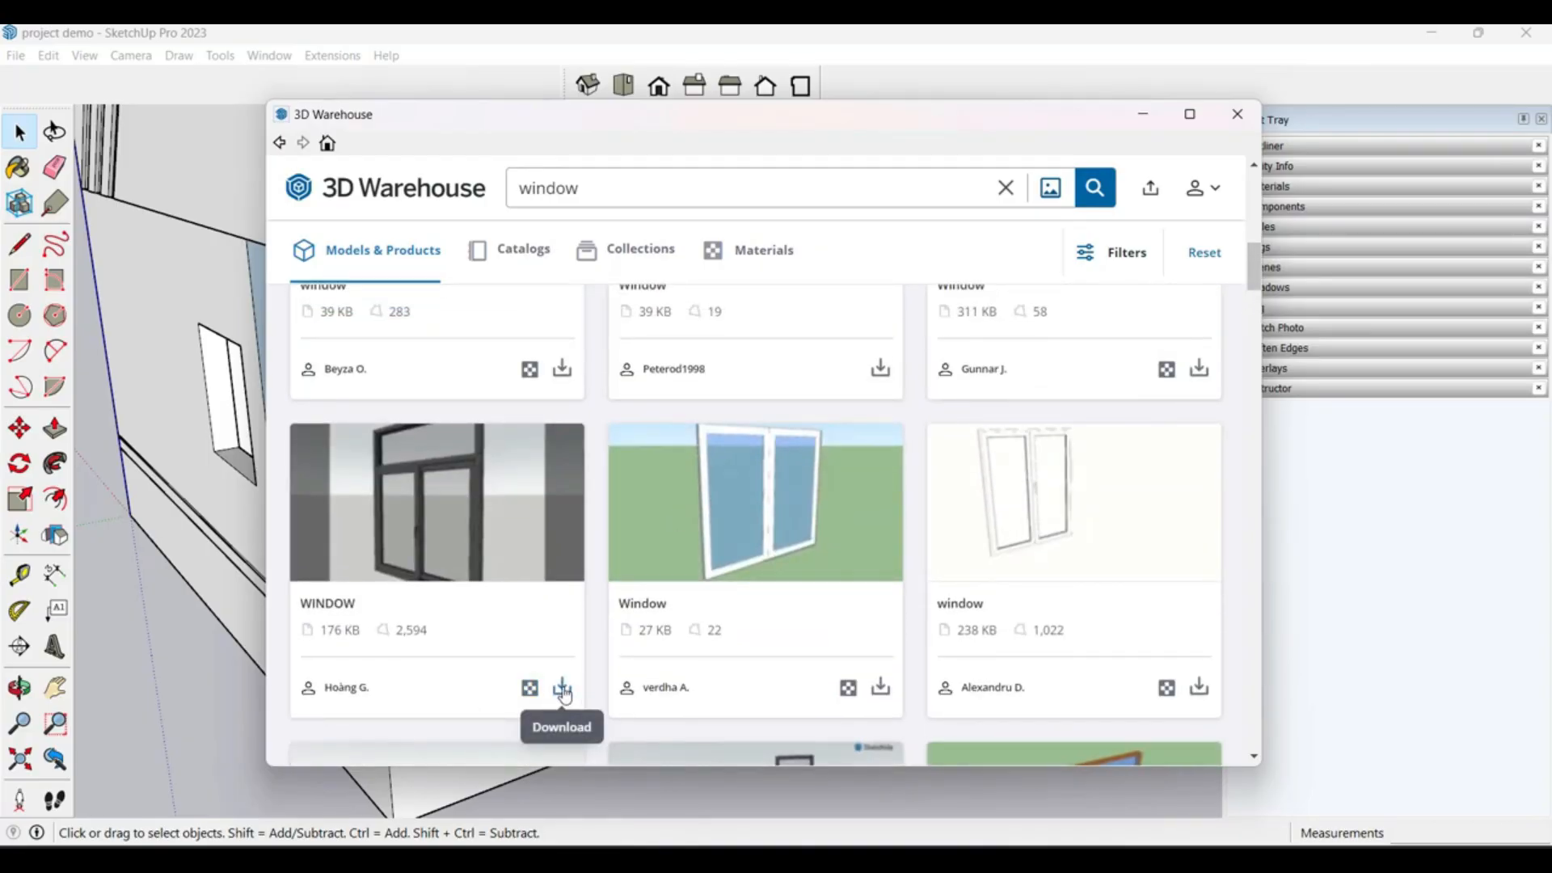
scroll(559, 594, down, 3)
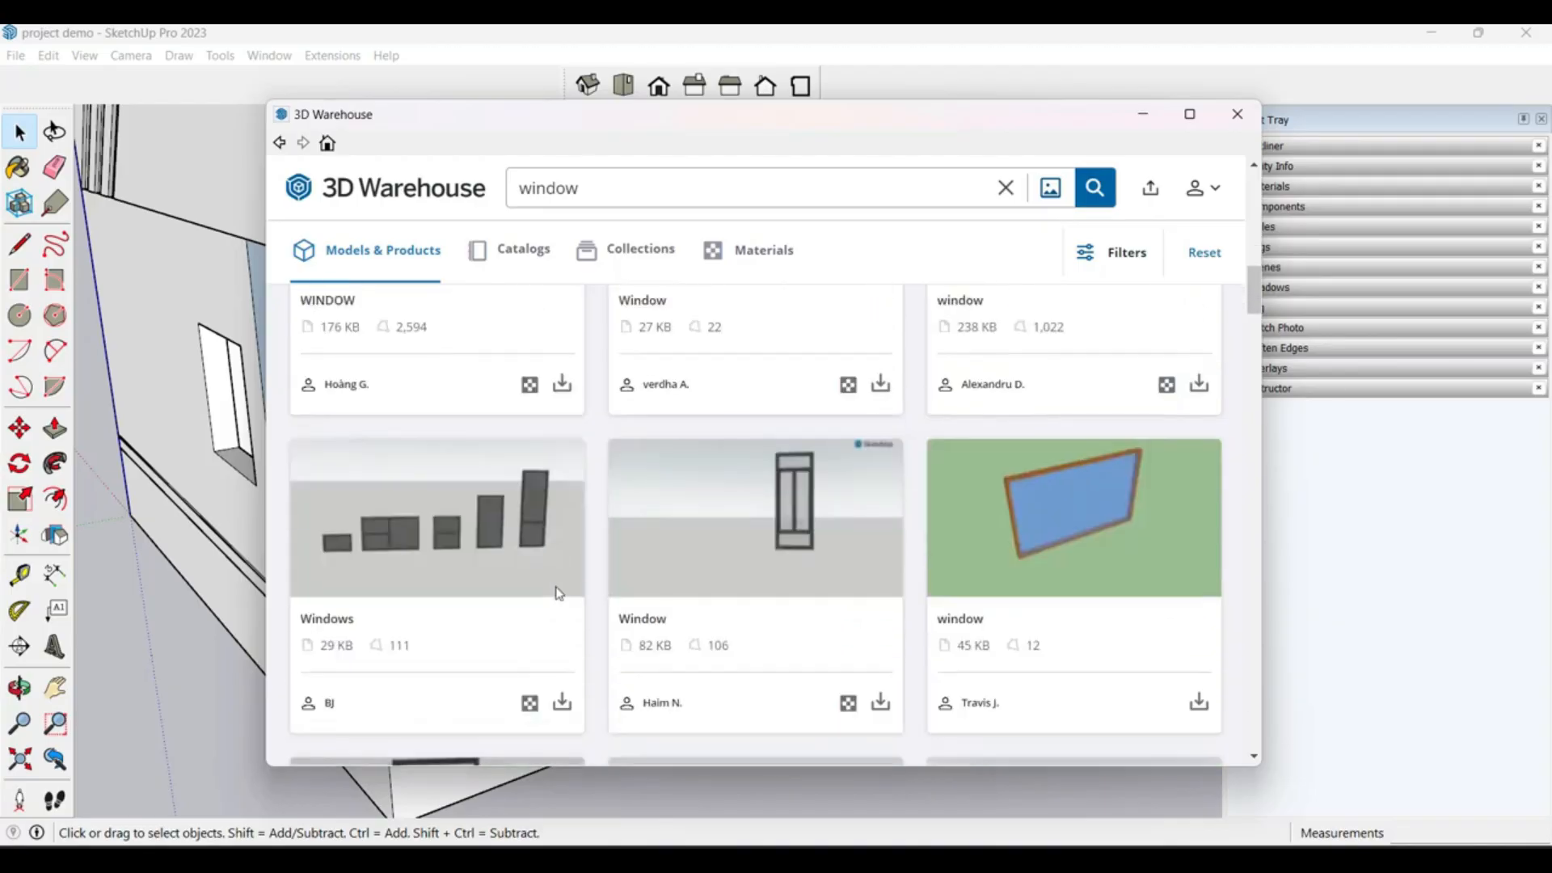
scroll(568, 591, down, 5)
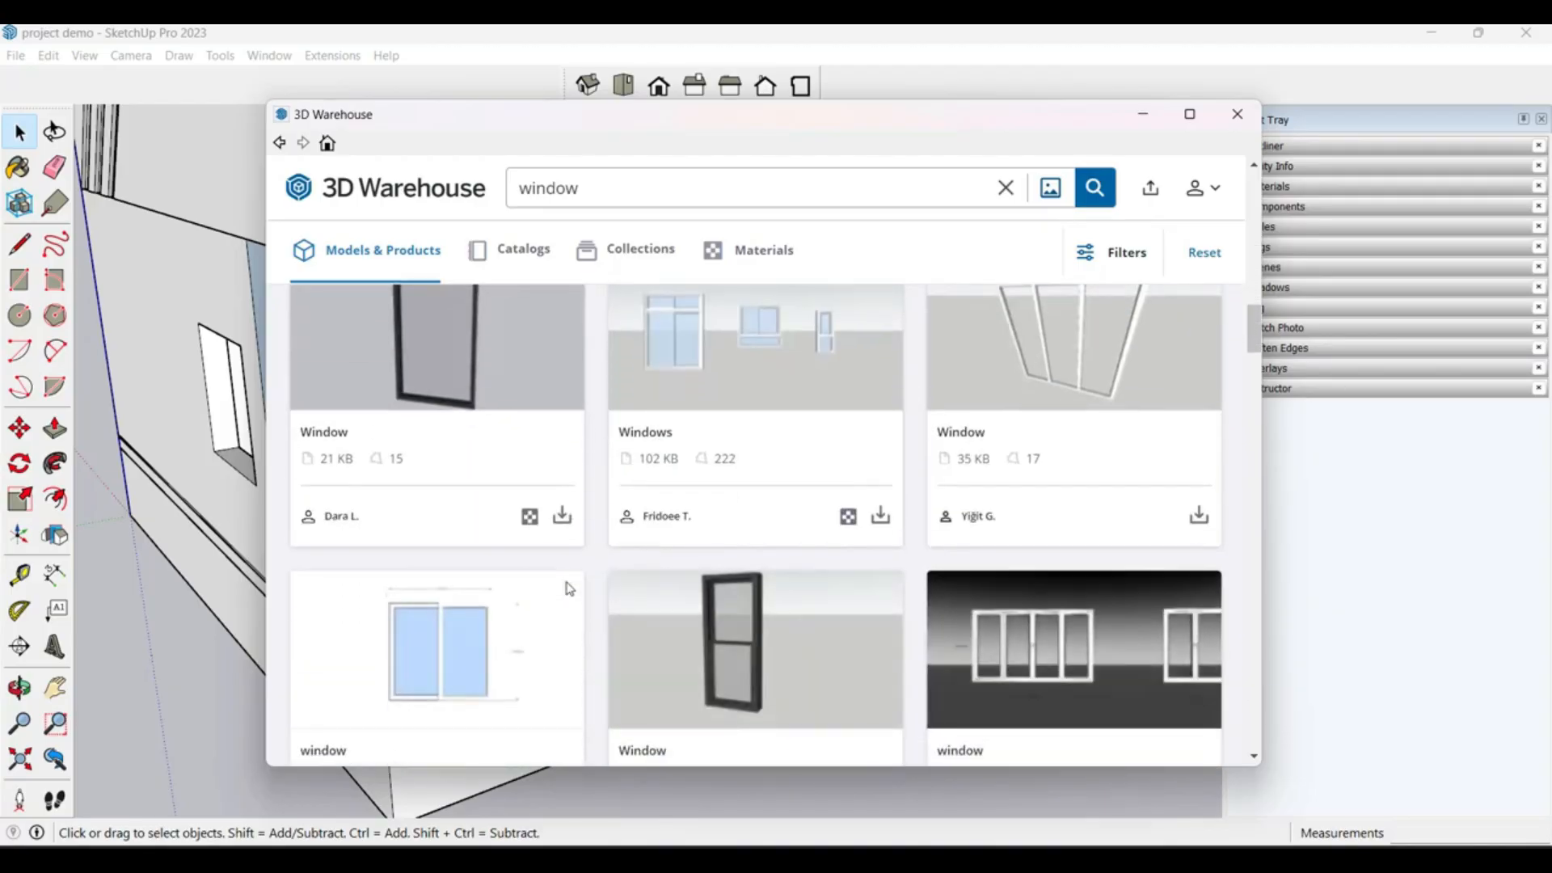
scroll(568, 590, up, 5)
click(562, 585)
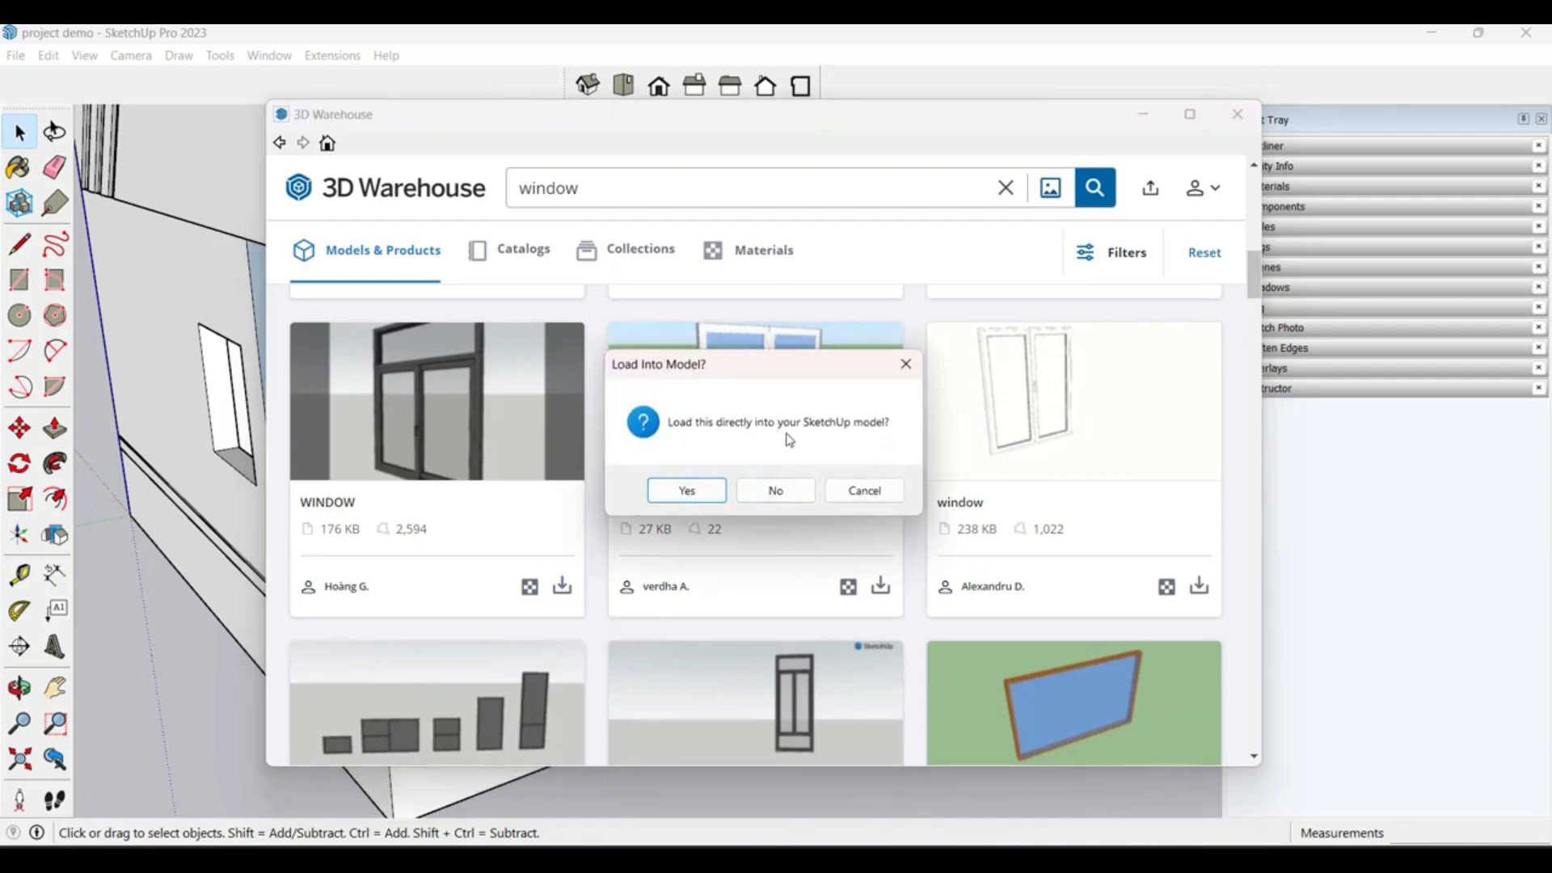
click(666, 495)
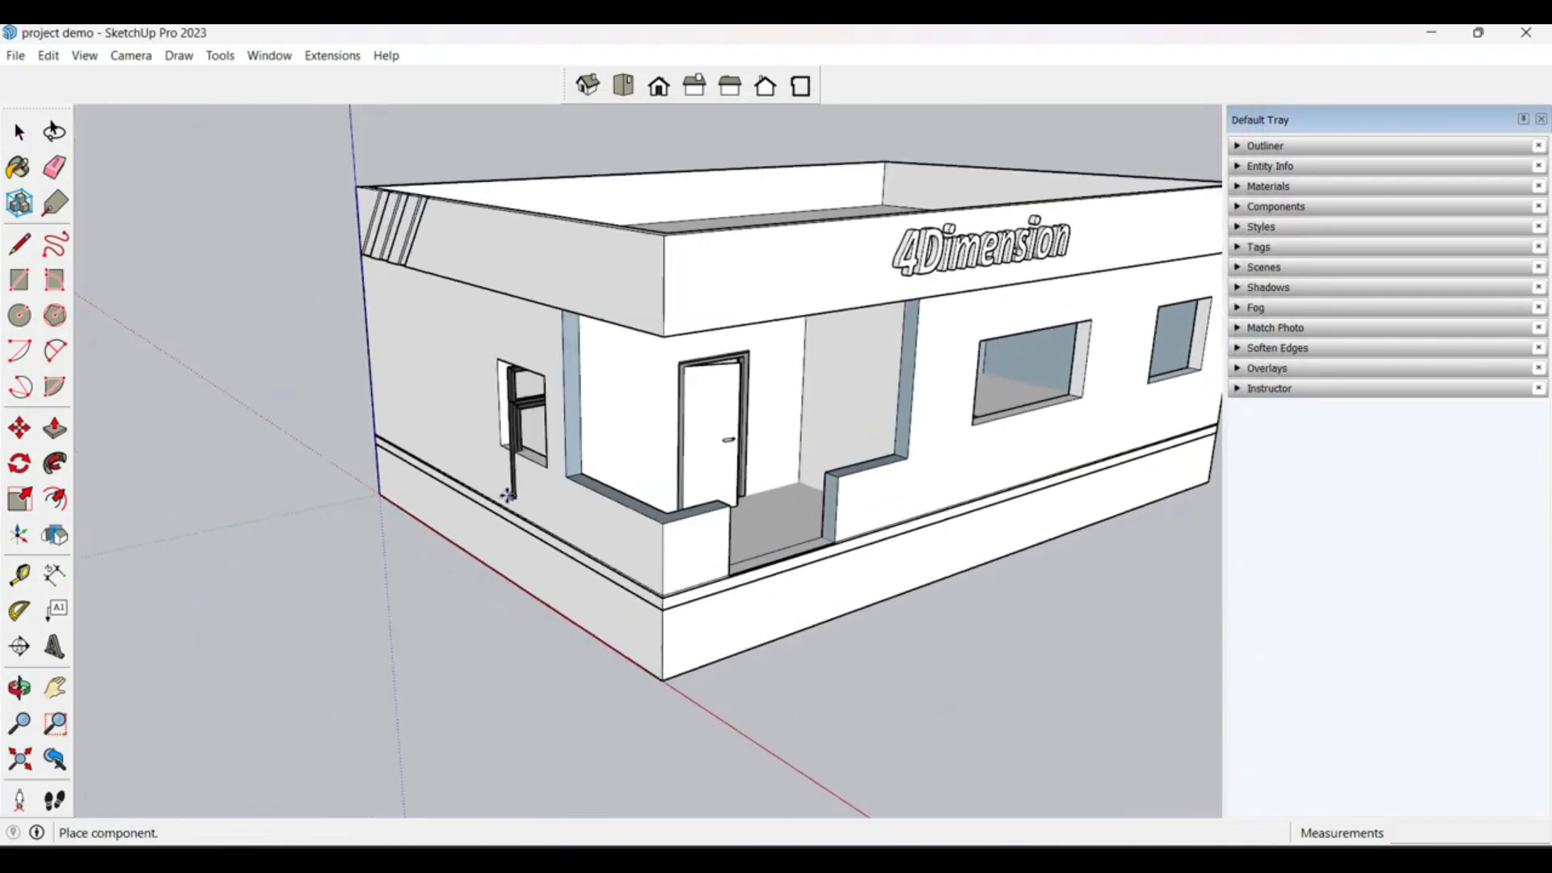
scroll(507, 495, up, 5)
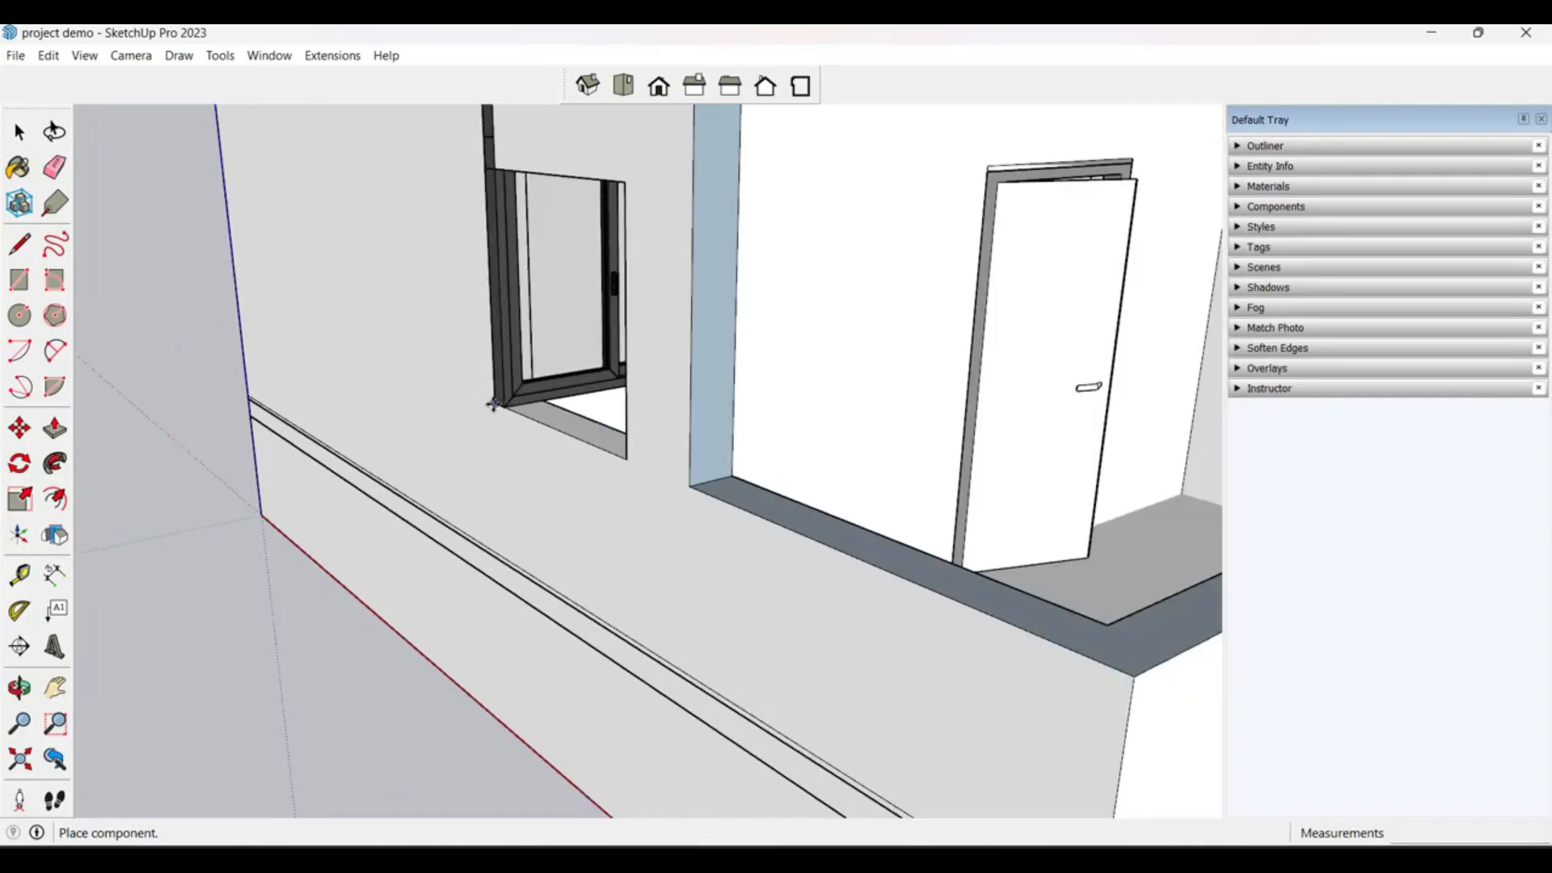
click(495, 404)
Step: Rotate the window 90 degrees about its lower corner to align it with the side wall
middle_drag(627, 571, 841, 538)
scroll(658, 627, down, 3)
scroll(811, 441, up, 2)
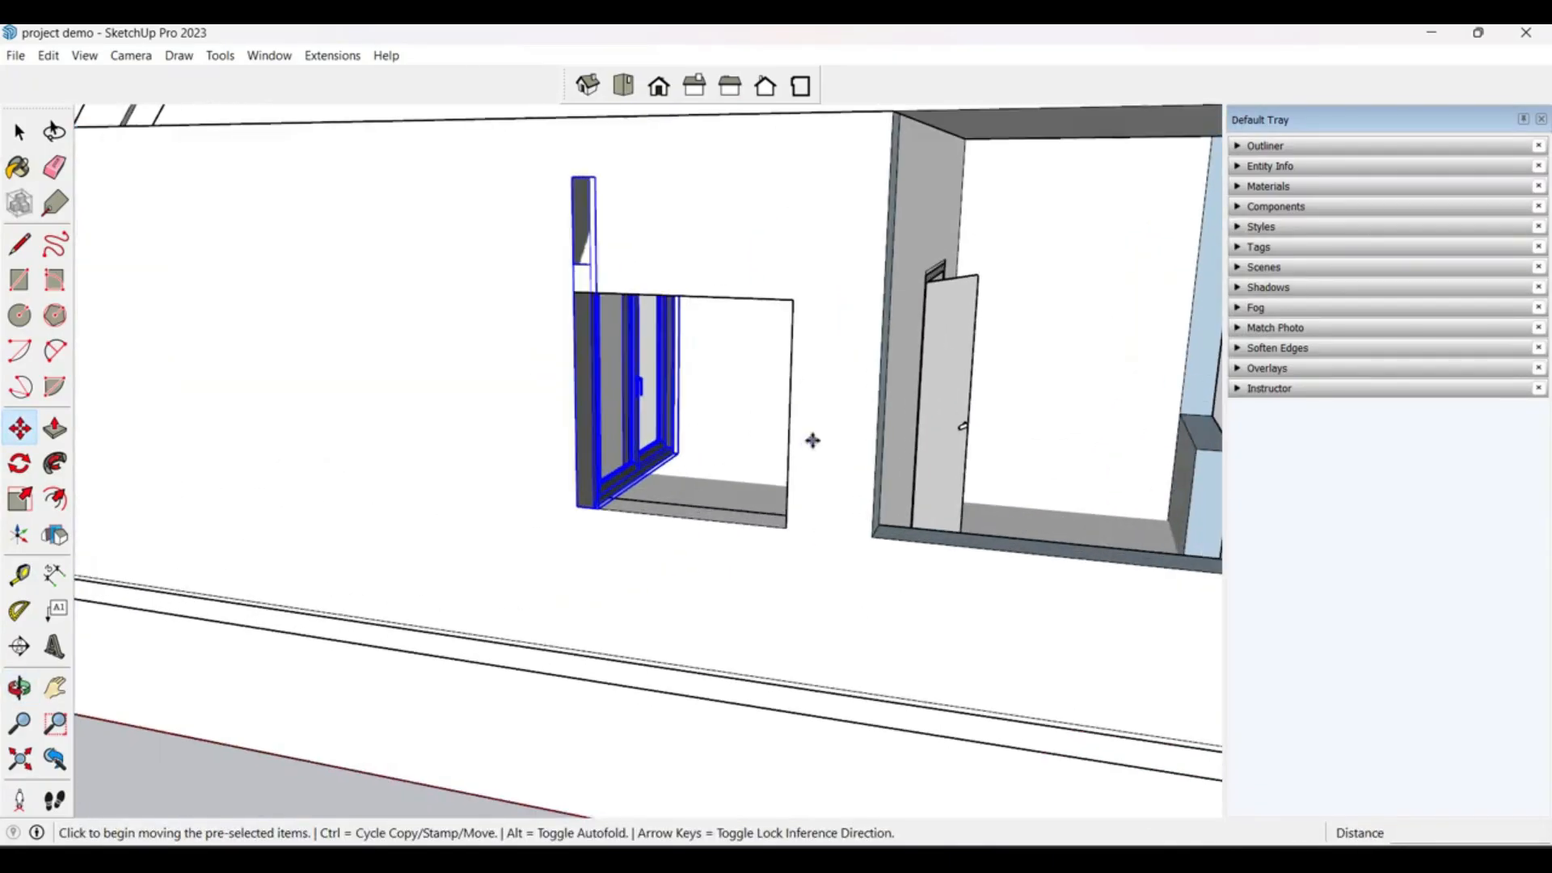
key(q)
scroll(605, 514, up, 4)
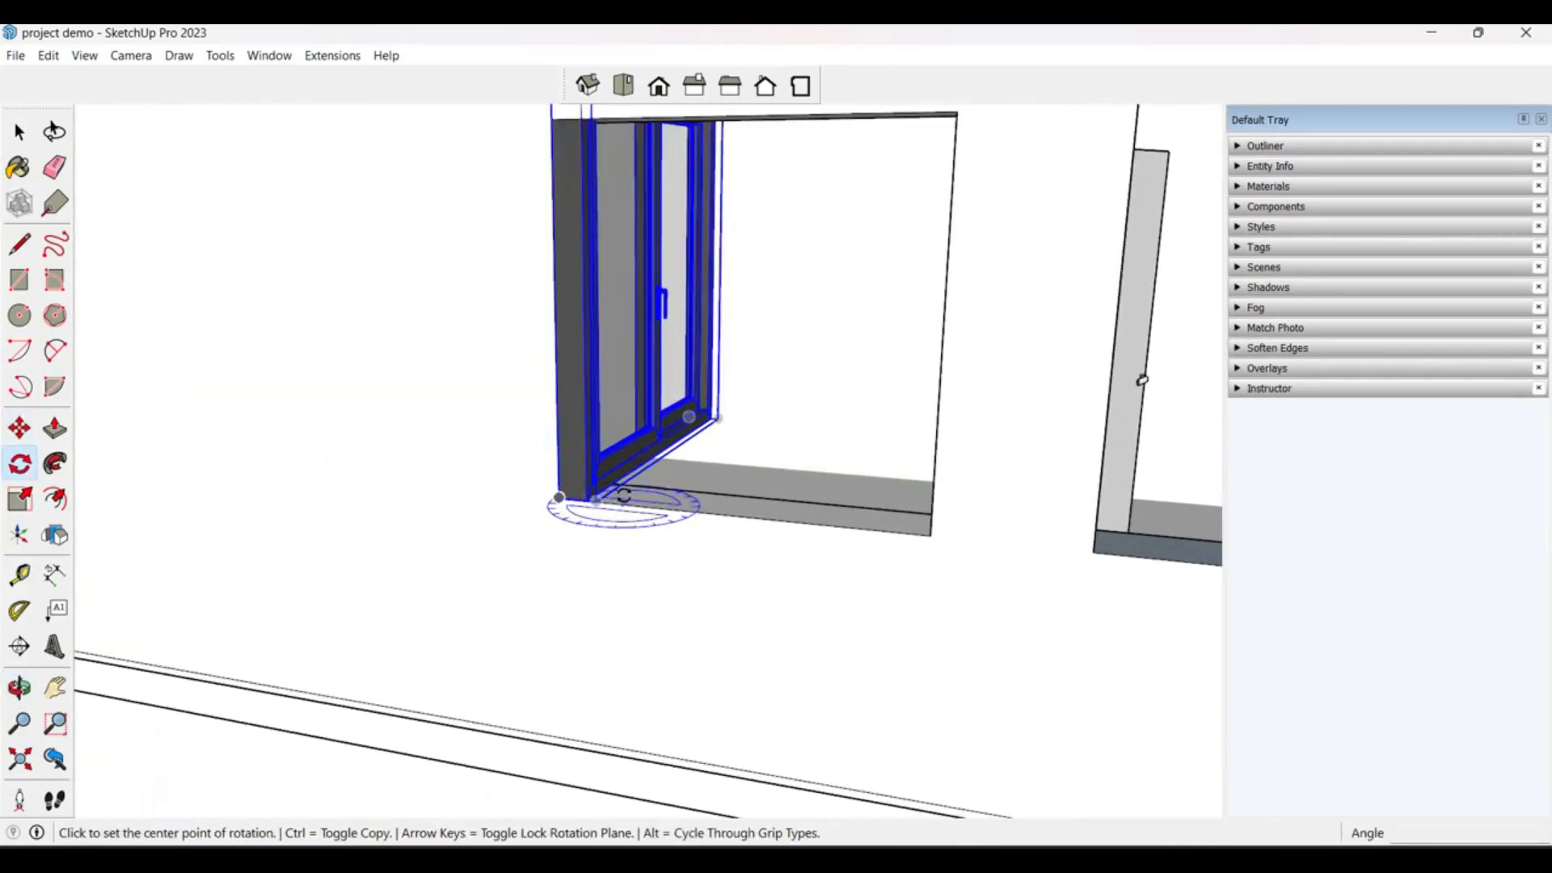
middle_drag(617, 506, 560, 536)
click(559, 533)
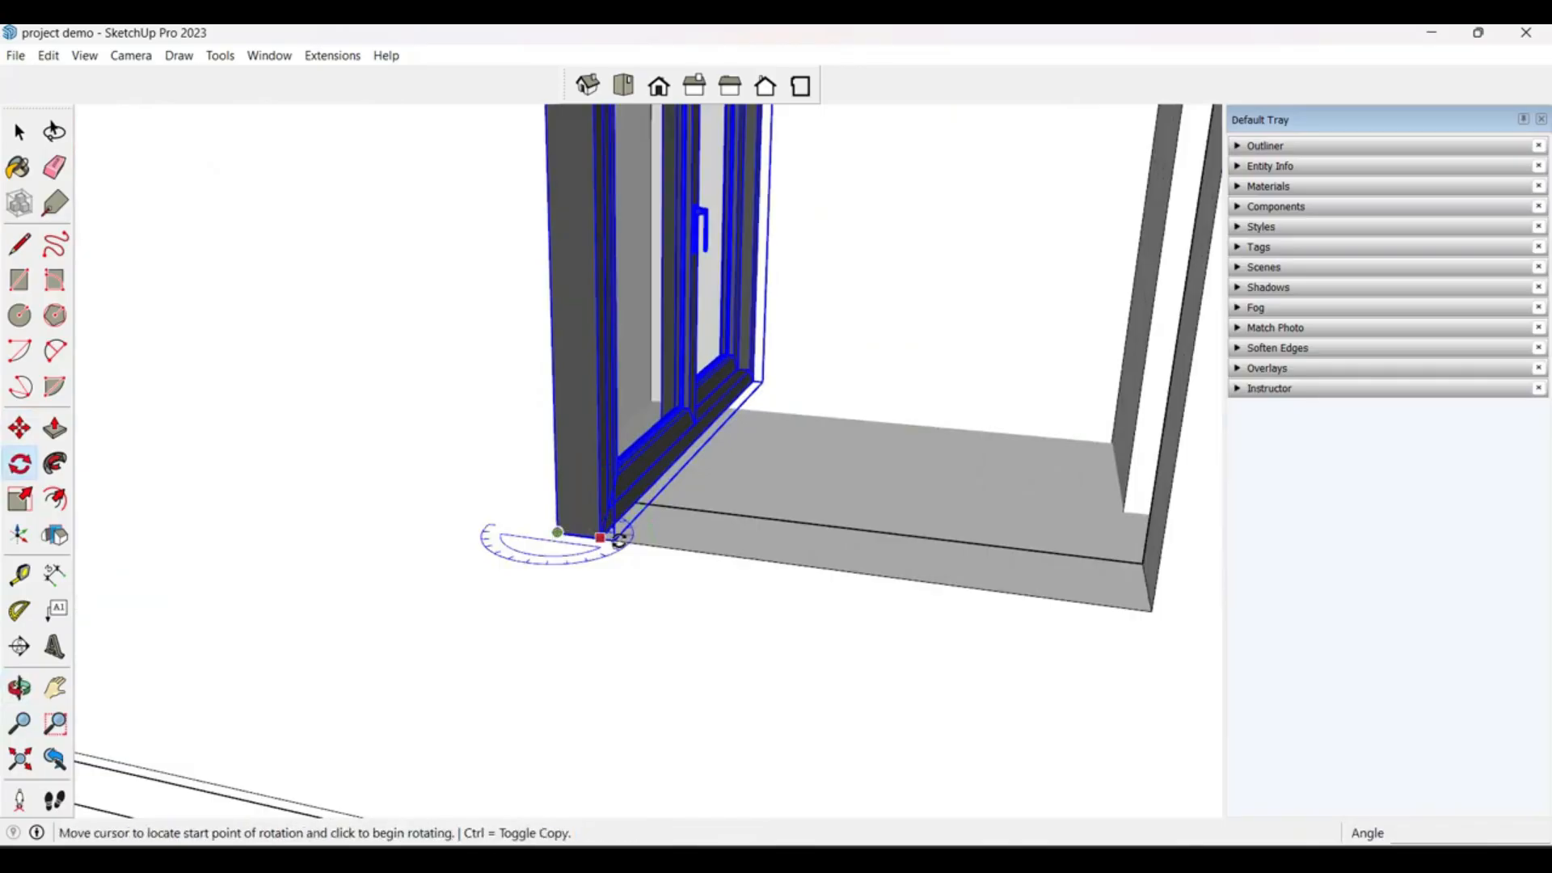
click(671, 548)
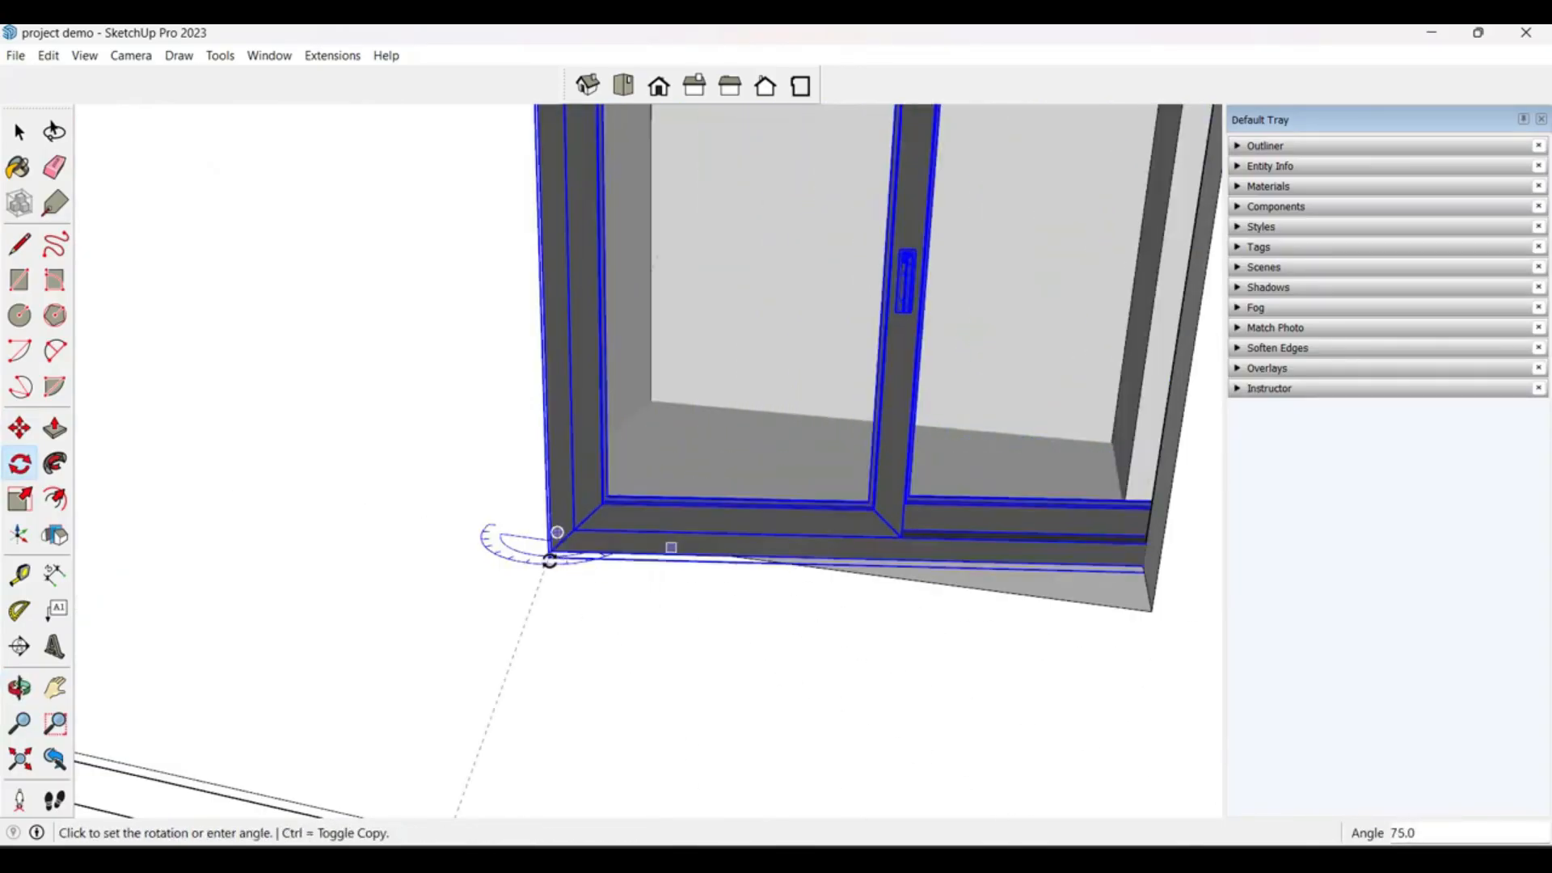
click(551, 557)
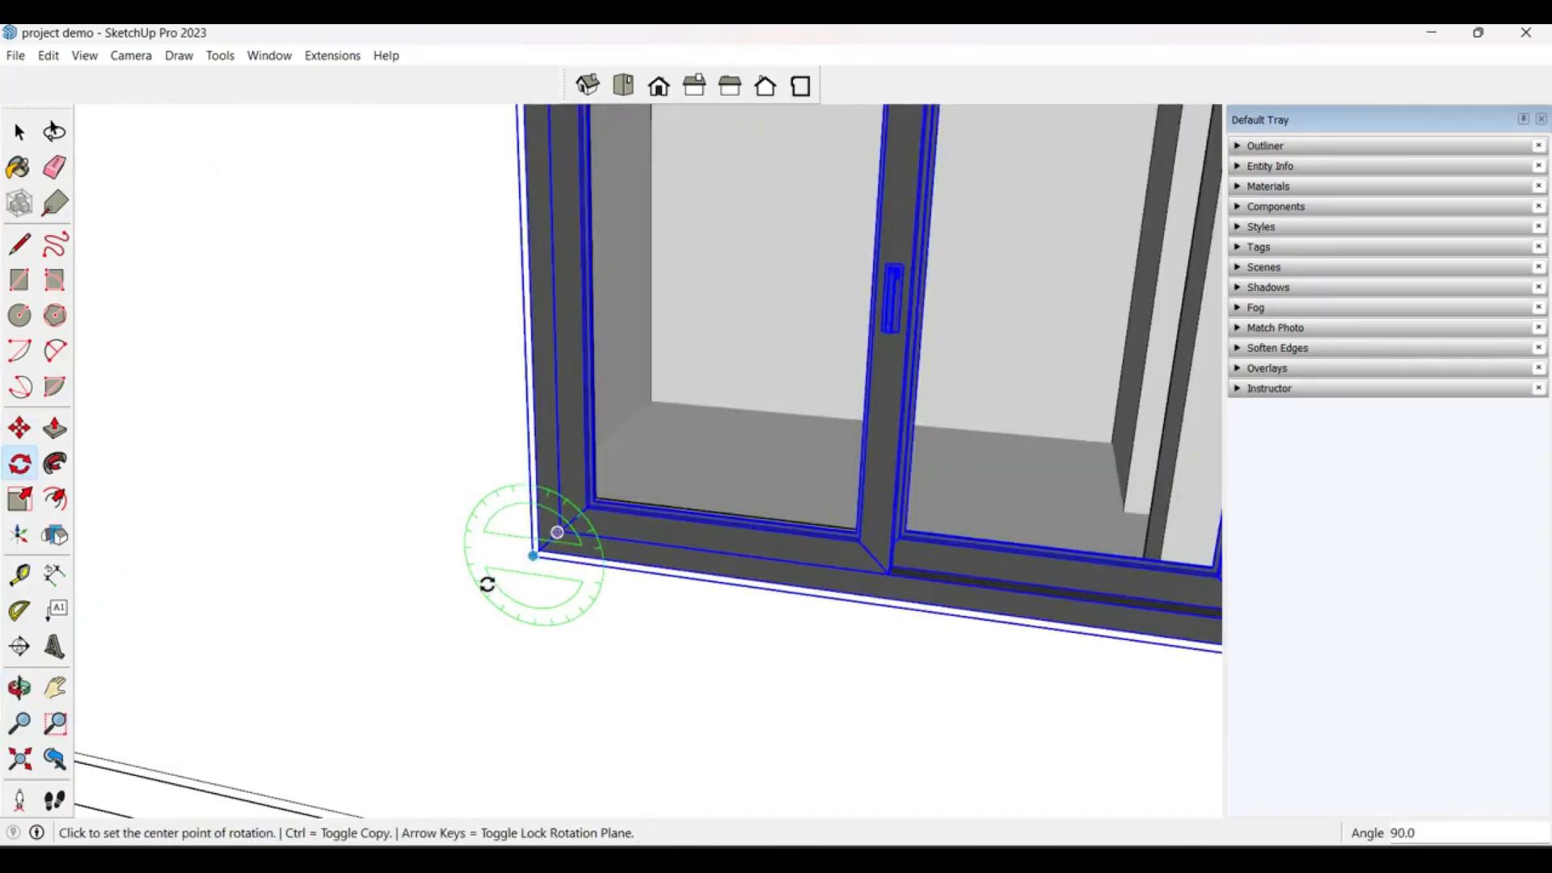
Step: Move the window 0.10 m so its lower corner meets the corner of the wall opening
key(m)
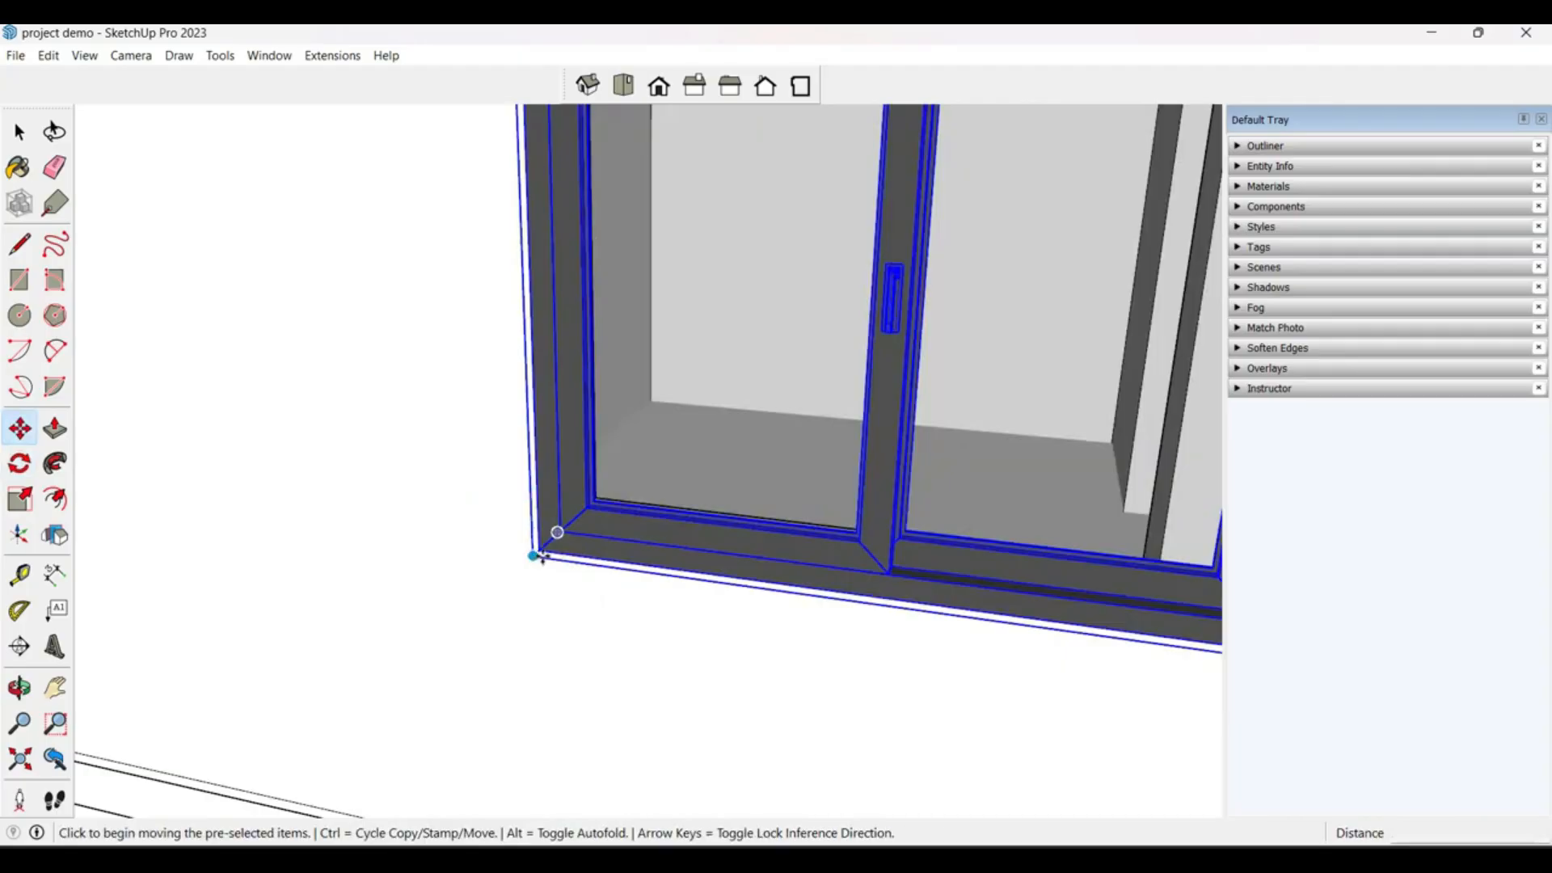
click(541, 556)
click(844, 608)
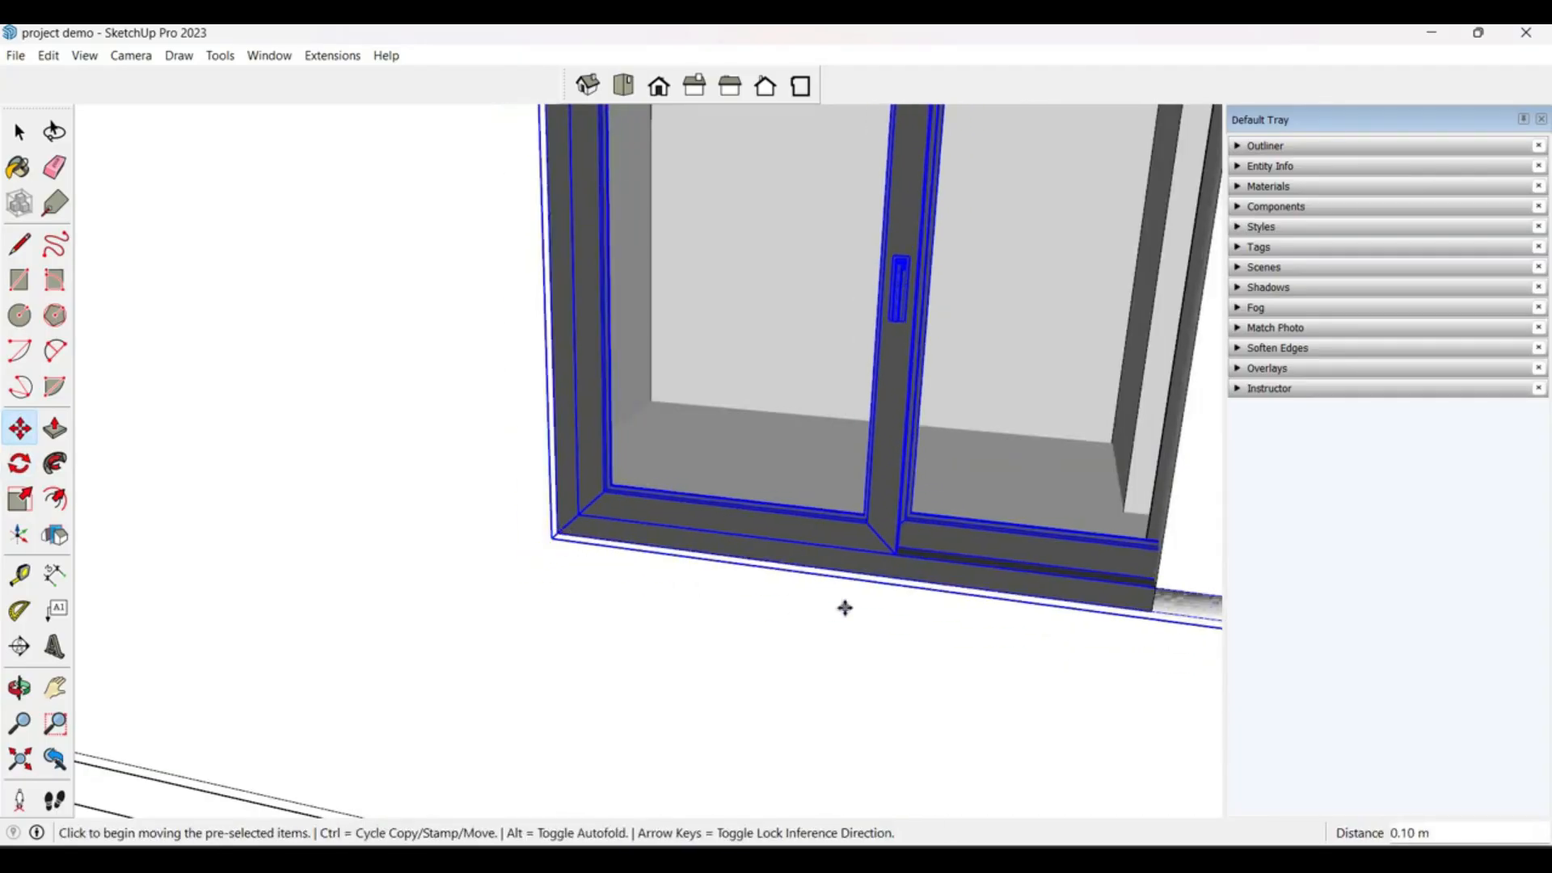
Step: Scale the window's width by about 0.86 to match the width of the side wall's opening
middle_drag(845, 608, 584, 615)
scroll(554, 542, down, 5)
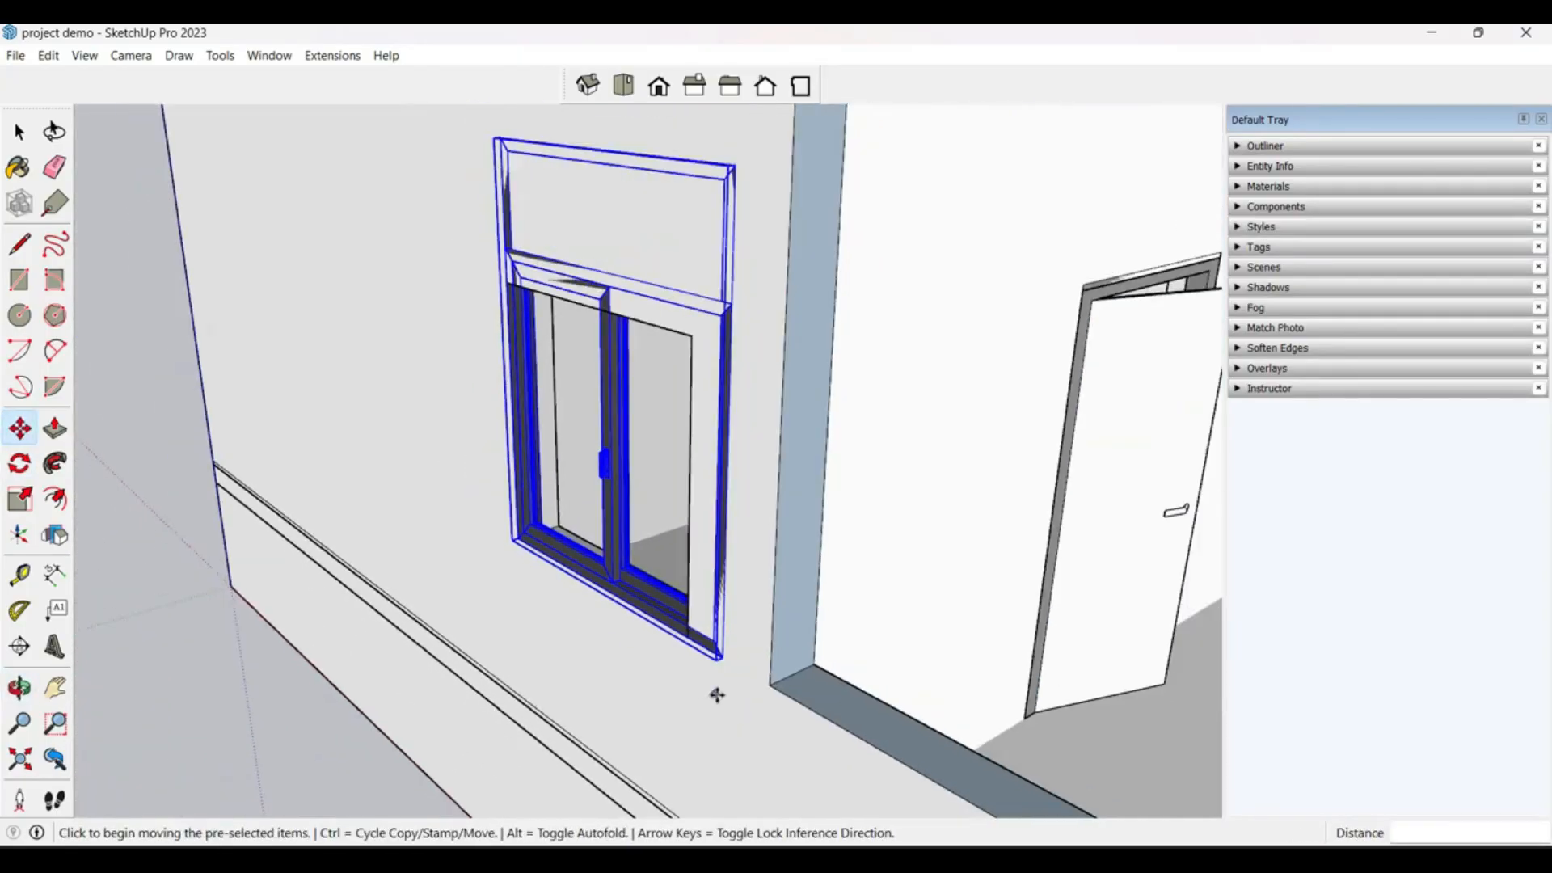
middle_drag(717, 695, 922, 520)
key(s)
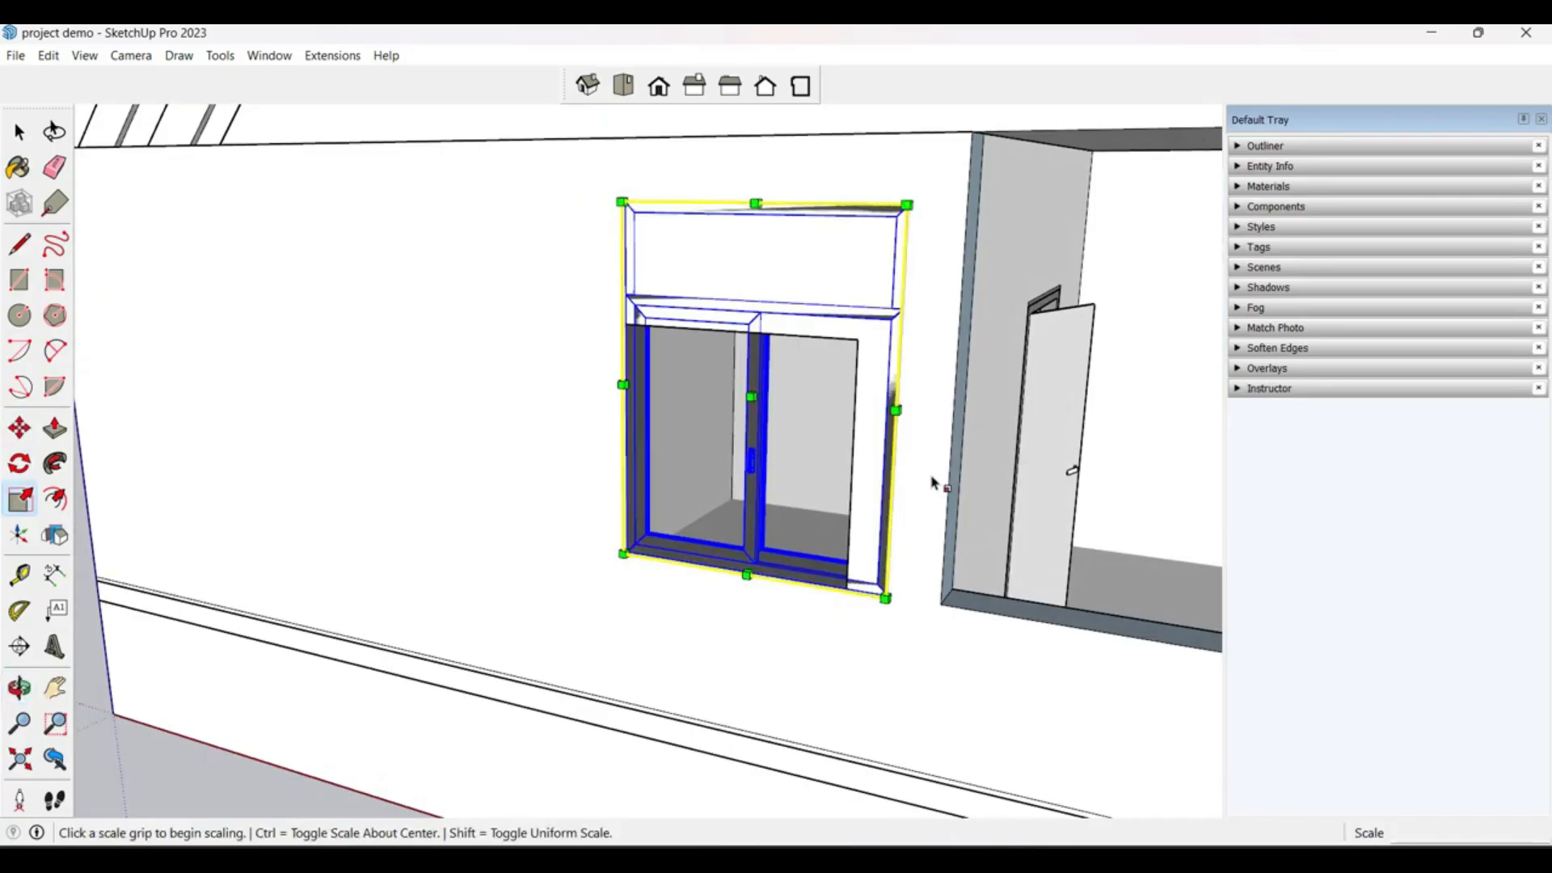
click(897, 410)
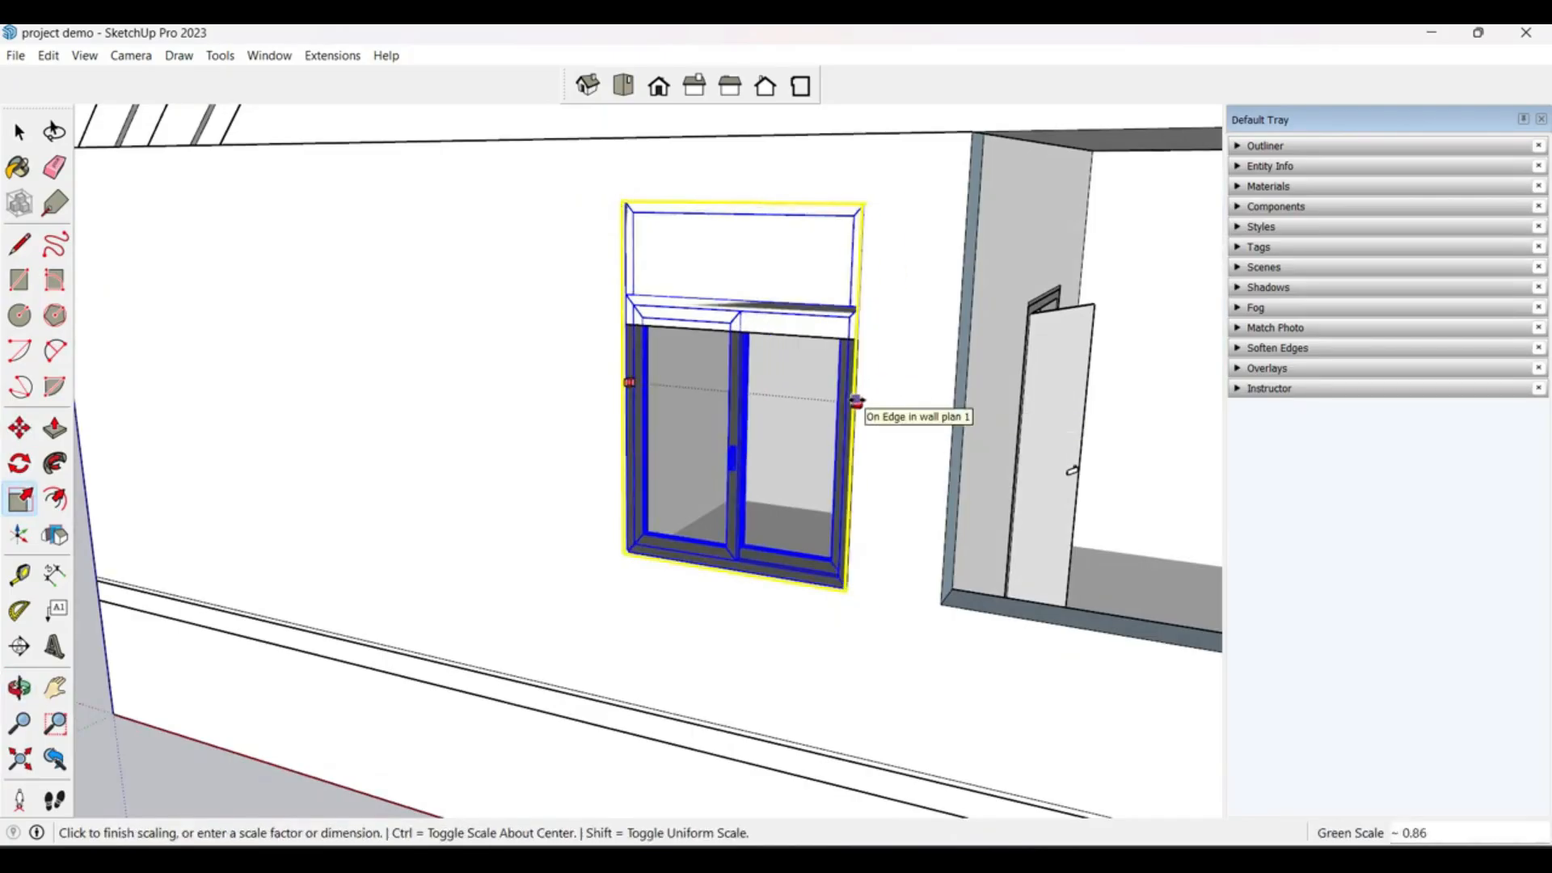
click(856, 401)
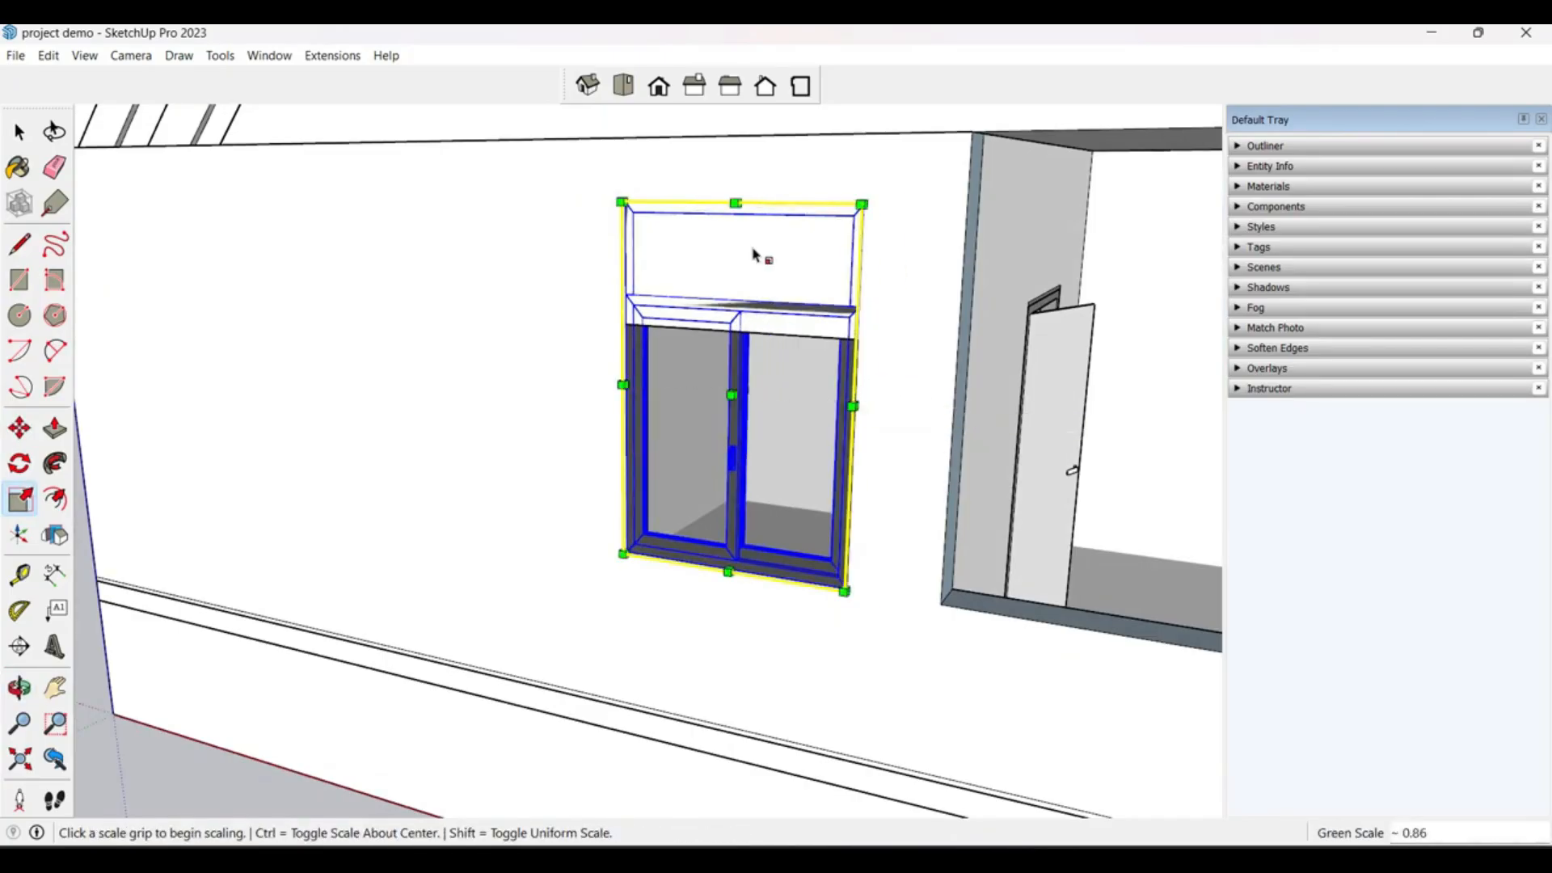
Step: Scale the window's height by about 0.65 to match the height of the side wall's opening
click(744, 202)
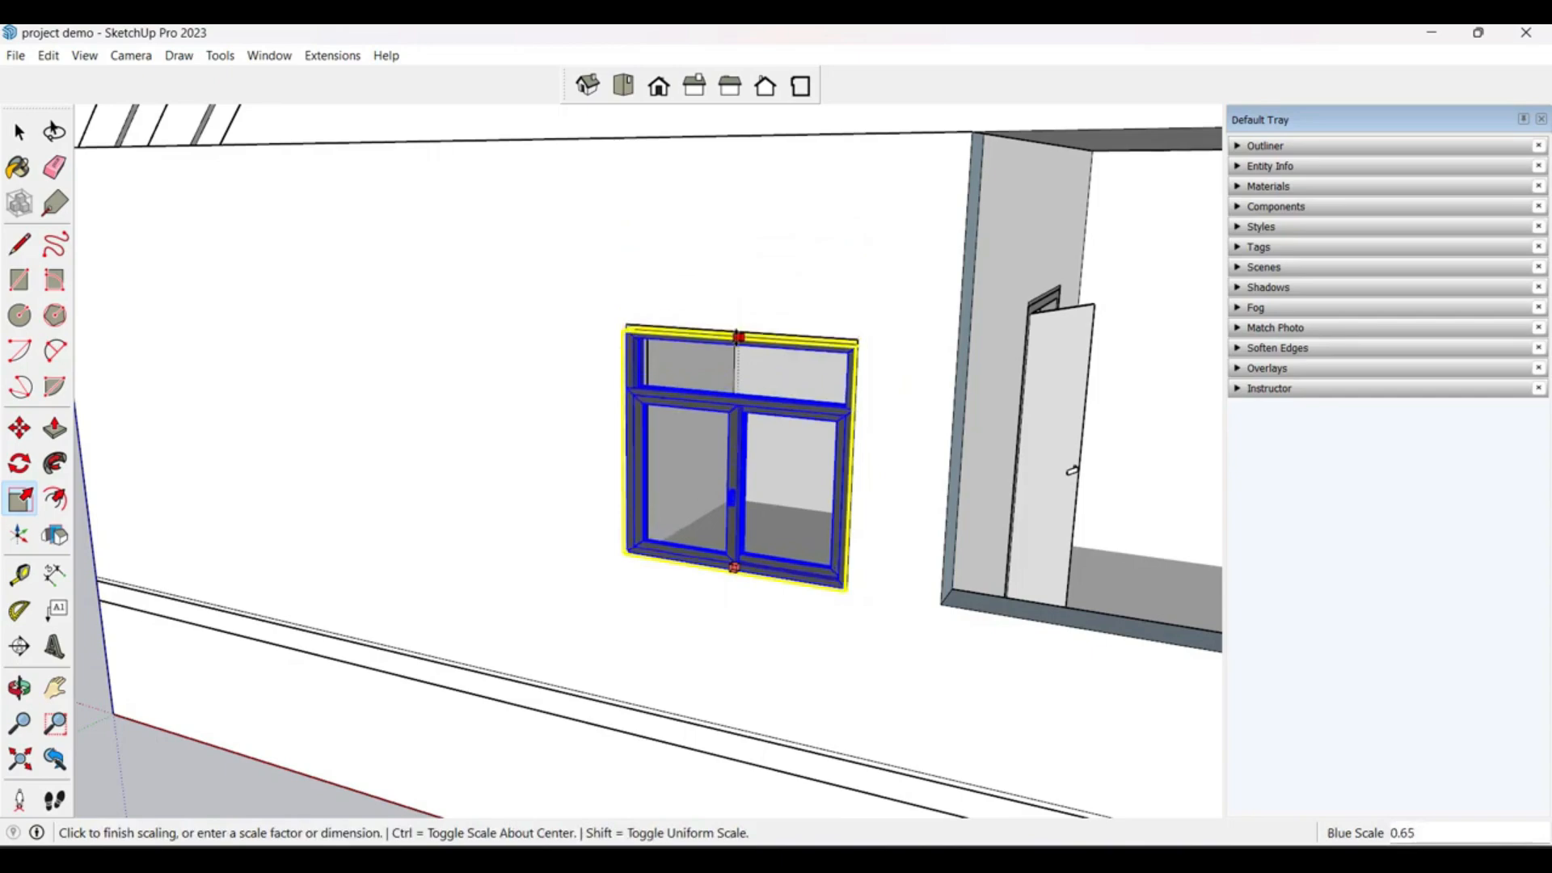
click(739, 329)
scroll(632, 418, down, 1)
scroll(632, 418, down, 2)
key(space)
click(580, 510)
middle_drag(580, 509, 350, 485)
scroll(501, 428, up, 4)
middle_drag(509, 426, 509, 644)
scroll(509, 388, up, 5)
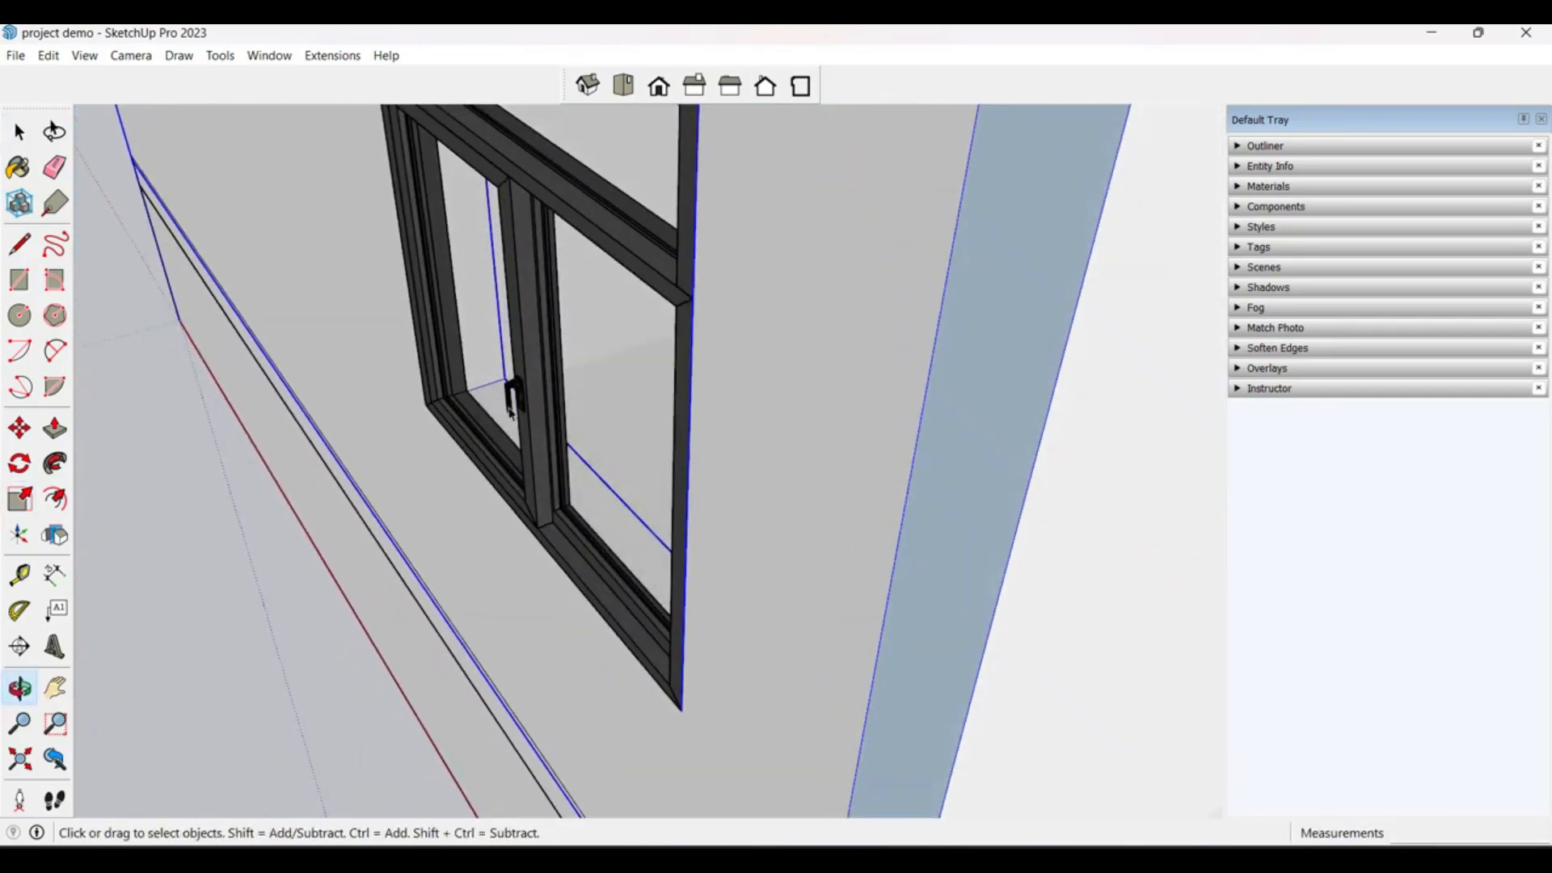
key(m)
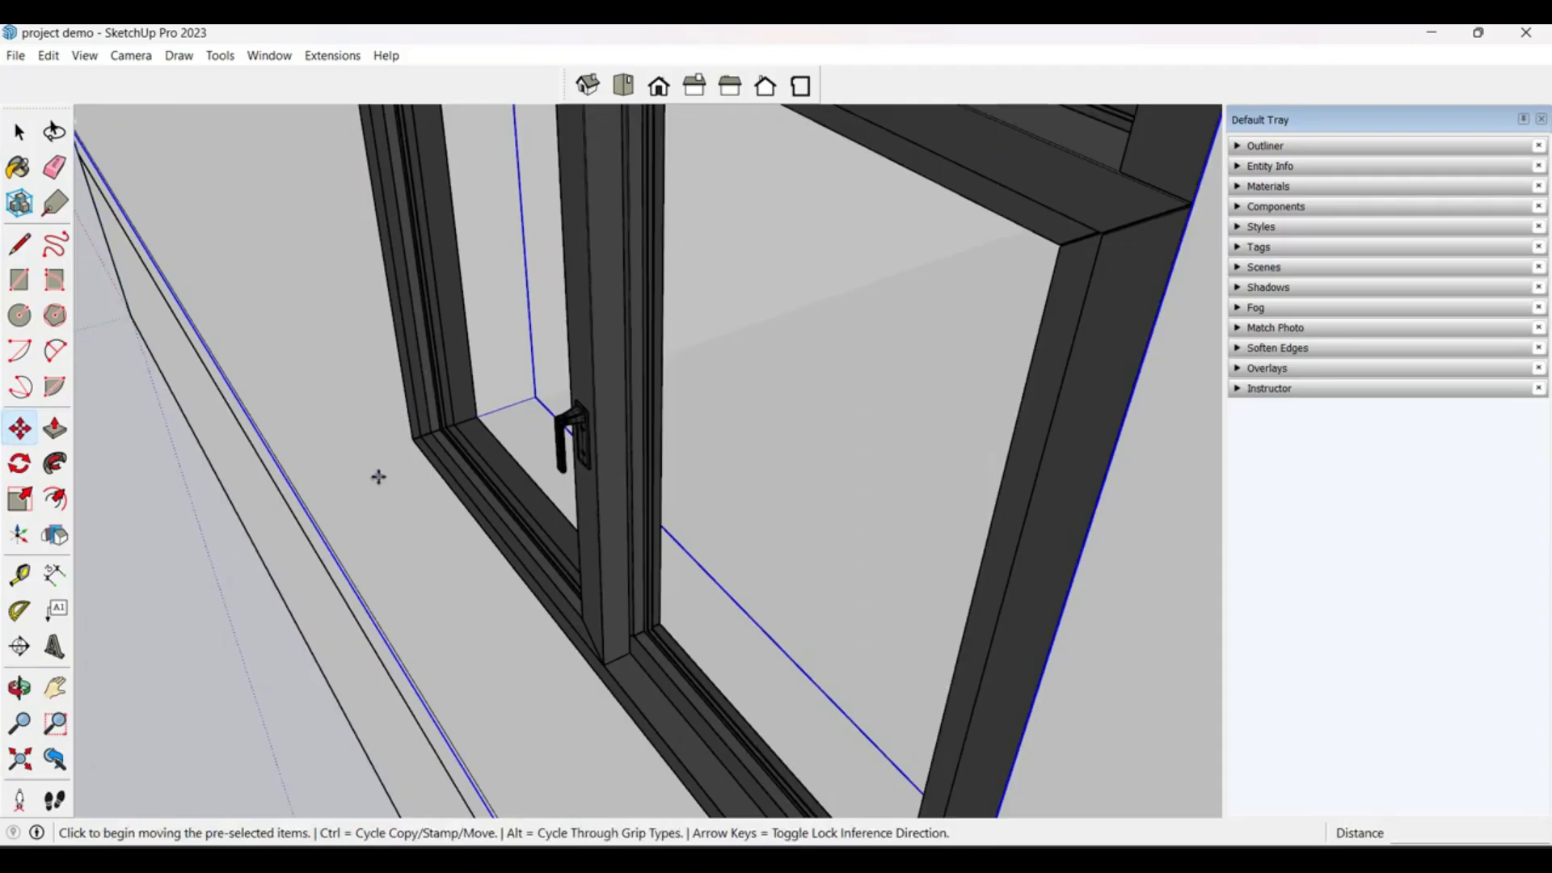
click(492, 413)
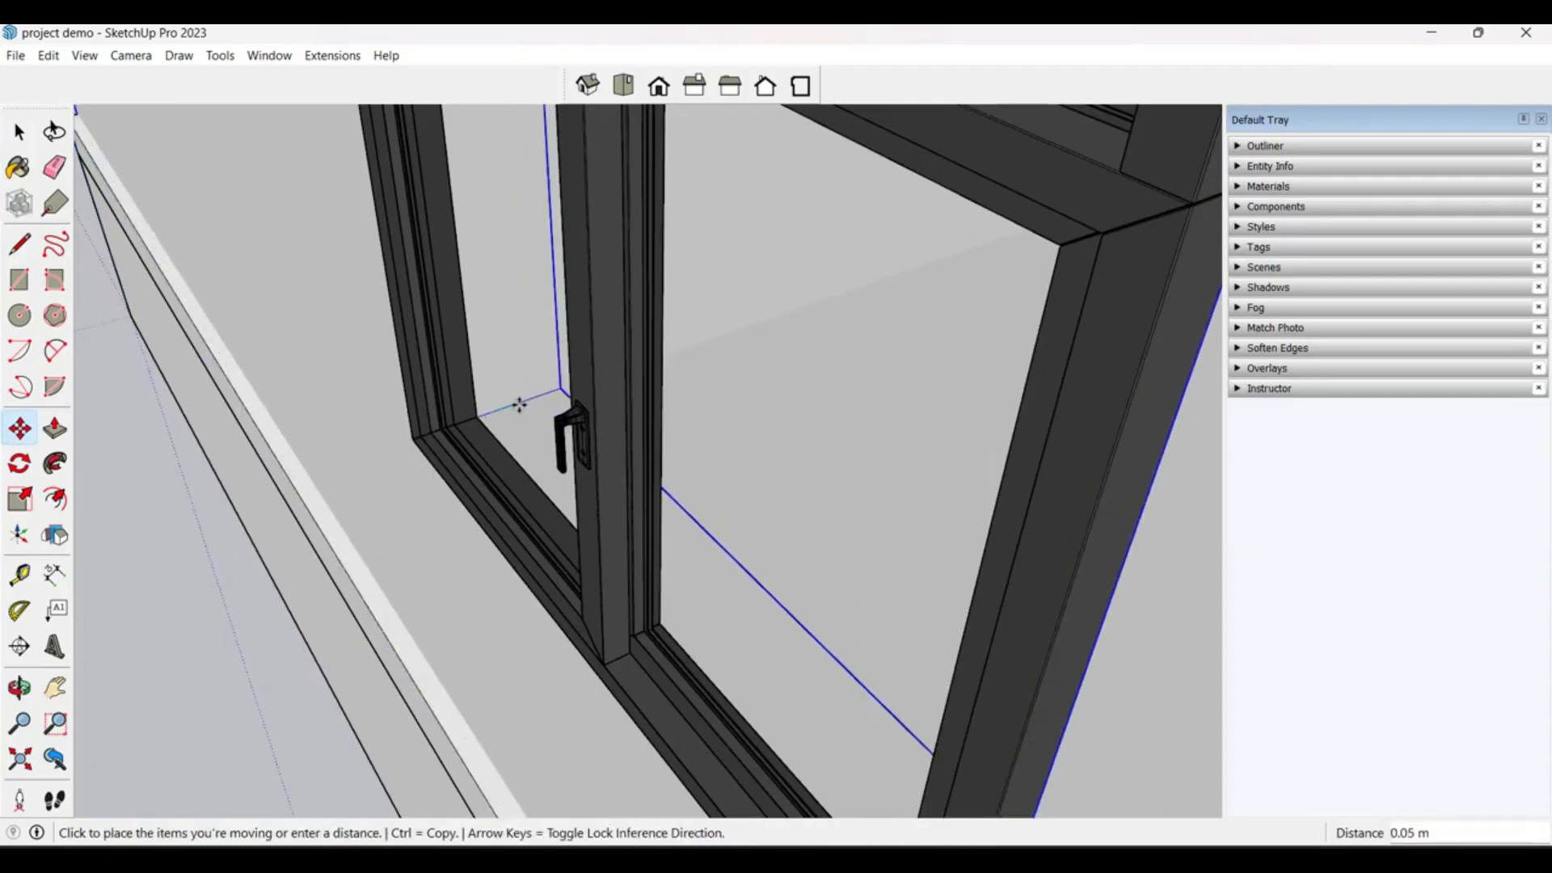
key(Escape)
Step: Move the window 0.05 m into the depth of the side wall's opening, and shift it slightly further inward to recess it
key(space)
click(465, 461)
key(m)
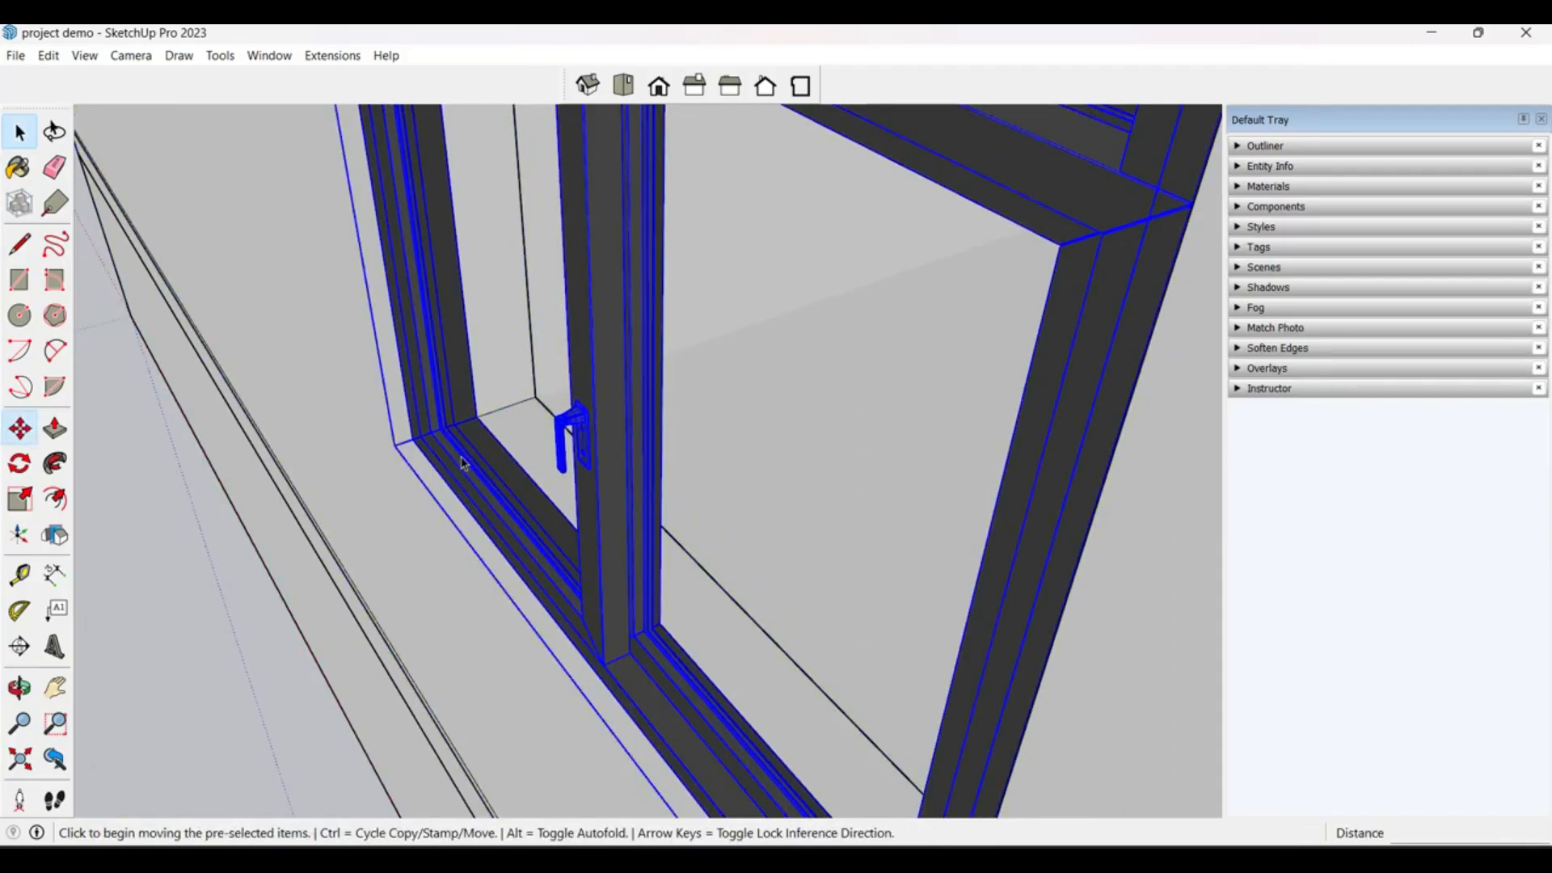
click(497, 409)
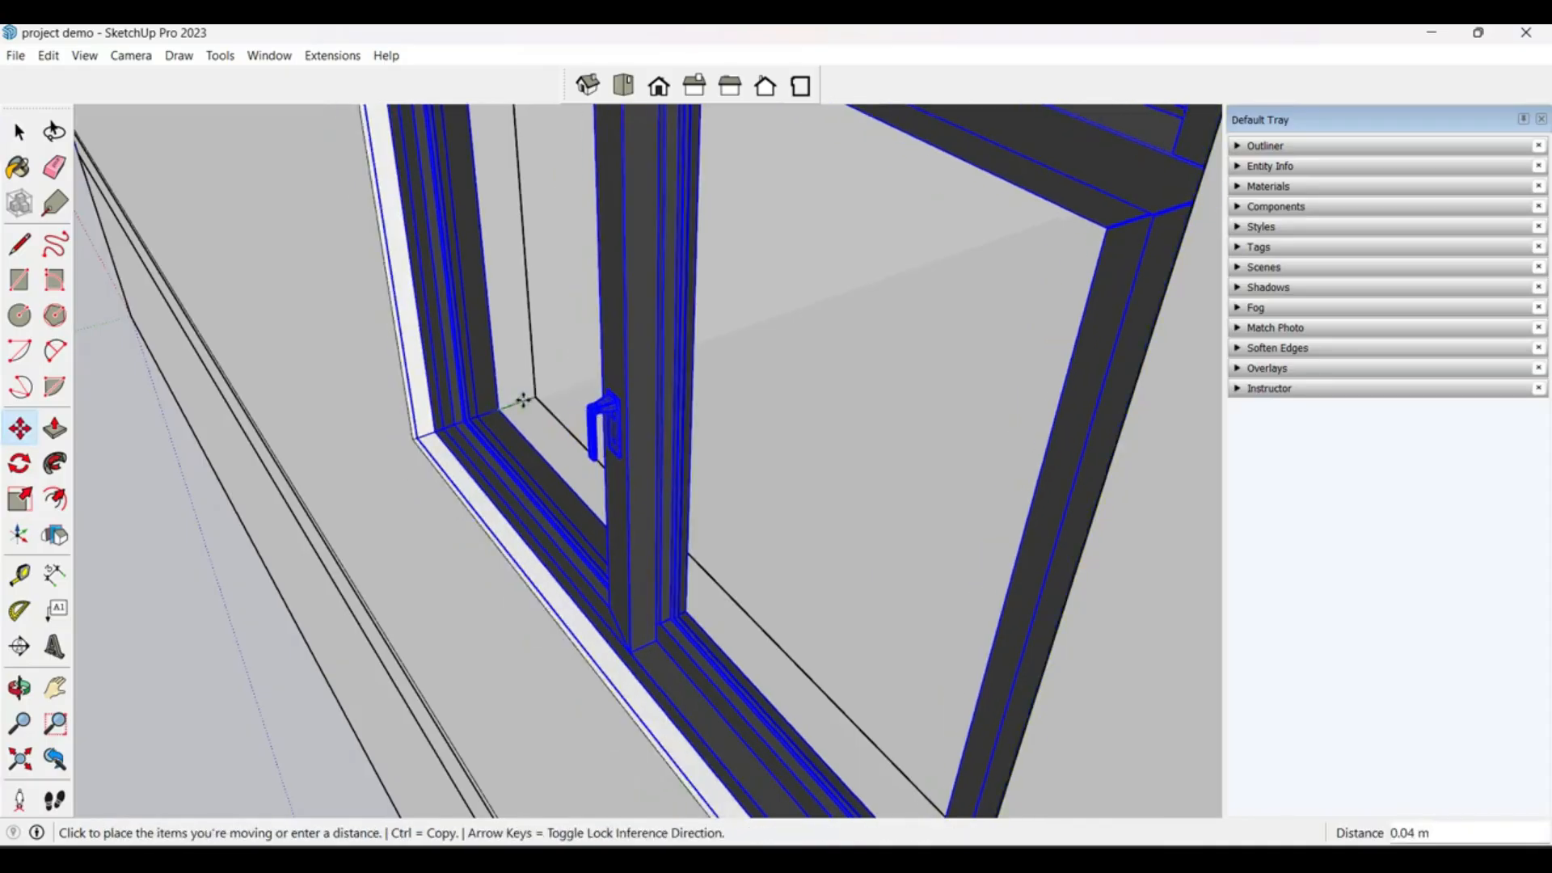
click(523, 400)
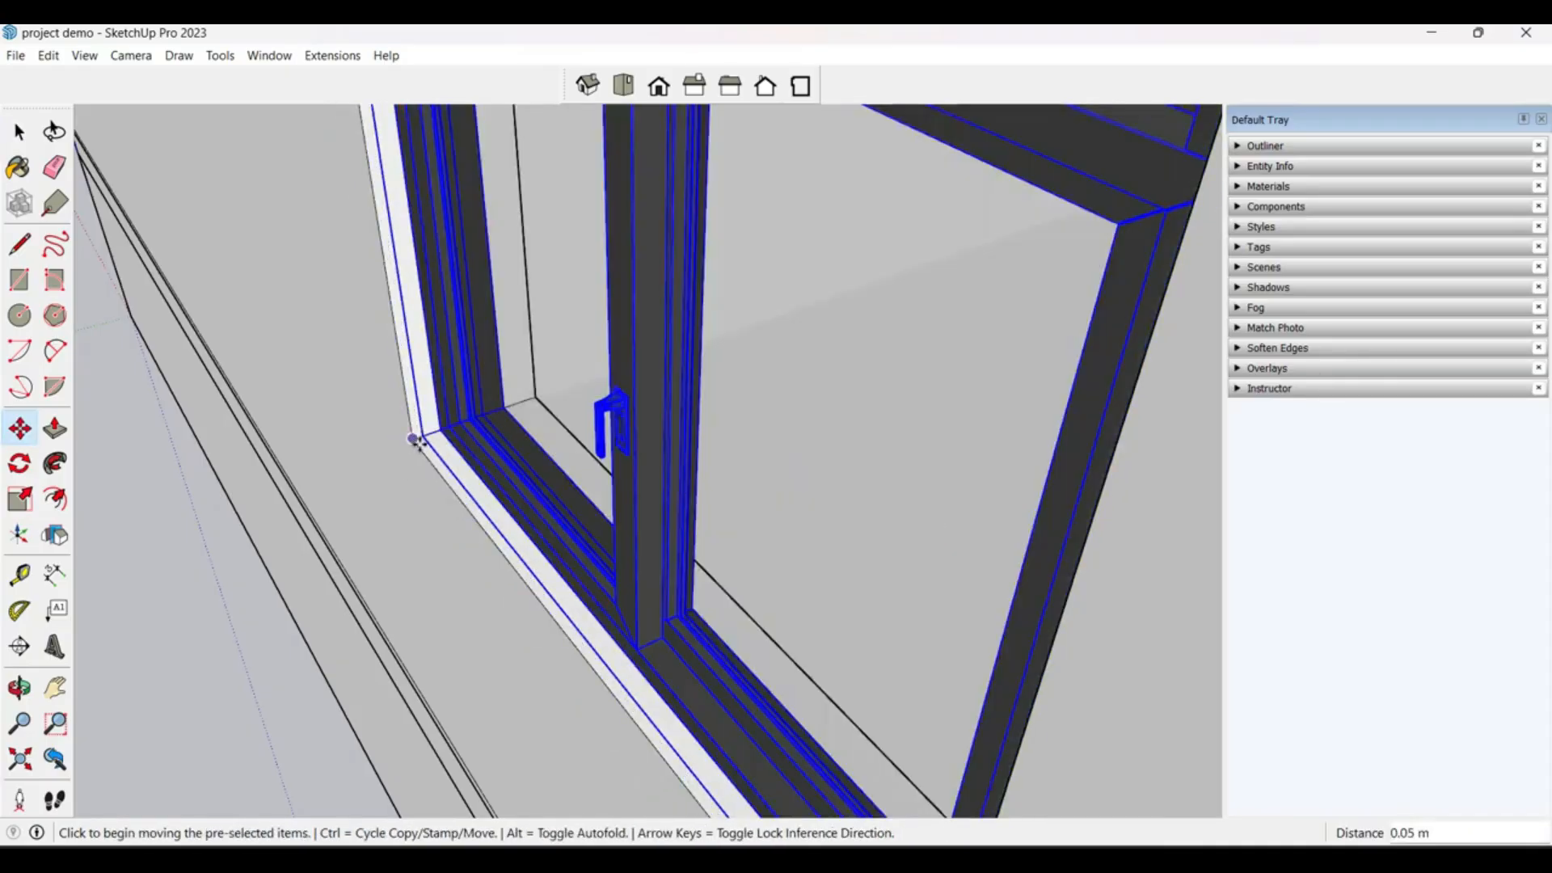
click(420, 436)
click(431, 441)
key(space)
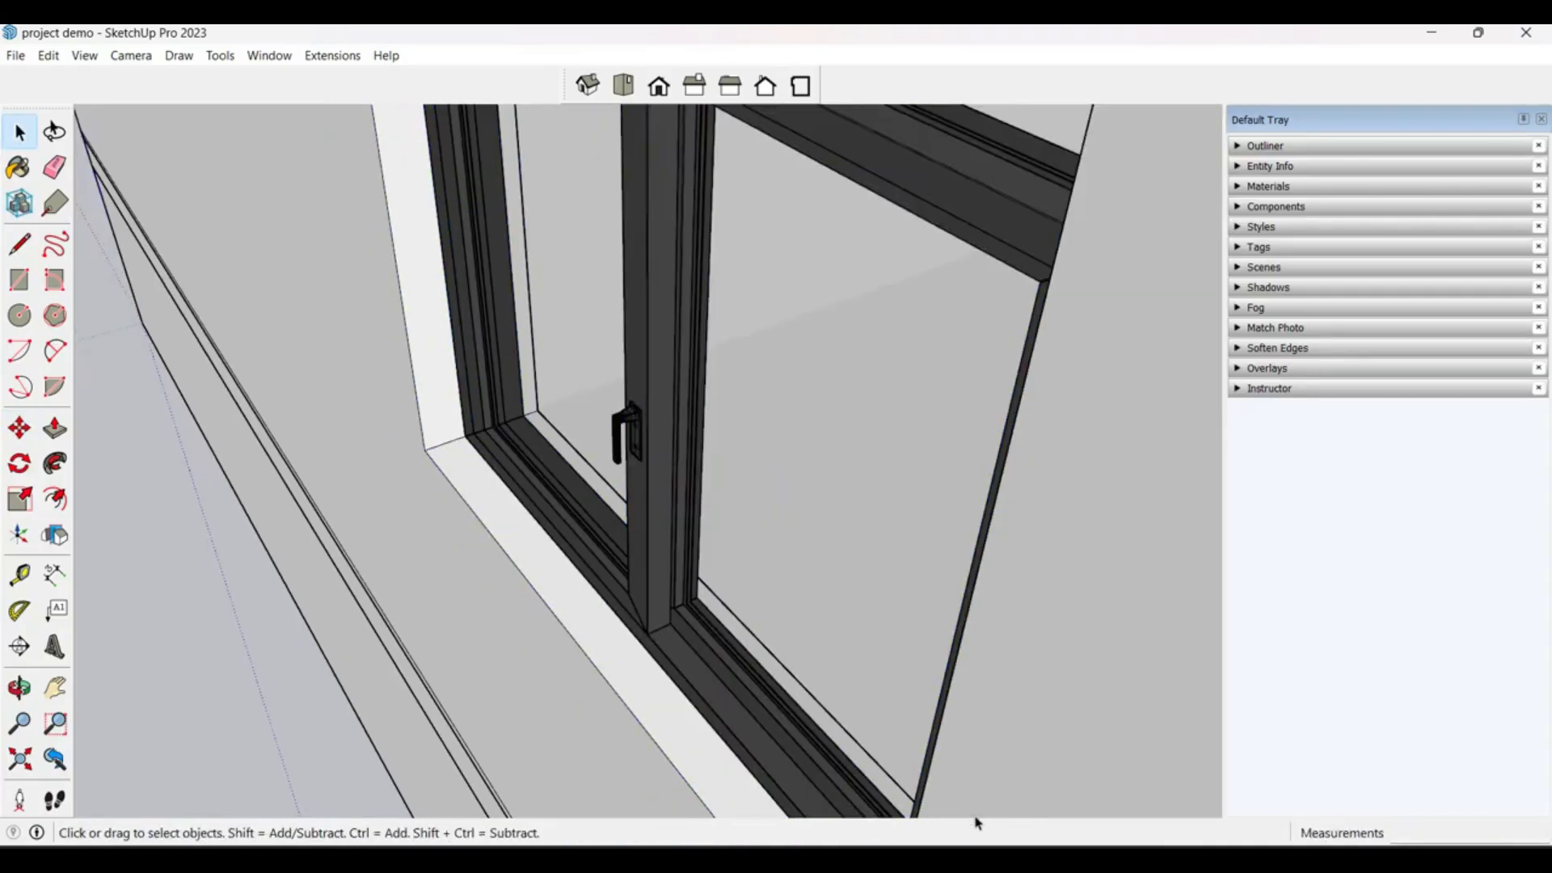
scroll(581, 425, down, 8)
middle_drag(735, 522, 843, 298)
scroll(491, 429, down, 3)
middle_drag(911, 487, 938, 461)
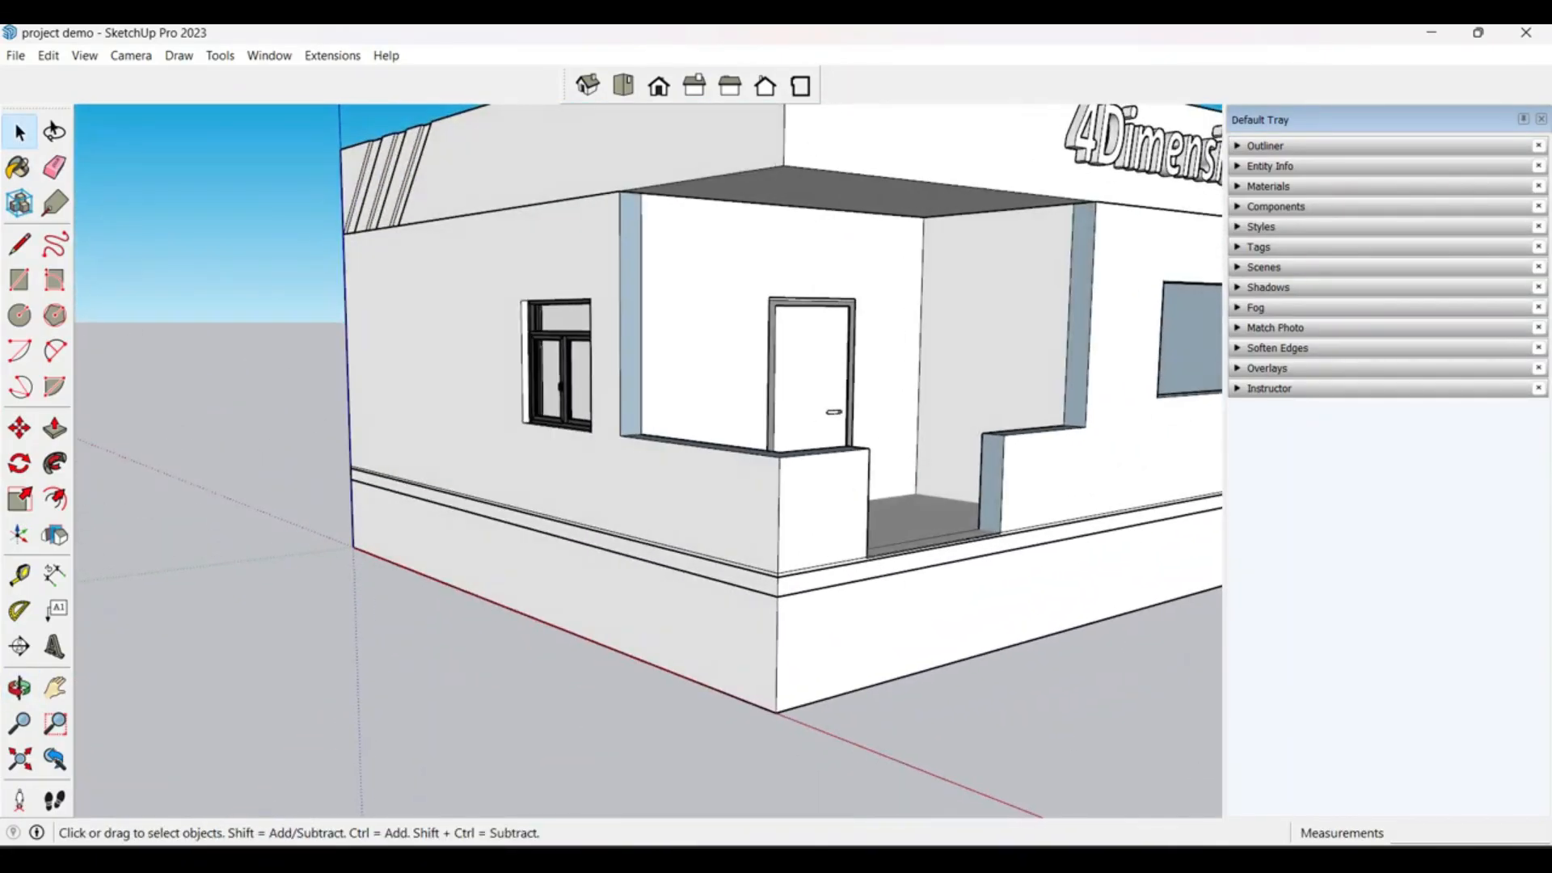
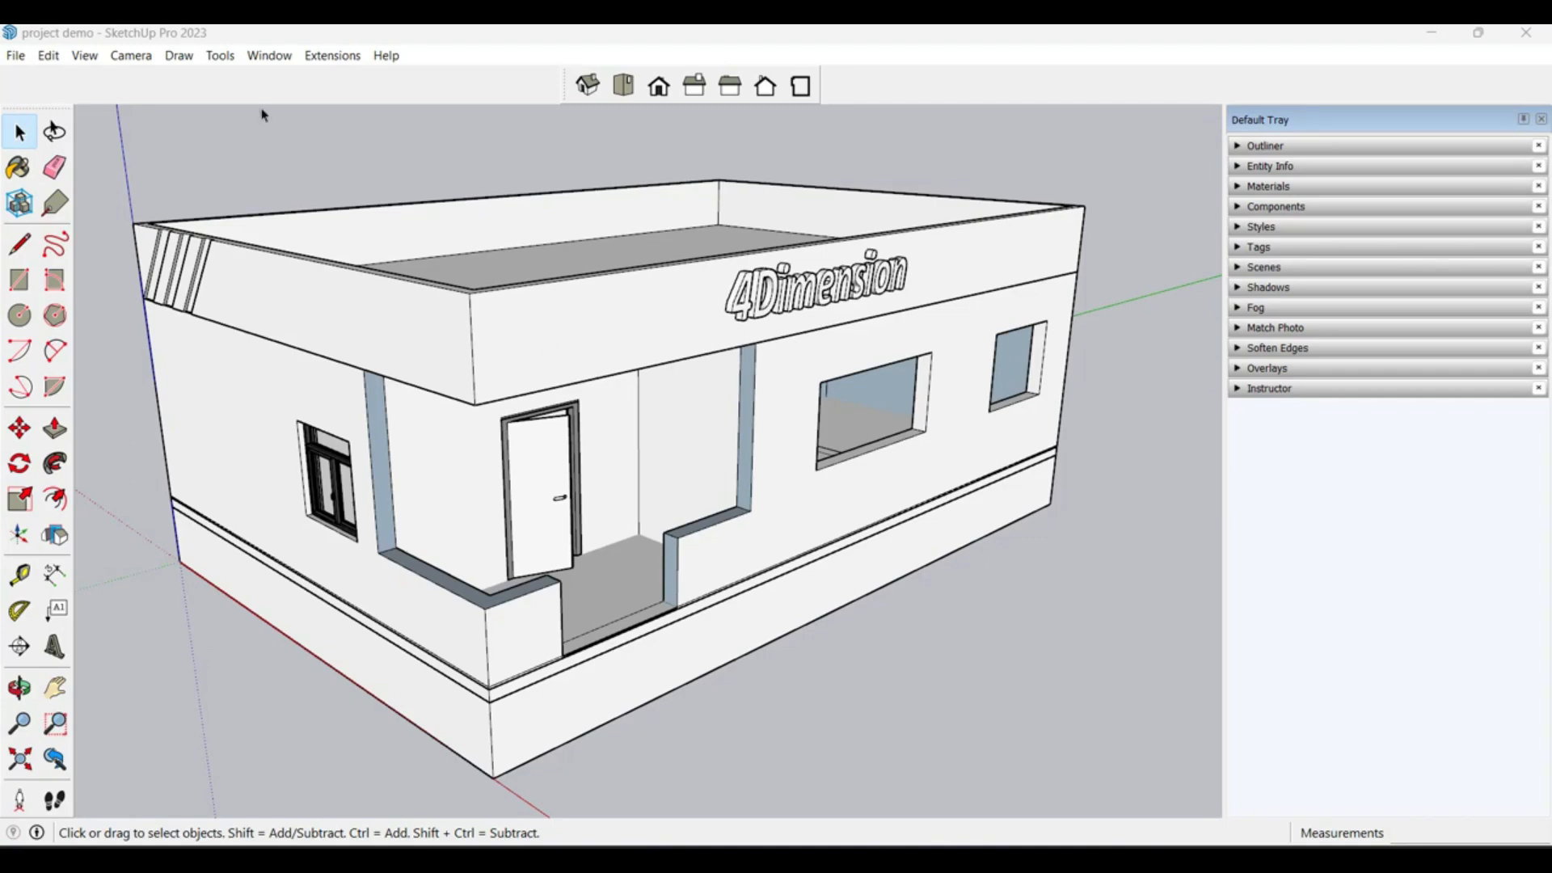
drag(941, 141, 568, 168)
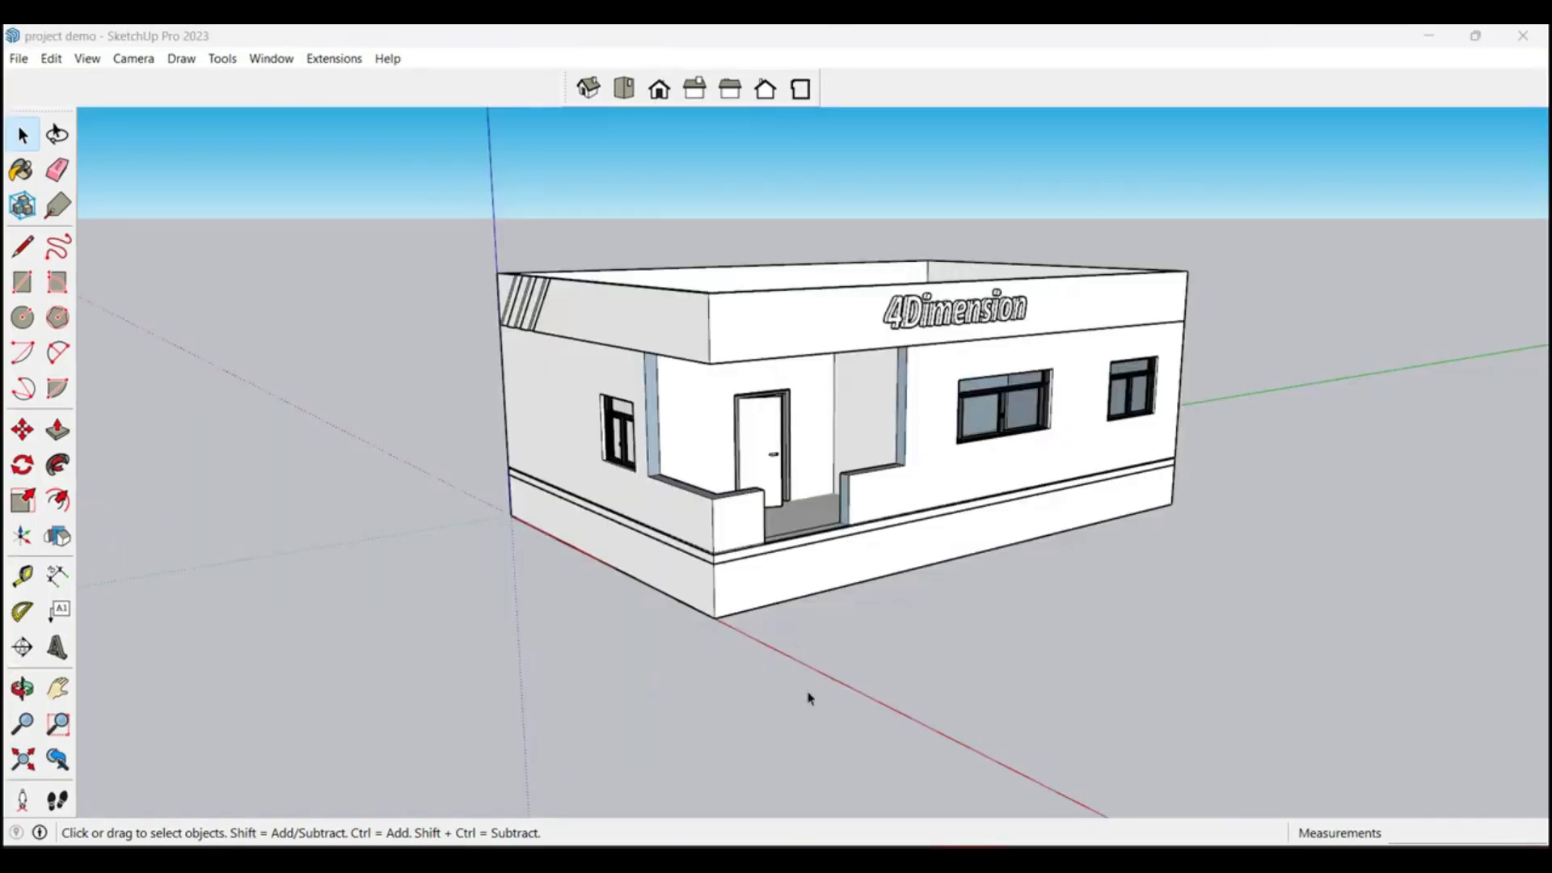
Step: Show the Default Tray with nothing selected in the model
click(828, 668)
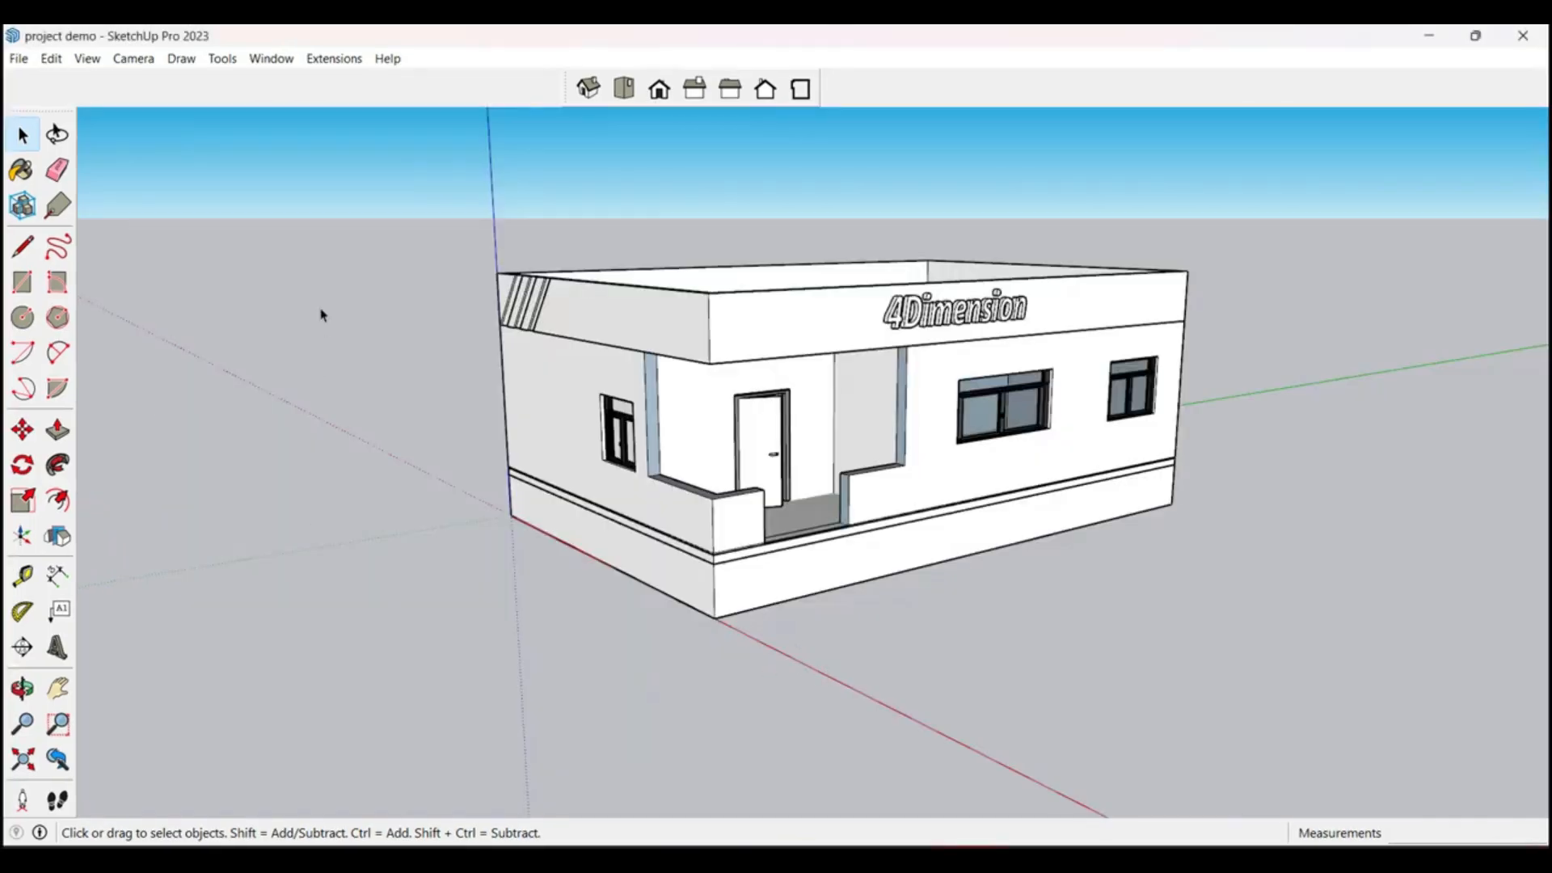
click(271, 59)
mouse_move(283, 82)
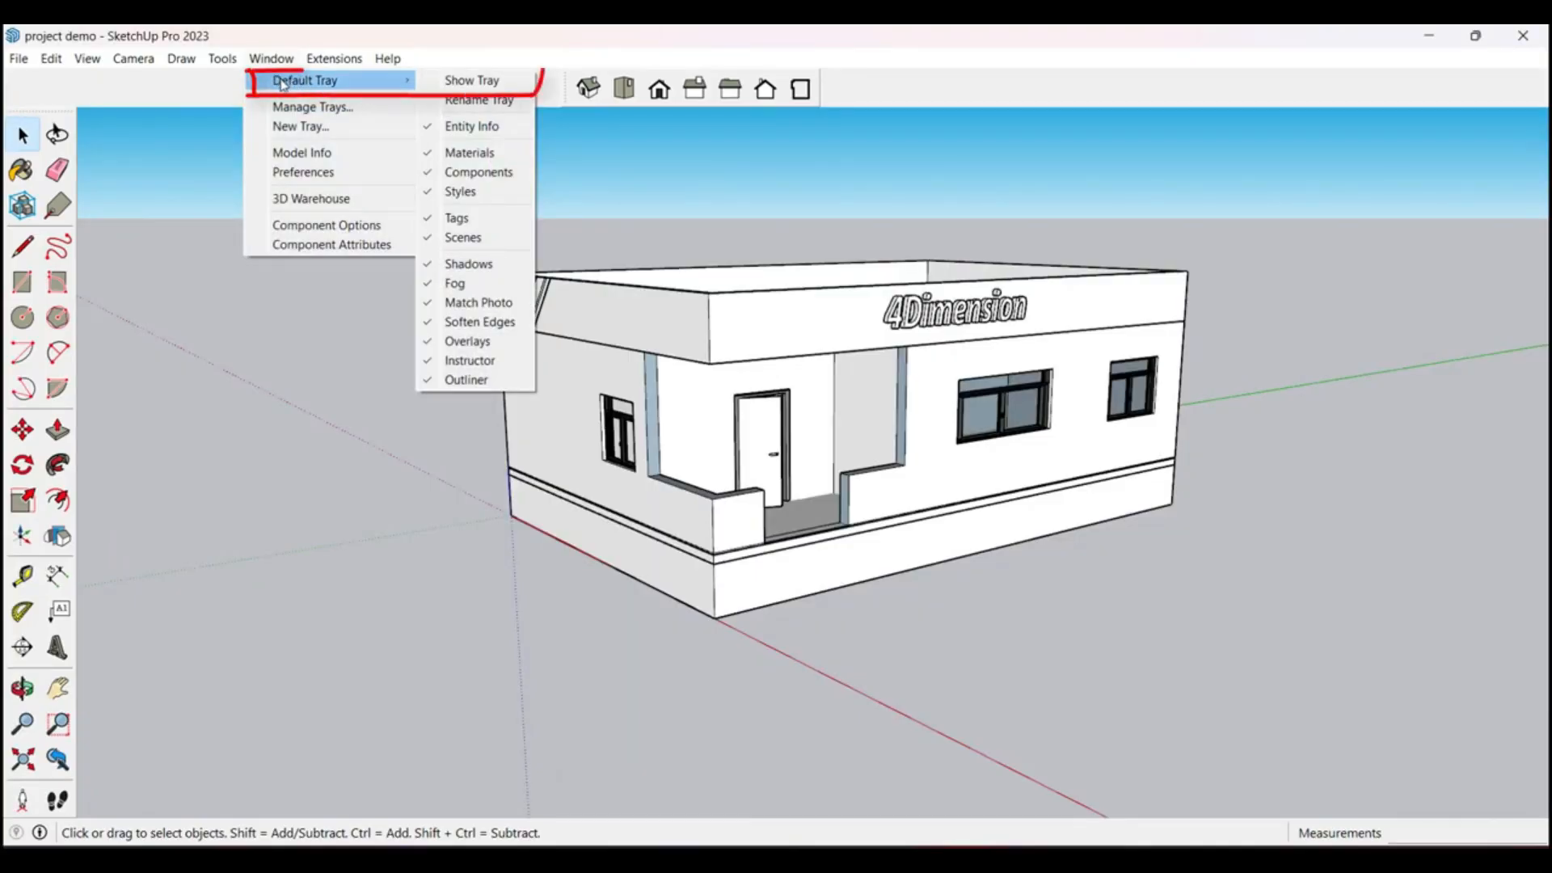
click(435, 81)
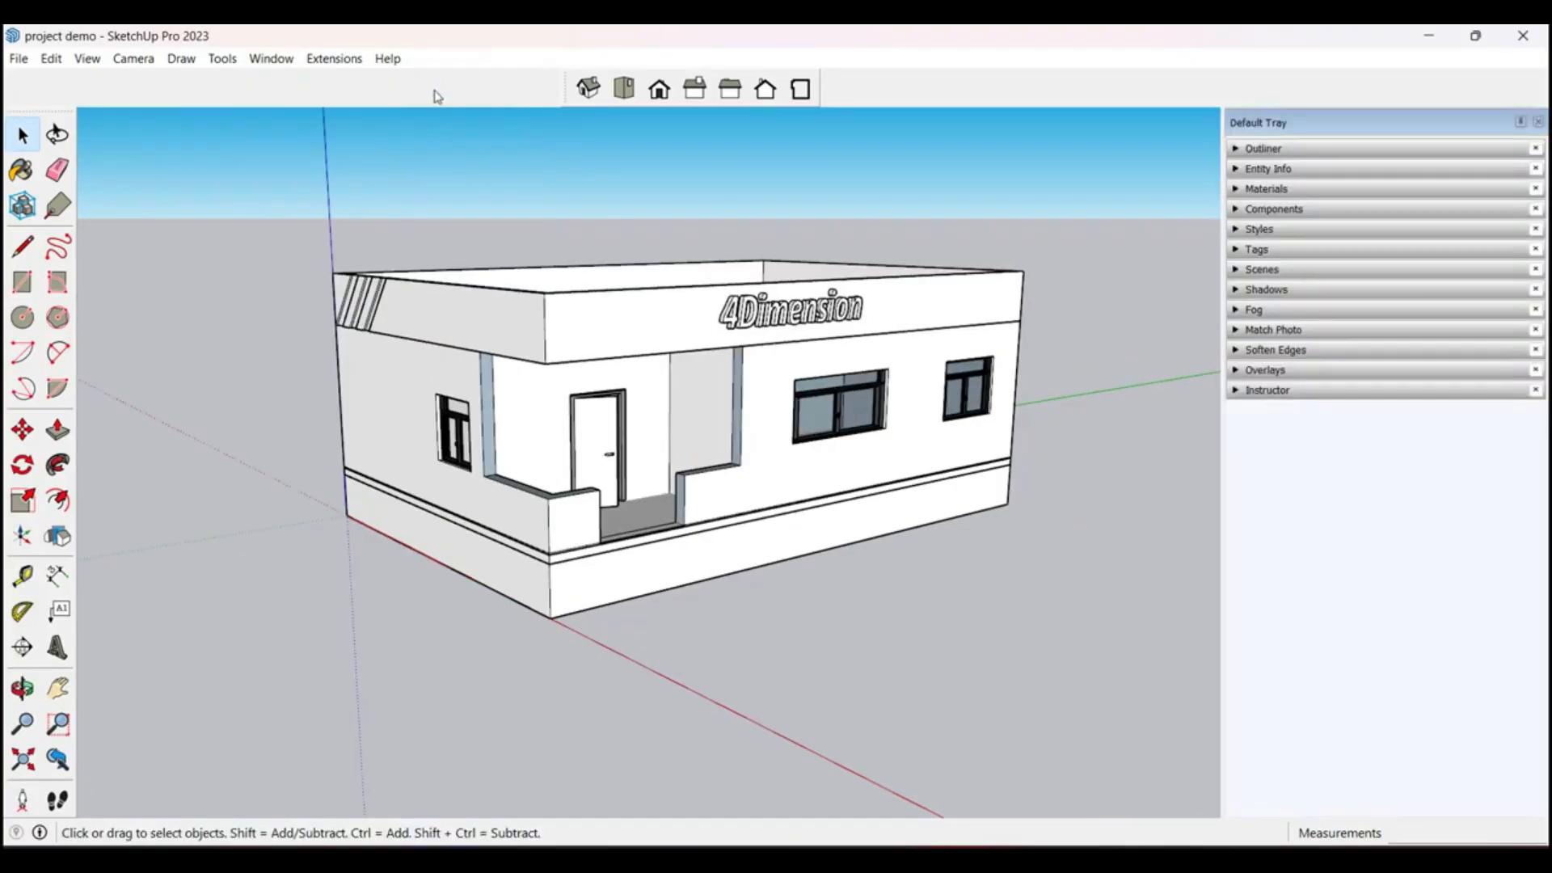
Step: Briefly expand and collapse the Outliner and Entity Info sections to view their contents
click(1316, 149)
click(1317, 148)
click(1331, 167)
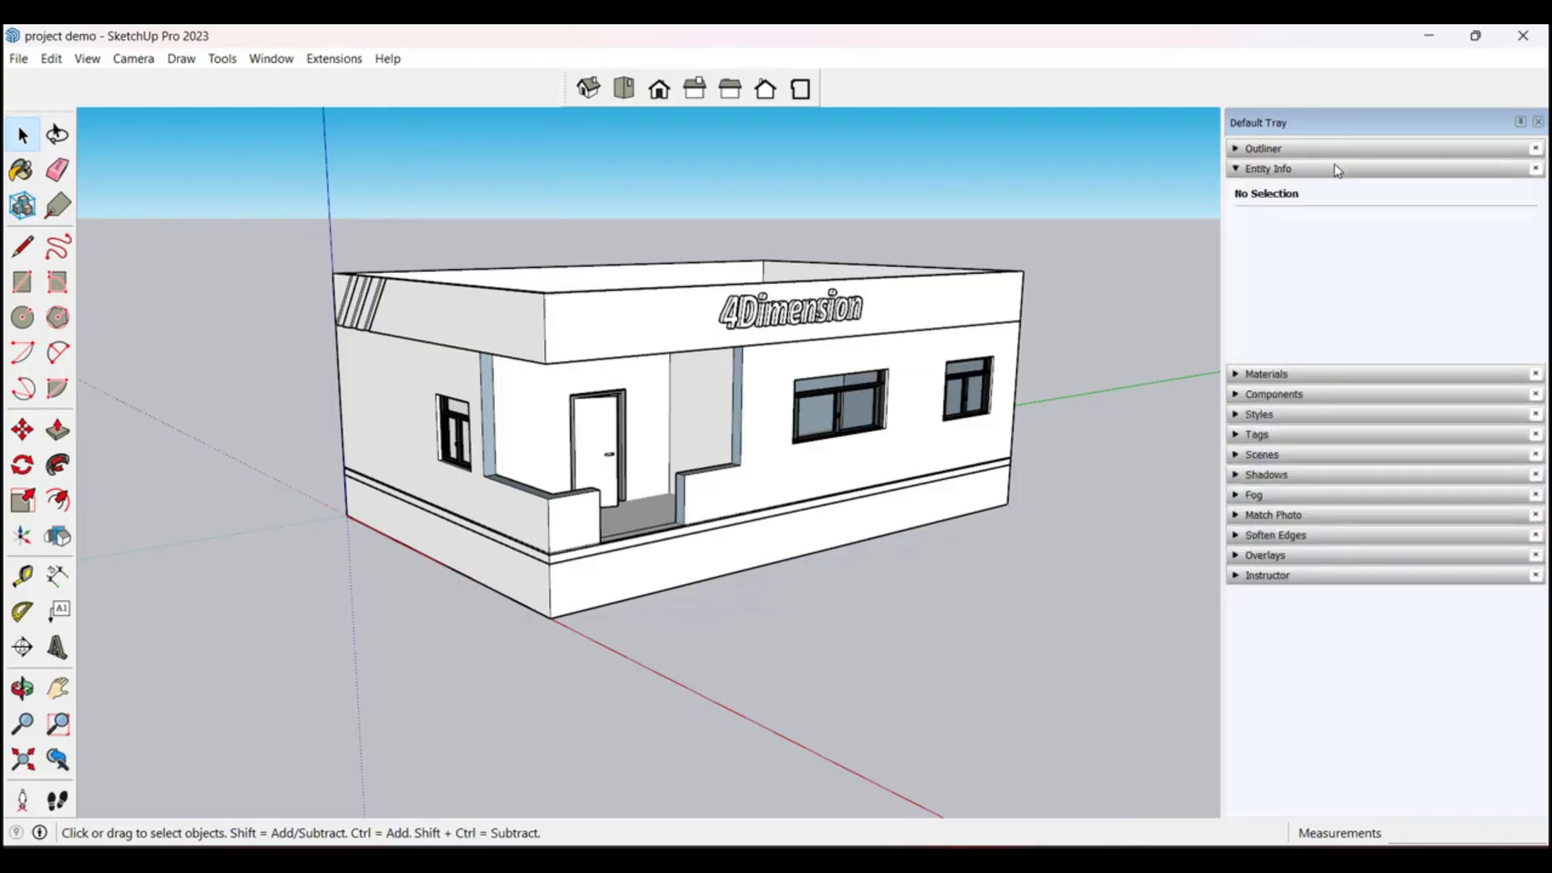
click(1331, 165)
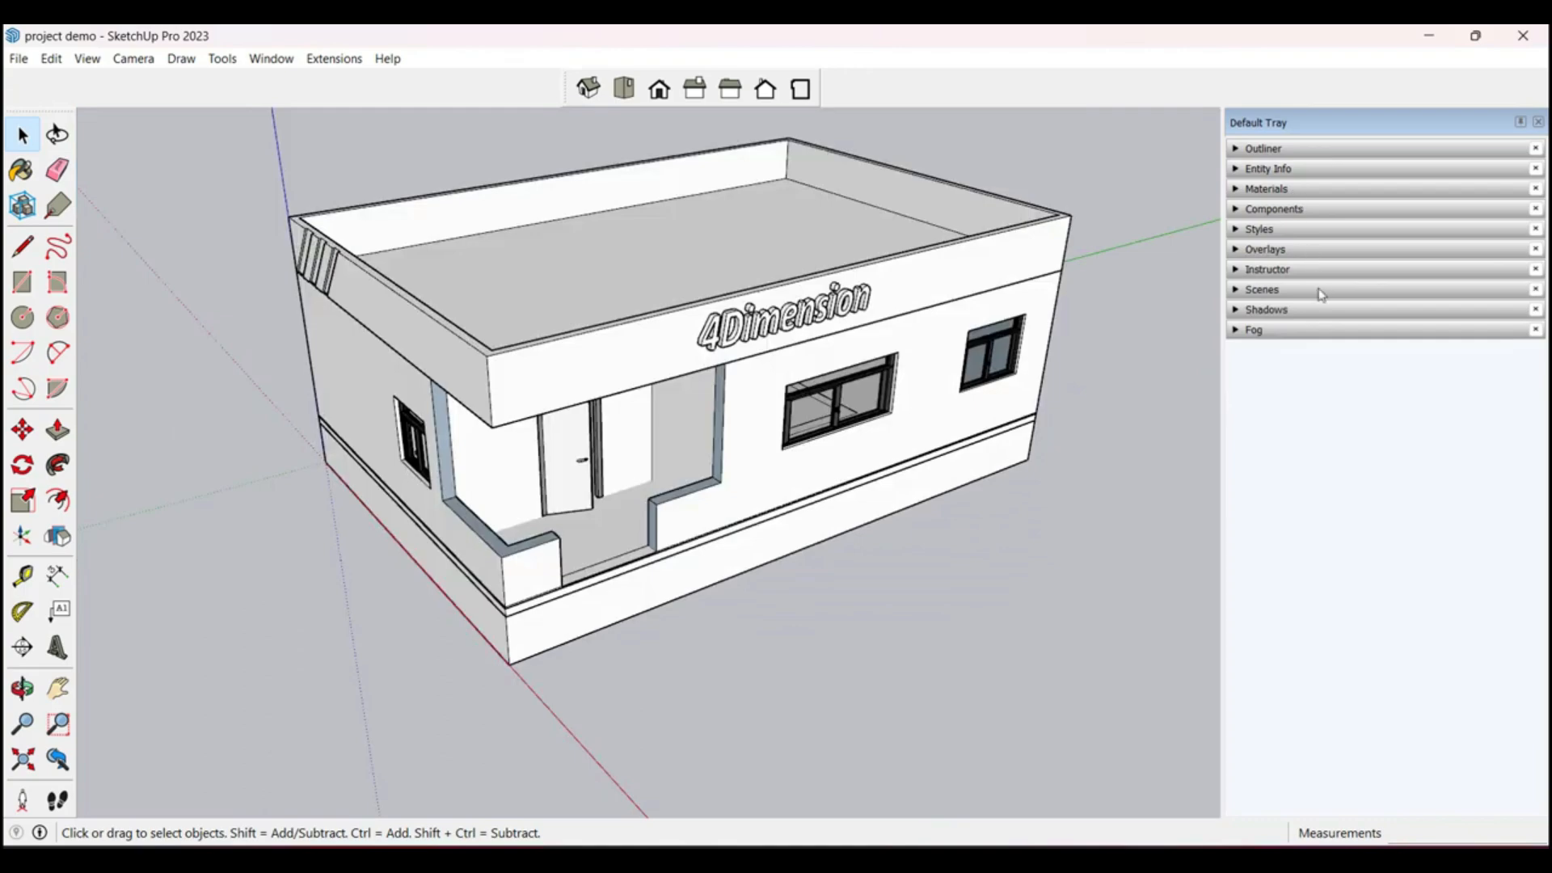
click(271, 59)
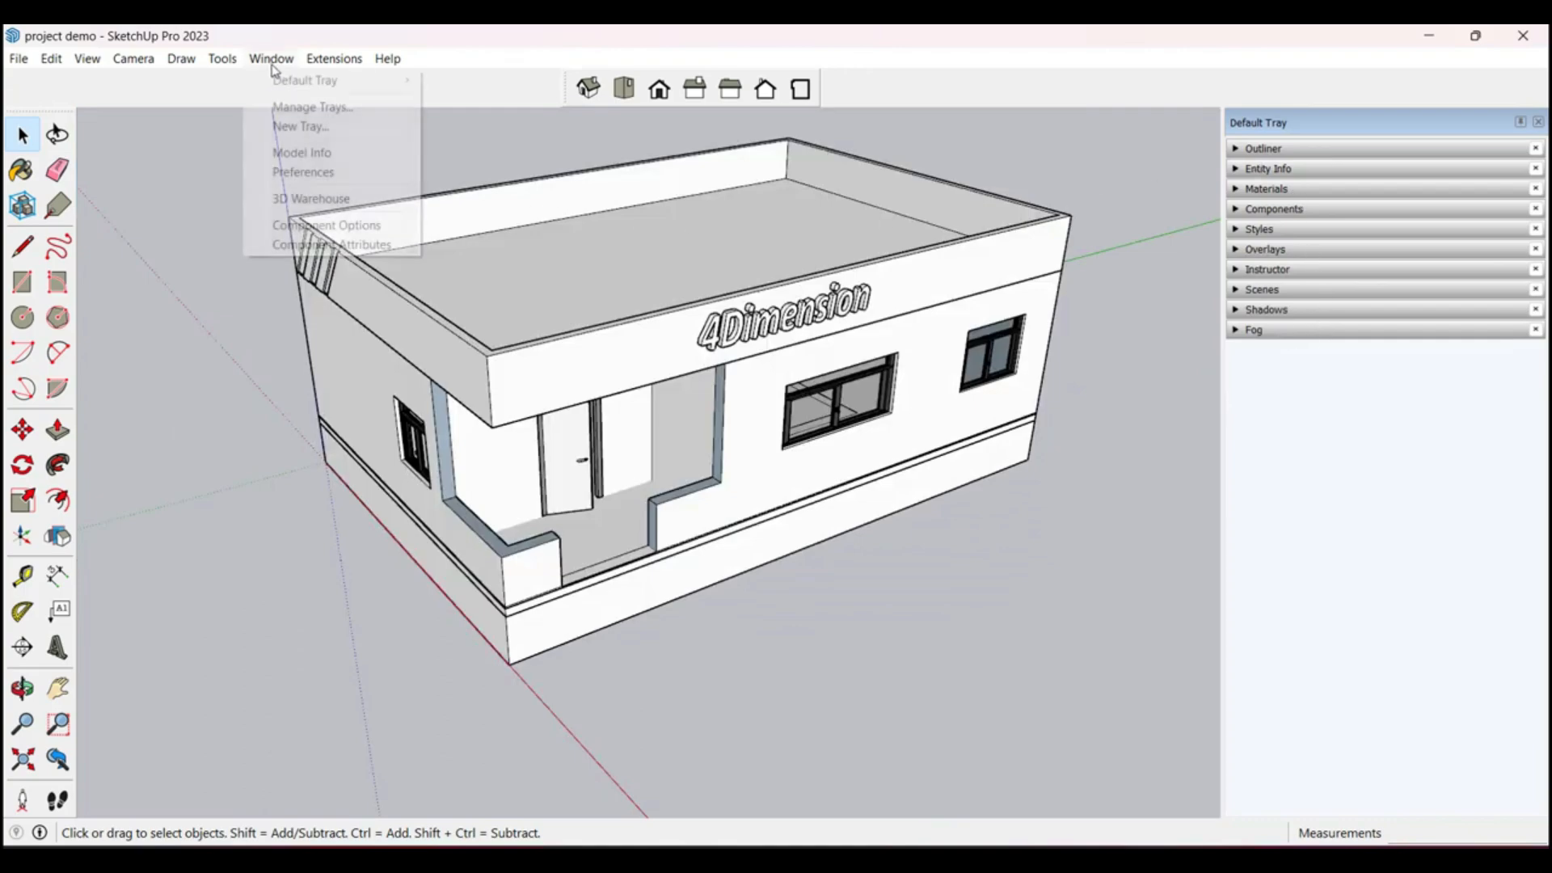
mouse_move(339, 80)
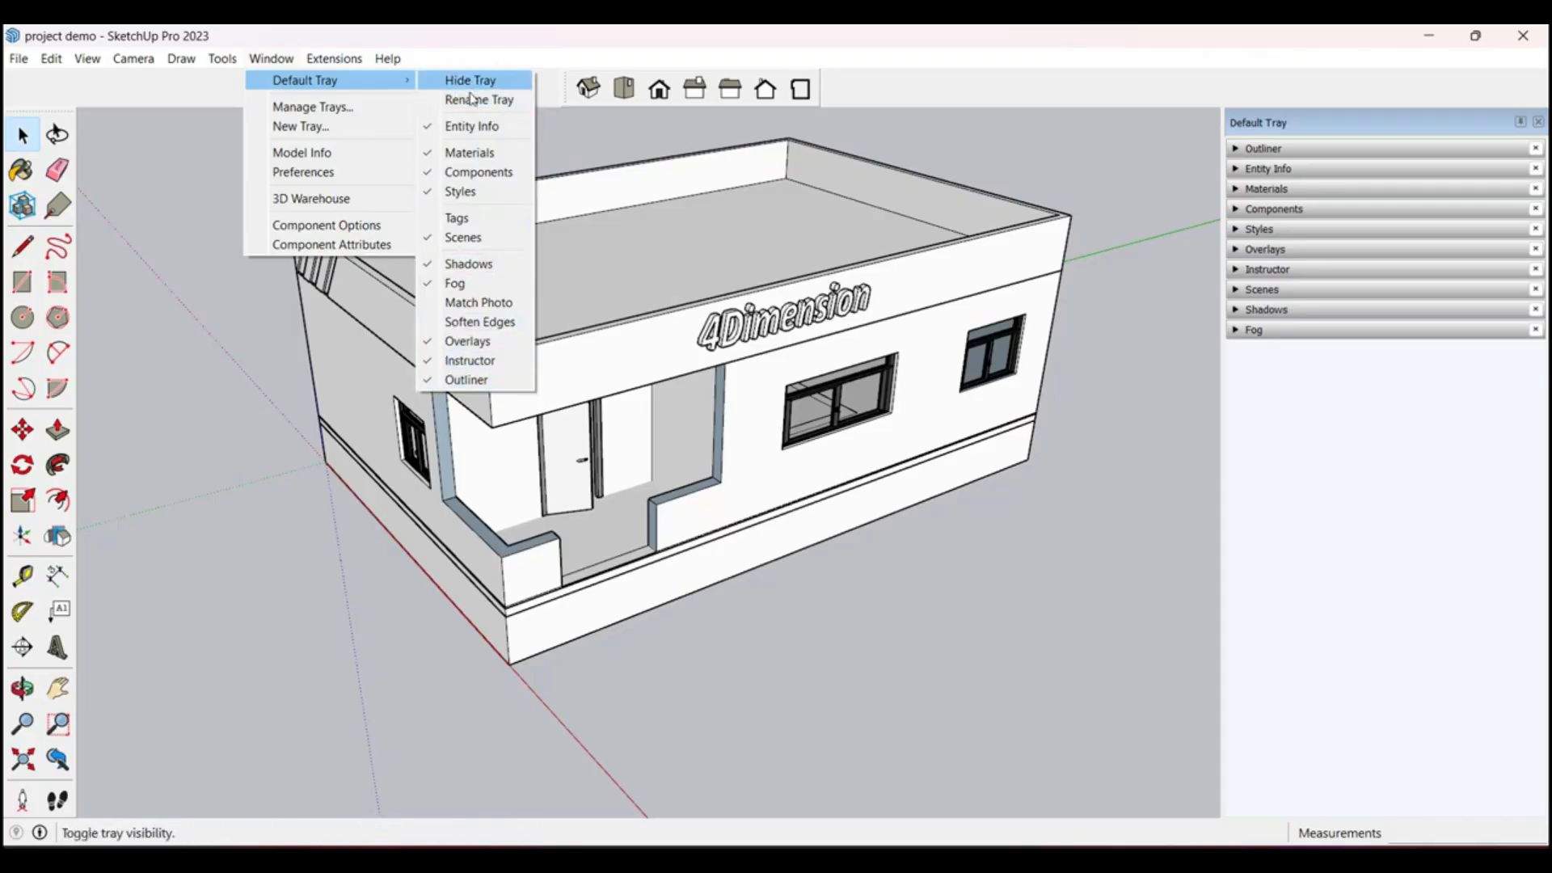
click(1130, 320)
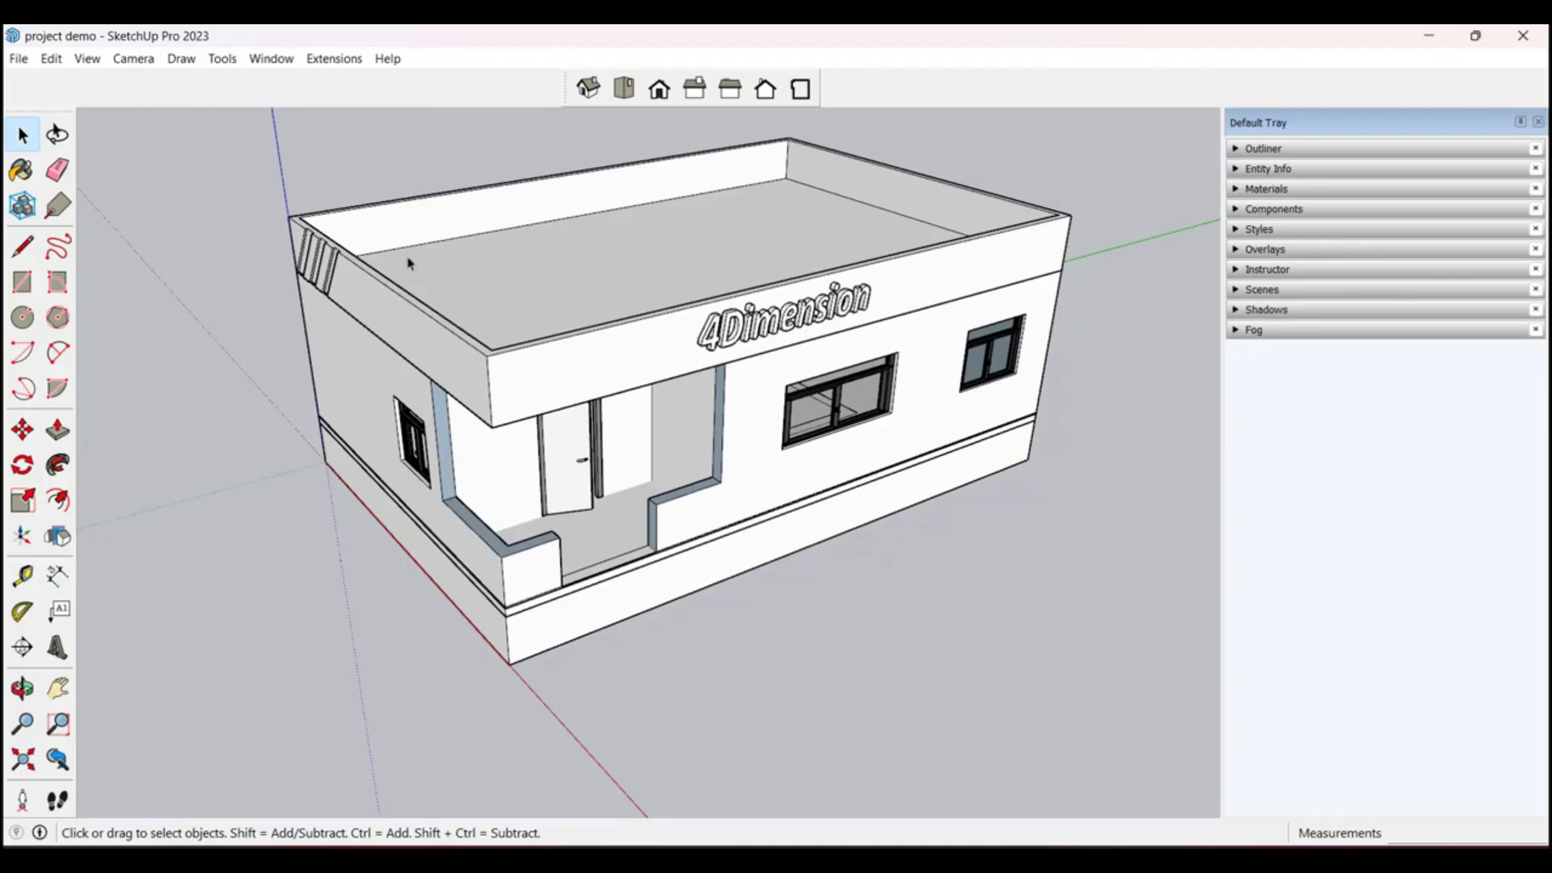
Step: In the tray manager, enable every dialog of the default tray, including Tags, Match Photo and Soften Edges
click(271, 58)
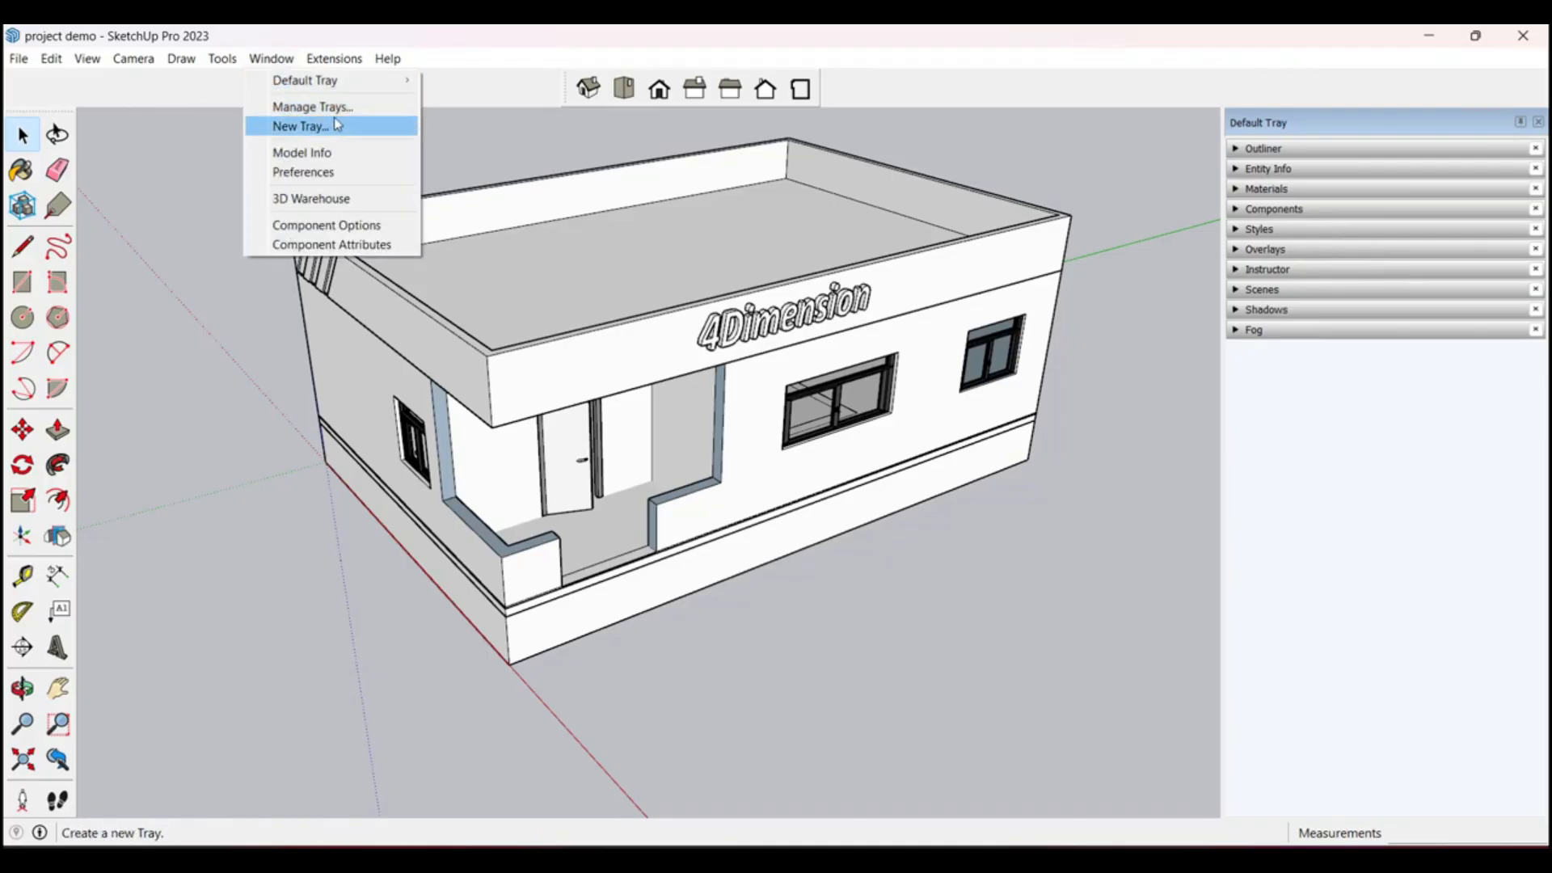
click(356, 108)
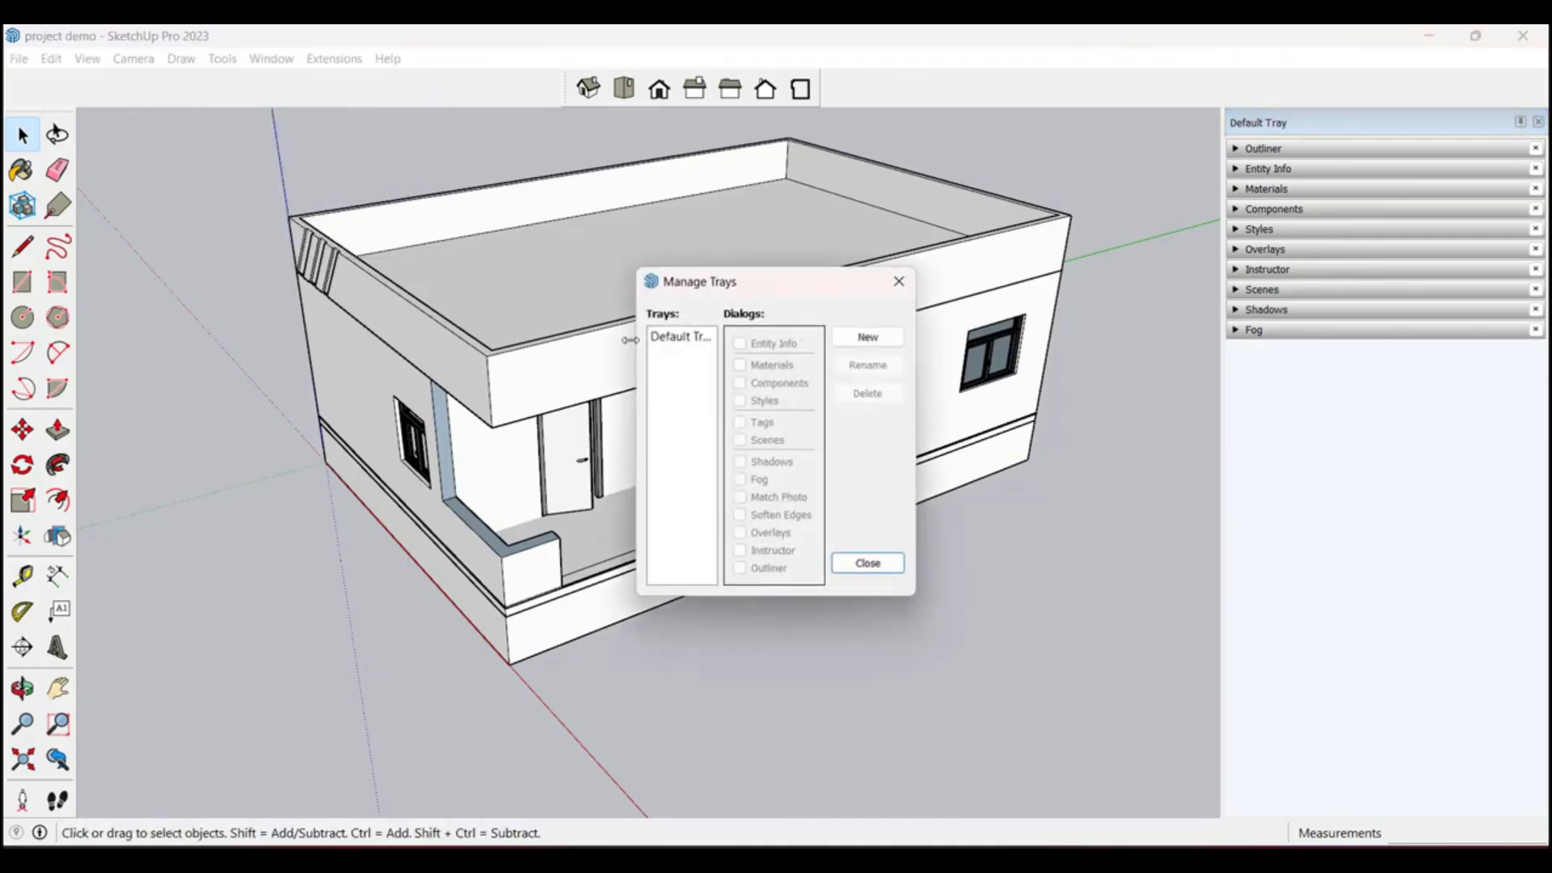
click(669, 341)
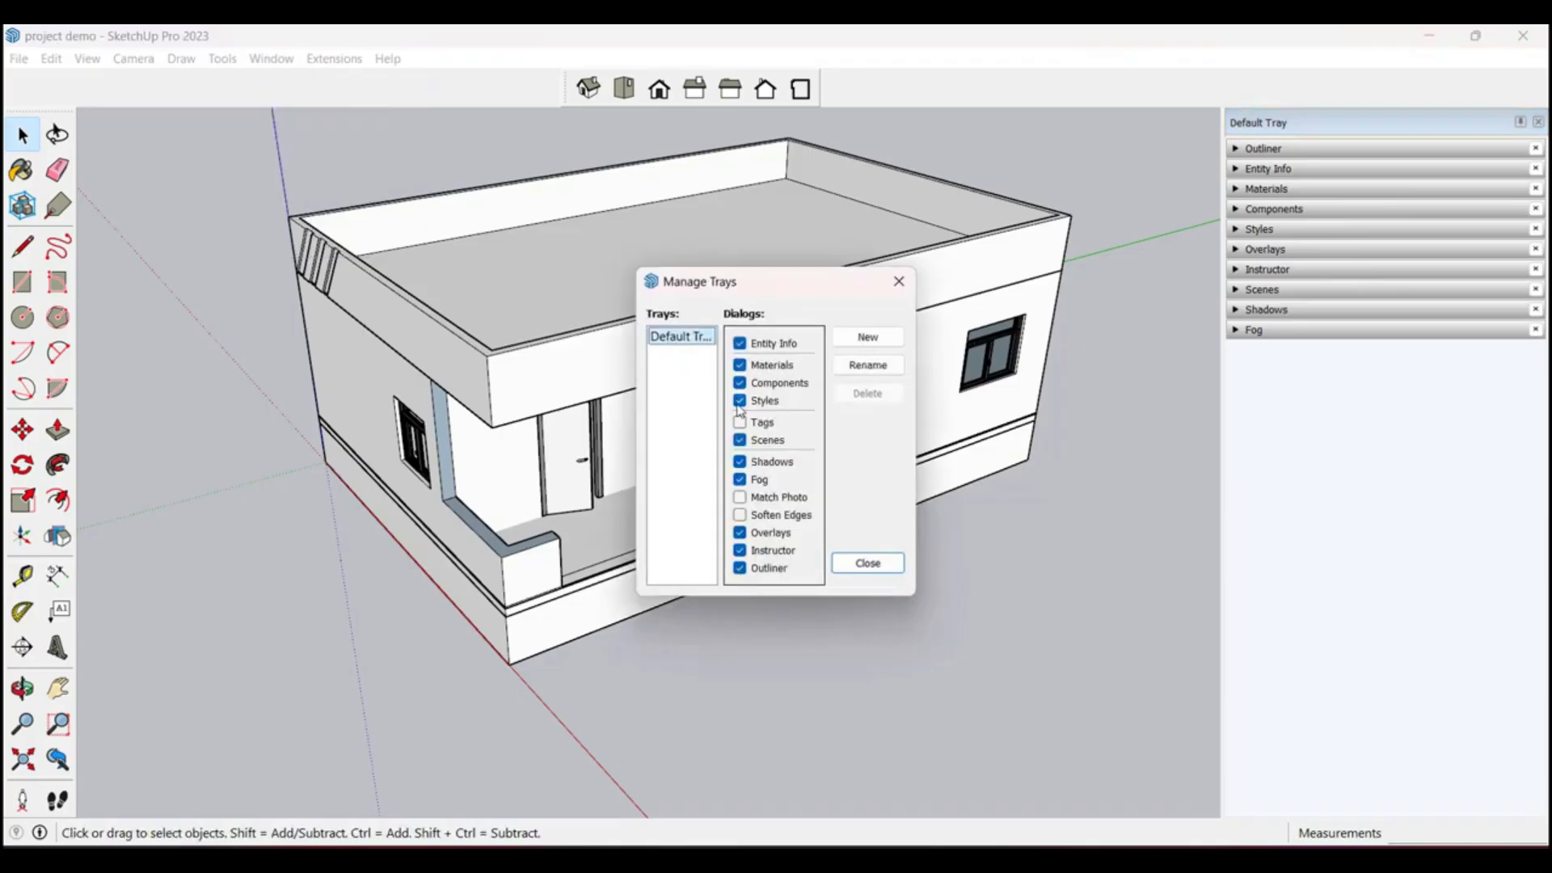
click(739, 440)
click(739, 400)
click(739, 384)
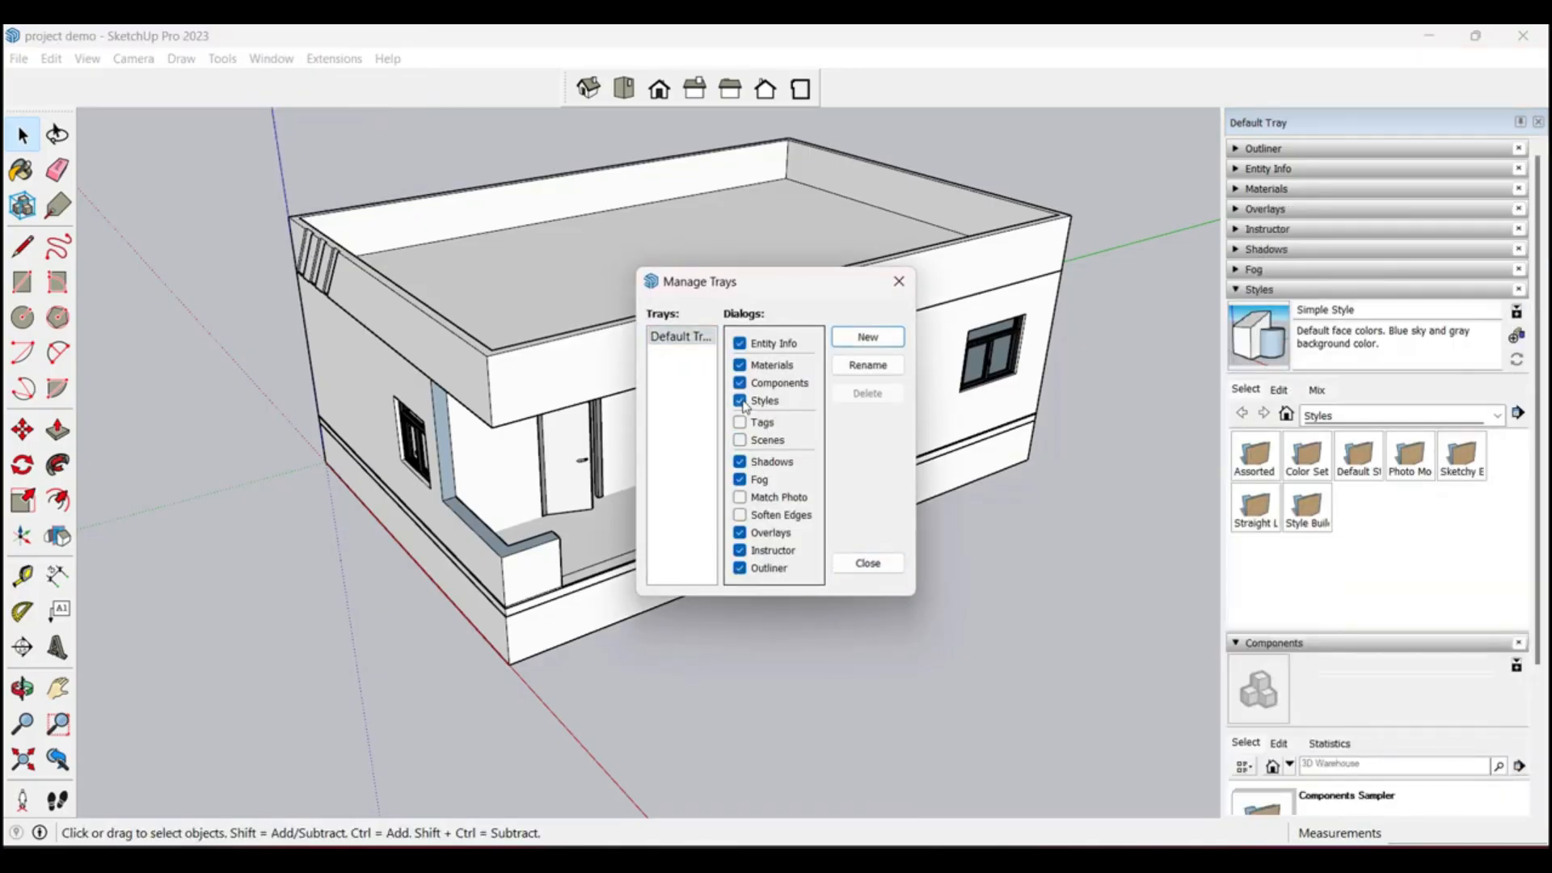
click(740, 422)
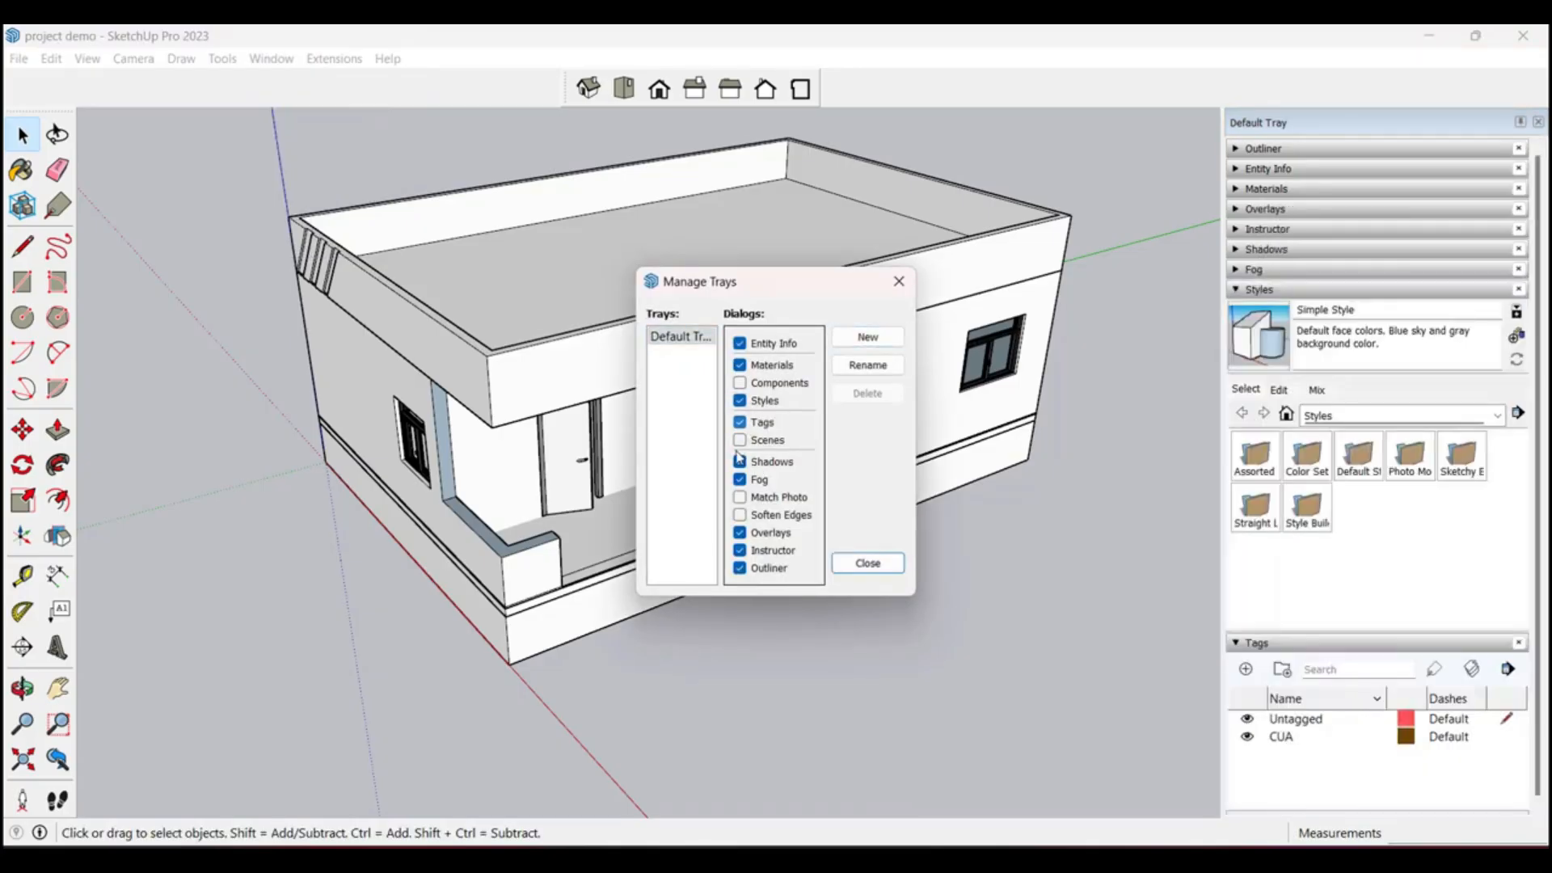
click(742, 442)
click(739, 385)
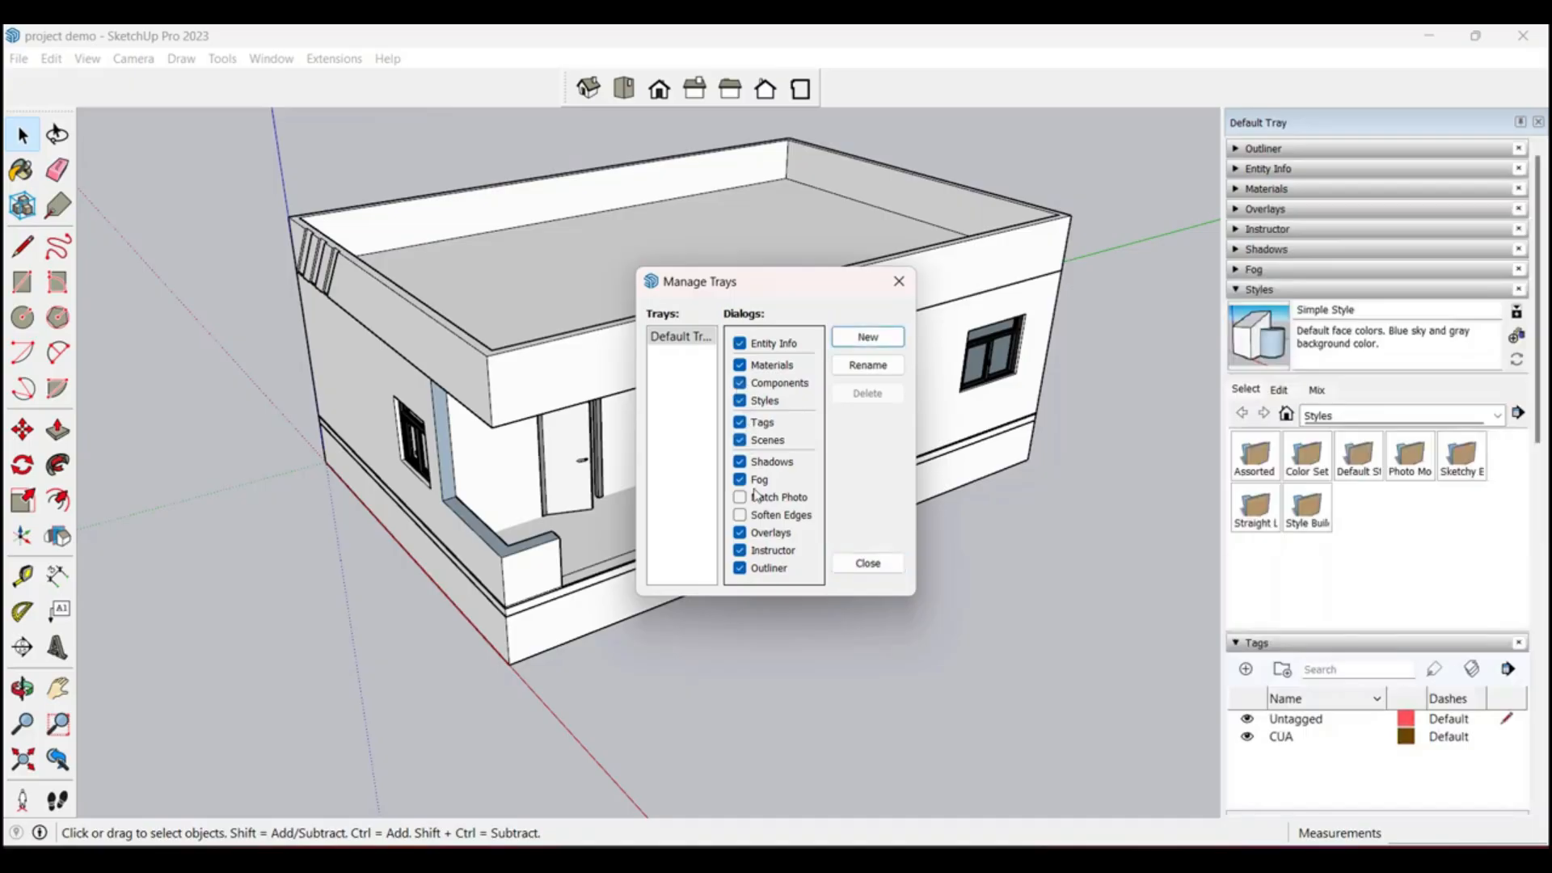
click(740, 497)
click(741, 515)
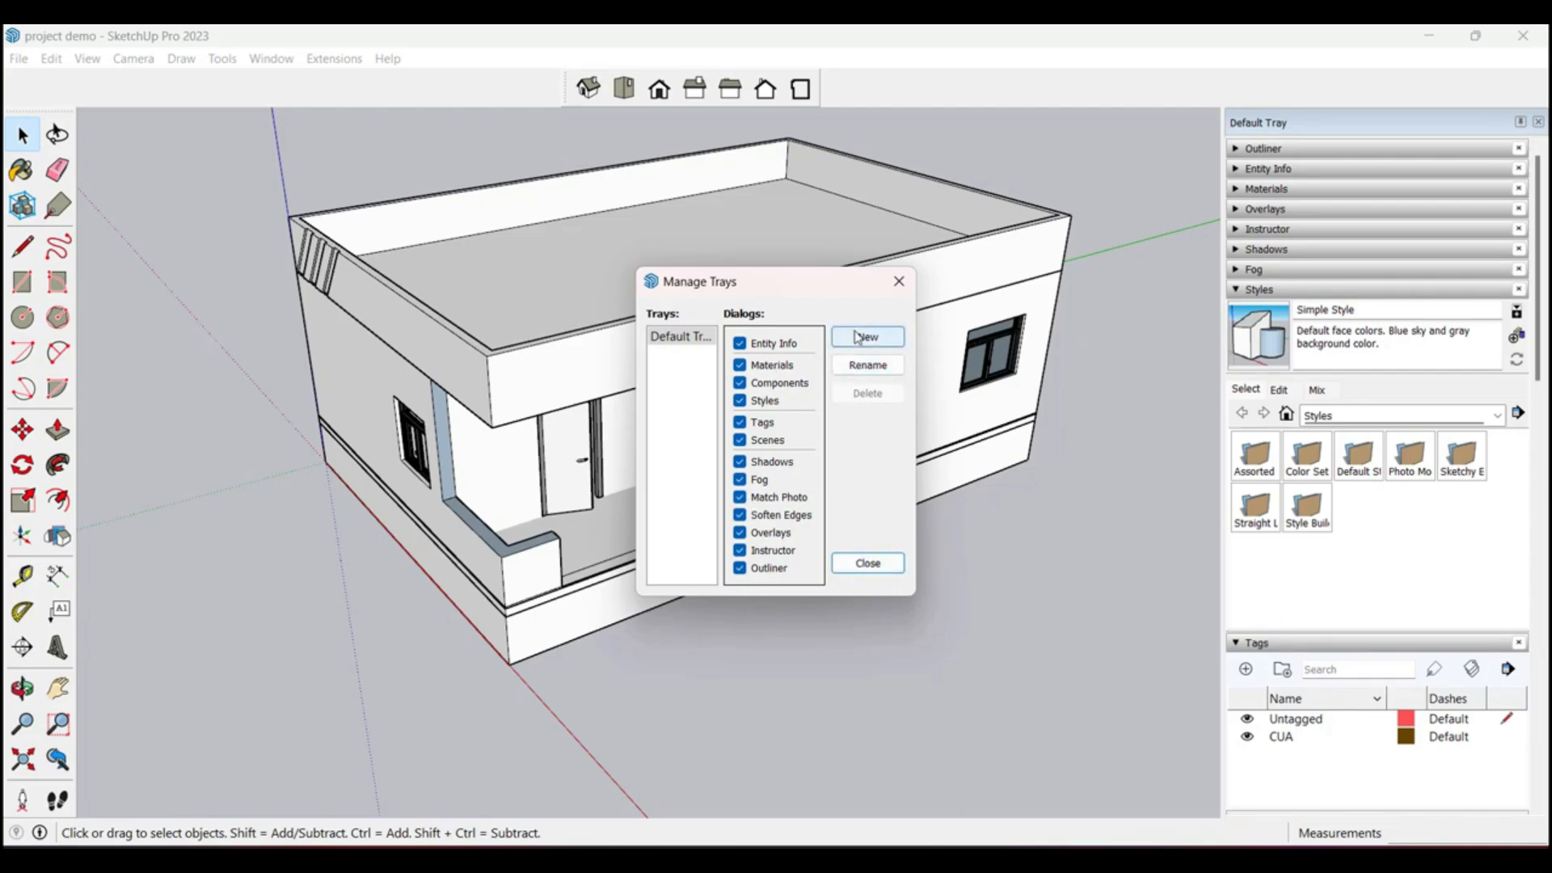
click(869, 566)
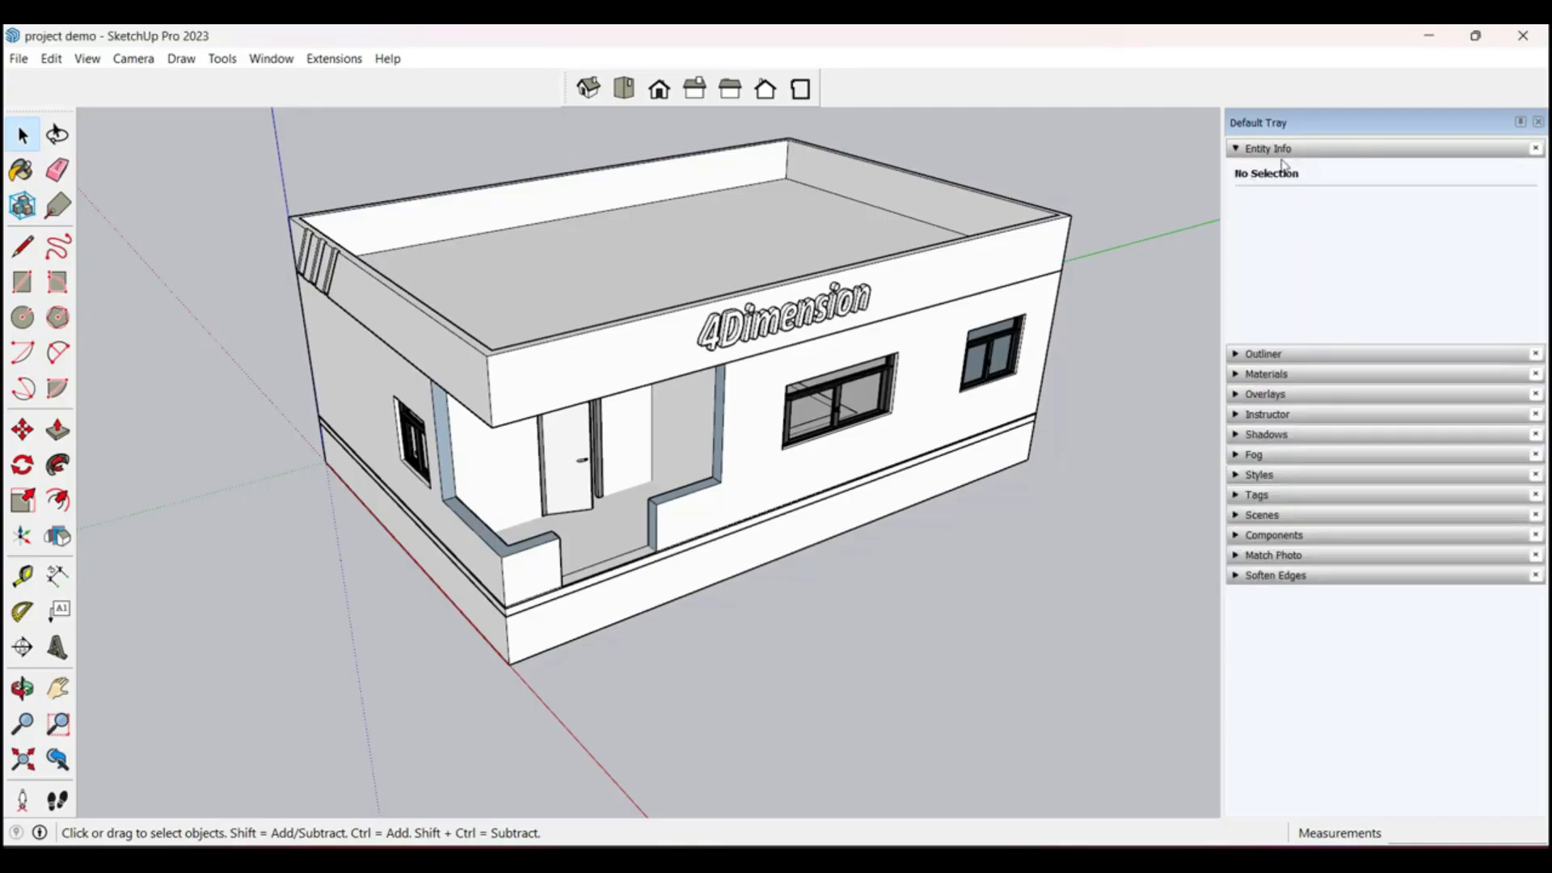
Step: Draw a straight line about 4.16 m long on the ground in front of the building
middle_drag(903, 565, 596, 600)
click(23, 247)
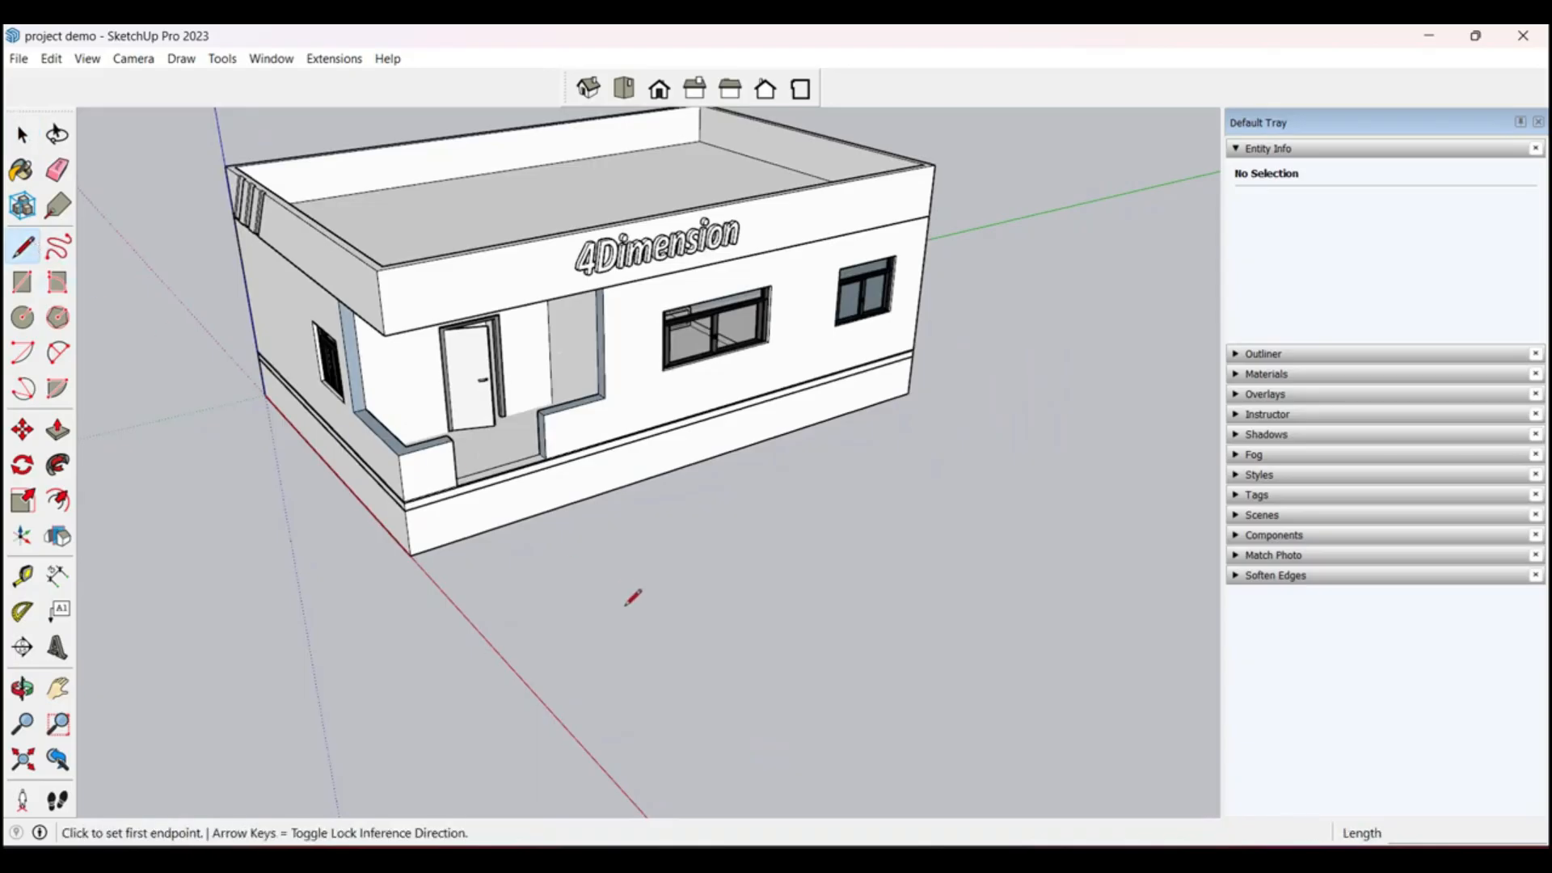
click(625, 606)
click(820, 530)
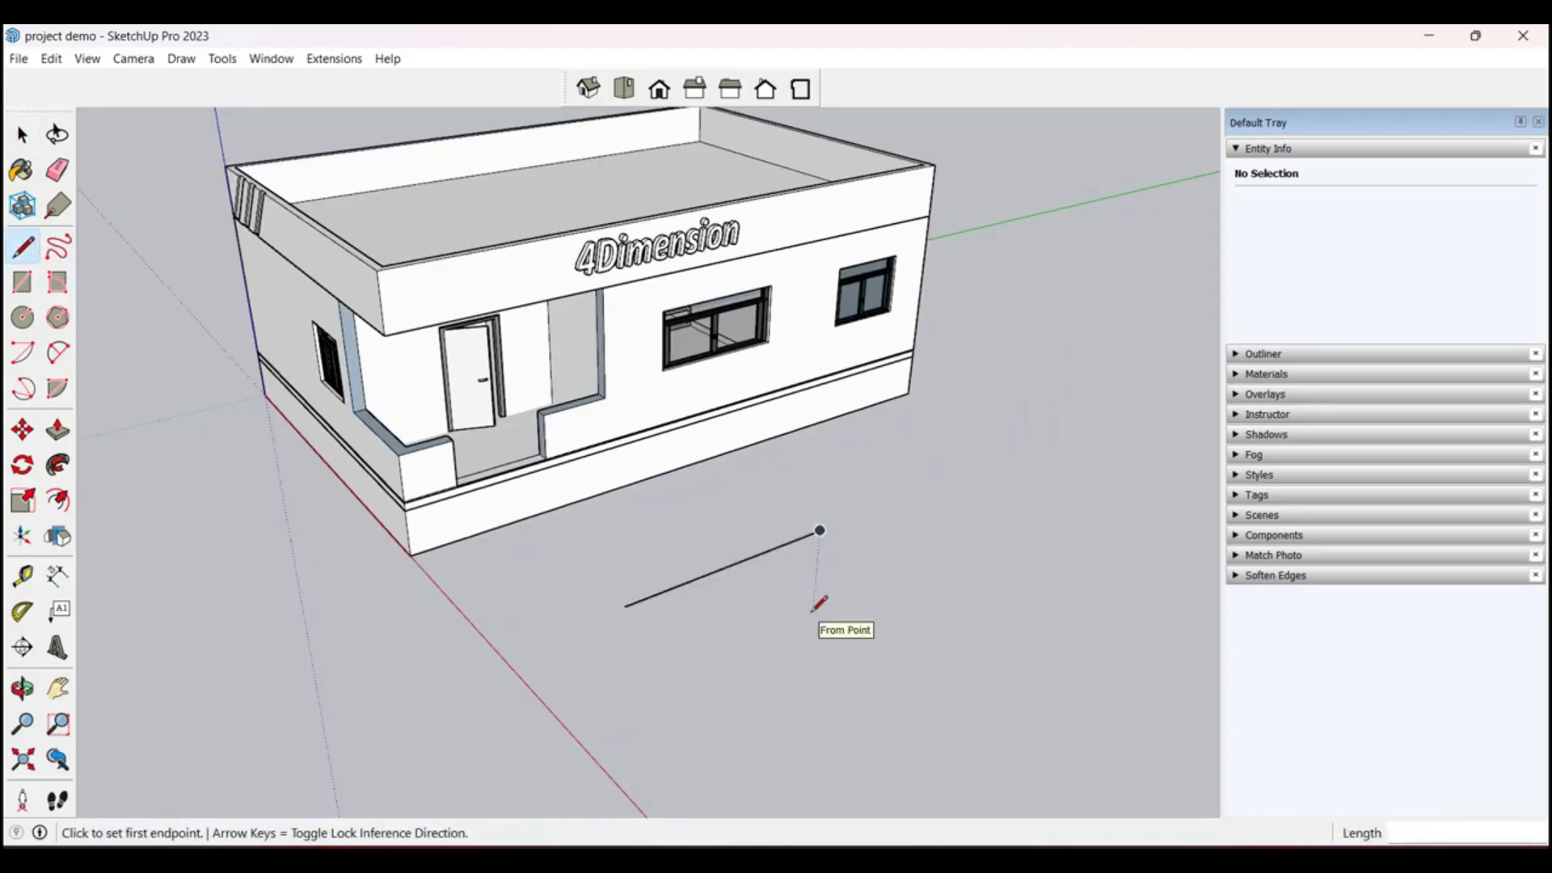
key(space)
Step: Select the line on the ground and examine the tag choices in its Entity Info
click(770, 553)
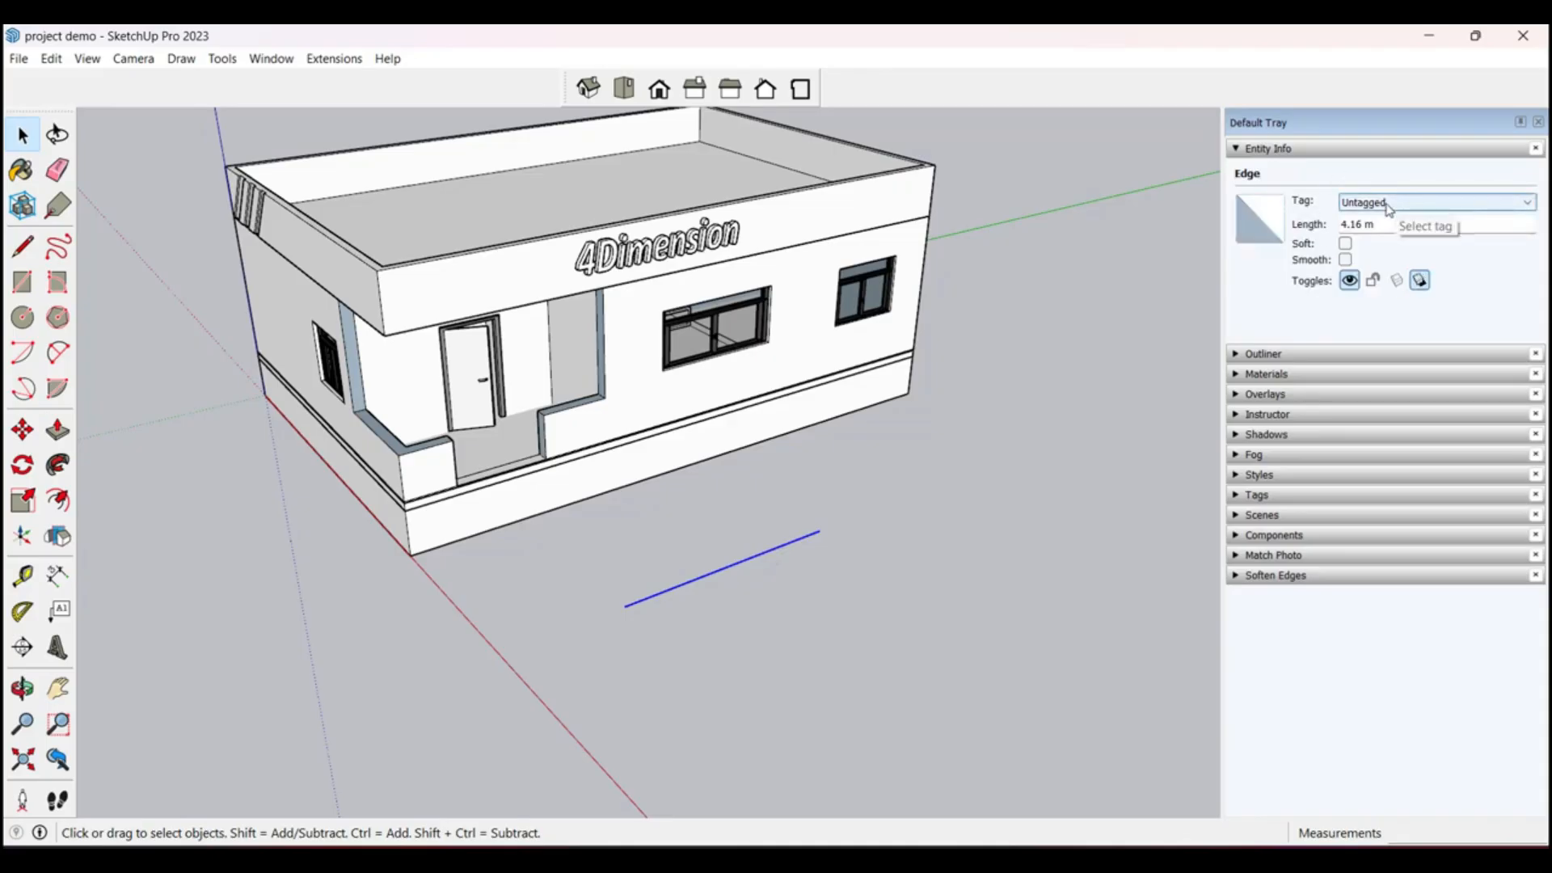
click(1470, 204)
click(1470, 204)
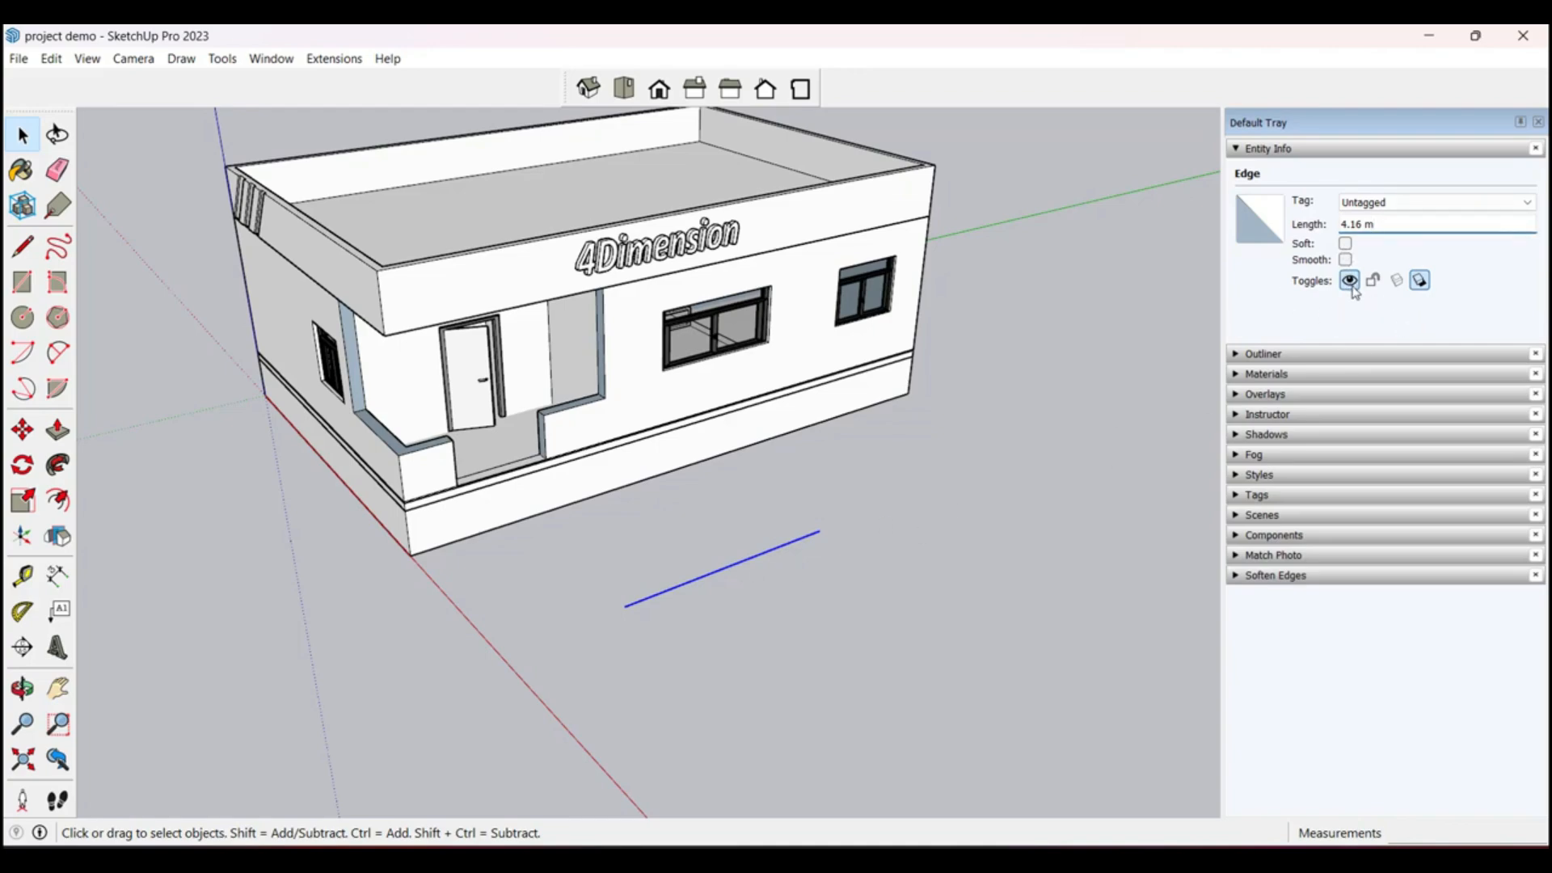
Step: Try hiding the selected line with its visibility option, undo the hiding and clear the selection
click(1349, 282)
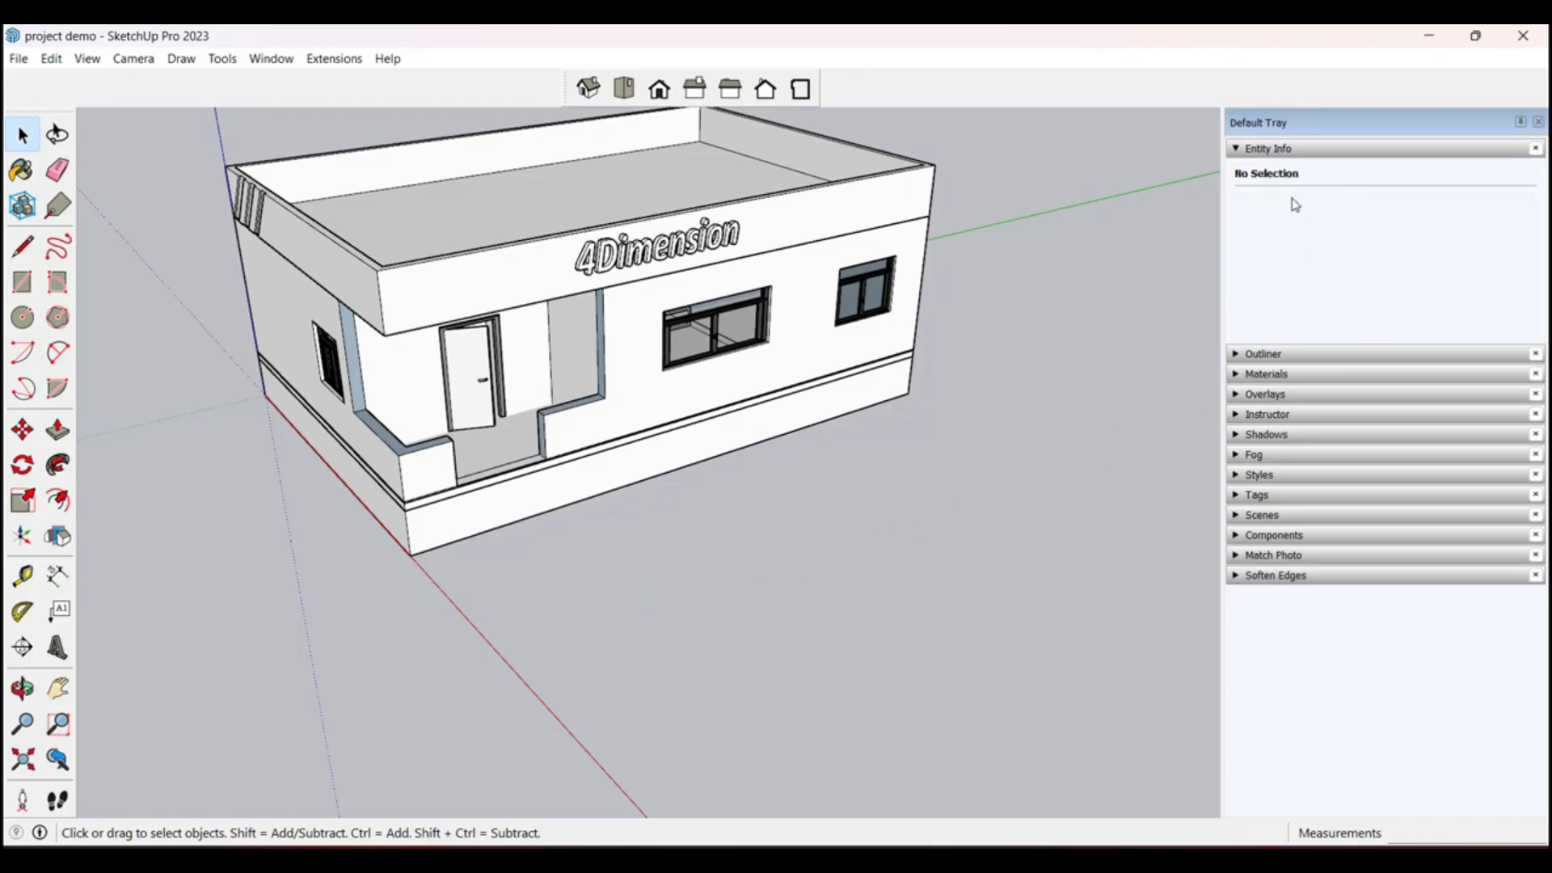
key(ctrl+z)
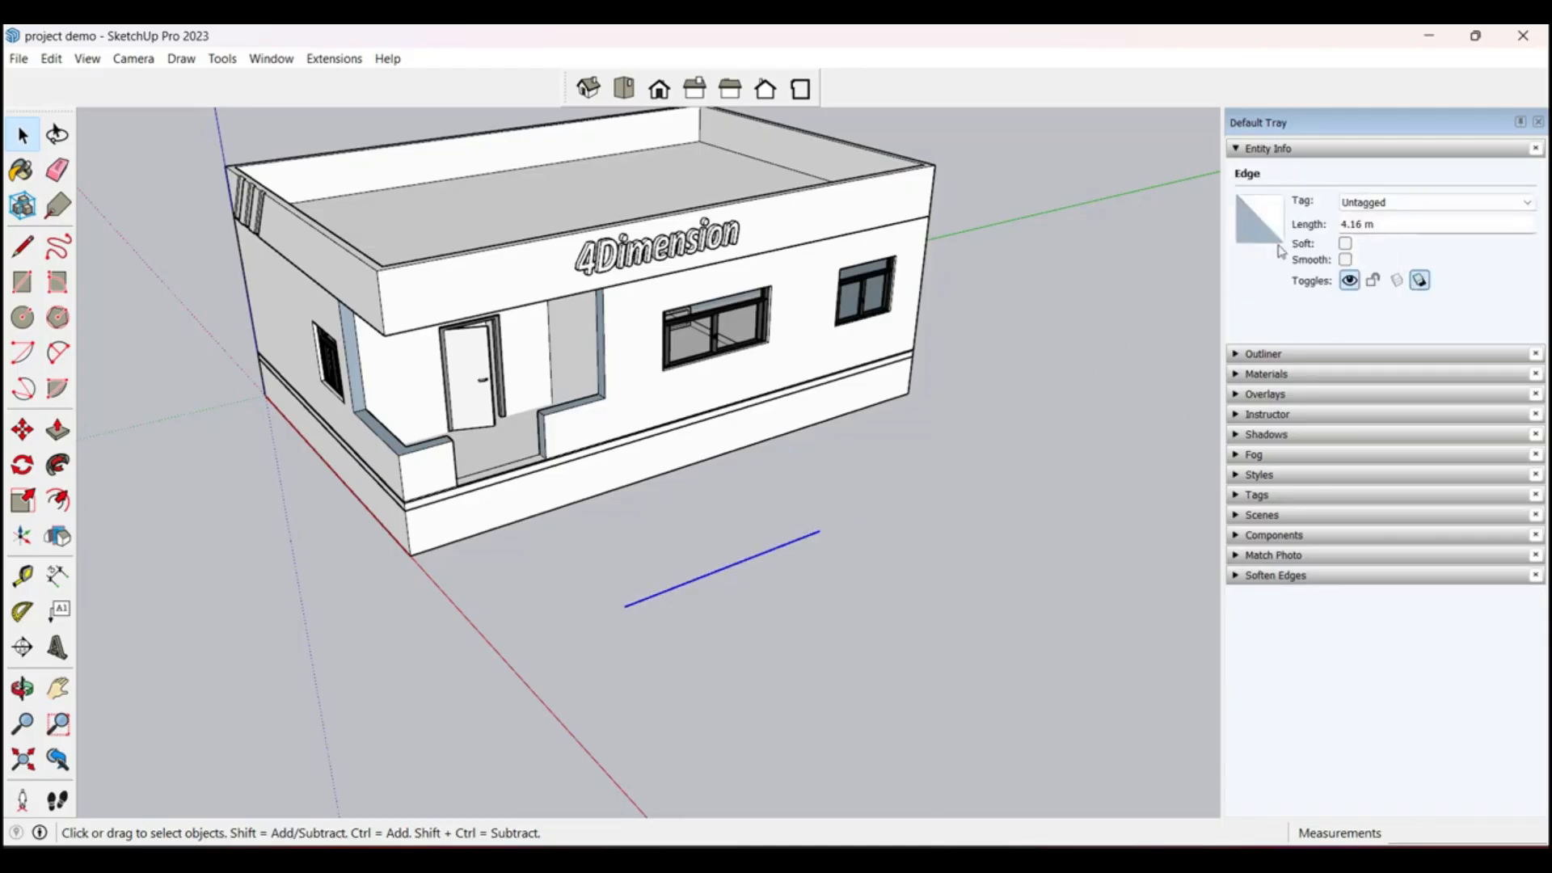
click(855, 618)
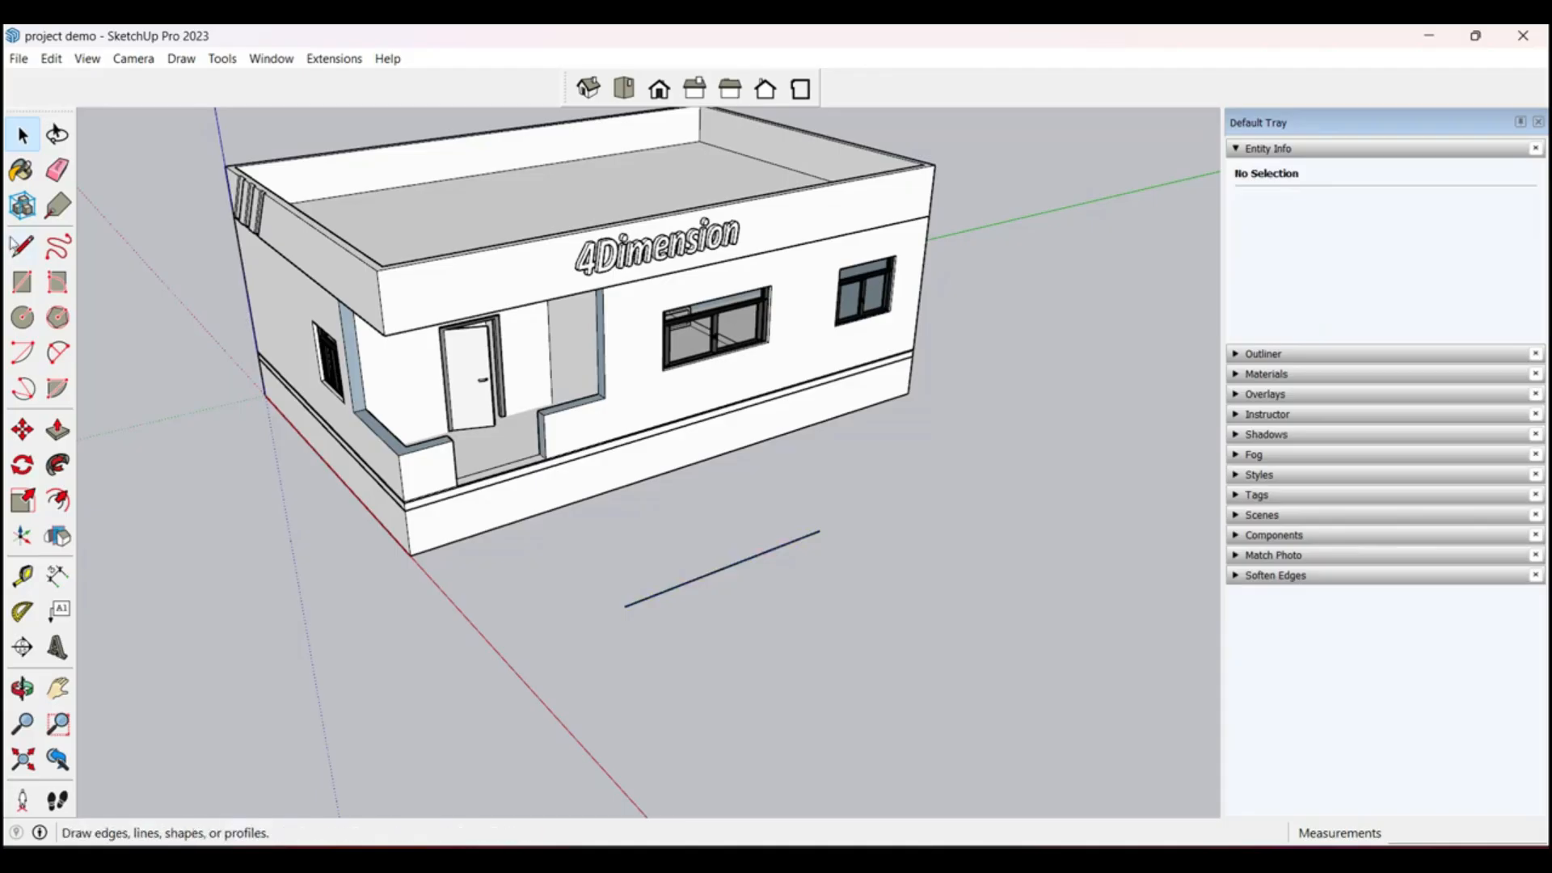
Step: Draw a circle with a radius of about 1.04 m on the ground beyond the far end of the line
click(23, 318)
click(903, 499)
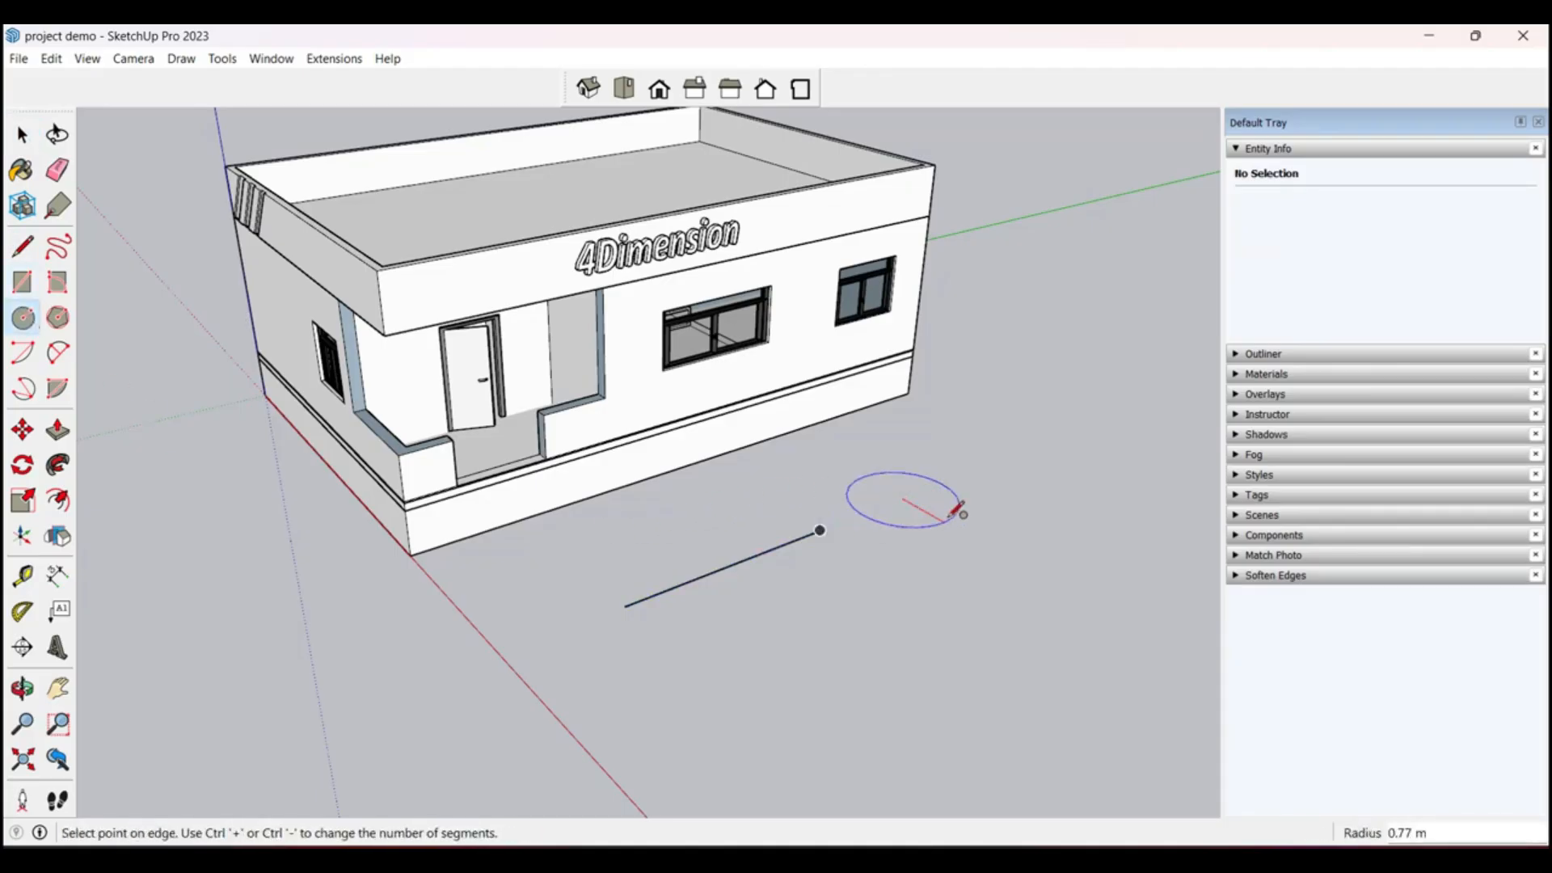
click(957, 505)
key(space)
Step: Examine the Entity Info and tag choices of the circle's face, check its outline's properties, and clear the selection
click(923, 507)
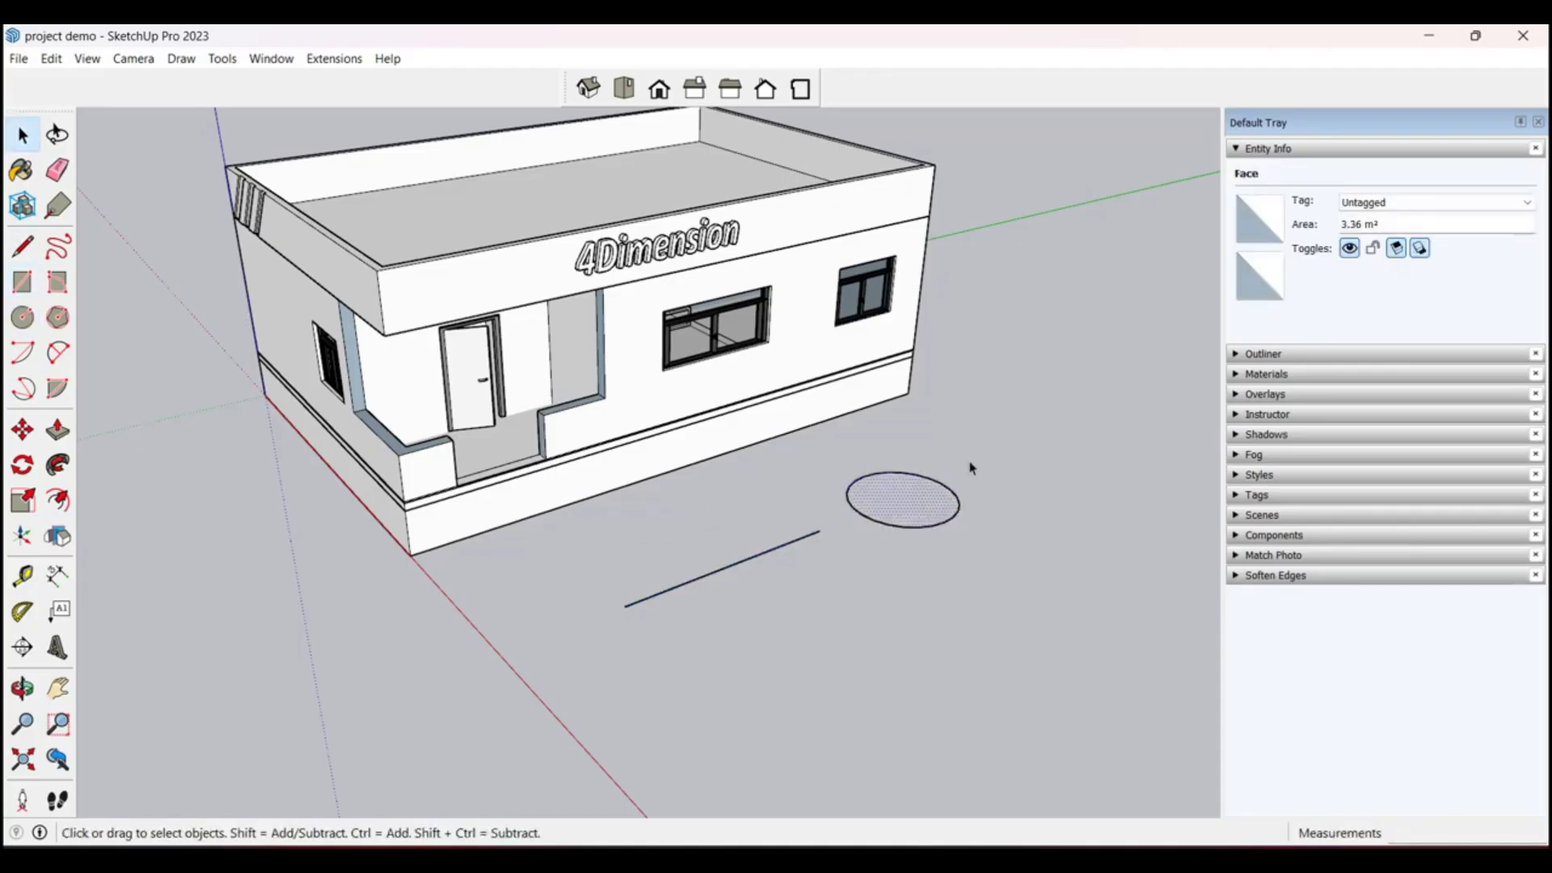
click(974, 465)
click(906, 518)
click(1383, 202)
click(1383, 202)
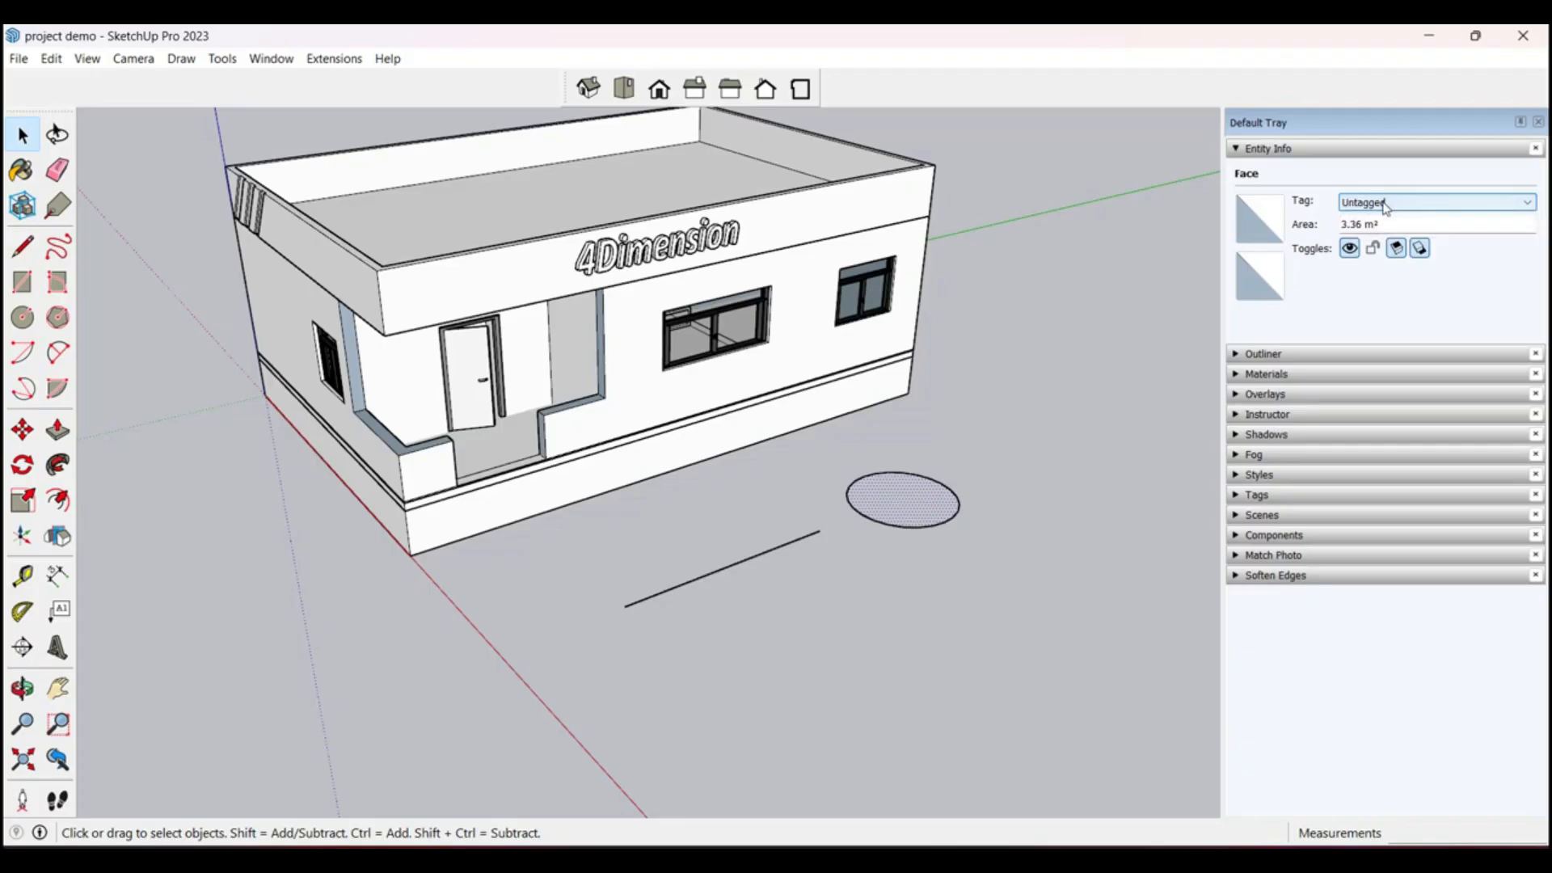
click(1384, 205)
click(1385, 206)
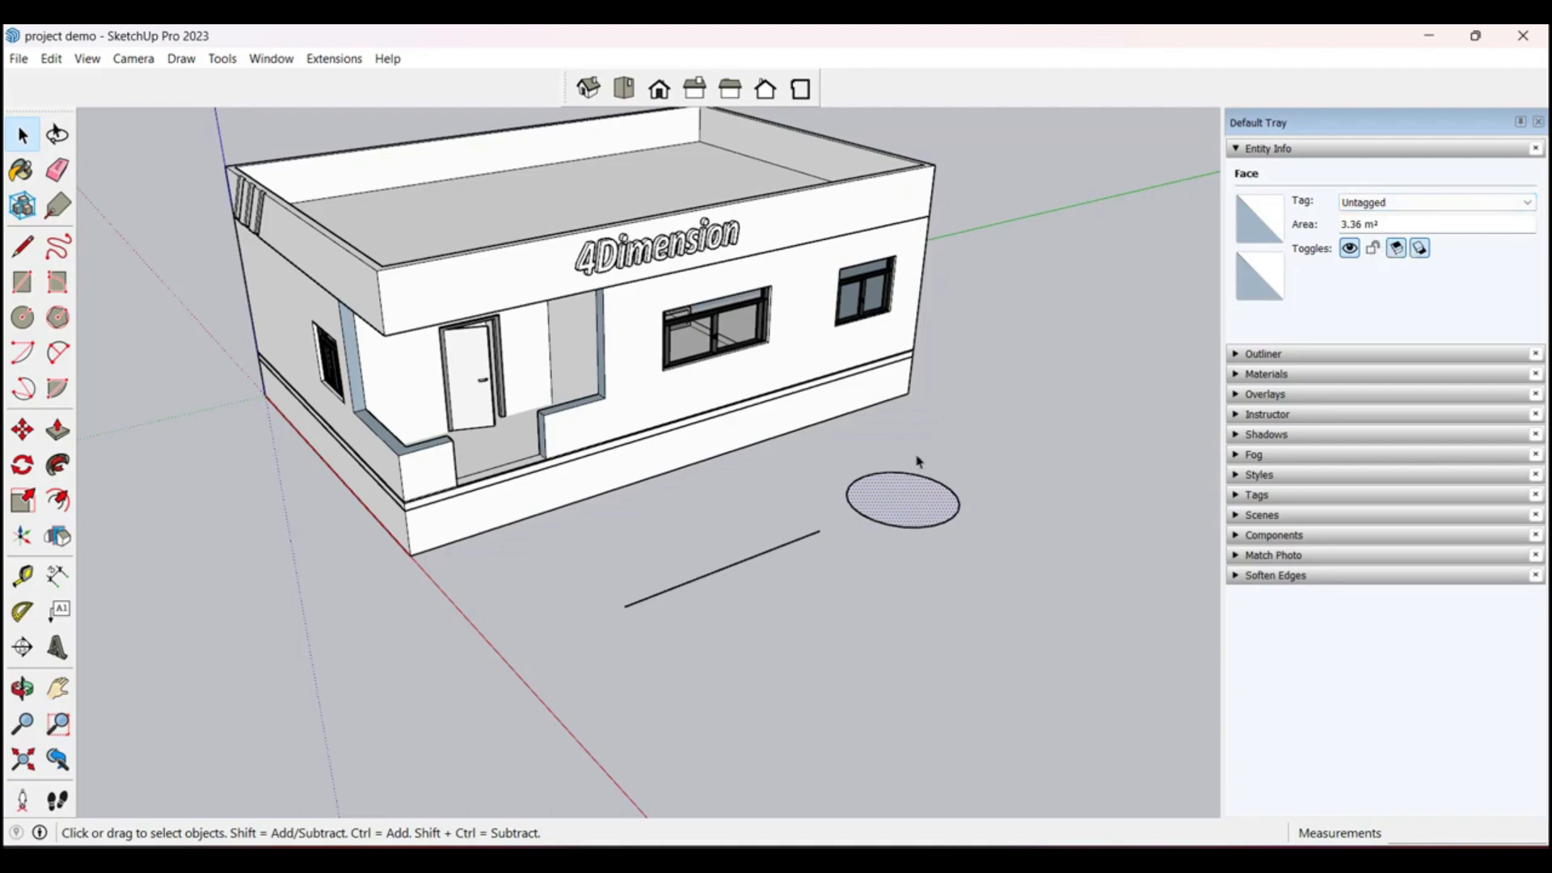
click(921, 475)
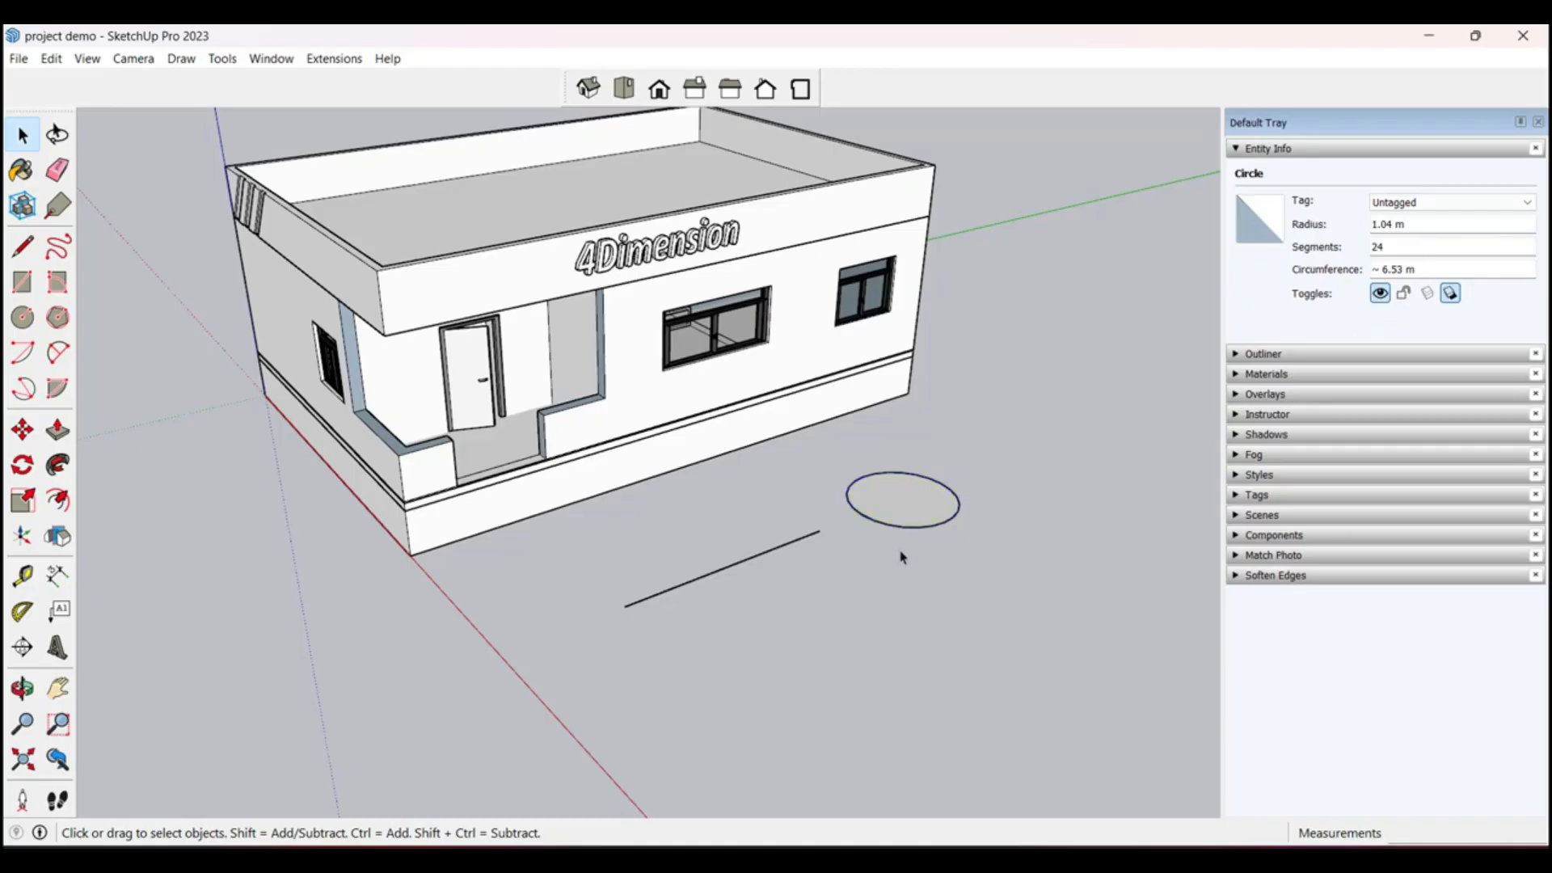
click(933, 560)
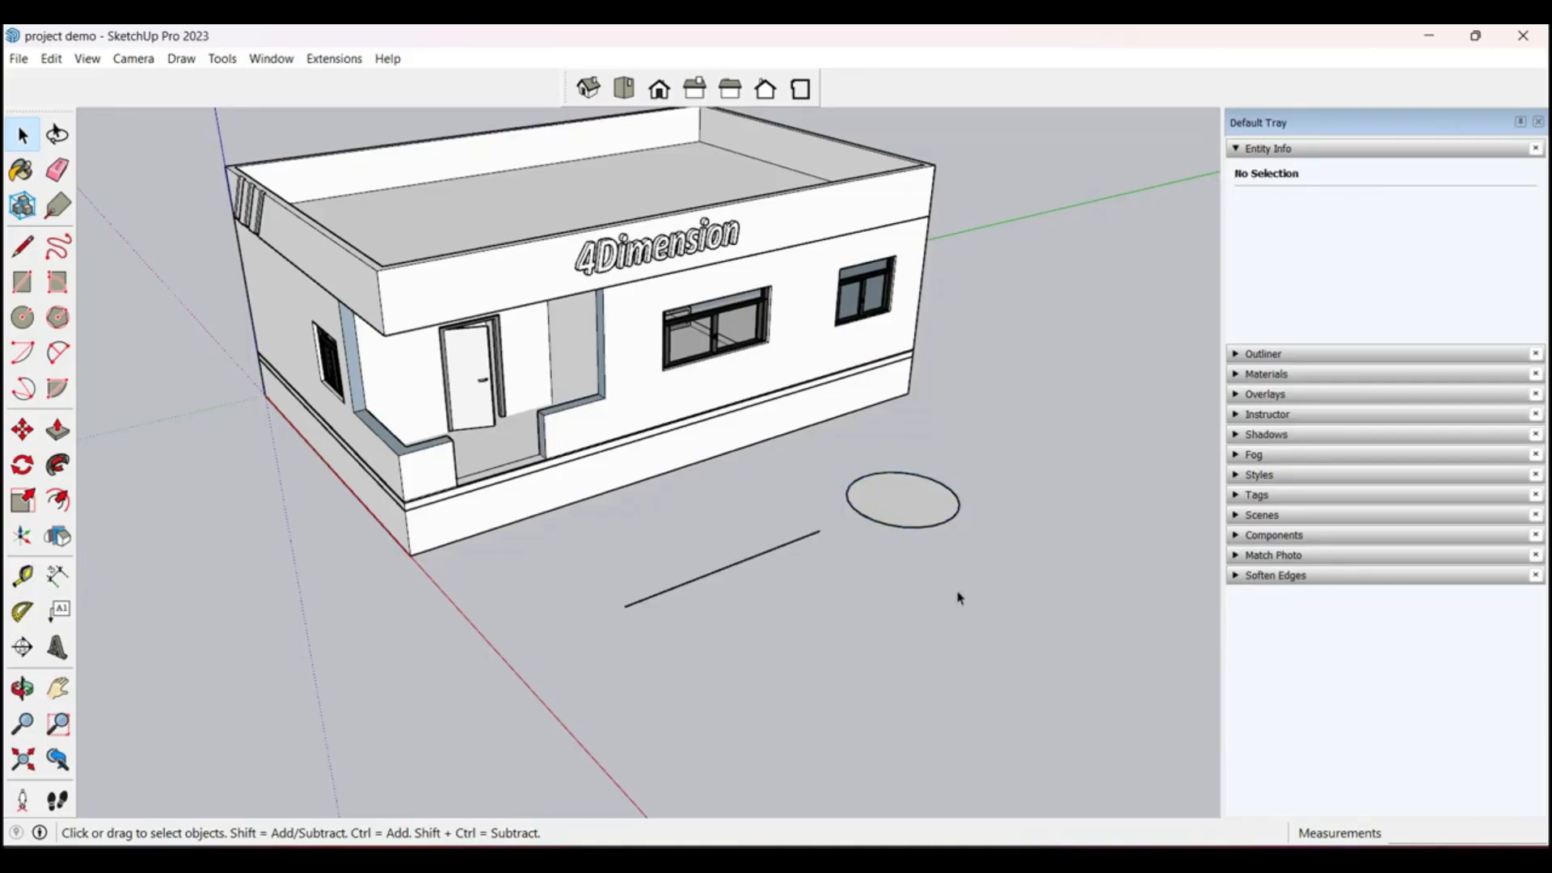
Step: Expand the Outliner and collapse Entity Info in the Default Tray
click(1316, 359)
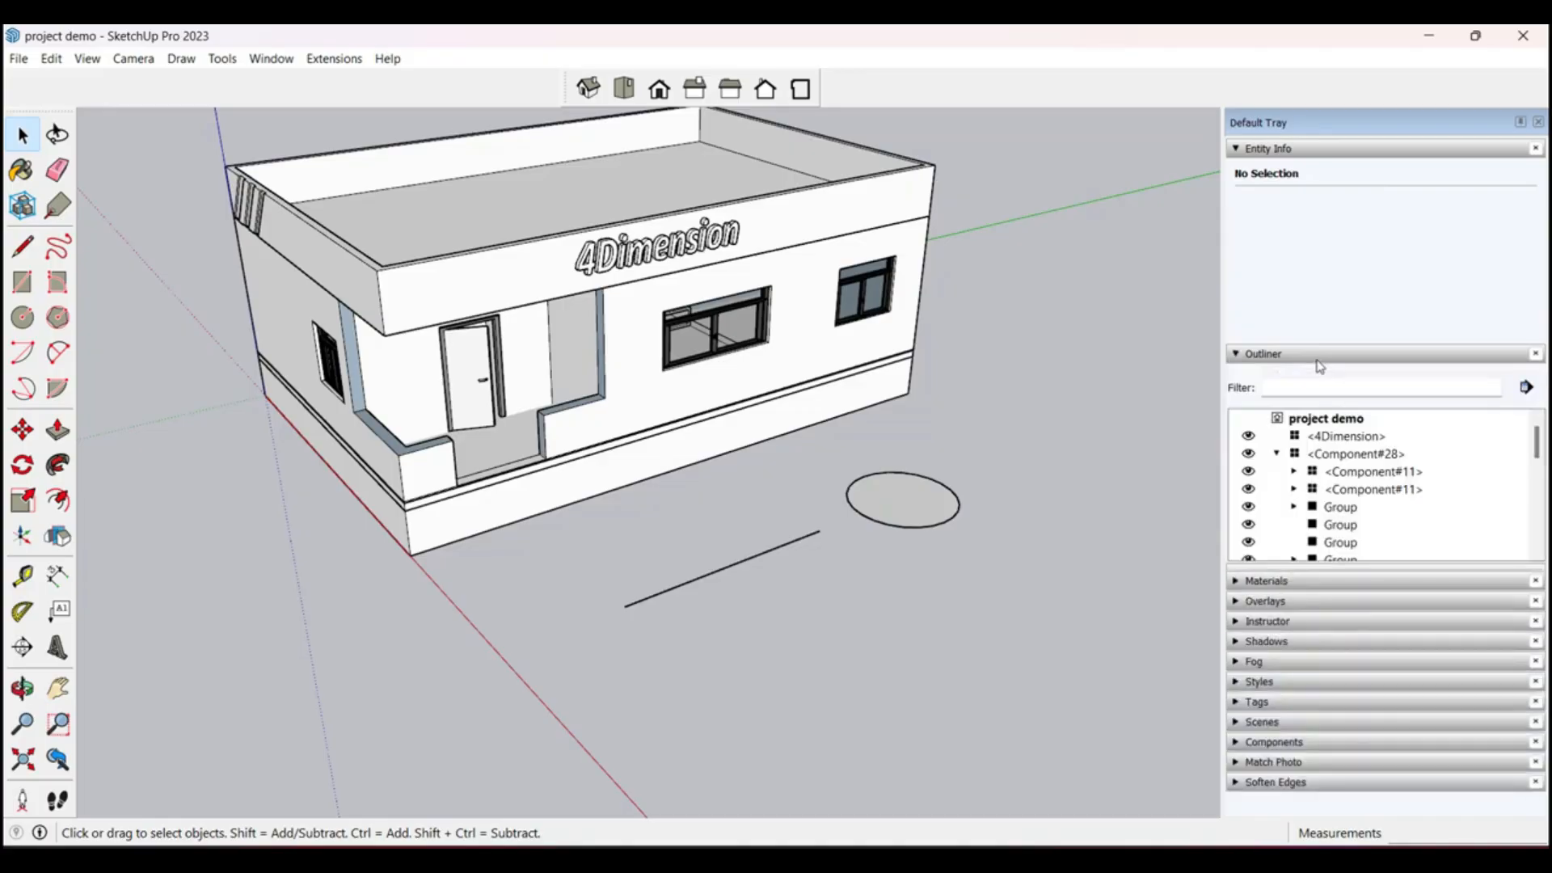
click(1314, 148)
middle_drag(984, 518, 889, 429)
scroll(494, 371, down, 3)
scroll(728, 579, up, 5)
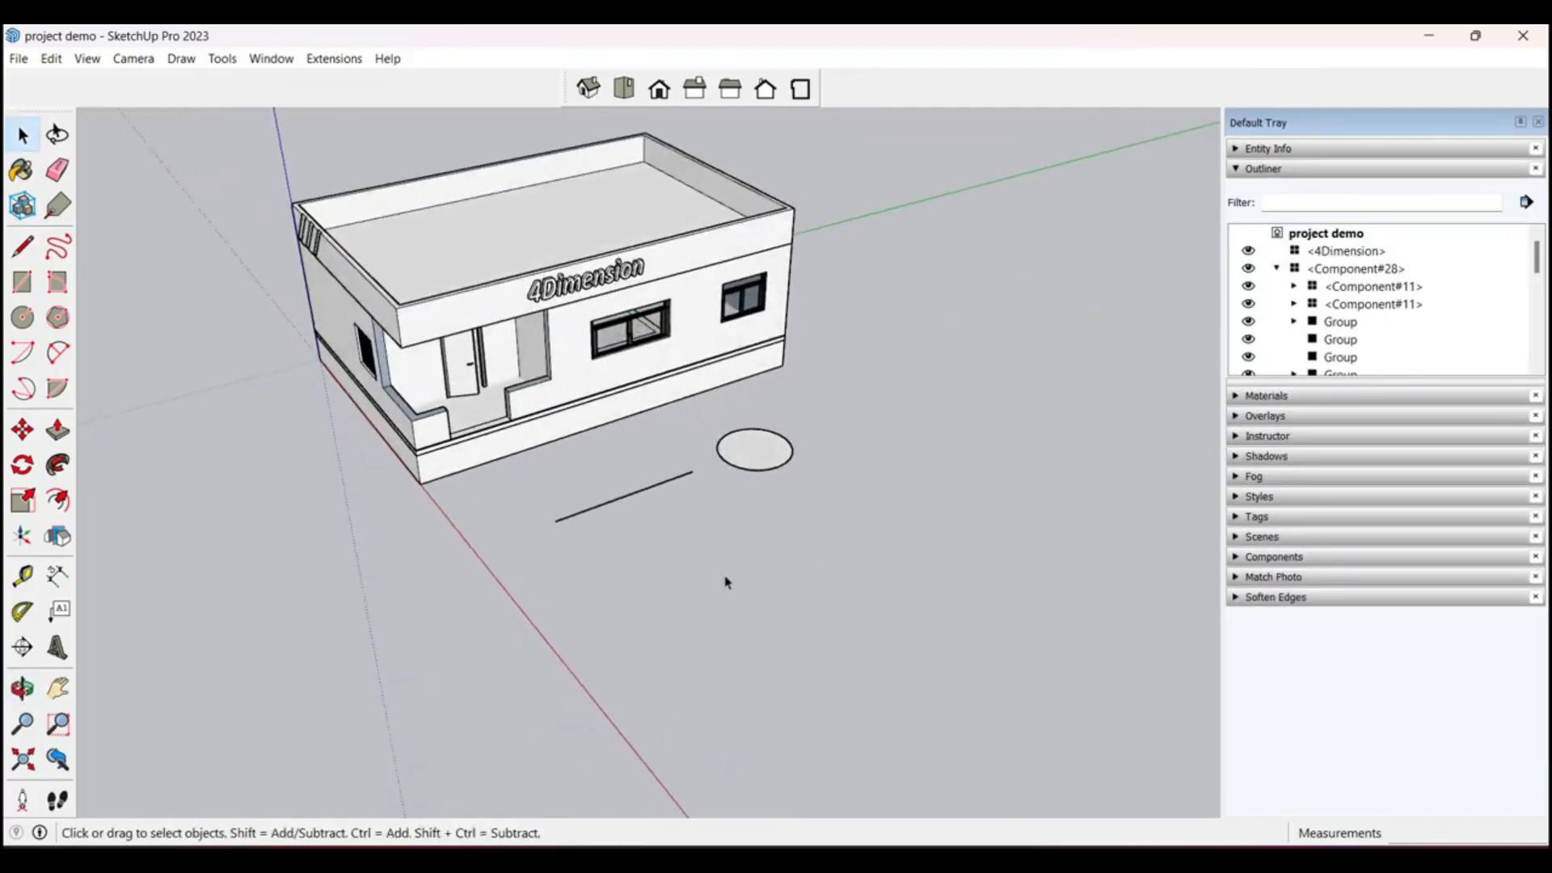
drag(826, 486, 716, 573)
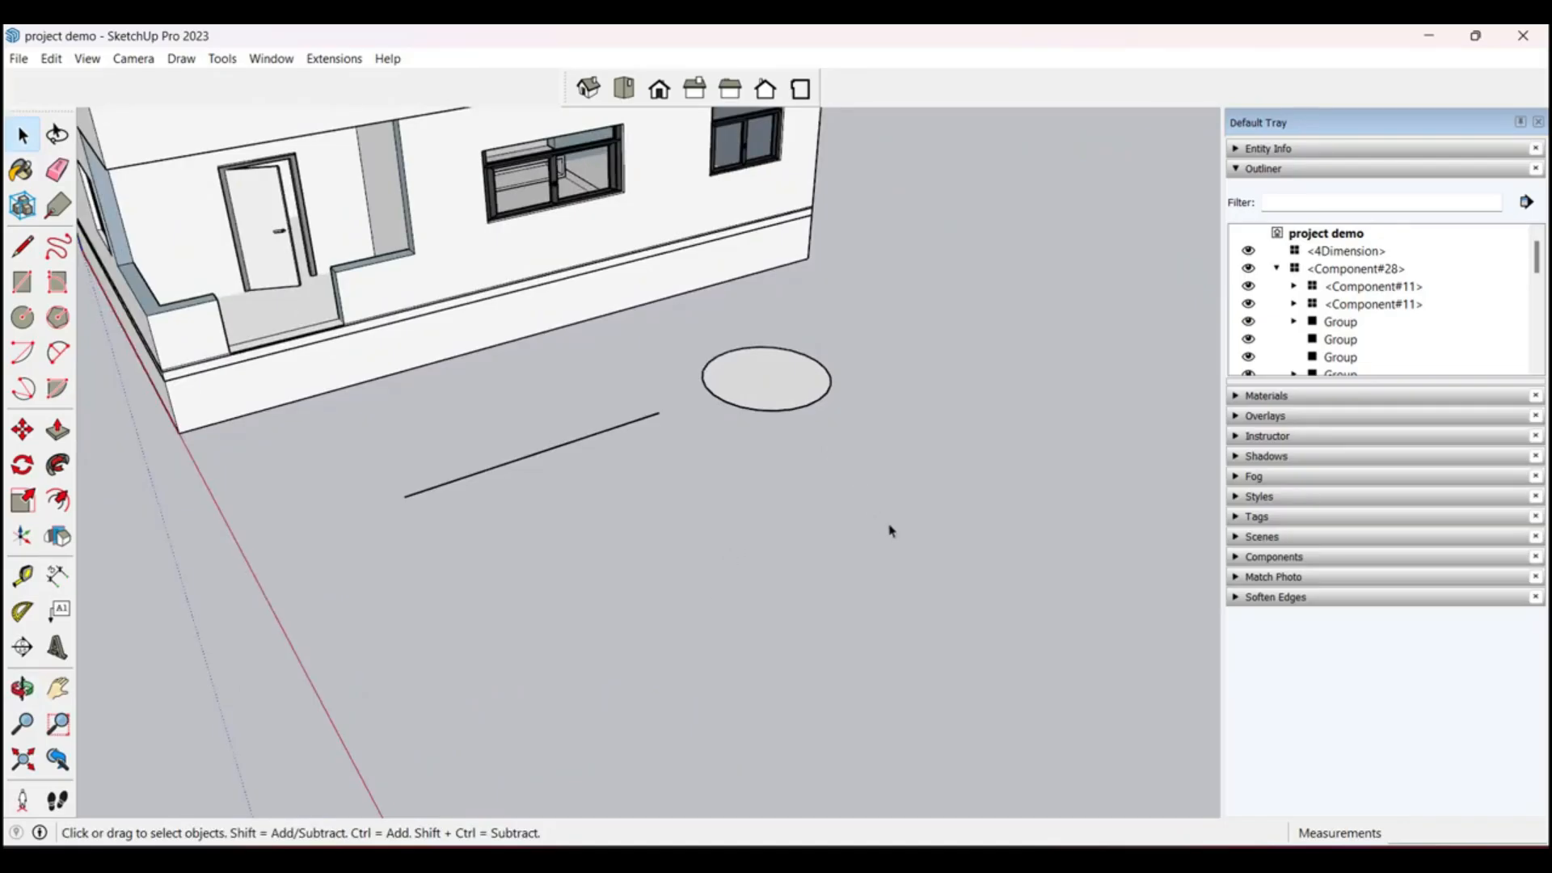
scroll(889, 531, down, 1)
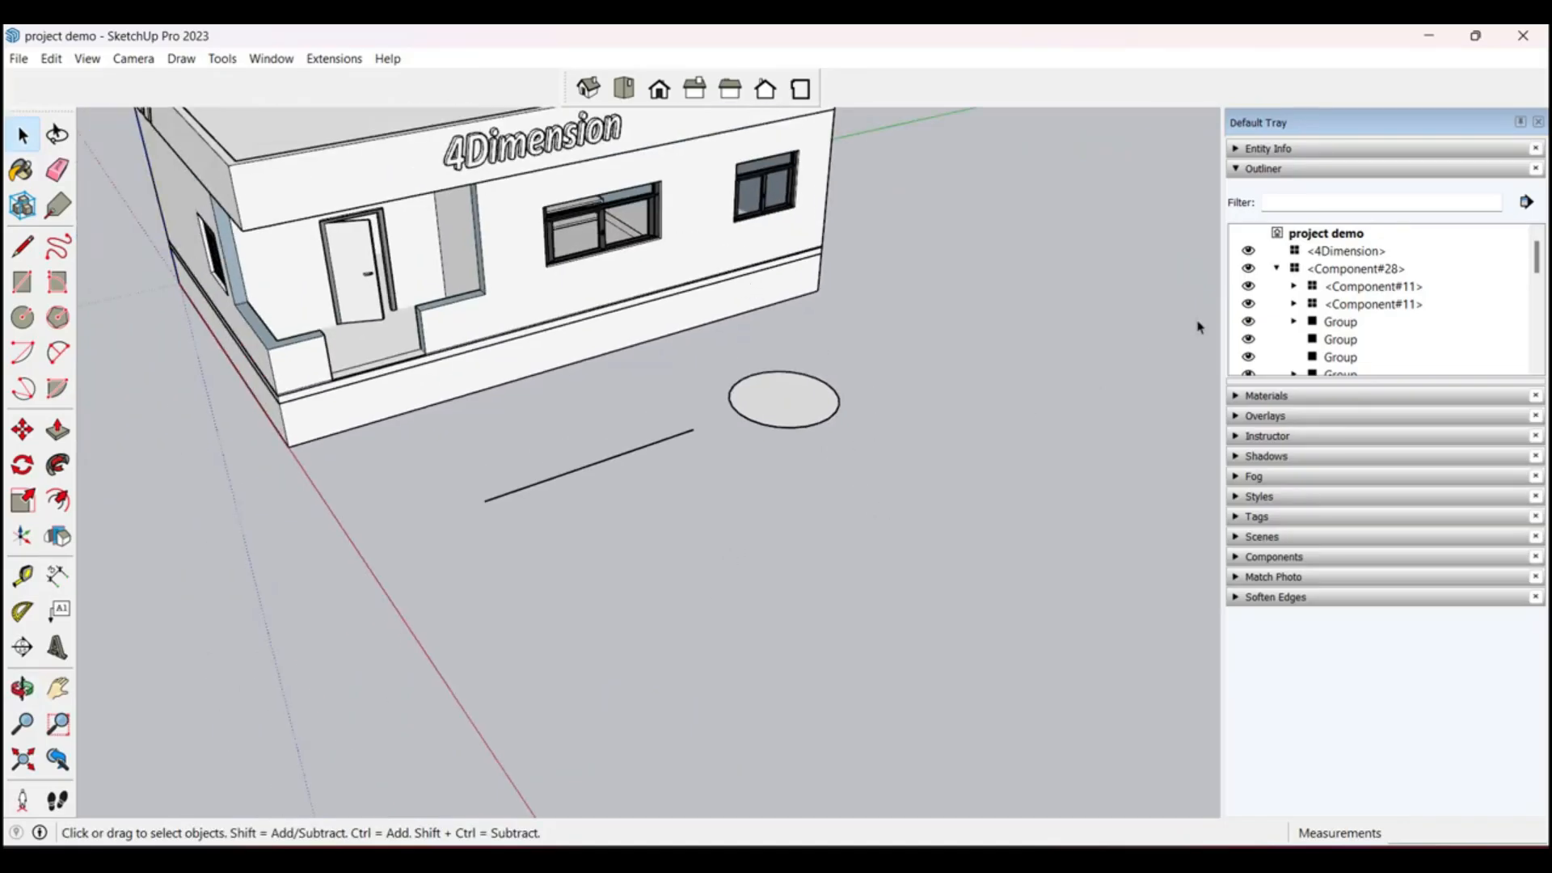
Step: Select 4Dimension, Component#28, its nested groups and wall plan in the Outliner to locate them in the model, and clear the selection
click(1367, 258)
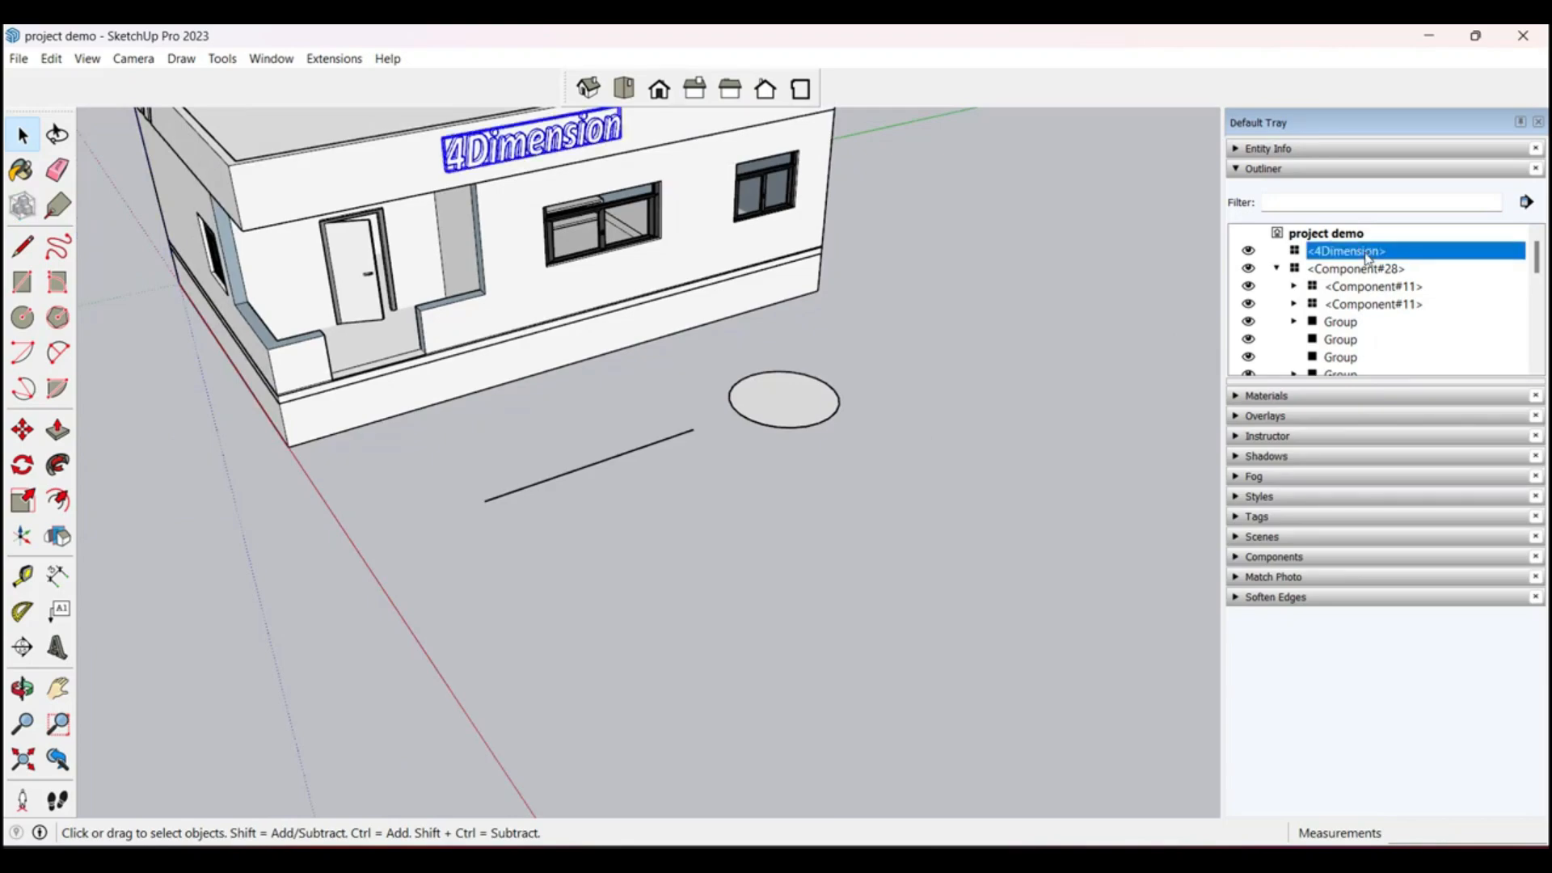
click(1369, 272)
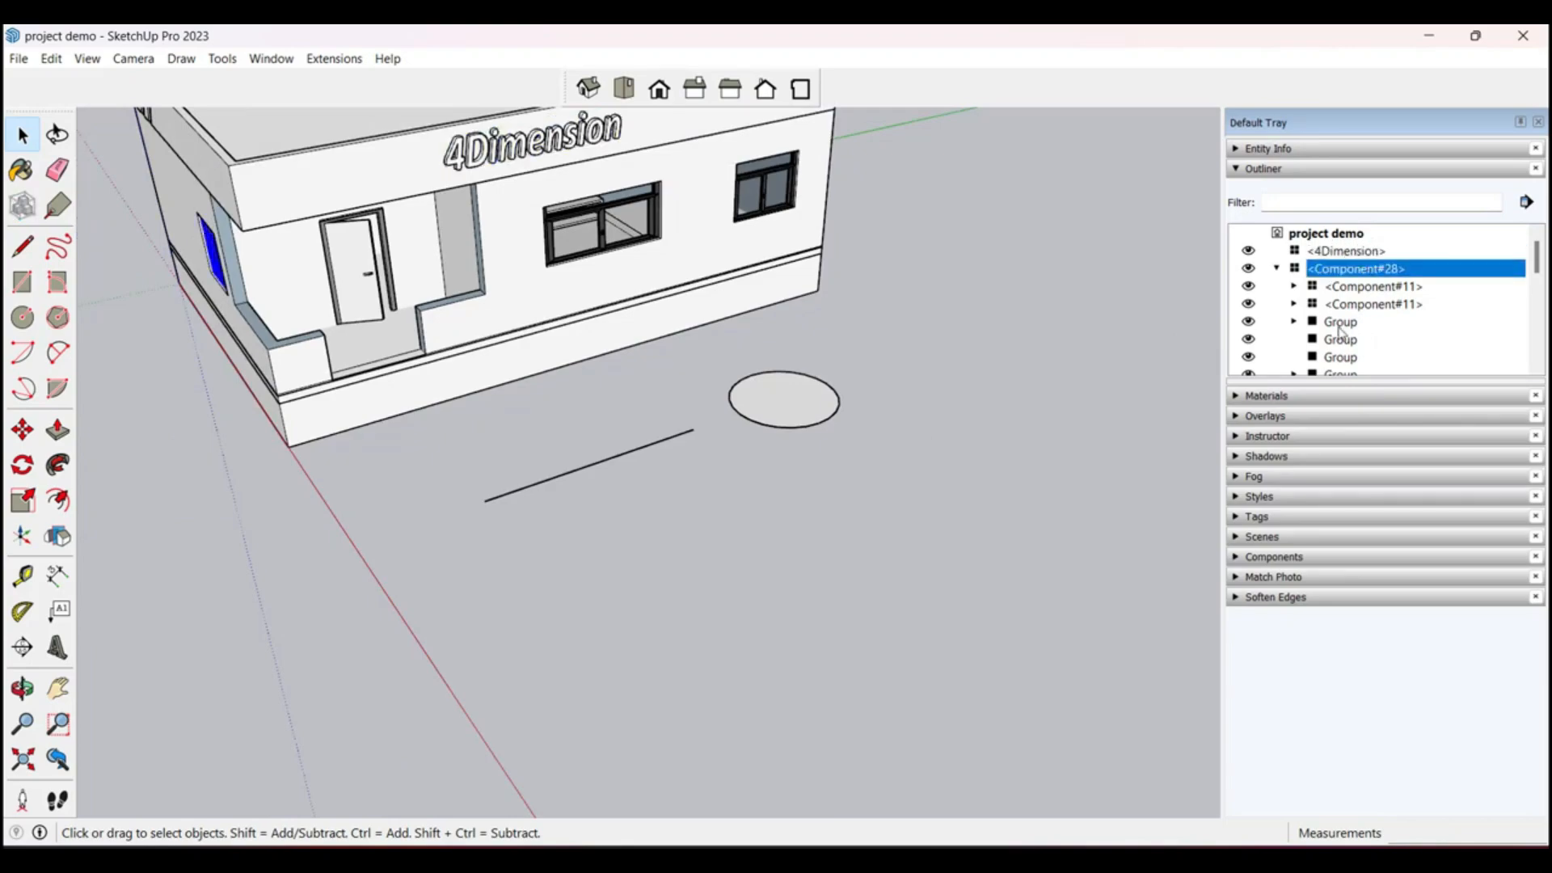
click(1335, 325)
click(1334, 339)
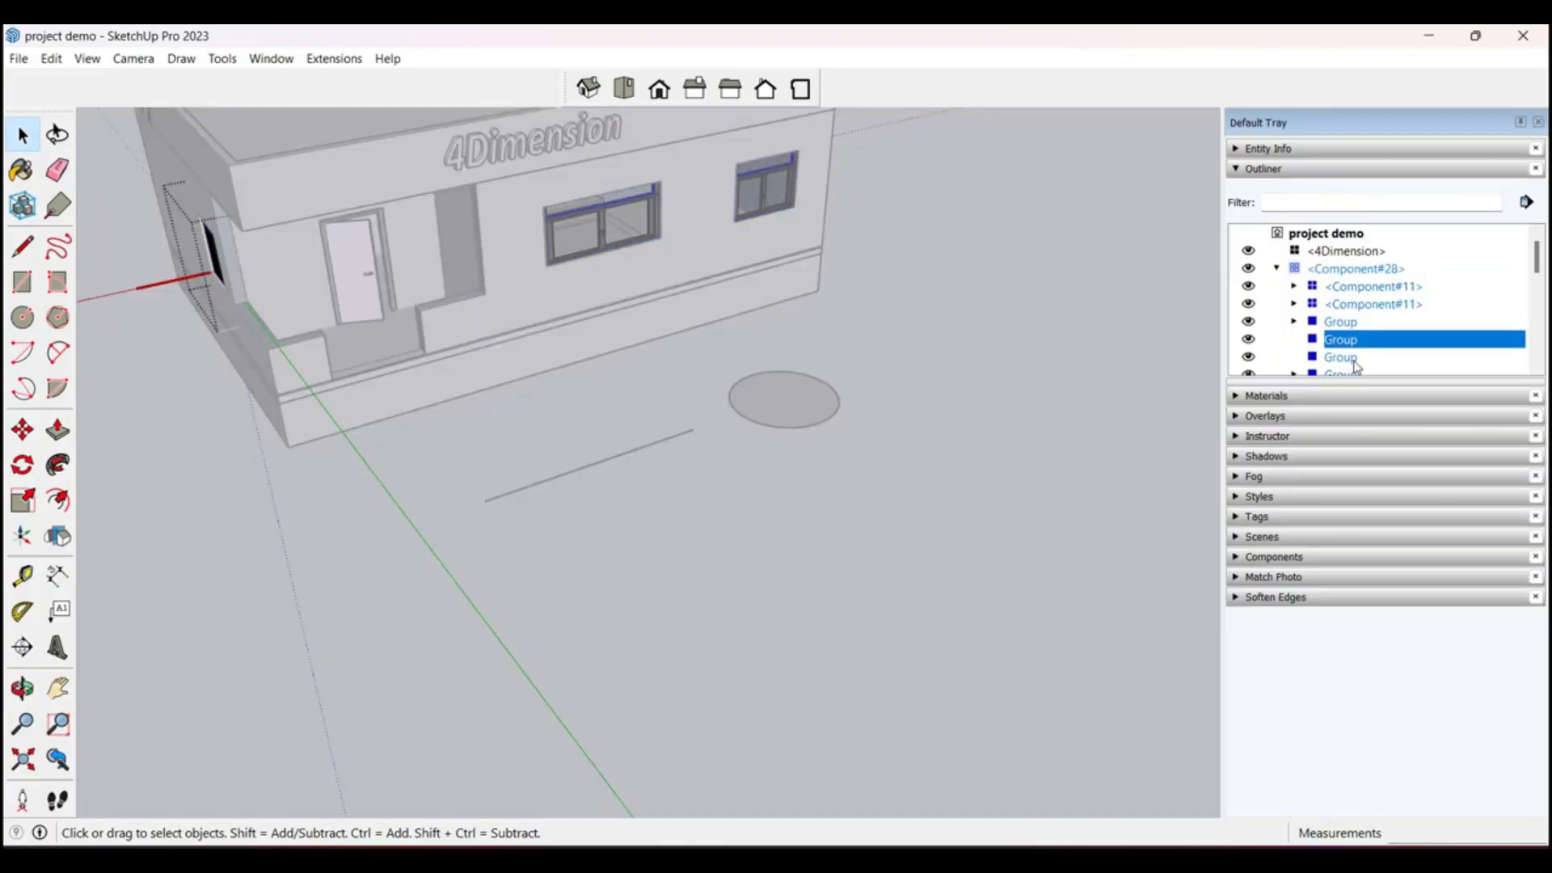
scroll(1332, 336, down, 2)
click(1327, 338)
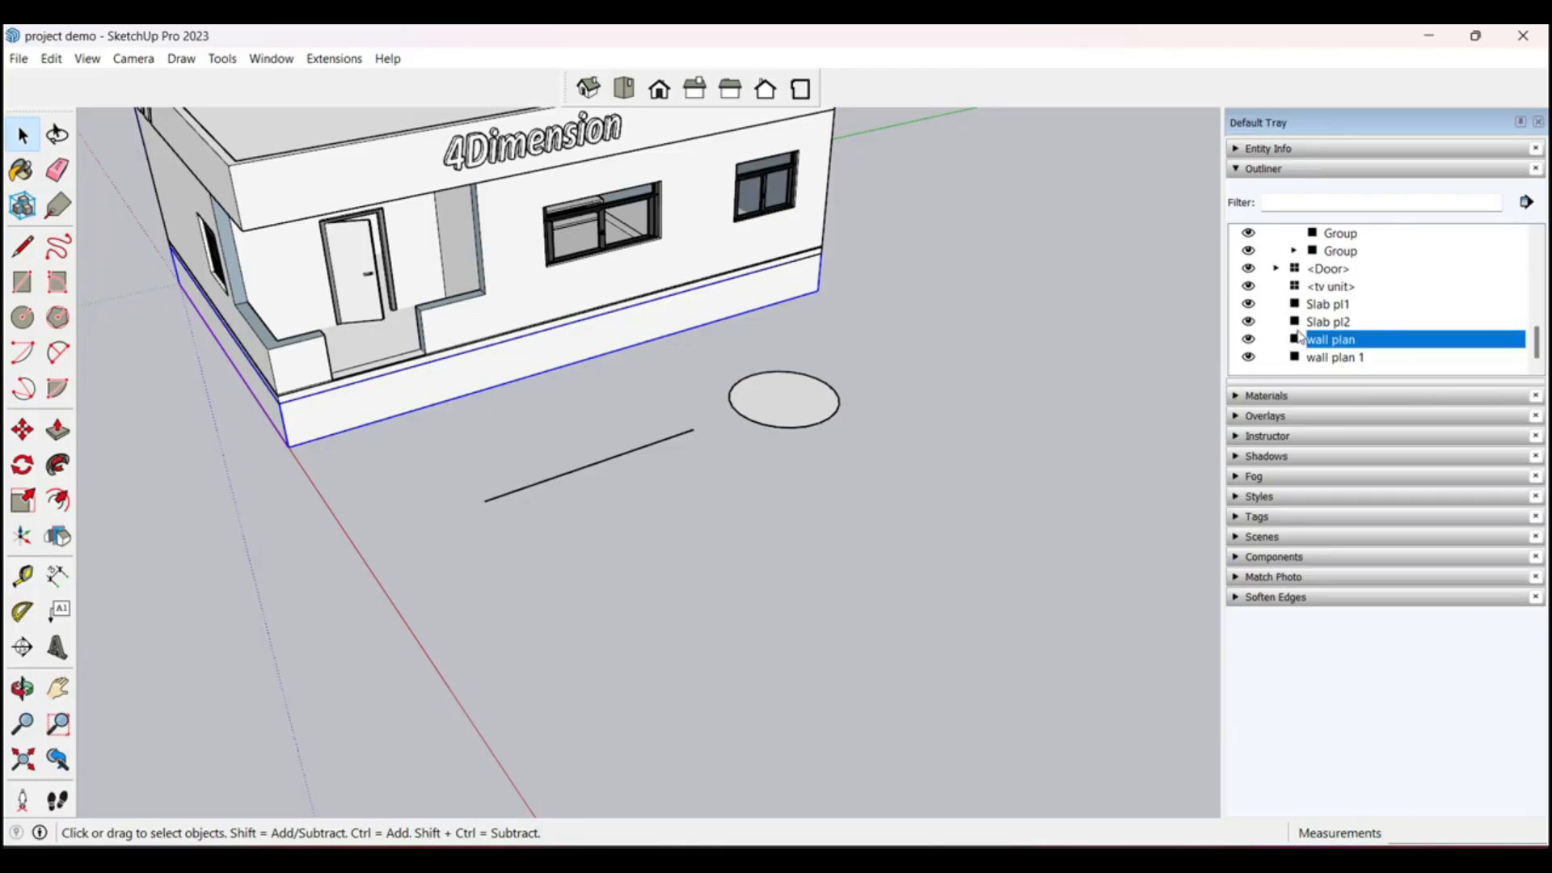
scroll(1299, 338, up, 4)
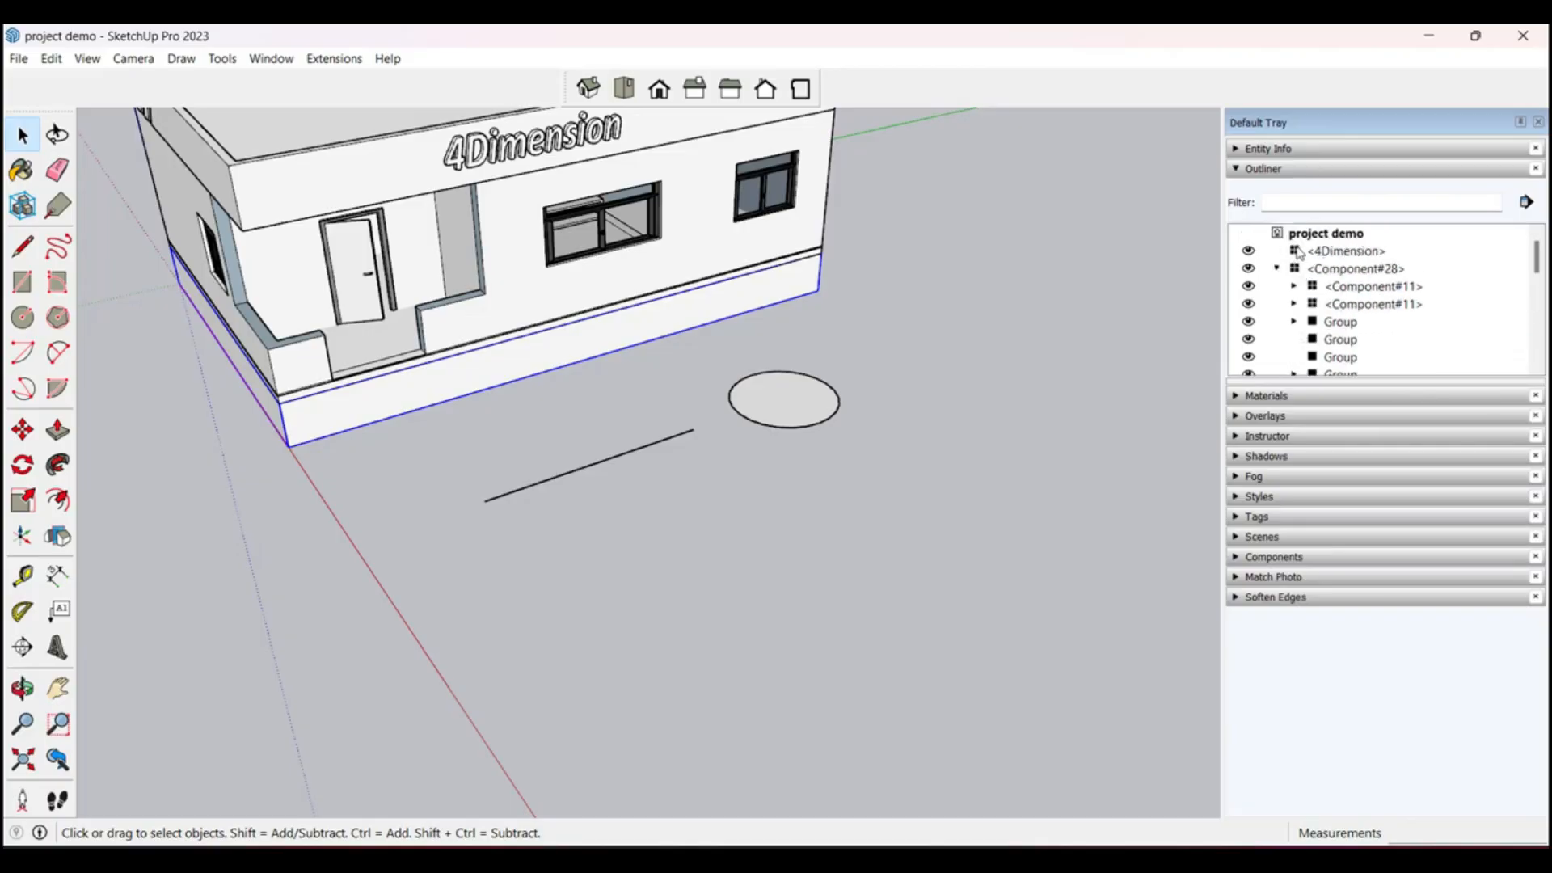
click(1029, 411)
Step: Look through the Outliner's full list of components and groups and collapse it
scroll(733, 602, down, 2)
scroll(782, 365, up, 1)
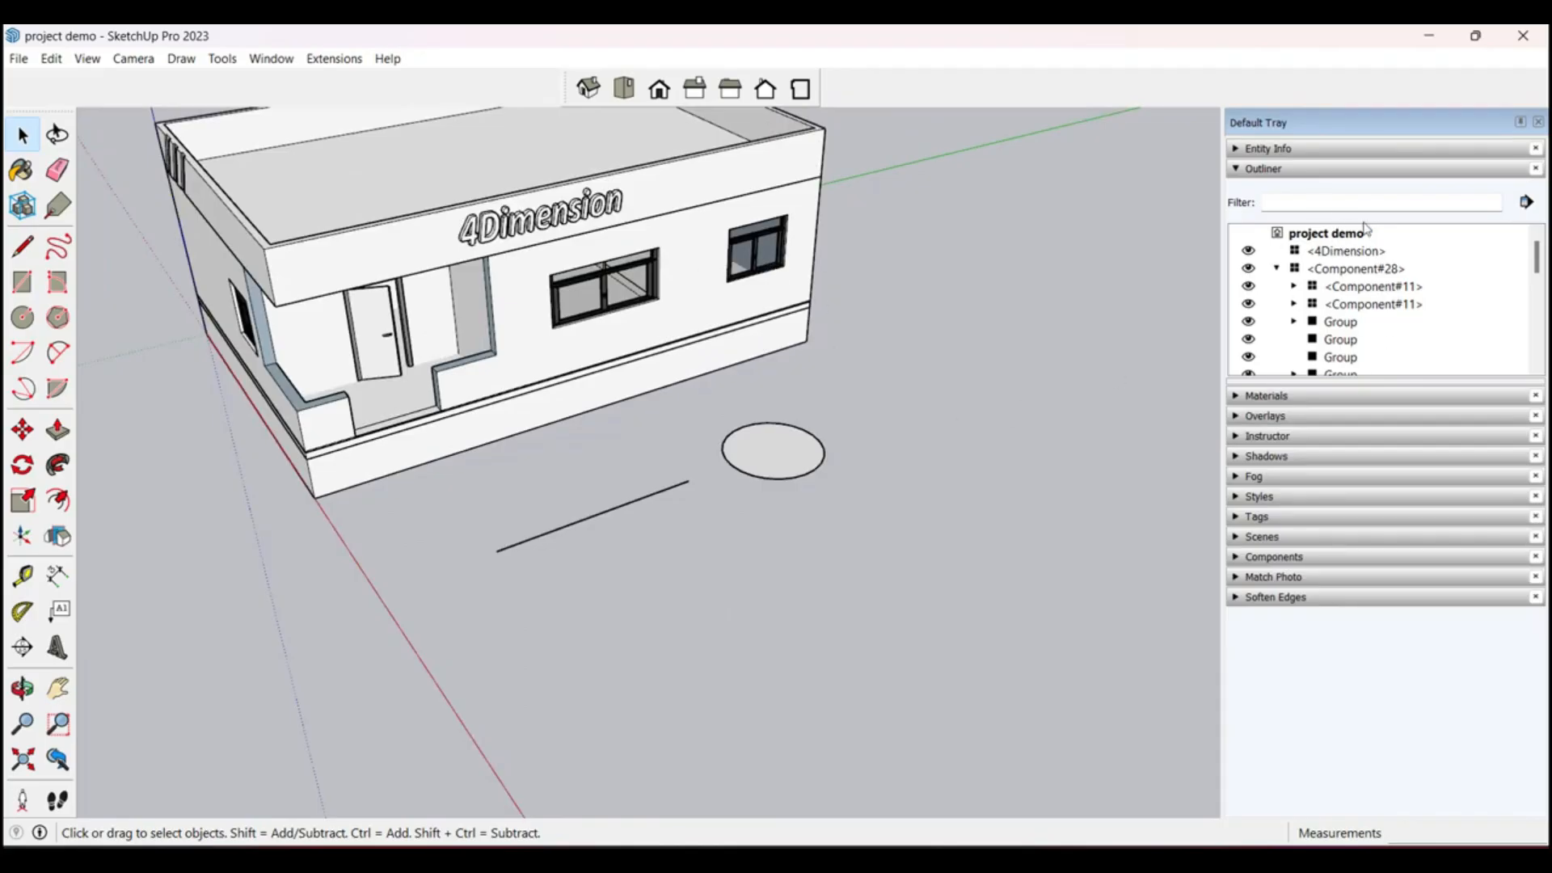
scroll(1354, 293, down, 2)
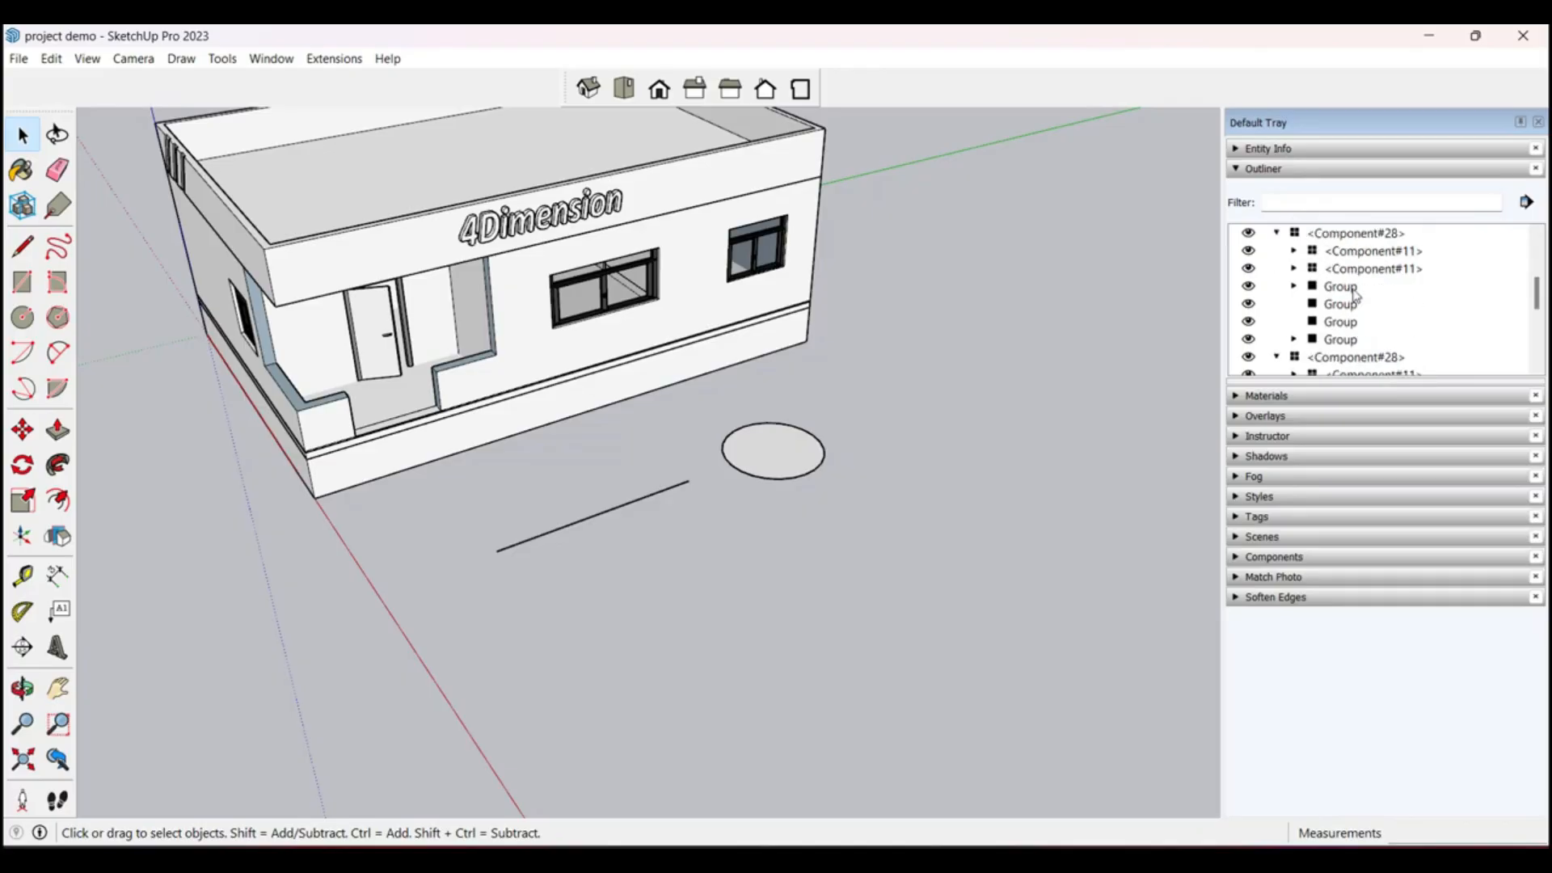
scroll(1344, 303, down, 5)
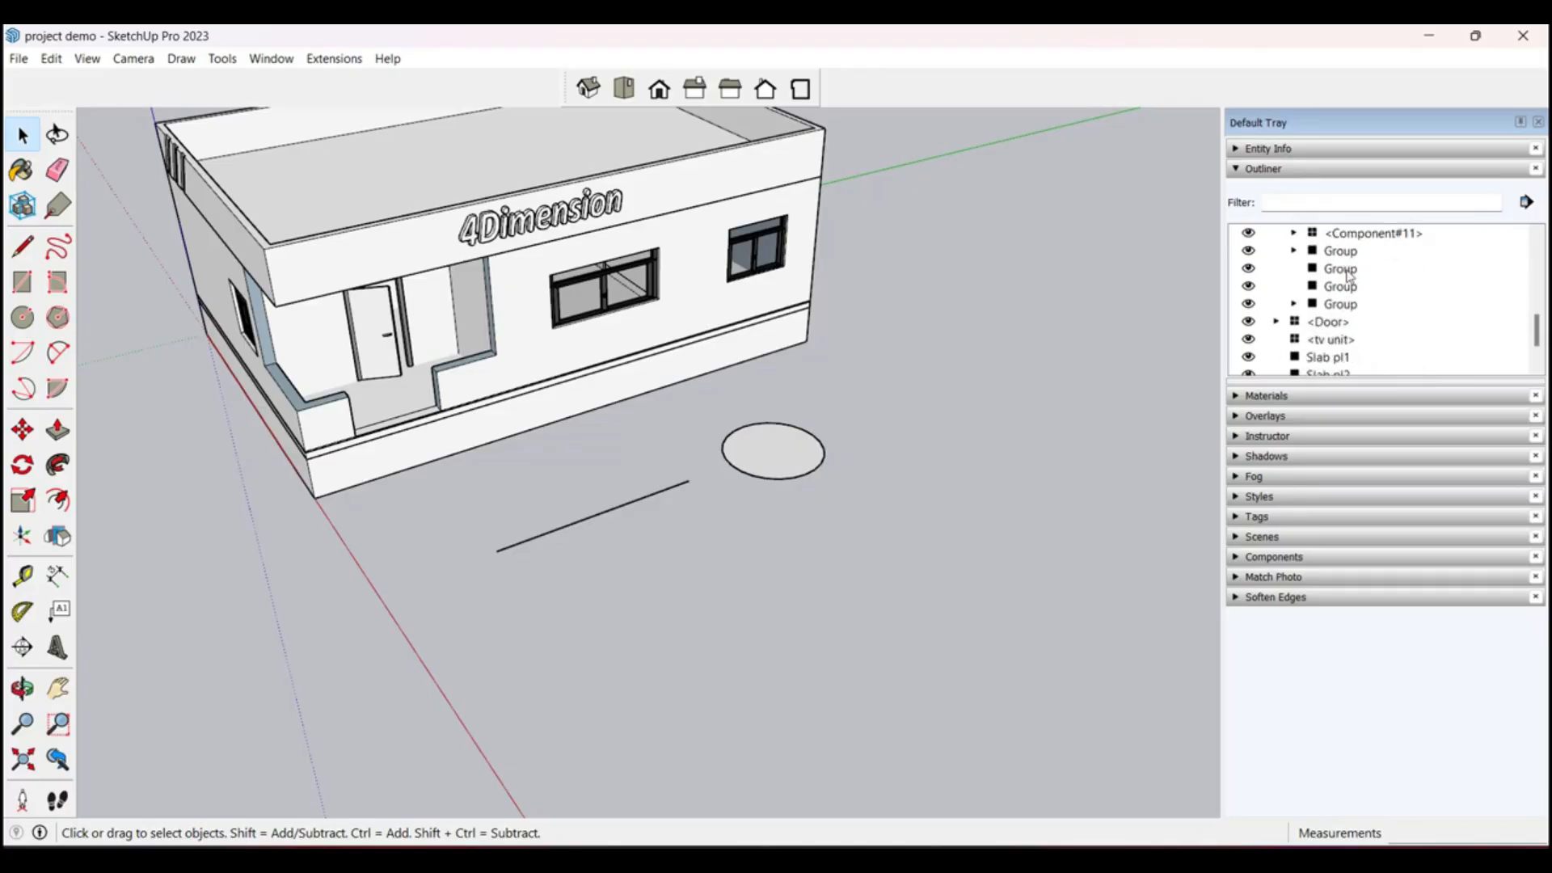
scroll(1344, 339, up, 8)
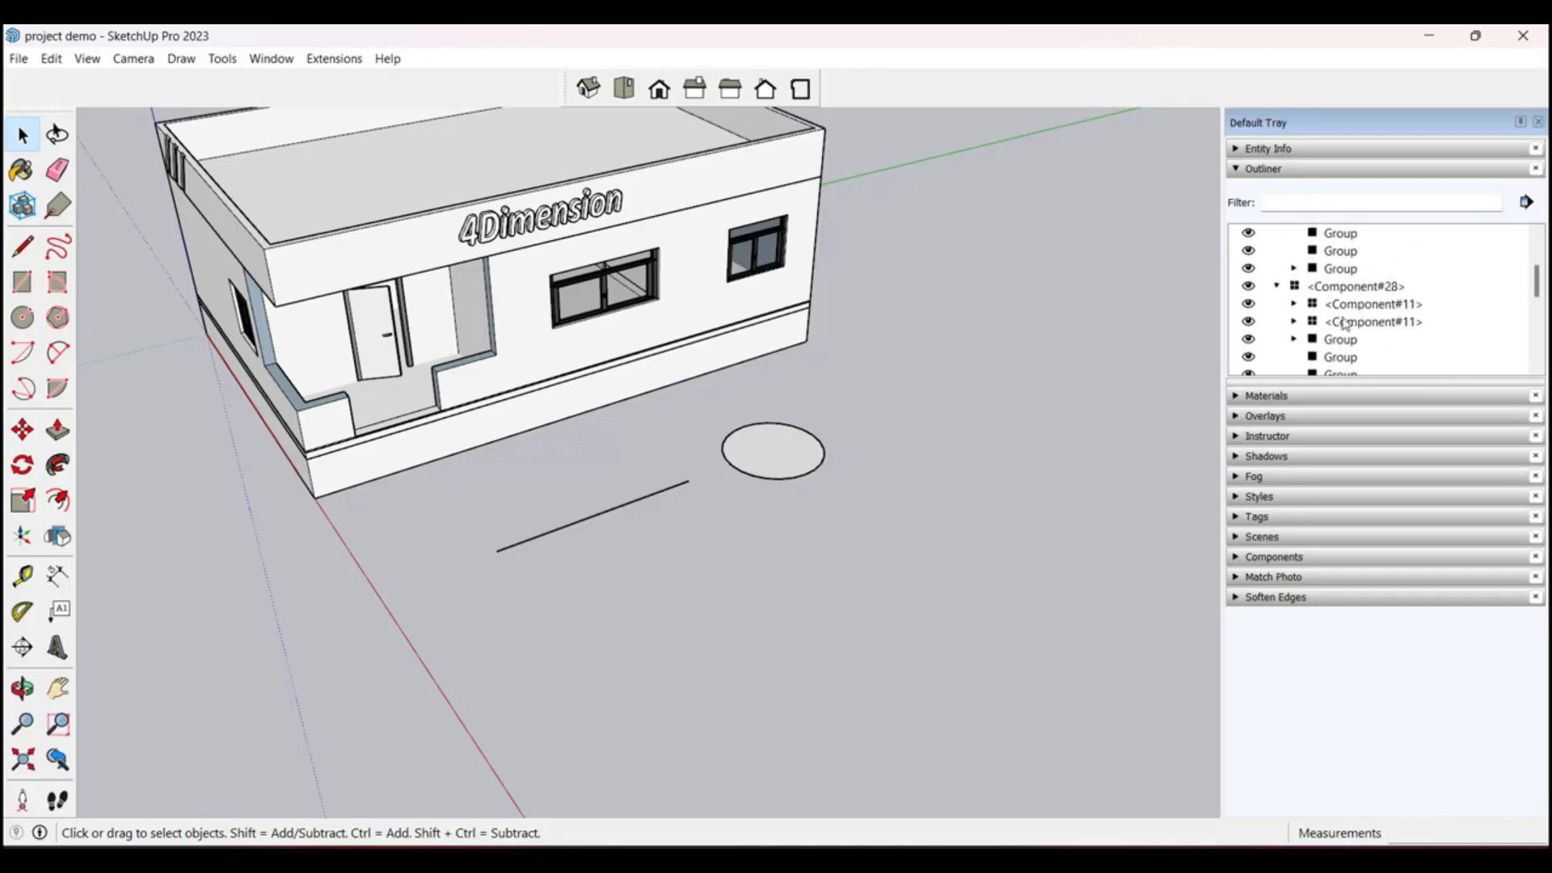
click(1274, 170)
Step: Look over the In Model materials and the Overlays dialog, collapsing each one after viewing
click(1275, 189)
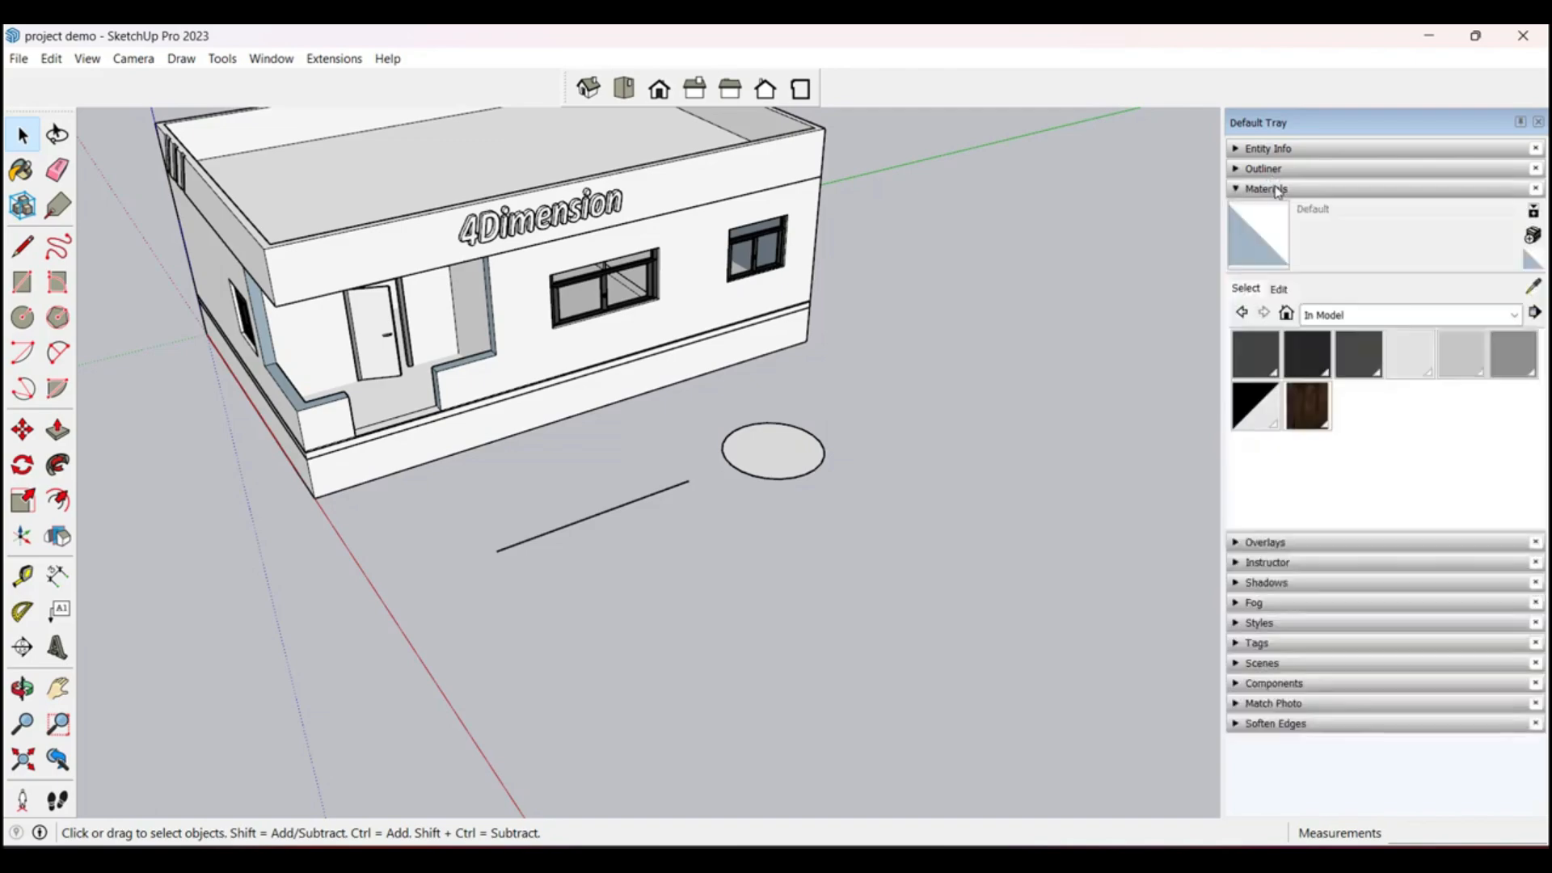
click(1276, 189)
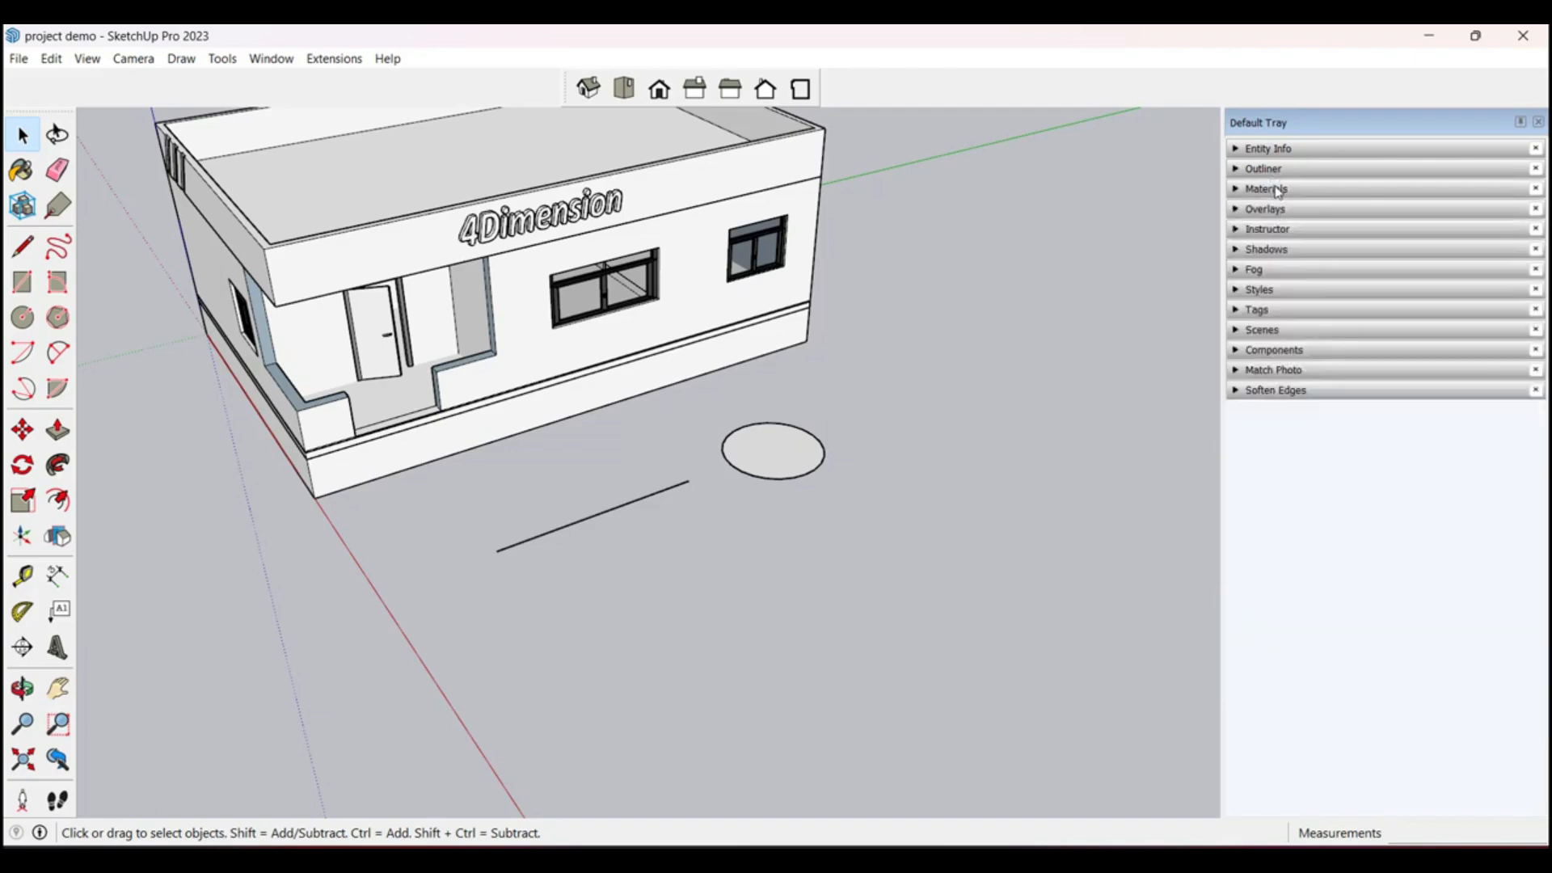
click(1278, 191)
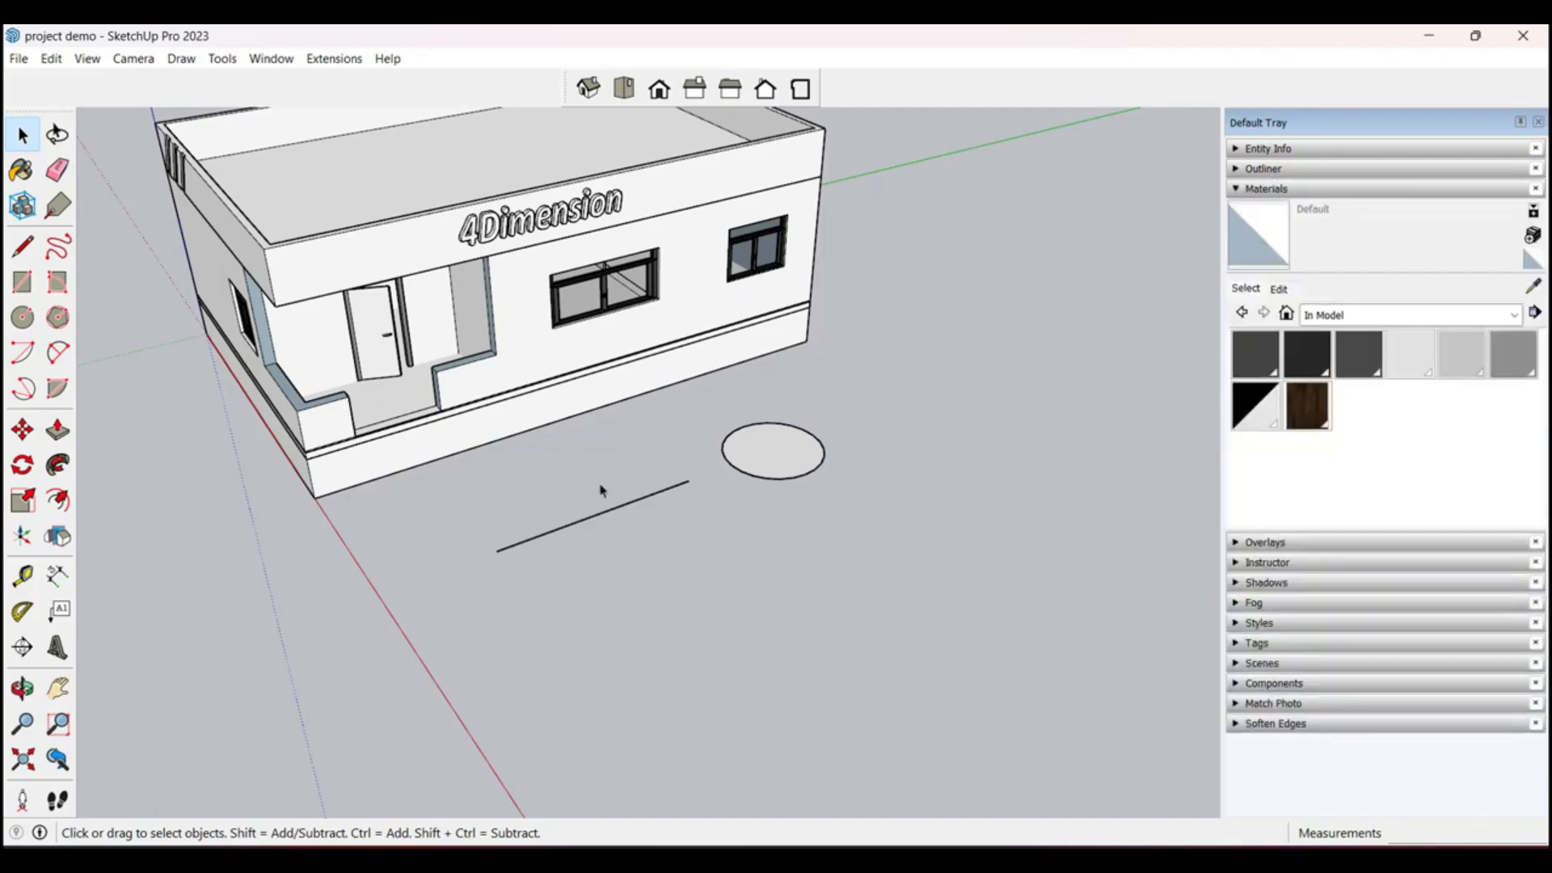
scroll(751, 527, down, 3)
scroll(633, 333, up, 4)
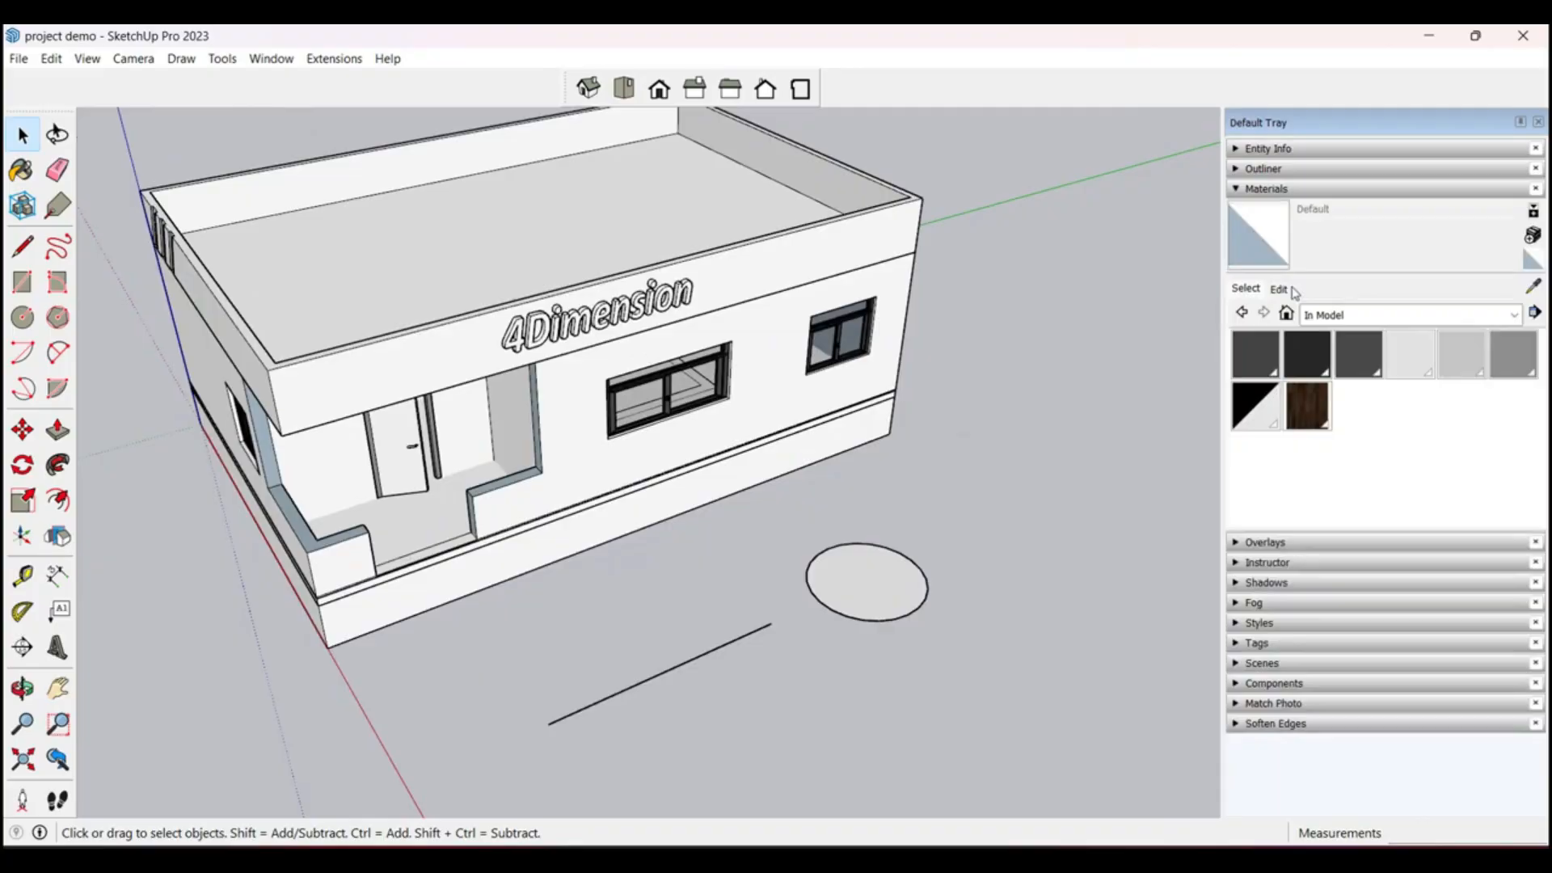
click(1323, 189)
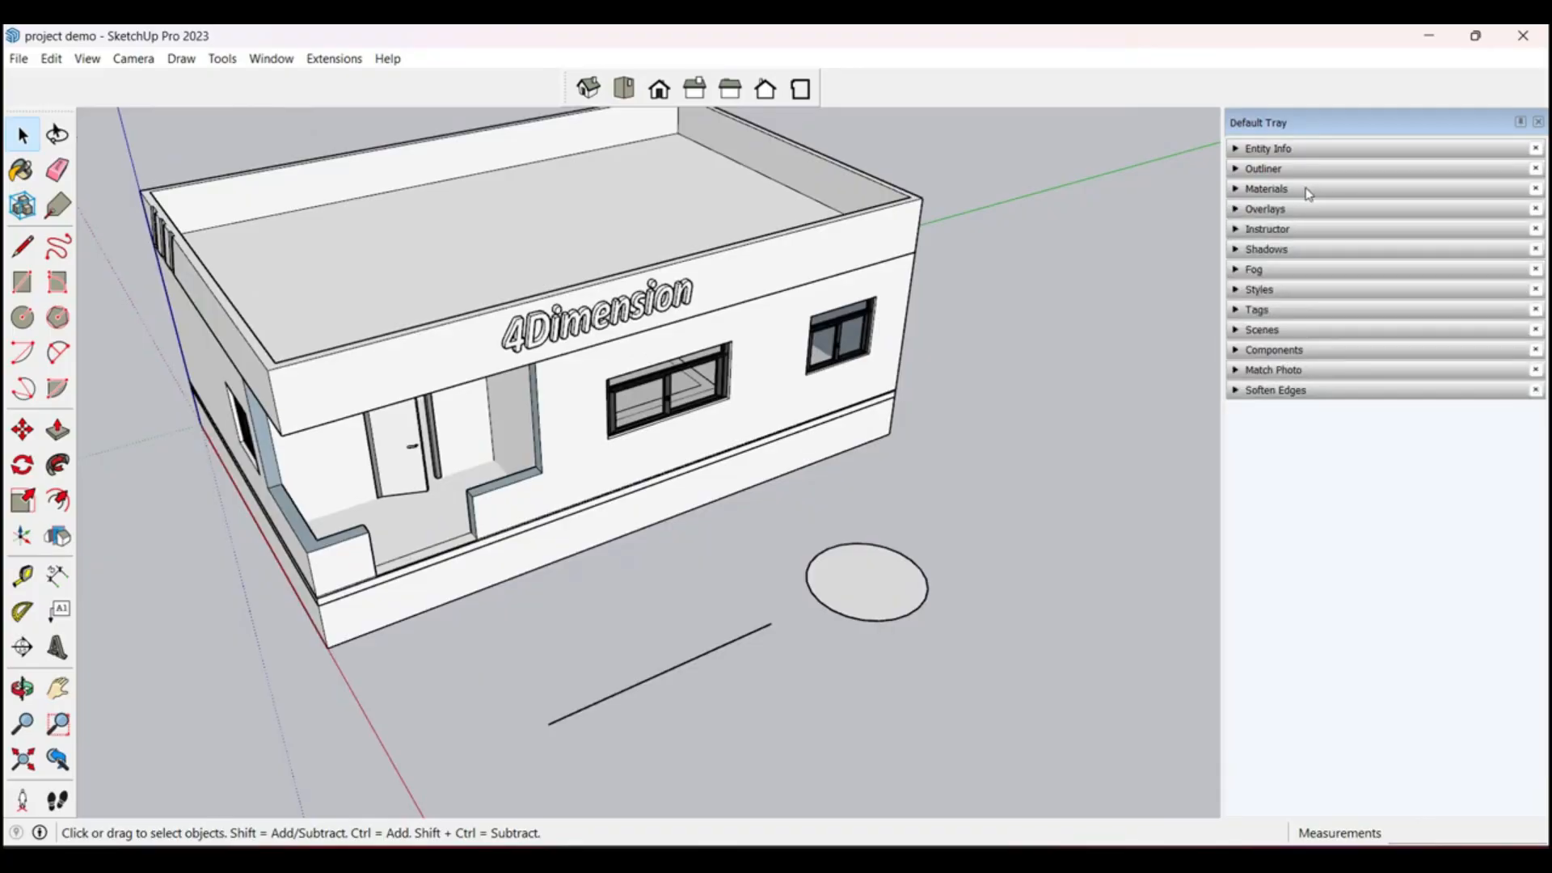
click(1297, 214)
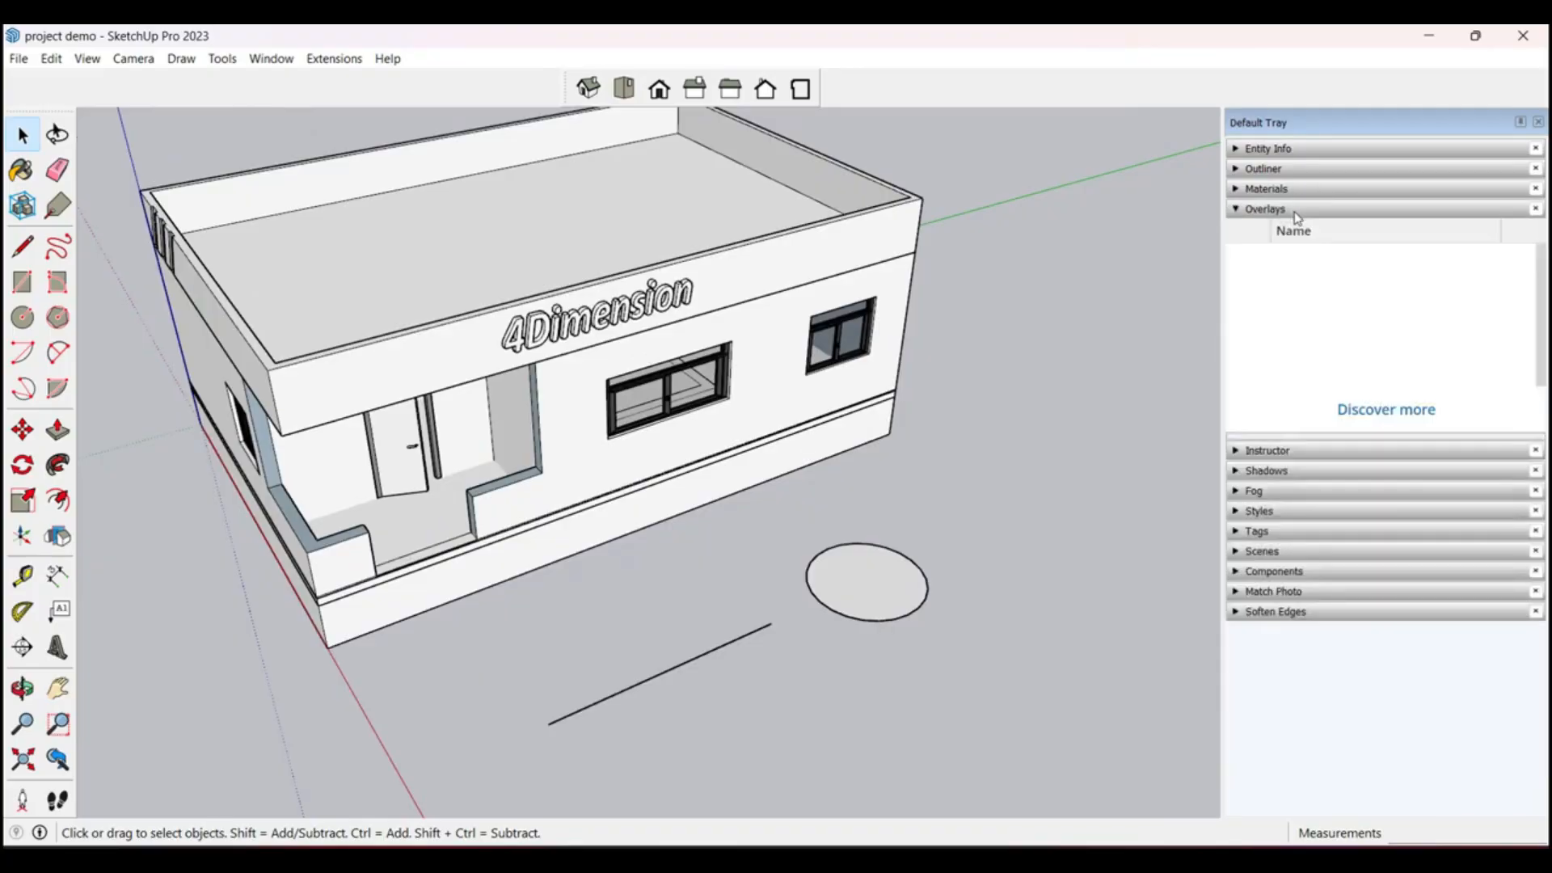
click(1297, 212)
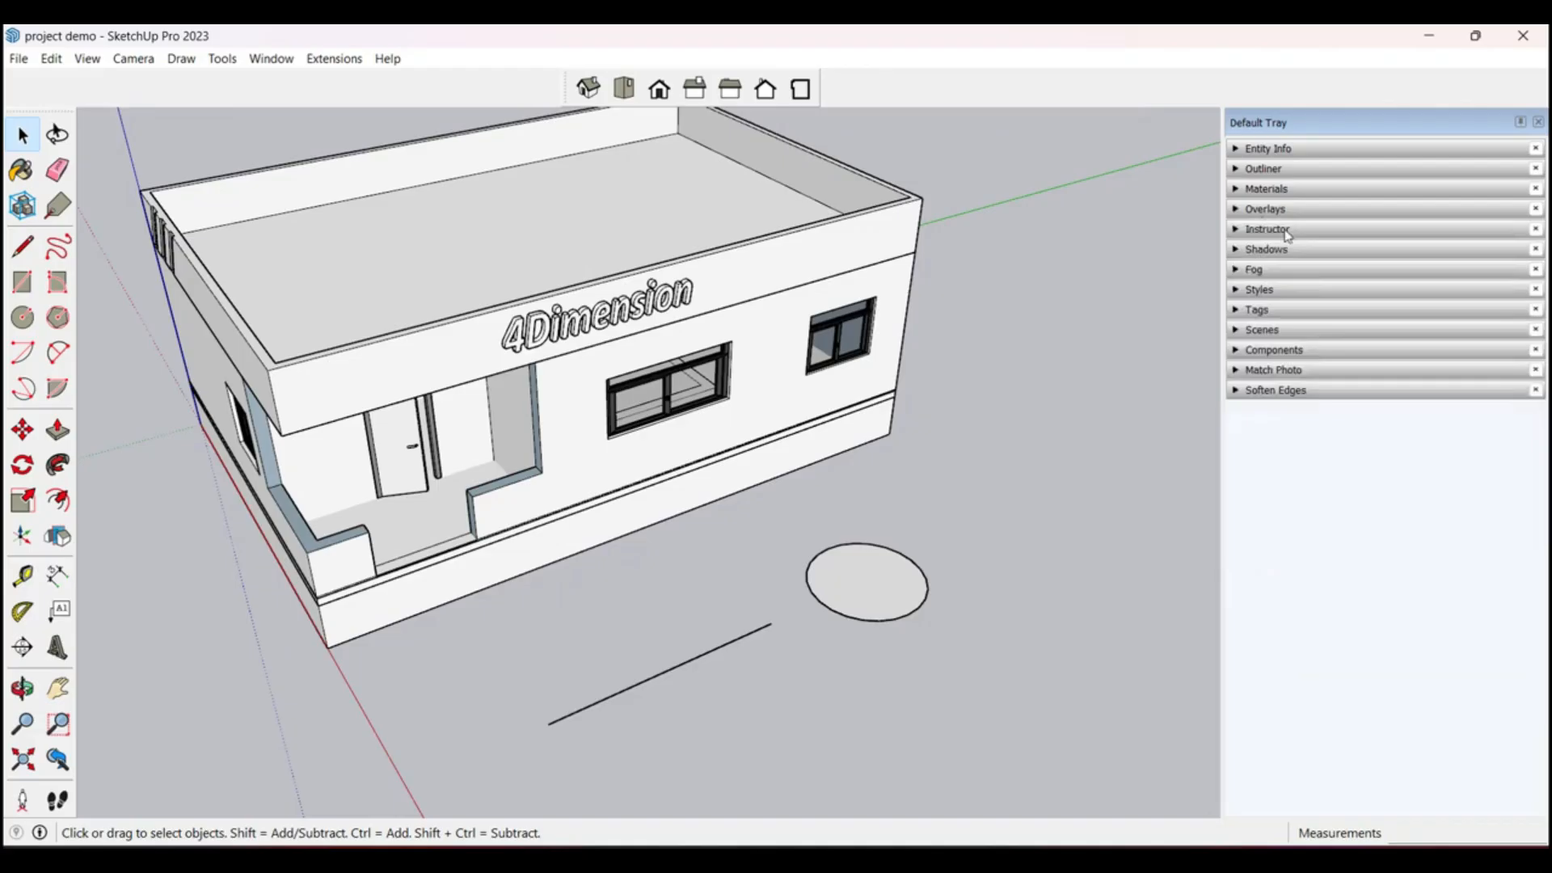
Step: Examine the Instructor's guidance for the Select, Line and Rectangle tools and collapse it
click(1287, 232)
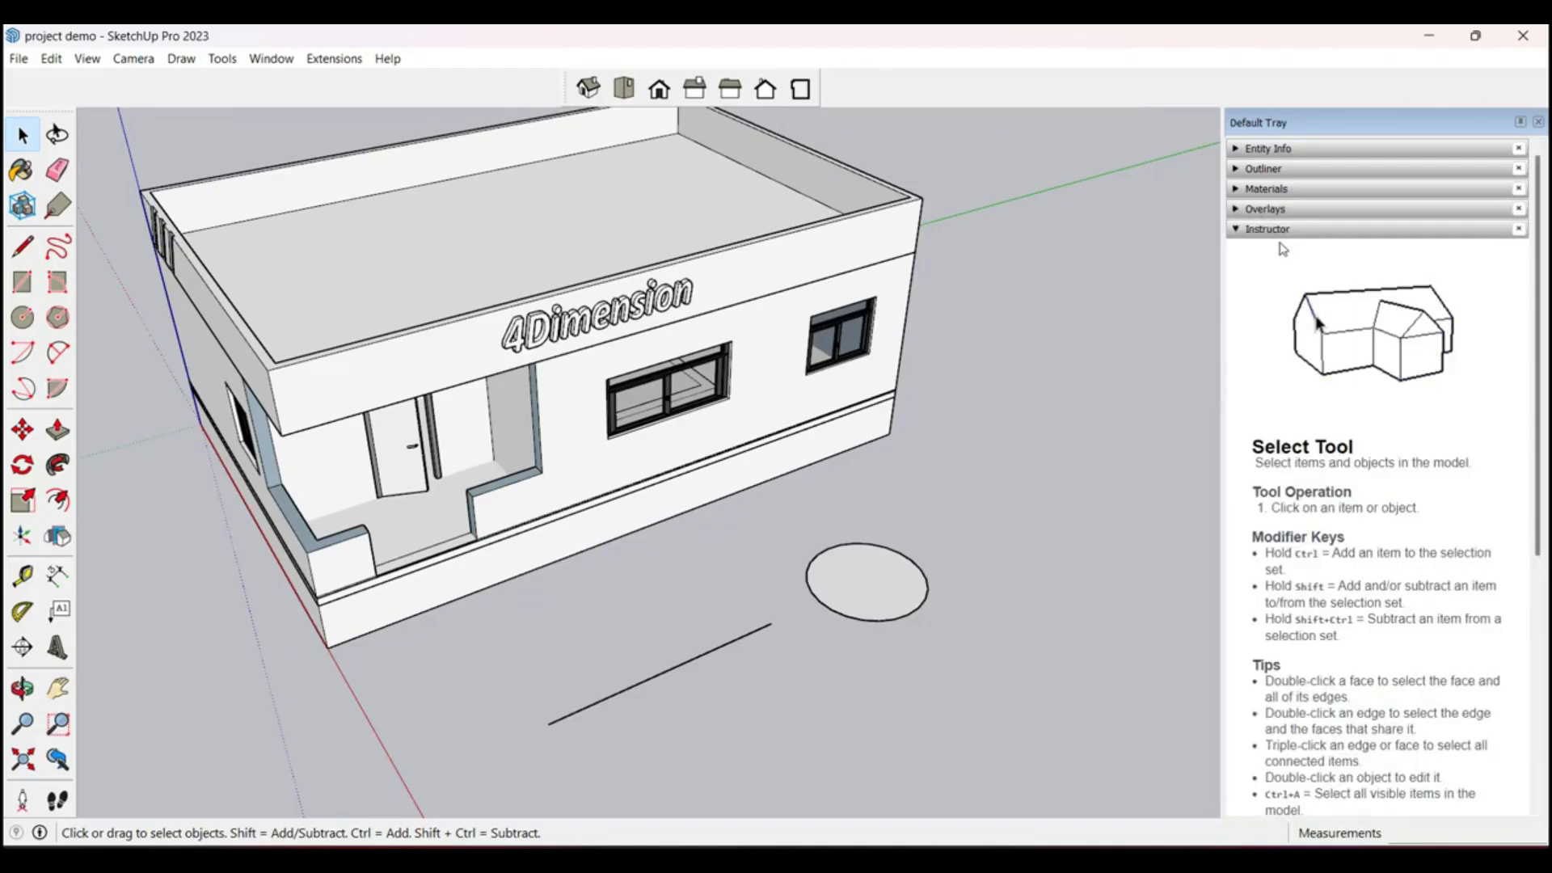
scroll(368, 495, down, 2)
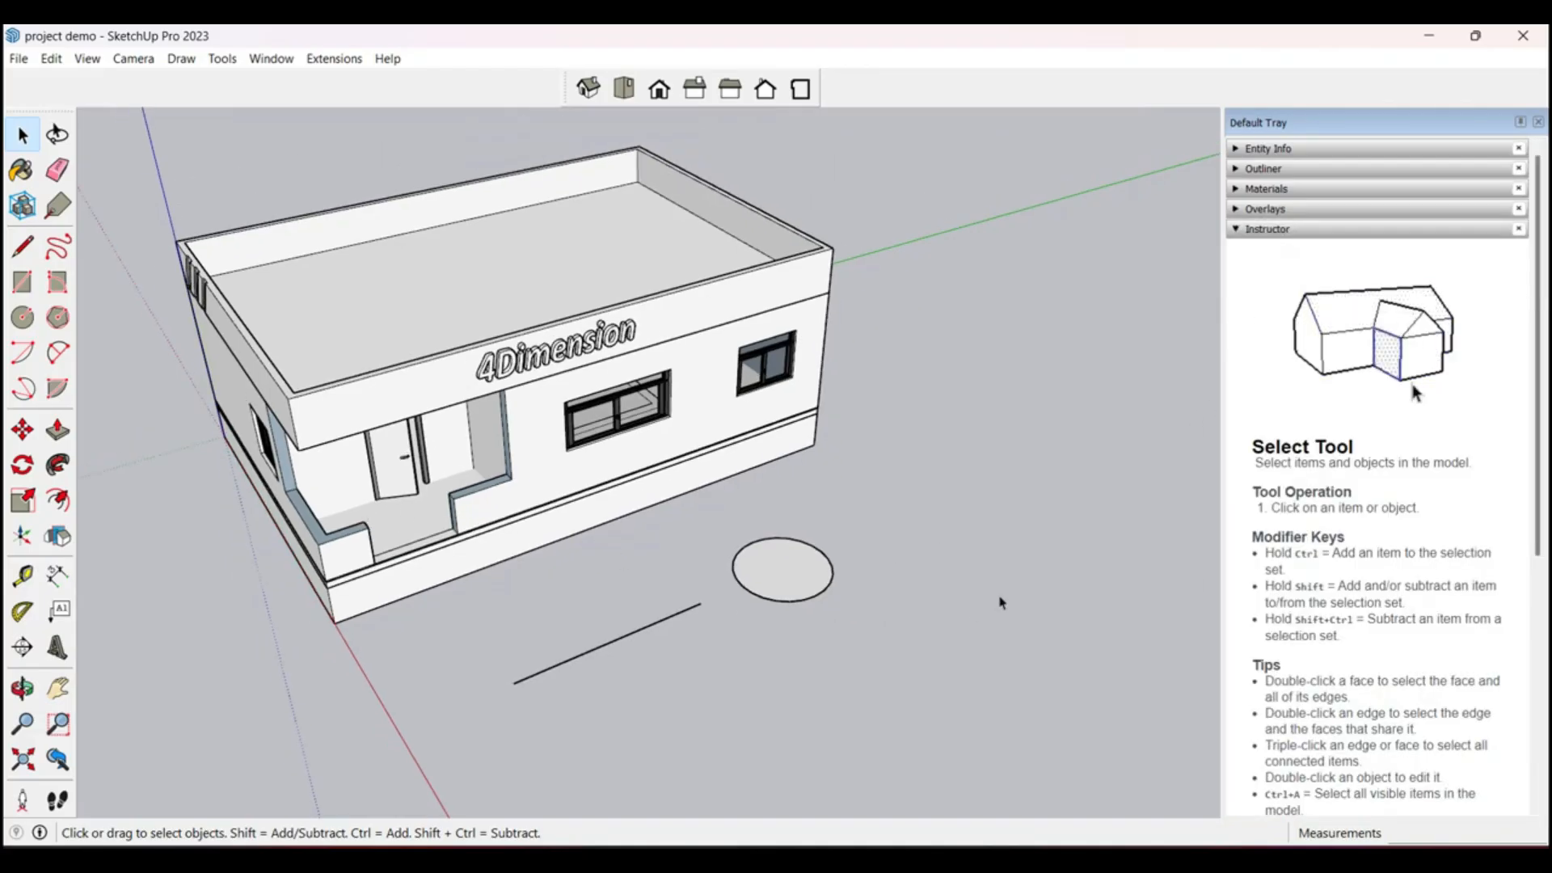
click(22, 247)
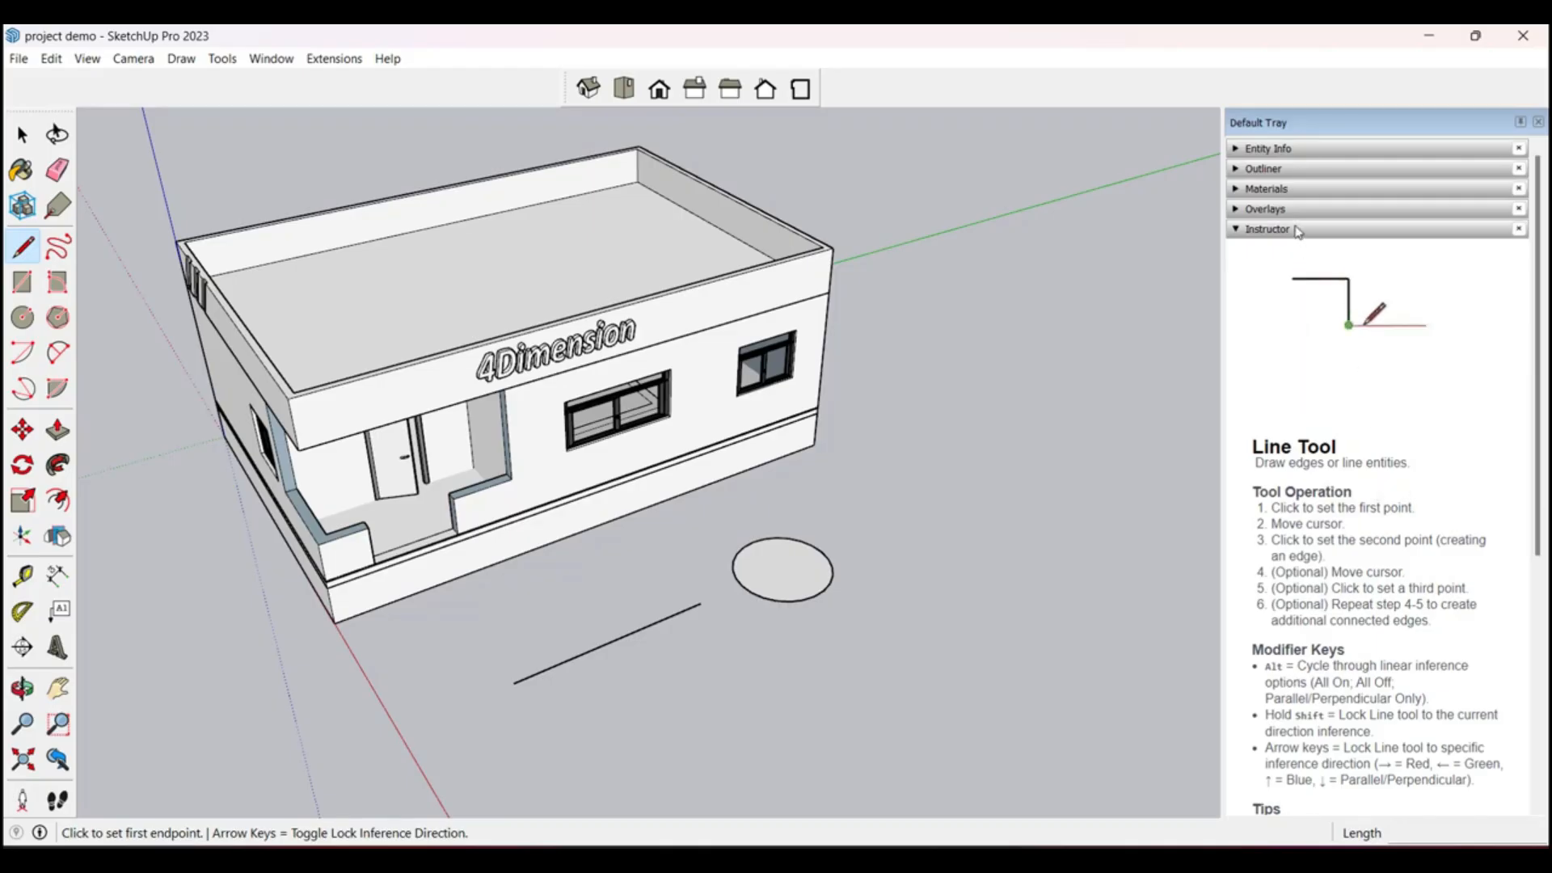
click(1294, 232)
click(1269, 234)
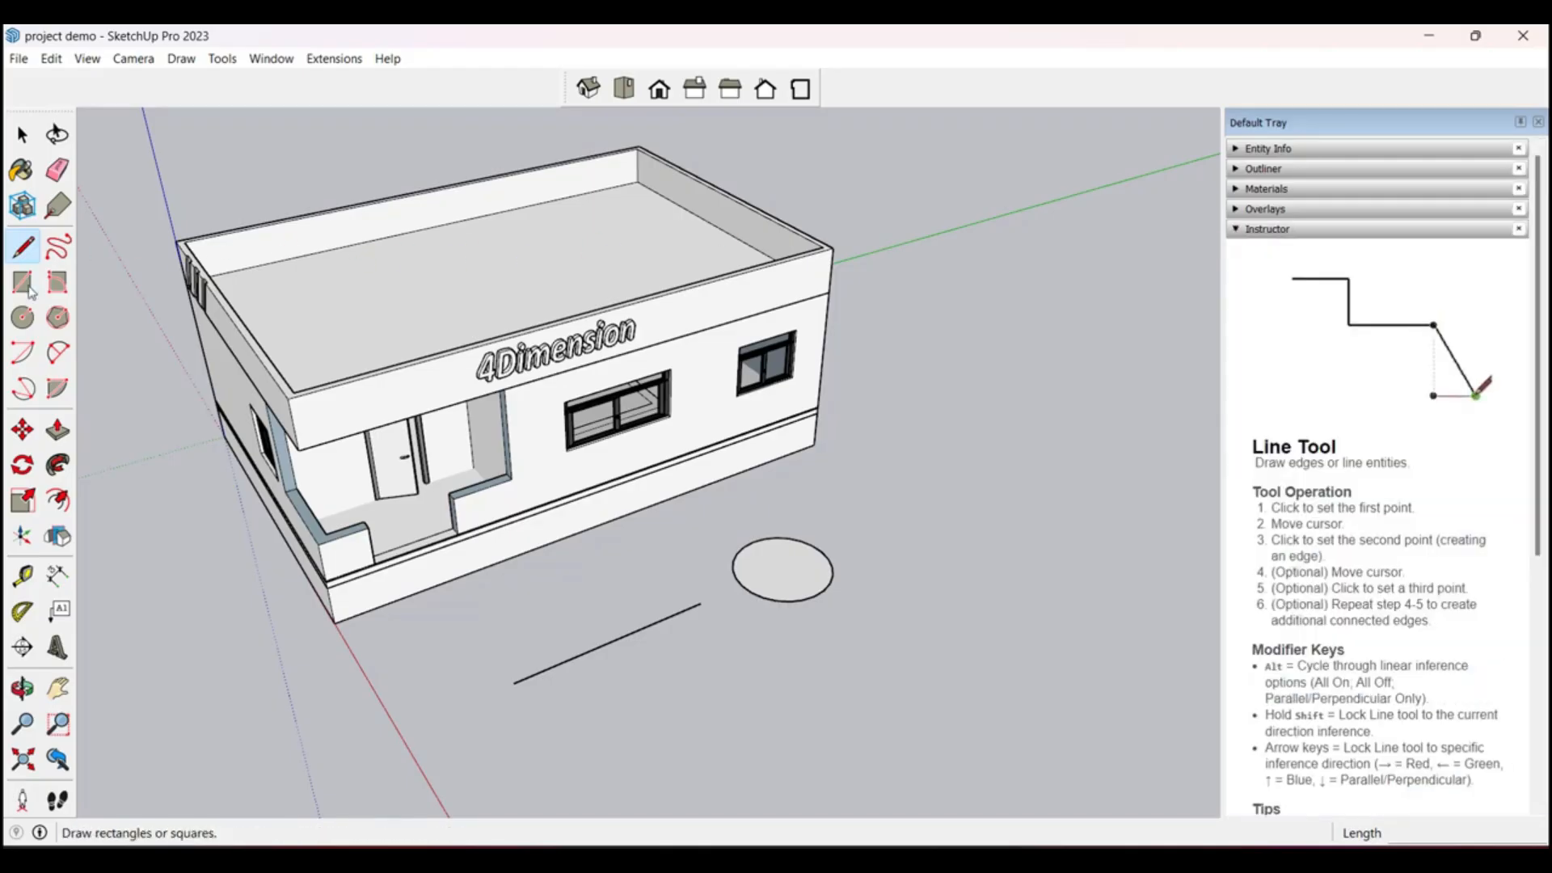
click(17, 285)
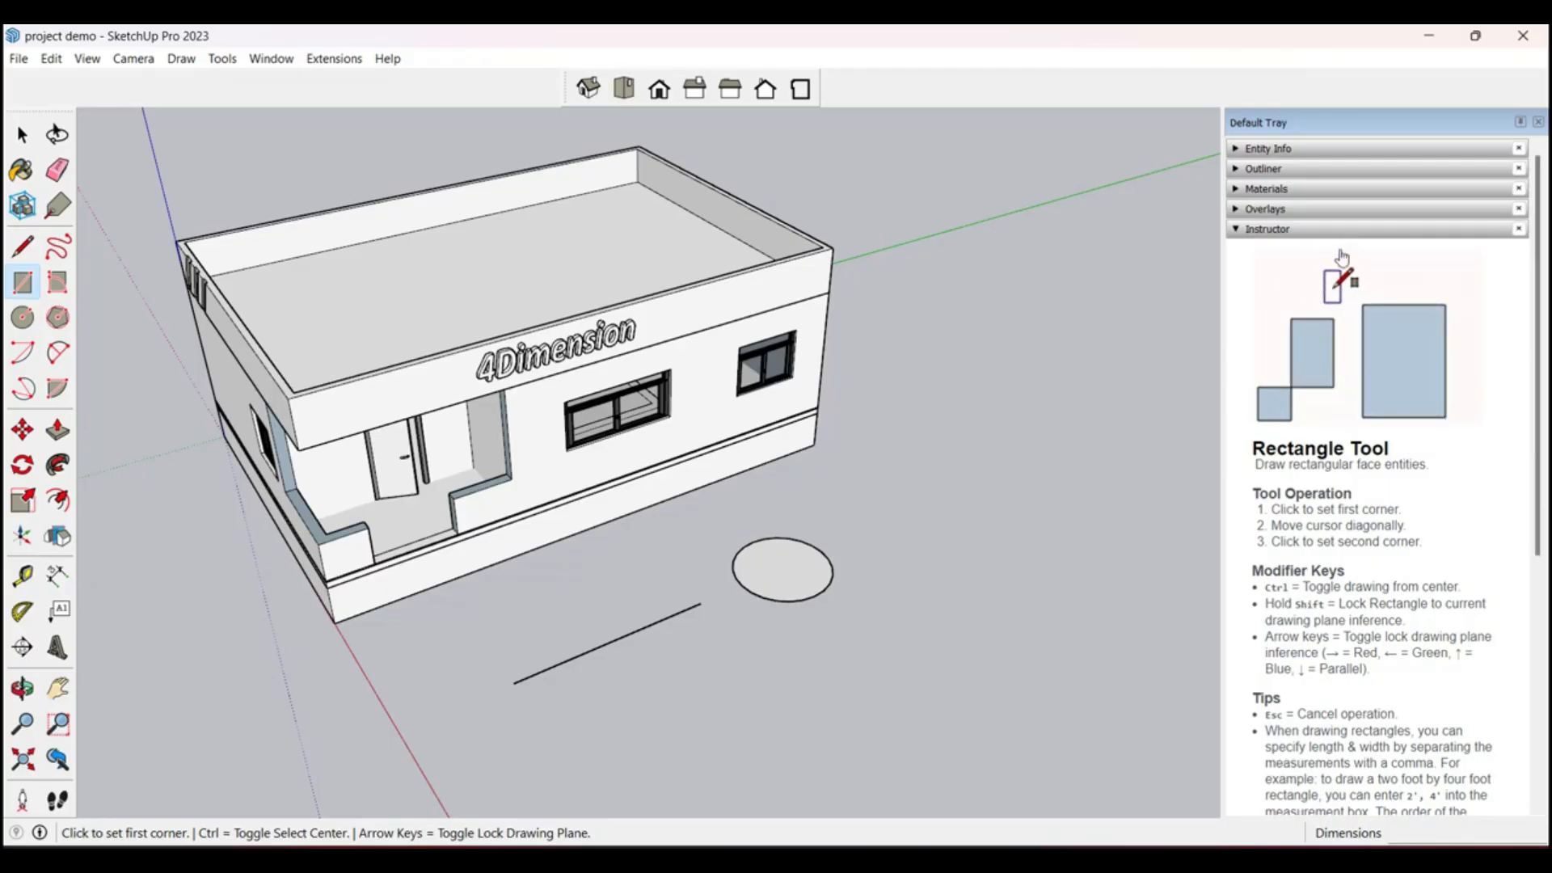
click(1349, 233)
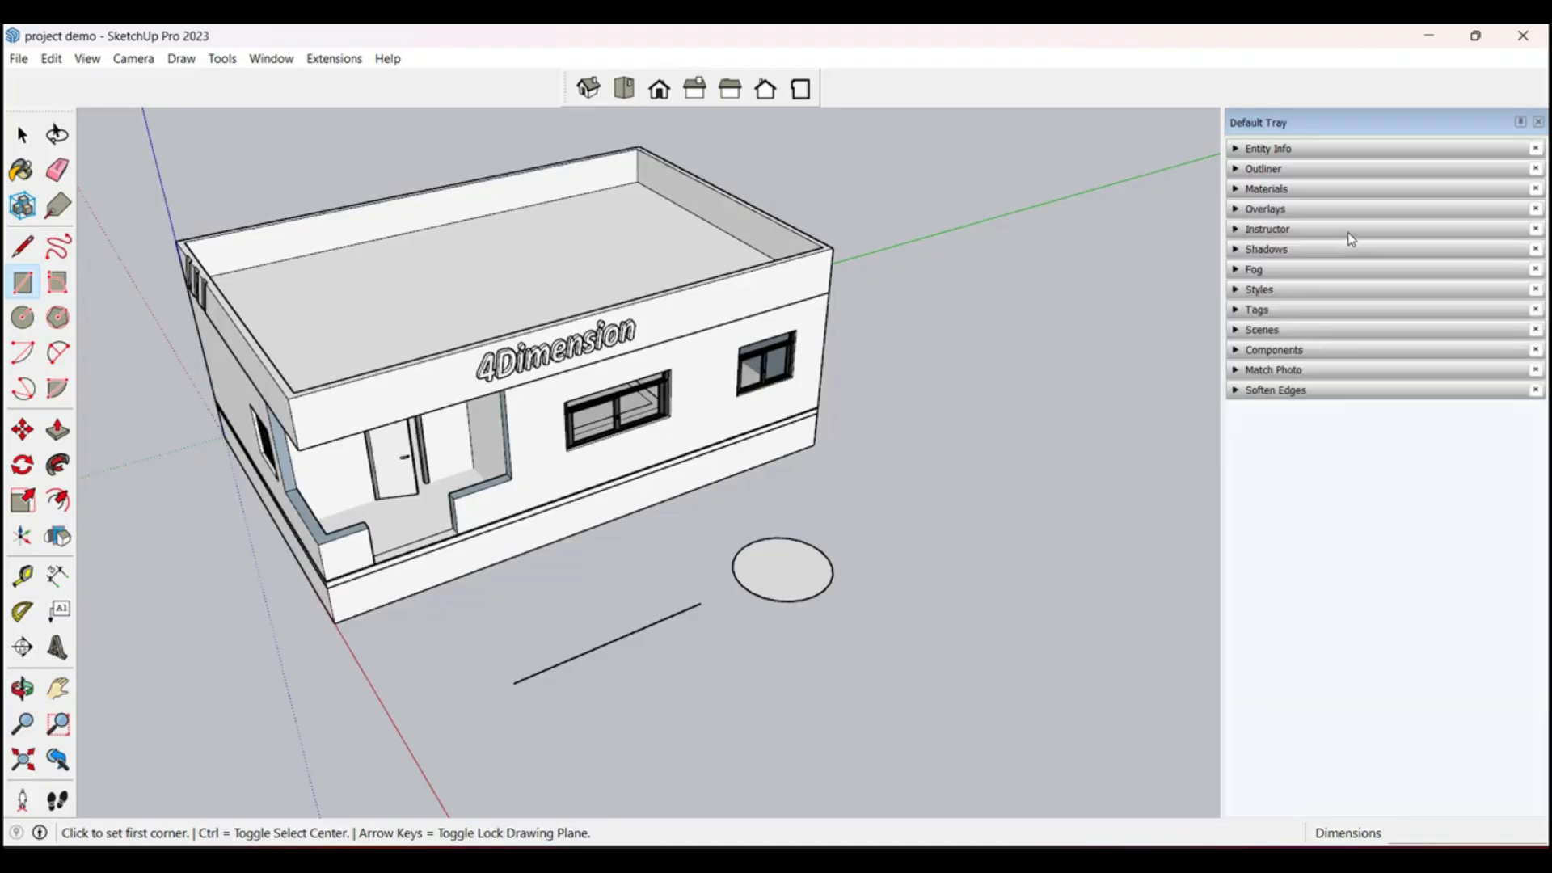
Step: Expand the Shadows settings and turn on shadow display for the building
click(1302, 253)
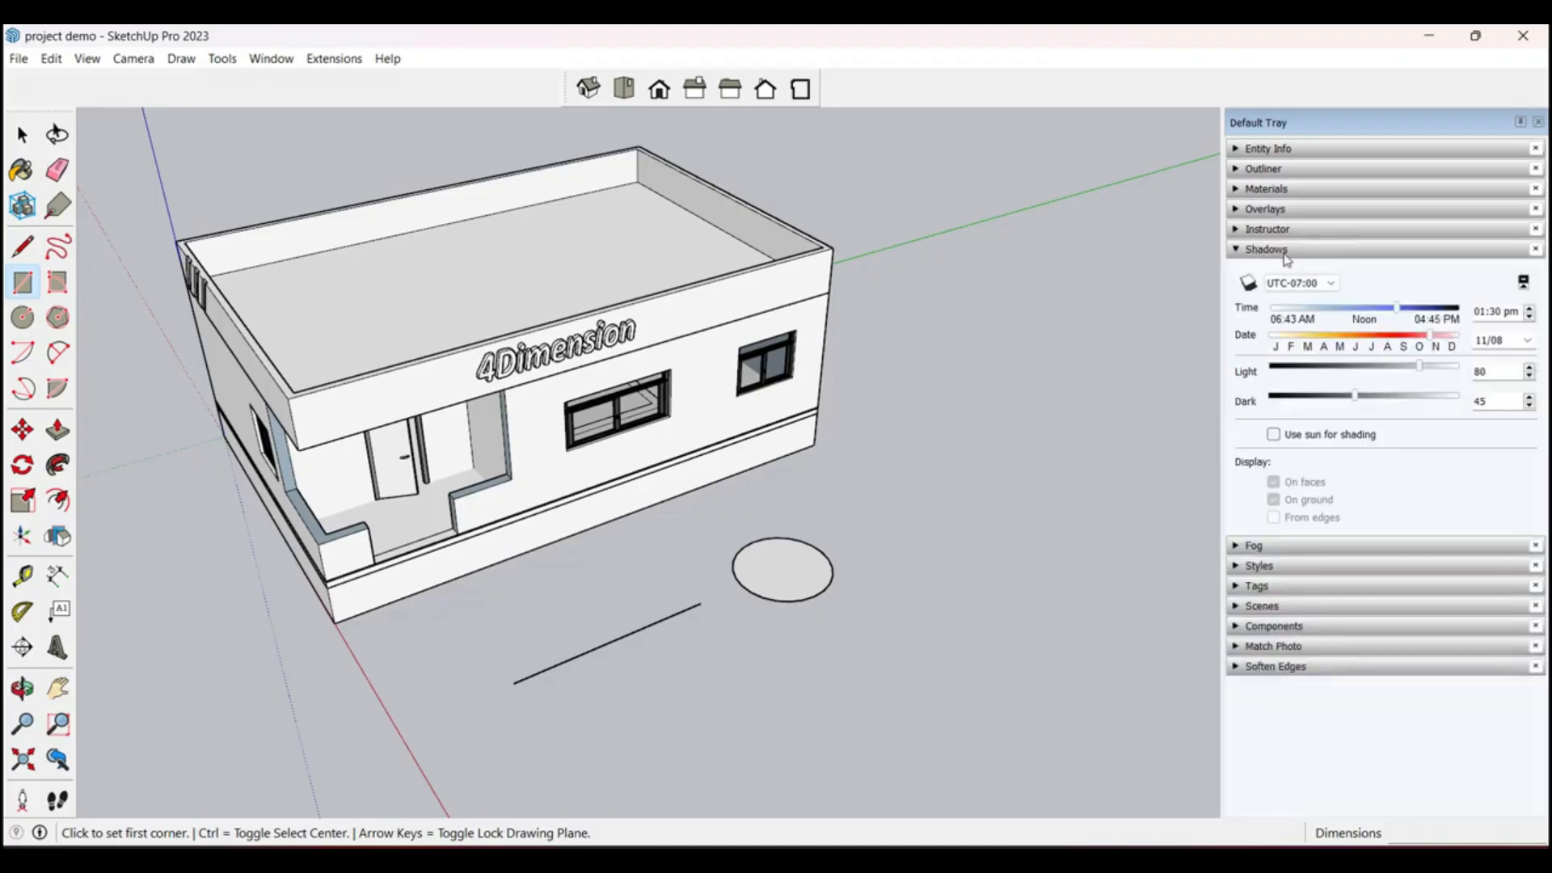
click(1250, 284)
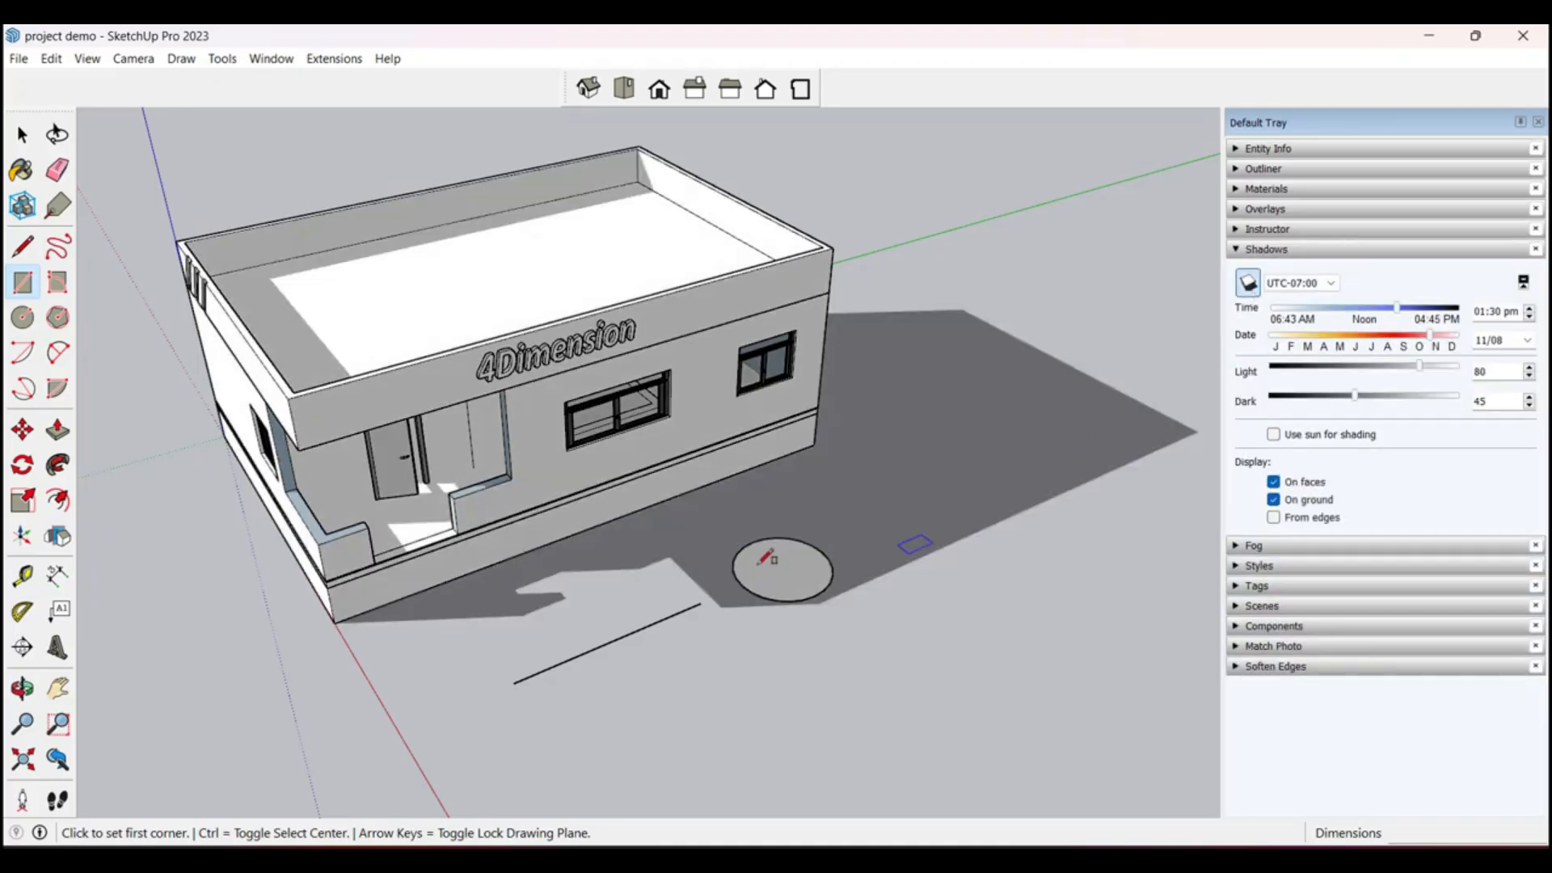
middle_drag(766, 556, 1114, 364)
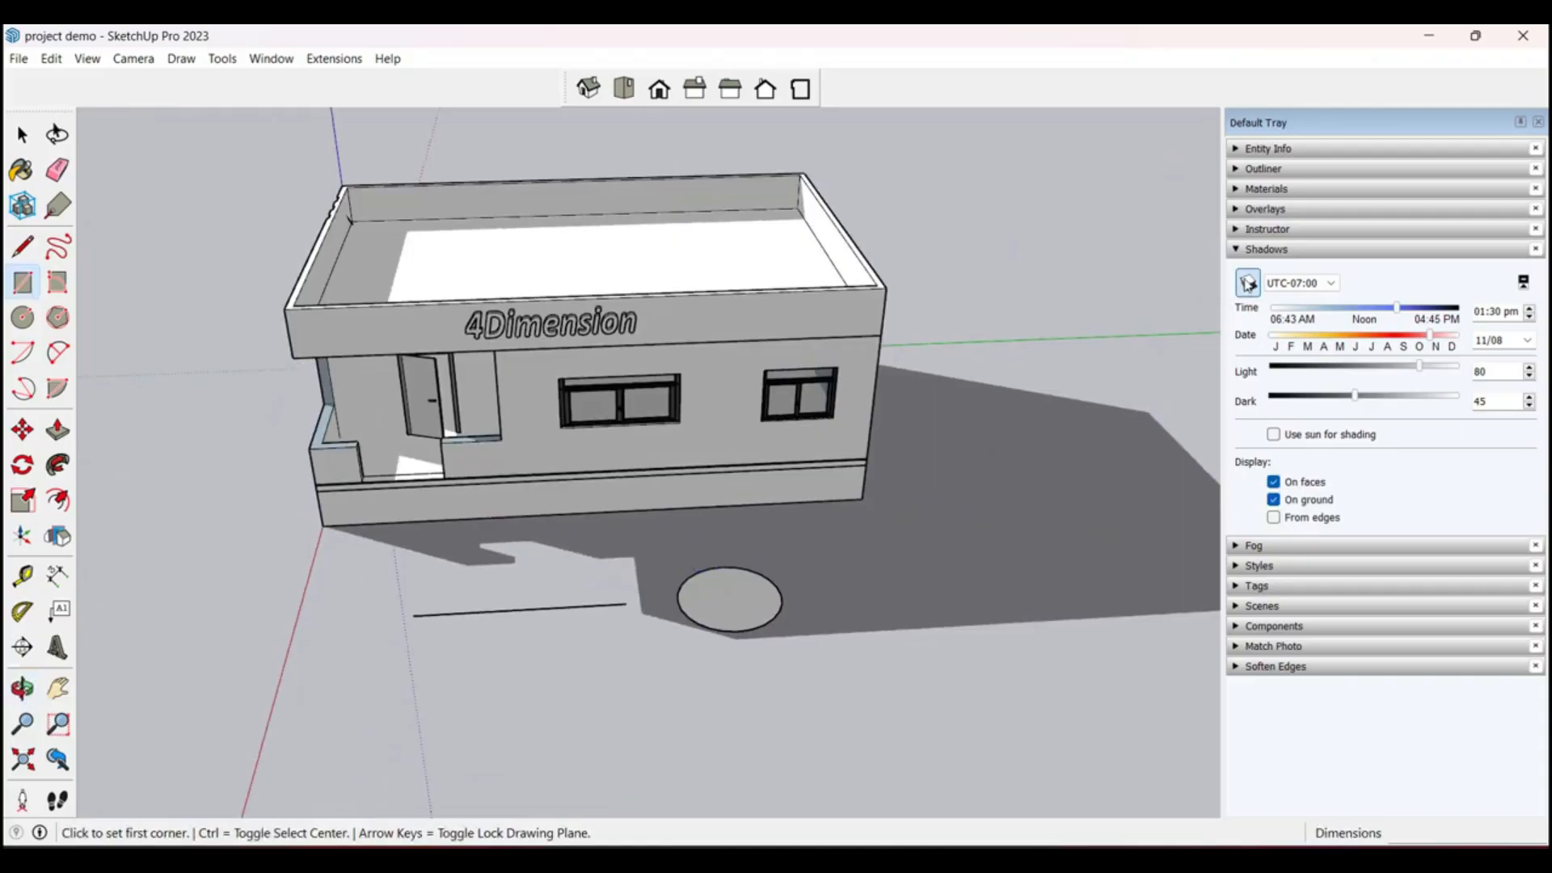
Step: Shift the shadow time of day to 12:54 pm to see how the building's shadow moves
middle_drag(809, 456, 884, 339)
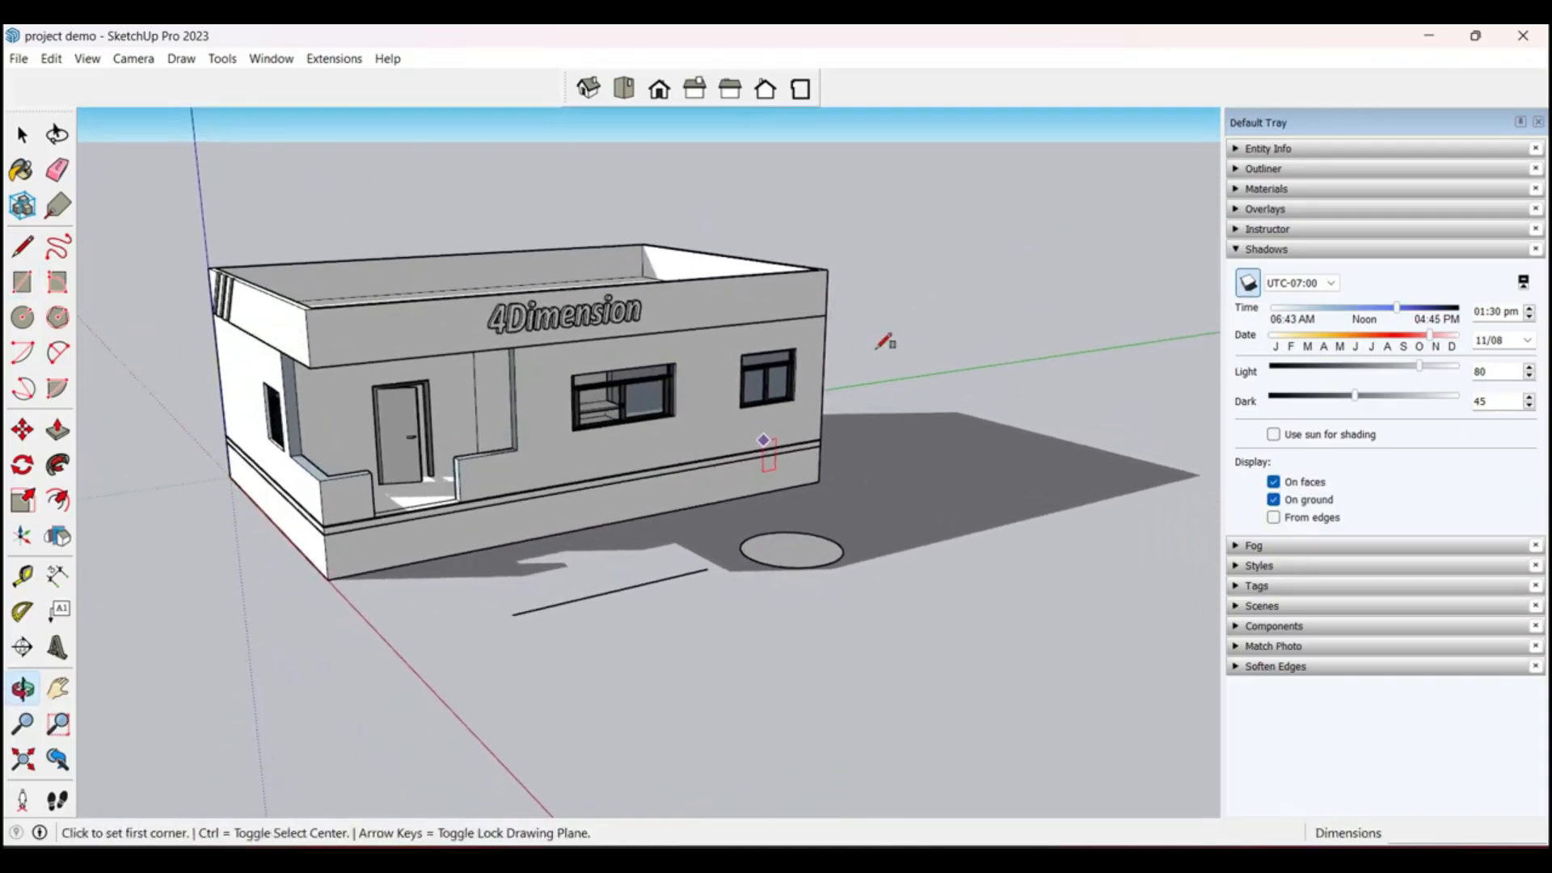
scroll(767, 394, up, 3)
scroll(817, 444, down, 5)
mouse_move(711, 415)
middle_down()
mouse_move(693, 444)
mouse_move(728, 437)
middle_up()
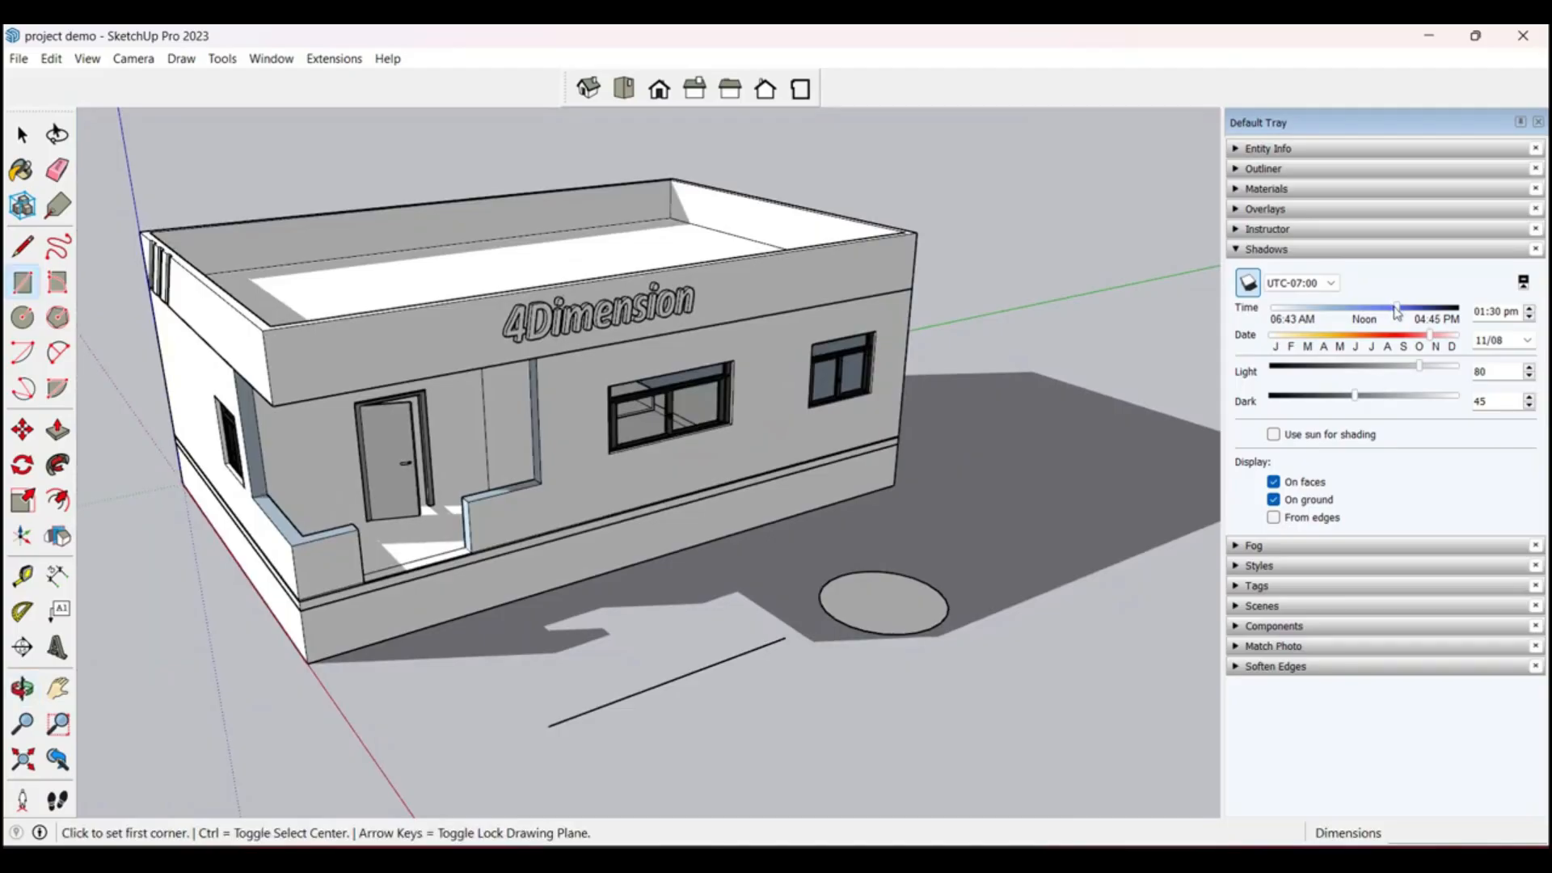
mouse_move(1398, 312)
mouse_down()
mouse_move(1274, 320)
mouse_move(1414, 323)
mouse_move(1387, 320)
mouse_up()
Step: Set the shadow date to May 8 (05/08) and the time of day to 02:46 pm
click(1528, 340)
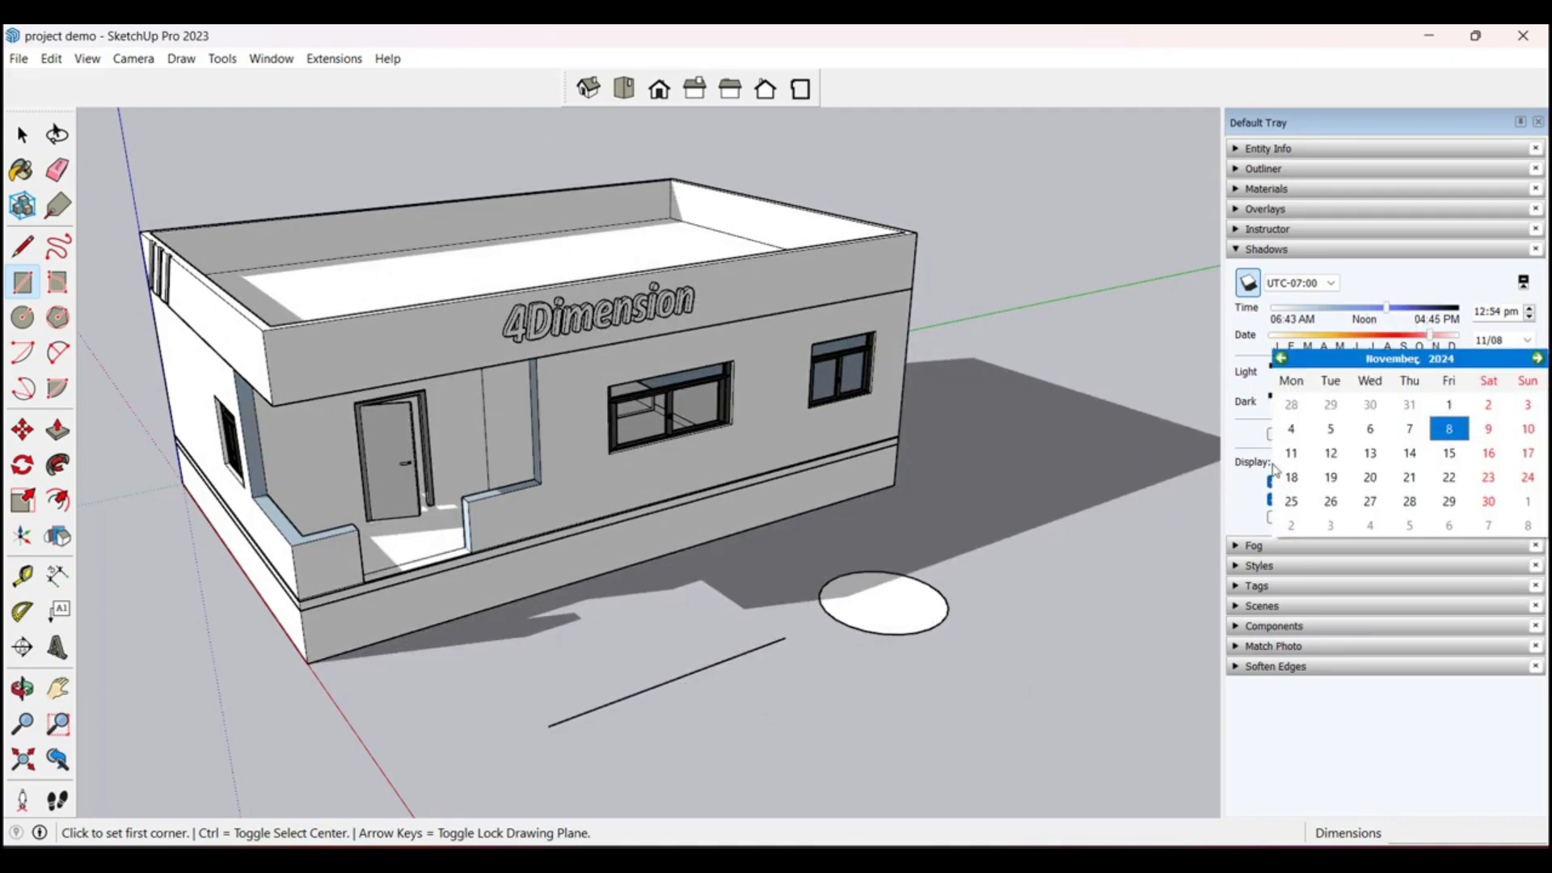
click(1281, 358)
click(1281, 358)
click(1281, 358)
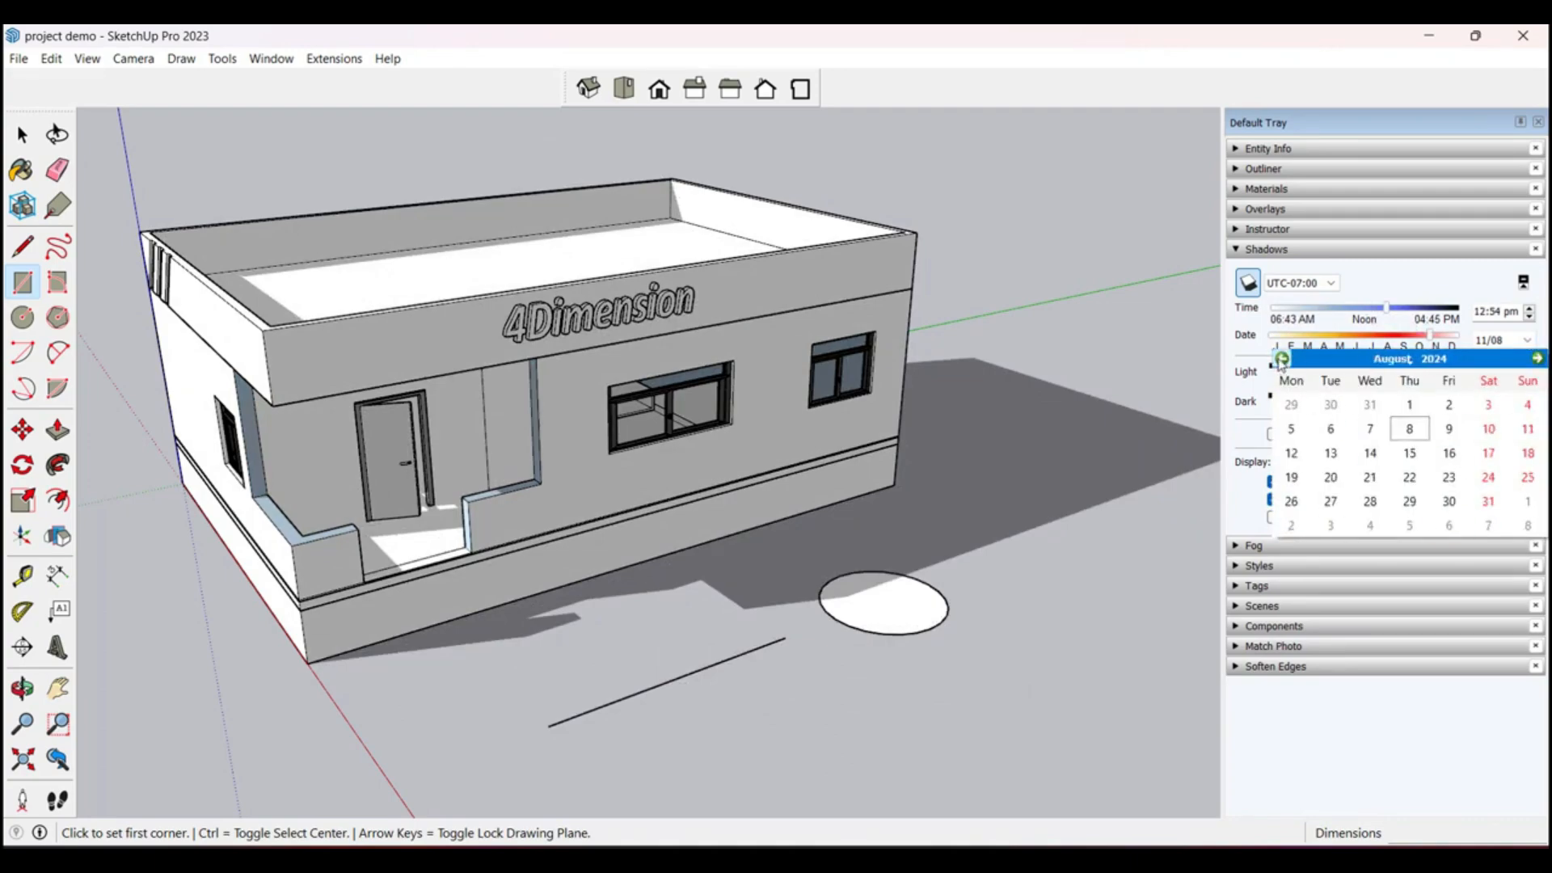
click(1281, 358)
click(1281, 358)
click(1282, 358)
click(1281, 359)
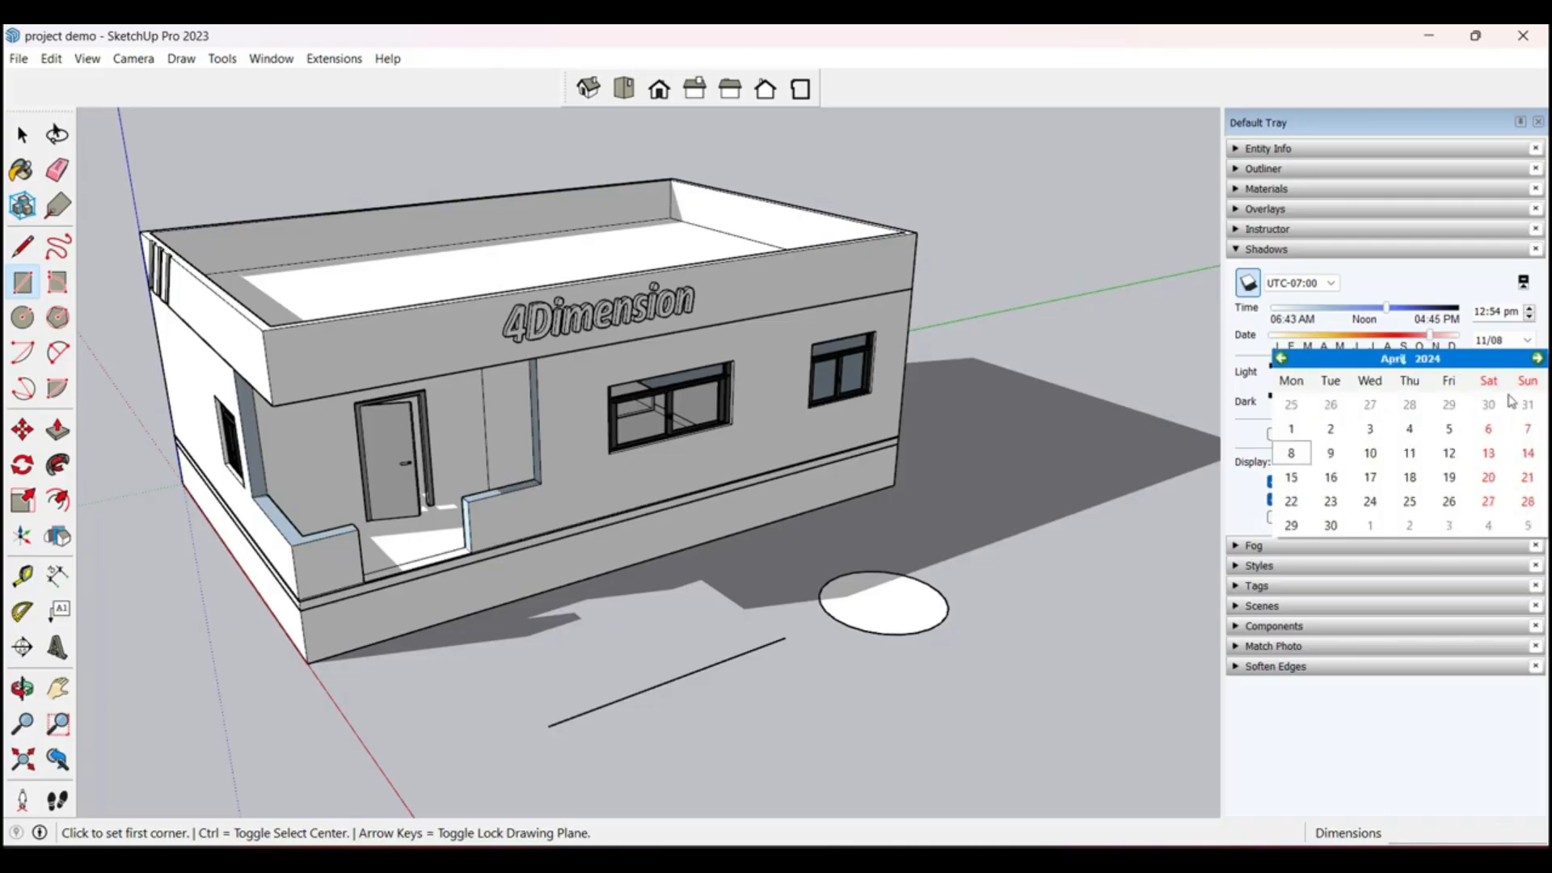
click(1537, 358)
click(1386, 429)
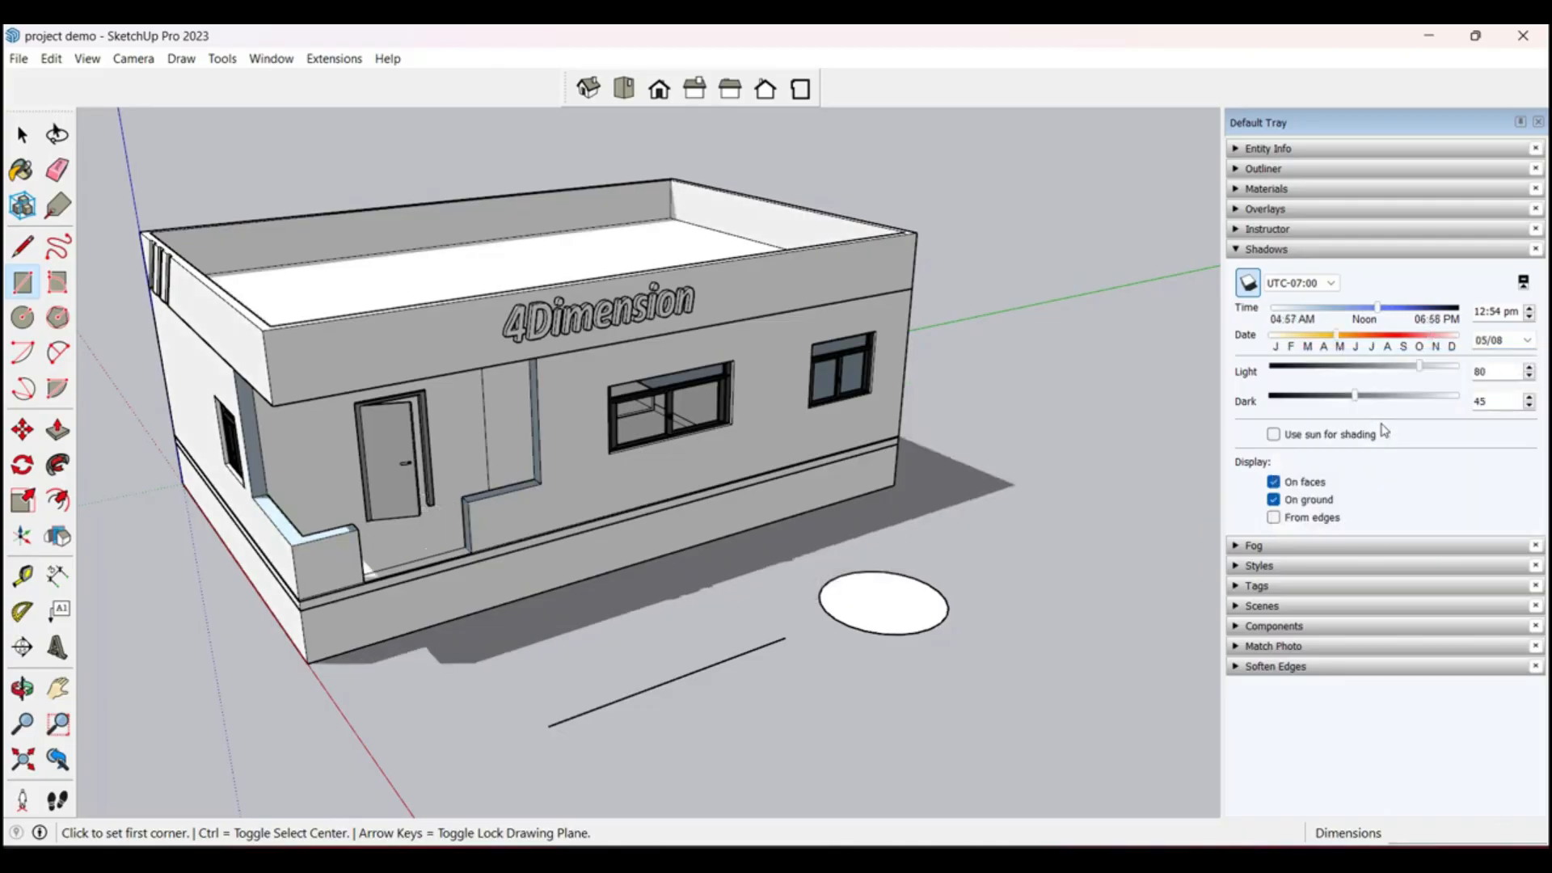
drag(1376, 308, 1320, 314)
drag(1315, 308, 1403, 309)
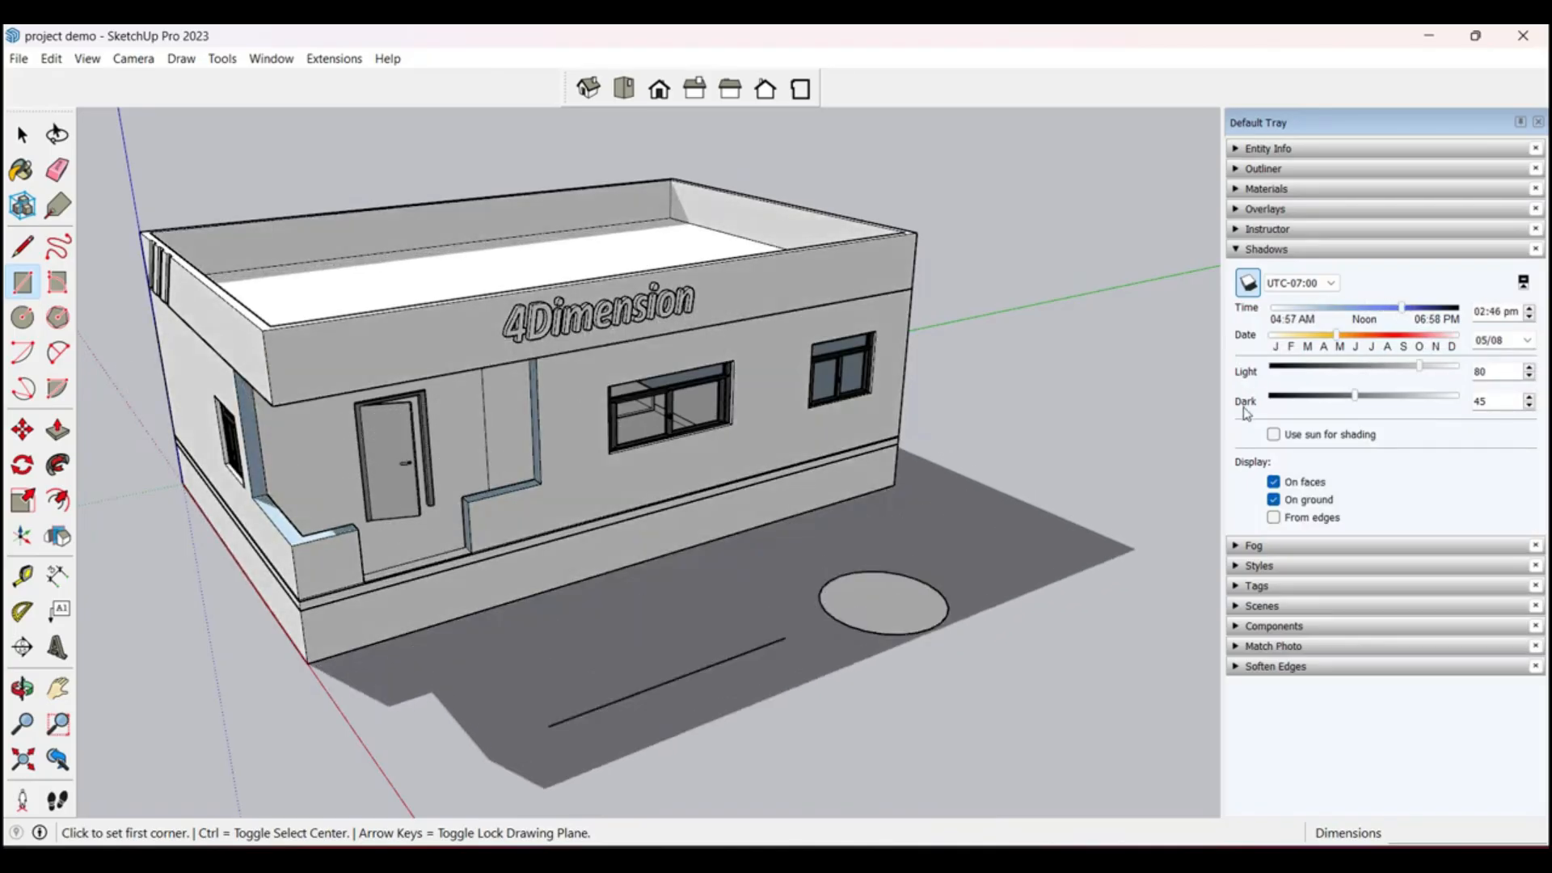
Step: Set the shadow settings to Dark 90 and Light 45 and inspect the building's shading
drag(1488, 402, 1466, 402)
text(90)
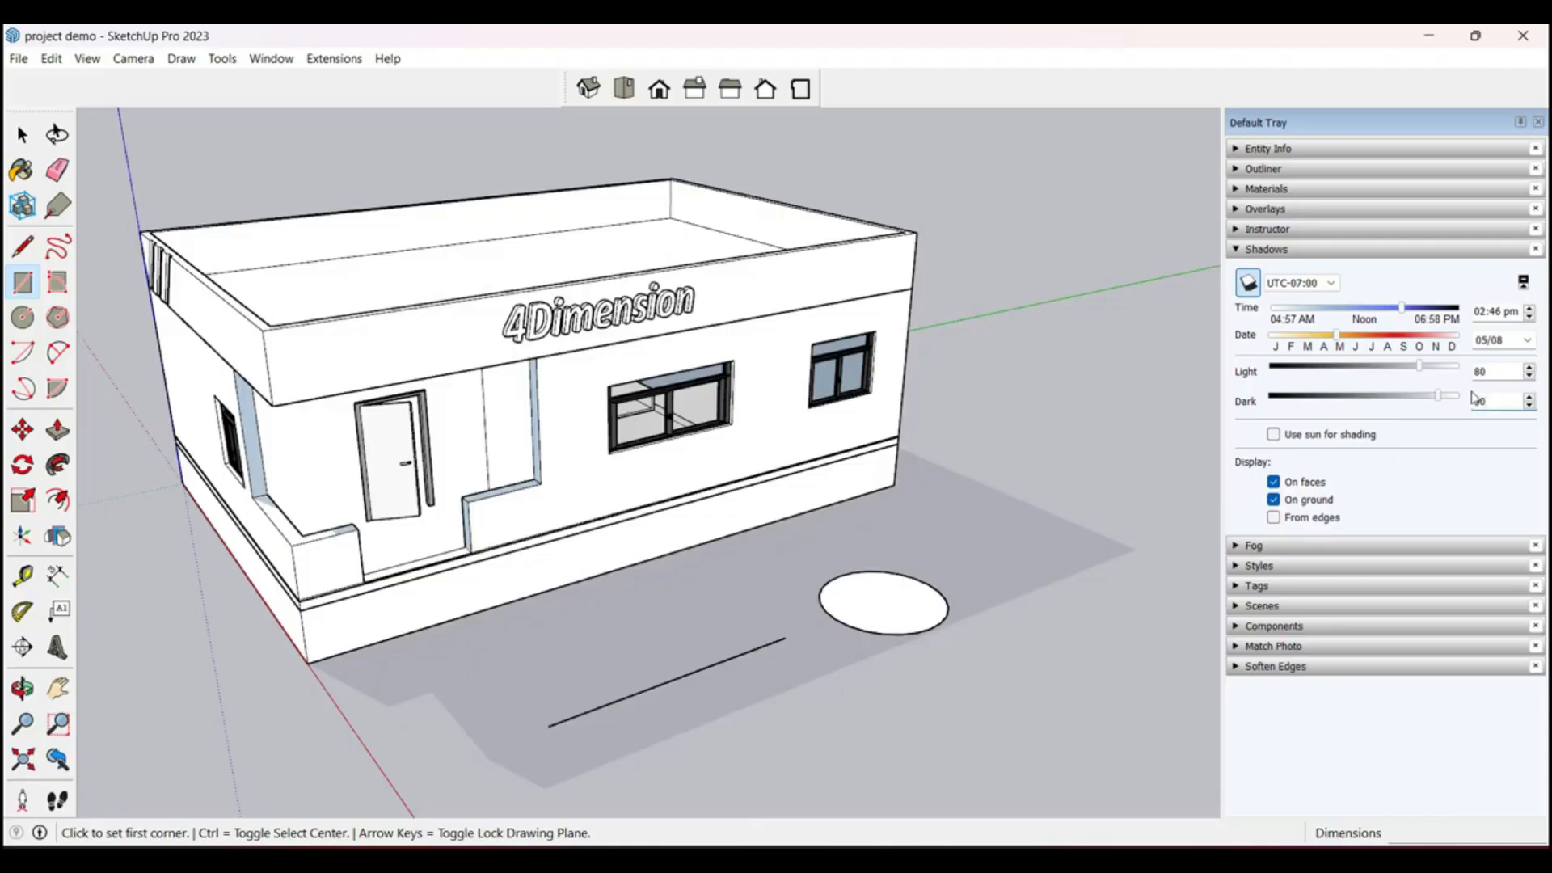
drag(1498, 371, 1462, 376)
text(45)
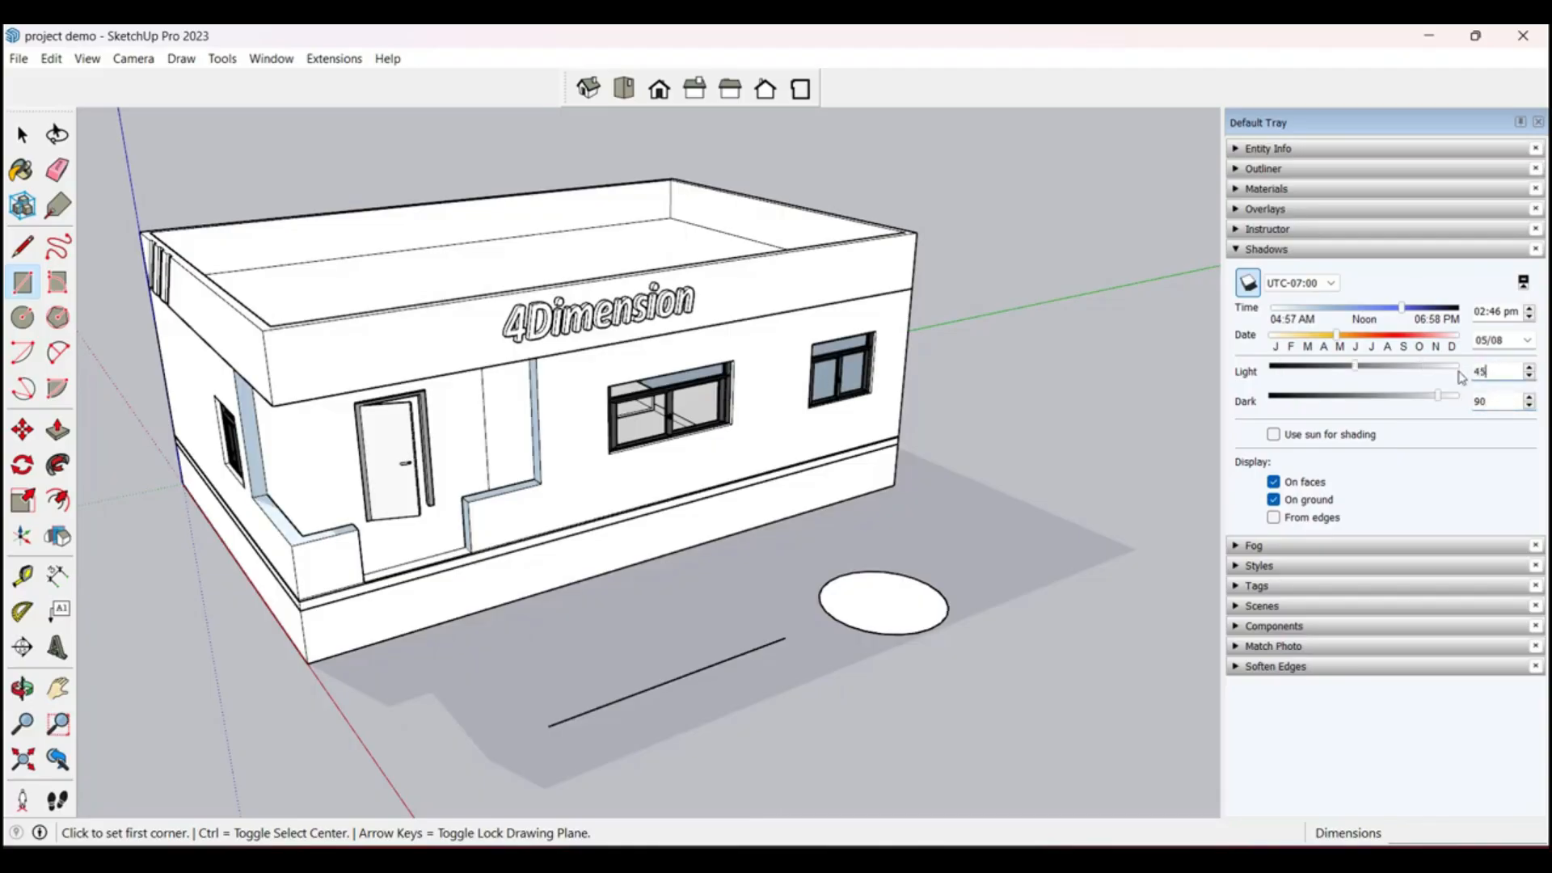
click(1498, 397)
middle_drag(832, 453, 502, 422)
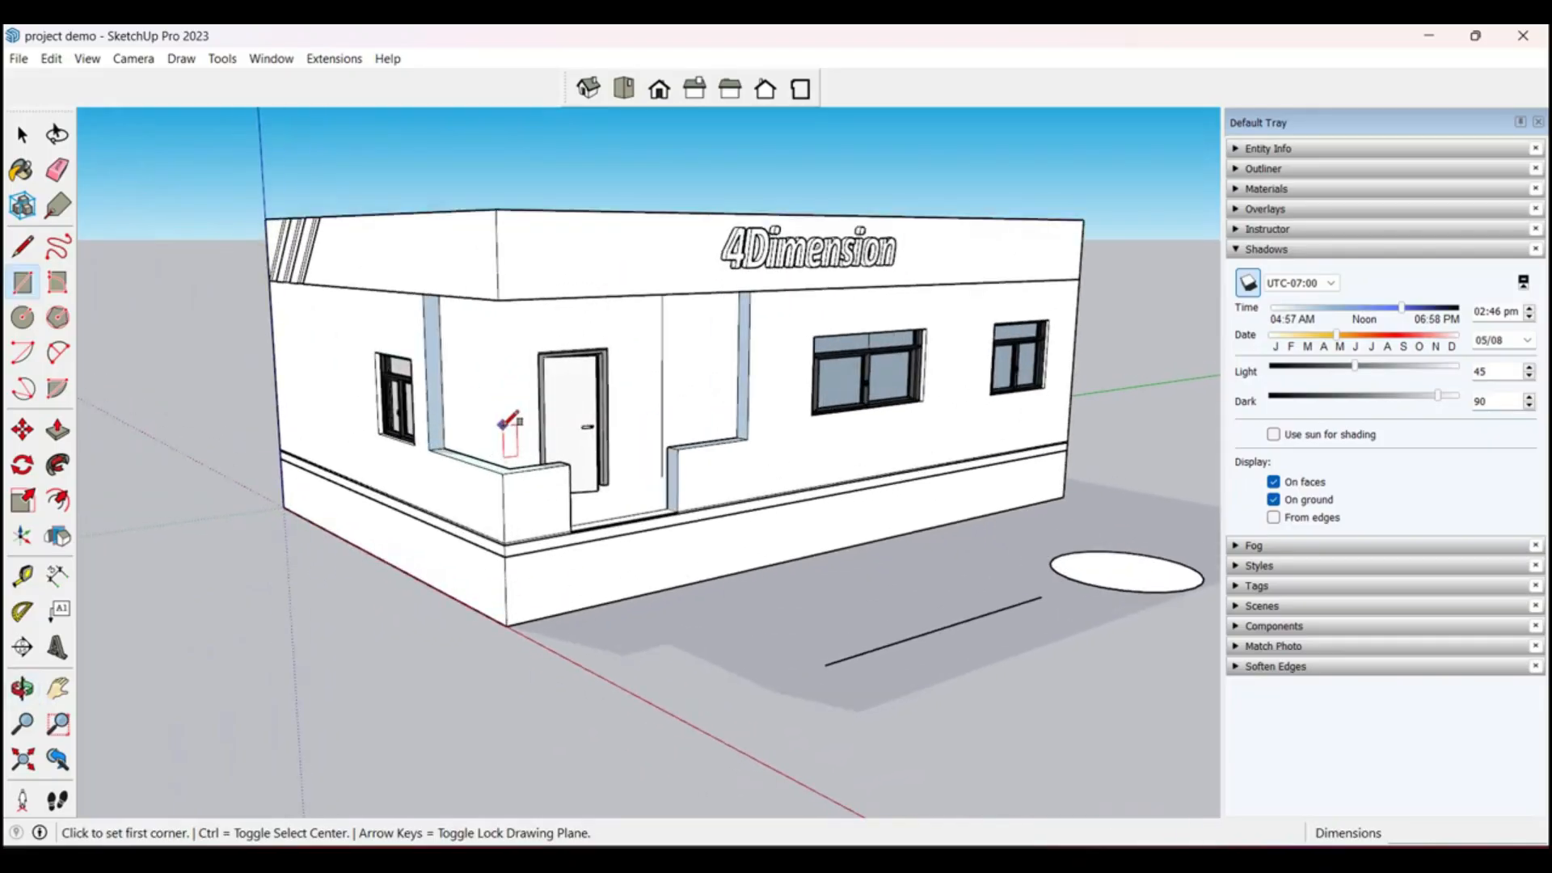
middle_drag(789, 473, 857, 473)
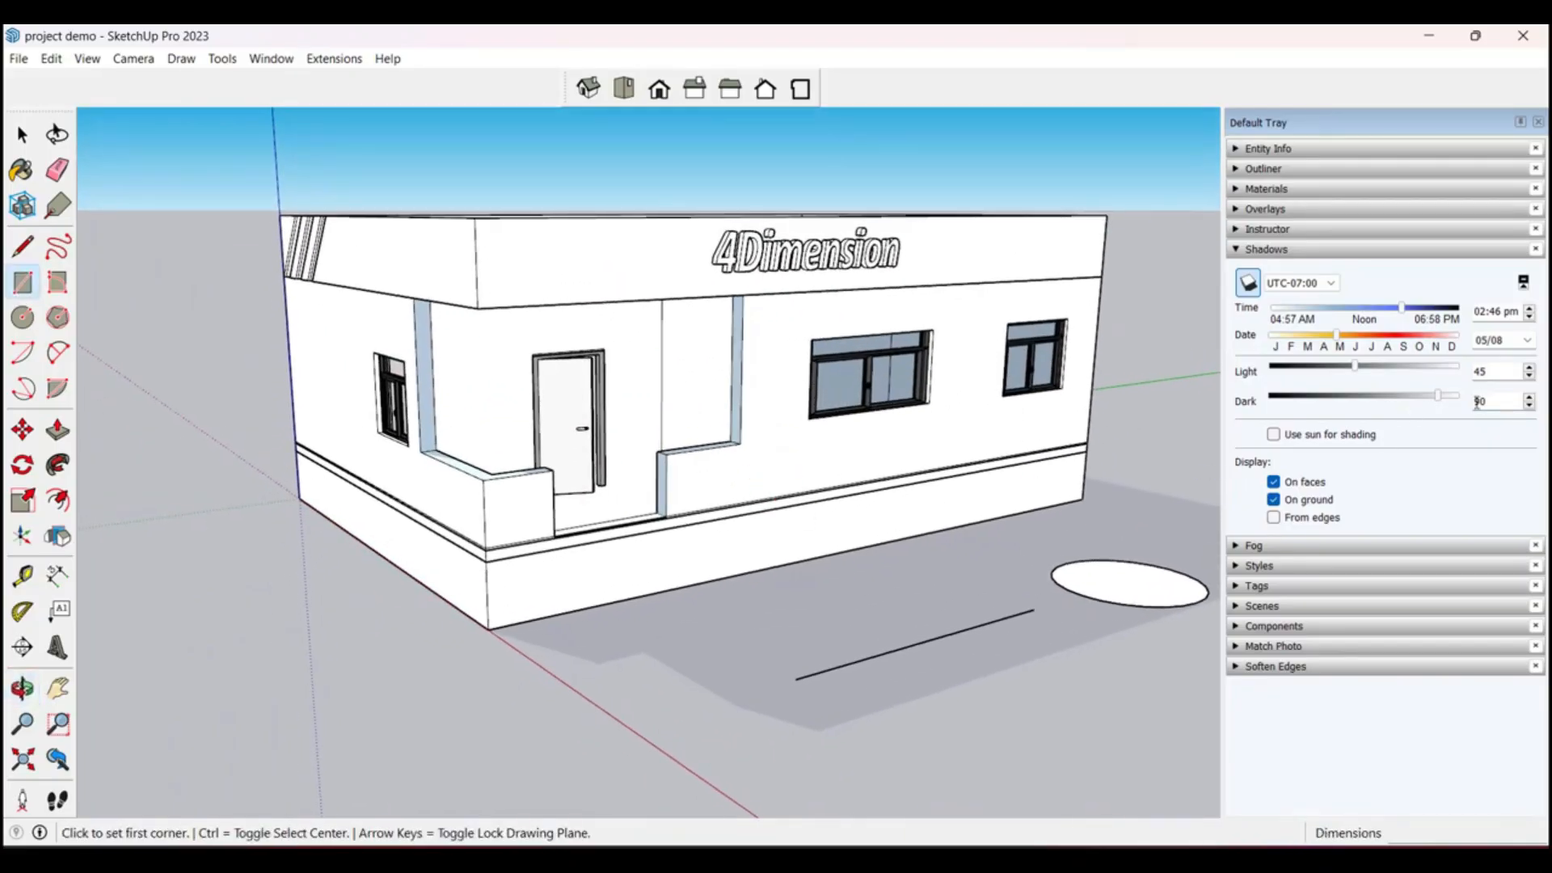
mouse_move(1043, 616)
middle_down()
mouse_move(1057, 623)
mouse_move(1040, 596)
middle_up()
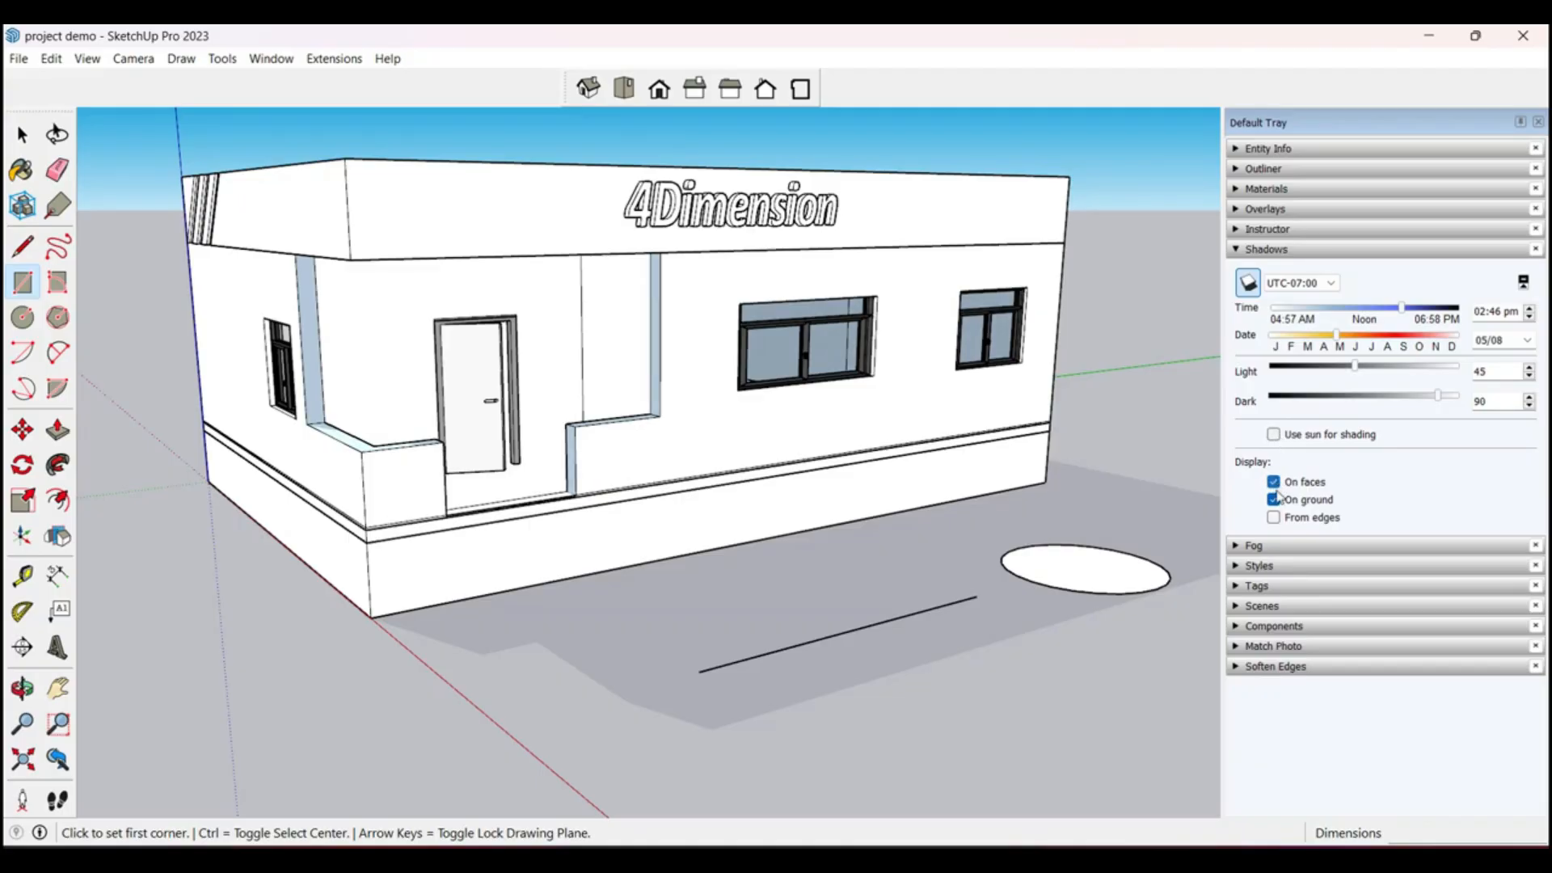
Step: Try casting shadows from edges, switch the option back off, and collapse the Shadows settings
click(1276, 518)
click(1275, 518)
click(1275, 250)
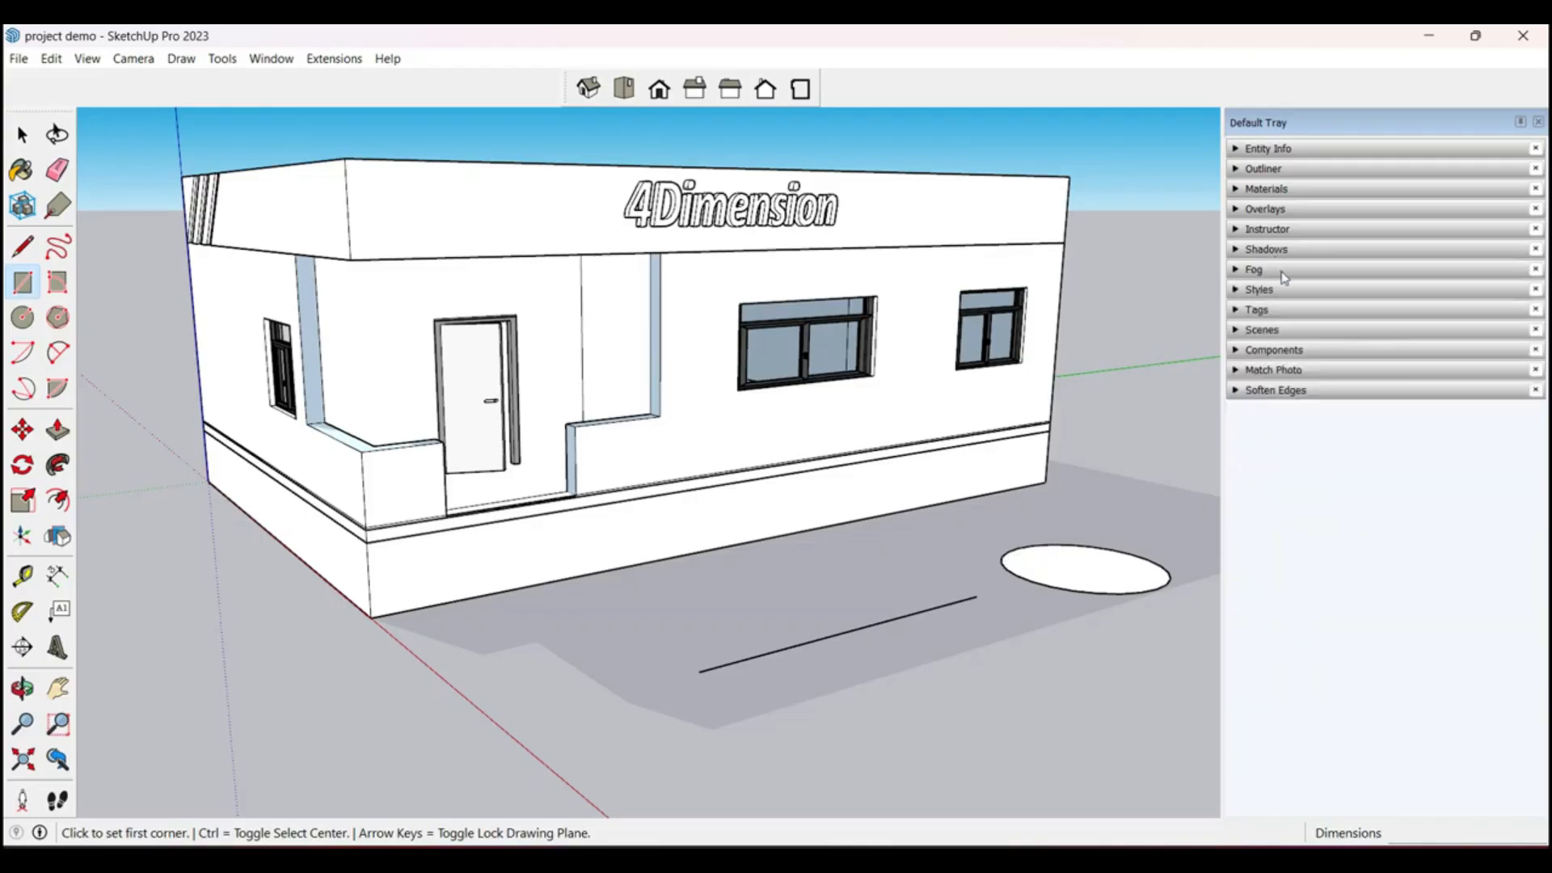
Step: Expand the Fog settings, turn on fog display, and view the building through it from different distances and angles
click(1284, 272)
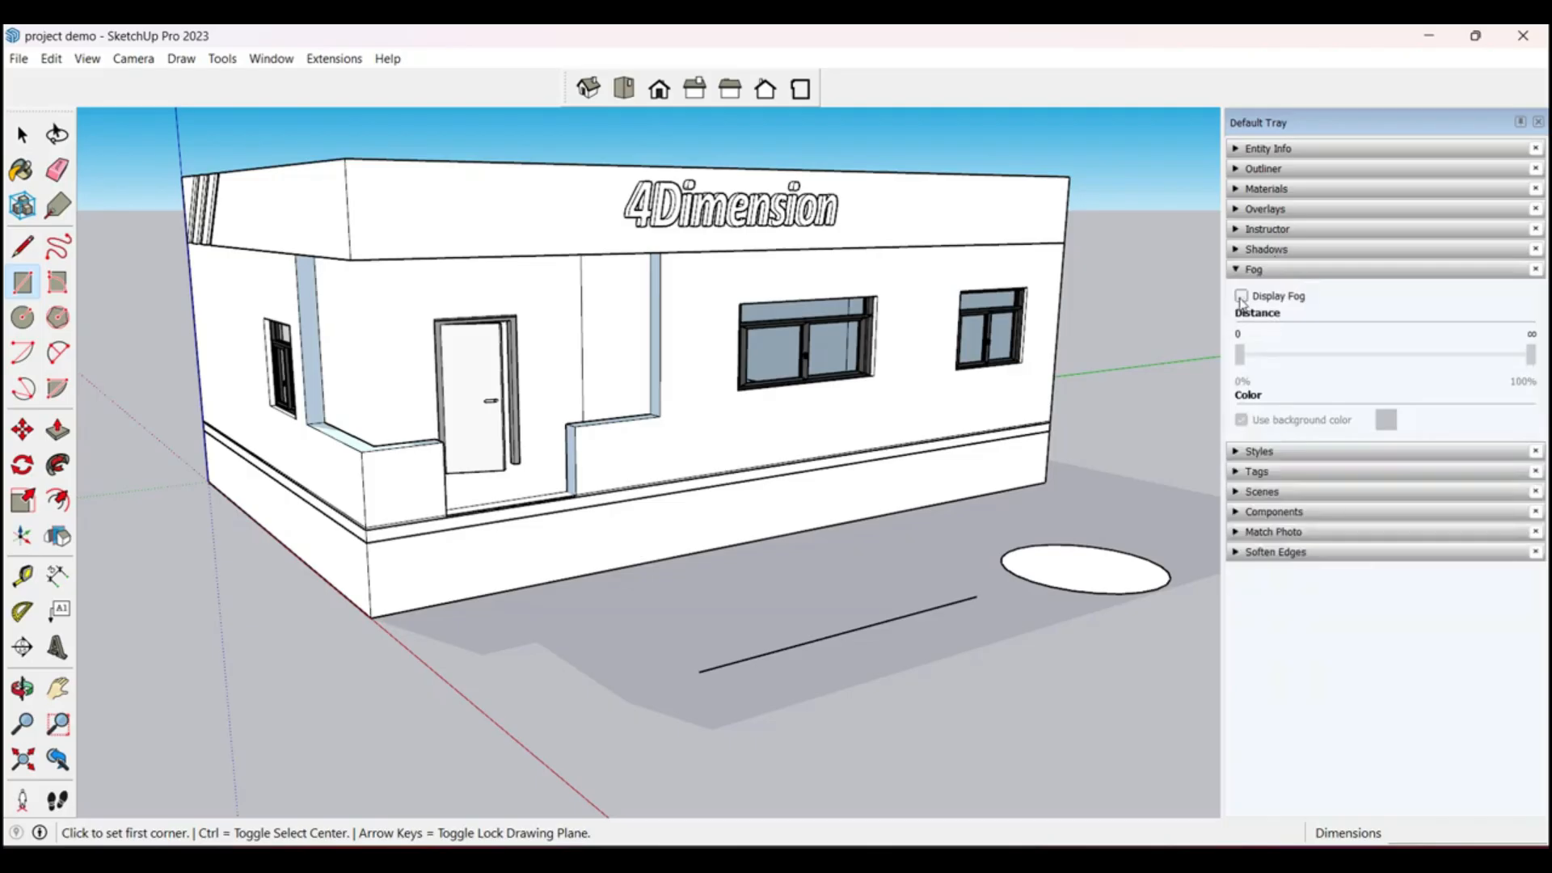
click(1242, 296)
middle_drag(919, 468, 629, 407)
scroll(774, 430, down, 6)
scroll(774, 430, up, 5)
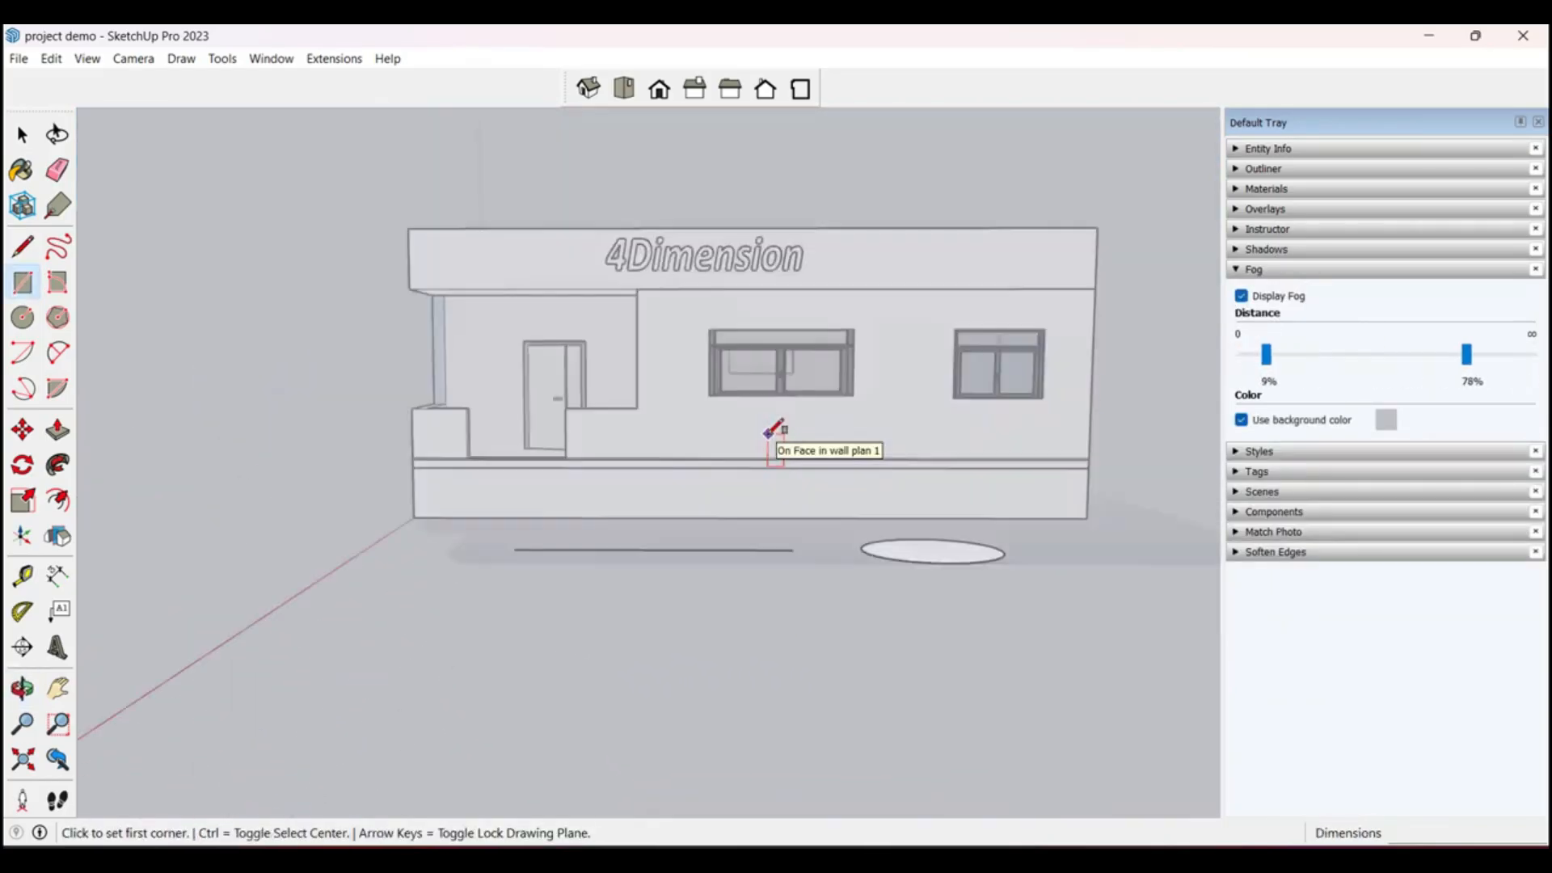
scroll(774, 430, down, 2)
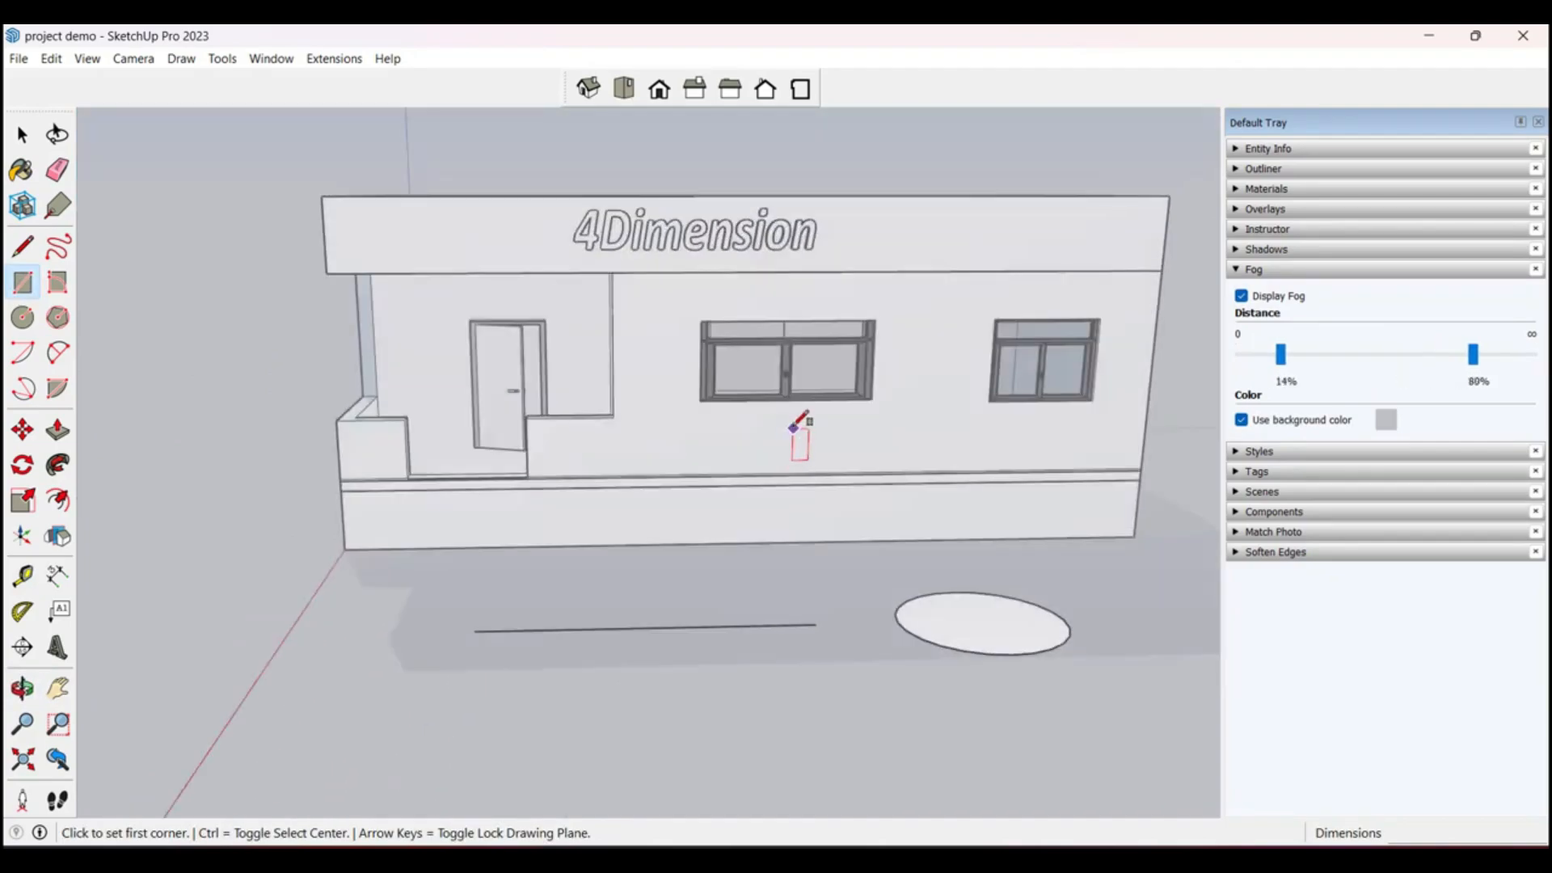
middle_drag(793, 428, 831, 326)
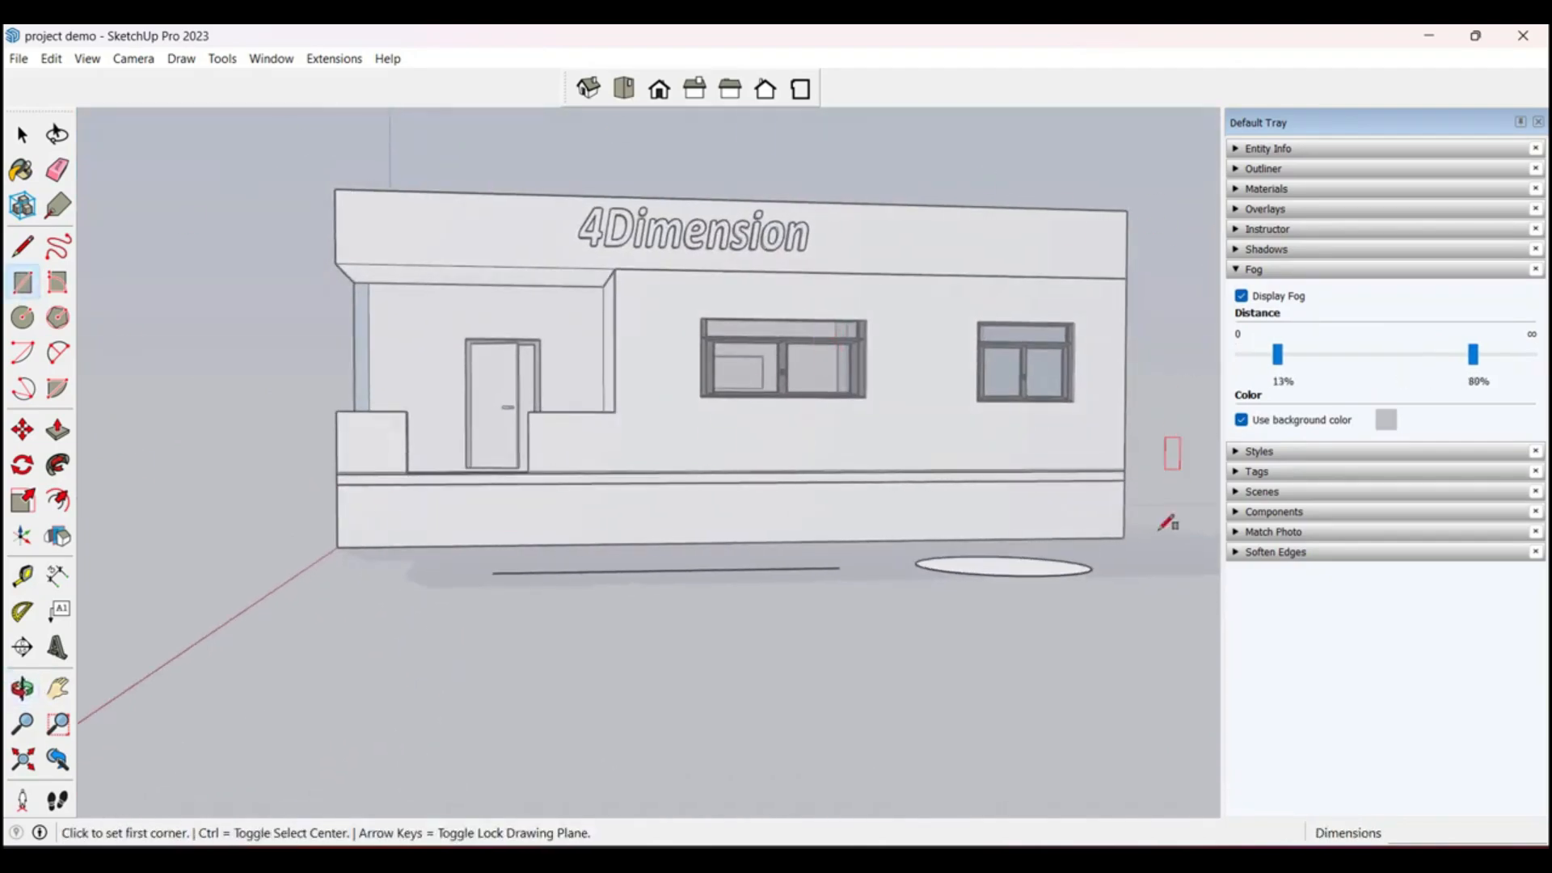
Step: Adjust the near fog distance to 15%, compare the view with and without fog, and close the settings with fog off
drag(1285, 364, 1282, 367)
click(1242, 297)
click(1241, 297)
click(1242, 298)
click(1242, 298)
click(1244, 301)
click(1244, 301)
drag(1282, 357, 1296, 360)
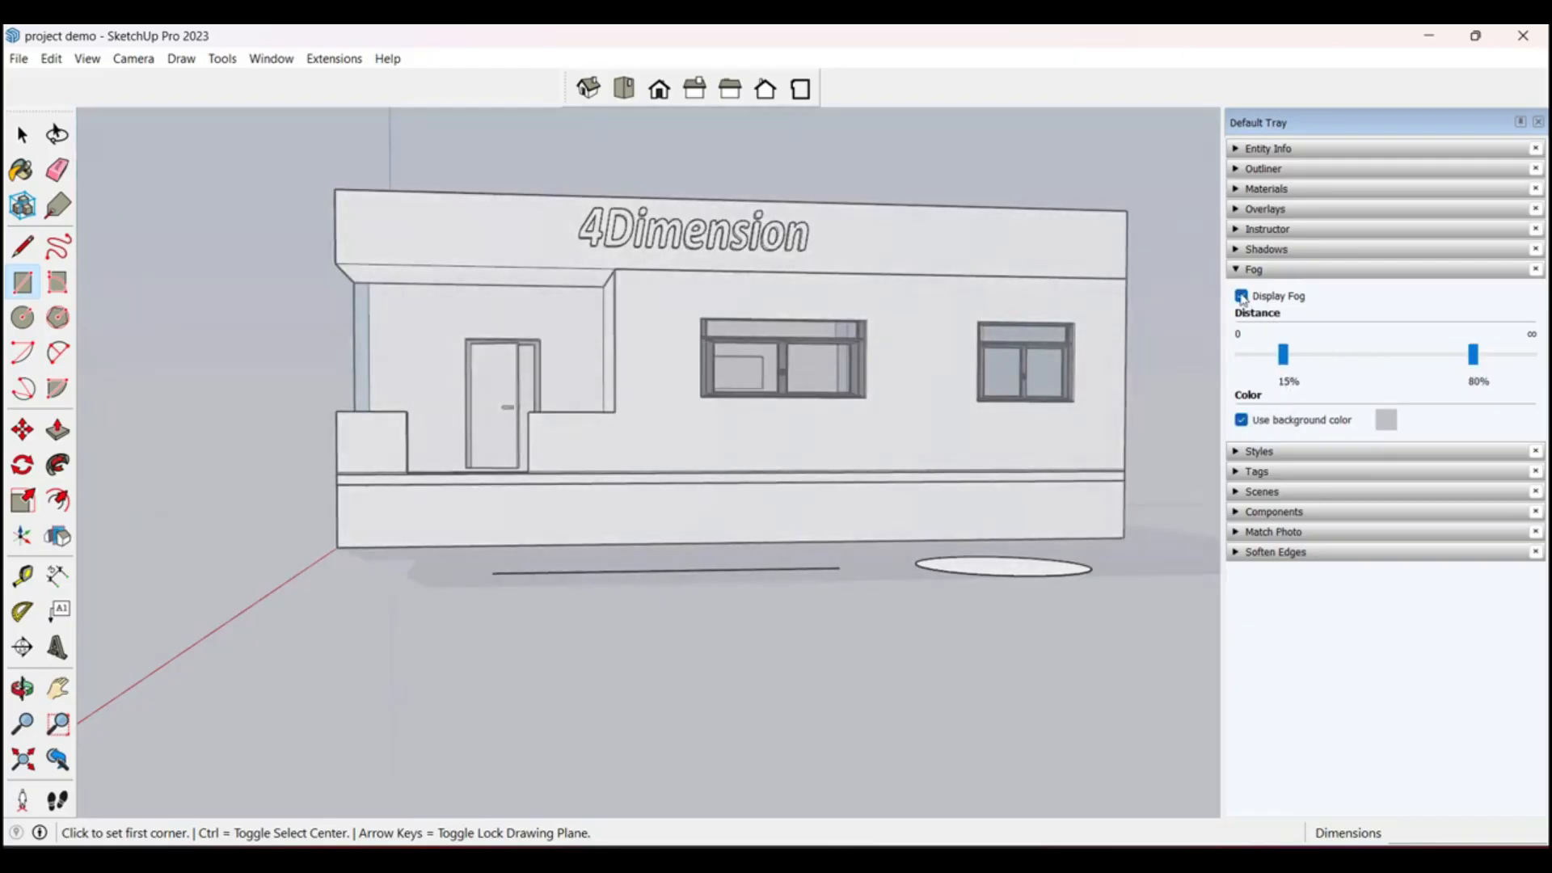
click(1243, 297)
click(1261, 271)
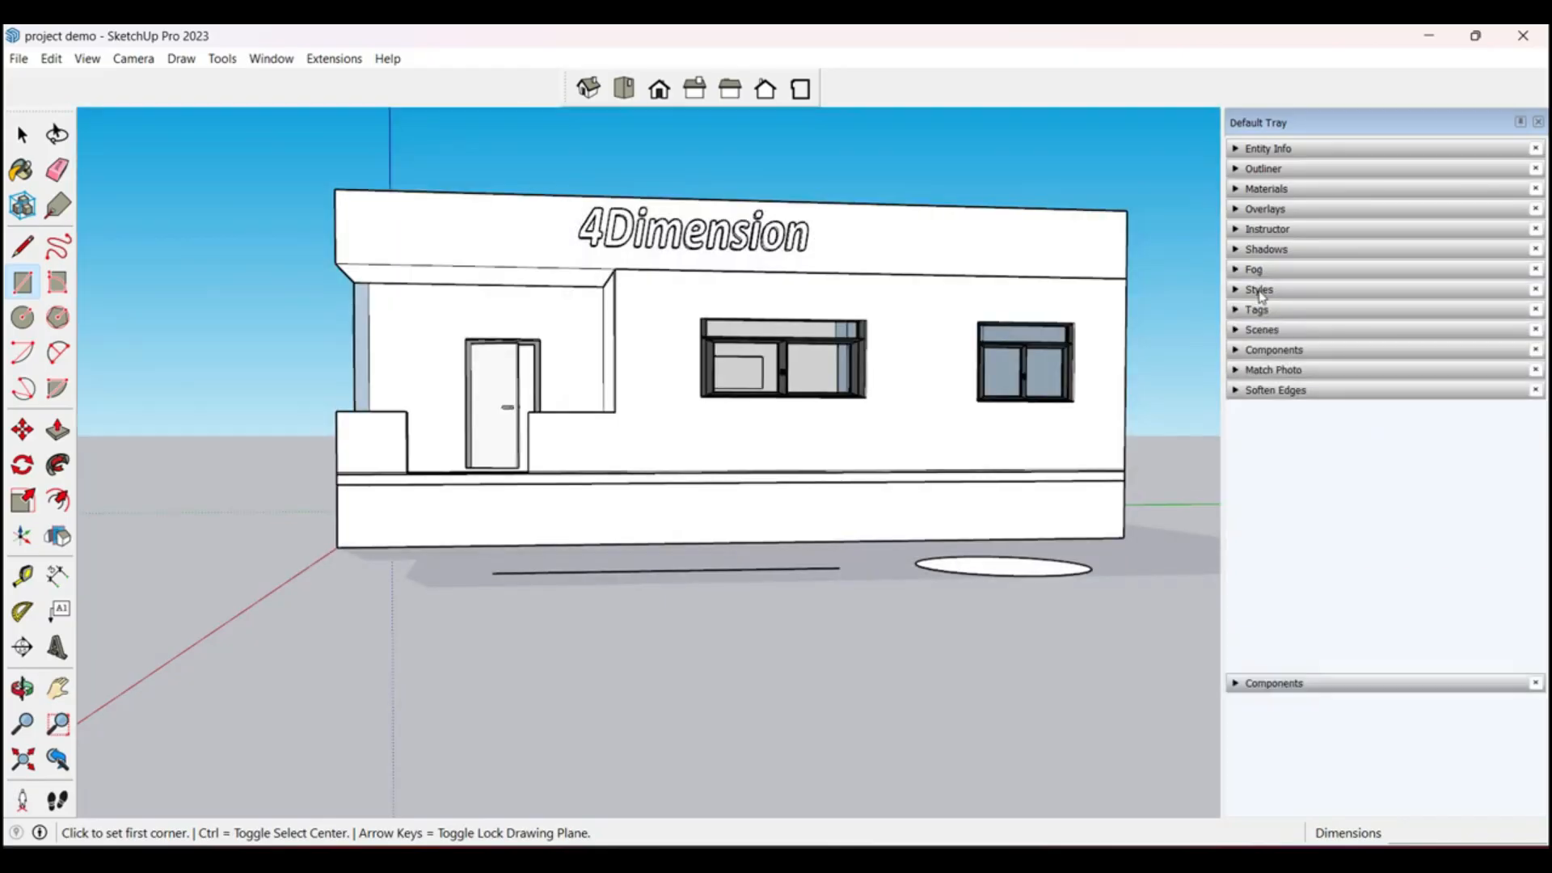
Step: Expand Styles and try PSO Vignette, PSO Graded and the grayscale paper-texture style from Assorted Styles on the house model
click(1259, 291)
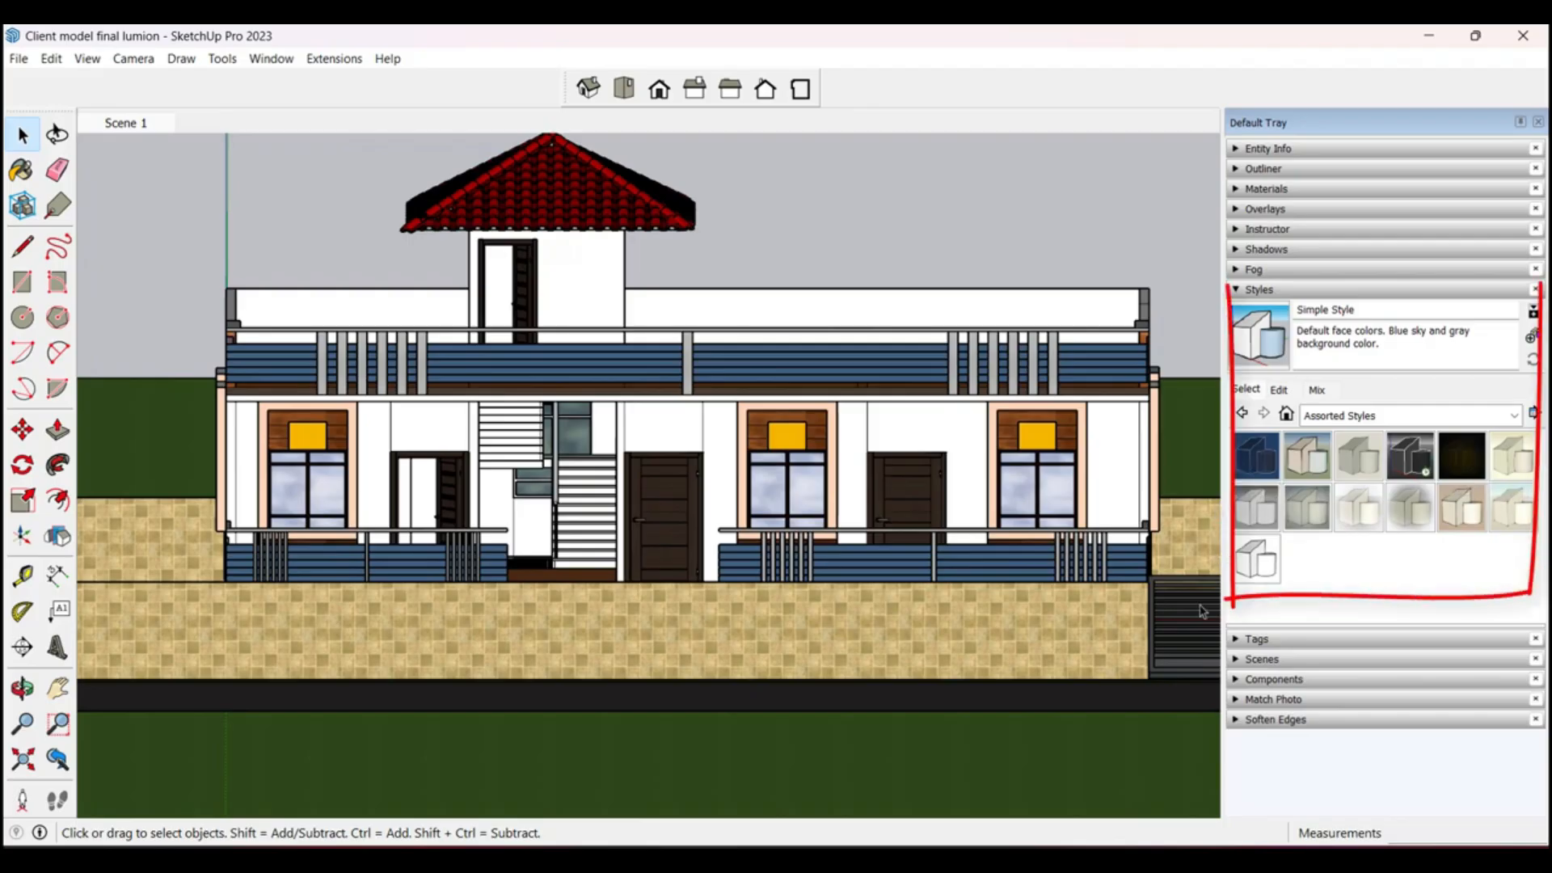
click(971, 625)
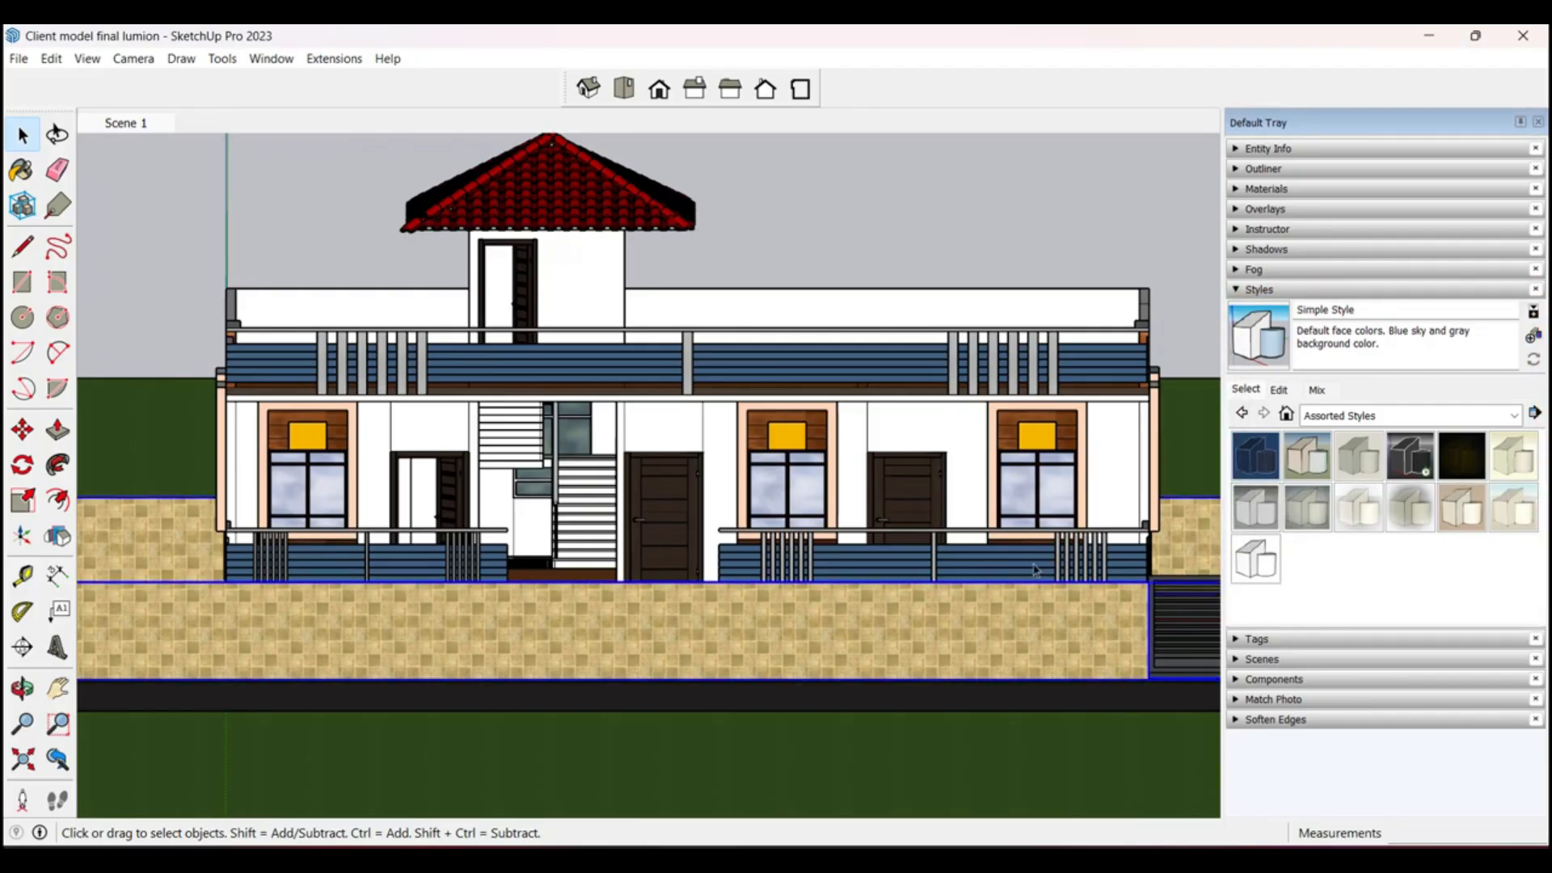
click(919, 270)
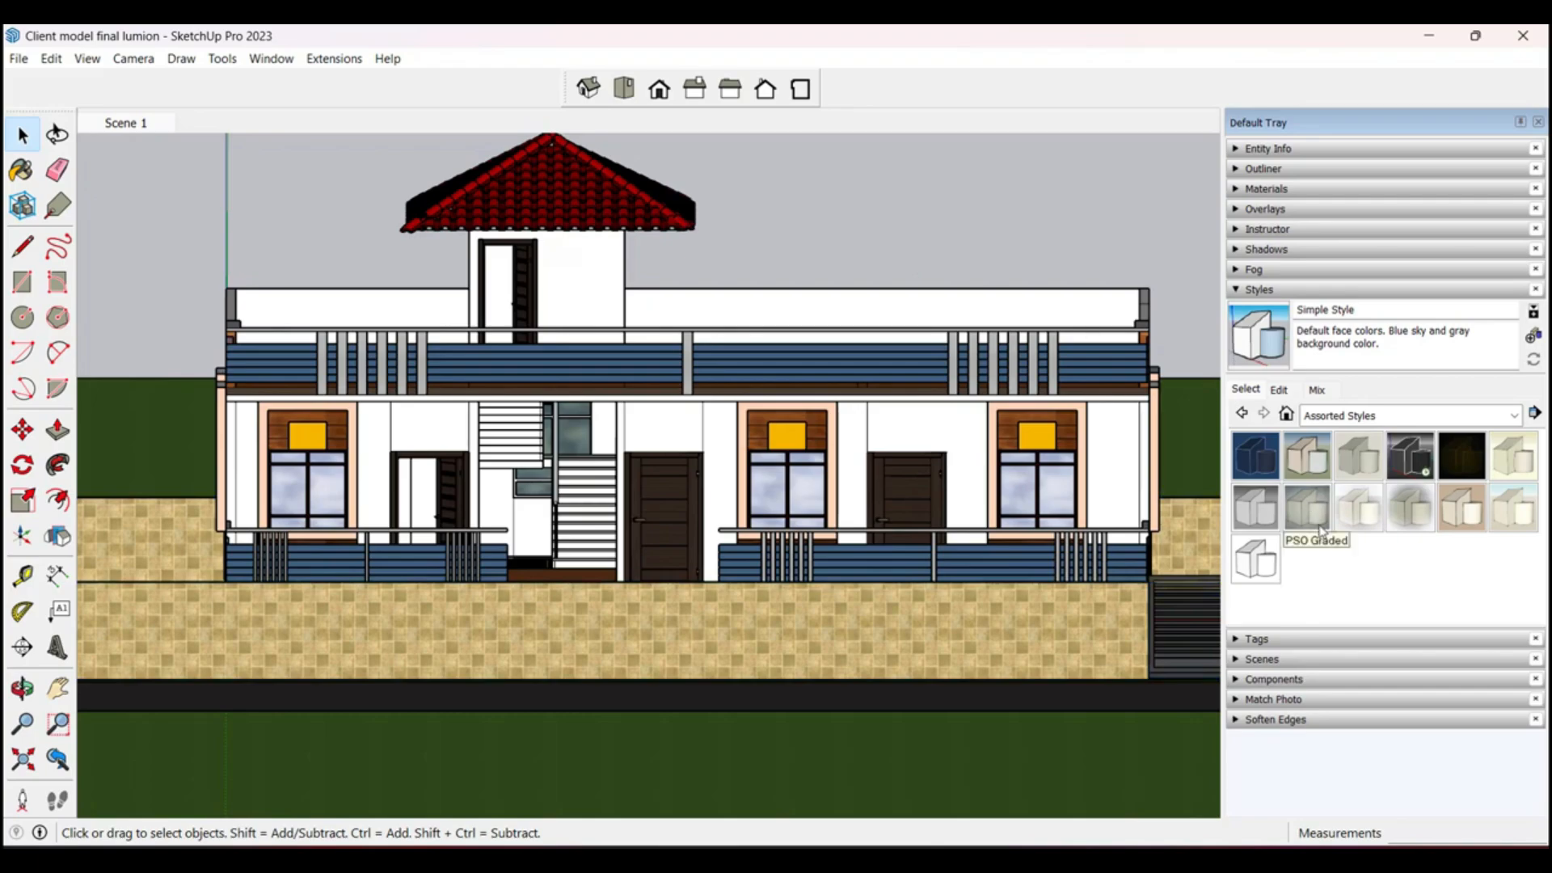
click(1420, 518)
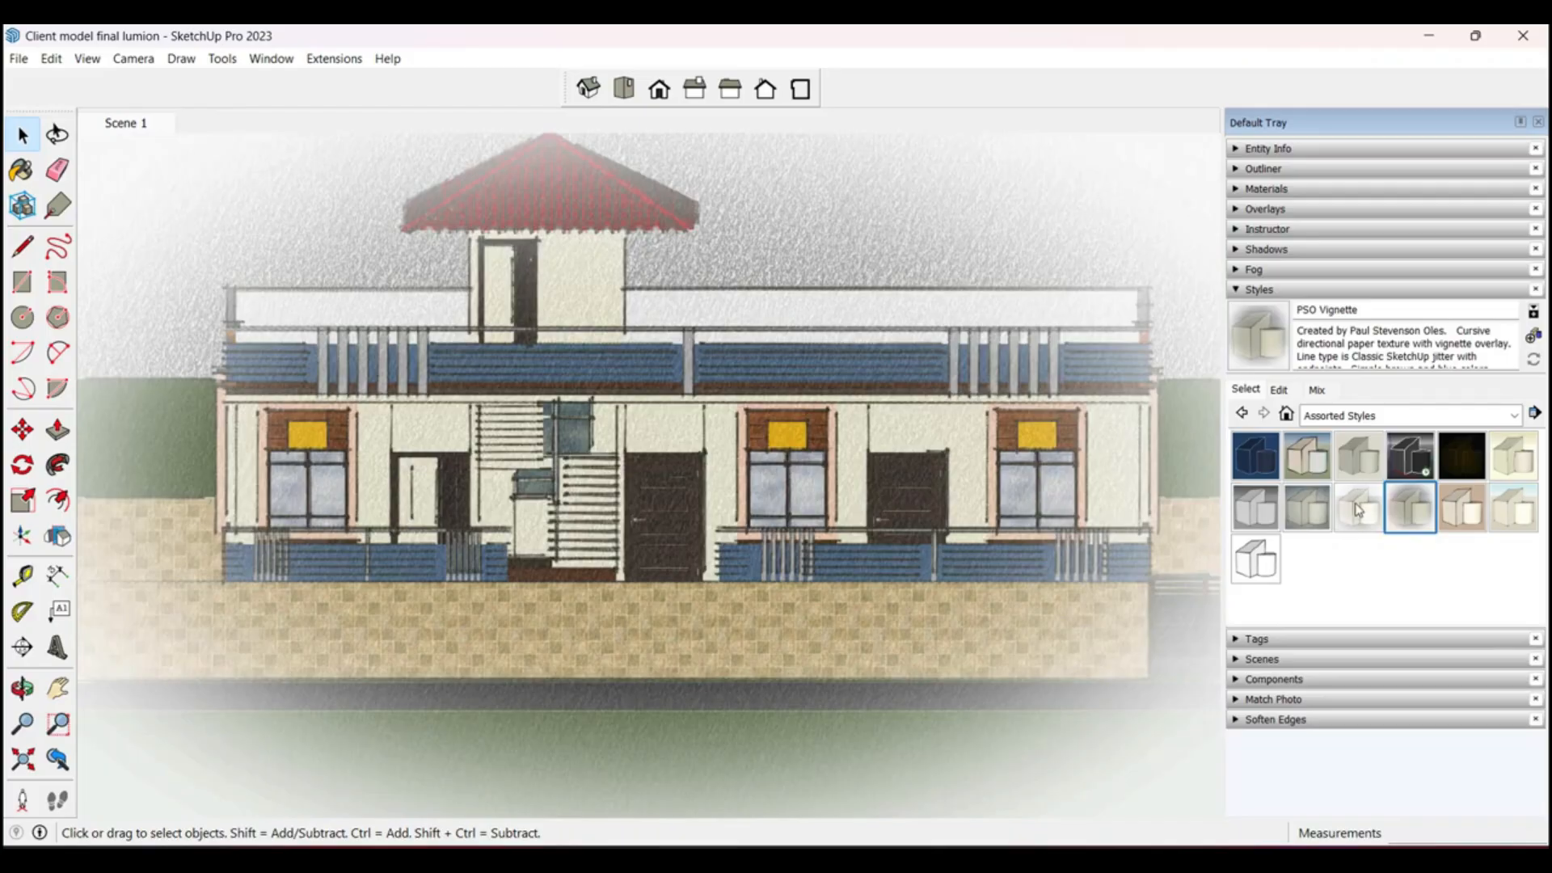
click(1319, 517)
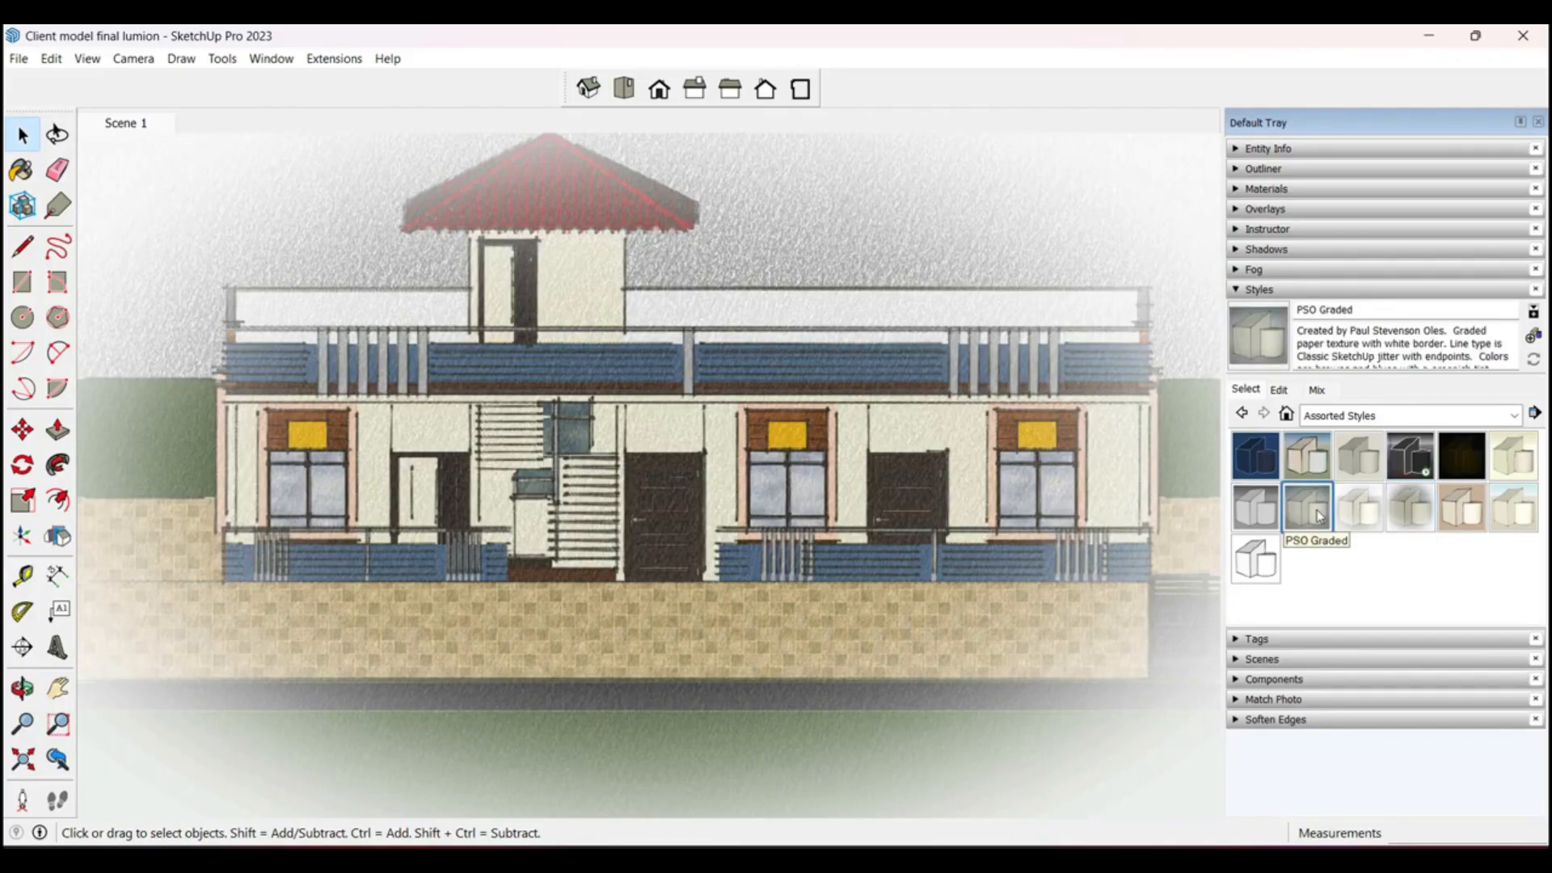
click(1262, 520)
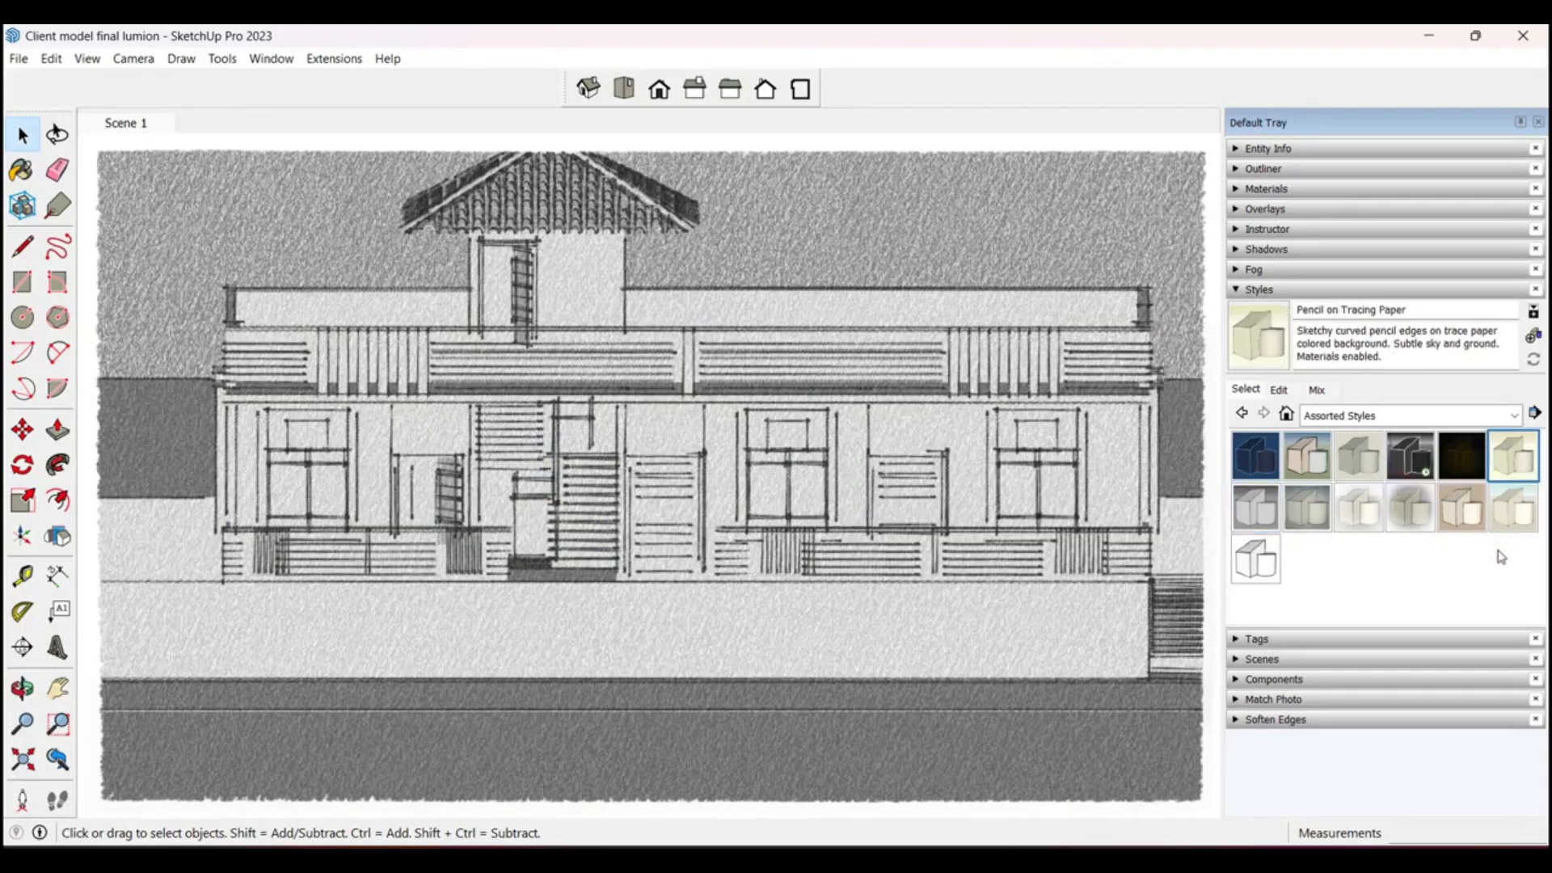
Step: Preview the Pencil on Tracing Paper, Watercolor Paper with Pencil, Whiteboard with Dry Erase Marker and PSO Vignette styles
click(1507, 465)
click(1513, 518)
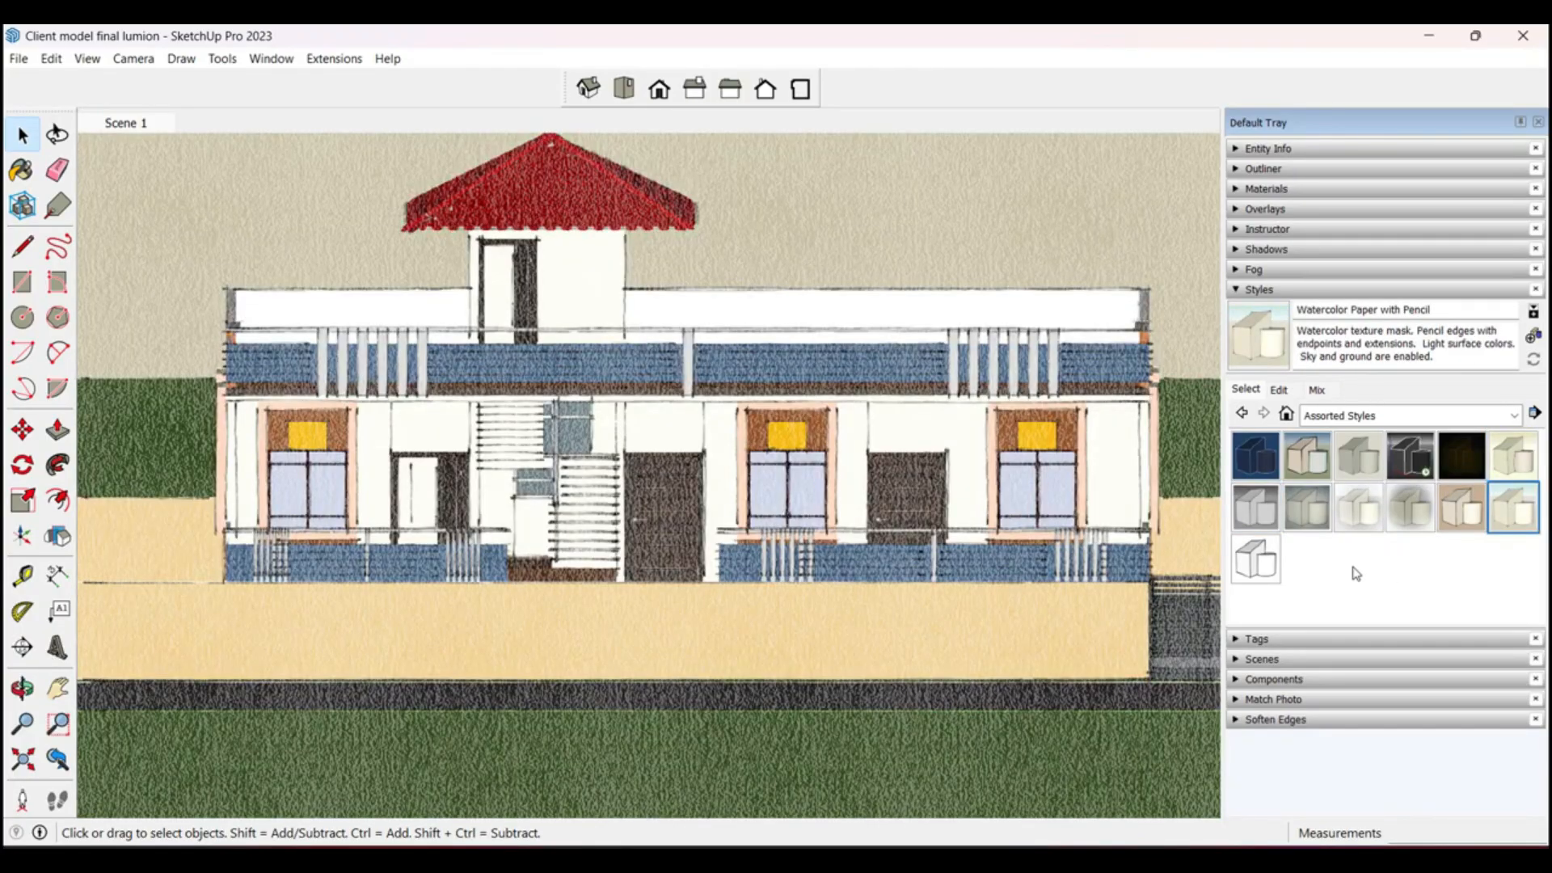
click(1266, 576)
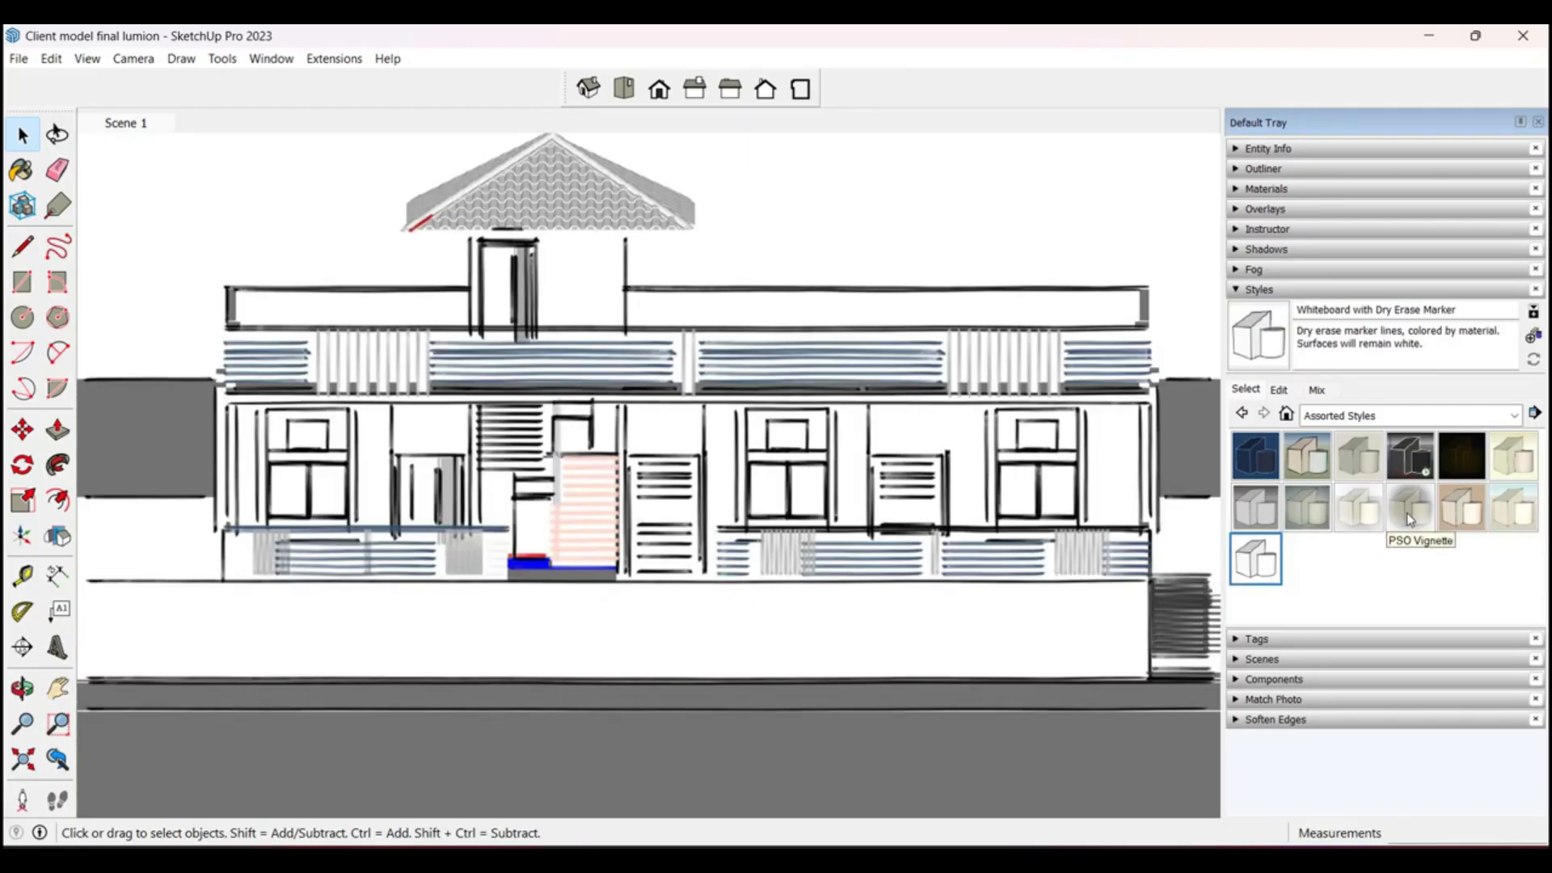
click(1388, 490)
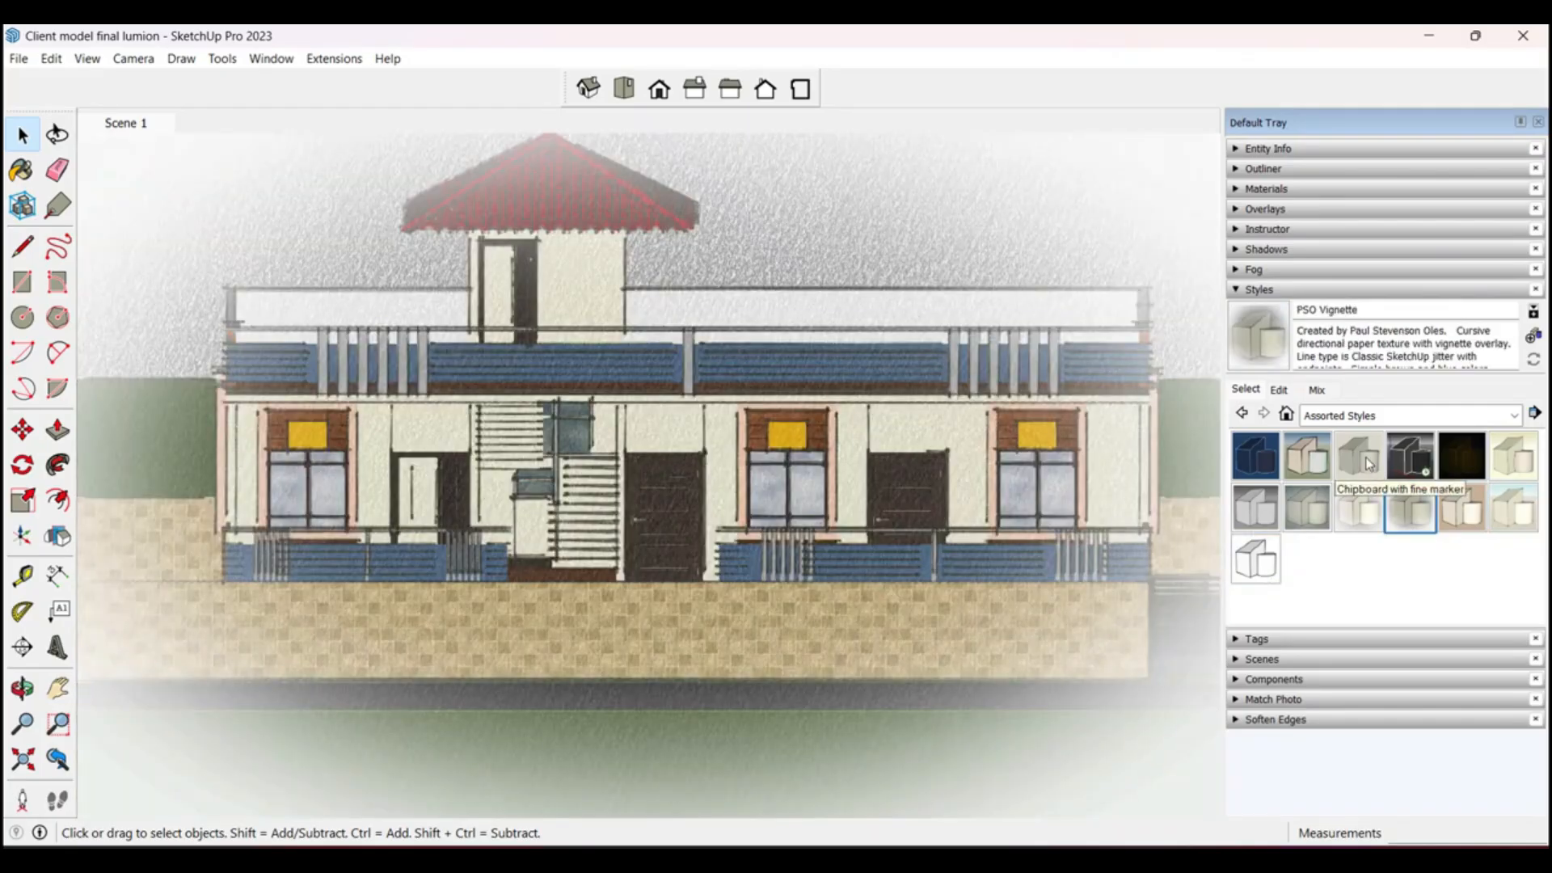
Step: Compare the Brush Strokes on Canvas and PSO Snow styles, and apply Chipboard with fine marker to the house
click(1368, 462)
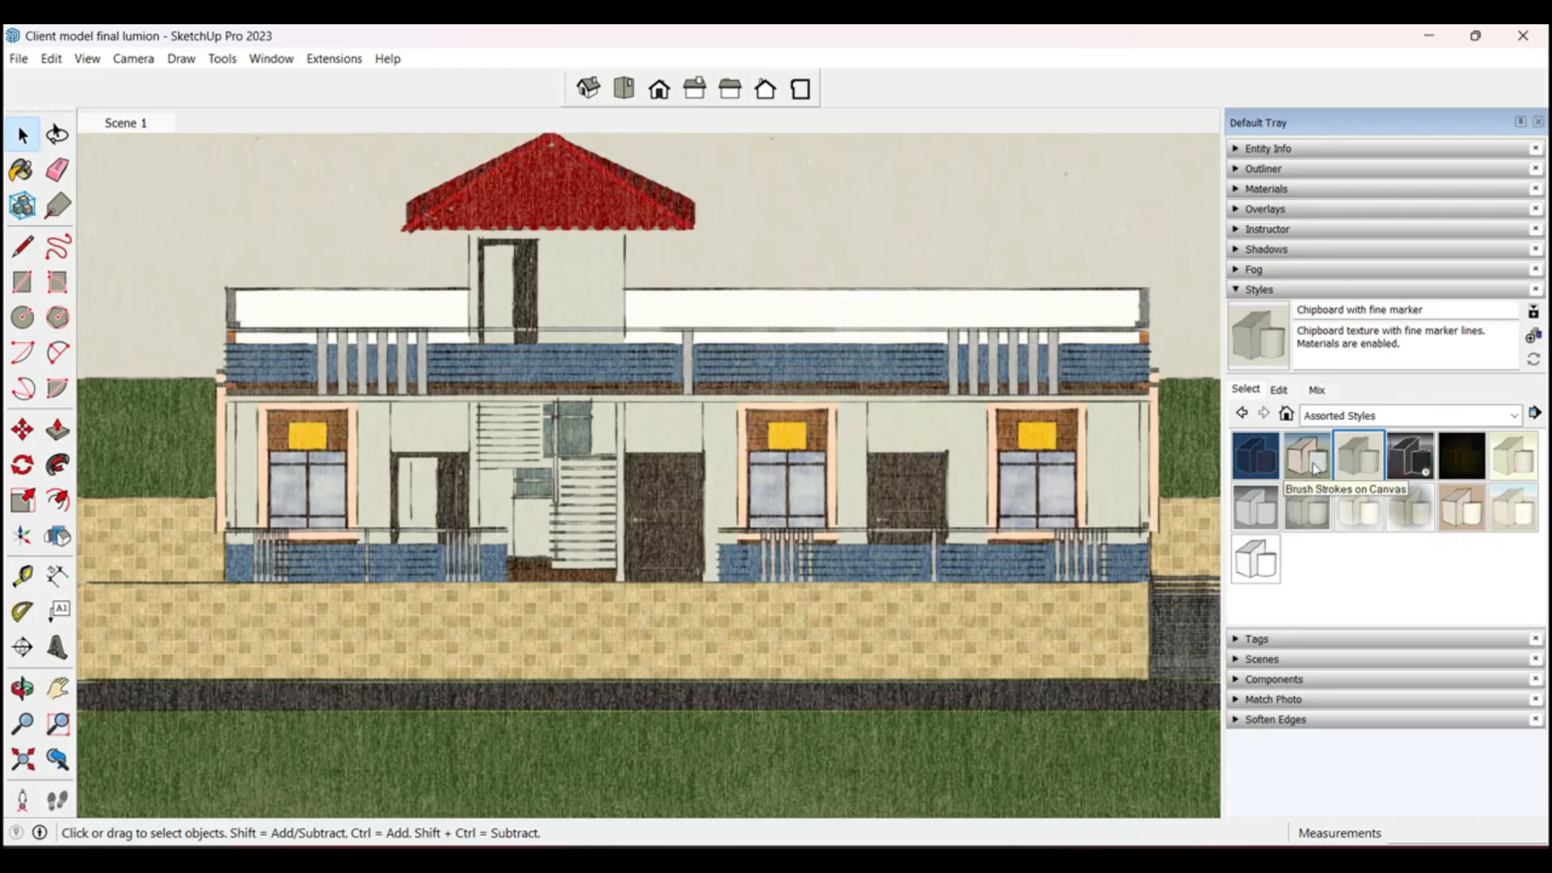
click(1316, 469)
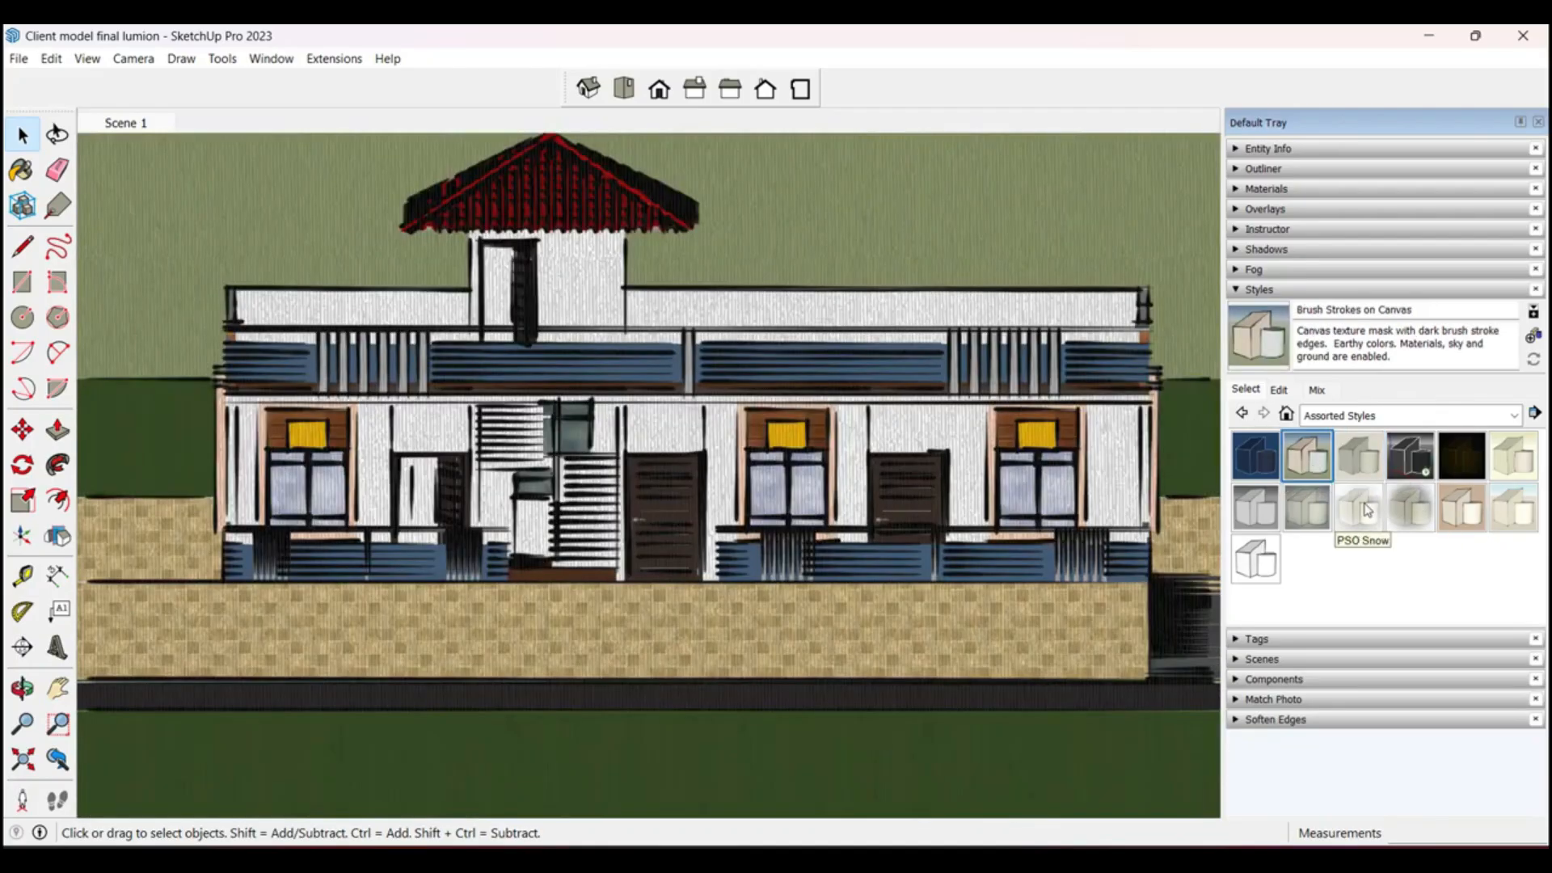
click(1367, 510)
click(1339, 463)
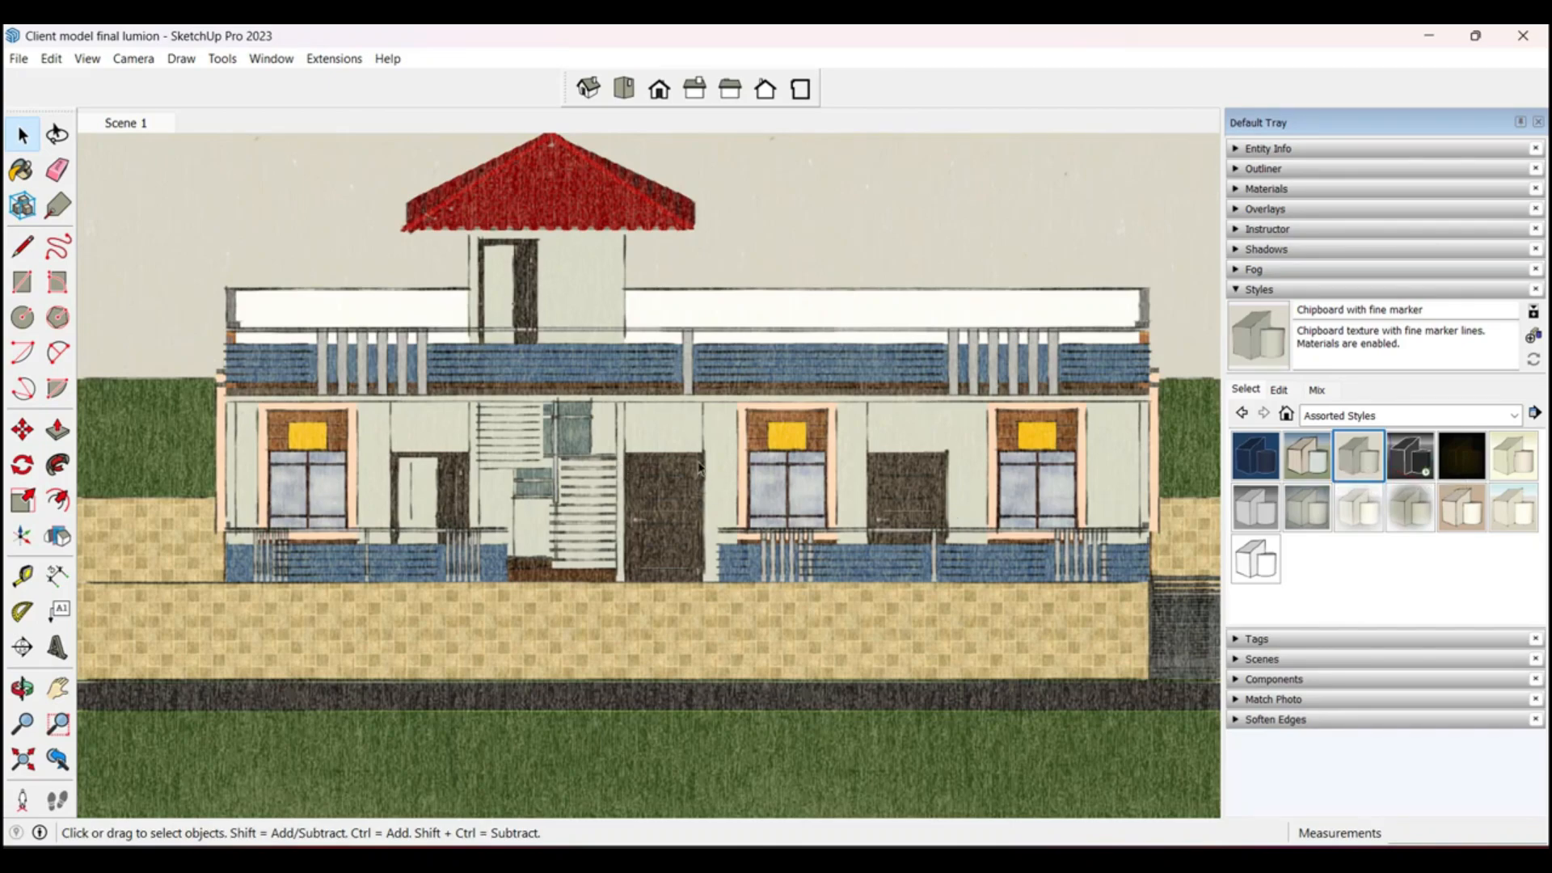
Step: Export the current house view as the JPEG image Client model final lumion.jpg to the Desktop
click(18, 59)
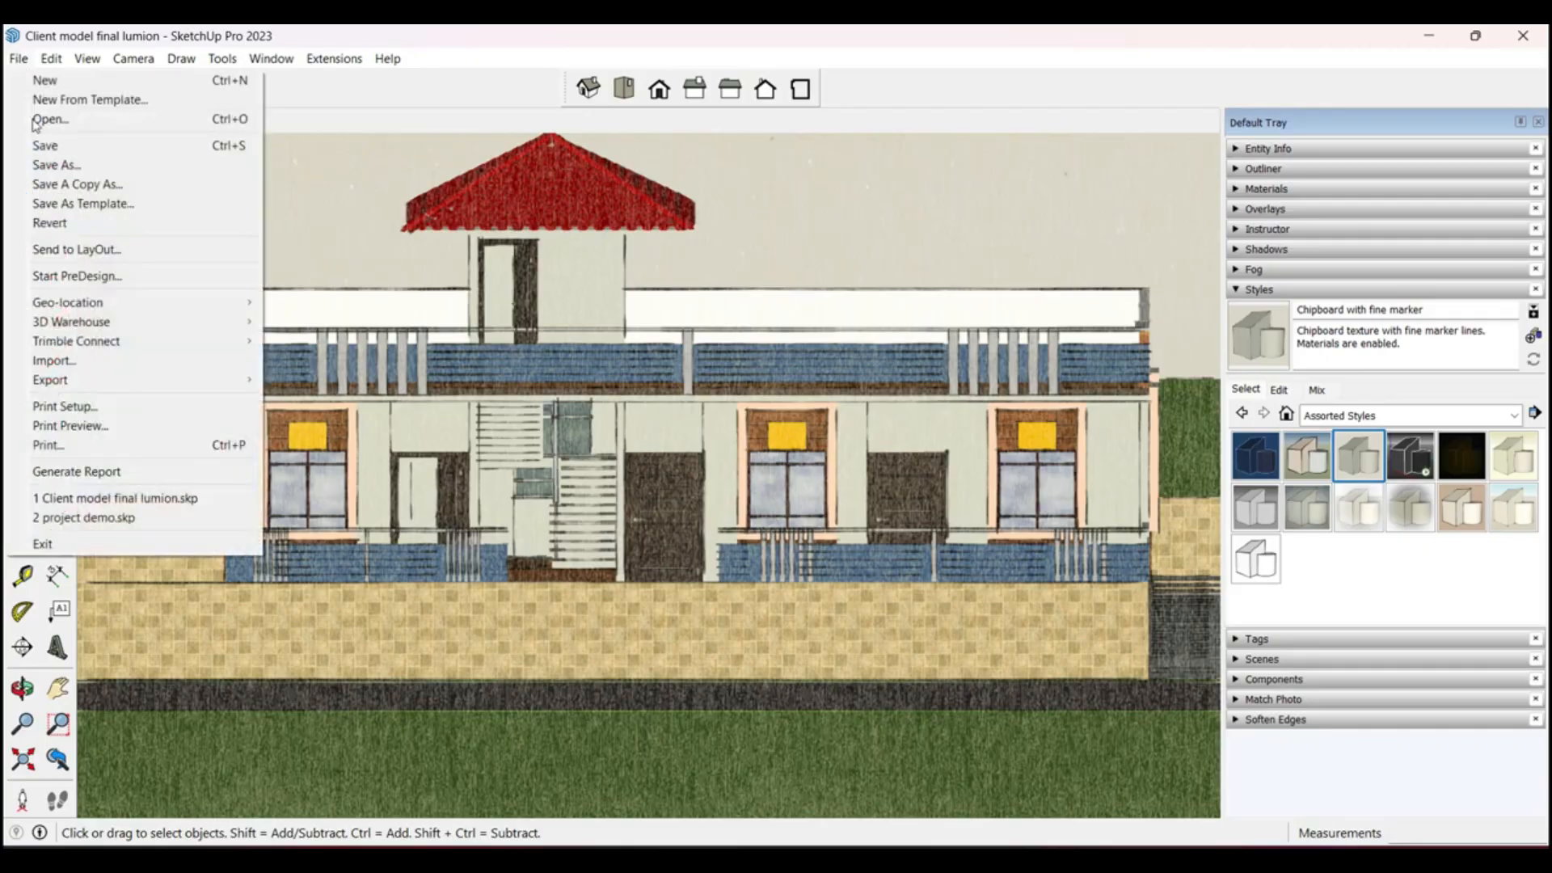
mouse_move(122, 380)
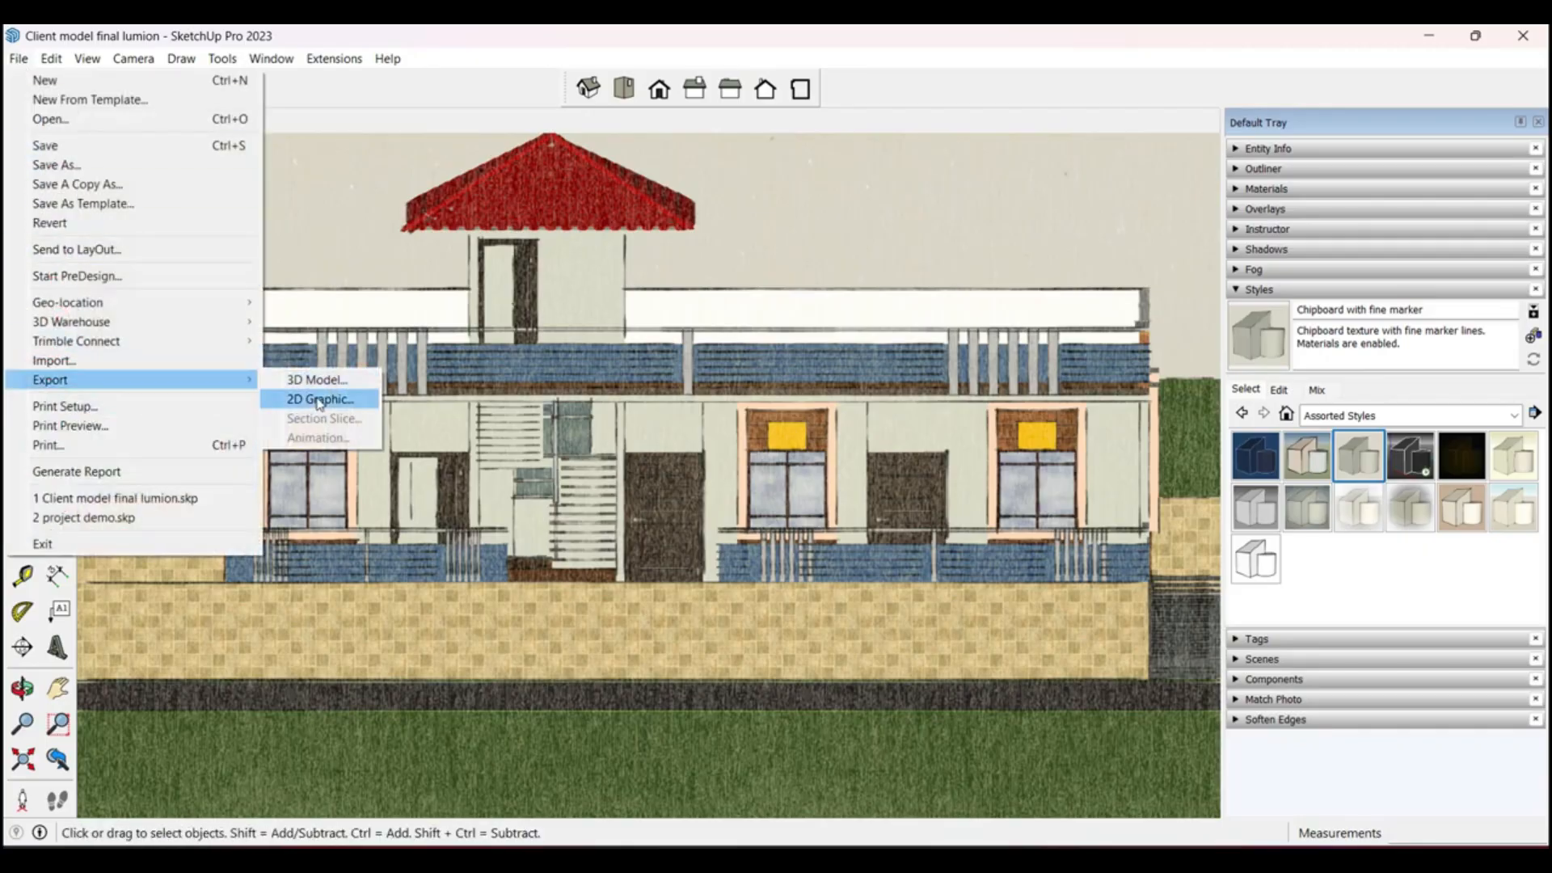
click(359, 402)
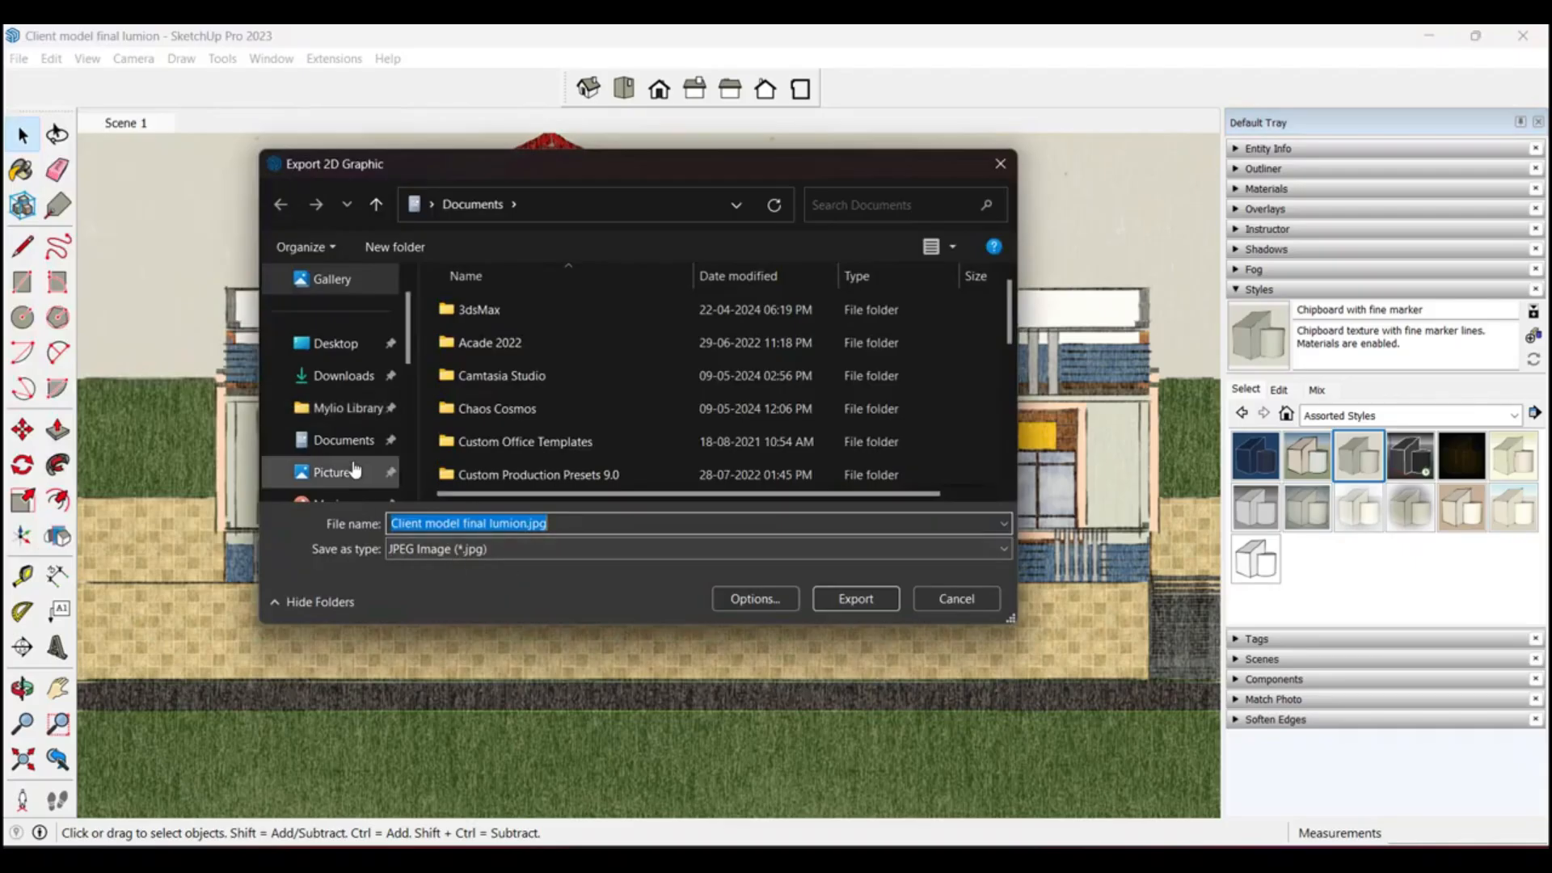
click(333, 343)
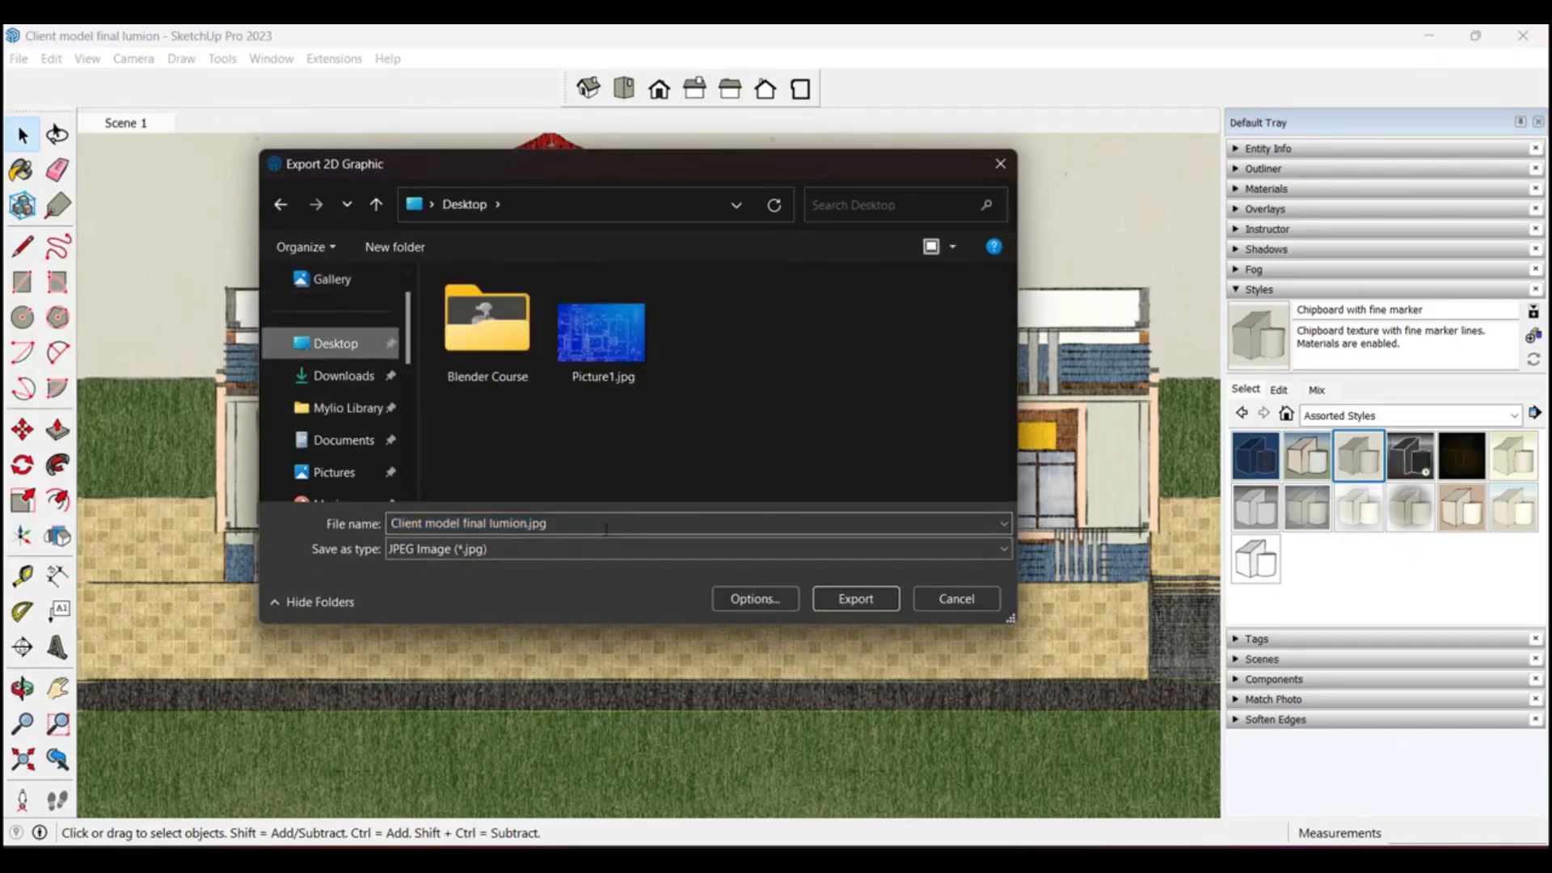
click(874, 599)
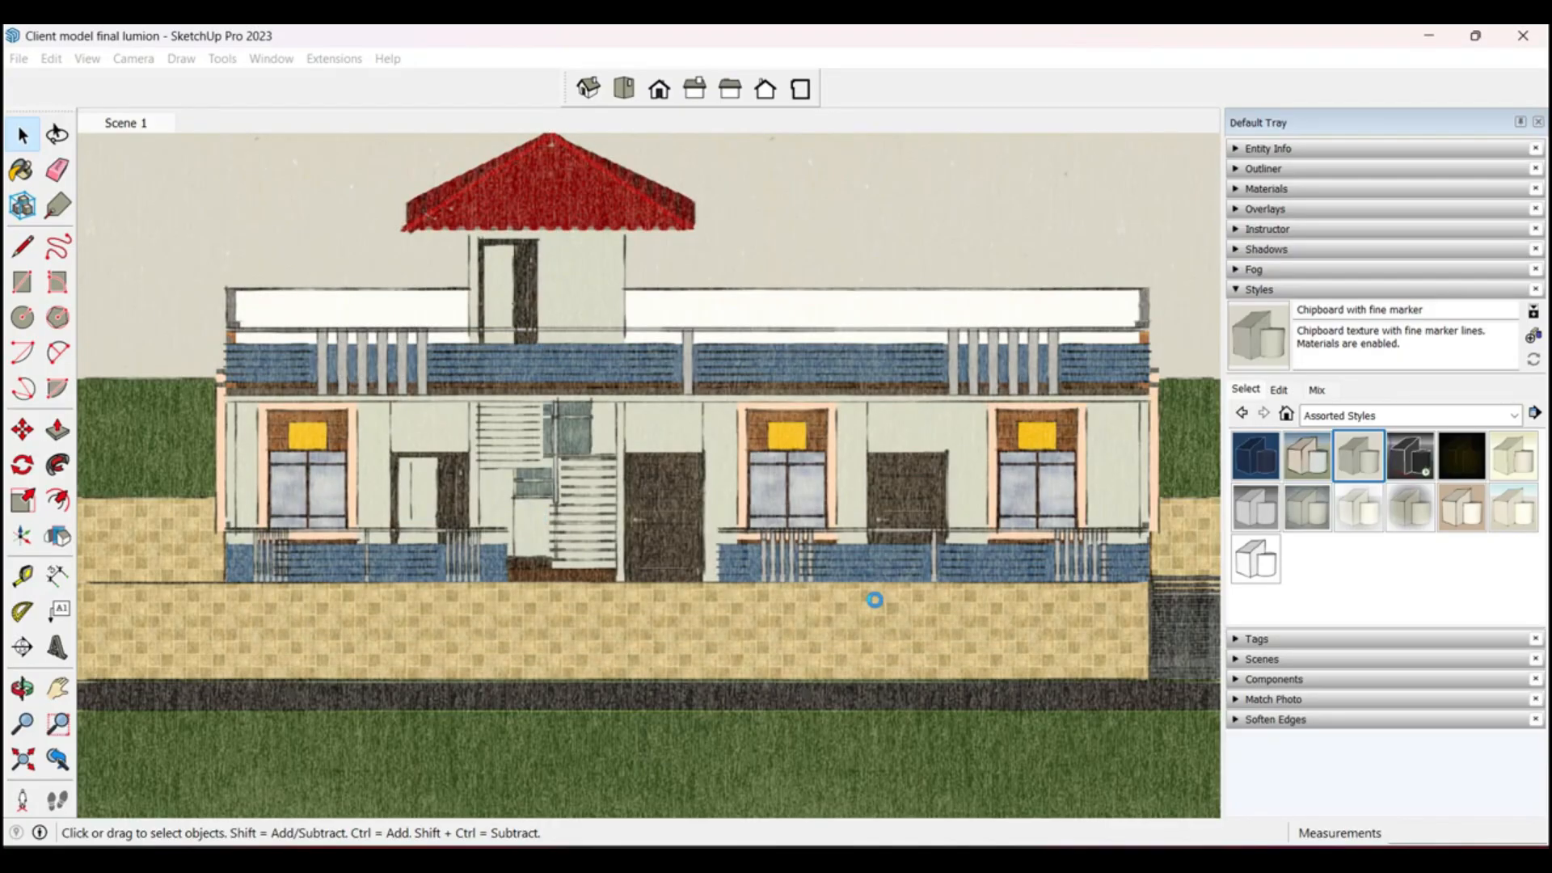
Step: Edit the edge settings of the Chipboard style, compare Extension off and on, and set the extension to 9
click(1280, 391)
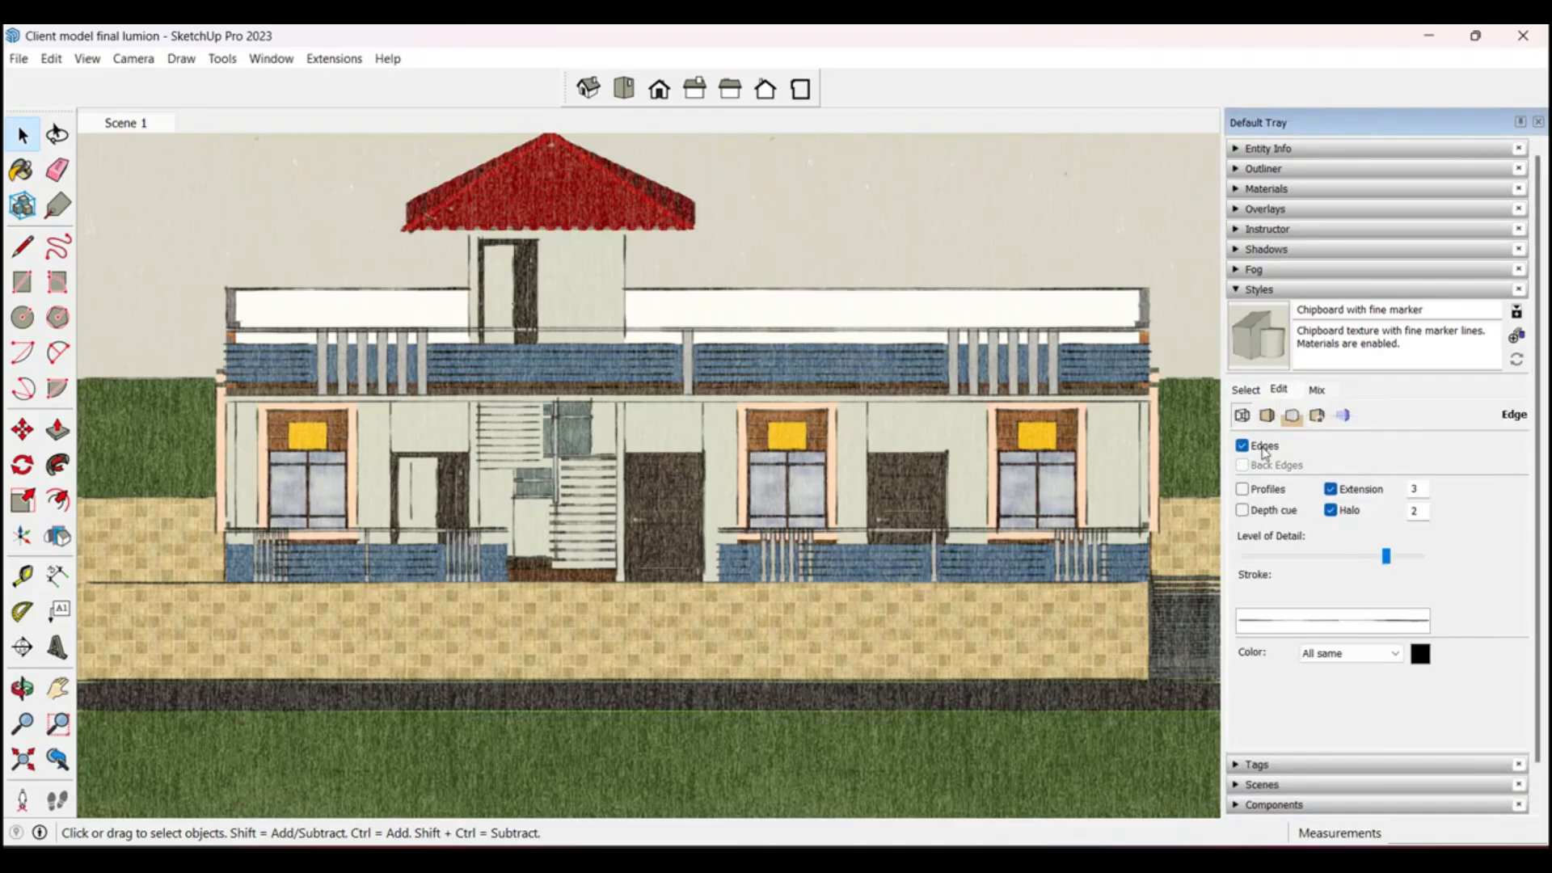
click(1331, 489)
scroll(1156, 370, up, 6)
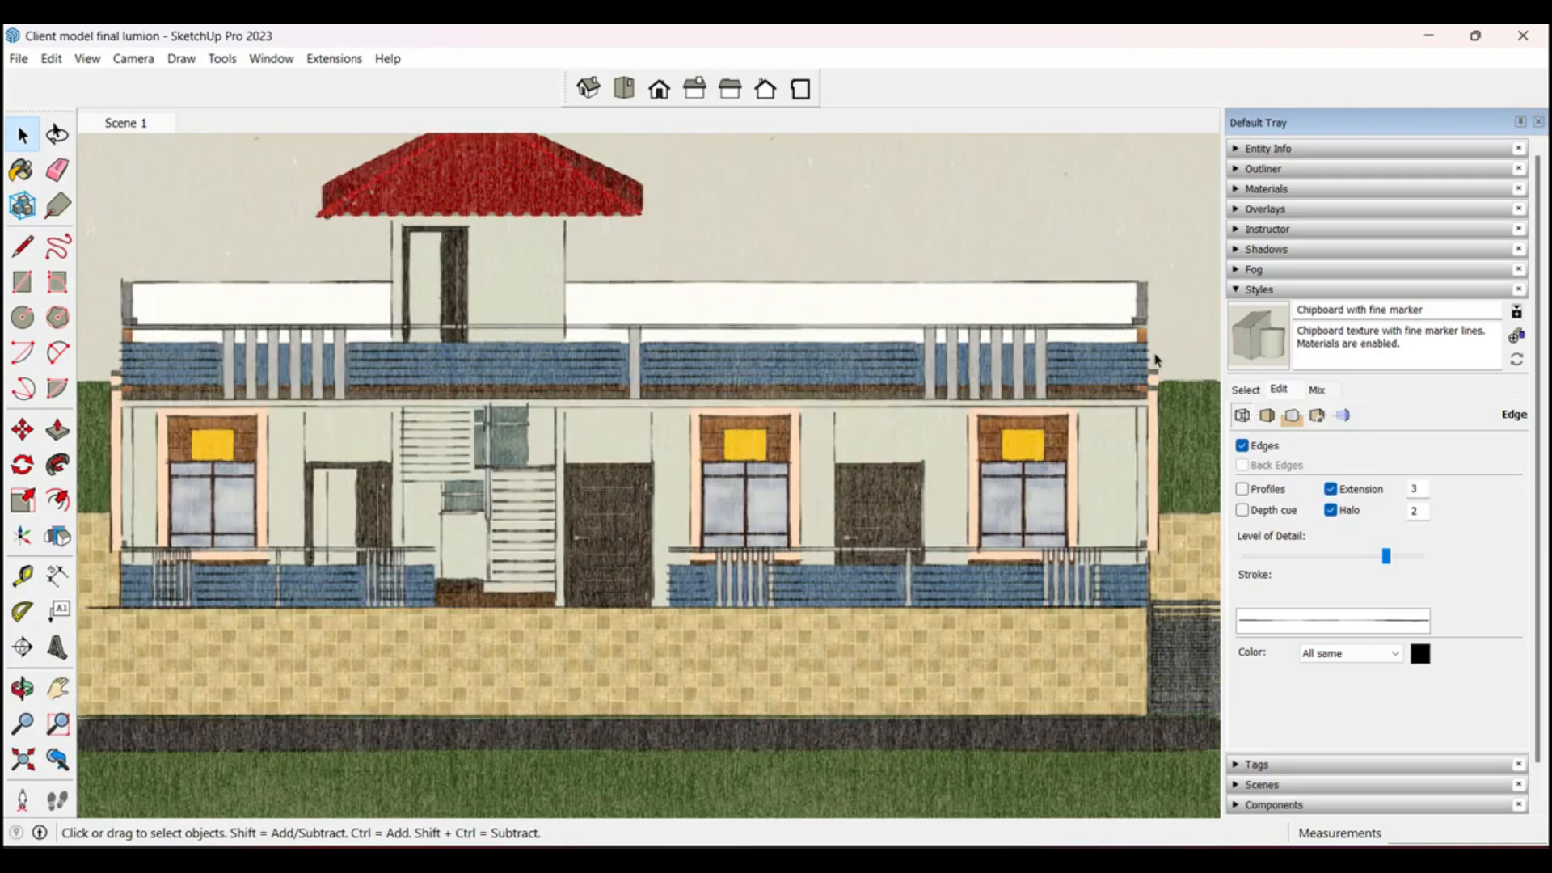
scroll(1156, 371, up, 4)
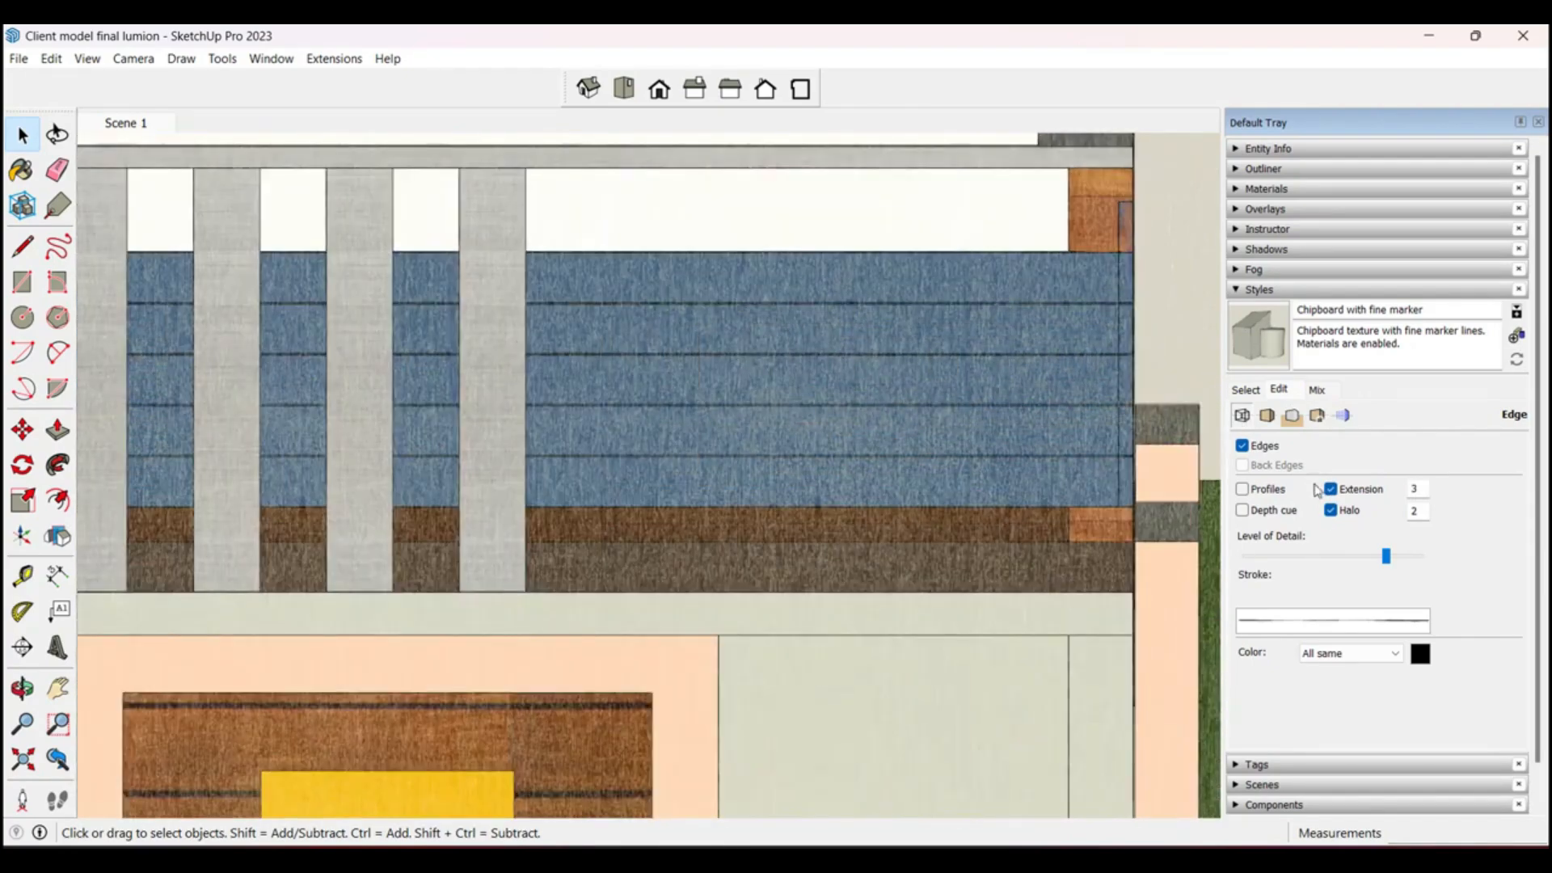
click(1338, 494)
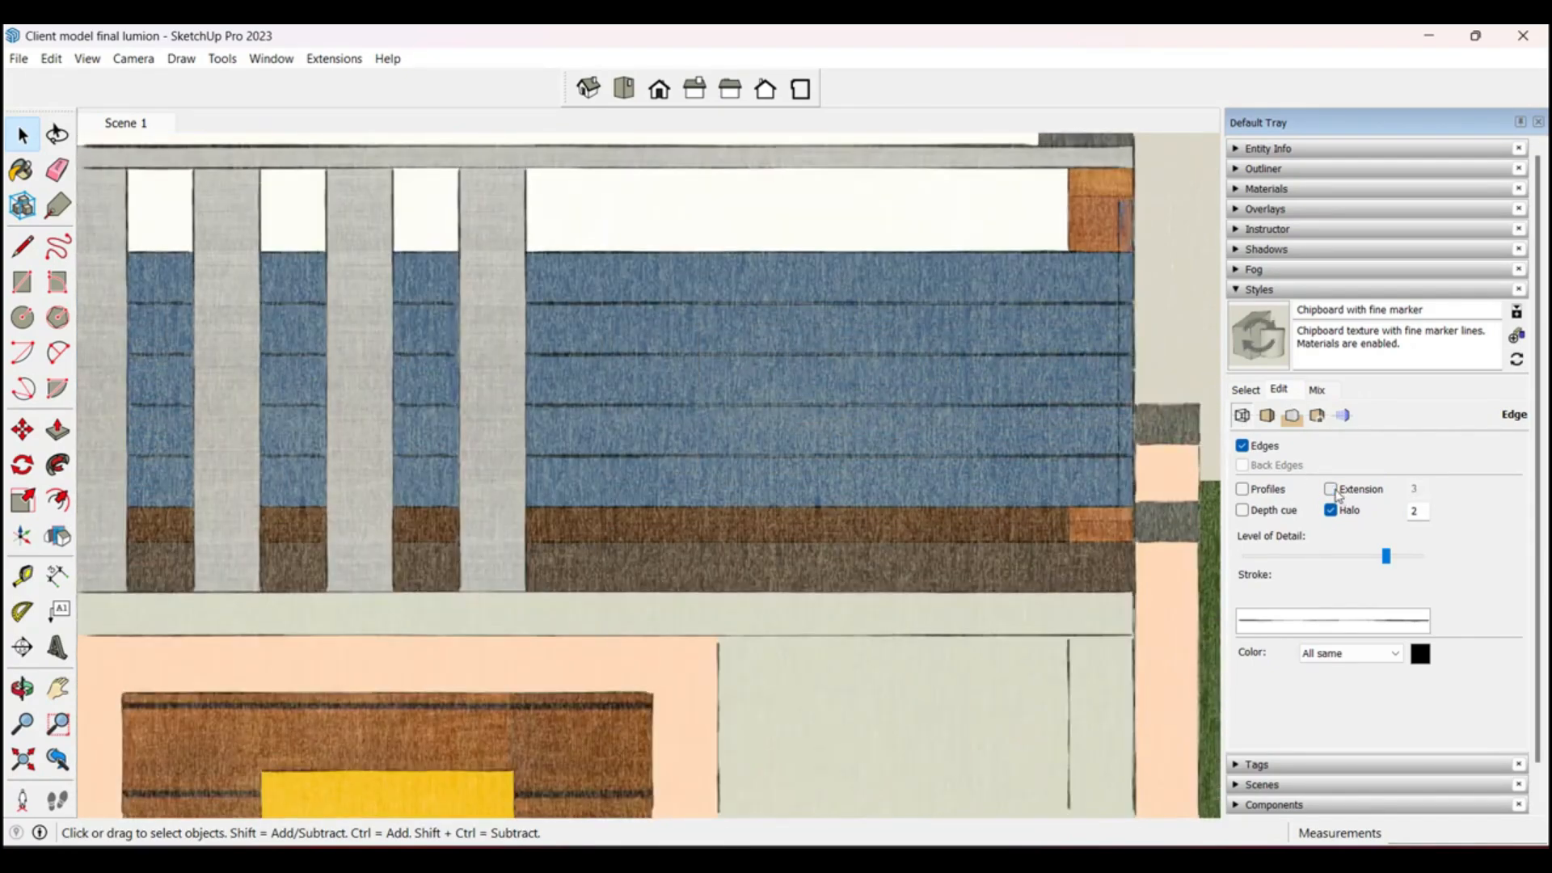
click(1330, 489)
double_click(1407, 489)
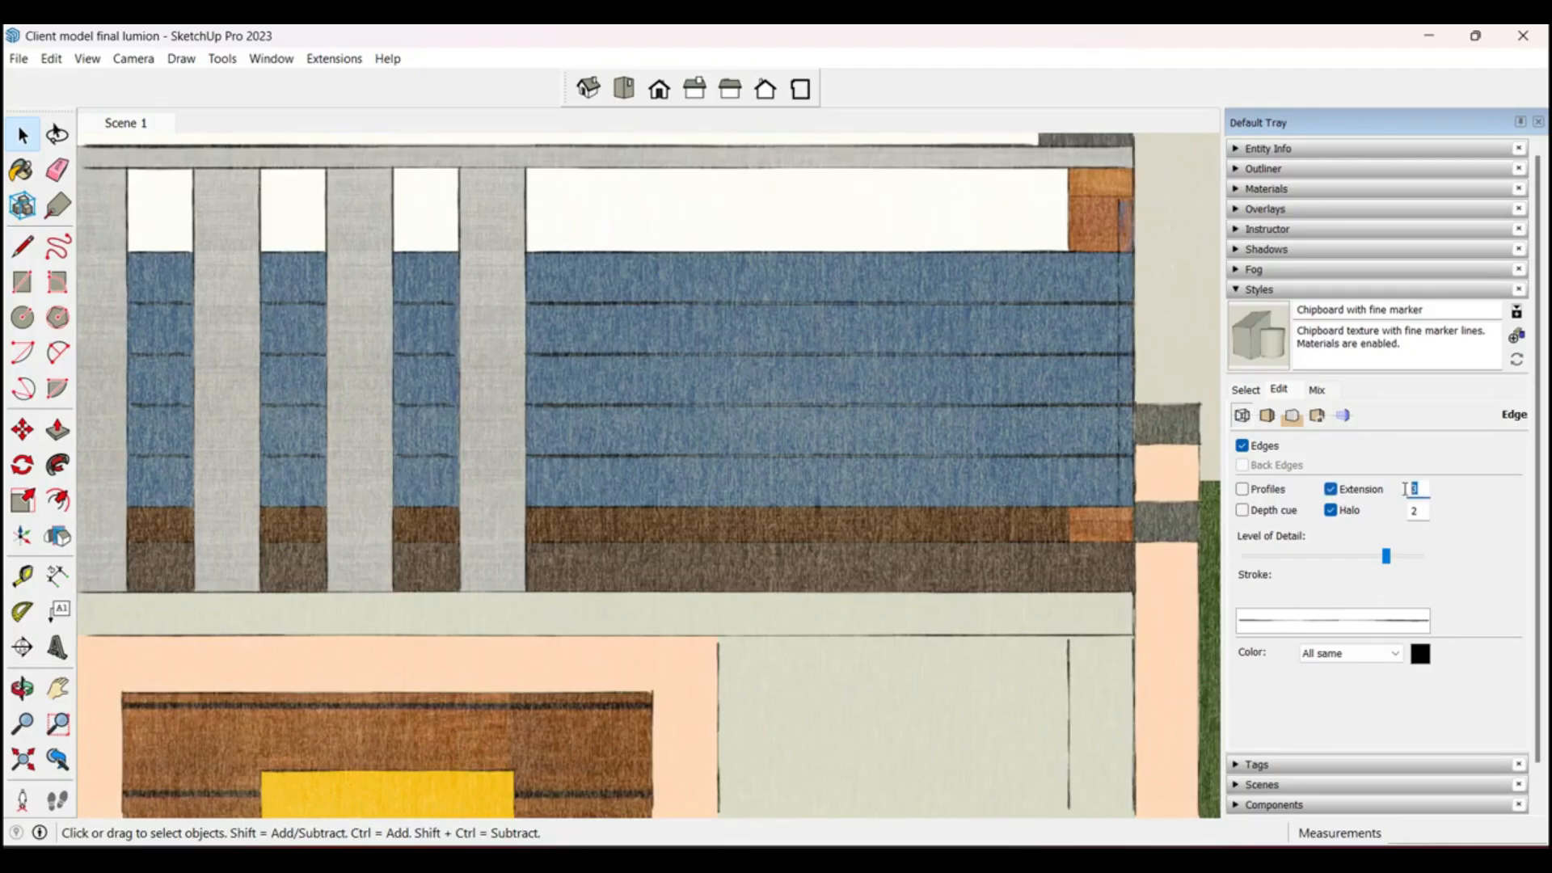
text(6)
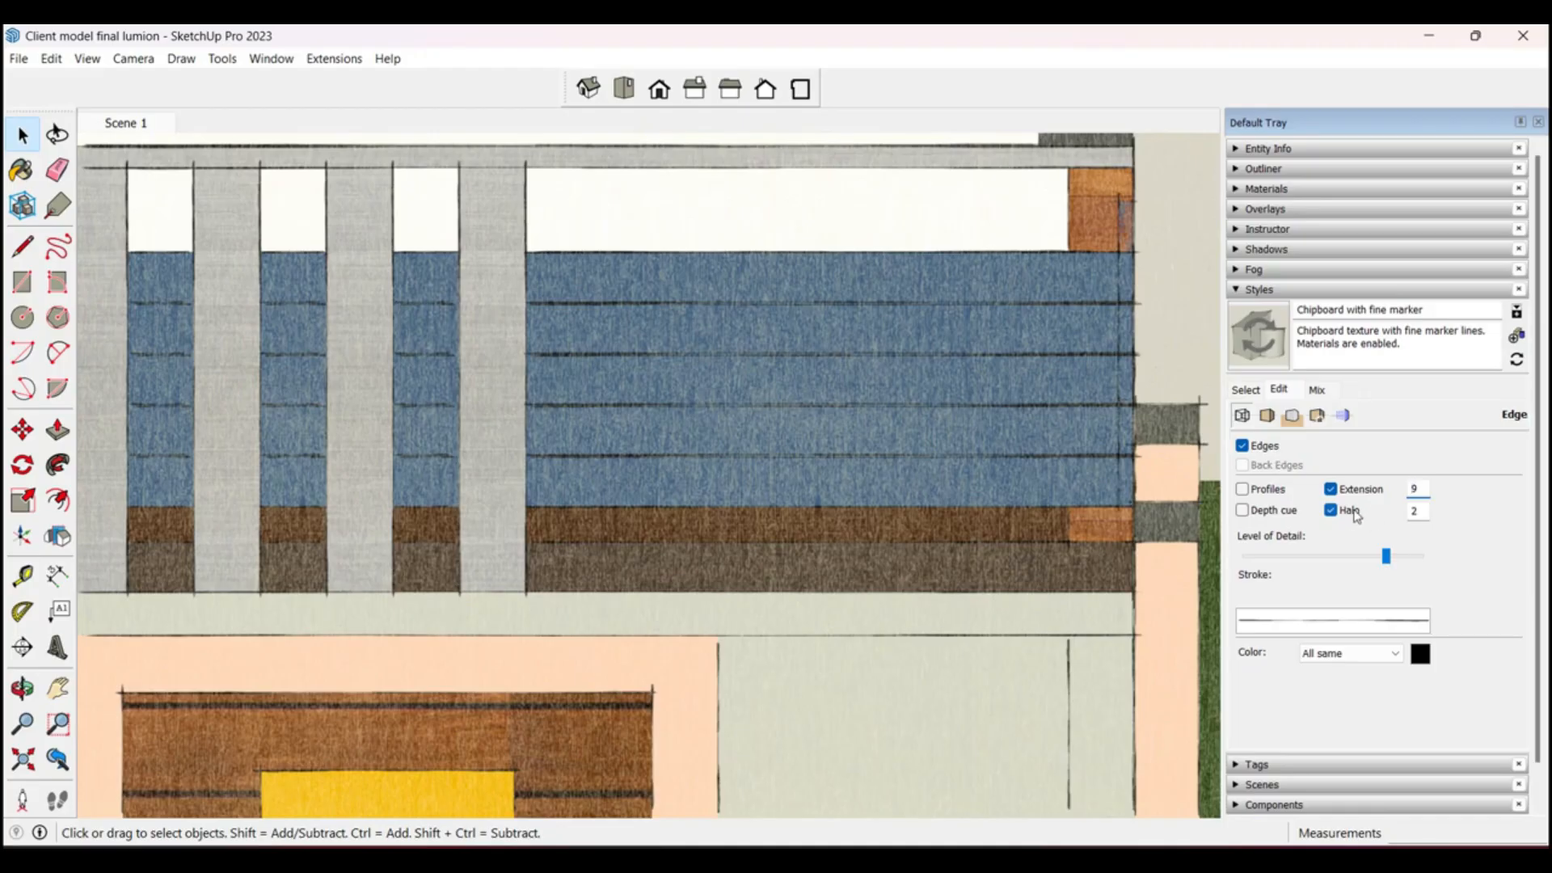
Step: Check the edges with Halo off and on, and enable Depth cue and Profiles for the style
click(1331, 511)
click(1331, 511)
click(1242, 511)
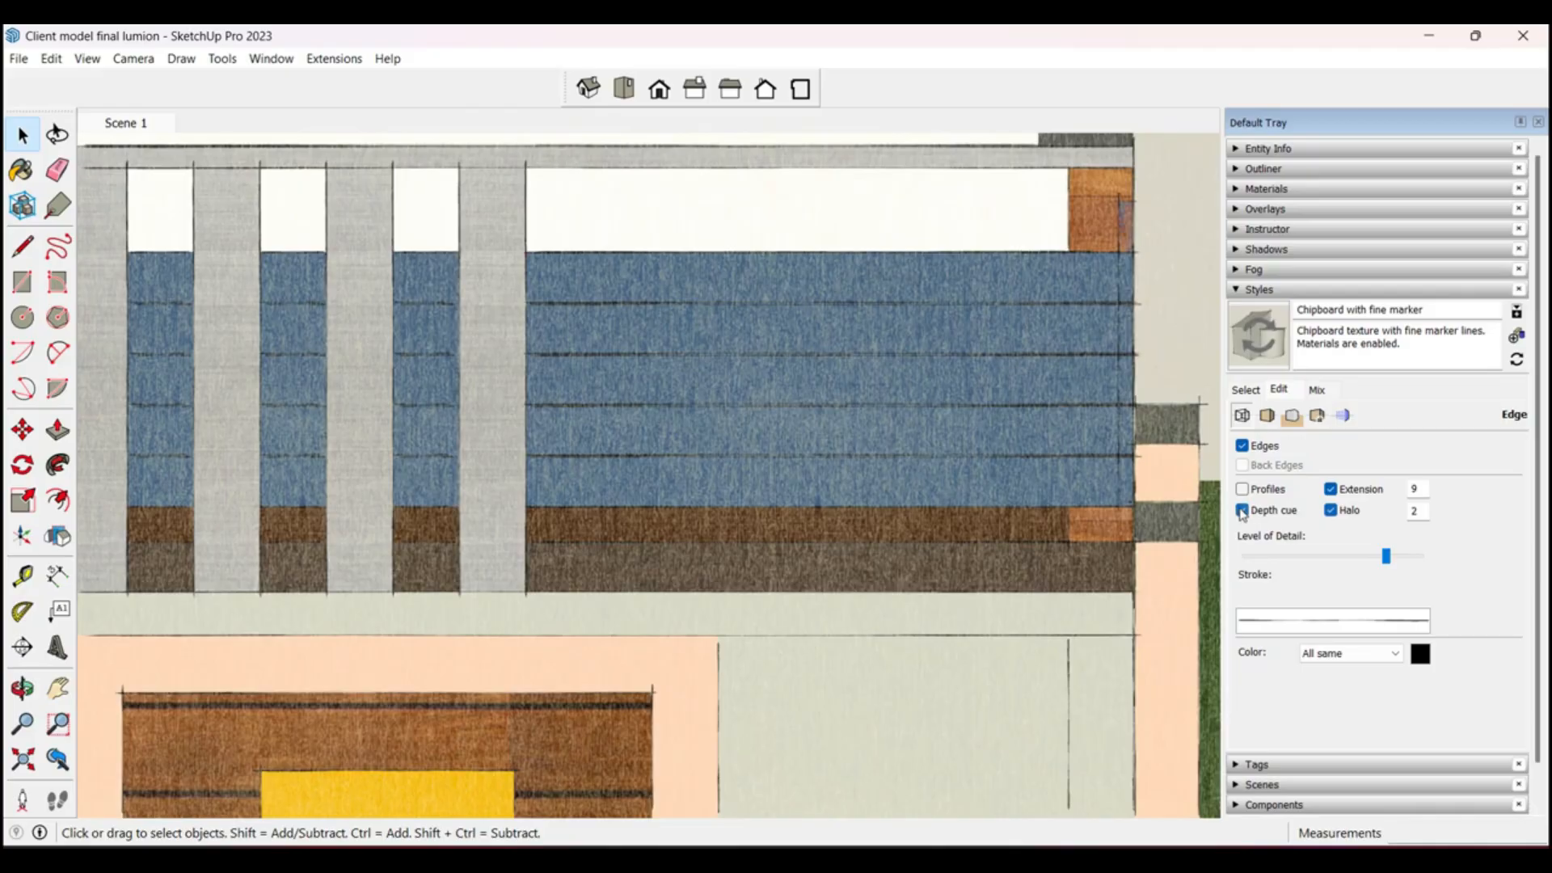
click(1244, 490)
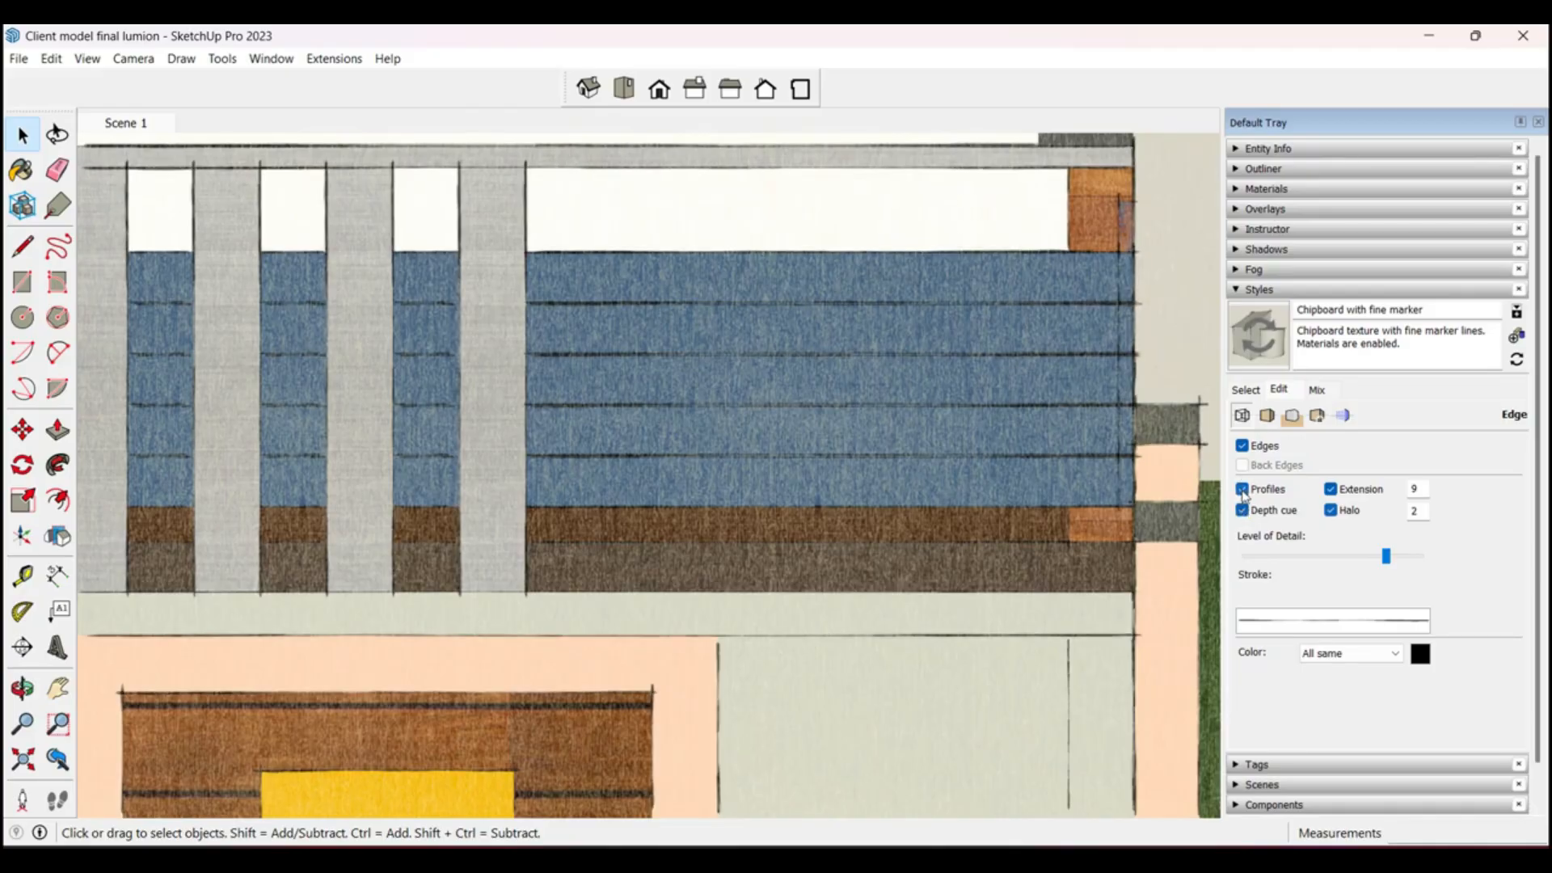
Step: Reduce the edge level of detail to about the middle of its range and examine the effect on the house
scroll(989, 457, down, 4)
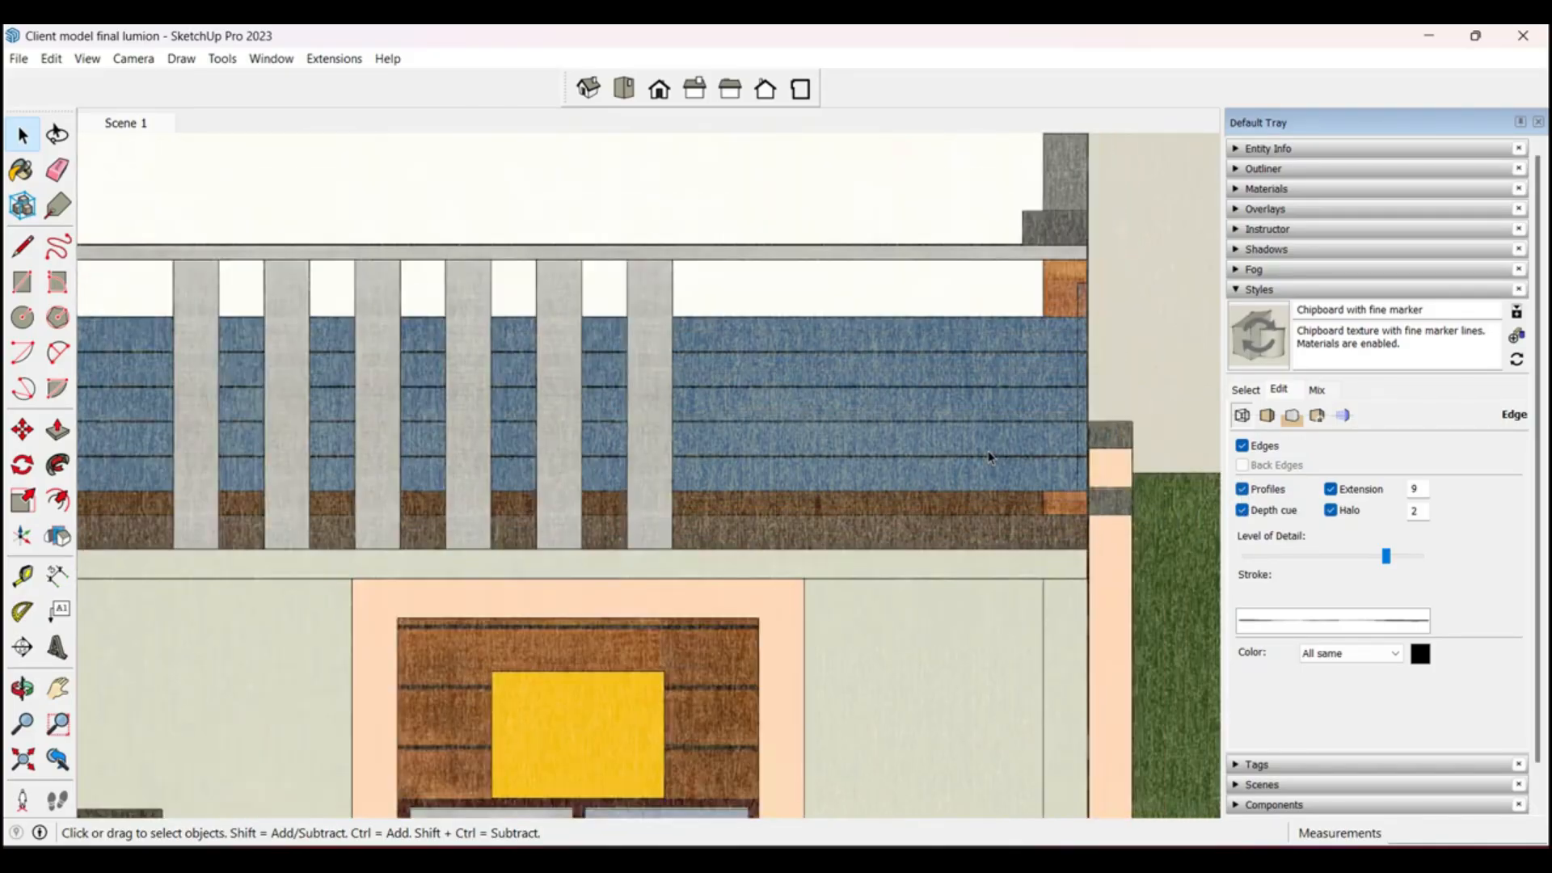
scroll(749, 393, down, 6)
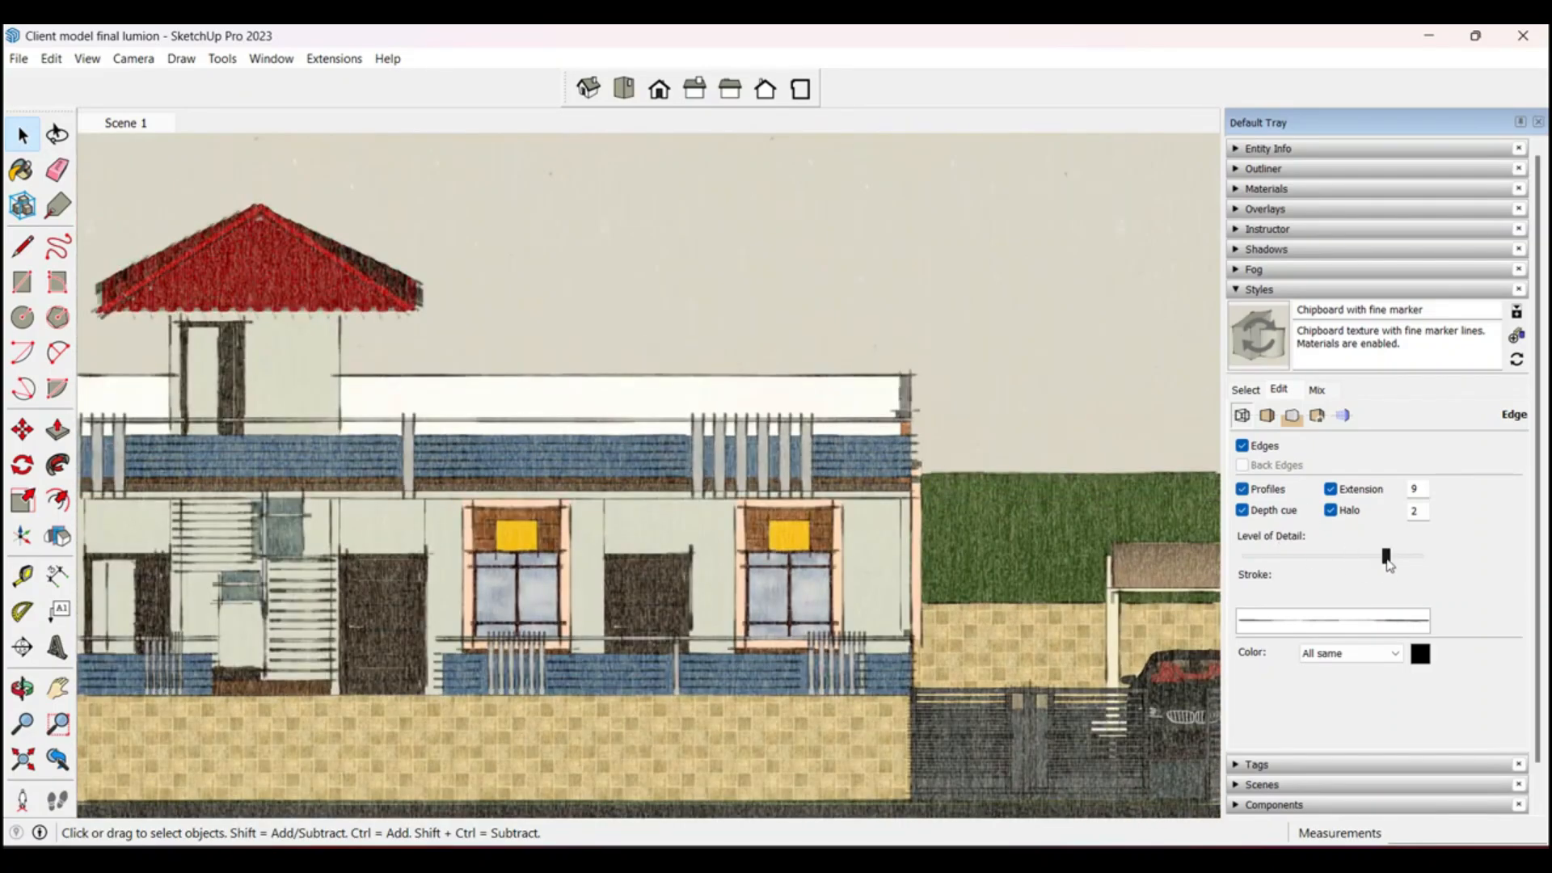
drag(1388, 558, 1324, 557)
scroll(1054, 463, down, 3)
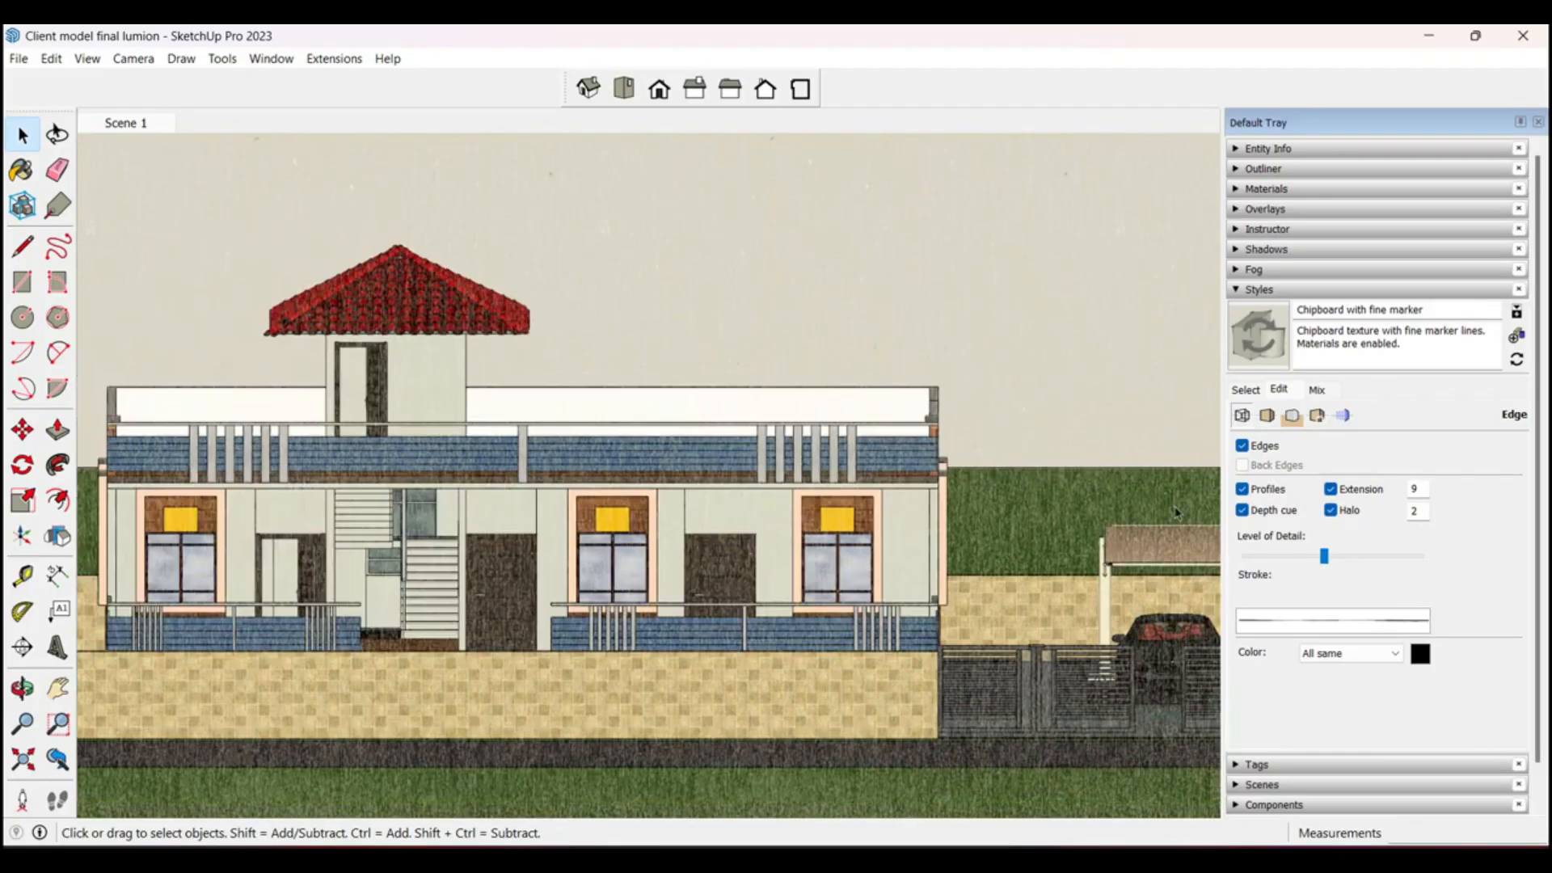
scroll(944, 508, up, 5)
scroll(994, 494, up, 3)
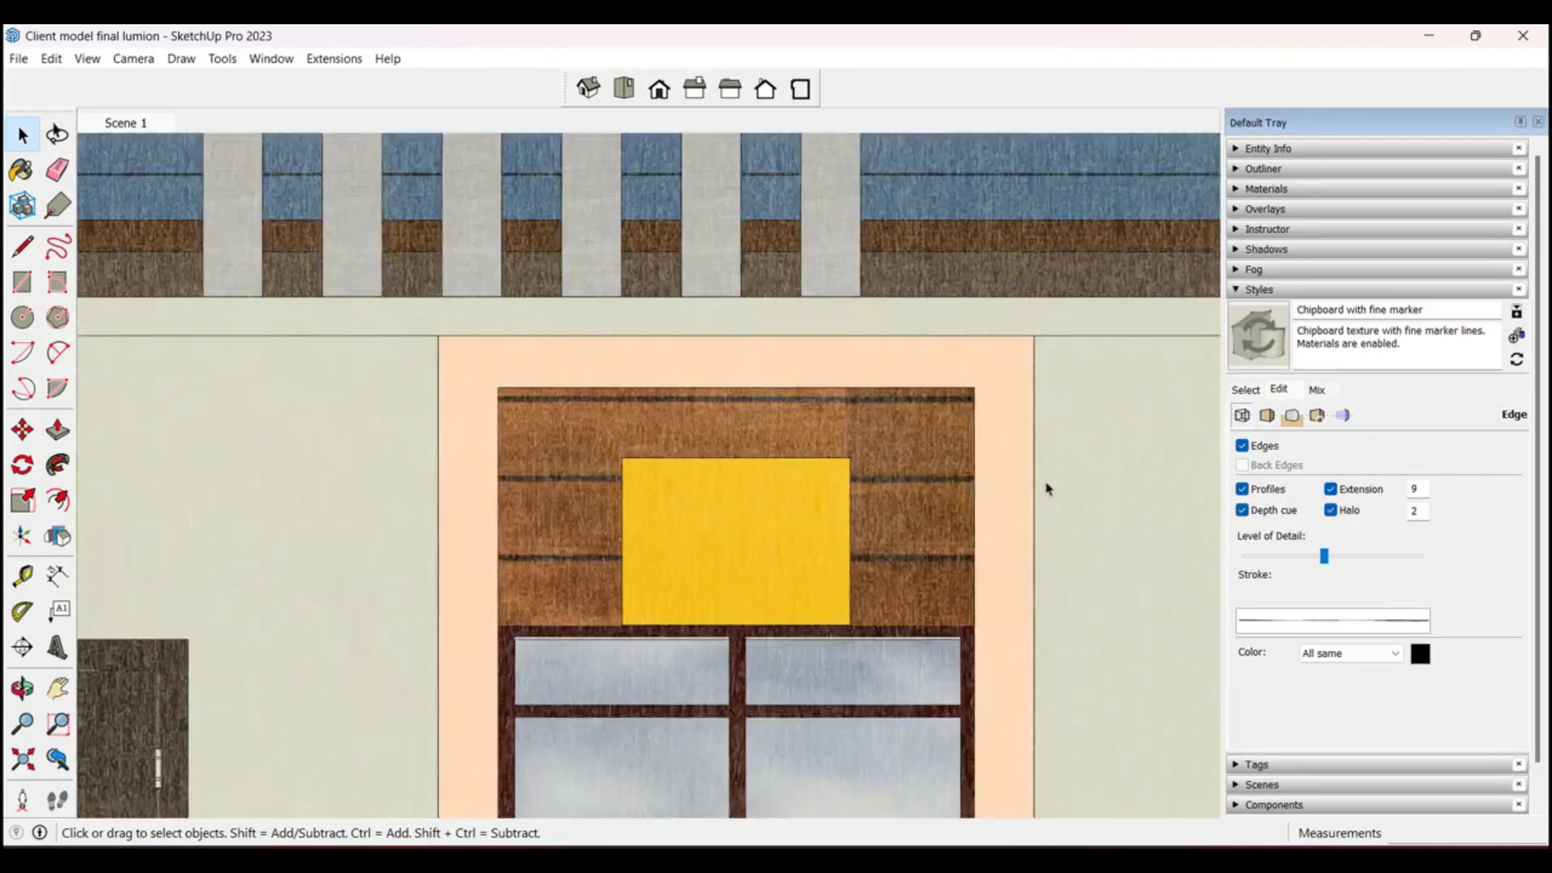
scroll(1038, 518, down, 5)
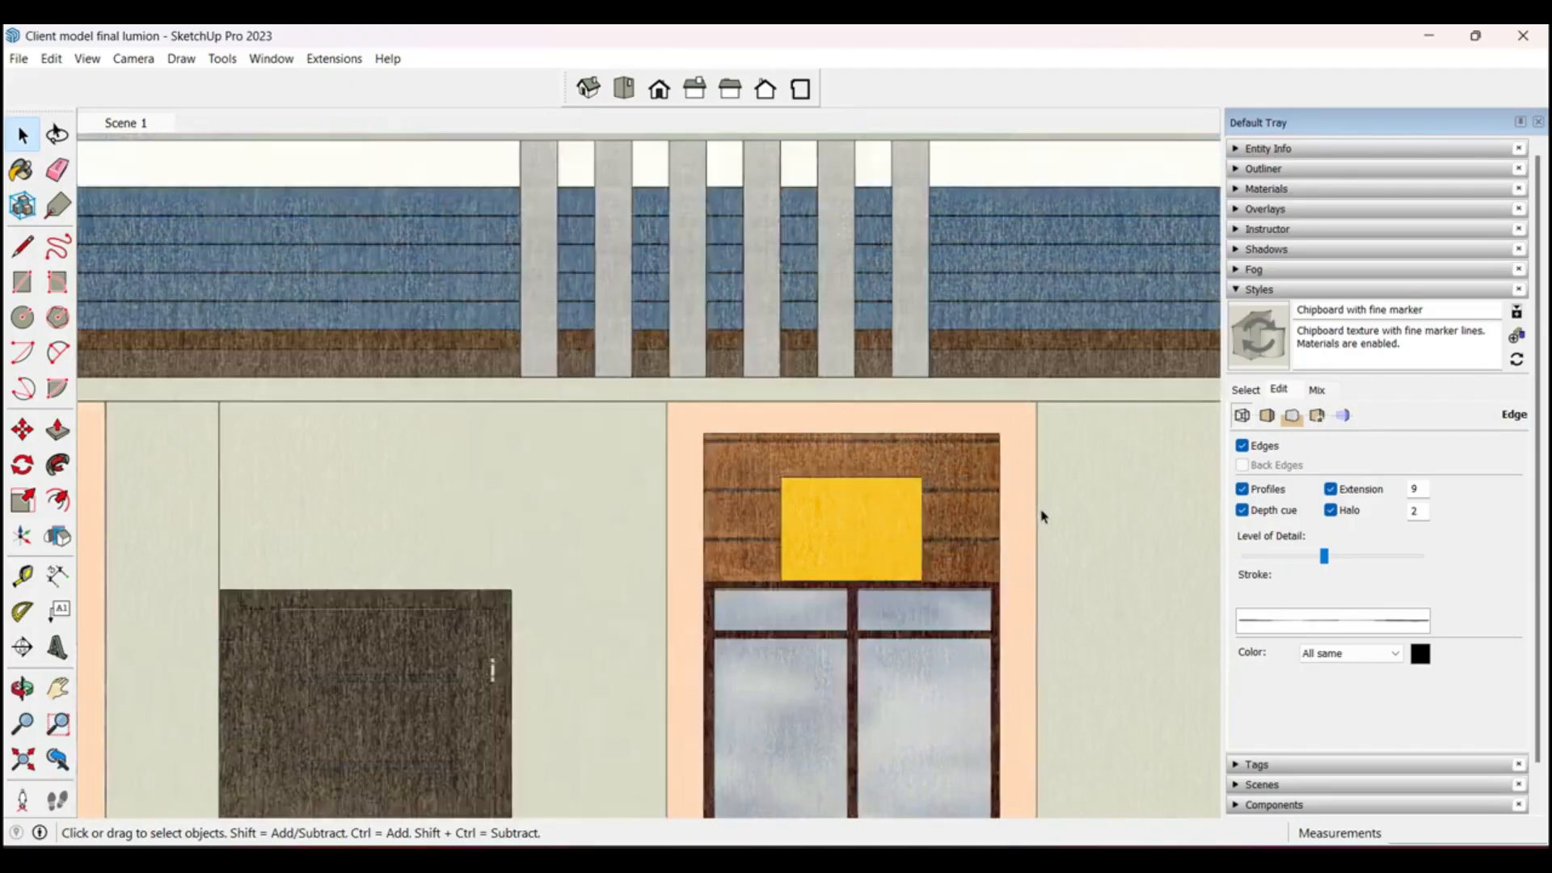
scroll(1042, 517, down, 5)
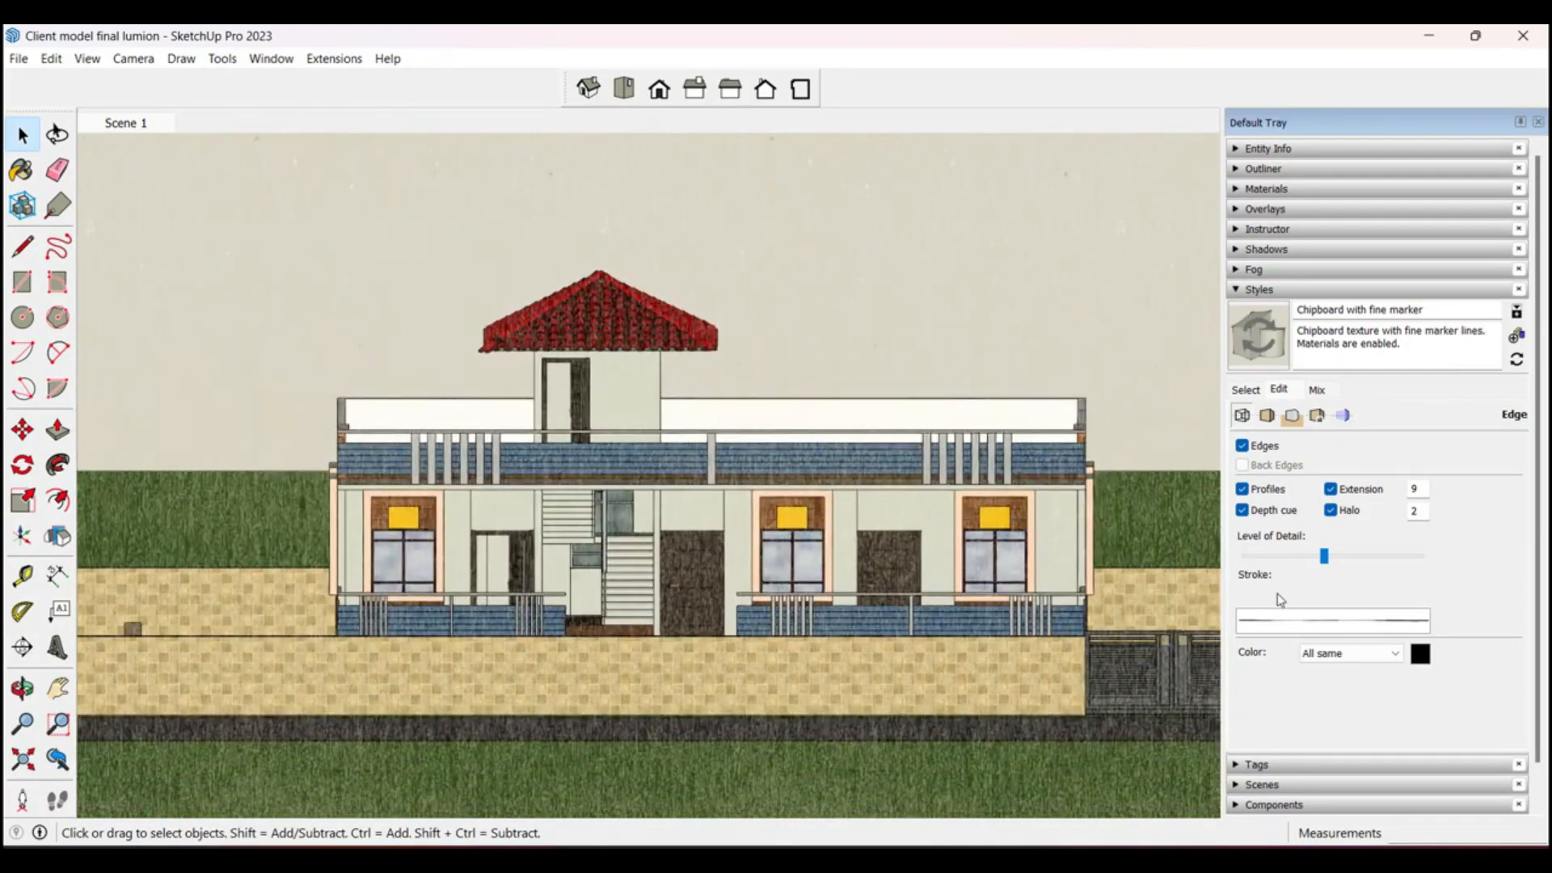
Step: Try an orange-red color for all edges of the house style
click(1285, 625)
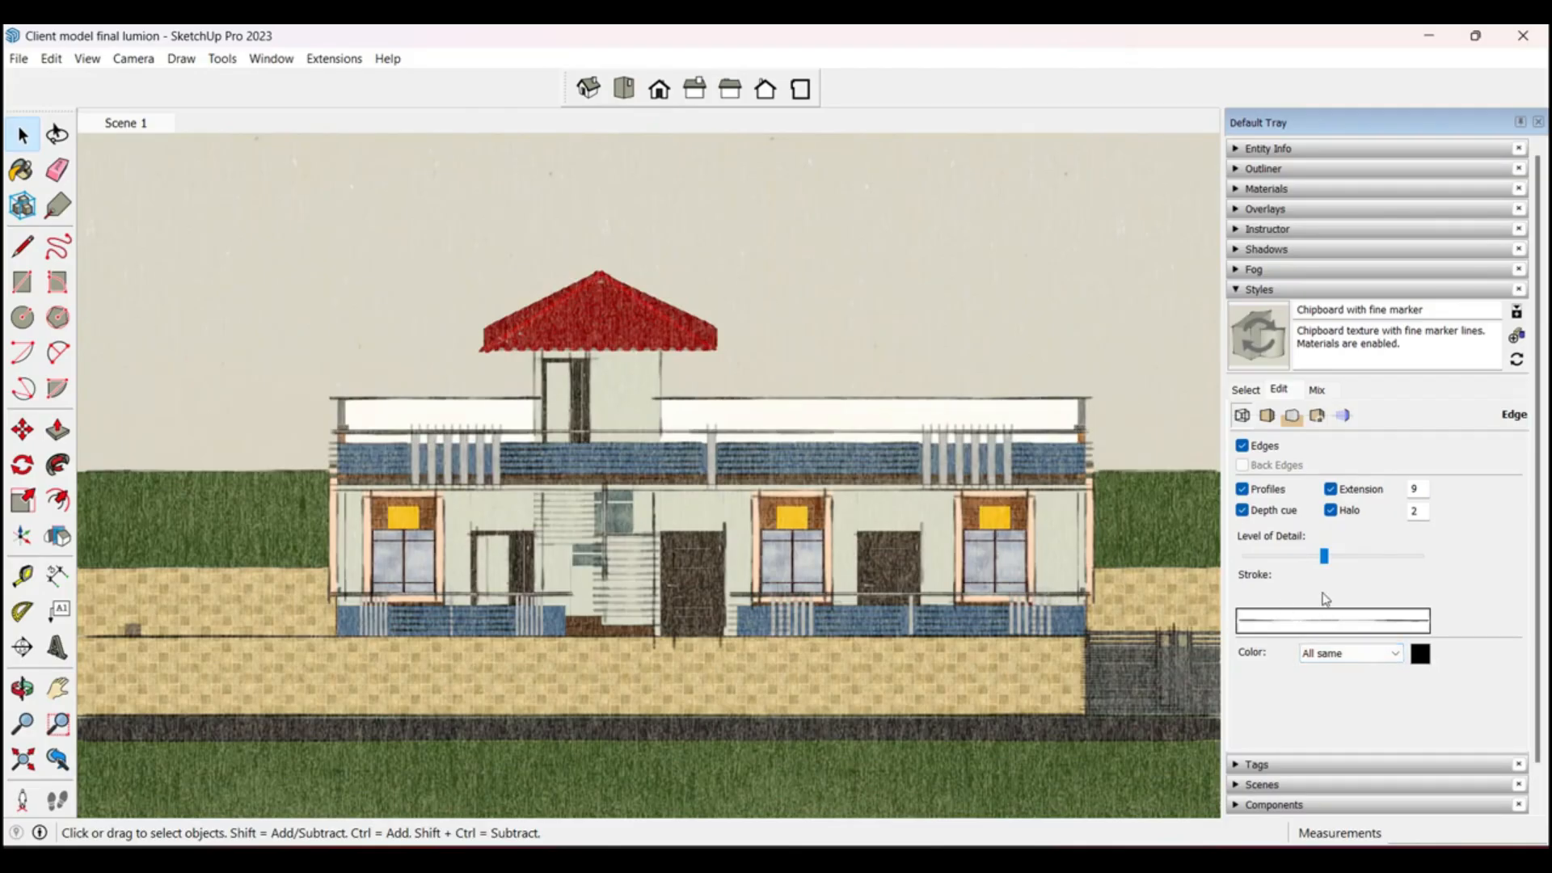
click(1420, 653)
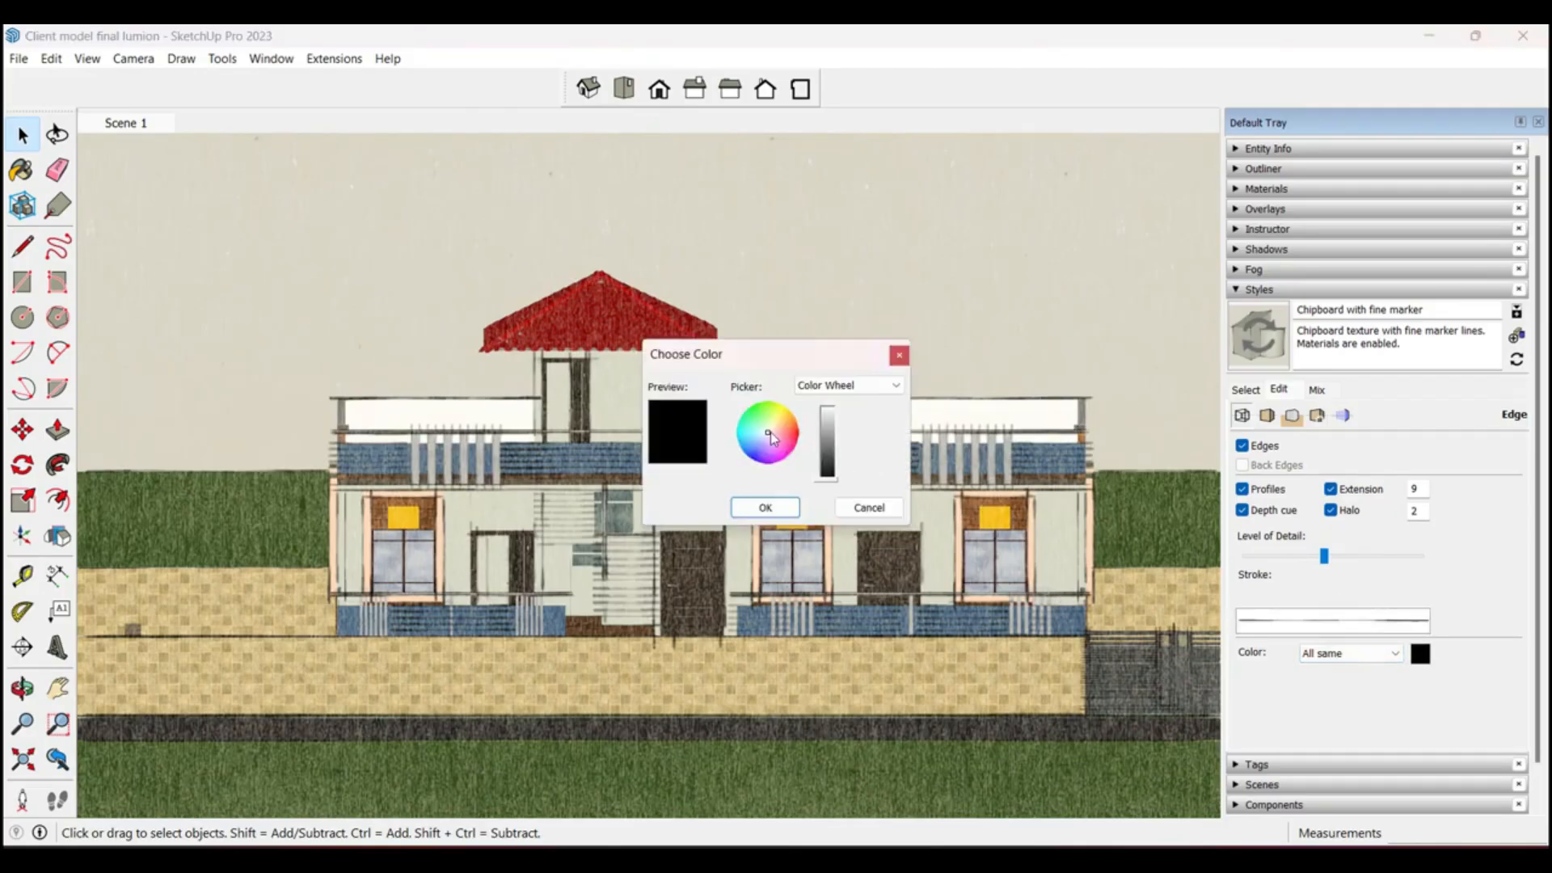
click(764, 508)
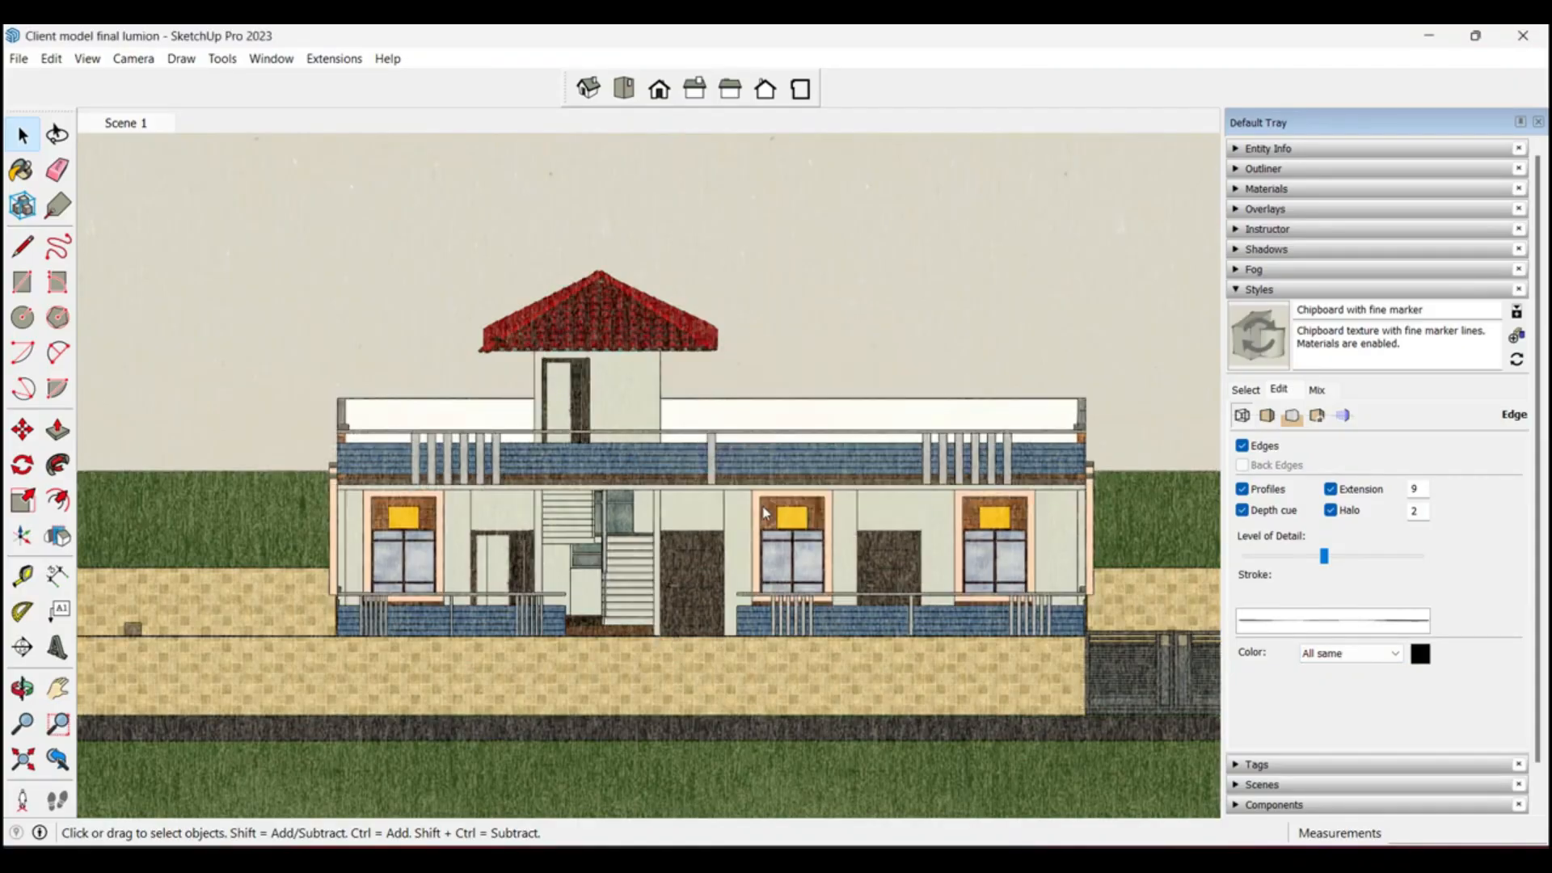
click(1420, 653)
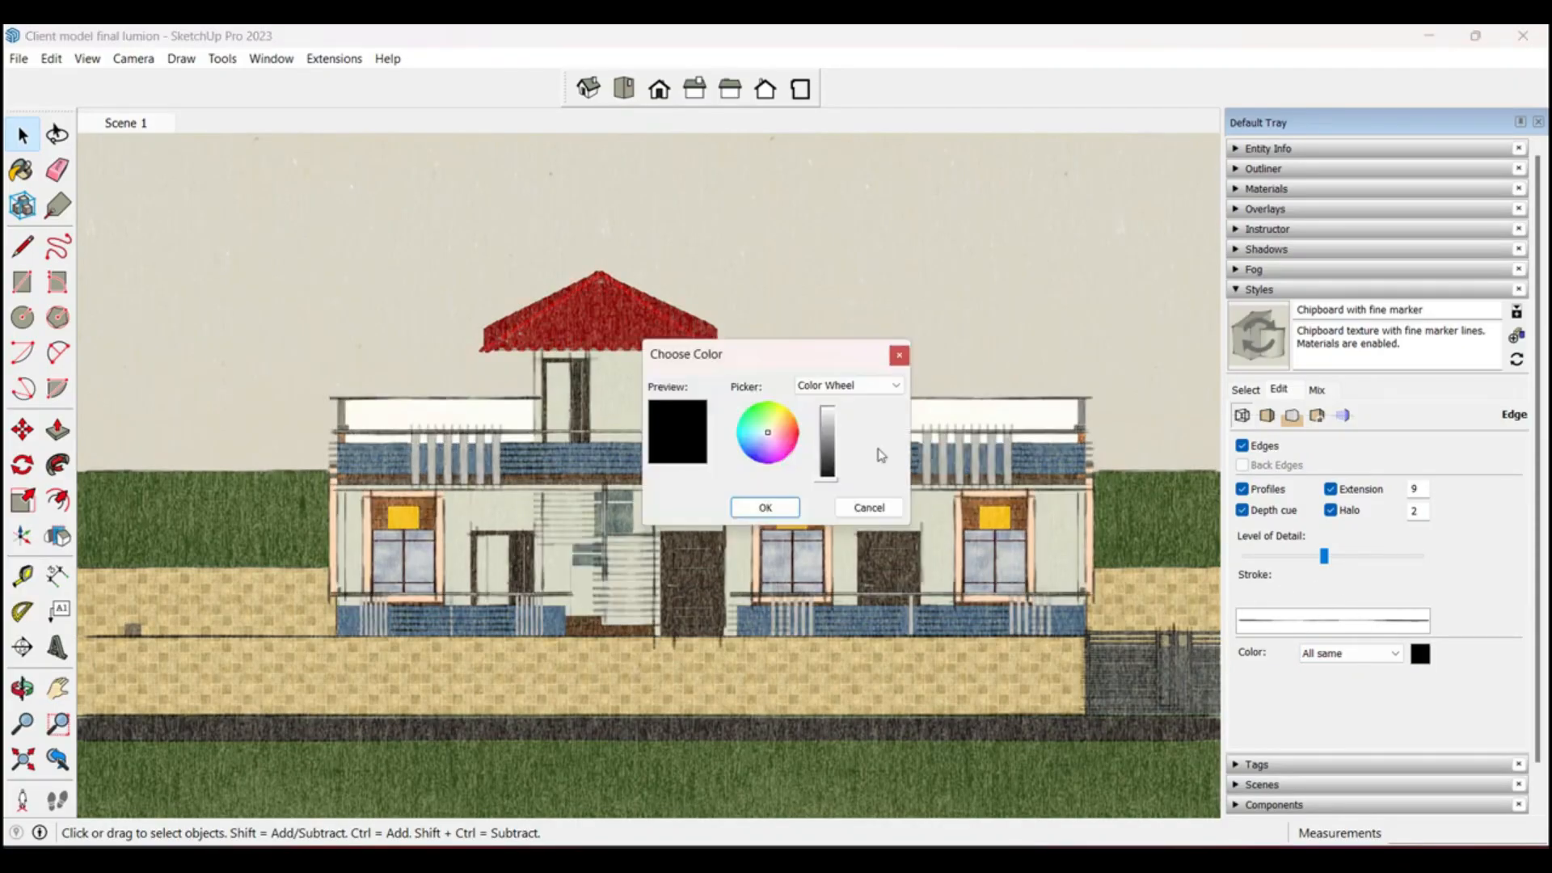
drag(774, 437, 788, 428)
click(827, 411)
click(764, 510)
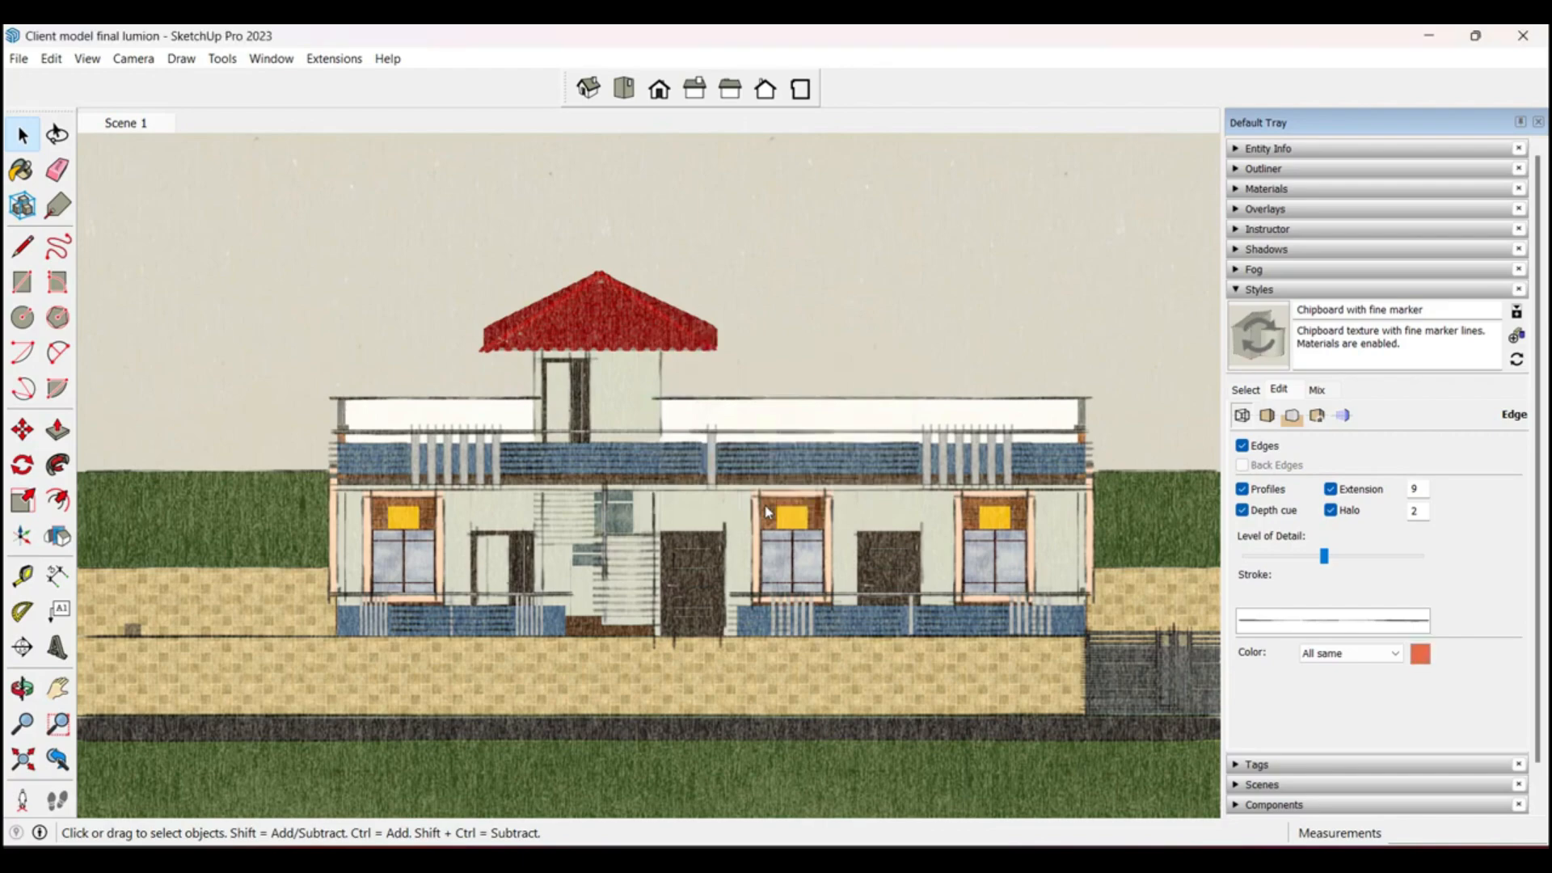
scroll(783, 533, down, 1)
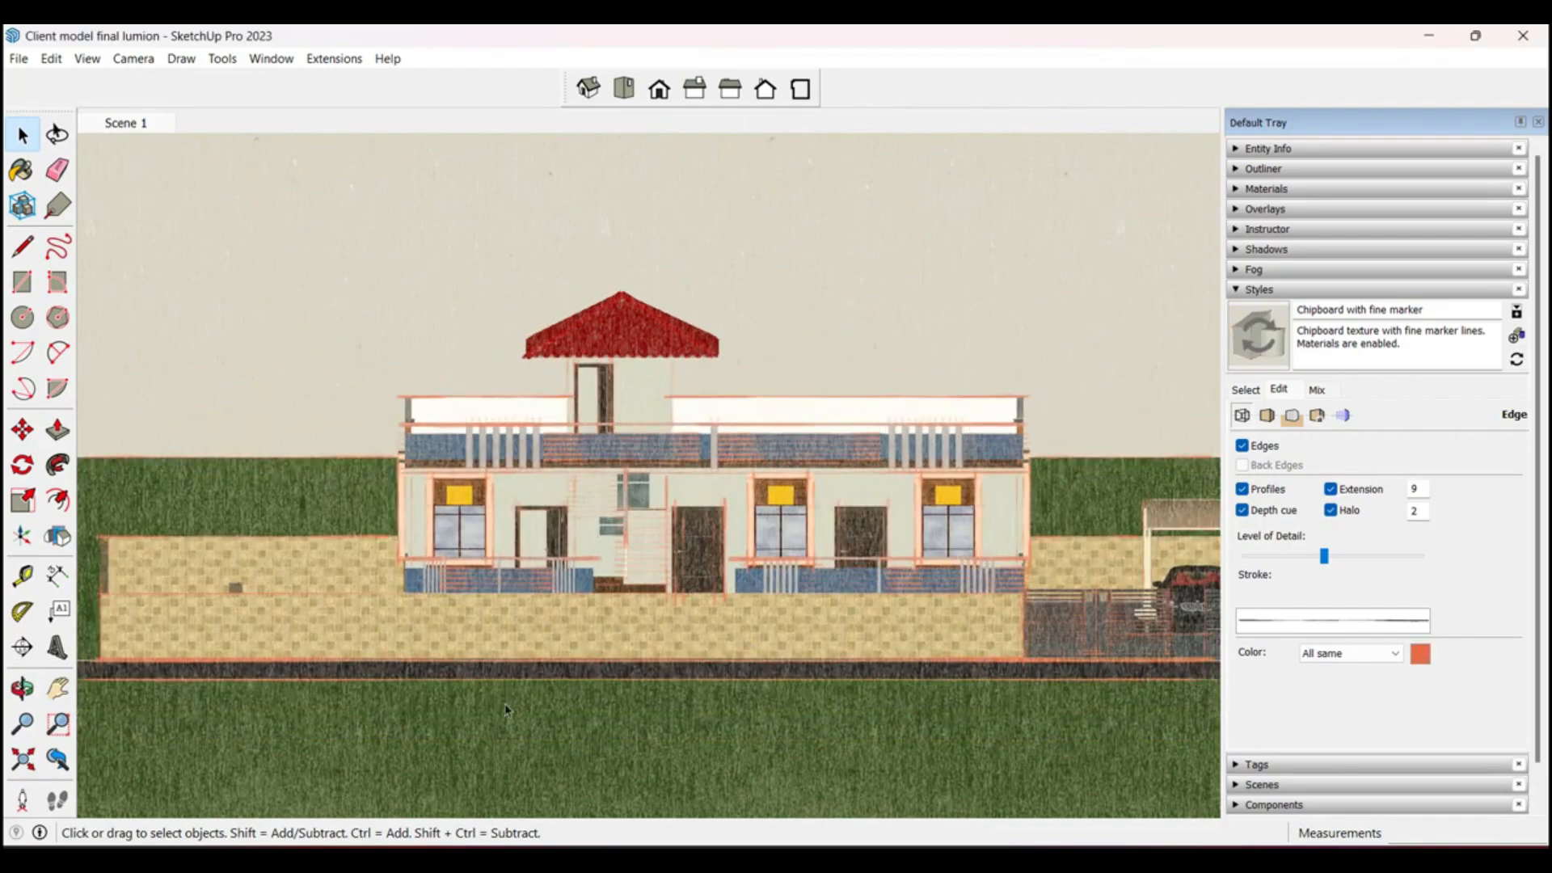
Step: Darken the edge color back to black
click(1421, 655)
drag(837, 433, 831, 478)
click(763, 508)
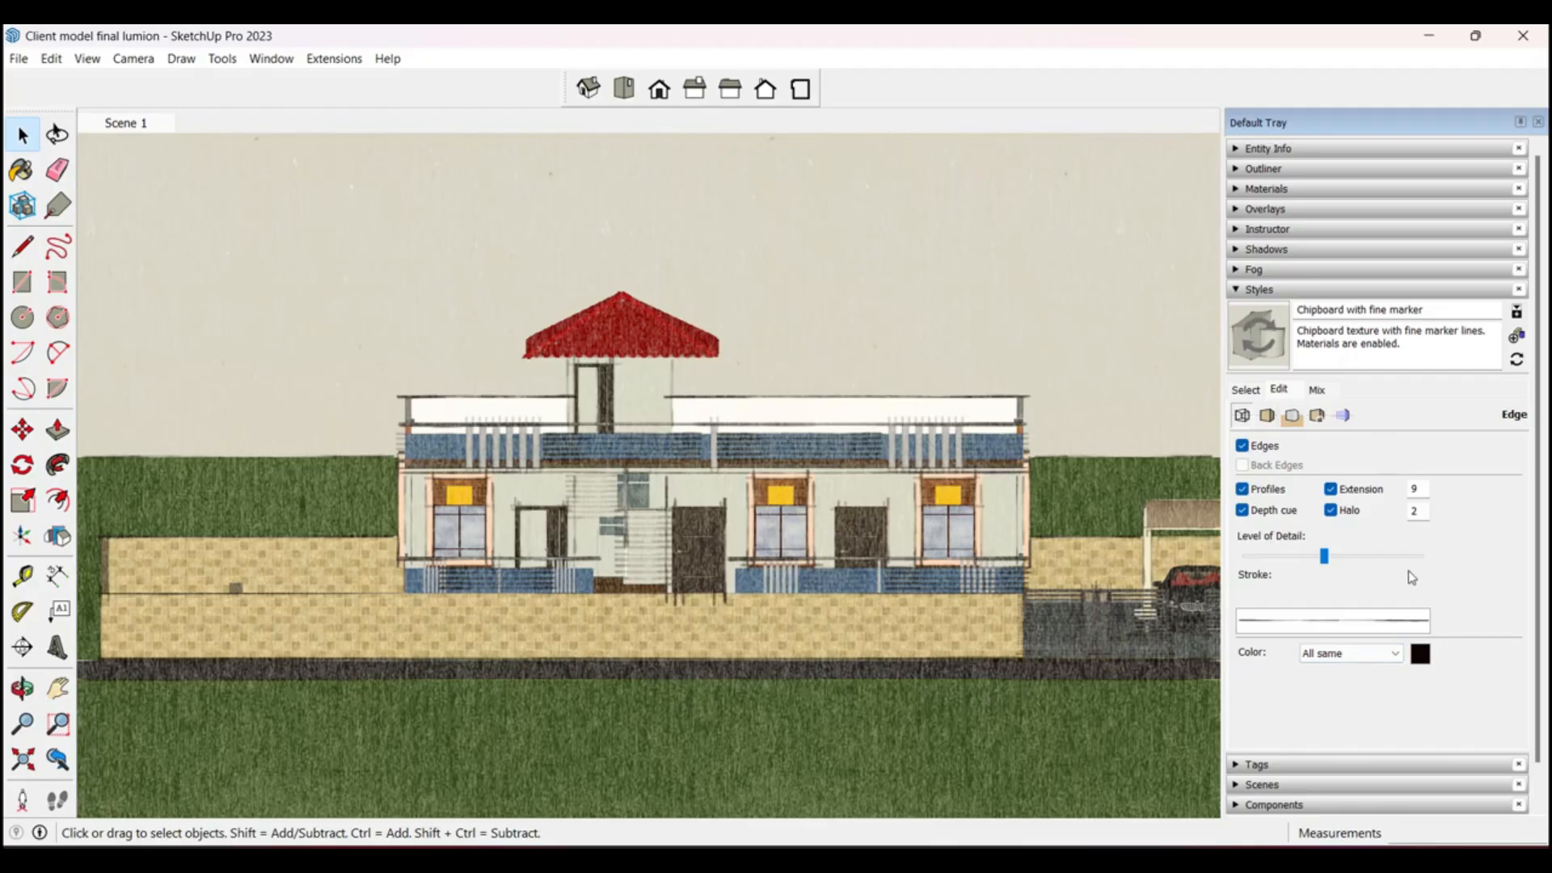
Step: Apply Simple Style from the In Model styles to the house and orbit slightly to check it
click(1323, 395)
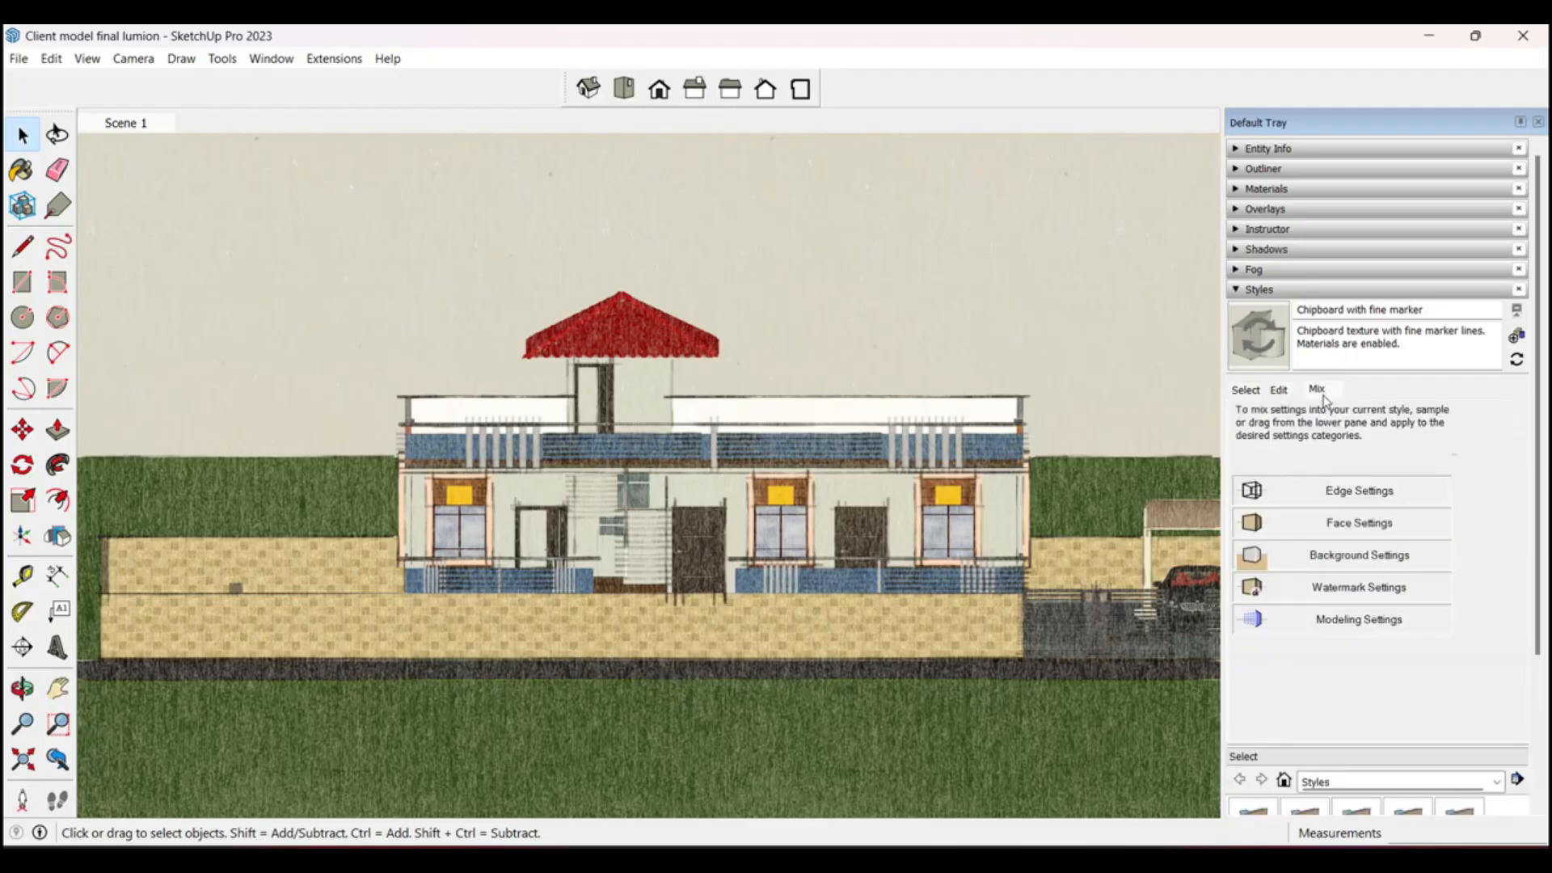
click(1263, 394)
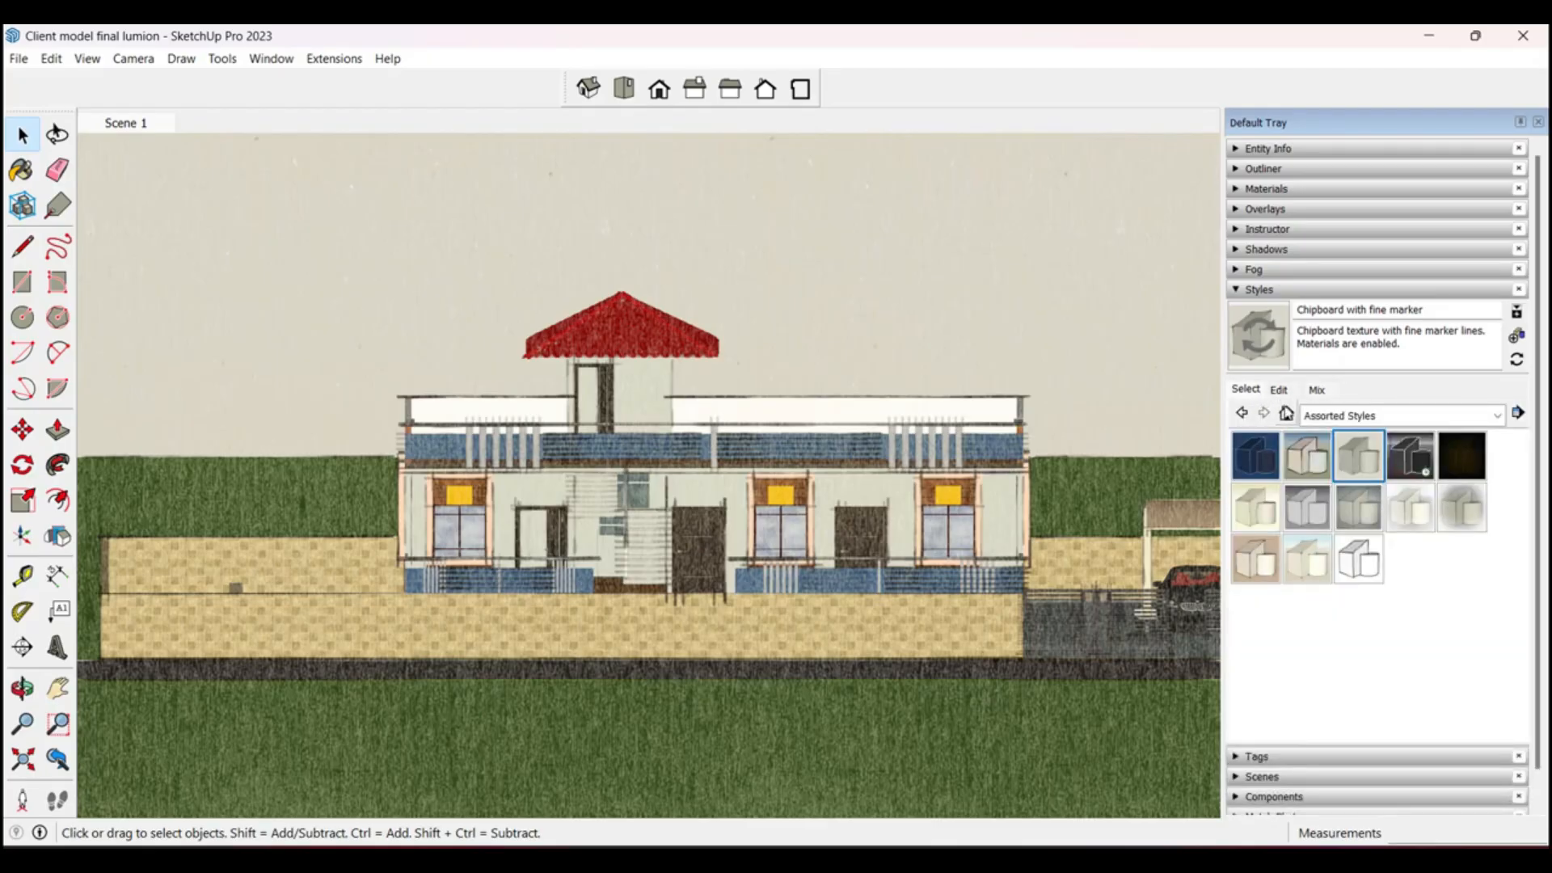
click(1289, 414)
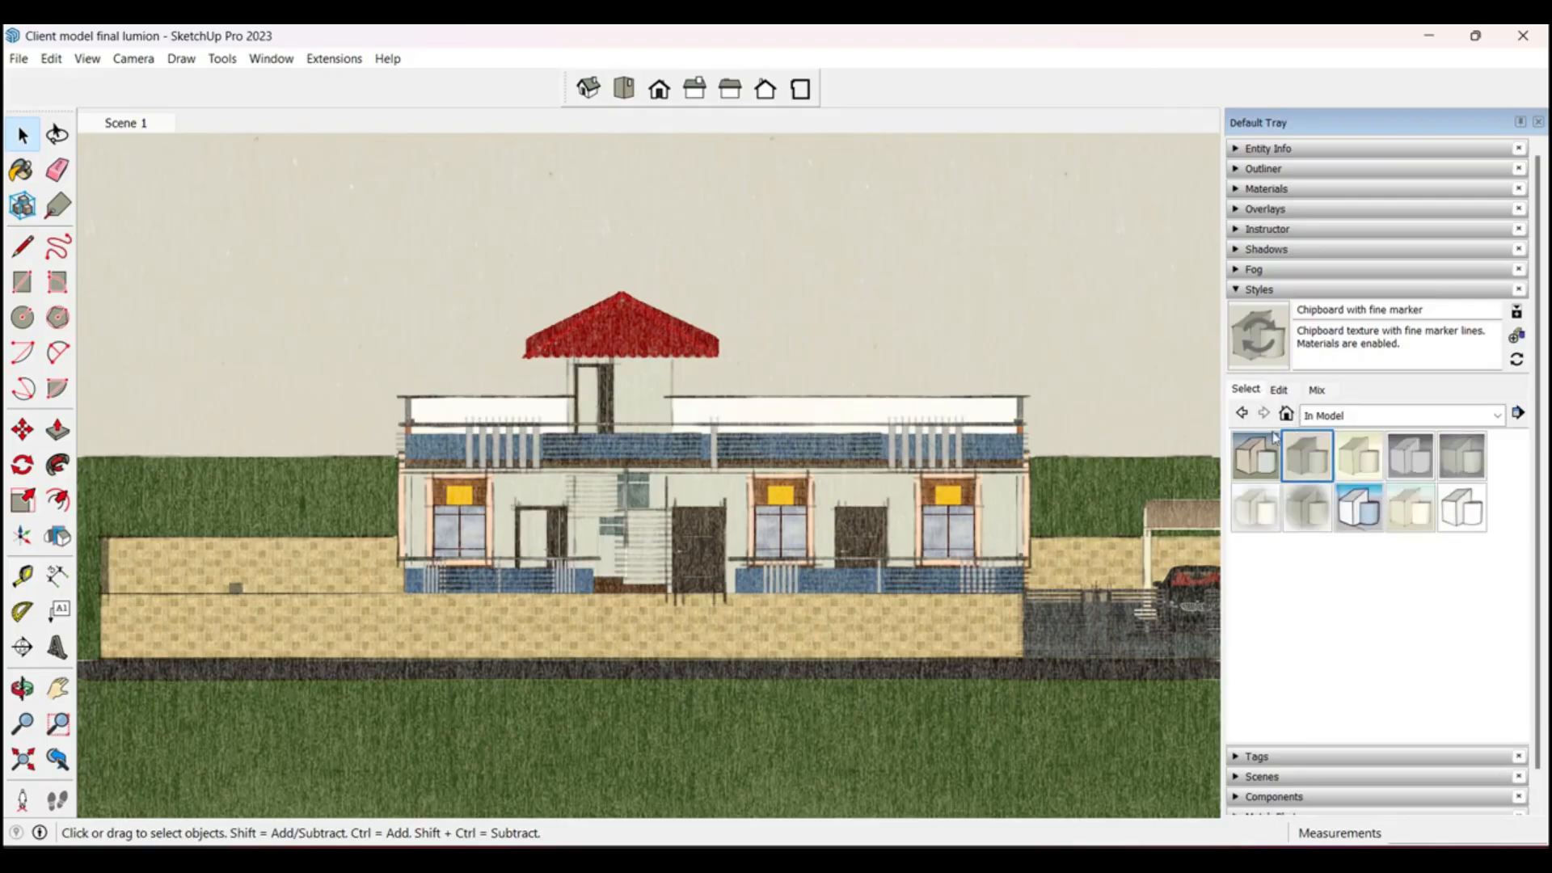
click(1355, 511)
key(o)
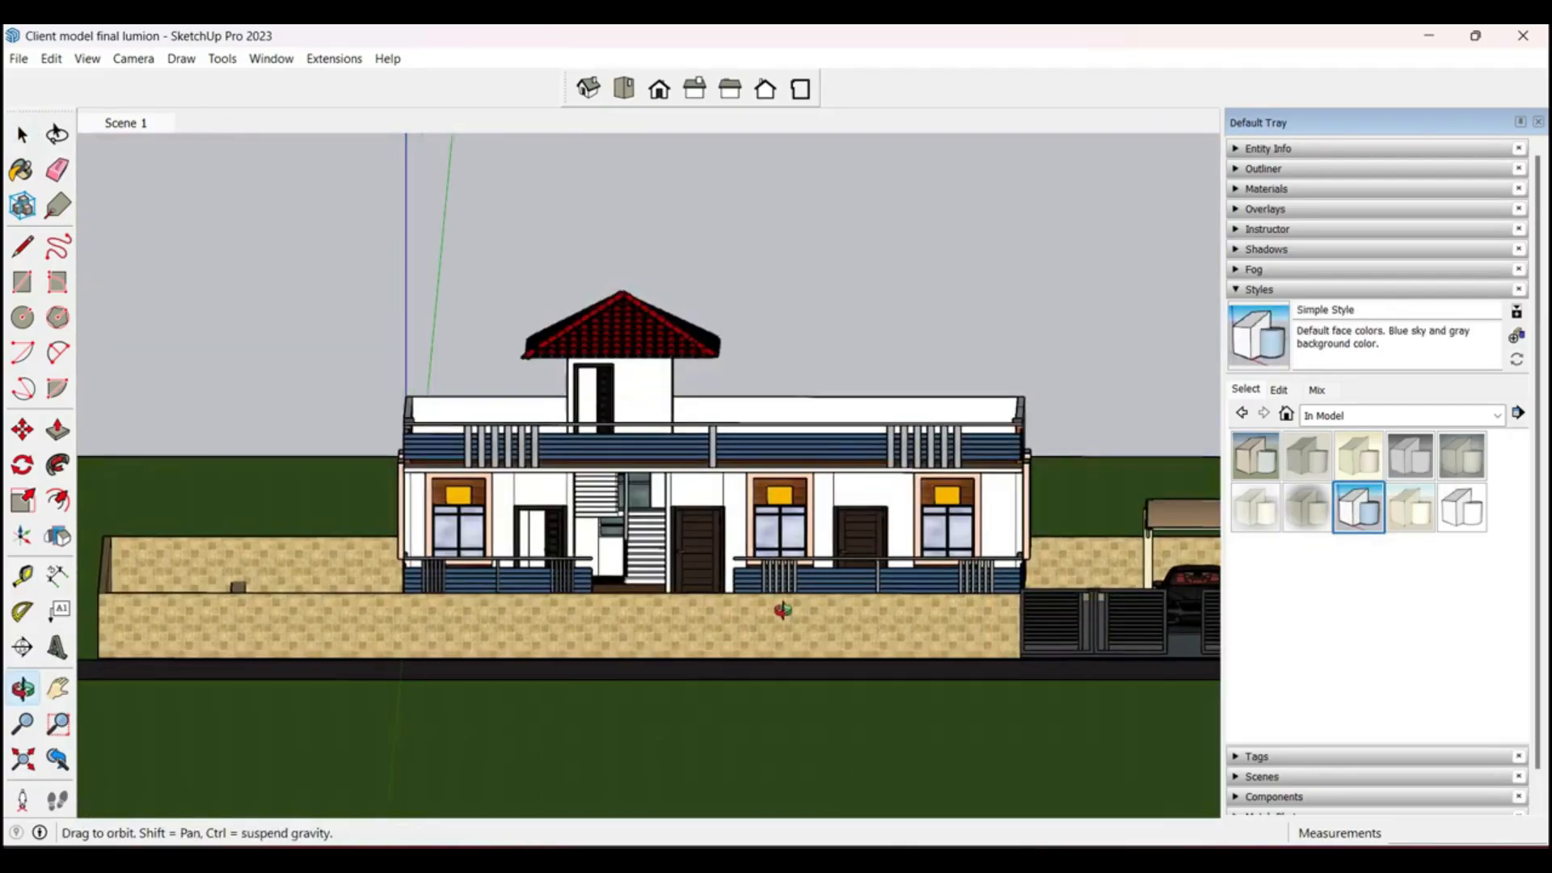
drag(783, 610, 817, 566)
key(space)
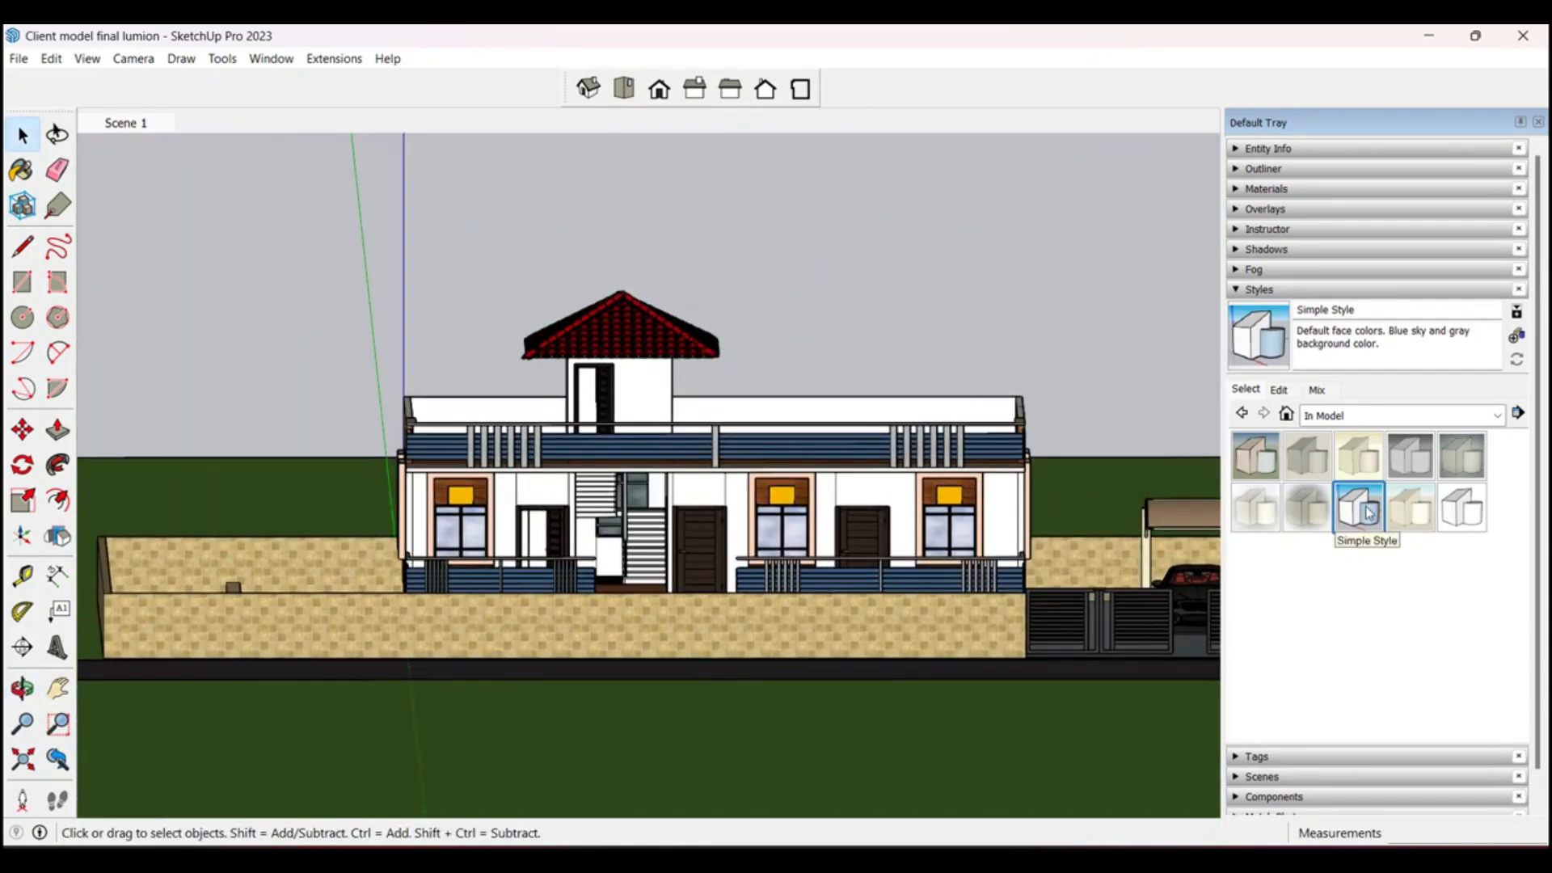
Step: Compare the wireframe, hidden line and shaded face styles, return to shaded with textures, and open the list of available toolbars
click(1279, 391)
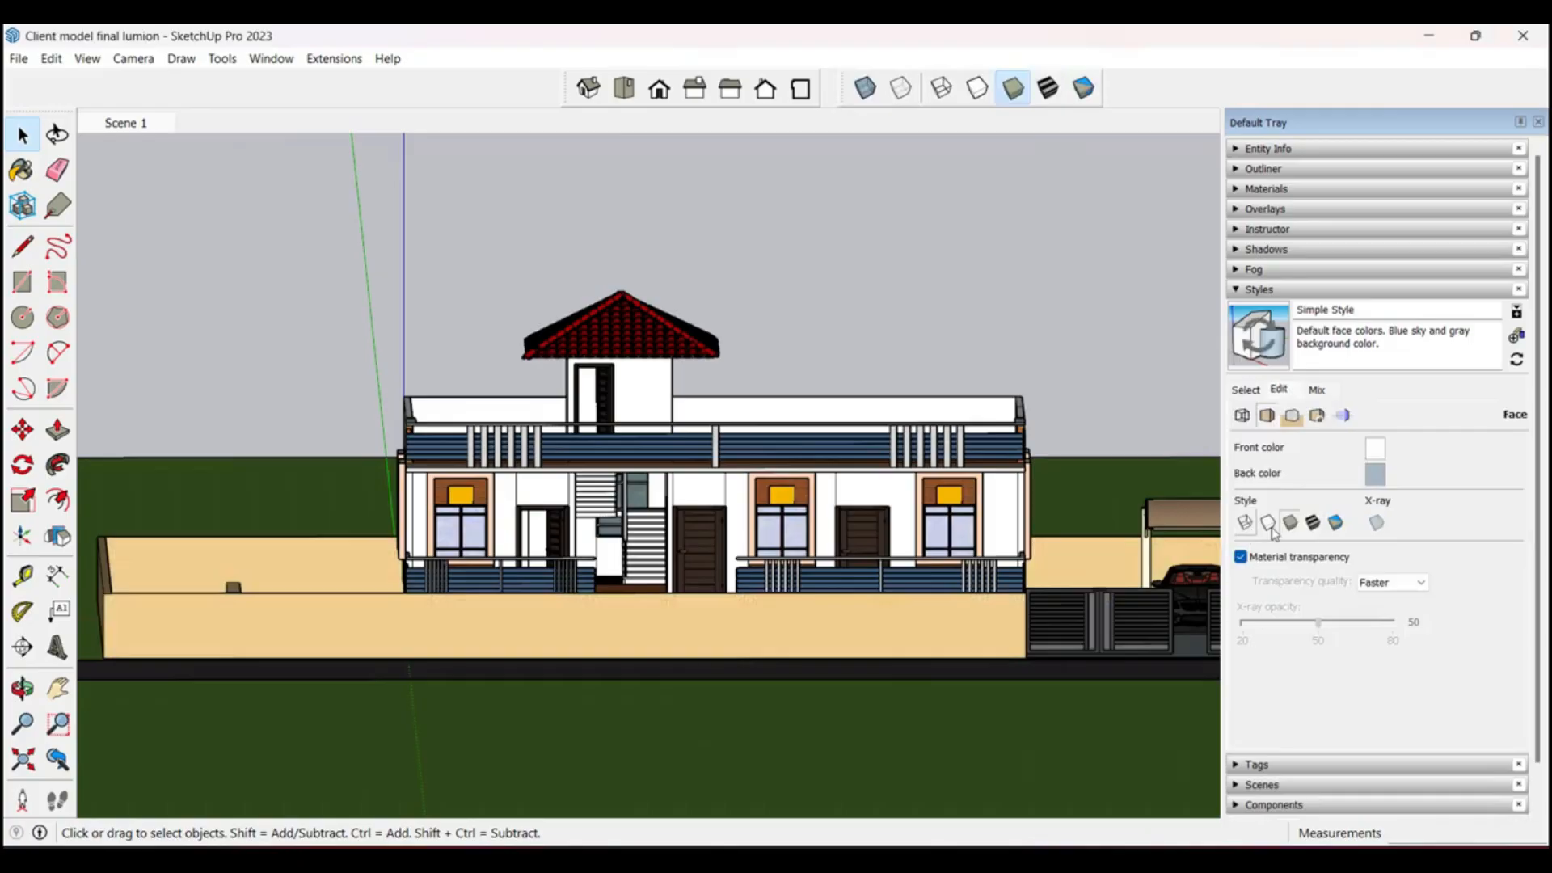
click(1245, 522)
click(1267, 522)
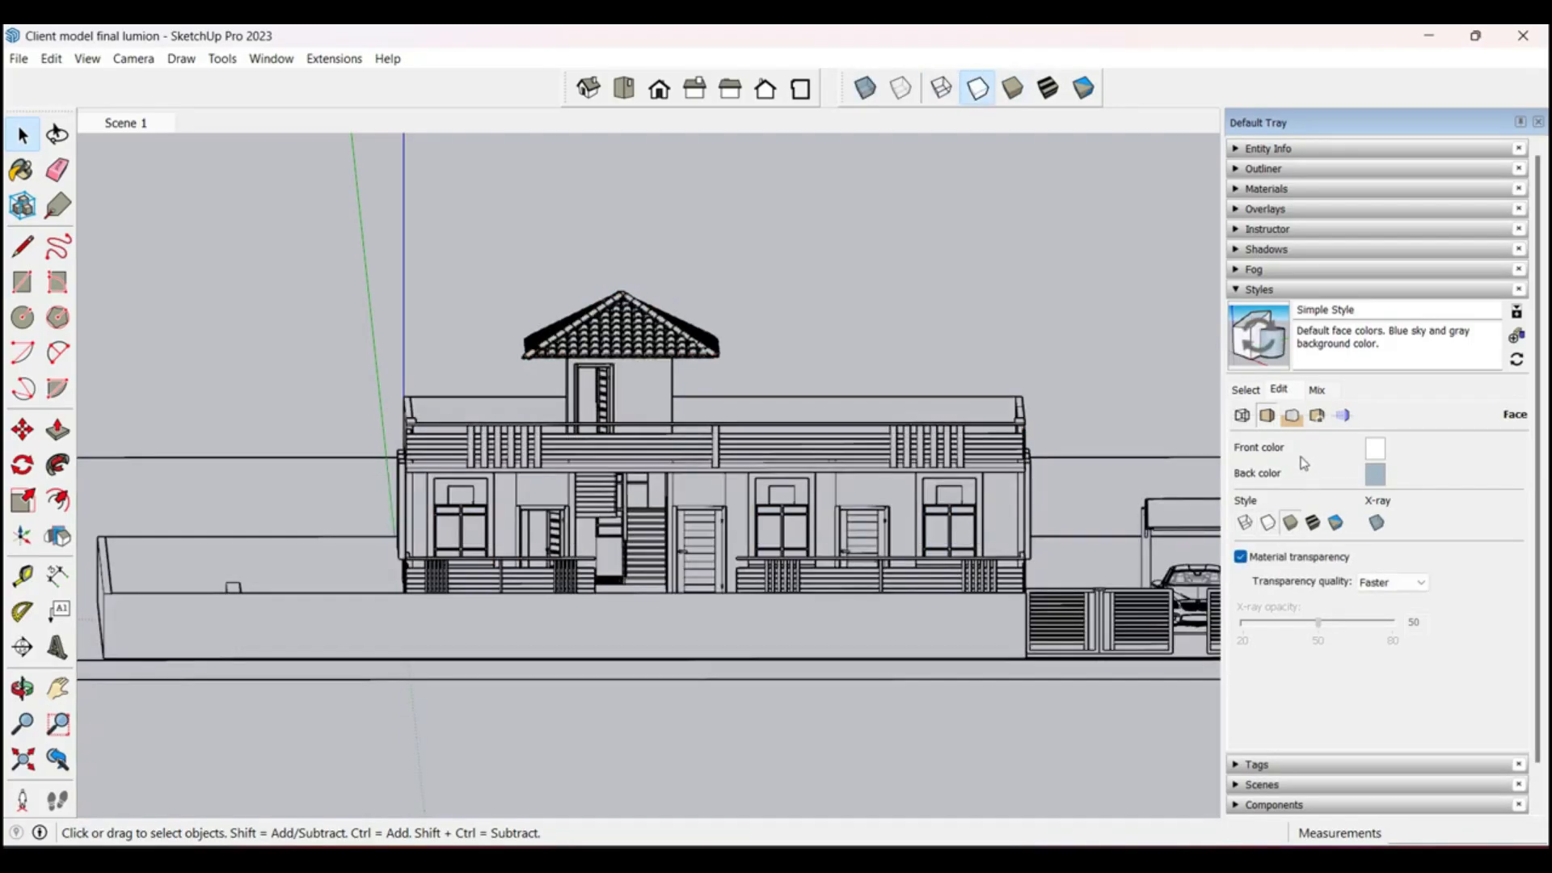
click(1290, 522)
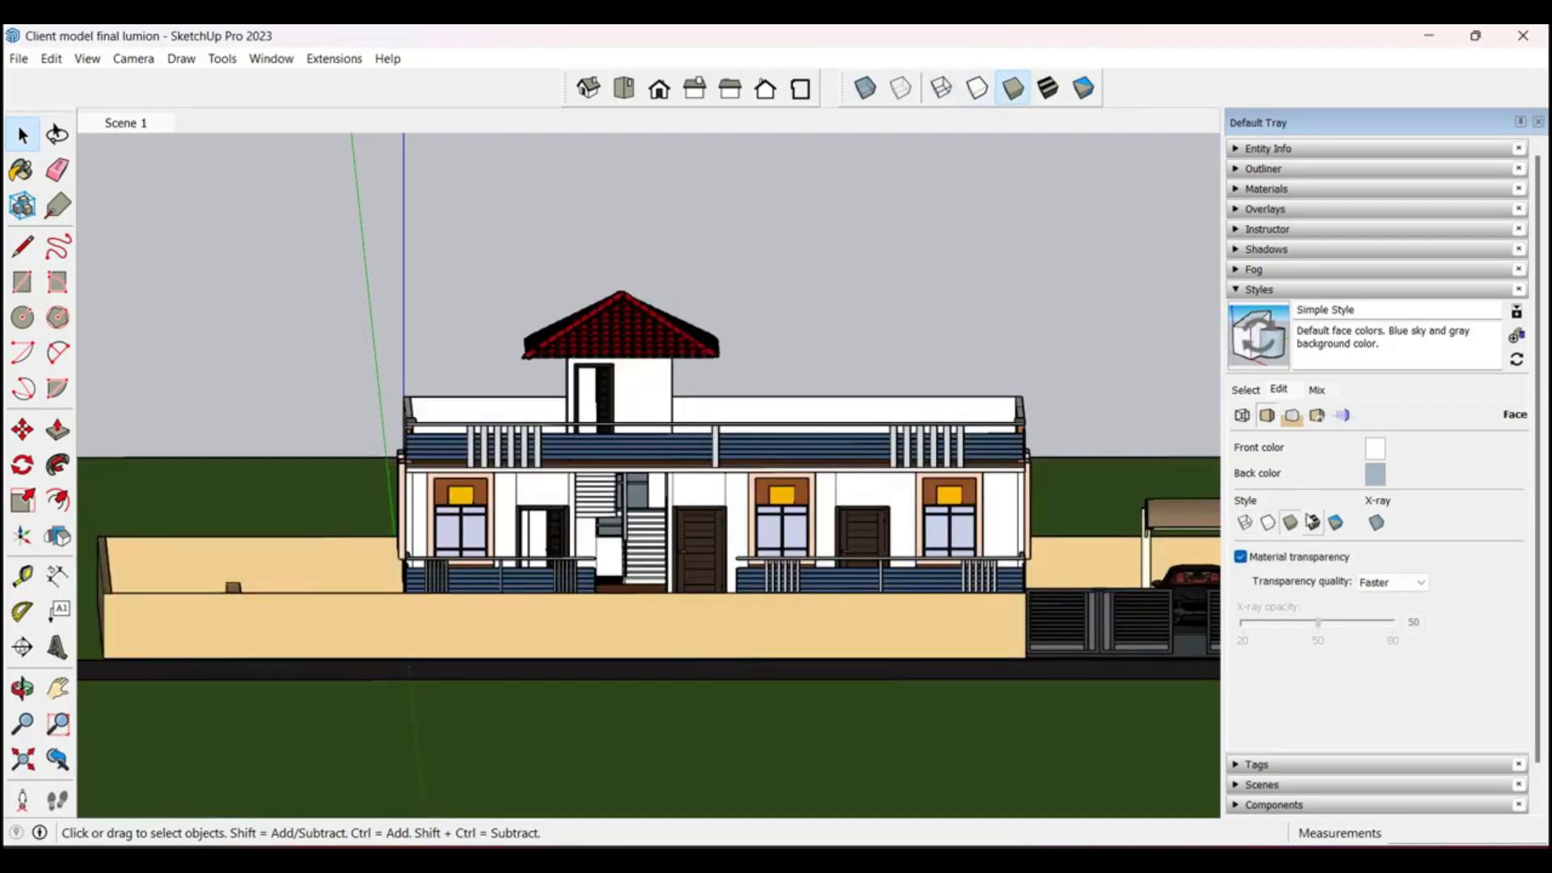
click(1048, 87)
right_click(1127, 106)
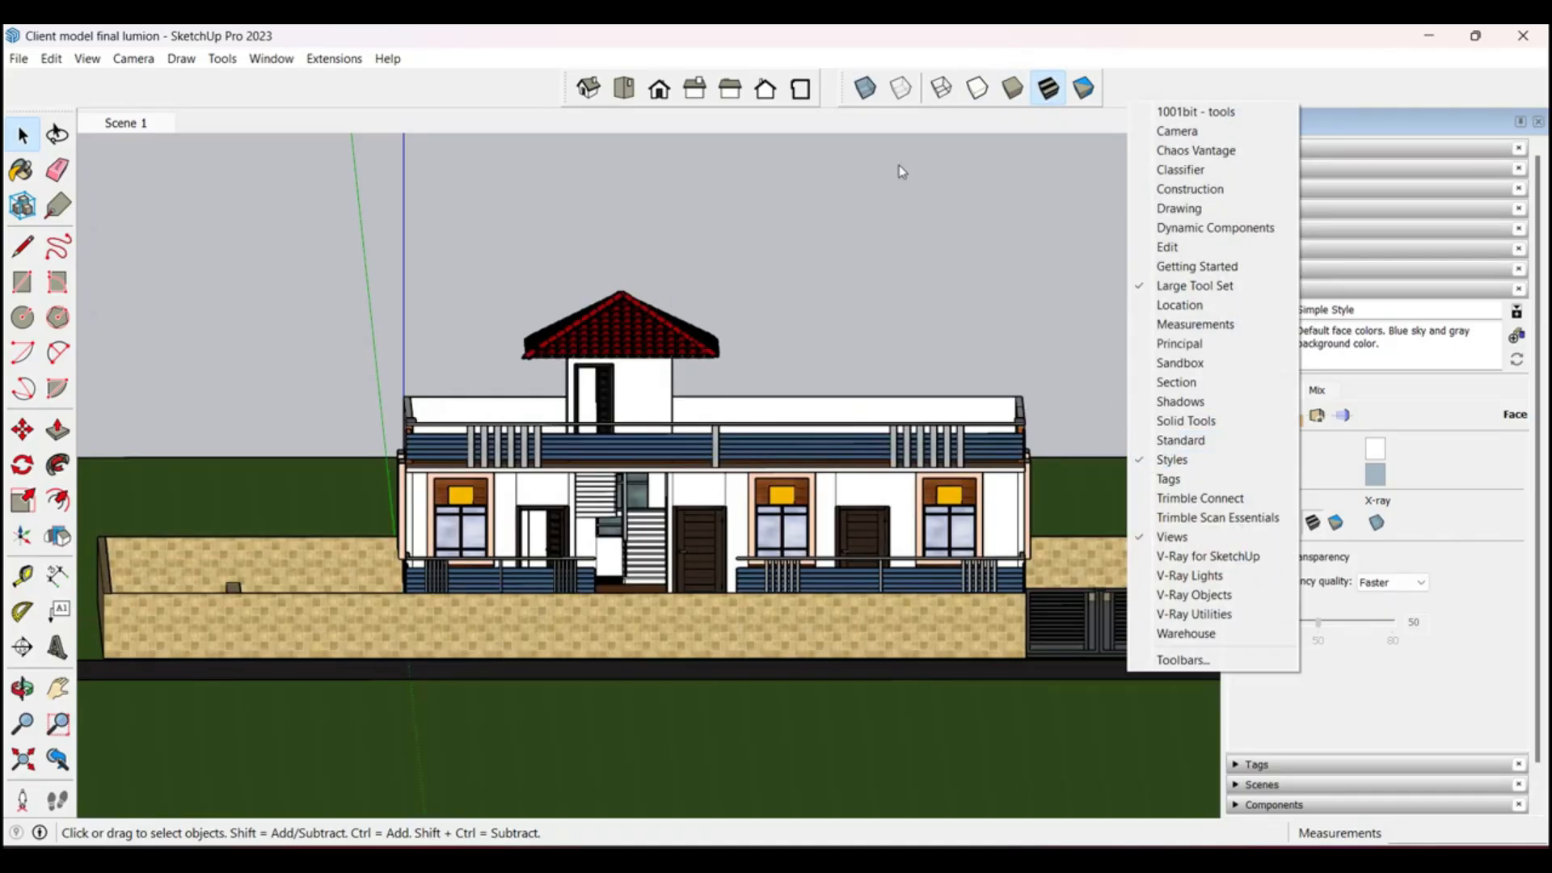
Step: Close the list of toolbars and examine the house in the X-ray face style from an angled view
click(877, 117)
click(865, 94)
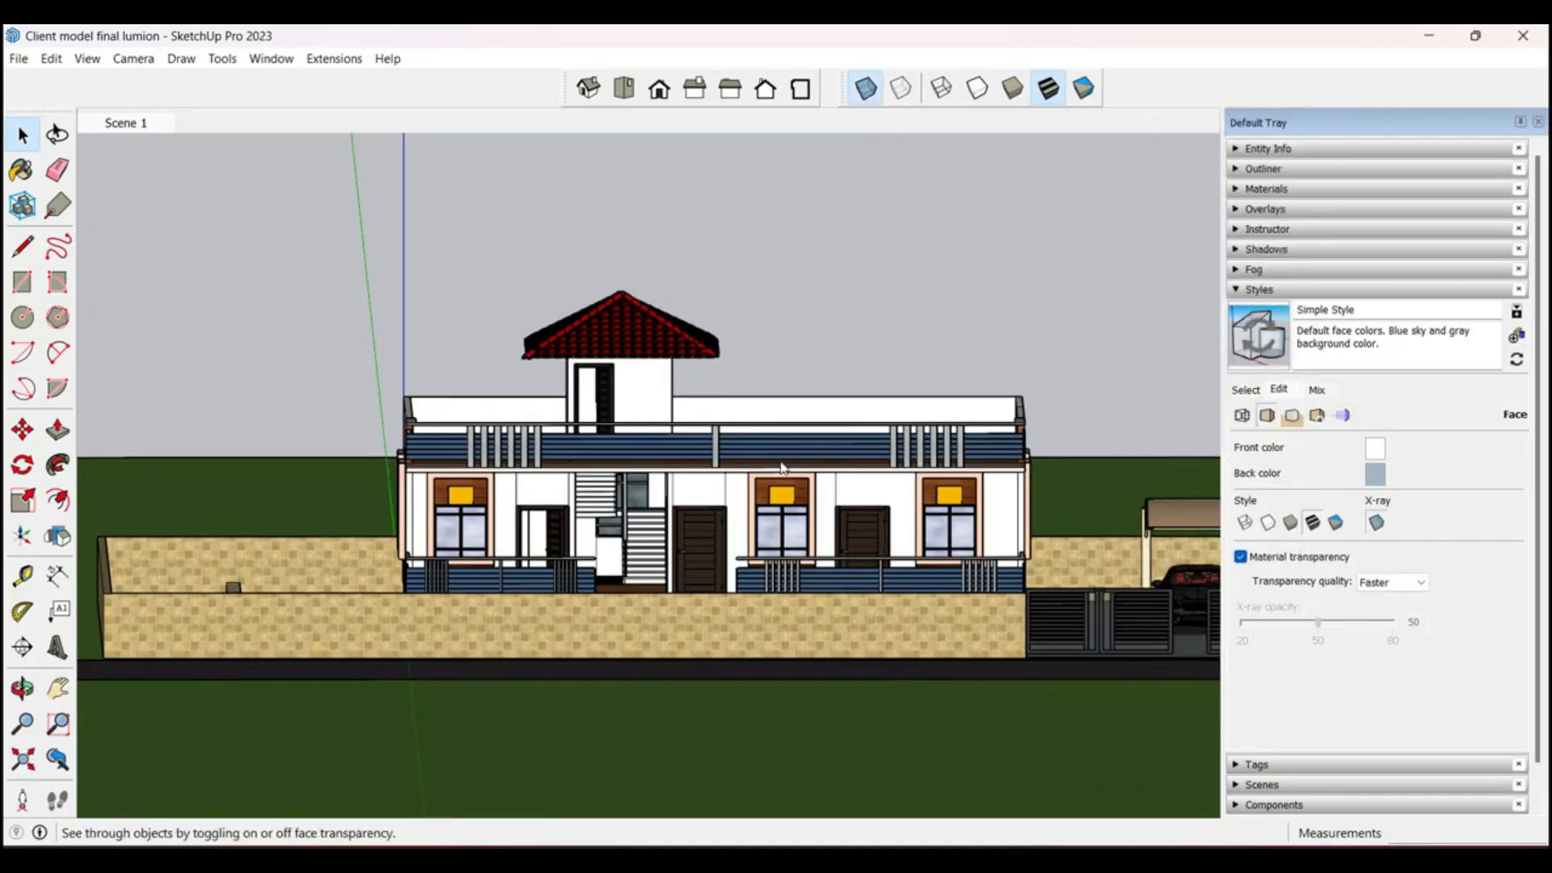
middle_drag(751, 434, 868, 125)
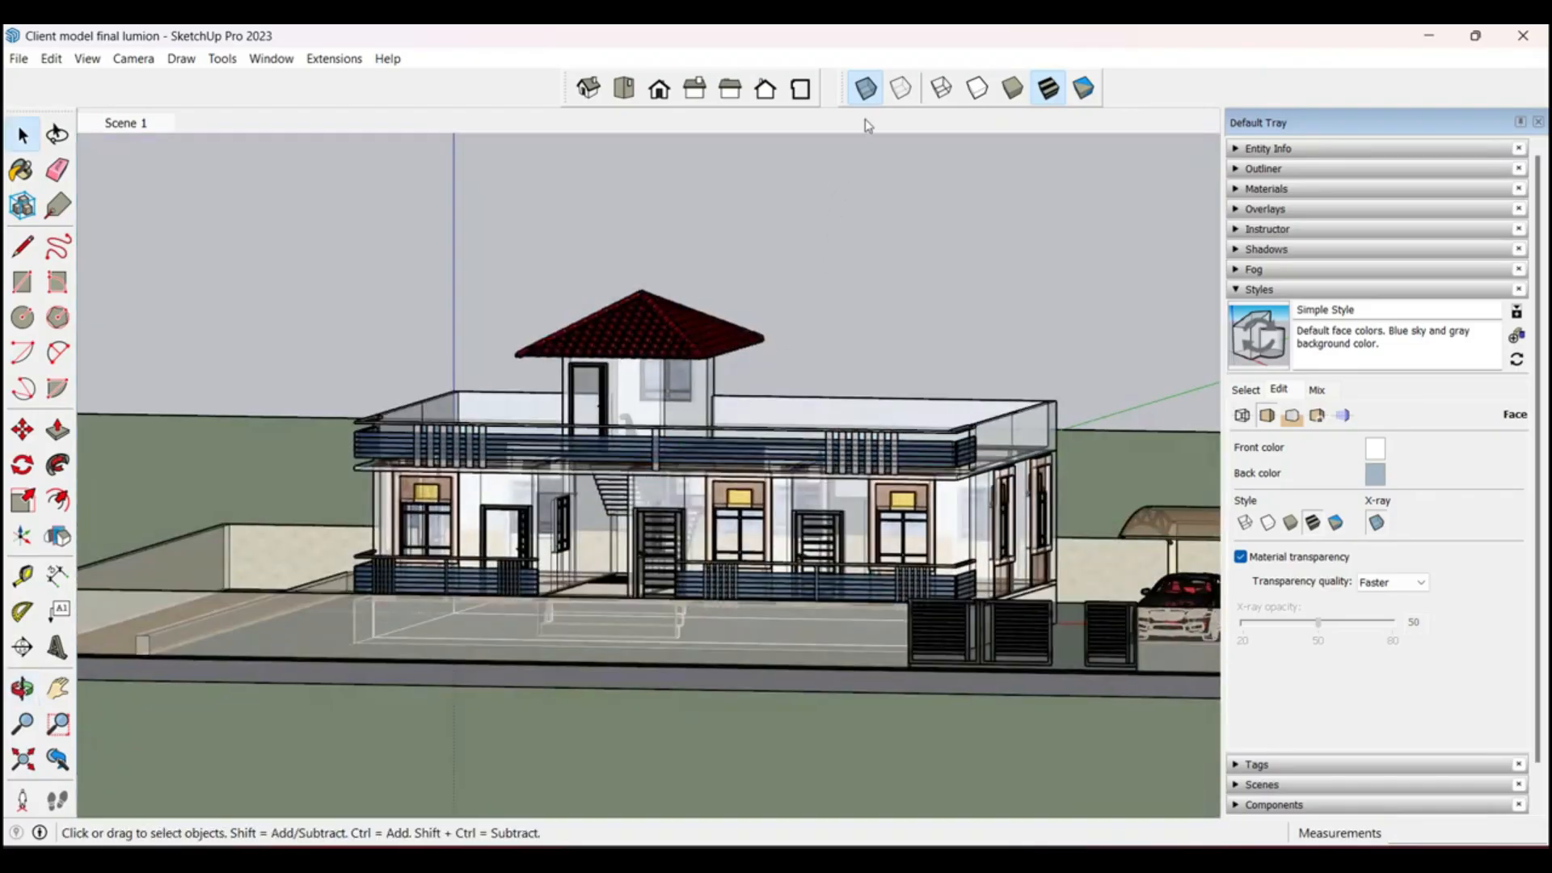
Step: Replace X-ray with the Back Edges display and examine the dashed hidden edges around the balcony corner
click(899, 89)
middle_drag(607, 491, 1200, 382)
middle_drag(776, 602, 775, 334)
scroll(773, 333, up, 10)
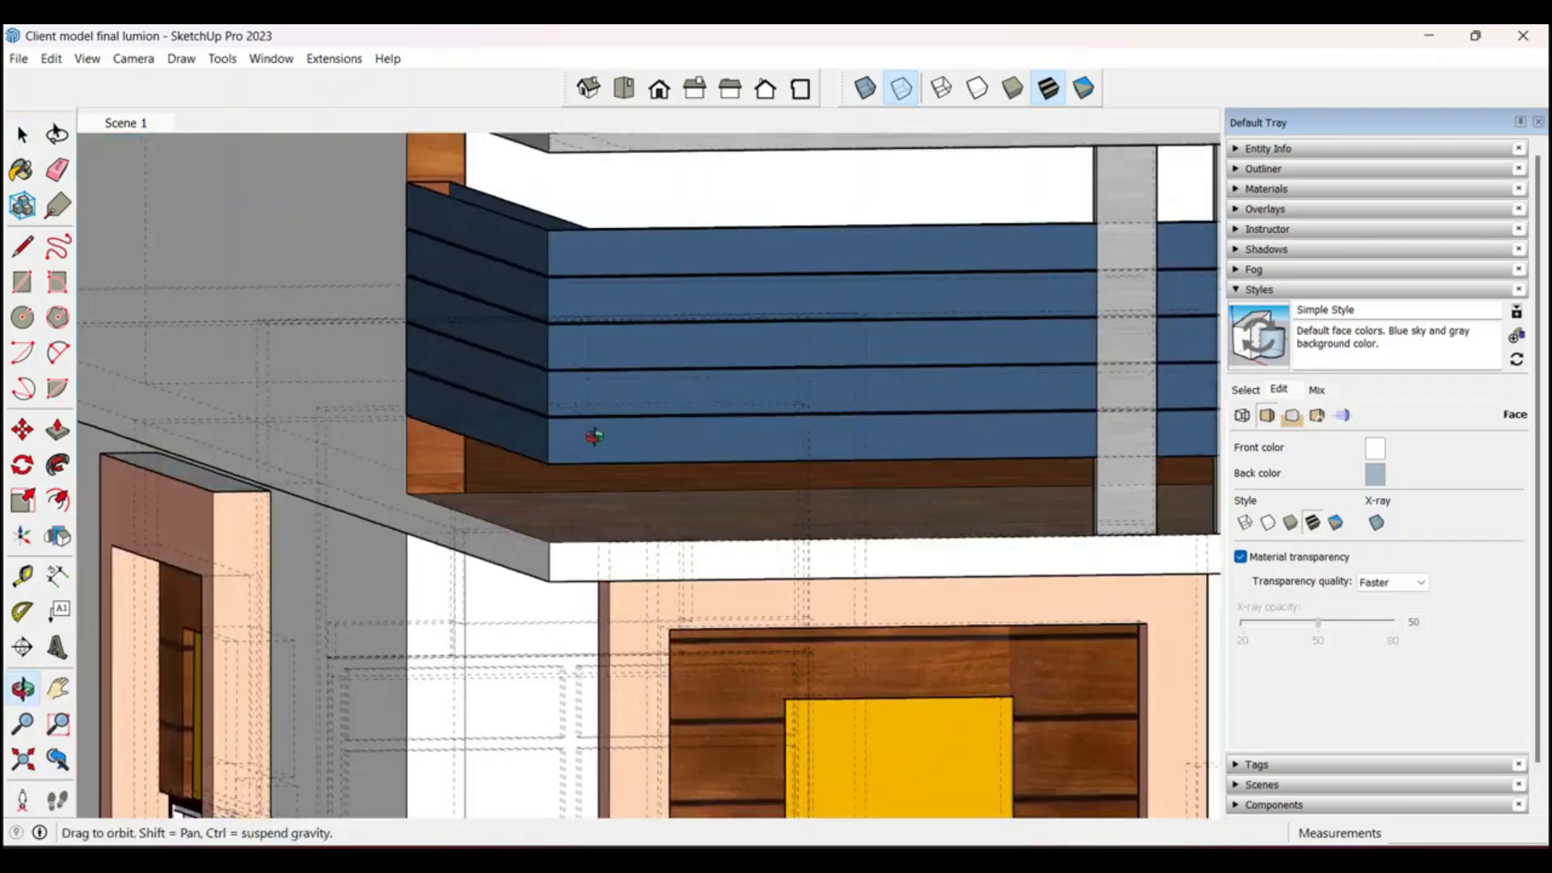
middle_drag(594, 437, 565, 478)
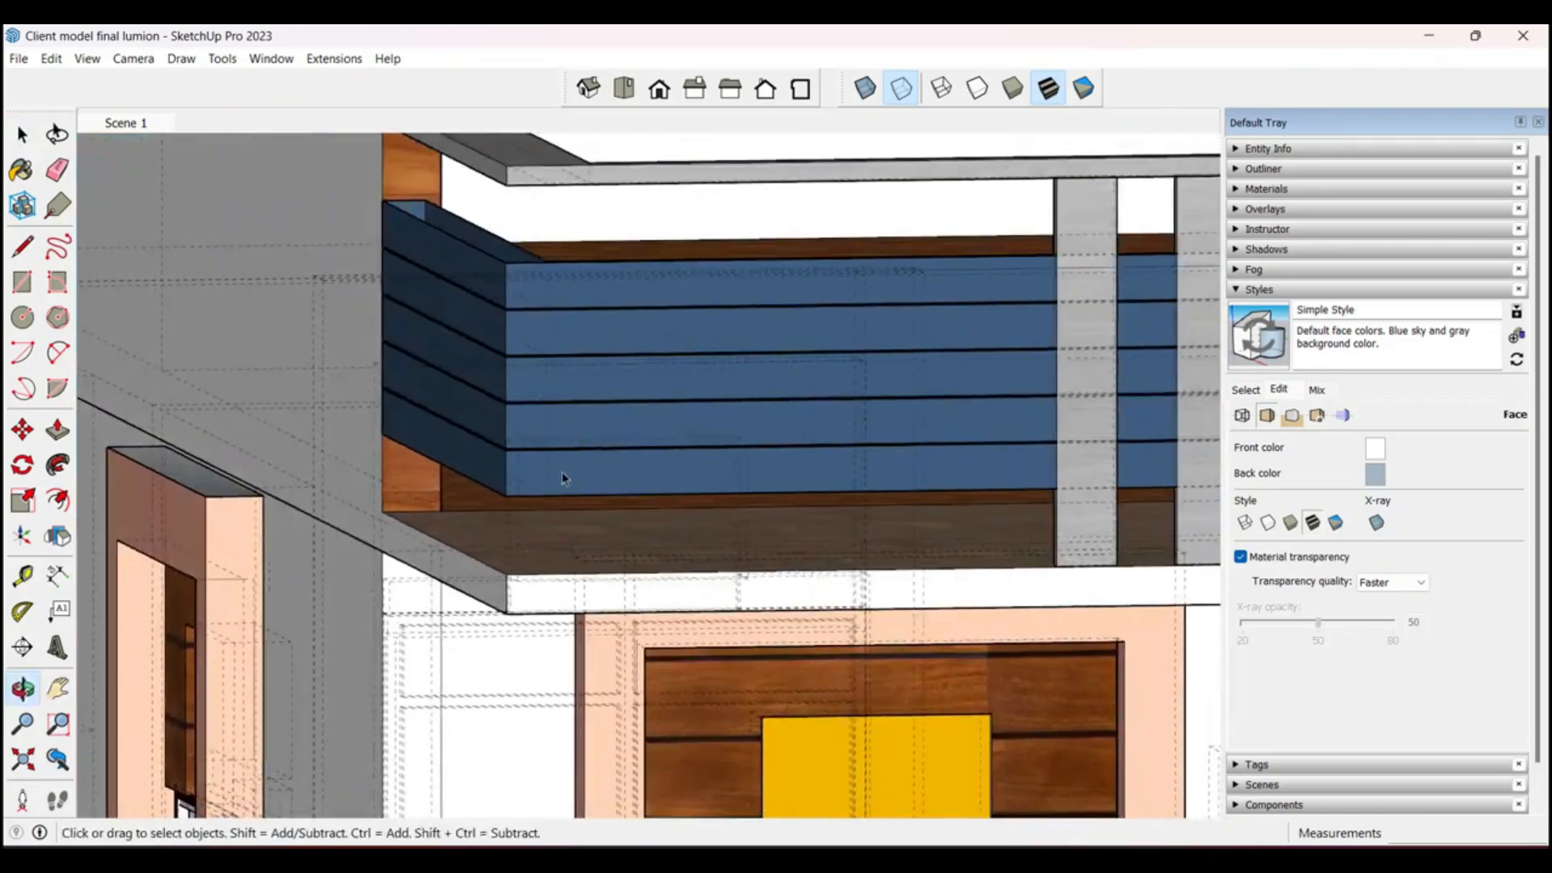
scroll(378, 560, up, 3)
middle_drag(377, 561, 240, 526)
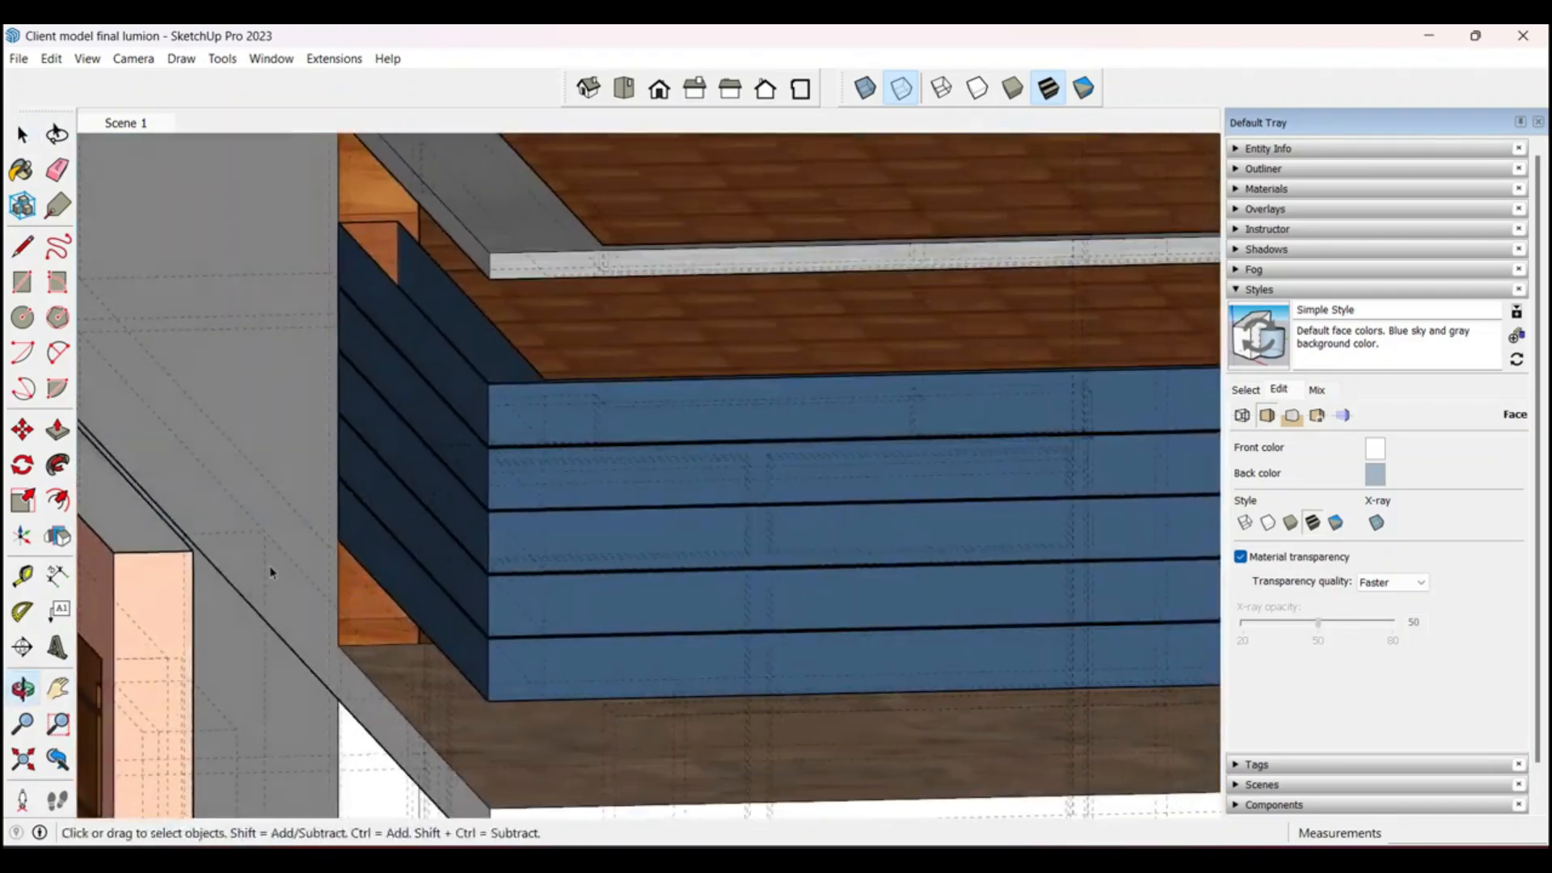
Step: Display the house in the Wireframe style and examine the whole building
click(941, 87)
scroll(788, 315, down, 10)
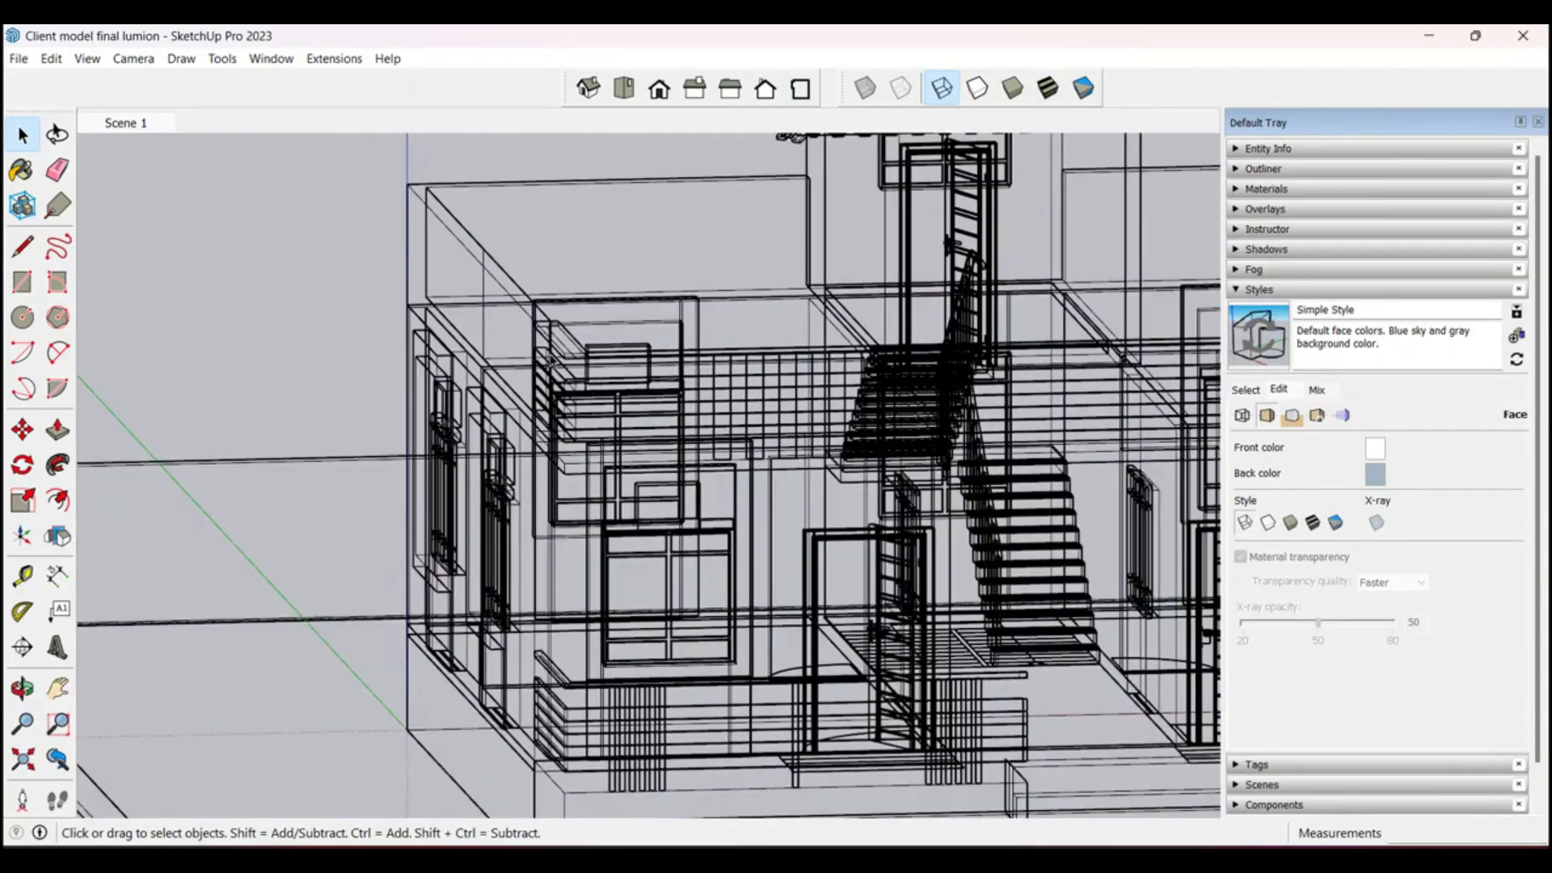
middle_drag(1002, 432, 832, 425)
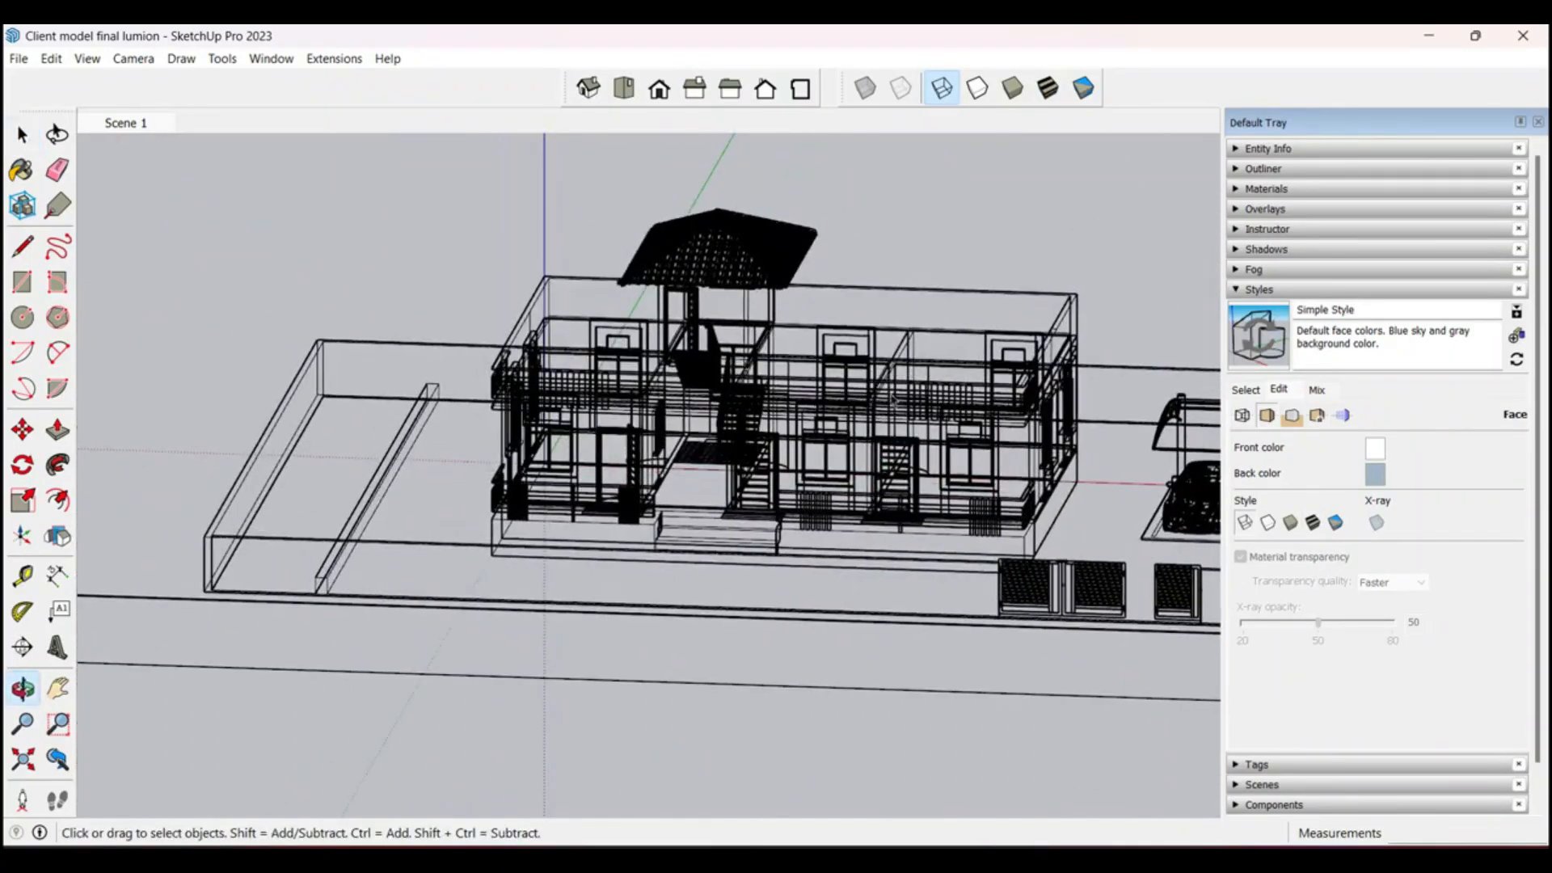
Step: Display the house in the Hidden Line style, turn off Back Edges and examine it from several angles
click(977, 91)
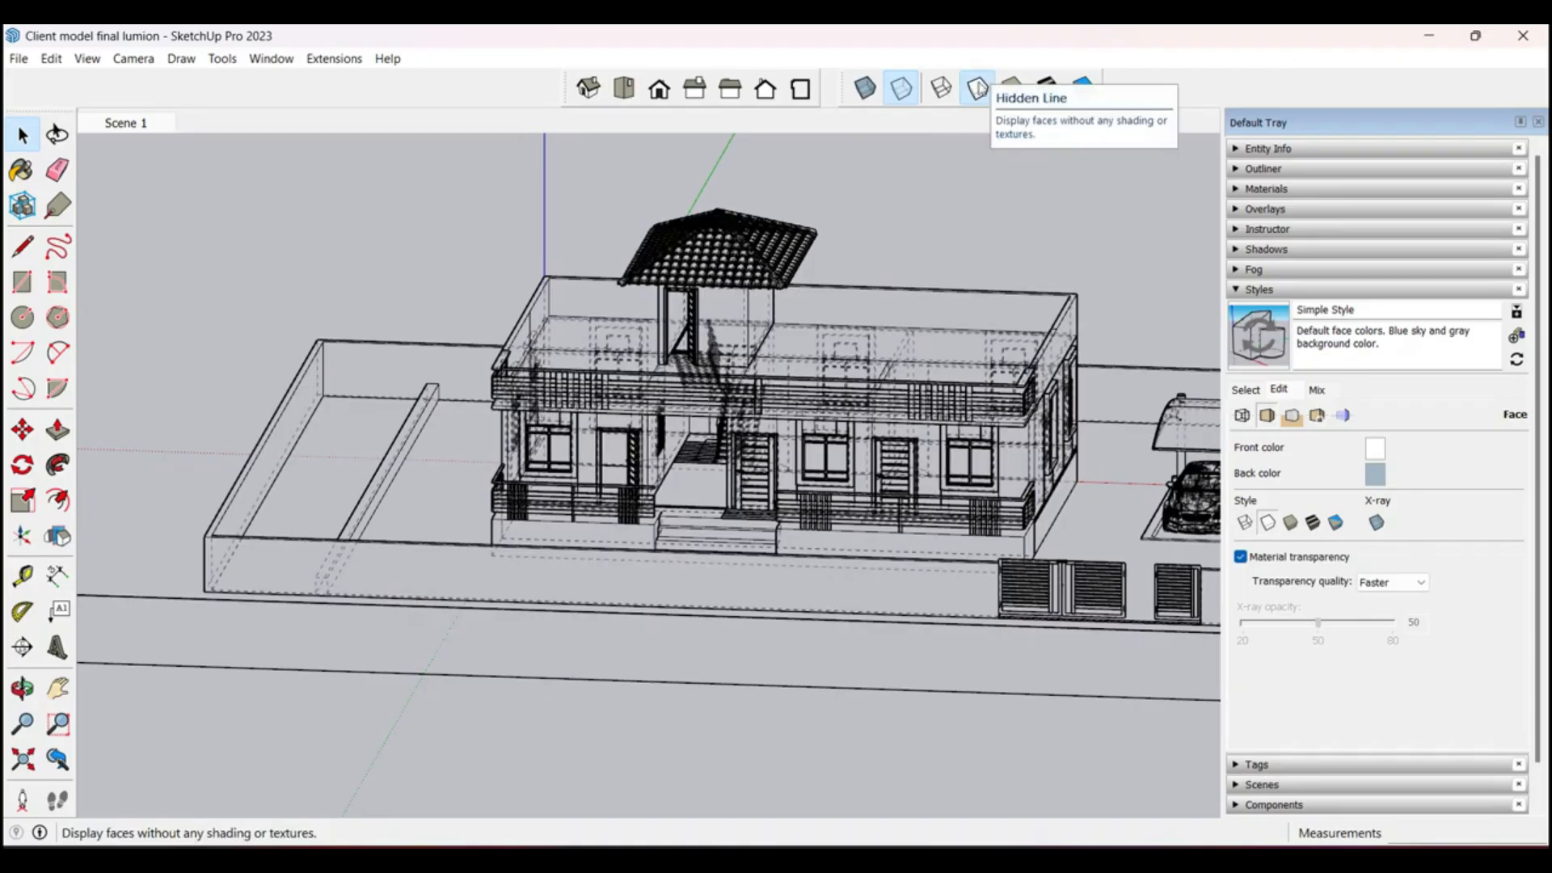
middle_drag(919, 415, 892, 179)
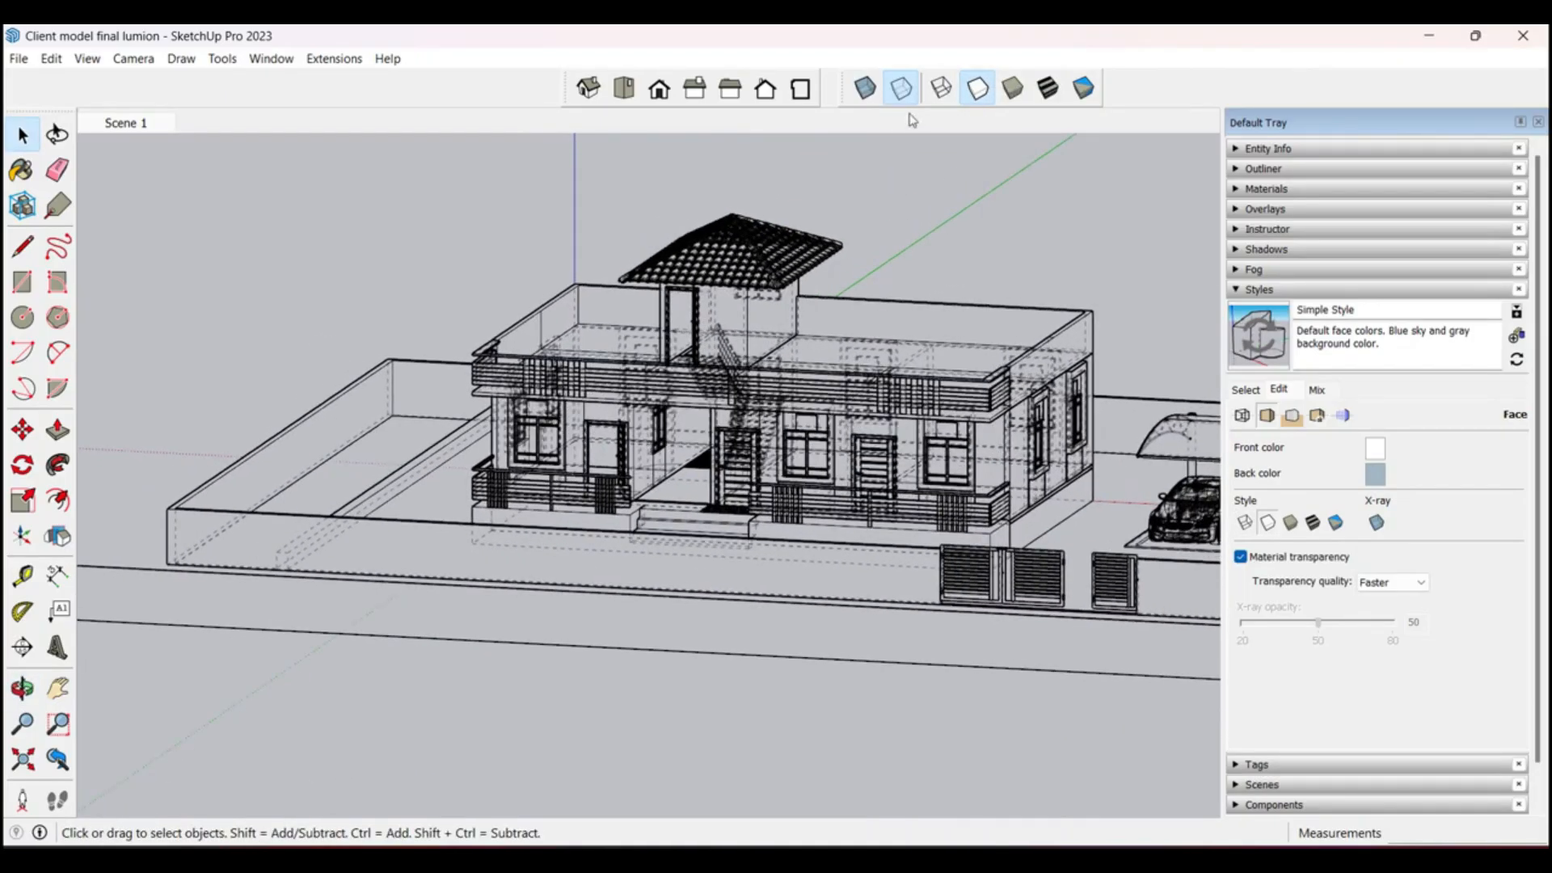
click(900, 95)
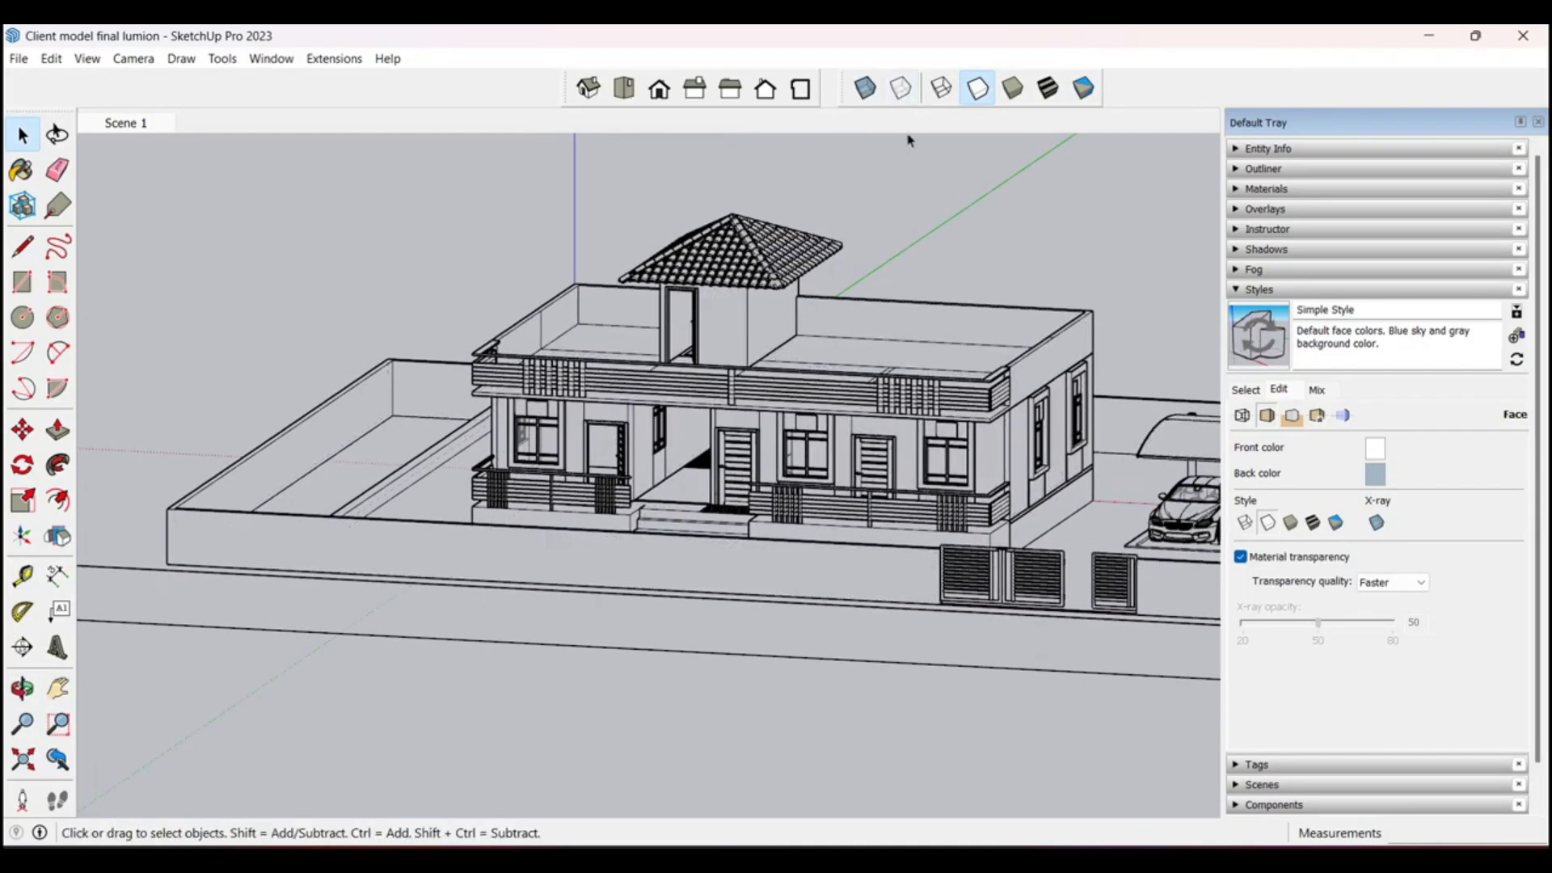
middle_drag(727, 323, 700, 317)
middle_drag(984, 424, 479, 557)
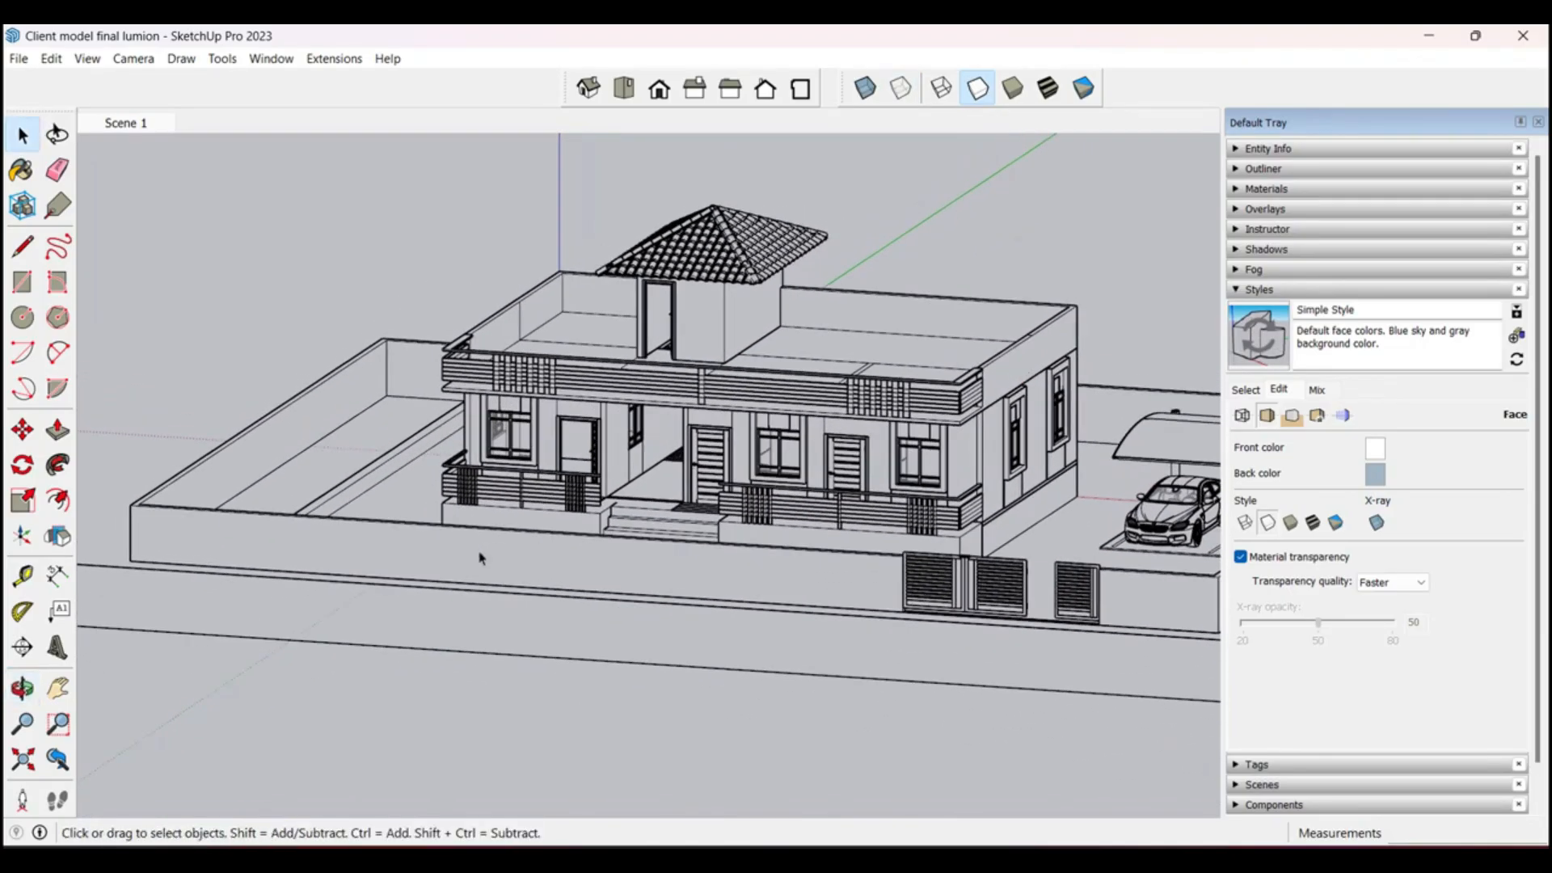
Step: Display the house in the Shaded style and examine the entrance steps and facade from both sides
click(1015, 90)
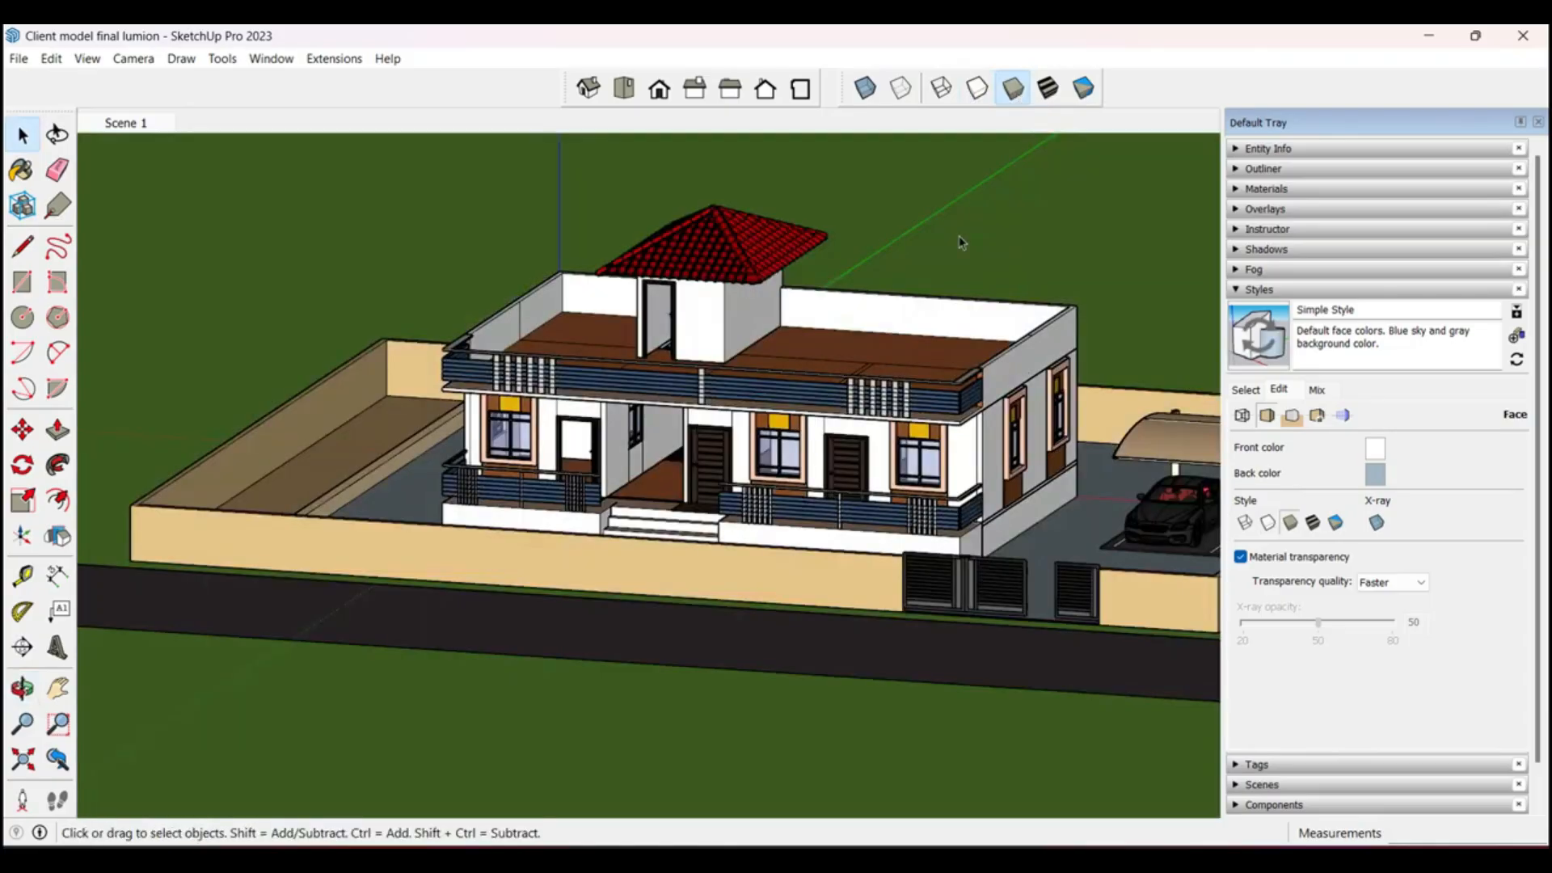
middle_drag(1006, 507, 816, 618)
scroll(727, 597, up, 5)
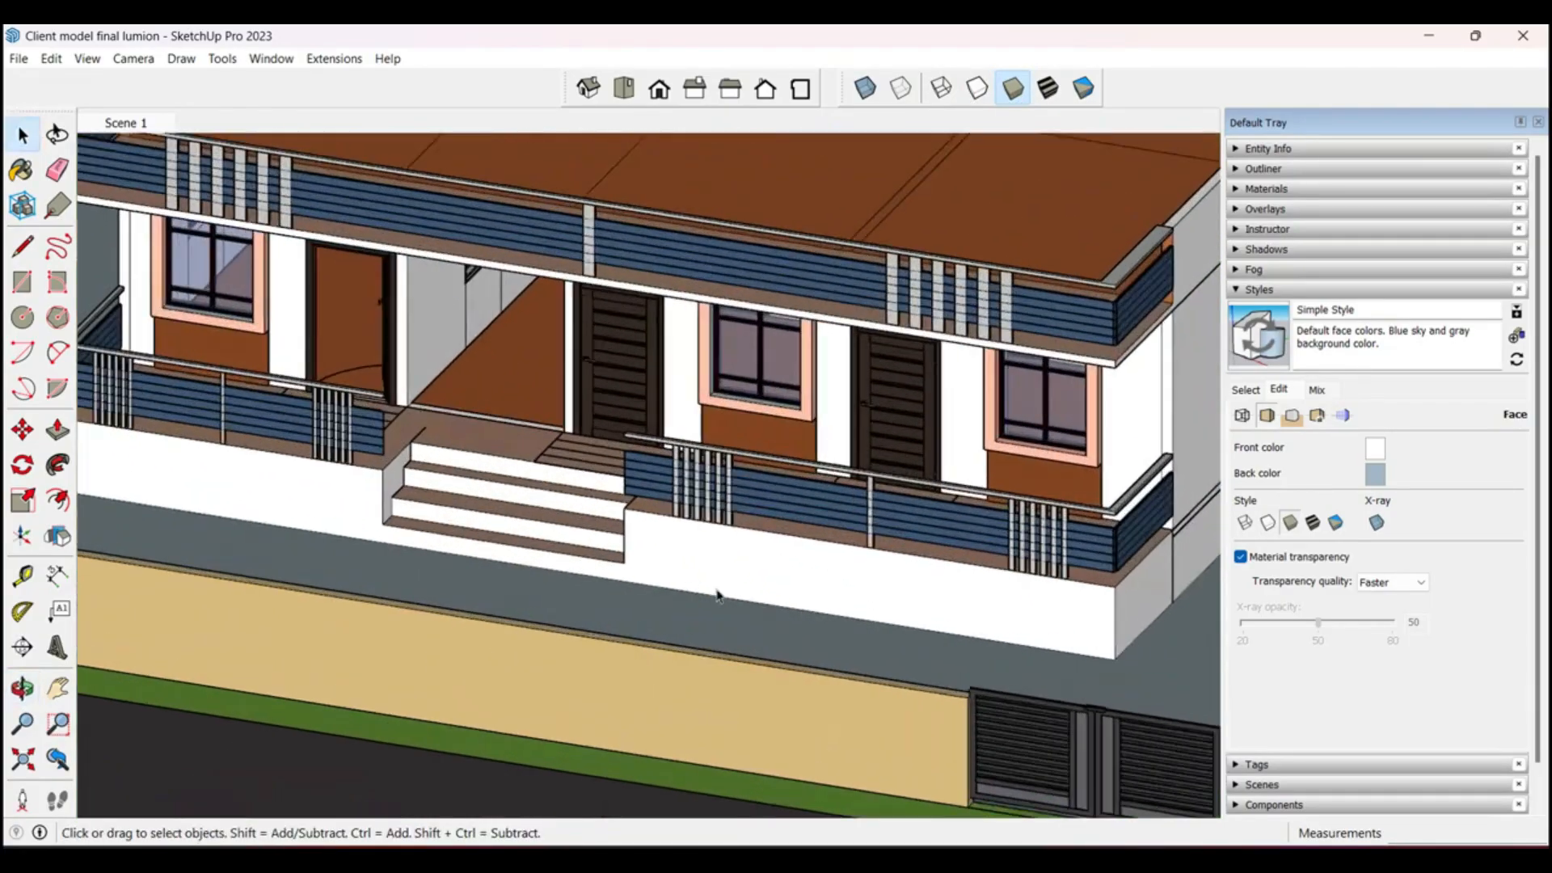
scroll(531, 433, down, 5)
mouse_move(480, 437)
middle_down()
mouse_move(768, 453)
mouse_move(1005, 436)
mouse_move(1079, 333)
mouse_move(924, 409)
mouse_move(889, 464)
middle_up()
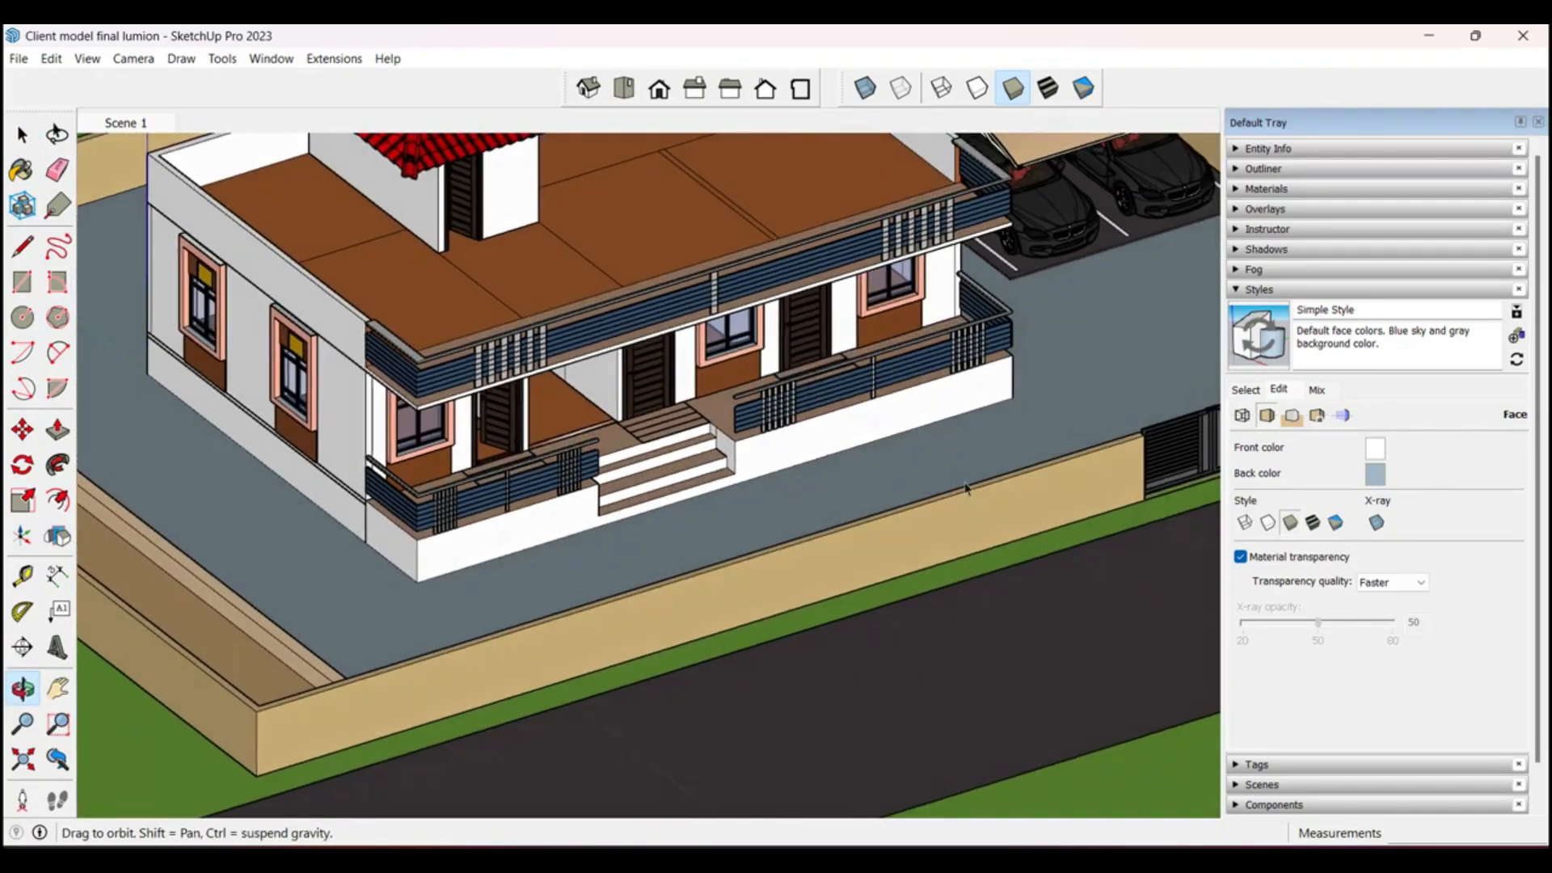
Step: Display the house in the Shaded With Textures style and examine the textured walls and paving
click(1048, 87)
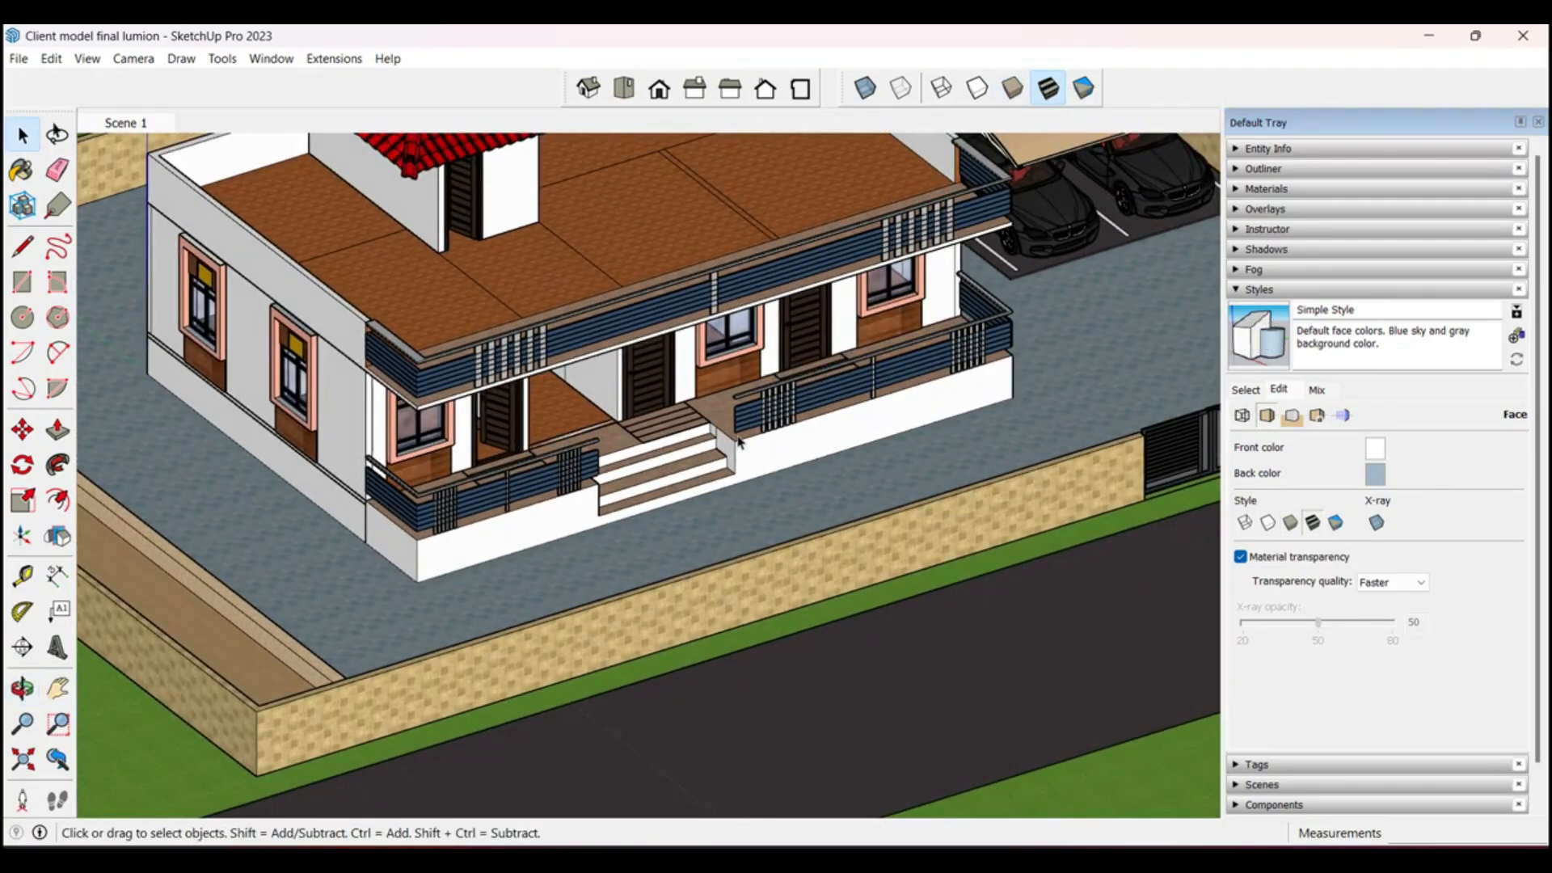
scroll(737, 441, up, 3)
scroll(796, 417, down, 5)
middle_drag(796, 417, 889, 283)
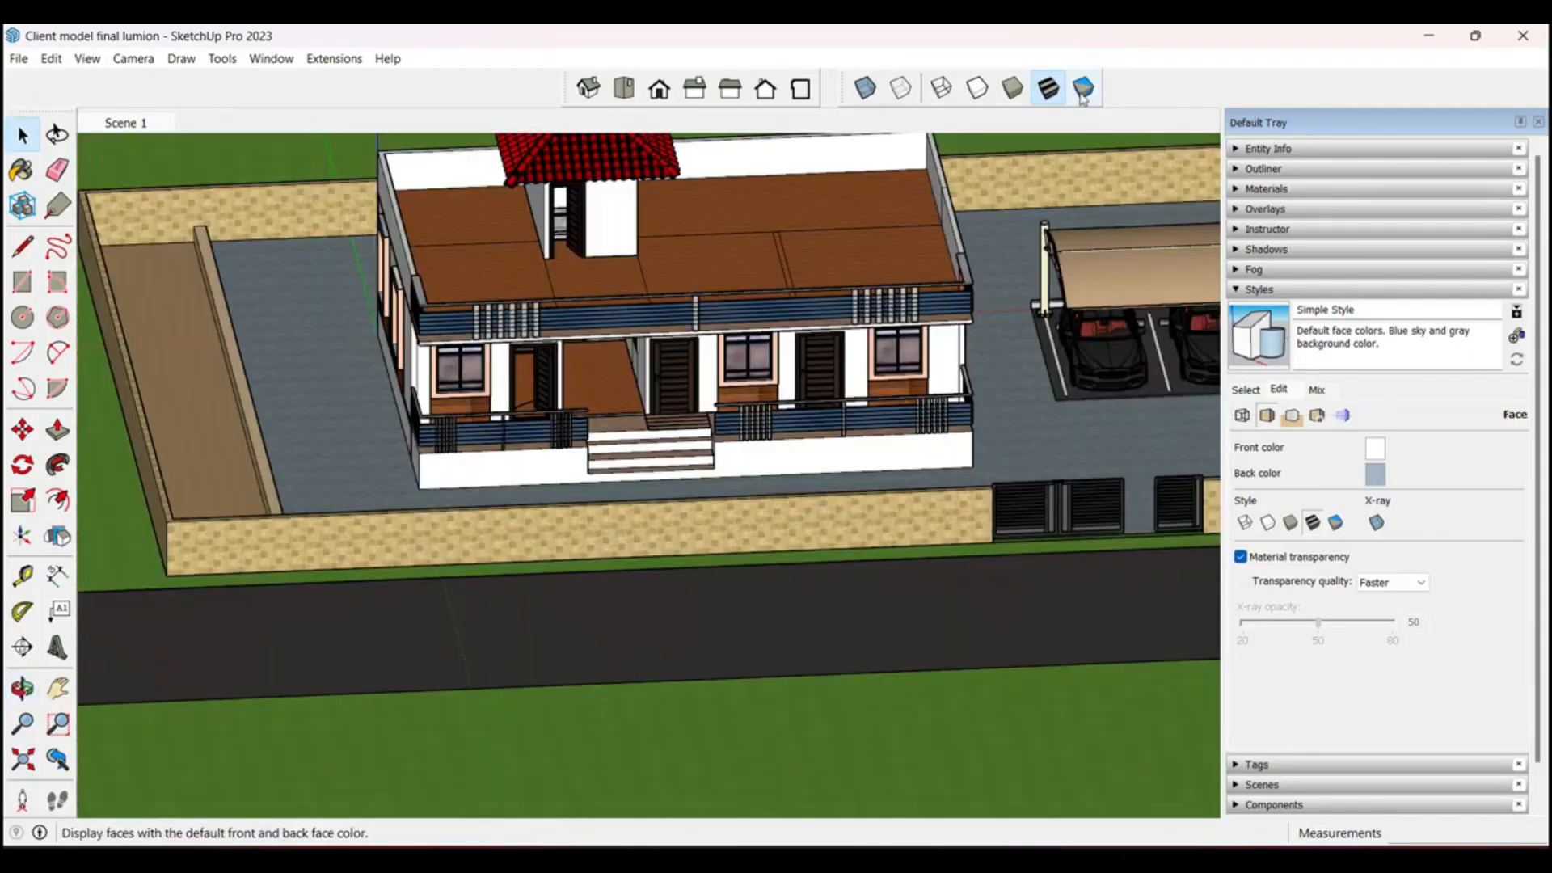
Step: Examine the house in the Monochrome style, then restore Shaded With Textures
click(1084, 89)
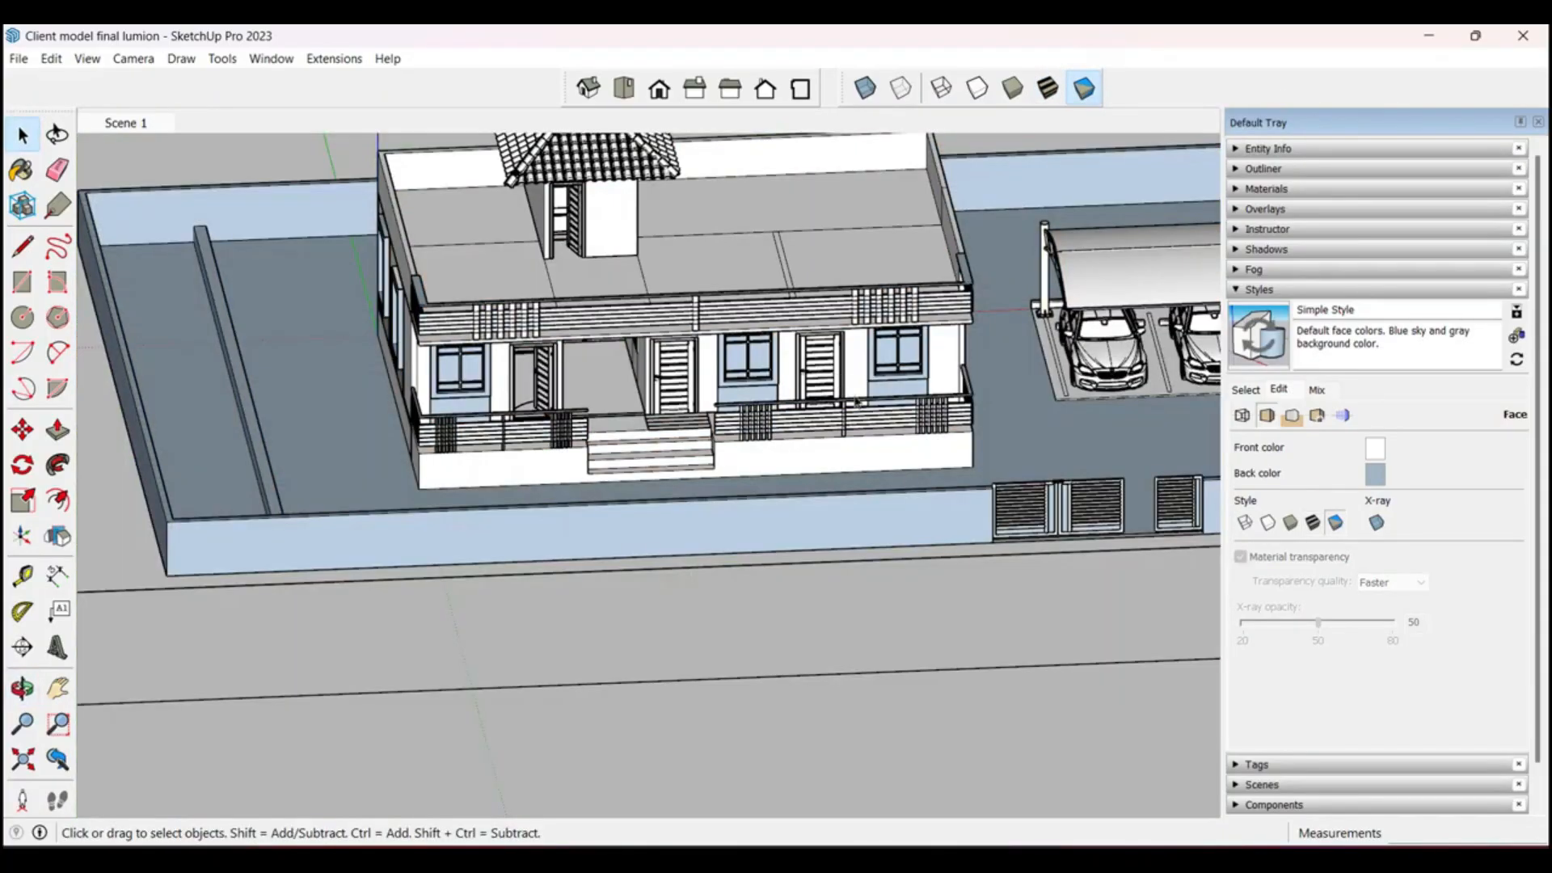
scroll(701, 394, down, 5)
middle_drag(702, 395, 1160, 357)
scroll(847, 382, up, 3)
scroll(847, 382, up, 3)
scroll(847, 382, down, 2)
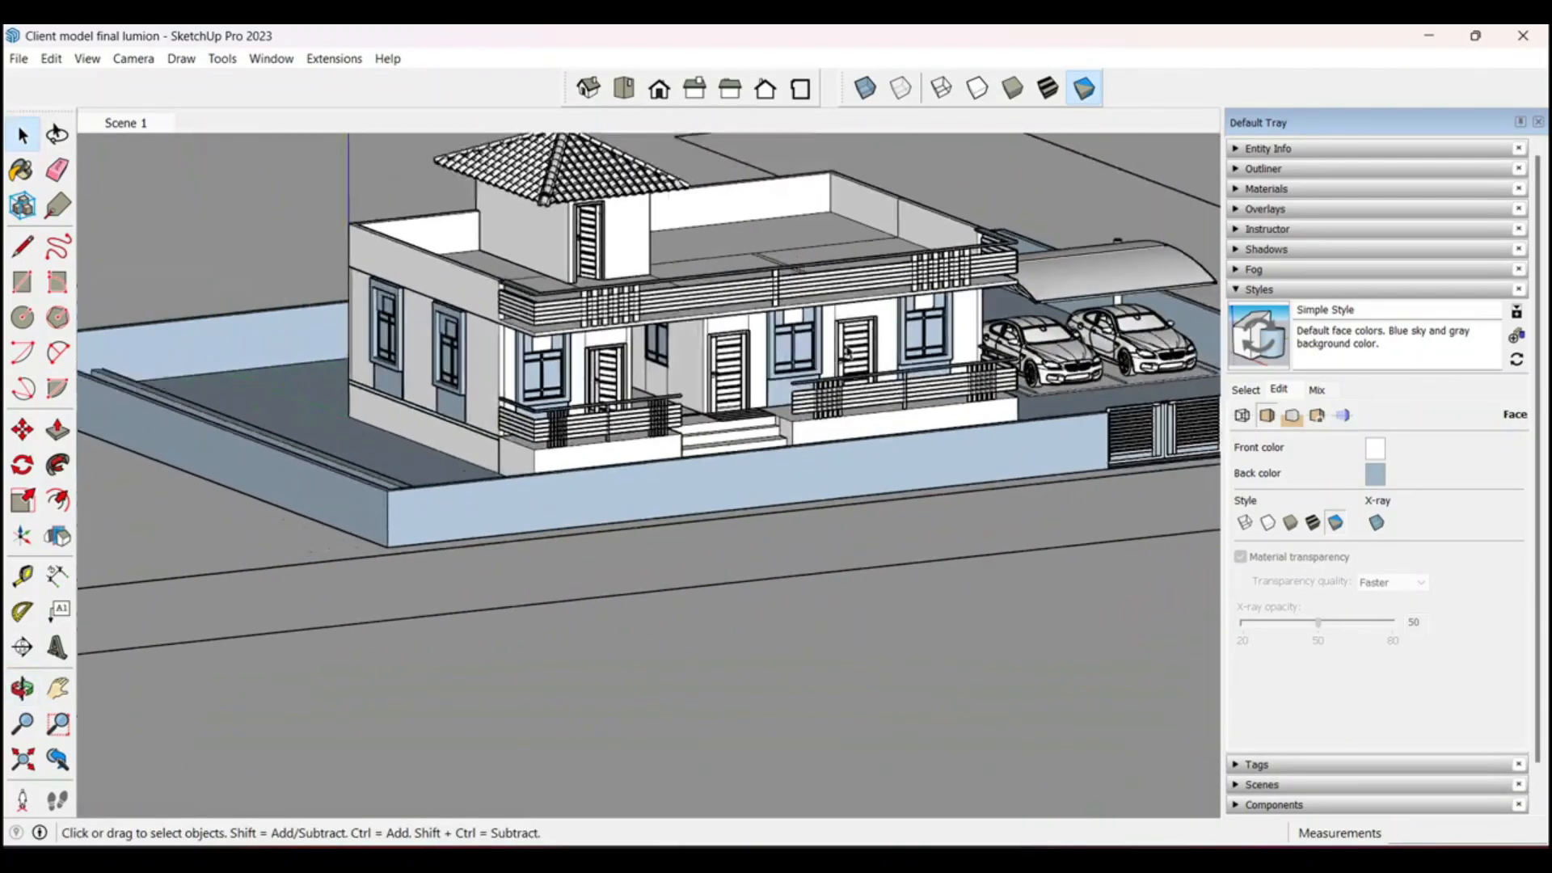
mouse_move(846, 379)
middle_down()
mouse_move(788, 450)
mouse_move(831, 351)
mouse_move(800, 283)
mouse_move(808, 421)
middle_up()
click(1013, 88)
click(1047, 88)
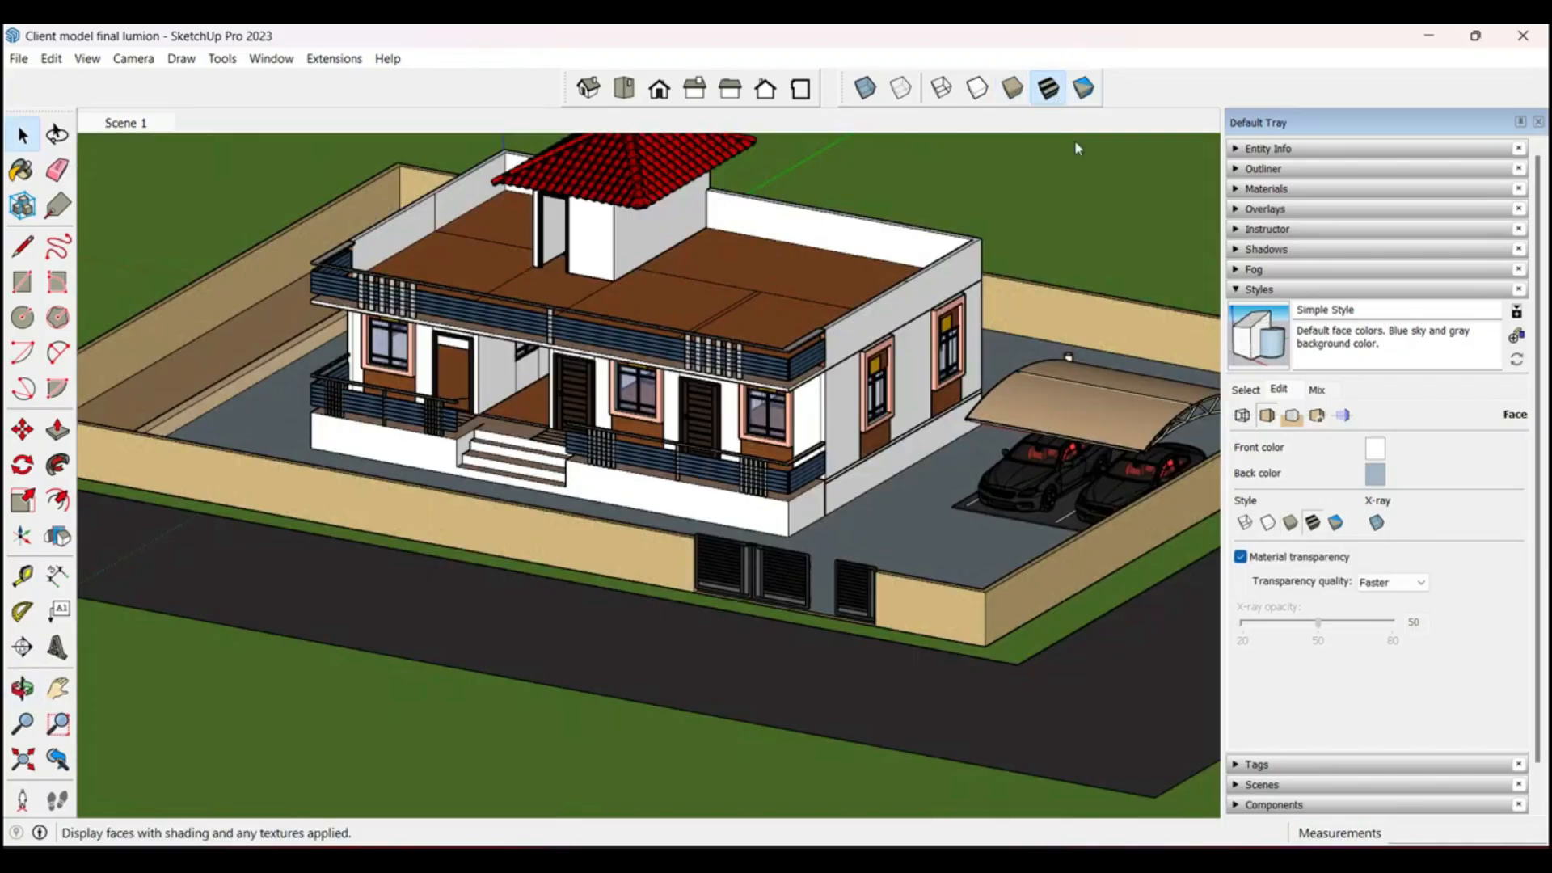
Step: Collapse the Styles settings, expand the Tags list and view the whole site around the house
click(1365, 294)
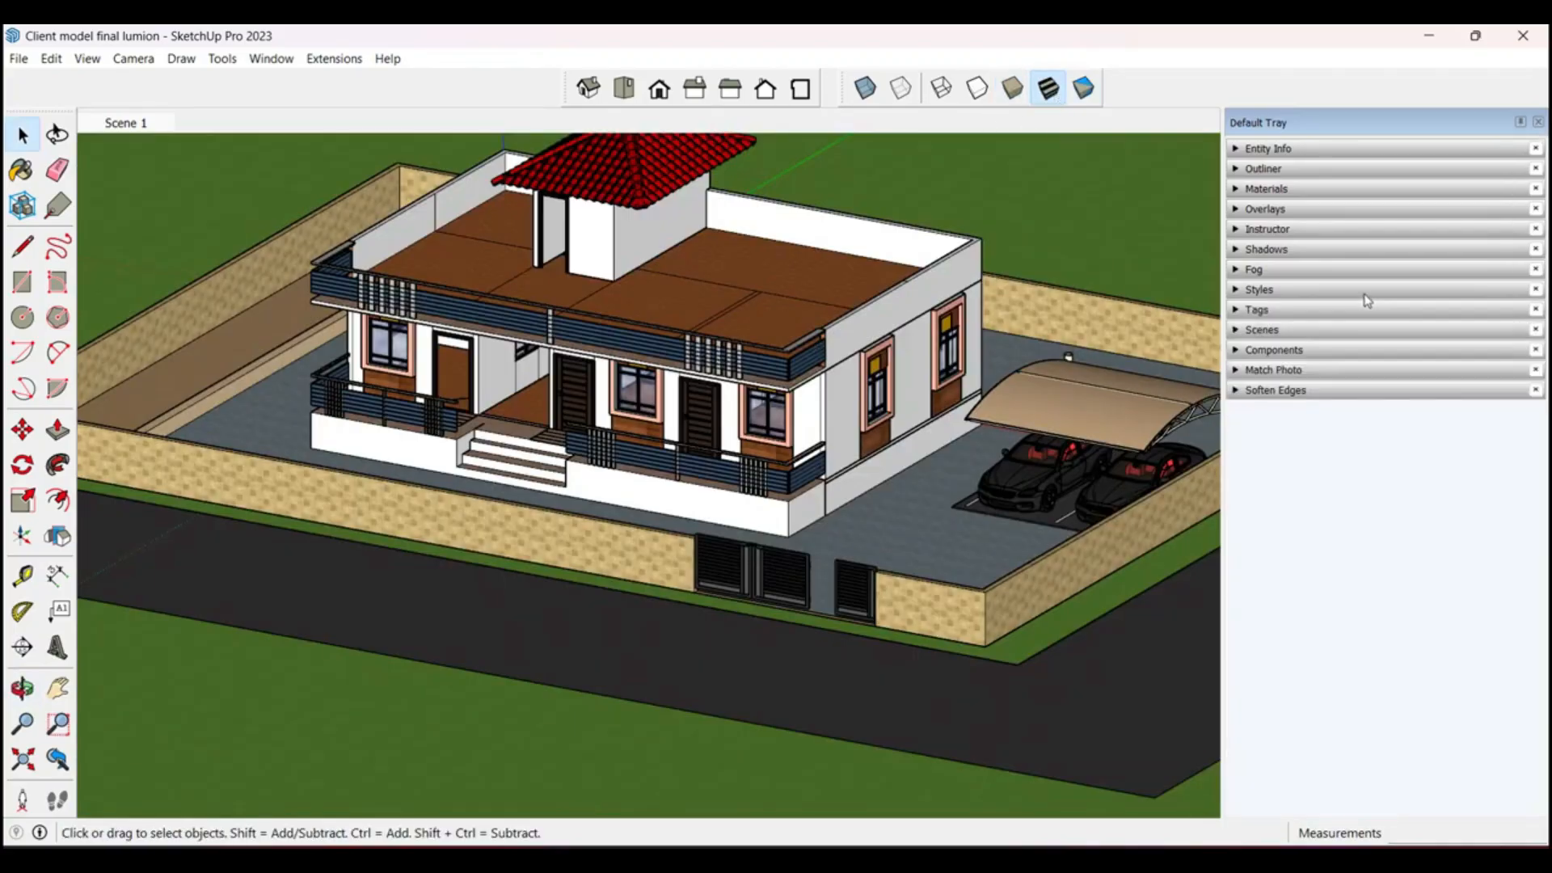
click(1281, 313)
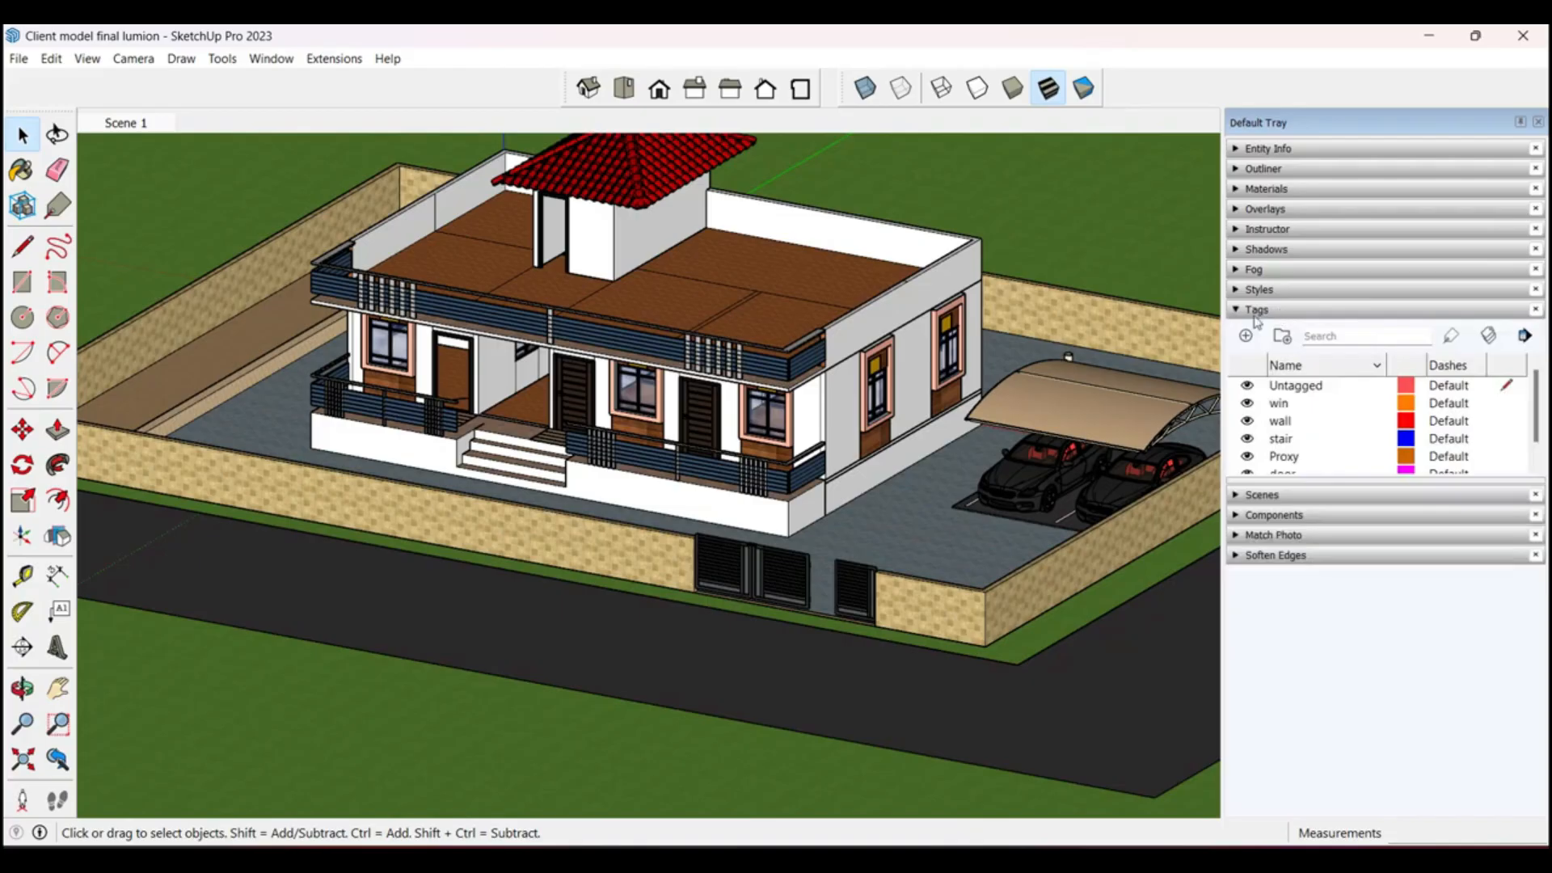
scroll(841, 315, down, 10)
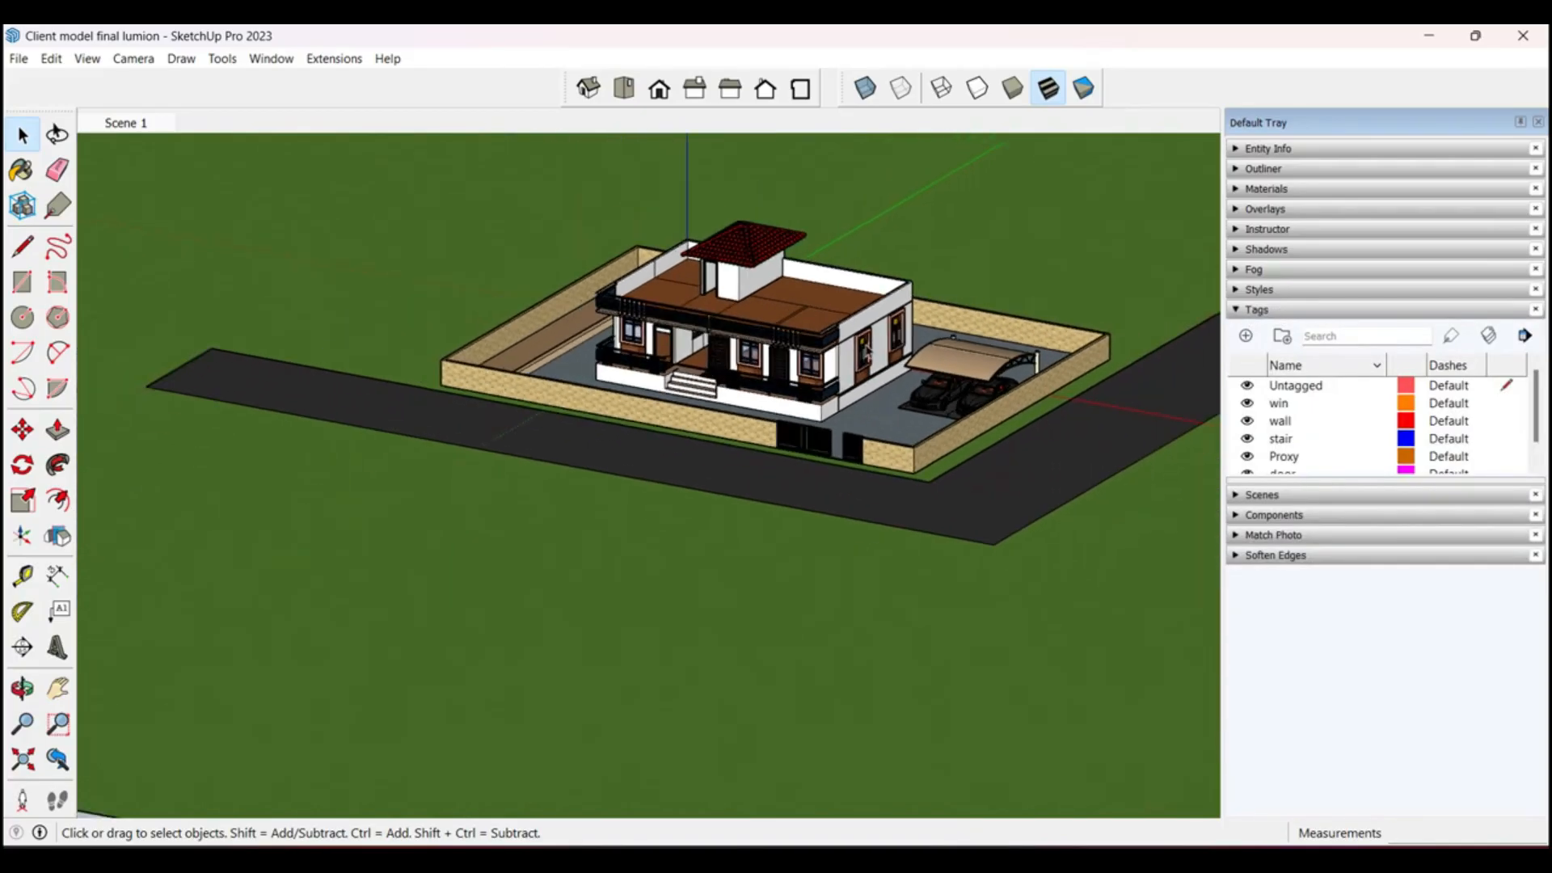
scroll(865, 343, down, 2)
middle_drag(865, 344, 887, 489)
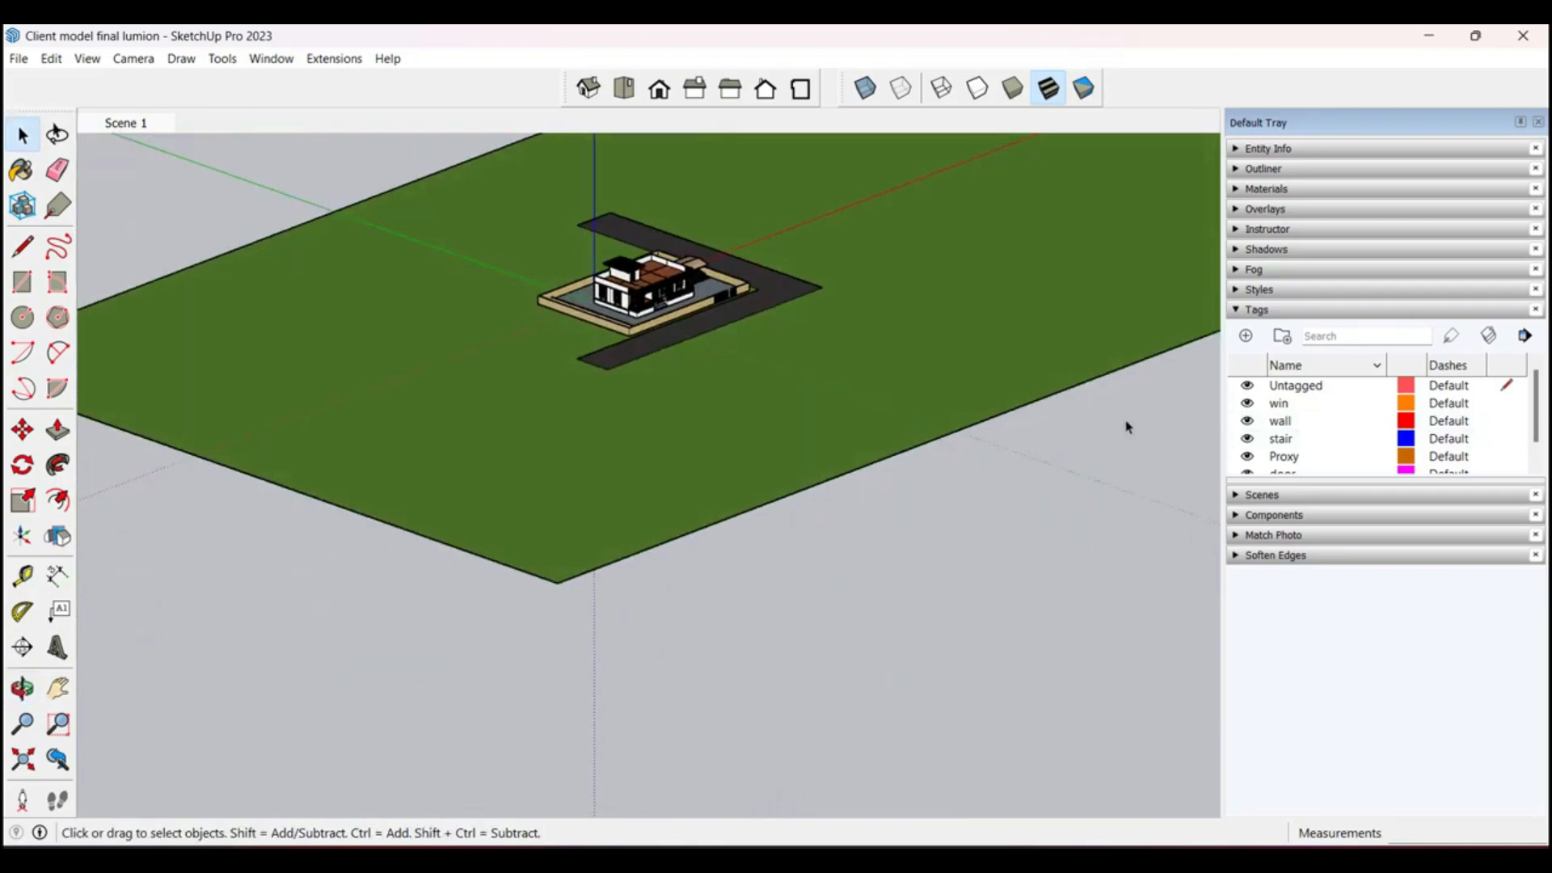
scroll(1128, 427, up, 3)
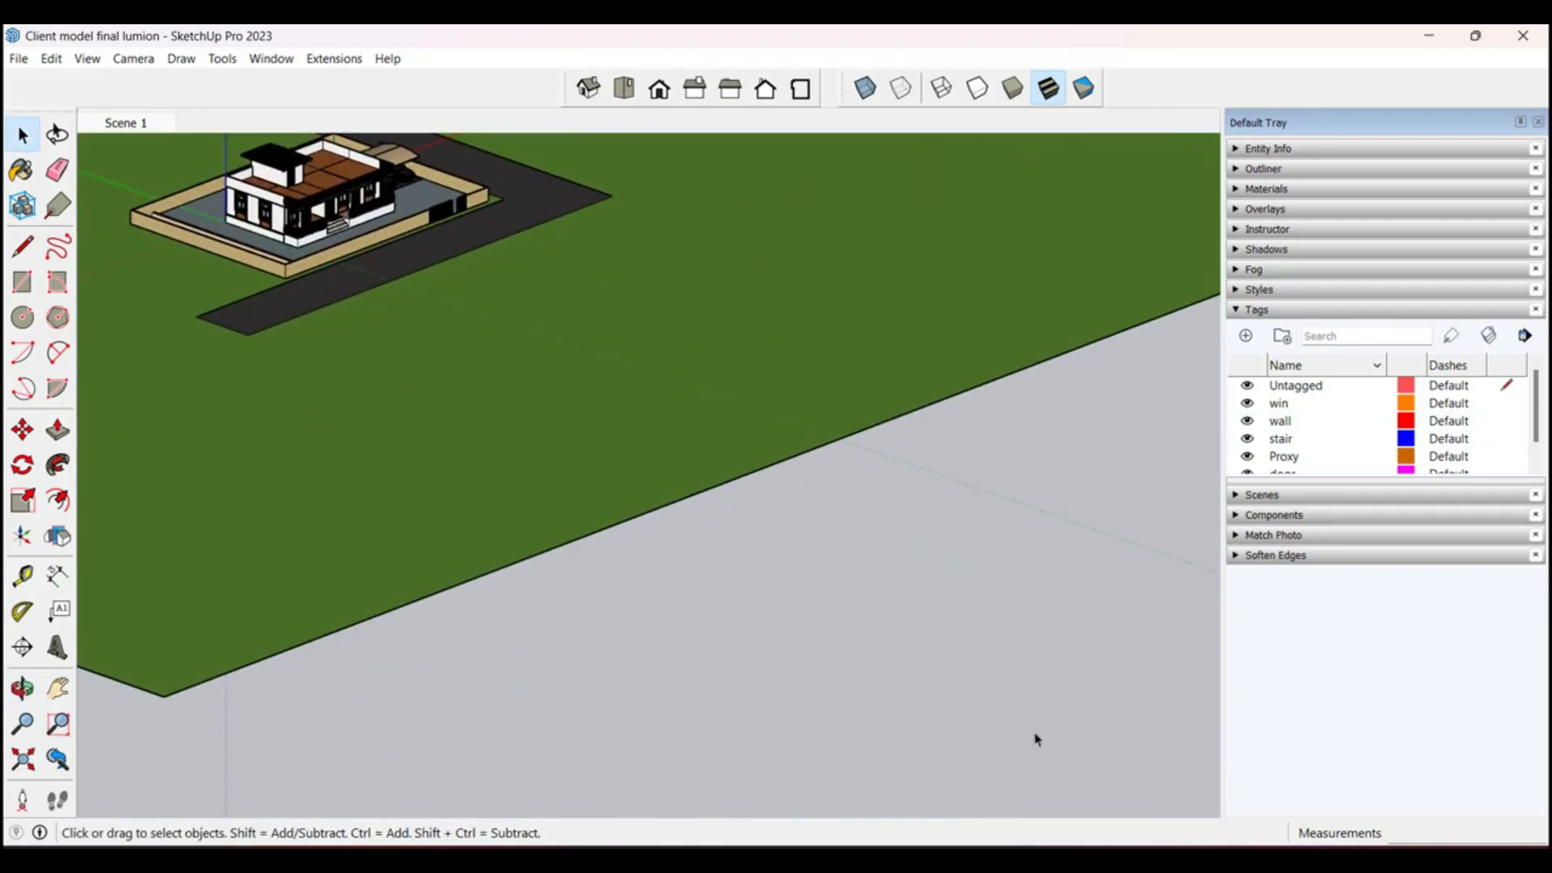
Step: Switch to the project demo model and add a tag named "skp wall"
click(956, 864)
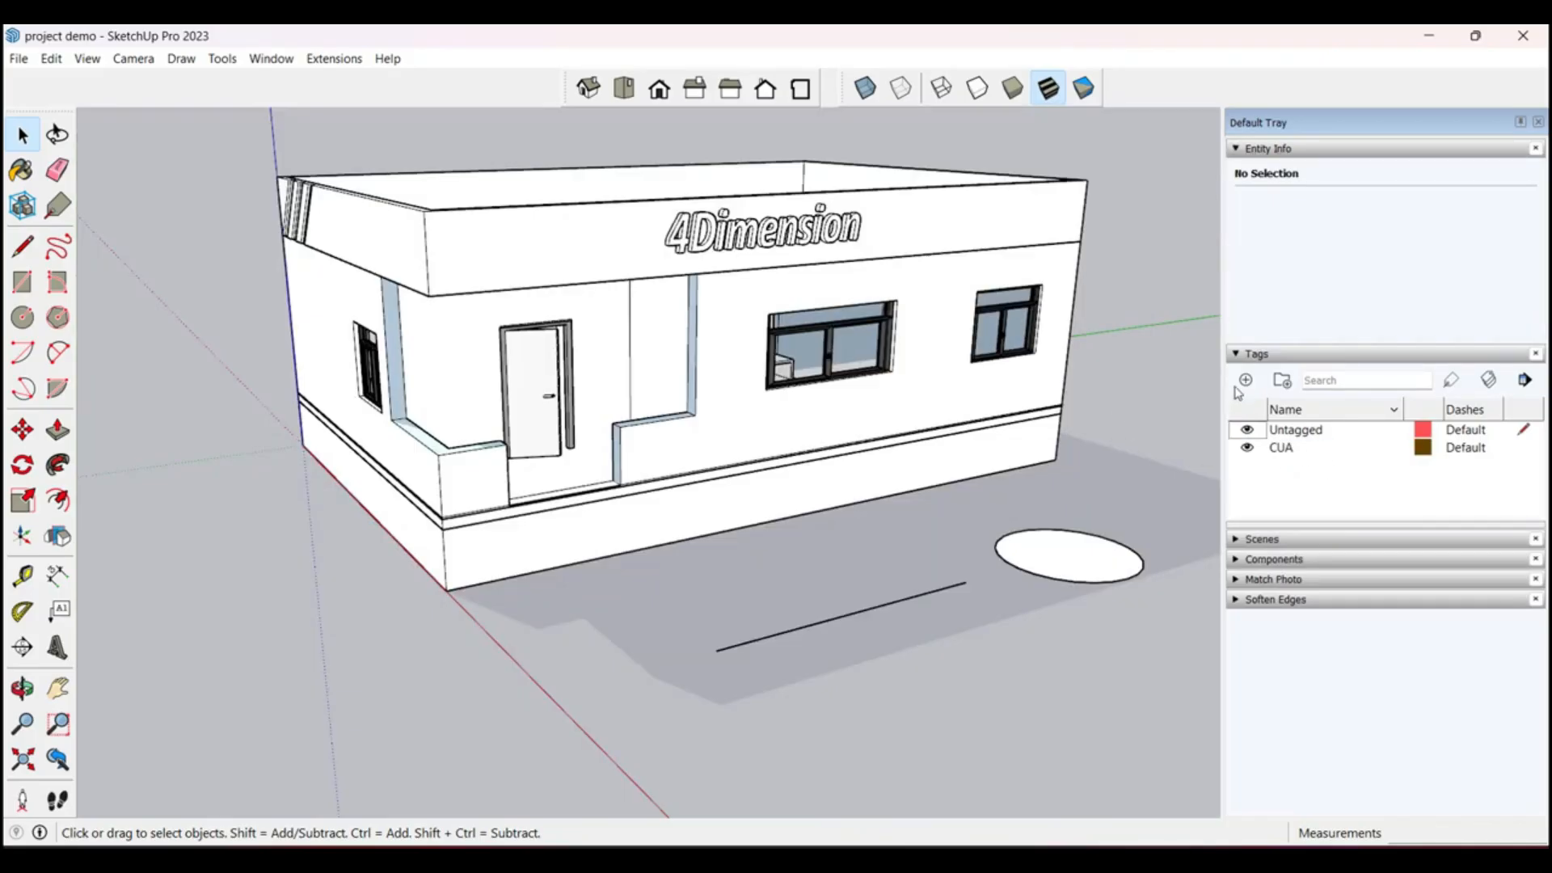
click(1246, 381)
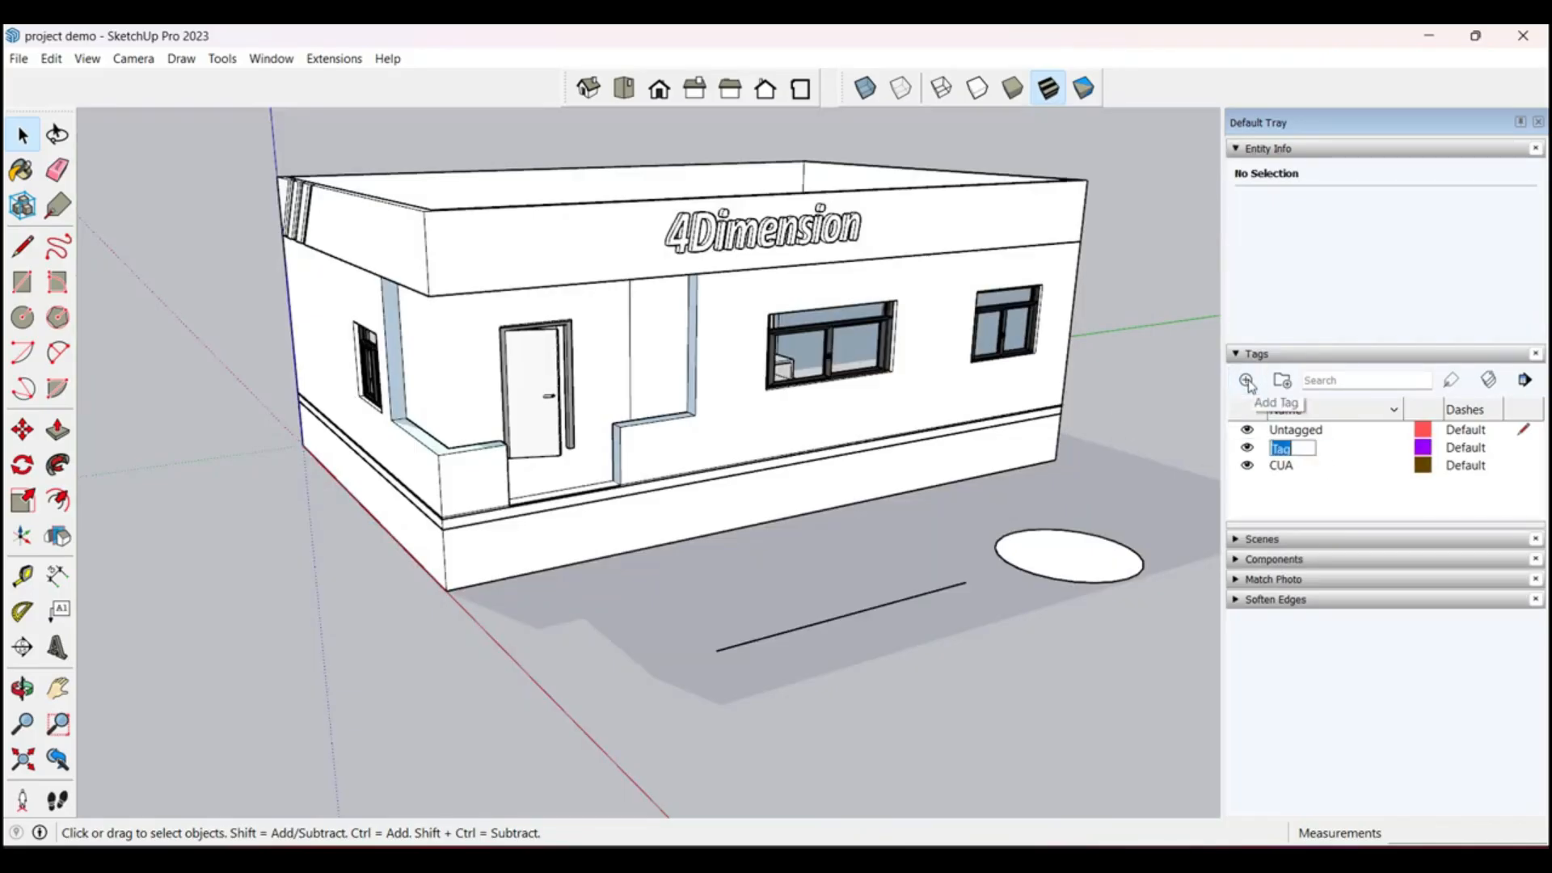
text(skp wall)
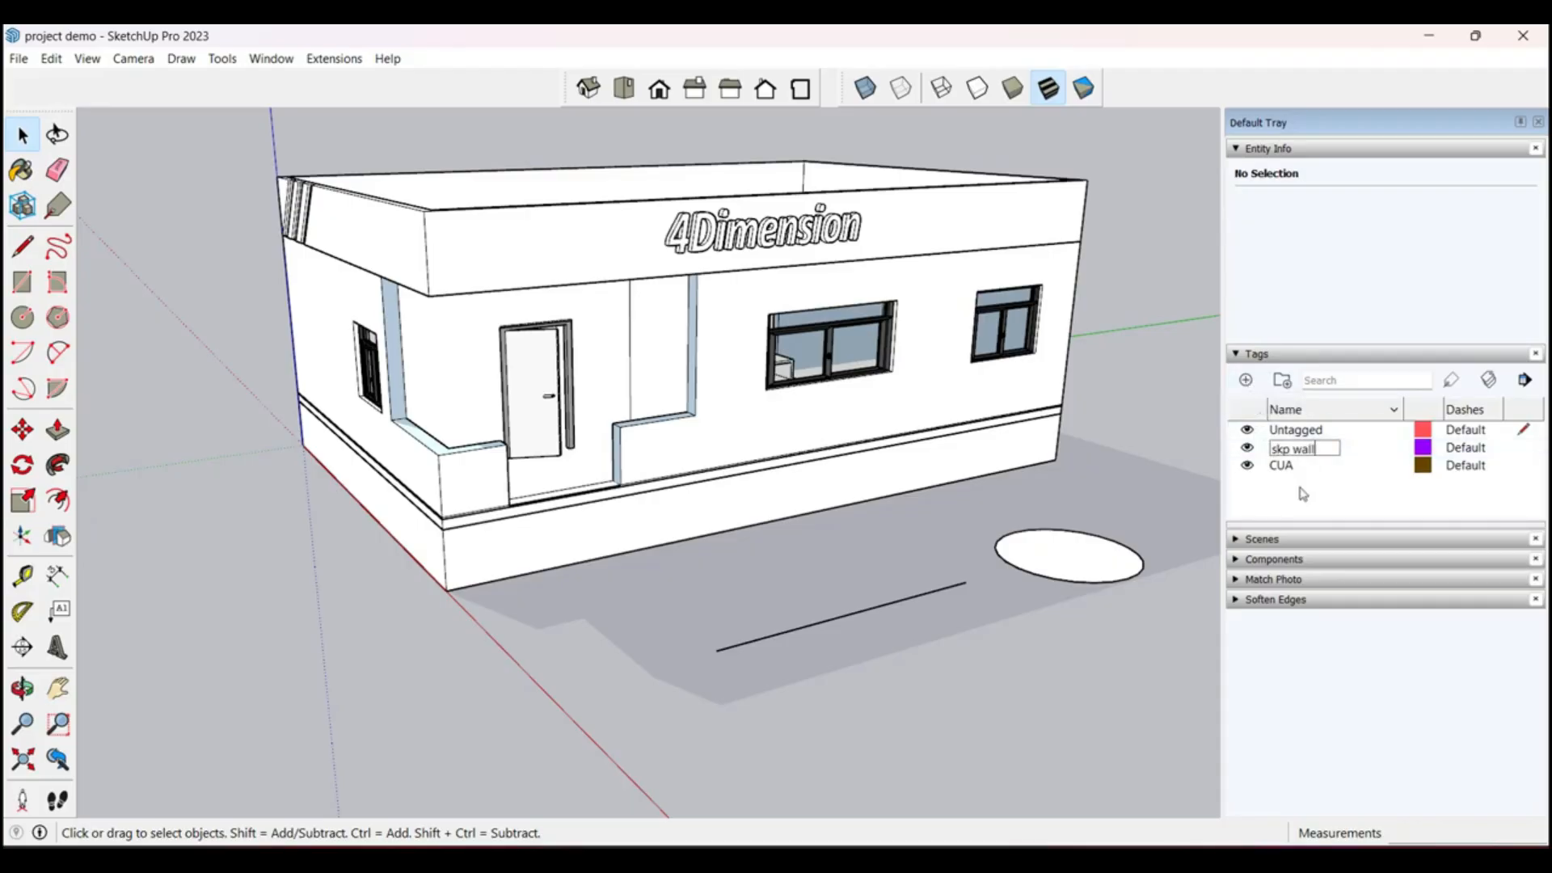
key(Return)
Step: Add a second tag named "skt slab"
click(1247, 381)
text(s)
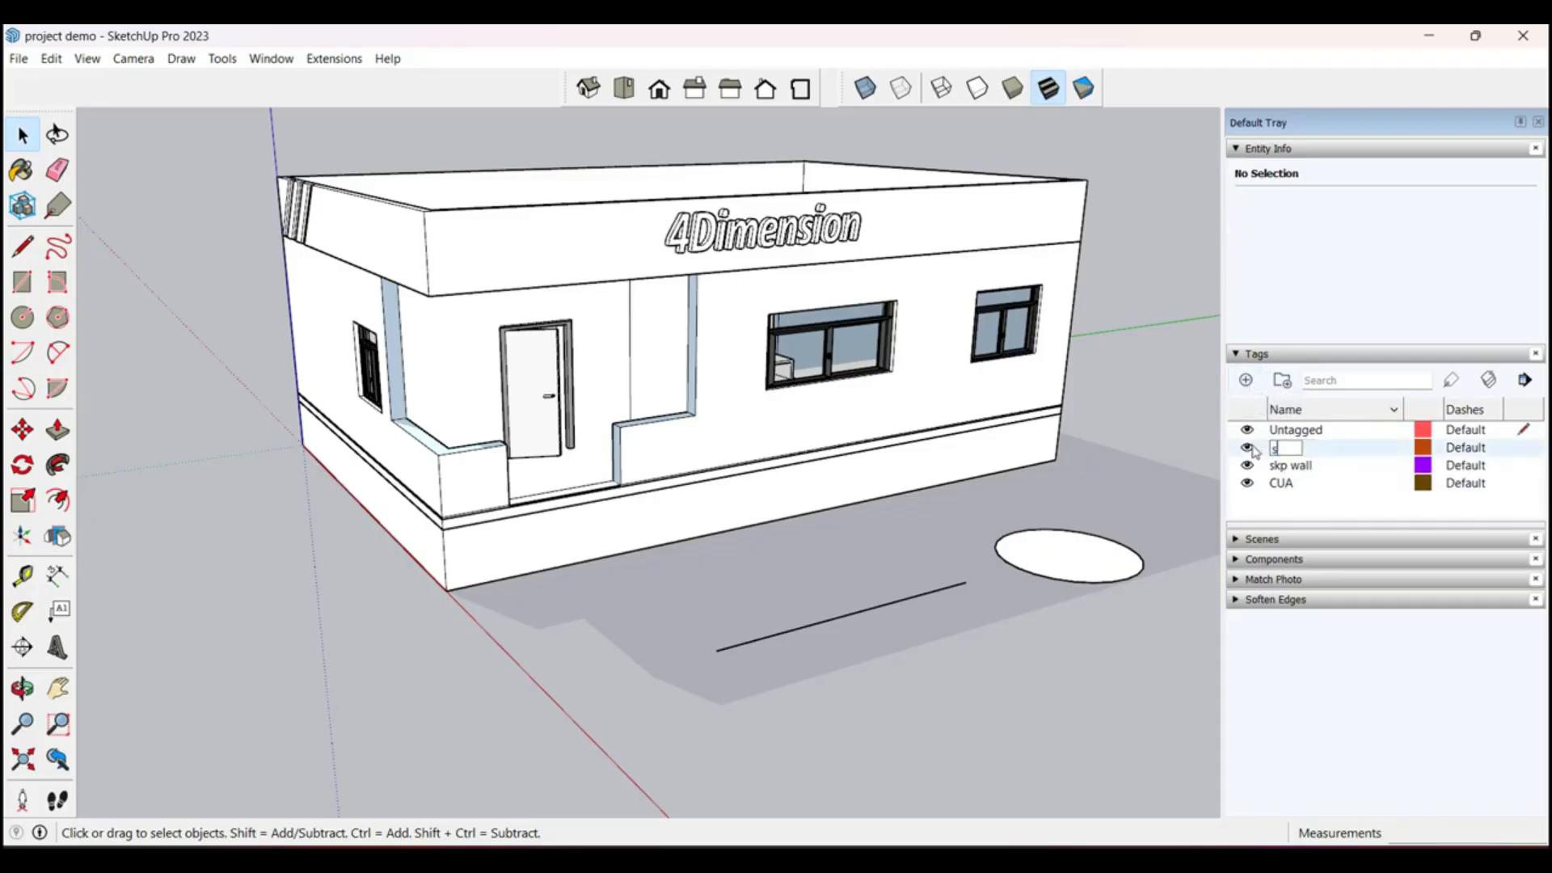
text(kt slab)
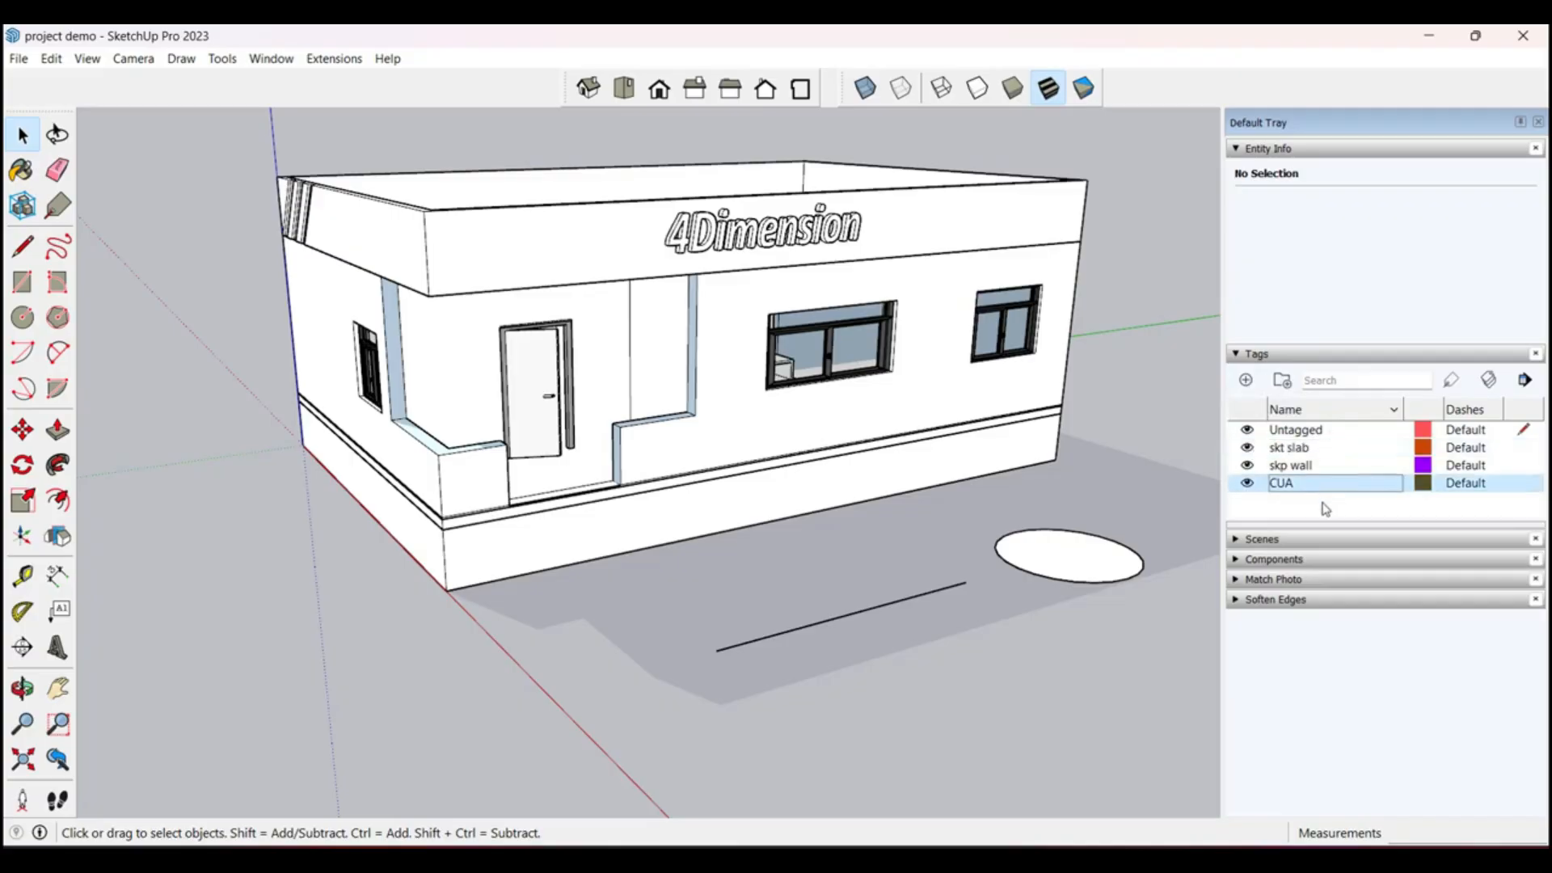
Step: Assign the skp wall tag to the house's main wall group and the plinth wall group below the floor slab
click(1312, 469)
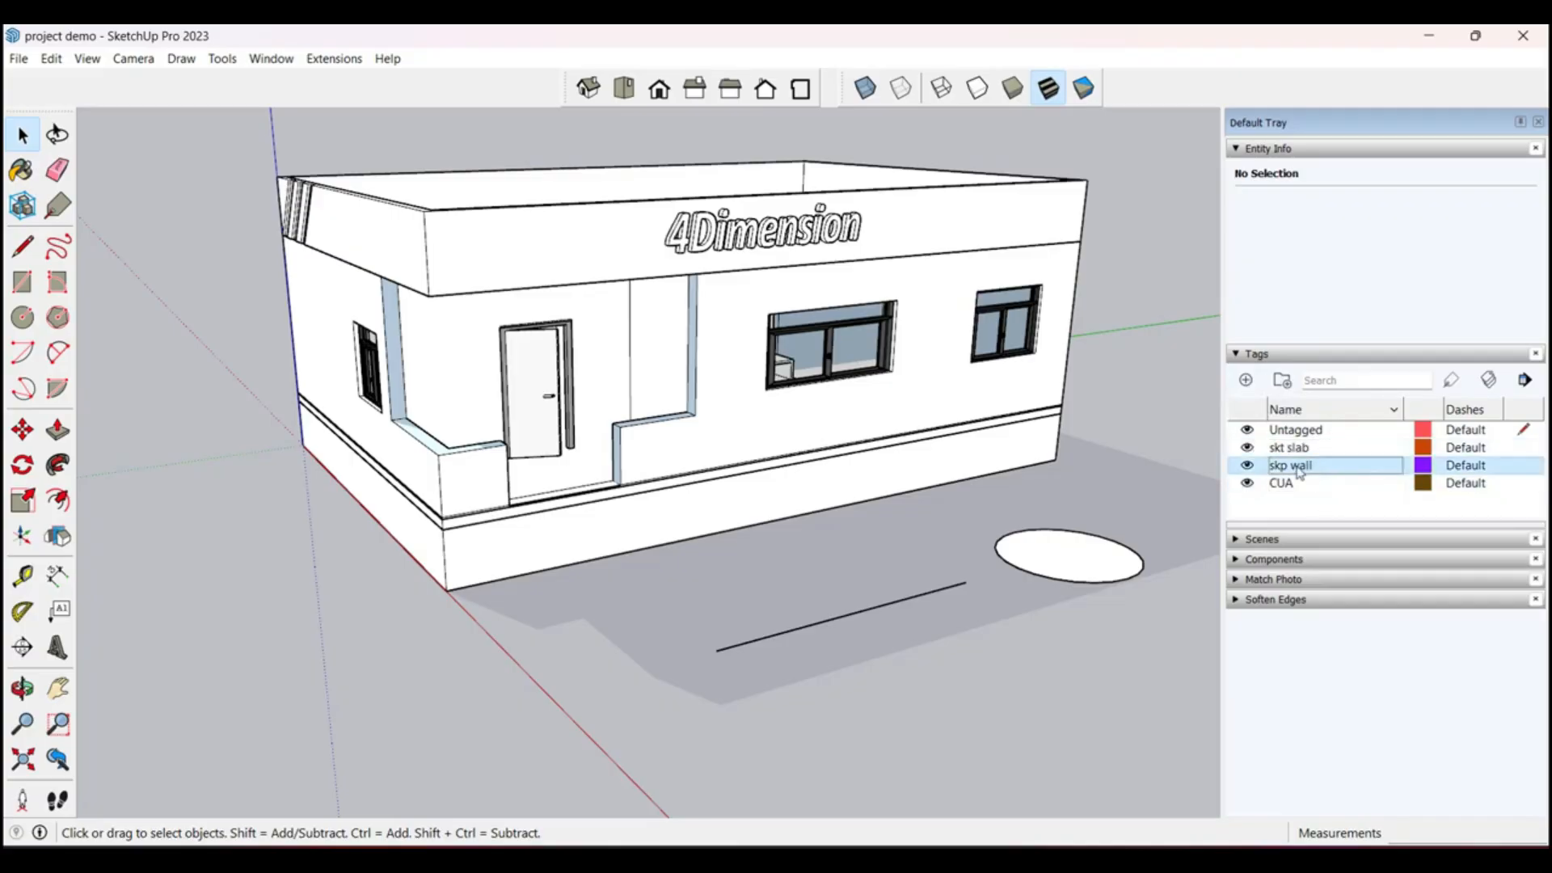
click(1062, 372)
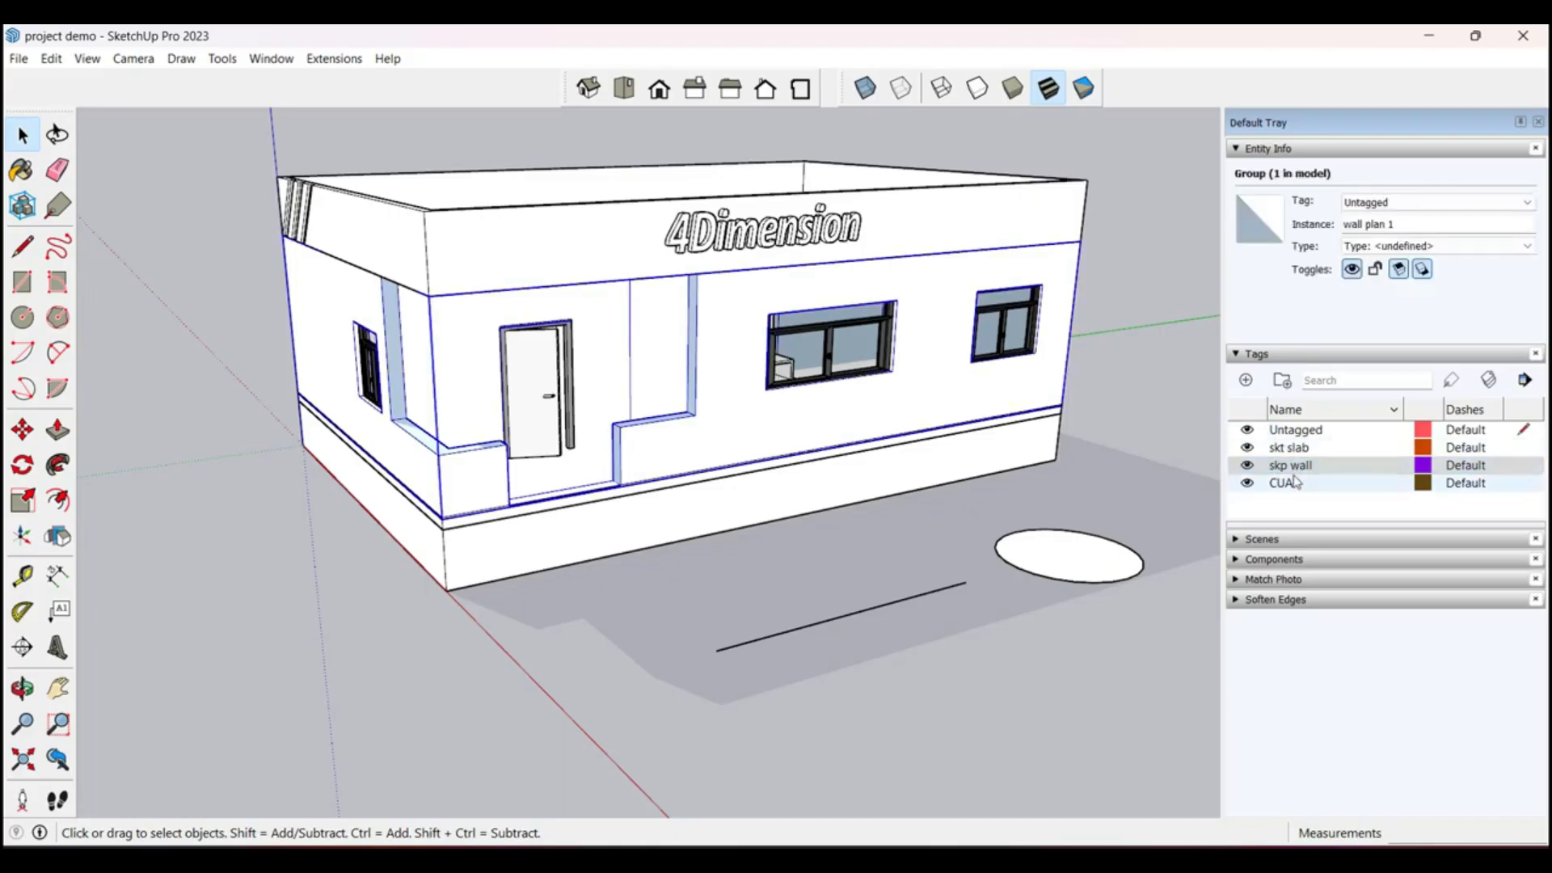
click(1306, 466)
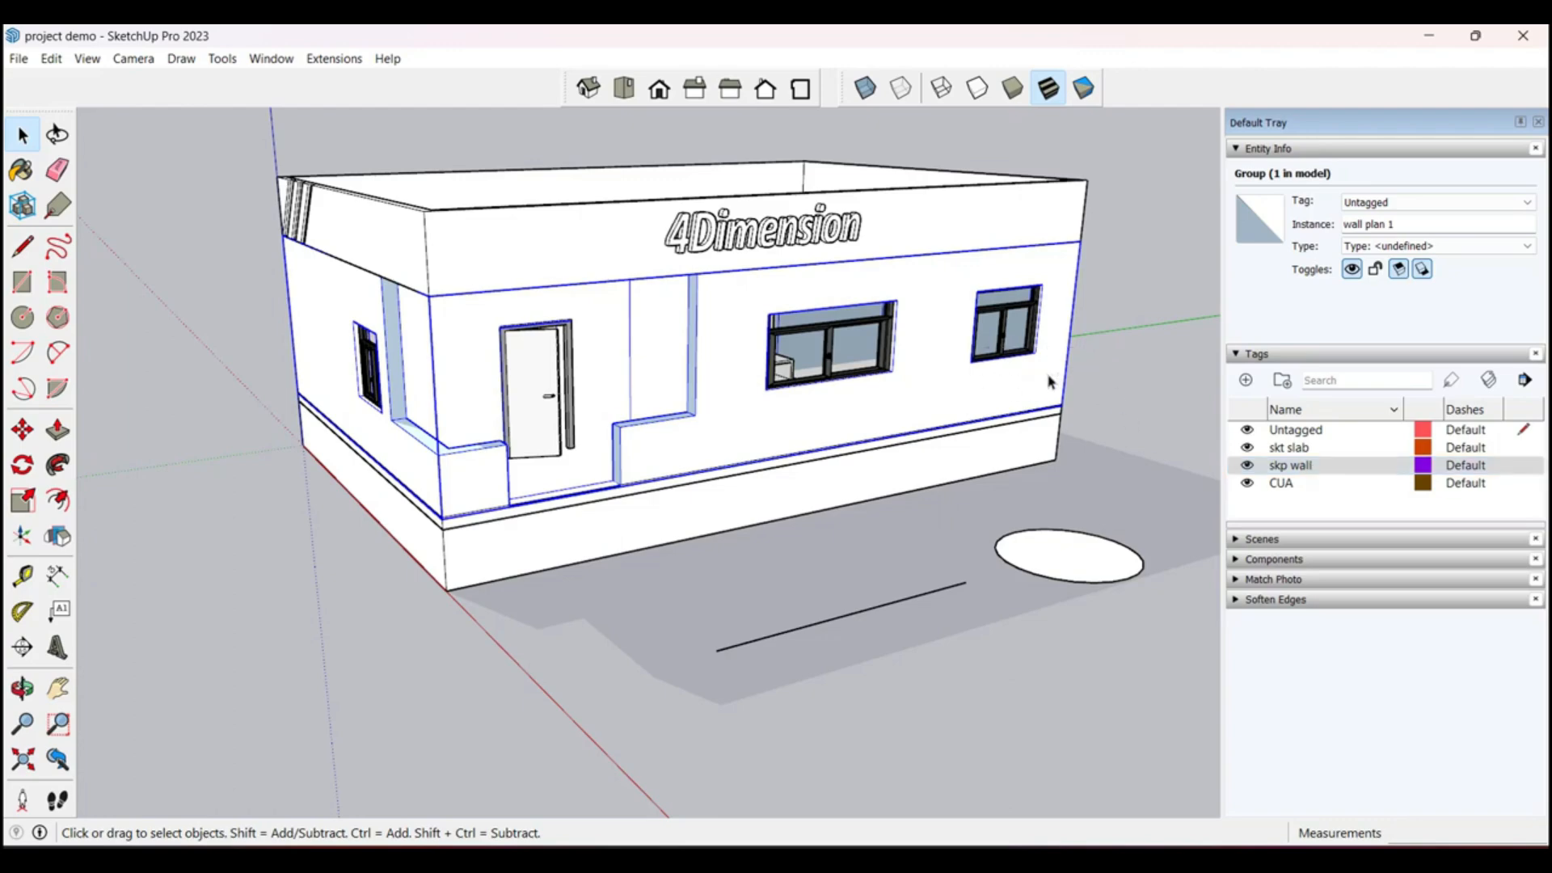
drag(1018, 467, 1018, 469)
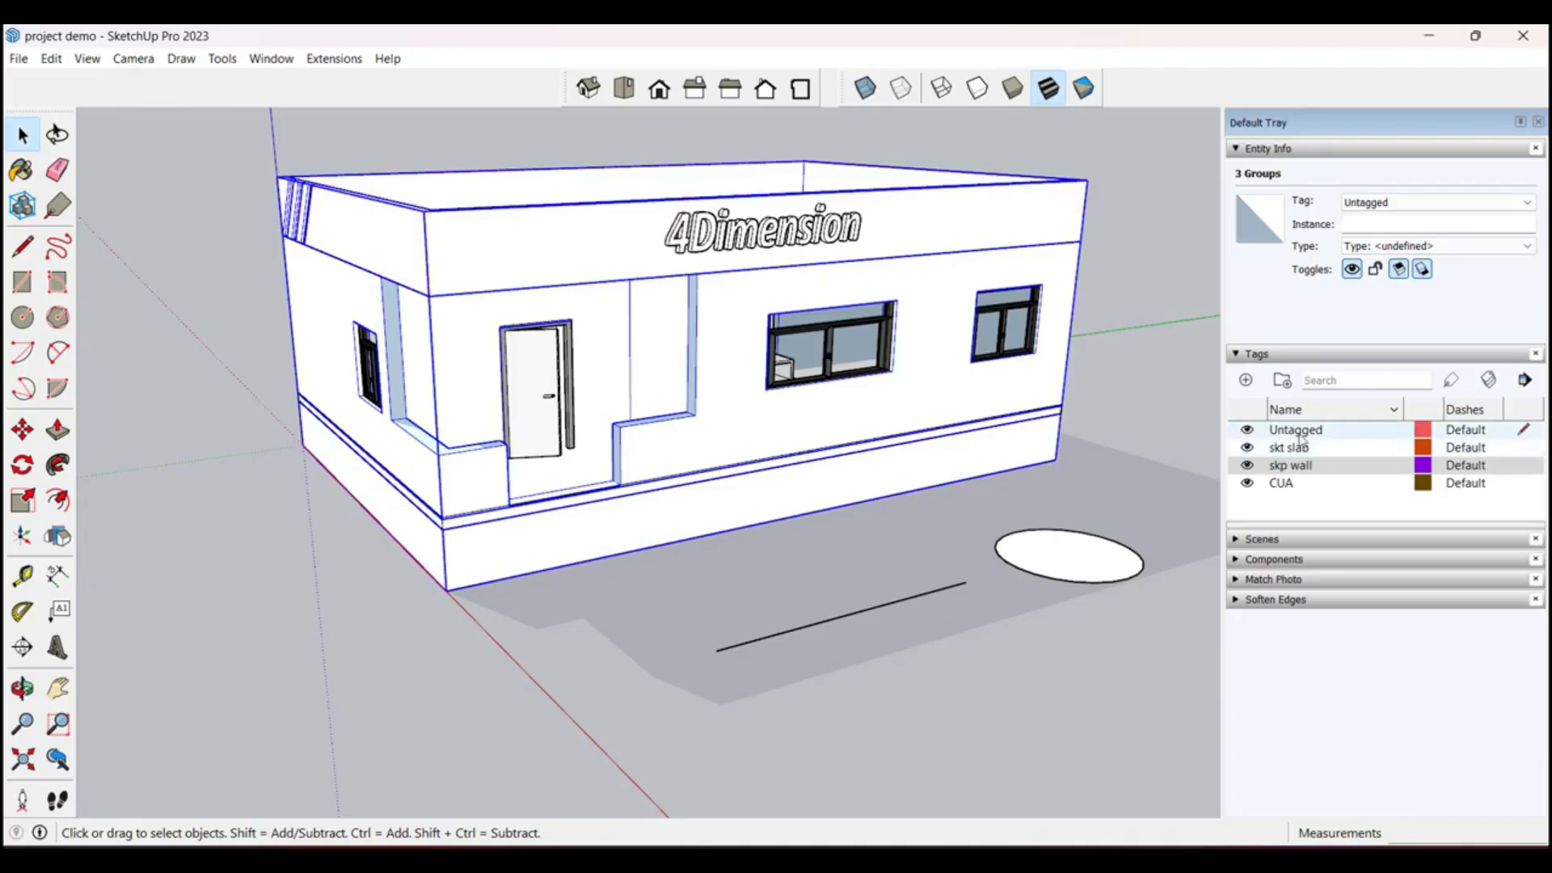
click(1123, 277)
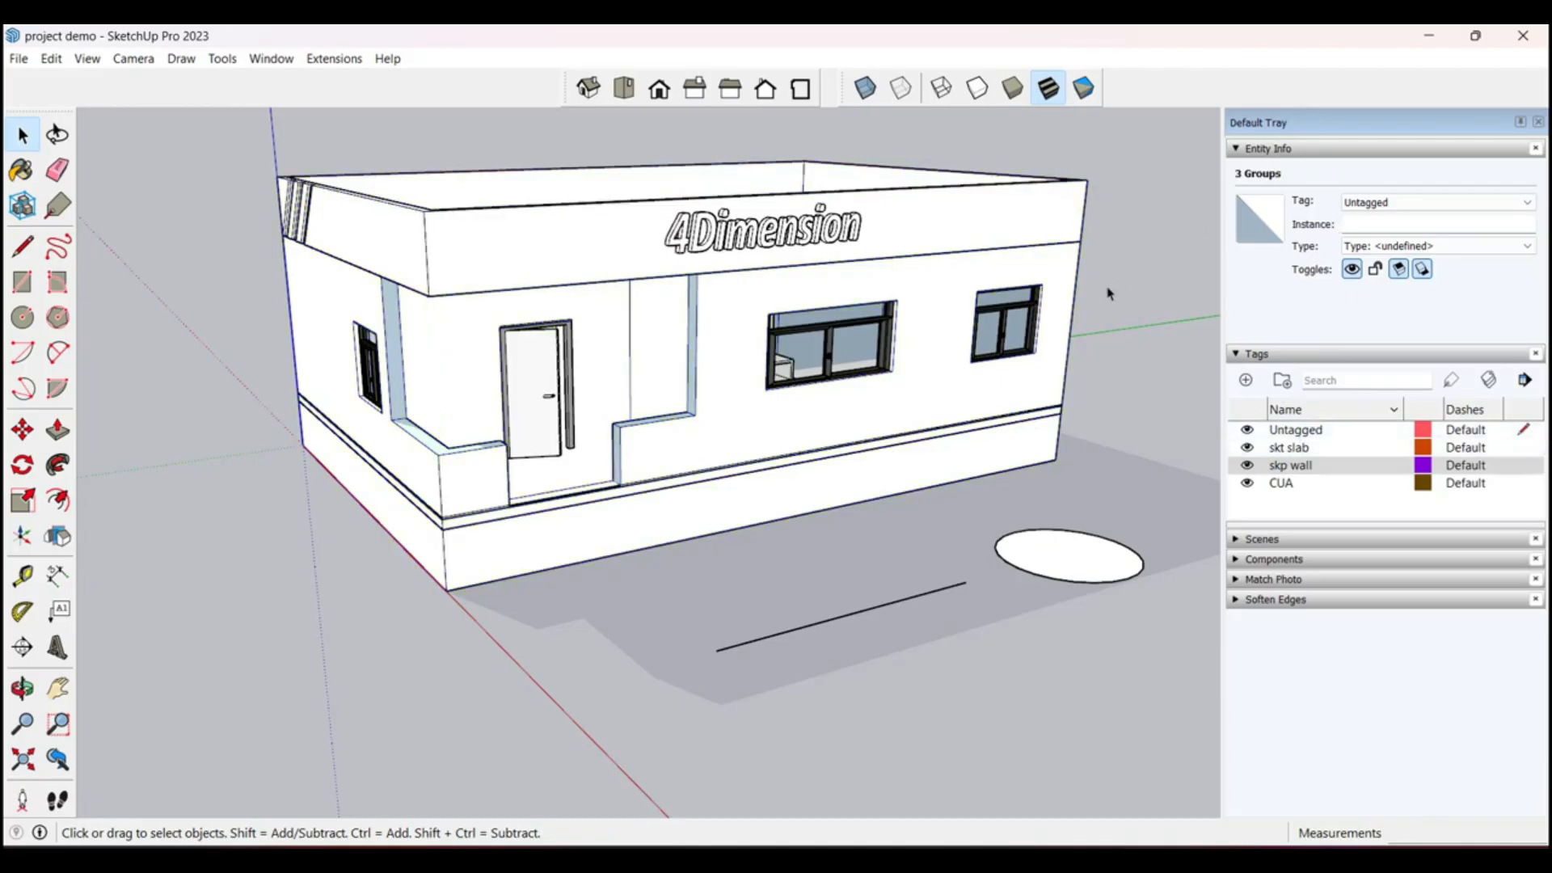
click(1060, 379)
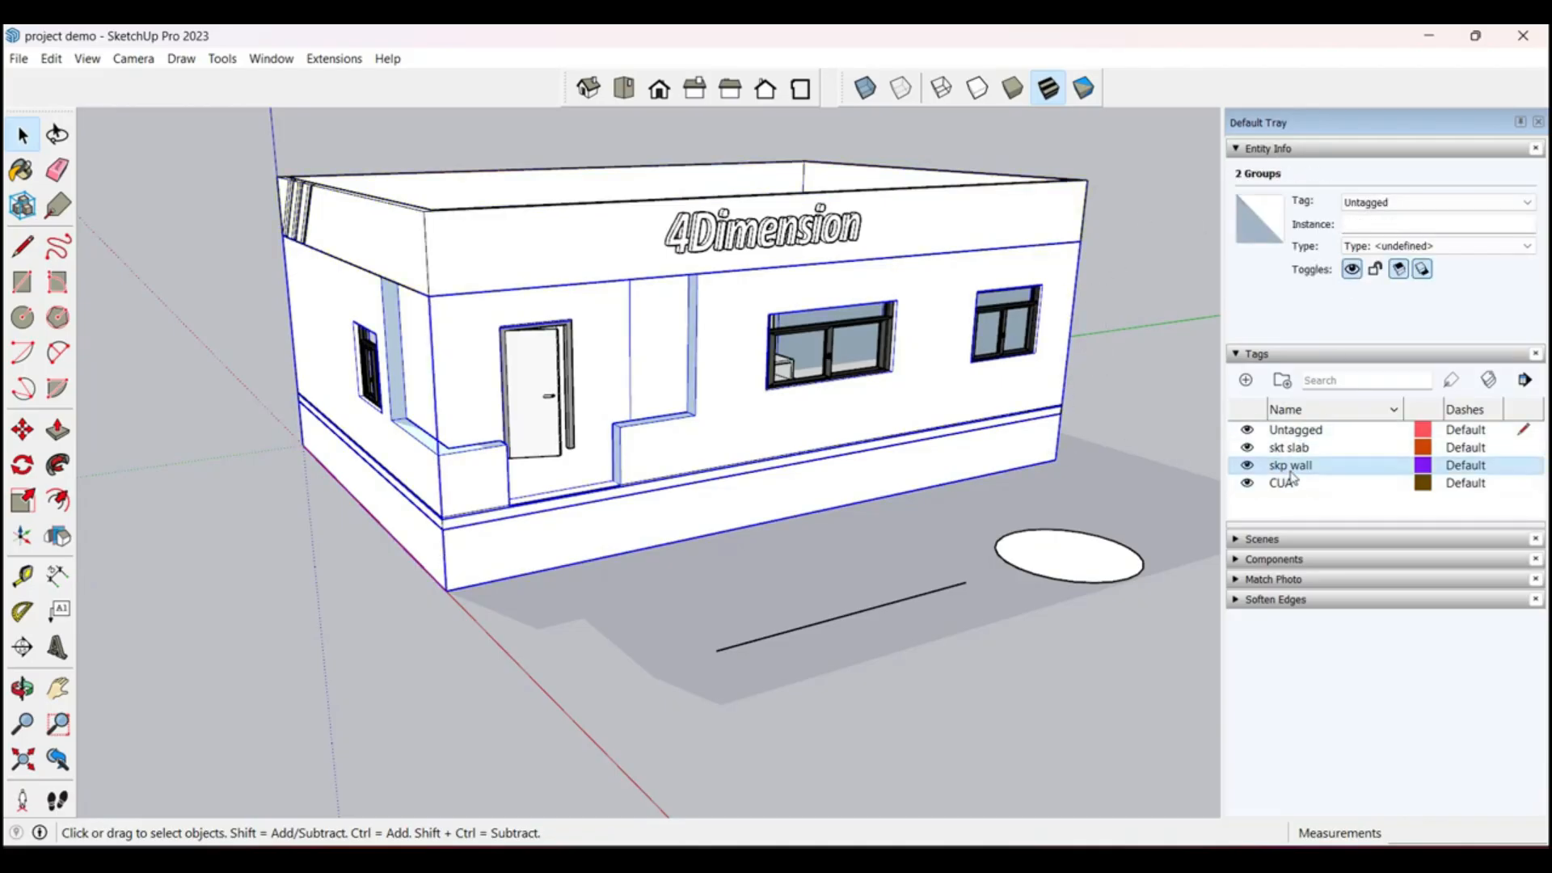
click(1393, 207)
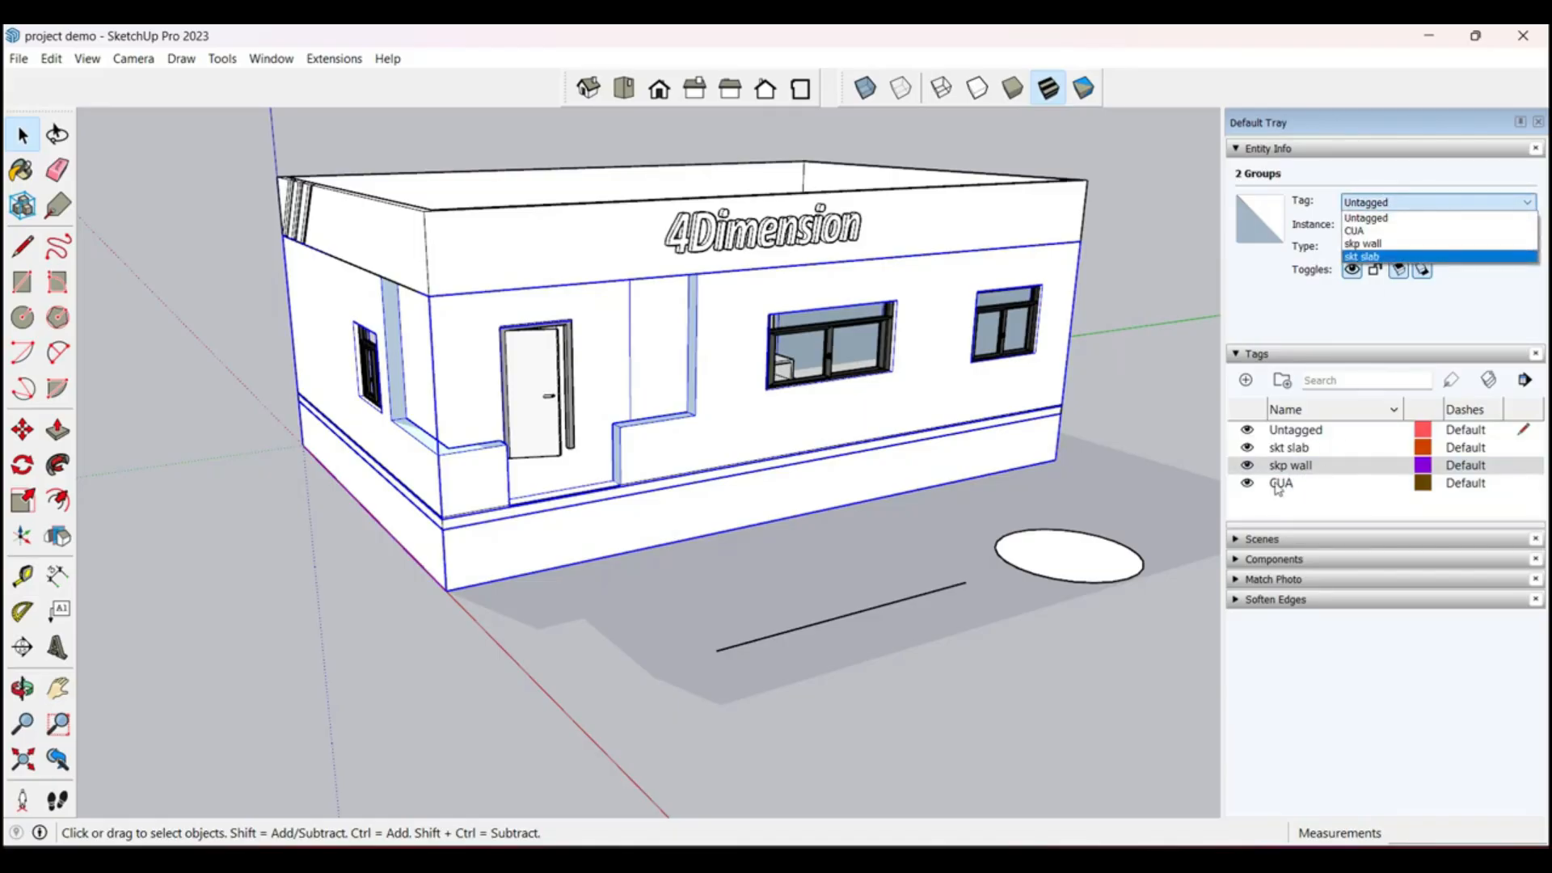
click(1390, 245)
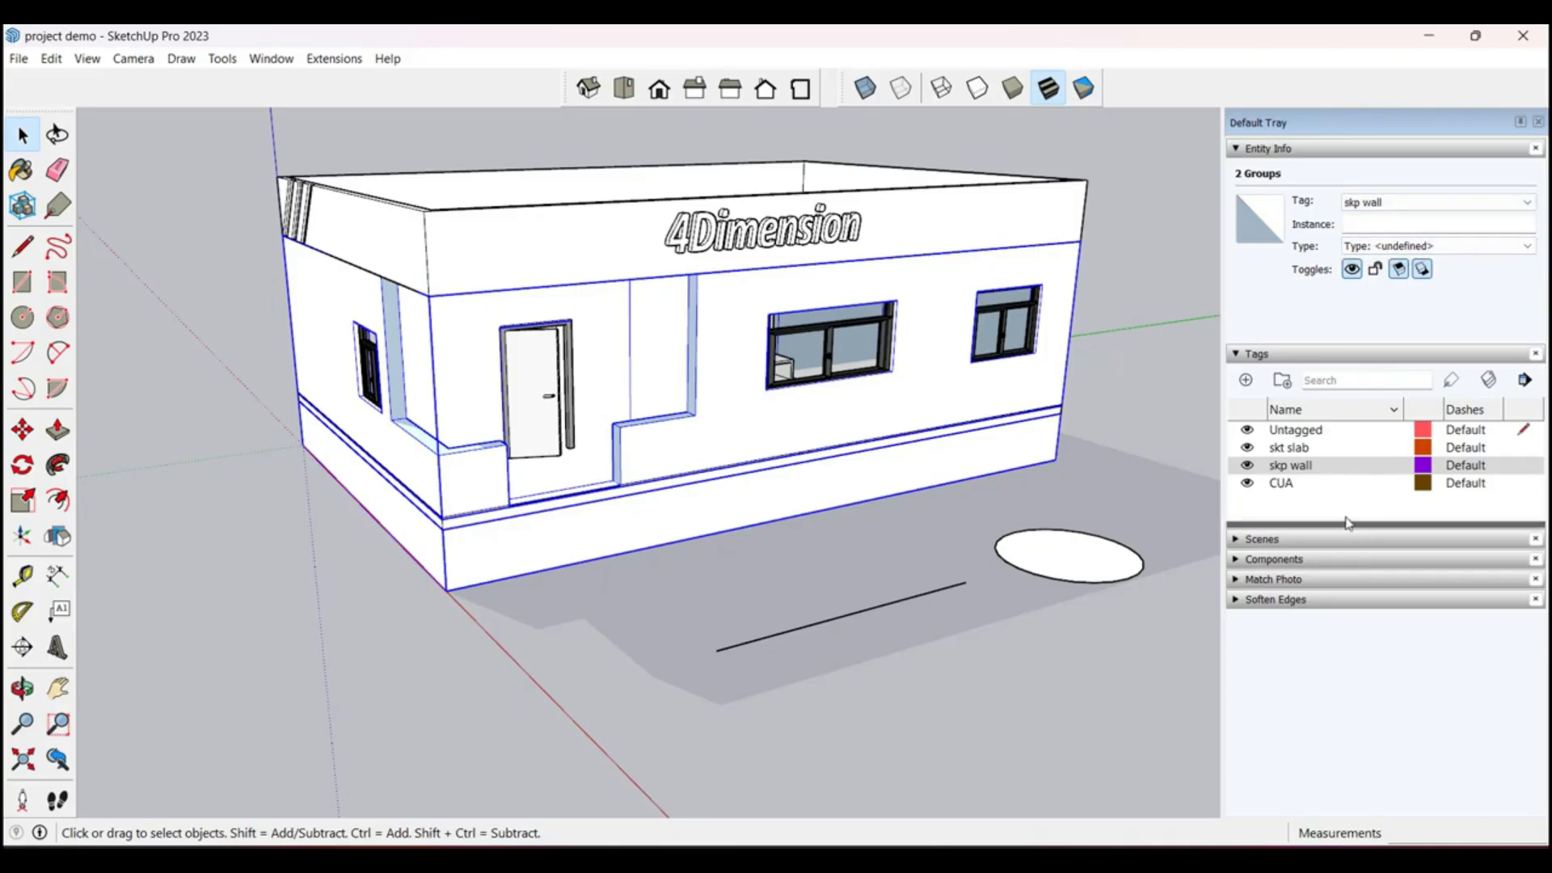
Step: Toggle the skp wall tag's visibility off and on, and check the tag assigned to the main wall group
click(1246, 465)
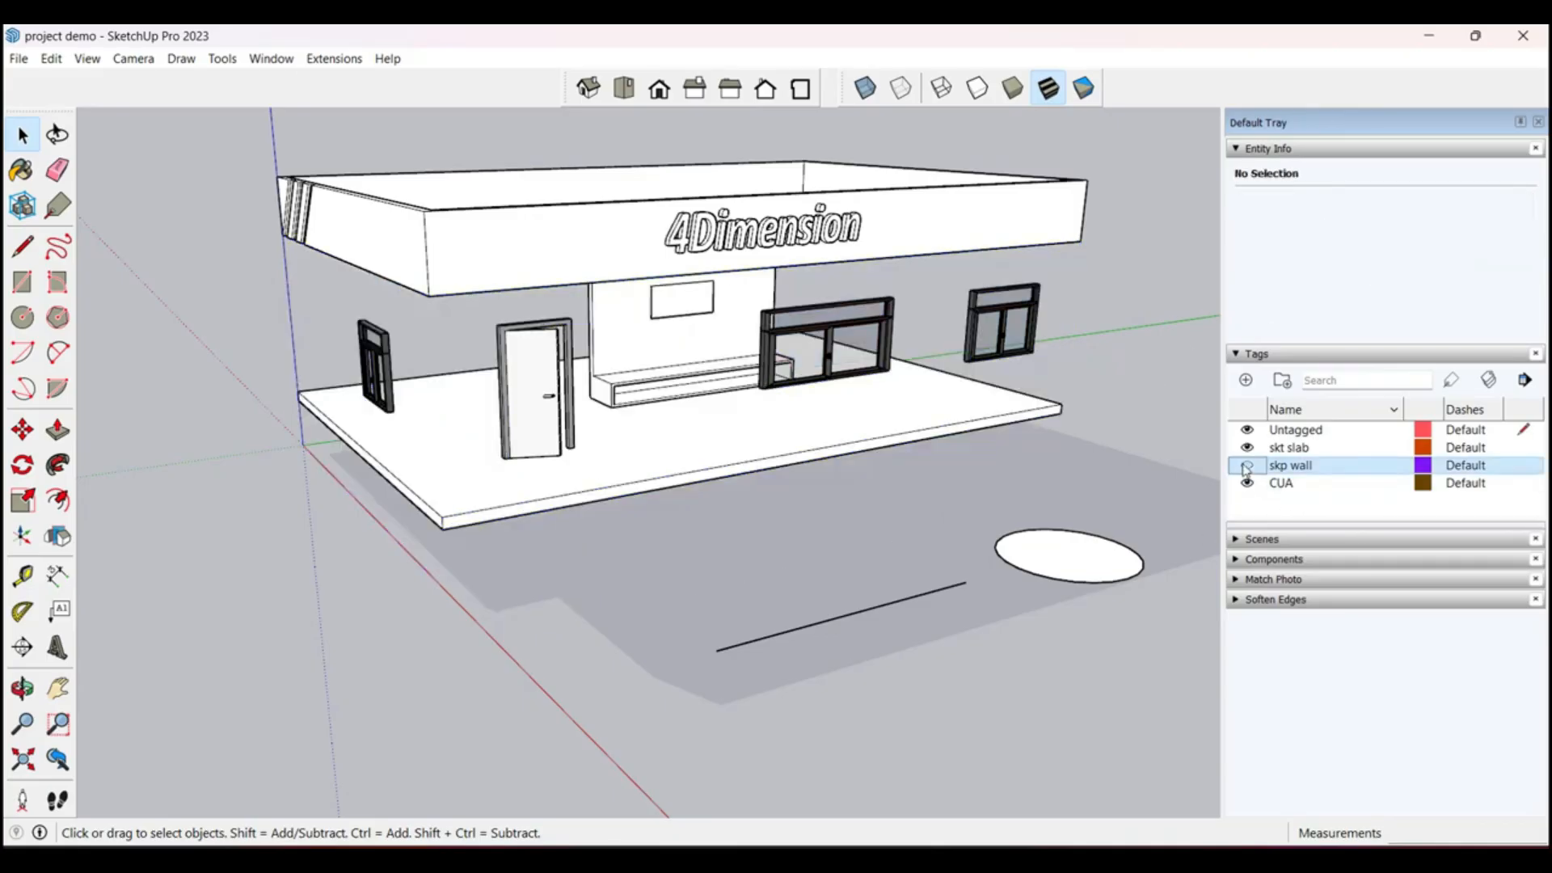
click(1247, 466)
click(1246, 466)
click(1247, 465)
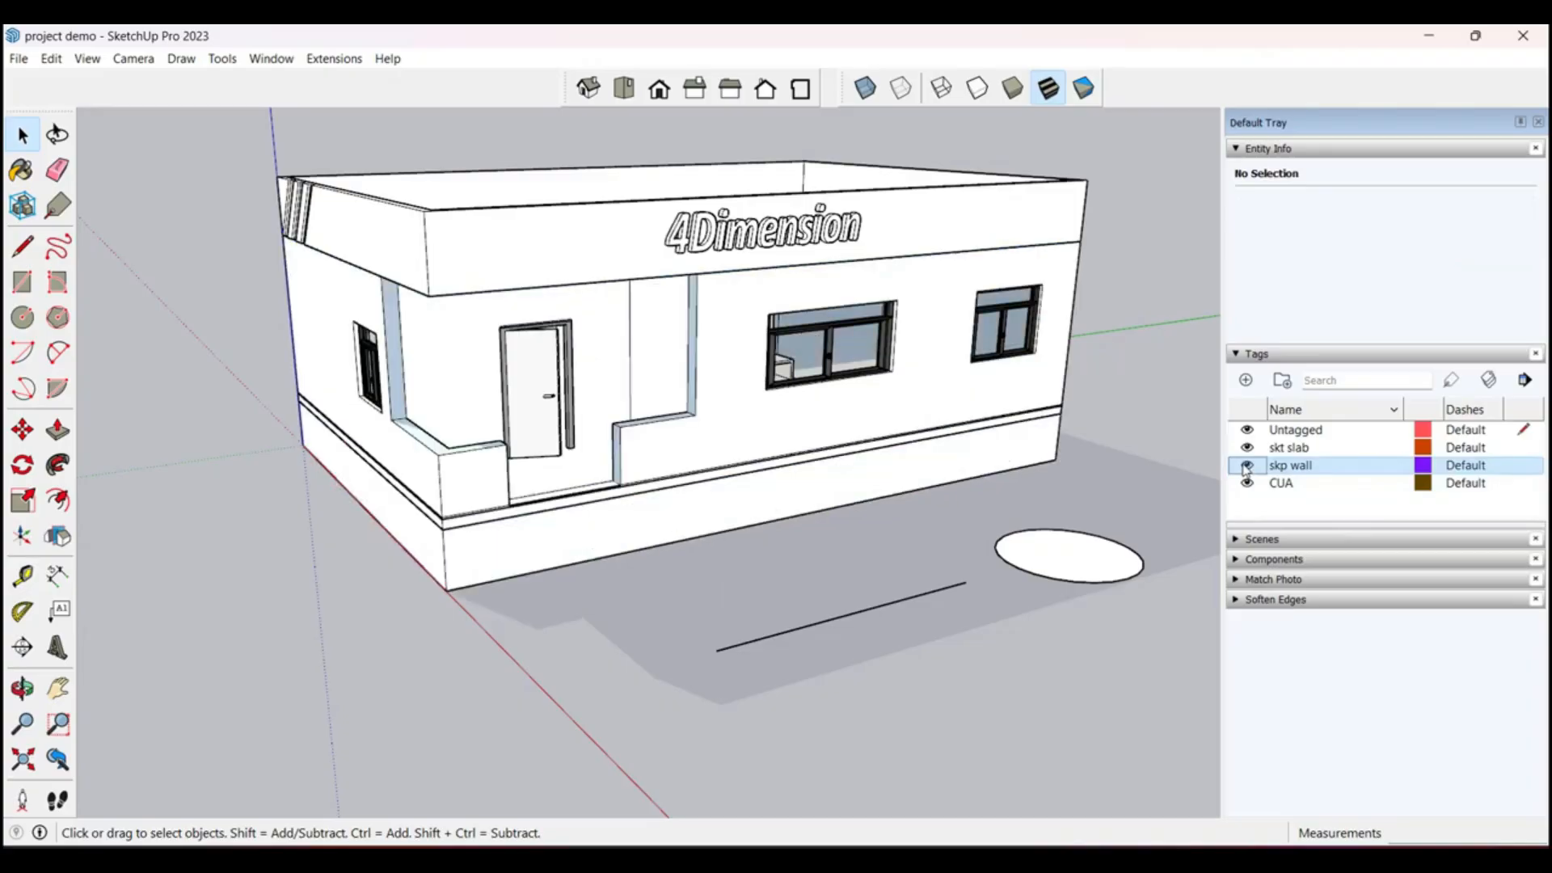
click(1051, 440)
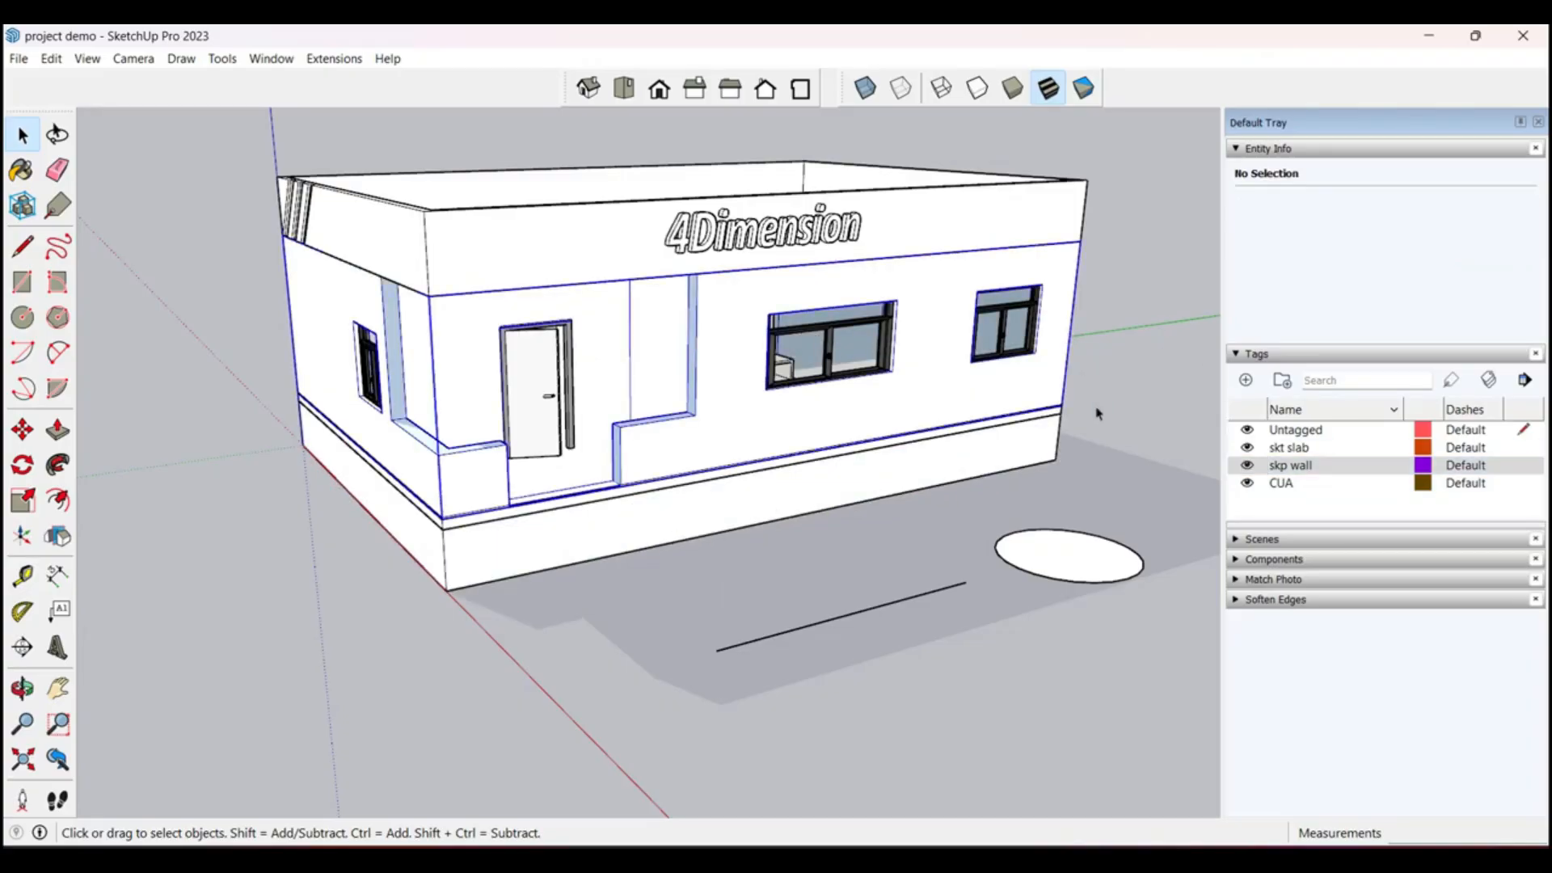
click(1073, 432)
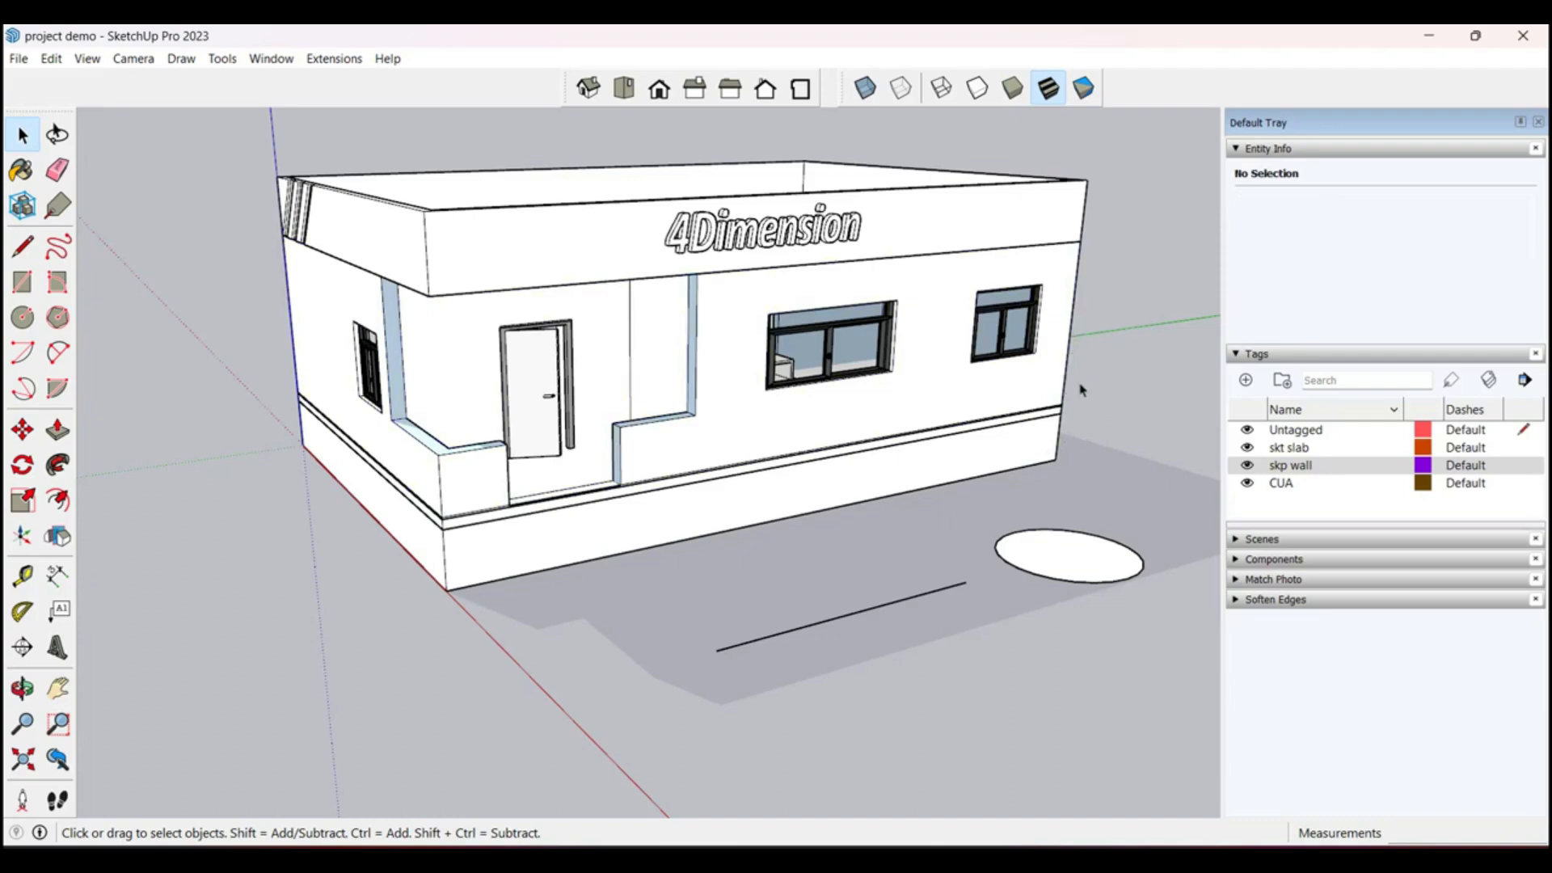
click(1030, 384)
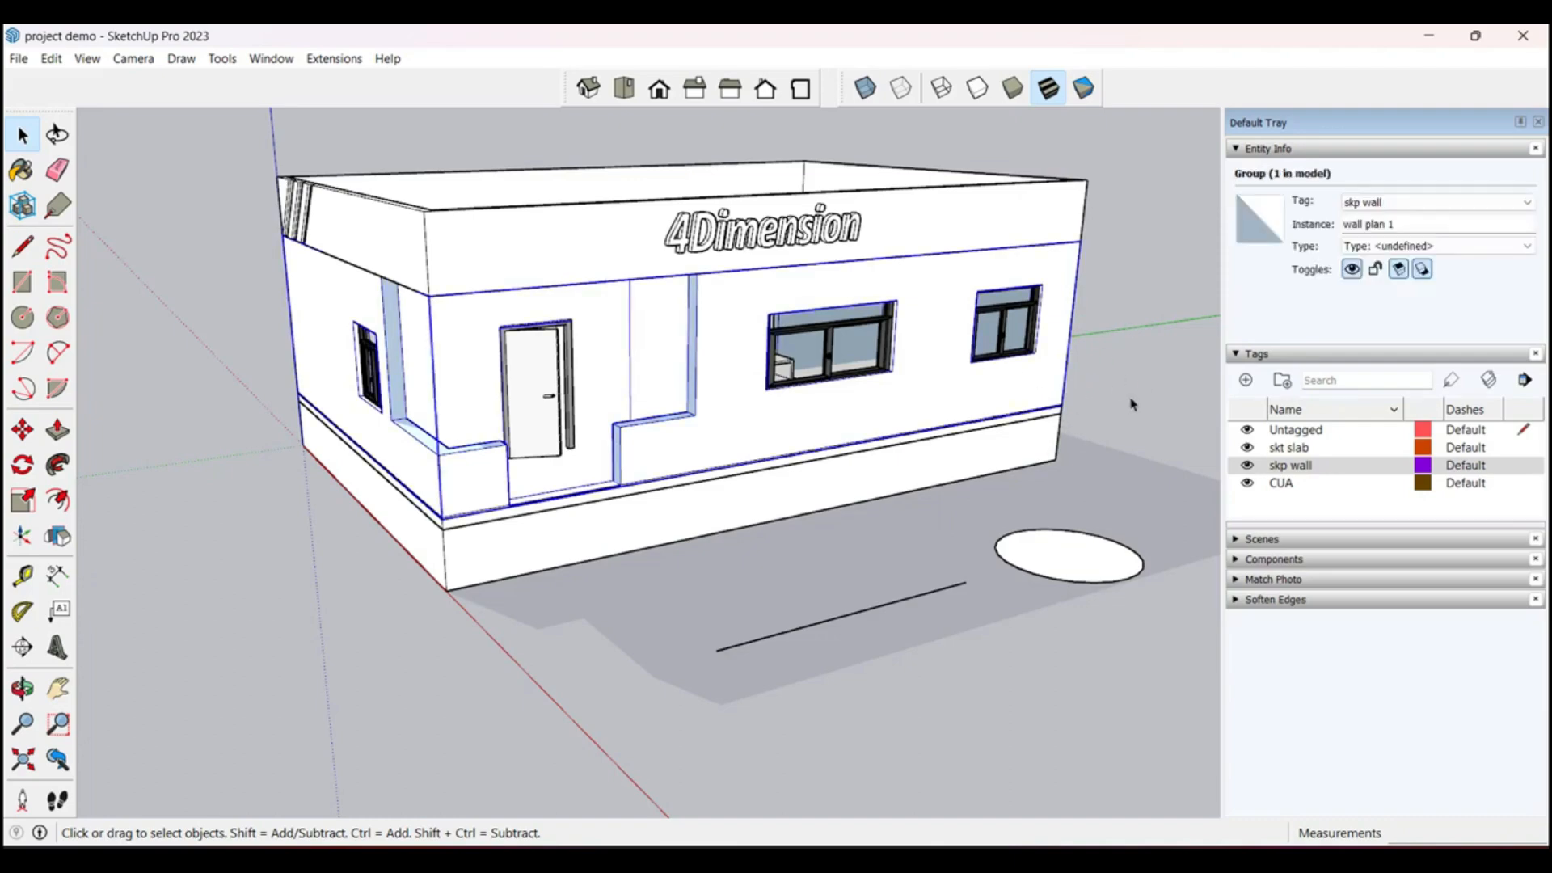
click(1143, 454)
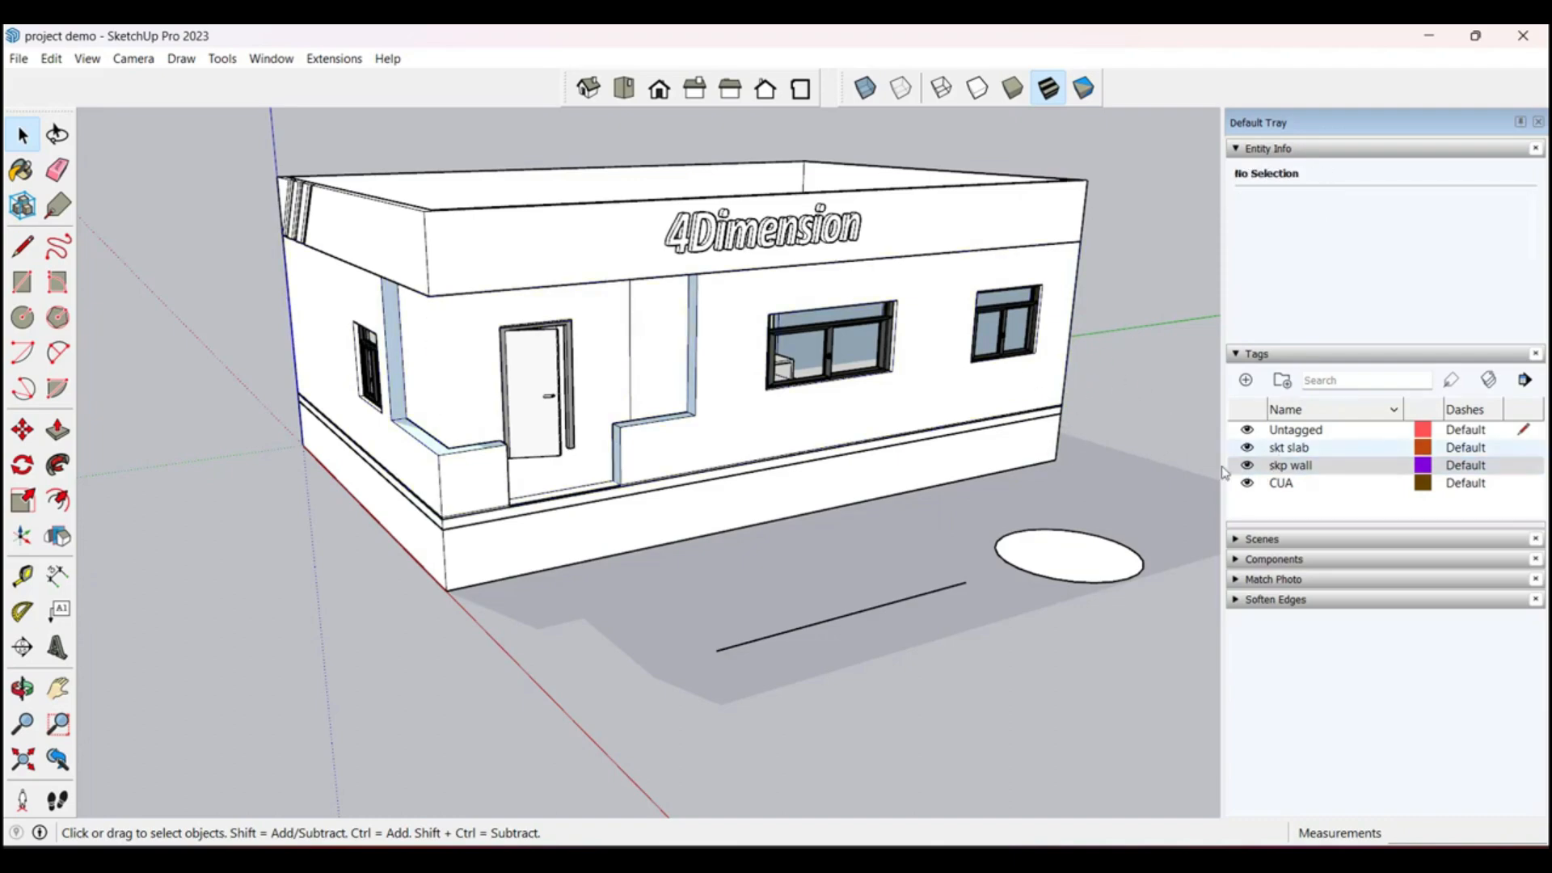
Step: Assign the skt slab tag to the floor slab group and the upper slab group with the roof parapet
click(1057, 419)
scroll(1058, 419, up, 5)
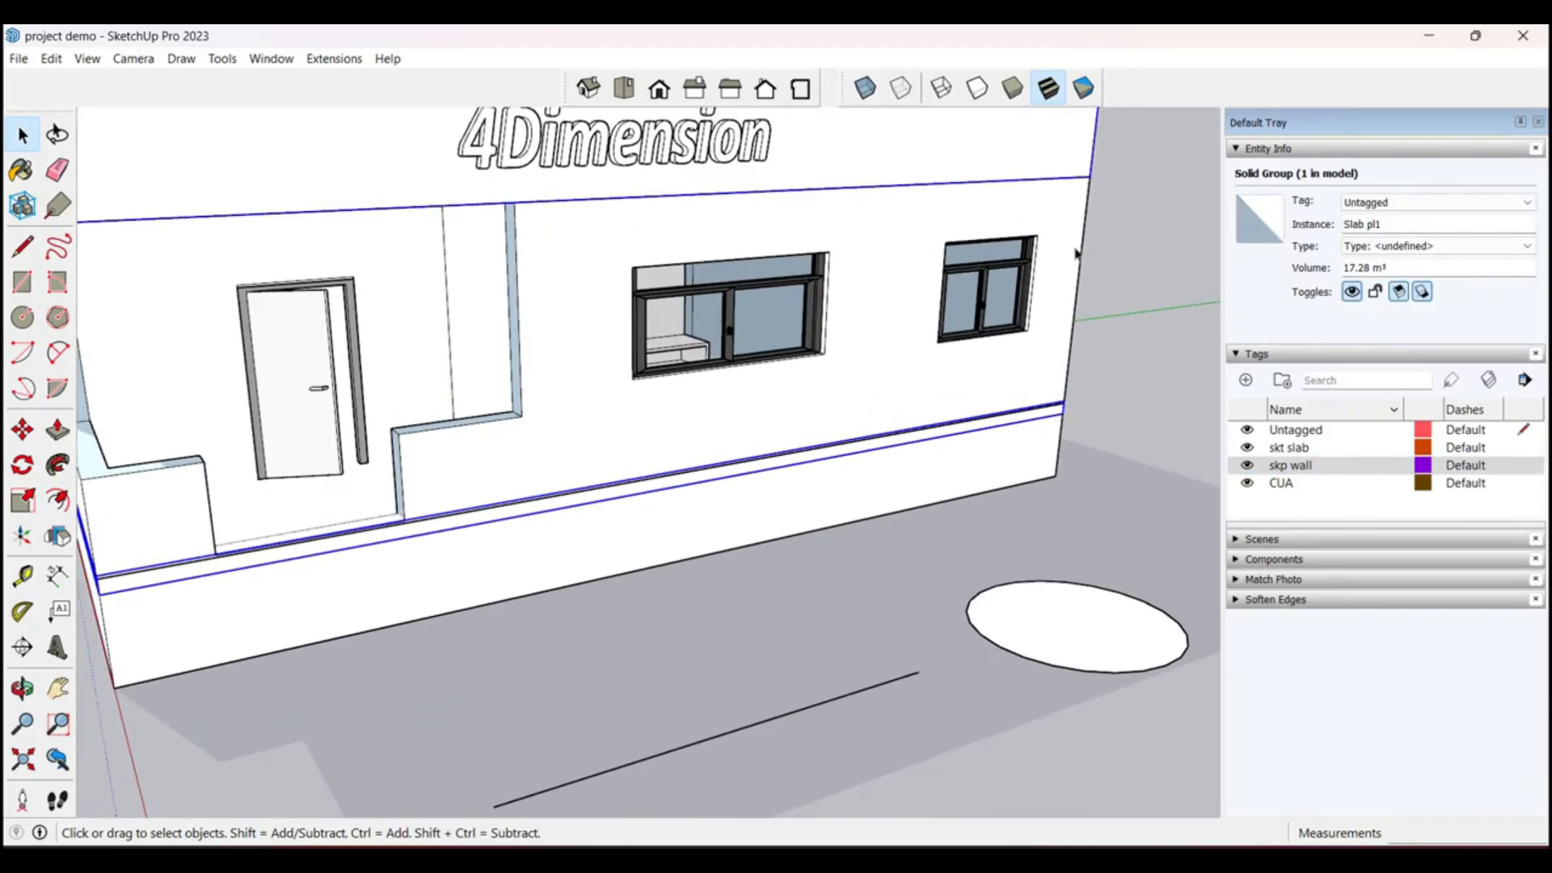
shift+click(1077, 255)
click(1443, 203)
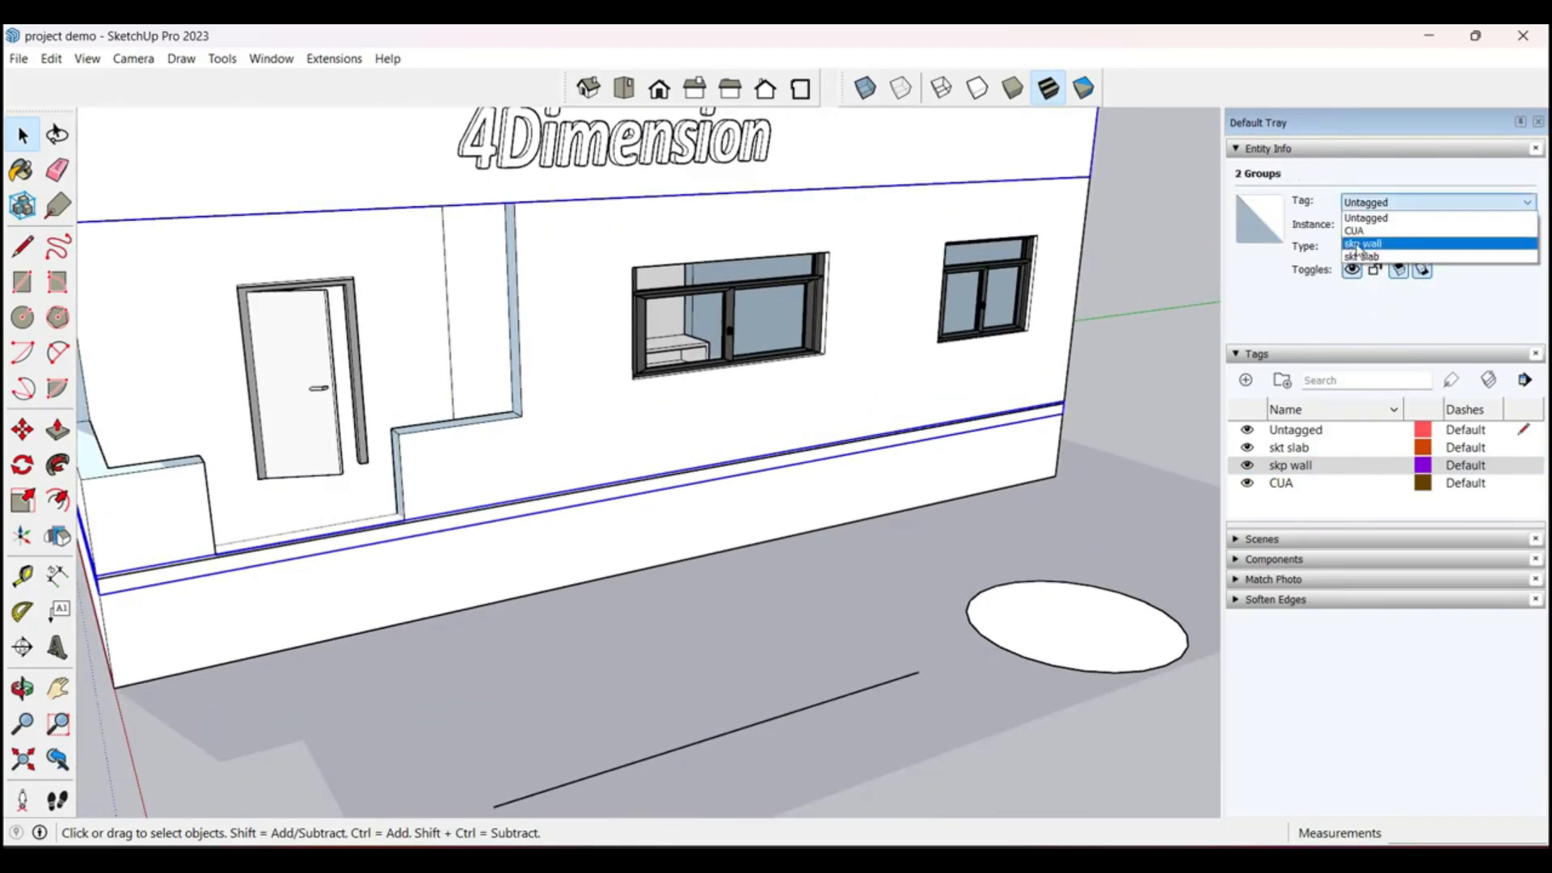
click(1370, 228)
click(1151, 327)
scroll(1061, 364, down, 5)
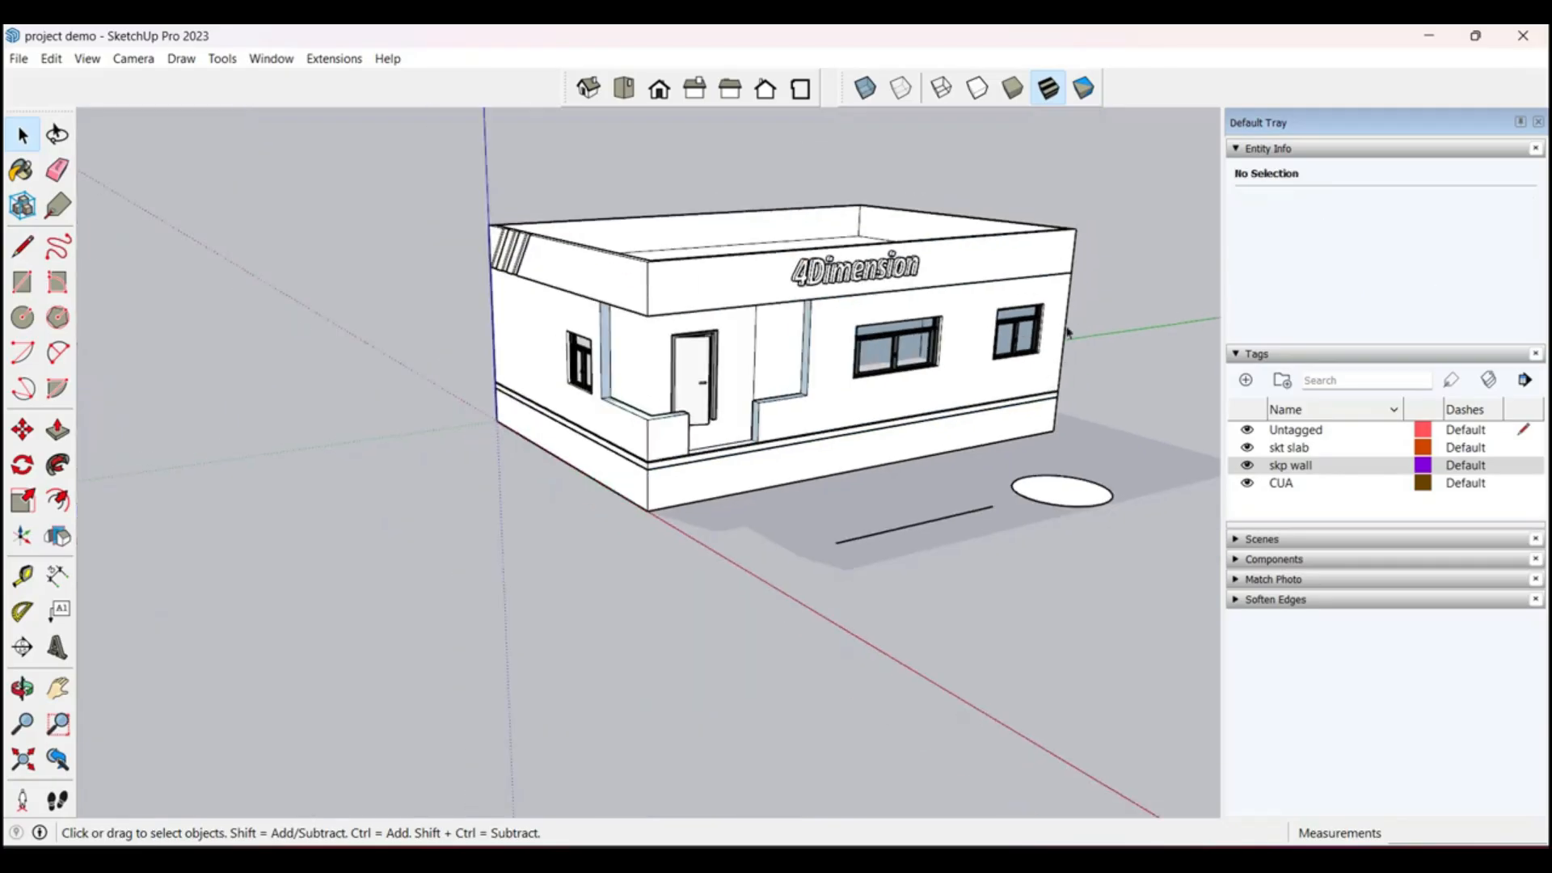
Step: Check the tag assigned to the upper slab group, then clear the selection
scroll(1067, 335, up, 4)
click(1039, 482)
scroll(1038, 483, up, 3)
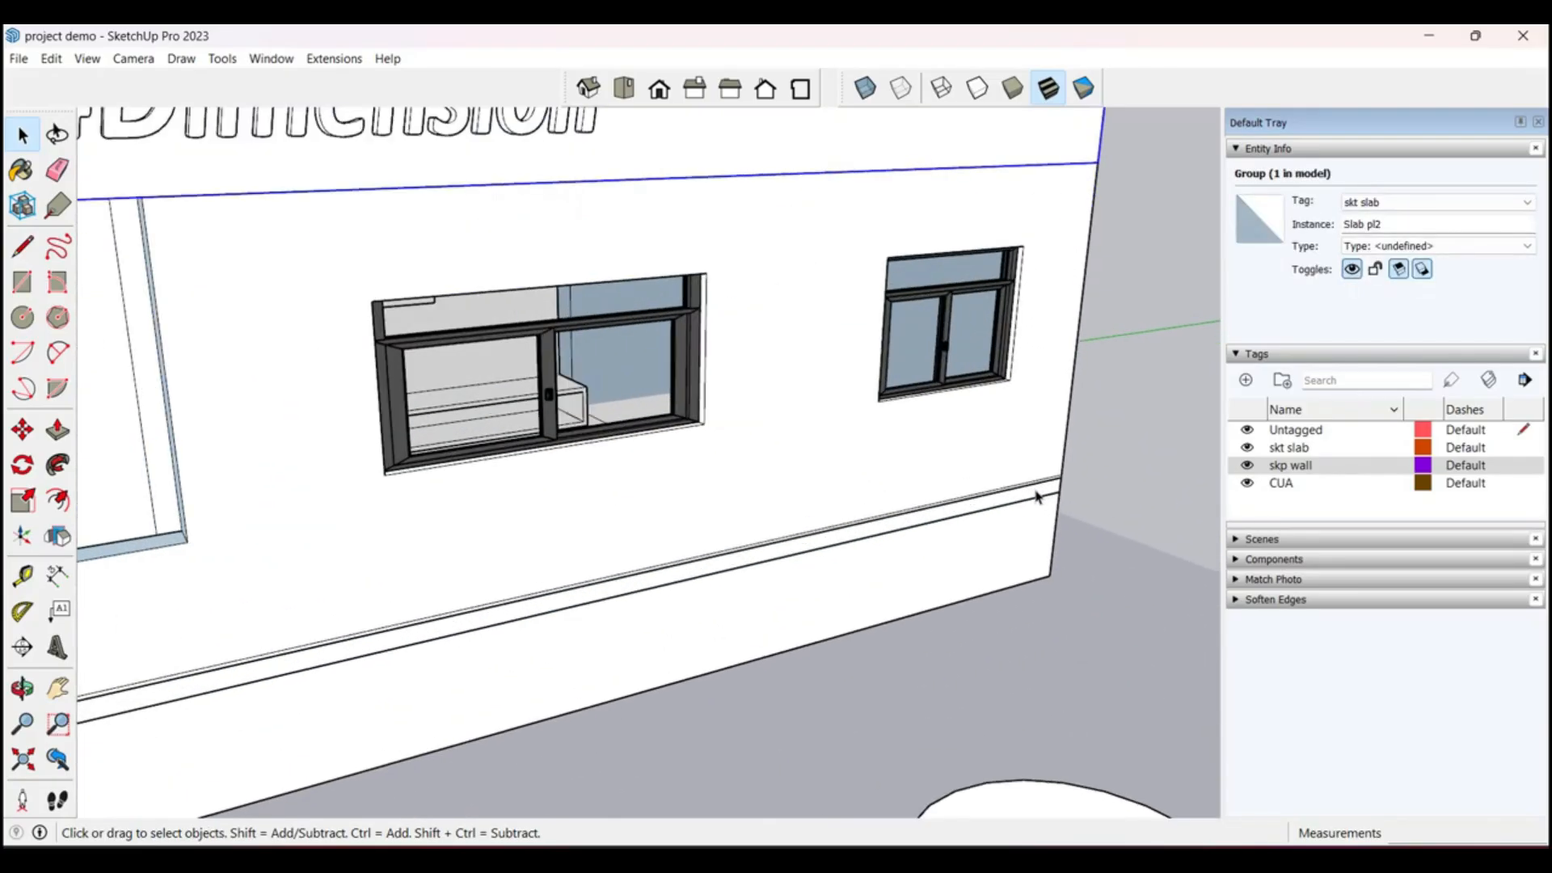
scroll(1102, 439, down, 3)
click(1097, 436)
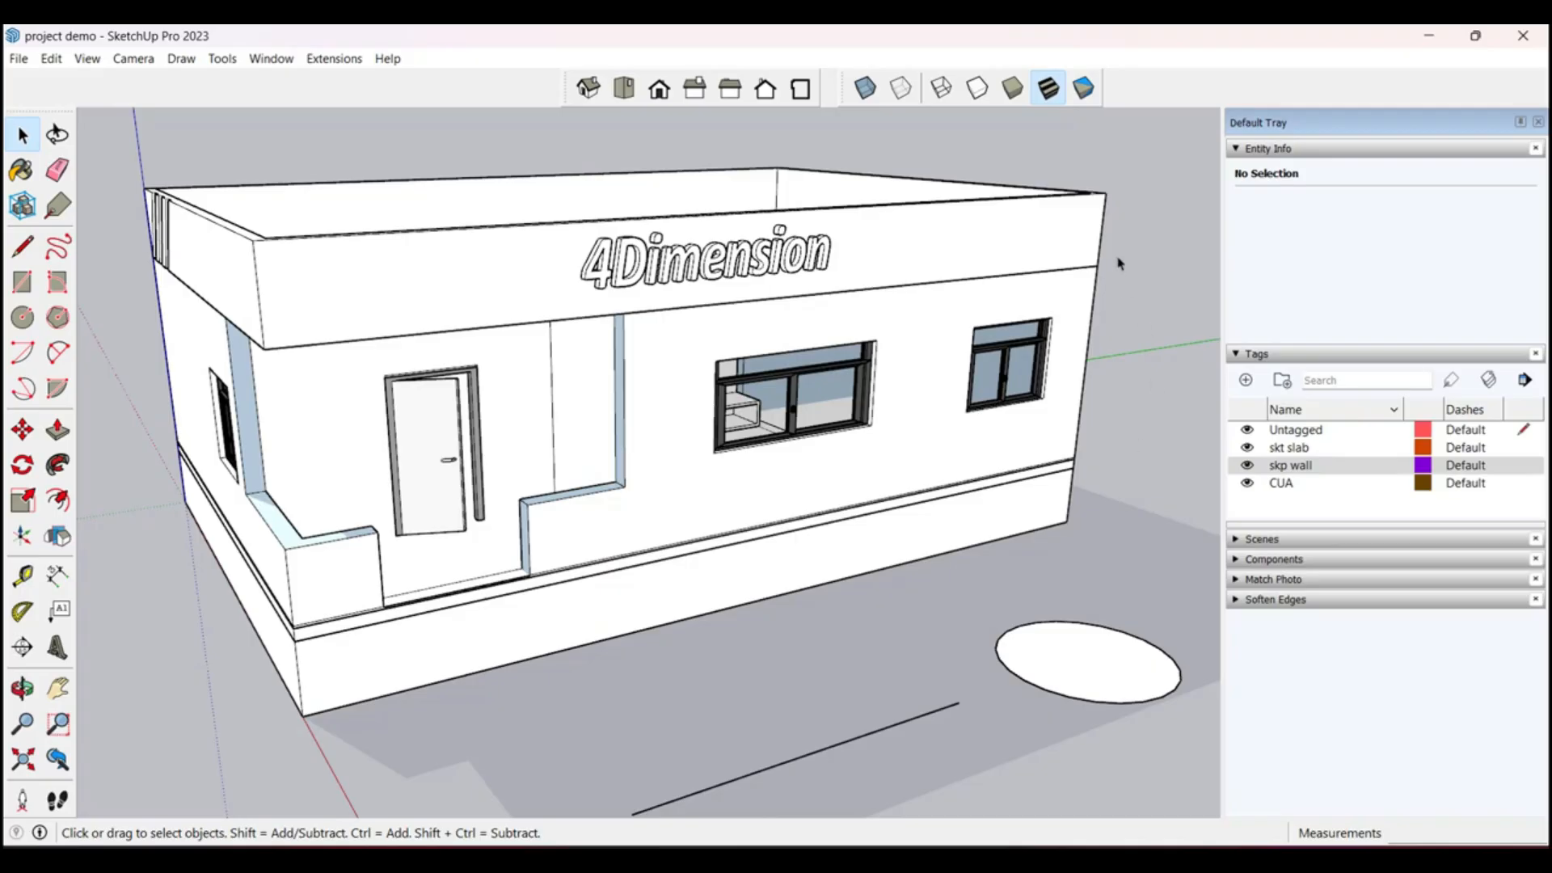
drag(1159, 381, 1137, 442)
Step: Hide and show the skp wall and skt slab tags one after the other to compare their contents
click(1288, 471)
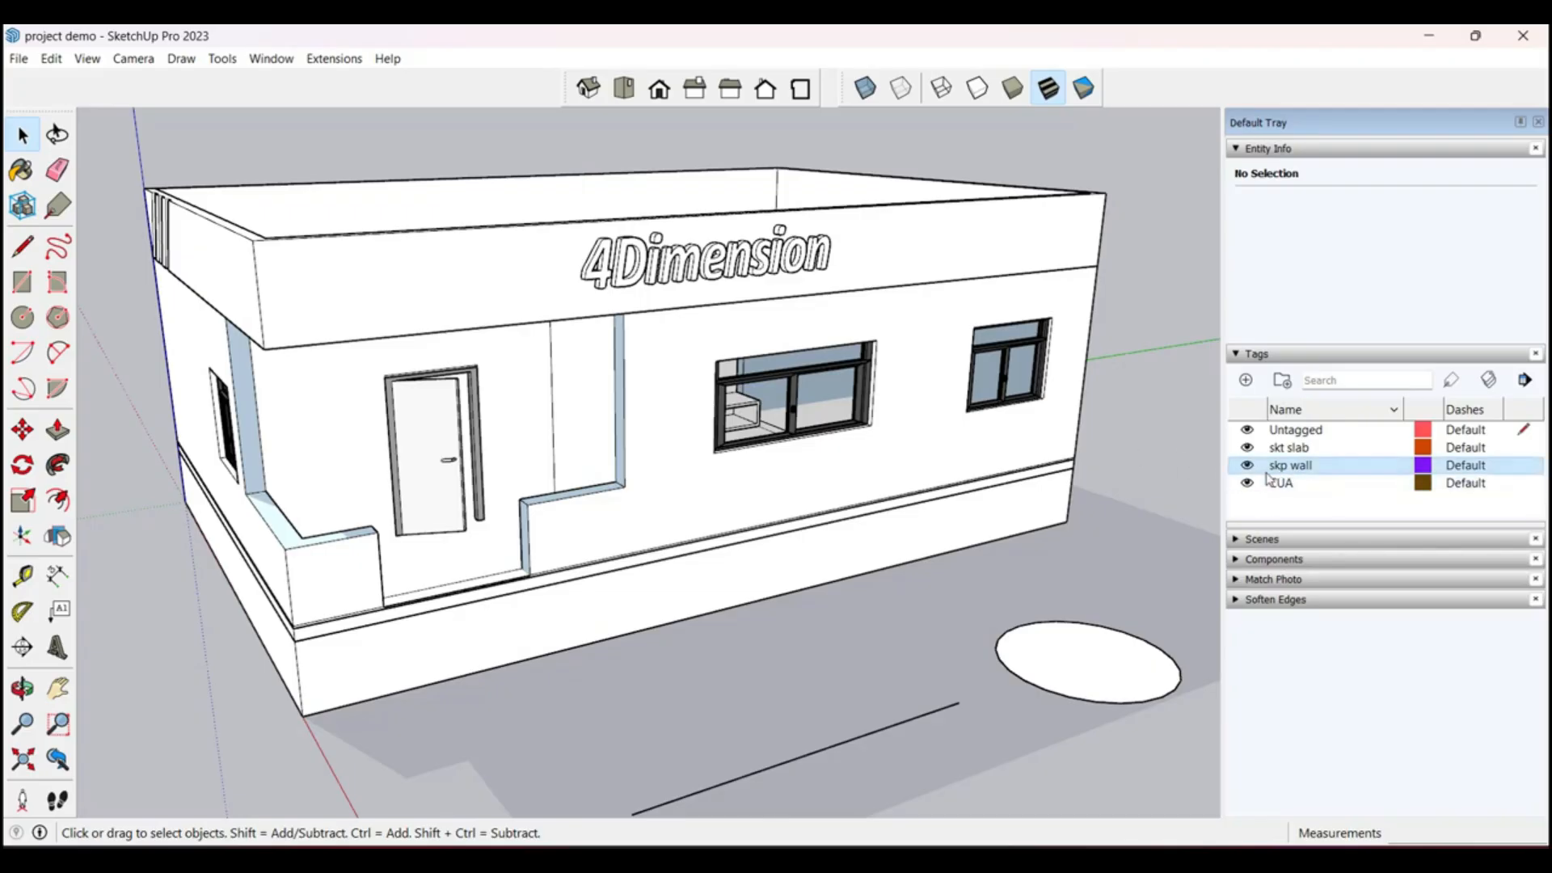
click(1320, 468)
click(1247, 464)
click(1248, 465)
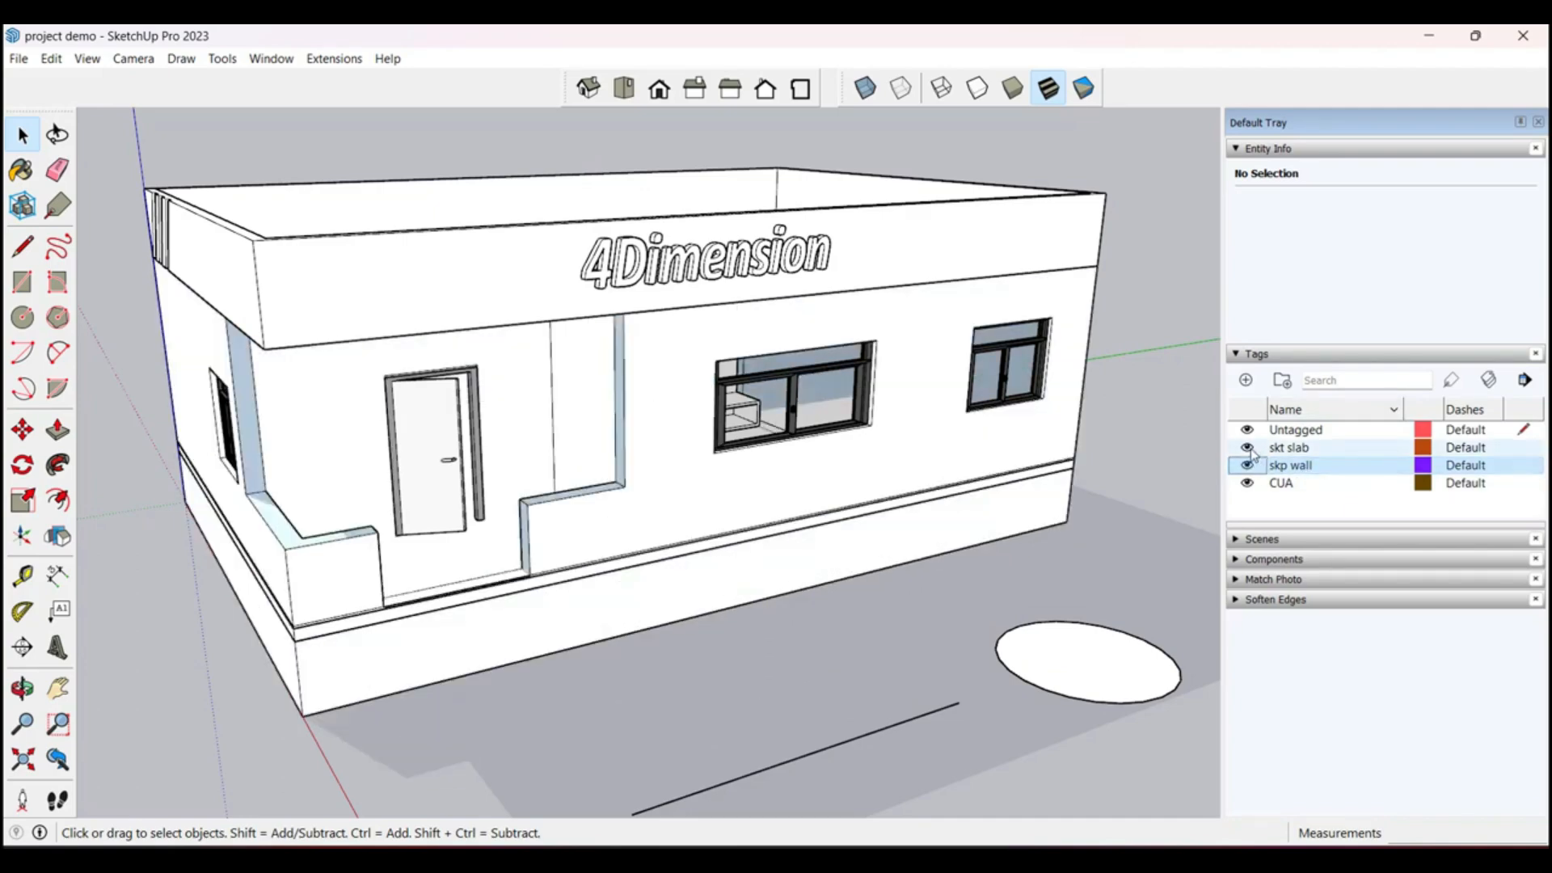
click(1247, 447)
click(1247, 448)
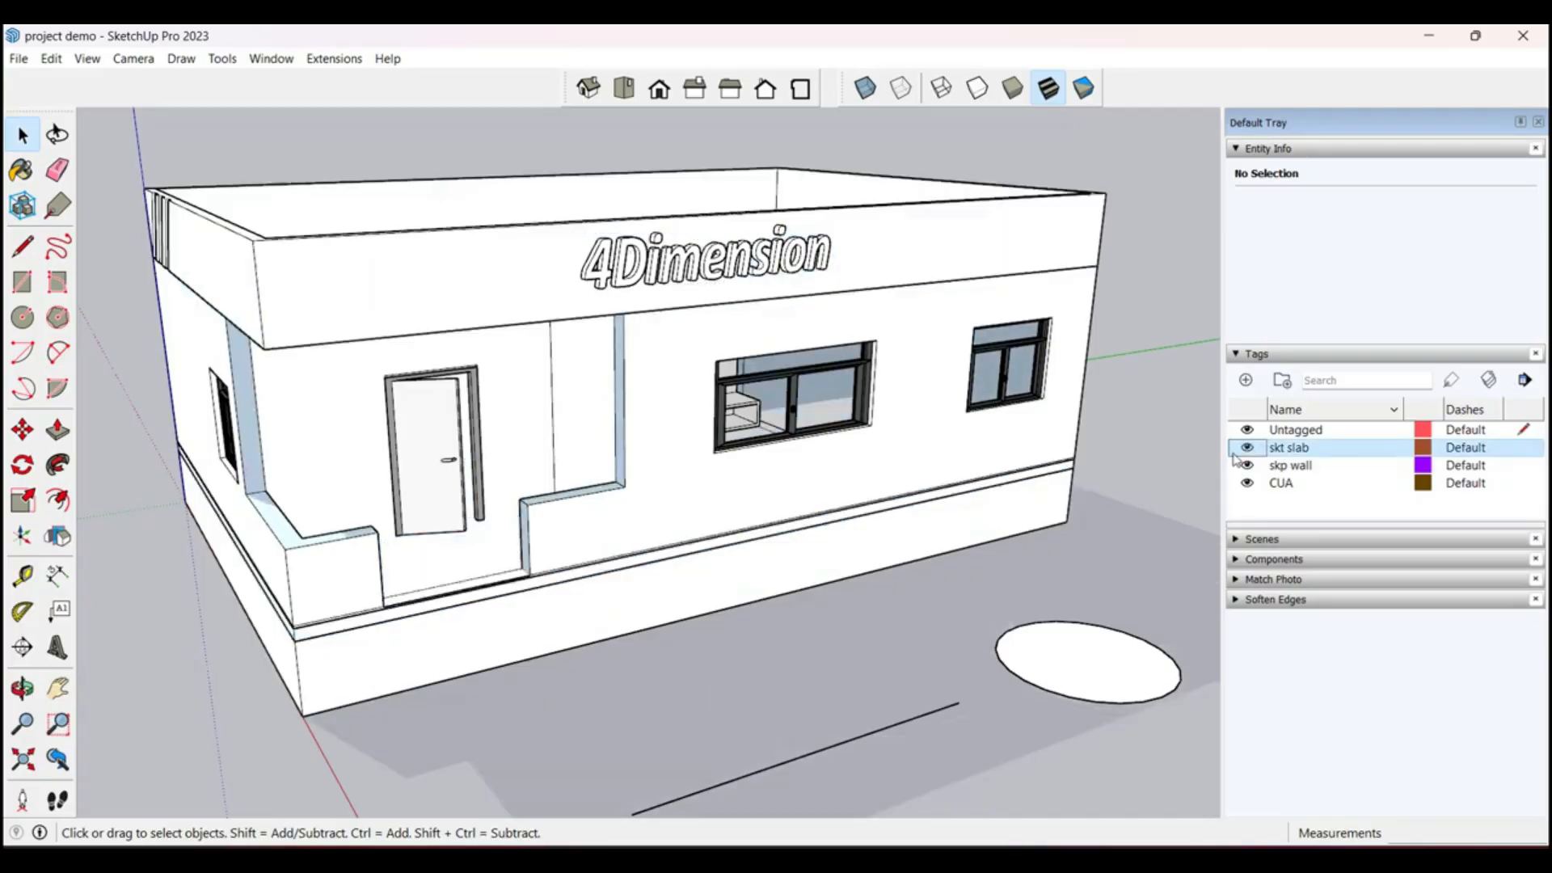
middle_drag(1010, 453, 1108, 398)
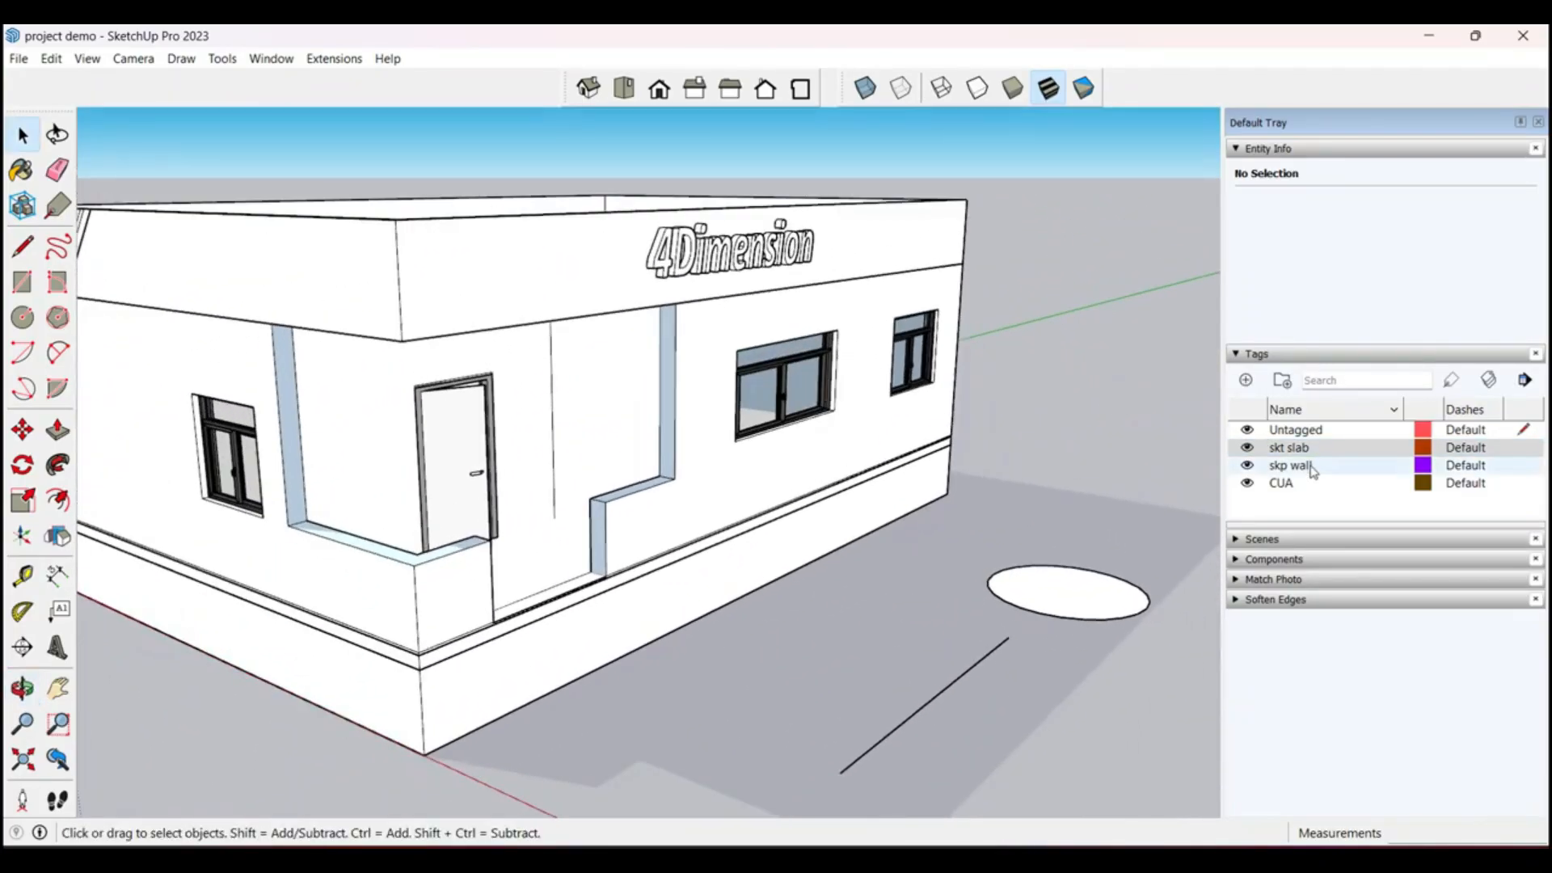
Step: View the color settings of the CUA and skp wall tags, and preview the house with Color by Tag
click(1456, 489)
click(1423, 484)
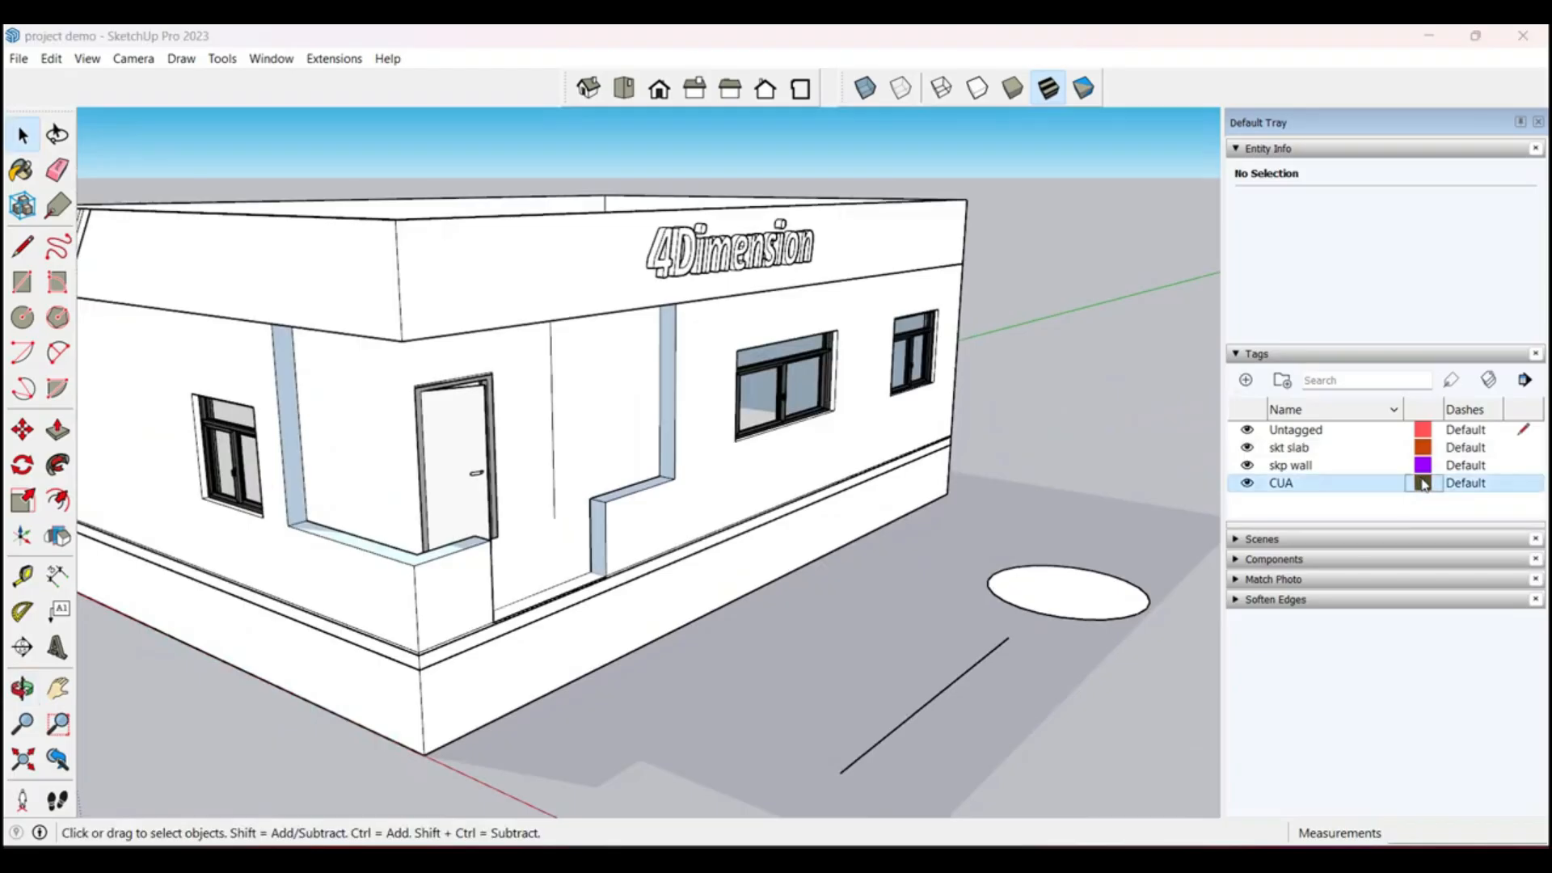
click(882, 217)
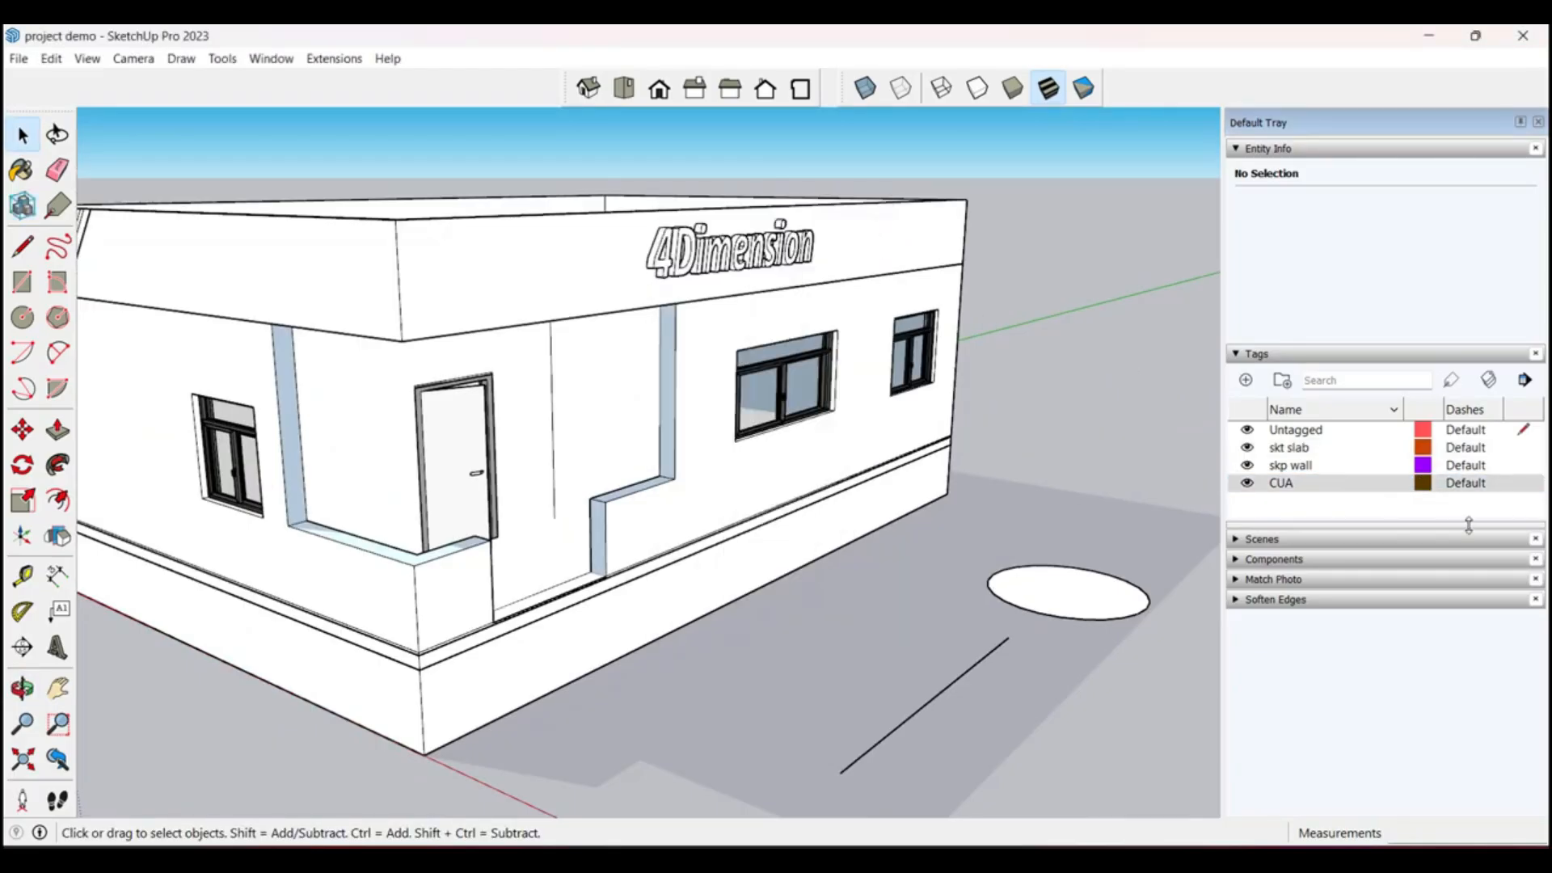
click(1423, 467)
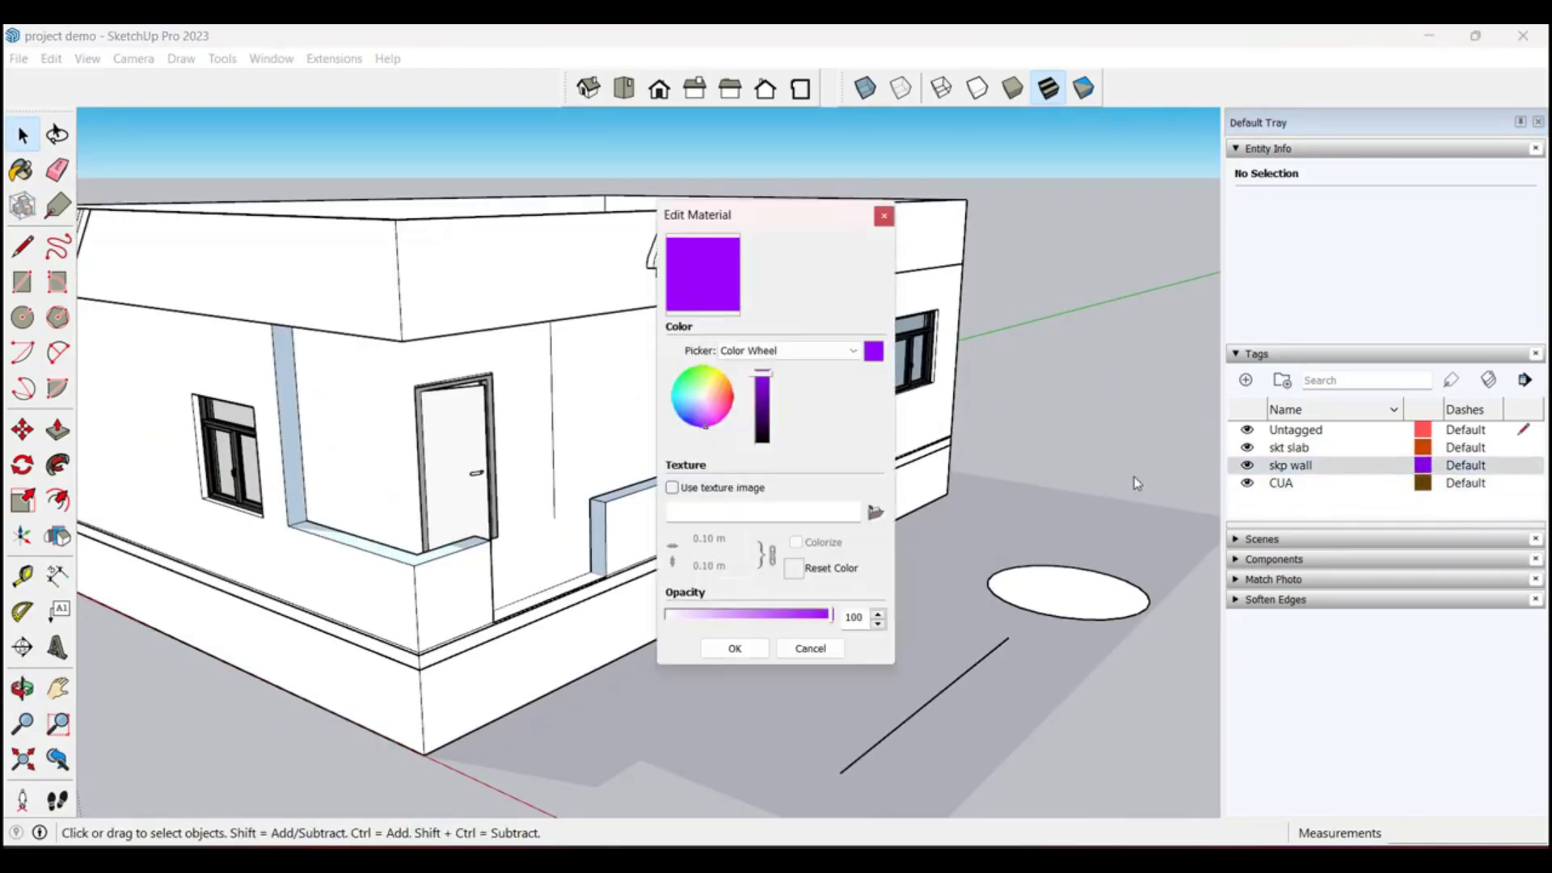
click(883, 216)
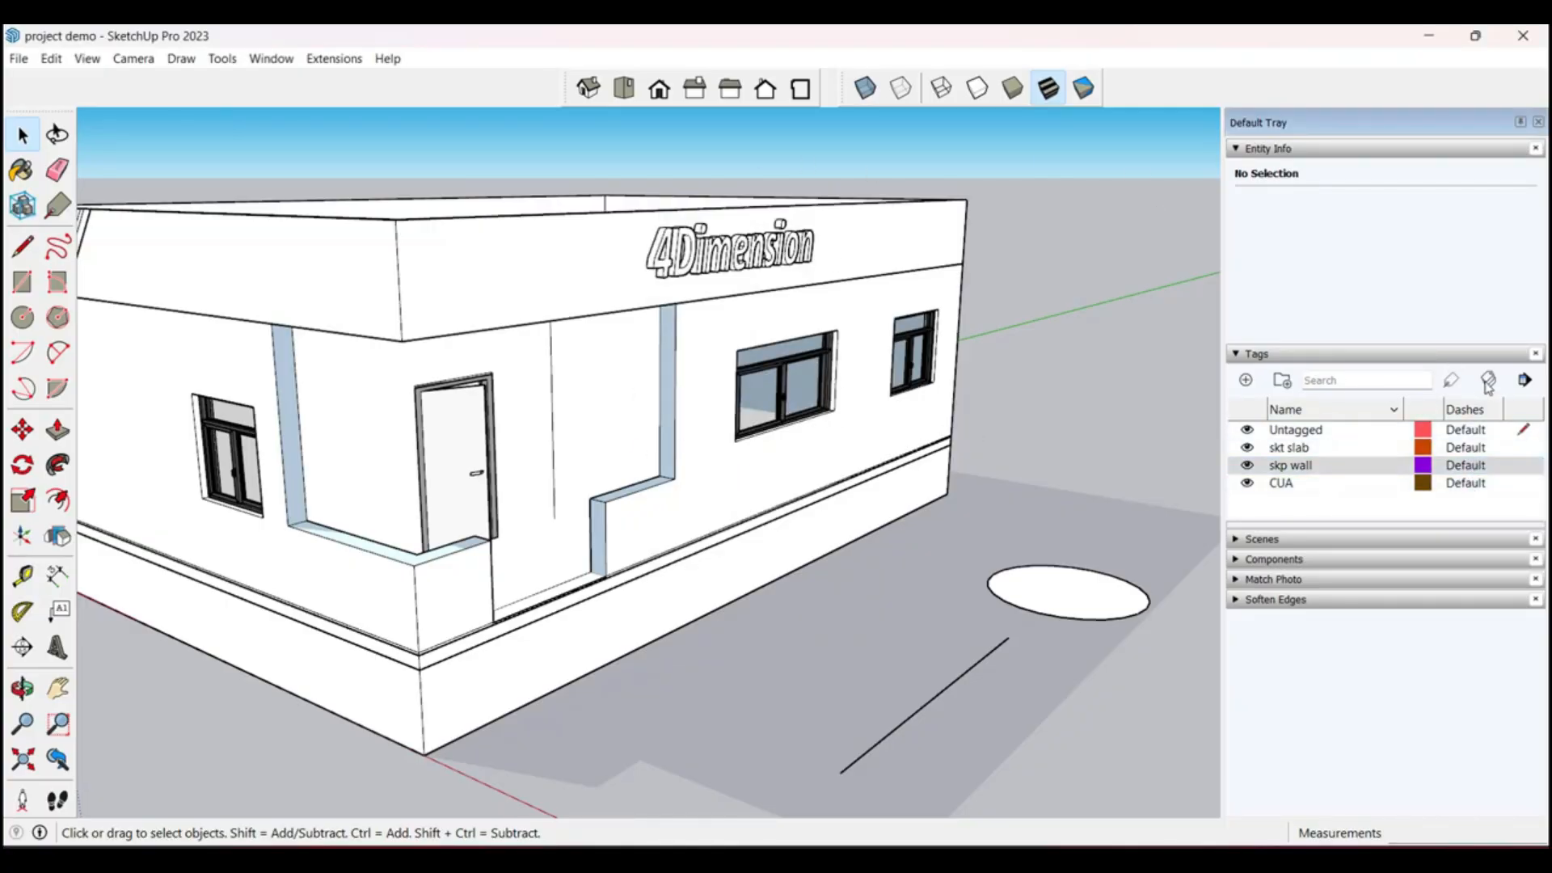
click(1488, 381)
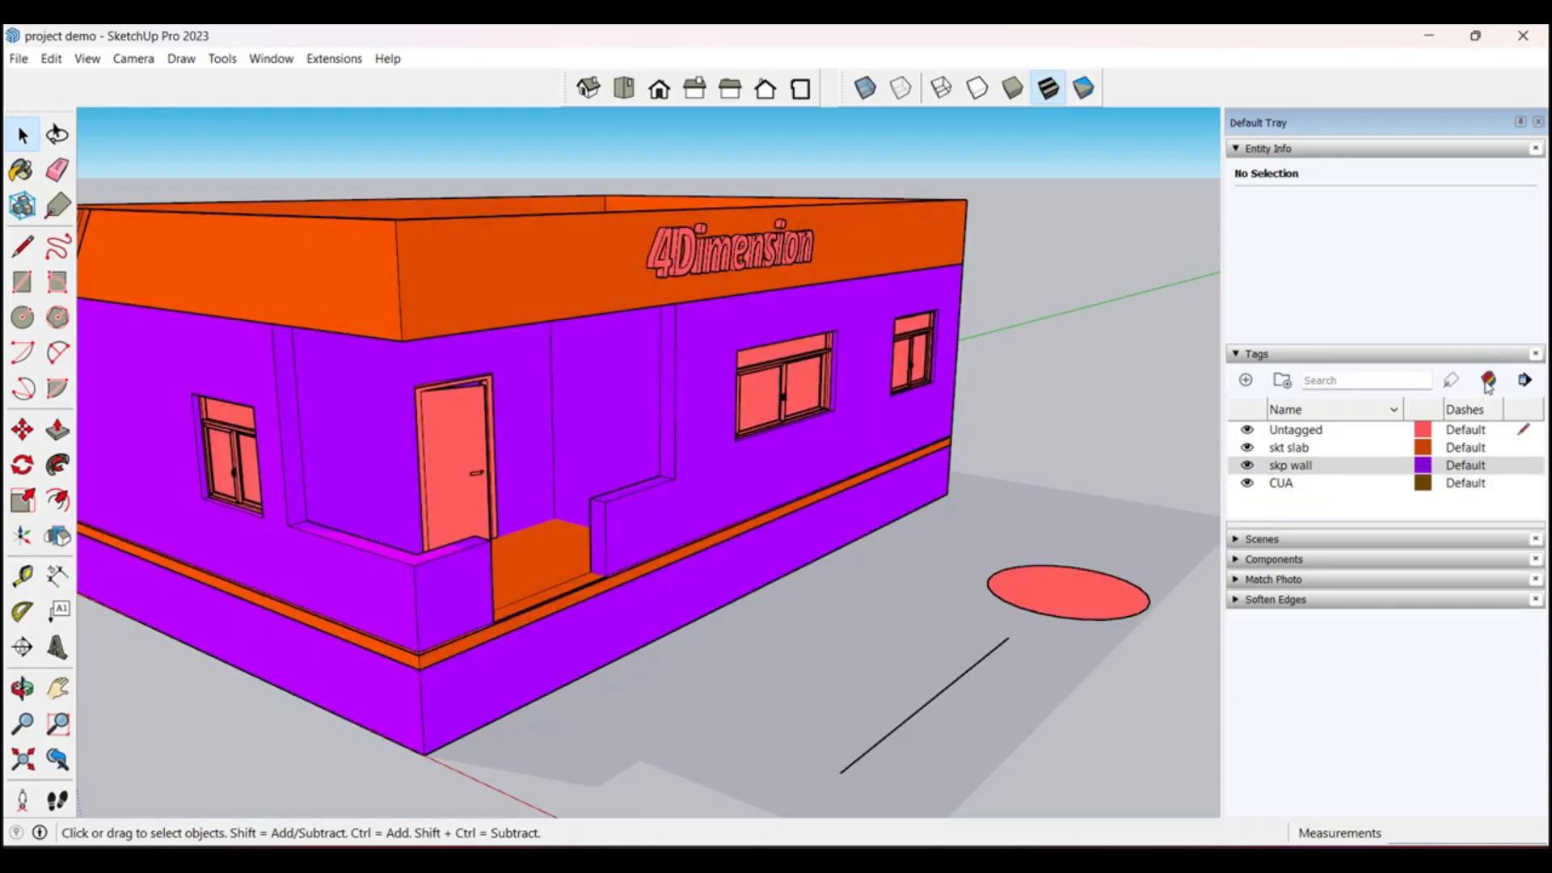
click(1489, 382)
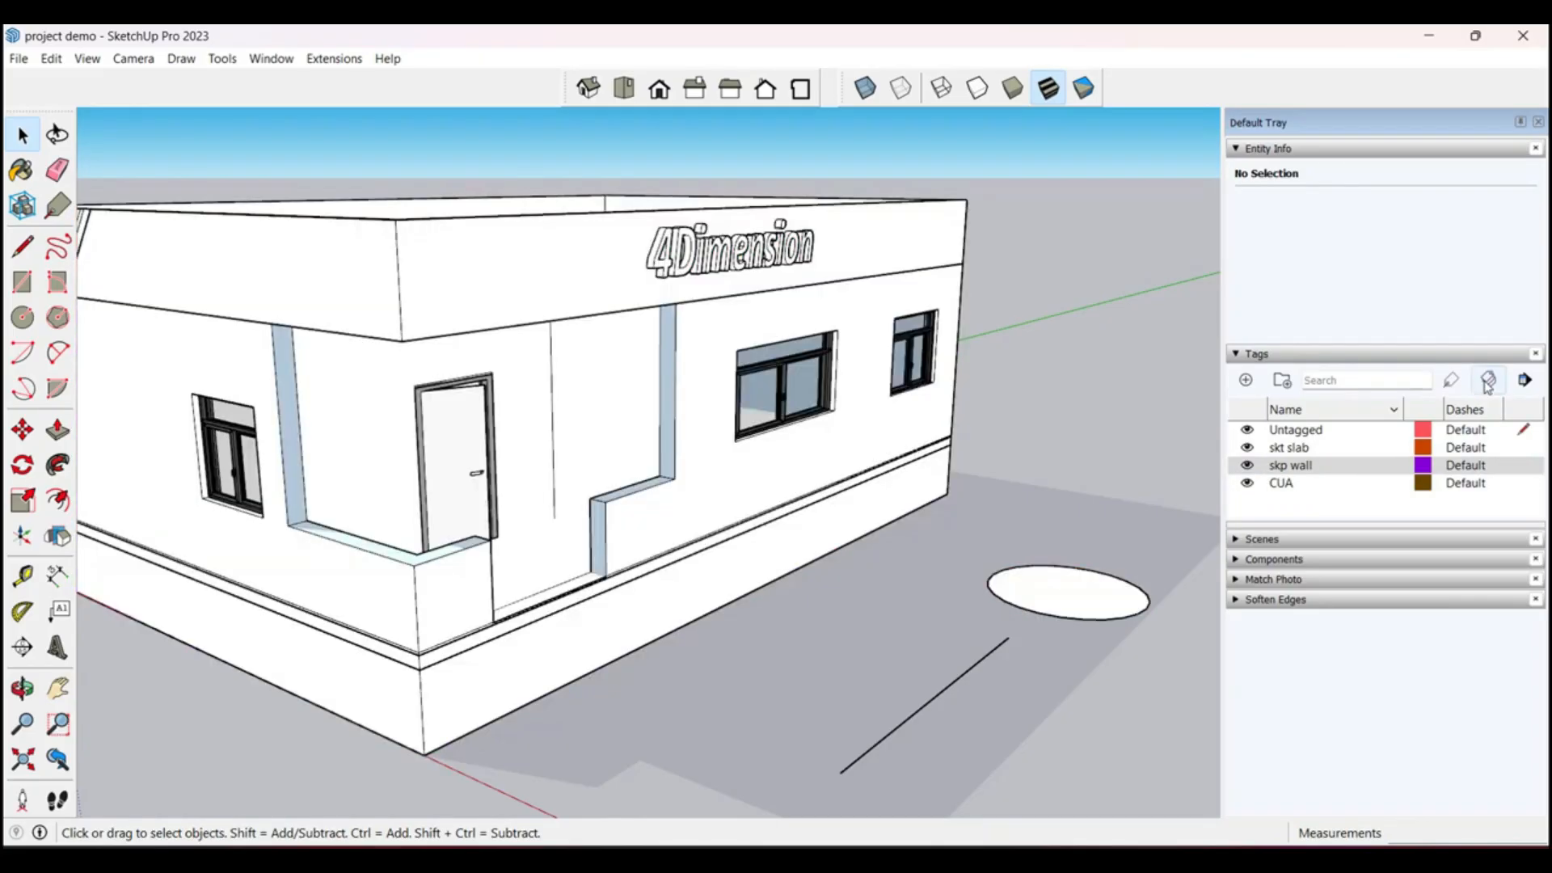
Step: Purge the unused tags from the project demo model
click(1525, 381)
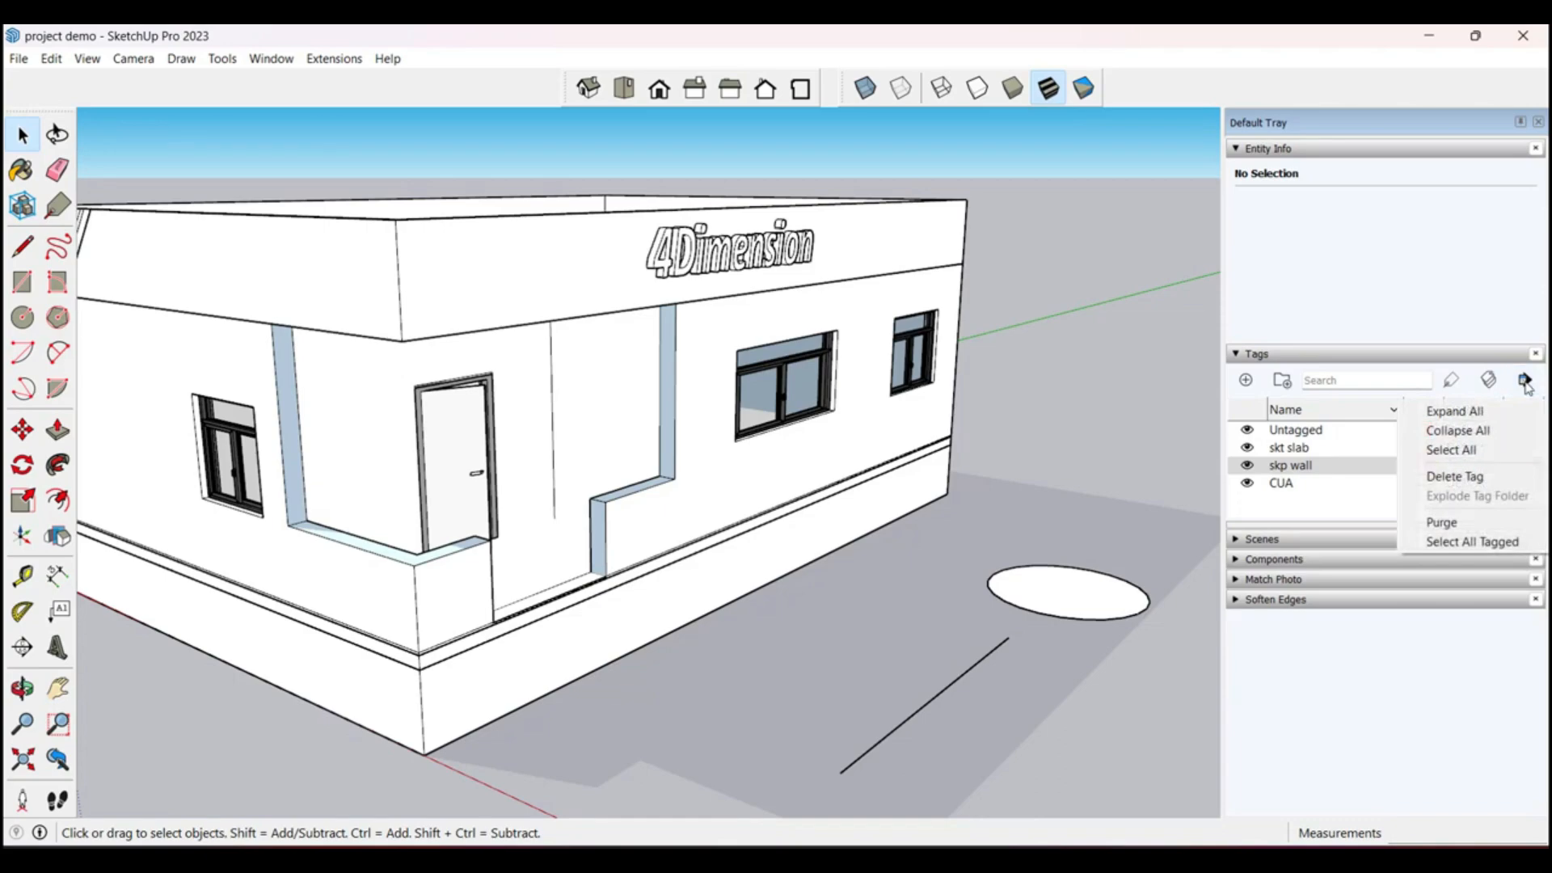
click(1441, 524)
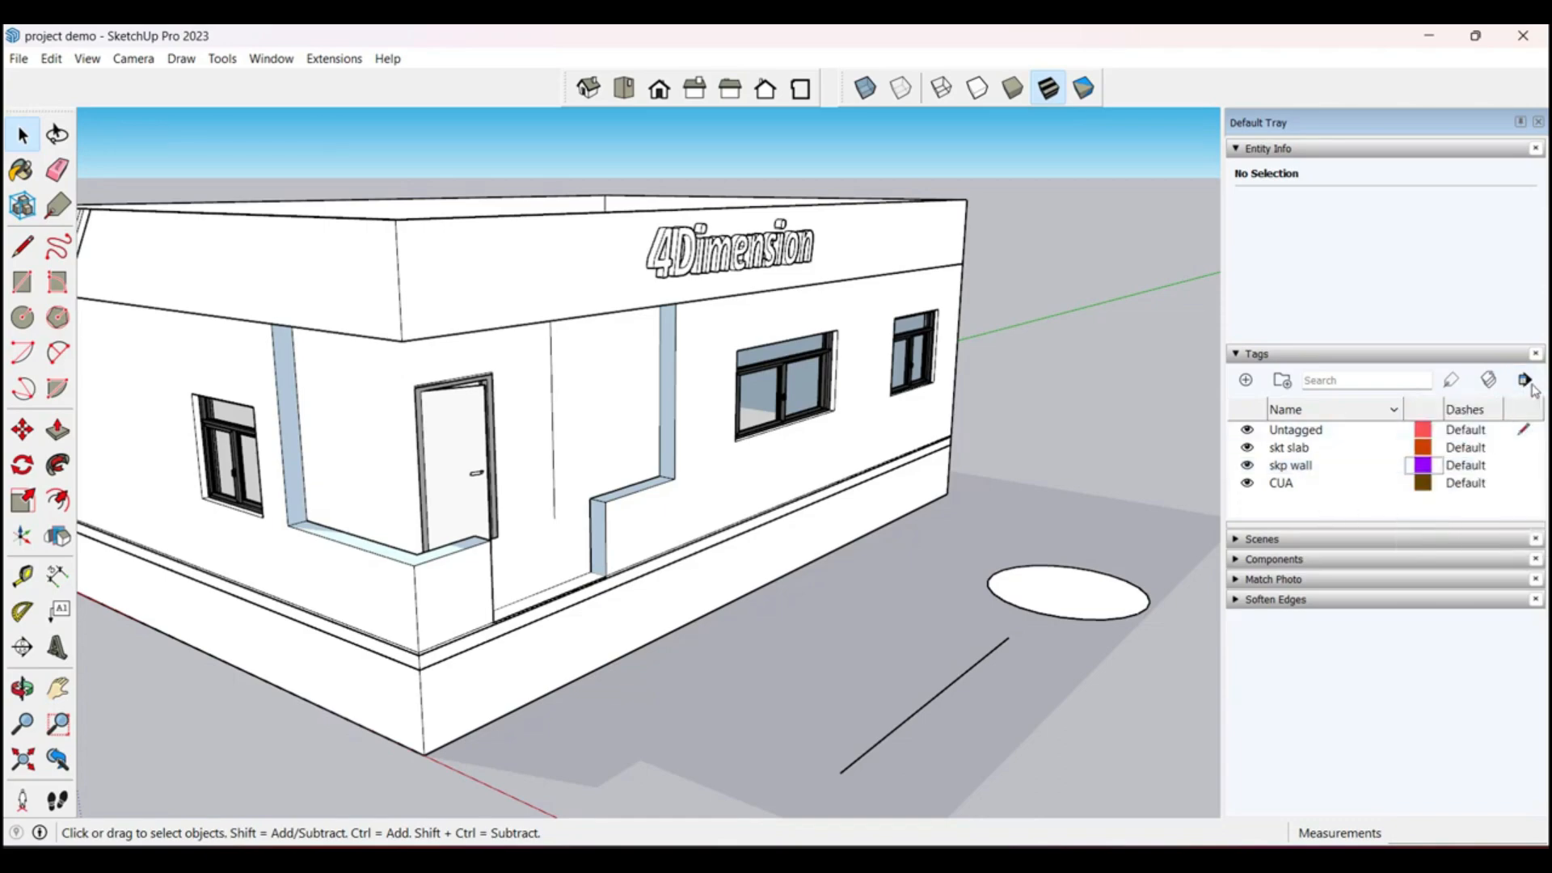
click(1525, 381)
click(1451, 522)
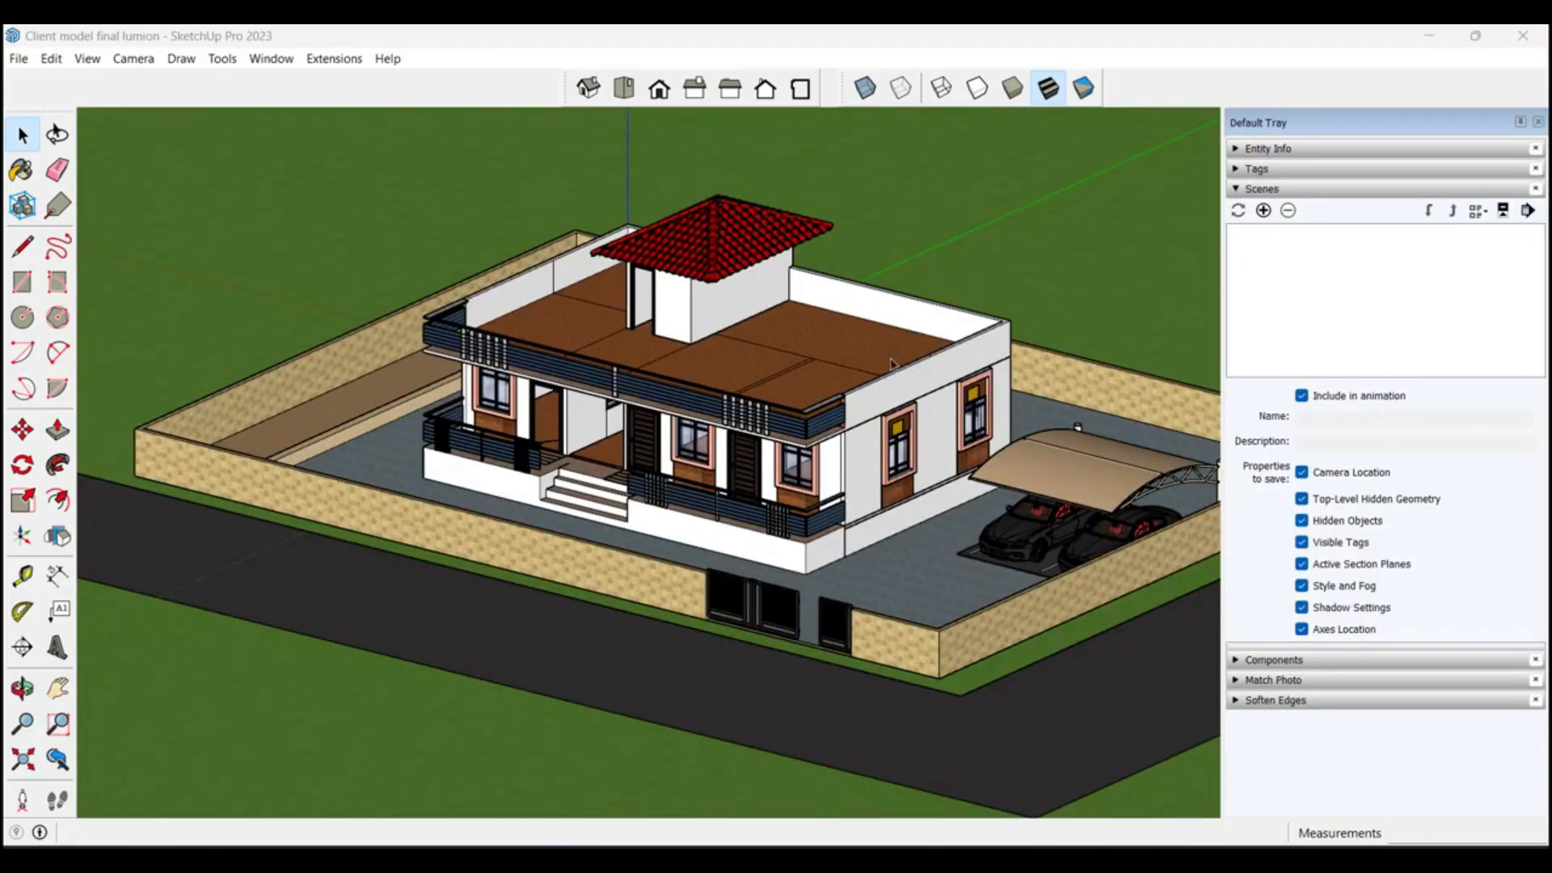
Step: Add a scene from a low, close view of the house's front with the entrance gates in frame
middle_drag(892, 363, 614, 437)
middle_drag(459, 435, 651, 584)
scroll(650, 584, up, 6)
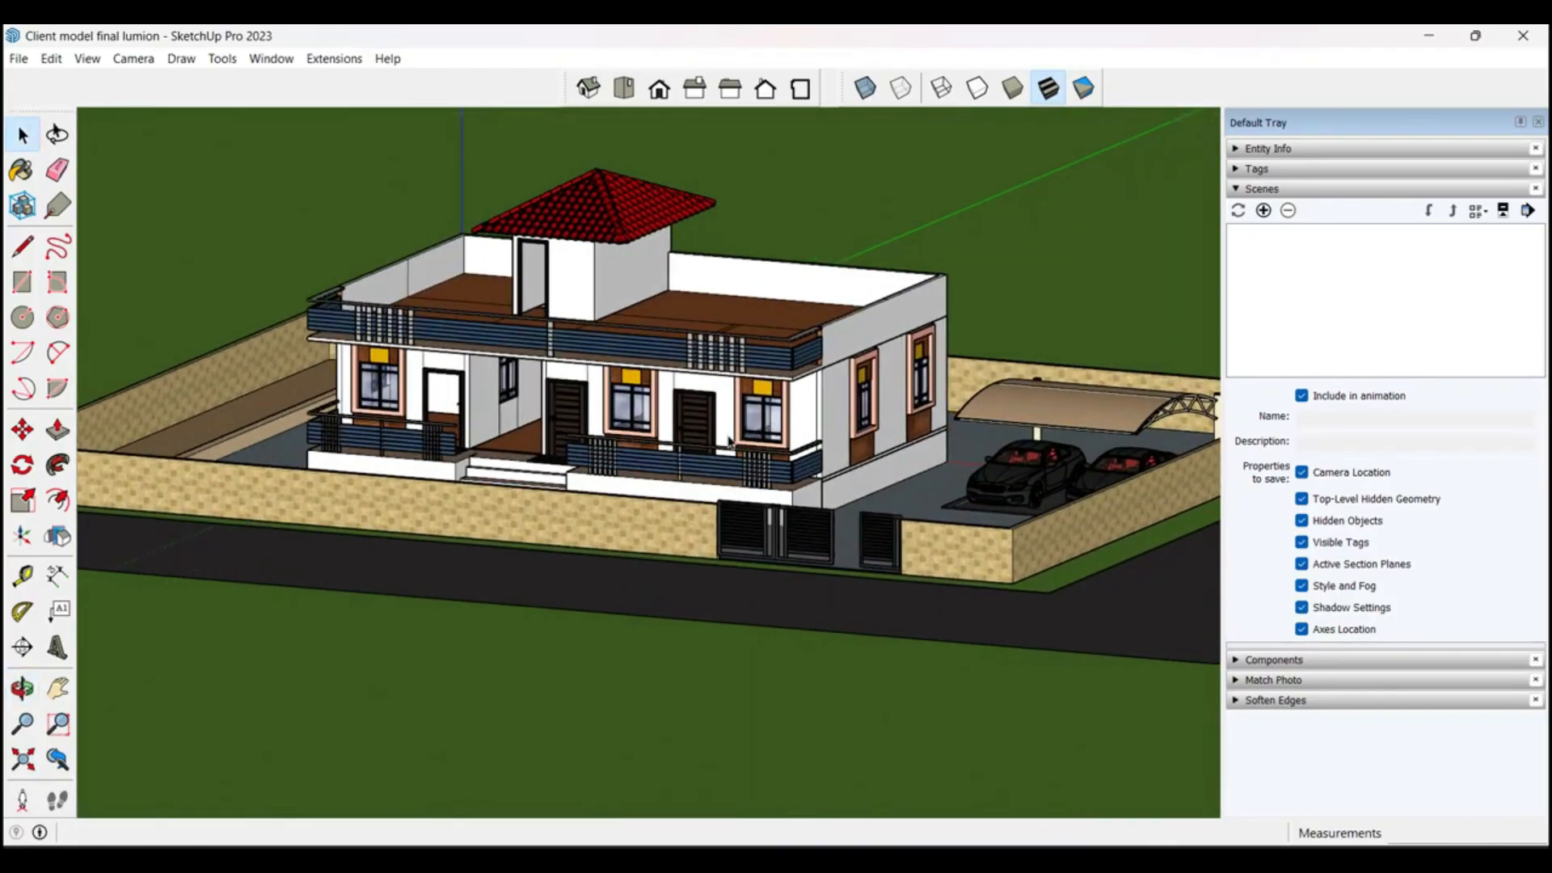
scroll(803, 266, down, 6)
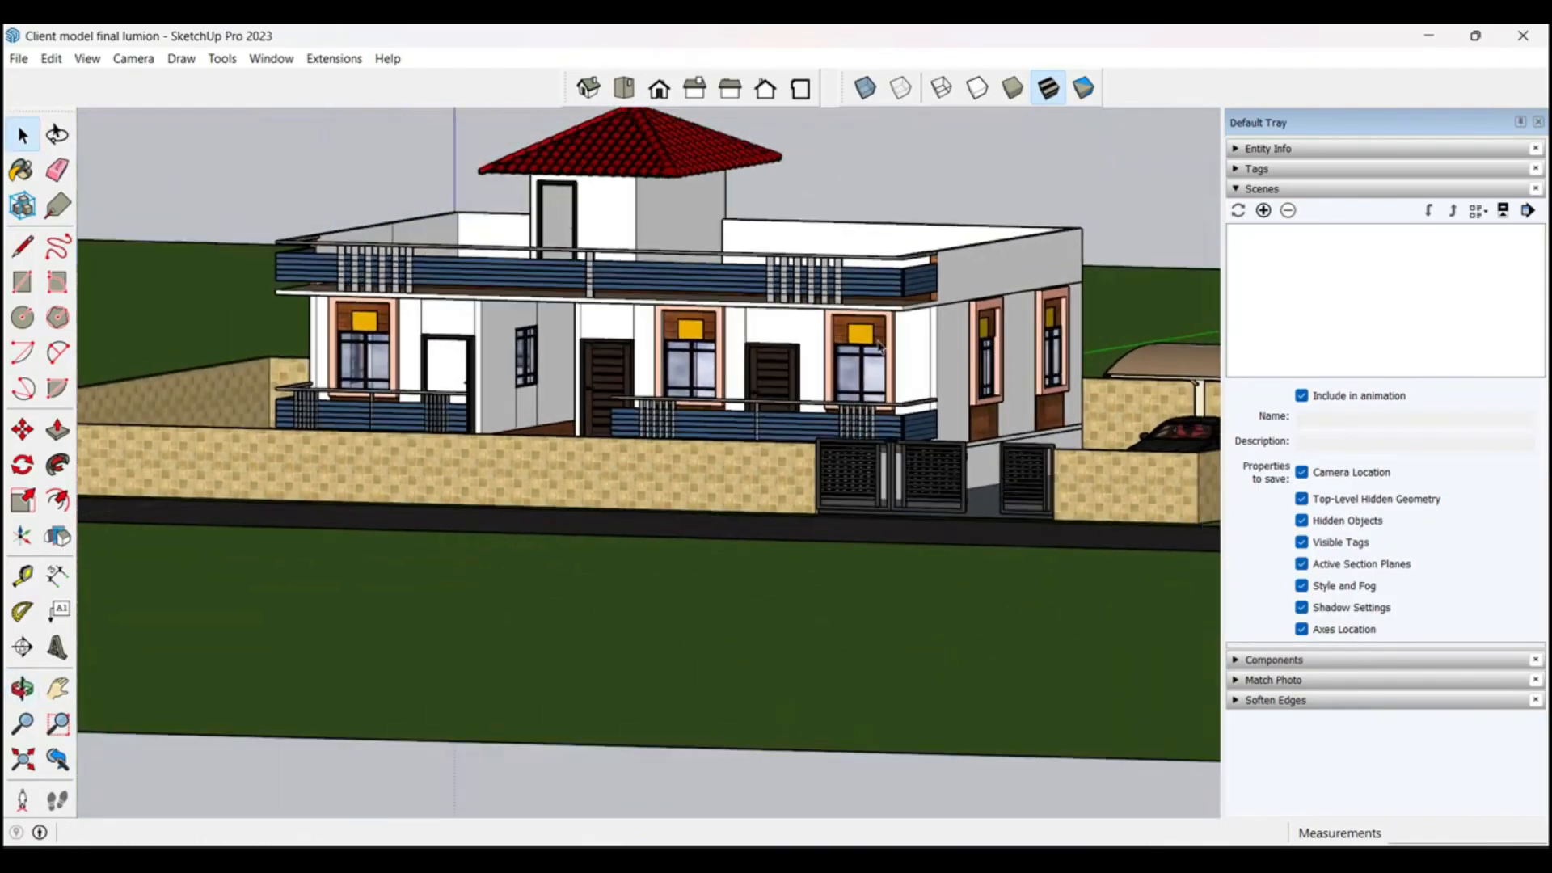
middle_drag(803, 267, 802, 307)
scroll(783, 343, up, 2)
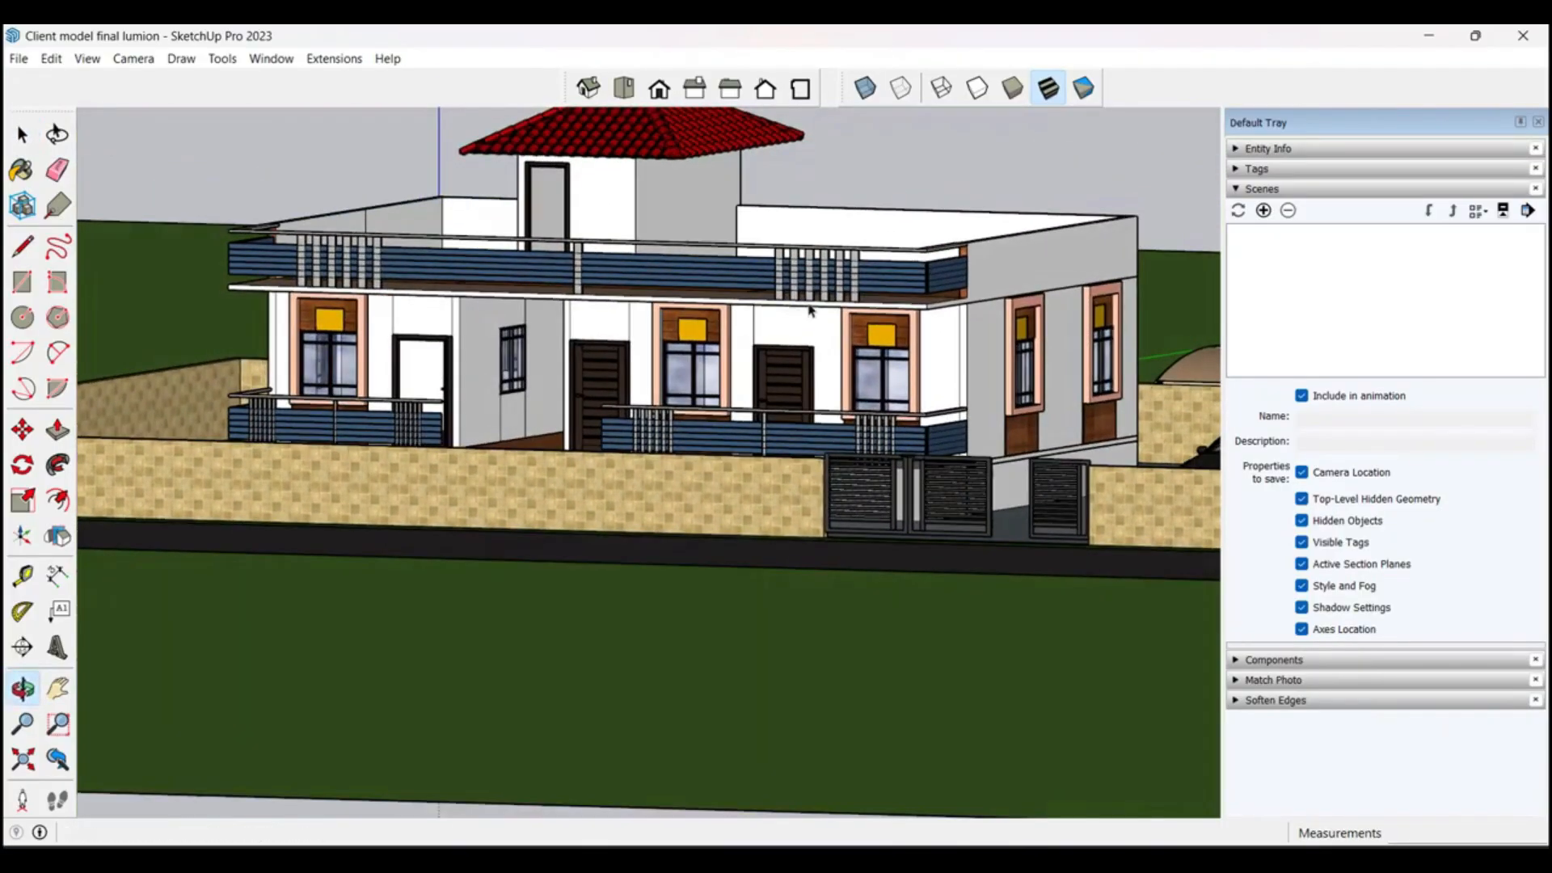
click(1265, 211)
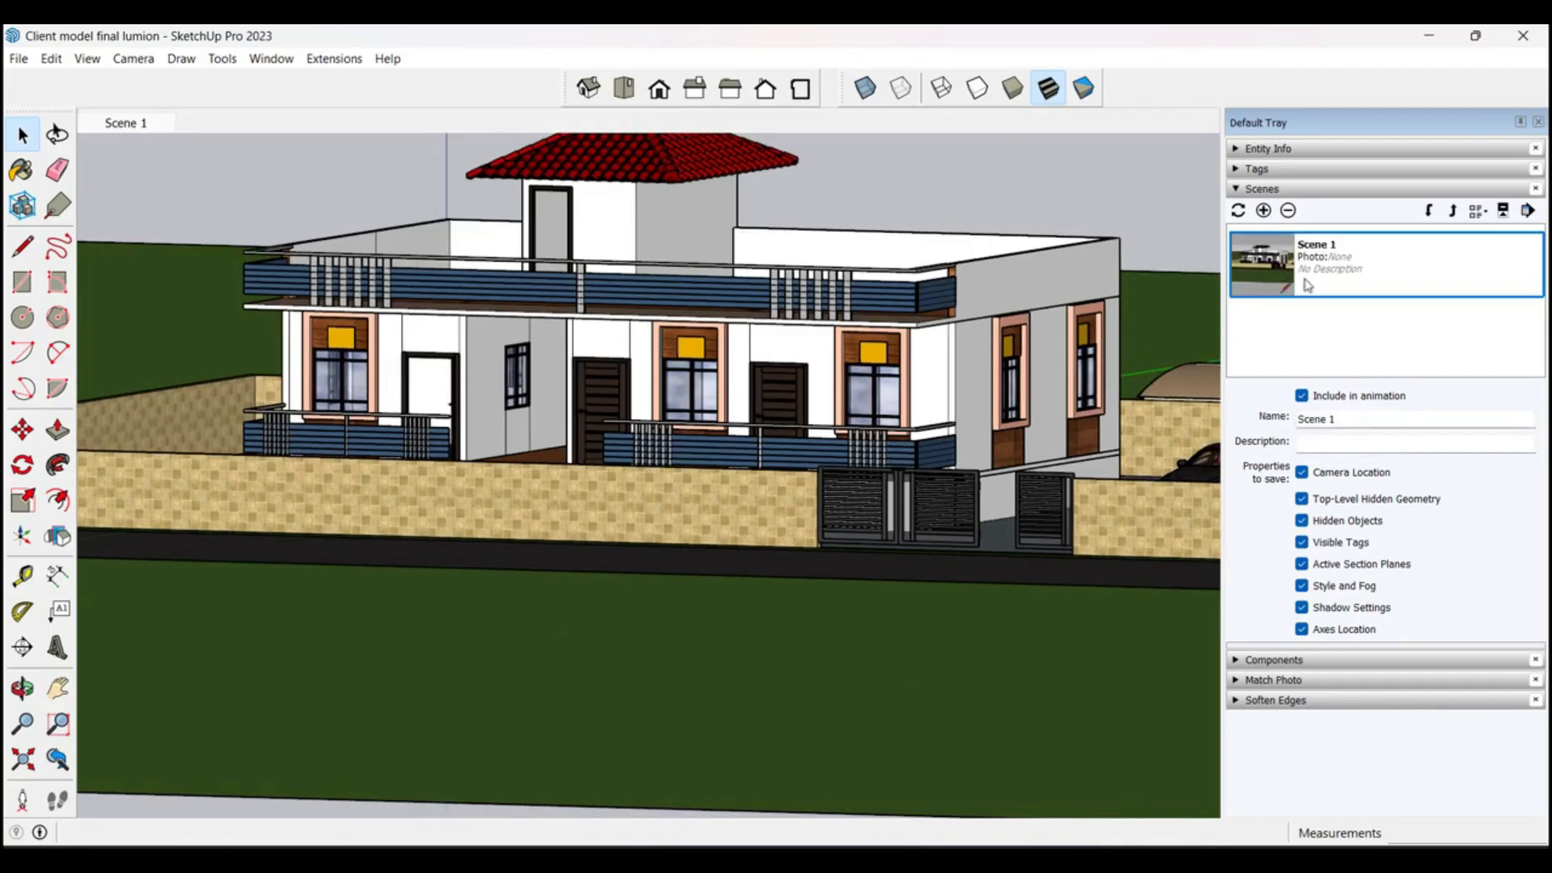
Step: Add Scene 2 and Scene 3 from a low view of the house's front corner opposite the carport
middle_drag(242, 356, 250, 530)
scroll(534, 293, down, 3)
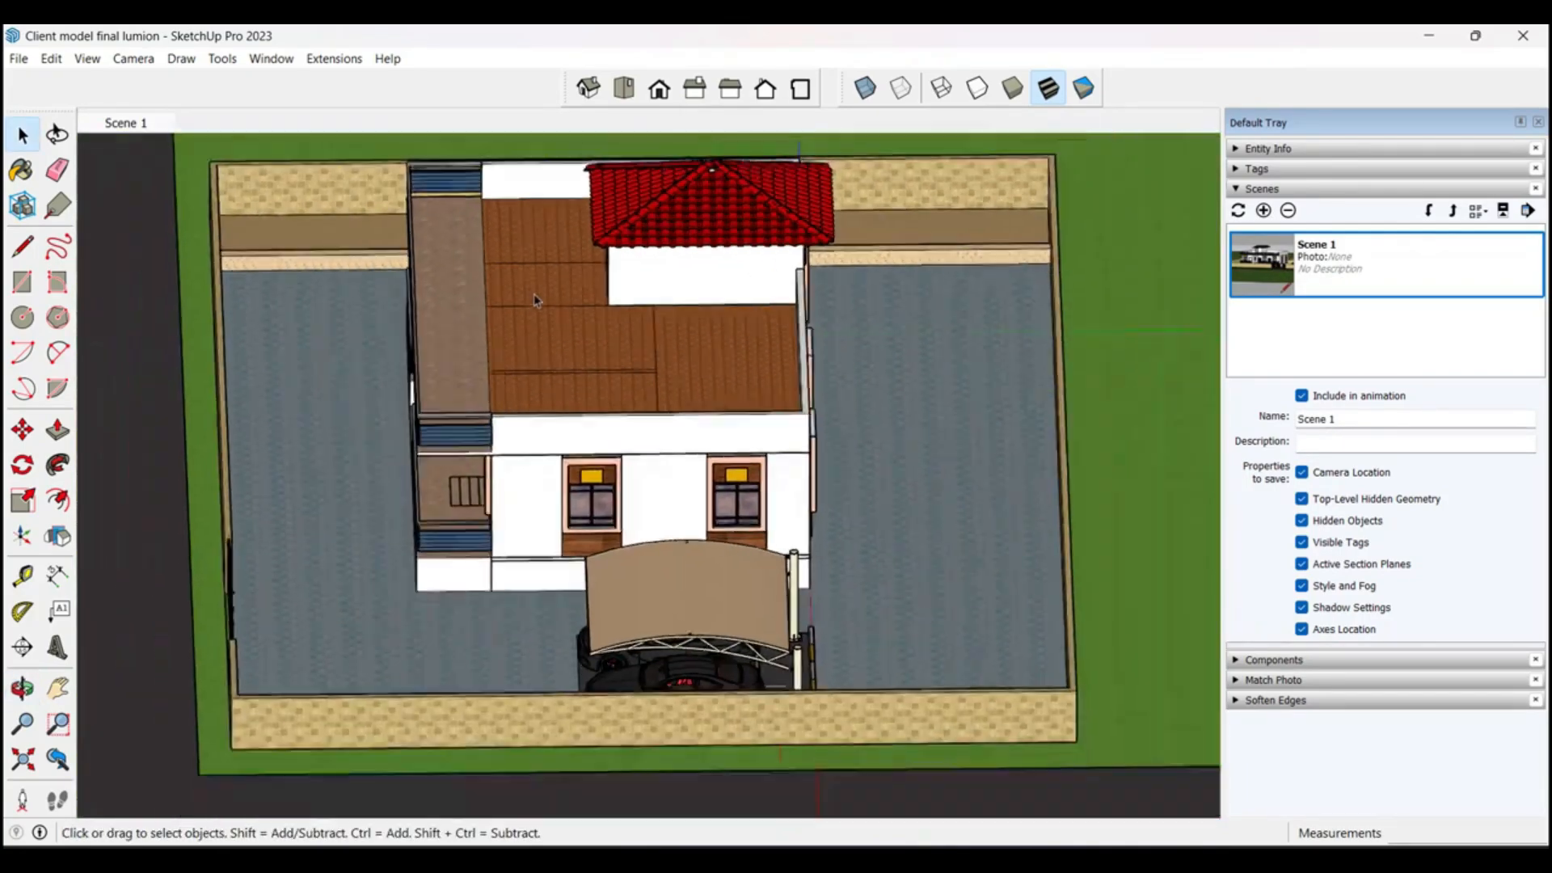
middle_drag(800, 423, 1050, 324)
scroll(551, 411, up, 3)
middle_drag(549, 410, 800, 359)
scroll(780, 385, up, 5)
scroll(808, 366, up, 1)
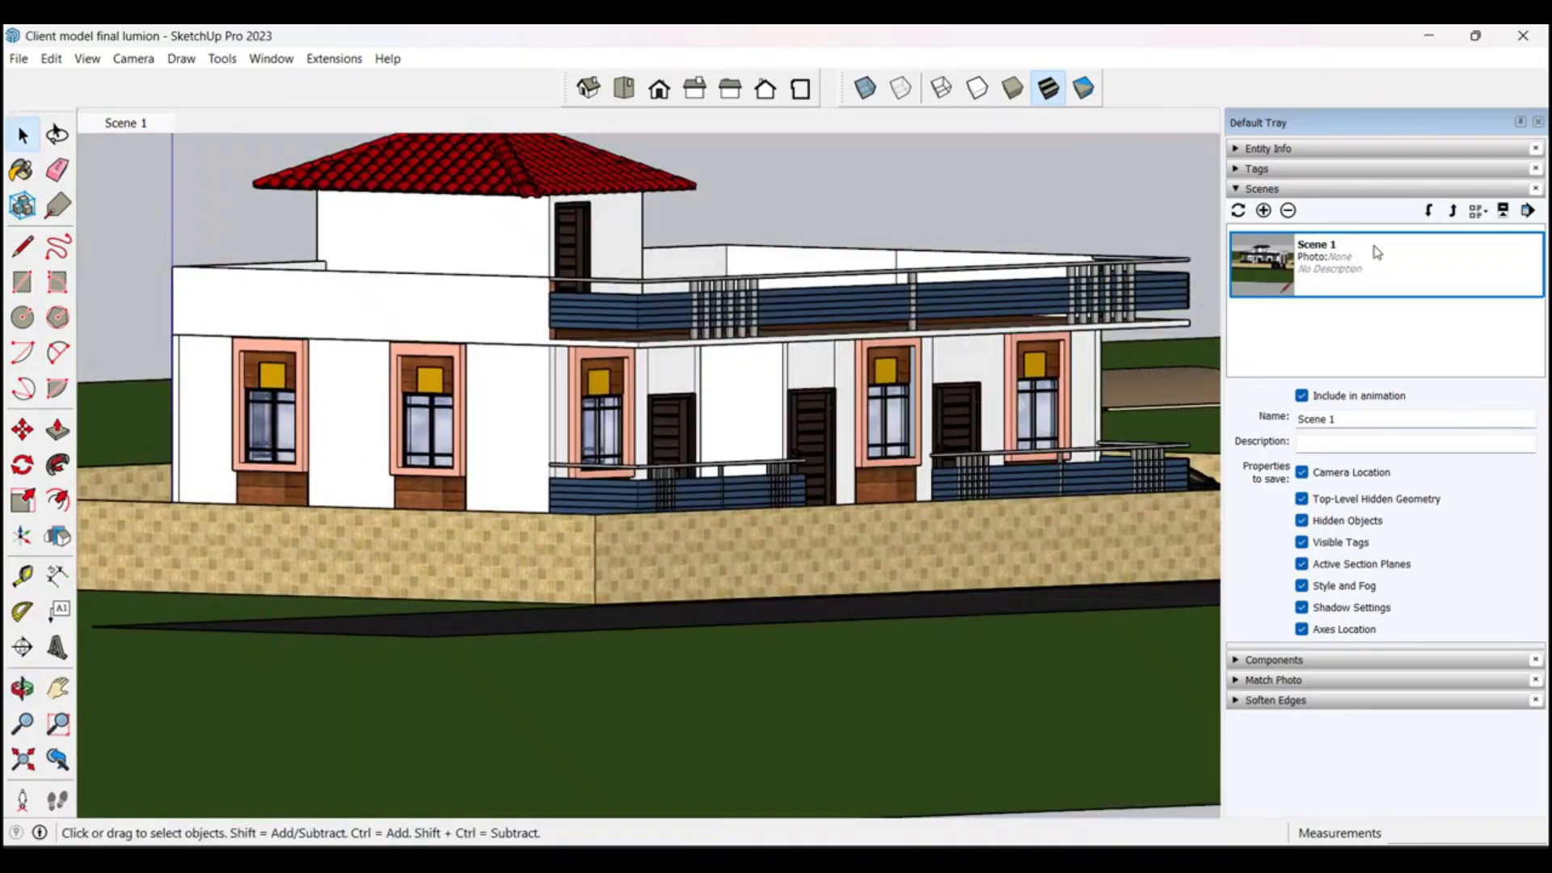
click(1262, 212)
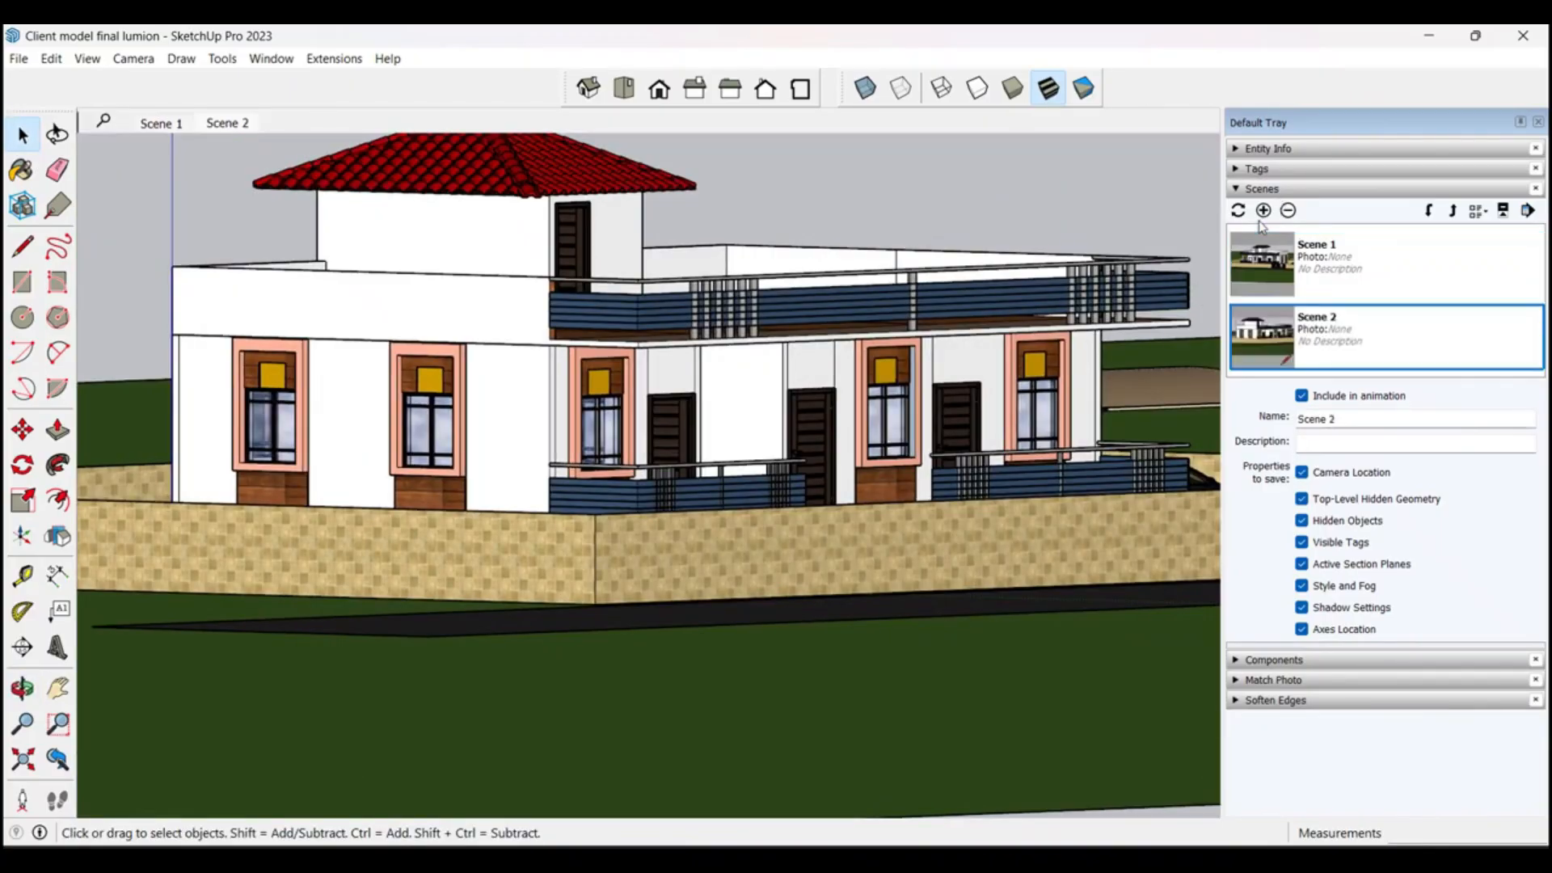
click(142, 174)
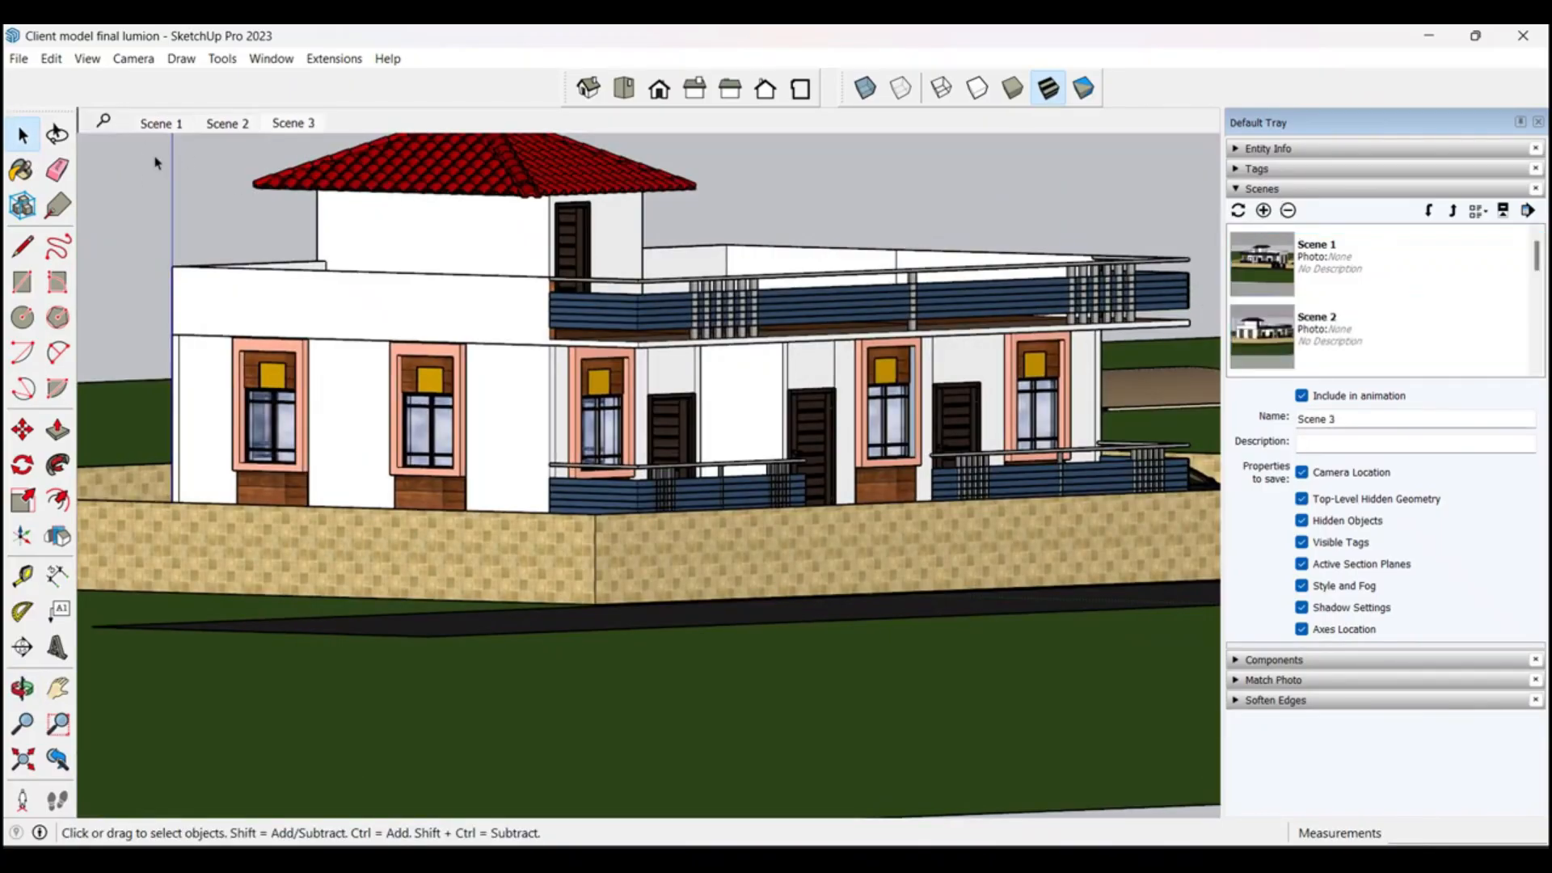
Step: Preview Scene 1 and Scene 2, then view the MP4 animation export dialog and cancel it
click(161, 123)
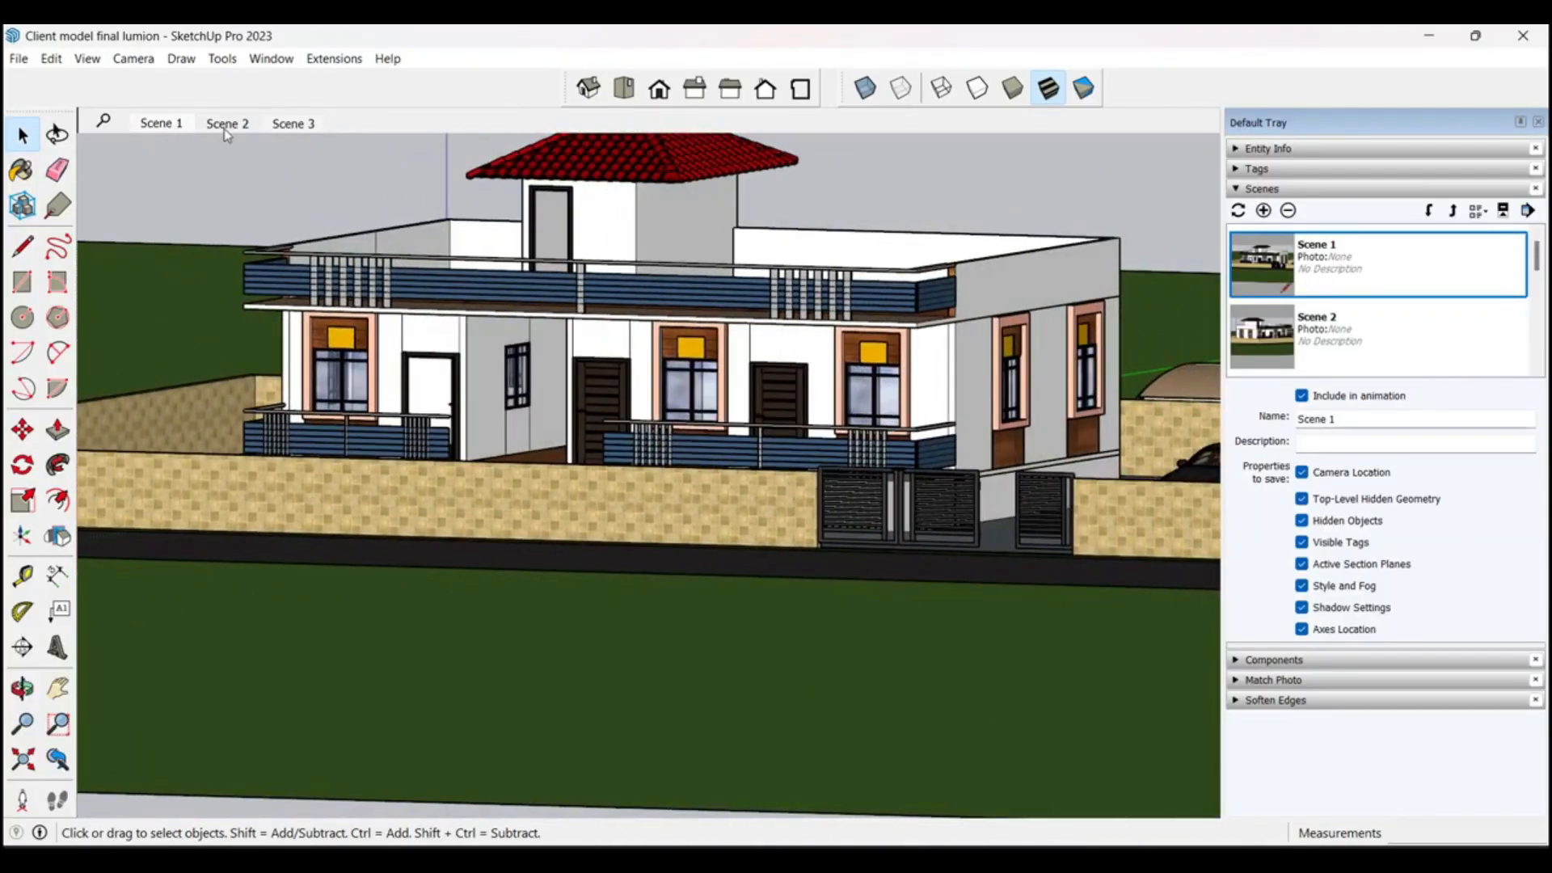
click(225, 127)
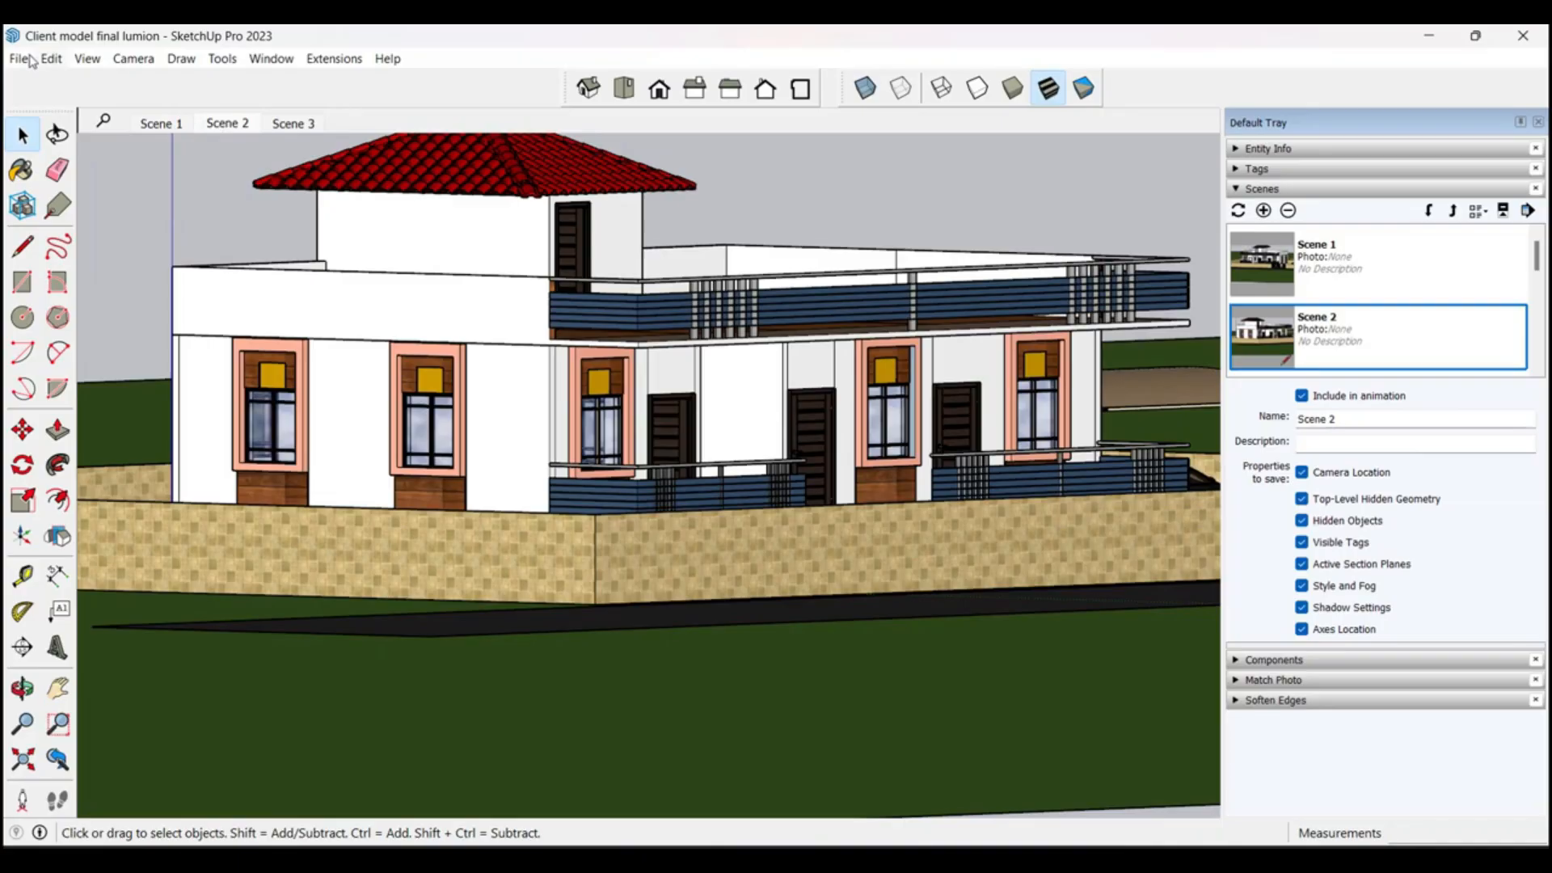
click(20, 60)
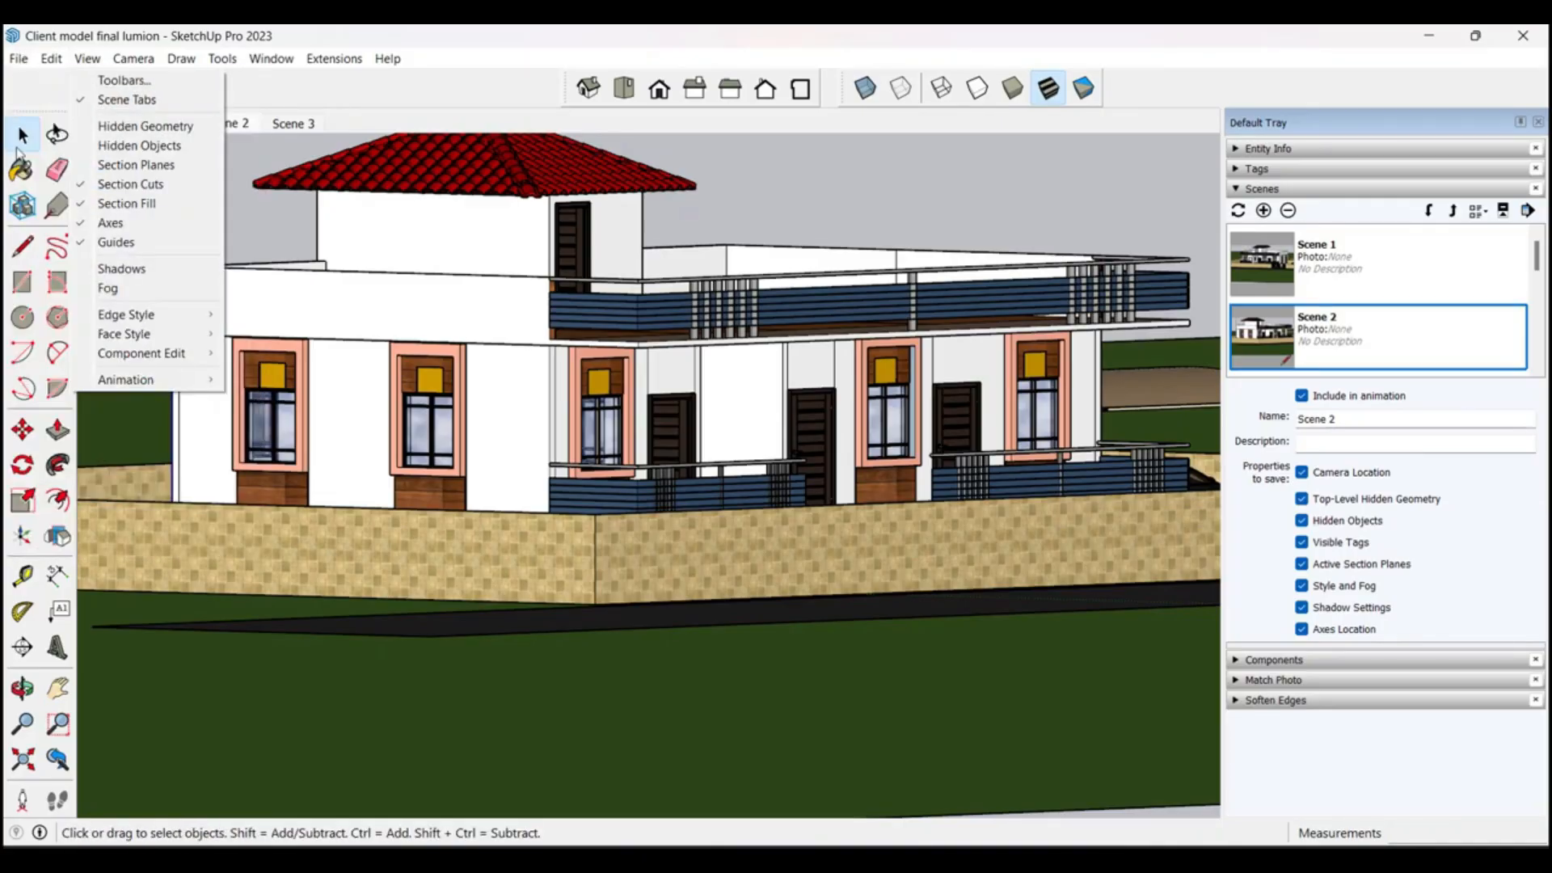
mouse_move(17, 58)
mouse_move(69, 384)
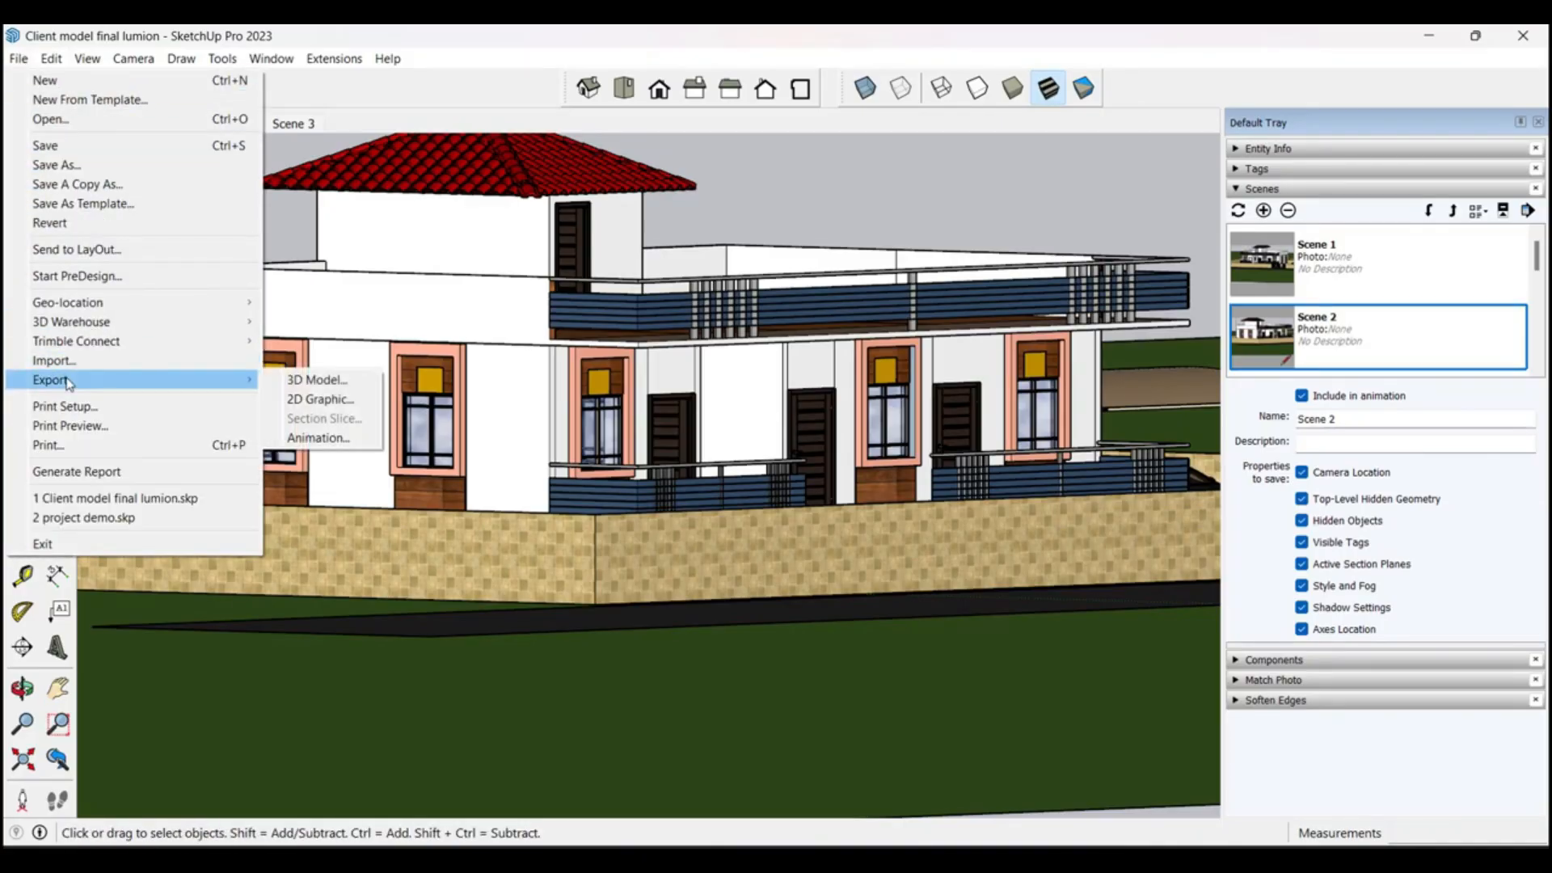
click(317, 439)
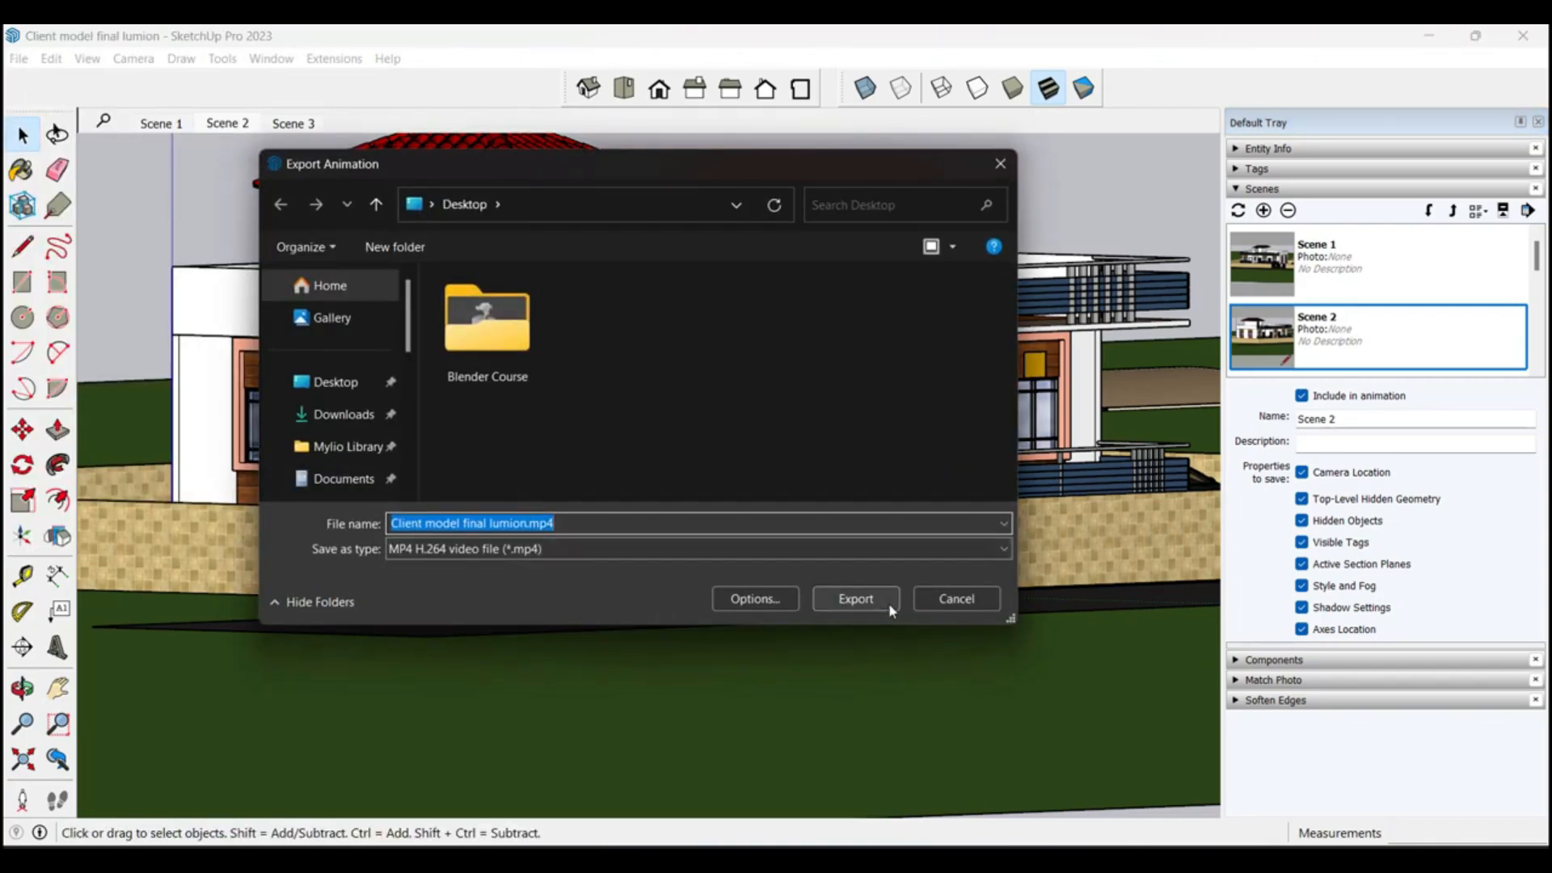
click(973, 608)
Step: Add Scene 4 from a low corner view showing the carport side of the house and the gates
middle_drag(881, 388, 957, 450)
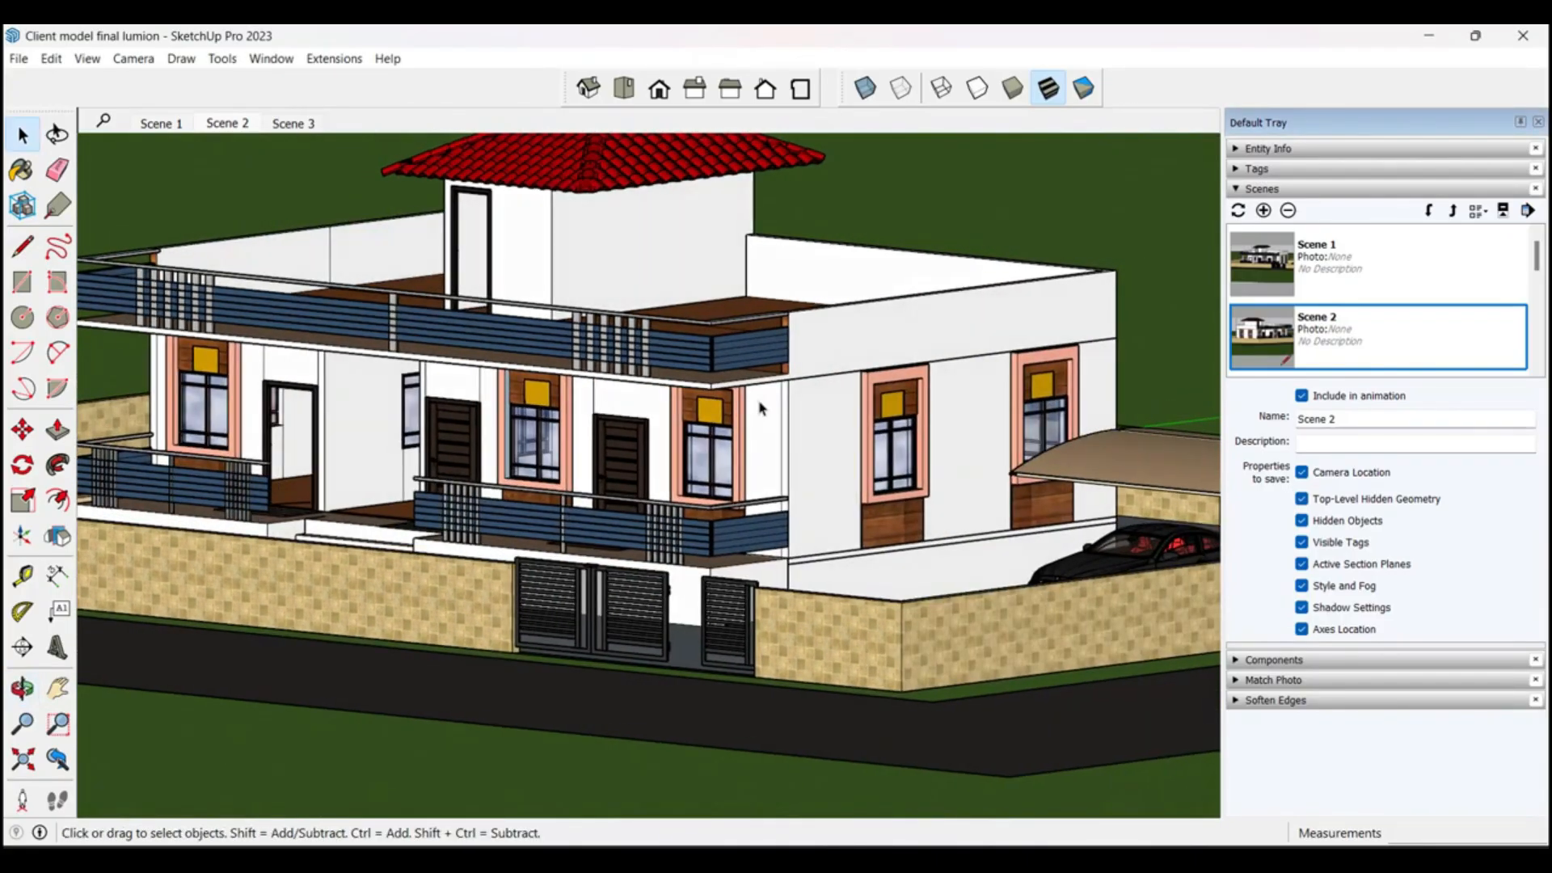
scroll(762, 404, down, 2)
key(space)
scroll(1302, 315, down, 2)
scroll(1304, 314, up, 1)
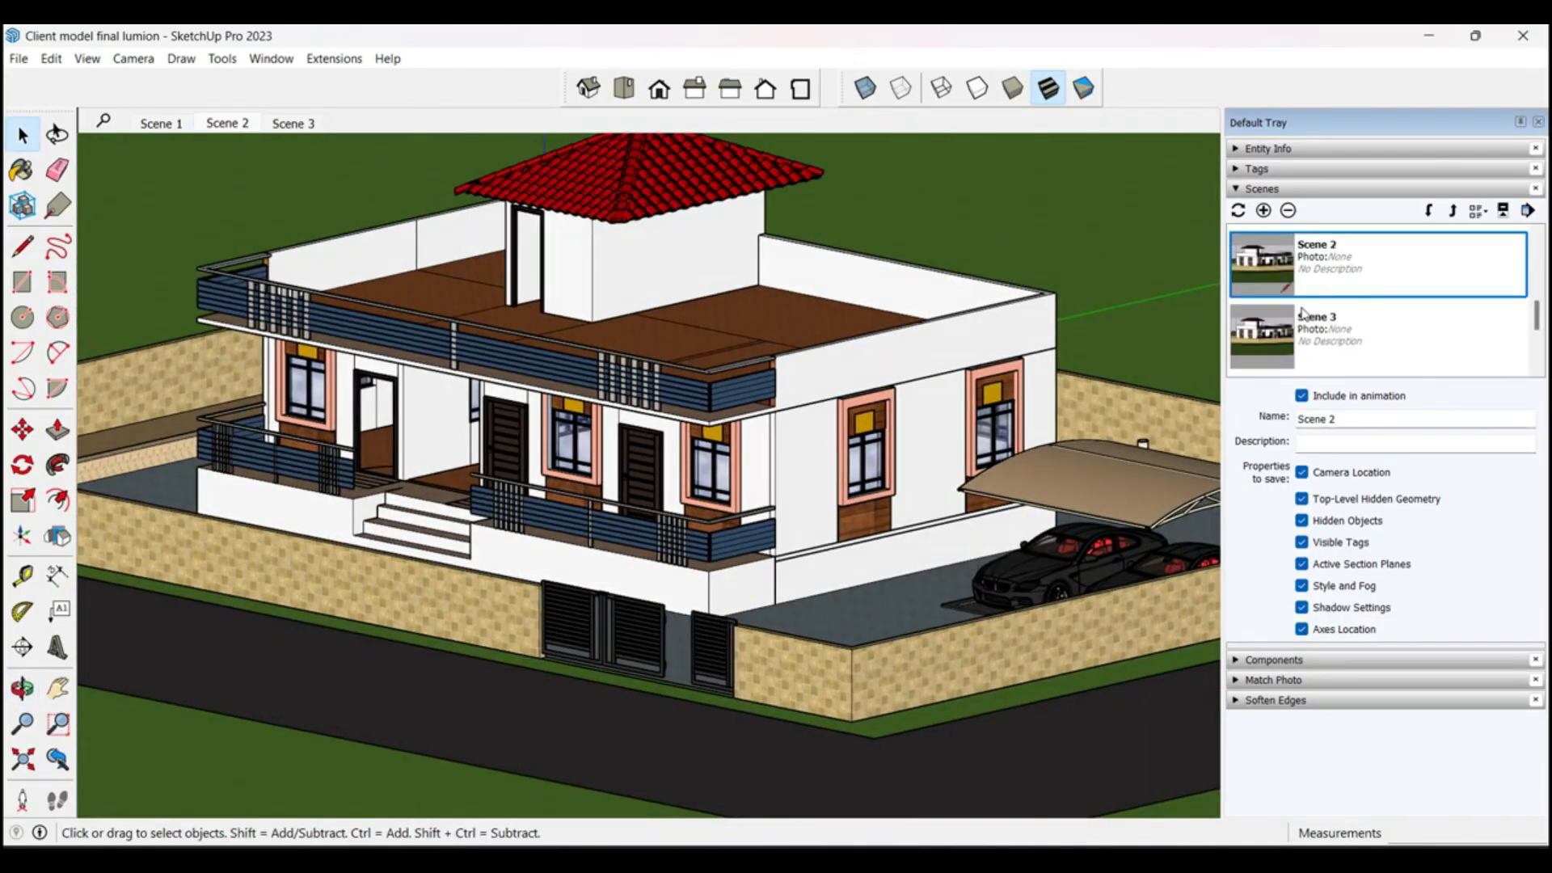
scroll(1304, 313, down, 1)
middle_drag(730, 480, 647, 312)
scroll(634, 337, up, 2)
click(1263, 211)
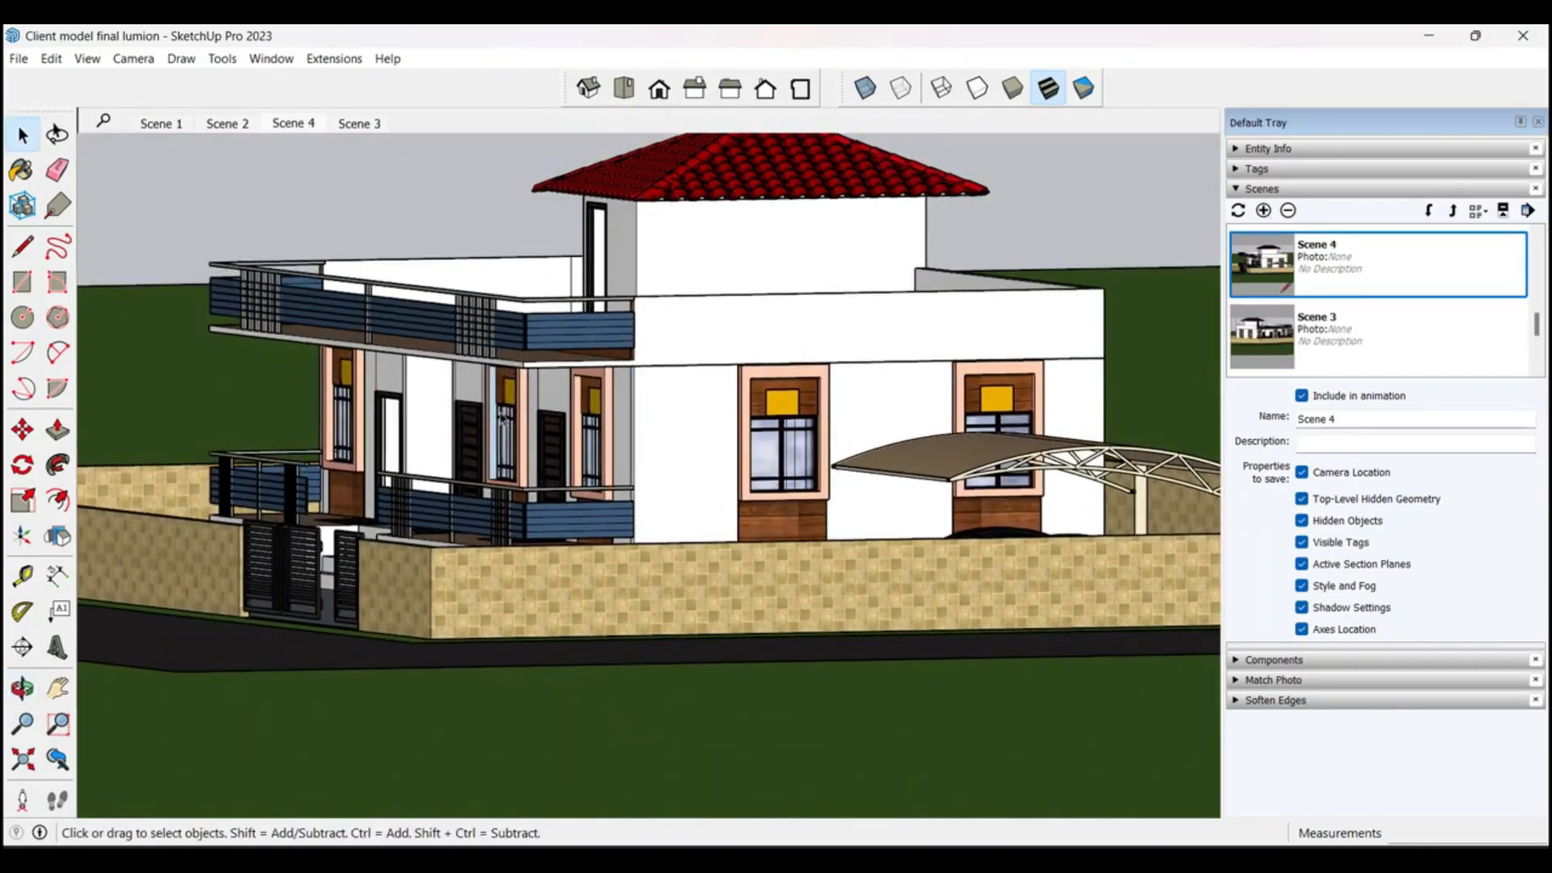
Step: Position the camera on the lawn in front of the compound wall, aimed at the house's entrance side
scroll(653, 491, down, 3)
middle_drag(651, 494, 879, 356)
scroll(857, 446, down, 3)
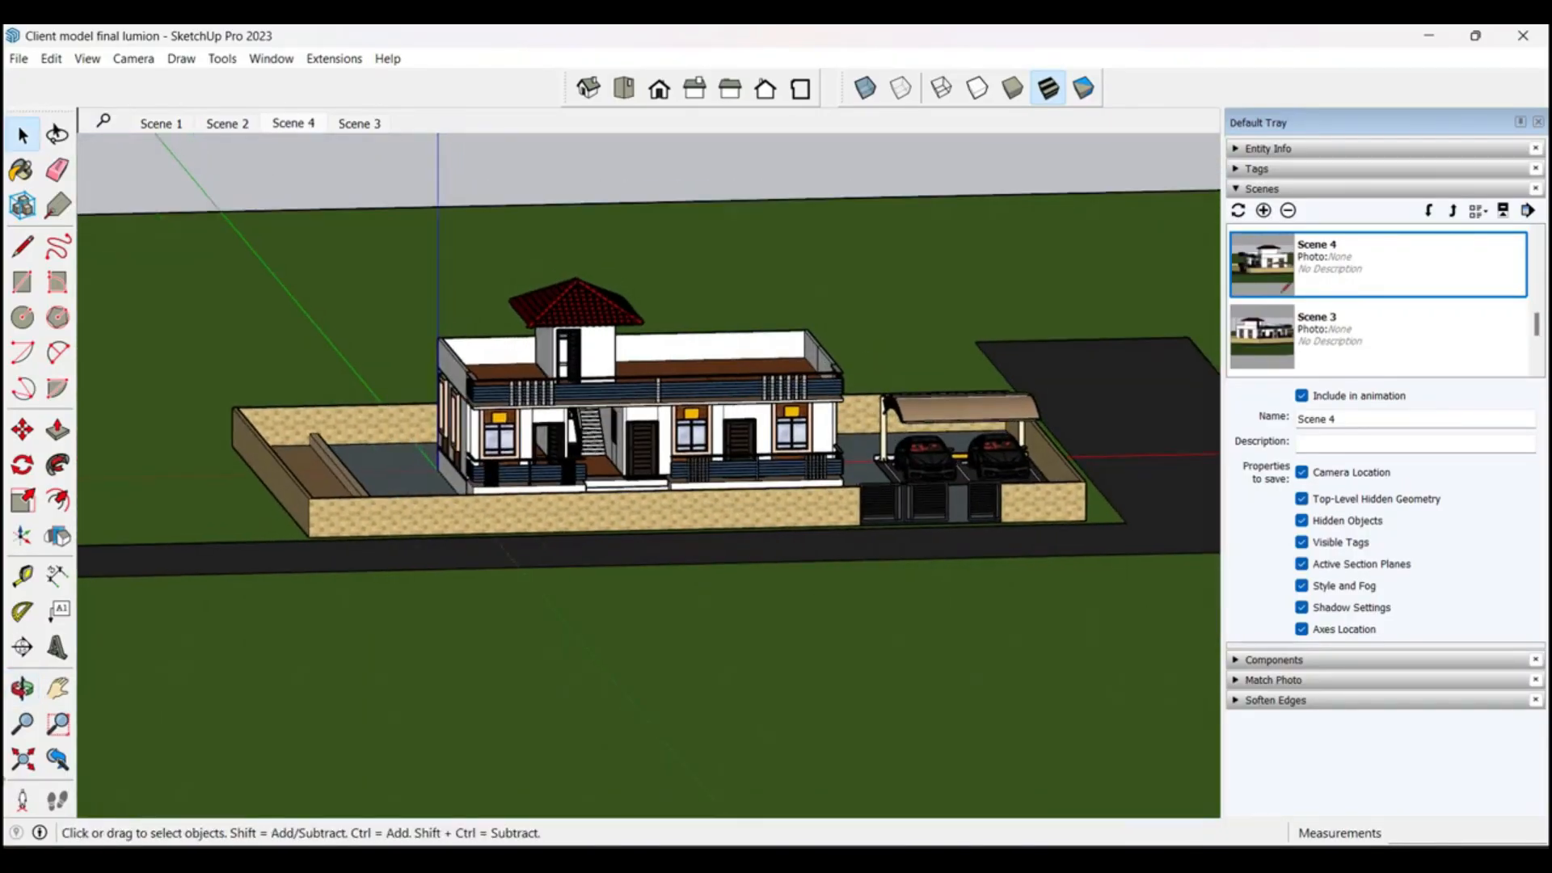
click(23, 800)
click(454, 712)
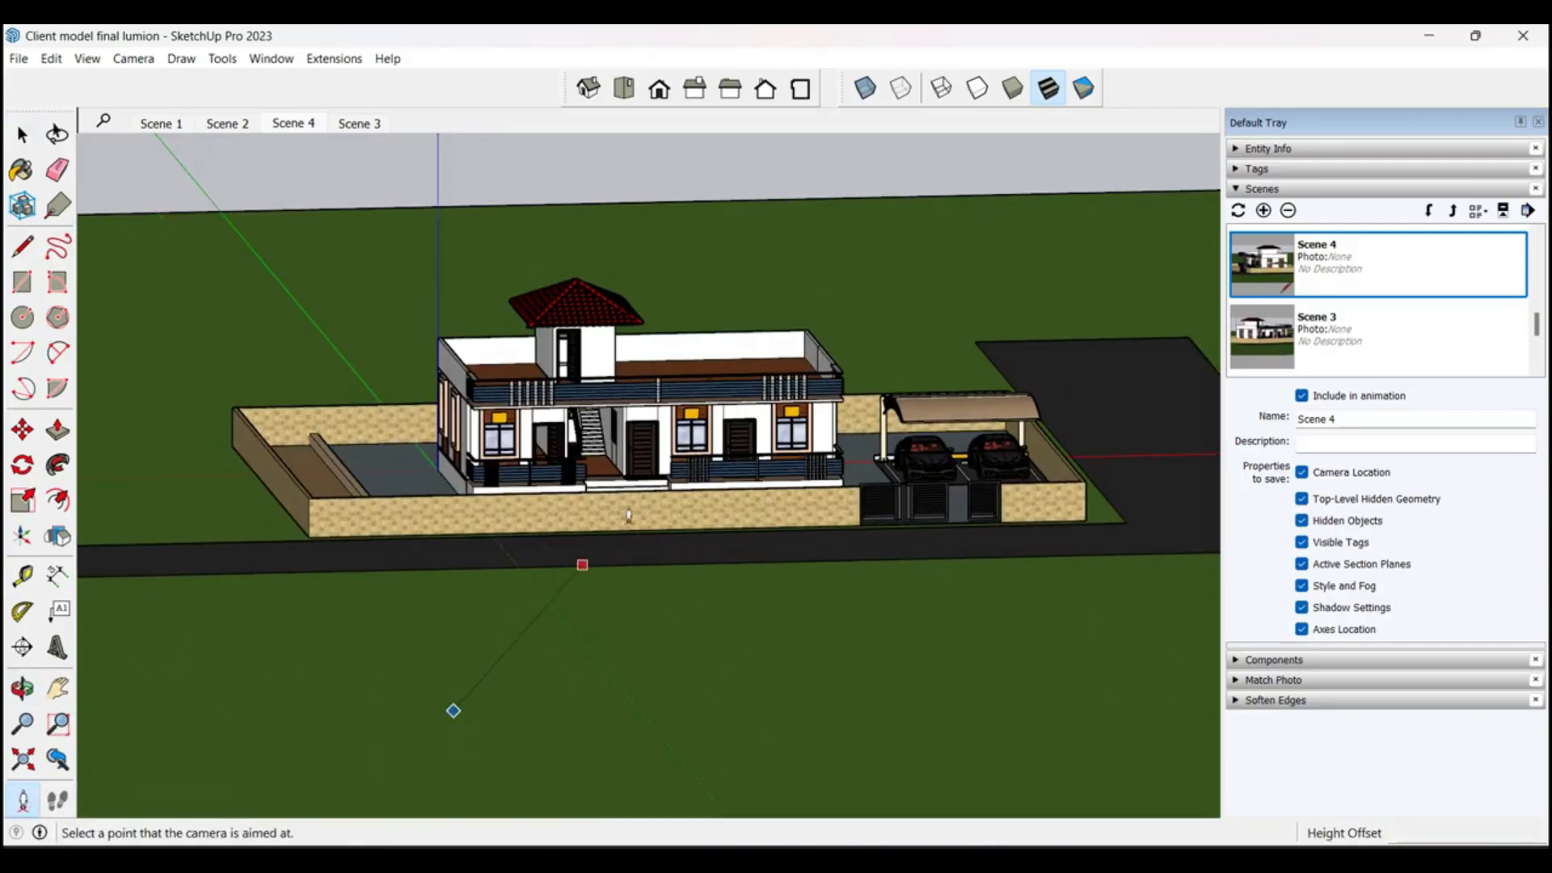
click(646, 488)
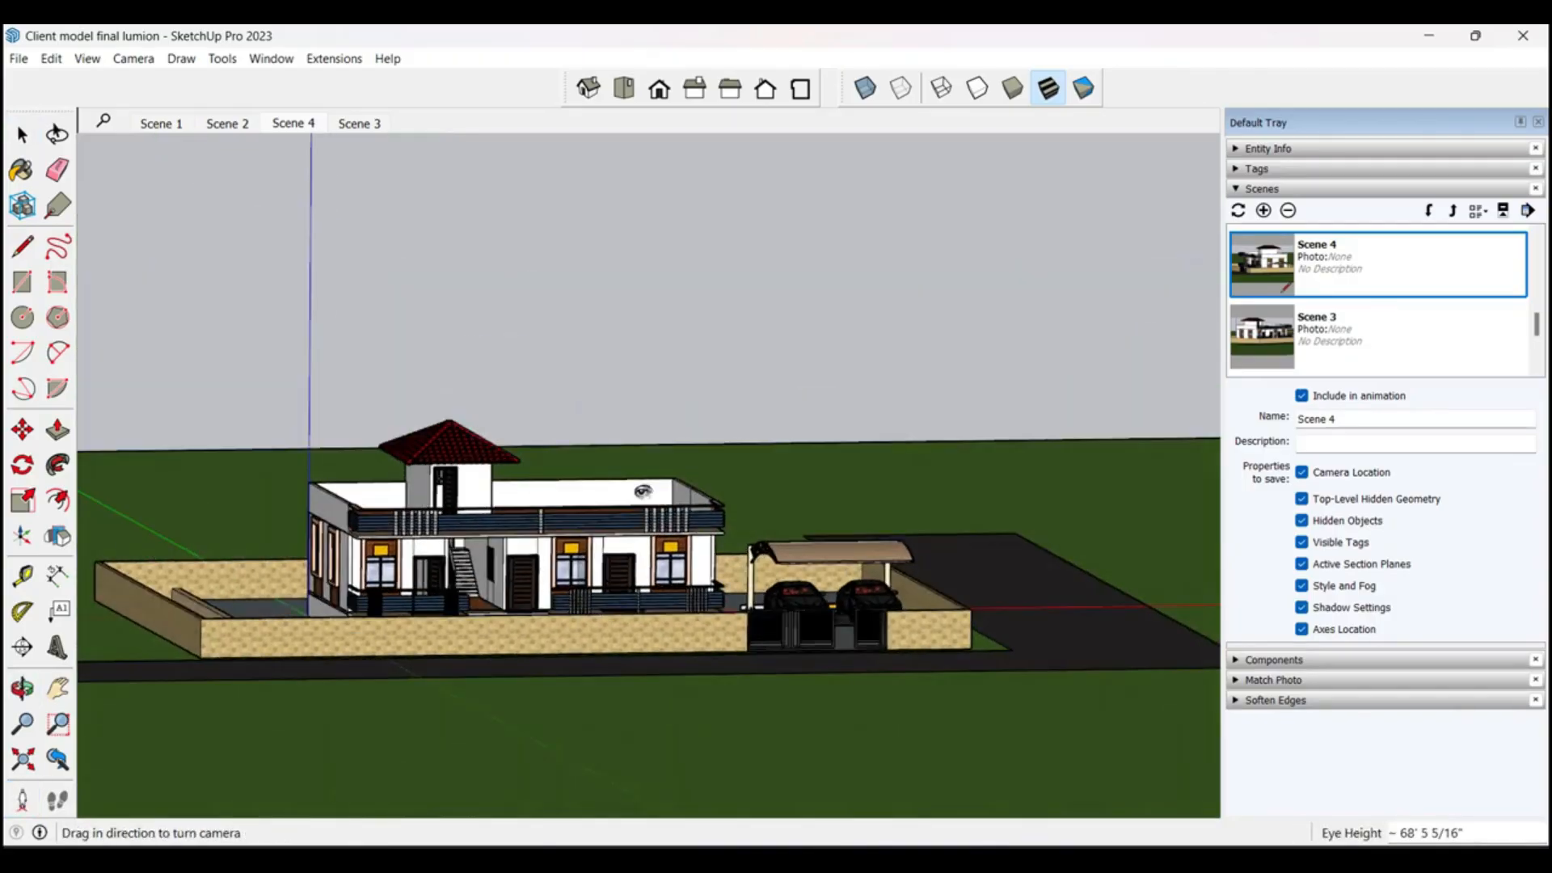
Step: Add Scene 5 from a close view of the front balconies at the corner away from the carport
scroll(436, 471, up, 4)
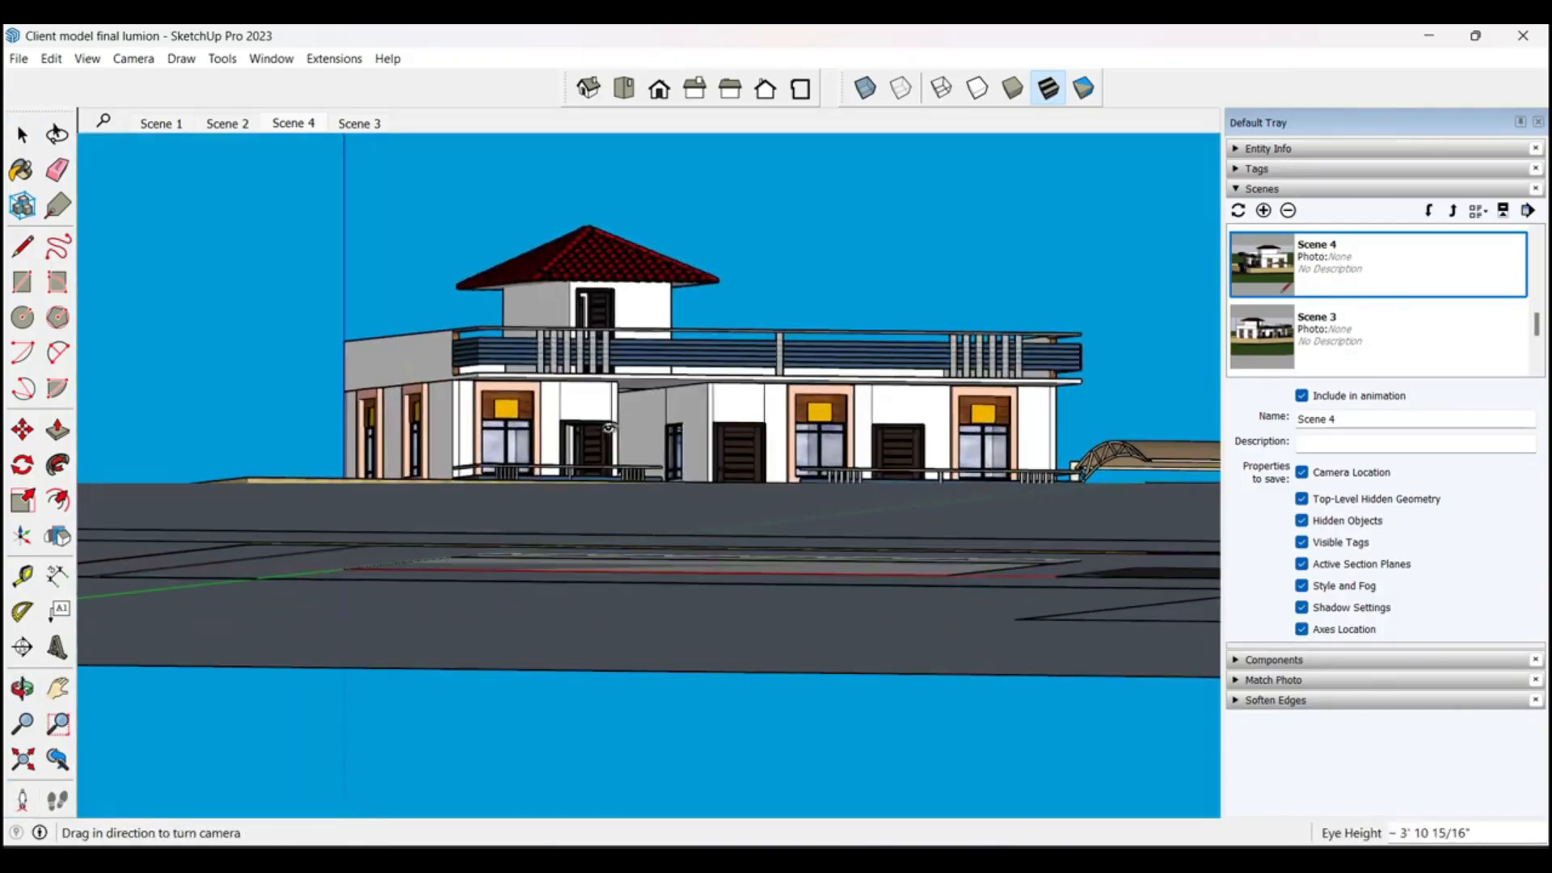
scroll(744, 426, up, 4)
middle_drag(746, 425, 853, 457)
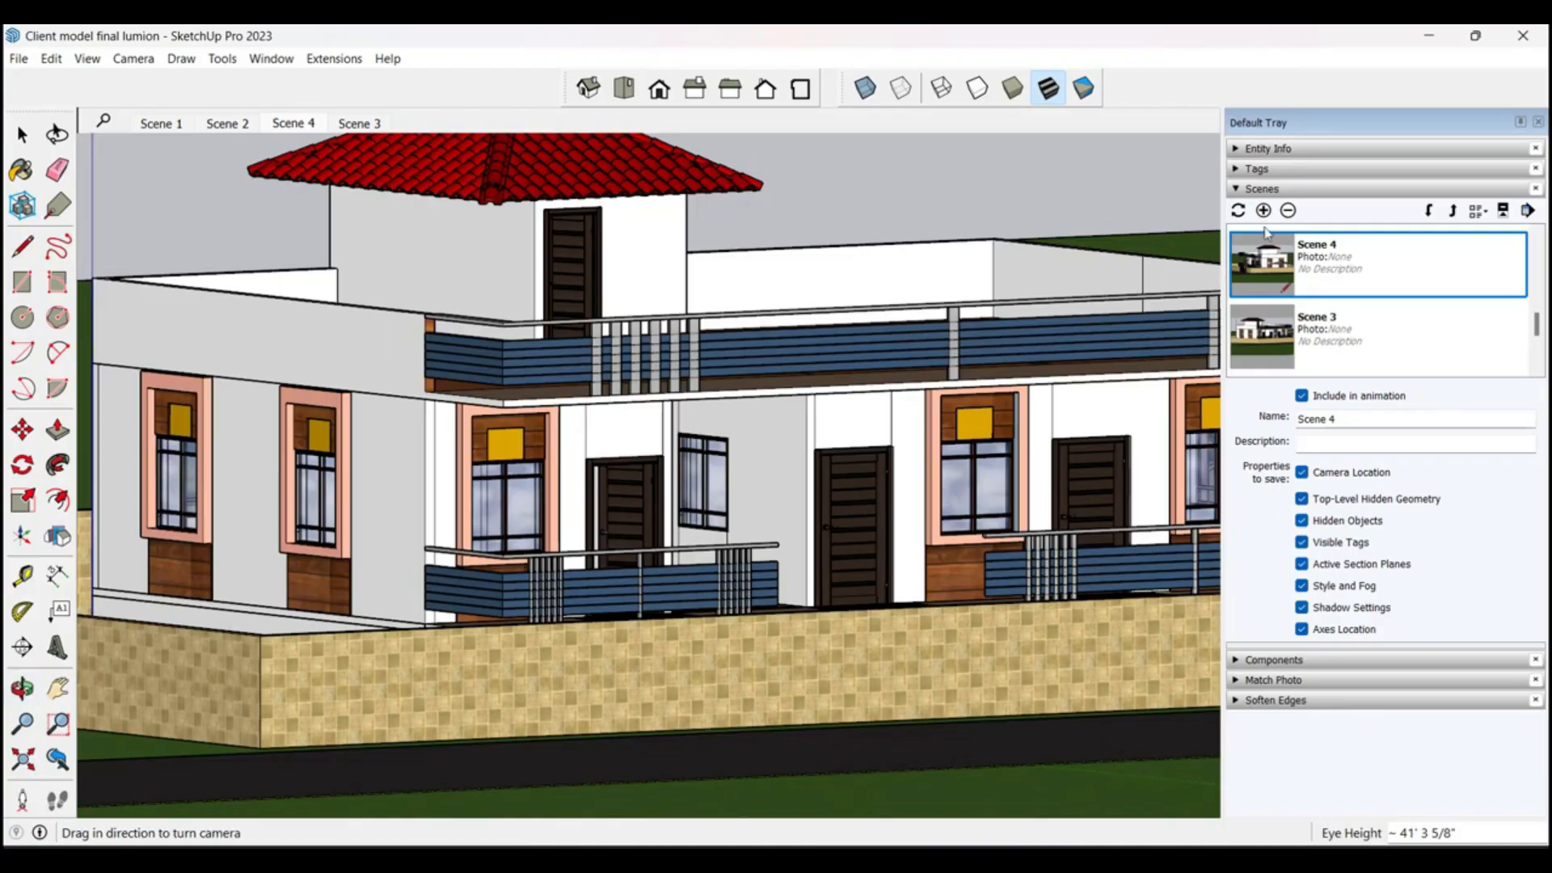
click(1266, 211)
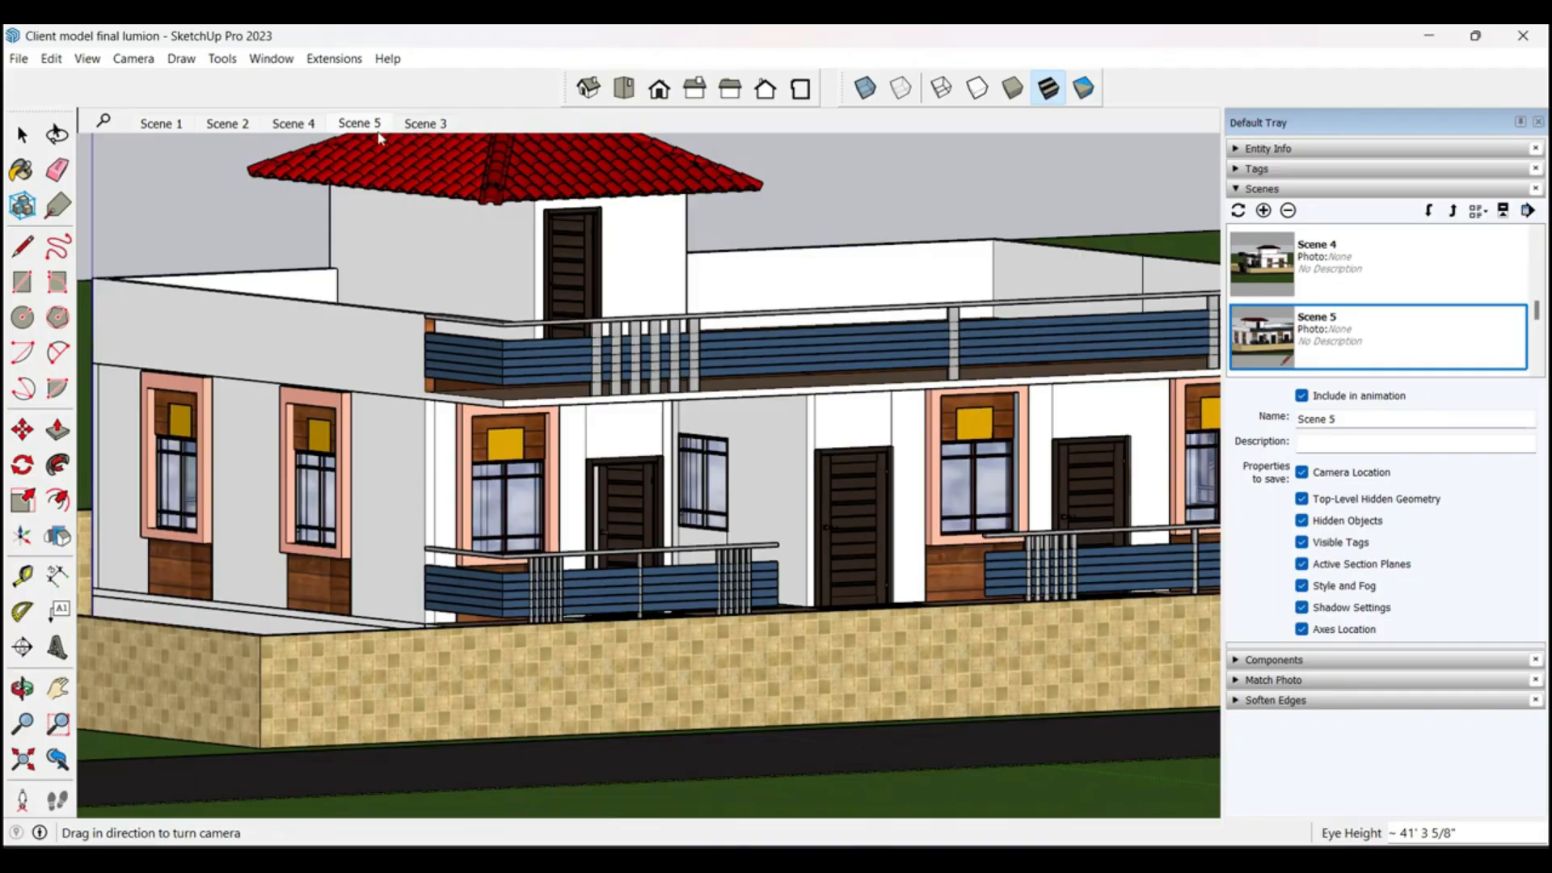
Step: Play through the saved views in order: Scene 1, Scene 2, Scene 4, Scene 5 and Scene 3
click(160, 123)
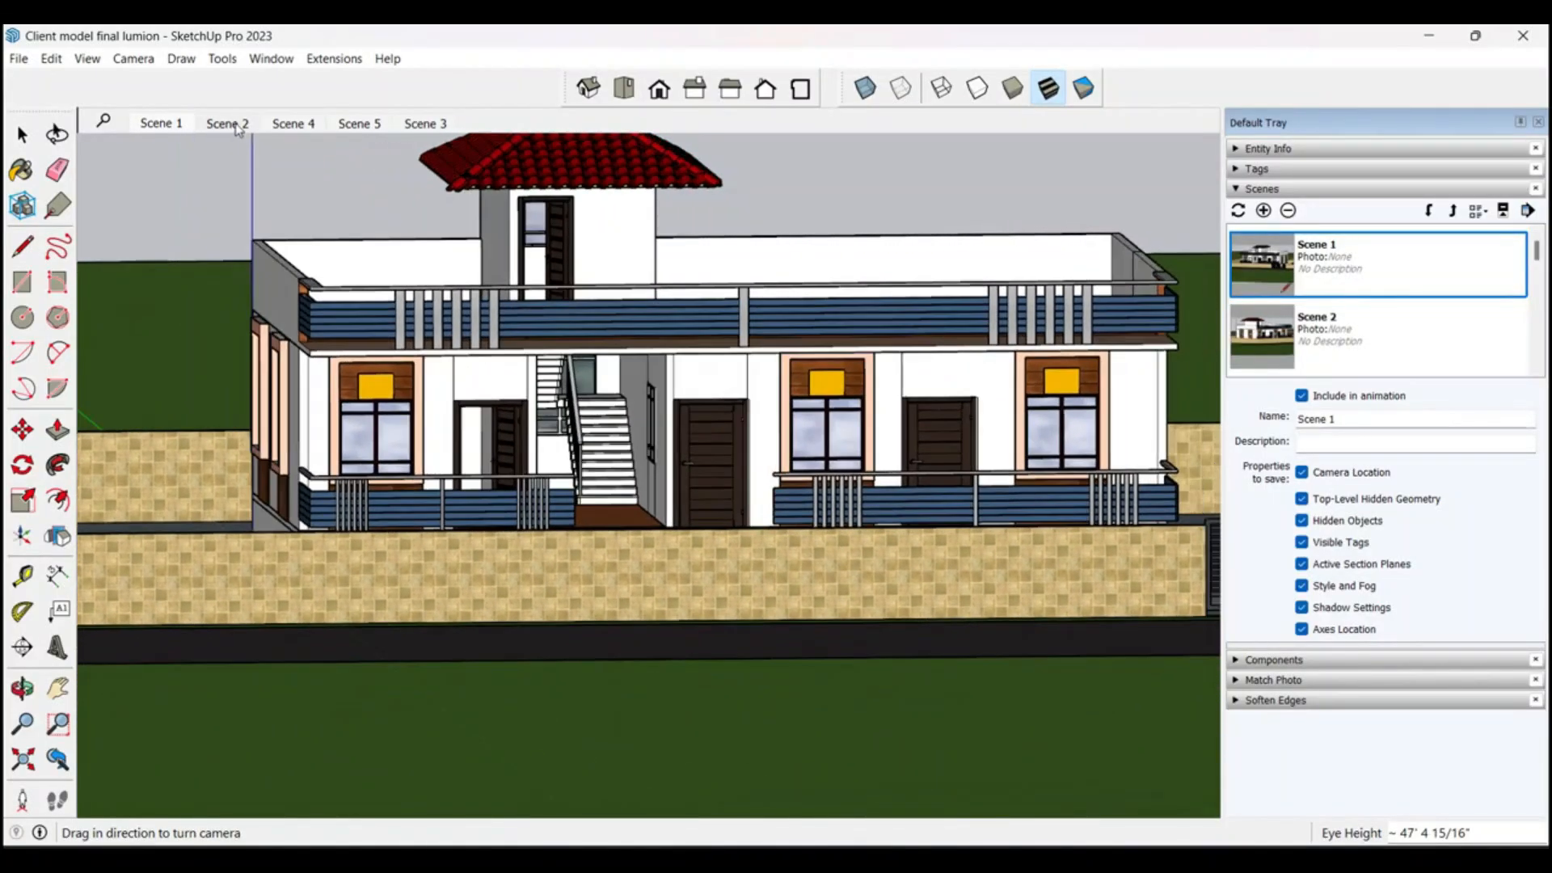
click(236, 126)
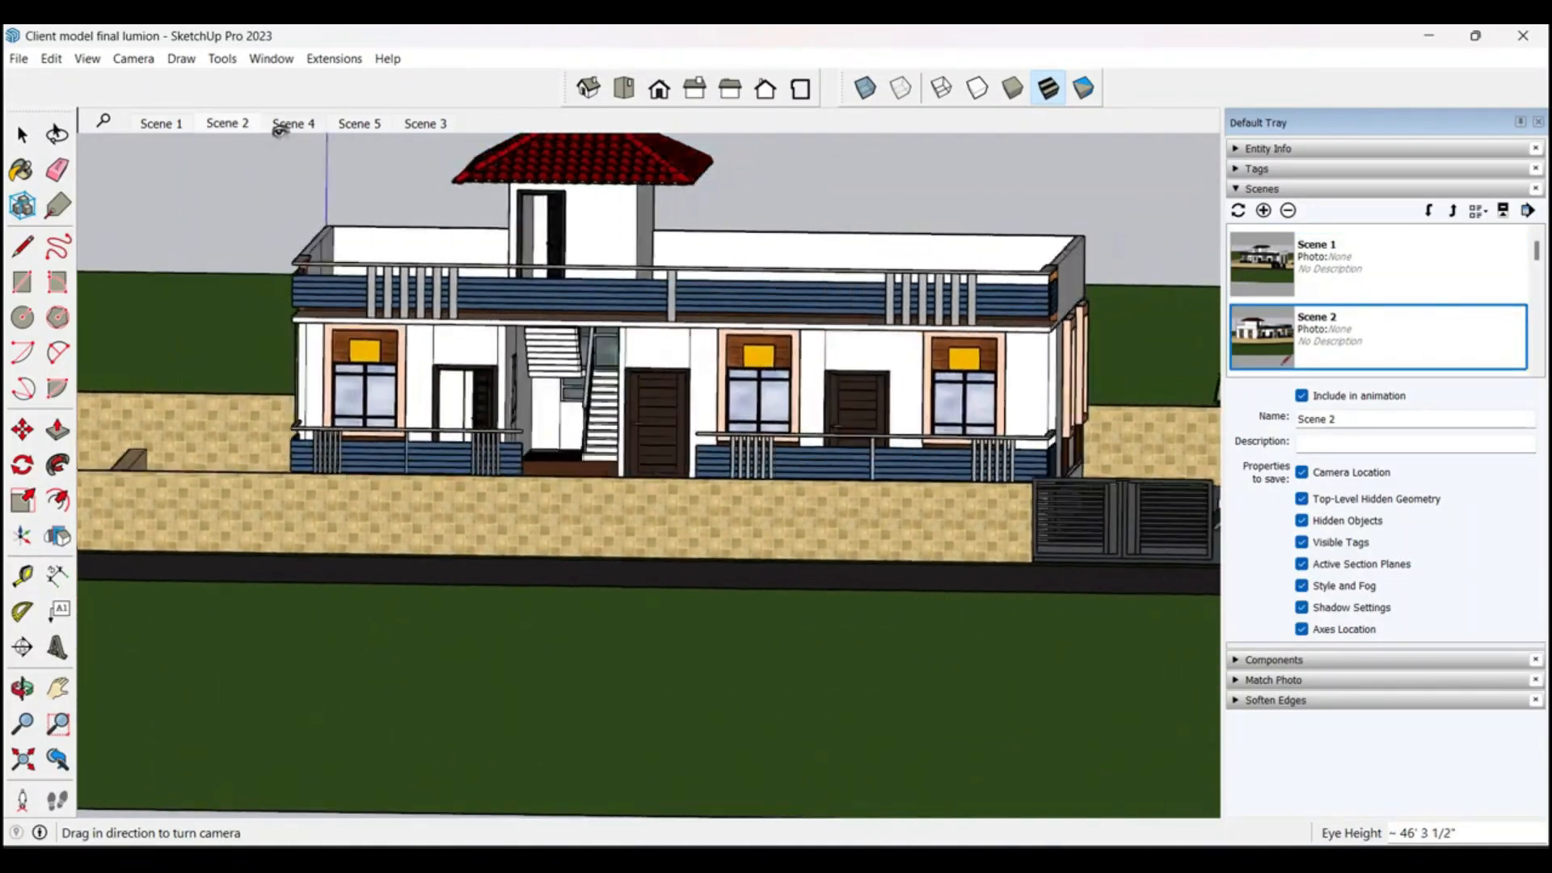
click(284, 125)
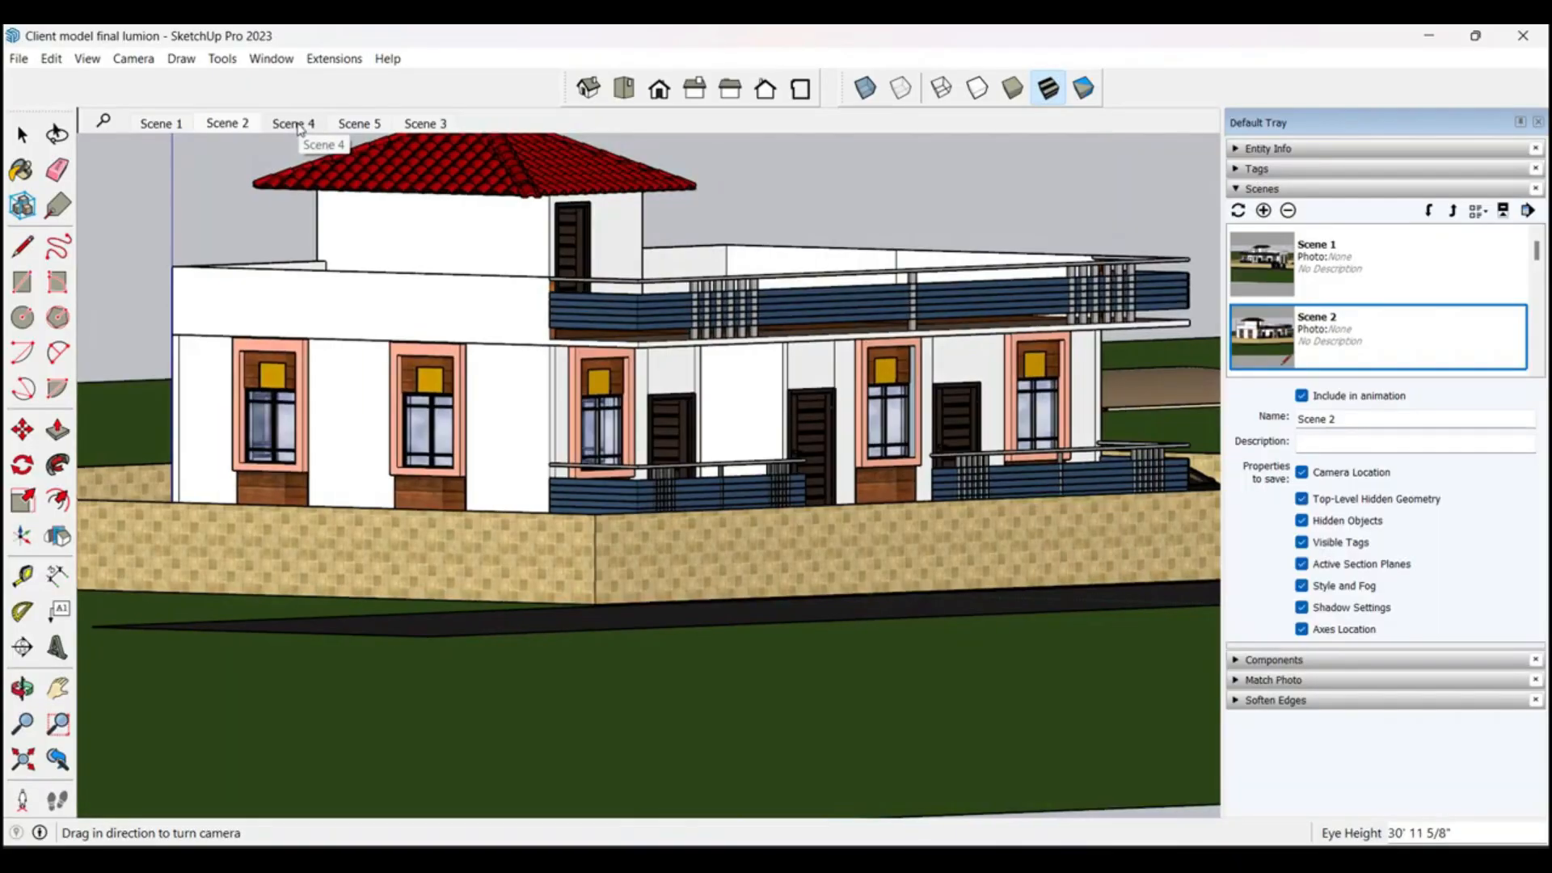
click(297, 125)
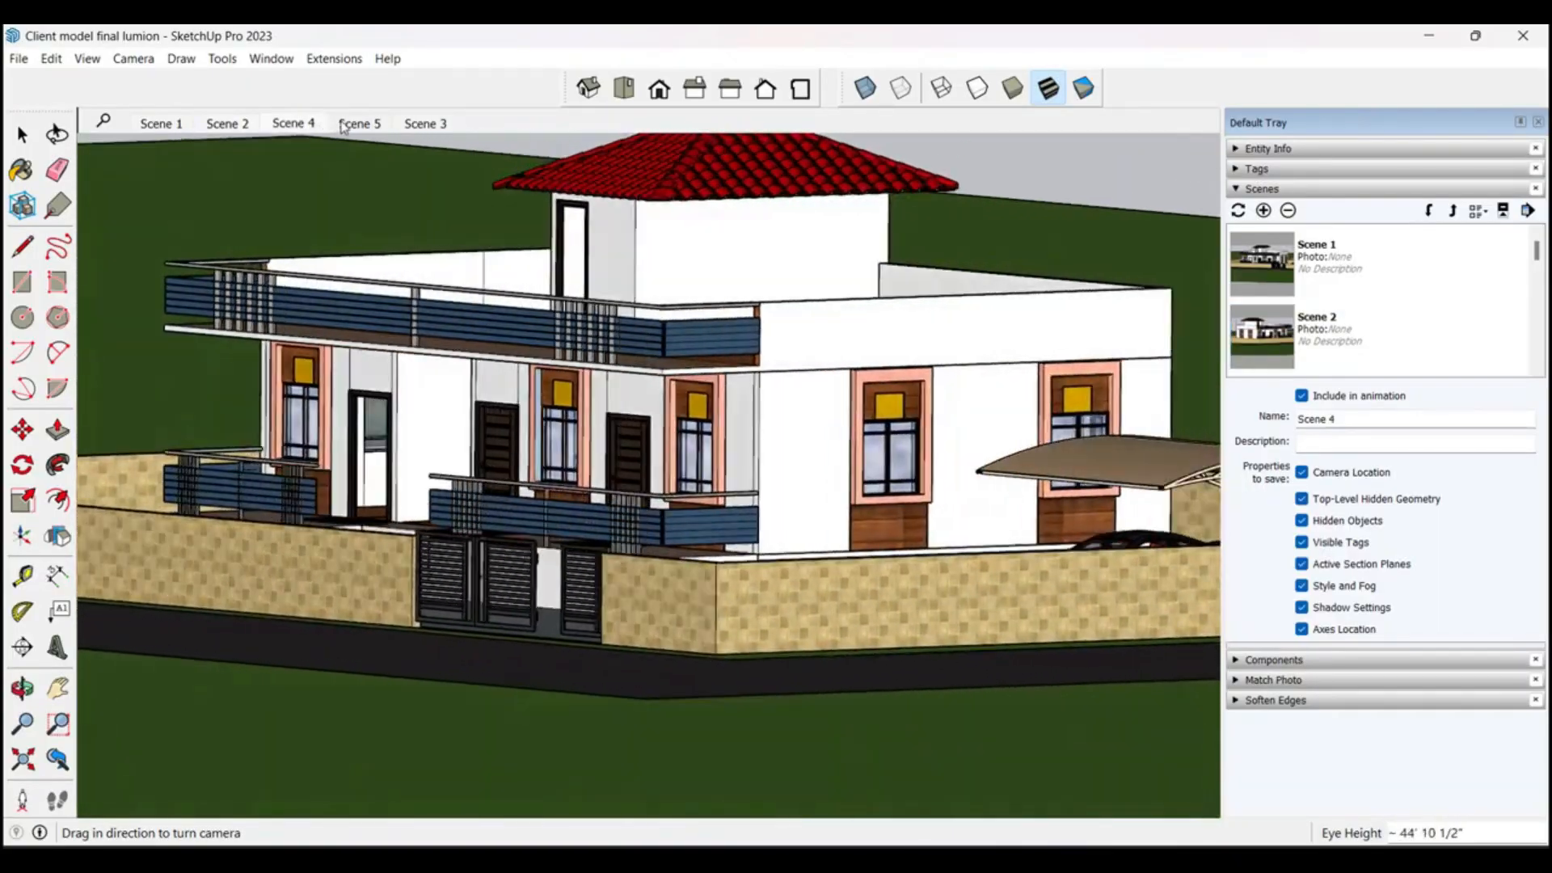
click(343, 127)
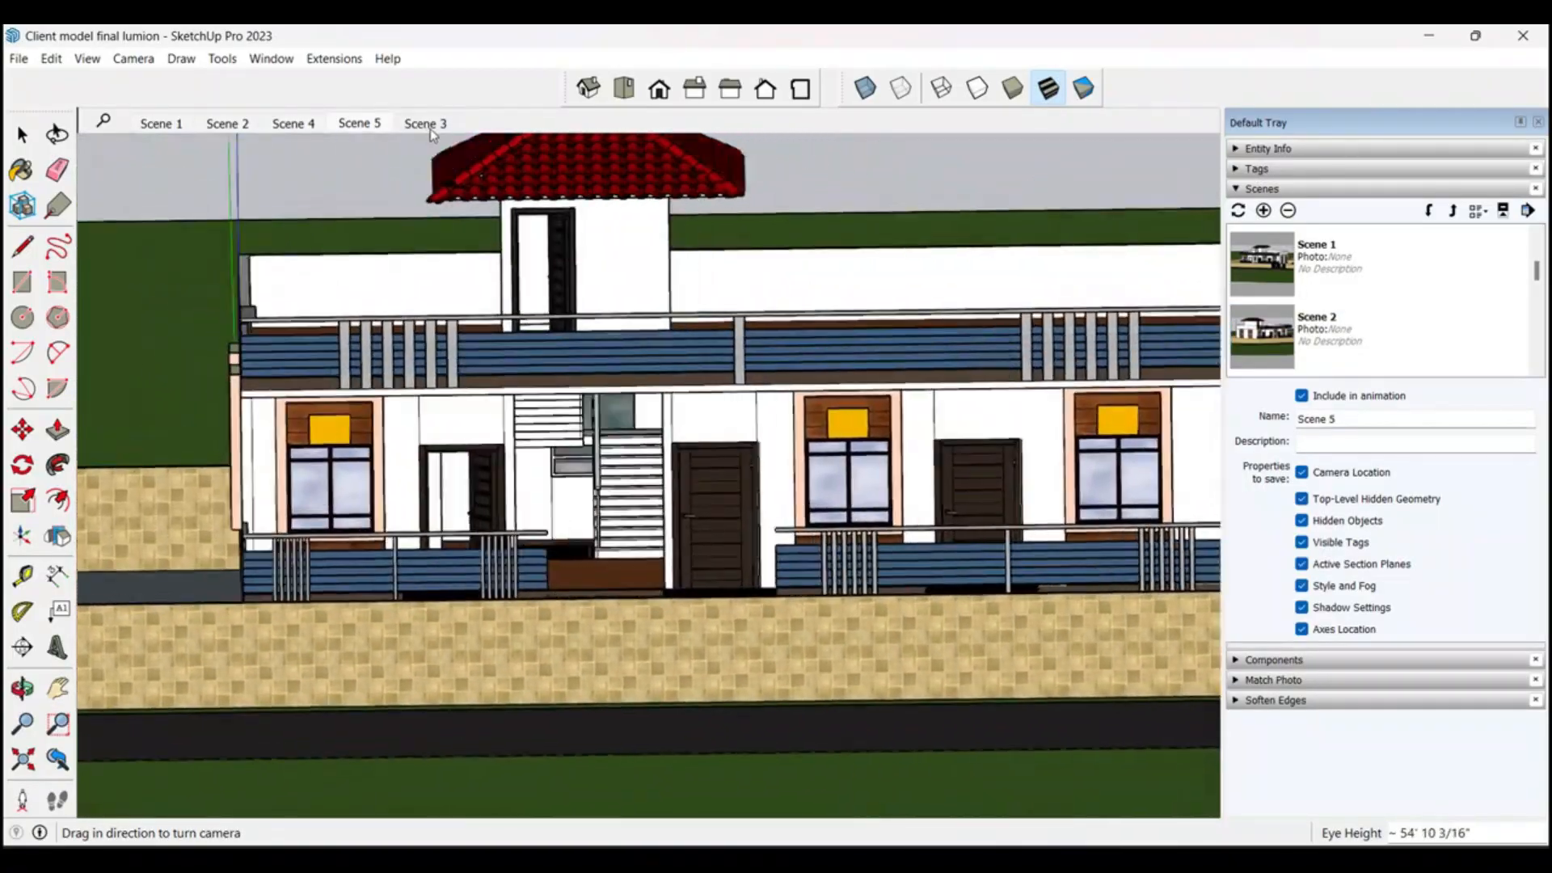
click(431, 127)
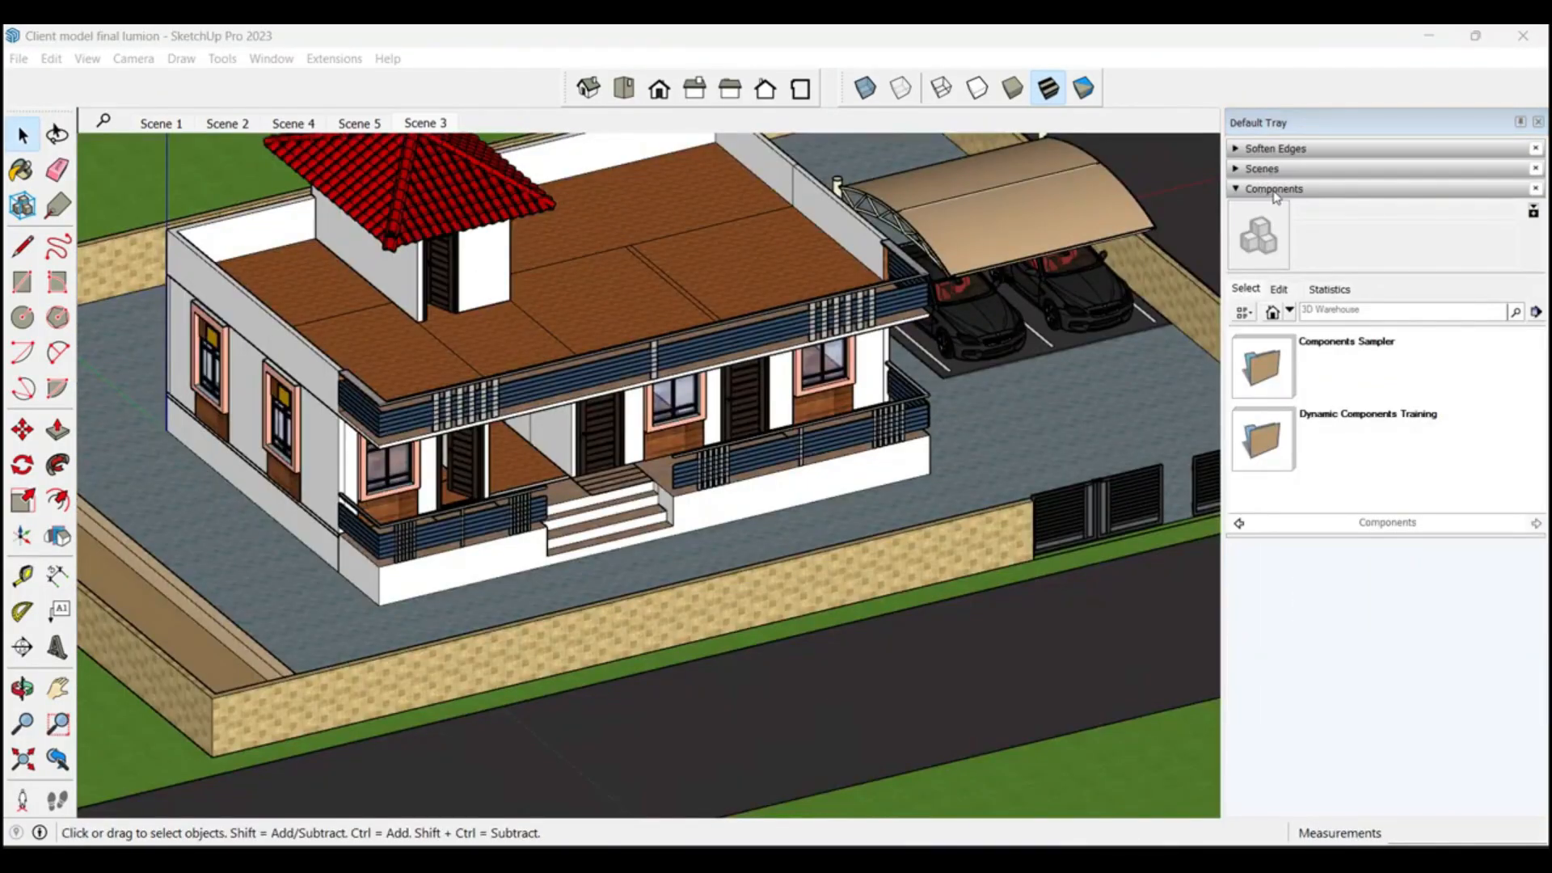
Step: Browse the ready-made models in the Components Sampler collection
click(1331, 192)
click(1331, 193)
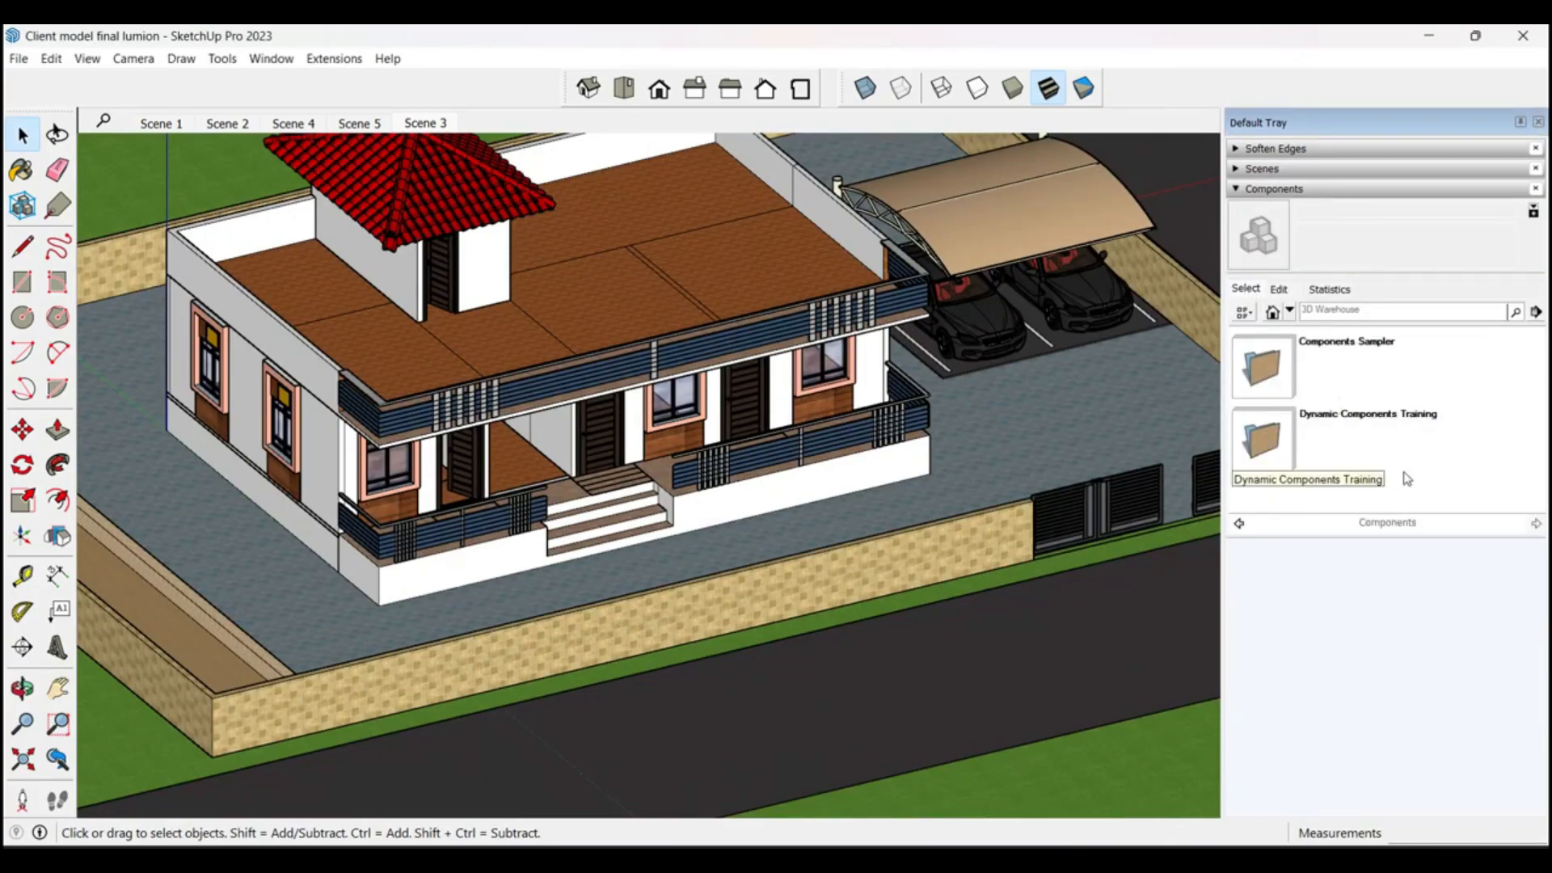
click(1389, 364)
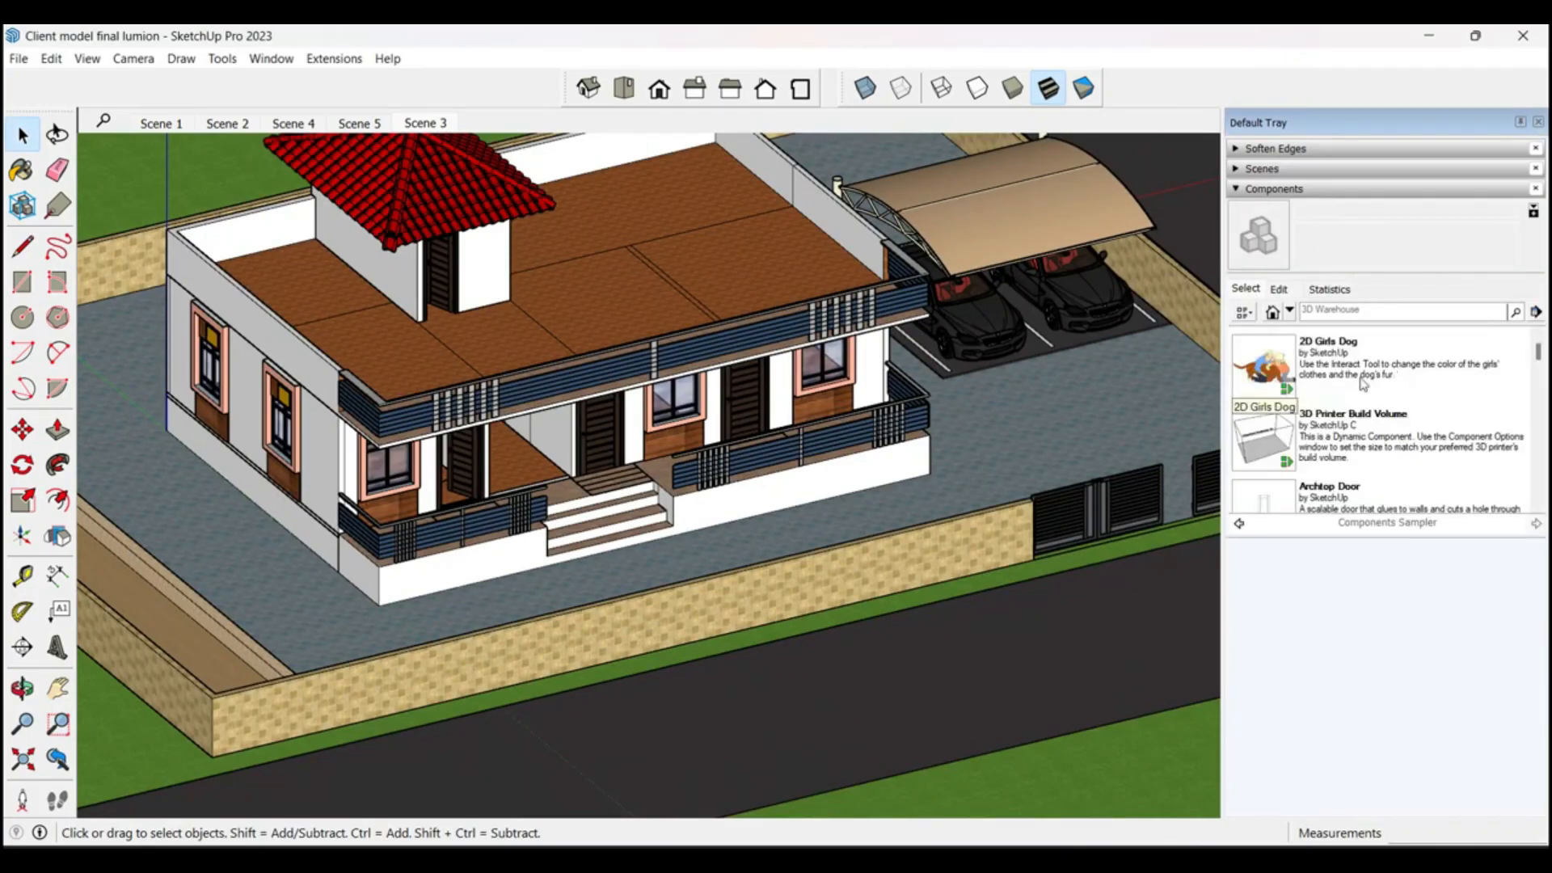
scroll(1366, 384, down, 1)
scroll(1358, 414, down, 6)
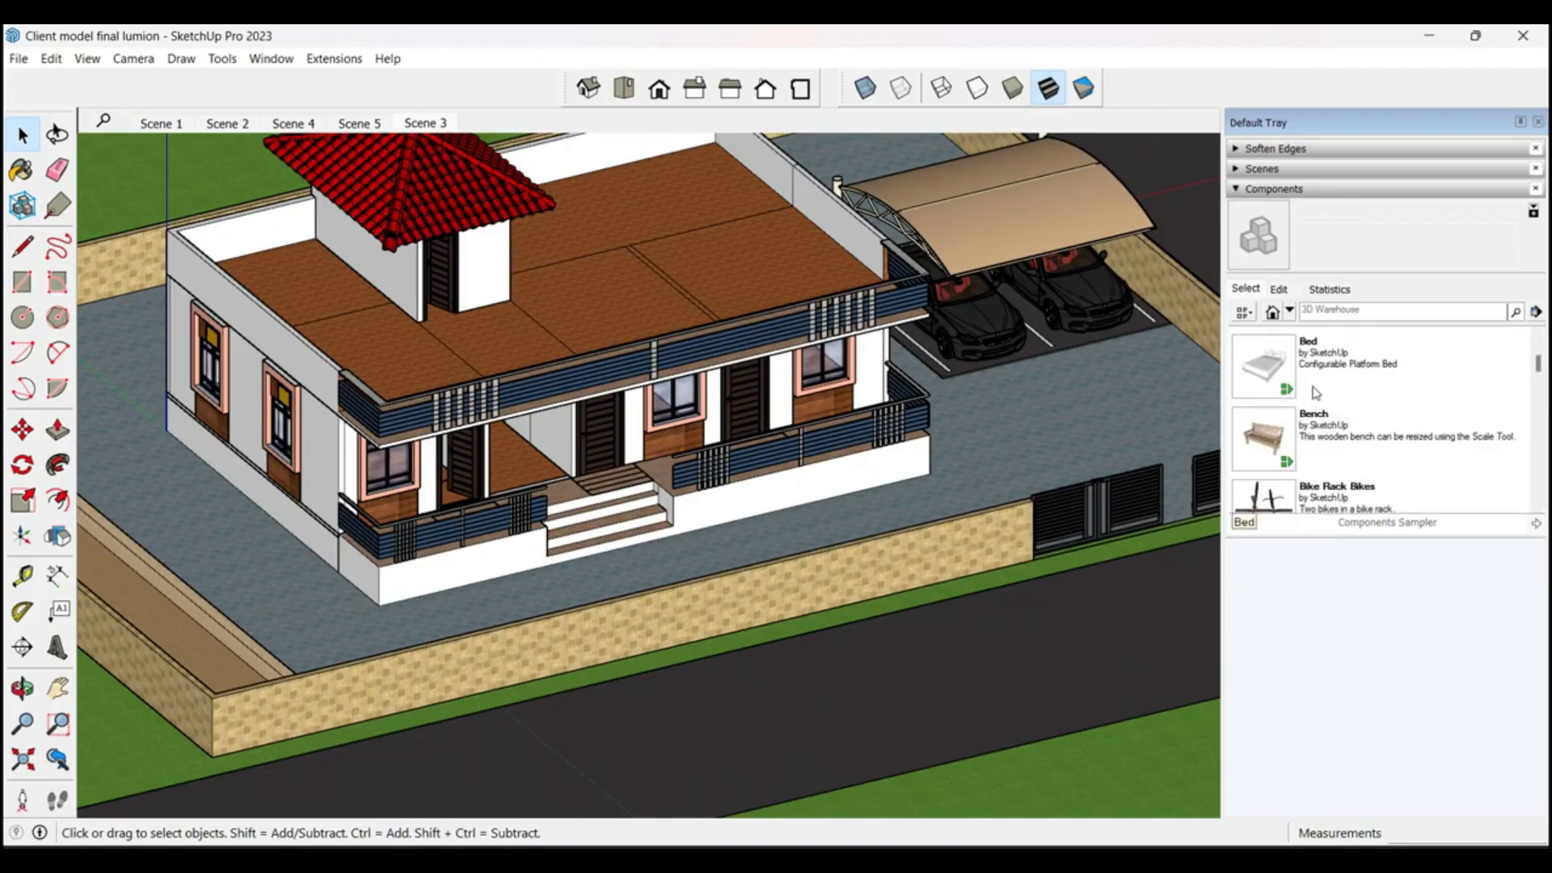
Step: Browse the components used in the current model, and the default Components collection with its ready-made models
click(1290, 311)
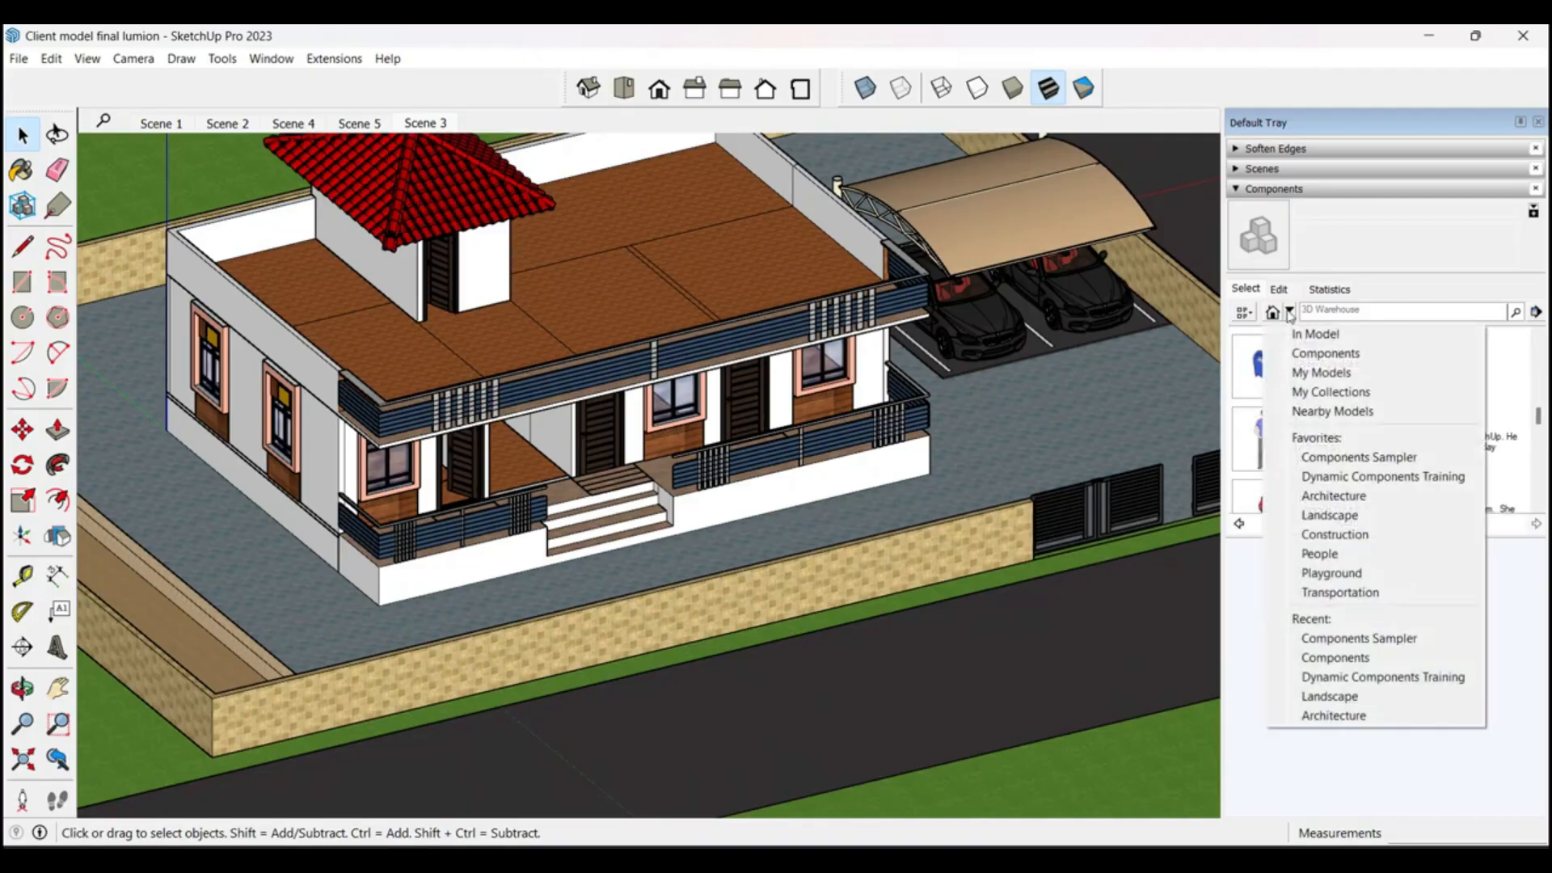
click(1315, 340)
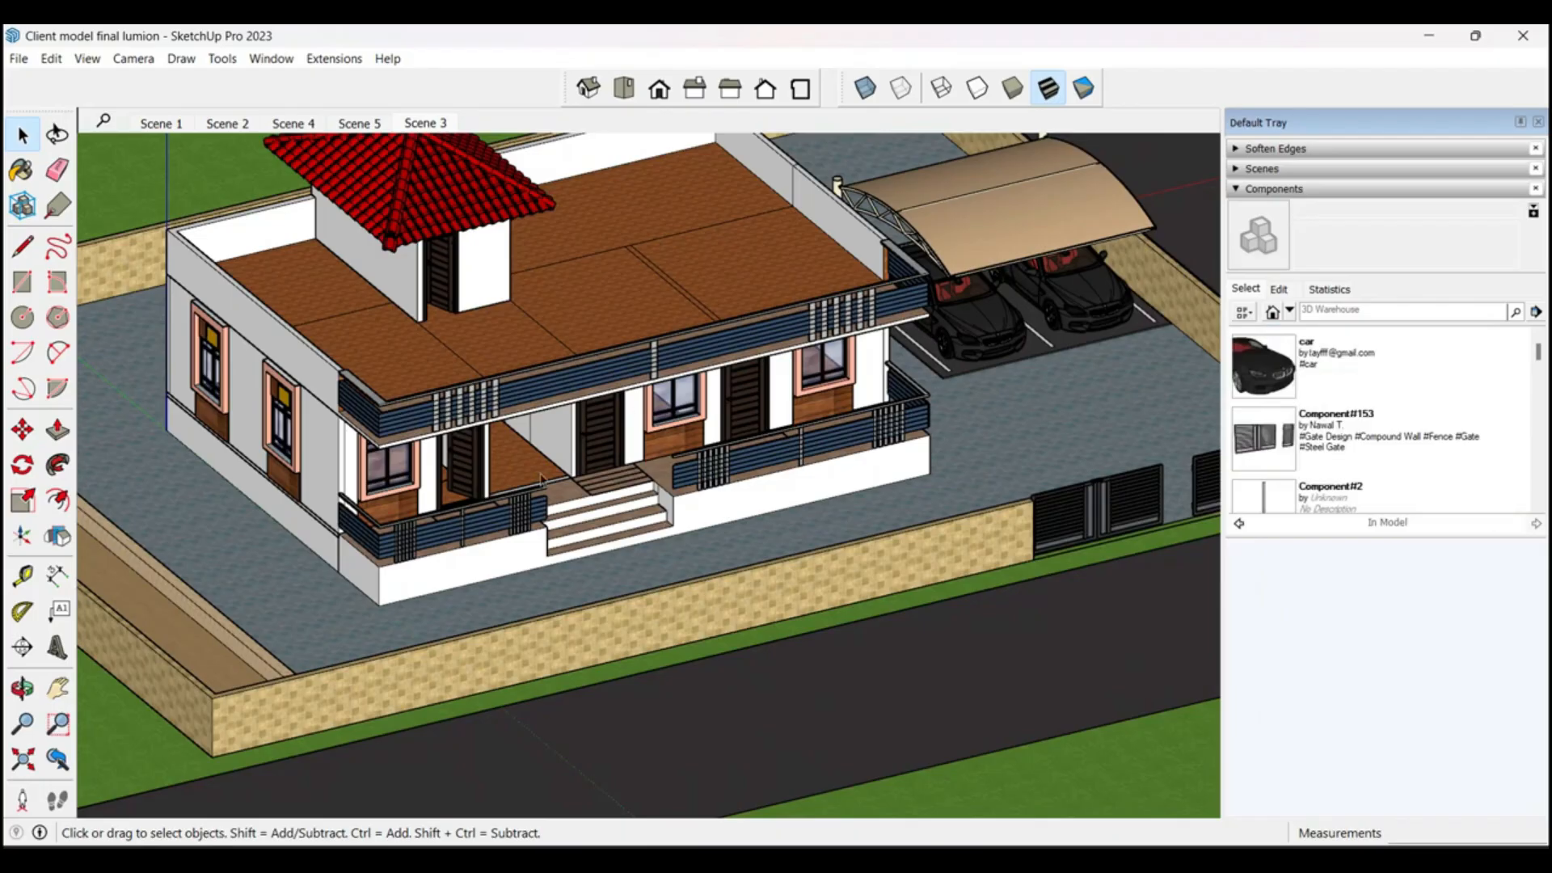
scroll(1346, 452, down, 5)
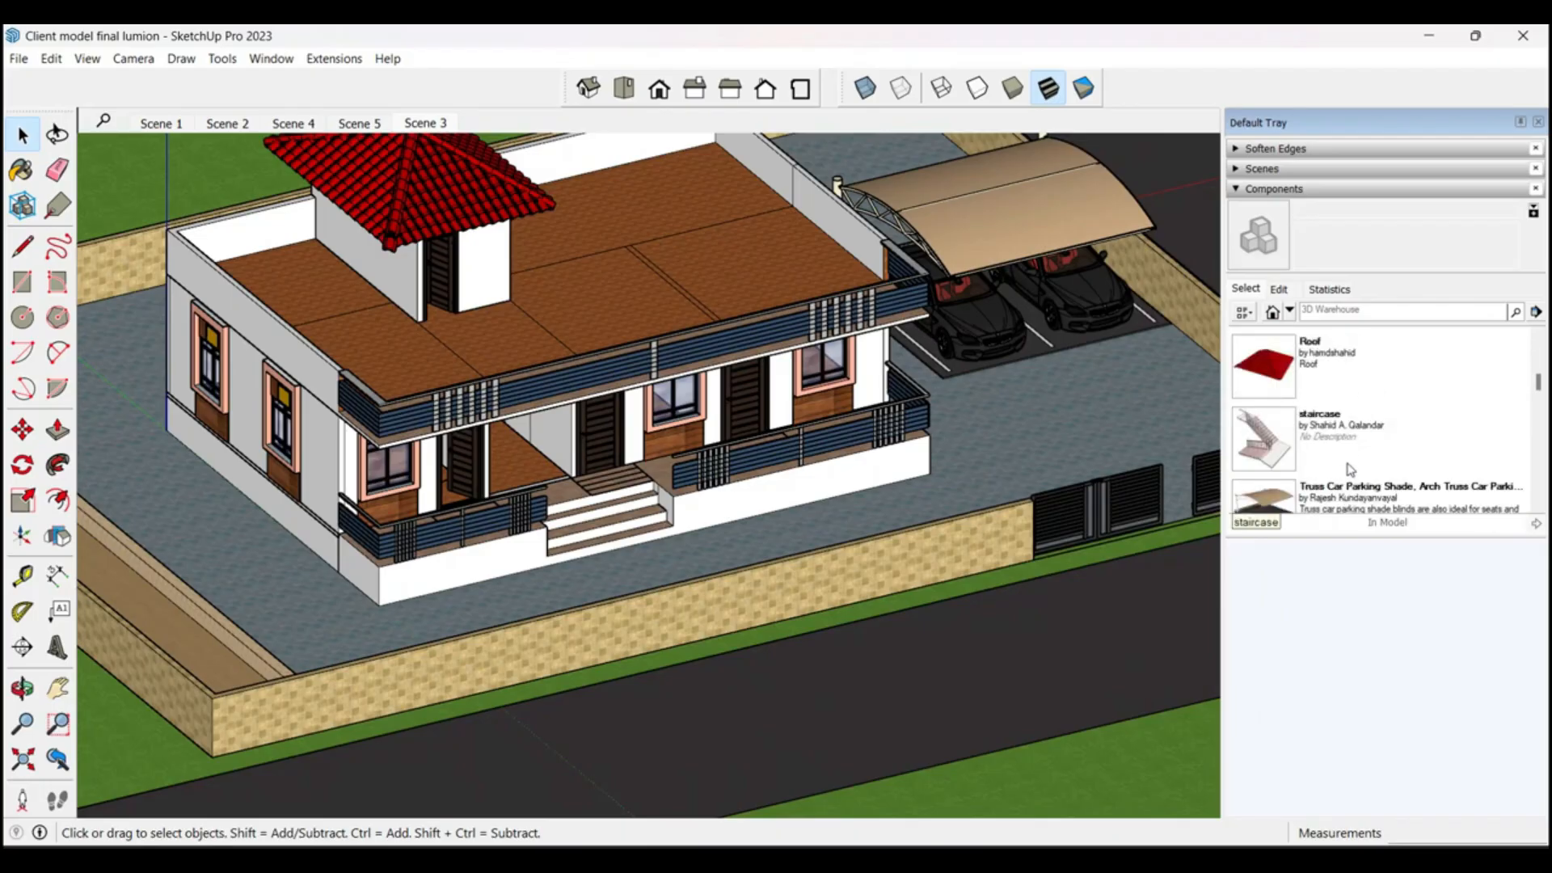
click(1290, 311)
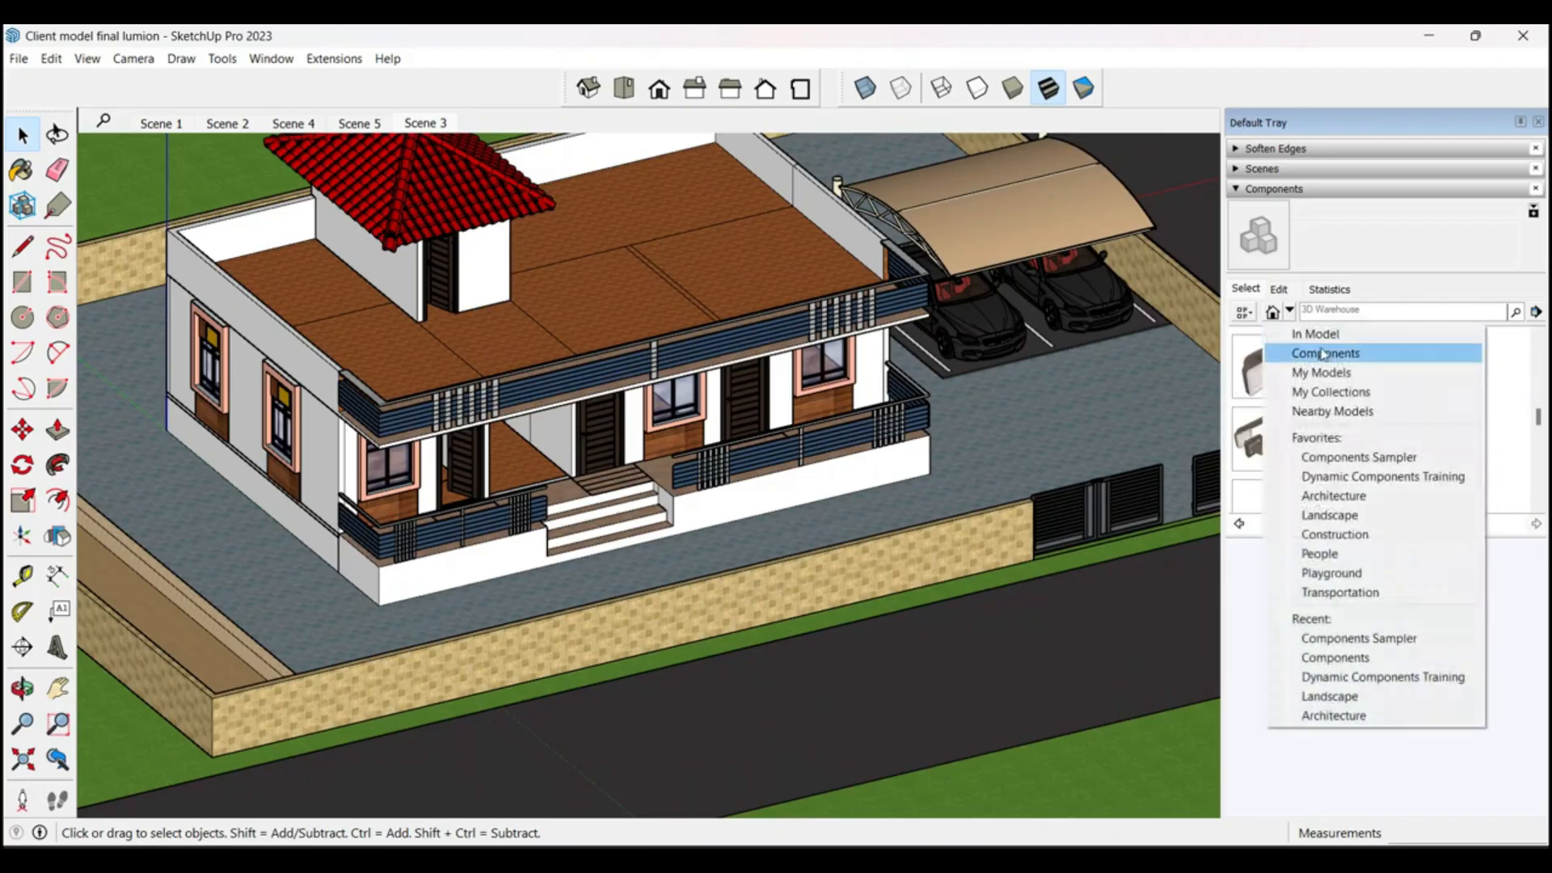
click(1324, 357)
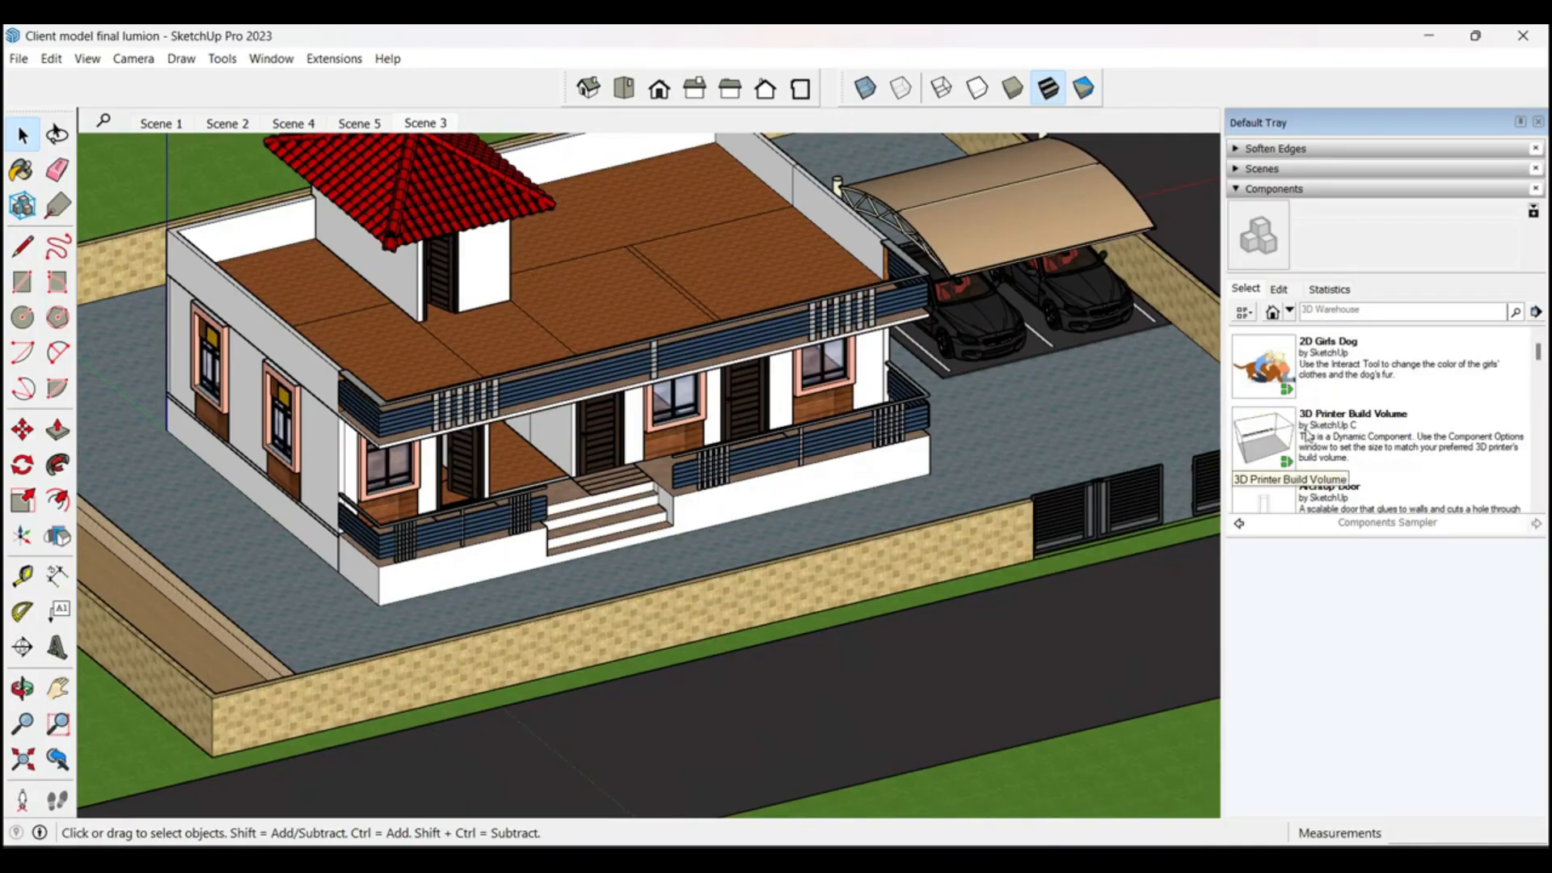
scroll(1313, 419, down, 10)
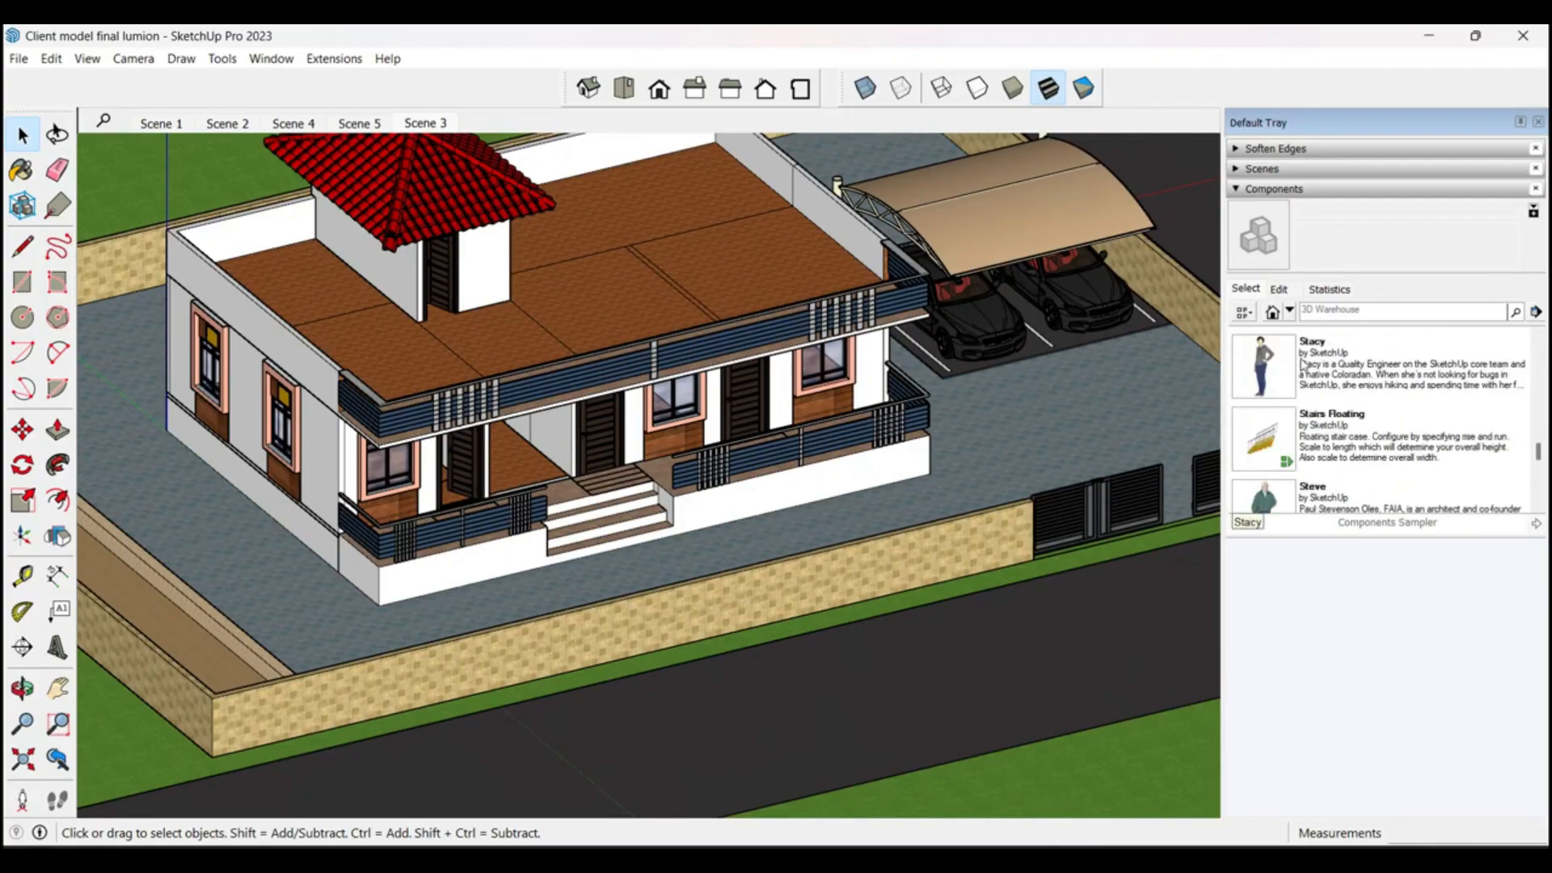
Step: Browse the building collections in the Architecture favorites of the Components library
click(1292, 312)
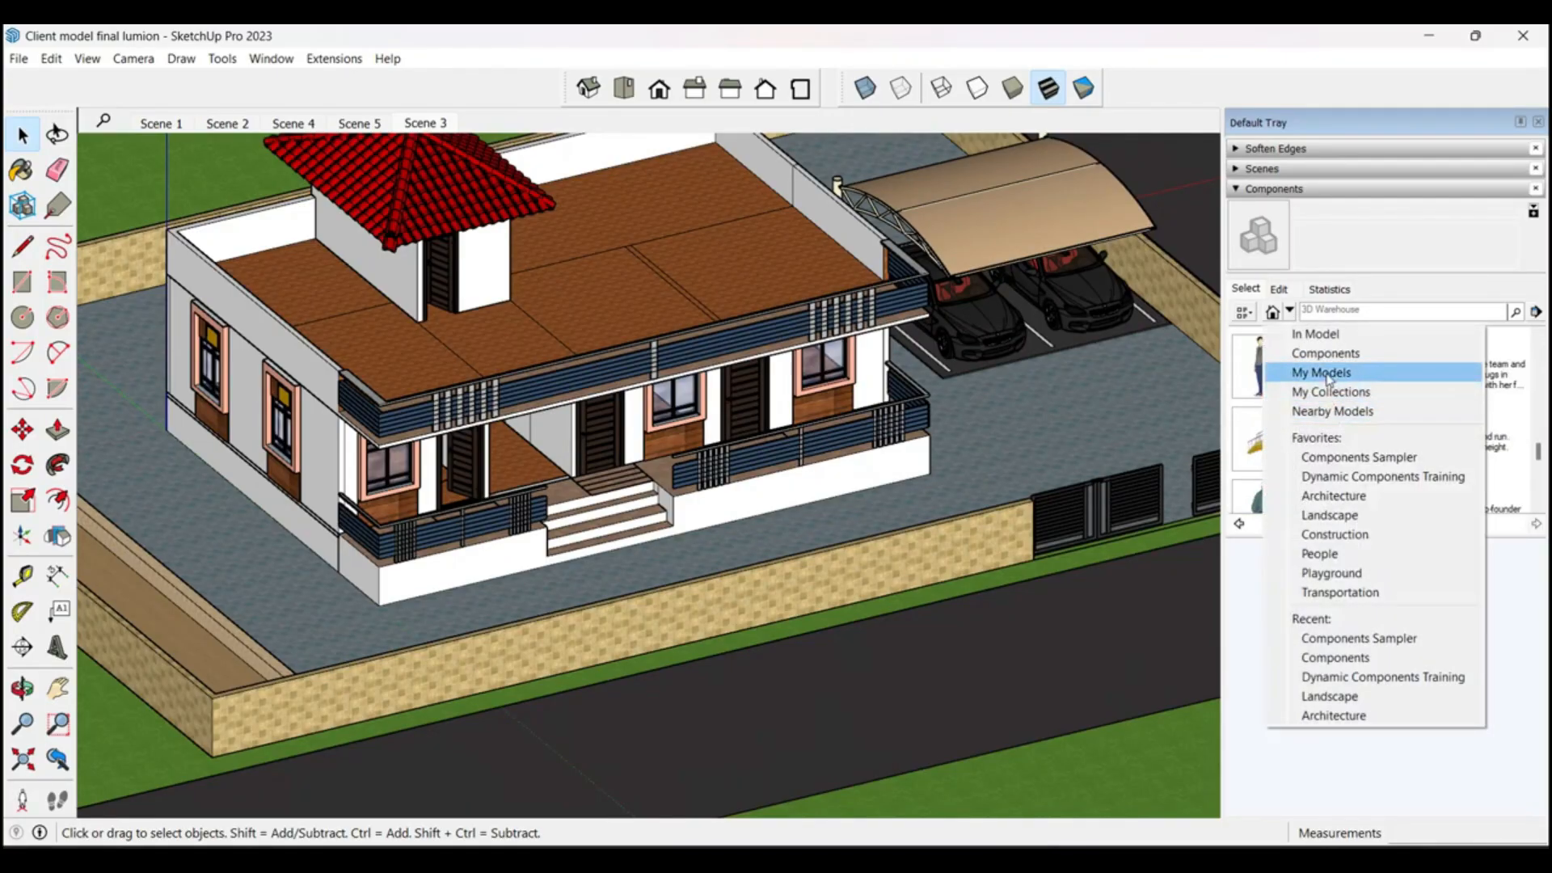
click(1321, 496)
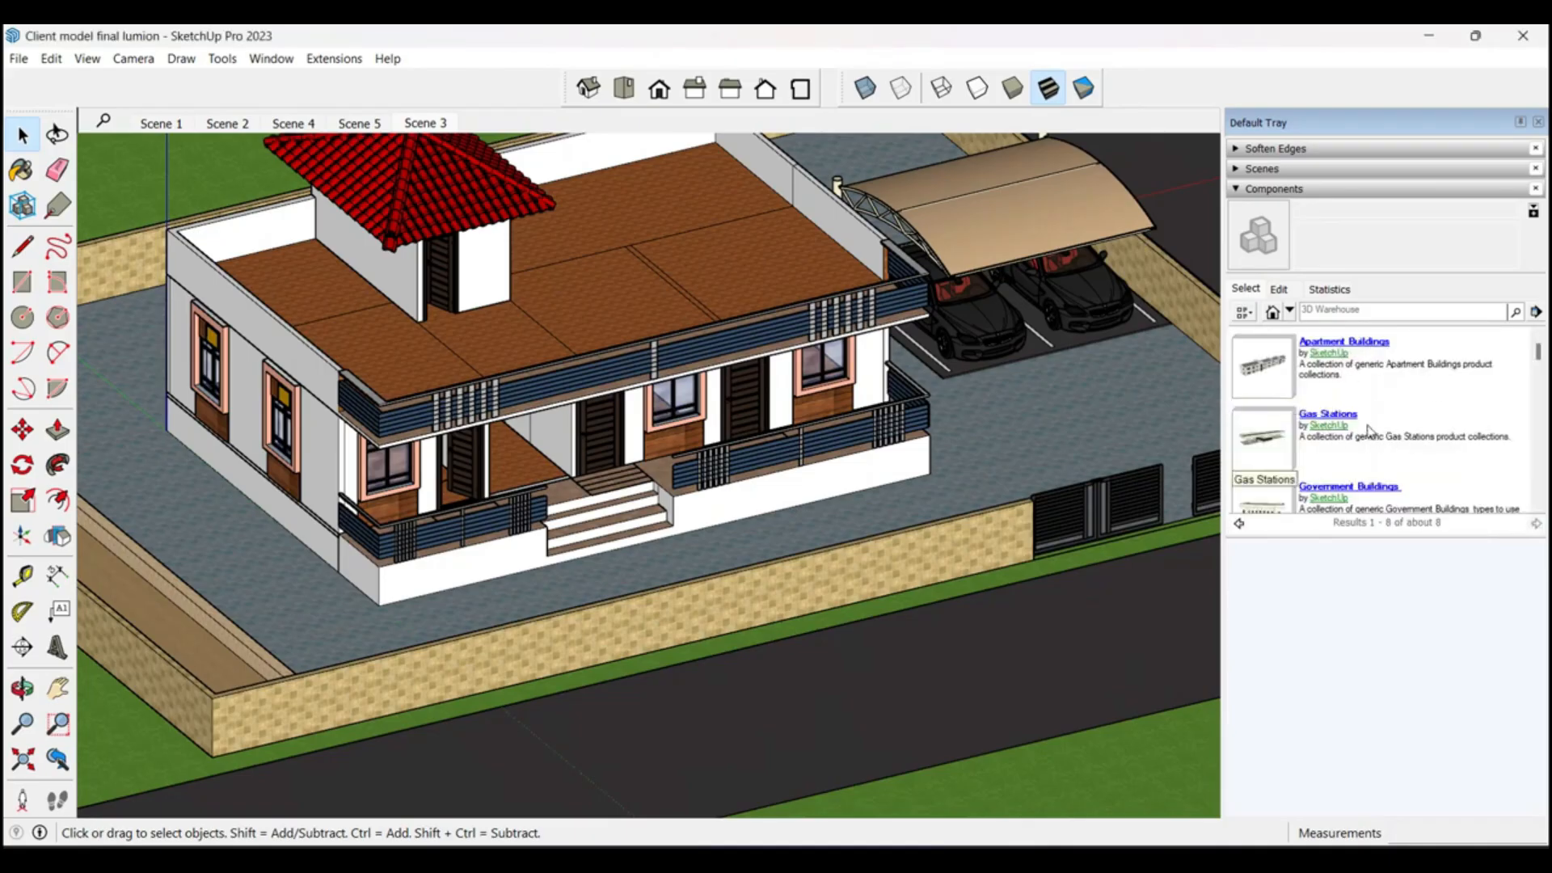
scroll(1320, 437, down, 1)
scroll(1332, 461, down, 3)
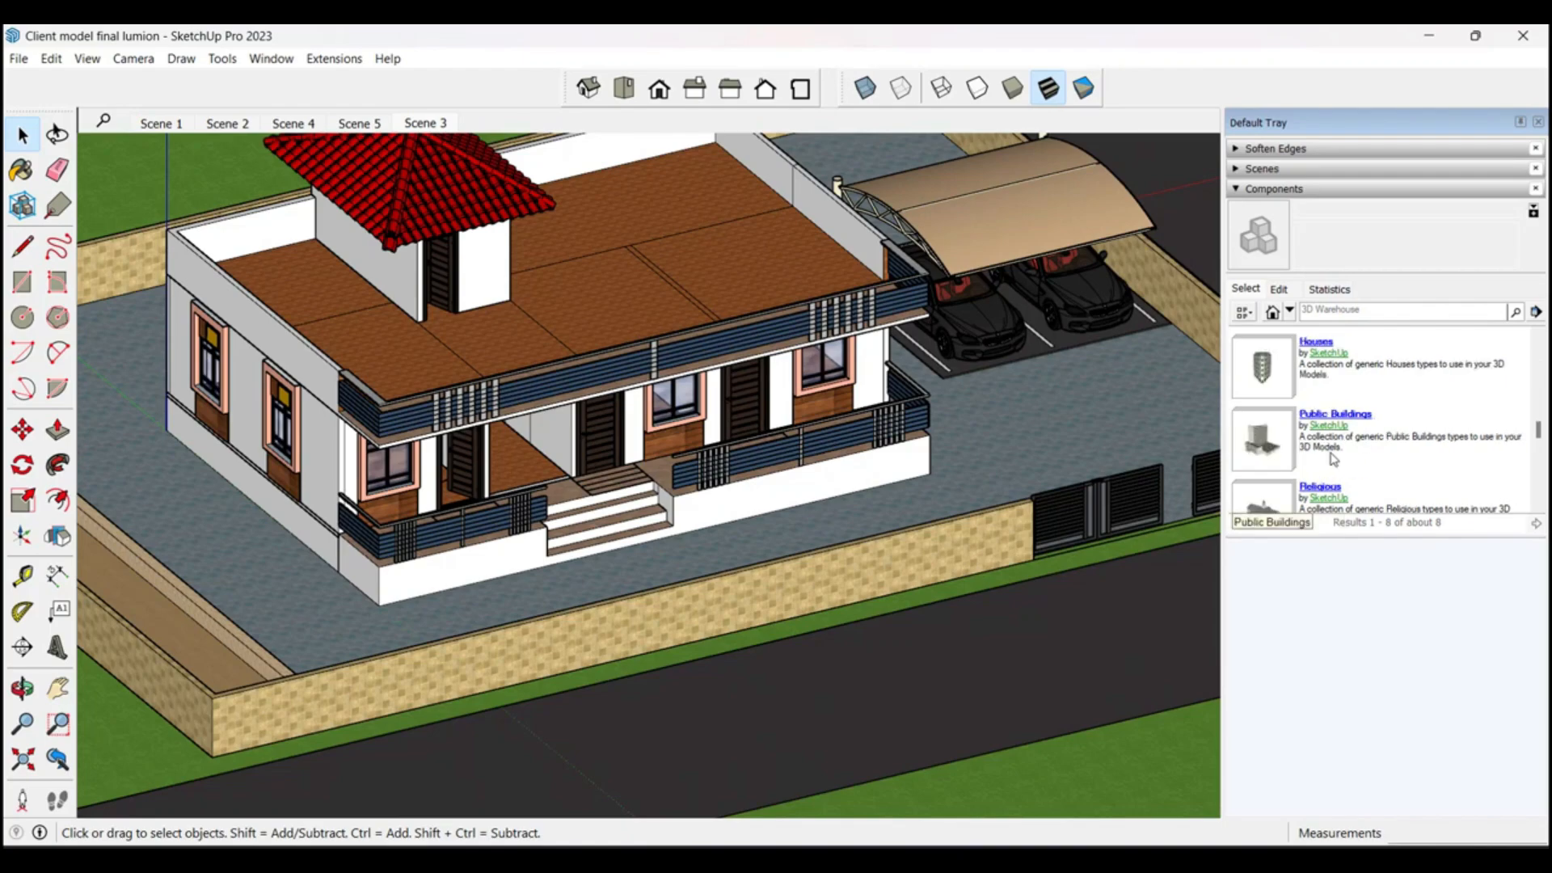
Step: Open the DC Landscape collection from the Landscape favorites in 3D Warehouse and look through its models
click(1290, 310)
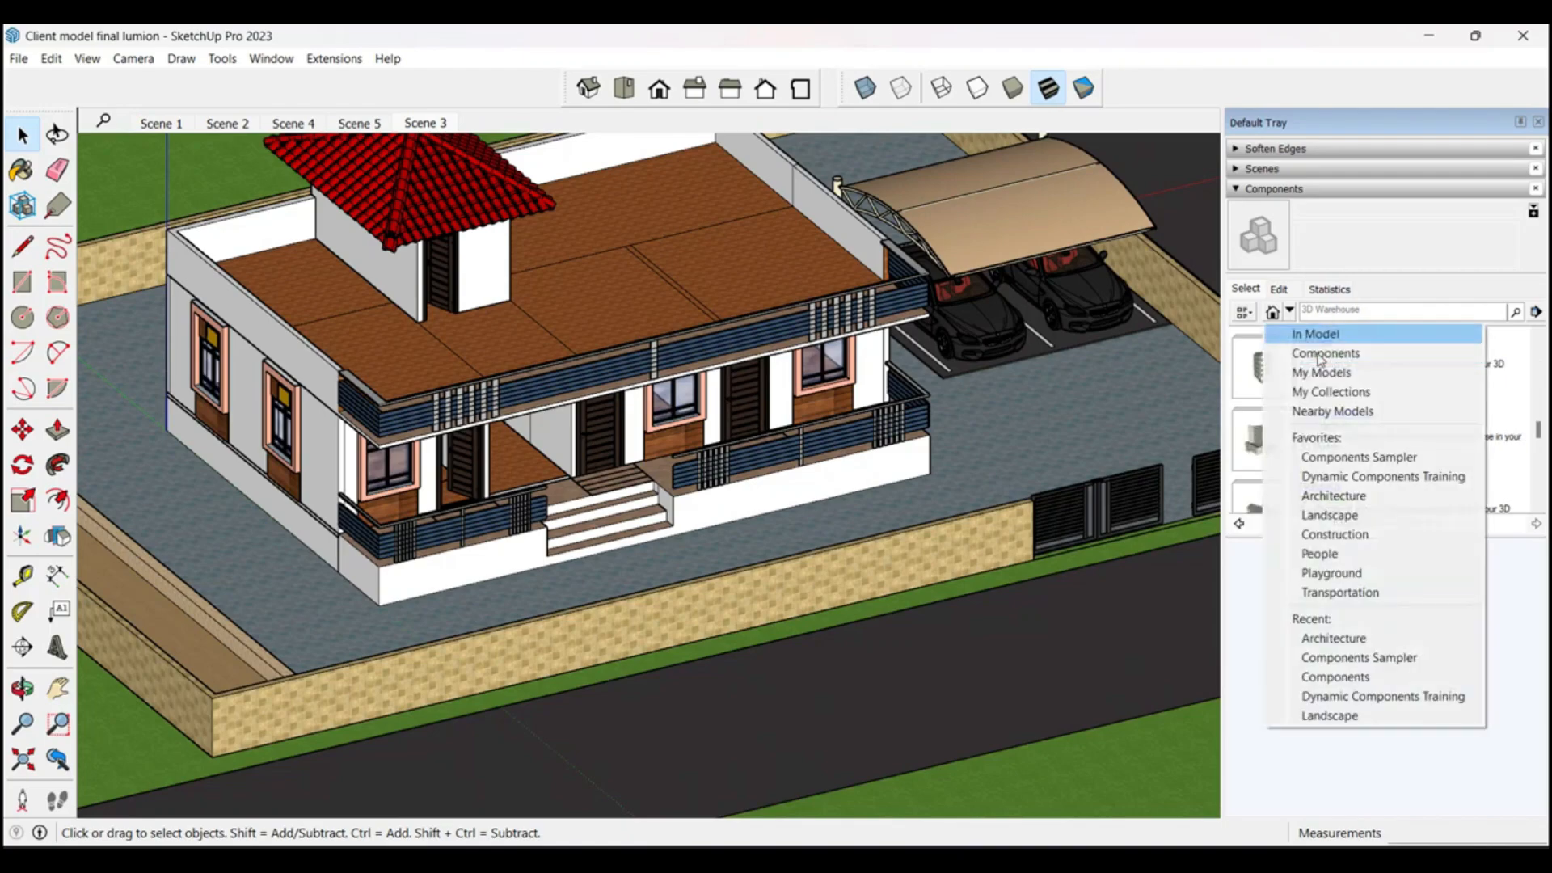
click(1327, 524)
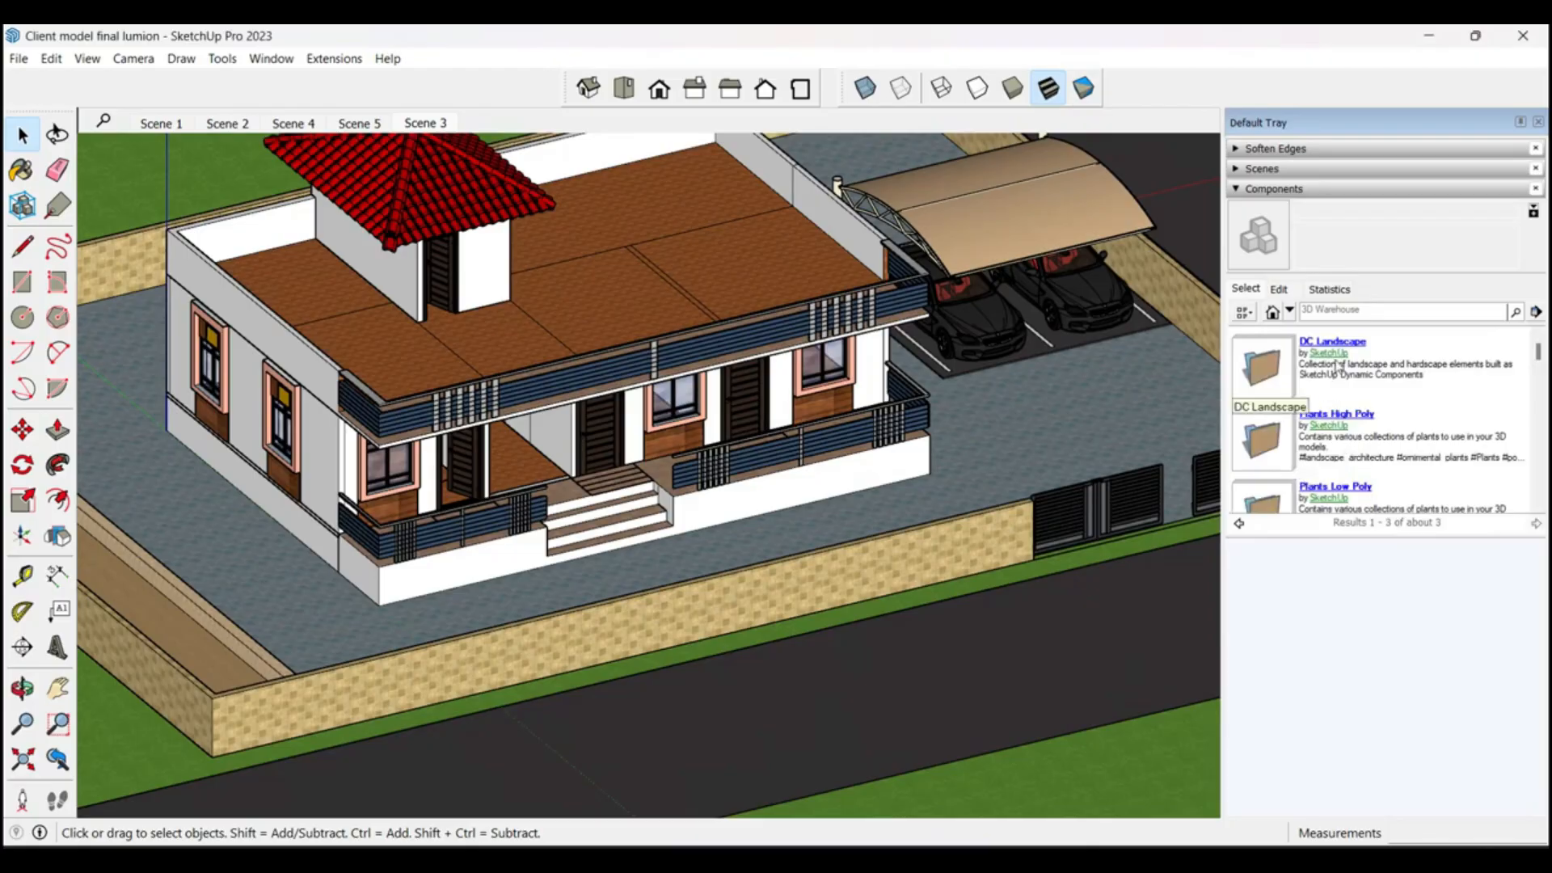
click(1330, 342)
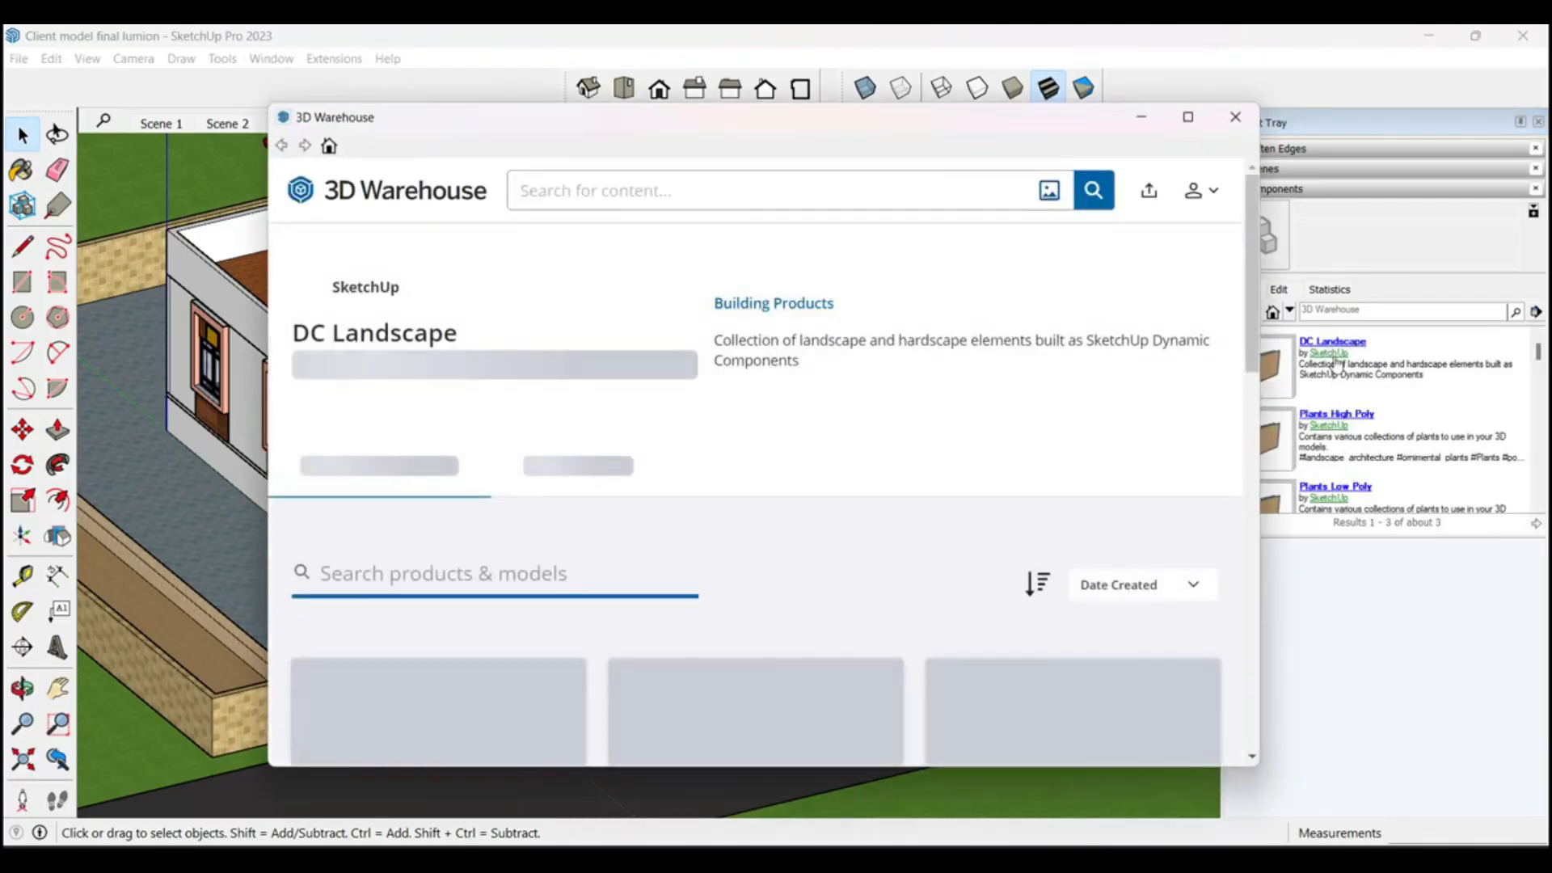
scroll(893, 460, down, 10)
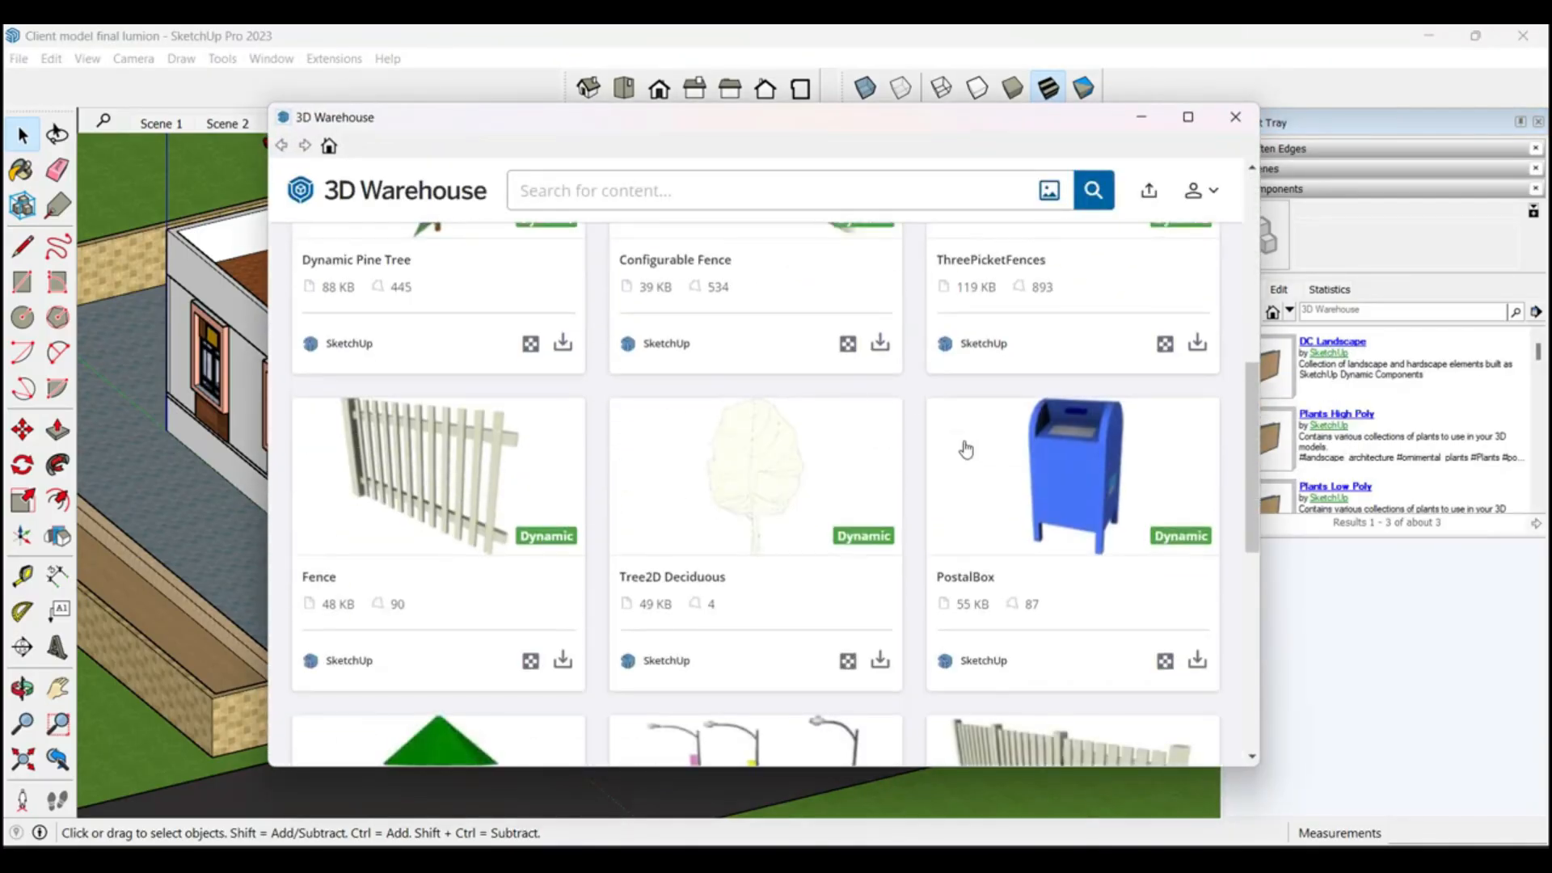
scroll(946, 576, down, 3)
scroll(379, 566, down, 4)
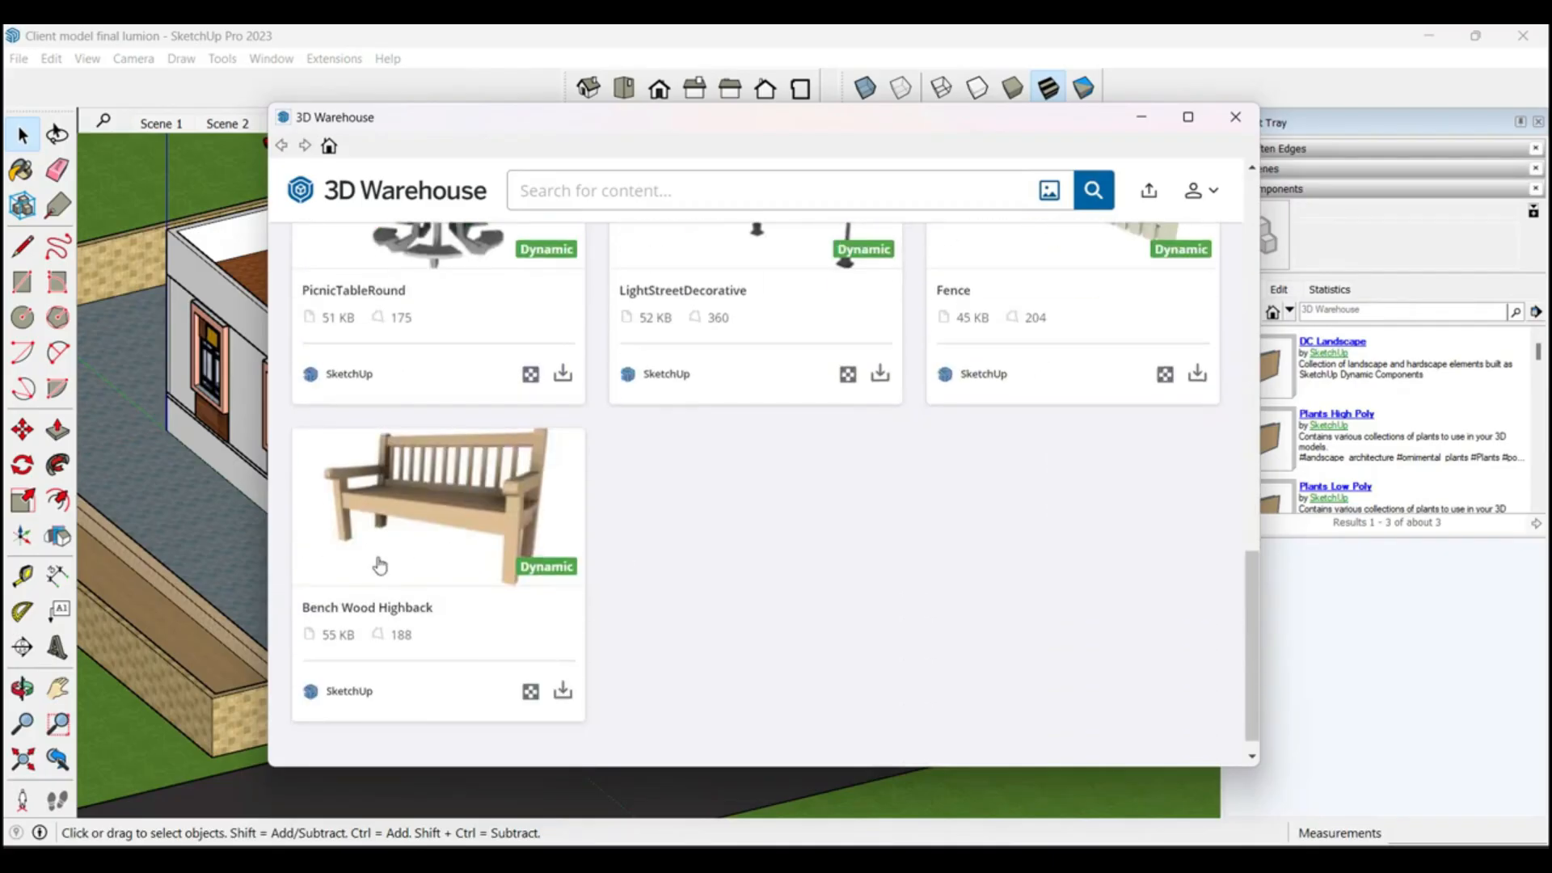
Step: Download the Bench Wood Highback model from 3D Warehouse directly into the client house model for placement
click(475, 549)
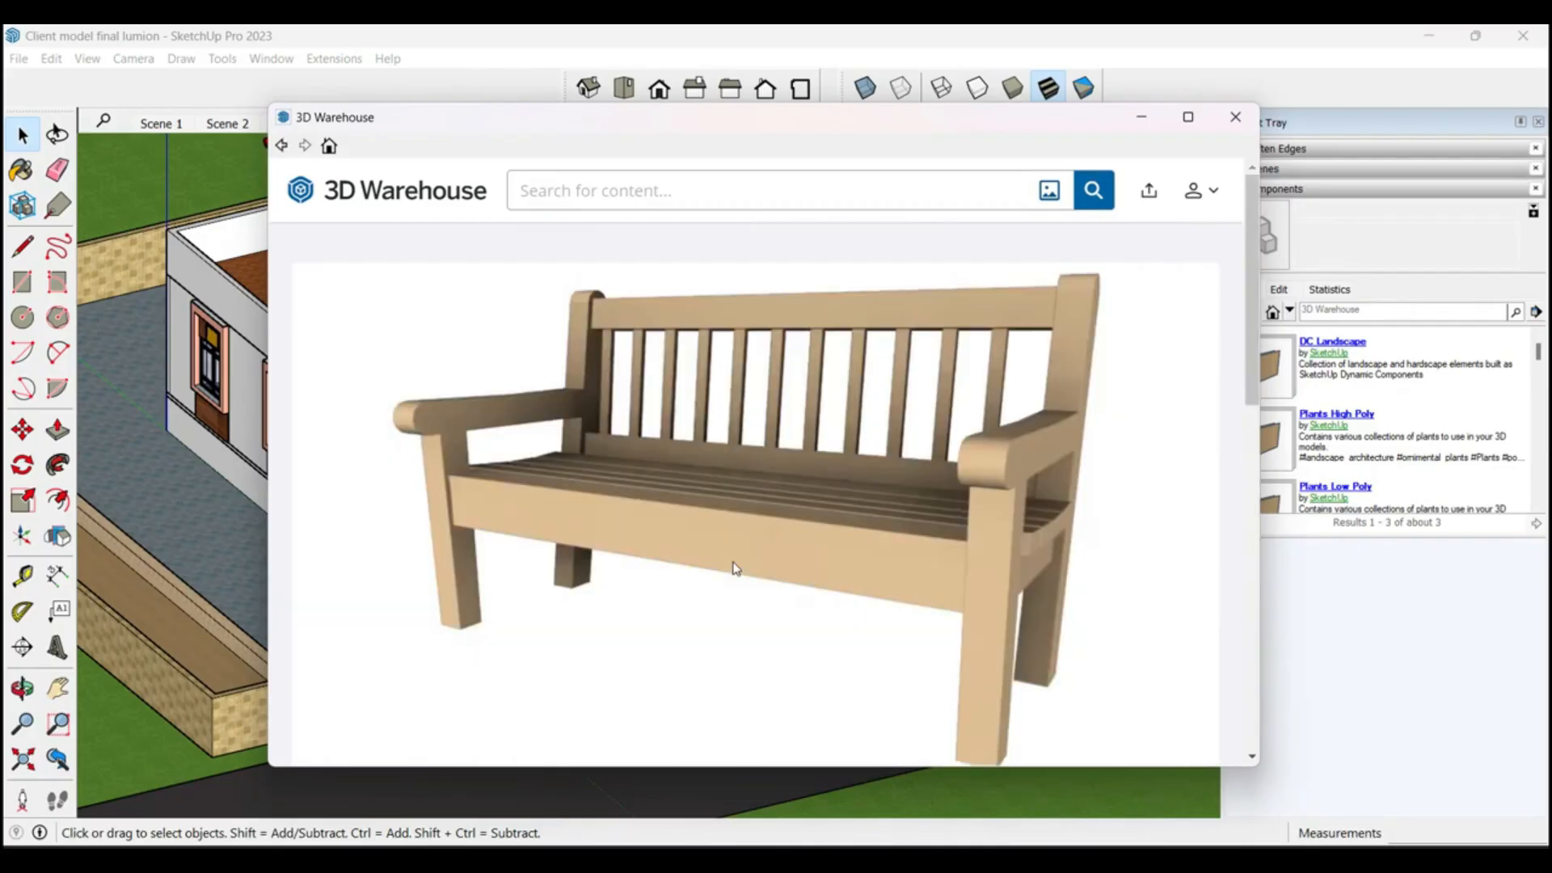
scroll(781, 535, down, 5)
click(1099, 363)
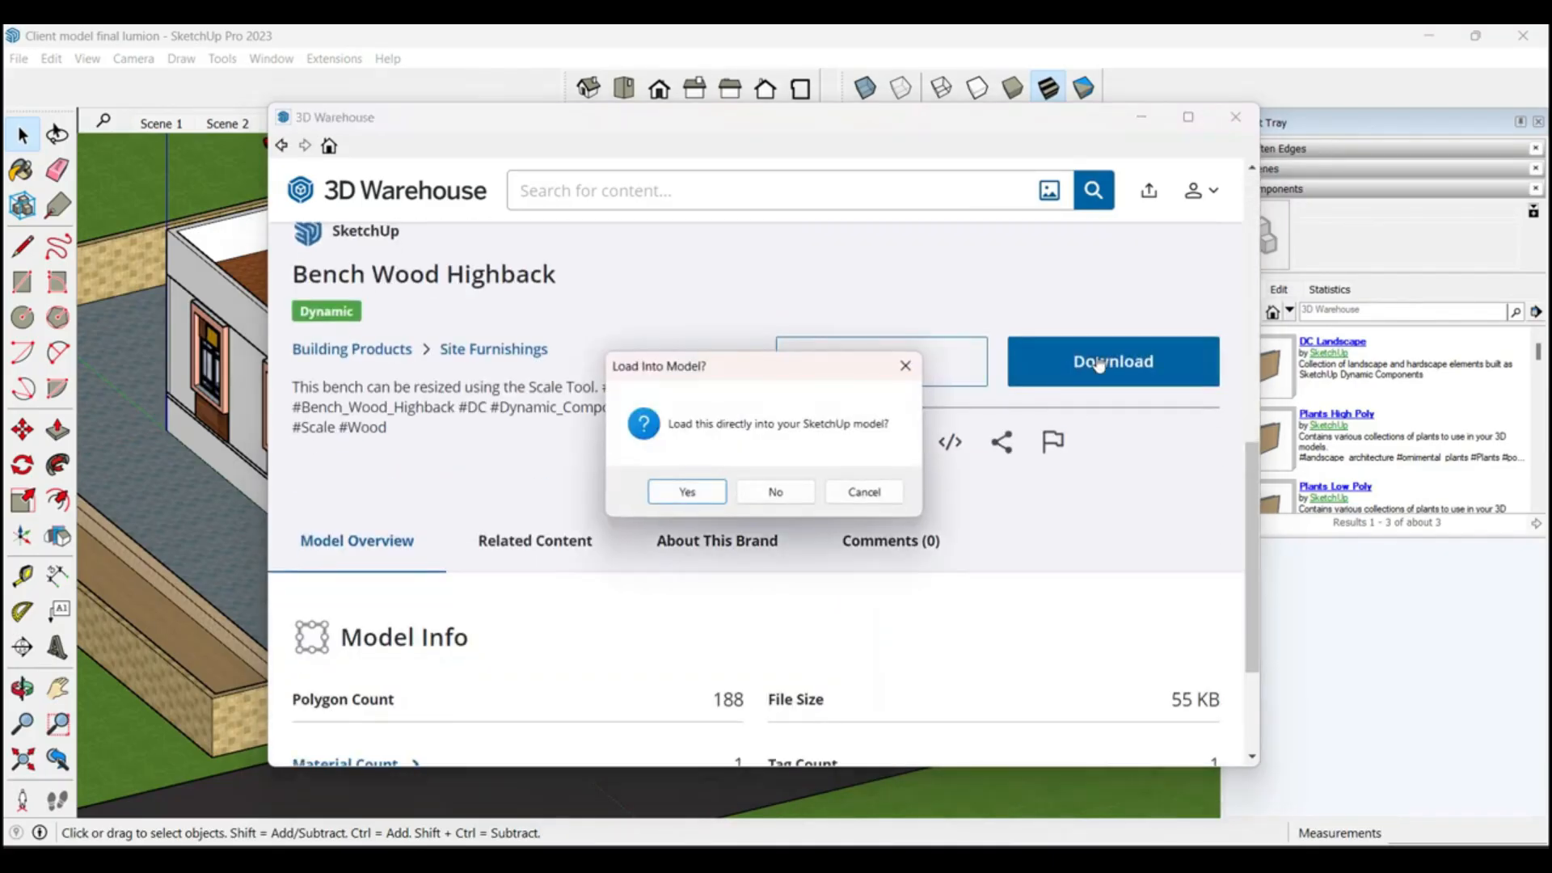
click(687, 491)
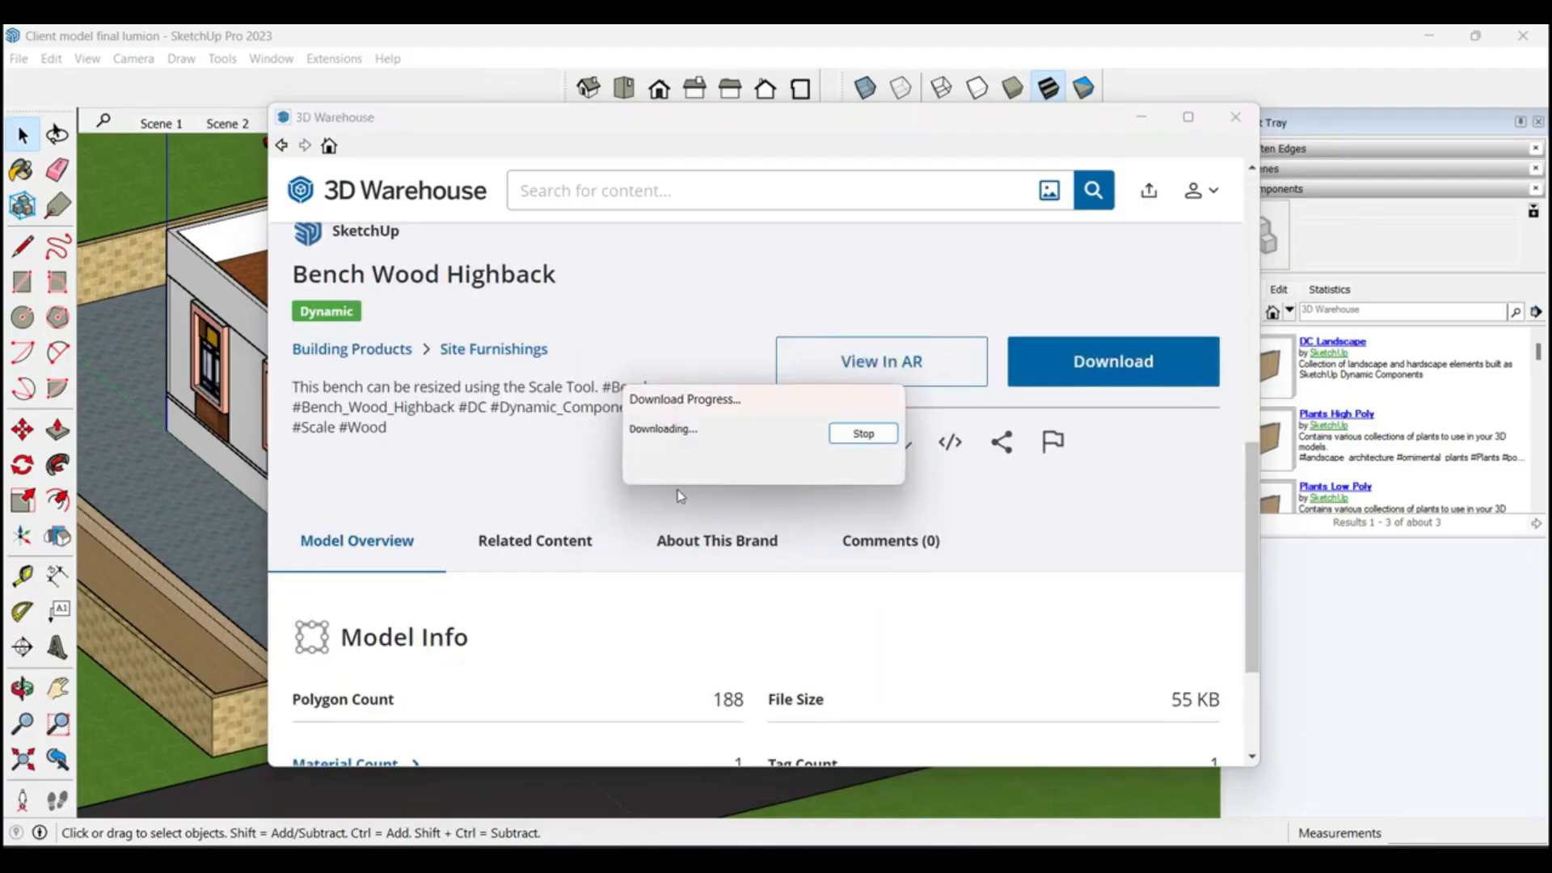
scroll(1050, 428, up, 3)
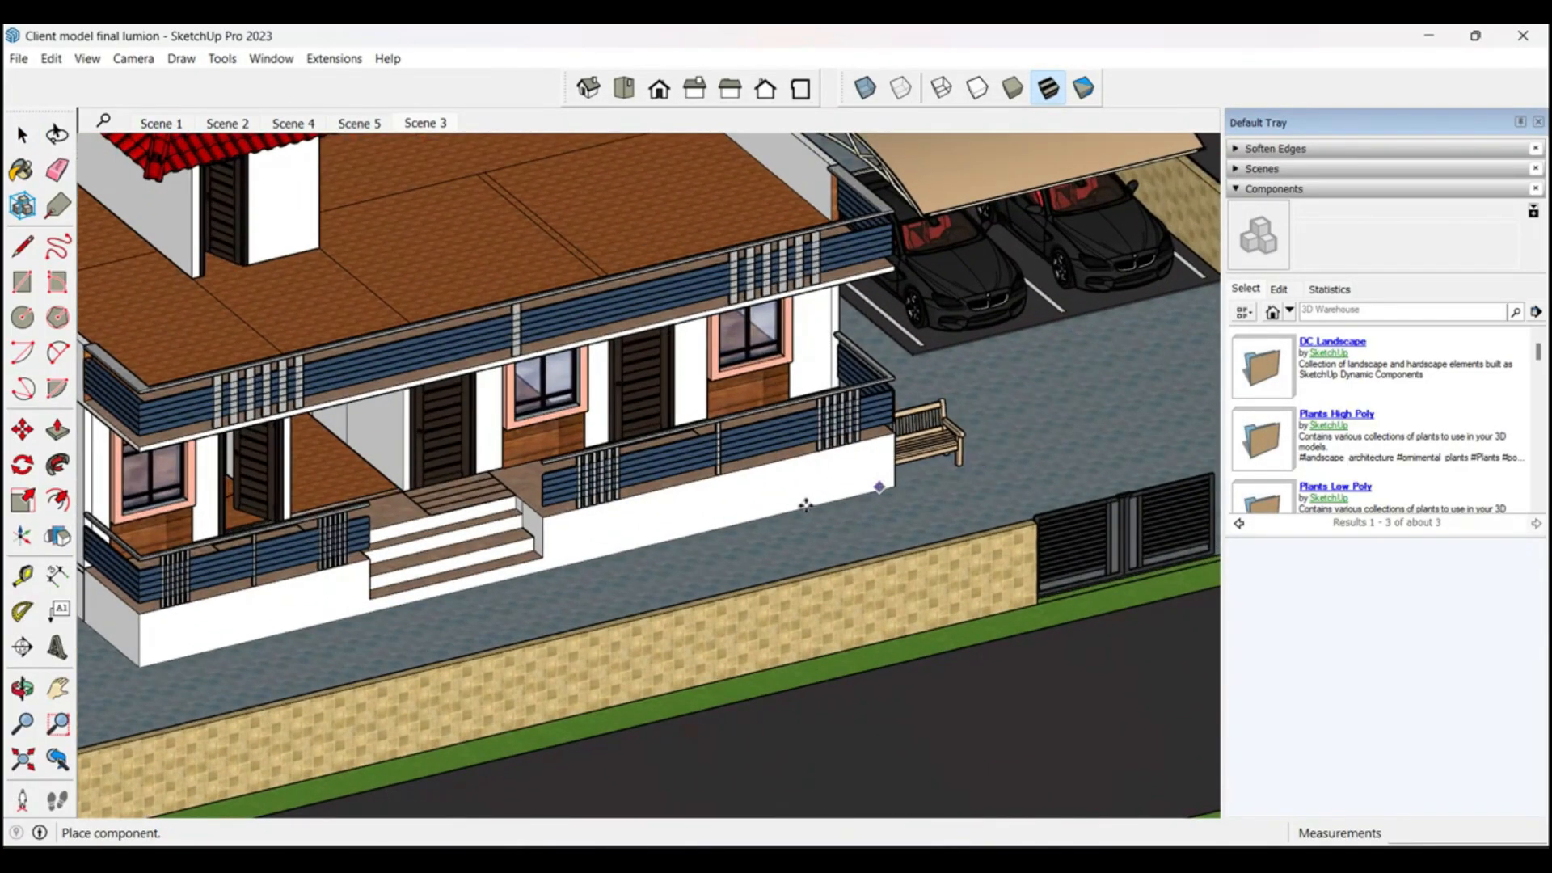
scroll(806, 504, down, 3)
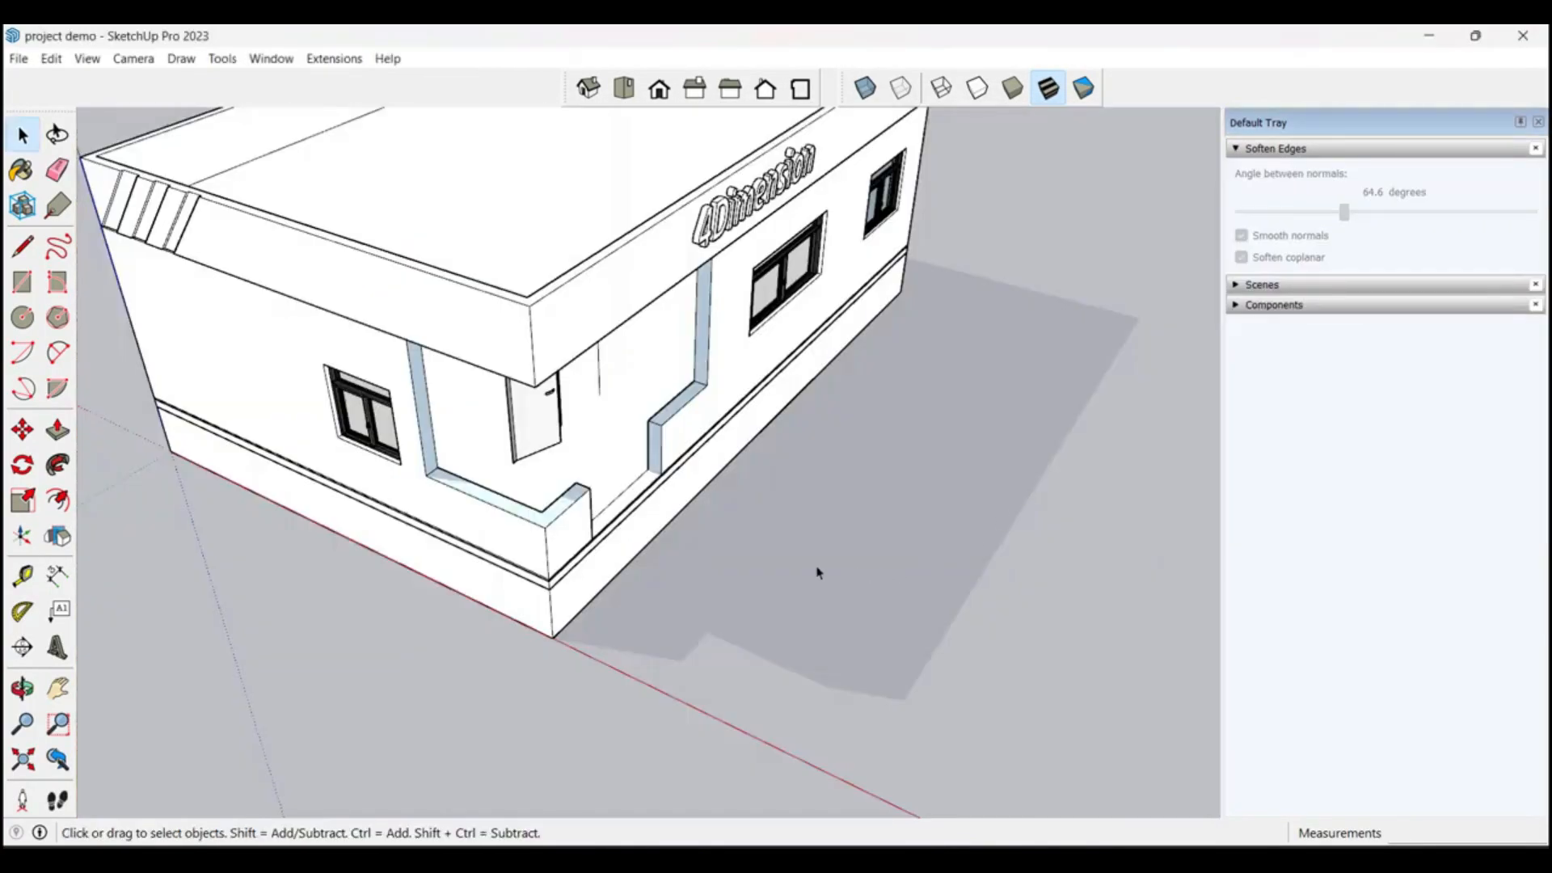
Step: In the project demo model, draw a square about 1.09 m by 1.09 m on the ground in front of the house
middle_drag(818, 571, 637, 530)
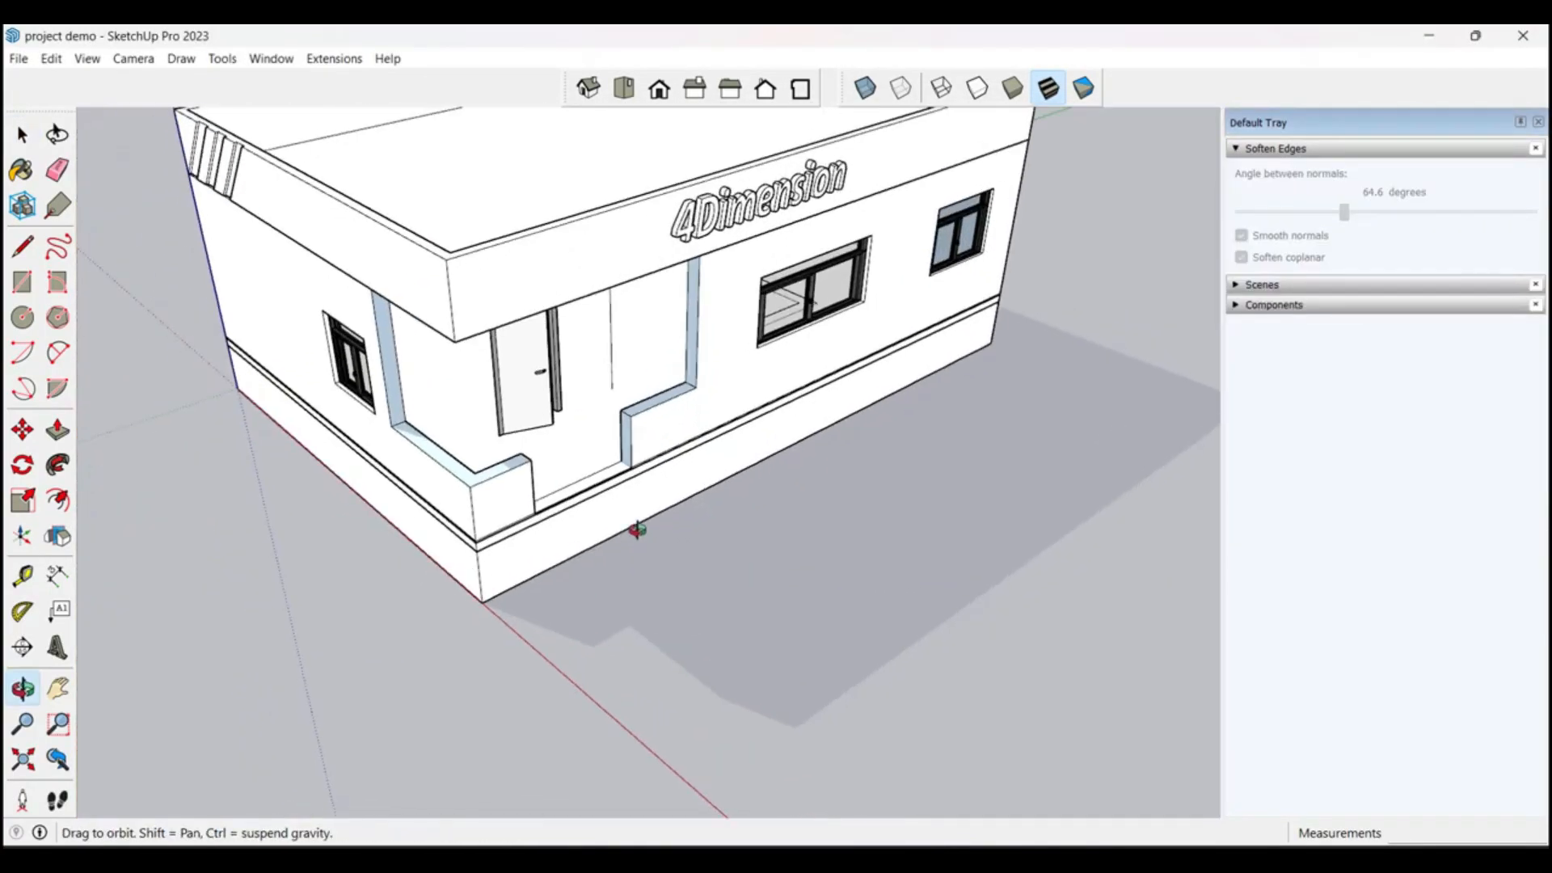
scroll(720, 495, down, 3)
scroll(717, 623, up, 5)
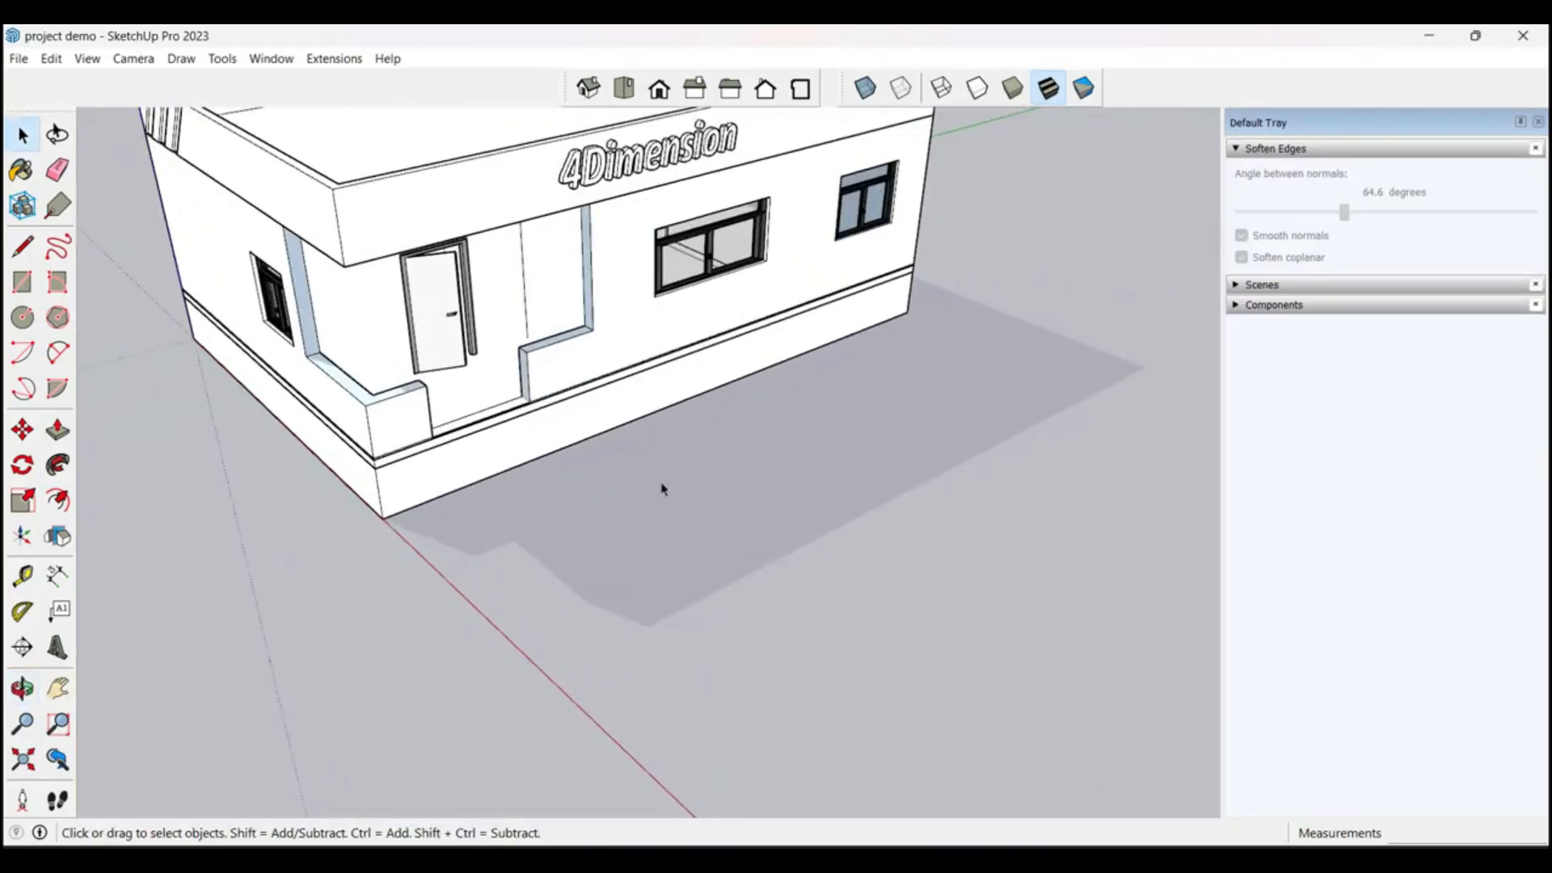
scroll(679, 513, down, 2)
scroll(650, 355, up, 6)
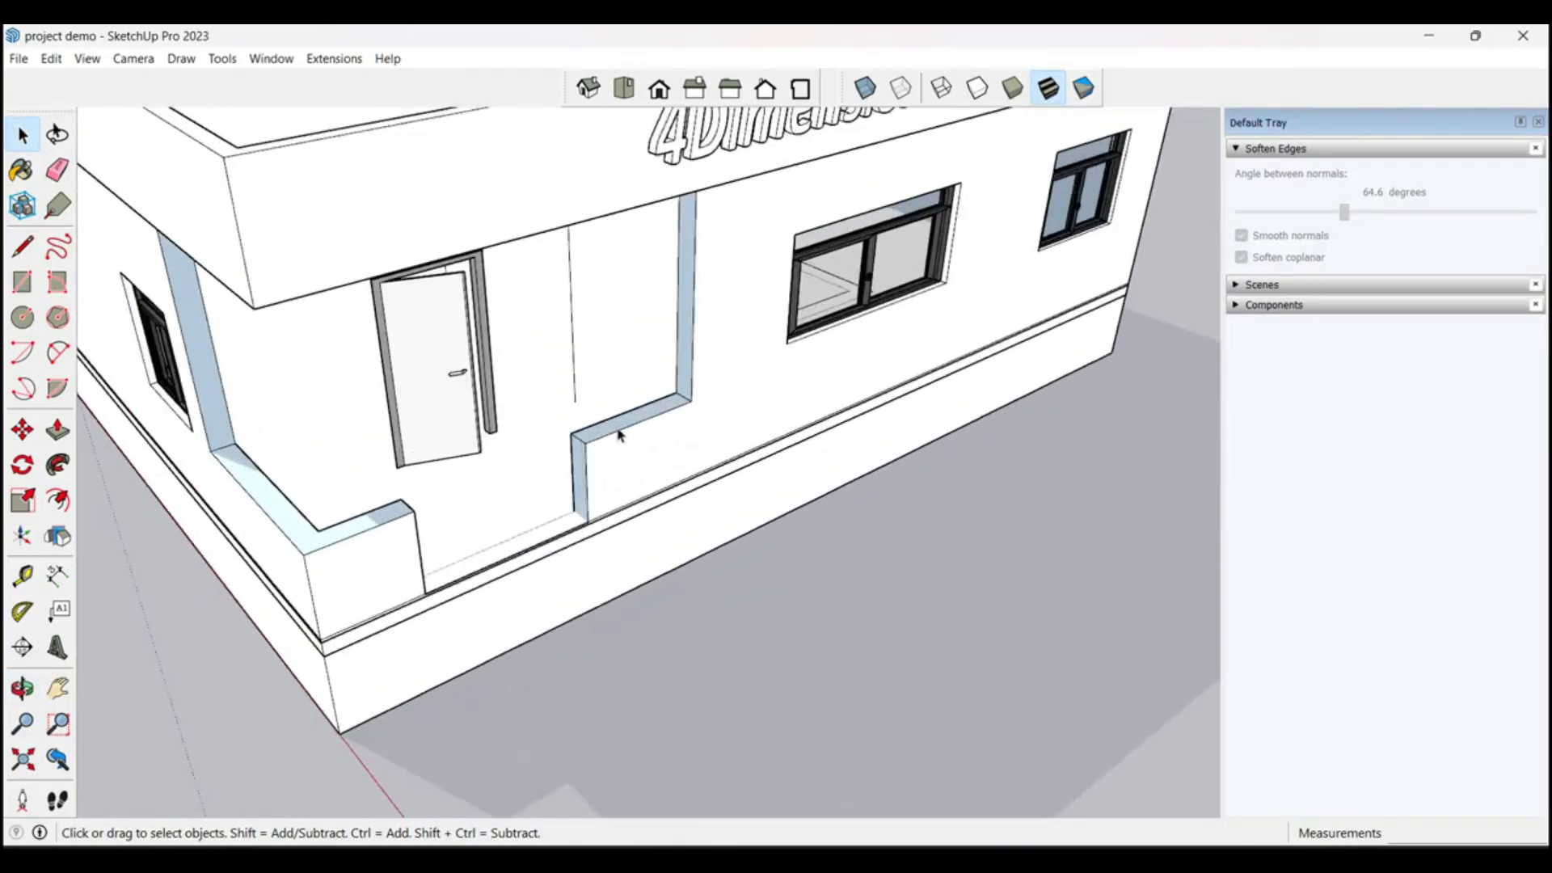
scroll(619, 436, up, 3)
scroll(606, 399, down, 4)
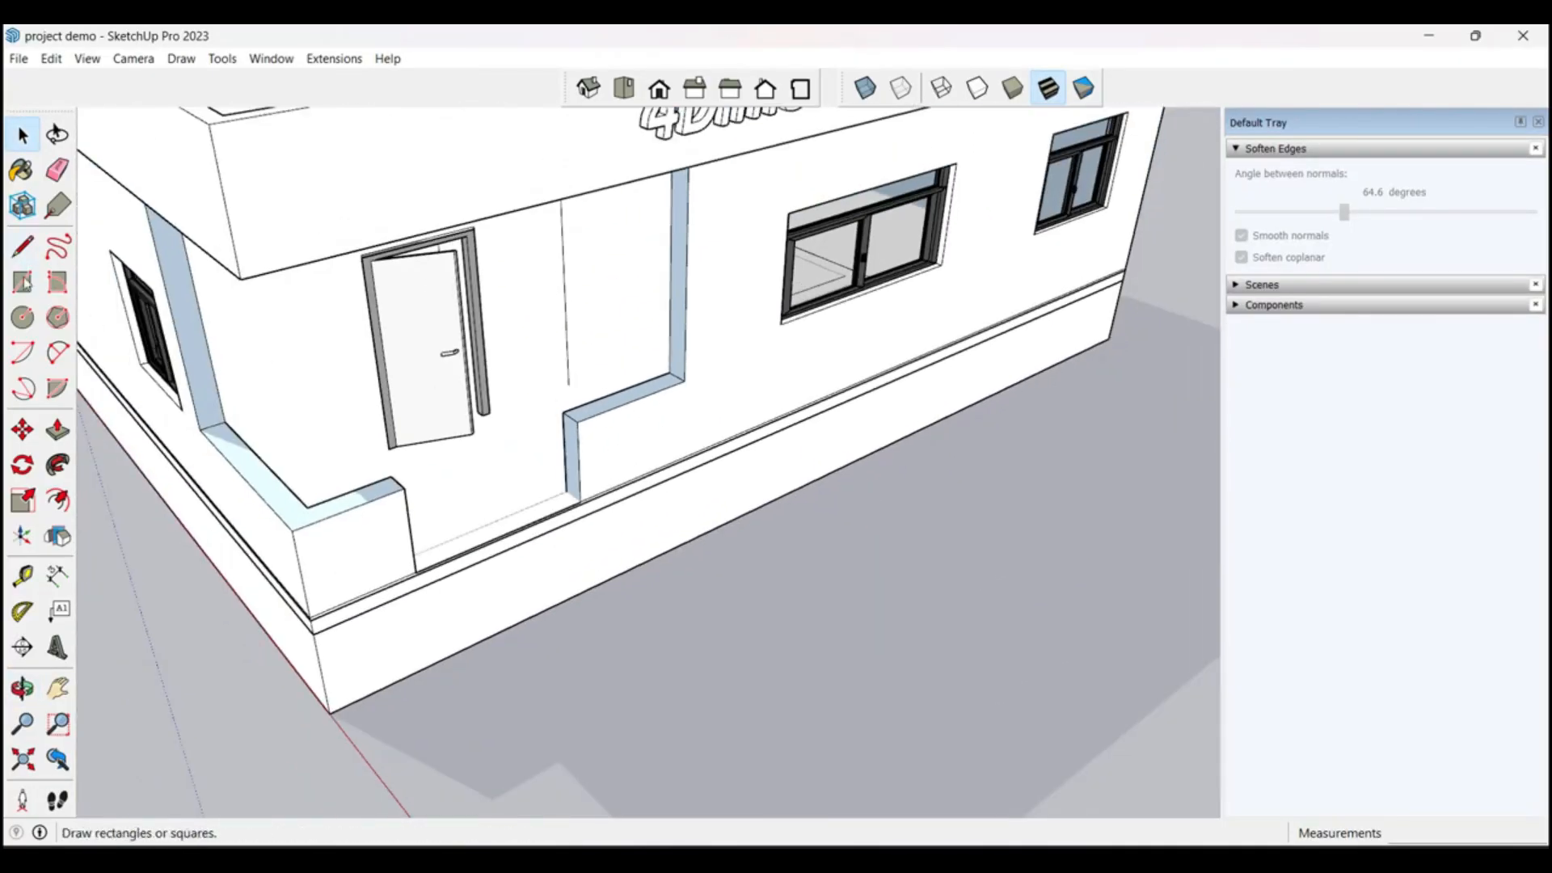
click(22, 281)
click(796, 673)
click(969, 685)
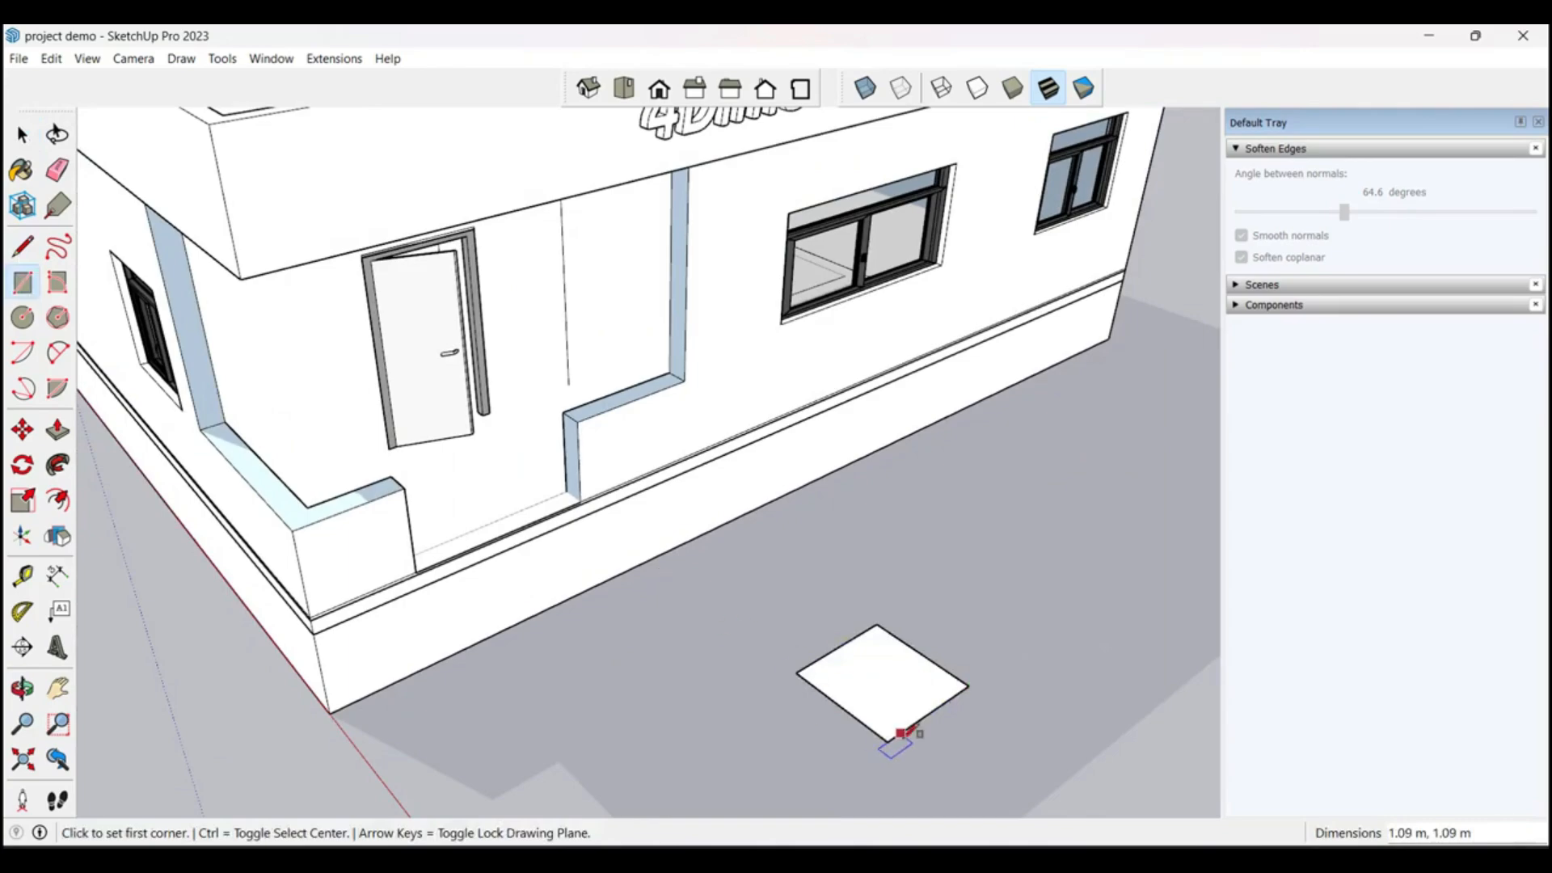
Step: Extrude the ground square upward with Push/Pull into a roughly cube-shaped box
key(p)
click(889, 689)
click(891, 597)
scroll(899, 679, up, 1)
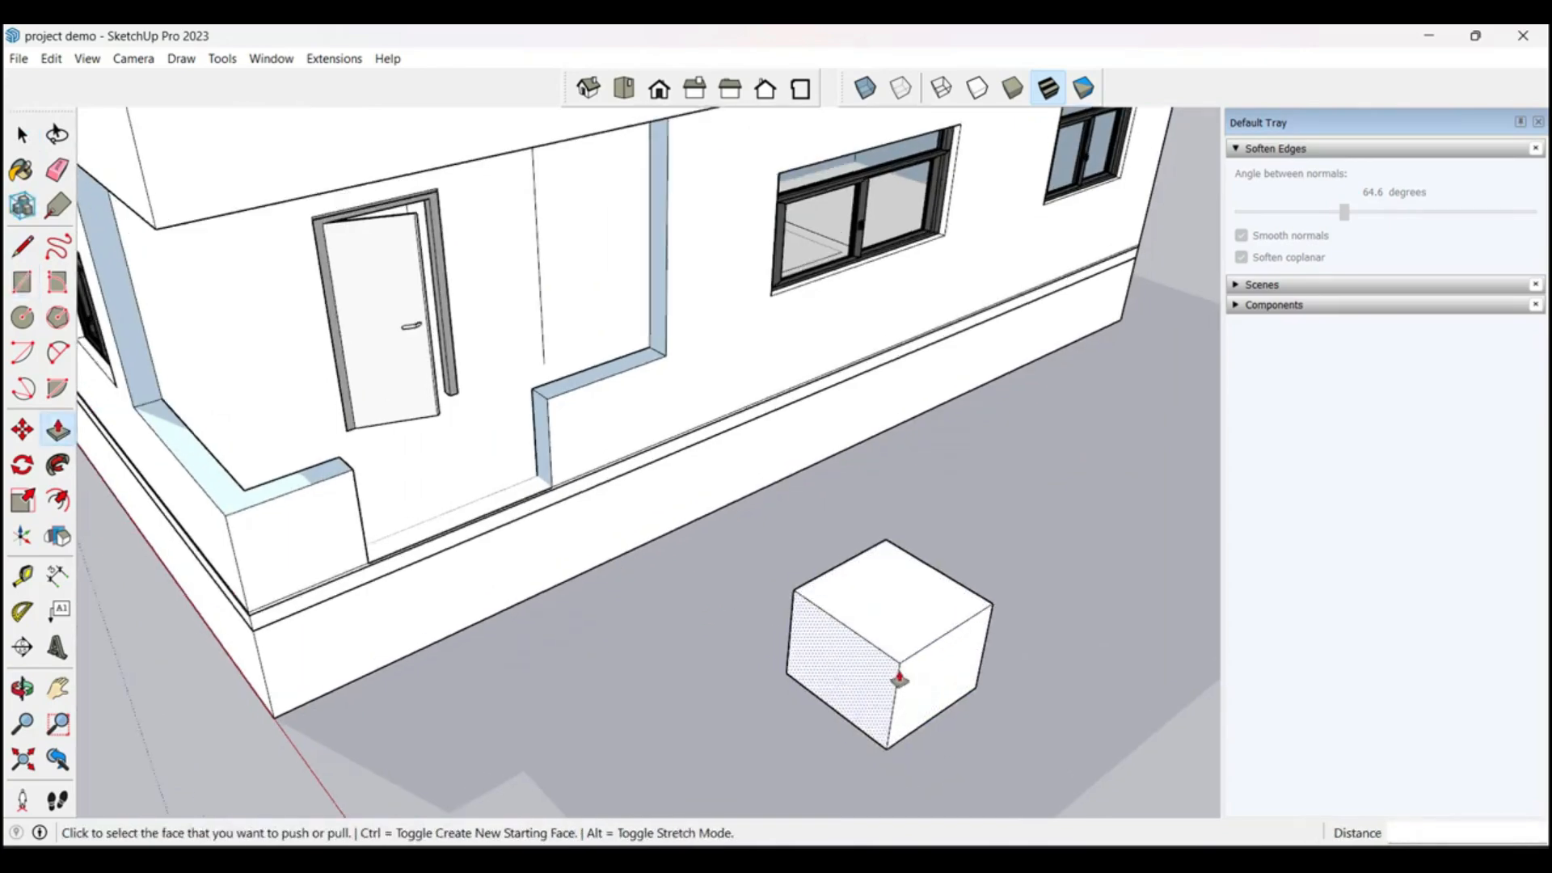
Step: Draw a 2-point arc with 12 sides across the upper corner of the box's side face, bulging outward toward the corner
key(space)
scroll(921, 647, up, 5)
click(942, 635)
key(o)
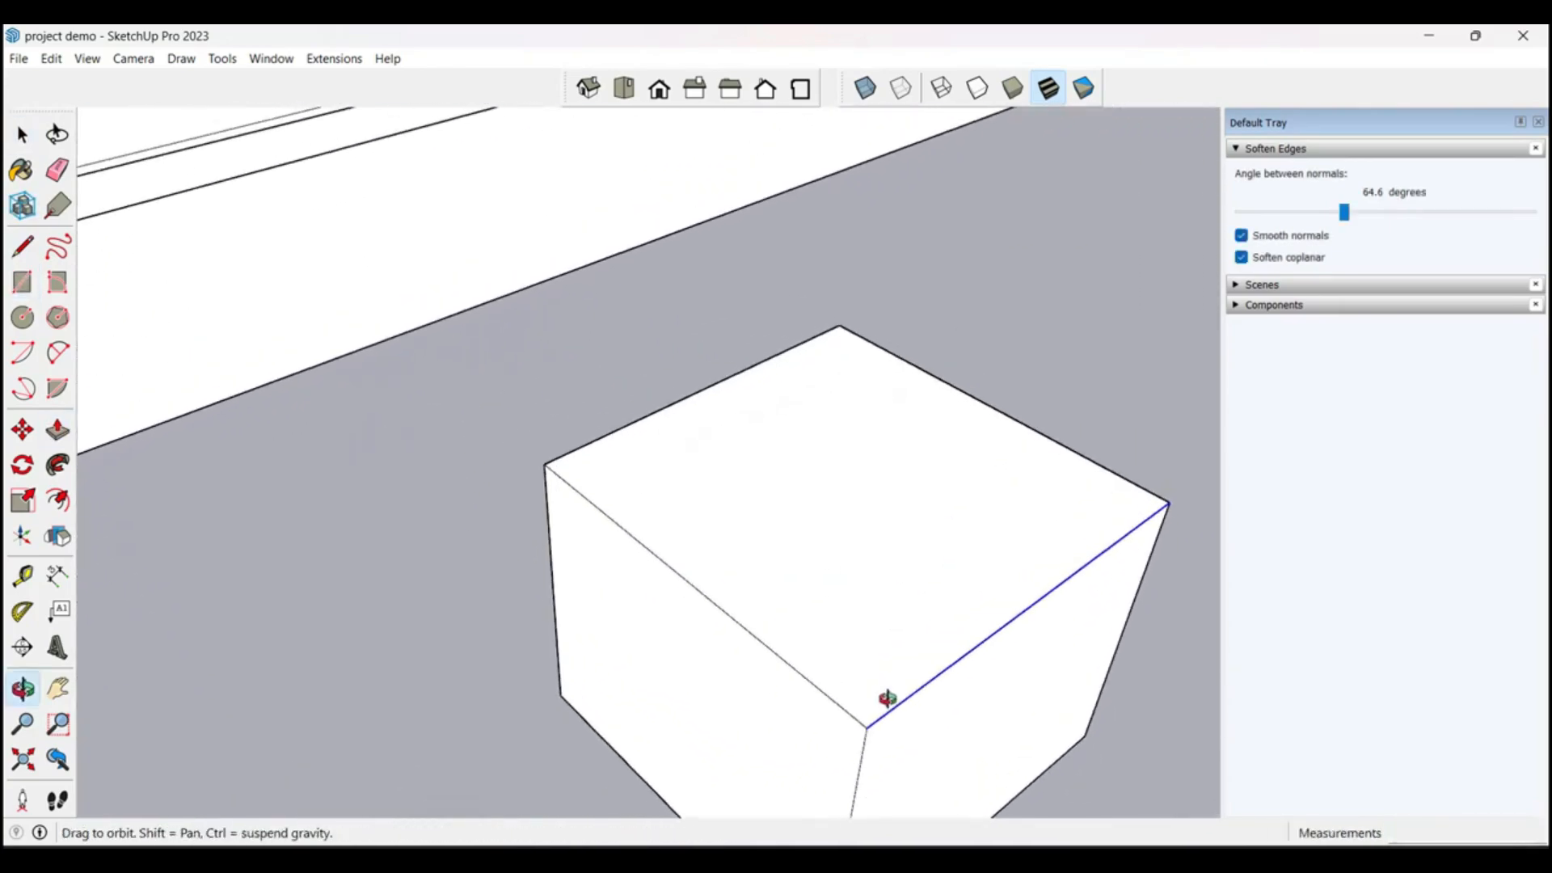
drag(888, 698, 749, 555)
key(space)
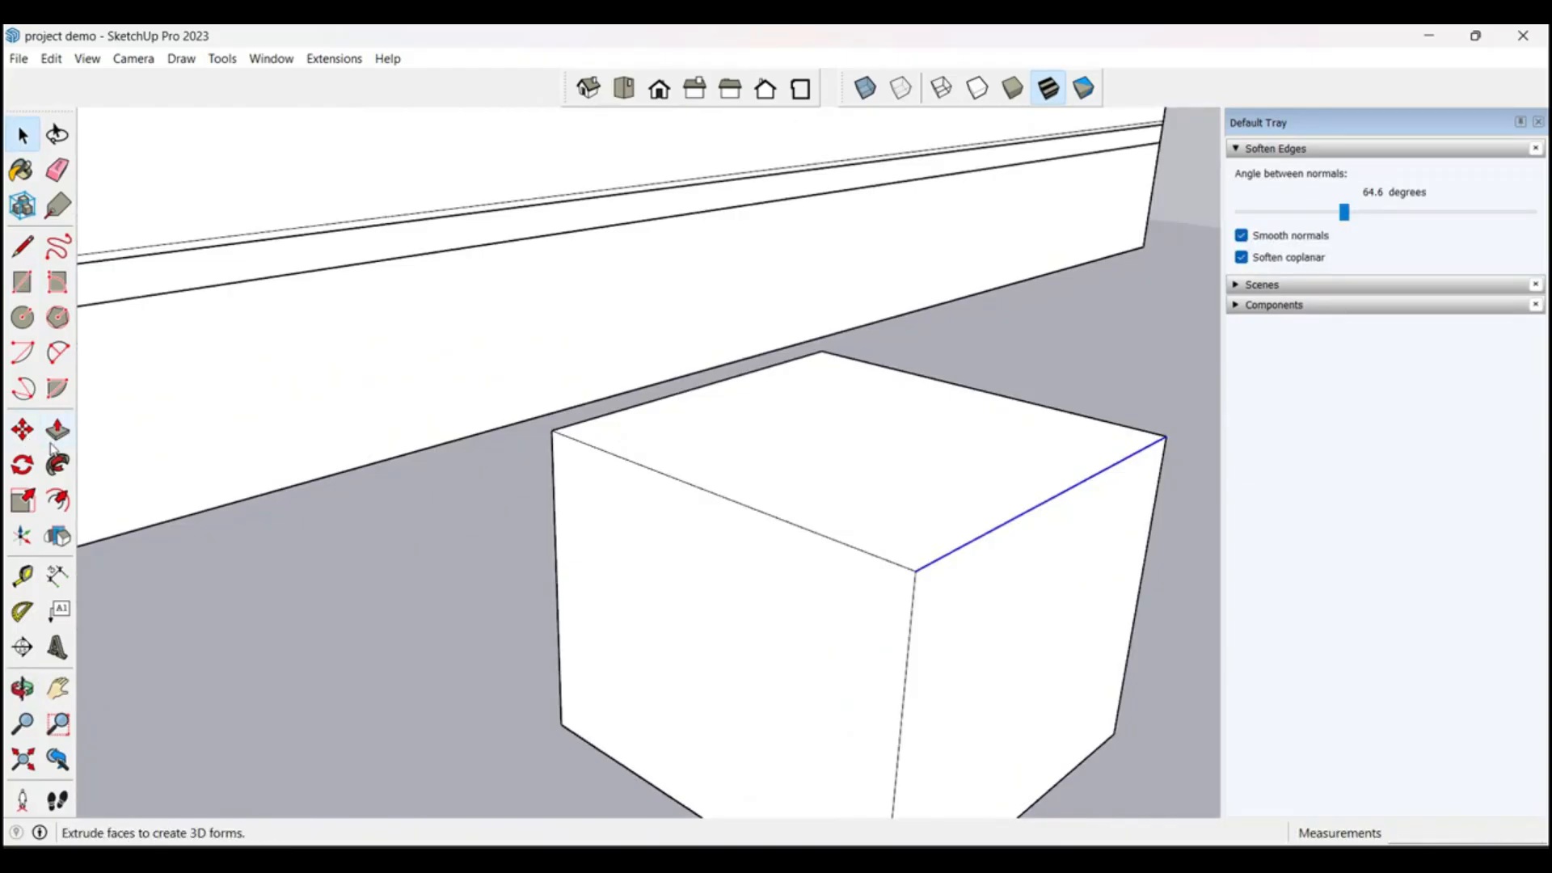
click(58, 352)
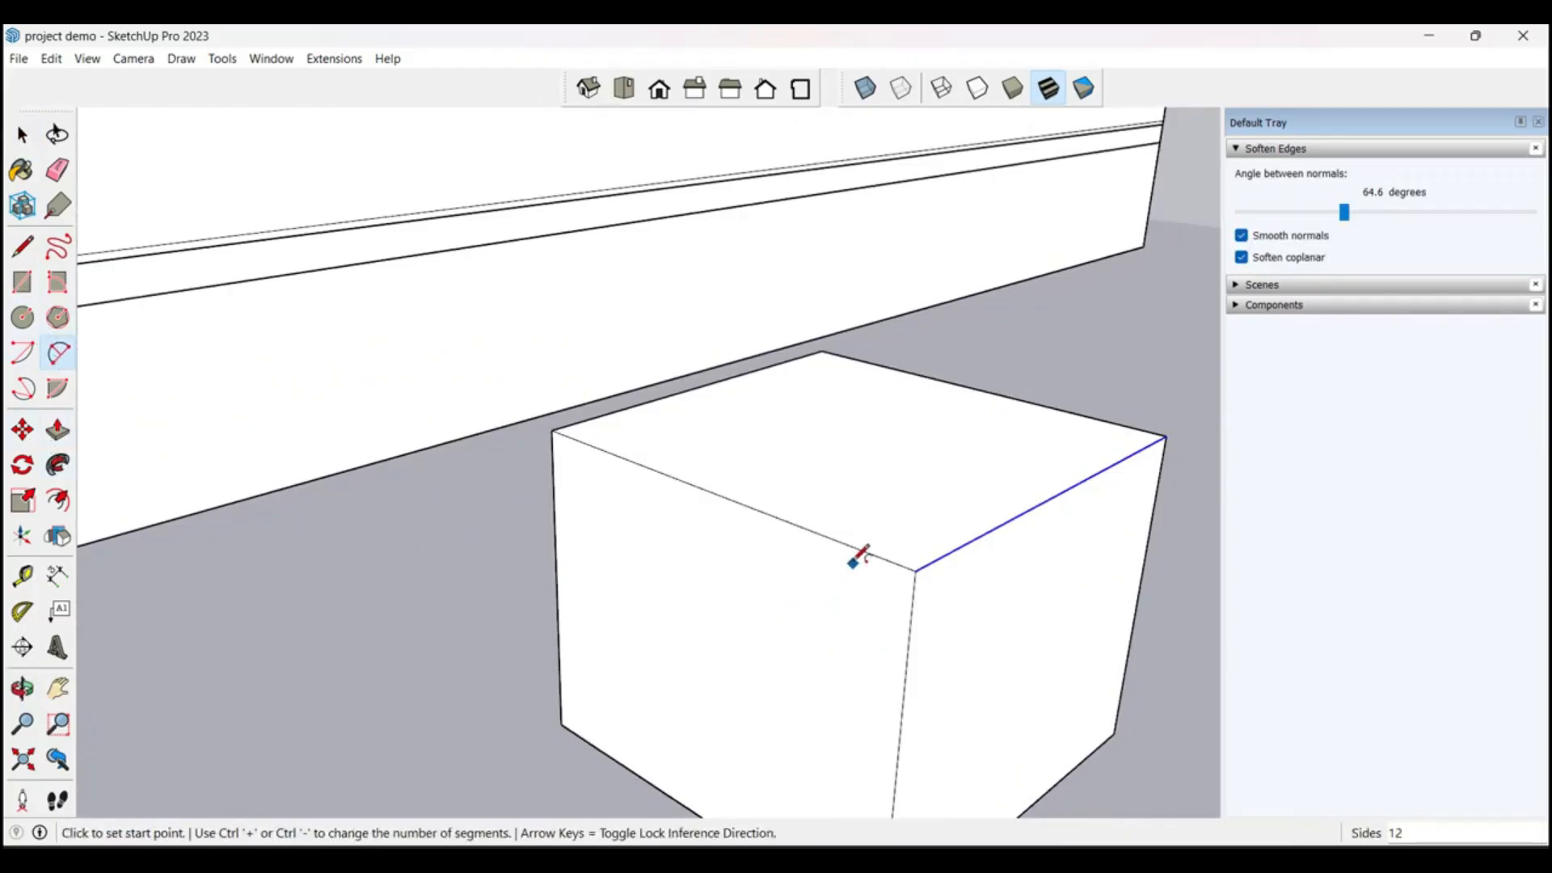
click(840, 540)
click(906, 667)
scroll(889, 584, up, 3)
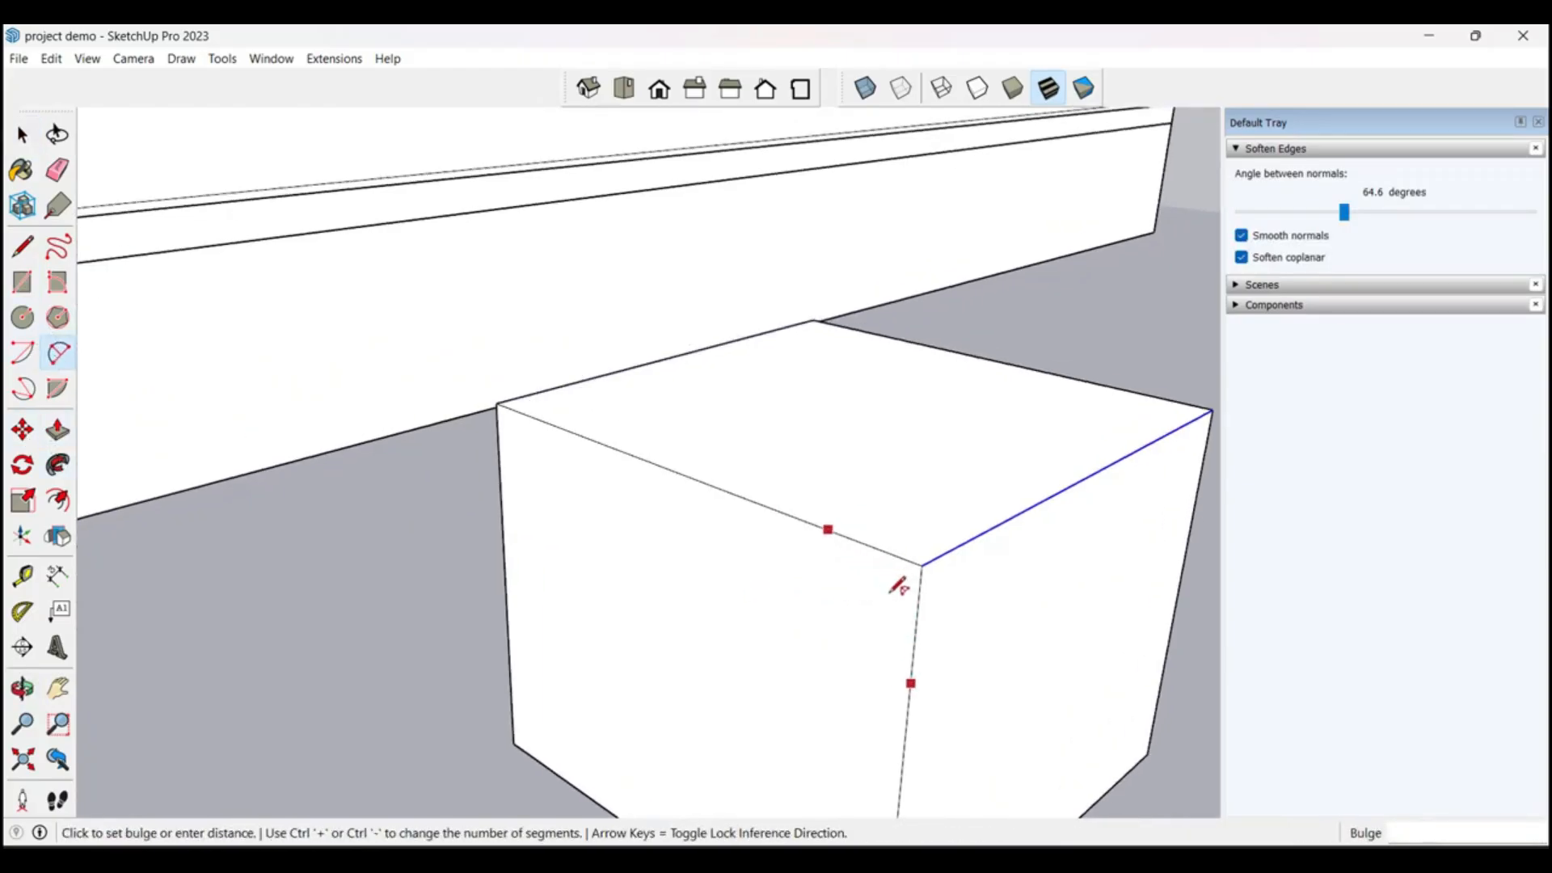
click(892, 584)
Step: Push the small corner face outside the arc through the full depth of the box to round off its top edge
key(space)
click(909, 577)
scroll(857, 599, down, 4)
key(p)
click(869, 608)
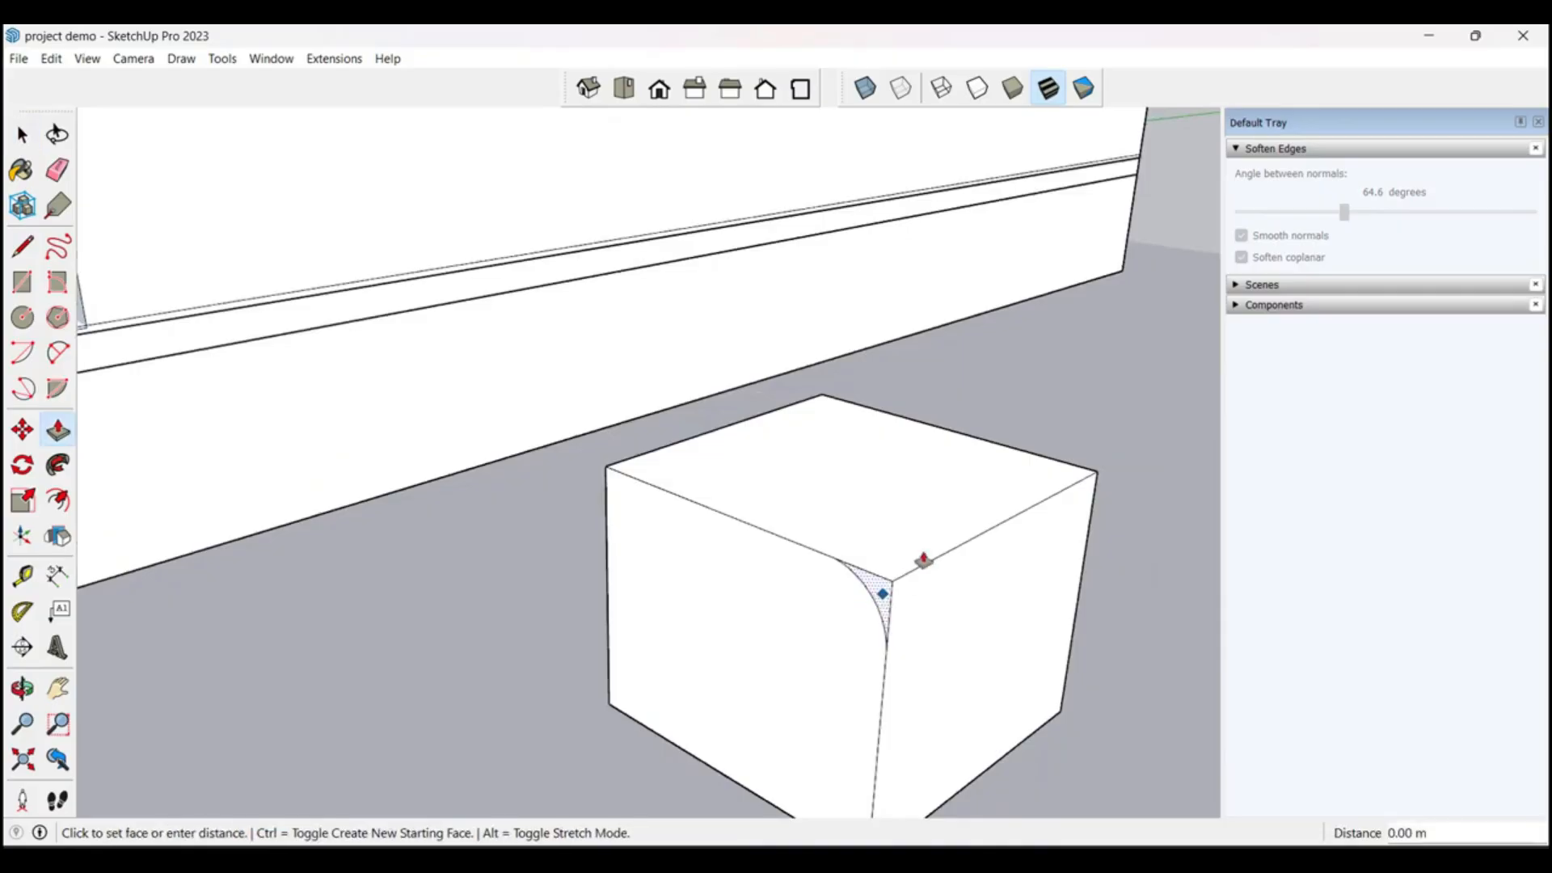
click(1115, 459)
key(space)
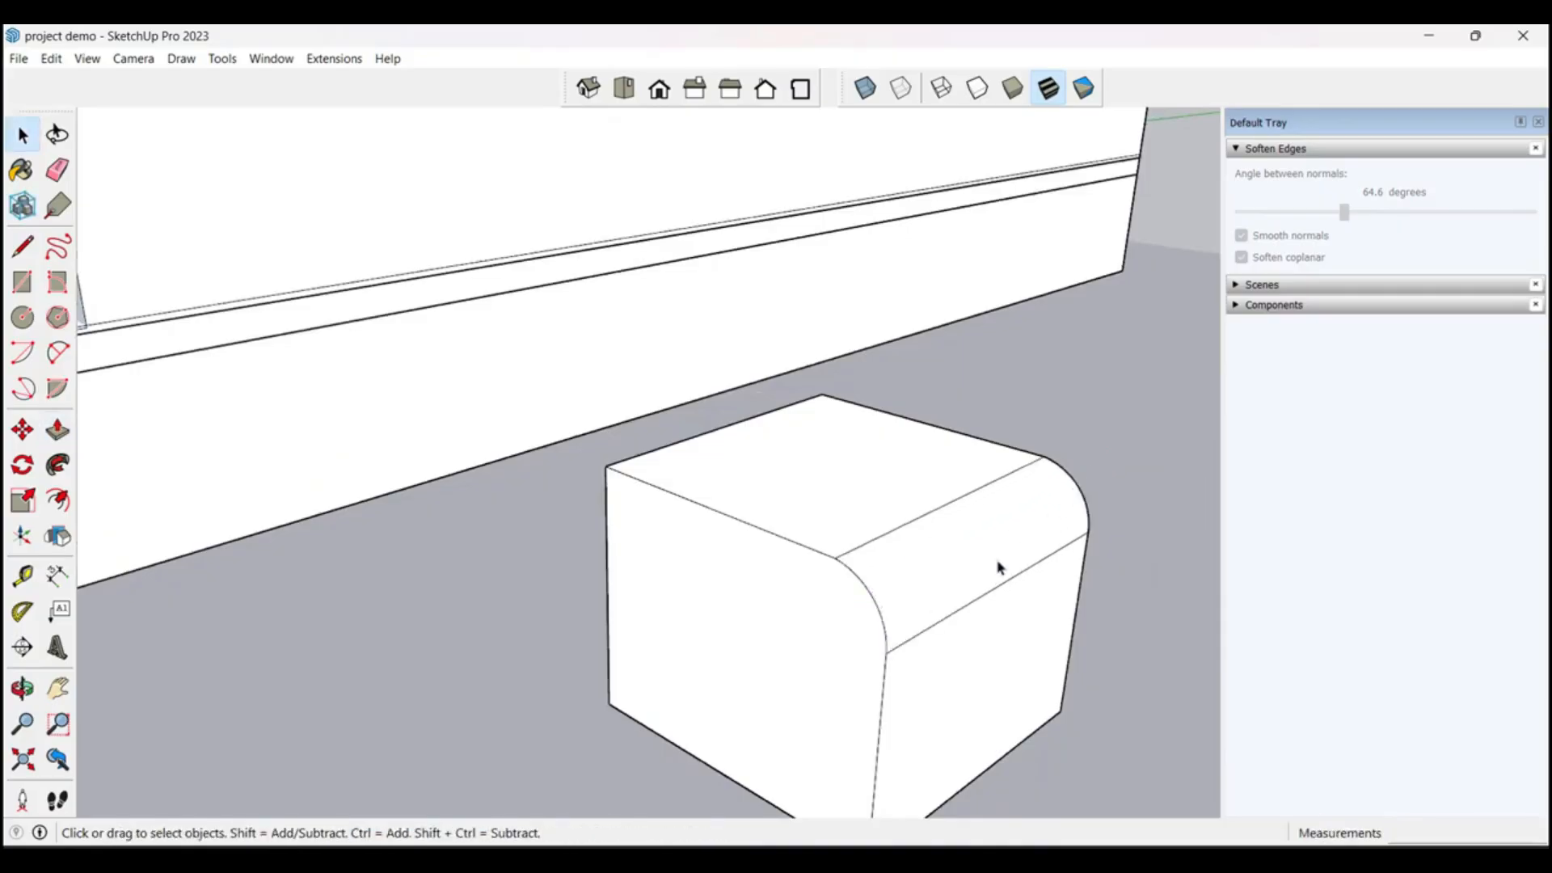
Step: Select the box's curved face and examine the rounded corner's profile from the side
click(926, 573)
scroll(930, 565, up, 4)
middle_drag(938, 561, 1059, 457)
scroll(876, 547, down, 3)
scroll(990, 521, up, 2)
scroll(1118, 526, up, 5)
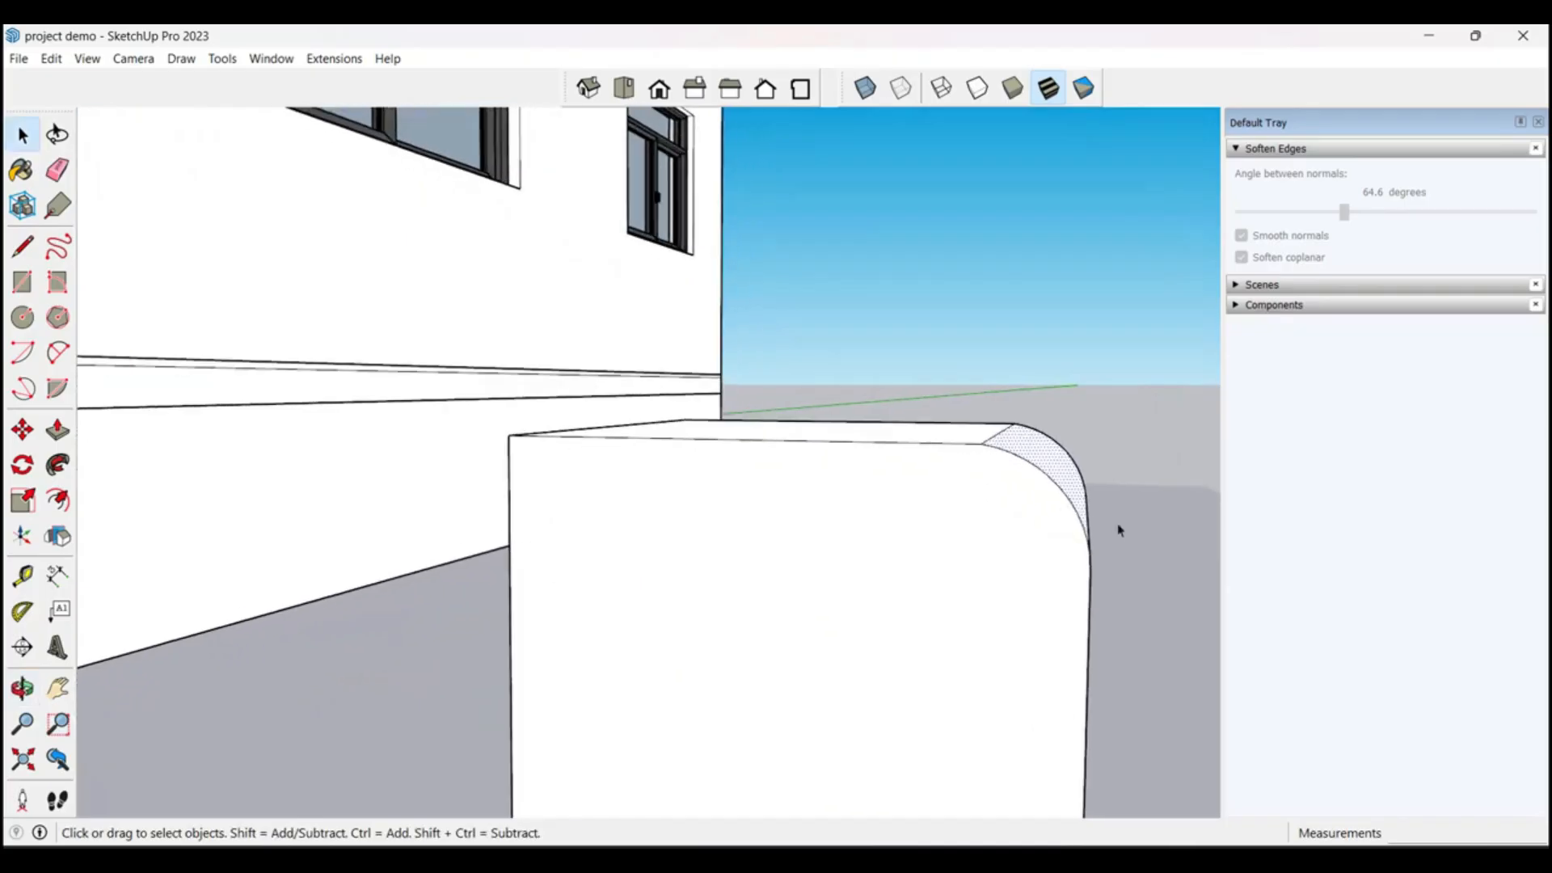
scroll(1092, 444, down, 7)
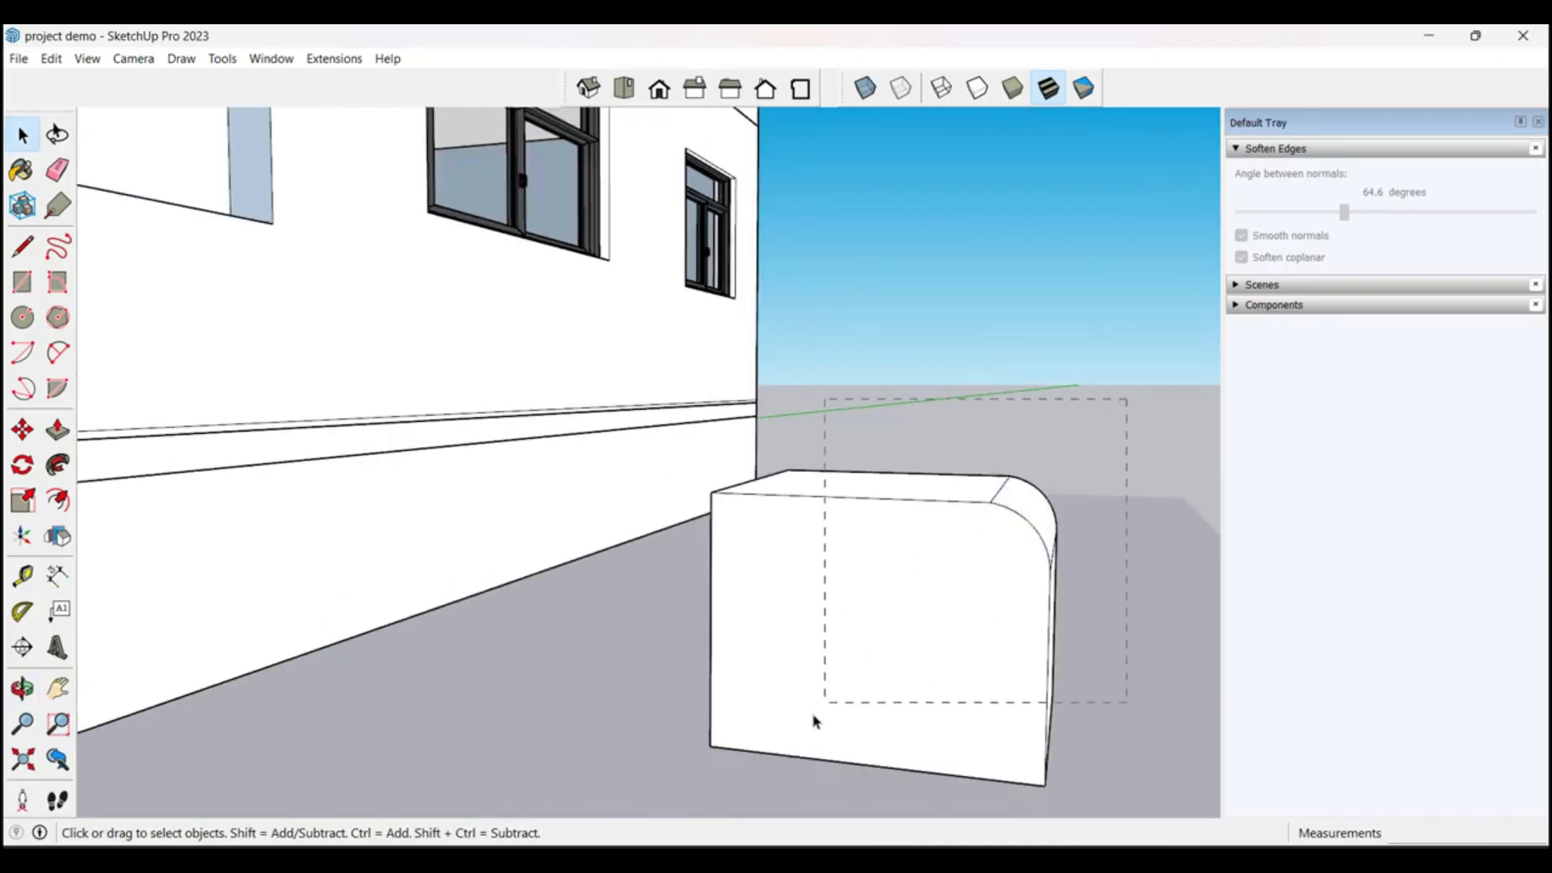
Step: Inspect the box's rounded corner, selecting its curved face and boundary edges to check them and clearing the selection
drag(813, 716, 816, 711)
middle_drag(817, 712, 1110, 411)
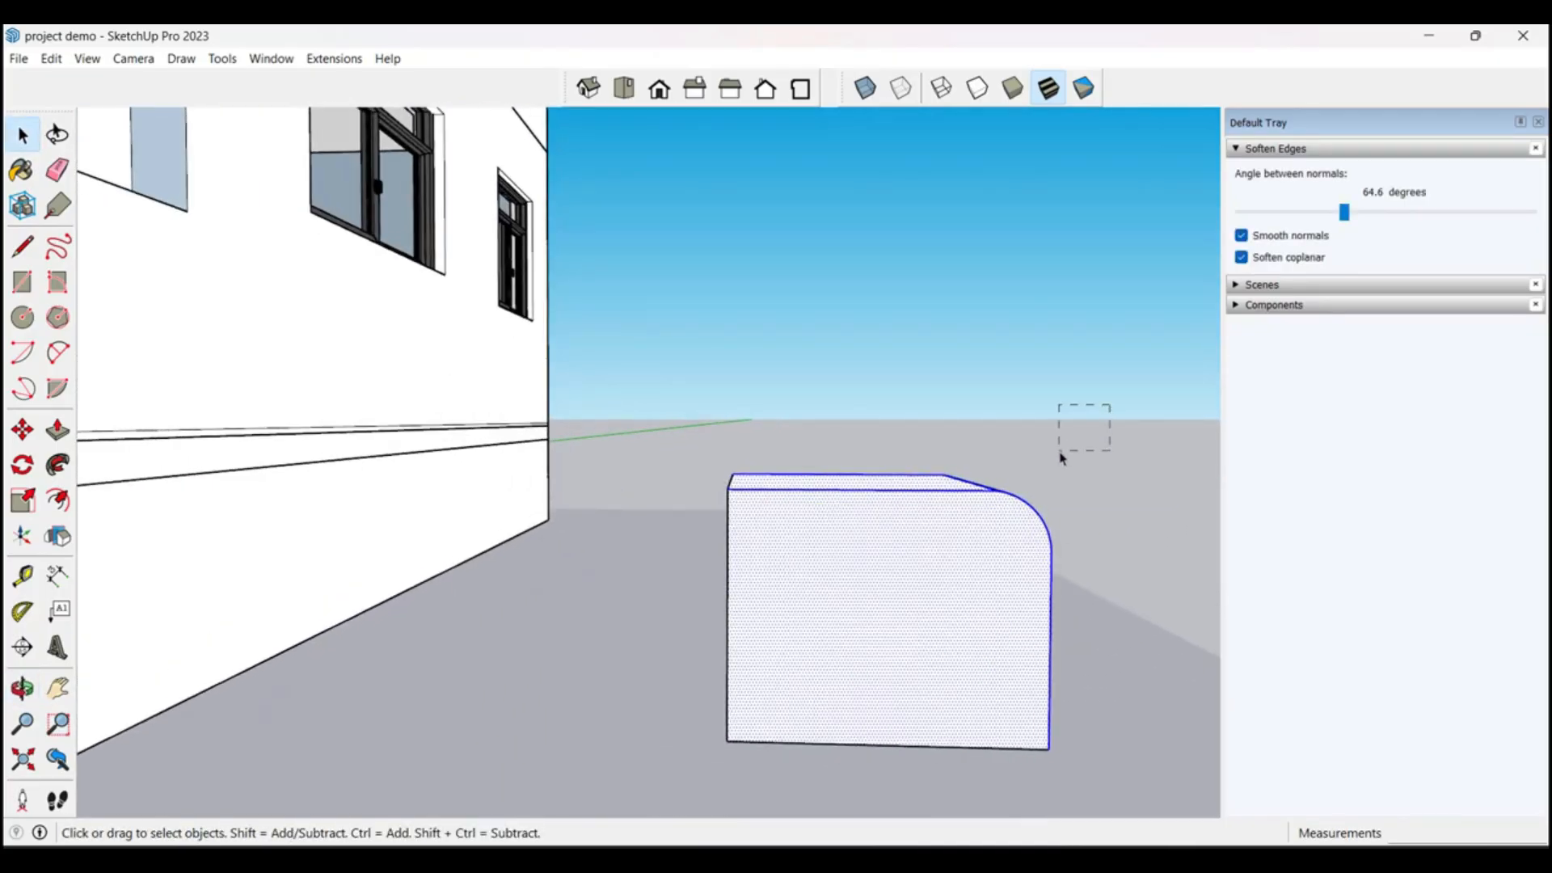
drag(1061, 457, 1061, 454)
middle_drag(1060, 454, 1011, 453)
scroll(987, 493, up, 3)
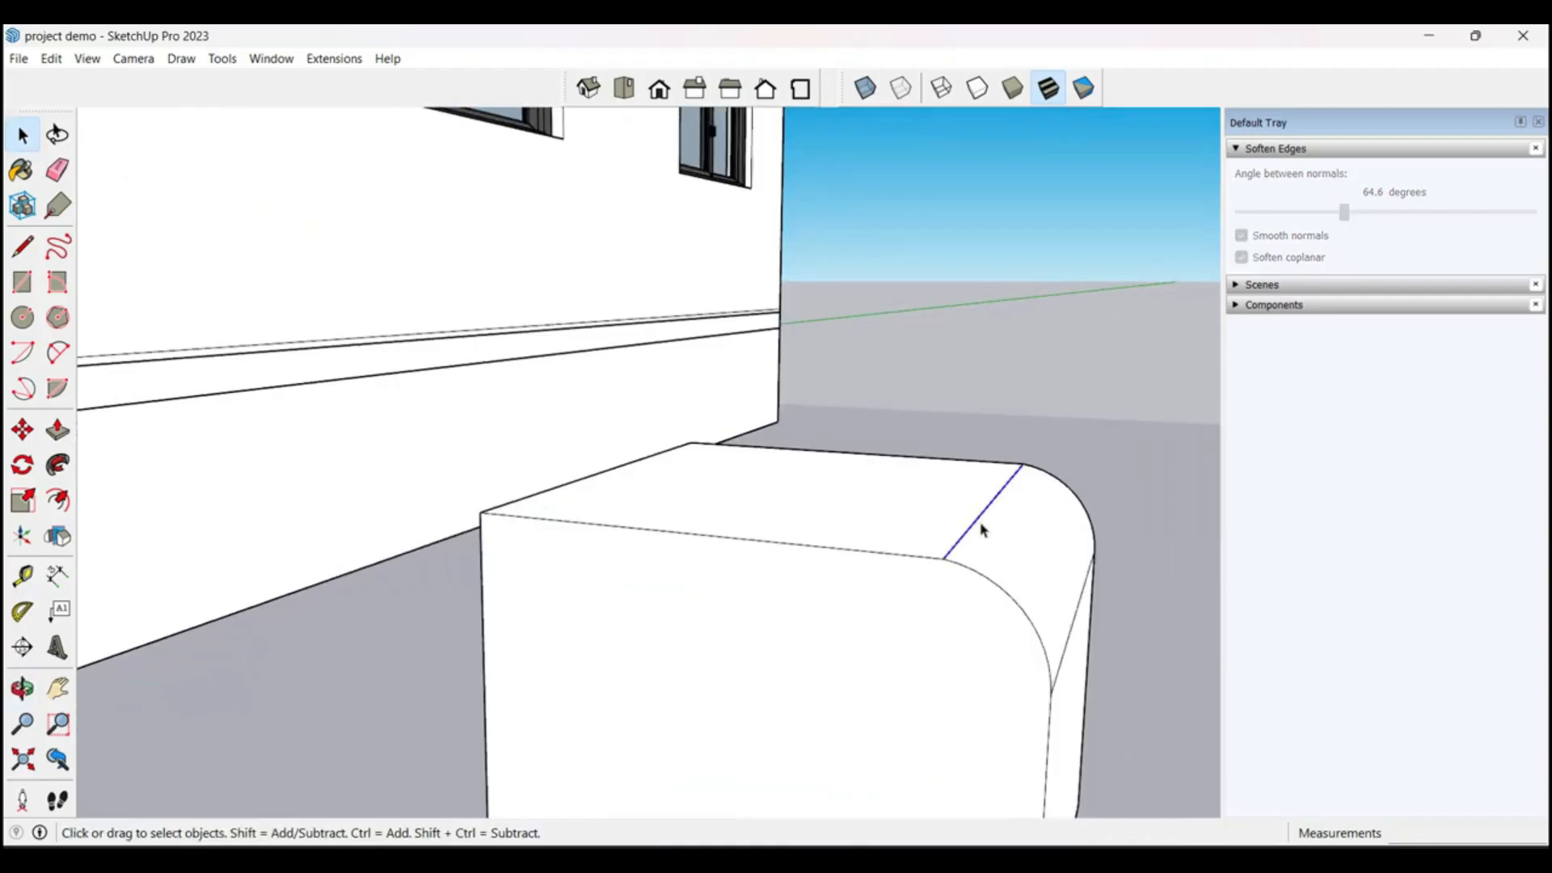
click(1051, 636)
ctrl+click(1066, 657)
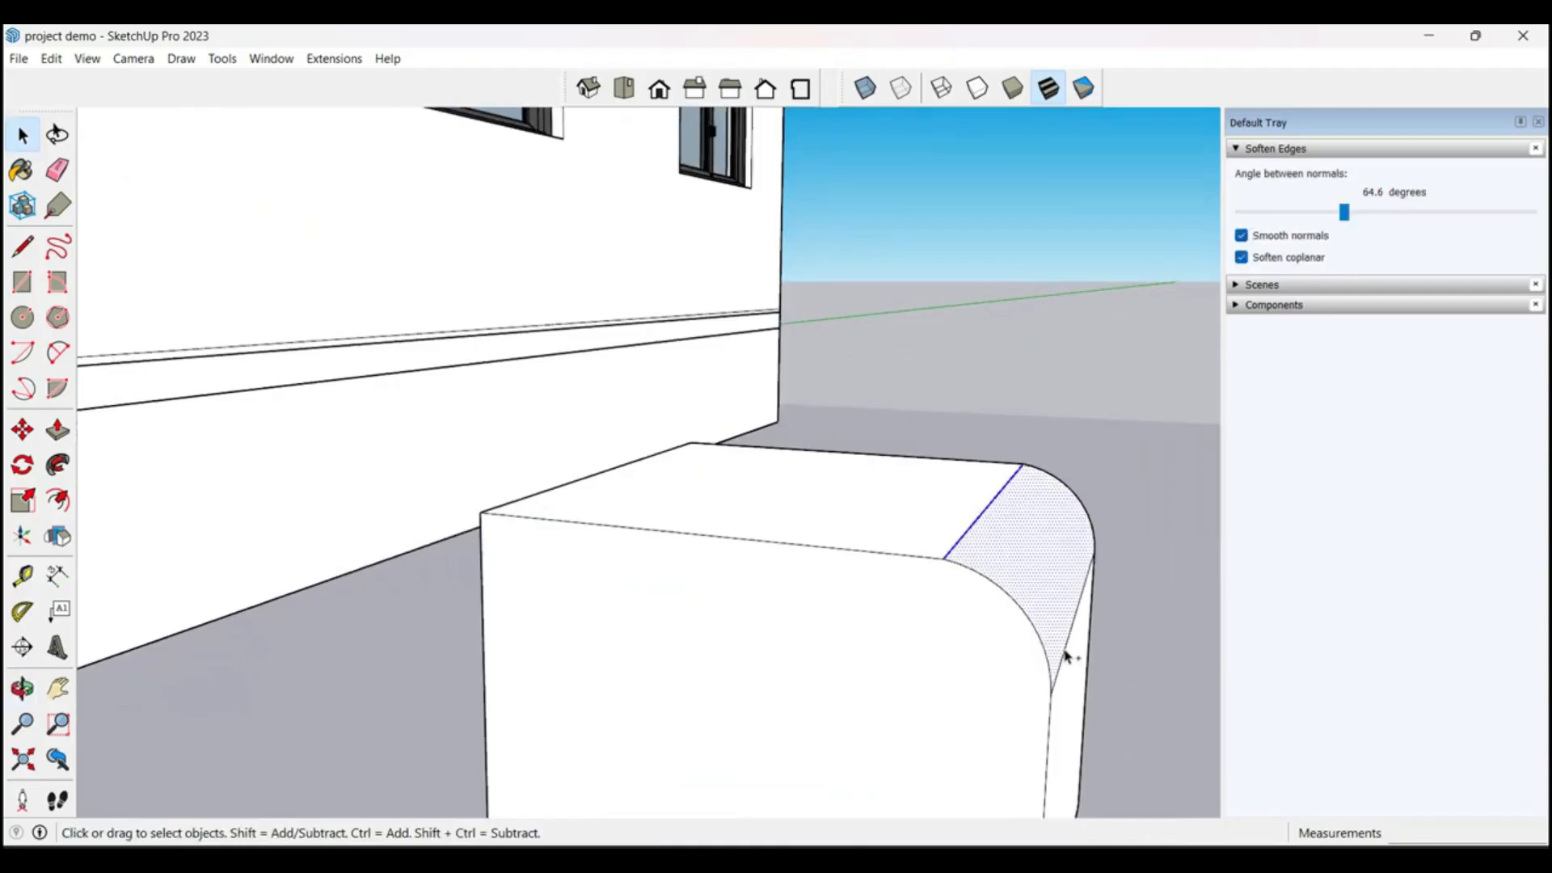
click(1118, 465)
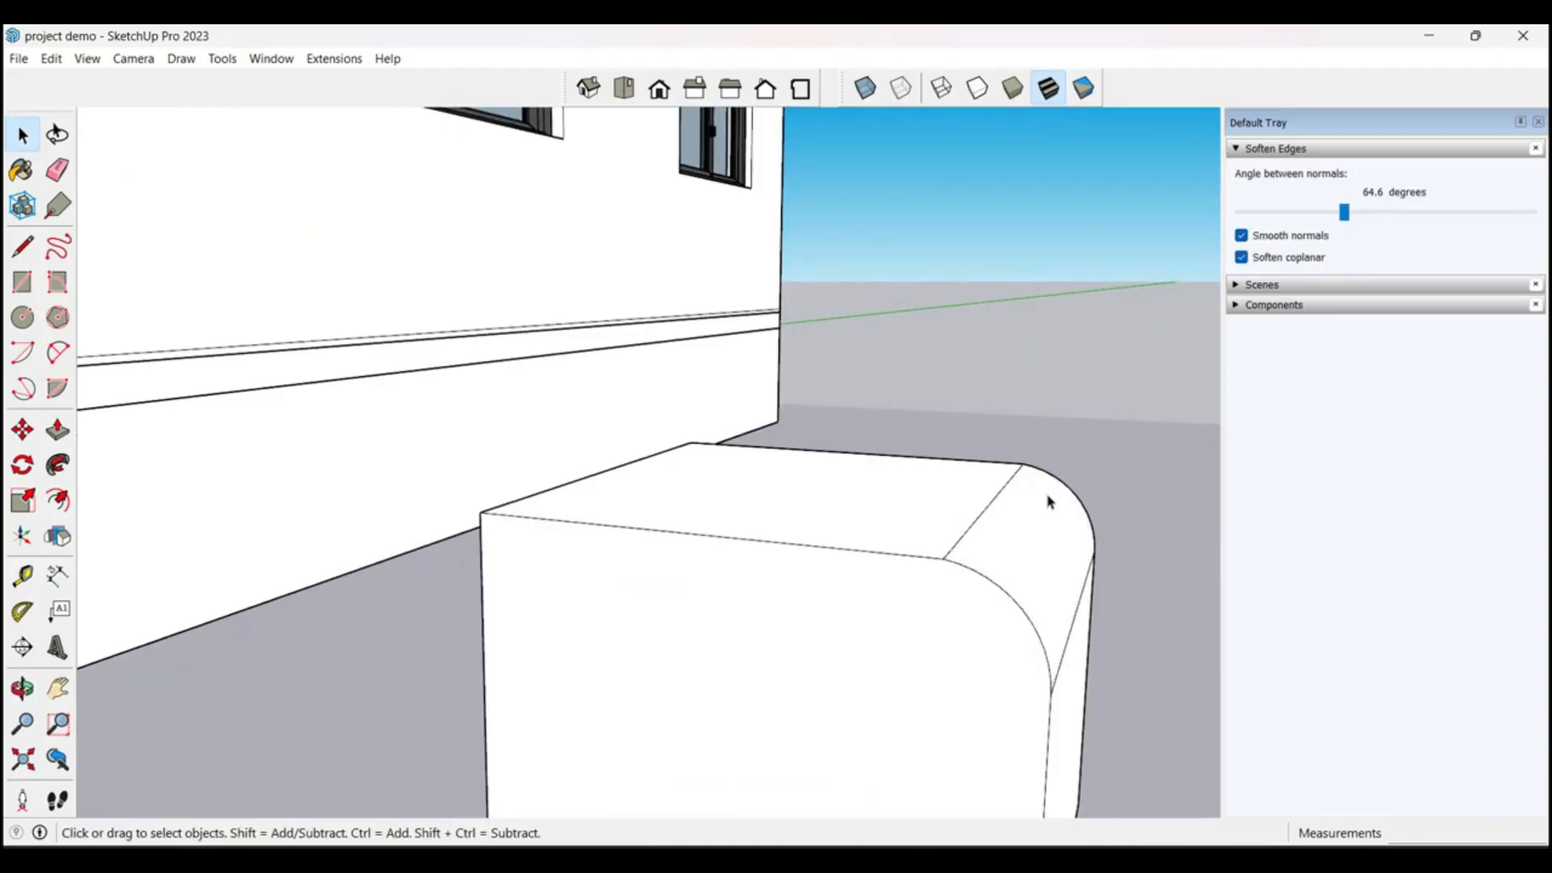
Step: Soften the two straight edges bounding the box's curved face so it merges with the adjoining faces, and select the merged surface
click(996, 507)
click(1116, 459)
middle_drag(1002, 550, 1085, 667)
click(1086, 666)
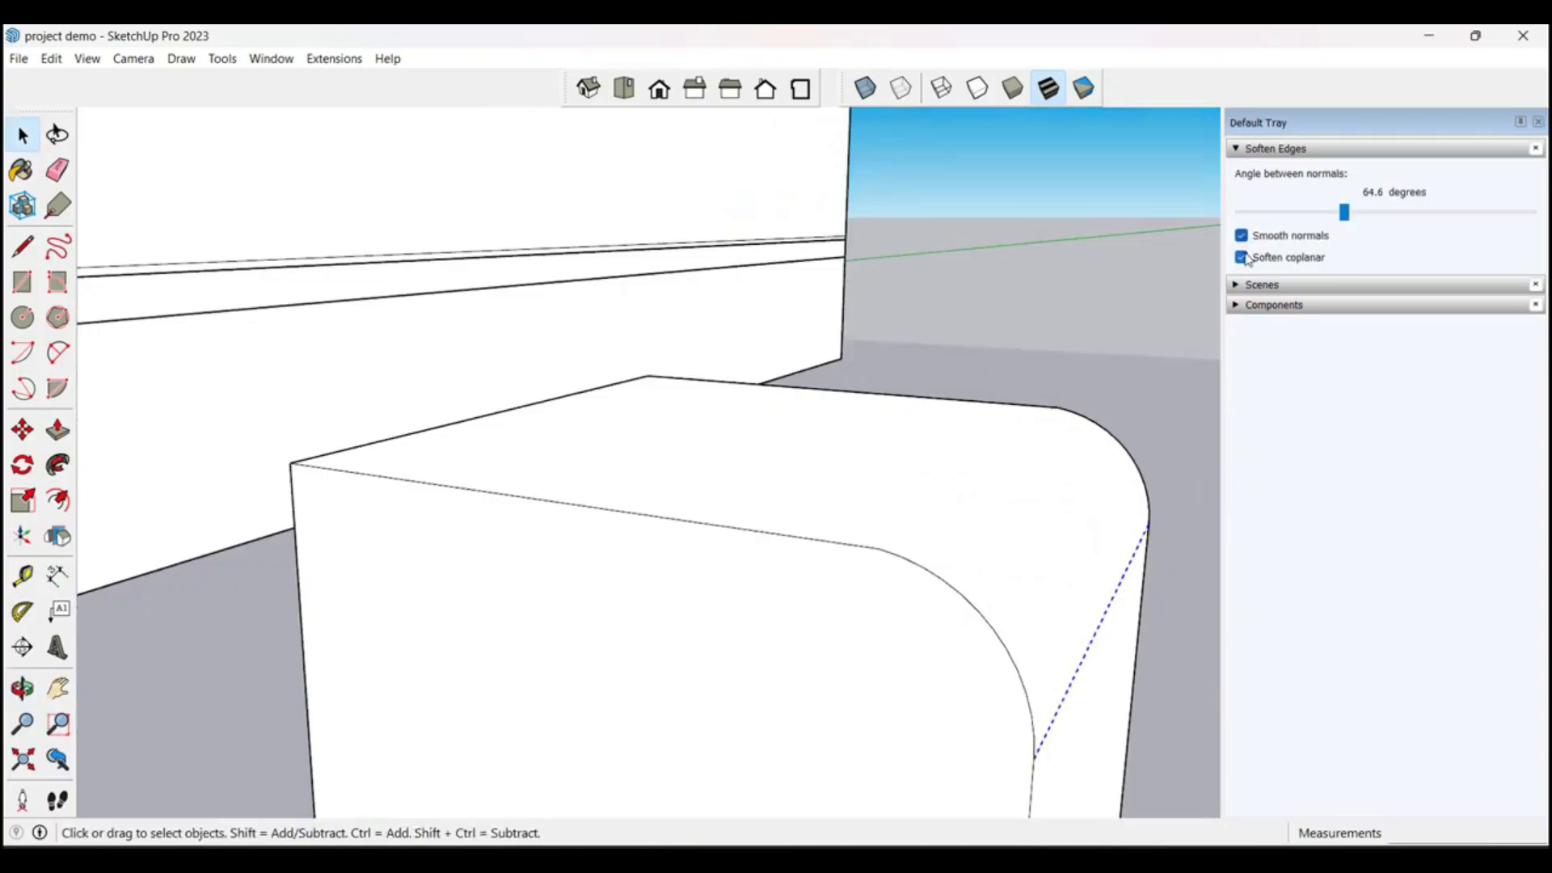
click(1051, 360)
scroll(977, 460, down, 5)
middle_drag(977, 460, 1026, 402)
click(1026, 457)
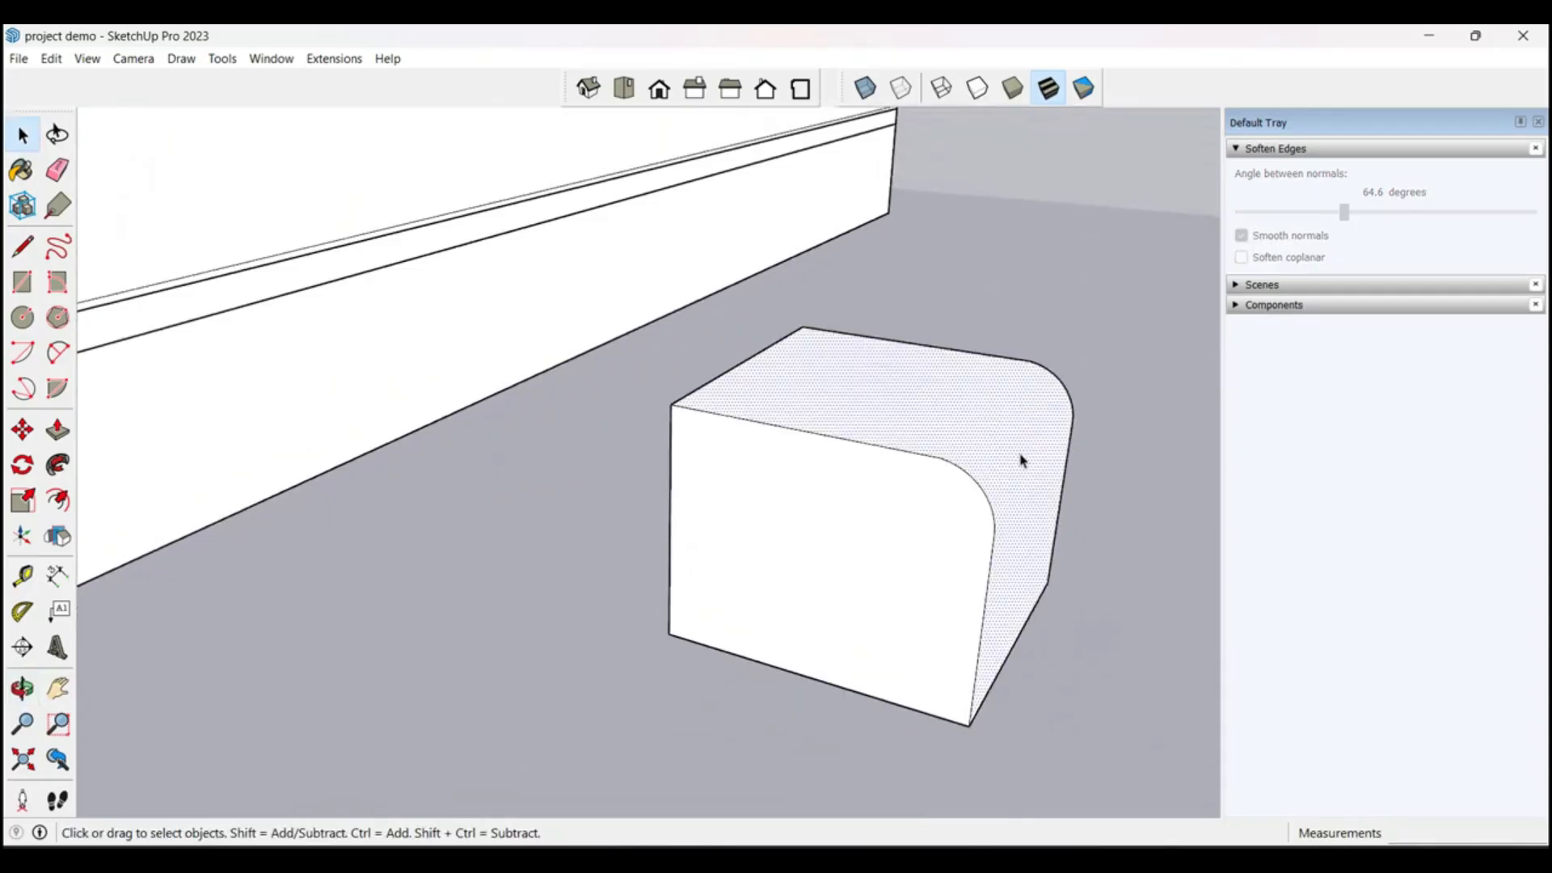
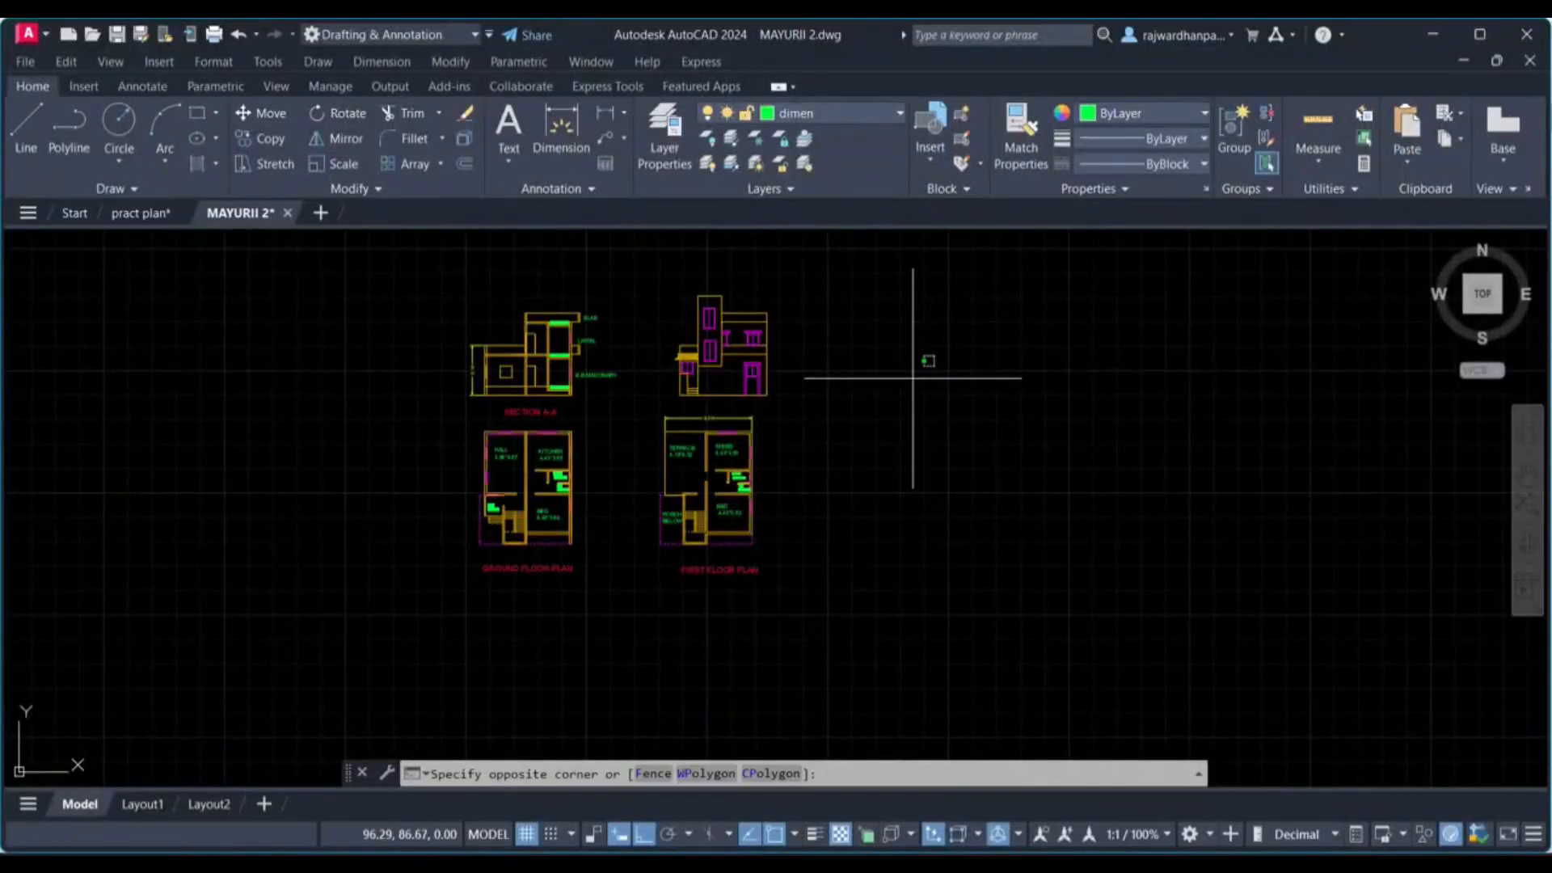
Step: In AutoCAD, copy all the plans, section and elevation in MAYURII 2.dwg with a base point at the ground floor plan's lower-left corner
click(828, 527)
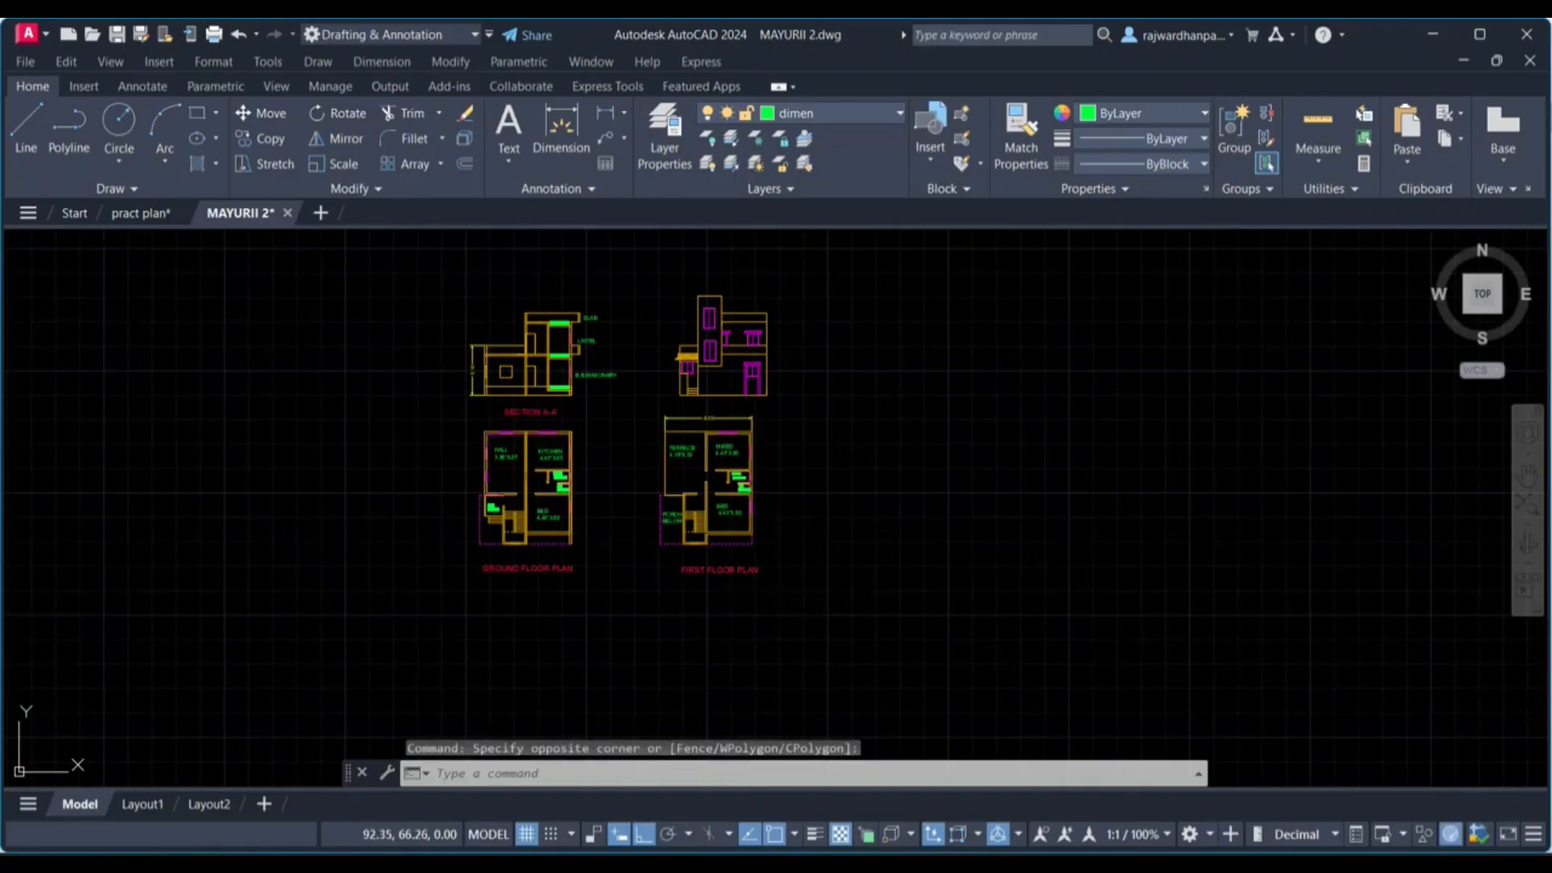
middle_drag(874, 580, 932, 616)
middle_drag(700, 589, 769, 544)
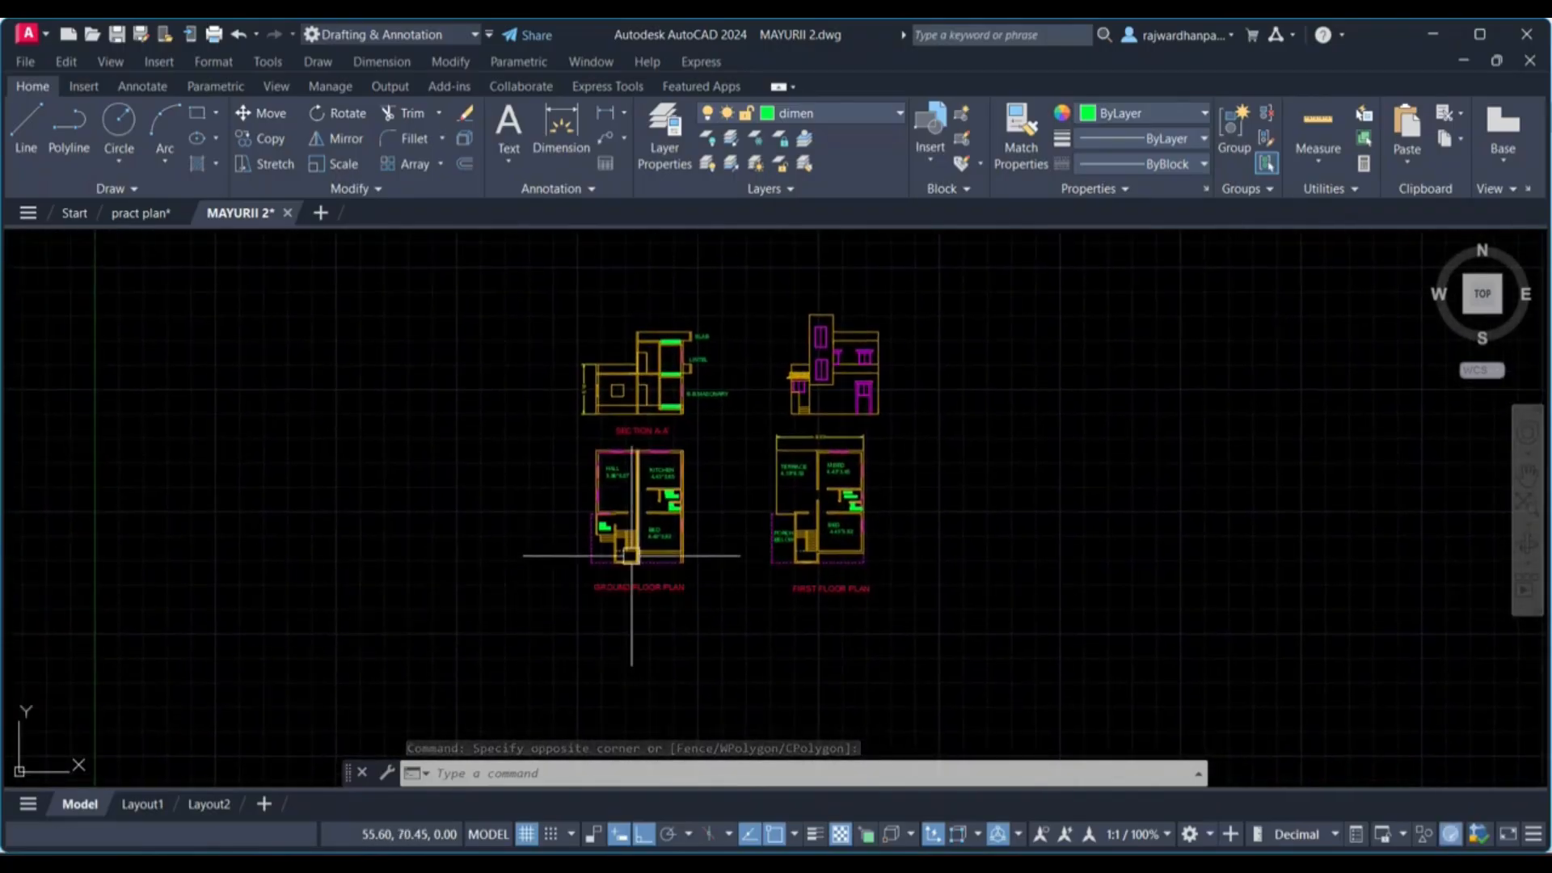
click(976, 659)
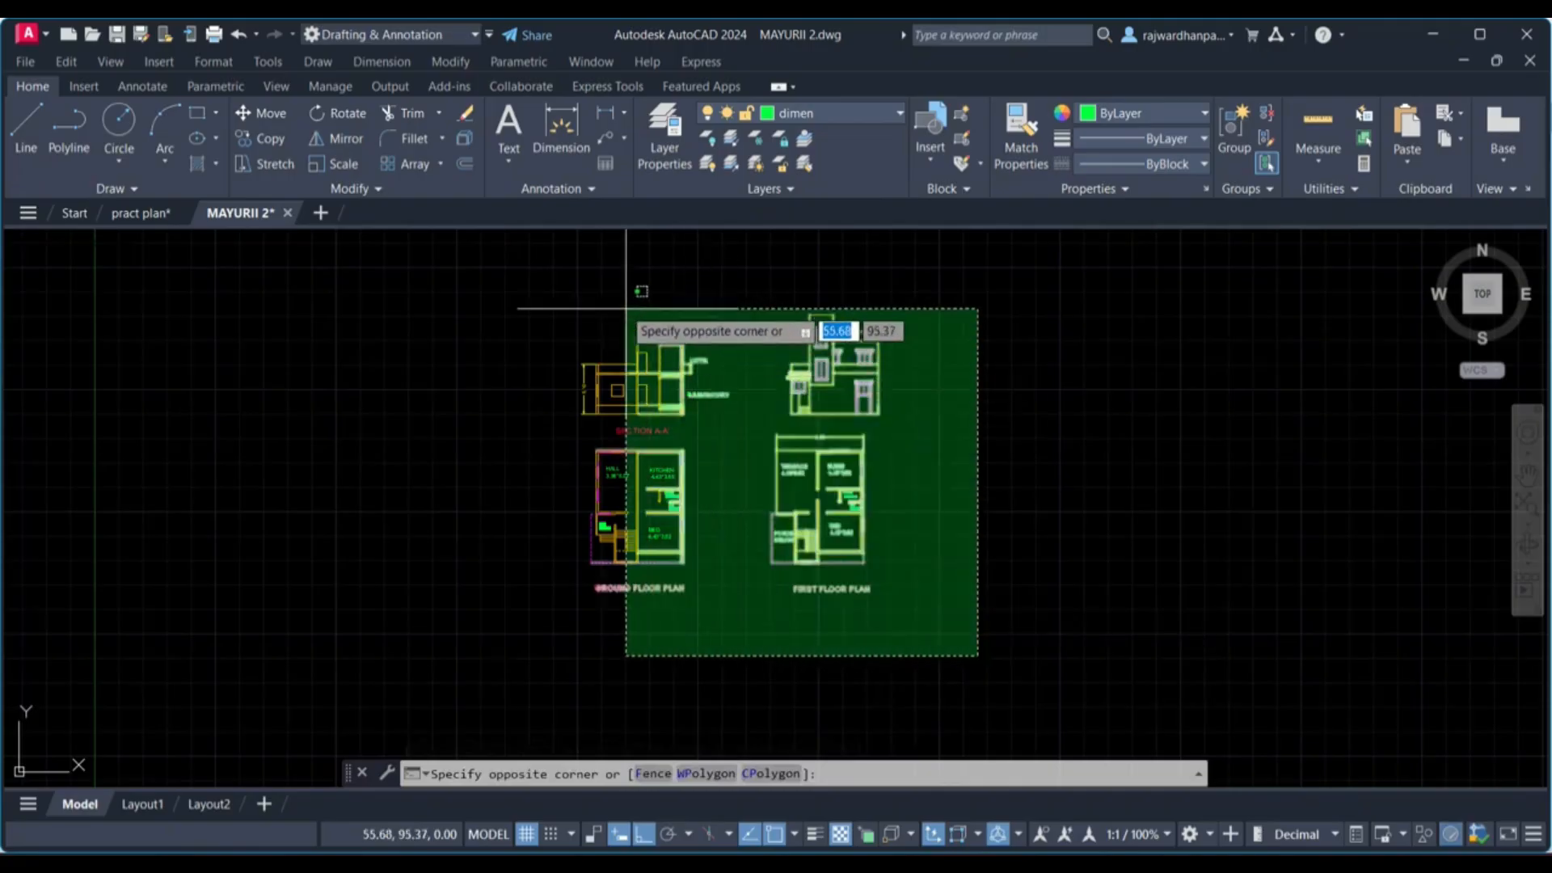
click(507, 282)
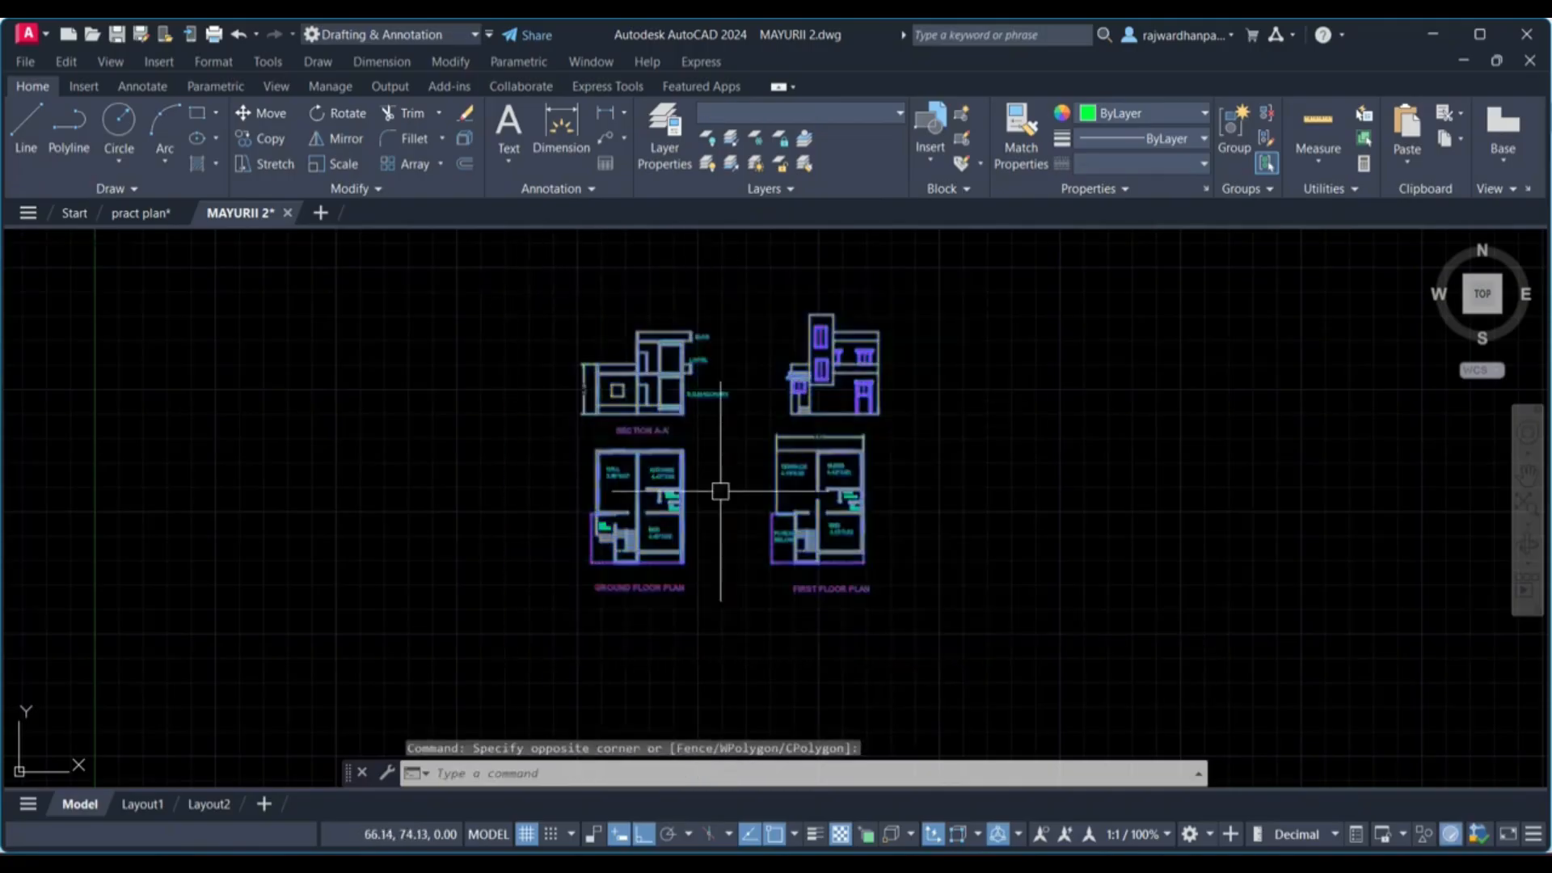
right_click(681, 473)
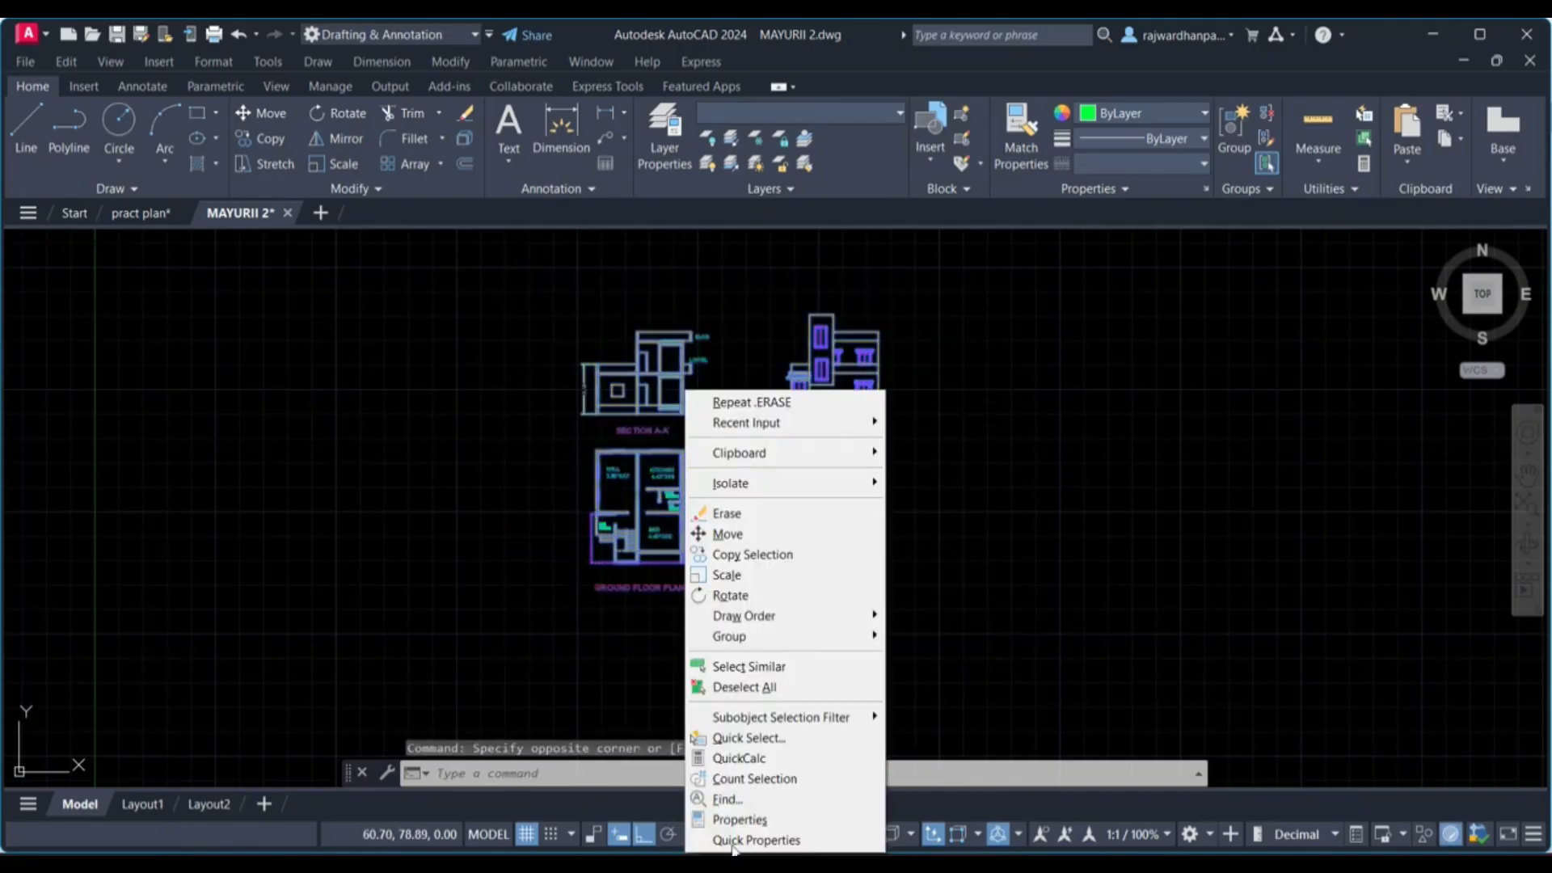
mouse_move(774, 457)
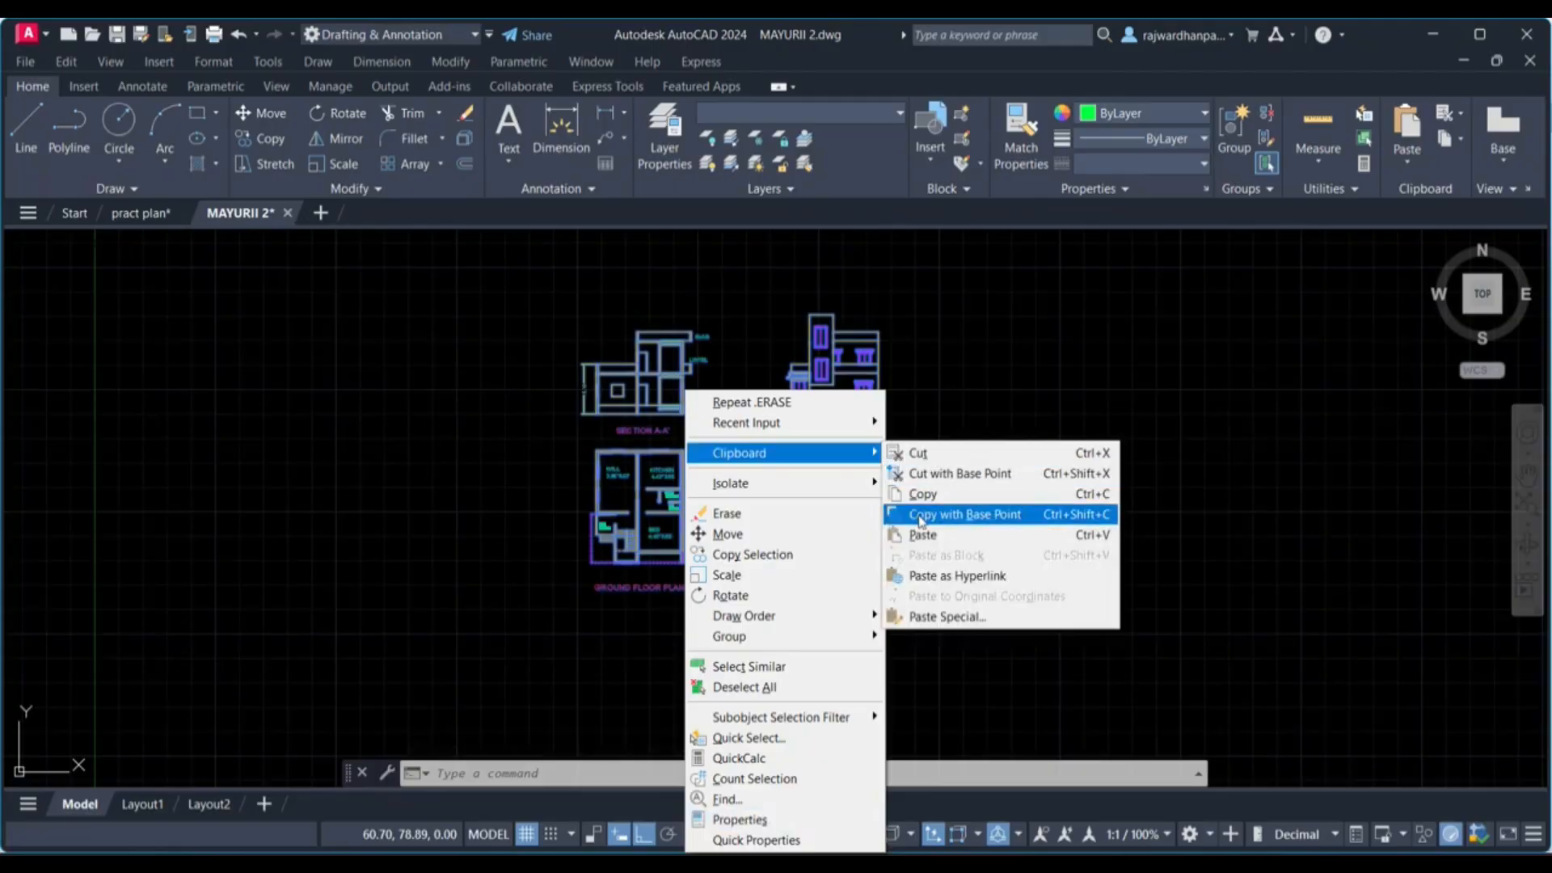
click(922, 521)
scroll(647, 517, up, 2)
scroll(601, 541, up, 10)
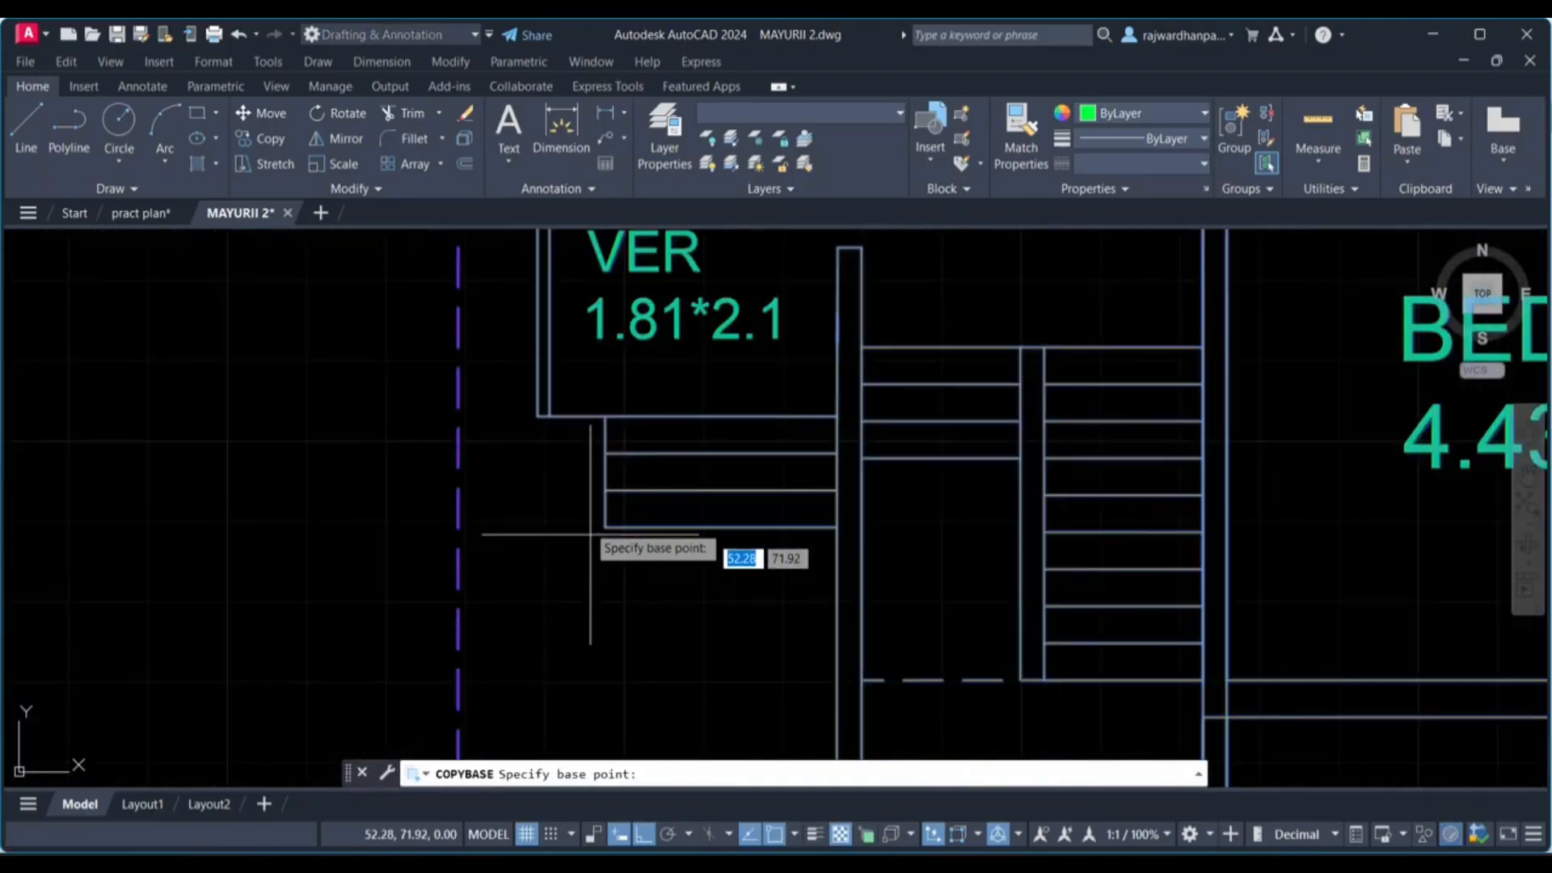
scroll(468, 451, down, 10)
scroll(423, 347, up, 3)
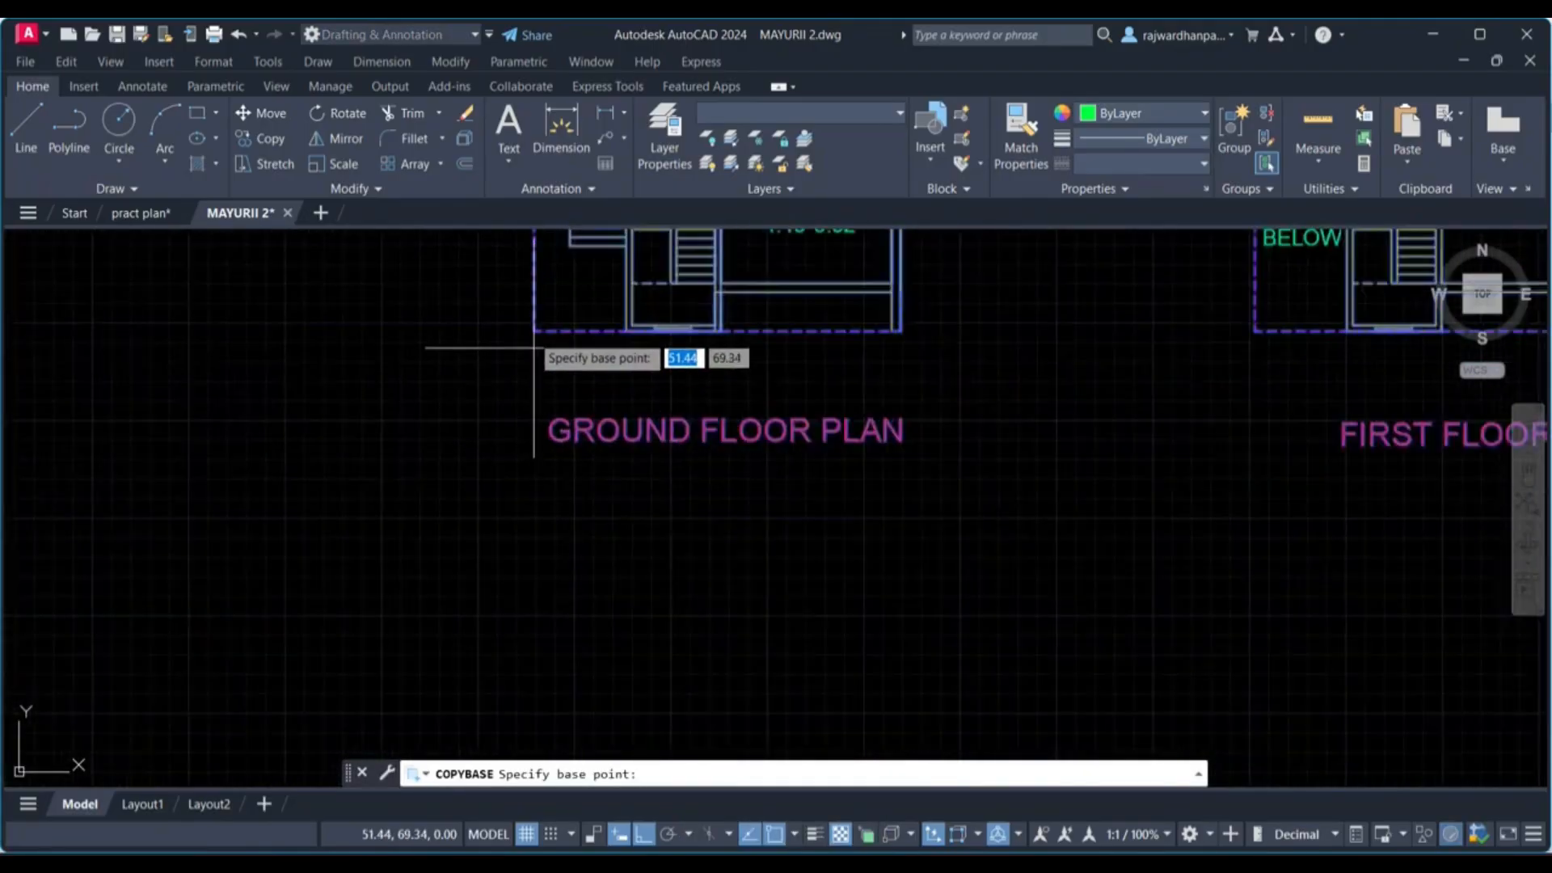
click(519, 346)
Step: Paste the copied drawings at the origin, 0,0, and check their placement
scroll(523, 522, down, 8)
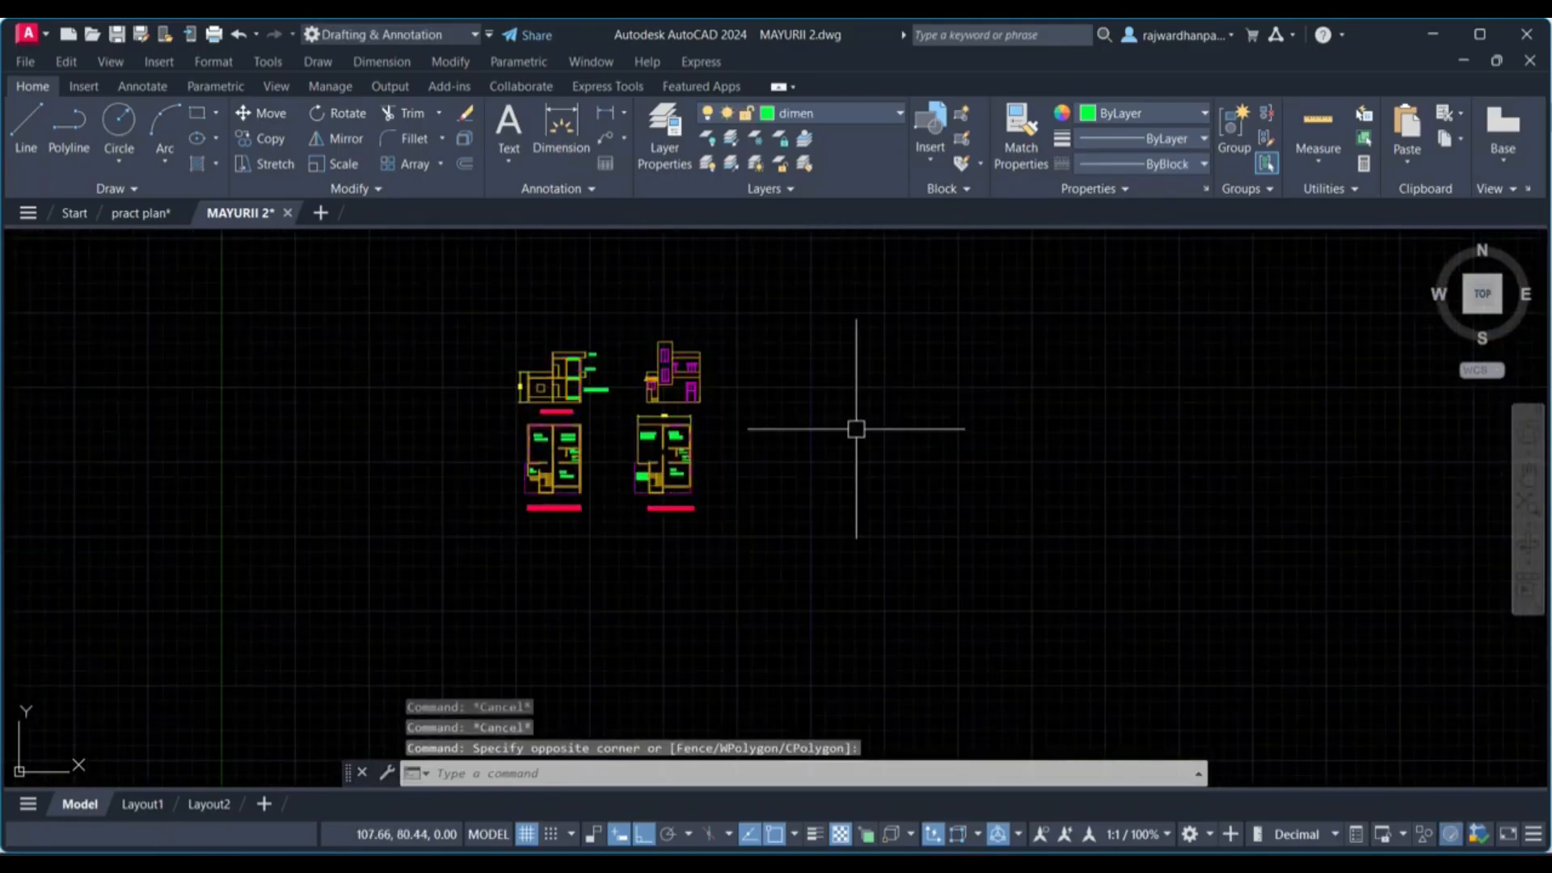
key(ctrl+v)
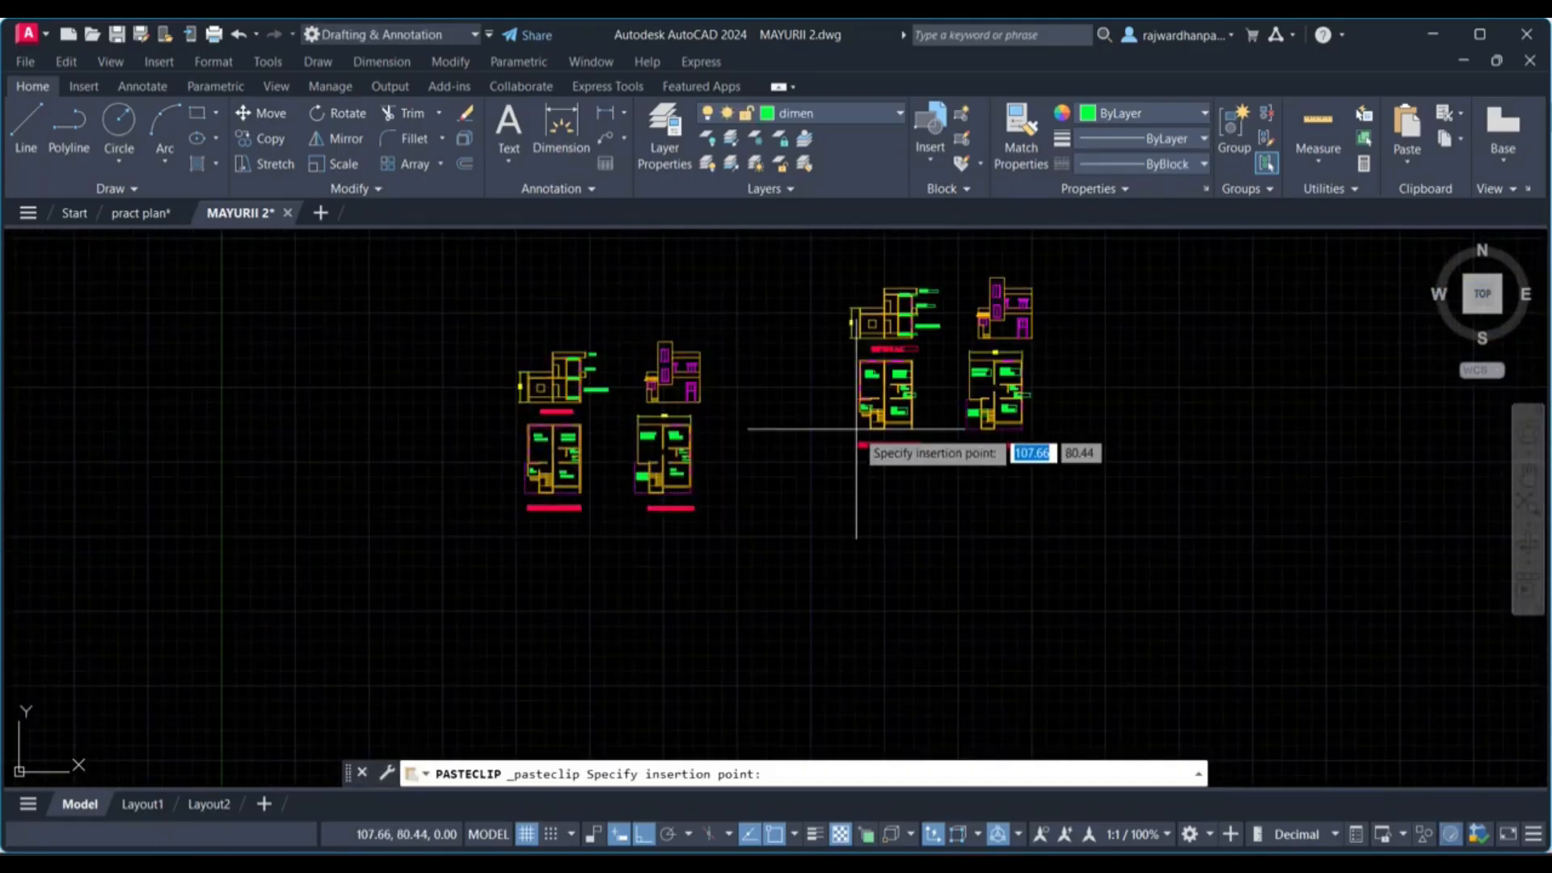
text(0,0)
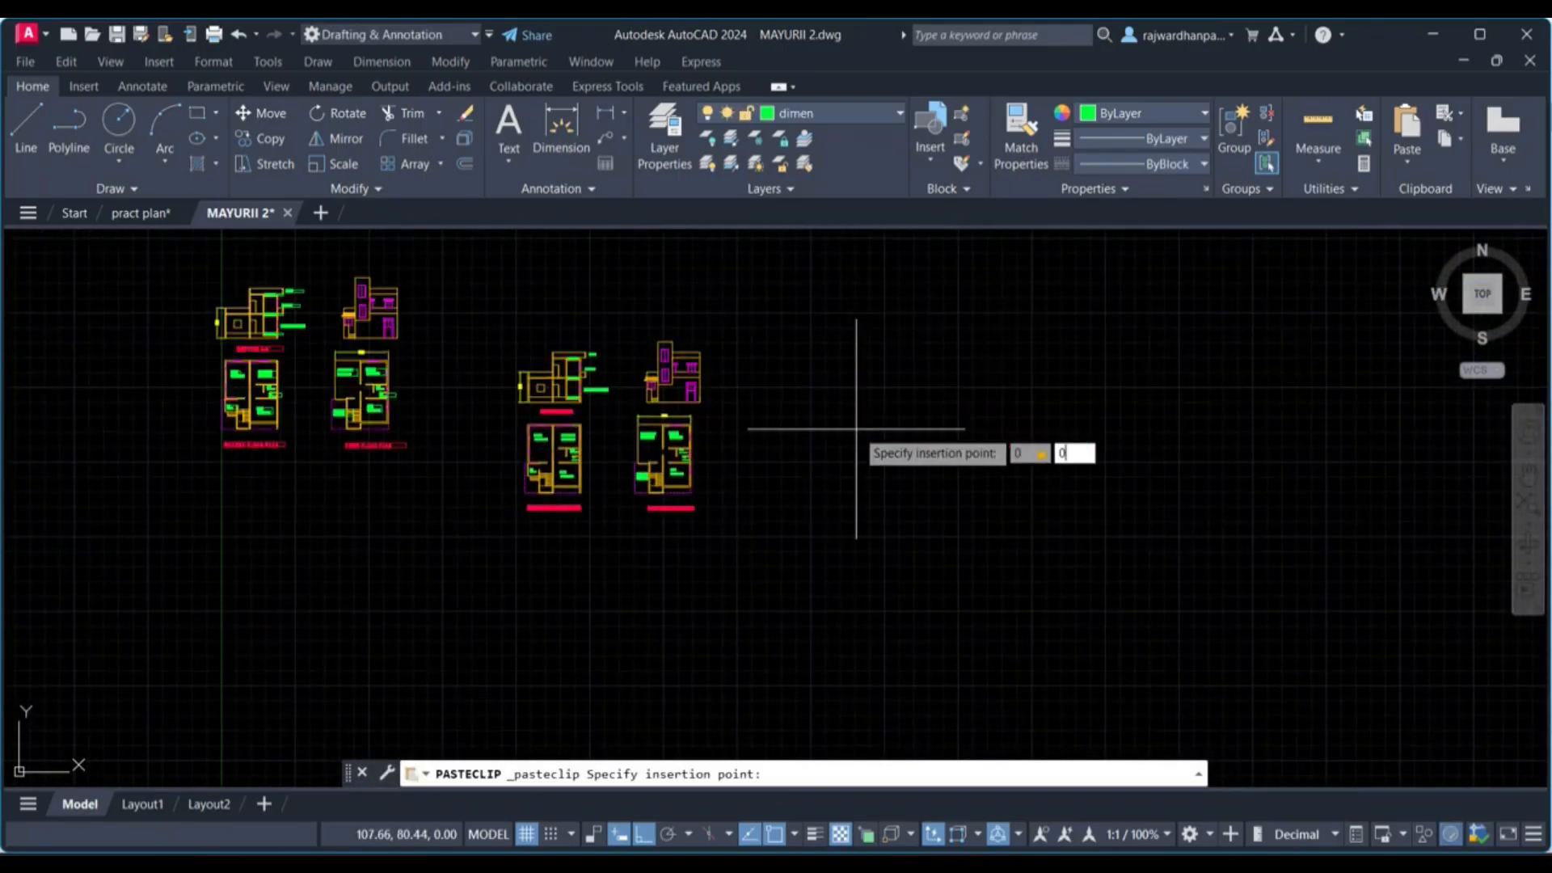
key(Return)
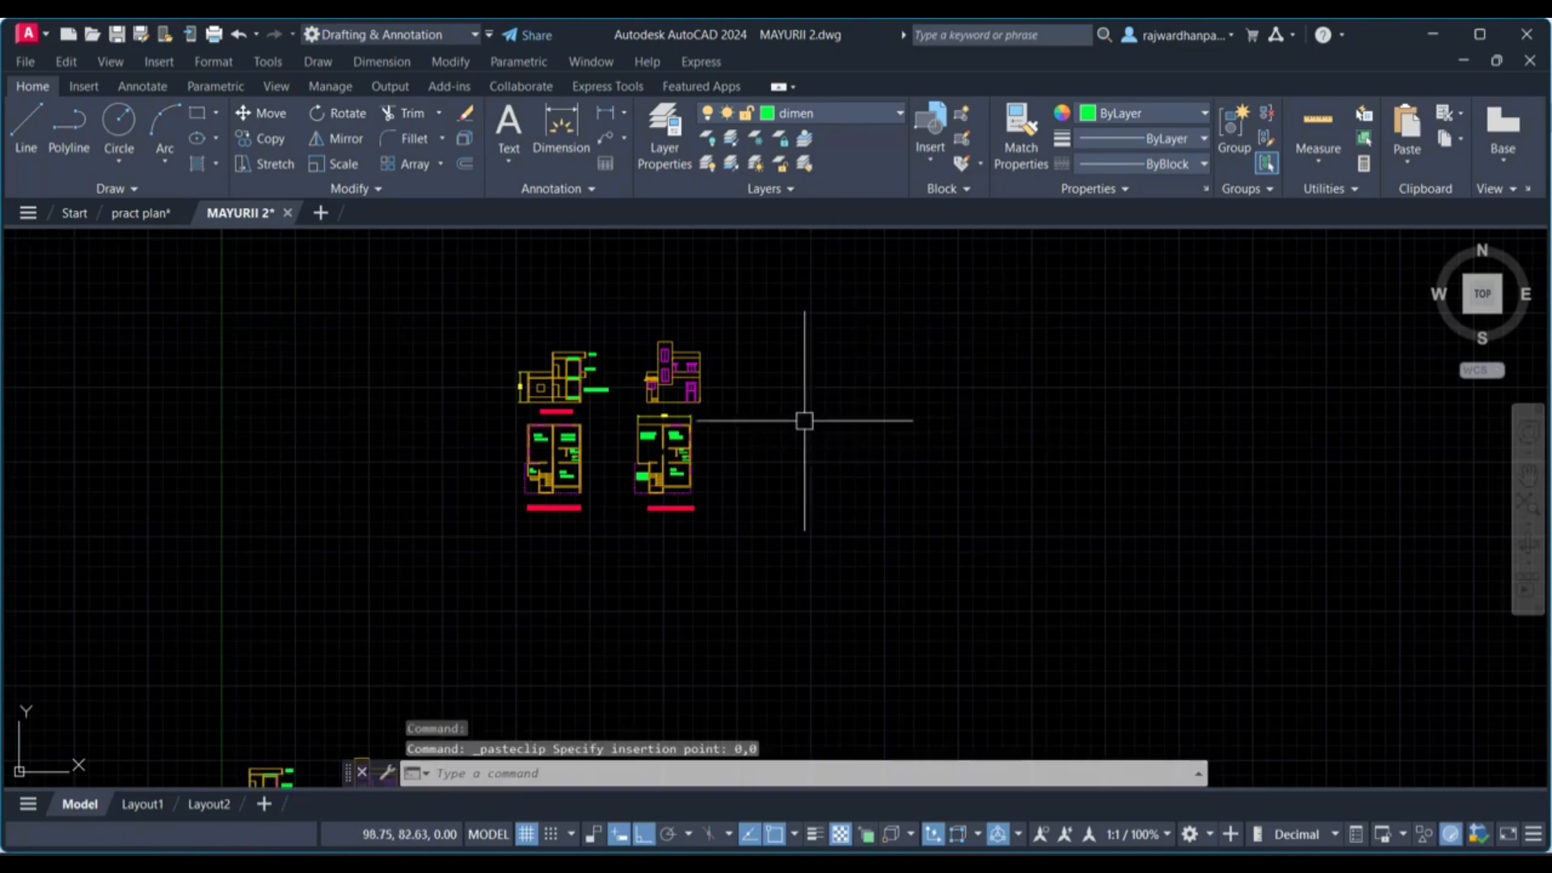
scroll(803, 420, down, 6)
scroll(724, 529, up, 8)
middle_drag(452, 512, 484, 577)
scroll(352, 612, up, 6)
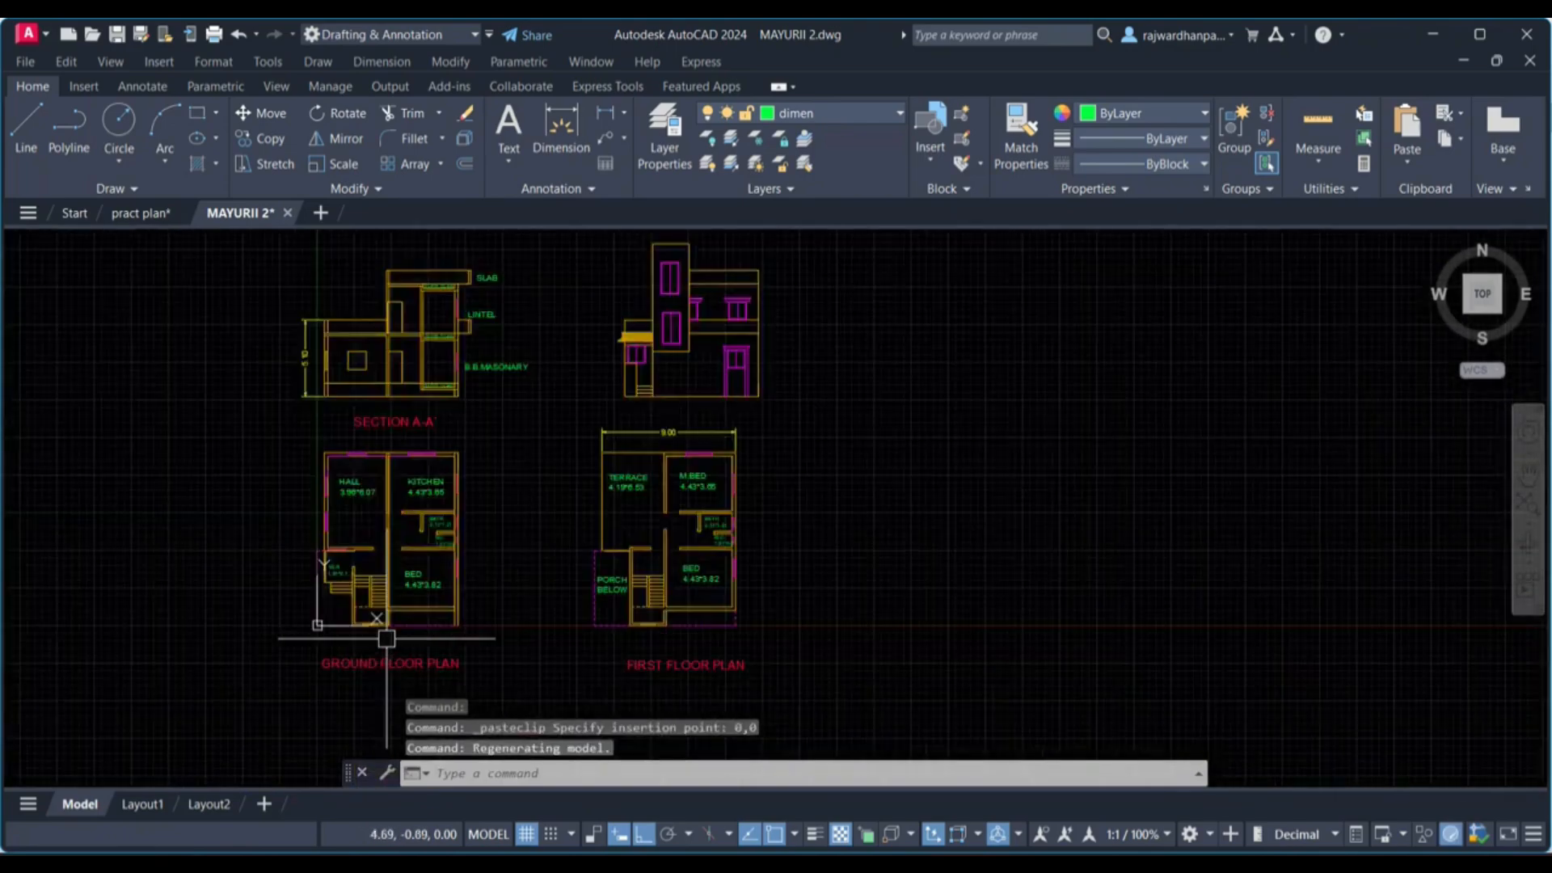
scroll(259, 600, down, 6)
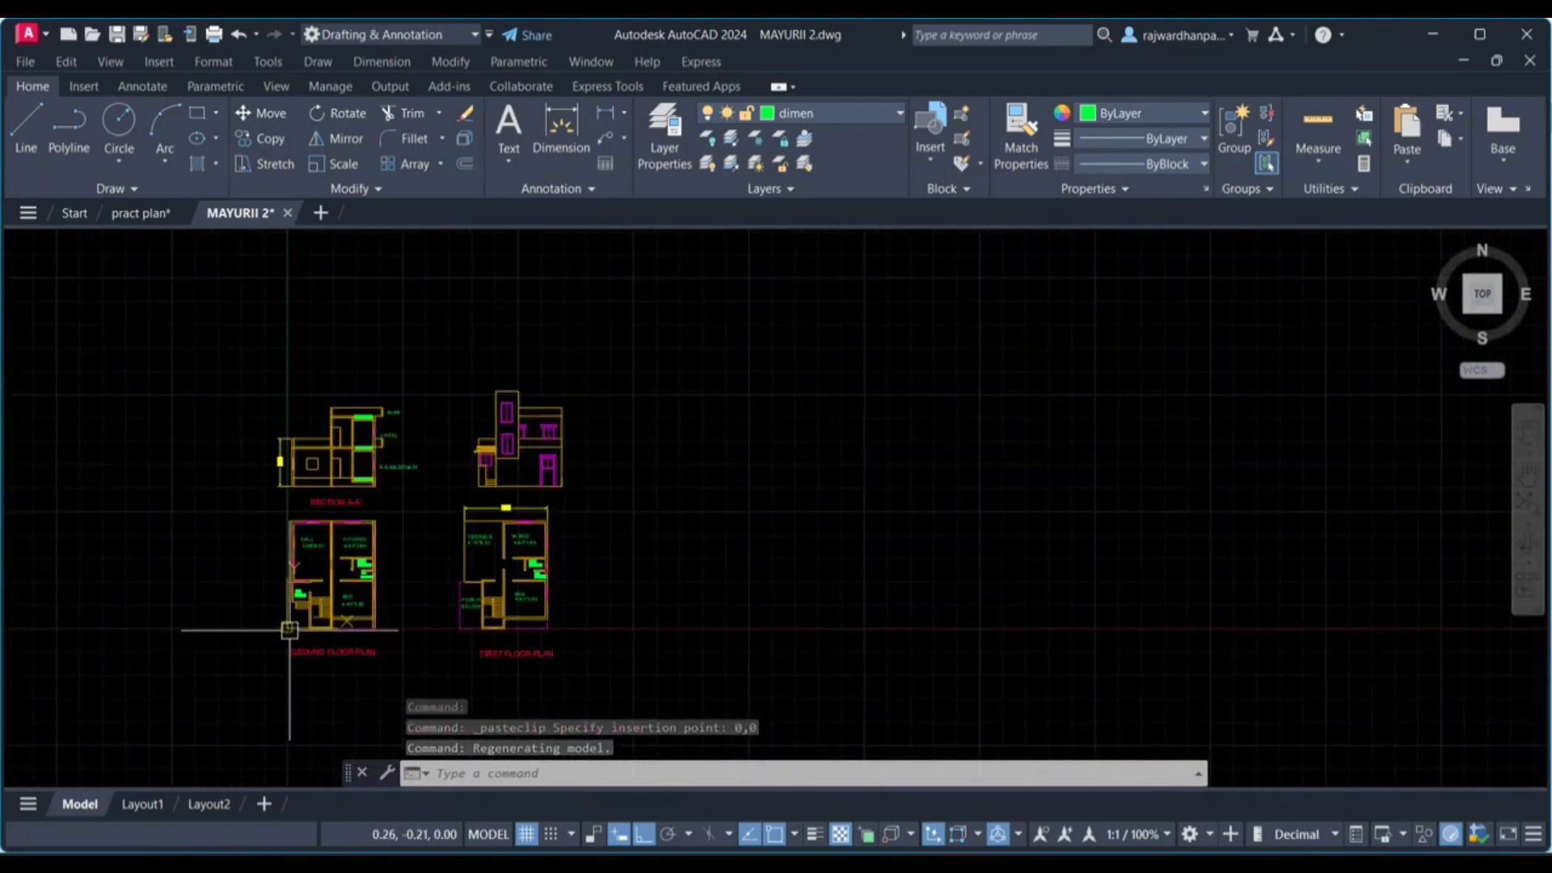
Step: Erase the original set of drawings, keeping only the copy placed at the origin
middle_drag(482, 541, 568, 582)
click(808, 515)
click(549, 241)
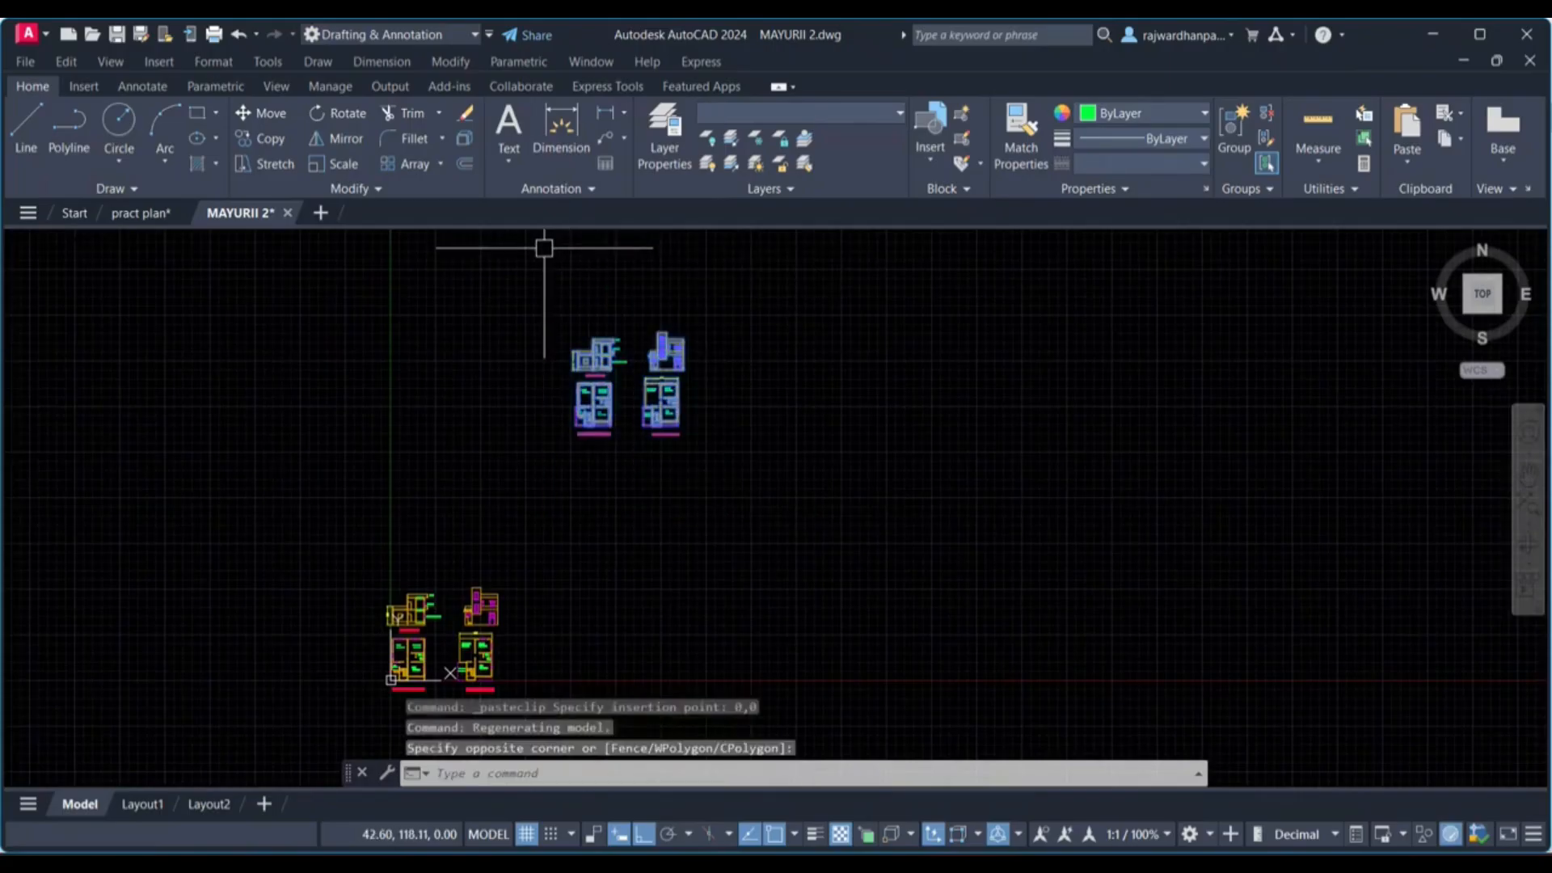
key(Delete)
middle_drag(537, 253, 614, 388)
scroll(566, 485, up, 3)
middle_drag(621, 502, 654, 524)
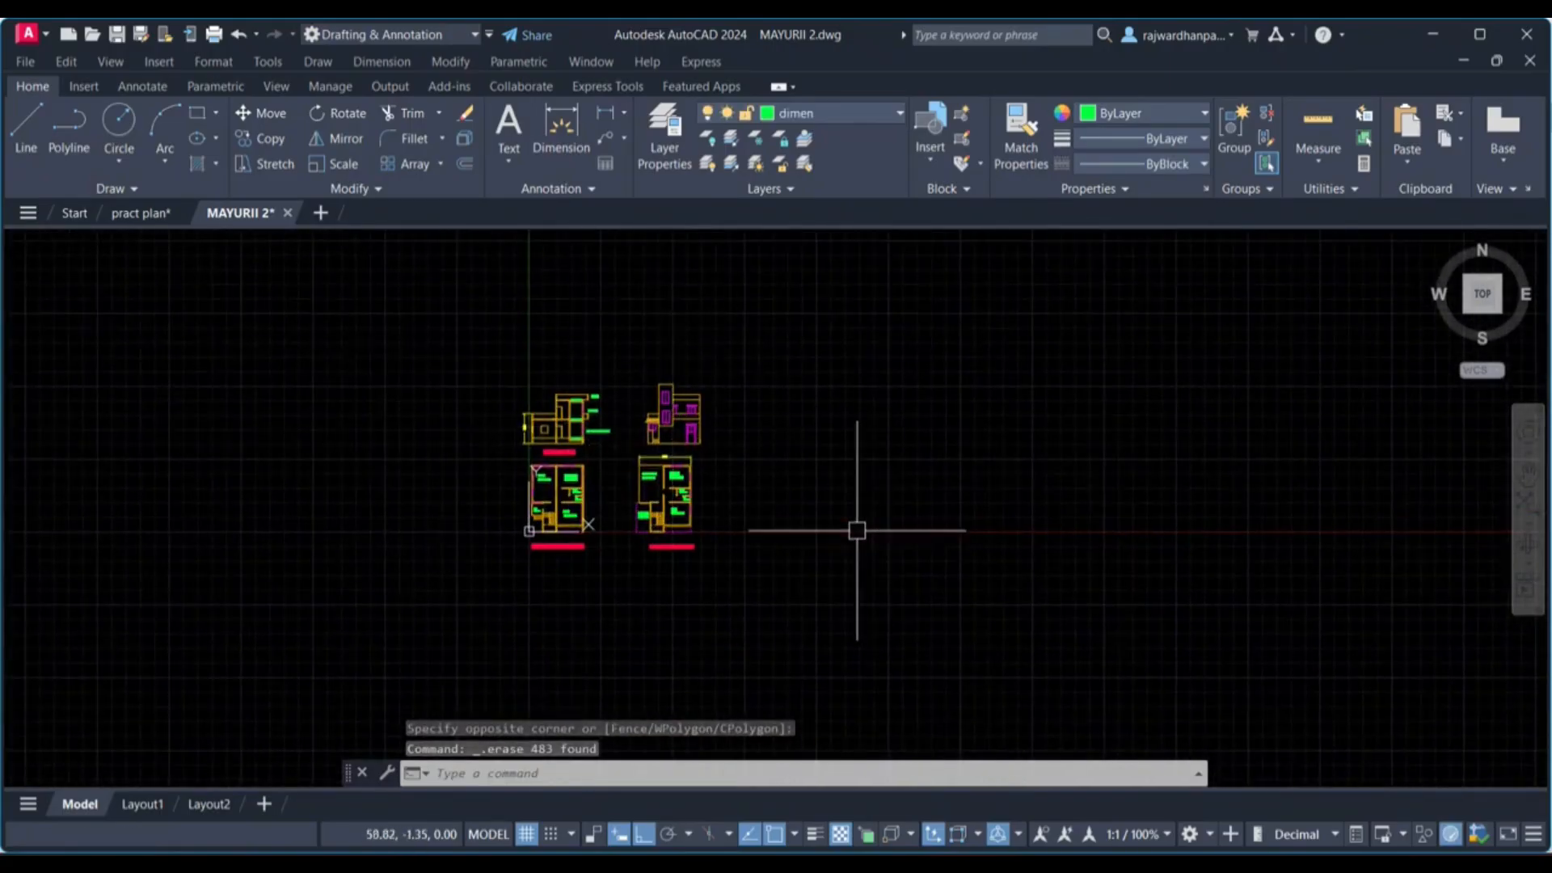
Step: Save the drawing to the Desktop as MAYURII 2.dwg in AutoCAD 2018 Drawing format
click(345, 365)
click(266, 433)
click(28, 65)
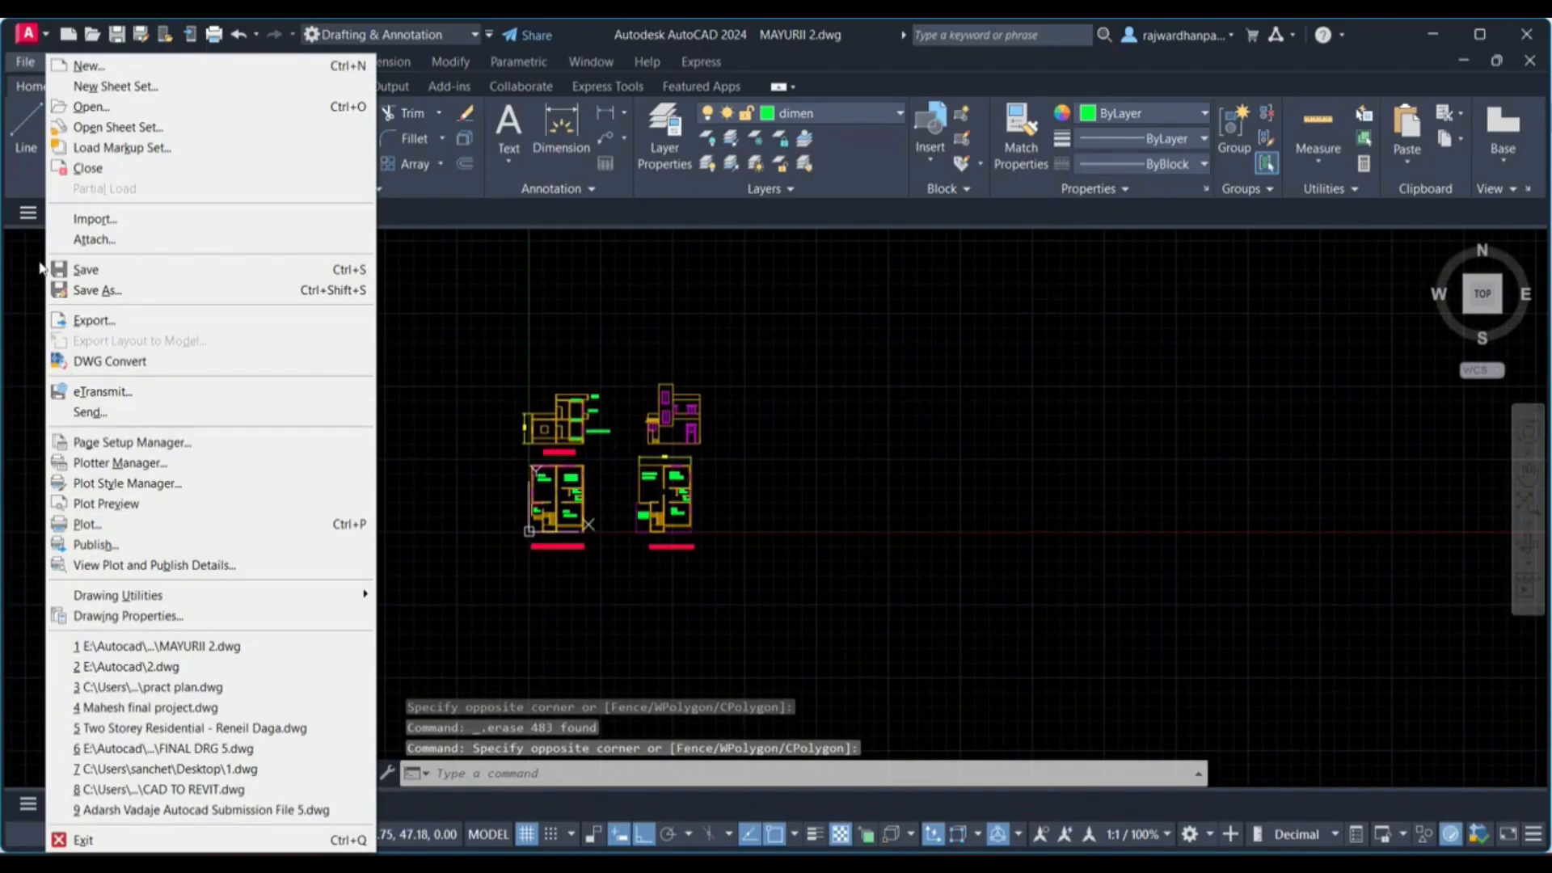
click(89, 291)
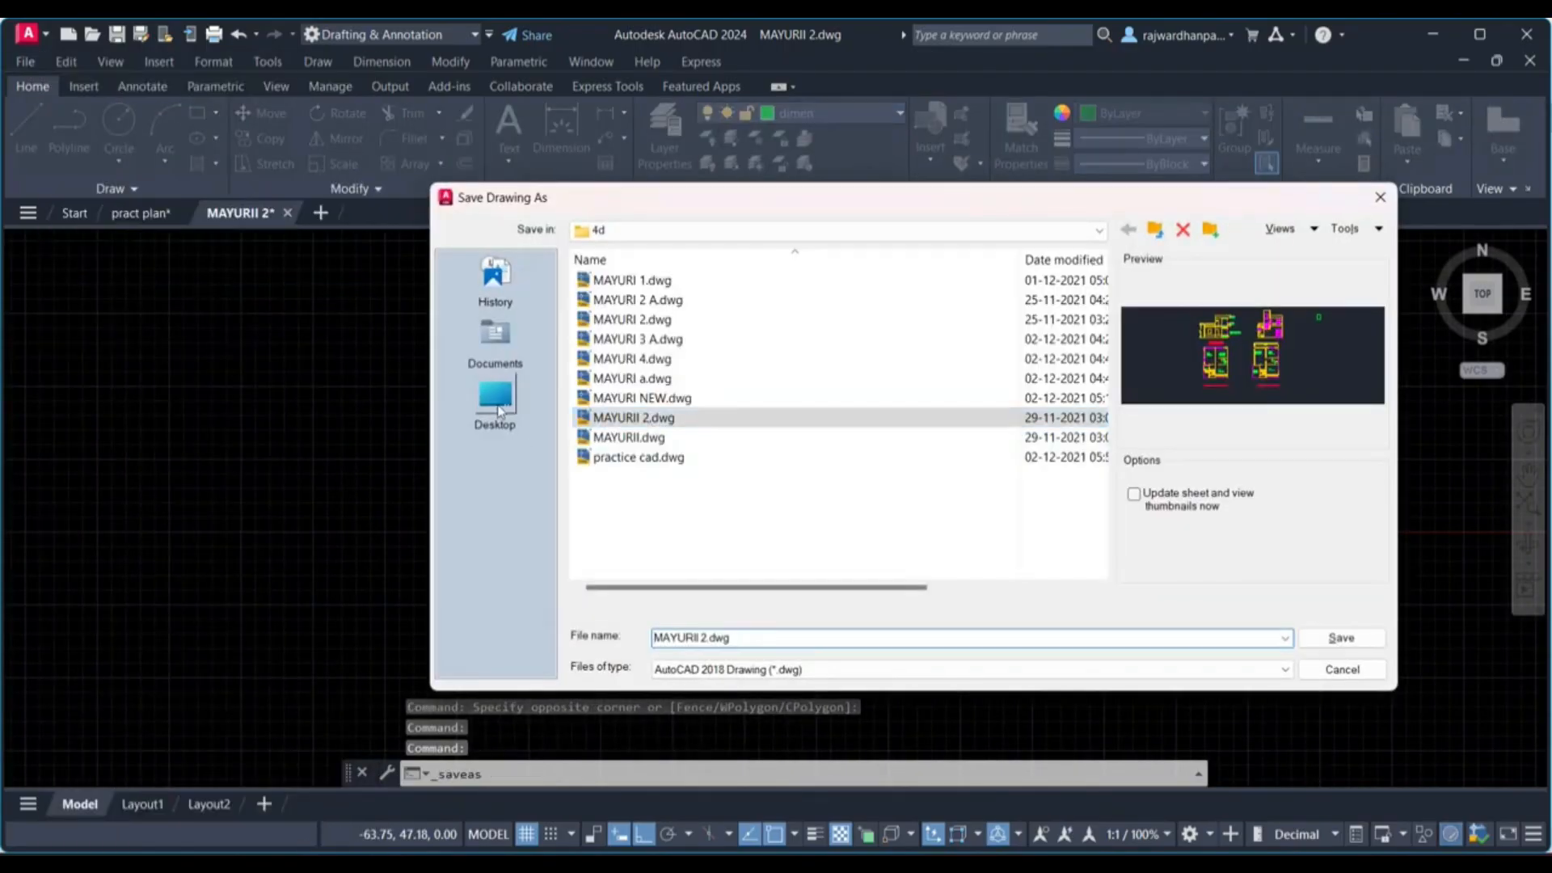
click(494, 396)
click(1341, 638)
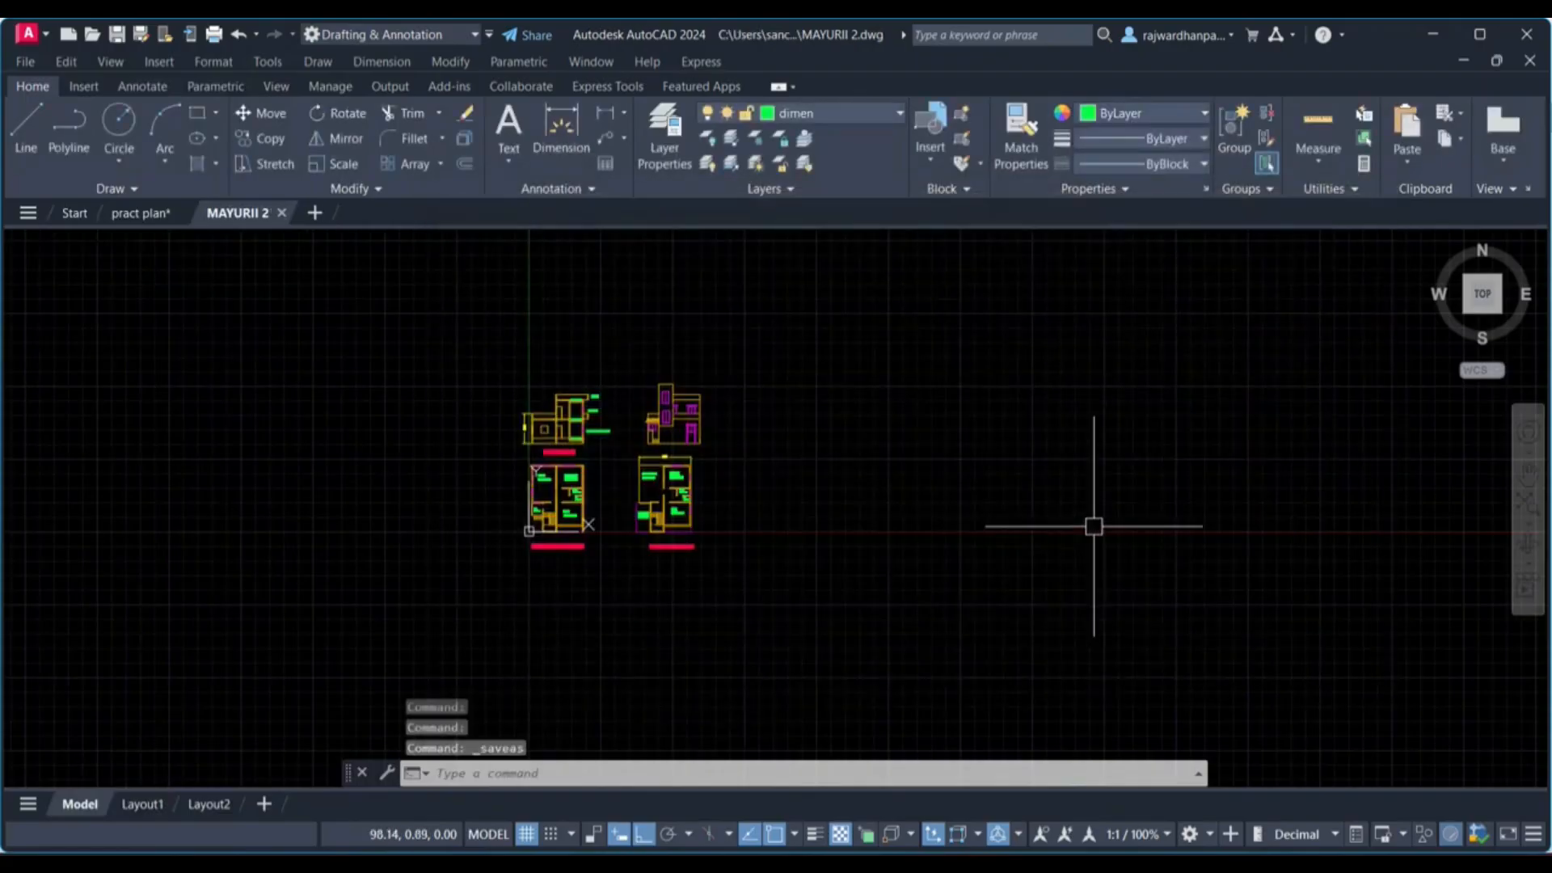
click(1070, 441)
click(876, 564)
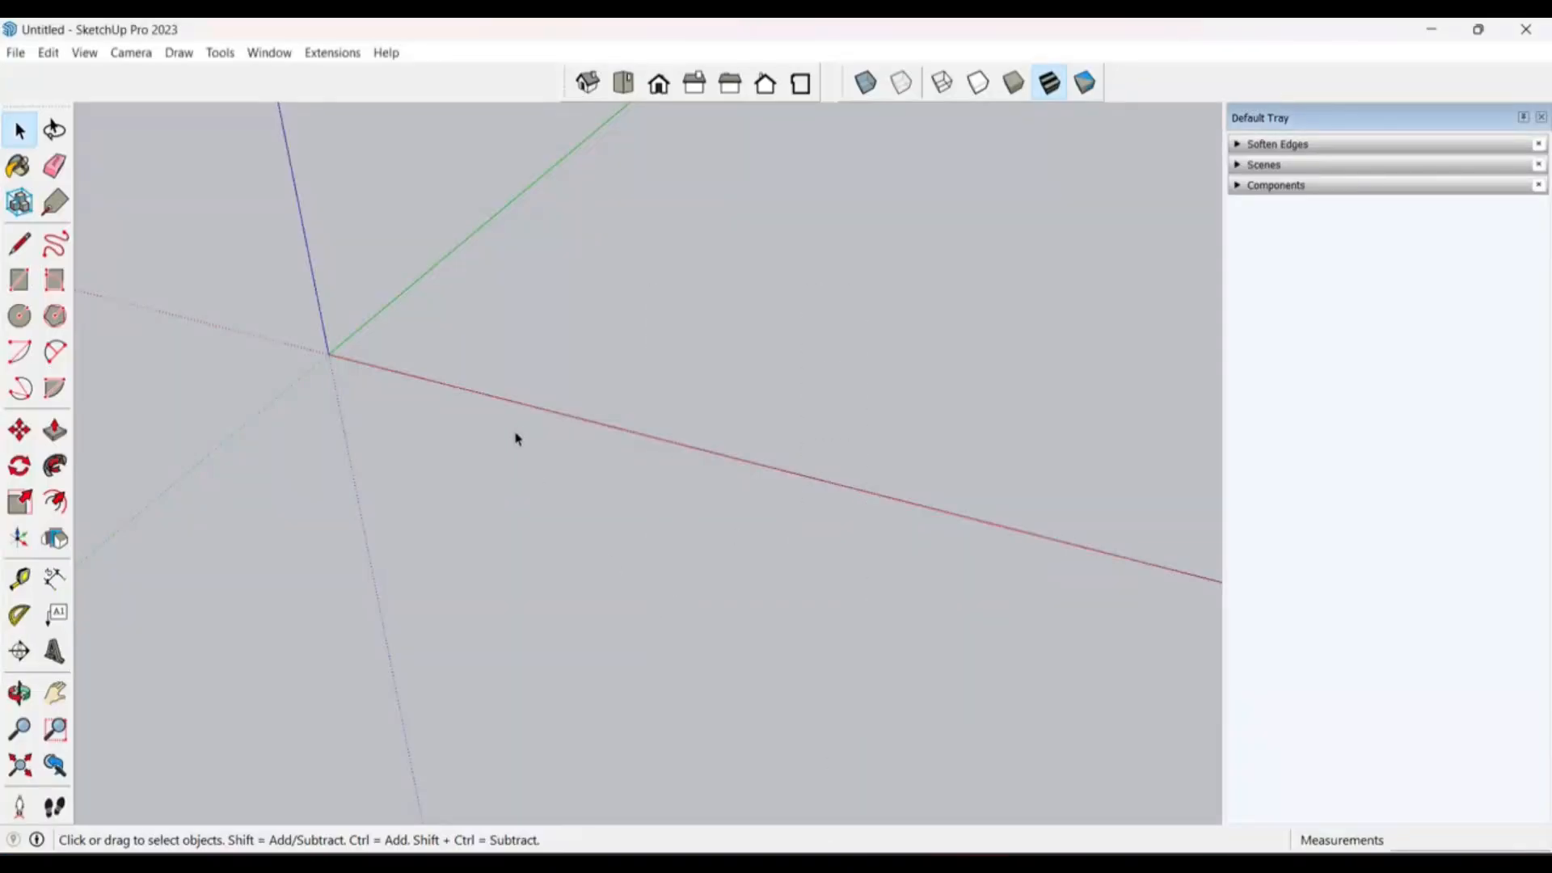
middle_drag(517, 438, 954, 637)
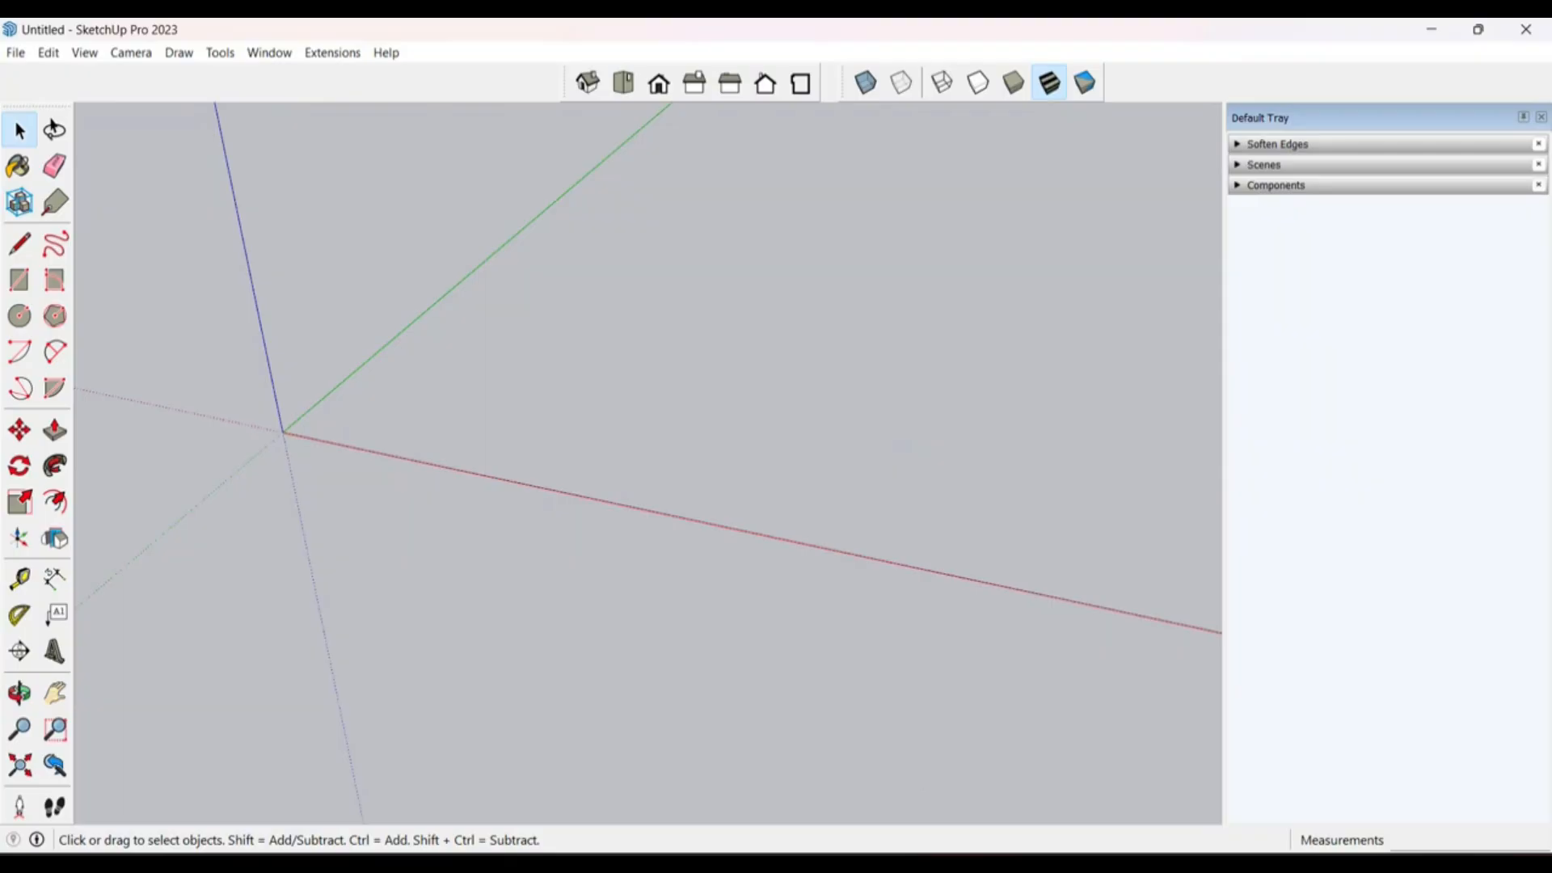
click(1091, 798)
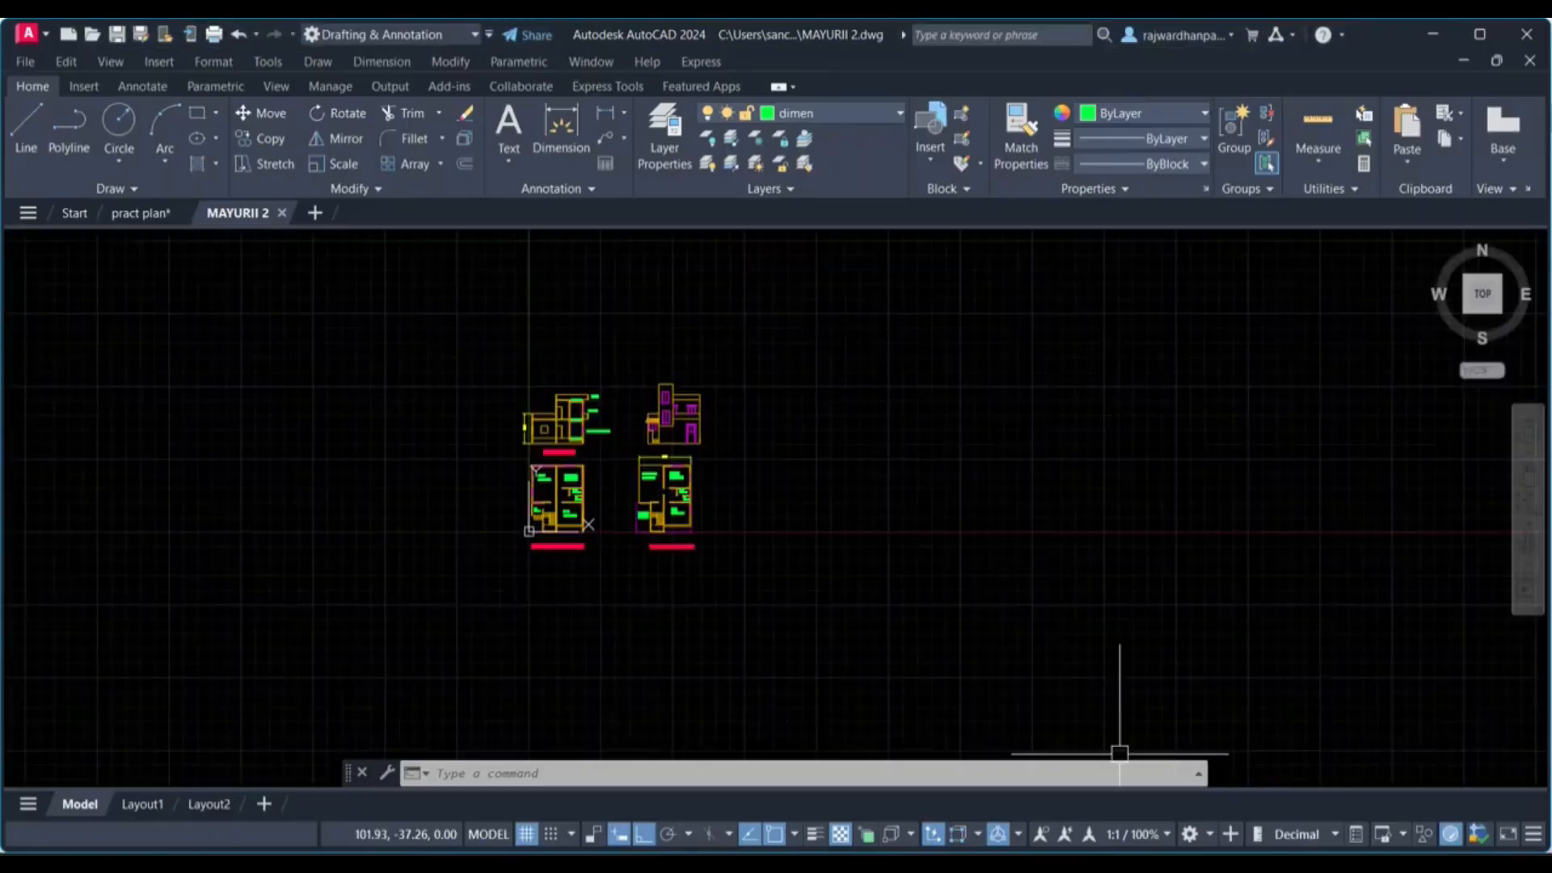
mouse_move(811, 491)
middle_down()
mouse_move(852, 450)
mouse_move(793, 475)
middle_up()
scroll(767, 448, up, 2)
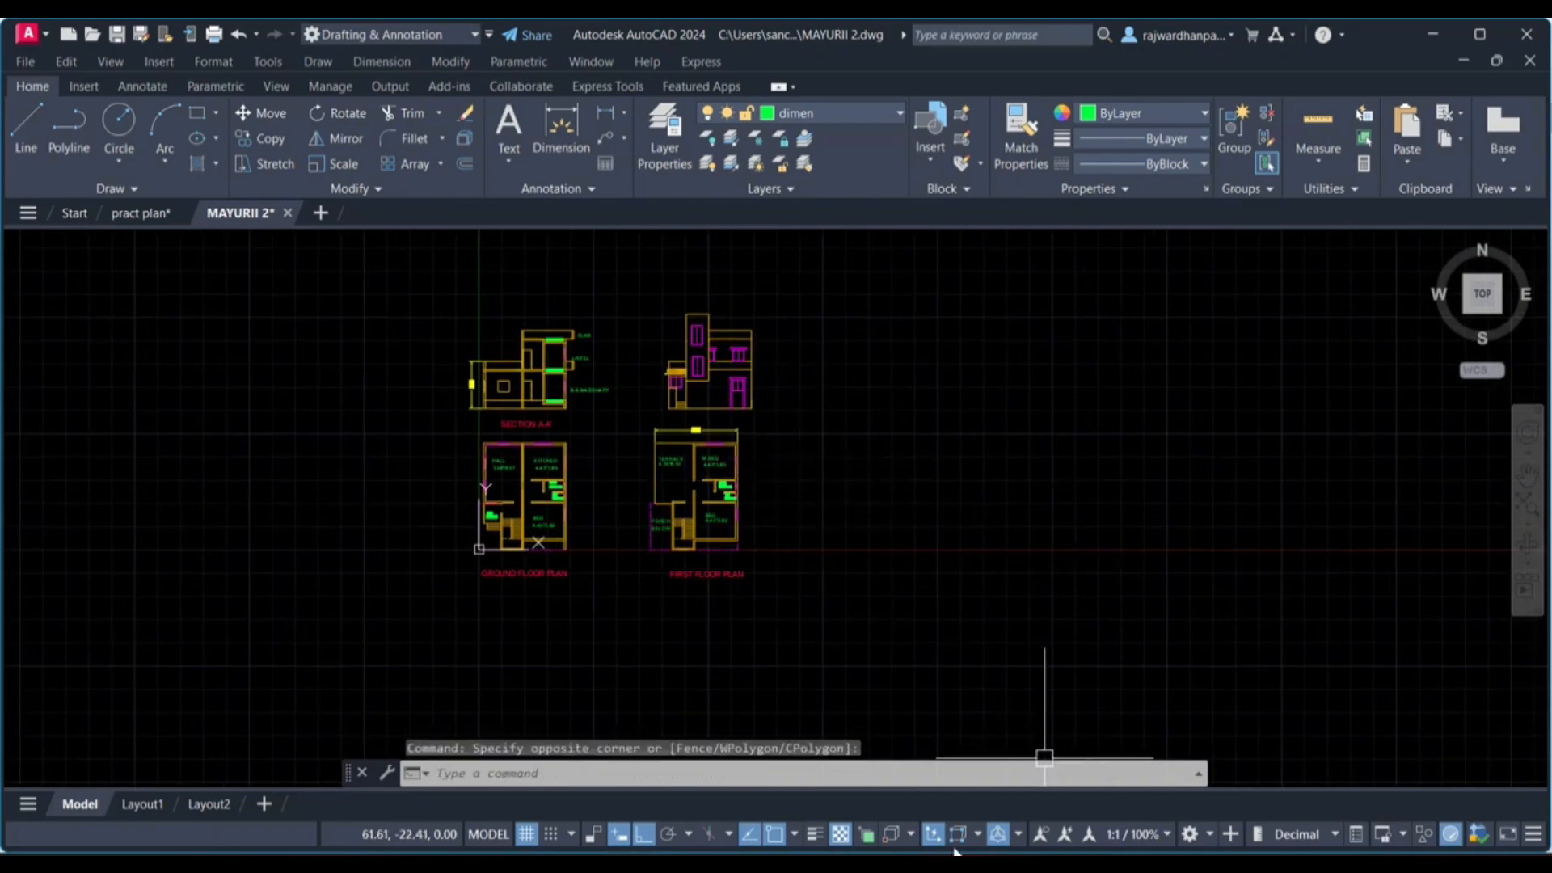
Step: Switch to the new SketchUp model and choose MAYURII 2.dwg from the Desktop as the file for import
click(887, 807)
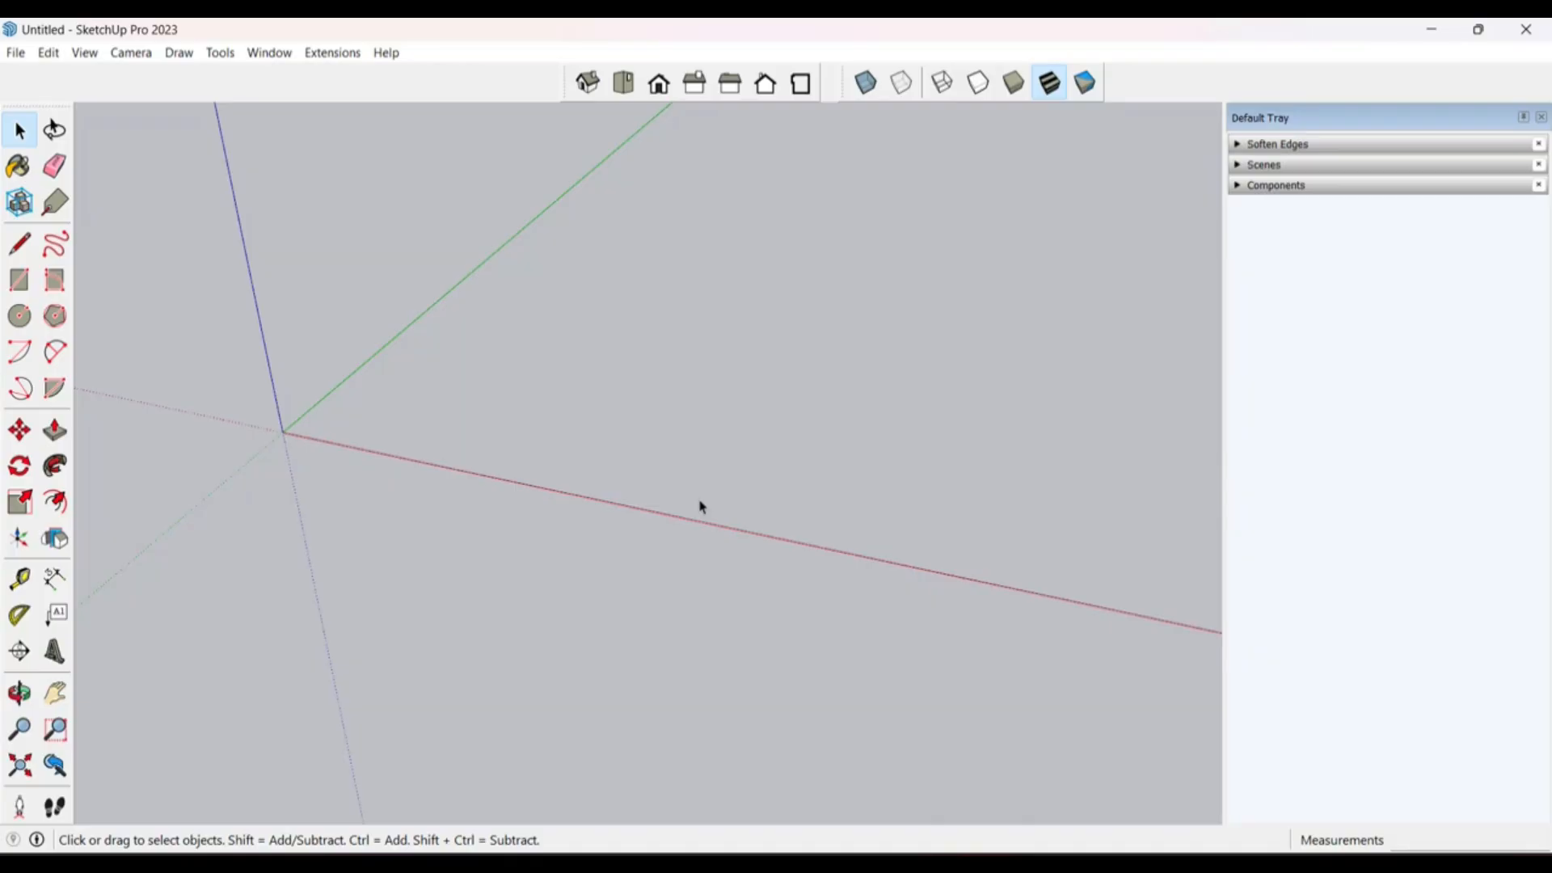
key(o)
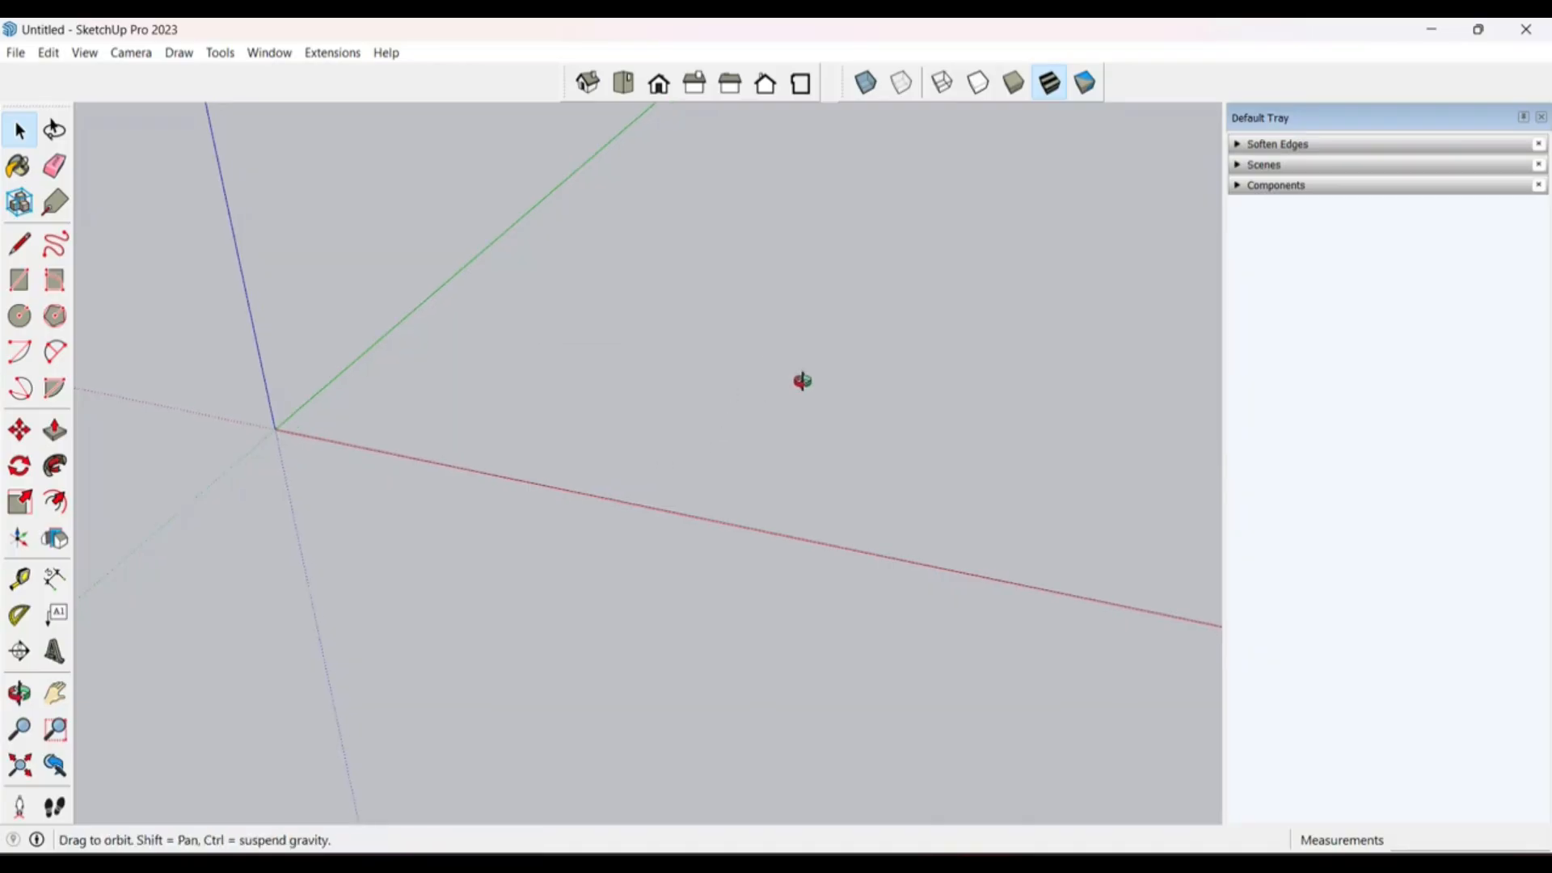
drag(800, 378, 727, 326)
key(space)
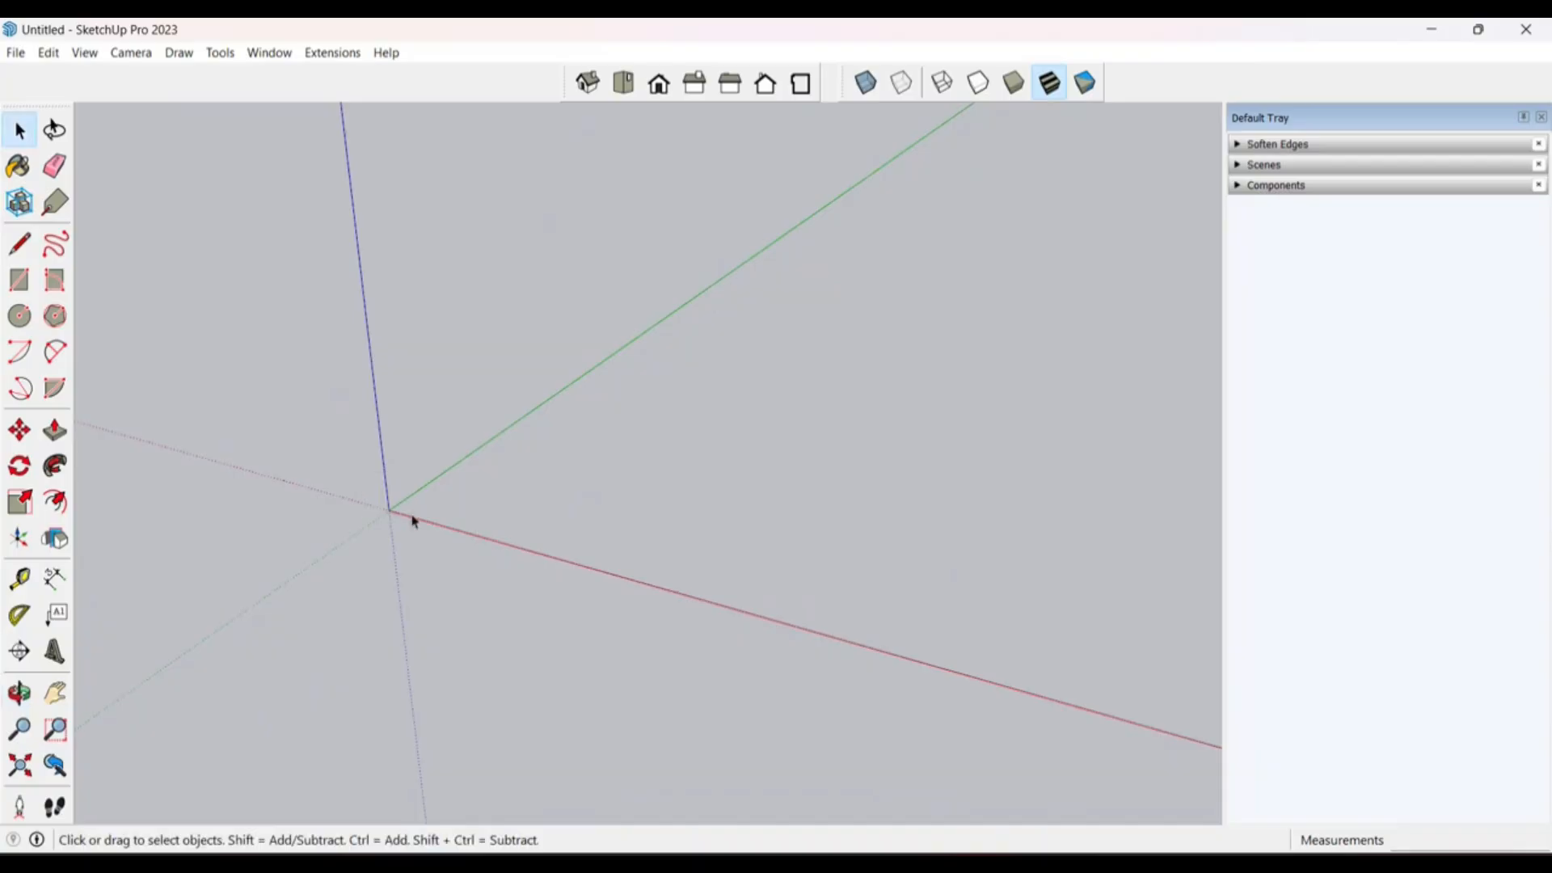
click(22, 57)
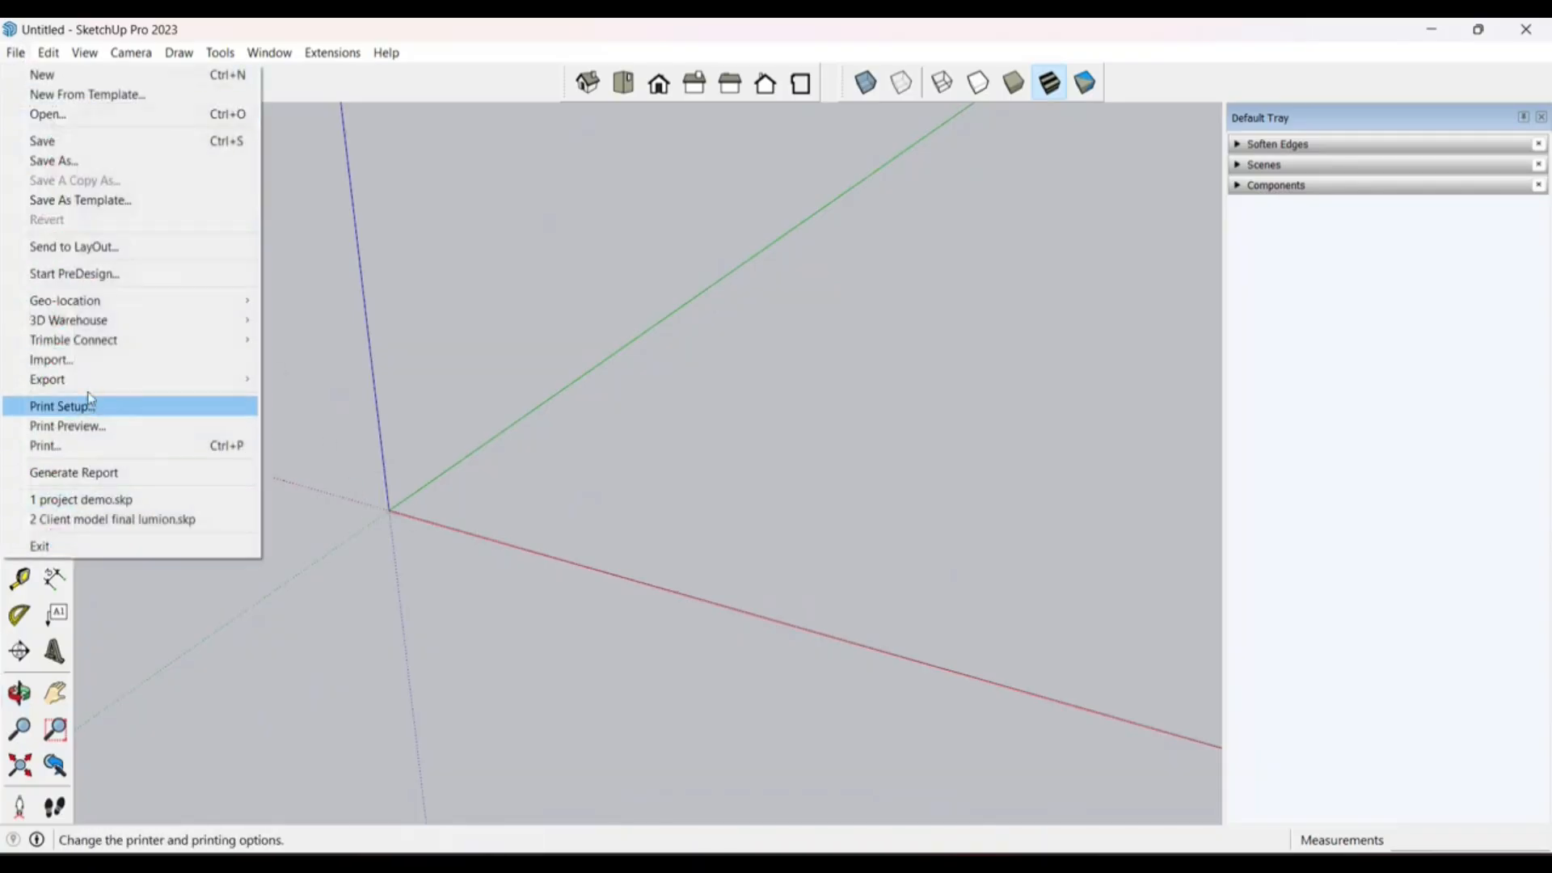
click(91, 365)
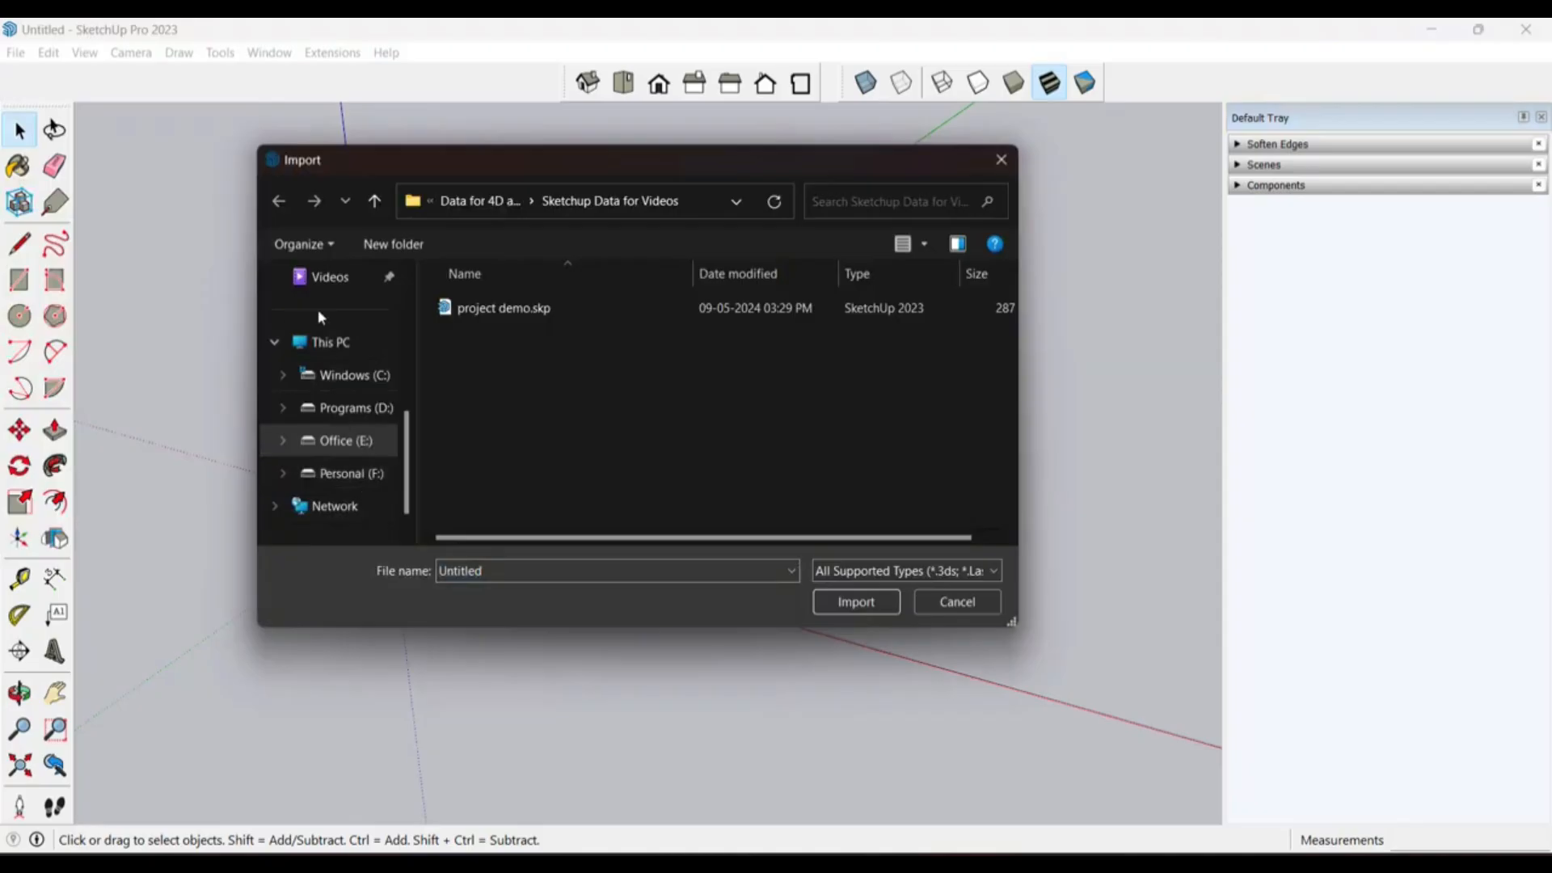
scroll(343, 370, up, 5)
click(346, 392)
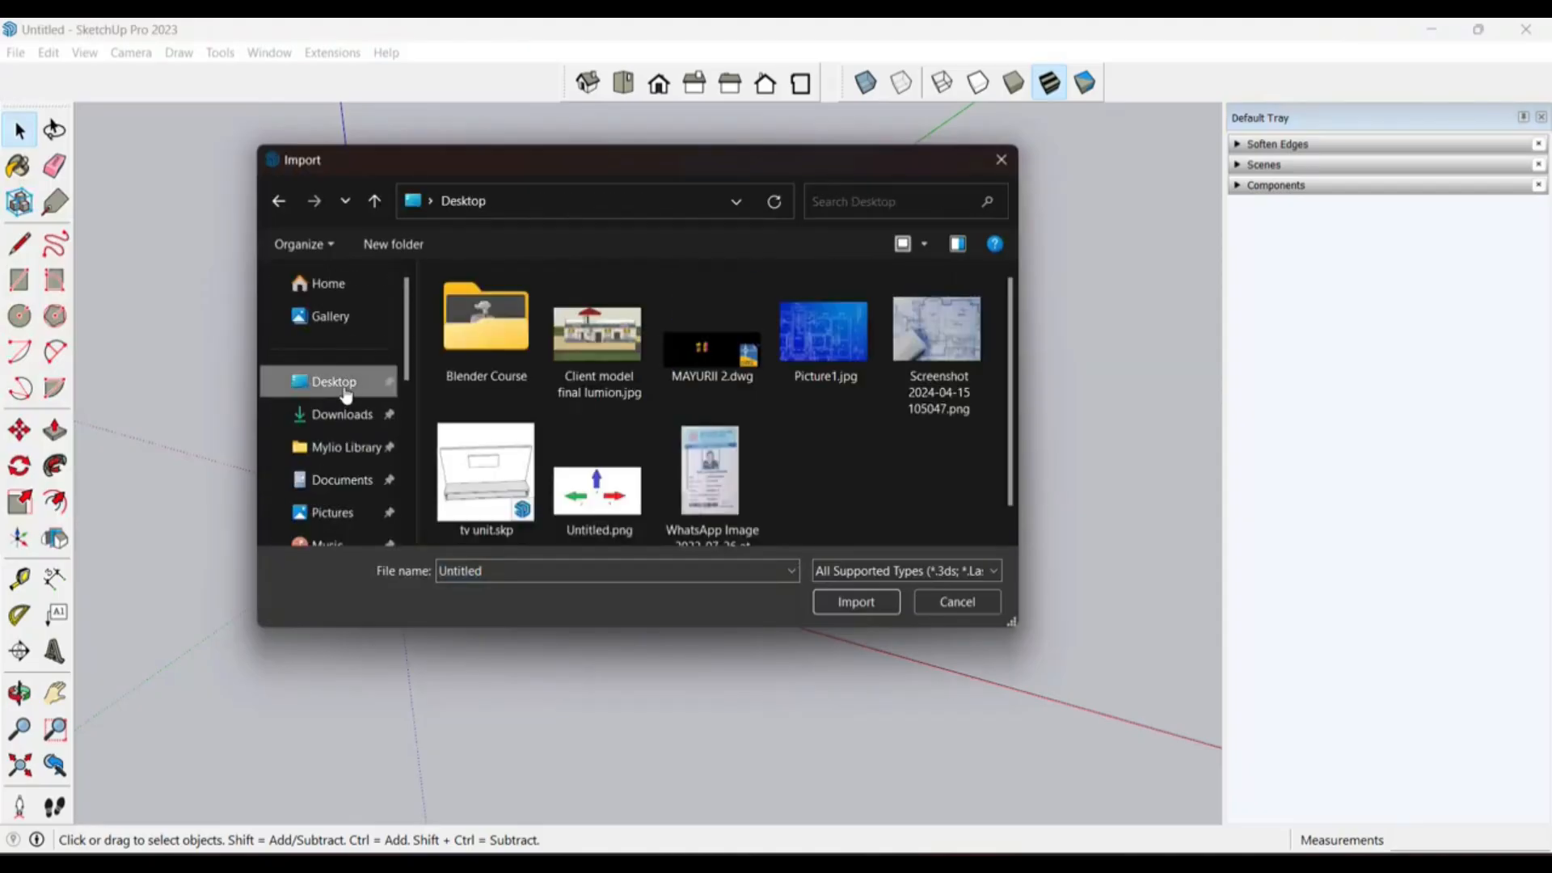
click(711, 339)
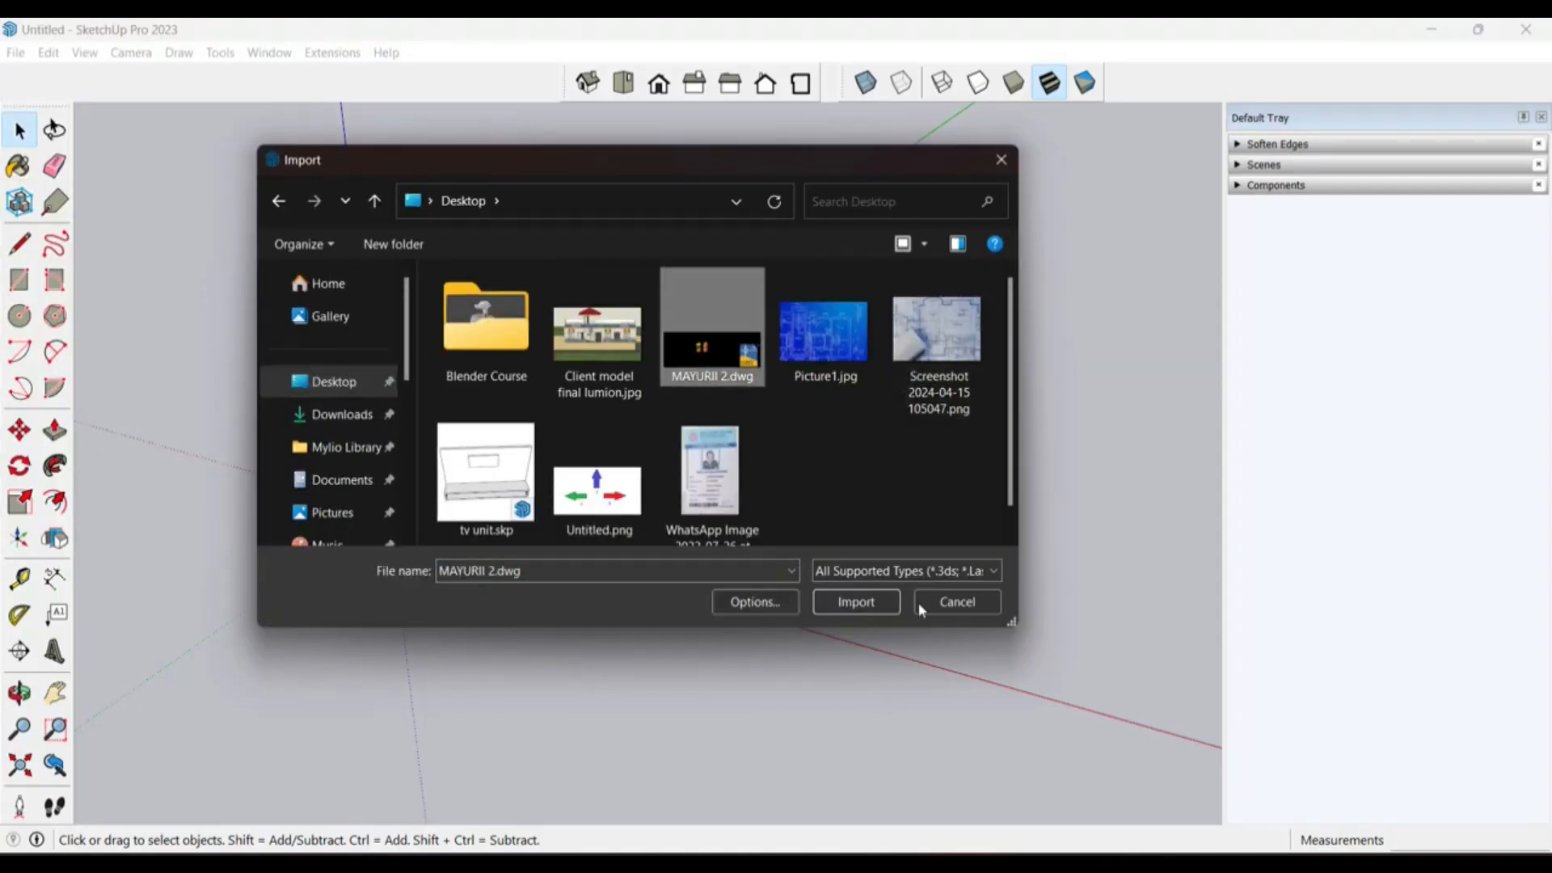
Step: Set the DWG import options to preserve the drawing origin and use Meters as the units
click(772, 603)
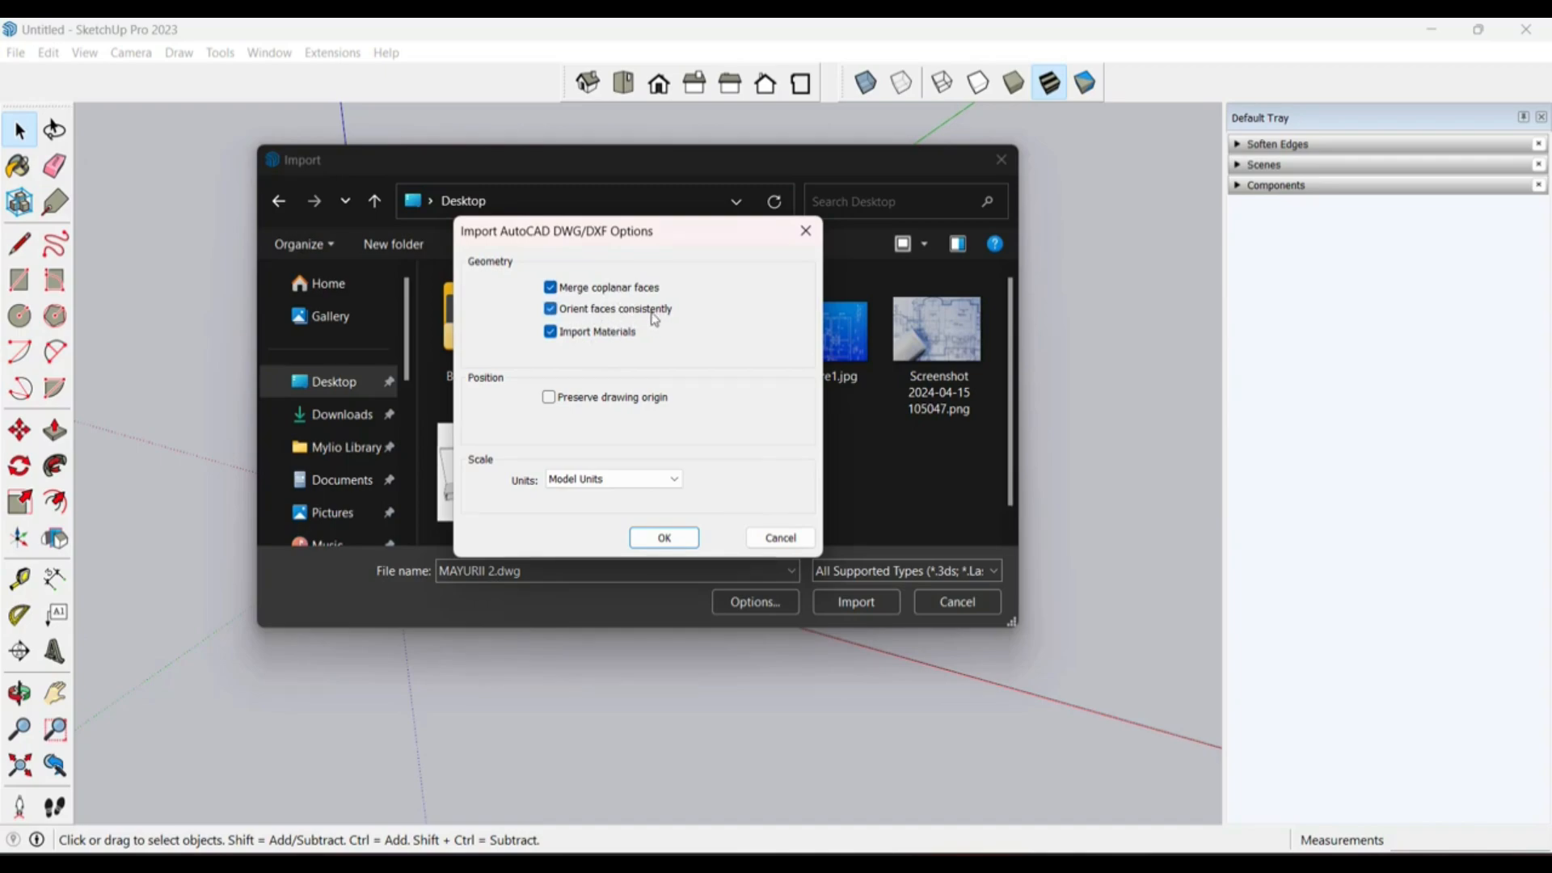
click(579, 399)
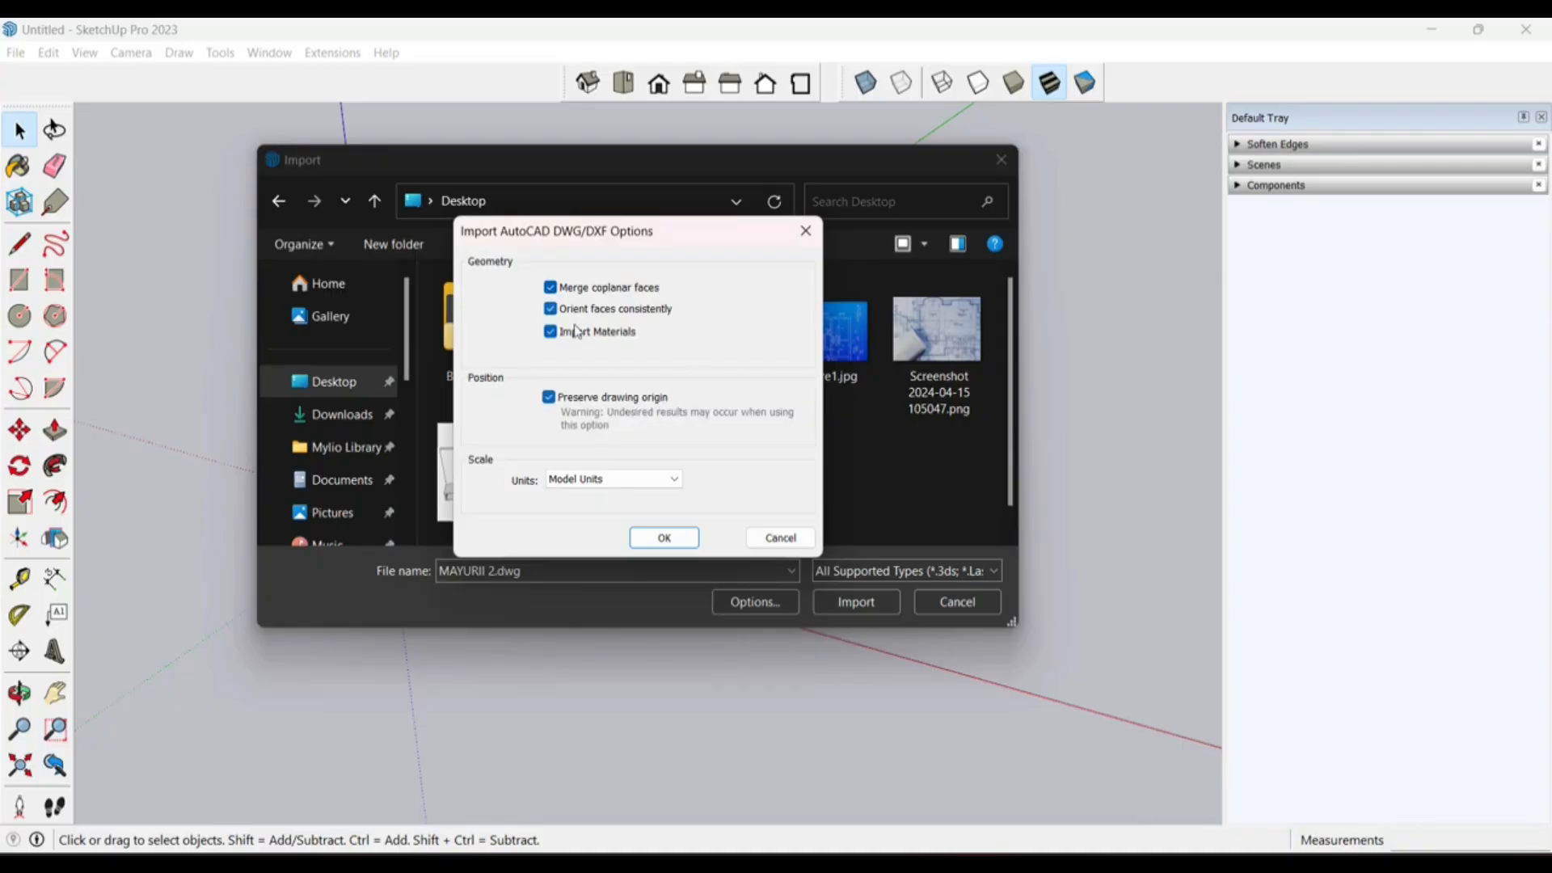
click(614, 479)
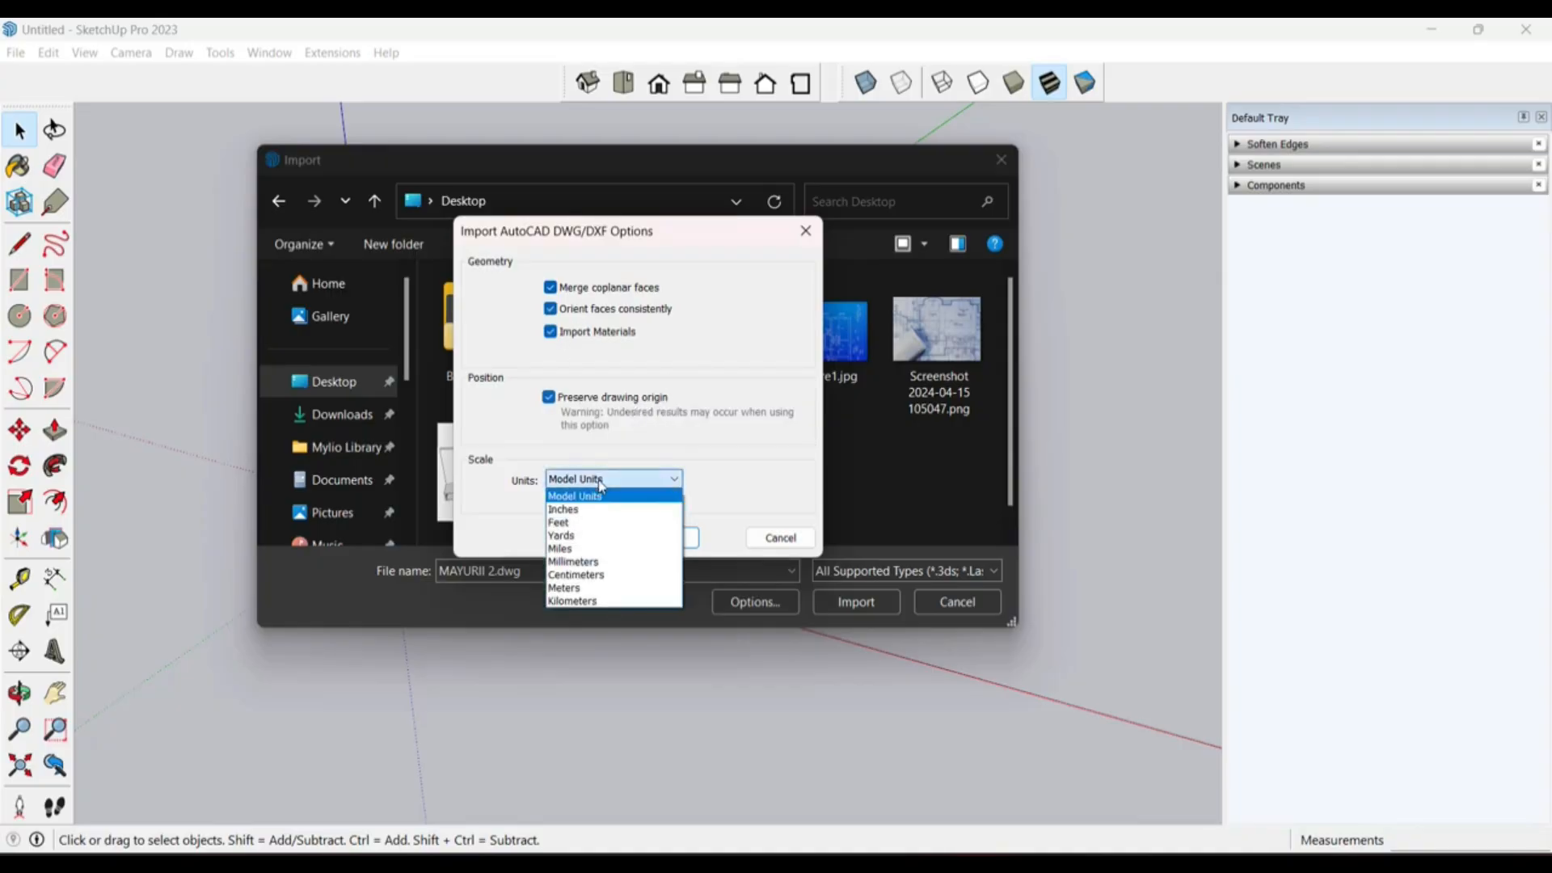
click(590, 596)
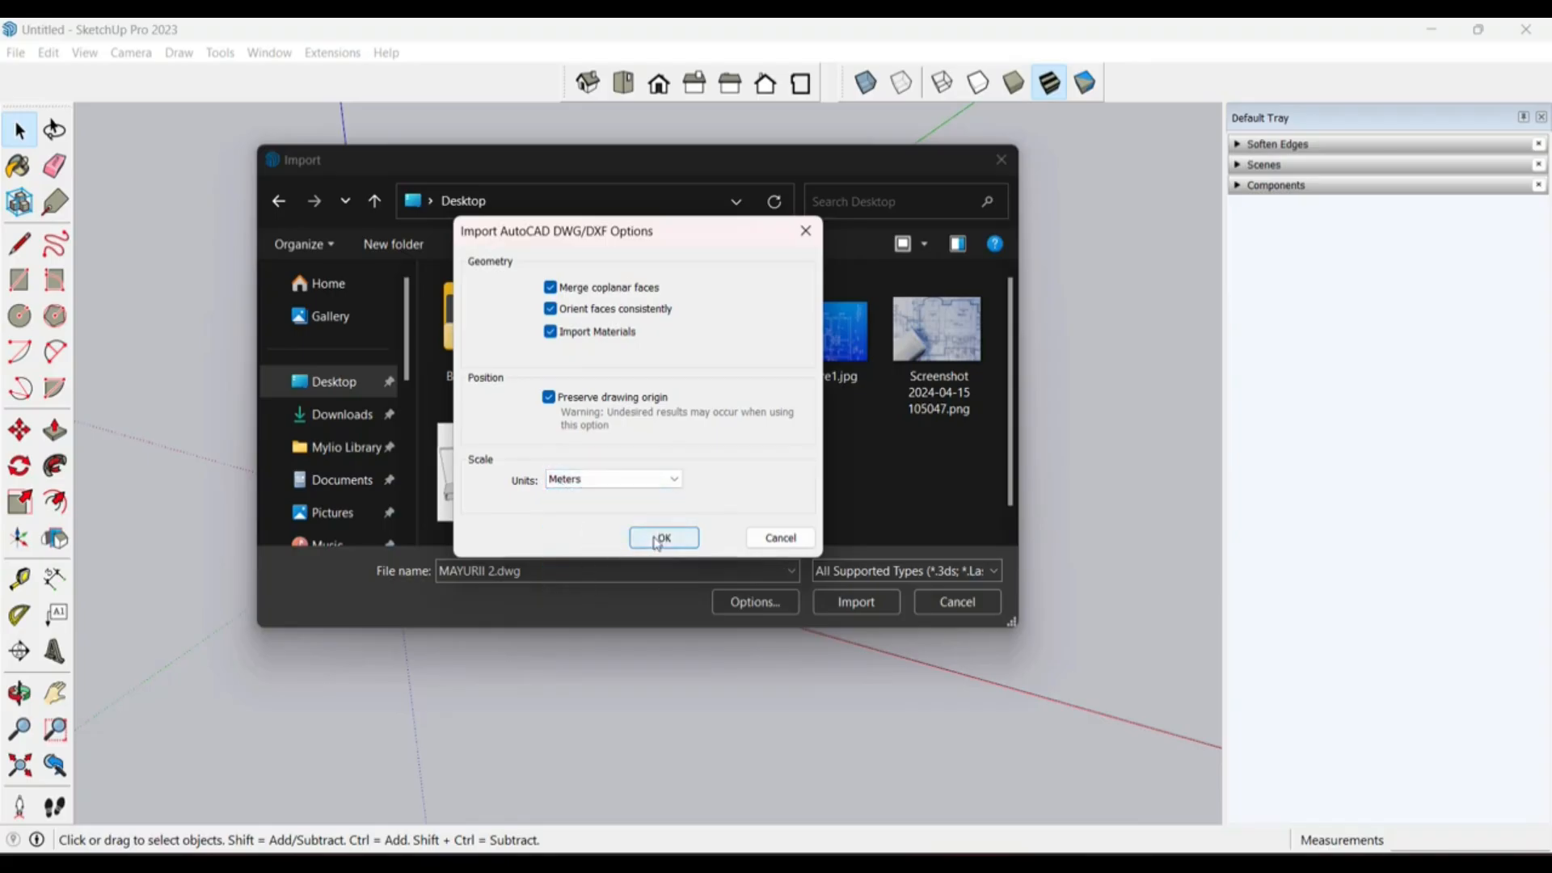
click(658, 540)
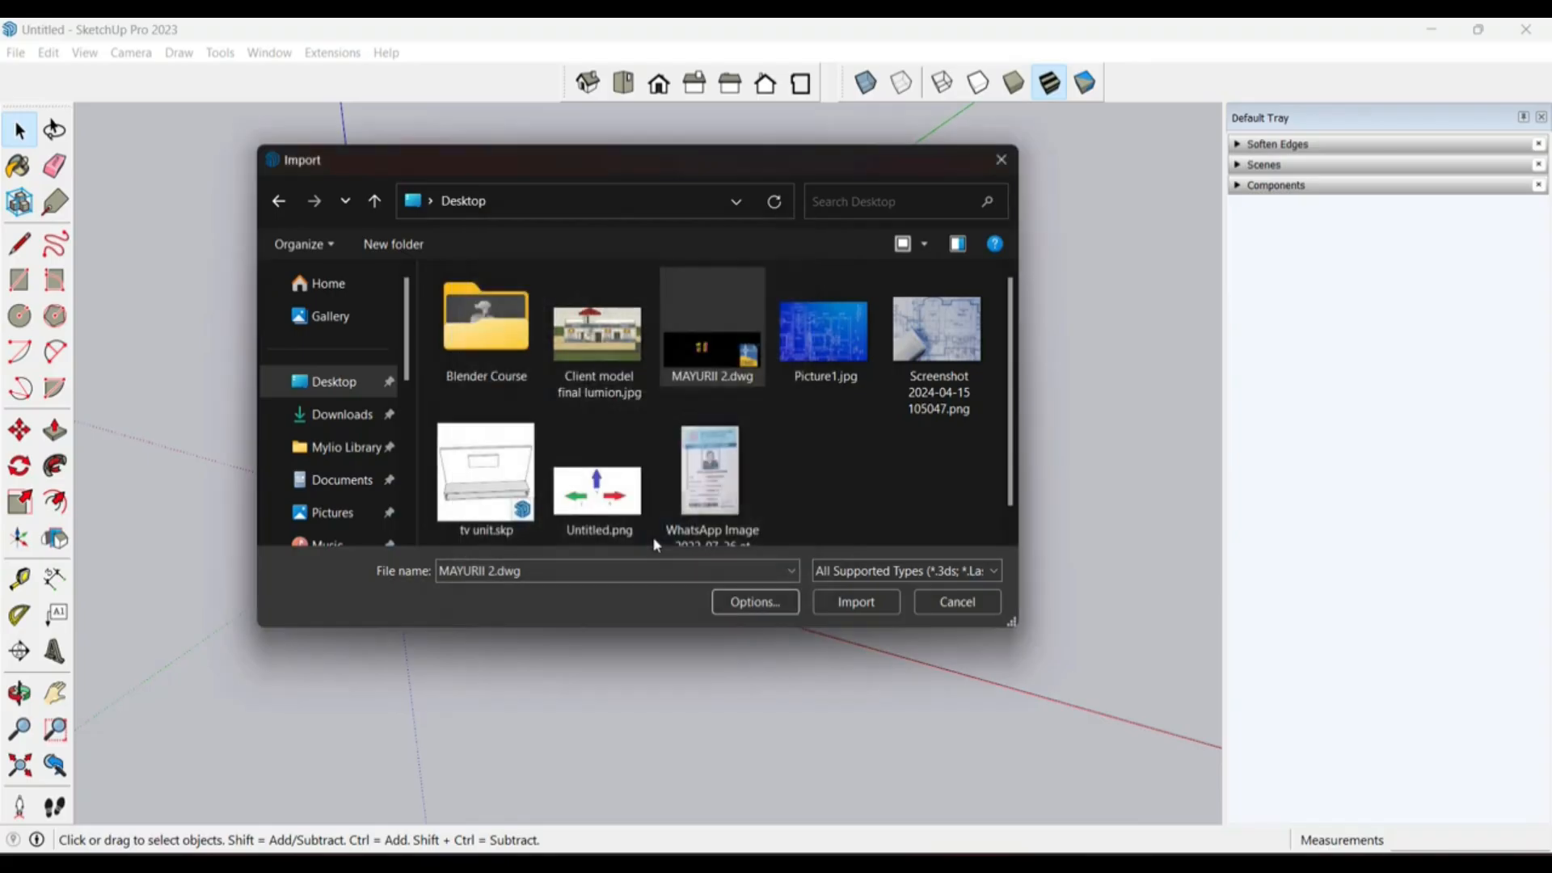
Step: Import MAYURII 2.dwg, dismiss the import results and check the drawings' placement against the axes
click(855, 603)
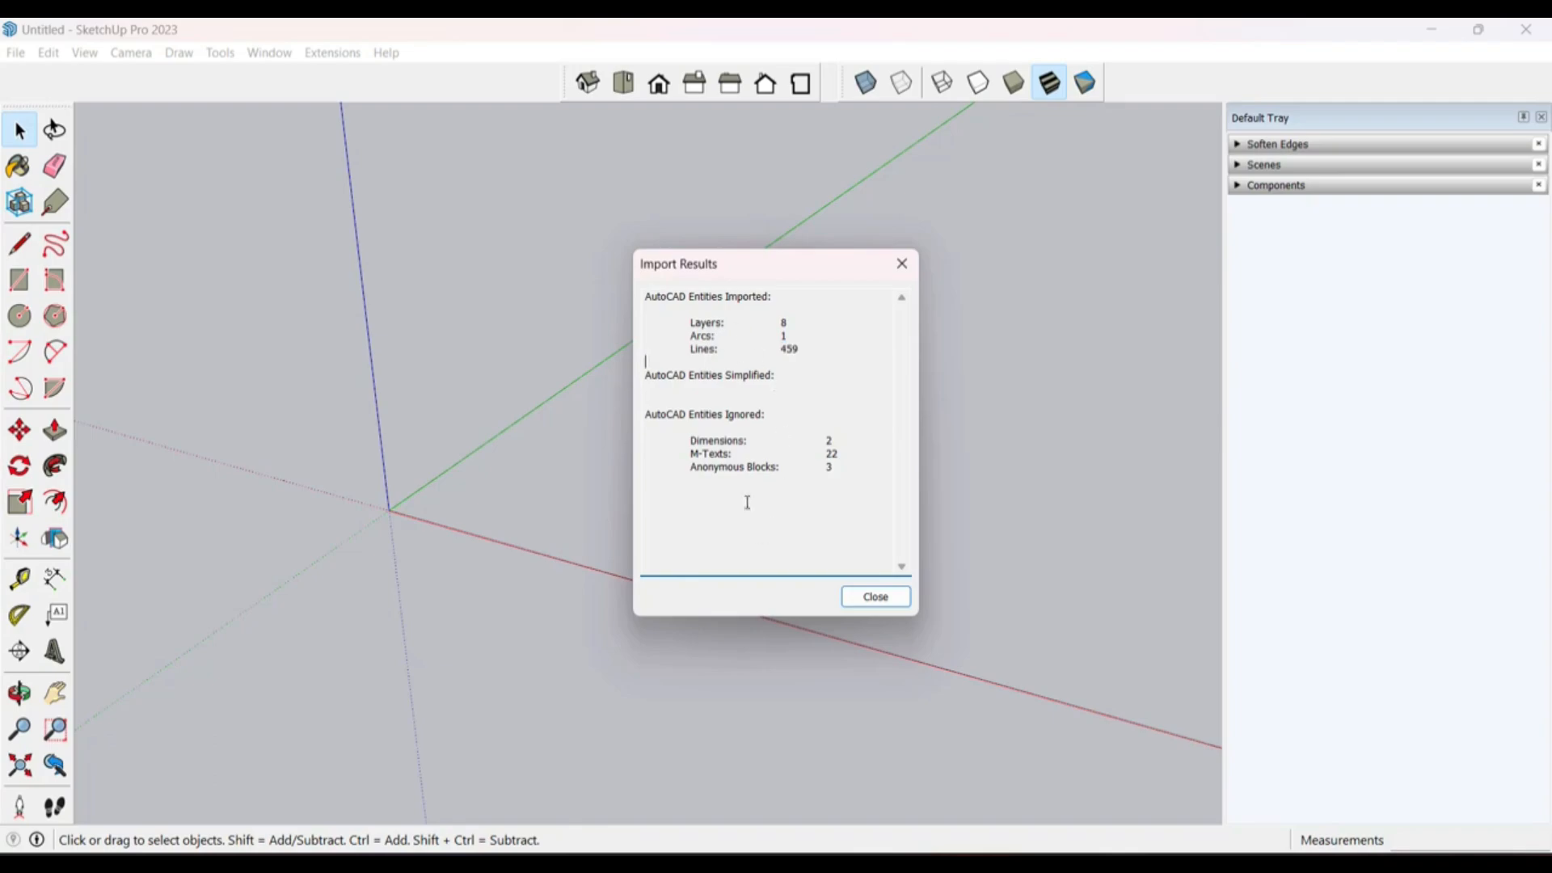
click(868, 600)
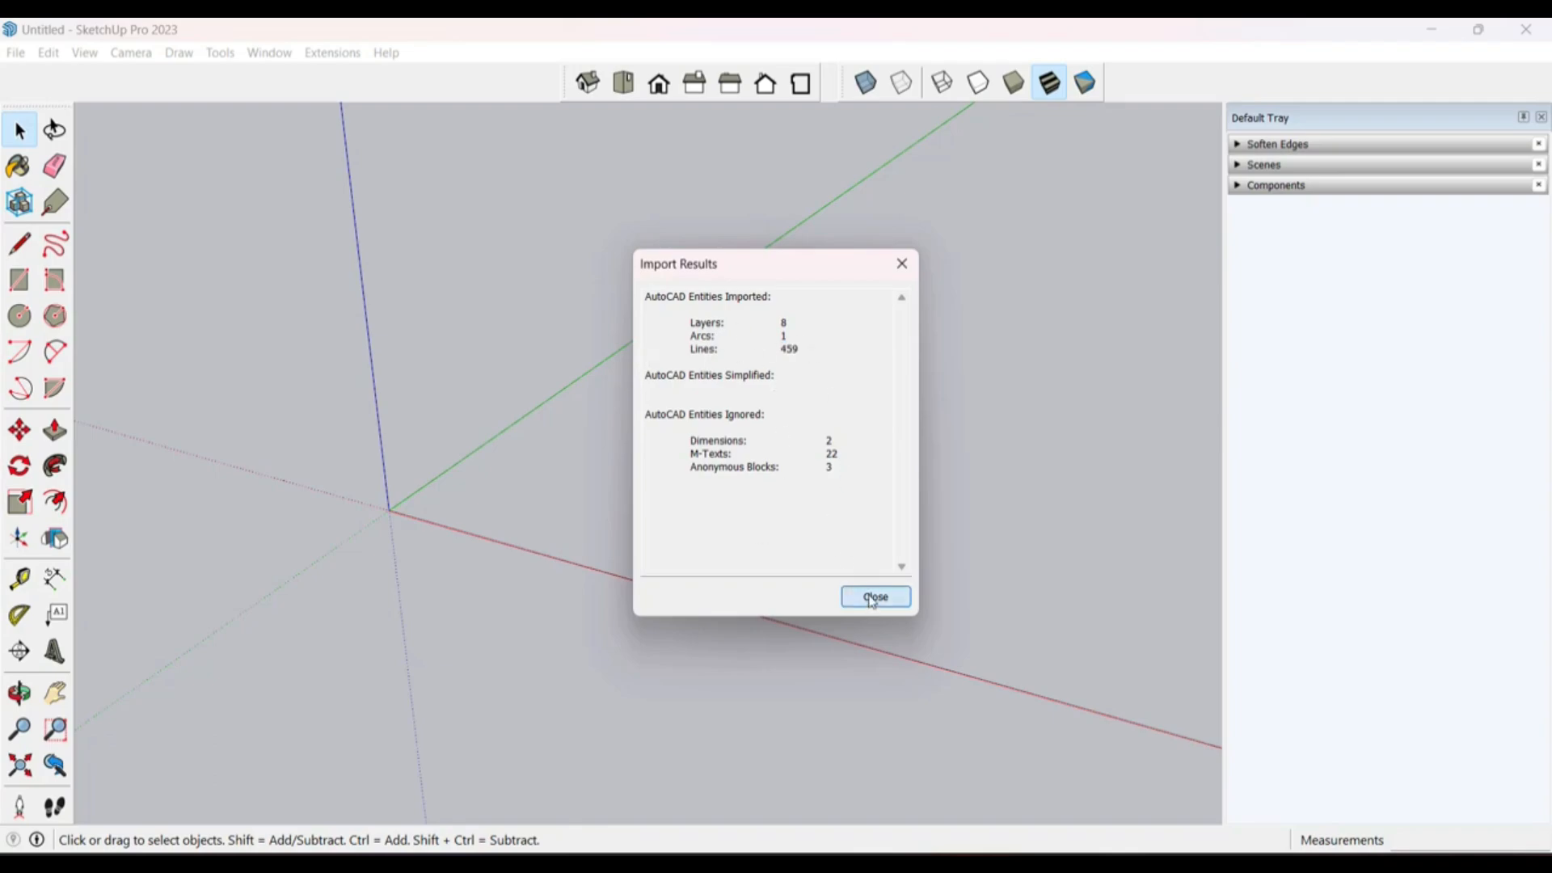
middle_drag(665, 606, 566, 453)
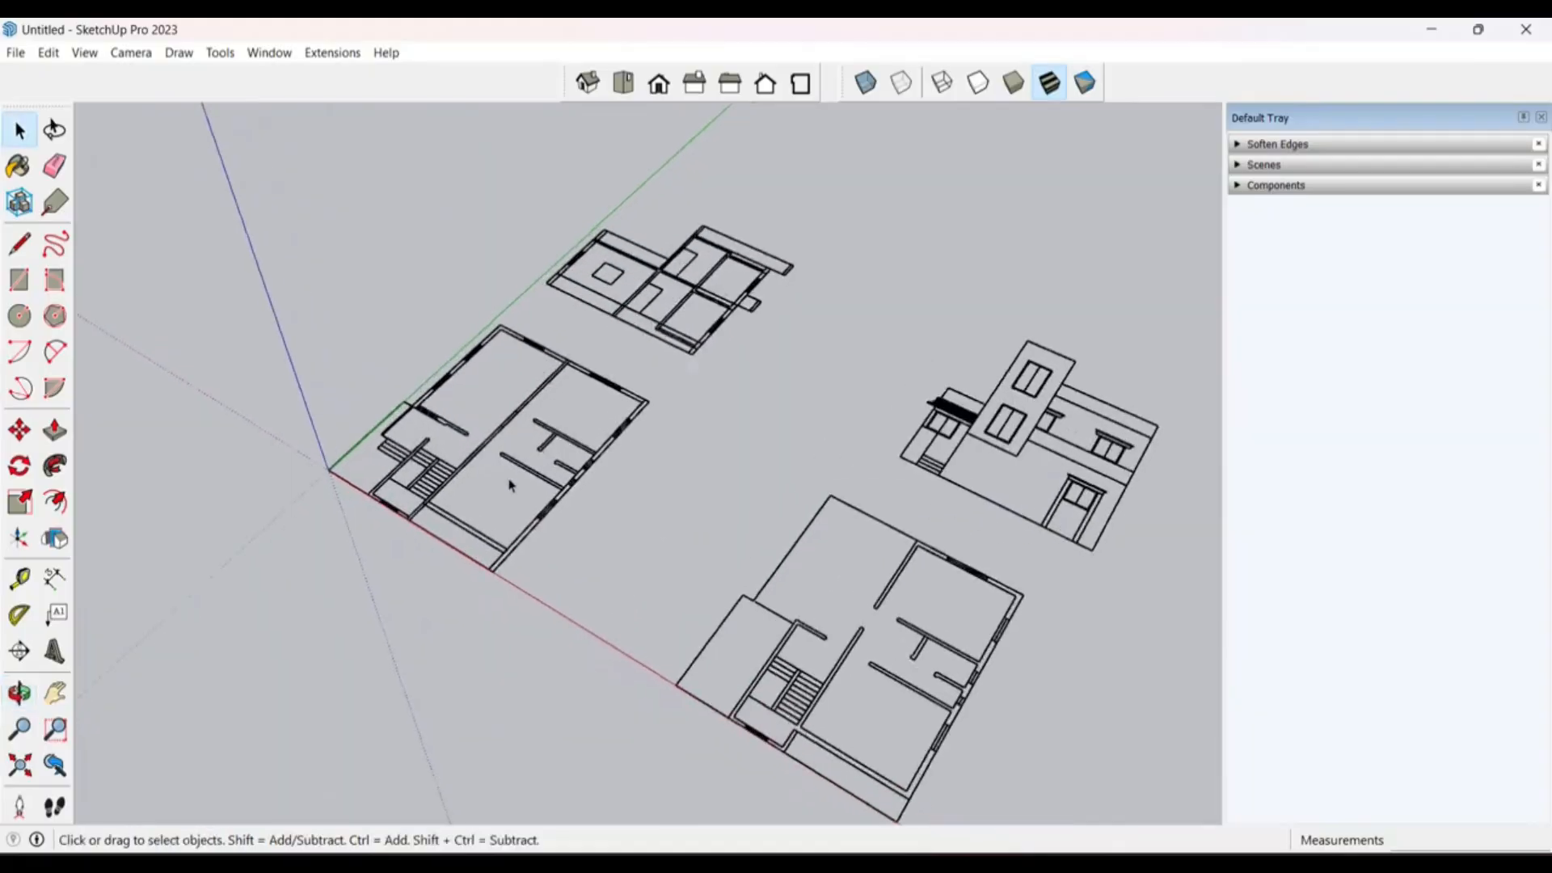
scroll(469, 395, up, 2)
middle_drag(469, 395, 607, 343)
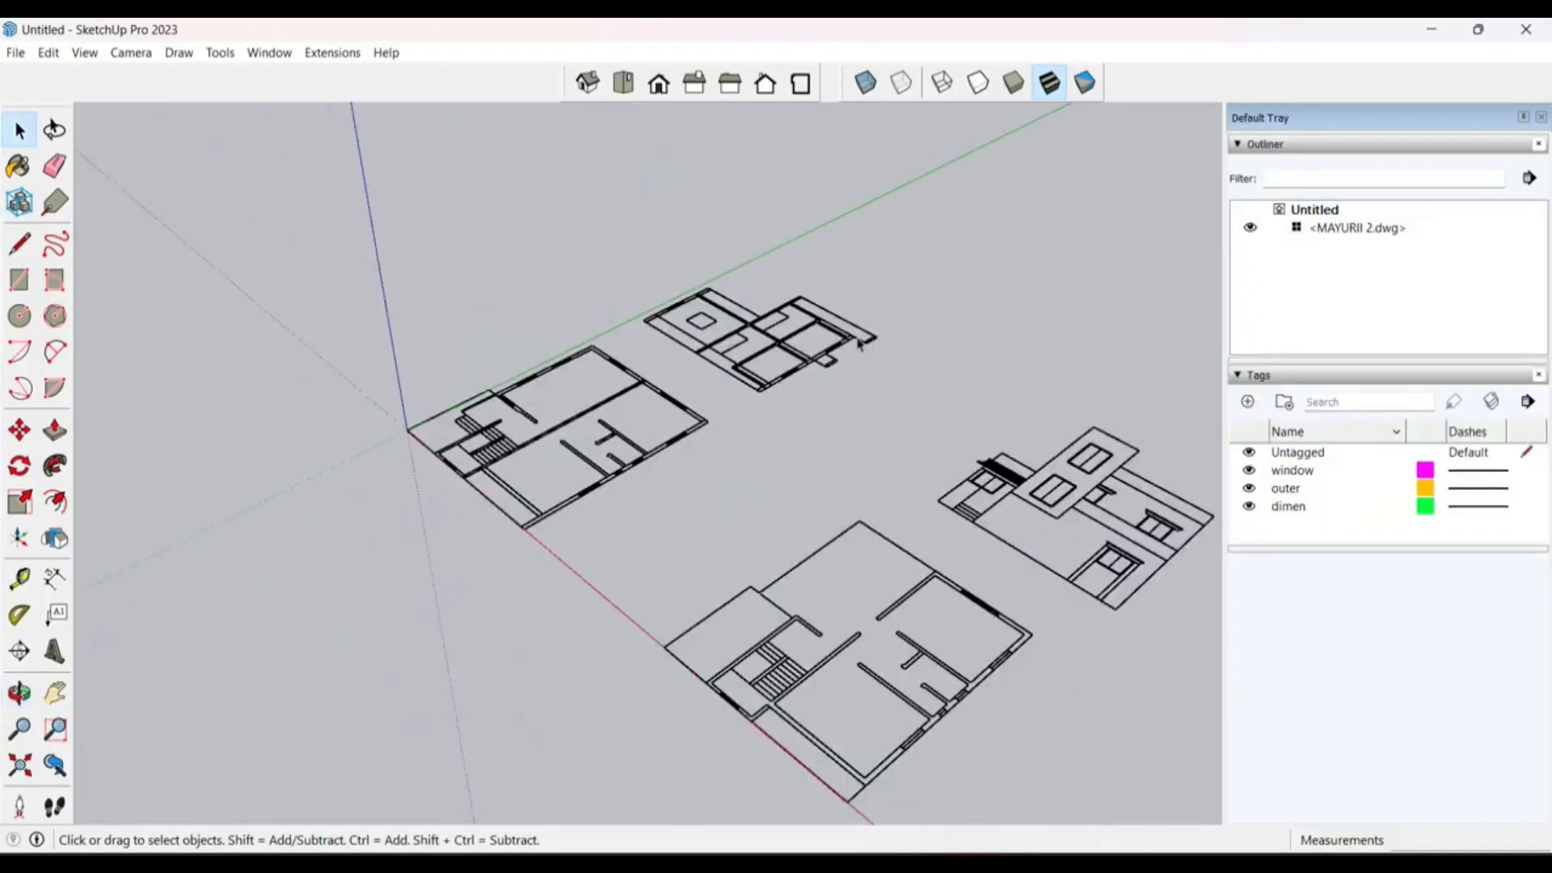
Step: Explode the imported MAYURII 2.dwg component into loose geometry
click(859, 344)
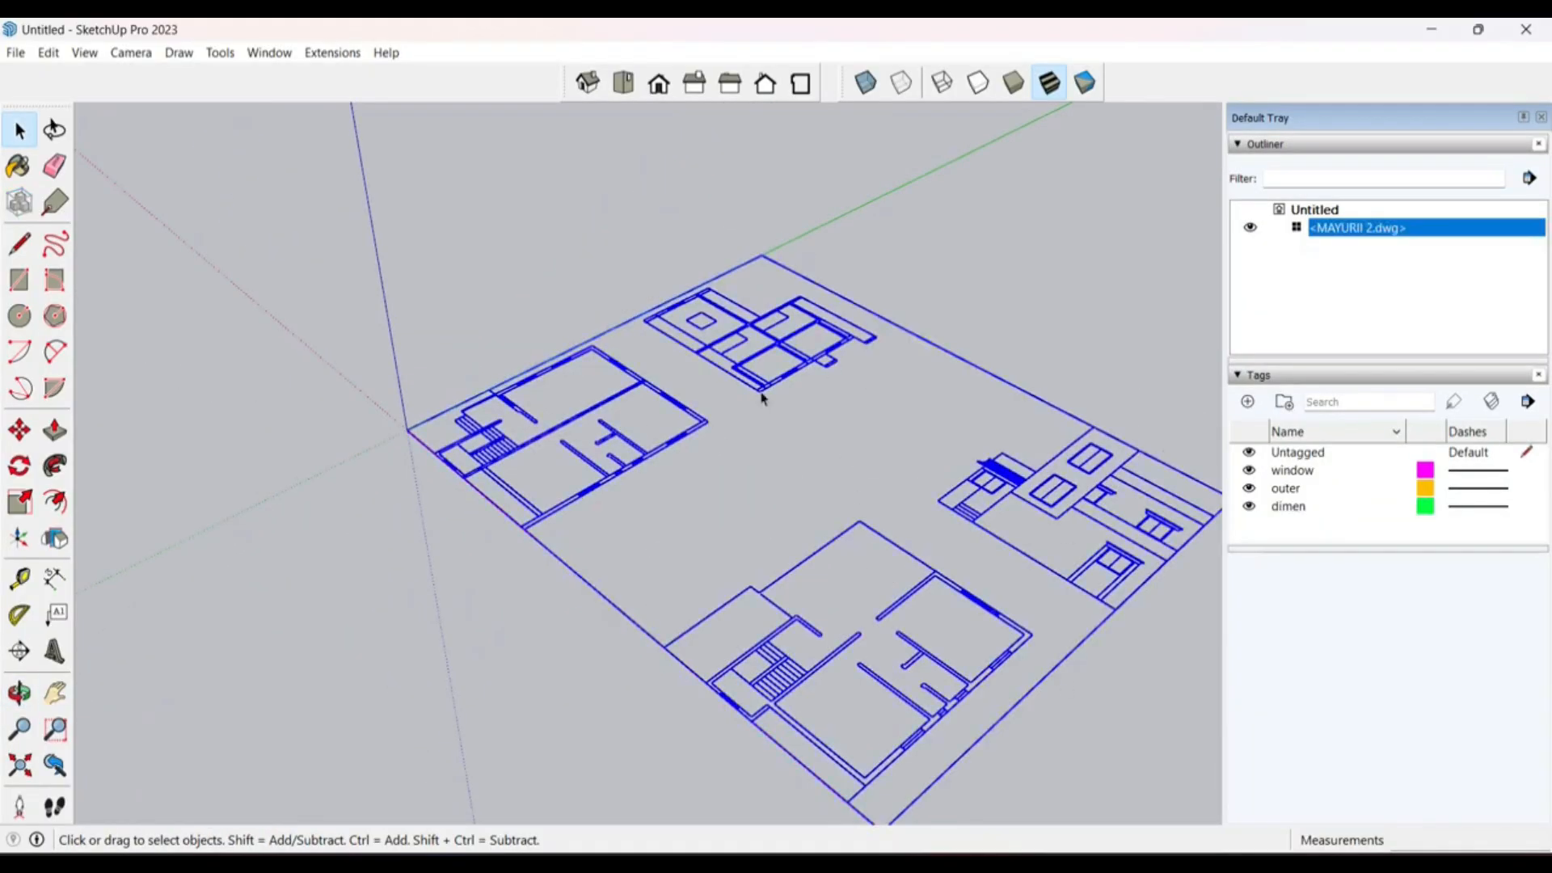
right_click(835, 357)
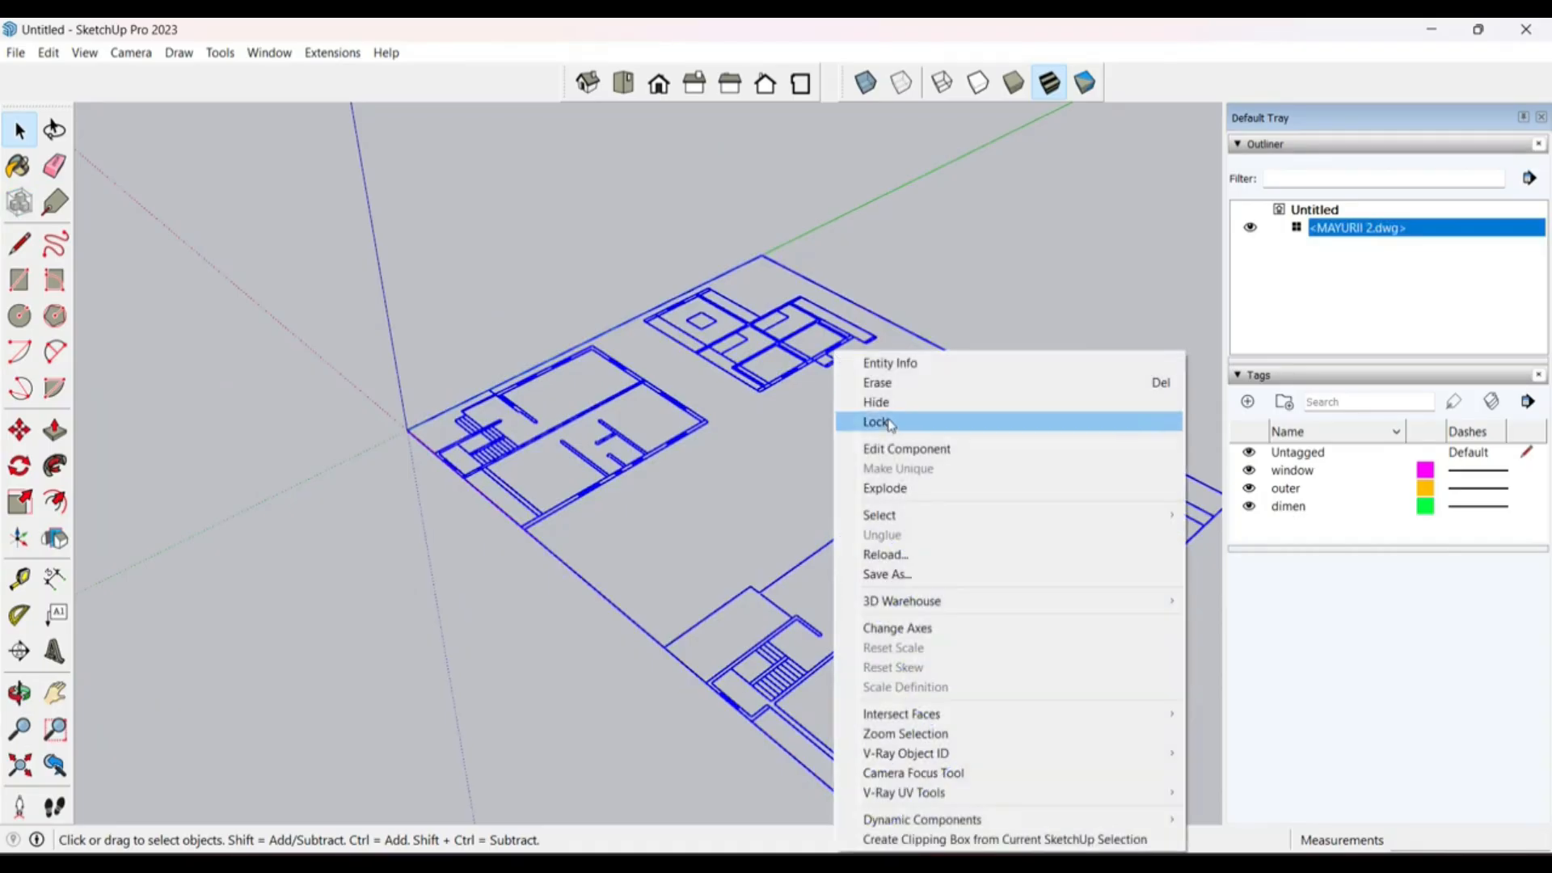
click(905, 489)
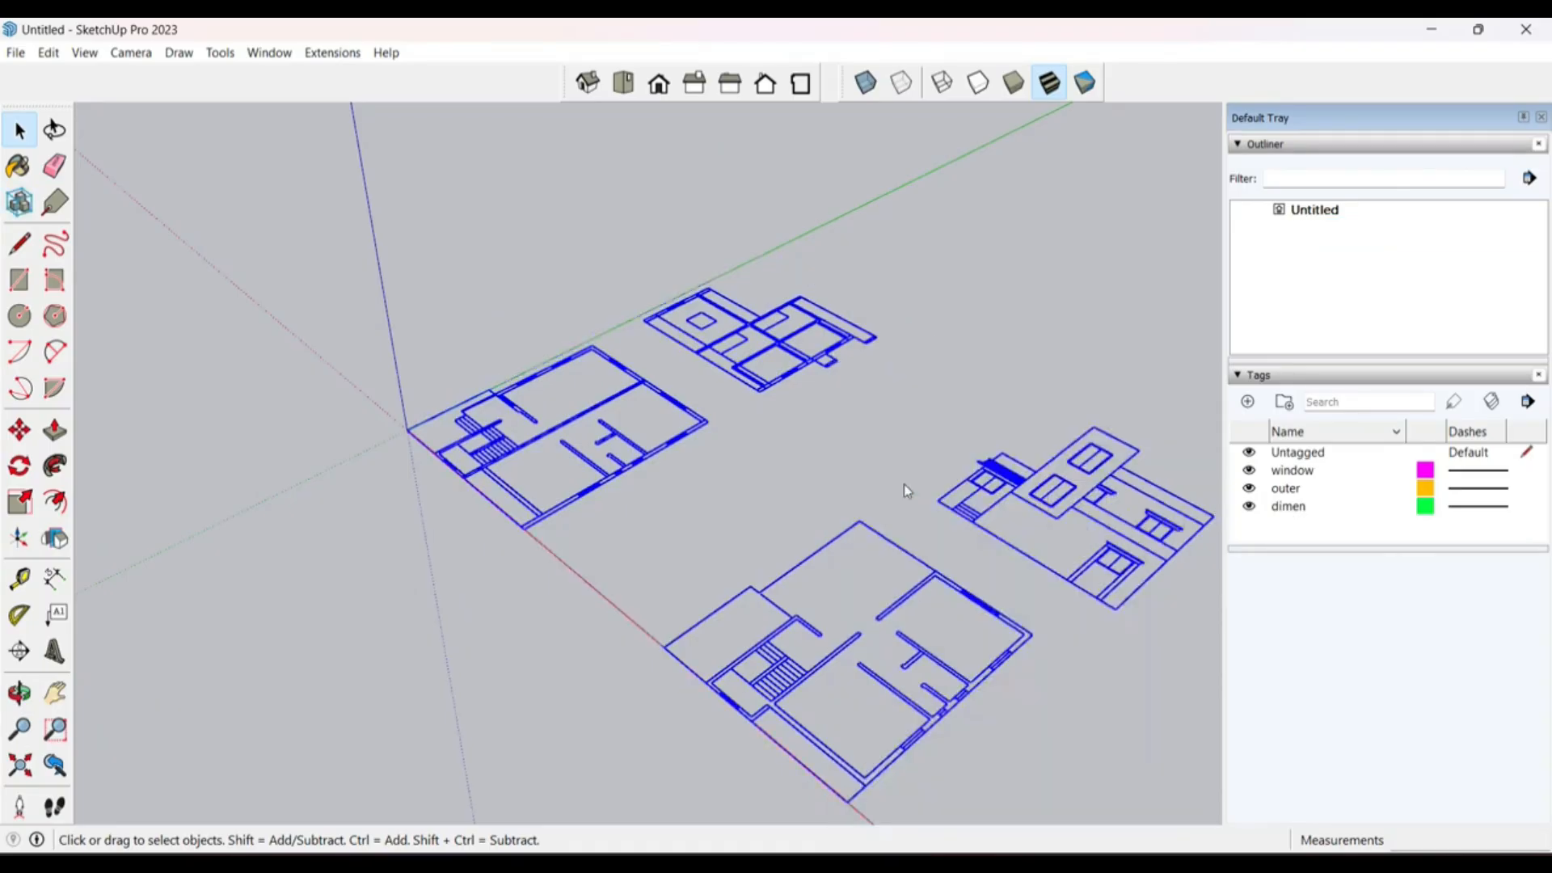
click(833, 457)
Step: Select all lines of the ground floor plan at the origin and make them a group
drag(709, 416, 699, 455)
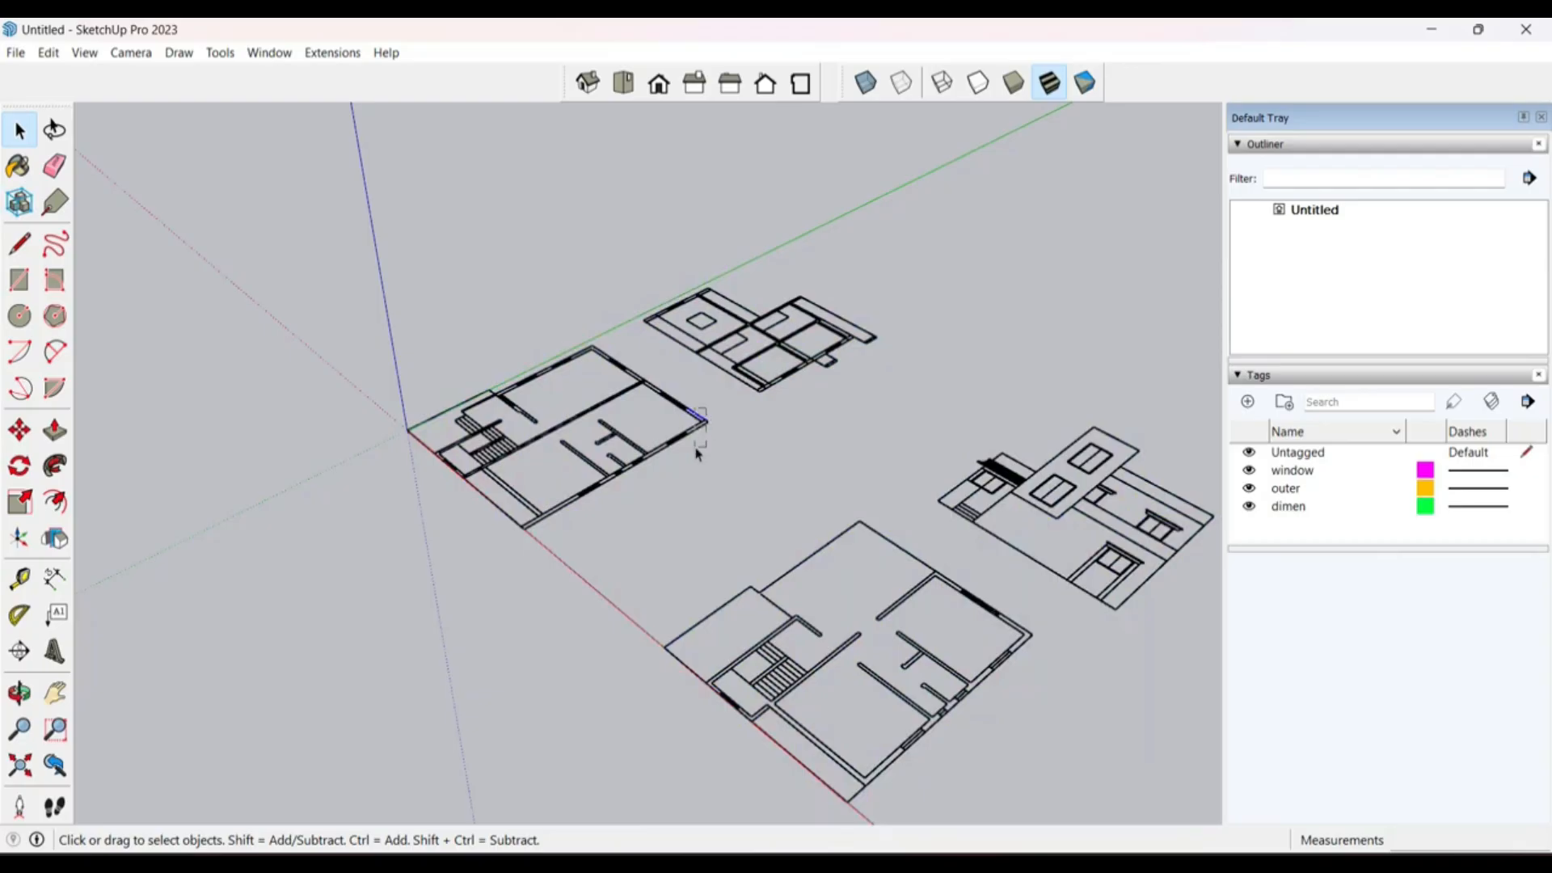
drag(473, 338, 460, 356)
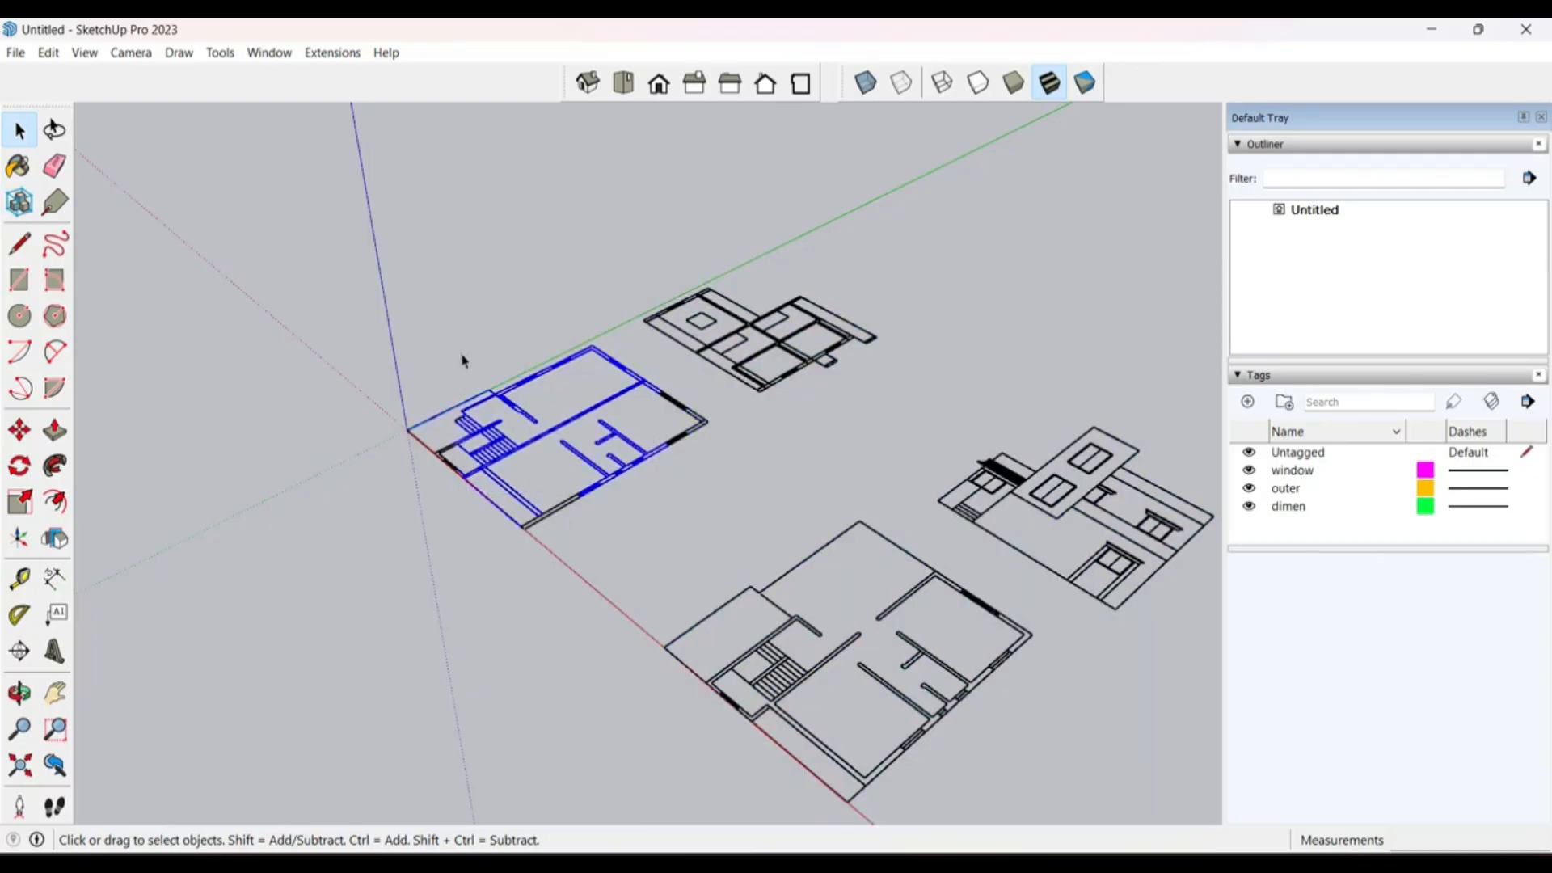
click(572, 526)
middle_drag(572, 526, 629, 505)
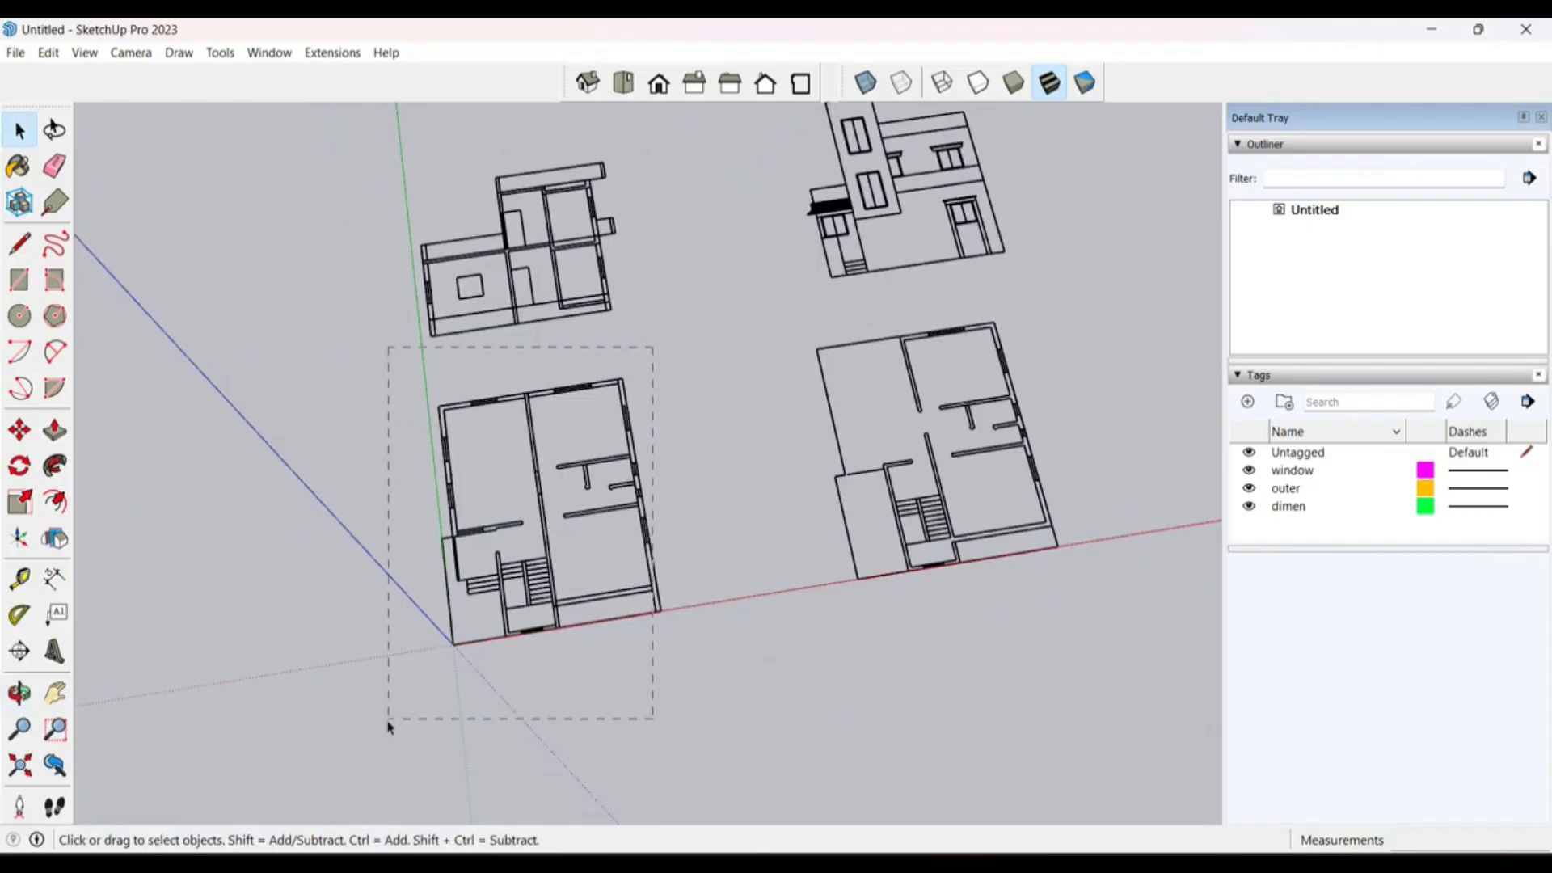
drag(387, 726, 419, 711)
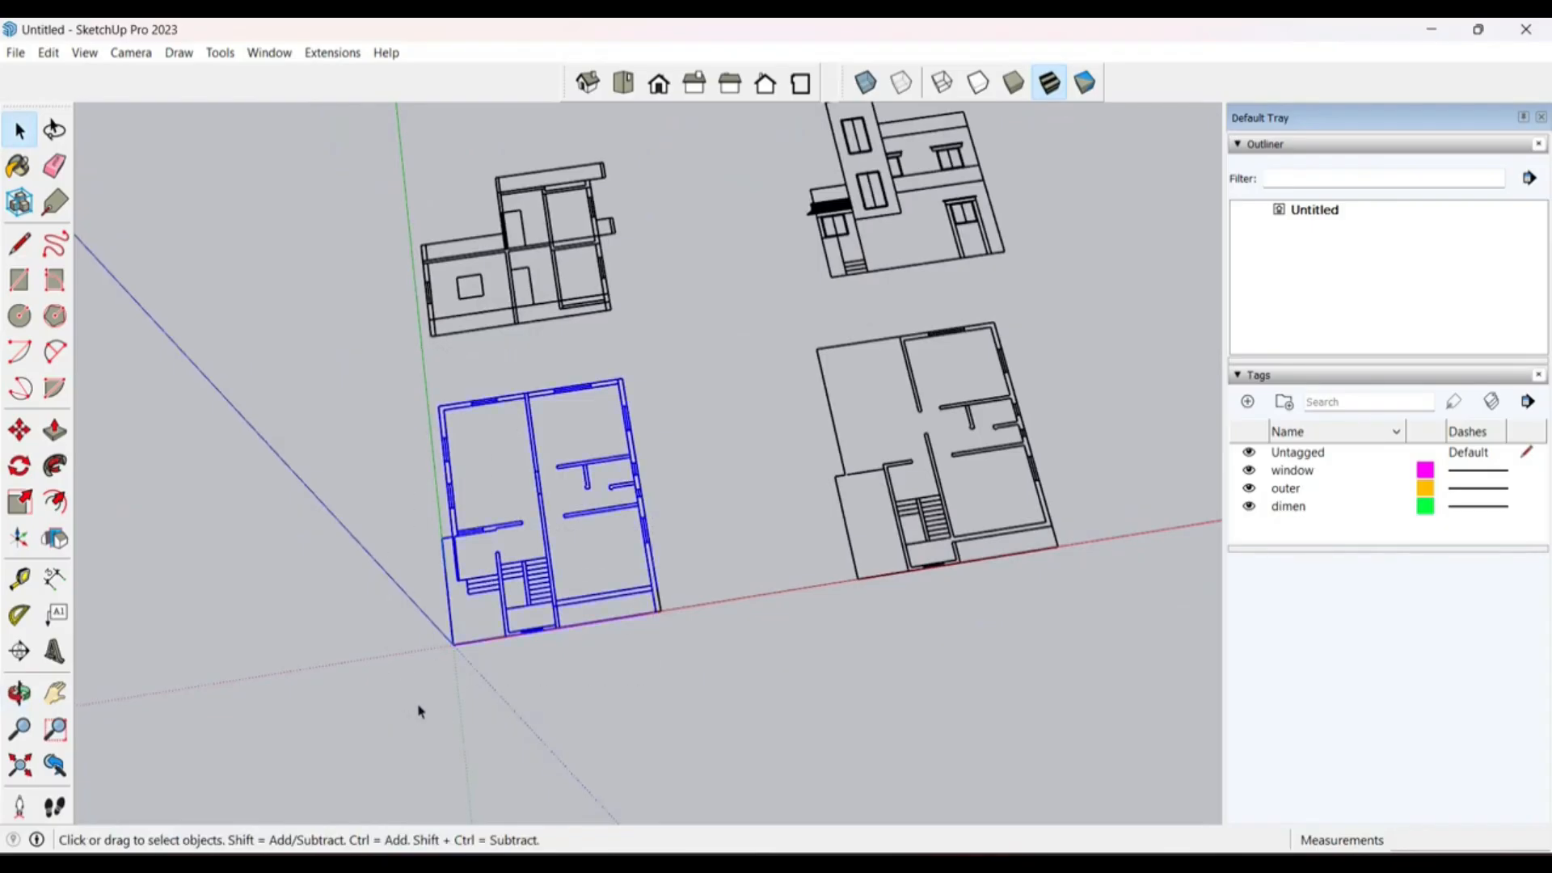
right_click(535, 447)
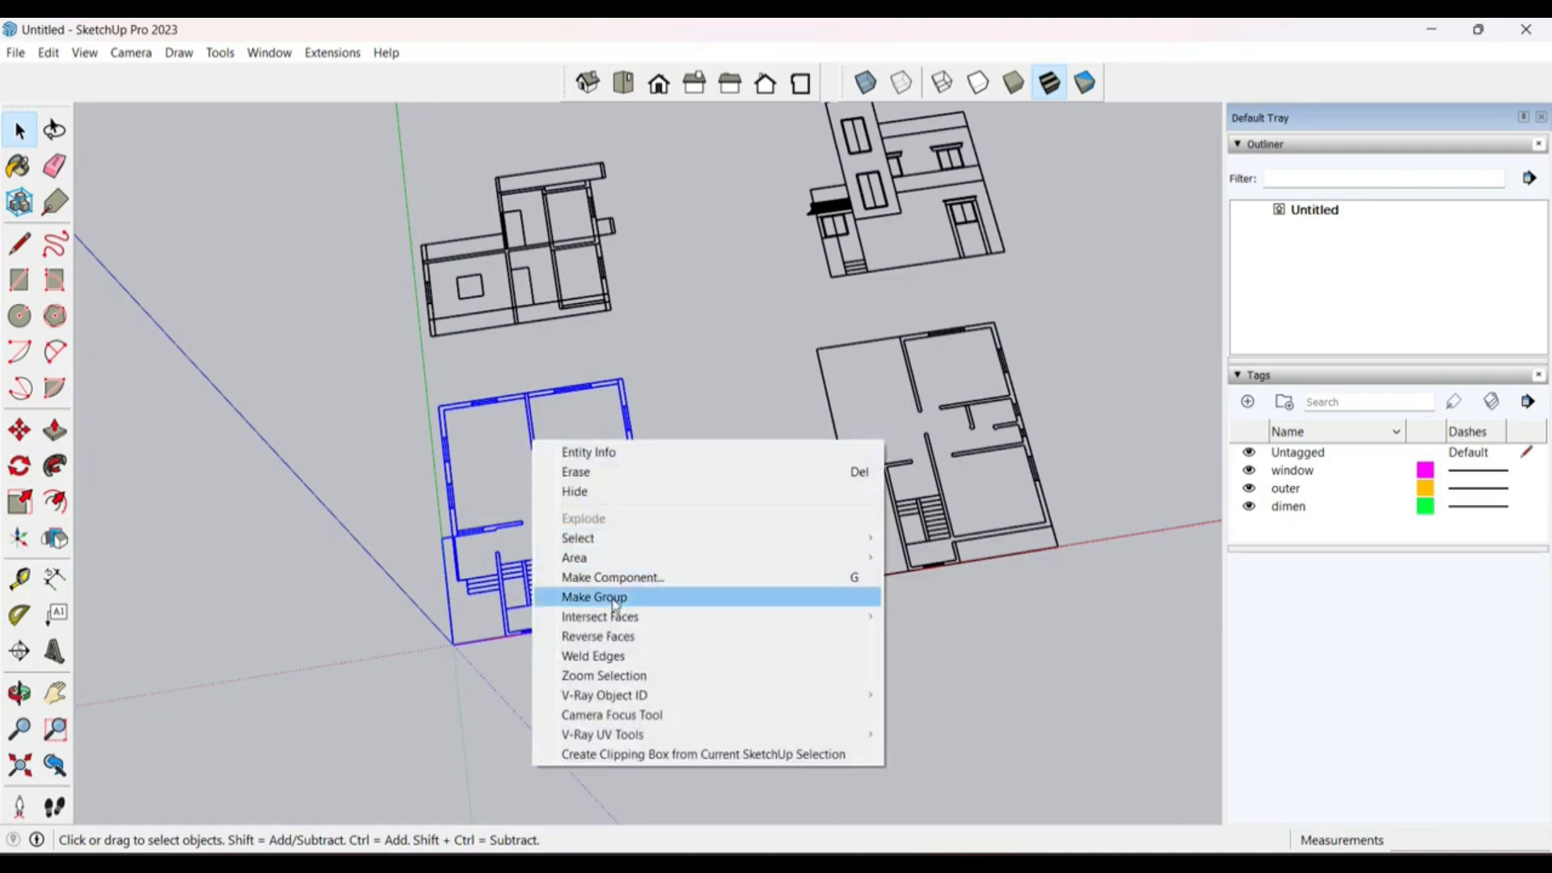
click(614, 602)
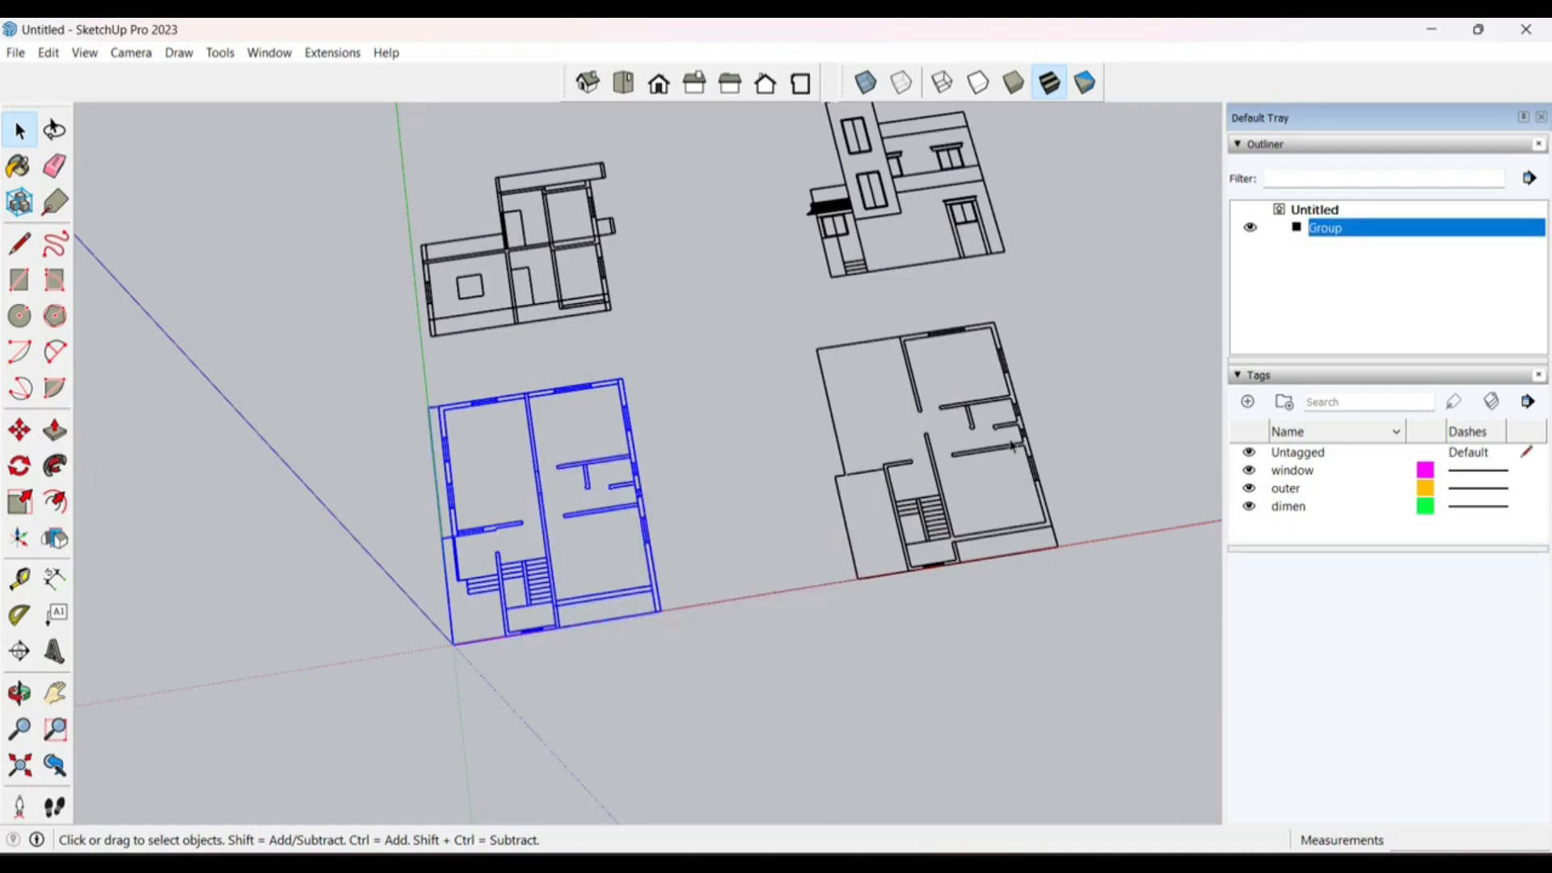
Step: Rename the ground floor plan's group as "cad fl 1"
right_click(1350, 235)
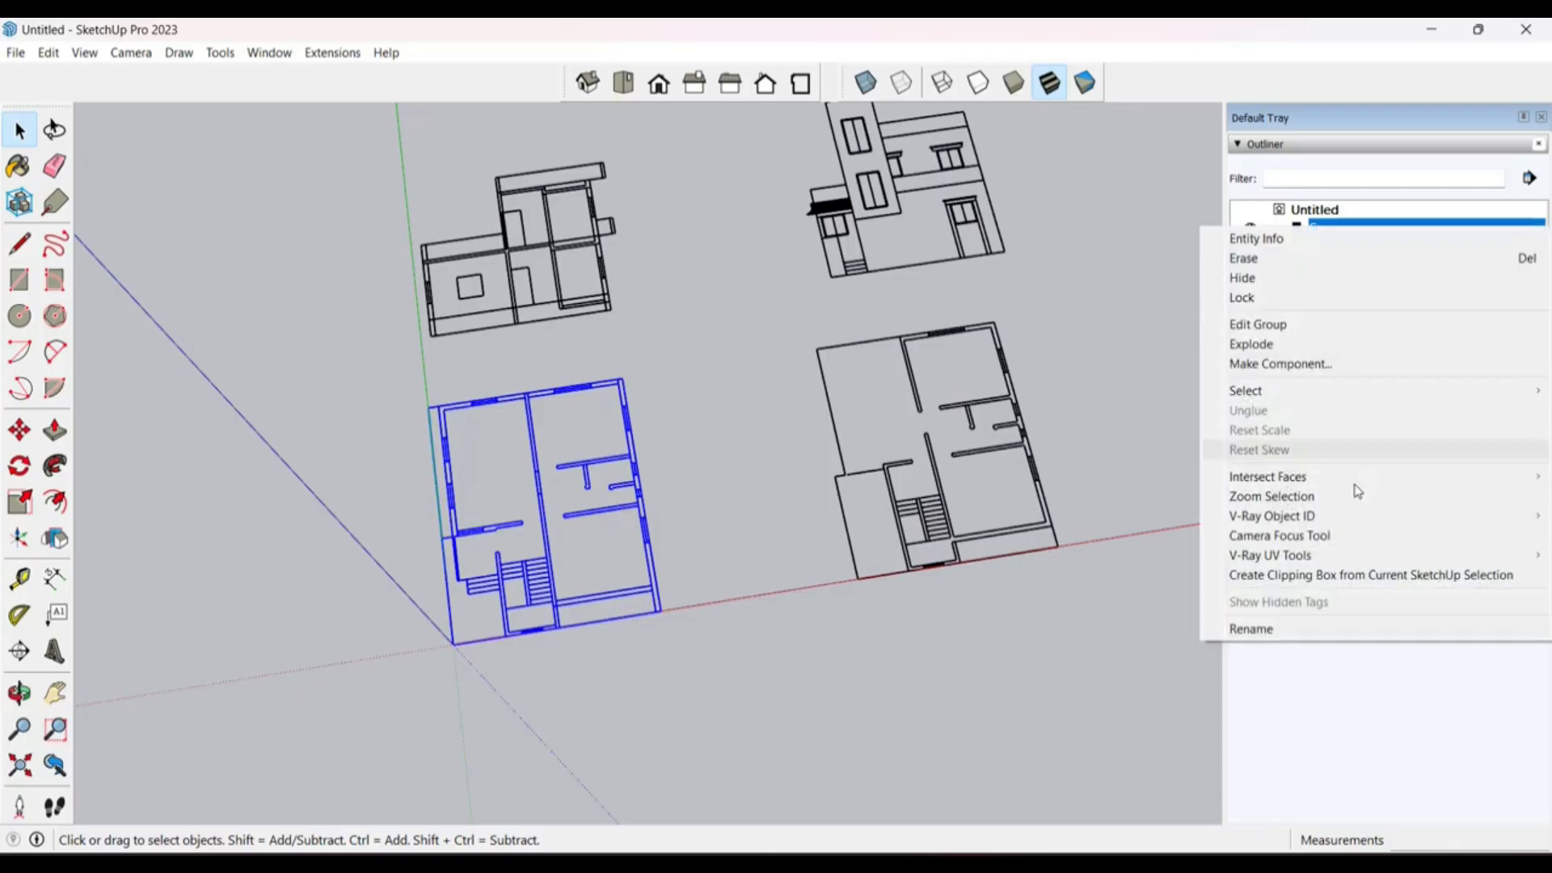
click(1282, 628)
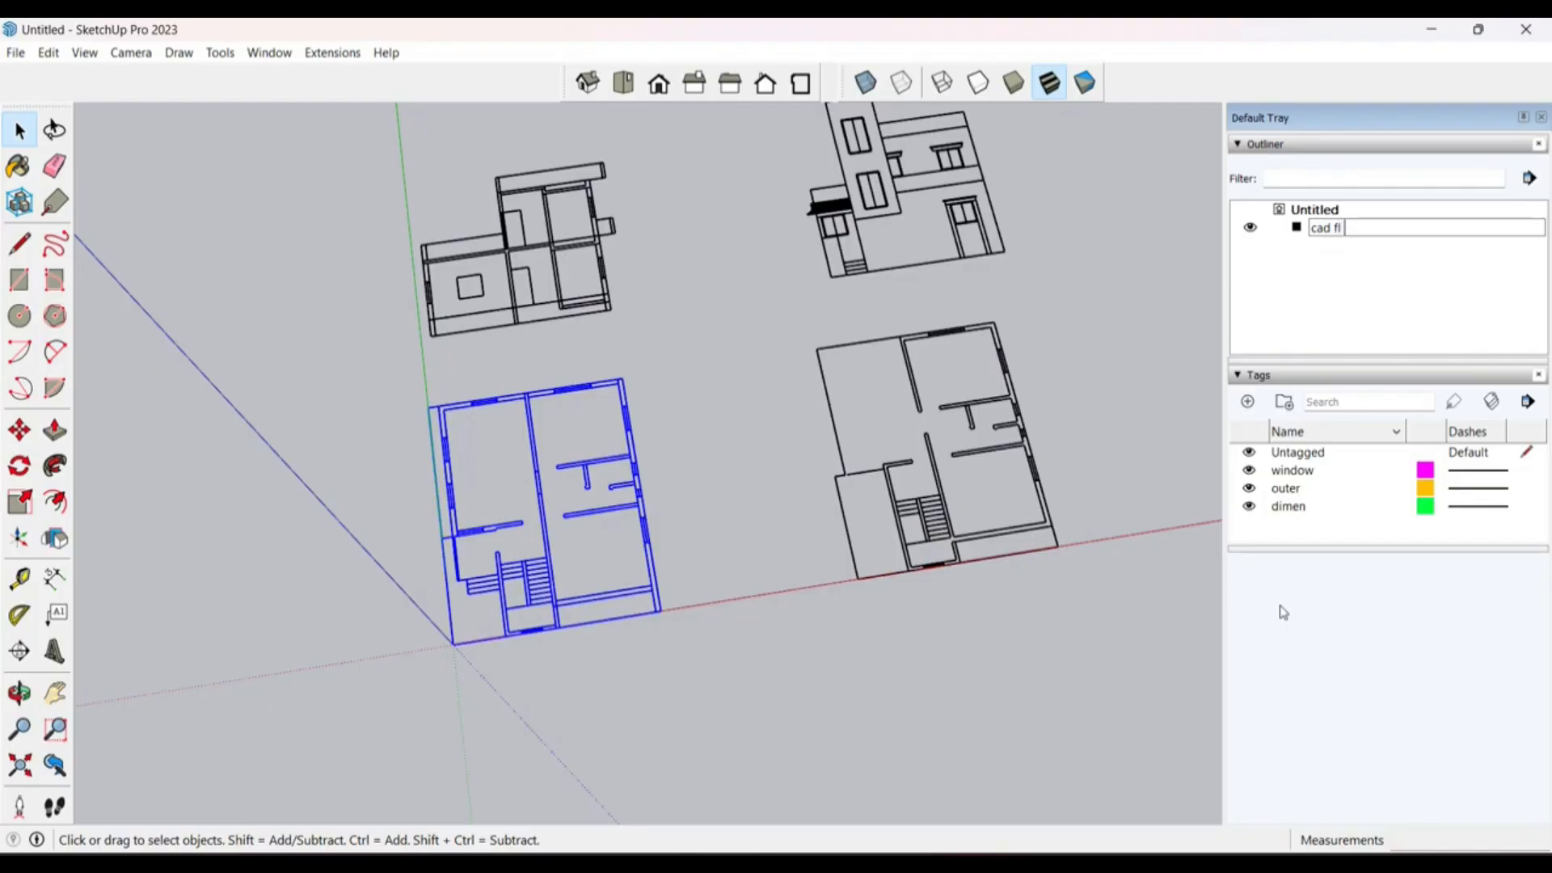
key(Return)
Step: Select the "cad fl 1" group at the origin and add a new tag to the model
middle_drag(711, 453, 477, 438)
scroll(475, 437, up, 7)
click(873, 440)
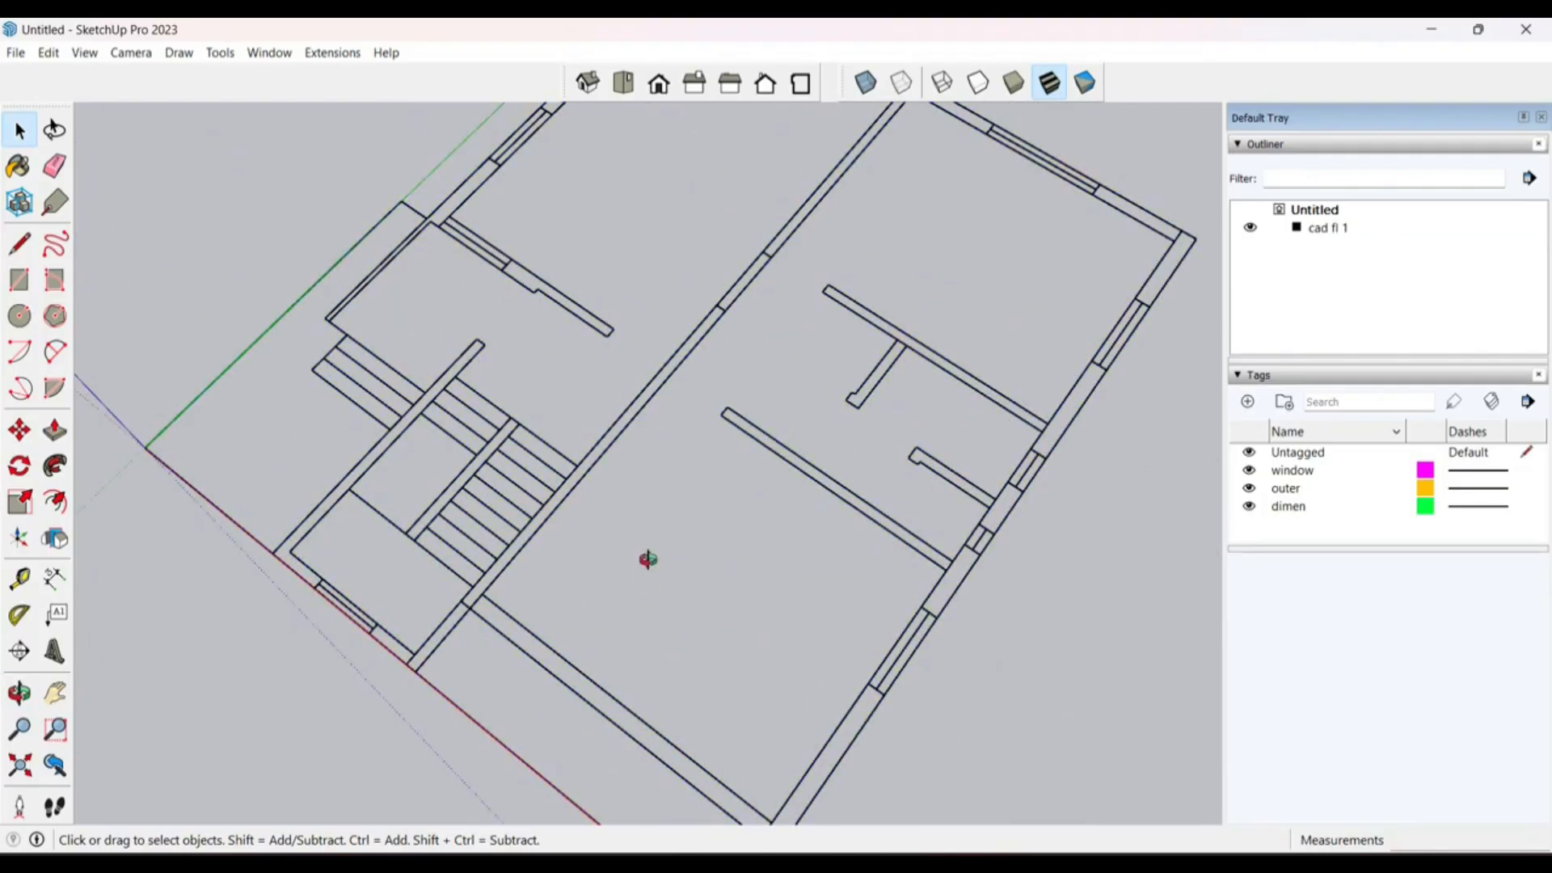
middle_drag(648, 558, 634, 346)
scroll(686, 513, down, 4)
scroll(633, 342, up, 3)
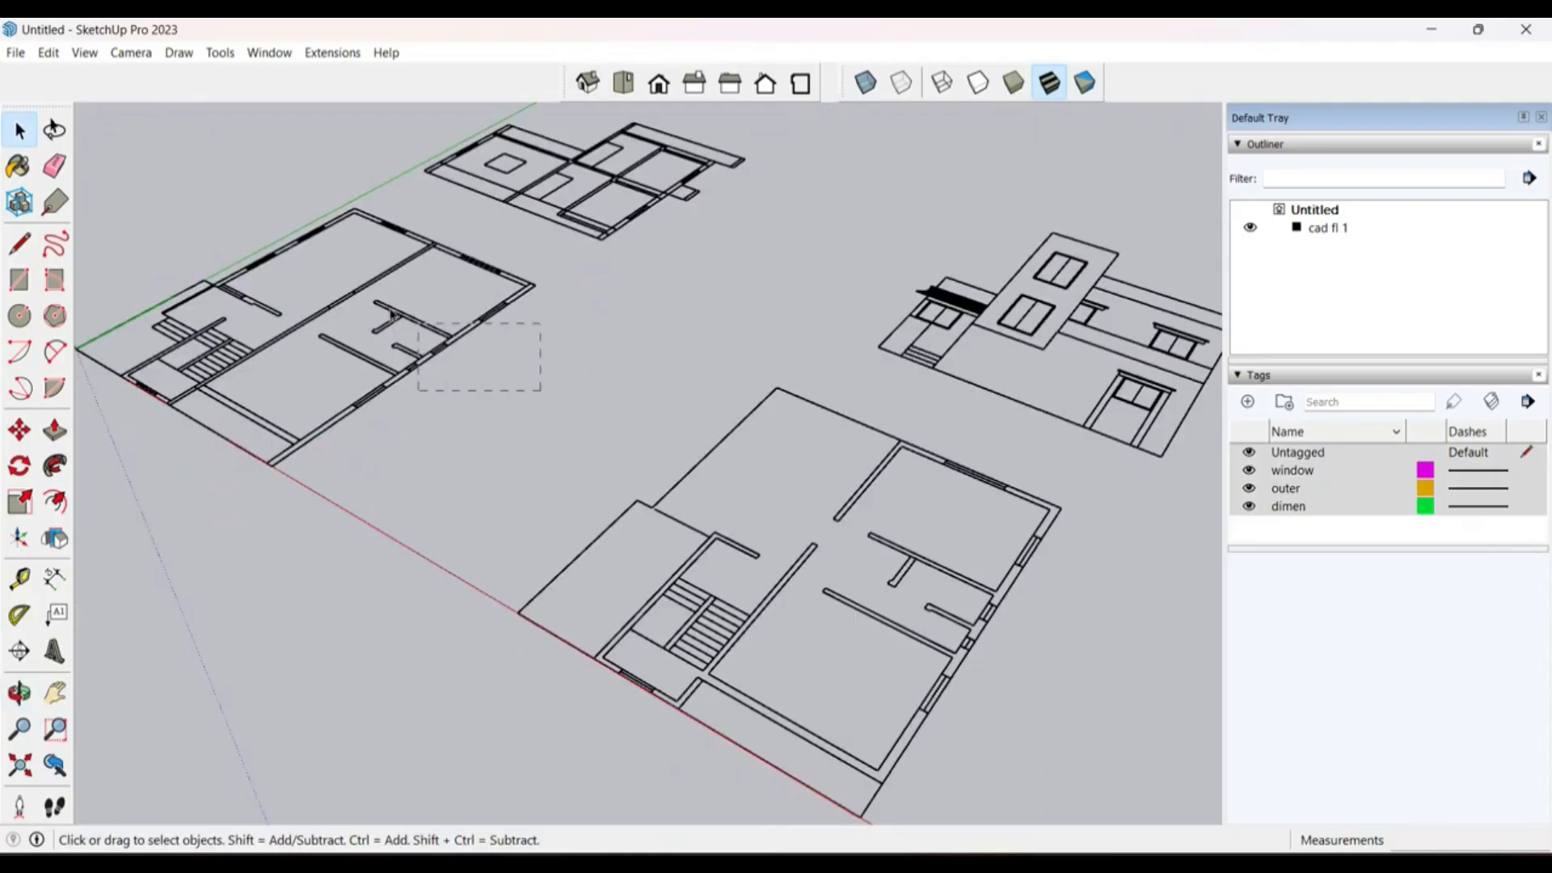
click(419, 354)
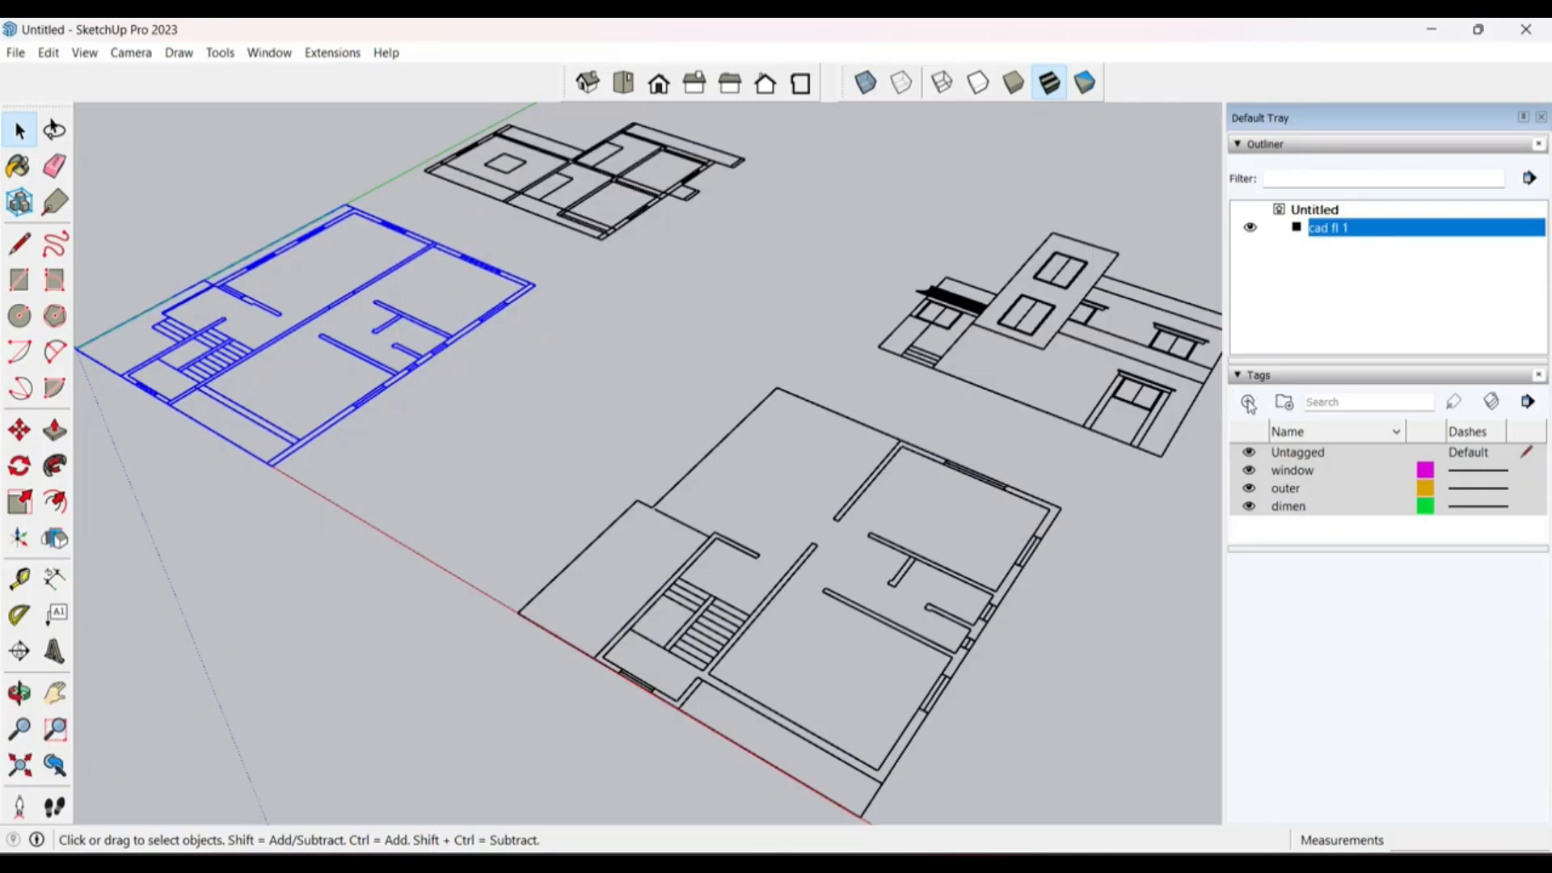
click(1248, 404)
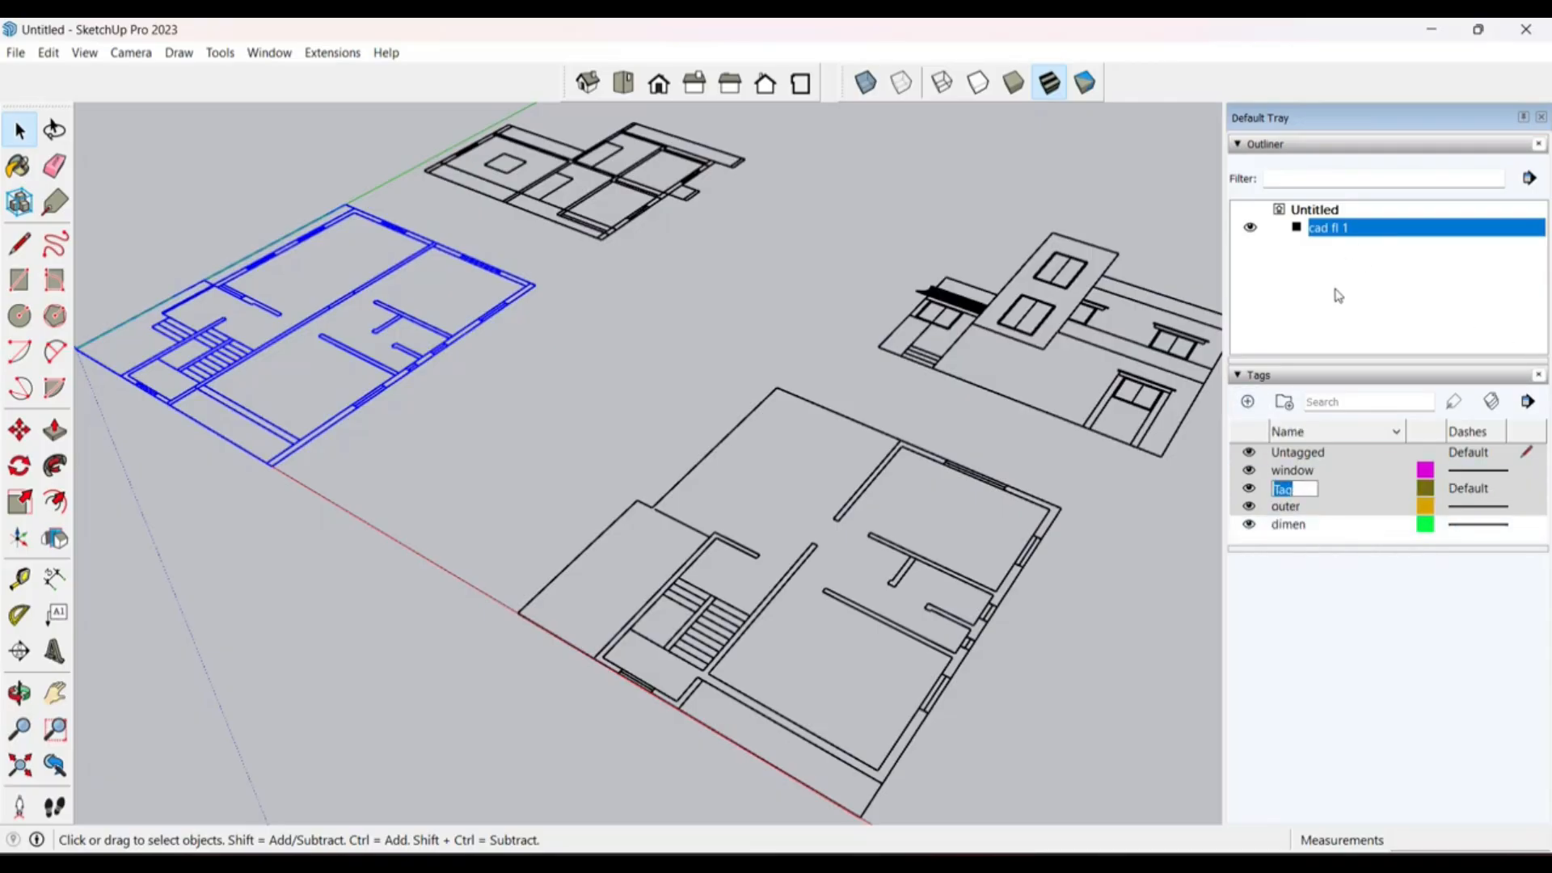
Step: Name the new tag "cad fl 1" and assign it to the cad fl 1 group through Entity Info
text(d fl 1)
click(1360, 540)
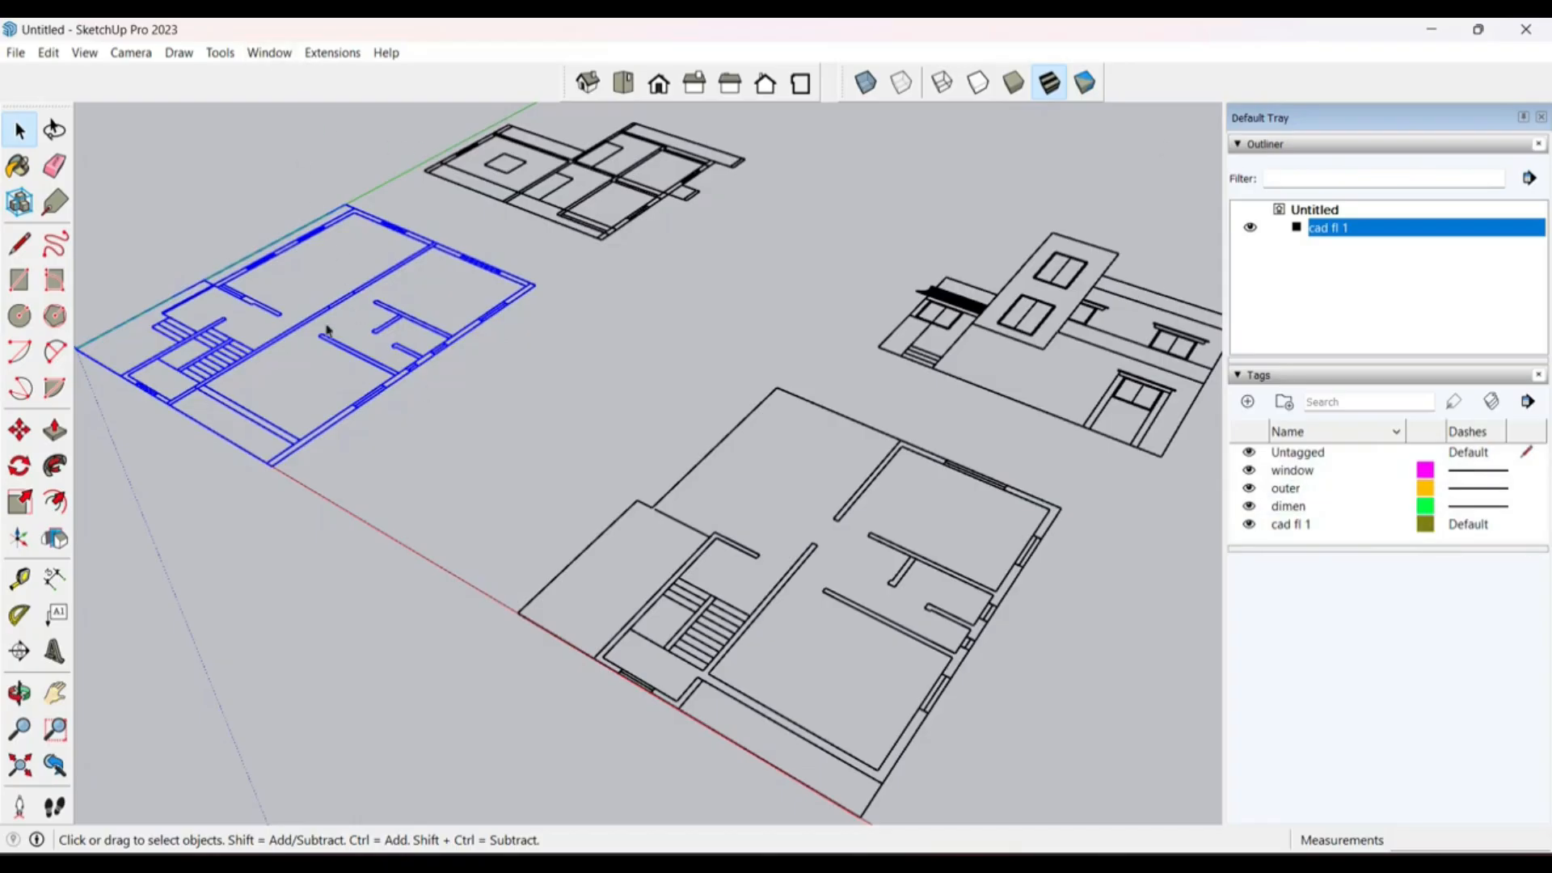
click(269, 53)
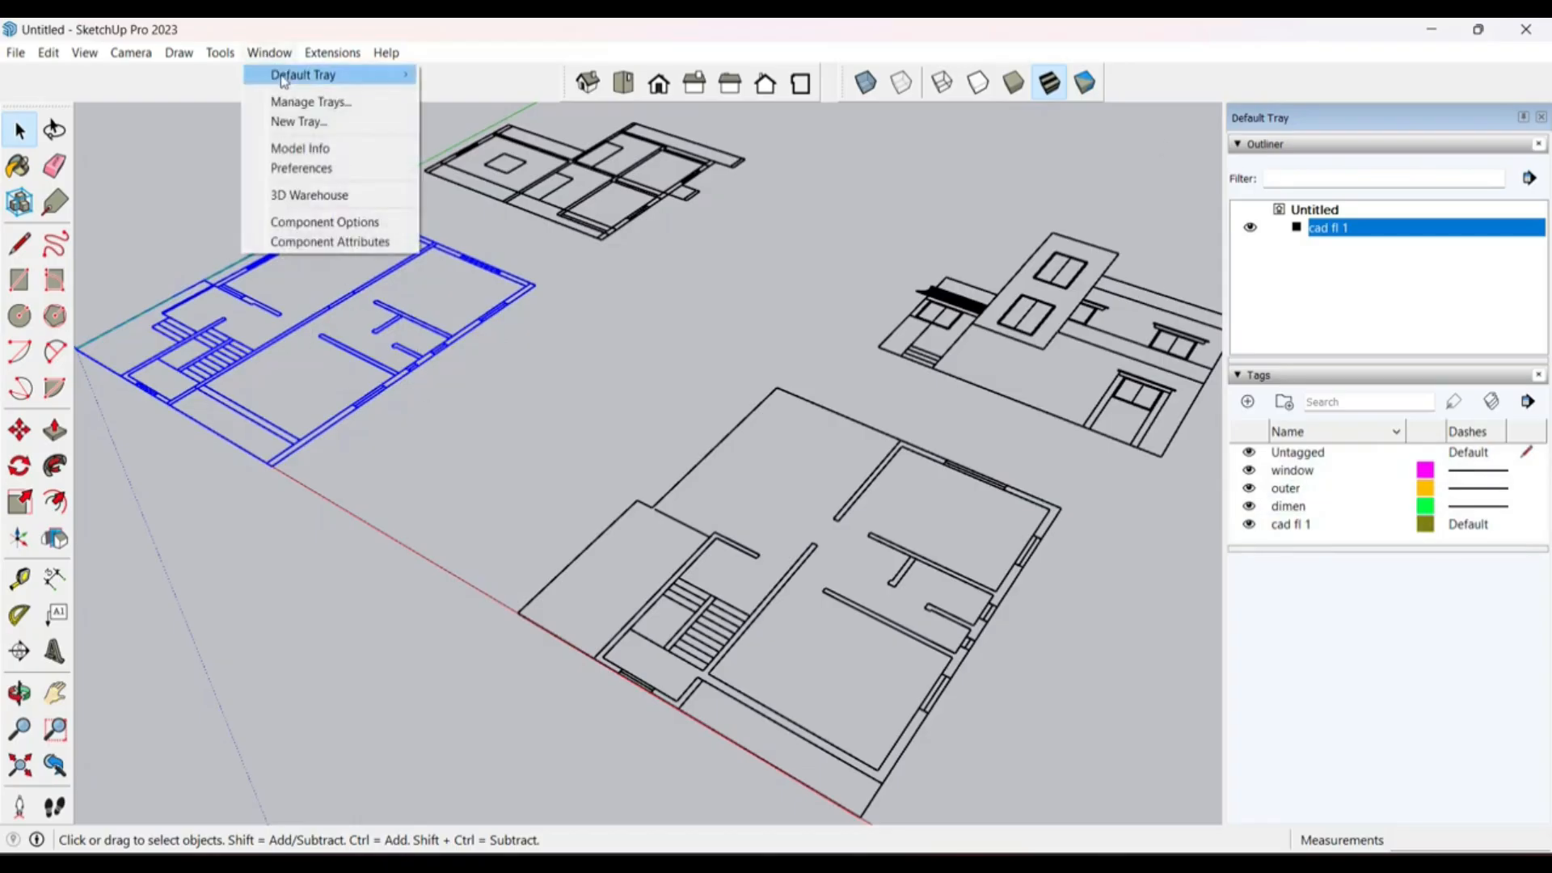
mouse_move(284, 81)
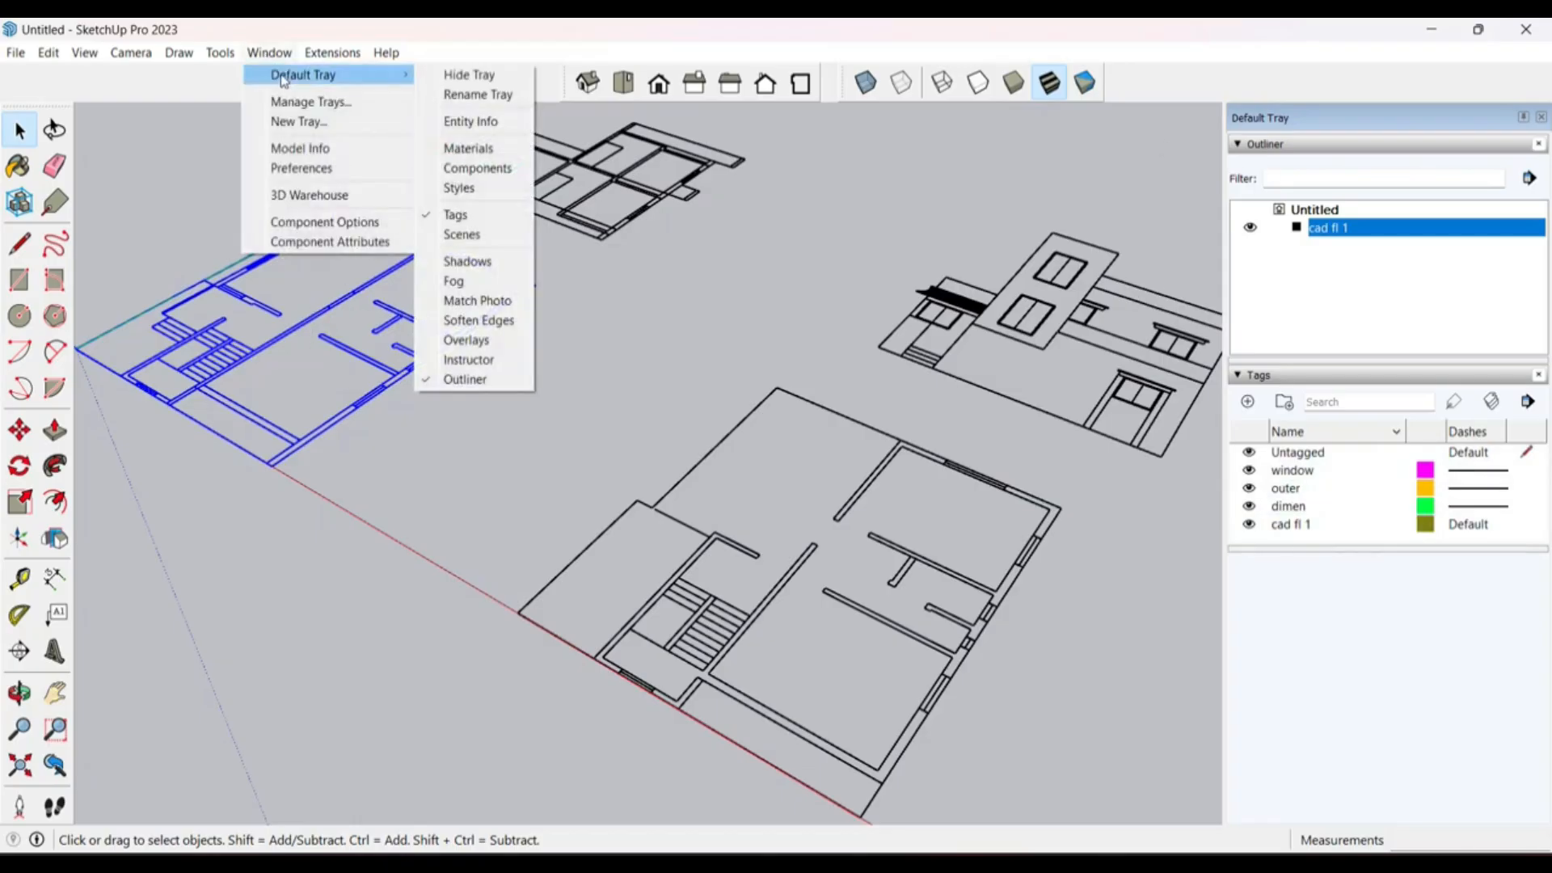
click(469, 121)
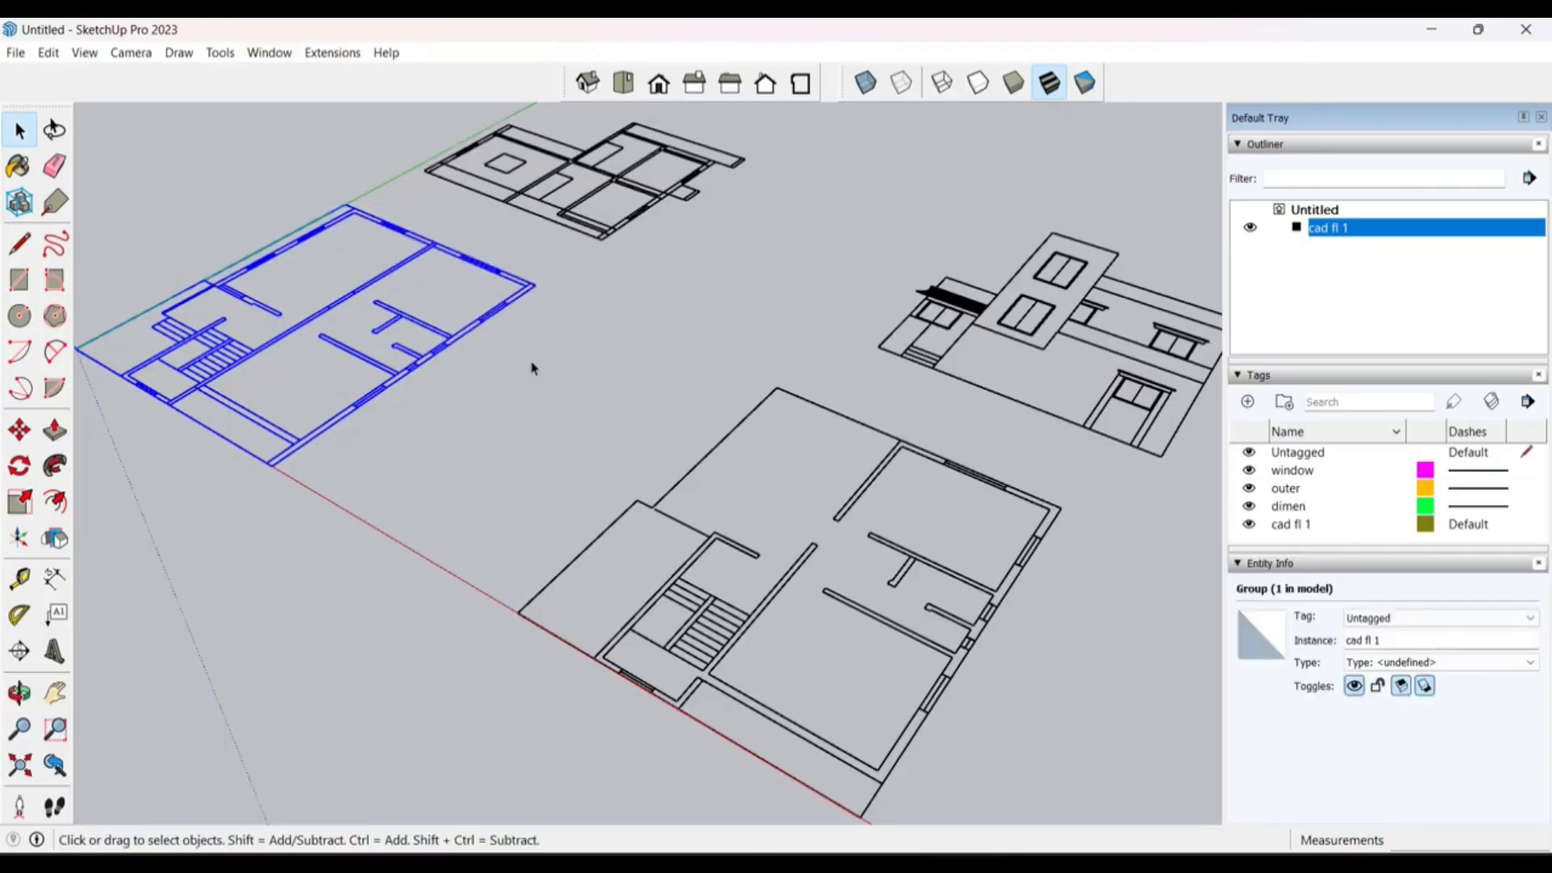
click(1422, 619)
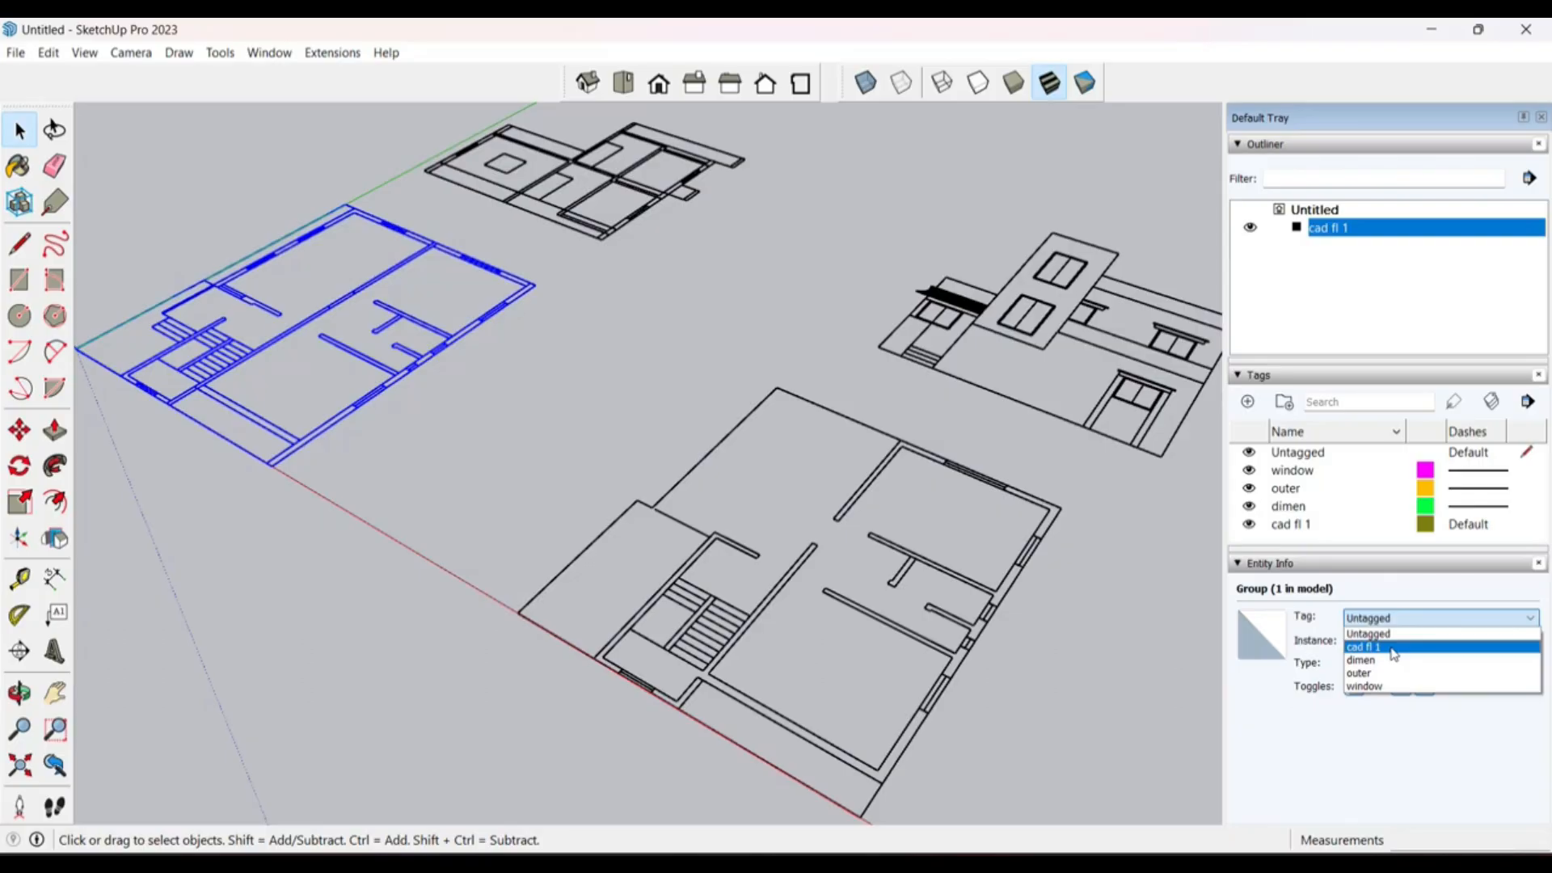
click(1394, 651)
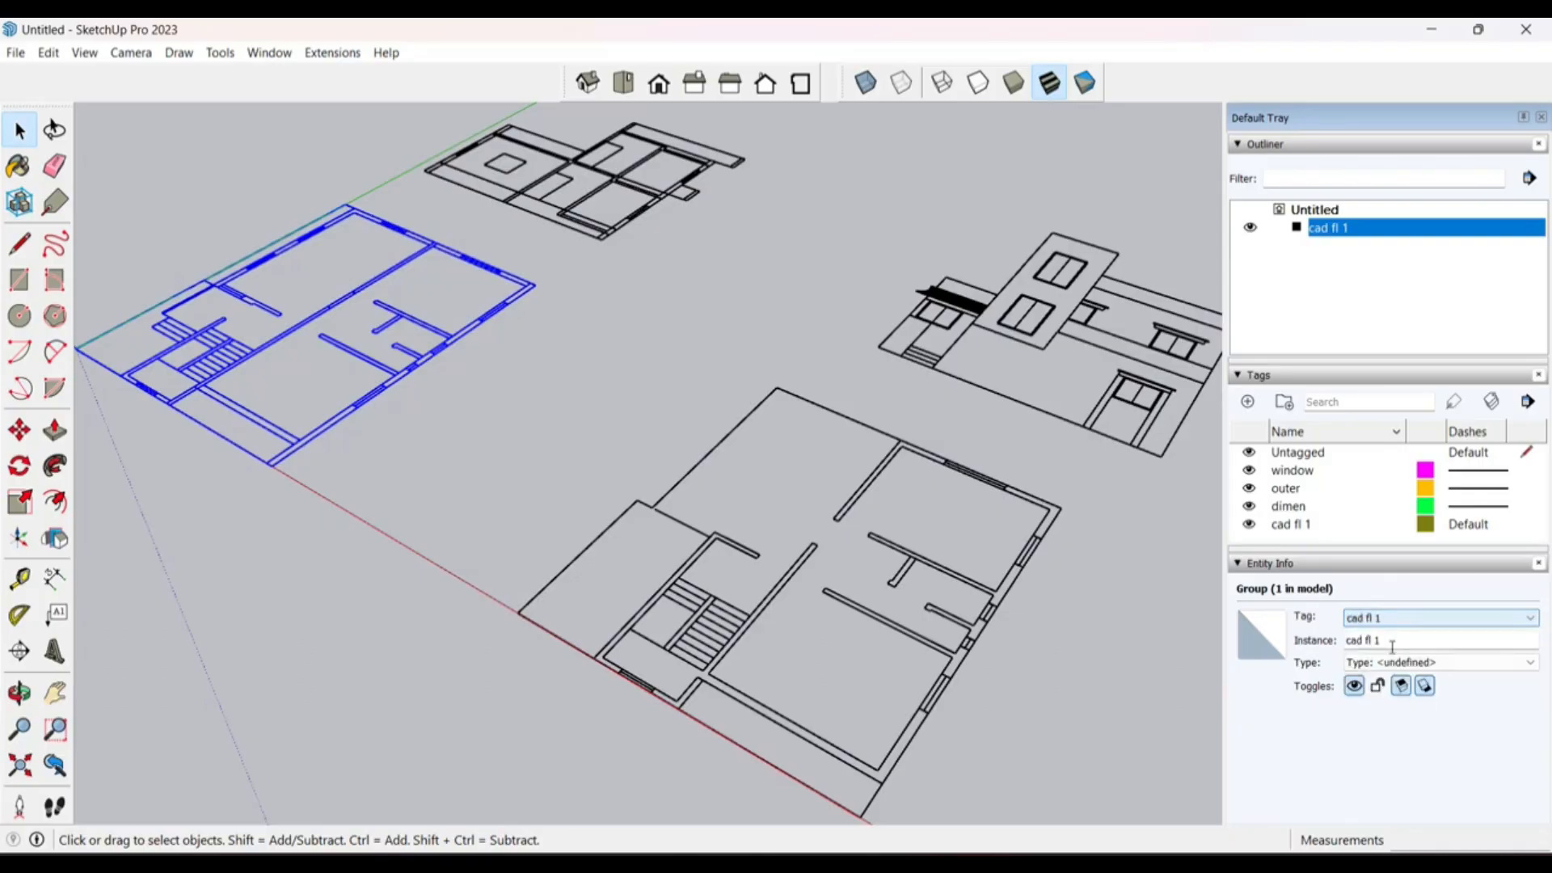
Step: Toggle the cad fl 1 tag's visibility to check that it controls the floor plan group, leaving the tag visible
click(1249, 524)
click(1250, 526)
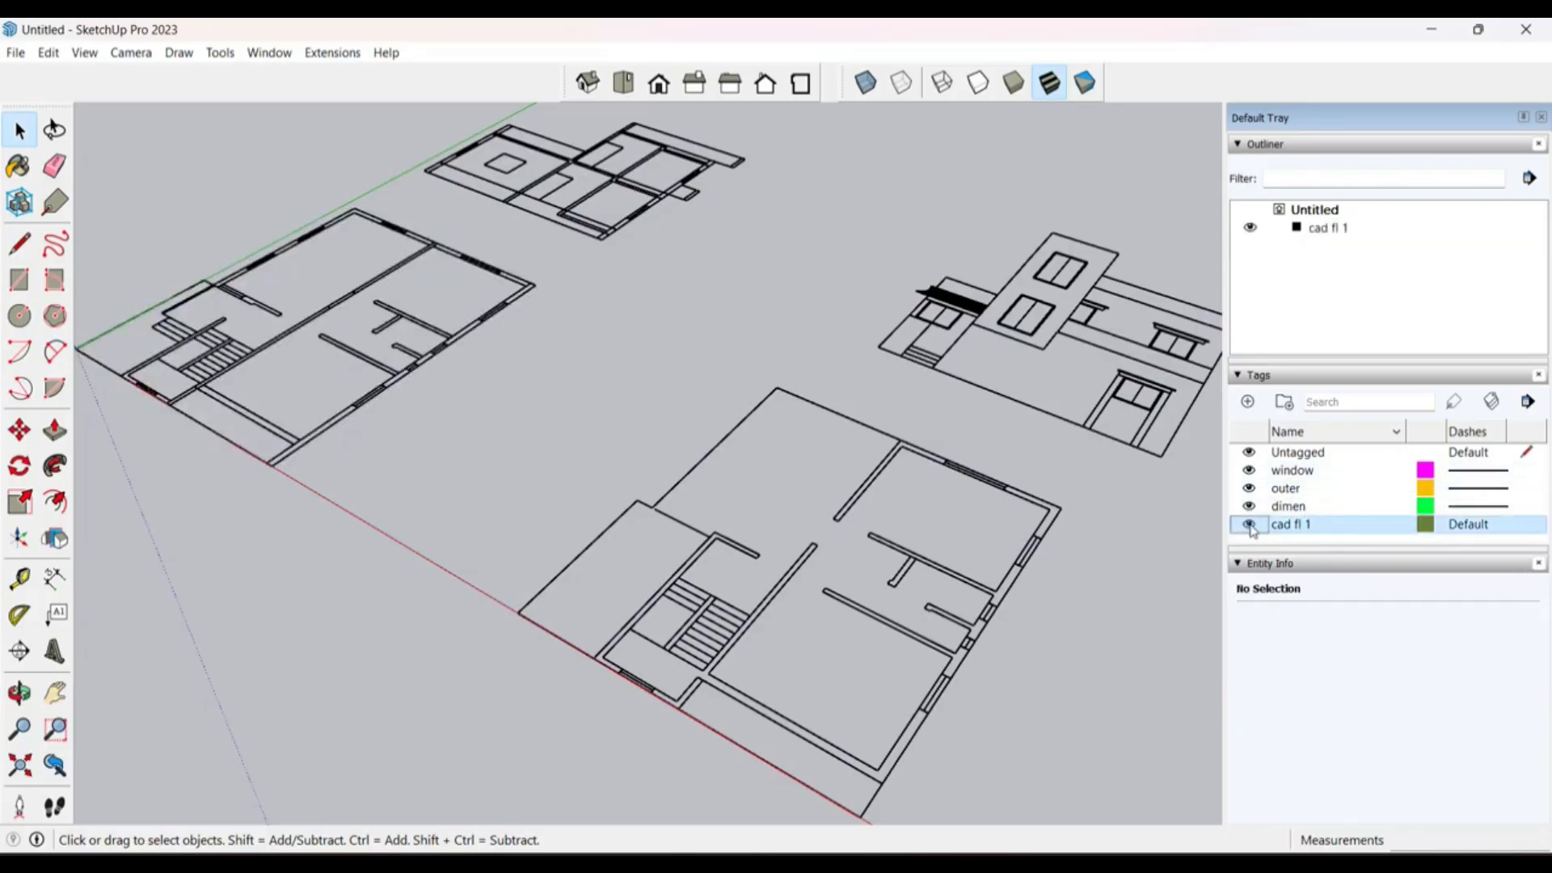
click(1250, 525)
click(1250, 525)
click(1249, 525)
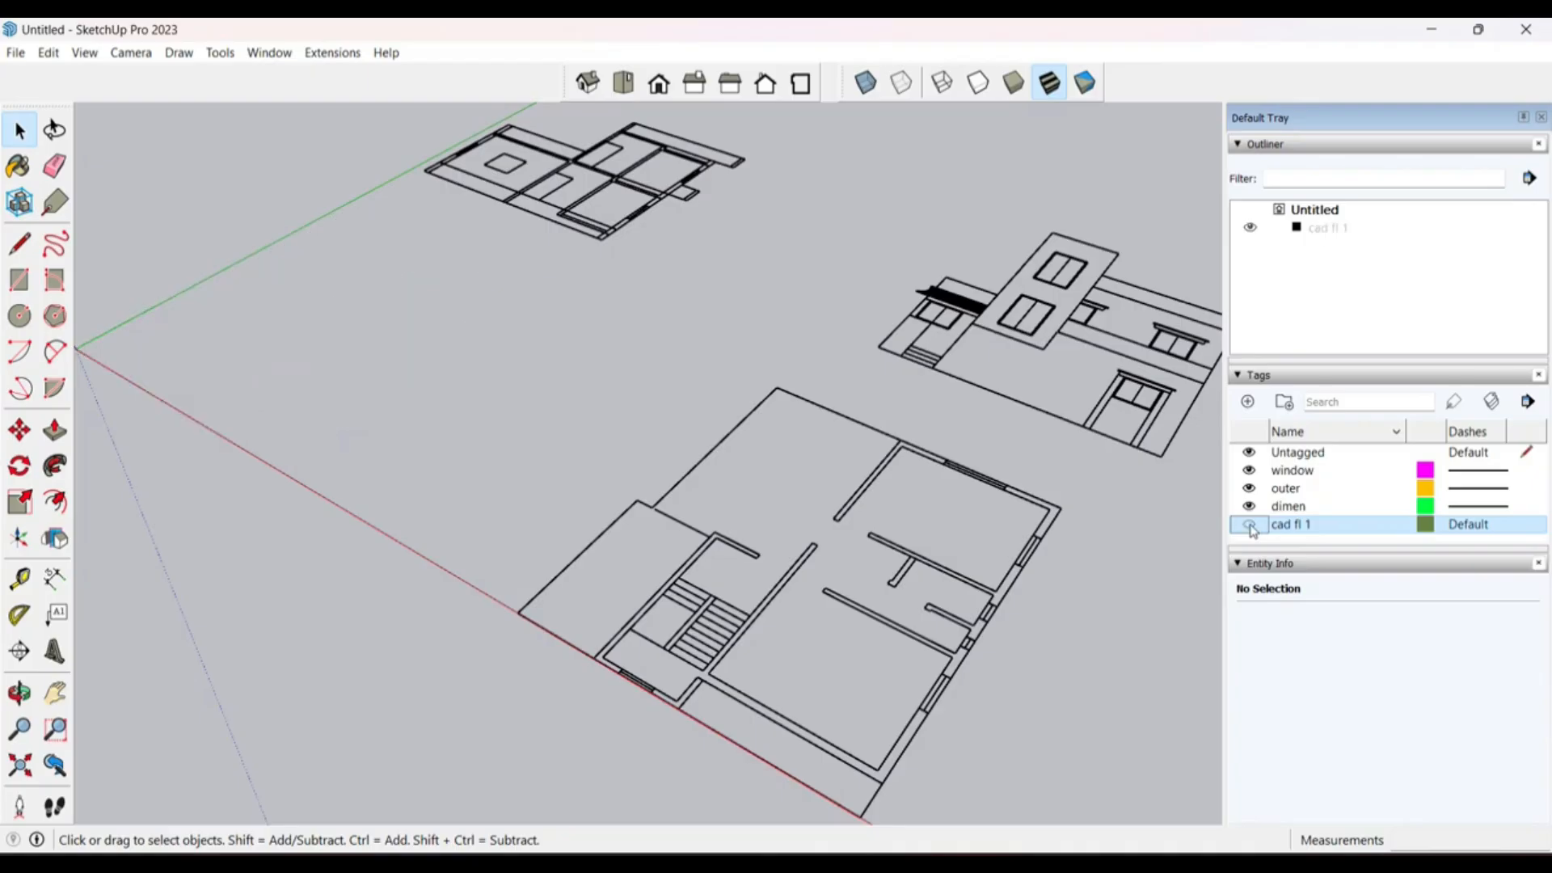
click(1250, 526)
click(1249, 525)
click(1335, 235)
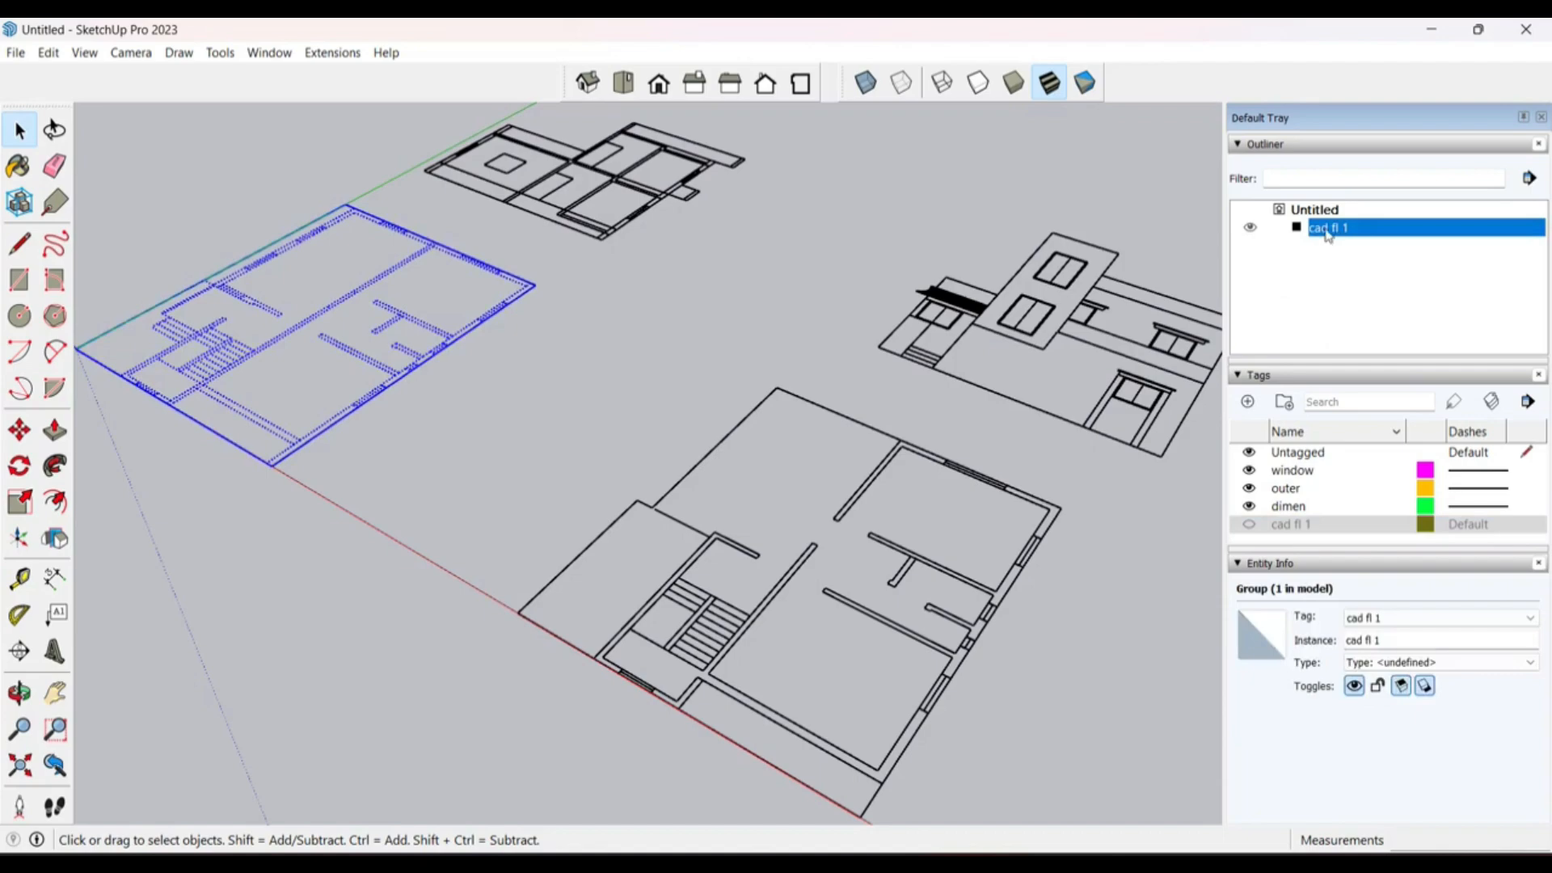
click(1324, 248)
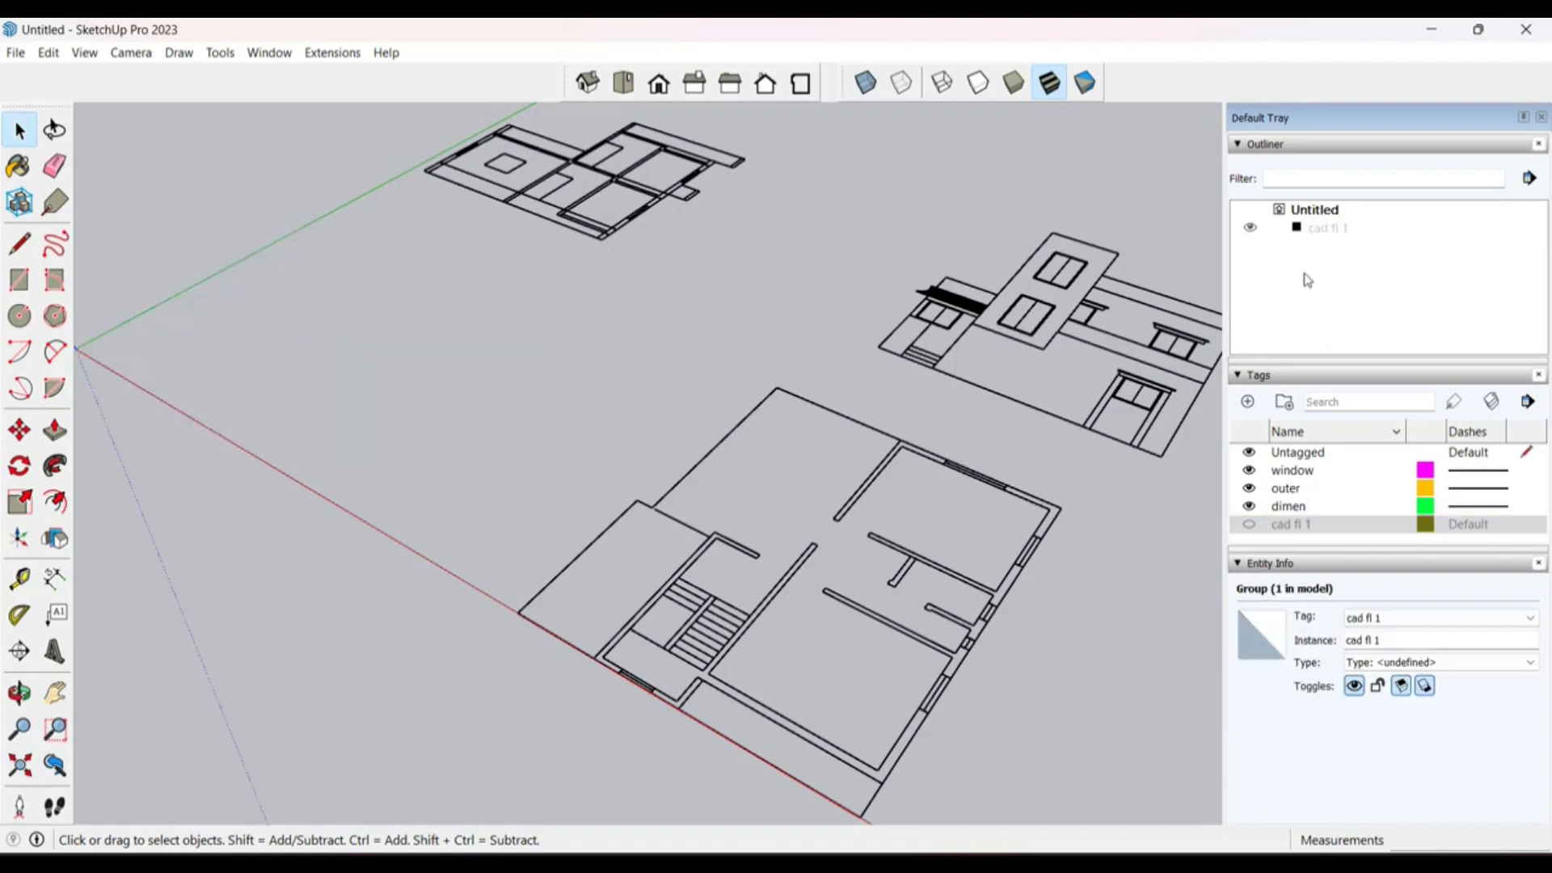
click(1250, 525)
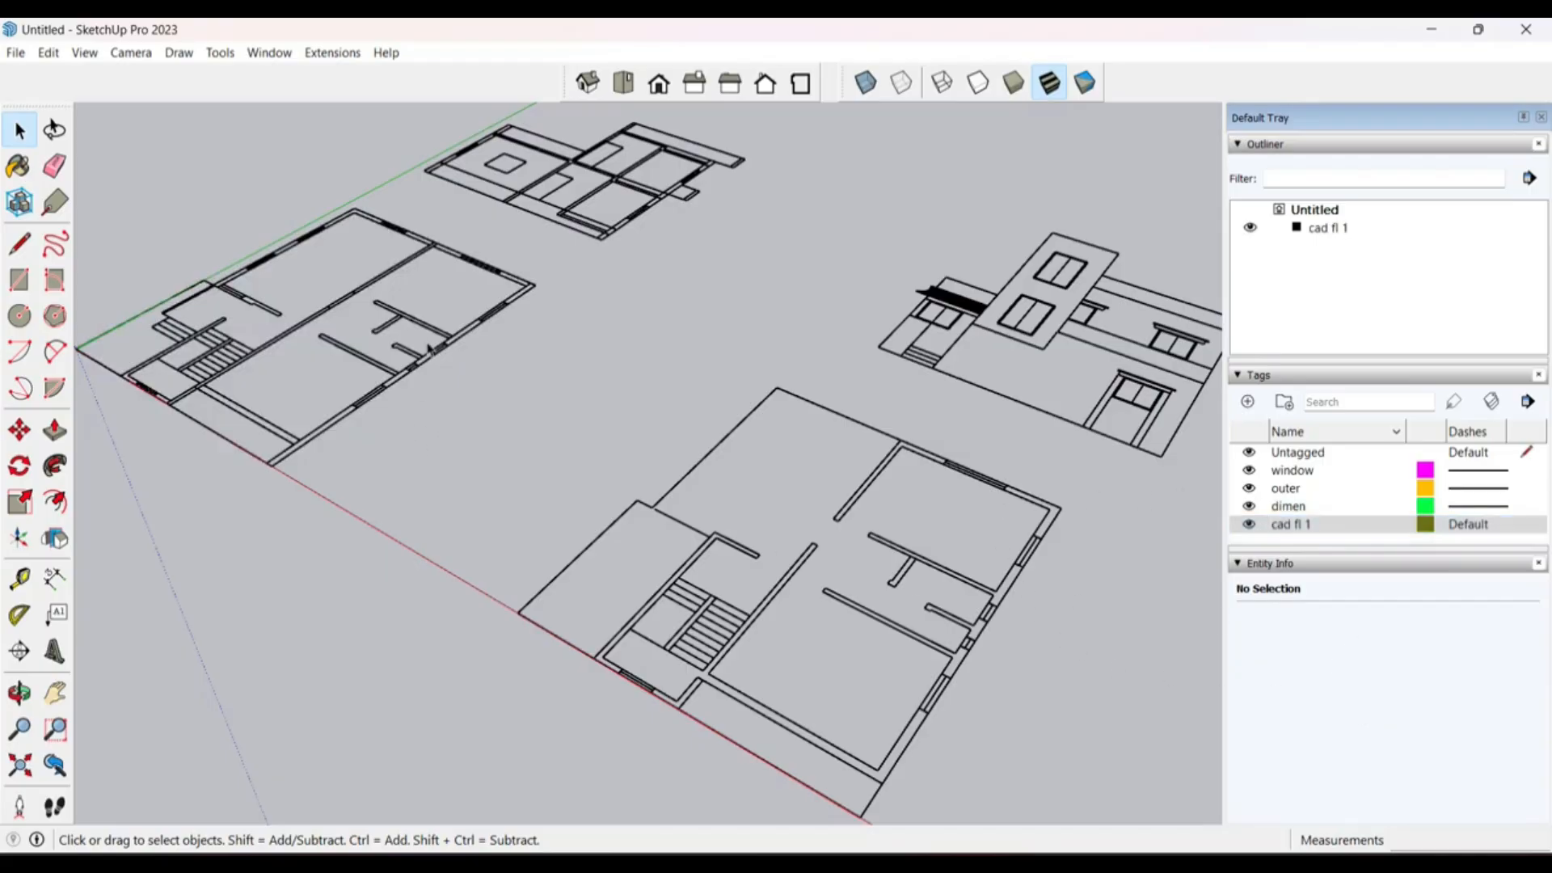
Step: Draw a rectangle over the cad fl 1 plan, from its far outer wall corner to the diagonally opposite corner
scroll(471, 329, up, 3)
middle_drag(471, 329, 174, 240)
click(15, 250)
scroll(634, 311, down, 3)
scroll(323, 293, up, 2)
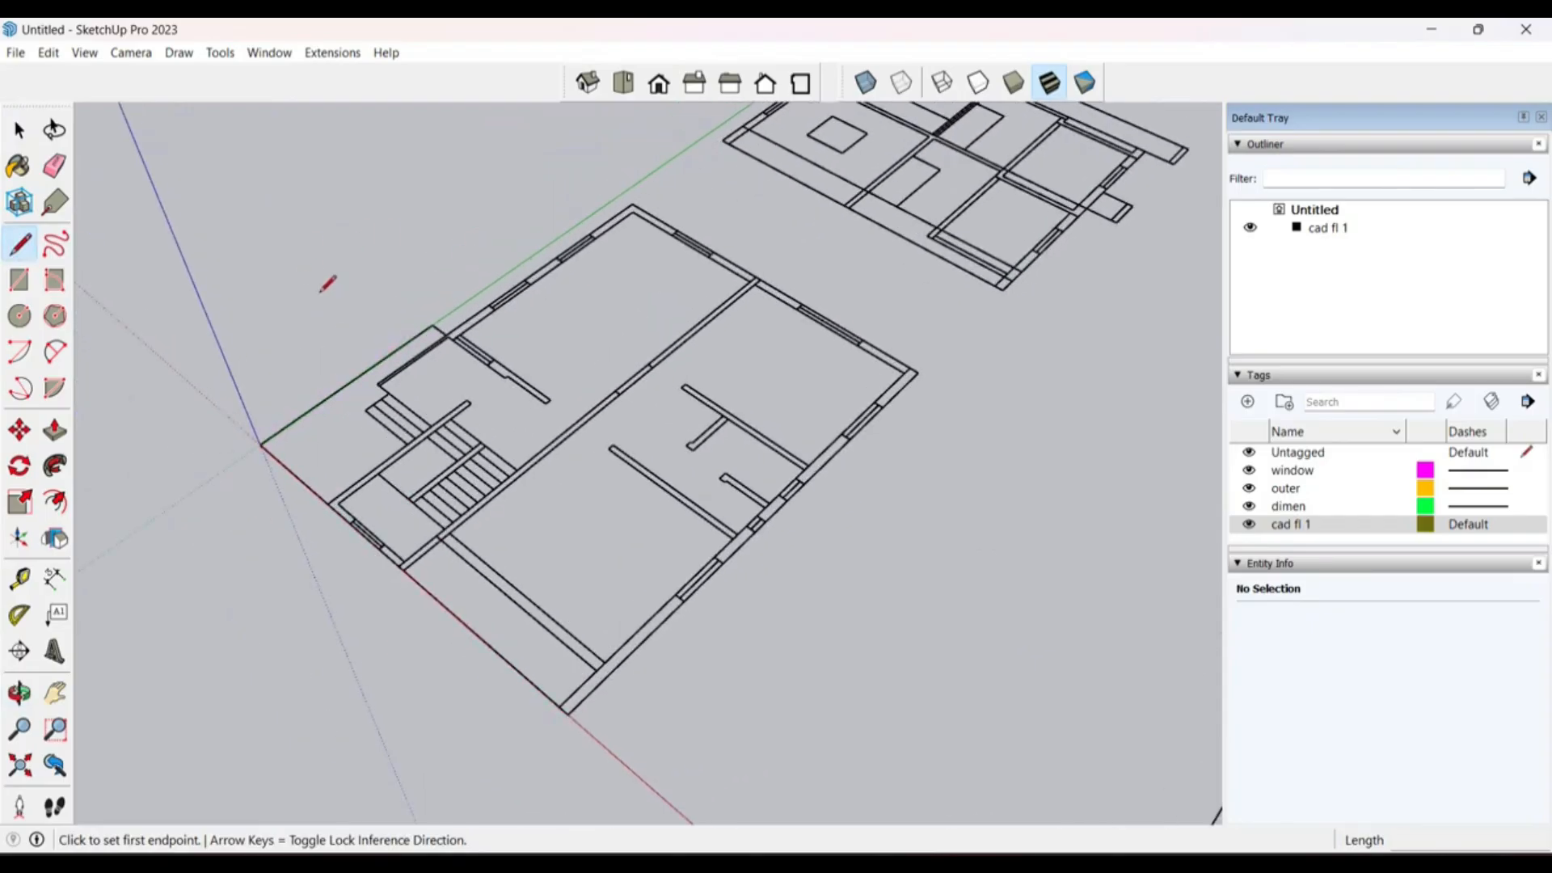
key(r)
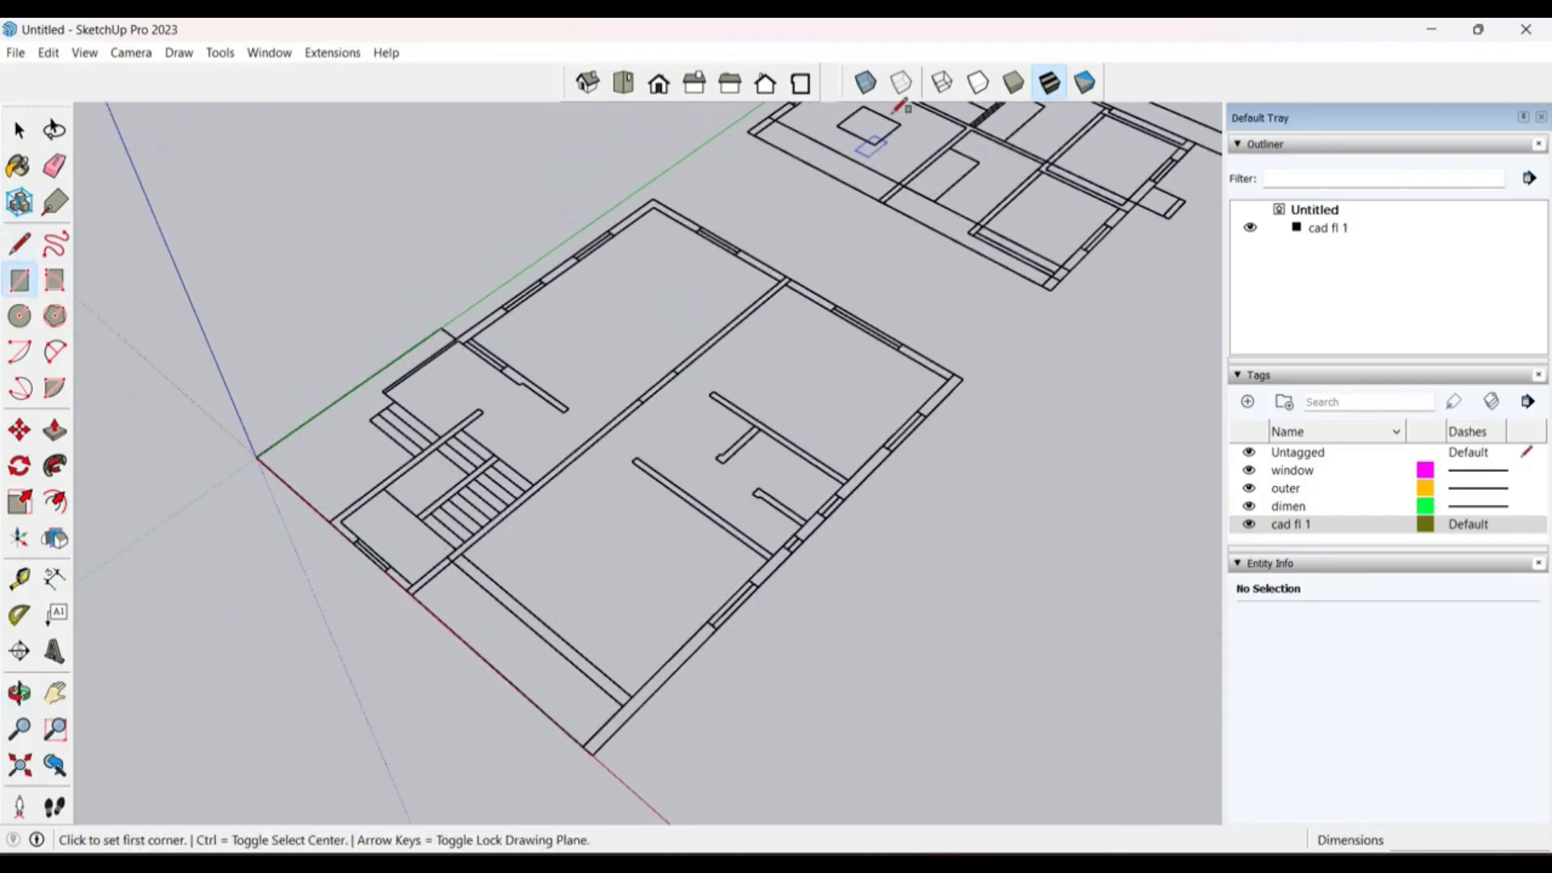
click(650, 196)
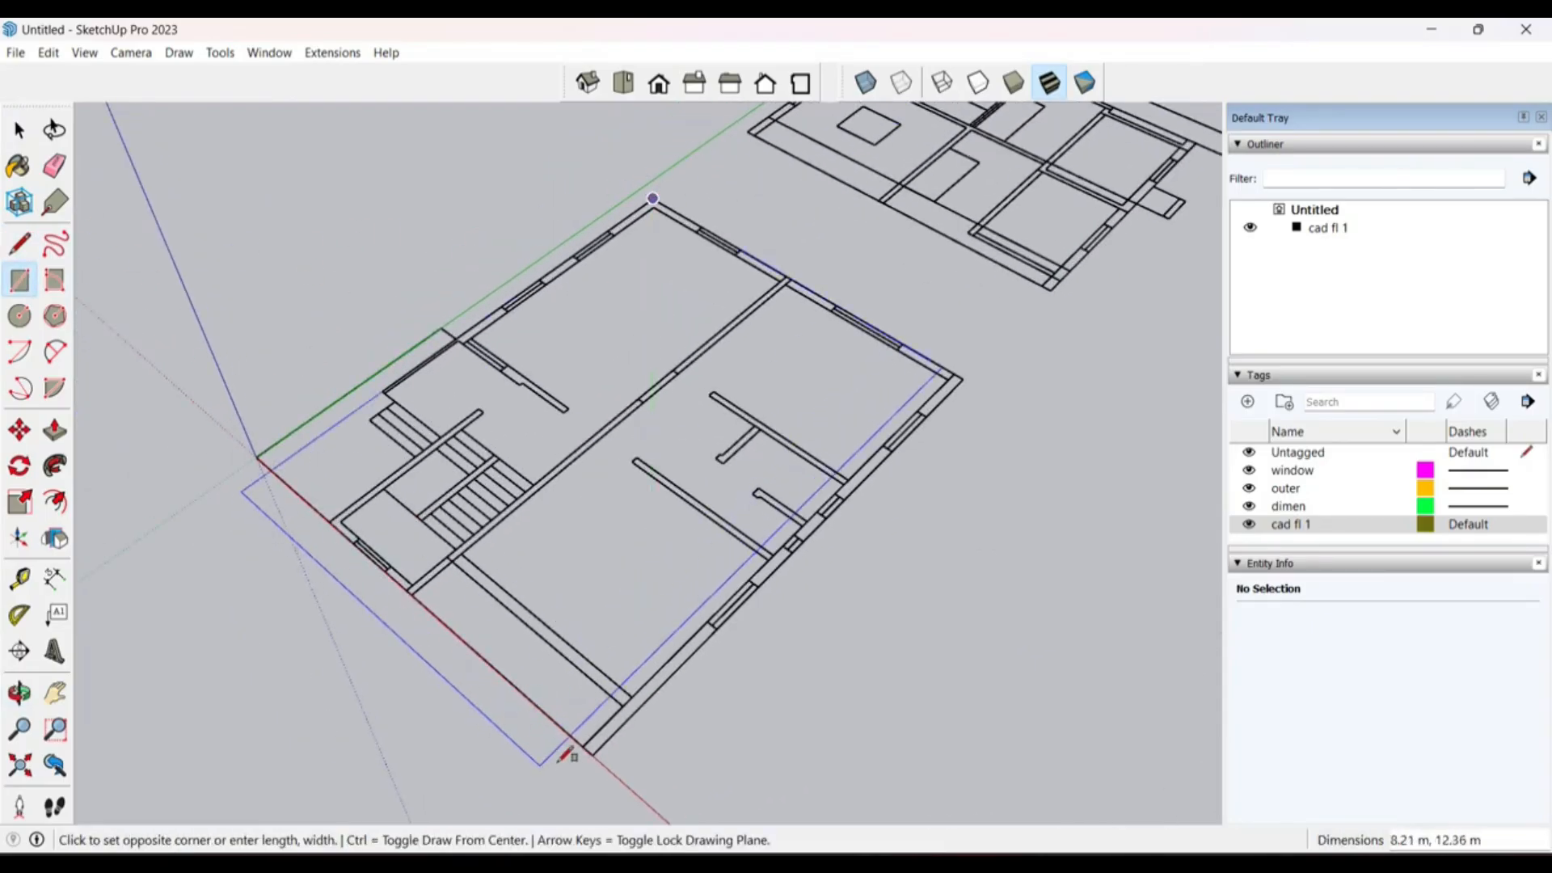
scroll(602, 750, up, 1)
click(602, 750)
key(space)
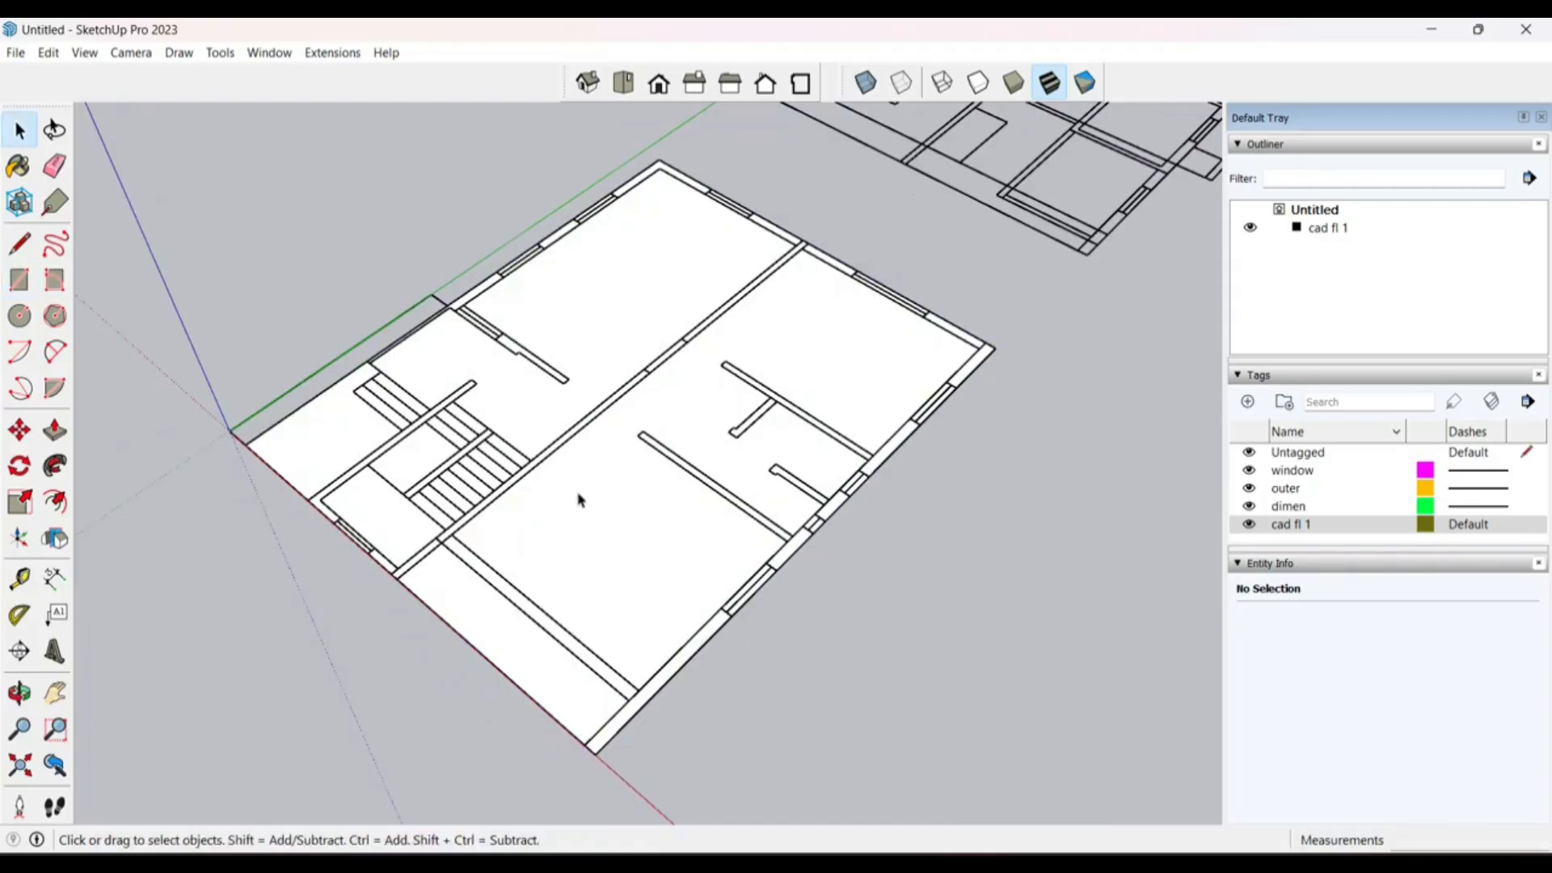
Step: Group the rectangle's face together with its boundary edges
double_click(621, 518)
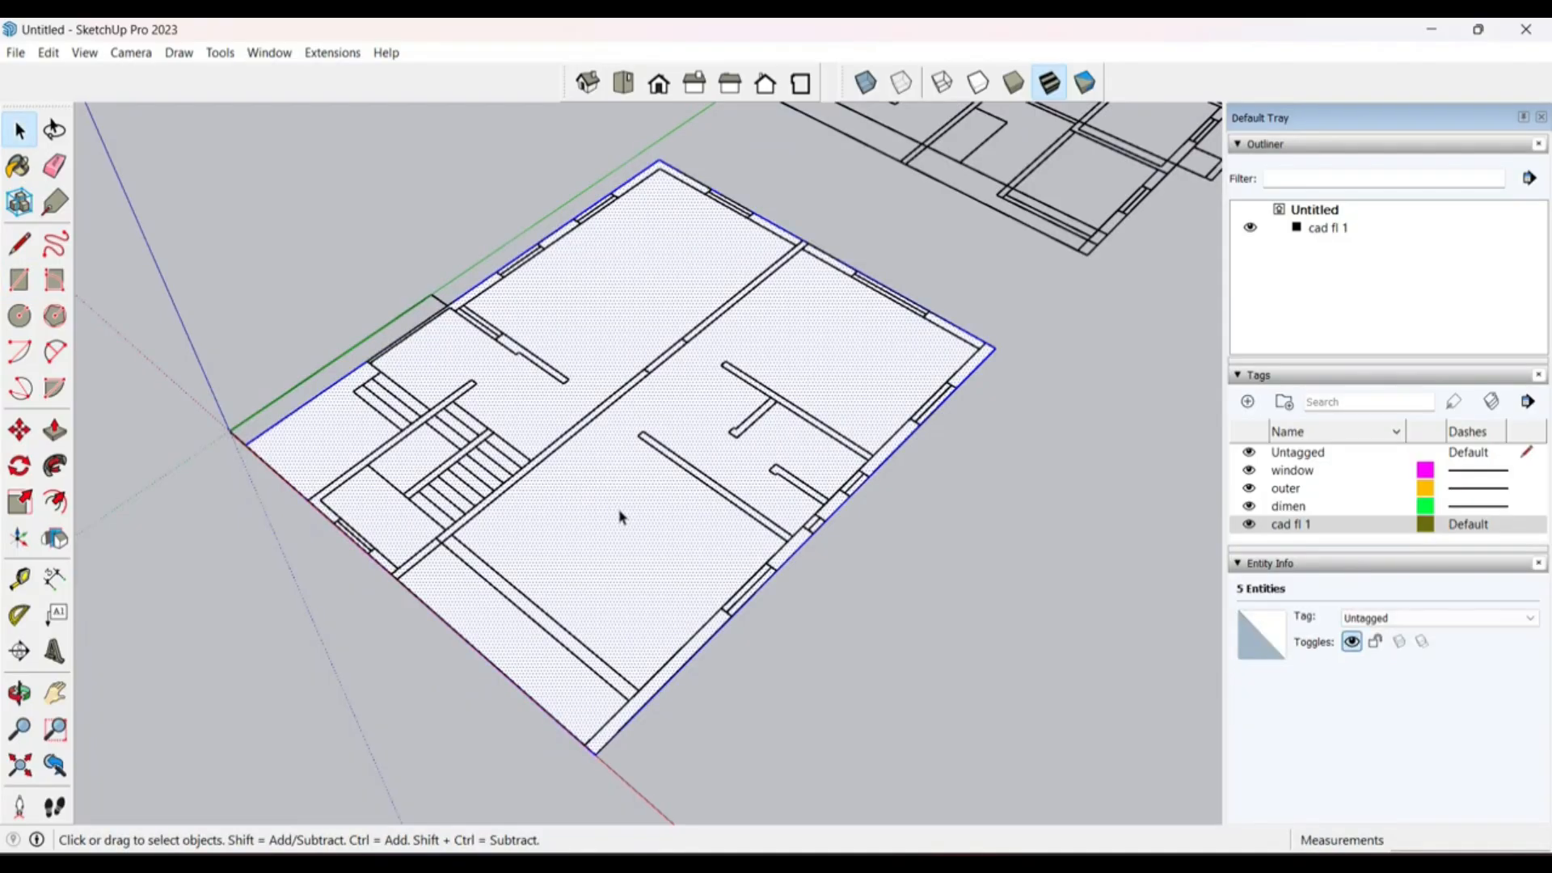
right_click(623, 517)
click(679, 666)
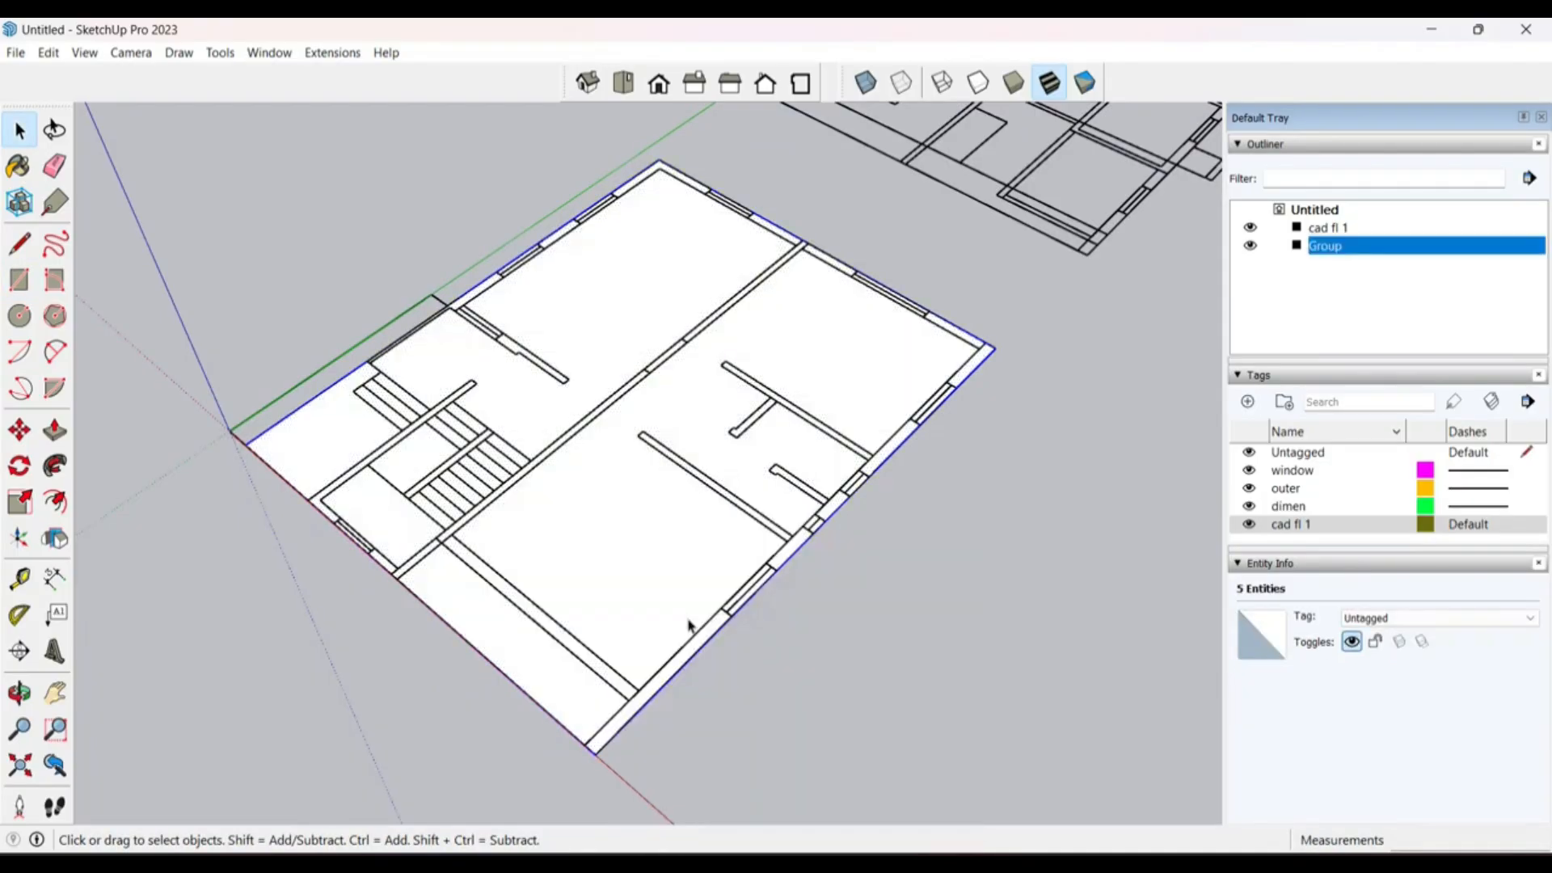
right_click(1379, 258)
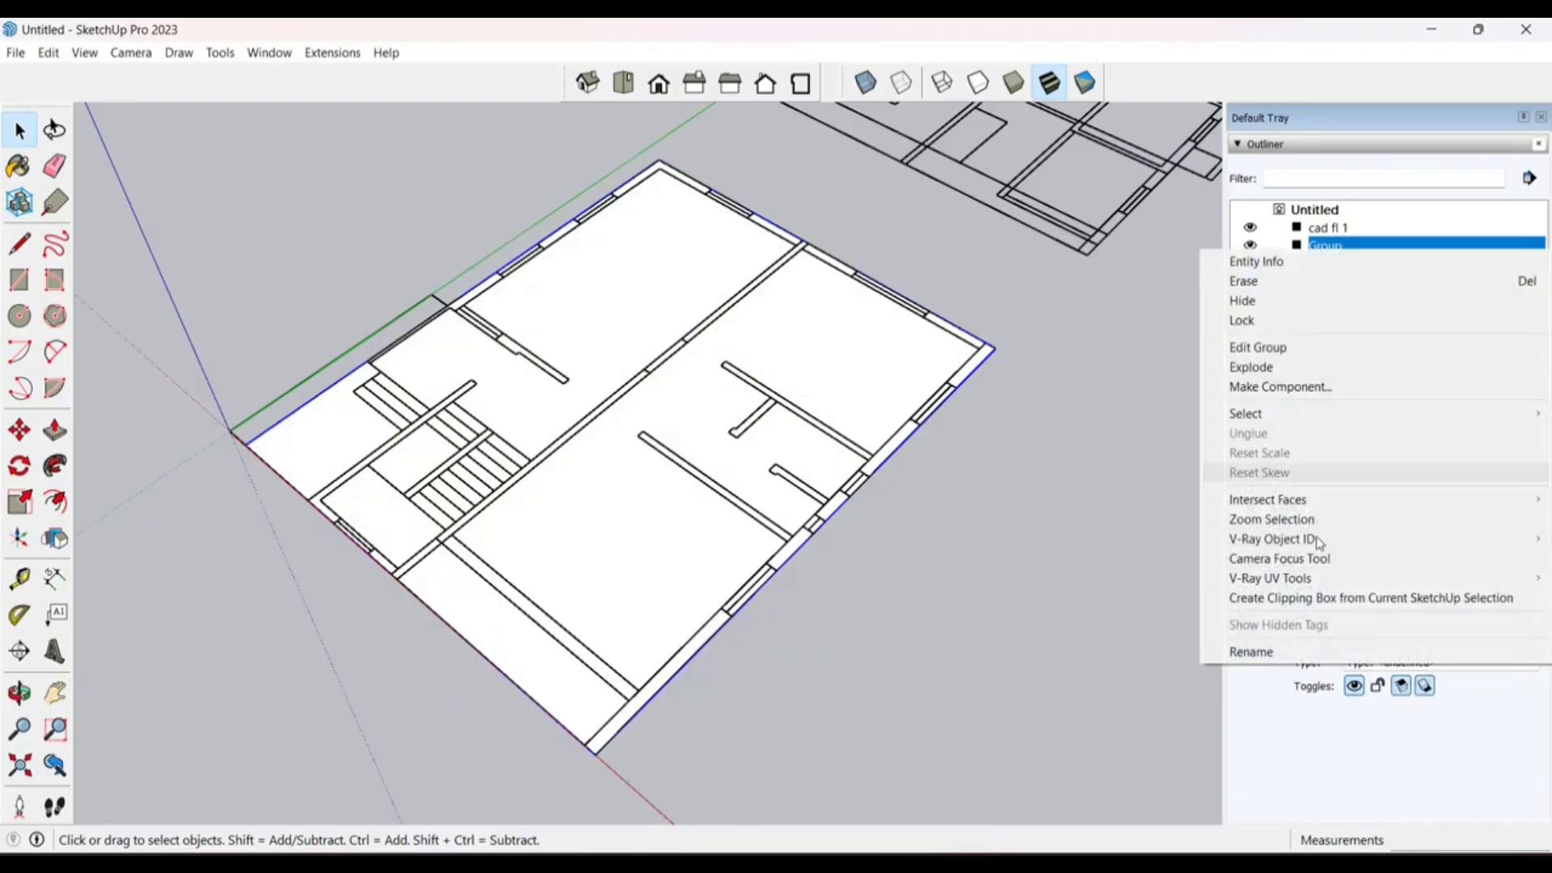
click(1273, 651)
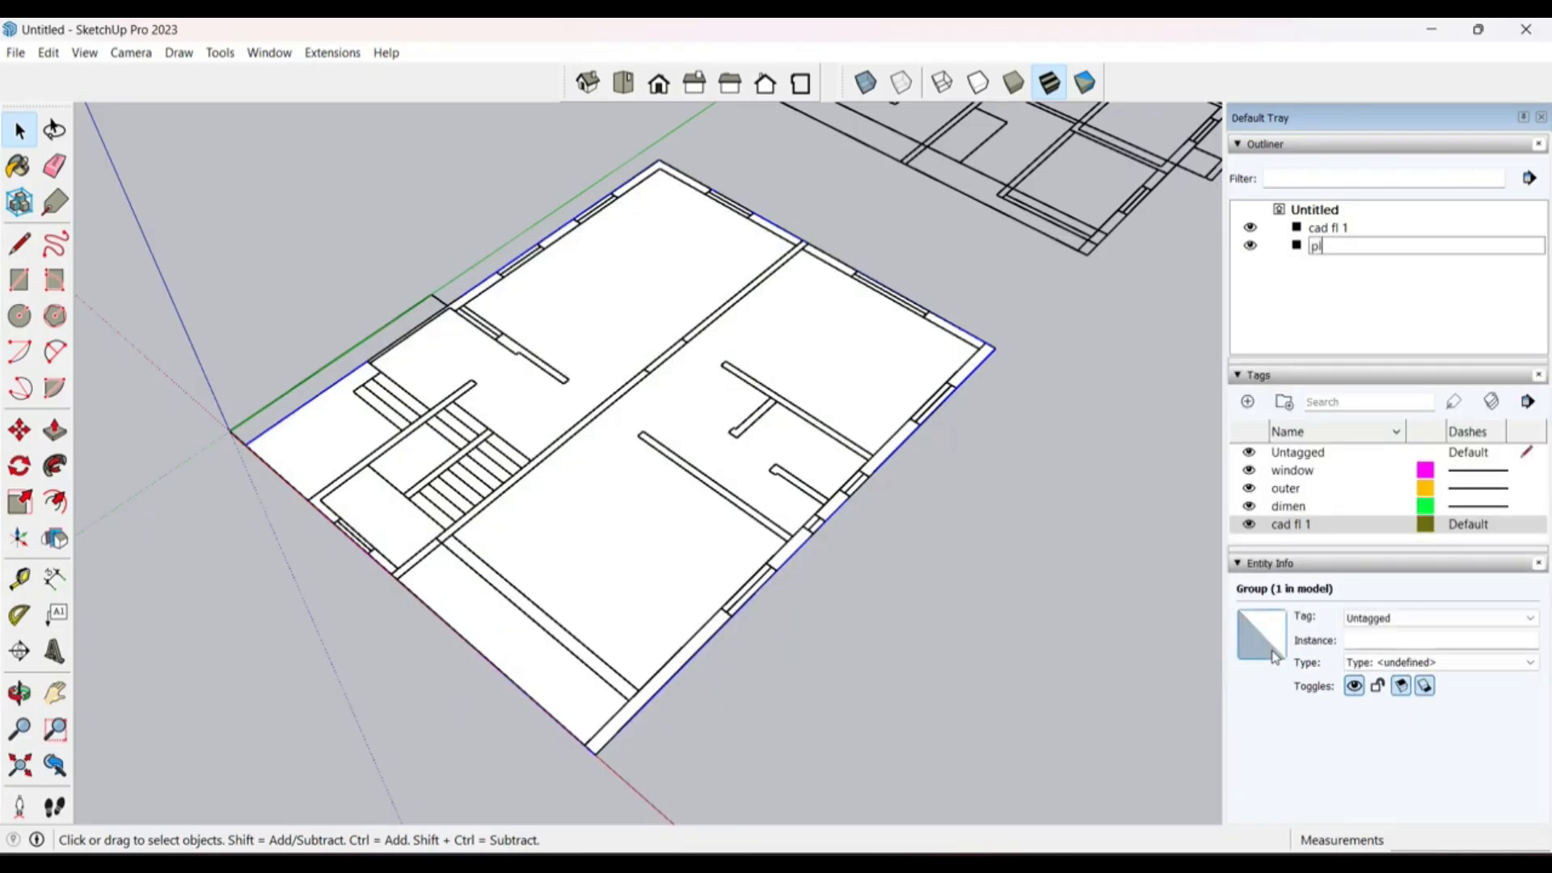
click(1319, 301)
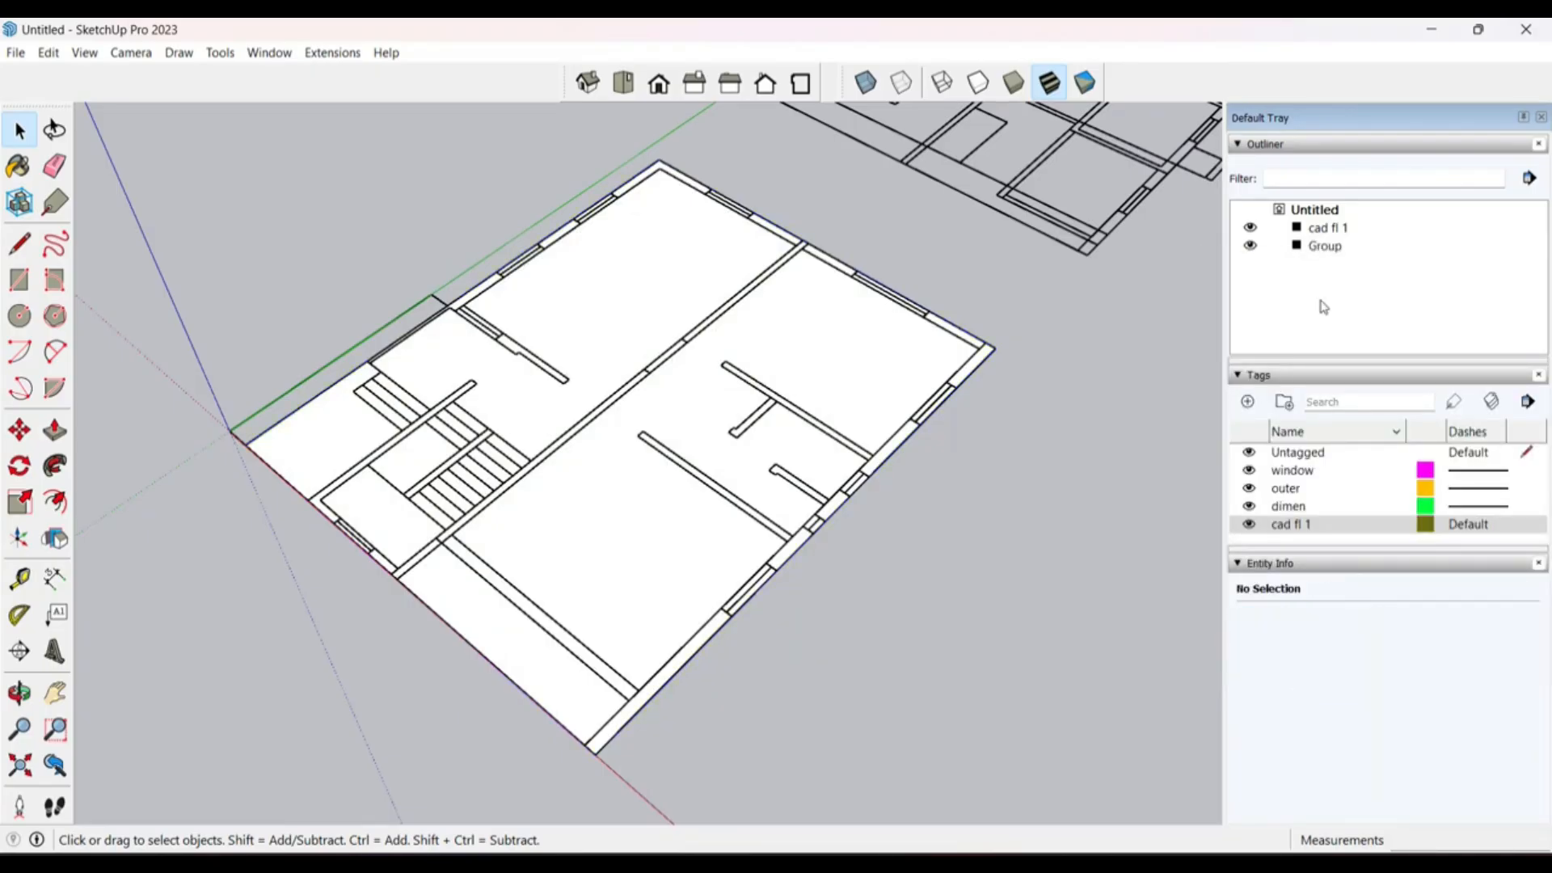
Step: Rename the rectangle's group as "pl" in the Outliner
double_click(1323, 247)
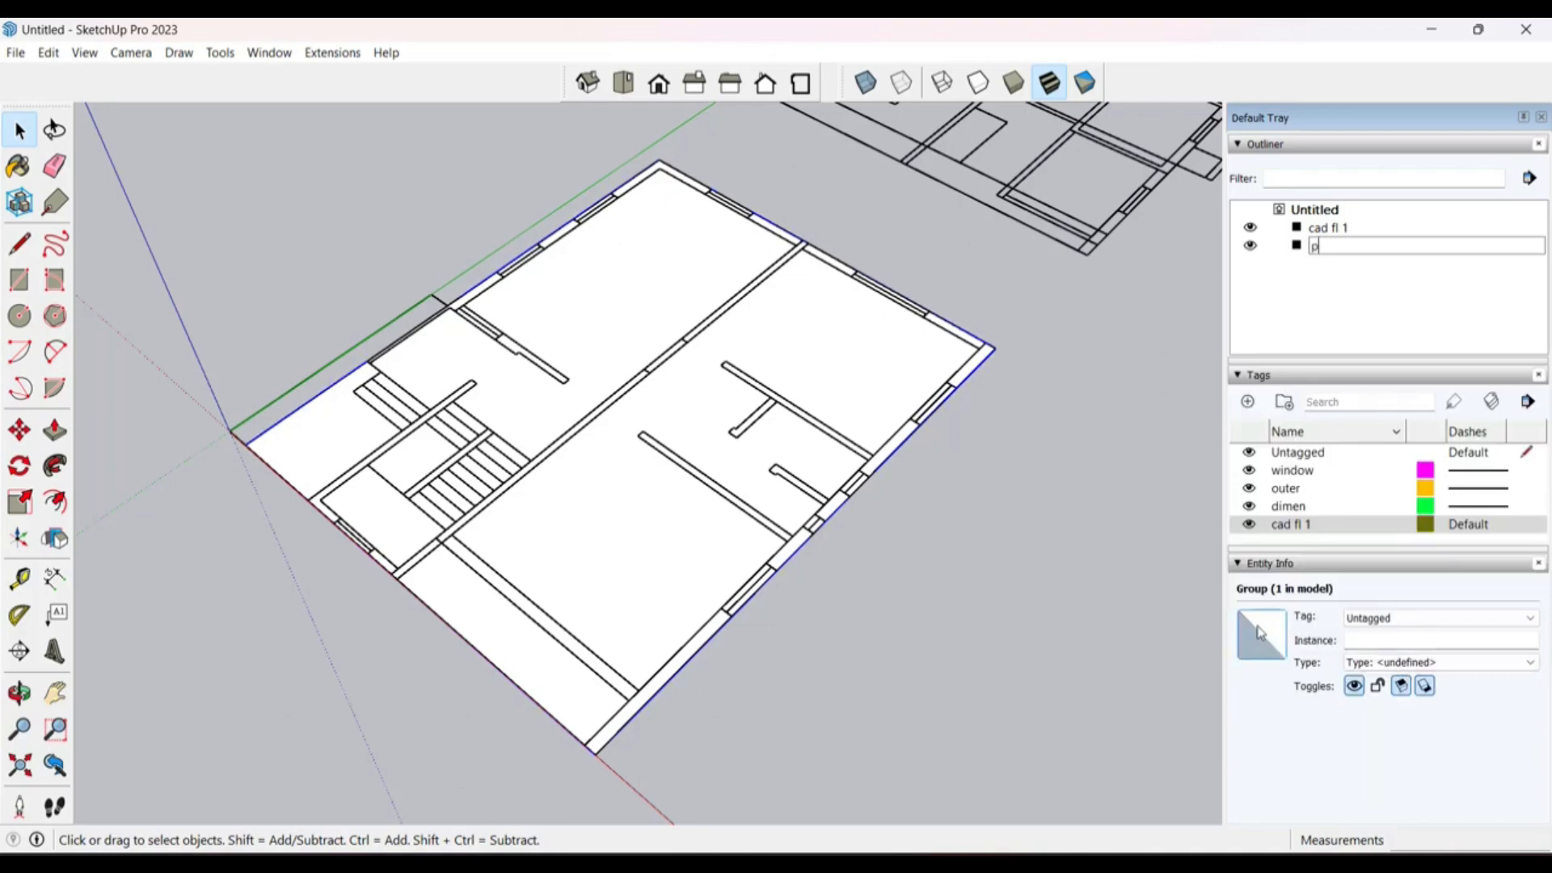
text(pl)
key(Return)
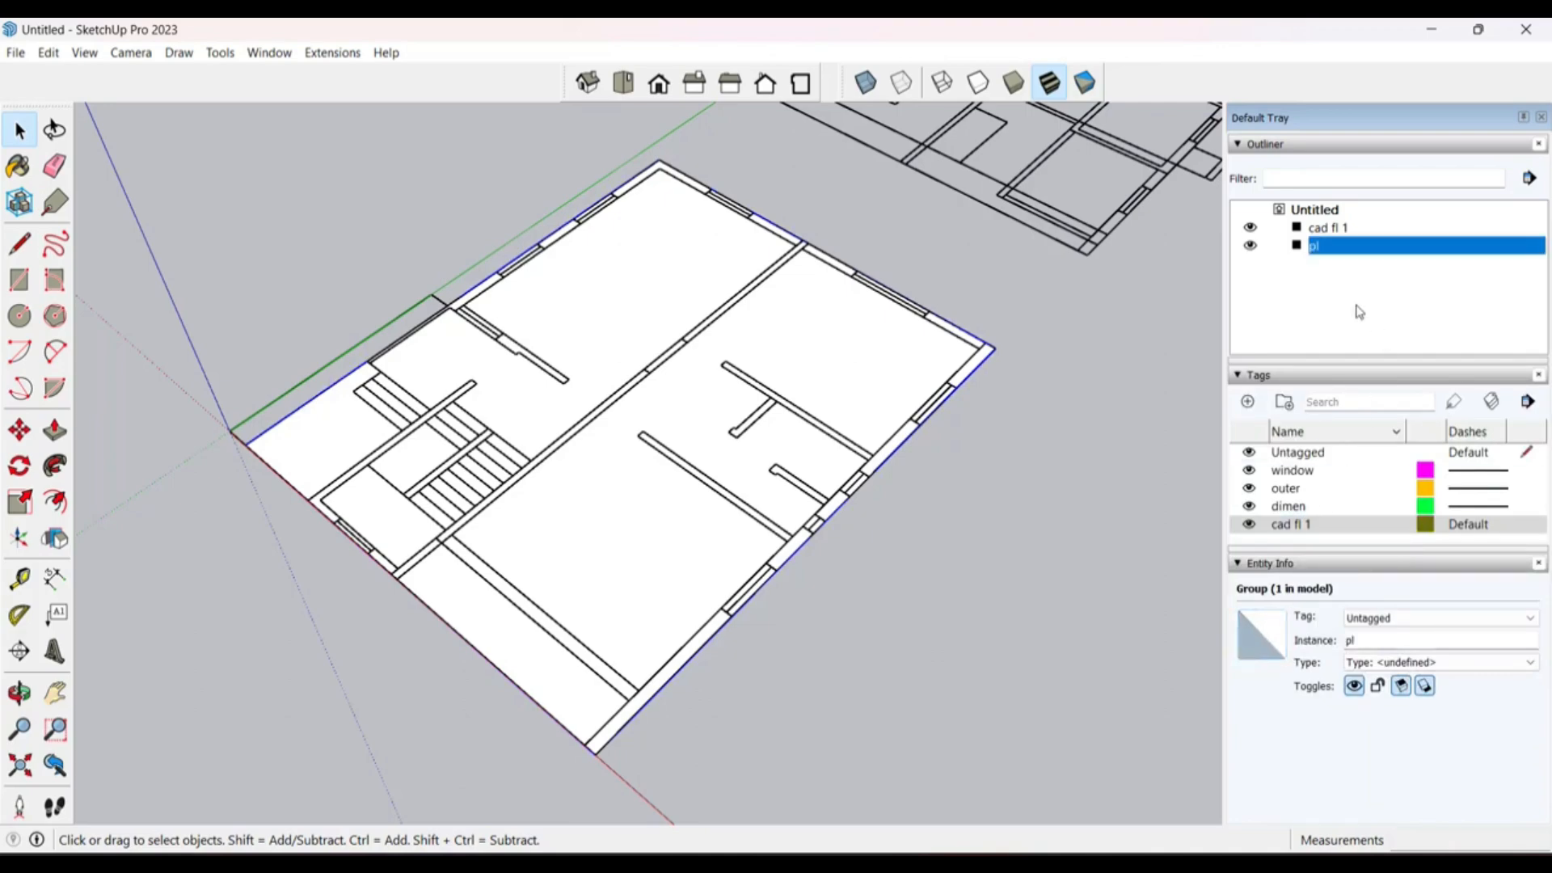
click(1355, 312)
click(1315, 253)
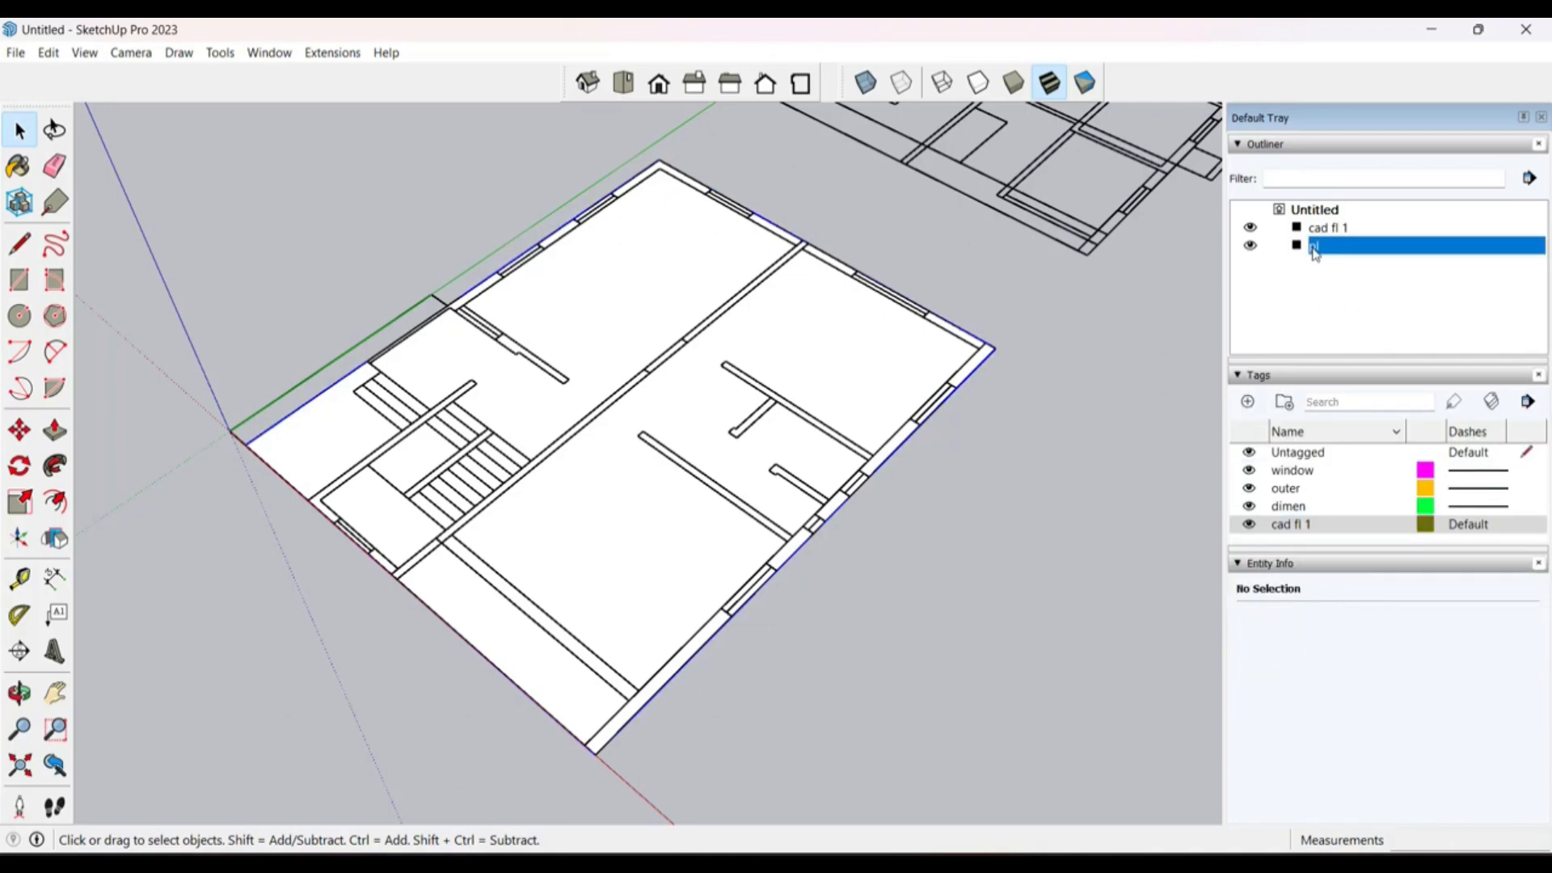
Step: Push/Pull the face inside the pl group upward by 0.9 m and leave the group
double_click(633, 315)
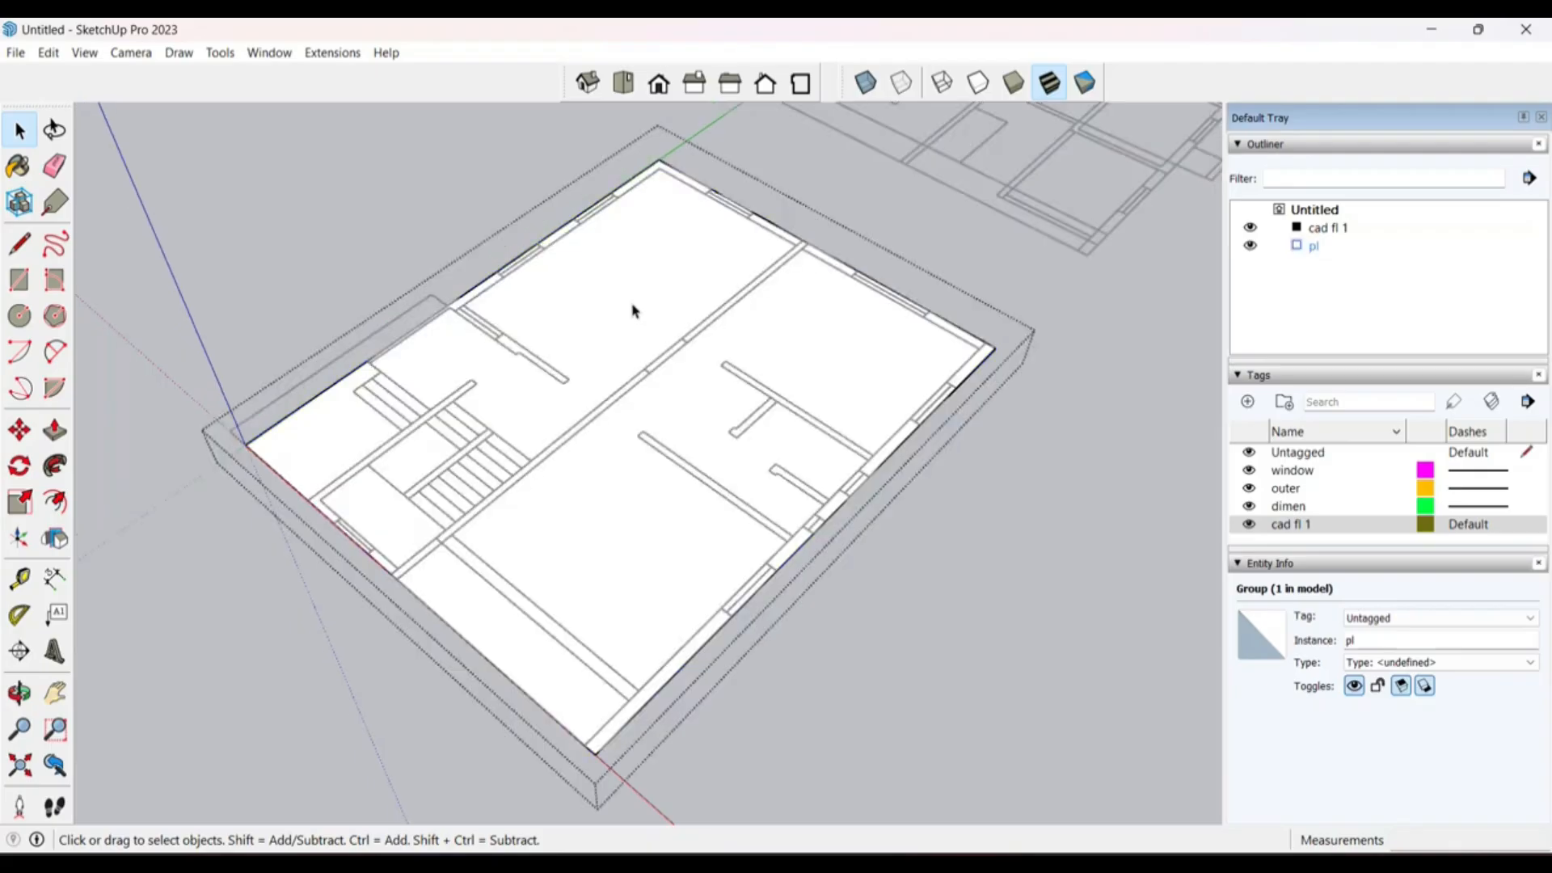
click(665, 279)
key(p)
click(645, 308)
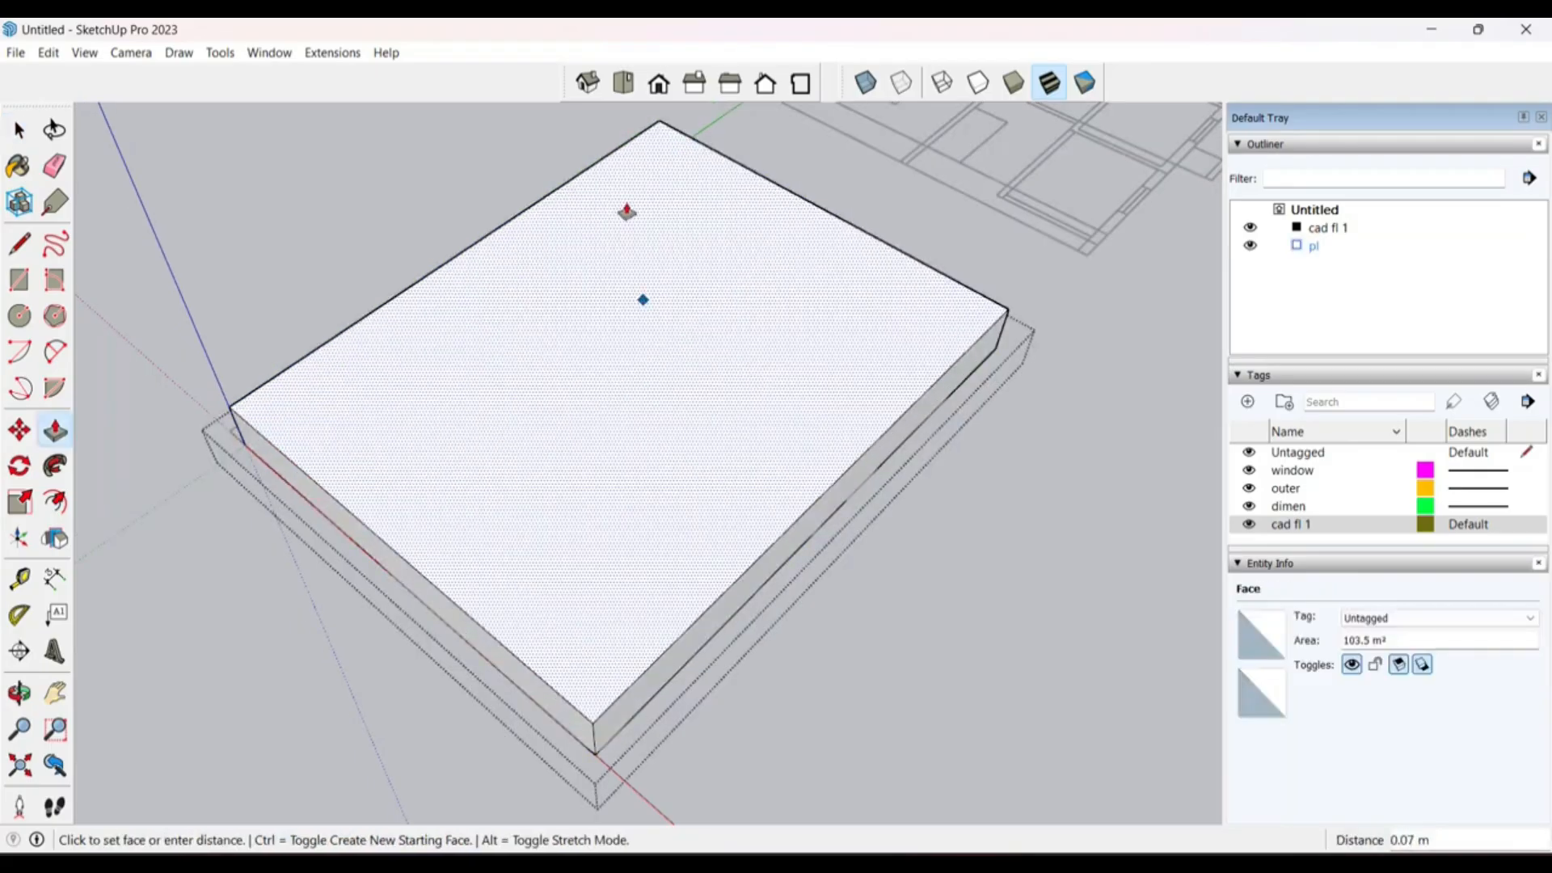
text(0.9)
key(Return)
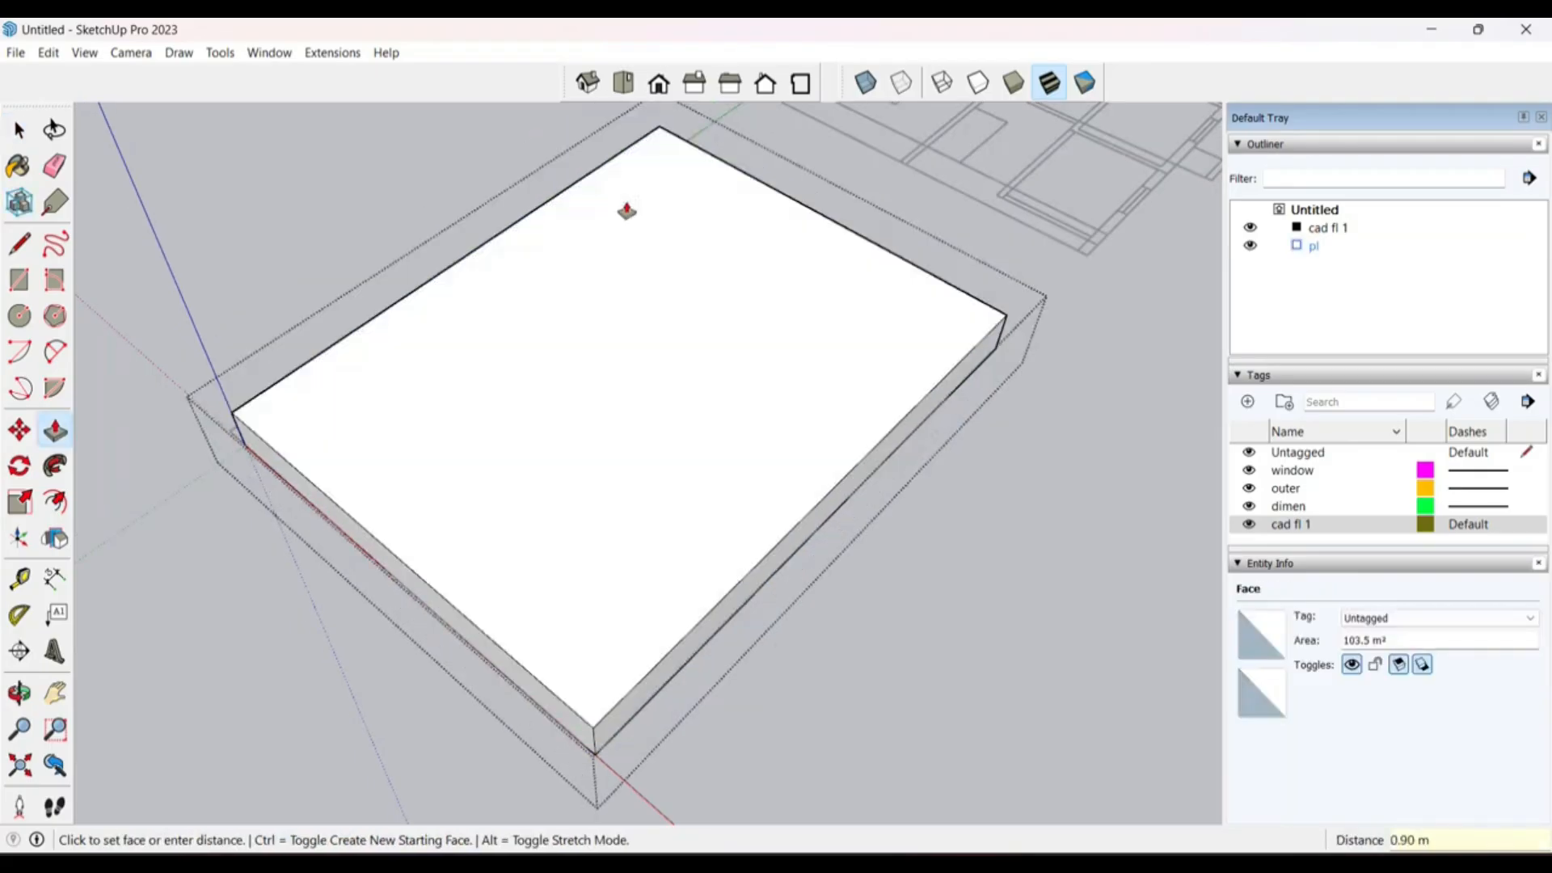
key(space)
click(419, 158)
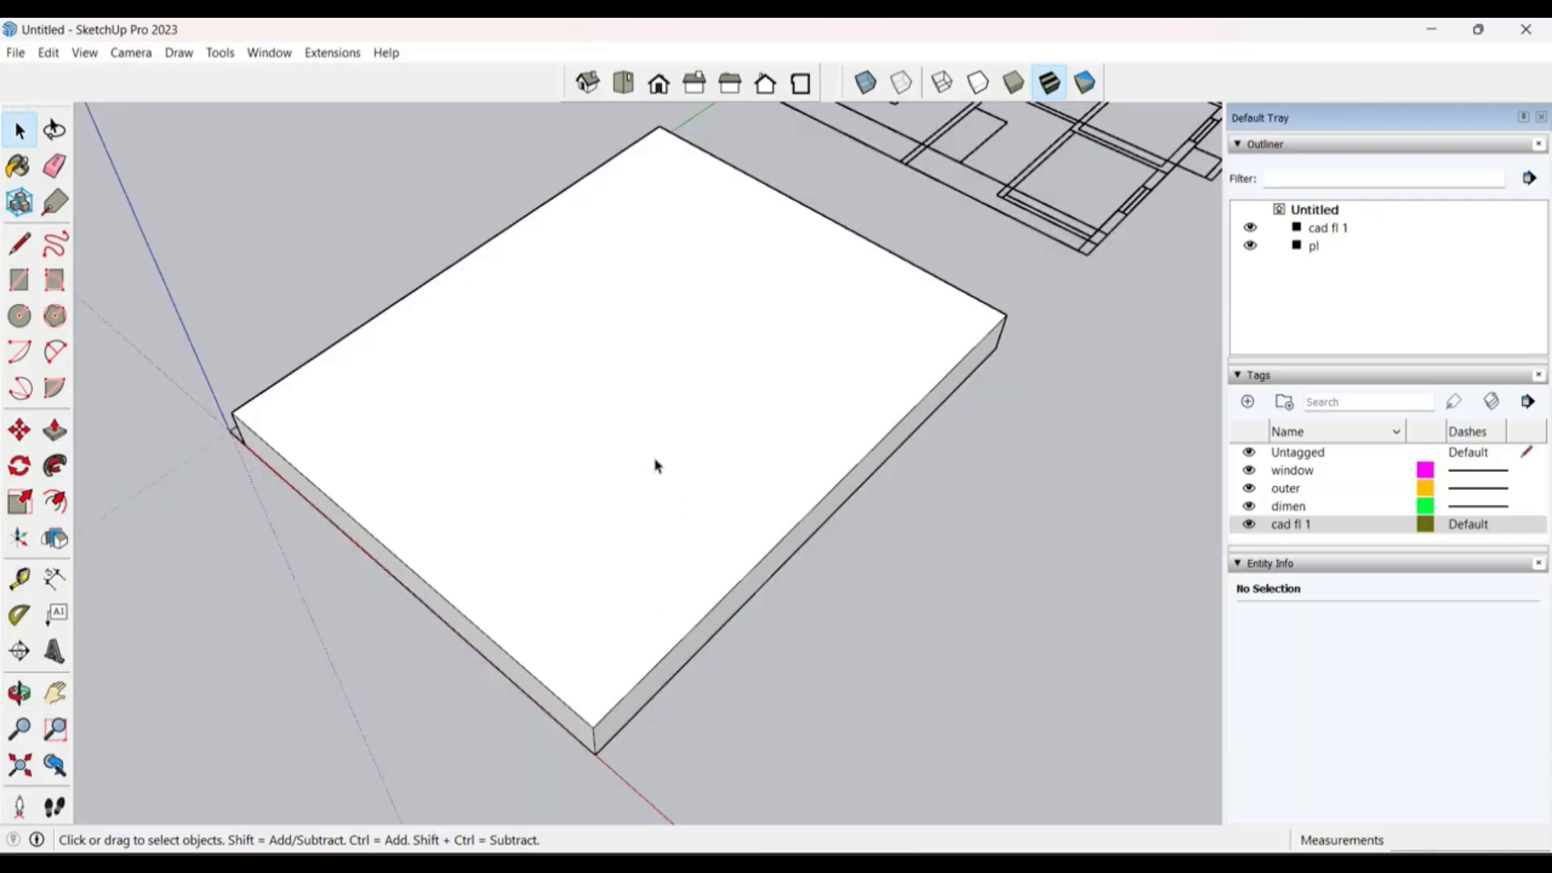
Step: Move the cad fl 1 group up 0.90 m, from the slab's bottom corner to the top corner directly above
middle_drag(656, 467, 673, 163)
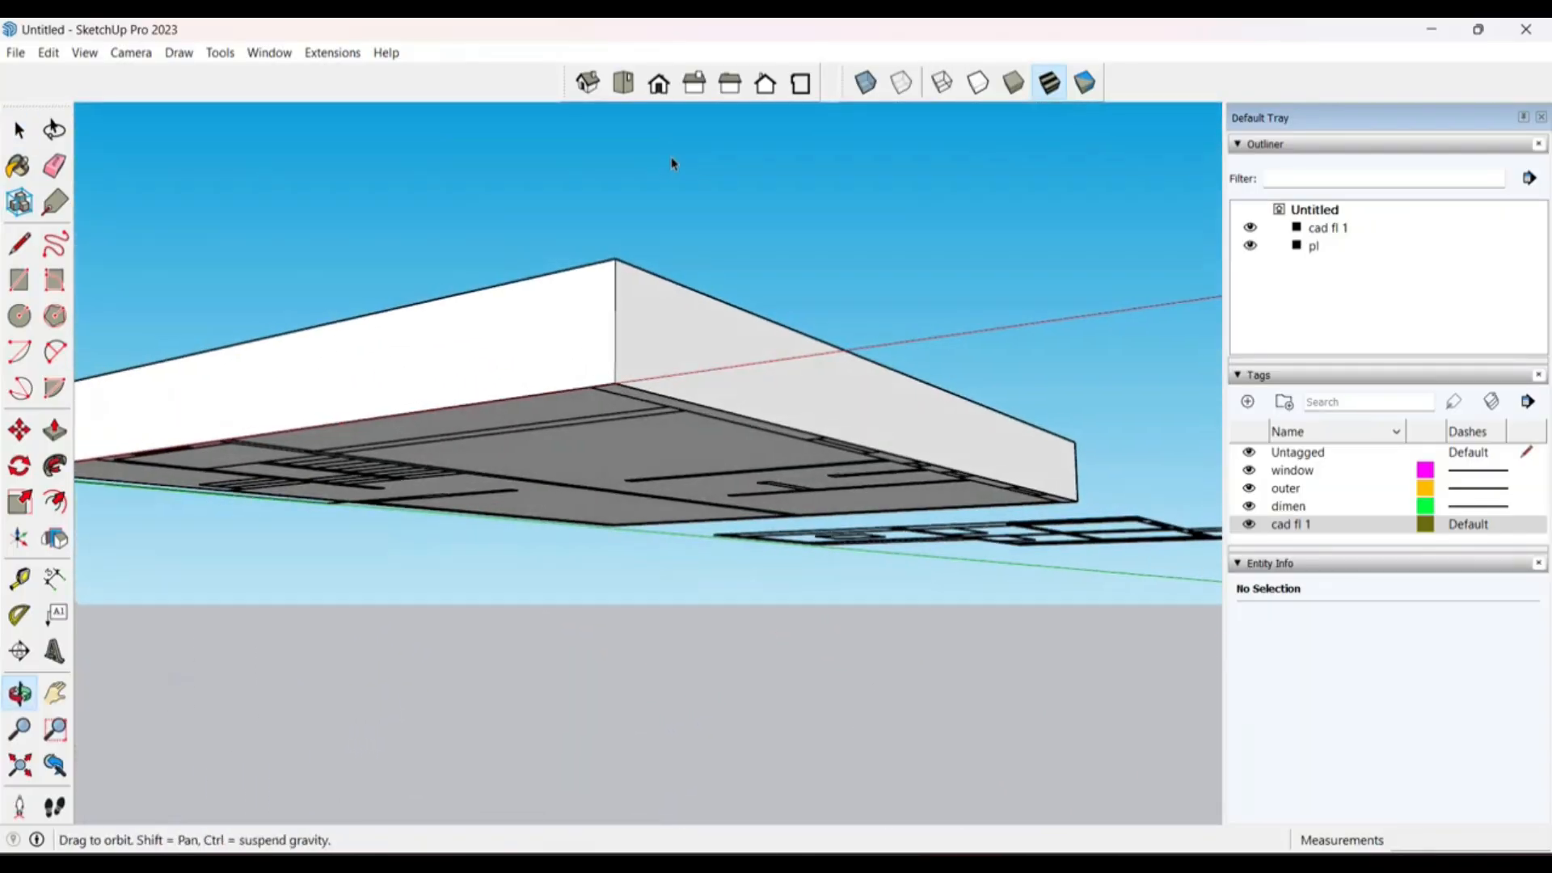
middle_drag(1012, 429, 1091, 420)
click(1324, 230)
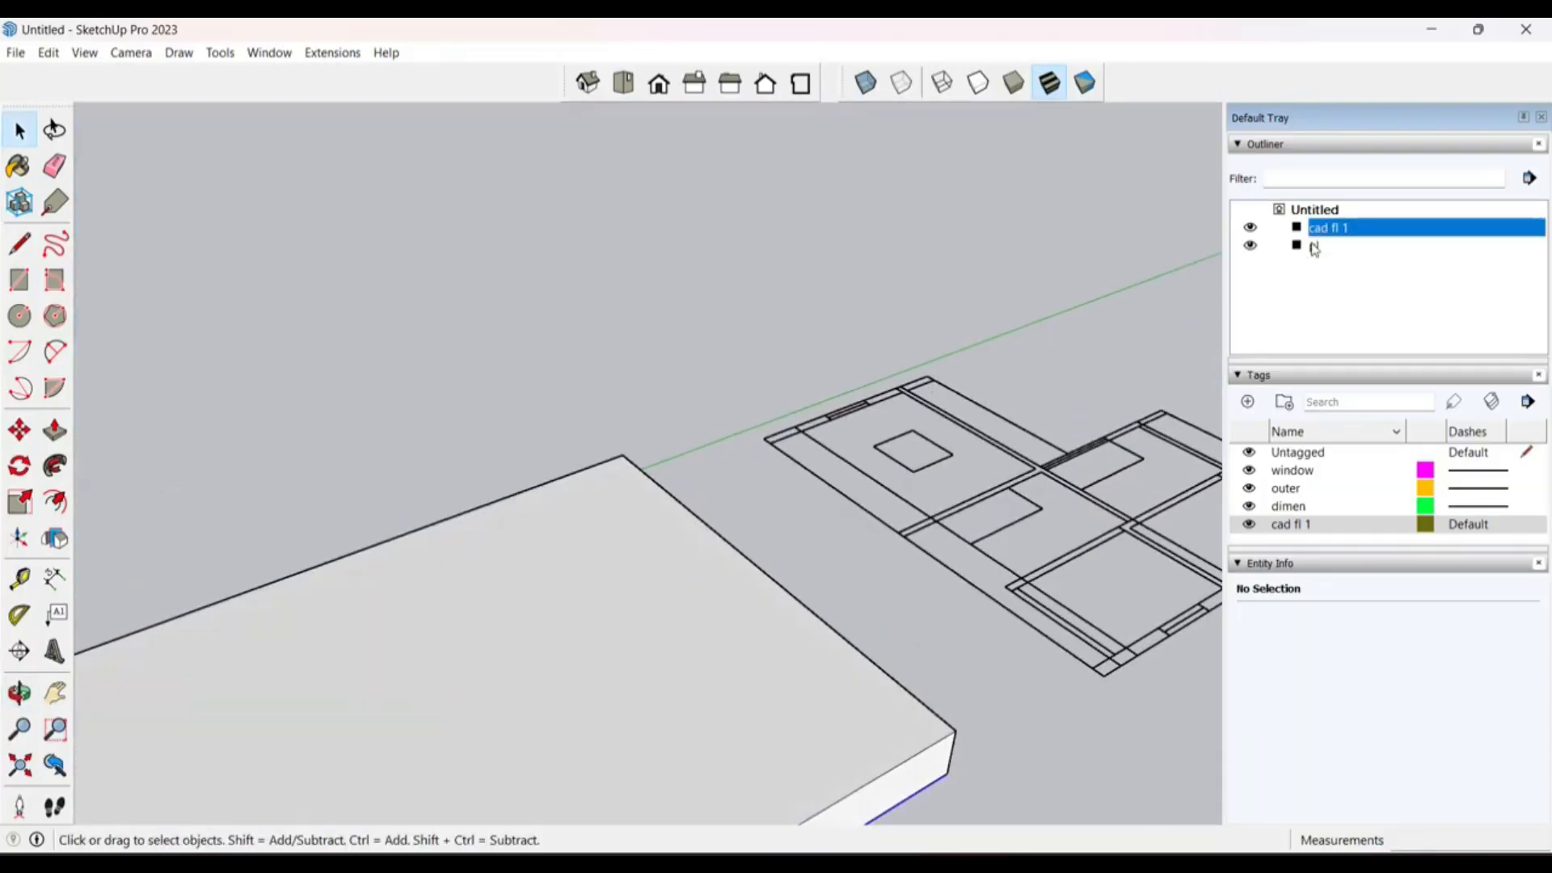
scroll(748, 435, down, 5)
scroll(597, 673, up, 4)
key(m)
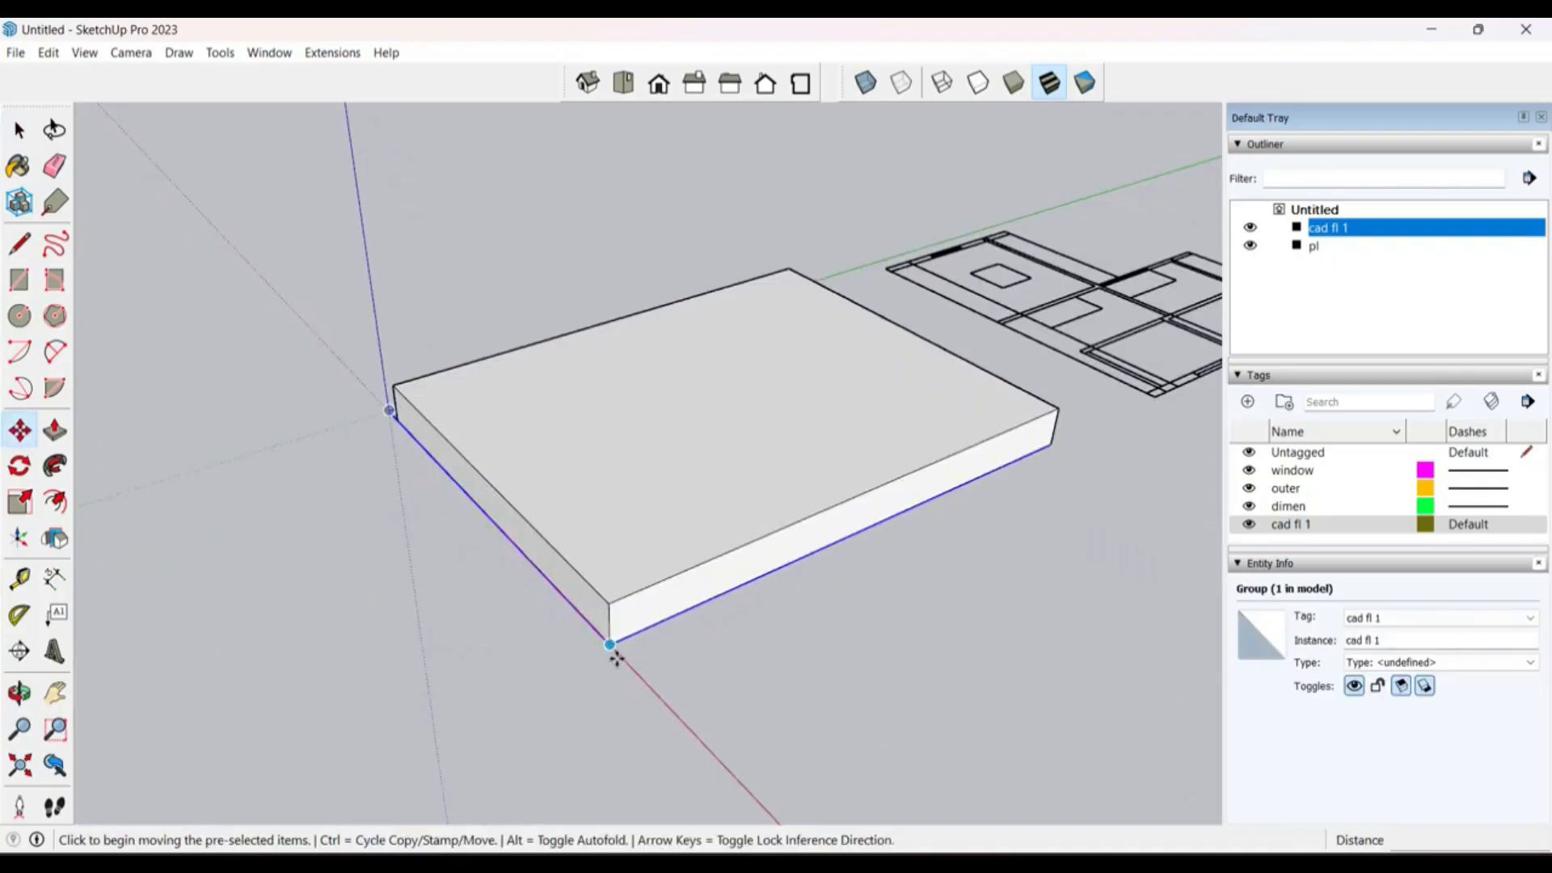
click(610, 645)
click(609, 604)
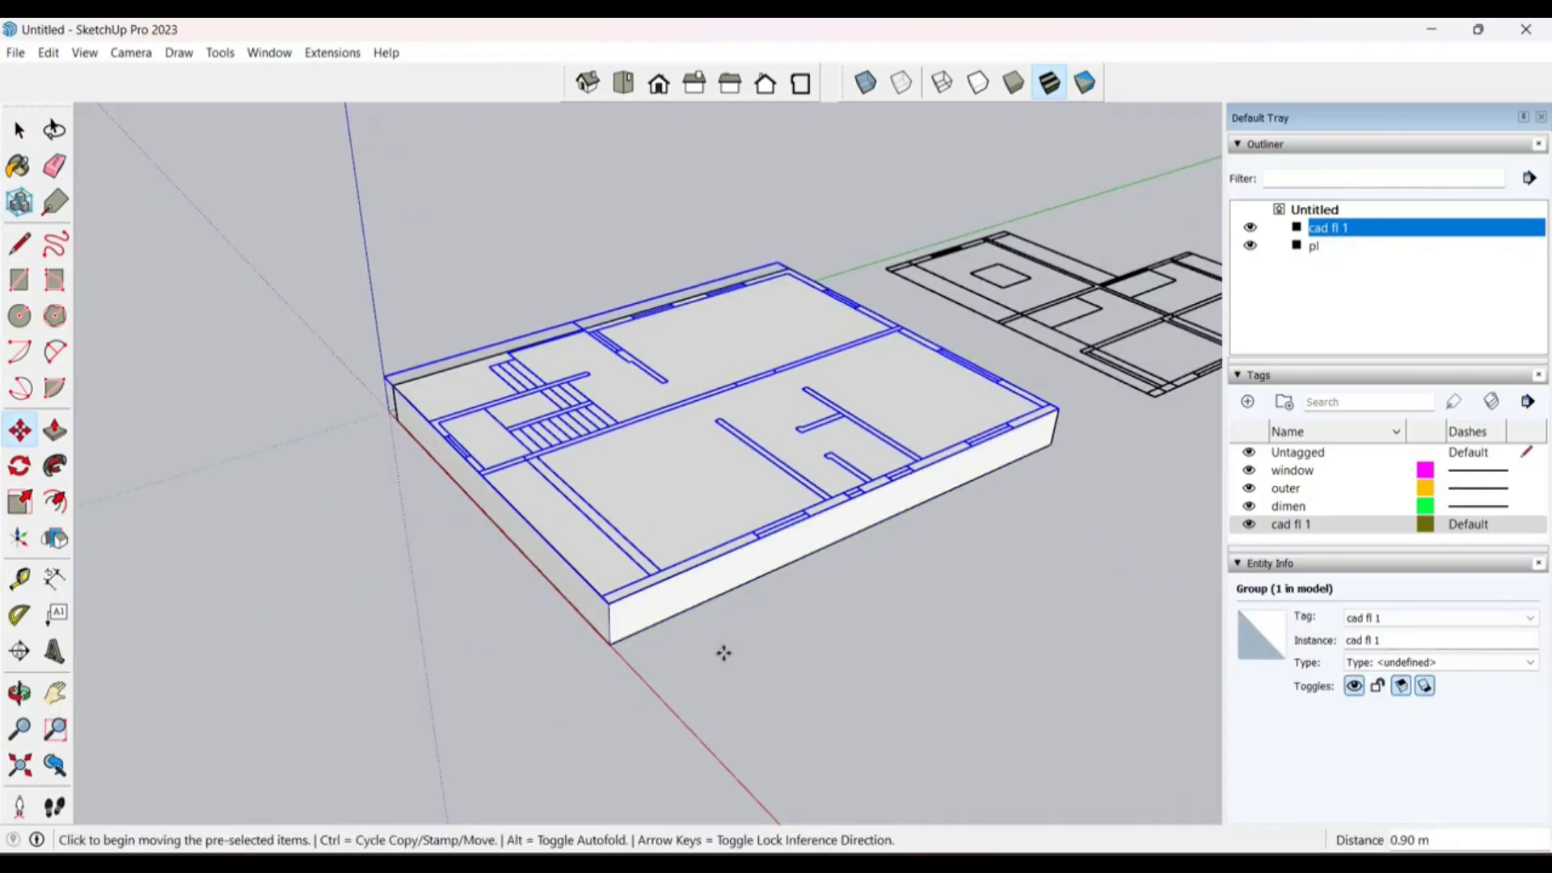
key(space)
click(769, 634)
Step: Create a new tag named "pl" for the plinth group
scroll(634, 645, up, 5)
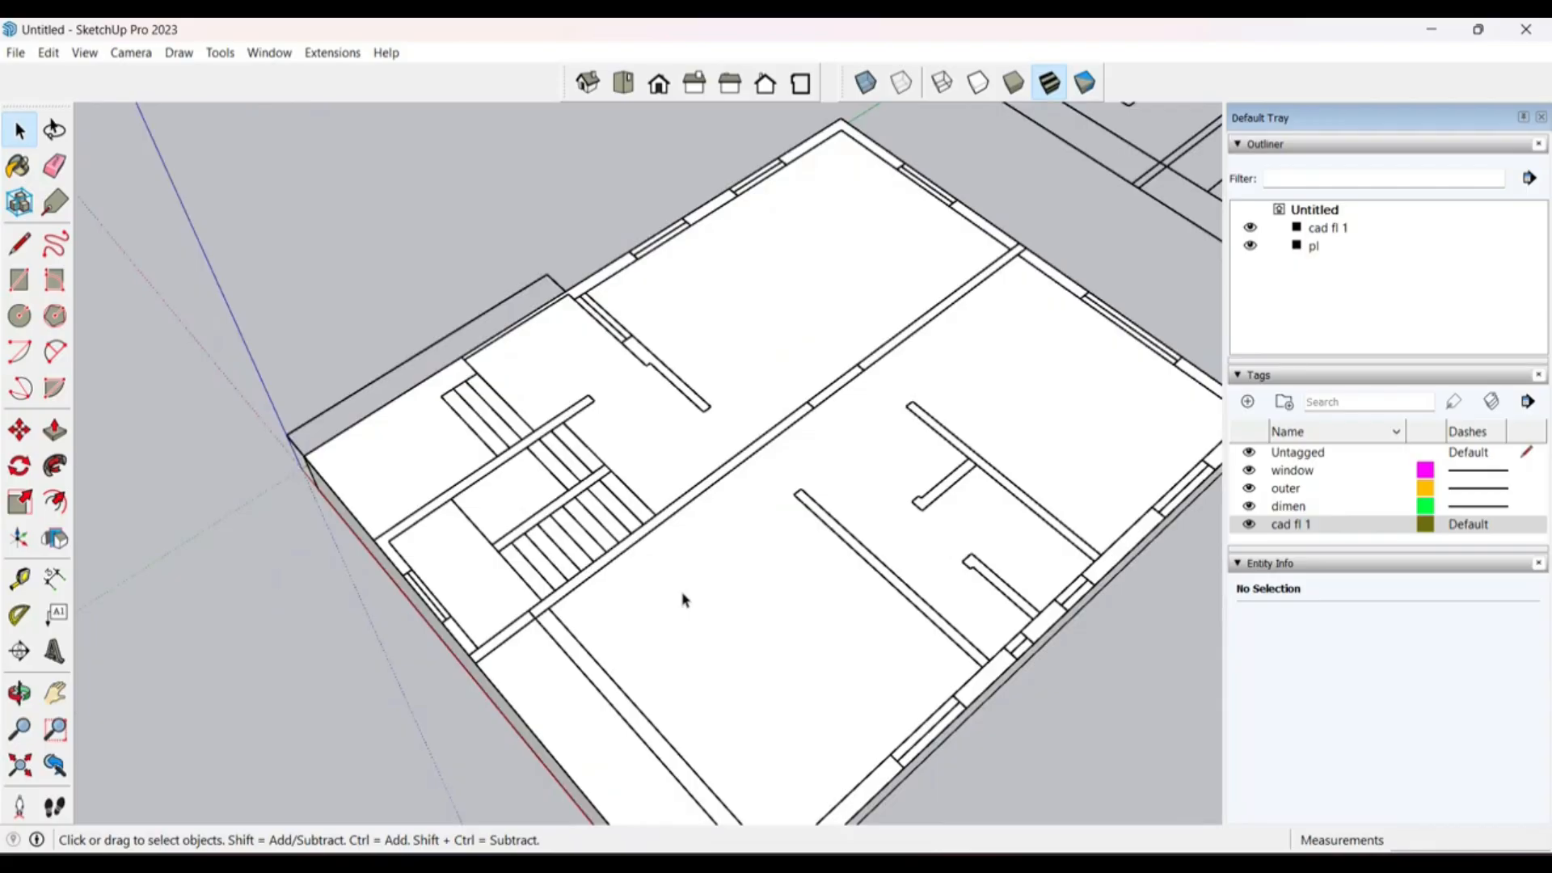
middle_drag(644, 621, 647, 558)
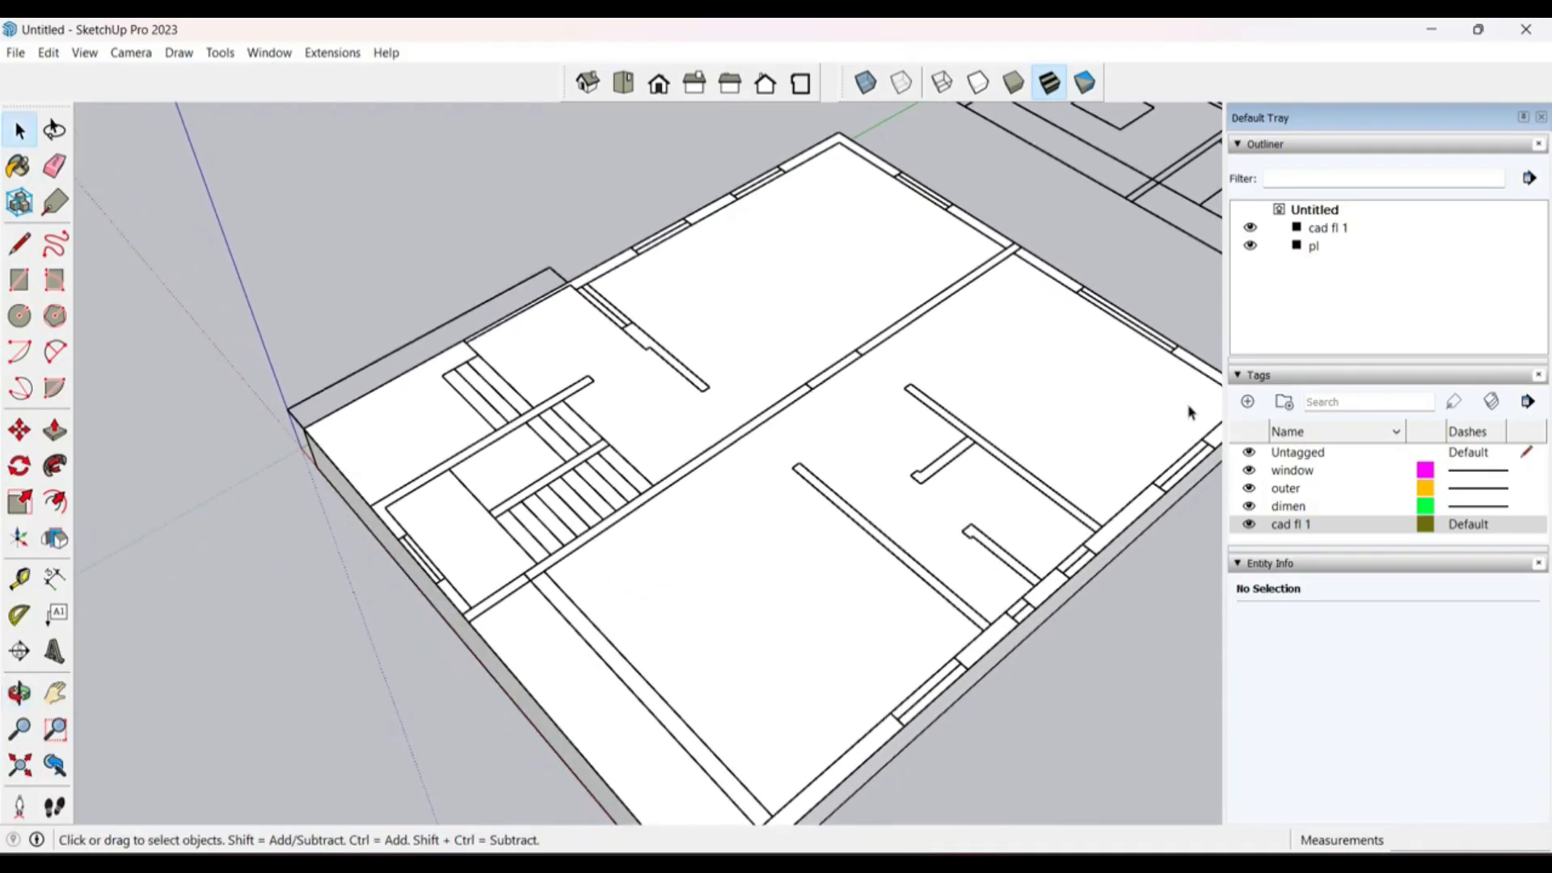
click(1311, 248)
click(1312, 280)
click(1313, 247)
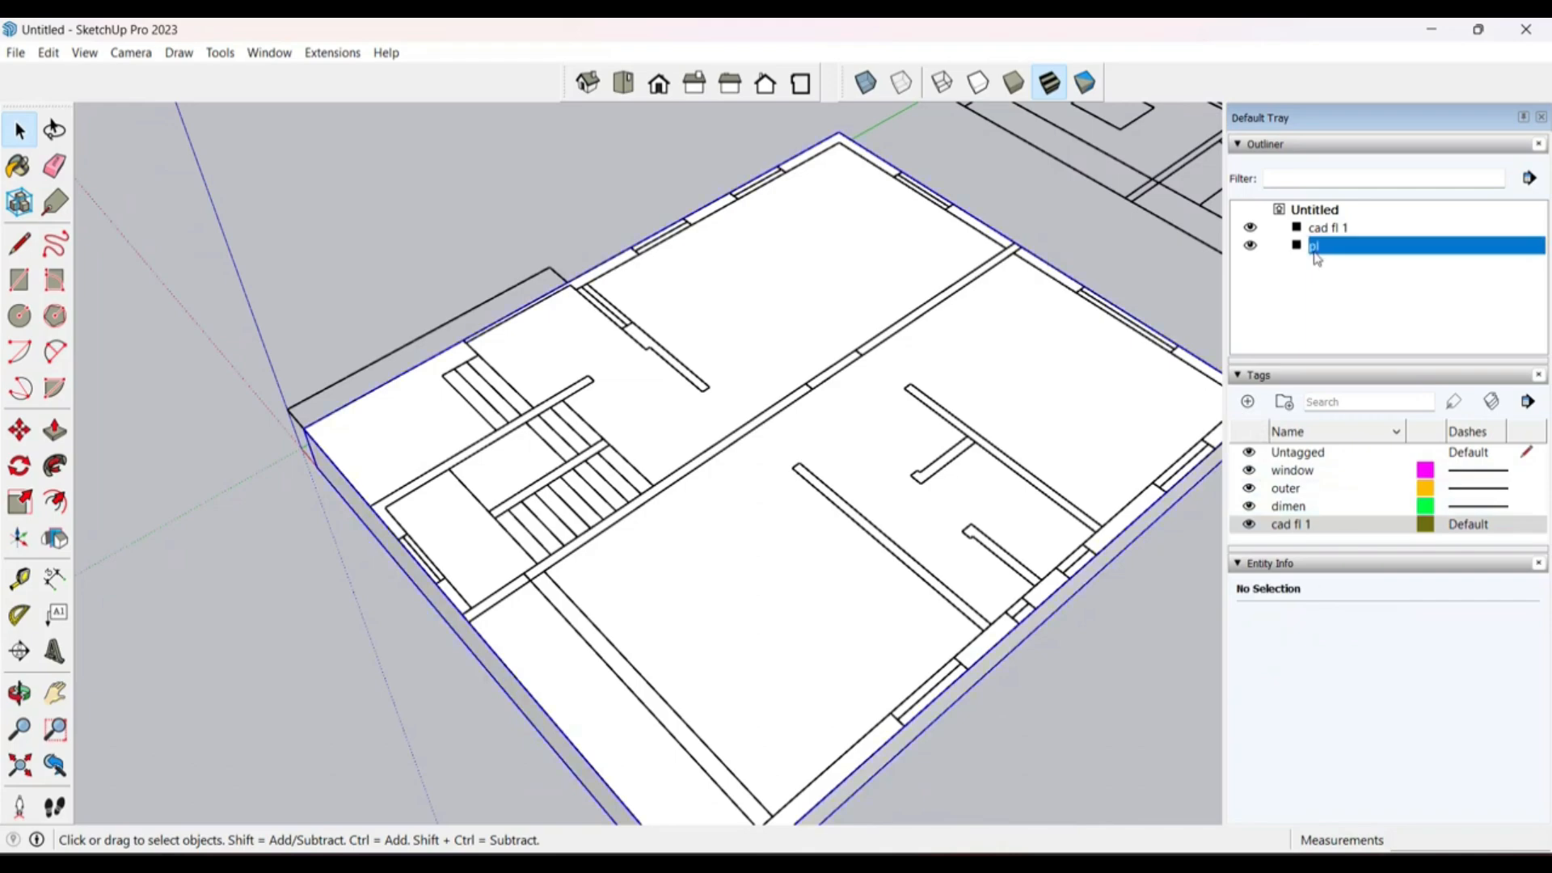
click(1321, 282)
click(1248, 401)
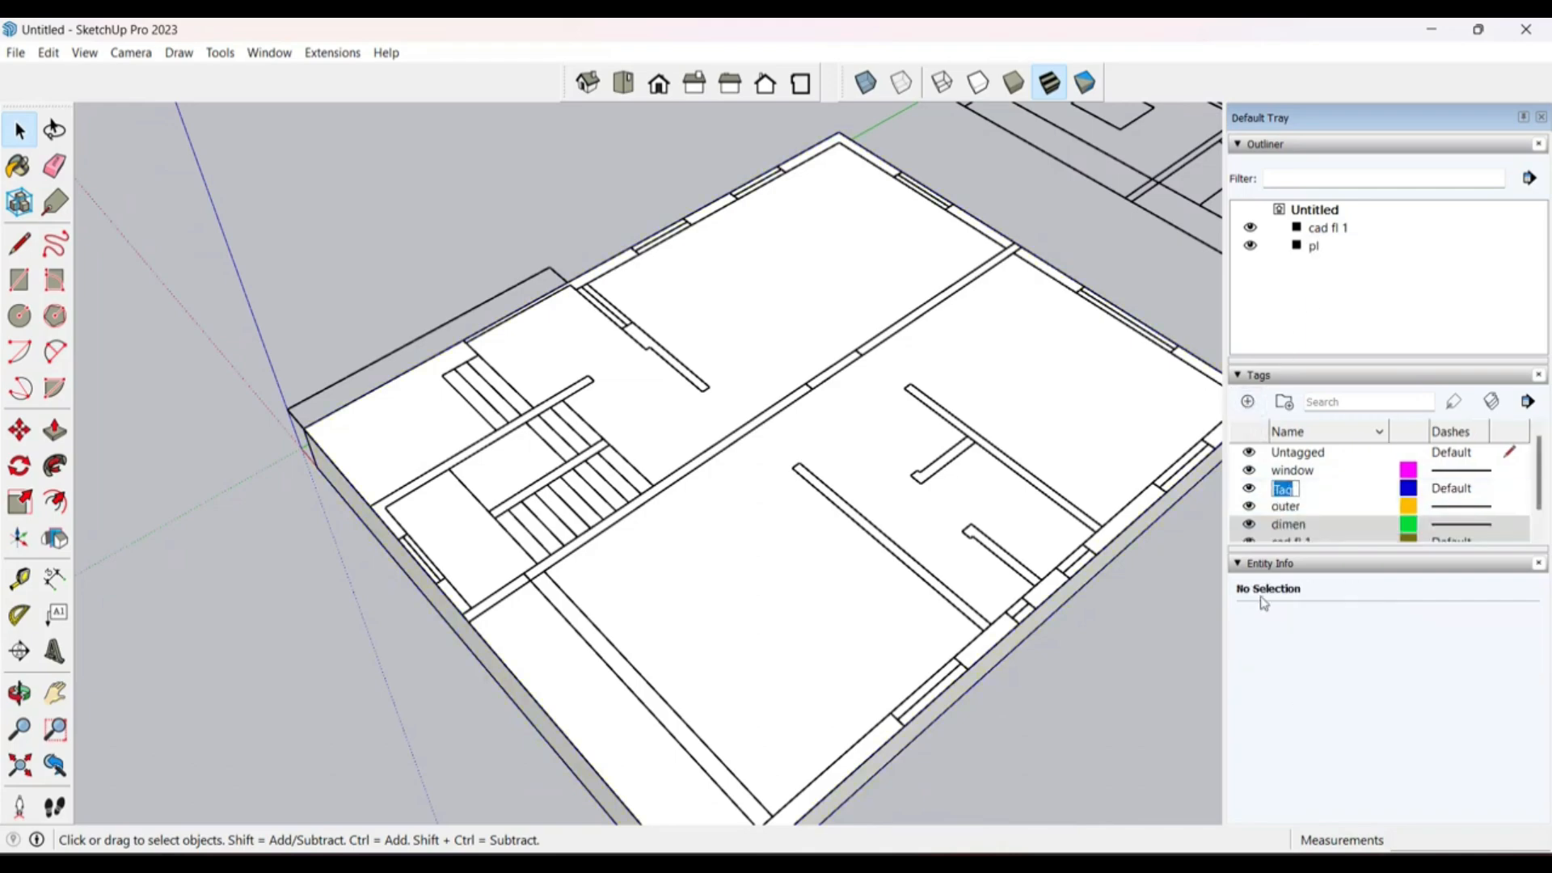
text(pl)
click(1328, 488)
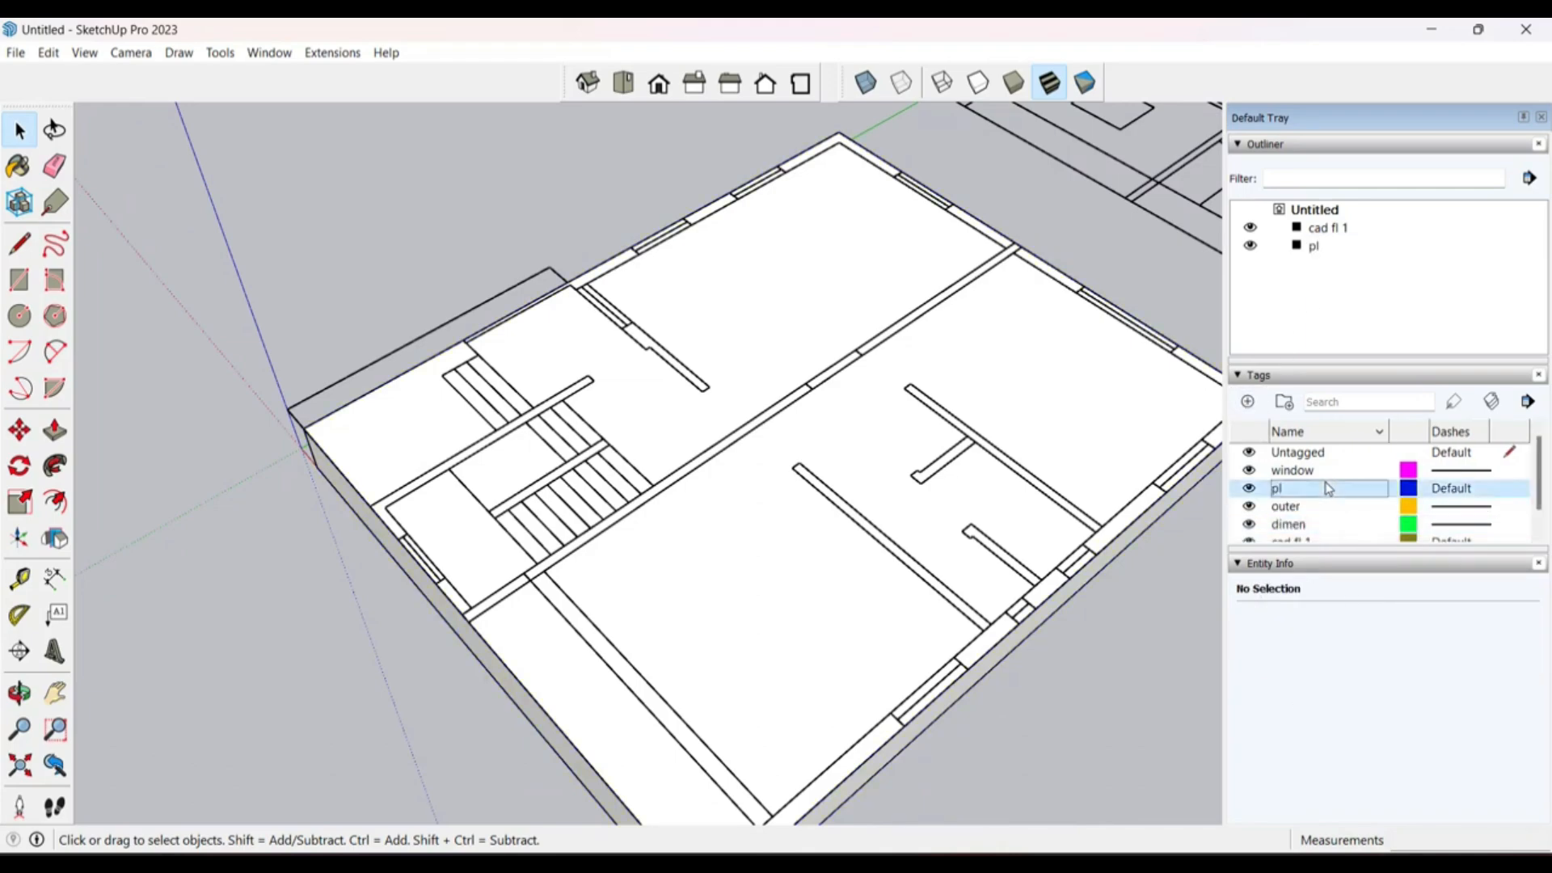
Step: Assign the pl group to the pl tag, then toggle that tag's visibility off and on to check it
click(1019, 652)
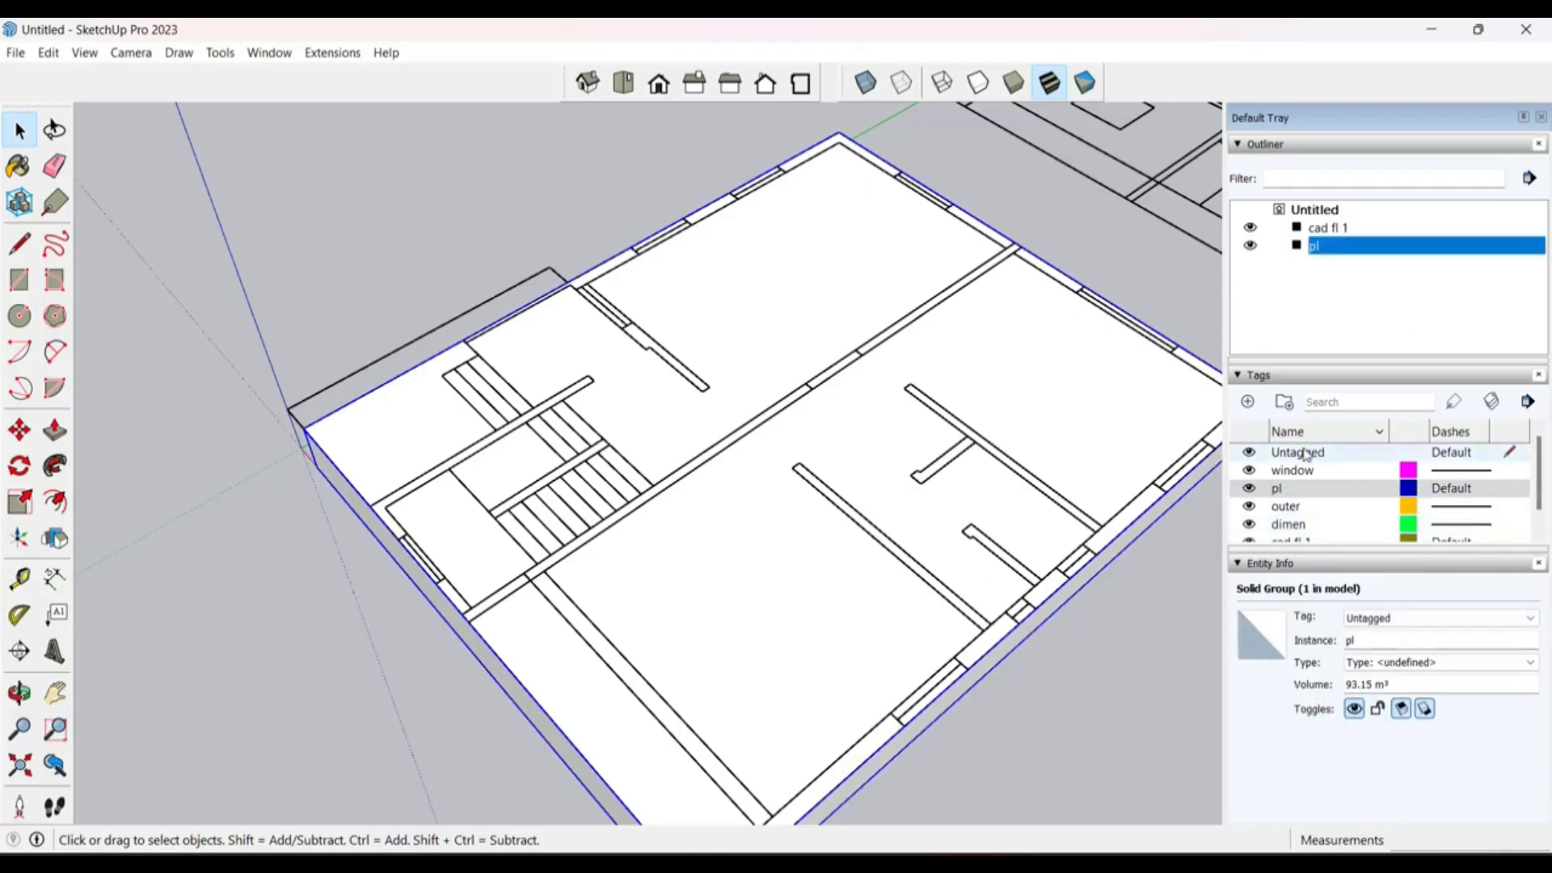
click(1375, 619)
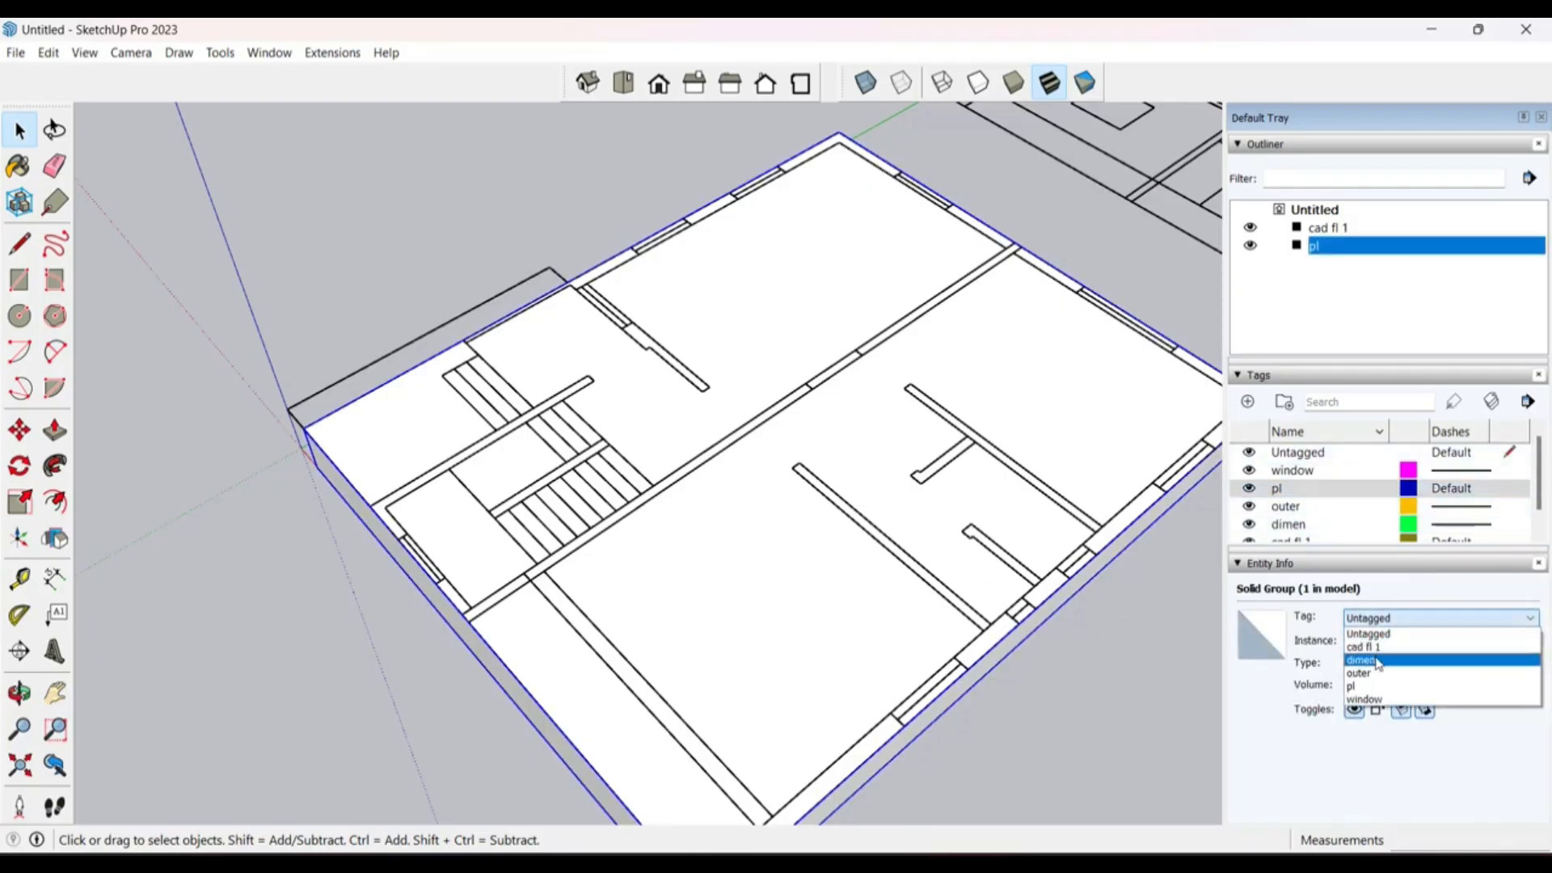
click(1376, 687)
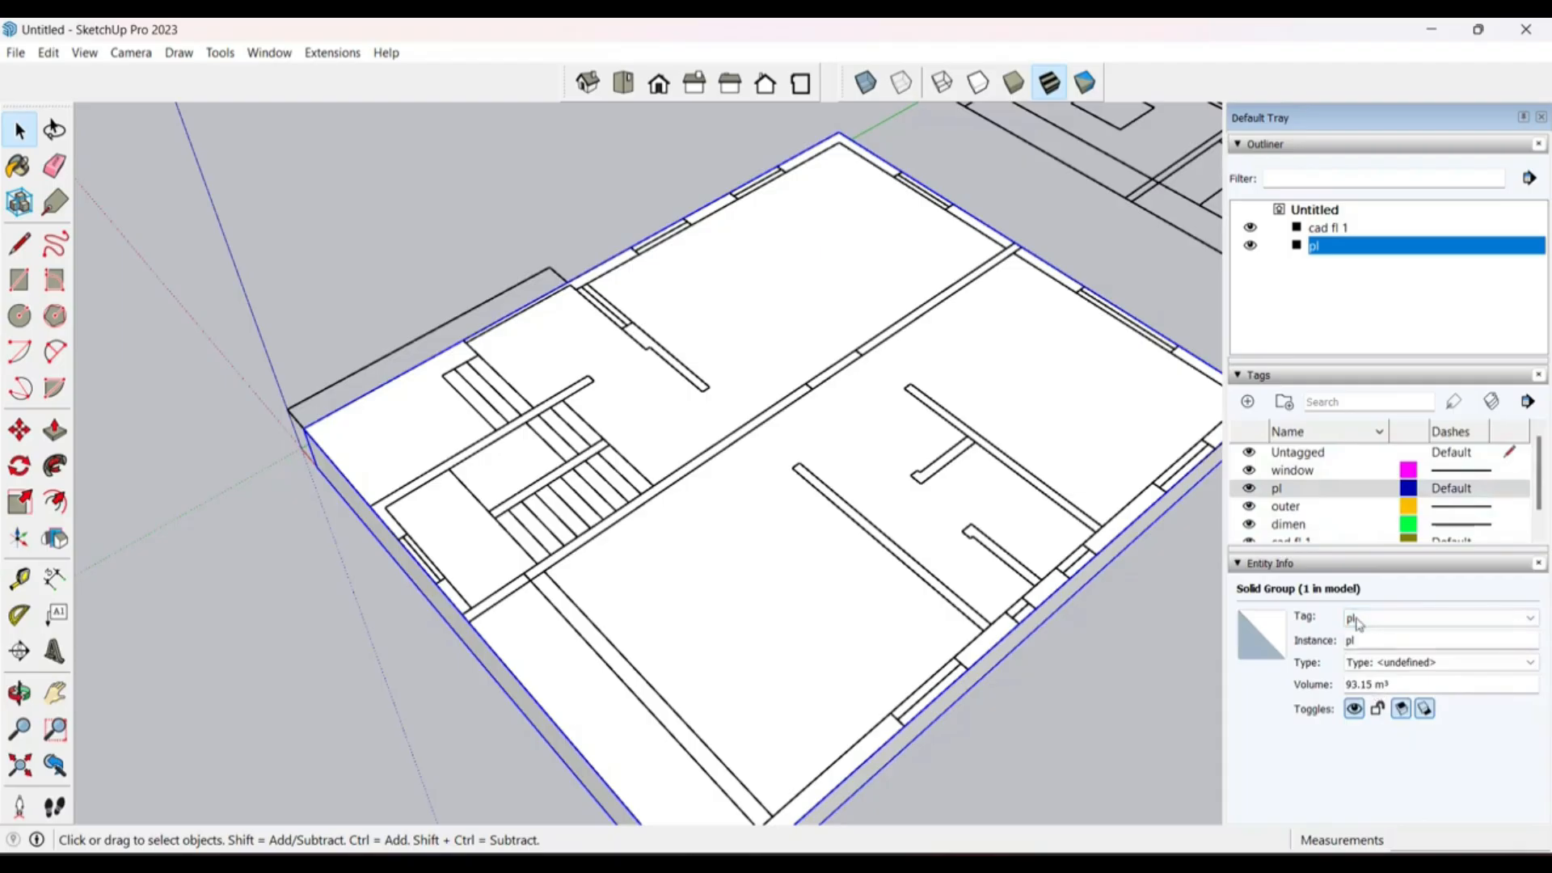
click(1090, 674)
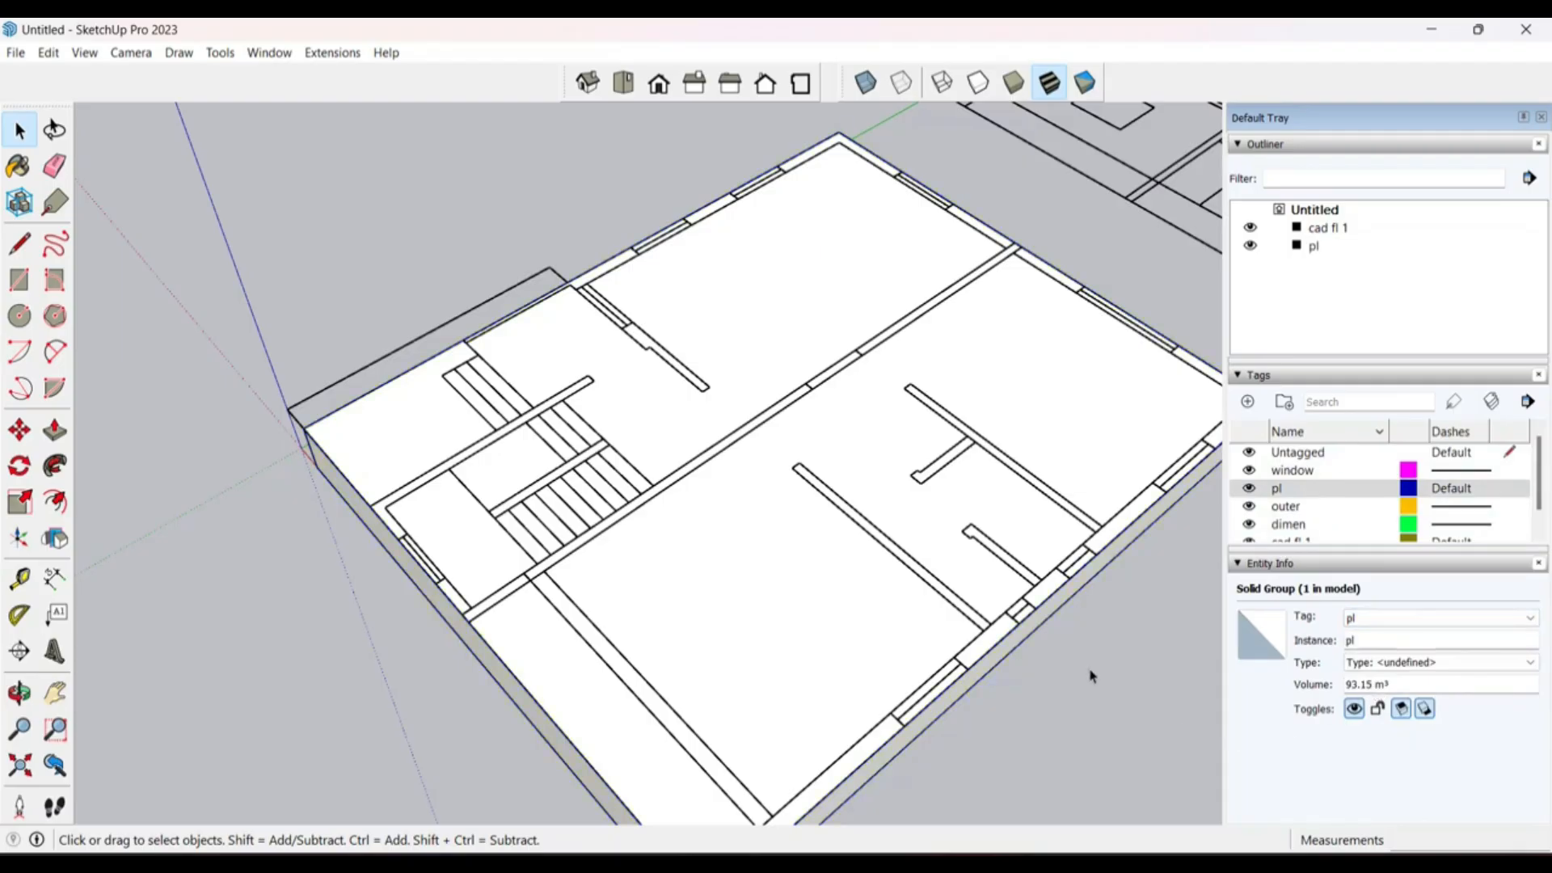
click(1249, 489)
click(1249, 489)
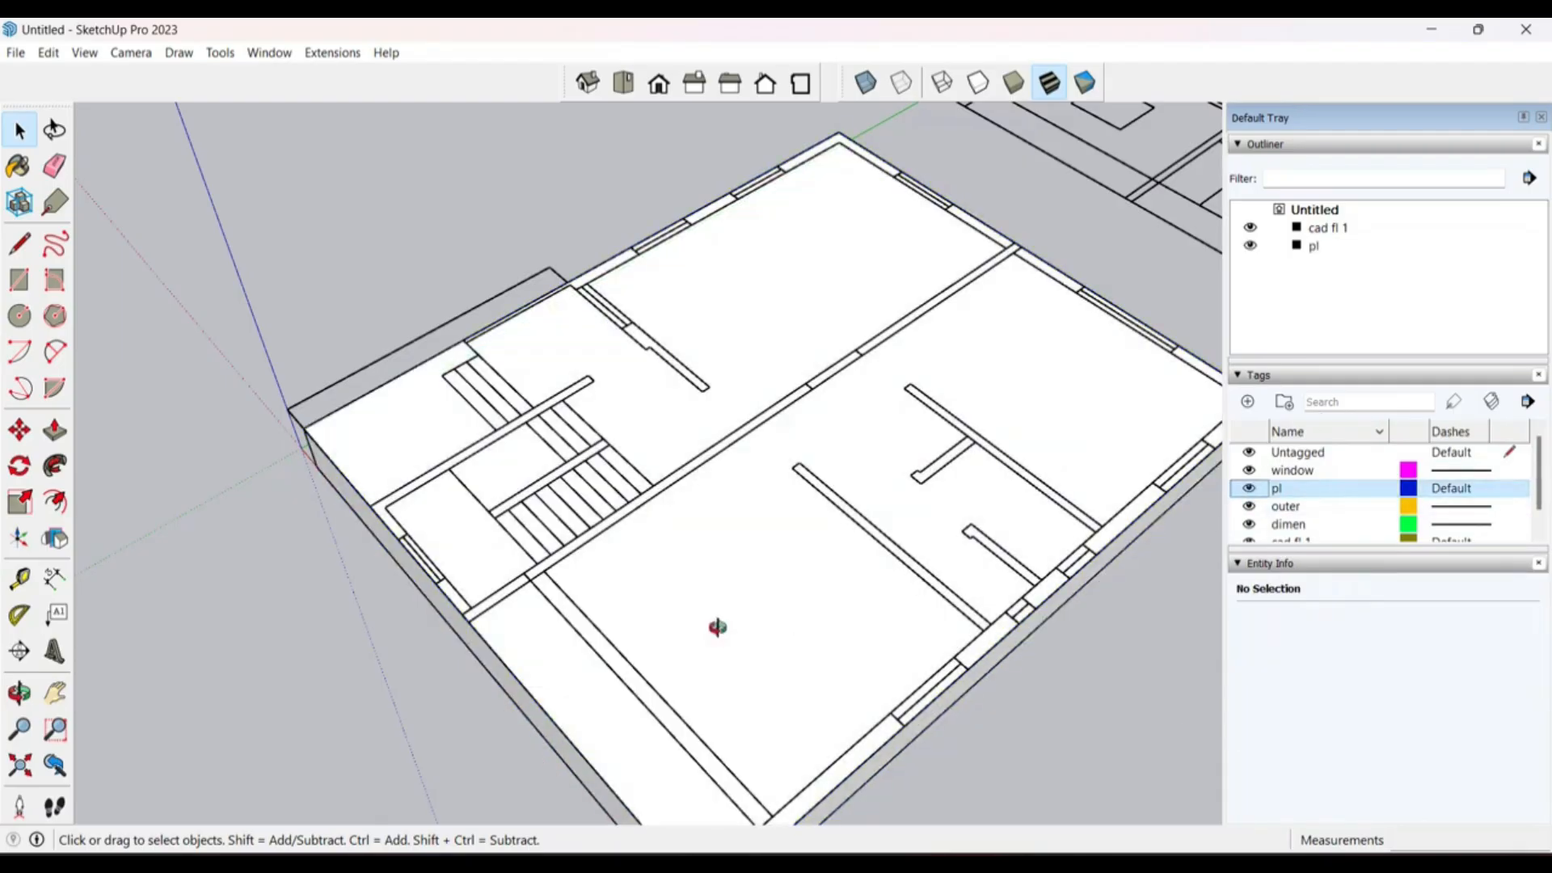
Step: Draw a rectangle over the exterior wall strip with two windows near the green axis, from its inner corner to the opposite outer corner
middle_drag(717, 627, 721, 582)
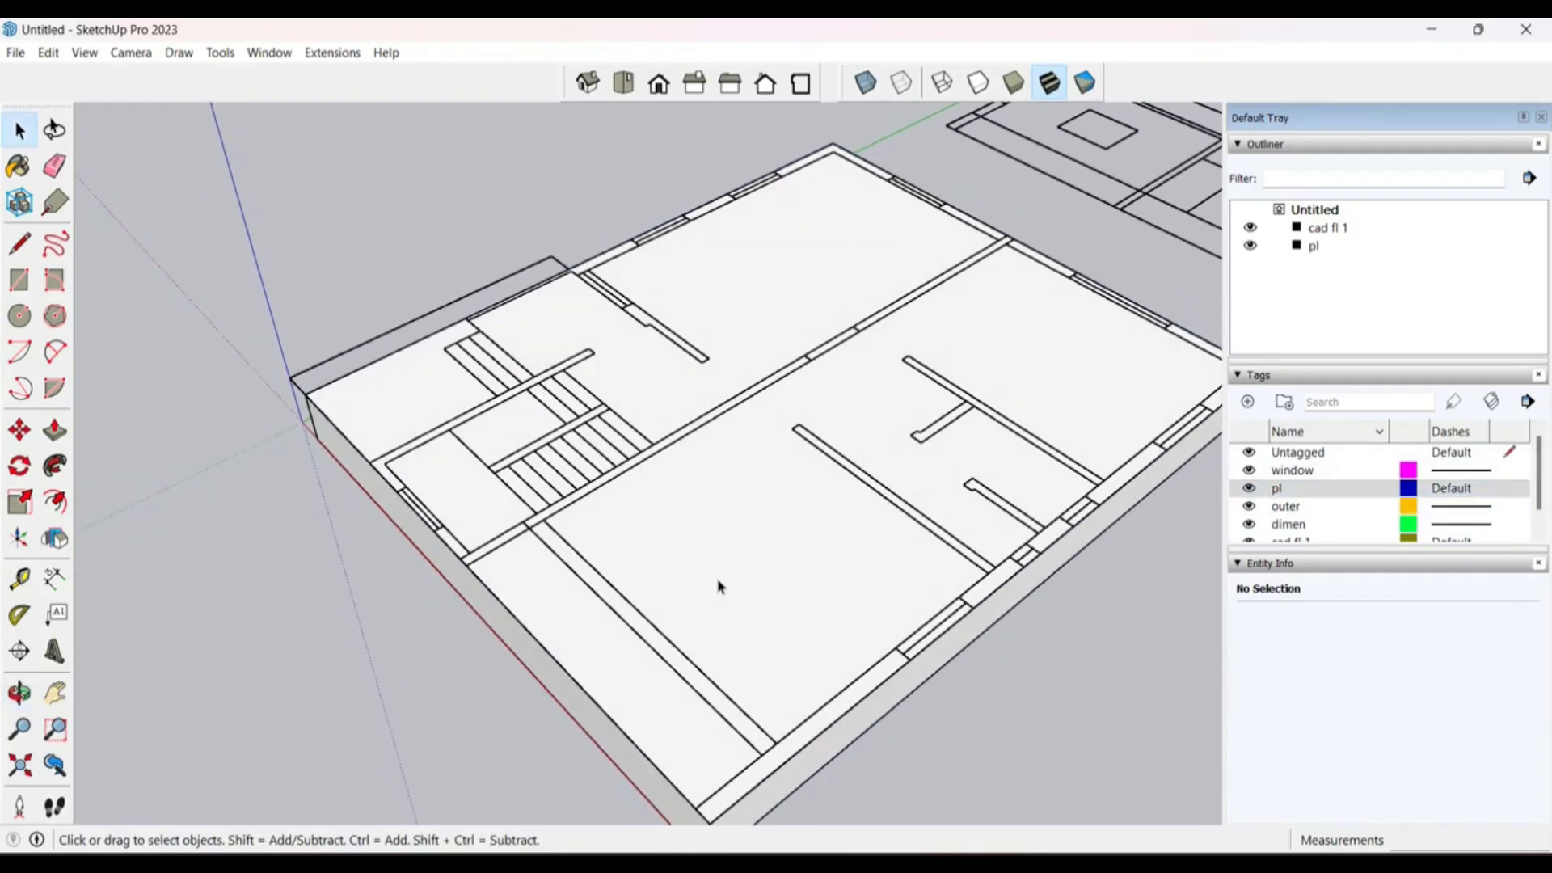
click(19, 280)
scroll(555, 242, down, 3)
scroll(418, 374, up, 6)
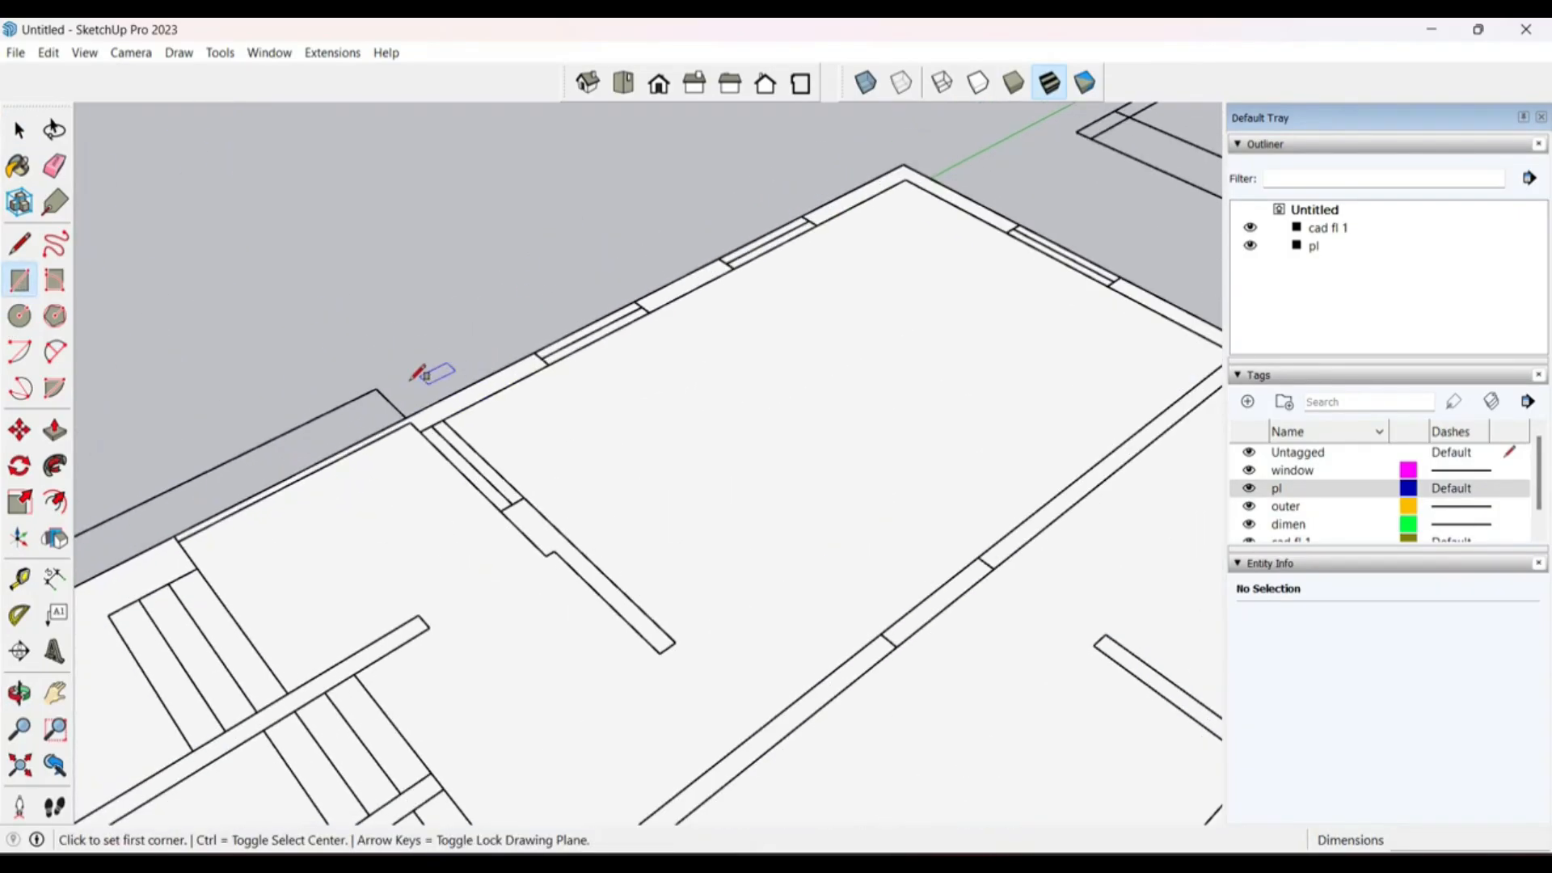
scroll(410, 380, up, 4)
scroll(238, 612, down, 4)
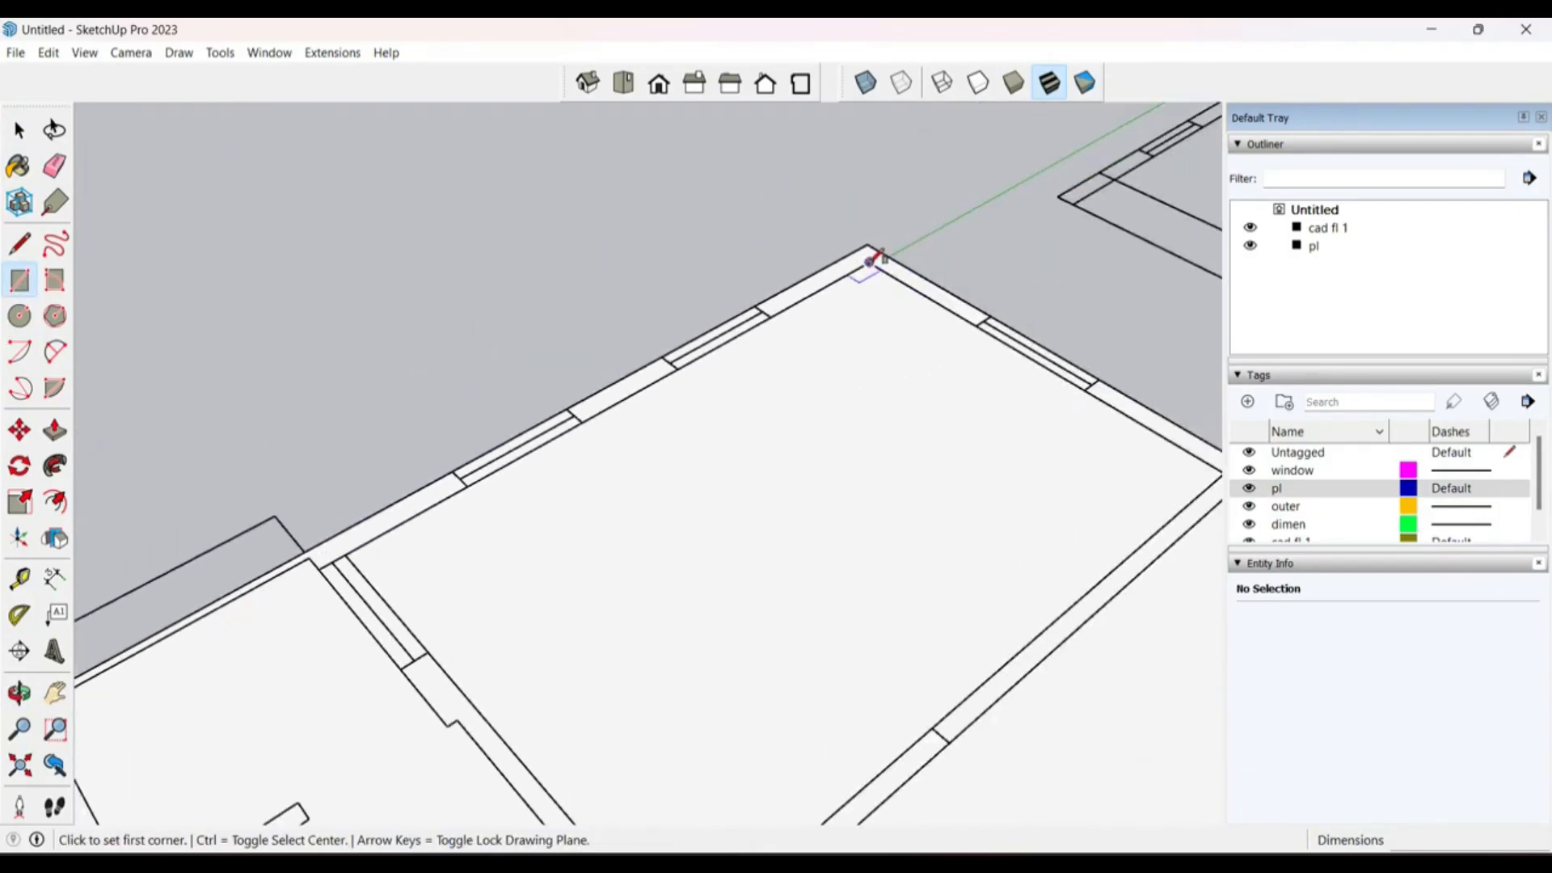
click(319, 569)
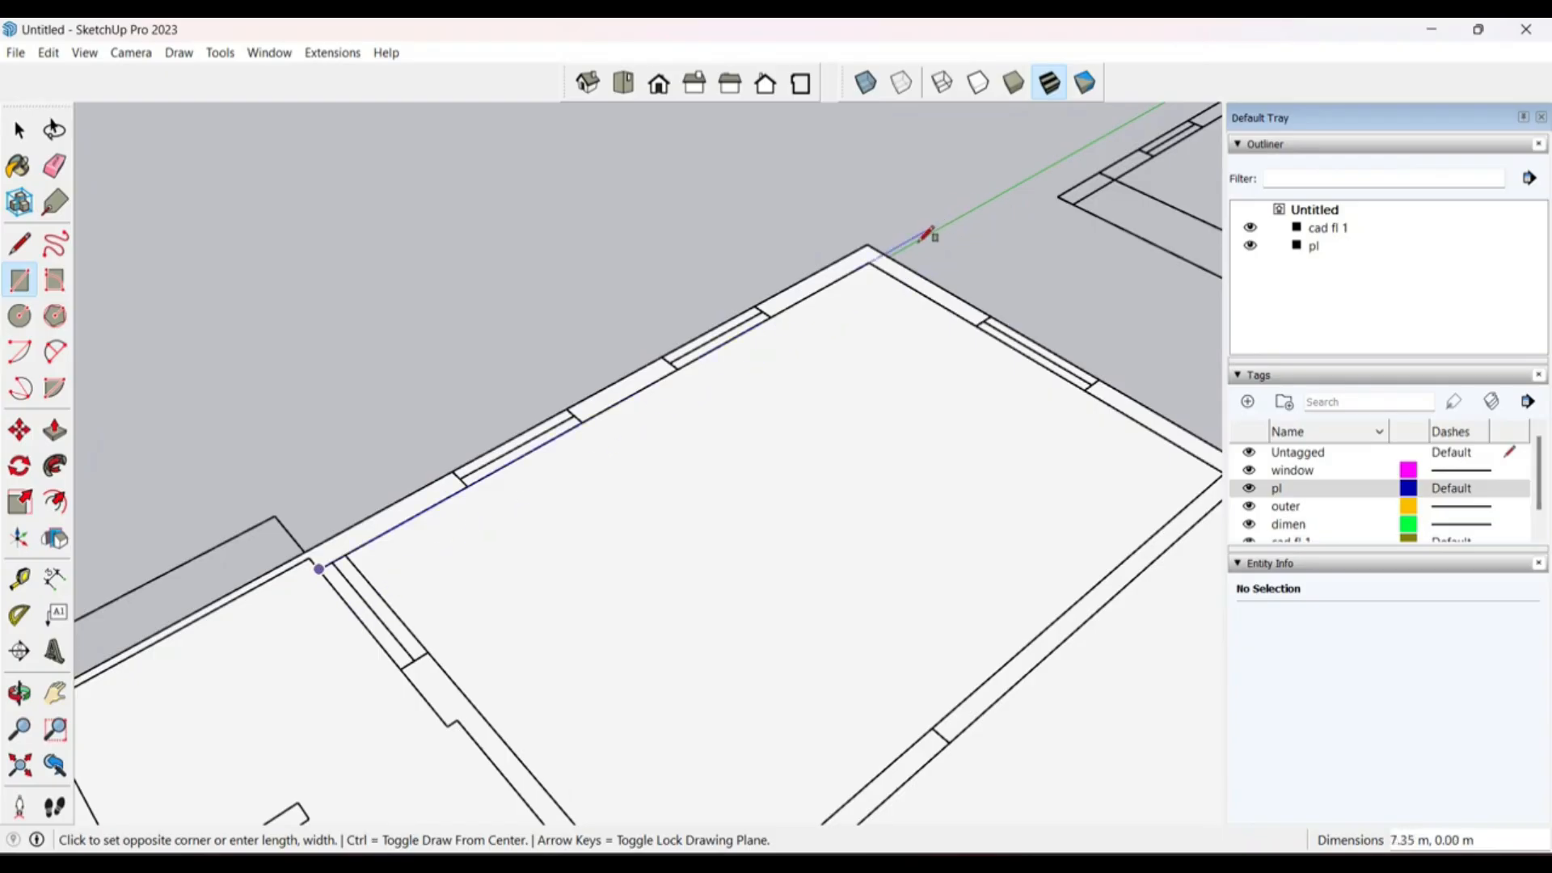
click(868, 245)
scroll(530, 265, down, 3)
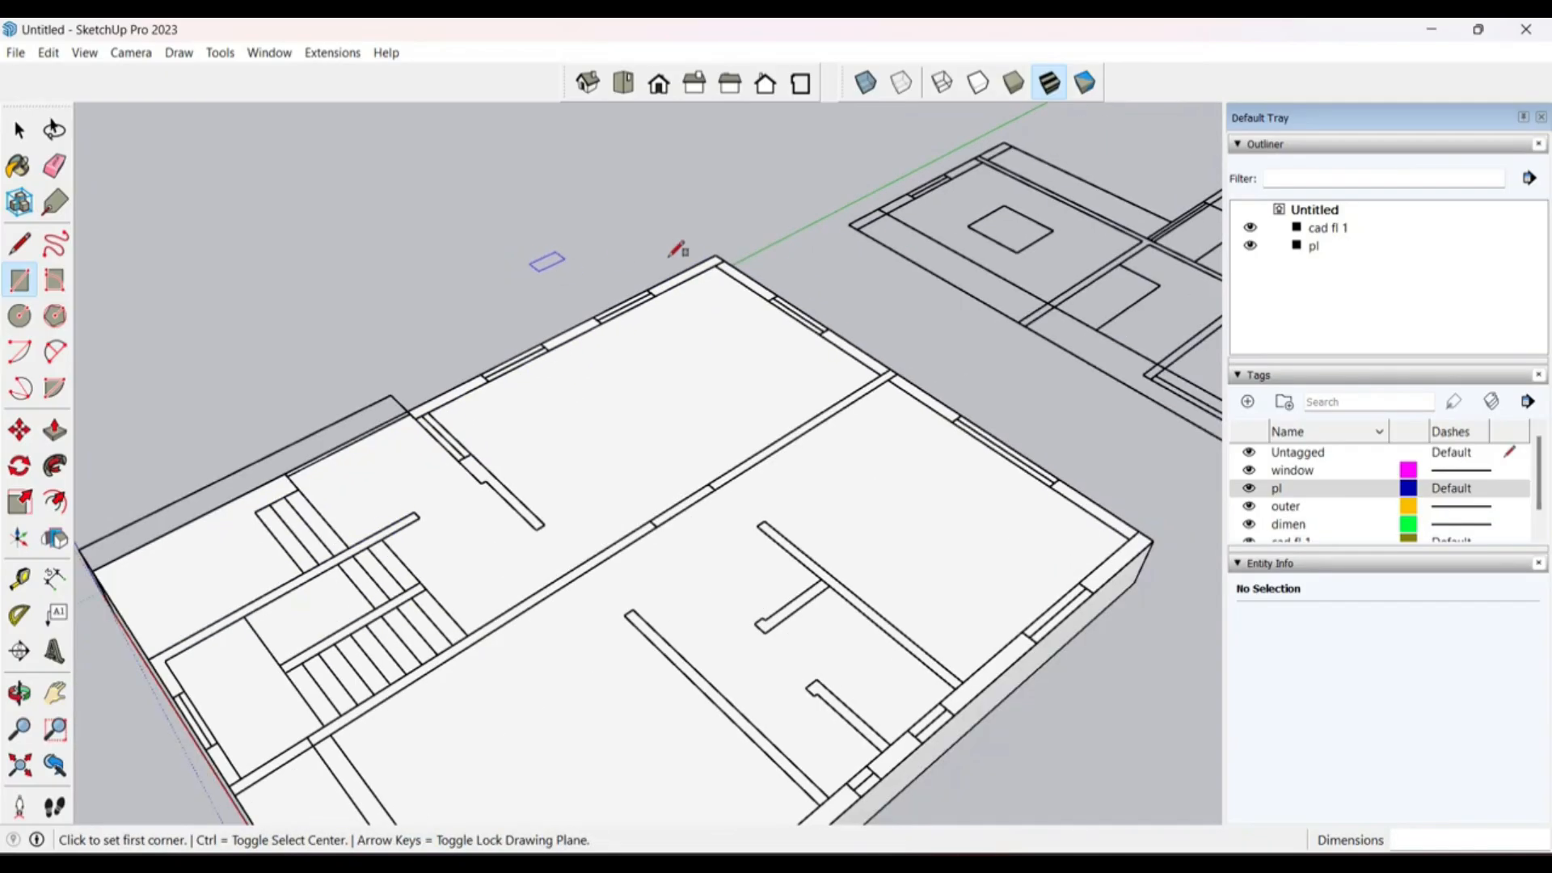
Step: Group the wall strip rectangle's face together with its boundary edges
scroll(679, 254, up, 2)
key(space)
double_click(709, 288)
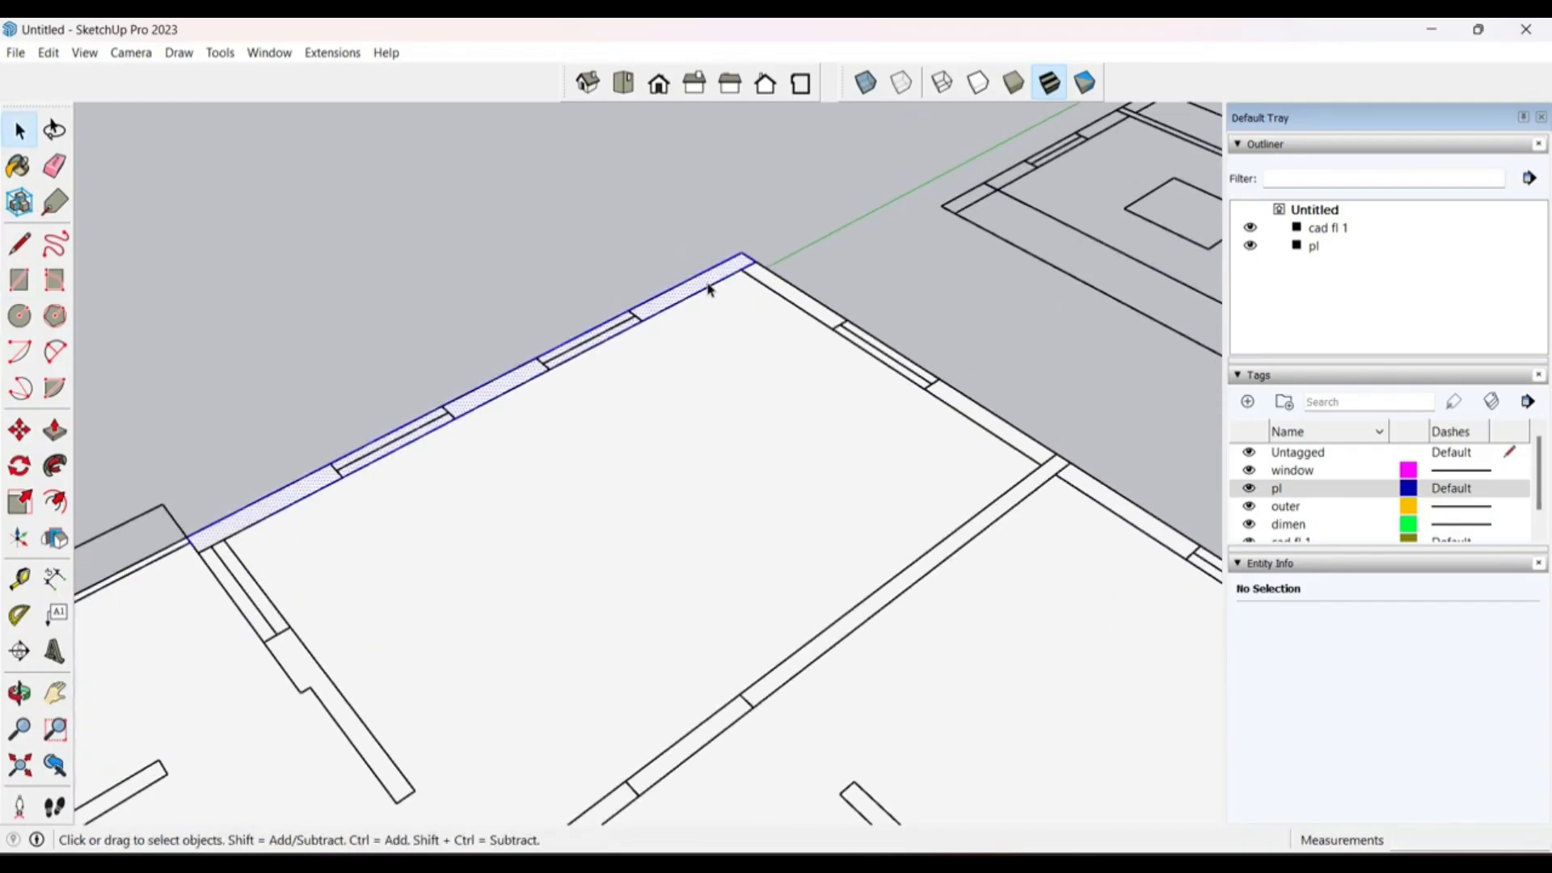
right_click(710, 288)
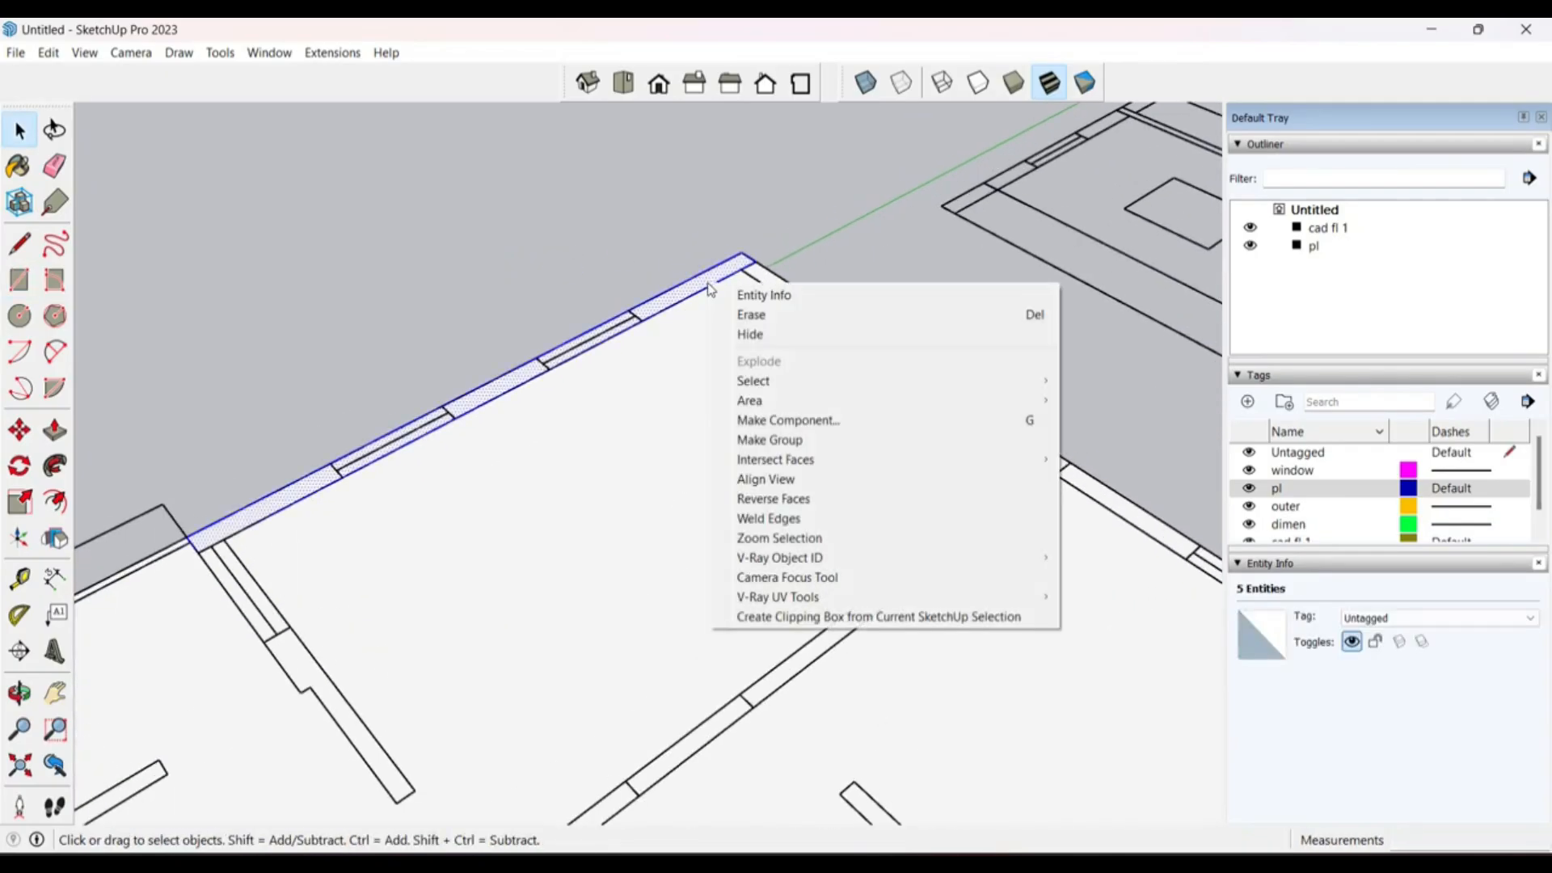
click(800, 441)
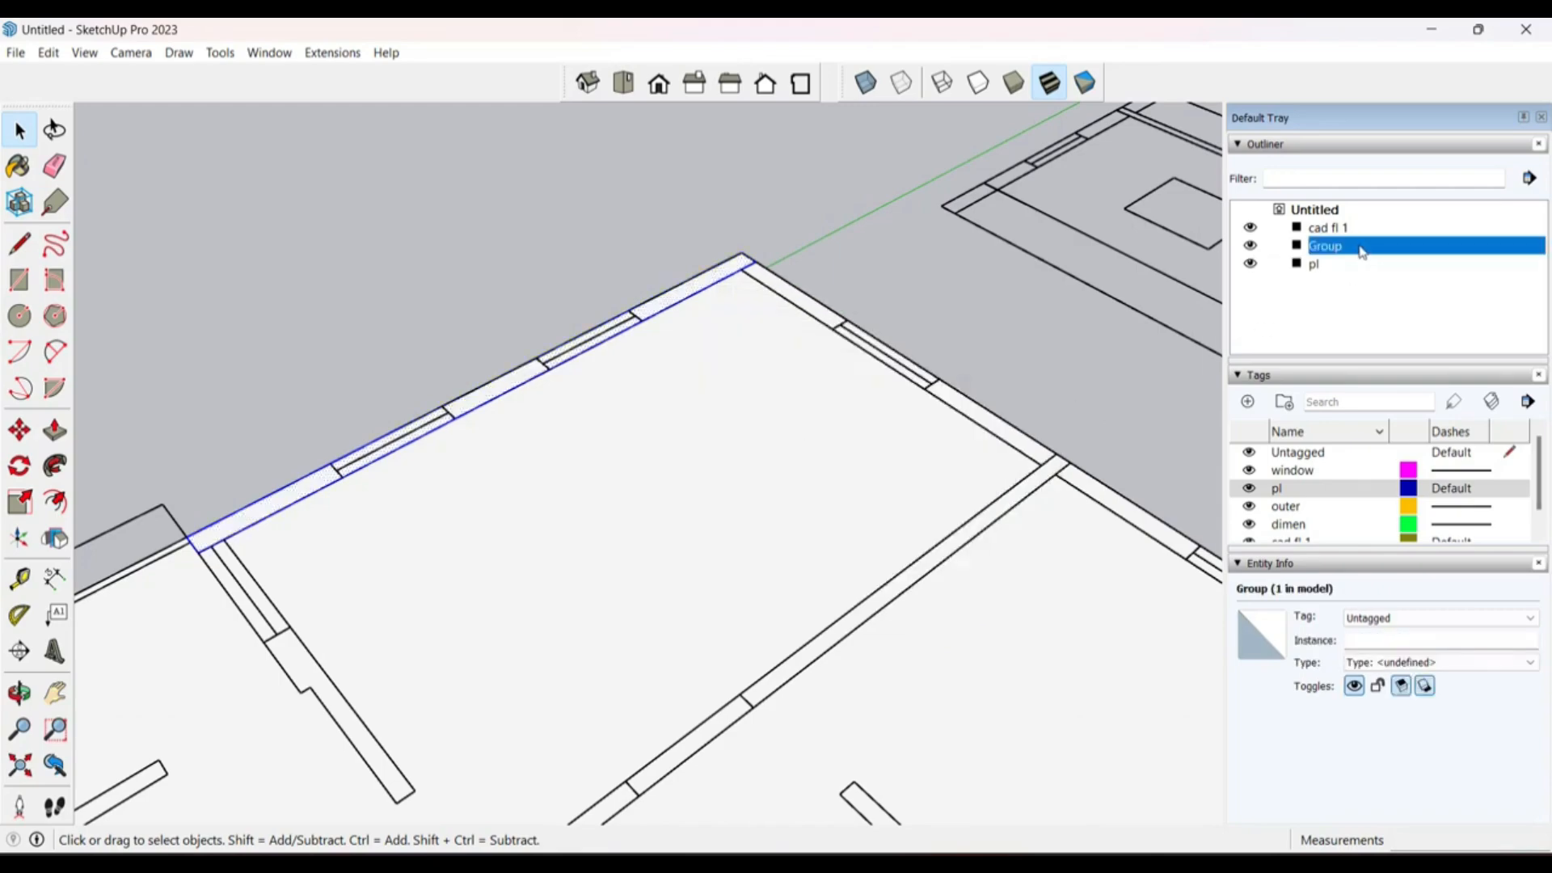
Step: Rename the wall strip's group as "walls" in the Outliner
right_click(1361, 247)
click(1290, 648)
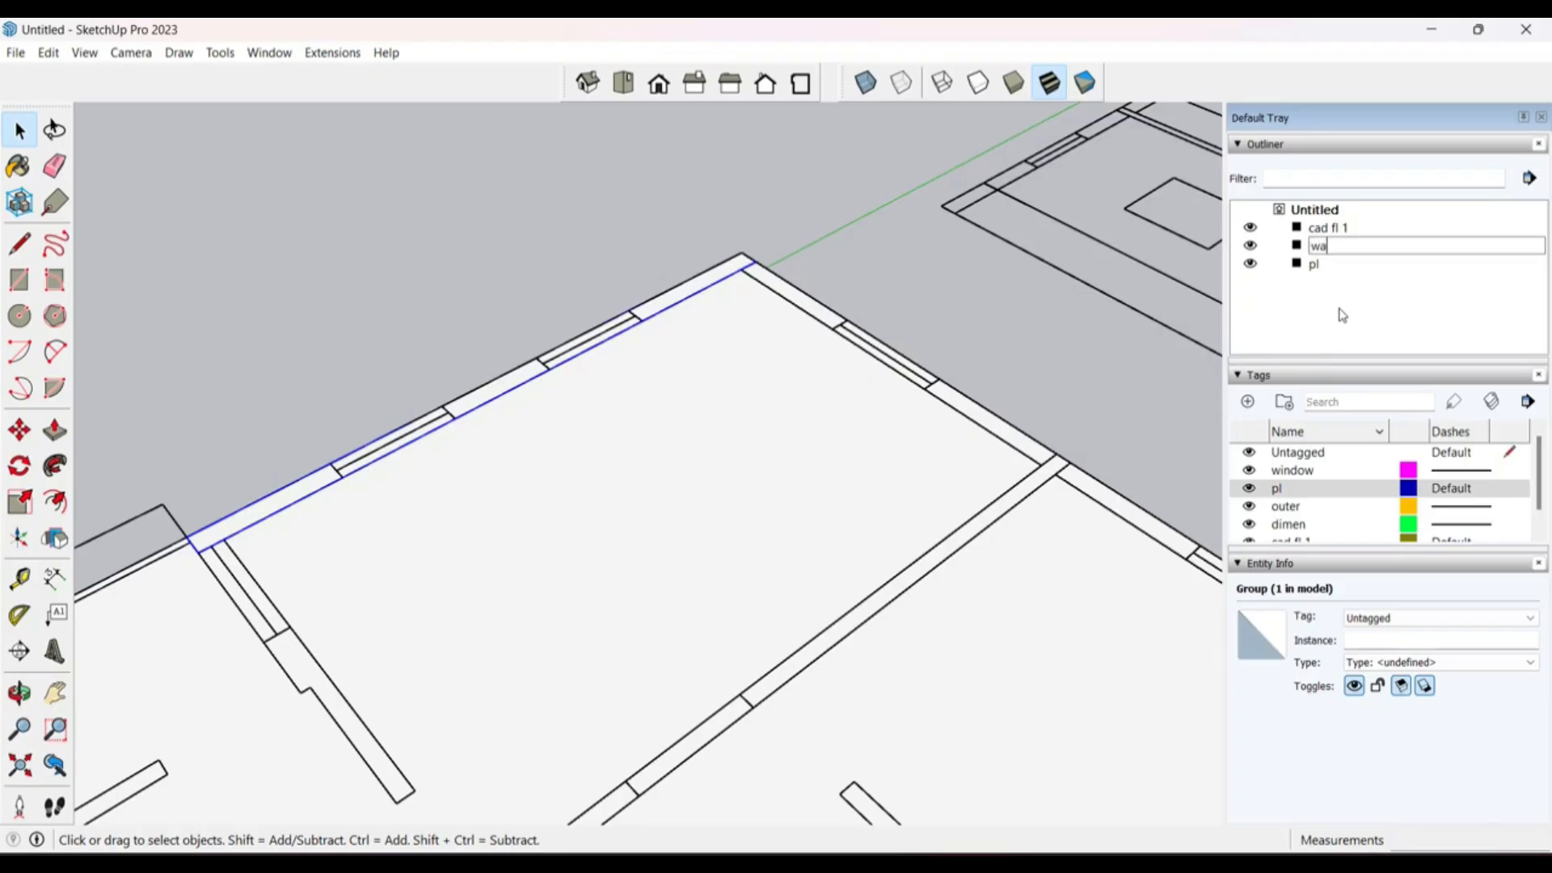
key(Return)
click(1298, 267)
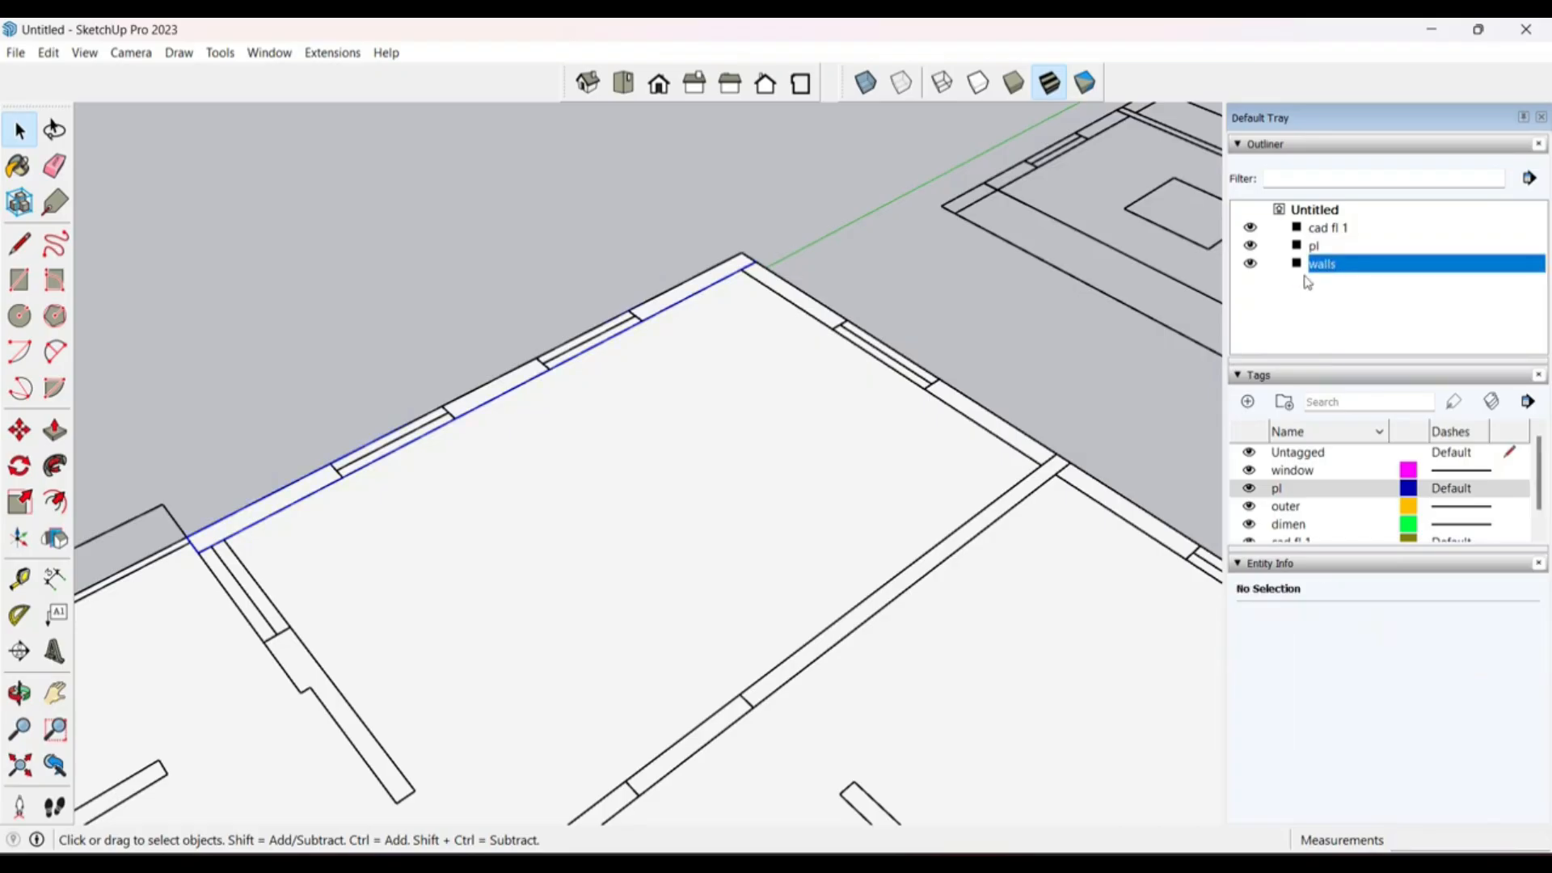
Step: Inside the walls group, draw an 8.77 m by 0.23 m rectangle over the adjoining exterior wall strip
double_click(681, 300)
click(681, 301)
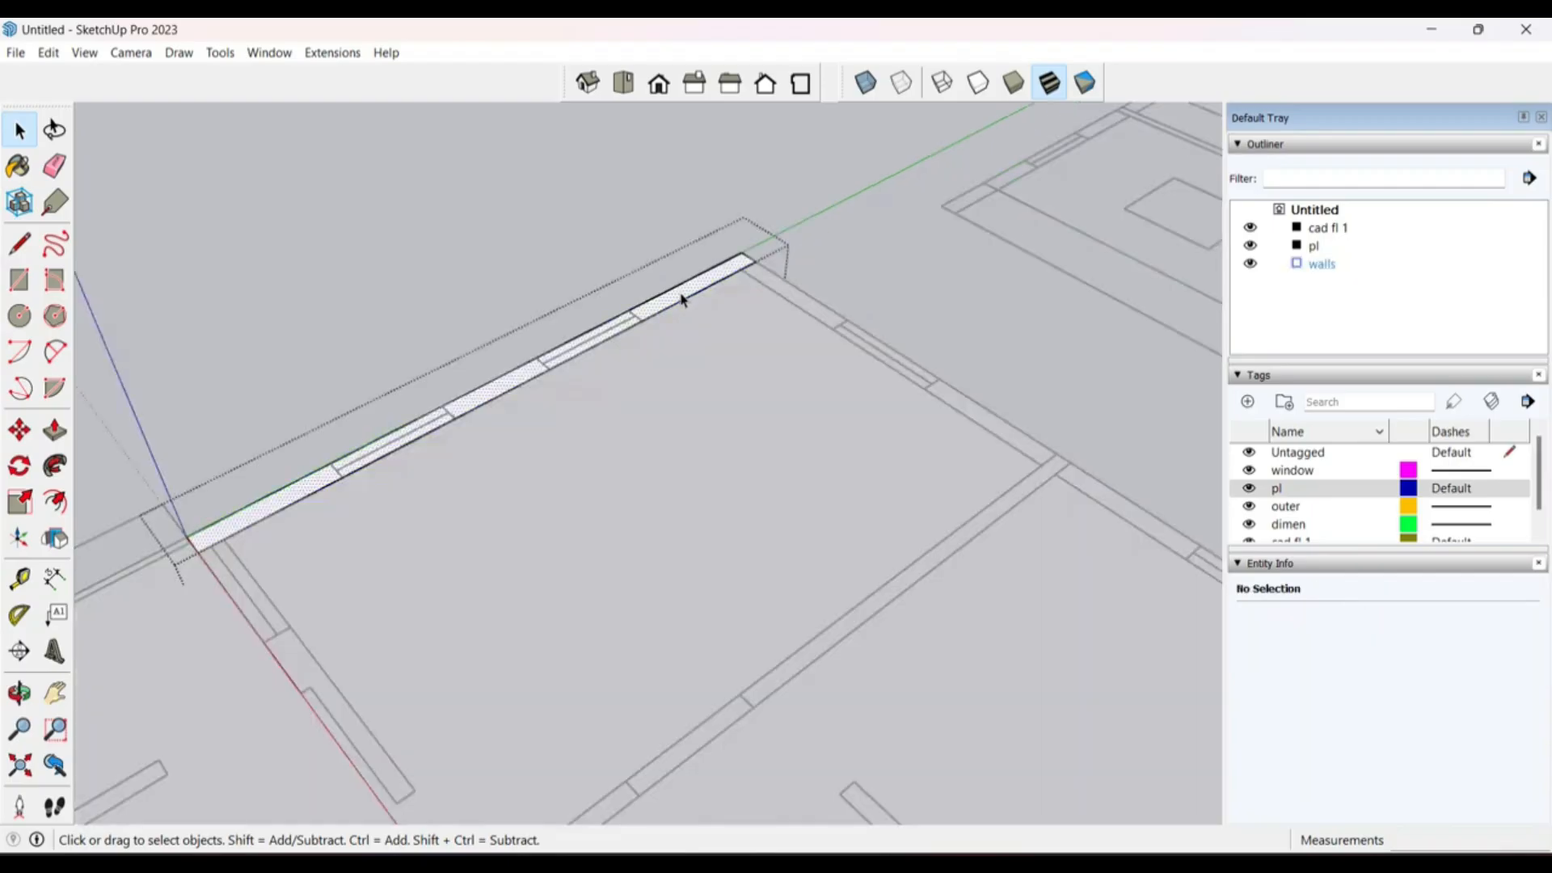
click(20, 280)
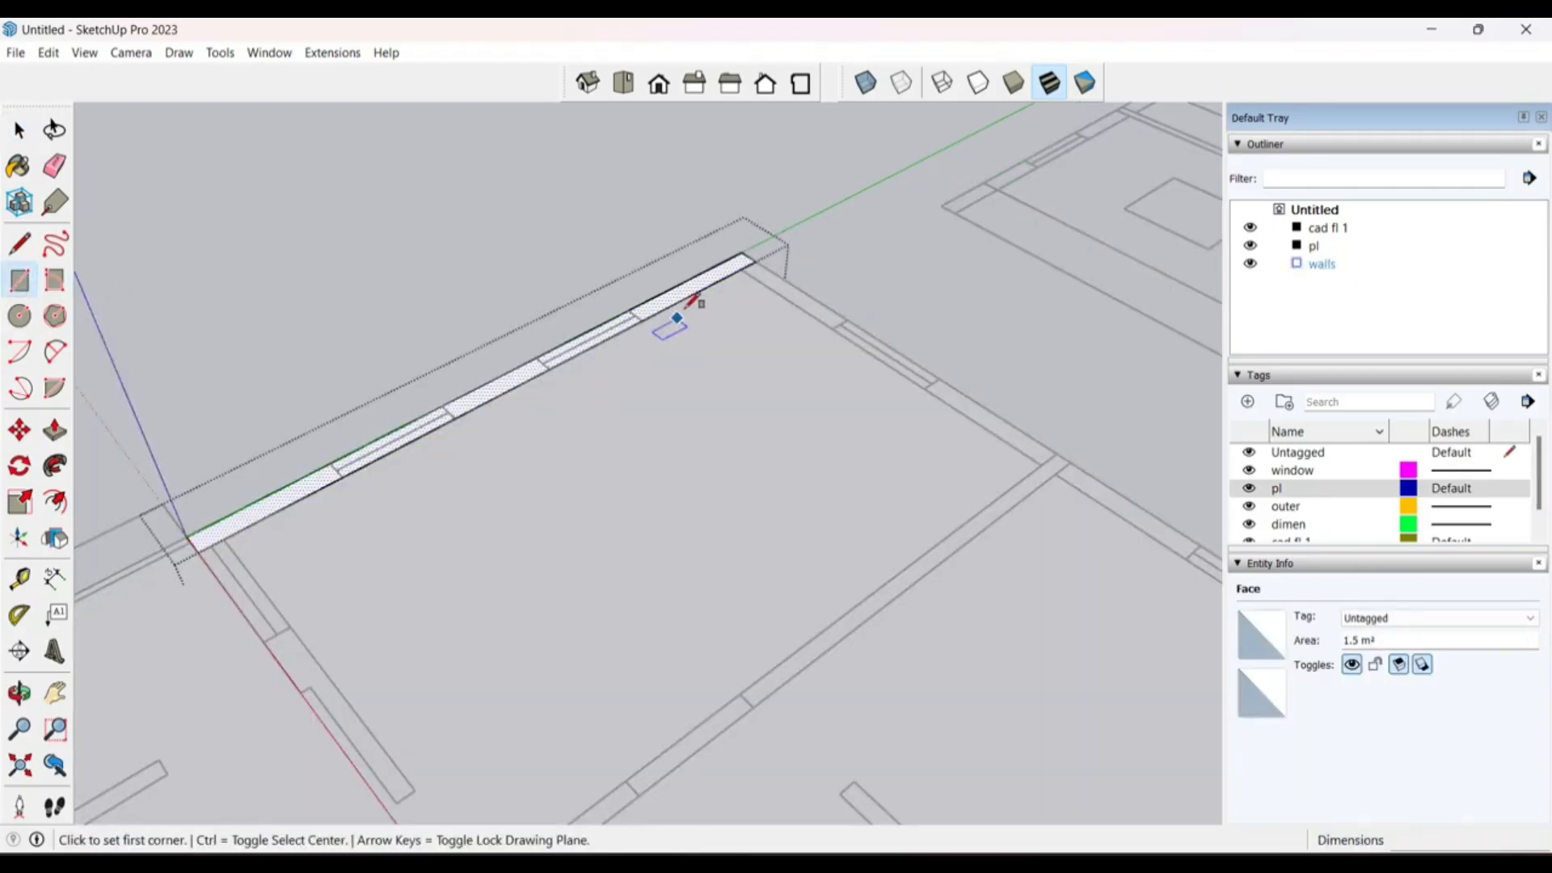
scroll(752, 263, up, 4)
click(761, 273)
scroll(437, 253, down, 5)
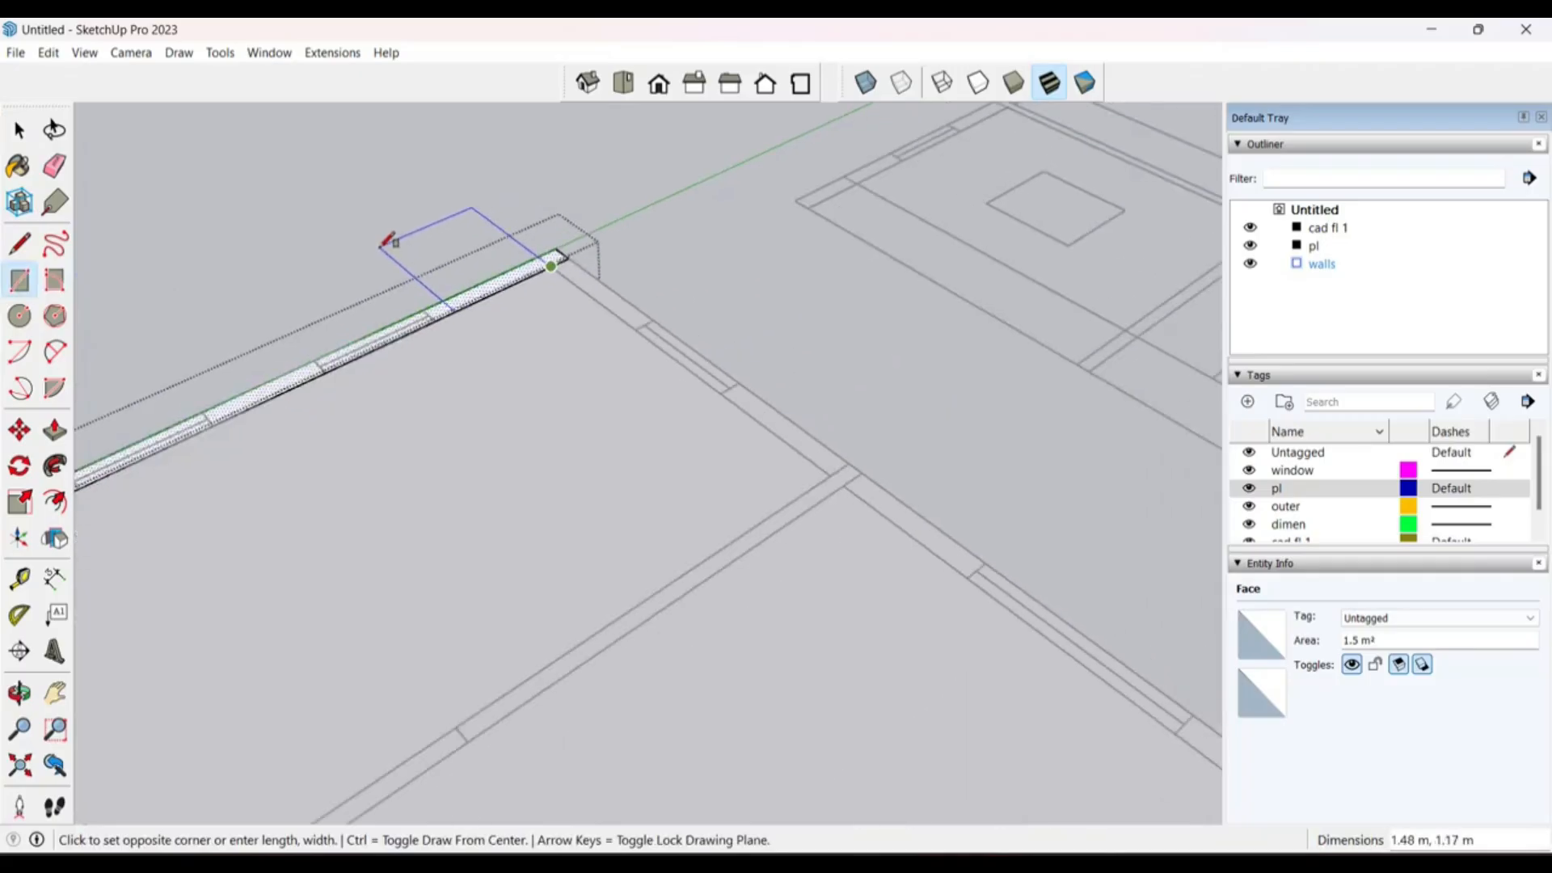
scroll(1010, 622, up, 5)
click(1016, 630)
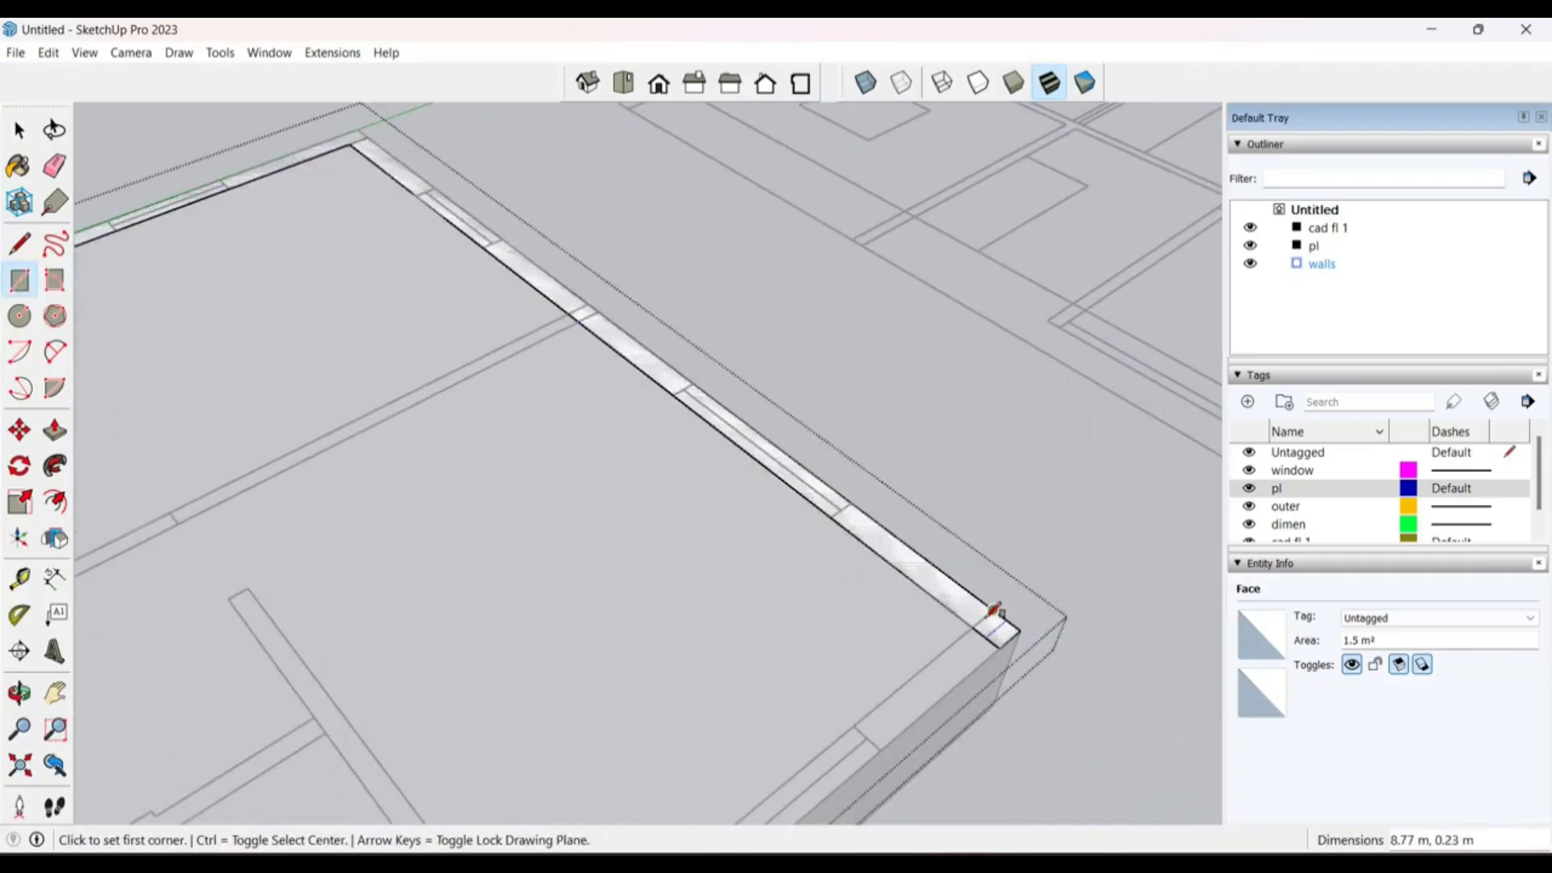
Step: Draw rectangles over the long exterior wall opposite the first strip and the interior wall joining it near its far end
scroll(1043, 465, down, 5)
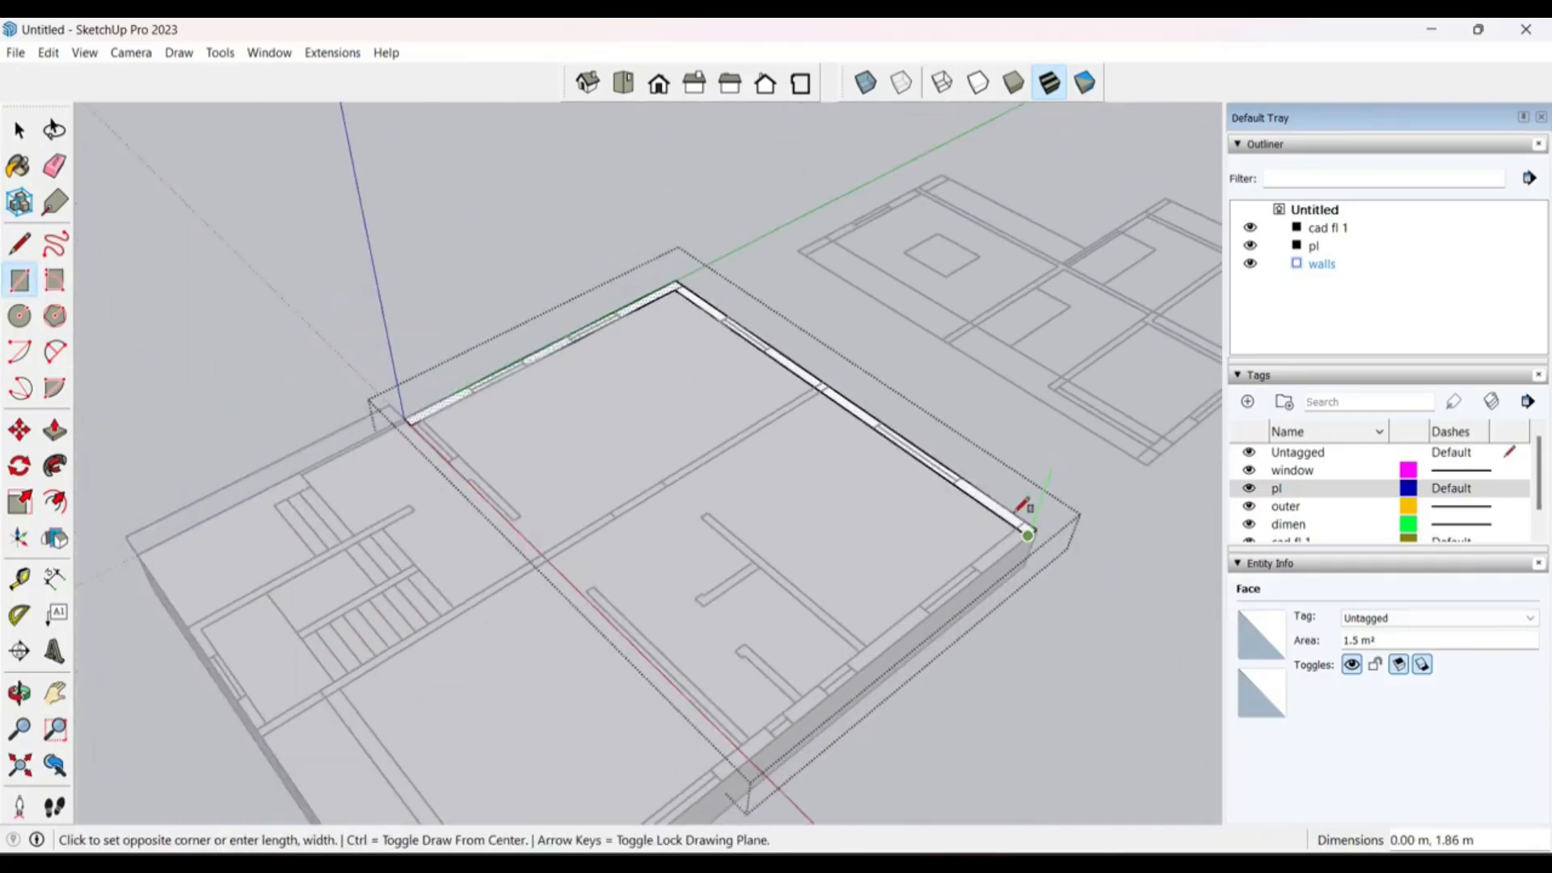
scroll(1002, 518, up, 3)
scroll(848, 485, down, 5)
scroll(727, 630, up, 5)
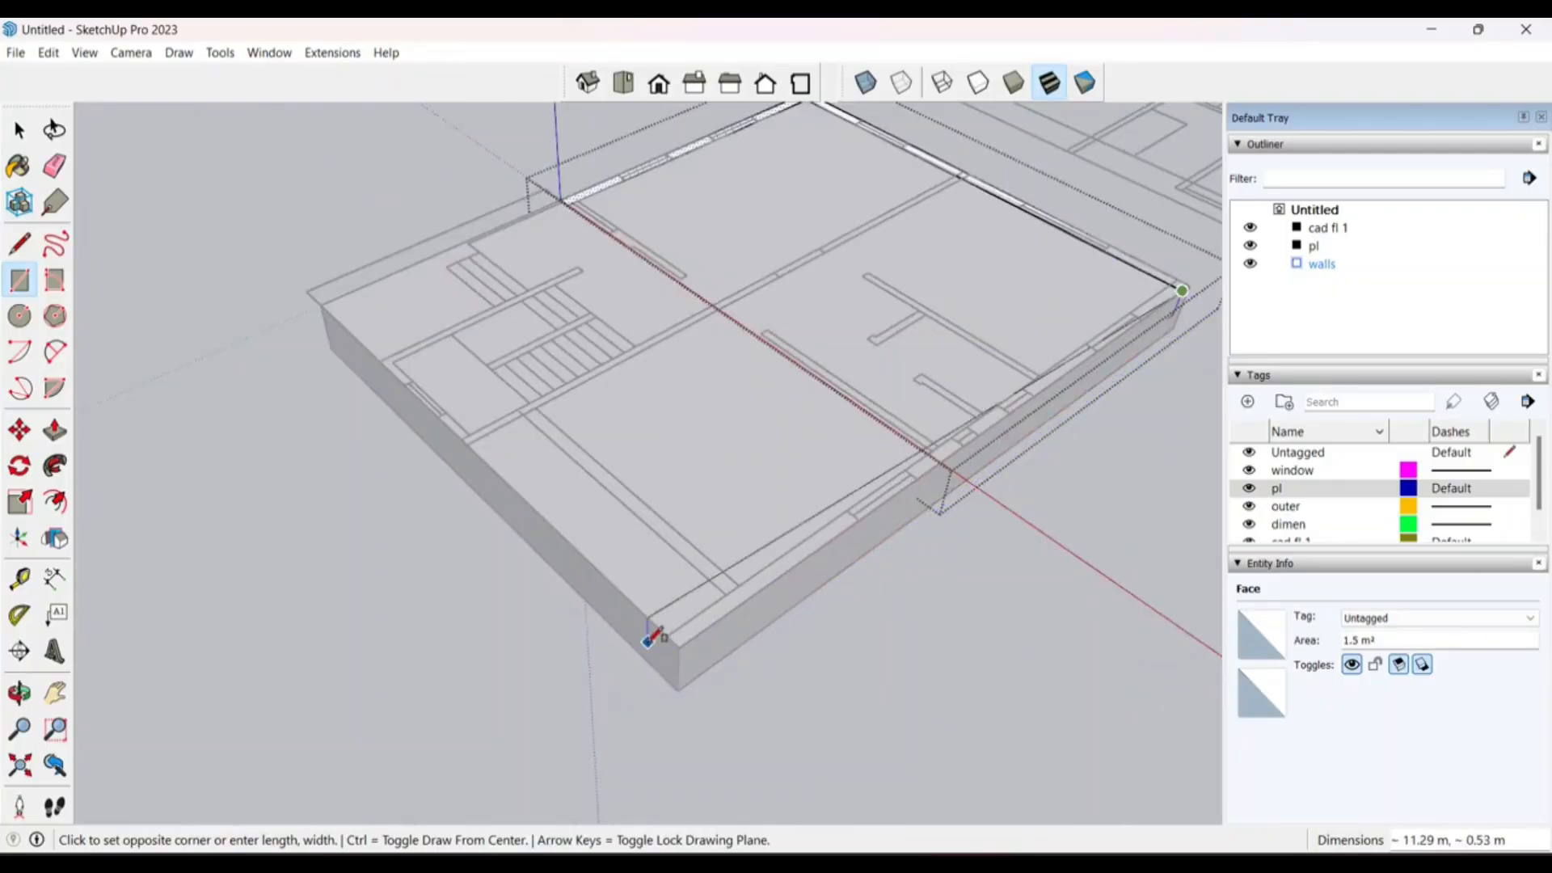
click(671, 640)
click(727, 594)
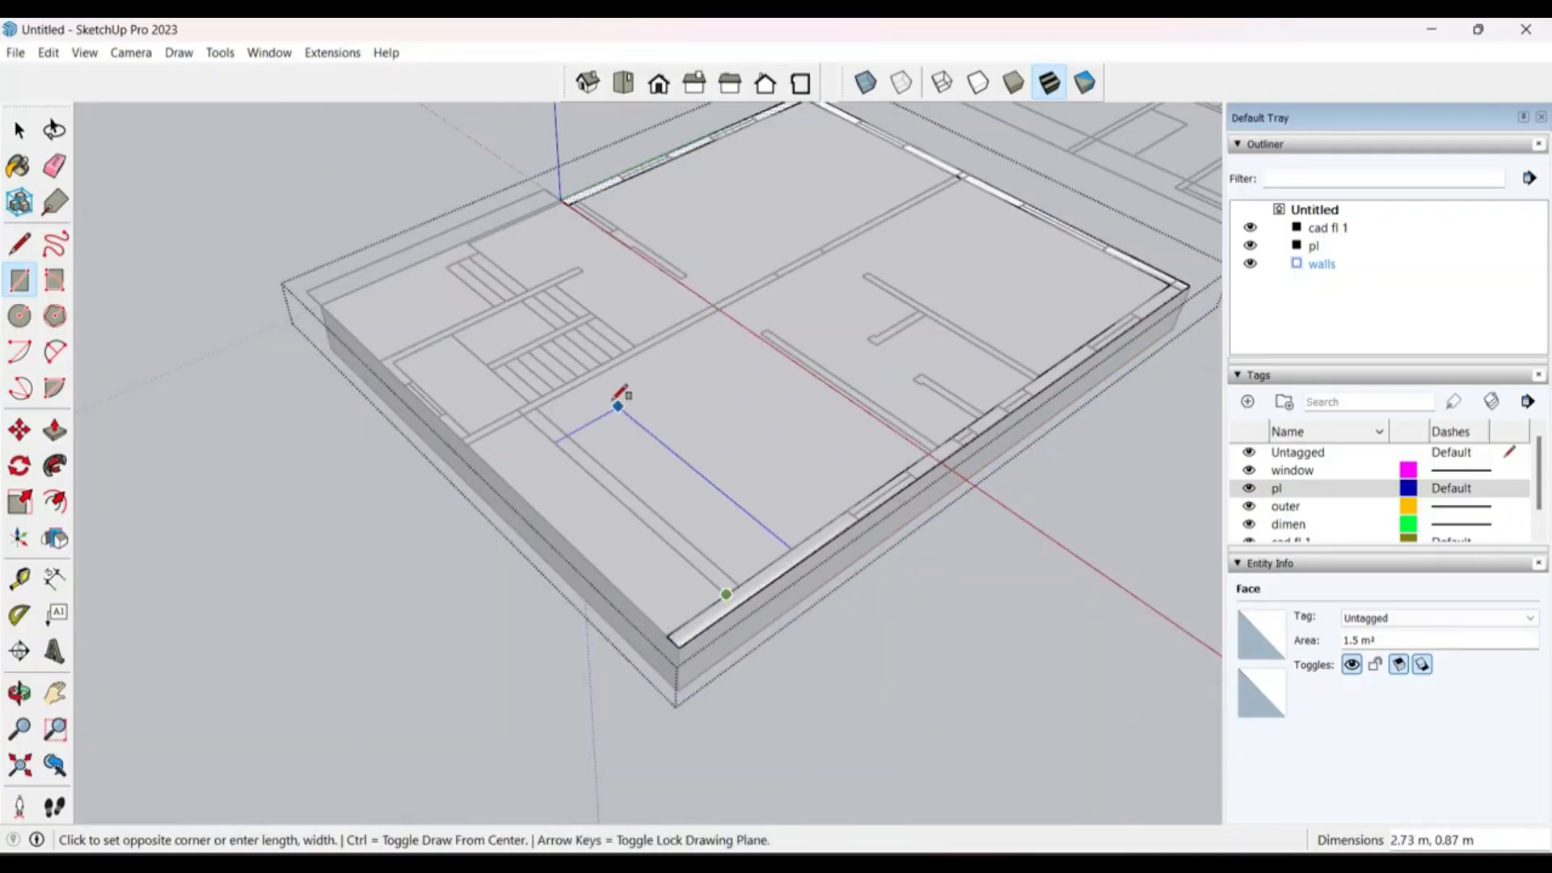
click(534, 408)
Step: Draw a rectangle over the long central wall, from the plan edge beside the stairs to the opposite exterior wall
scroll(443, 444, up, 2)
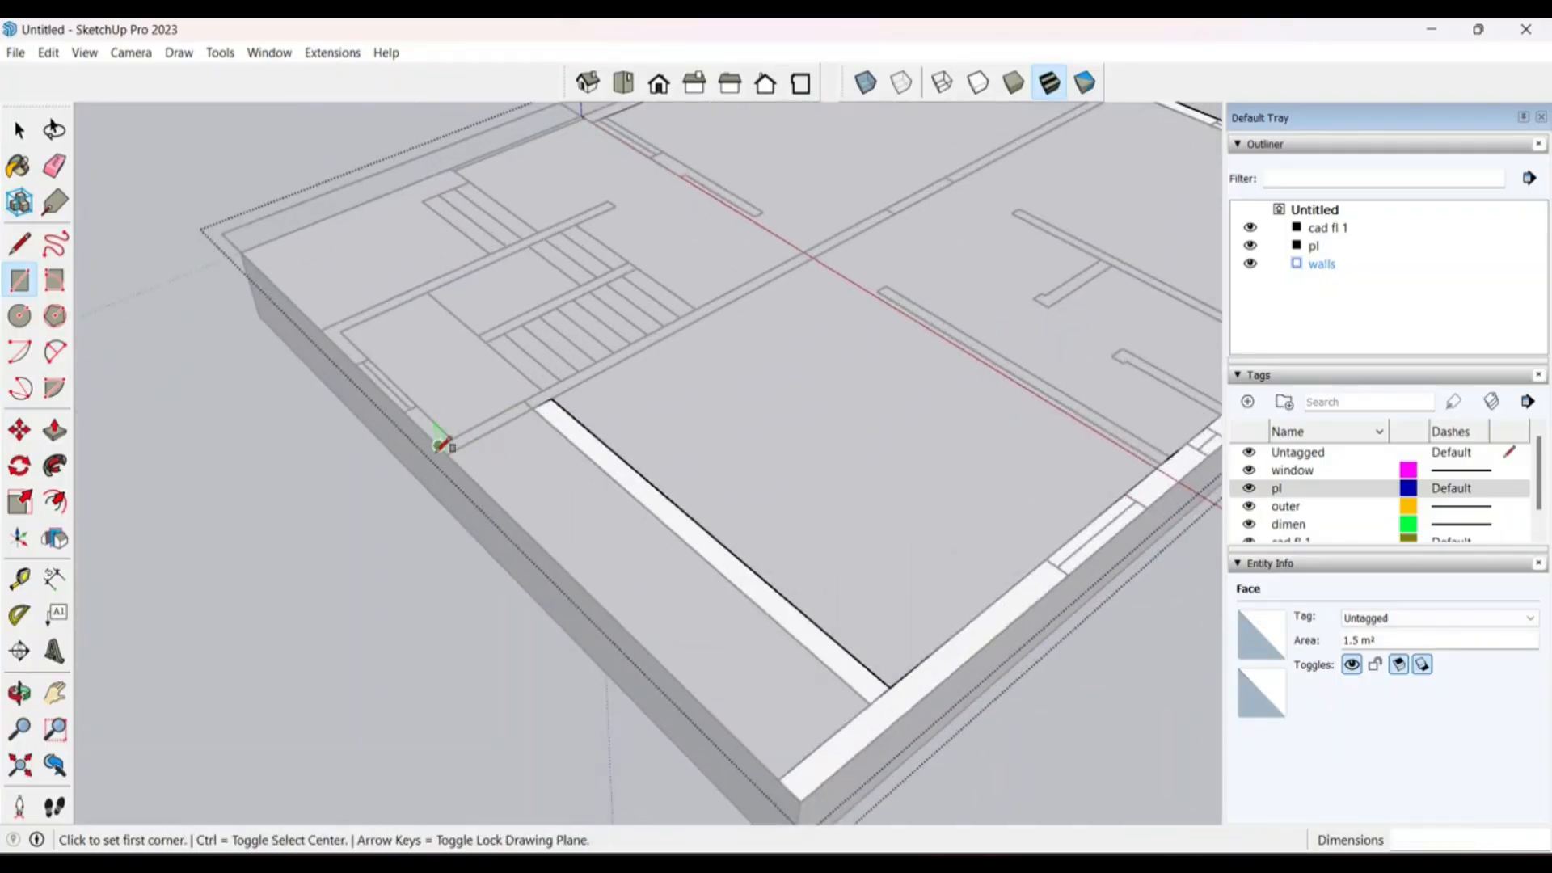
click(439, 445)
scroll(326, 557, down, 4)
scroll(867, 230, up, 4)
click(880, 380)
Step: Push/Pull the combined wall face upward by 3 m and leave the walls group
key(space)
click(882, 414)
scroll(882, 417, down, 4)
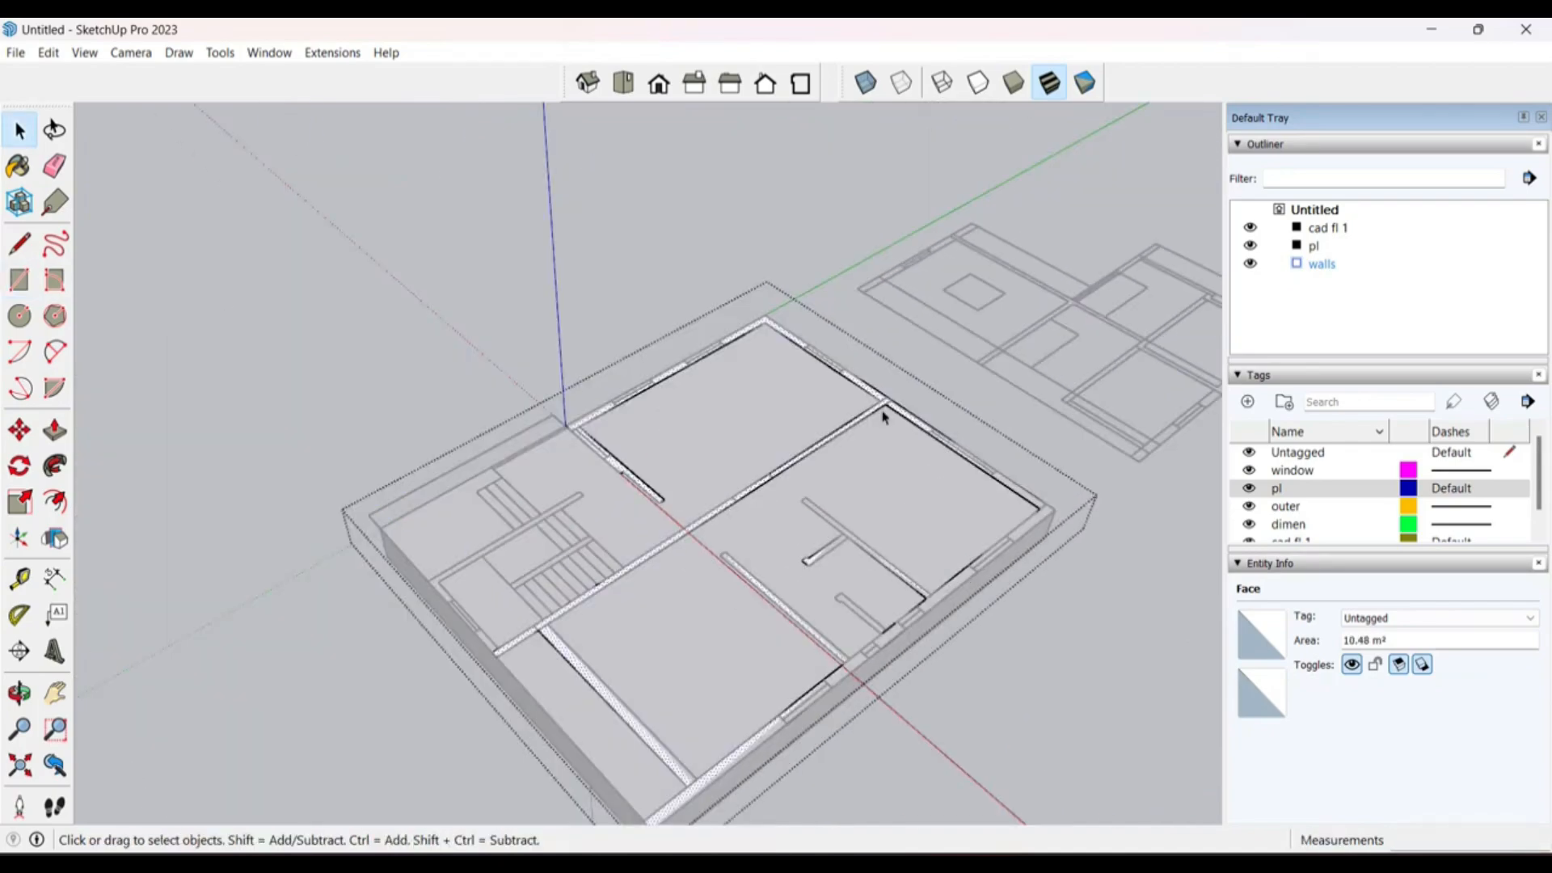
key(p)
click(883, 414)
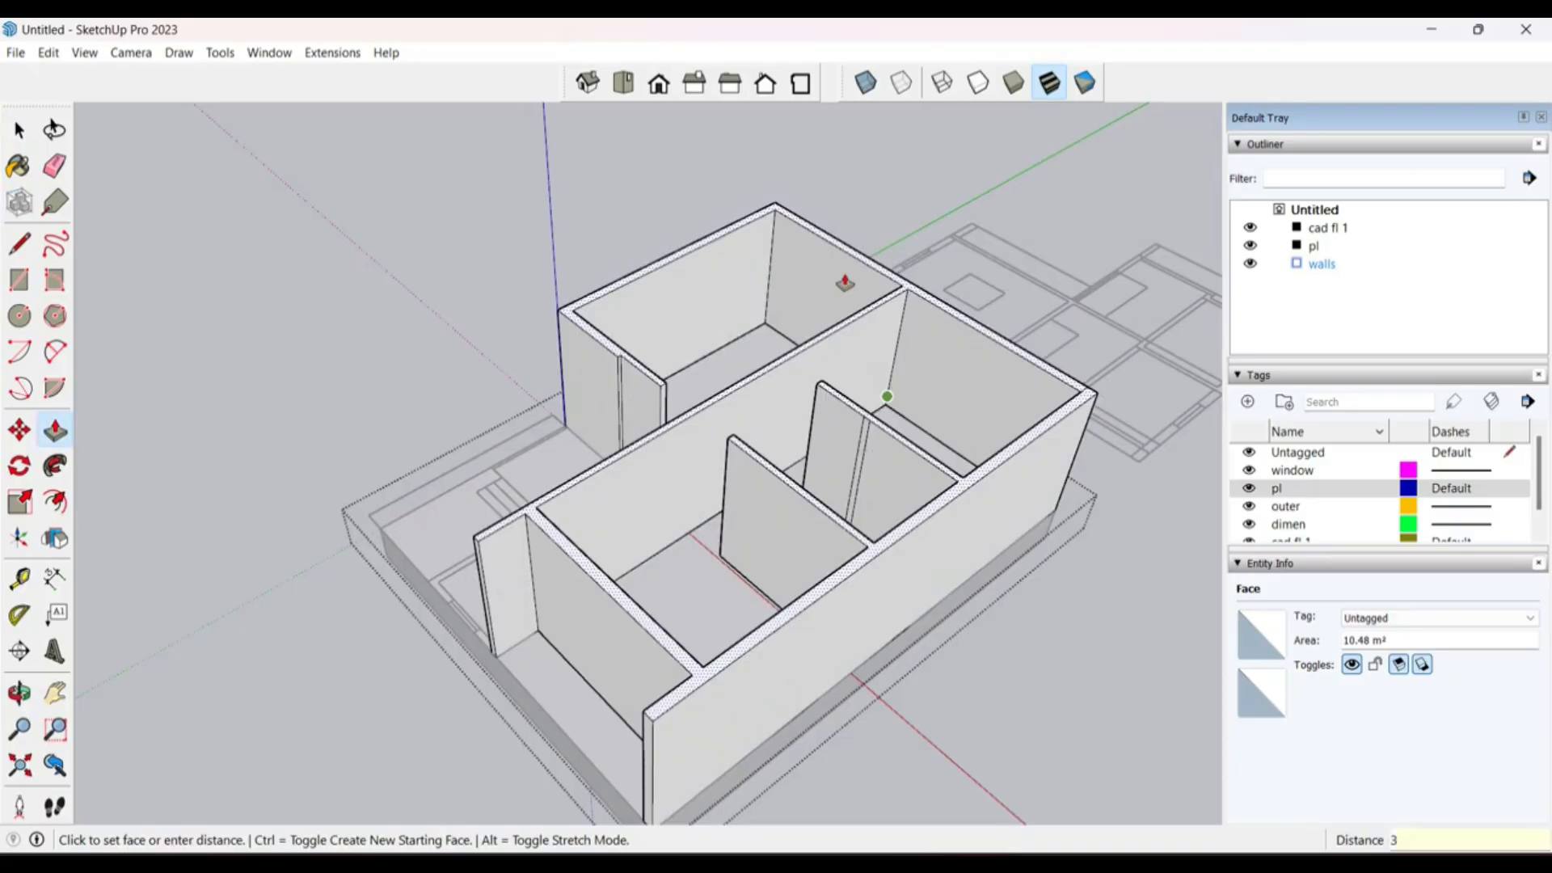
text(3)
key(Return)
key(space)
key(Escape)
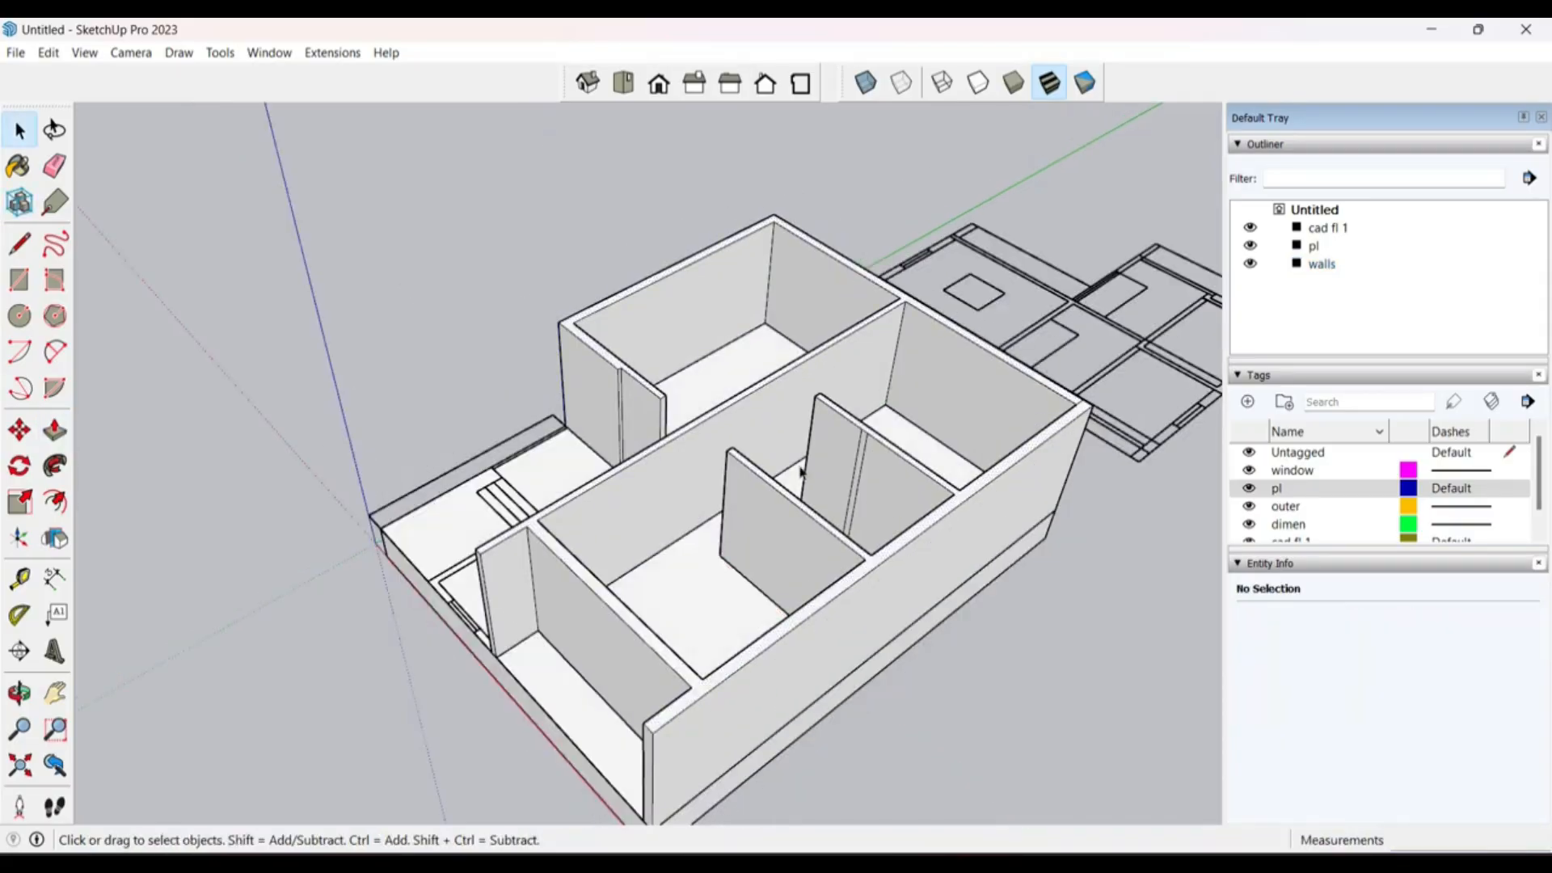
Step: Inside the walls group, Push/Pull the short notched partition's face up 3.00 m to the neighbouring wall's top, then leave the group
middle_drag(802, 472, 860, 530)
scroll(769, 641, up, 6)
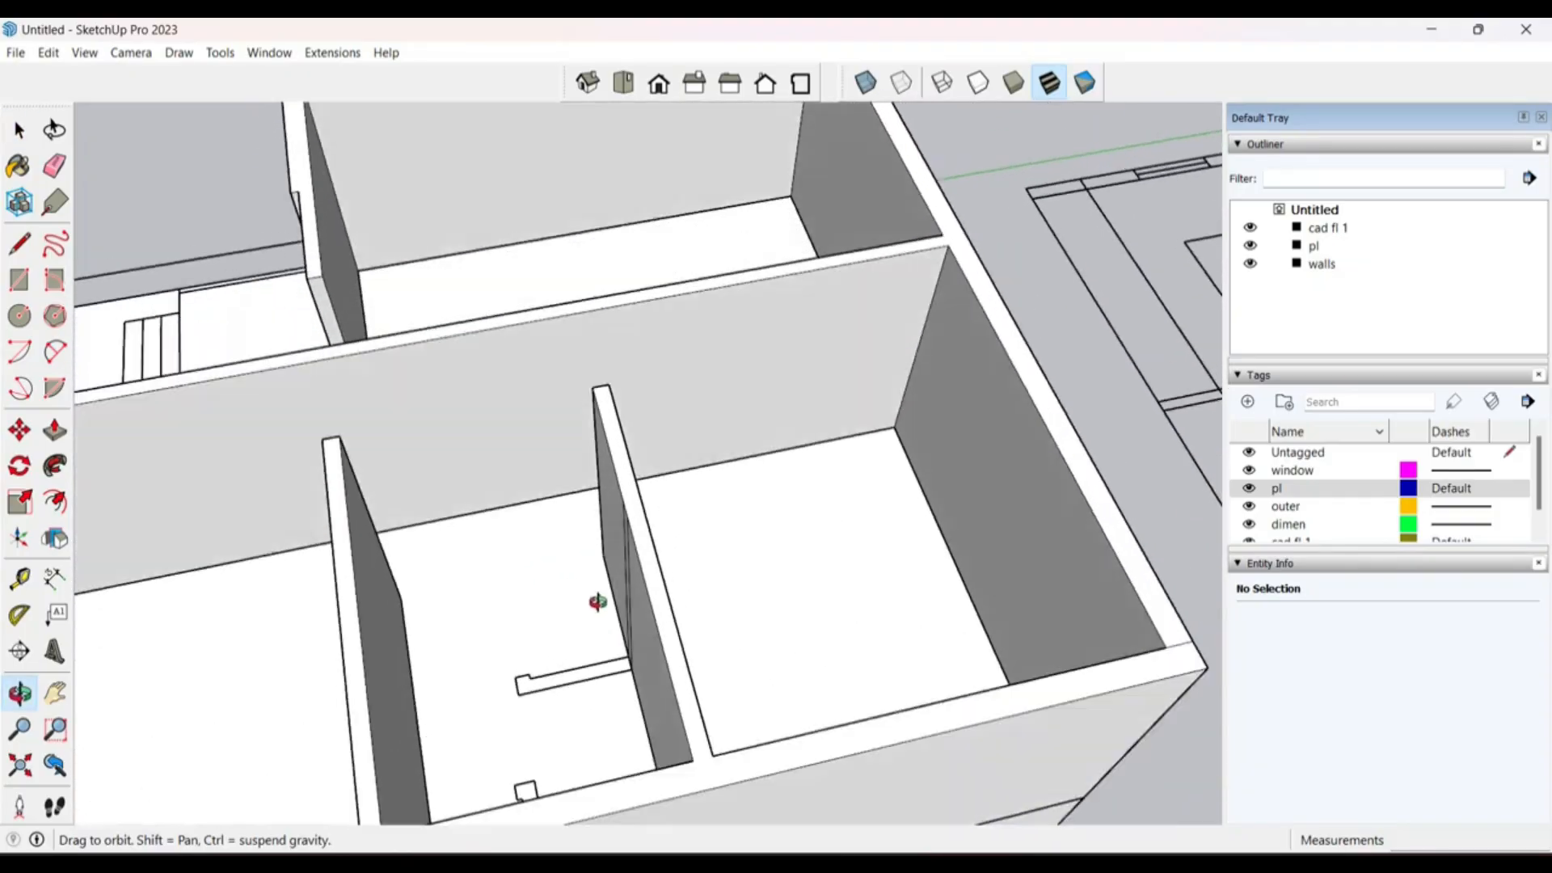
scroll(597, 602, up, 3)
double_click(716, 642)
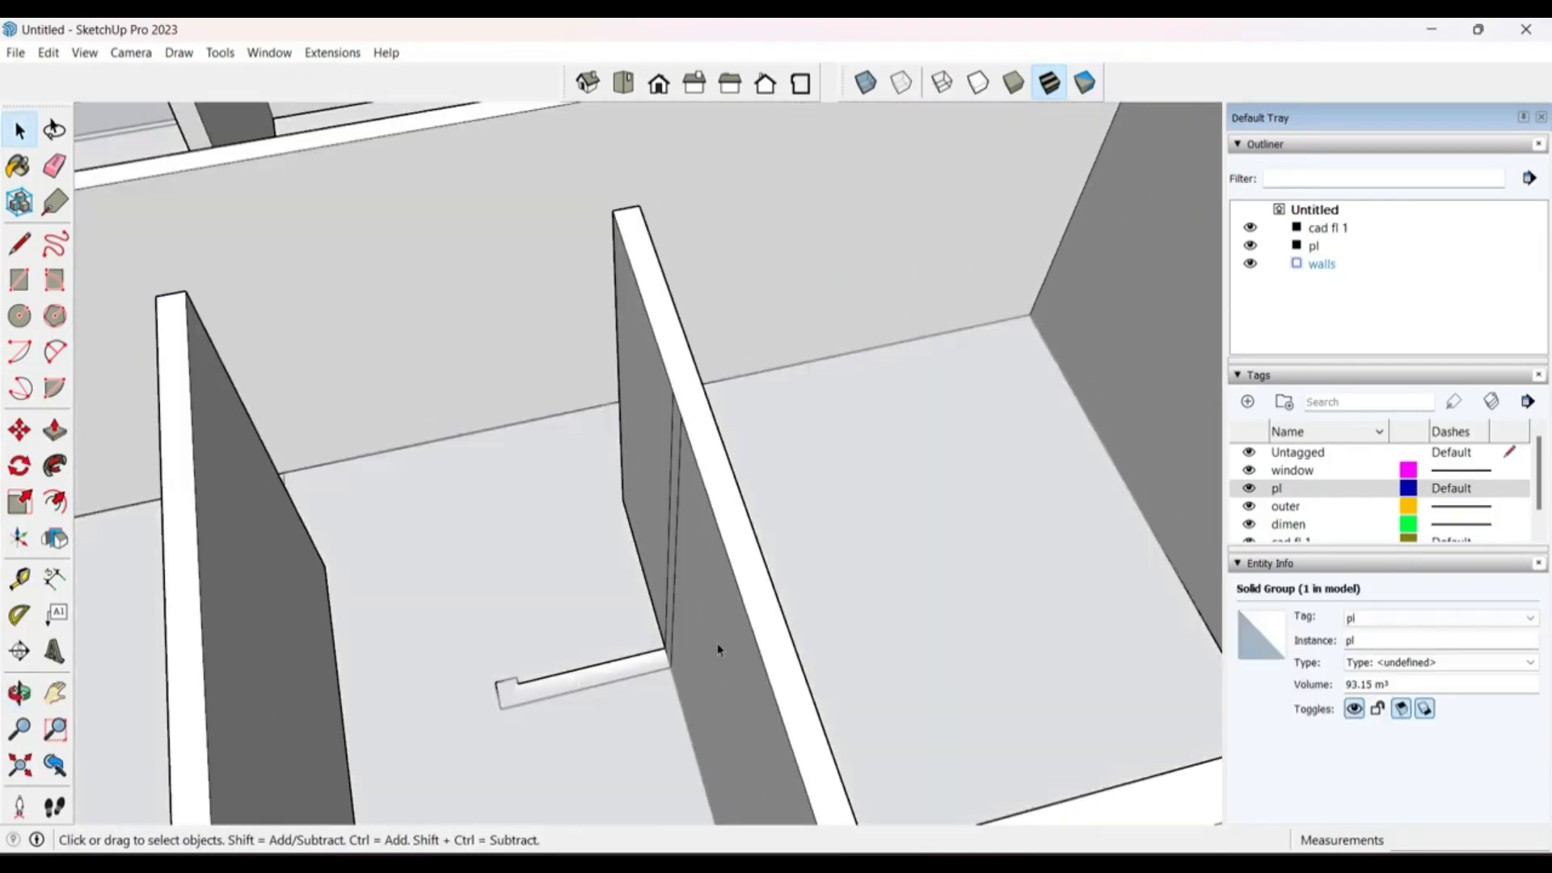
click(624, 676)
key(p)
click(626, 667)
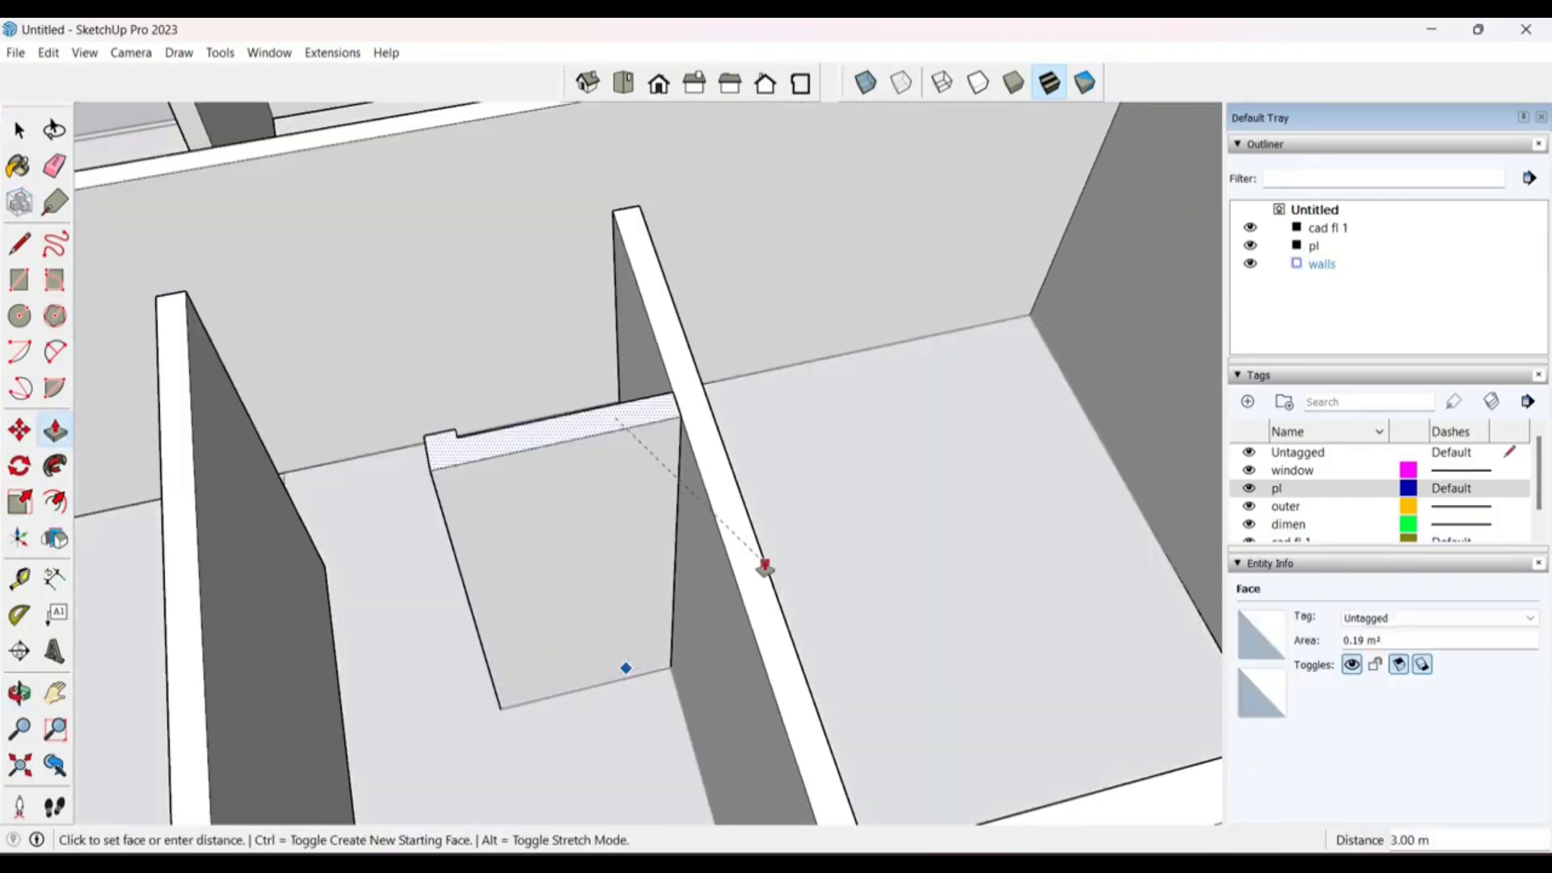
click(754, 543)
scroll(806, 401, down, 7)
middle_drag(763, 441, 547, 742)
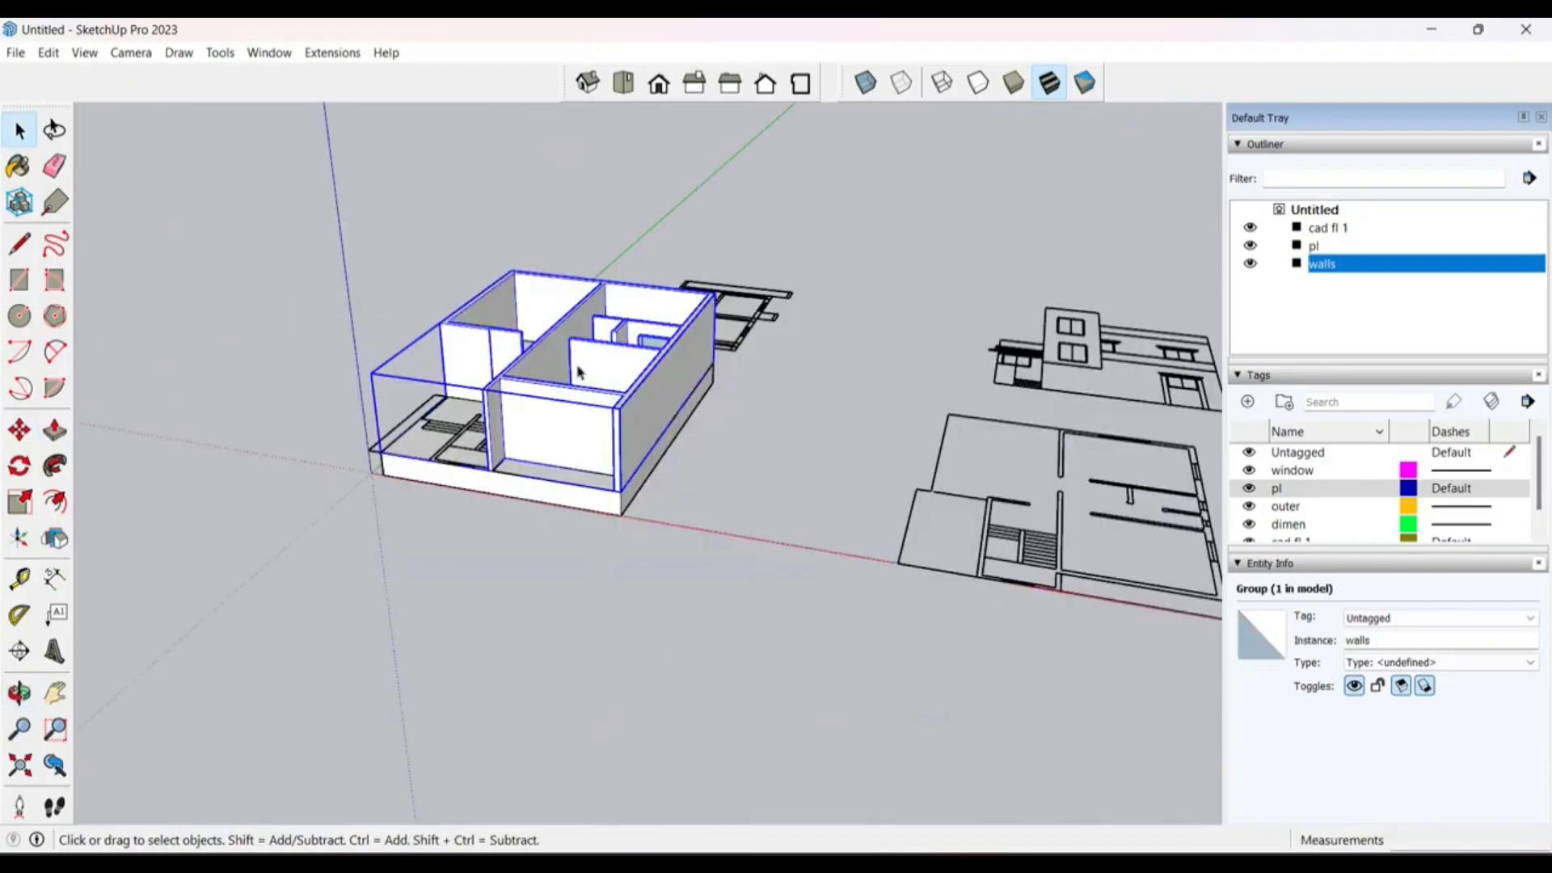
Step: Examine the raised walls and the slab 1 group beneath them around the front corner of the house
scroll(579, 372, up, 3)
middle_drag(520, 450, 835, 350)
scroll(779, 266, down, 5)
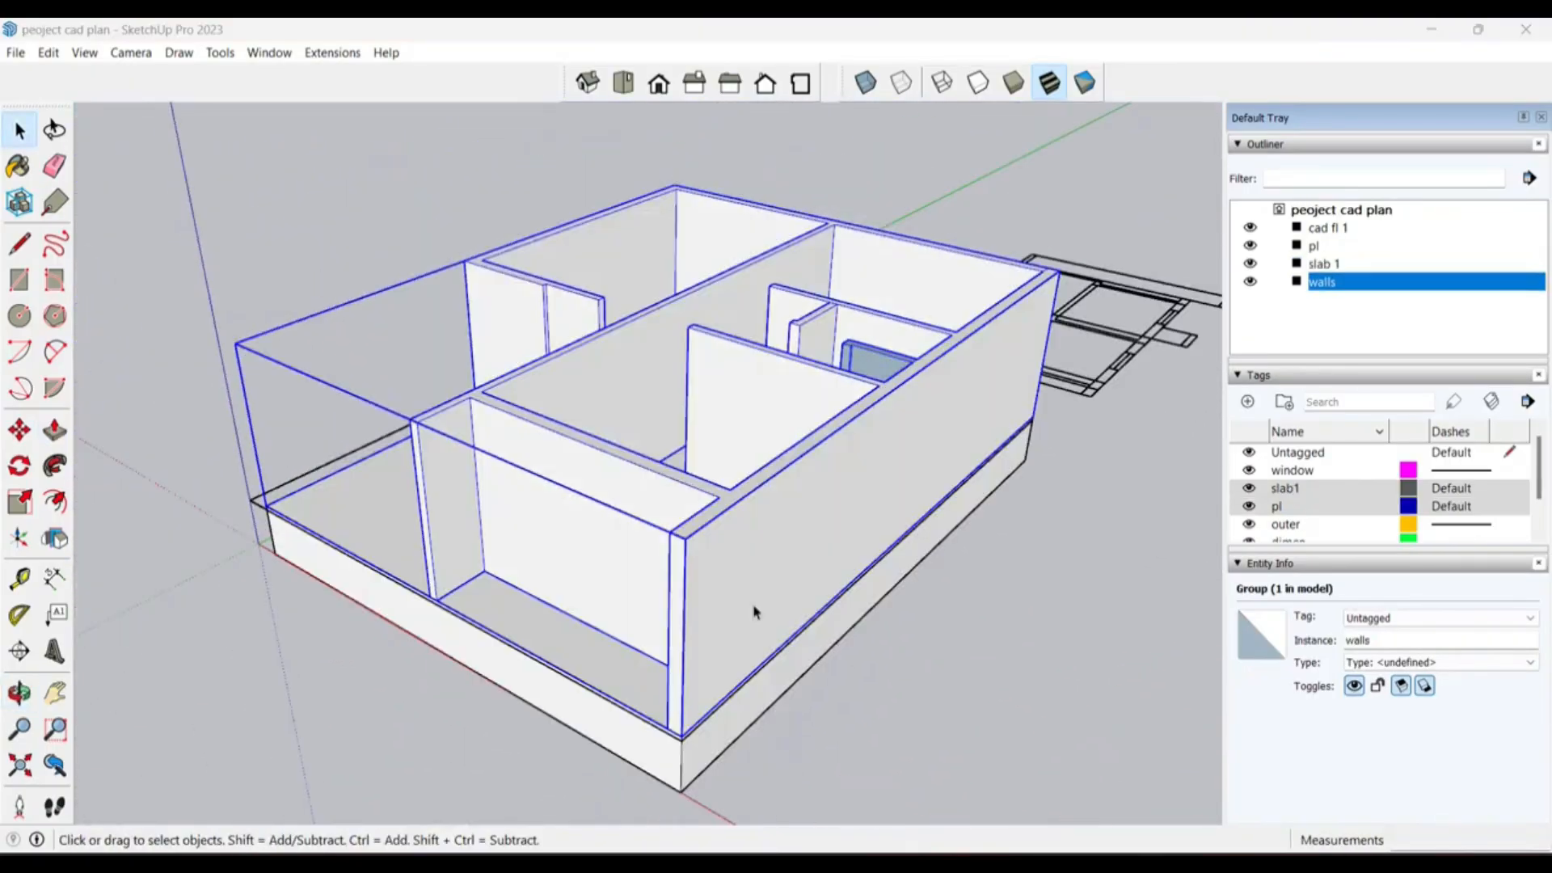
middle_drag(755, 614, 823, 540)
click(652, 700)
scroll(651, 700, up, 5)
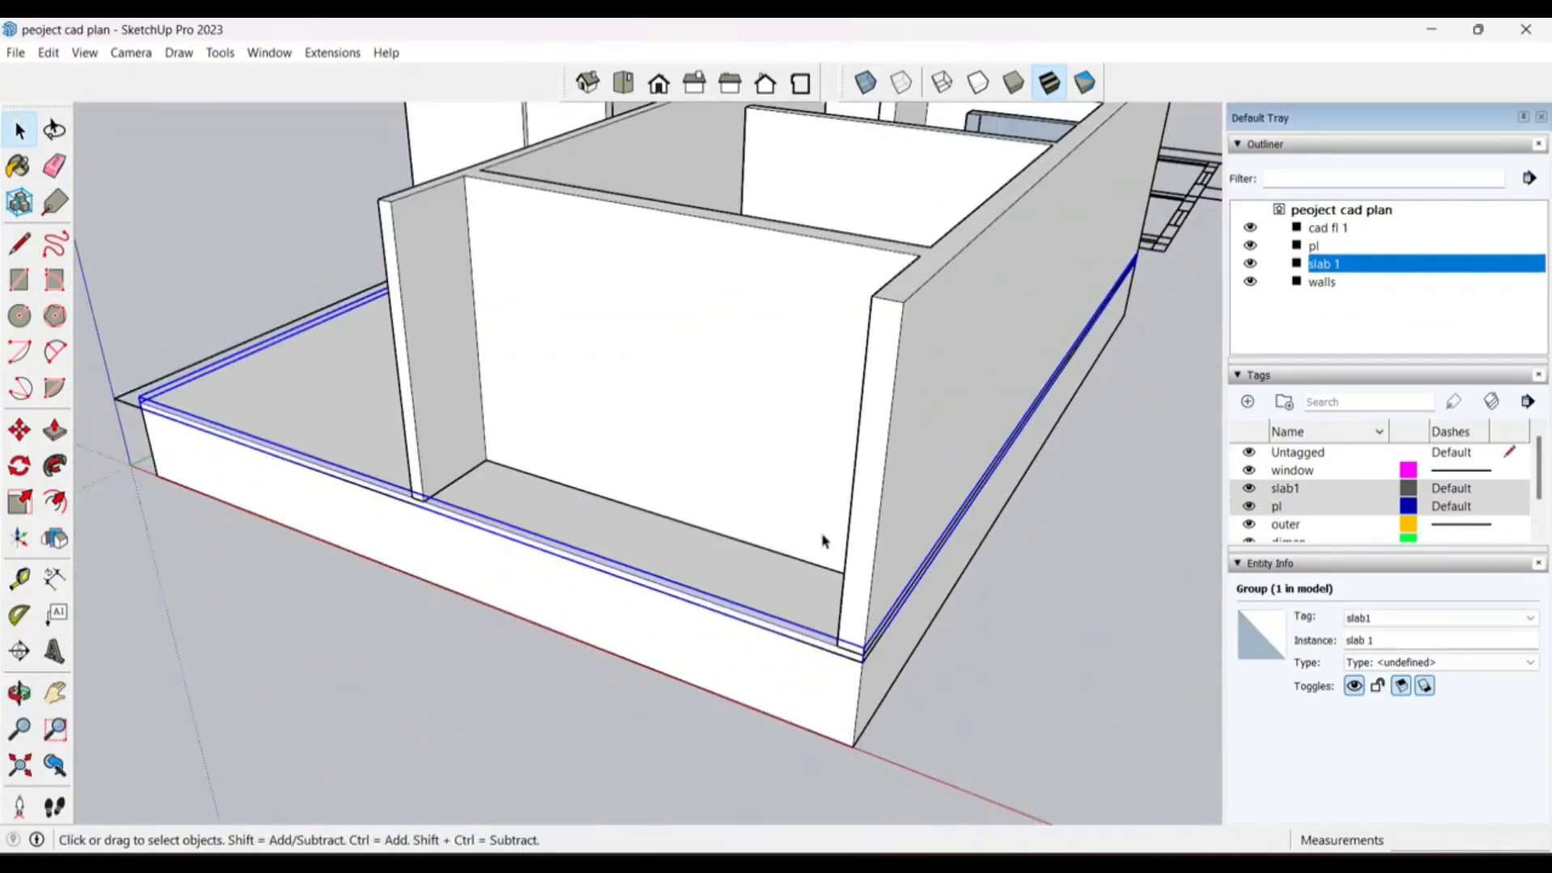
scroll(822, 535, down, 3)
scroll(394, 380, up, 4)
Step: Move the cad fl 1 plan from the base corner of the long exterior wall up to the wall's top corner
click(289, 473)
scroll(197, 384, down, 5)
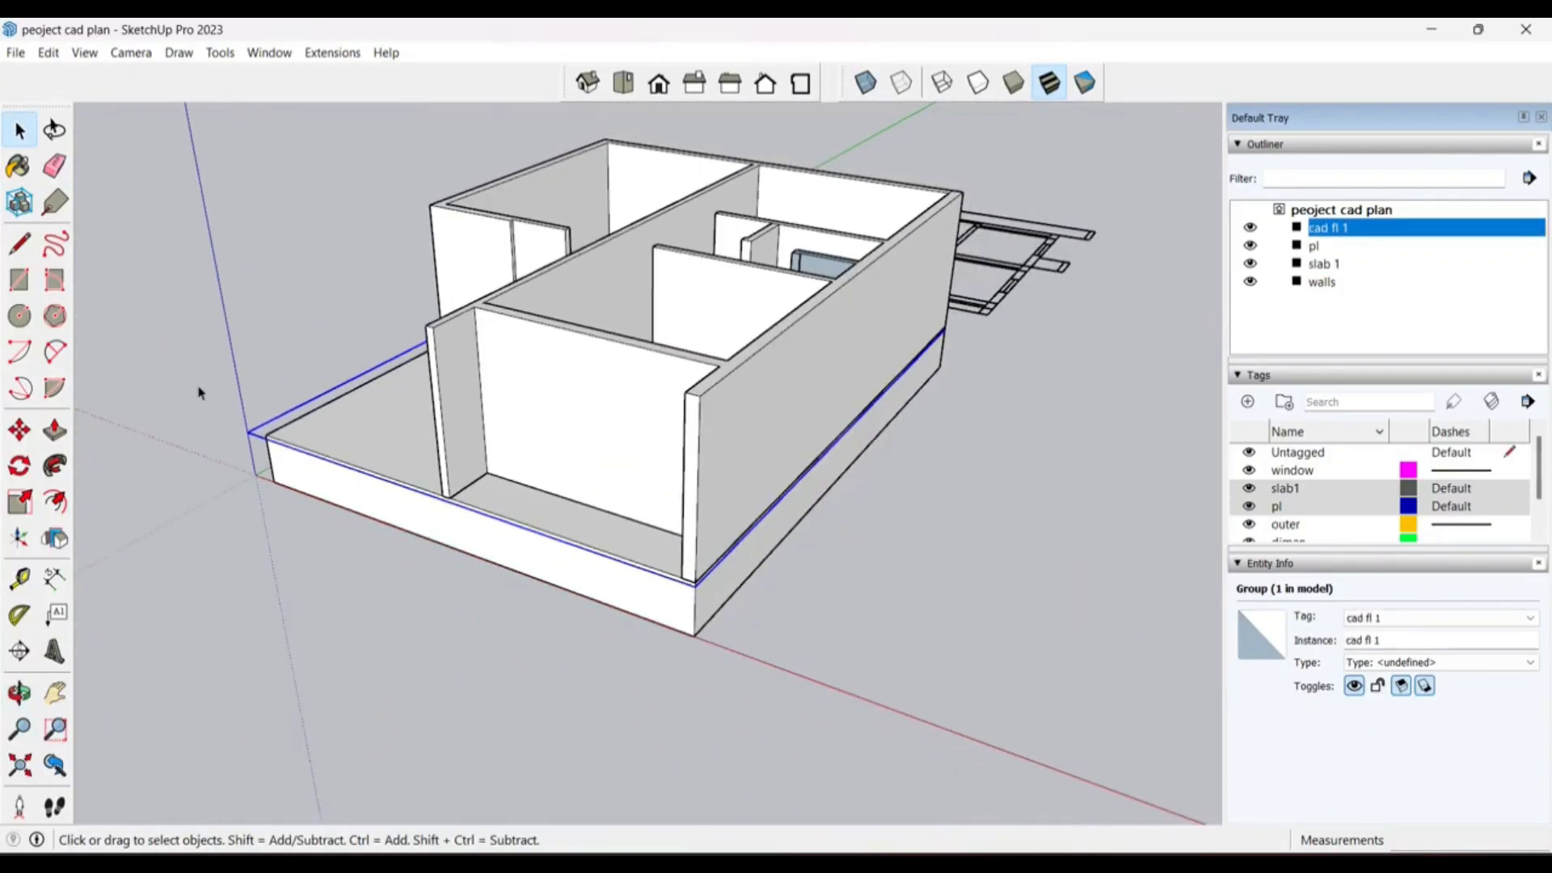
middle_drag(197, 385, 565, 384)
scroll(583, 416, up, 5)
key(m)
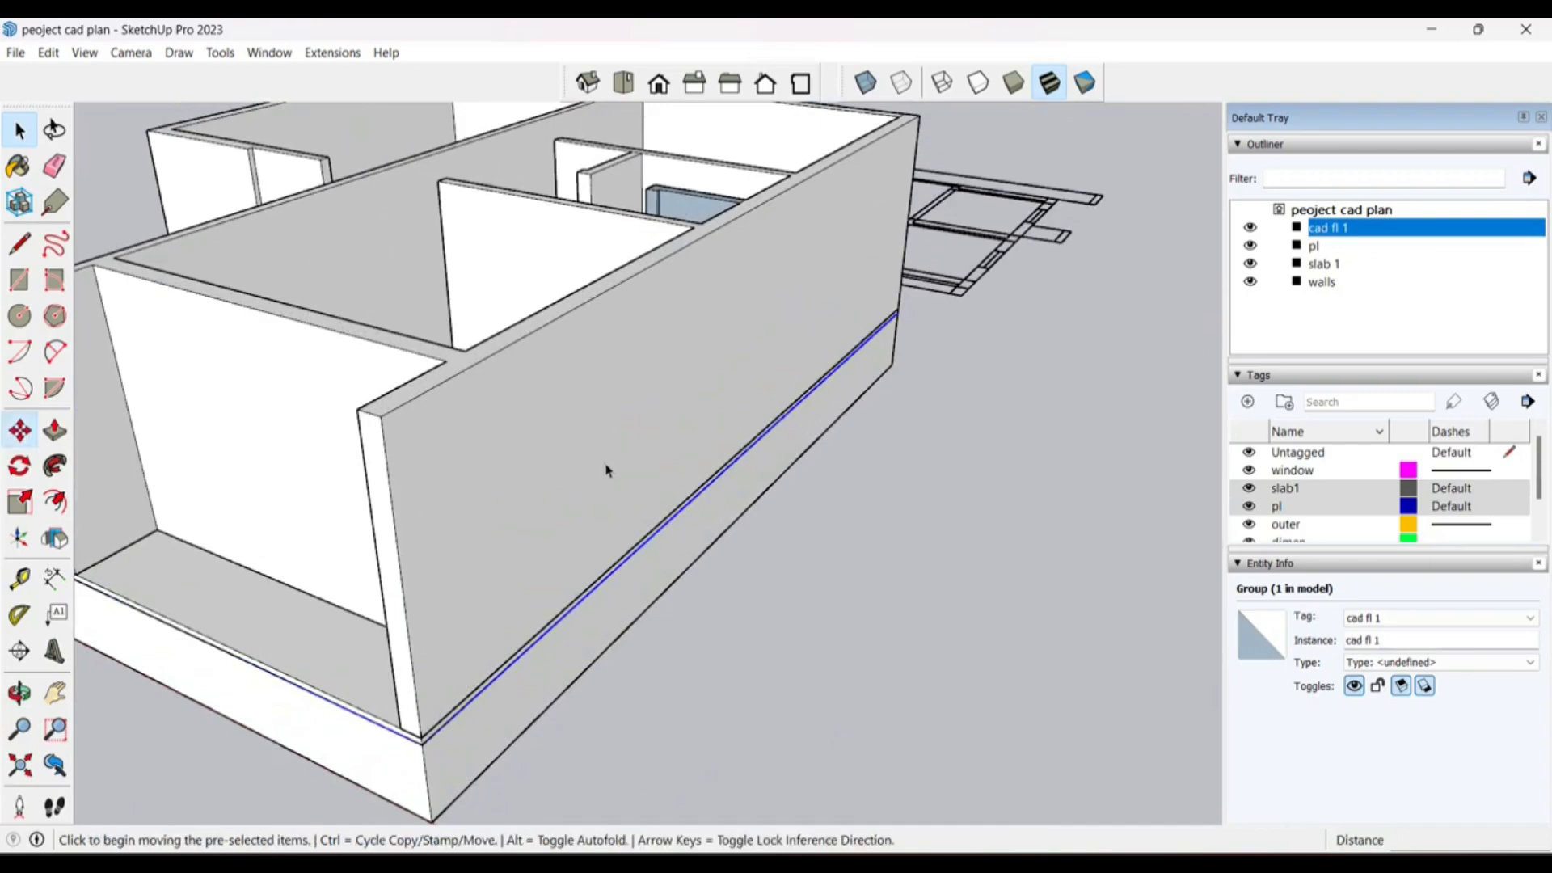
click(422, 746)
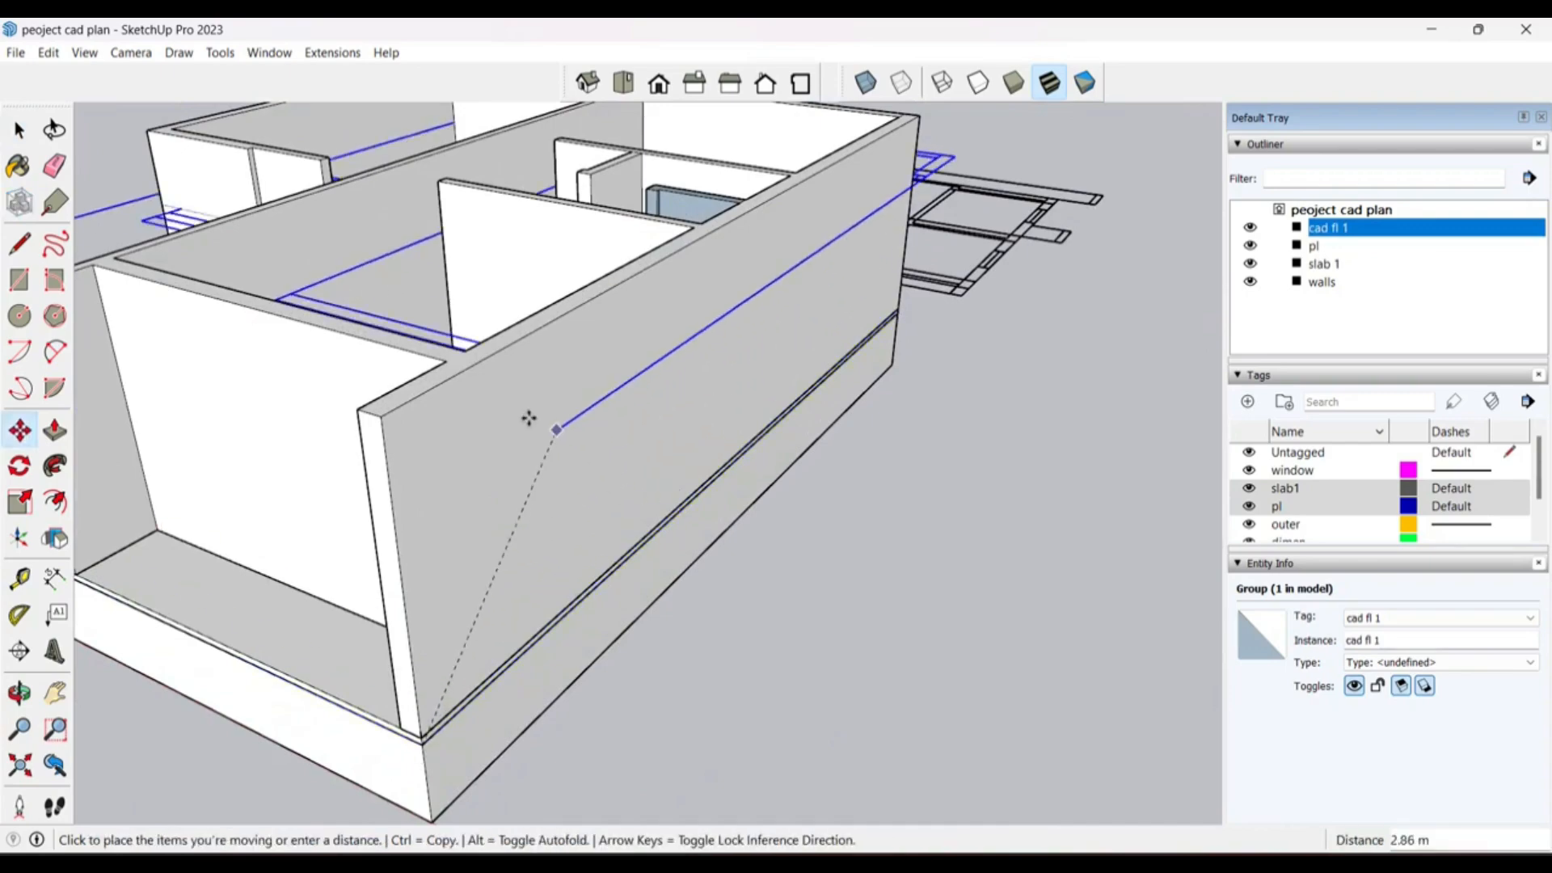
click(374, 414)
scroll(548, 582, down, 4)
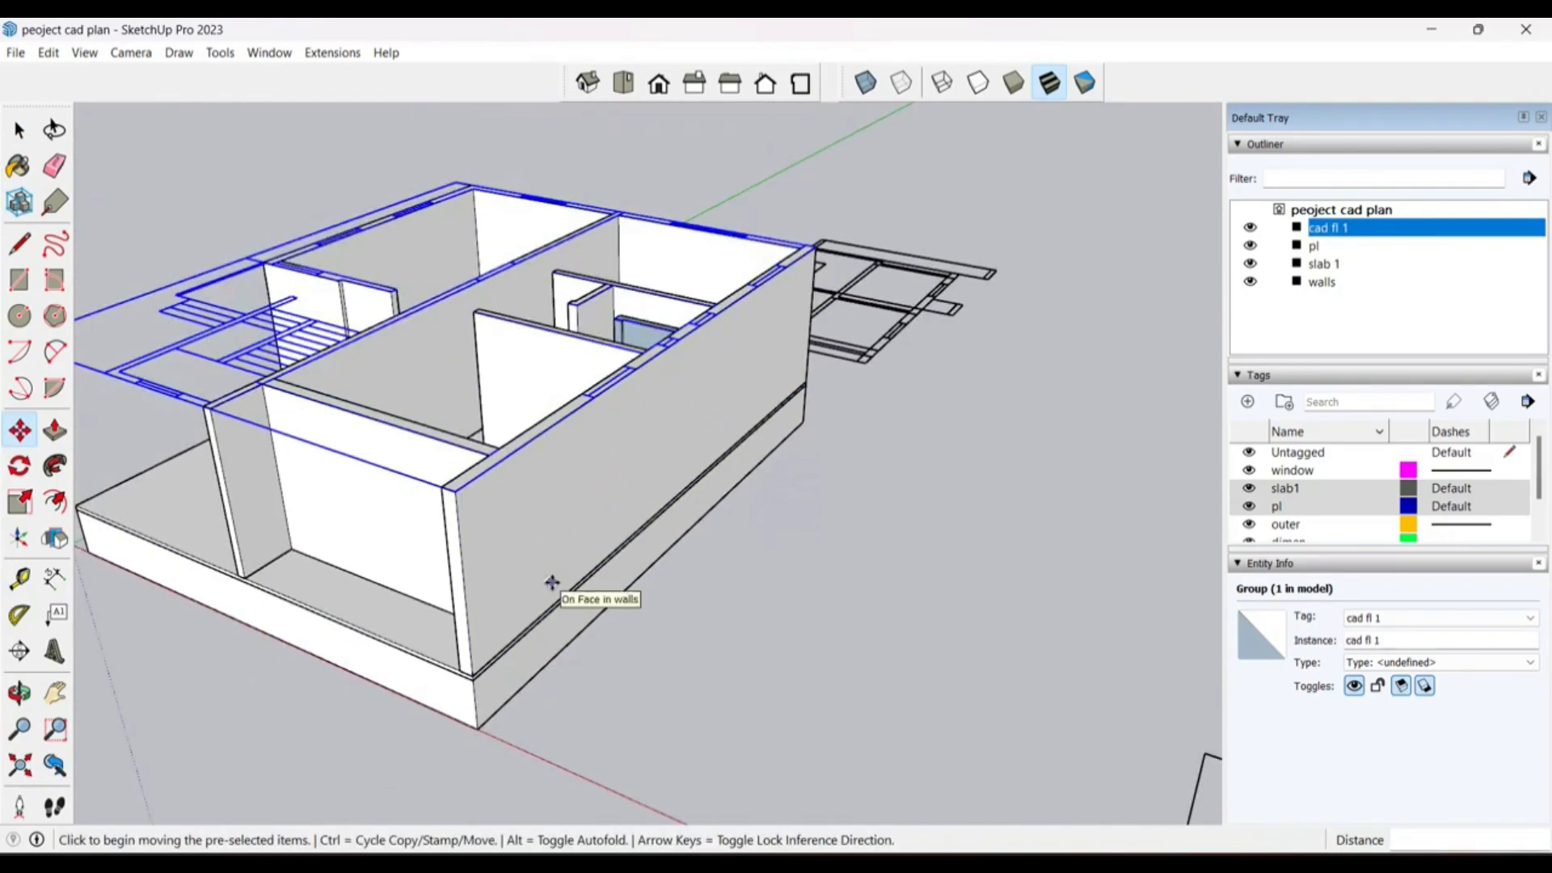
Step: With Tape Measure, place vertical guides on the long exterior wall at both edges of the first window mark, the second offset 1.20 m
middle_drag(554, 590, 505, 587)
scroll(505, 587, up, 5)
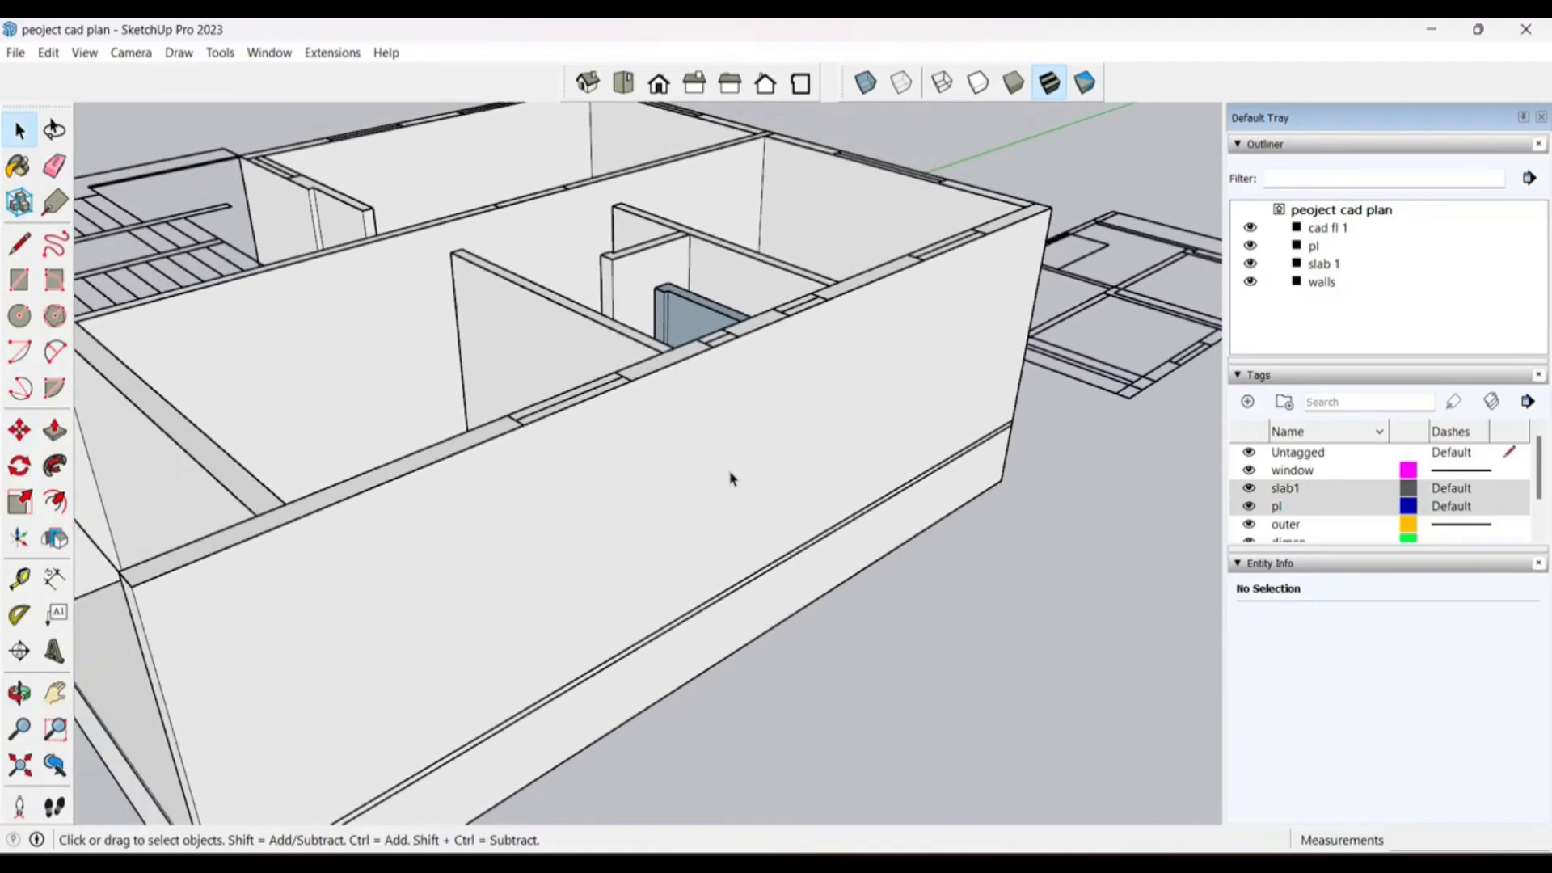
middle_drag(731, 477, 647, 485)
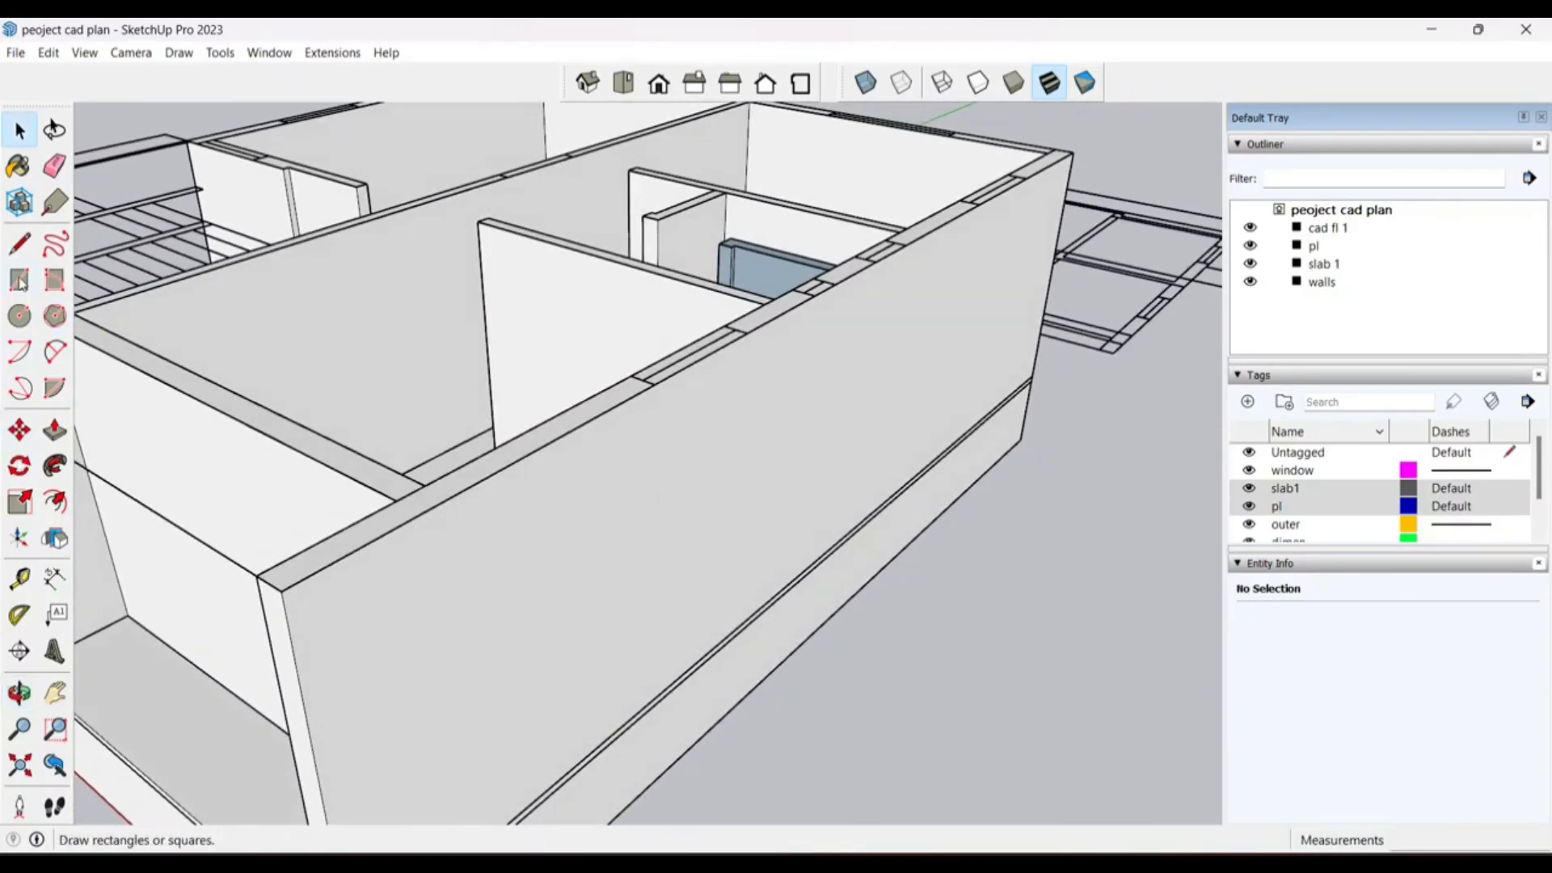
click(20, 579)
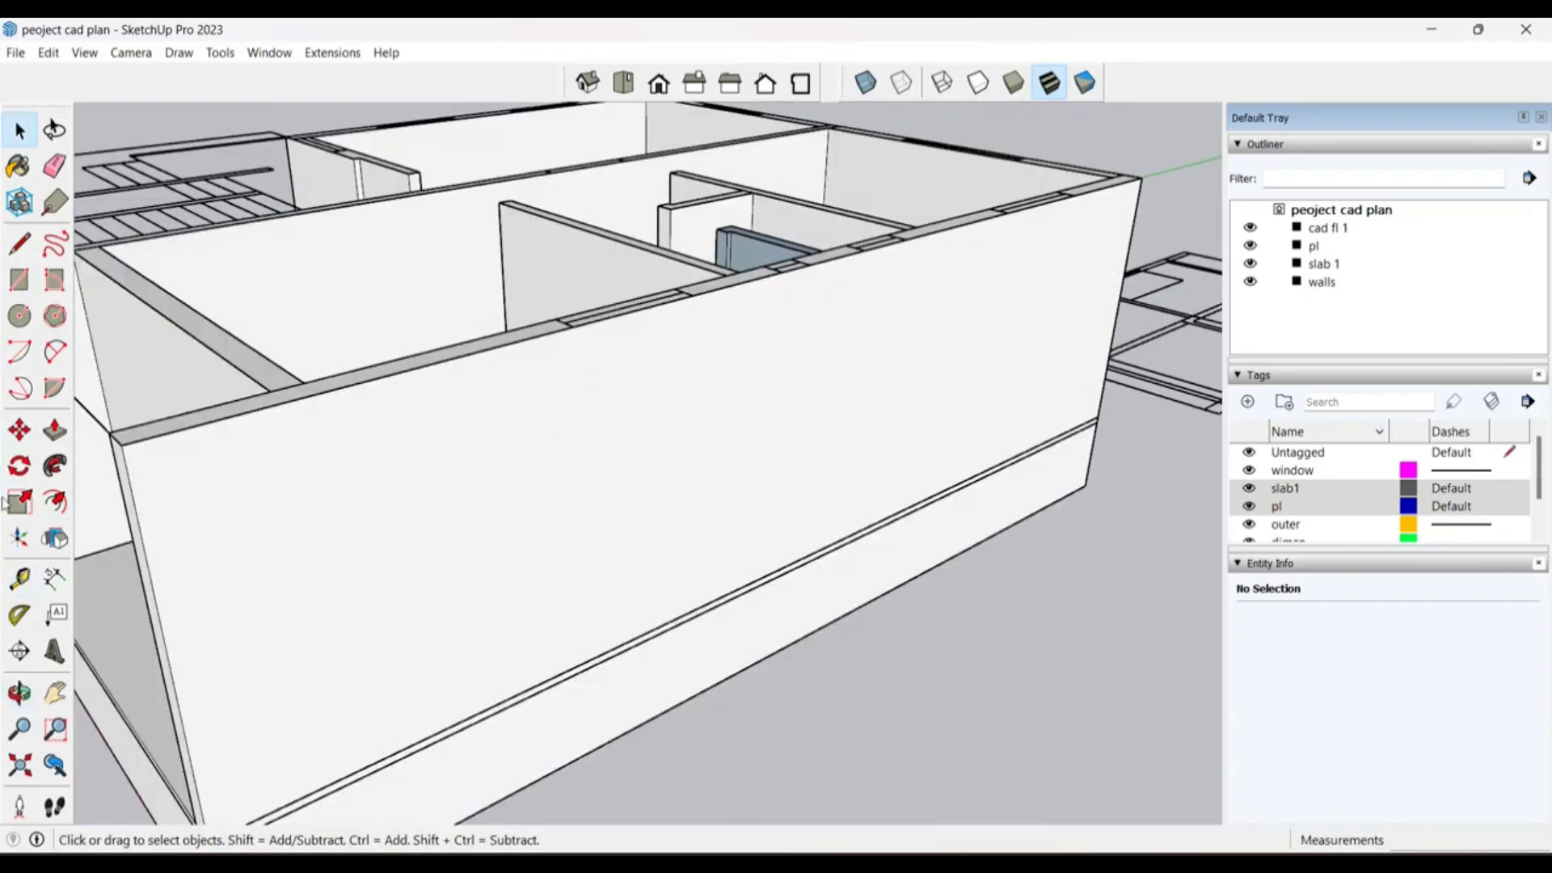
click(19, 579)
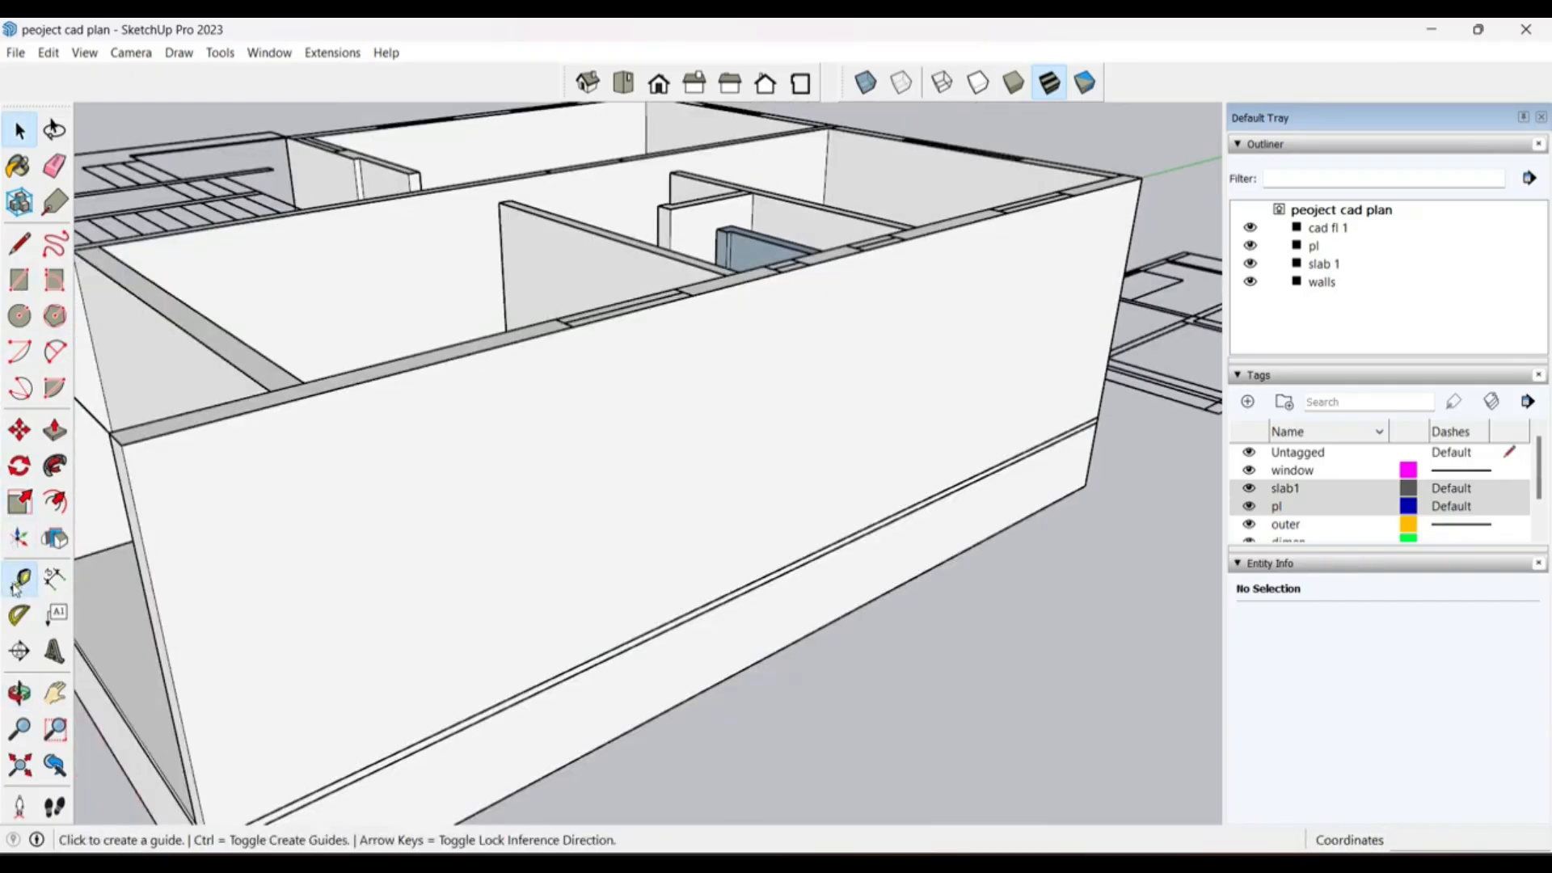
click(149, 559)
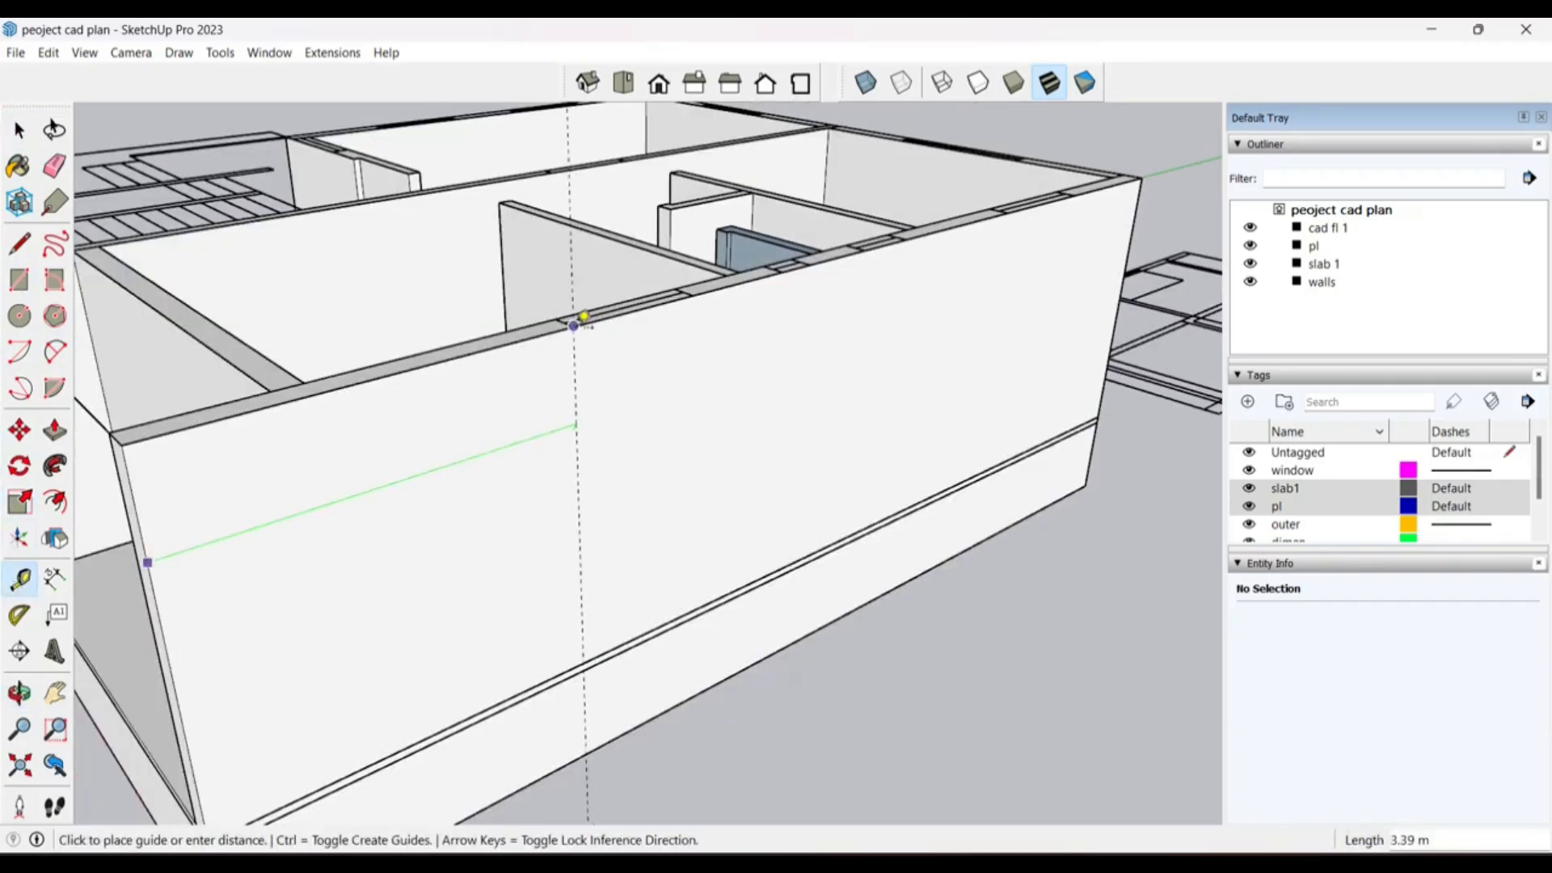
middle_drag(574, 326, 323, 420)
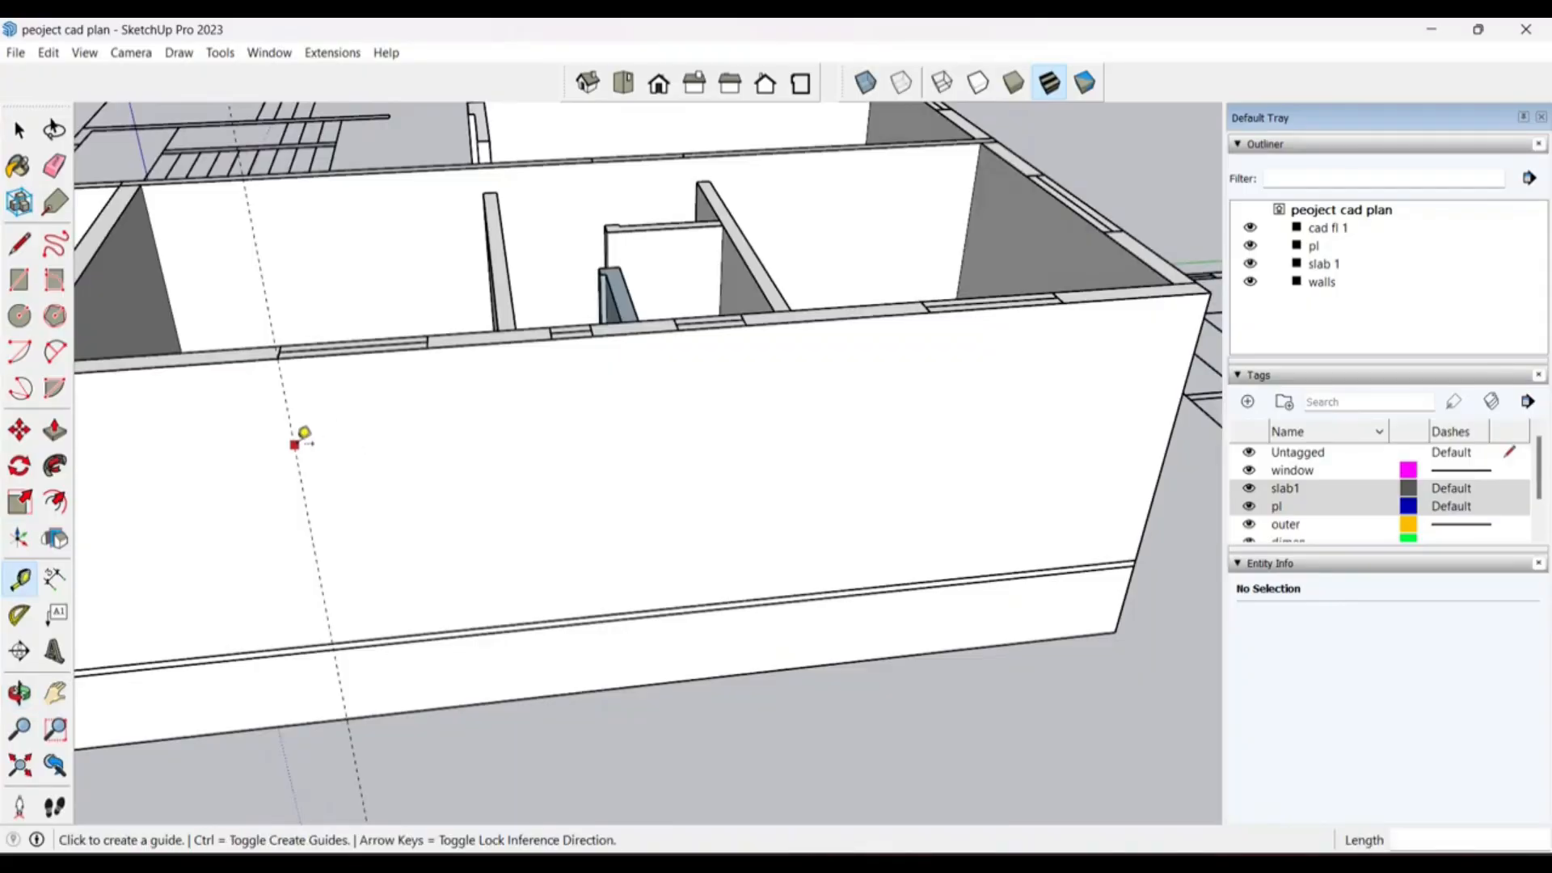
click(442, 336)
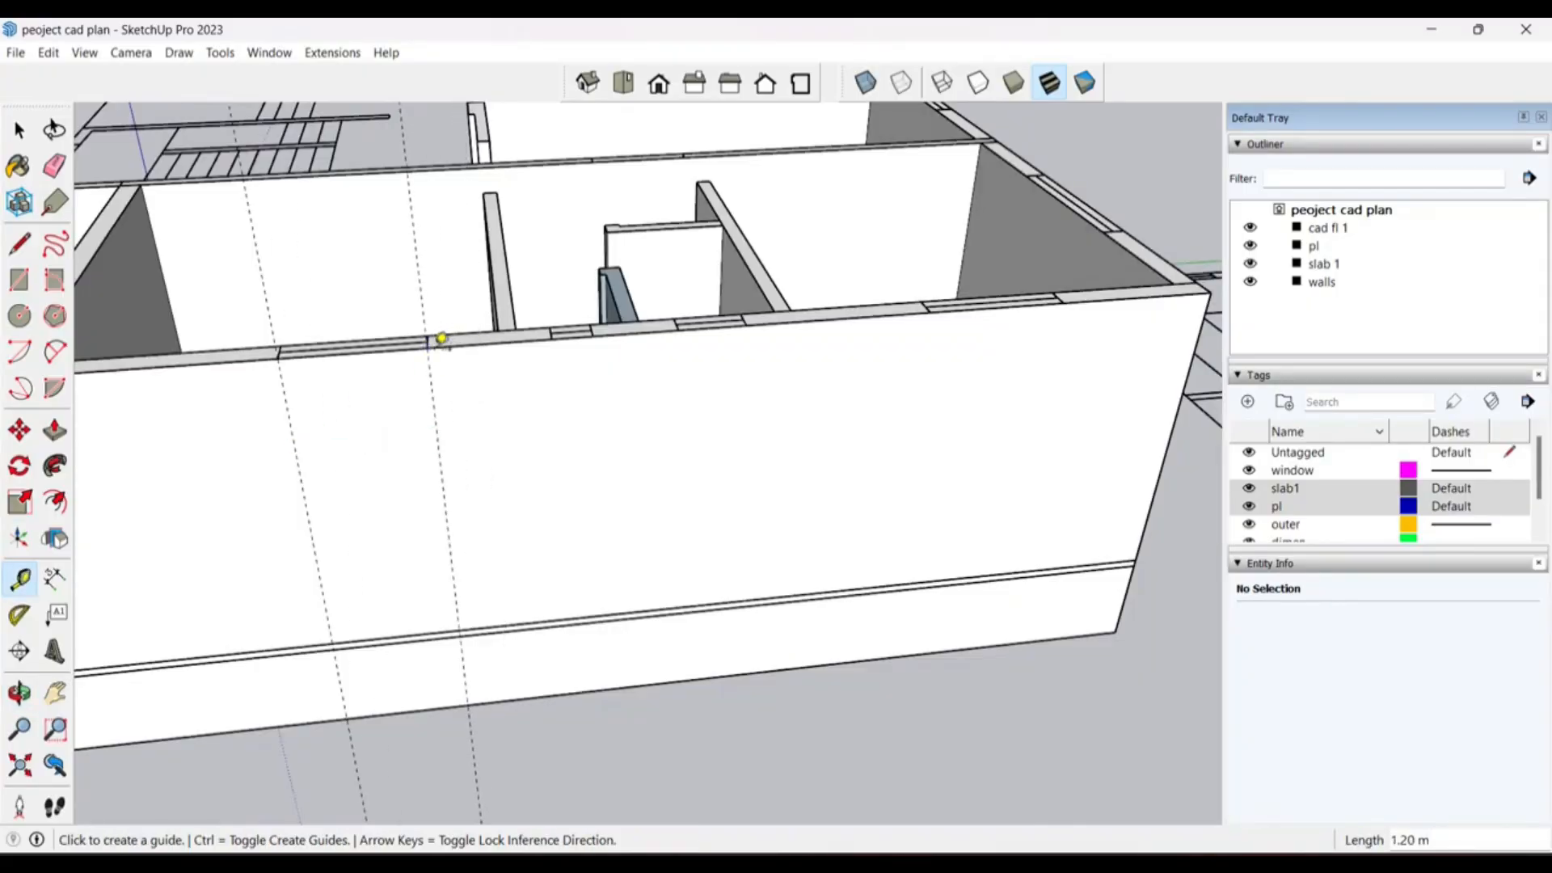
Step: Place three vertical guides on the same wall: at both edges of the small middle window mark and the near edge of the following mark
click(433, 387)
click(556, 345)
click(555, 378)
click(605, 328)
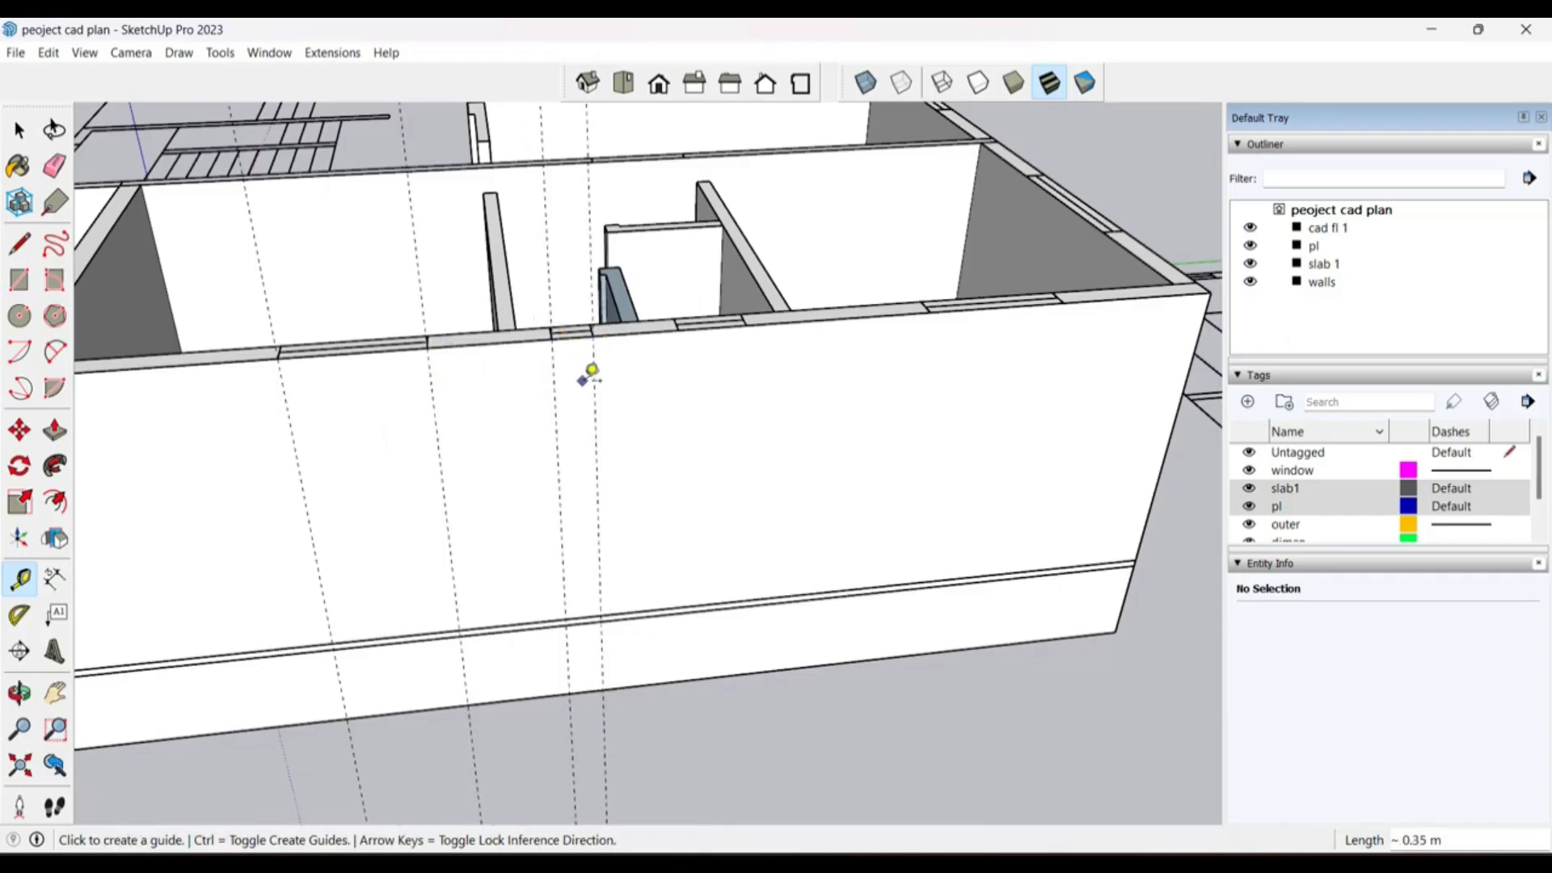
click(594, 379)
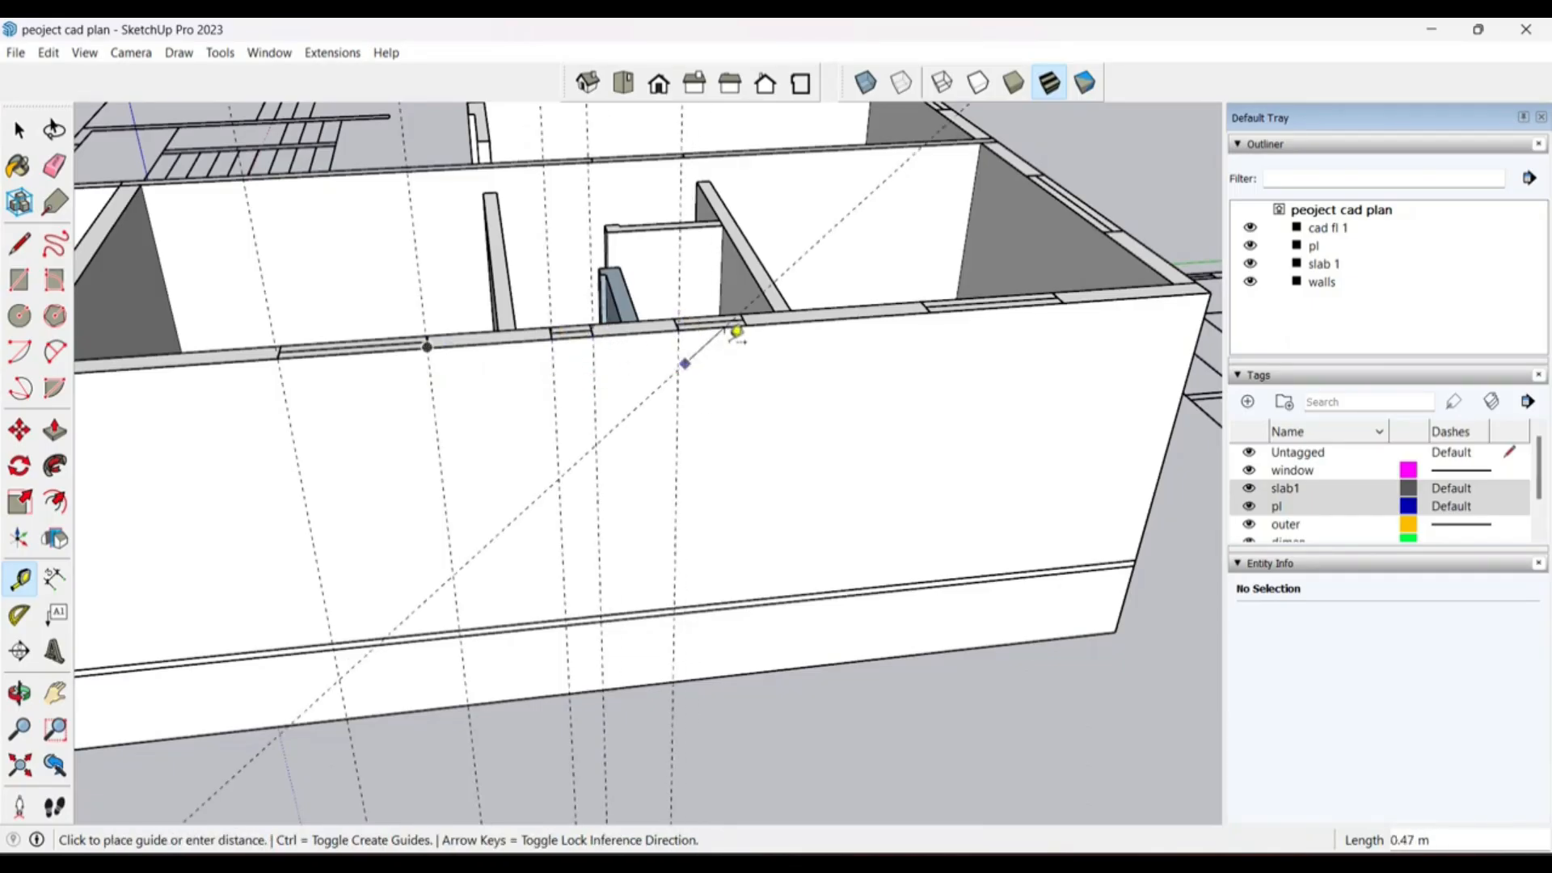
click(687, 368)
key(space)
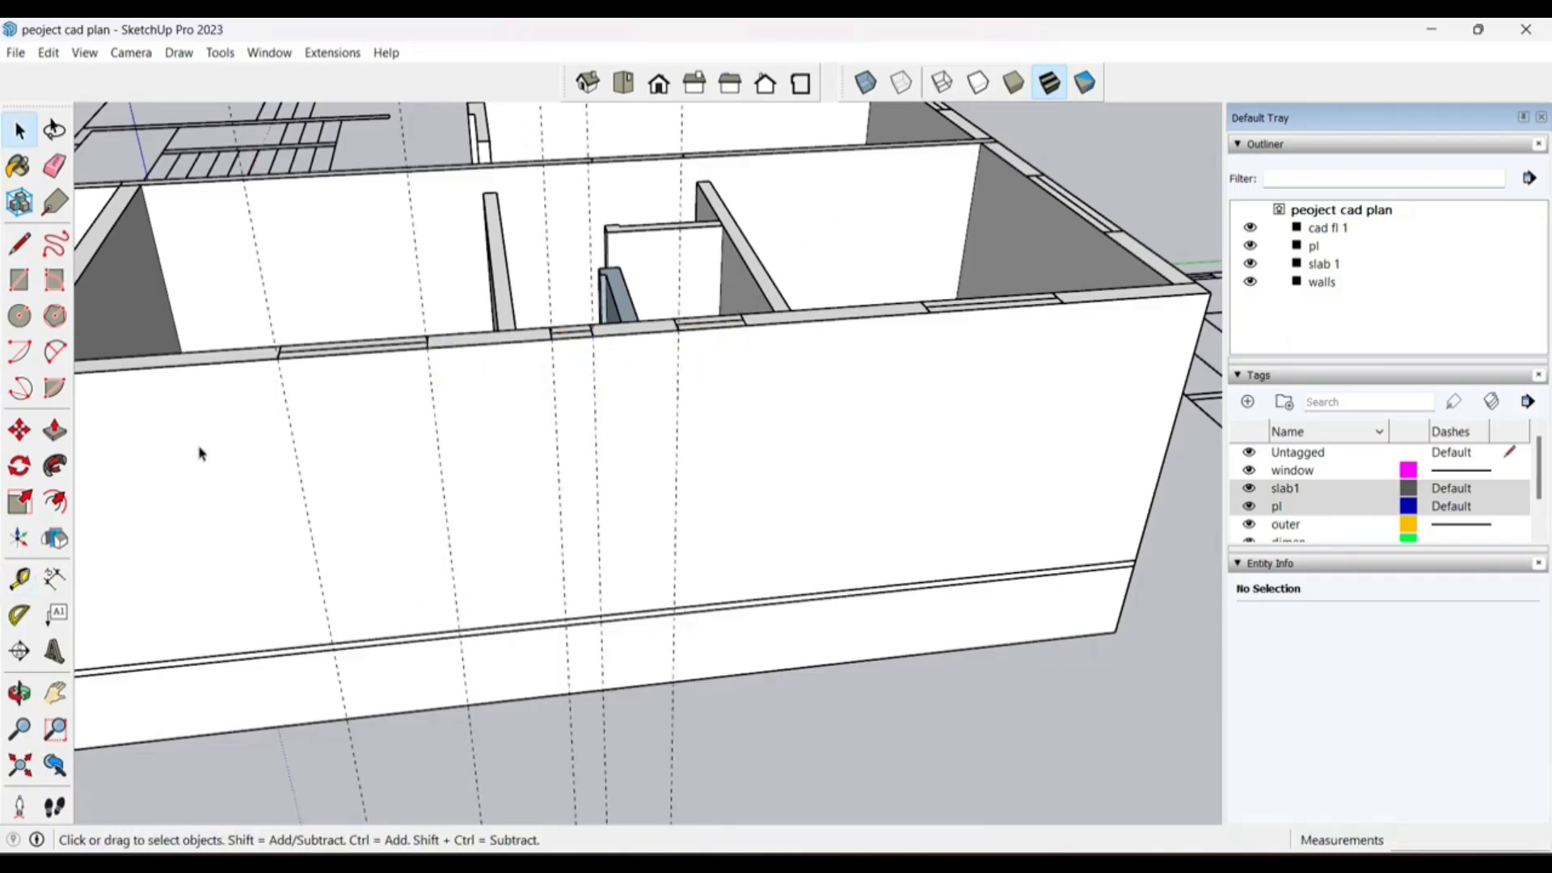
Step: Place horizontal guides across the long exterior wall for the window sill, 0.9 m above the wall's base, and for the window head above it
middle_drag(201, 453, 483, 577)
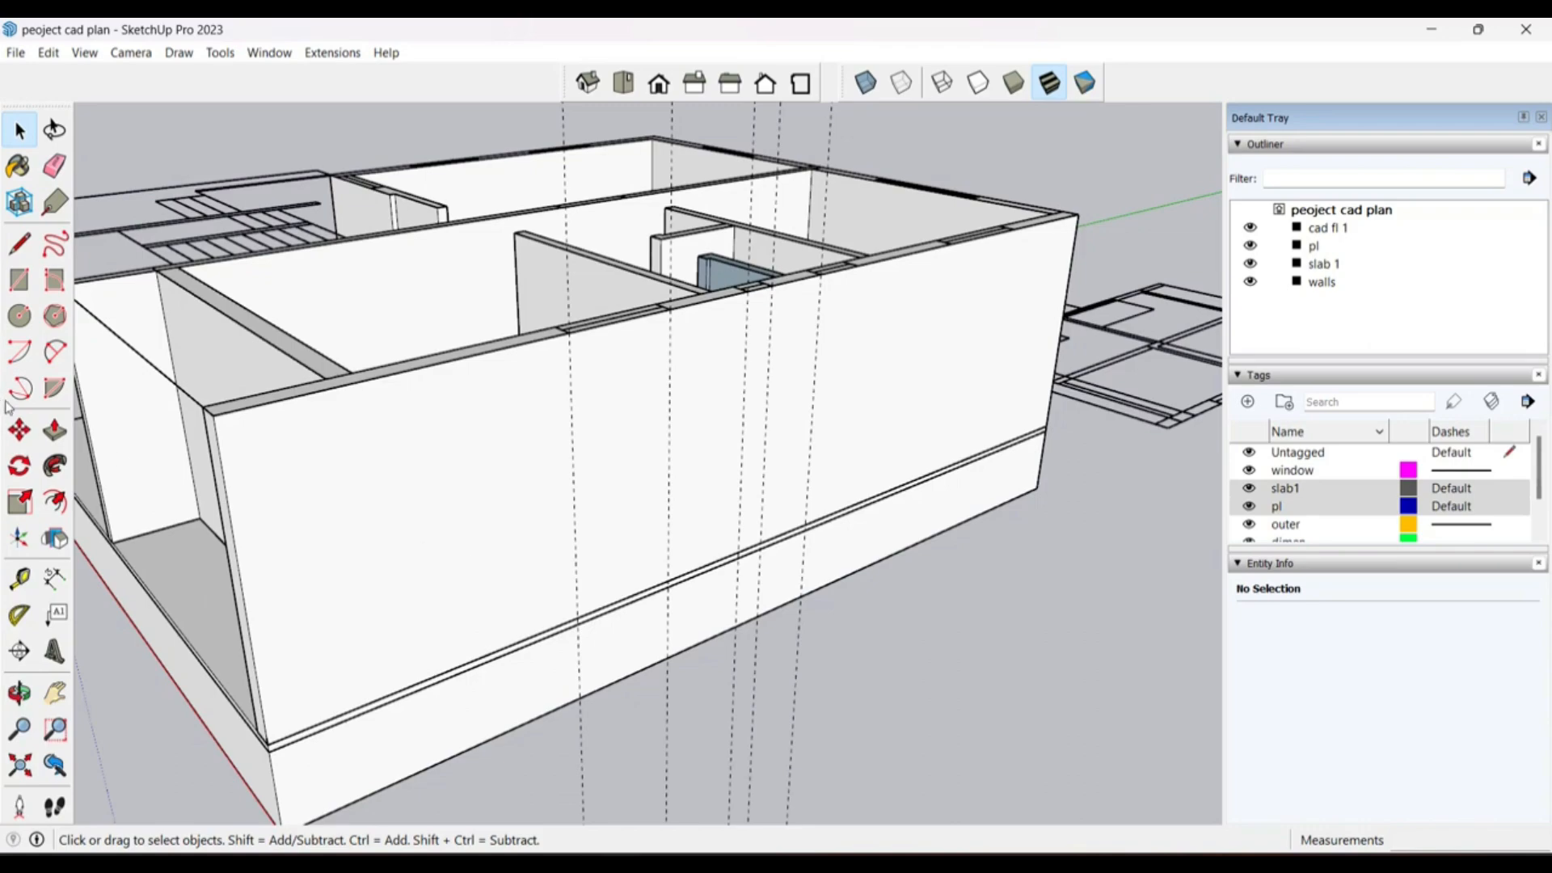
click(19, 579)
click(554, 628)
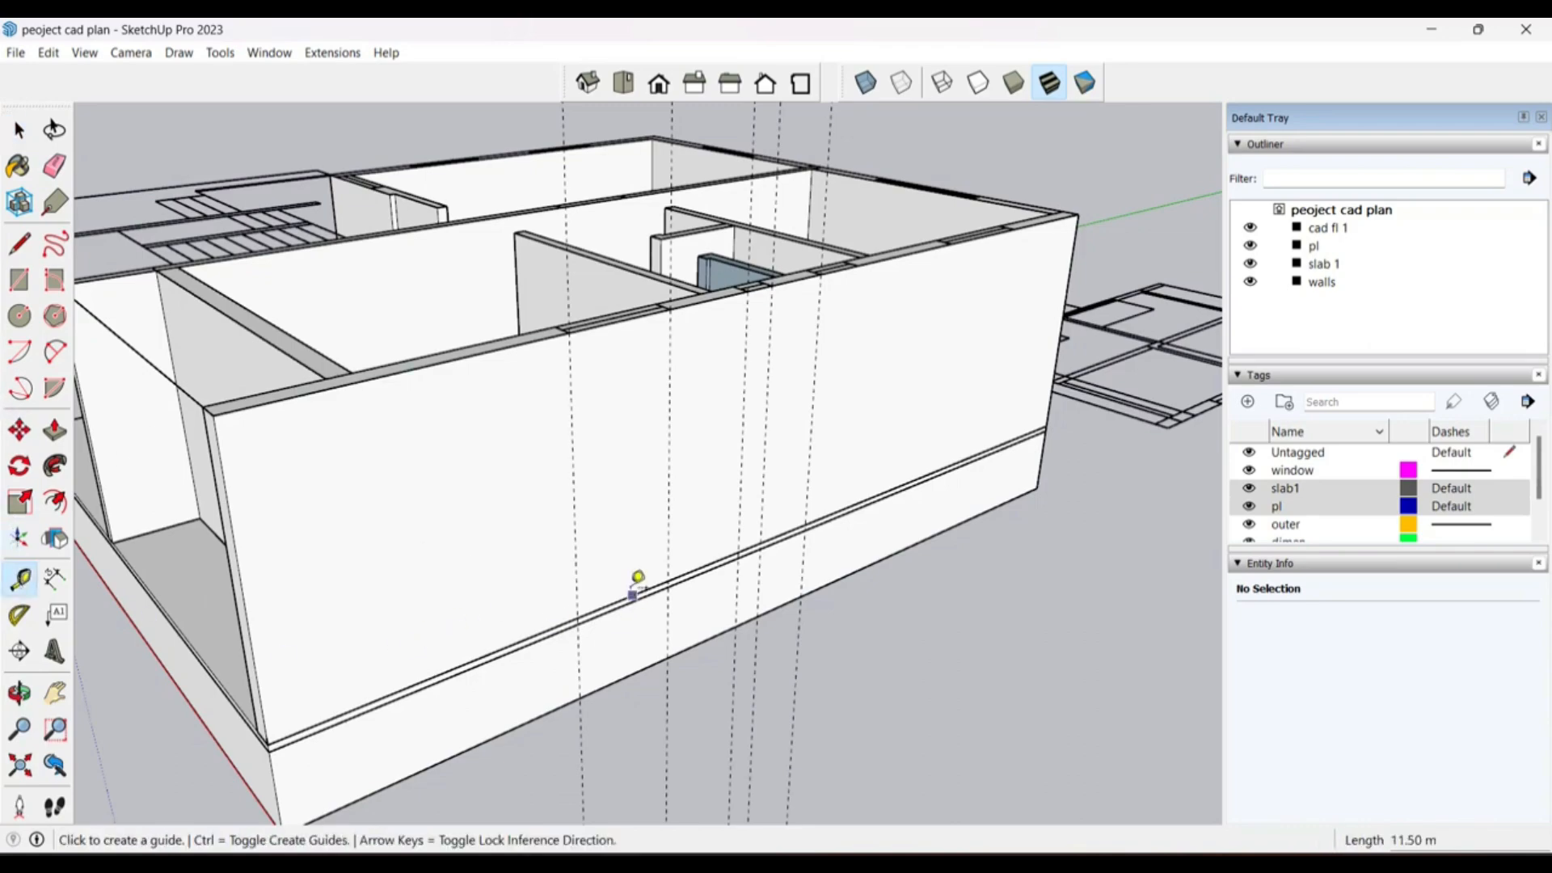
click(634, 595)
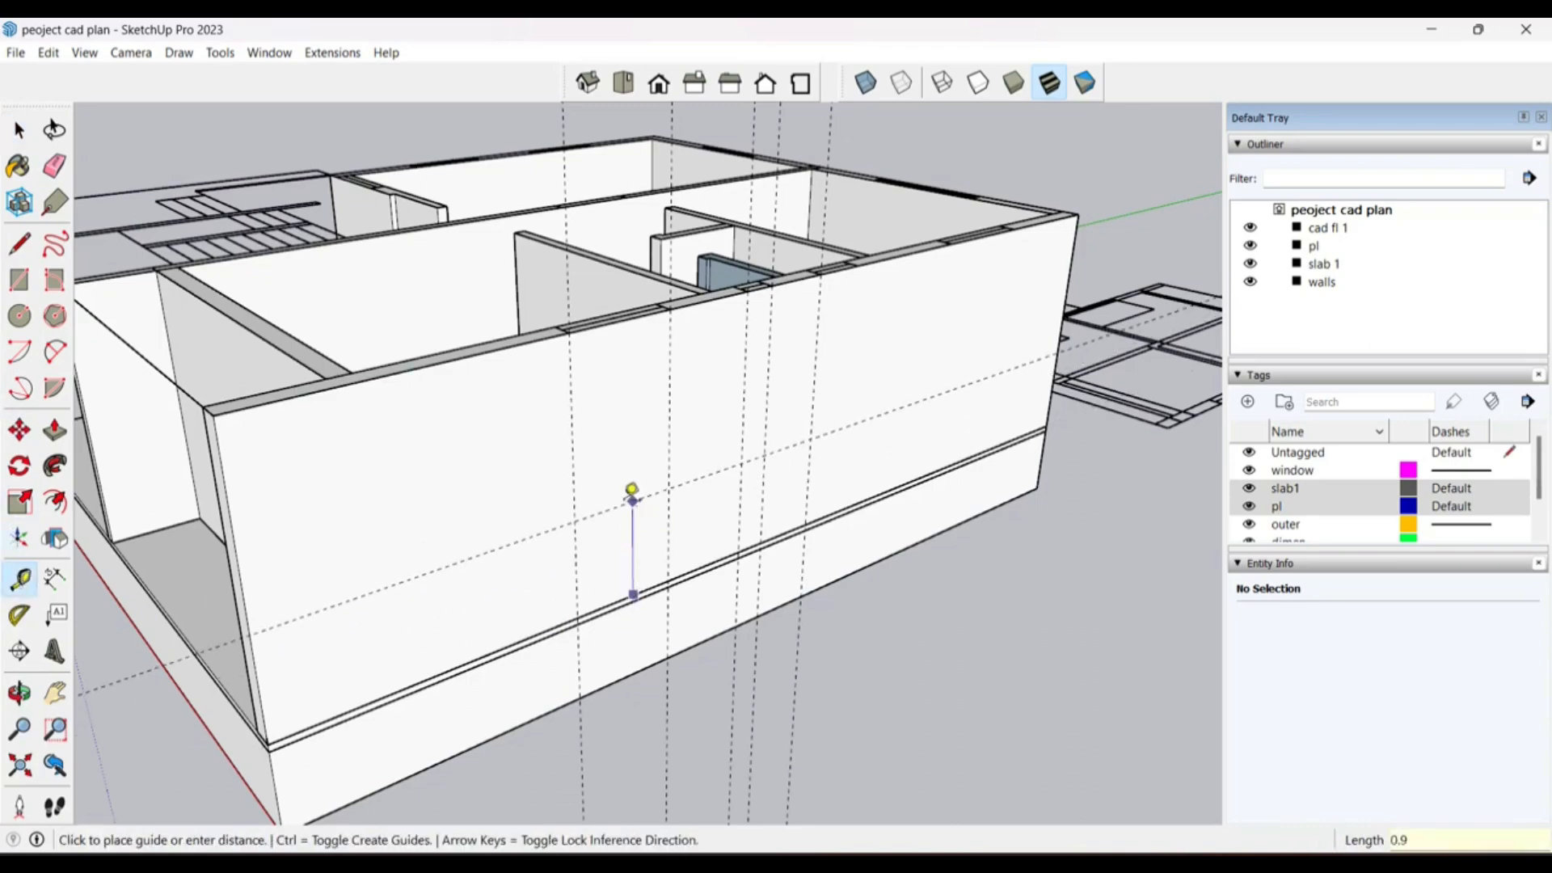
key(Return)
click(619, 515)
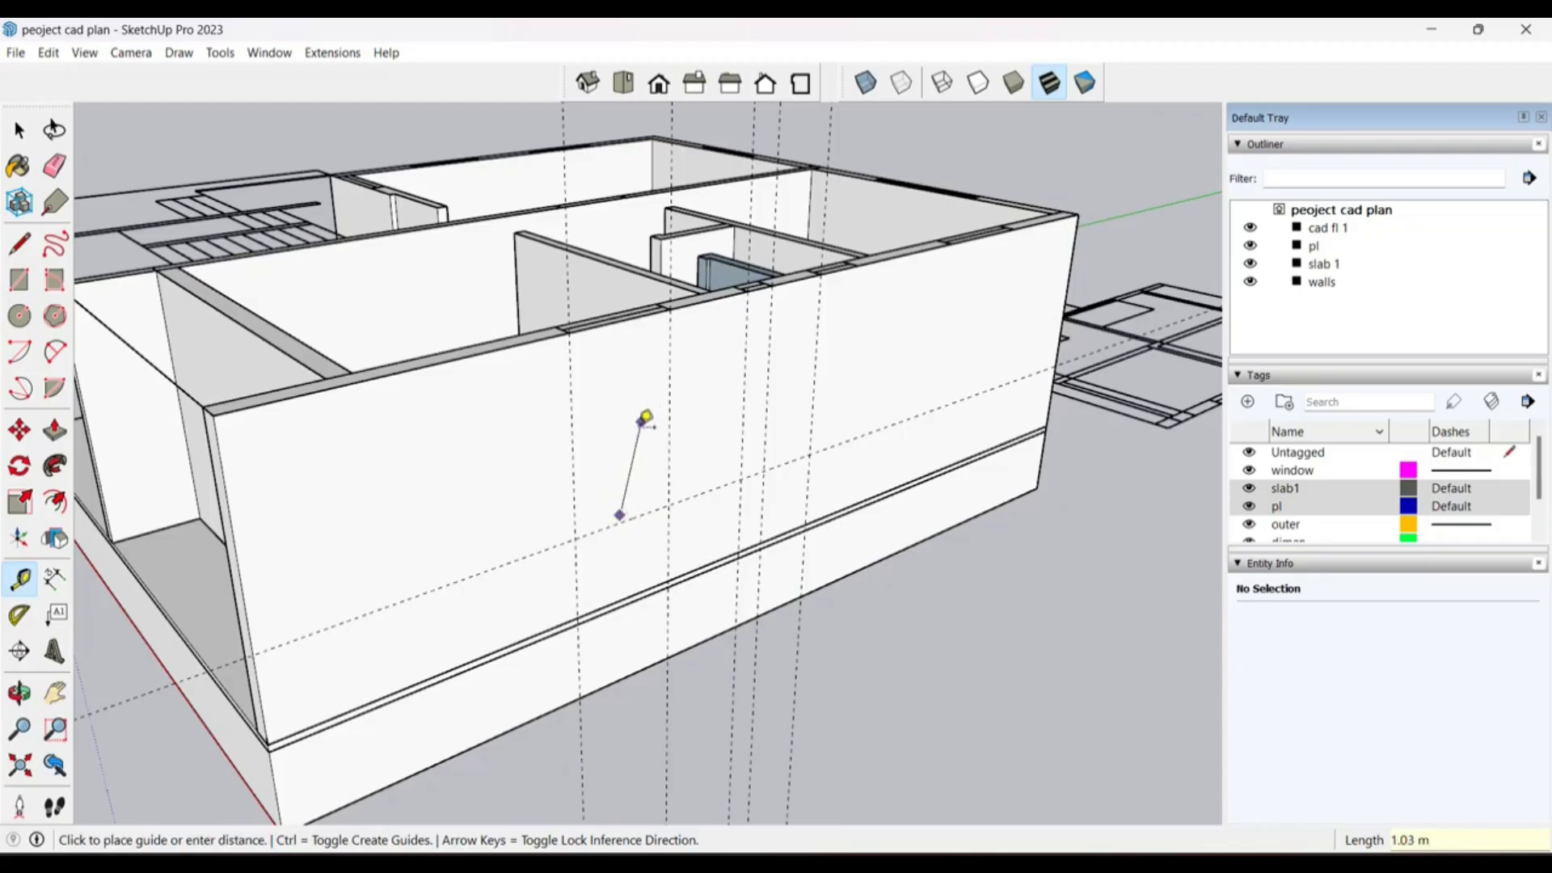
key(Escape)
click(638, 514)
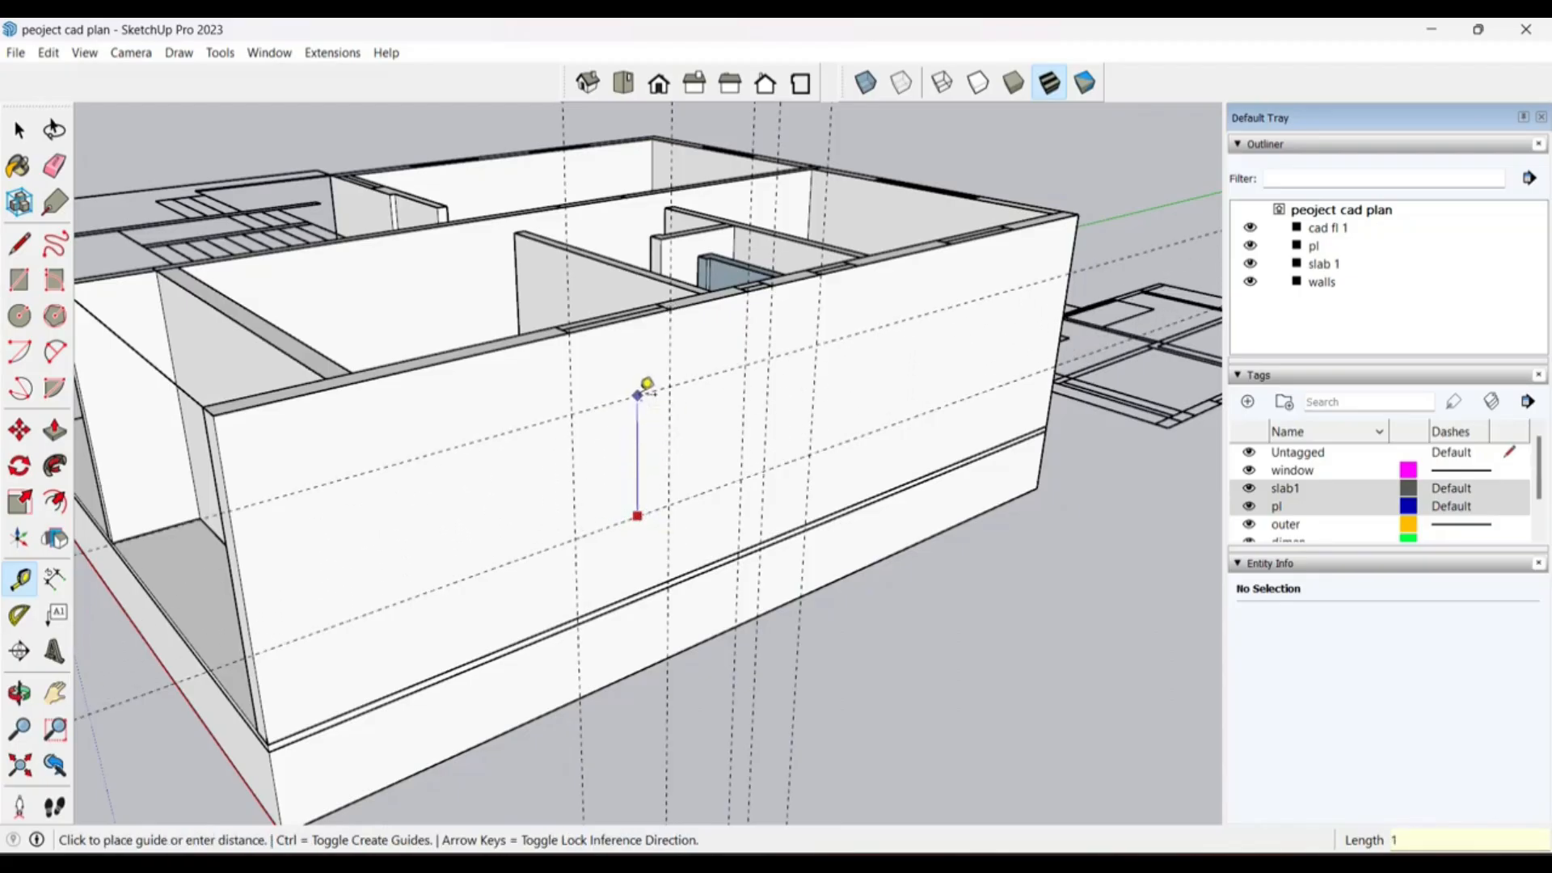
key(Return)
key(space)
Step: Inside the walls group, draw the first window's rectangle between its two vertical guides and the sill and head guides
mouse_move(647, 474)
middle_down()
mouse_move(548, 512)
mouse_move(625, 486)
middle_up()
scroll(624, 486, up, 2)
middle_drag(659, 386, 690, 398)
scroll(692, 402, down, 2)
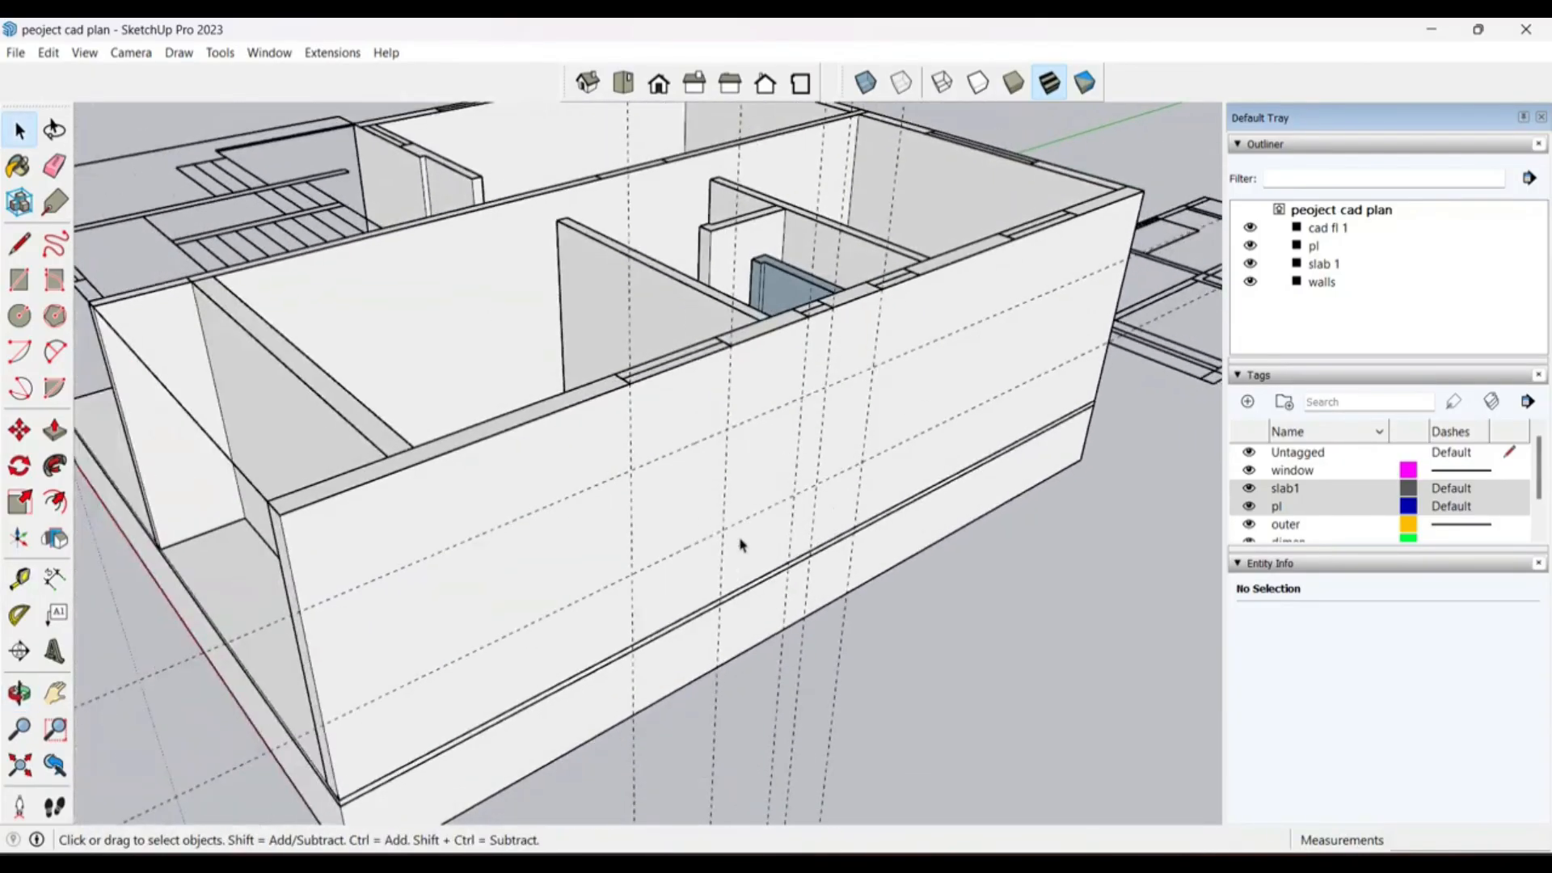
scroll(738, 544, up, 2)
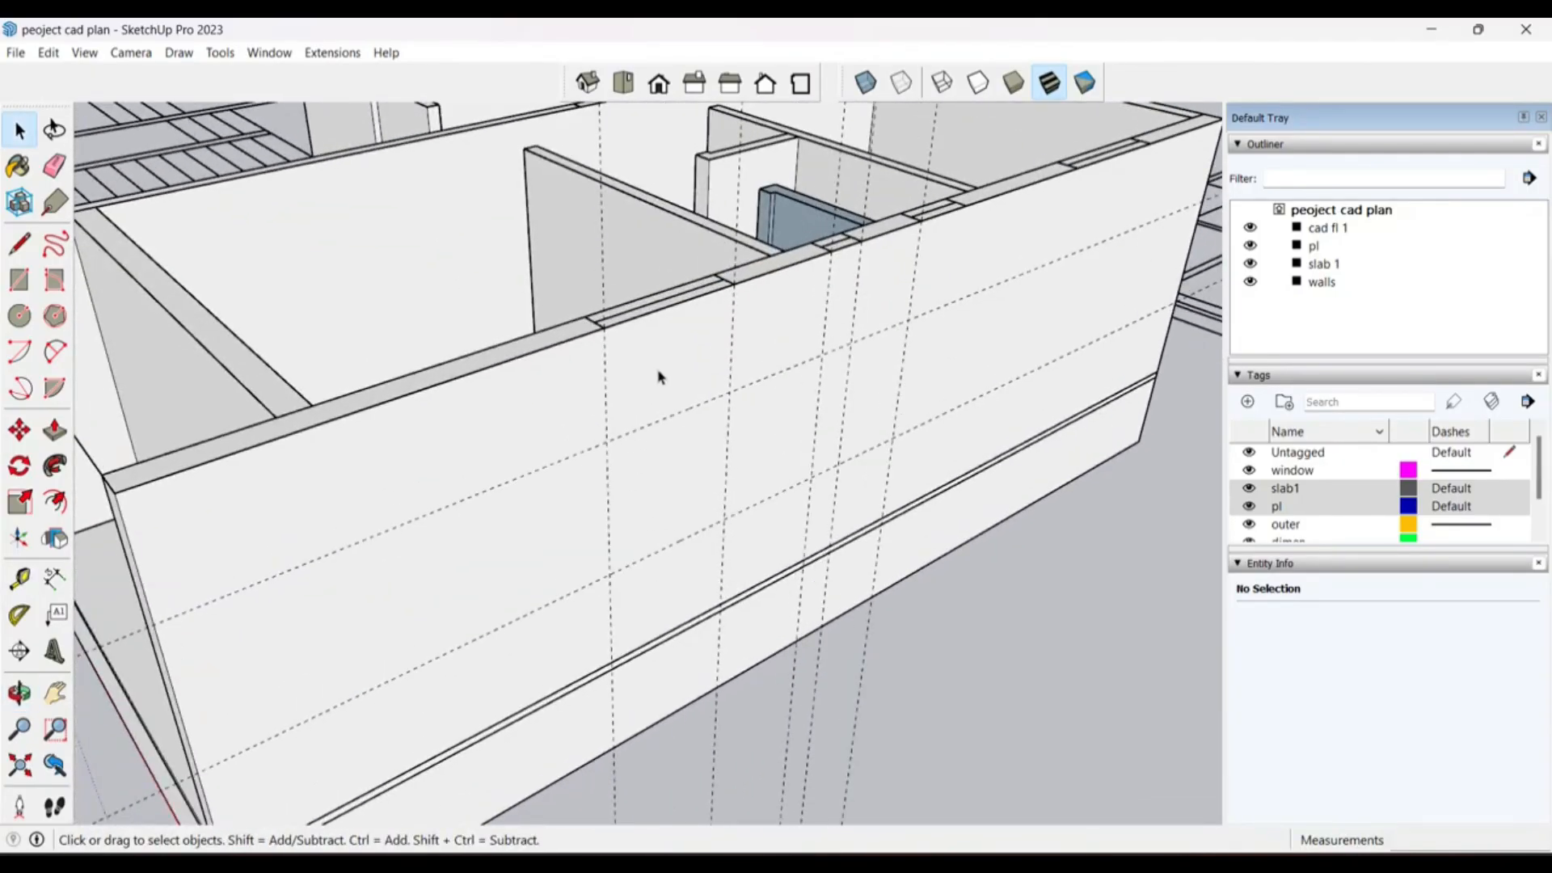
click(685, 349)
double_click(691, 343)
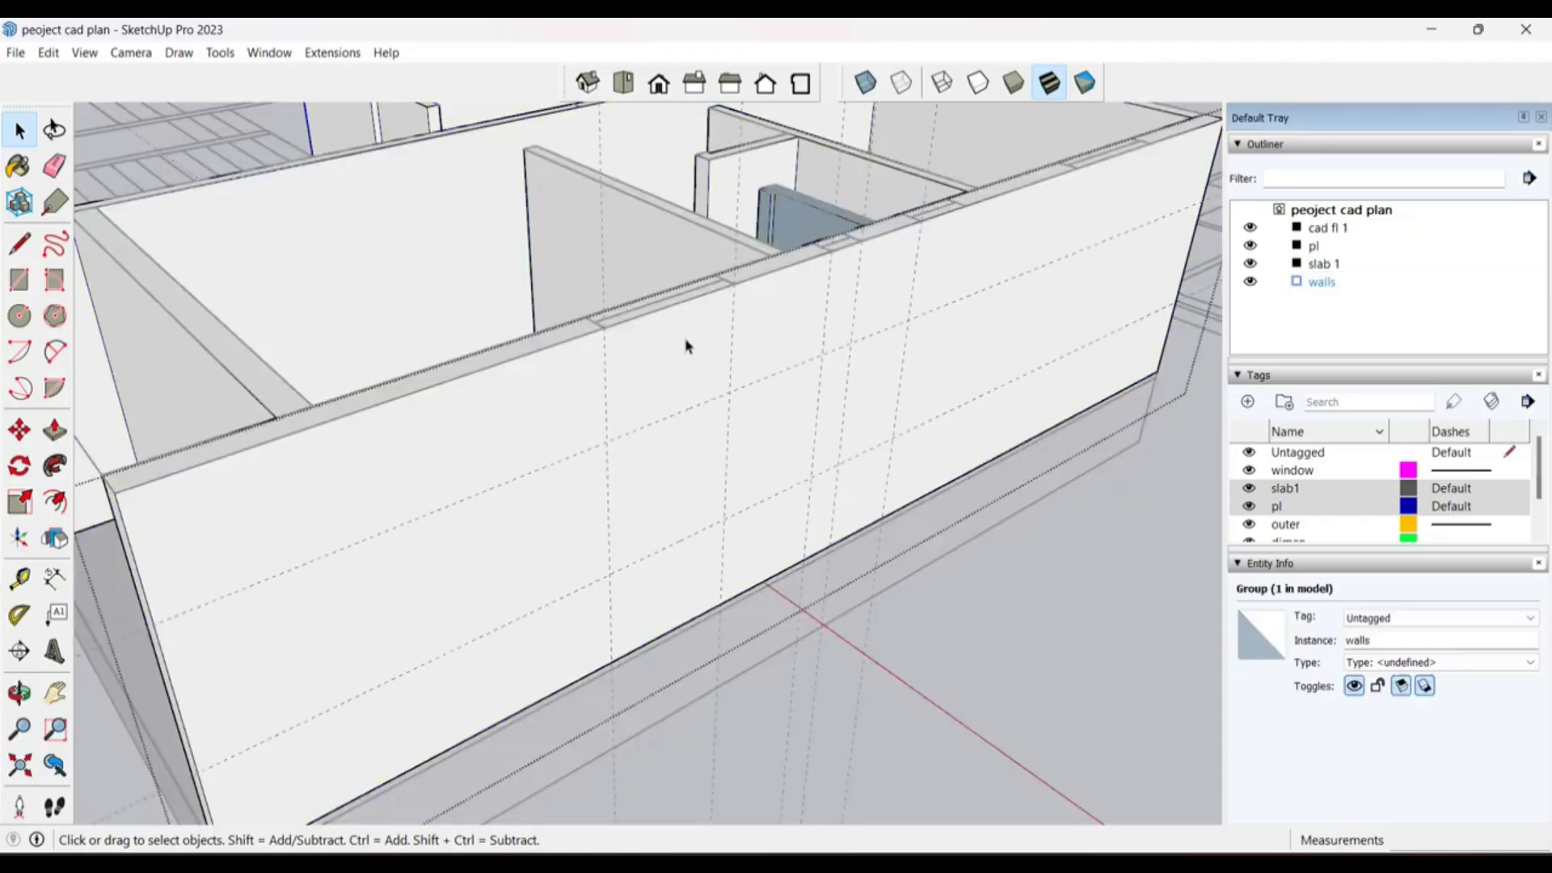
click(664, 492)
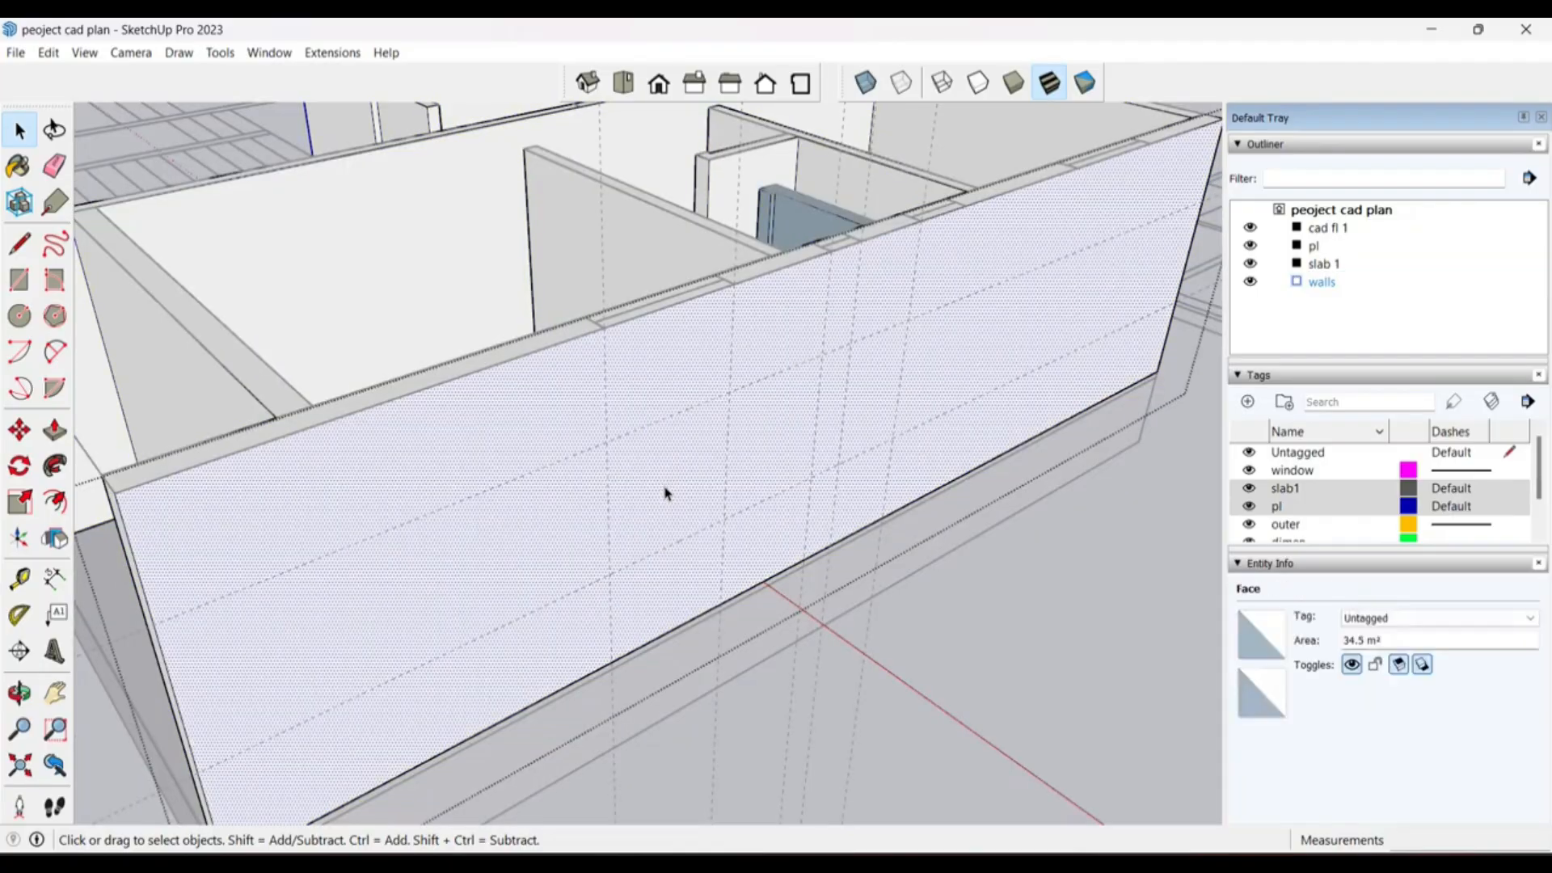
click(24, 281)
click(611, 572)
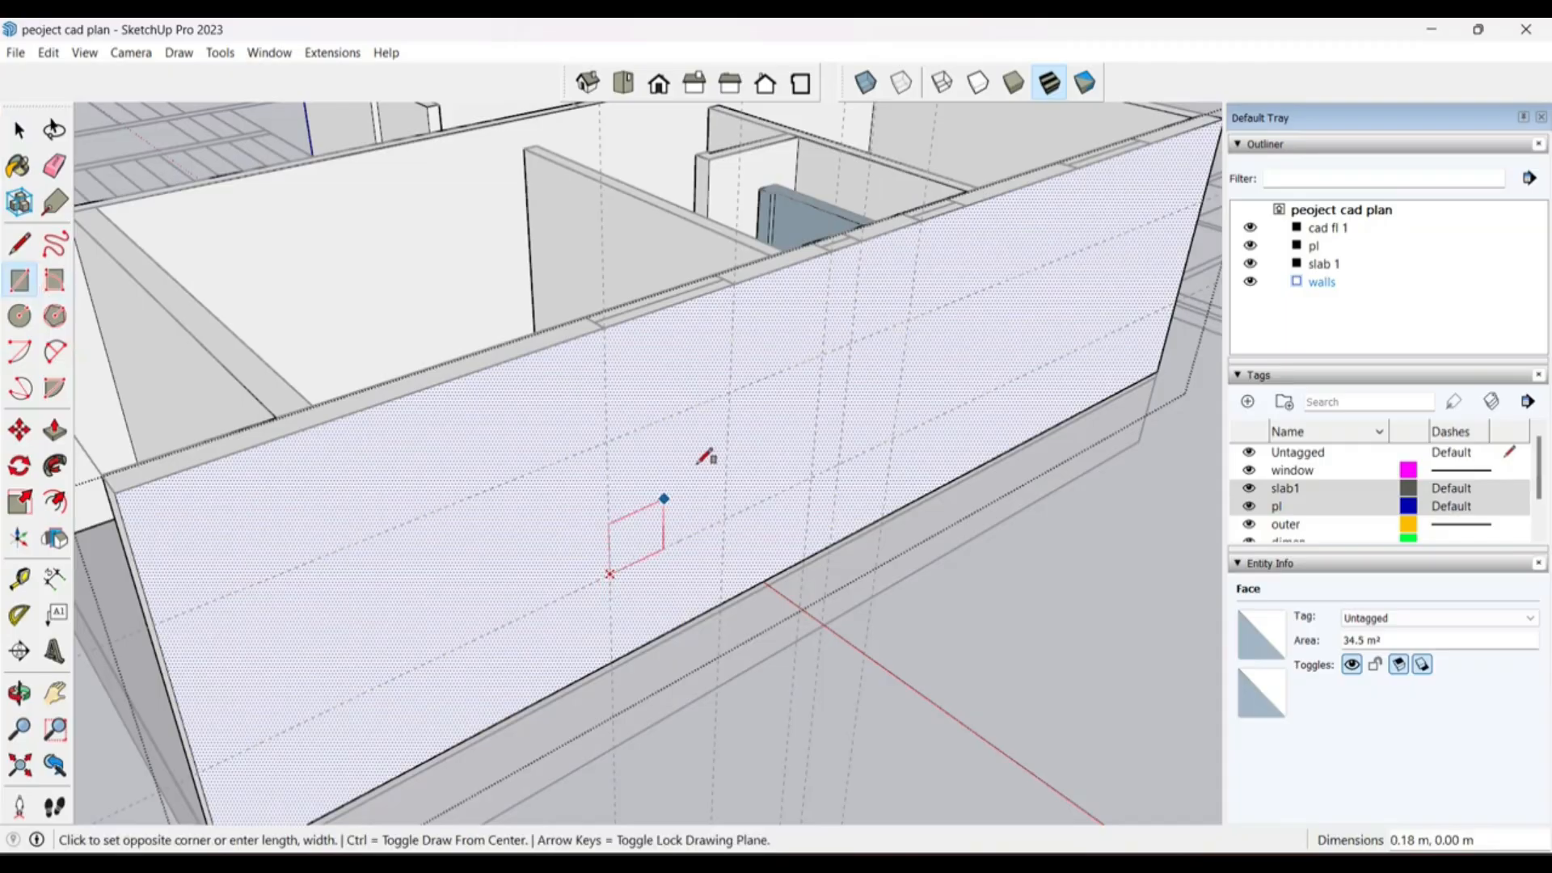
click(730, 397)
Step: Push/Pull the first window's rectangle through the wall's thickness to cut the opening
key(space)
click(664, 495)
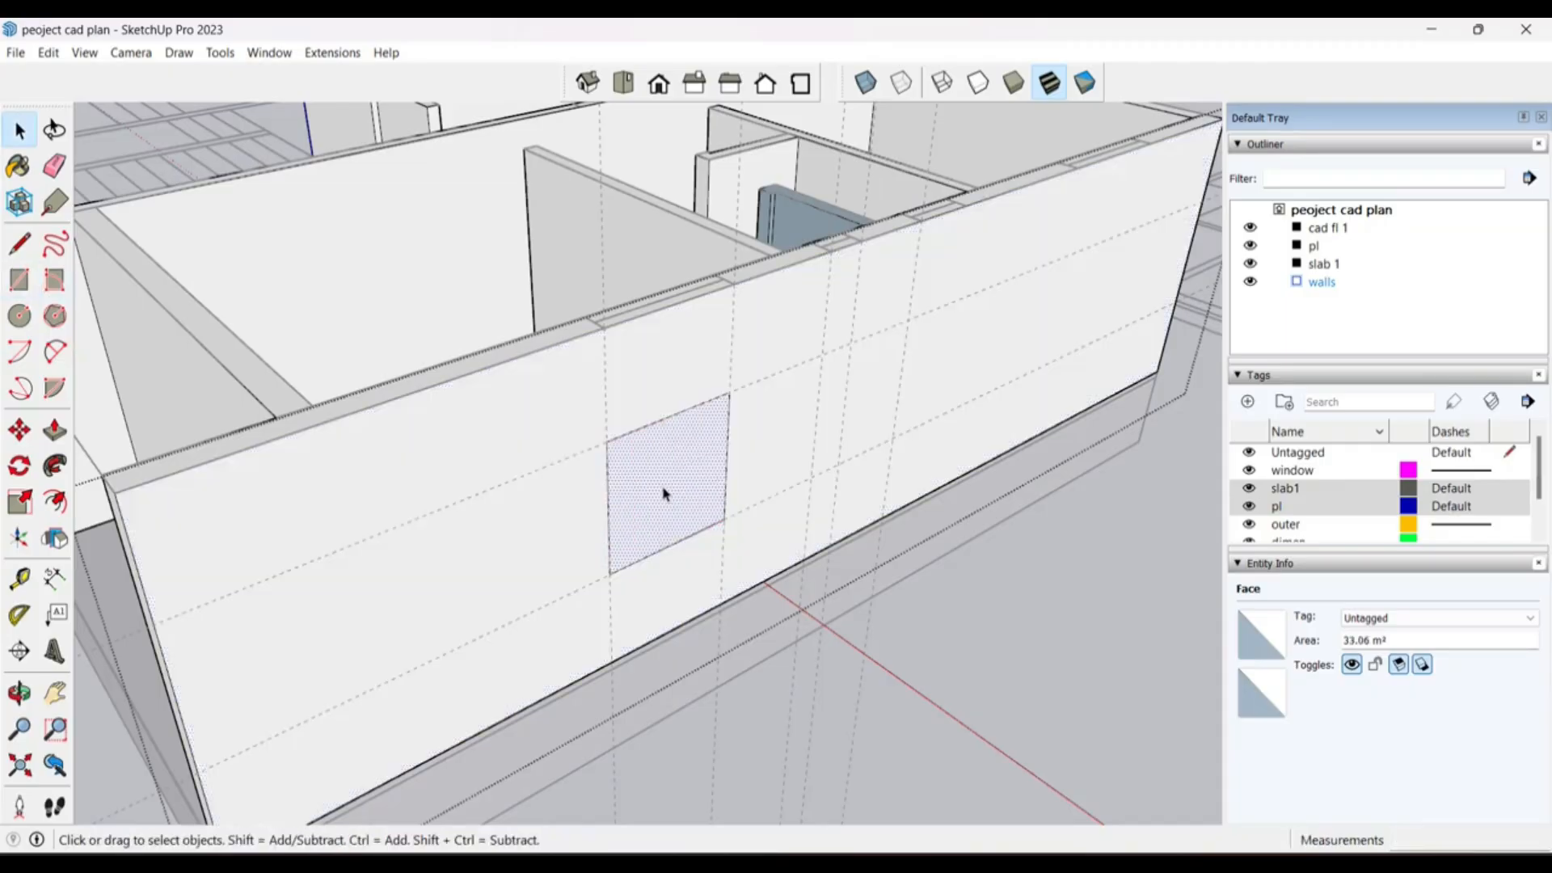
key(p)
double_click(653, 486)
Step: Leave the walls group and place a horizontal guide 0.3 m below the window head guide
middle_drag(582, 322, 760, 441)
scroll(766, 436, up, 6)
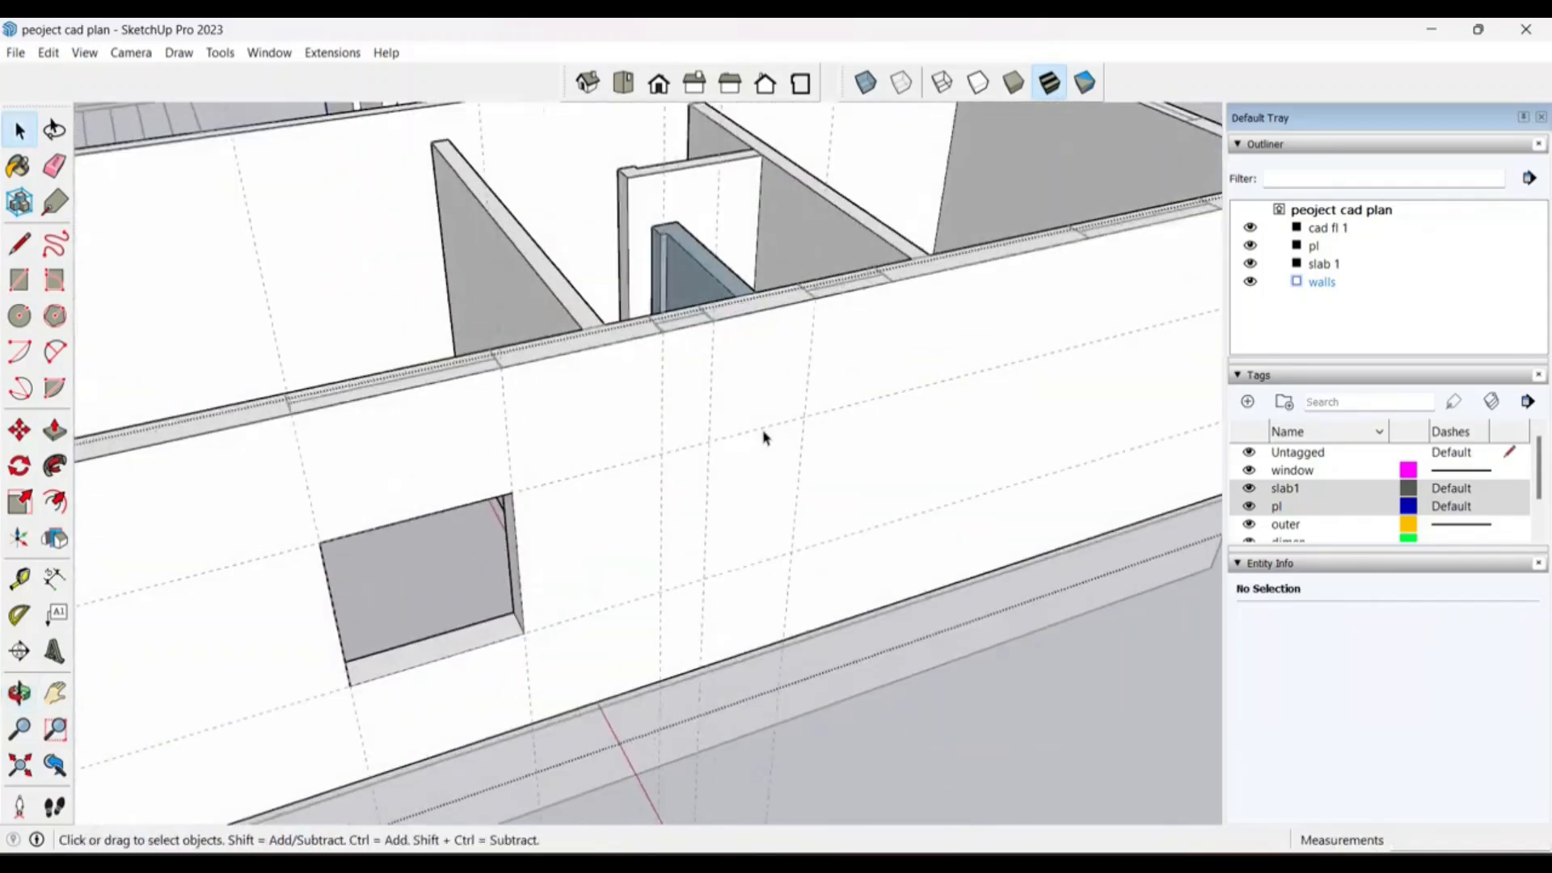
click(646, 452)
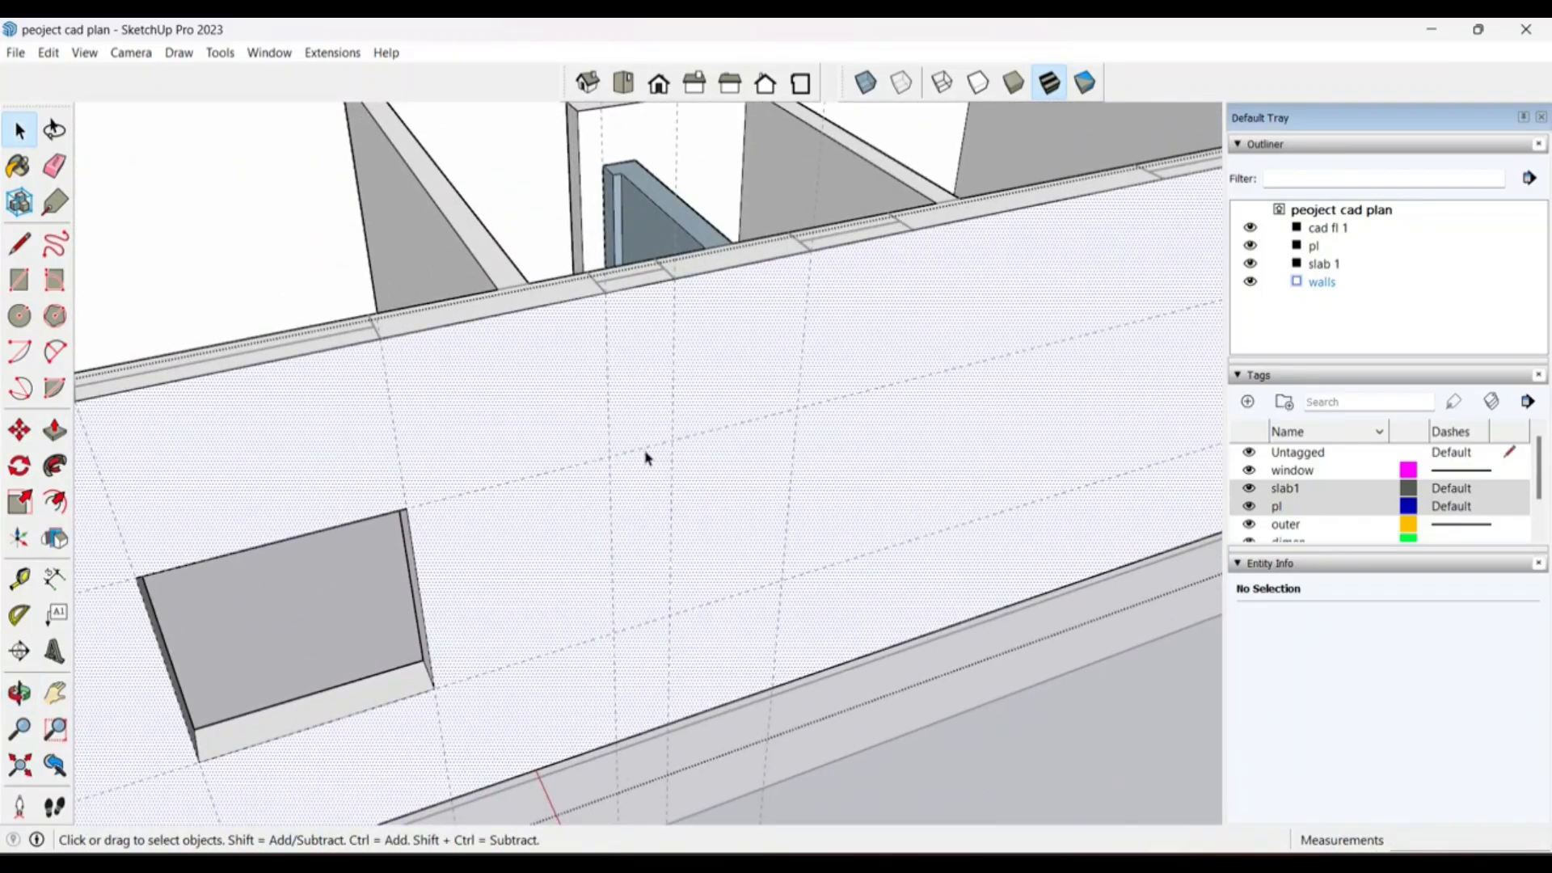
key(Escape)
click(679, 461)
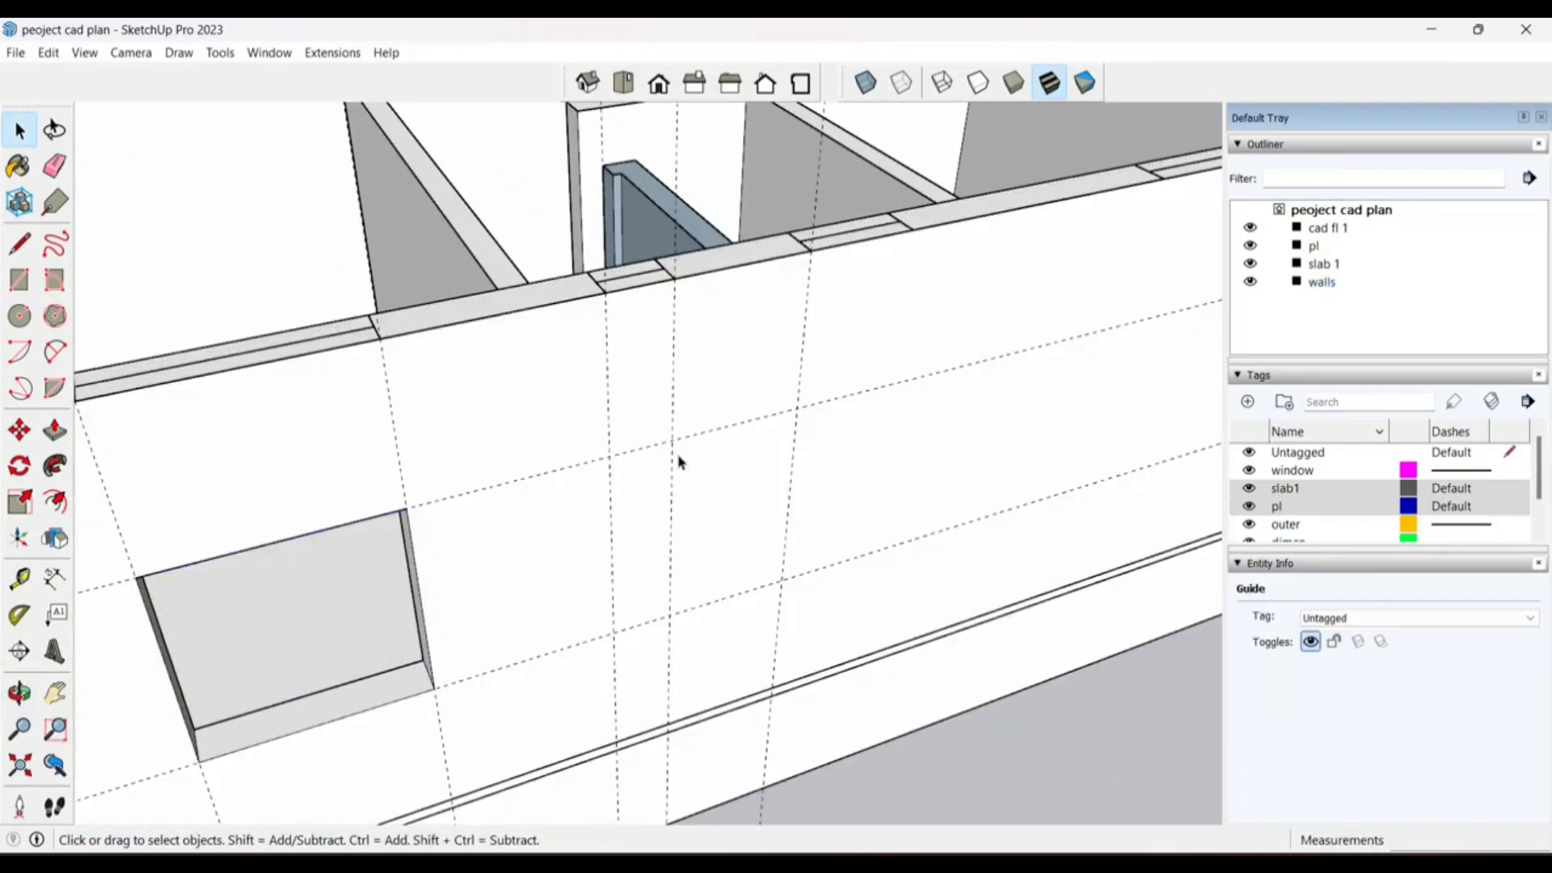
key(t)
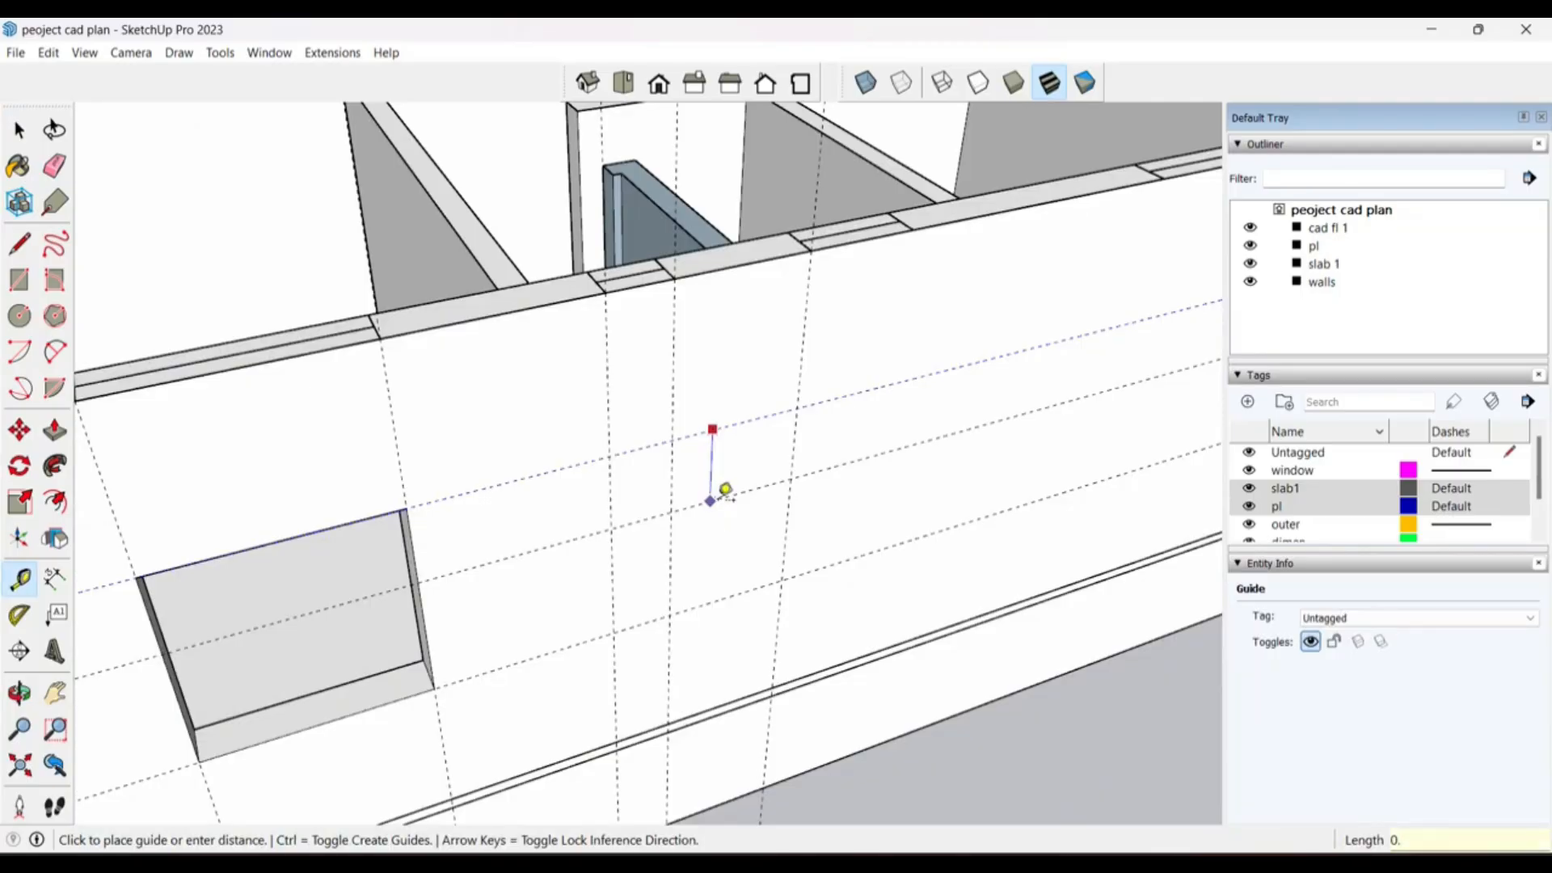
text(0.3)
key(Return)
key(space)
Step: Inside the walls group, draw the small window's rectangle between its two vertical guides, the head guide and the guide 0.3 m below it
middle_drag(725, 491, 707, 430)
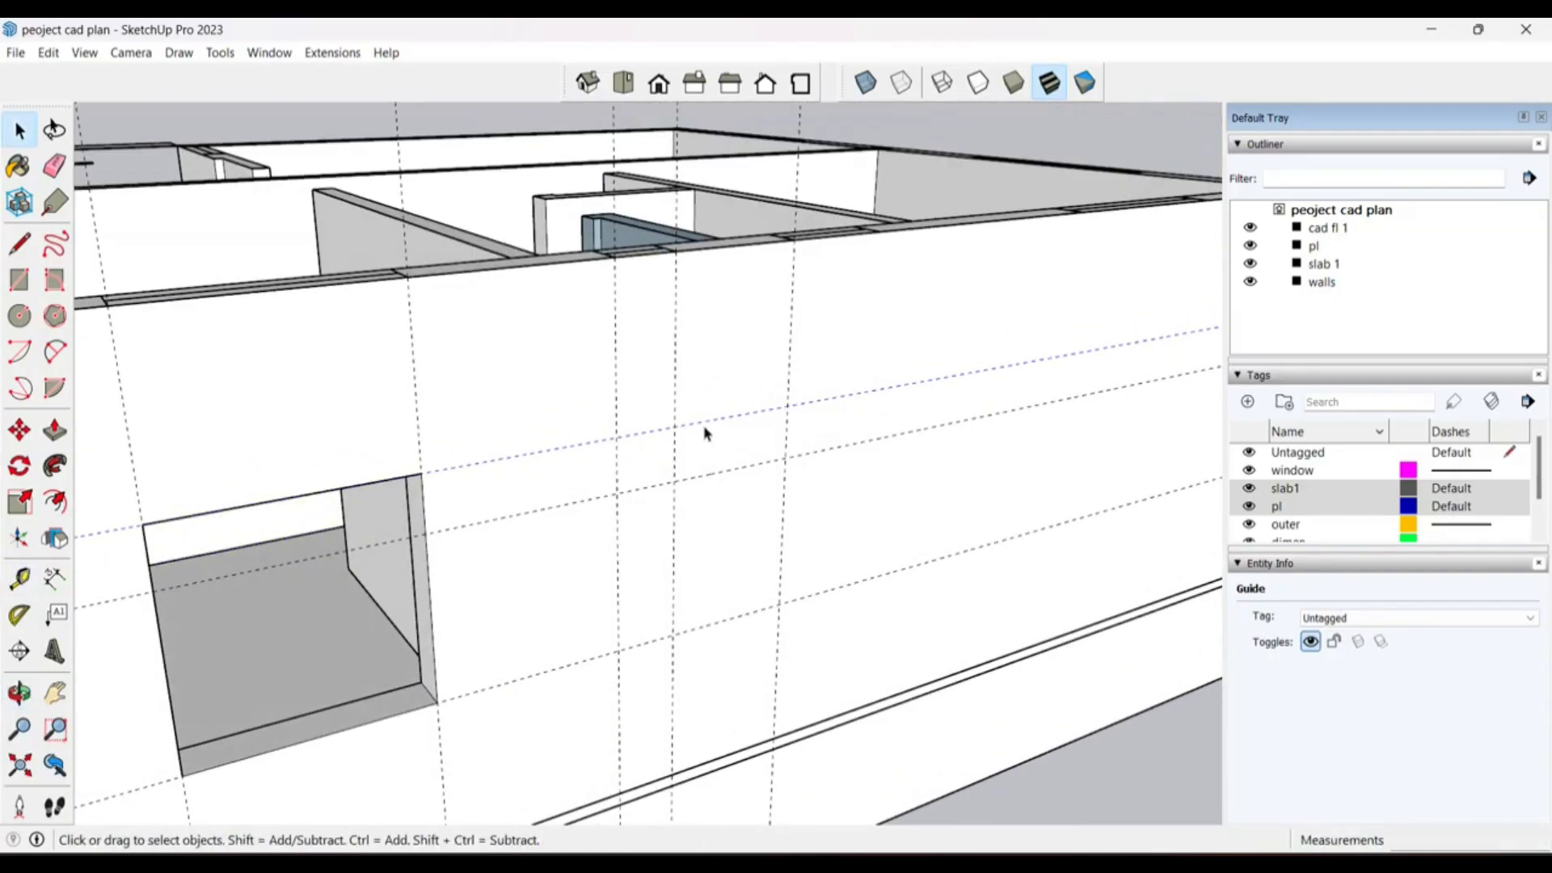
click(571, 454)
double_click(648, 371)
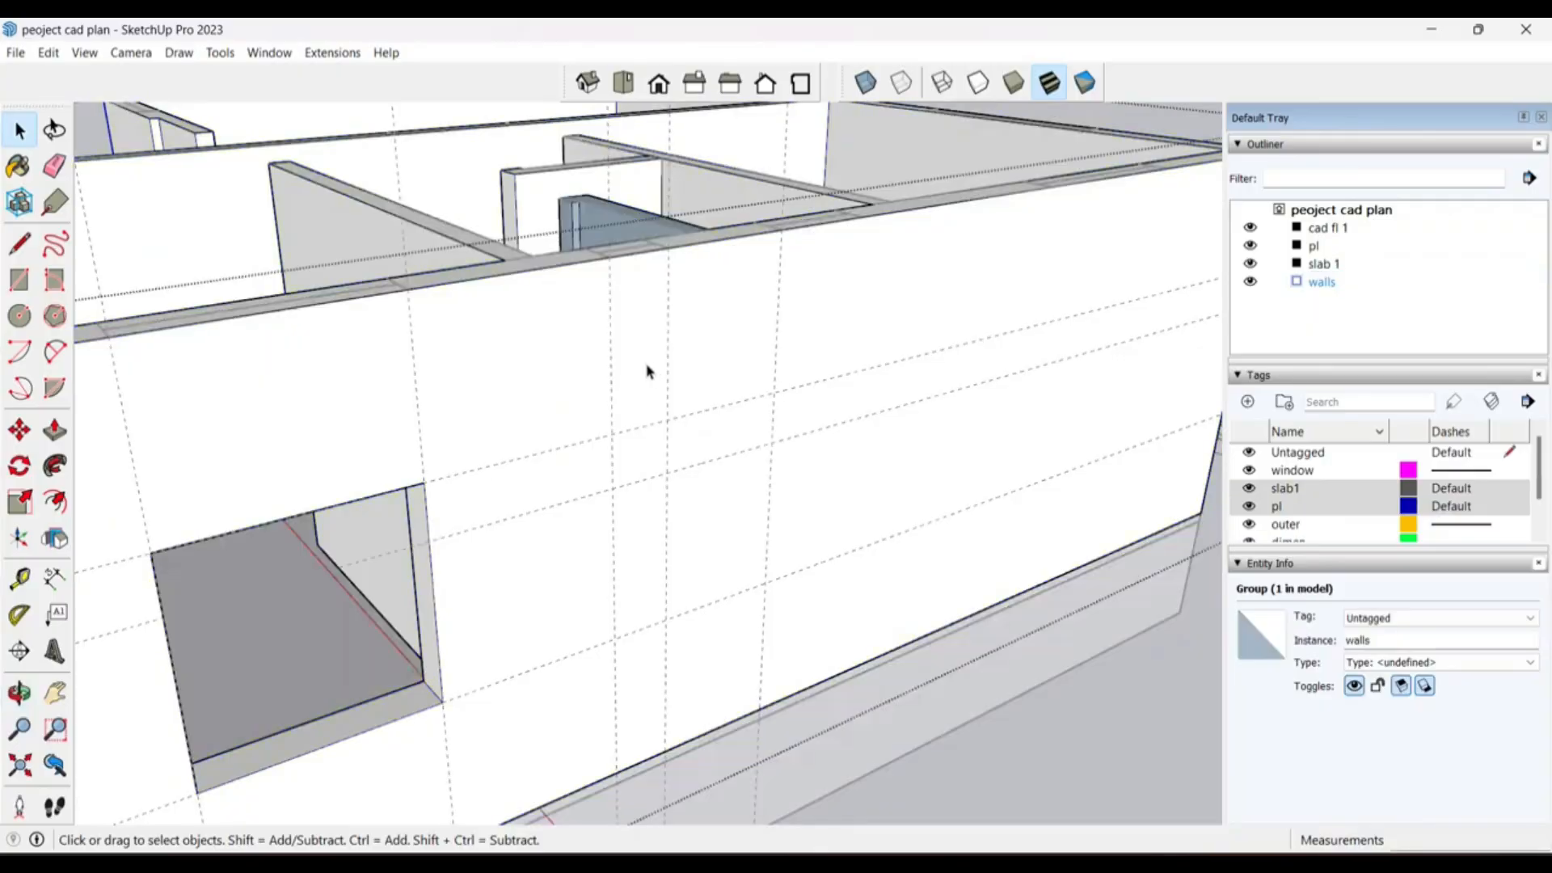
triple_click(648, 371)
click(24, 287)
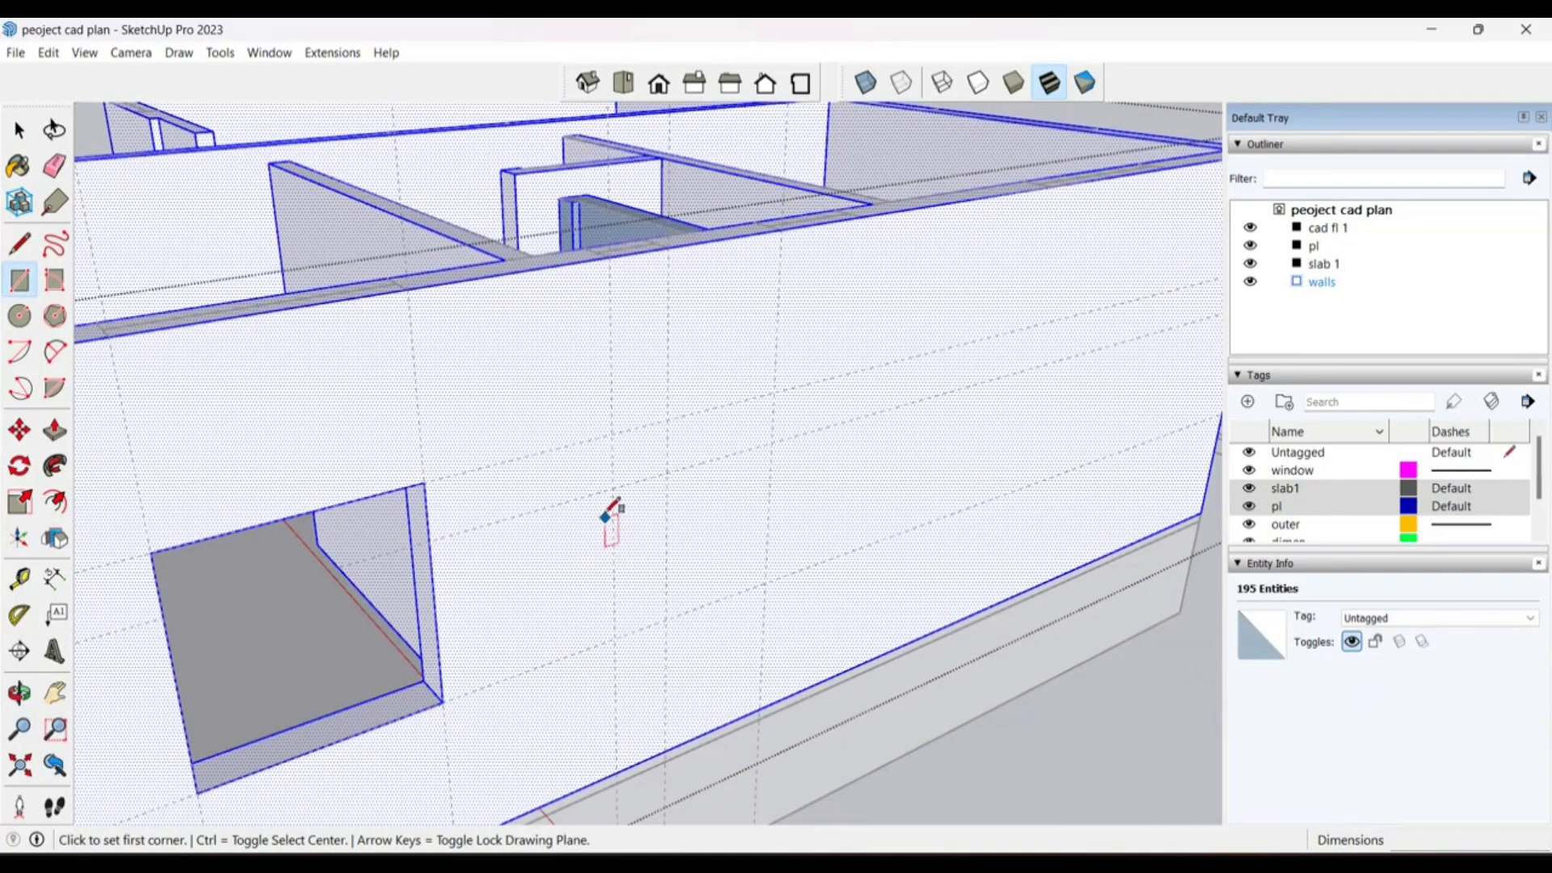
click(618, 488)
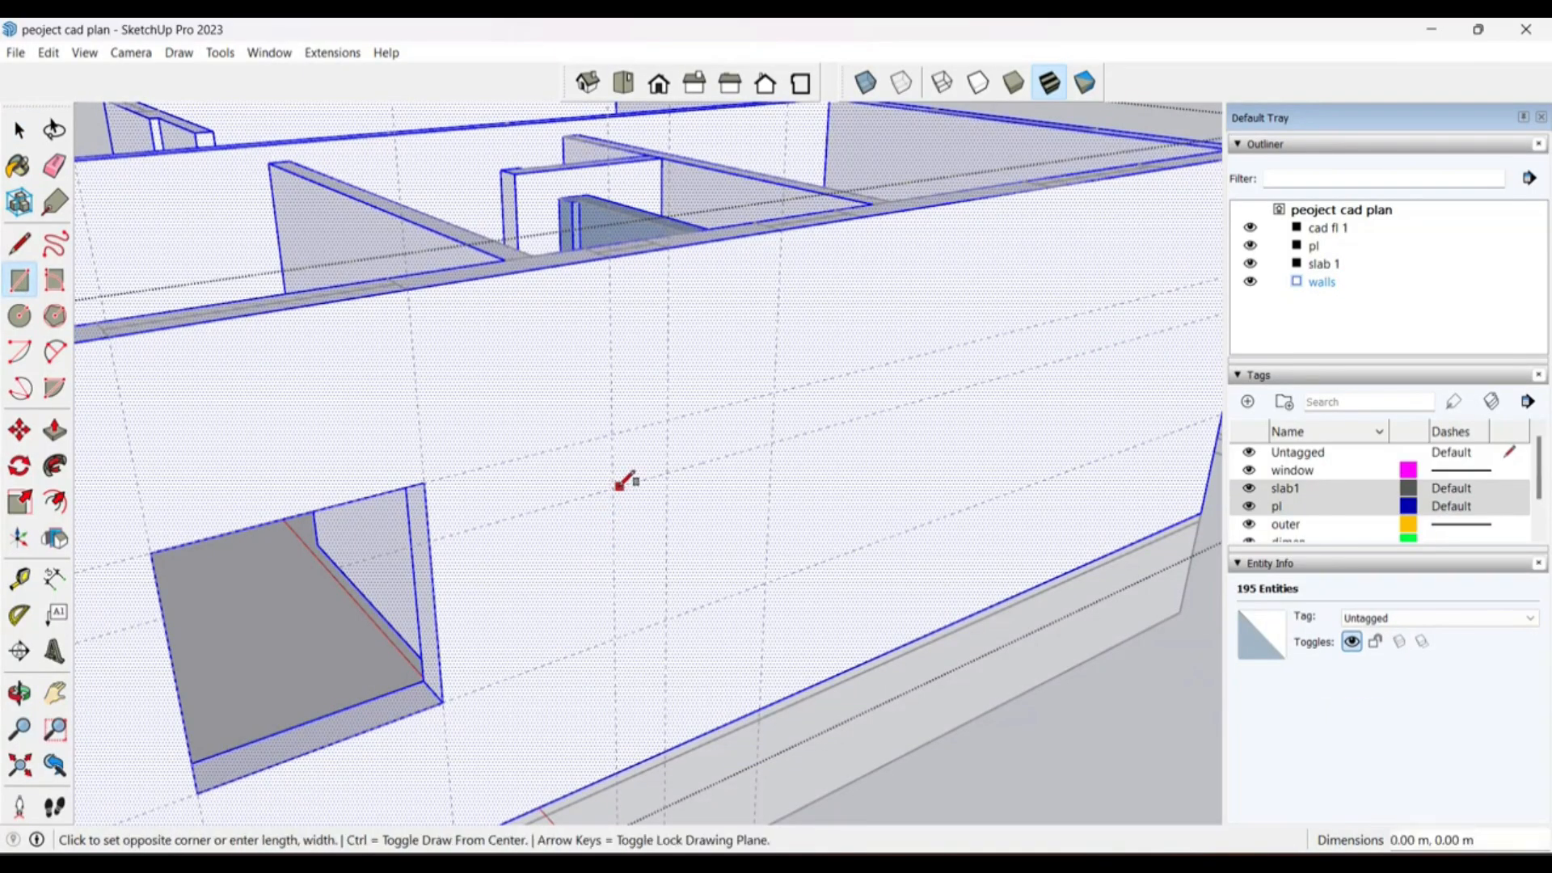
click(674, 417)
click(667, 419)
click(622, 484)
middle_drag(623, 485, 655, 554)
key(space)
click(669, 537)
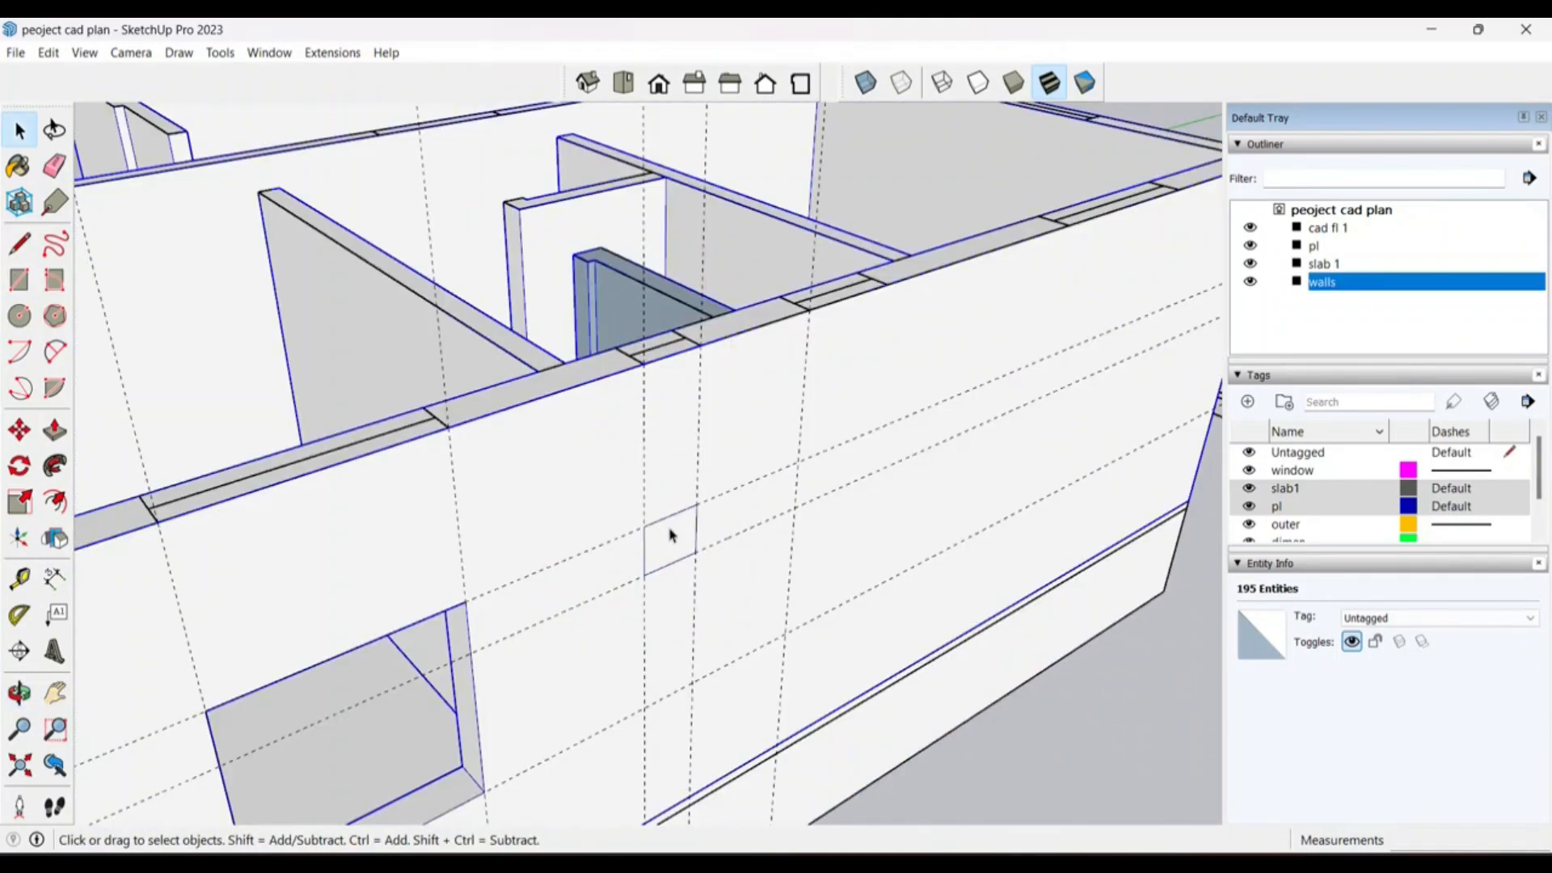
Step: Push/Pull the small window's rectangle 0.23 m through the exterior wall to cut the opening
double_click(691, 457)
click(676, 535)
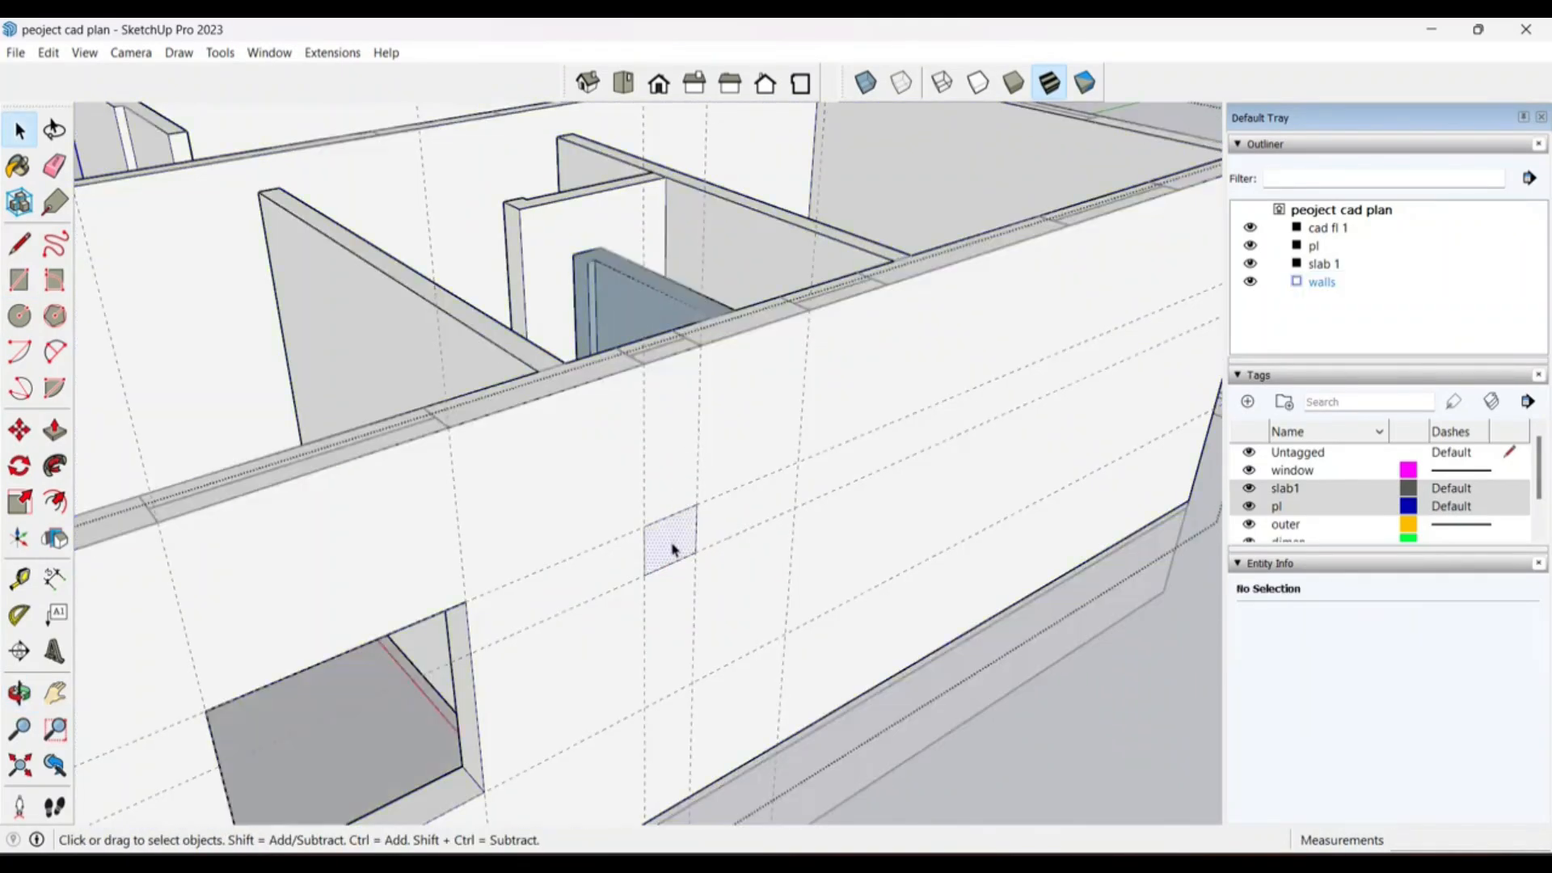
key(p)
click(618, 350)
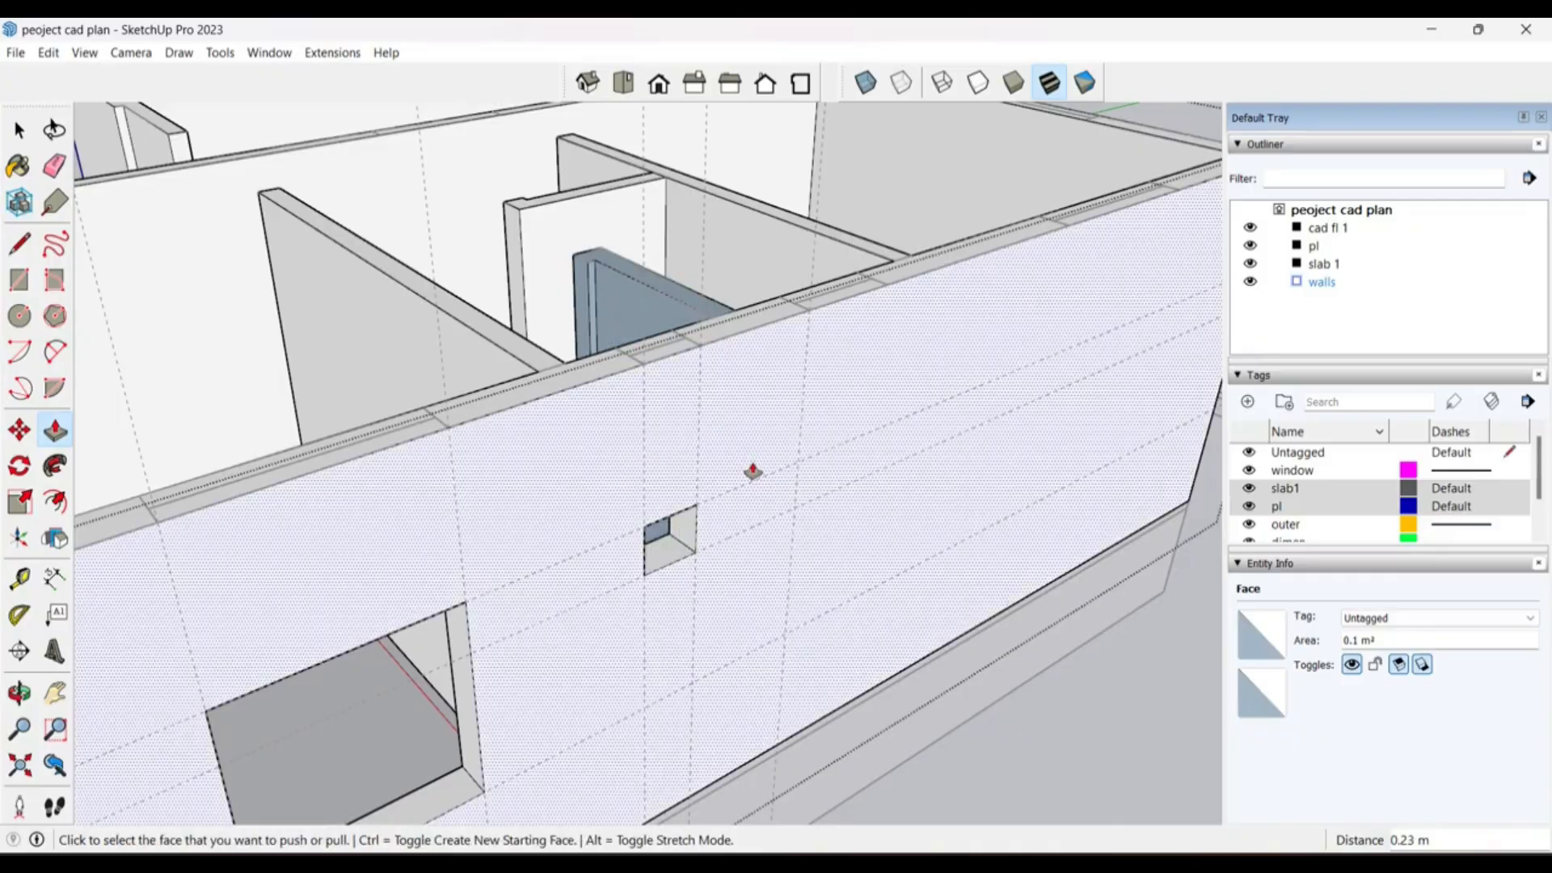
middle_drag(750, 474, 534, 500)
key(space)
Step: Leave the walls group and place vertical guides at both edges of the third and fourth window markings on the long exterior wall
scroll(544, 505, down, 2)
scroll(596, 475, up, 2)
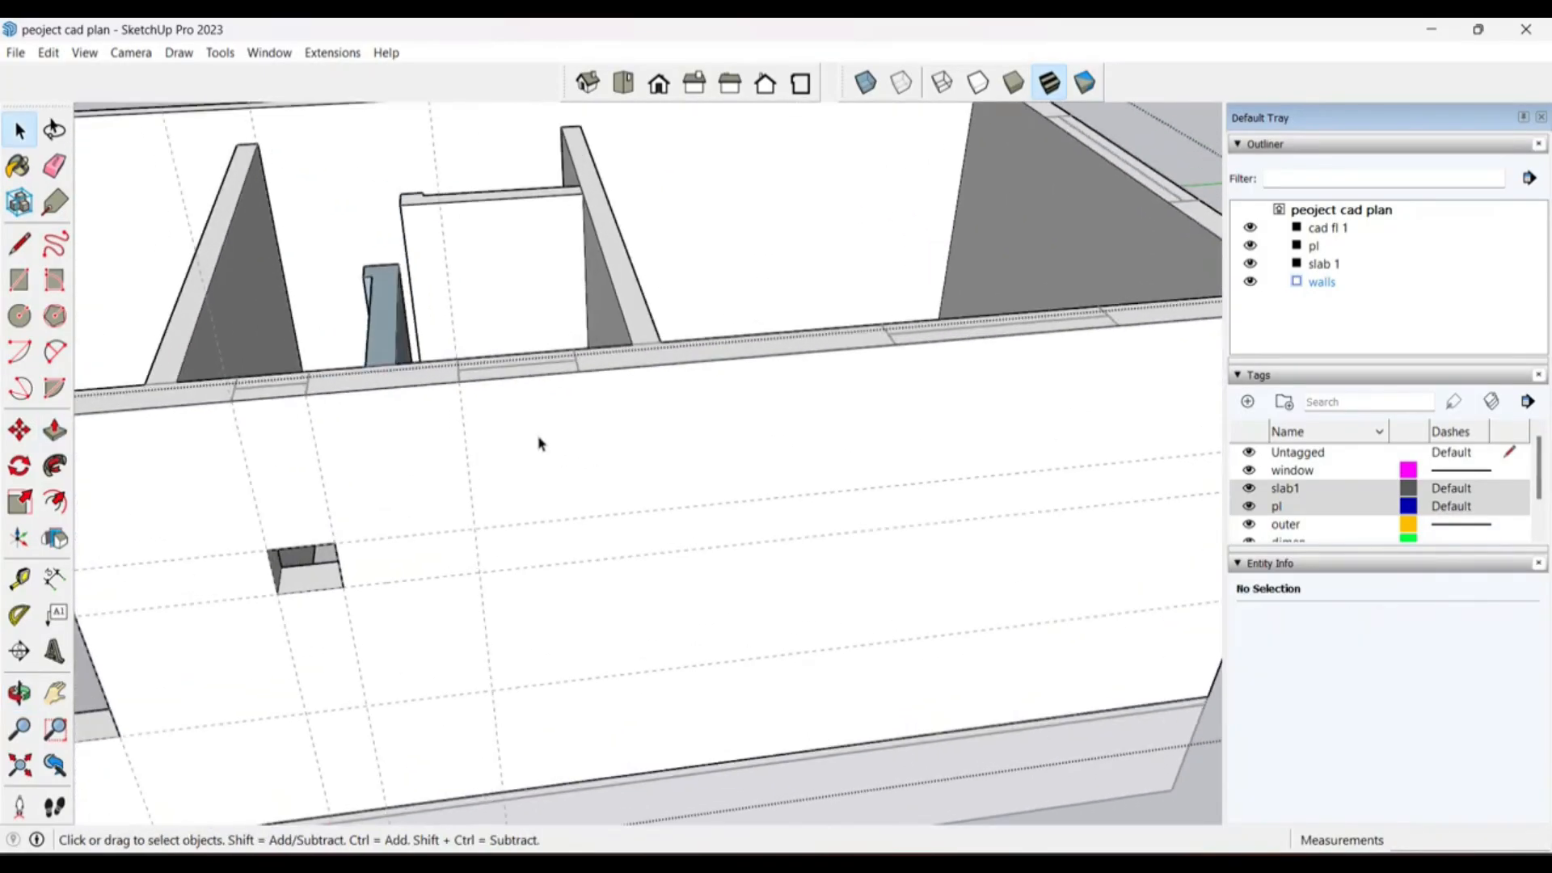
click(551, 459)
key(t)
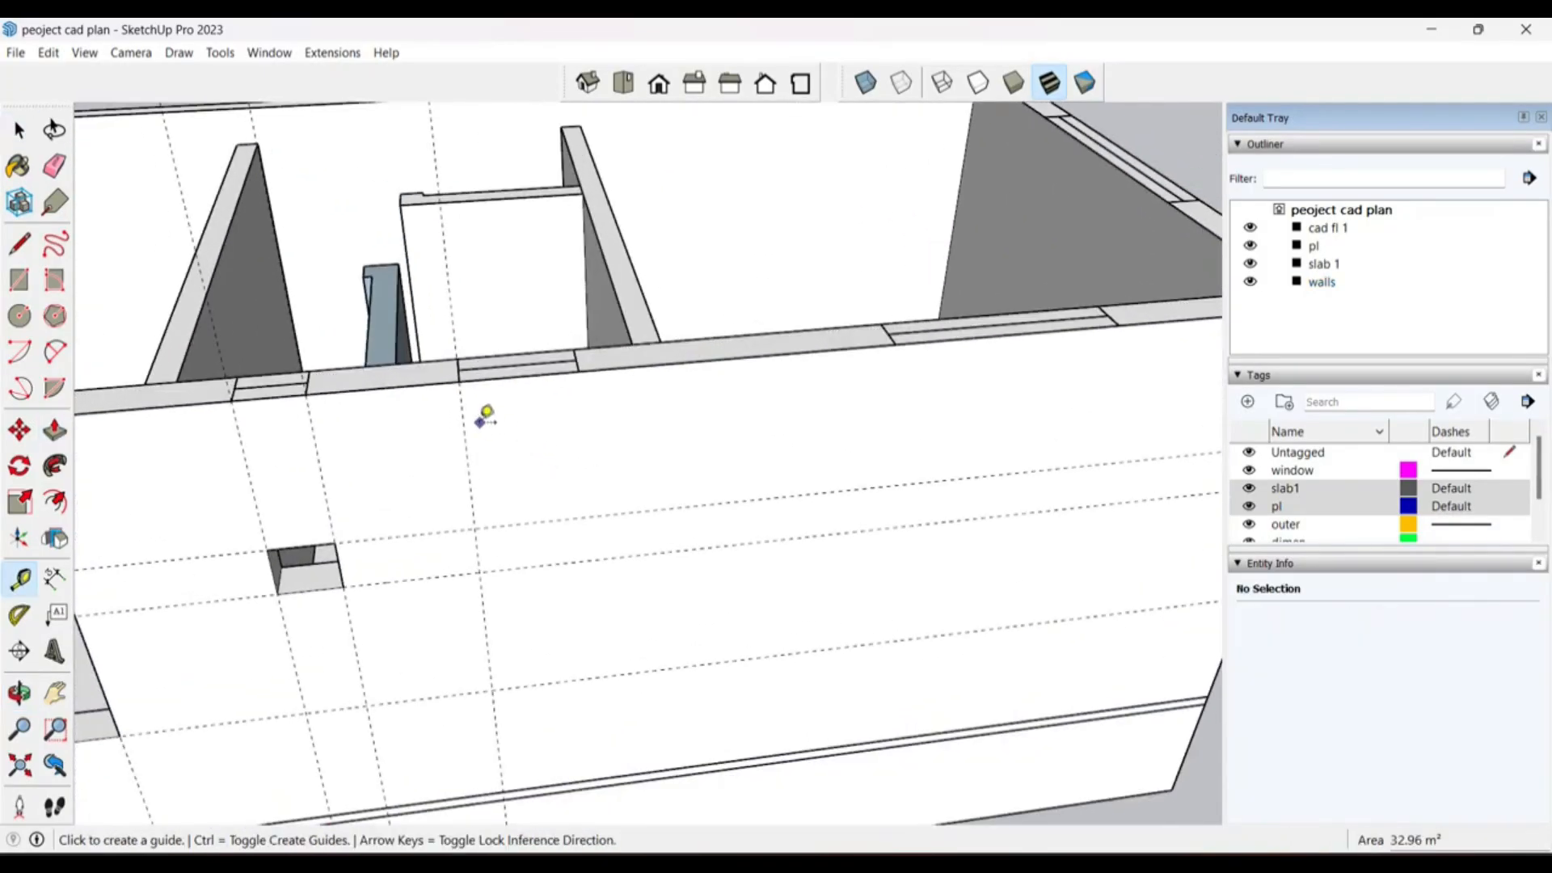
click(463, 426)
click(580, 359)
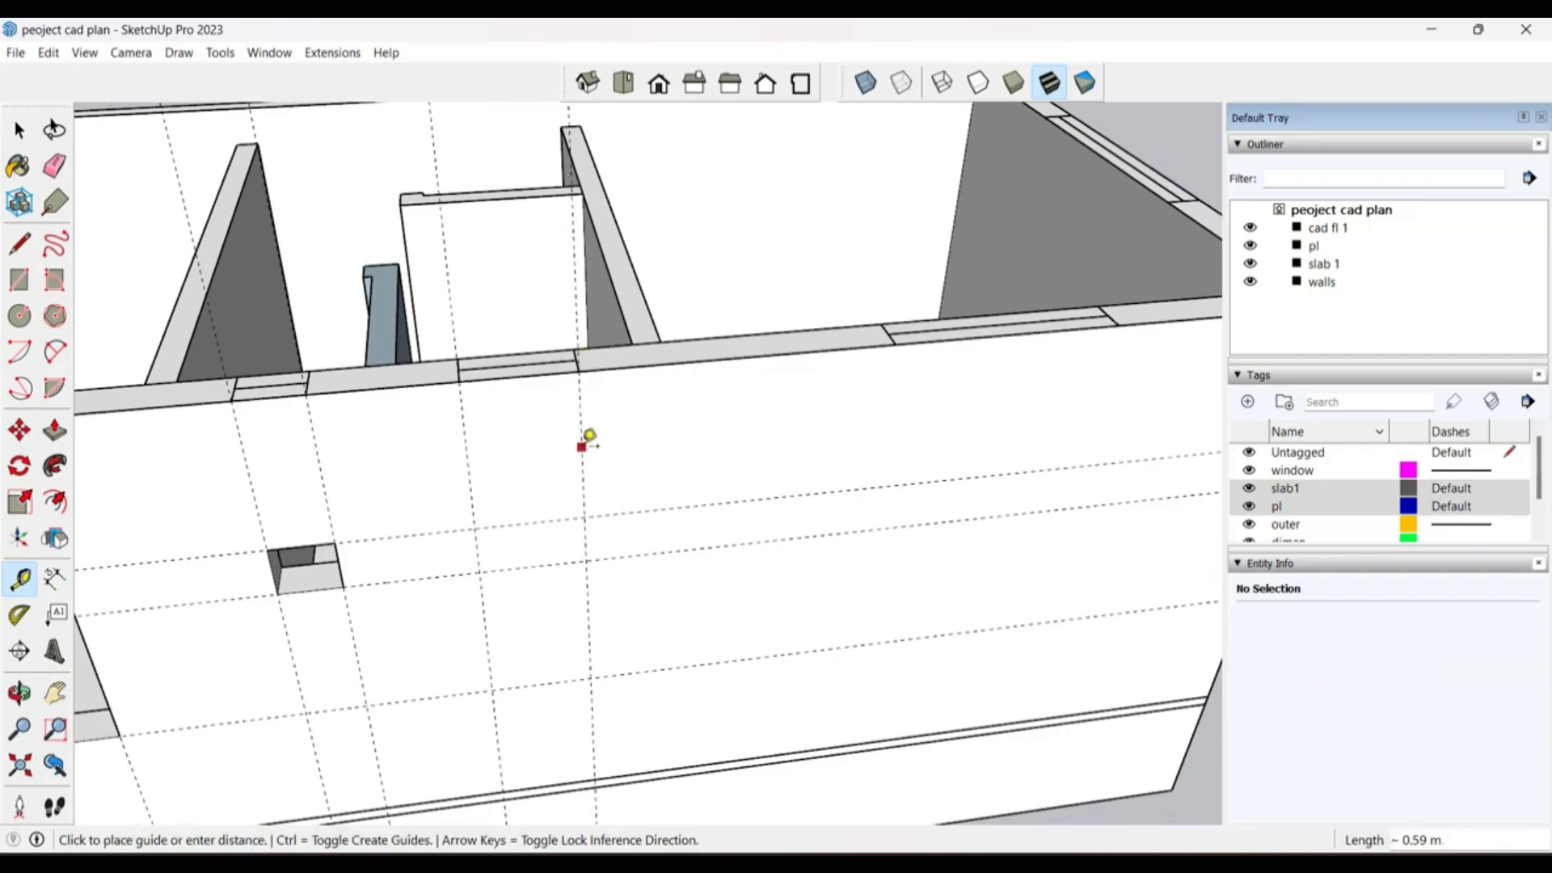
click(901, 329)
click(888, 401)
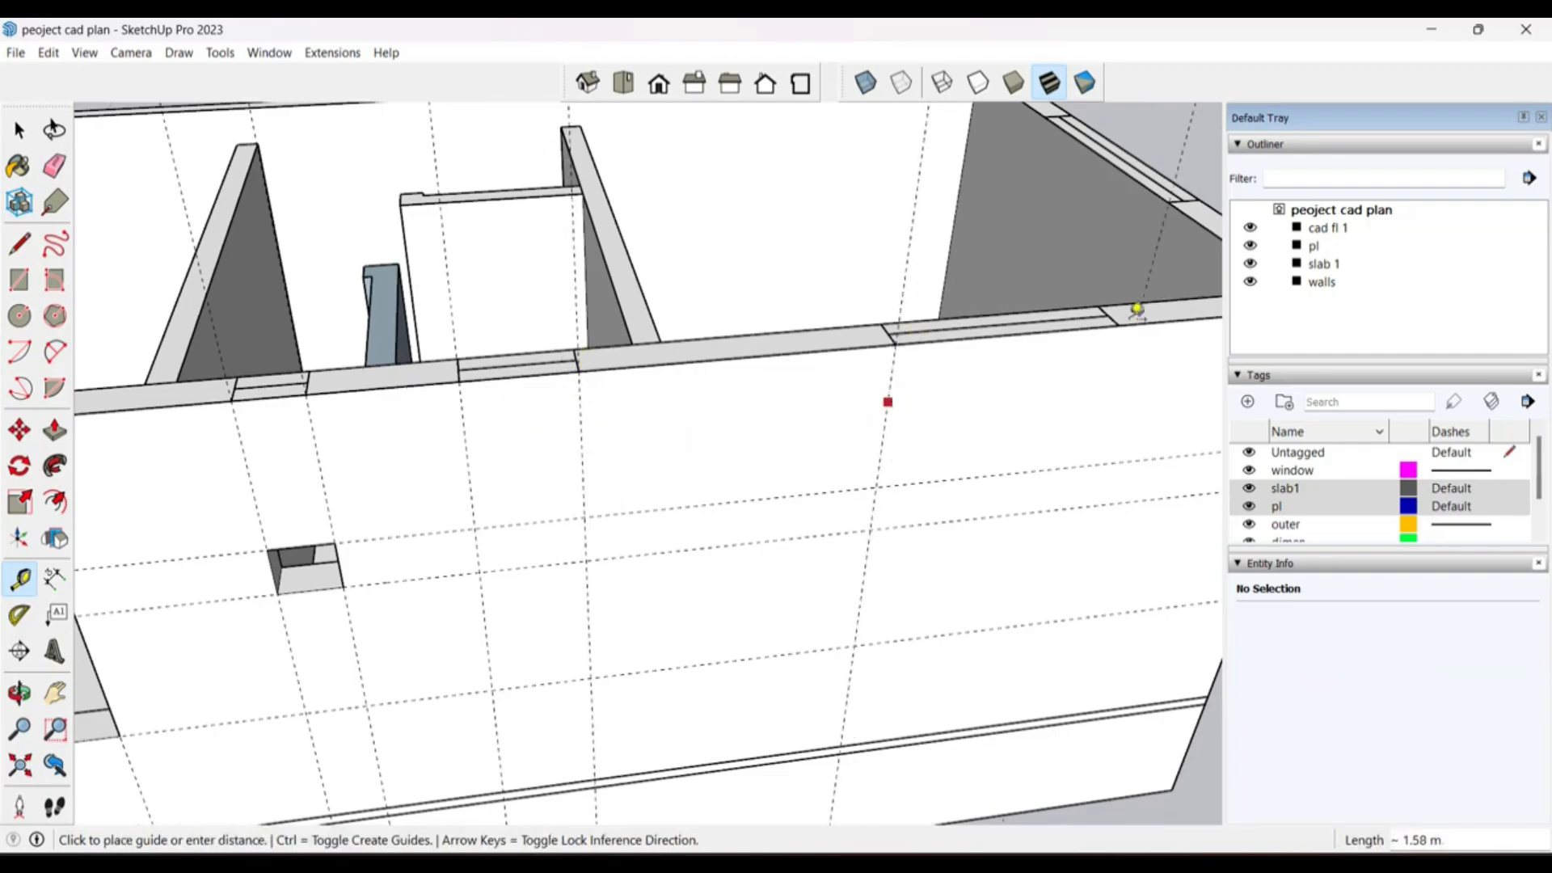
click(1118, 325)
Step: Inside the walls group, draw rectangles for the third and fourth windows between their vertical guides, from sill guide to head guide
middle_drag(689, 489, 1088, 398)
key(space)
middle_drag(753, 492, 653, 484)
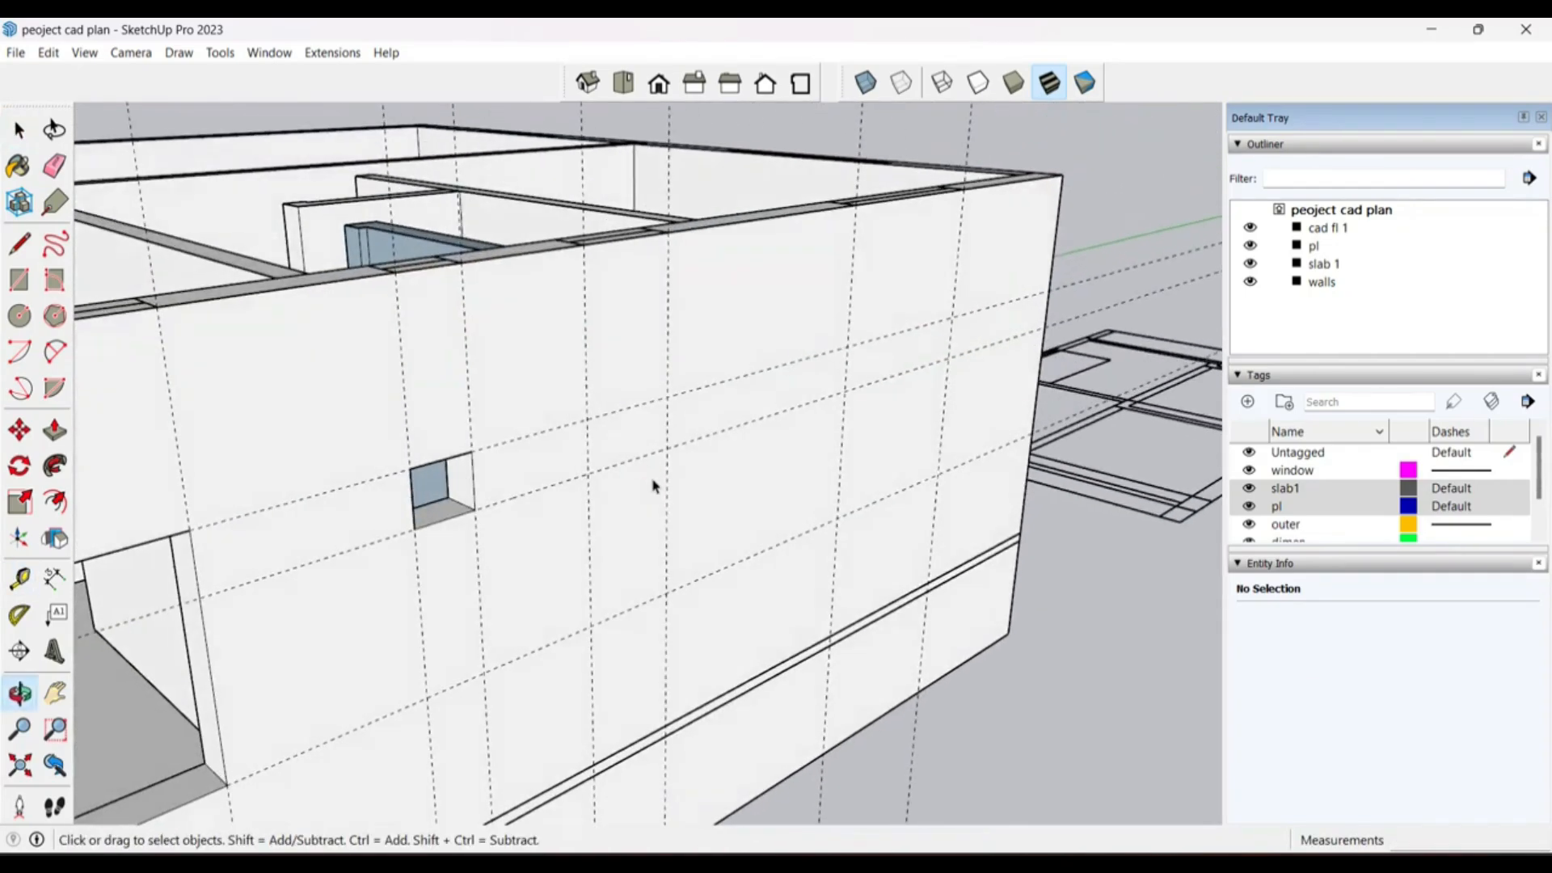
double_click(717, 464)
click(817, 471)
mouse_move(509, 363)
middle_down()
mouse_move(478, 398)
mouse_move(682, 478)
middle_up()
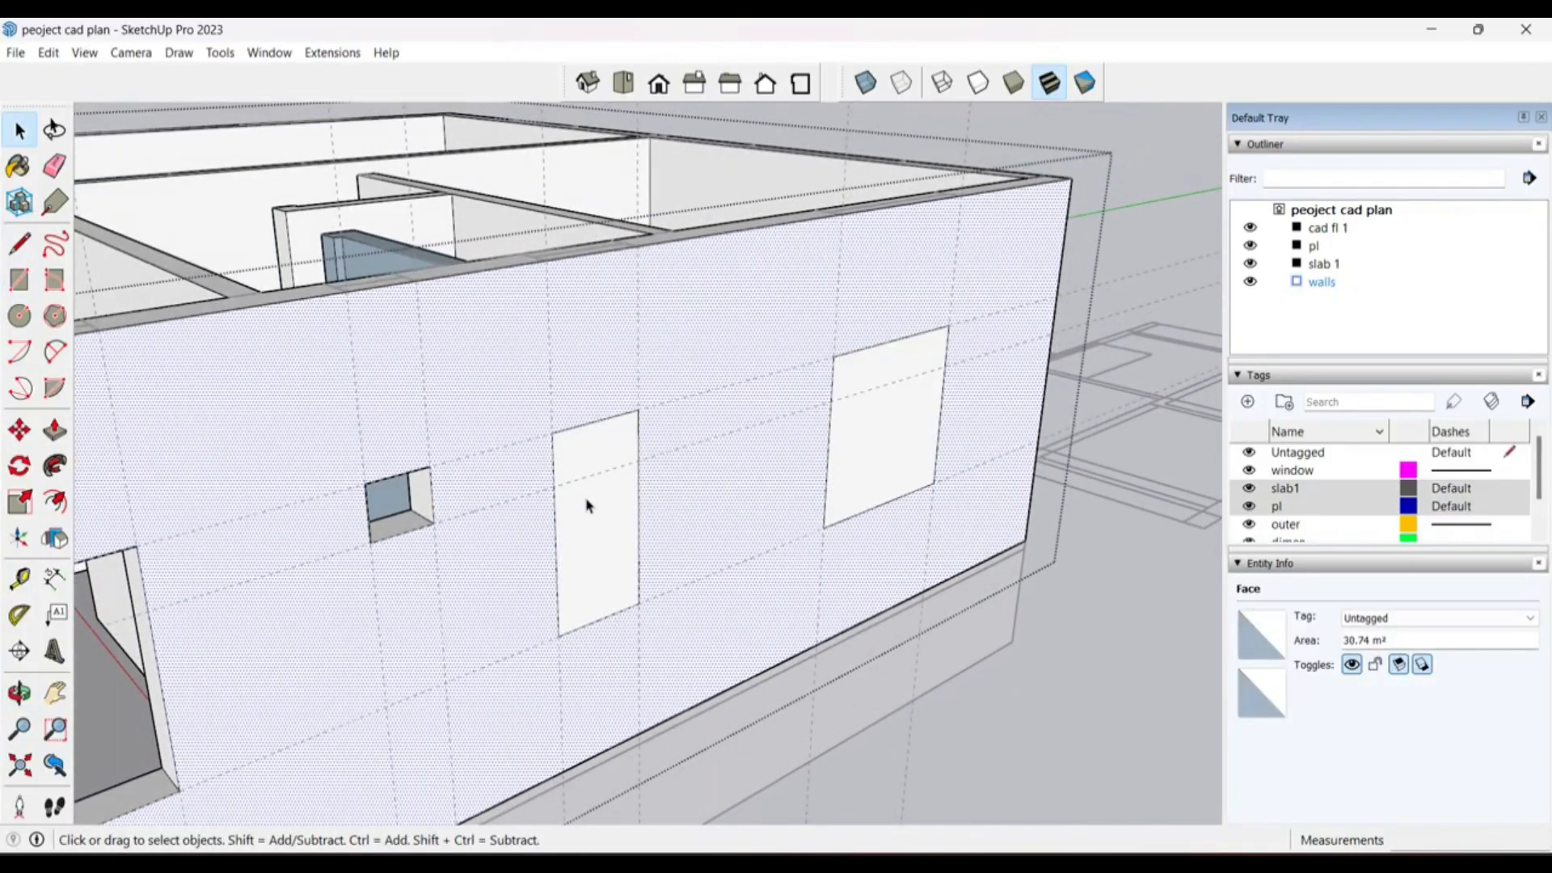
Step: Push/Pull the third and fourth window rectangles through the wall's thickness to cut both openings
click(585, 499)
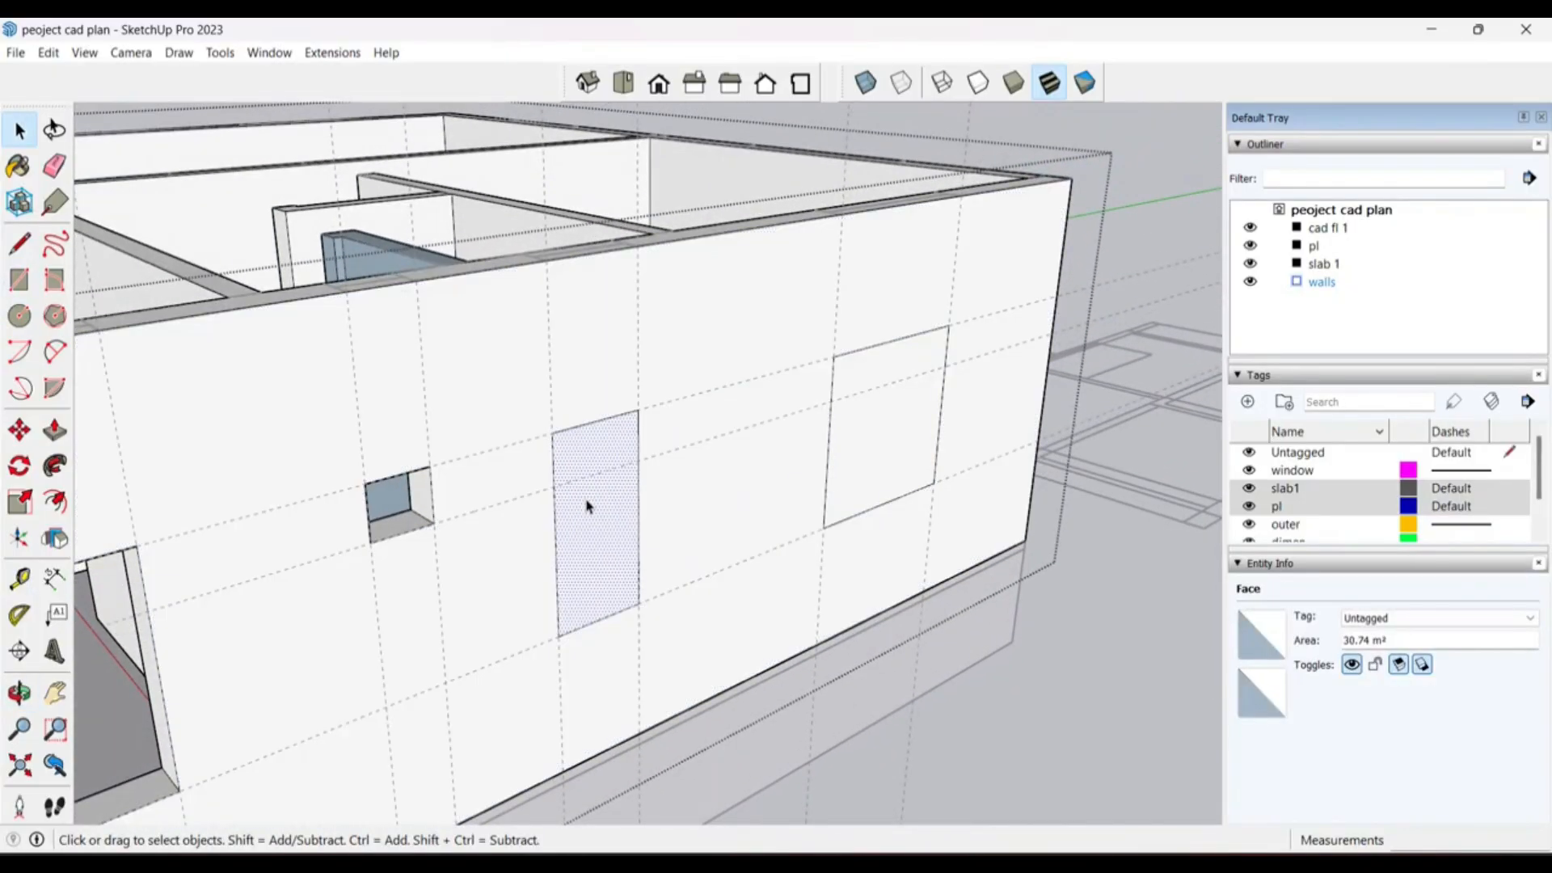
key(p)
click(584, 496)
middle_drag(555, 366, 581, 460)
click(566, 443)
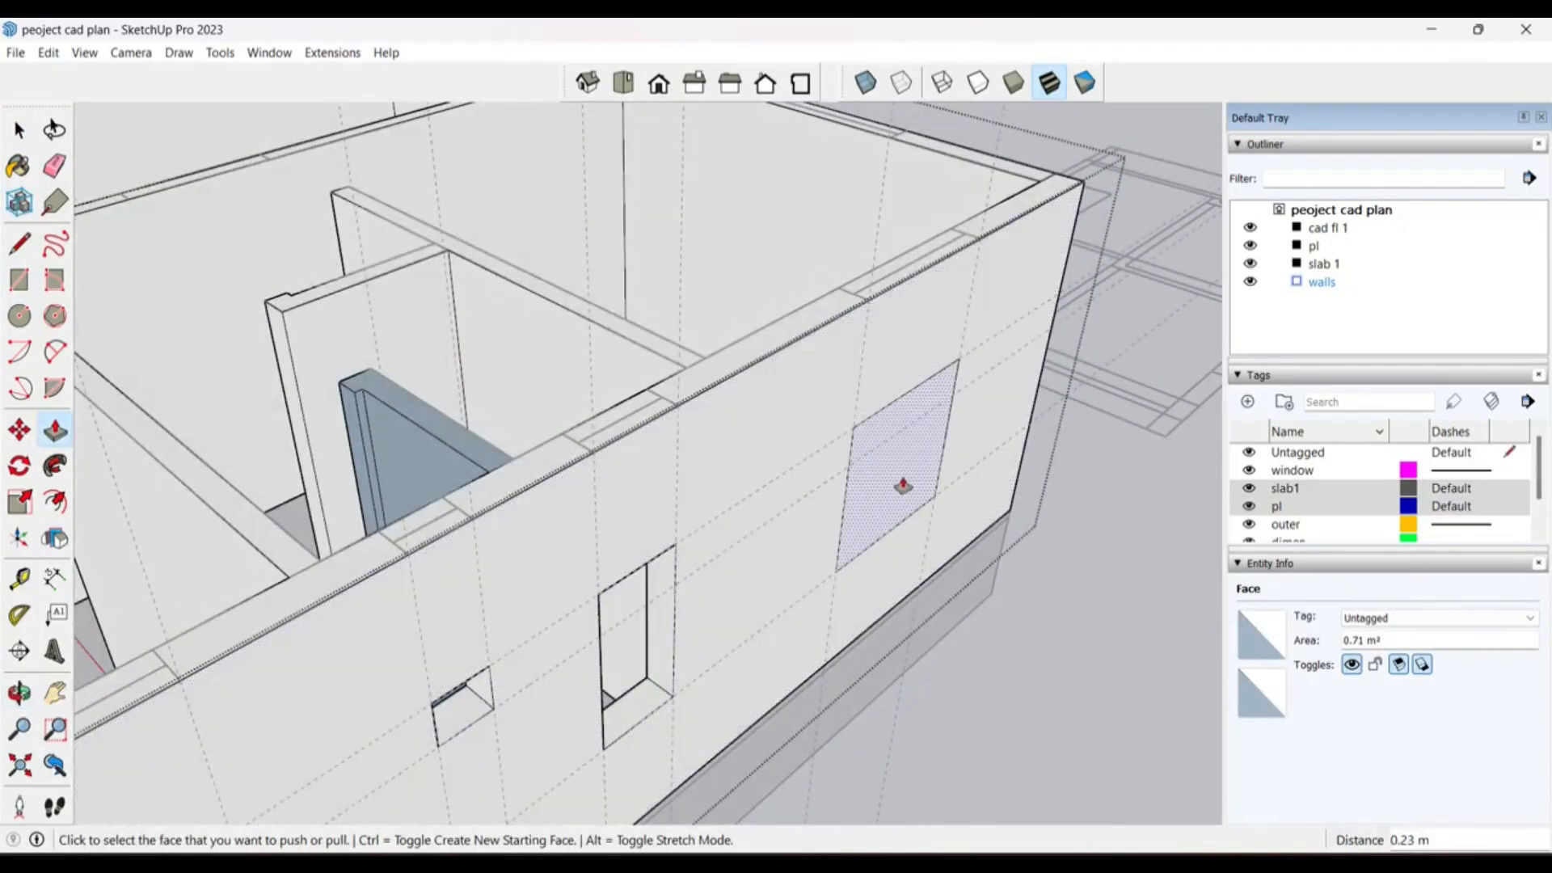
click(901, 485)
click(830, 296)
Step: Leave the walls group and delete all vertical and horizontal guides used for the window openings
scroll(984, 284, down, 5)
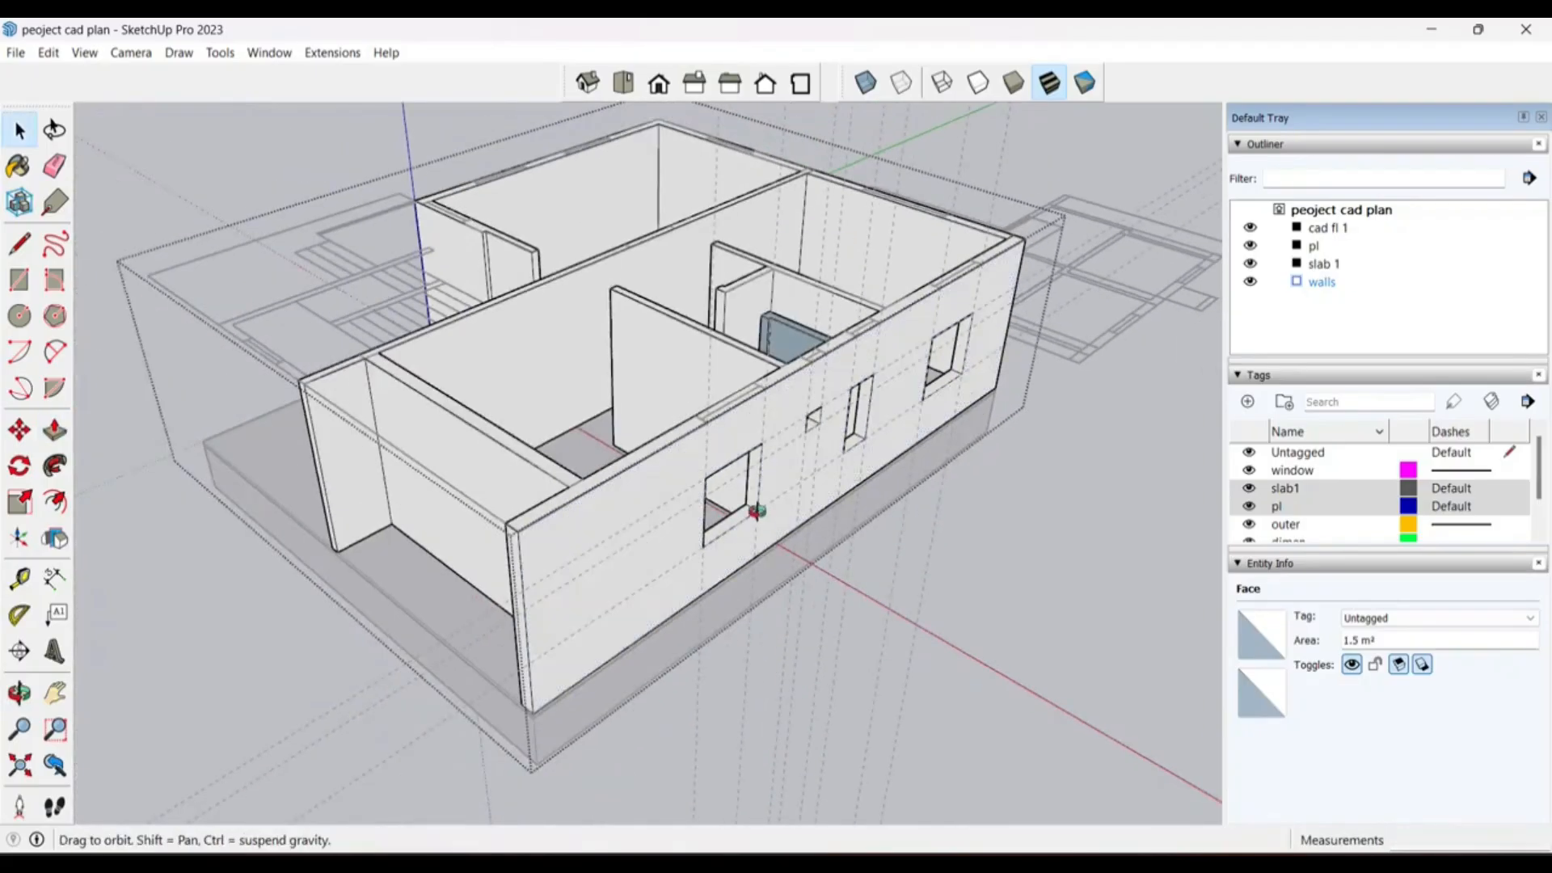
middle_drag(759, 513, 789, 440)
key(space)
click(1074, 537)
scroll(726, 356, down, 6)
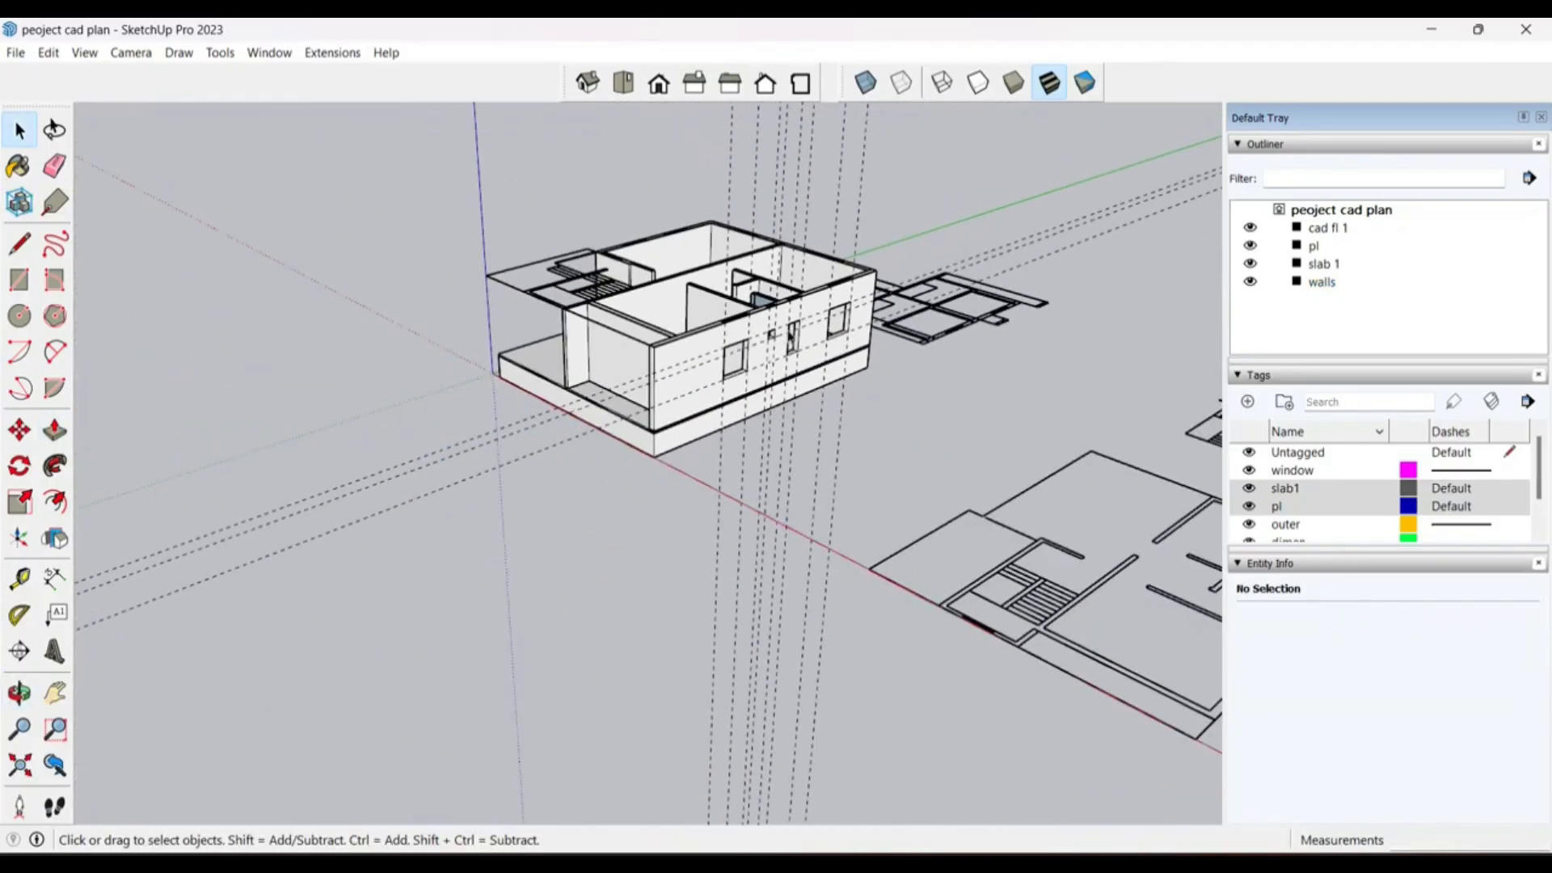
key(Delete)
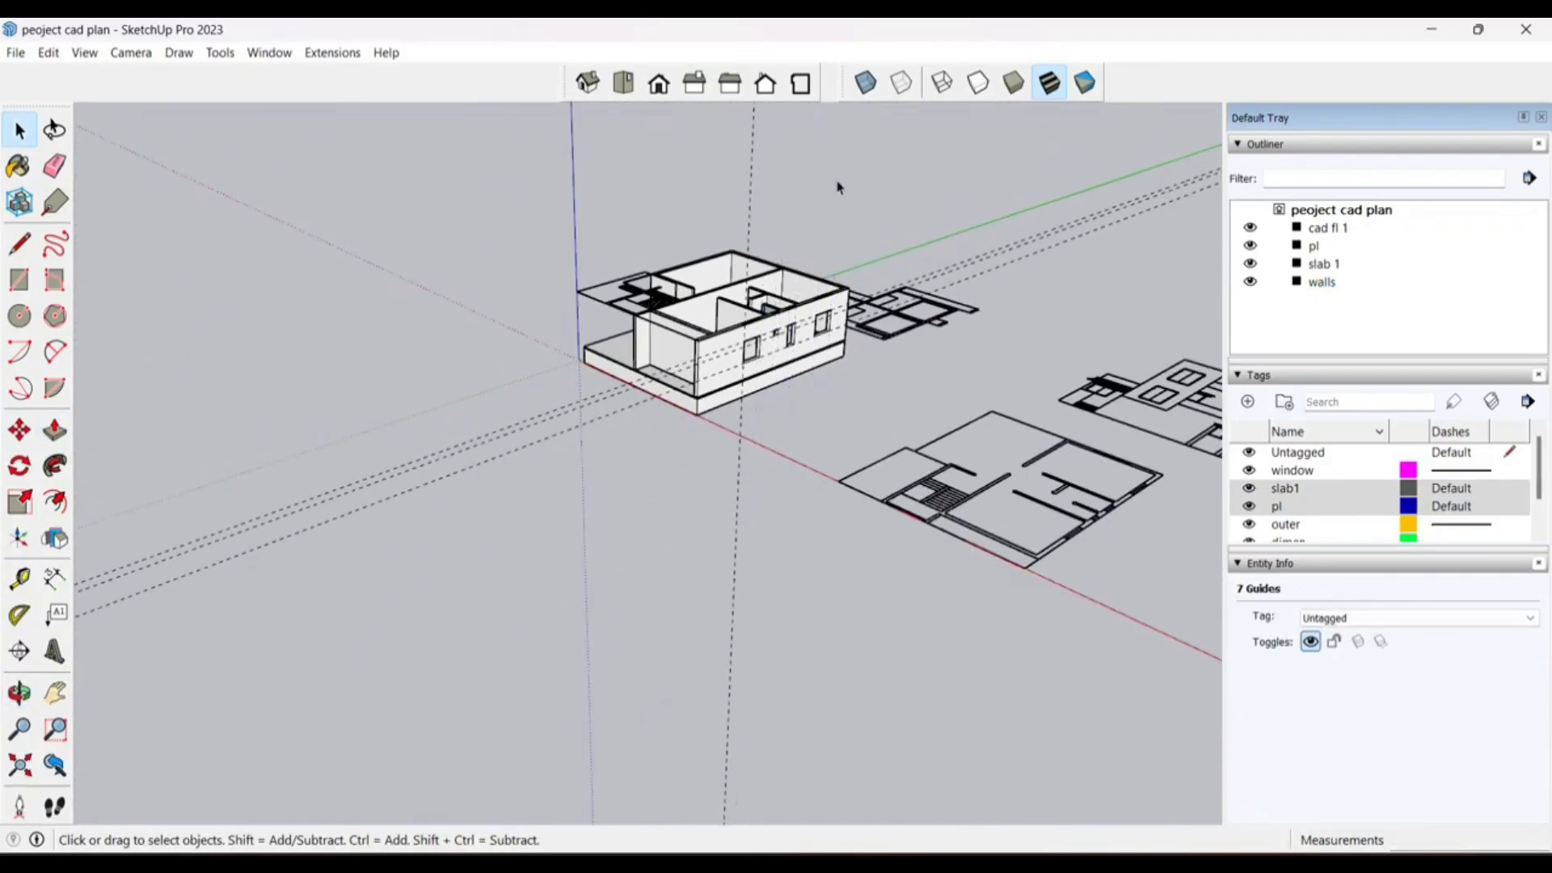
drag(850, 162, 740, 201)
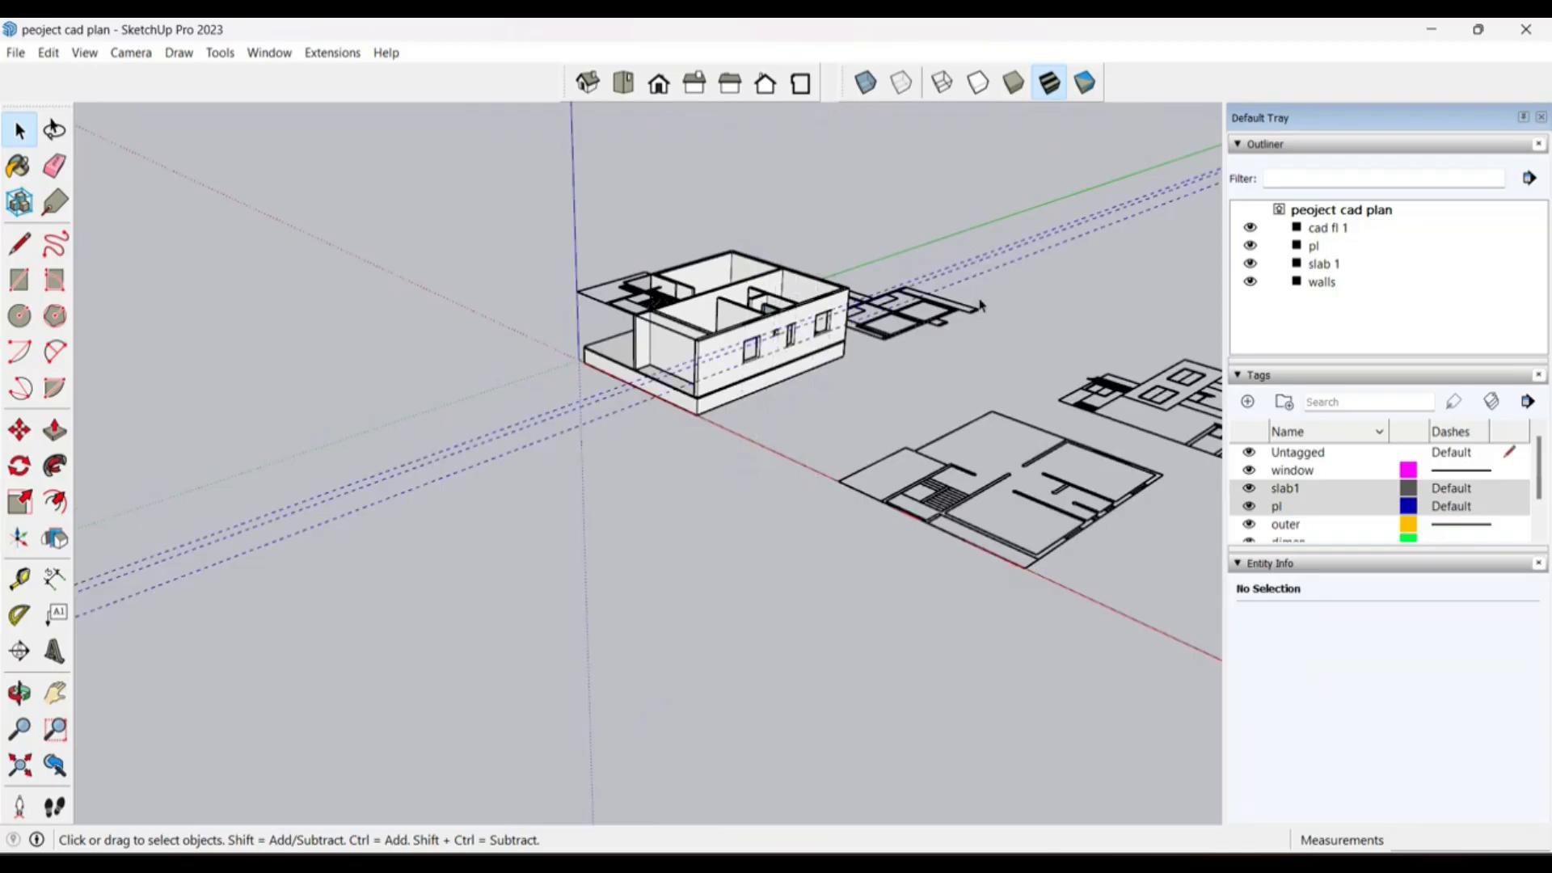
key(Delete)
Step: Examine the finished window openings and the remaining wall outlines around the staircase on the ground slab
scroll(796, 321, up, 8)
middle_drag(627, 473, 794, 462)
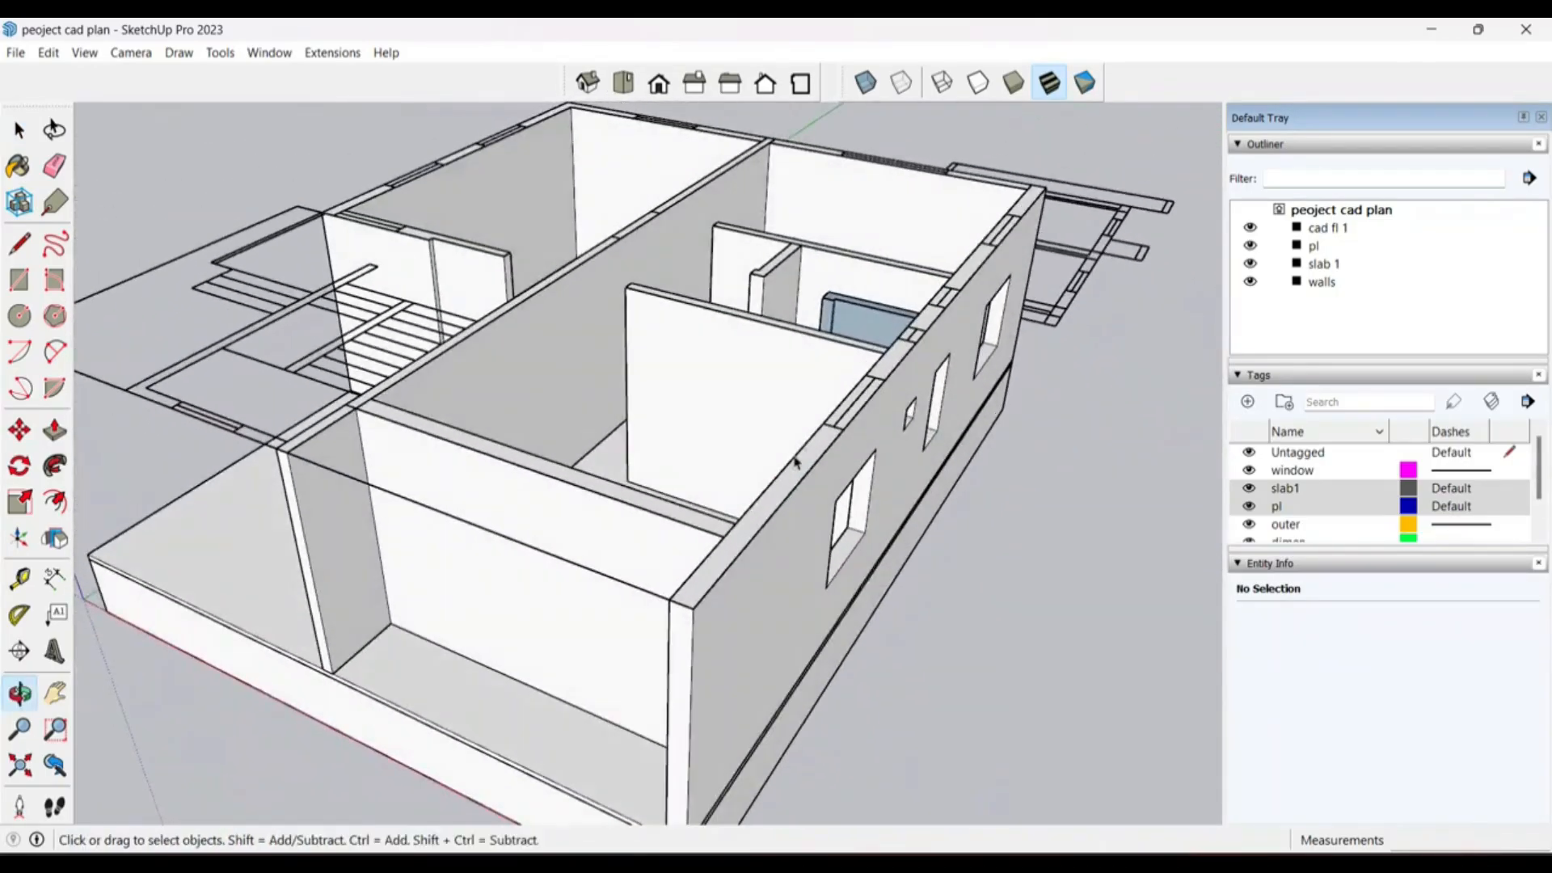
middle_drag(668, 530, 755, 658)
scroll(757, 657, down, 3)
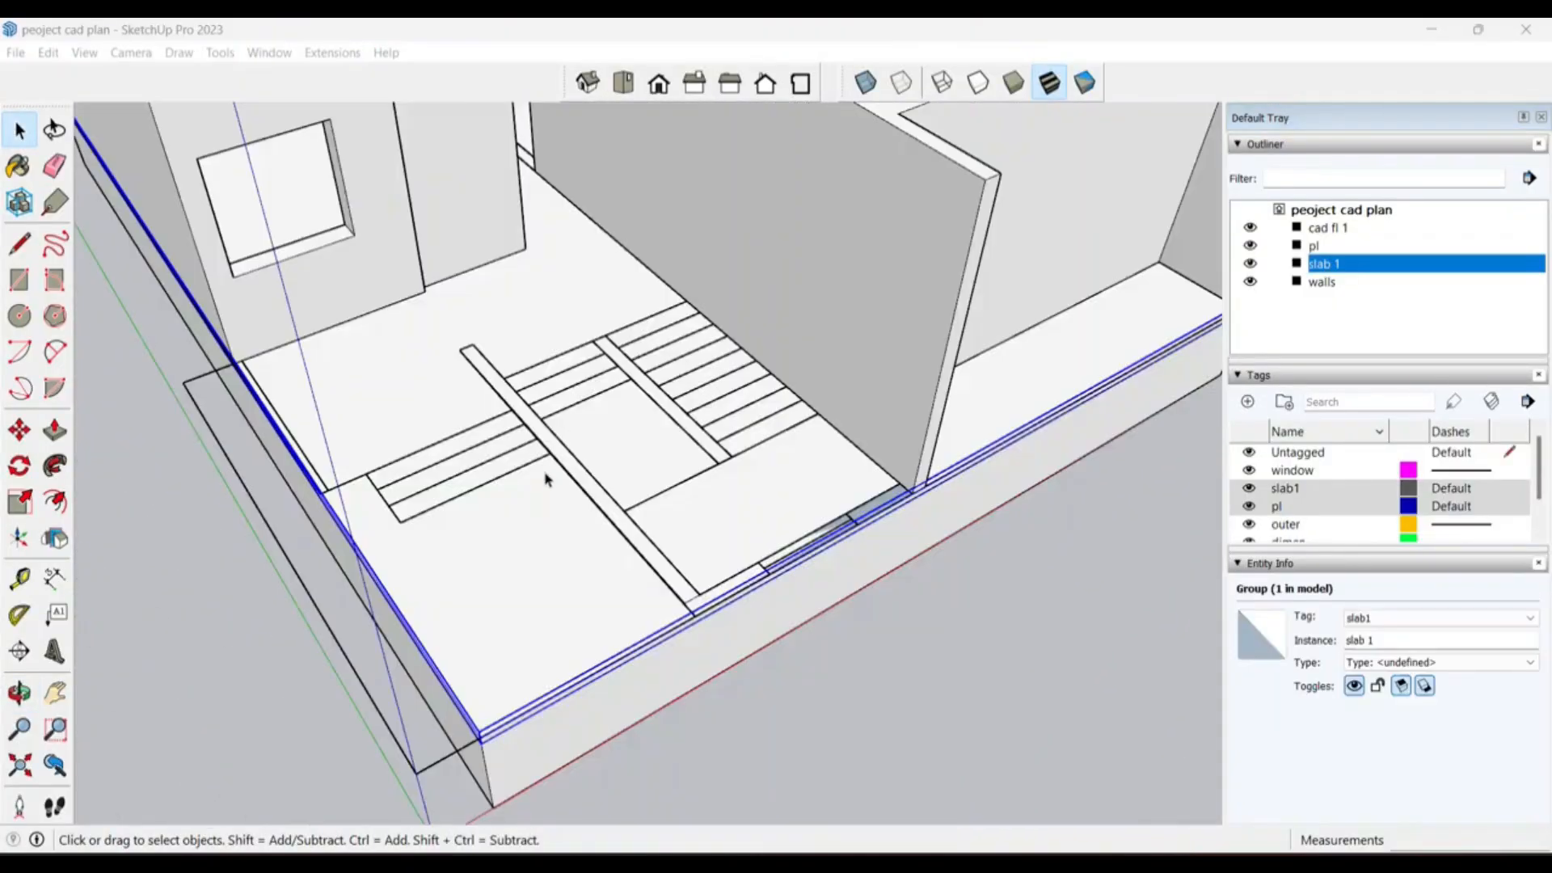
middle_drag(545, 477, 596, 395)
scroll(654, 520, up, 4)
middle_drag(585, 557, 738, 434)
scroll(739, 434, down, 3)
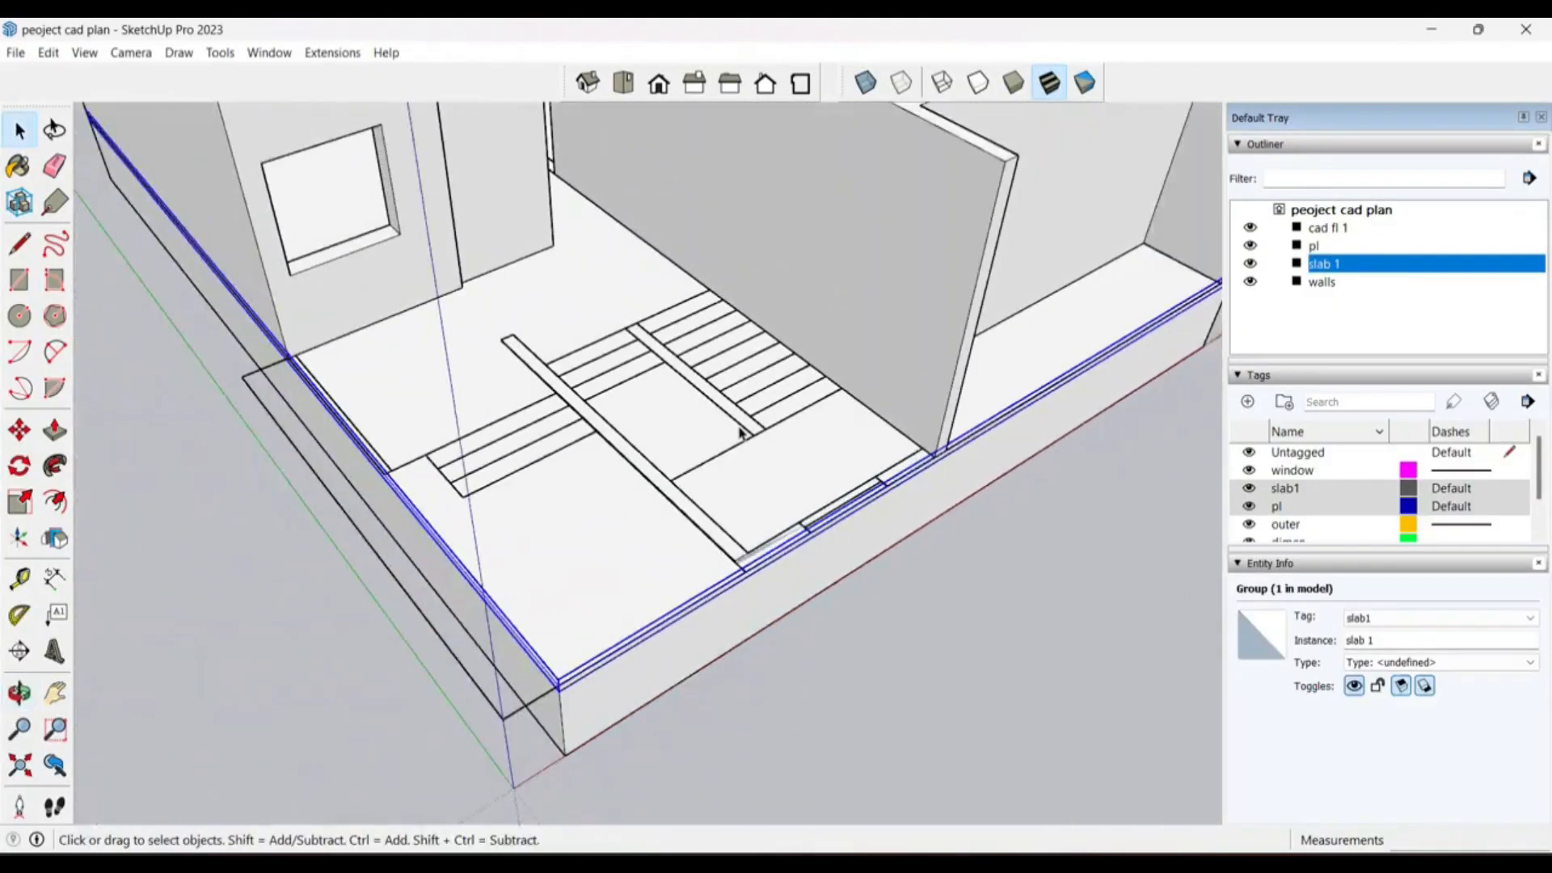
scroll(740, 435, up, 4)
scroll(692, 512, down, 2)
scroll(668, 527, up, 2)
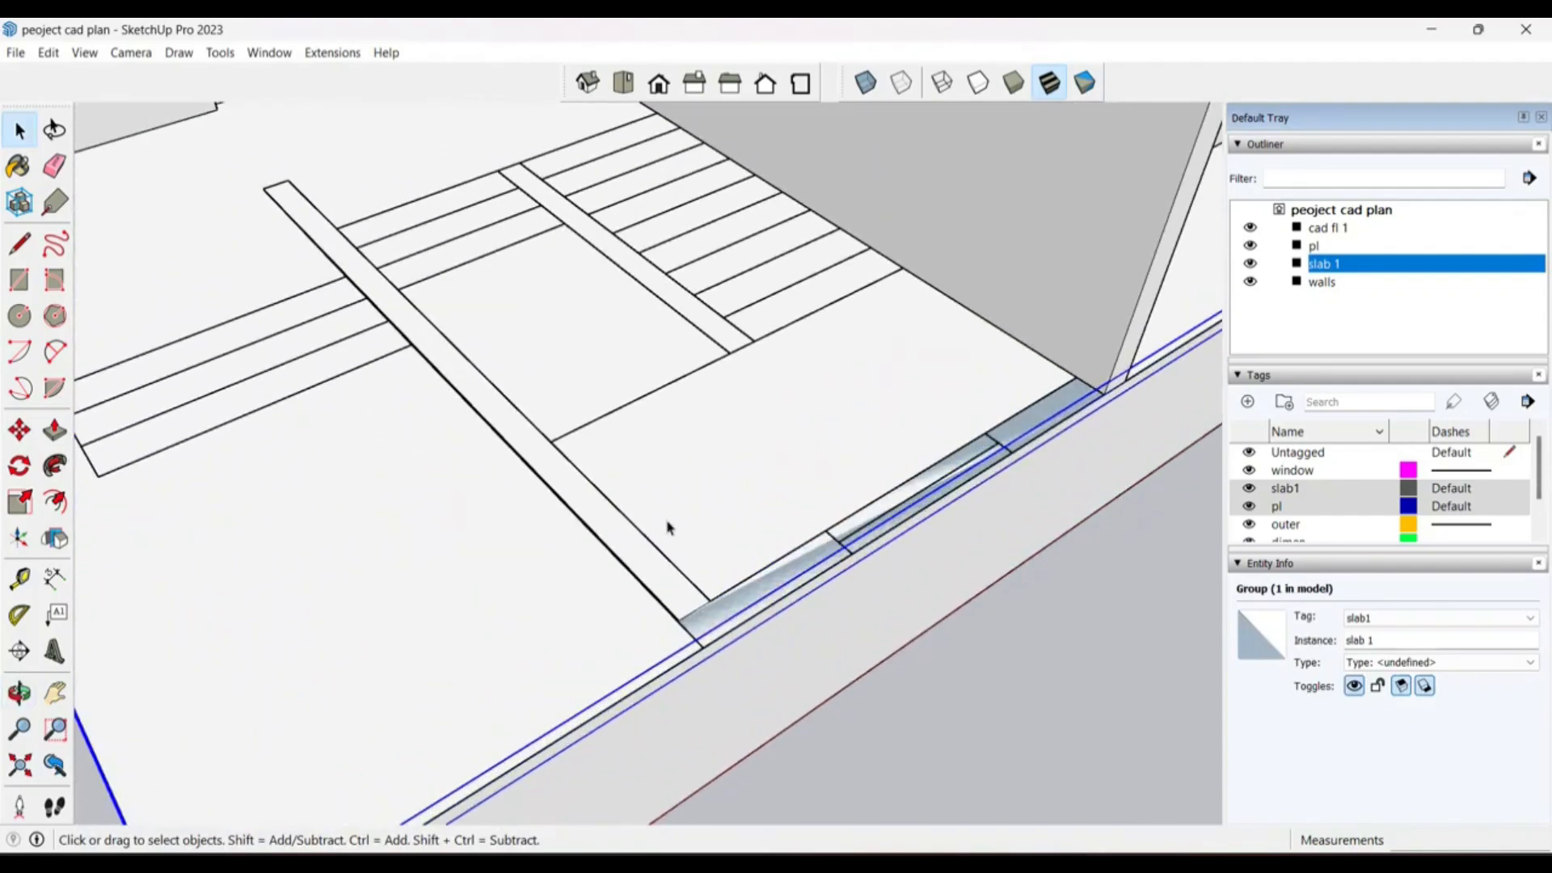
scroll(659, 558, down, 2)
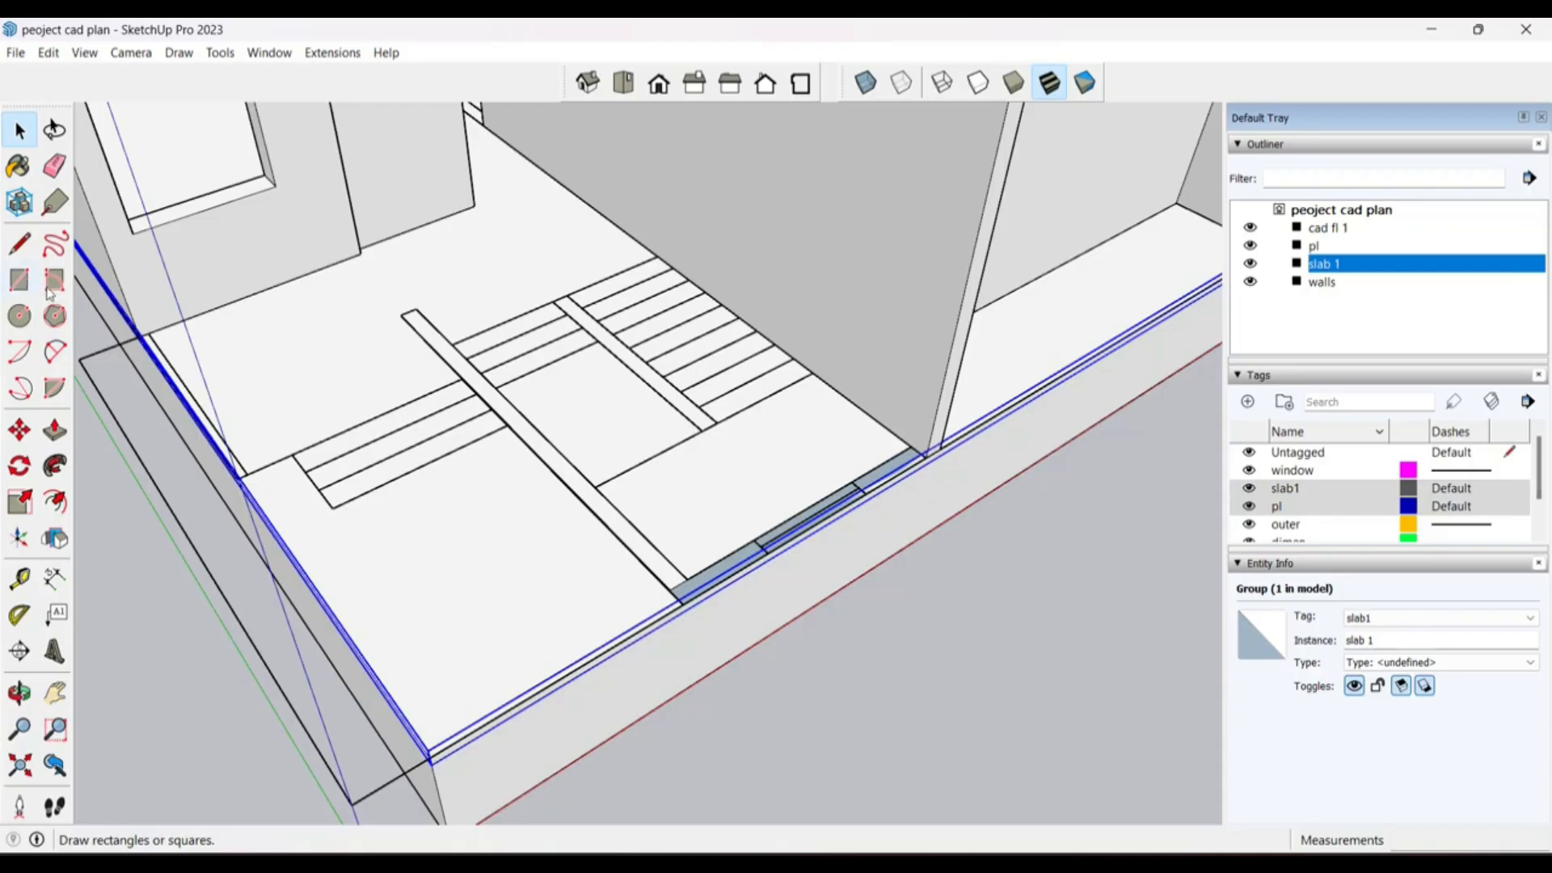
Step: Inside the walls group, trace the long stair wall's footprint with a 3.77 m by 0.15 m rectangle
double_click(869, 309)
key(r)
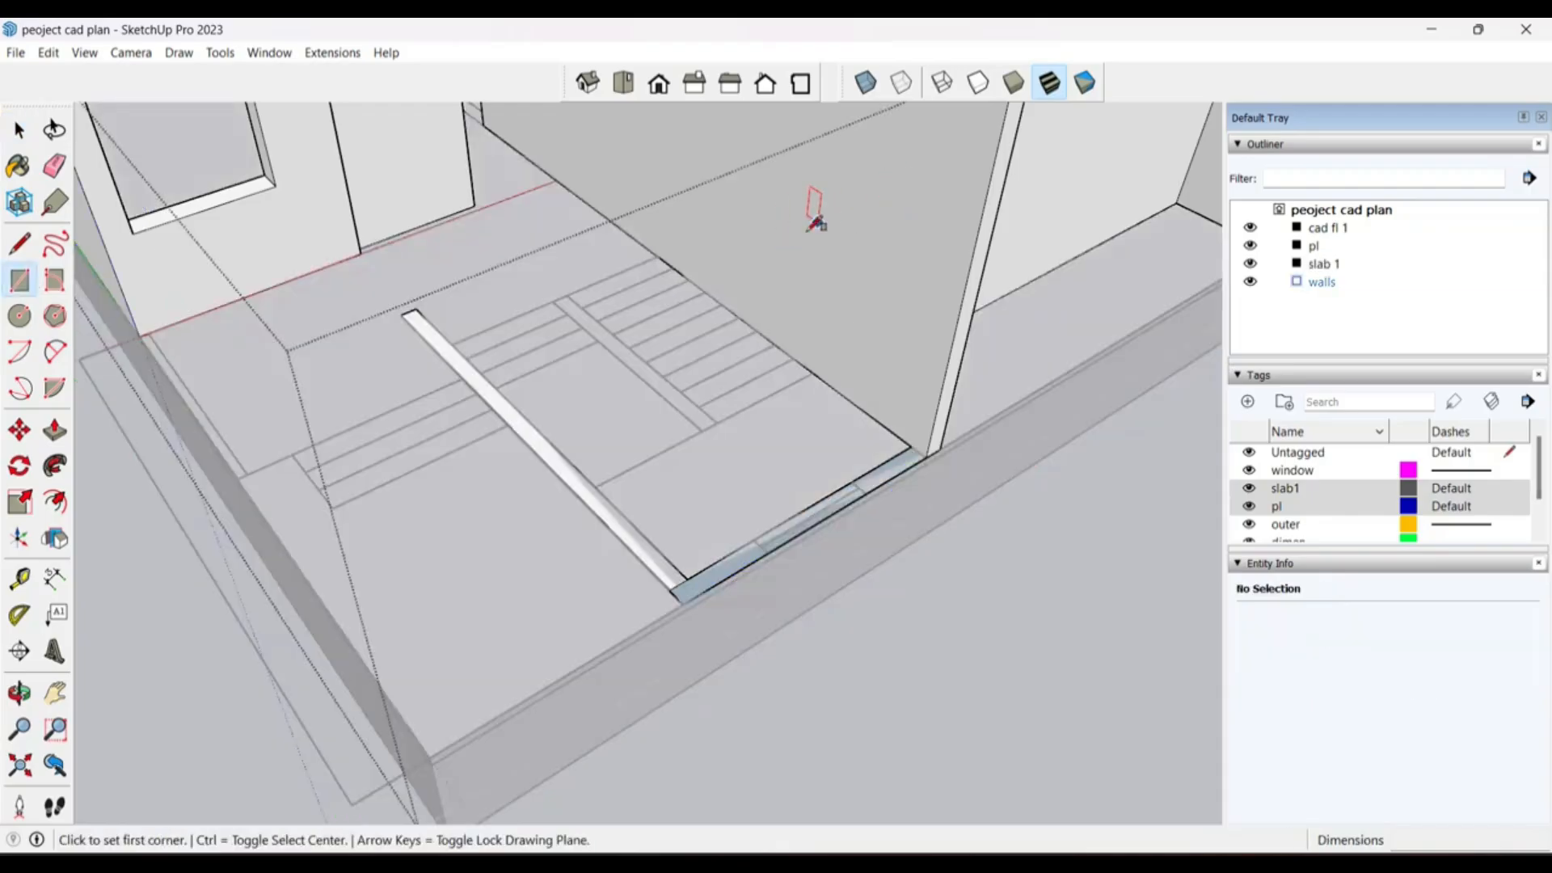
click(407, 313)
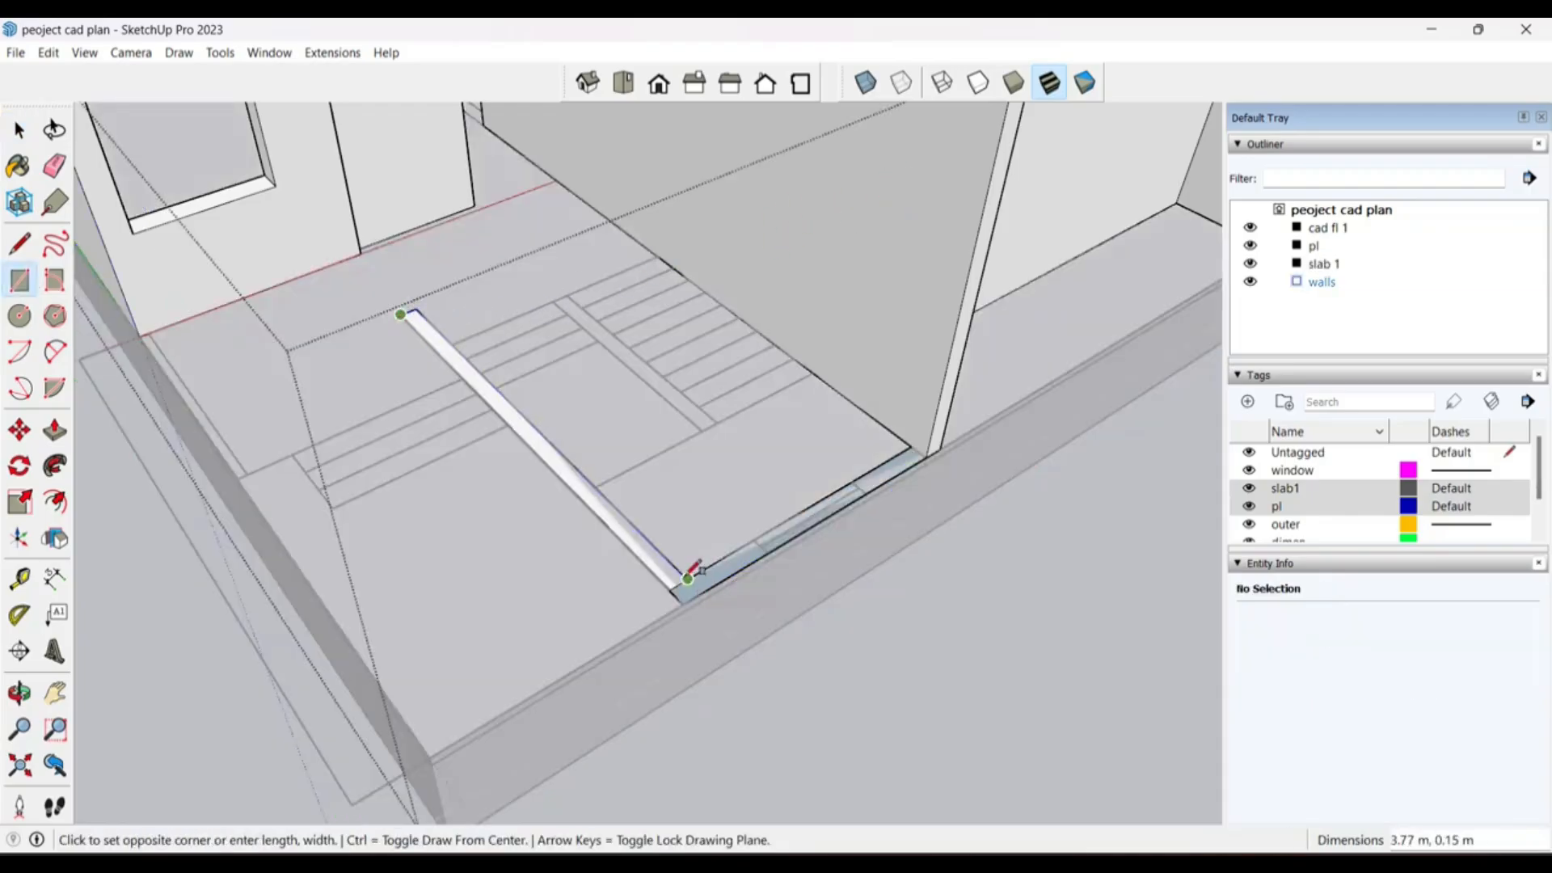
click(678, 594)
click(669, 589)
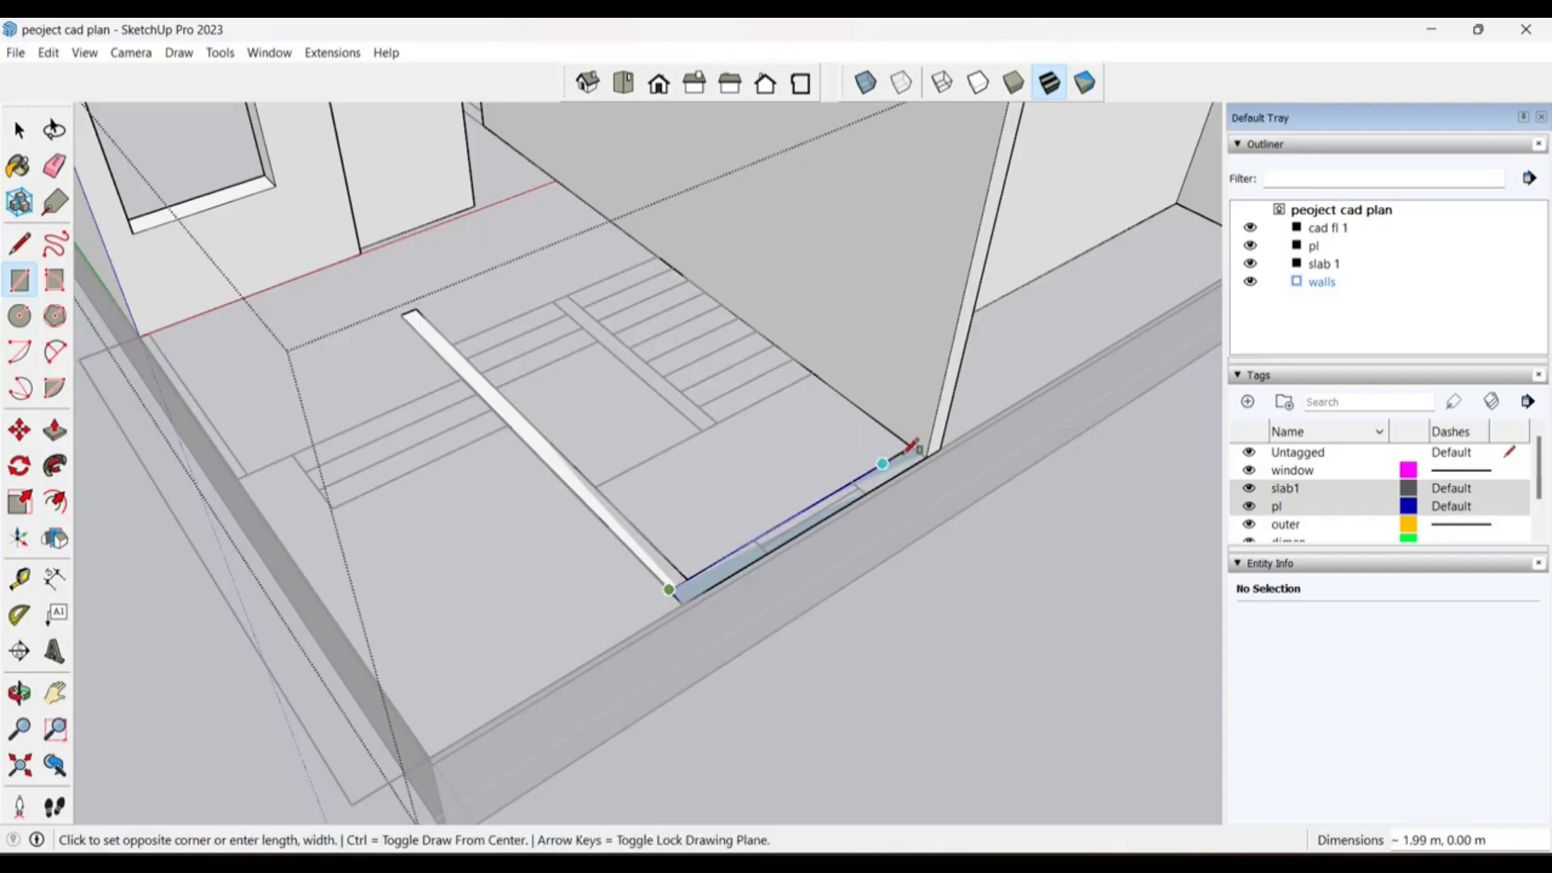
Step: Erase the dividing edge where the long stair wall's footprint meets the short wall strip along the slab edge
scroll(715, 566, up, 2)
key(e)
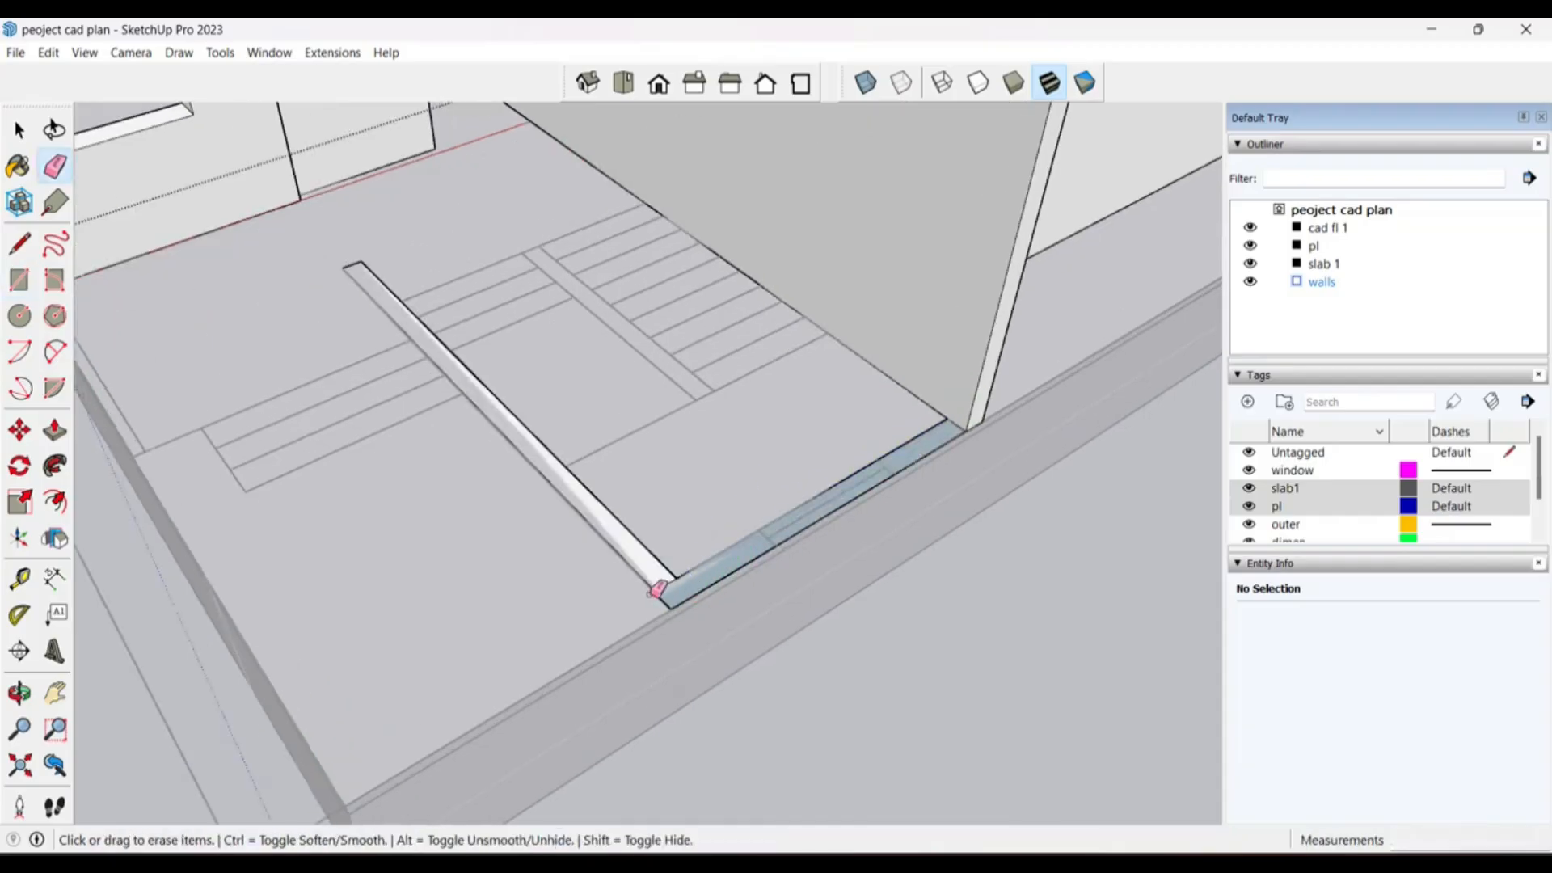
scroll(668, 577, up, 2)
click(663, 585)
scroll(799, 536, up, 3)
scroll(782, 521, down, 3)
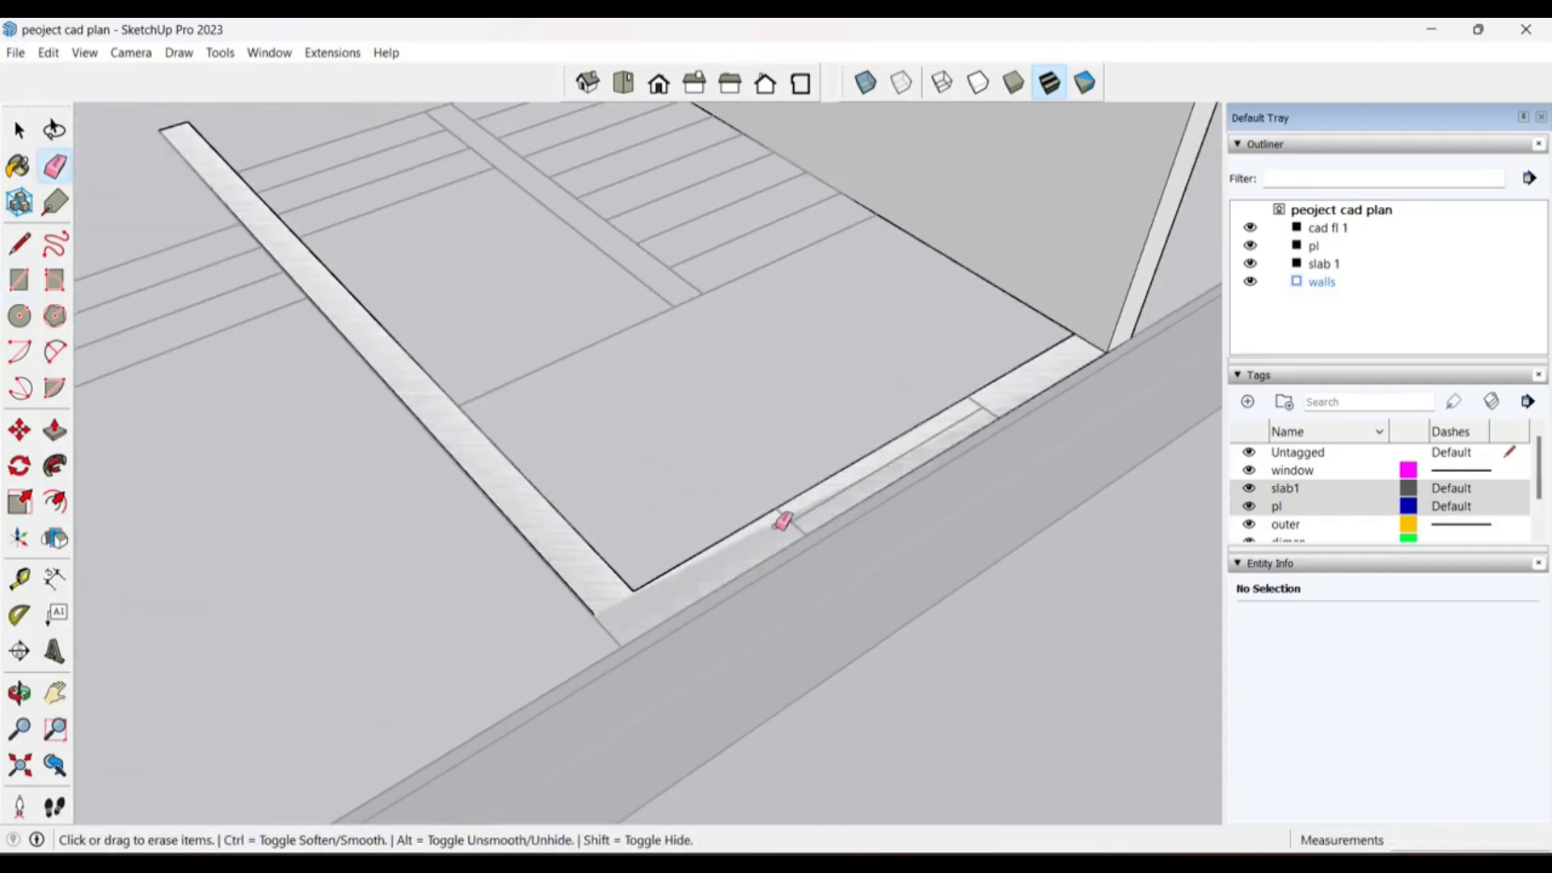
scroll(961, 410, up, 3)
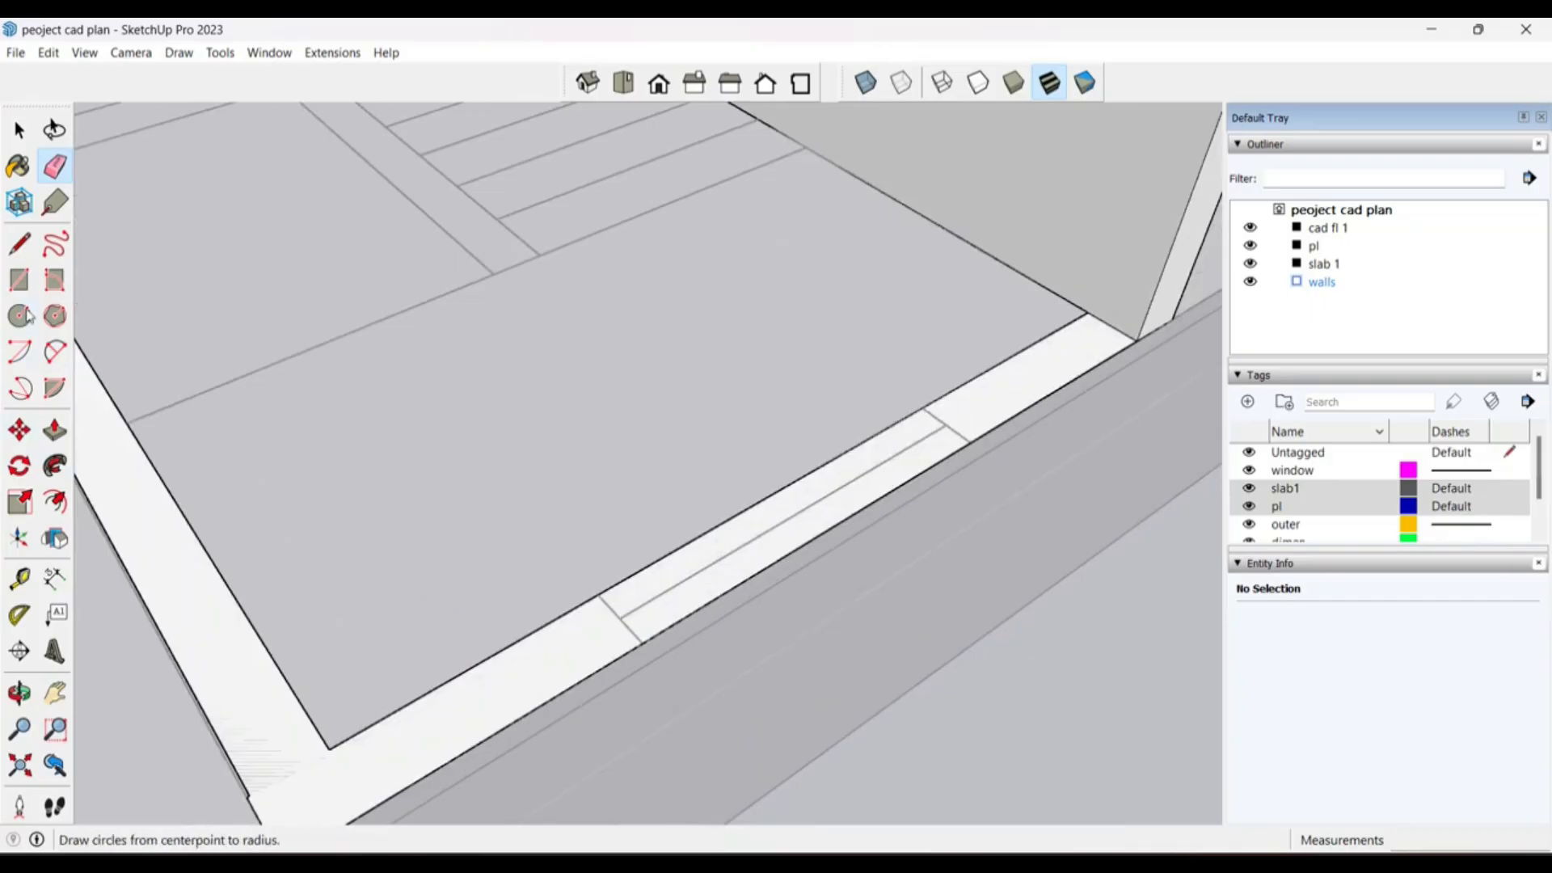
Step: Try to draw a rectangle over the window marking in the short wall strip beside the stairs
click(19, 280)
click(600, 594)
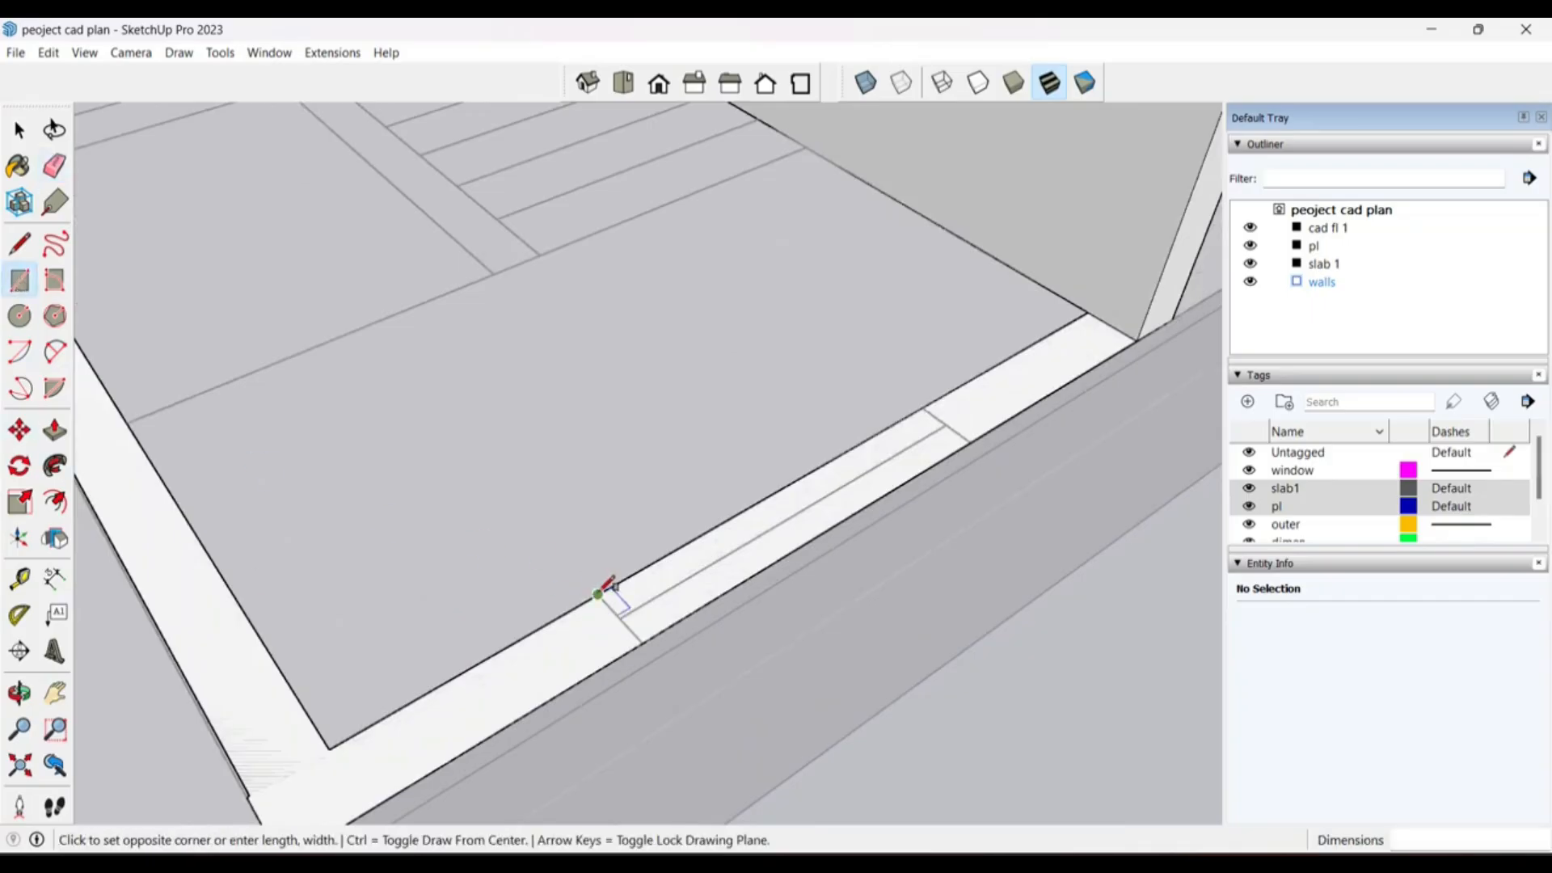
click(973, 442)
key(ctrl+z)
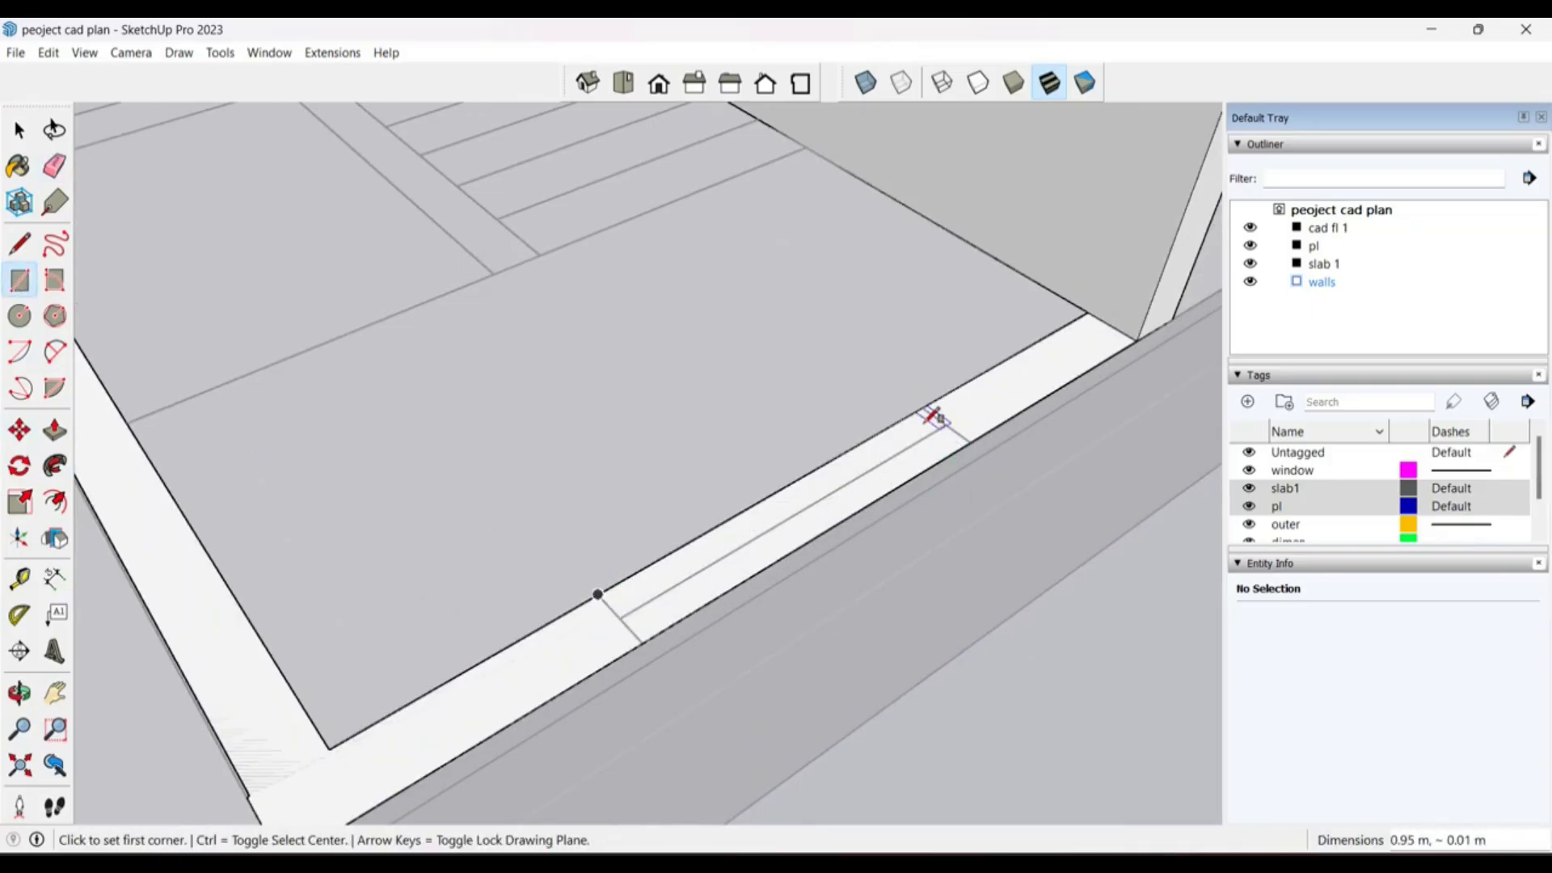
click(924, 406)
click(647, 637)
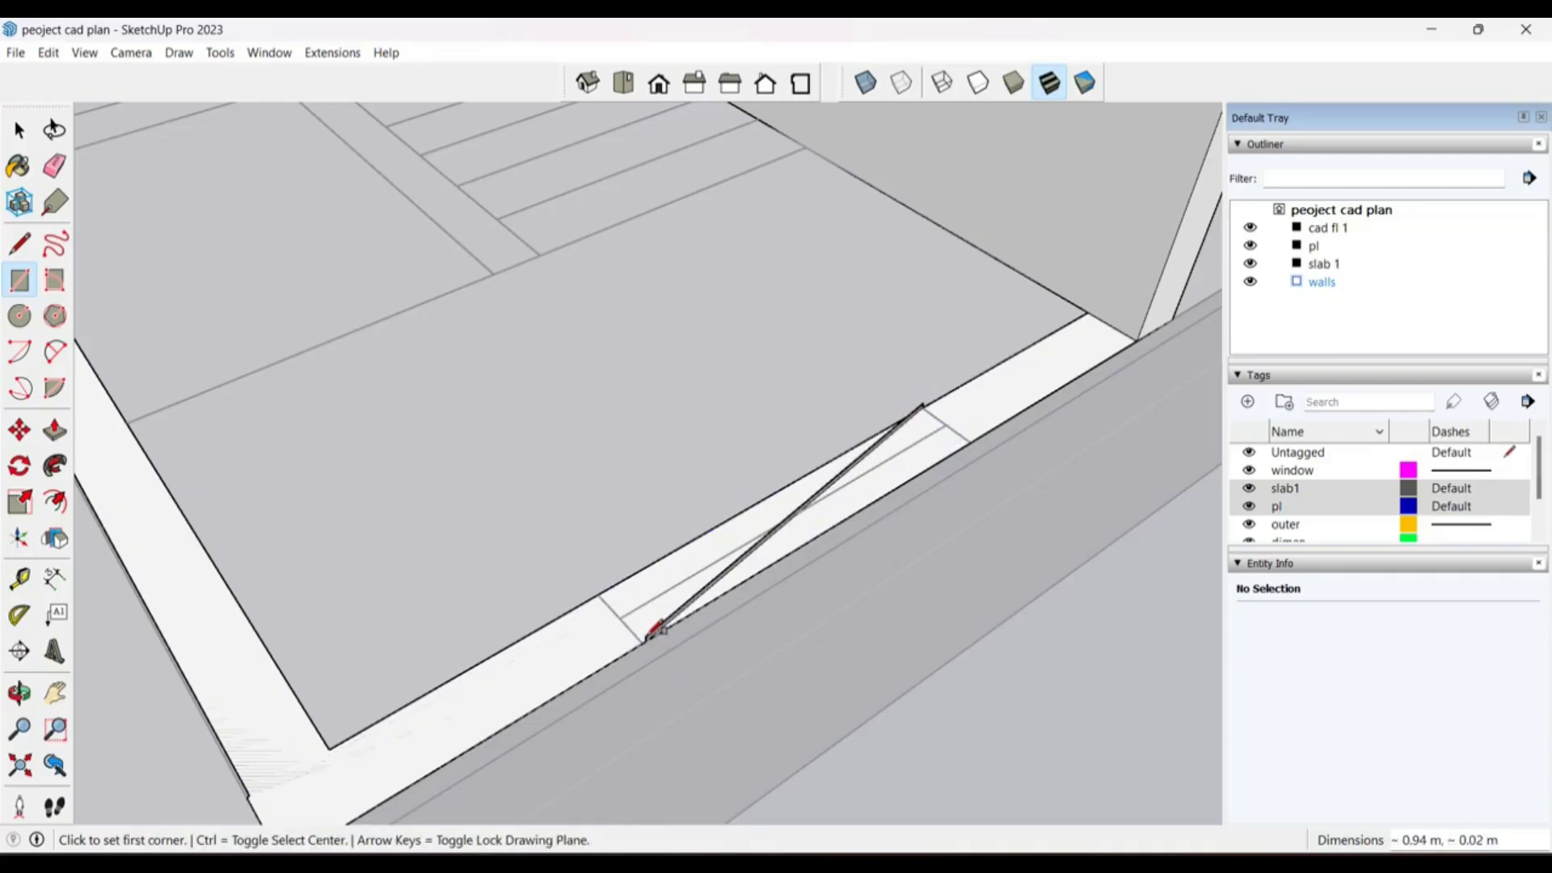
key(ctrl+z)
Step: Draw the window's footprint rectangle between opposite corners of its marking in the short wall strip beside the stairs
click(923, 406)
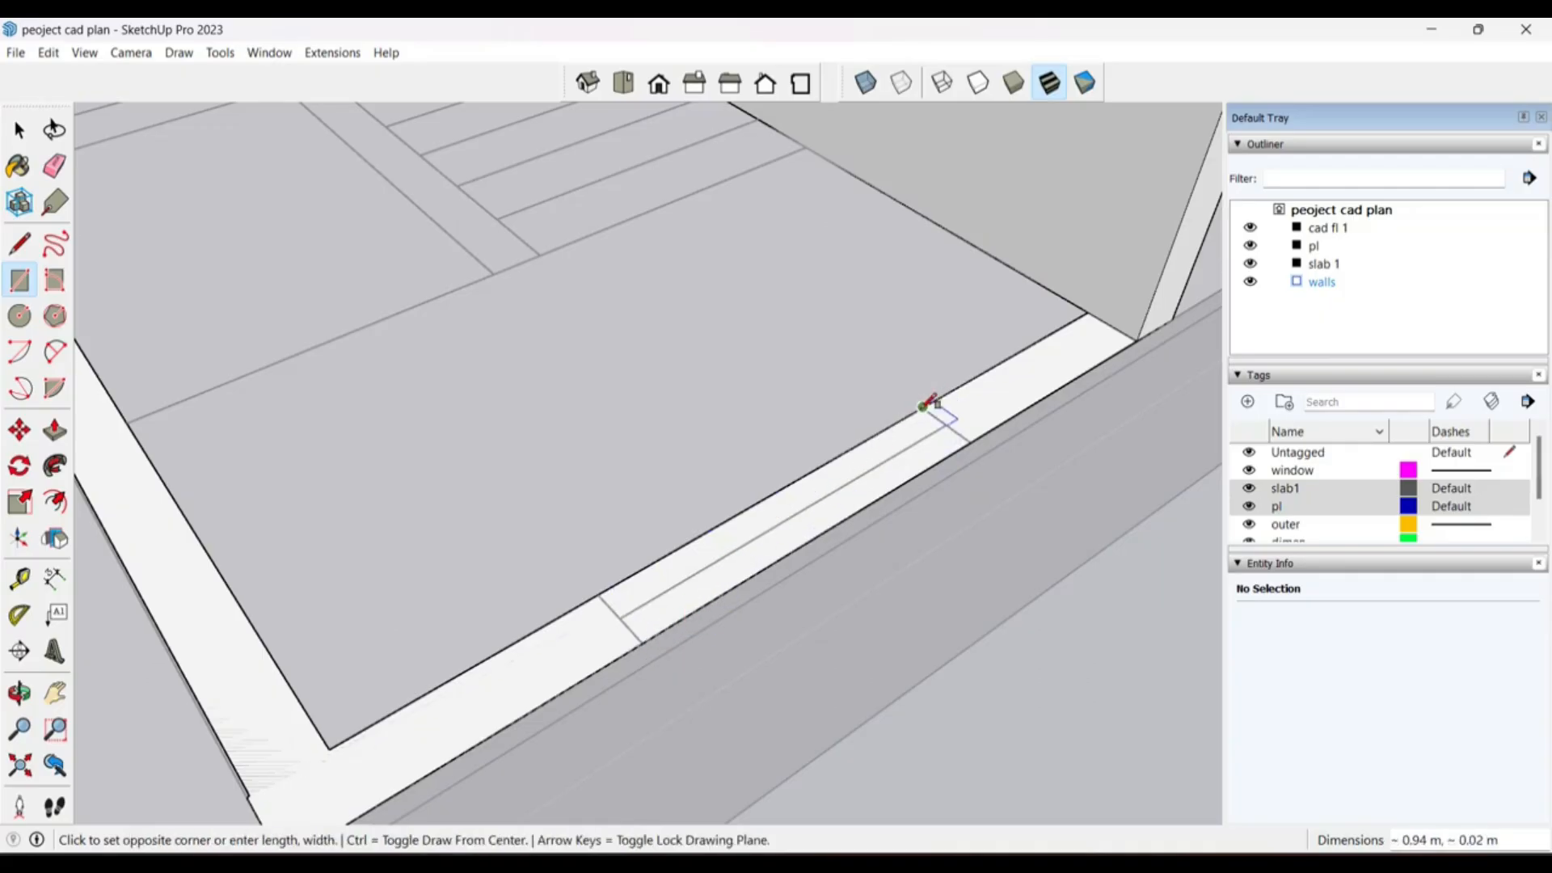
scroll(643, 640, up, 2)
click(646, 640)
scroll(653, 628, down, 3)
key(space)
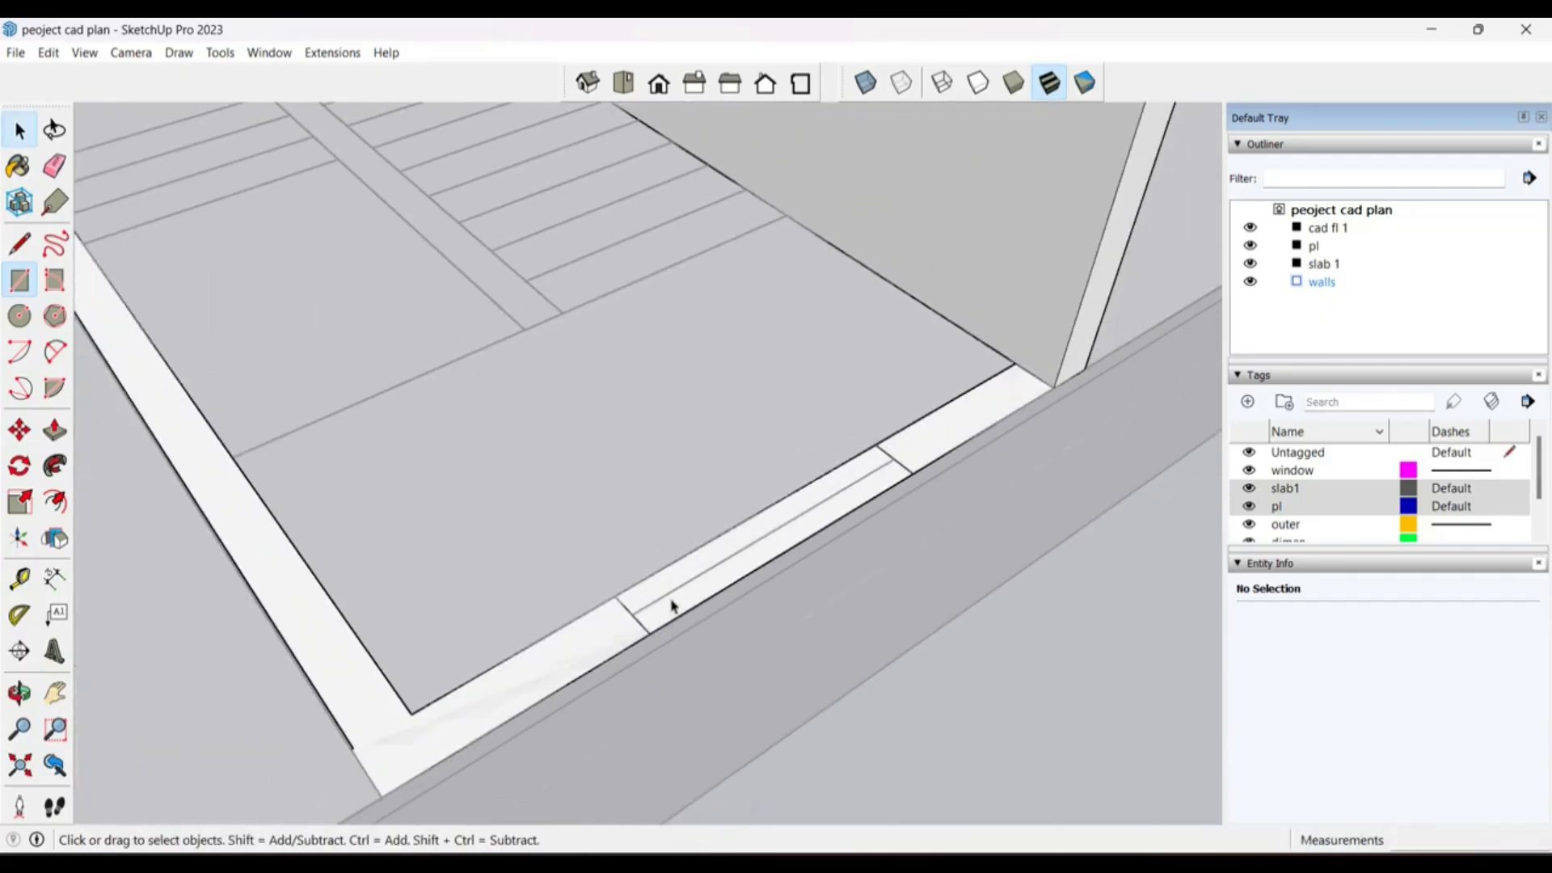
Step: Extrude the long stair wall's footprint and its short return about 2.61 m up to the height of the neighbouring wall
scroll(558, 656, down, 3)
click(565, 647)
key(p)
click(565, 654)
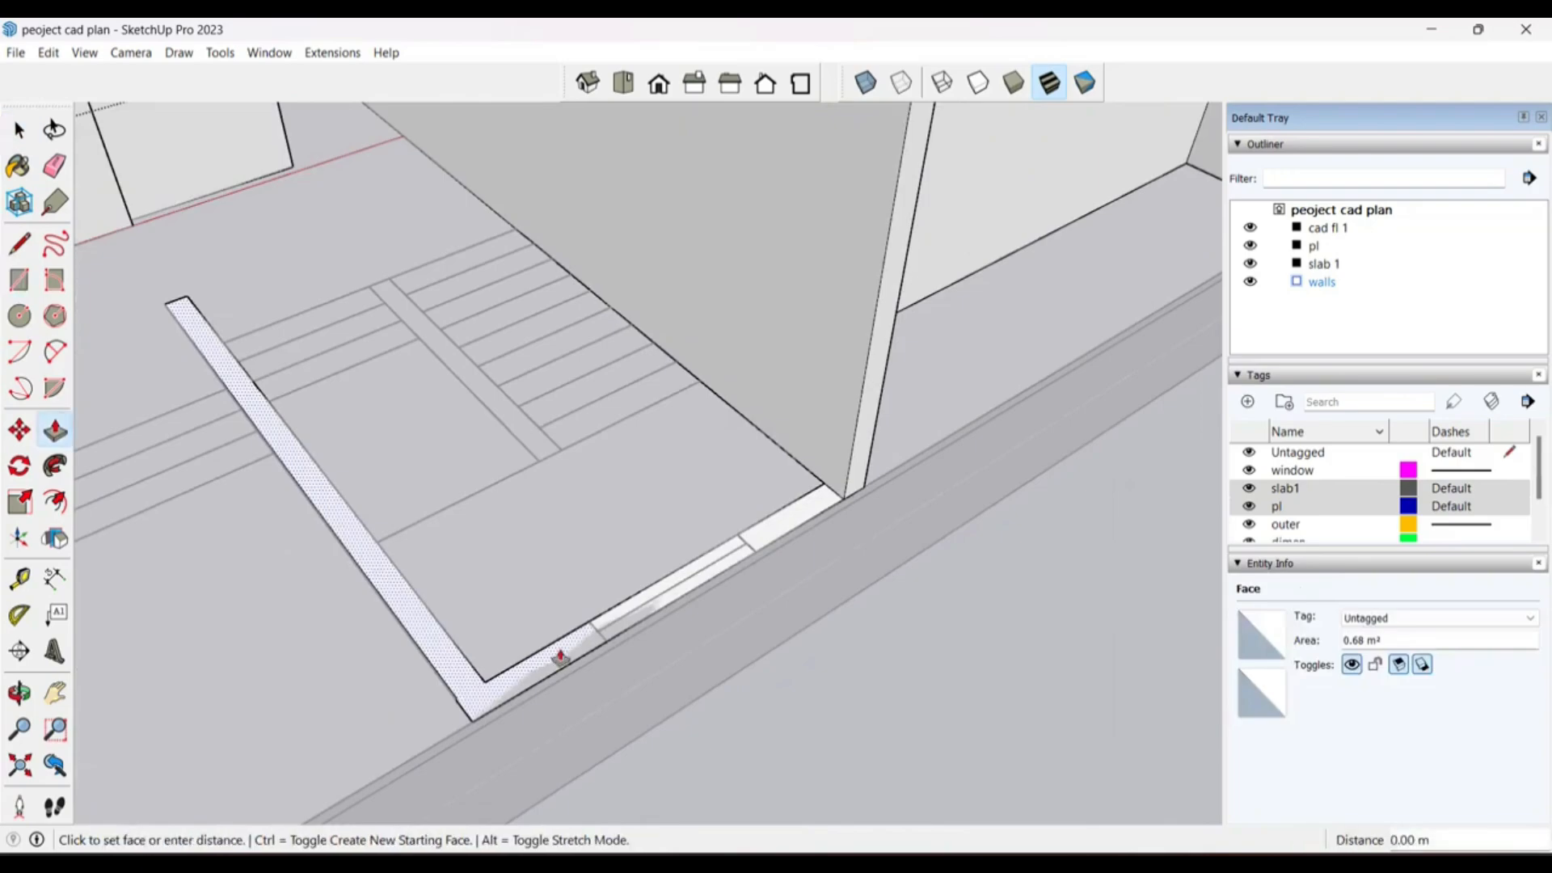
click(779, 283)
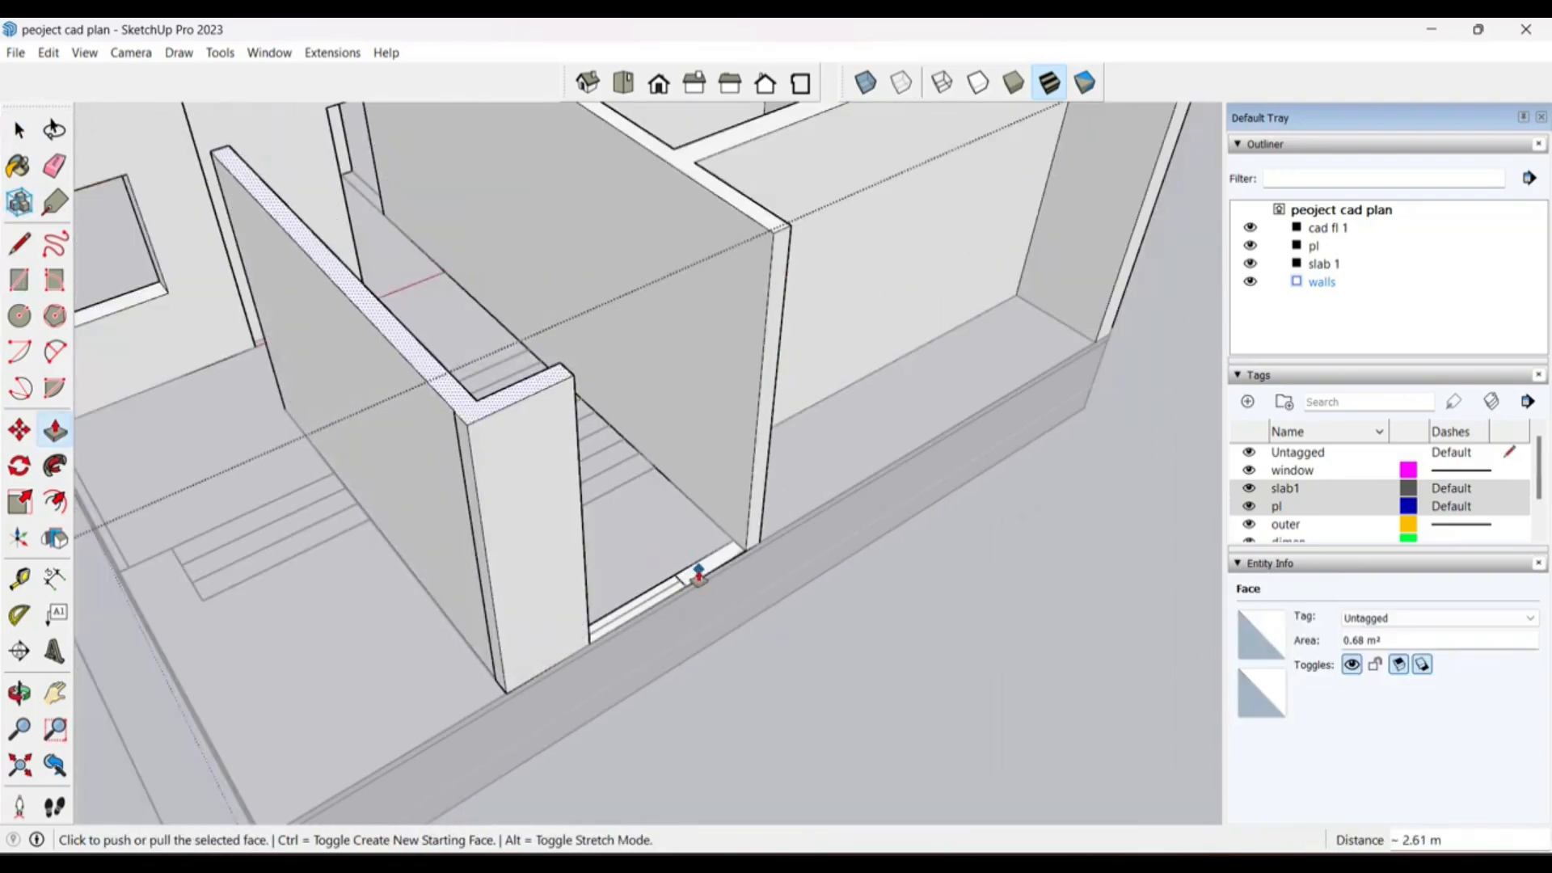
Step: Extrude the remaining short wall segment beyond the window footprint to the same height as the long stair wall
key(space)
key(p)
click(700, 577)
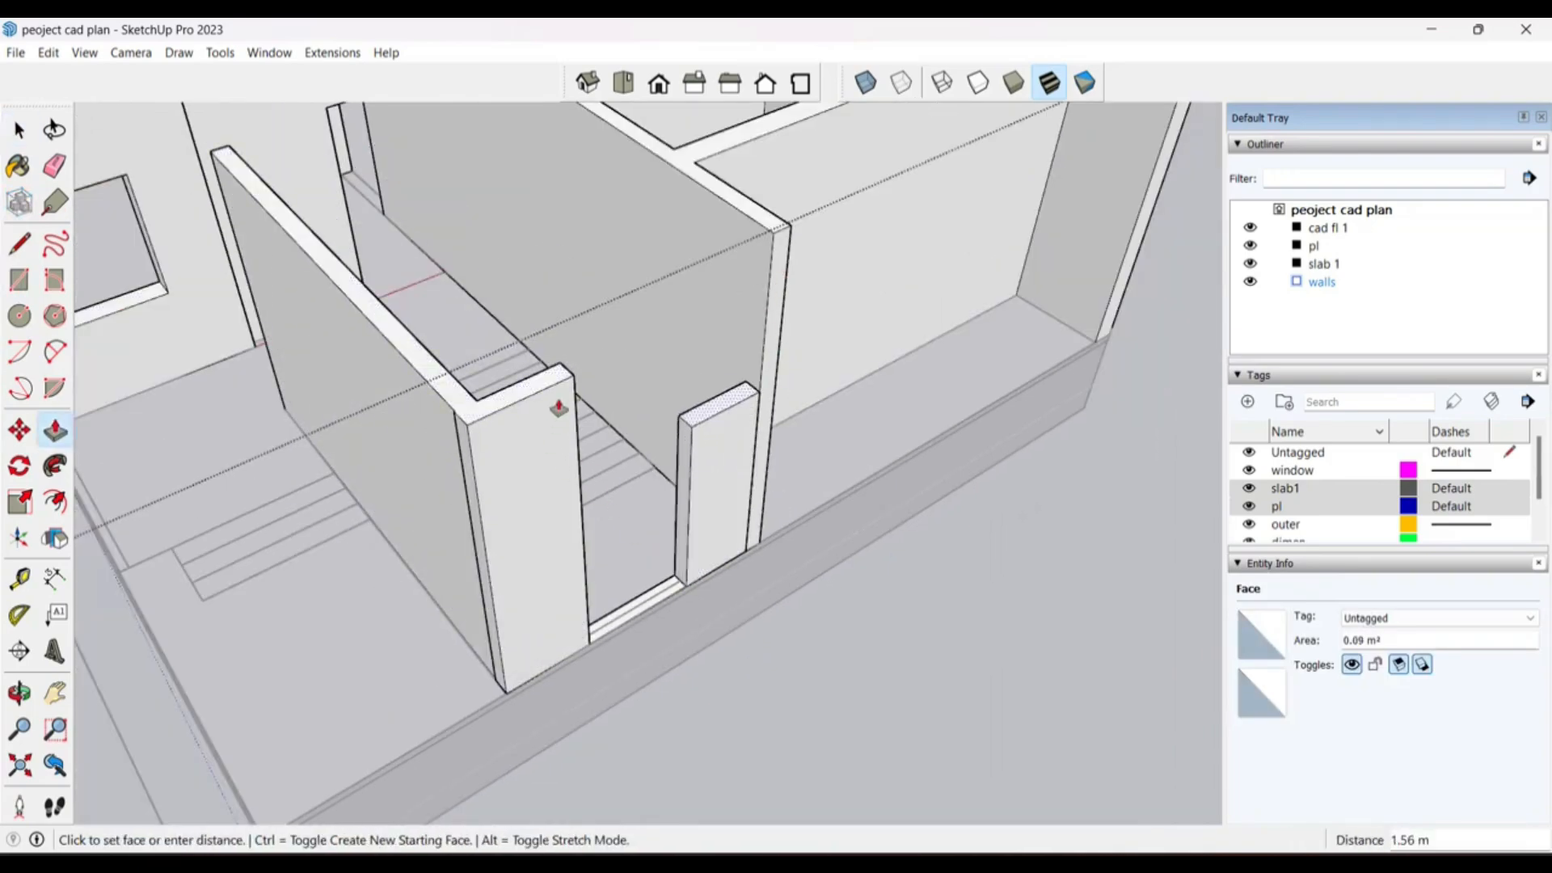
click(547, 380)
Step: Raise the window's footprint between the two wall segments by 0.90 m to form the sill wall
middle_drag(636, 572, 644, 548)
scroll(643, 550, up, 3)
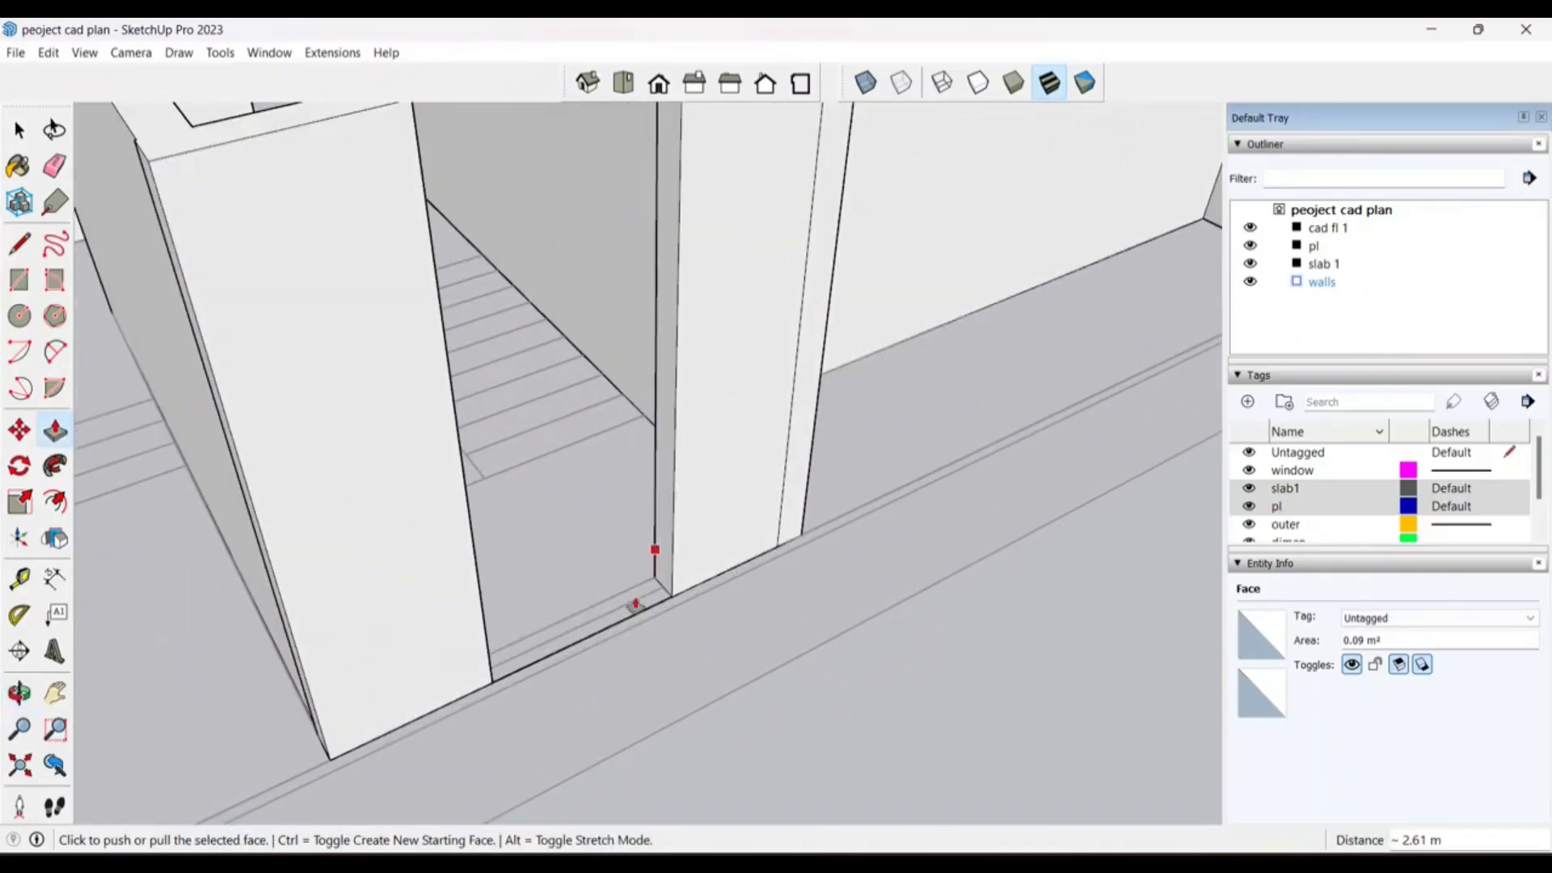
middle_drag(647, 618, 697, 604)
scroll(695, 602, up, 2)
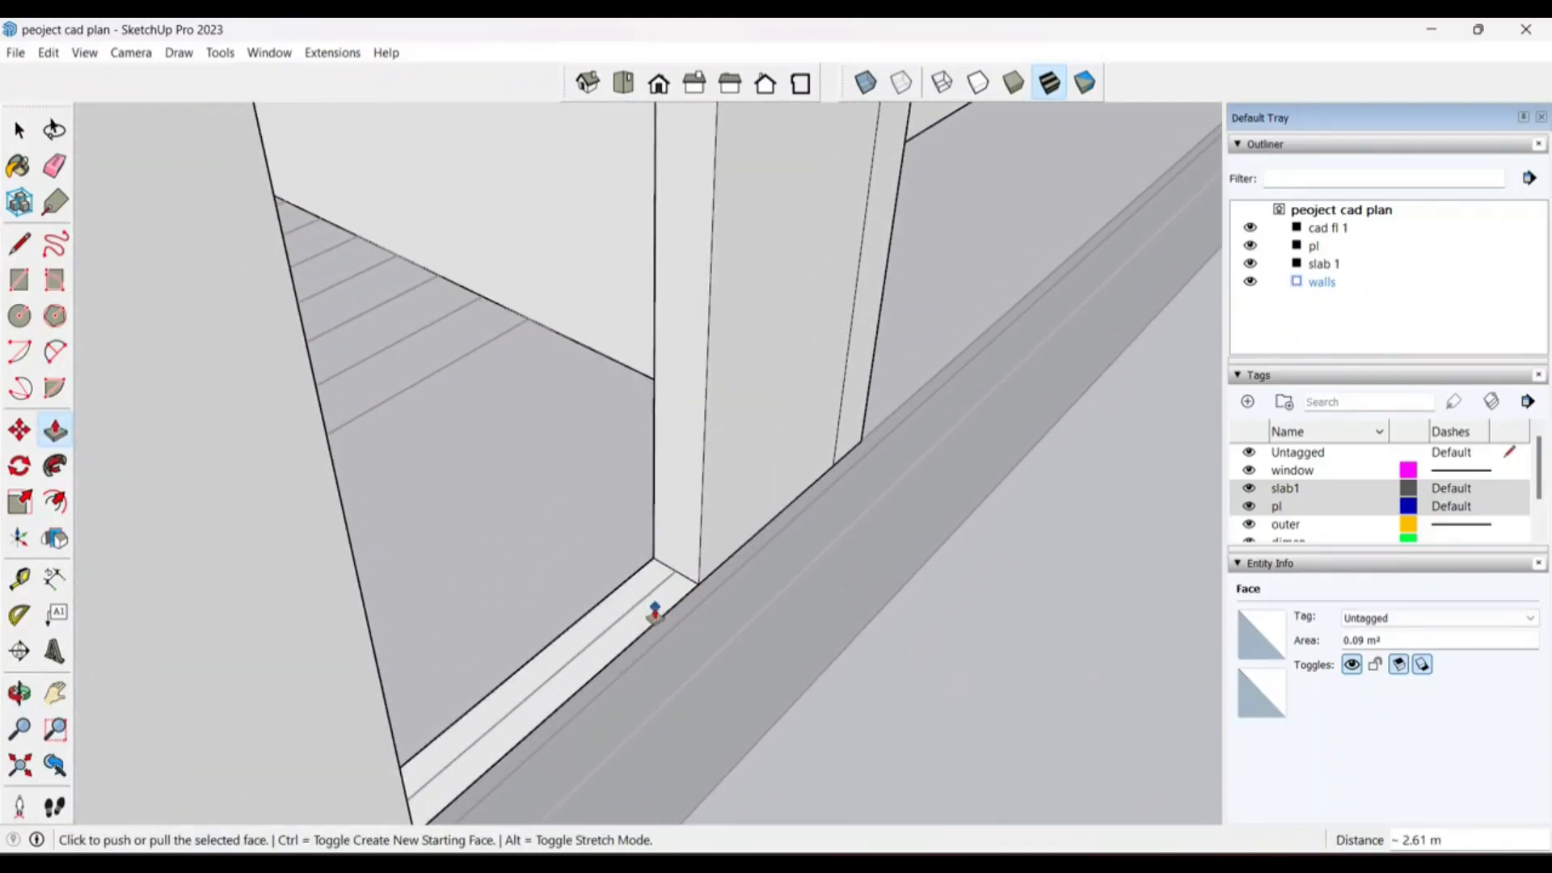
click(655, 611)
click(616, 616)
click(623, 615)
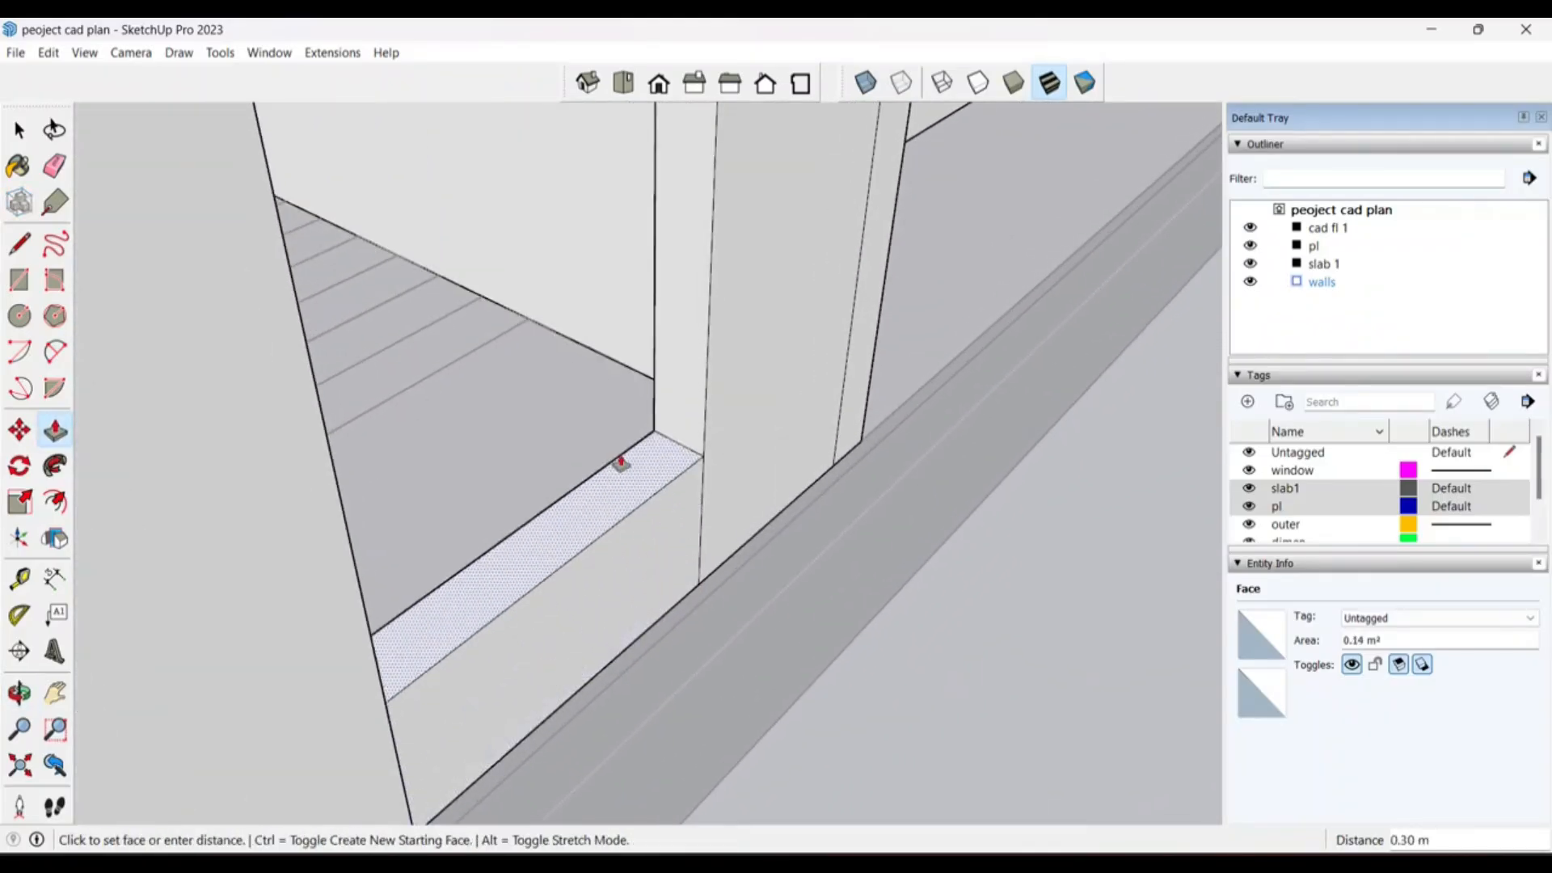
key(Return)
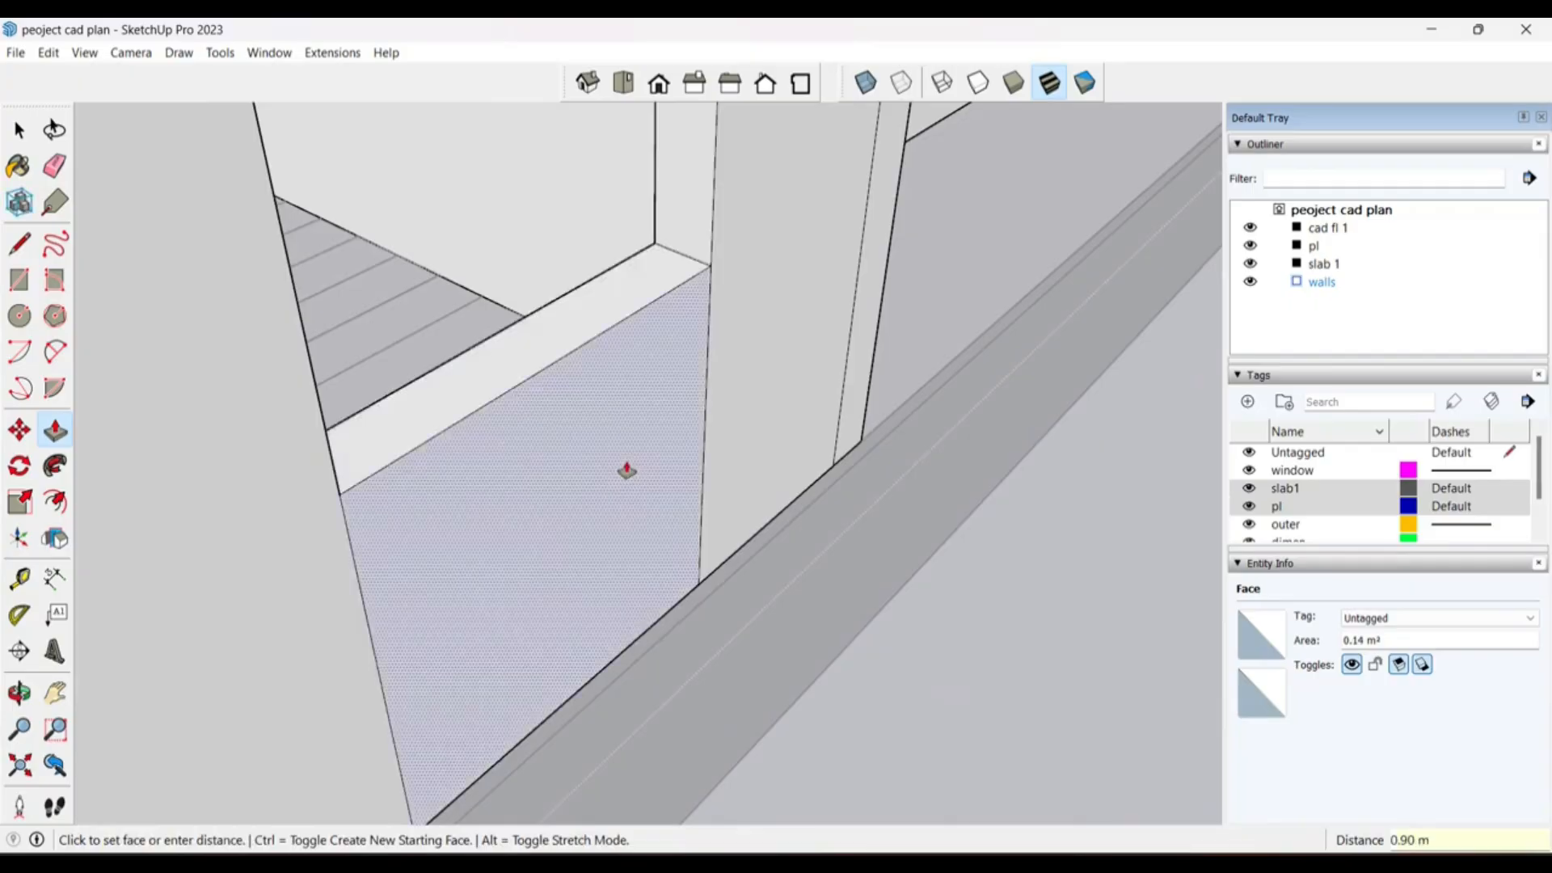
Step: Place a guide line across the window jamb 0.9 m below the top of the short wall segment
scroll(627, 468, down, 3)
scroll(633, 565, up, 3)
scroll(634, 391, down, 3)
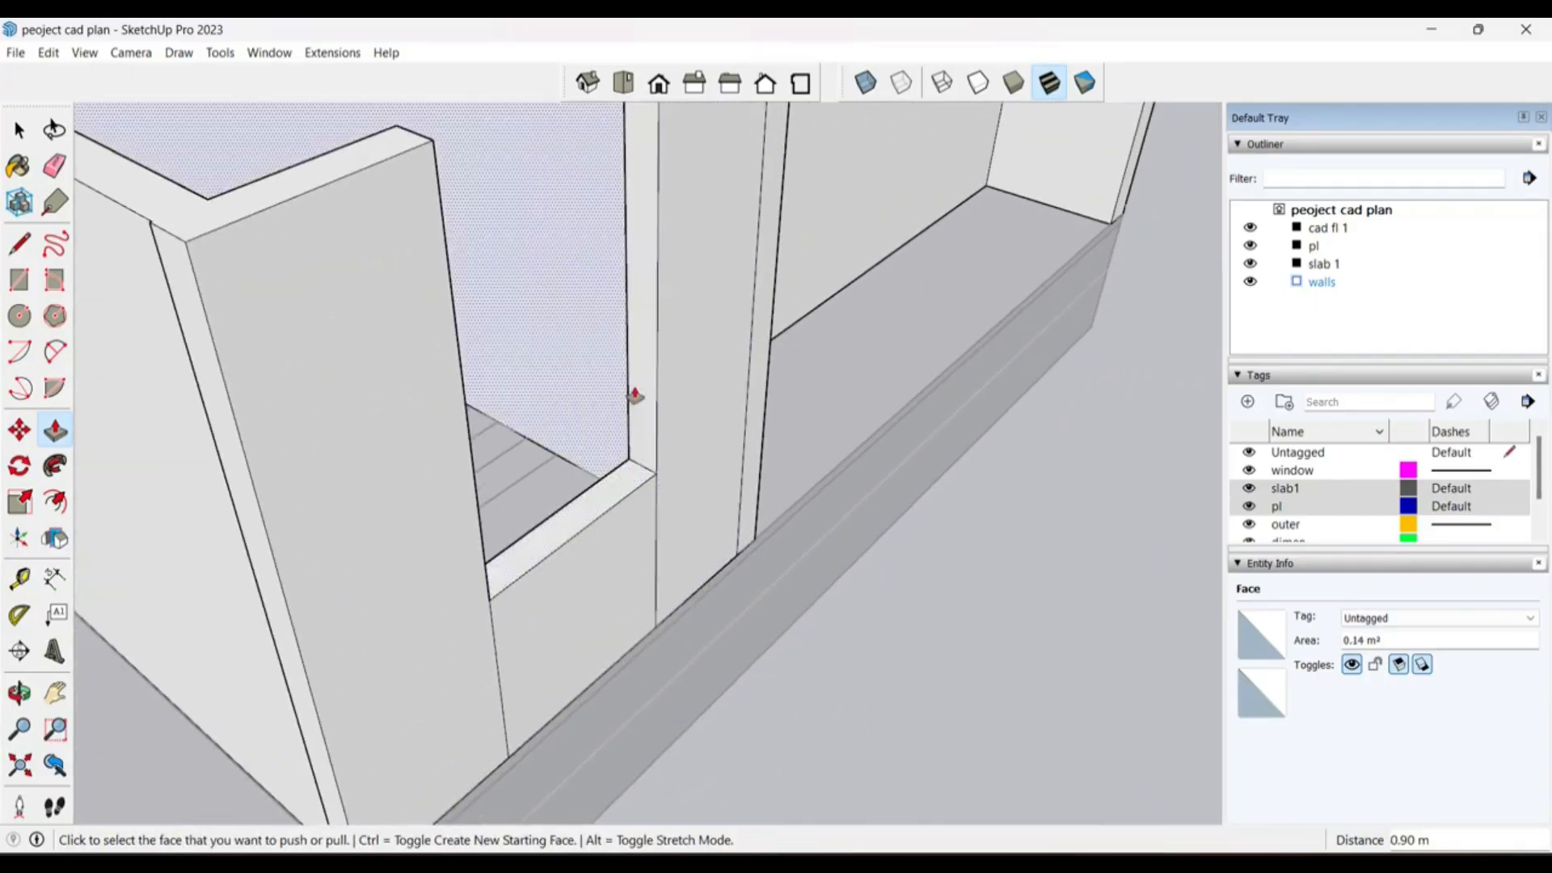
scroll(615, 374, up, 2)
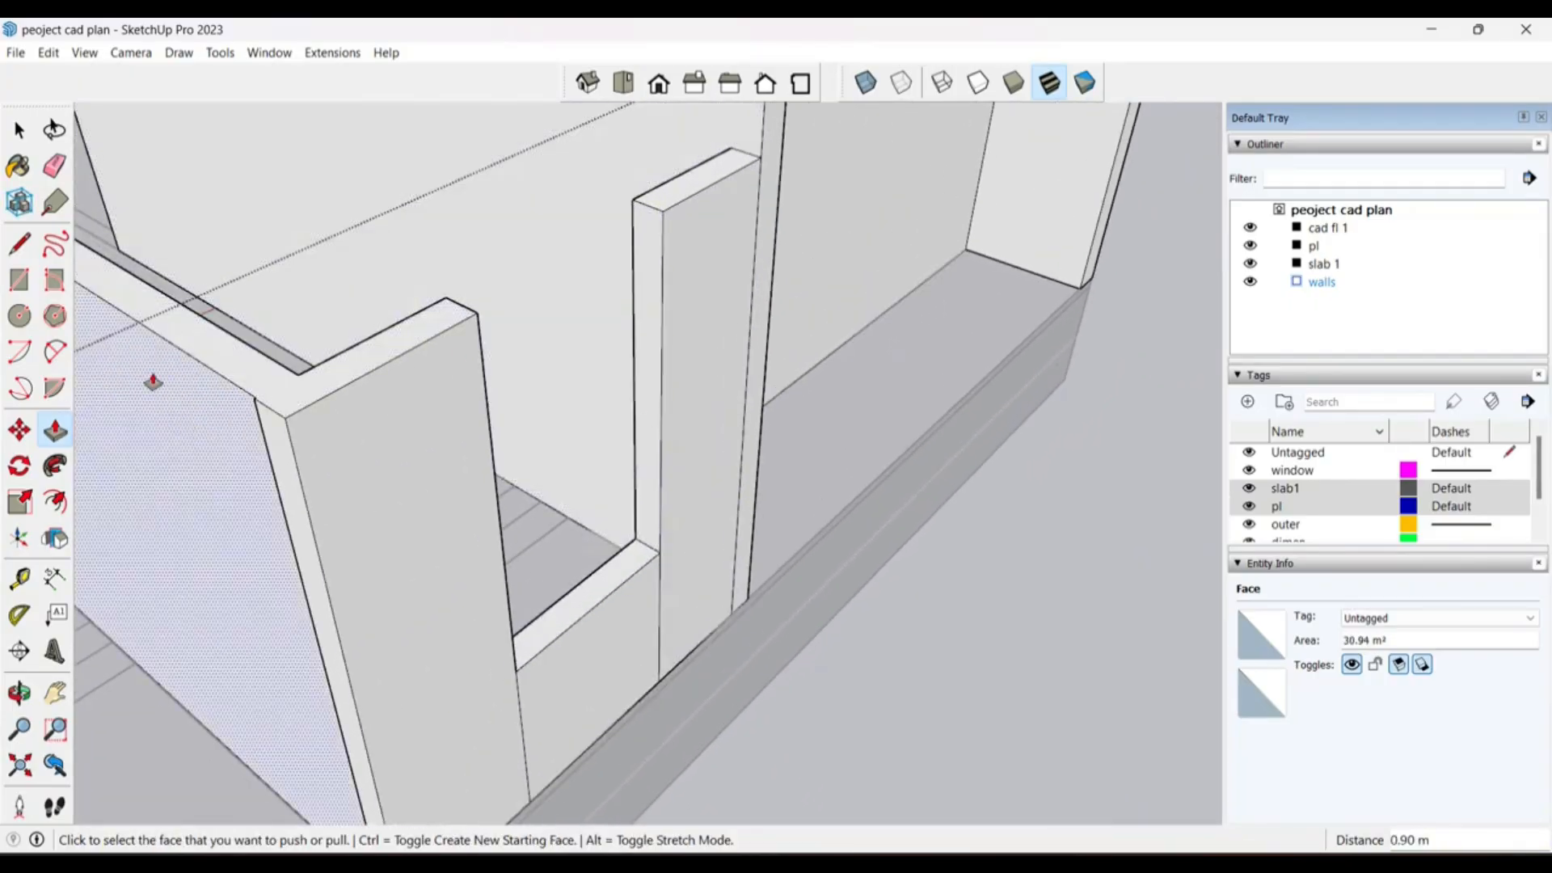
click(19, 579)
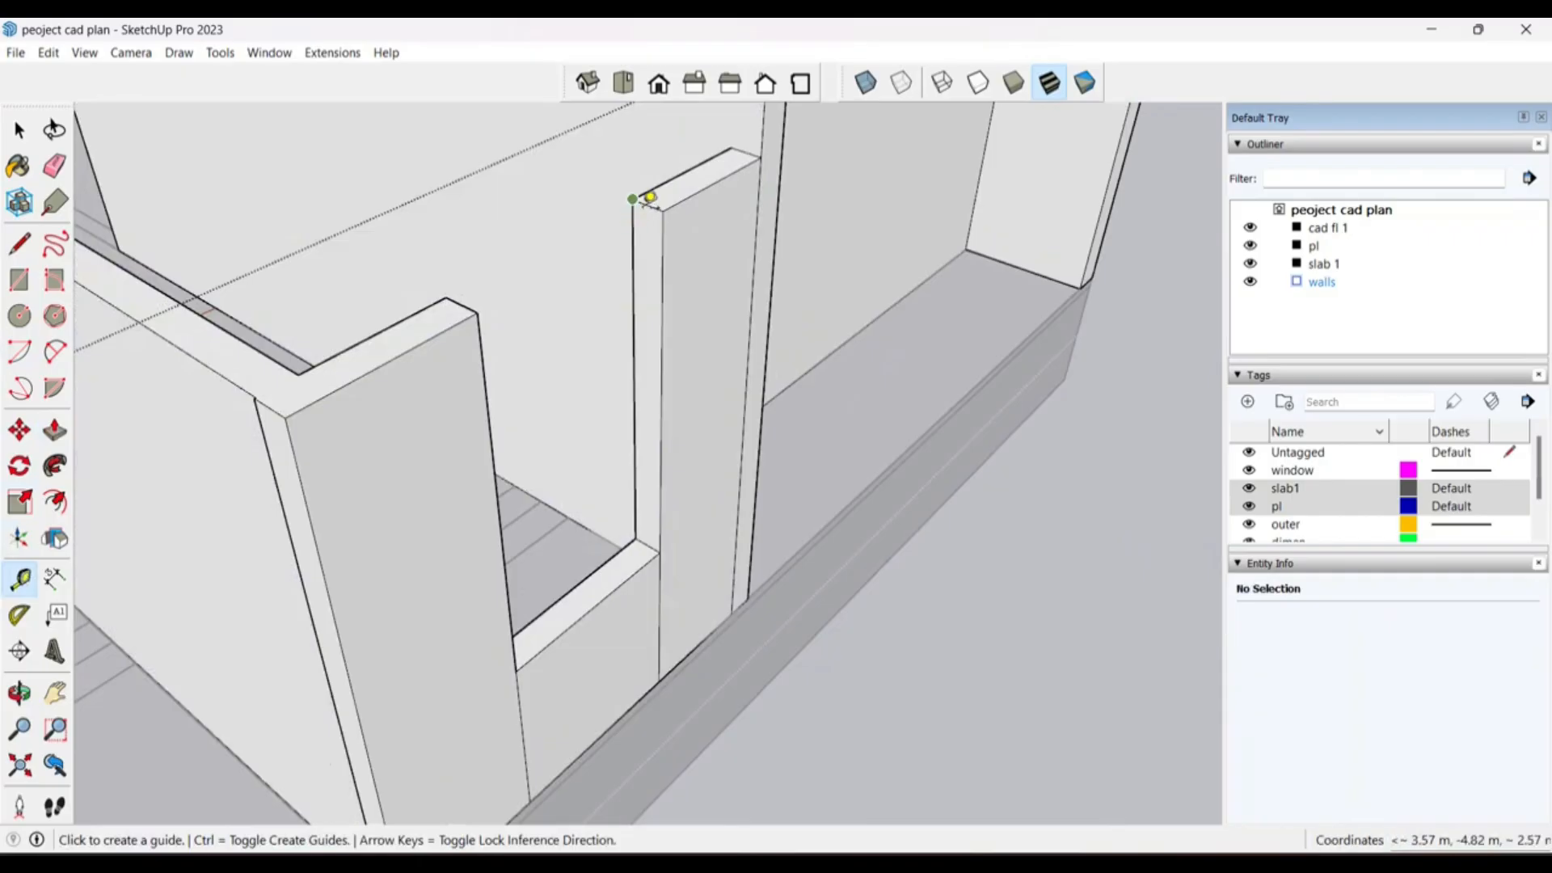
click(634, 204)
scroll(633, 393, up, 3)
text(0.9)
key(Return)
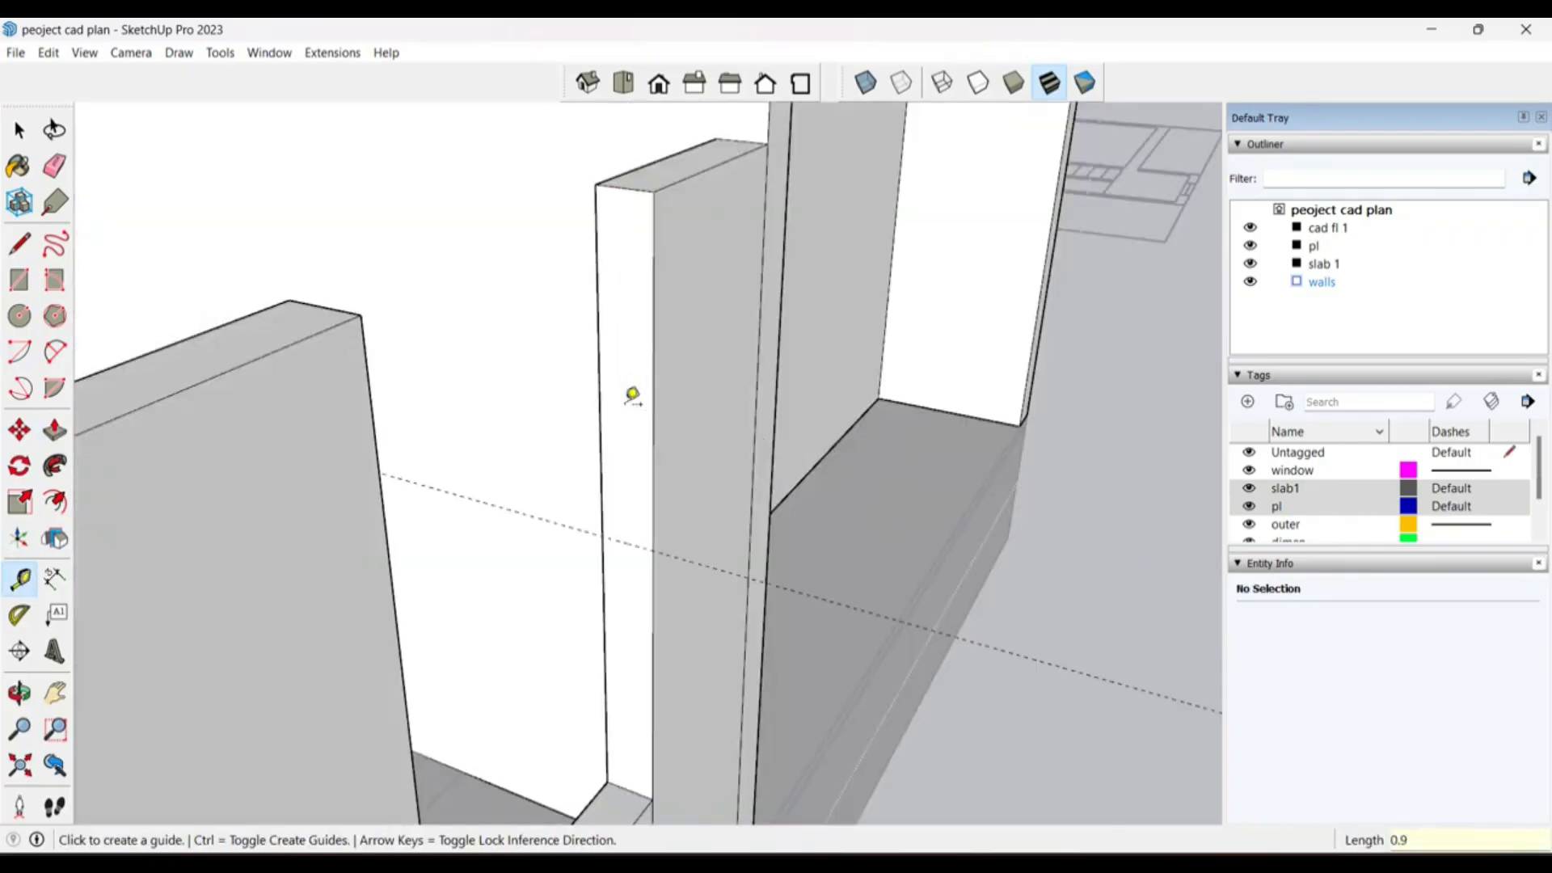
Step: Draw a line across the jamb face along the guide to separate its upper part at the window head
scroll(662, 390, down, 1)
key(l)
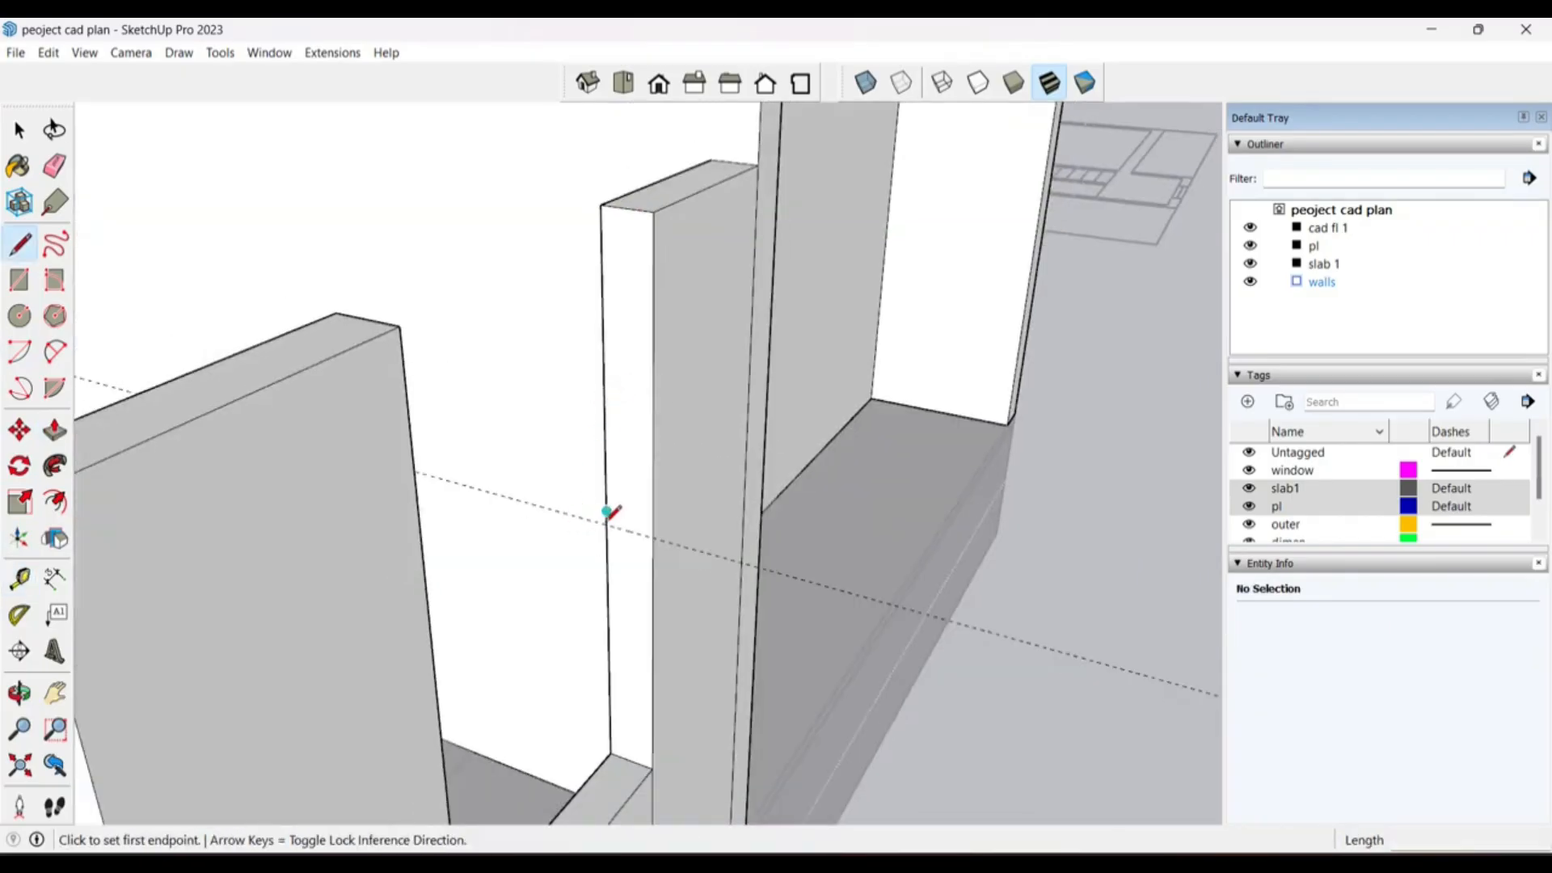
click(606, 523)
click(653, 534)
key(space)
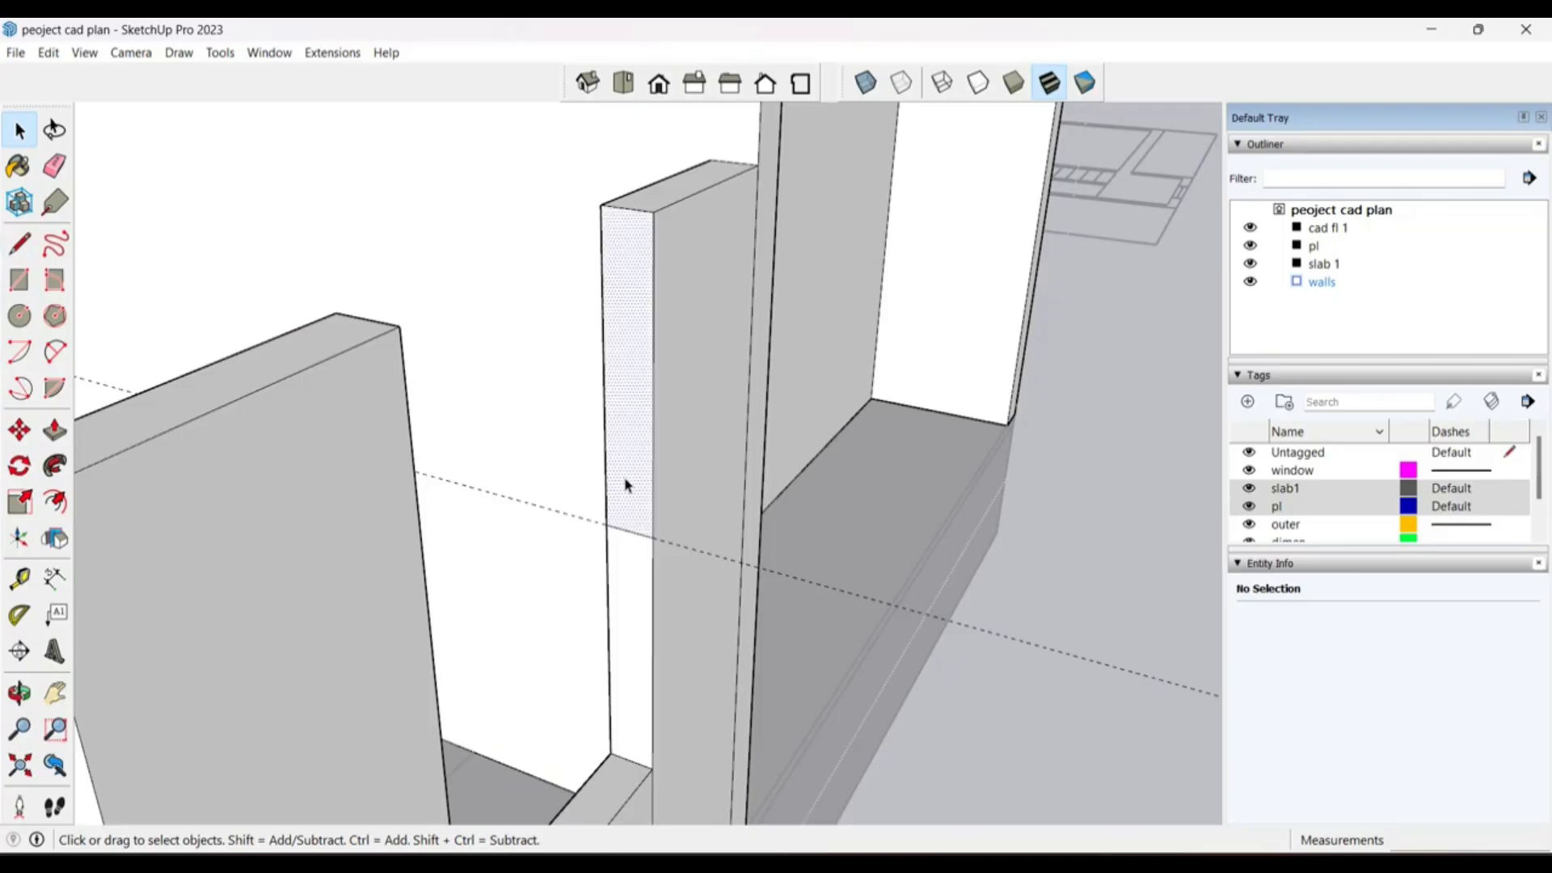
Step: Pull the jamb face above the guide about 0.58 m across the window opening
click(624, 484)
key(p)
click(623, 483)
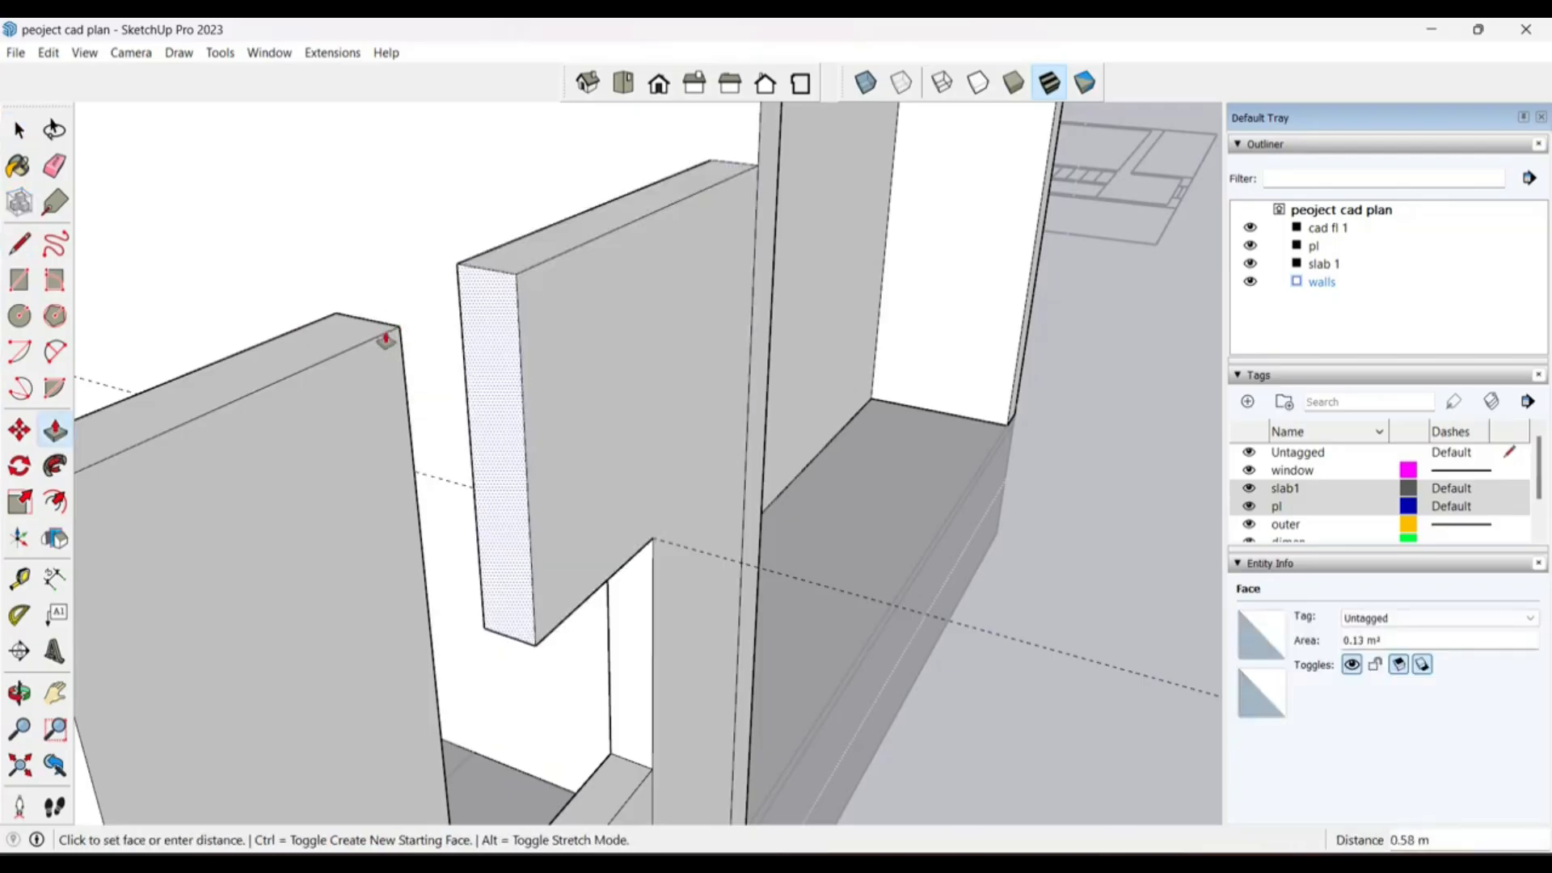
click(388, 336)
Step: Extend the partial window lintel a further 0.36 m until it meets the corner of the opposite wall segment
middle_drag(565, 367, 512, 314)
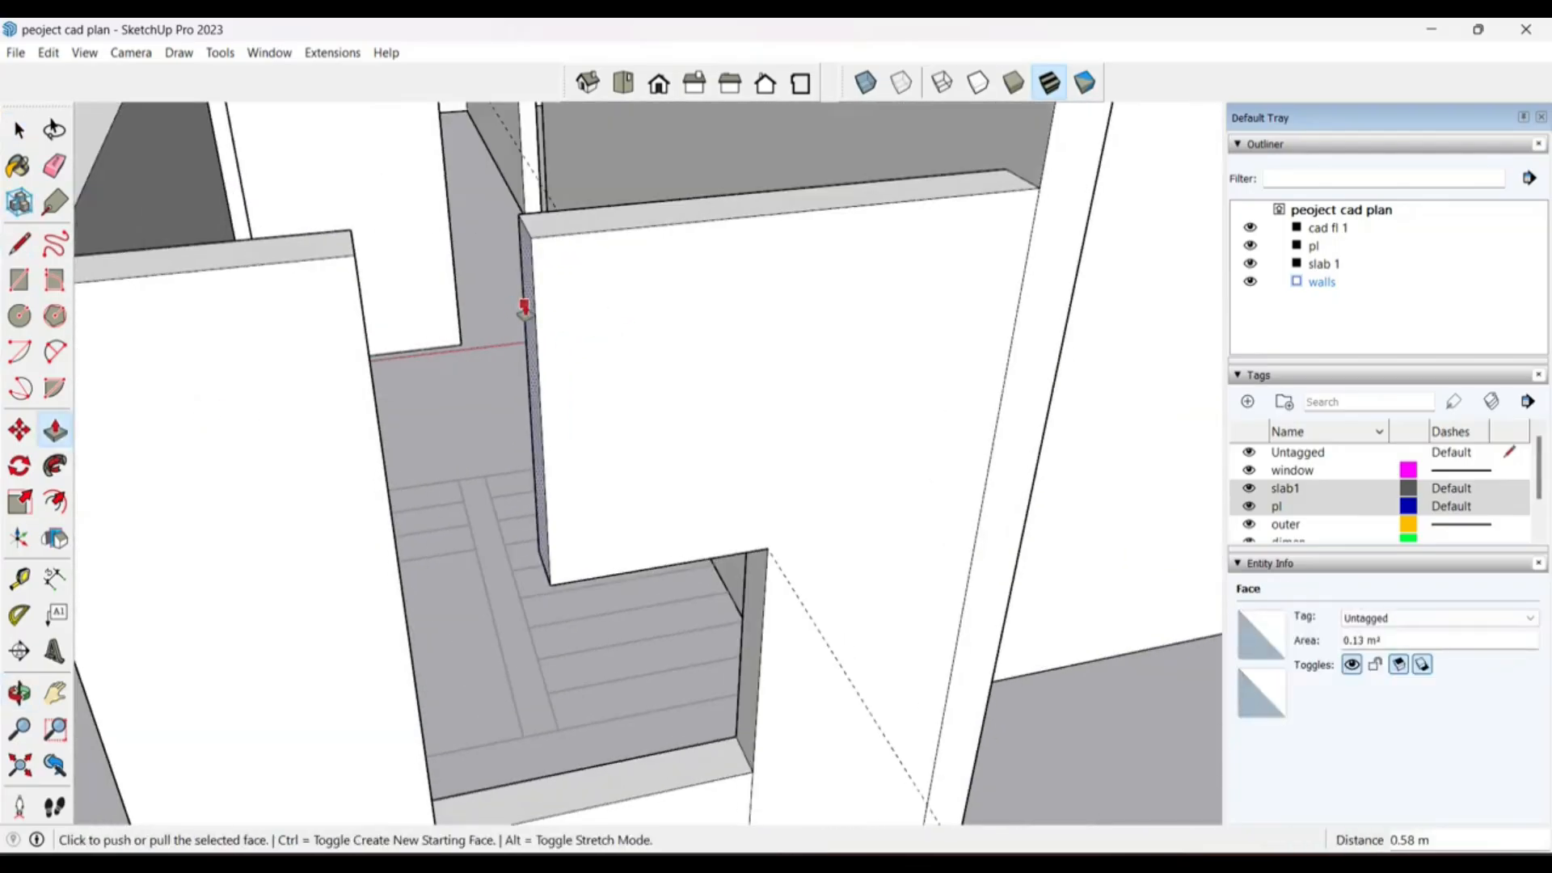
click(524, 309)
click(346, 271)
scroll(334, 312, up, 3)
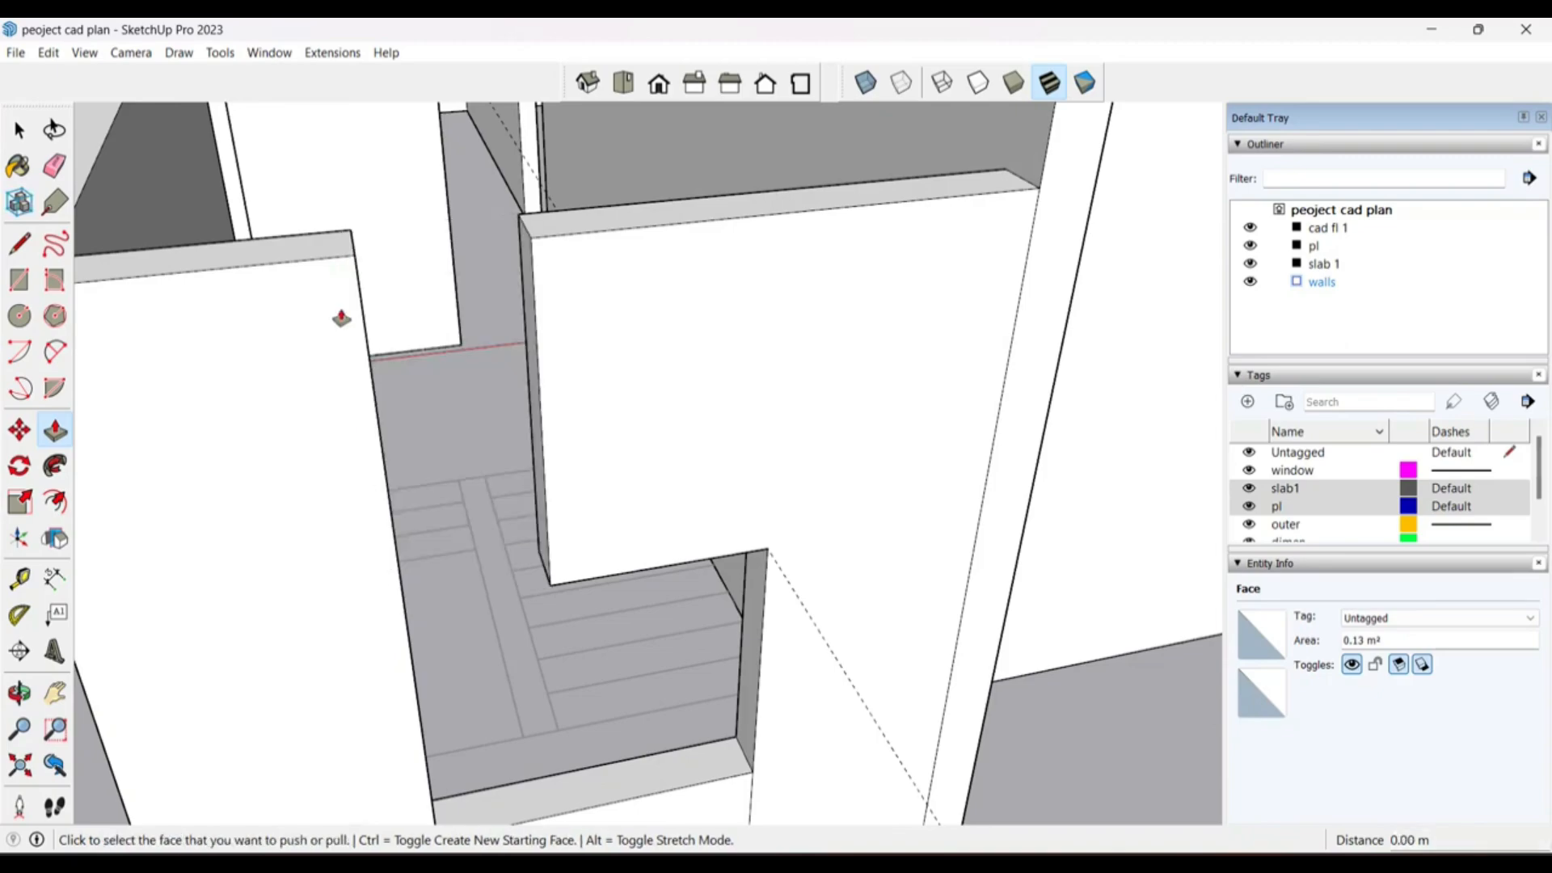
scroll(530, 329, up, 3)
click(634, 347)
scroll(414, 269, down, 2)
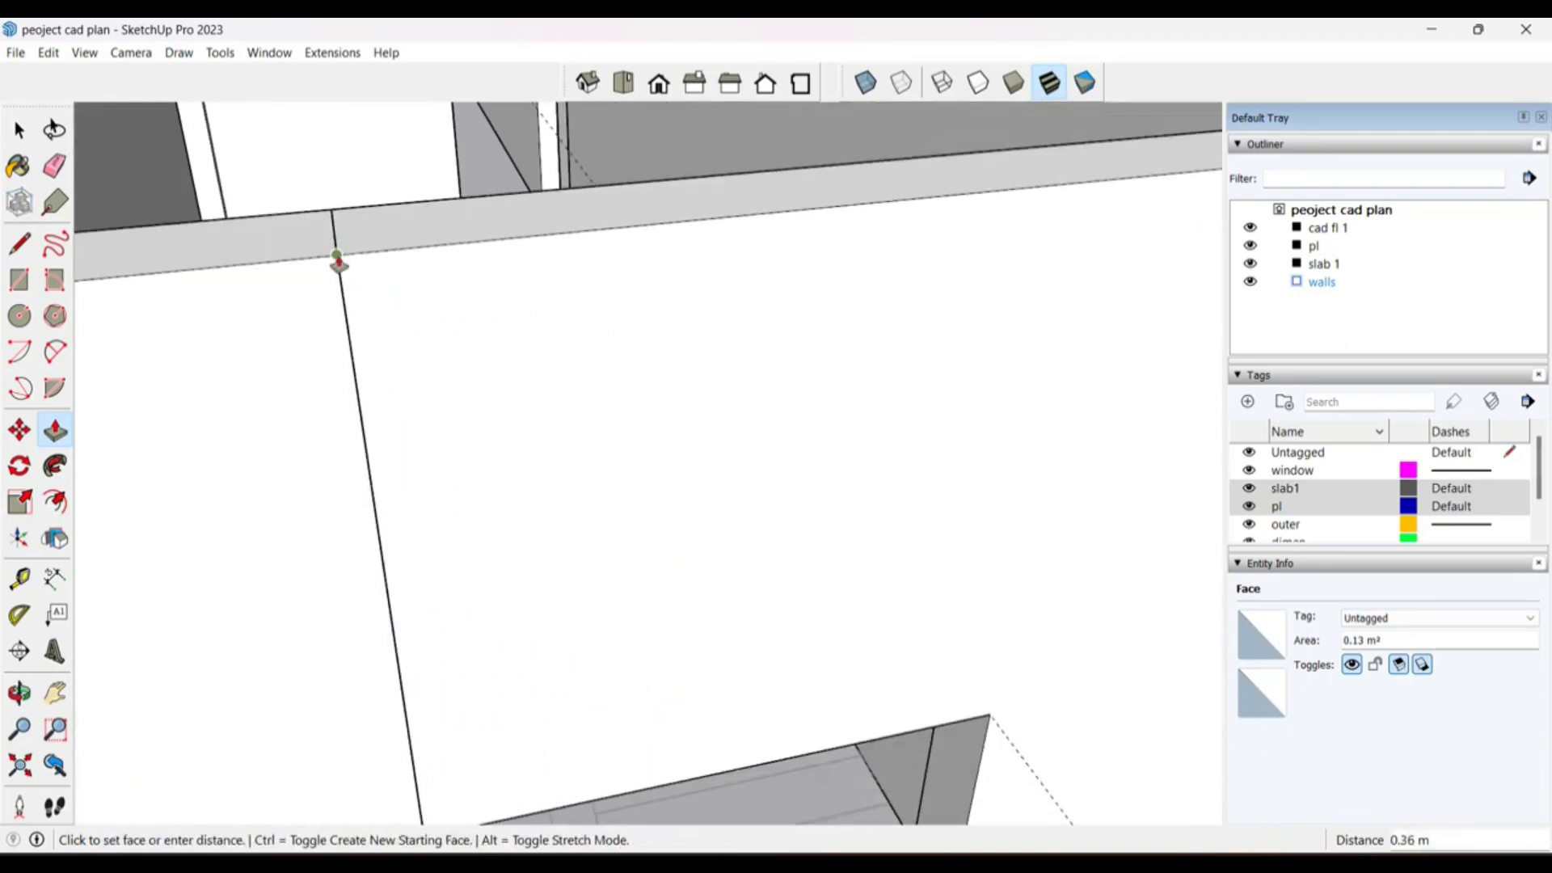
click(339, 264)
scroll(676, 246, down, 4)
key(space)
Step: Delete the guide line that runs through the head of the new stair window
middle_drag(700, 315, 820, 445)
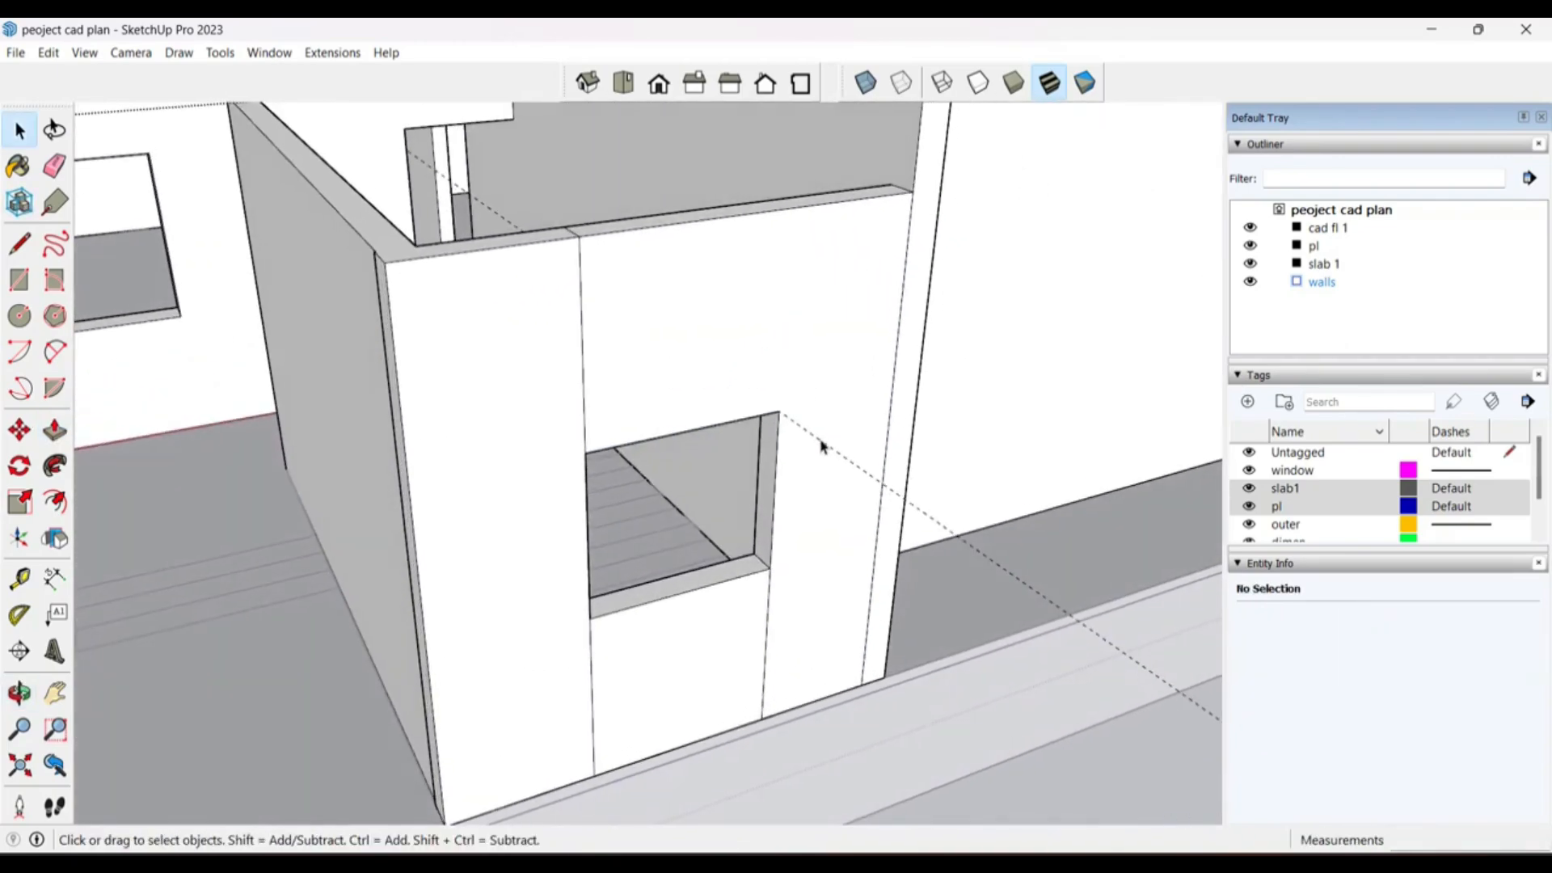
click(793, 439)
key(Escape)
scroll(722, 349, down, 5)
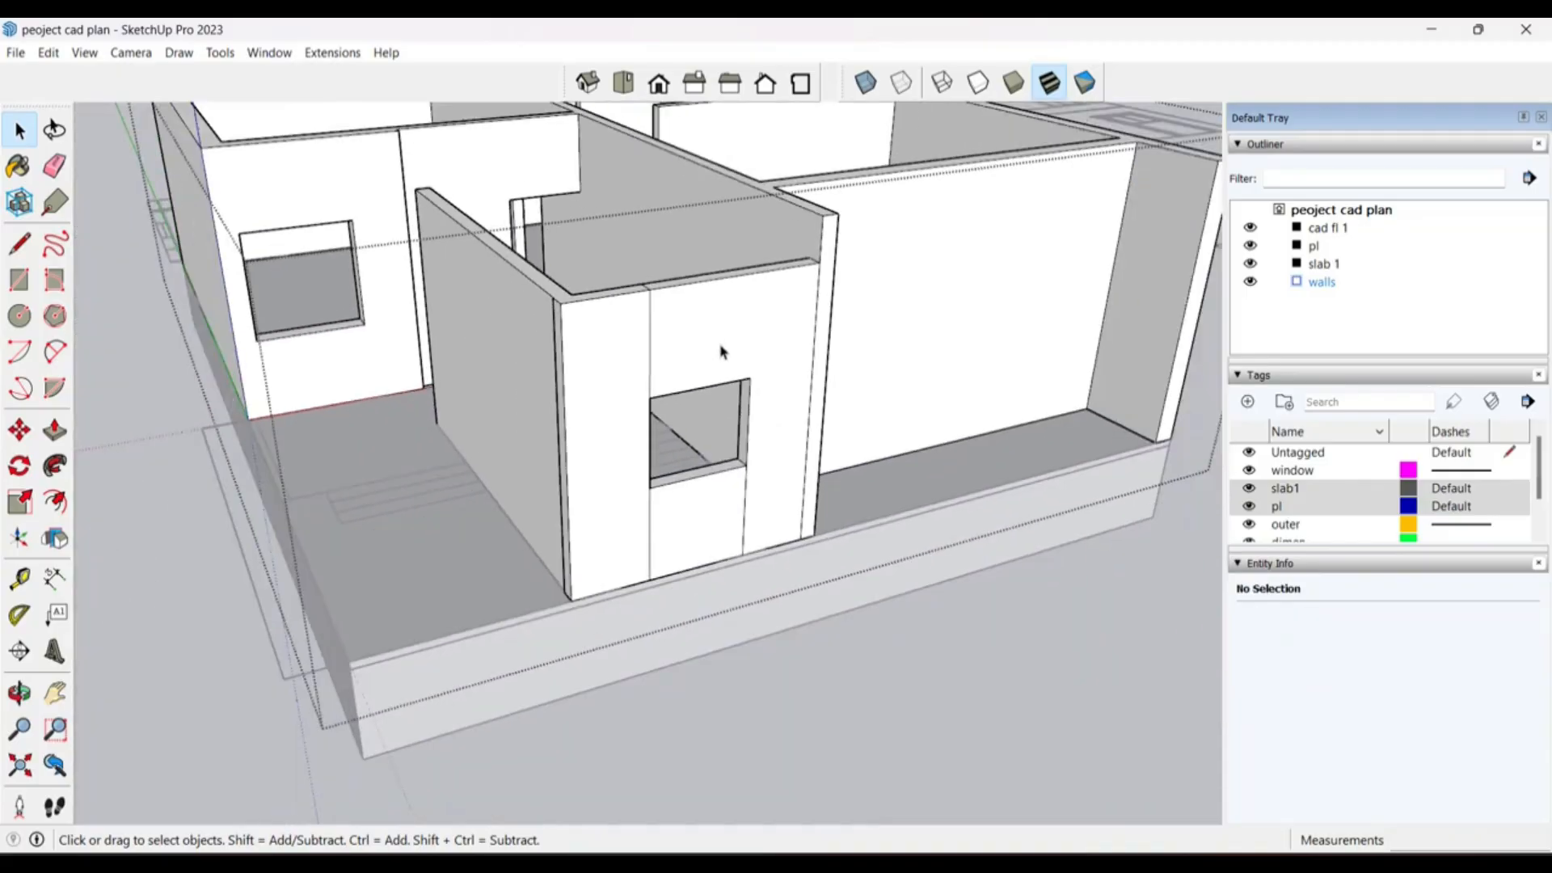
Step: Erase the leftover vertical edges above and below the window on the short stair wall's outer face
scroll(702, 497, up, 3)
key(e)
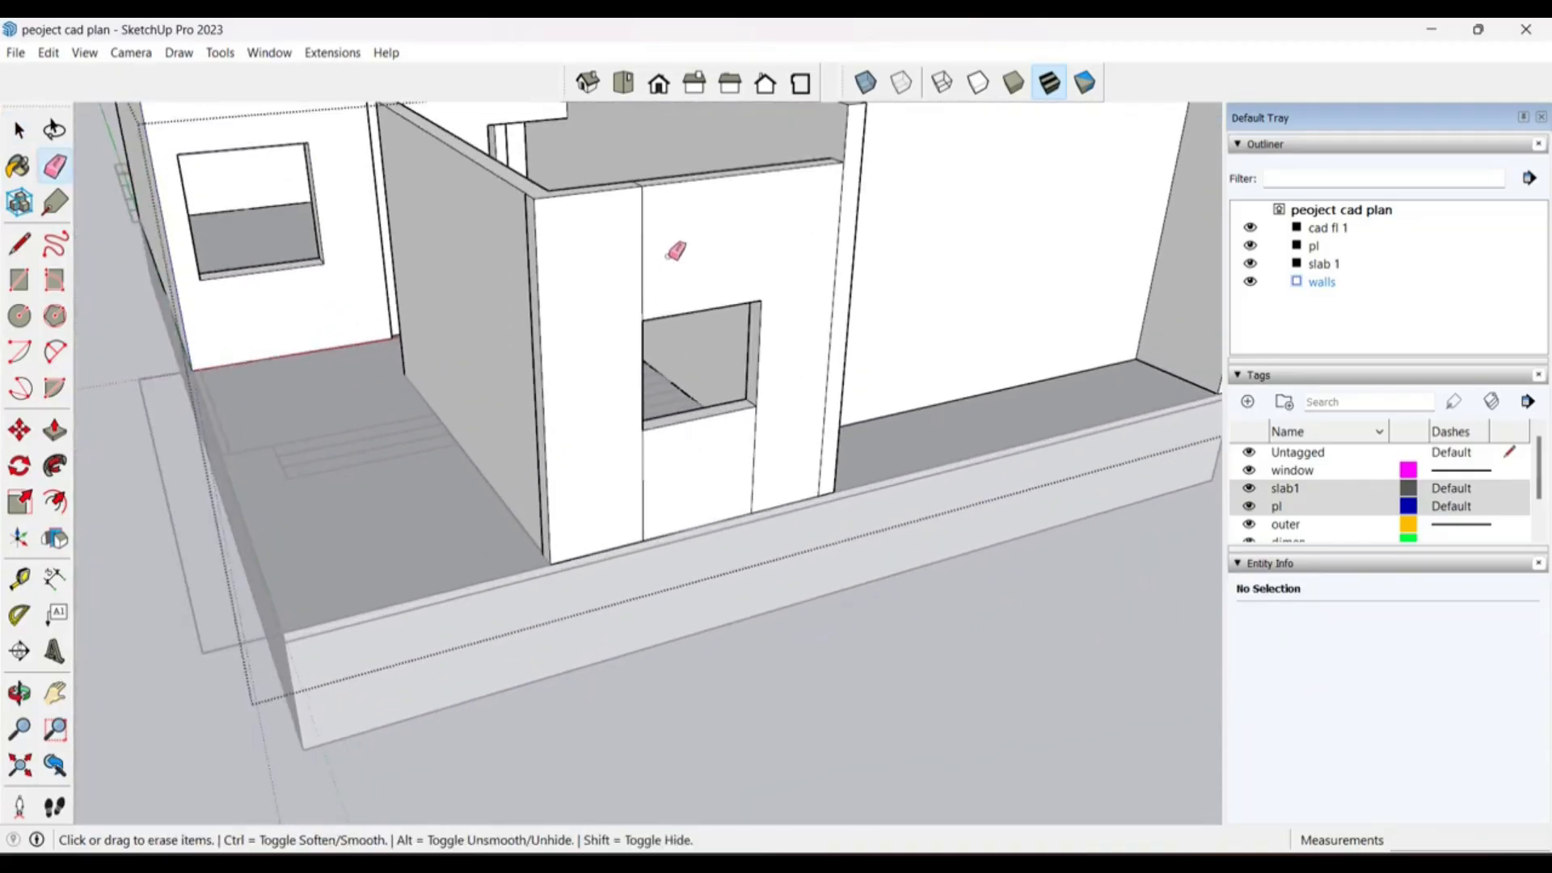
click(642, 287)
click(643, 477)
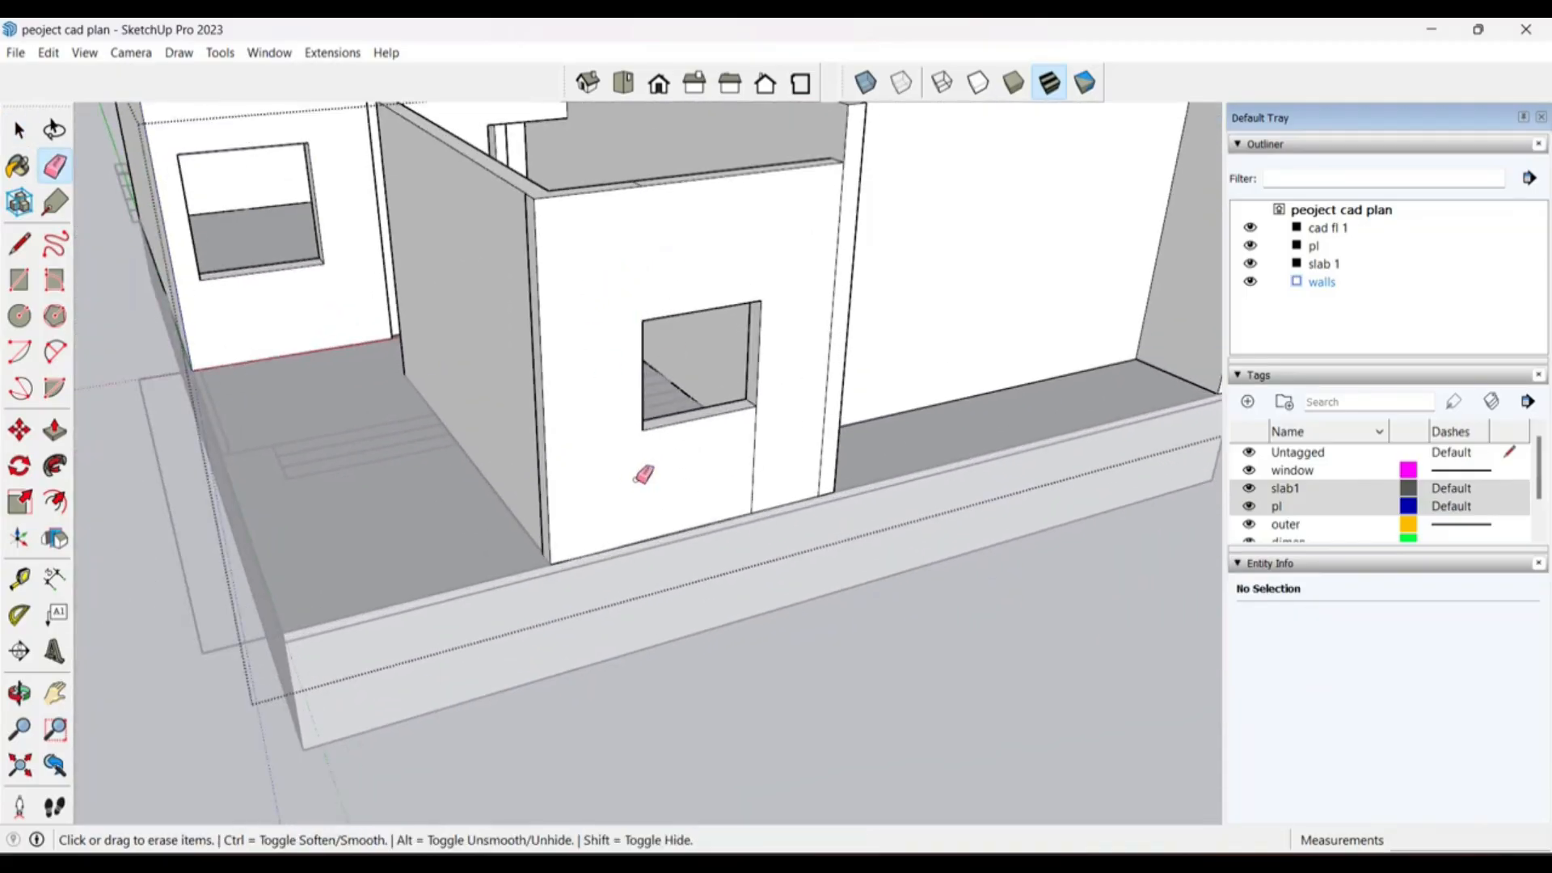
click(760, 443)
scroll(776, 383, down, 3)
scroll(736, 299, up, 3)
key(space)
middle_drag(631, 299, 506, 332)
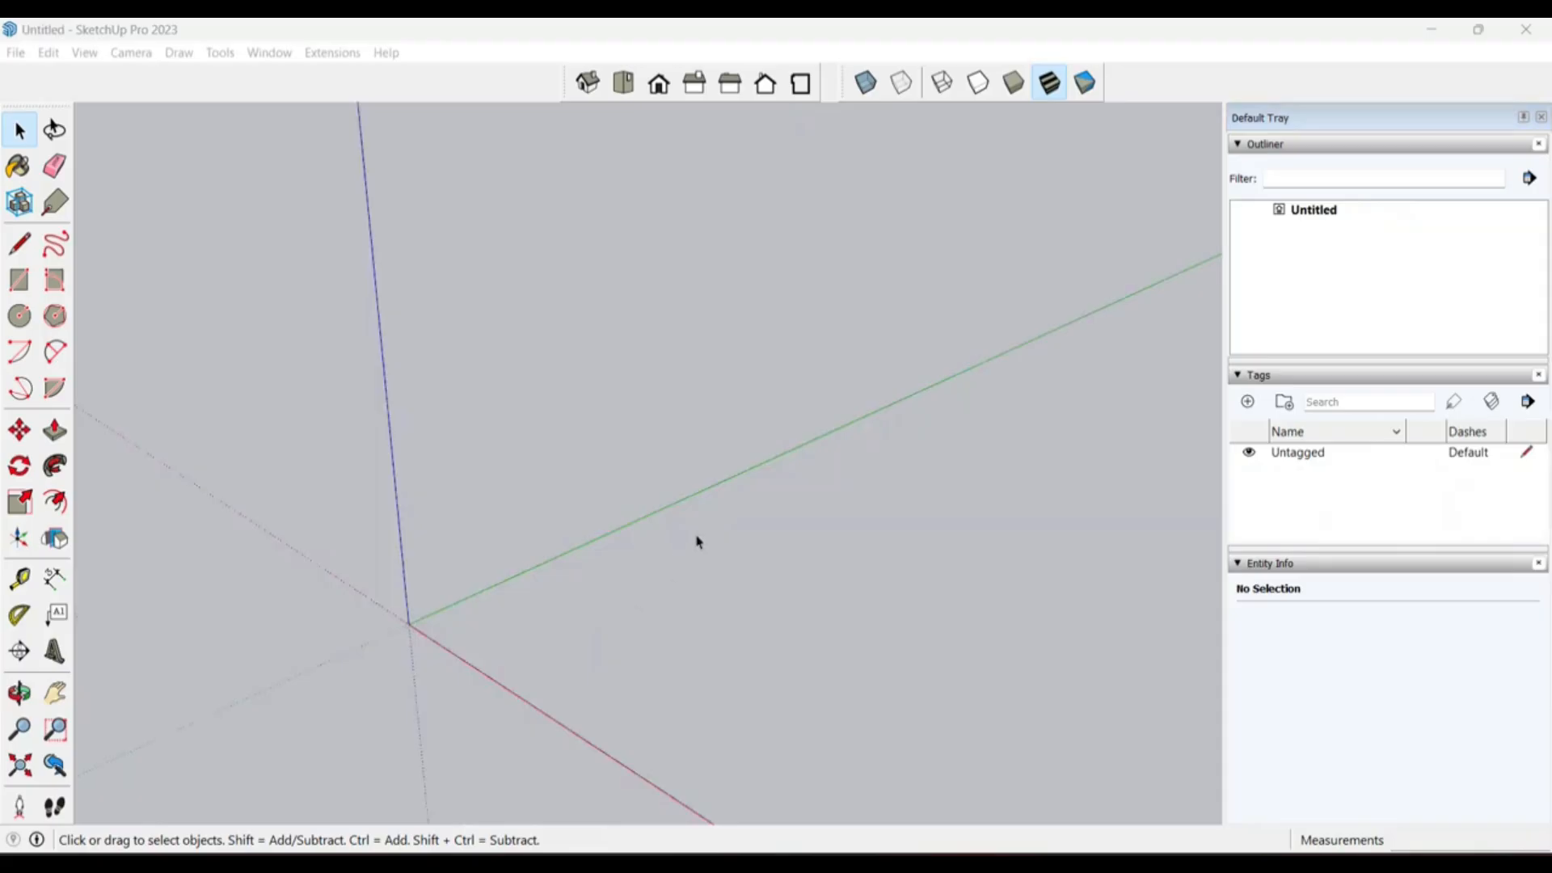
Step: In a new empty model, import the floor plan "Screenshot 2024-05-10 113439.jpg" as an image
drag(696, 535, 732, 588)
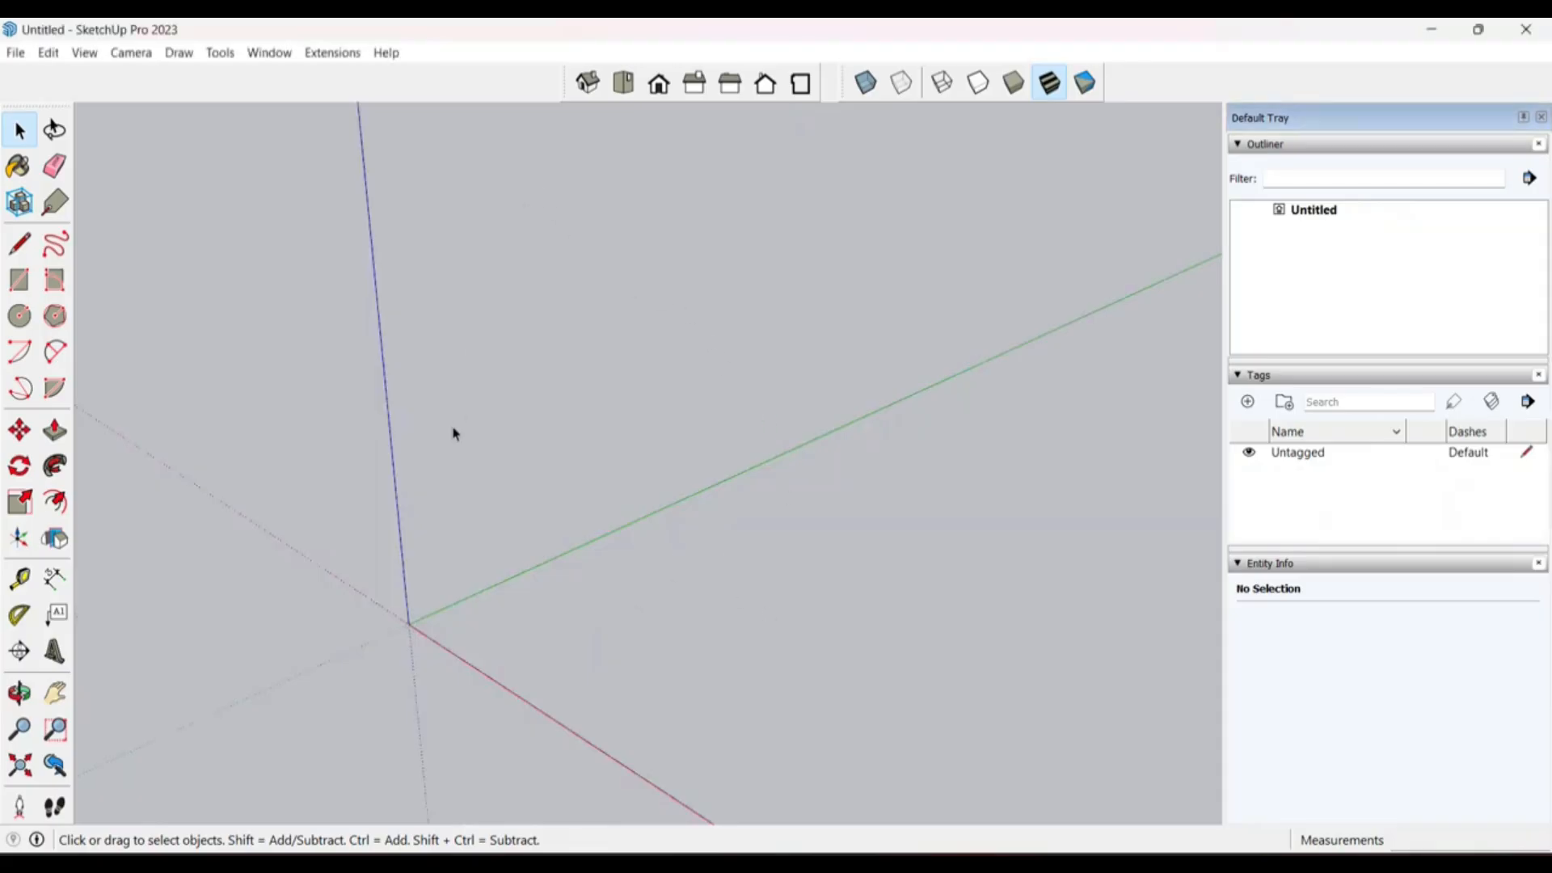
click(11, 58)
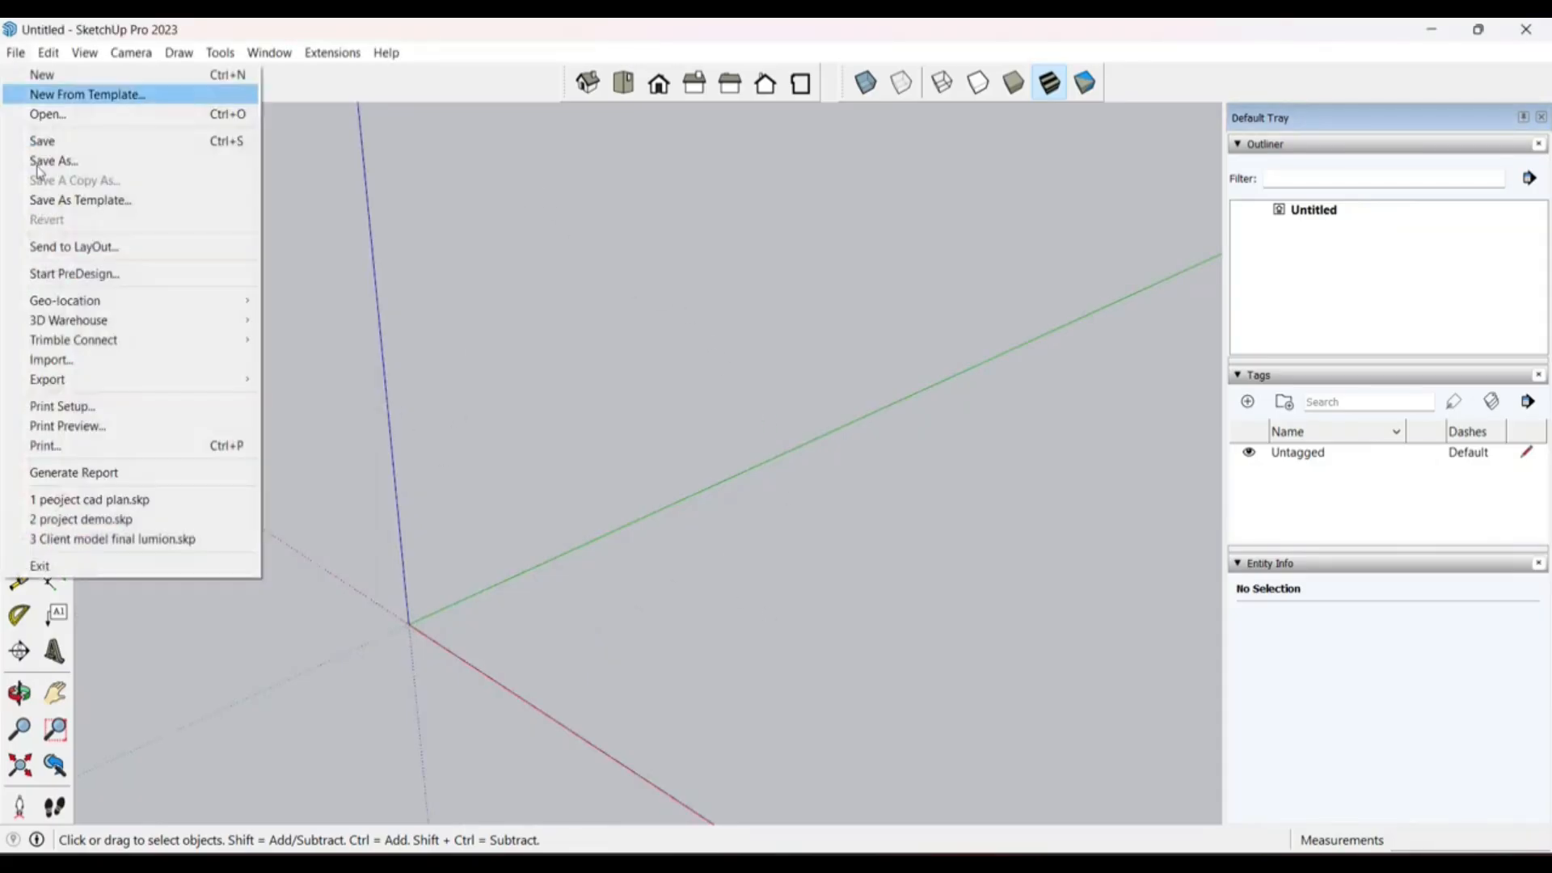
click(93, 362)
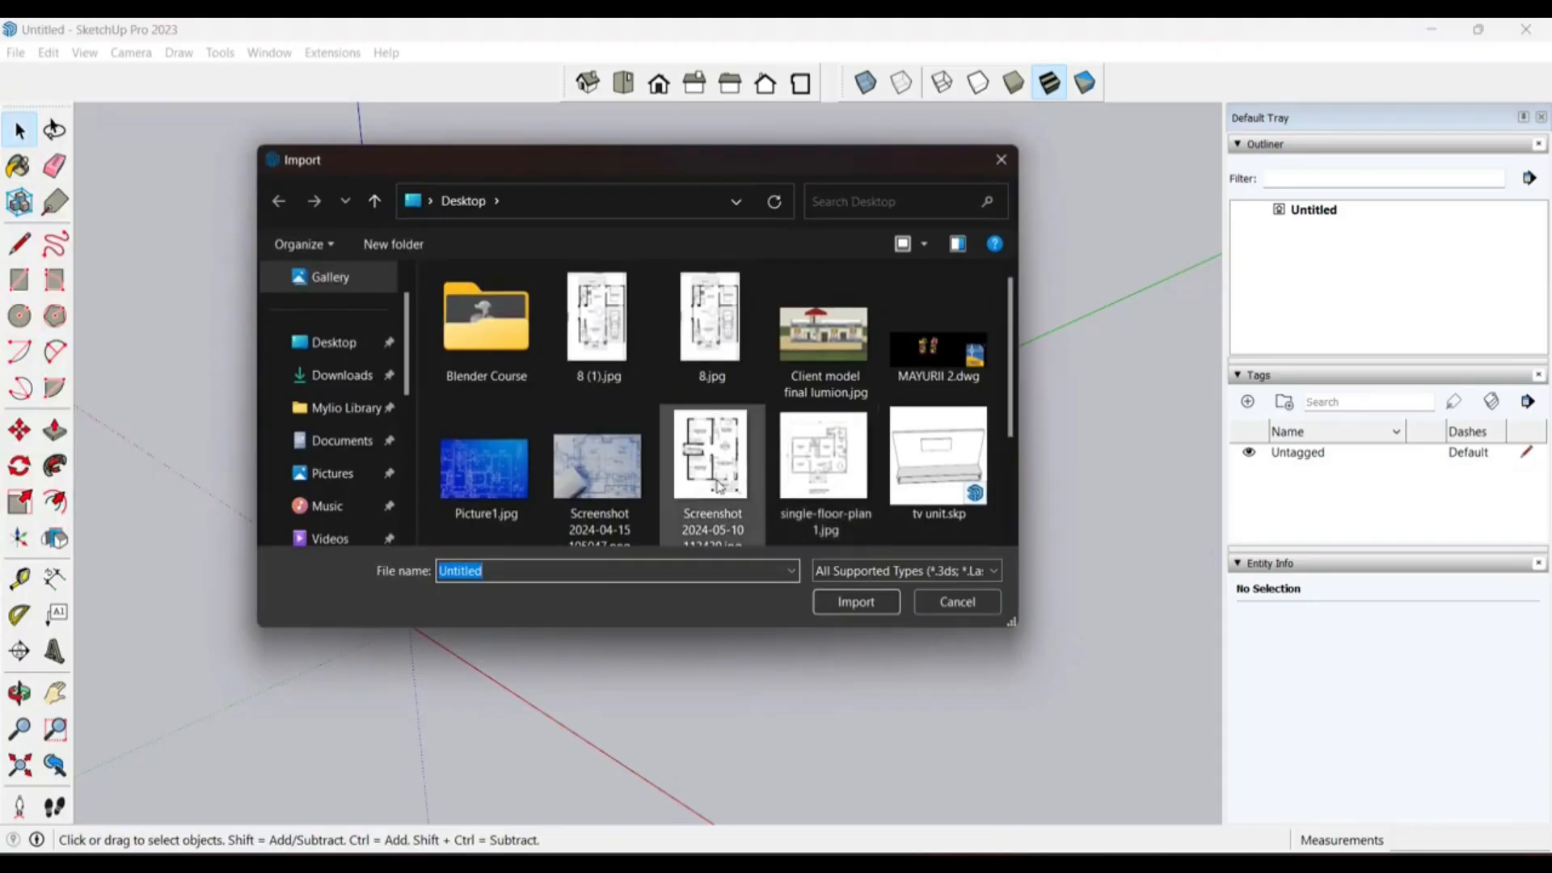
click(717, 486)
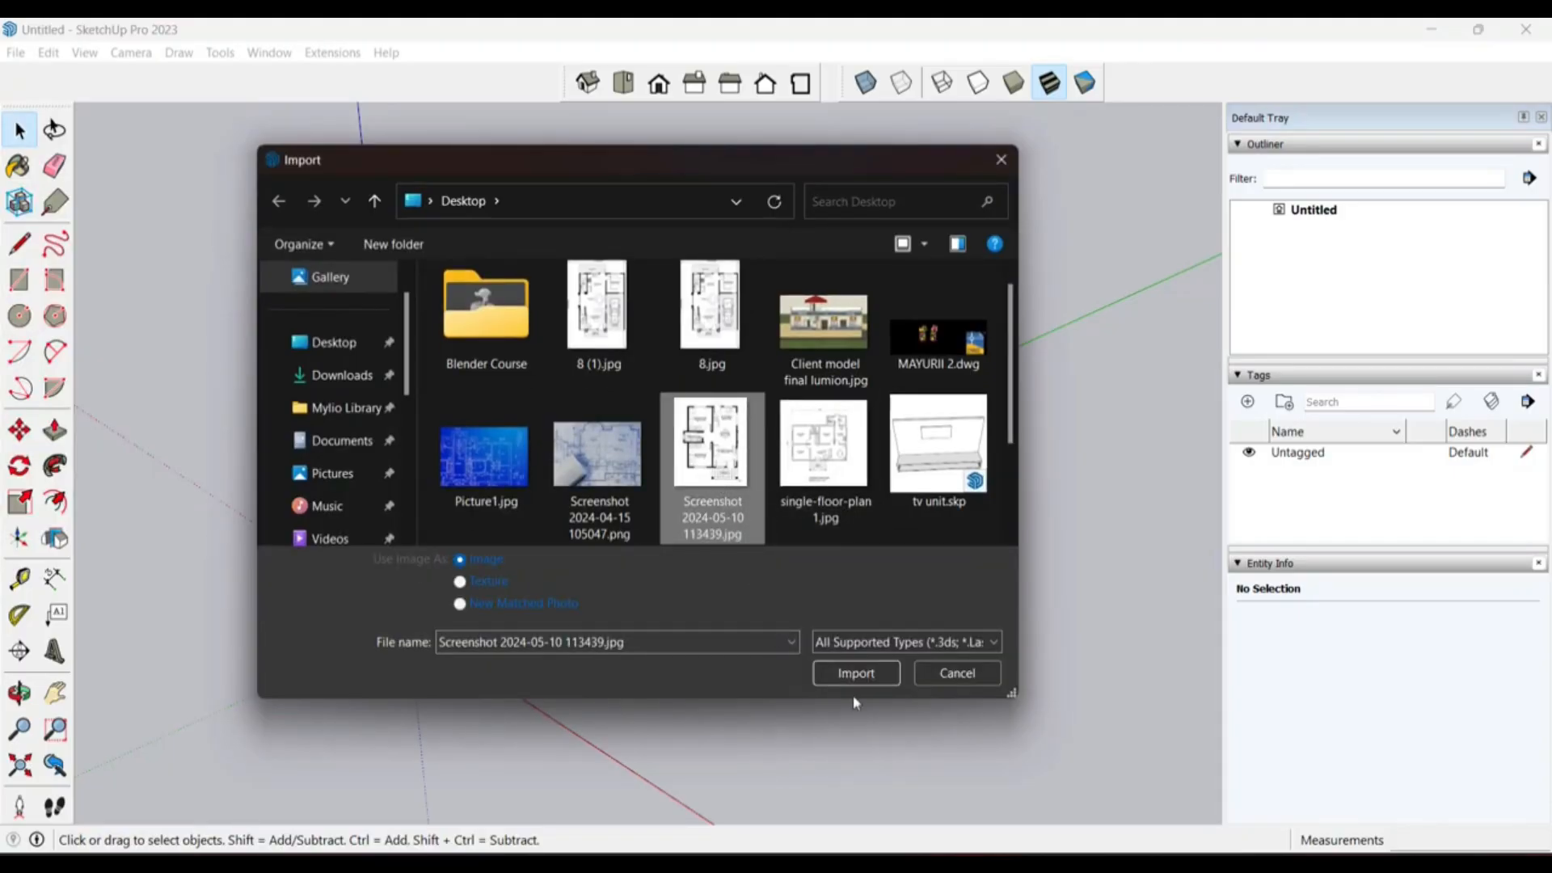
click(855, 673)
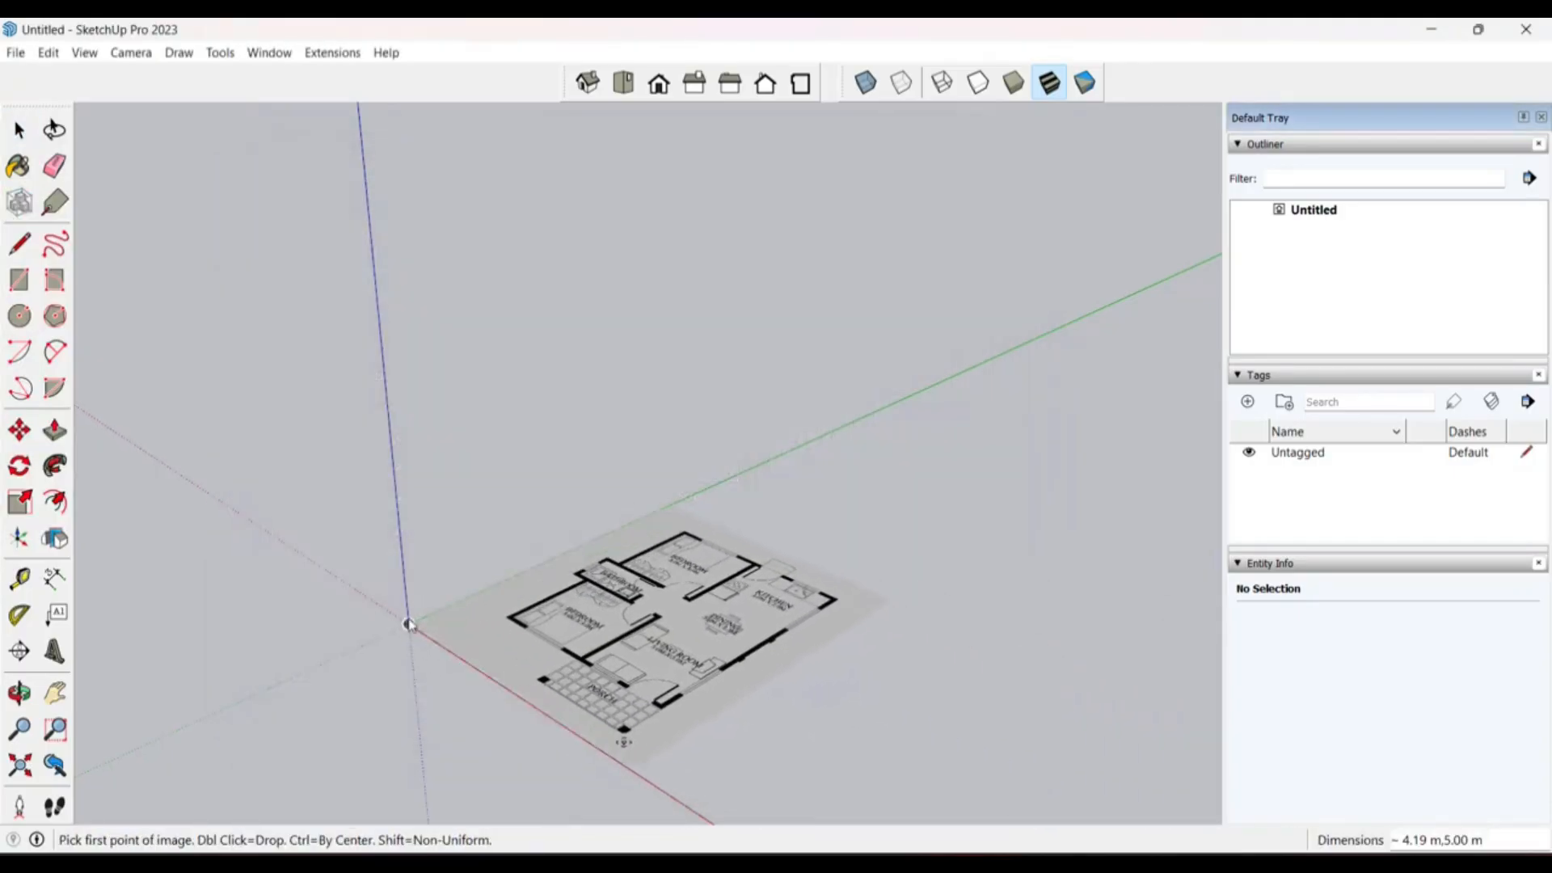
Step: Place the floor plan image flat on the ground with its corner at the origin, about 16.5 m wide
click(409, 625)
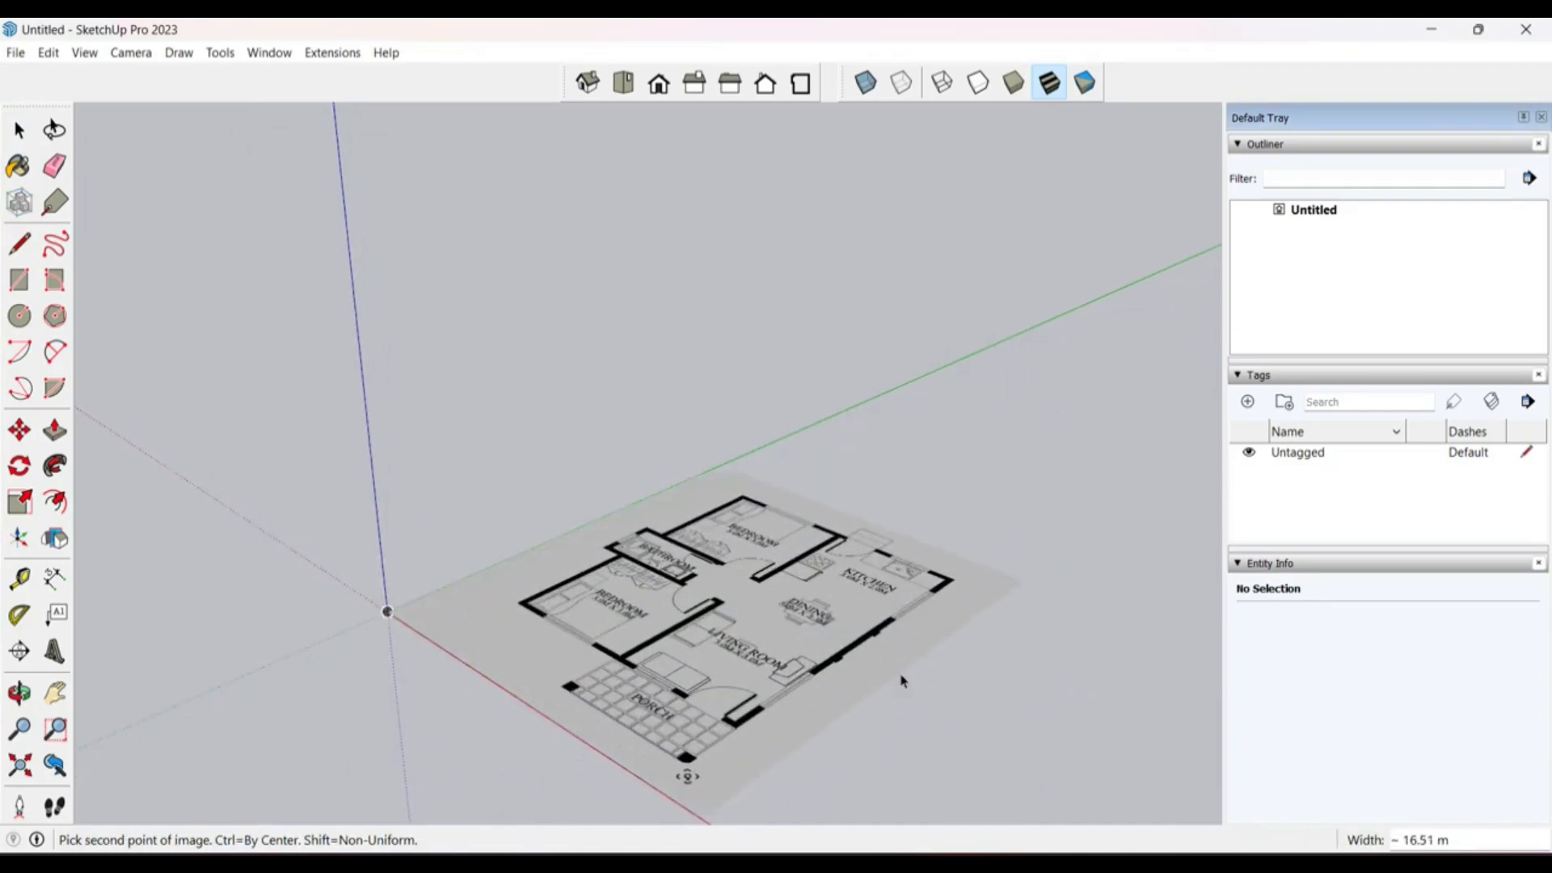
click(903, 681)
middle_drag(603, 672, 684, 768)
scroll(664, 638, up, 4)
middle_drag(694, 635, 1119, 808)
scroll(566, 590, up, 3)
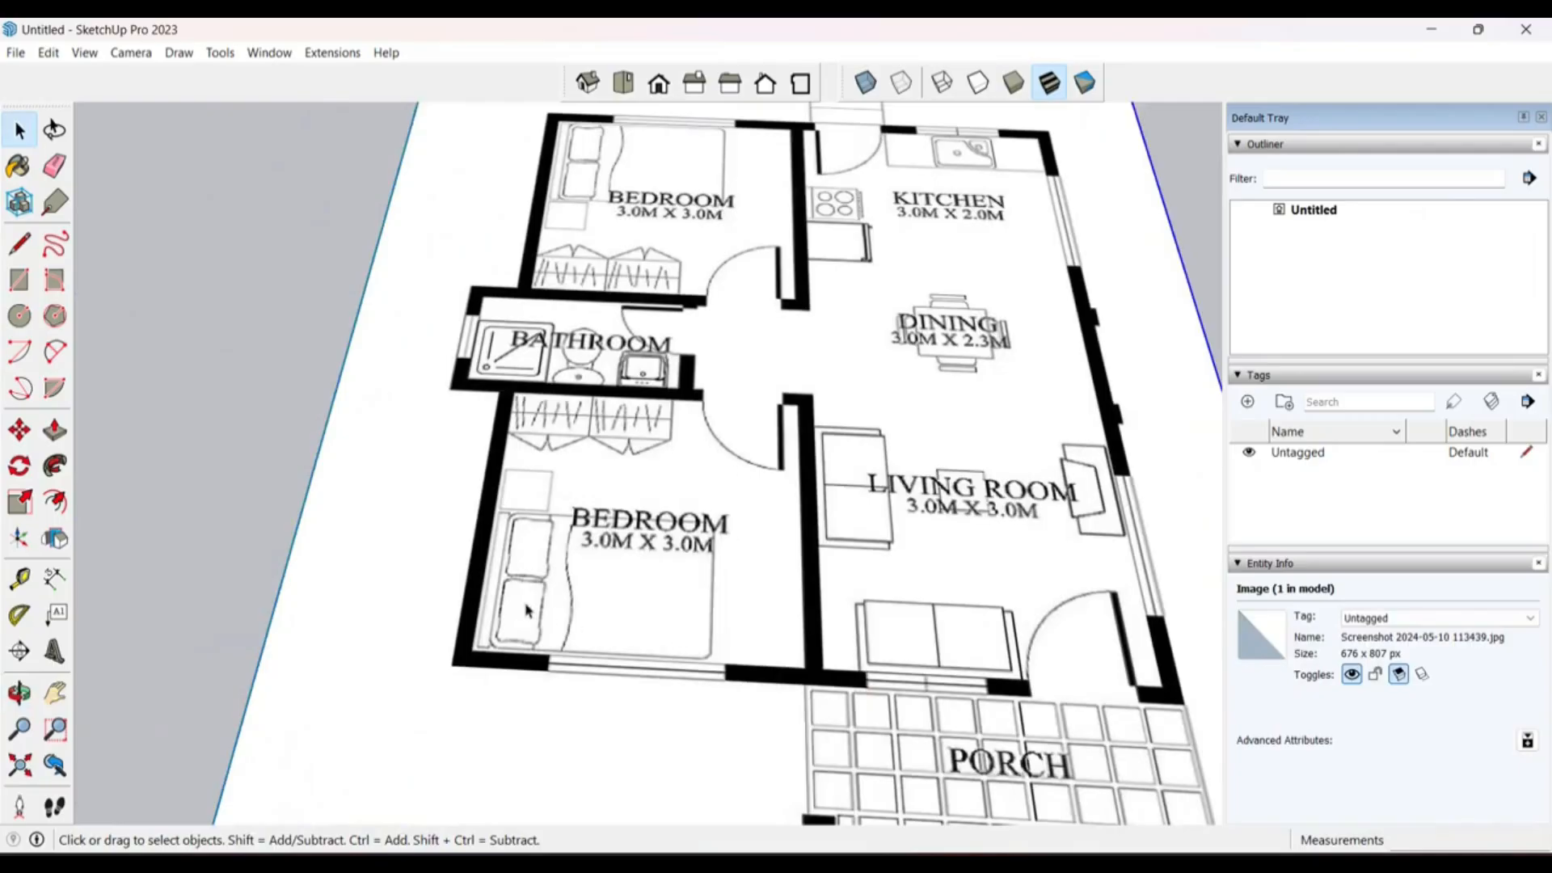
scroll(526, 610, down, 4)
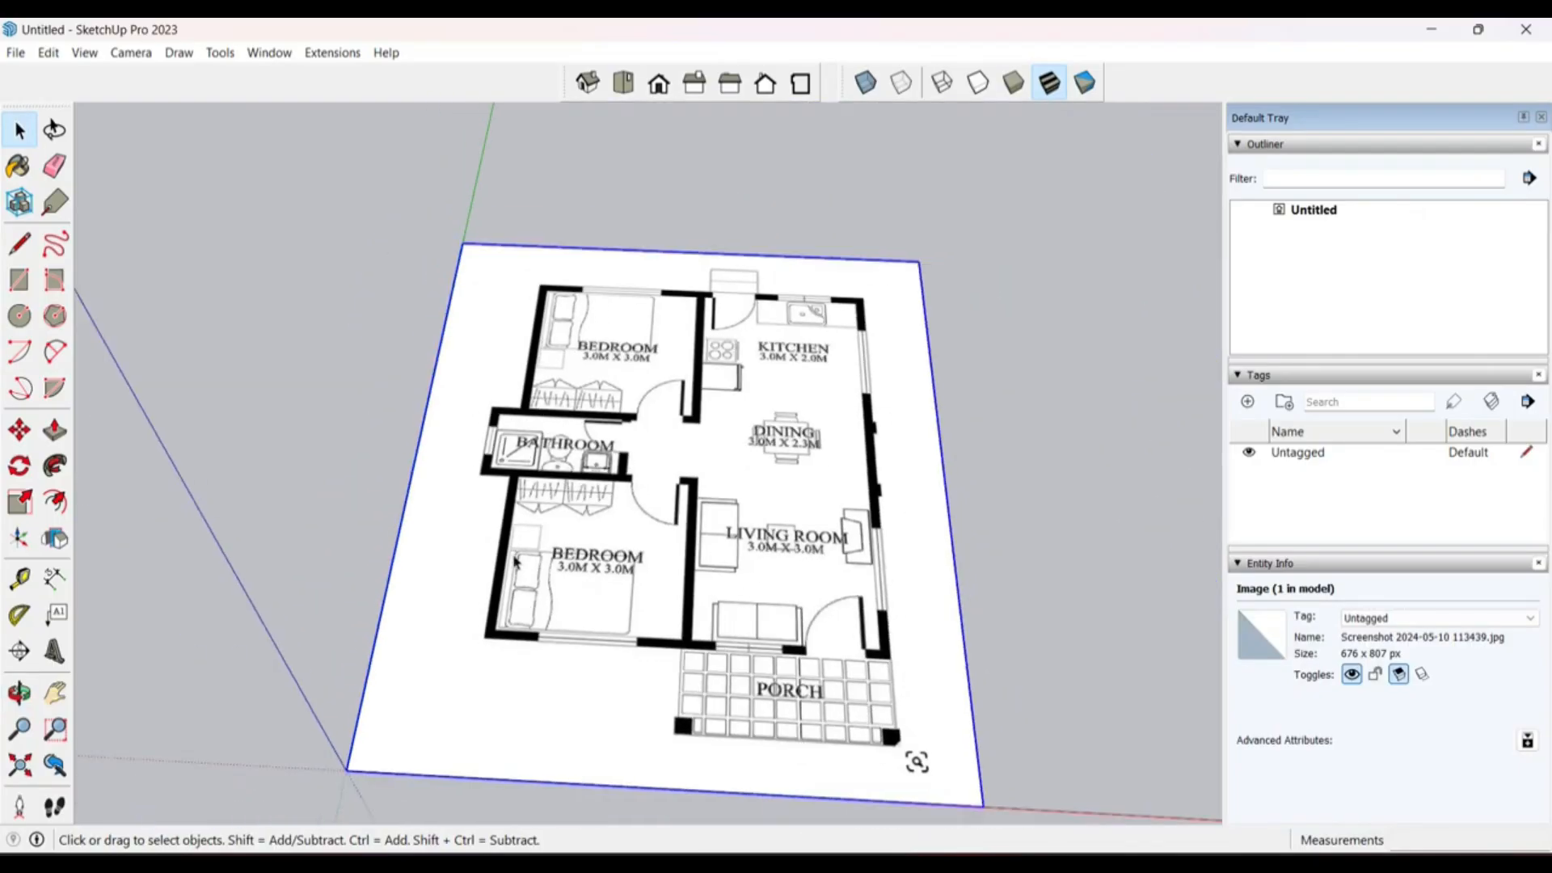
Step: In top view, draw a line along the lower bedroom's inner window-side wall edge, from corner to corner, about 5.29 m long
click(623, 82)
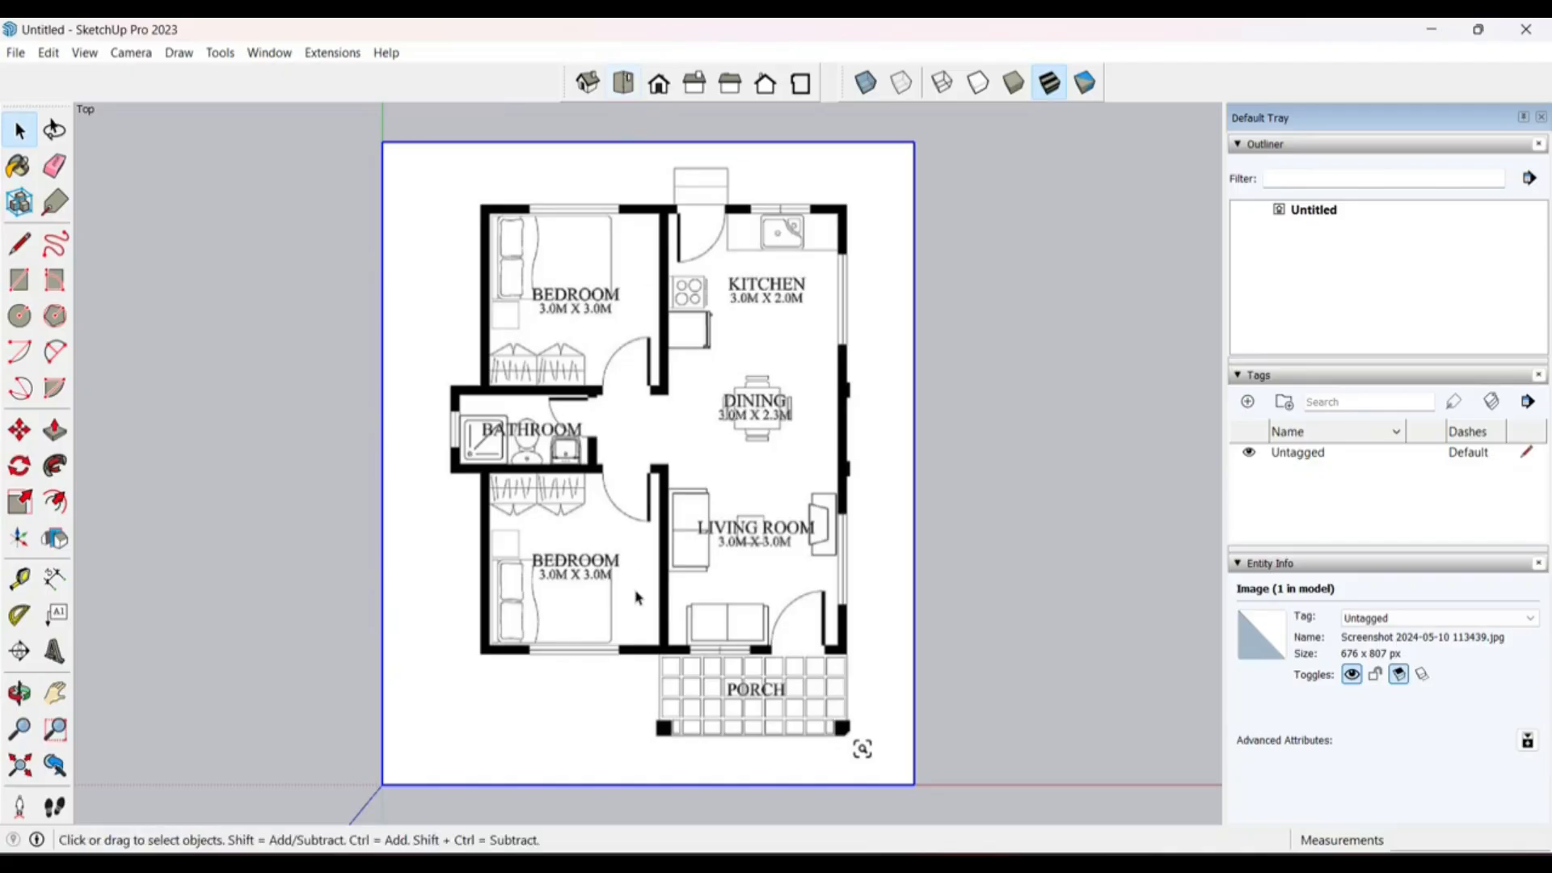
scroll(637, 599, up, 3)
scroll(550, 654, up, 3)
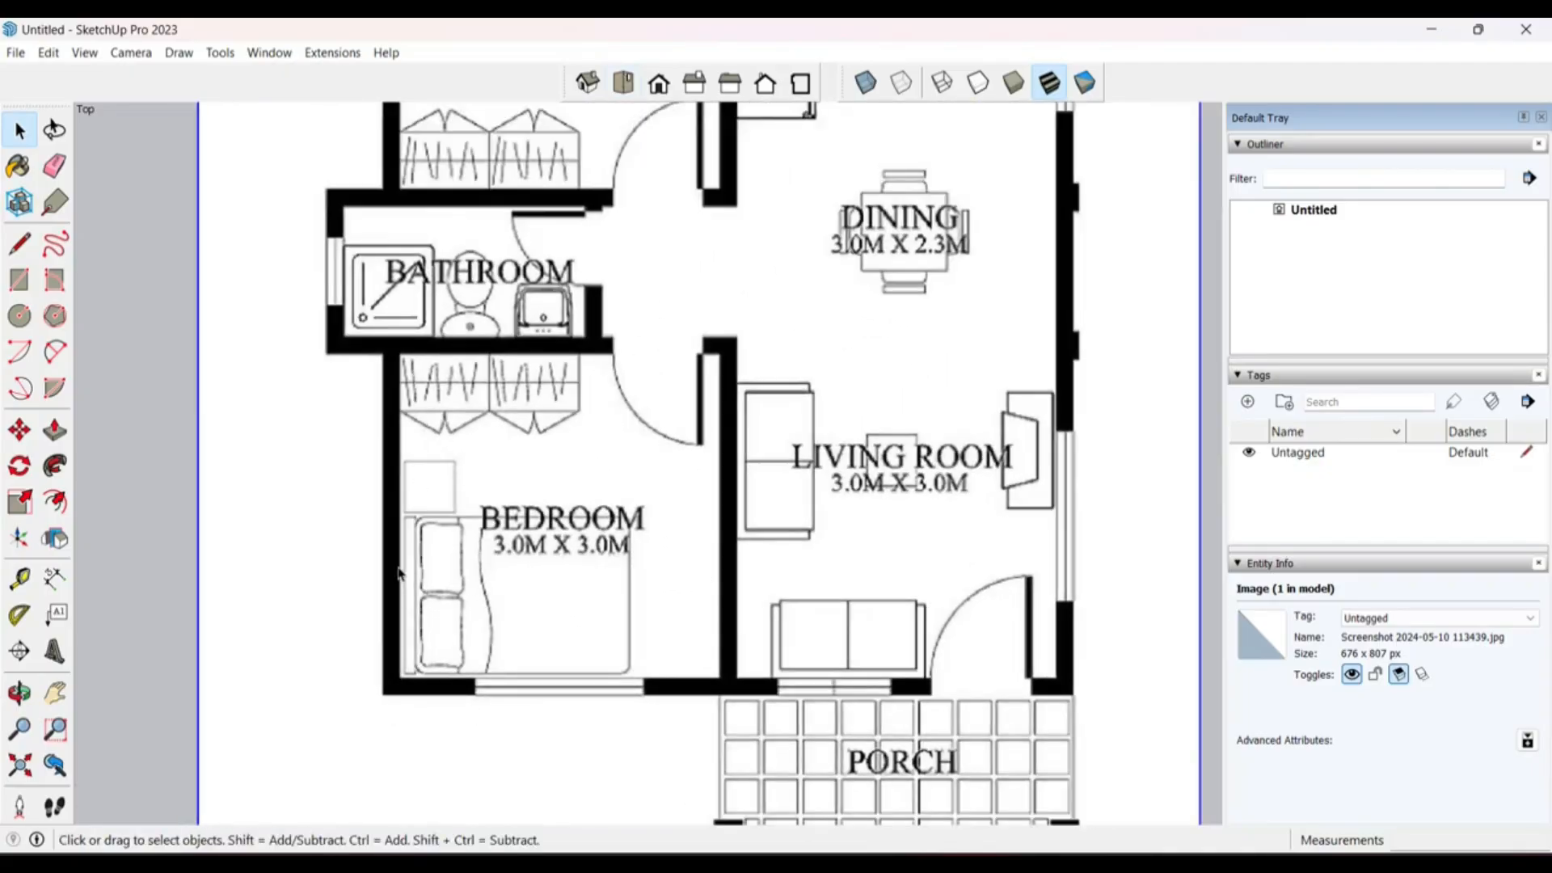
click(20, 243)
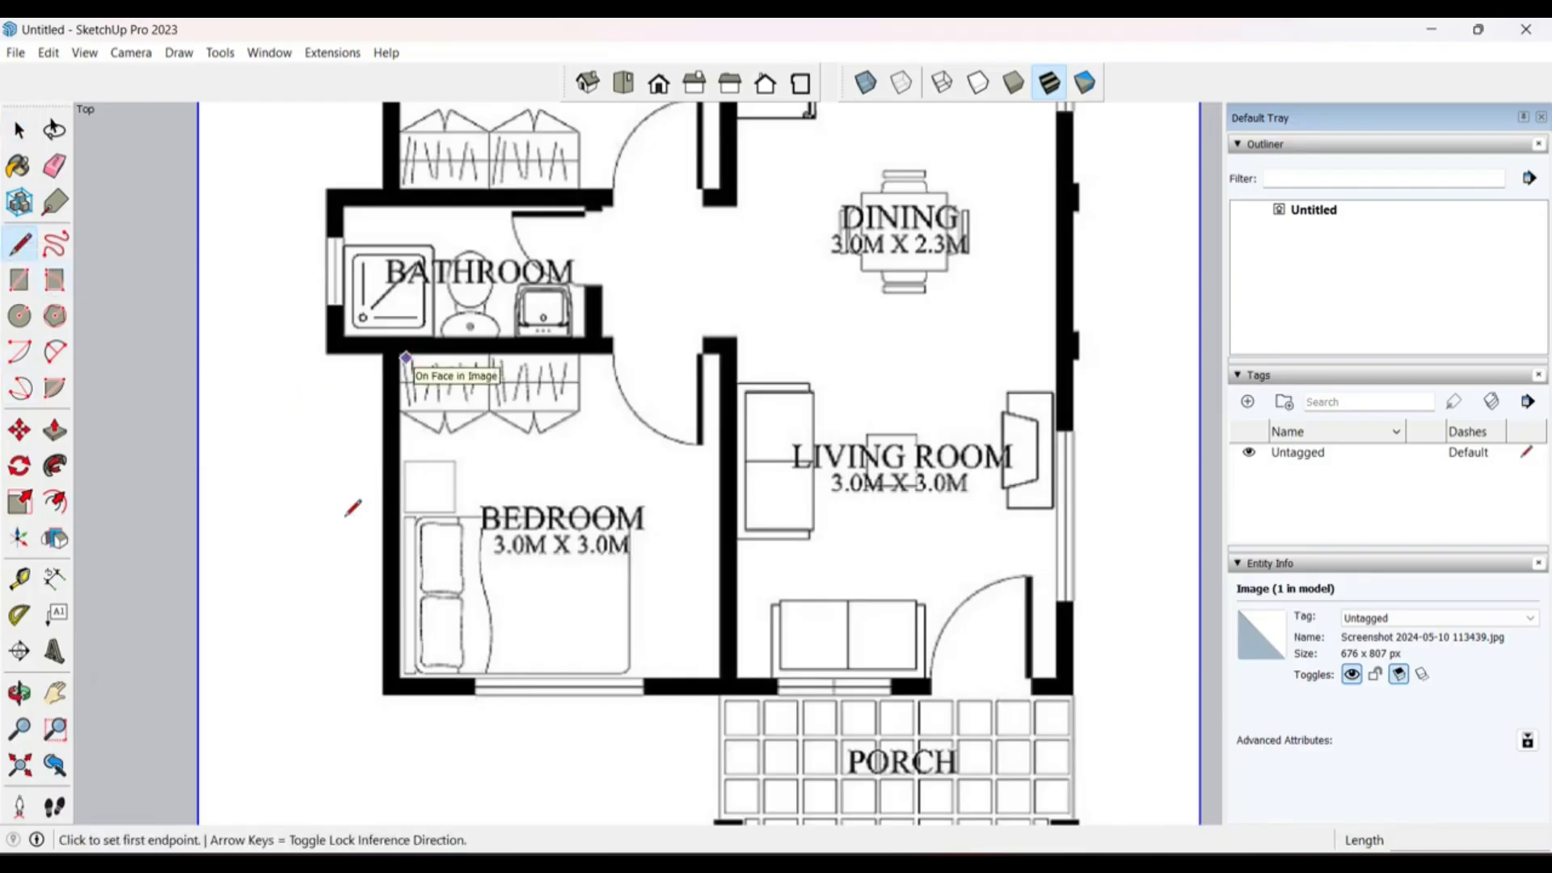
scroll(396, 679, up, 5)
scroll(376, 659, up, 2)
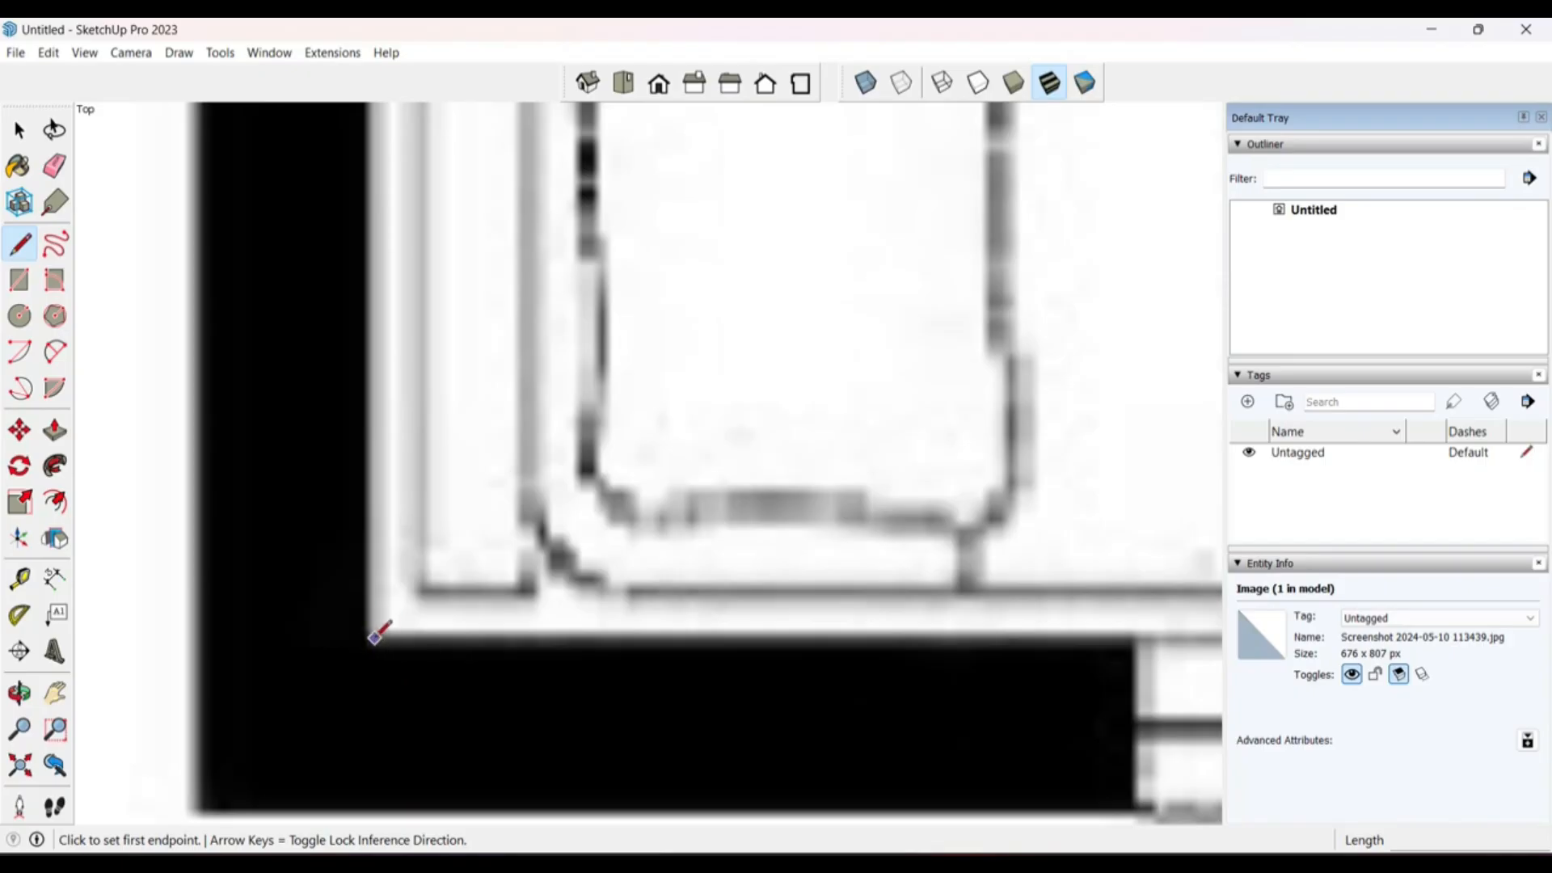
click(371, 637)
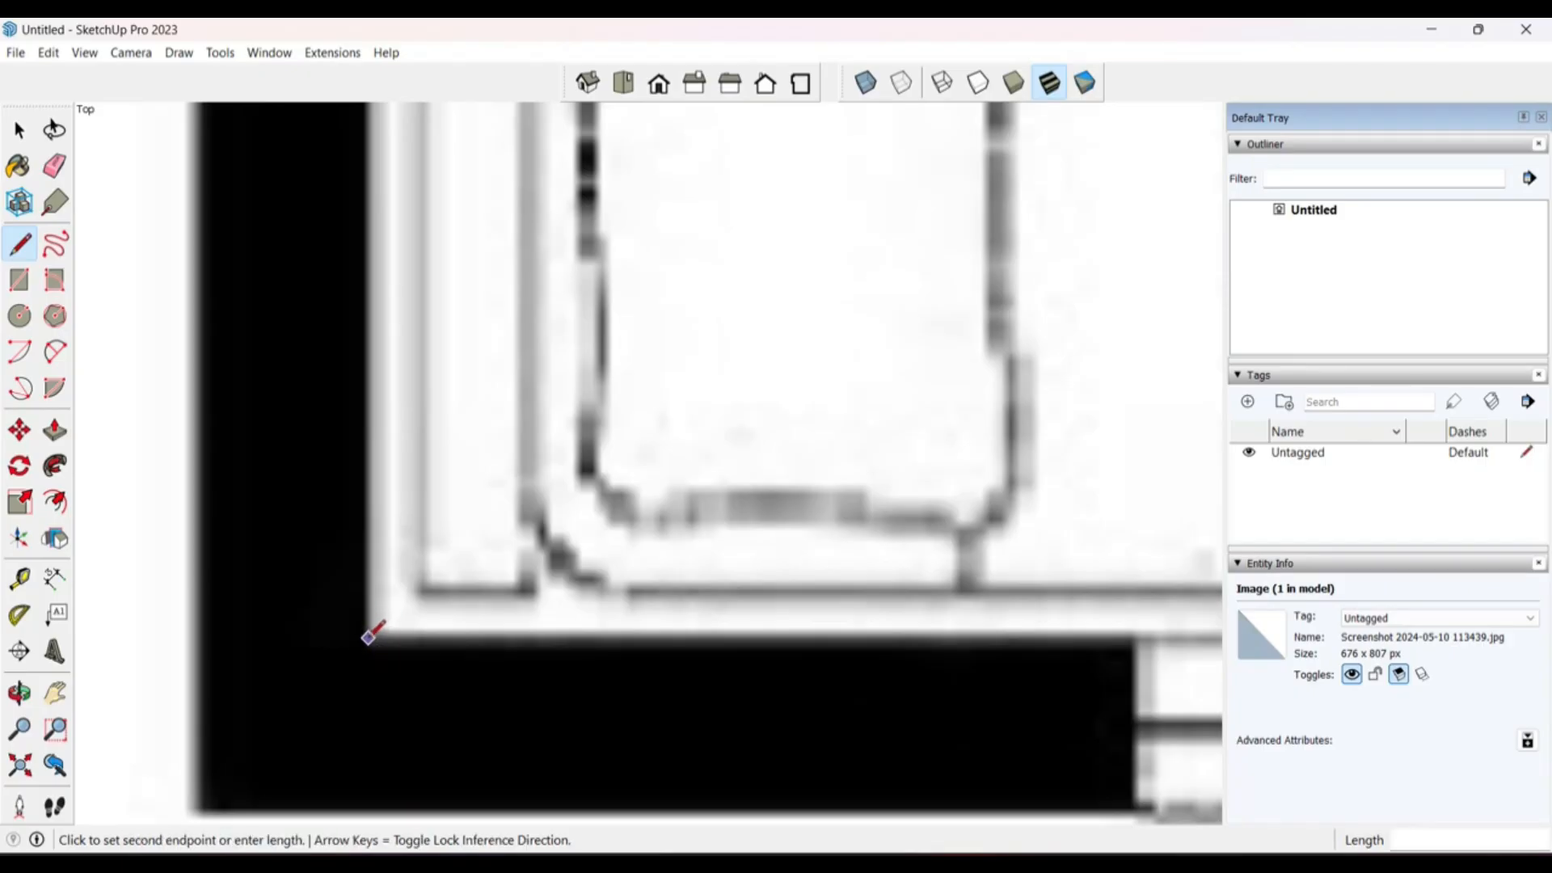
scroll(373, 630, down, 5)
scroll(265, 602, down, 3)
scroll(708, 619, up, 8)
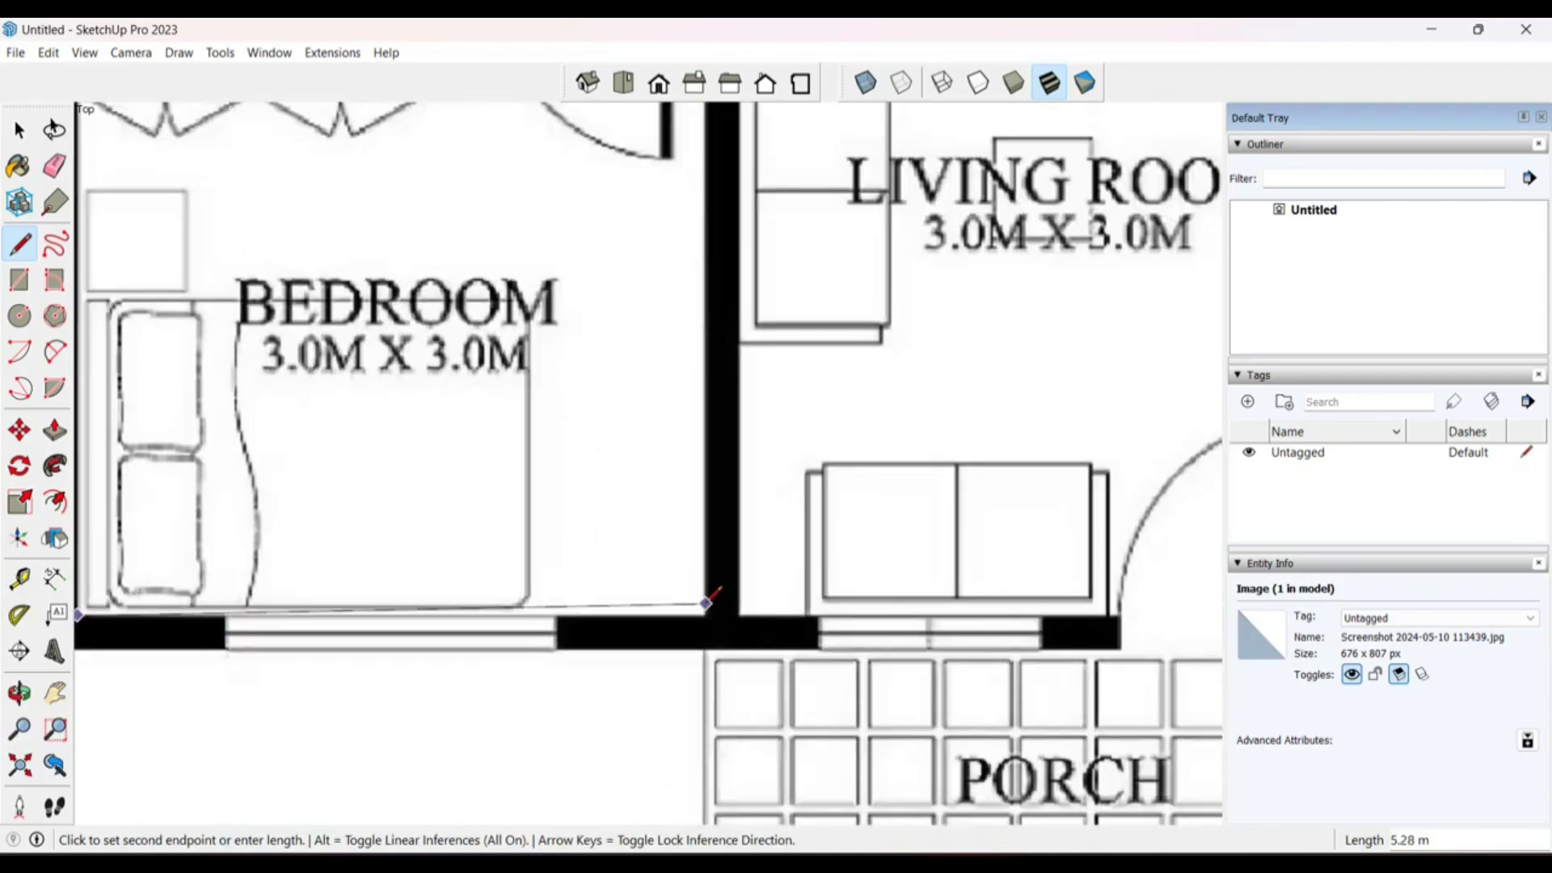
click(724, 620)
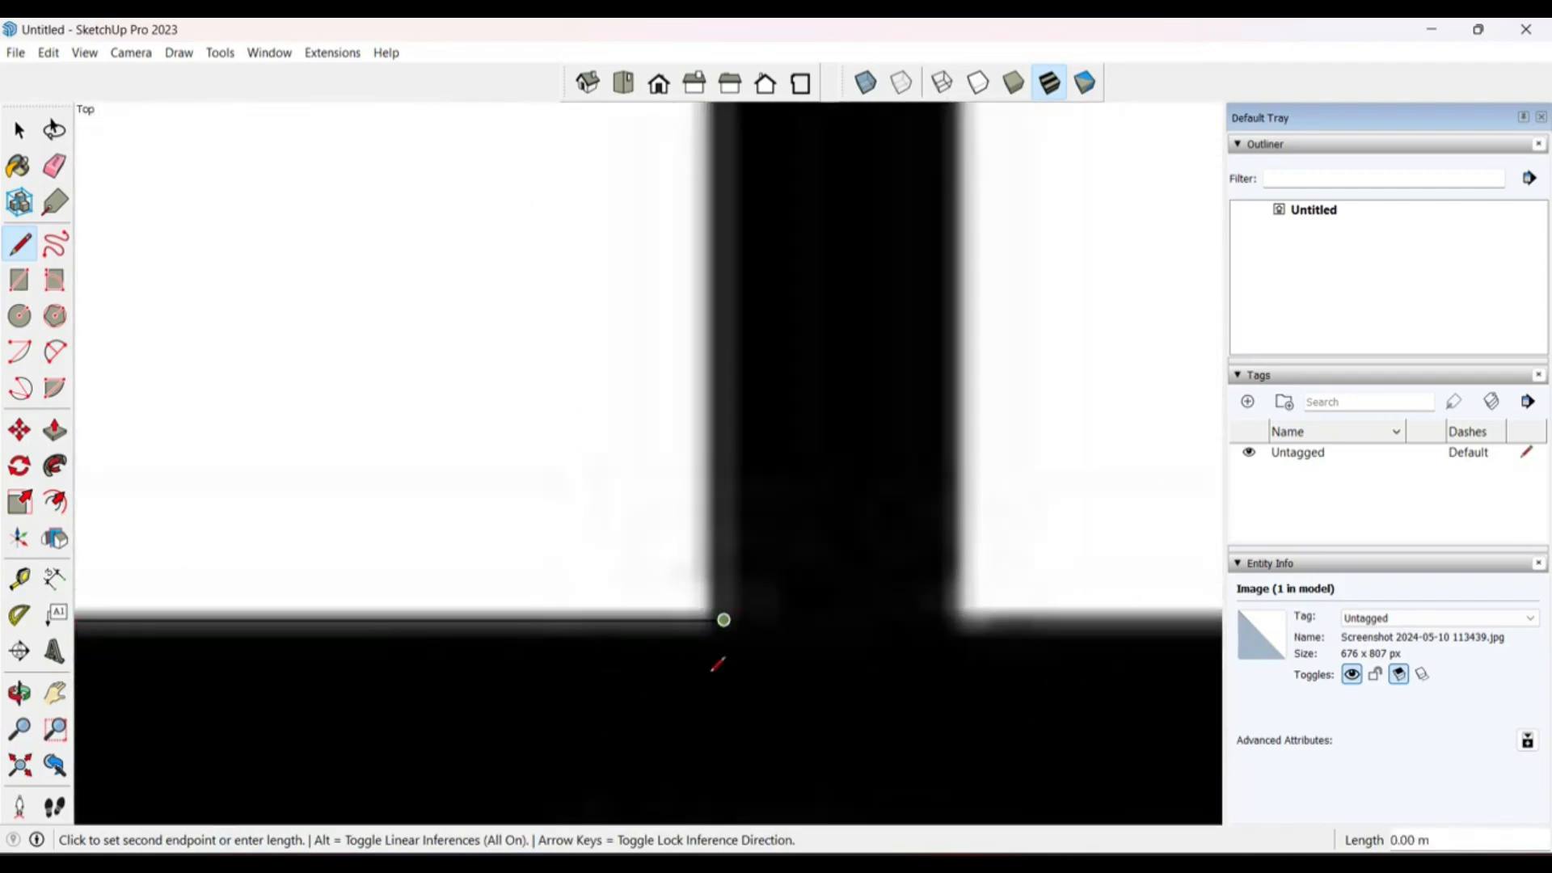
Step: Trace the other three inner wall edges of the lower bedroom with the Line tool, closing the room outline at its starting corner
scroll(716, 661, down, 7)
scroll(705, 370, up, 5)
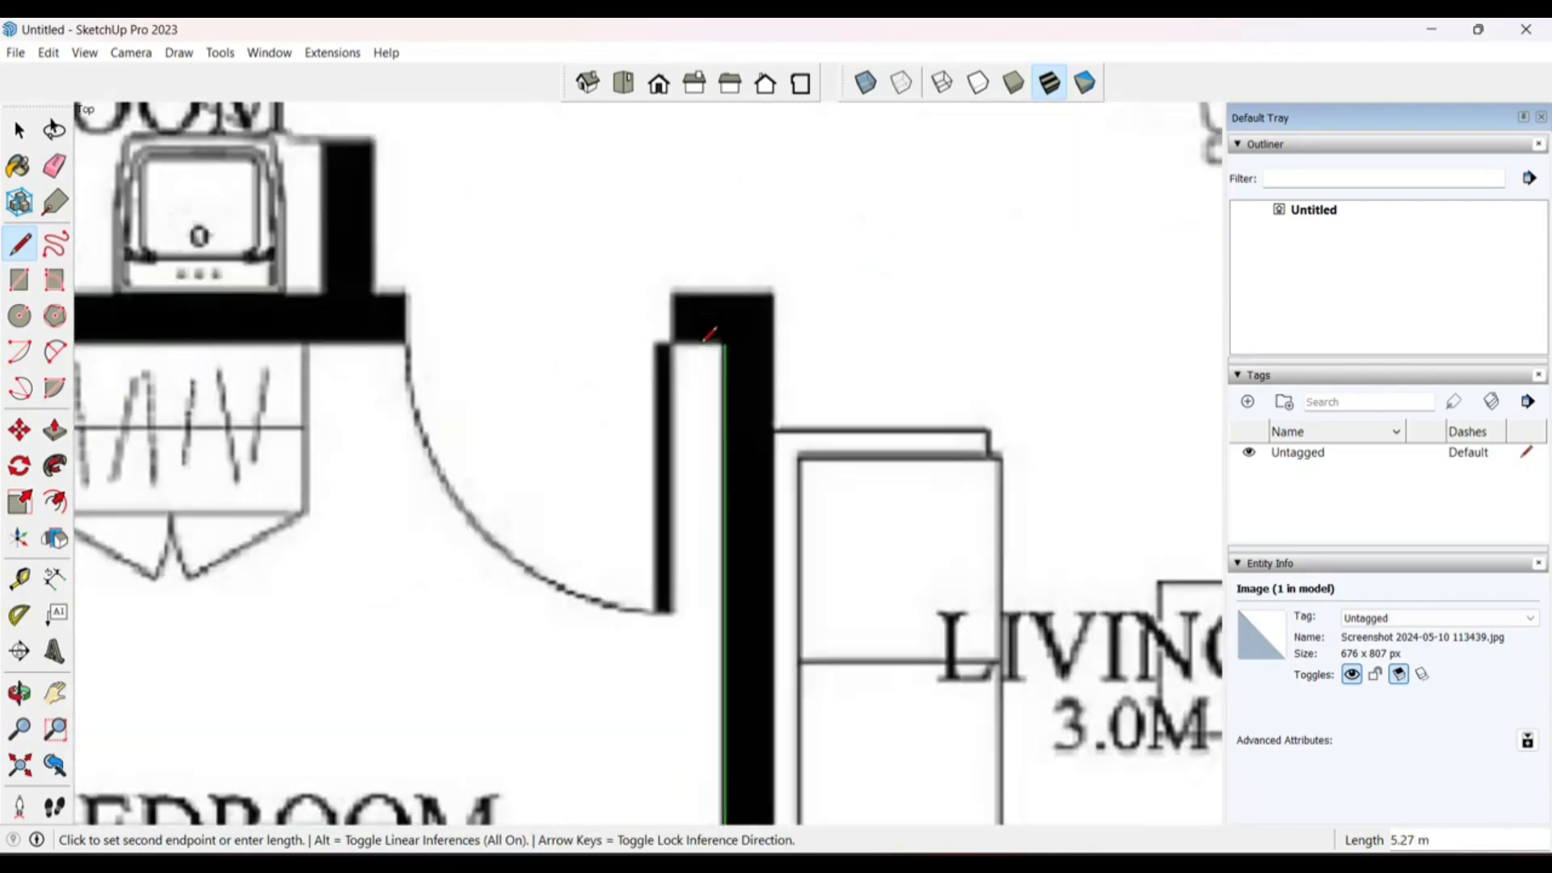
click(725, 346)
scroll(808, 396, down, 5)
scroll(253, 375, up, 8)
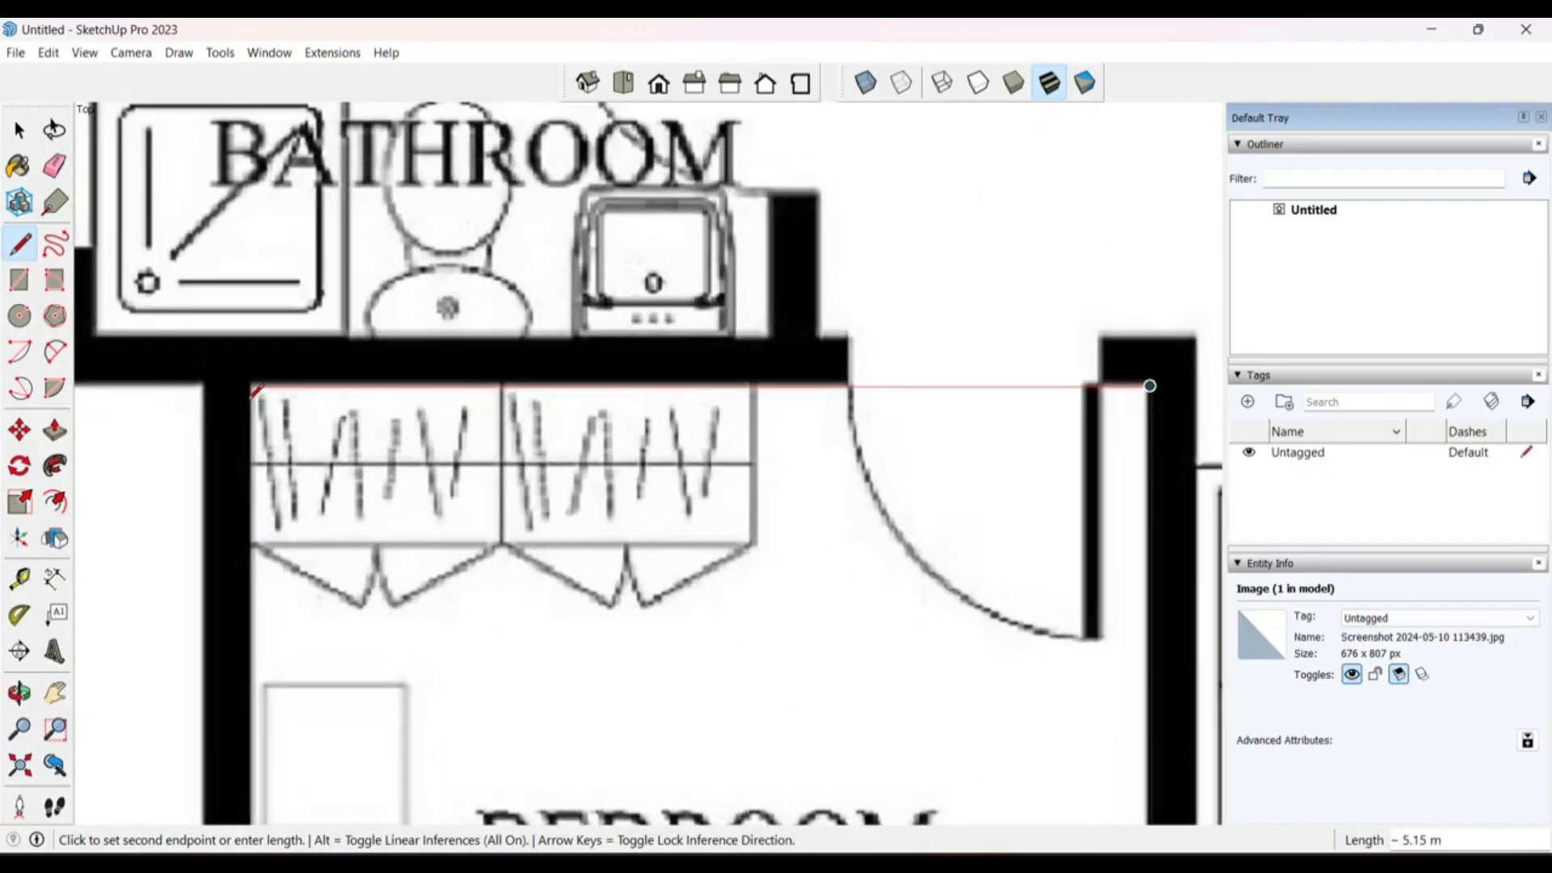
click(253, 375)
scroll(253, 375, down, 6)
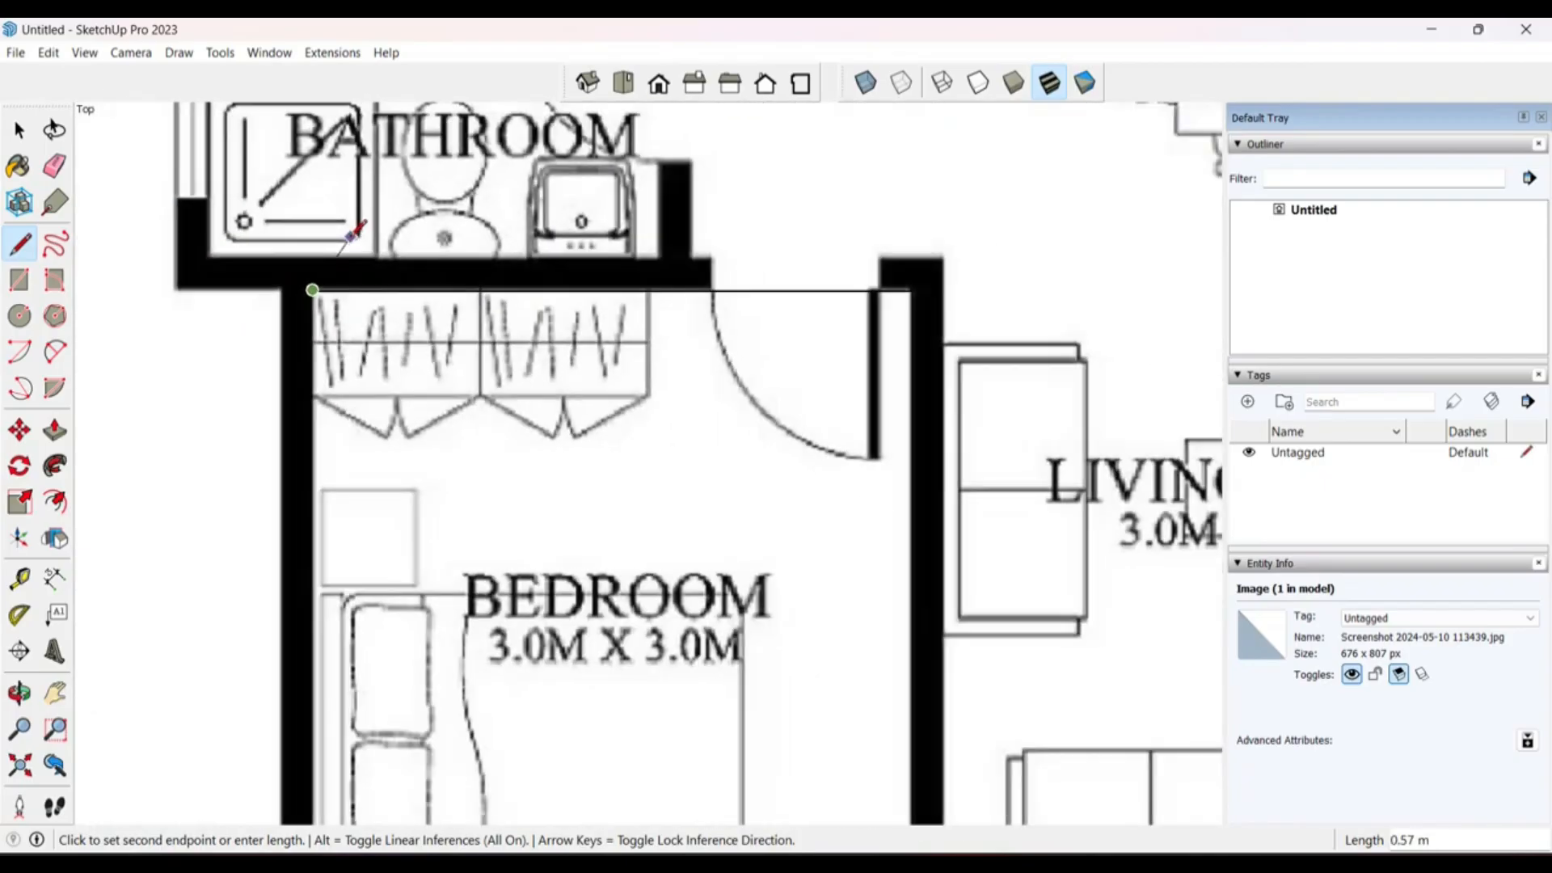
click(329, 618)
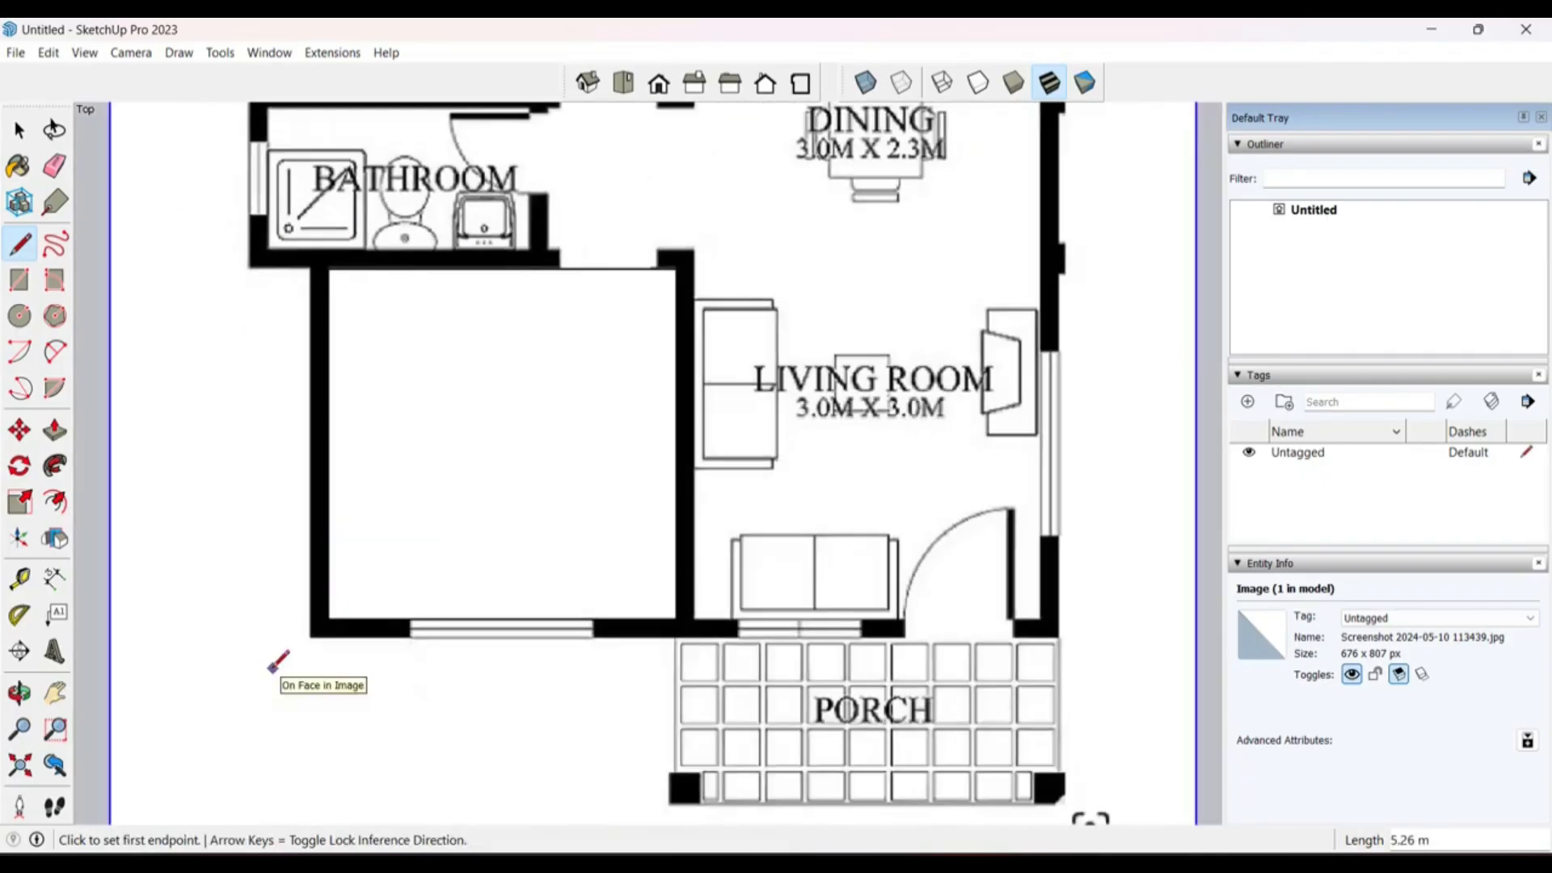
Step: Delete the face filling the traced bedroom outline, keeping its edges
key(space)
click(526, 480)
key(Delete)
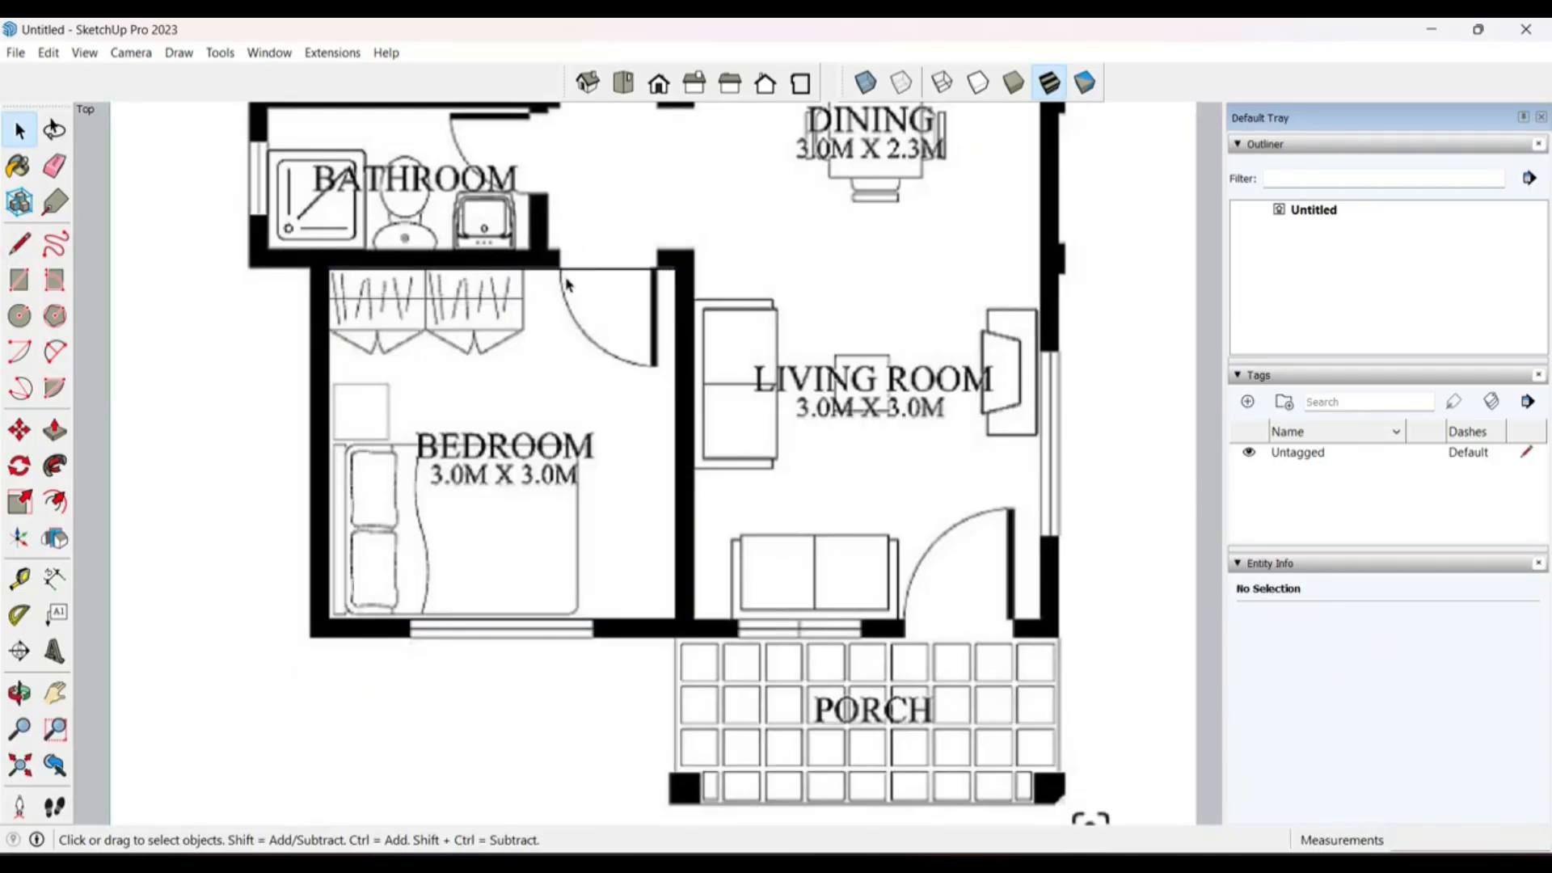
Step: Dimension the lower bedroom's inner width between the two corners beside the bathroom wall, placing the dimension inside the room
click(54, 578)
click(328, 268)
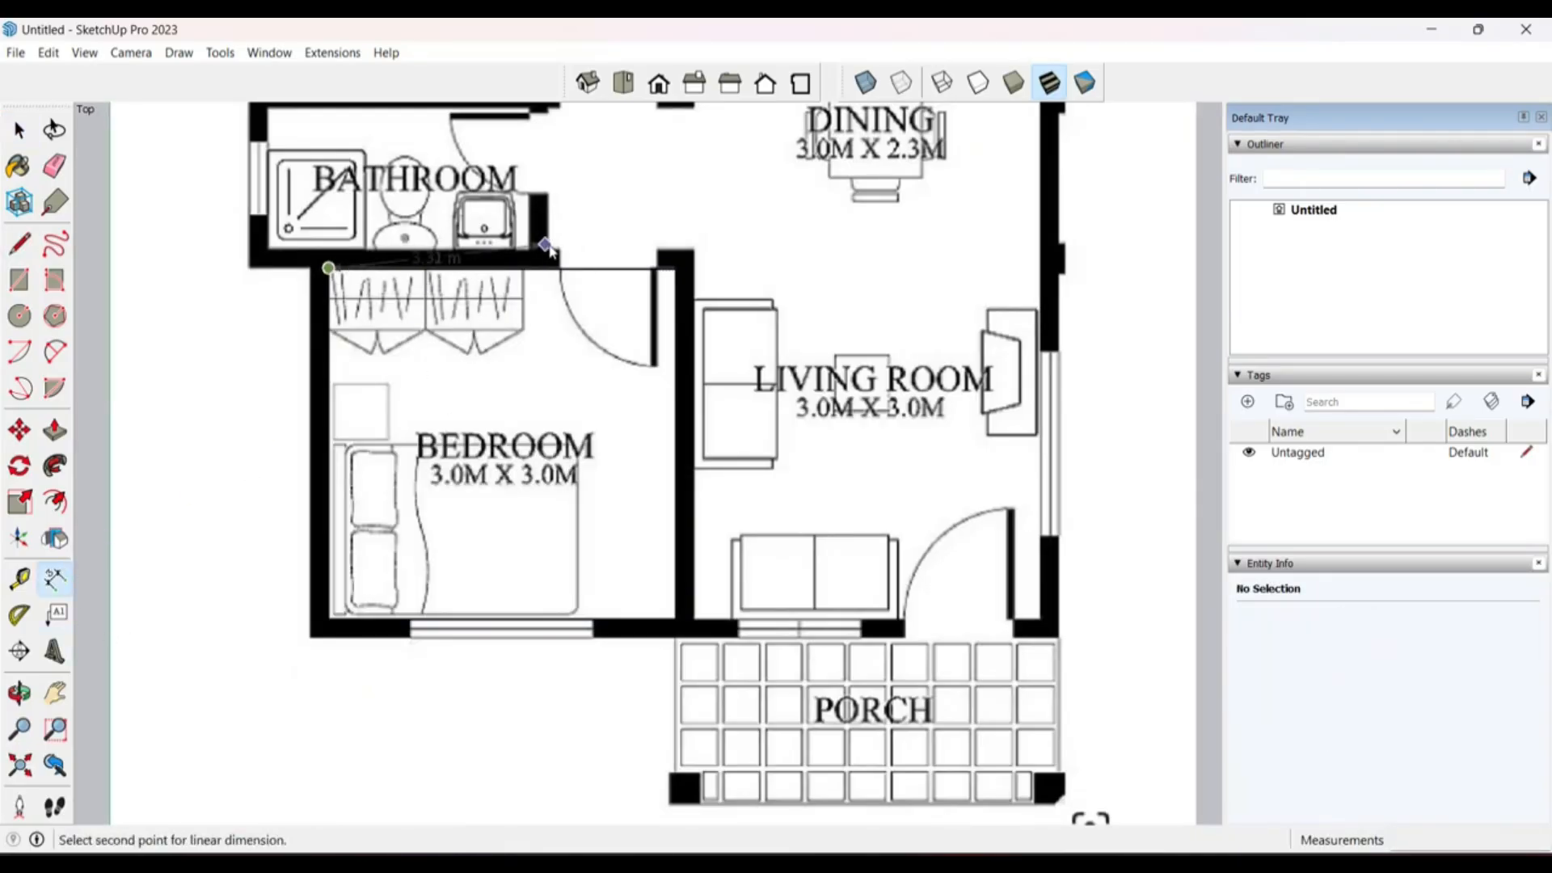
click(674, 268)
click(671, 386)
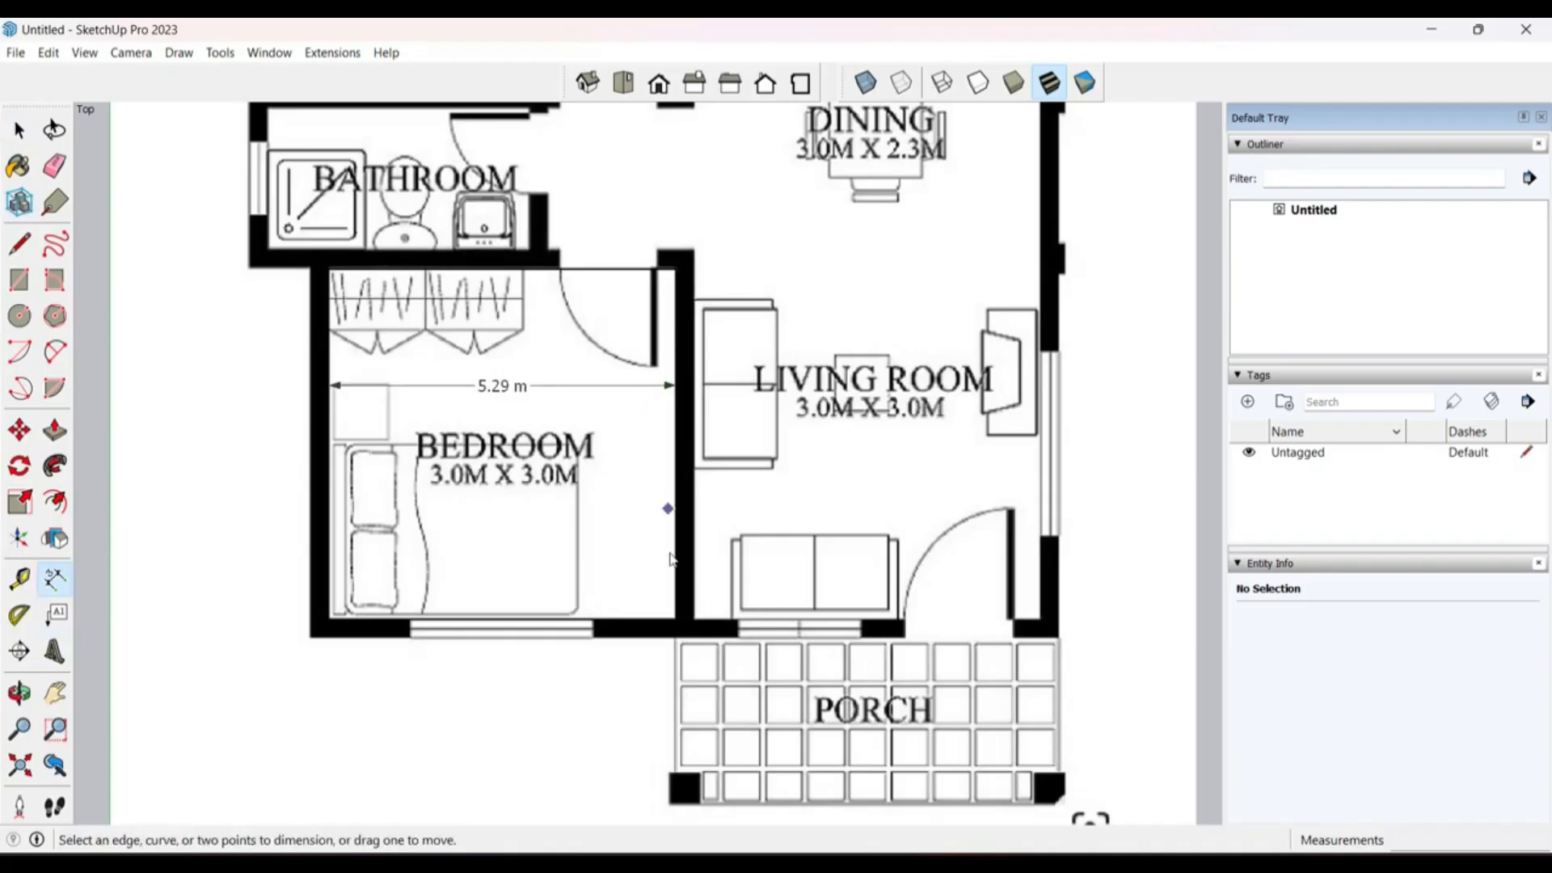
click(674, 620)
click(676, 268)
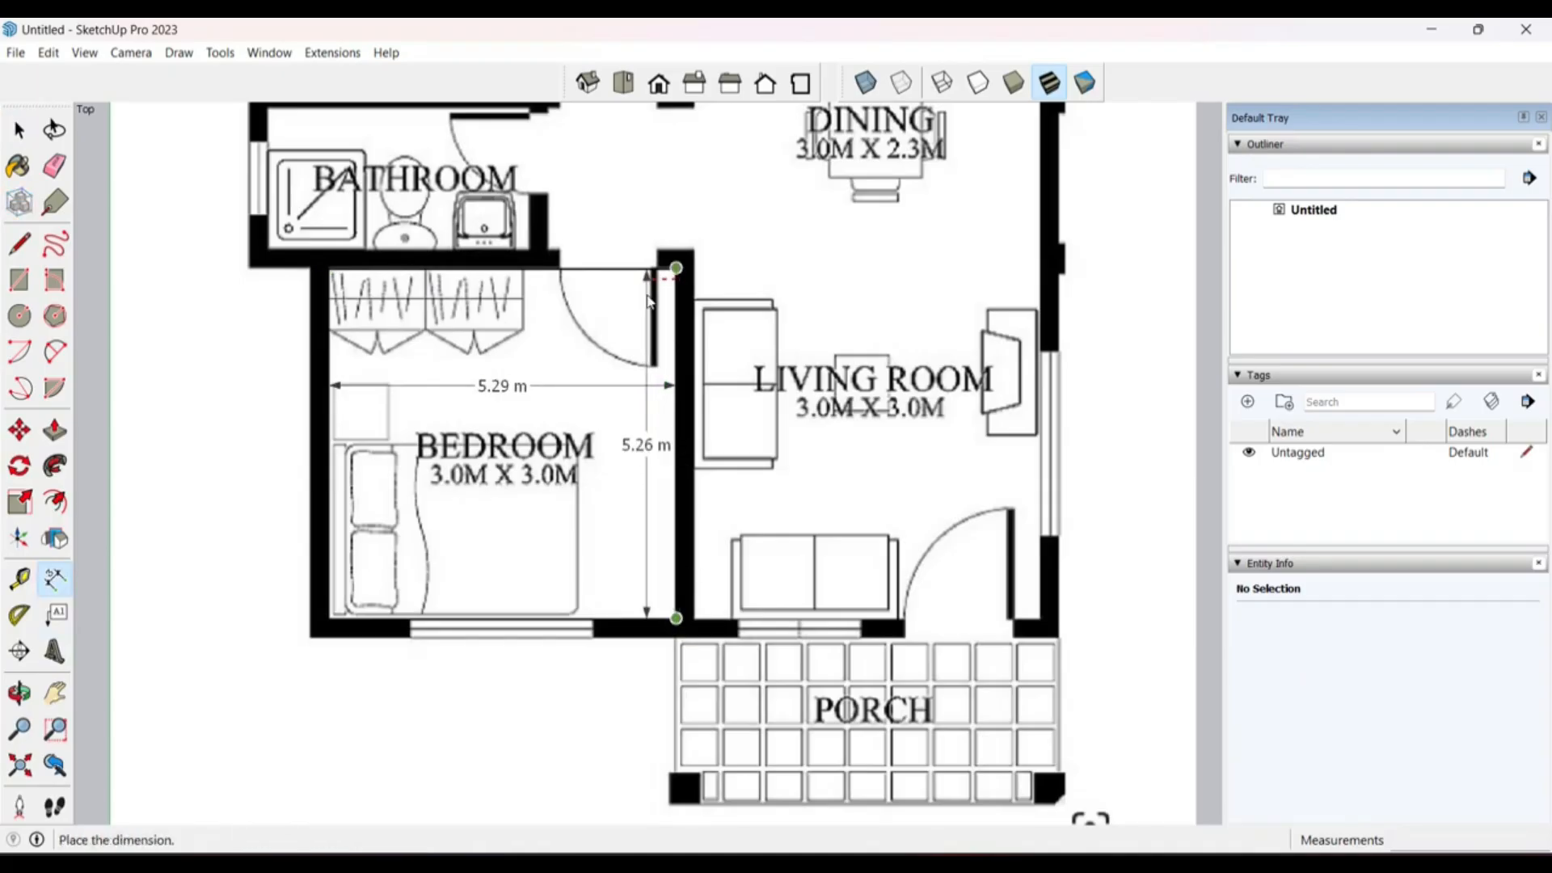
key(Escape)
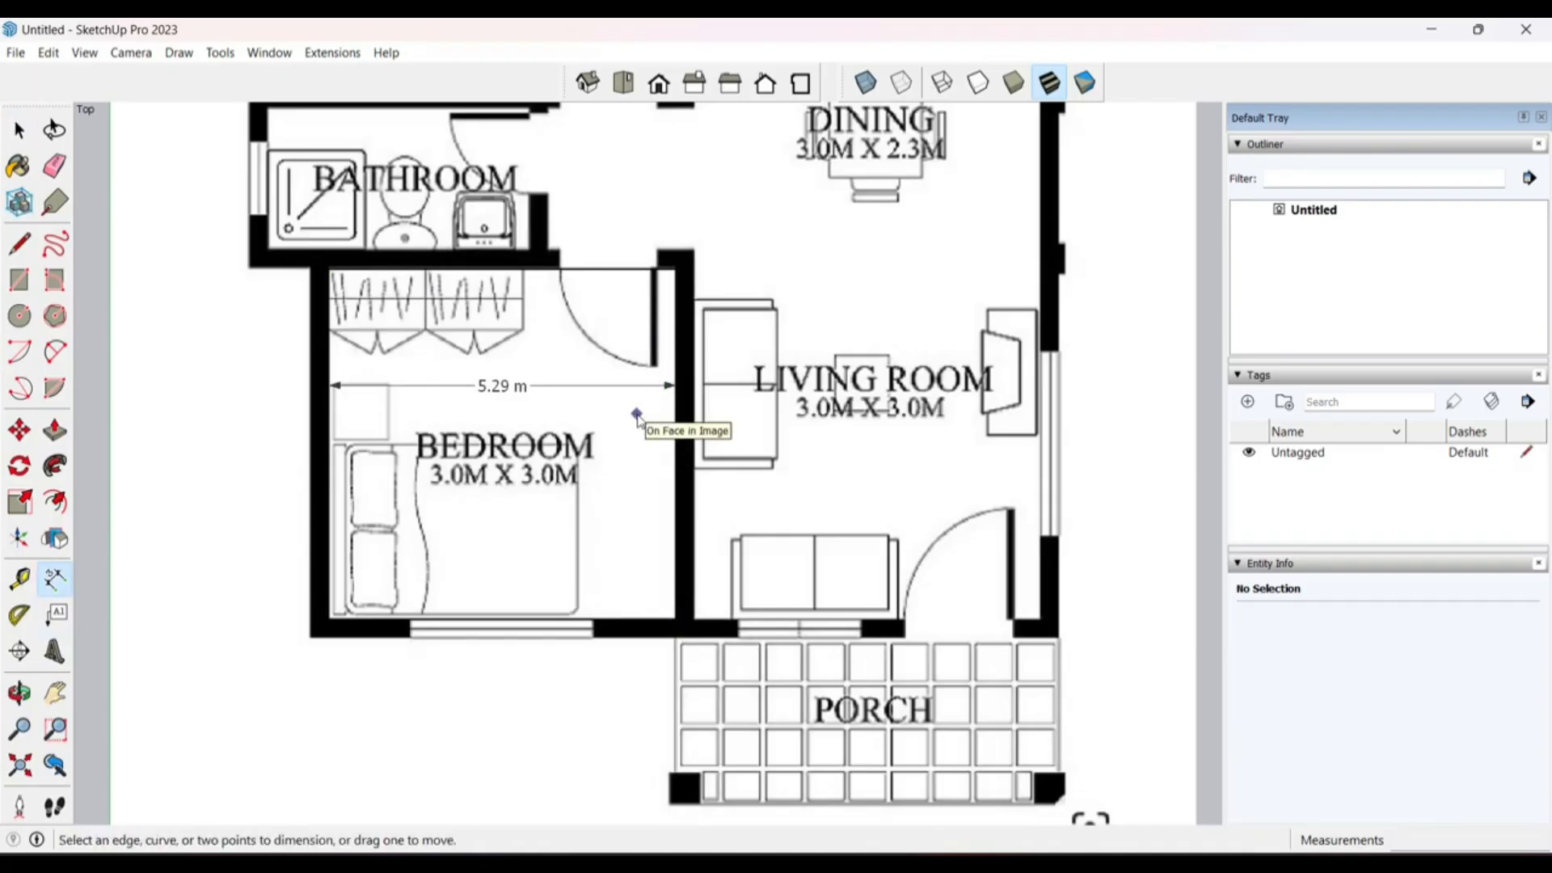
key(space)
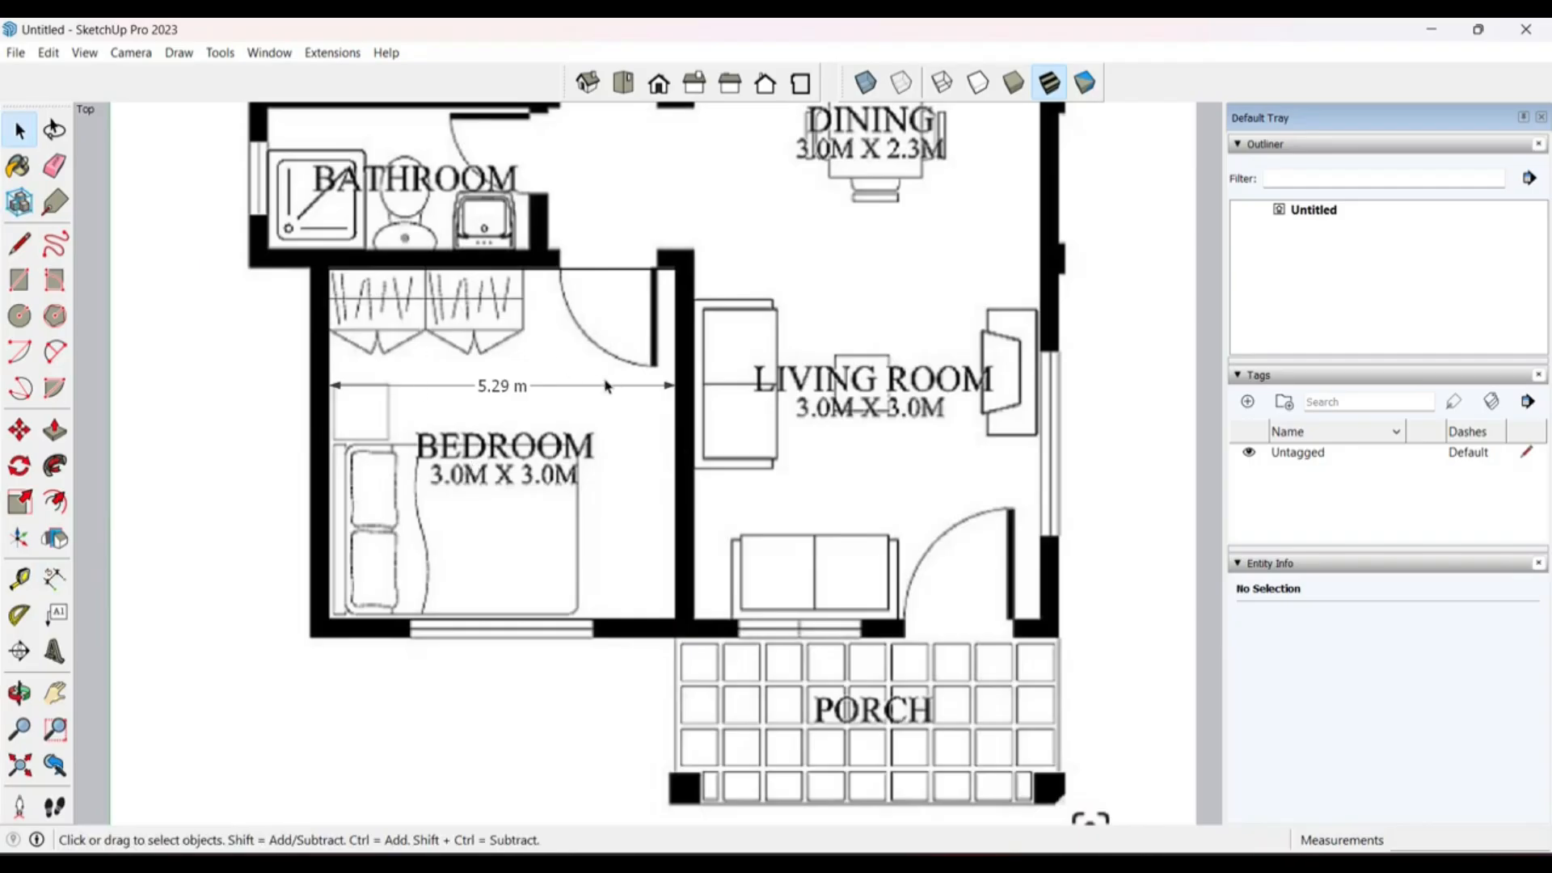
click(612, 445)
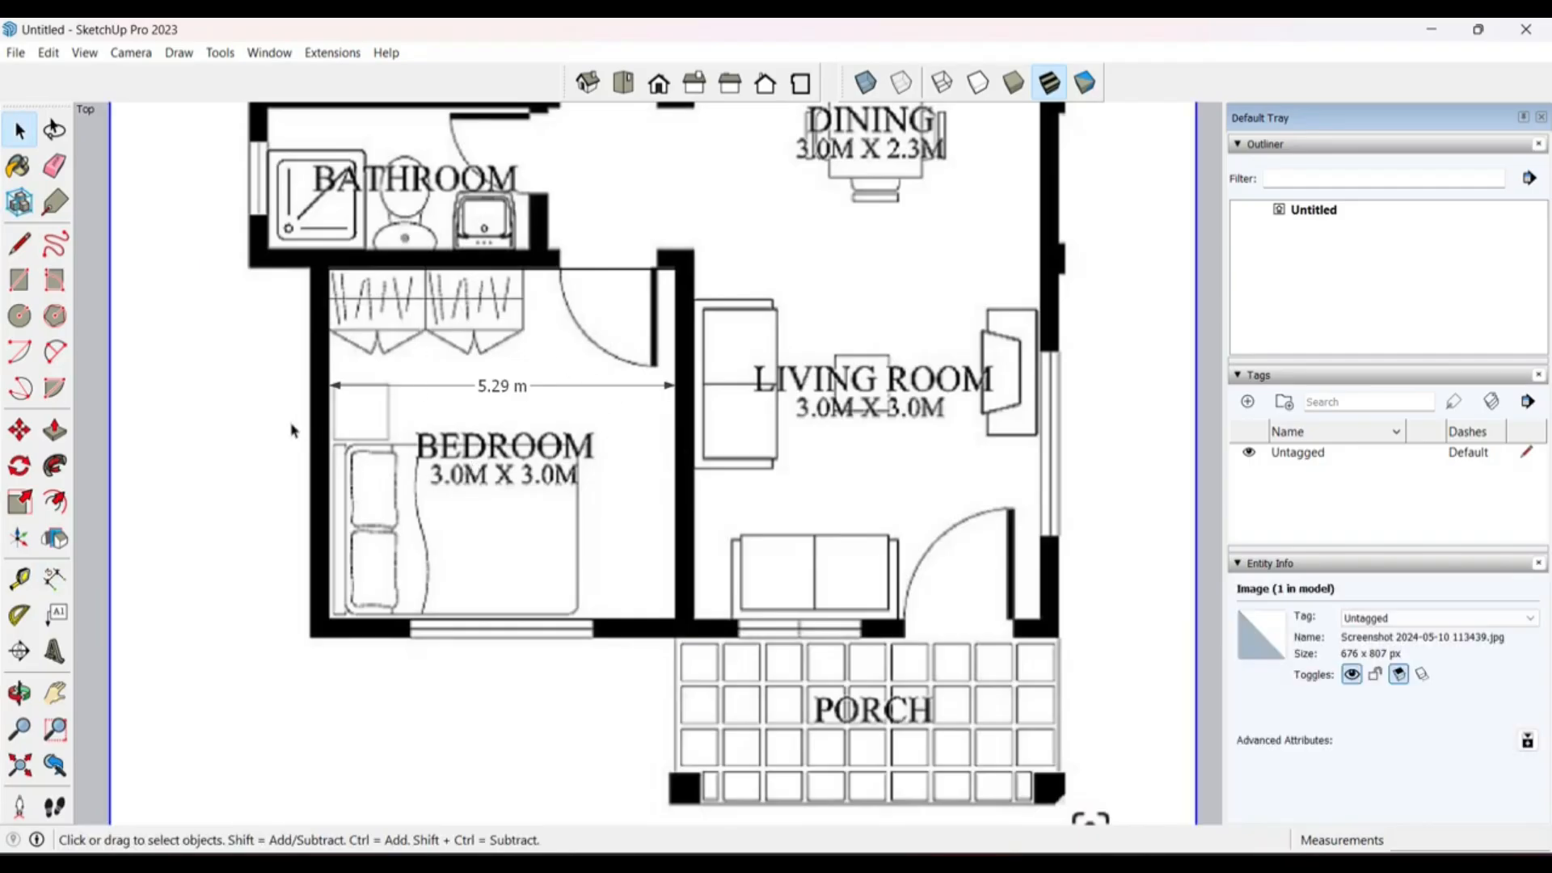
click(87, 346)
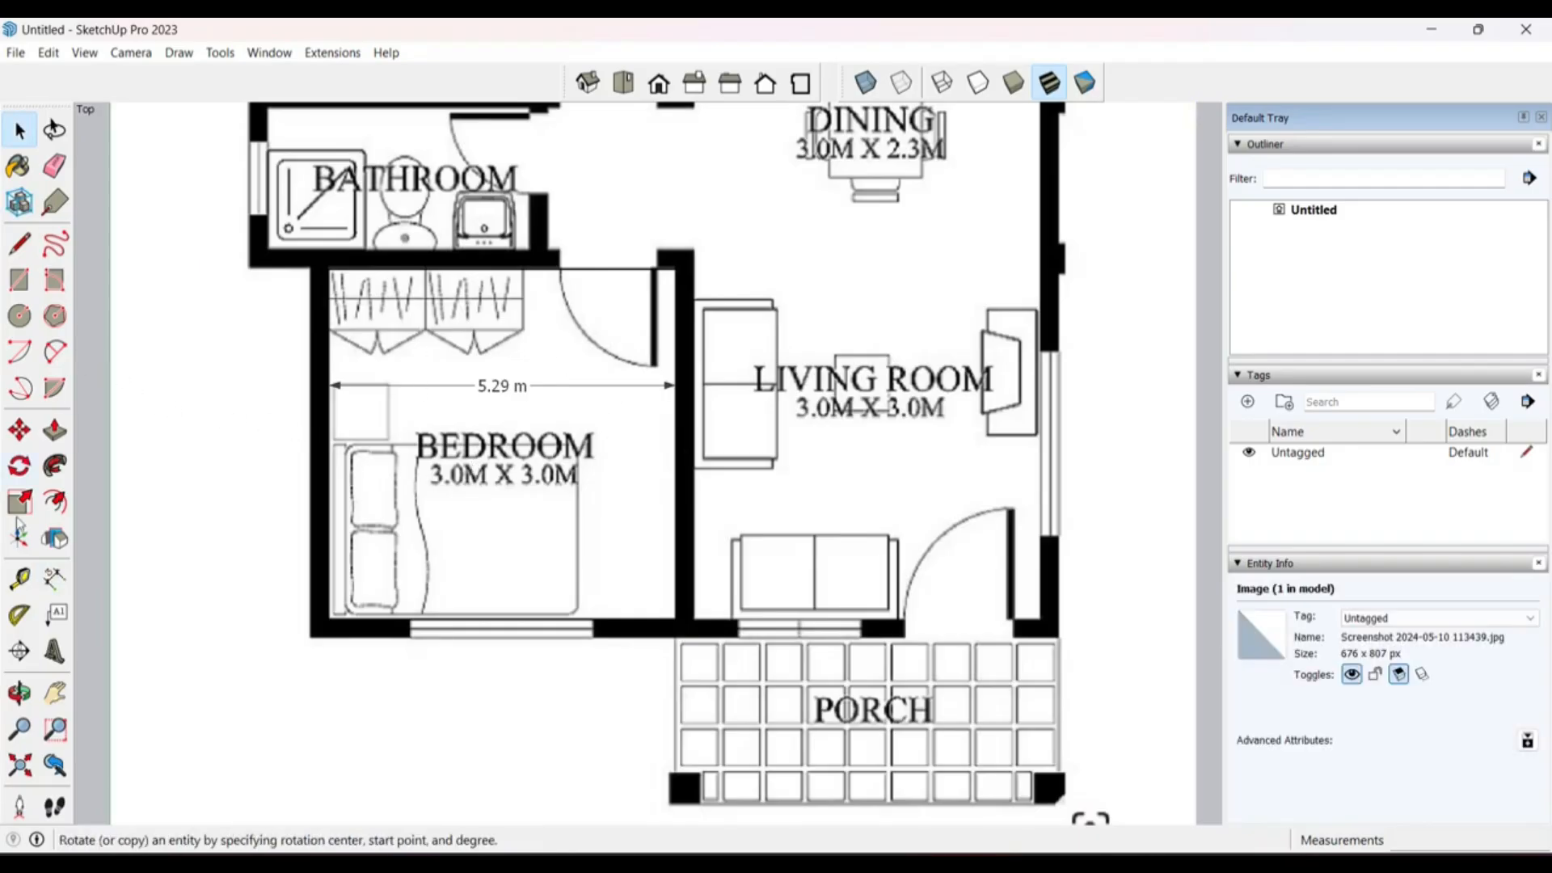
Step: Measure the lower bedroom's inner width with the Tape Measure and resize the whole model so that this length is 3 m
click(22, 579)
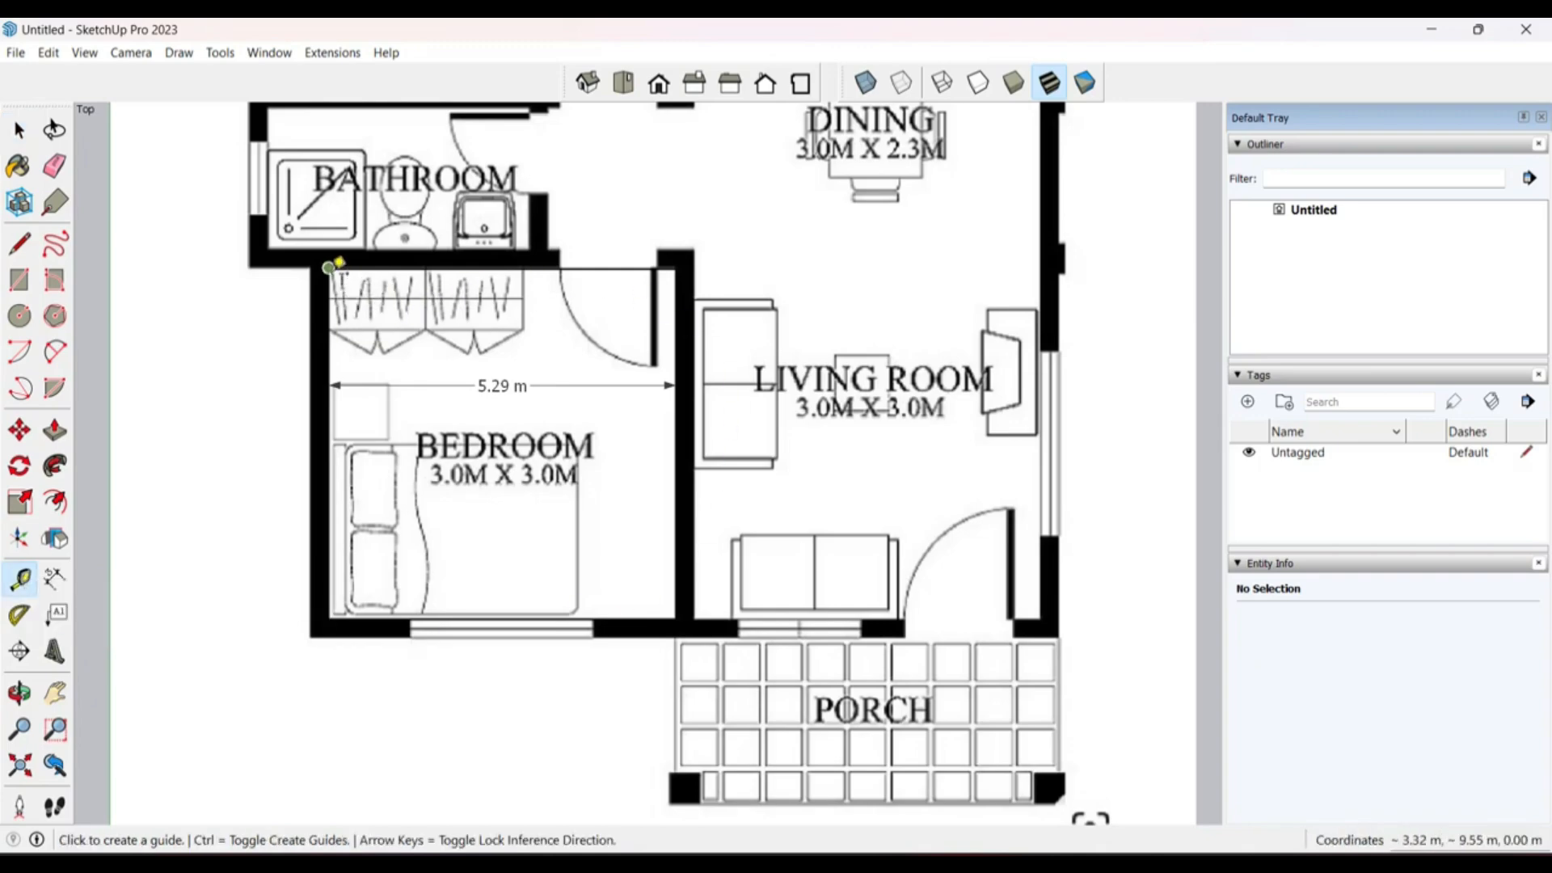
click(335, 265)
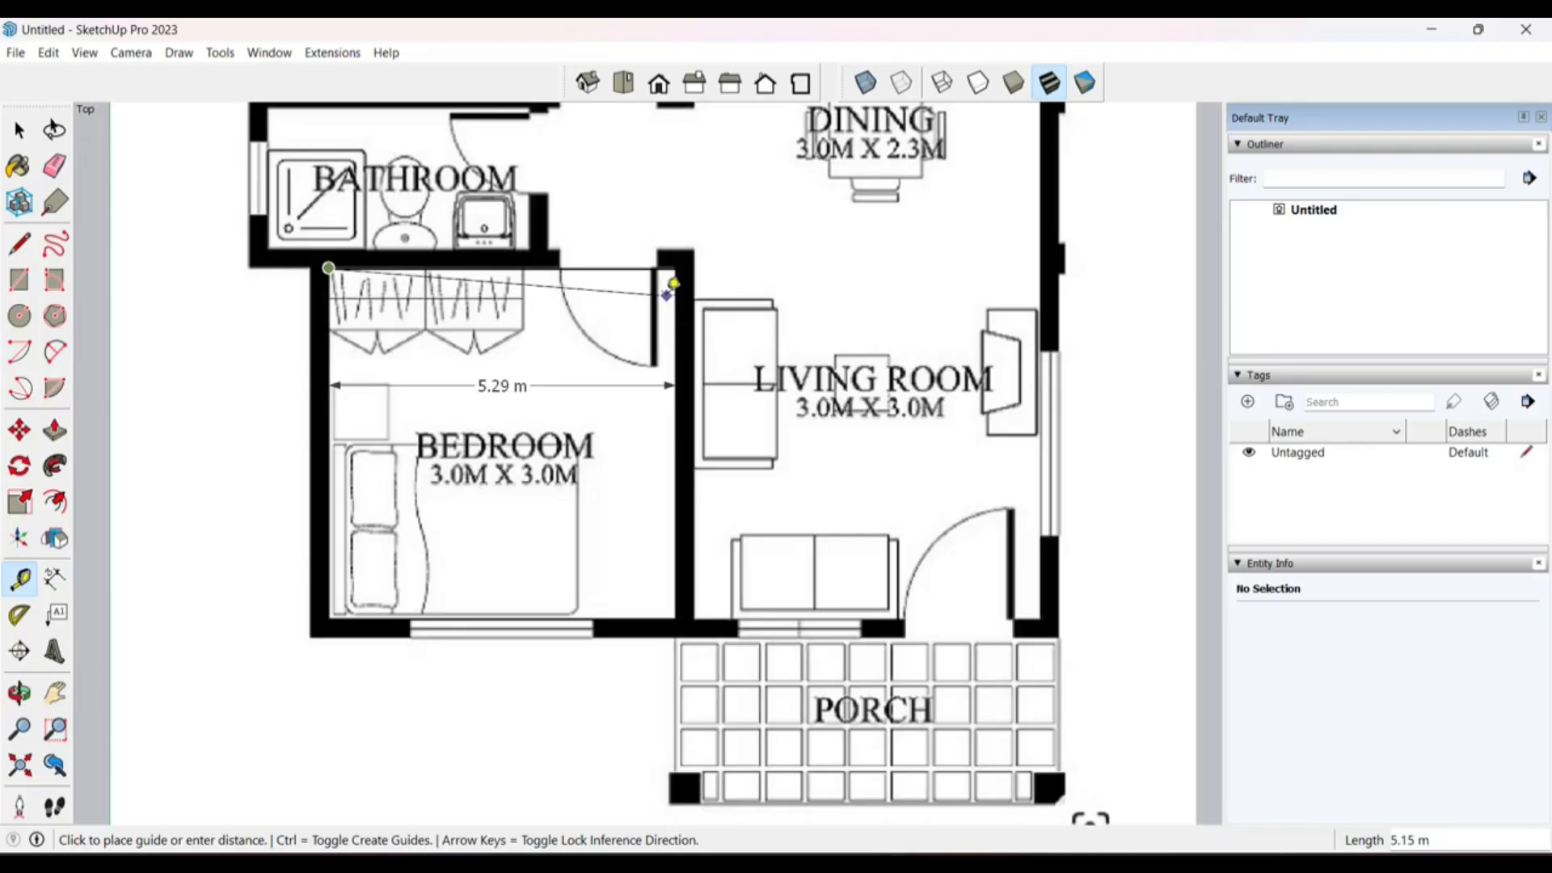
click(676, 268)
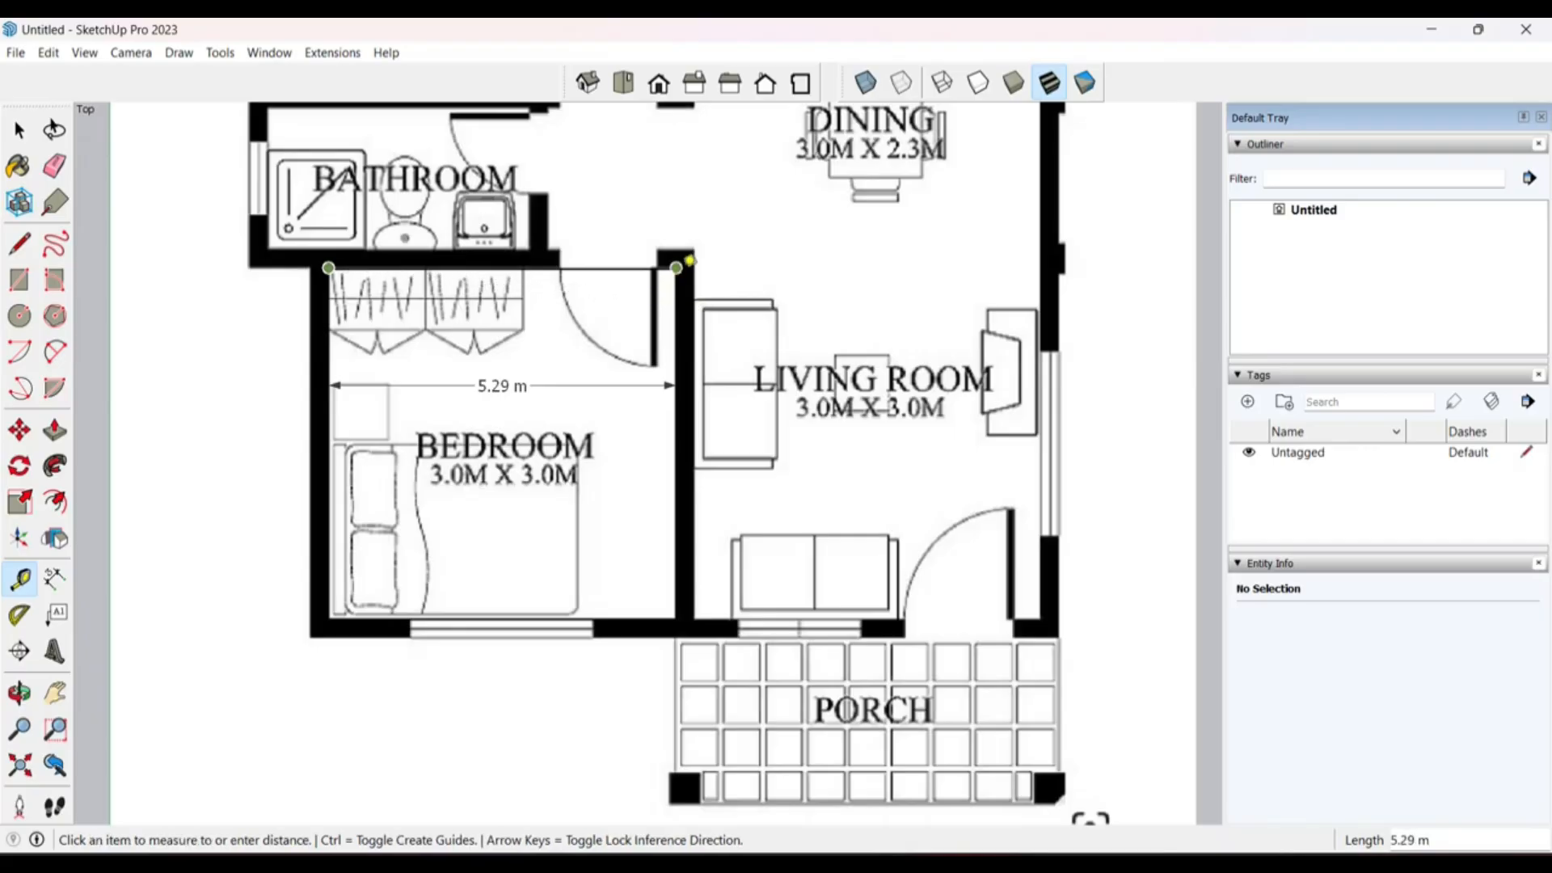
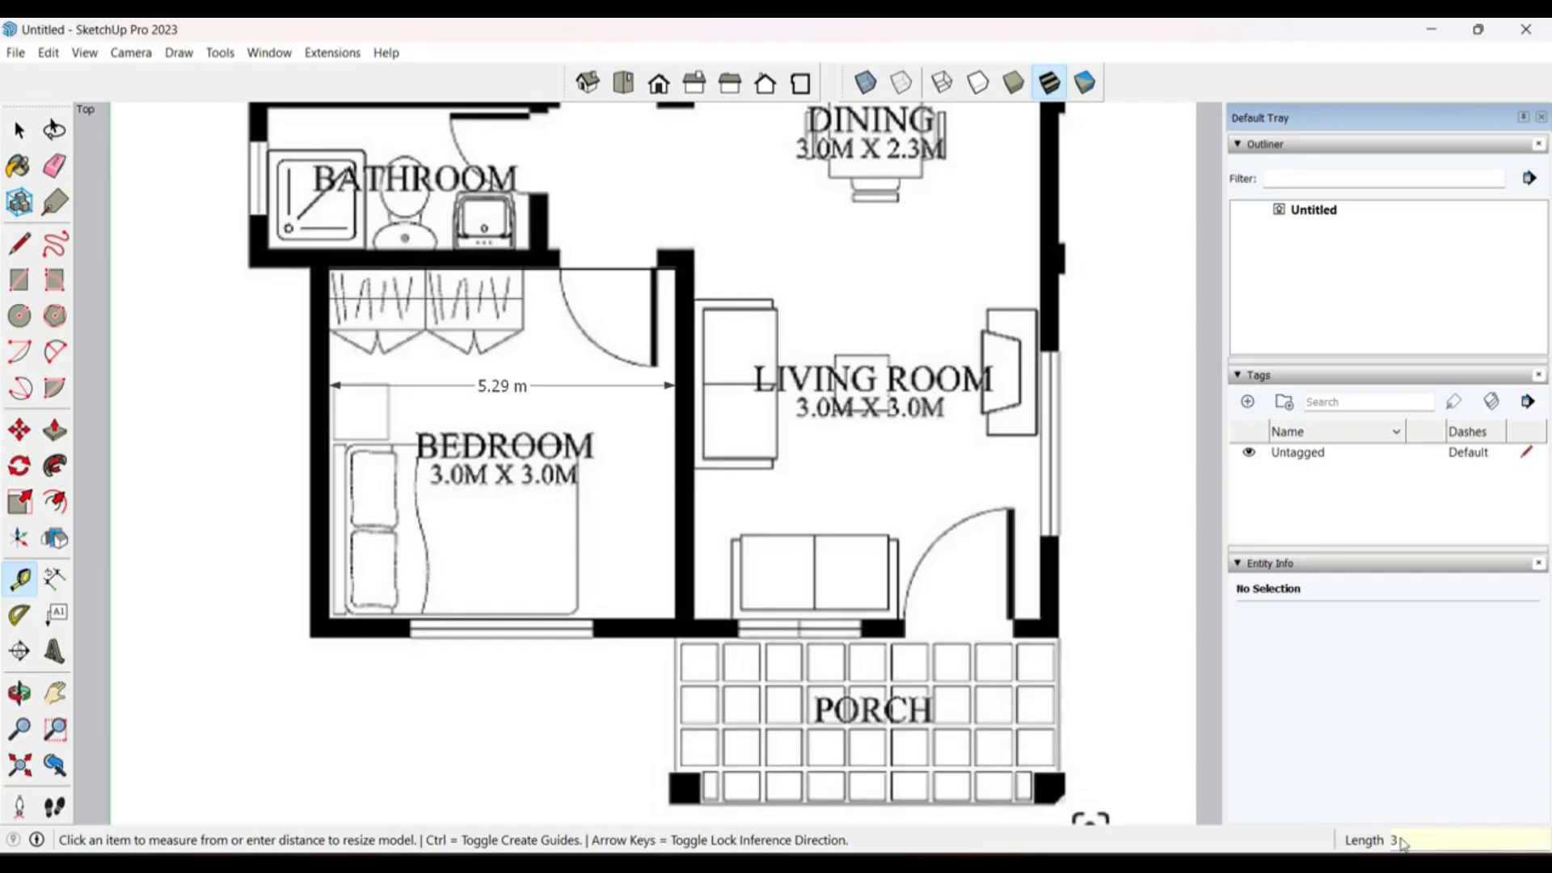
key(Return)
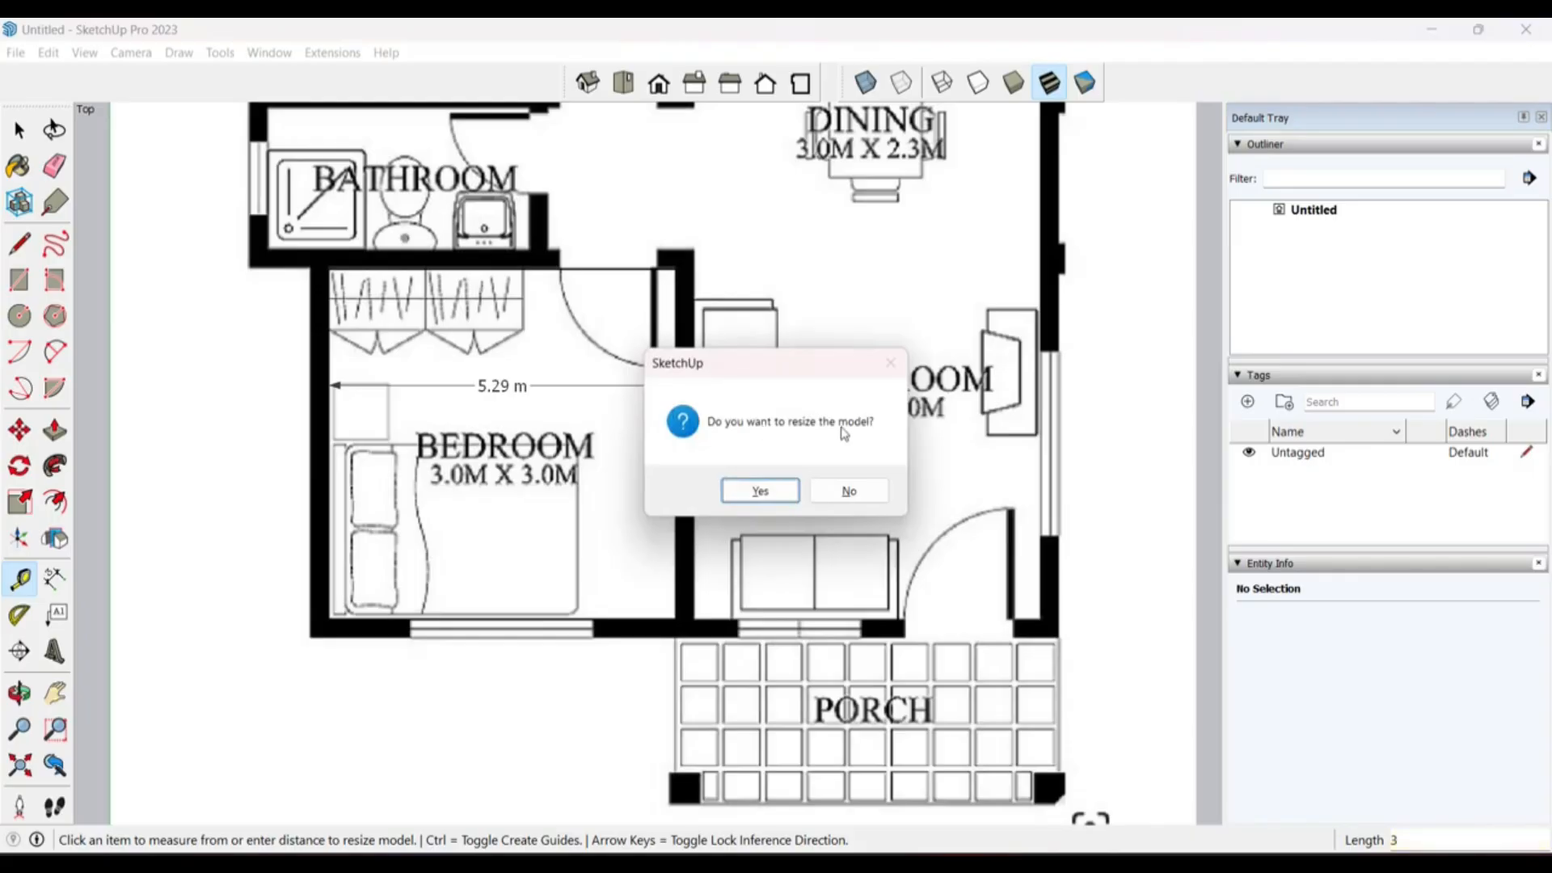
click(760, 491)
Step: Delete the traced outline and the width dimension of the lower bedroom, leaving the rescaled plan image
scroll(780, 484, down, 2)
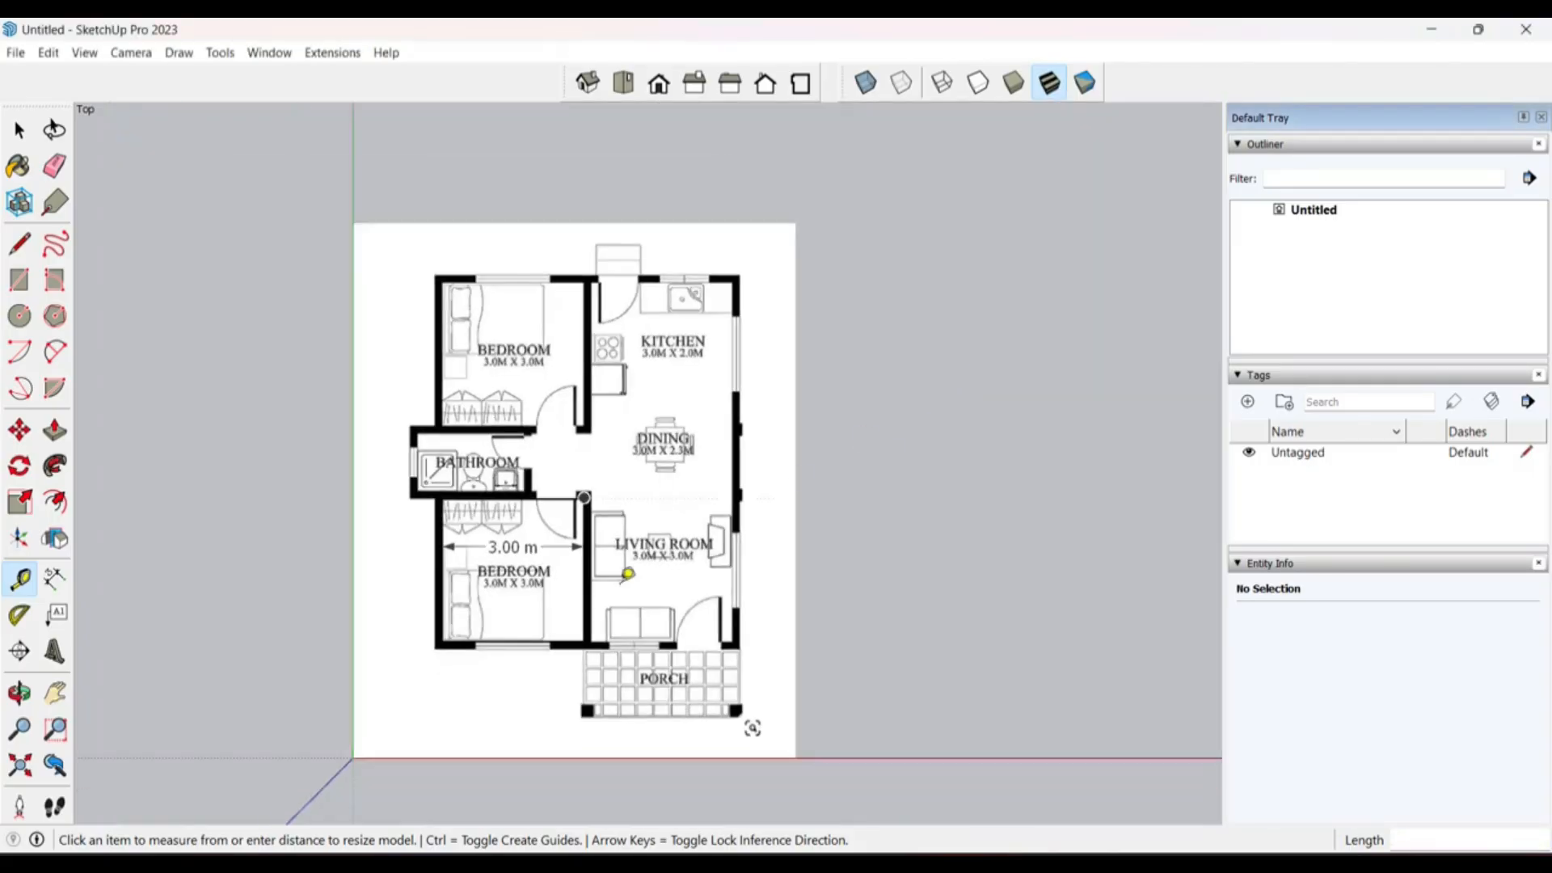
scroll(489, 596, up, 5)
key(space)
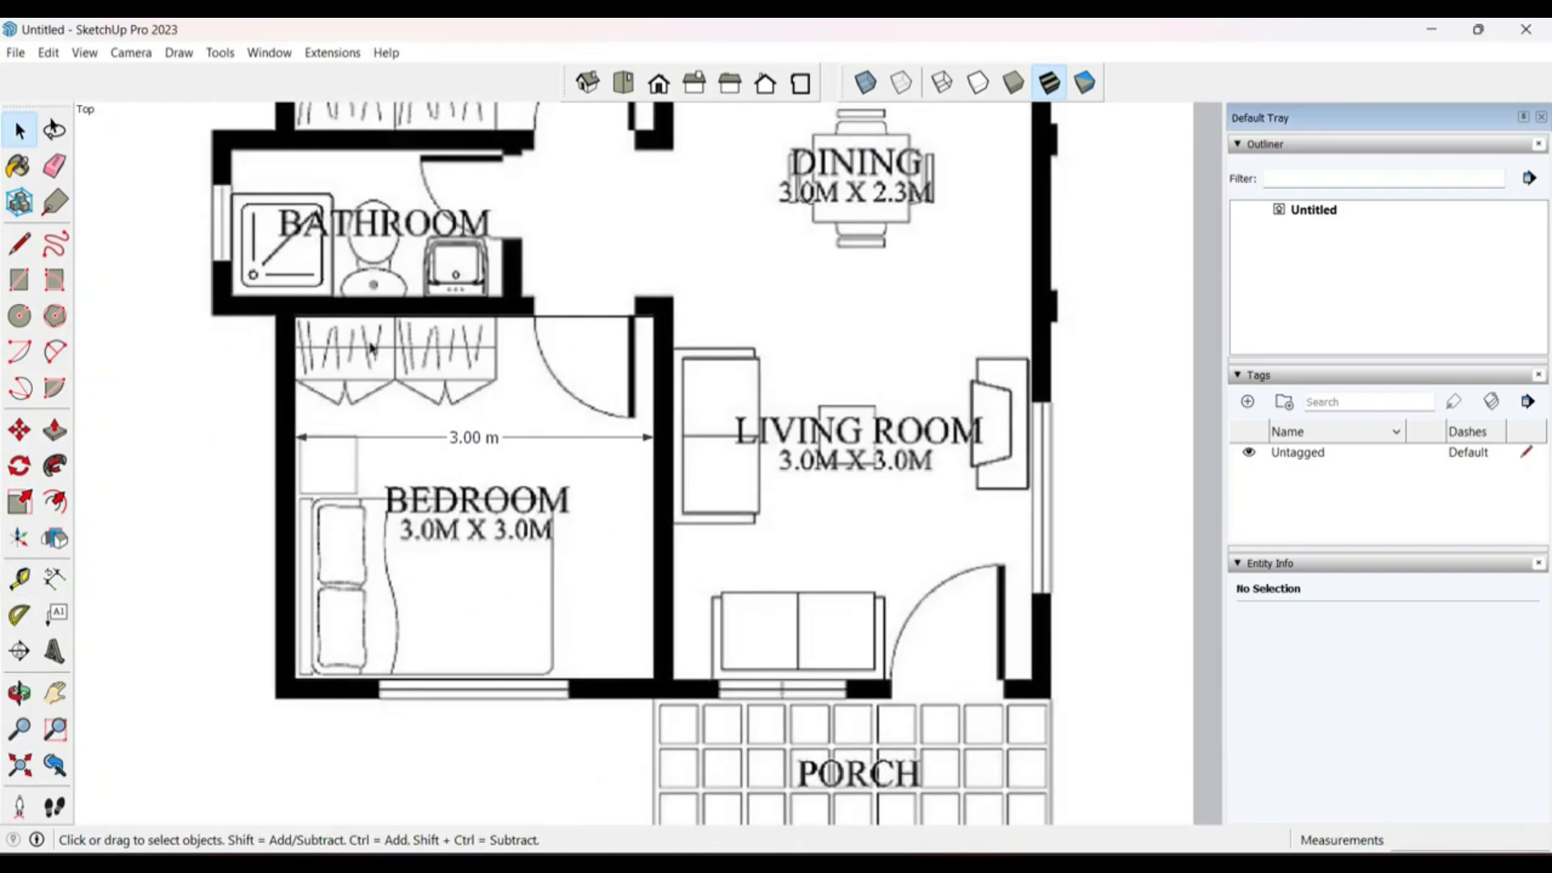
scroll(539, 418, down, 2)
drag(121, 293, 737, 640)
key(Delete)
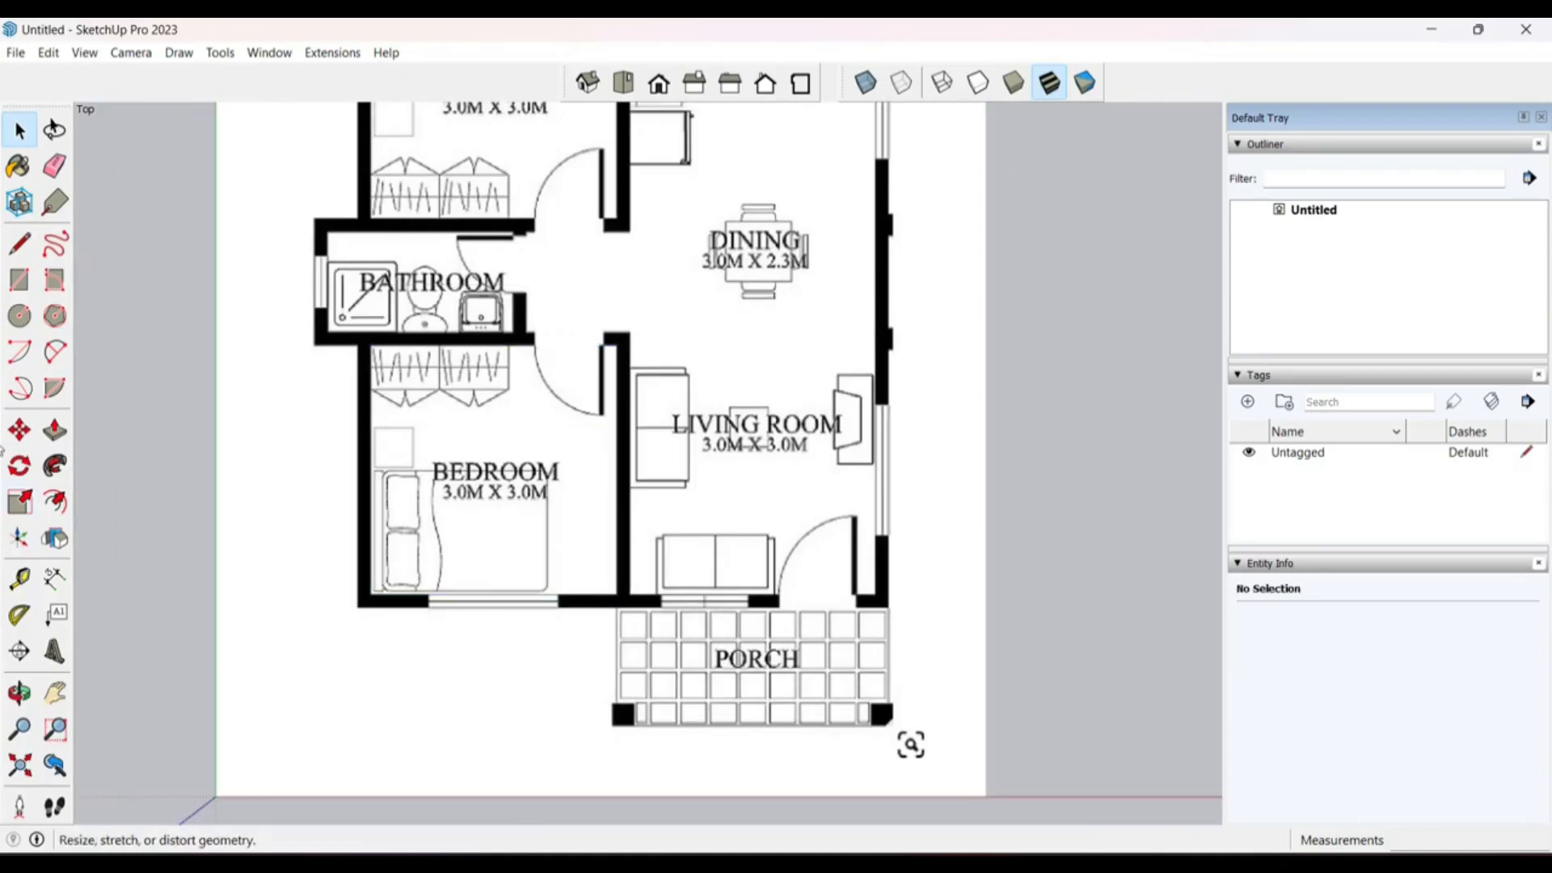
Step: Draw a 3.00 m by 3.00 m rectangle over the lower bedroom, between its diagonally opposite inner wall corners
click(20, 280)
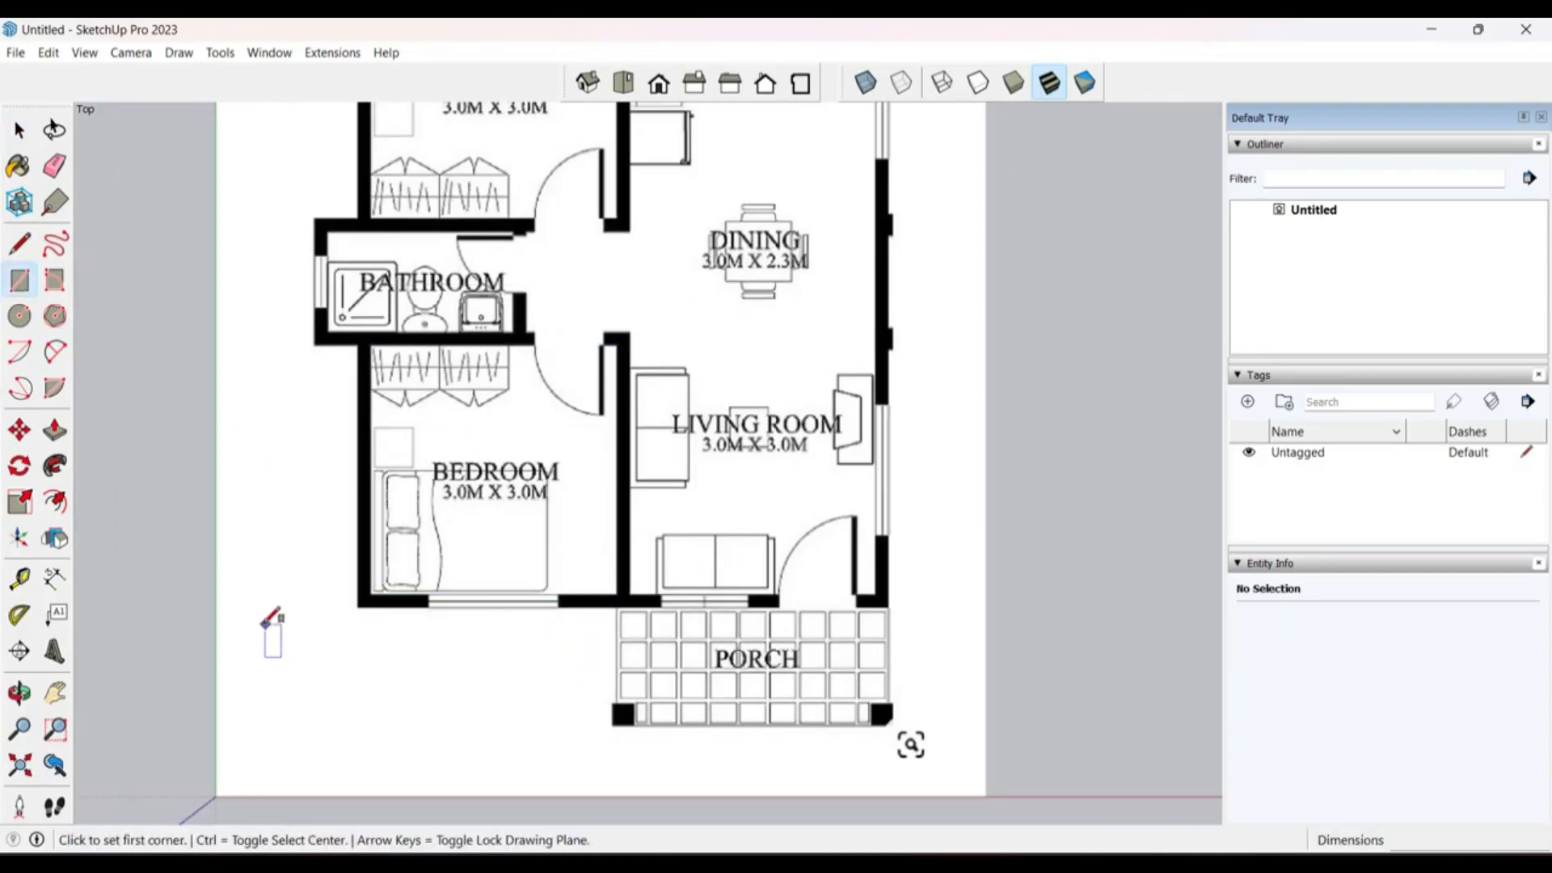
scroll(371, 602, up, 4)
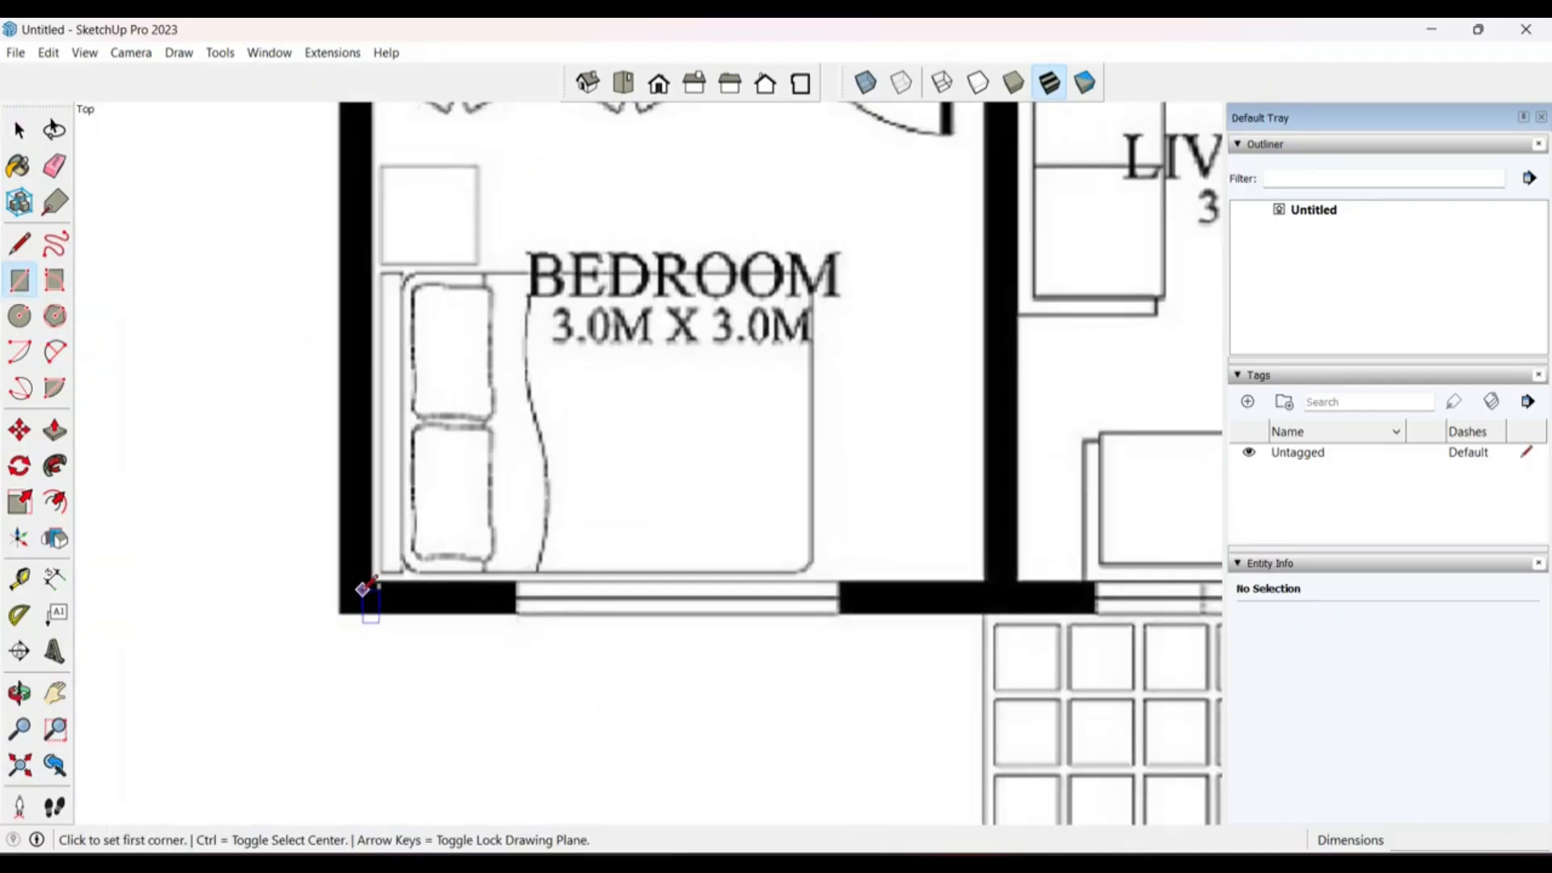
scroll(366, 587, up, 3)
click(396, 558)
scroll(396, 557, down, 6)
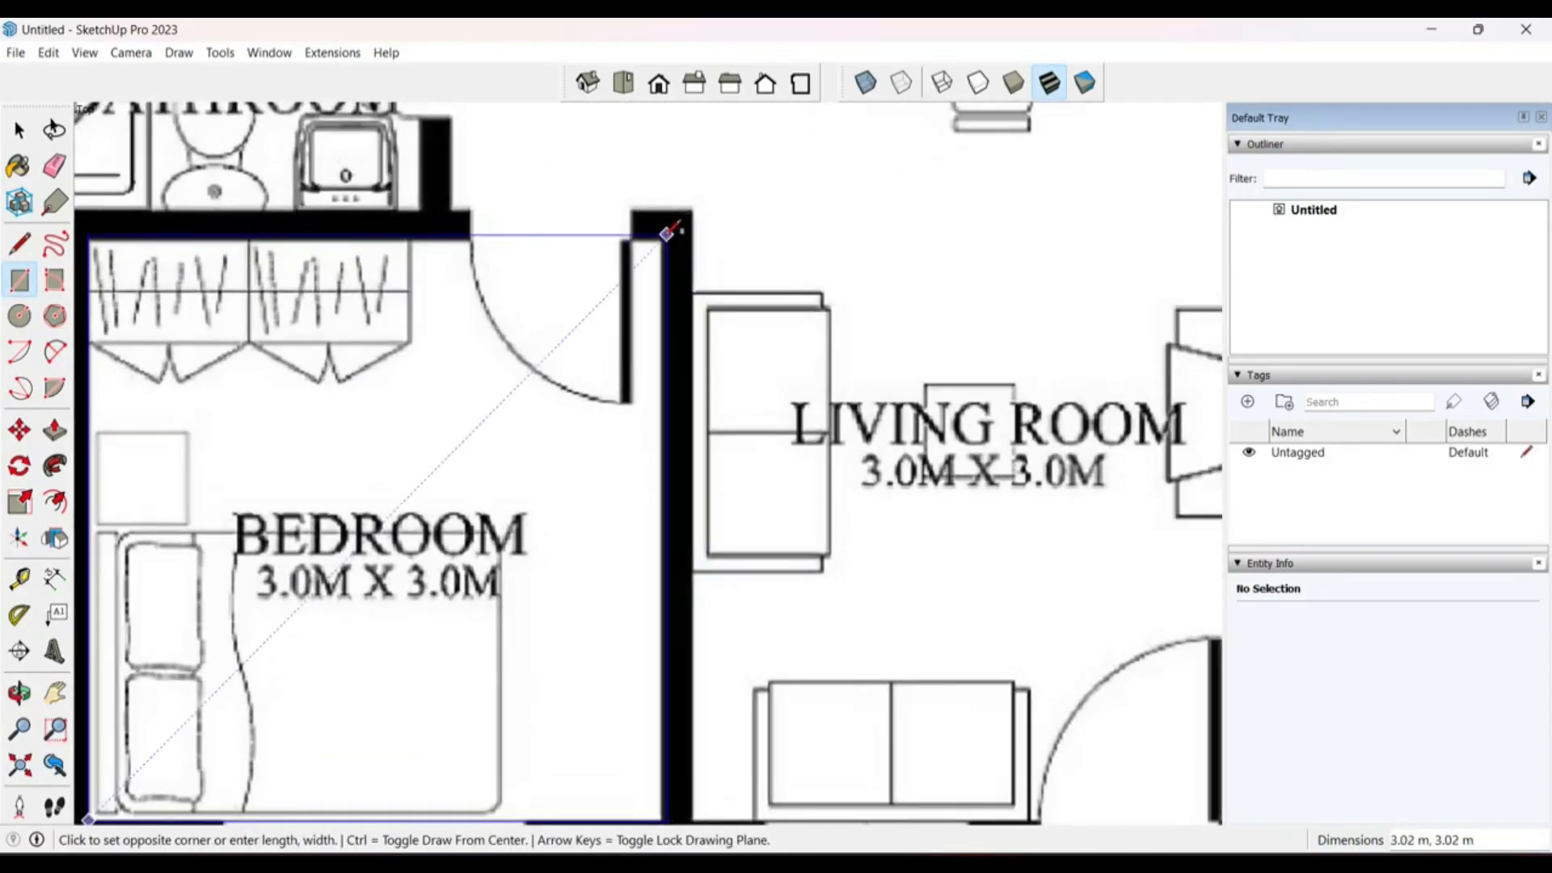
click(663, 238)
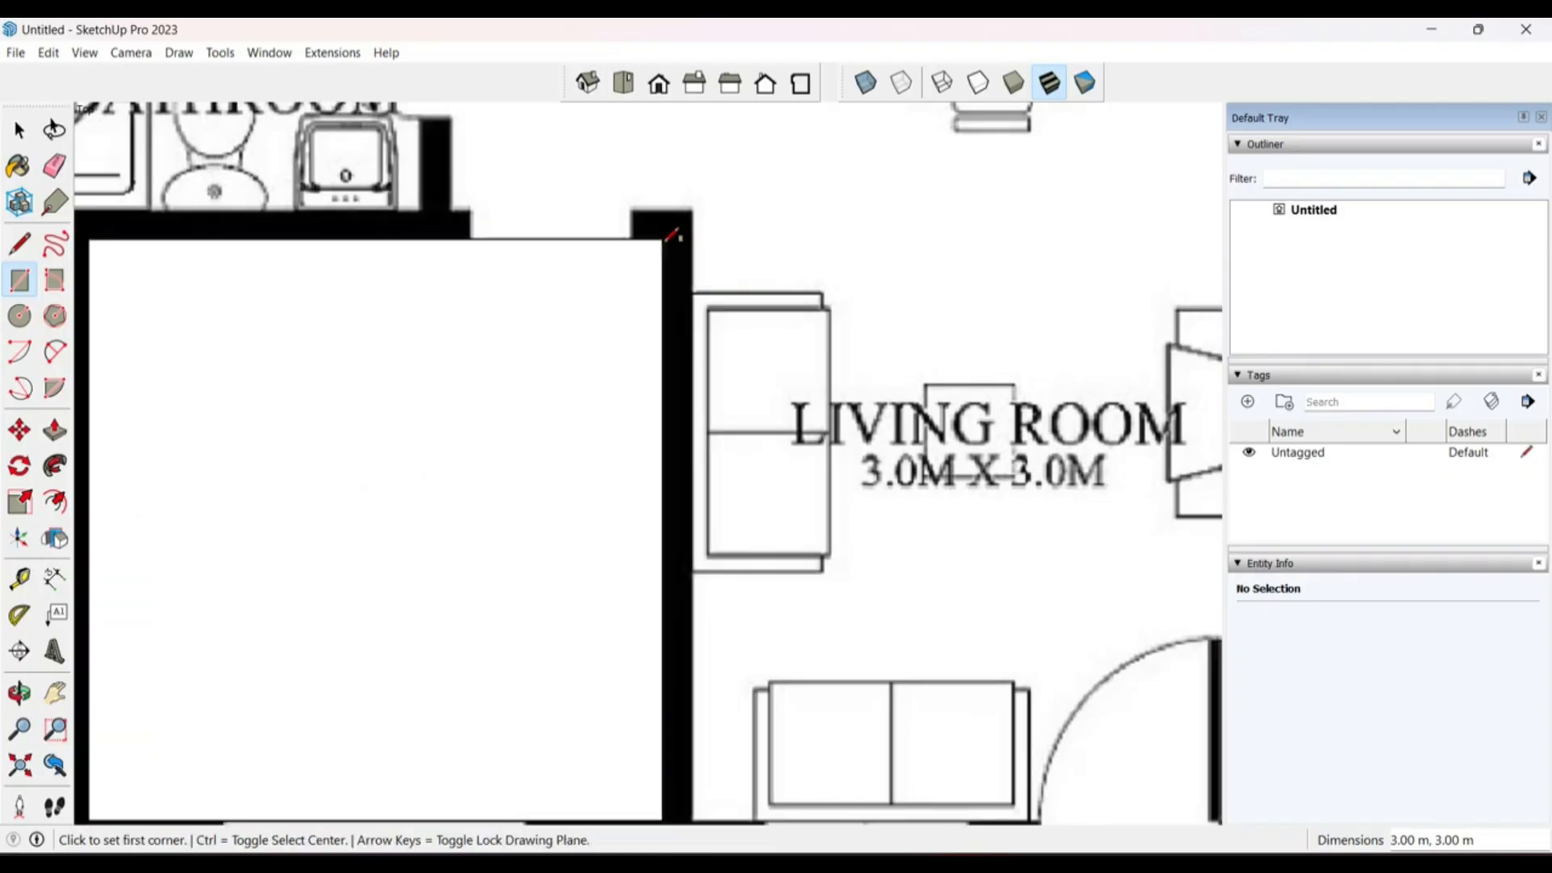
Step: Delete the rectangle's face over the lower bedroom, leaving only its outline on the plan
scroll(667, 242, down, 5)
key(space)
click(620, 333)
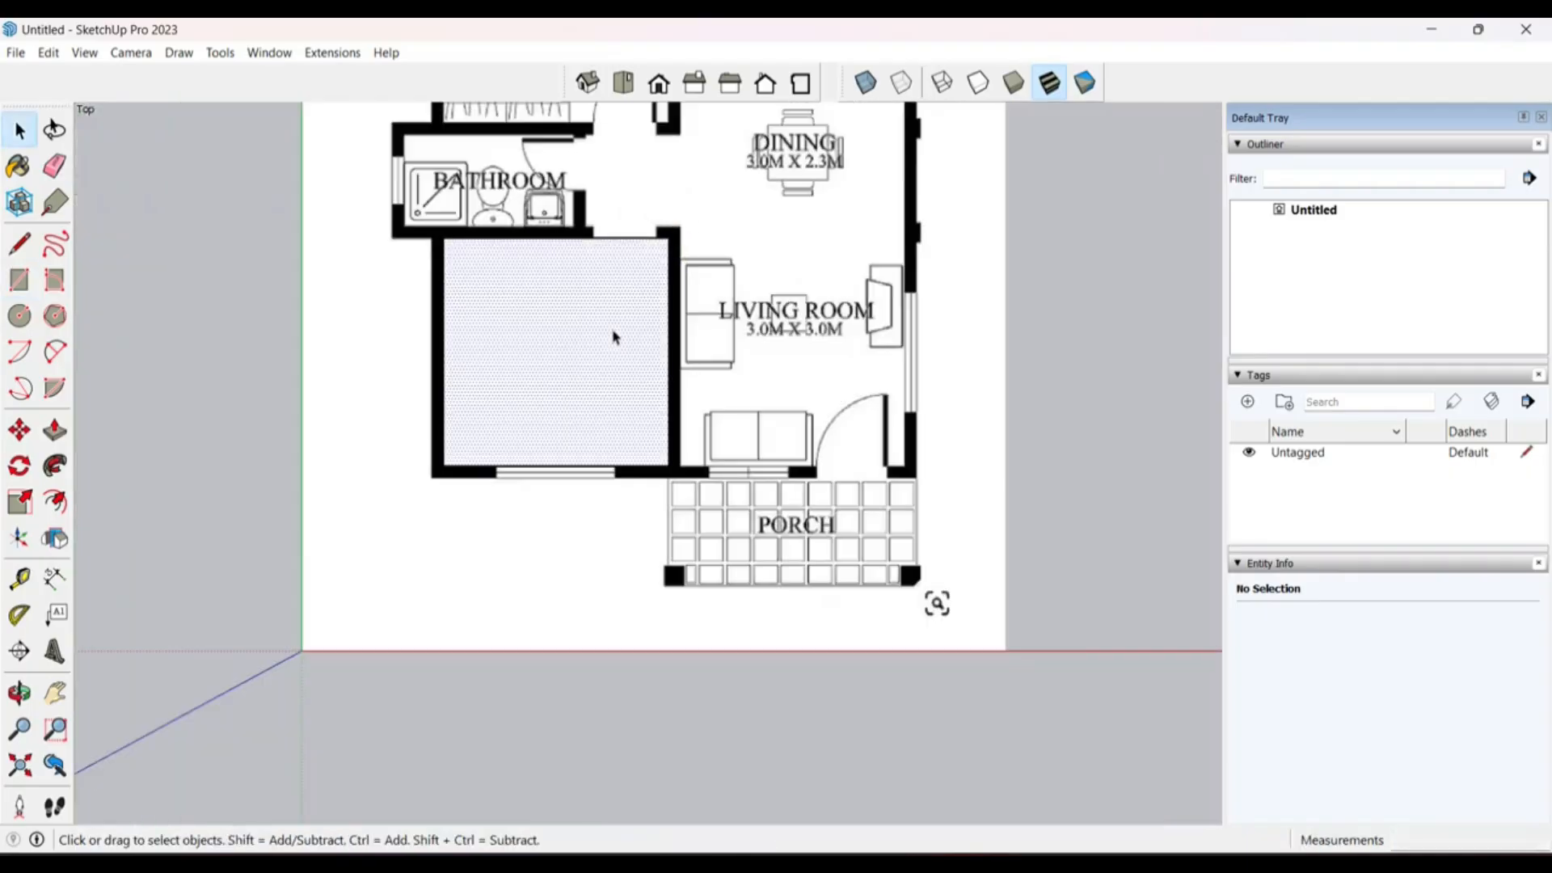
key(Delete)
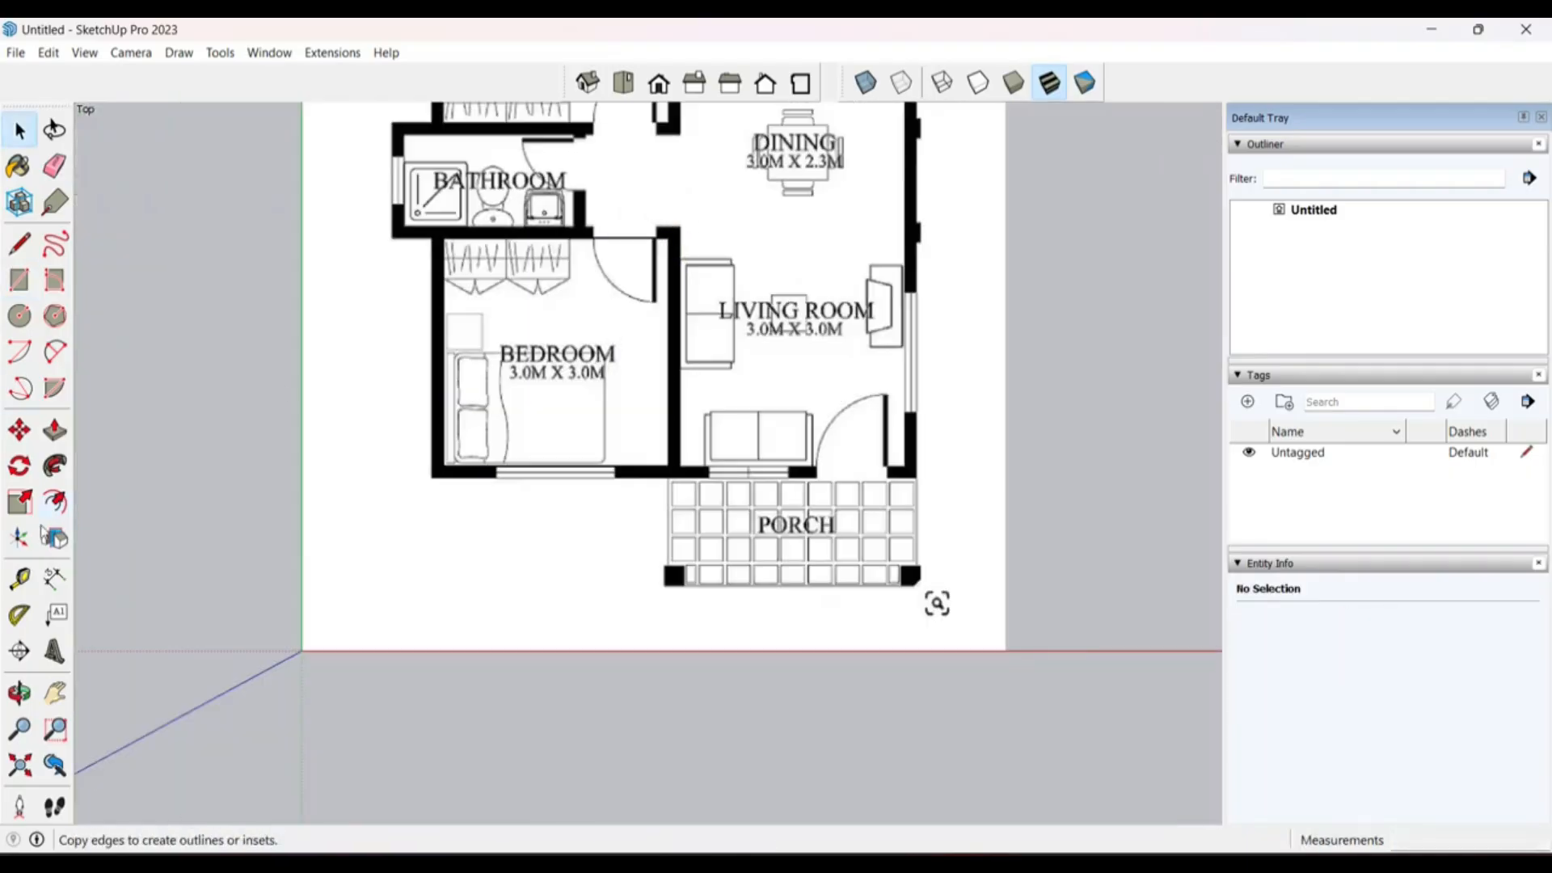
Step: Dimension the rectangle's width along the bathroom-side wall, placing the dimension inside the lower bedroom
click(55, 578)
click(444, 239)
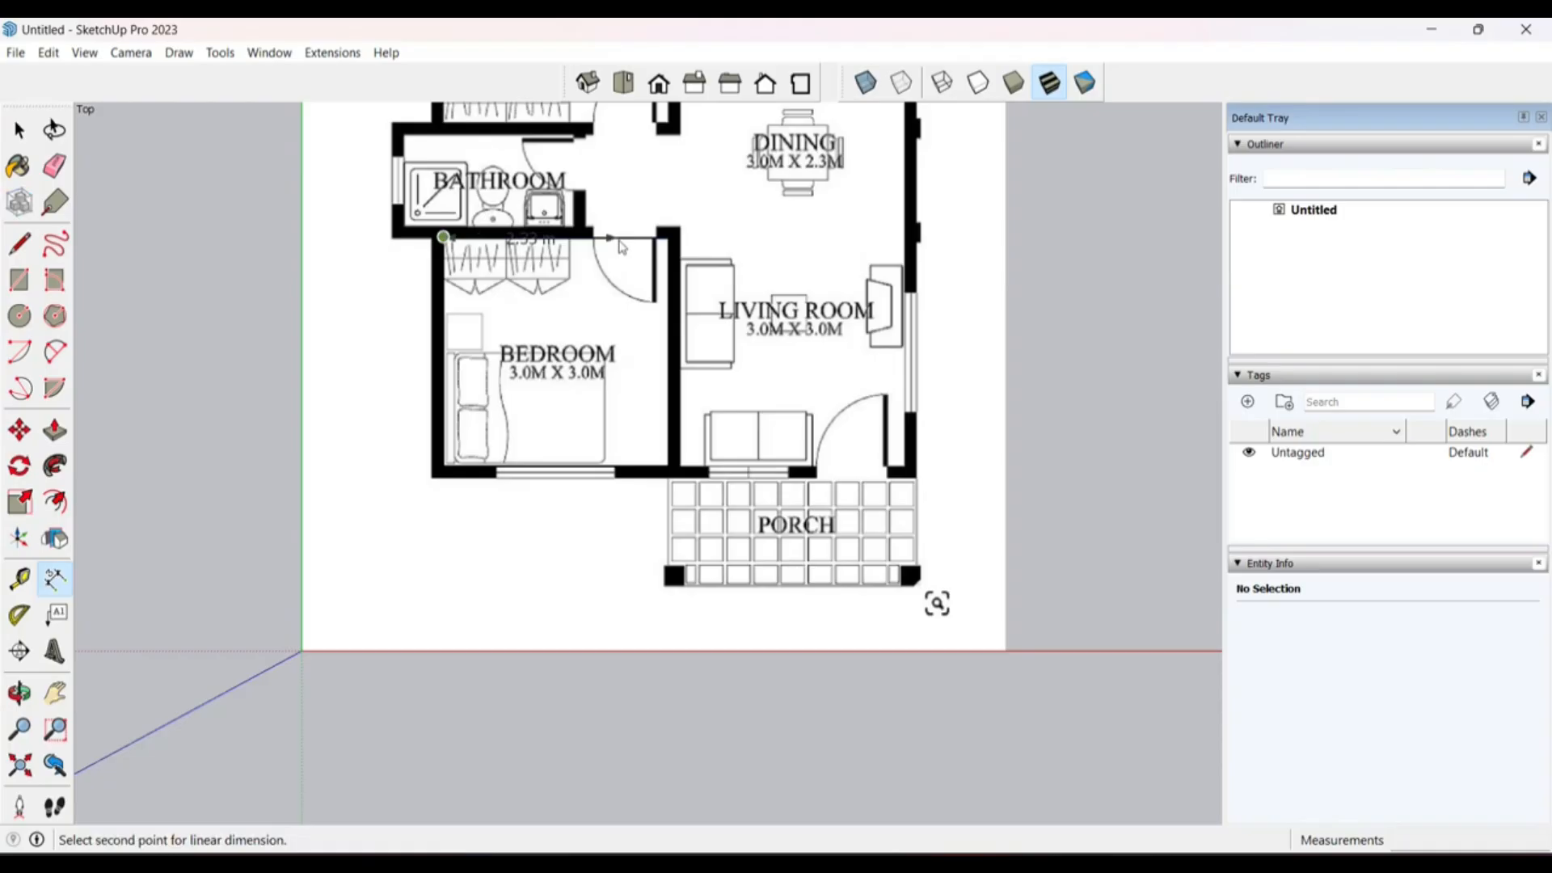
click(669, 237)
click(635, 325)
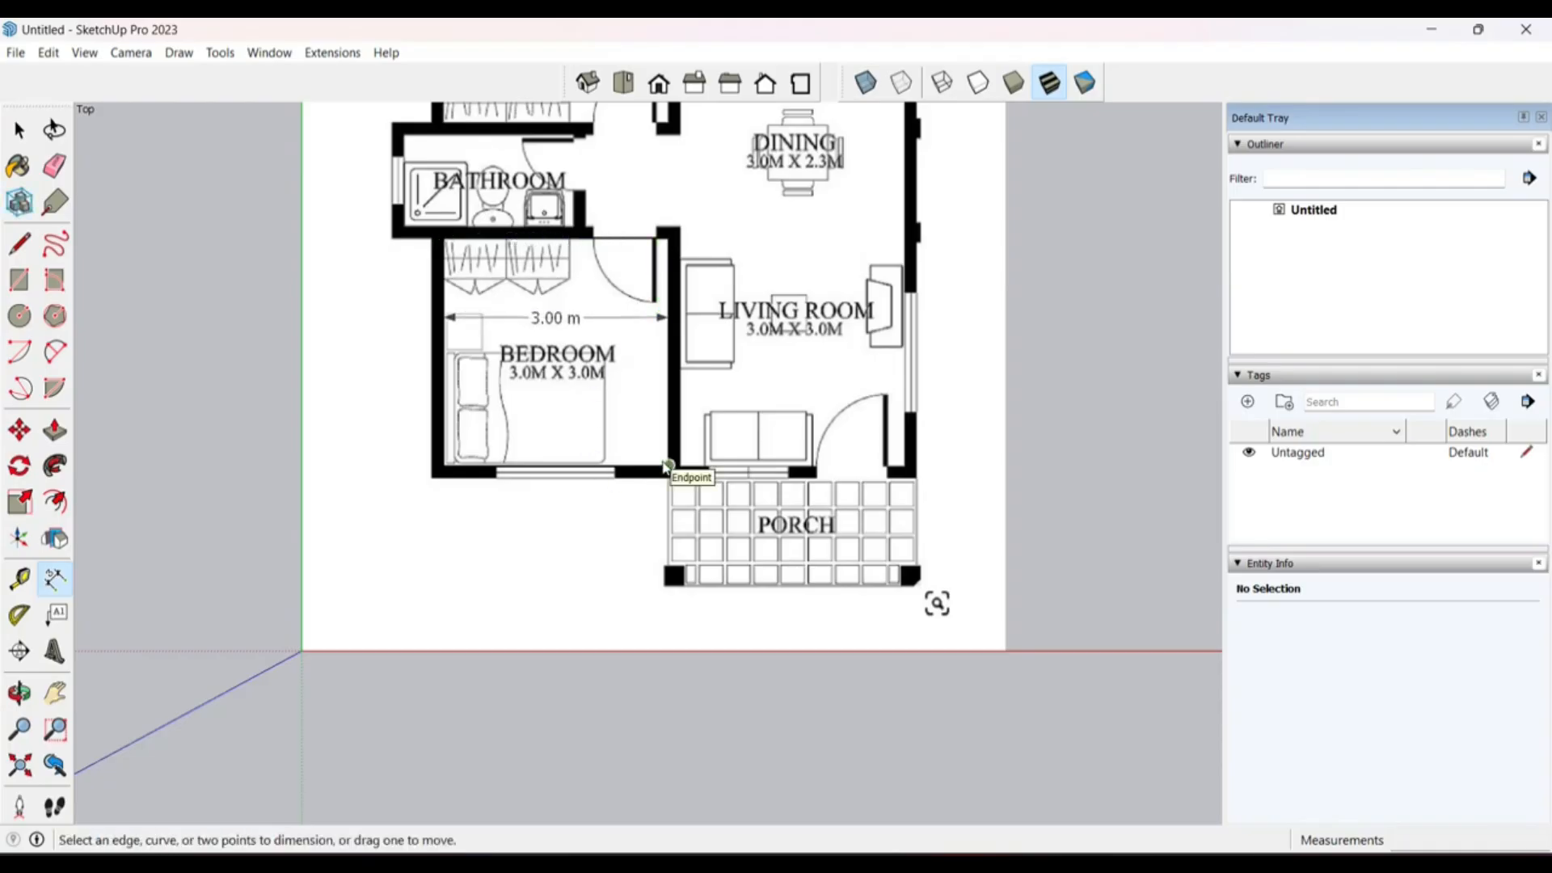
Step: Dimension the lower bedroom's depth along its living-room wall, placing the dimension inside the room
click(668, 468)
click(669, 238)
click(639, 431)
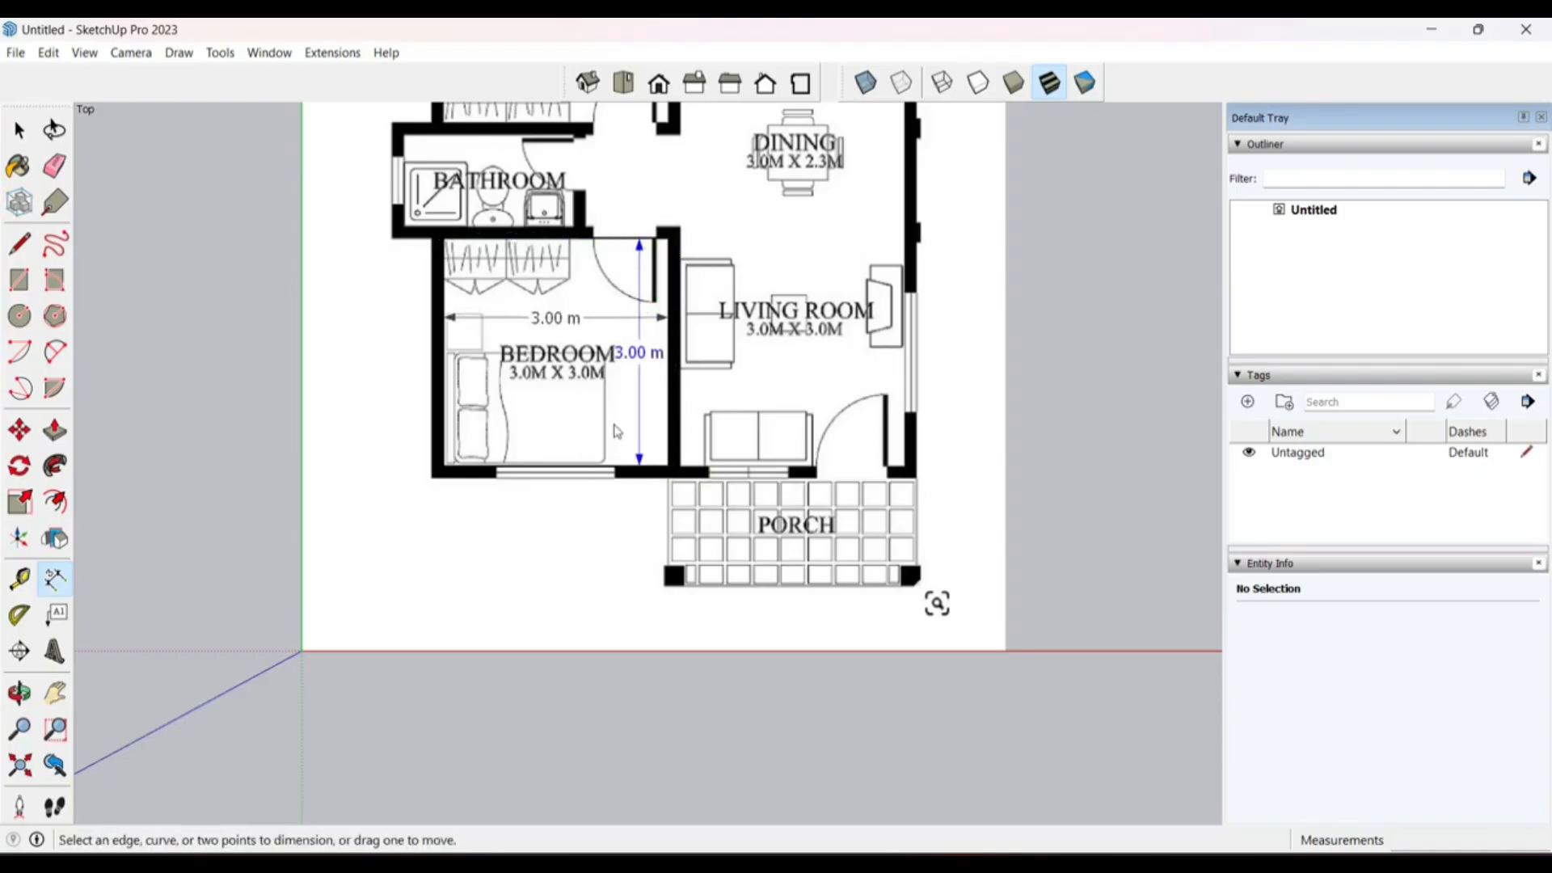
key(space)
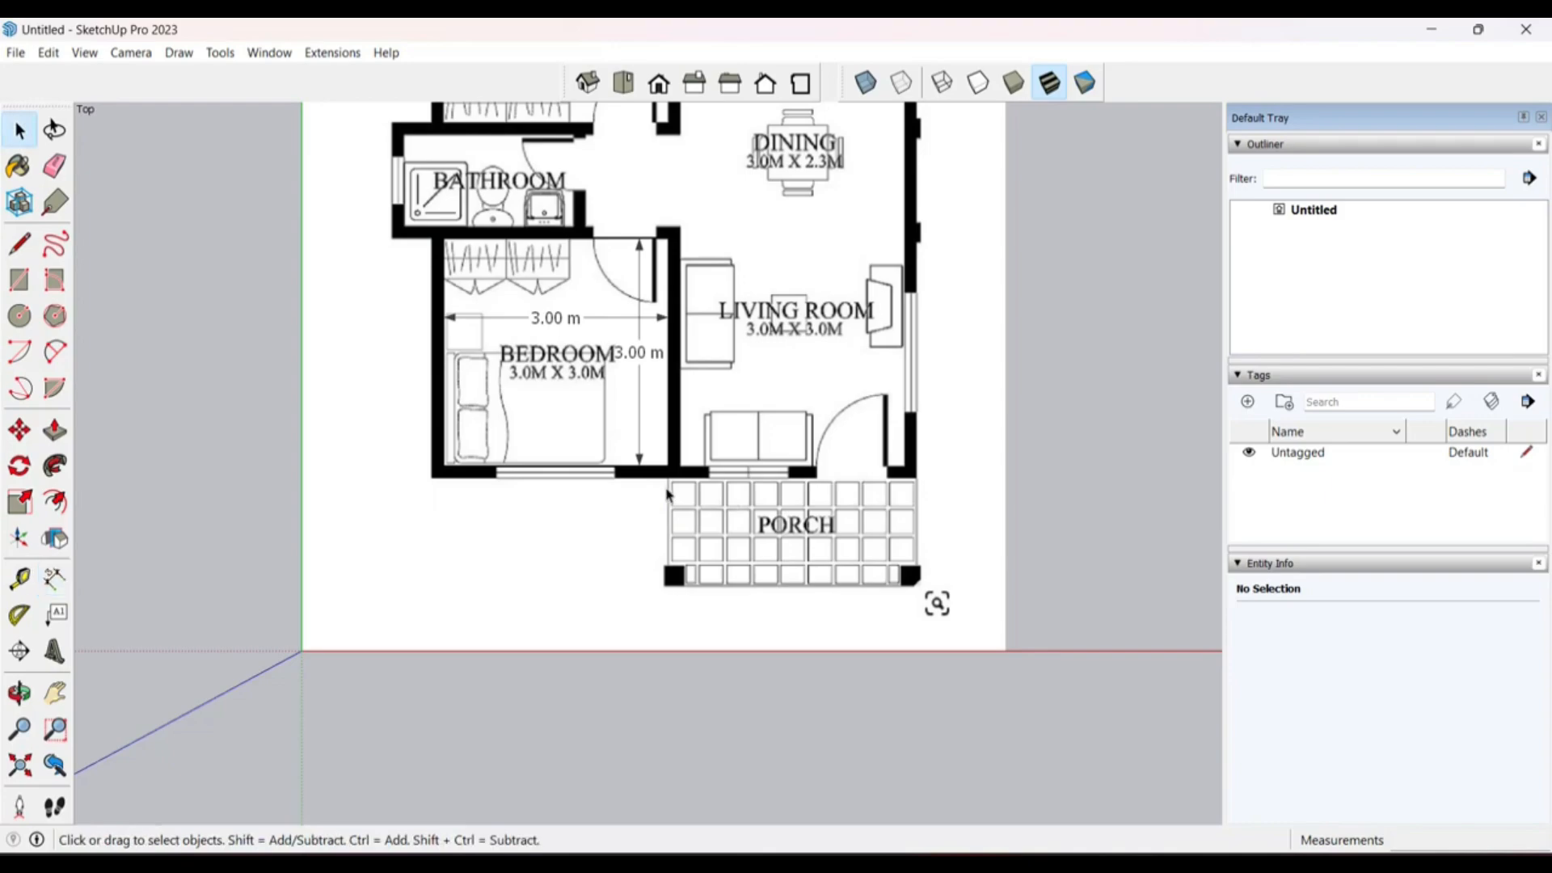
Step: Draw a rectangle about 3.16 m by 0.16 m over the lower bedroom's outer side wall, from the outer front corner to the bathroom wall
scroll(637, 378, up, 3)
scroll(464, 611, down, 3)
scroll(602, 410, up, 2)
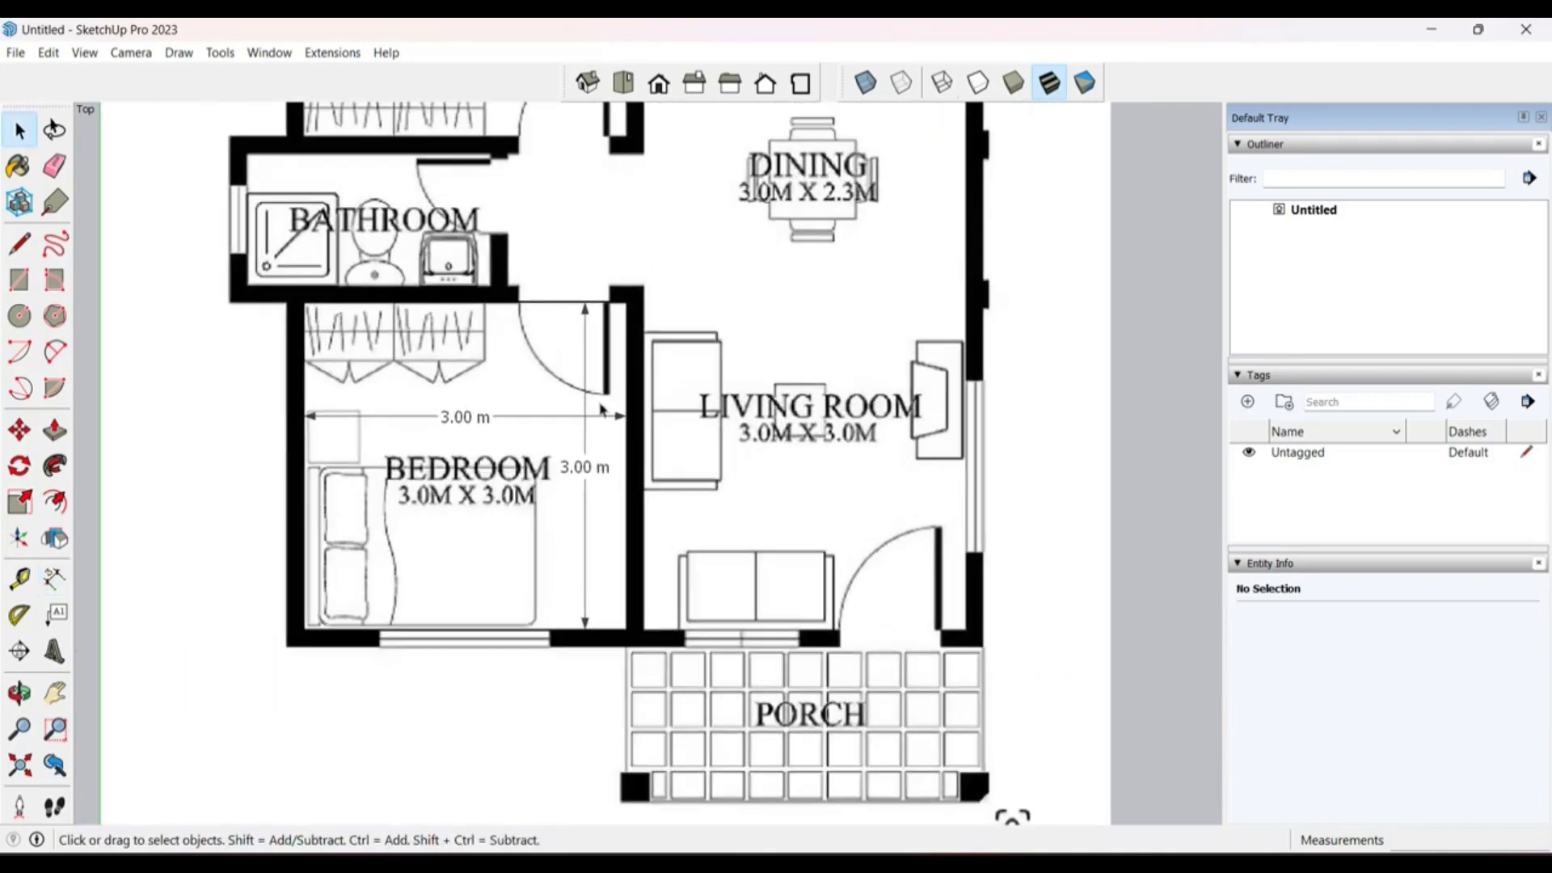
scroll(572, 504, down, 2)
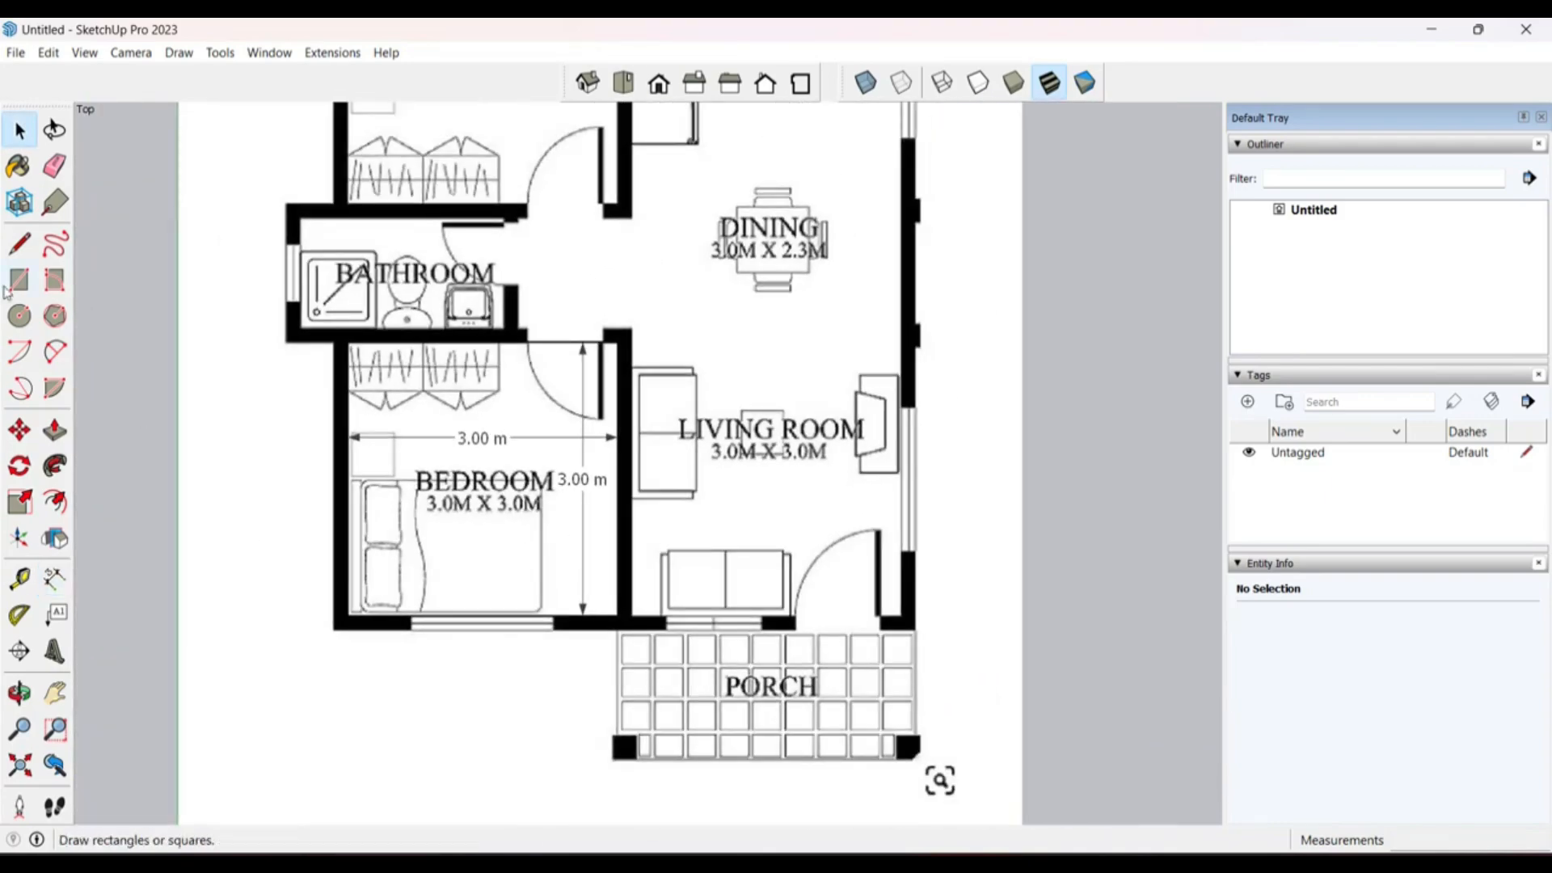
click(19, 282)
scroll(341, 629, up, 4)
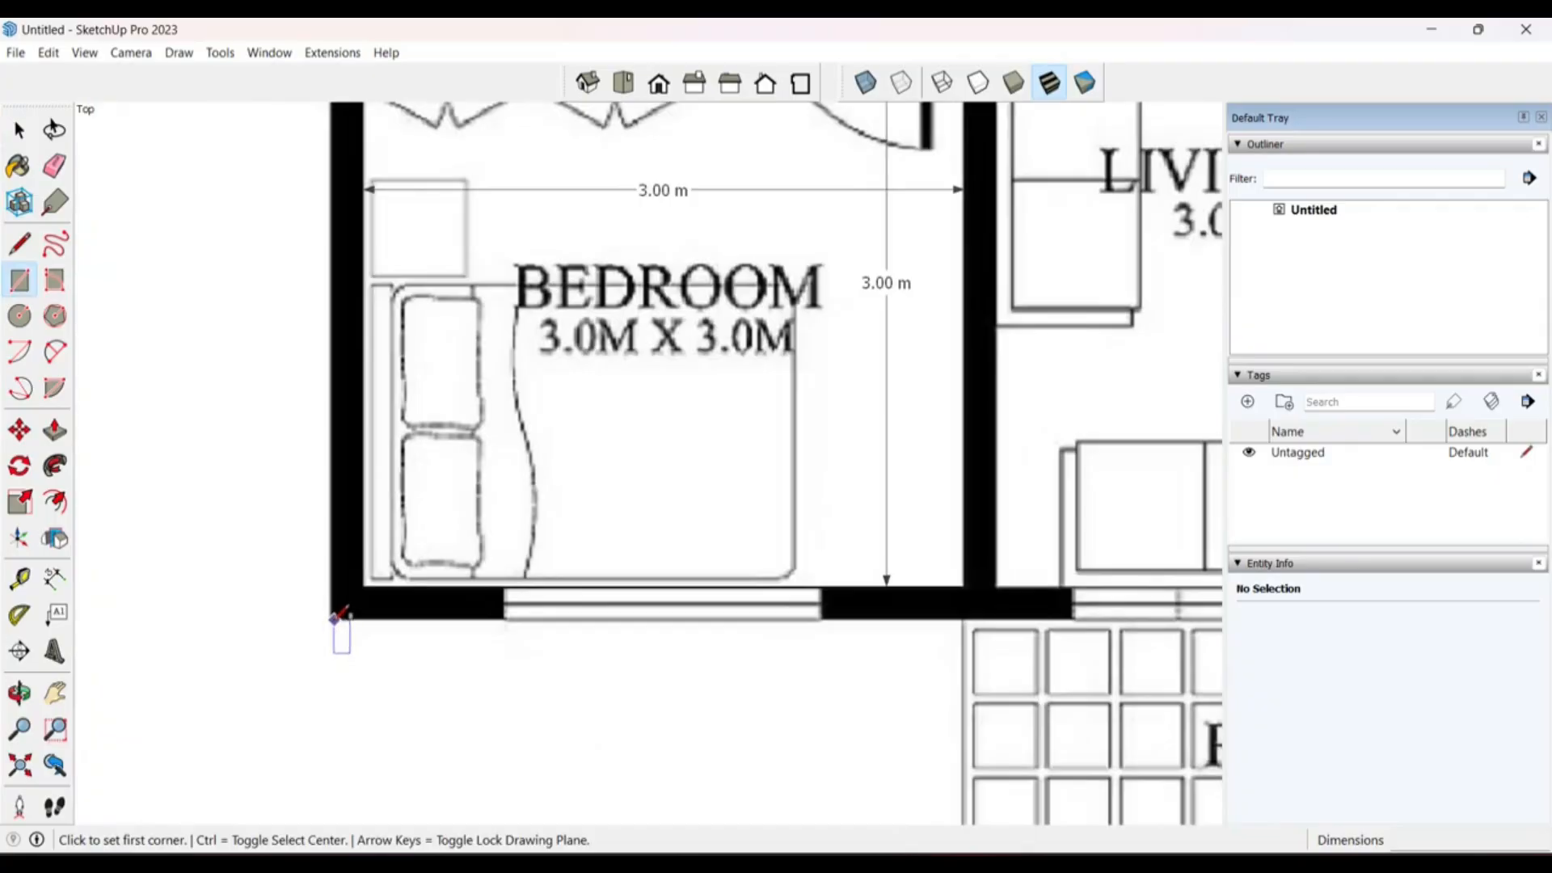
scroll(335, 619, up, 3)
click(339, 623)
scroll(340, 679, down, 3)
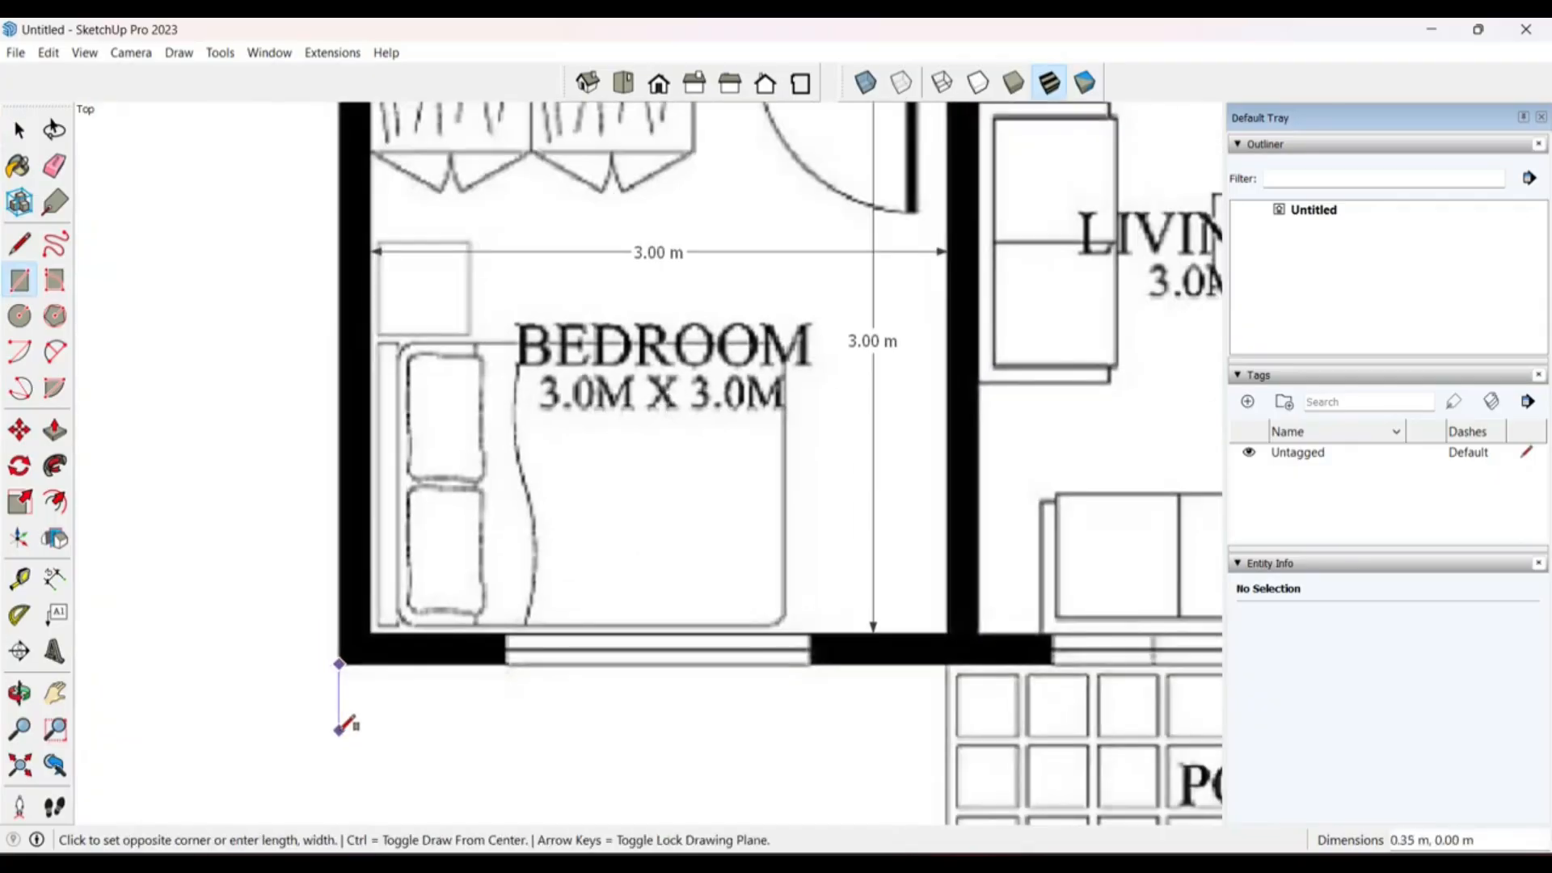
scroll(339, 724, down, 2)
scroll(356, 249, up, 3)
click(358, 256)
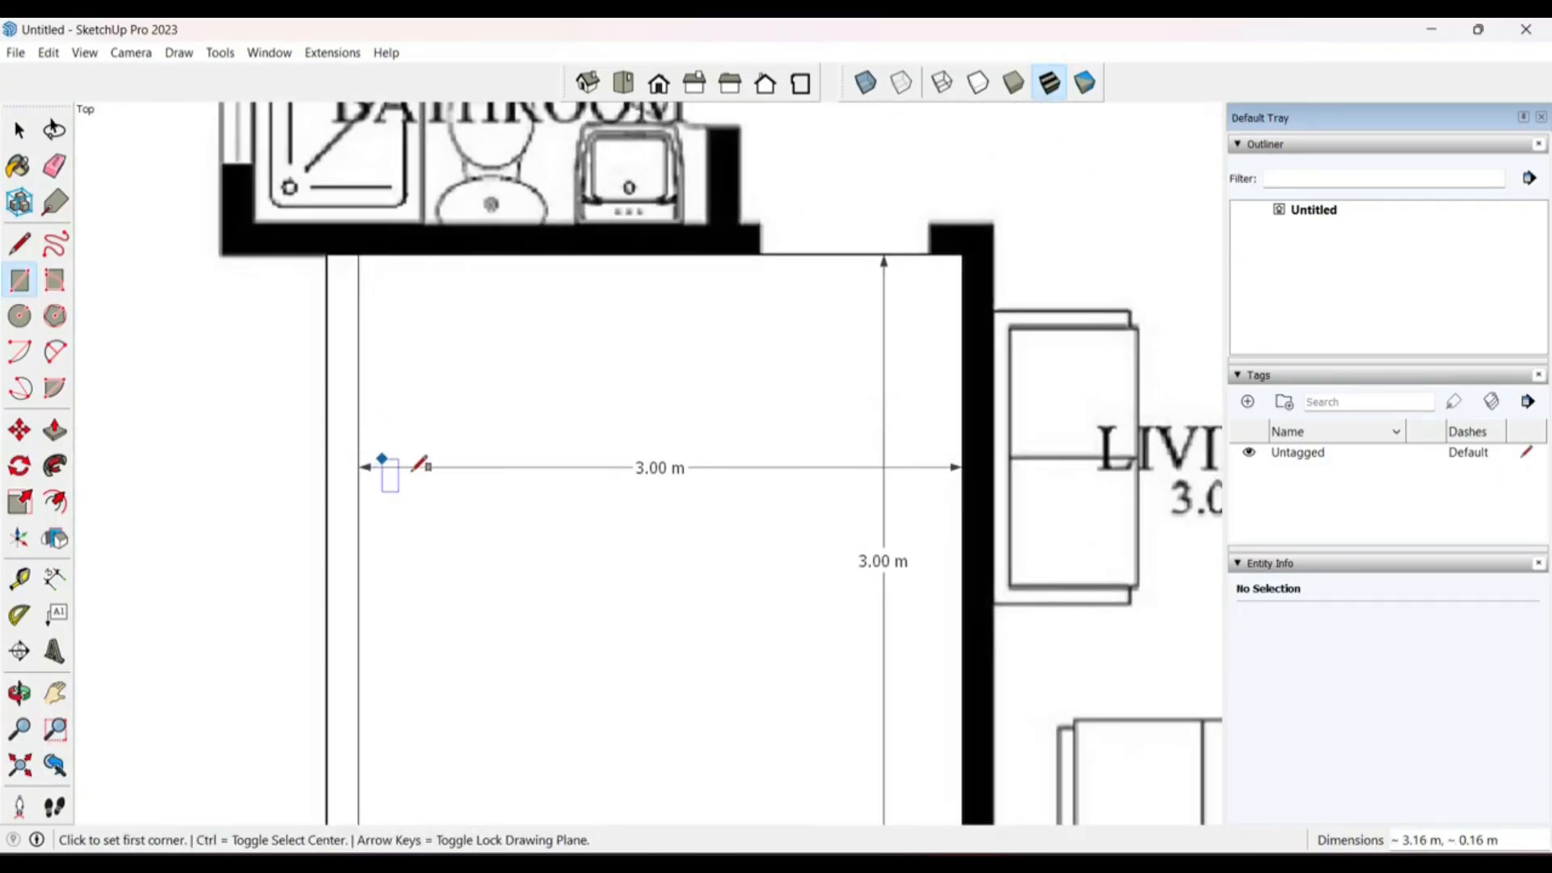
Step: Draw rectangles over the bathroom's two long walls and the short wall pieces on both sides of its window
key(space)
click(613, 401)
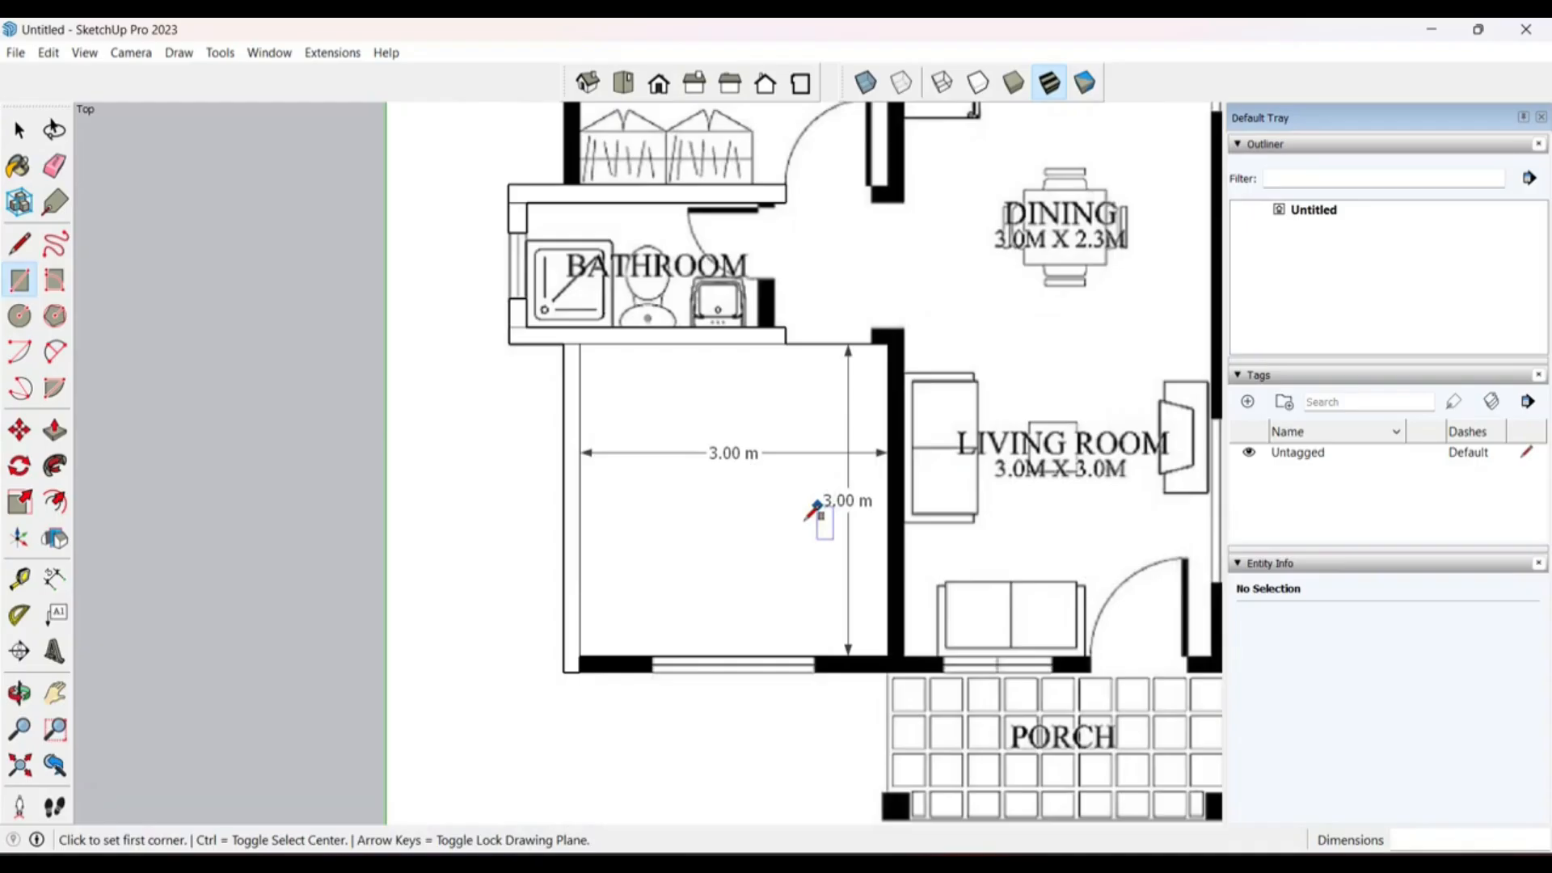
key(space)
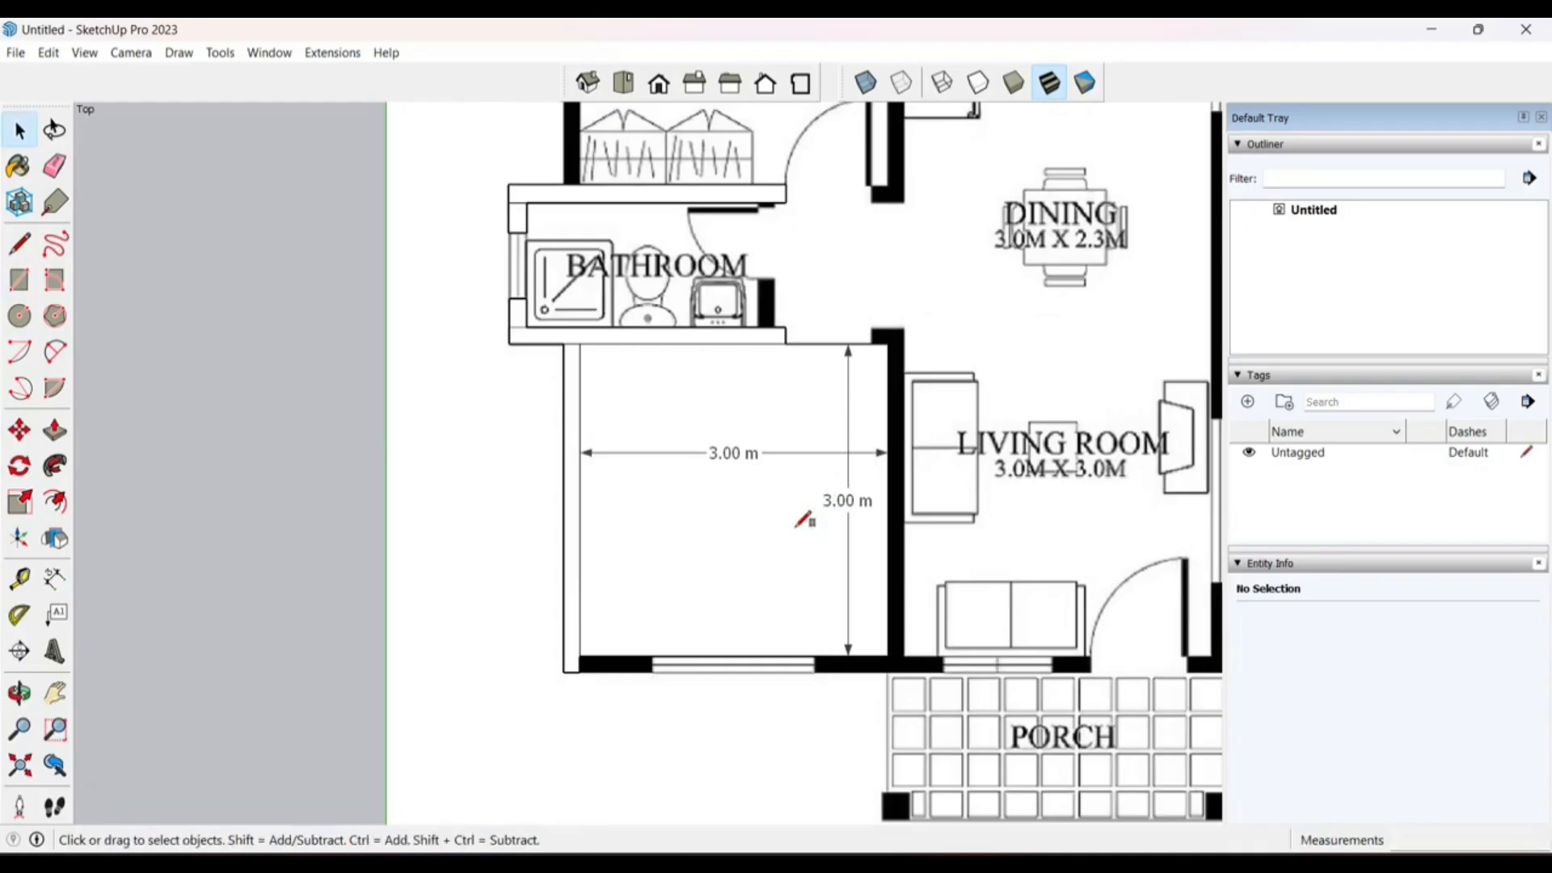
Step: Push/Pull the lower bedroom's outer side wall up to a height of 3 m
key(p)
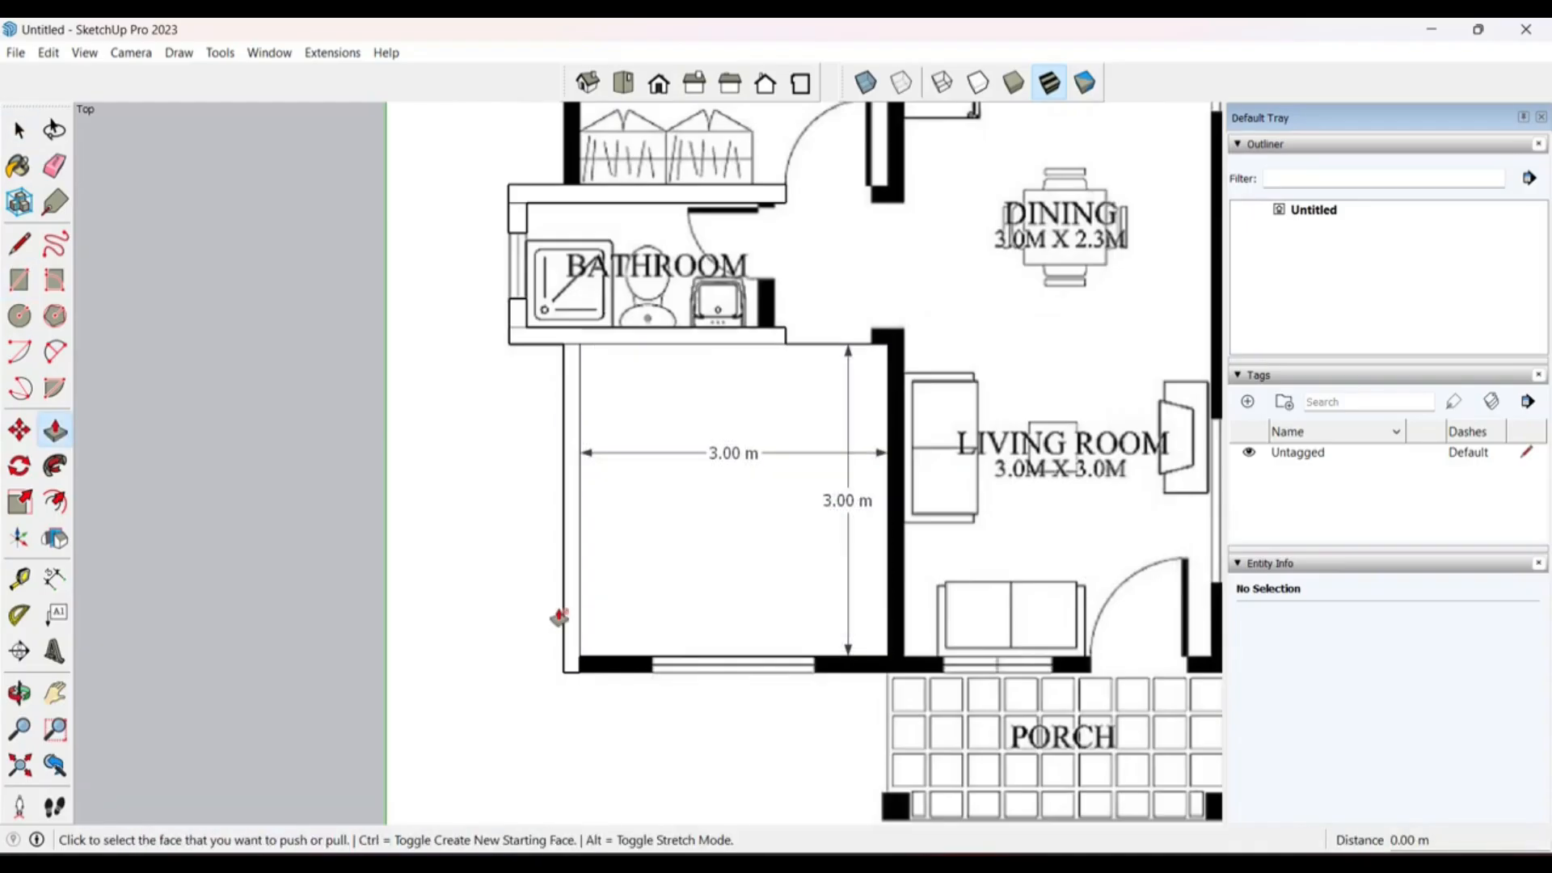
click(567, 616)
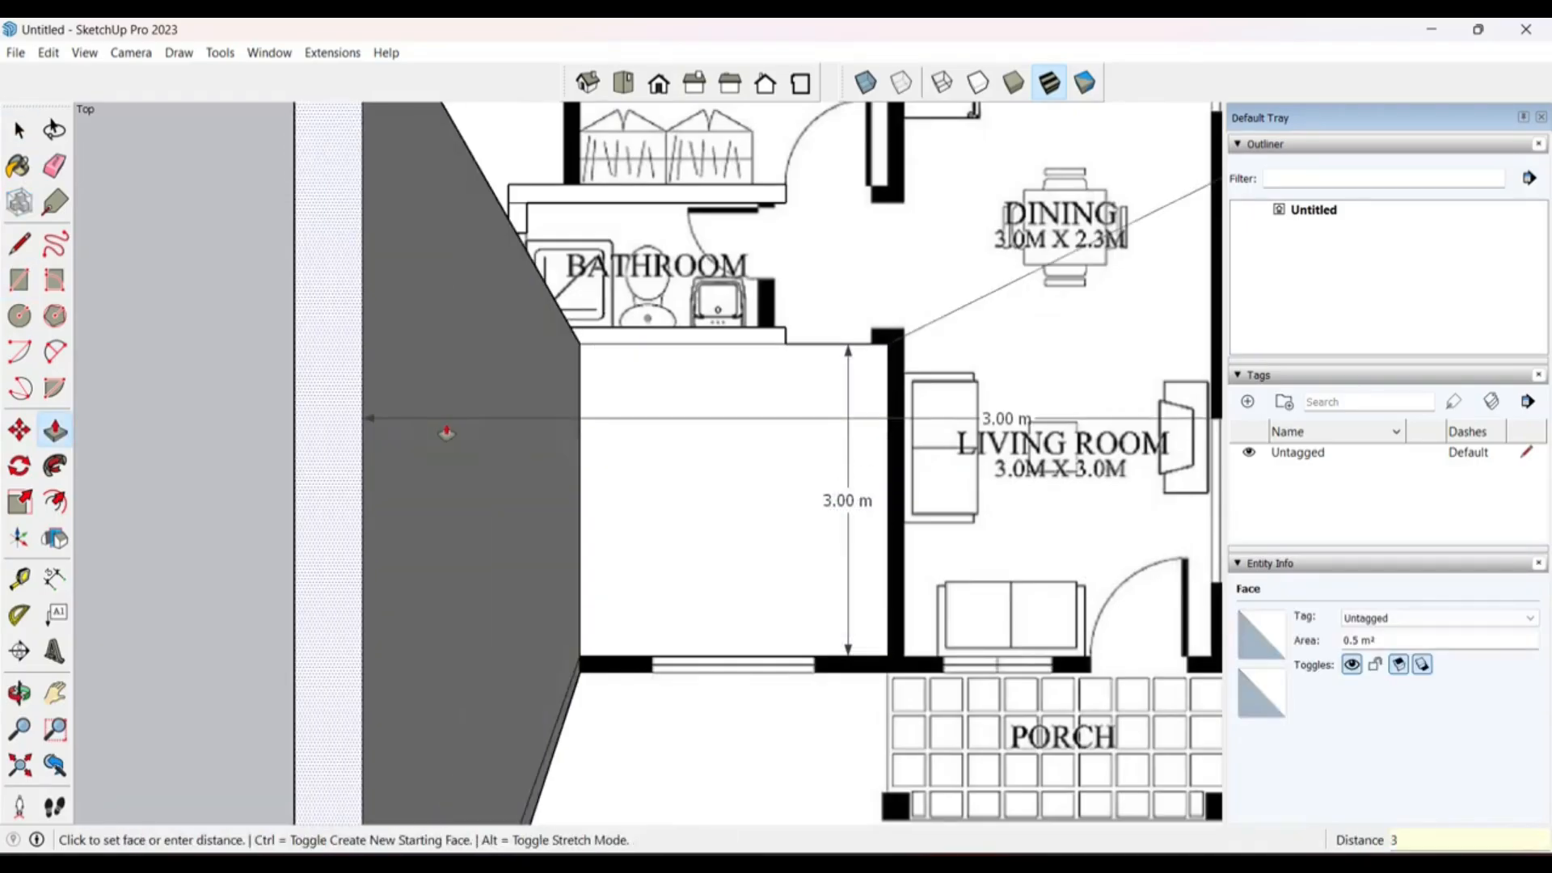
key(Return)
Step: Raise the bathroom's two long walls and the wall pieces beside its window to the same 3 m height
scroll(595, 588, down, 3)
middle_drag(821, 625, 590, 216)
scroll(759, 565, down, 4)
middle_drag(759, 565, 364, 619)
middle_drag(942, 727, 752, 578)
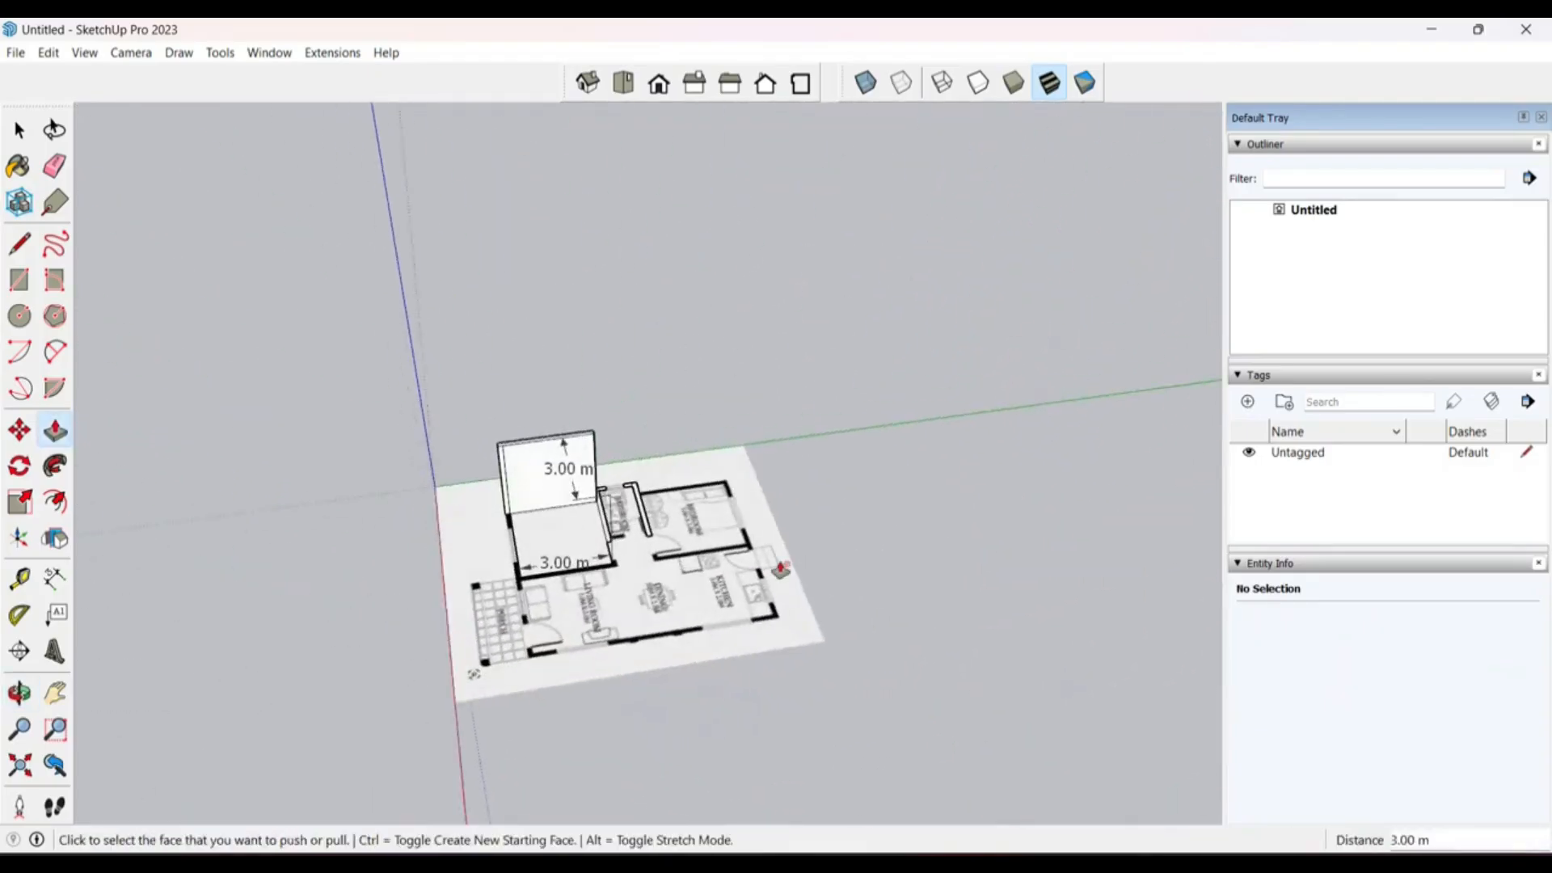
scroll(671, 508, up, 5)
middle_drag(437, 546, 368, 619)
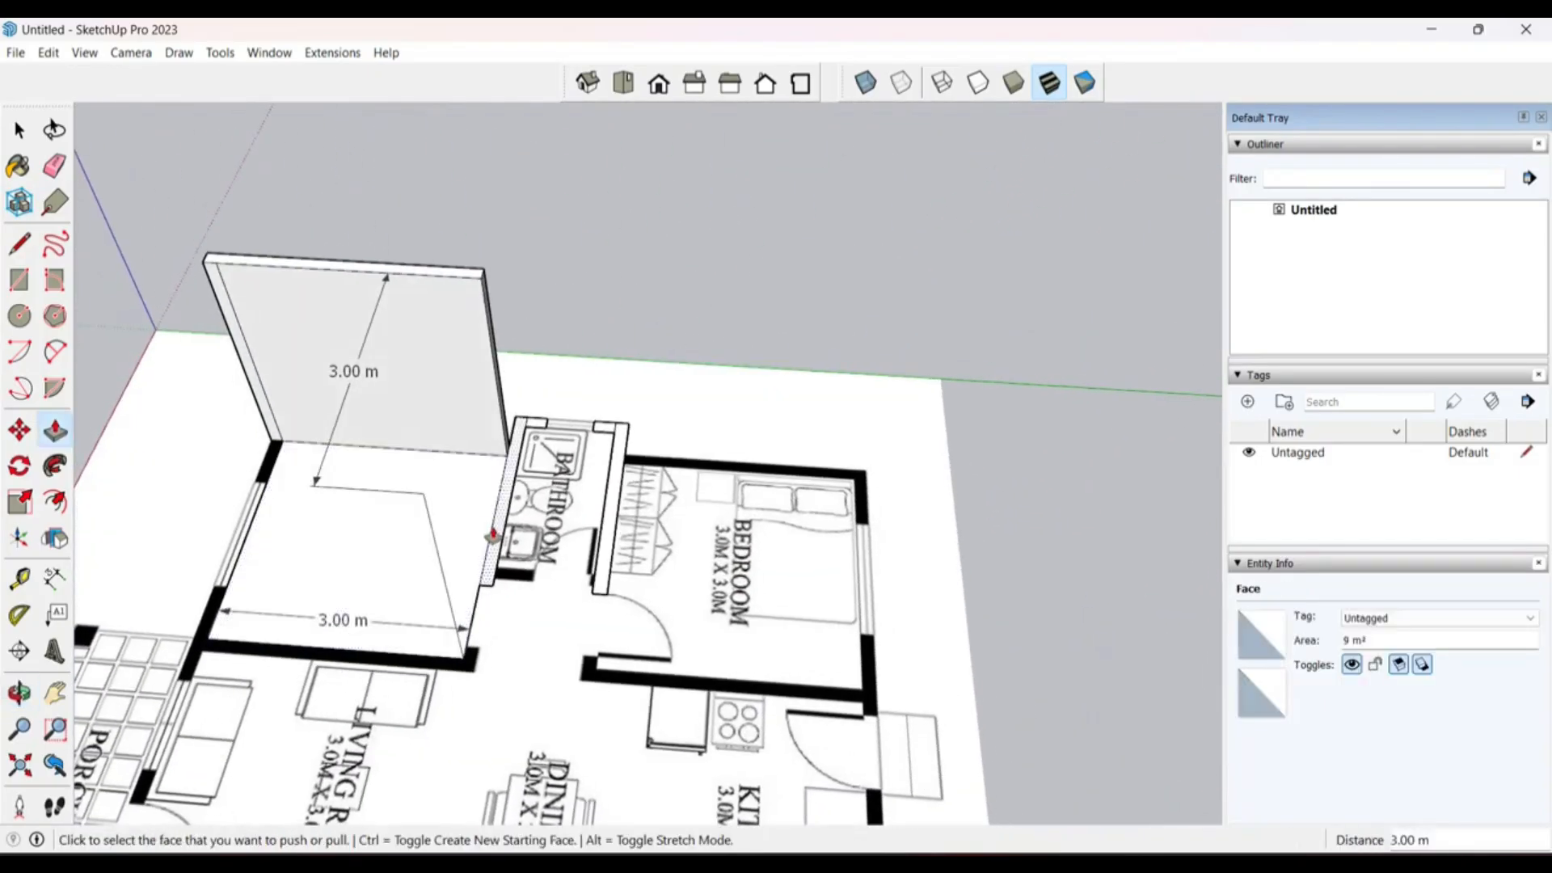
double_click(494, 534)
middle_drag(573, 423, 565, 429)
double_click(556, 418)
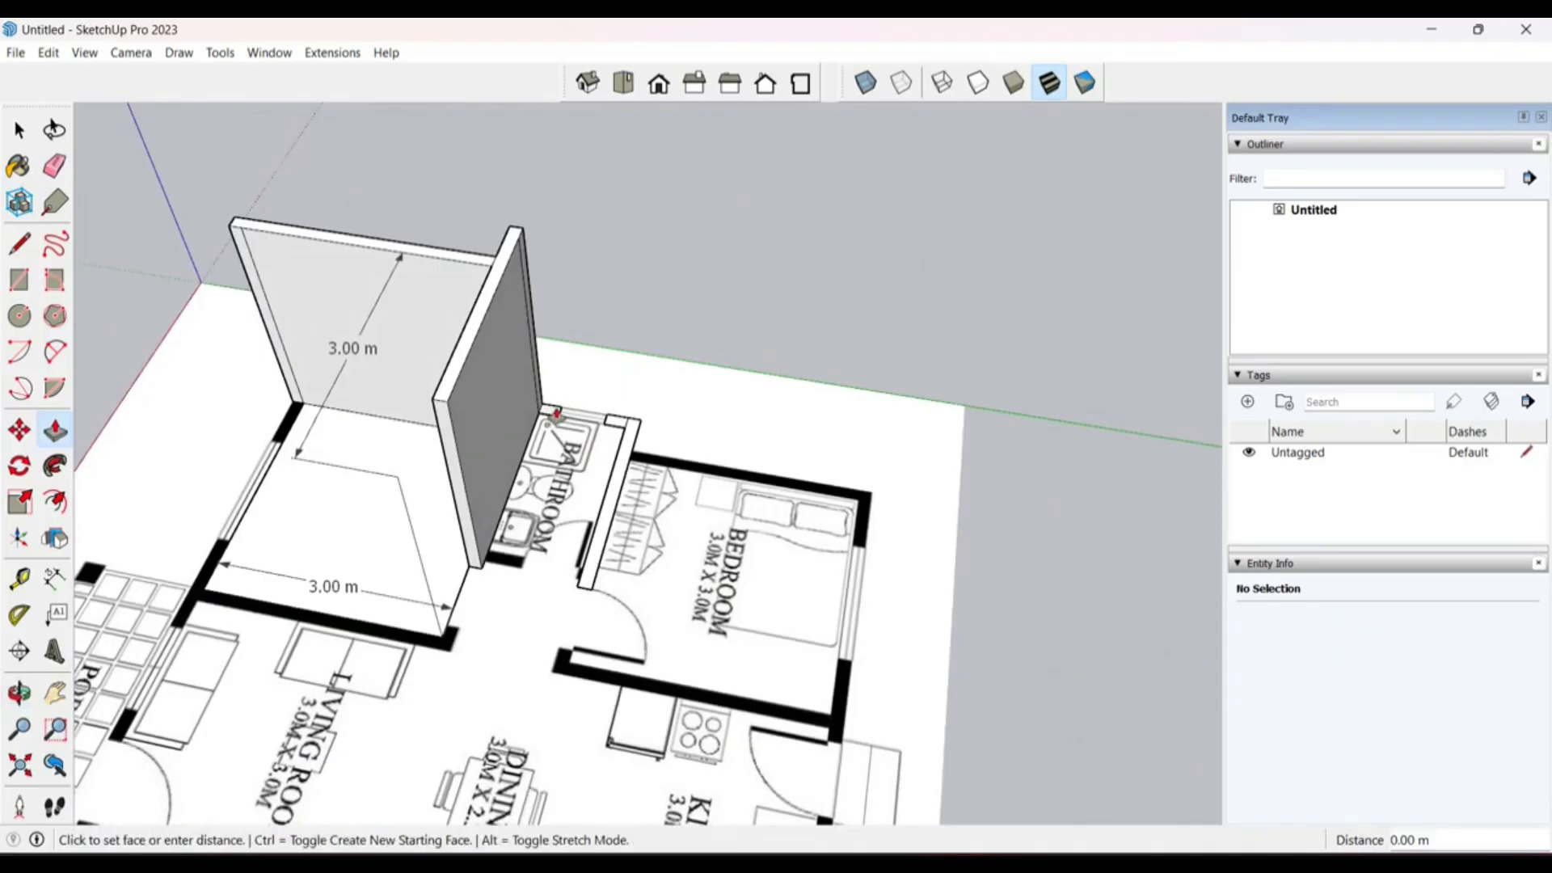
click(612, 421)
double_click(612, 422)
double_click(620, 462)
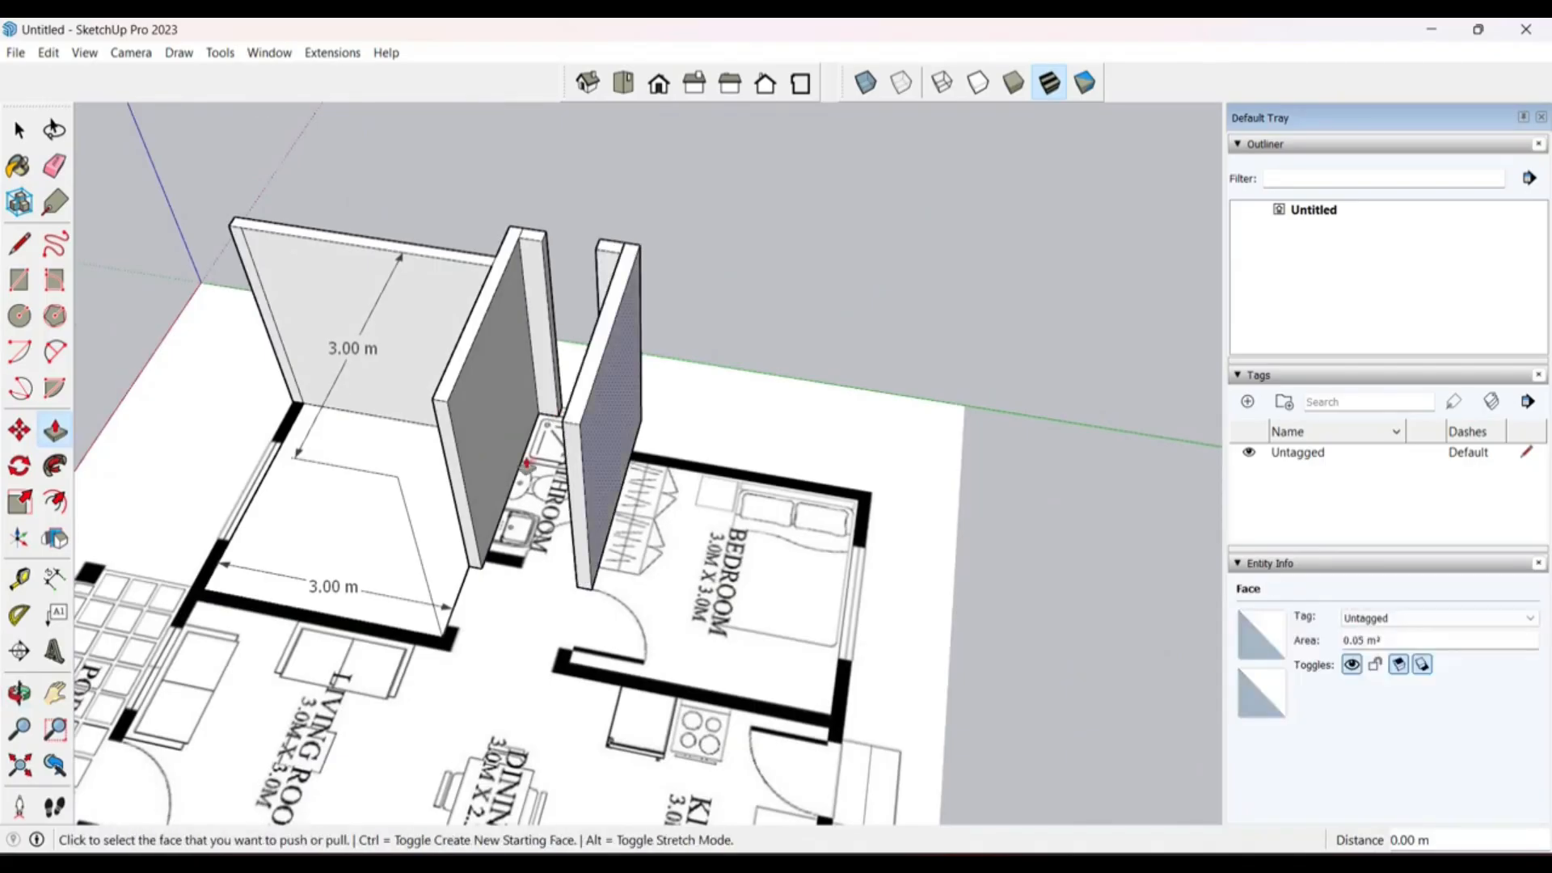
Step: Extend the lower bedroom's outer wall along the front by about 0.69 m to the start of the bedroom window
middle_drag(622, 464, 913, 396)
middle_drag(656, 349, 643, 388)
scroll(350, 616, down, 1)
scroll(350, 622, up, 1)
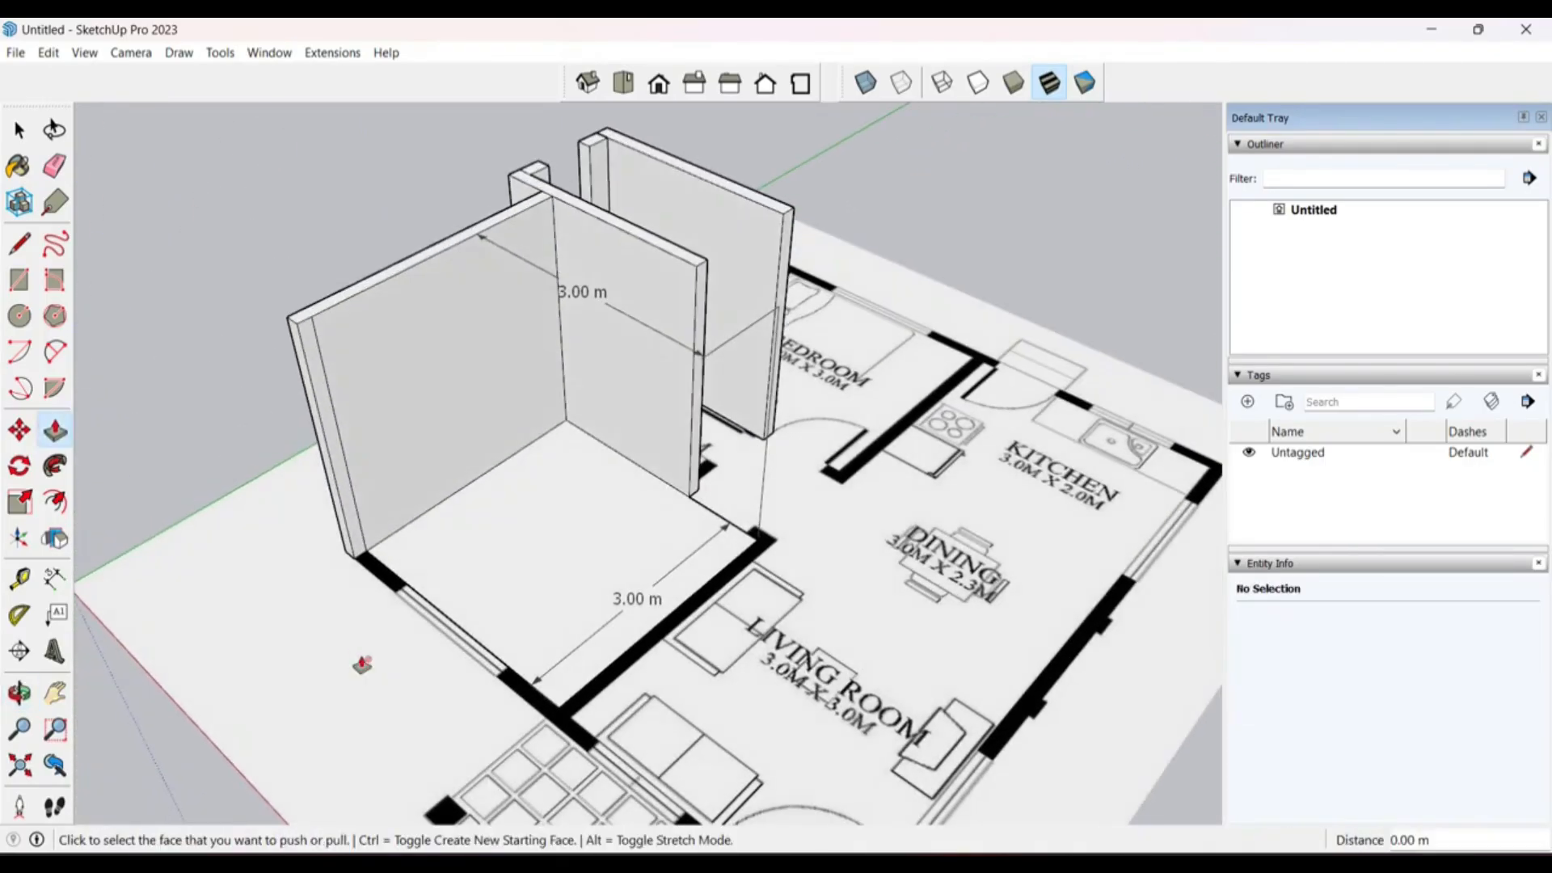
click(352, 519)
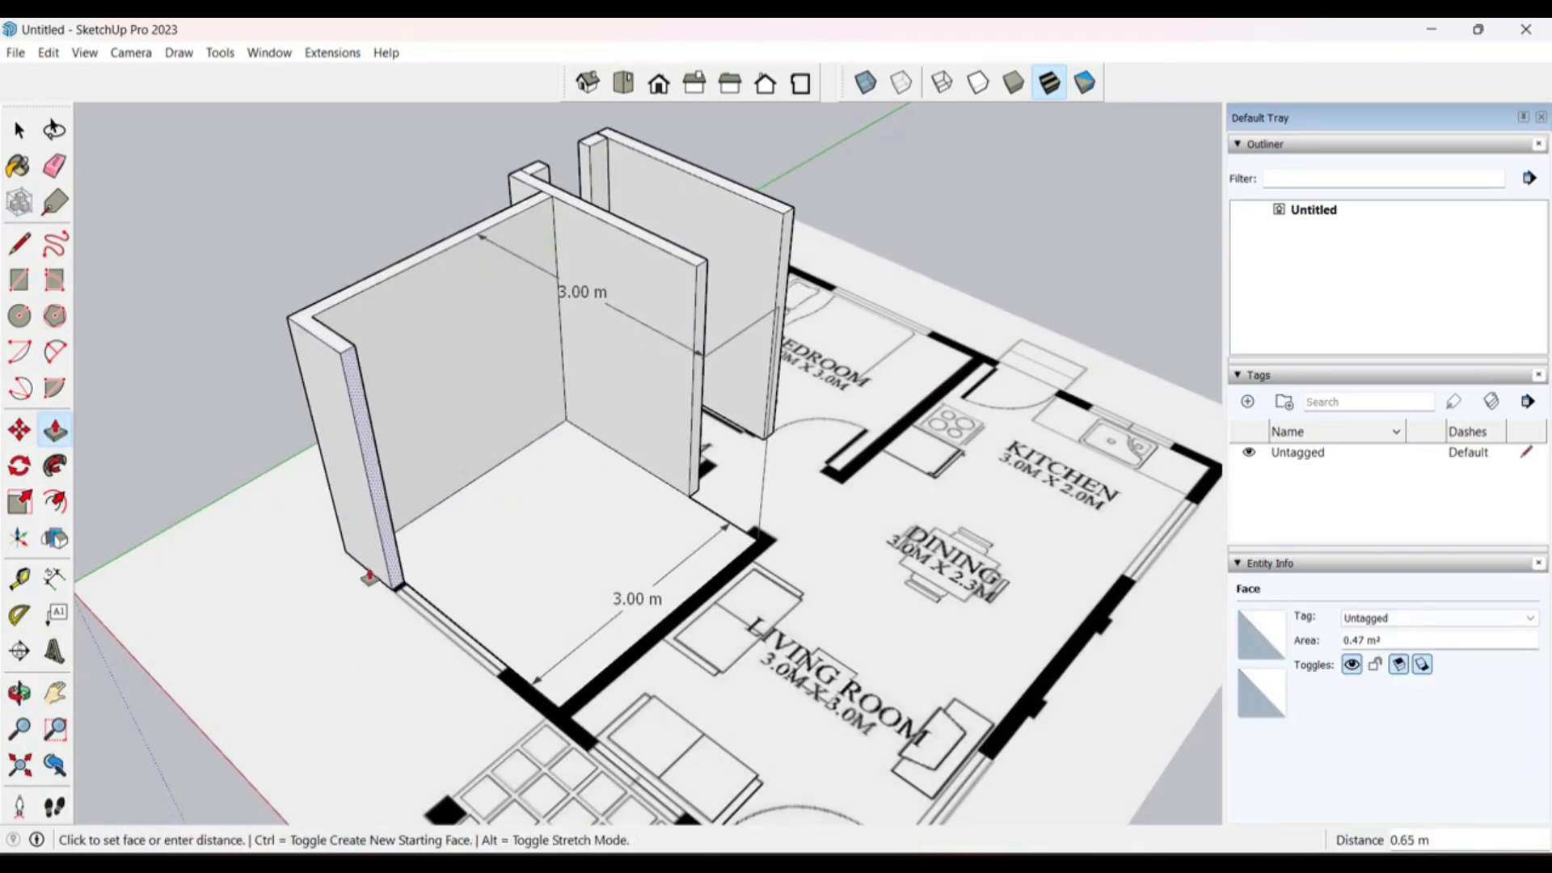
click(356, 584)
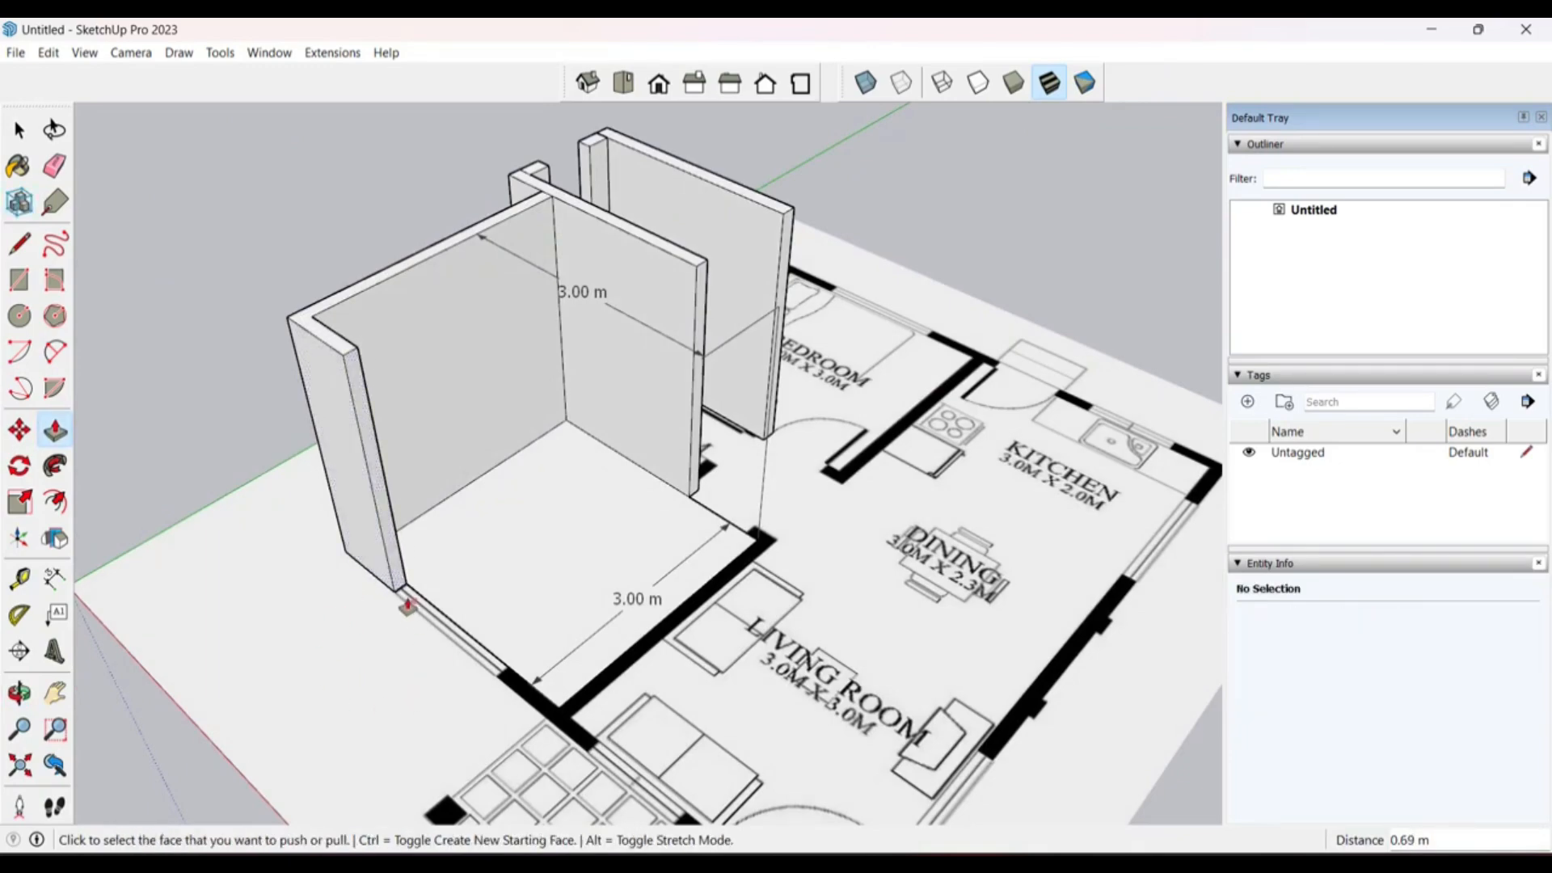
click(395, 582)
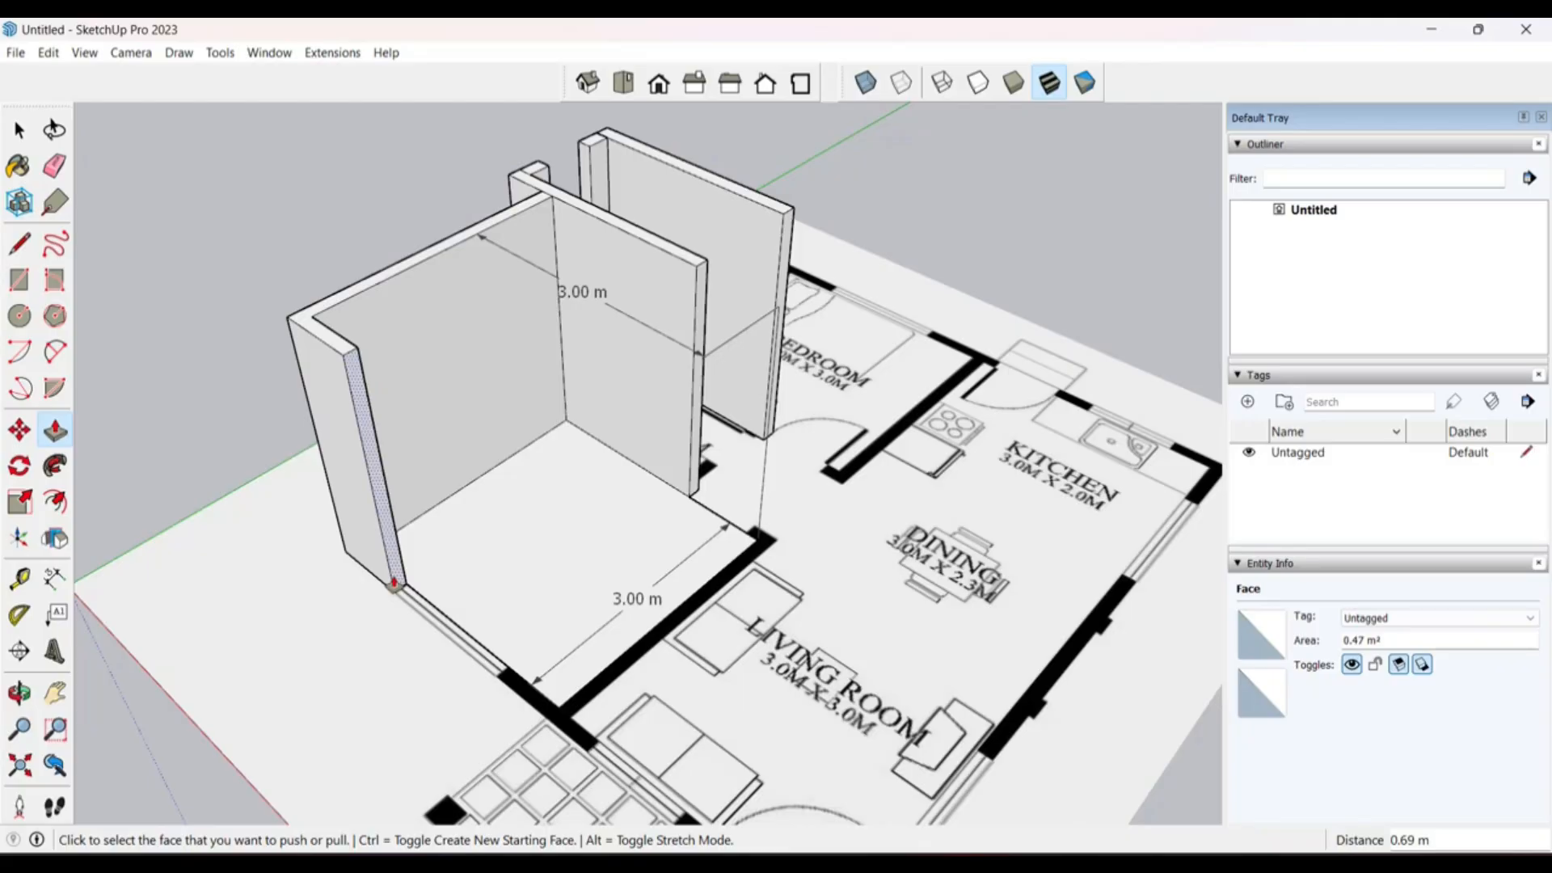
click(404, 587)
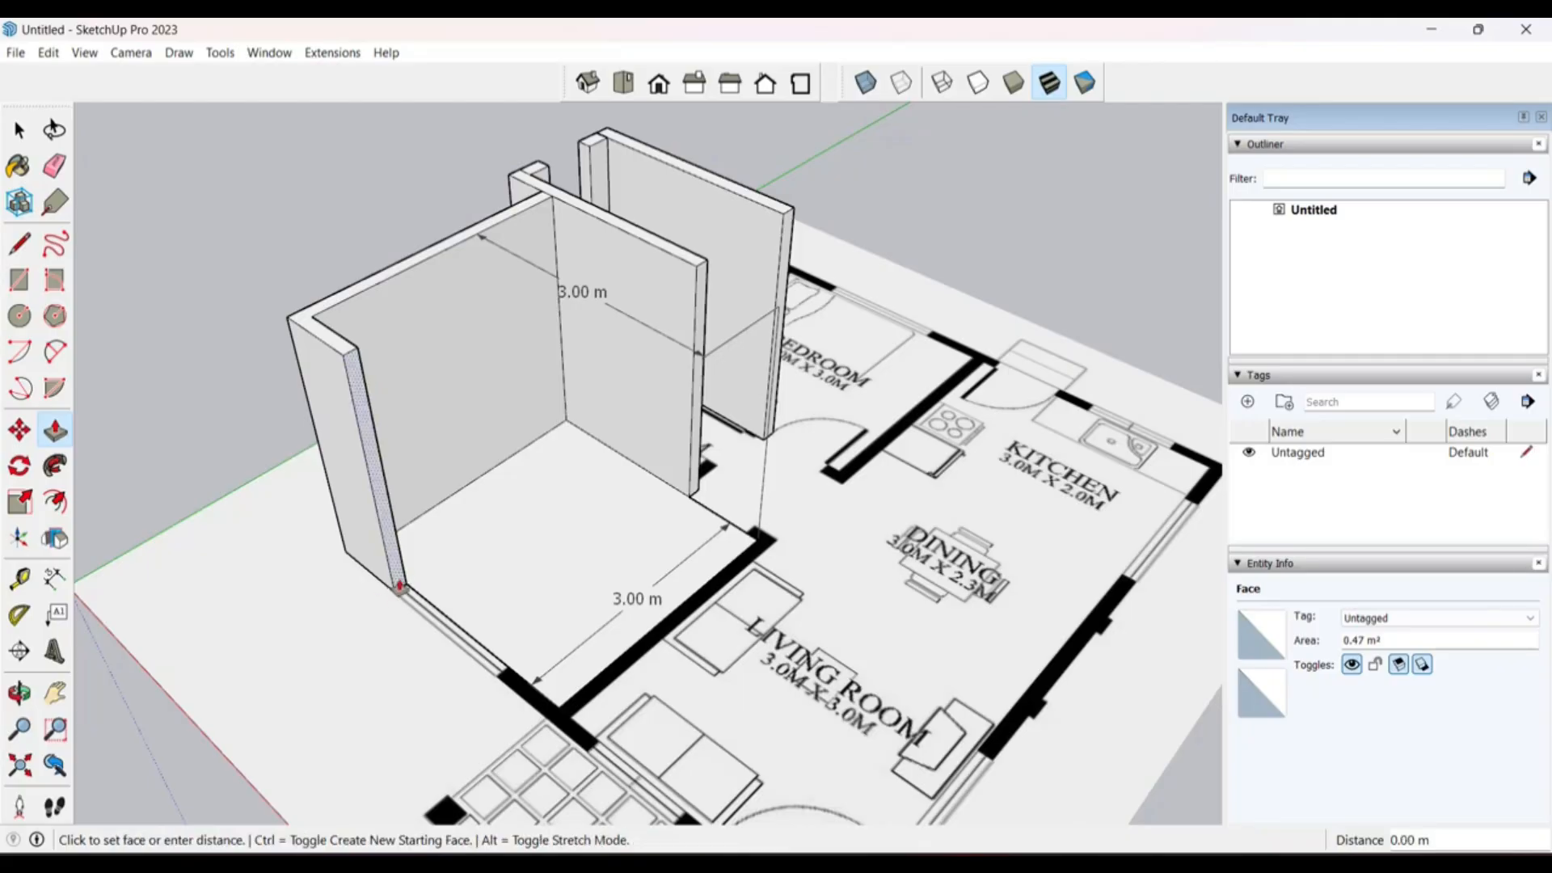
Step: Extend the bedroom's front wall as separate sections: about 1.56 m across the window and about 1.30 m on to the porch corner
click(408, 594)
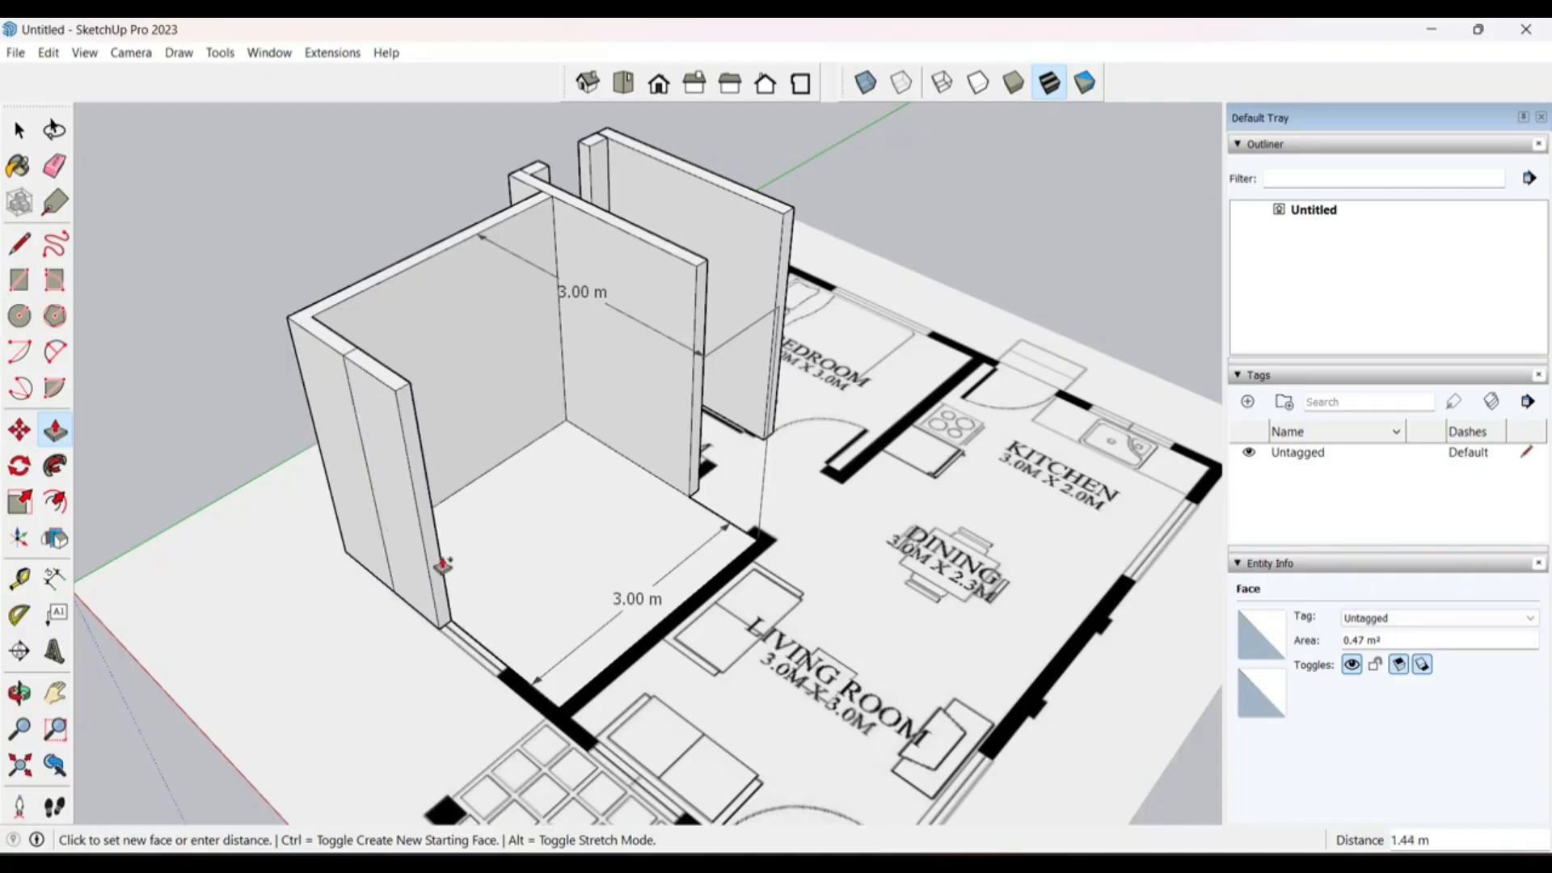
click(479, 687)
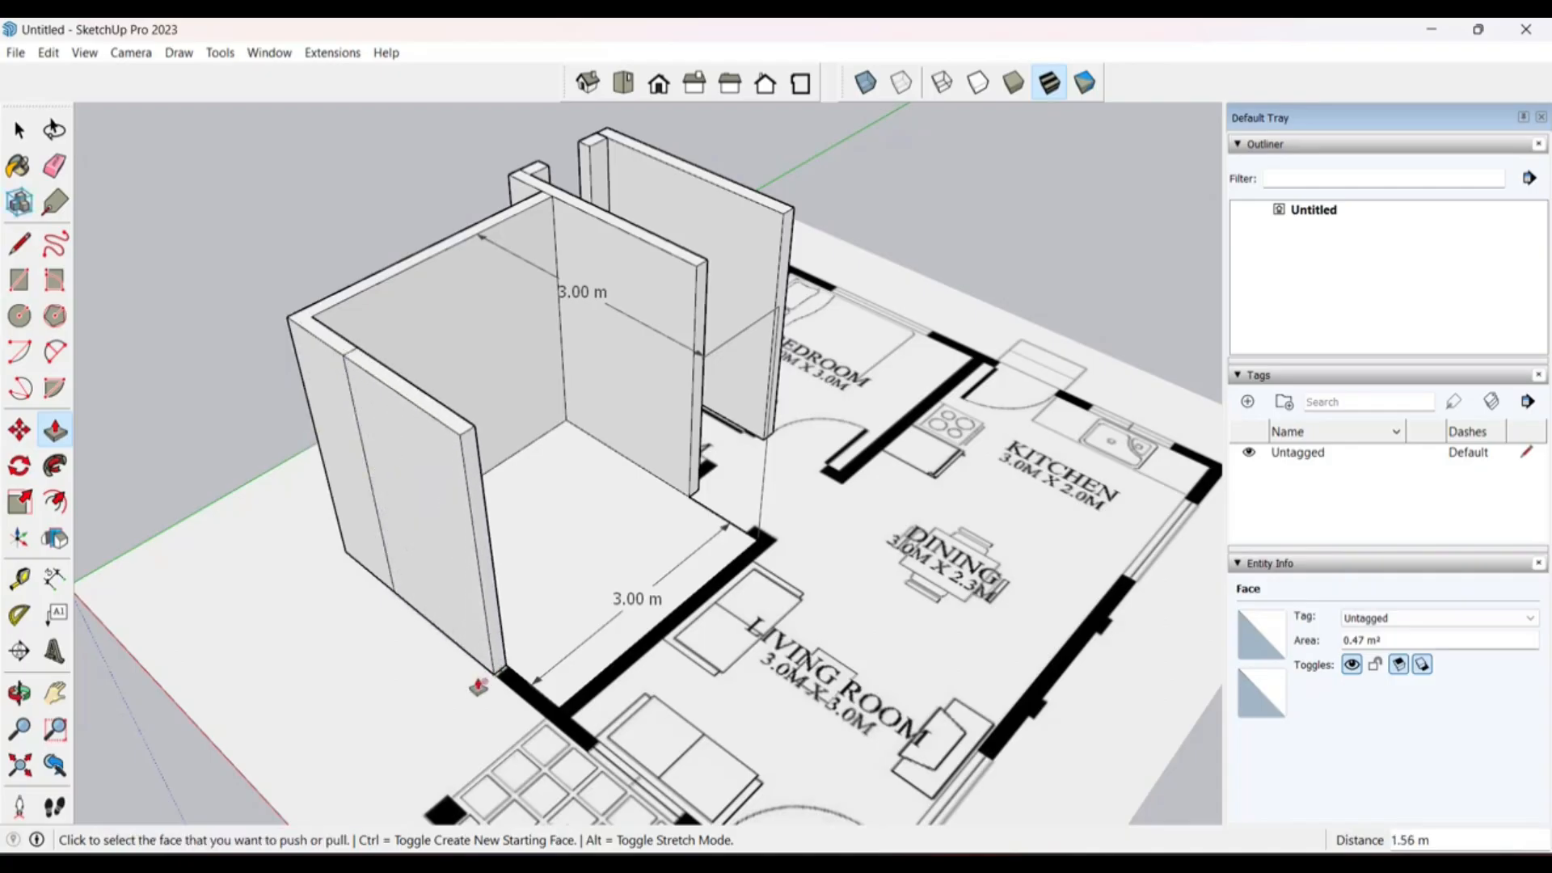
click(499, 669)
click(502, 672)
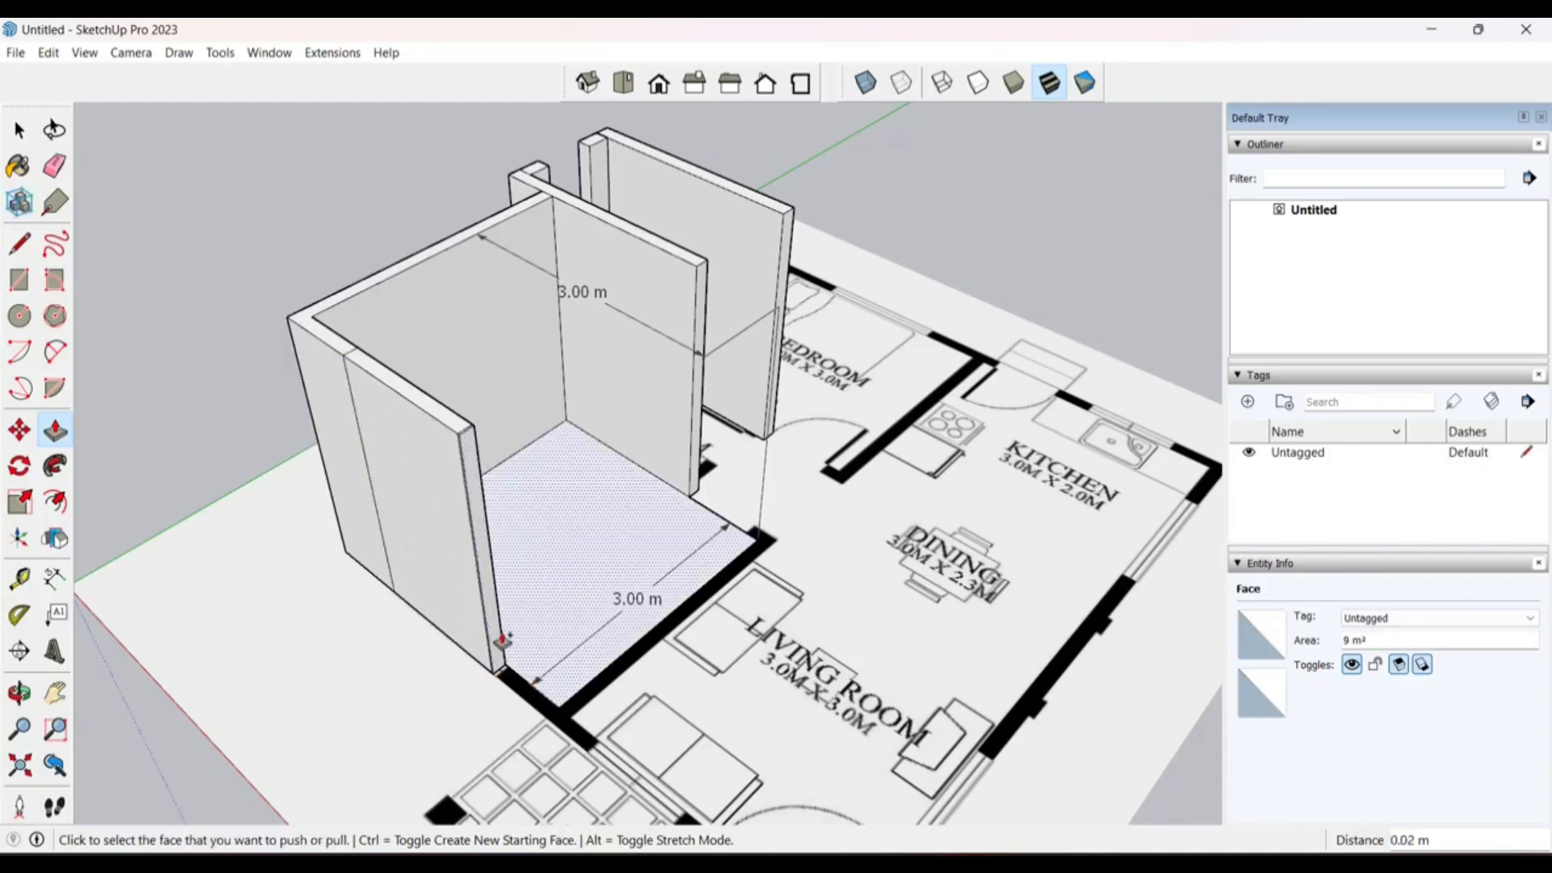
click(499, 651)
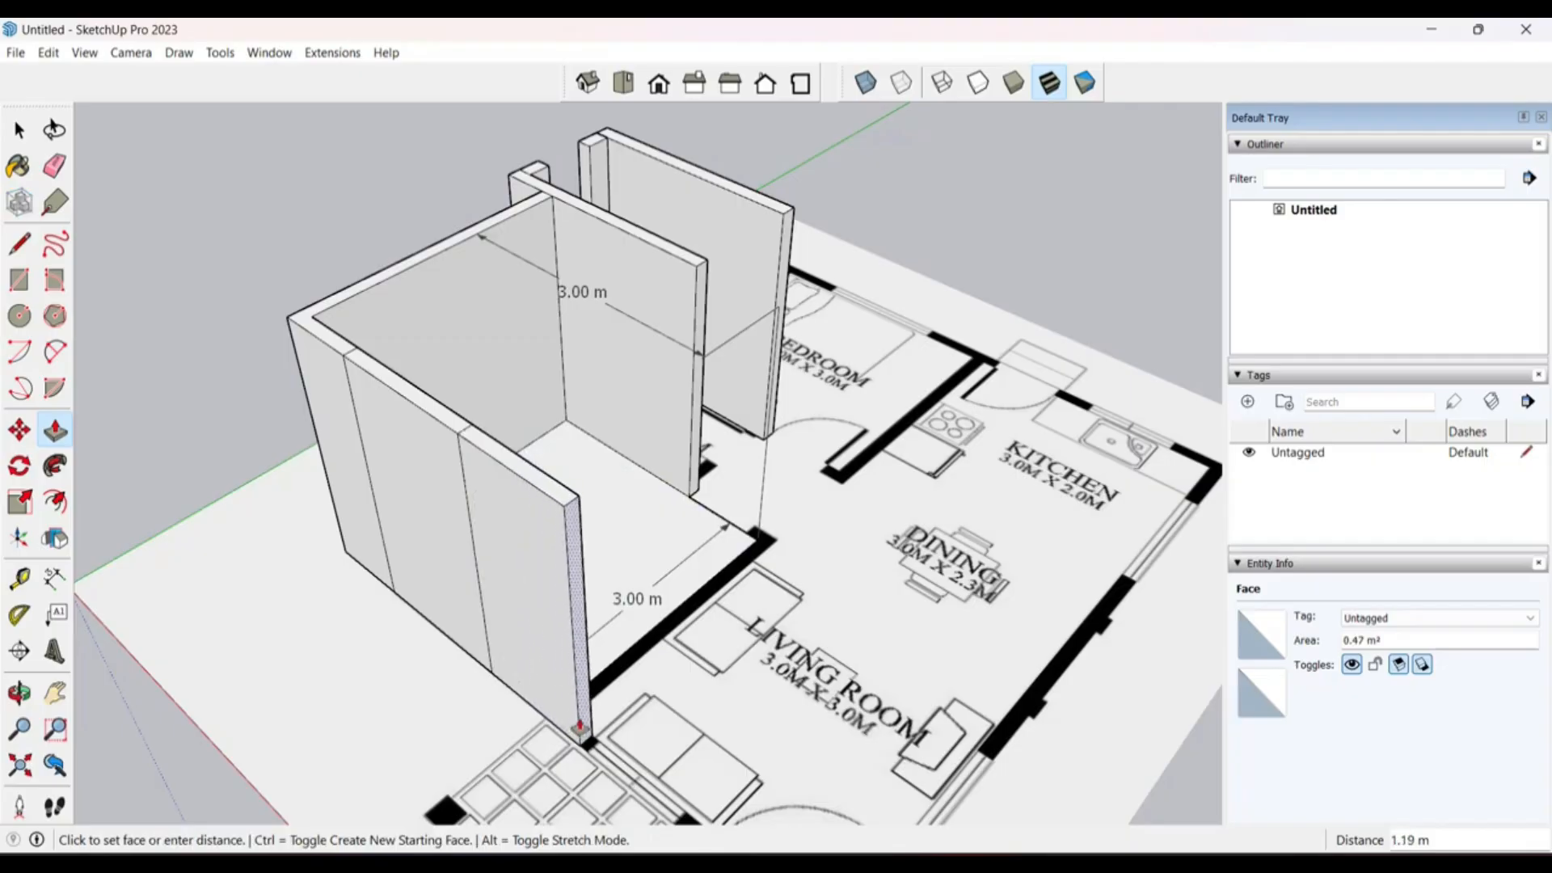
click(584, 732)
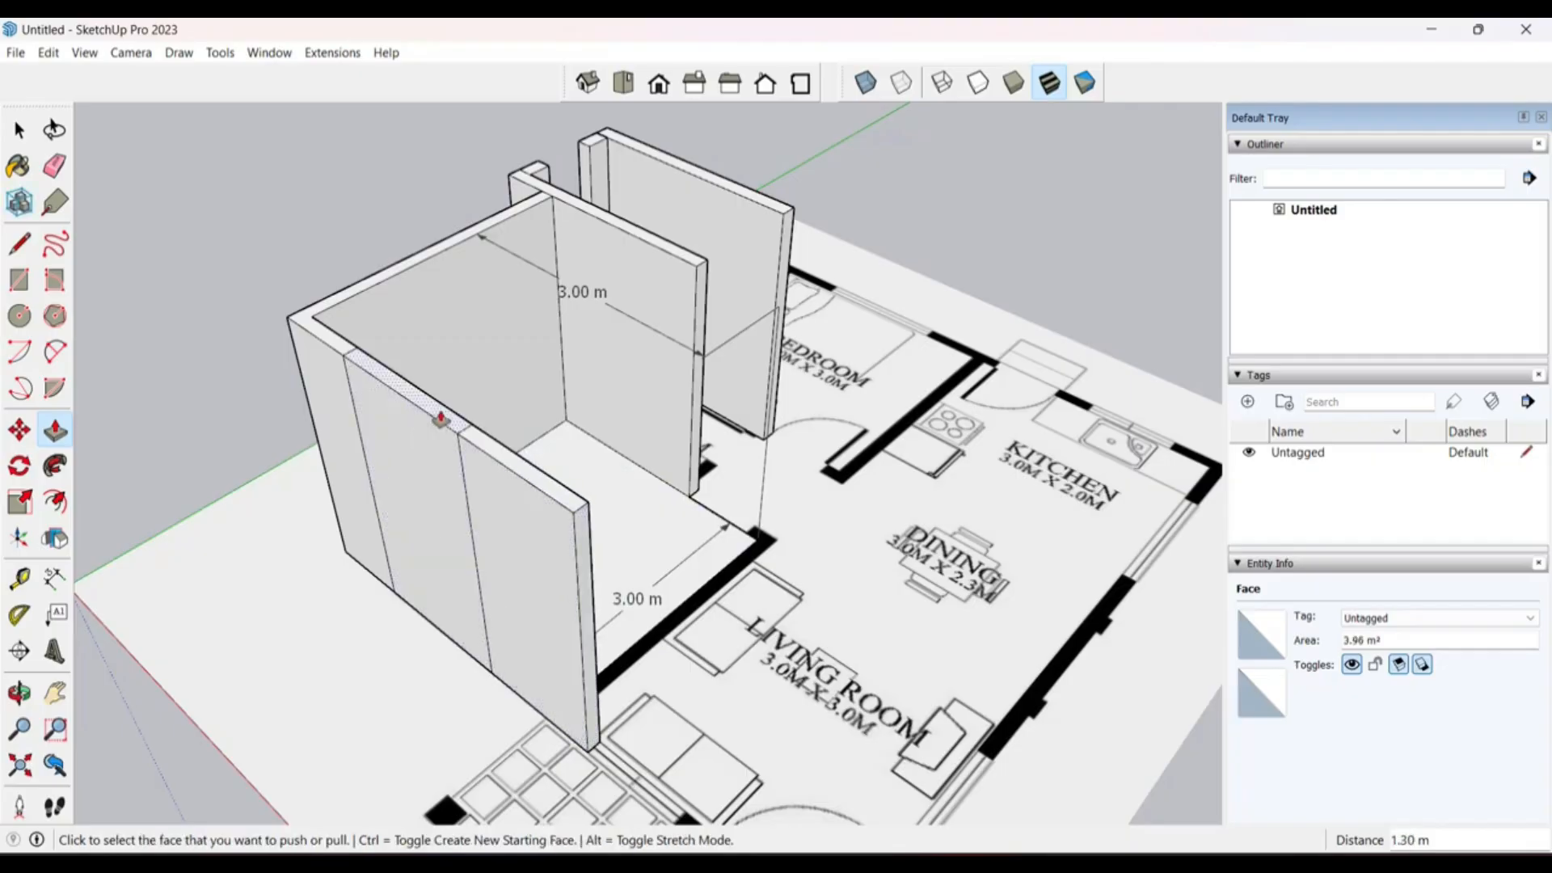
Step: Push the top of the bedroom window section down 2.1 m to form the window opening above a low wall
click(440, 419)
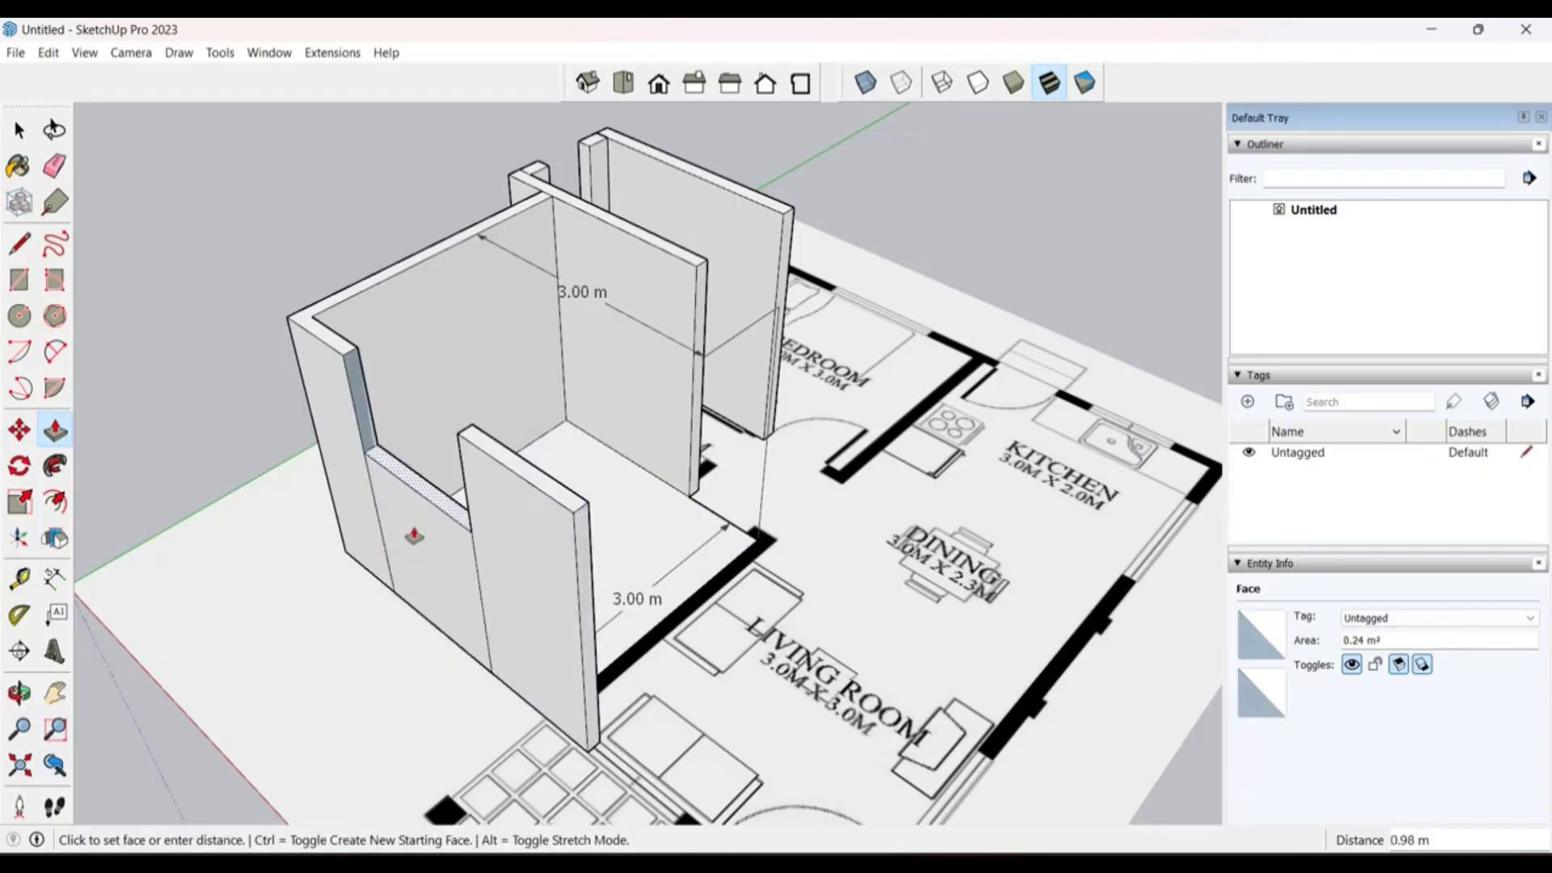
text(2.)
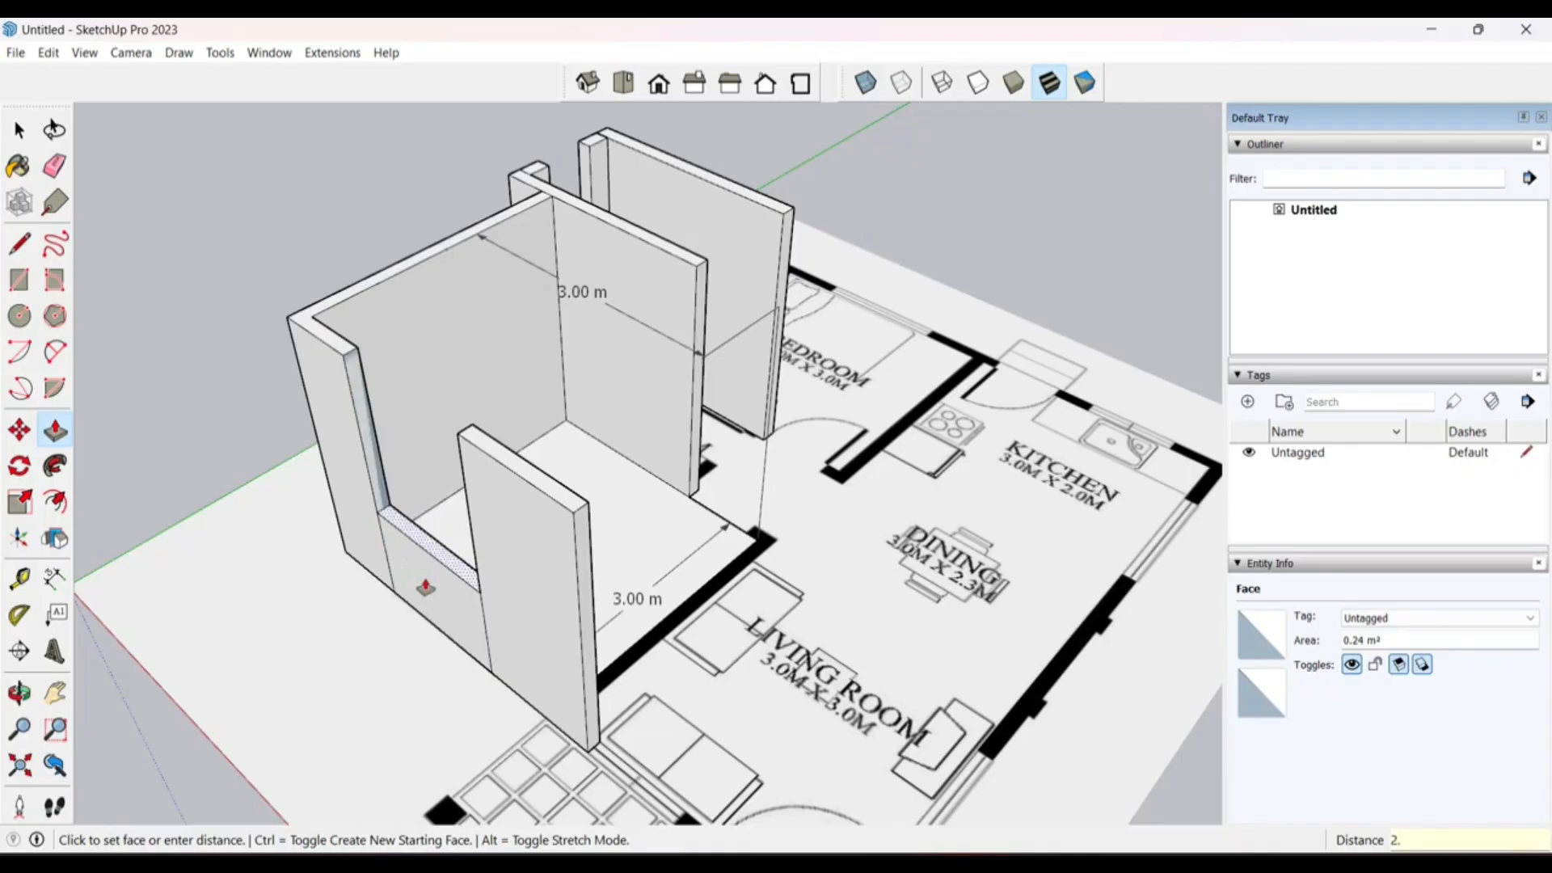
text(1)
key(Return)
Step: Extend the front wall as separate sections: about 1.05 m across the living room window and about 0.38 m on to the front door
middle_drag(422, 537, 270, 517)
scroll(322, 444, up, 3)
middle_drag(356, 485, 728, 526)
scroll(509, 436, down, 3)
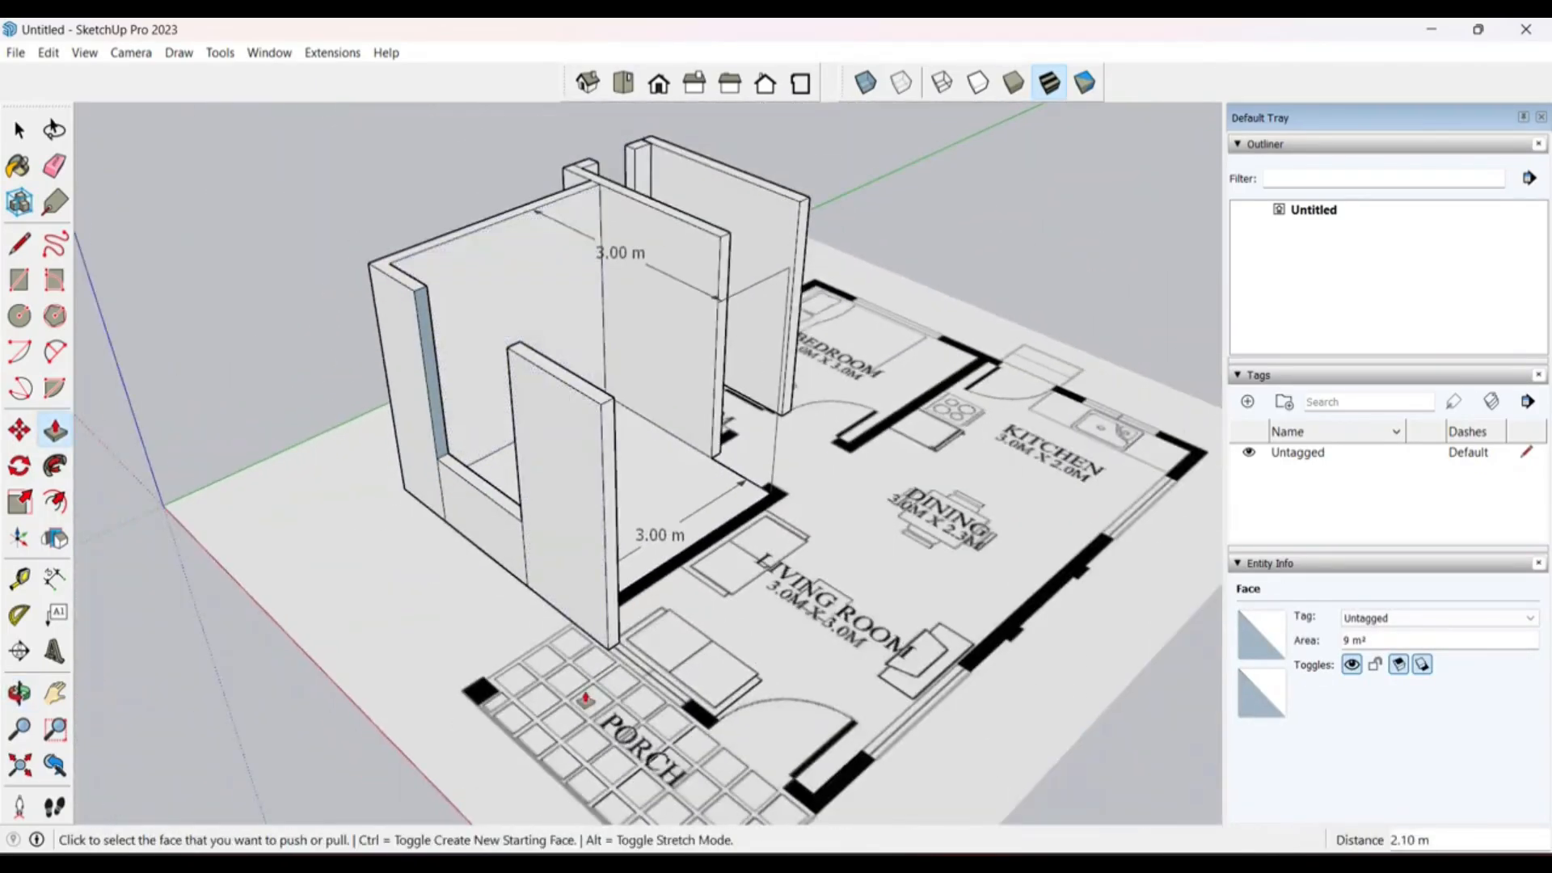
scroll(614, 695, up, 5)
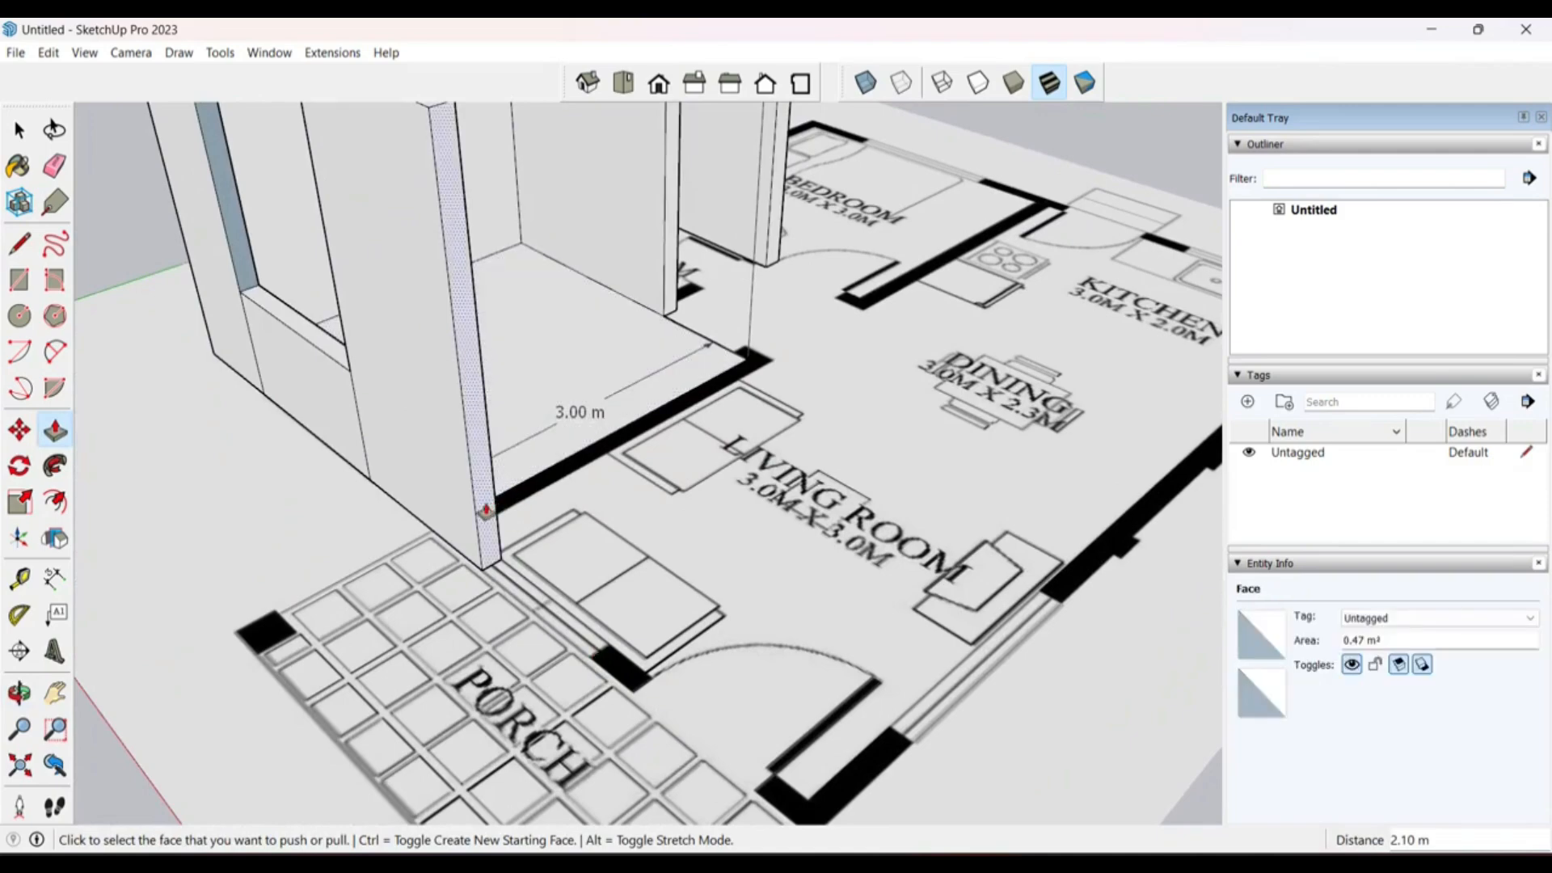
click(486, 511)
click(593, 602)
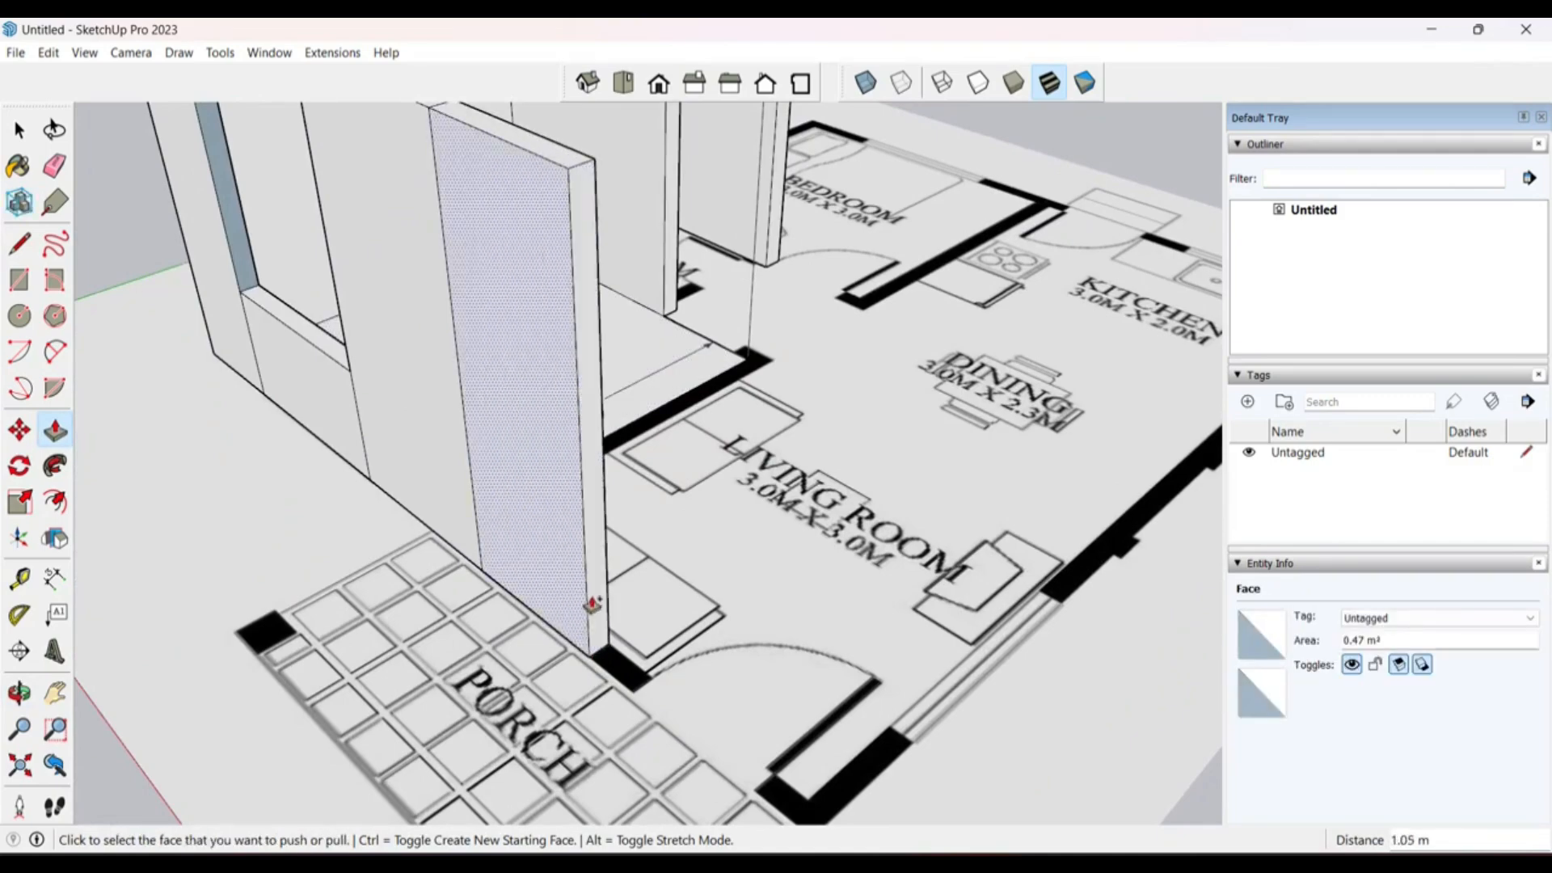
click(598, 588)
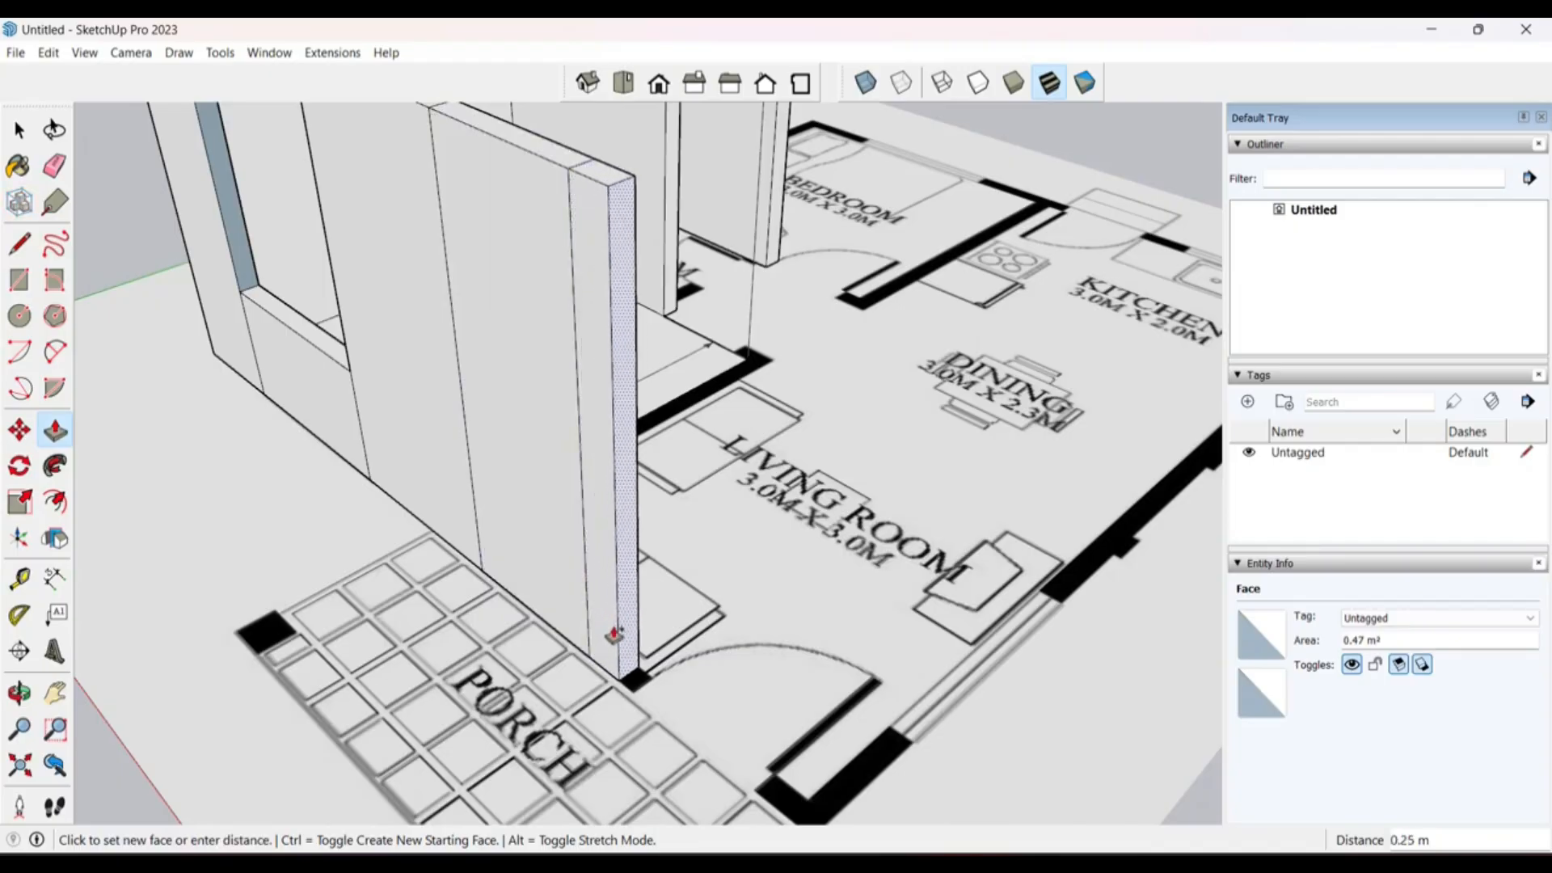
click(570, 601)
Step: Push the top of the living room window section down 2.1 m to form the window opening above a low wall
middle_drag(569, 602, 544, 208)
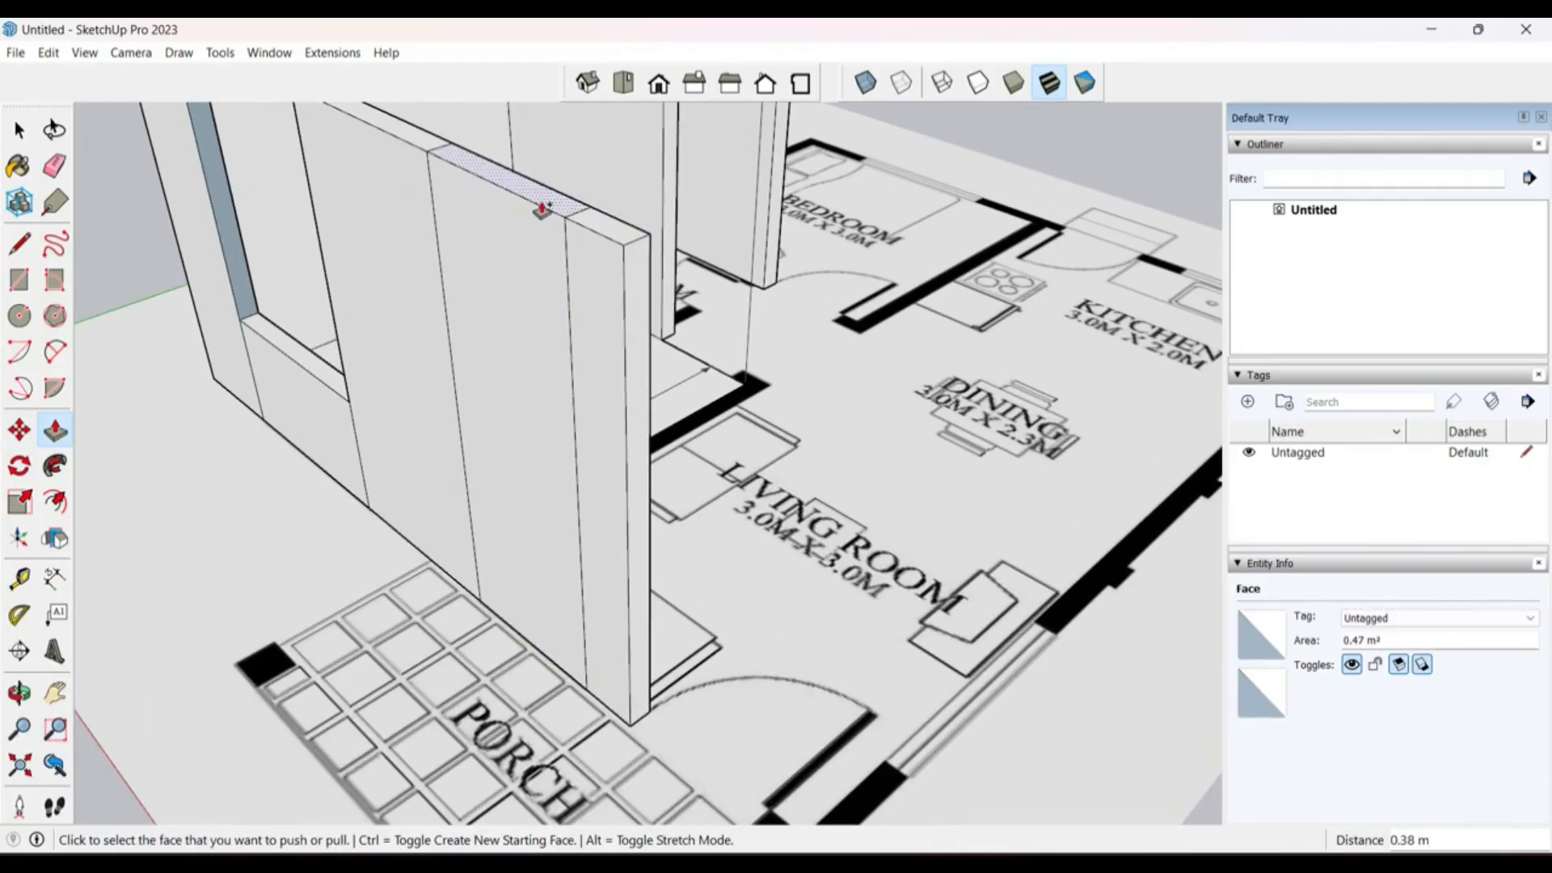
click(544, 208)
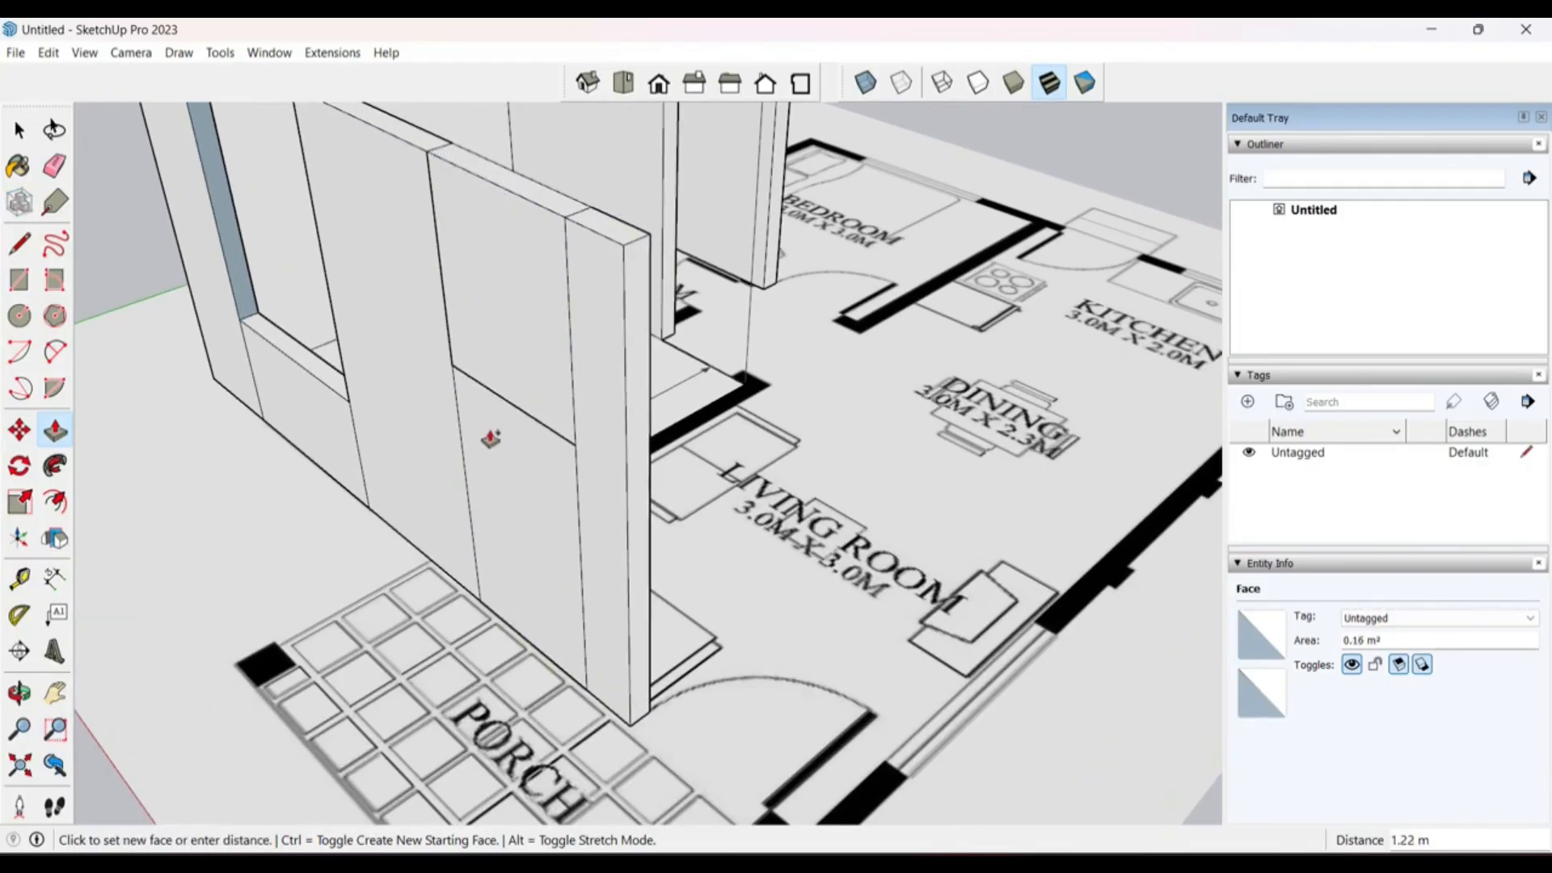
text(2.1)
key(Return)
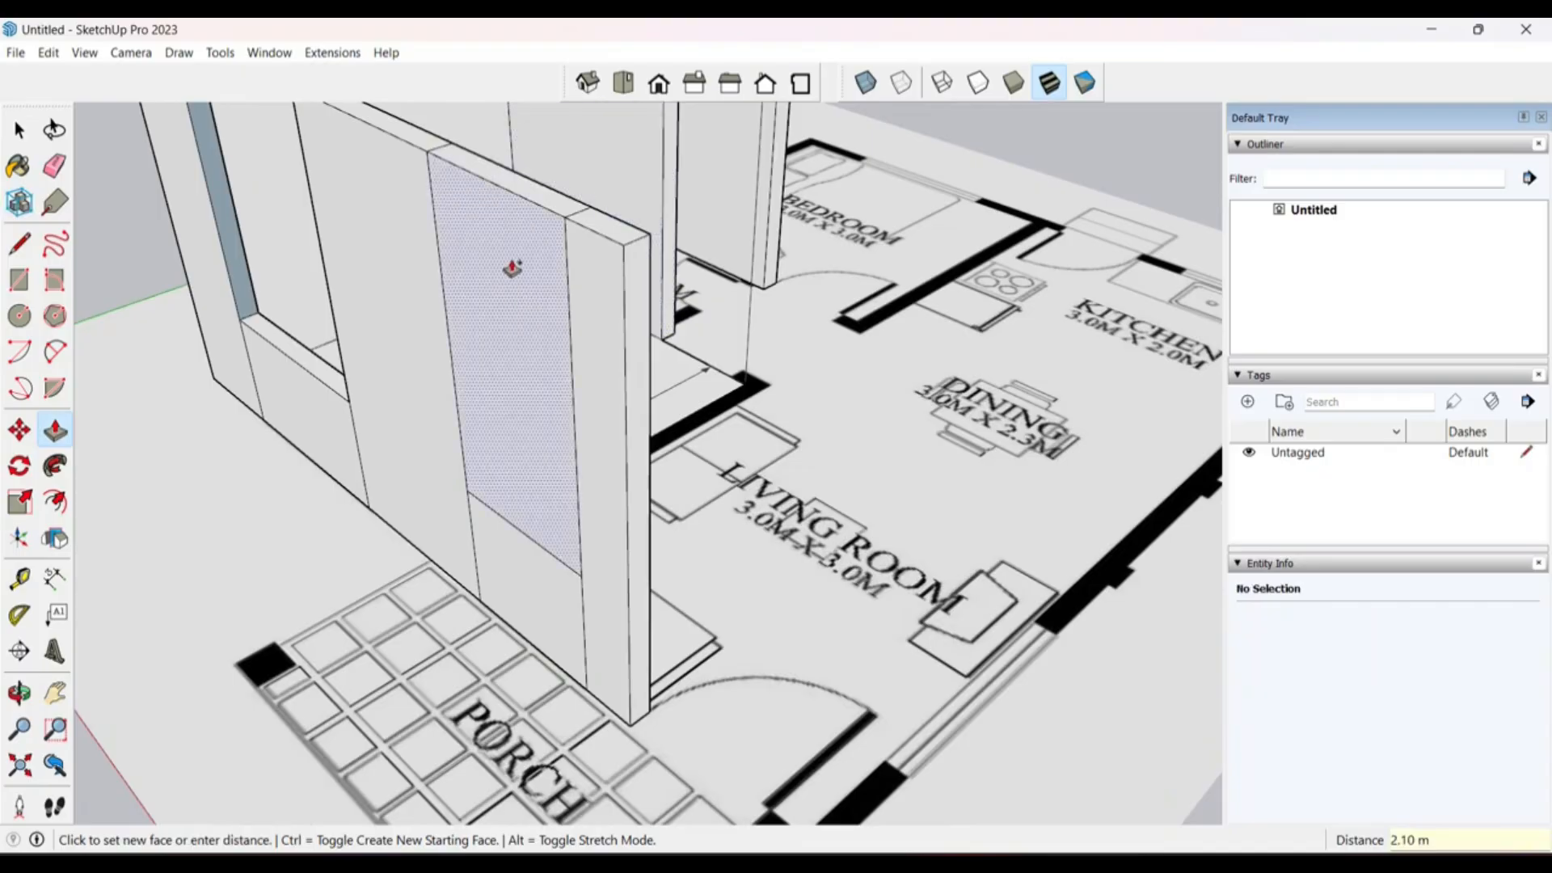
key(space)
click(527, 204)
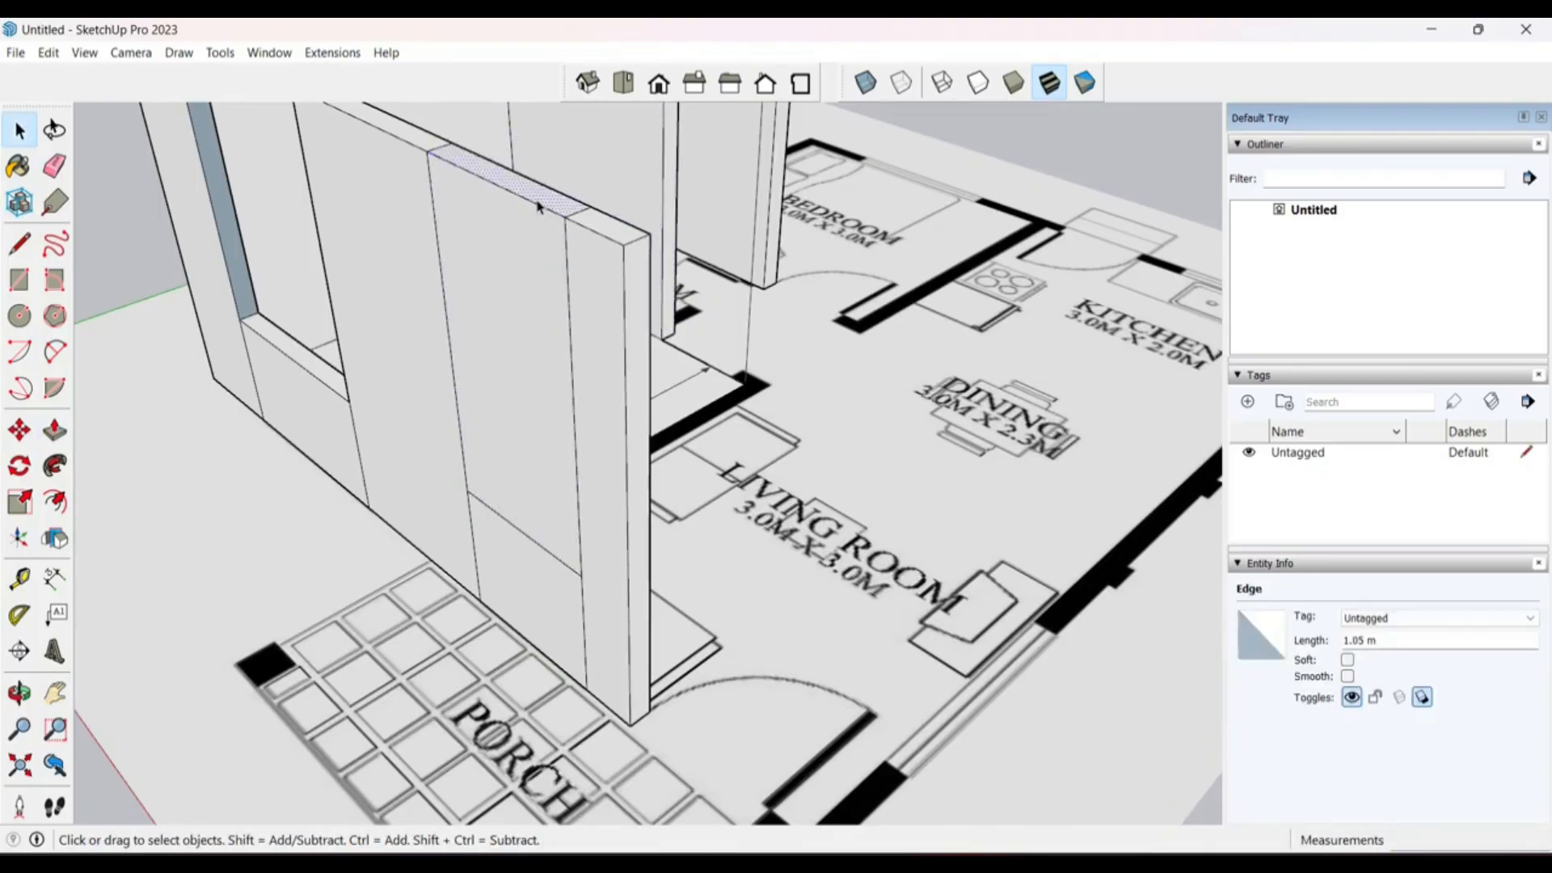
key(p)
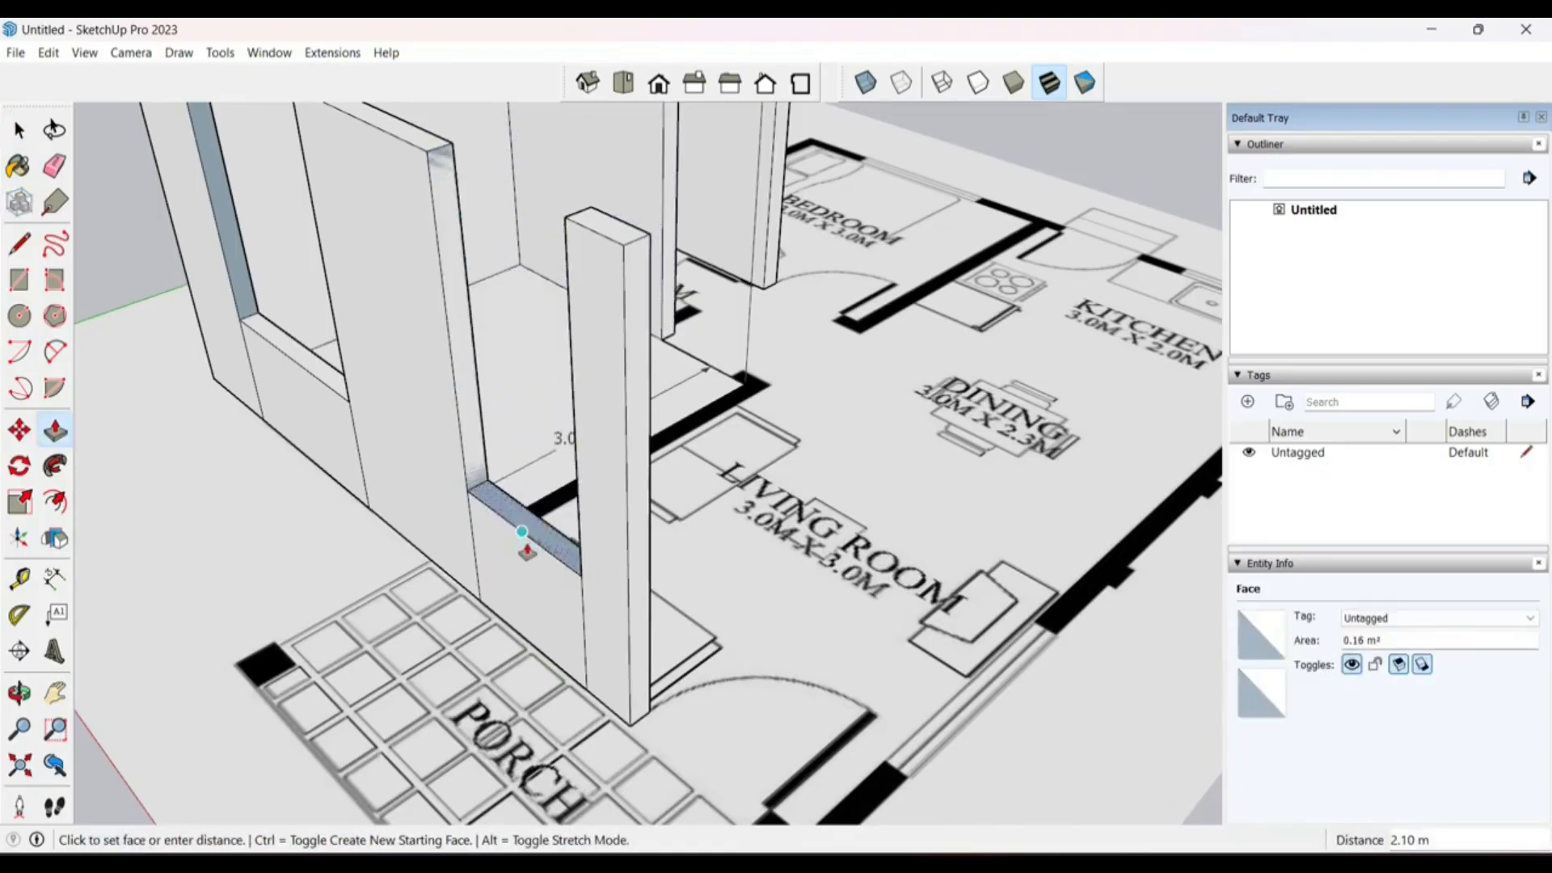
click(520, 544)
scroll(422, 485, down, 4)
key(space)
Step: Draw a rectangle of about 1.05 m by 0.16 m over the low wall under the living room window to close its top
scroll(520, 508, up, 4)
middle_drag(464, 520, 857, 703)
key(space)
key(r)
scroll(841, 685, up, 5)
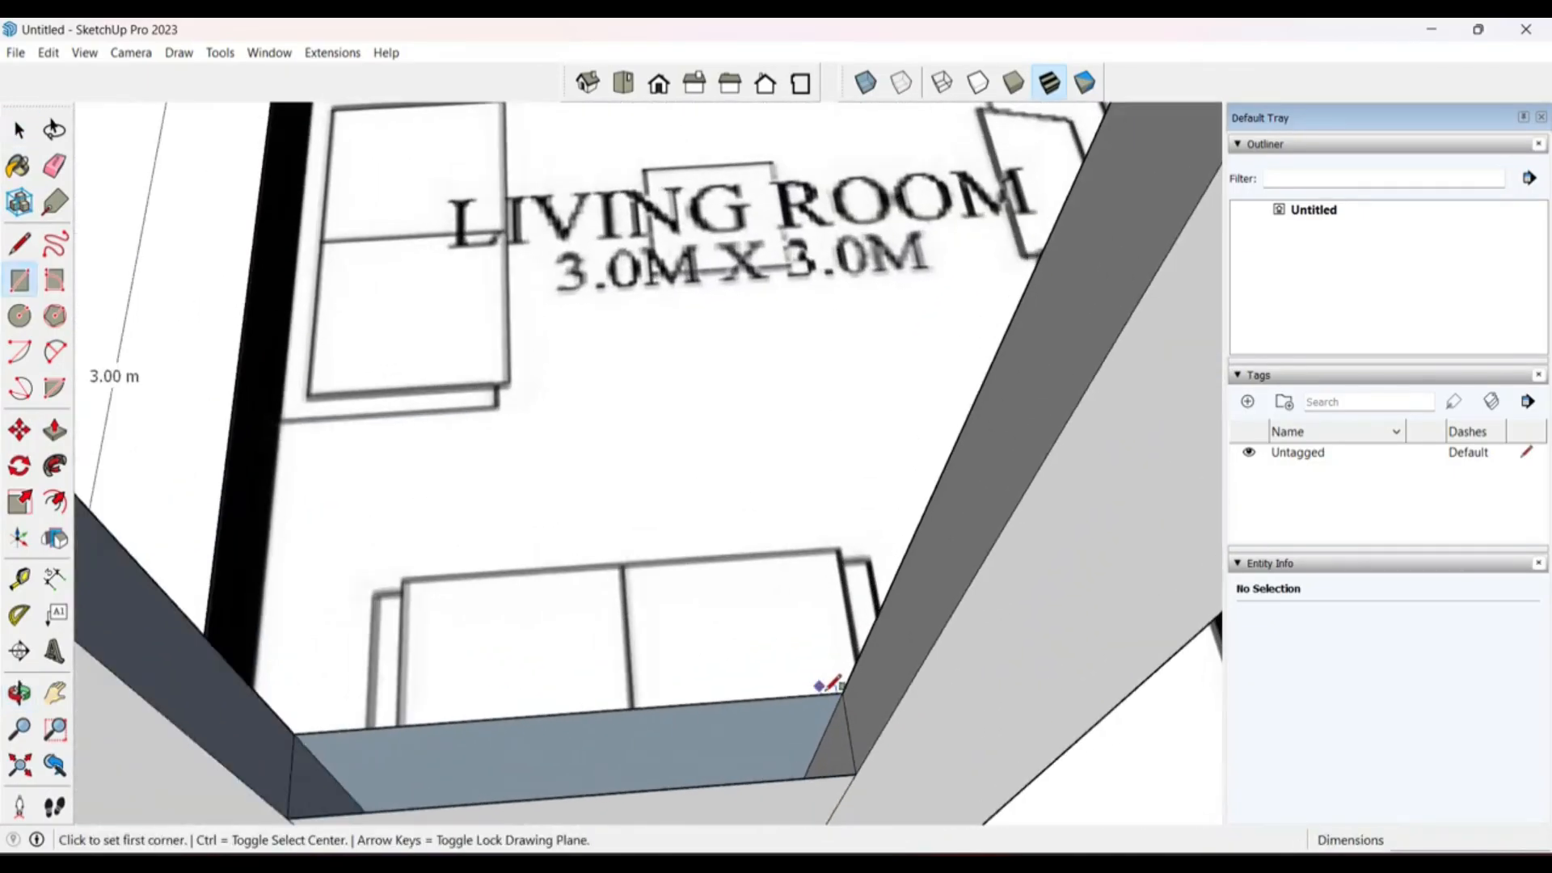
click(847, 693)
middle_drag(841, 683, 434, 614)
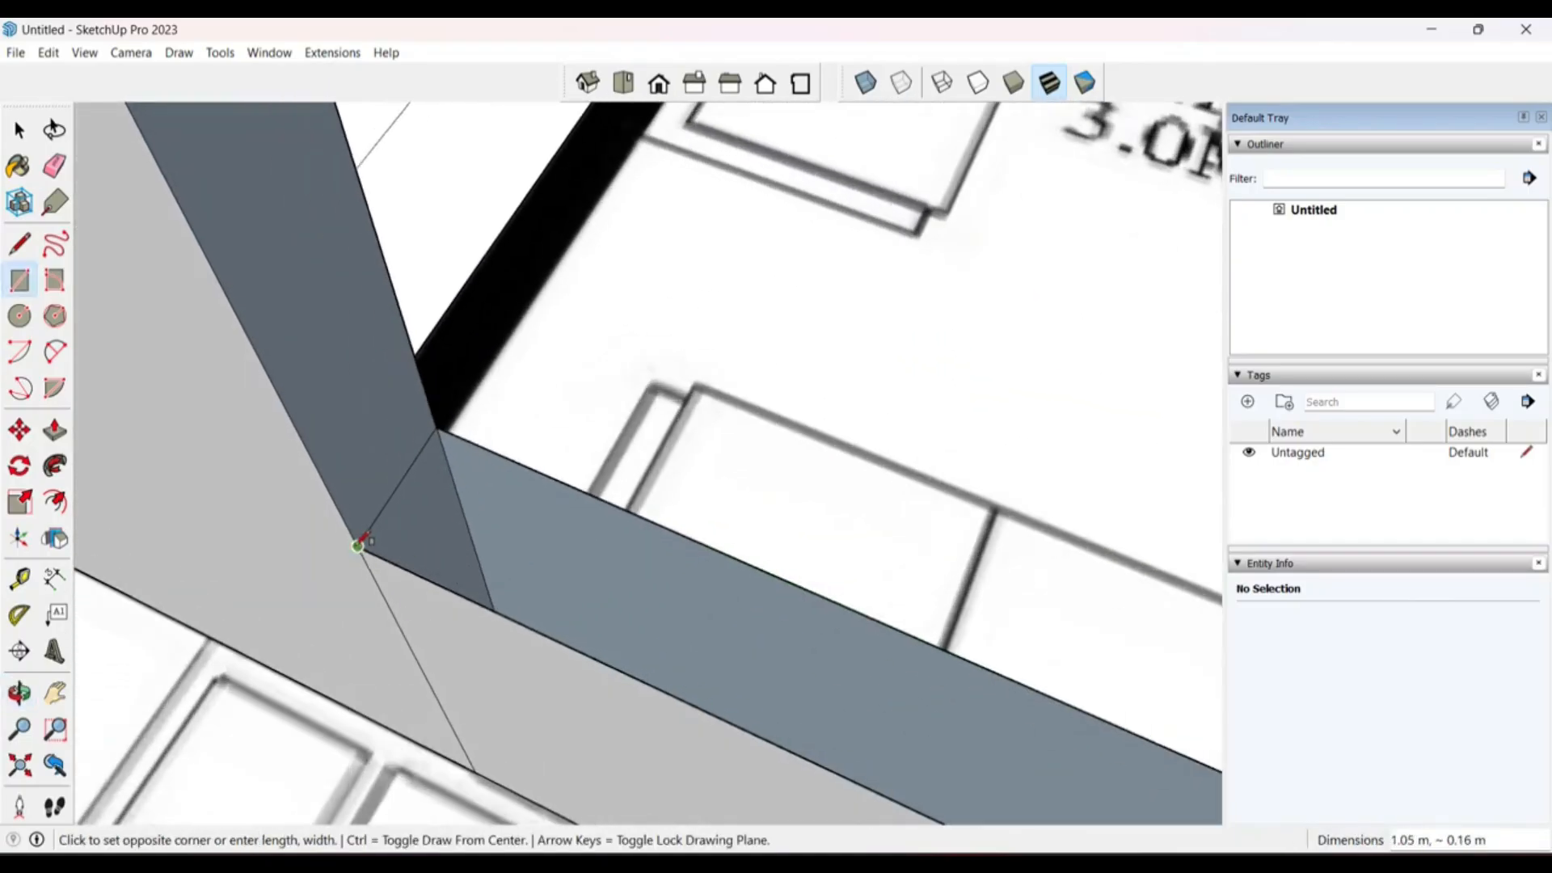
click(359, 548)
scroll(315, 413, down, 8)
key(space)
Step: Extend the front wall by about 0.92 m across the front door as a separate section
scroll(410, 462, down, 2)
middle_drag(410, 462, 287, 432)
scroll(495, 547, up, 3)
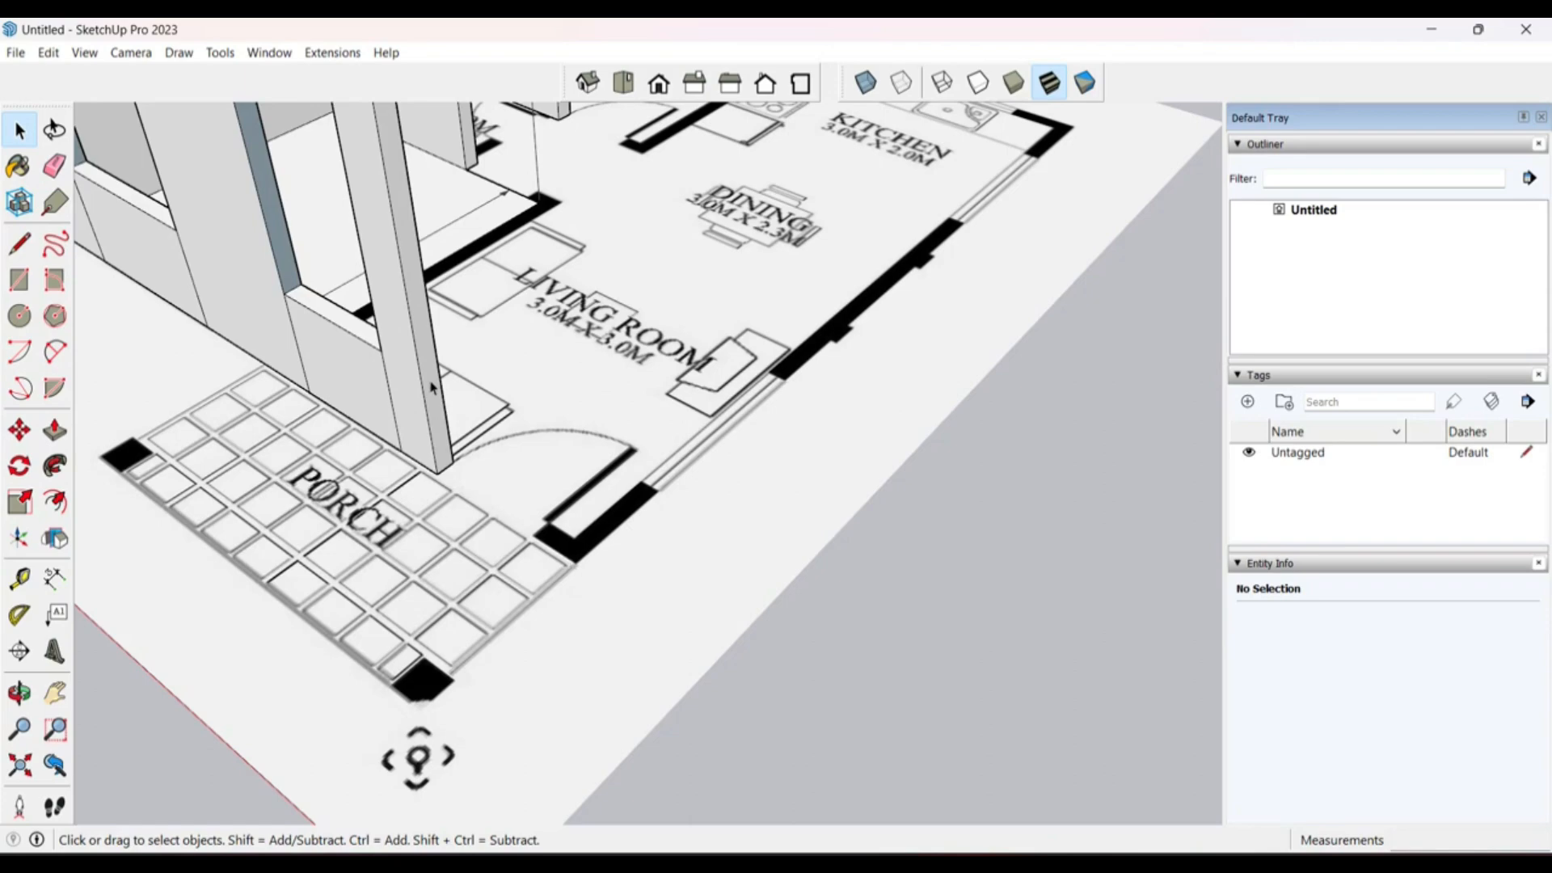
click(431, 388)
key(p)
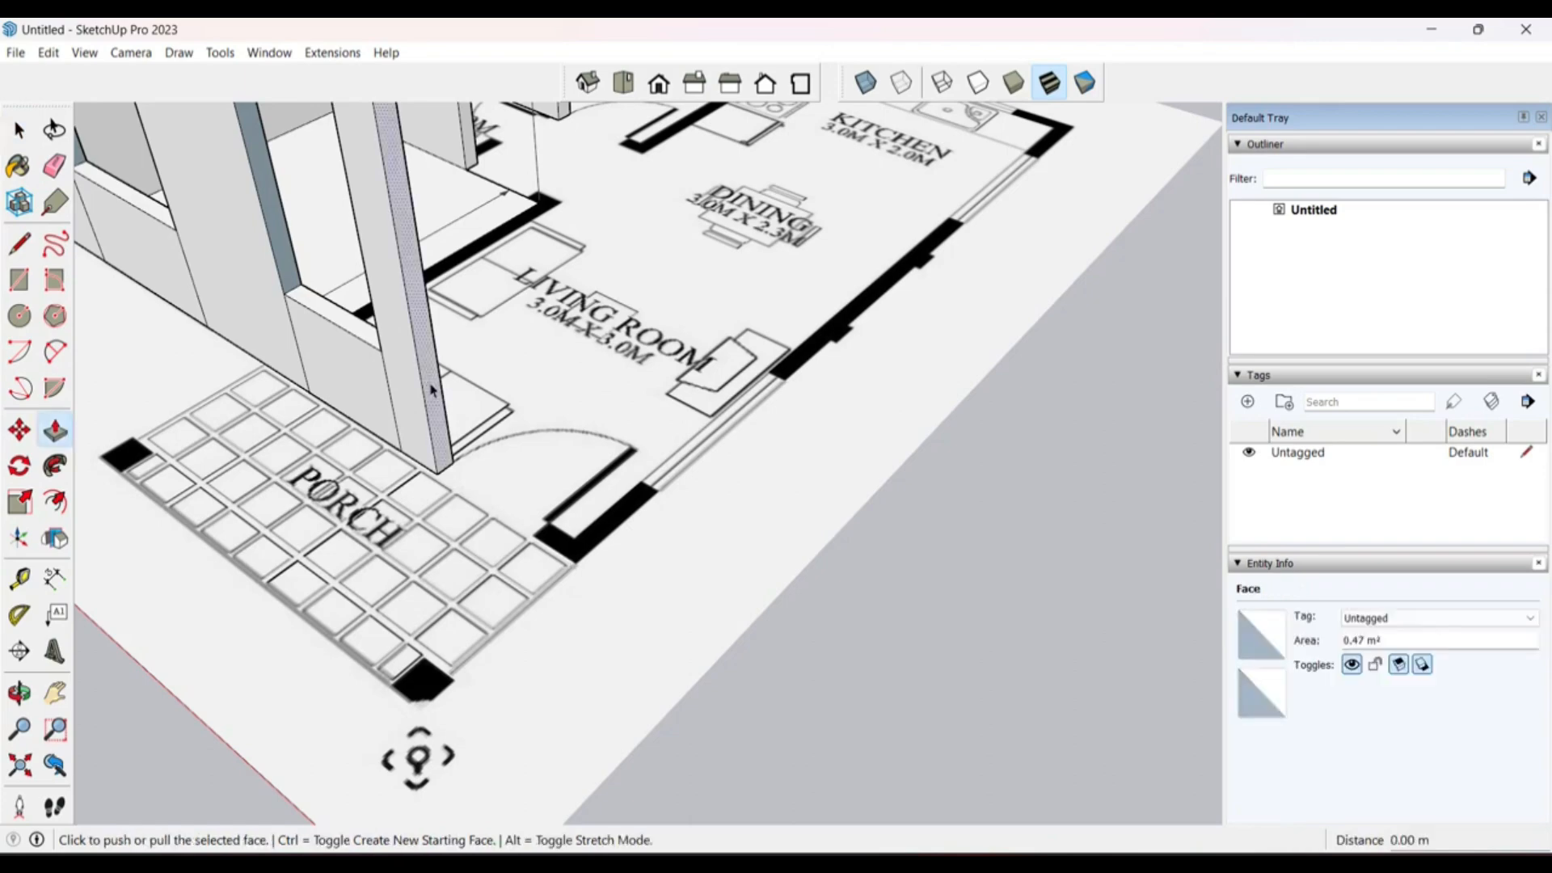
click(431, 389)
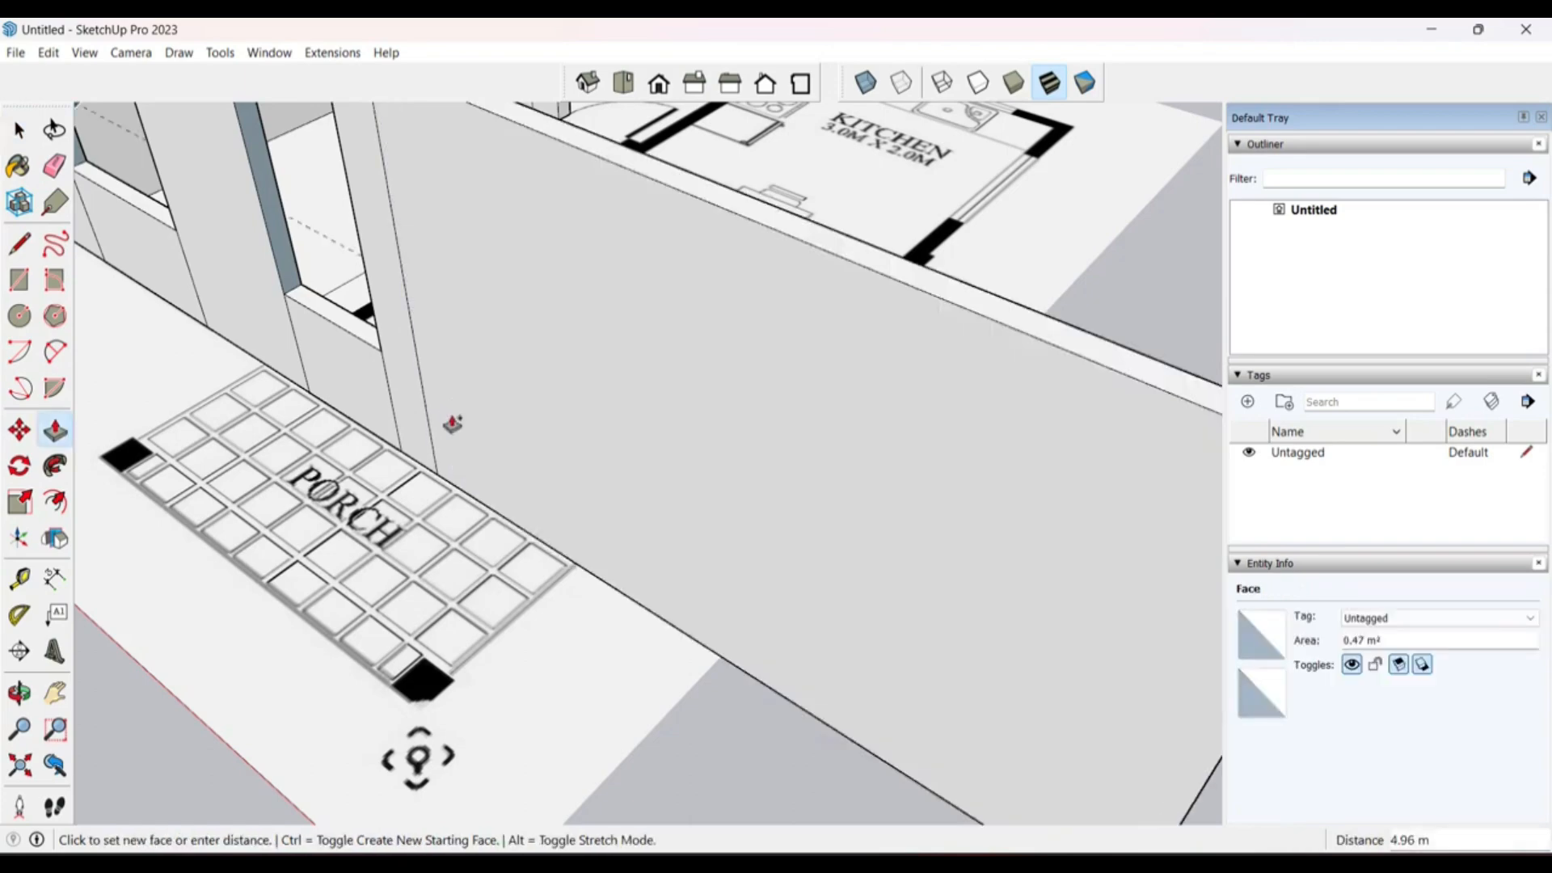
scroll(450, 422, down, 3)
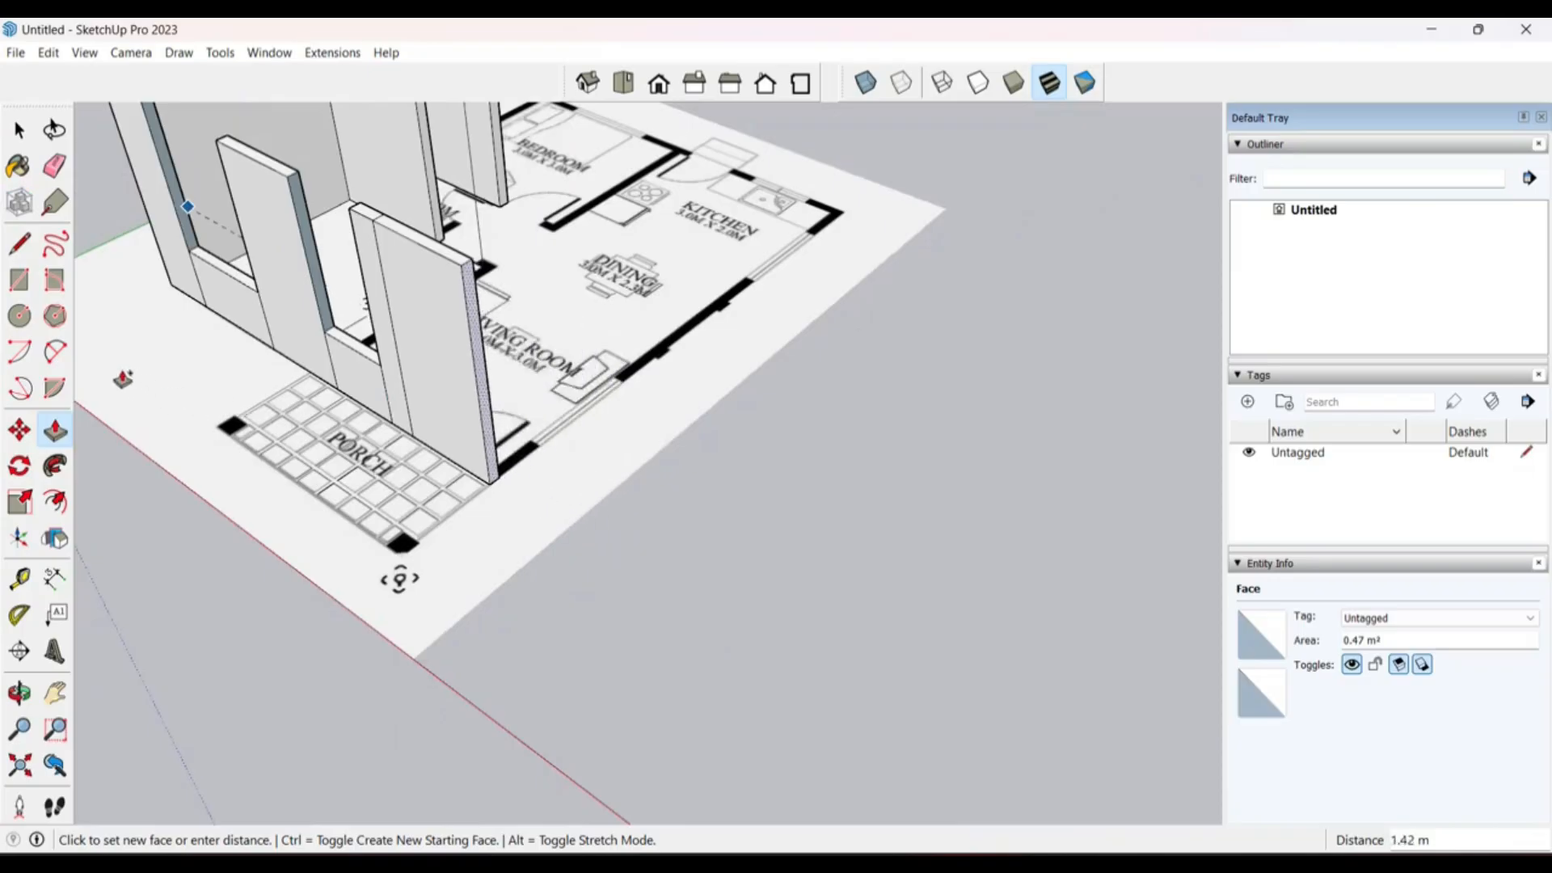
click(188, 419)
scroll(450, 493, up, 5)
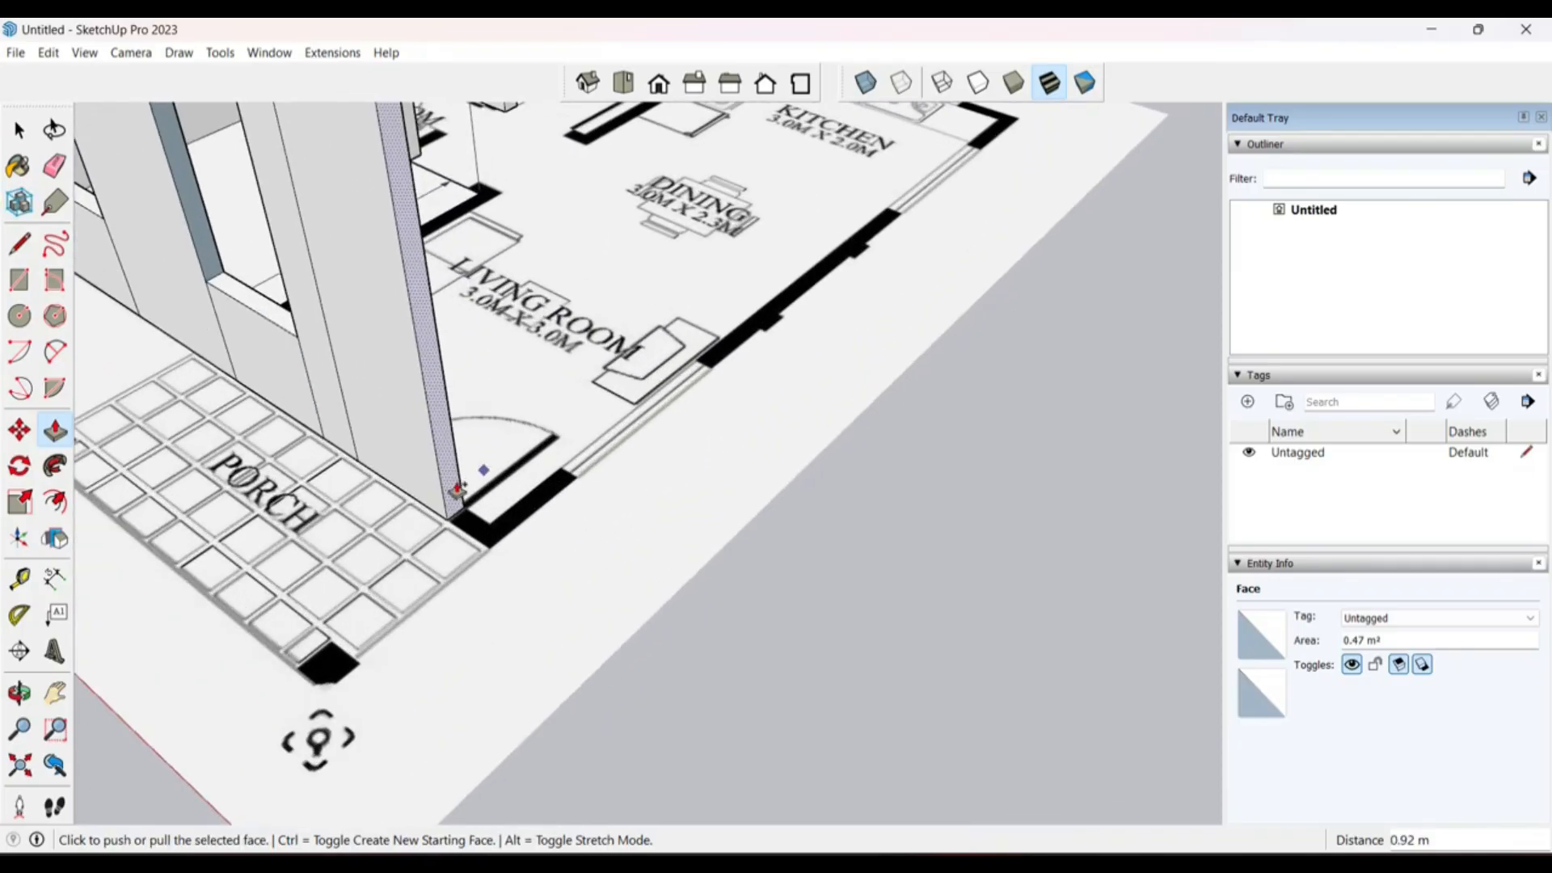
Step: Extend the front wall beyond the door by about 0.41 m to the living room's outer corner
click(456, 505)
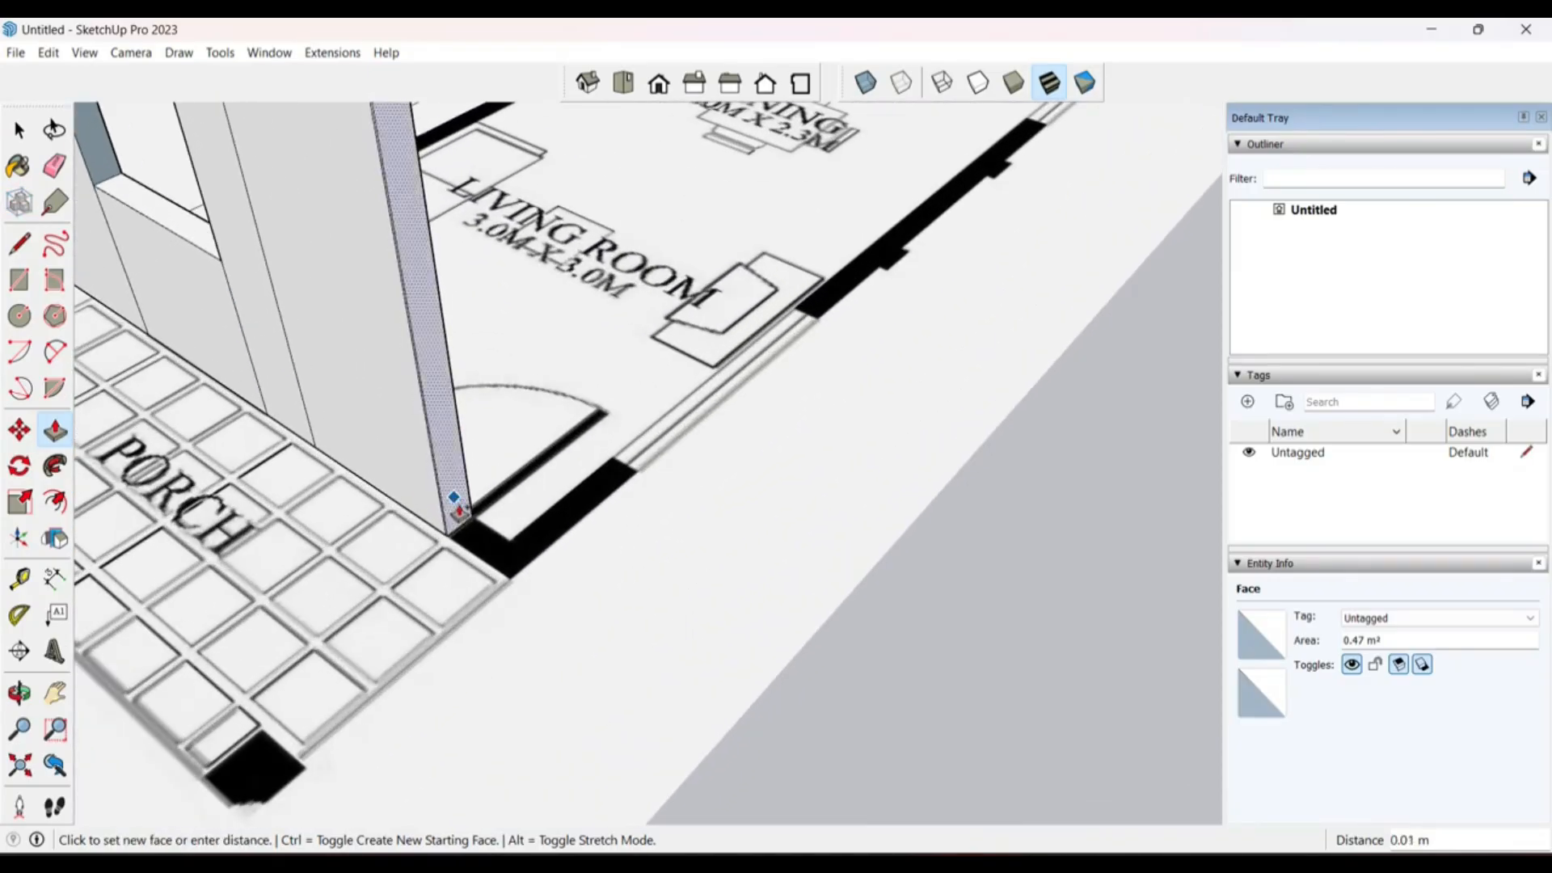
click(504, 559)
scroll(421, 529, down, 3)
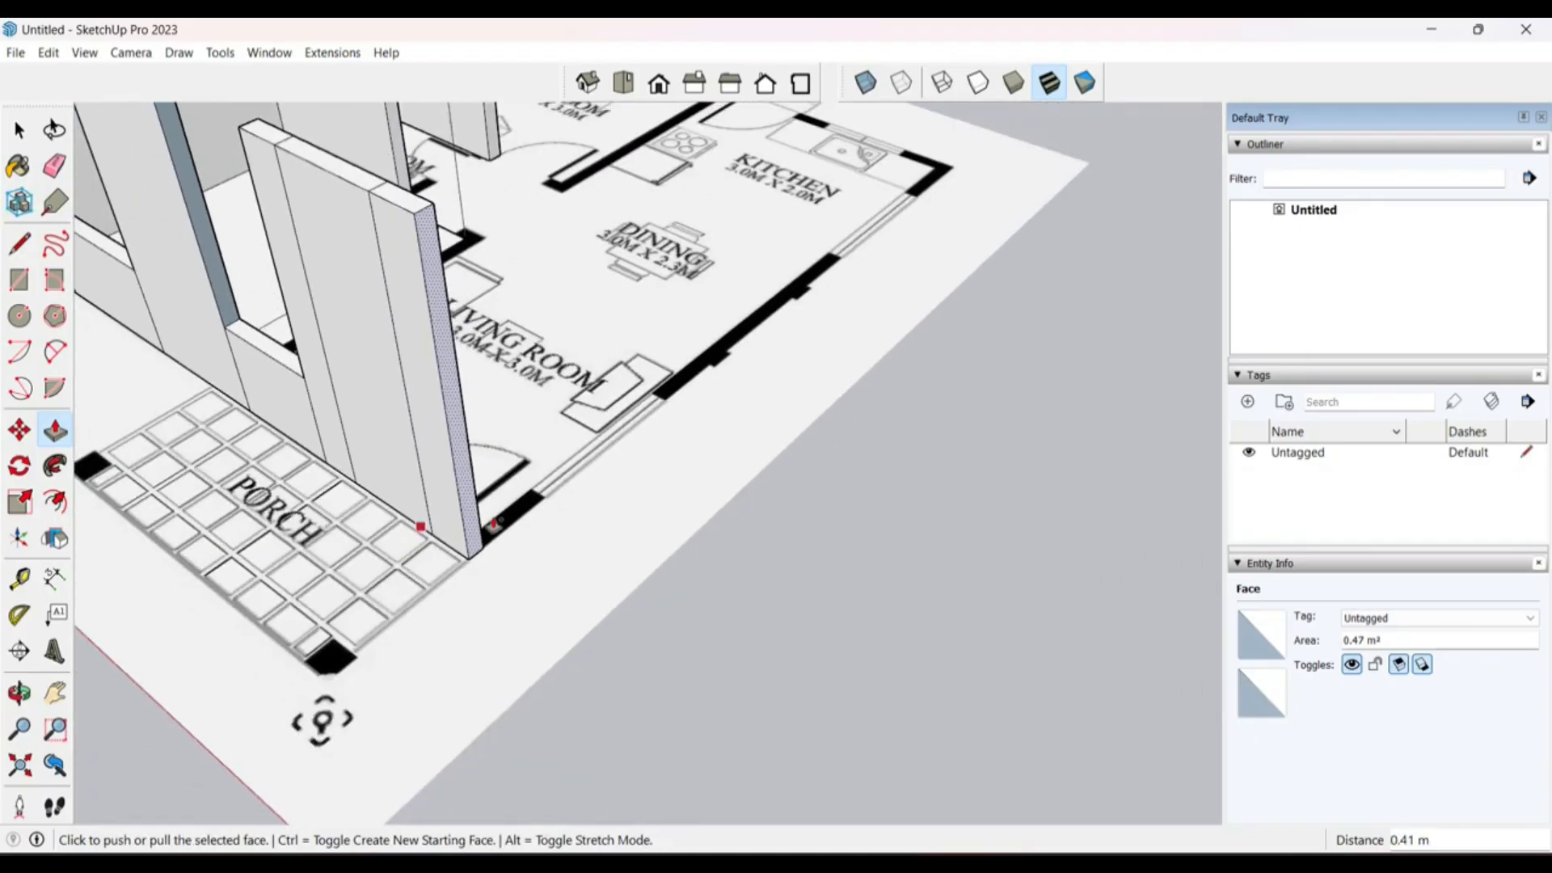
middle_drag(423, 527, 55, 483)
scroll(408, 364, up, 3)
scroll(405, 361, up, 3)
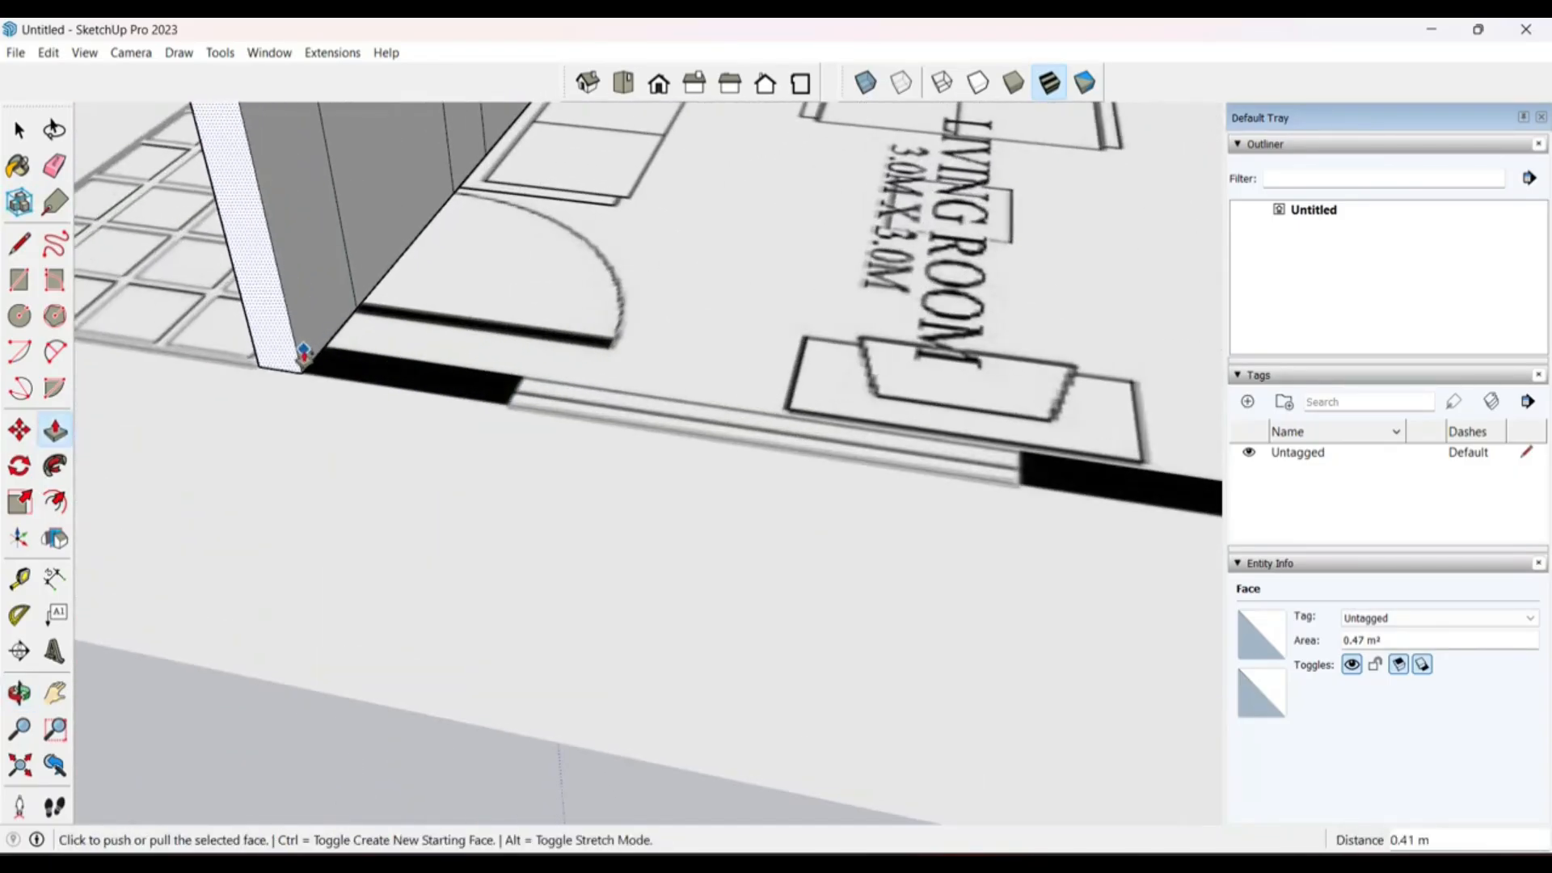
scroll(357, 479, down, 6)
key(Escape)
key(space)
middle_drag(358, 468, 806, 387)
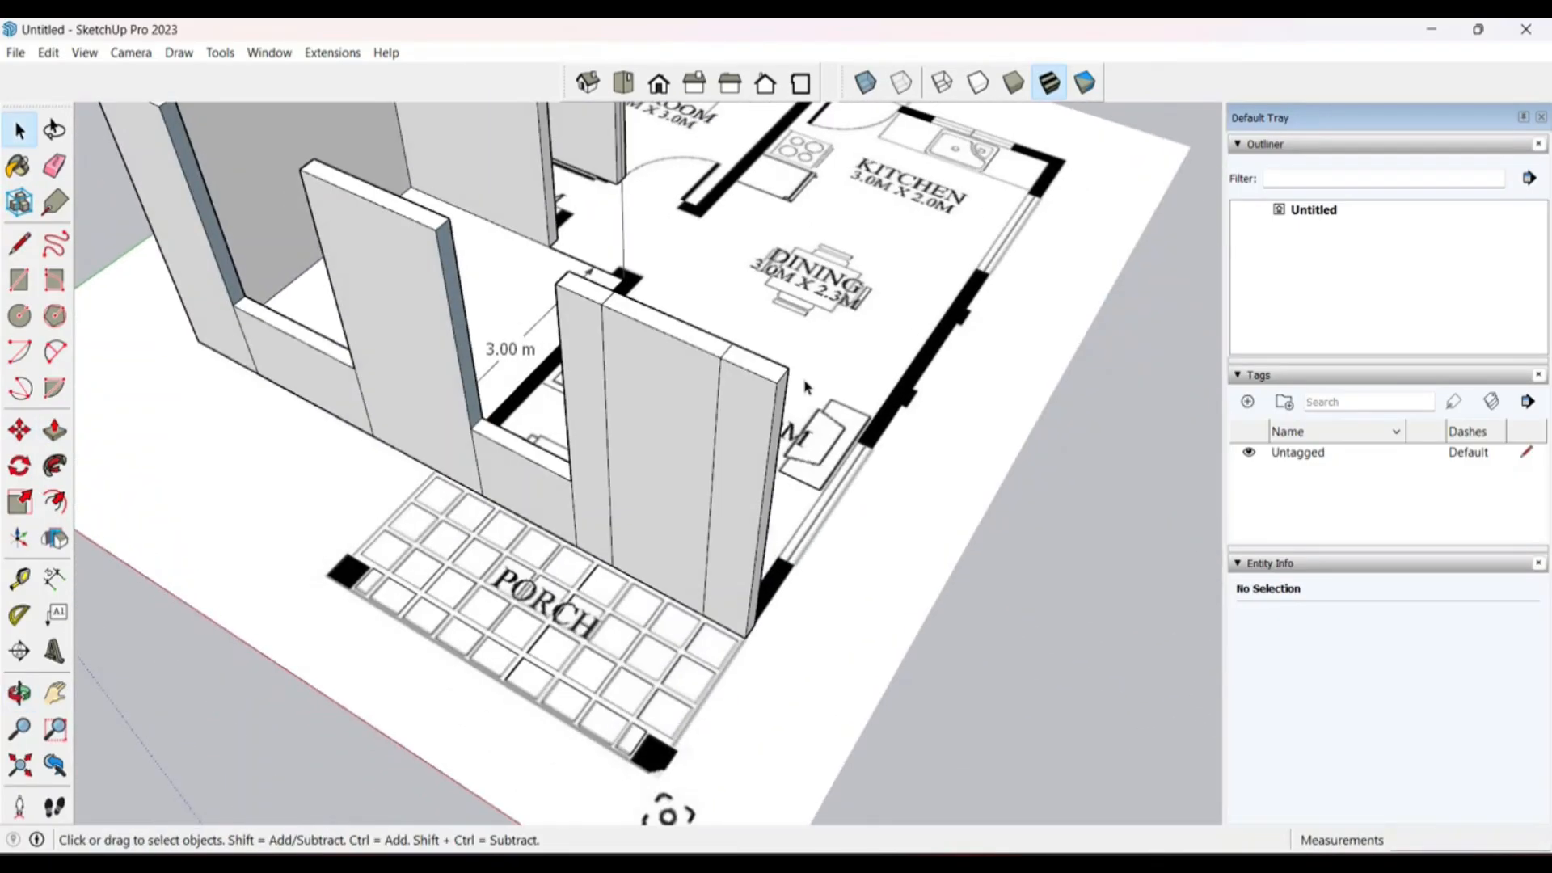
Step: Push the top of the front door section down the full 3 m to clear the door gap
click(694, 344)
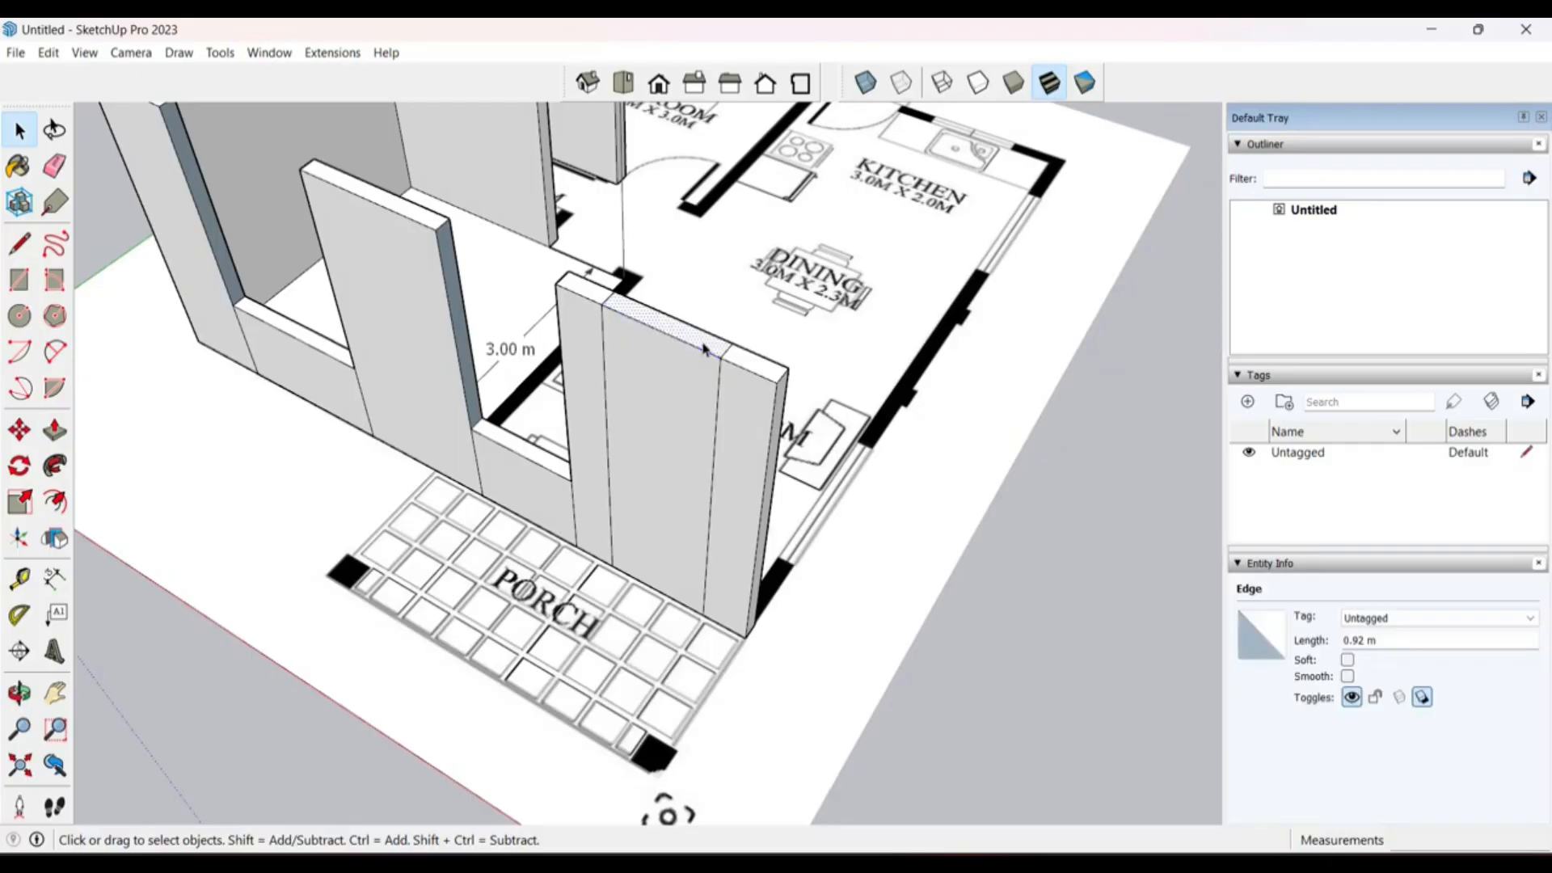
key(p)
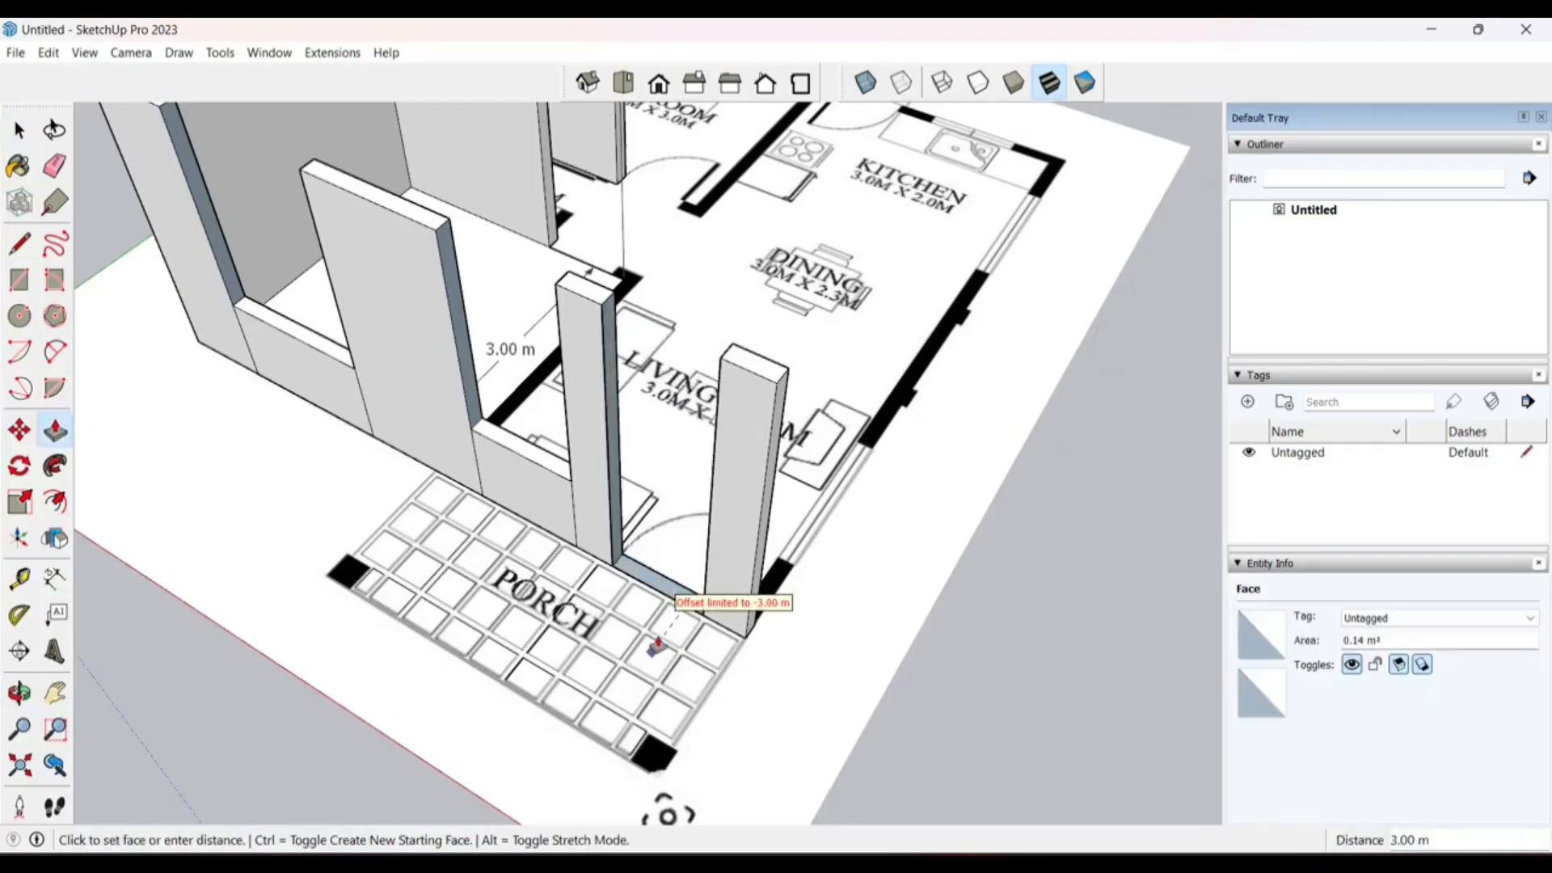
click(655, 619)
Step: Place a guide 0.9 m below the top of the front door's inner jamb and draw a line across the jamb face along it
scroll(681, 573, up, 3)
scroll(676, 565, down, 1)
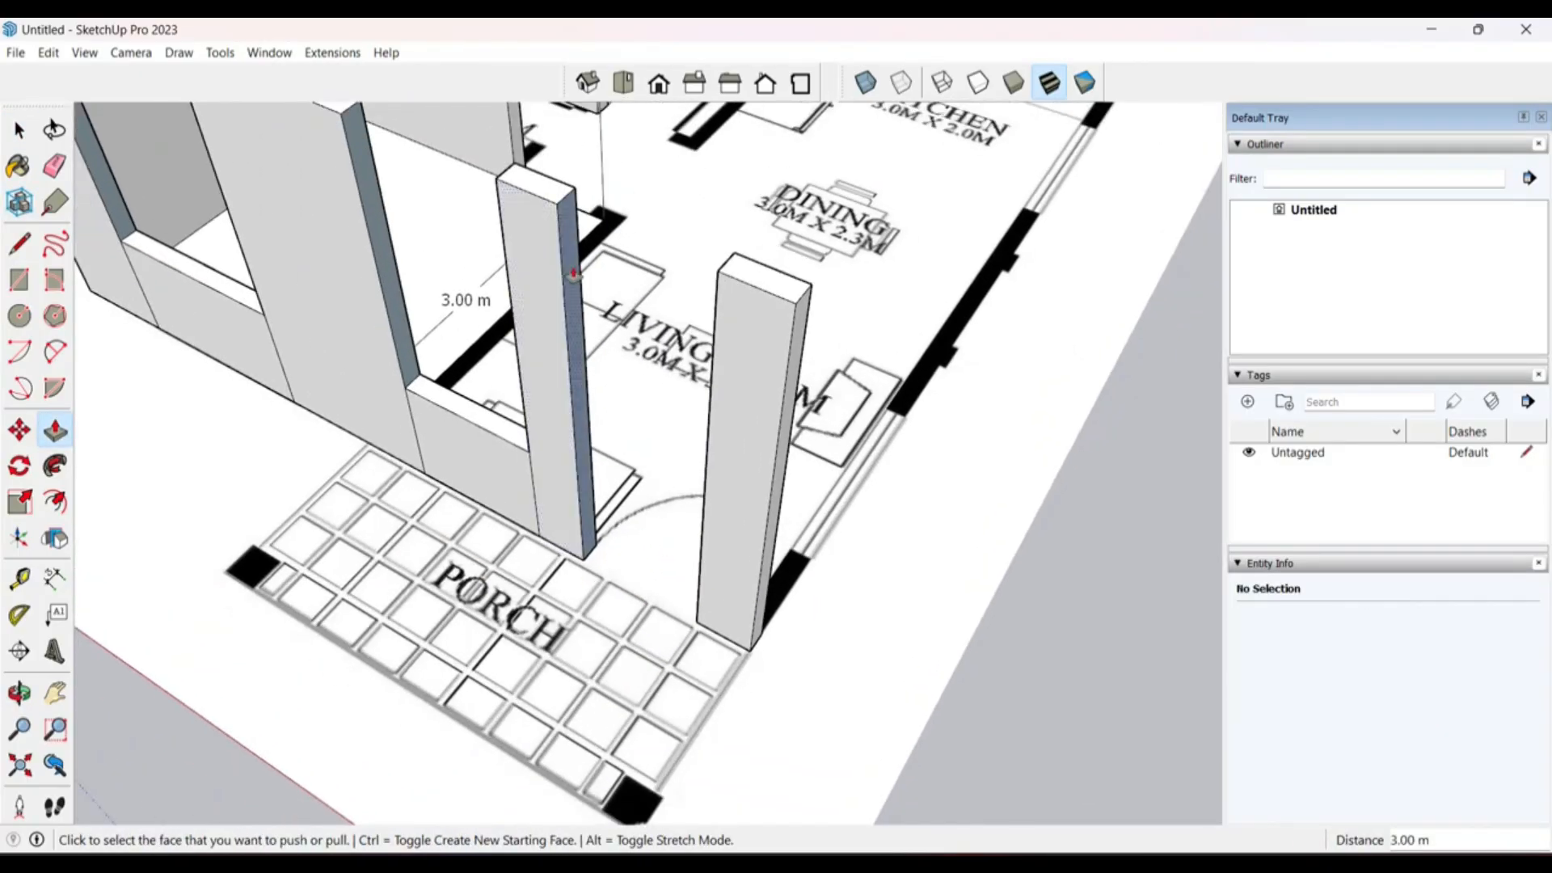
scroll(578, 270, up, 2)
middle_drag(577, 270, 480, 257)
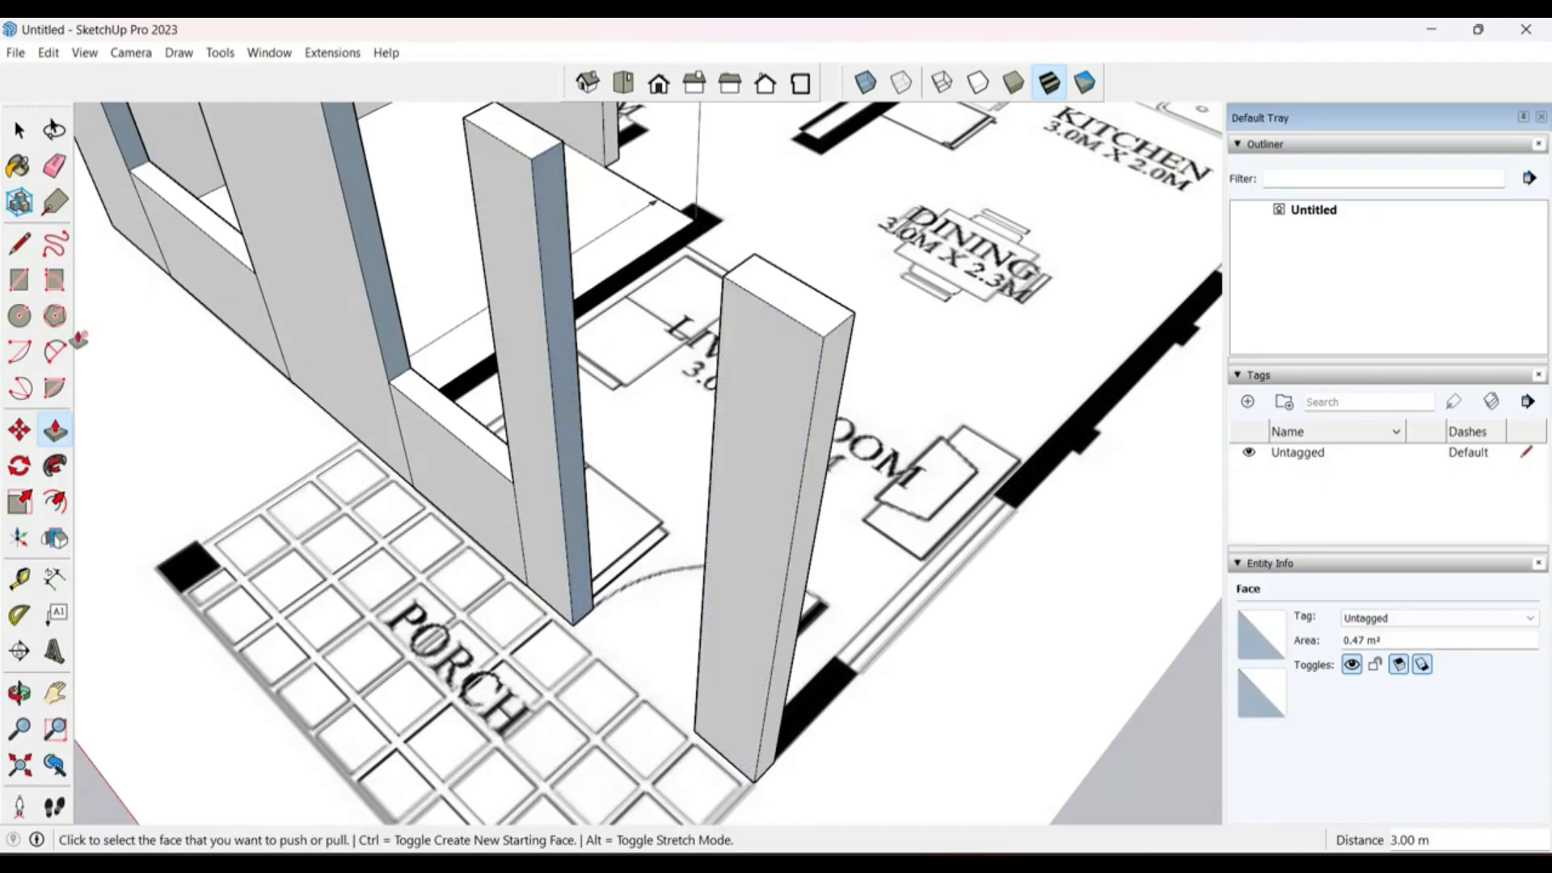
click(19, 588)
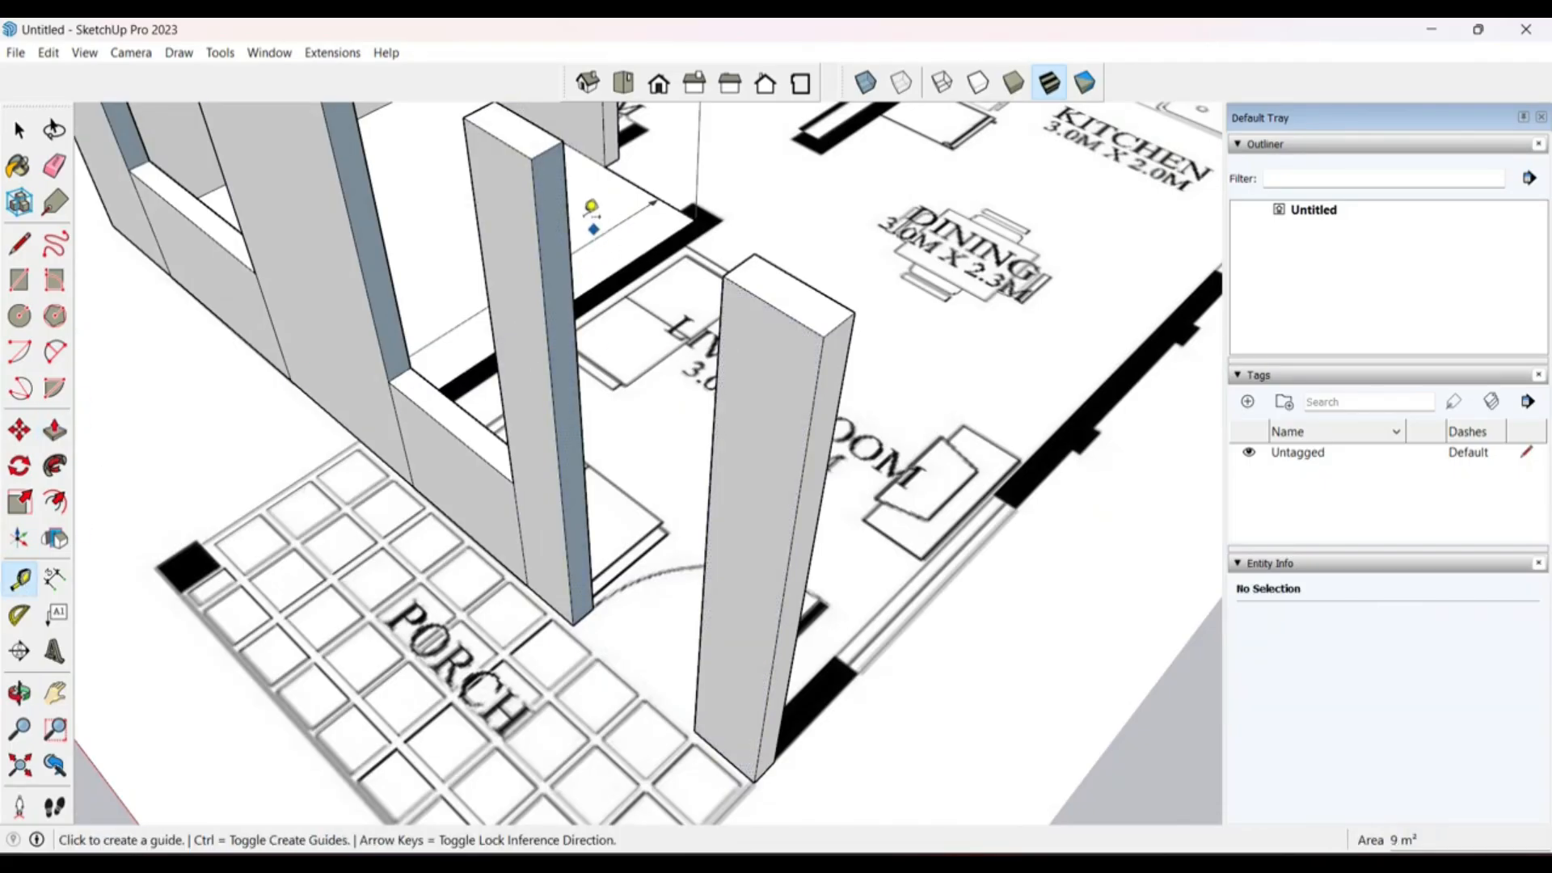
click(548, 149)
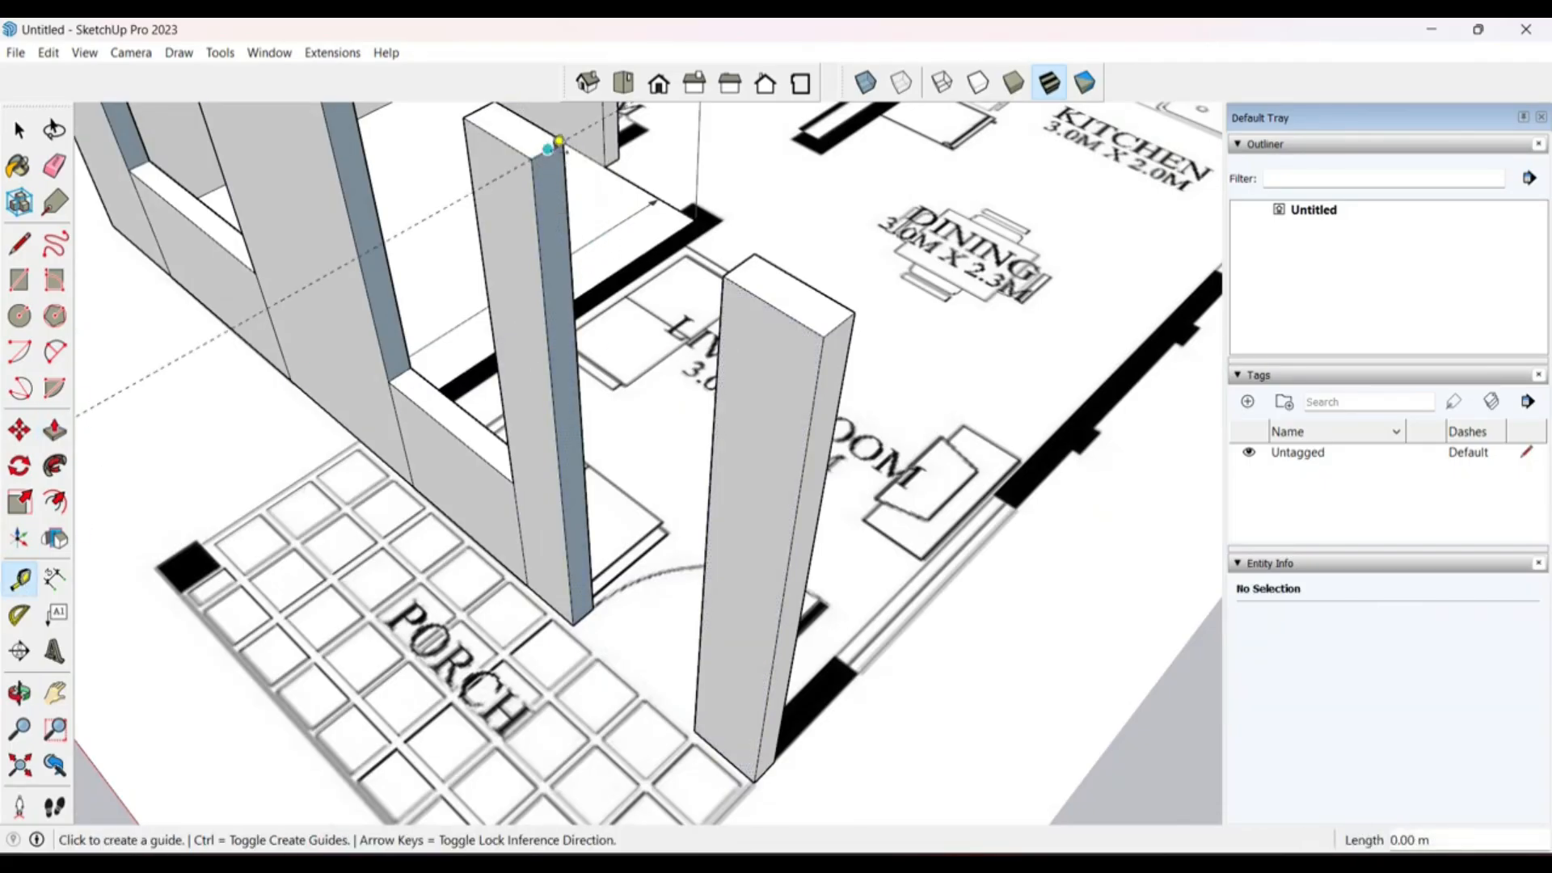
text(0.)
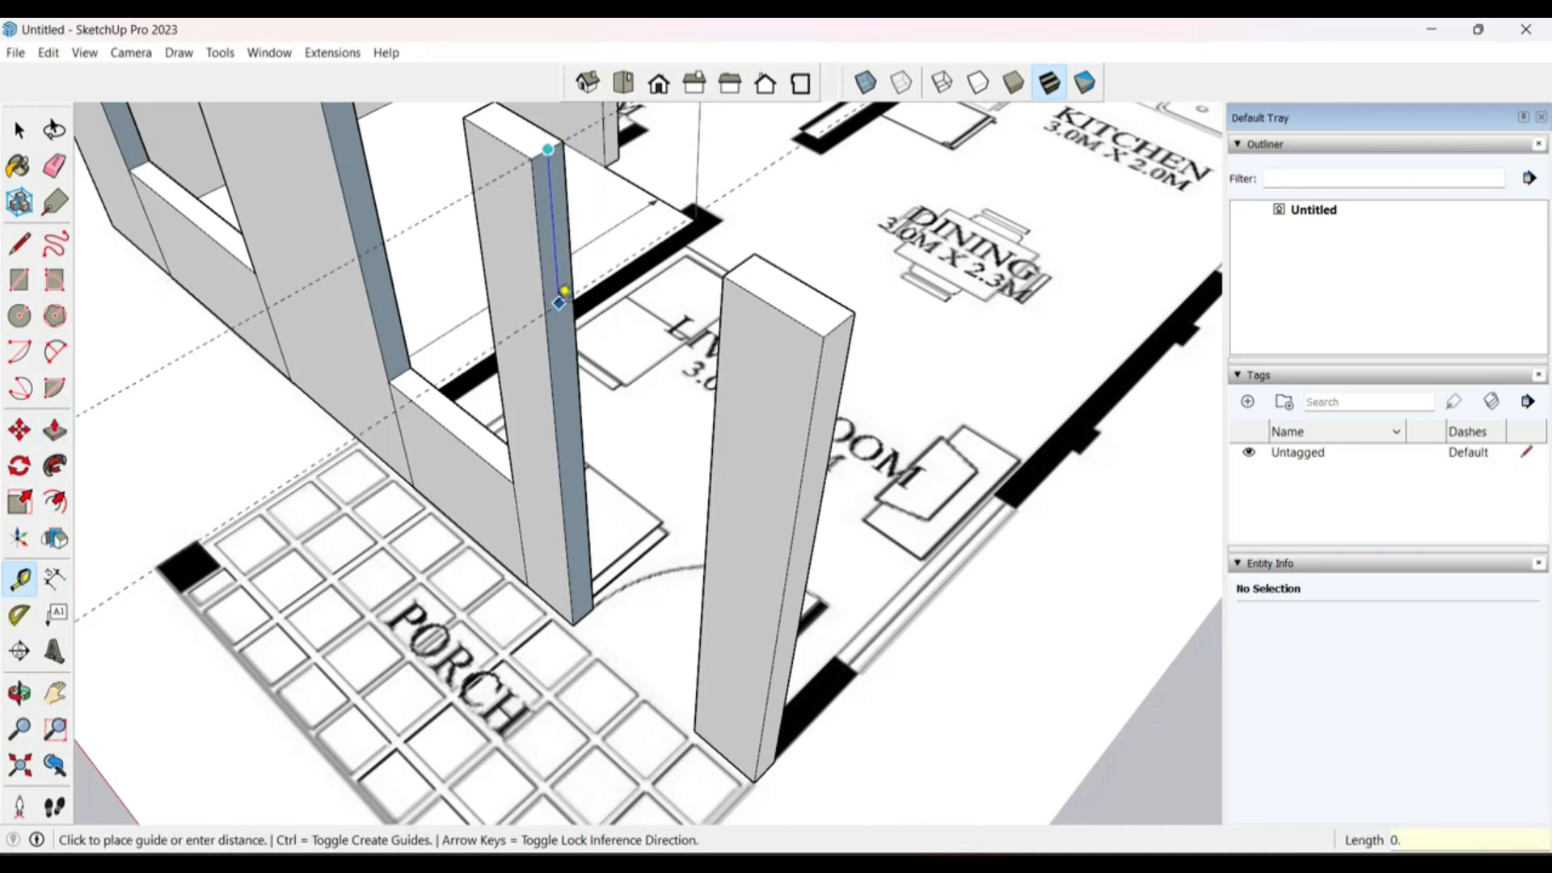
text(9)
key(Return)
key(l)
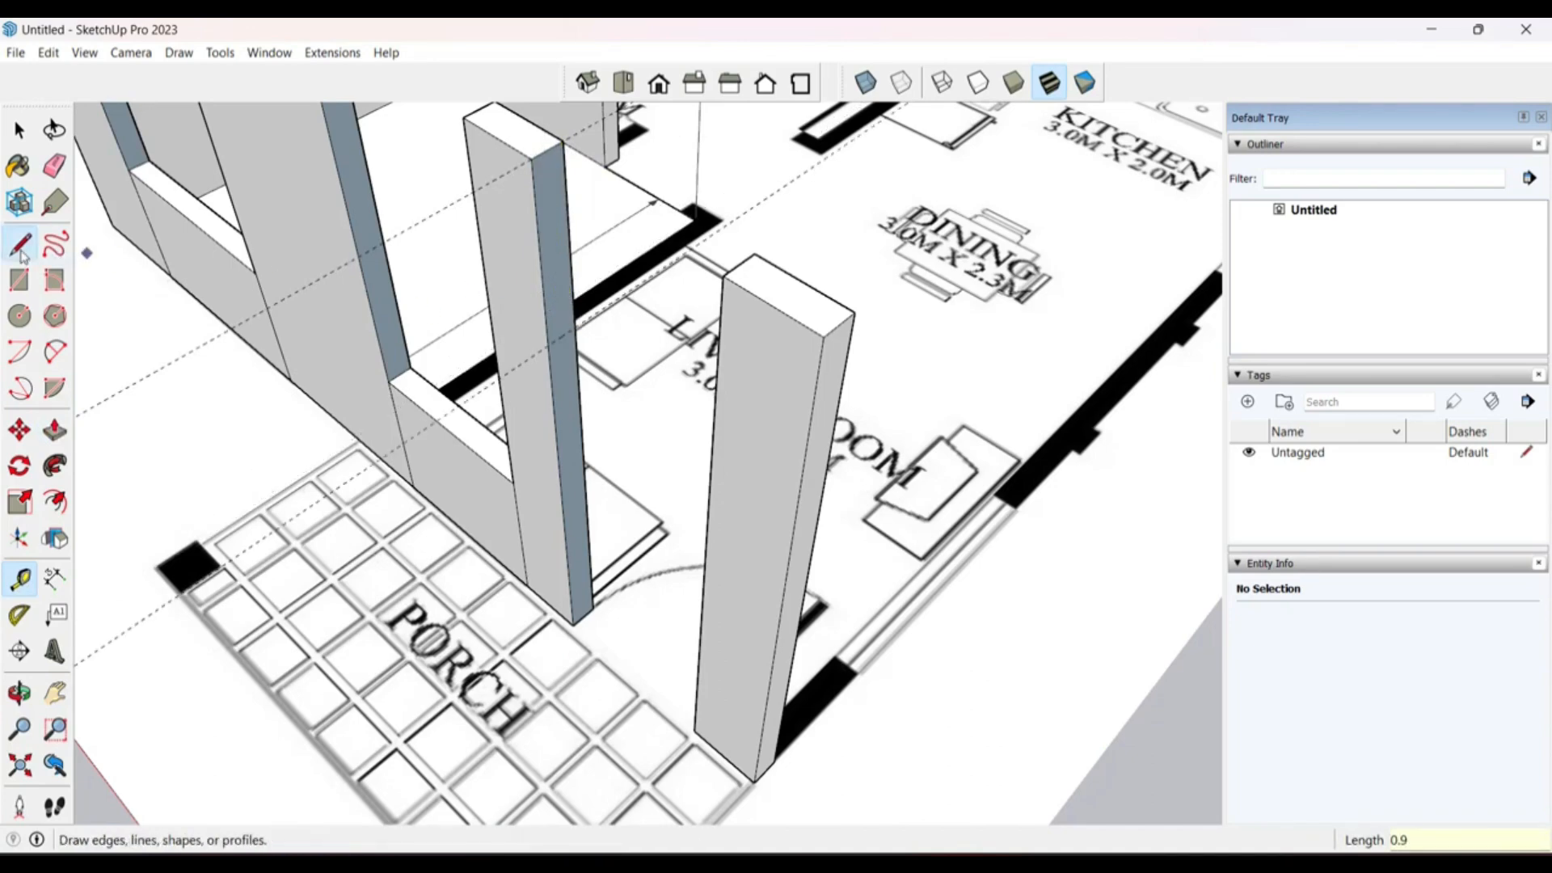
scroll(561, 333, up, 3)
click(560, 346)
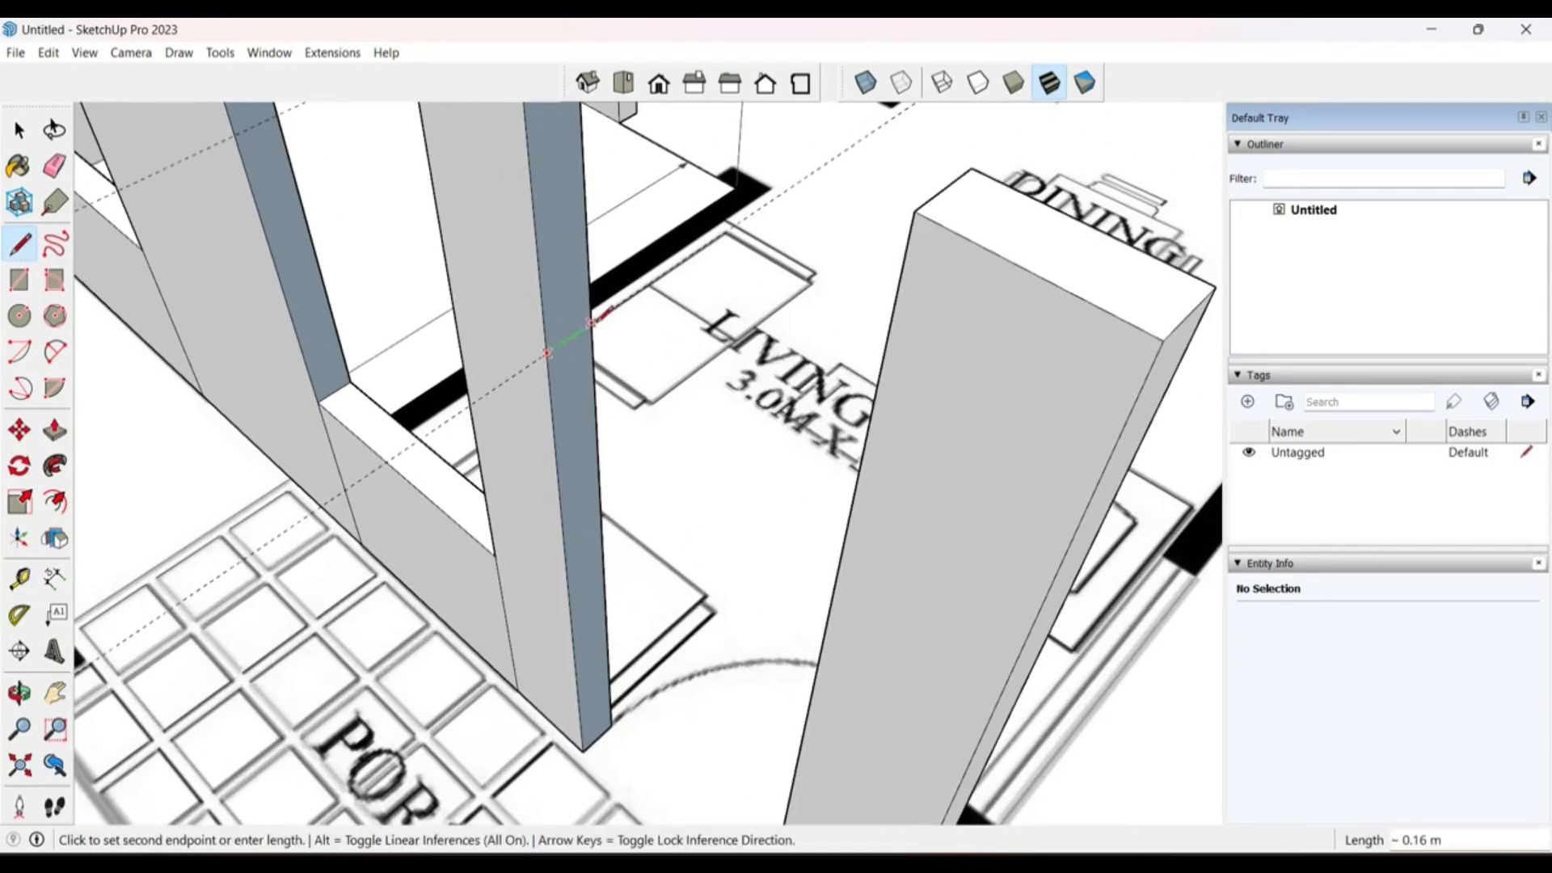
Step: Pull the upper part of the door jamb across the gap to the corner wall section to form the door header
key(space)
click(569, 301)
key(p)
click(571, 299)
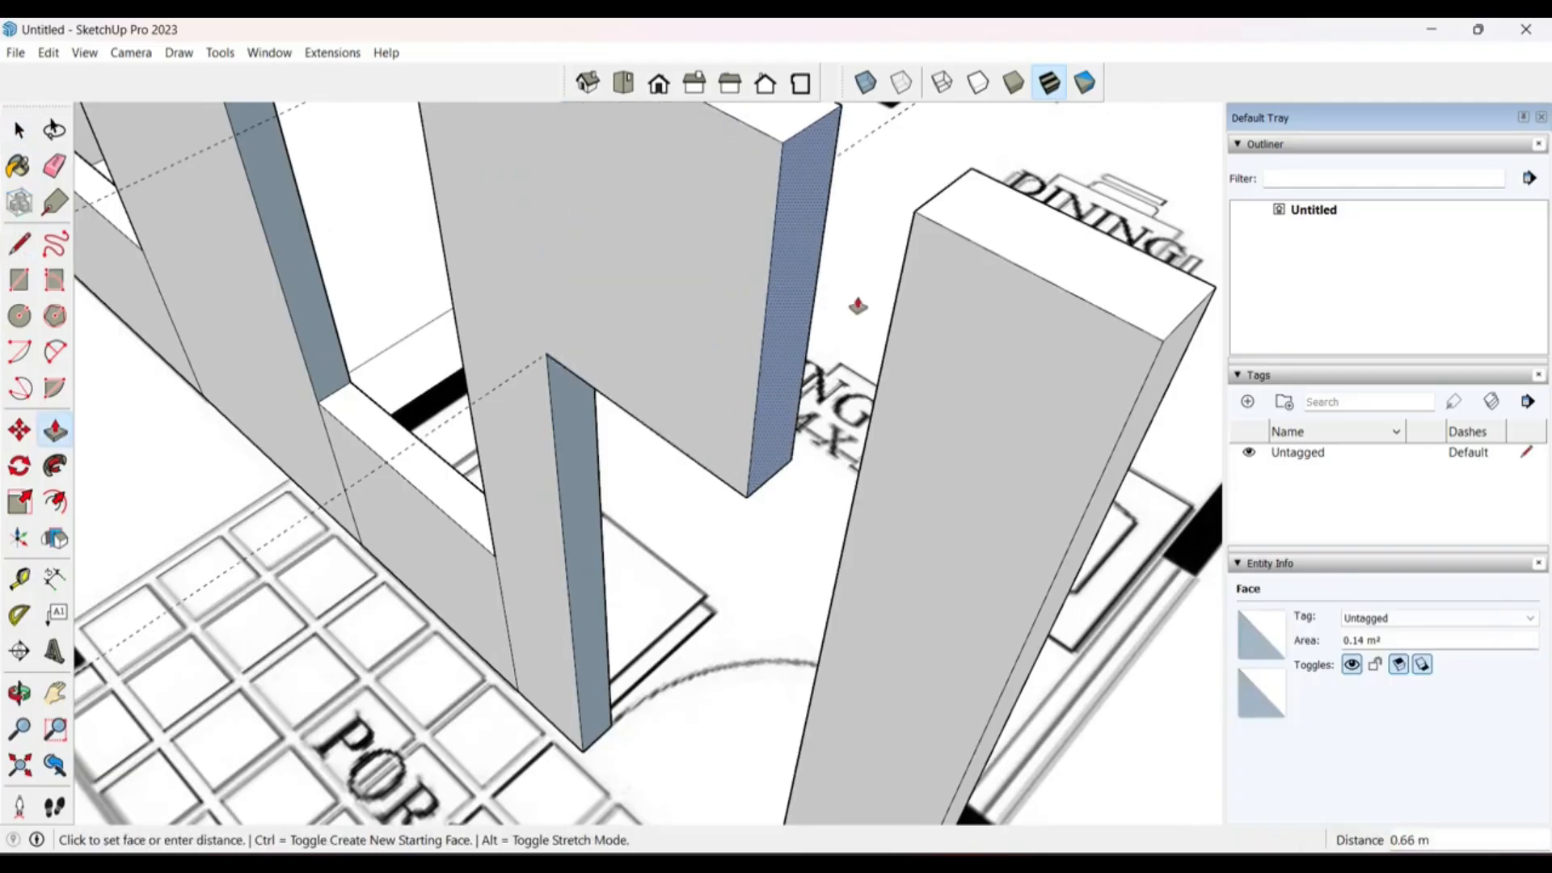
click(911, 226)
scroll(662, 256, down, 4)
key(space)
key(Escape)
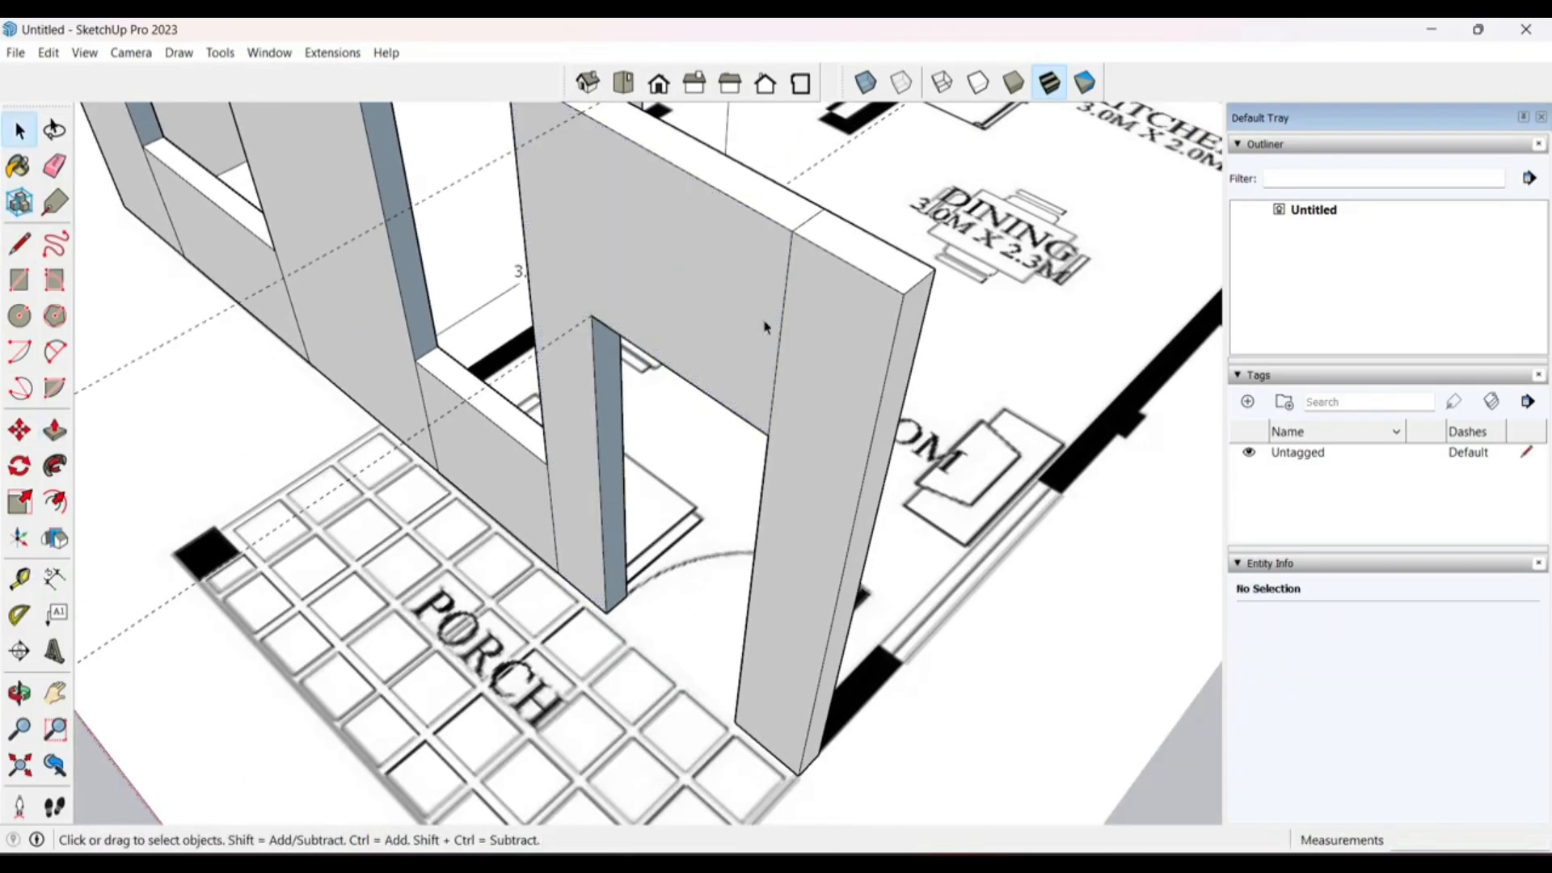
Step: Erase the leftover seam lines beside the front door header and remove the guide lines
key(e)
middle_drag(784, 267, 488, 318)
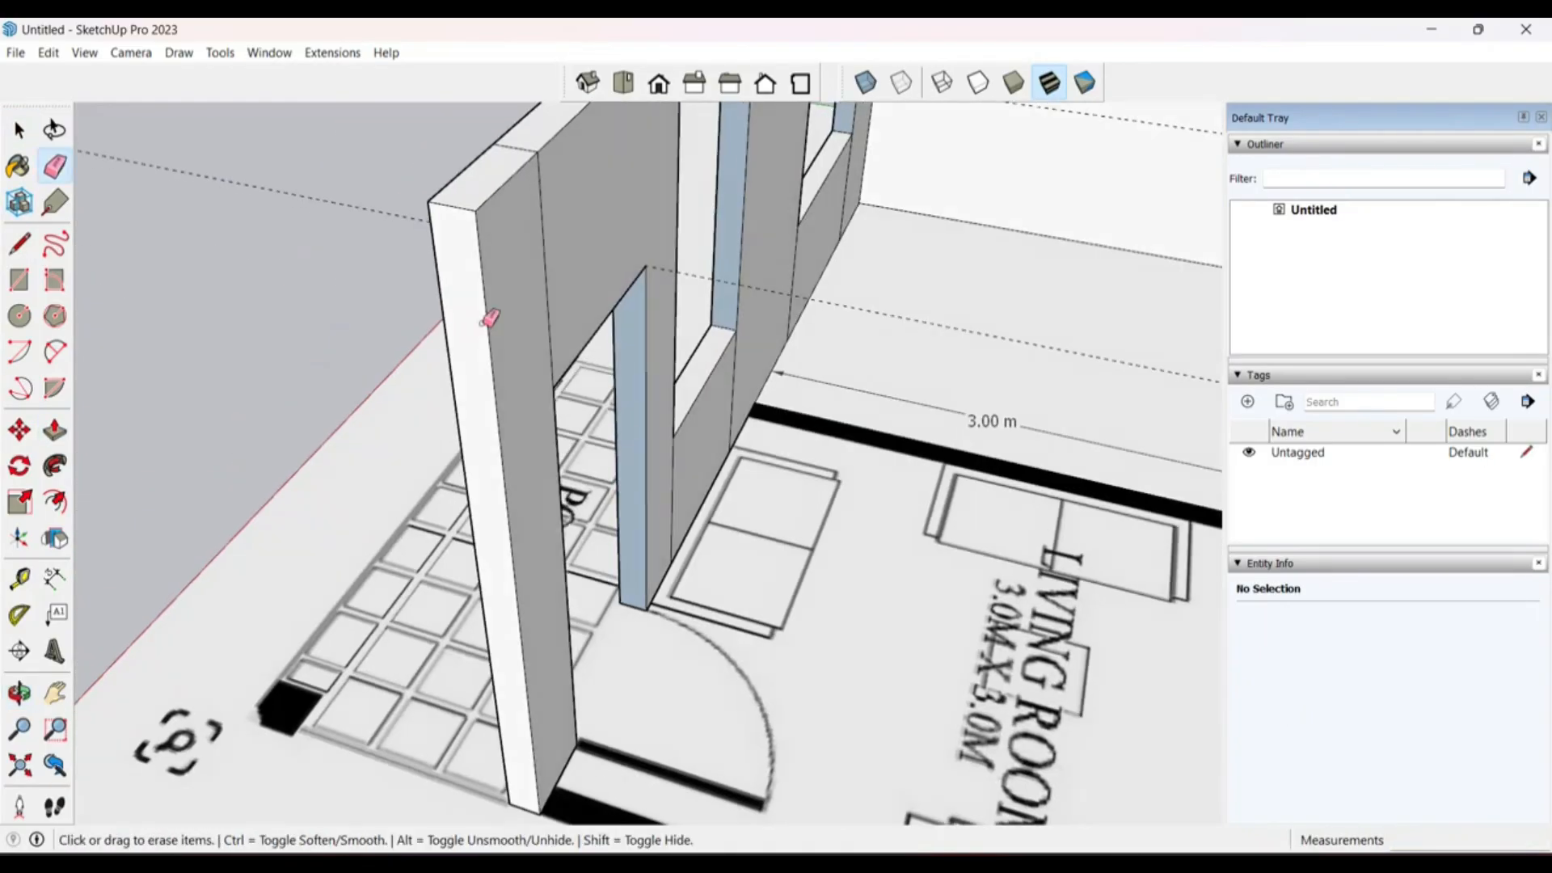
middle_drag(573, 251, 197, 243)
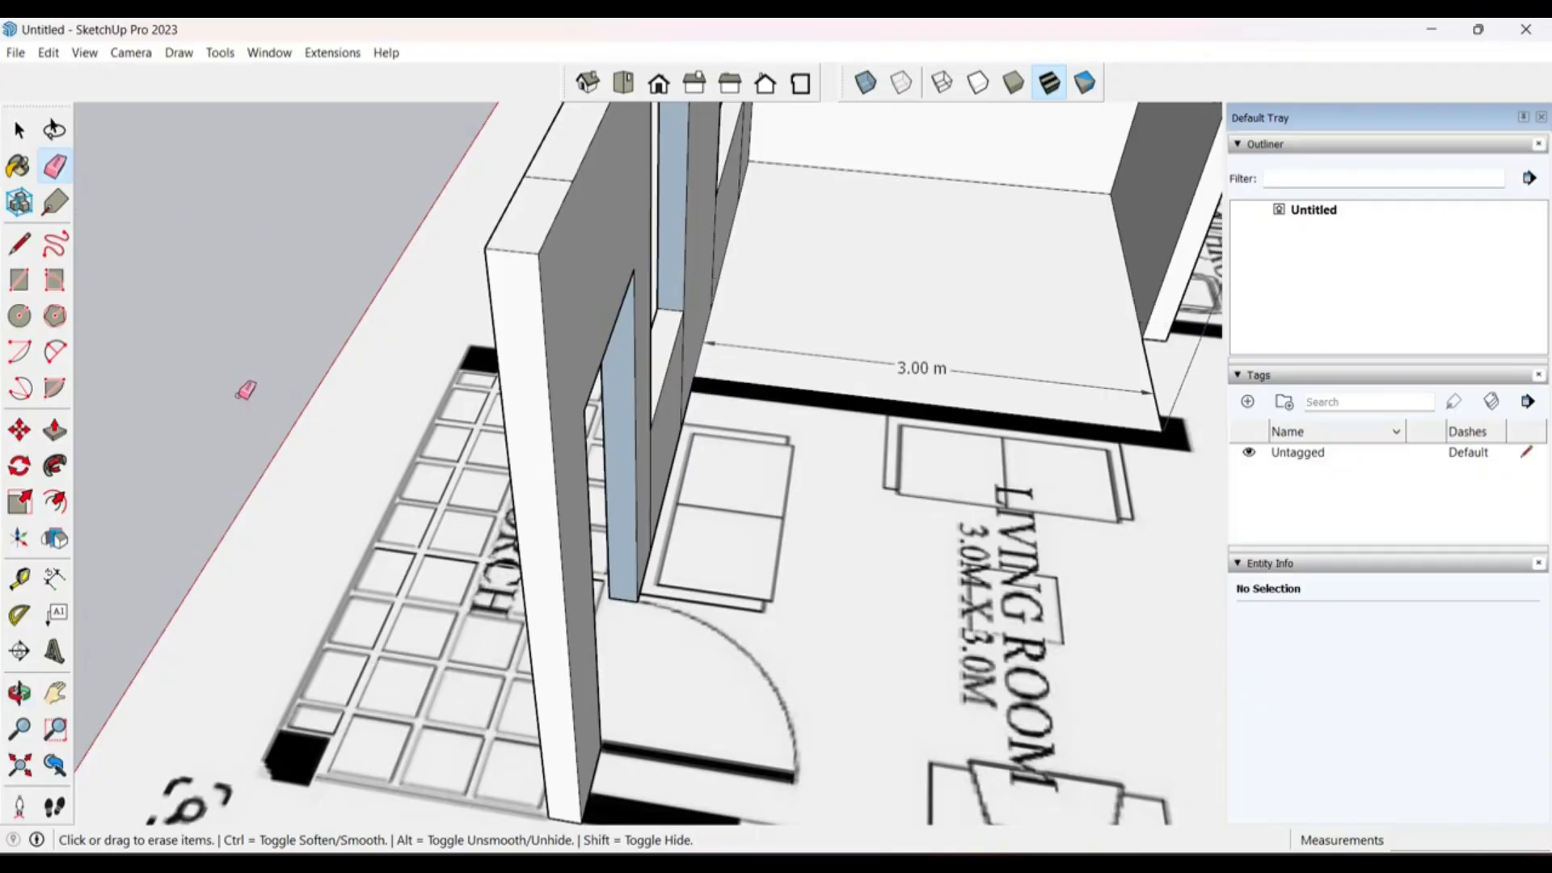
mouse_move(243, 388)
middle_down()
mouse_move(667, 525)
mouse_move(512, 436)
middle_up()
scroll(461, 438, down, 5)
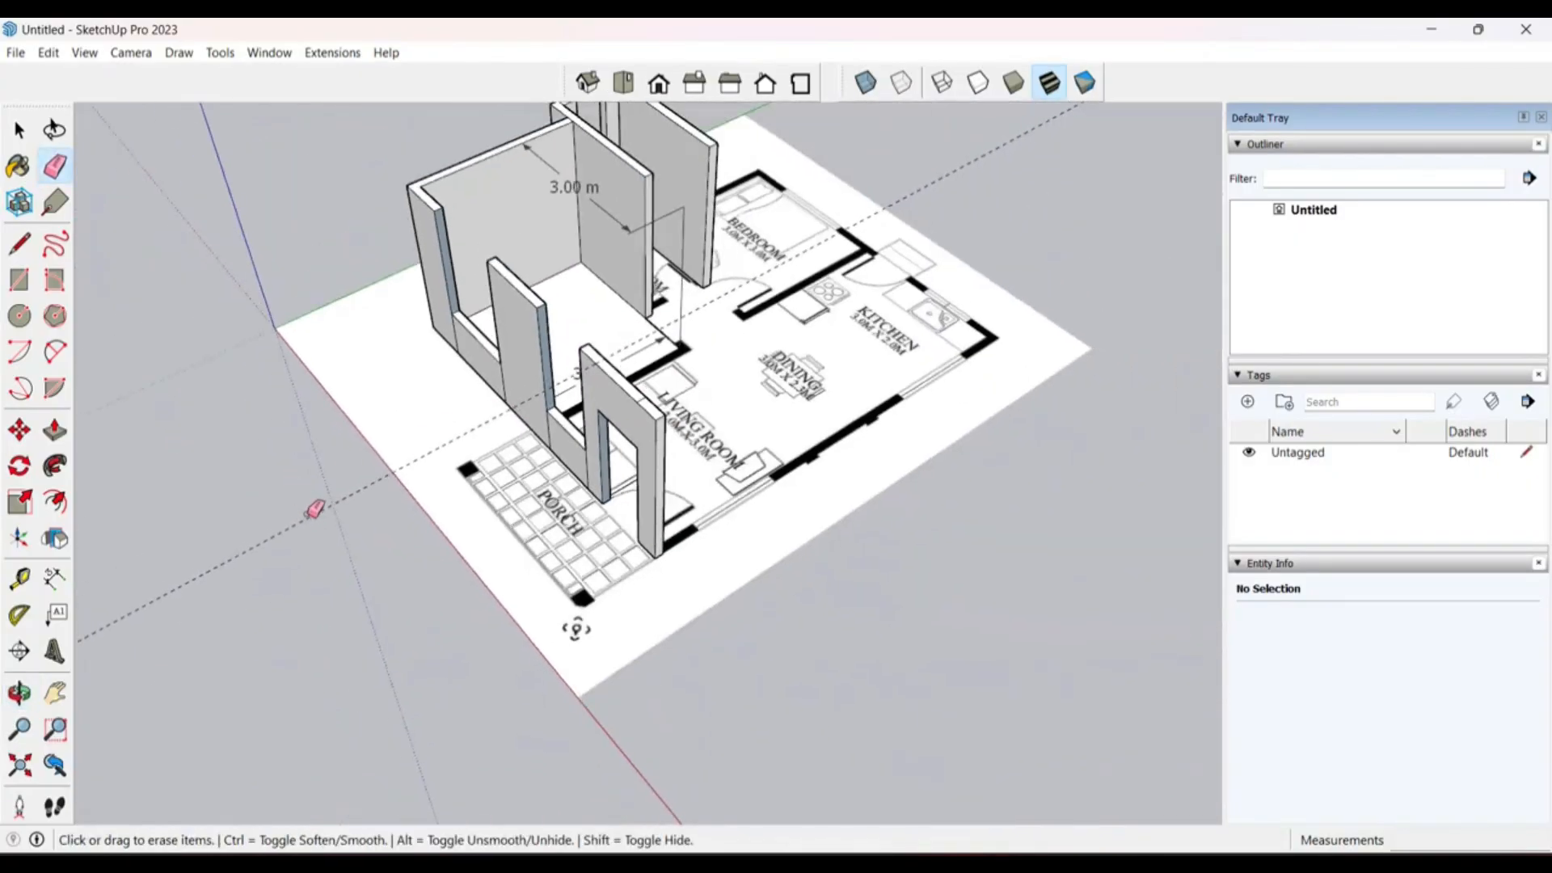
key(space)
scroll(561, 511, down, 3)
middle_drag(744, 475, 89, 432)
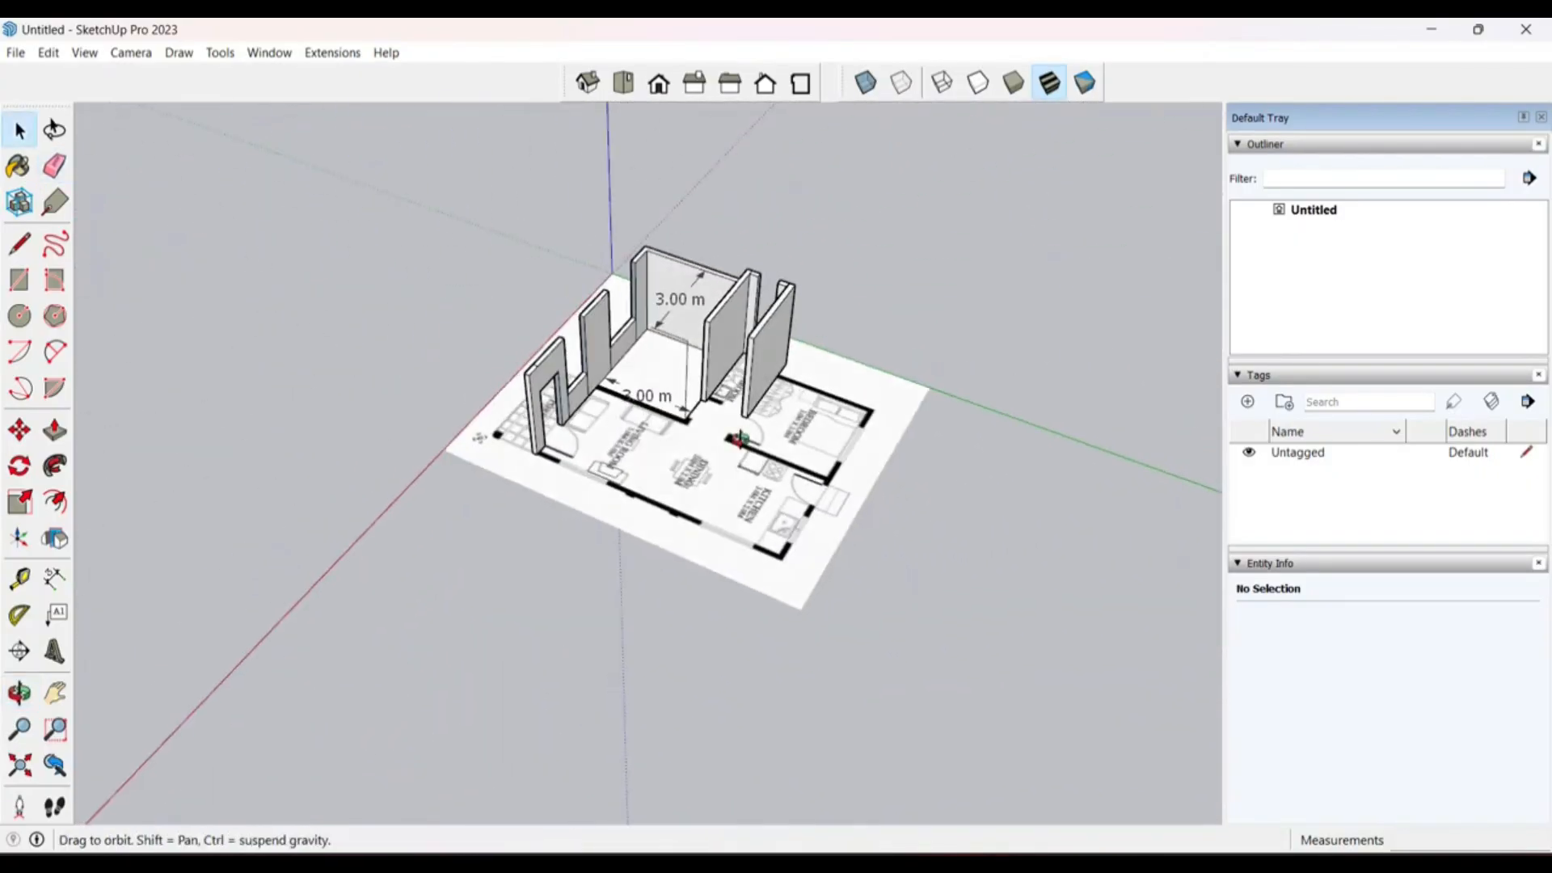
middle_drag(731, 436, 1157, 367)
scroll(537, 717, up, 6)
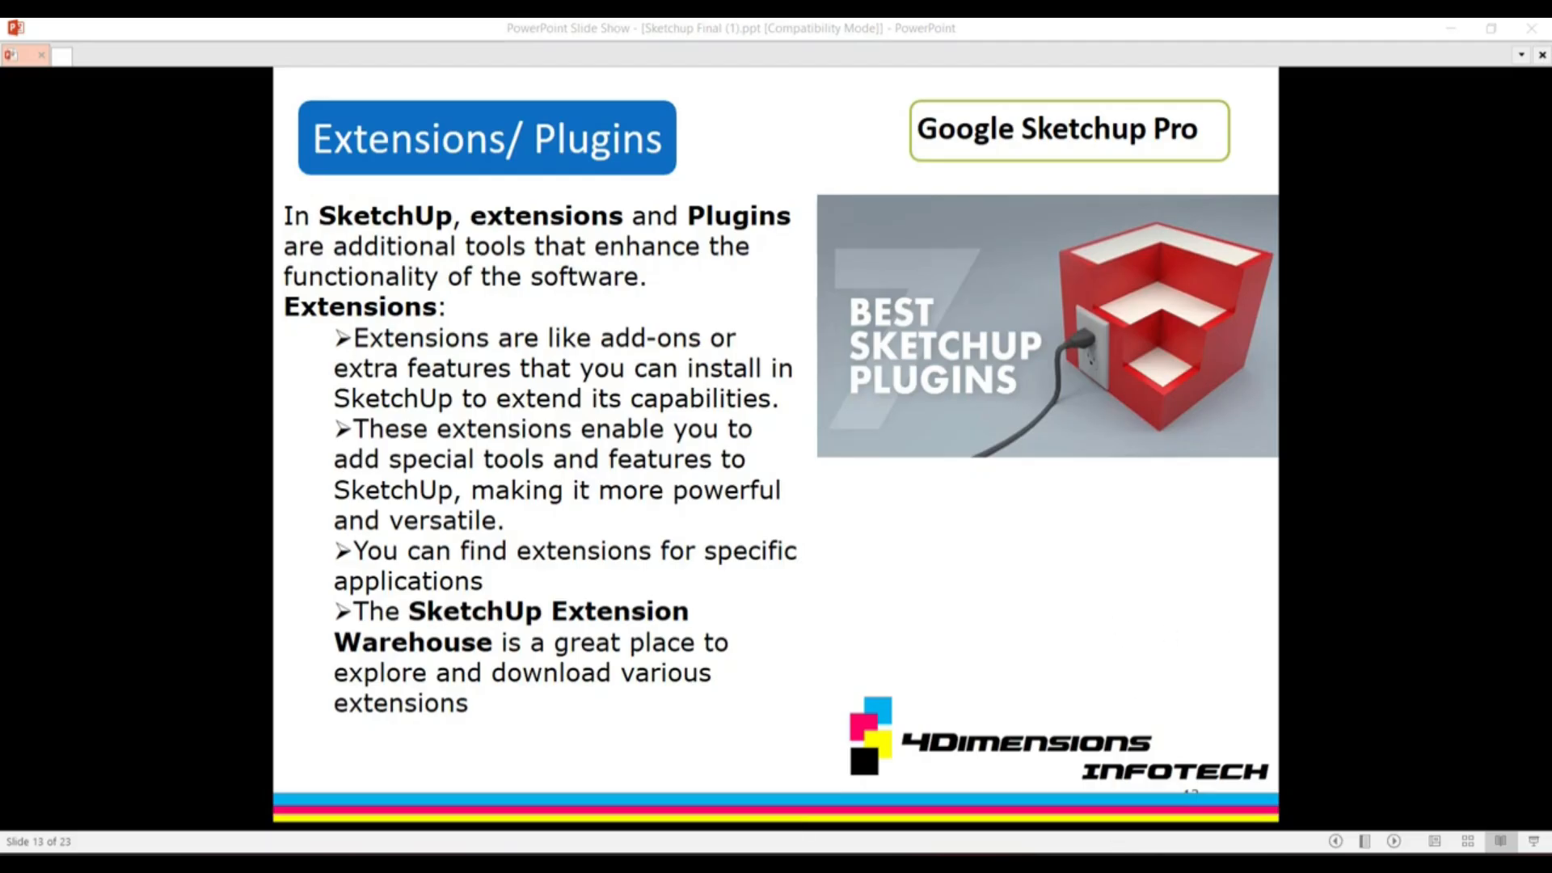
click(1099, 676)
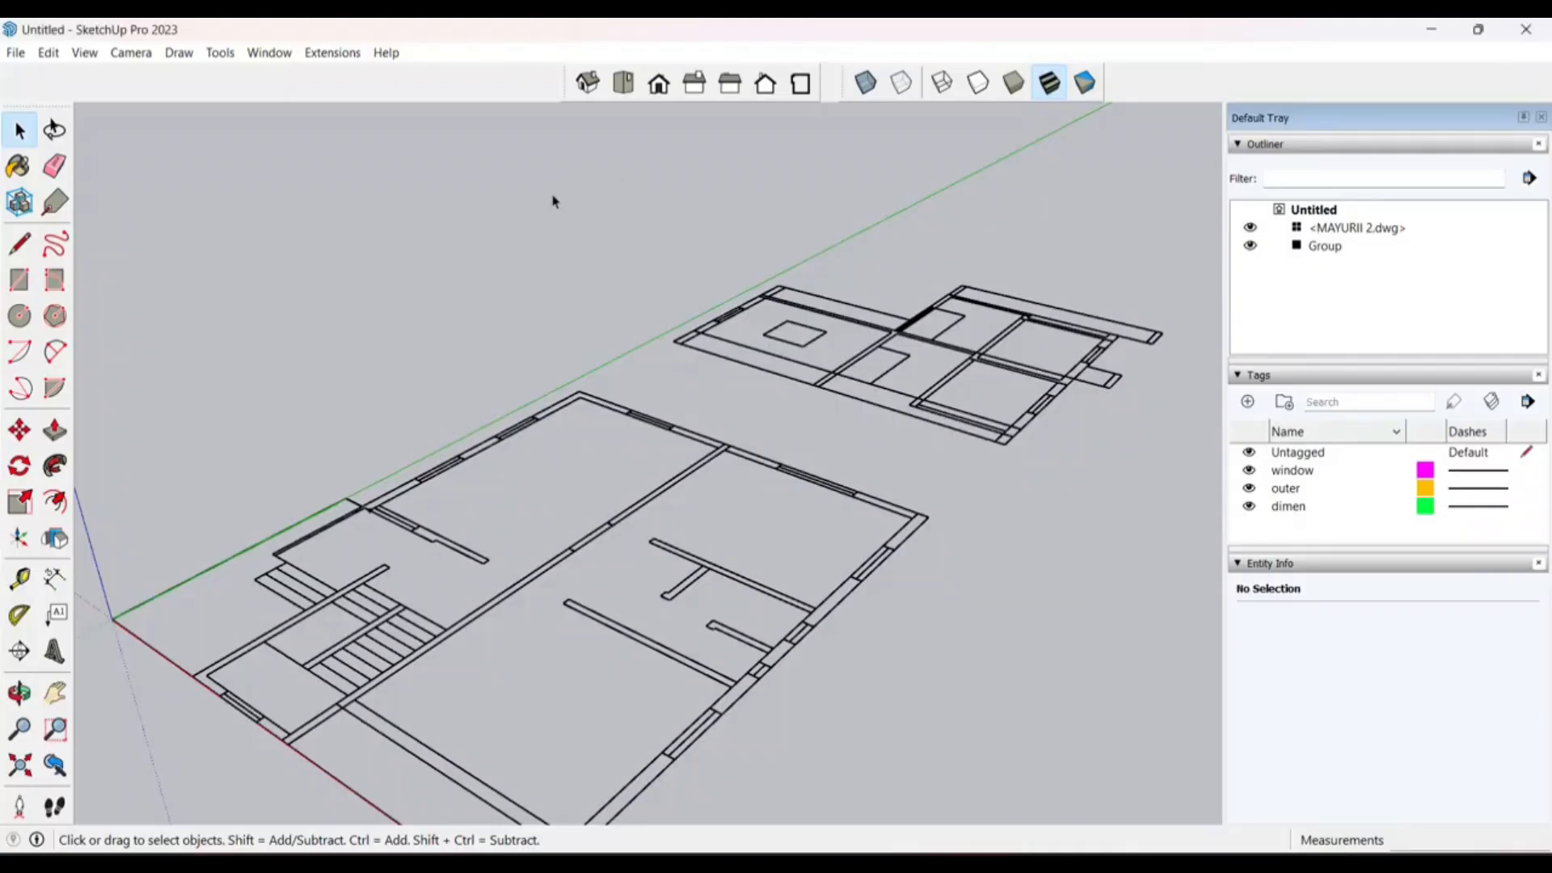
Step: Open the Extension Warehouse
click(349, 57)
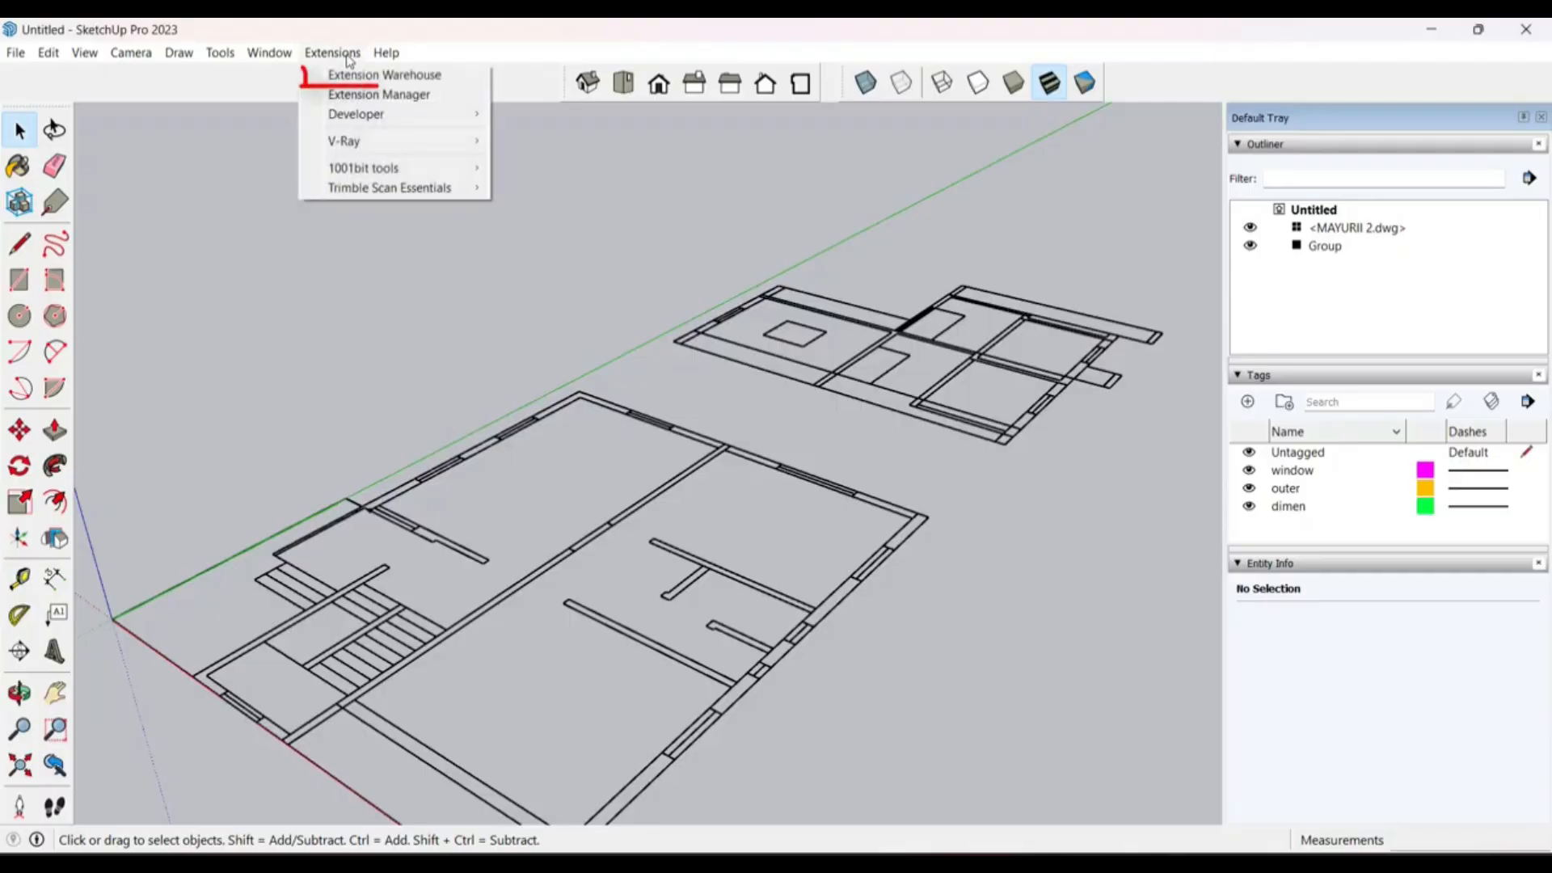
click(409, 75)
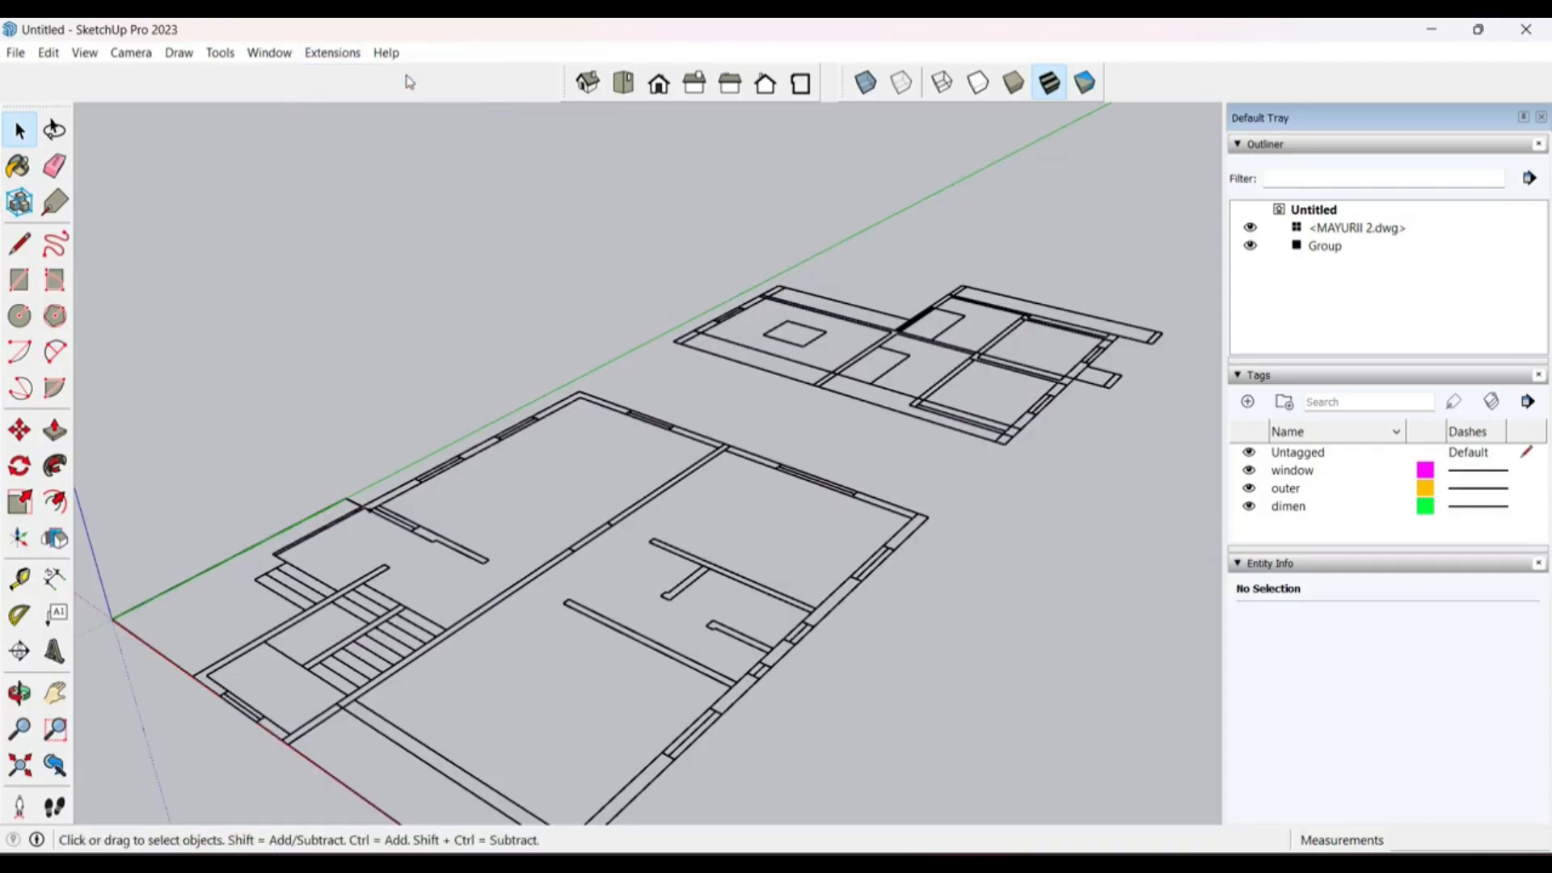
drag(653, 196, 812, 125)
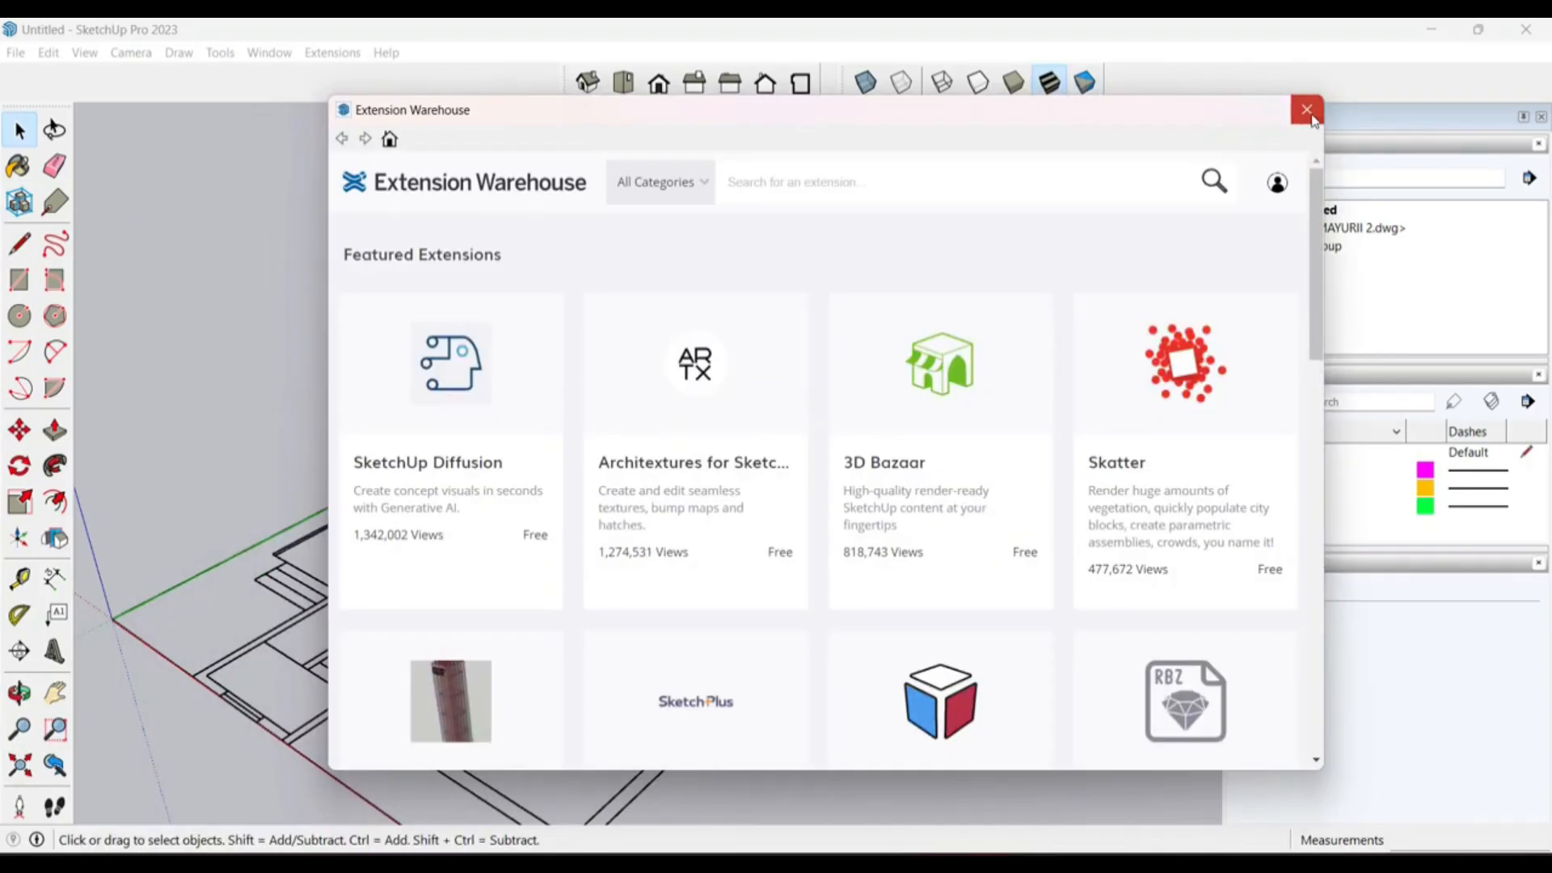
click(1307, 110)
click(269, 53)
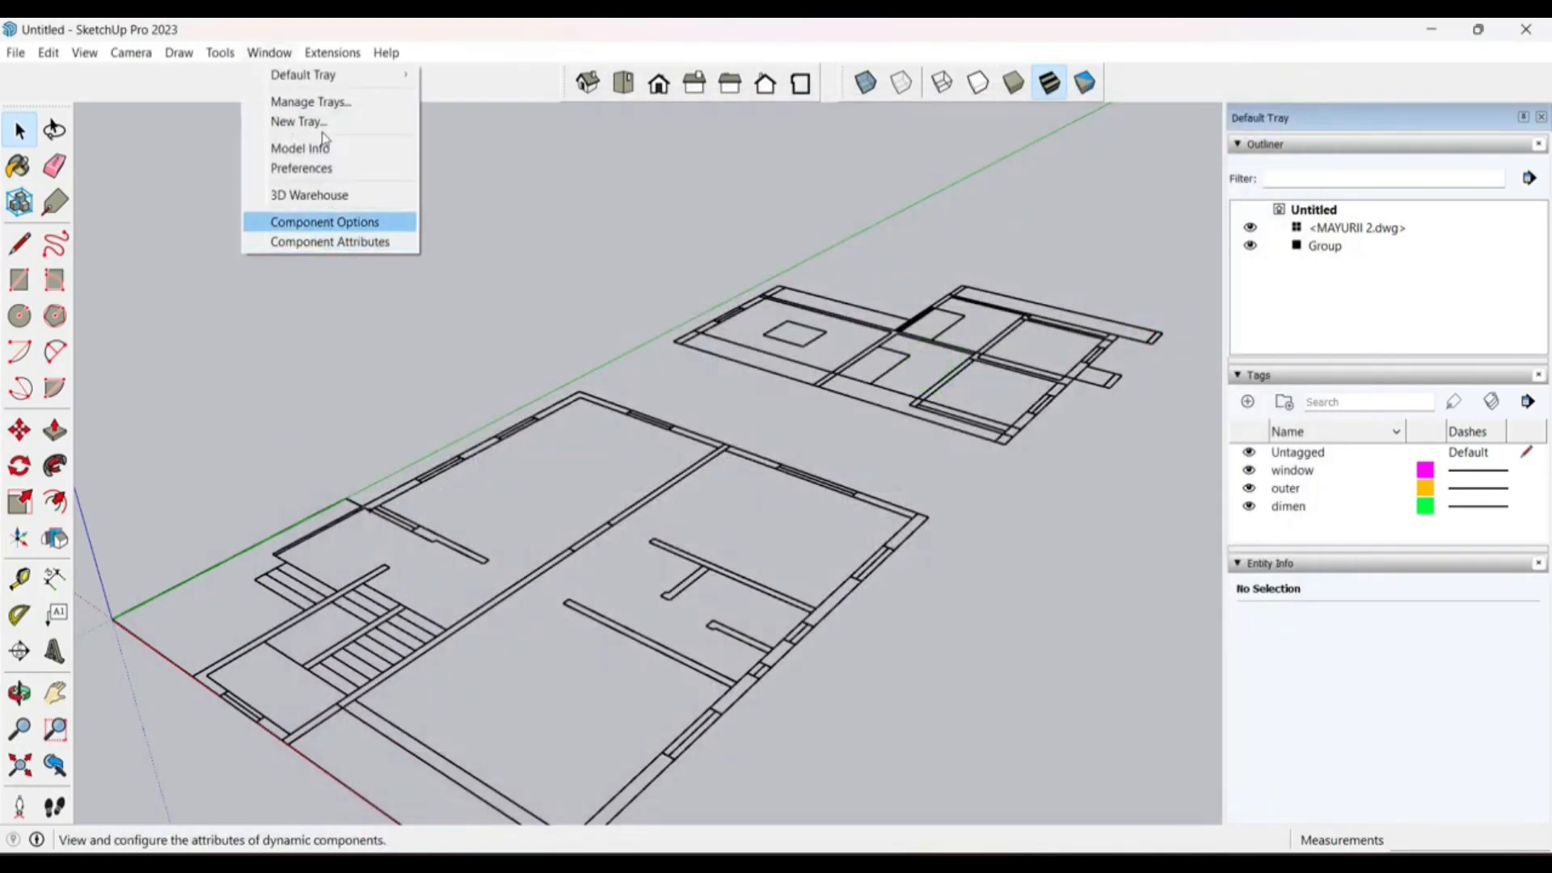
mouse_move(332, 54)
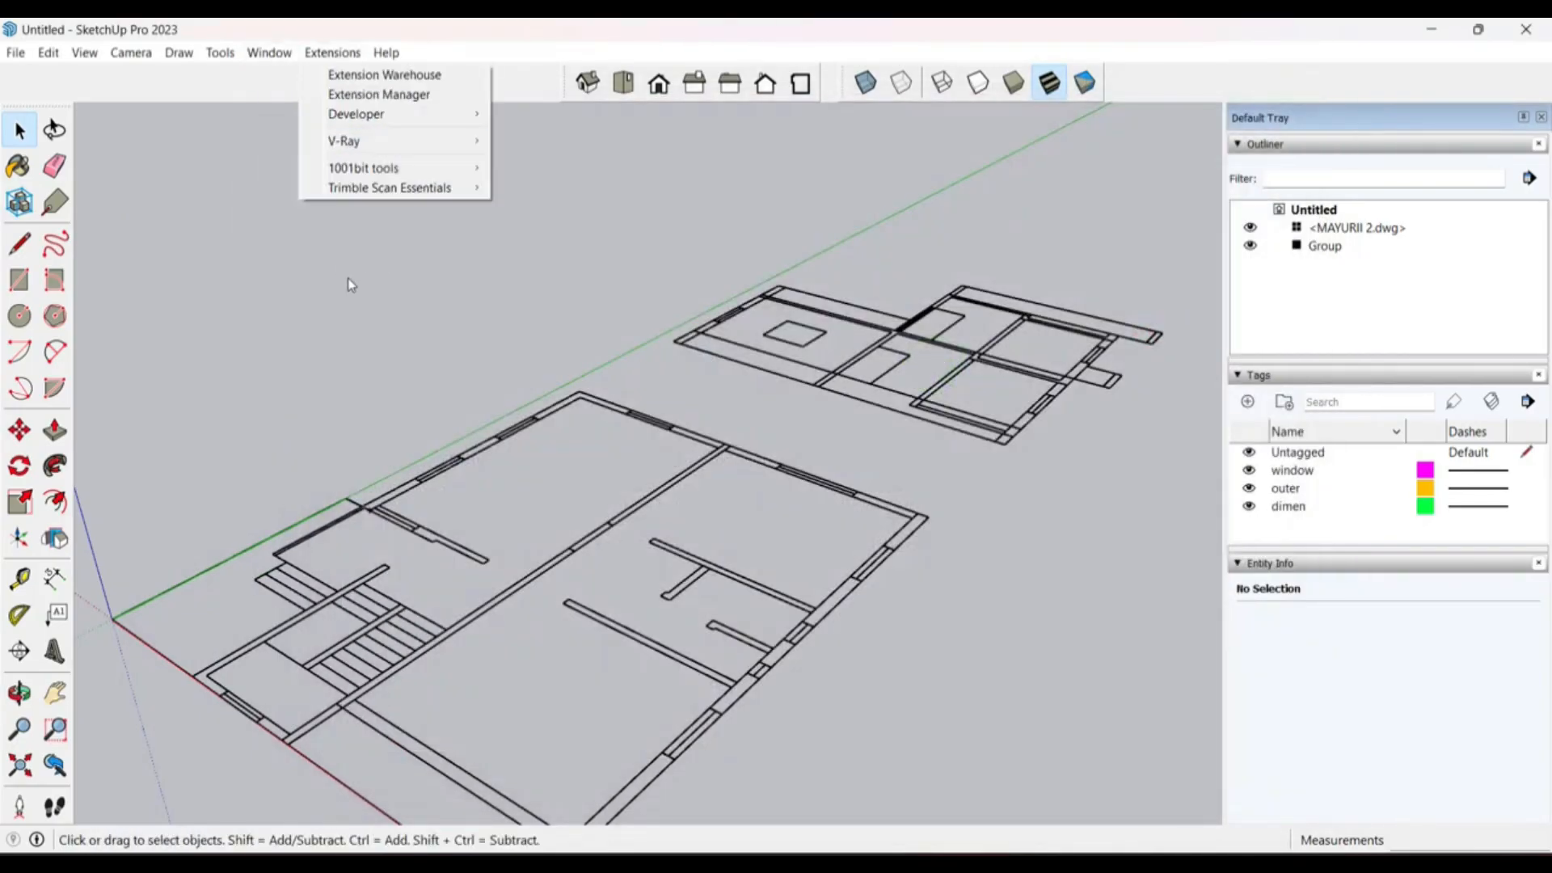
click(316, 55)
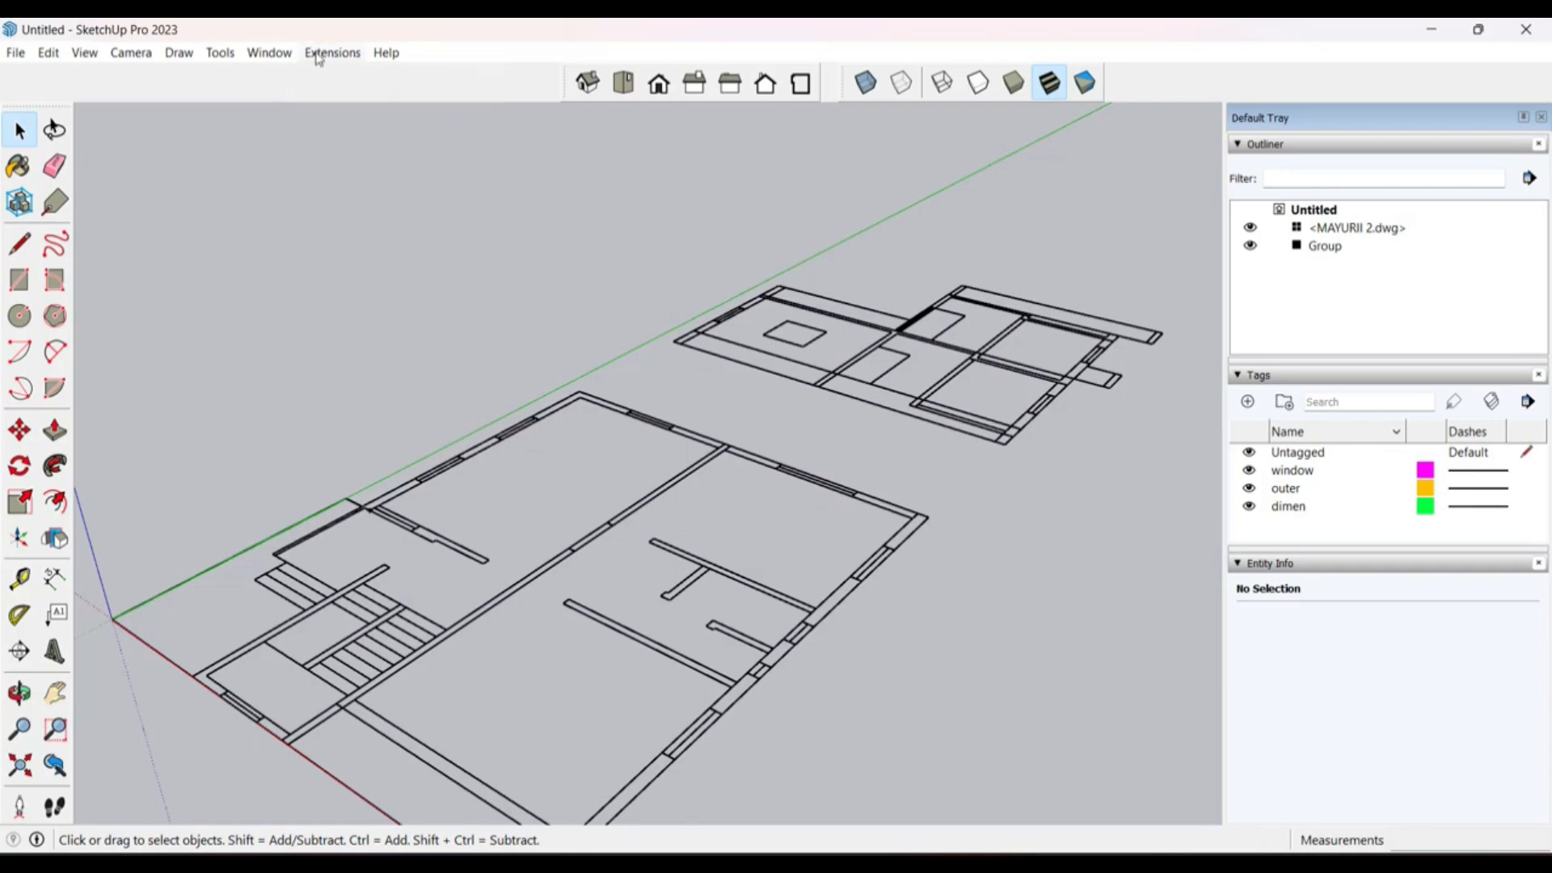
Step: Open the Extension Warehouse and search it for "1001bit tools freeware"
click(324, 55)
click(377, 77)
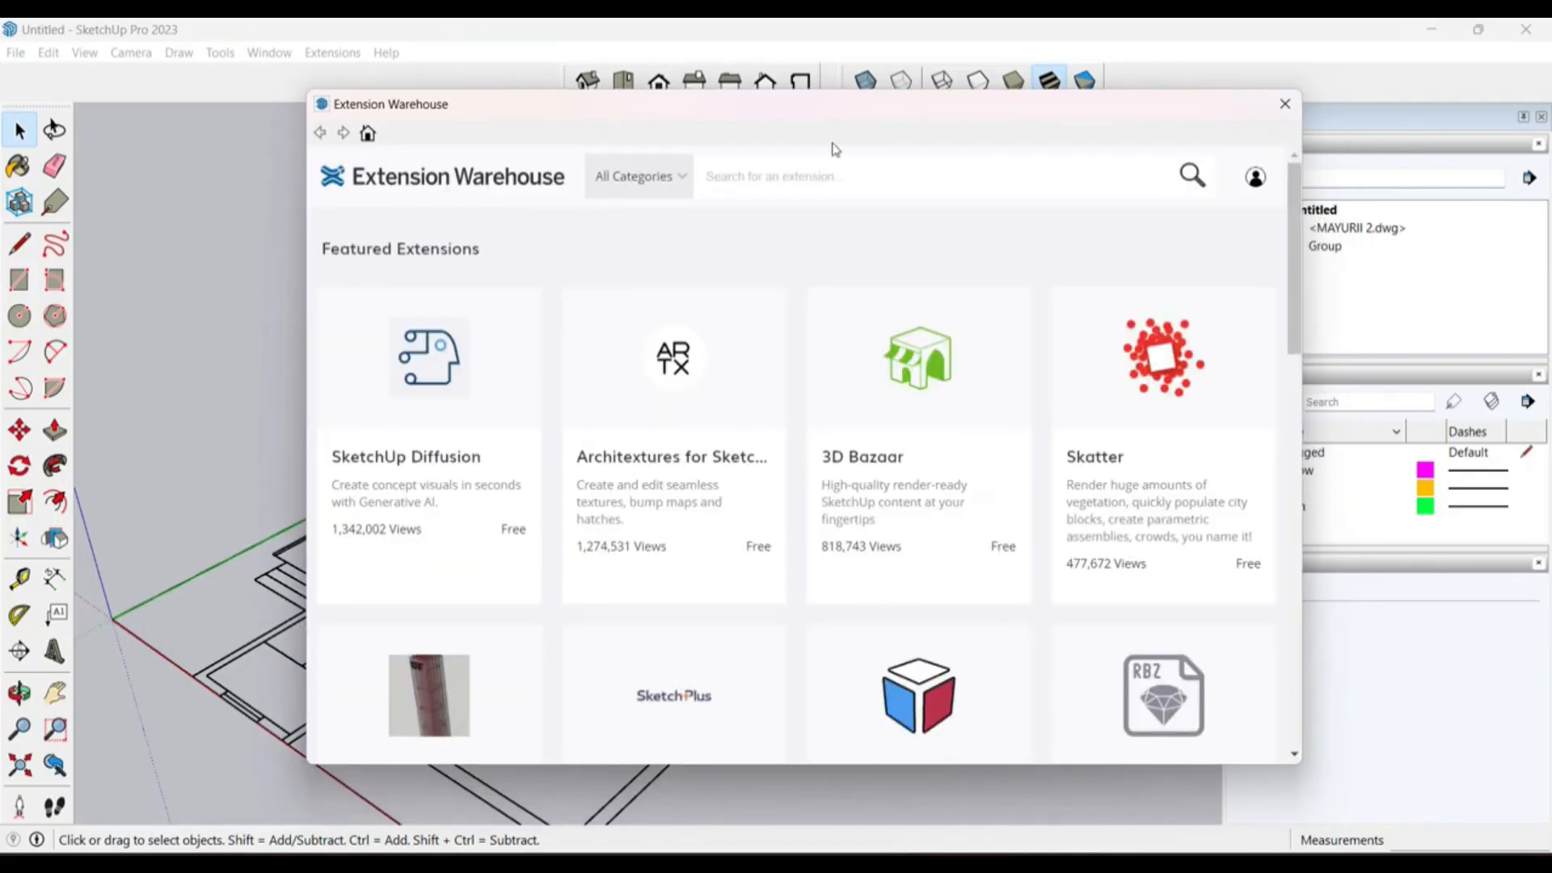
drag(798, 116, 723, 95)
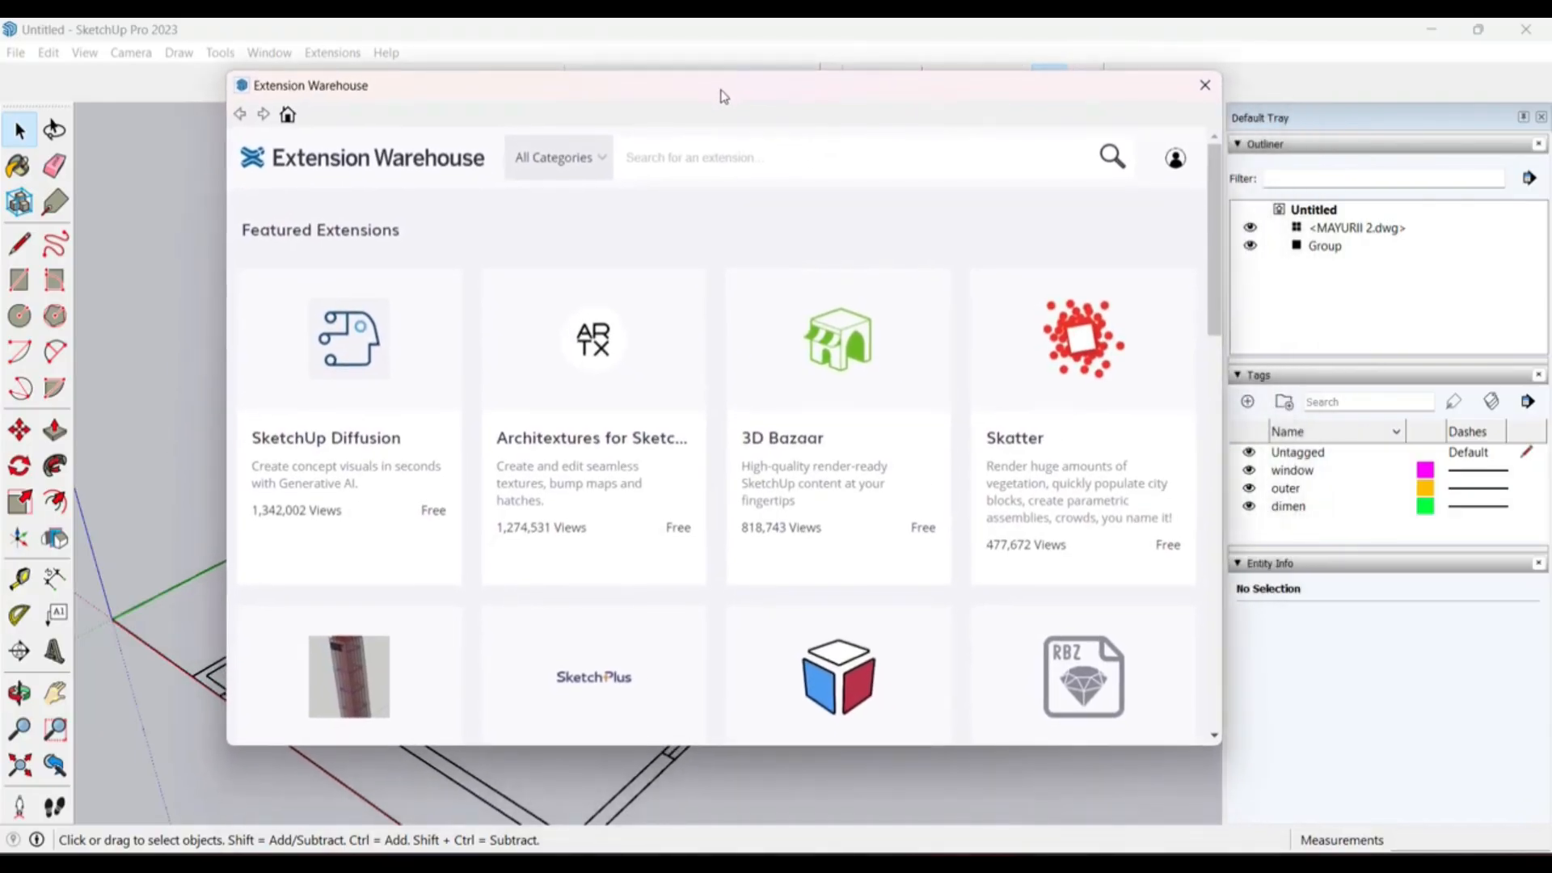
click(742, 164)
text(1)
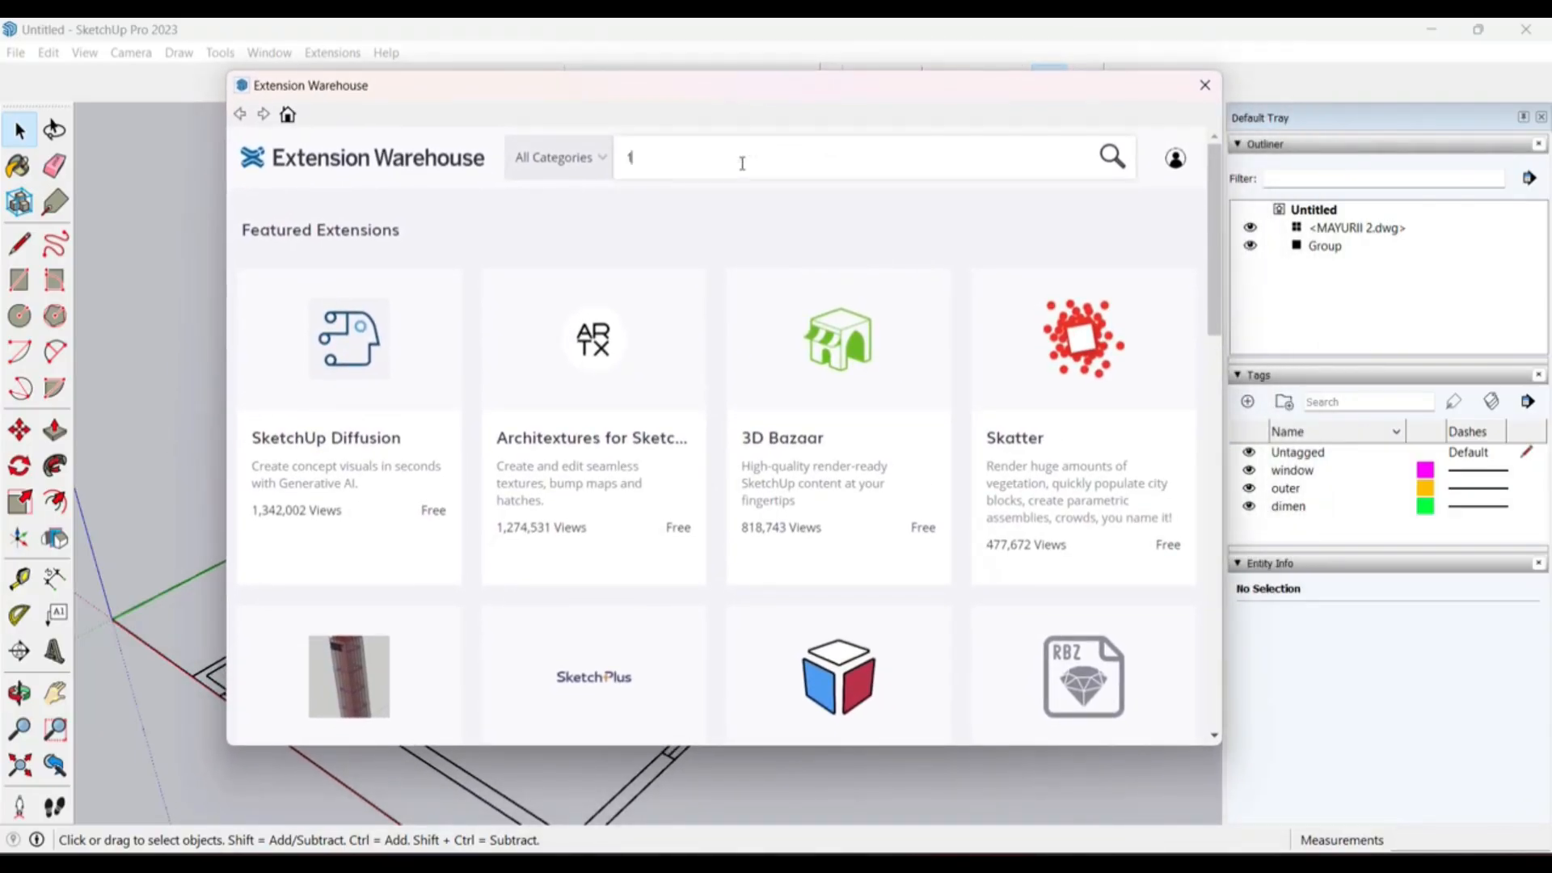
text(001)
key(Return)
click(742, 163)
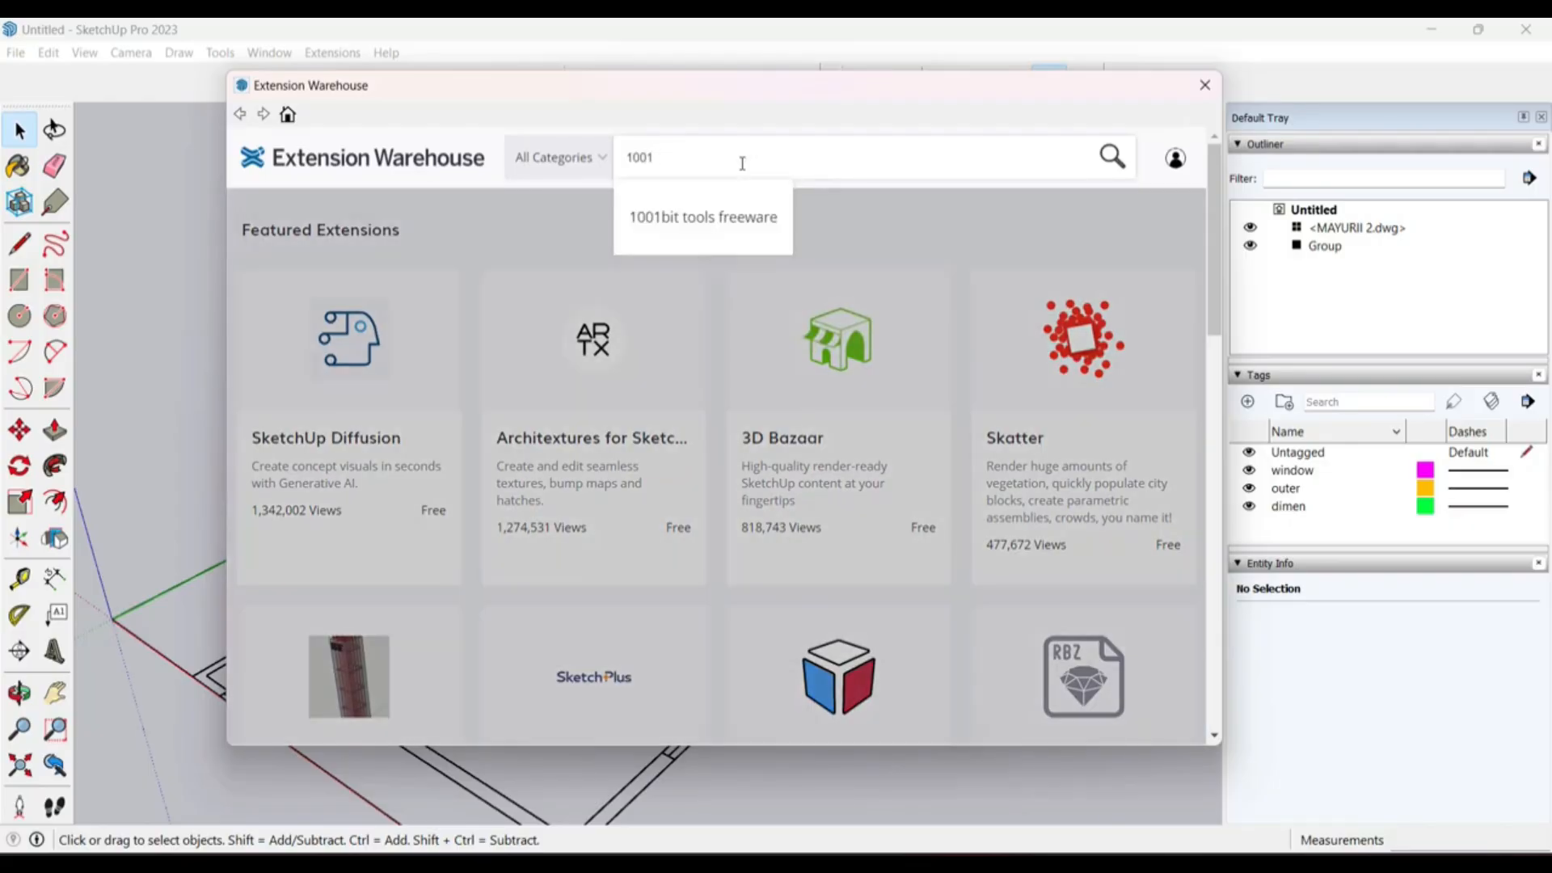
click(740, 226)
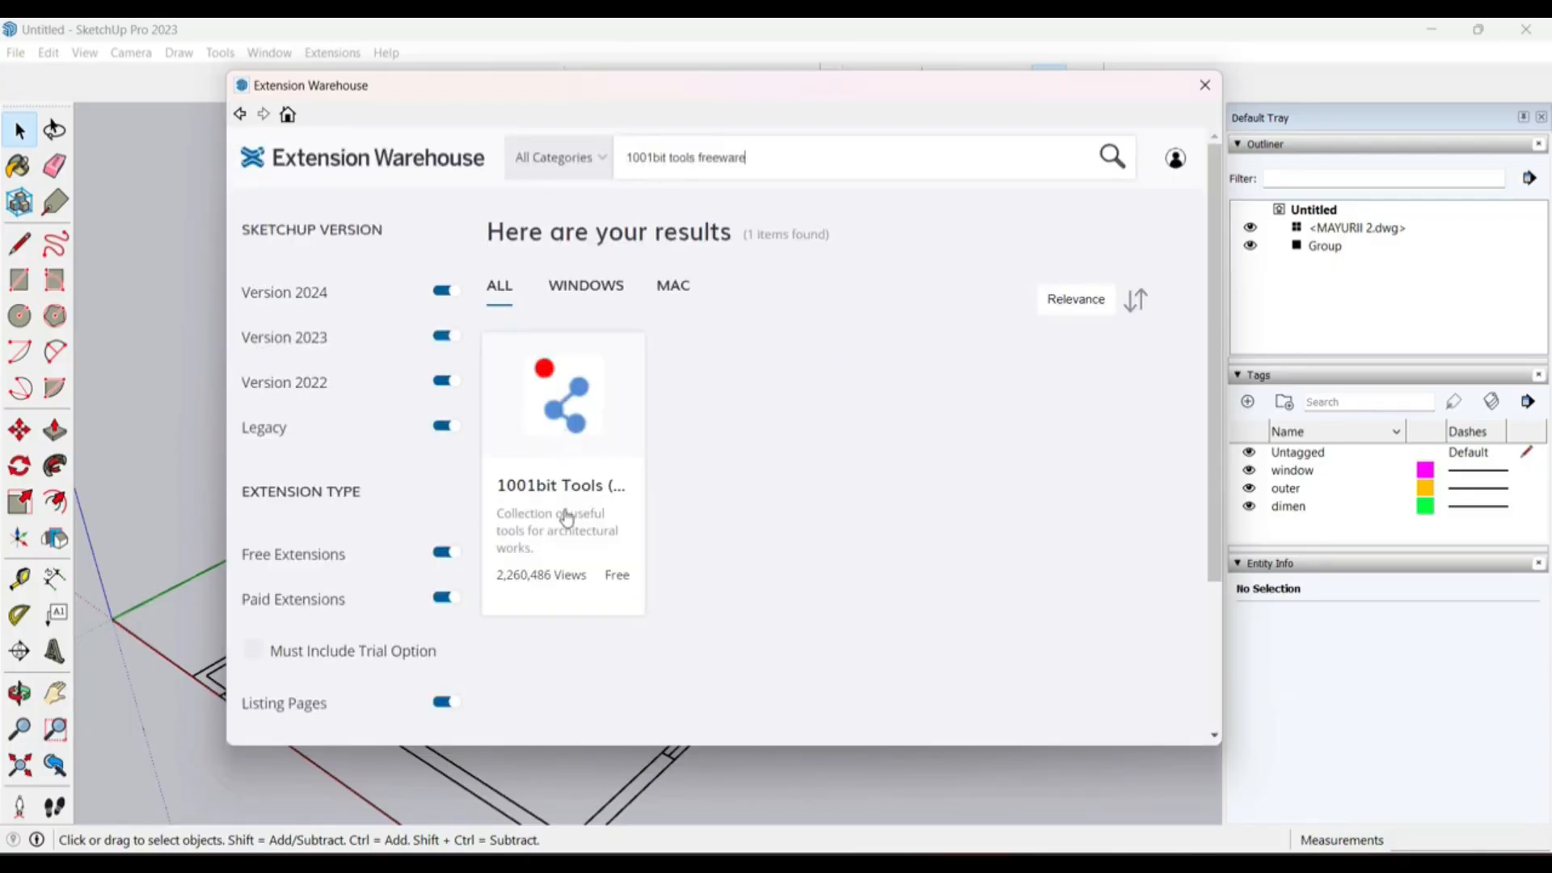
Step: Open the 1001bit Tools (Freeware) page and review its preview images, compatibility details and description
click(551, 406)
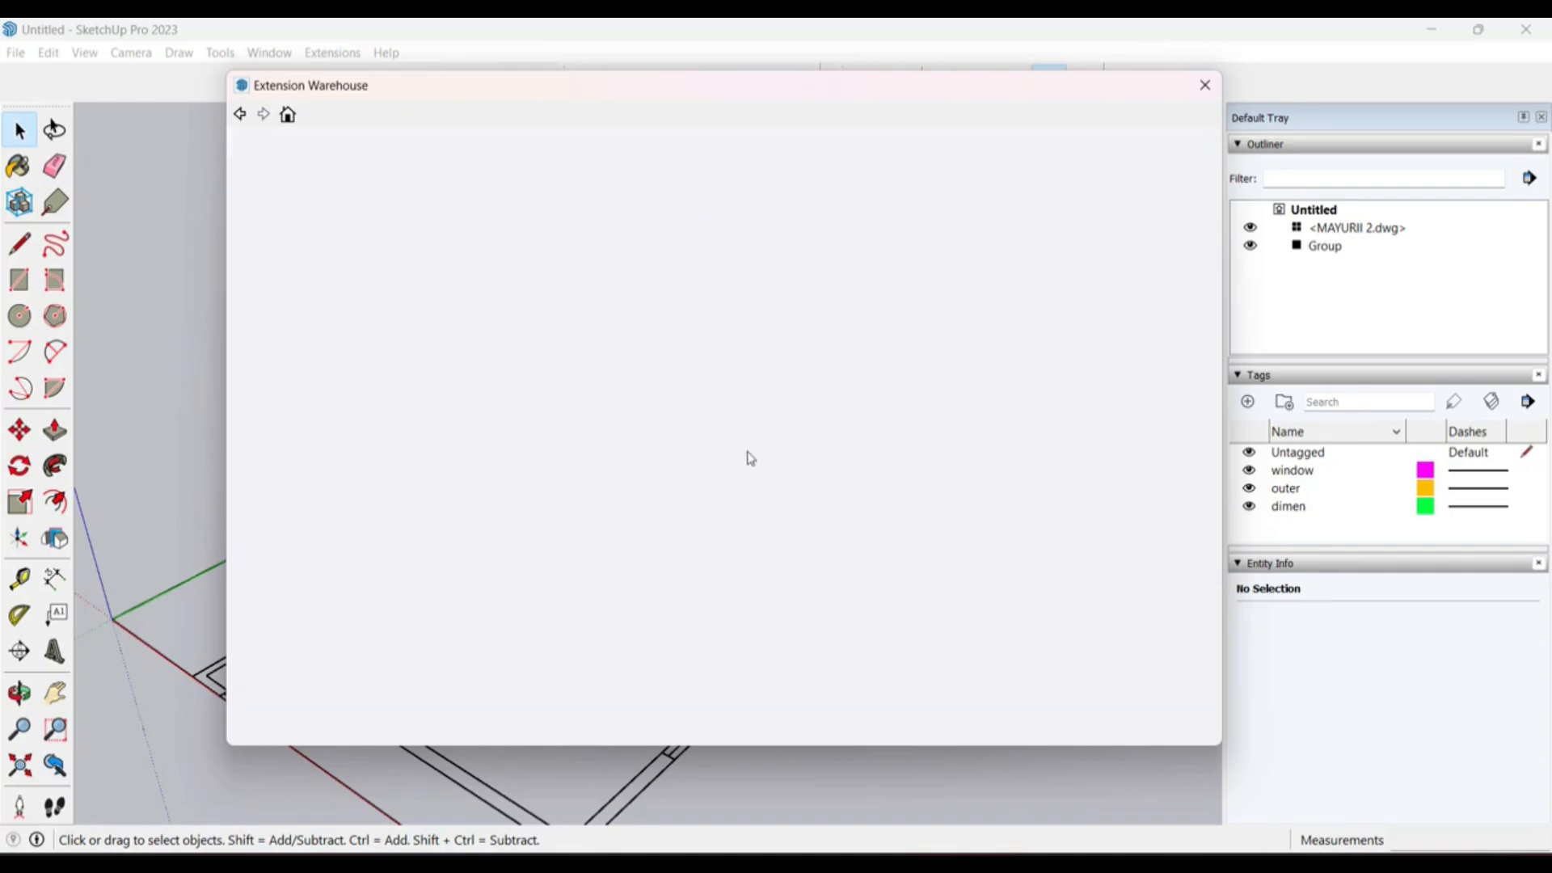
scroll(805, 409, down, 5)
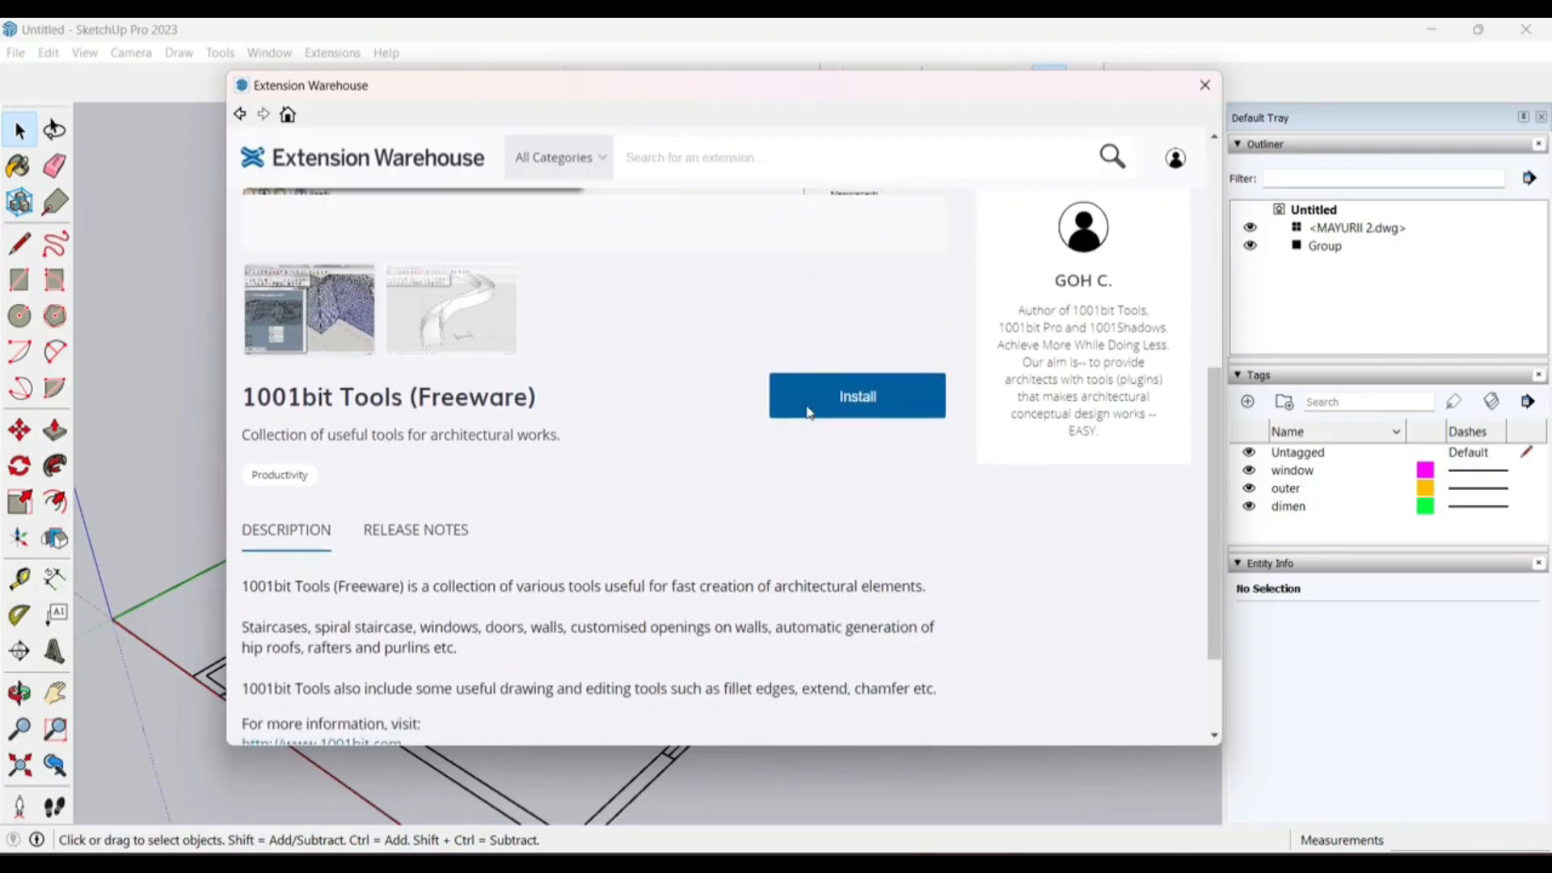
scroll(776, 423, up, 5)
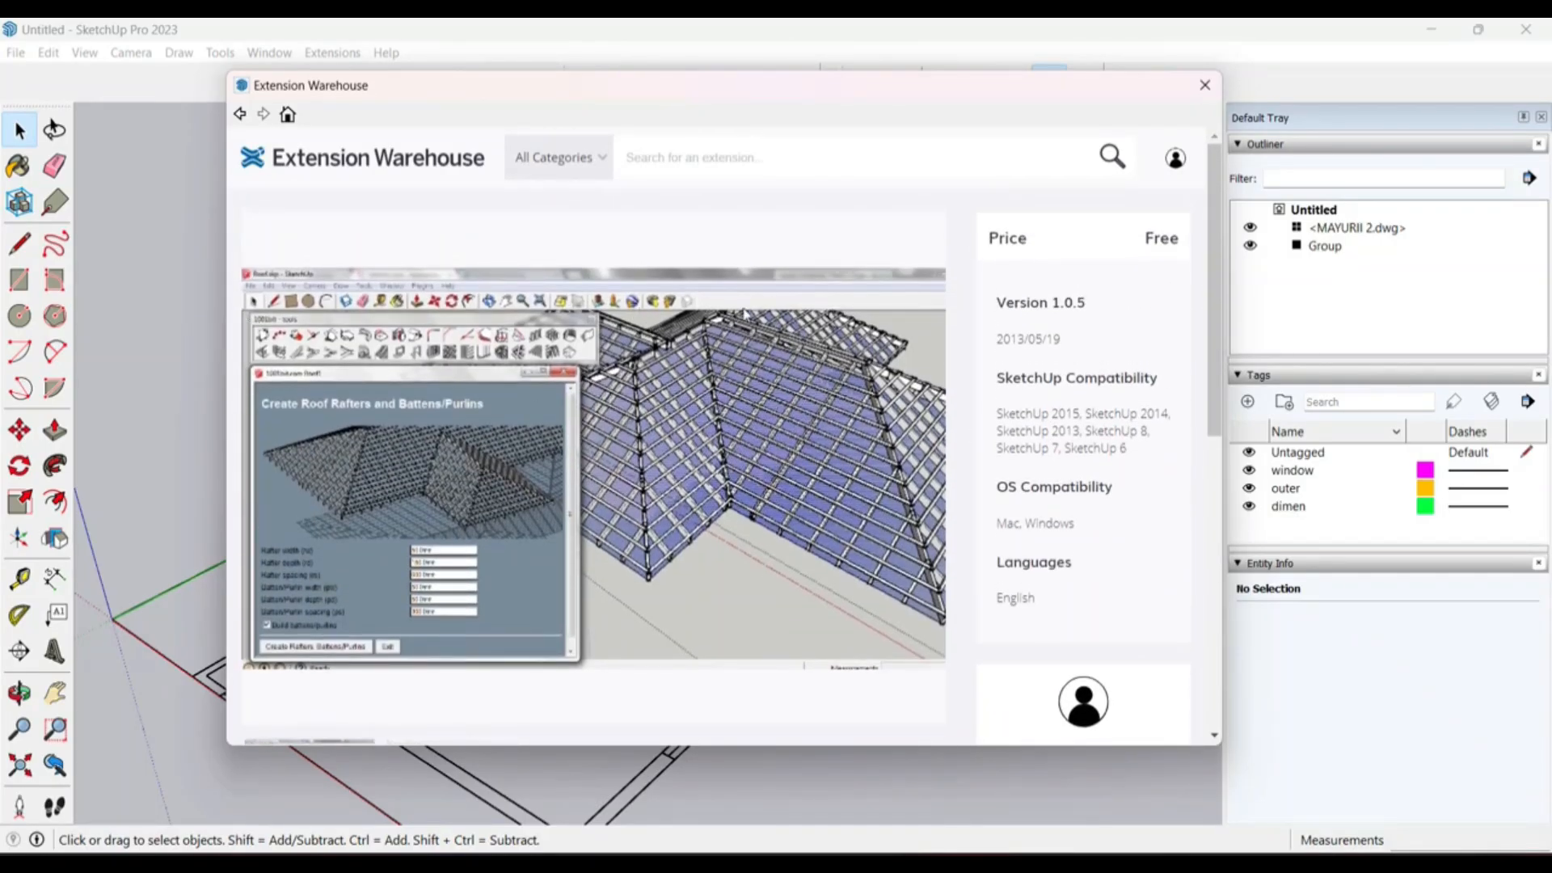
scroll(687, 388, down, 5)
scroll(683, 382, up, 3)
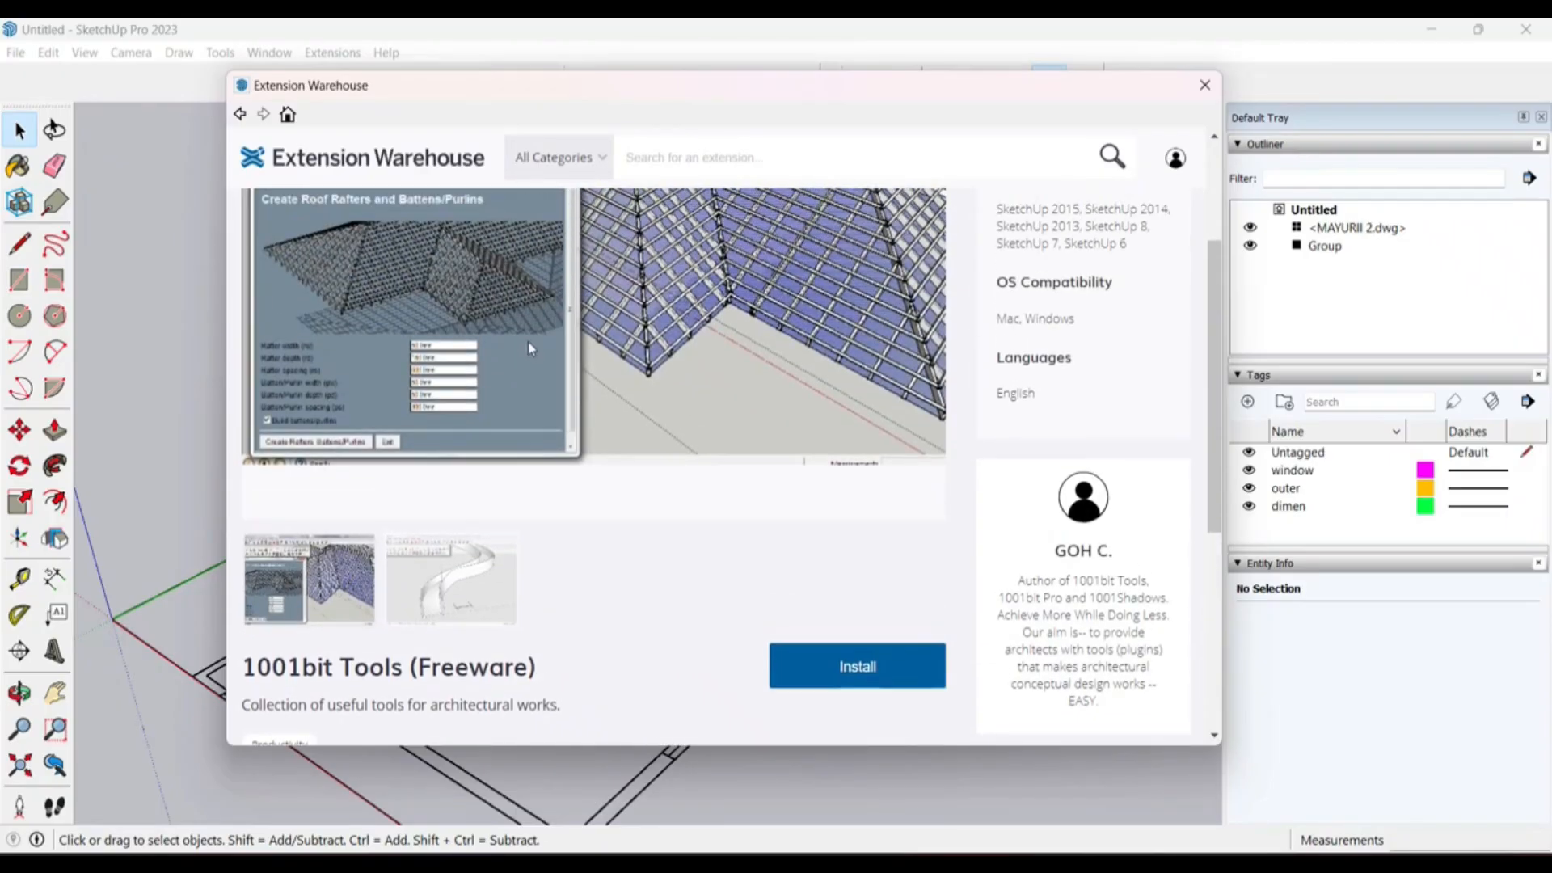
scroll(700, 347, down, 2)
scroll(704, 347, down, 2)
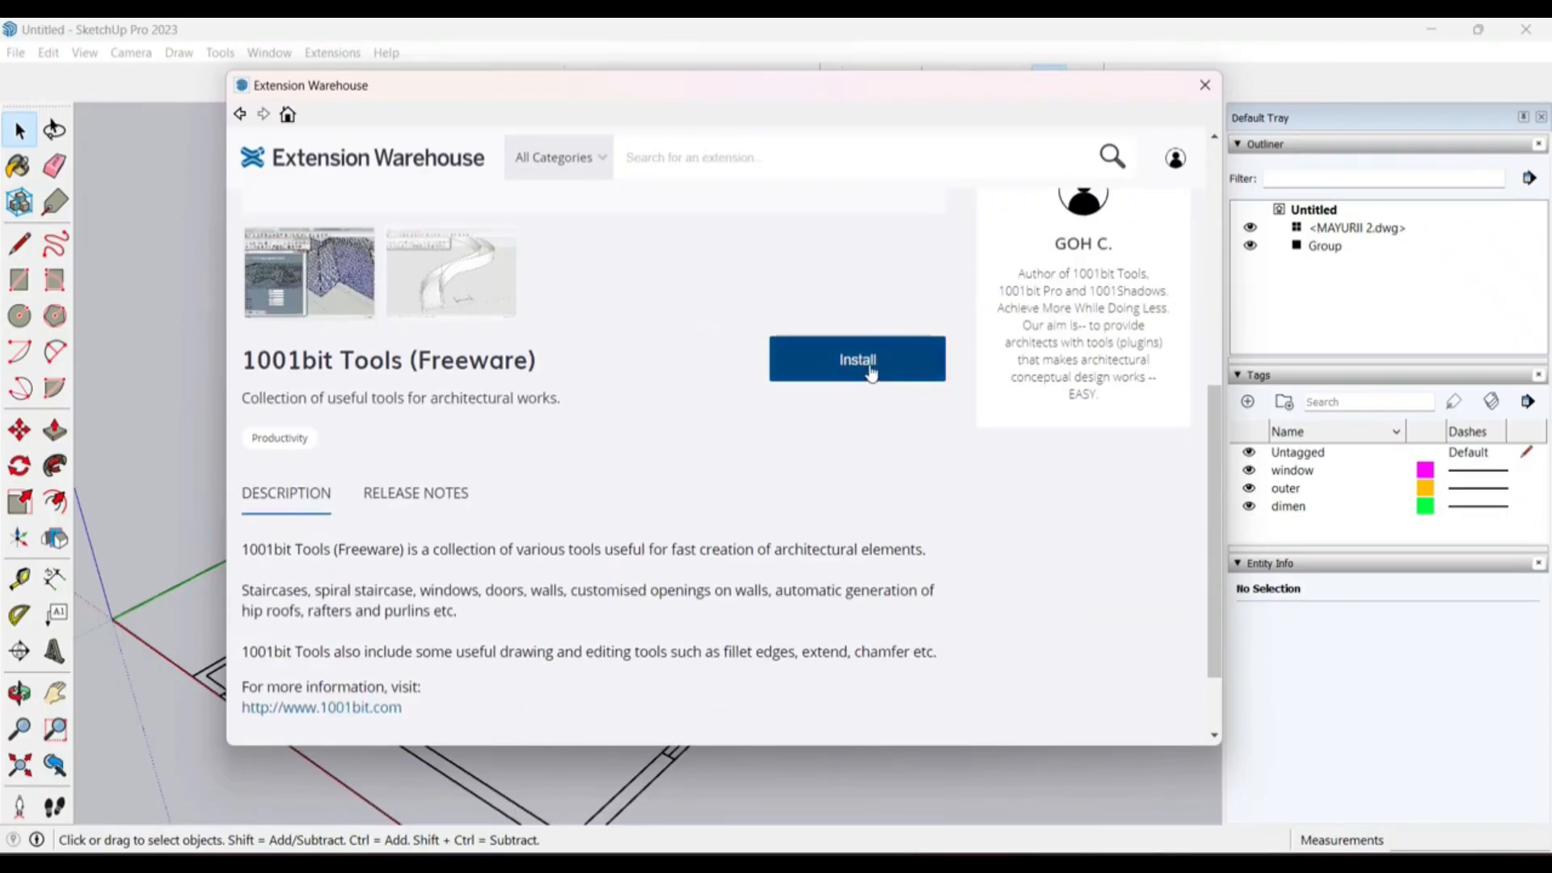
Step: Start installing 1001bit Tools (Freeware) despite the compatibility notice, decline the file-system access request, and close the Extension Warehouse
click(871, 370)
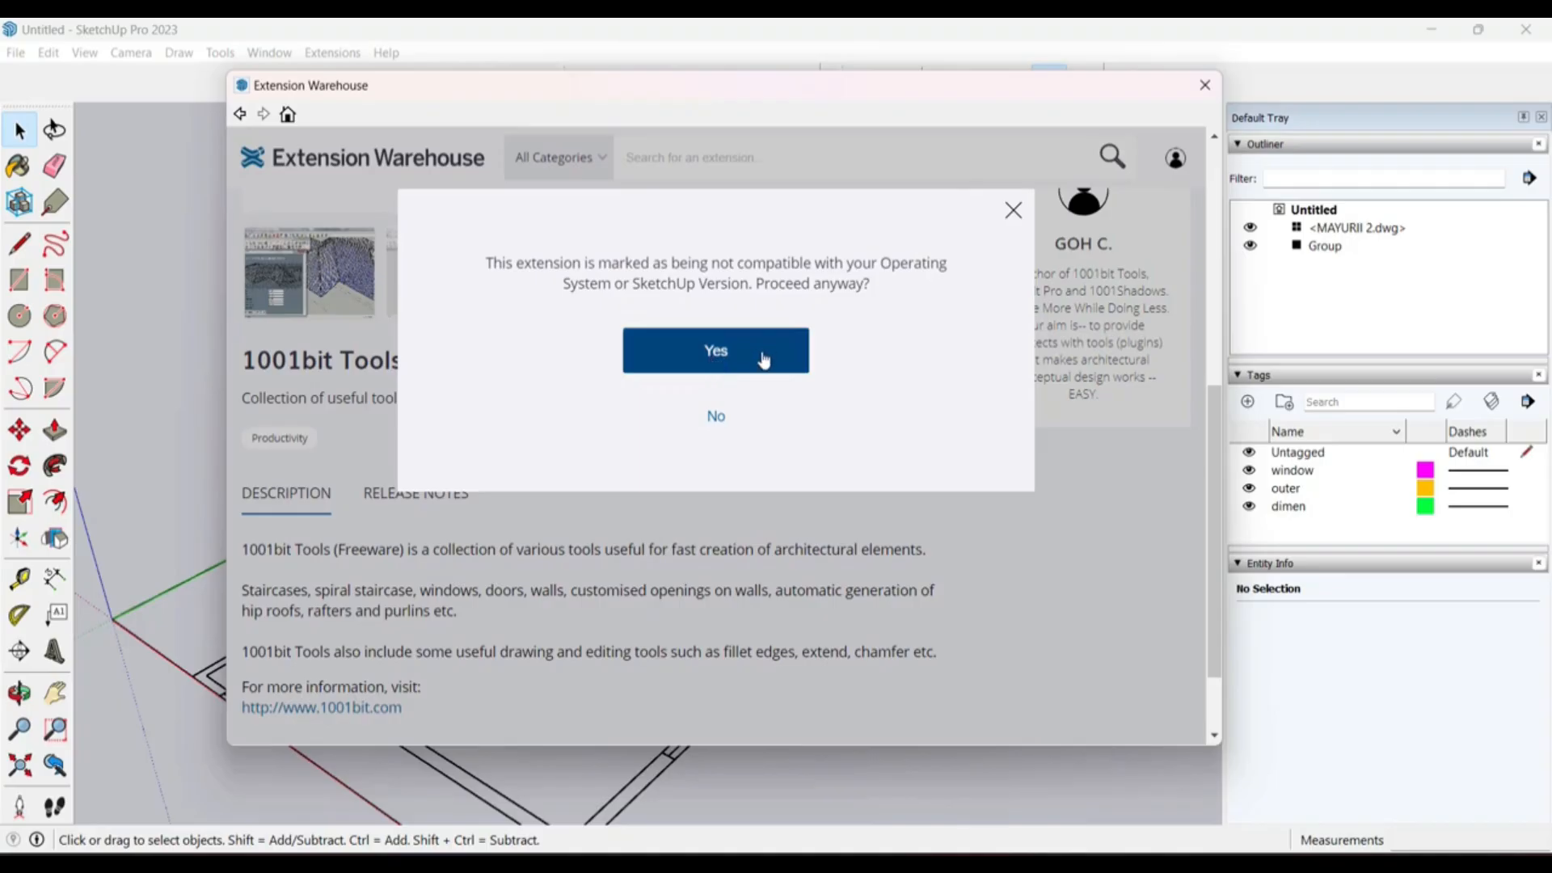
click(764, 360)
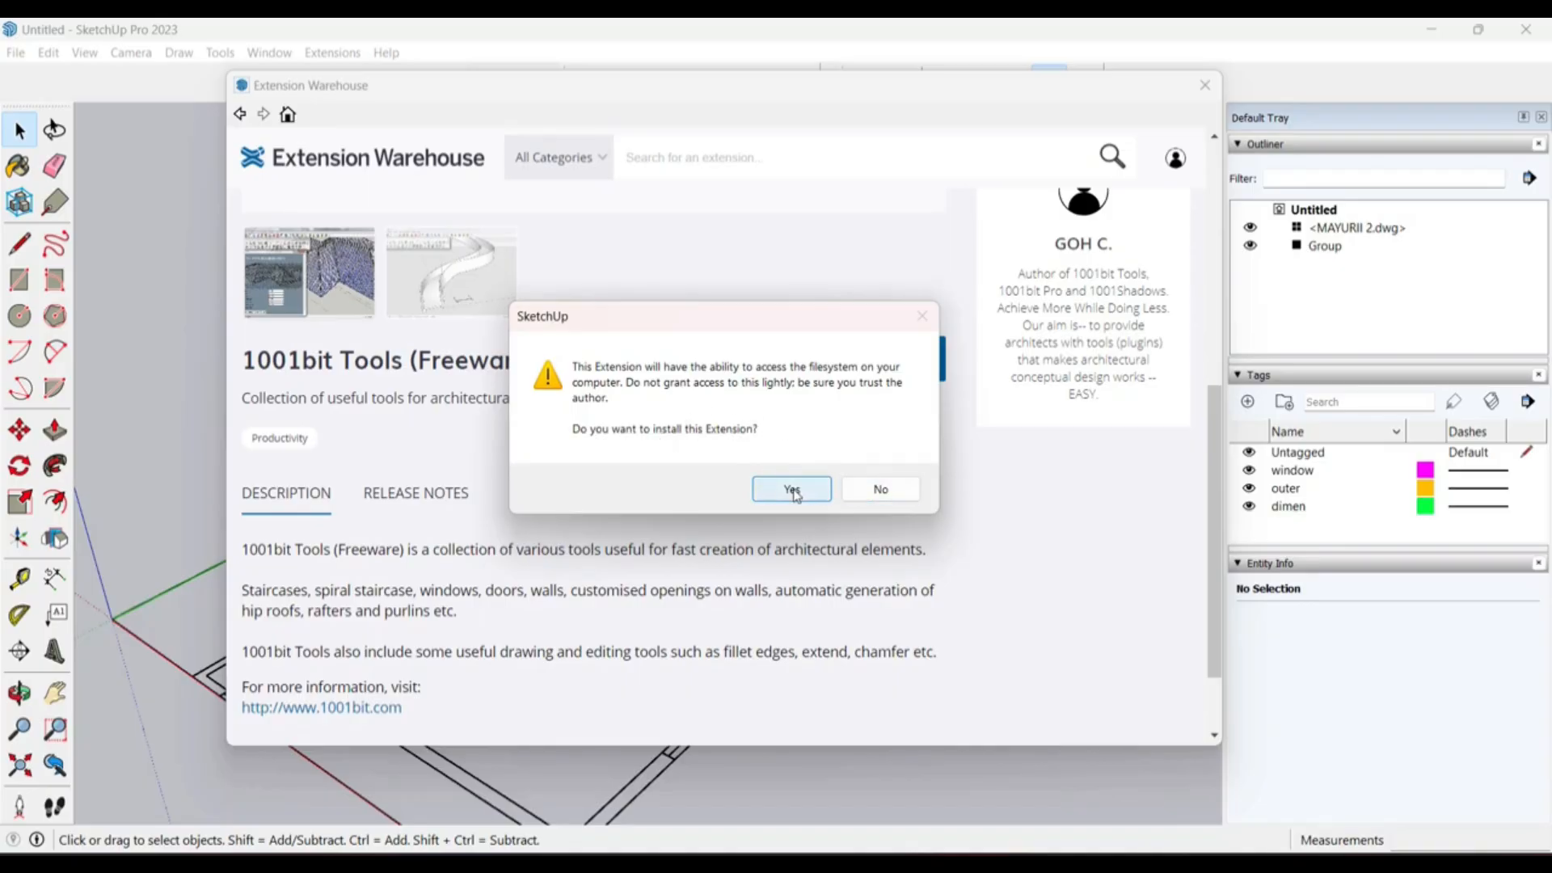
click(881, 490)
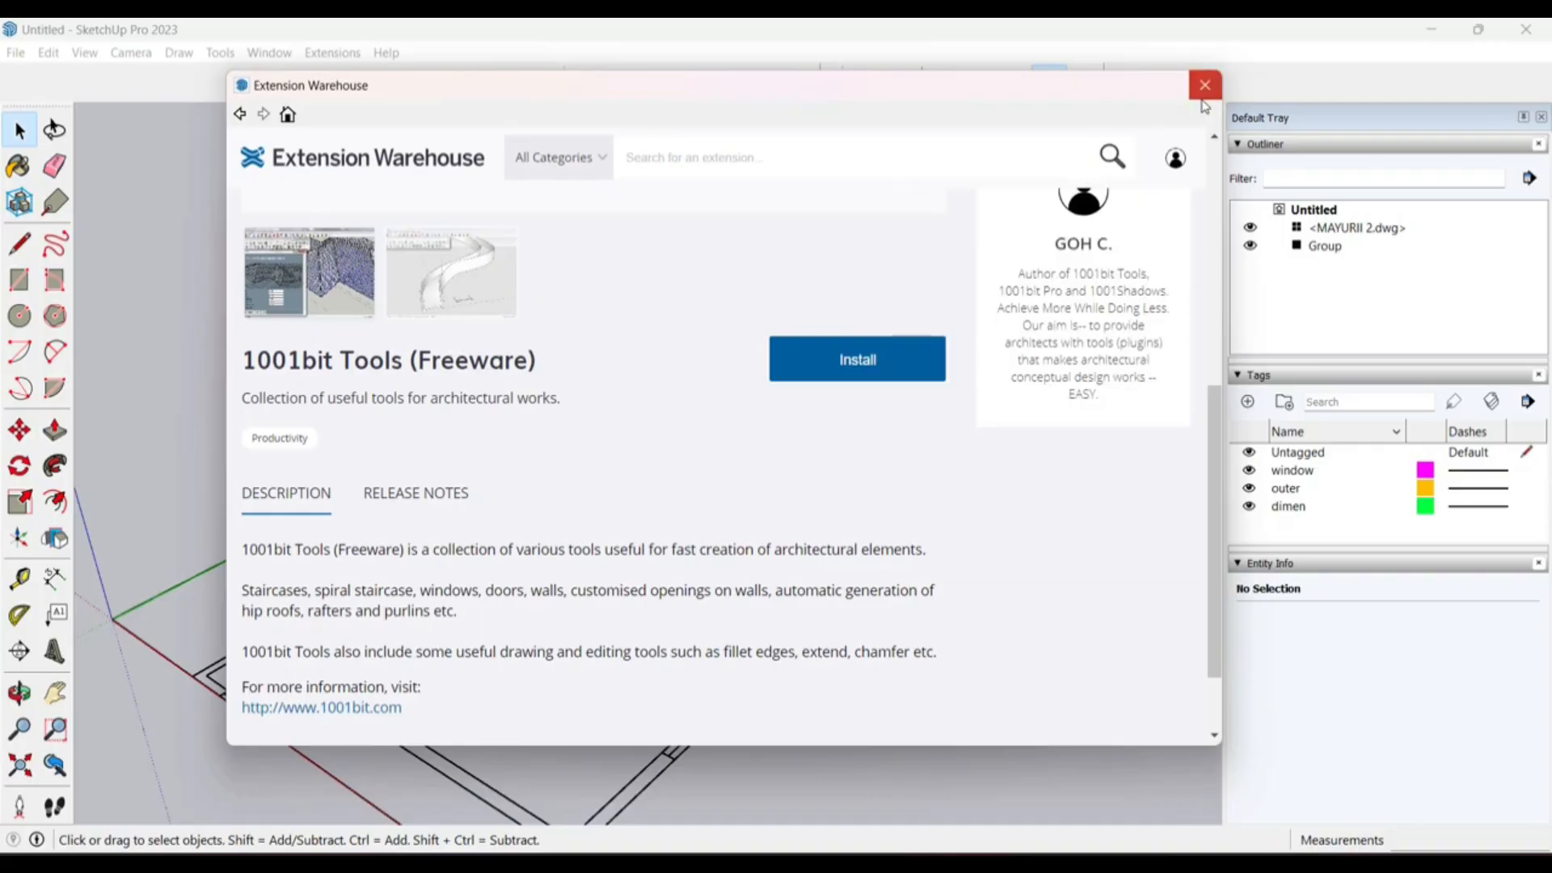
click(1202, 99)
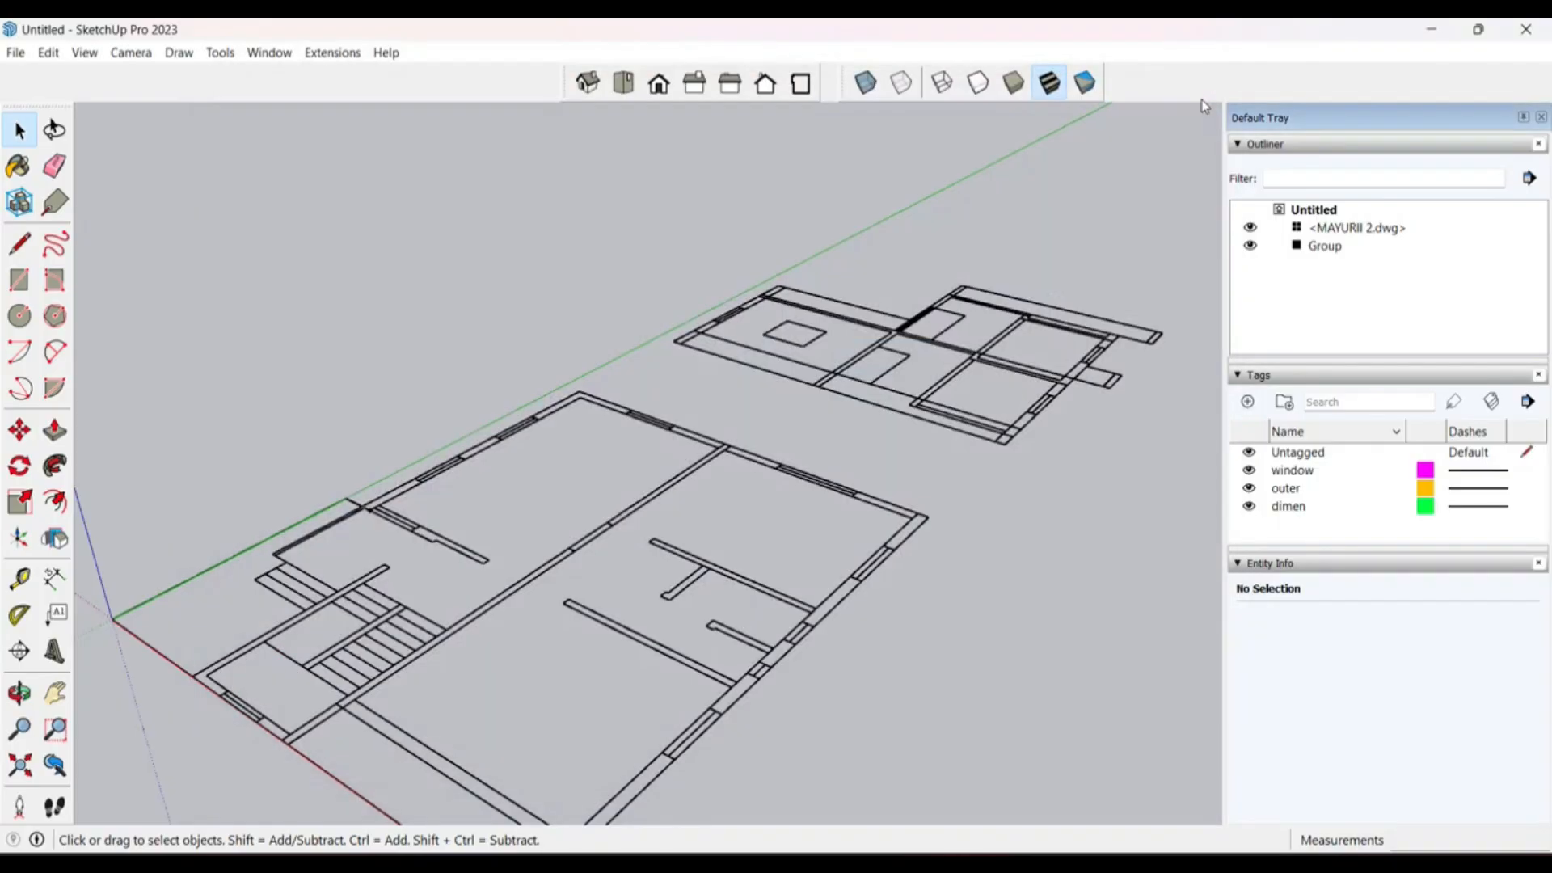
Step: Display the 1001bit - tools toolset and dock it in a row above the drawing area
right_click(420, 87)
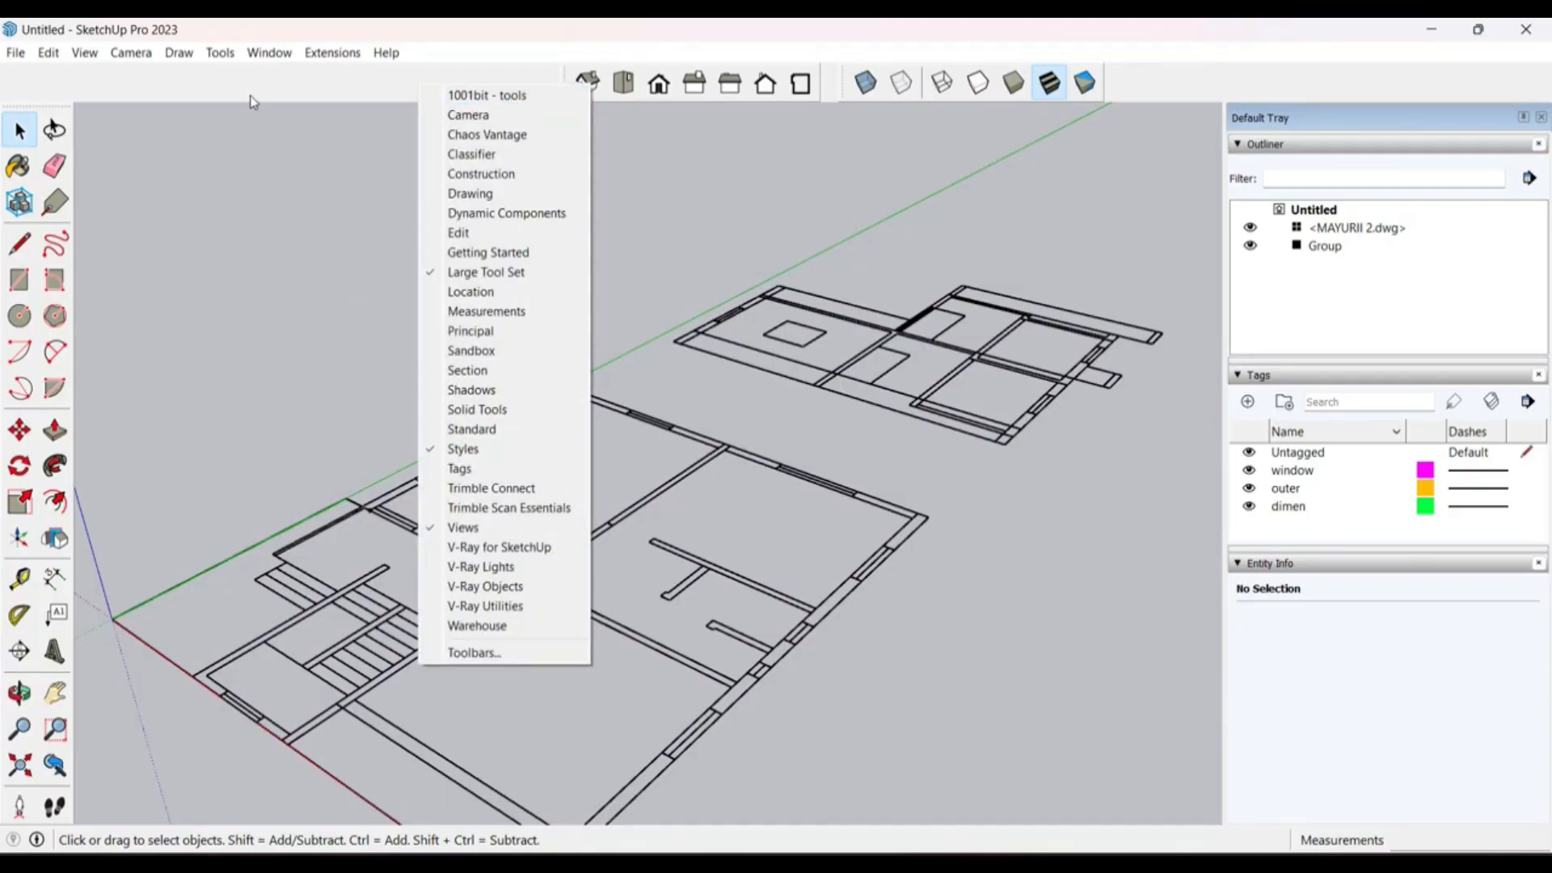
click(217, 55)
click(85, 53)
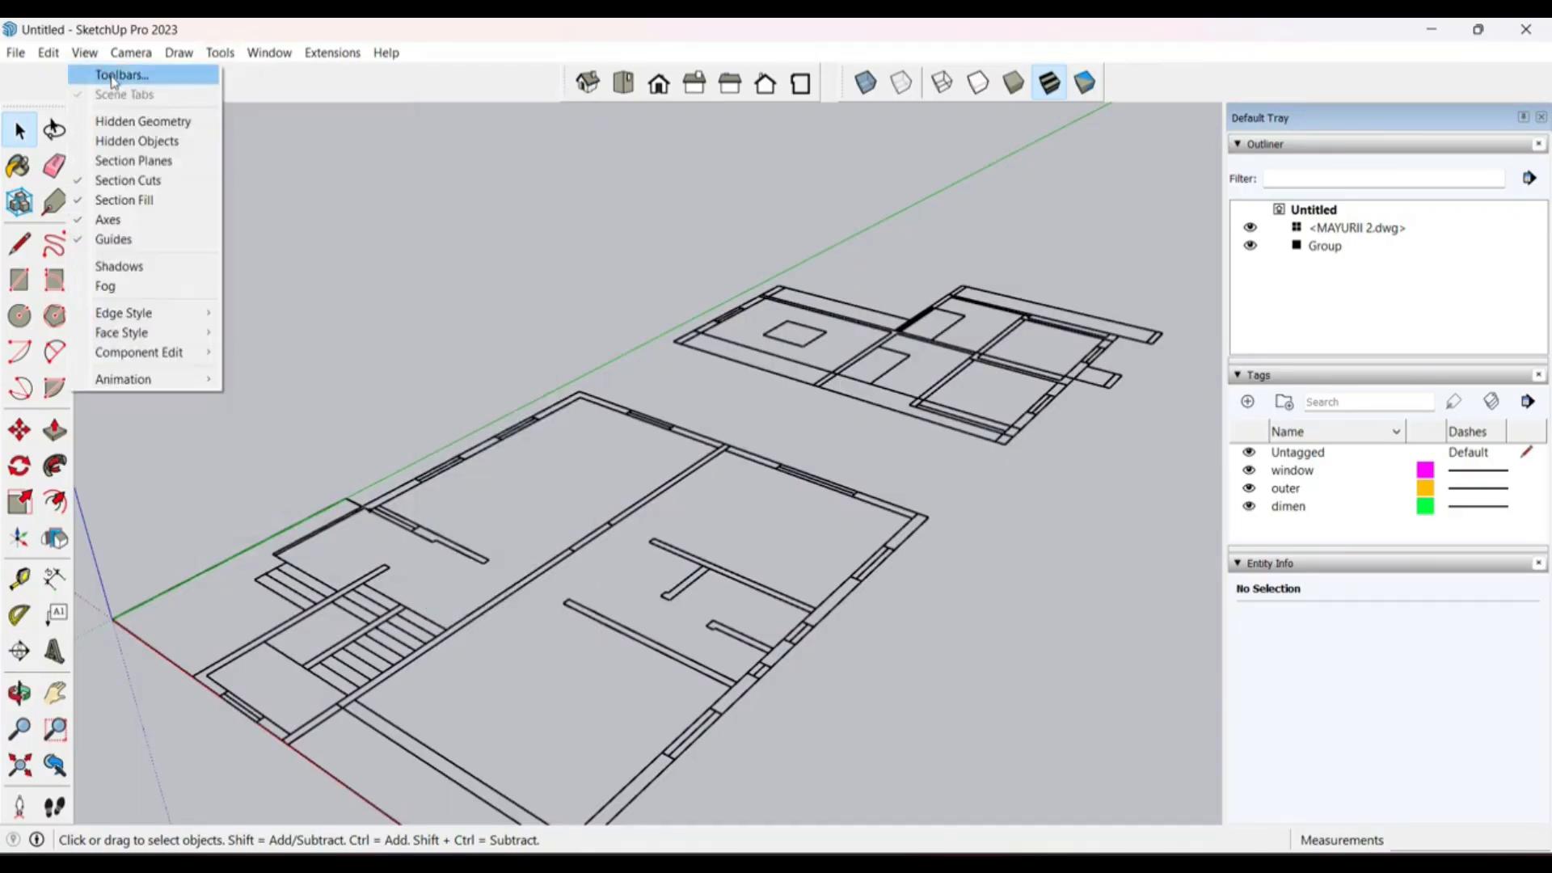
click(114, 74)
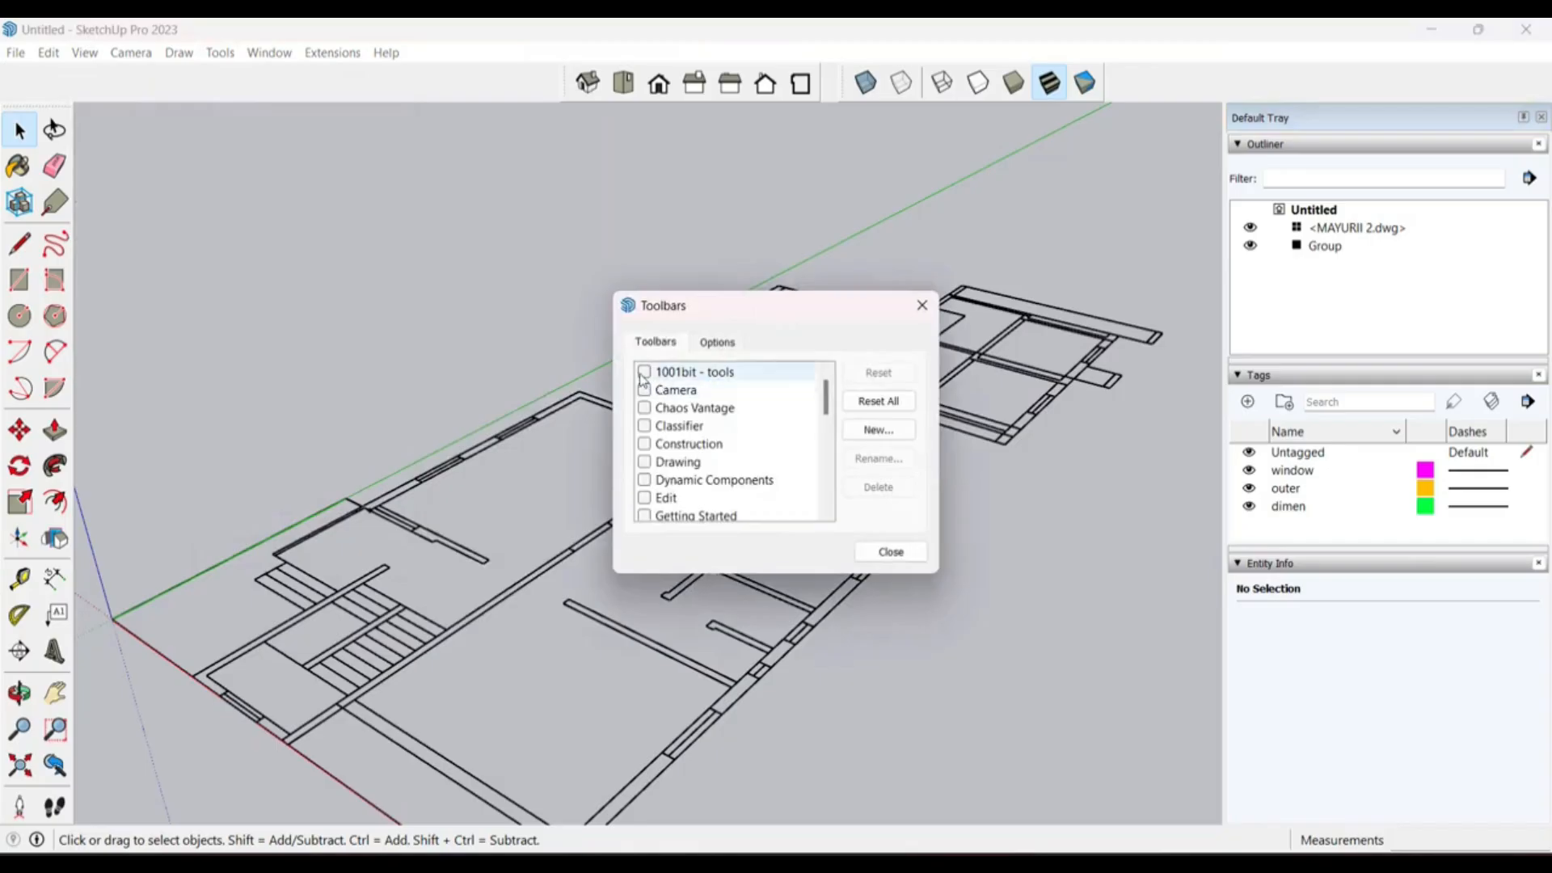
click(656, 373)
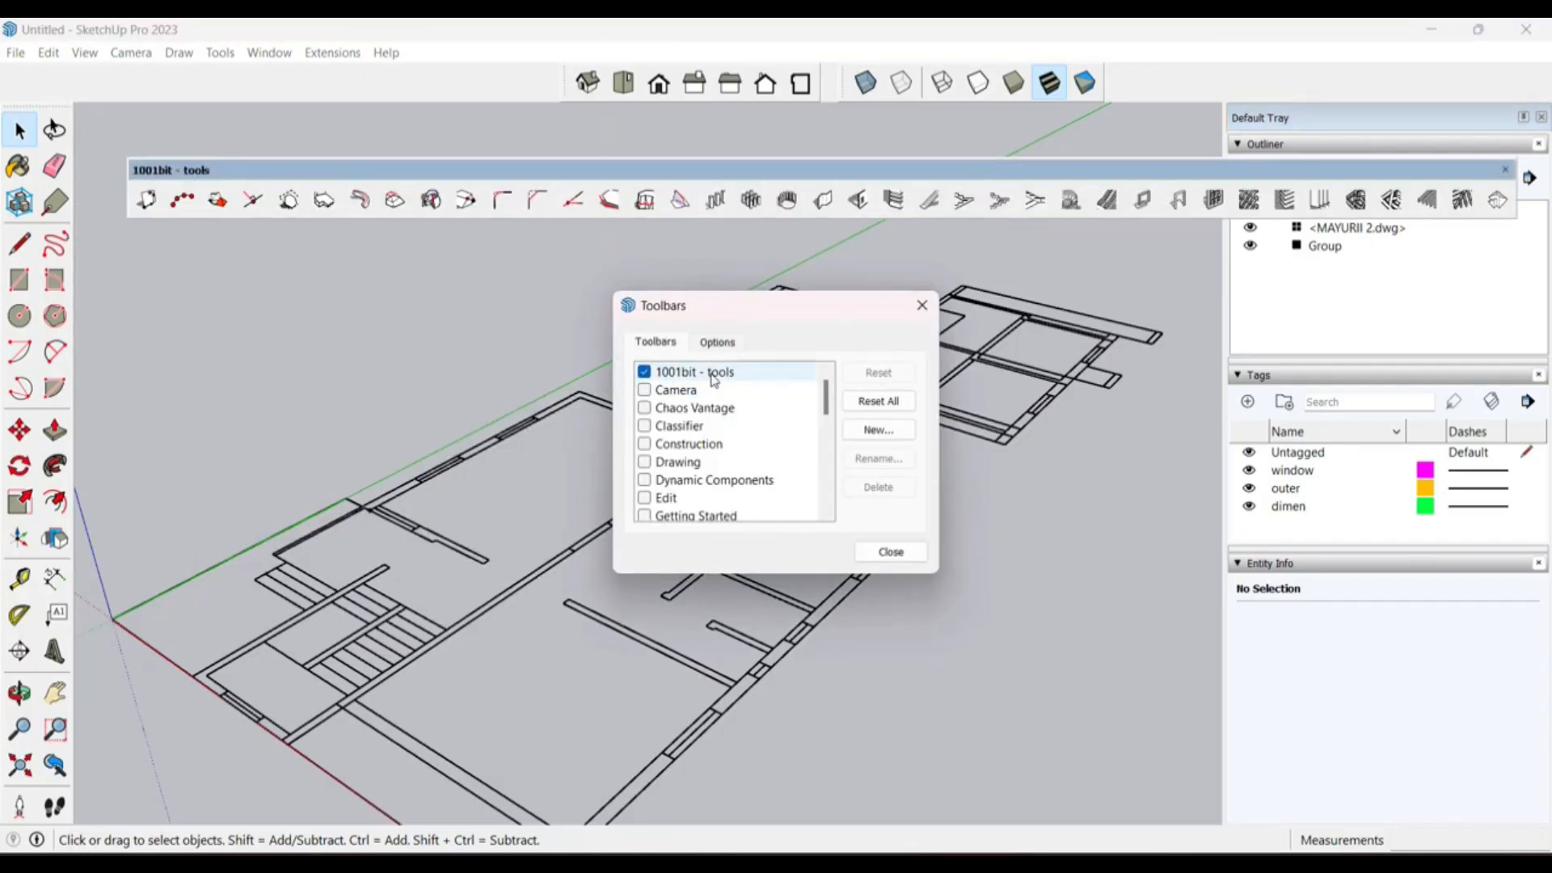
click(890, 552)
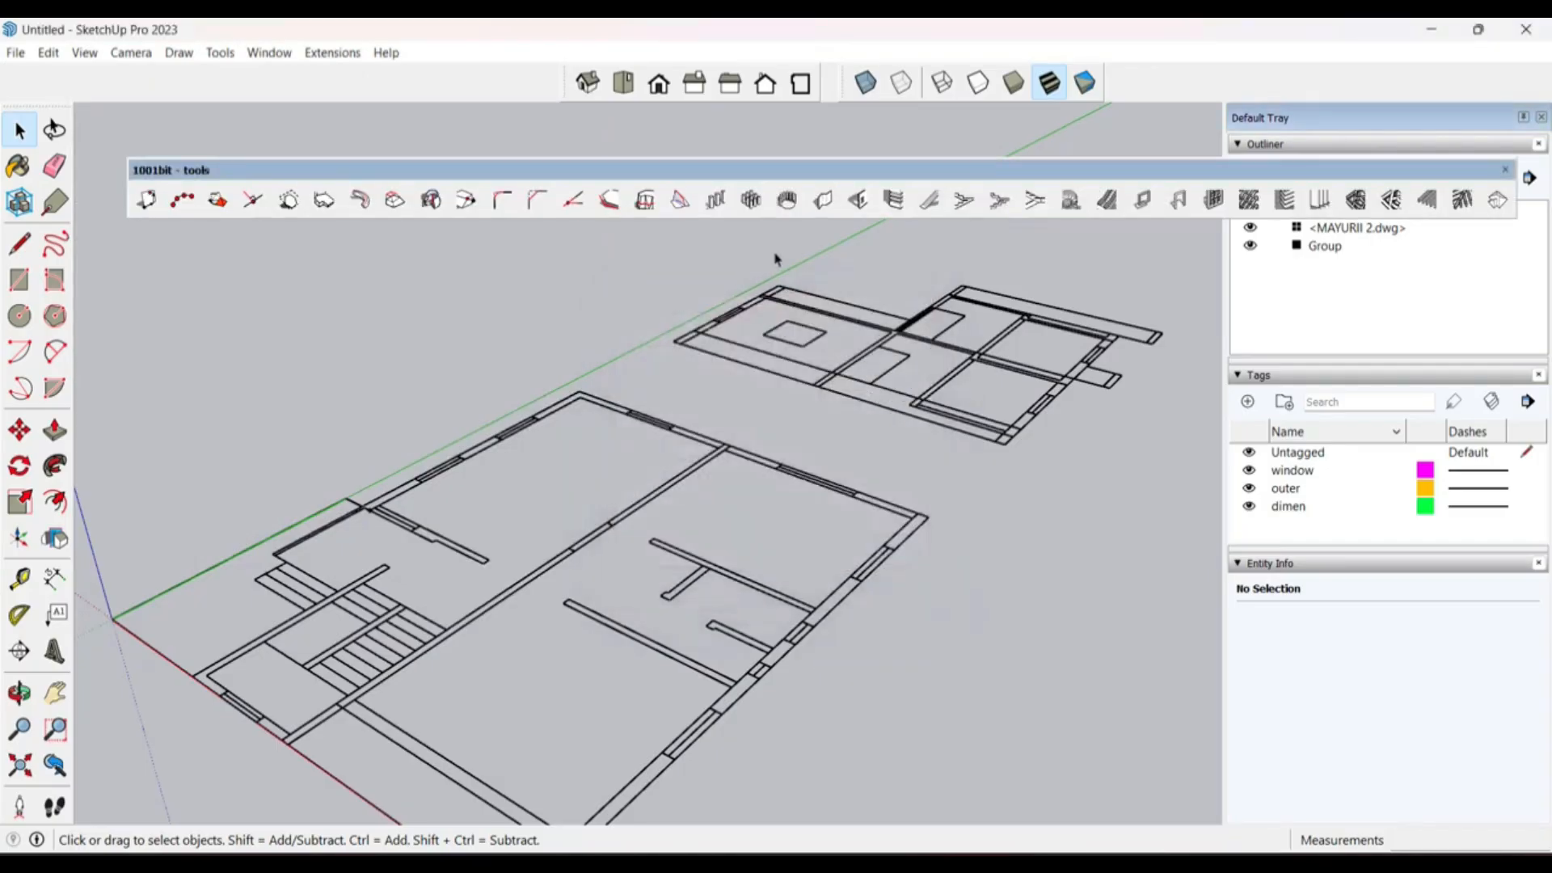
drag(638, 173, 440, 101)
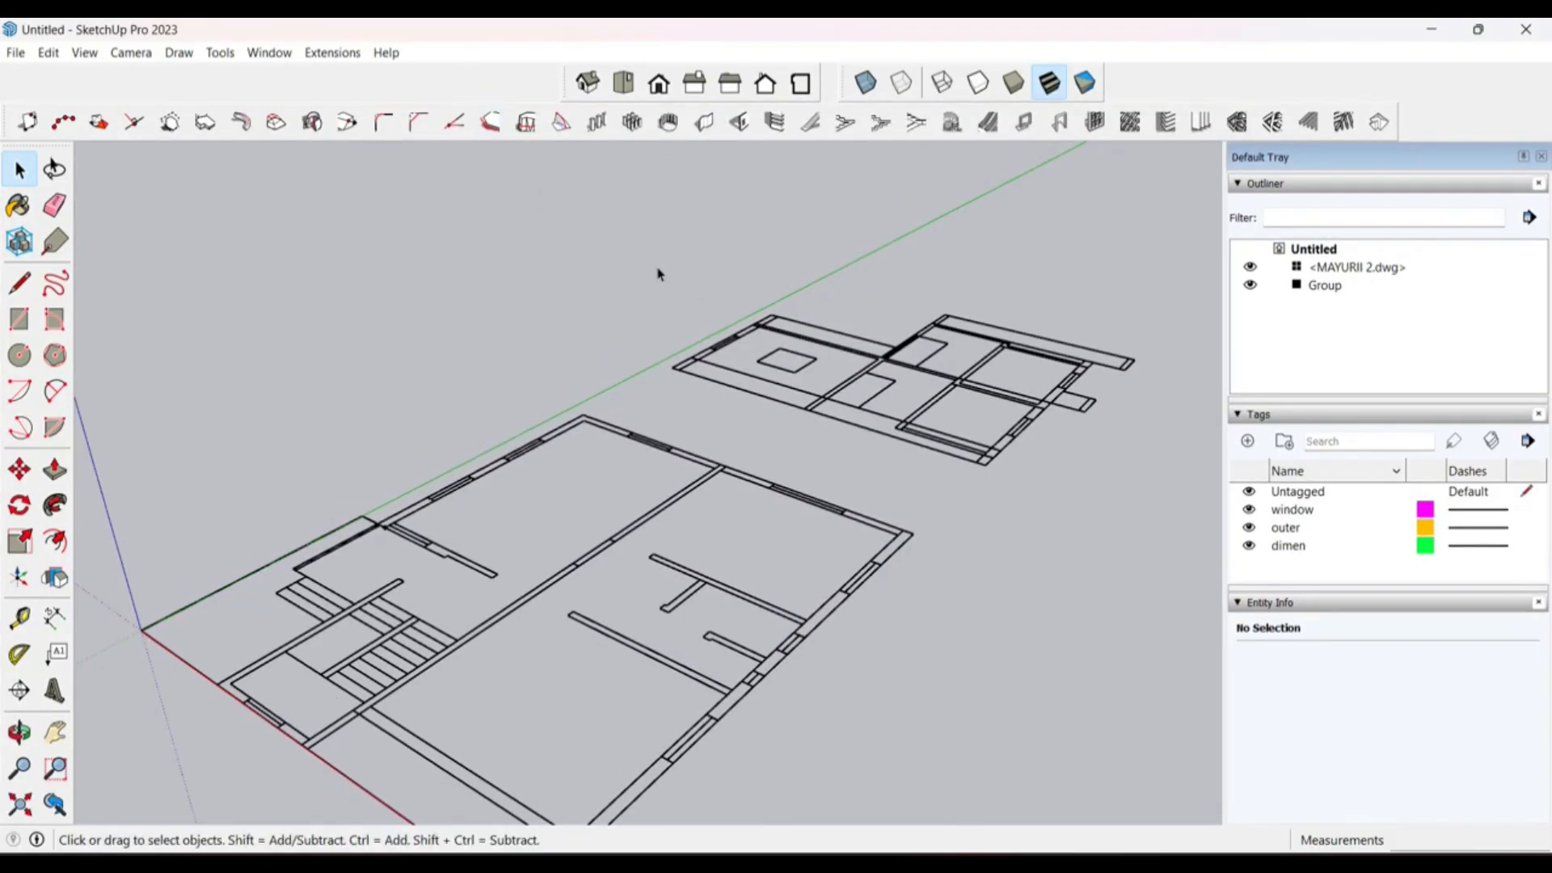
Step: Check the wall thickness at the partition junction beside the window using the Dimension tool, without placing a dimension
scroll(616, 538, down, 3)
middle_drag(616, 538, 702, 224)
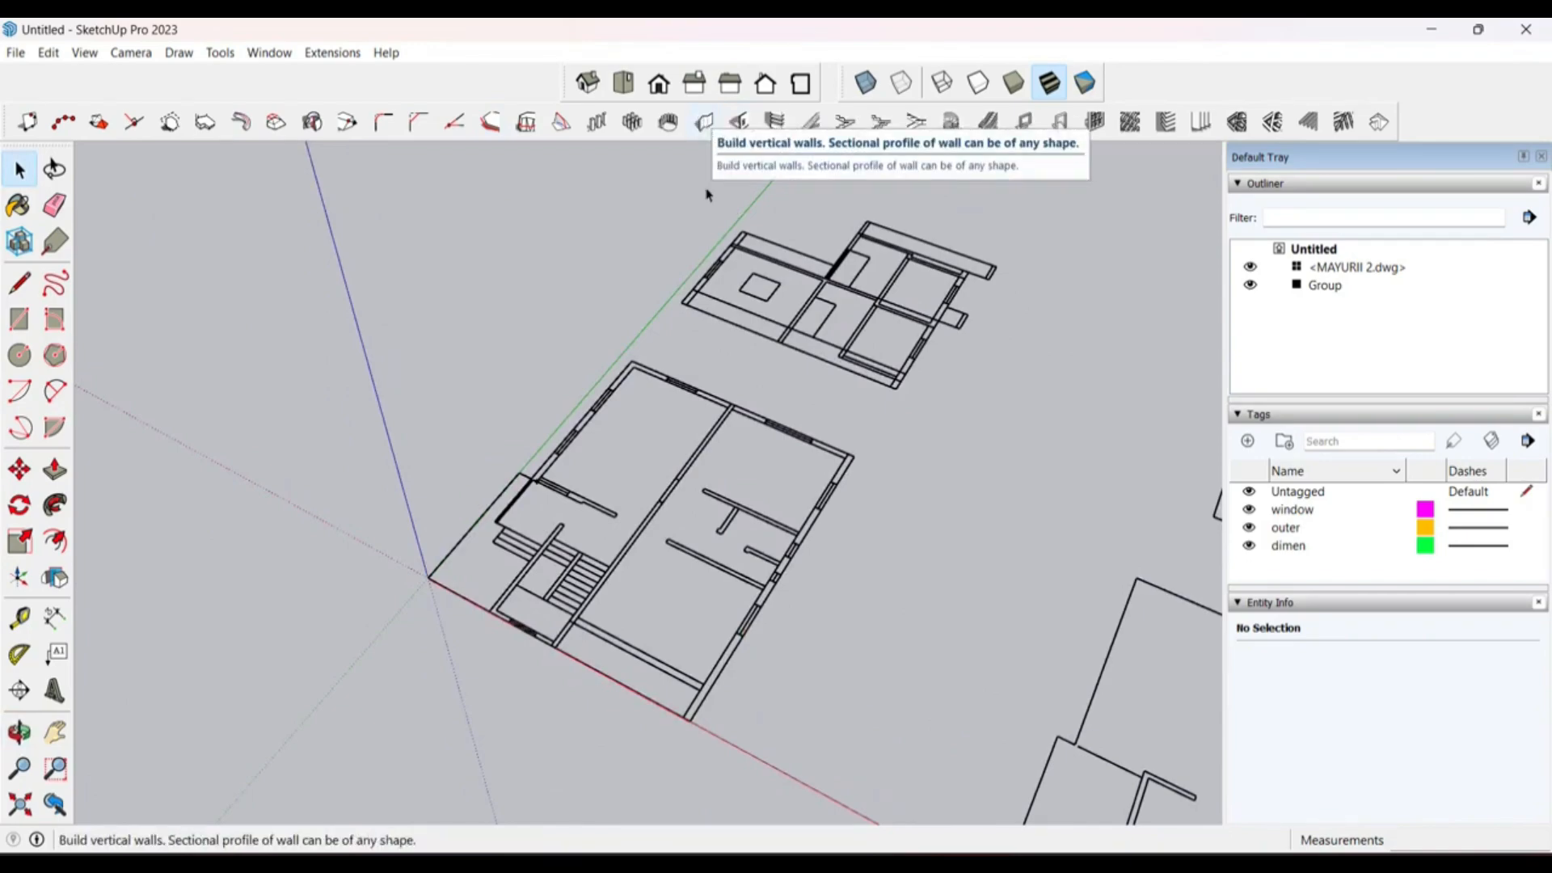
scroll(577, 502, up, 5)
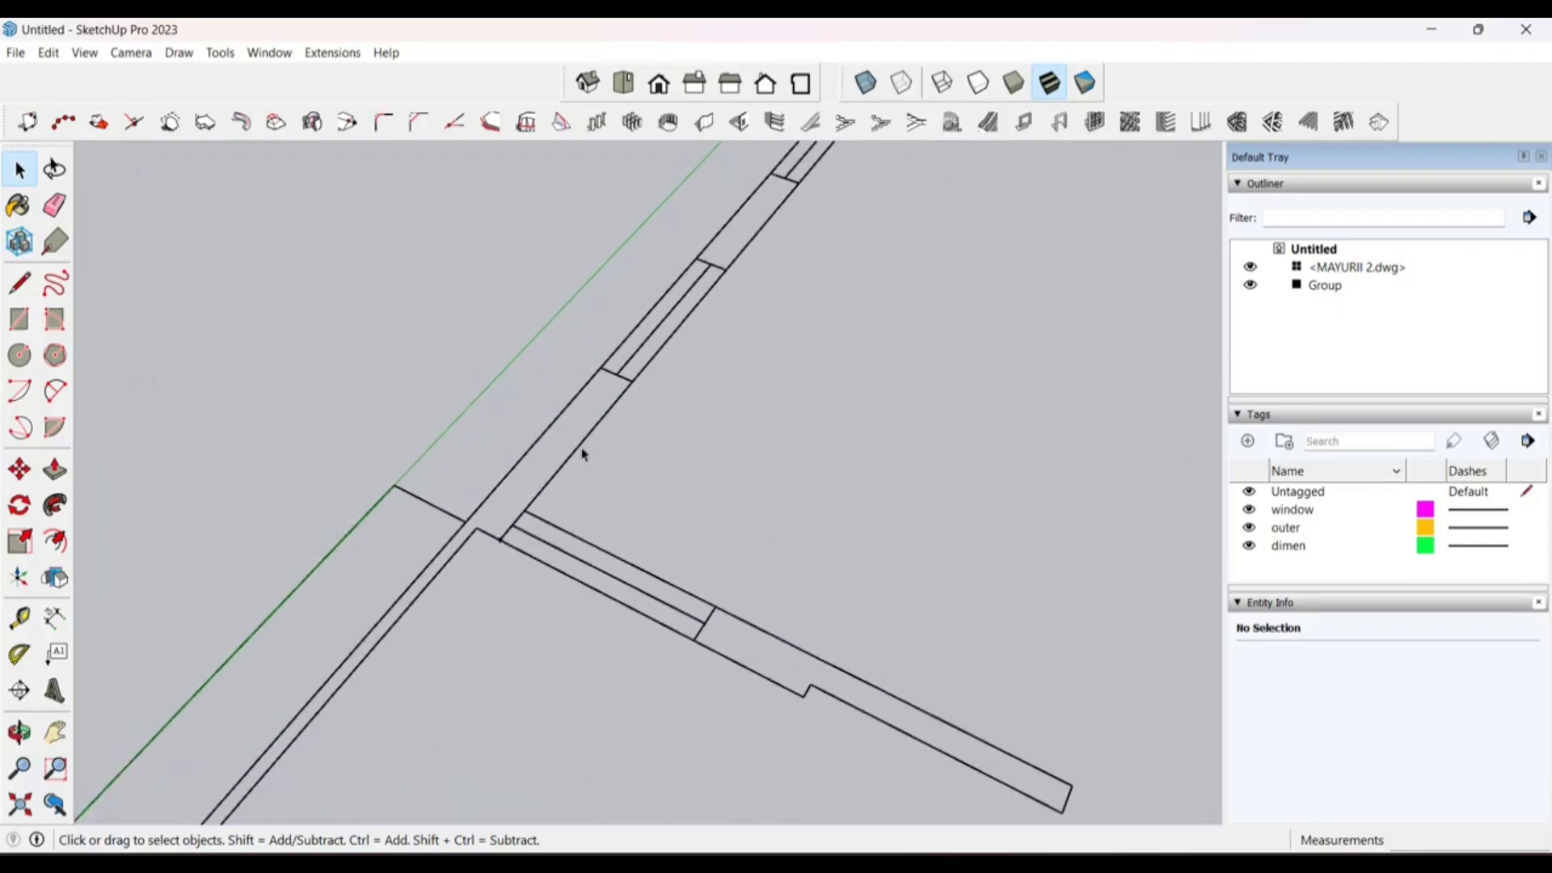
click(54, 618)
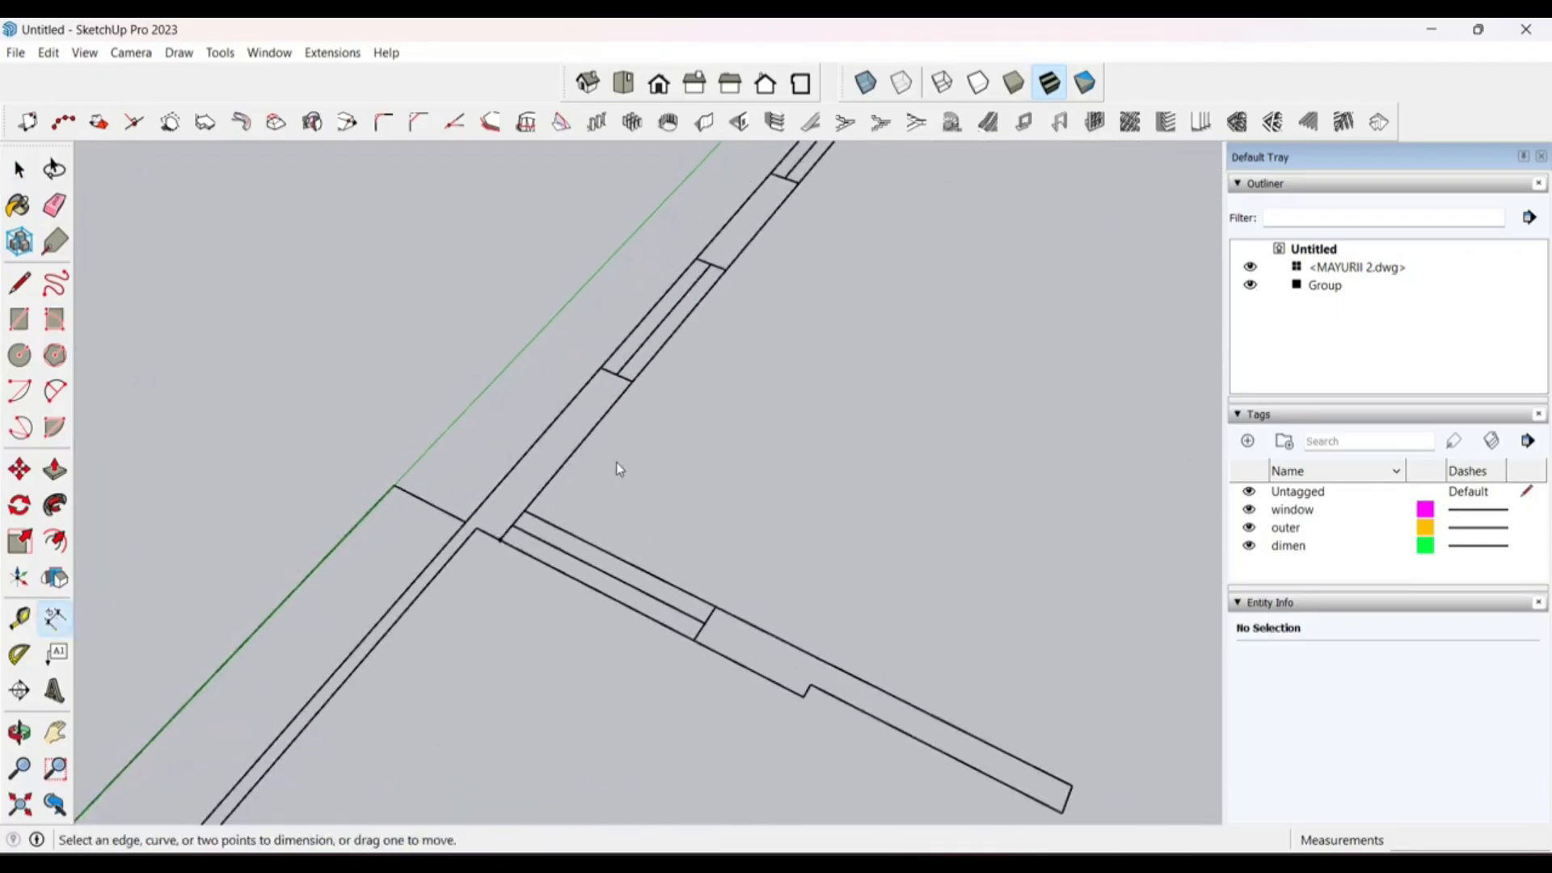
click(605, 370)
key(Escape)
click(505, 541)
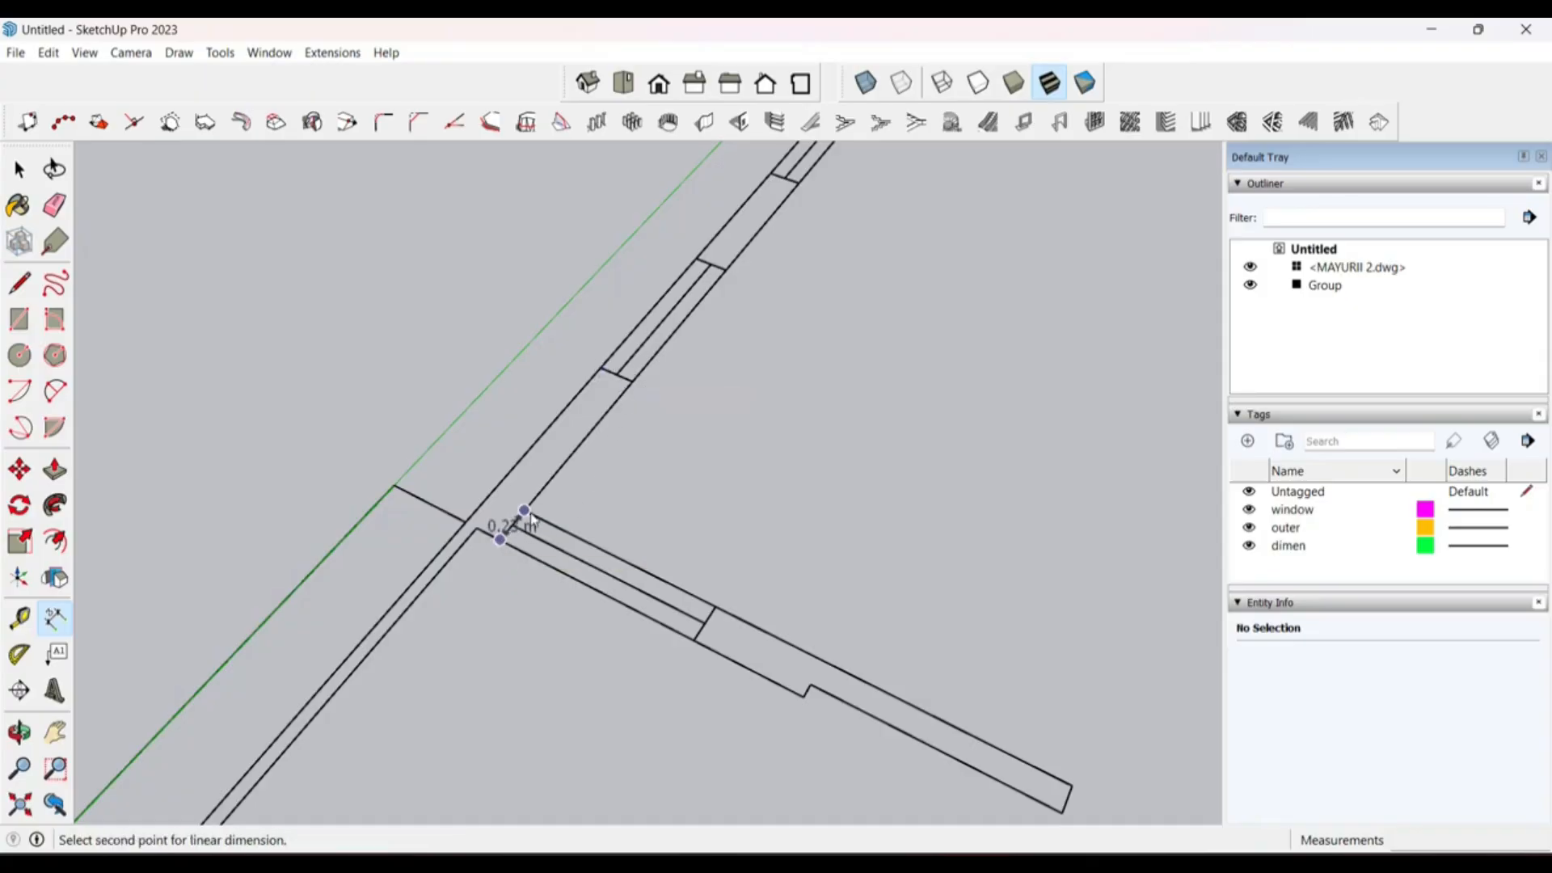
key(Escape)
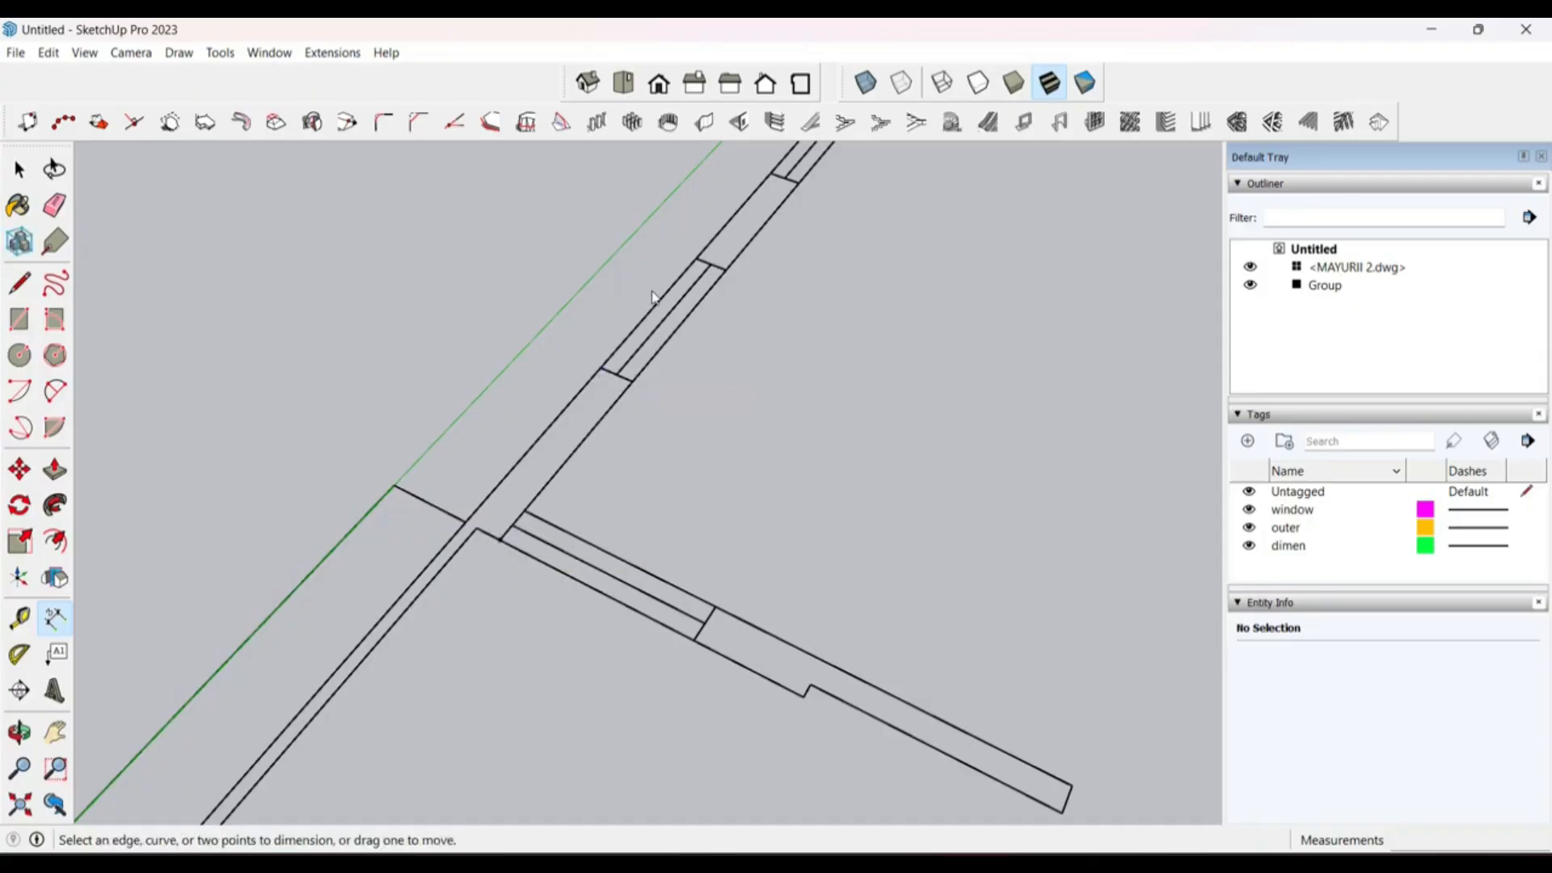
Step: Build a right-aligned vertical wall group, 0.23 m thick and 3.00 m high, from the partition junction to the first window opening
click(707, 127)
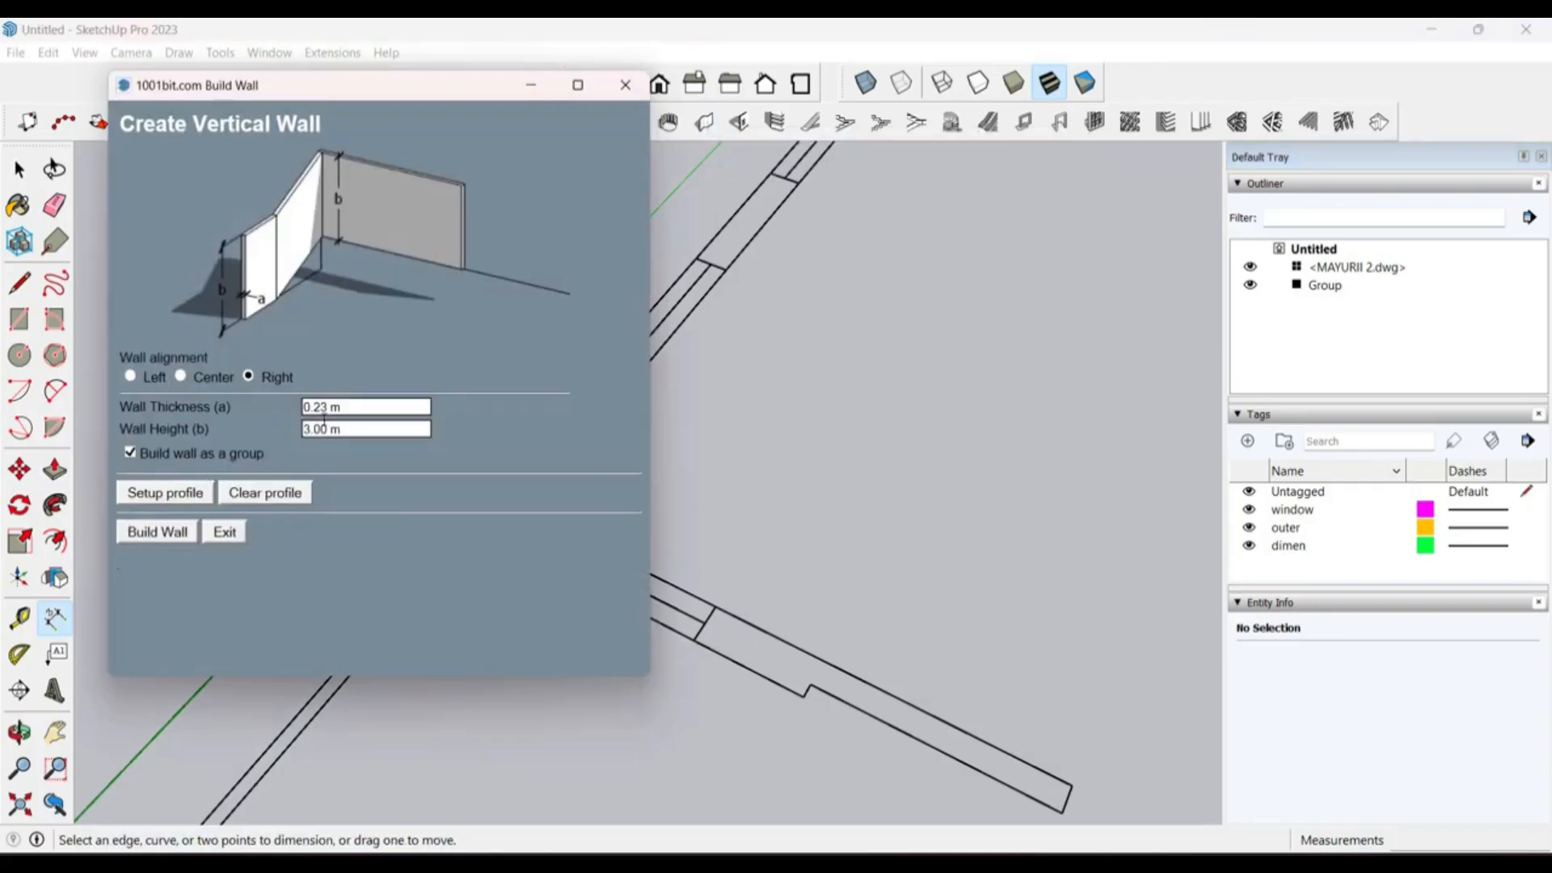
triple_click(363, 406)
triple_click(349, 427)
click(165, 536)
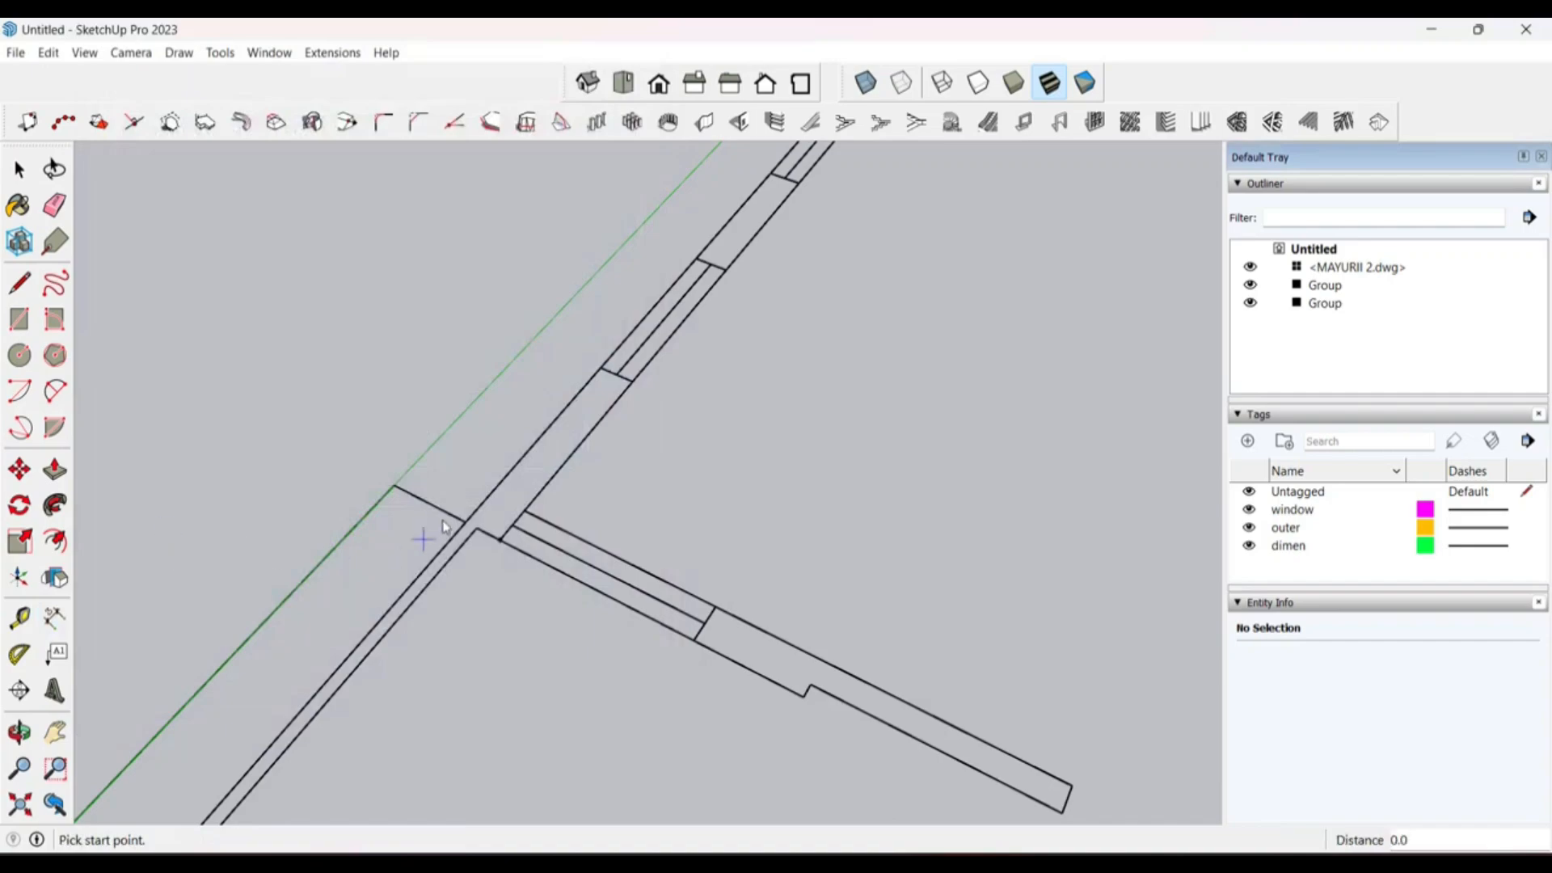
click(498, 540)
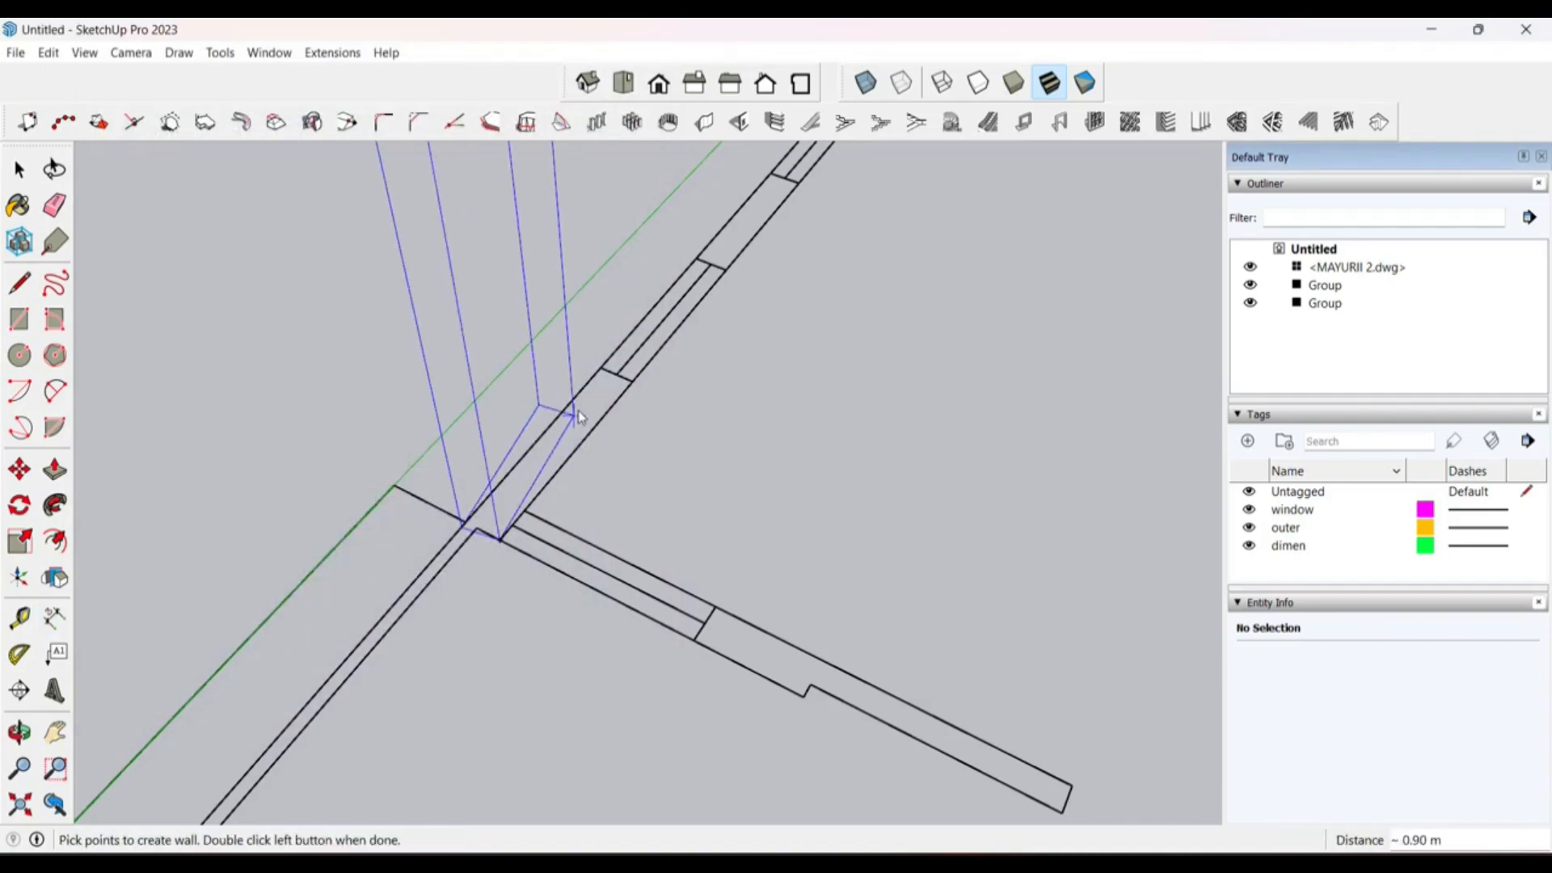
double_click(629, 380)
scroll(242, 599, down, 3)
scroll(232, 607, down, 2)
middle_drag(478, 478, 164, 467)
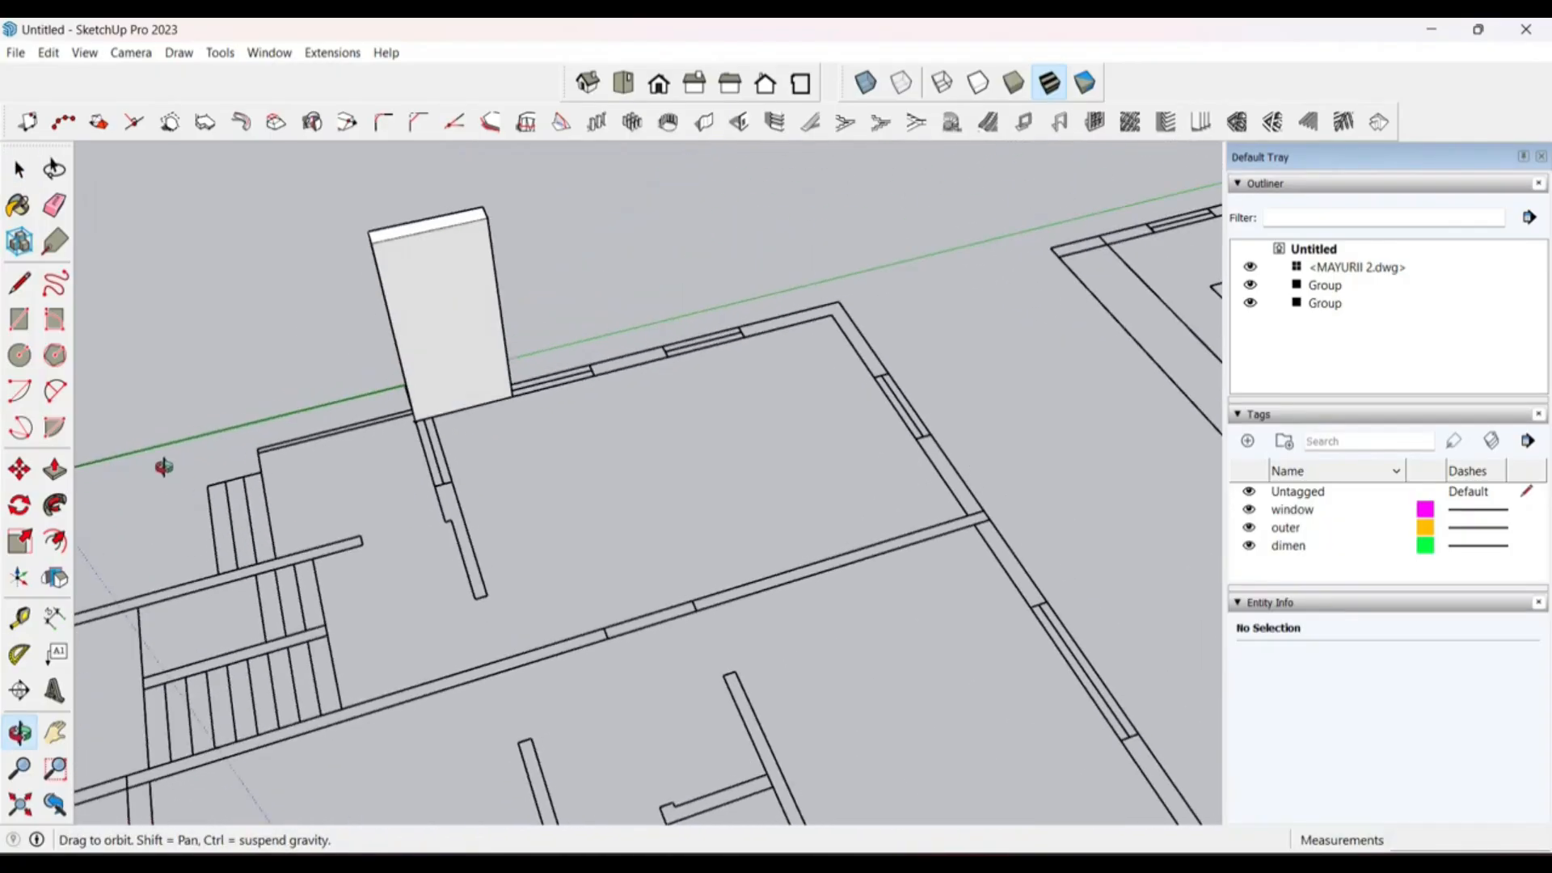
Step: Build a right-aligned vertical wall group, 0.23 m thick and 3.00 m high, between the first and second window openings
scroll(617, 304, up, 5)
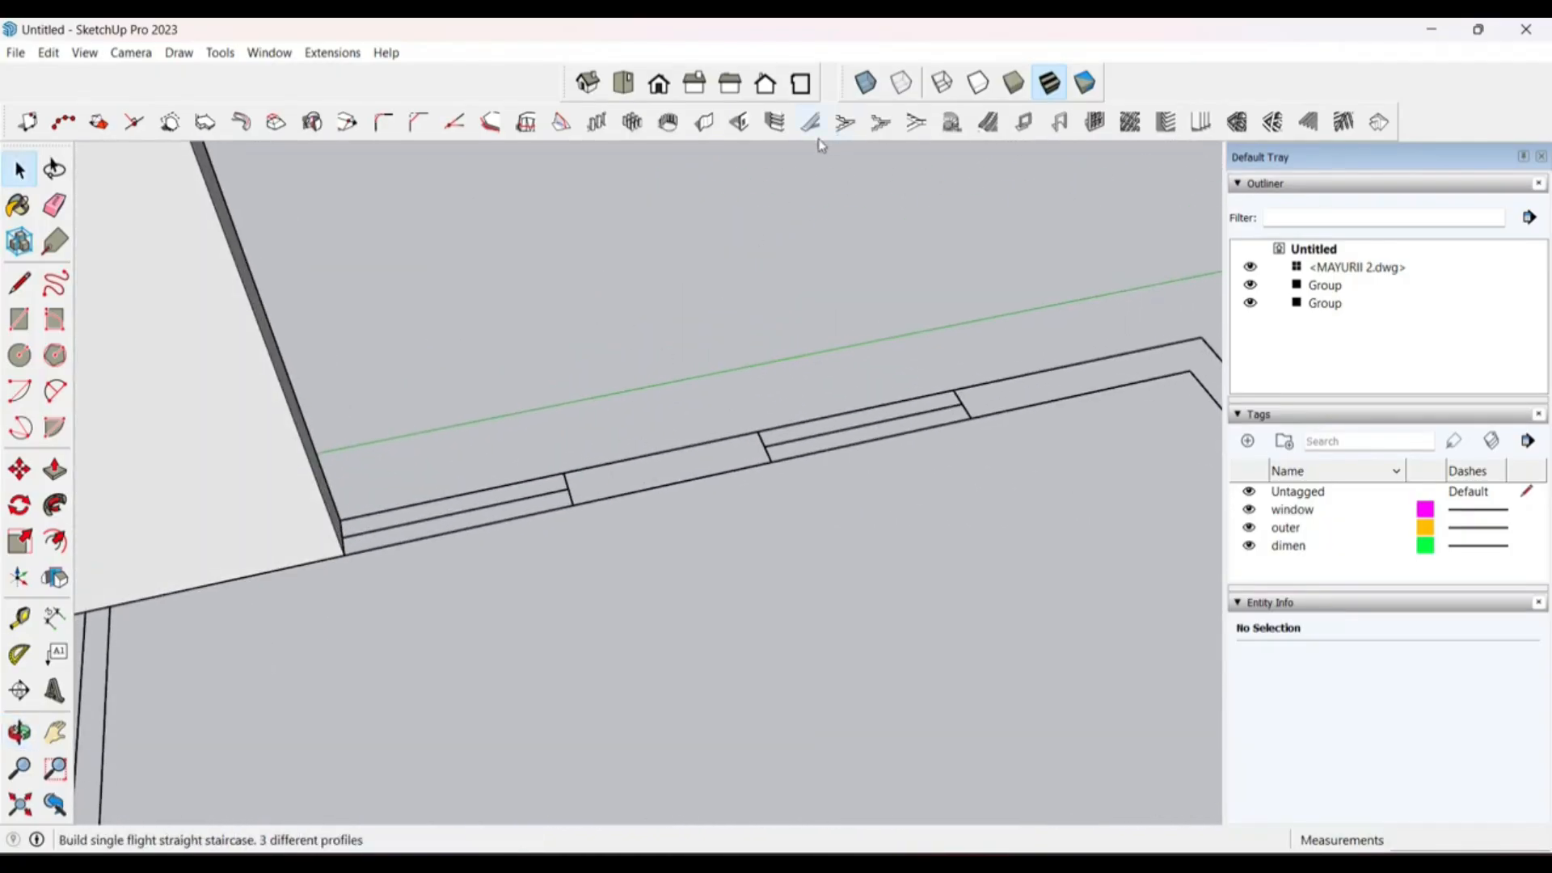
click(704, 122)
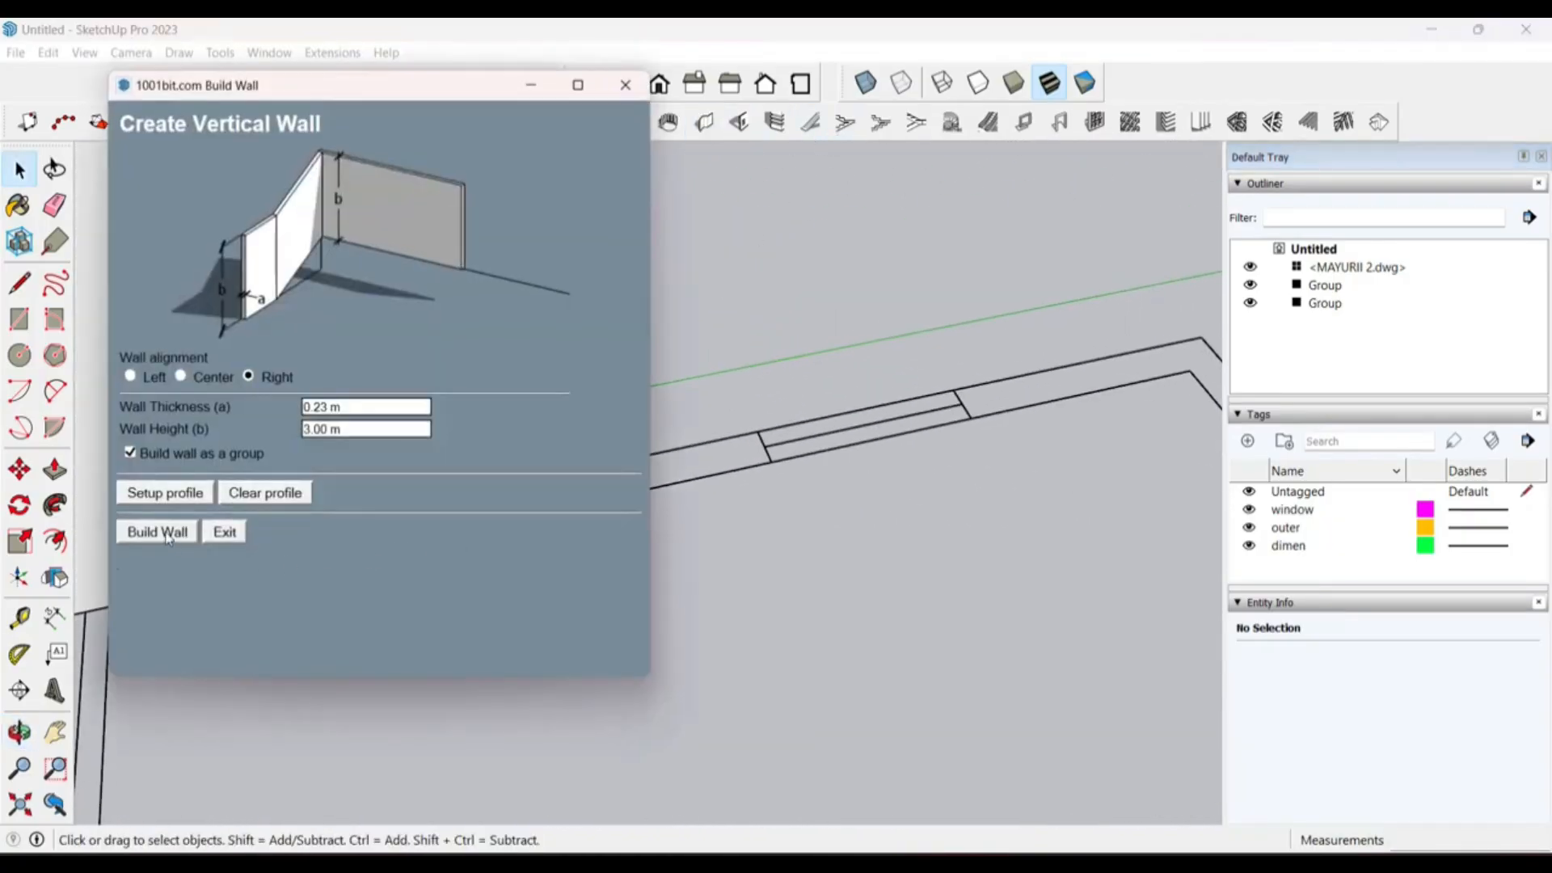
click(157, 532)
click(573, 507)
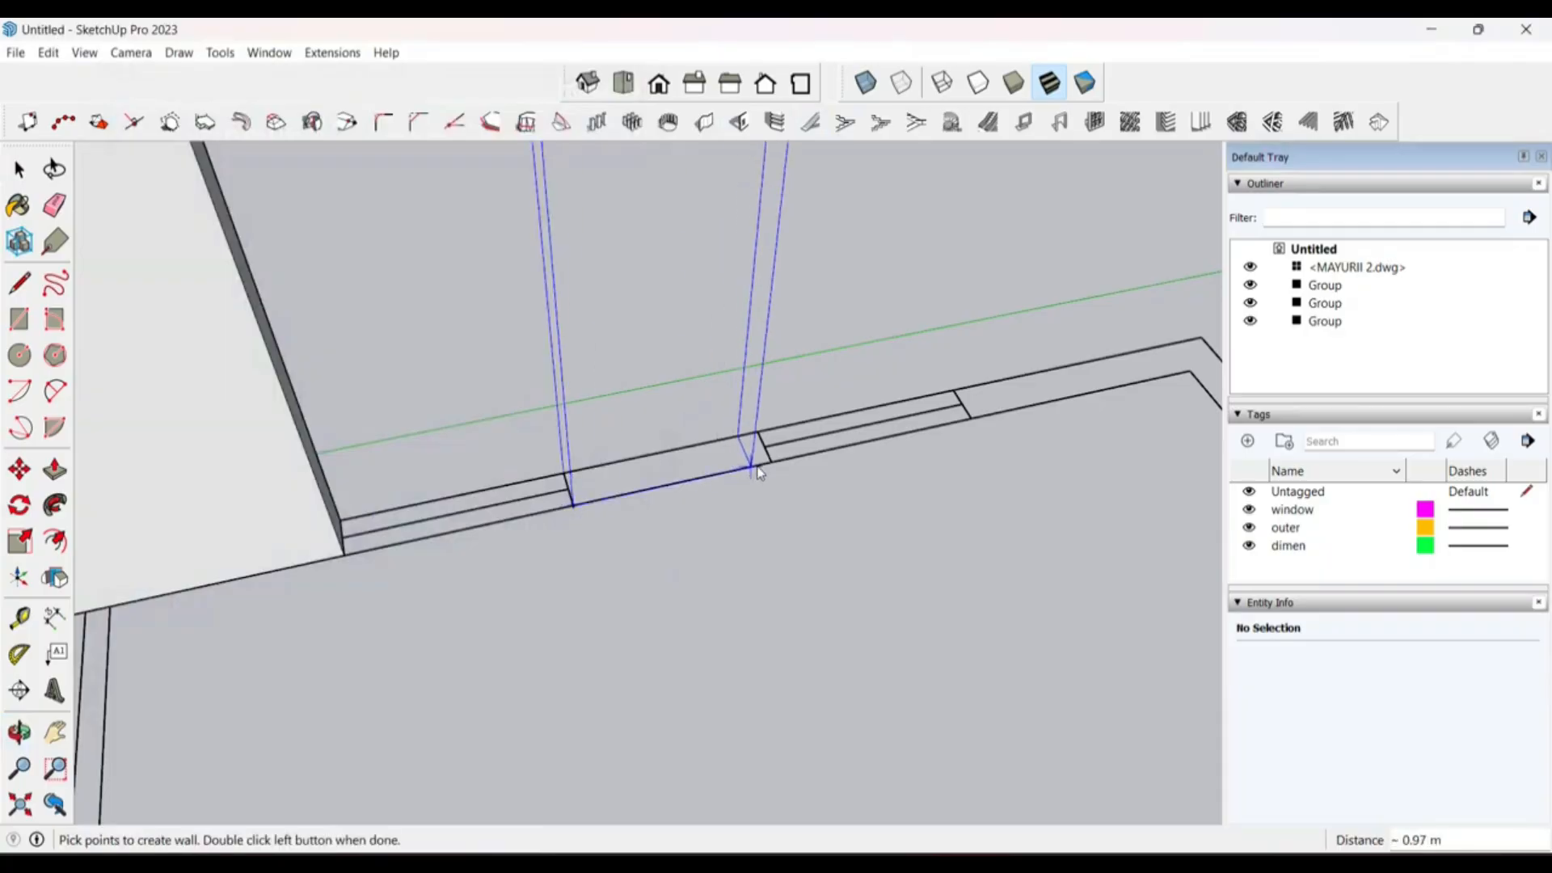
scroll(368, 503, down, 3)
scroll(587, 481, up, 2)
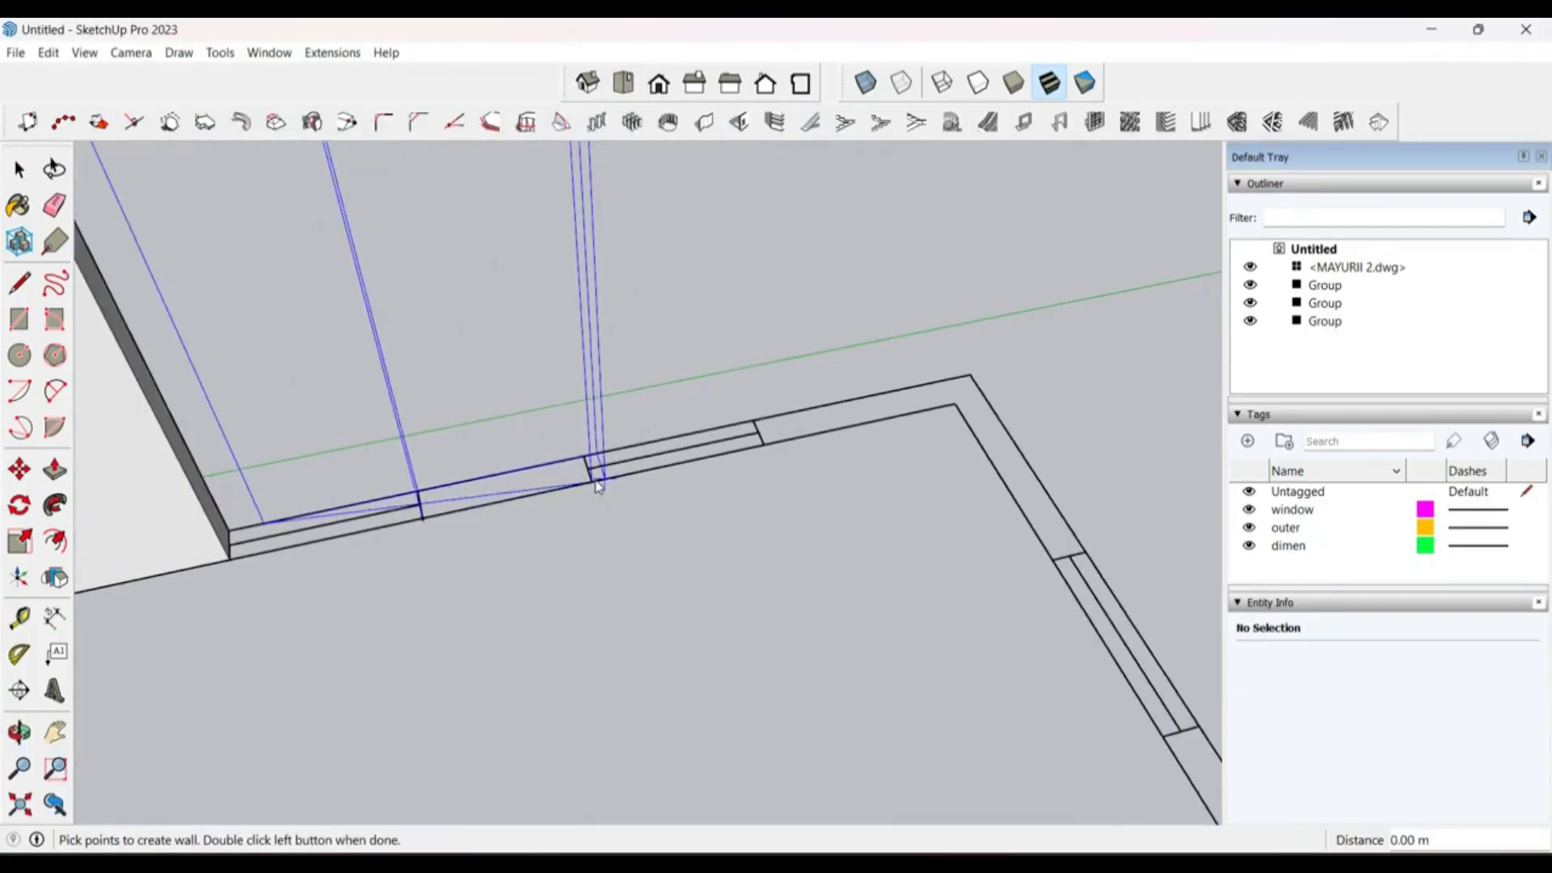
key(Escape)
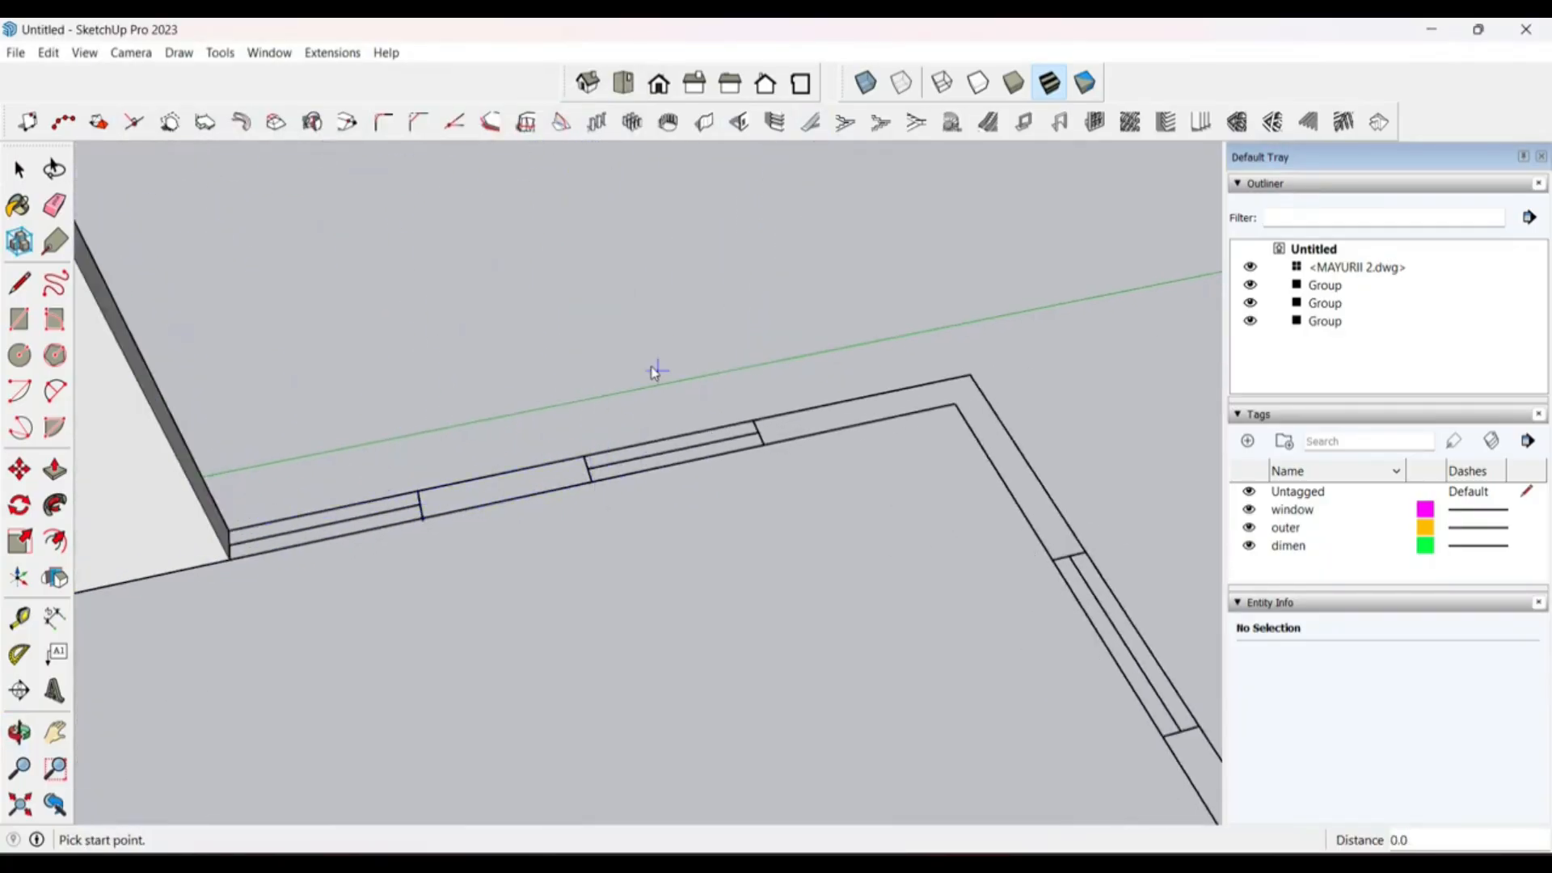
click(421, 518)
double_click(590, 483)
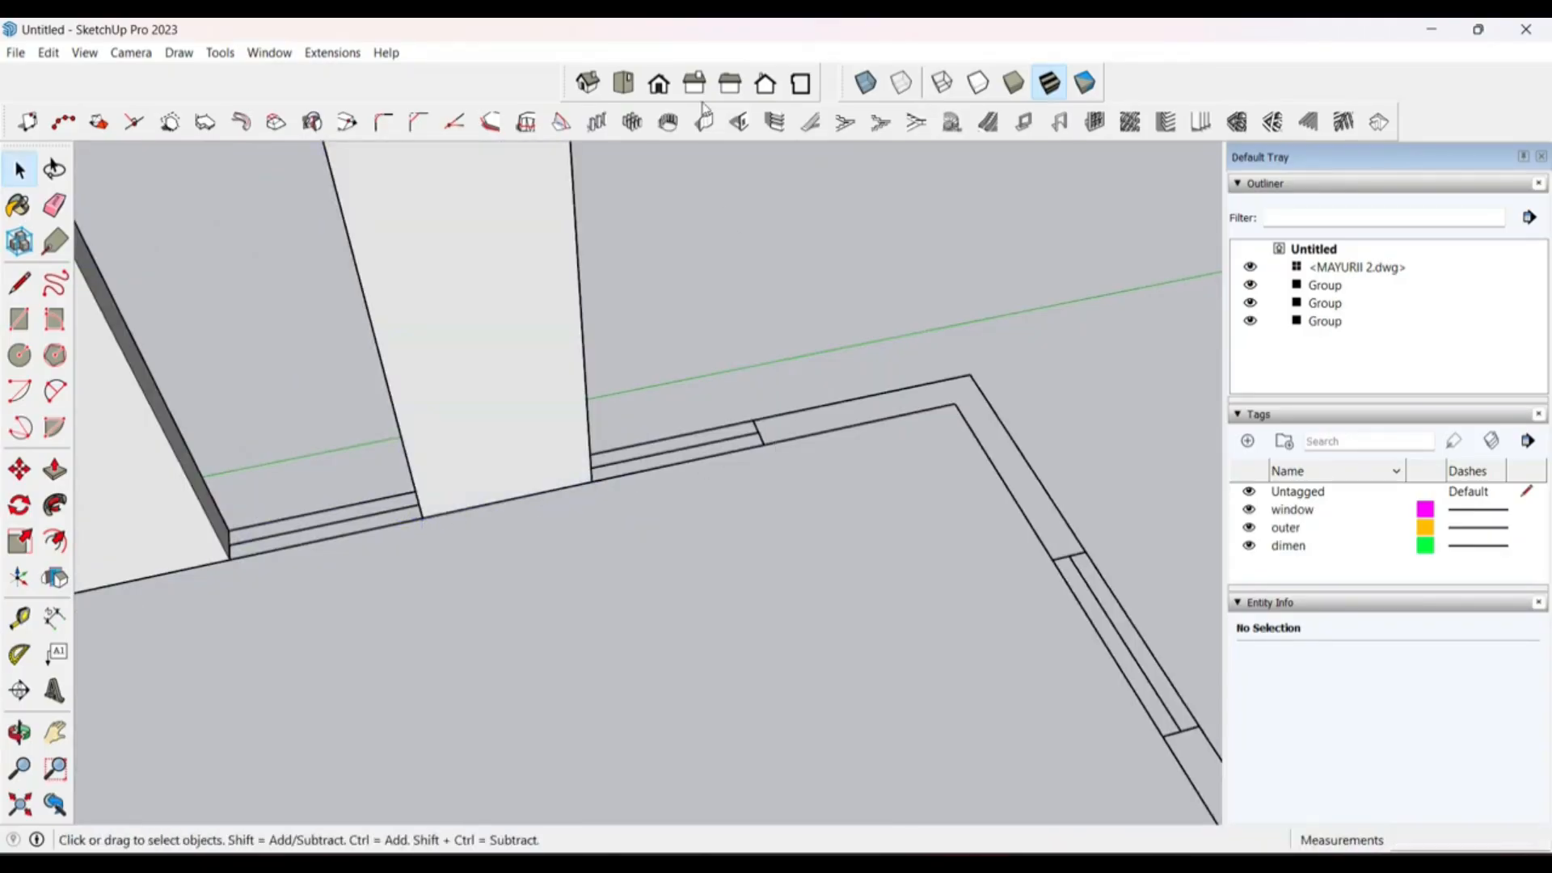
Step: Build a right-aligned vertical wall group, 0.23 m thick and 3.00 m high, from the second window opening to the inner room corner
click(704, 119)
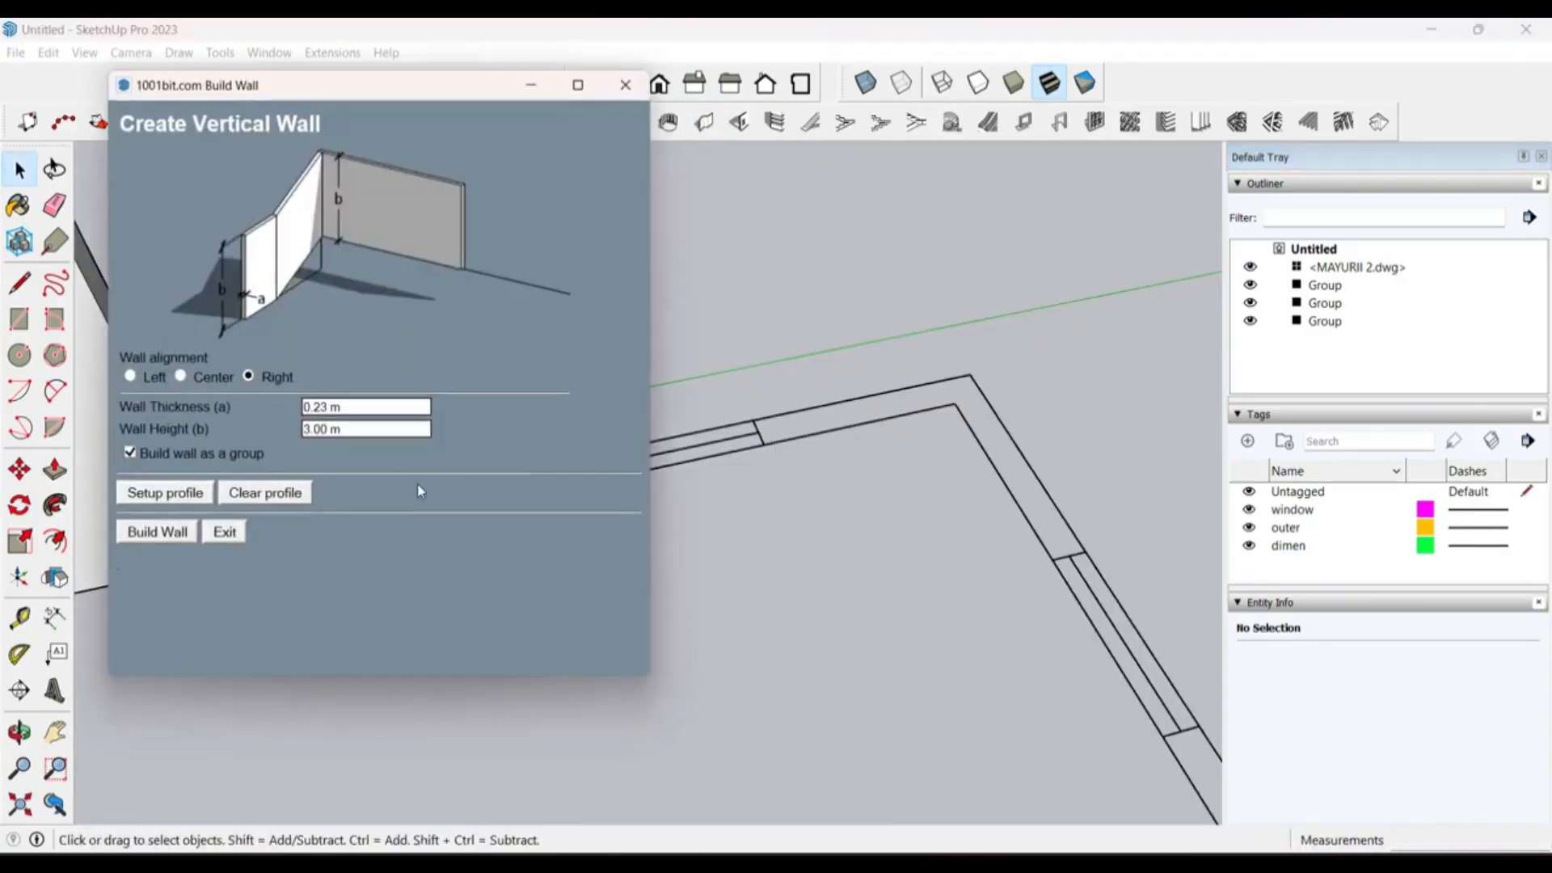
click(157, 534)
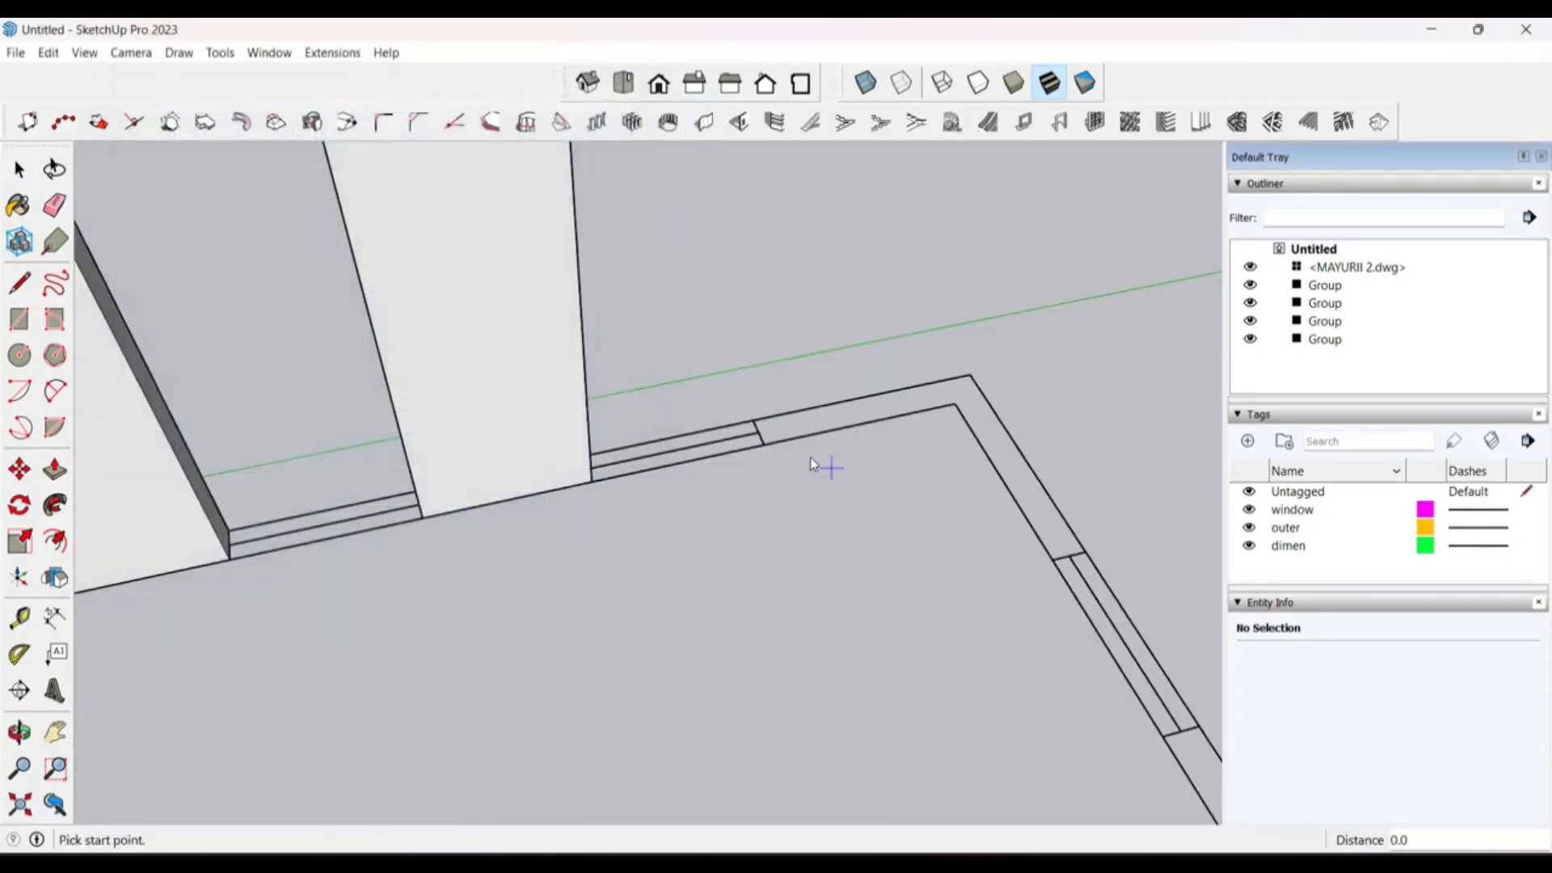
click(763, 445)
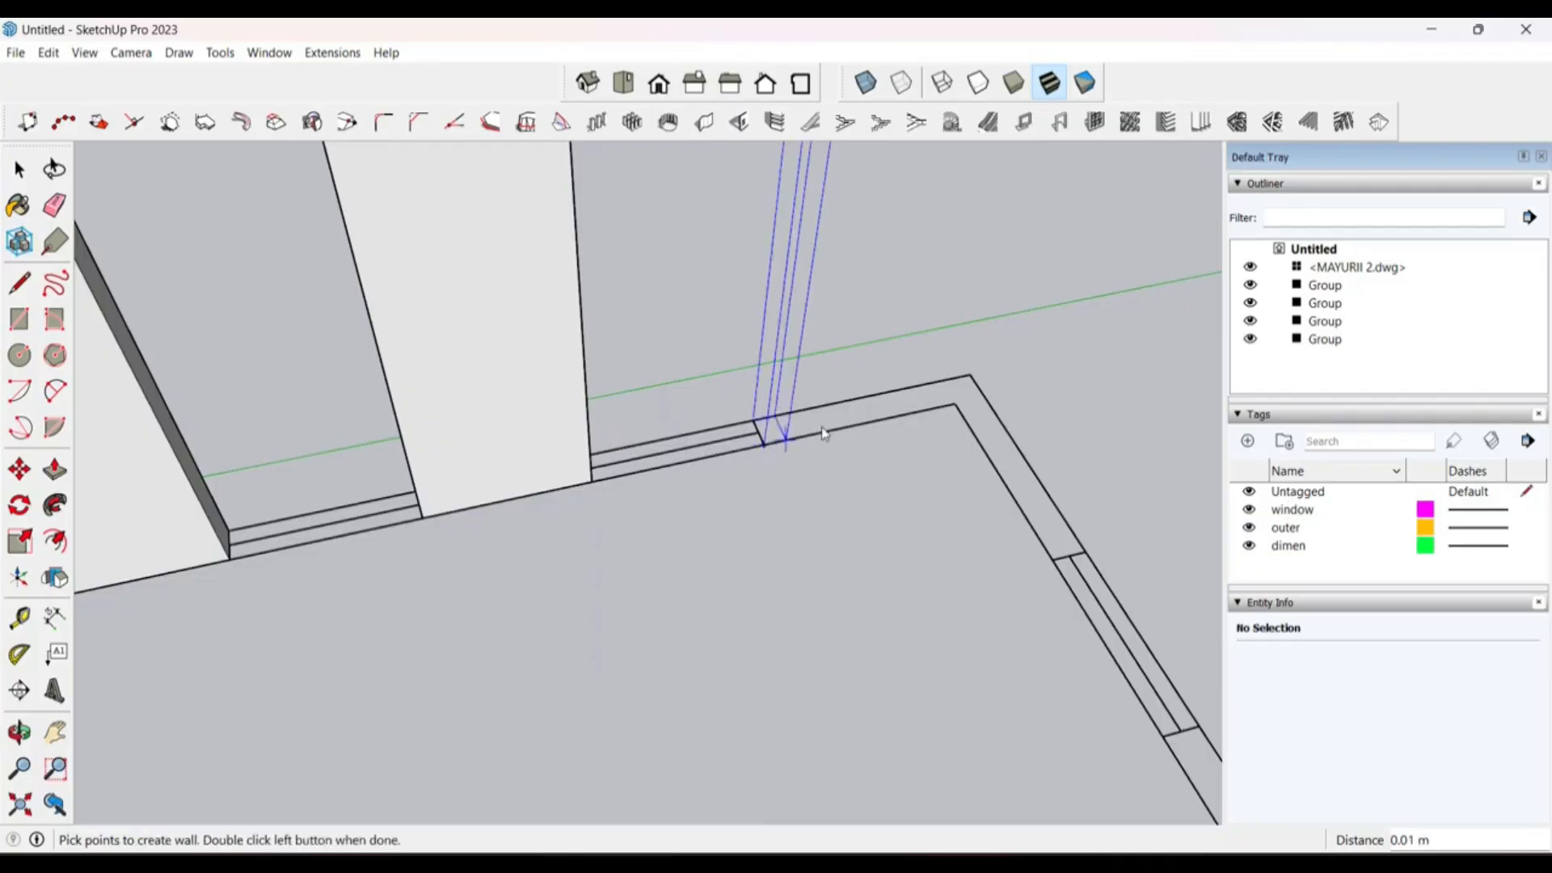
double_click(954, 404)
Step: Extend the corner wall group to the outer corner with Push/Pull and pull a side wall 1.37 m along the plan to the window opening
middle_drag(762, 485, 567, 437)
double_click(573, 369)
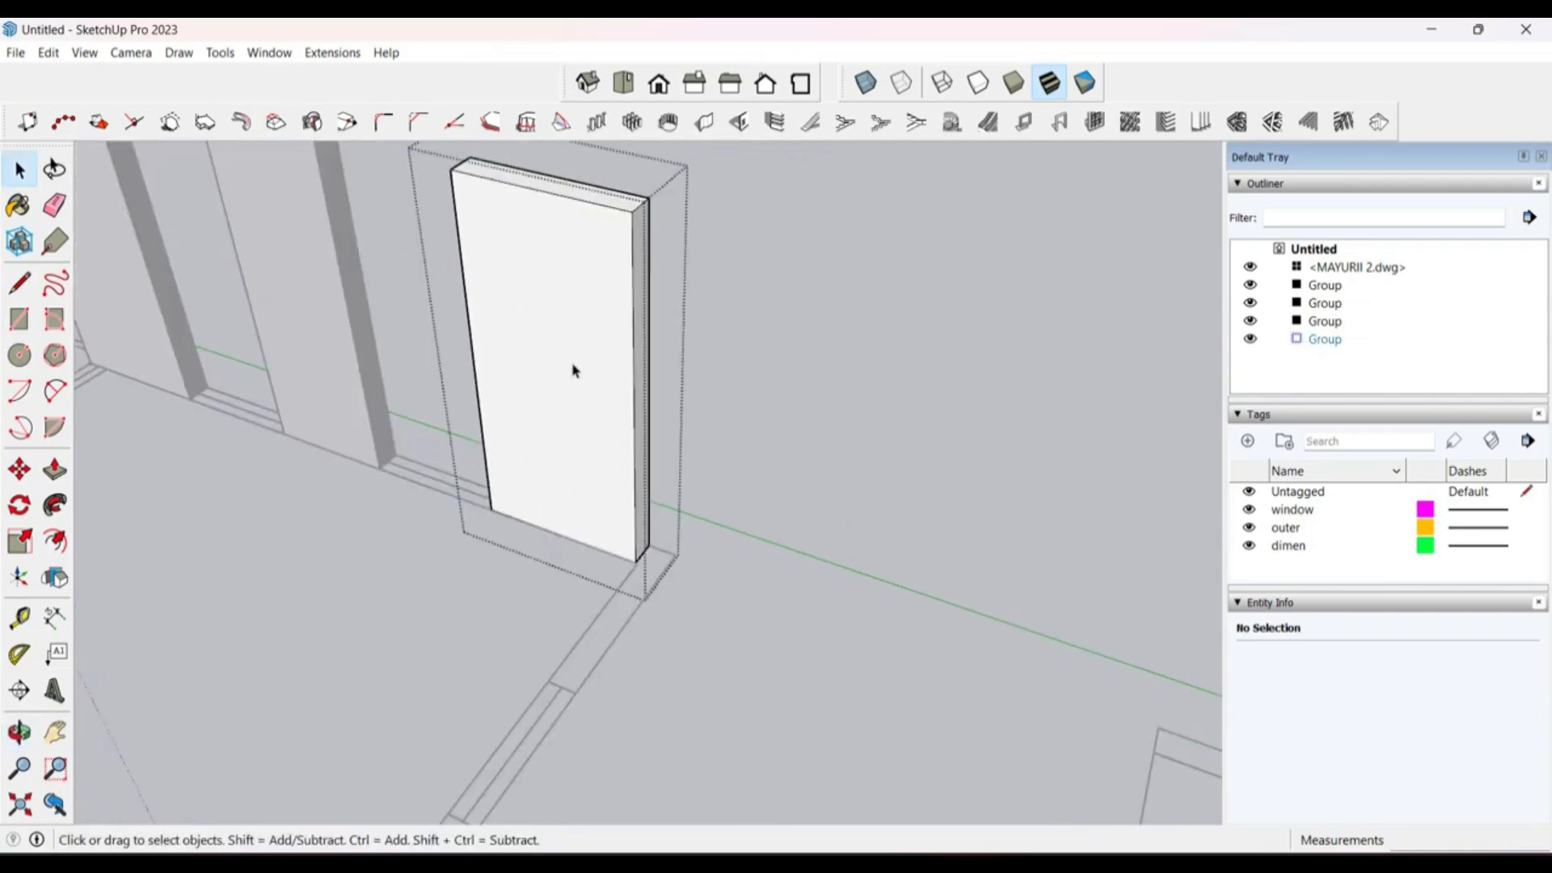
key(p)
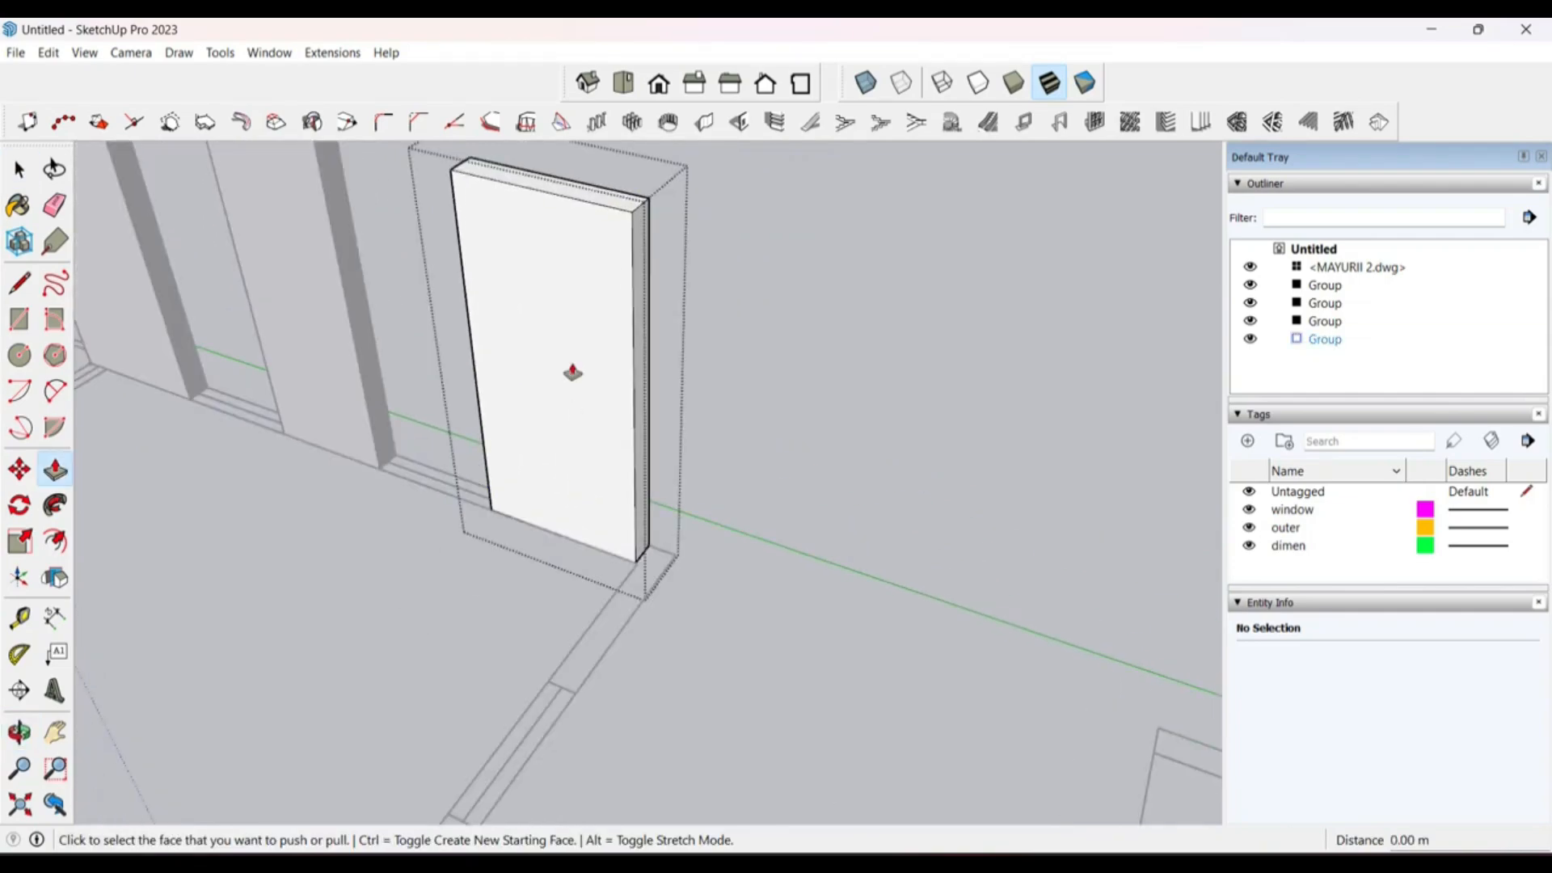
click(643, 433)
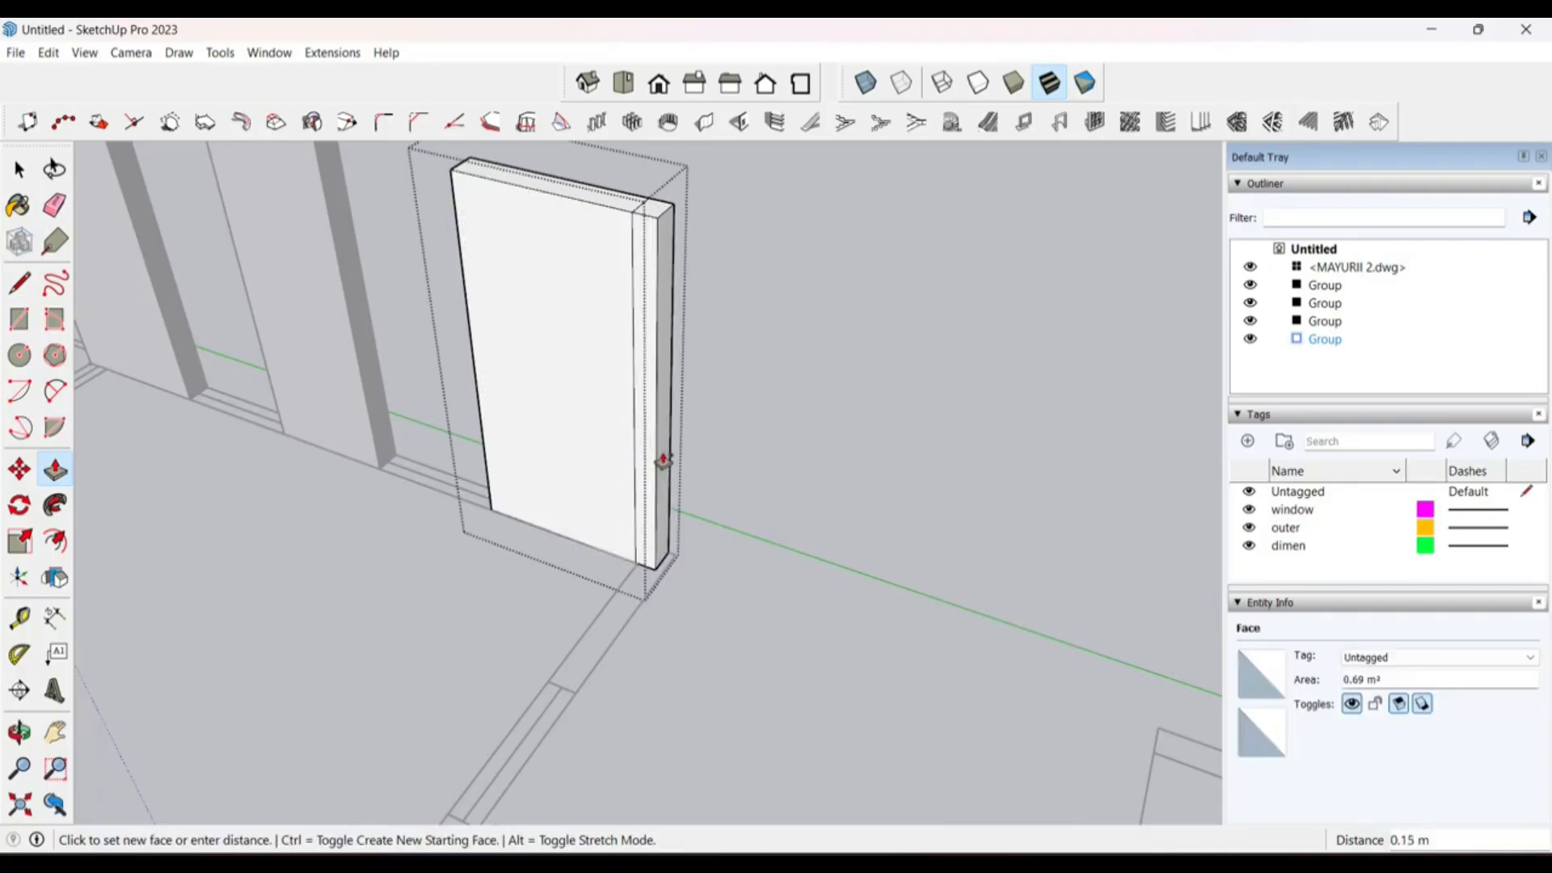
click(656, 475)
click(655, 475)
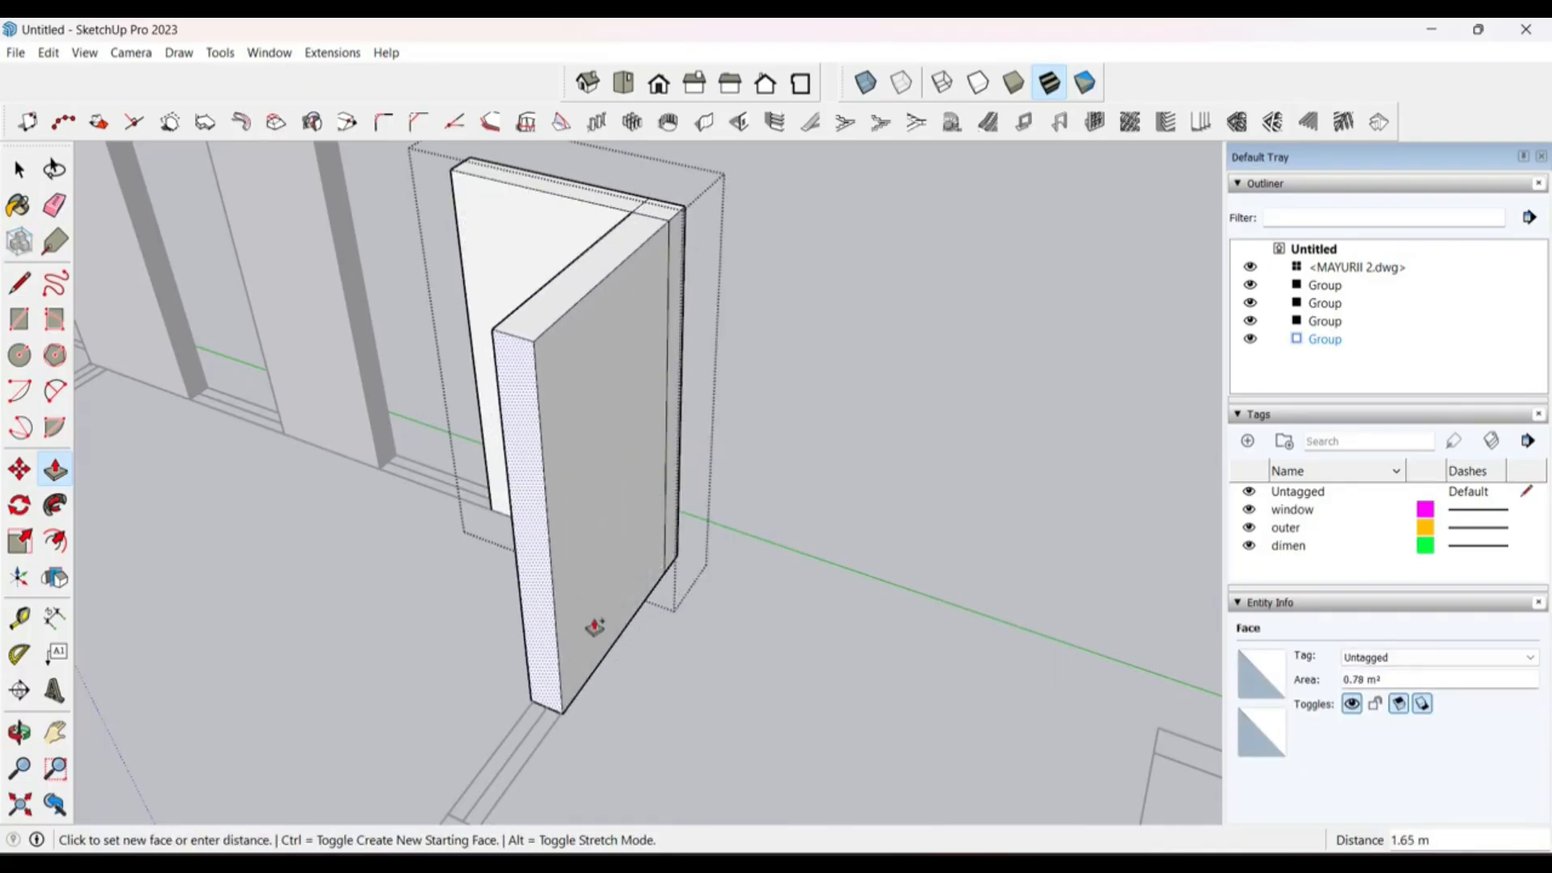
click(565, 687)
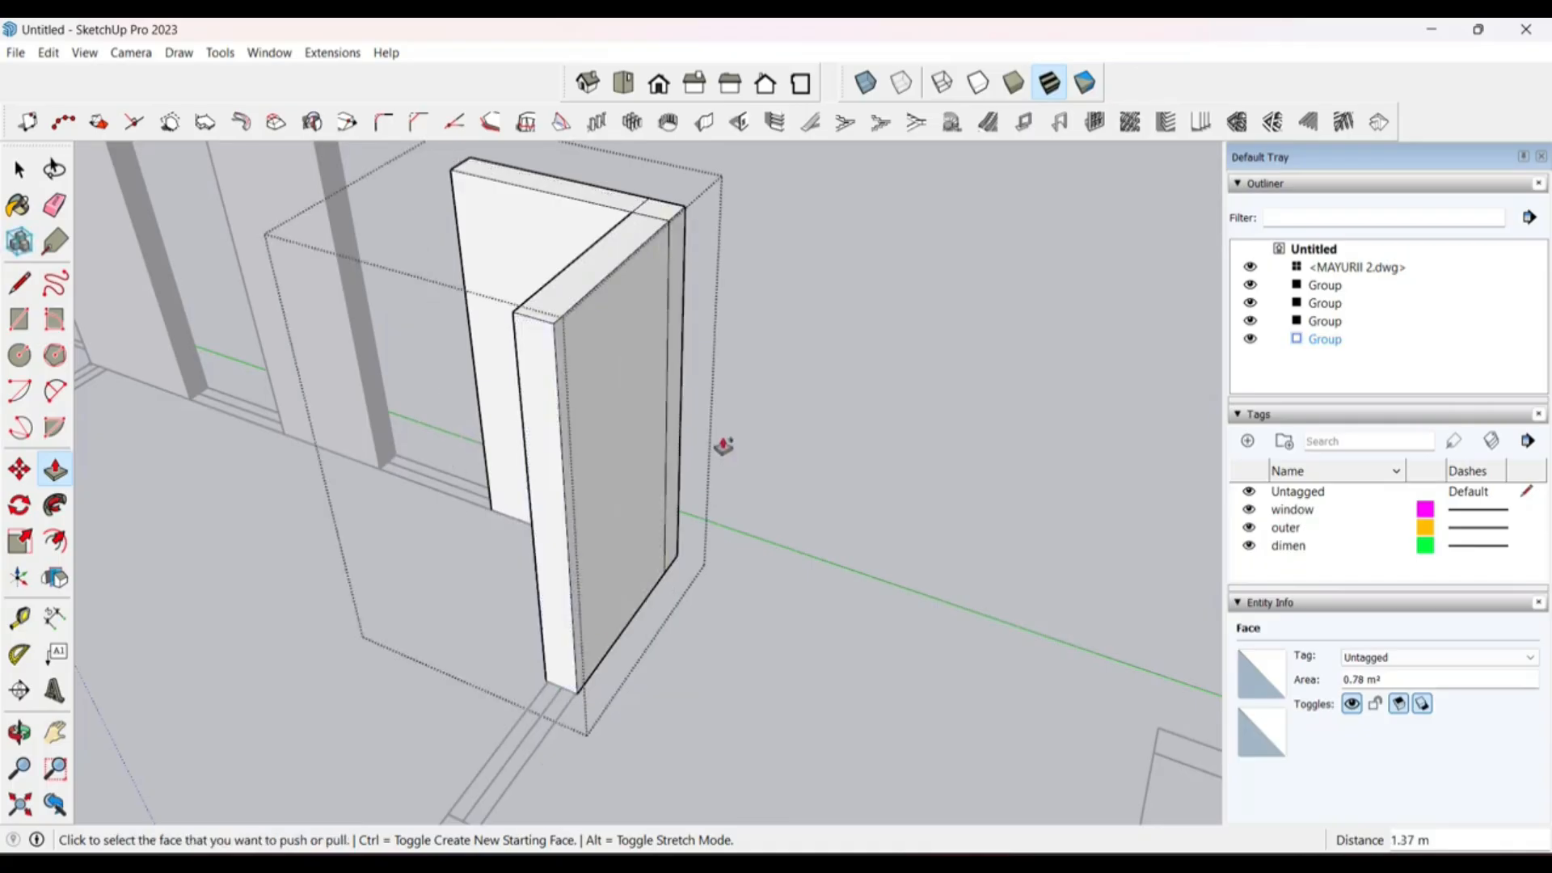
Step: Extend the side wall's end face about 1.17 m across the window opening
scroll(586, 592, up, 3)
click(612, 591)
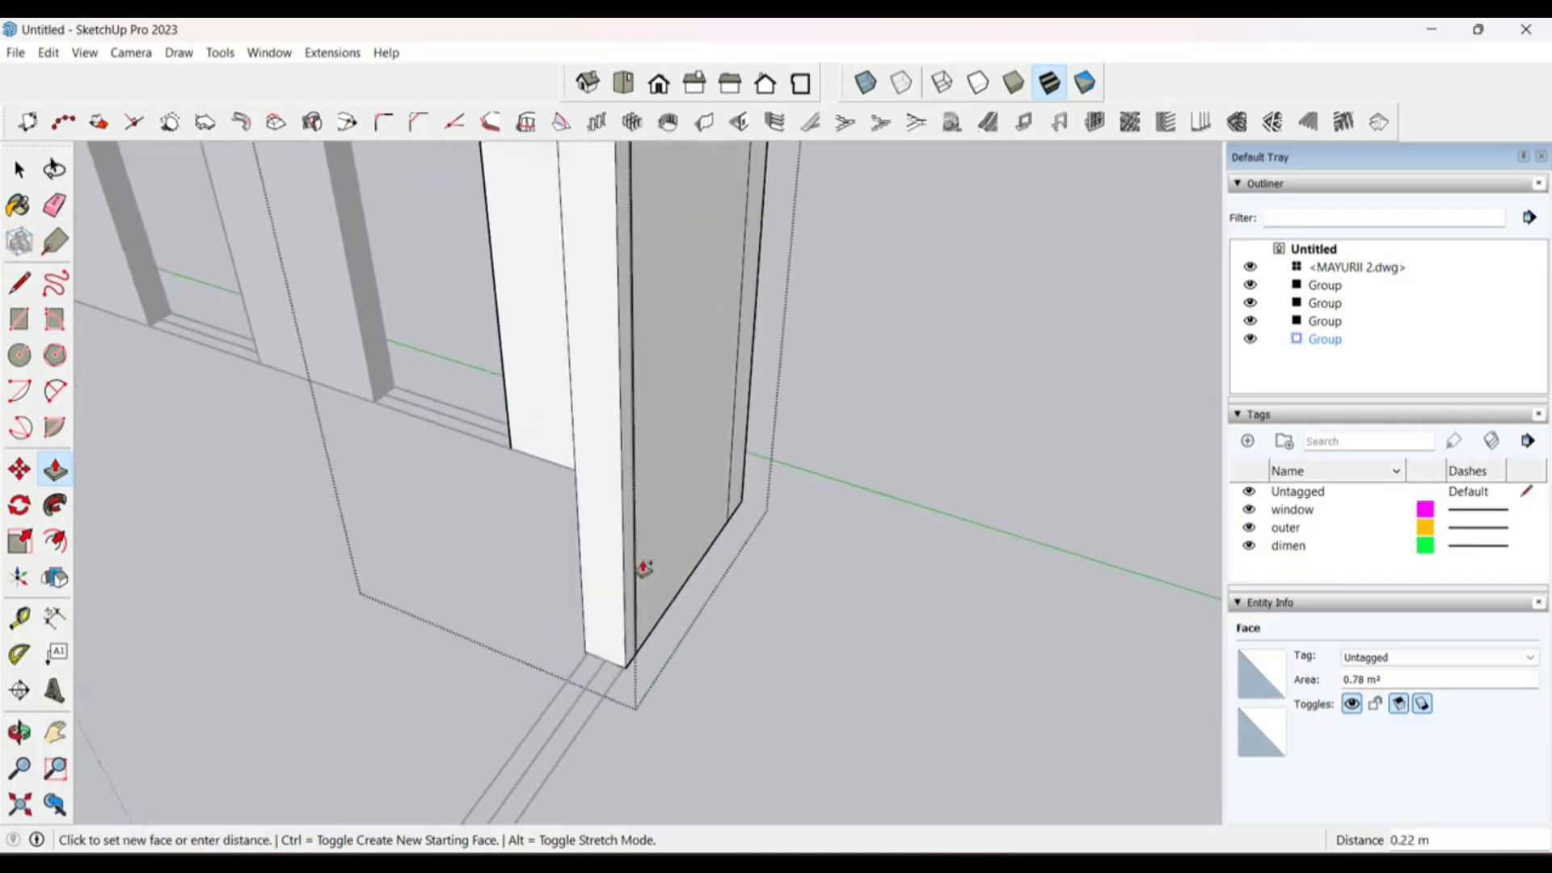
scroll(645, 565, down, 3)
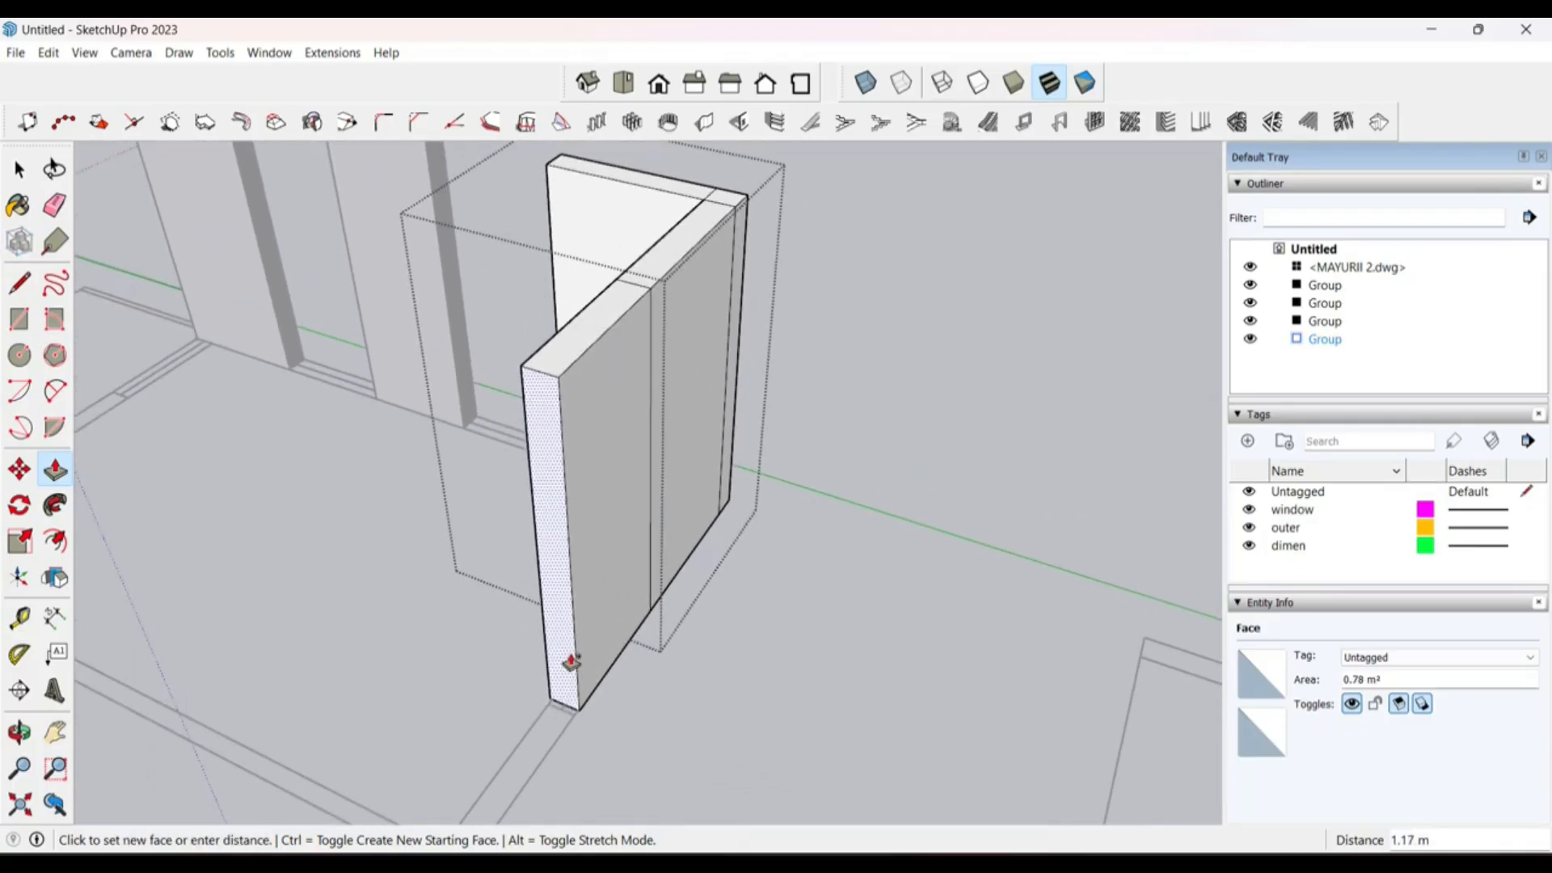
click(569, 665)
Step: Extend the side wall about 1.26 m to the interior partition line, plus 0.15 m across the partition's thickness
scroll(702, 499, down, 3)
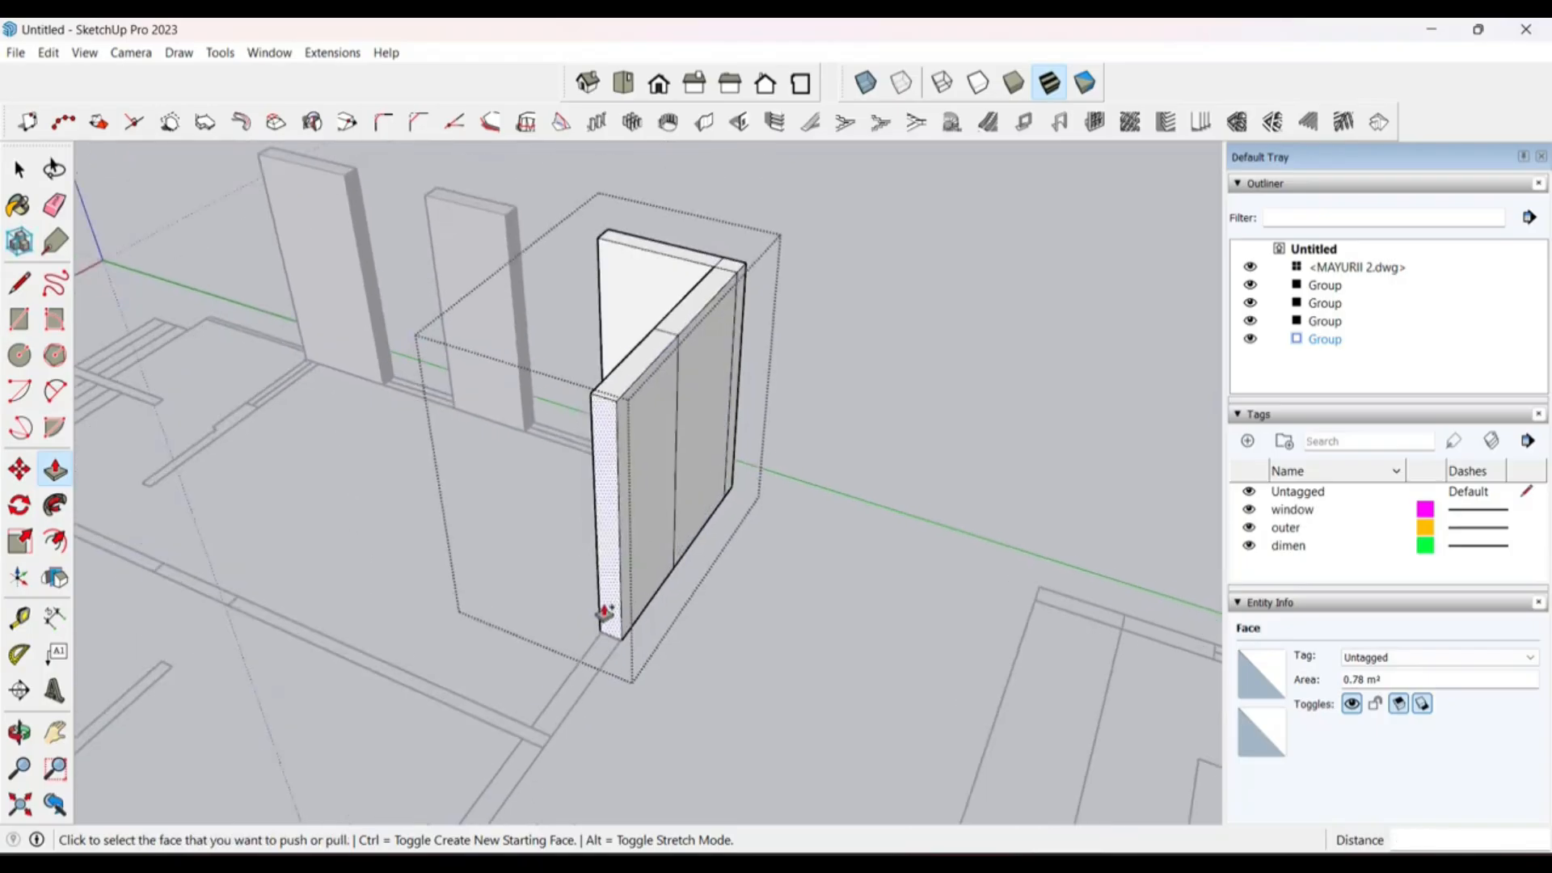
scroll(606, 616, up, 3)
click(625, 568)
scroll(597, 576, down, 3)
scroll(597, 576, up, 3)
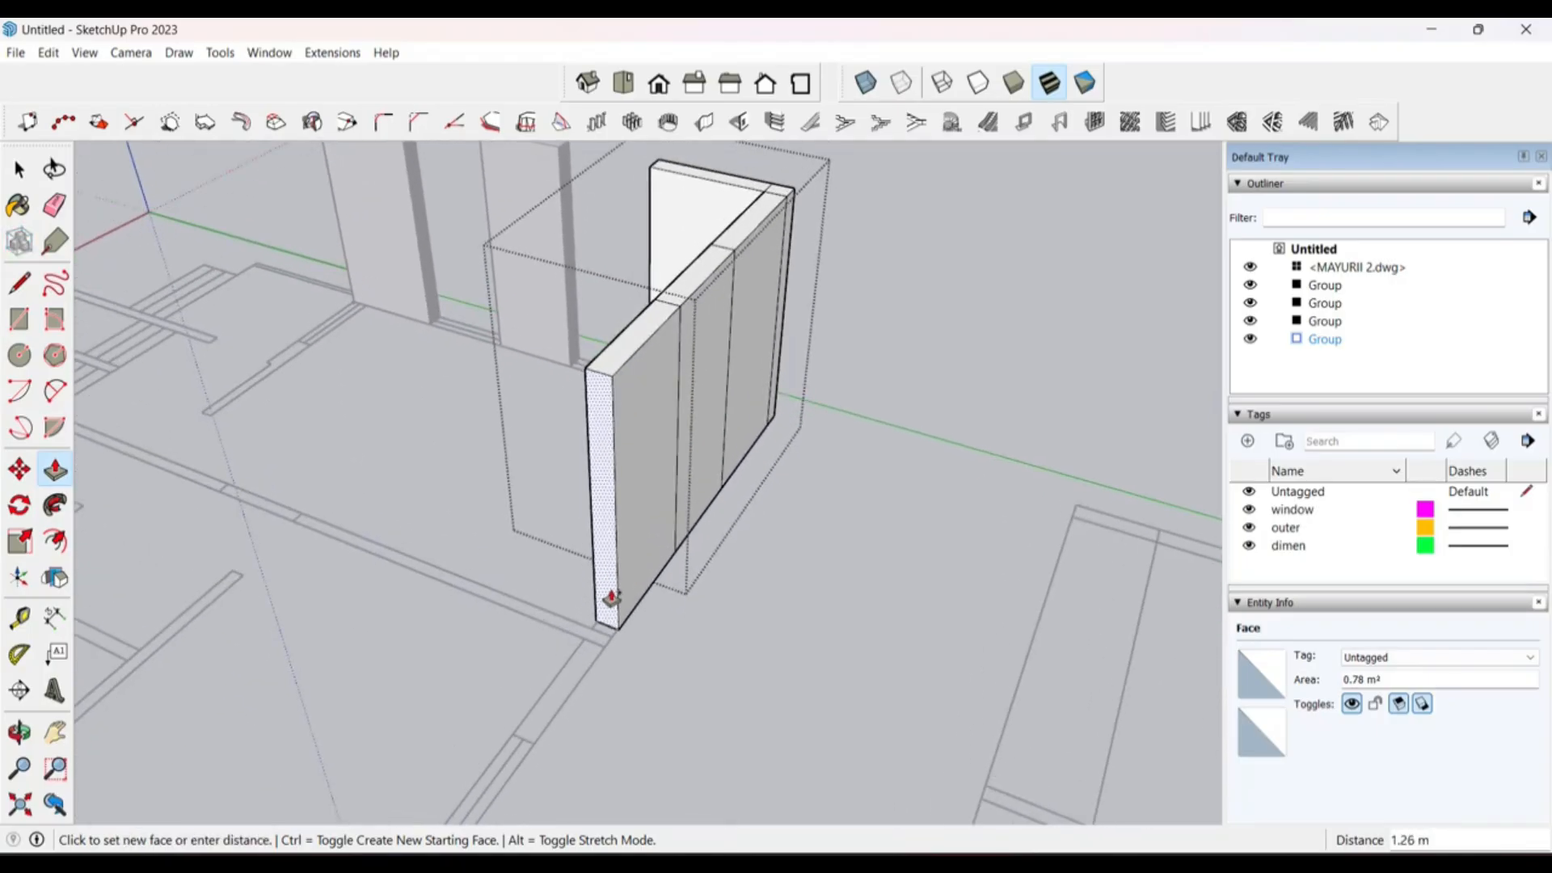
click(601, 612)
click(598, 614)
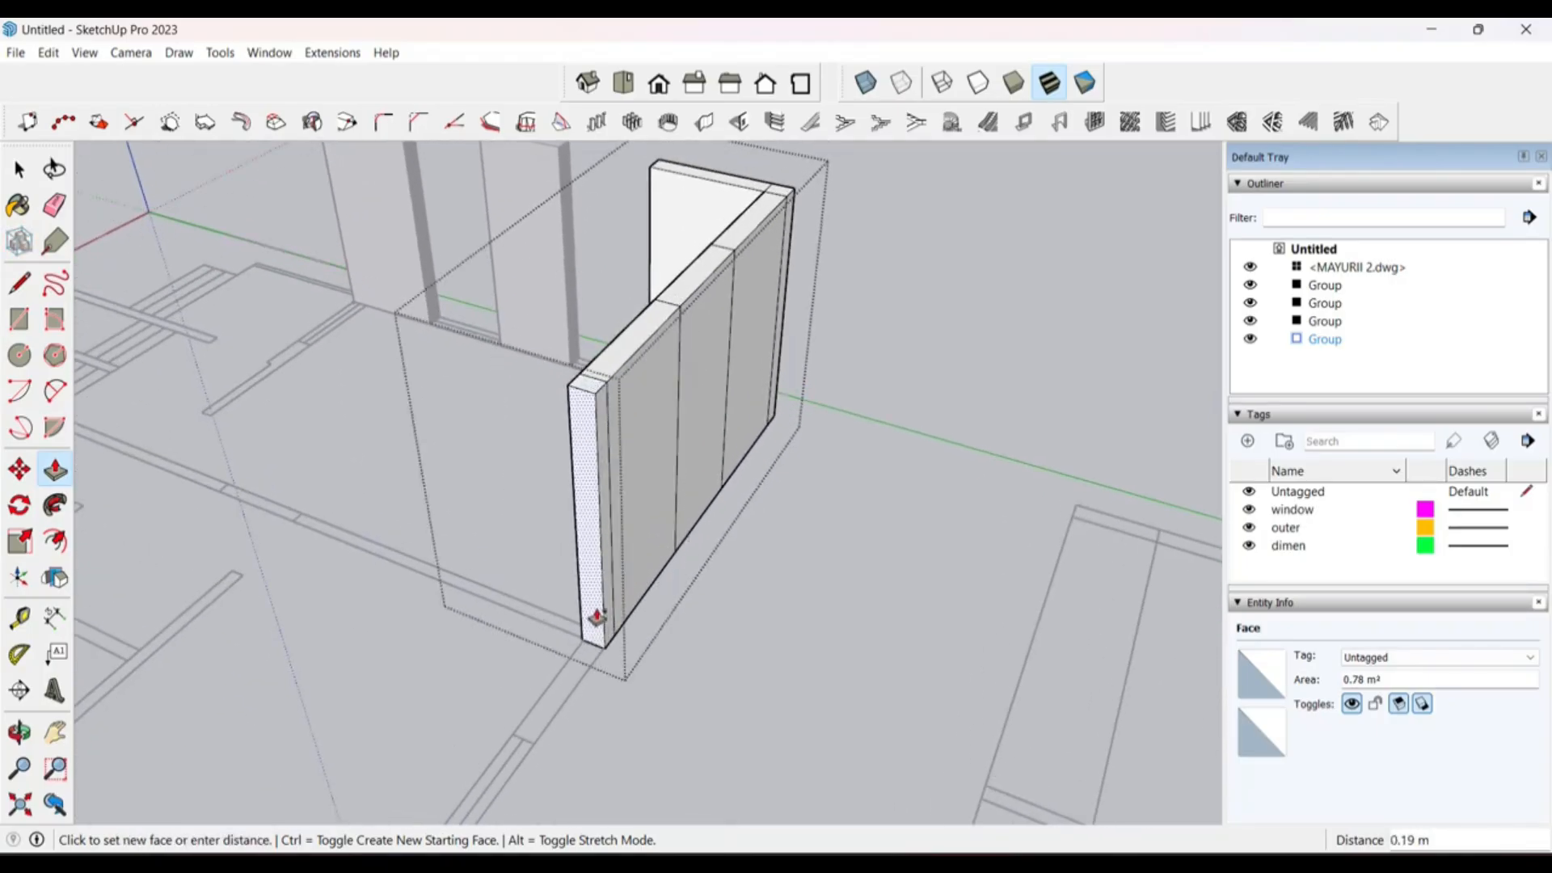
click(542, 630)
Step: Pull a partition wall about 3.76 m out of the side wall's end, following the interior wall line to its opening
middle_drag(541, 630, 927, 637)
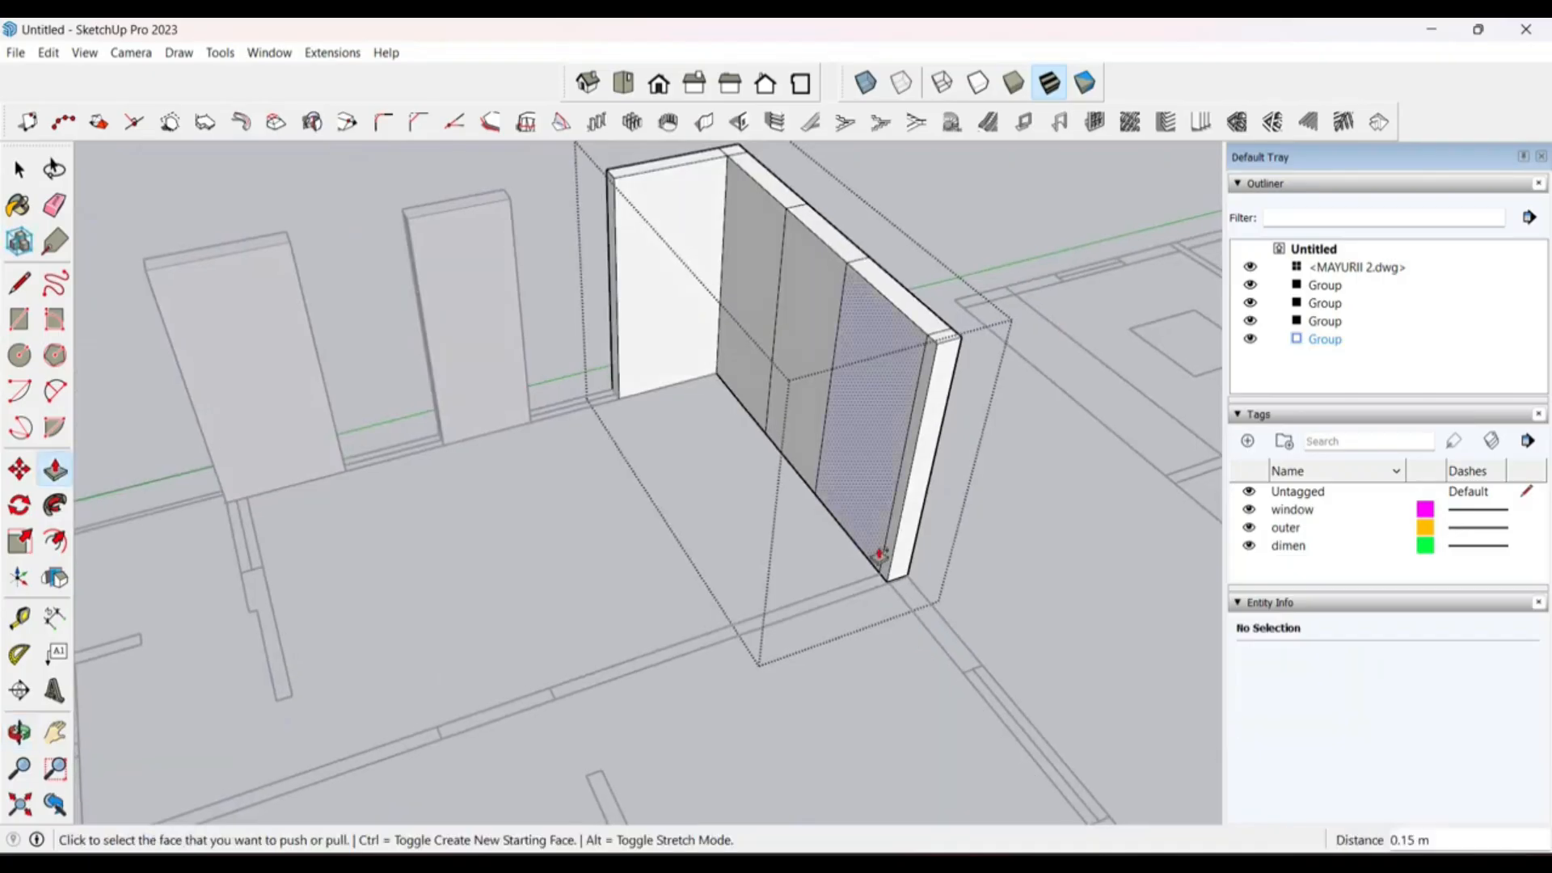
click(890, 558)
scroll(930, 526, down, 2)
scroll(651, 635, up, 2)
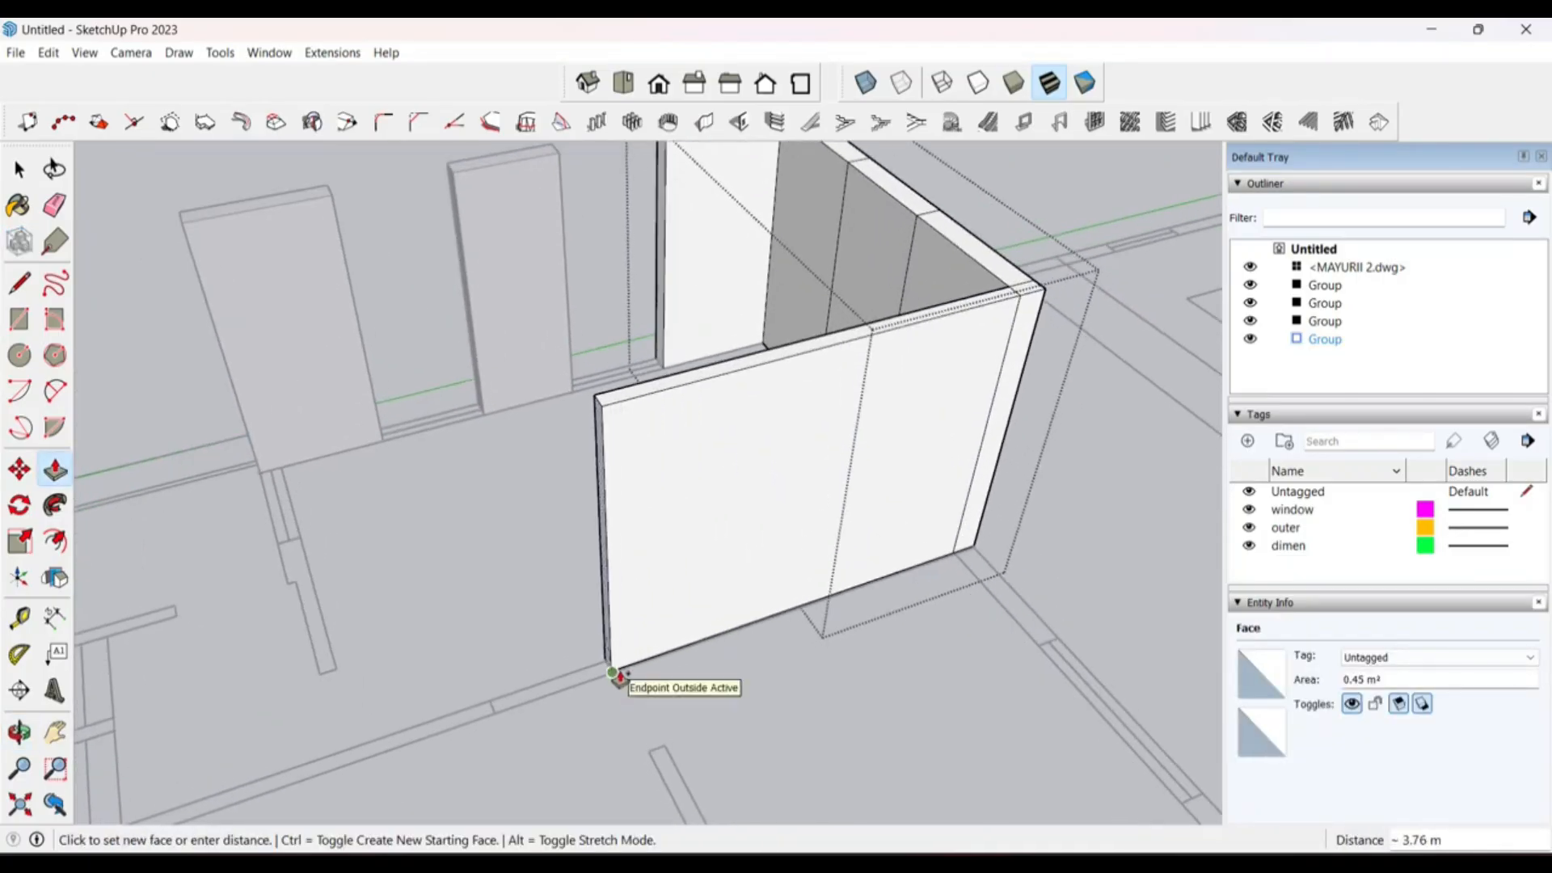
click(620, 675)
Step: Extend the partition wall 1.10 m across the opening and 4.45 m further toward the opposite outer wall
middle_drag(628, 623, 731, 540)
click(728, 543)
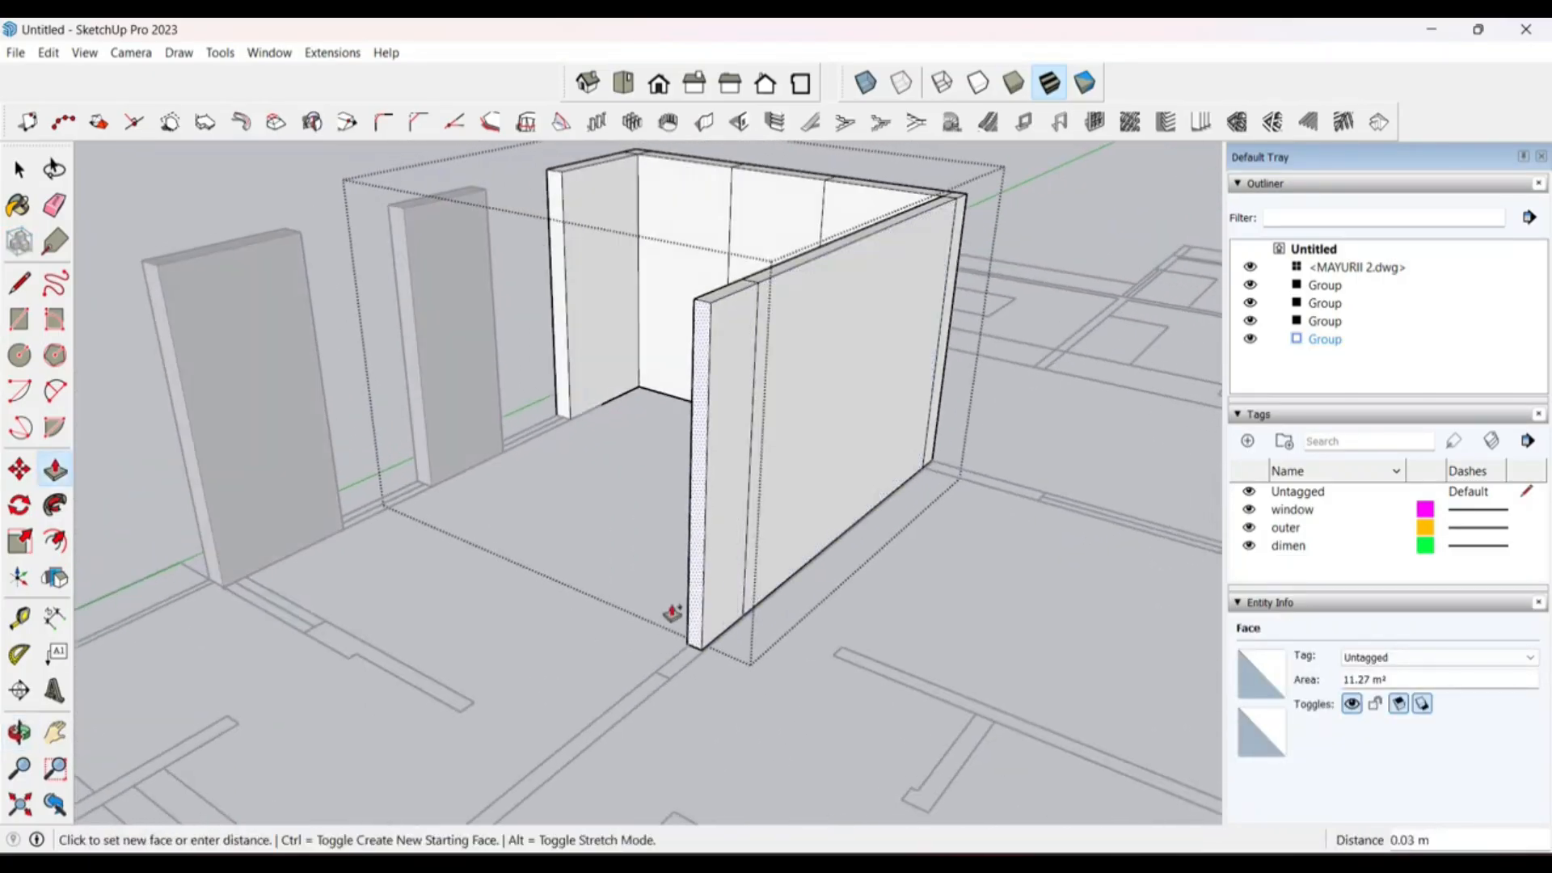
click(679, 634)
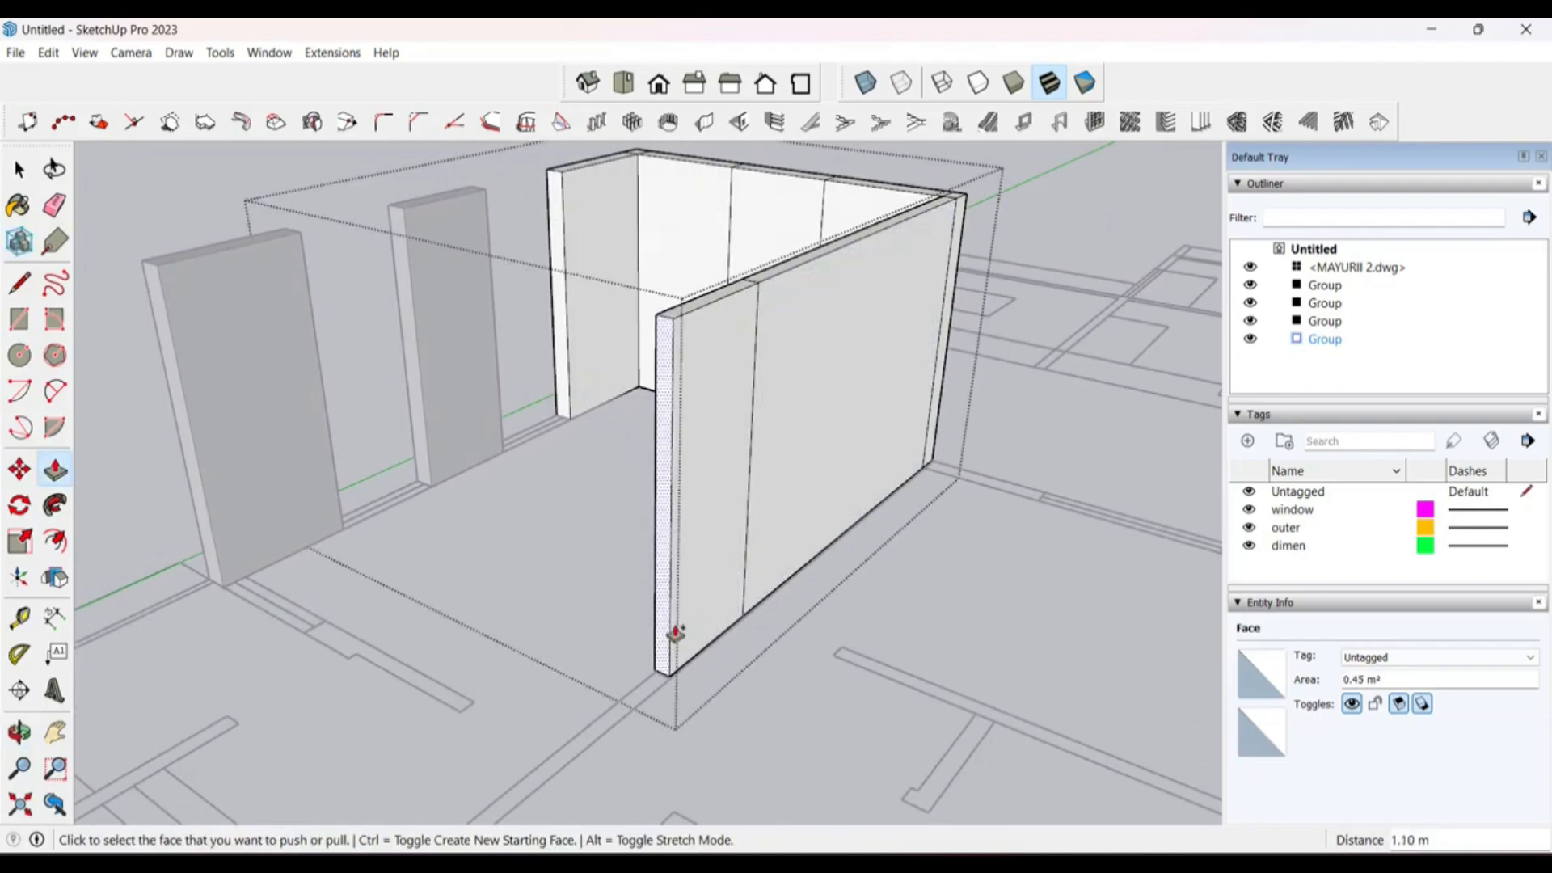
click(659, 617)
scroll(671, 598, down, 2)
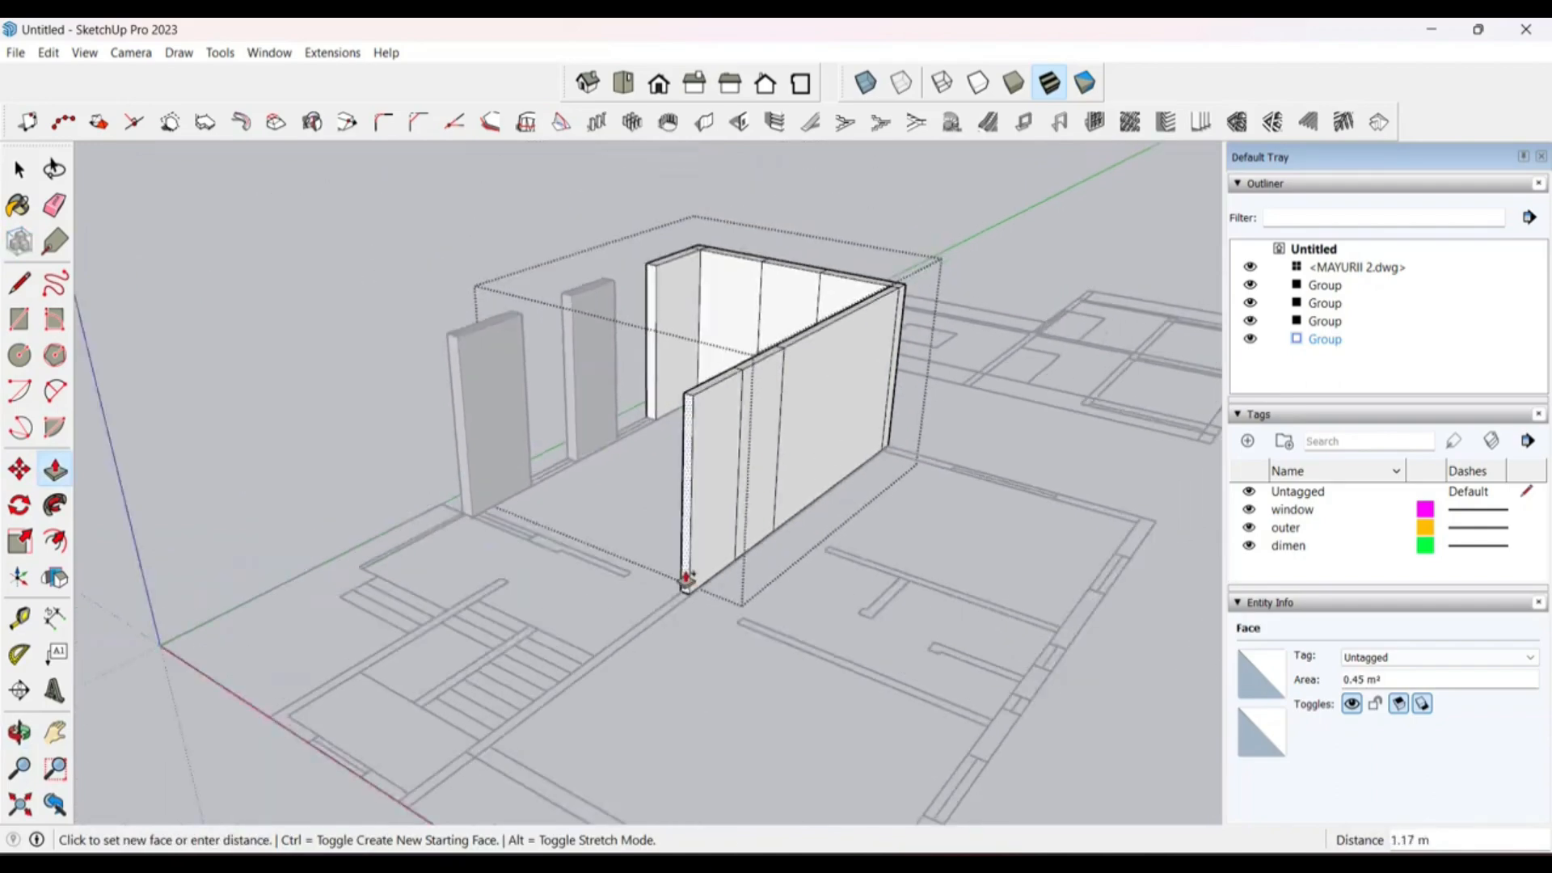
click(491, 750)
Step: Align the partition wall's end with the outer wall line and pull its side face out to the house corner near the red axis
middle_drag(490, 750, 677, 565)
scroll(659, 639, up, 5)
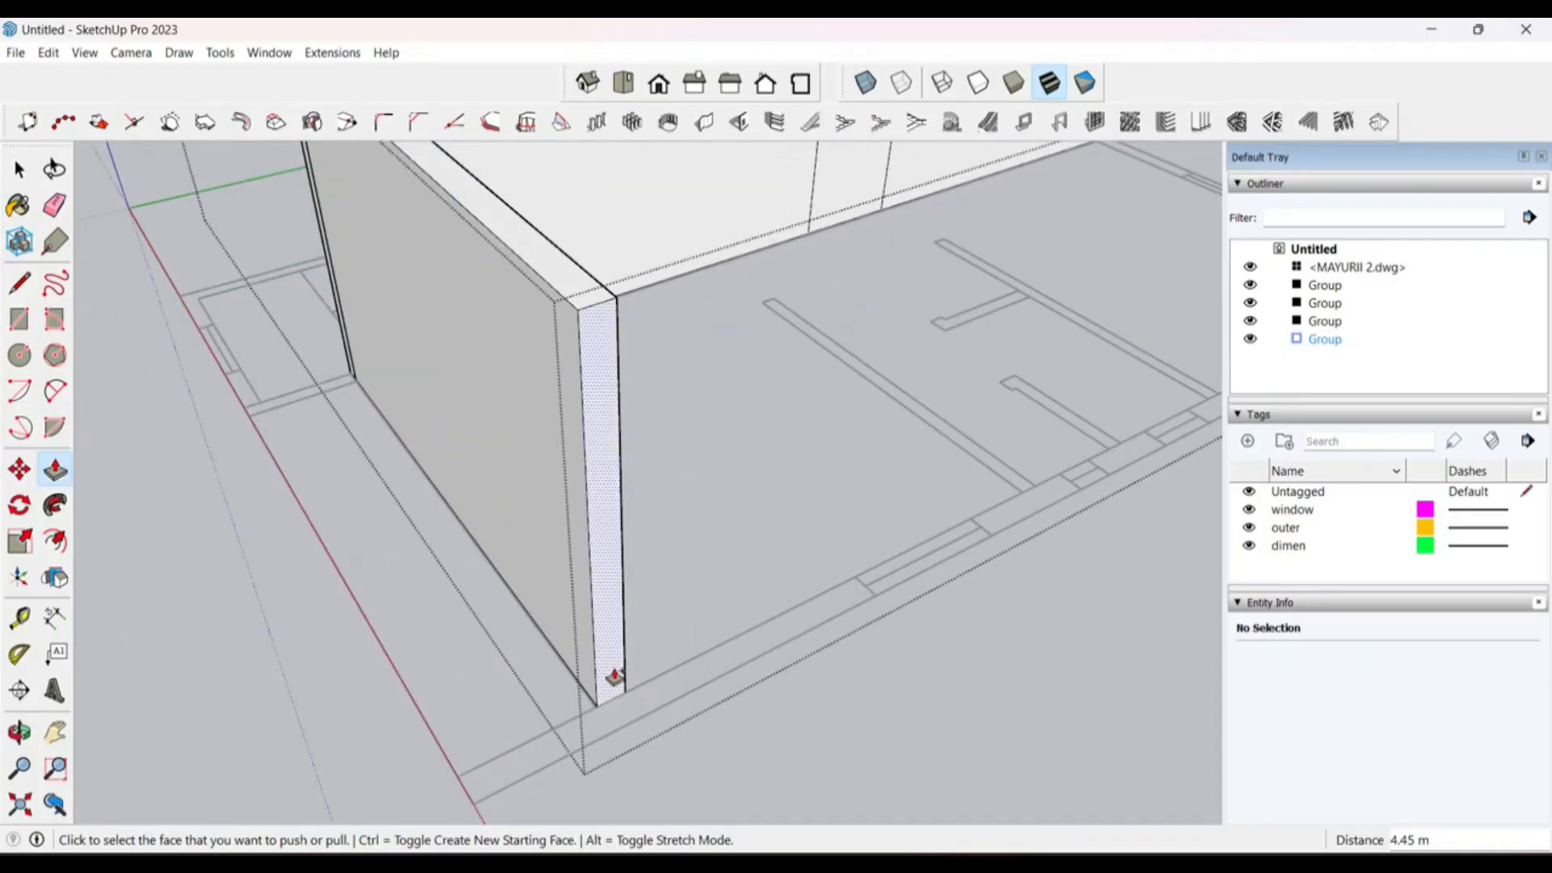
click(623, 682)
click(641, 695)
middle_drag(644, 691, 787, 637)
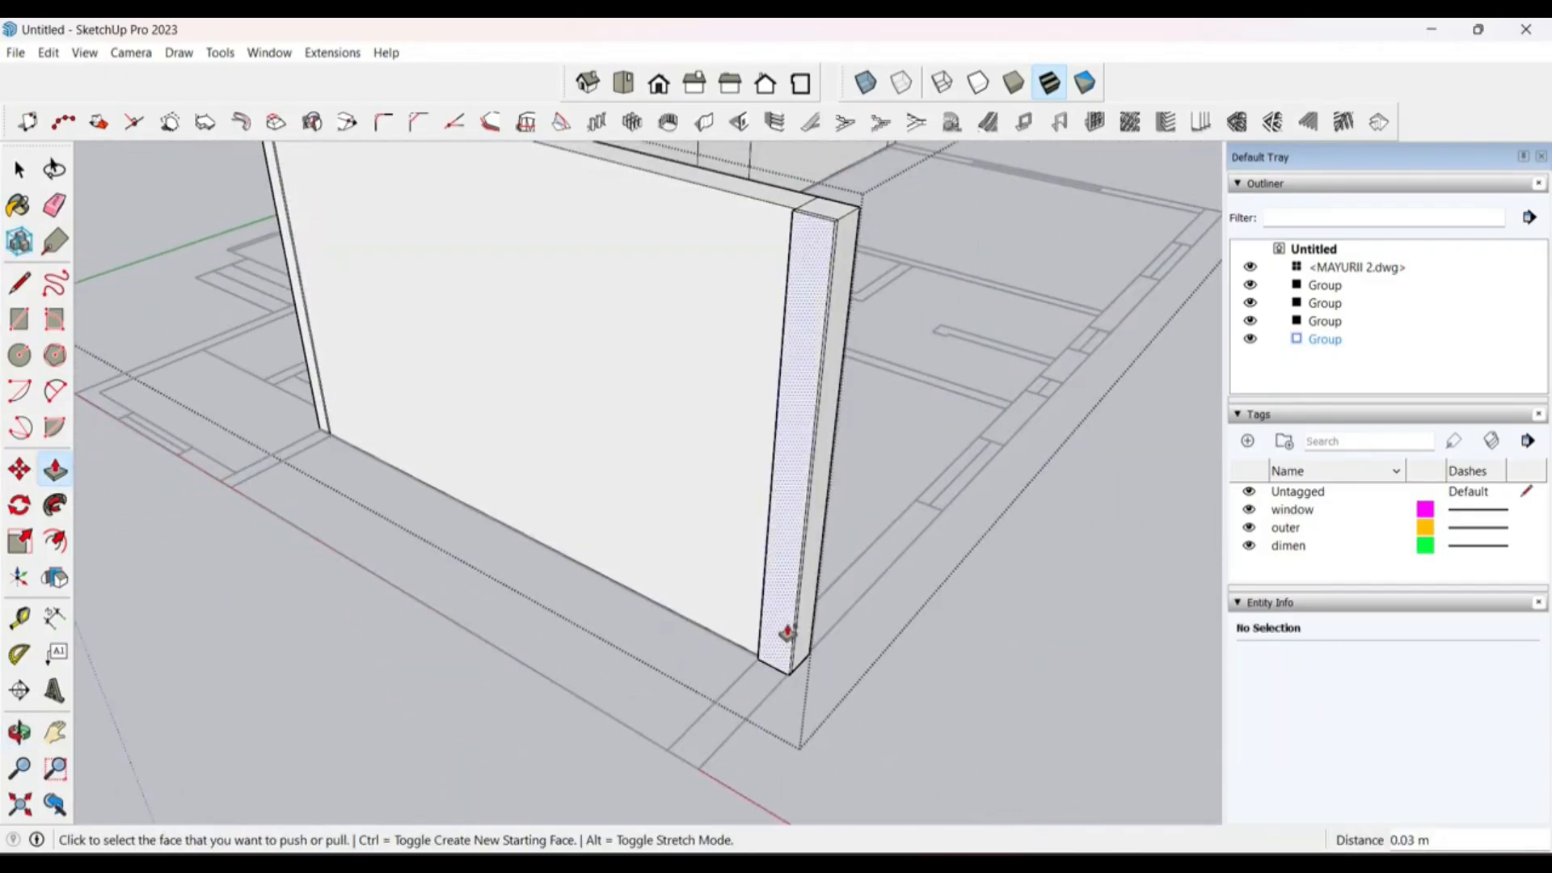
click(776, 643)
click(692, 741)
Step: Extend the outer wall in the other direction by 2.00 m to the window opening, plus about 1.23 m across that opening
middle_drag(804, 644, 403, 620)
scroll(662, 623, down, 2)
click(242, 494)
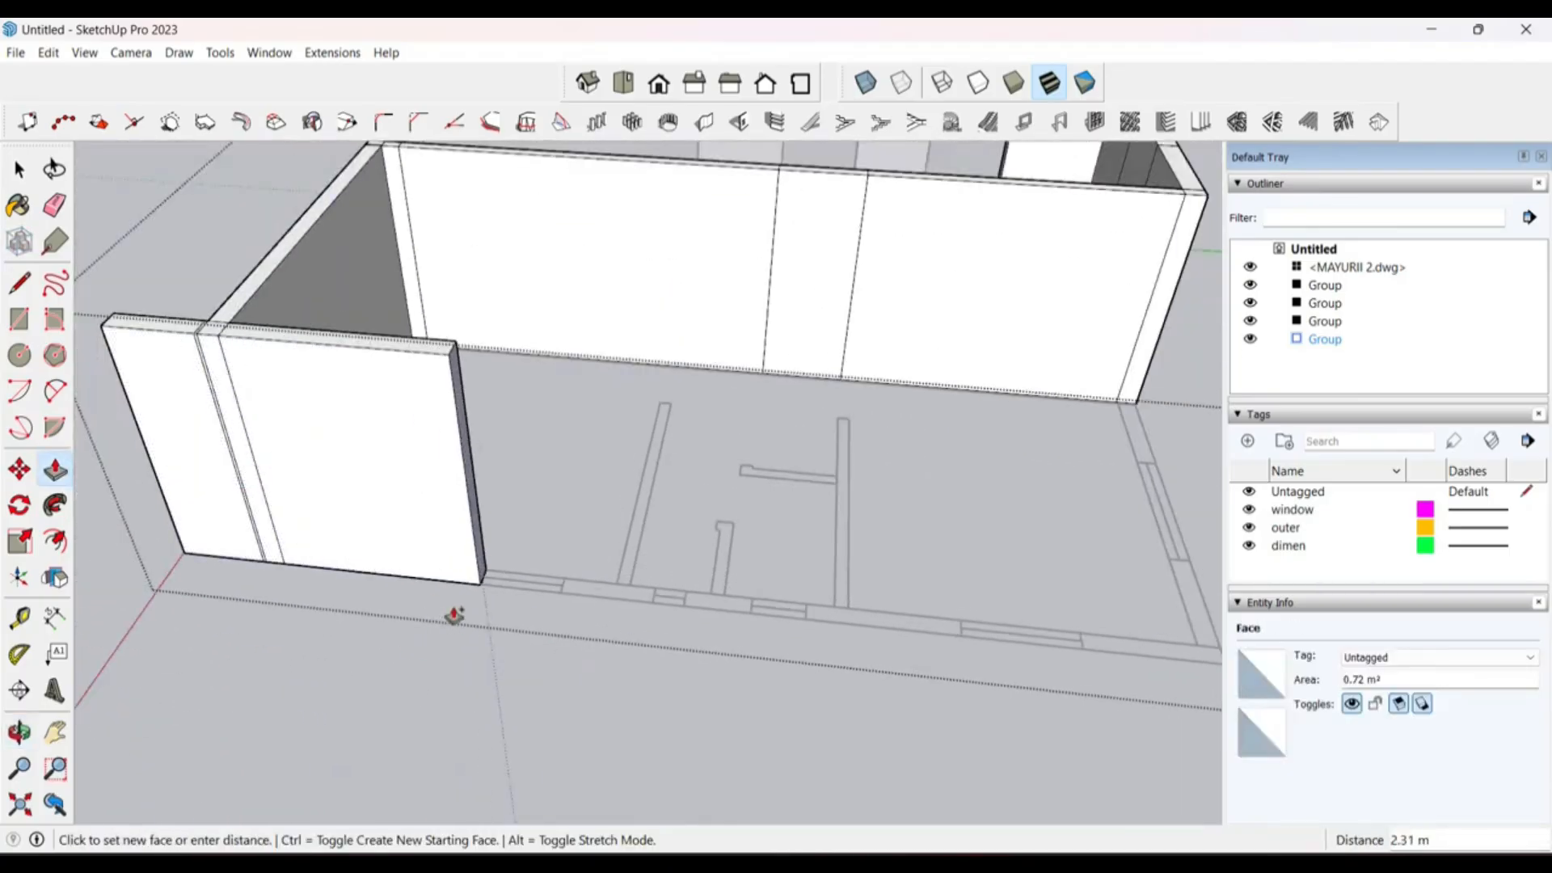
click(457, 575)
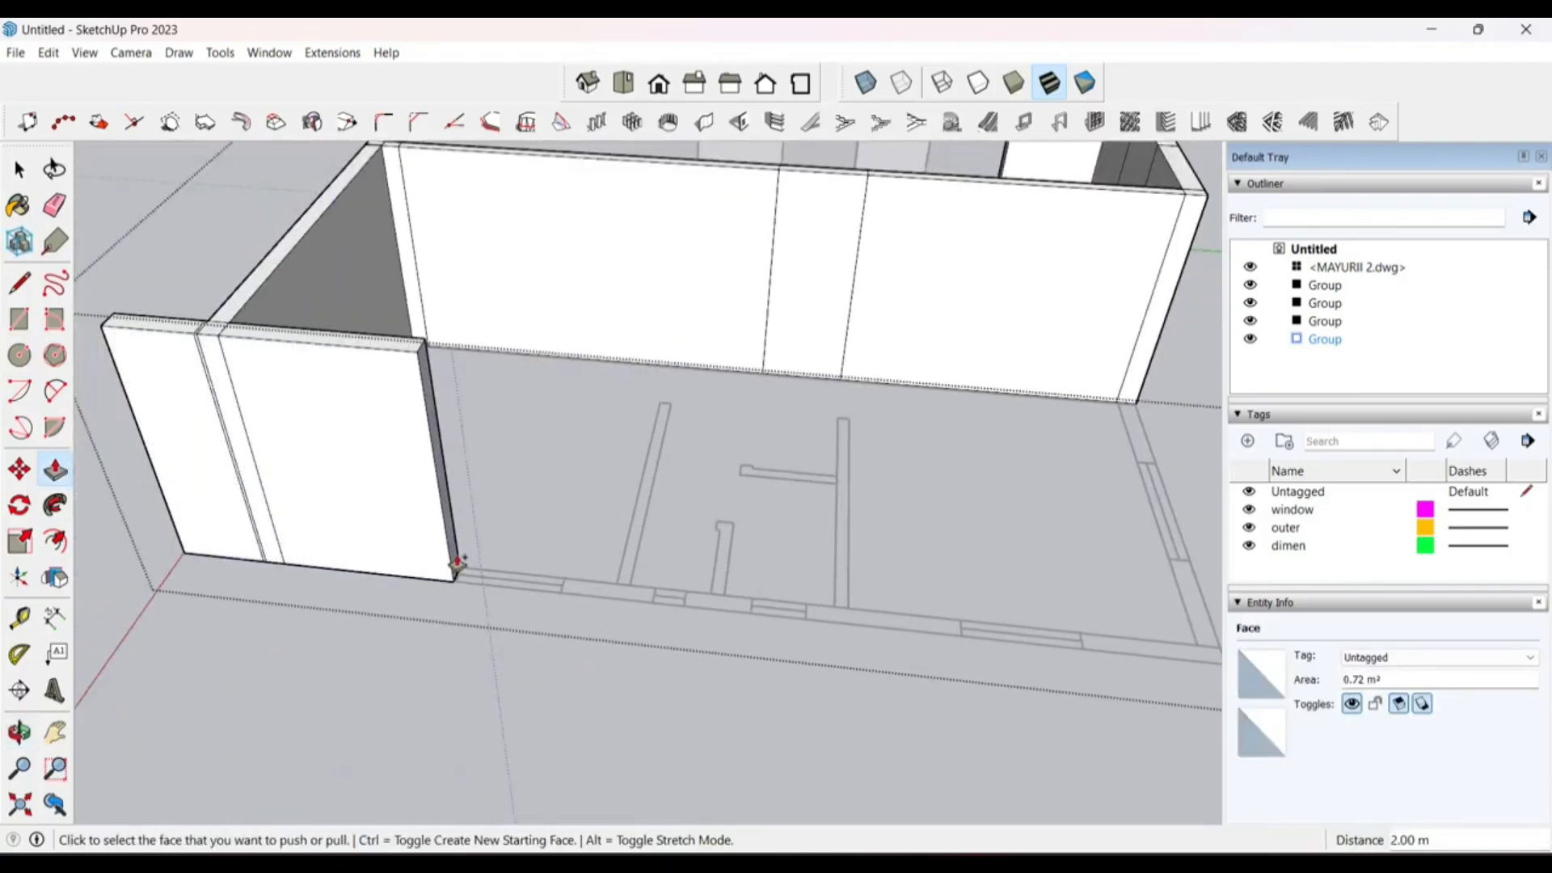
click(457, 564)
click(570, 559)
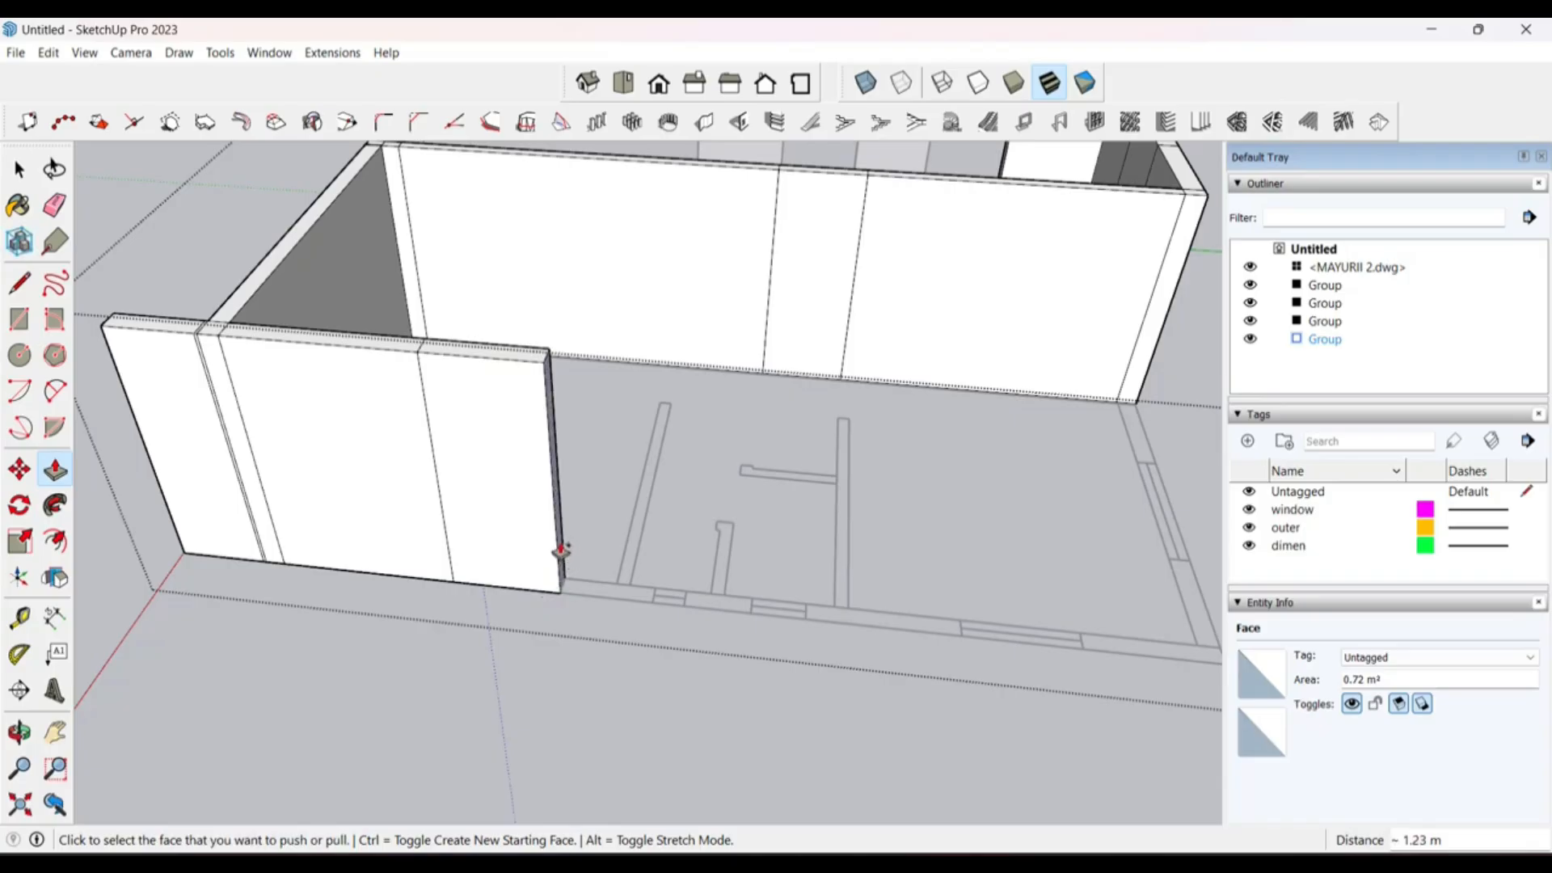
Step: Extend the outer wall 0.59 m to the next partition, across its thickness and on to the following small opening
click(561, 550)
click(616, 586)
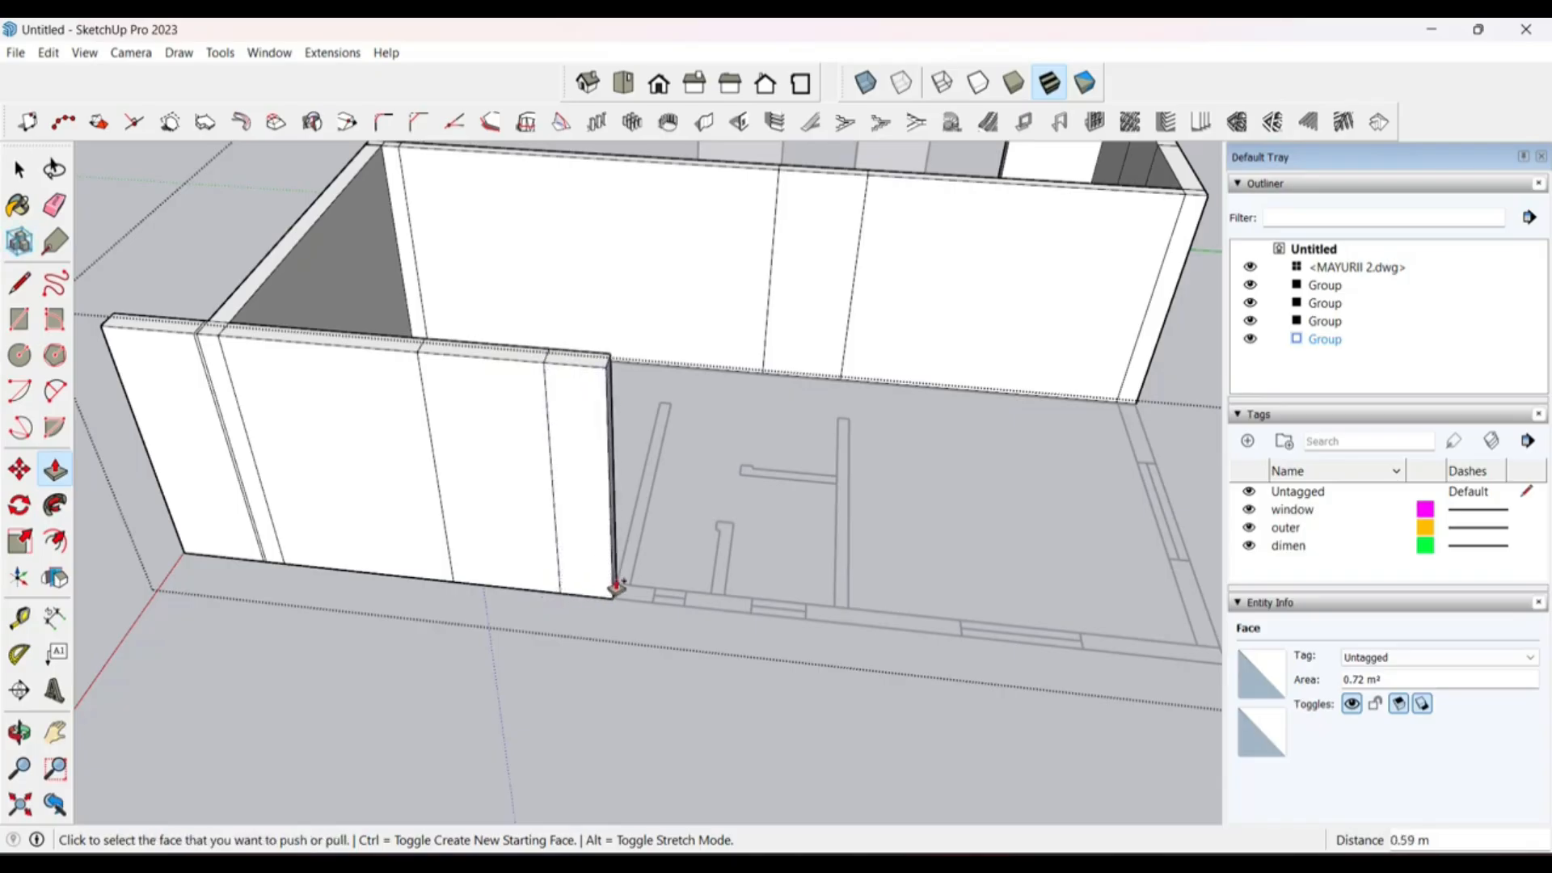
click(615, 586)
click(629, 592)
click(629, 591)
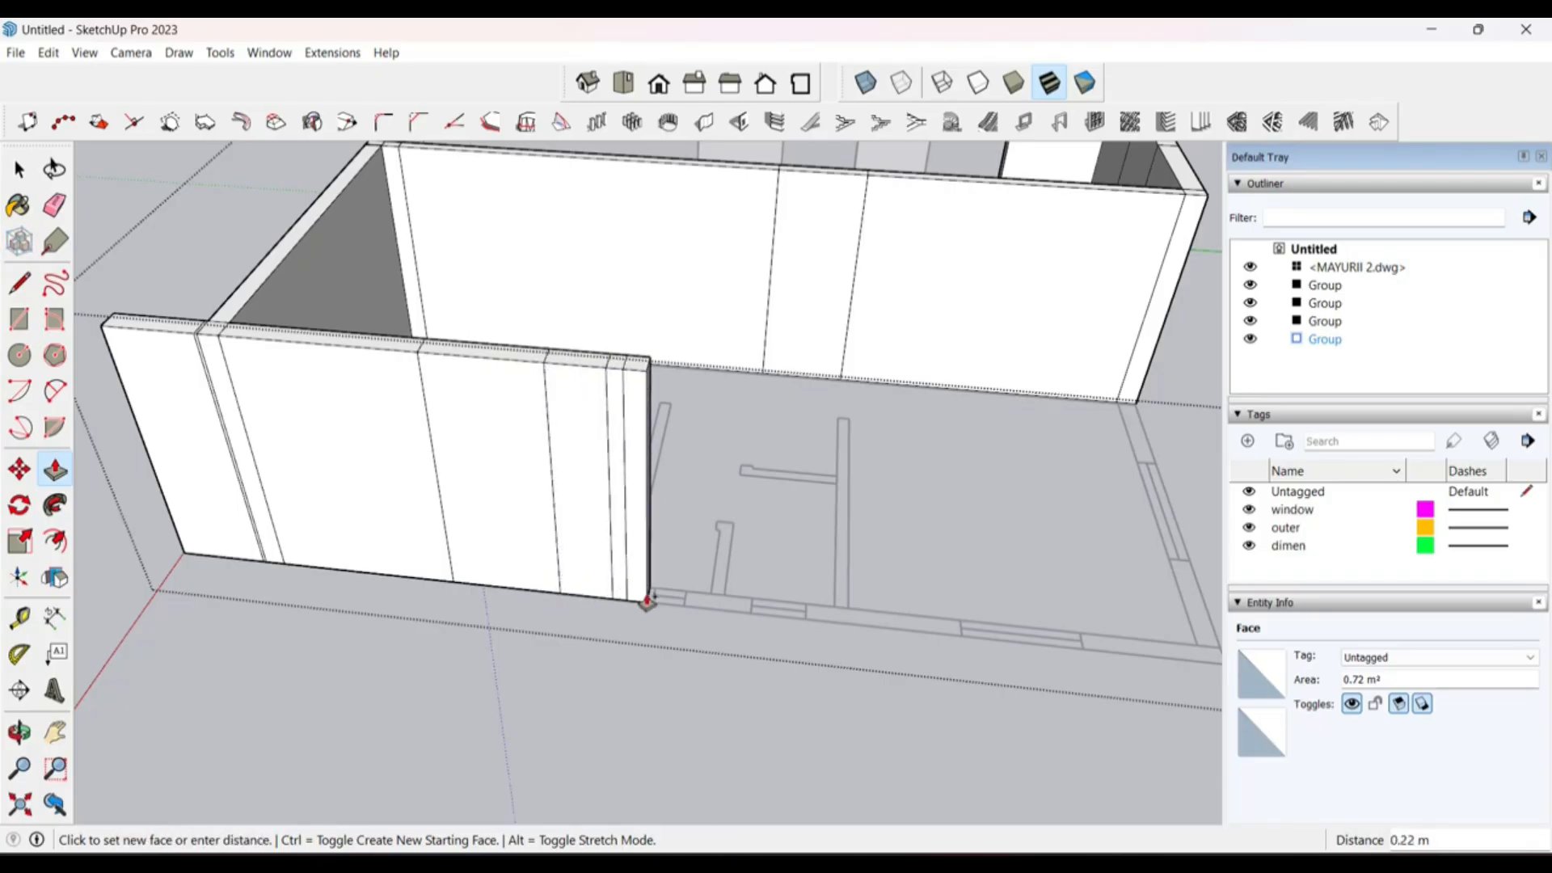
click(645, 598)
key(space)
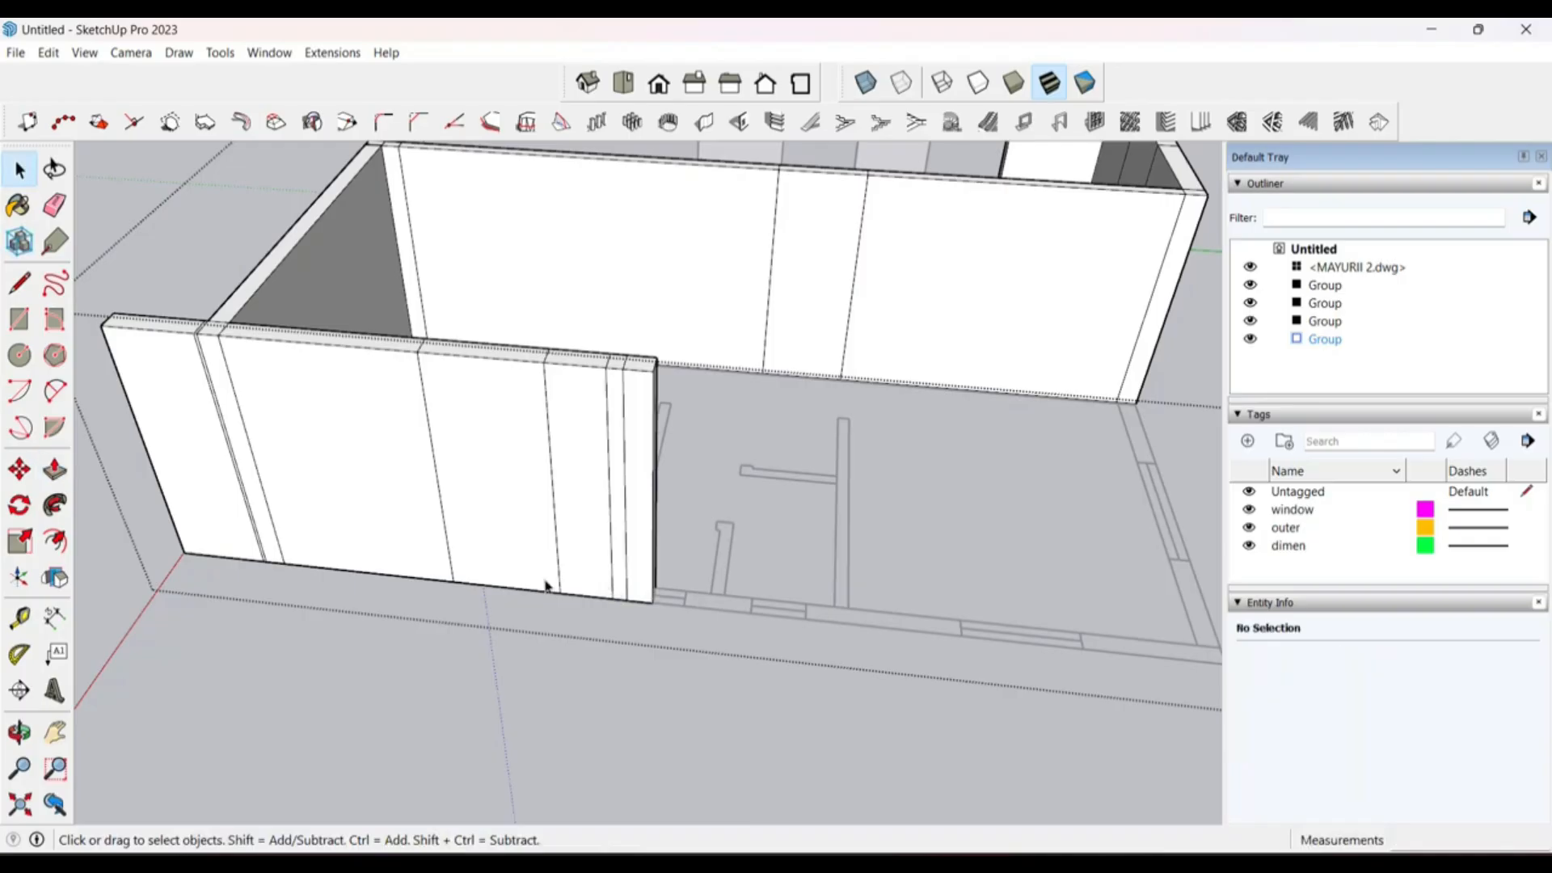
Step: Close the wall group's editing mode and select the extended wall group
mouse_move(133, 256)
middle_down()
mouse_move(692, 537)
mouse_move(520, 717)
mouse_move(764, 430)
mouse_move(630, 444)
mouse_move(669, 554)
mouse_move(717, 512)
mouse_move(704, 477)
mouse_move(729, 420)
mouse_move(617, 426)
middle_up()
click(631, 444)
click(790, 267)
click(667, 404)
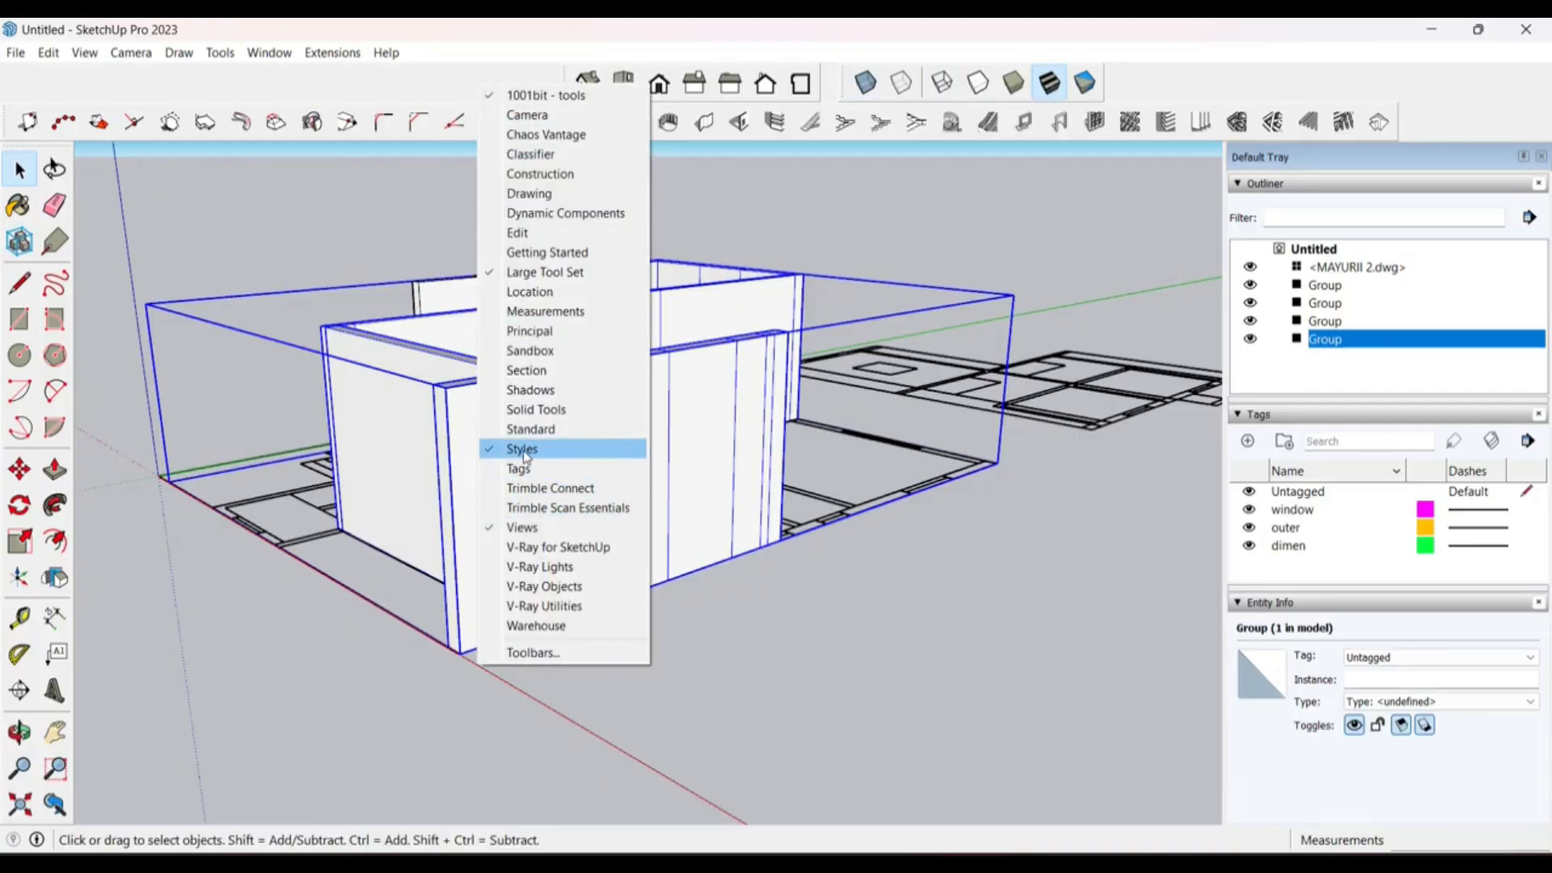
click(346, 81)
click(85, 53)
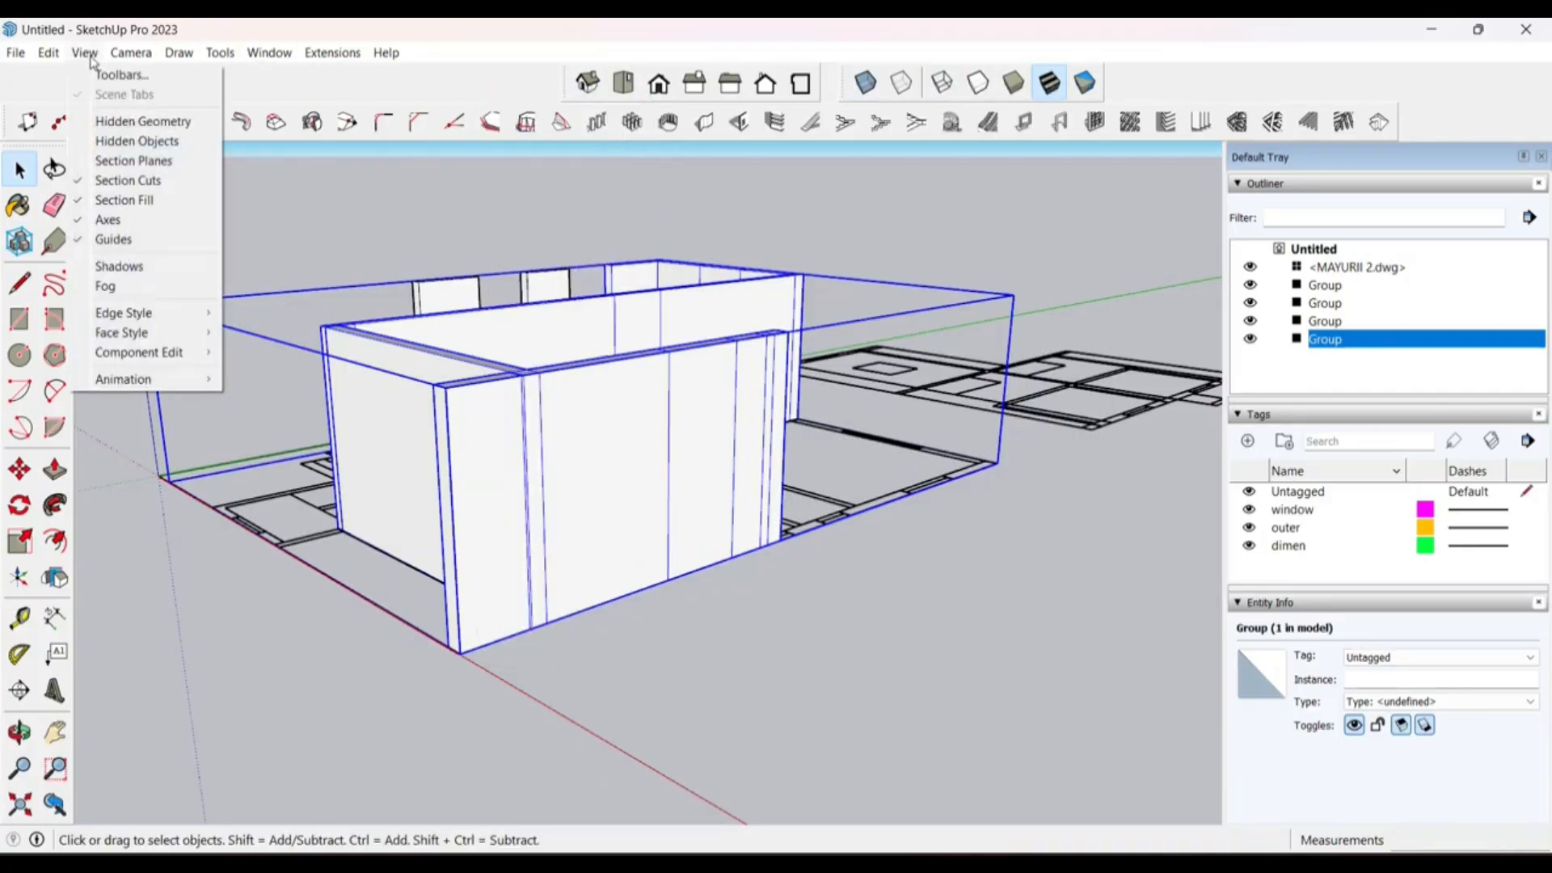
click(110, 81)
scroll(703, 452, down, 10)
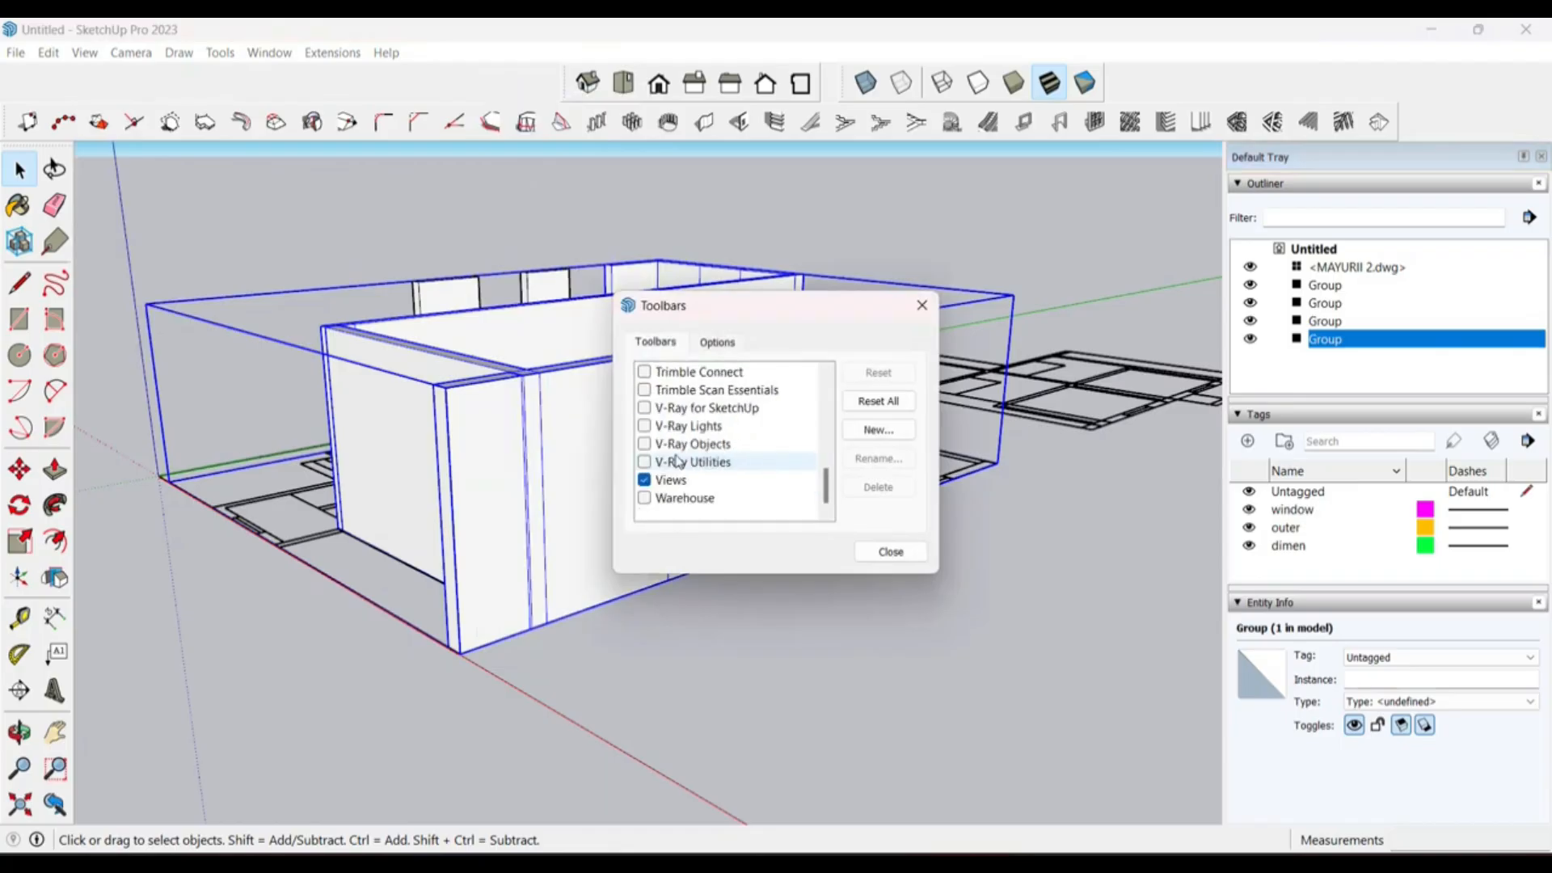
click(922, 305)
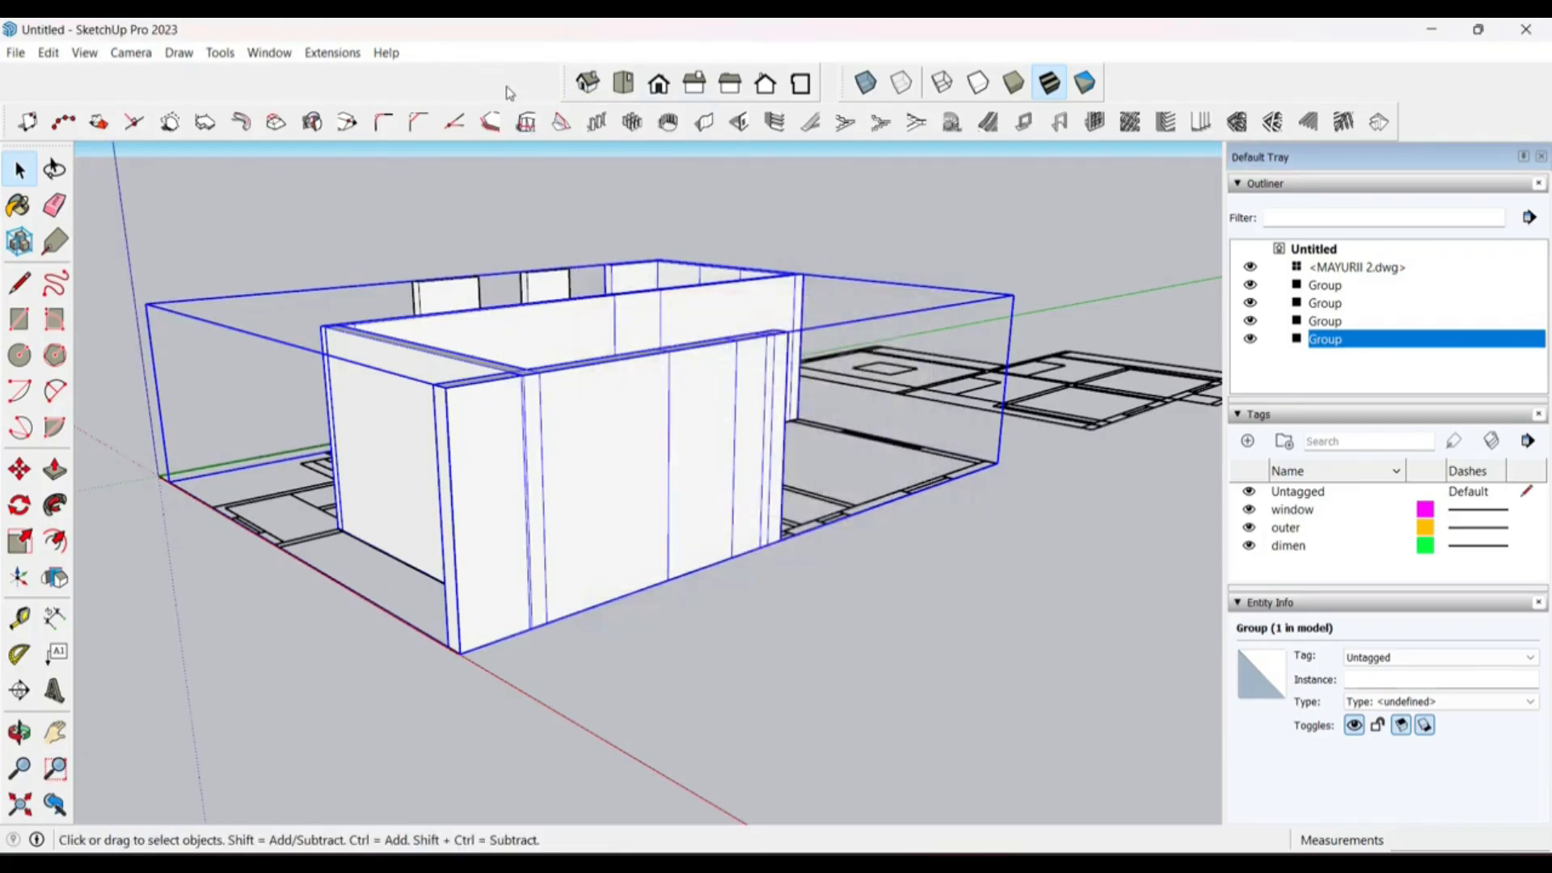
Step: Turn on X-ray face transparency to see the floor plan through the walls and clear the wall group selection
click(866, 84)
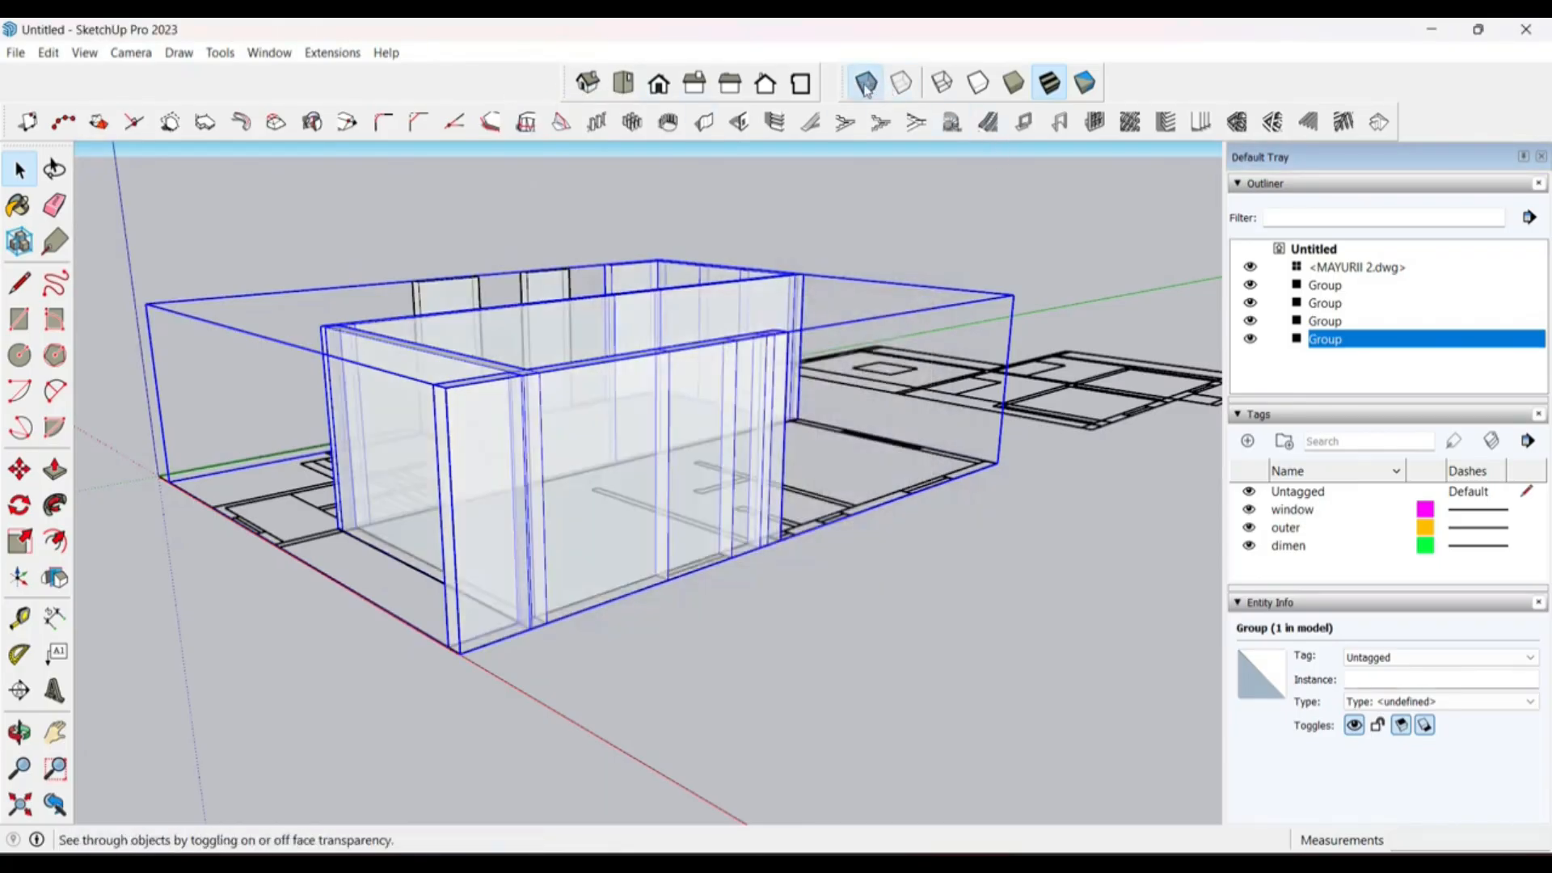
middle_drag(897, 286, 555, 623)
scroll(555, 623, up, 5)
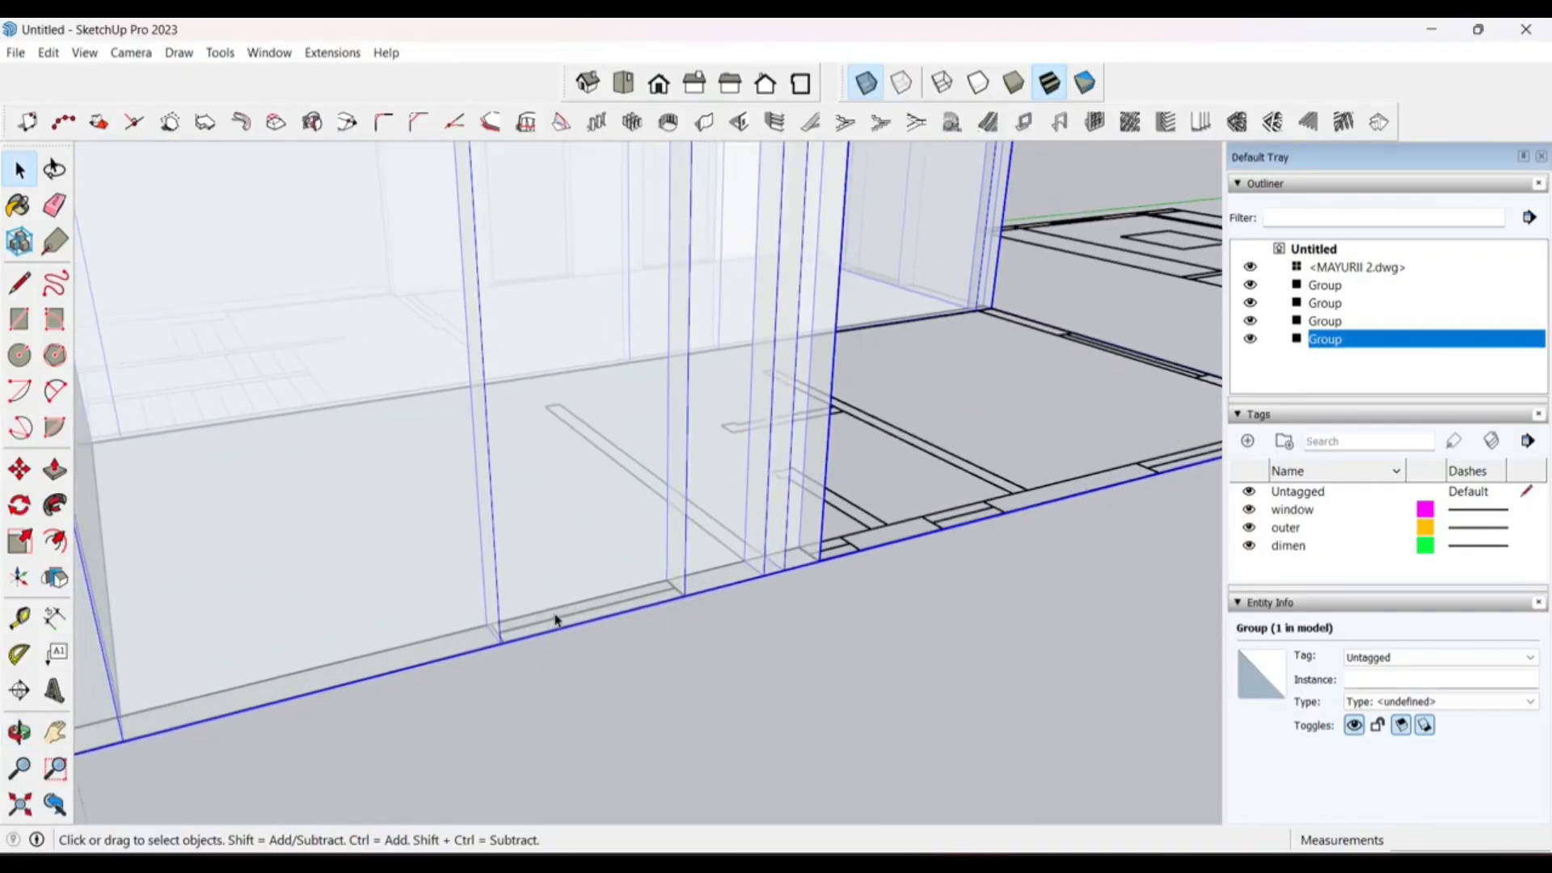
middle_drag(659, 477, 679, 484)
click(849, 707)
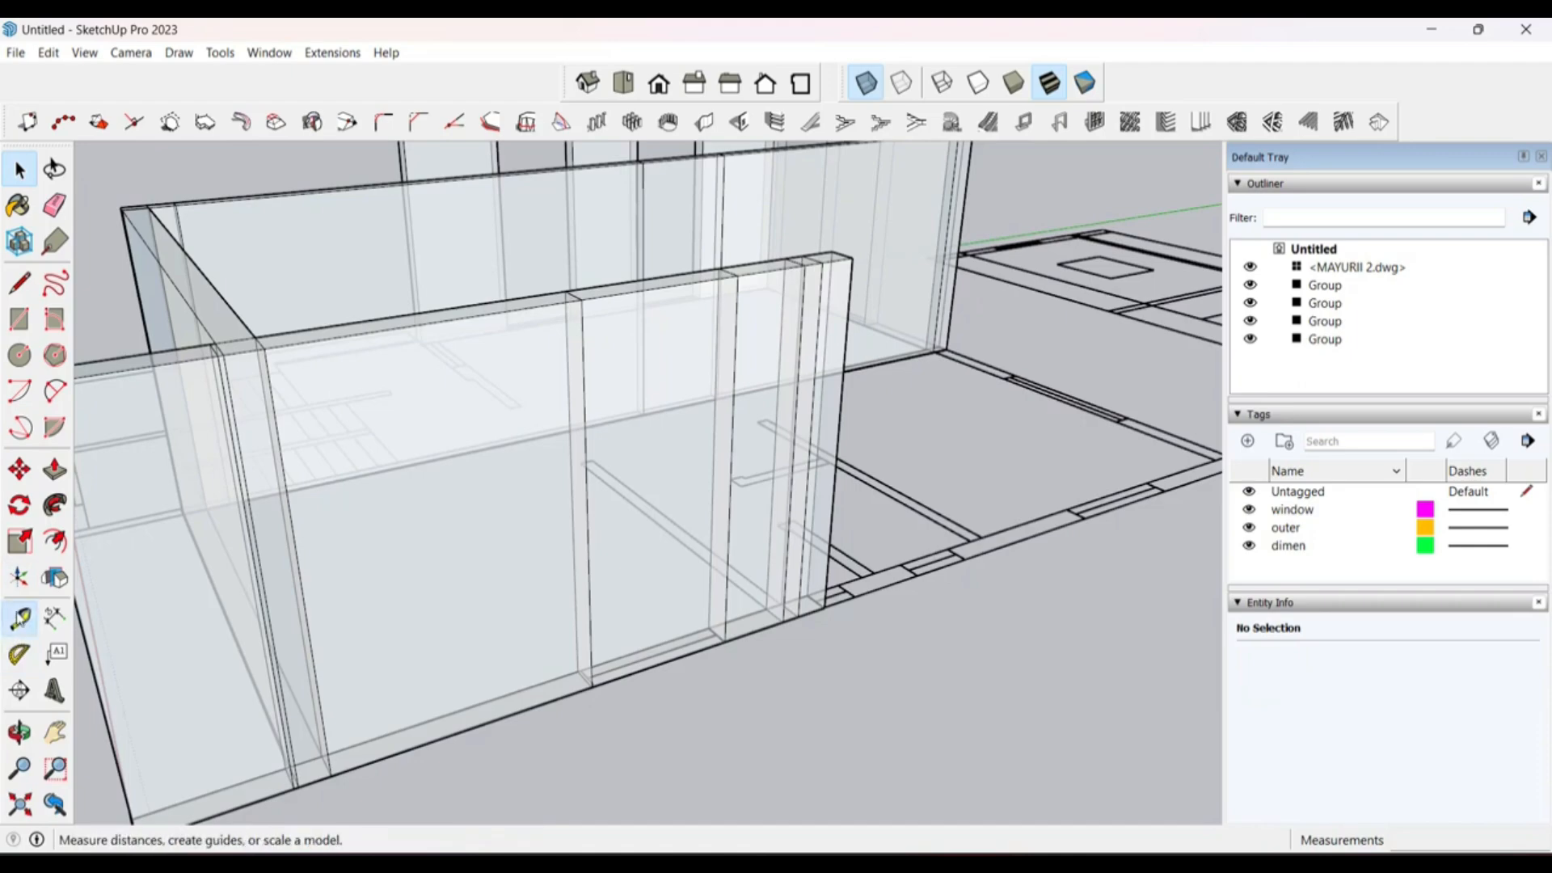
Step: Place a guide line 0.9 m above the base of the outer wall at the window opening
click(21, 618)
click(614, 679)
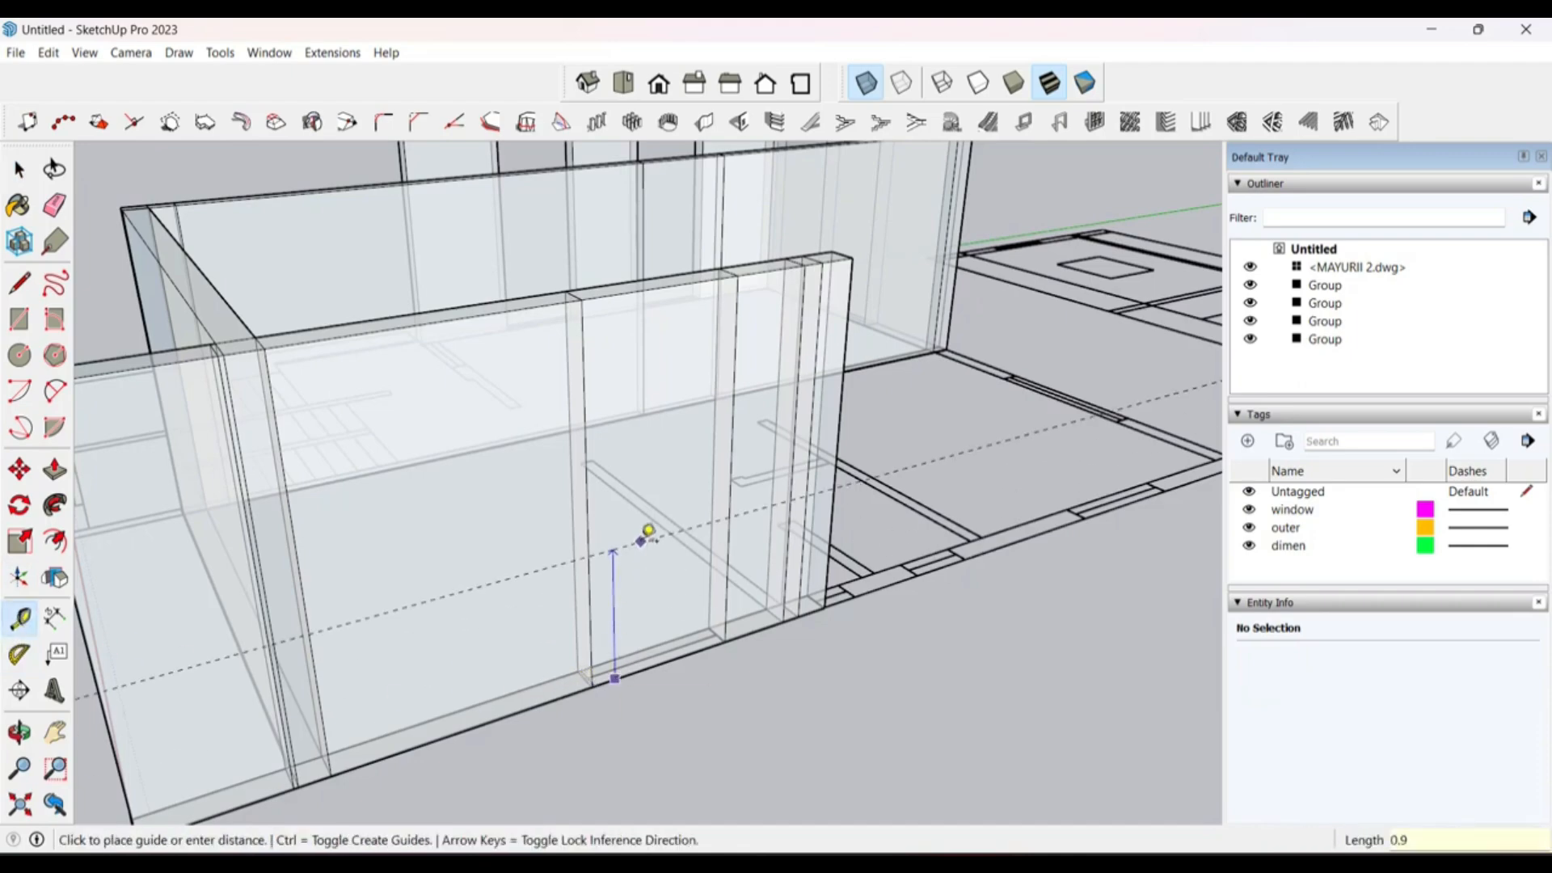
click(644, 538)
middle_drag(619, 621, 582, 644)
key(space)
scroll(542, 656, up, 3)
scroll(542, 657, down, 1)
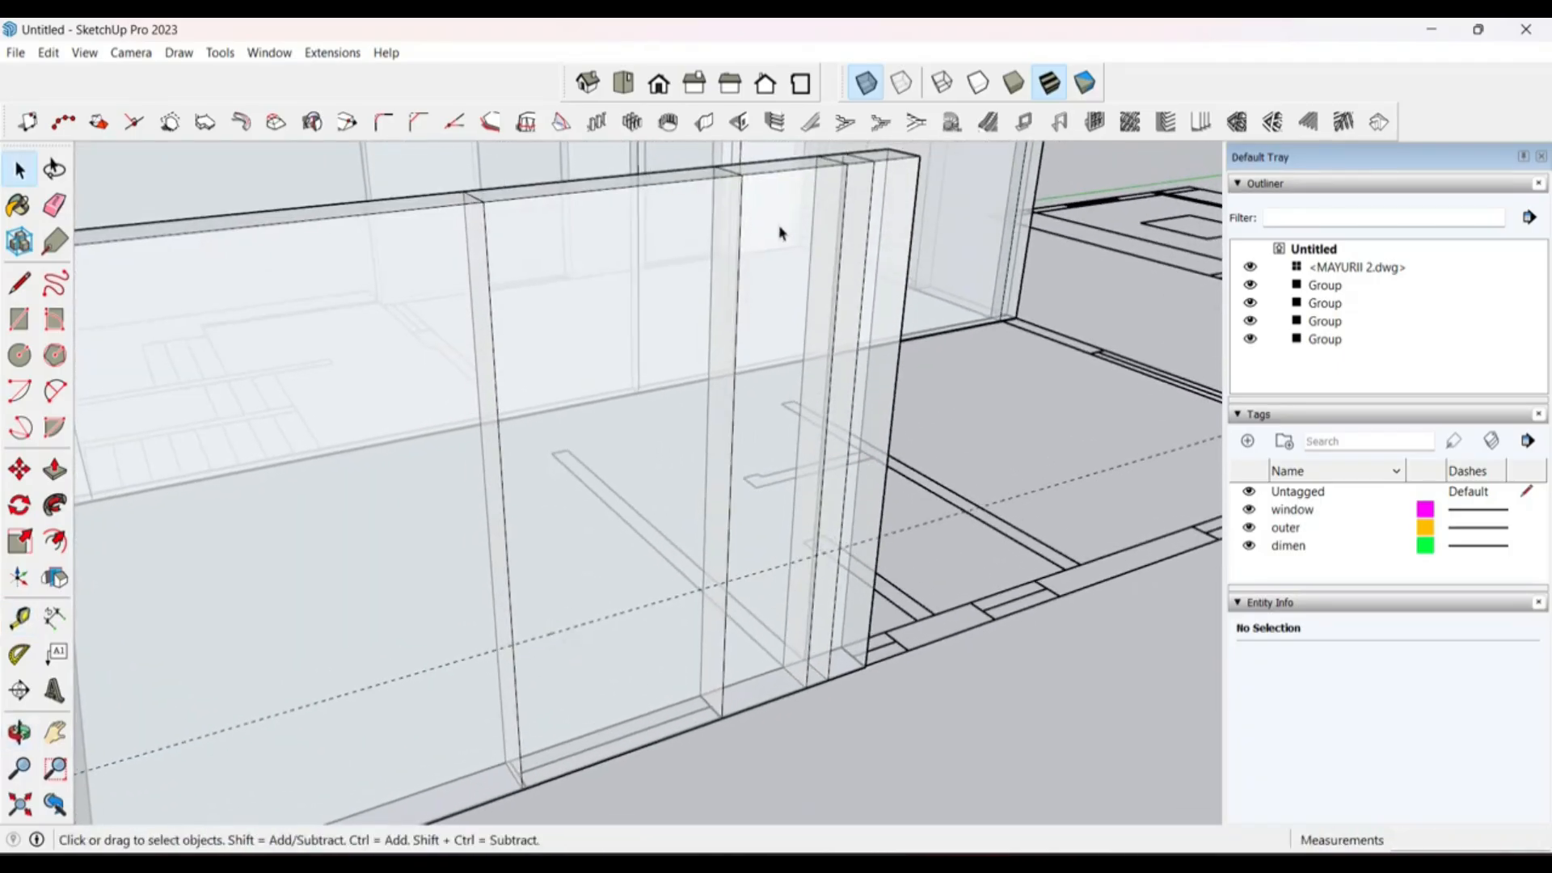
Step: Set the 1001bit wall opening to 1.20 m wide and 1.2 m high and try to place it in the outer wall
click(749, 123)
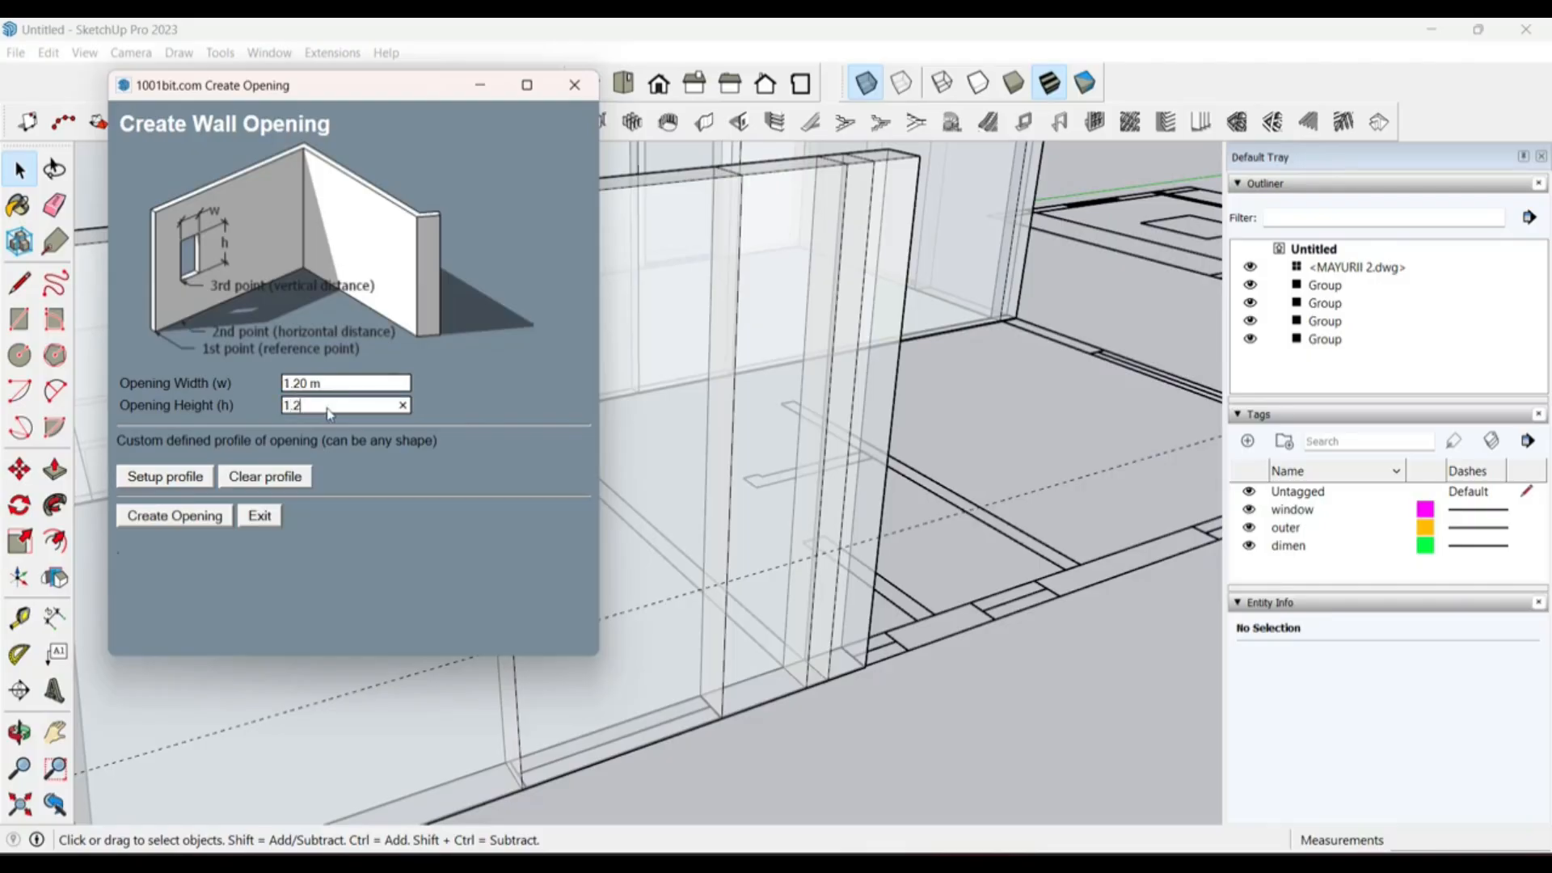
click(174, 516)
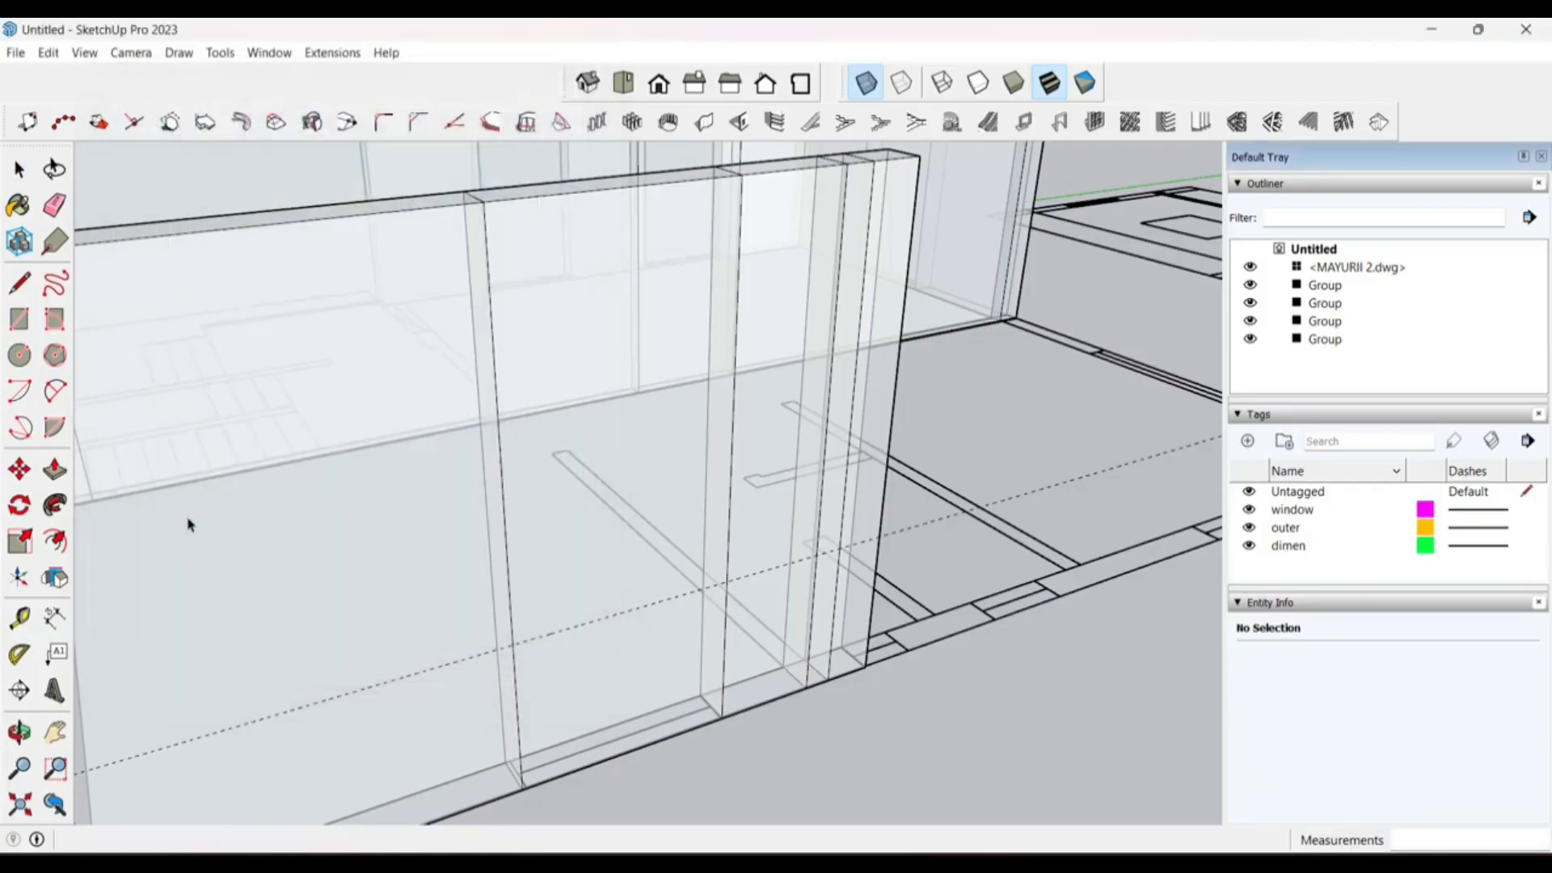
click(512, 647)
scroll(333, 613, down, 2)
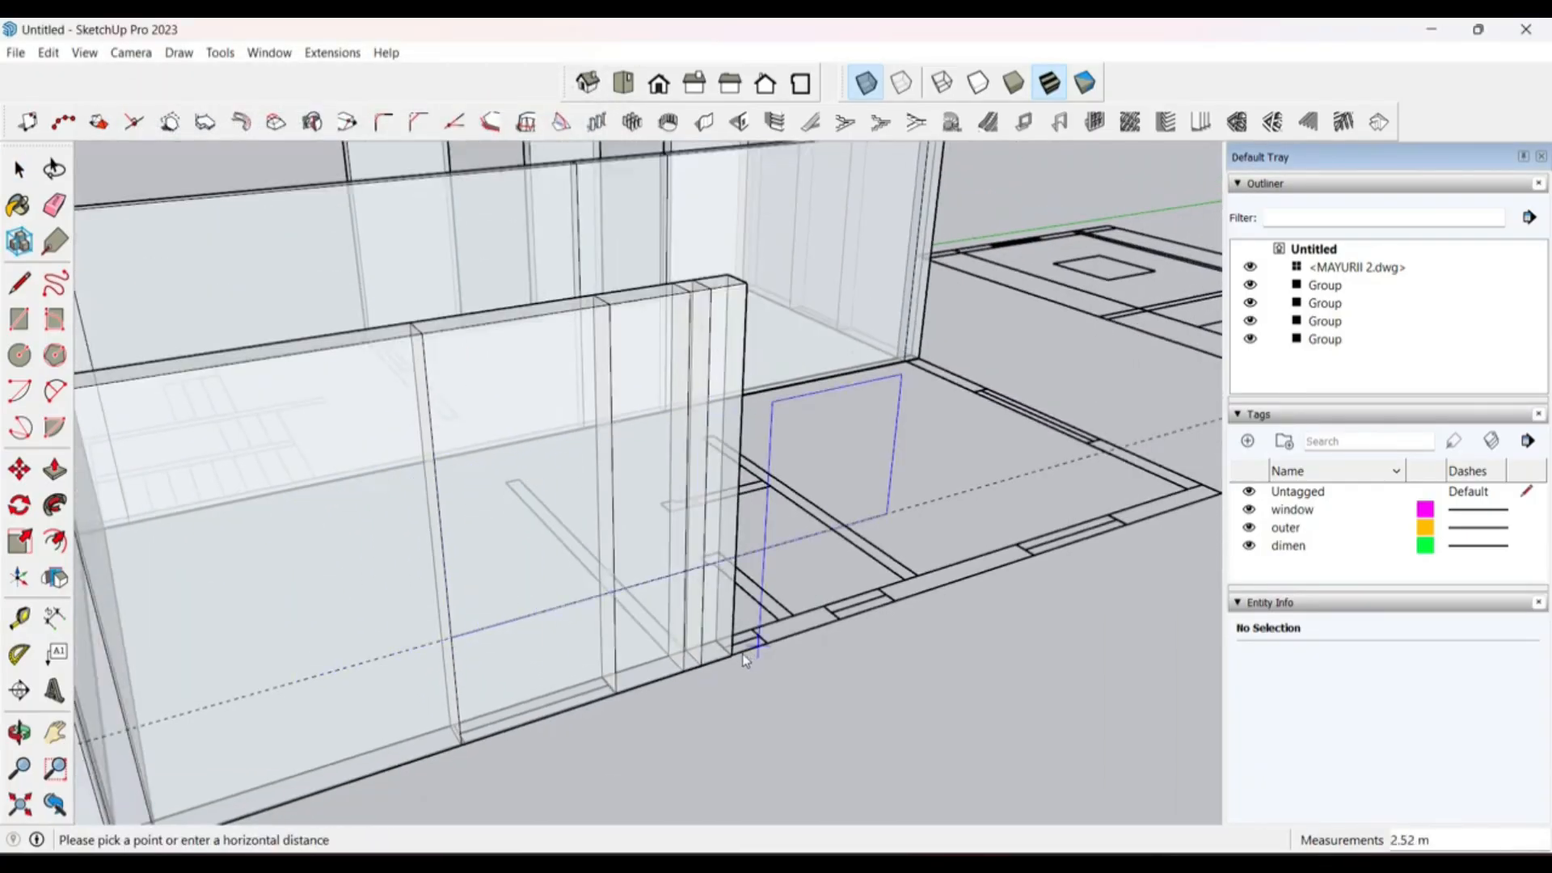
middle_drag(745, 653, 1028, 643)
middle_drag(547, 587, 1182, 627)
middle_drag(540, 556, 107, 547)
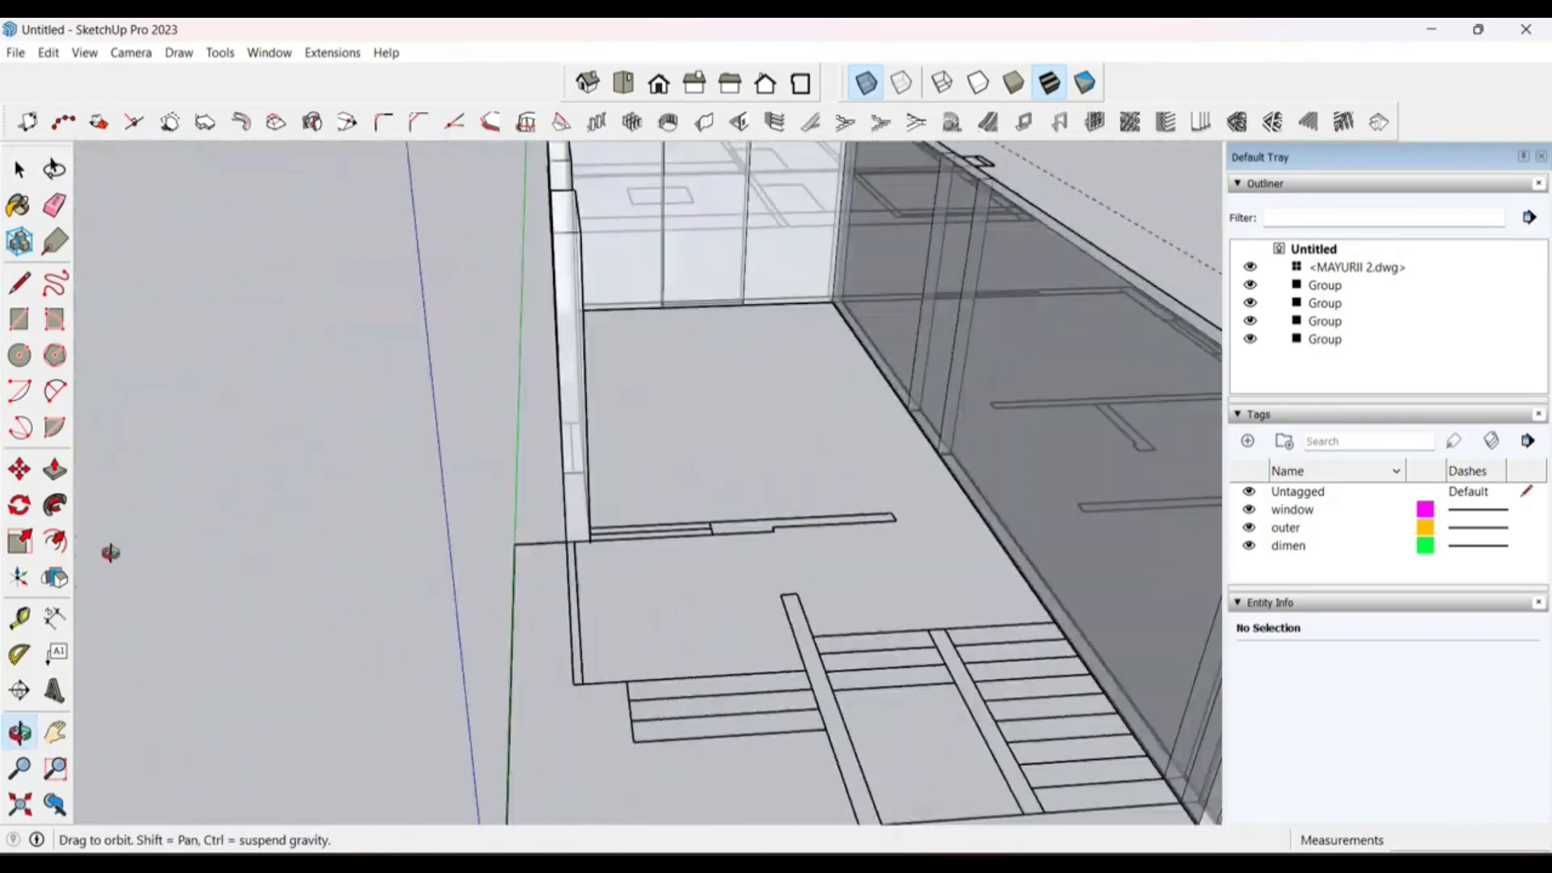
middle_drag(735, 485, 284, 509)
scroll(283, 504, down, 4)
middle_drag(796, 518, 24, 441)
scroll(716, 491, up, 2)
key(space)
Step: Create a 1.20 m by 1.20 m opening in the end wall between the two window lines
scroll(644, 485, up, 4)
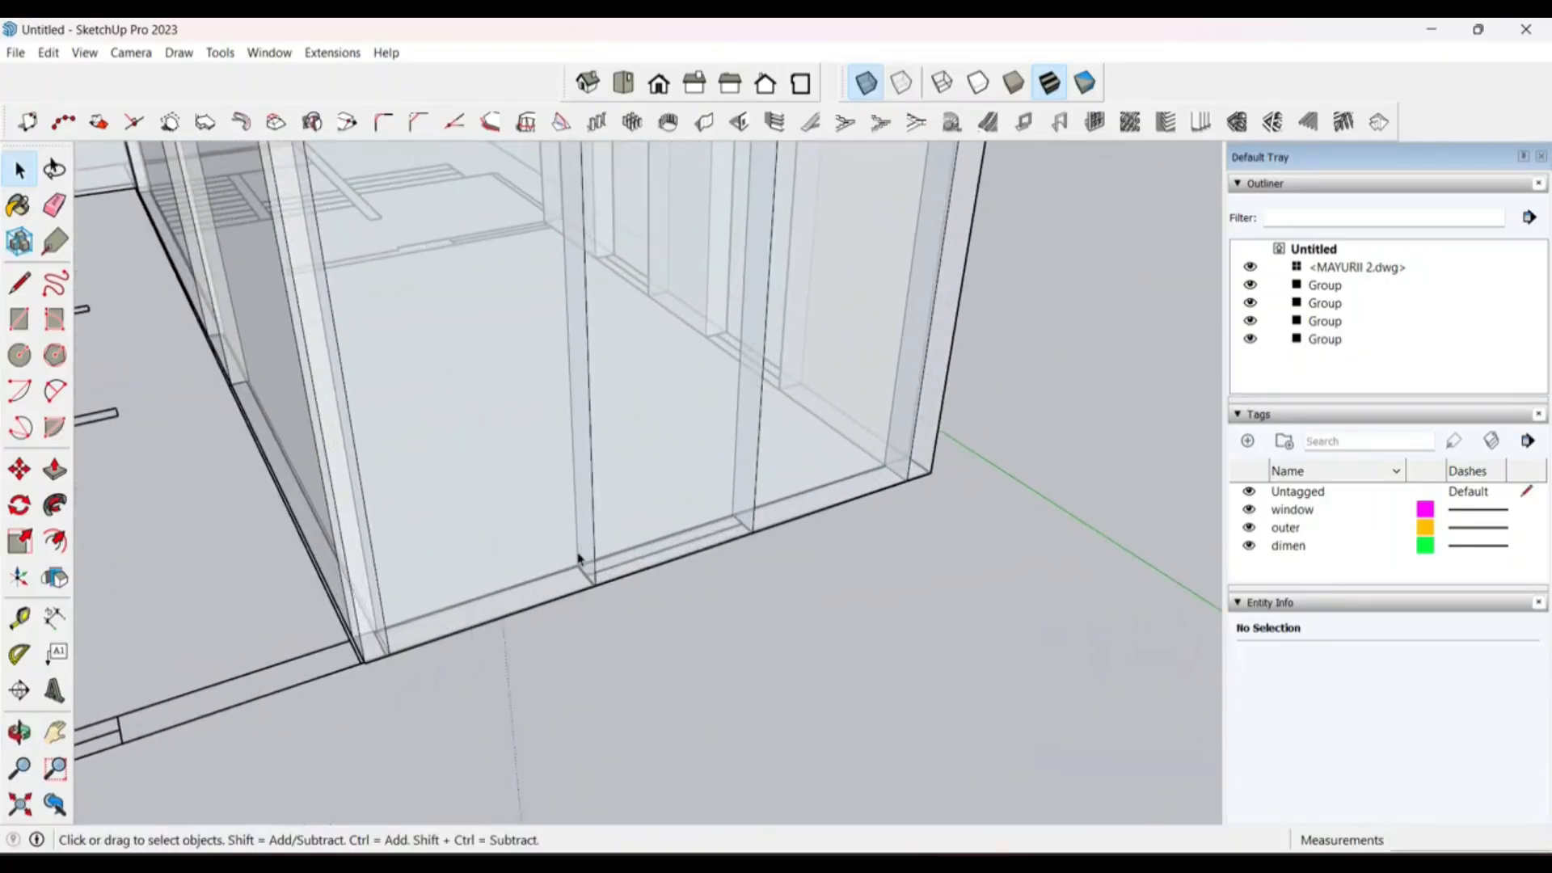
scroll(575, 561, down, 2)
click(739, 121)
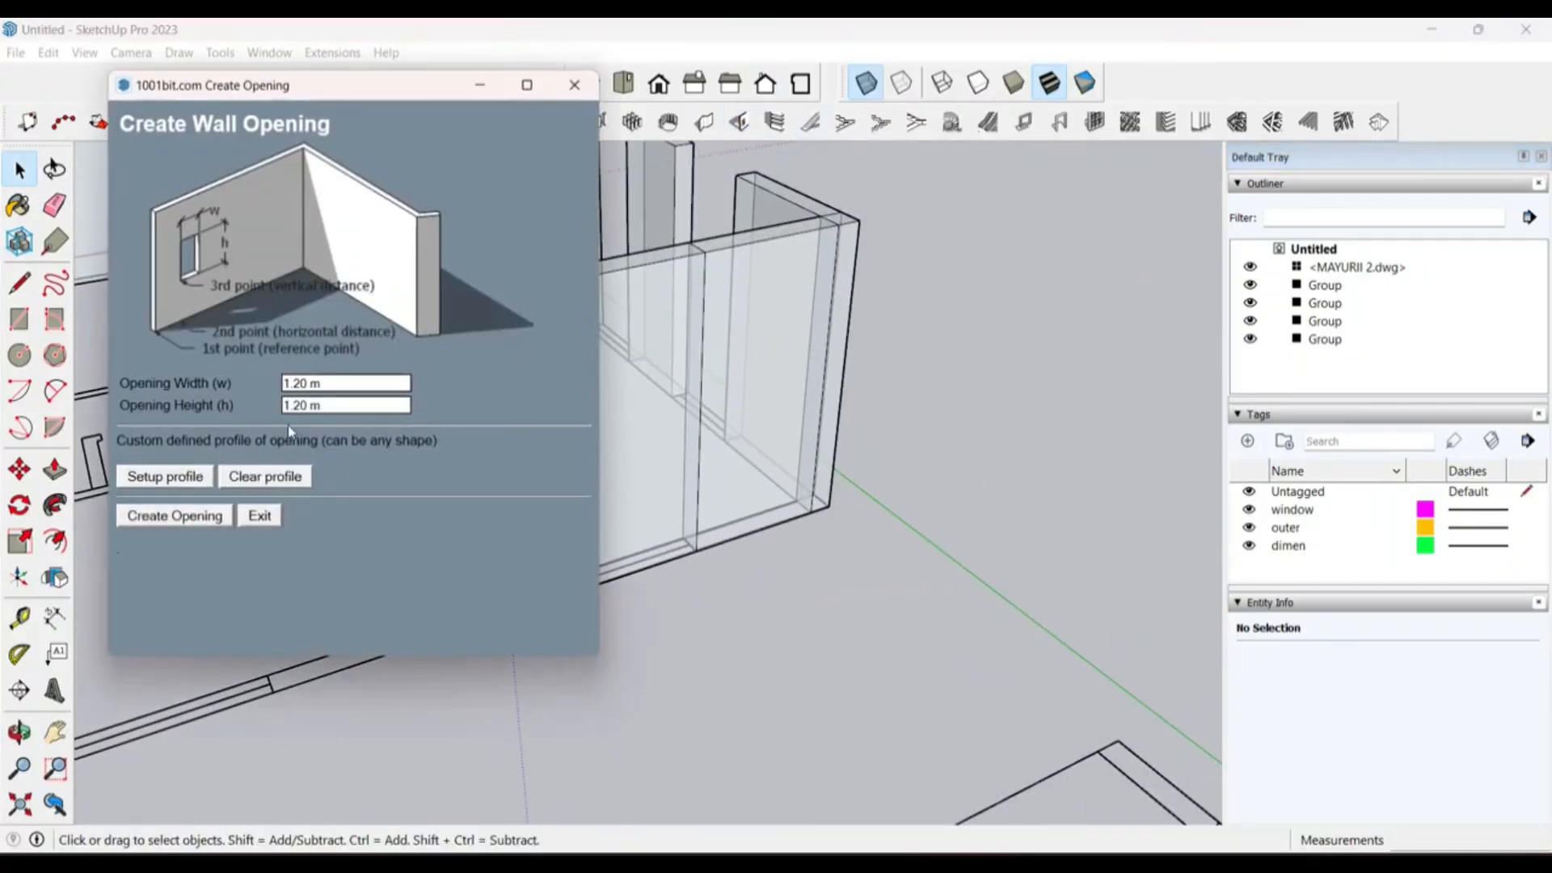
click(183, 518)
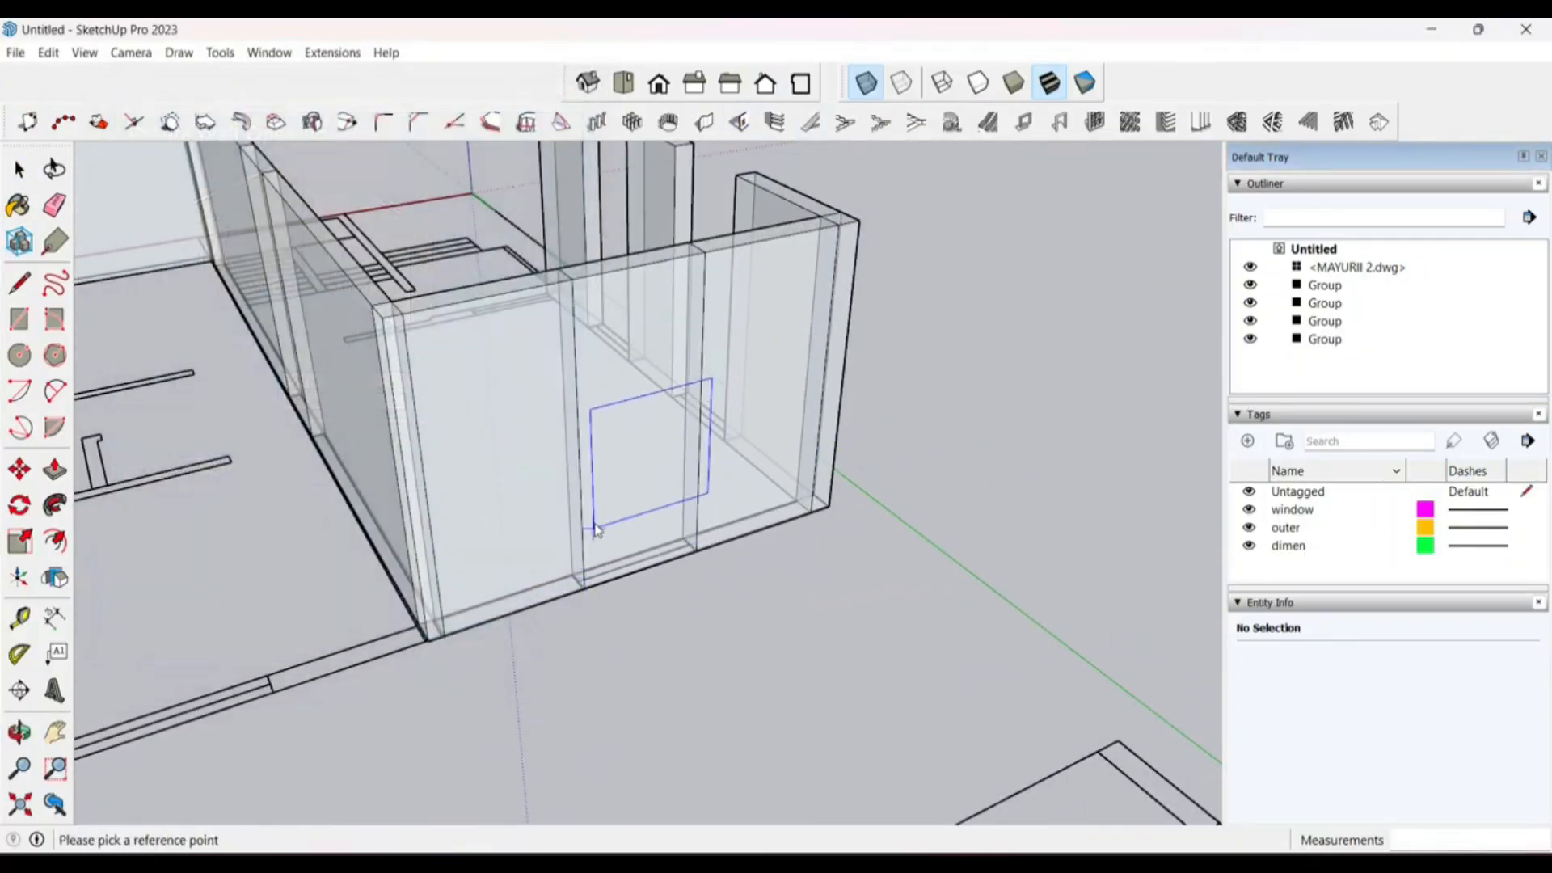
click(582, 478)
middle_drag(537, 617, 399, 565)
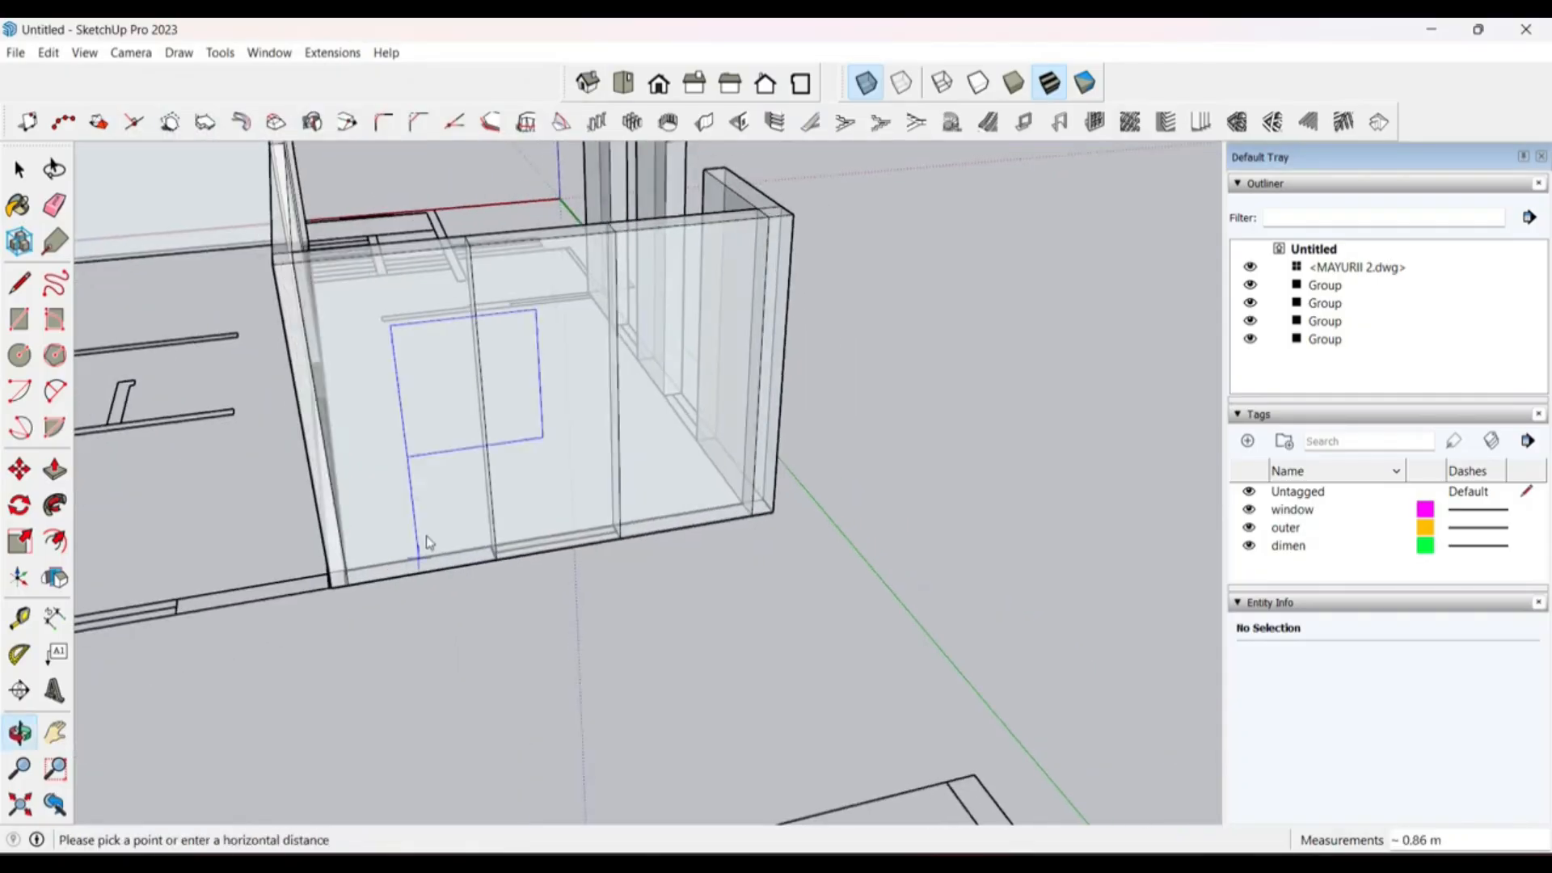
click(488, 445)
Step: Cut the same 1.20 m by 1.20 m window opening into the outer wall with the guide line, starting at the window's edge line
middle_drag(326, 530, 899, 518)
scroll(898, 517, down, 5)
scroll(604, 639, up, 4)
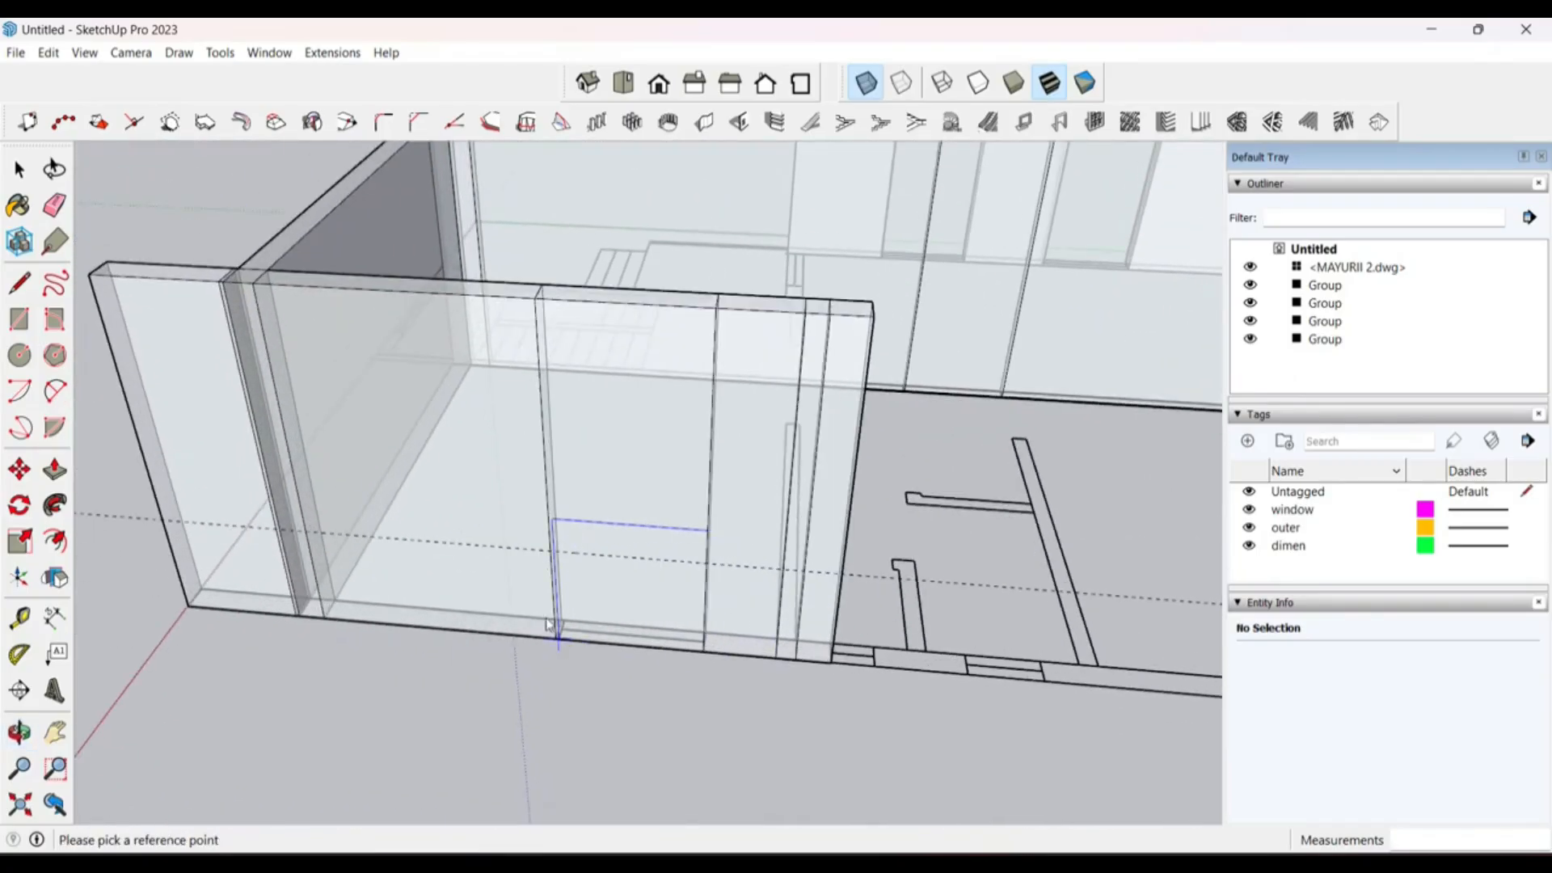
click(555, 557)
middle_drag(554, 545, 408, 582)
key(space)
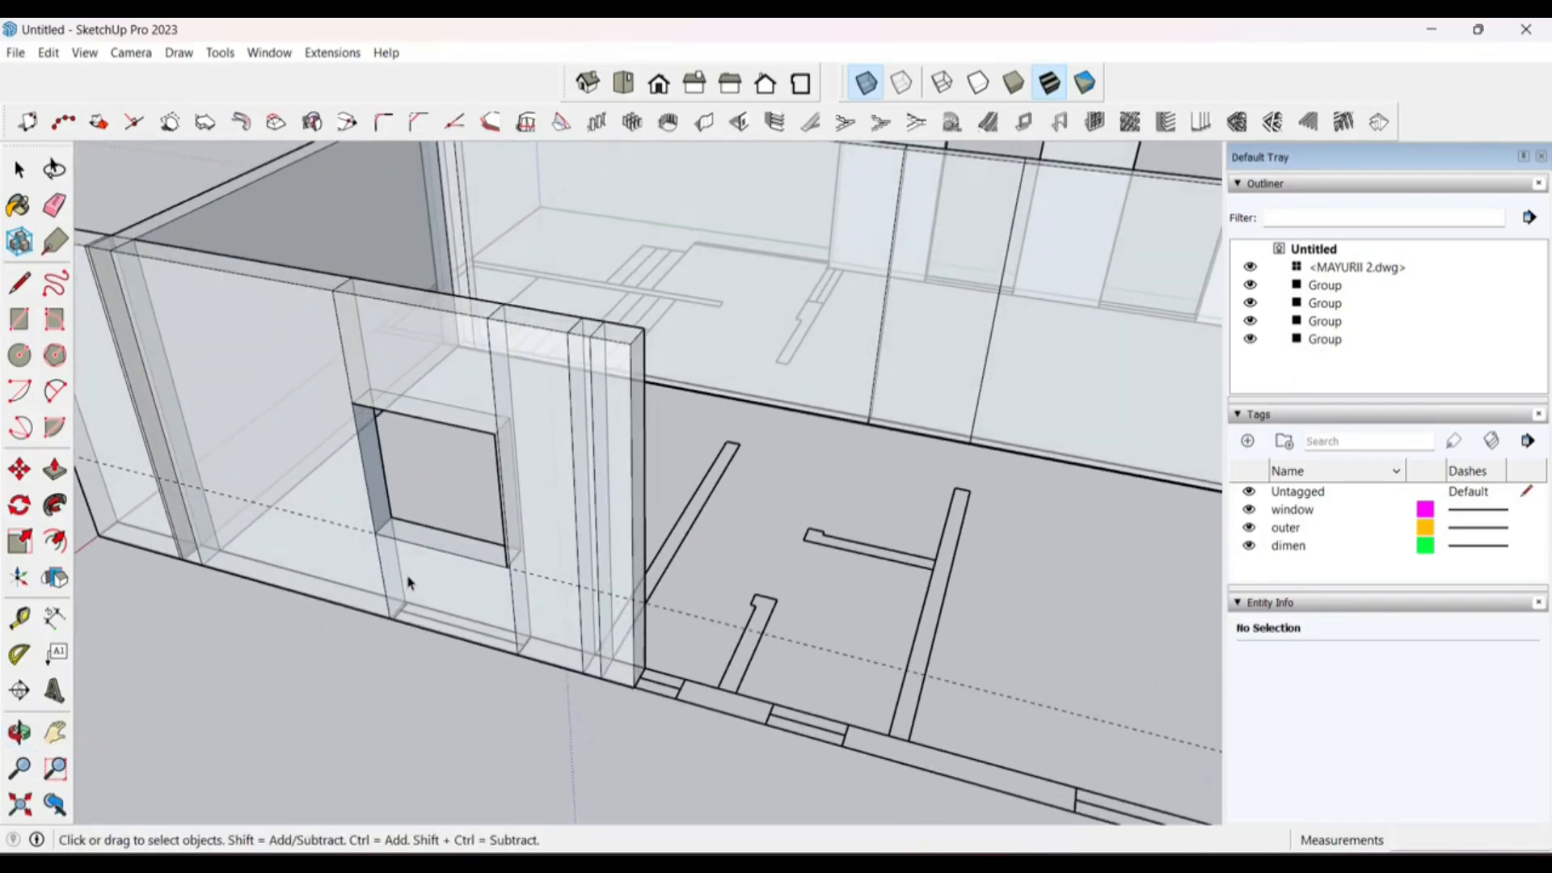
Step: Turn off X-ray face transparency so the walls are displayed as solid faces
scroll(409, 582, down, 5)
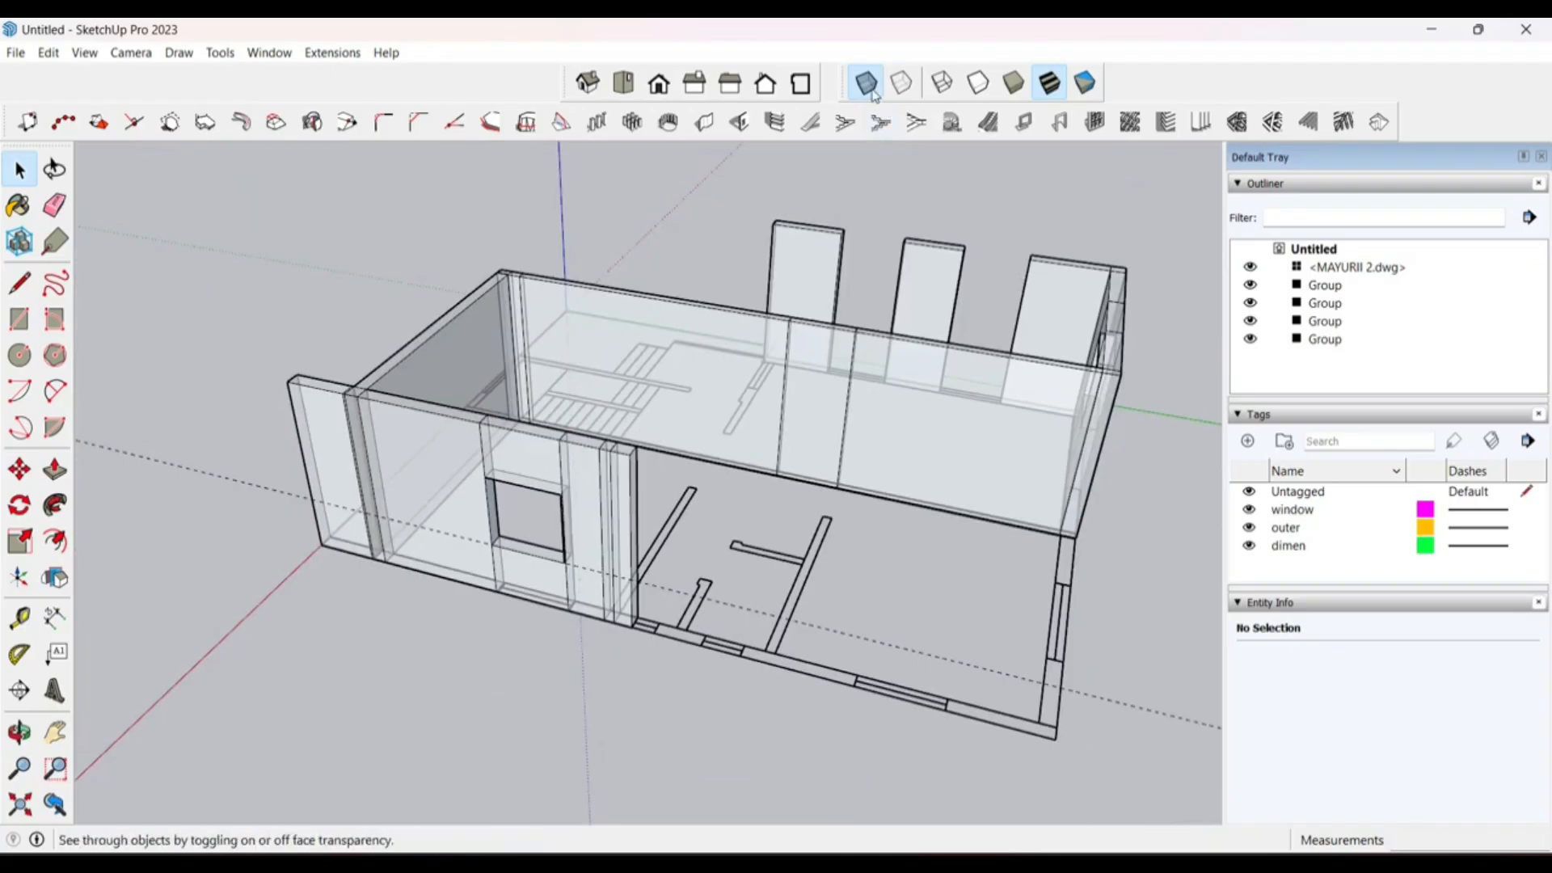
click(867, 85)
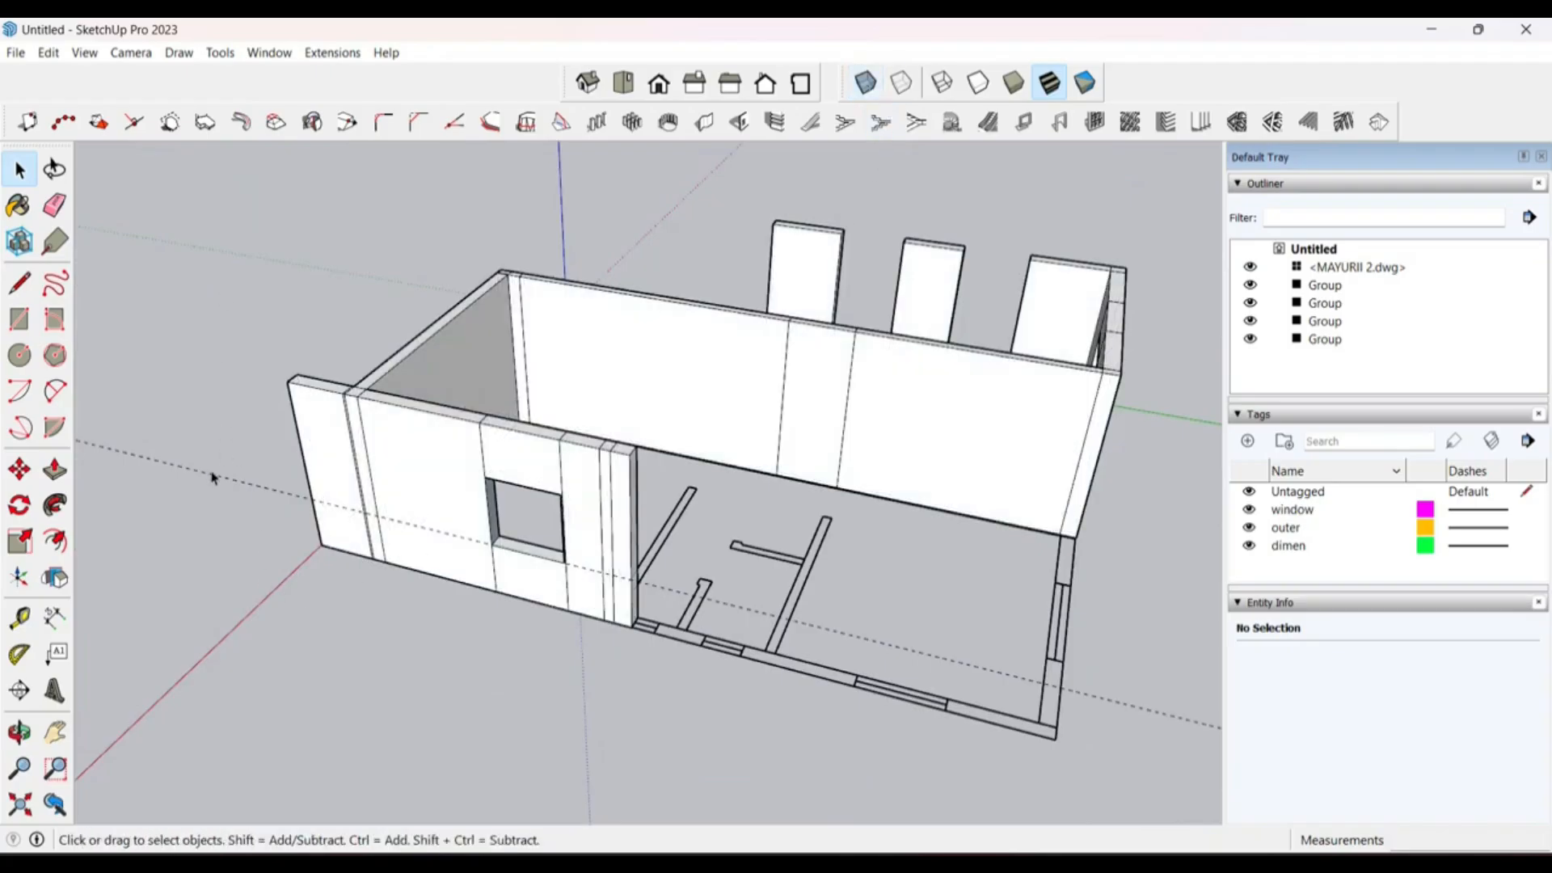
middle_drag(503, 588, 873, 257)
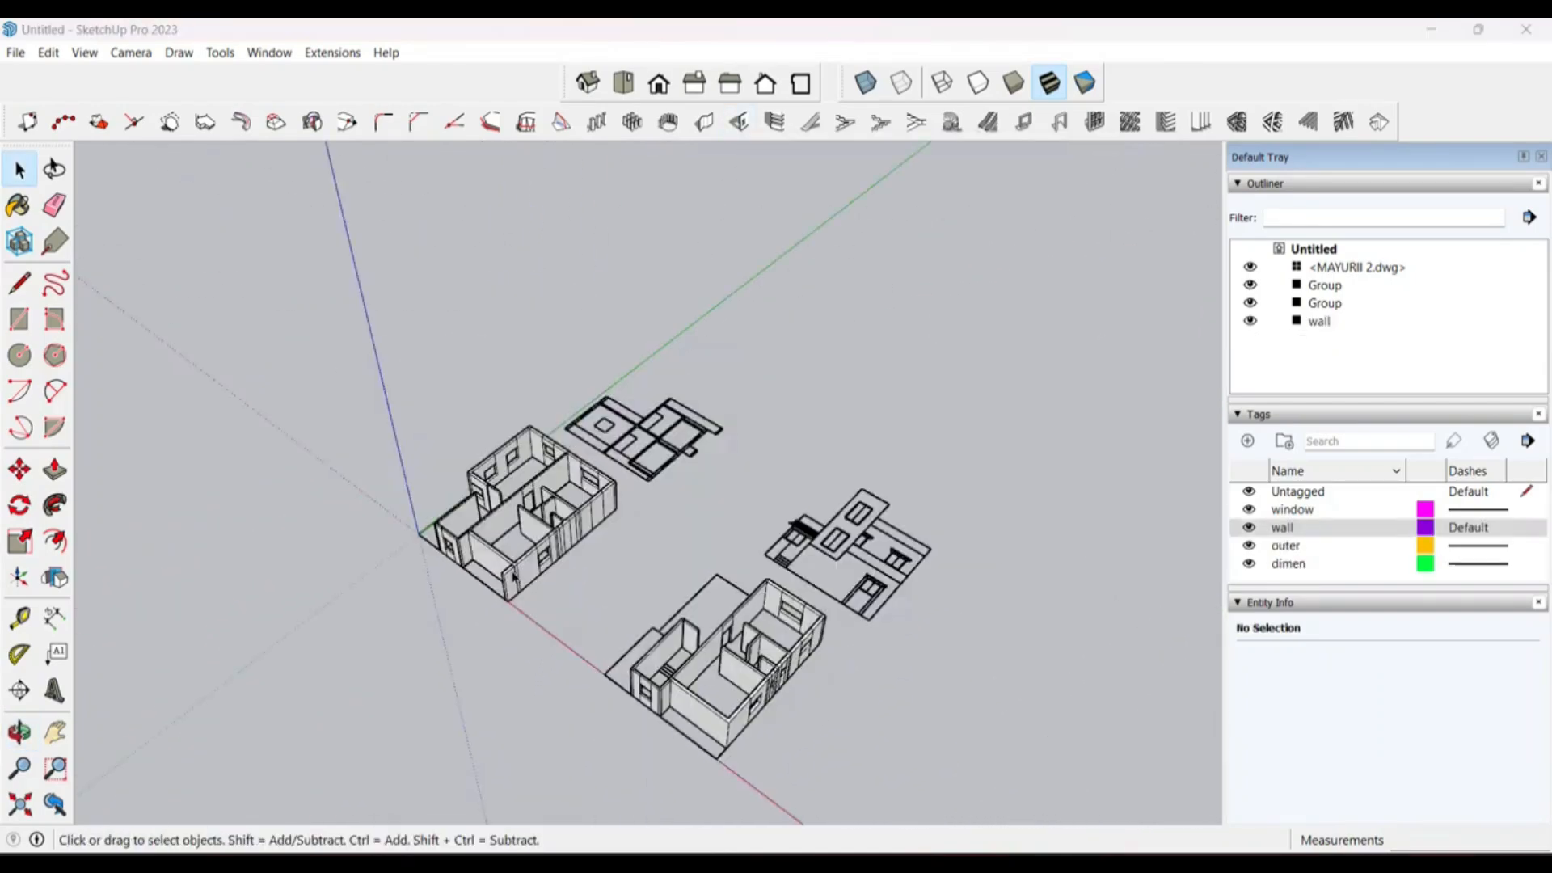
Step: Examine the wall groups of both completed house models above their floor plans, then clear the selection
click(568, 548)
scroll(568, 547, up, 3)
scroll(568, 547, down, 3)
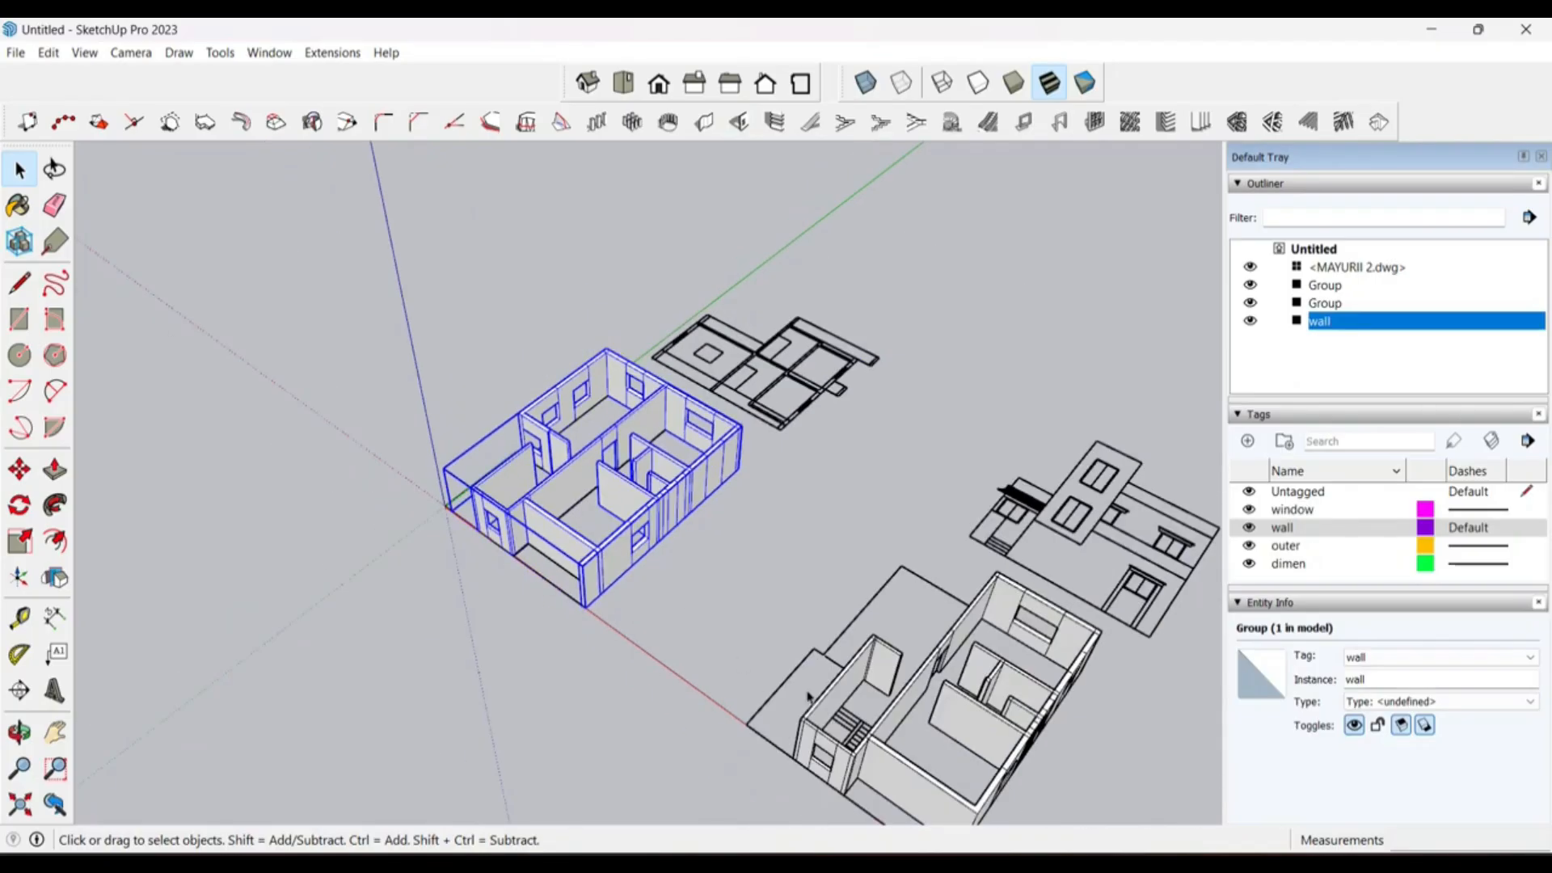
click(834, 713)
scroll(649, 531, up, 3)
click(608, 593)
scroll(478, 650, down, 3)
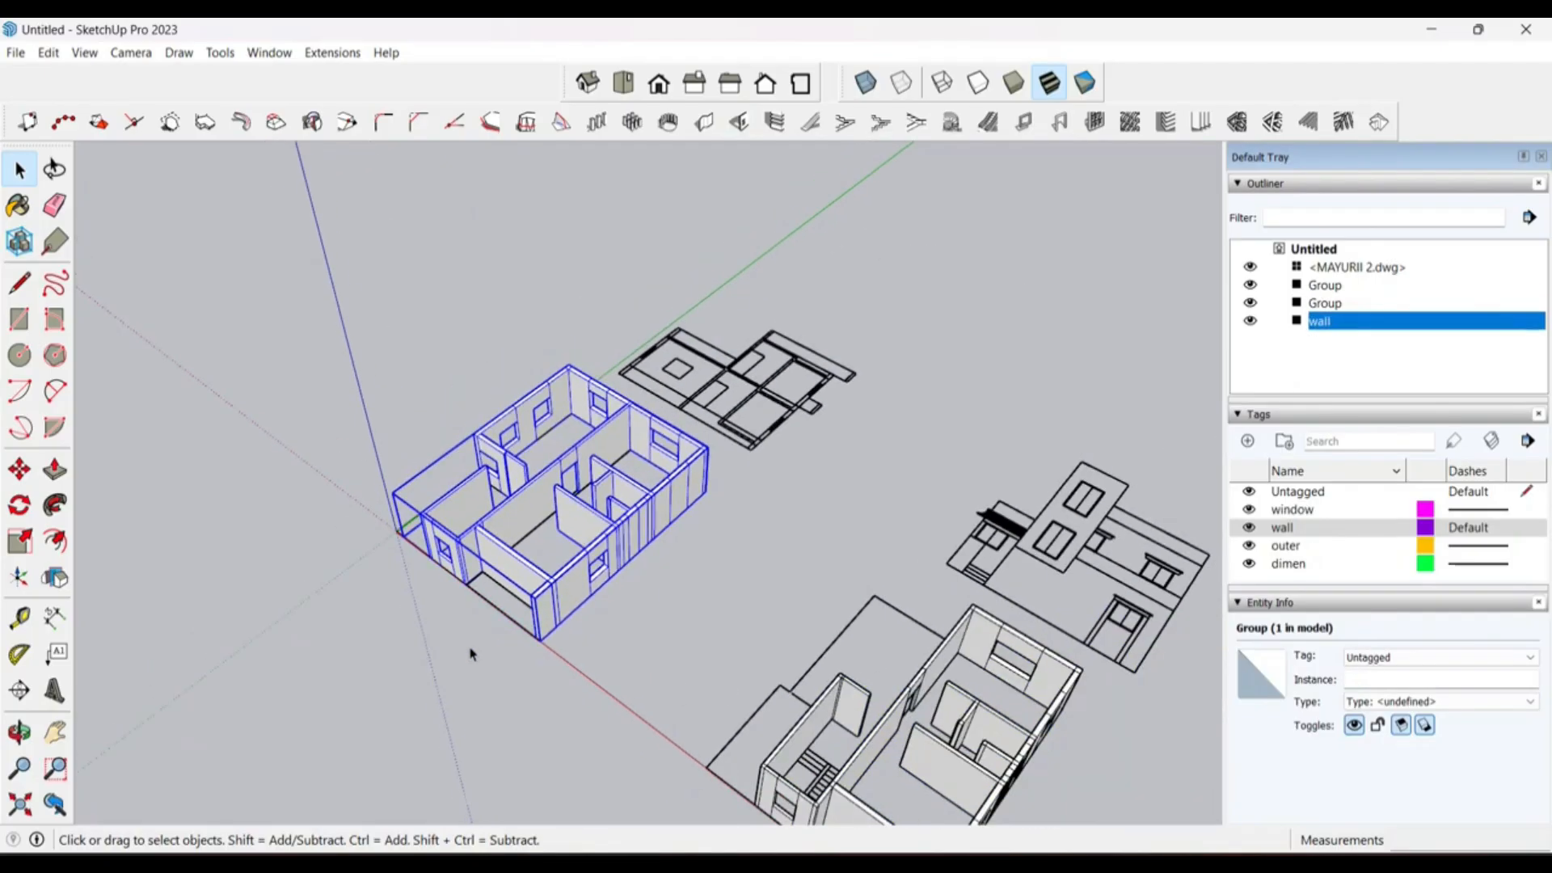
middle_drag(779, 633, 727, 555)
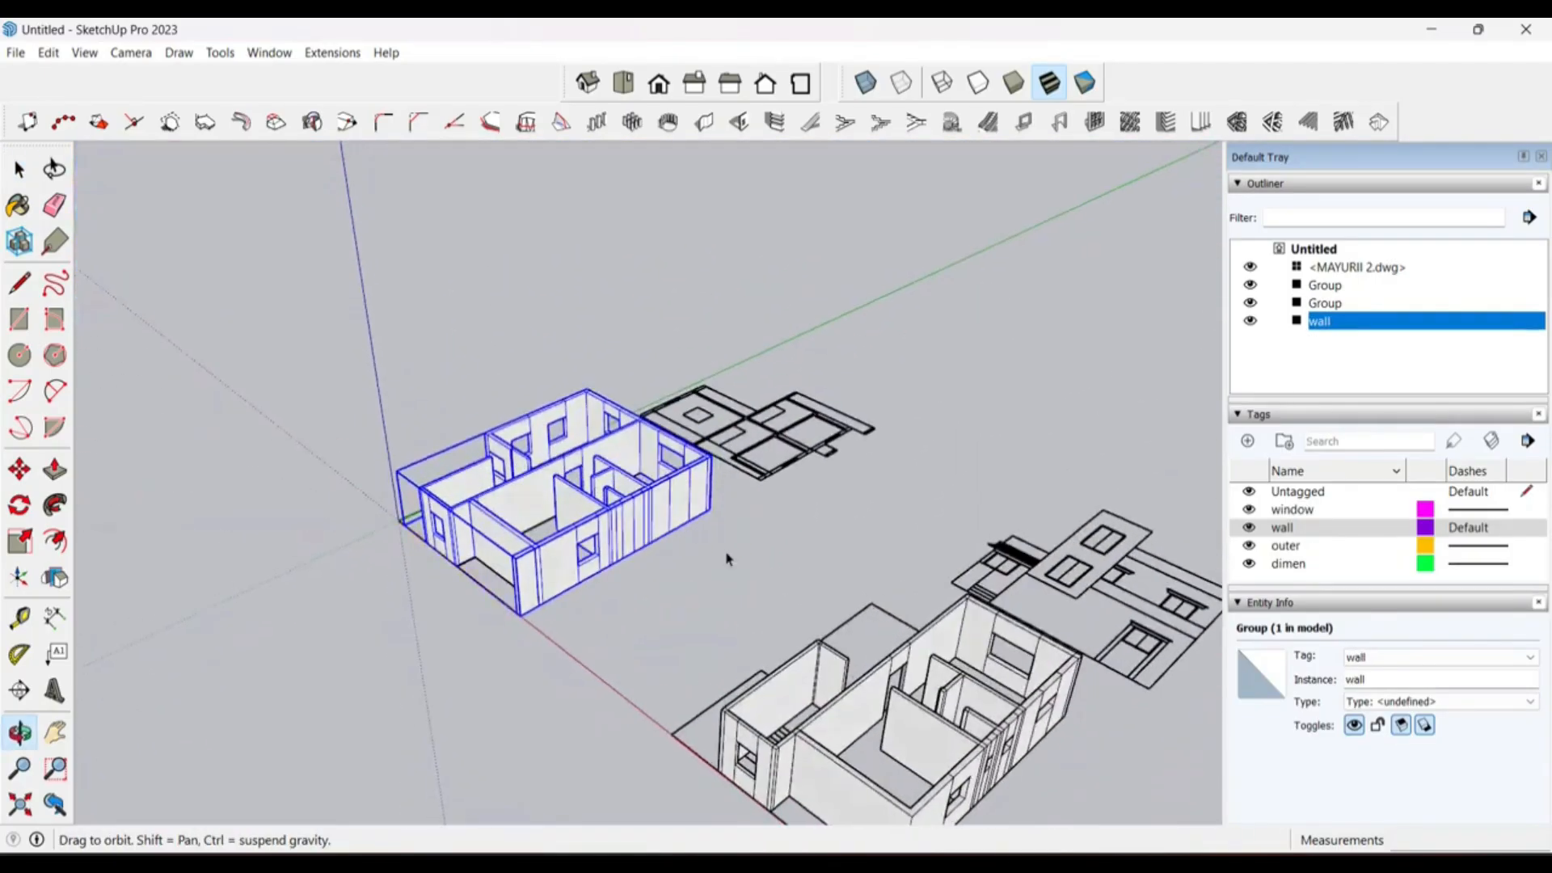
scroll(565, 590, up, 3)
middle_drag(565, 589, 565, 644)
scroll(576, 579, down, 2)
click(682, 555)
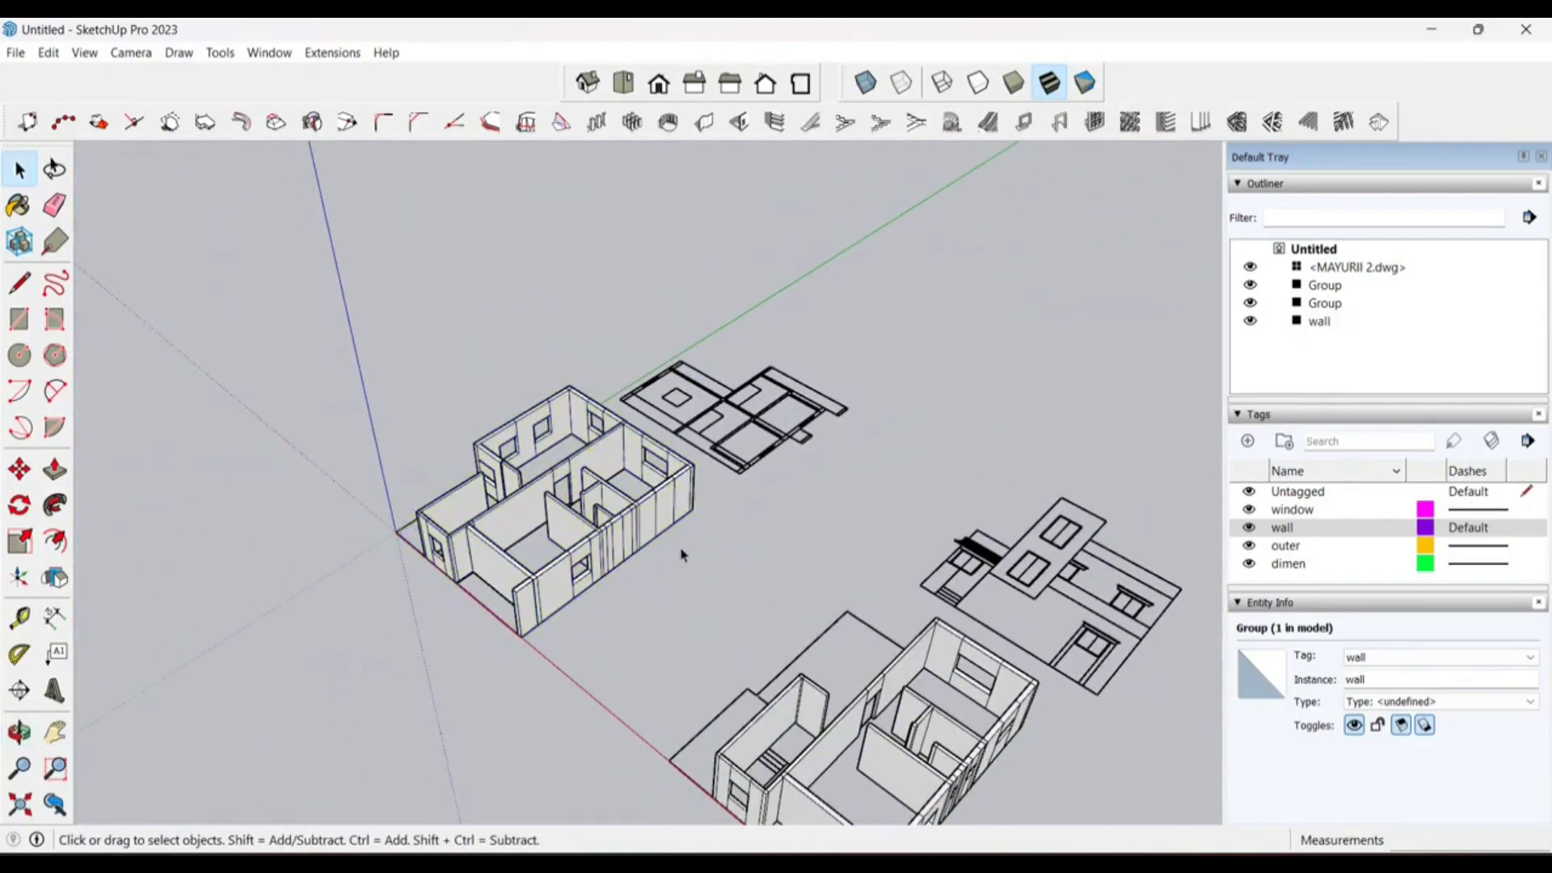
Step: Copy the imported DWG plan component parallel to the green axis, about 30 m away from the house models
click(786, 375)
scroll(583, 553, down, 3)
mouse_move(583, 553)
middle_down()
mouse_move(582, 638)
mouse_move(578, 538)
middle_up()
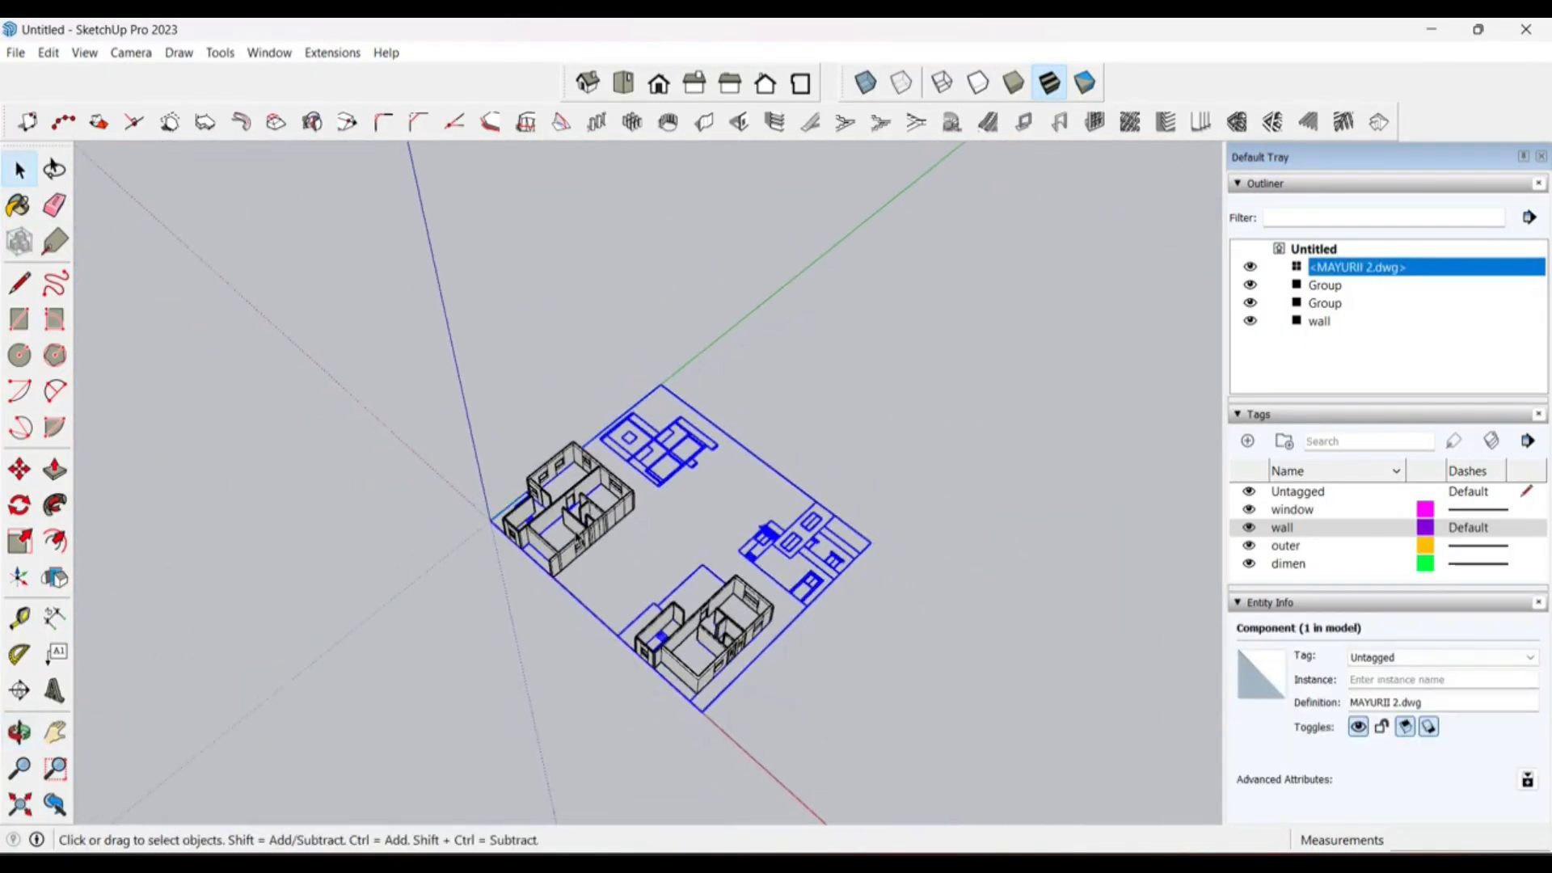
key(m)
click(705, 713)
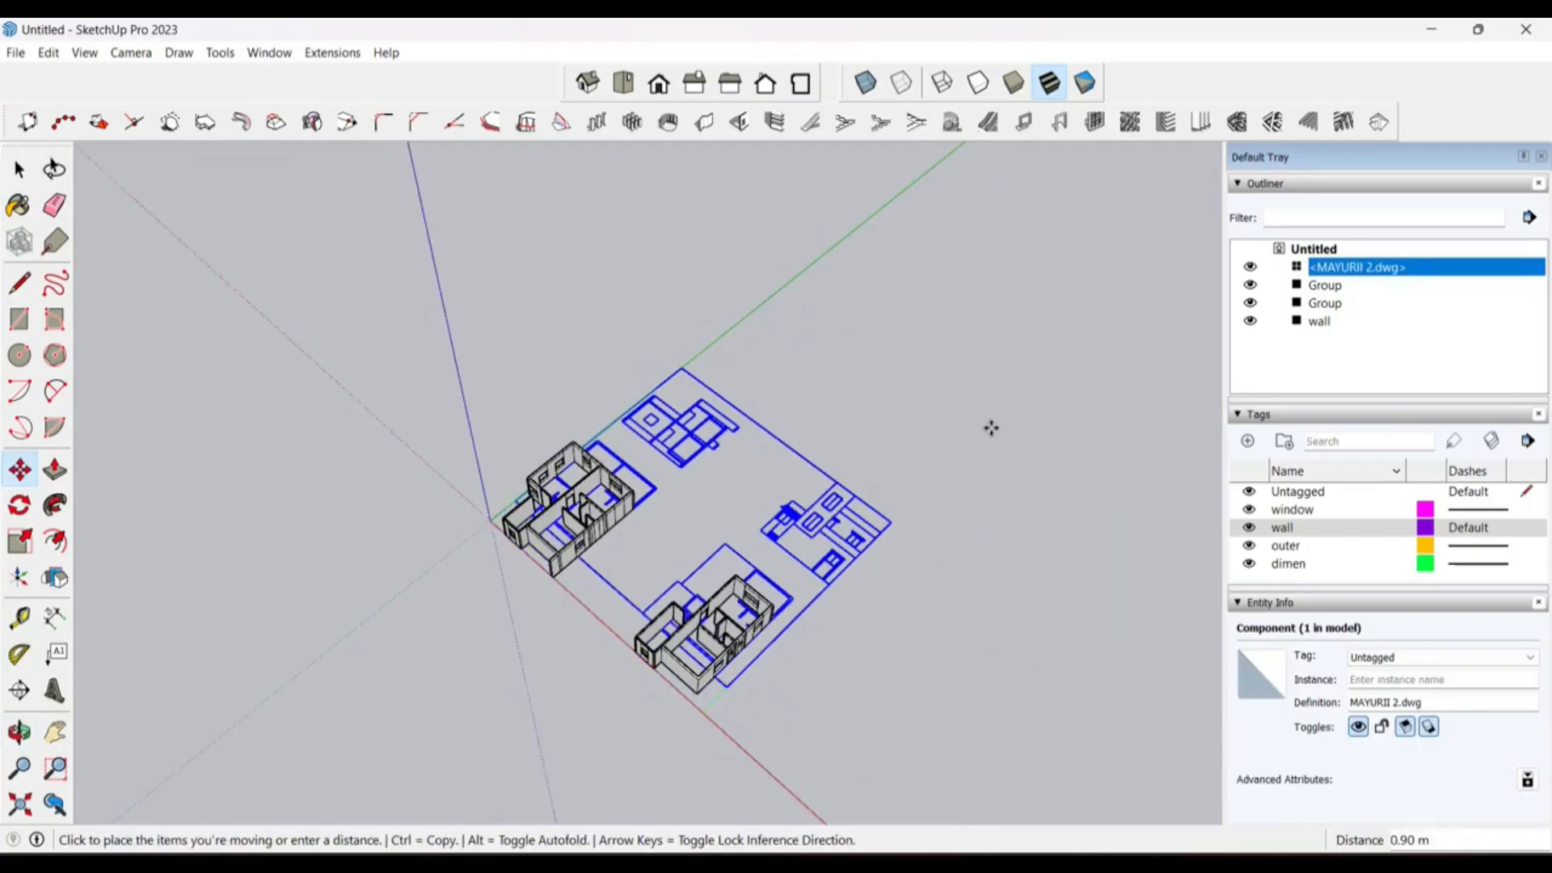
key(ctrl)
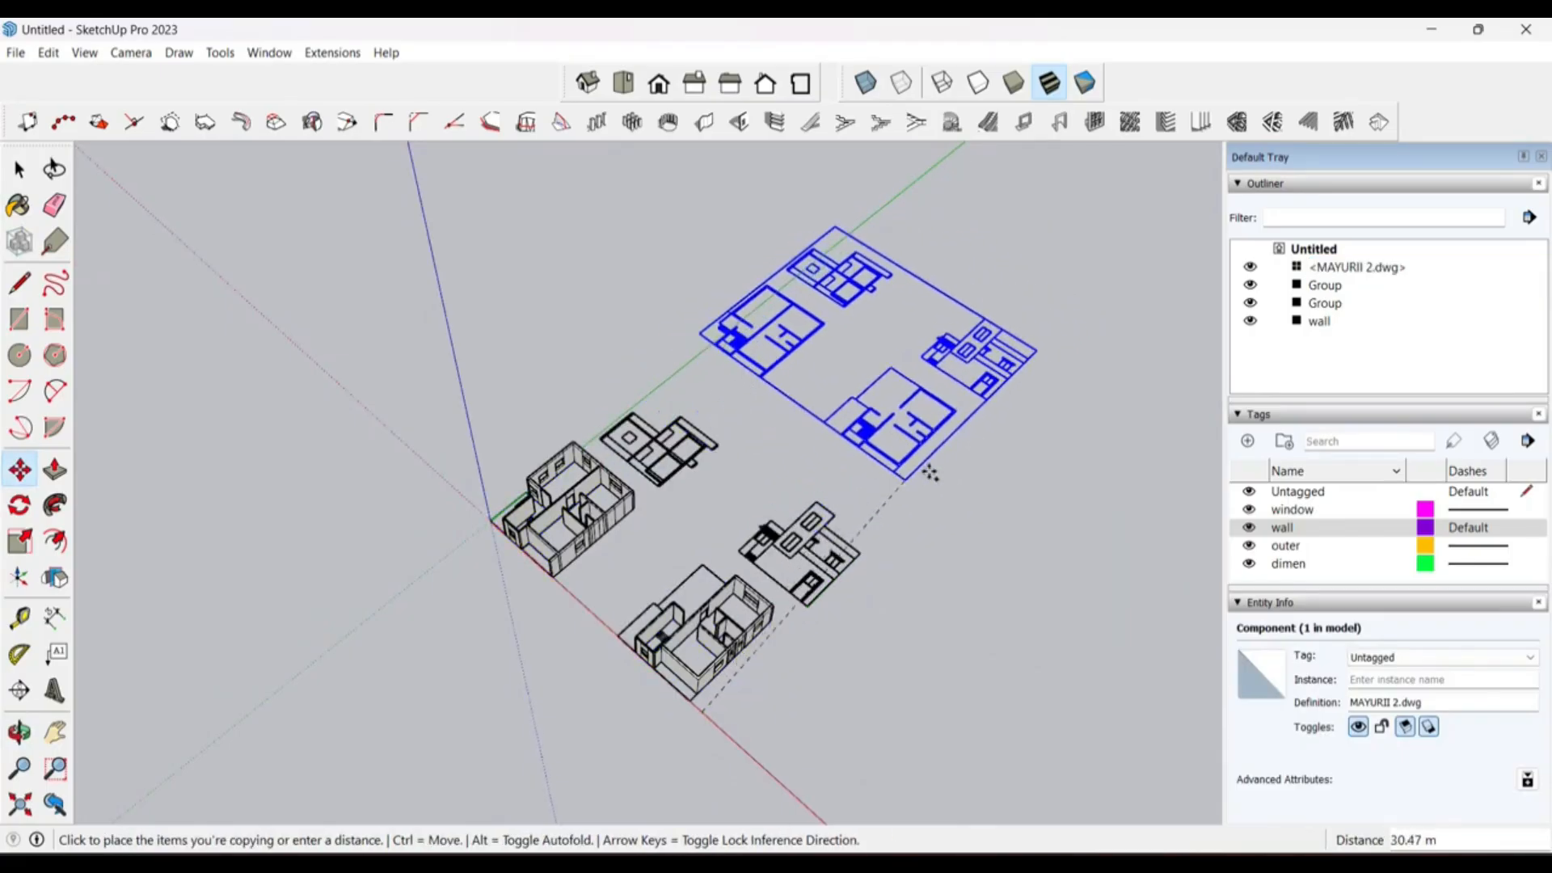
Step: Place the copy of the imported MAYURII 2.dwg drawing about 30 m away along the green axis
click(939, 473)
scroll(842, 277, up, 5)
key(space)
click(784, 338)
Step: Draw a rectangle over the copied floor plan, from the far outer wall corner to the outer corner of the staircase room
scroll(686, 409, up, 5)
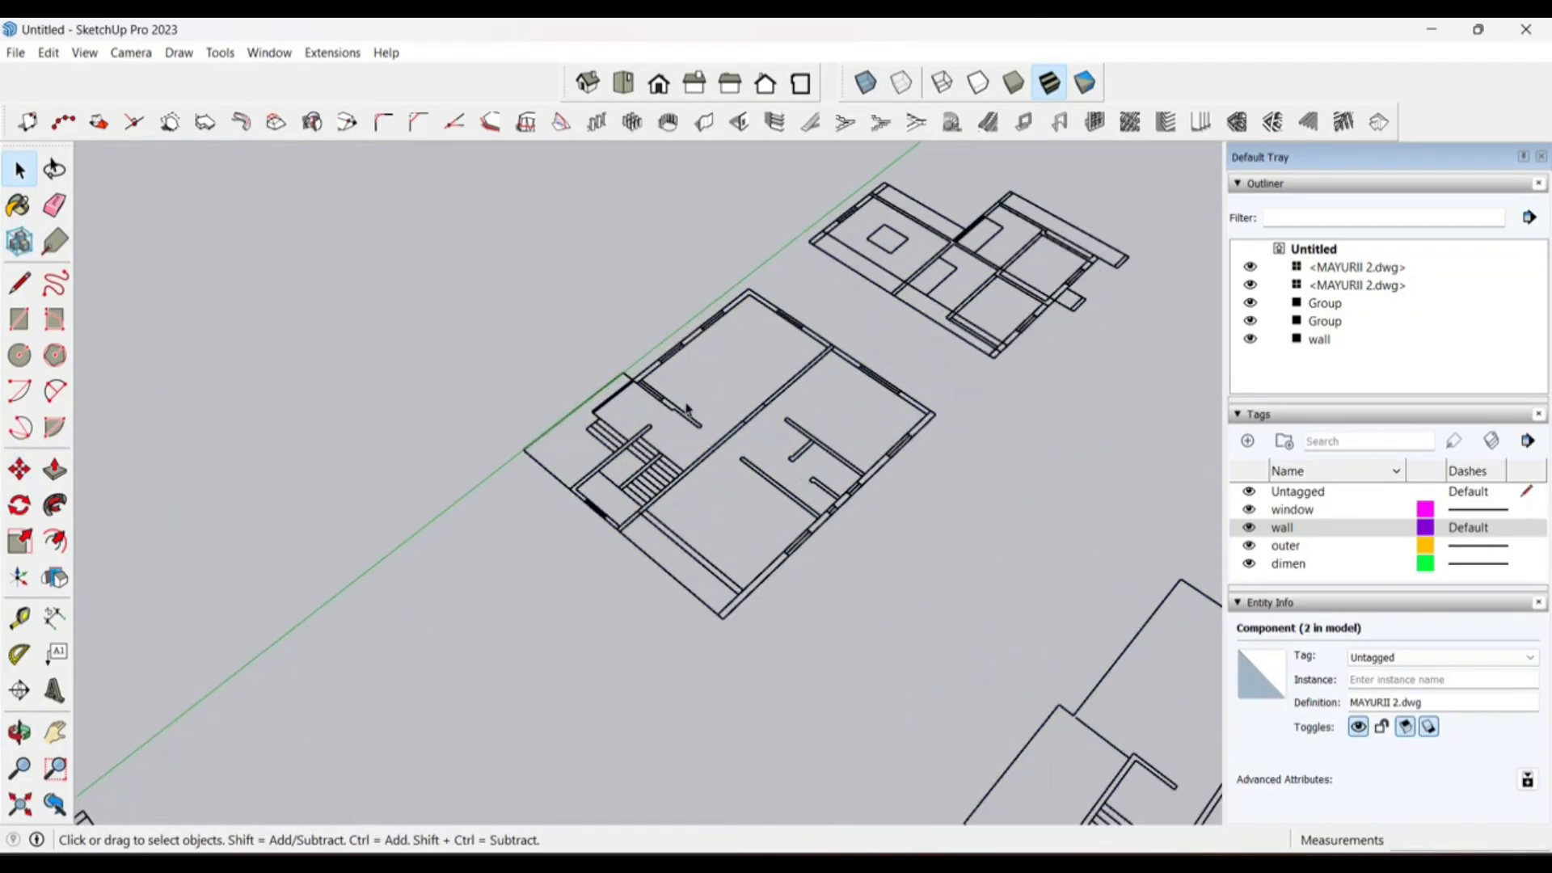
middle_drag(687, 460, 776, 512)
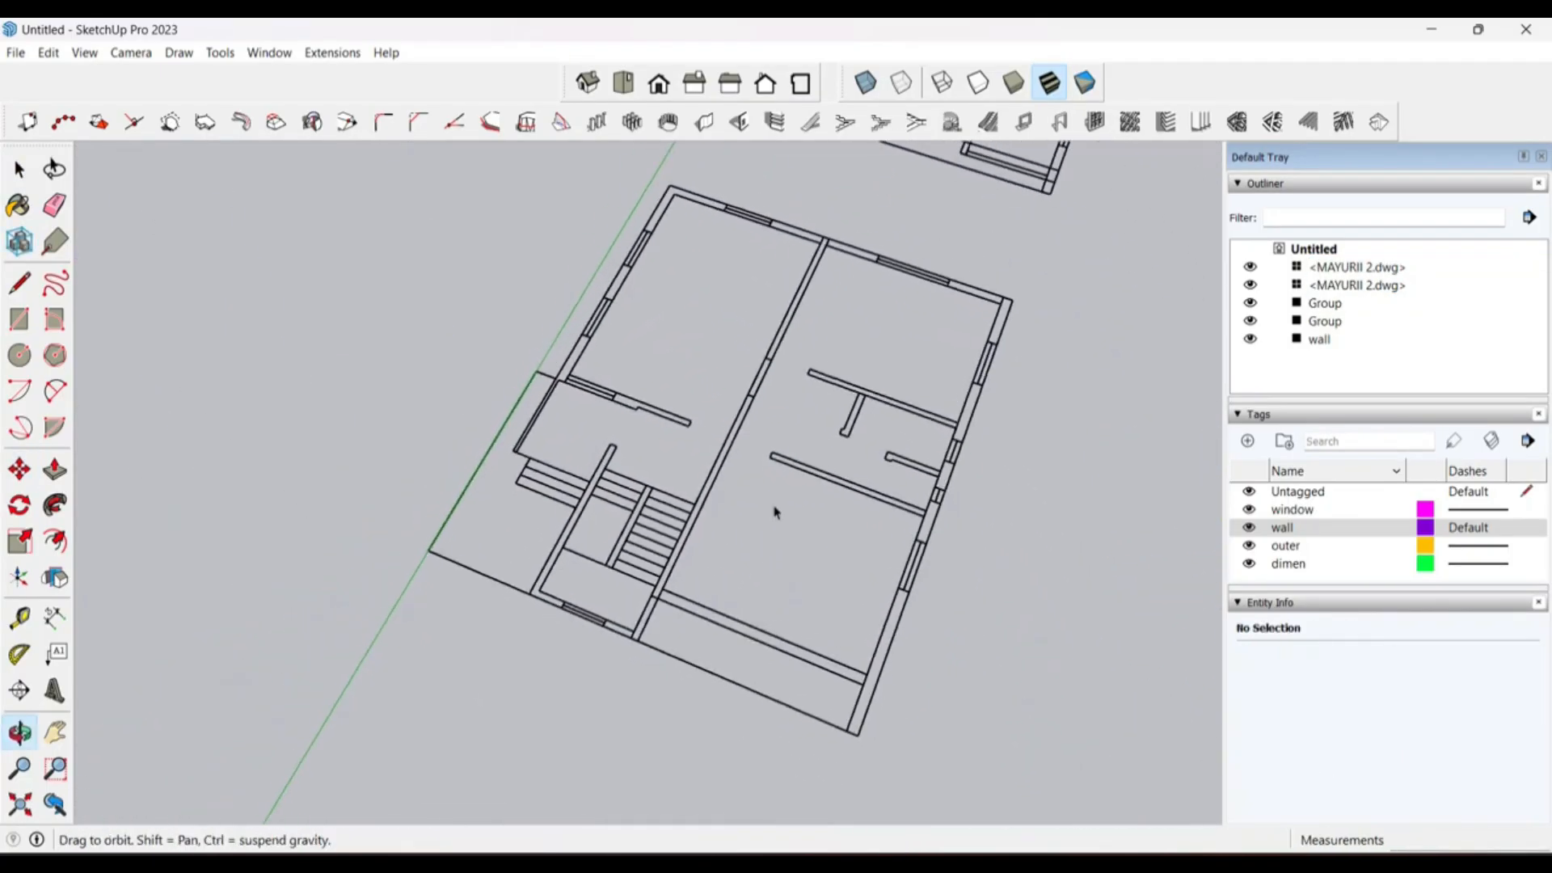
click(20, 319)
click(1017, 305)
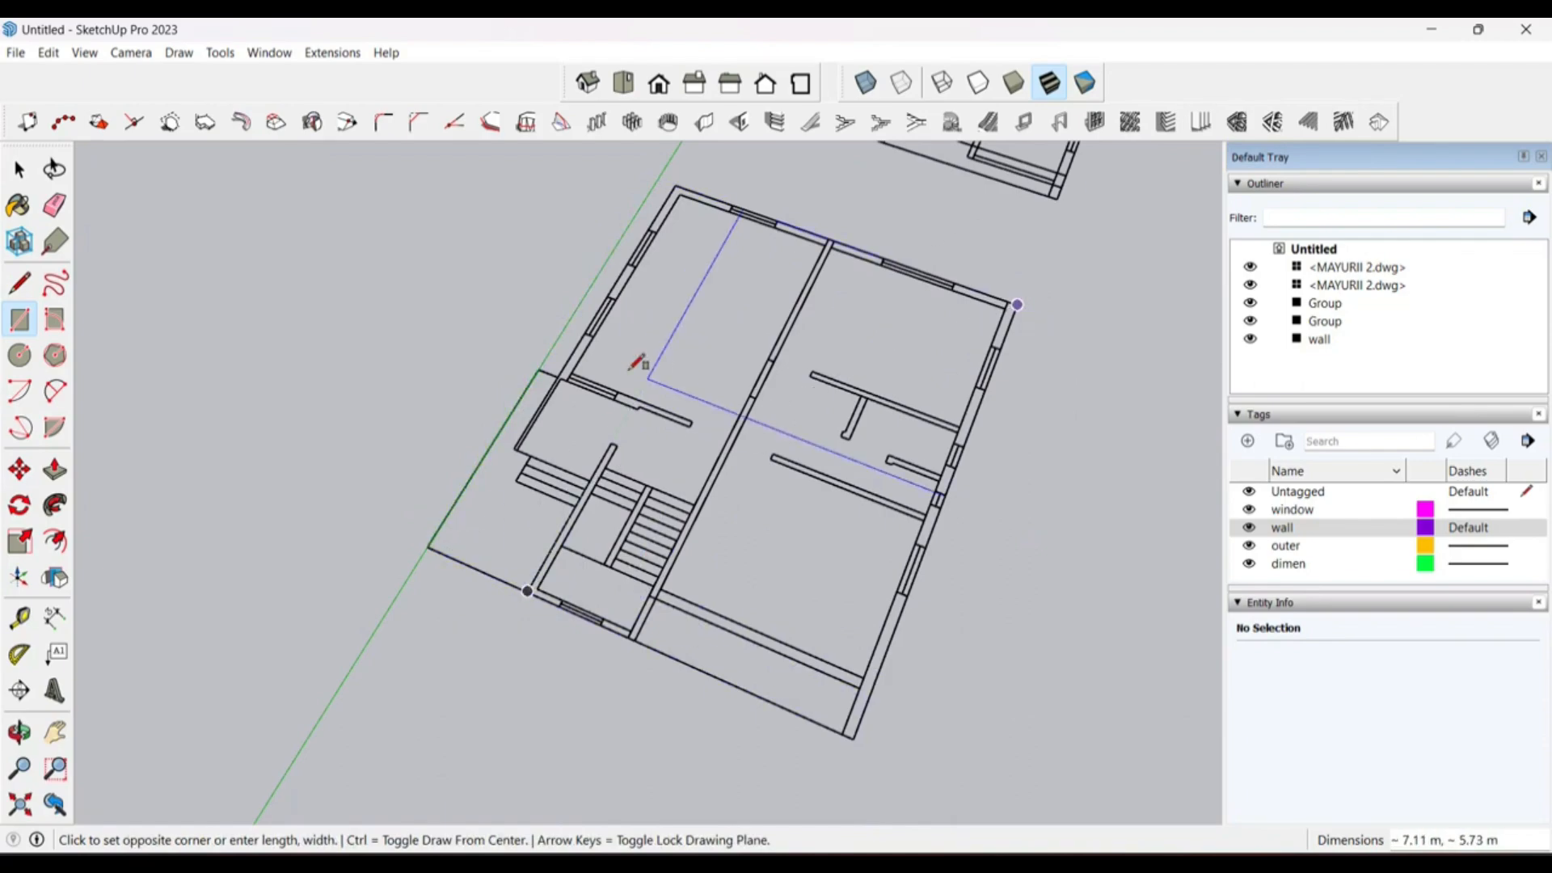
click(527, 591)
Step: Draw a second rectangle over the uncovered strip of the plan, from the entrance landing's outer corner to the first rectangle's far edge
scroll(606, 405, up, 5)
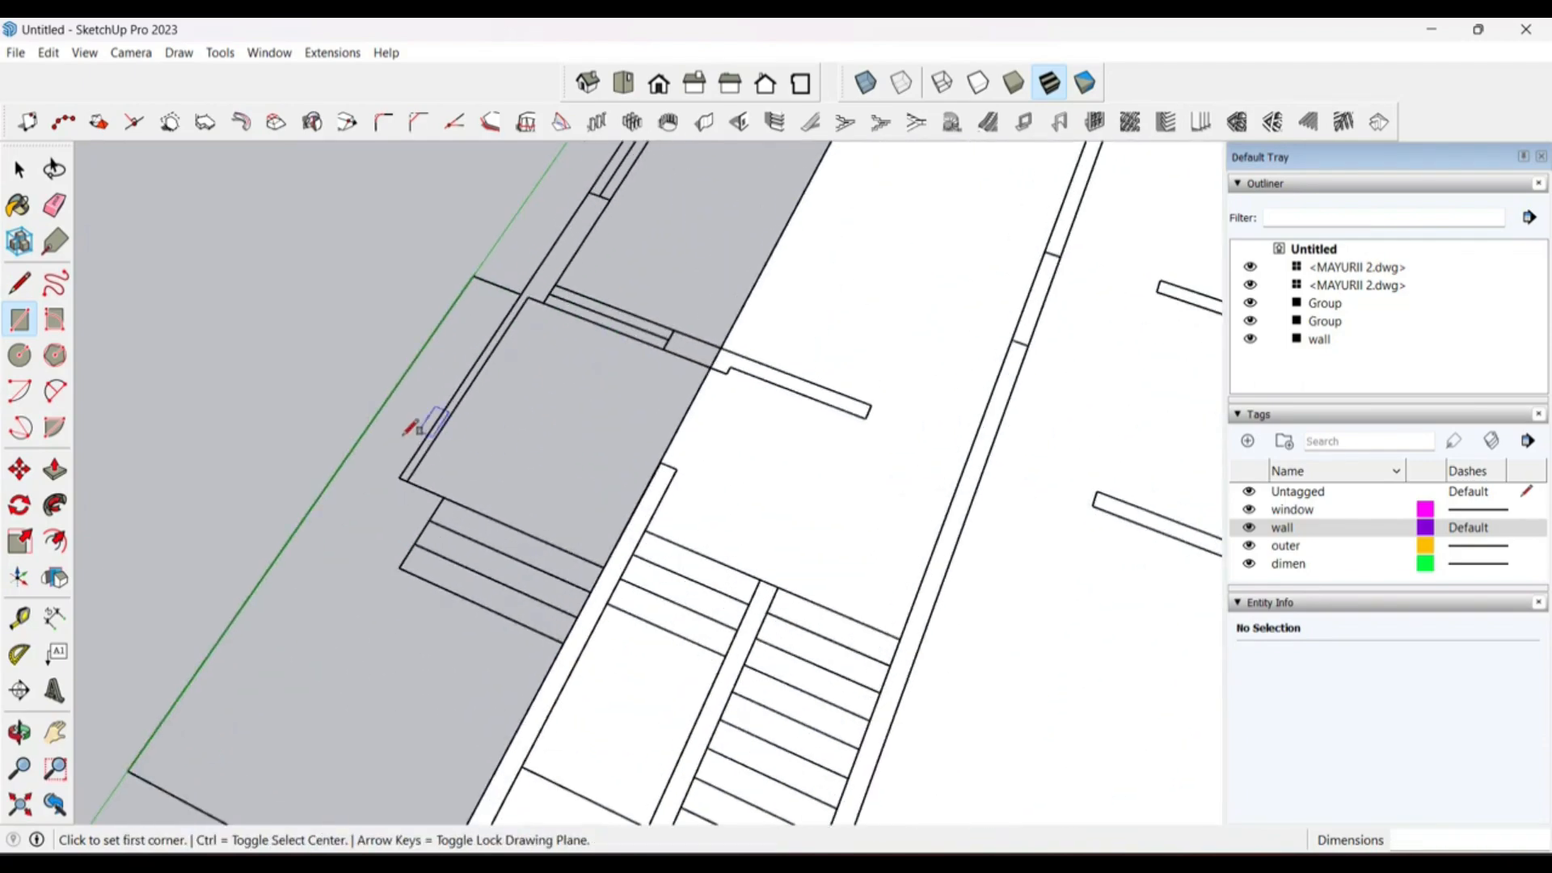
click(400, 477)
scroll(602, 383, down, 3)
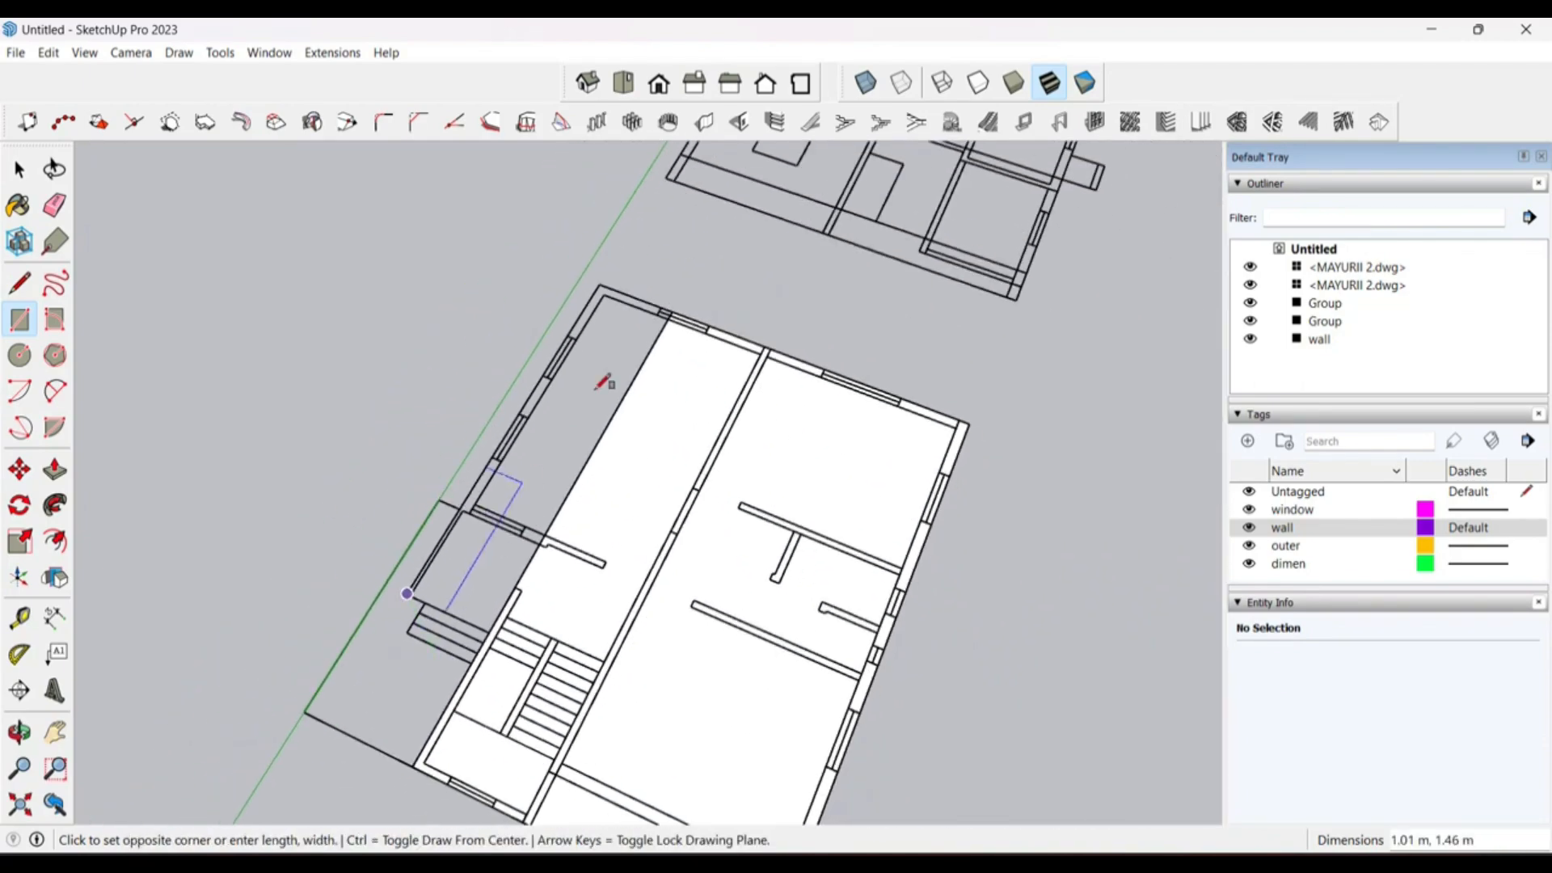
click(673, 310)
Step: Erase the dividing edge between the two rectangles to merge them into one floor face
key(space)
key(e)
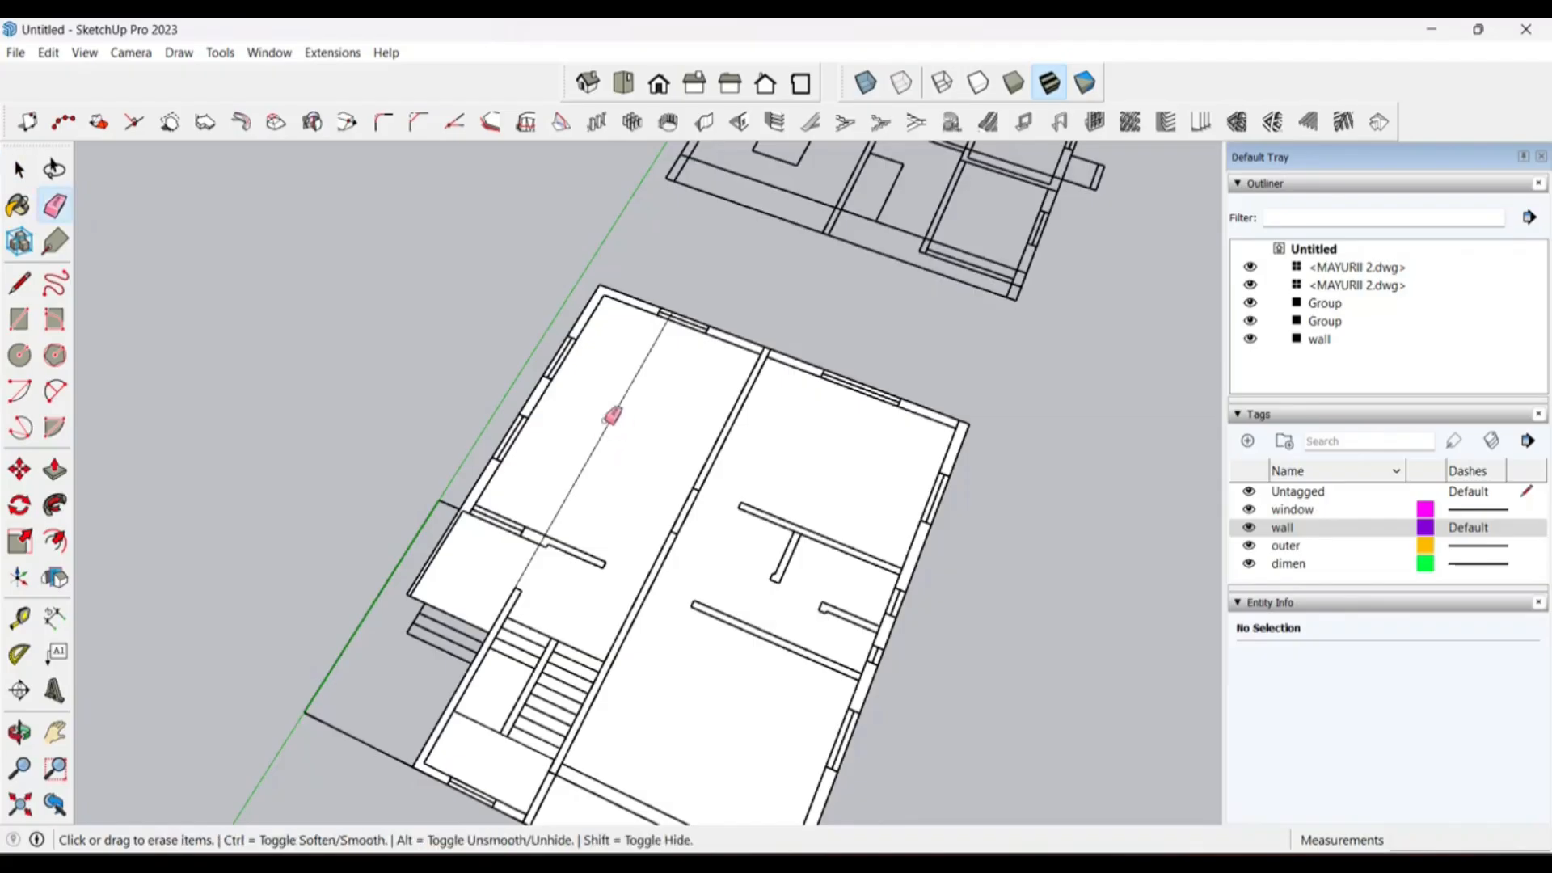
scroll(514, 610, down, 3)
key(space)
scroll(652, 461, down, 2)
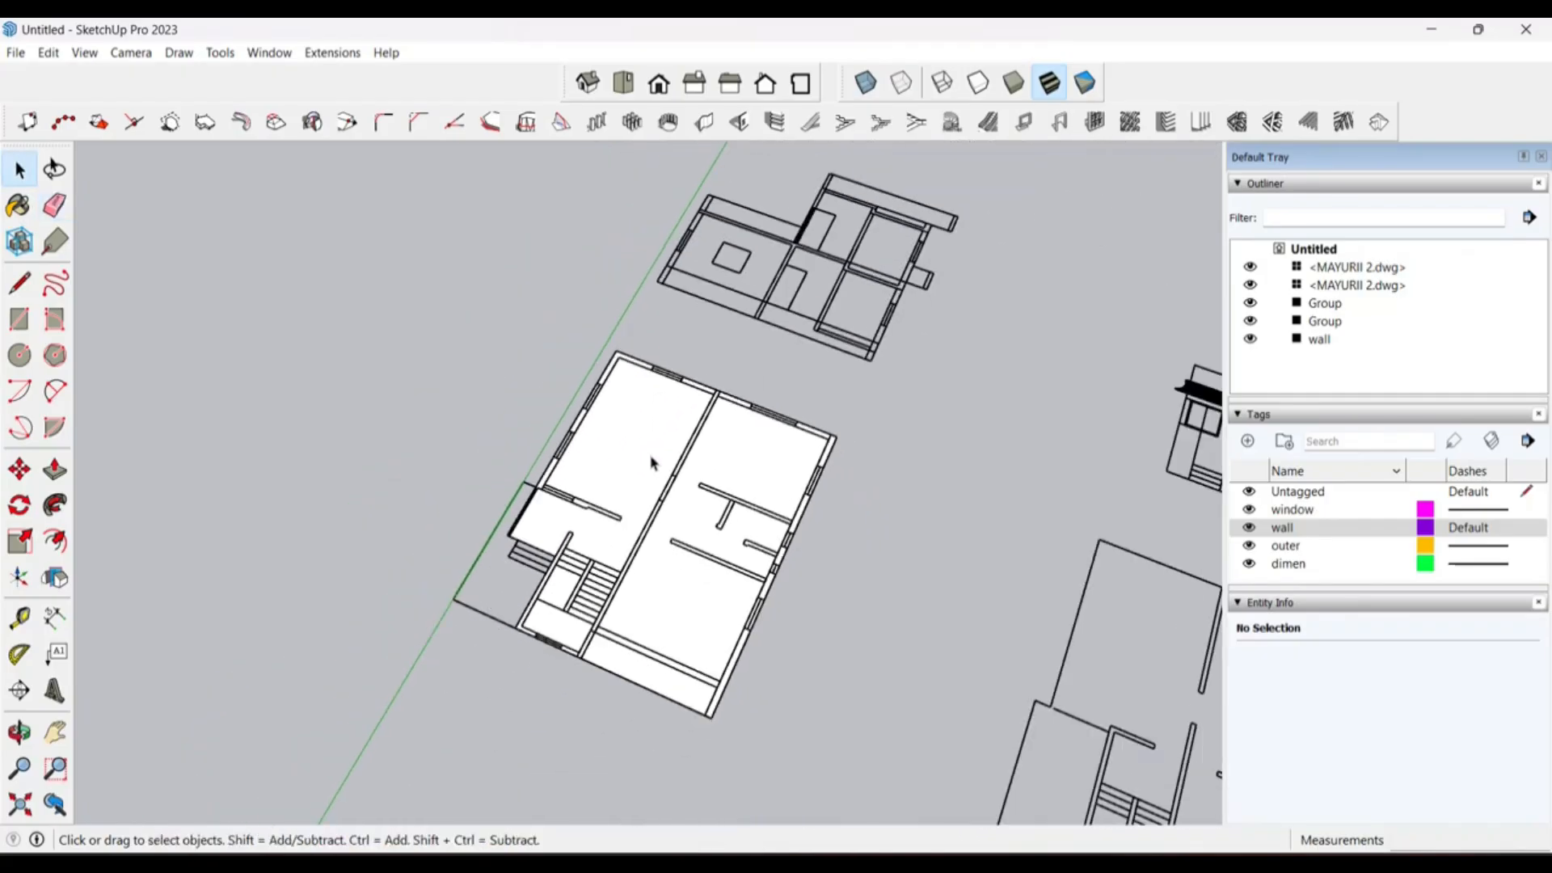
Step: Group the merged floor face together with its boundary edges
double_click(658, 446)
right_click(659, 444)
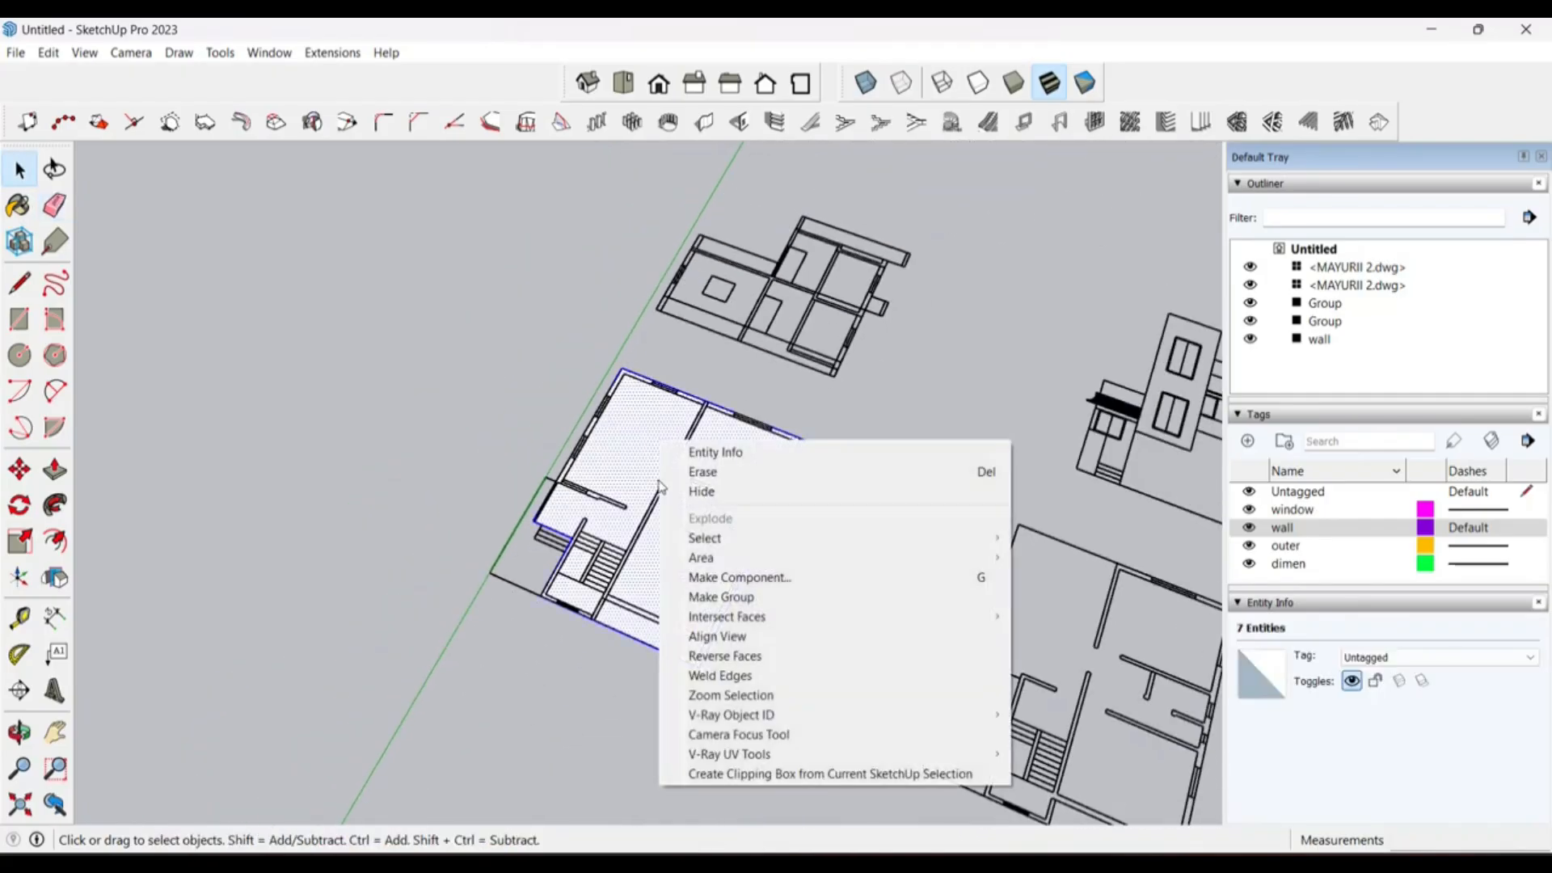
click(710, 602)
Step: Extrude the grouped floor face with Push/Pull into a 0.15 m thick slab
double_click(647, 454)
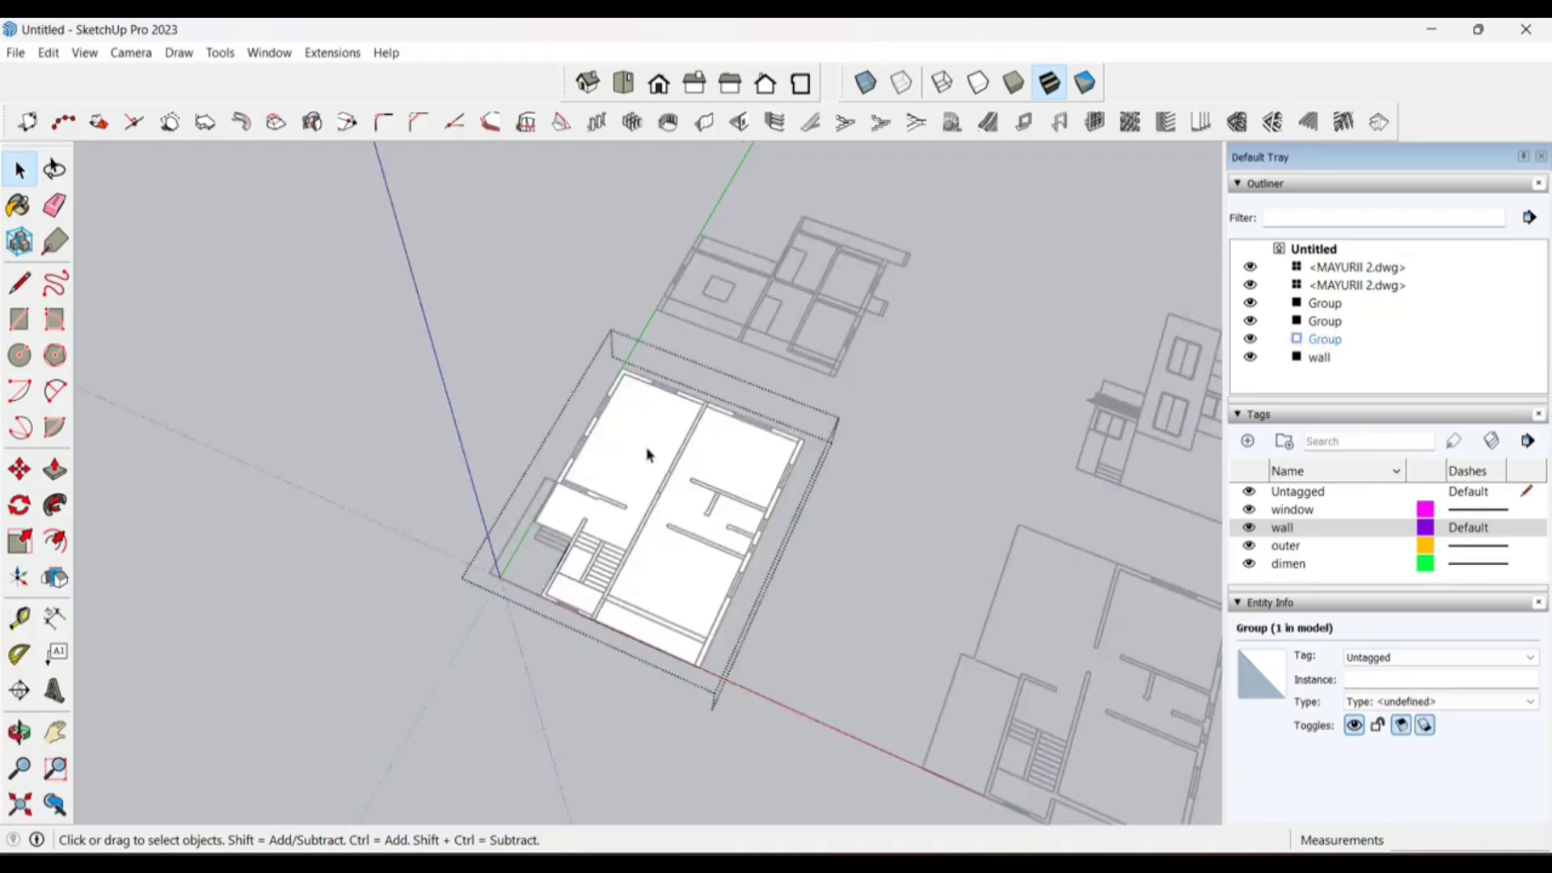
key(p)
click(645, 451)
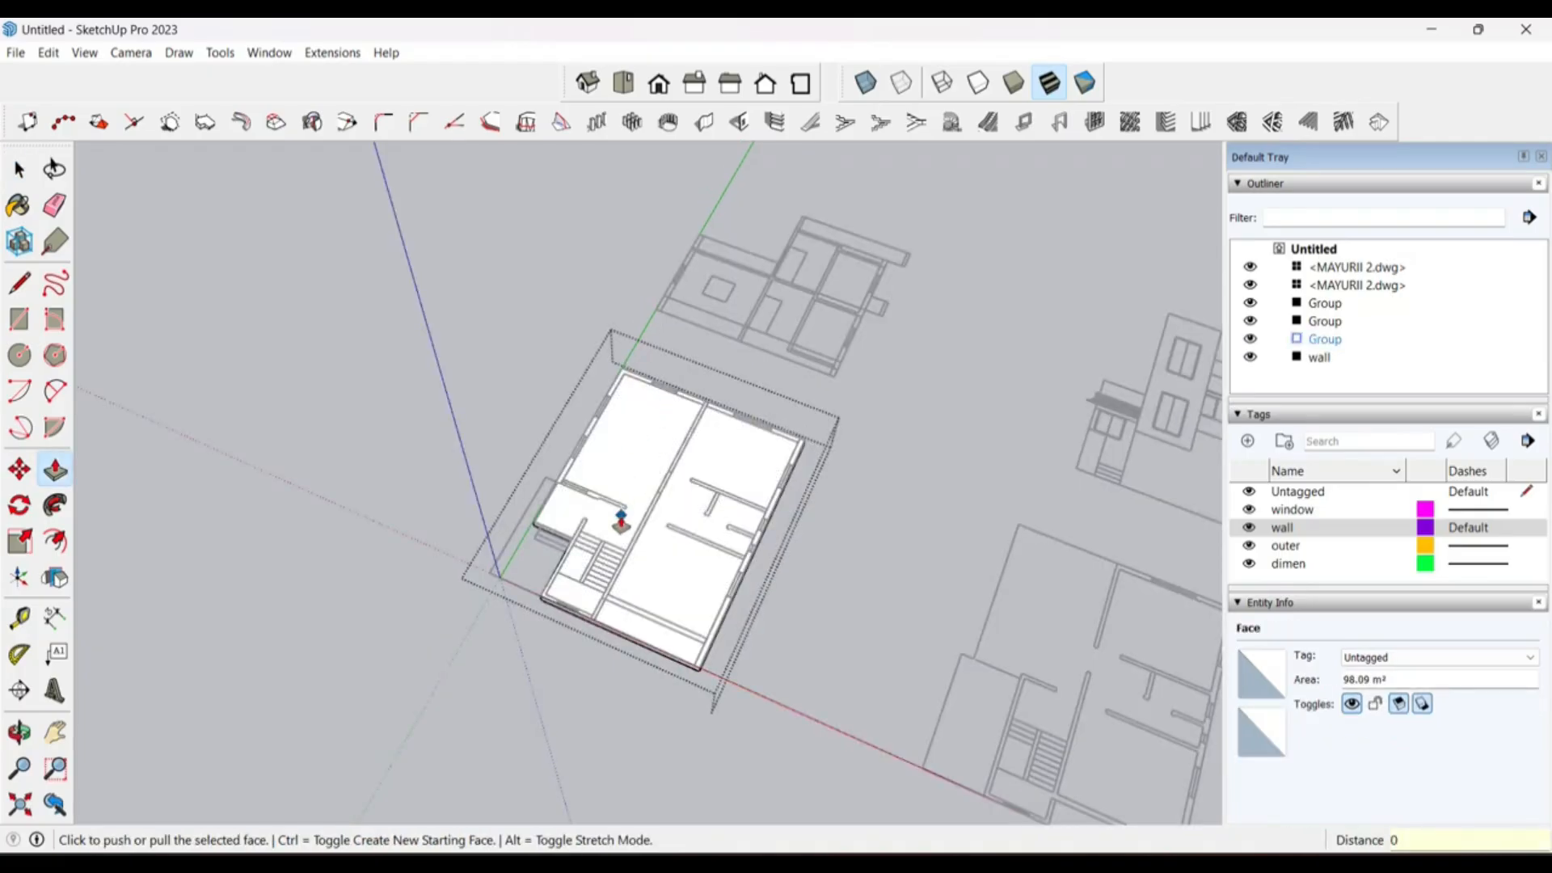
key(Return)
key(space)
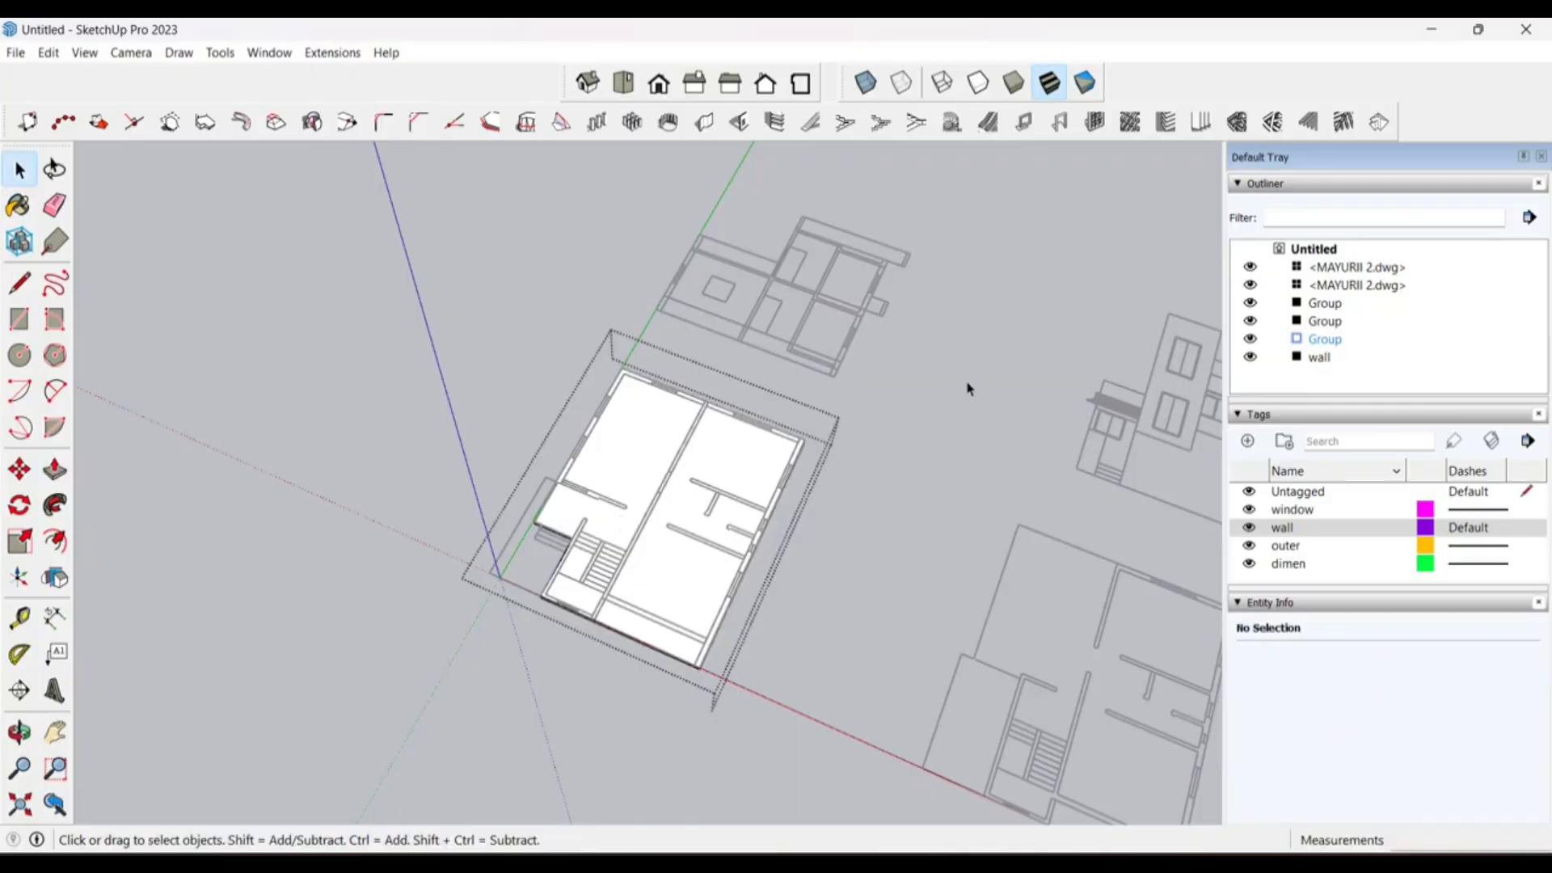
click(970, 390)
Step: Copy the slab group 0.15 m straight down so the copy sits directly beneath the original
scroll(641, 454, up, 3)
click(643, 454)
middle_drag(660, 549, 767, 480)
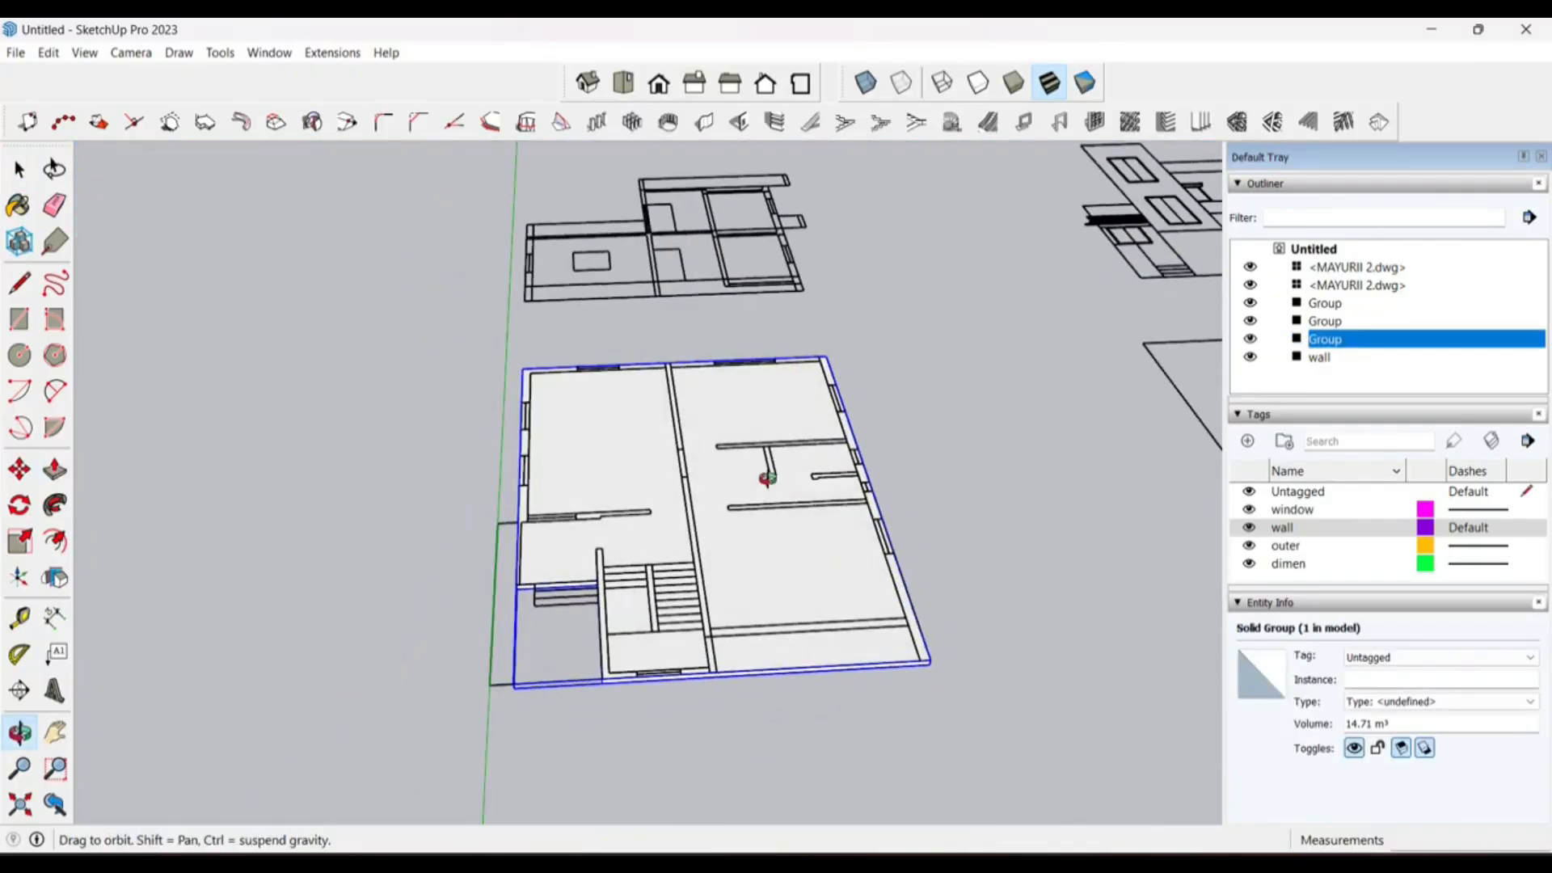
scroll(630, 693, down, 5)
middle_drag(630, 693, 647, 643)
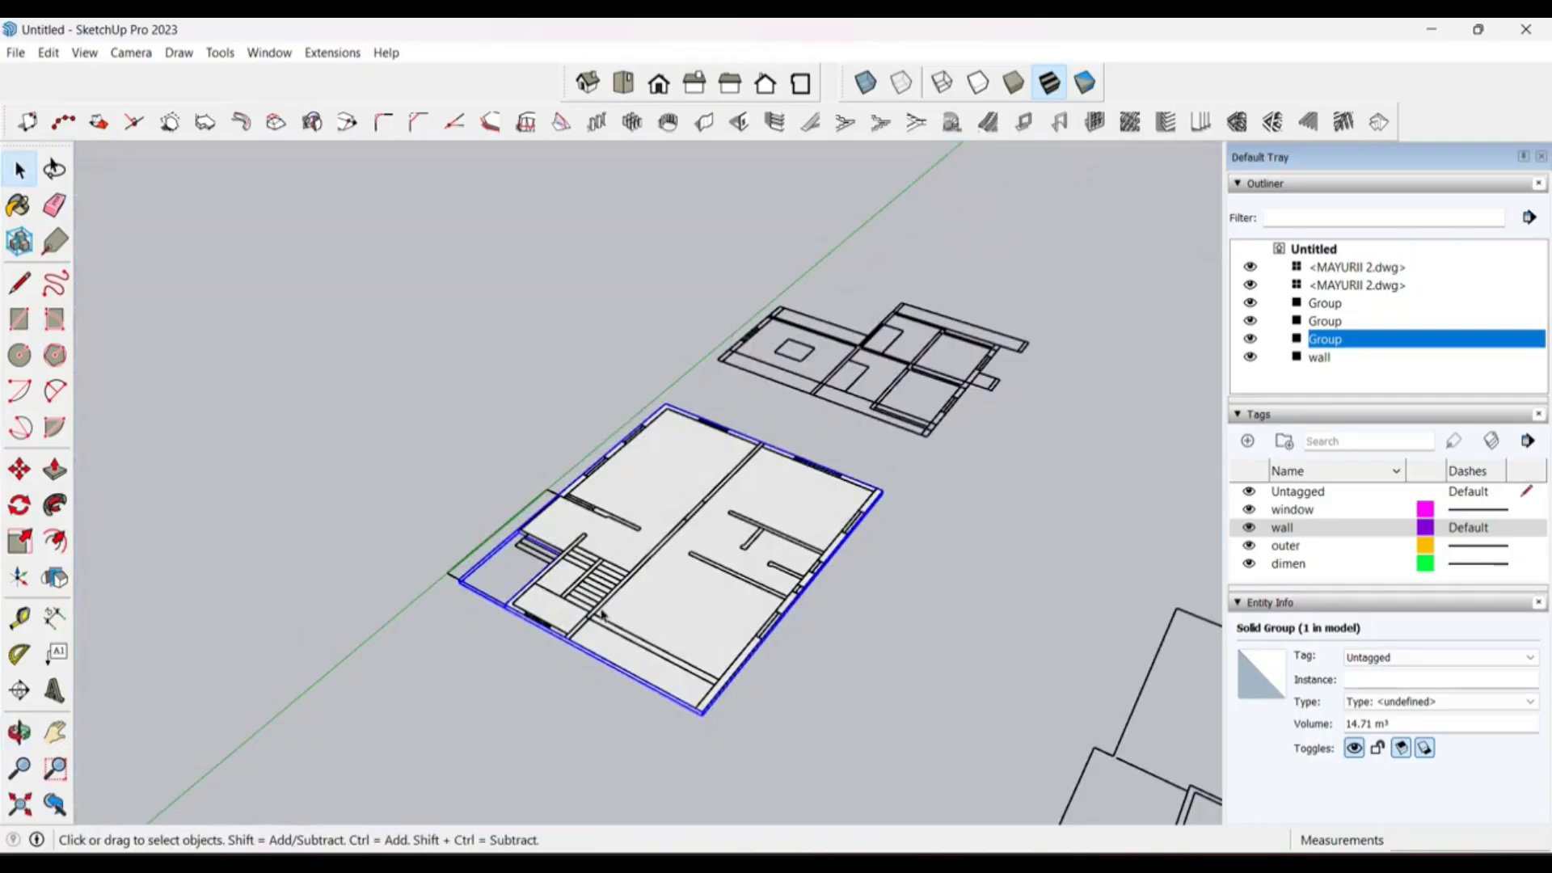
scroll(601, 614, up, 2)
middle_drag(724, 602, 848, 584)
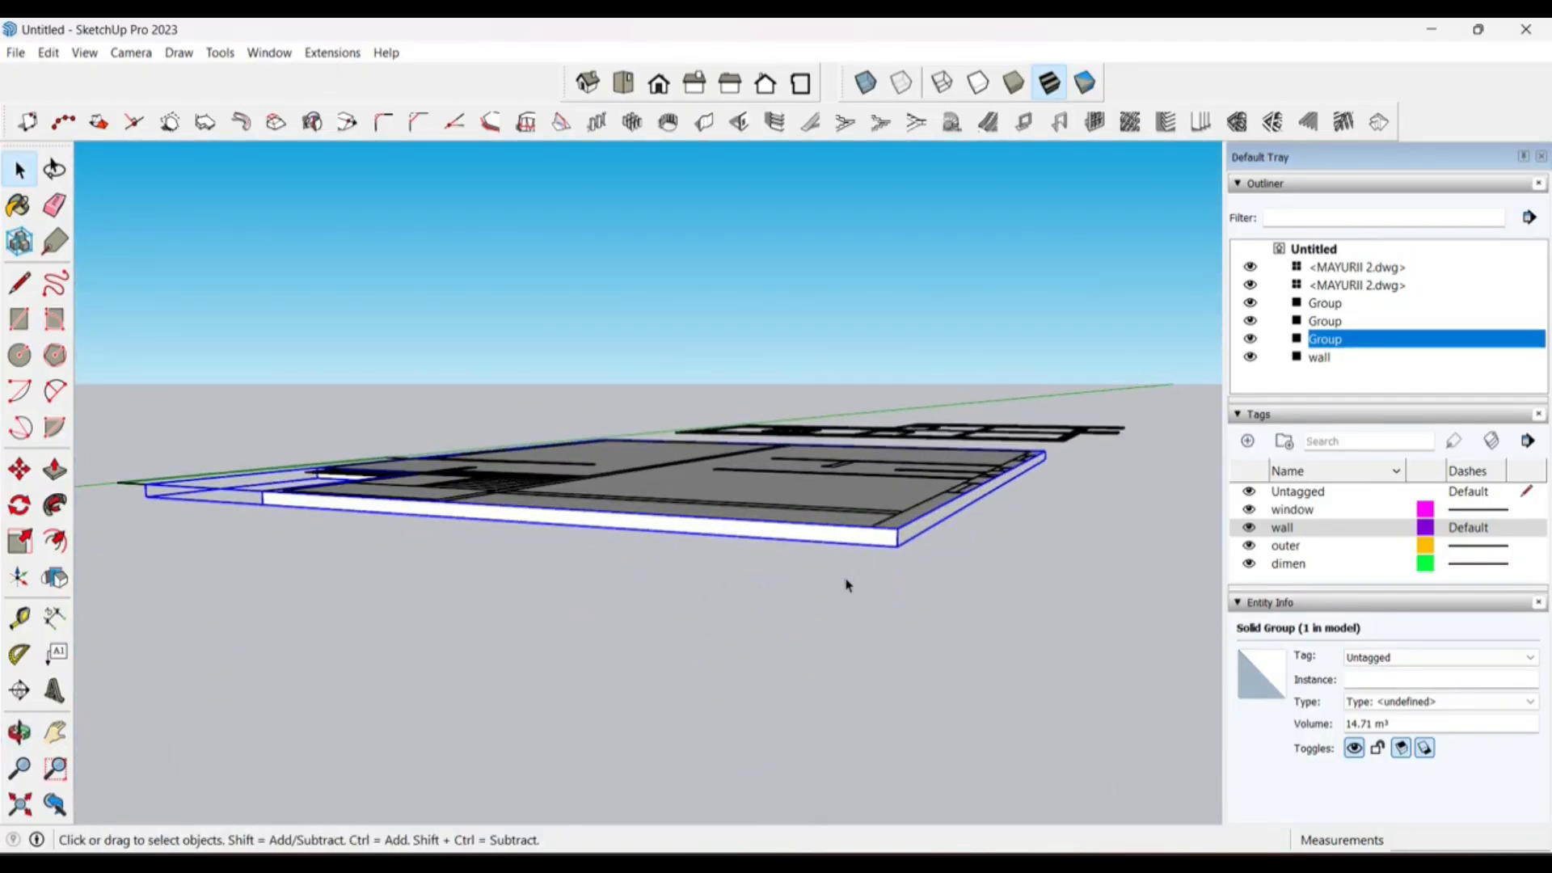
key(m)
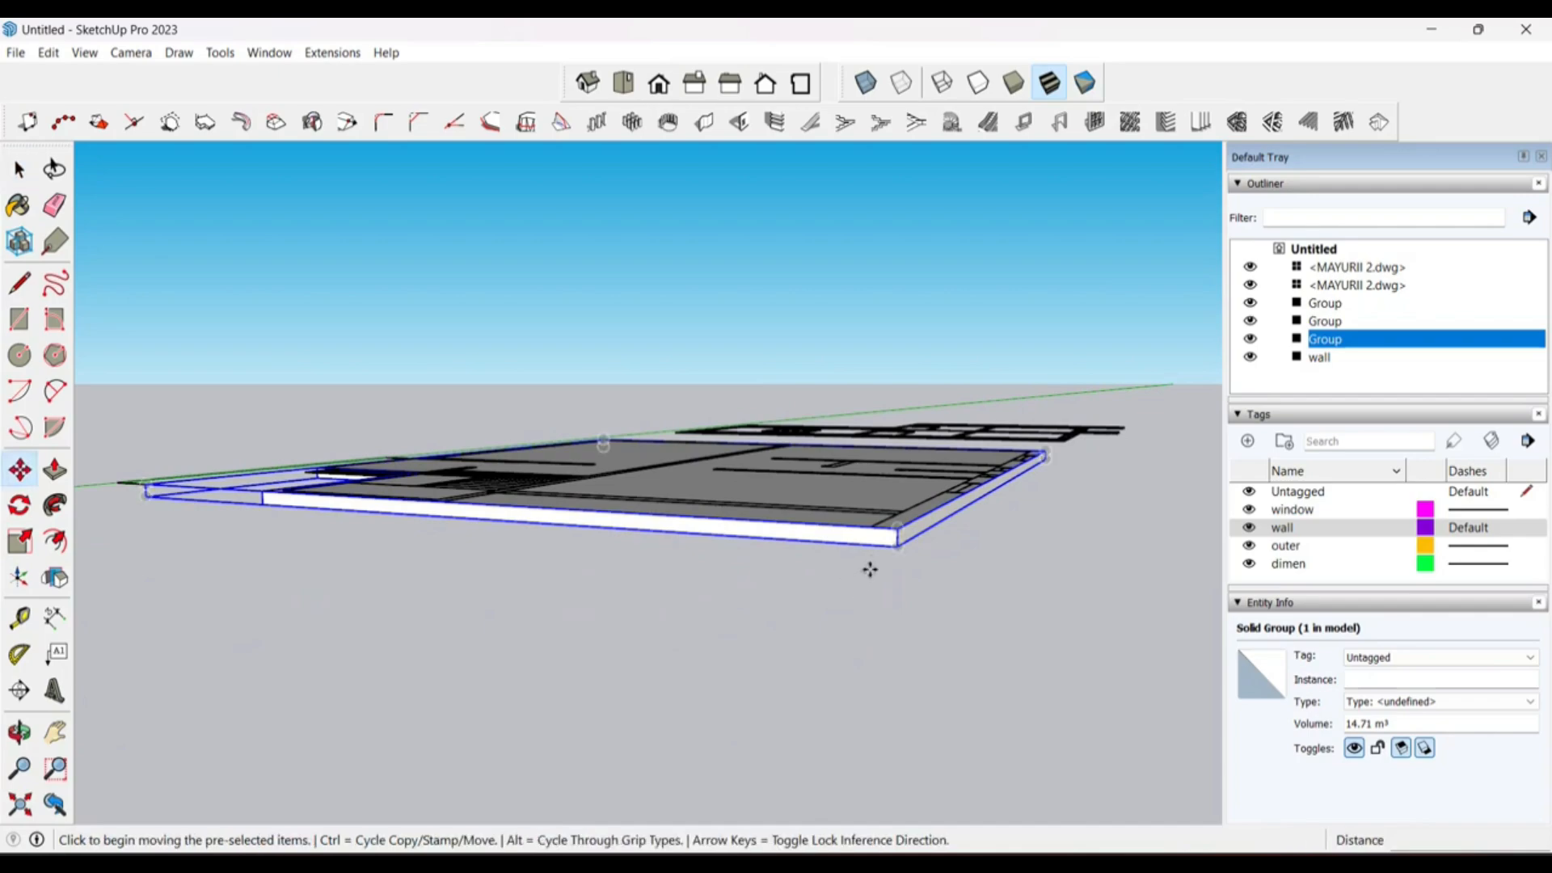
click(897, 532)
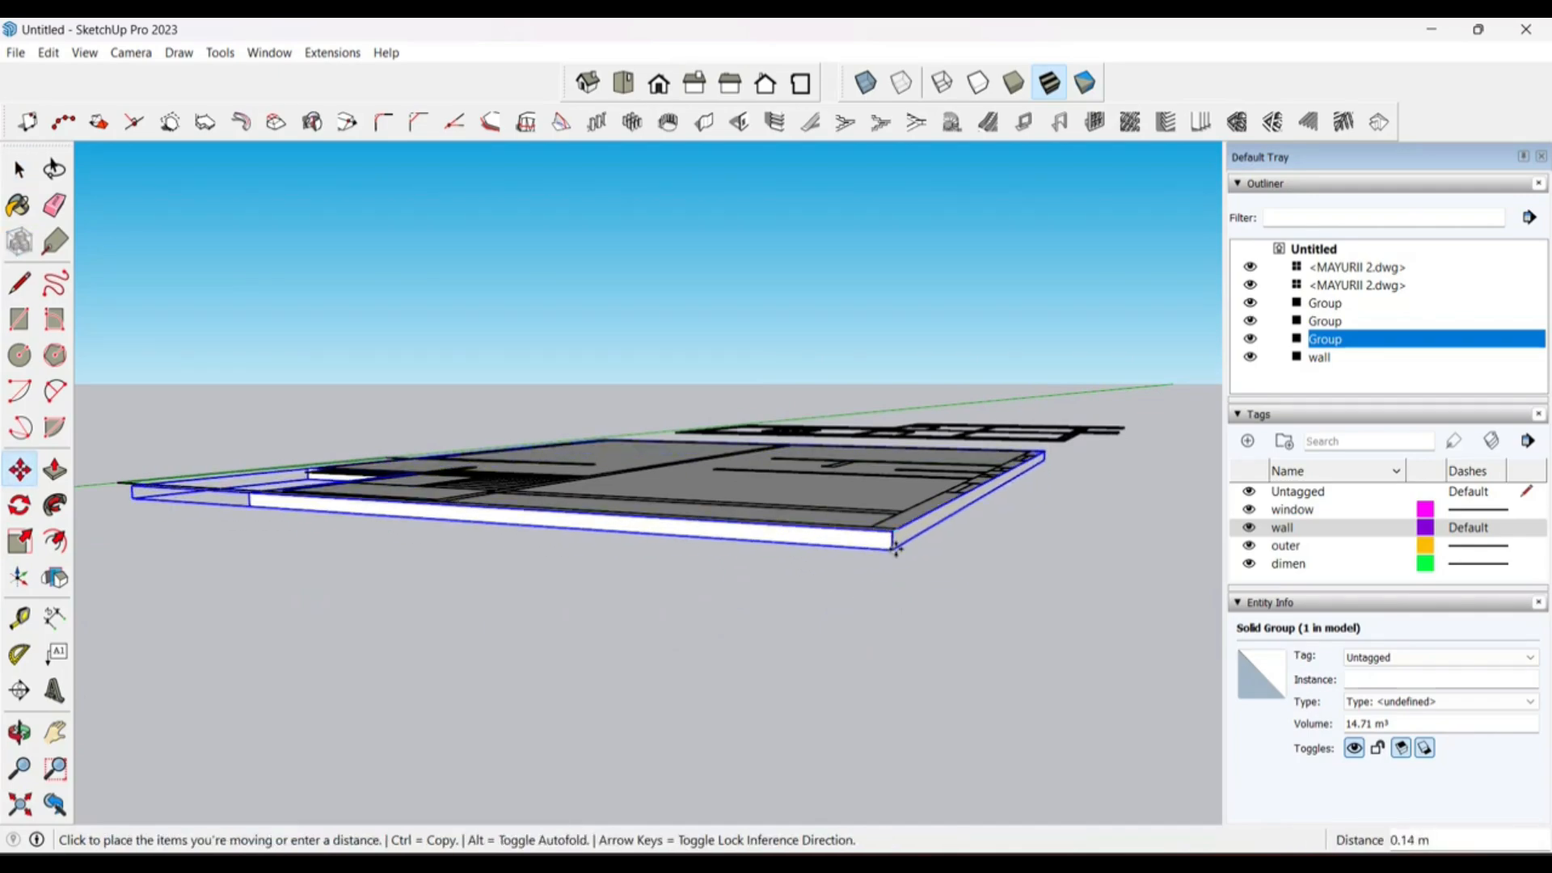
key(ctrl)
click(887, 564)
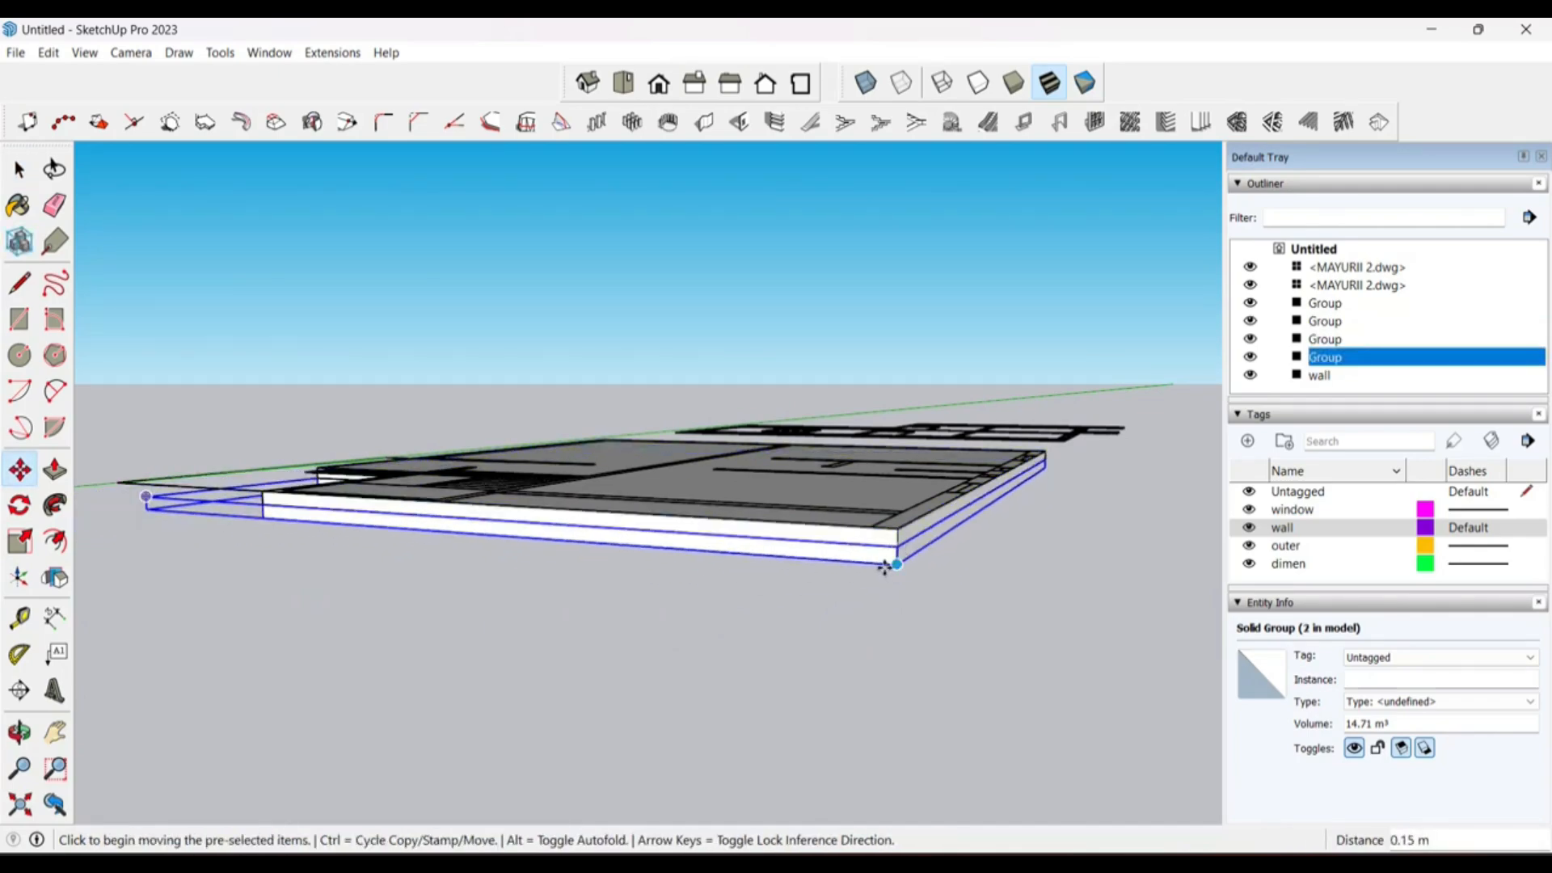
key(space)
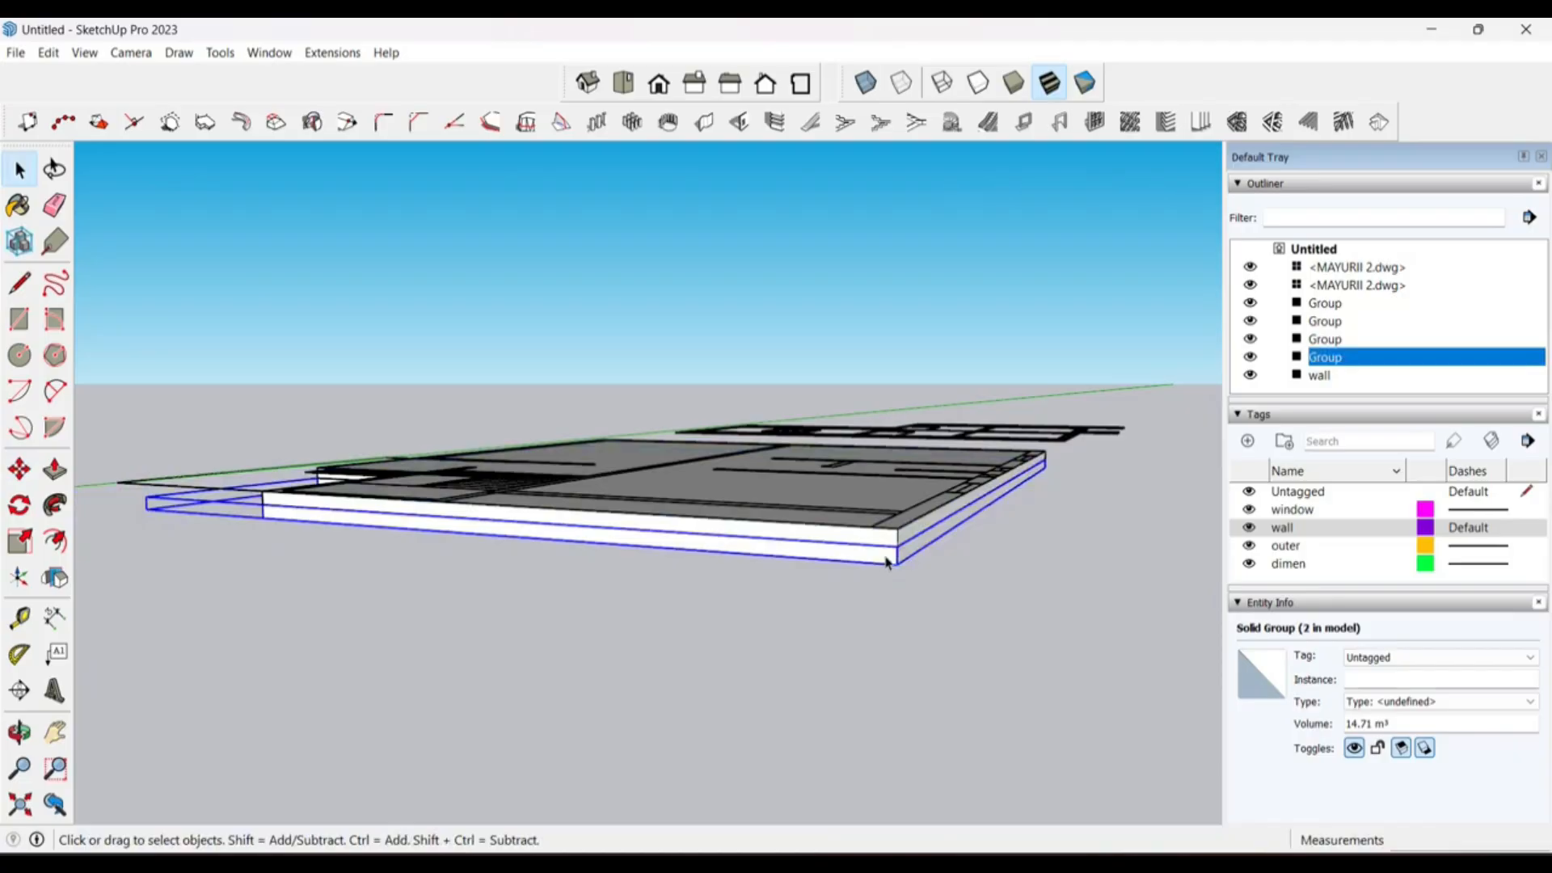
Step: Rename the lower slab group as pl
right_click(1361, 357)
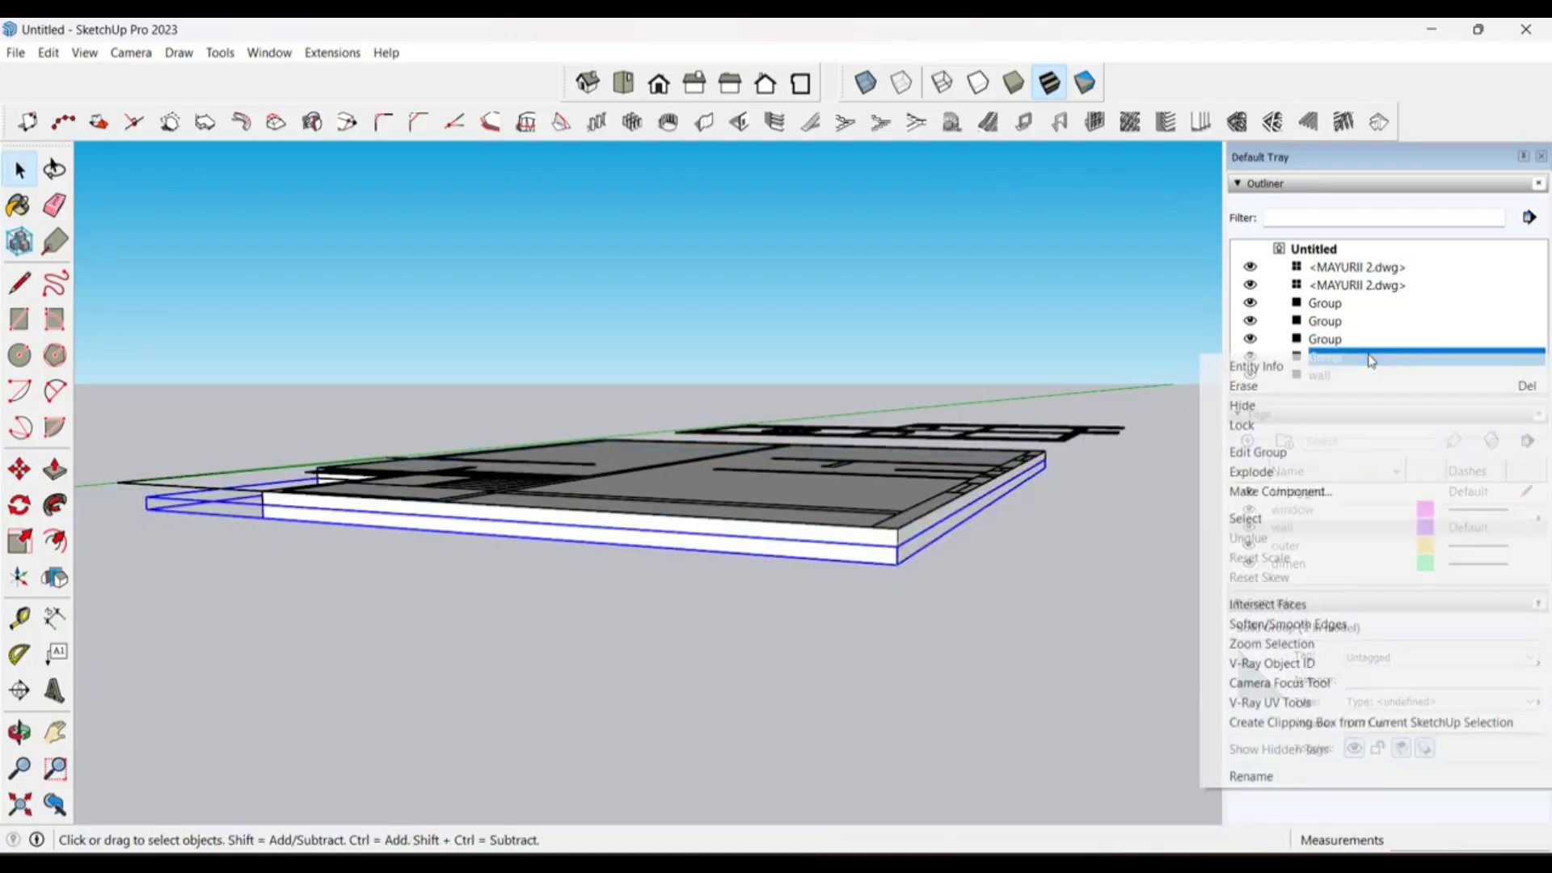
click(1231, 775)
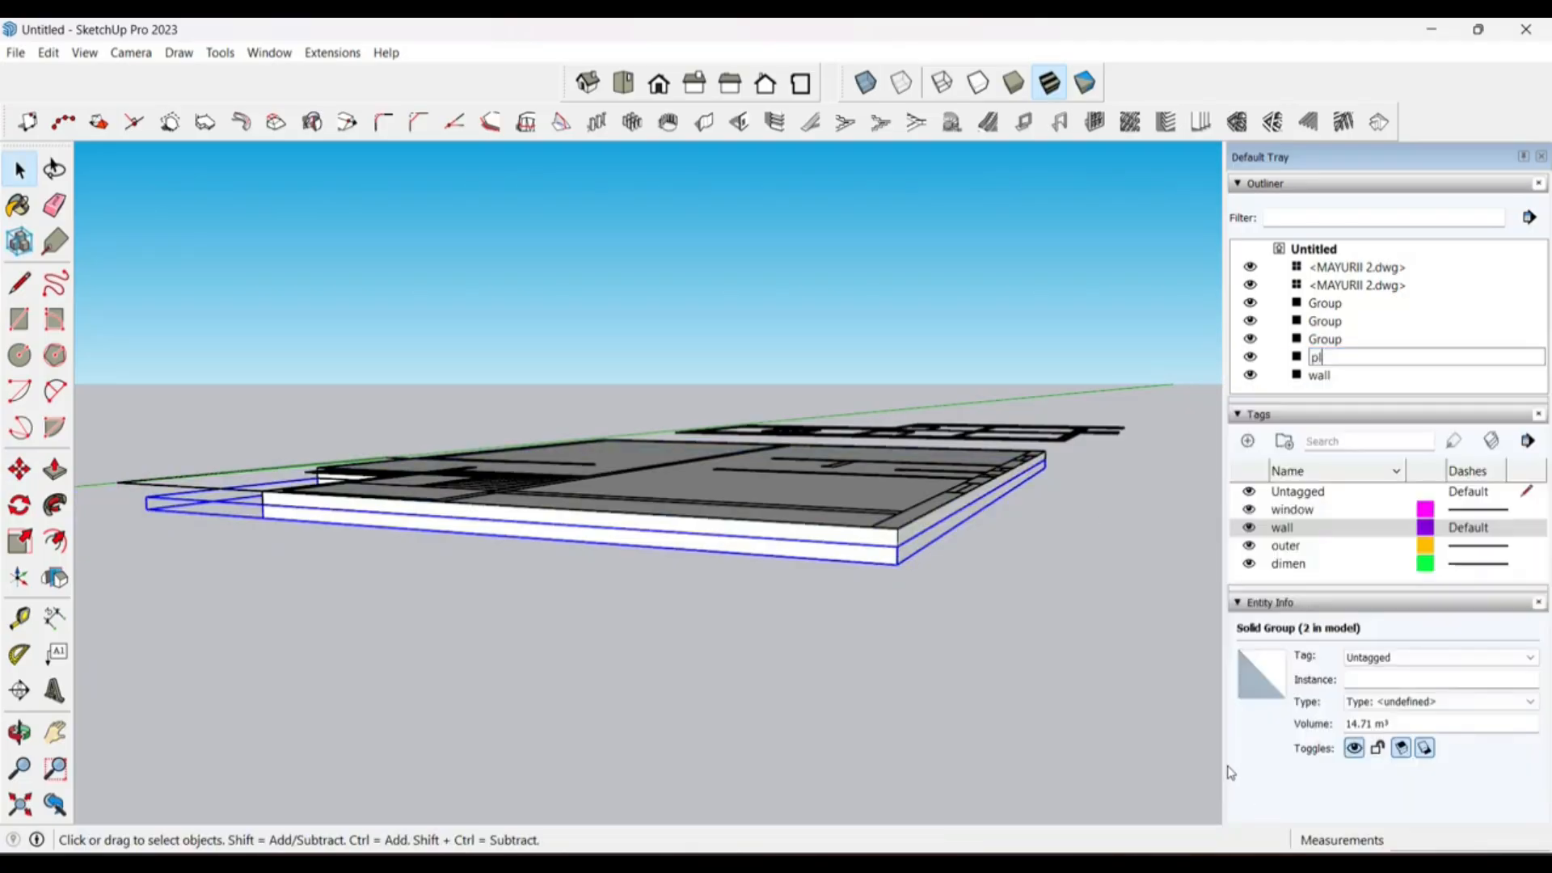
key(Return)
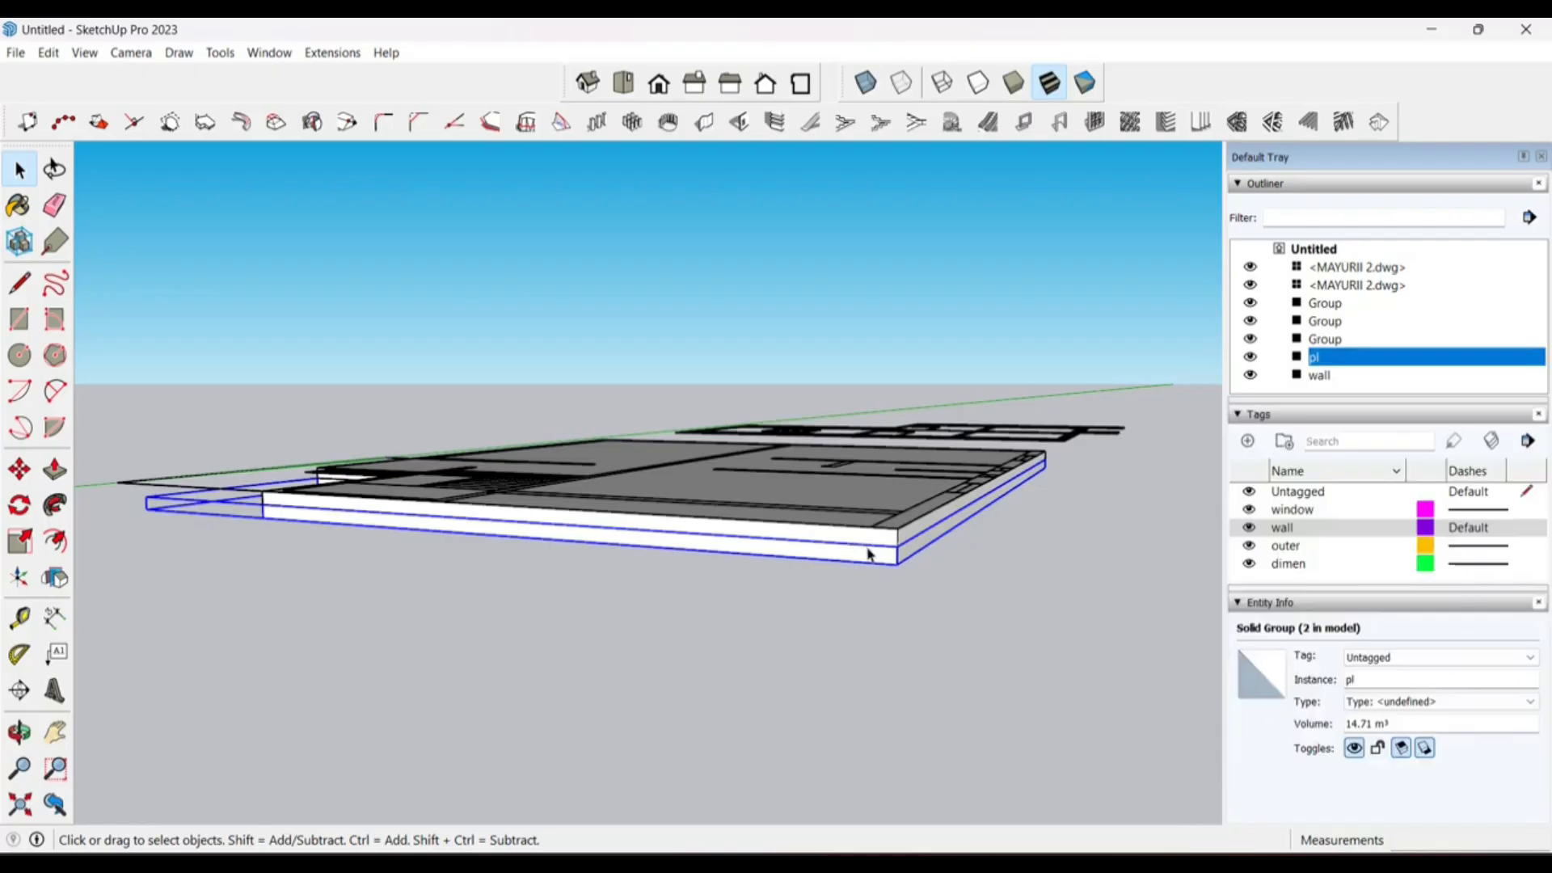
Step: Extrude the underside of the pl group 0.80 m downward with Push/Pull to form the plinth
double_click(868, 554)
middle_drag(868, 555, 842, 510)
click(848, 518)
key(p)
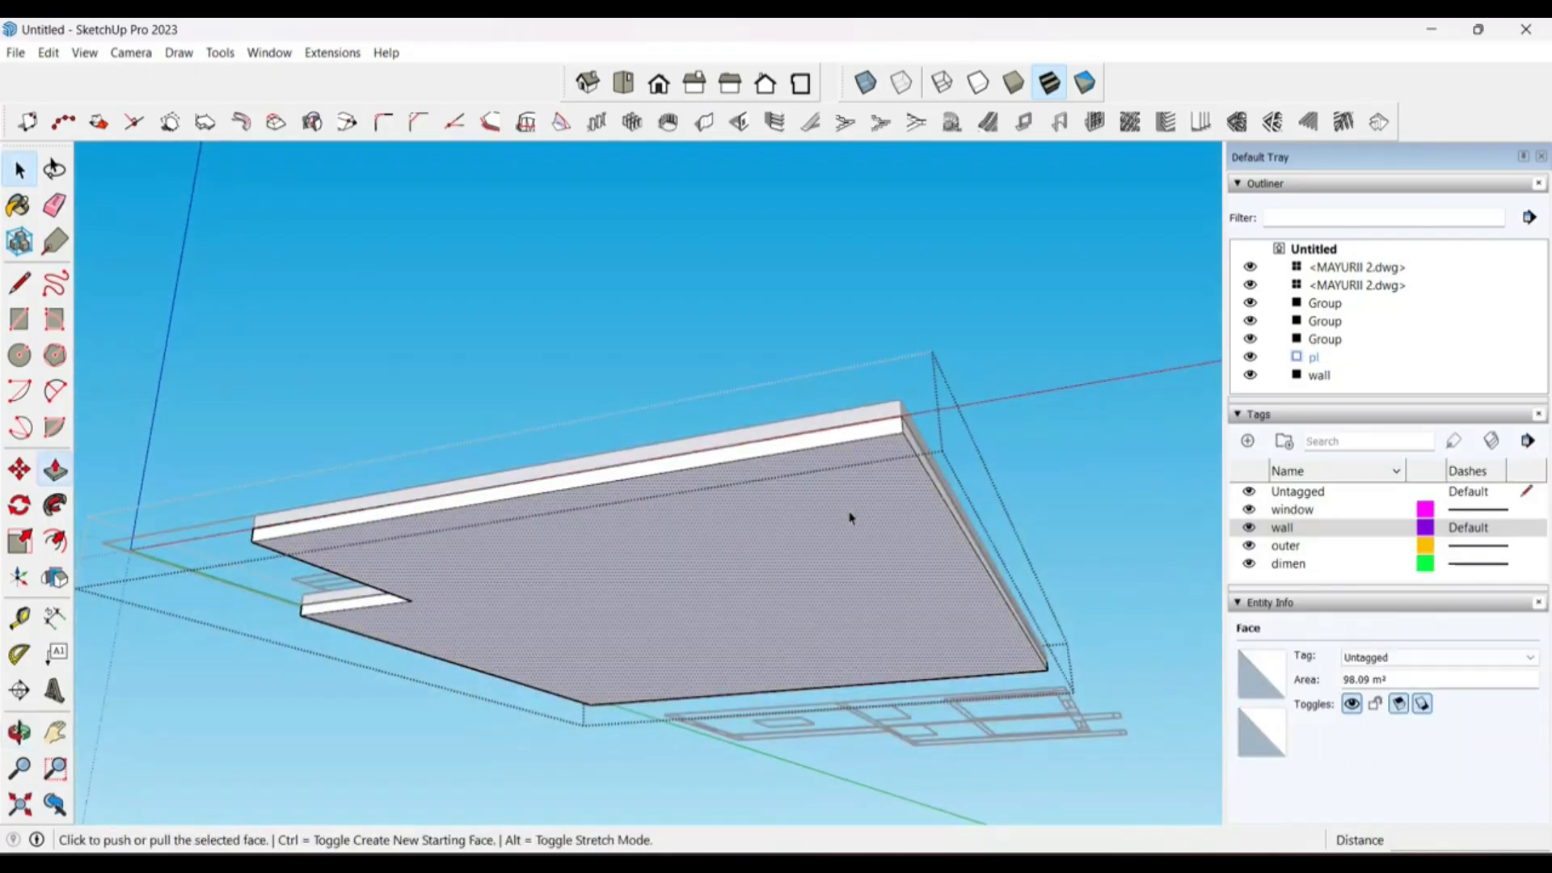
click(849, 518)
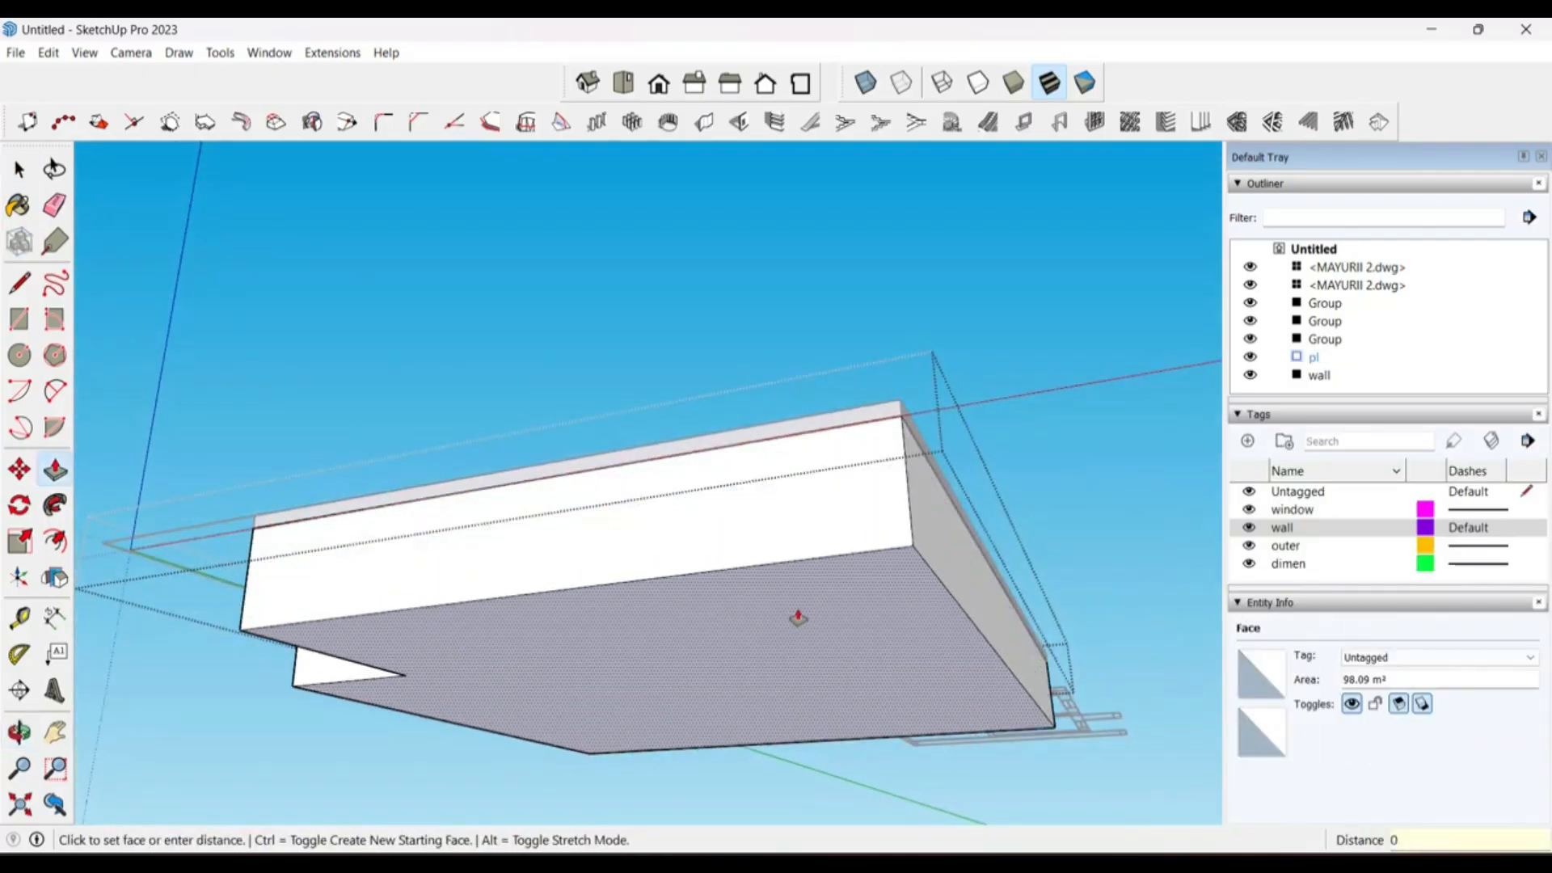
text(0.9)
key(Return)
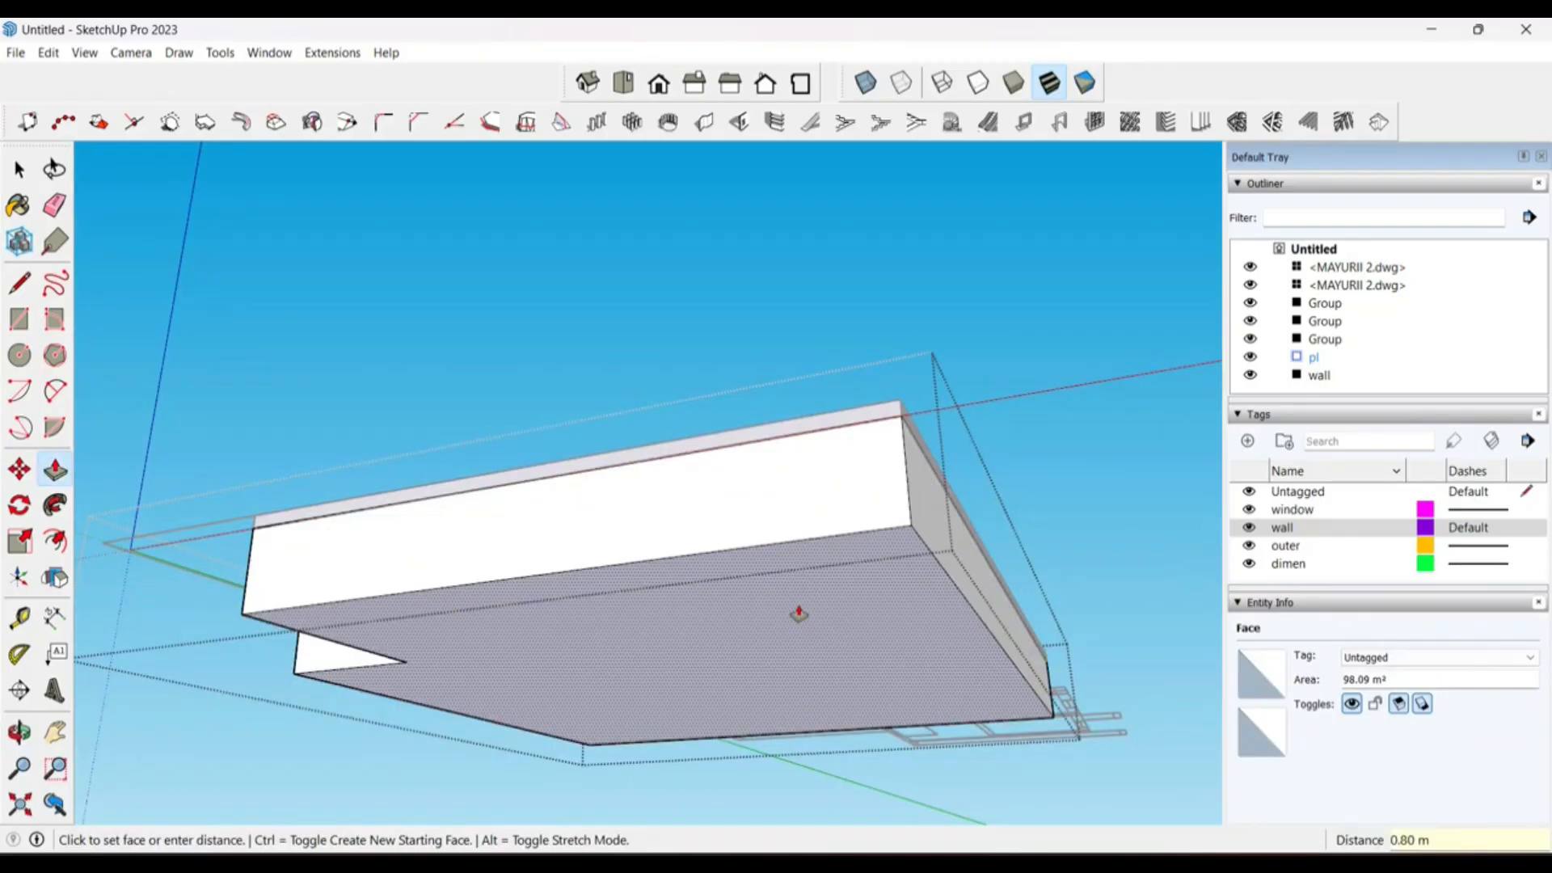
key(space)
click(800, 254)
Step: Move the floor slab and plinth together beneath the walls near the origin, aligning the slab's upper corner with the walls' bottom corner
middle_drag(801, 258, 873, 647)
scroll(972, 400, down, 3)
scroll(934, 511, up, 2)
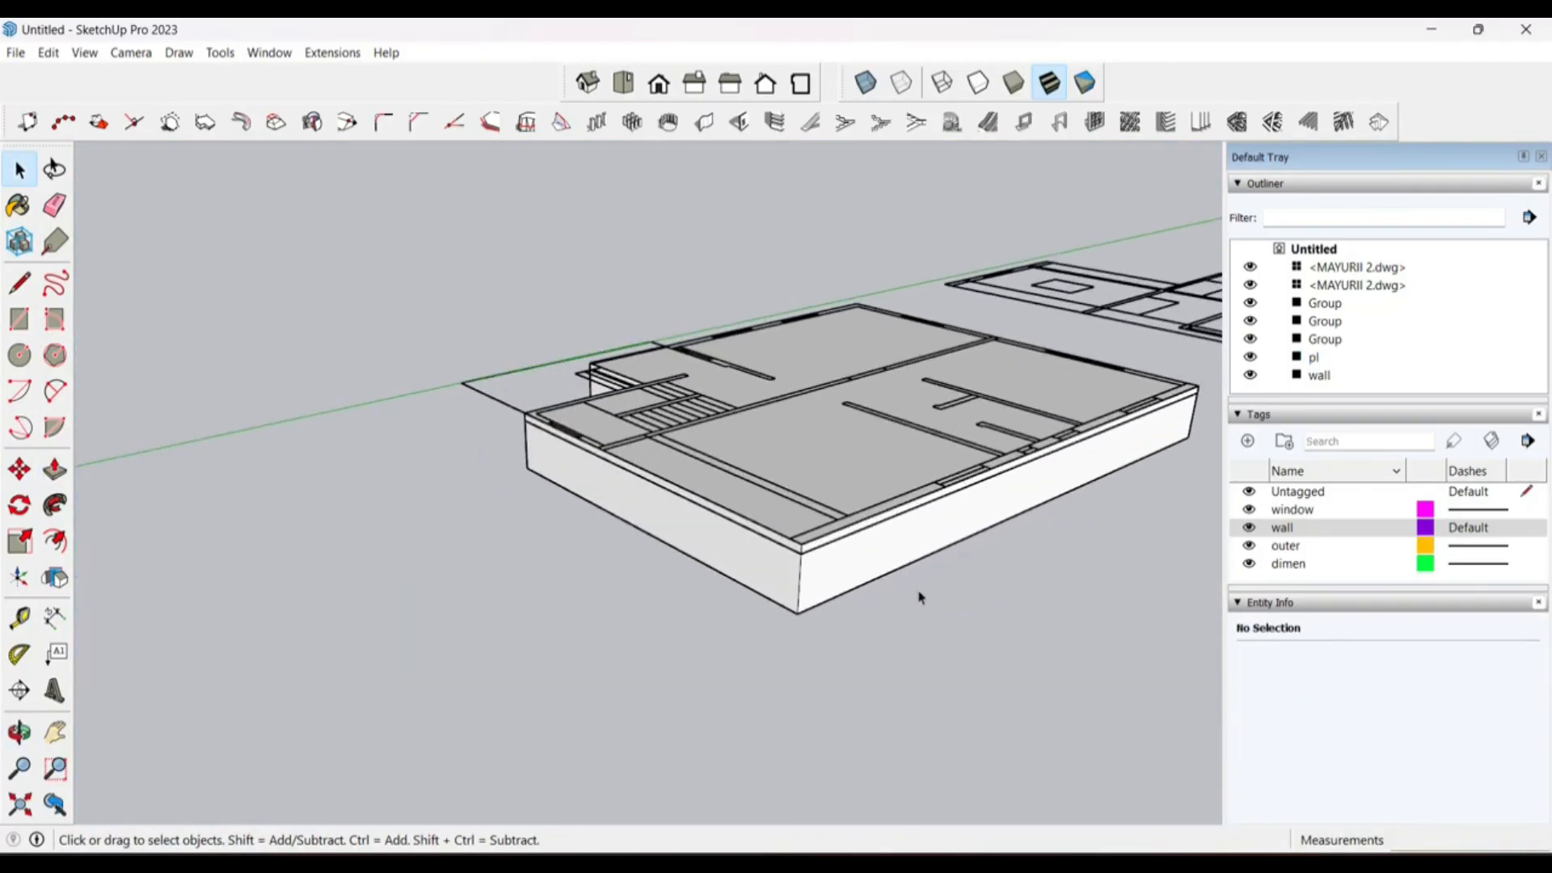
click(825, 560)
shift+click(824, 544)
scroll(946, 499, down, 5)
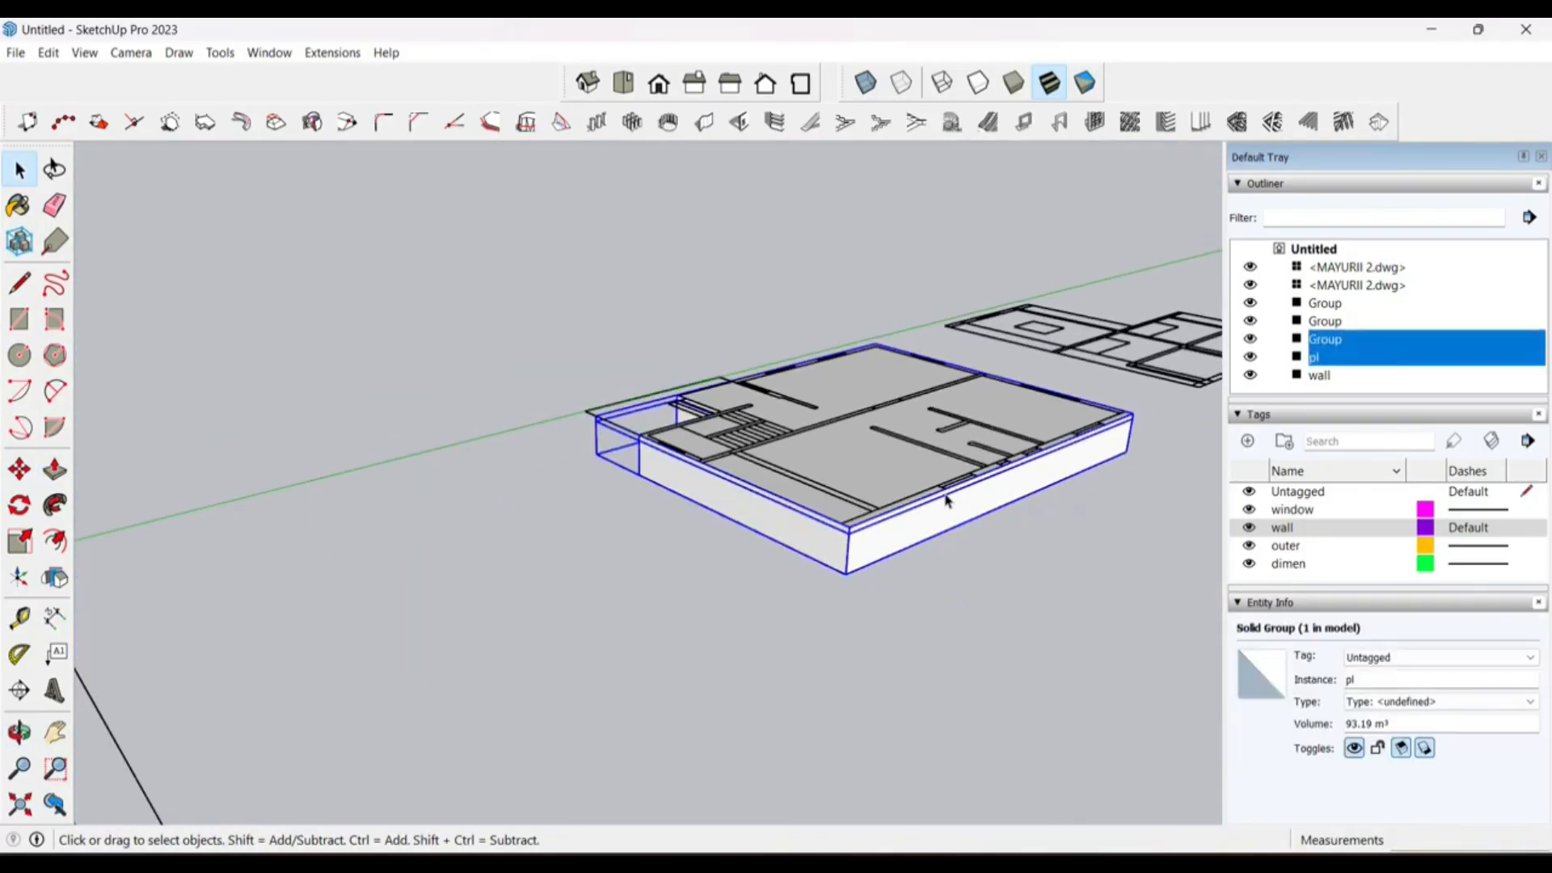
key(m)
scroll(889, 517, up, 4)
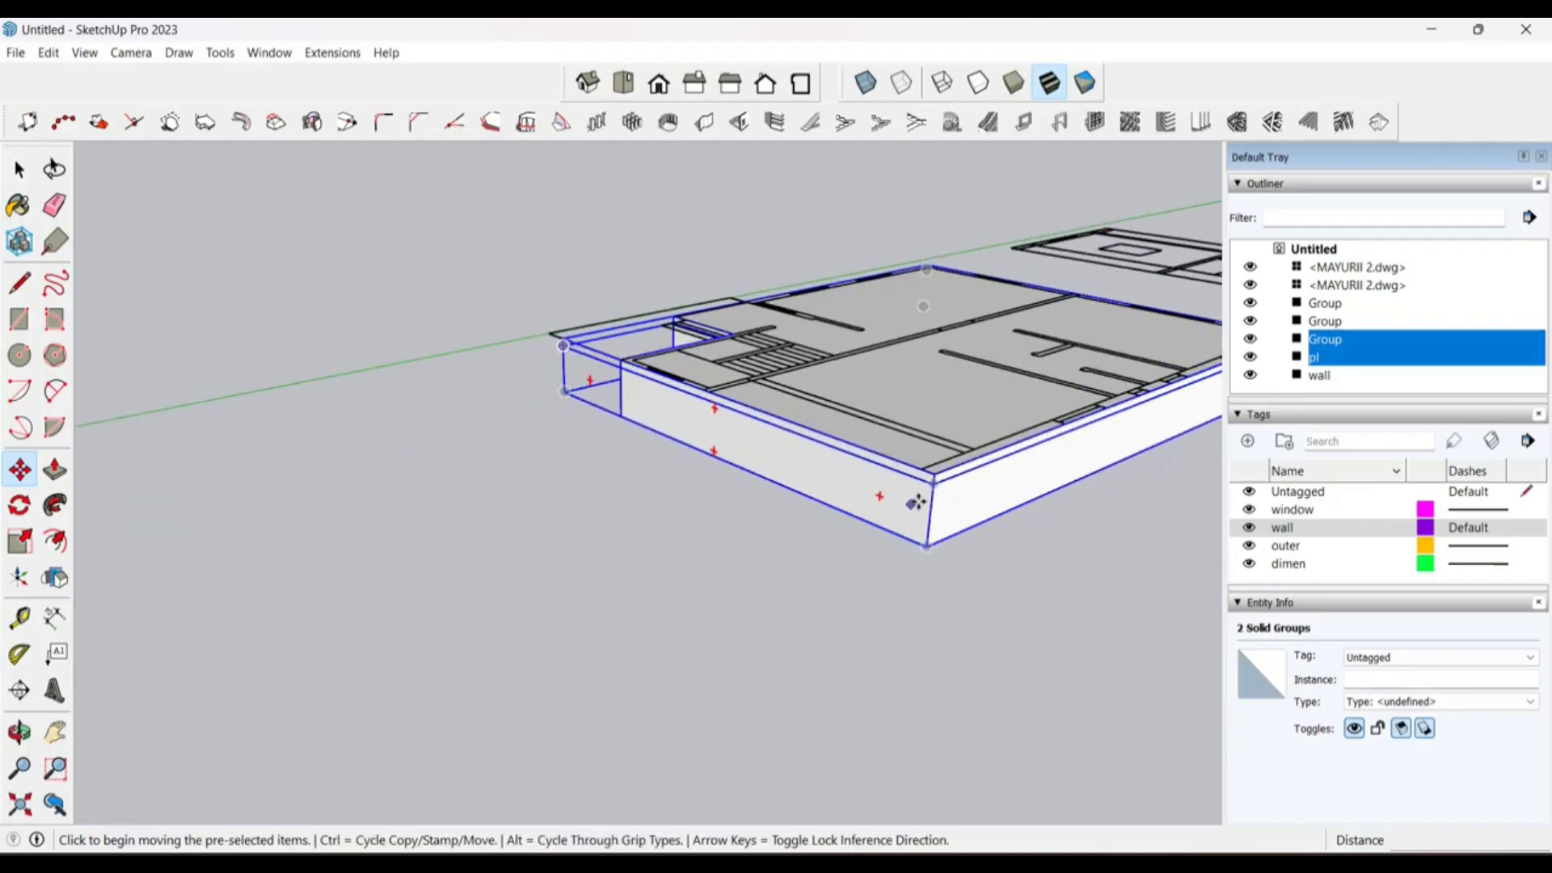
click(936, 473)
scroll(954, 452, down, 8)
scroll(283, 436, up, 6)
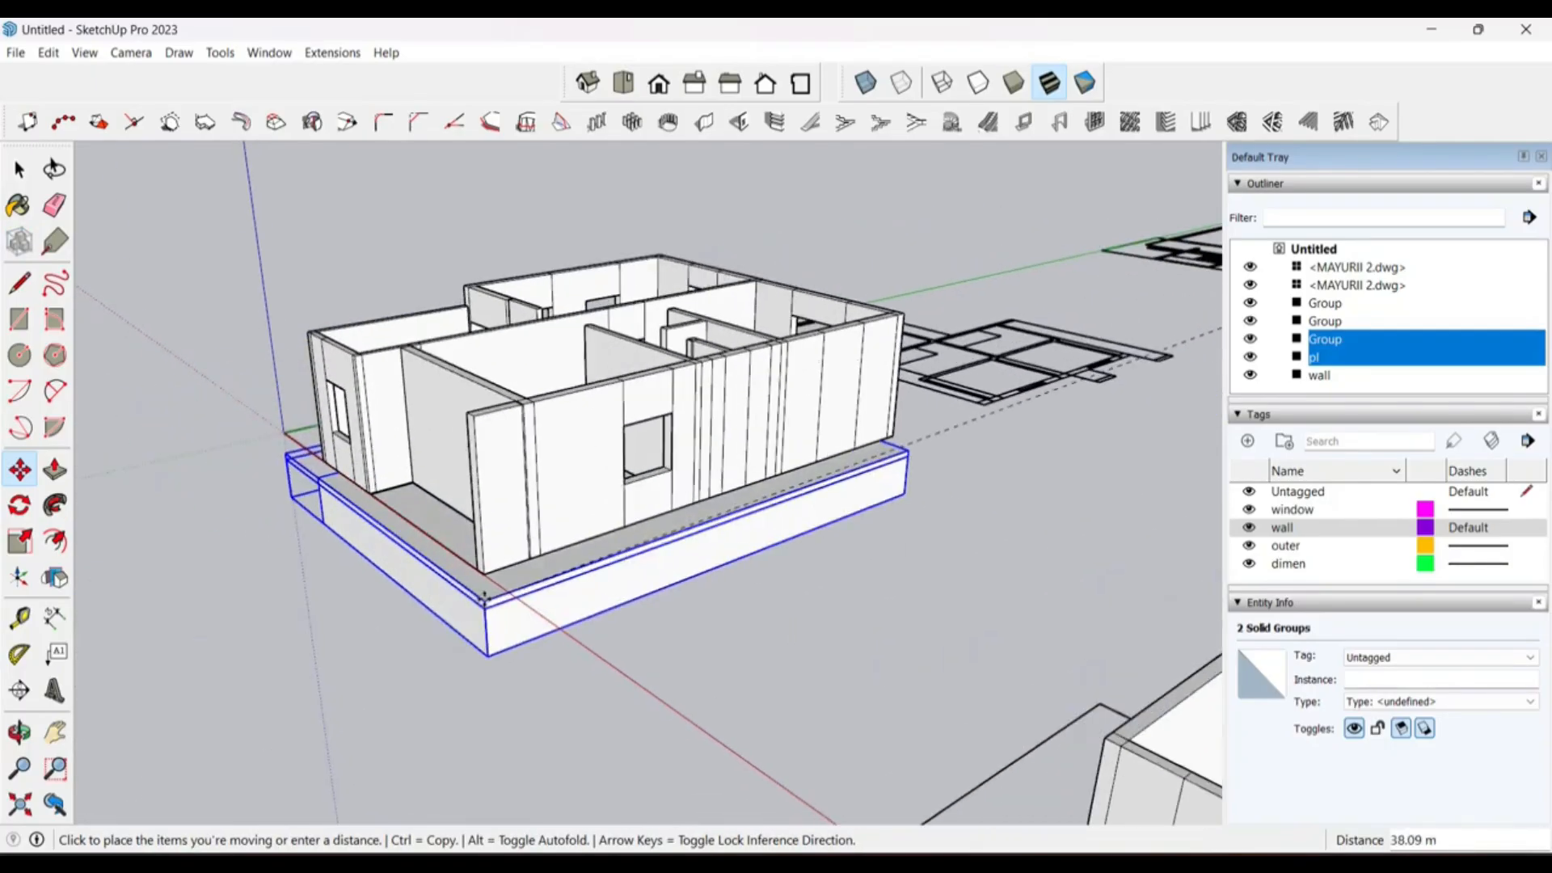
click(485, 559)
middle_drag(496, 537, 496, 461)
scroll(760, 618, down, 3)
key(space)
click(815, 594)
Step: Try to move the thin floor slab 3.15 m up onto the top of the walls
scroll(607, 595, up, 6)
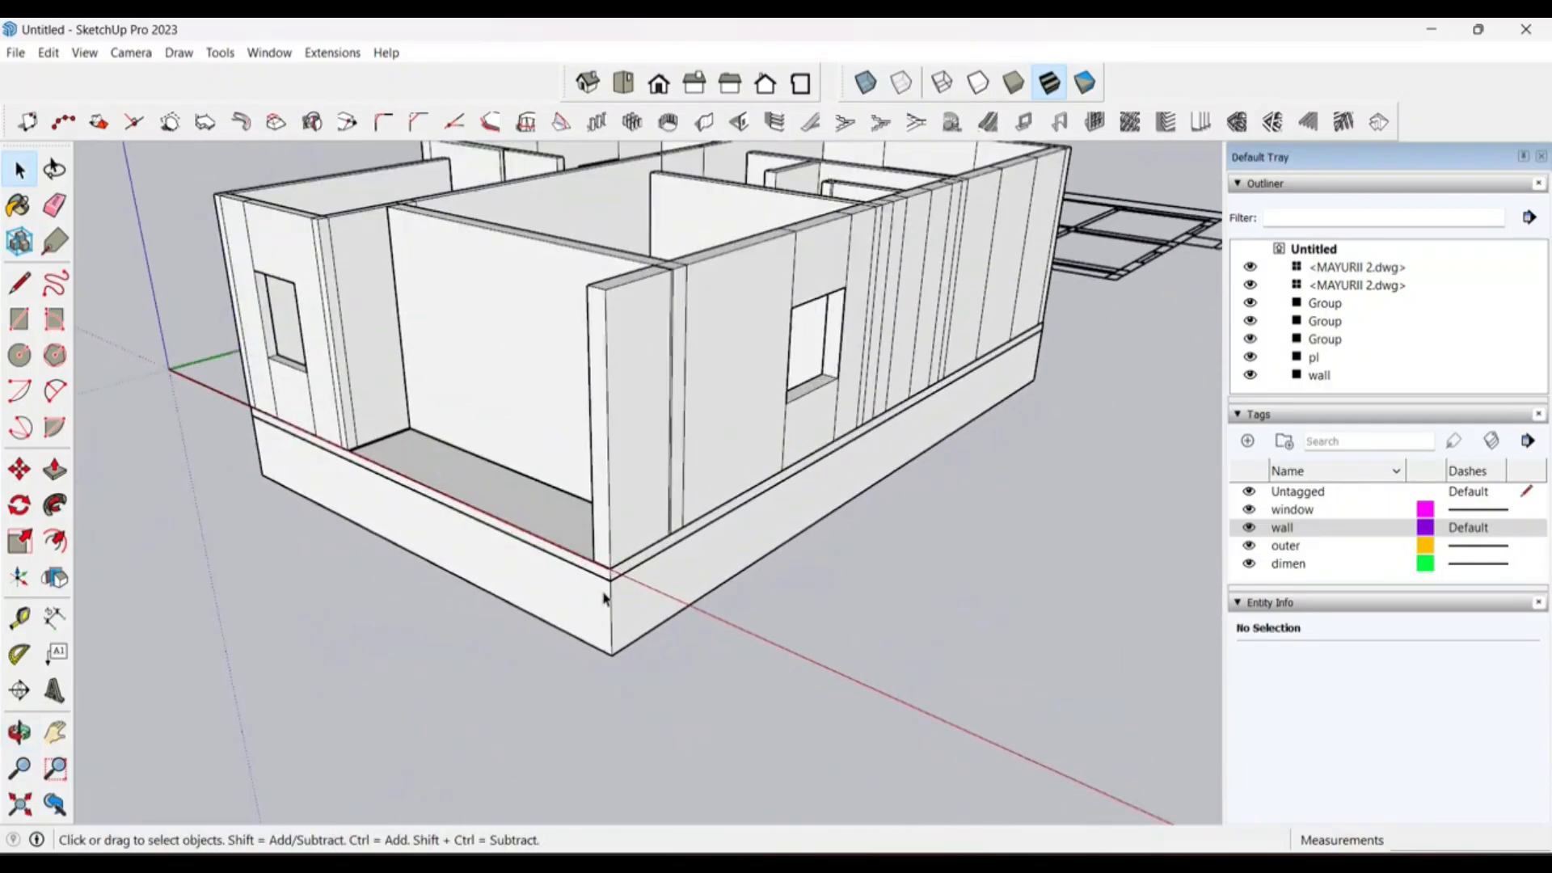
click(641, 557)
scroll(641, 565, down, 8)
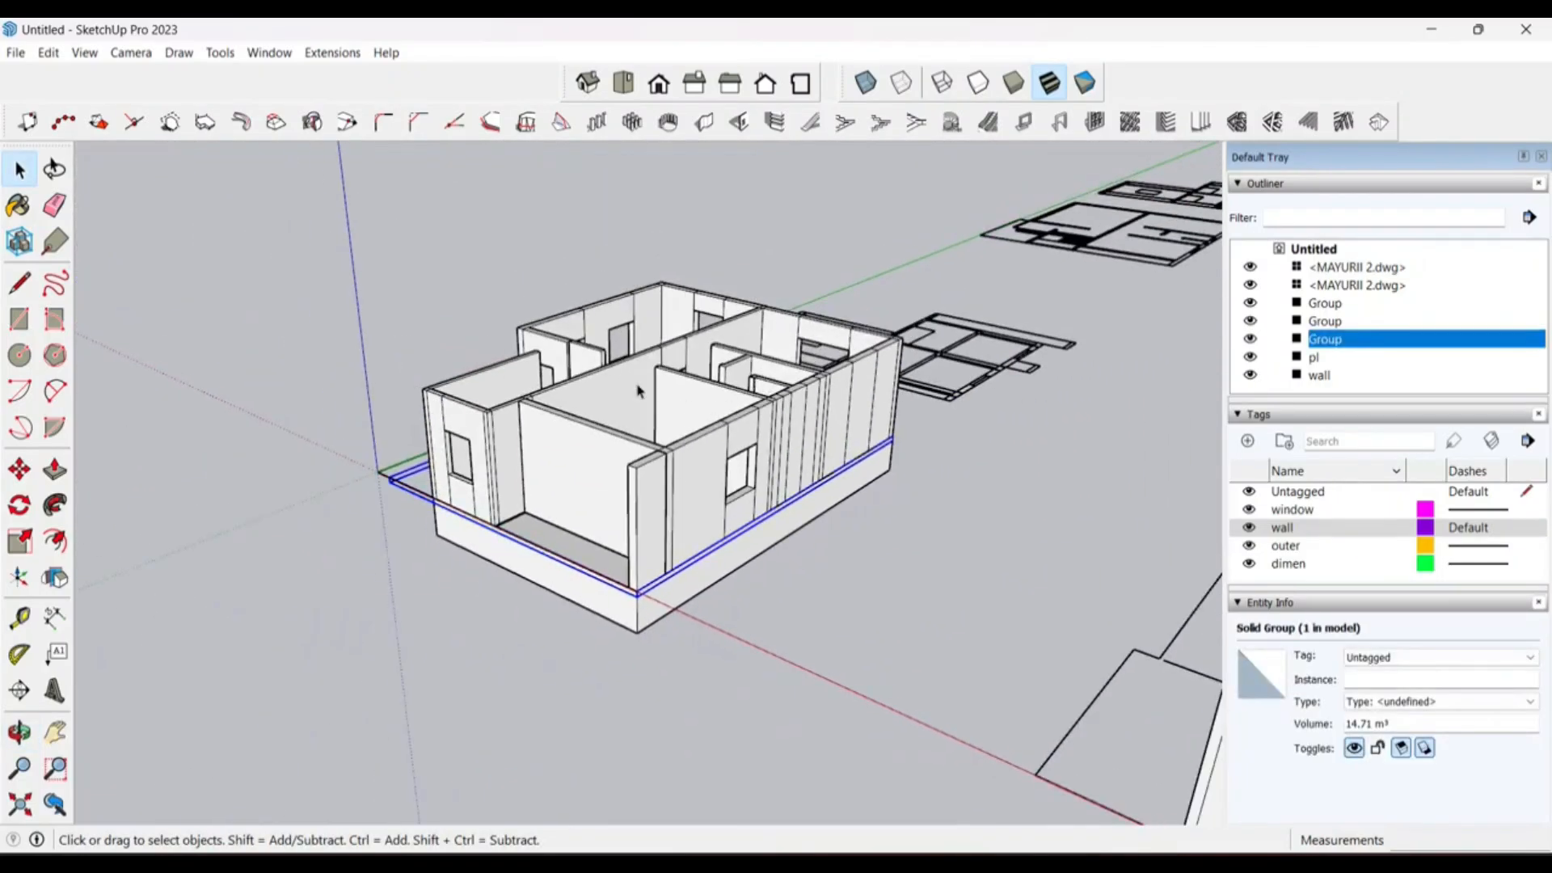
scroll(479, 364, down, 3)
scroll(610, 479, up, 5)
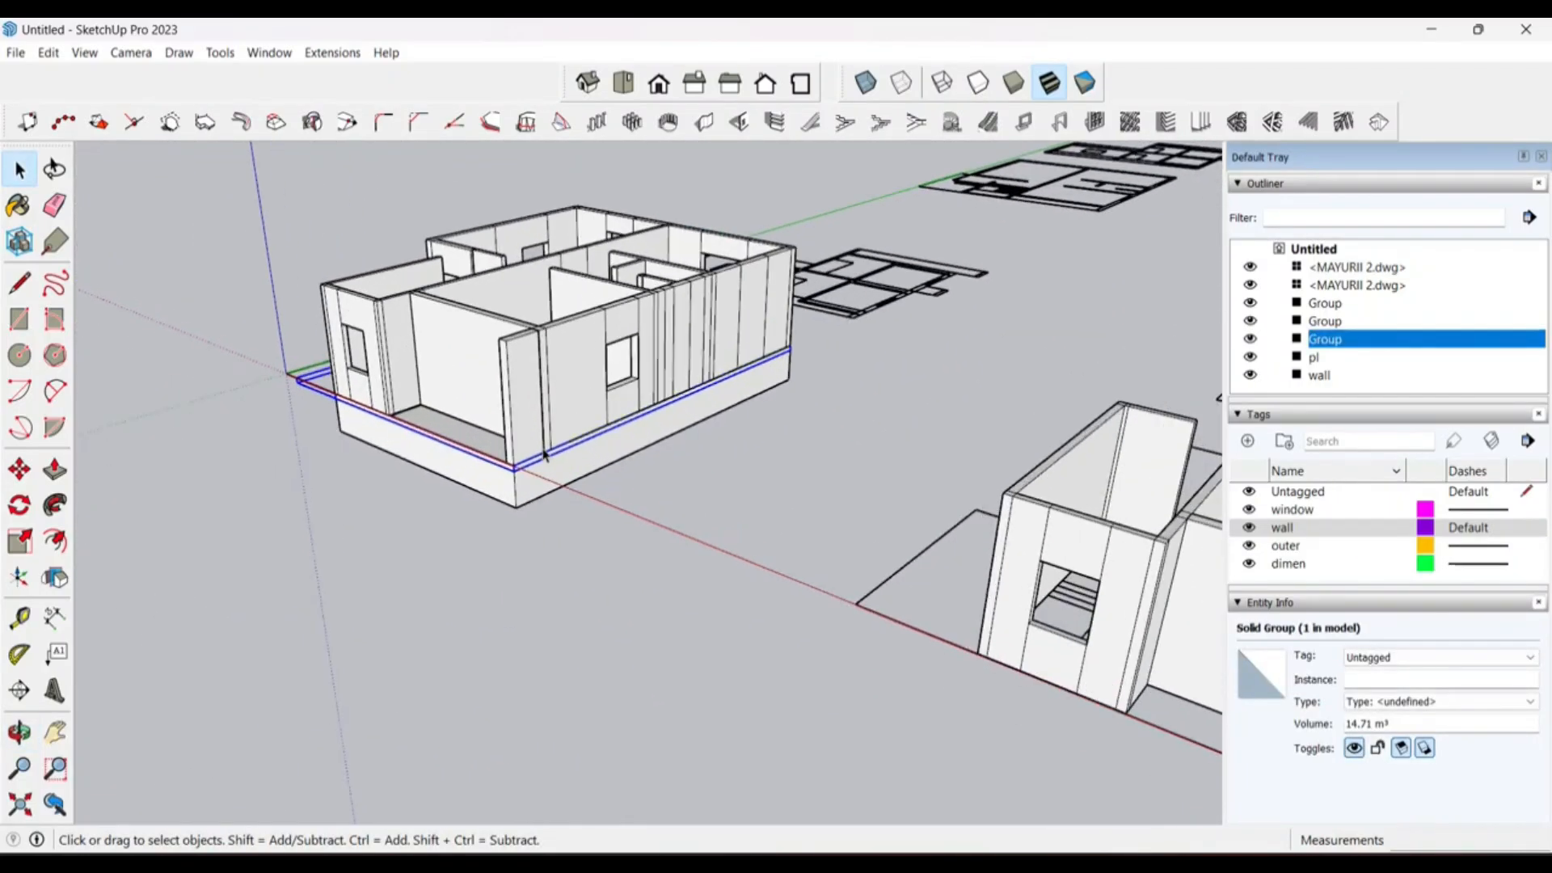
key(m)
scroll(515, 472, up, 3)
click(512, 470)
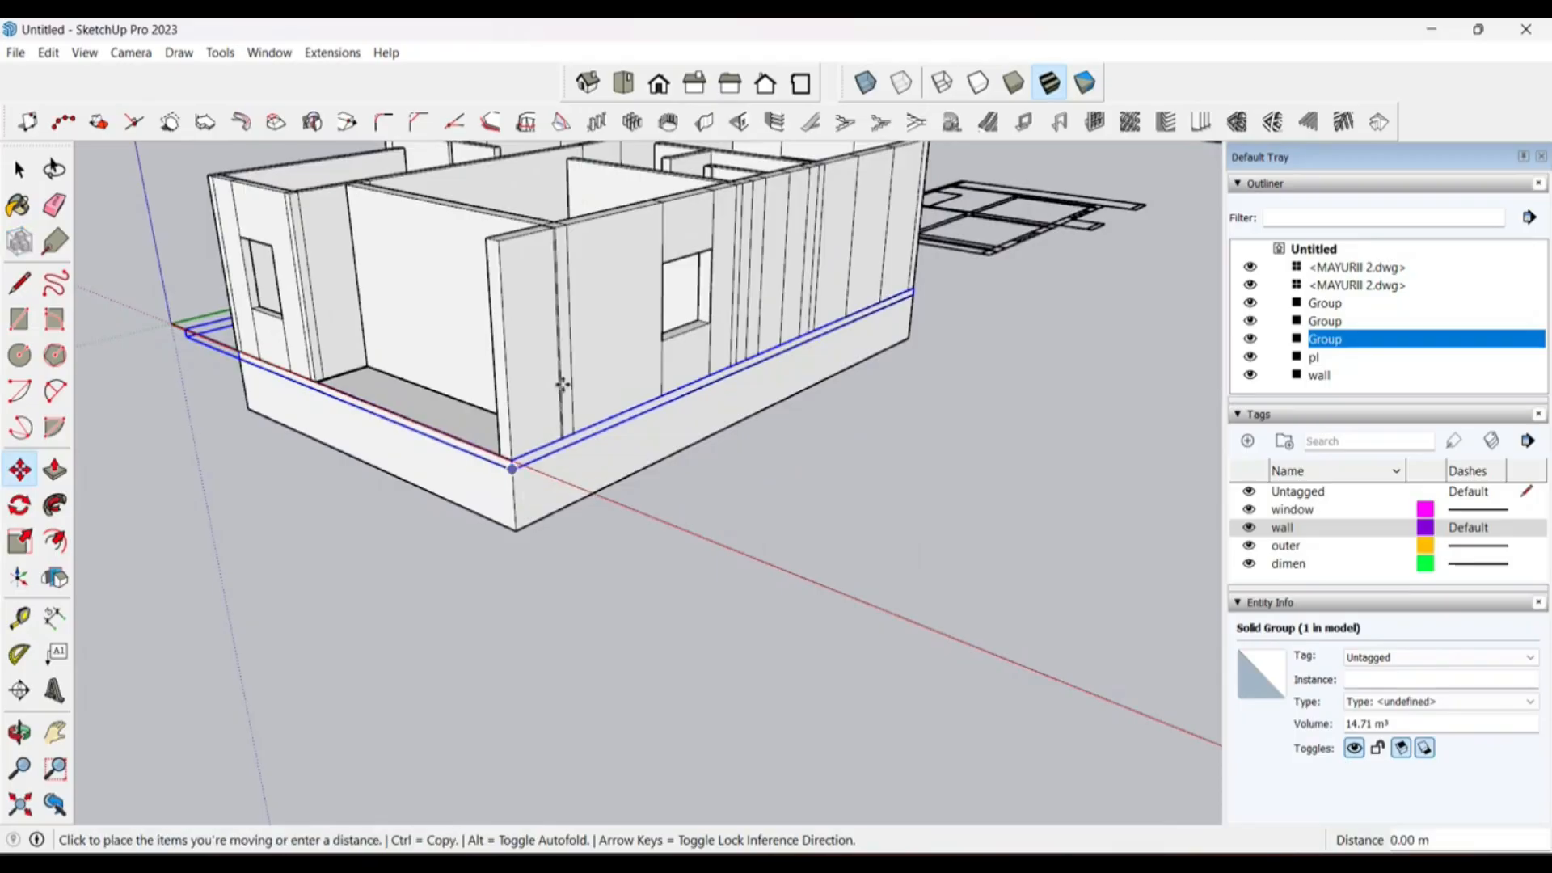
click(535, 440)
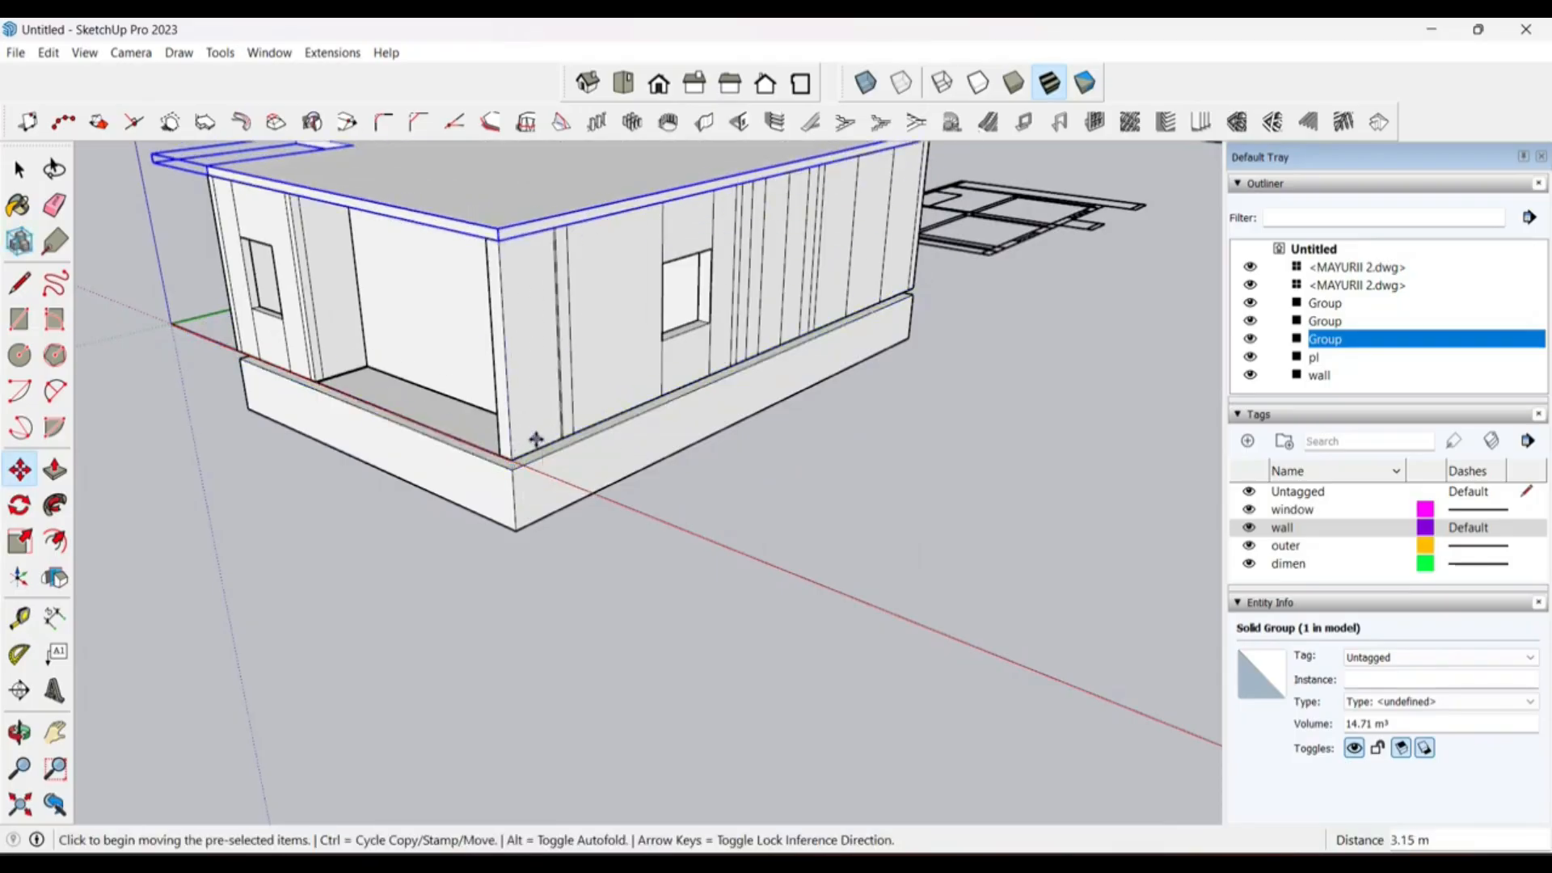
key(ctrl+z)
Step: Copy the thin floor slab straight up onto the top of the walls as the roof slab
key(ctrl)
click(512, 471)
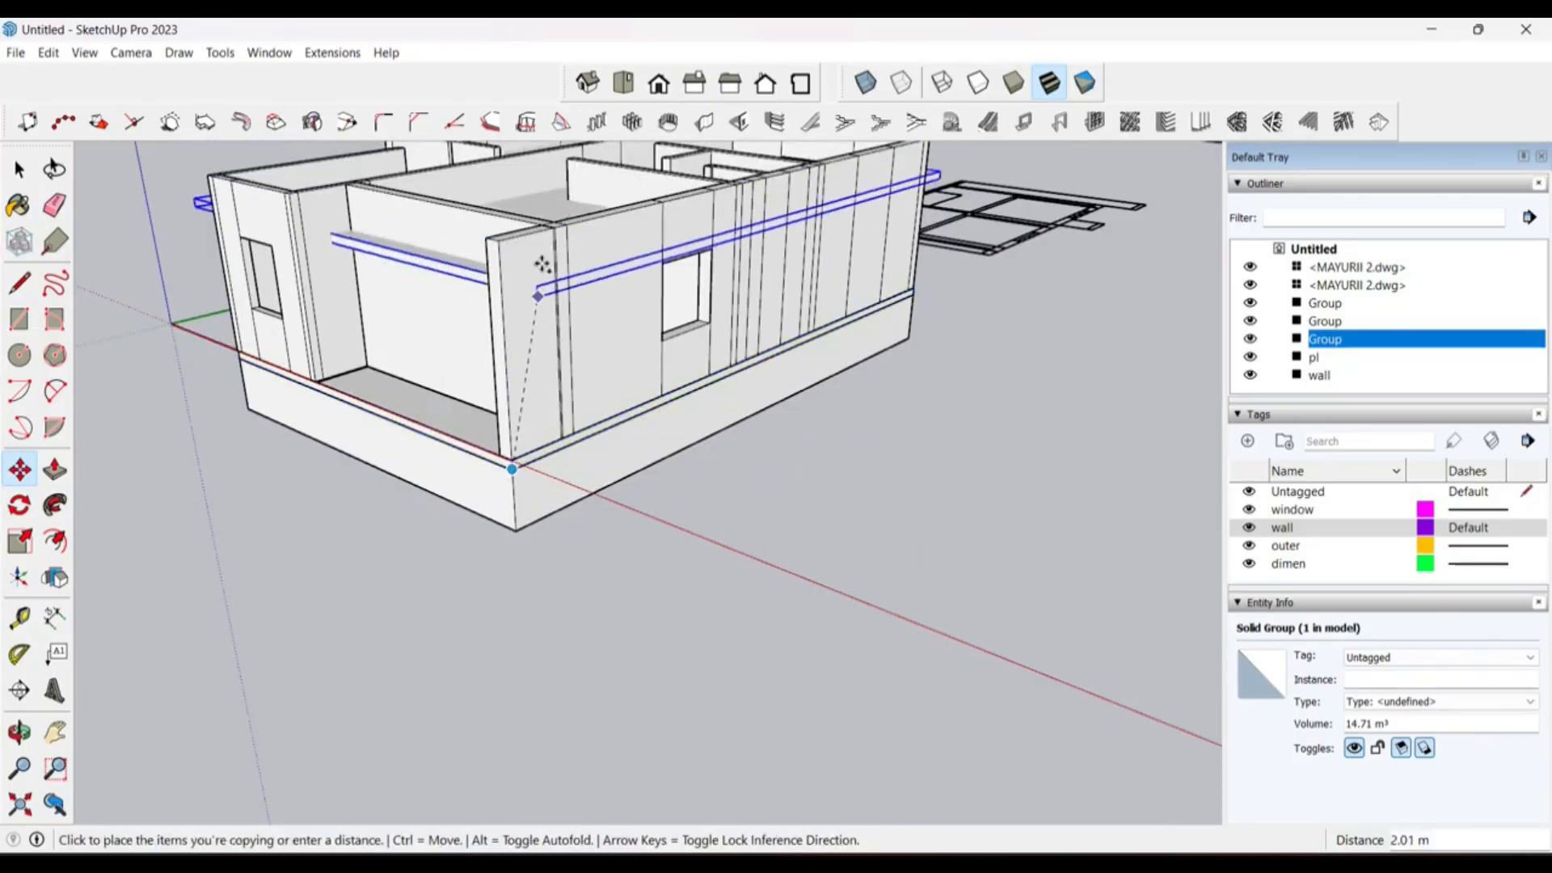
click(465, 474)
scroll(465, 474, down, 5)
key(space)
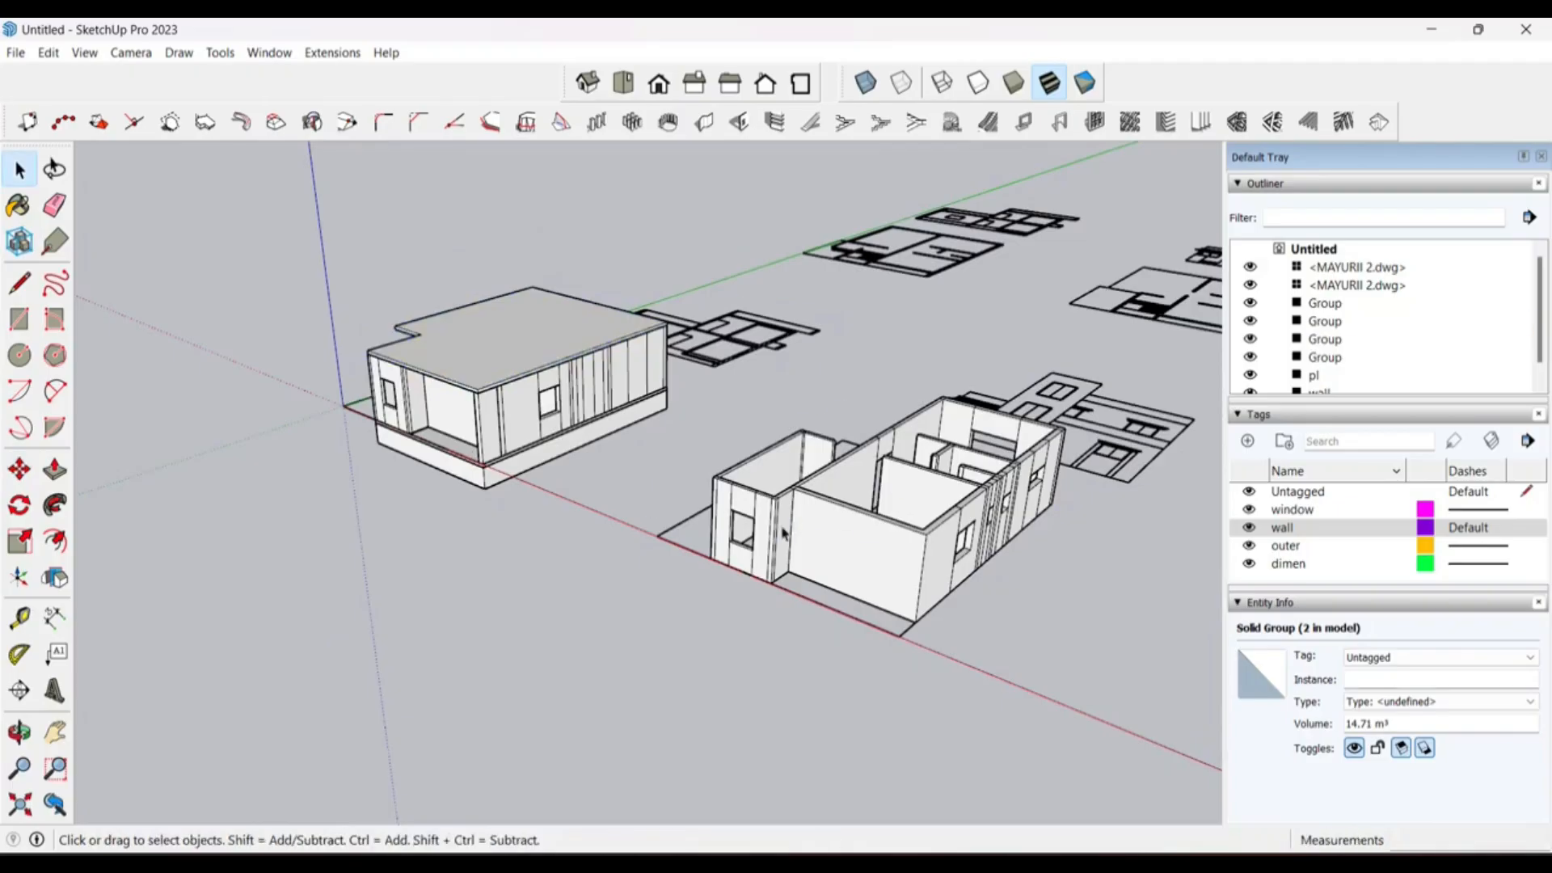
Step: Move the upper-floor walls group from its floor plan onto the roof slab, aligning its bottom front corner with the slab's corner
click(683, 538)
key(m)
scroll(683, 538, up, 5)
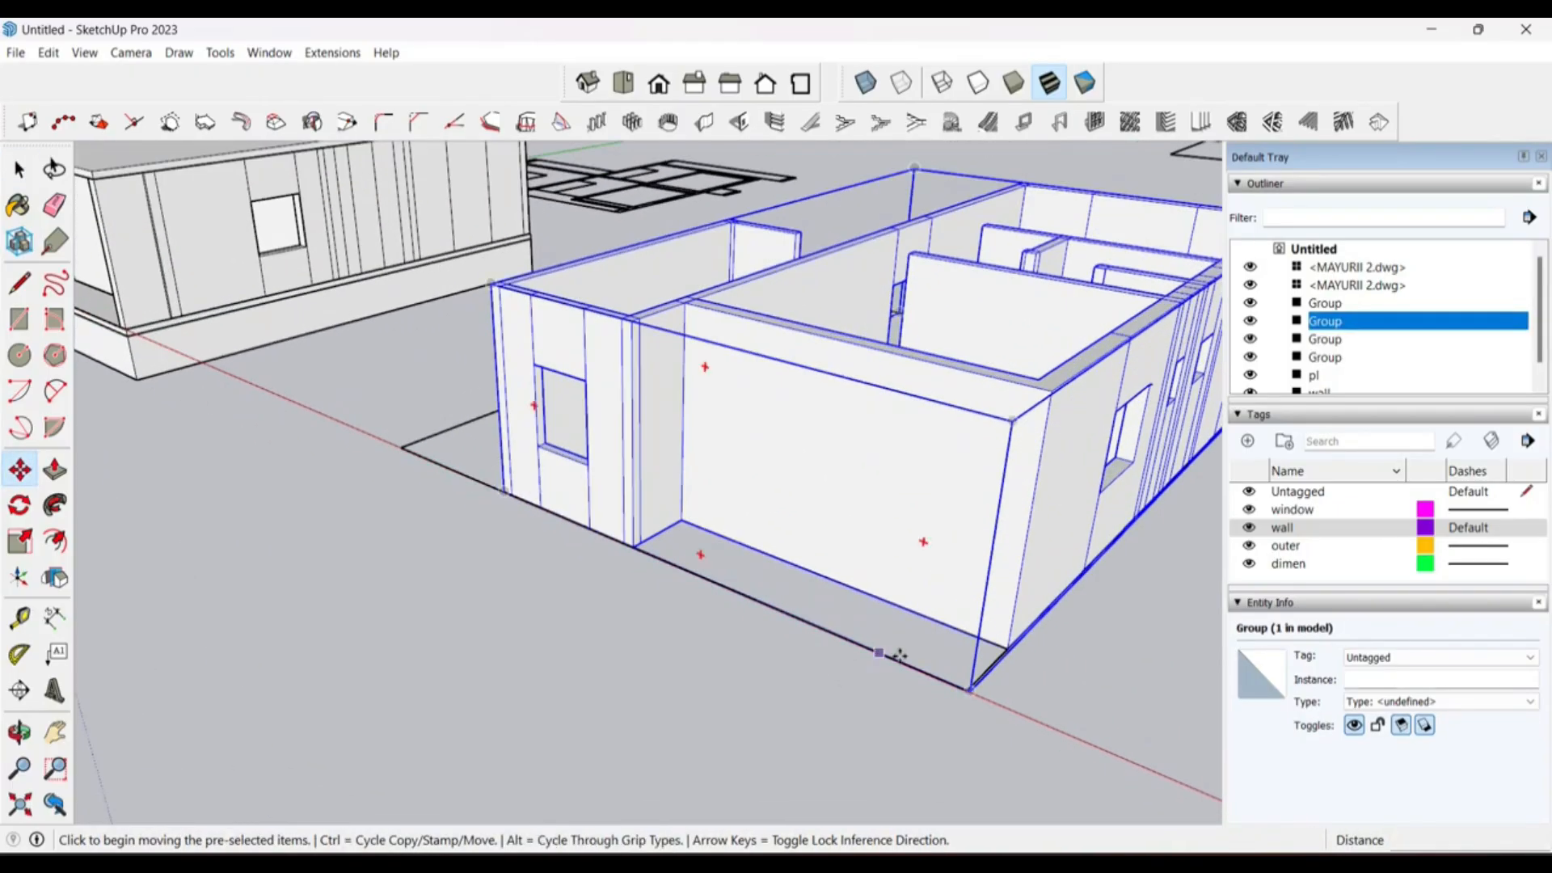
scroll(638, 569, down, 4)
middle_drag(642, 574, 898, 614)
scroll(897, 613, up, 6)
click(613, 442)
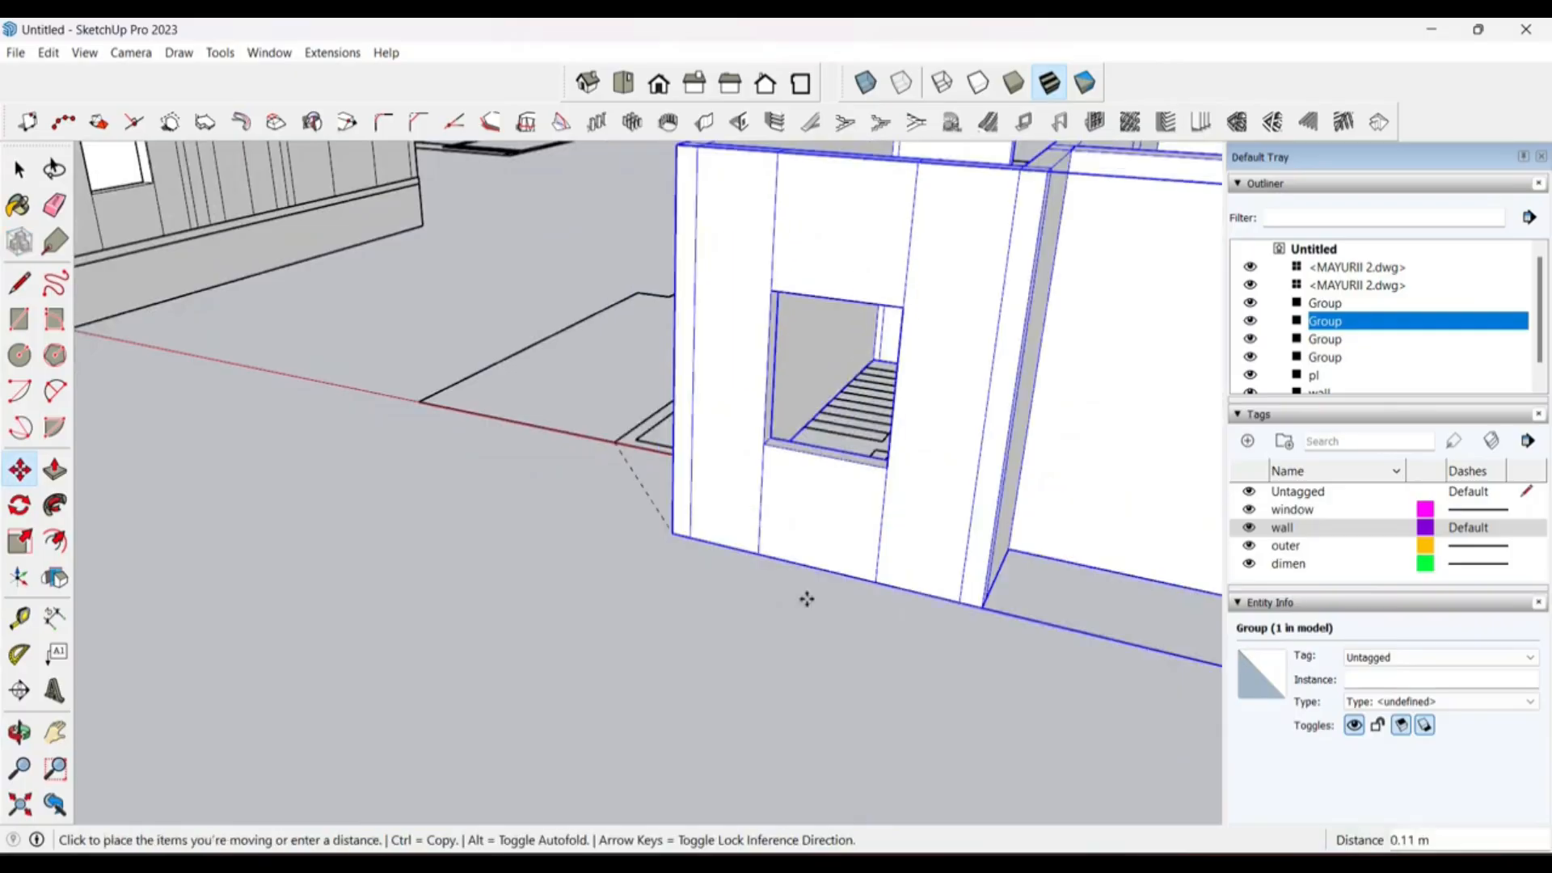
scroll(804, 599, down, 5)
scroll(55, 206, up, 2)
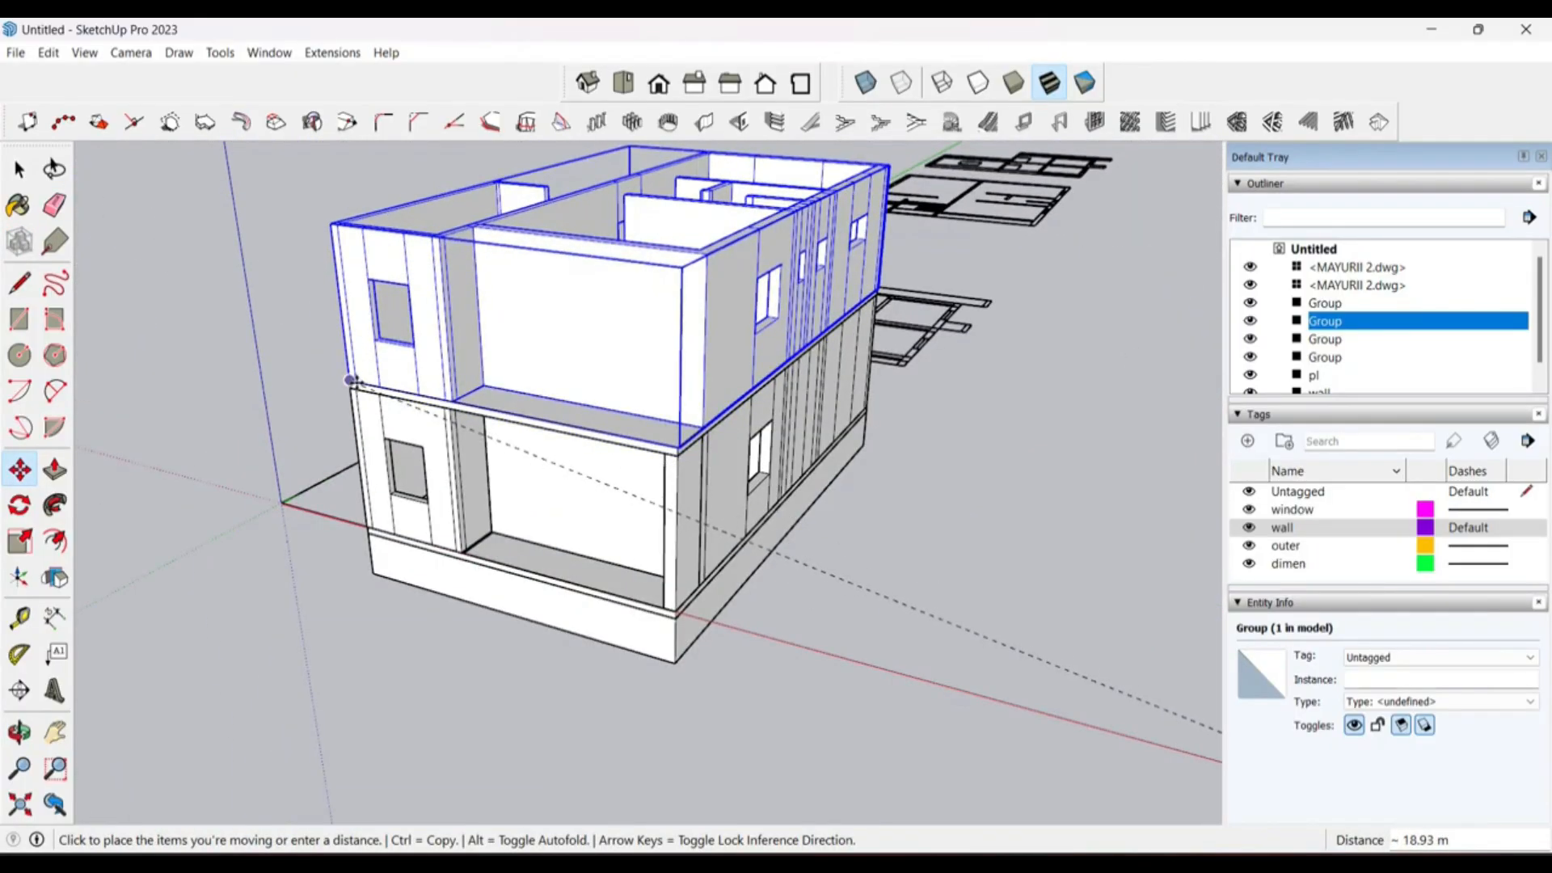
click(350, 380)
scroll(711, 428, down, 5)
key(Escape)
middle_drag(525, 558, 288, 484)
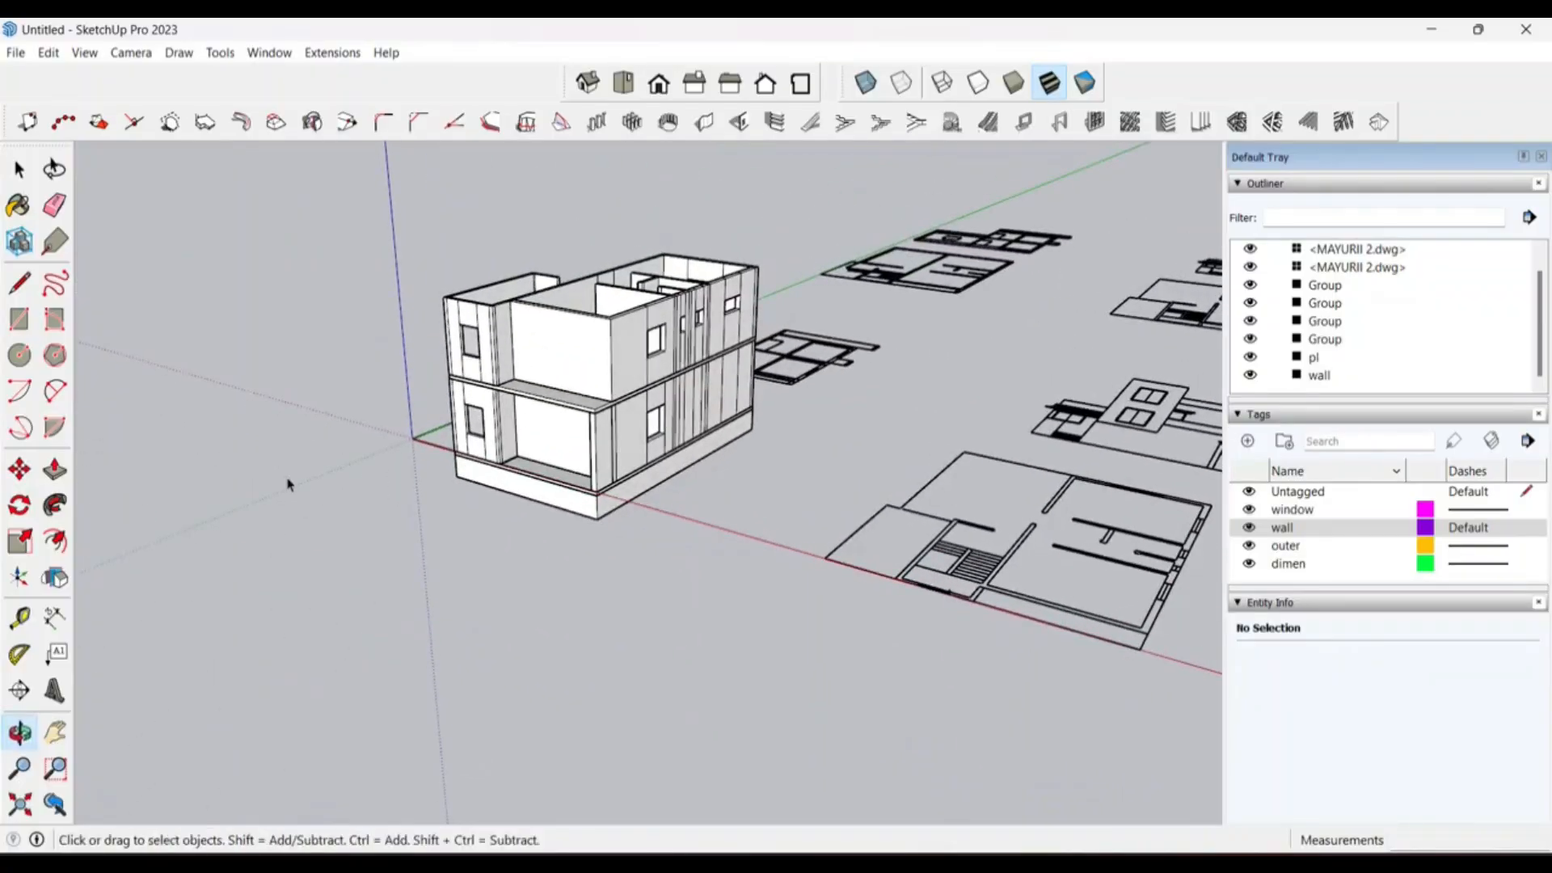
Step: Examine the staircase lines and their dimensions in the floor plan
scroll(596, 415, up, 3)
middle_drag(595, 416, 917, 368)
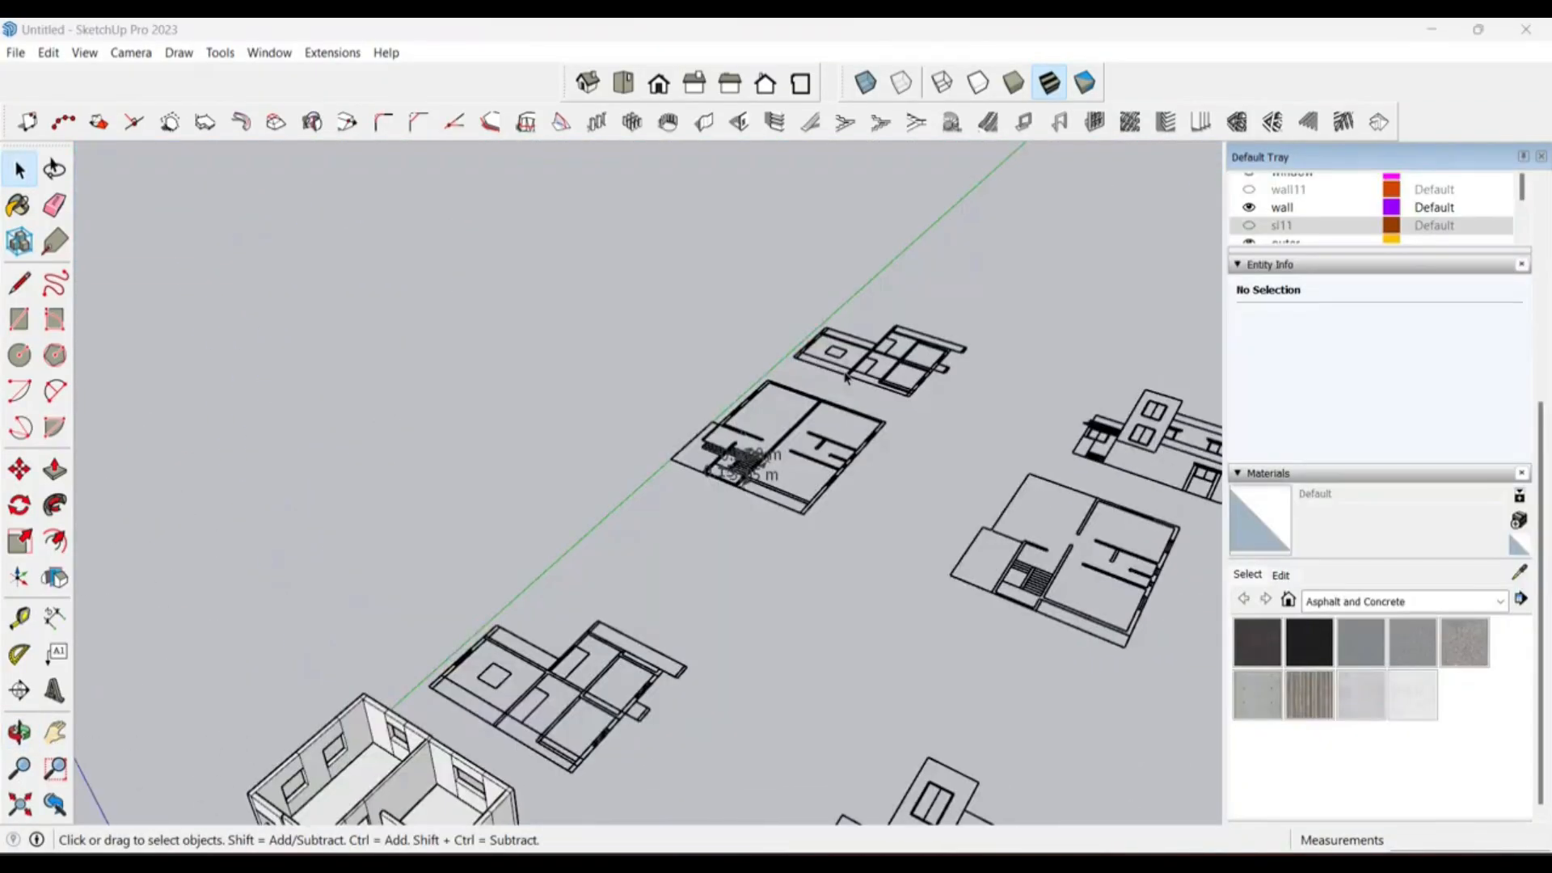
scroll(847, 377, down, 3)
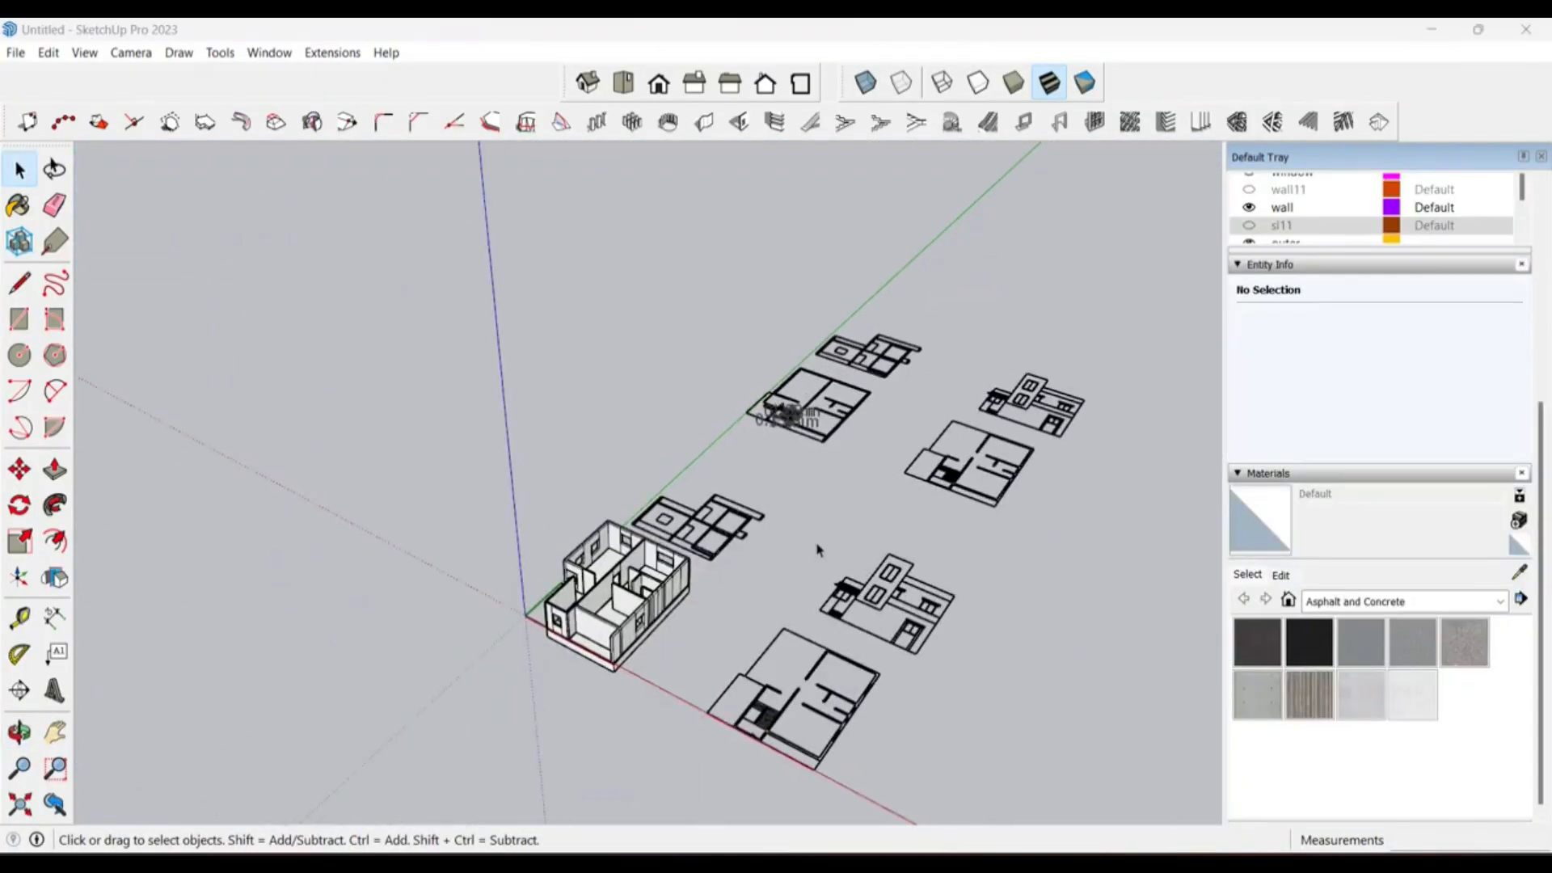
scroll(817, 541, up, 4)
middle_drag(817, 541, 892, 496)
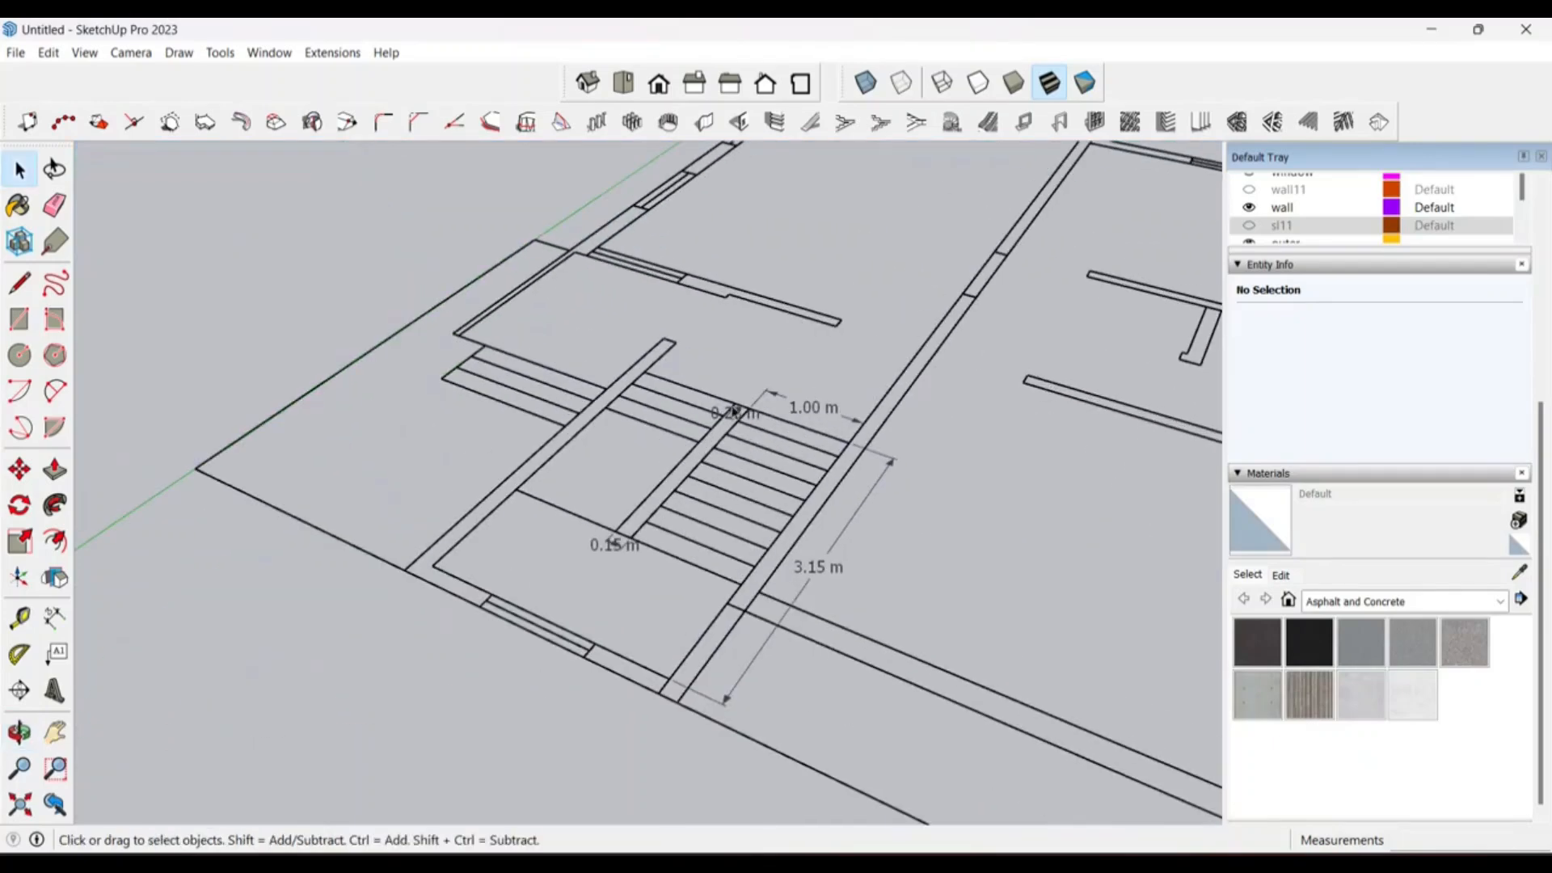
middle_drag(711, 453, 612, 496)
scroll(608, 497, down, 1)
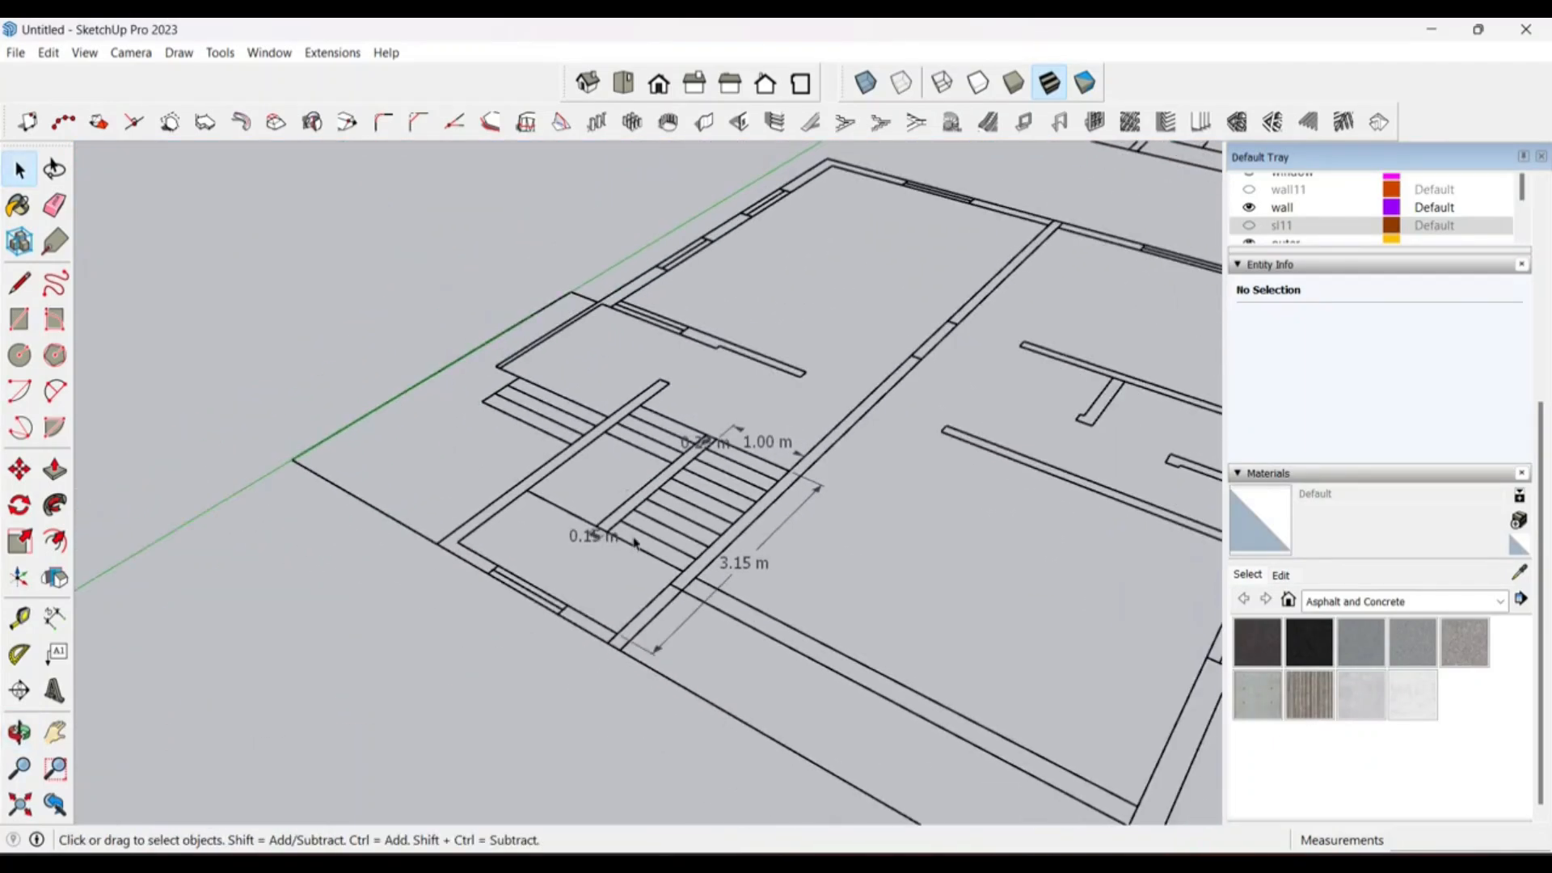
Step: Compare single-flight staircase types A to D in the 1001bit Create Staircase dialog
click(809, 123)
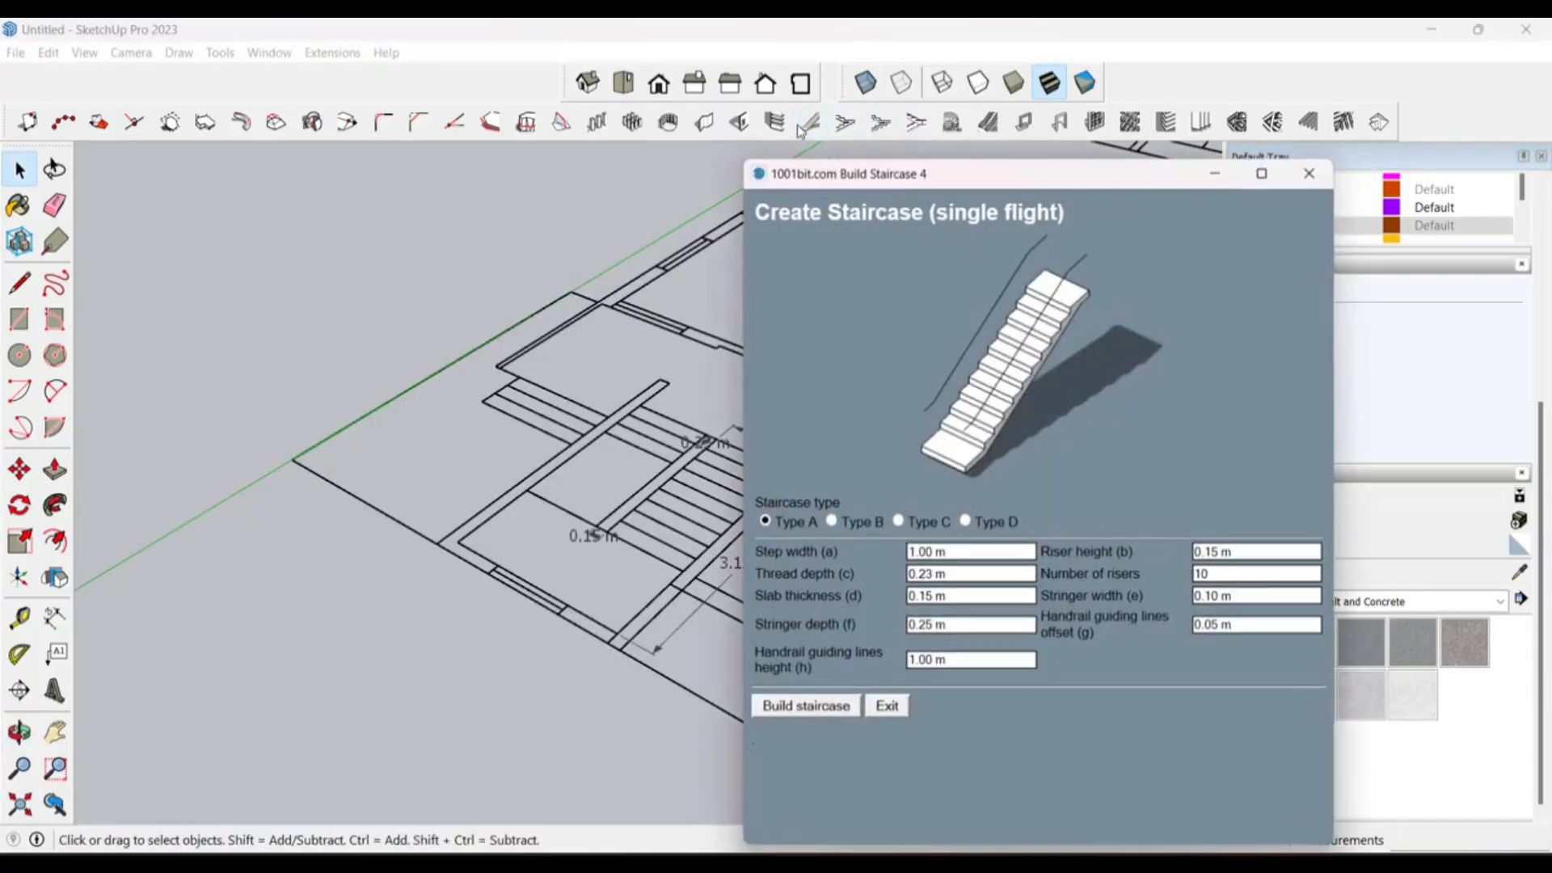
drag(884, 178, 343, 113)
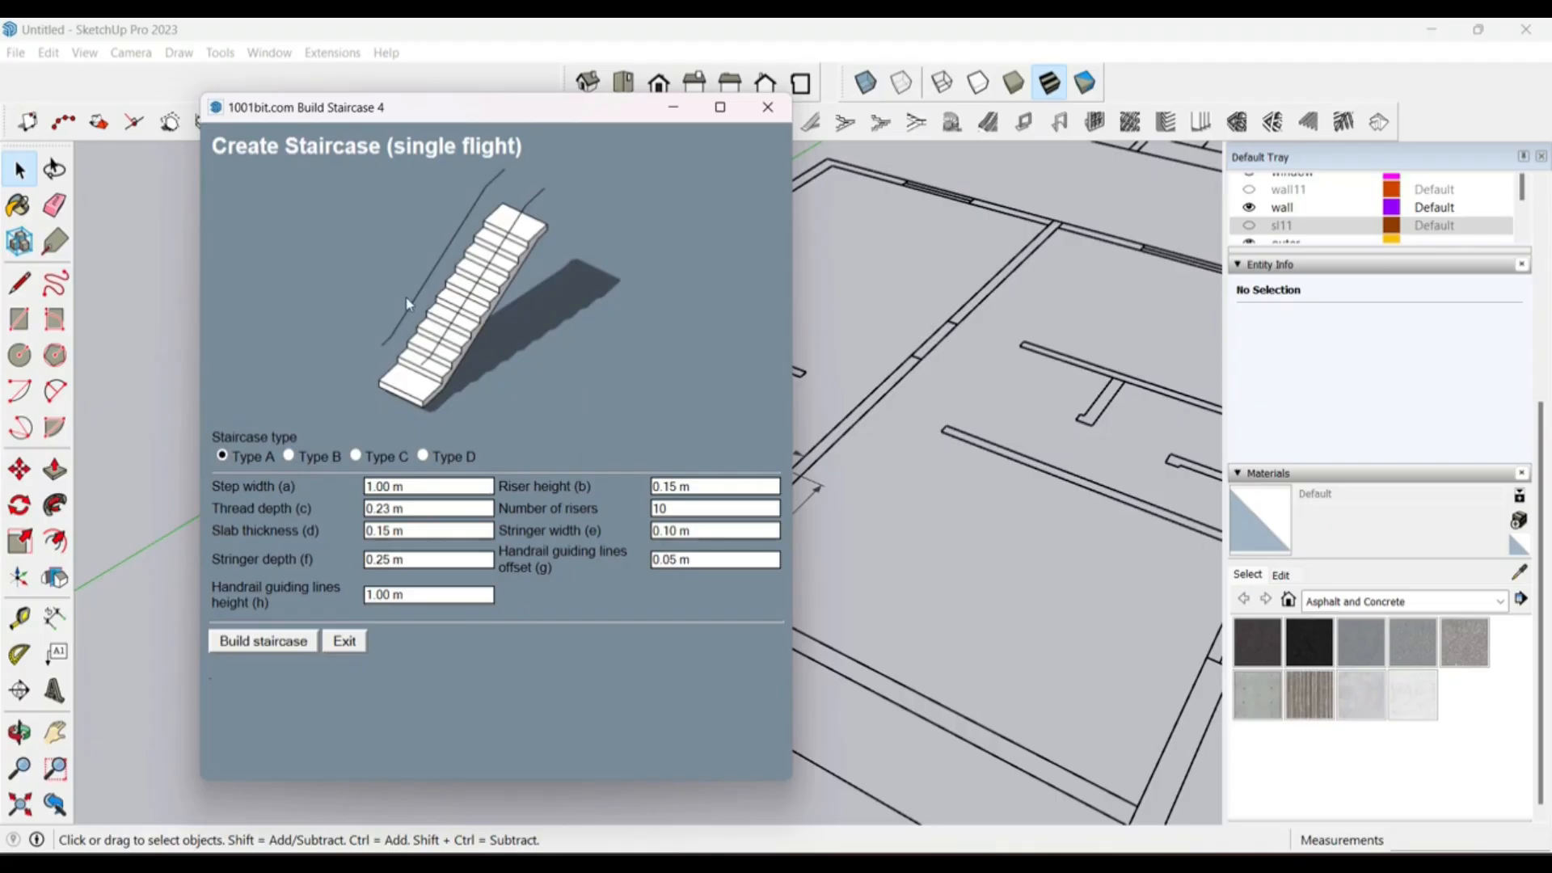
click(288, 455)
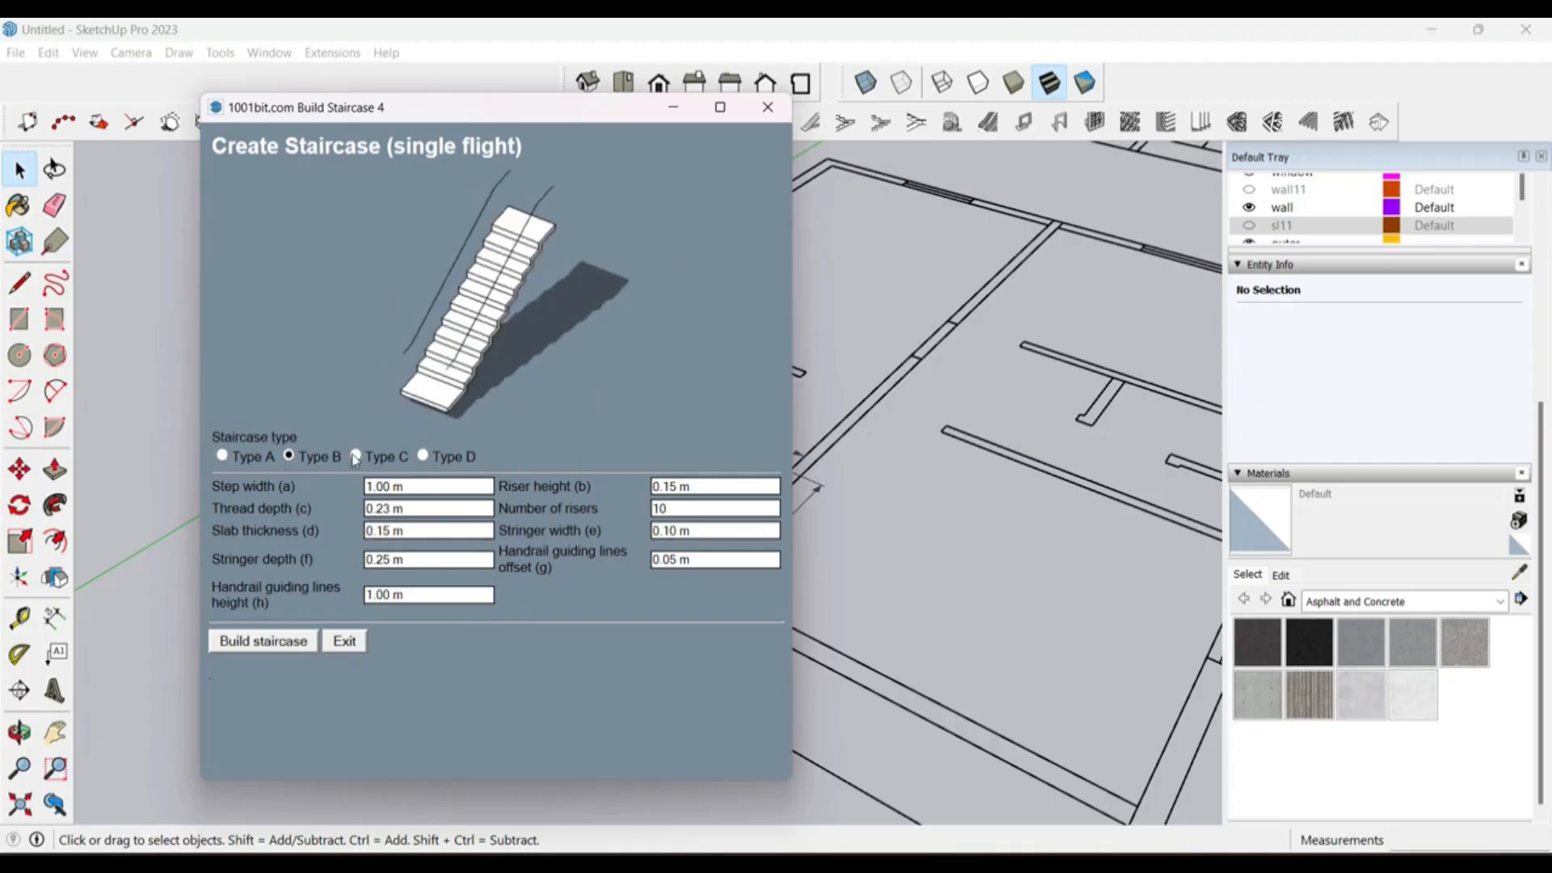
click(356, 455)
key(Right)
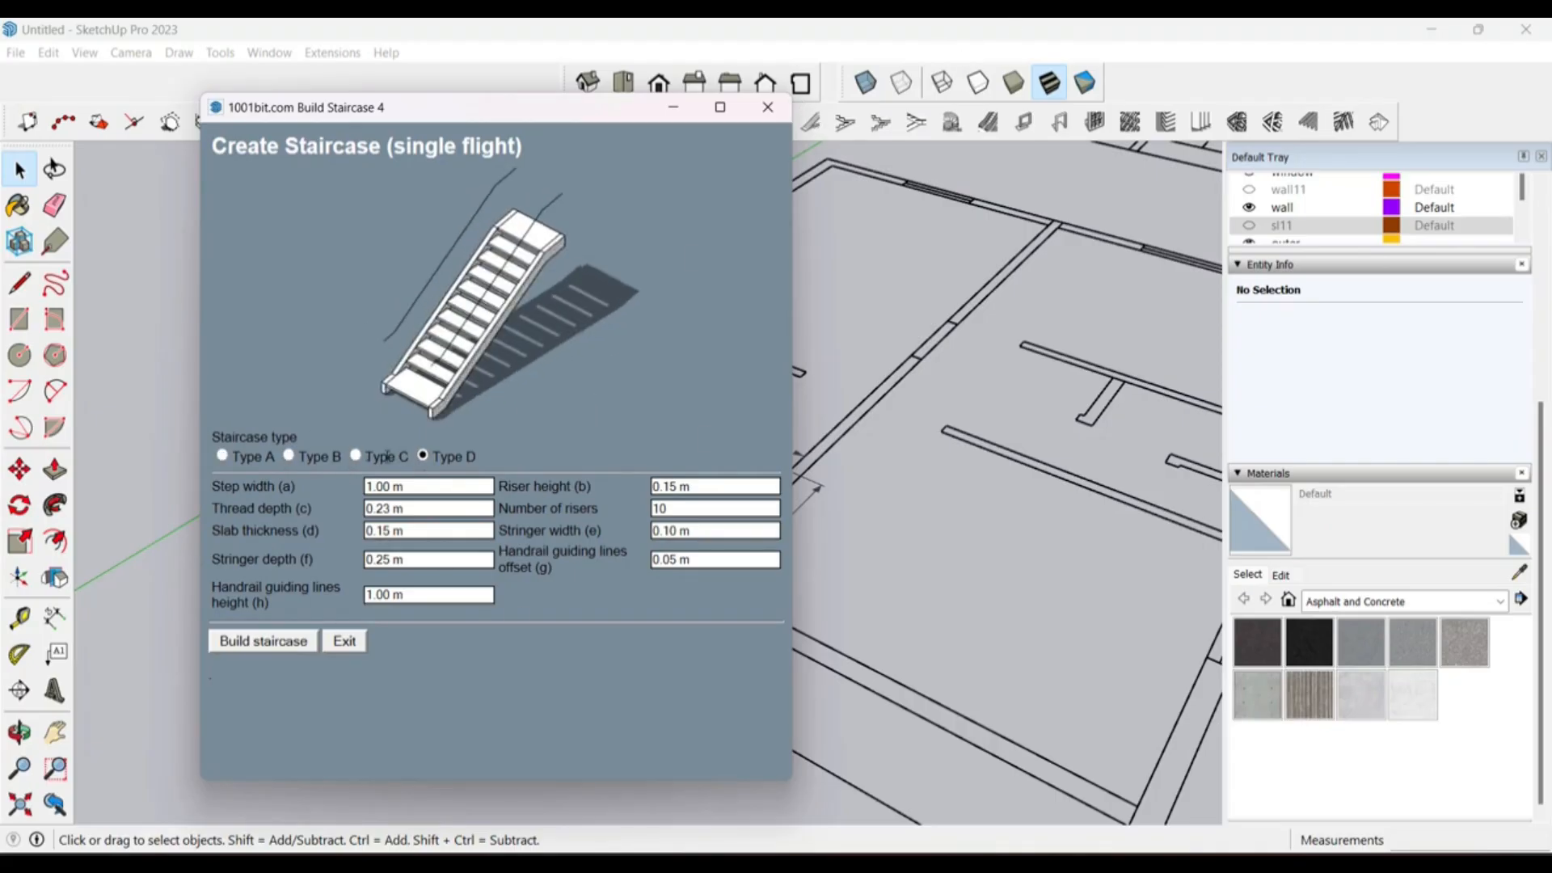
click(223, 456)
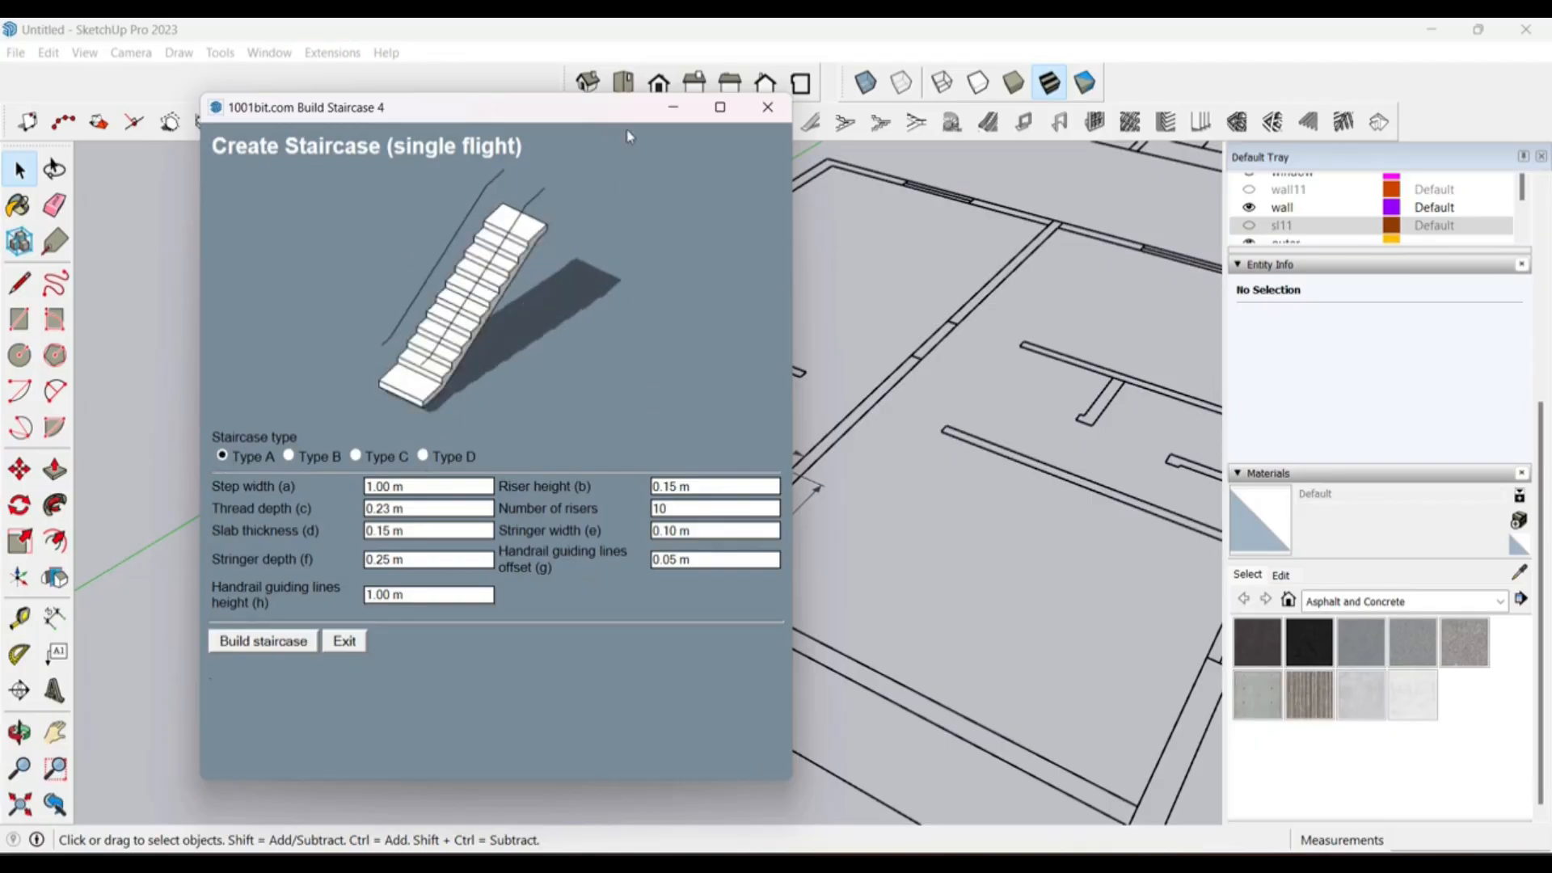
click(752, 120)
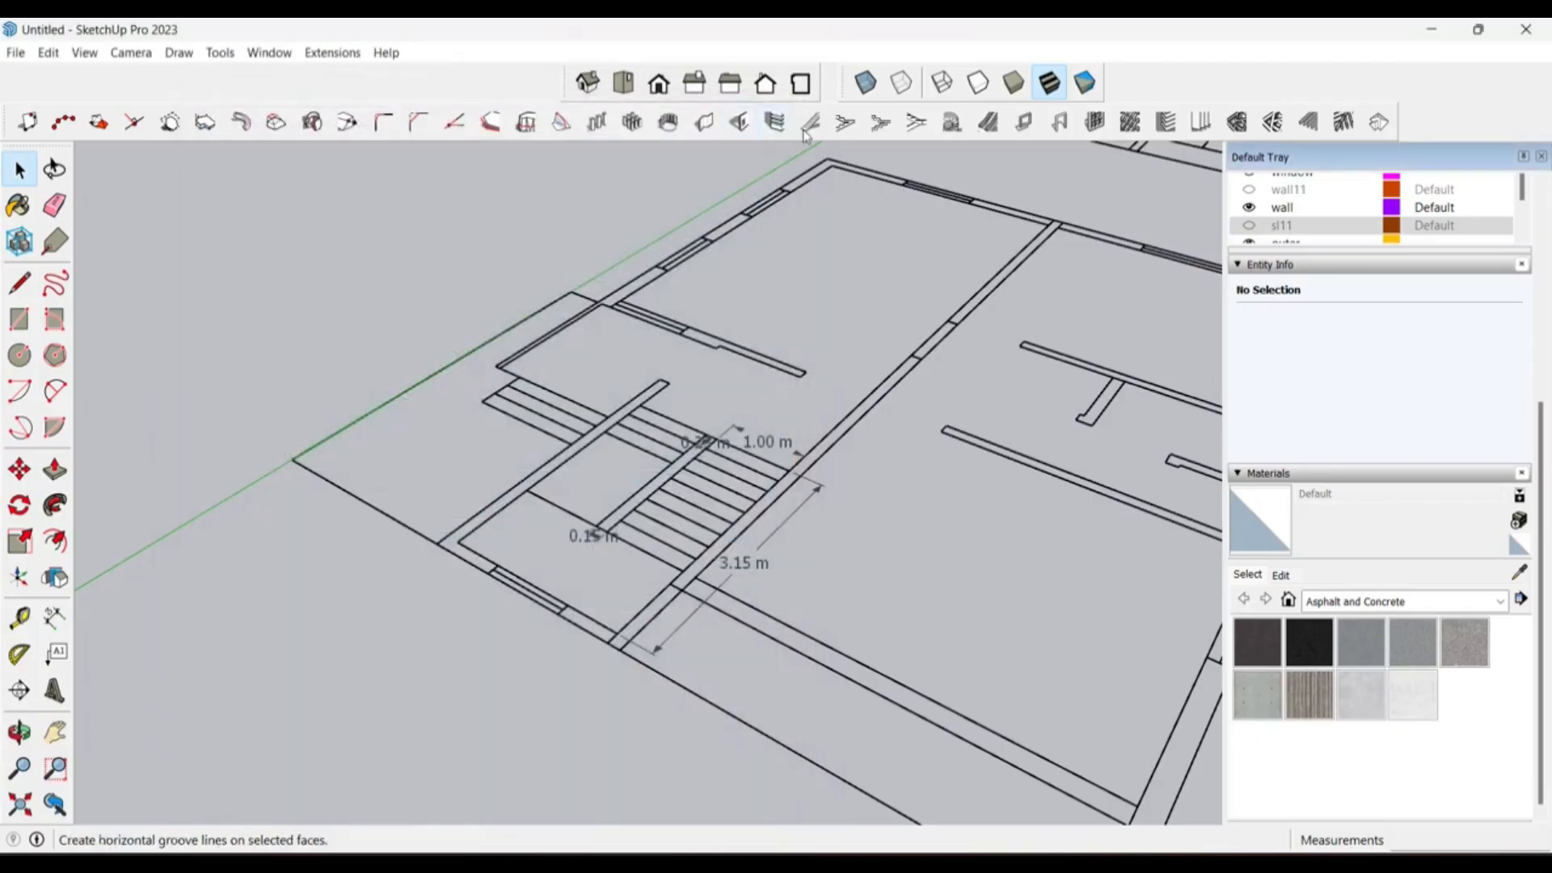
Step: Start a left-to-right two-flight staircase with 1.00 m flight width, 0.23 m thread depth, 10 first-flight risers and 0.05 m handrail guide offset
click(848, 127)
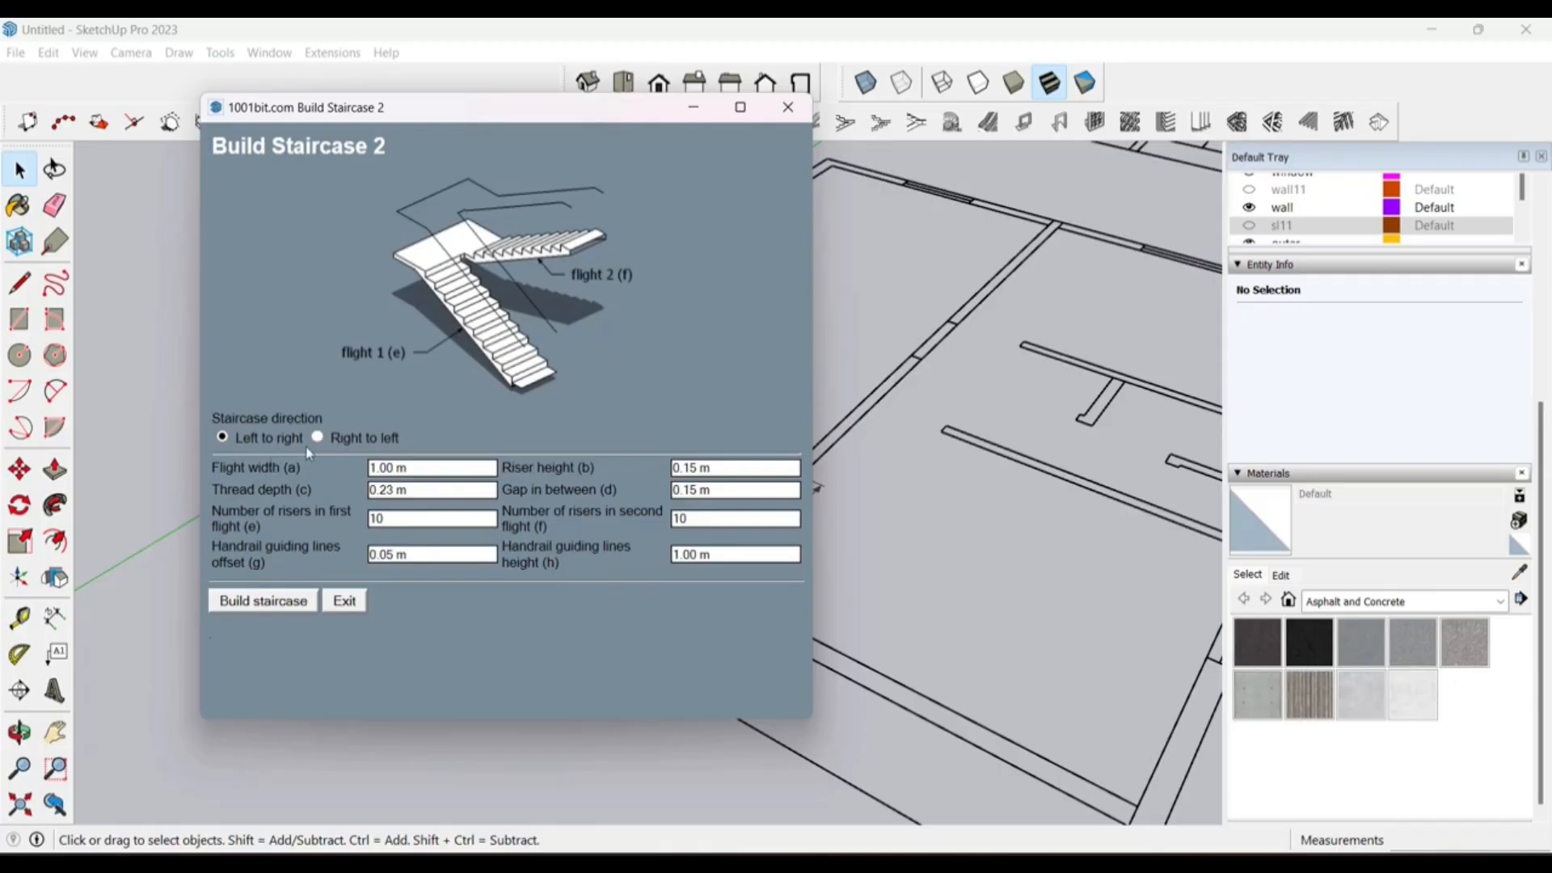
click(449, 468)
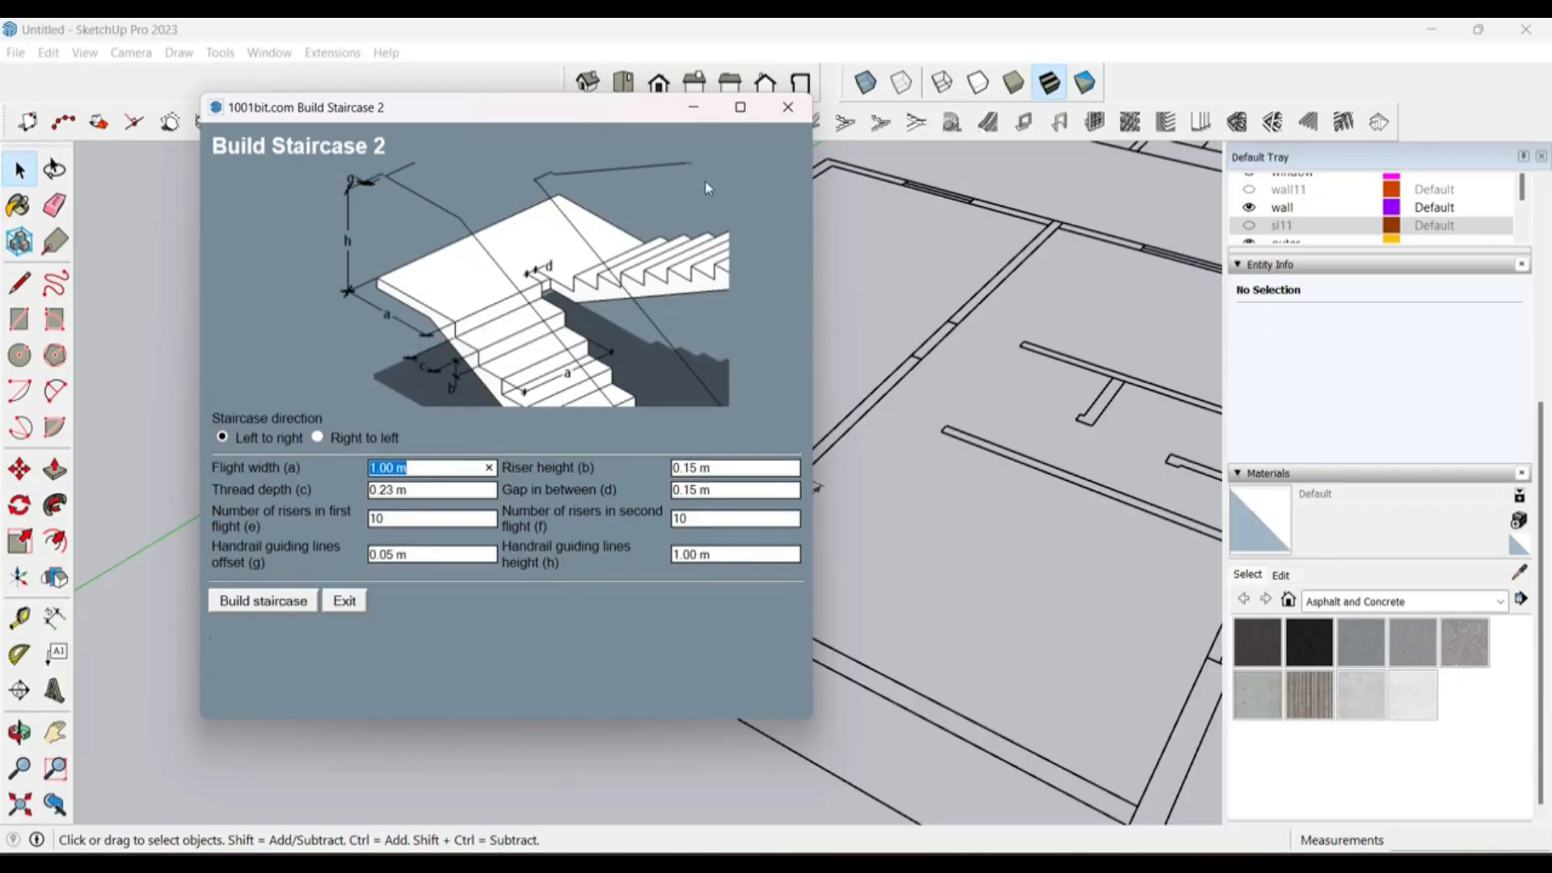
drag(614, 105, 1227, 91)
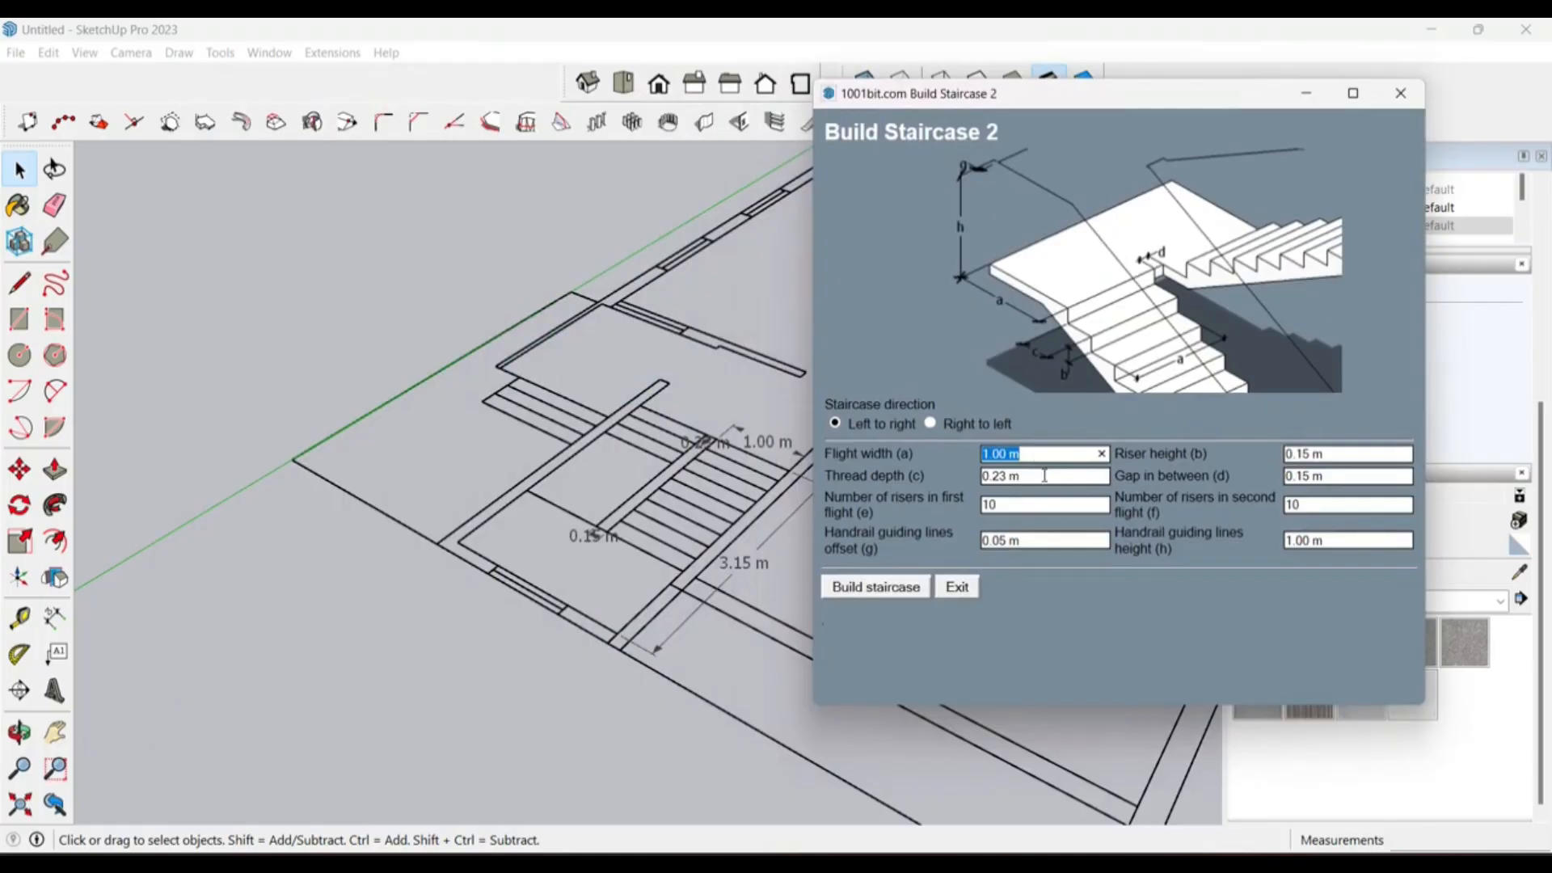
key(Tab)
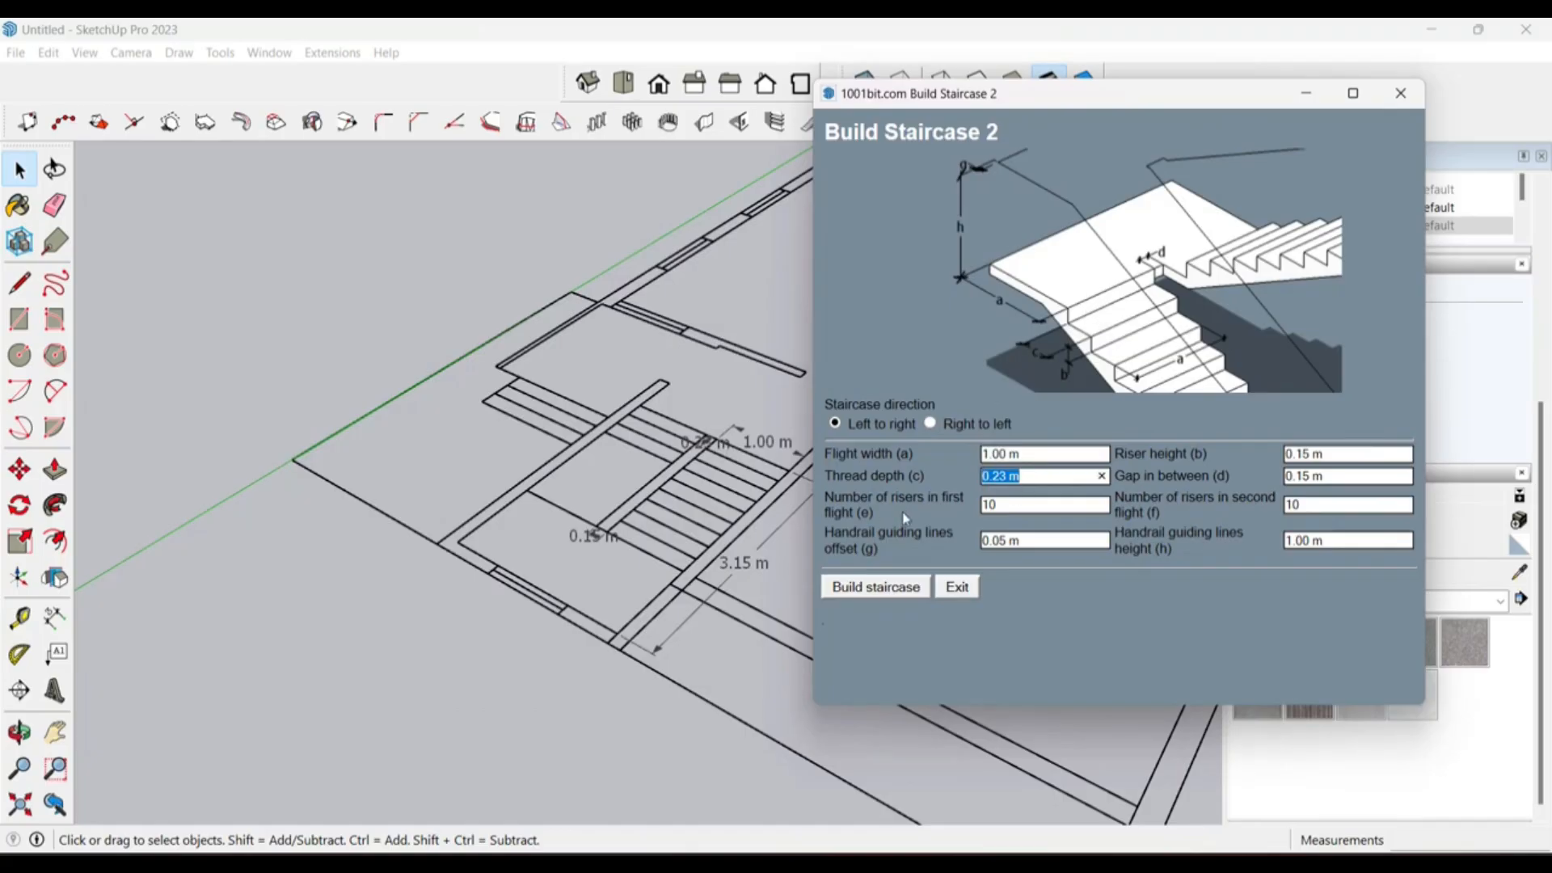
click(1011, 511)
click(1035, 540)
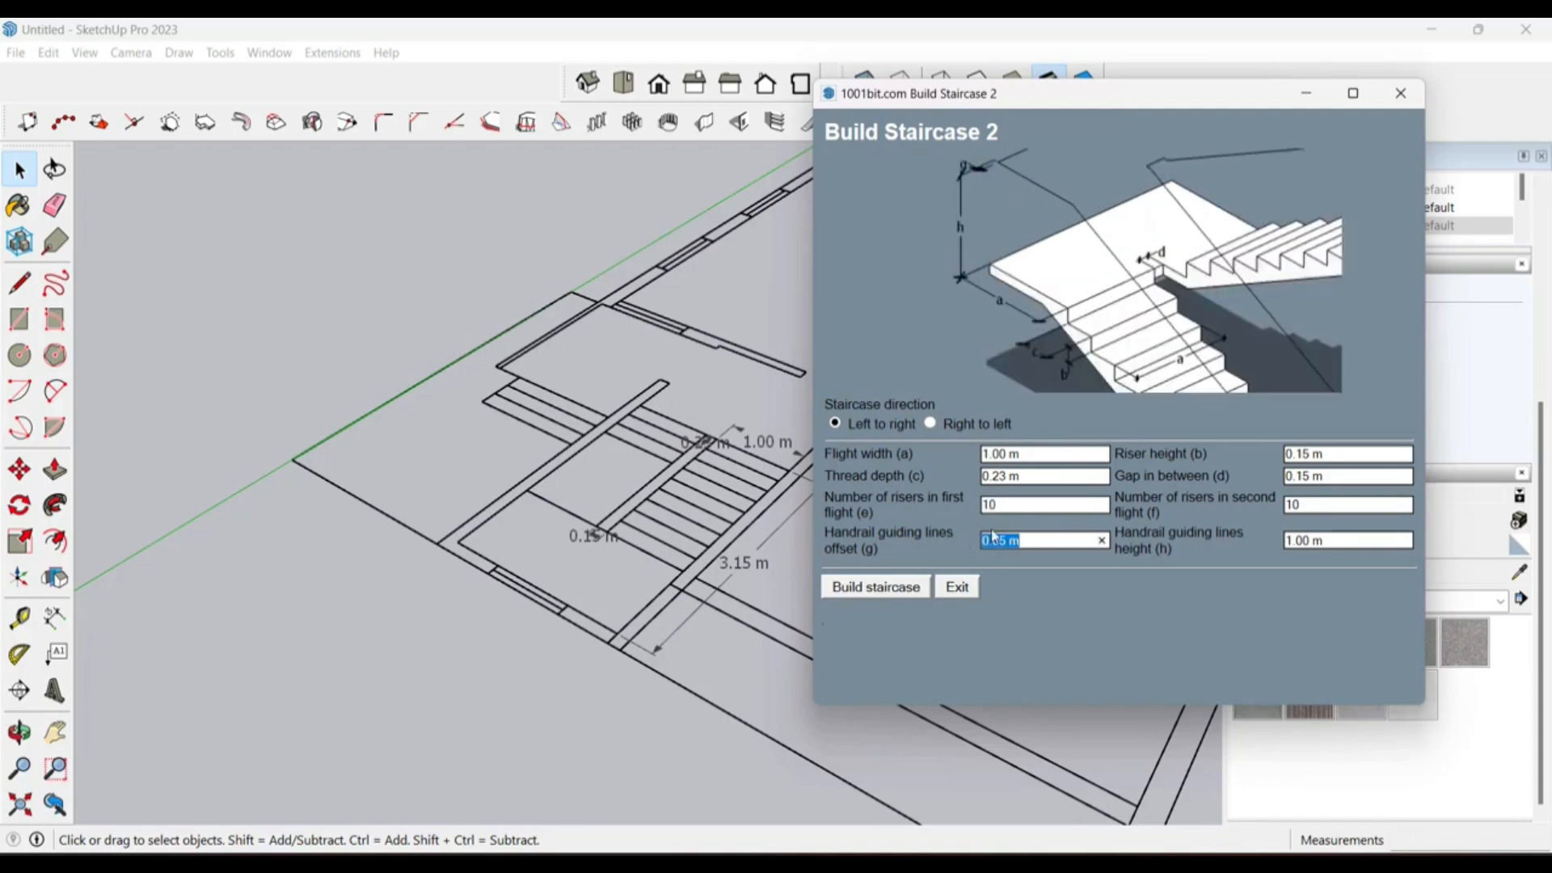
click(1037, 548)
Step: Use 0.15 m riser height and gap, 10 second-flight risers and 1.00 m handrail guide height, and build the staircase at the plan's stairs
click(1325, 459)
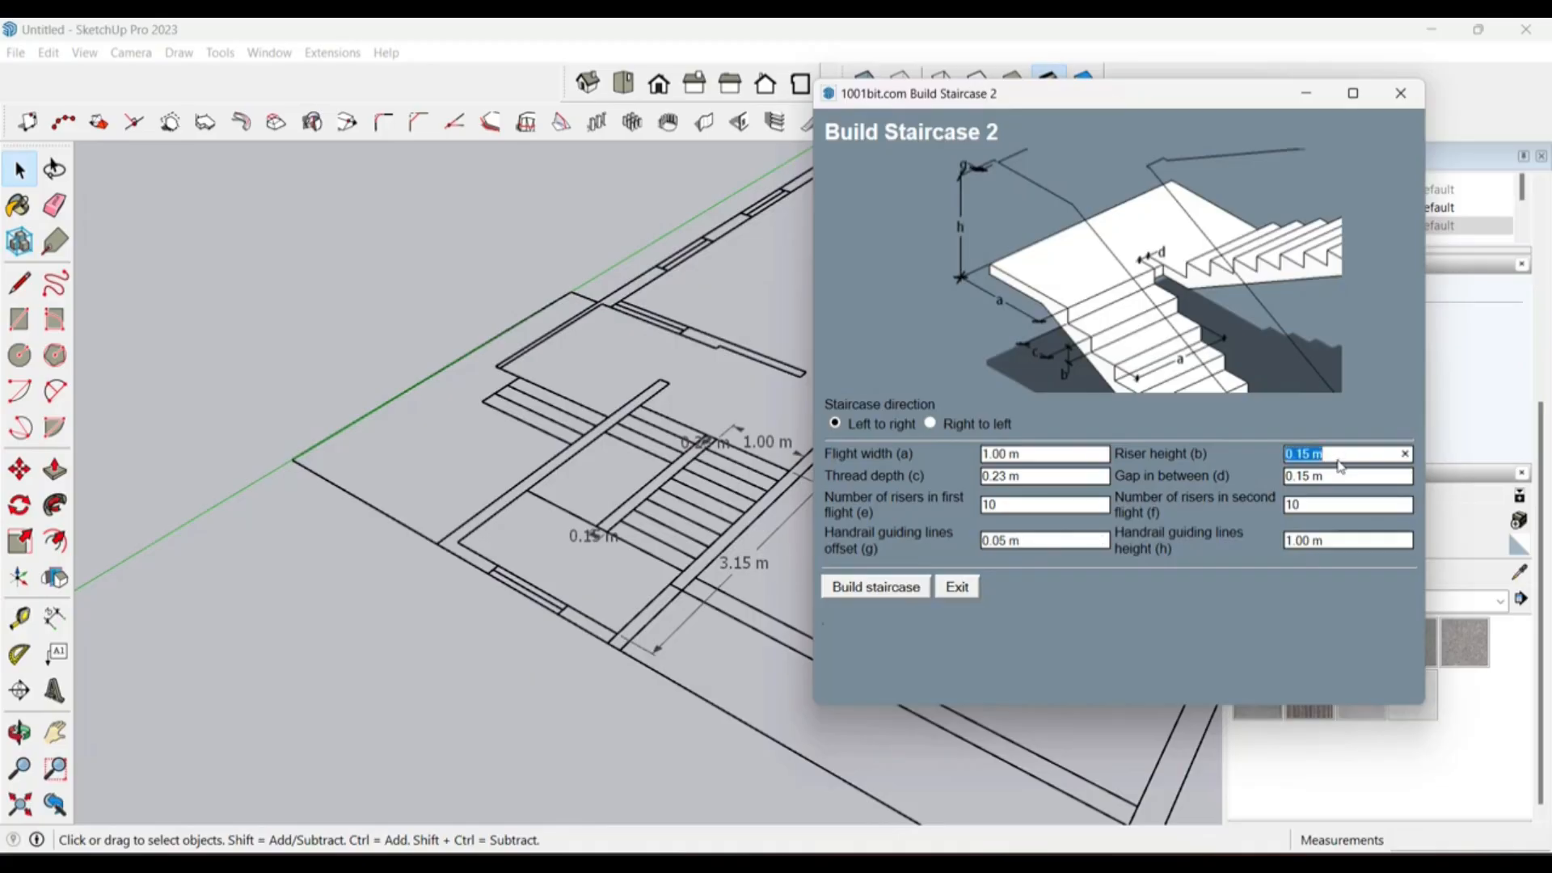
click(1339, 462)
click(1348, 476)
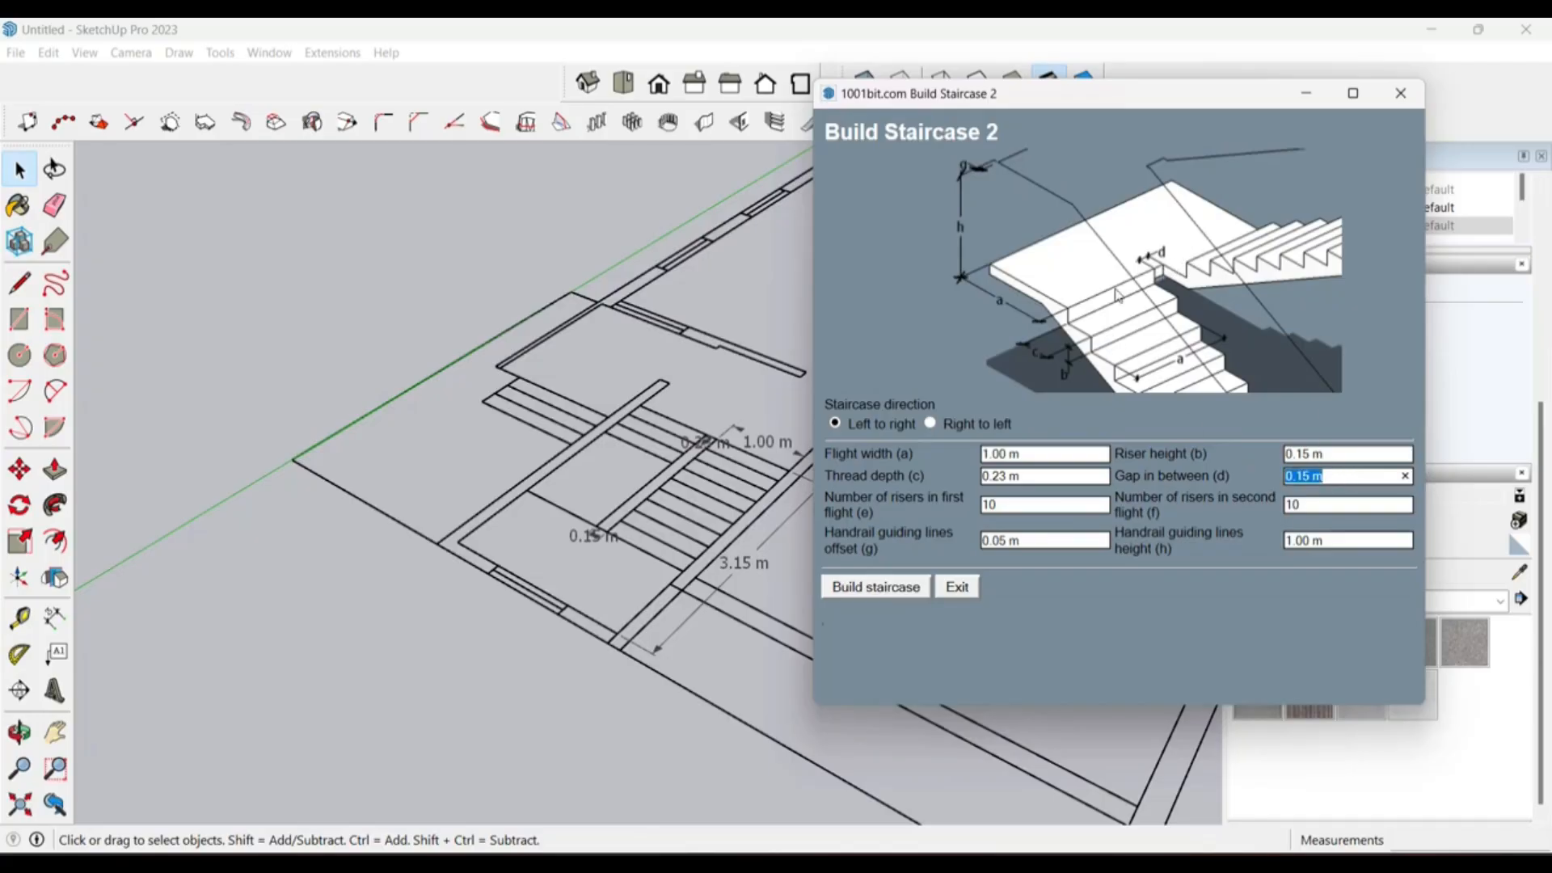
click(1357, 483)
click(1319, 507)
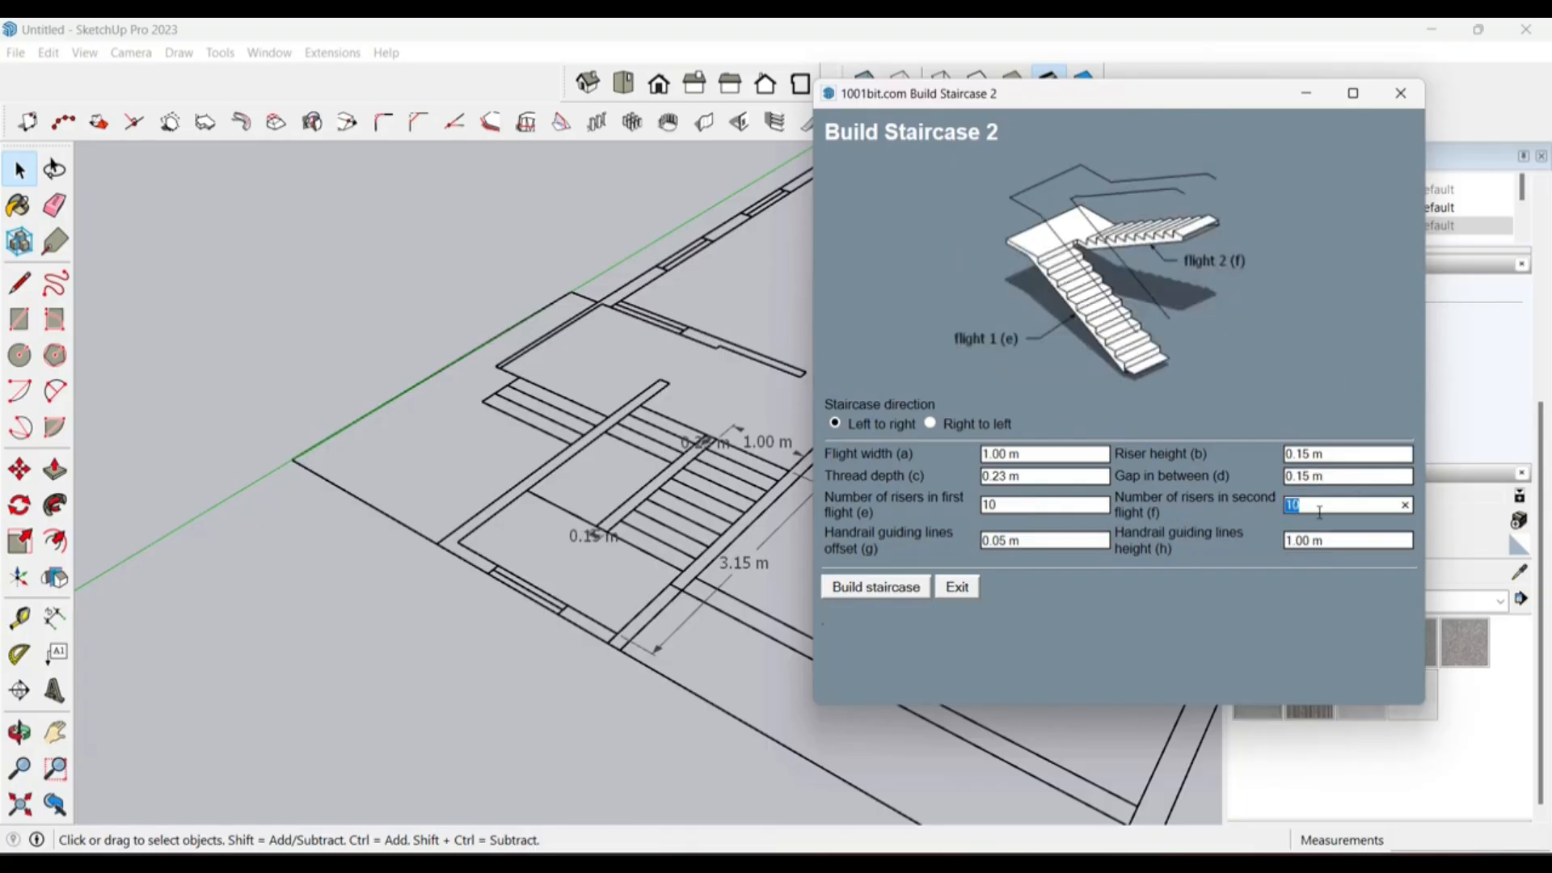
click(1318, 509)
click(1347, 538)
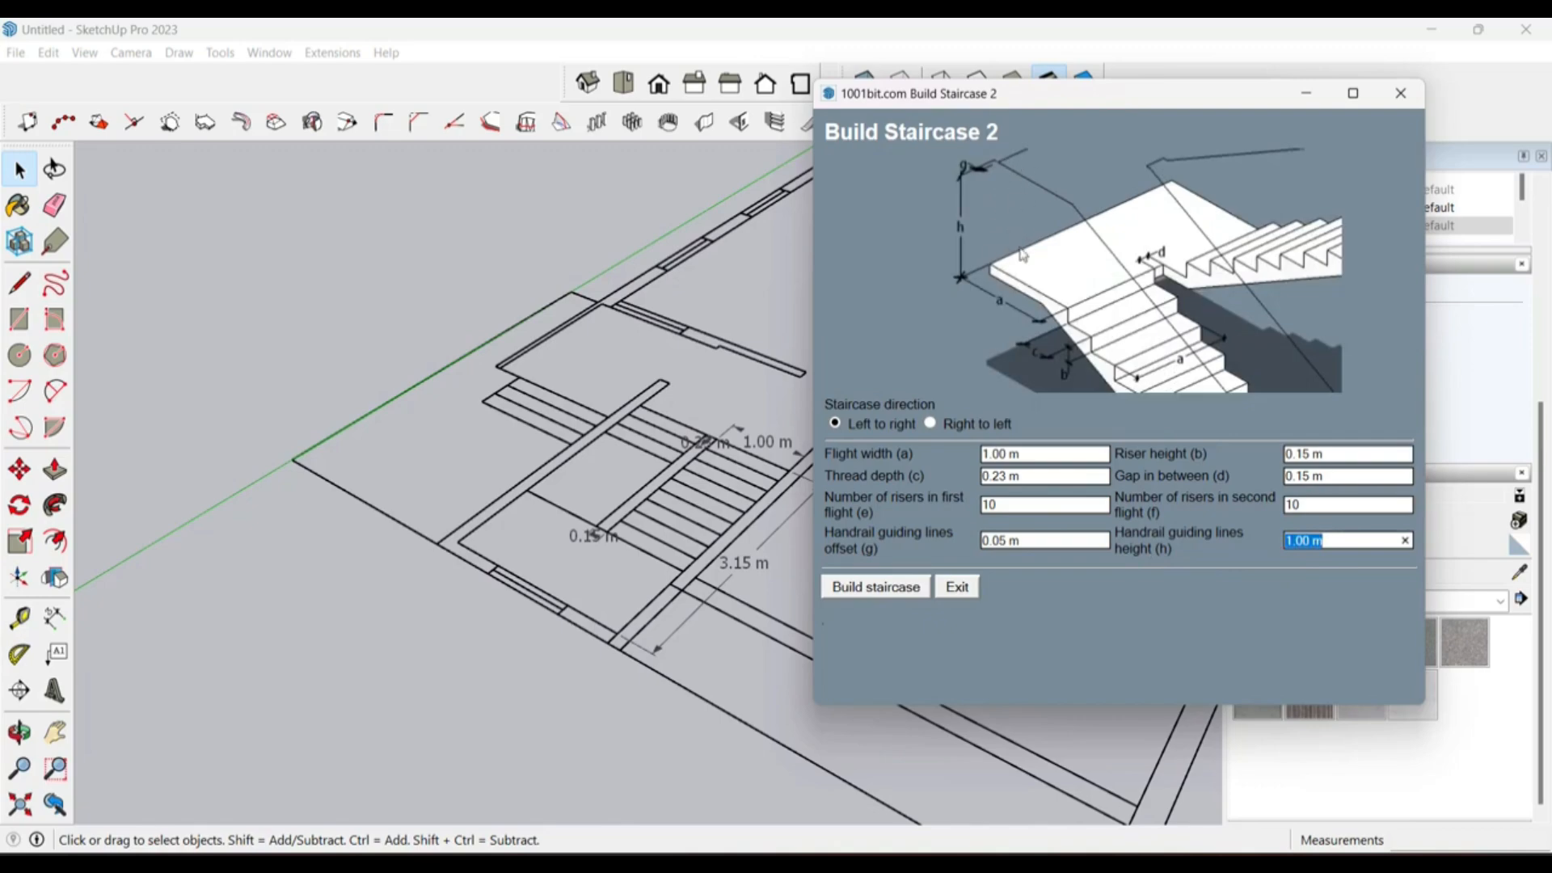
click(897, 588)
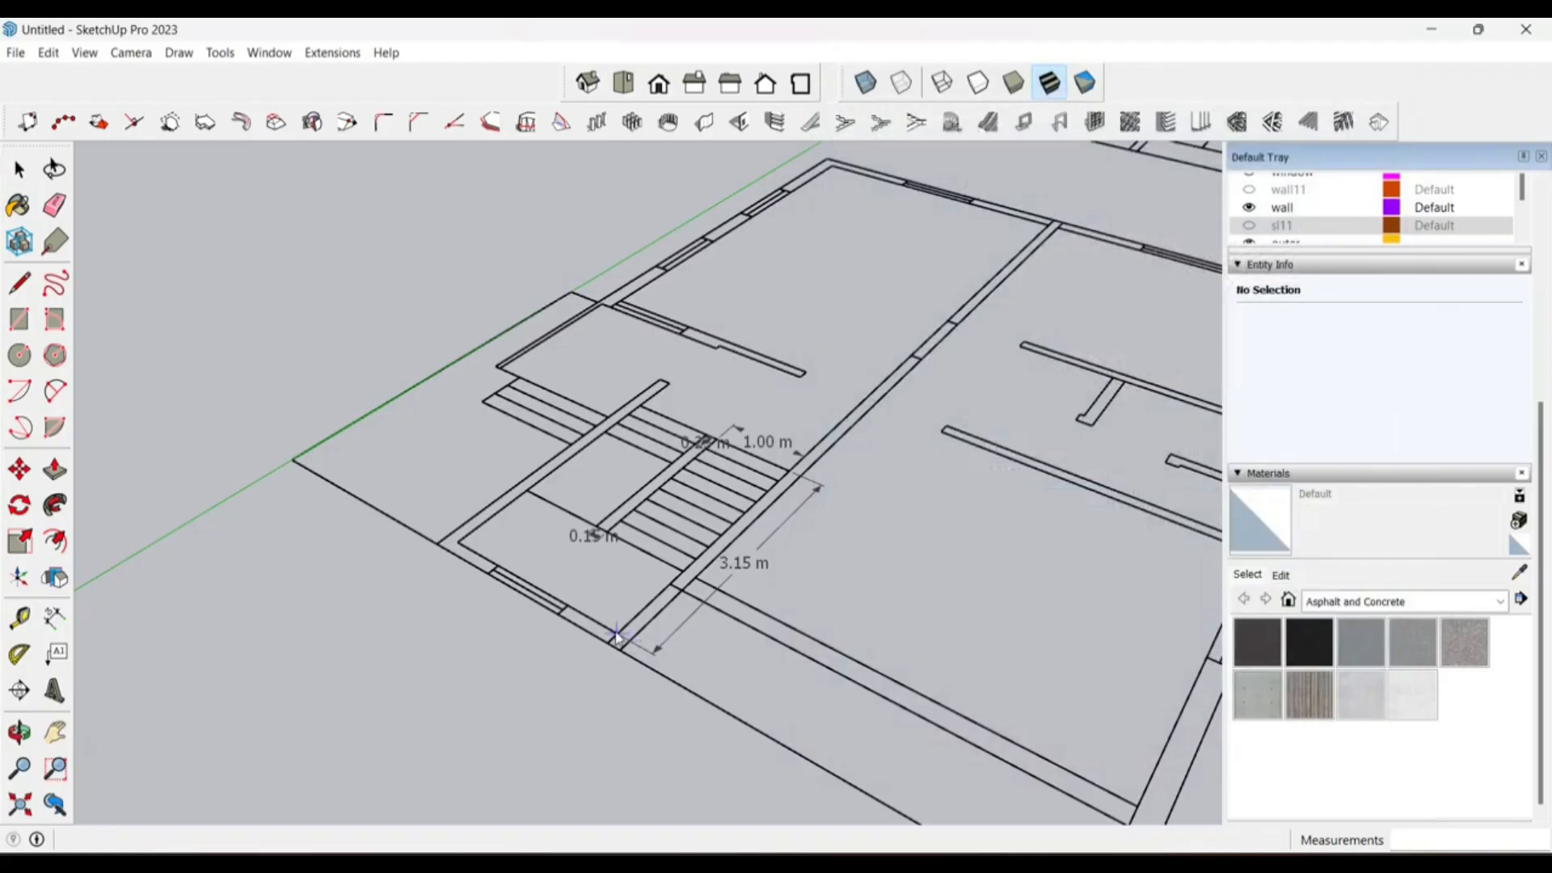
click(768, 490)
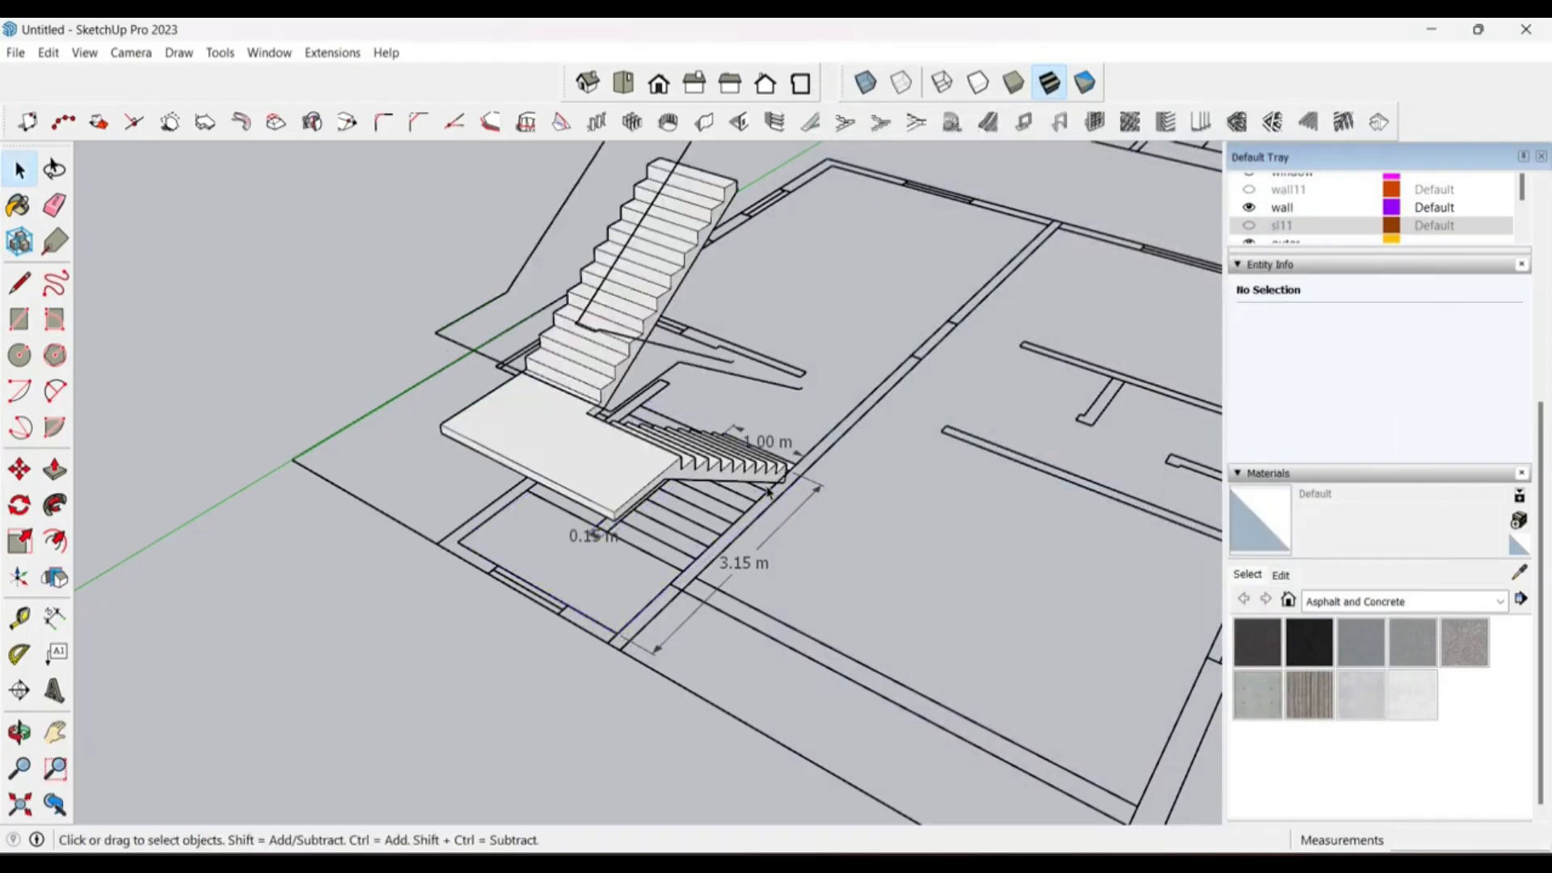
Step: Examine the built staircase's two flights and landing from several sides against the plan
middle_drag(760, 497, 526, 589)
scroll(735, 547, up, 3)
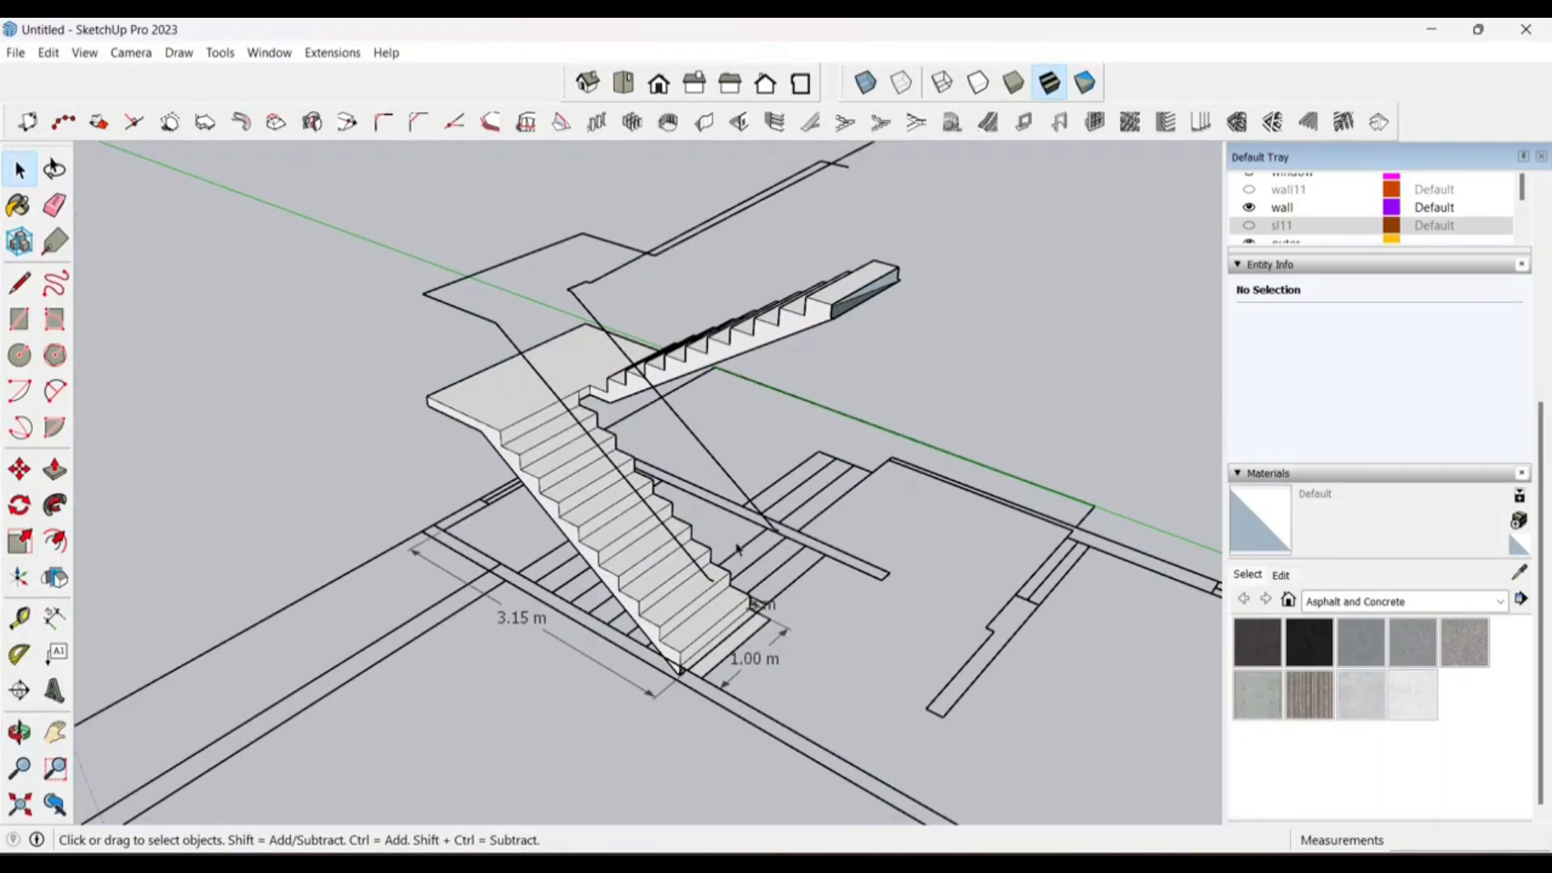
middle_drag(735, 548, 1091, 502)
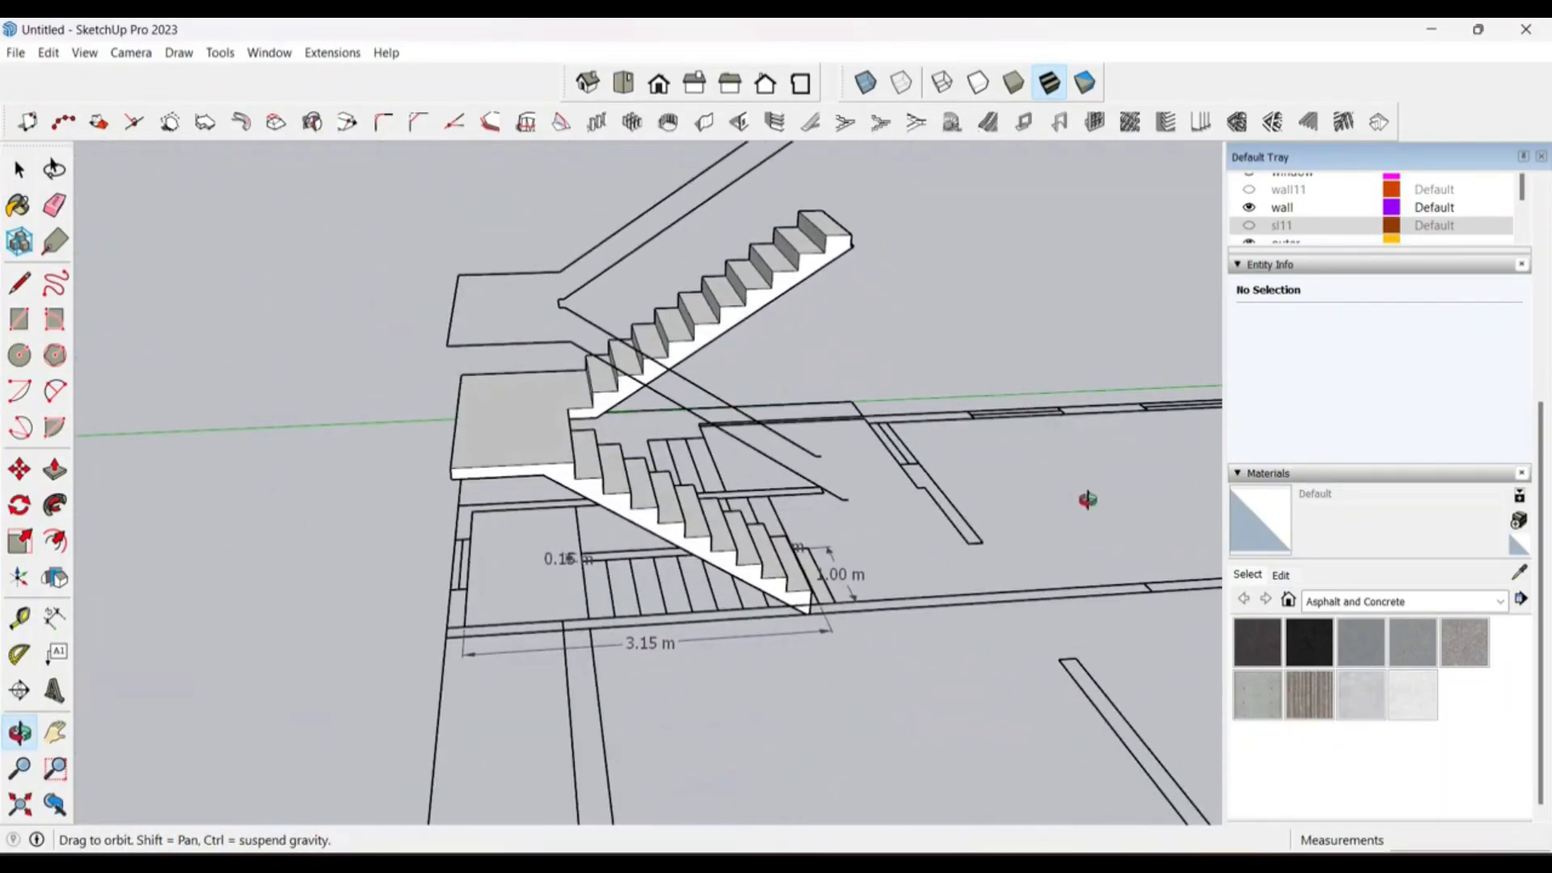
scroll(547, 518, up, 4)
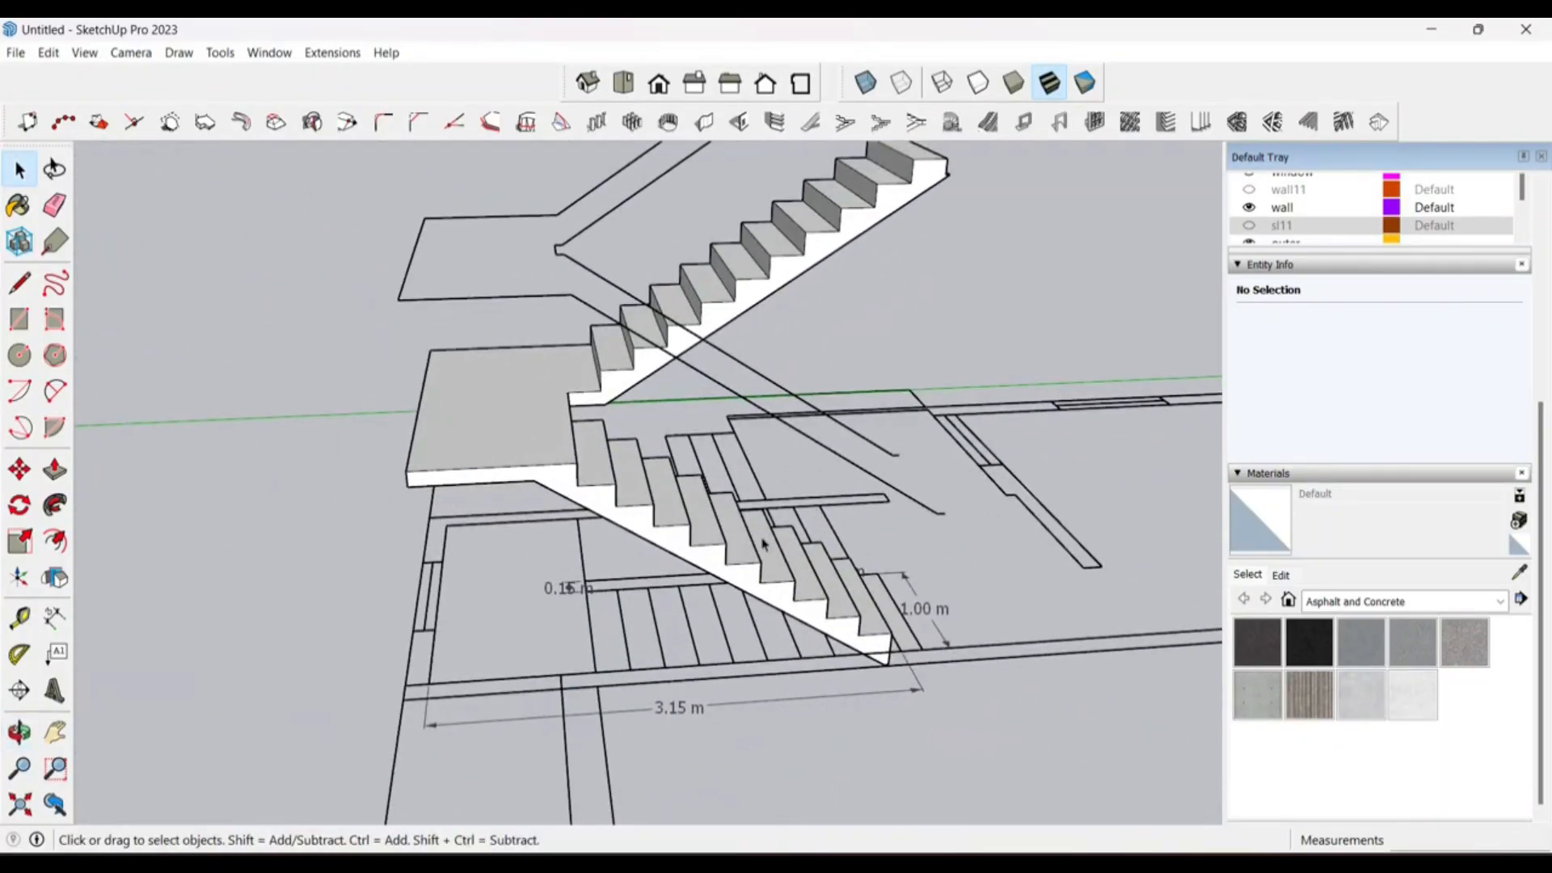
middle_drag(766, 545, 598, 561)
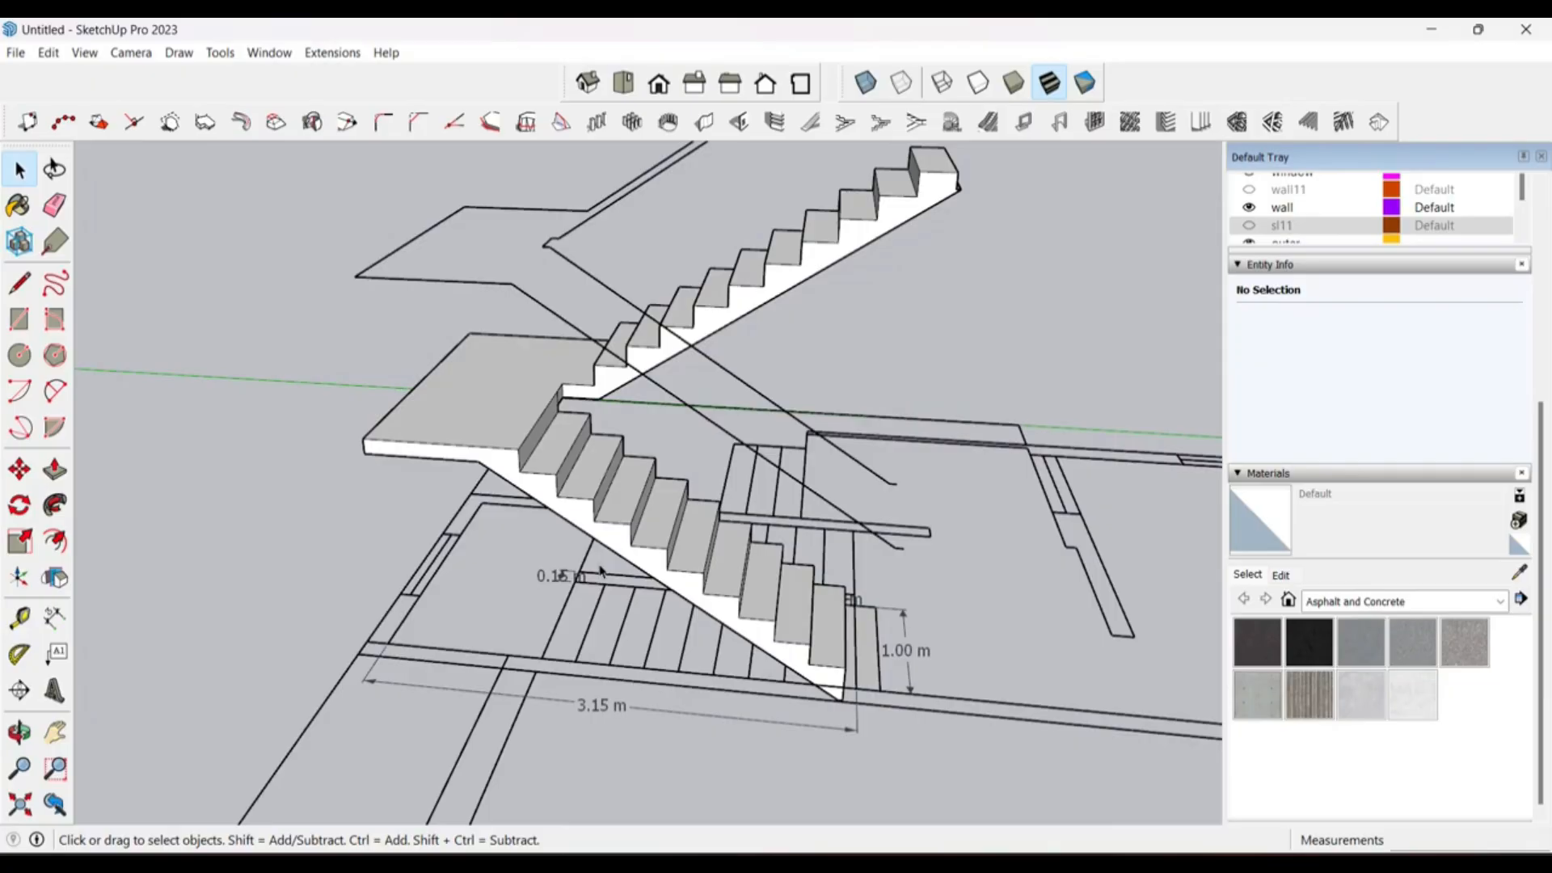
Step: Open the staircase group and inspect the bottom step of its first flight against the plan lines
double_click(623, 533)
scroll(763, 614, down, 3)
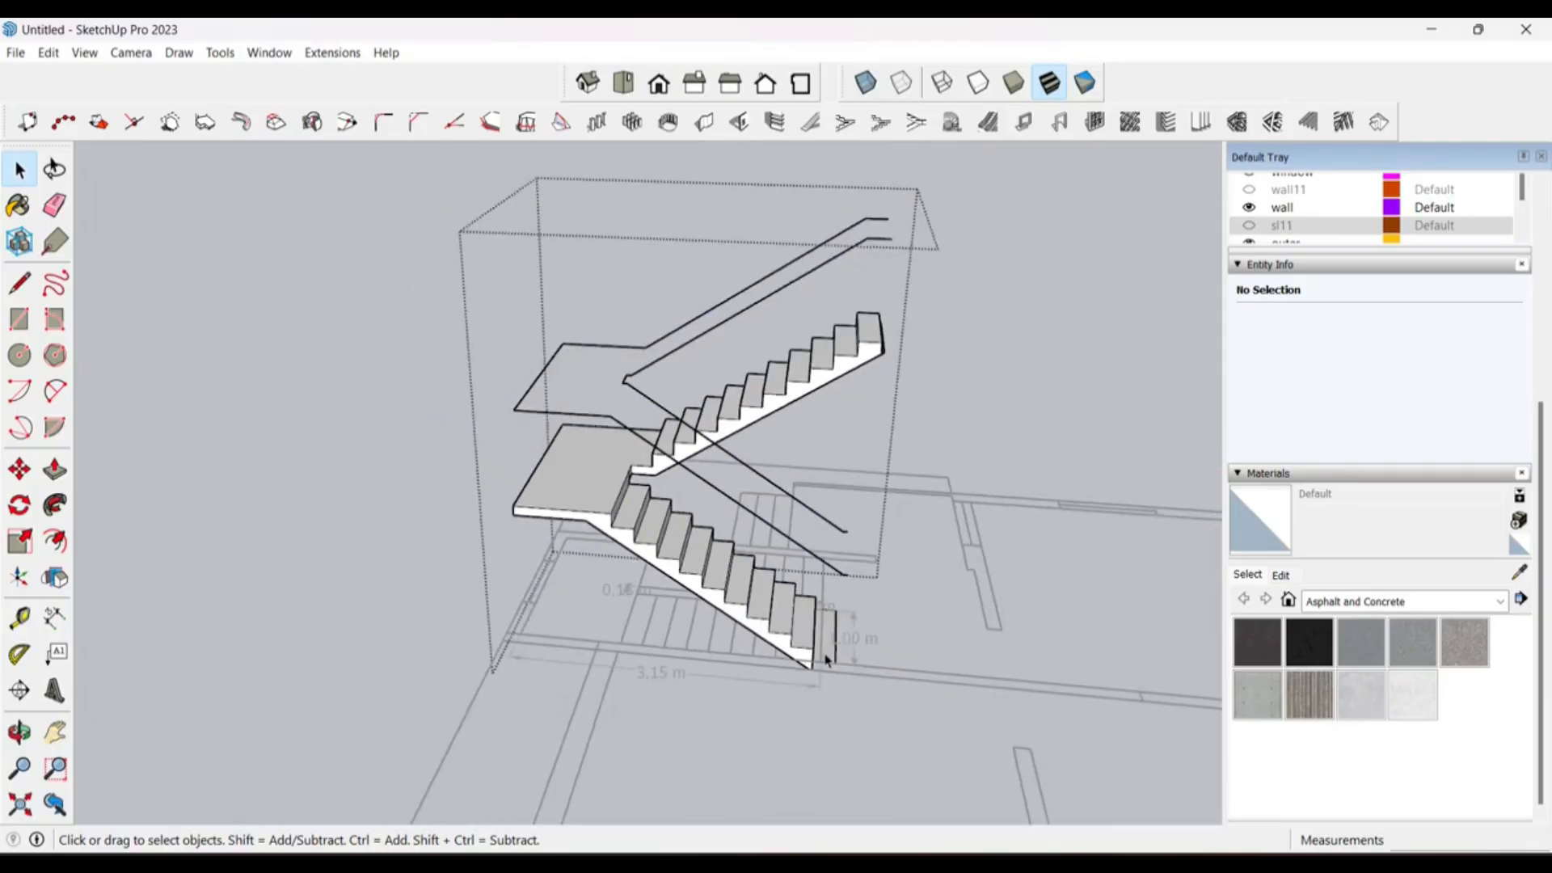
scroll(823, 659, up, 4)
middle_drag(800, 673, 642, 675)
scroll(722, 629, up, 2)
scroll(724, 620, down, 4)
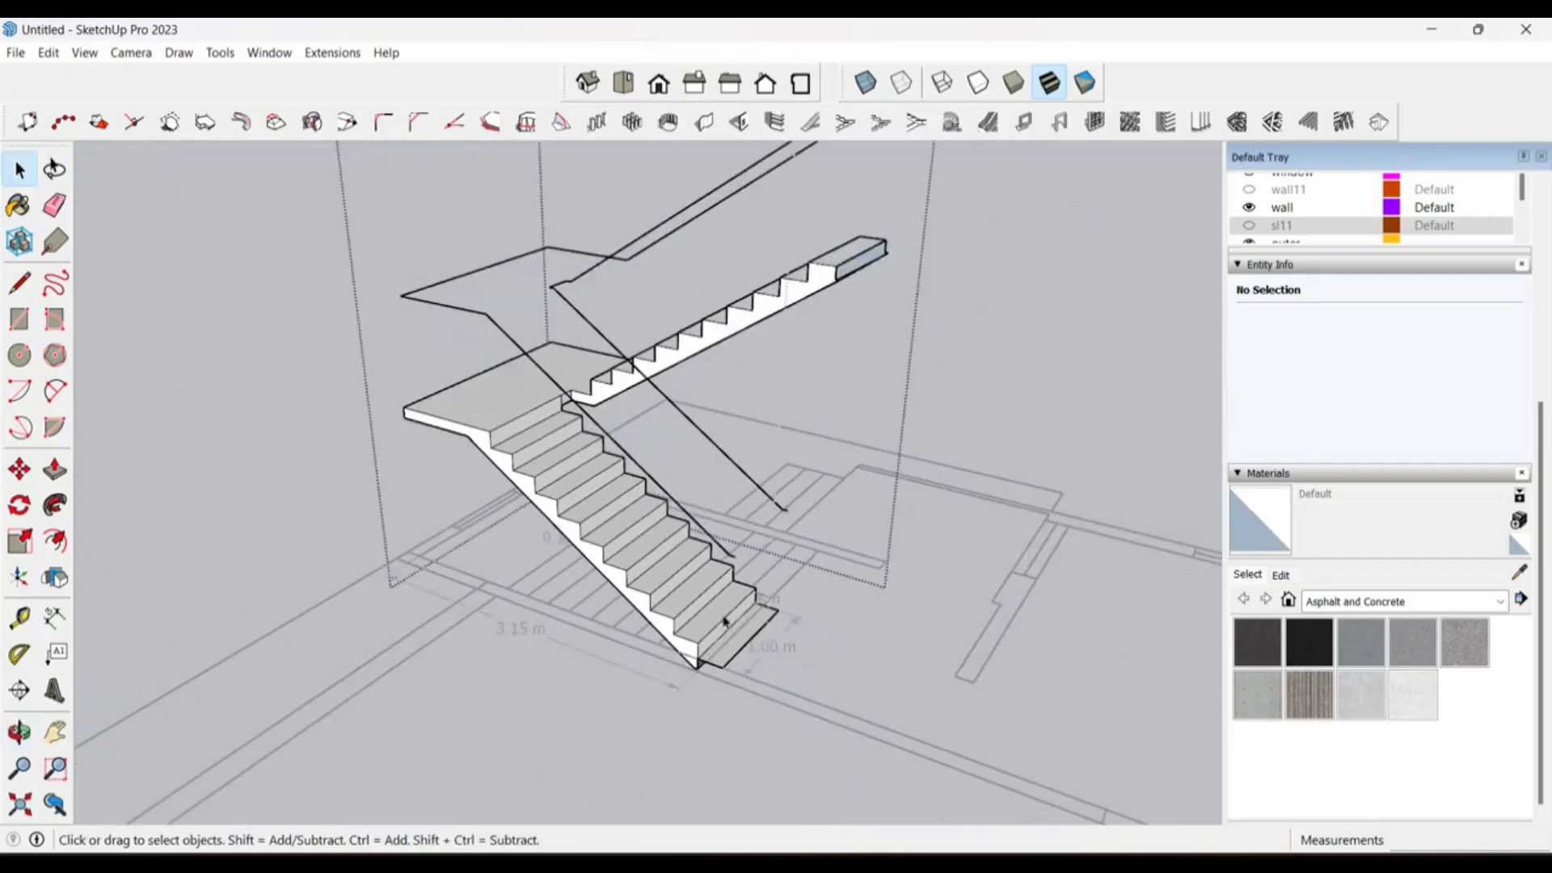
middle_drag(675, 529, 686, 453)
scroll(645, 658, up, 3)
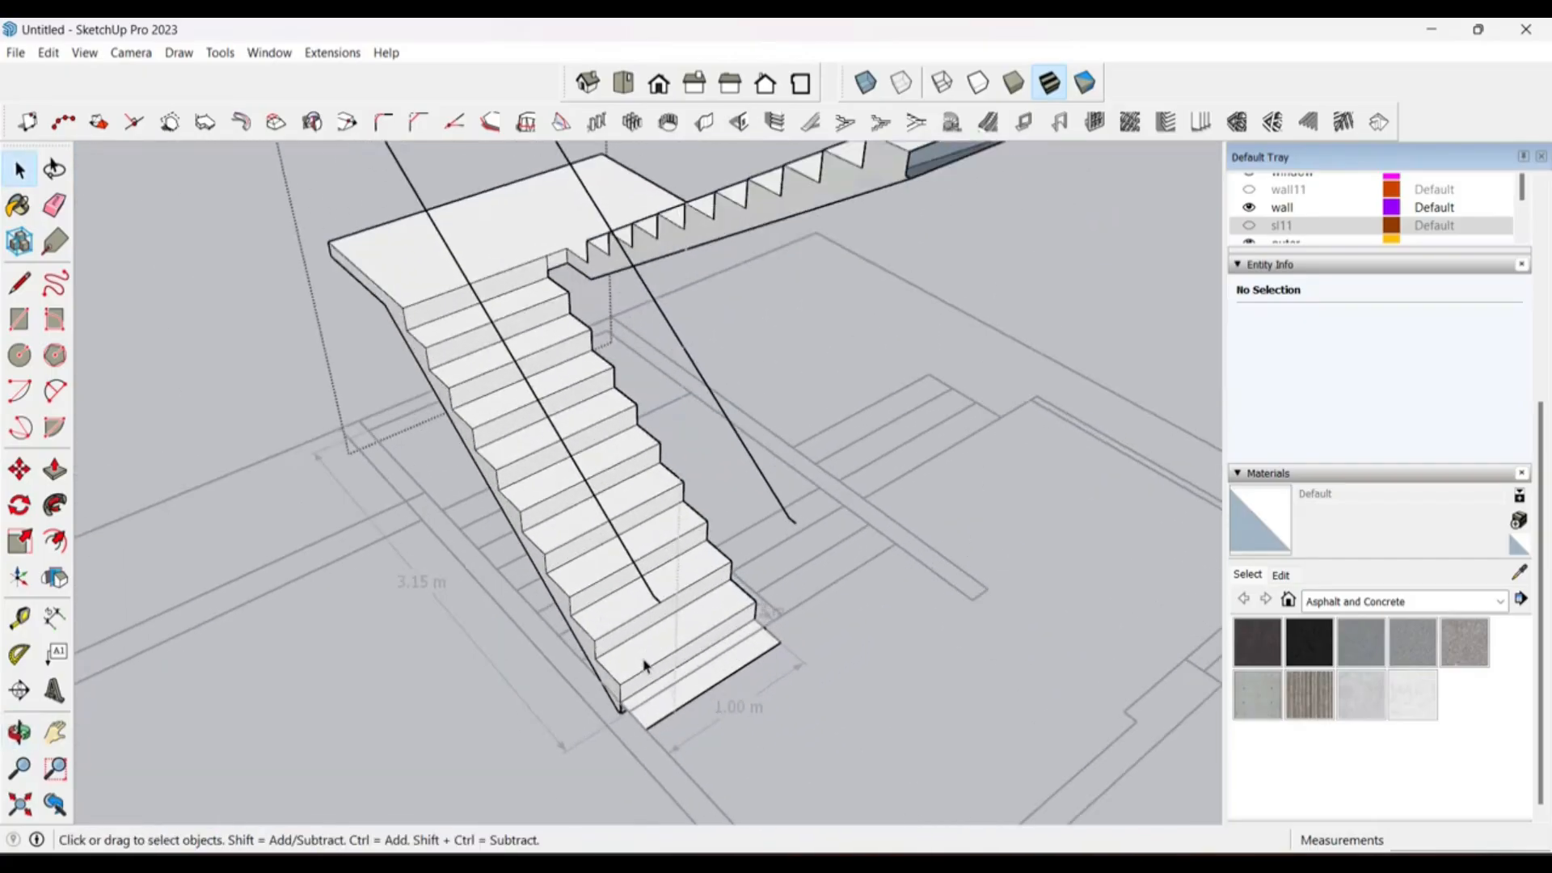
scroll(639, 612, up, 2)
scroll(714, 617, down, 3)
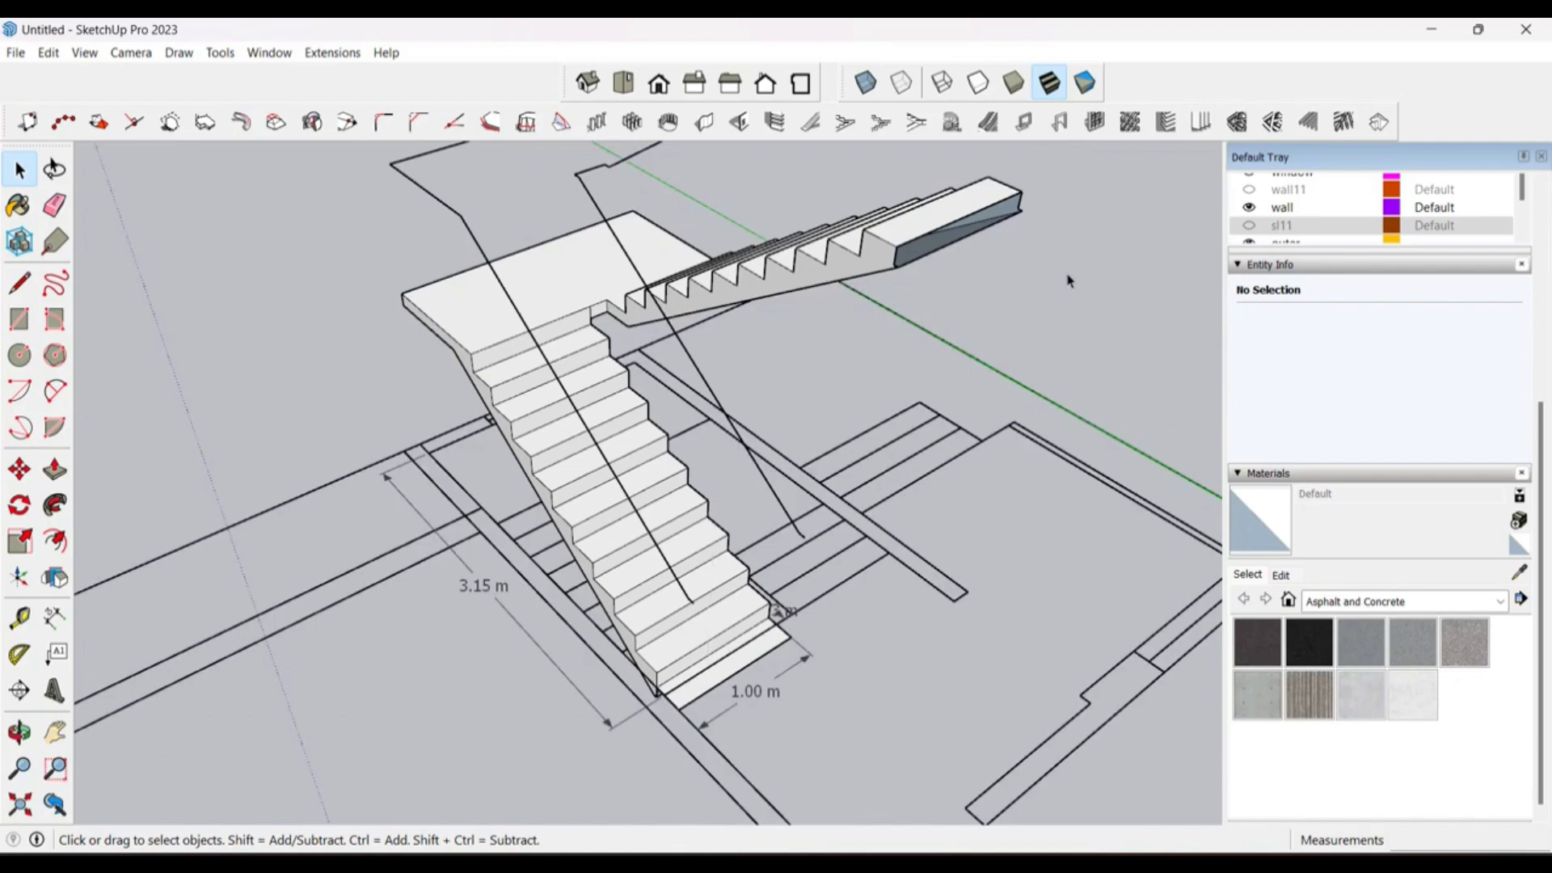
scroll(1141, 696, down, 5)
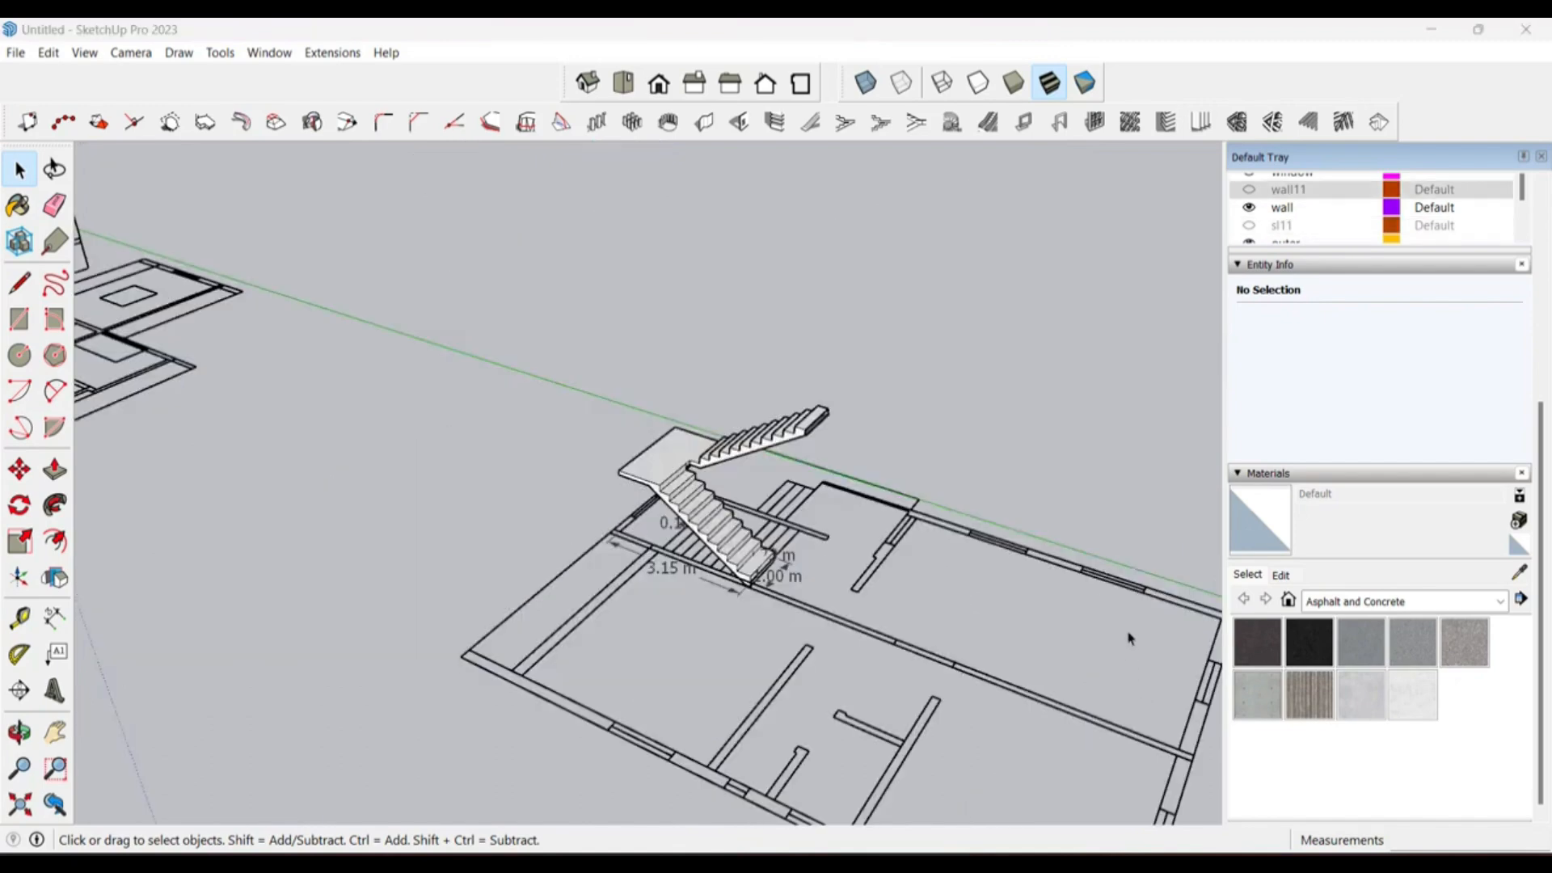
drag(851, 243, 766, 292)
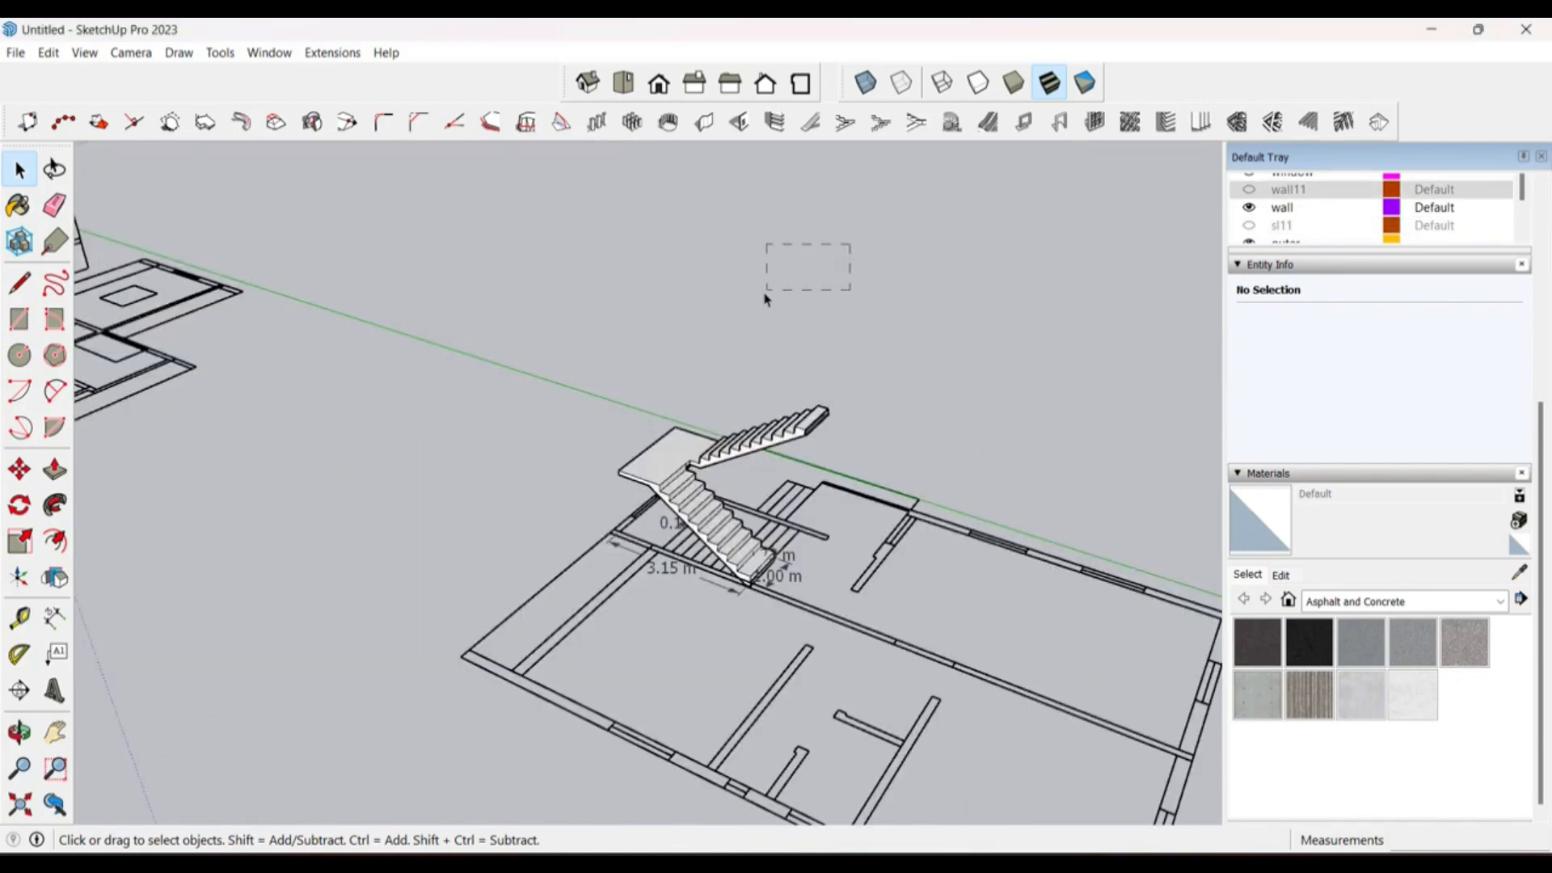
Step: Search the Extension Warehouse for "maj rail" and open the MAJ Rail extension's page
click(351, 55)
click(375, 76)
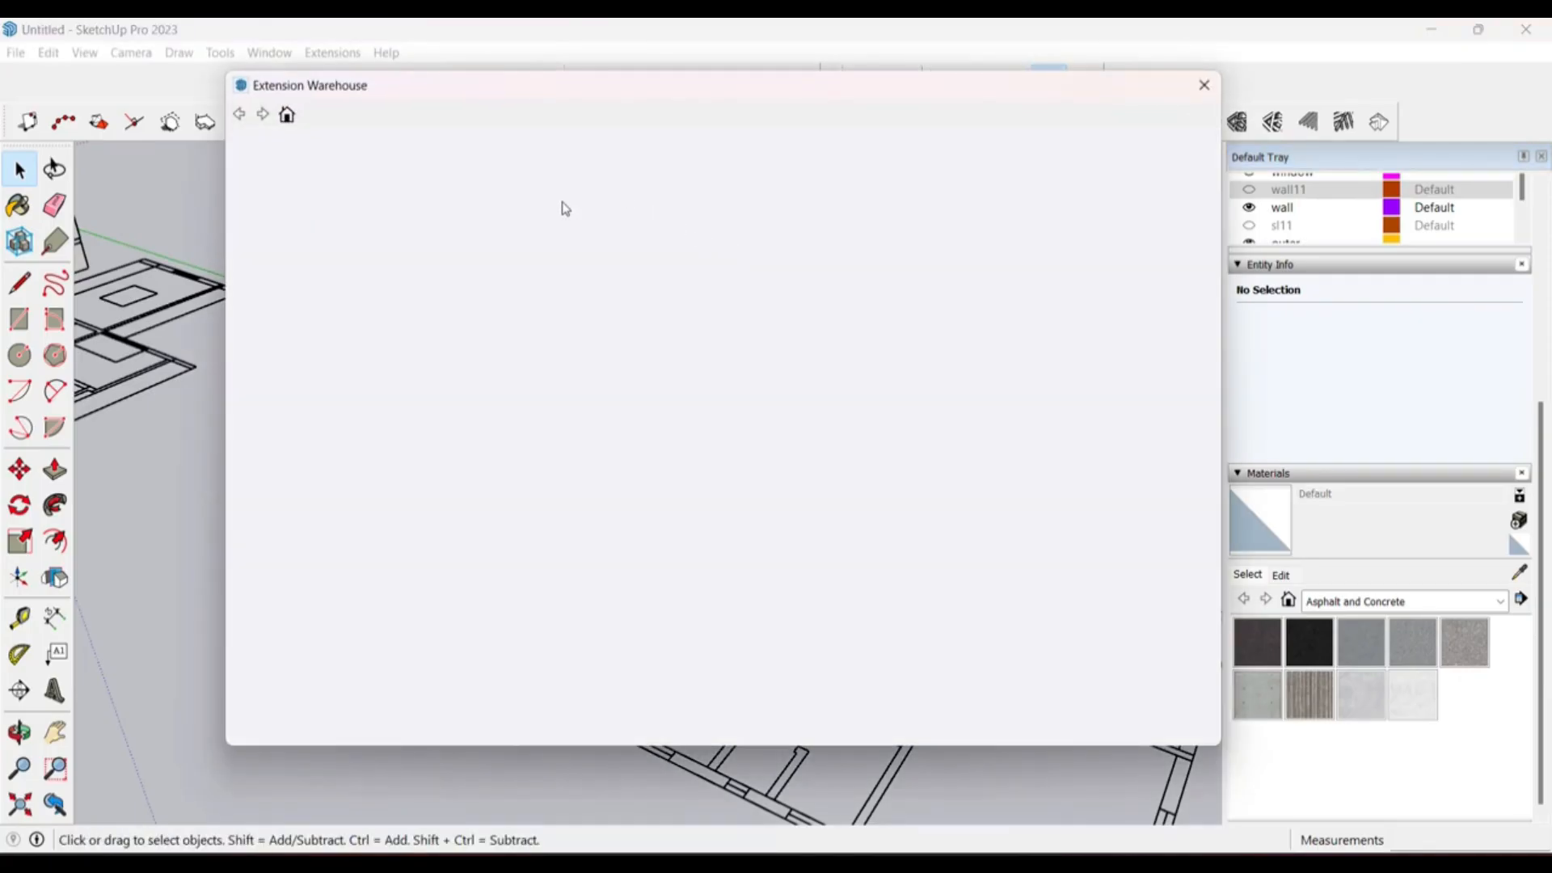
click(677, 164)
text(ma)
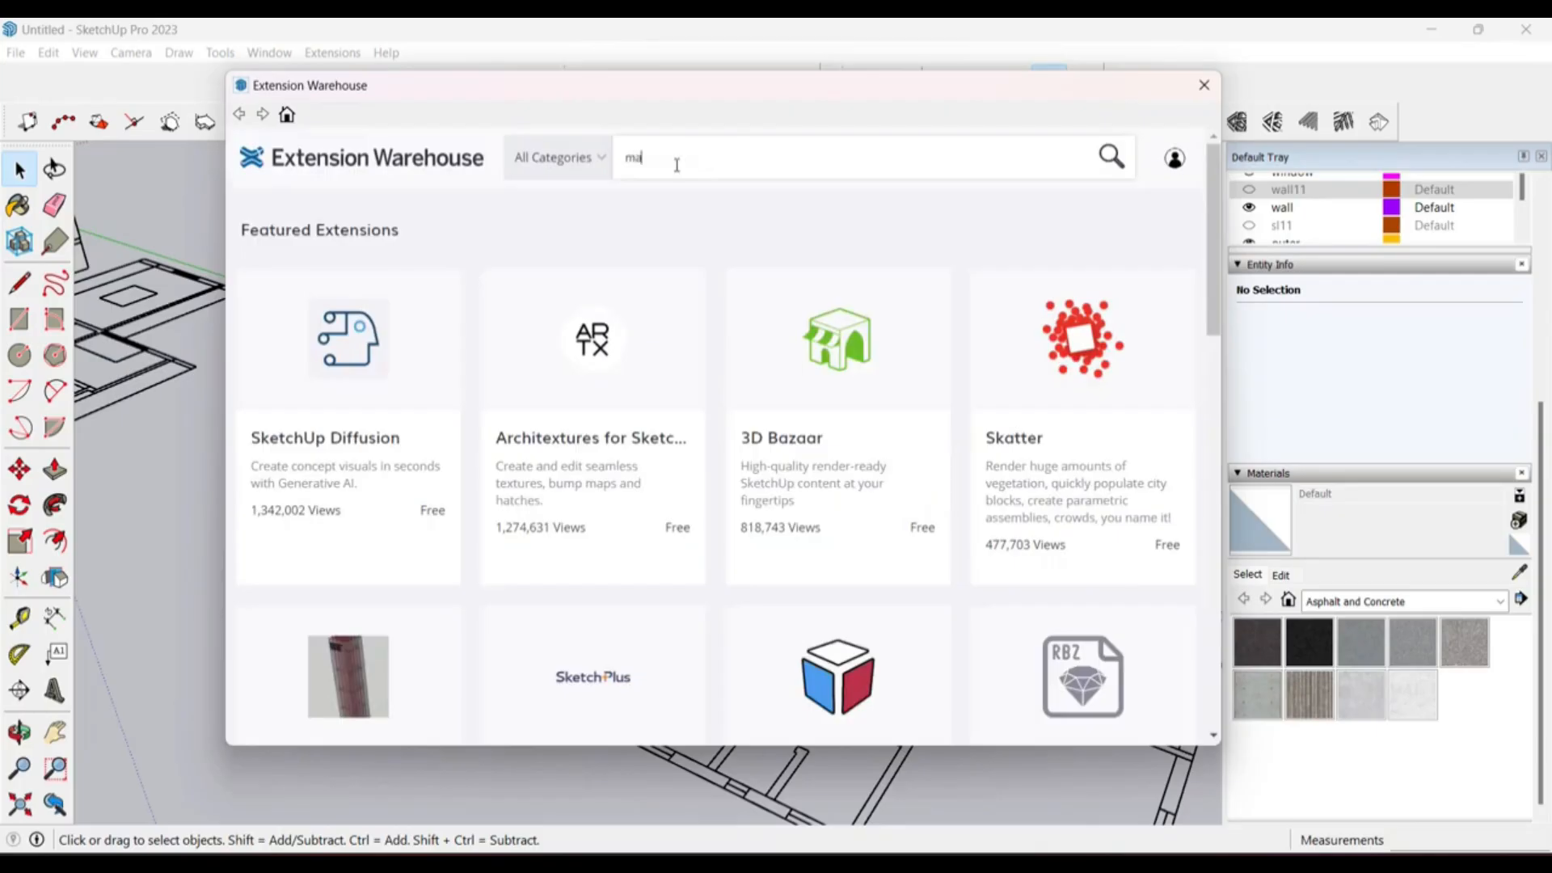
text(j rail)
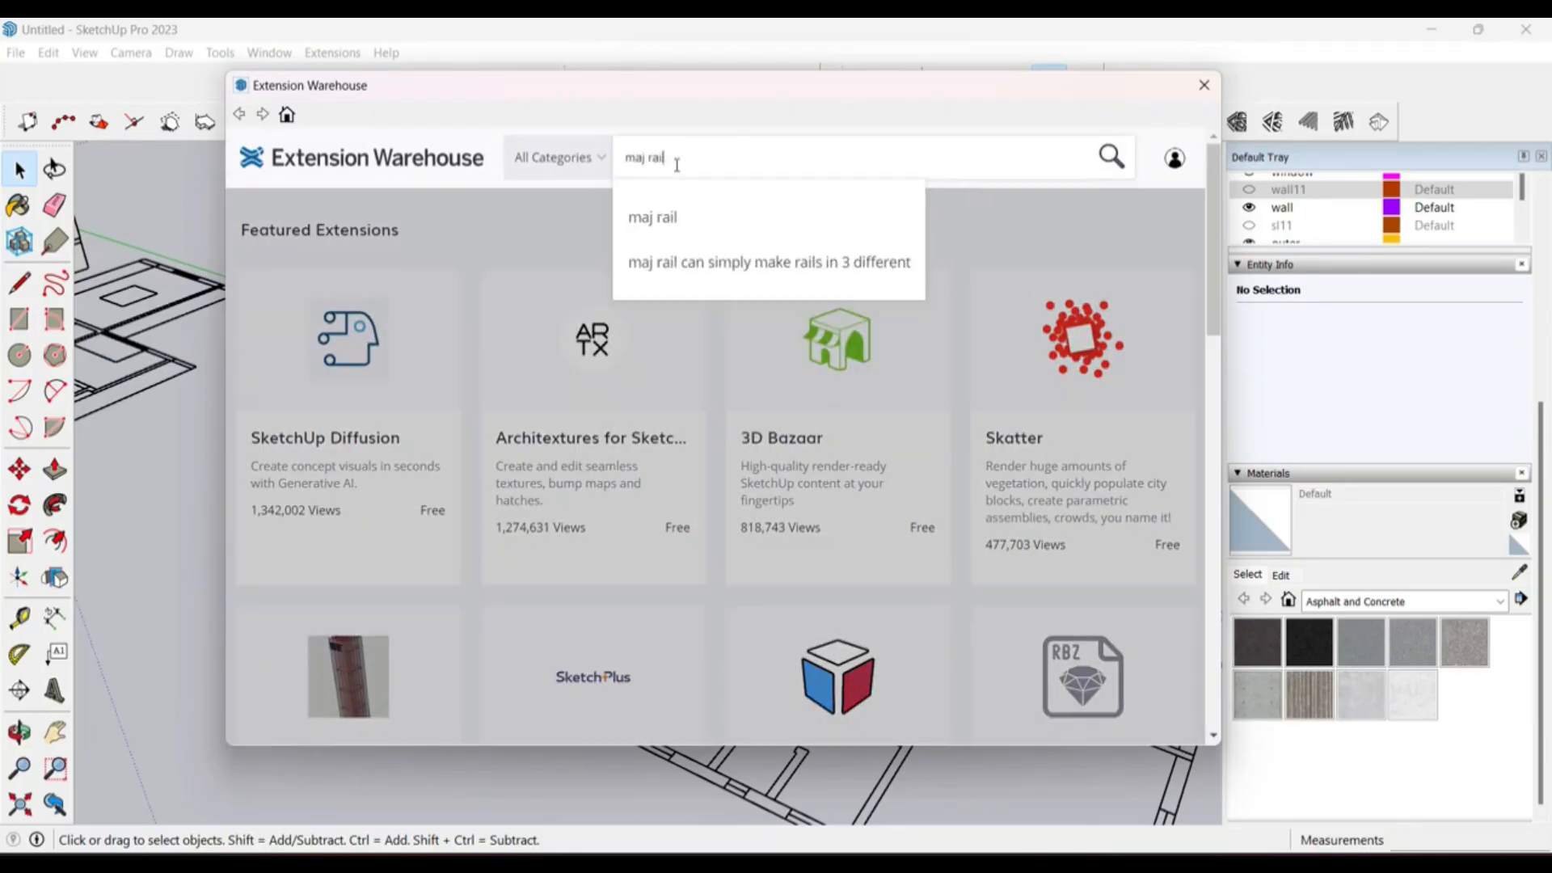
click(675, 220)
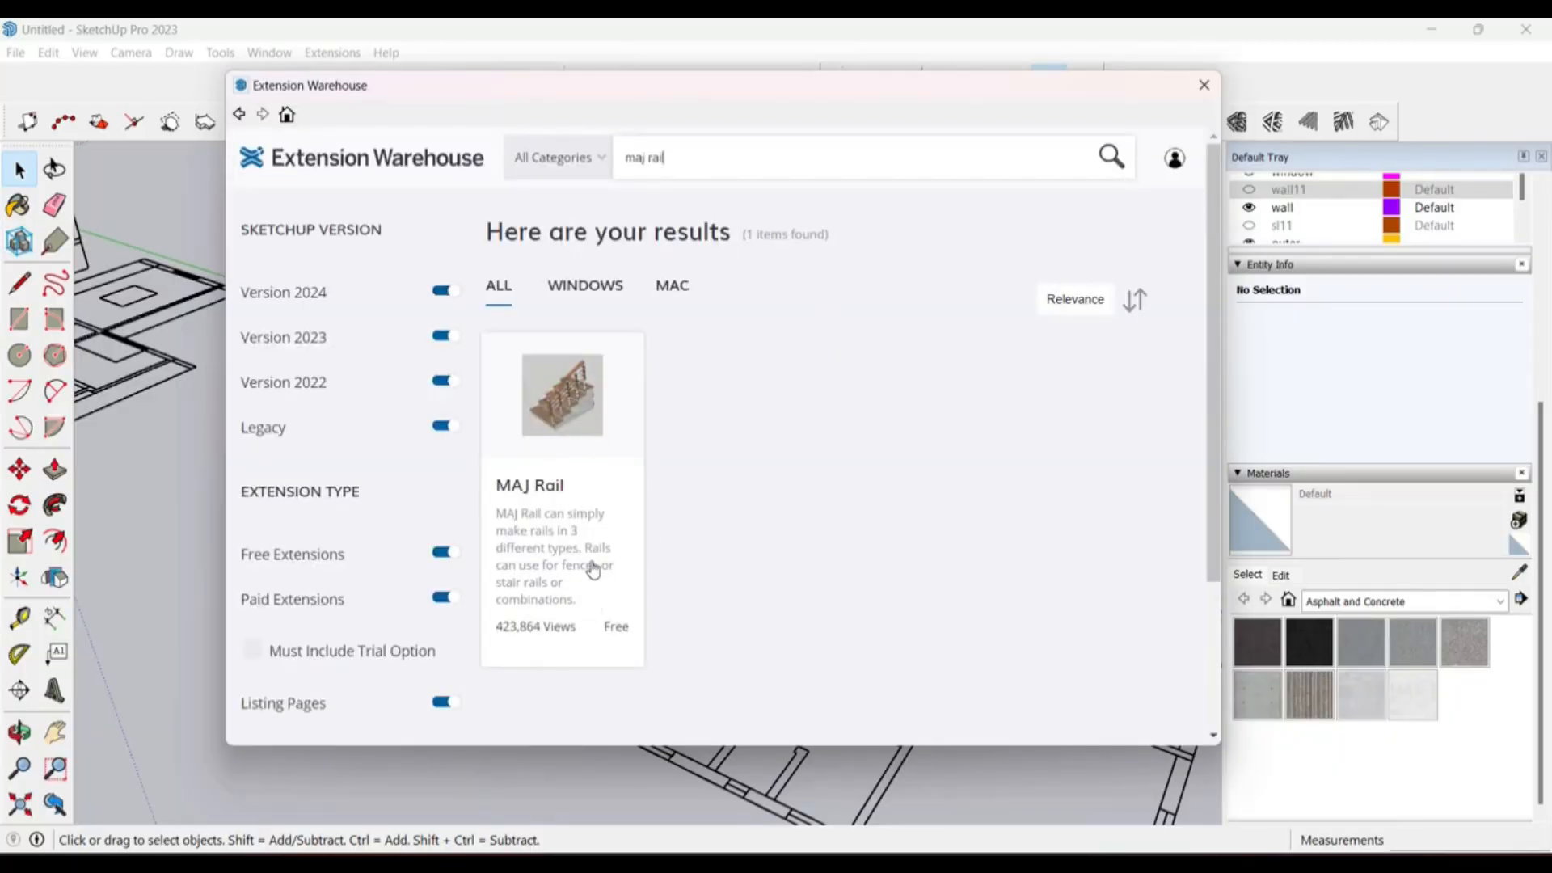
click(596, 491)
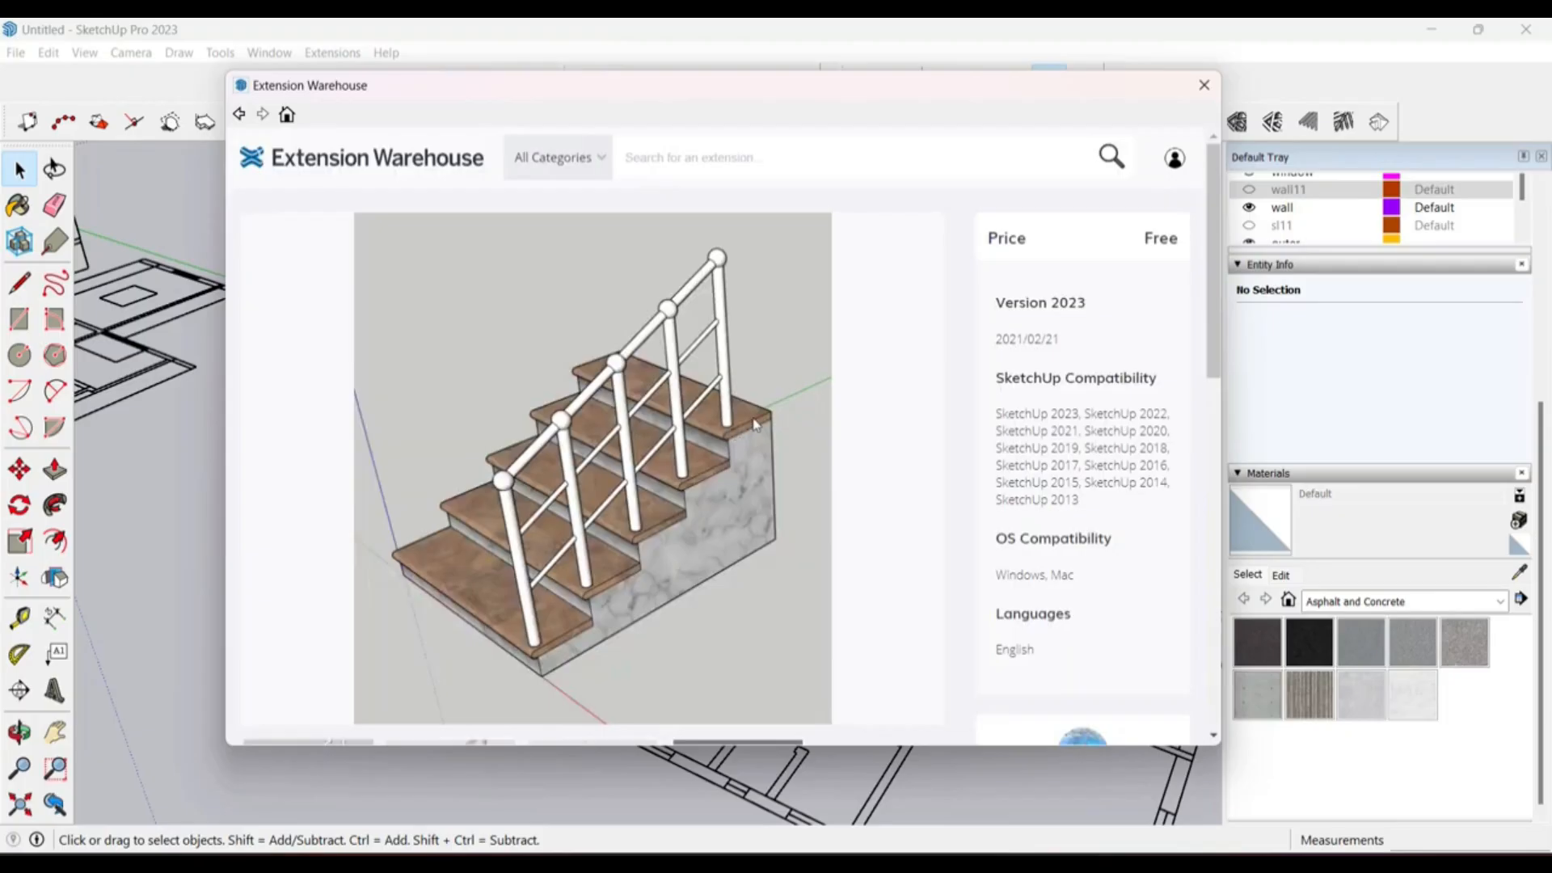
Step: Install the MAJ Rail extension, allowing its file system access, and close the Extension Warehouse
scroll(753, 423, down, 5)
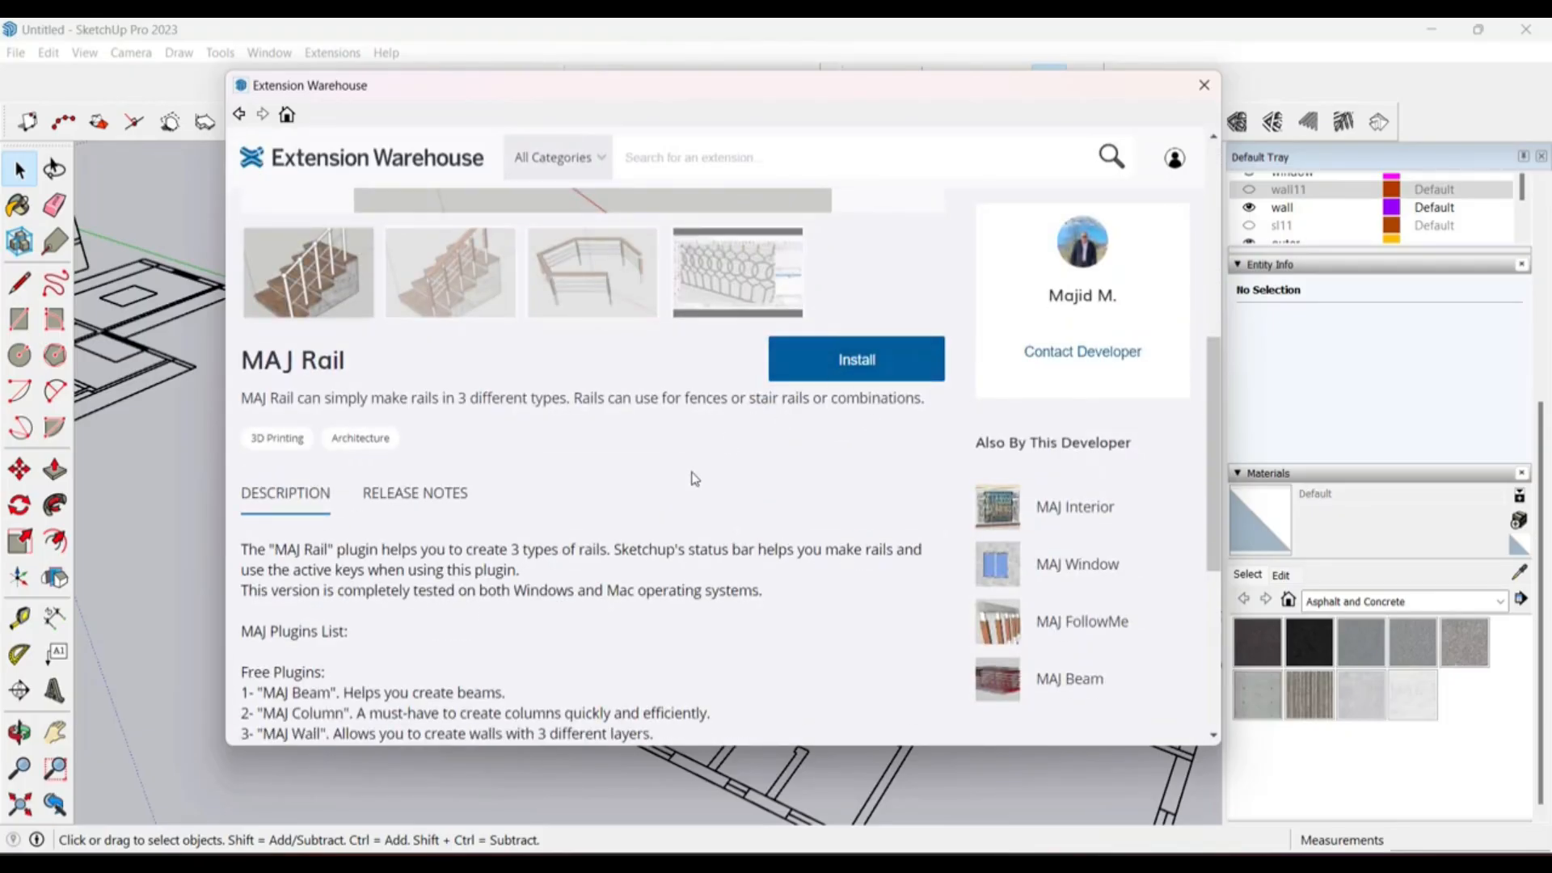
click(897, 368)
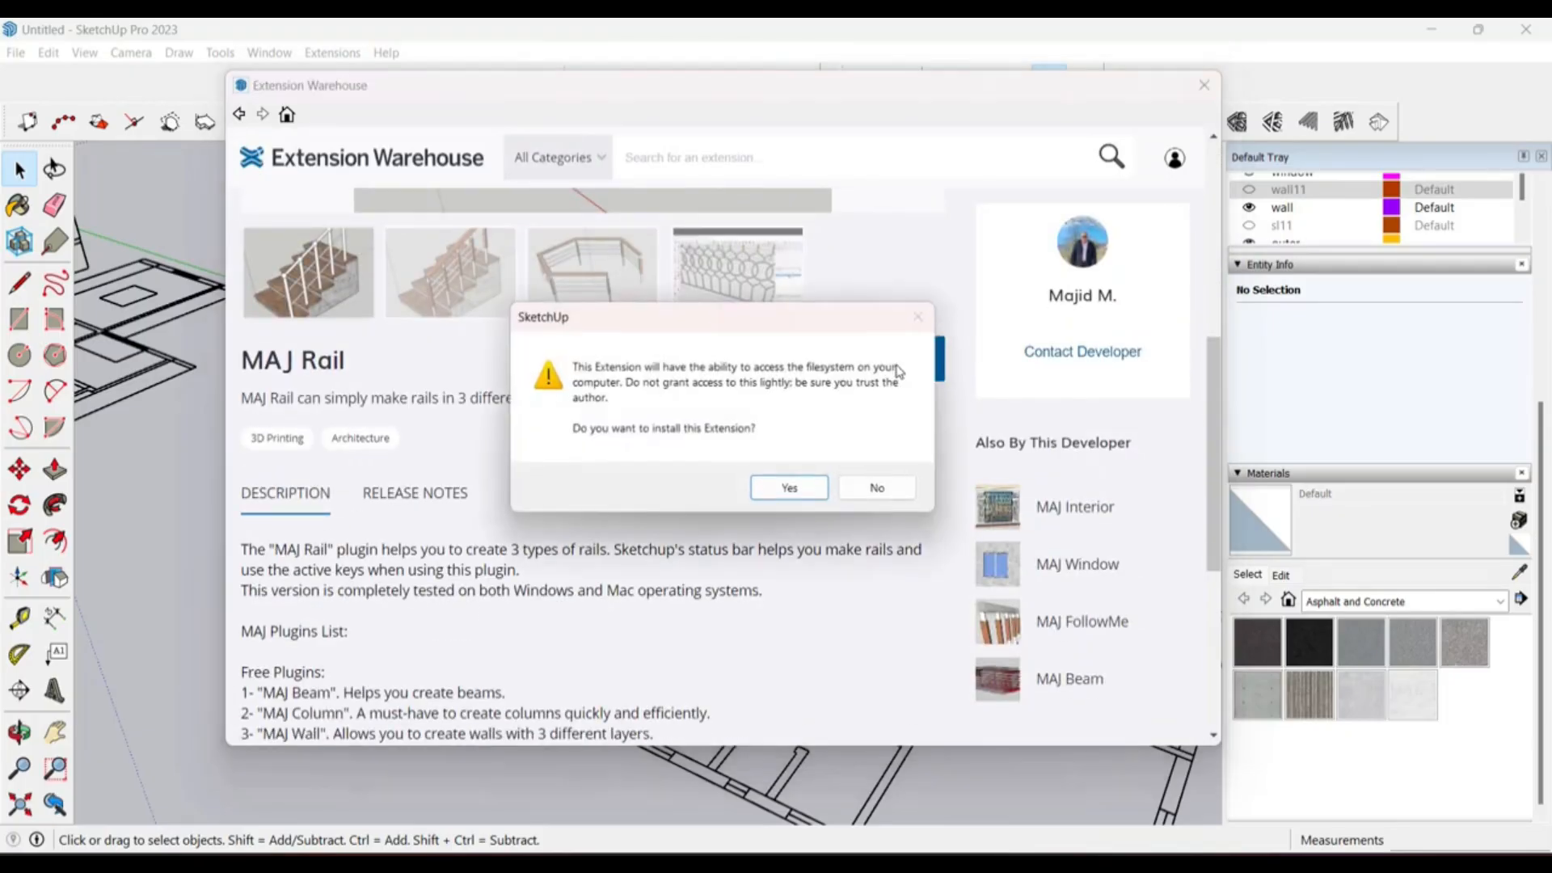
click(794, 488)
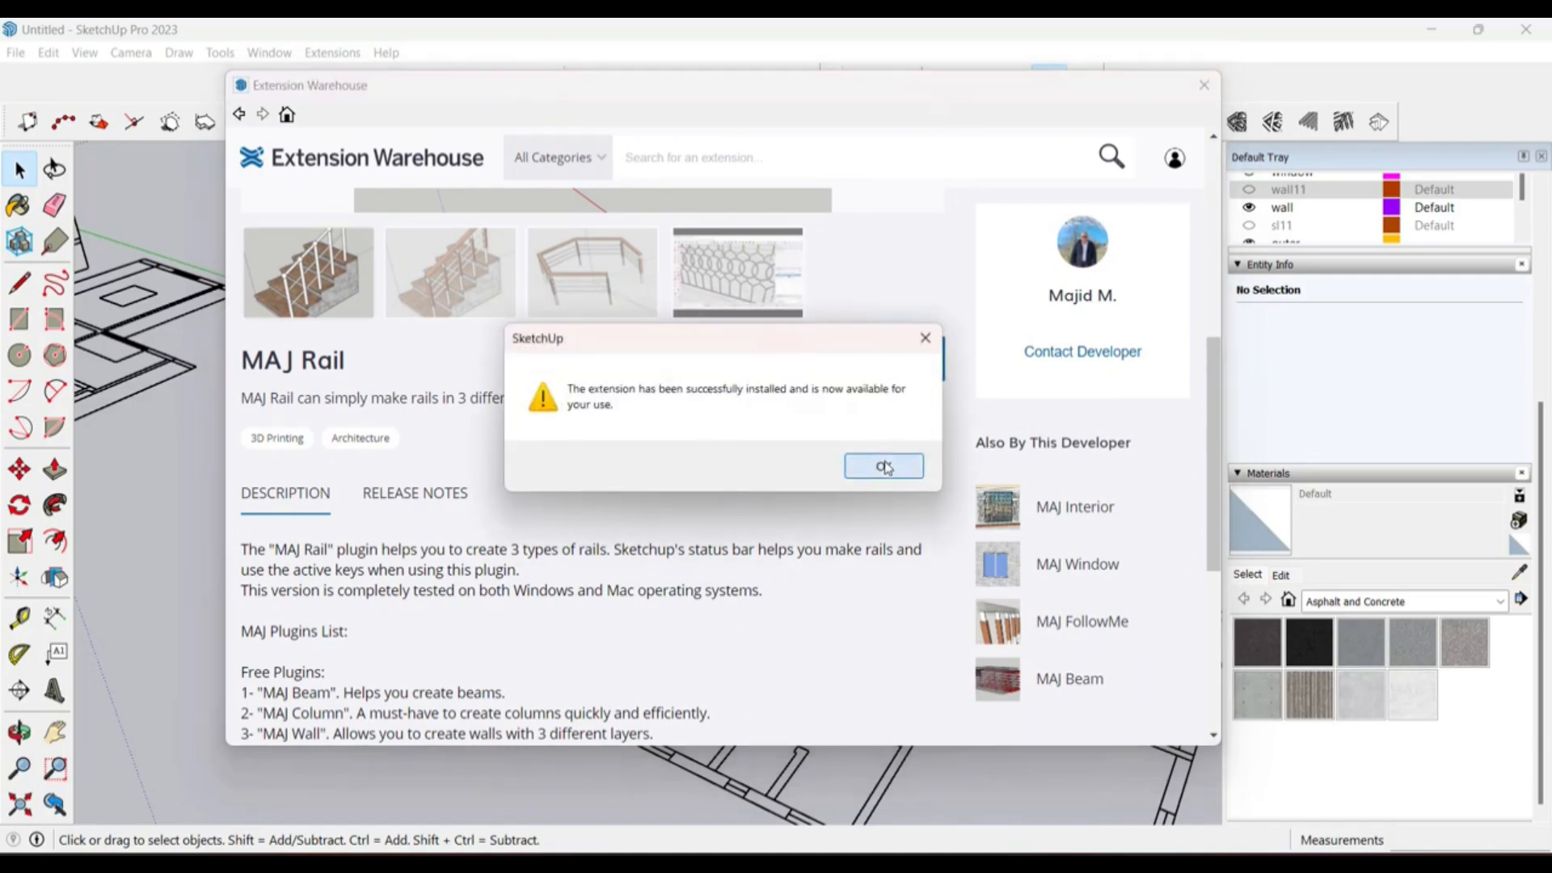
click(884, 465)
click(1200, 91)
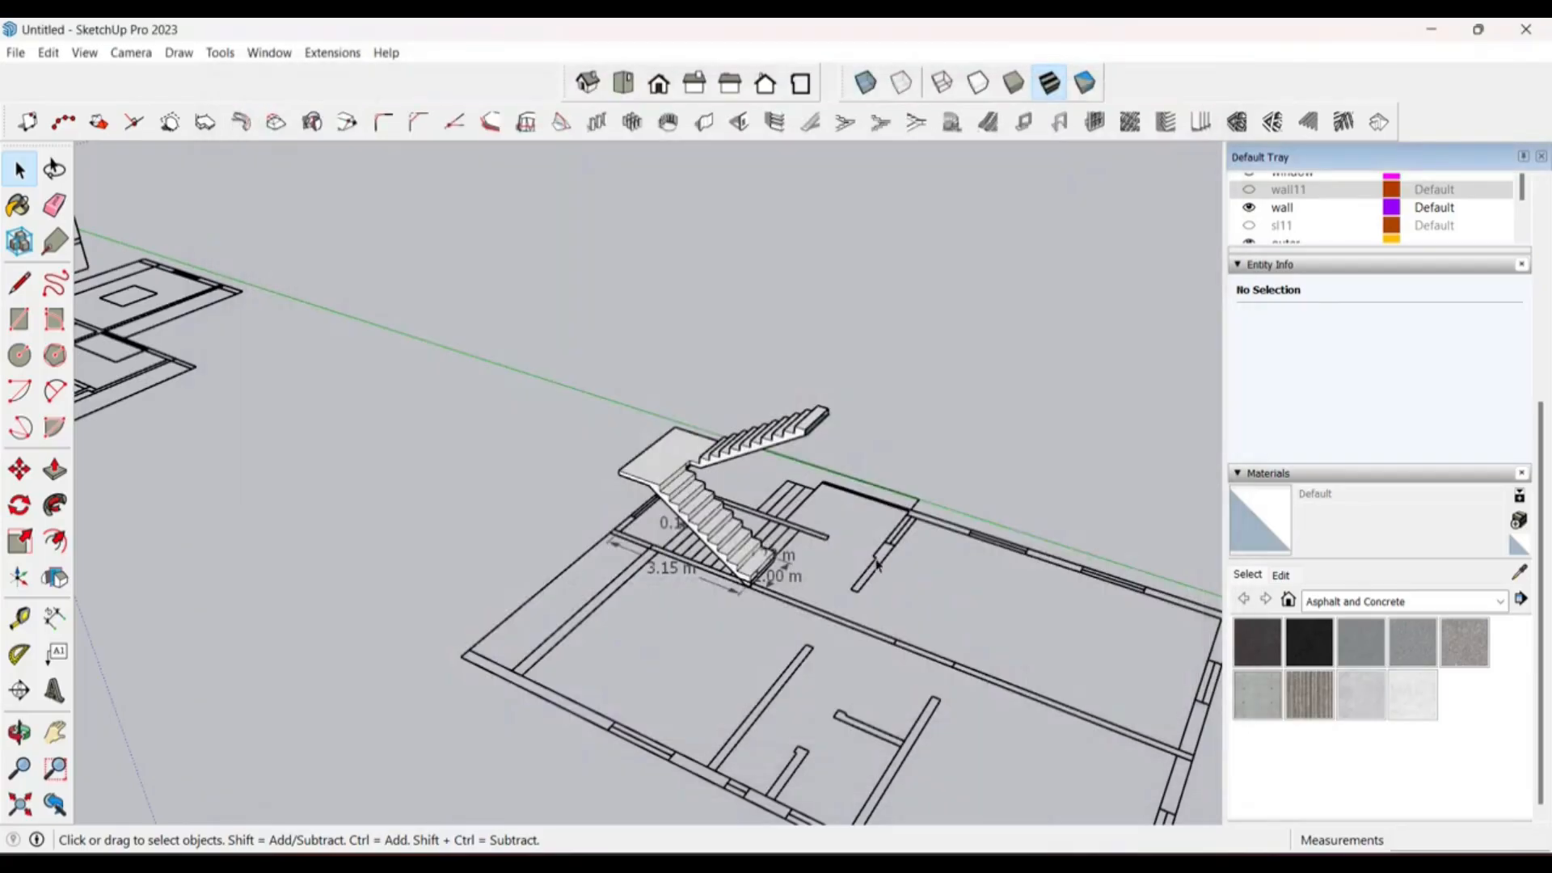
Step: Start a MajRail railing with rail height 1, rail type C, and 0.00 m run and perpendicular offsets
scroll(568, 349, up, 5)
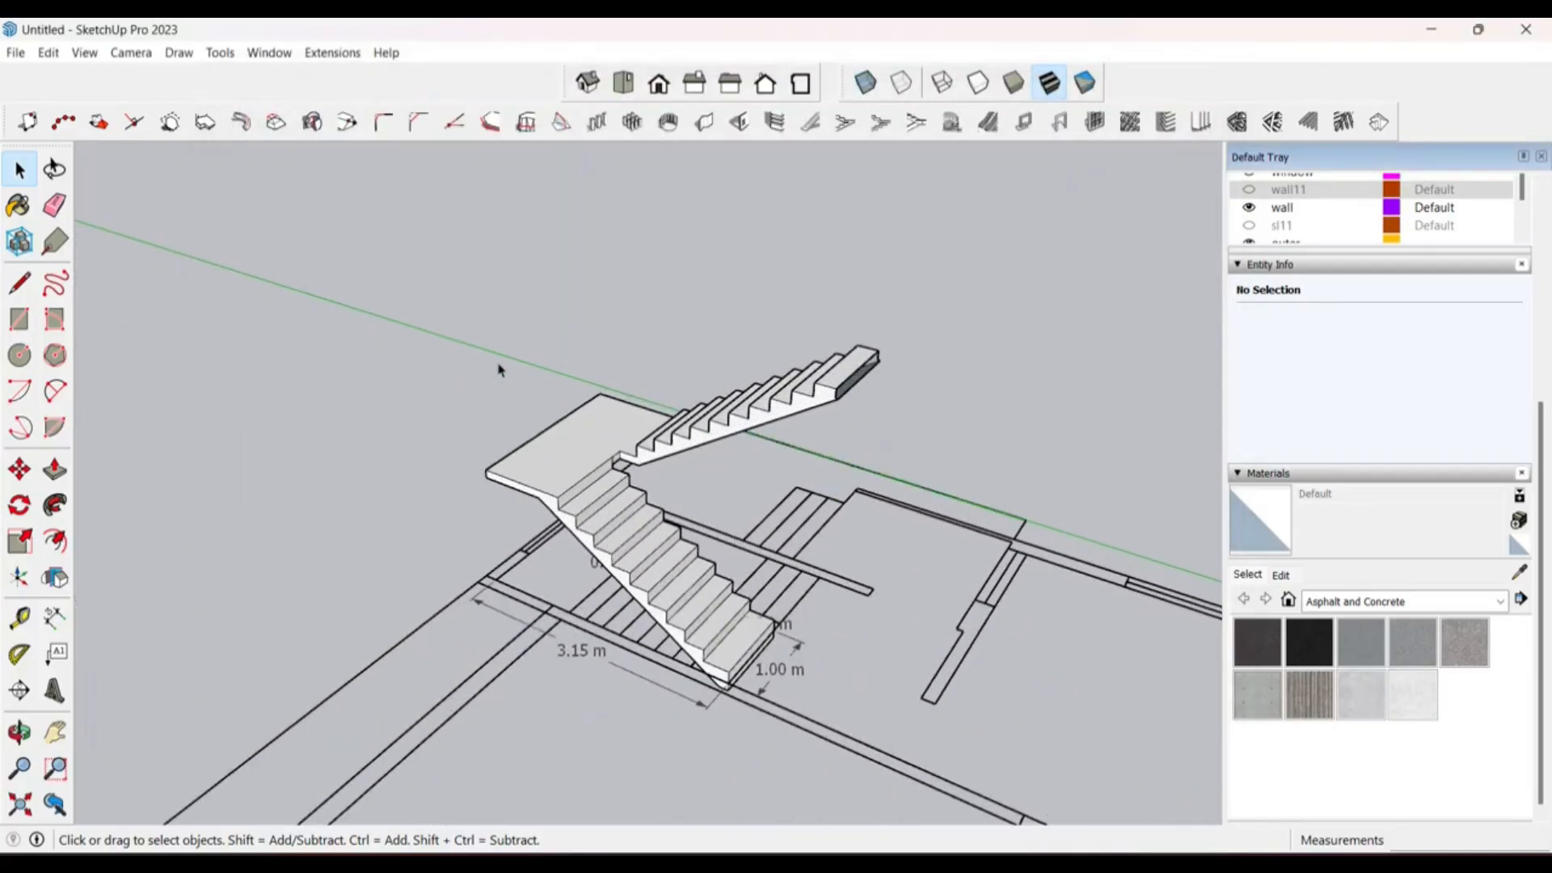
click(317, 55)
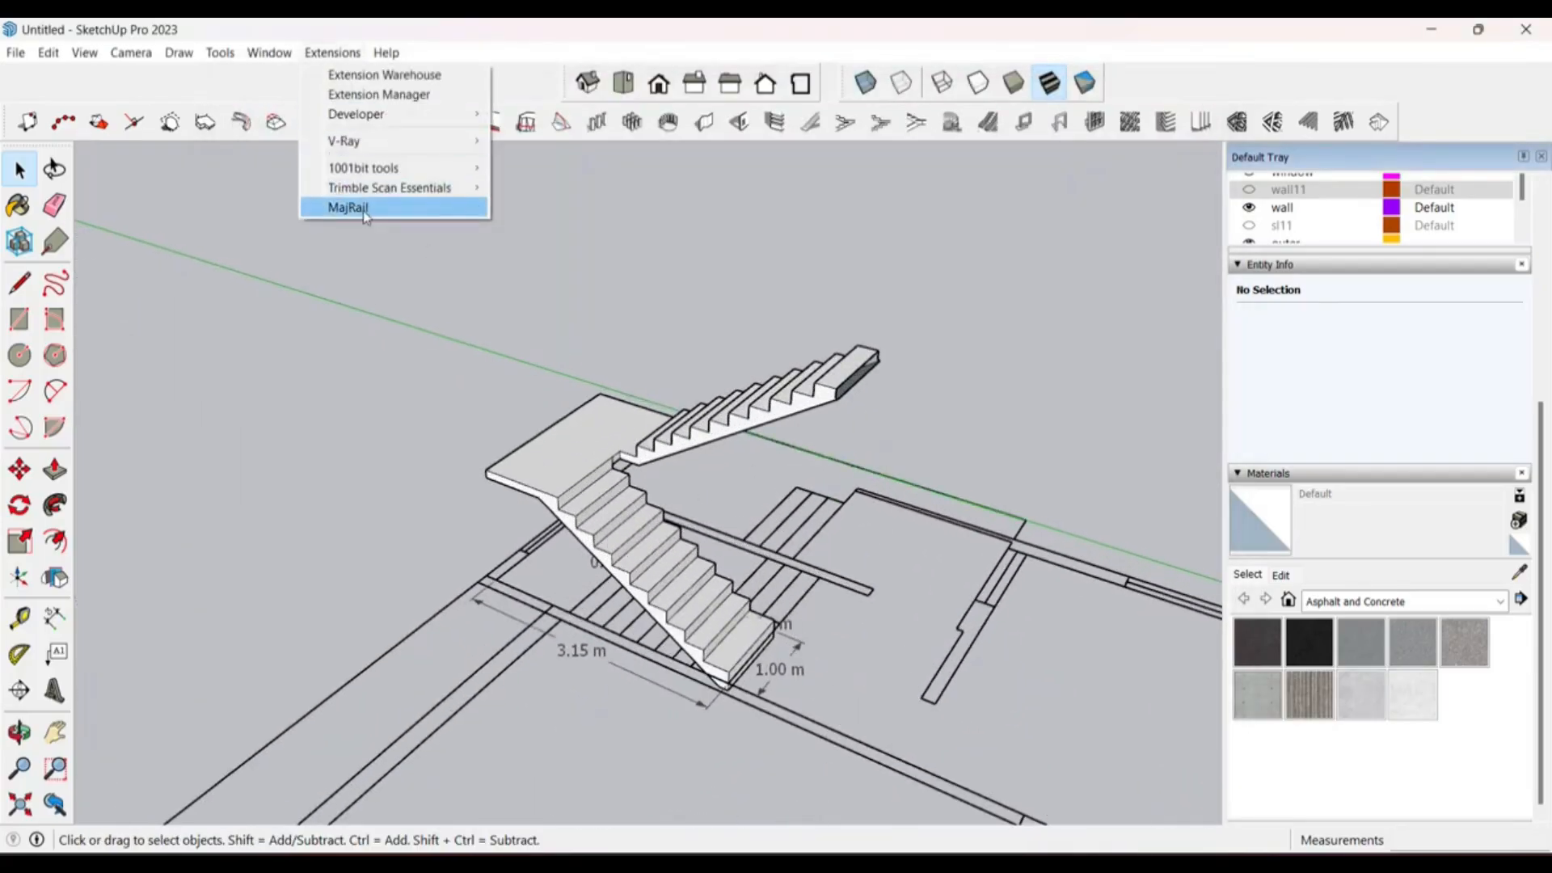
click(386, 211)
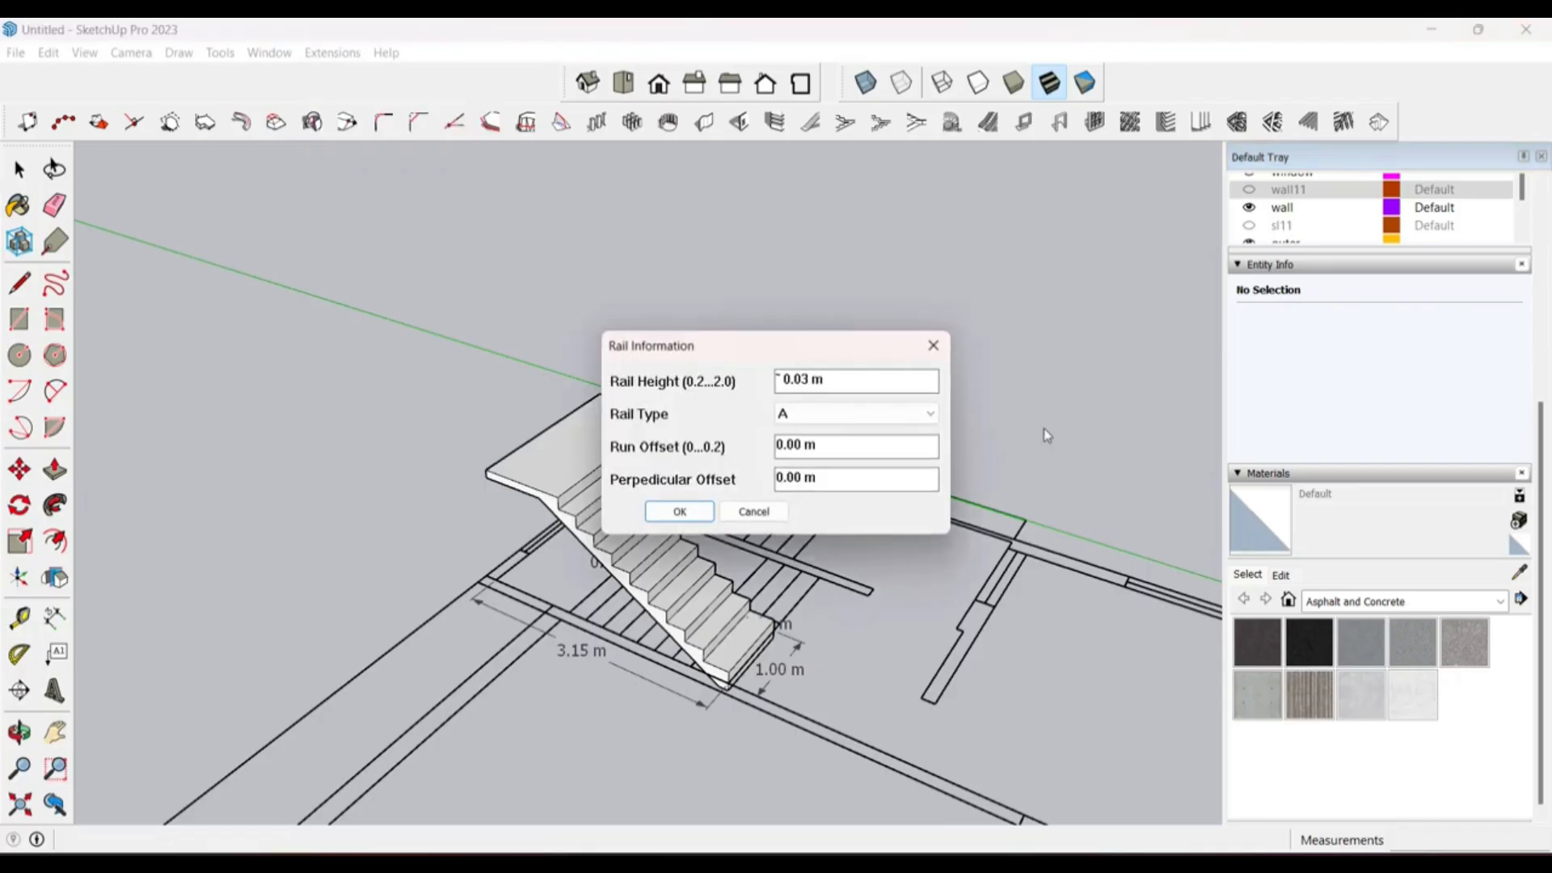
drag(871, 356, 988, 190)
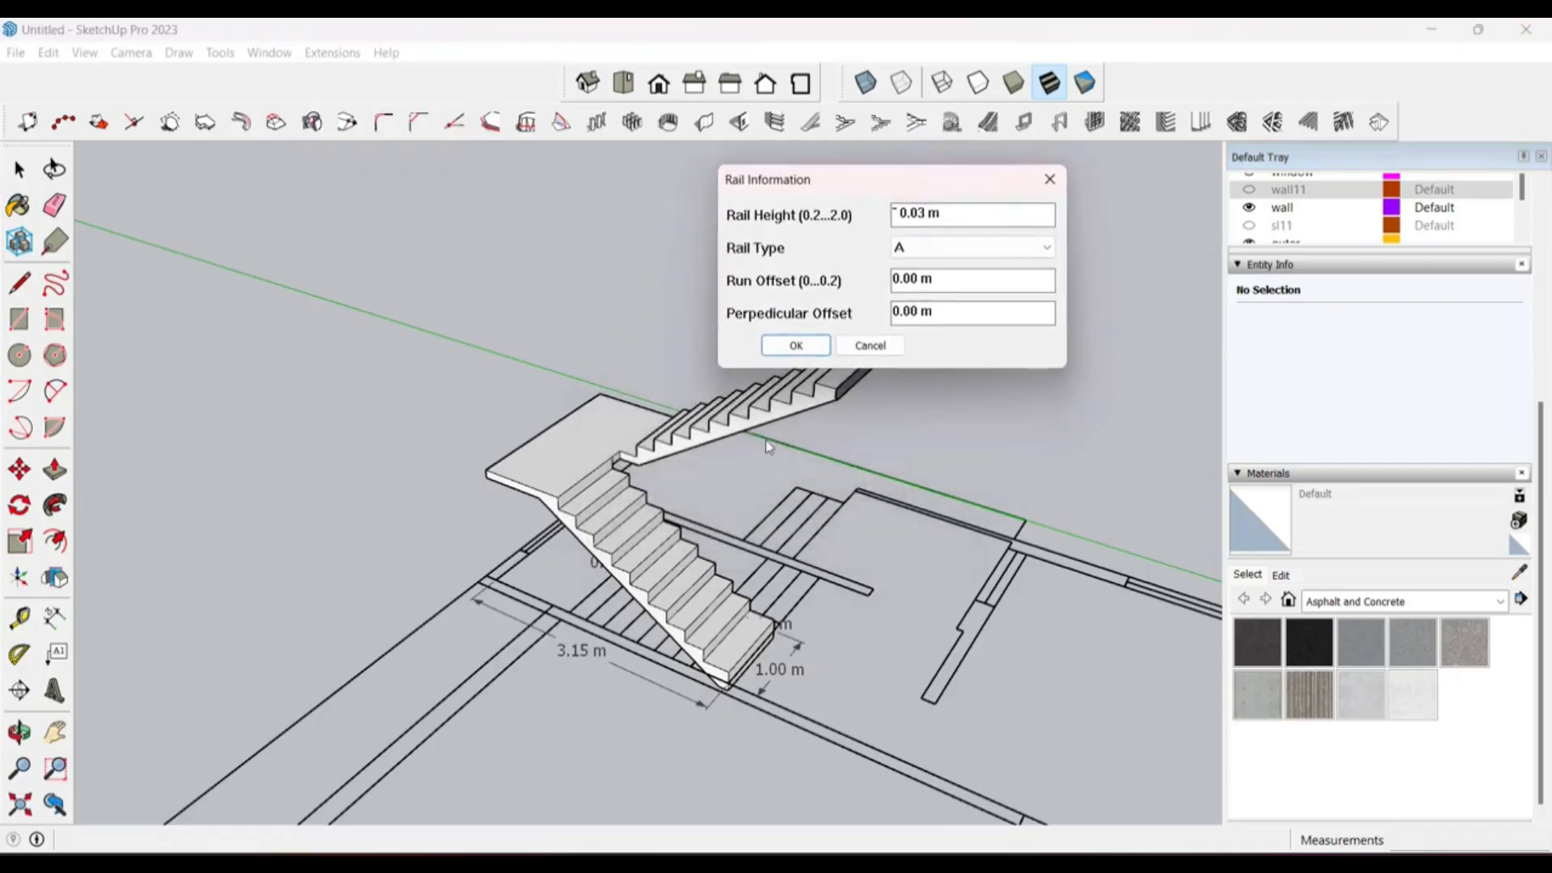
click(940, 248)
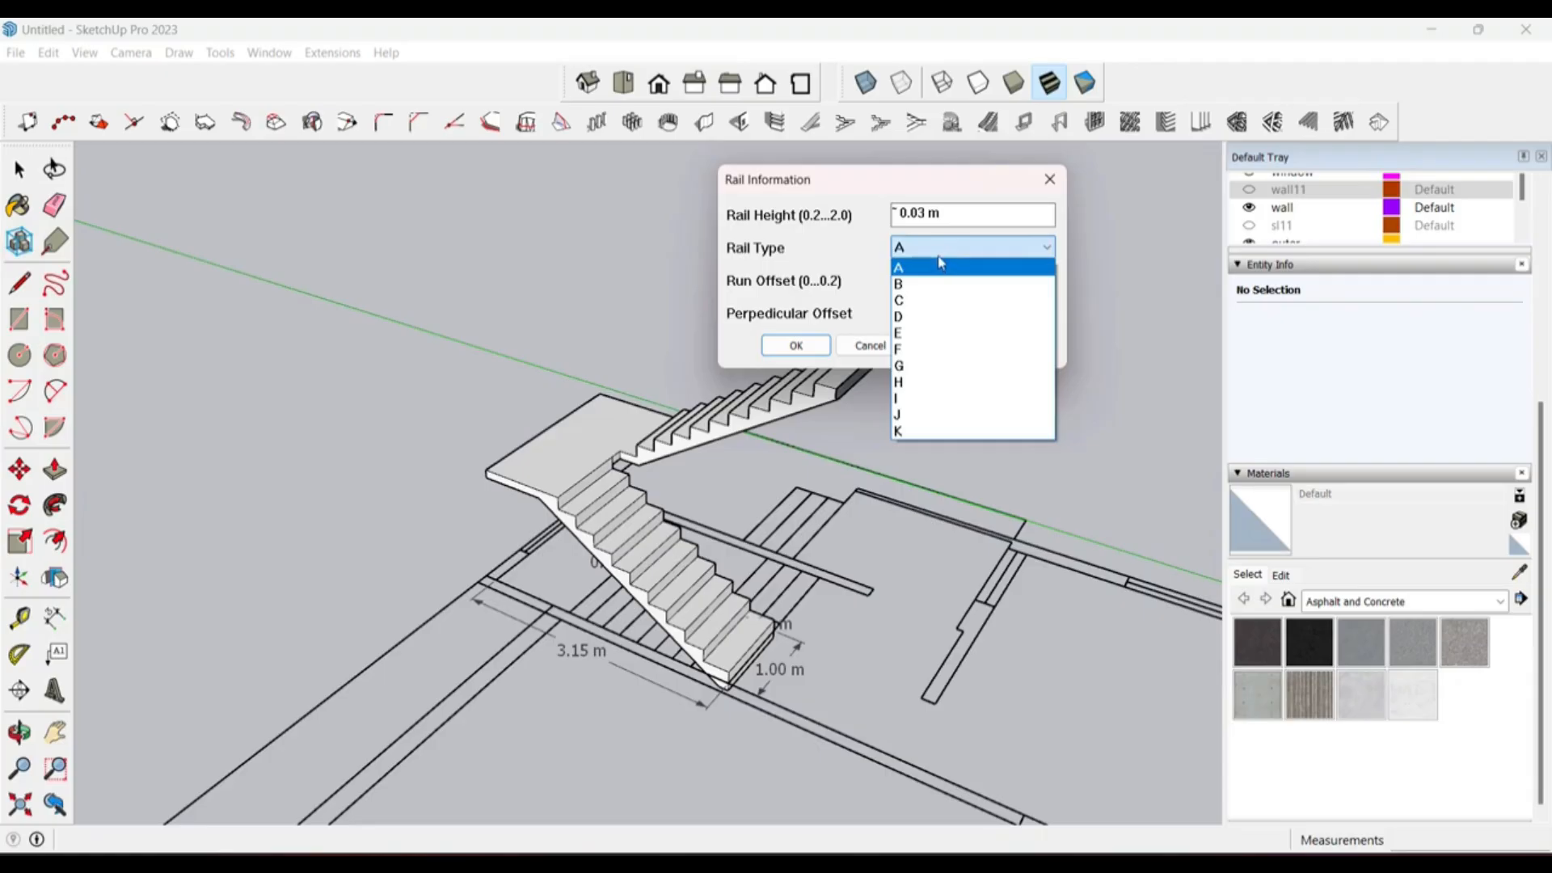
click(932, 265)
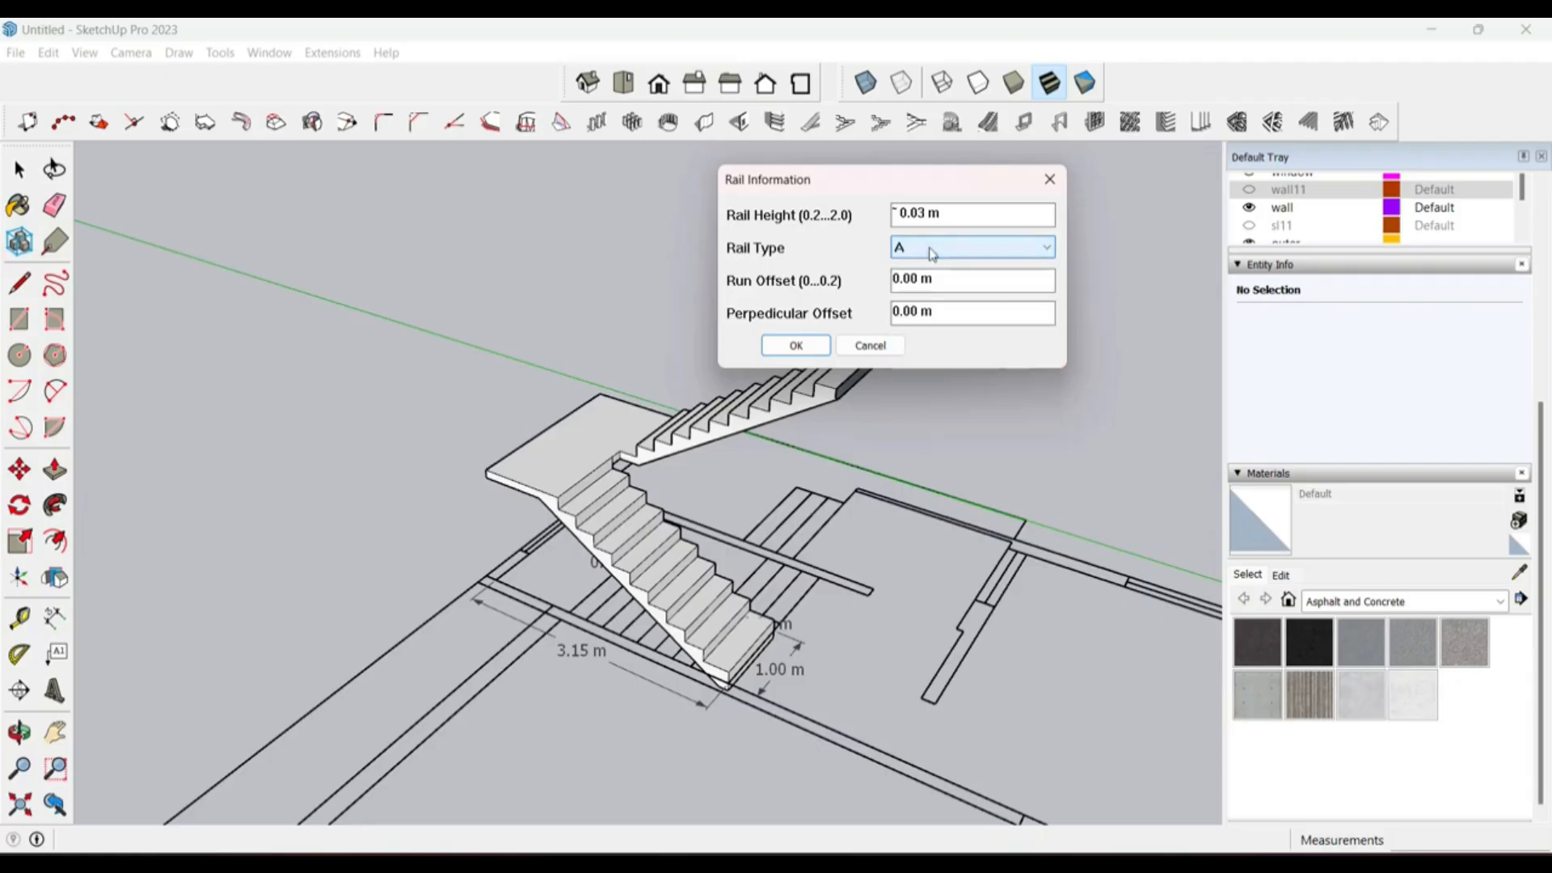
click(974, 278)
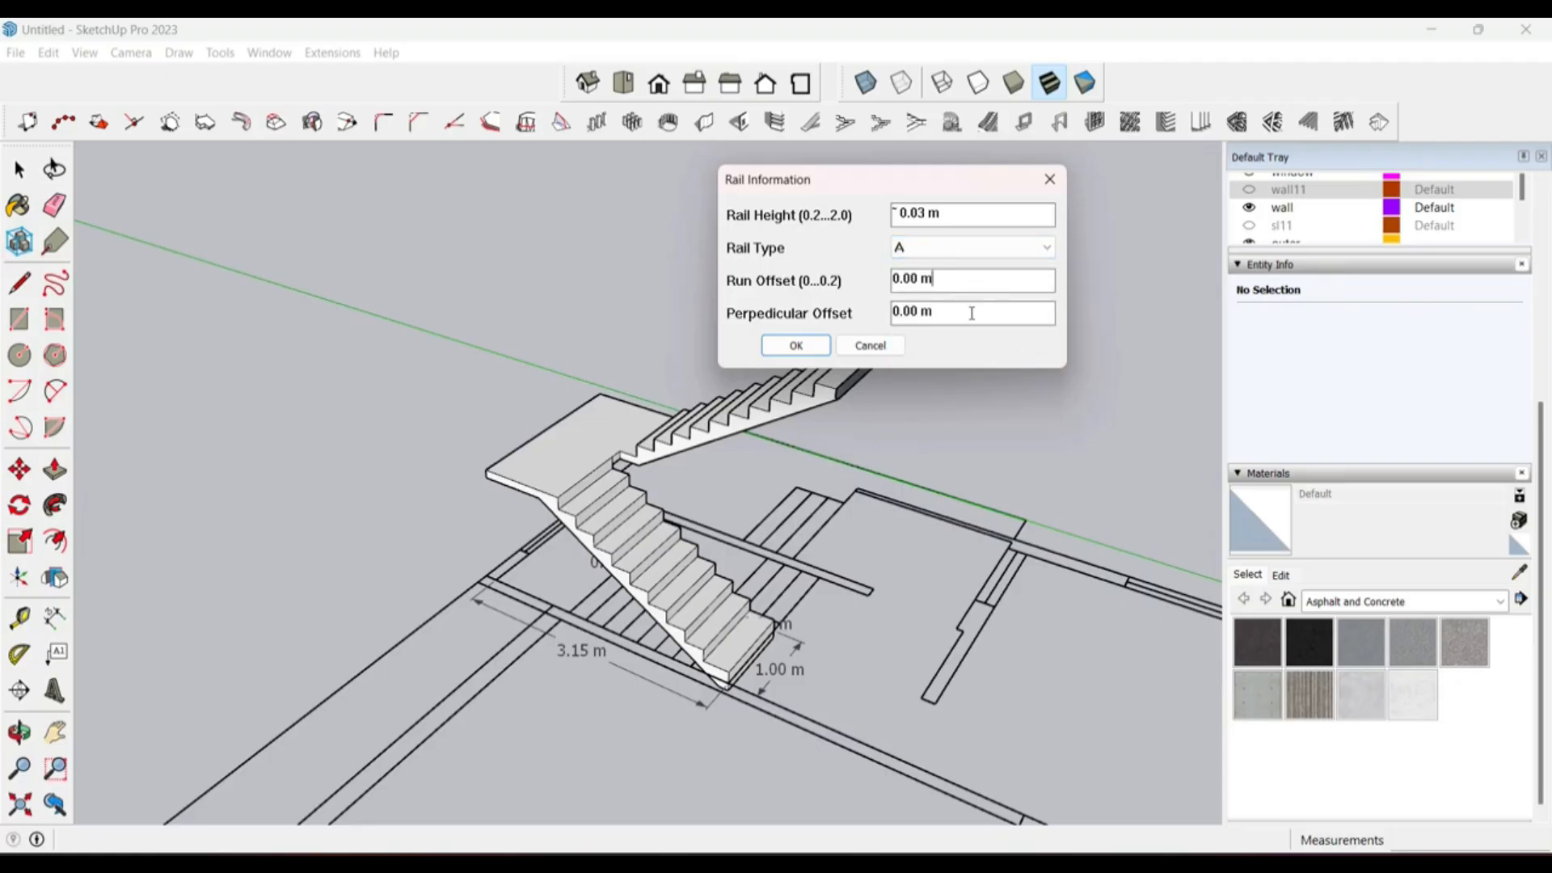
click(936, 322)
drag(941, 214, 881, 225)
text(0.)
click(937, 248)
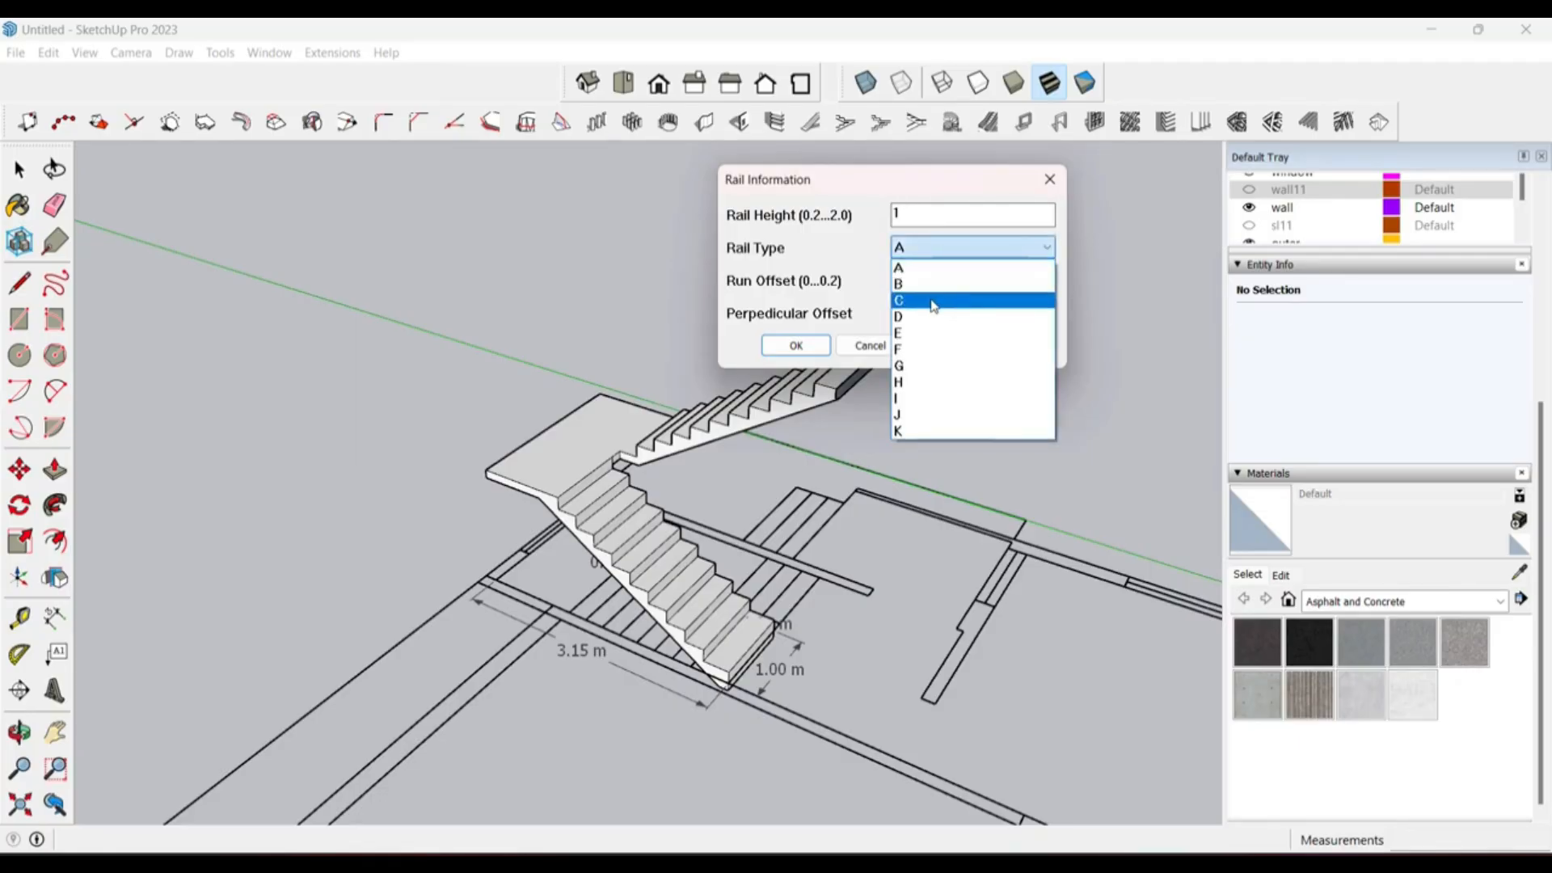
click(930, 301)
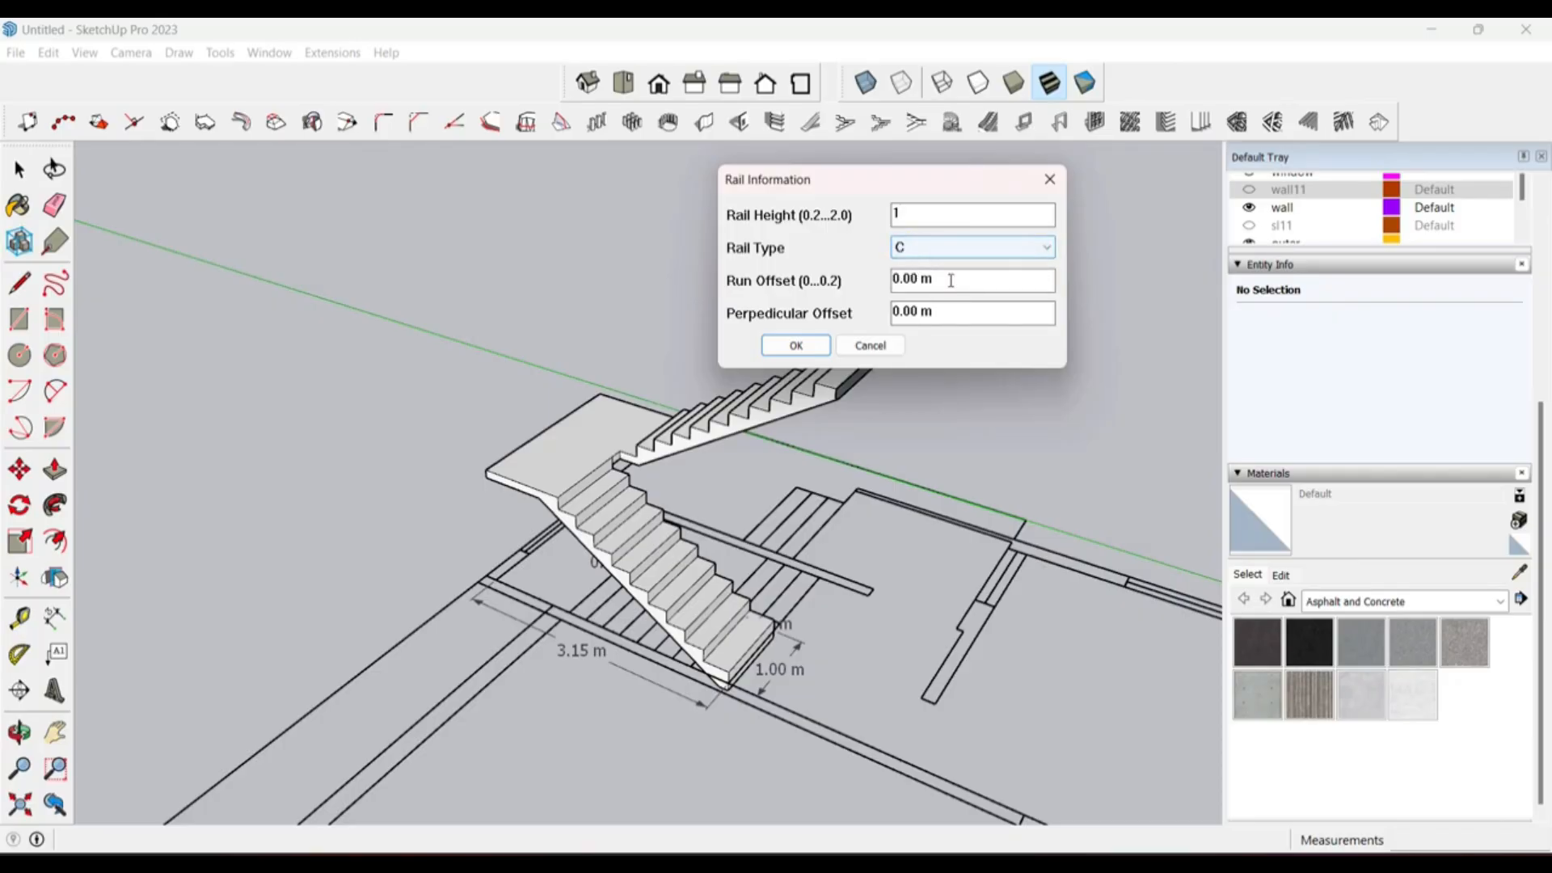
click(796, 345)
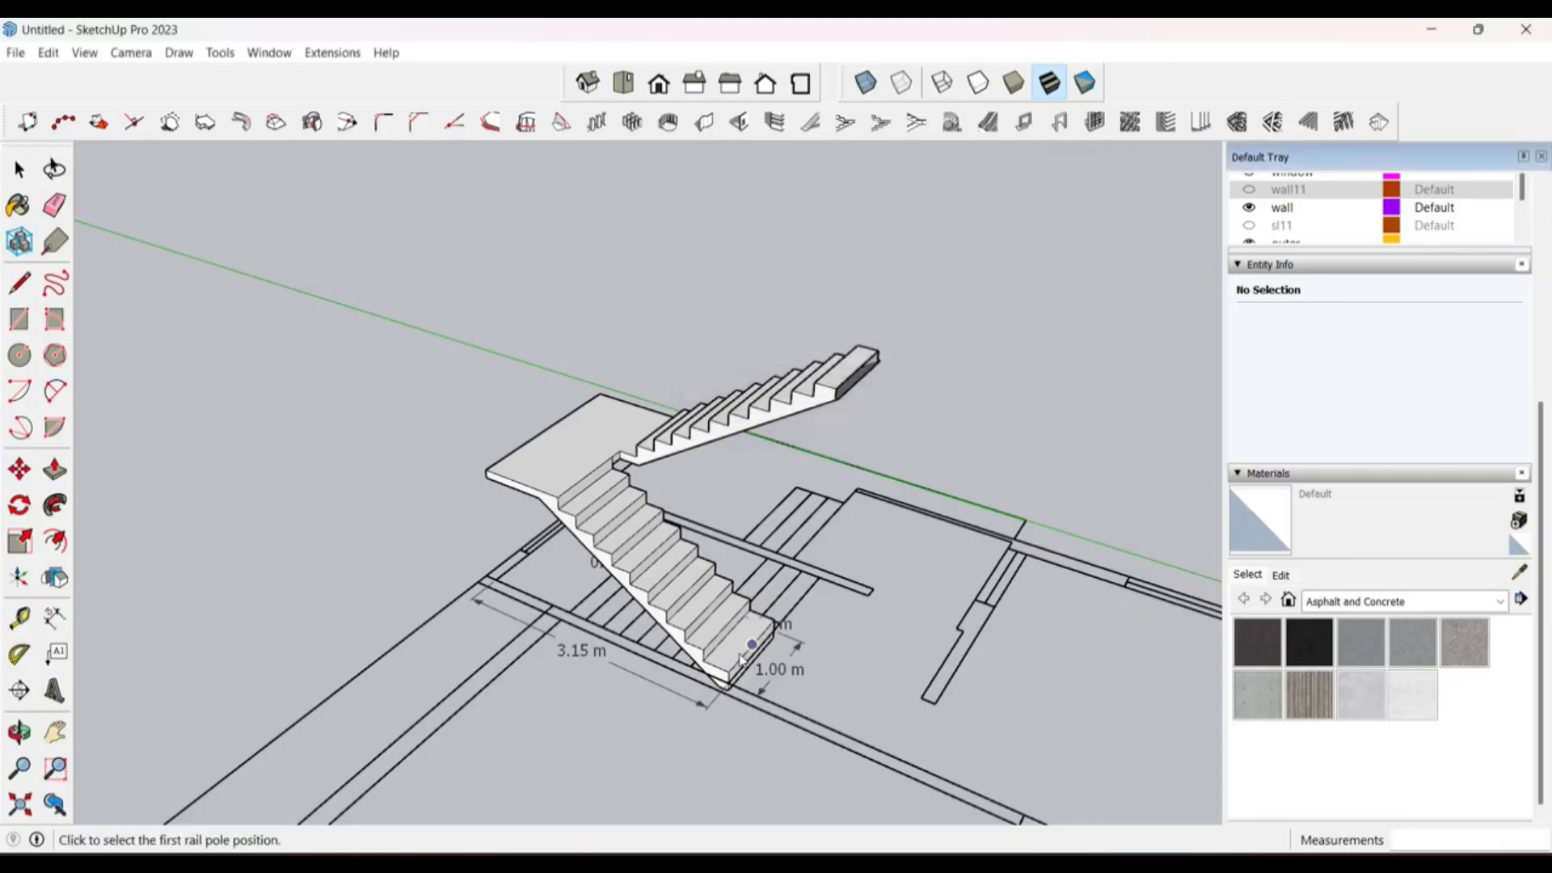
Step: Set one rail pole per step along the outer edge of the first flight, on its six lowest steps
scroll(732, 679, up, 5)
scroll(736, 687, up, 2)
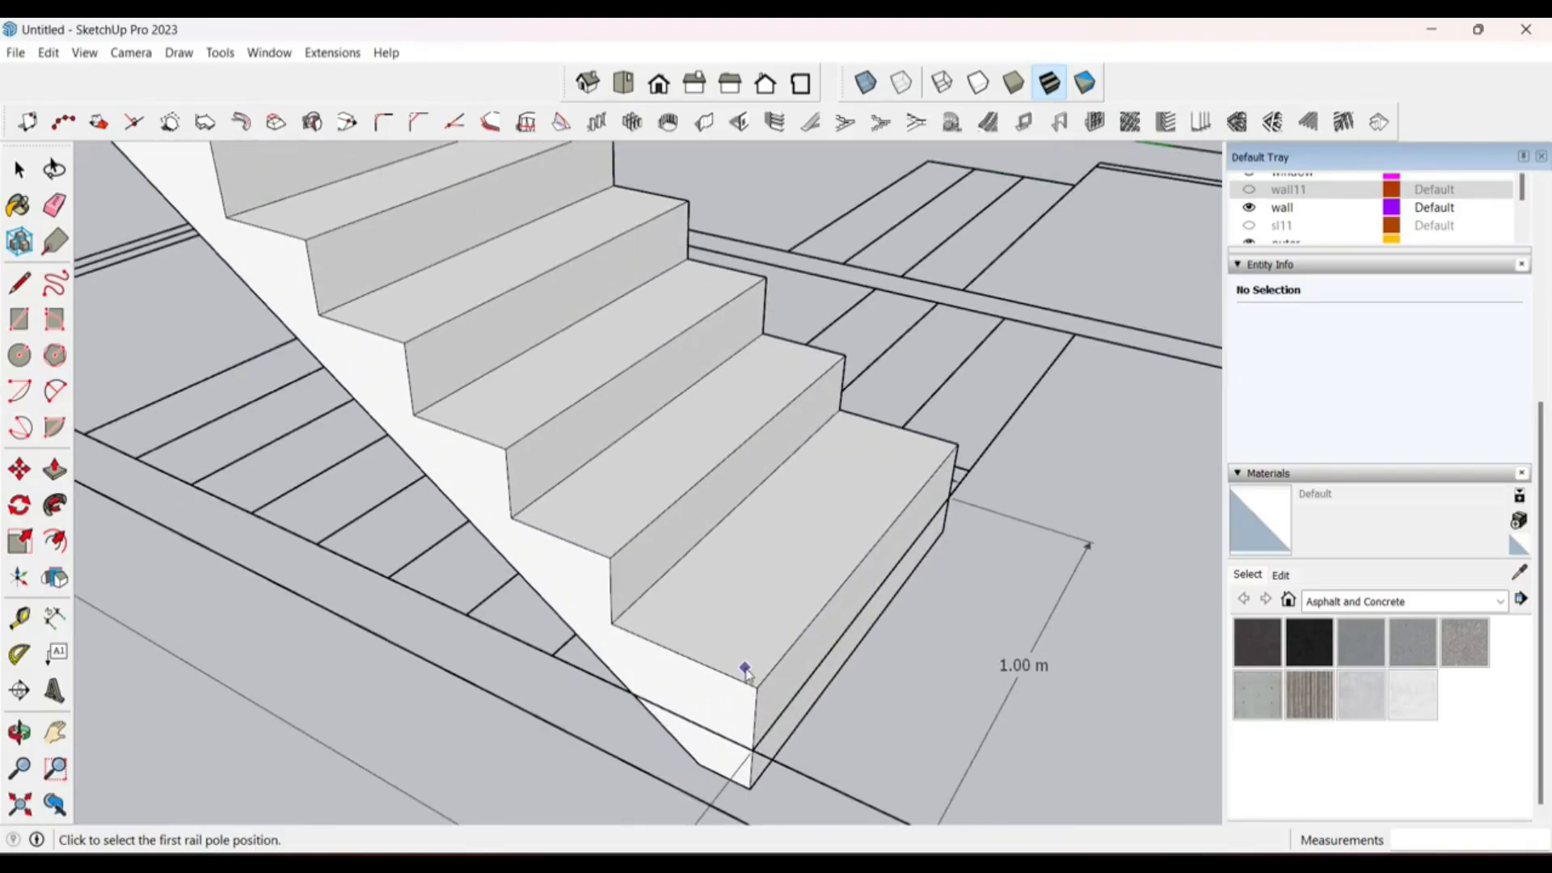
click(752, 670)
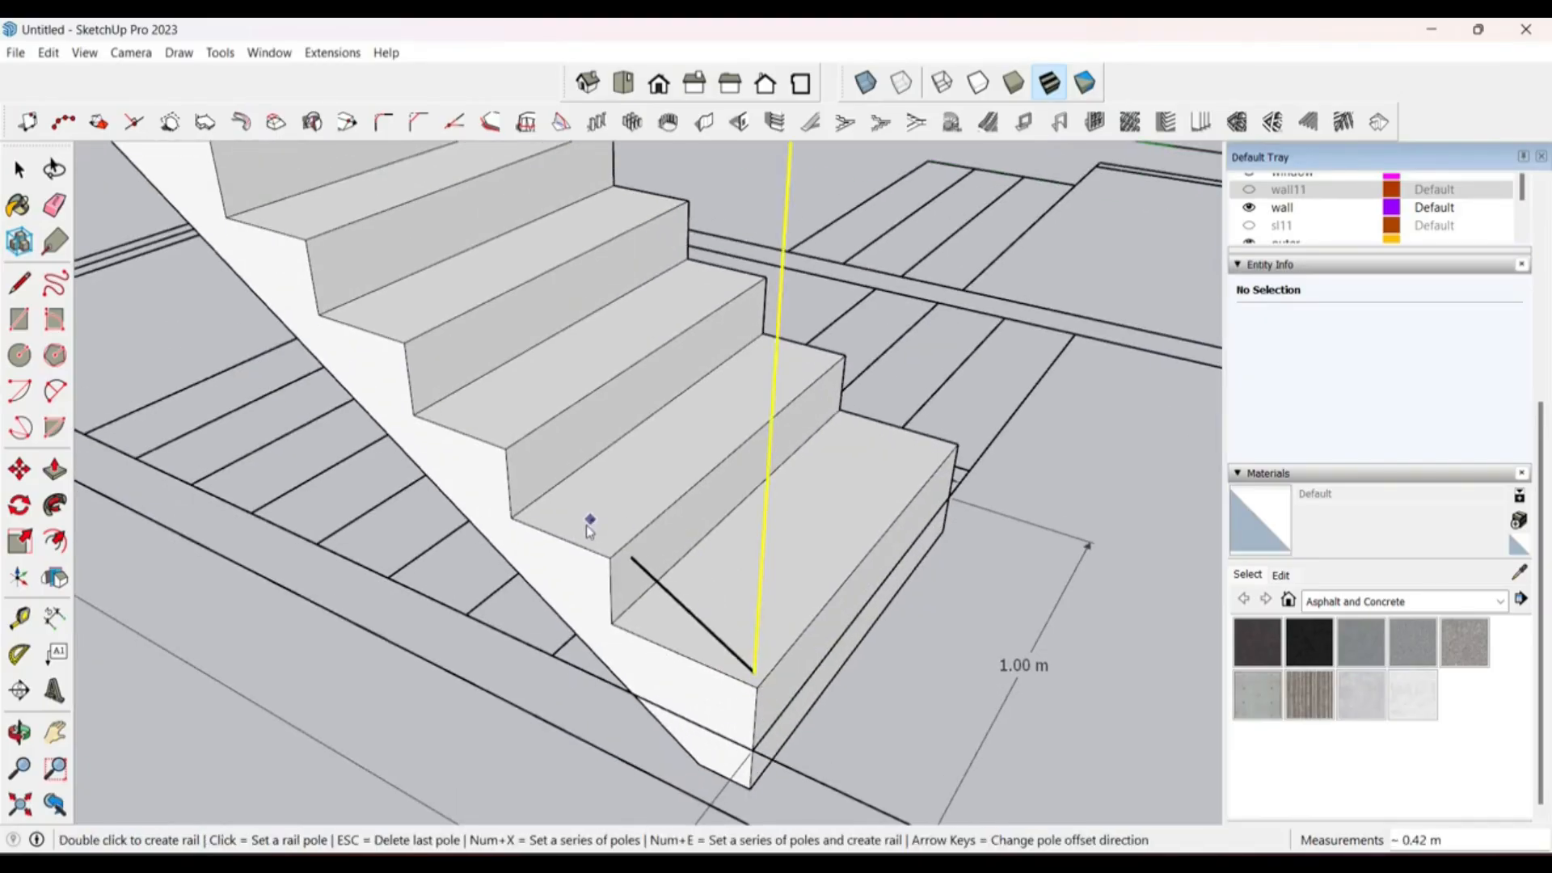
click(608, 545)
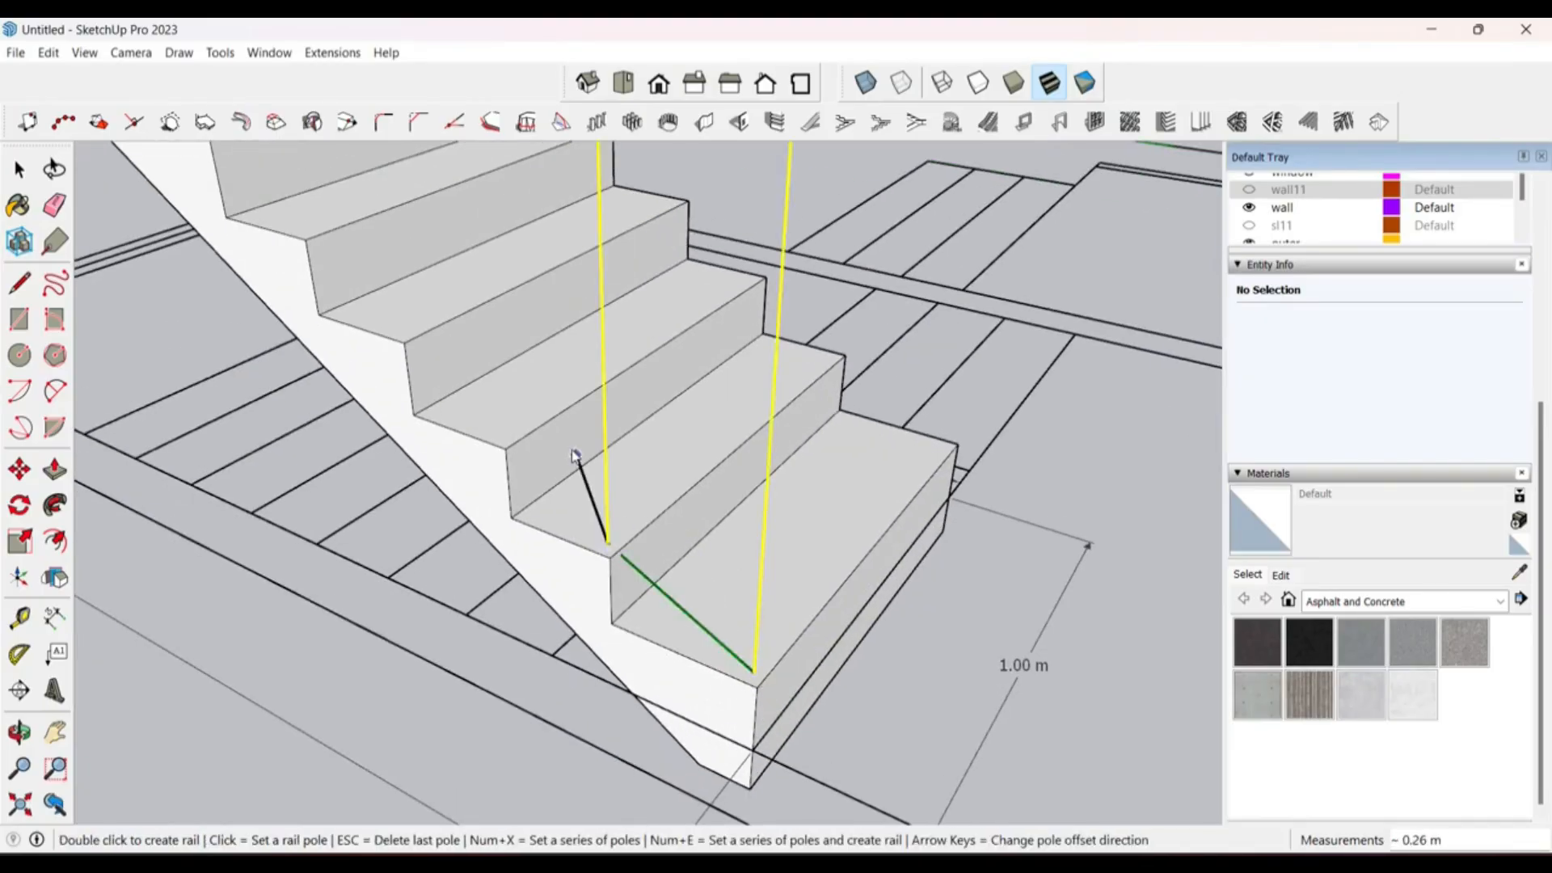
click(502, 434)
scroll(501, 434, down, 3)
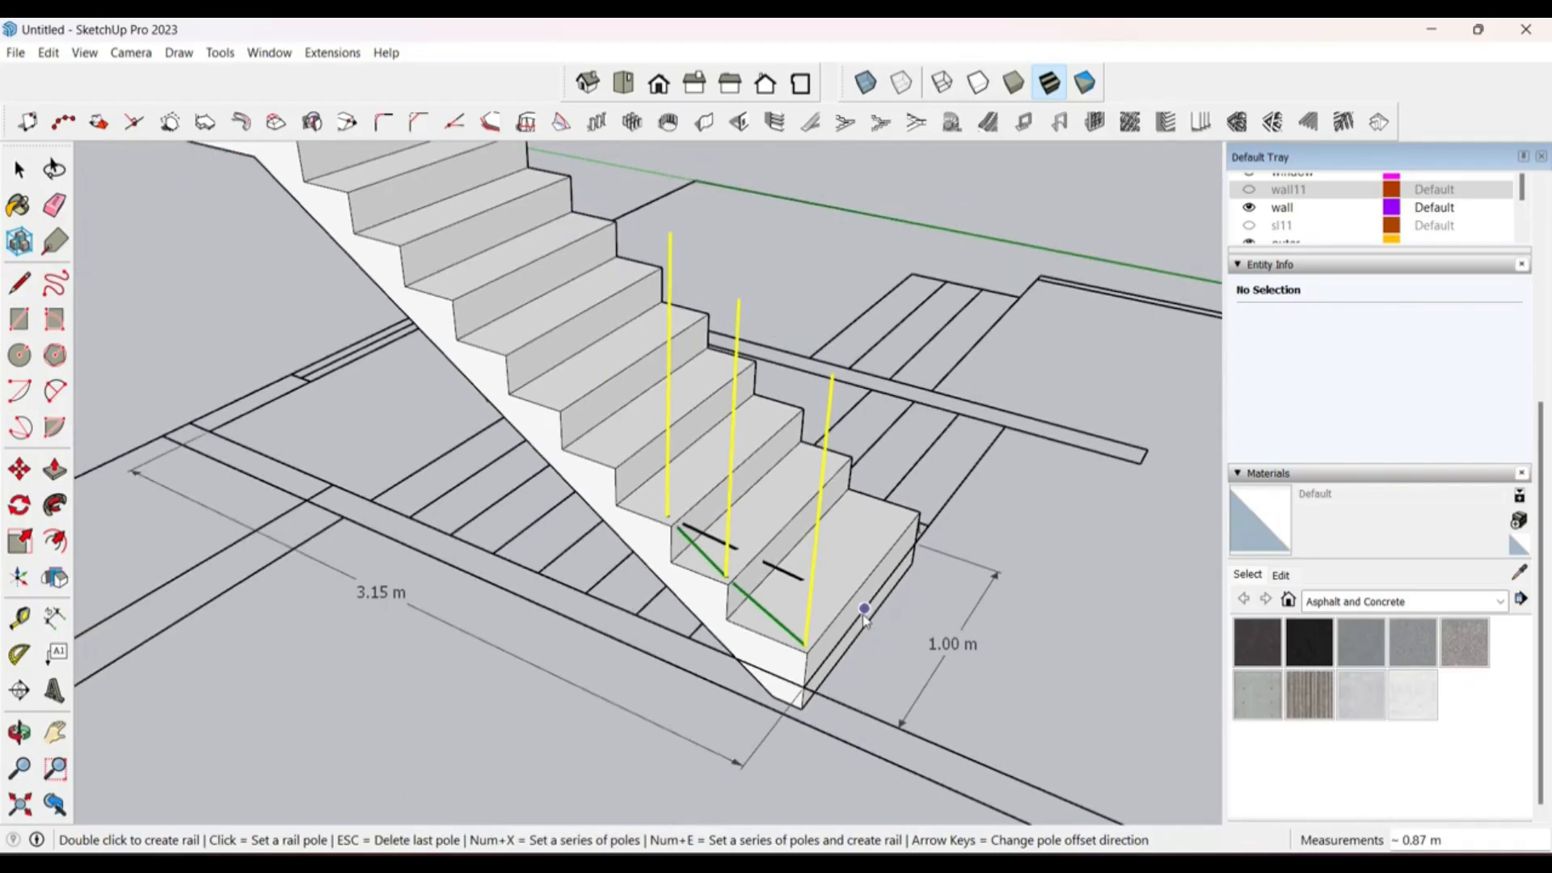
scroll(638, 461, up, 5)
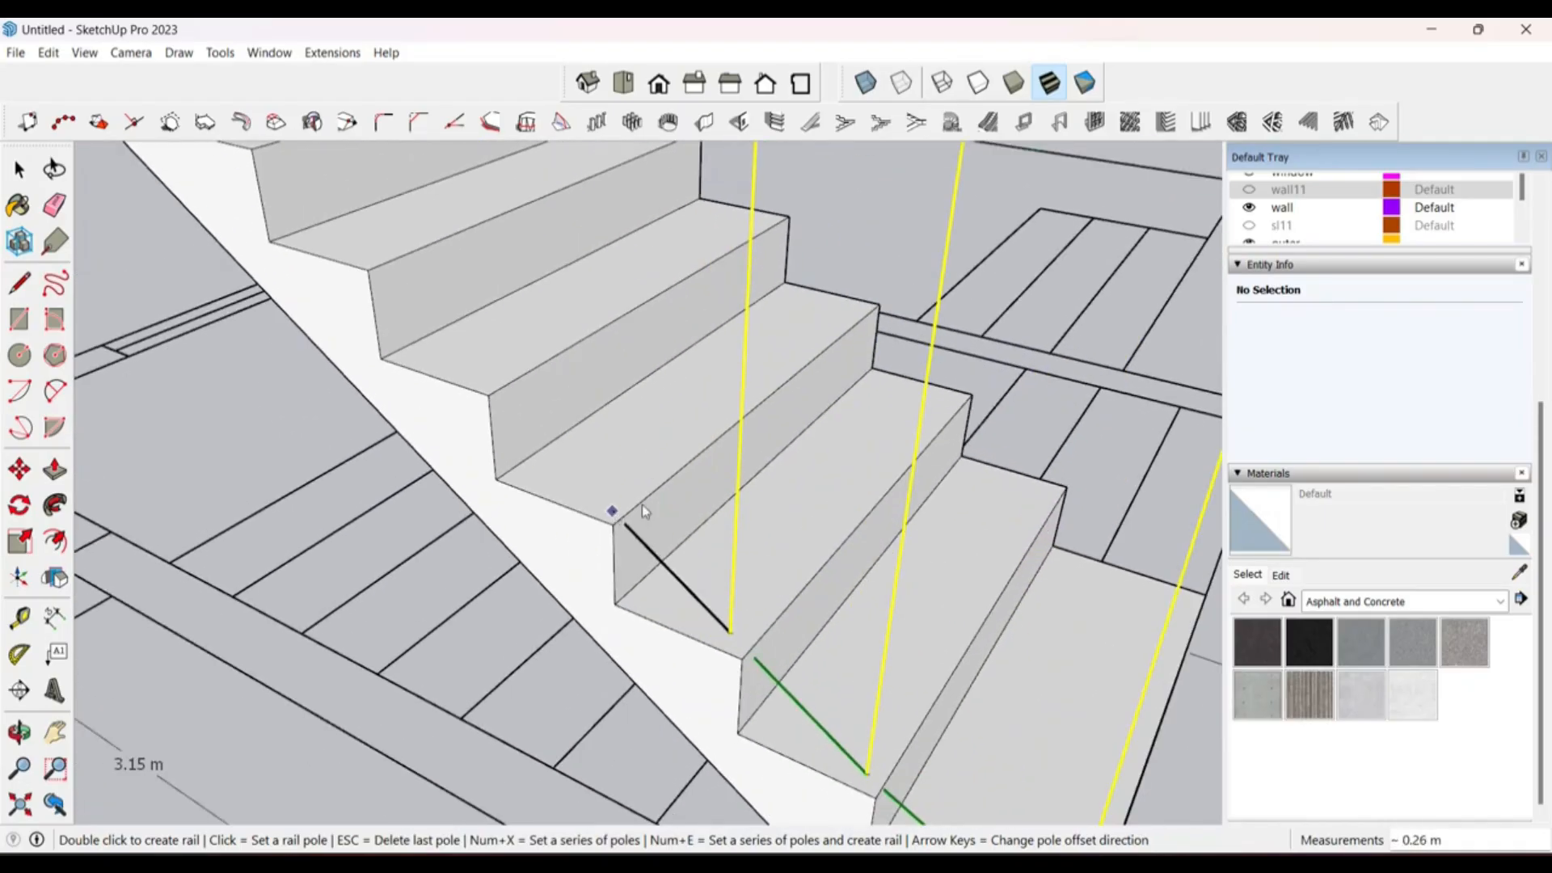
scroll(641, 513, down, 2)
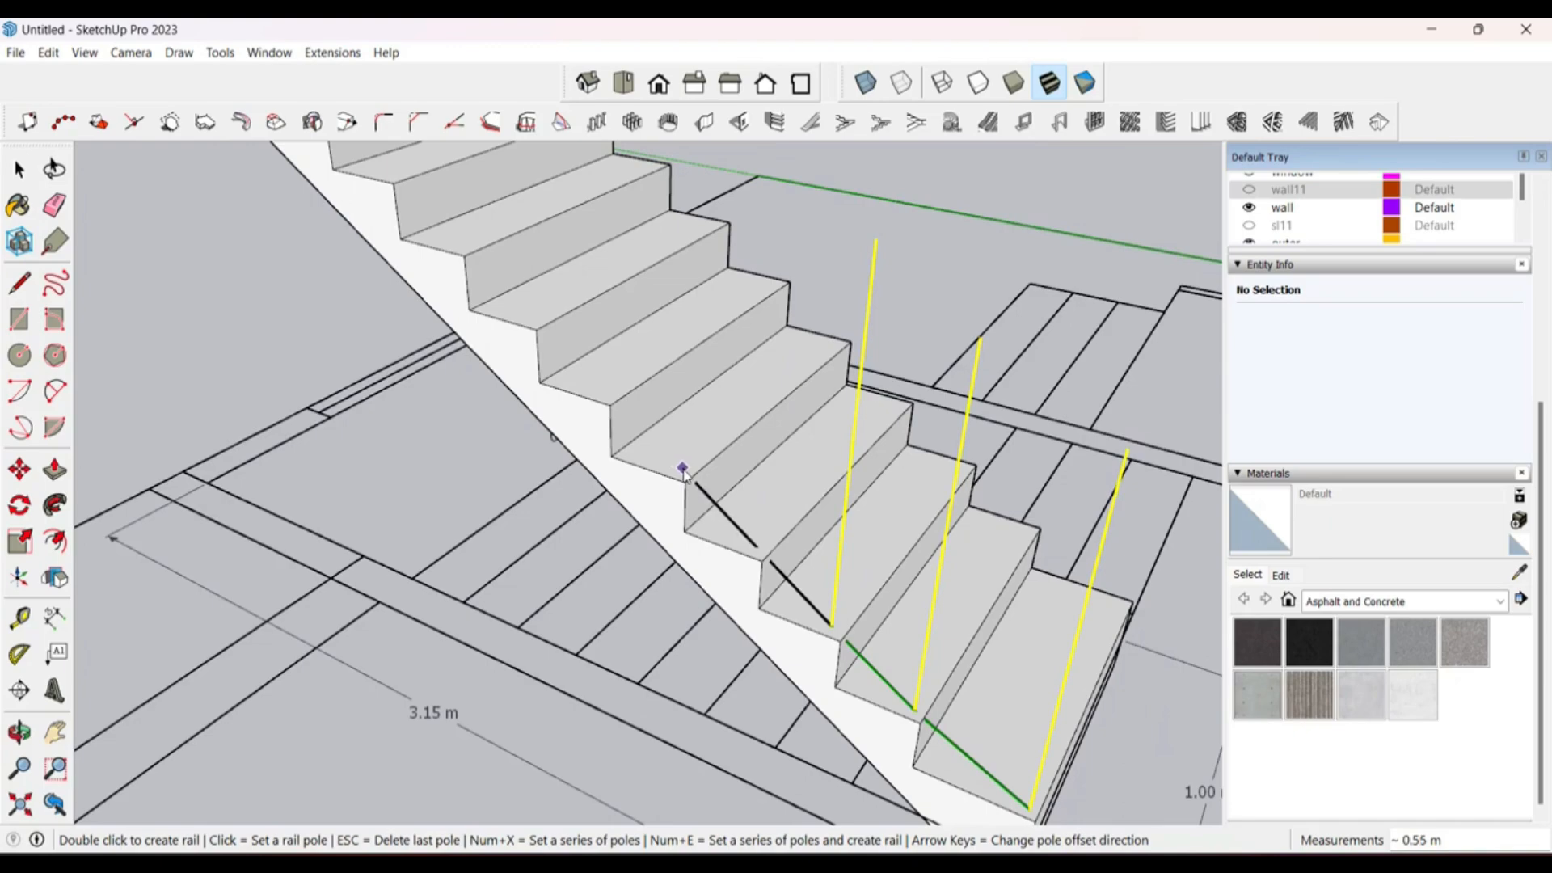
click(757, 545)
click(683, 471)
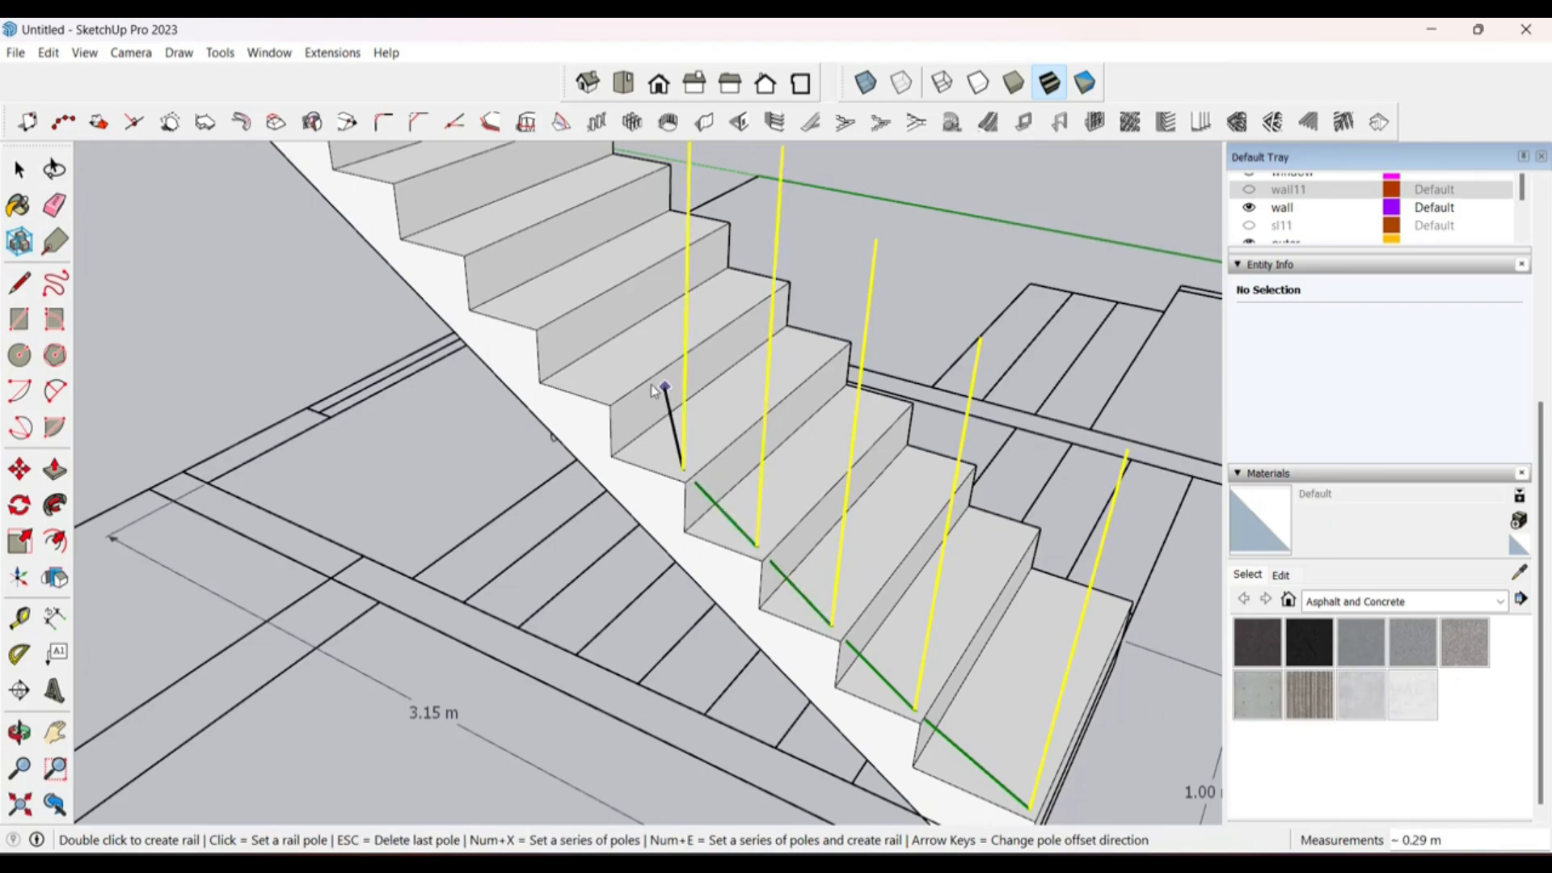
click(608, 396)
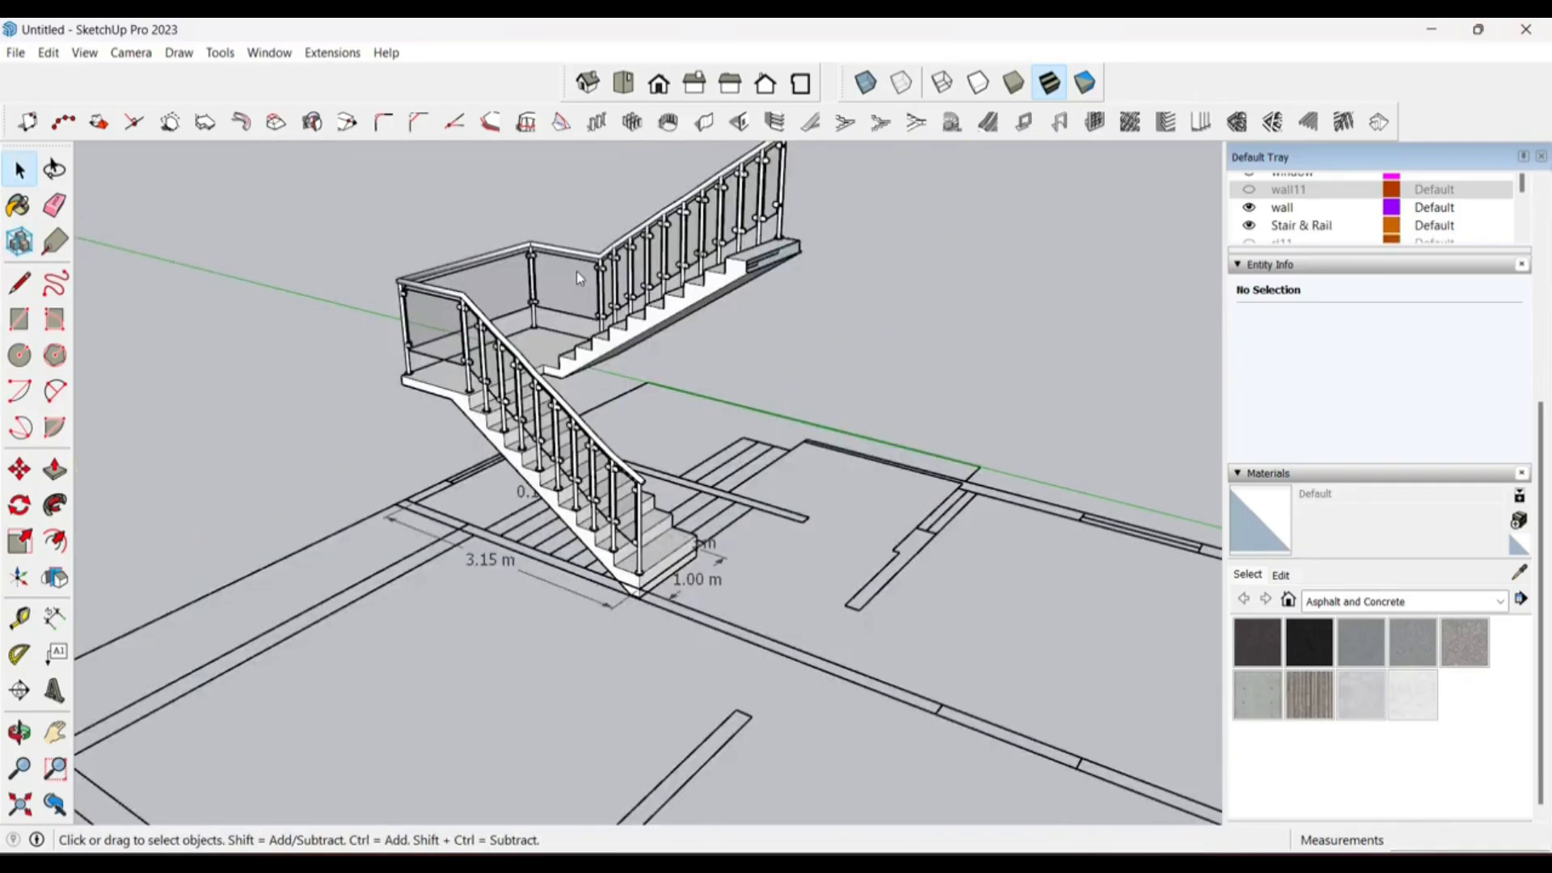
Step: Examine the railing along both flights and the landing of the staircase from several sides
click(575, 269)
middle_drag(575, 270, 825, 236)
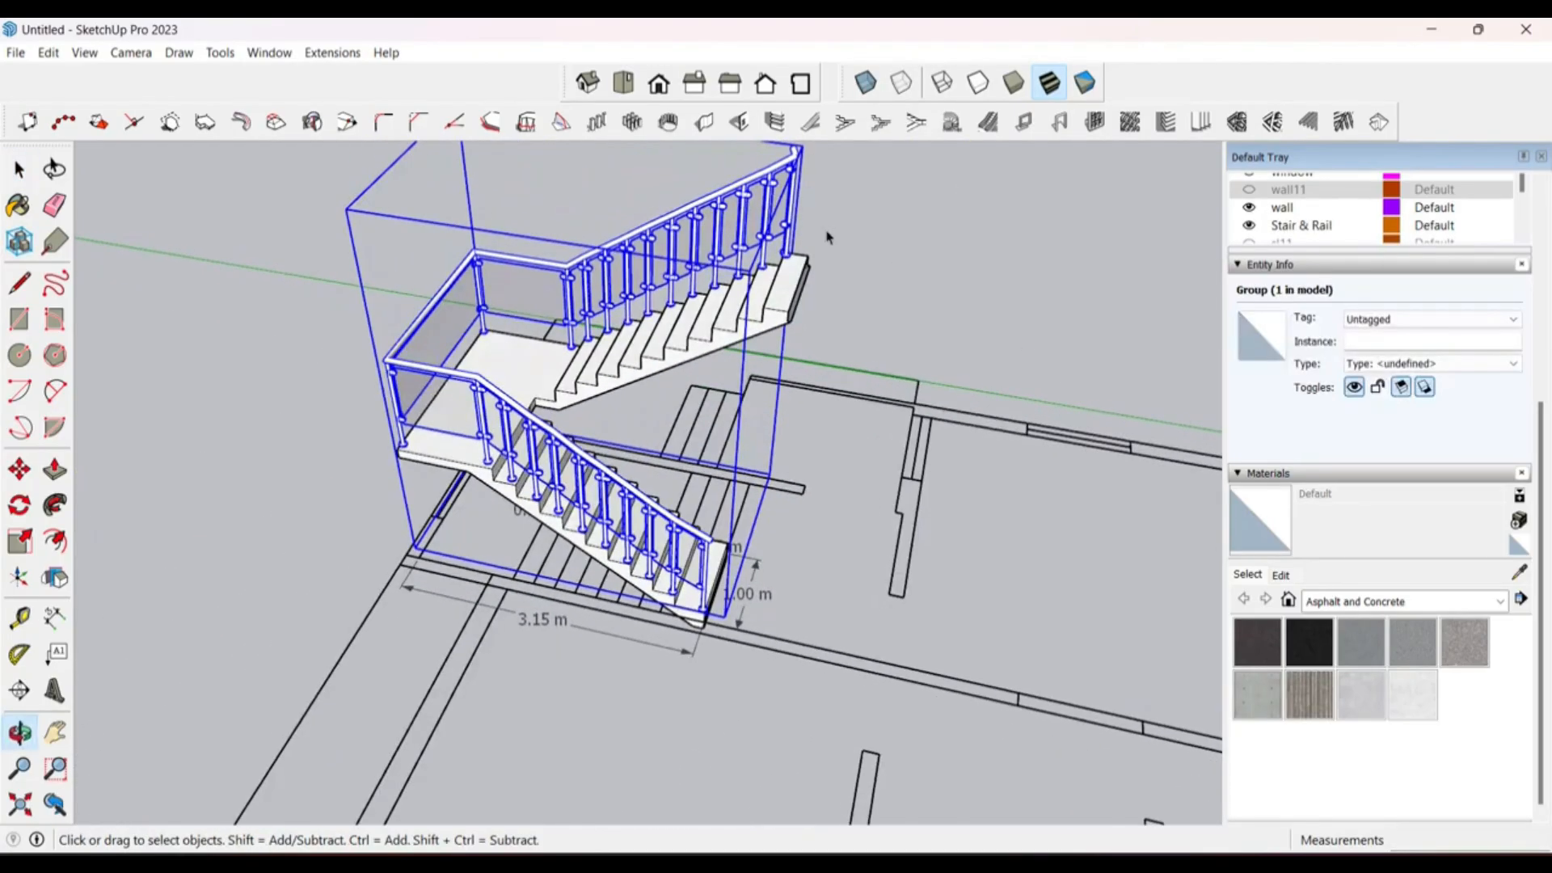
key(Escape)
middle_drag(754, 308, 634, 347)
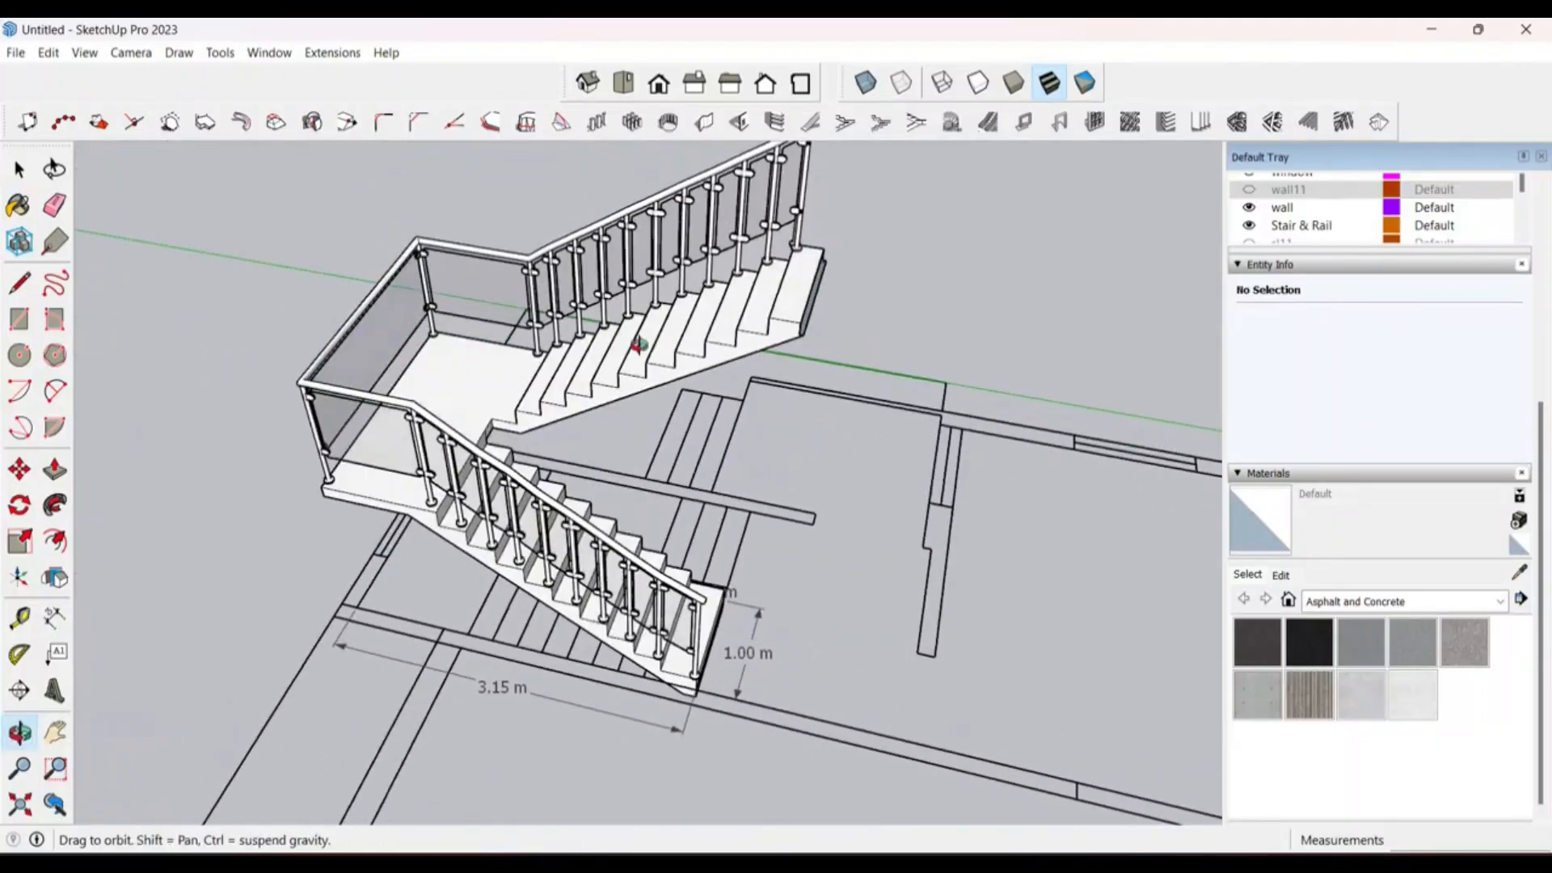
middle_drag(634, 346, 531, 325)
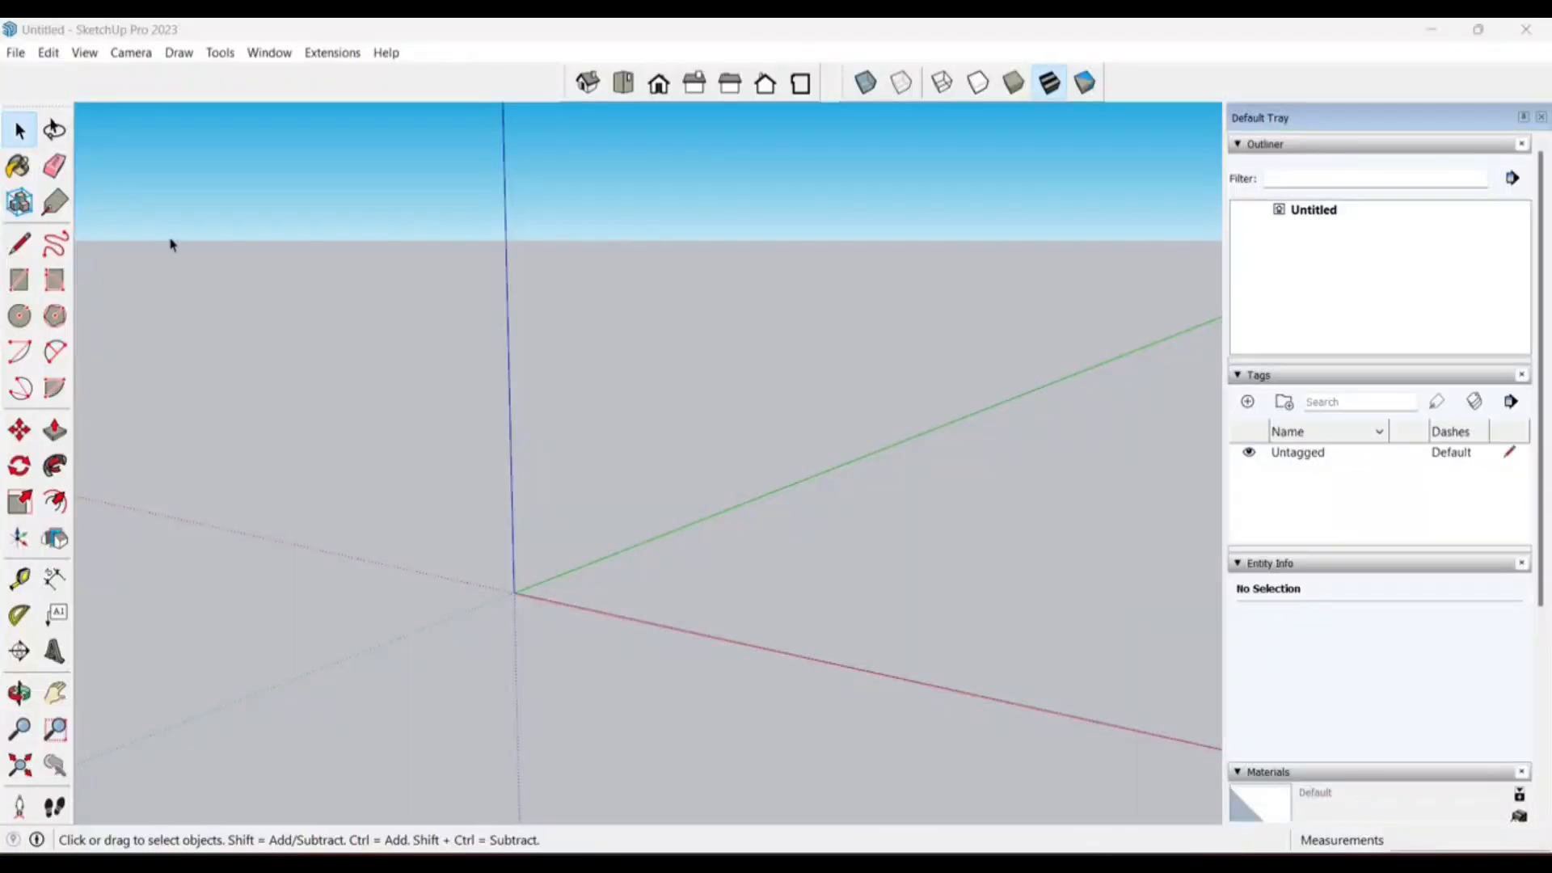
click(16, 53)
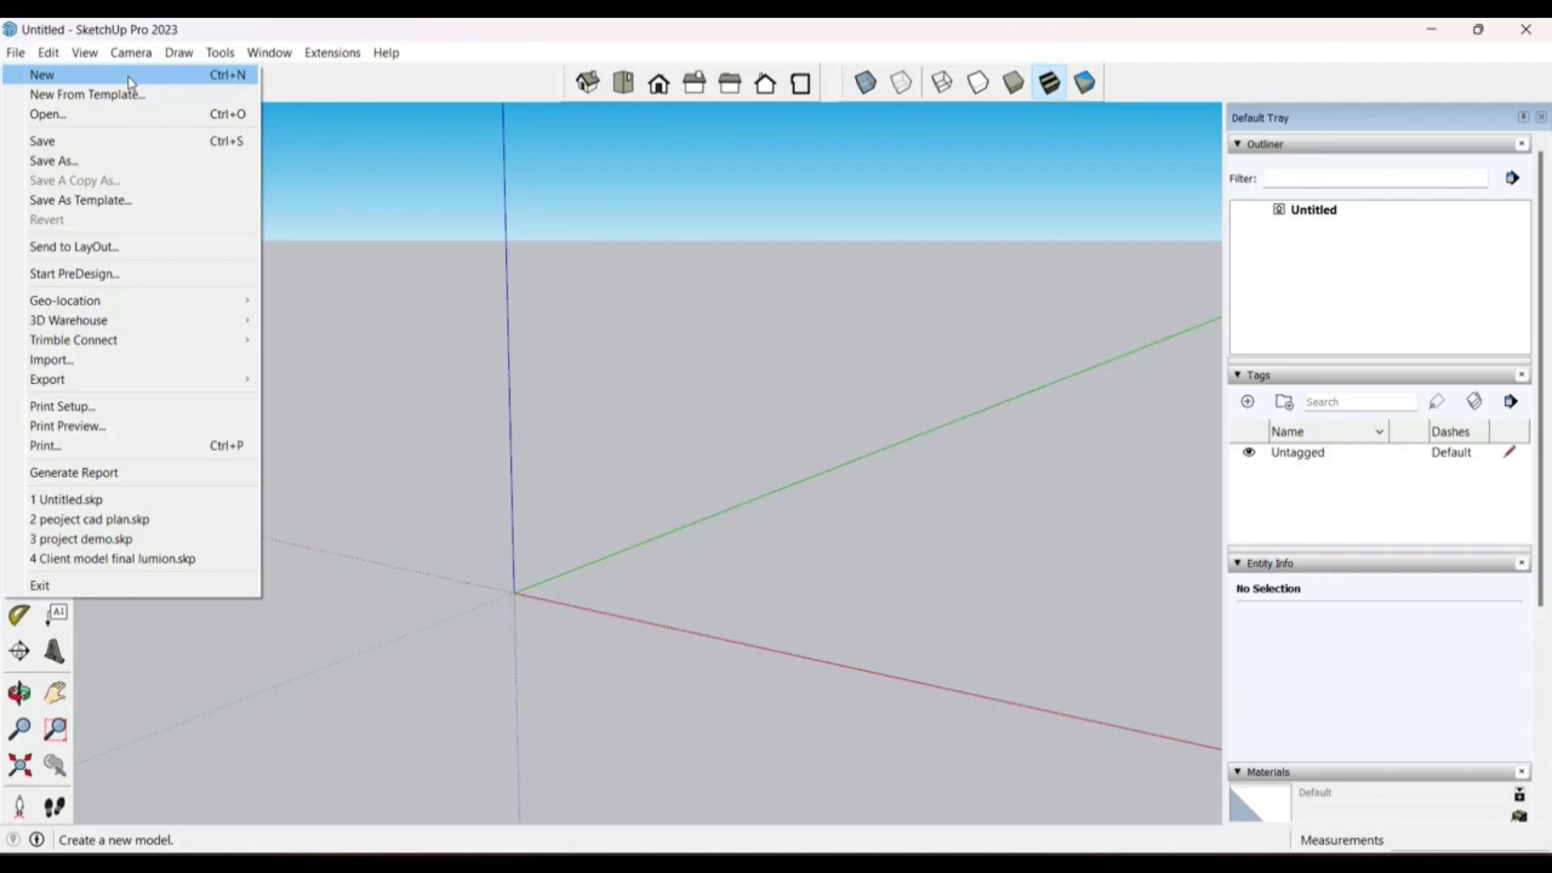
click(206, 102)
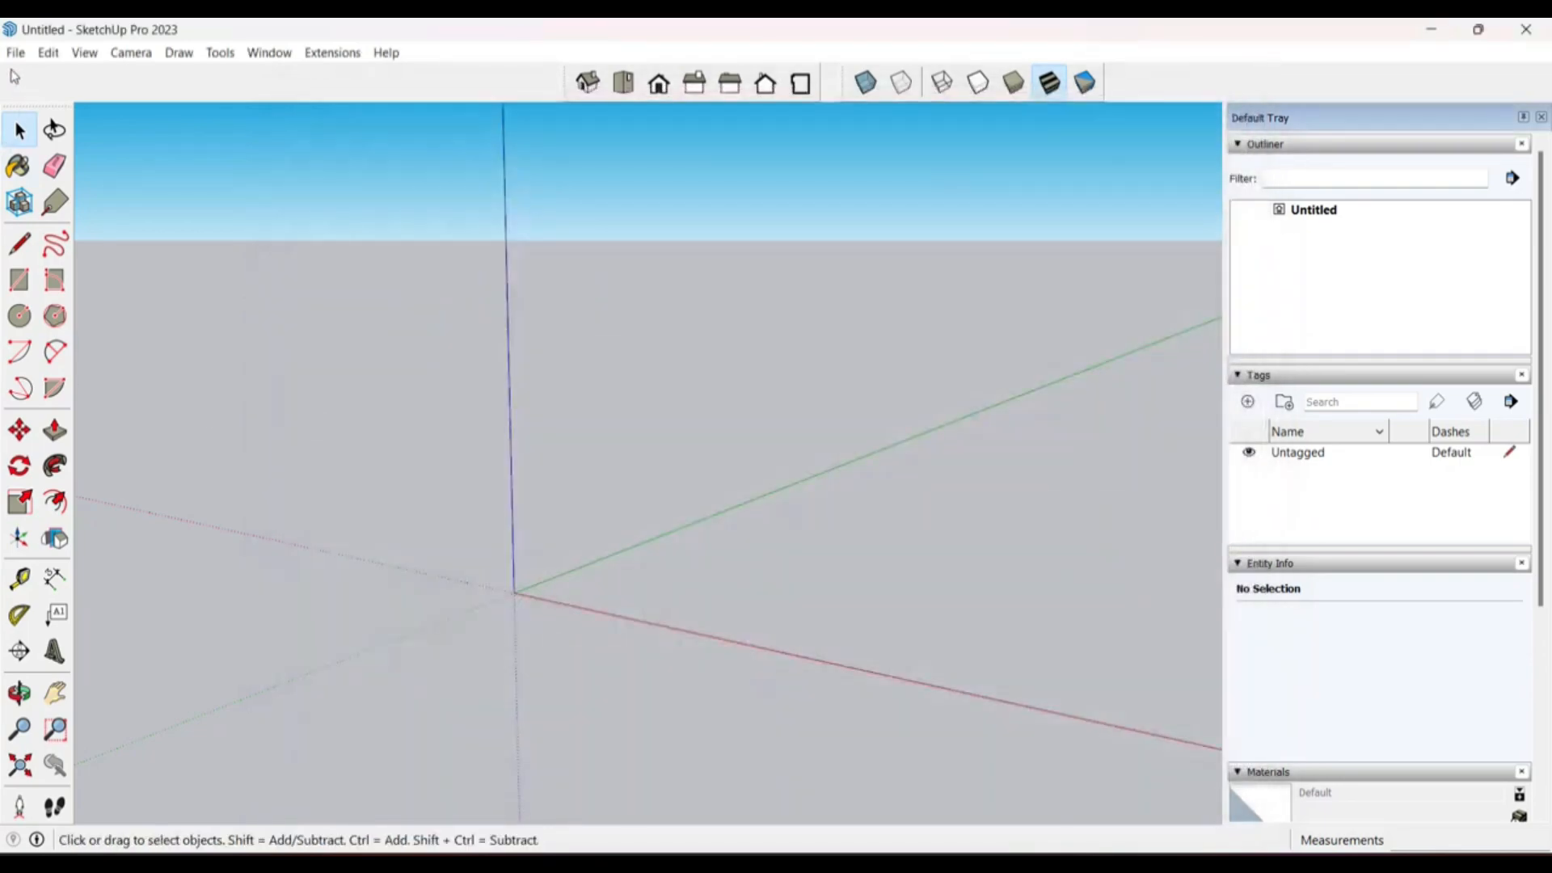
click(16, 52)
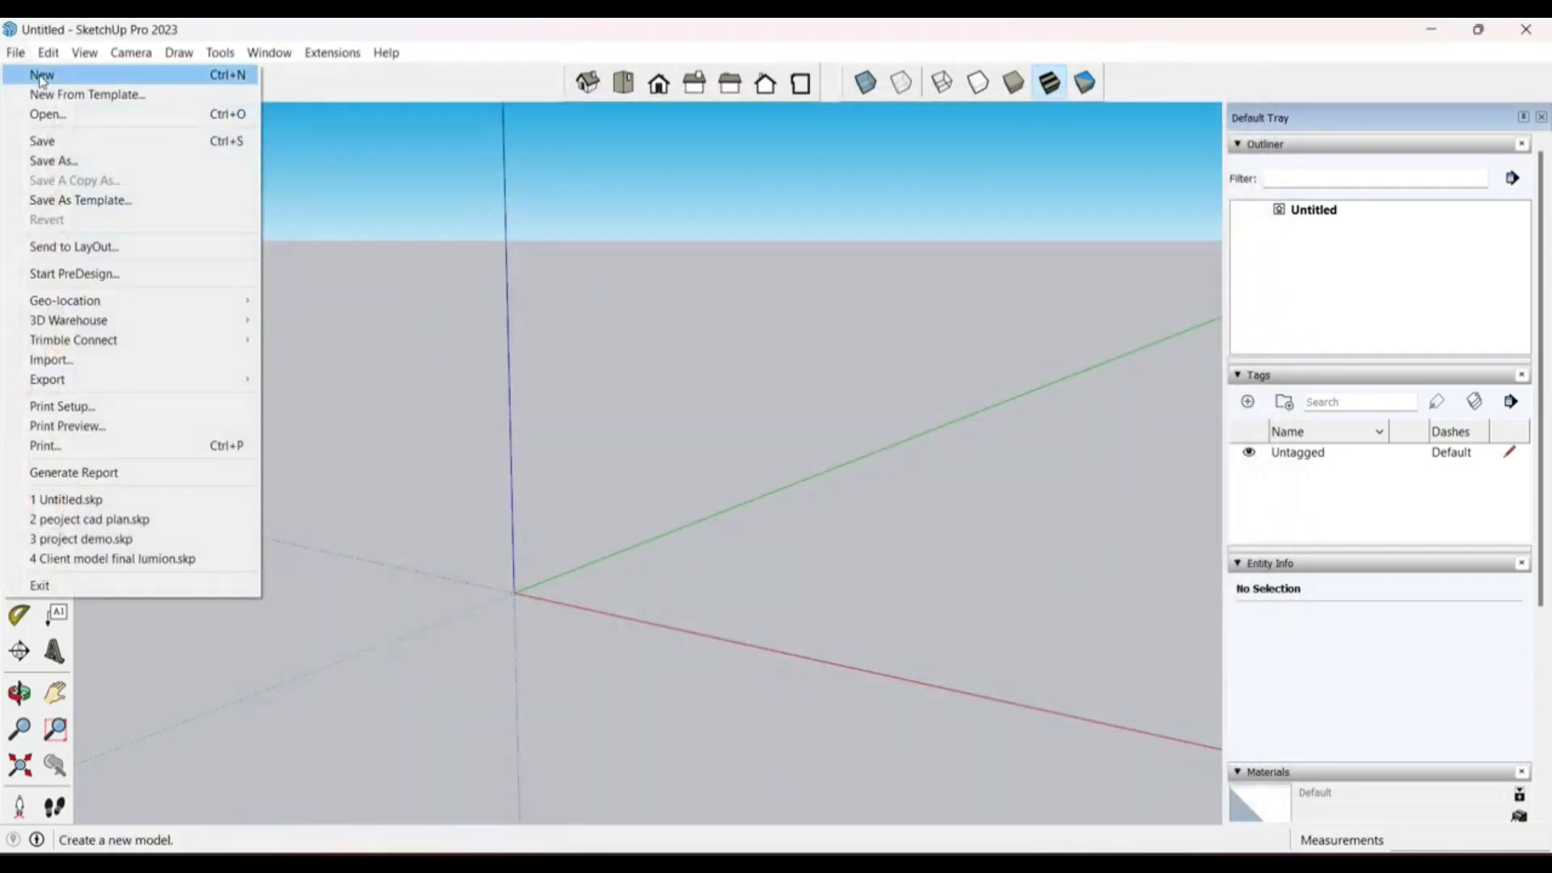
click(91, 120)
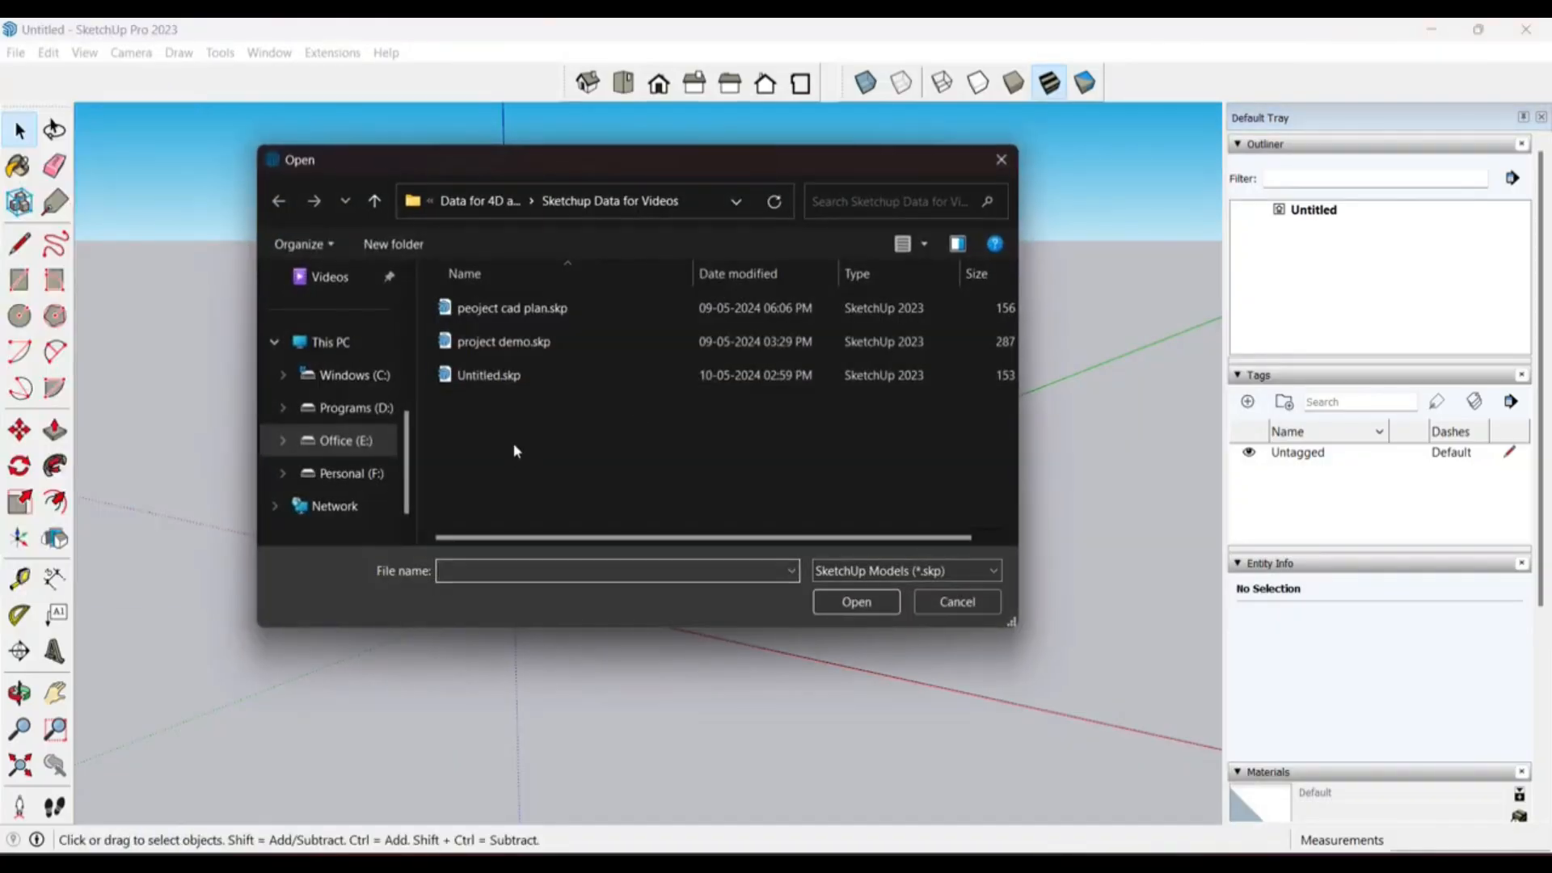
click(959, 603)
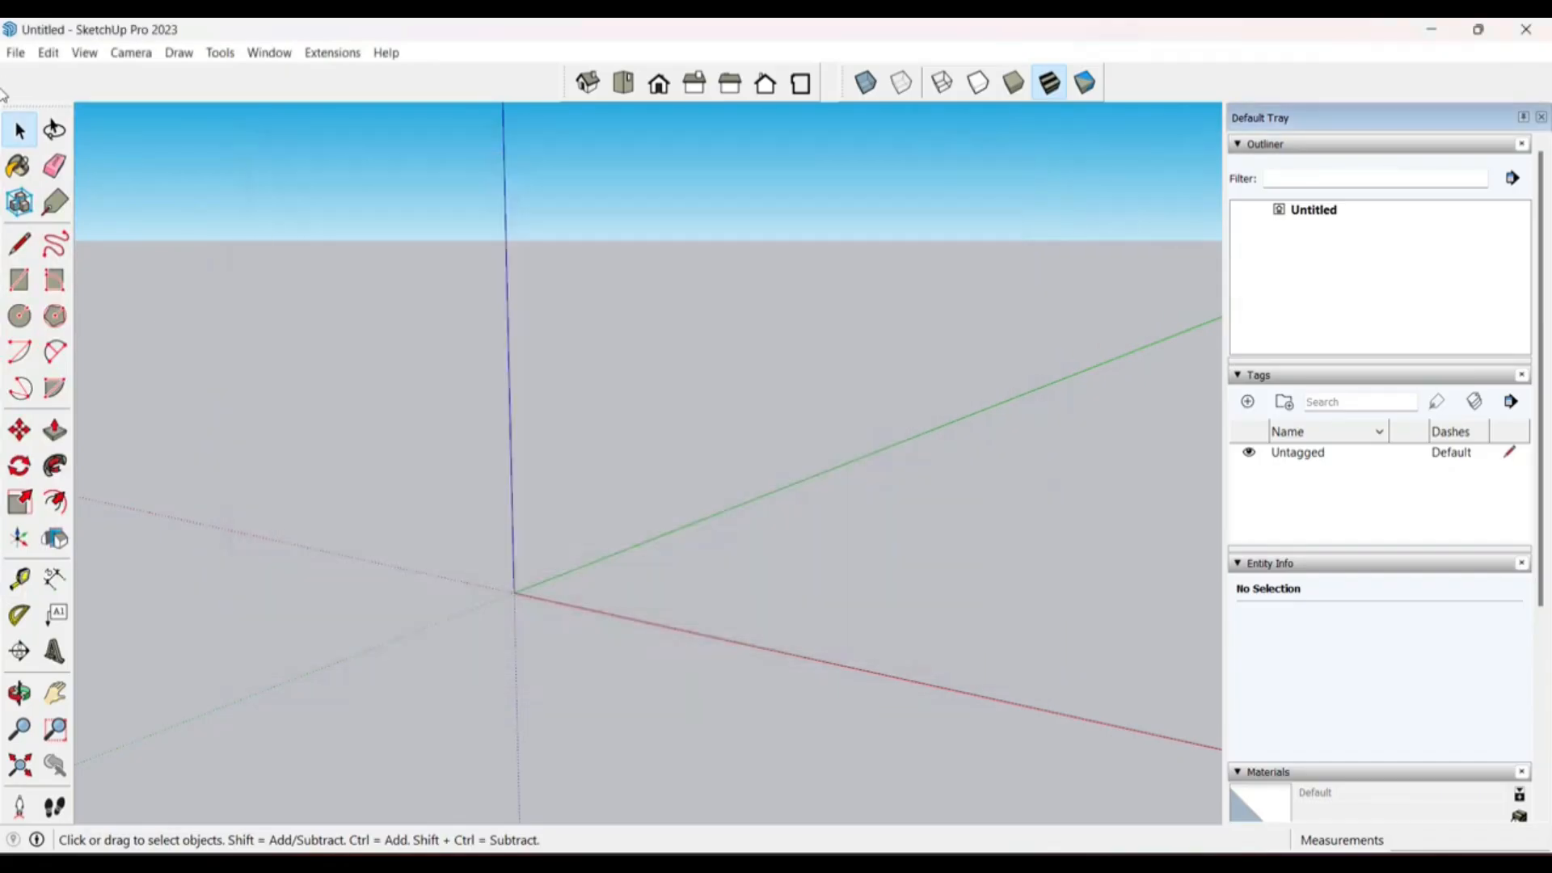
Step: Search the Add Location satellite map for PUNE, close enough in on the found place to allow a region selection
click(16, 53)
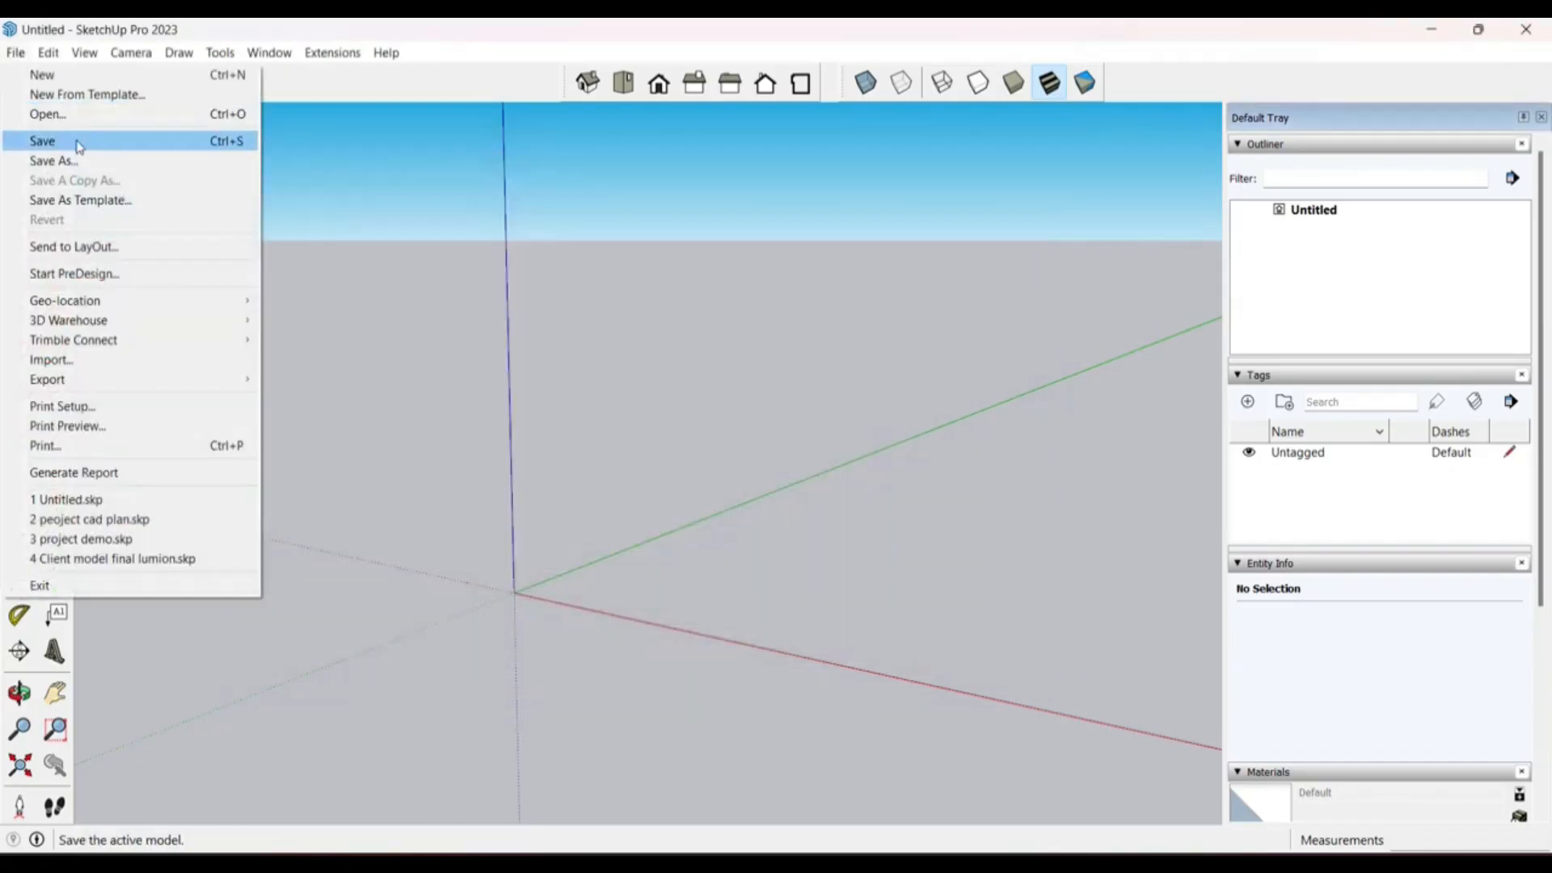
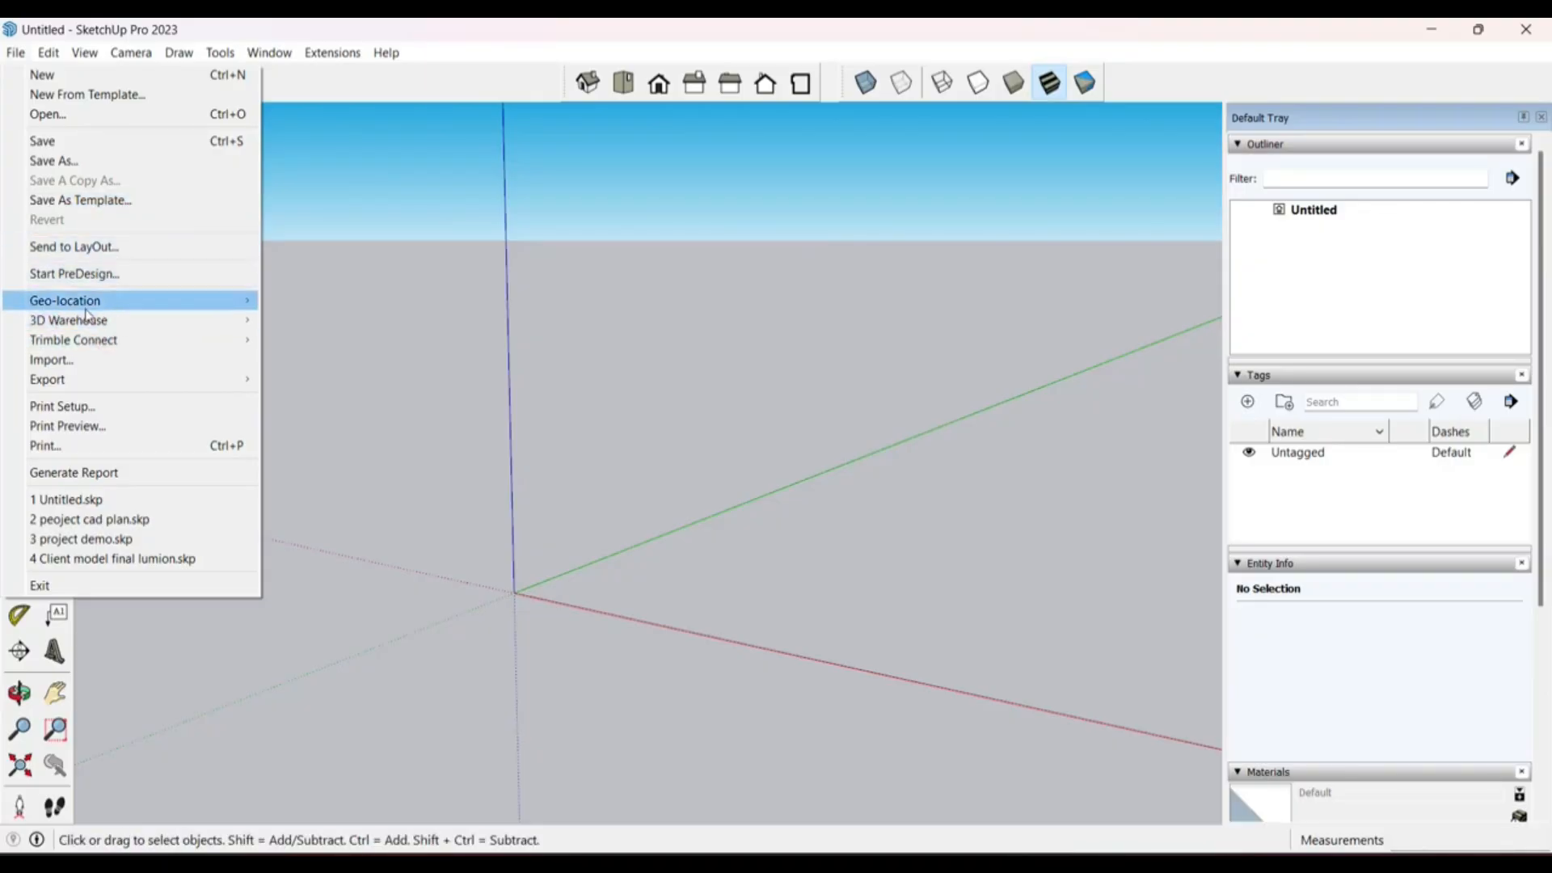
mouse_move(114, 313)
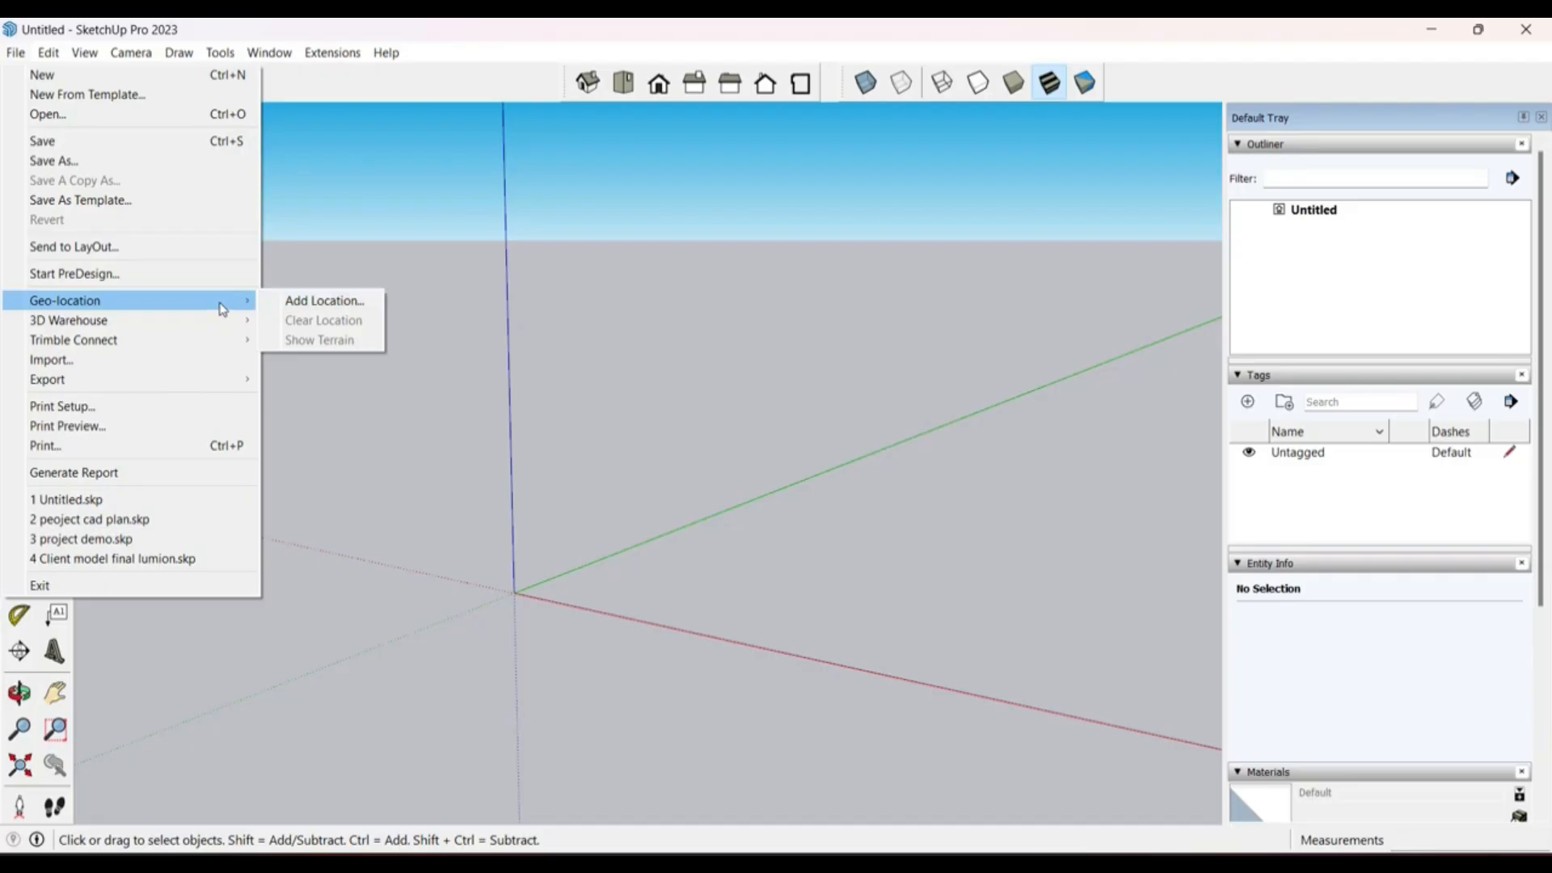
click(343, 306)
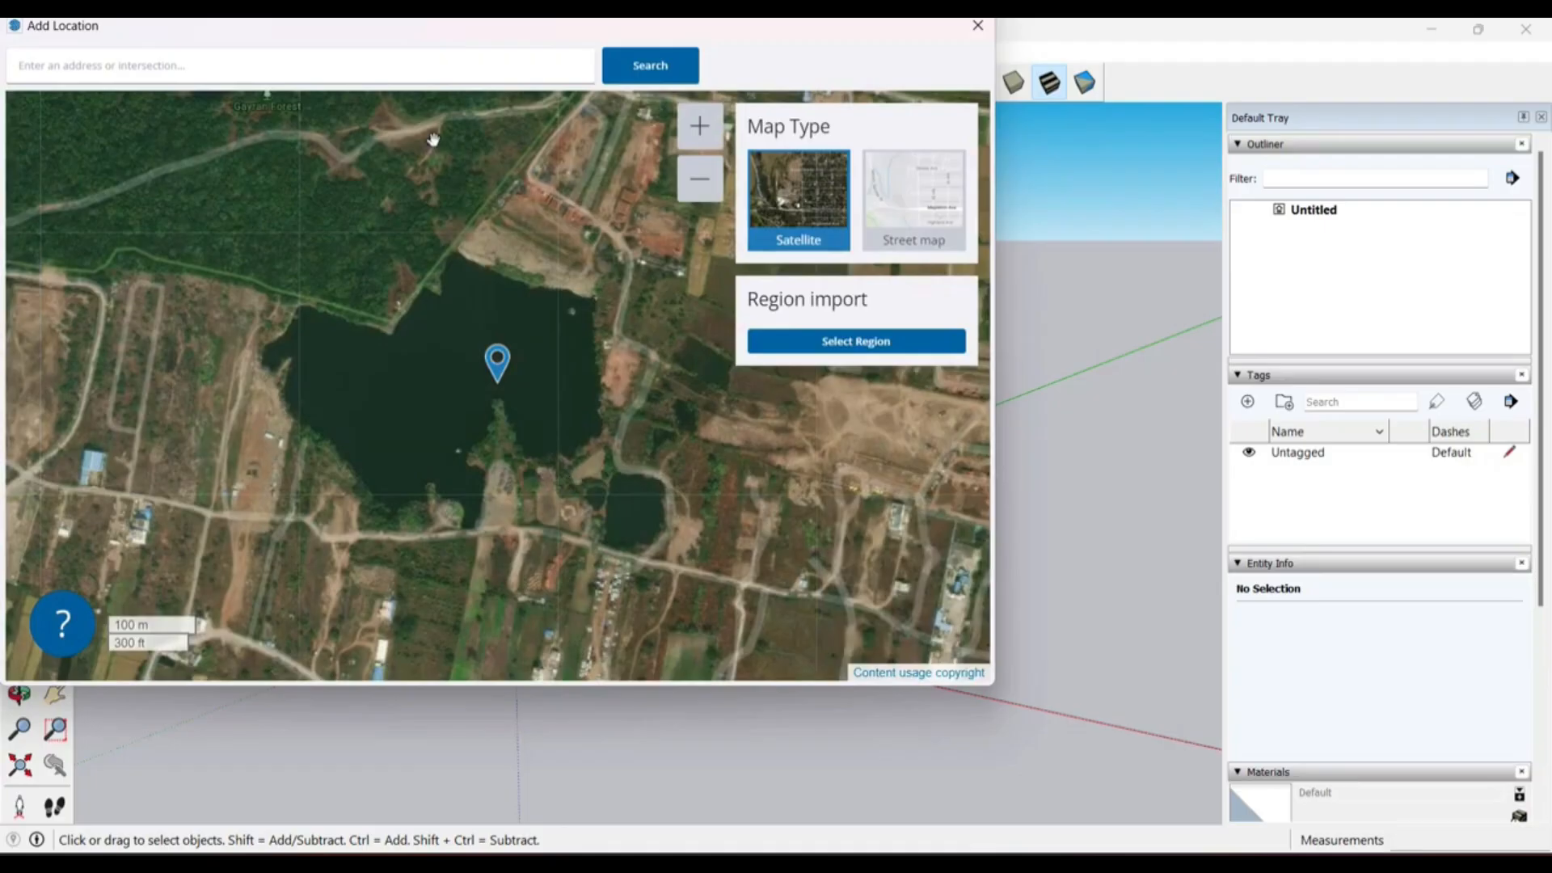
drag(436, 34, 642, 107)
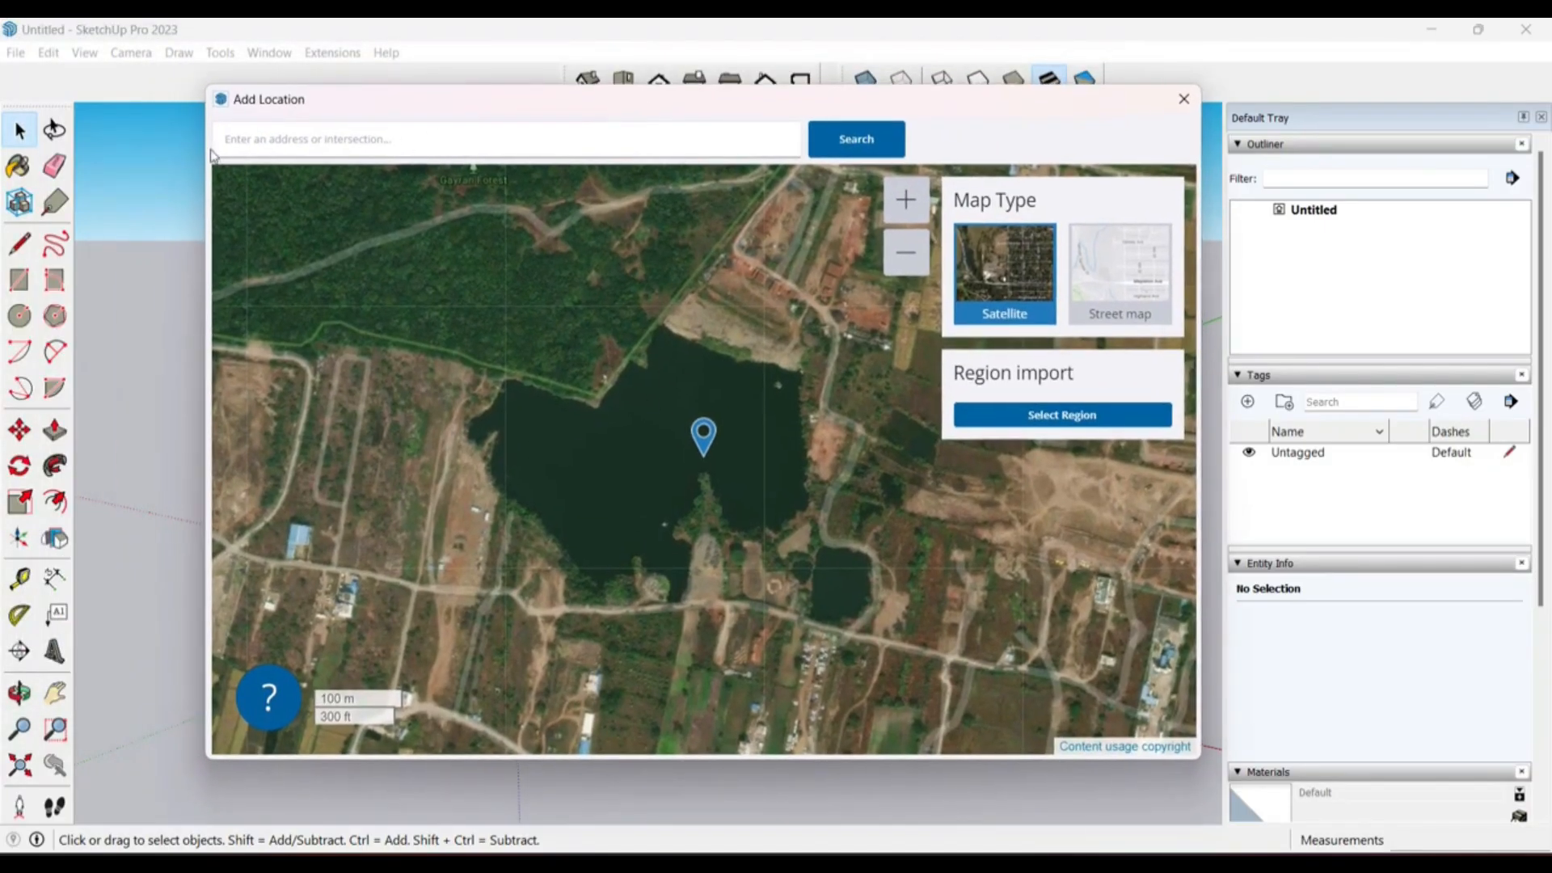
click(268, 136)
text(PUNE)
click(843, 149)
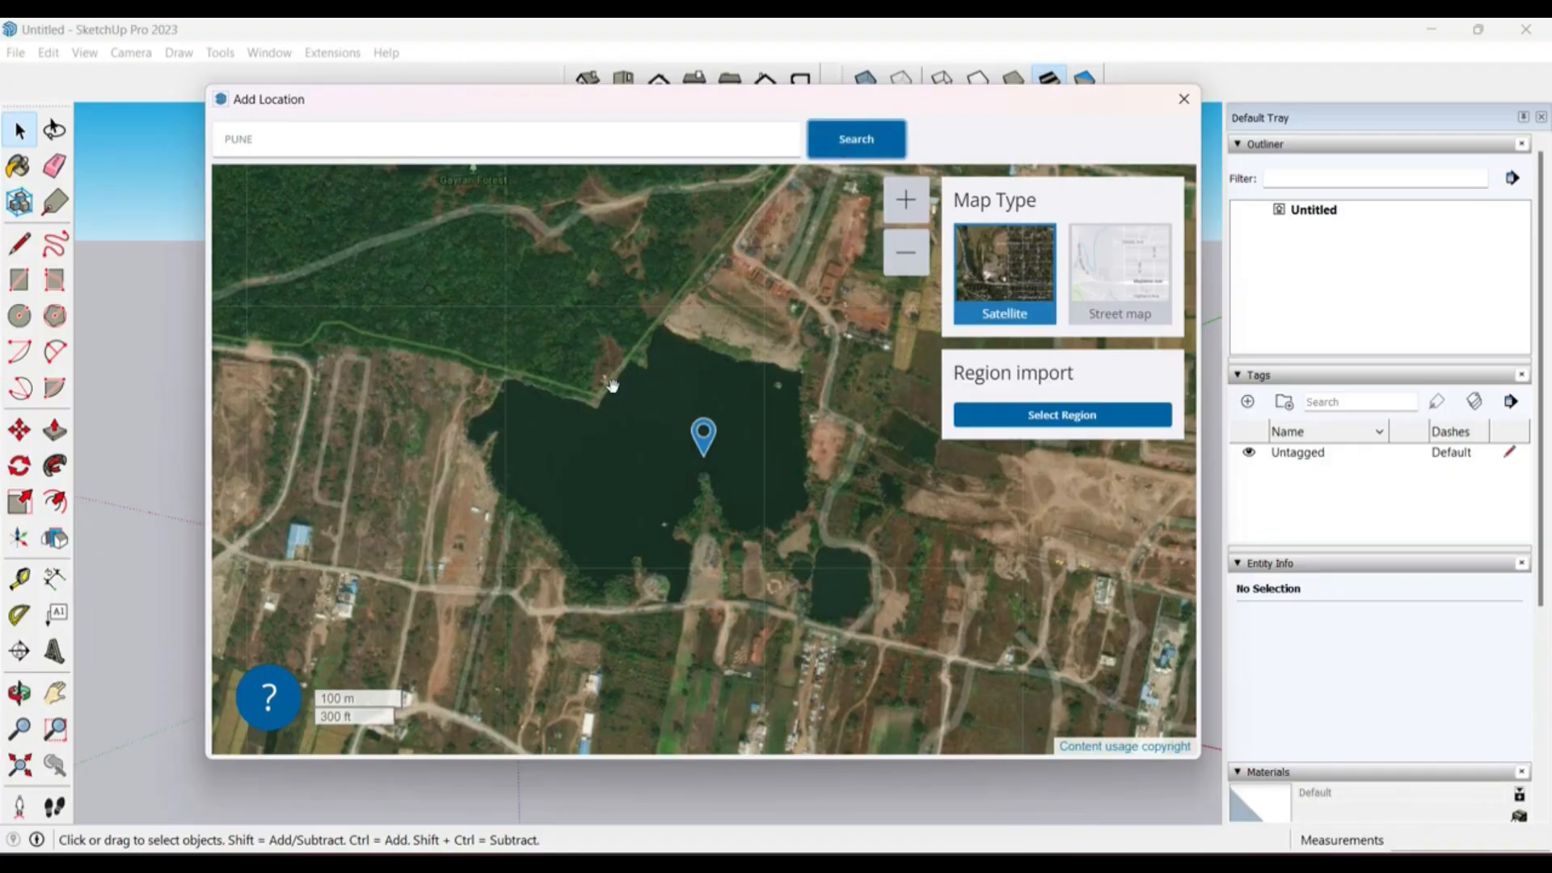
click(844, 139)
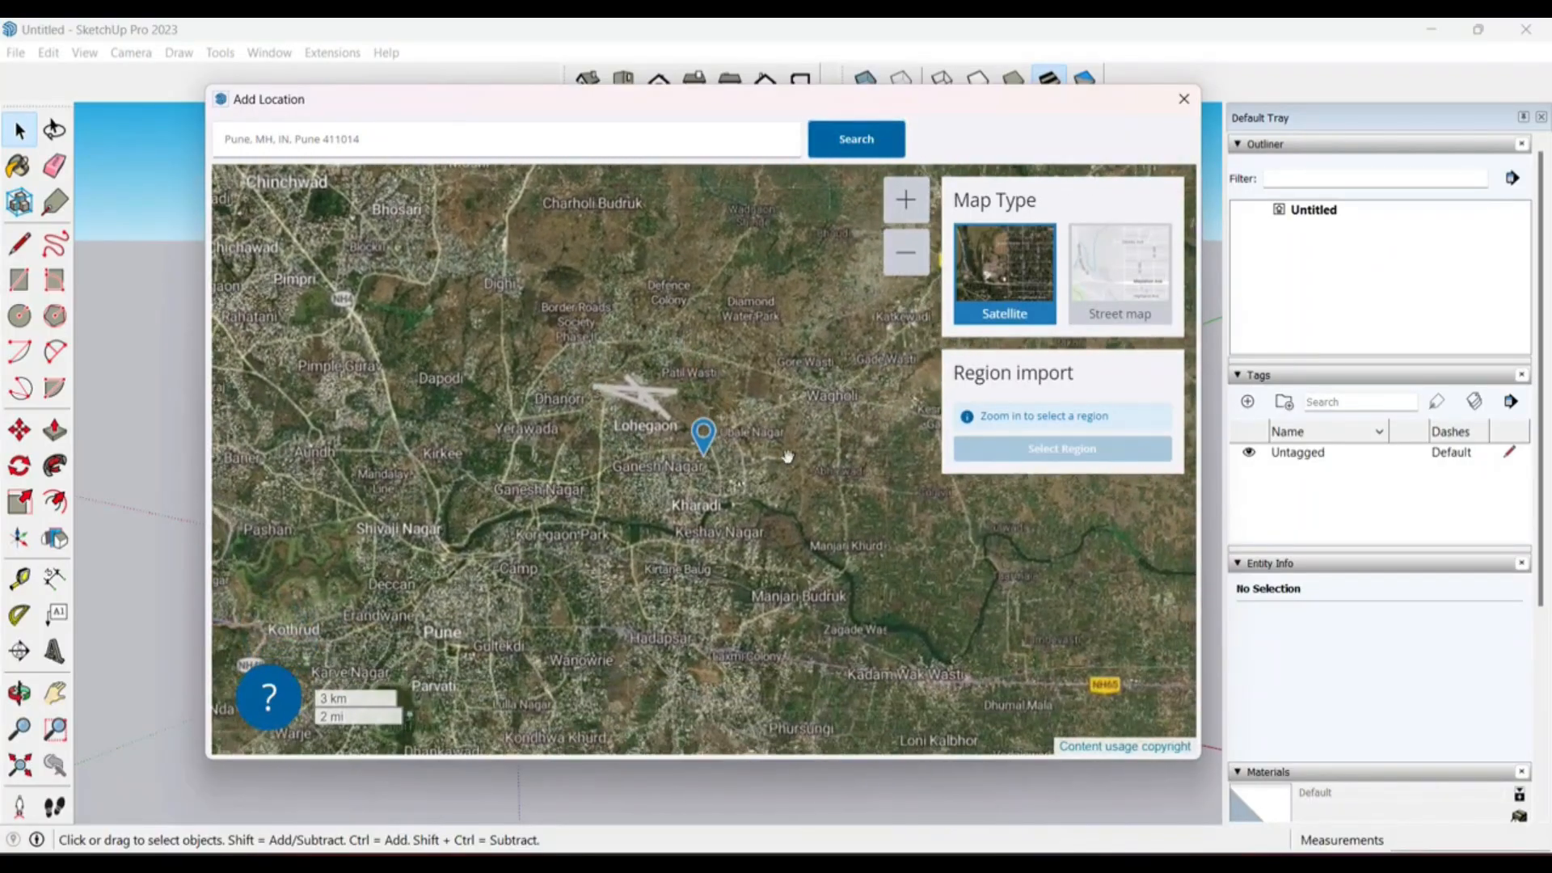
key(Return)
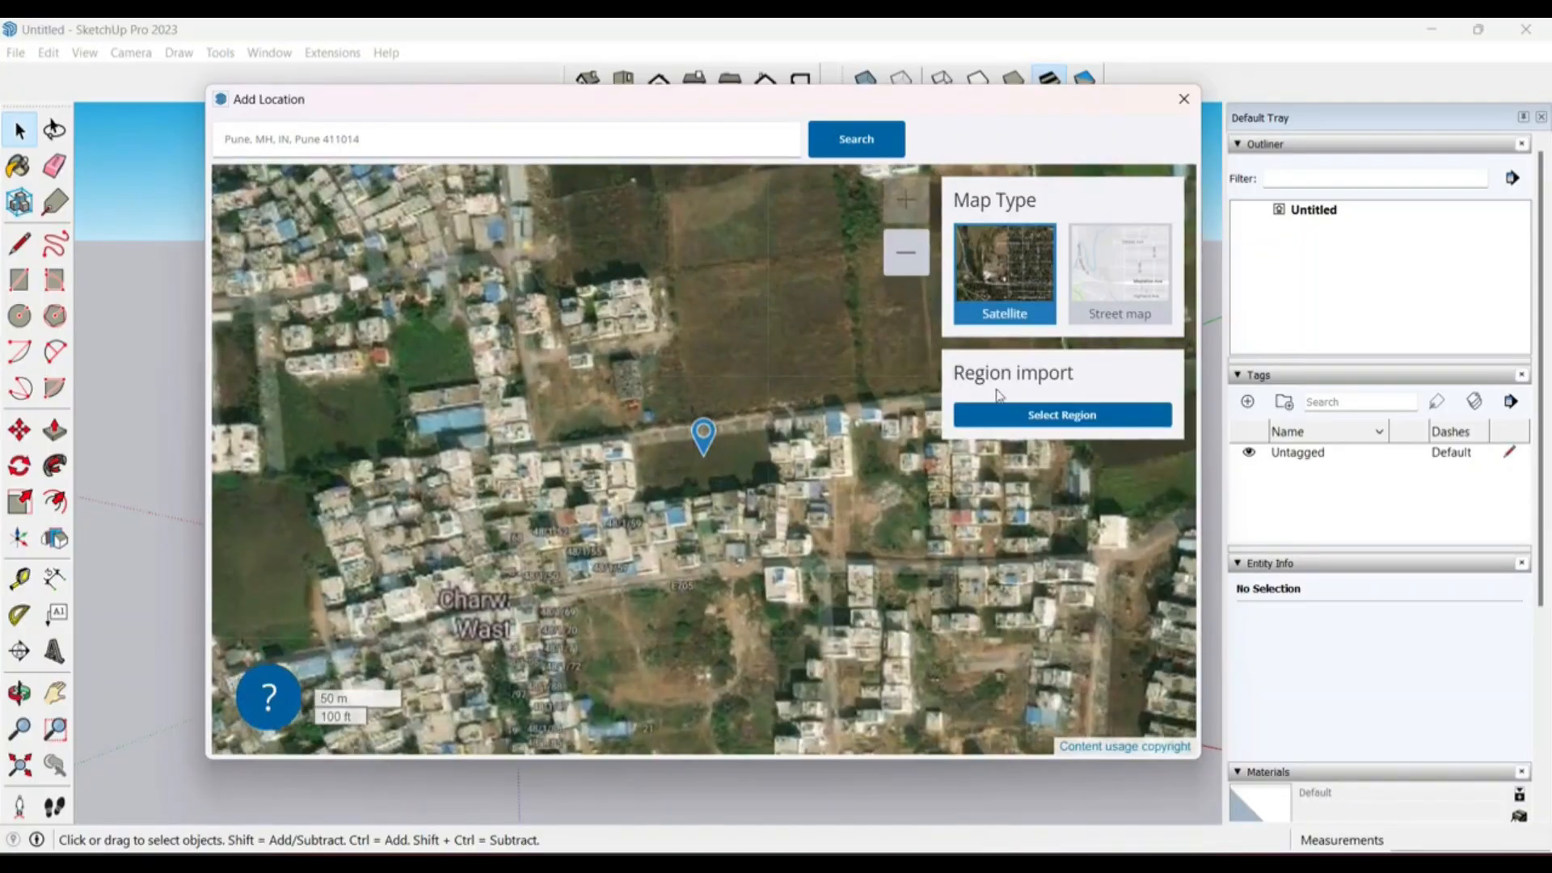
Step: Select an import region around the map marker, enlarged to cover the surrounding buildings, and import it with DigitalGlobe imagery
click(1063, 416)
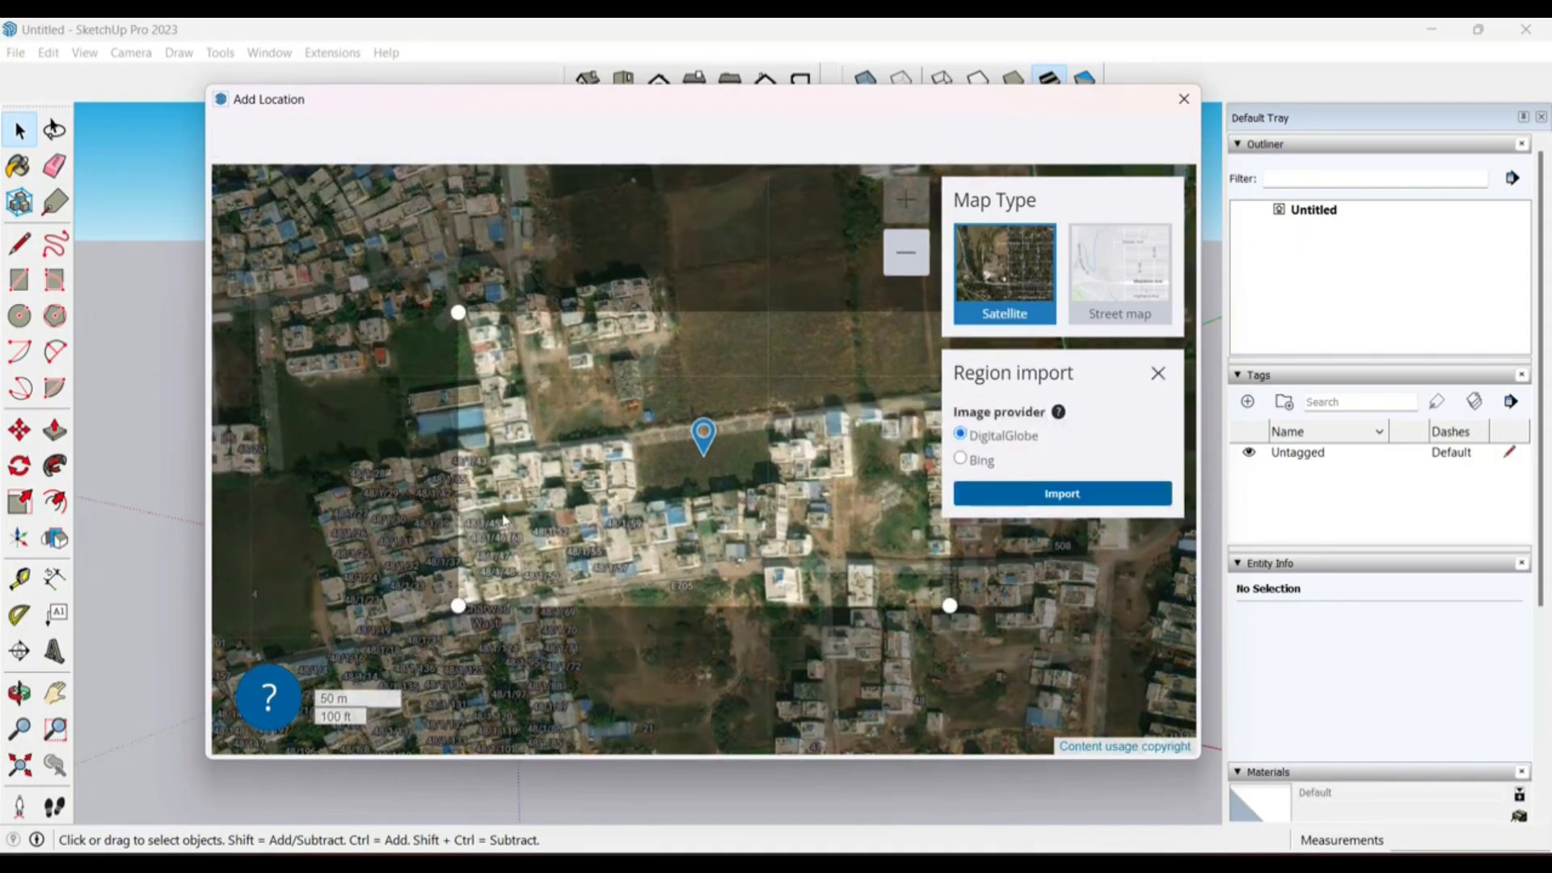
drag(458, 606, 422, 676)
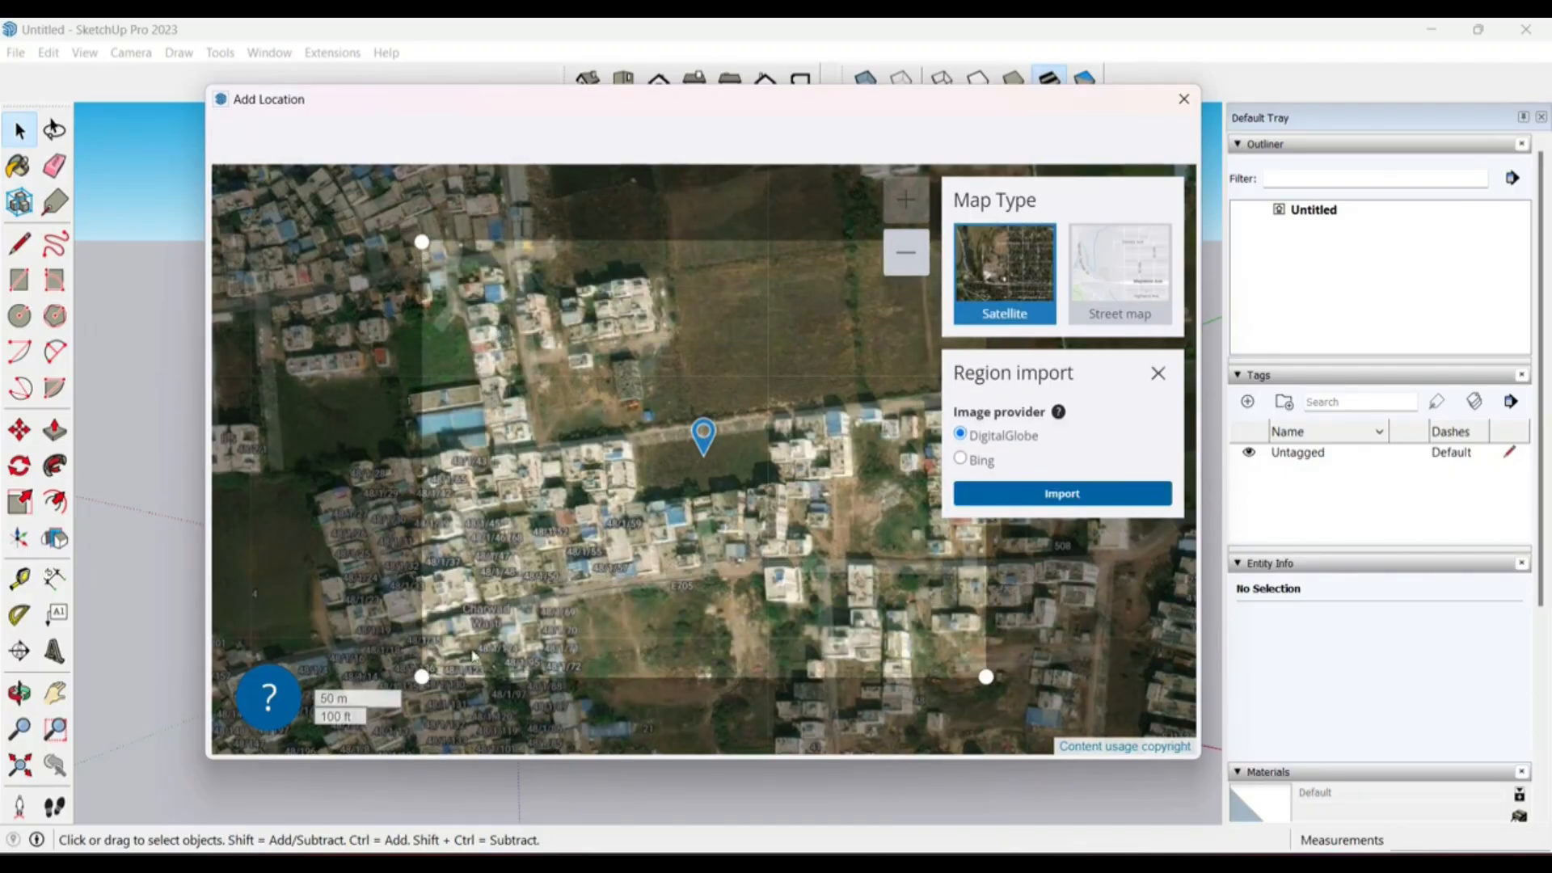
mouse_move(771, 512)
mouse_down()
mouse_move(802, 507)
mouse_move(782, 527)
mouse_move(749, 515)
mouse_up()
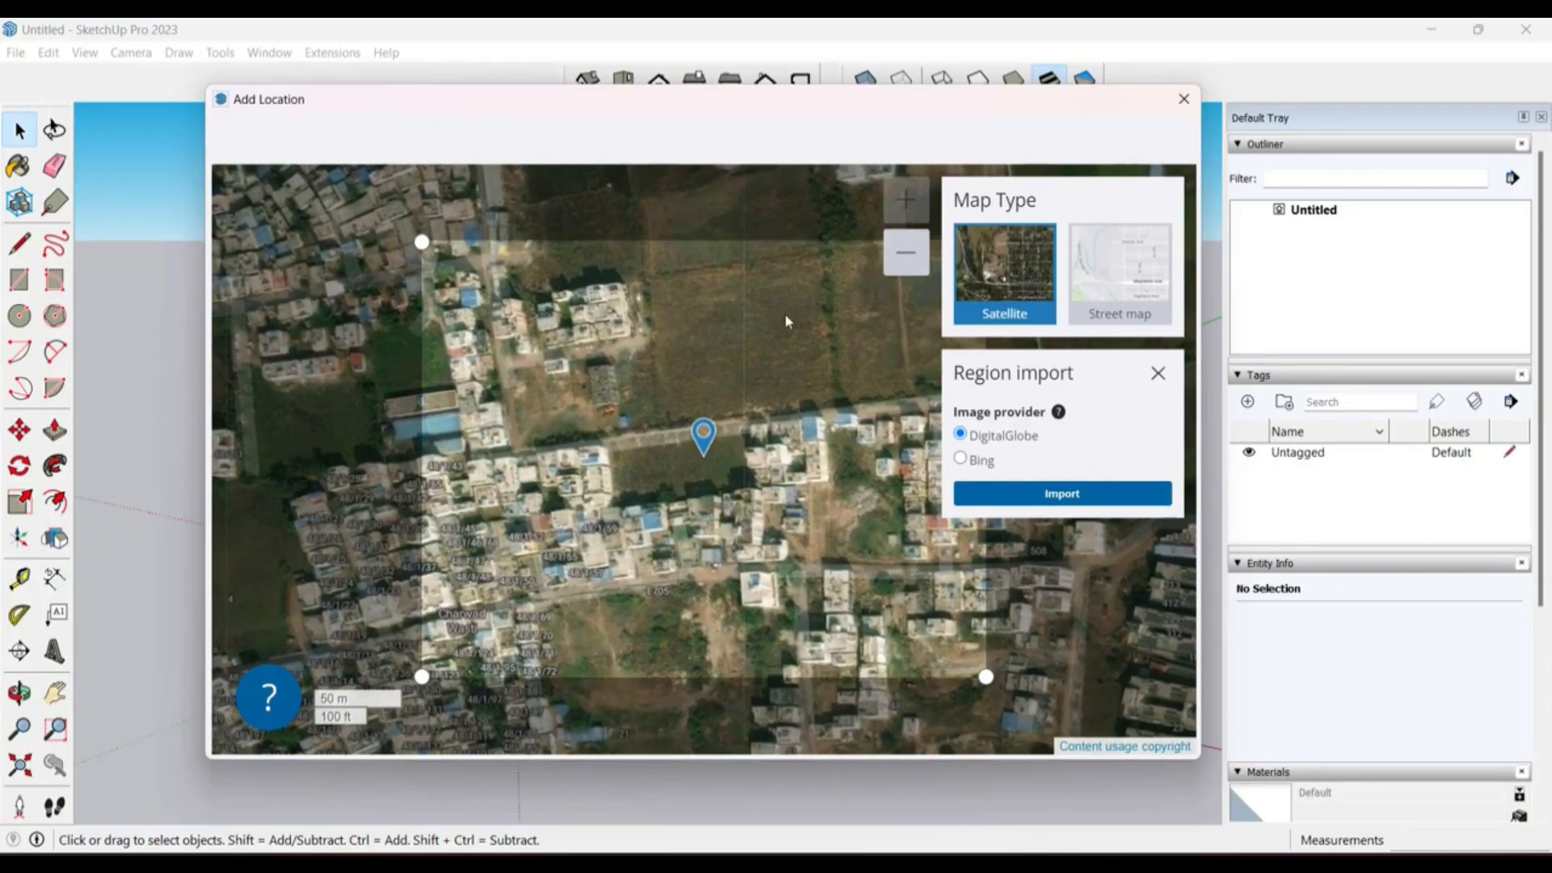
drag(988, 677, 974, 671)
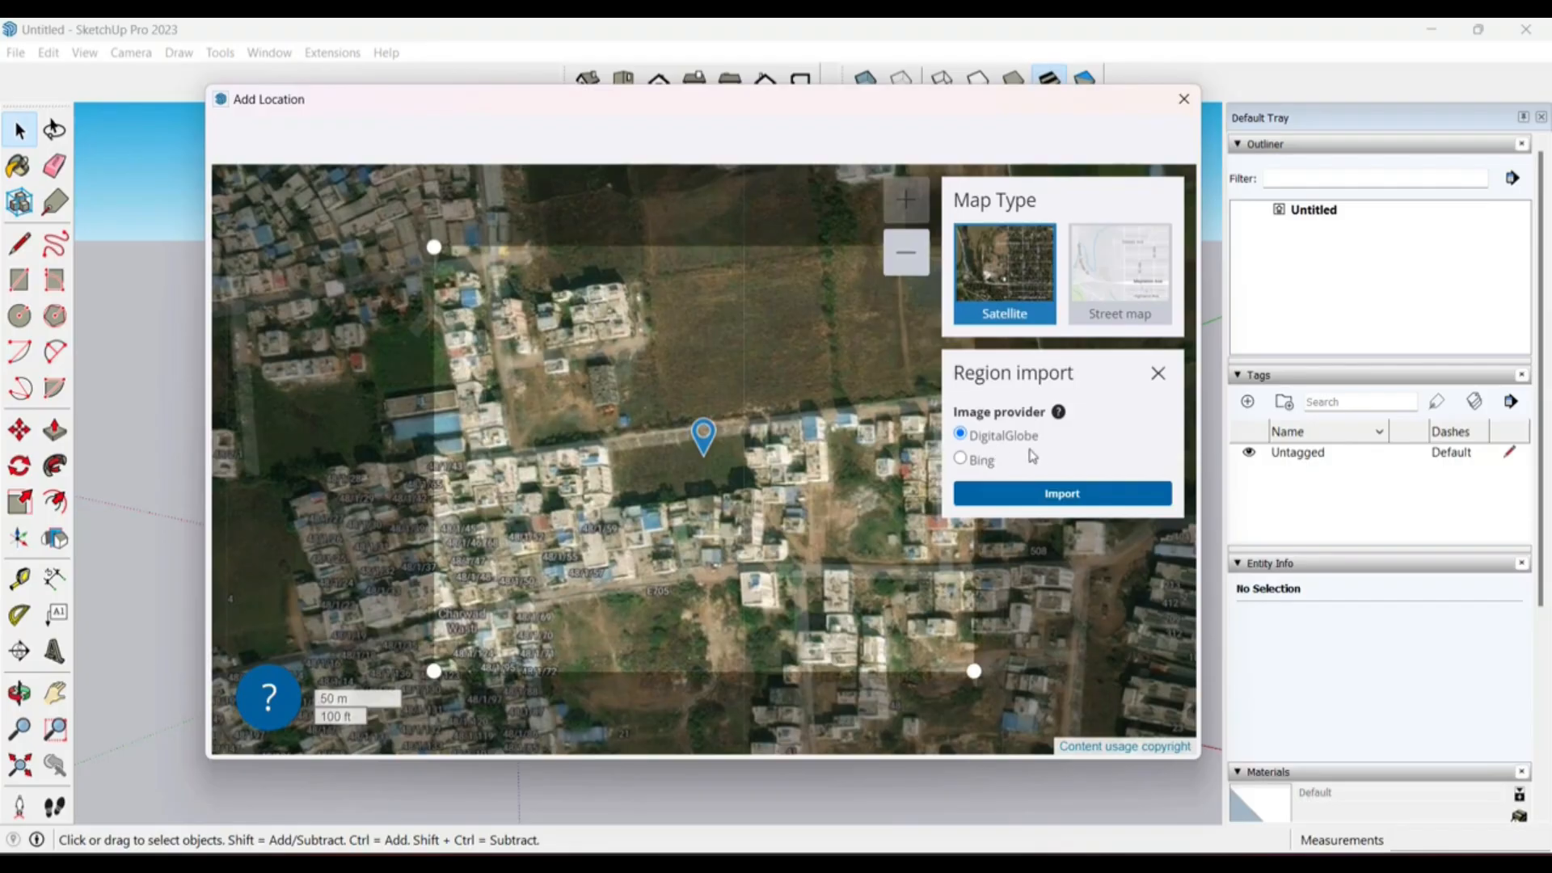
click(1062, 496)
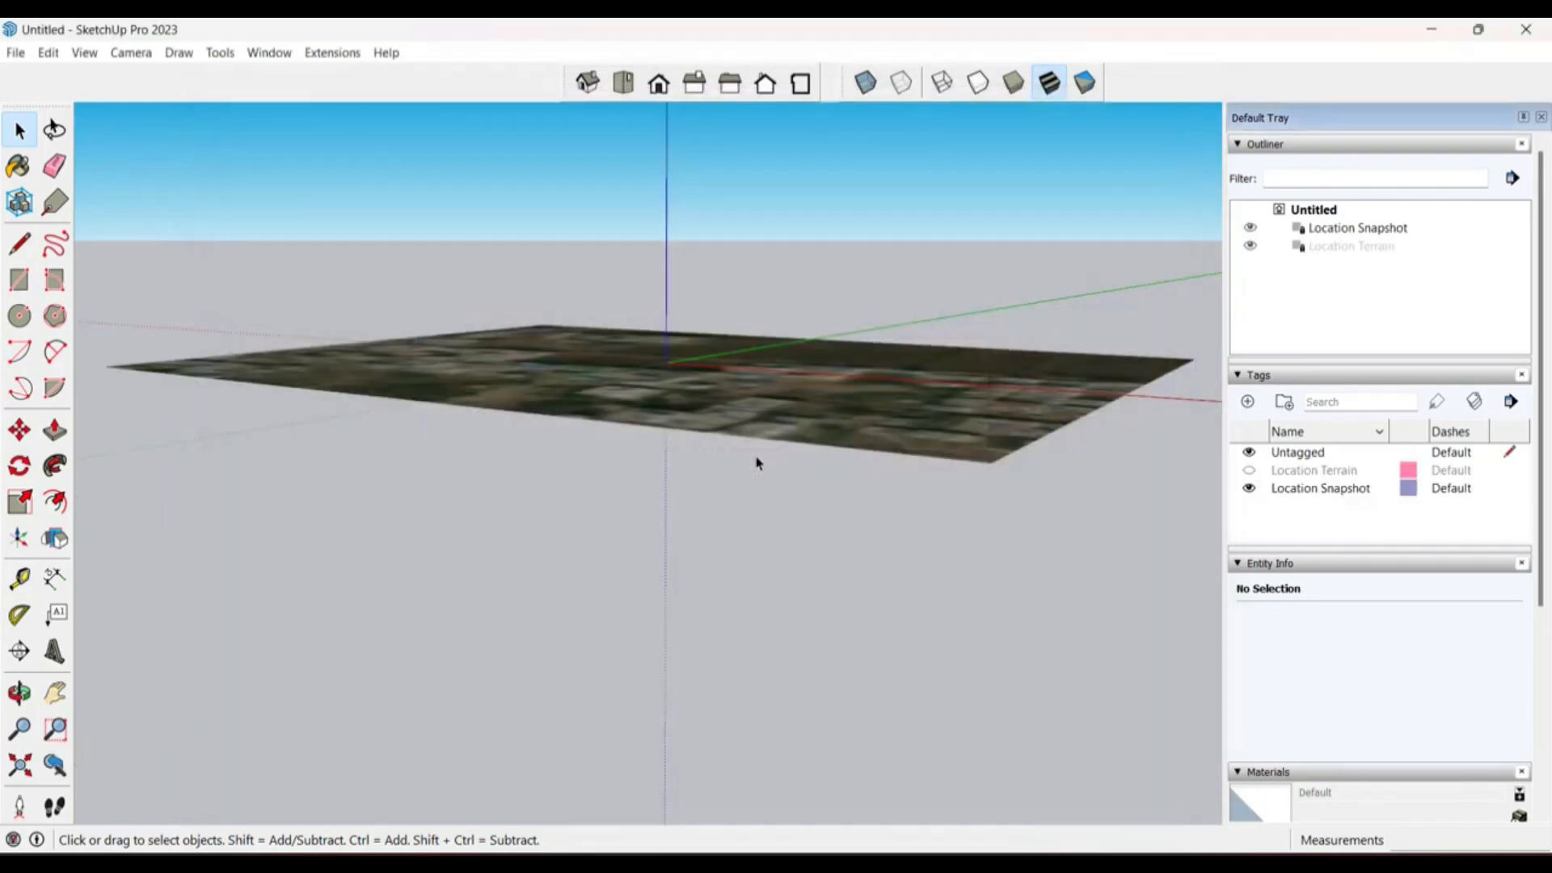
Step: Examine the imported location snapshot from above, selecting and deselecting its group
middle_drag(756, 458, 605, 658)
scroll(627, 479, up, 2)
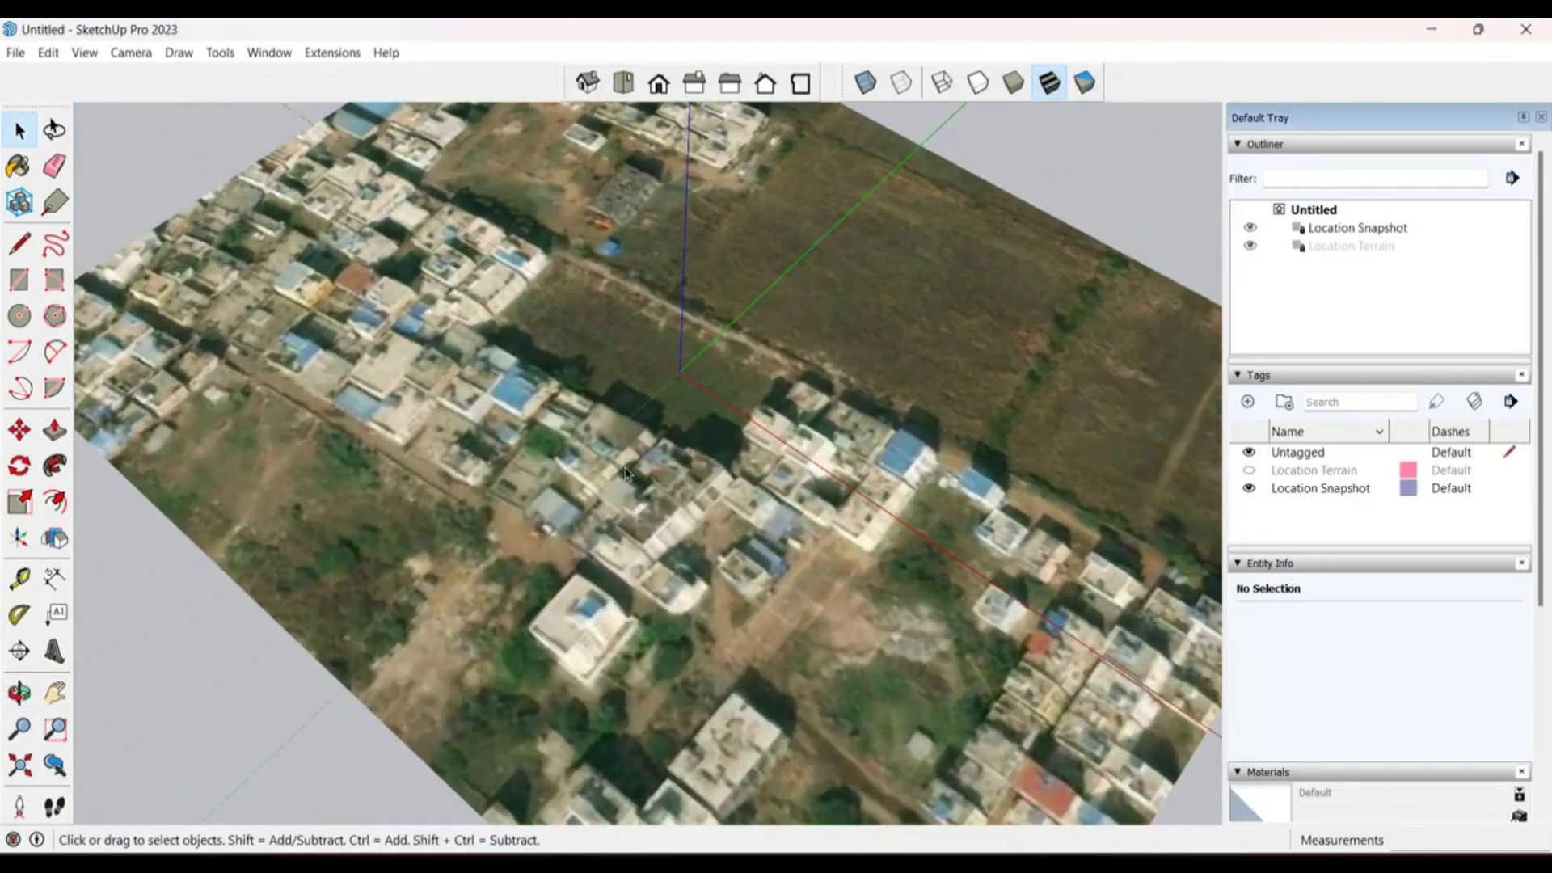
scroll(459, 468, down, 2)
click(838, 385)
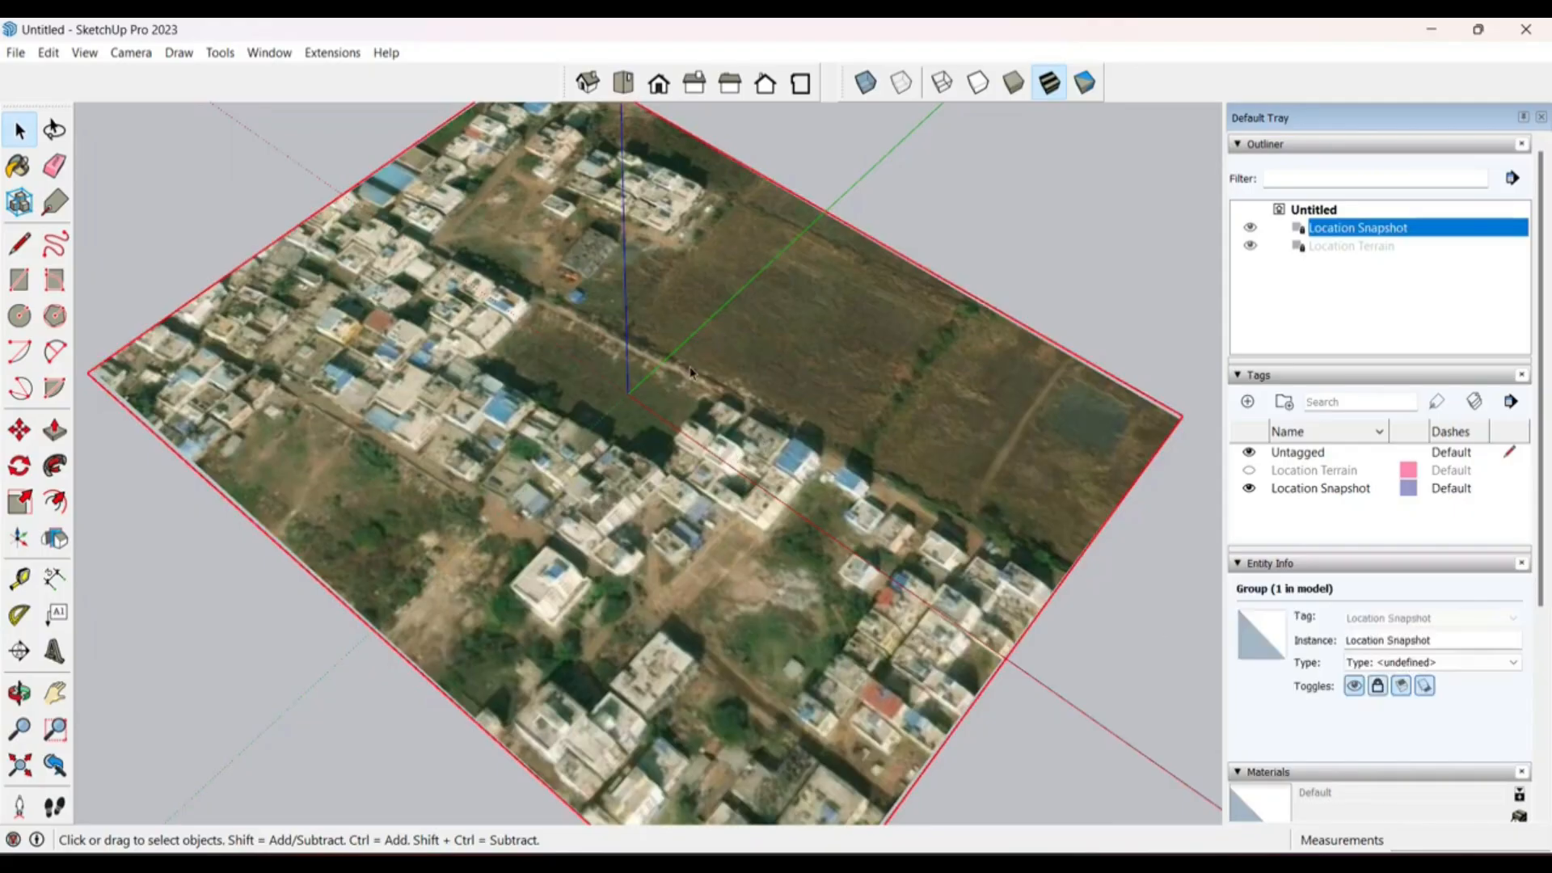
drag(762, 370, 867, 383)
scroll(617, 409, up, 2)
scroll(617, 410, down, 3)
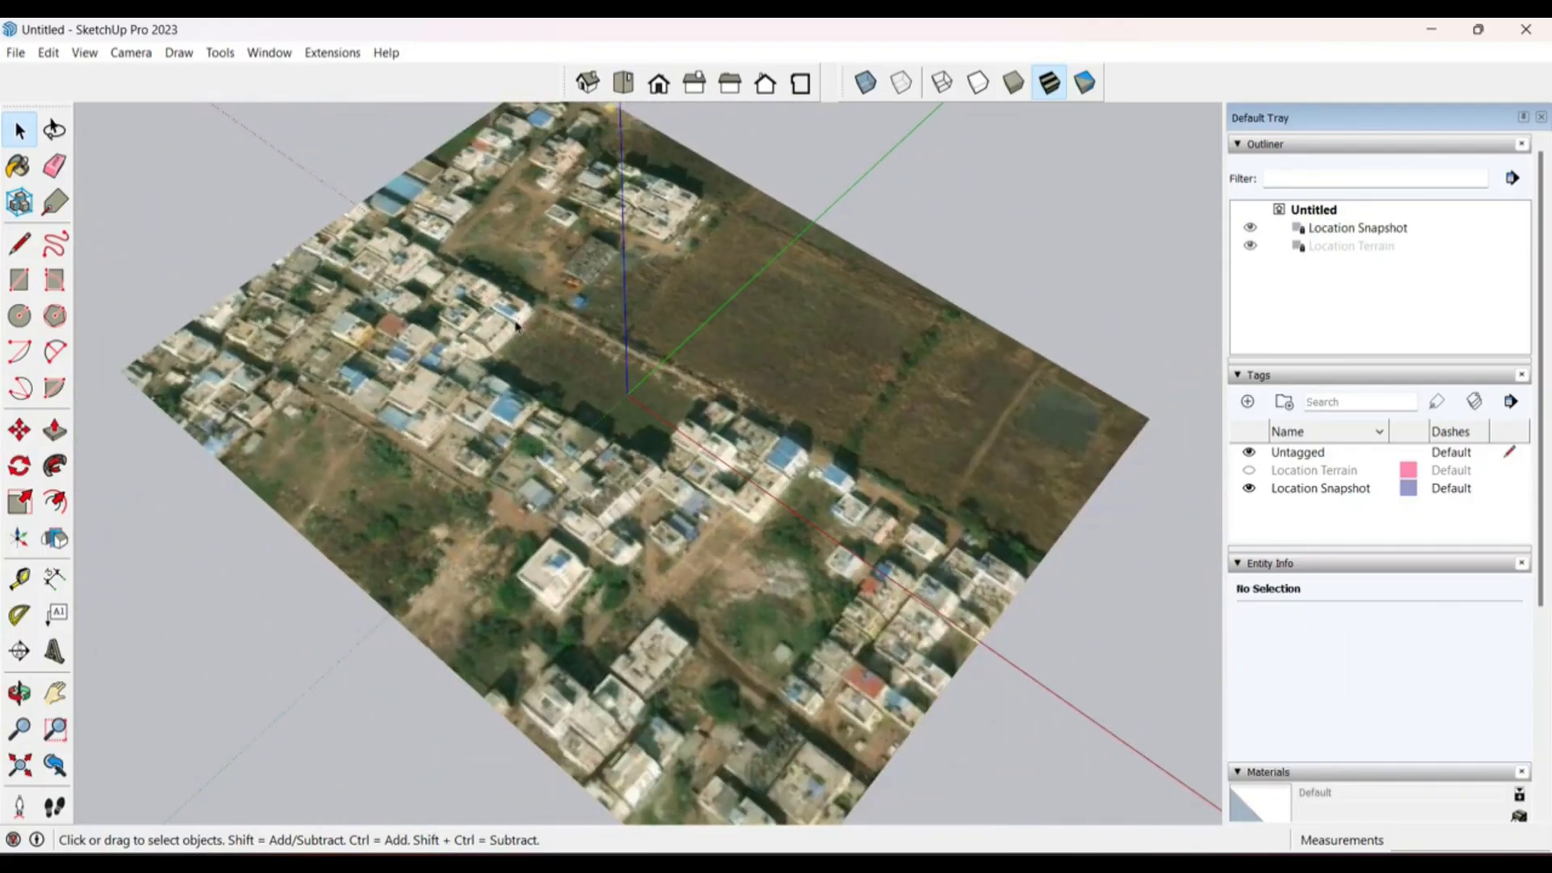
Step: Draw a rectangle about 65 by 40 m on the empty plot at the origin and extrude it about 38 m
click(19, 280)
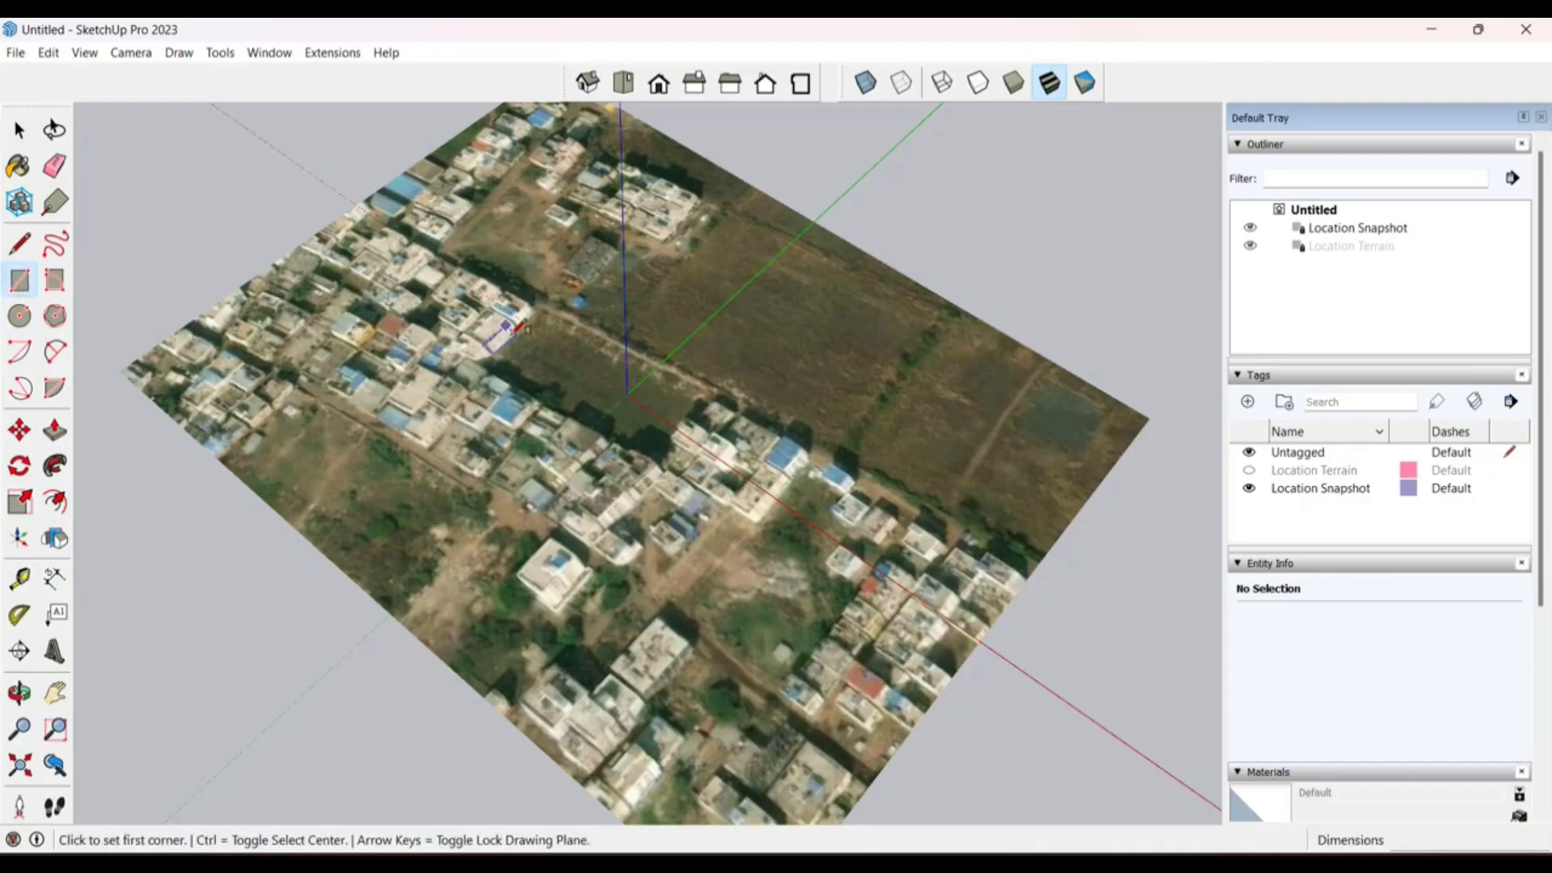
click(492, 366)
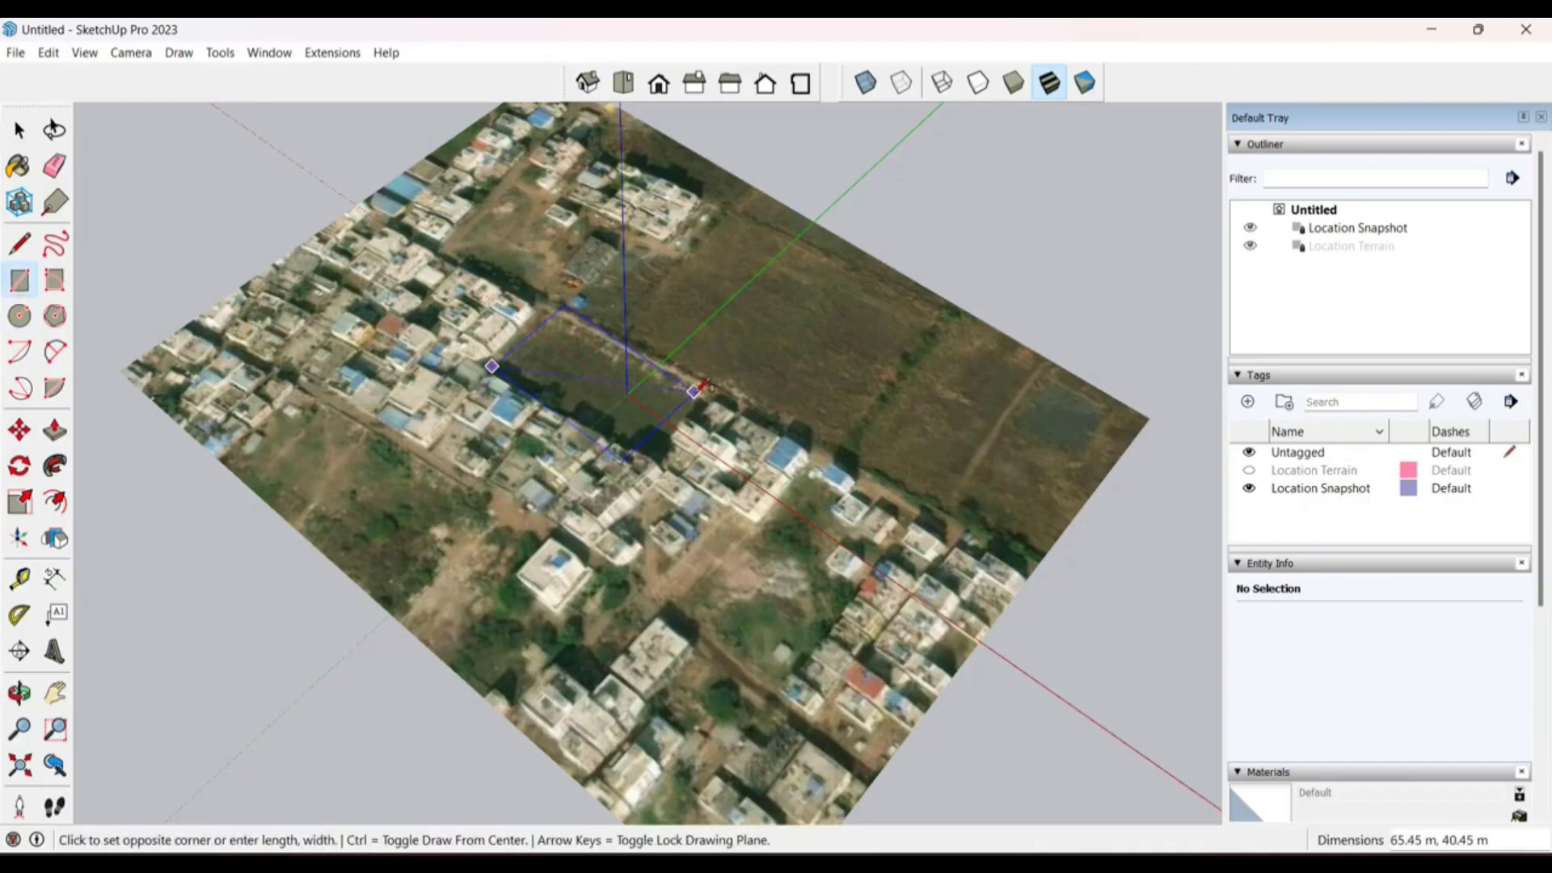
click(699, 393)
key(p)
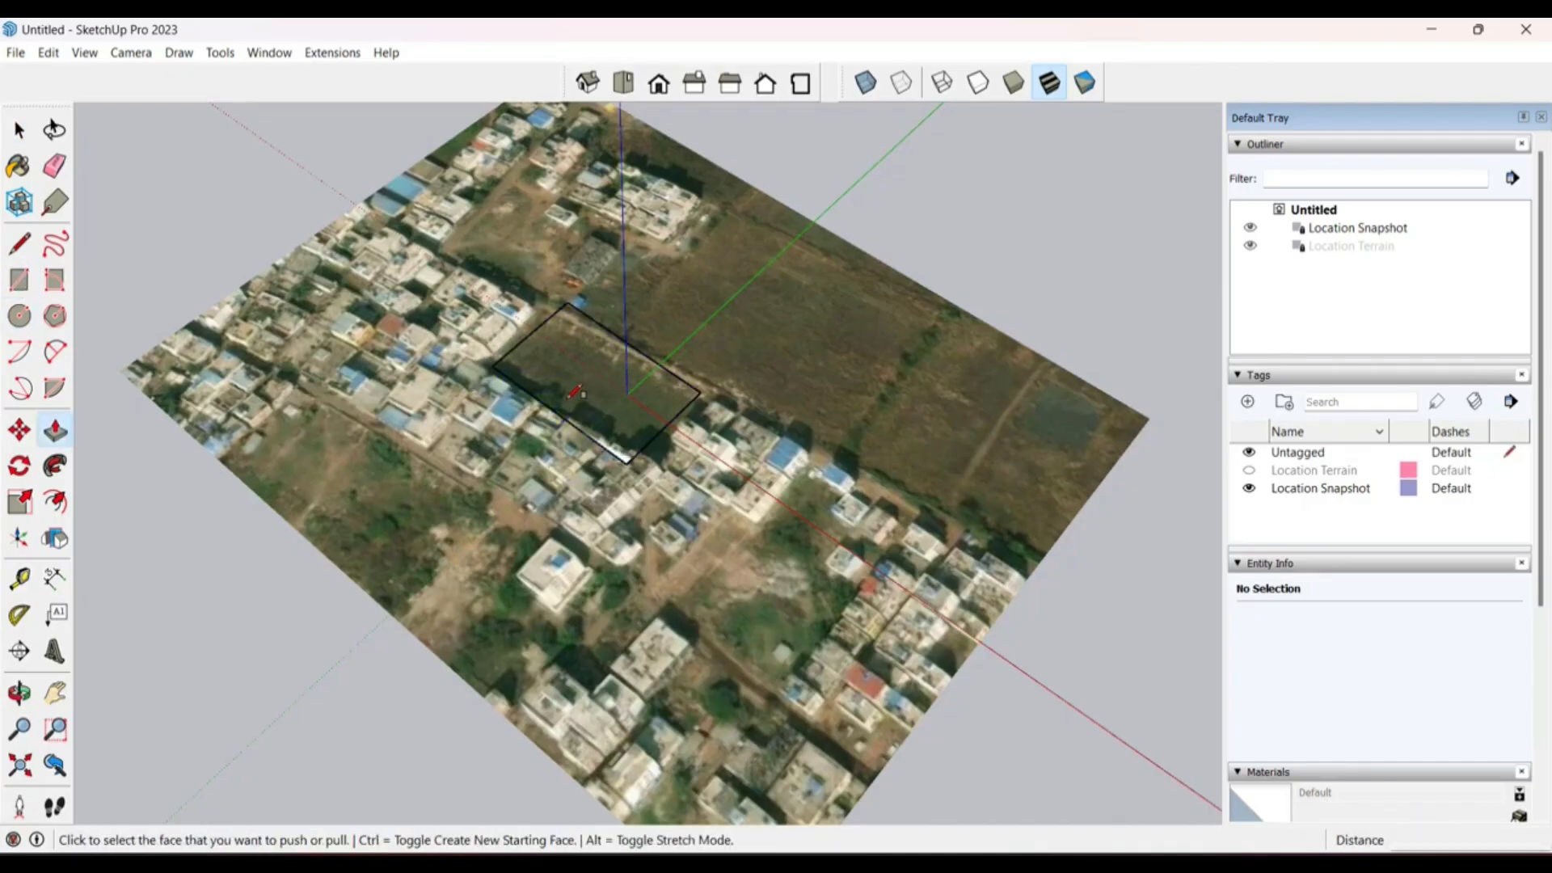
click(569, 397)
click(610, 378)
middle_drag(610, 378, 612, 409)
key(p)
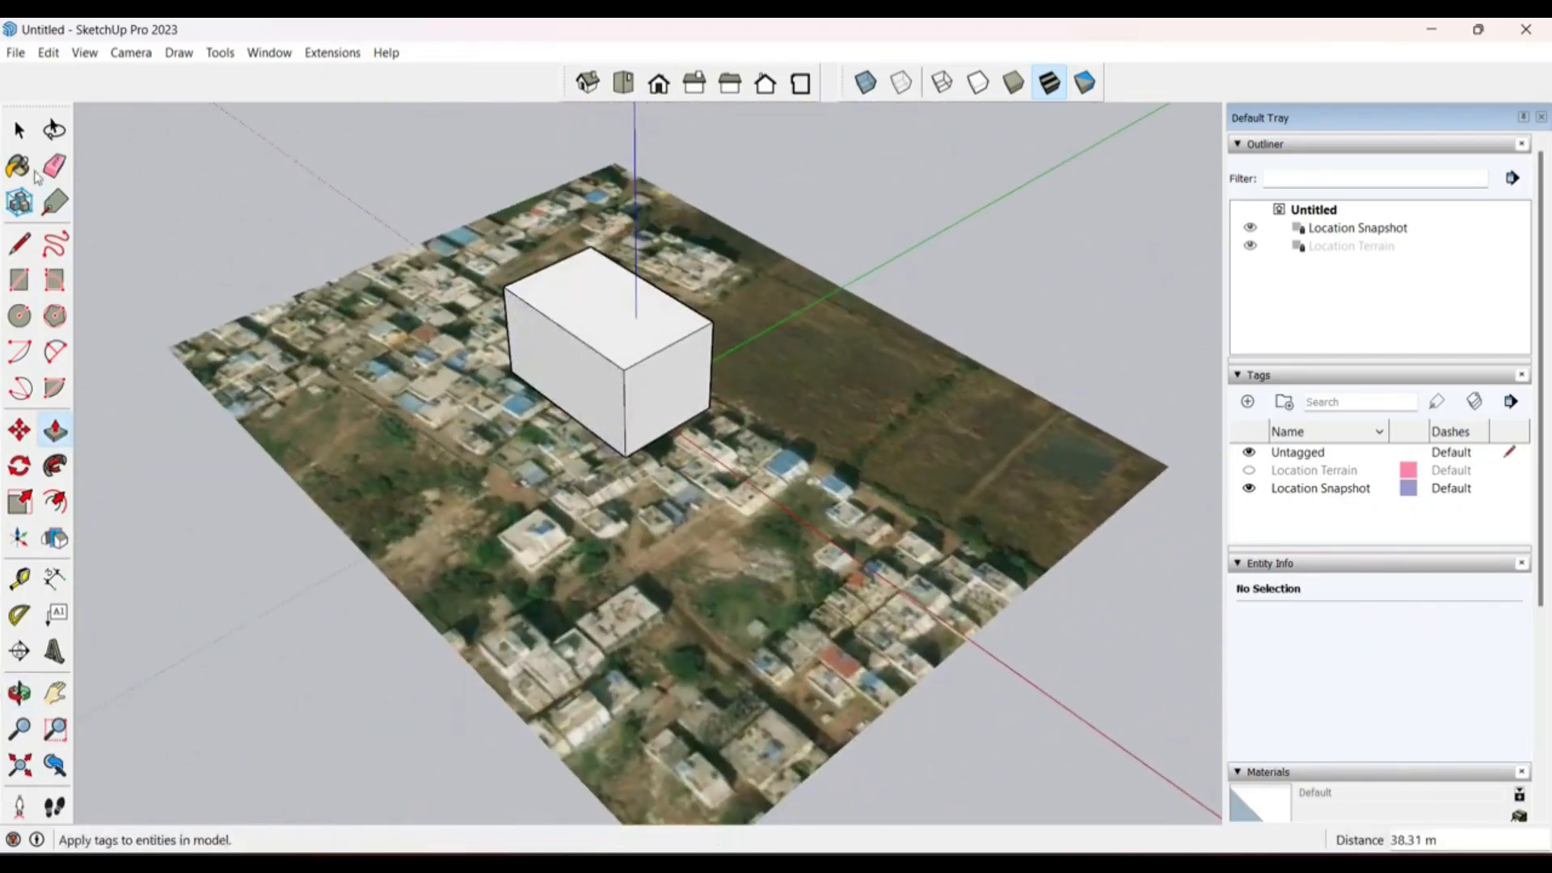
click(18, 55)
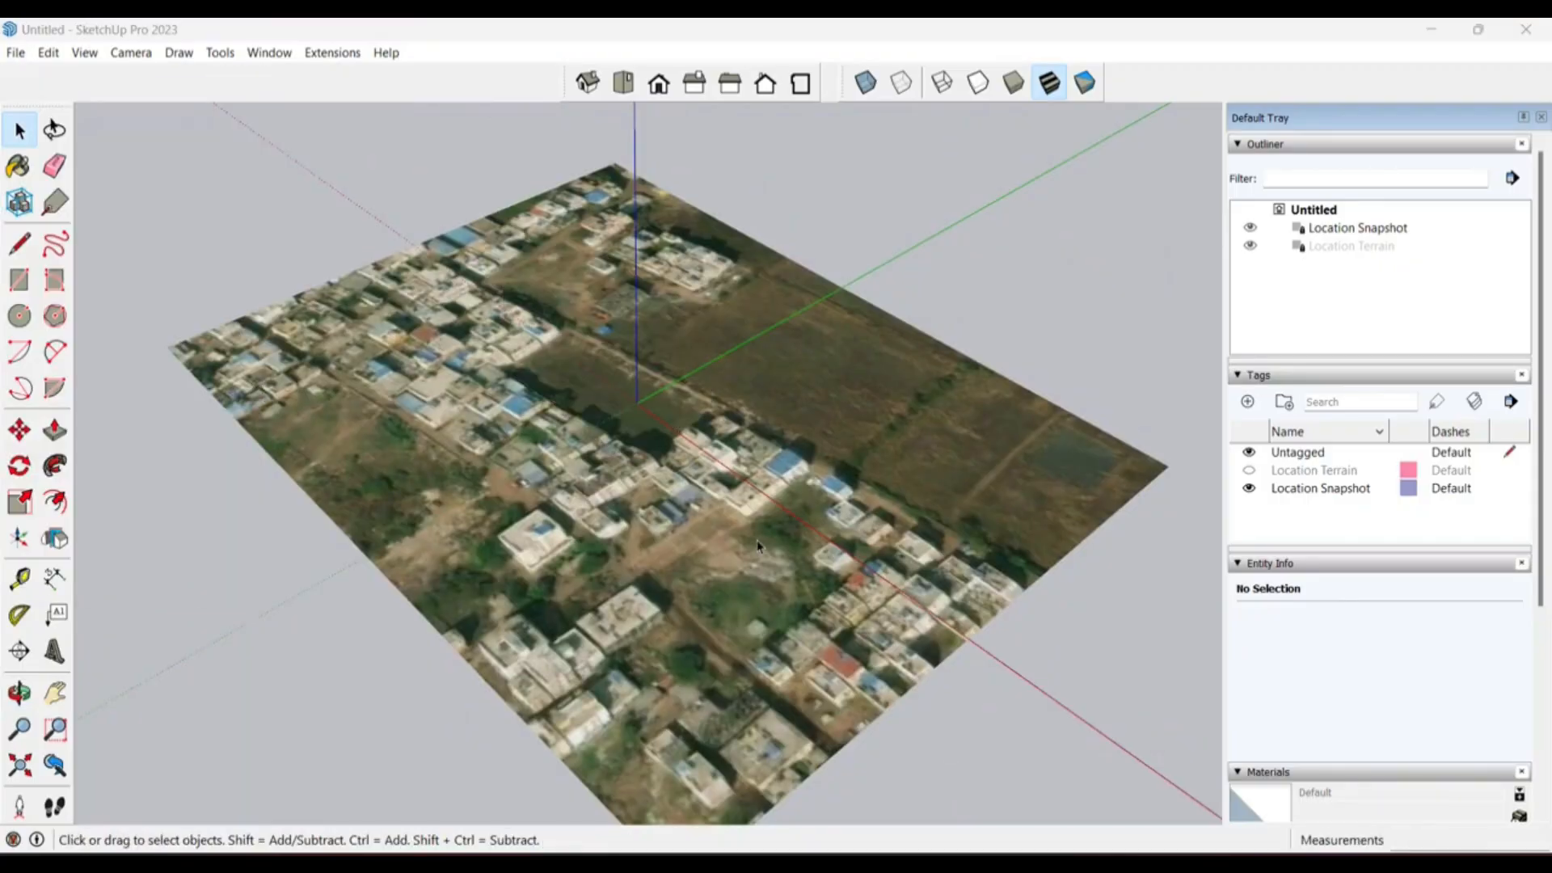
Step: Unlock the location snapshot group and delete it
click(758, 546)
middle_drag(846, 432, 596, 378)
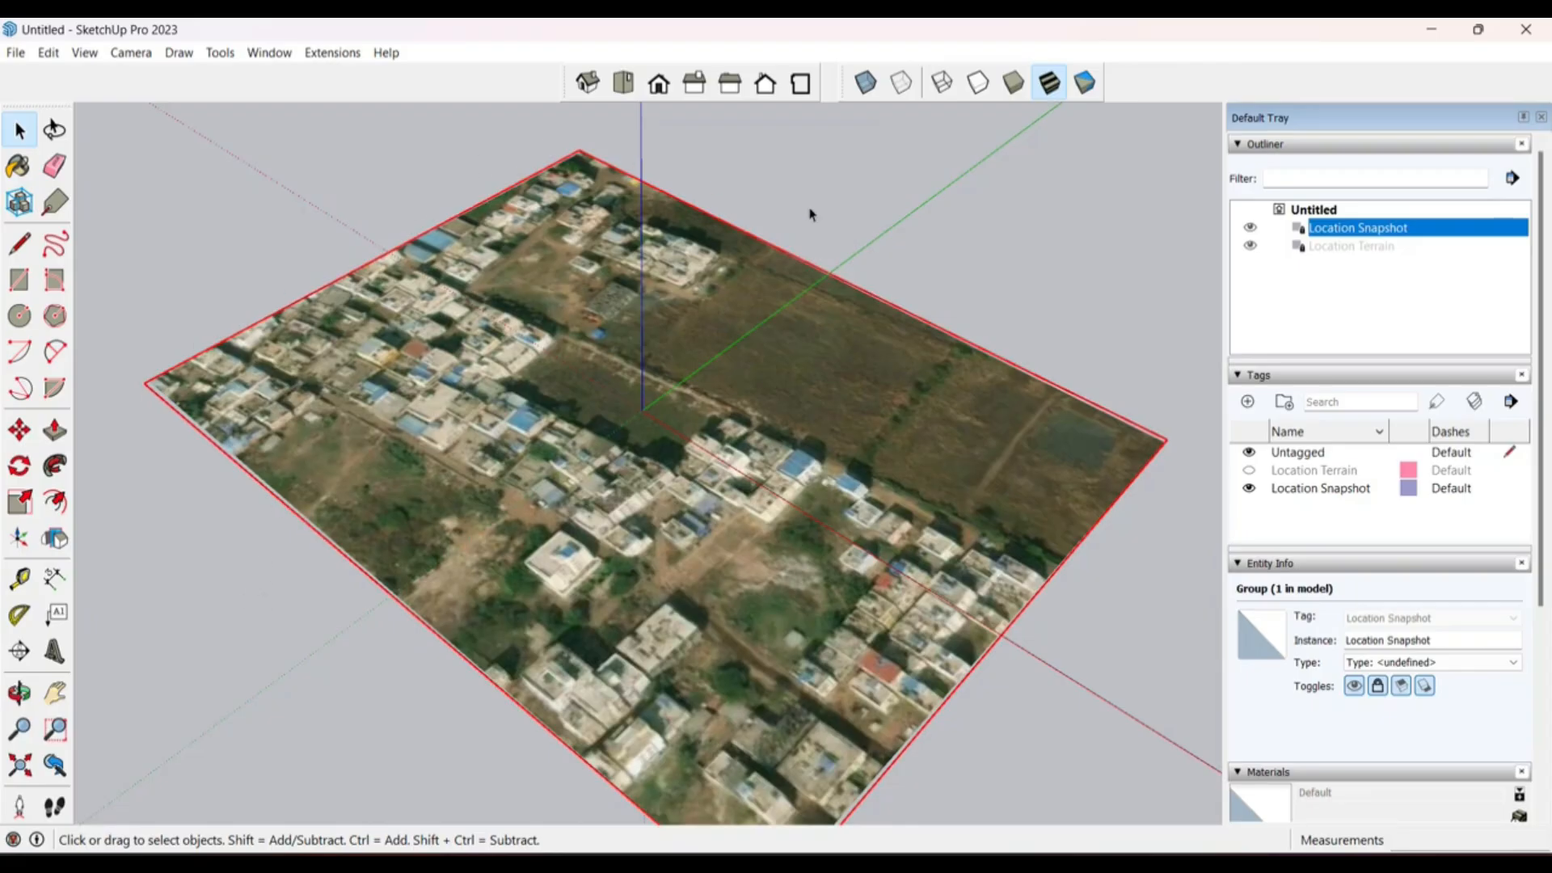
right_click(457, 271)
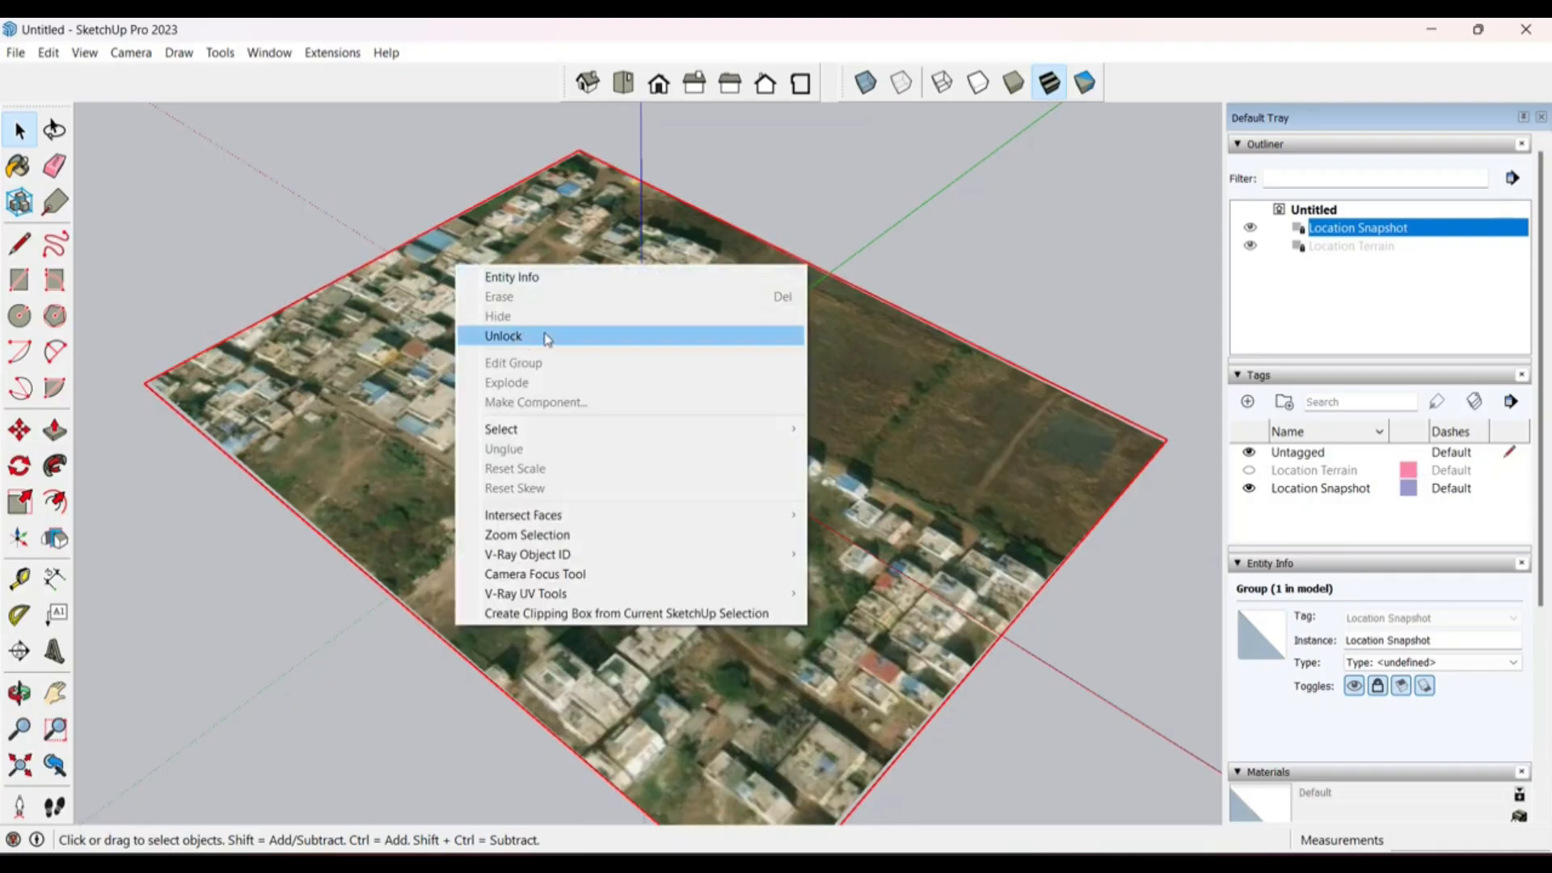
click(426, 356)
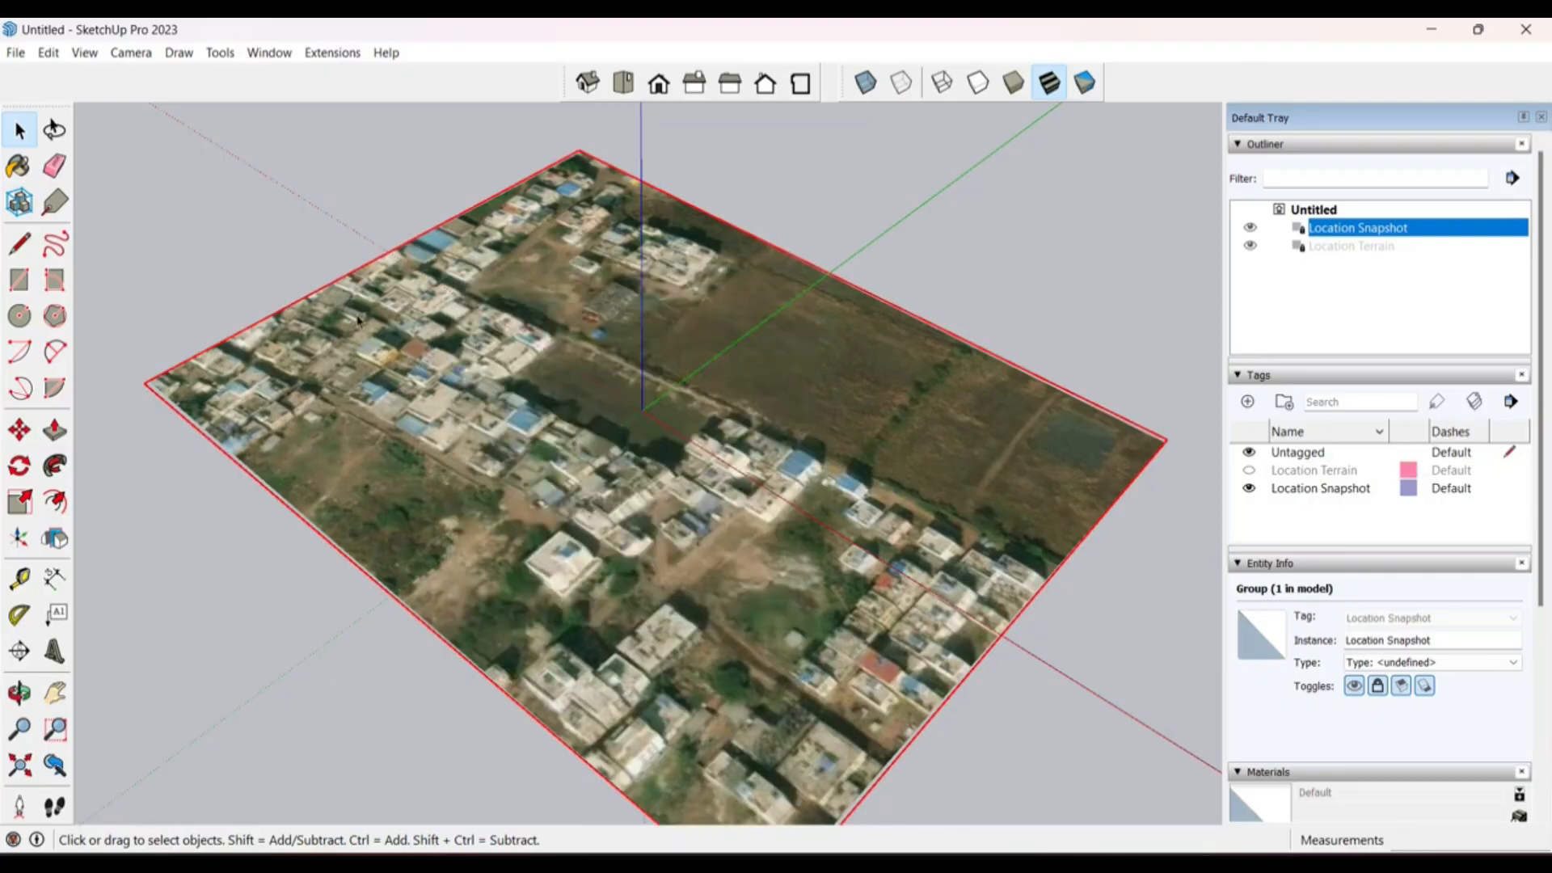
right_click(529, 300)
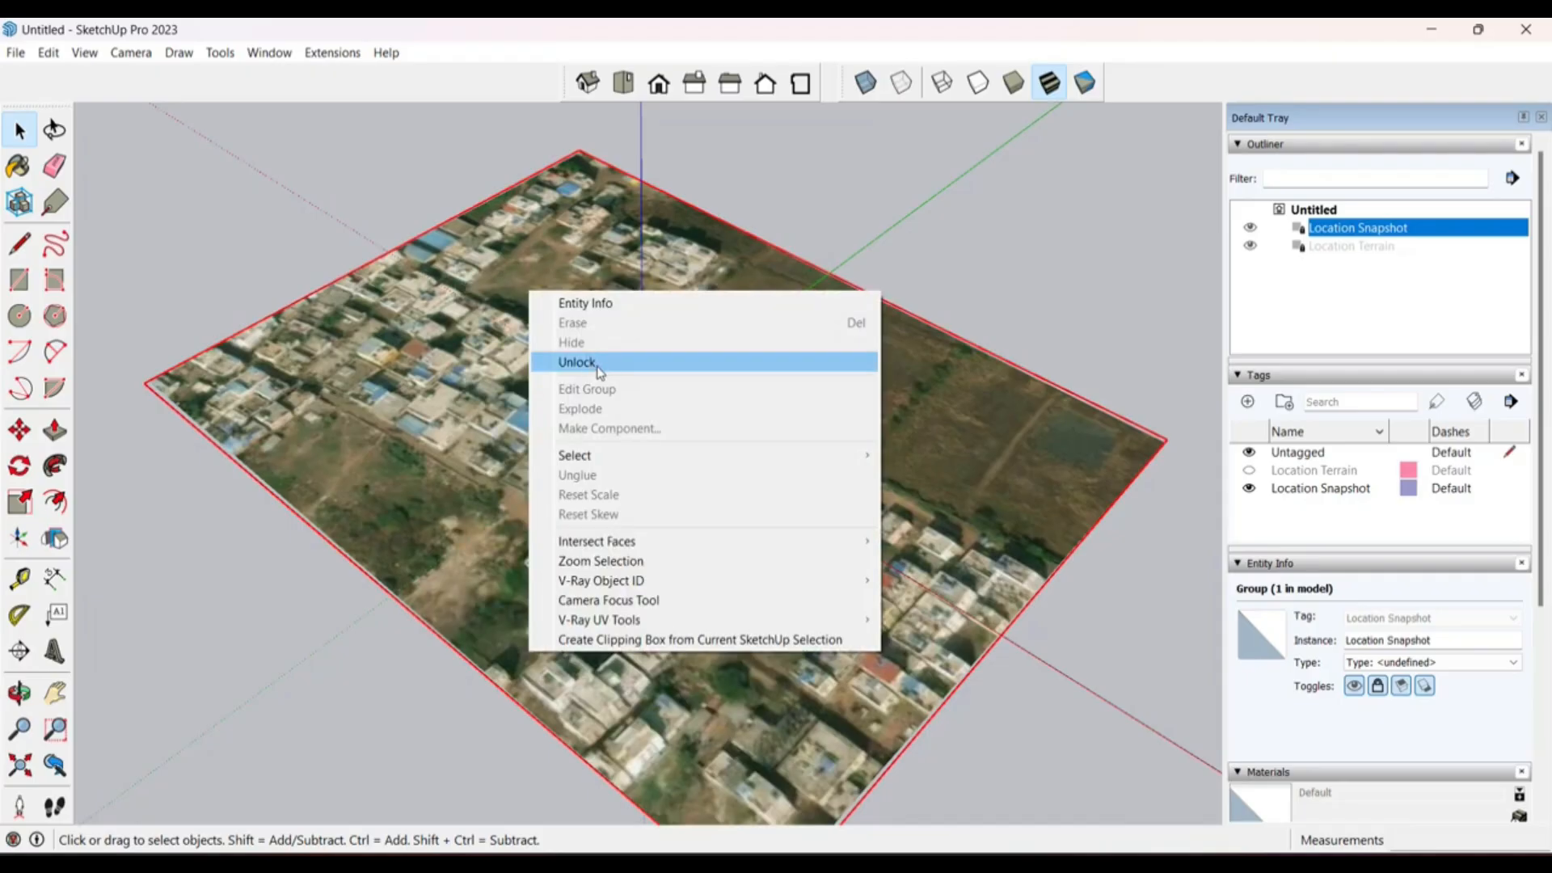
click(600, 371)
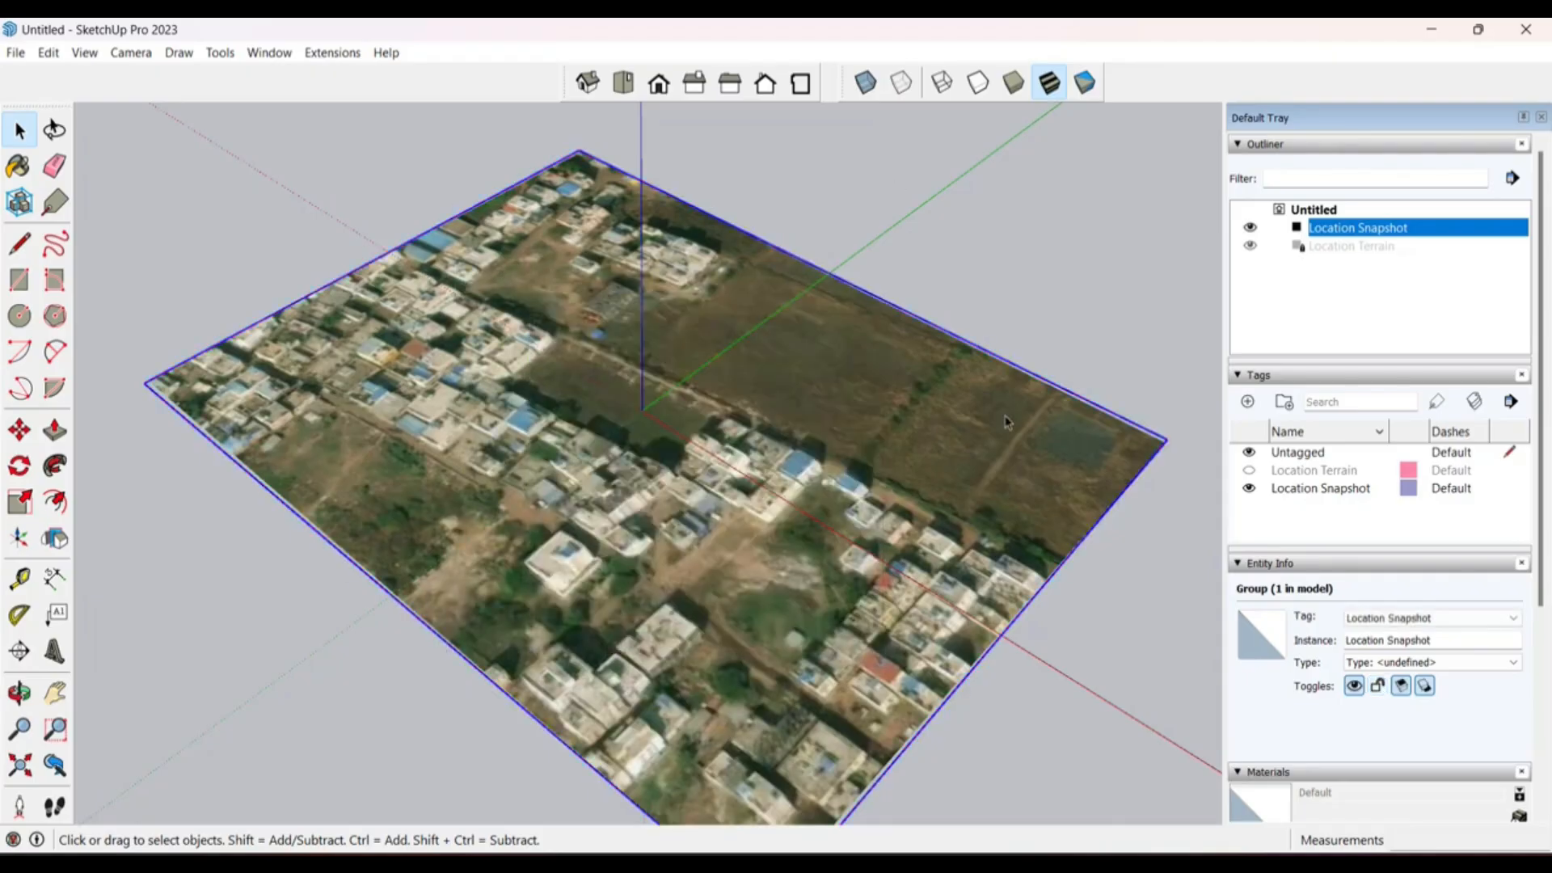
key(Delete)
Step: Draw a rectangle on the ground near the origin and extrude it upward into a box of about 20,593 m³
middle_drag(1016, 440, 909, 468)
key(r)
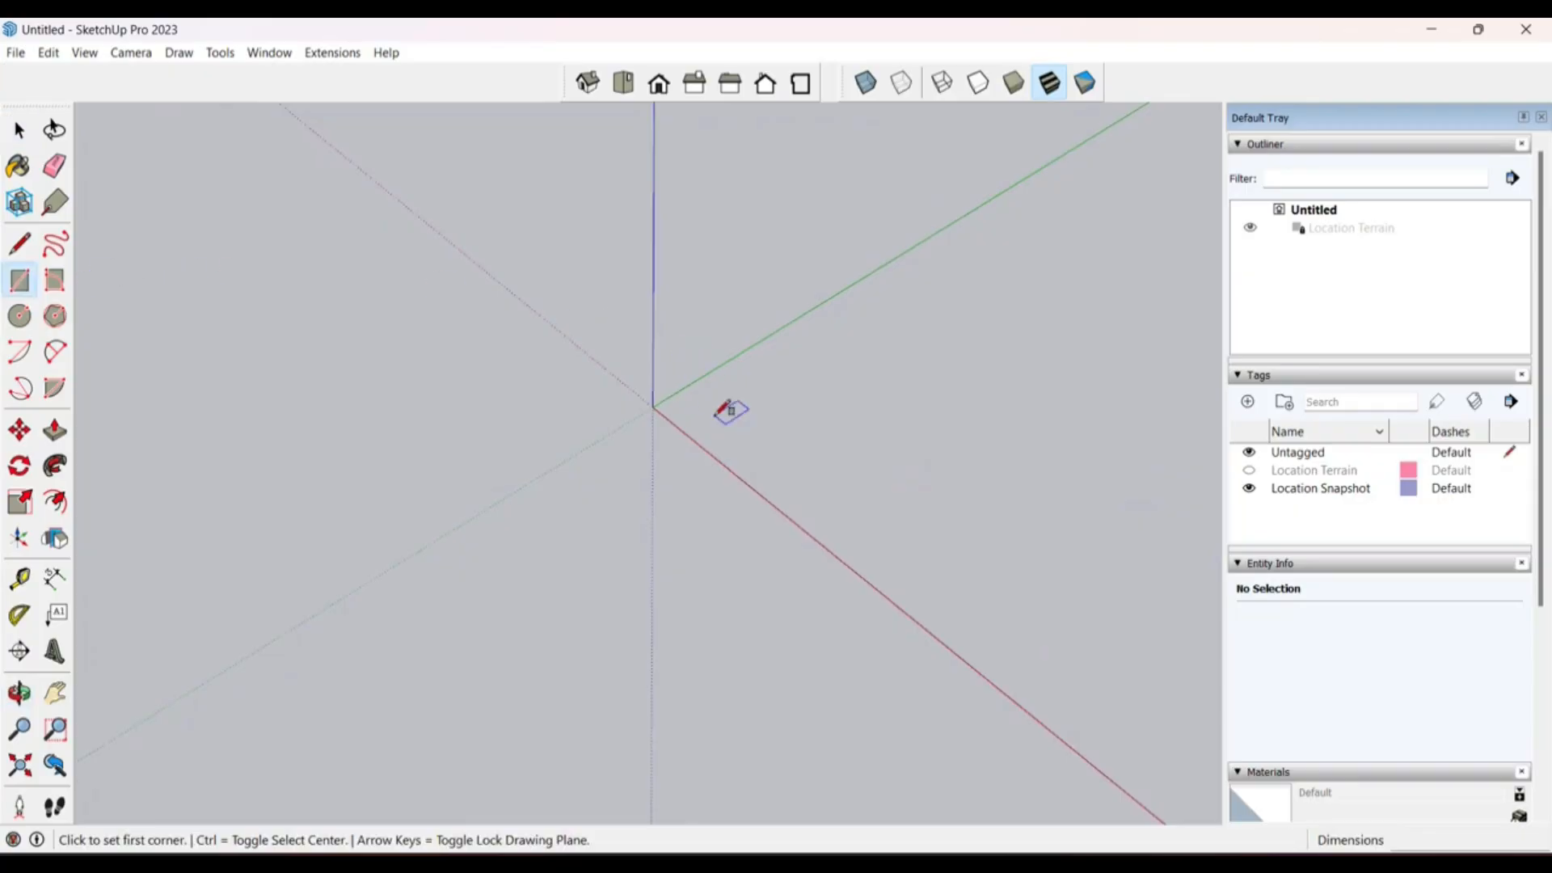
click(716, 414)
click(797, 414)
middle_drag(796, 414, 785, 426)
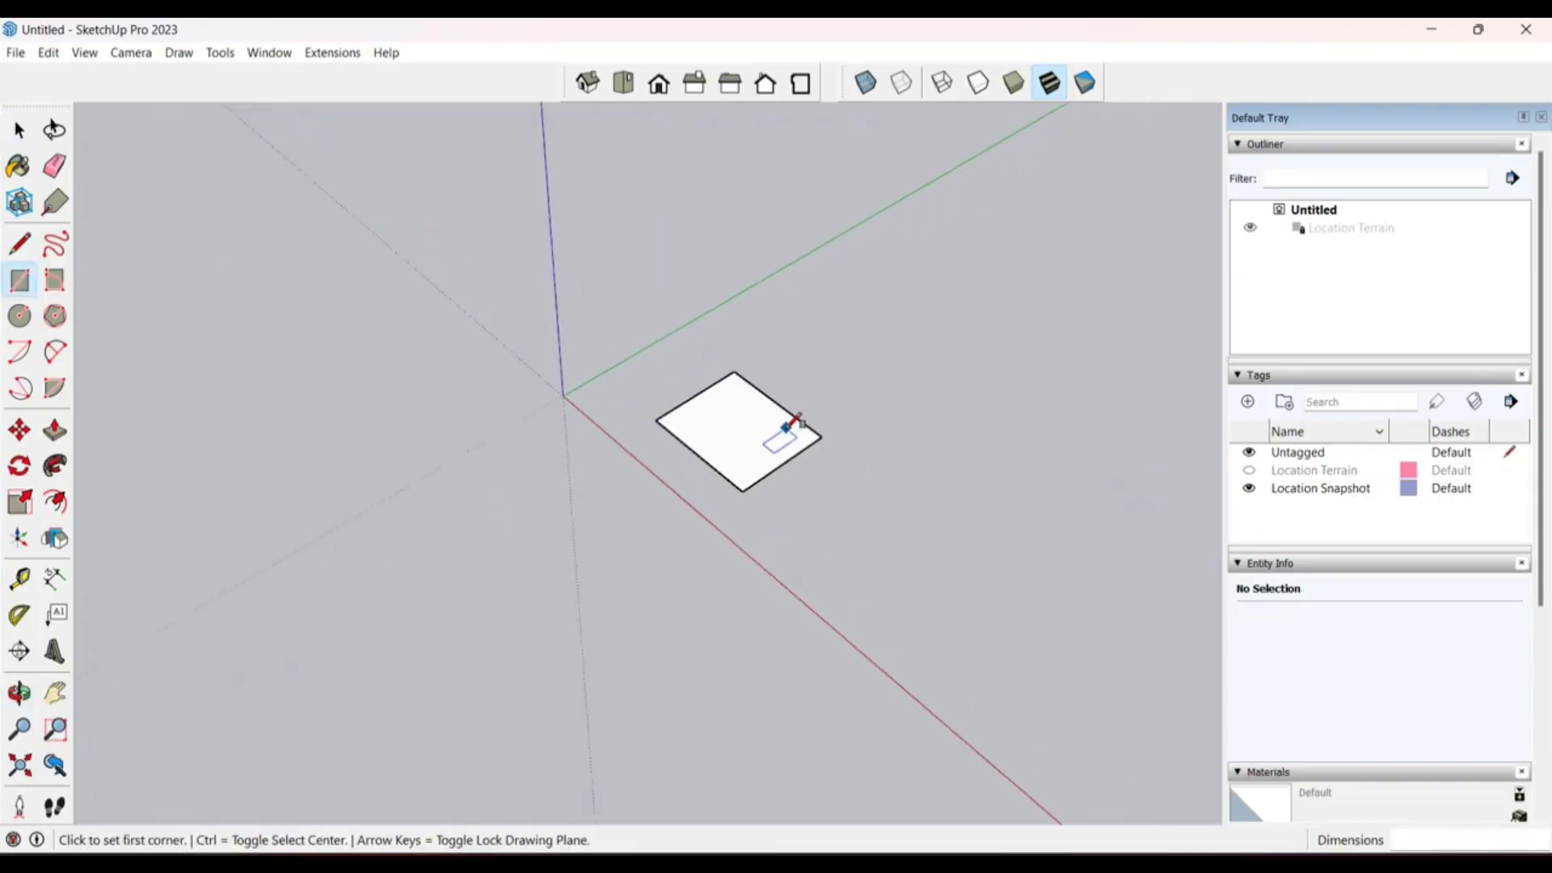
key(p)
click(779, 441)
click(738, 329)
key(space)
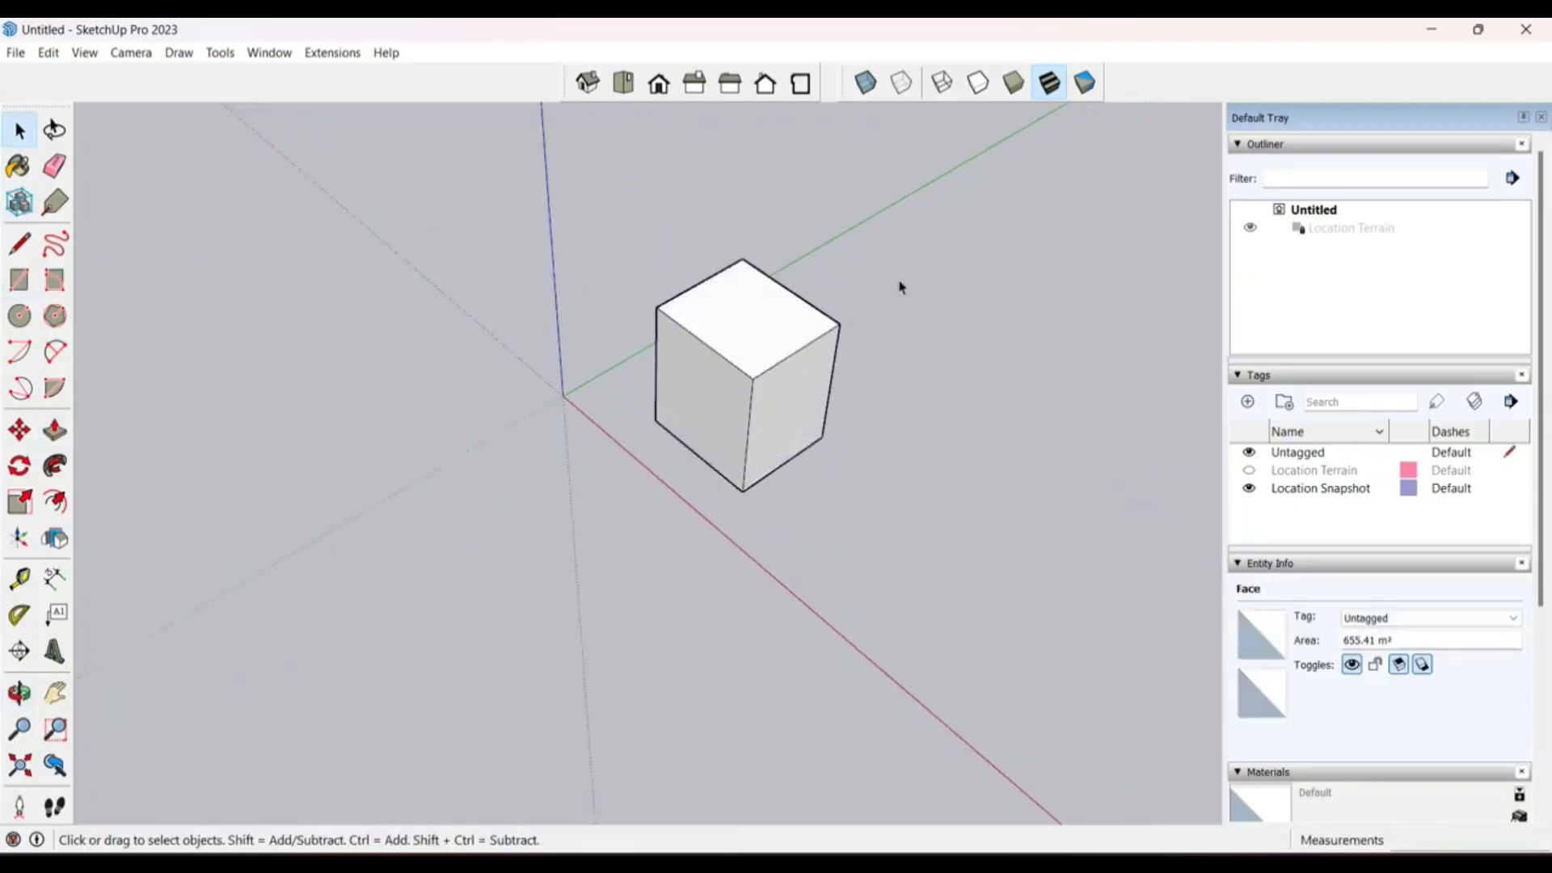
Step: Make the whole box a group and lock the group
click(901, 287)
drag(568, 597, 568, 597)
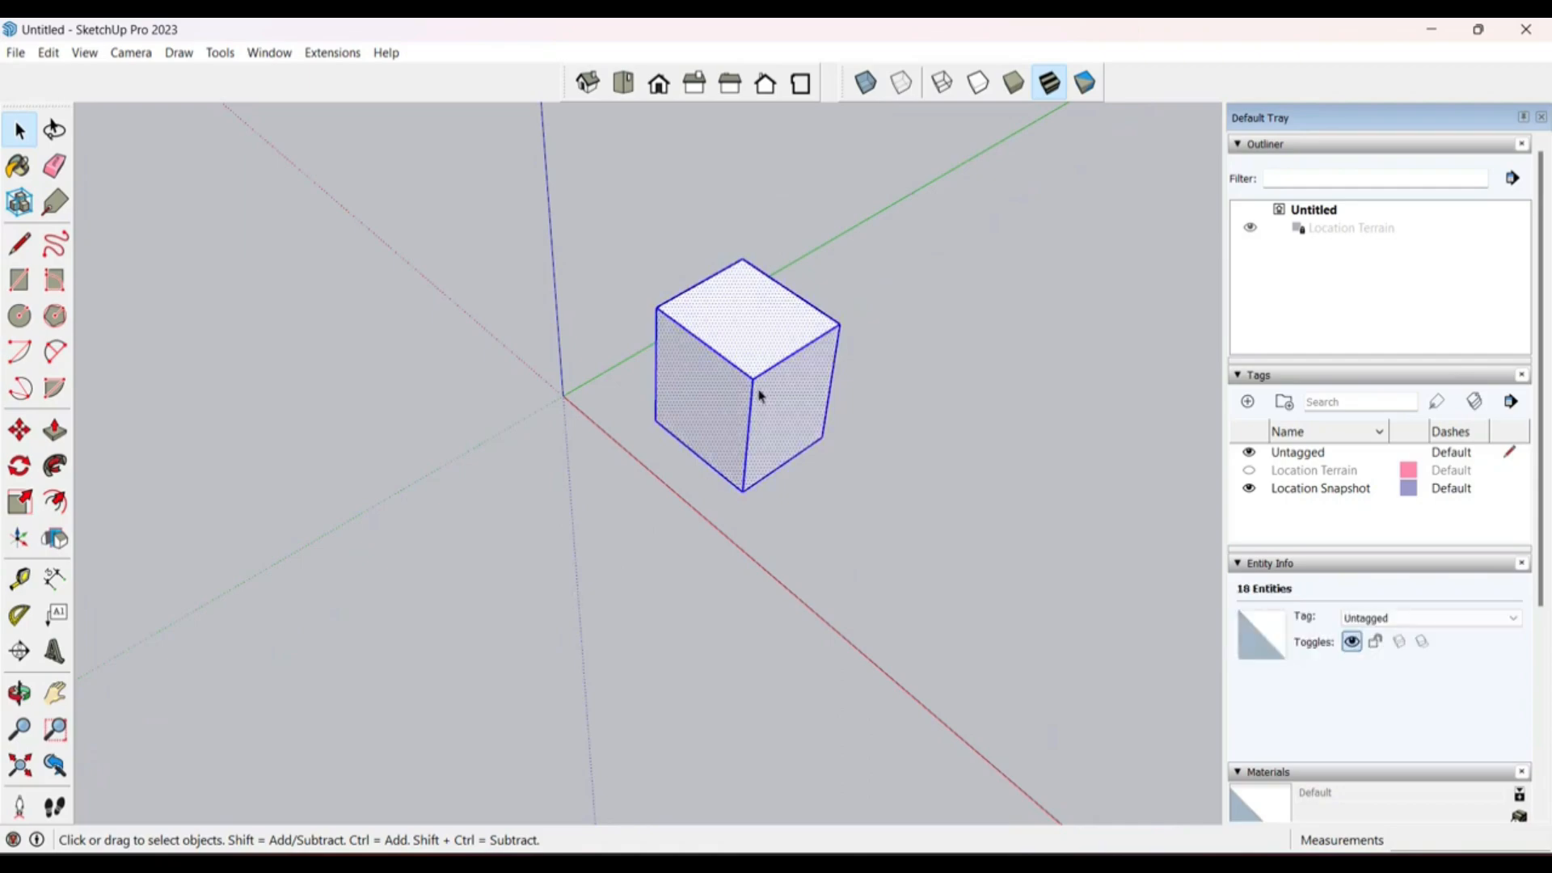
right_click(748, 347)
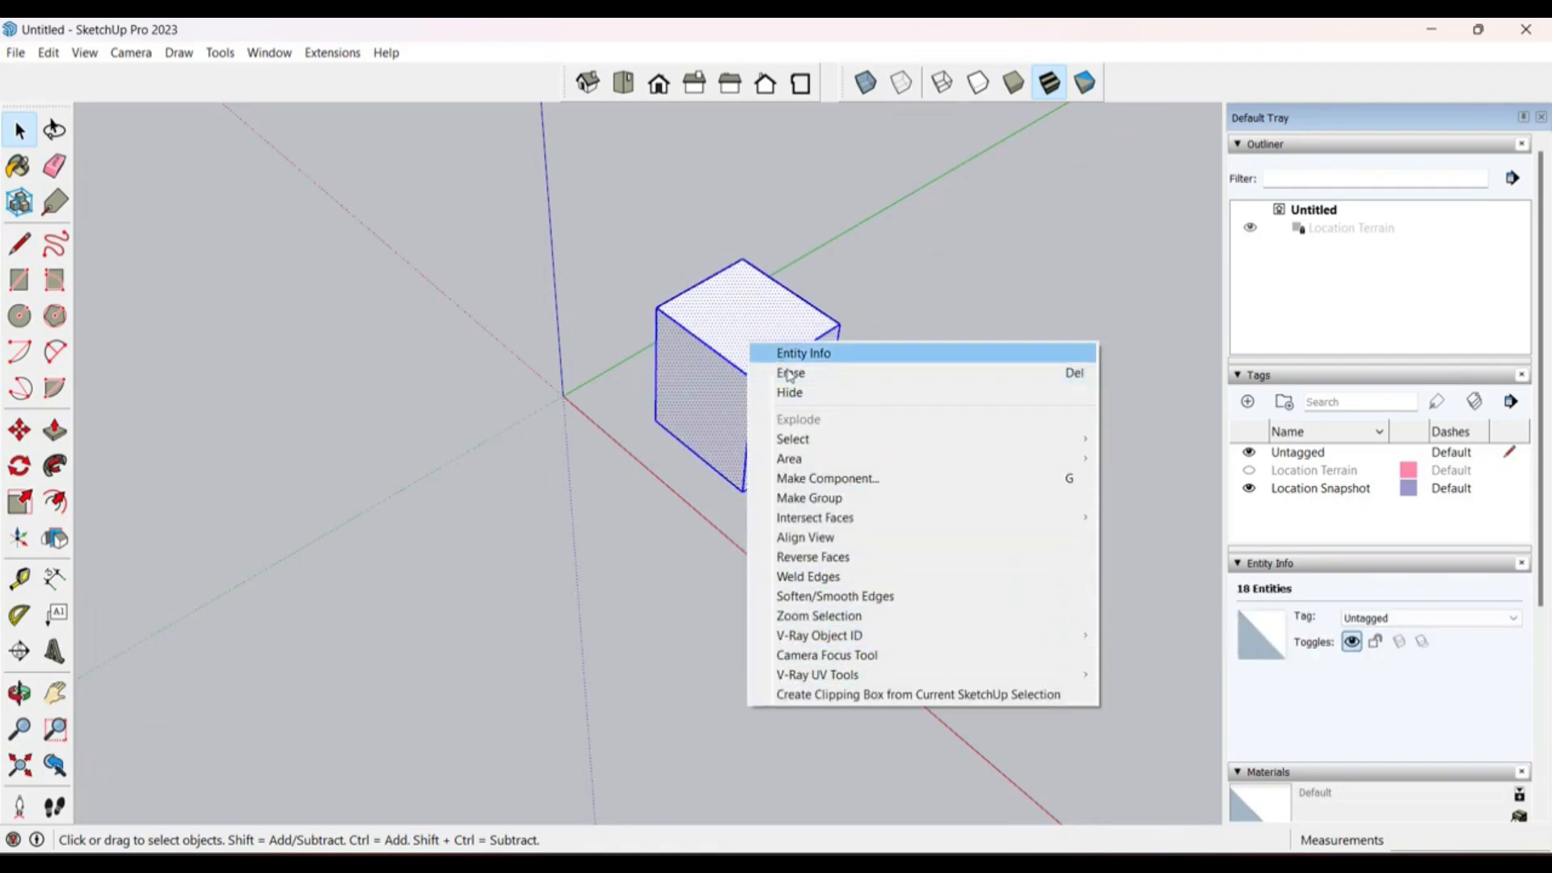
click(850, 505)
click(849, 510)
click(720, 363)
right_click(722, 365)
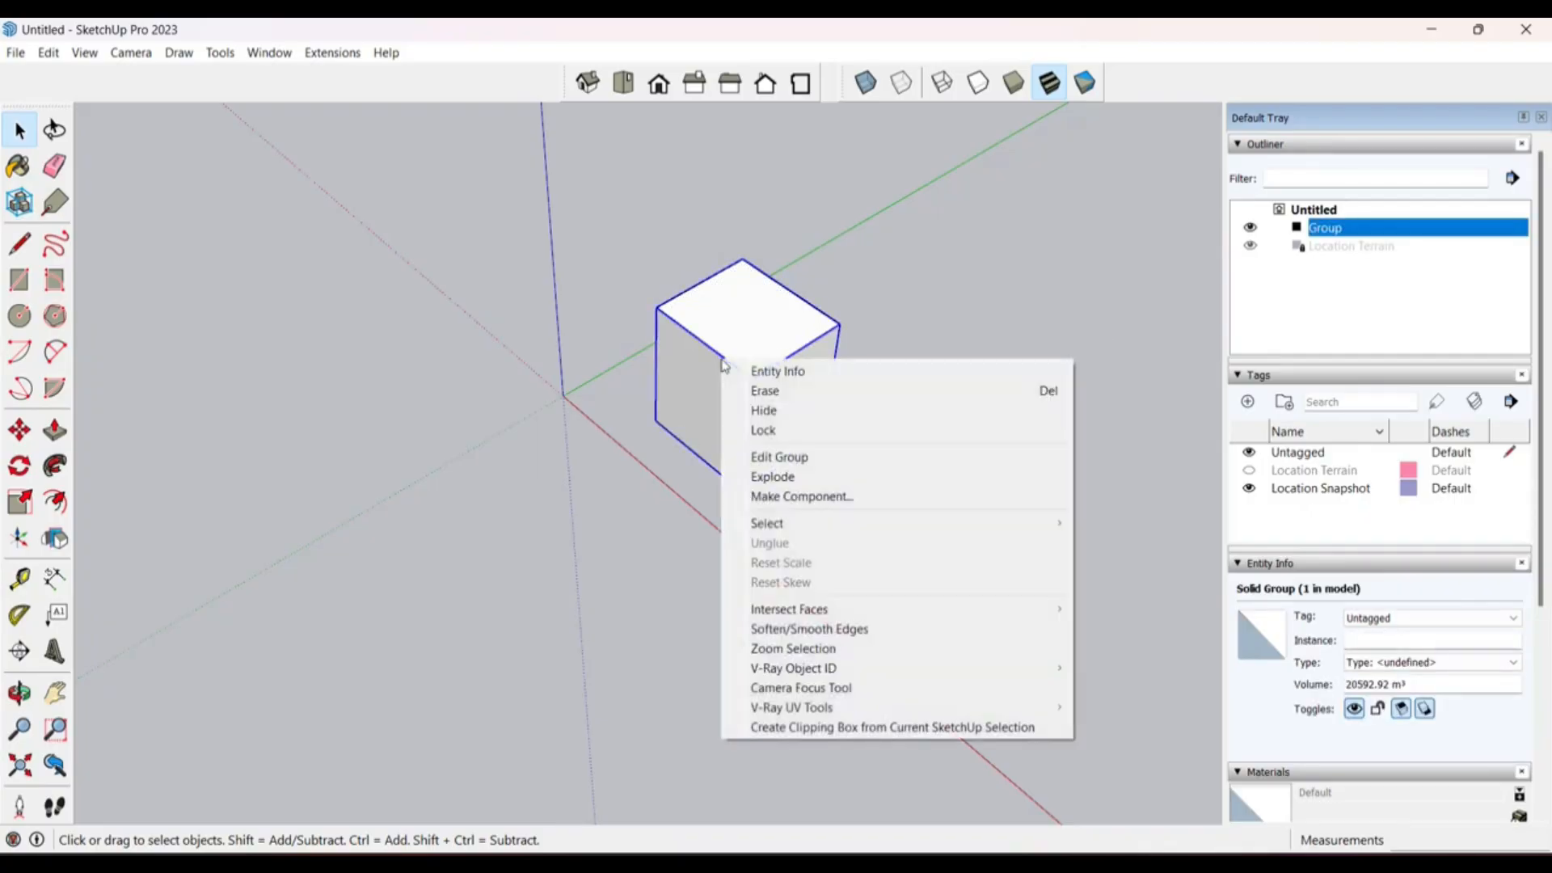
click(803, 434)
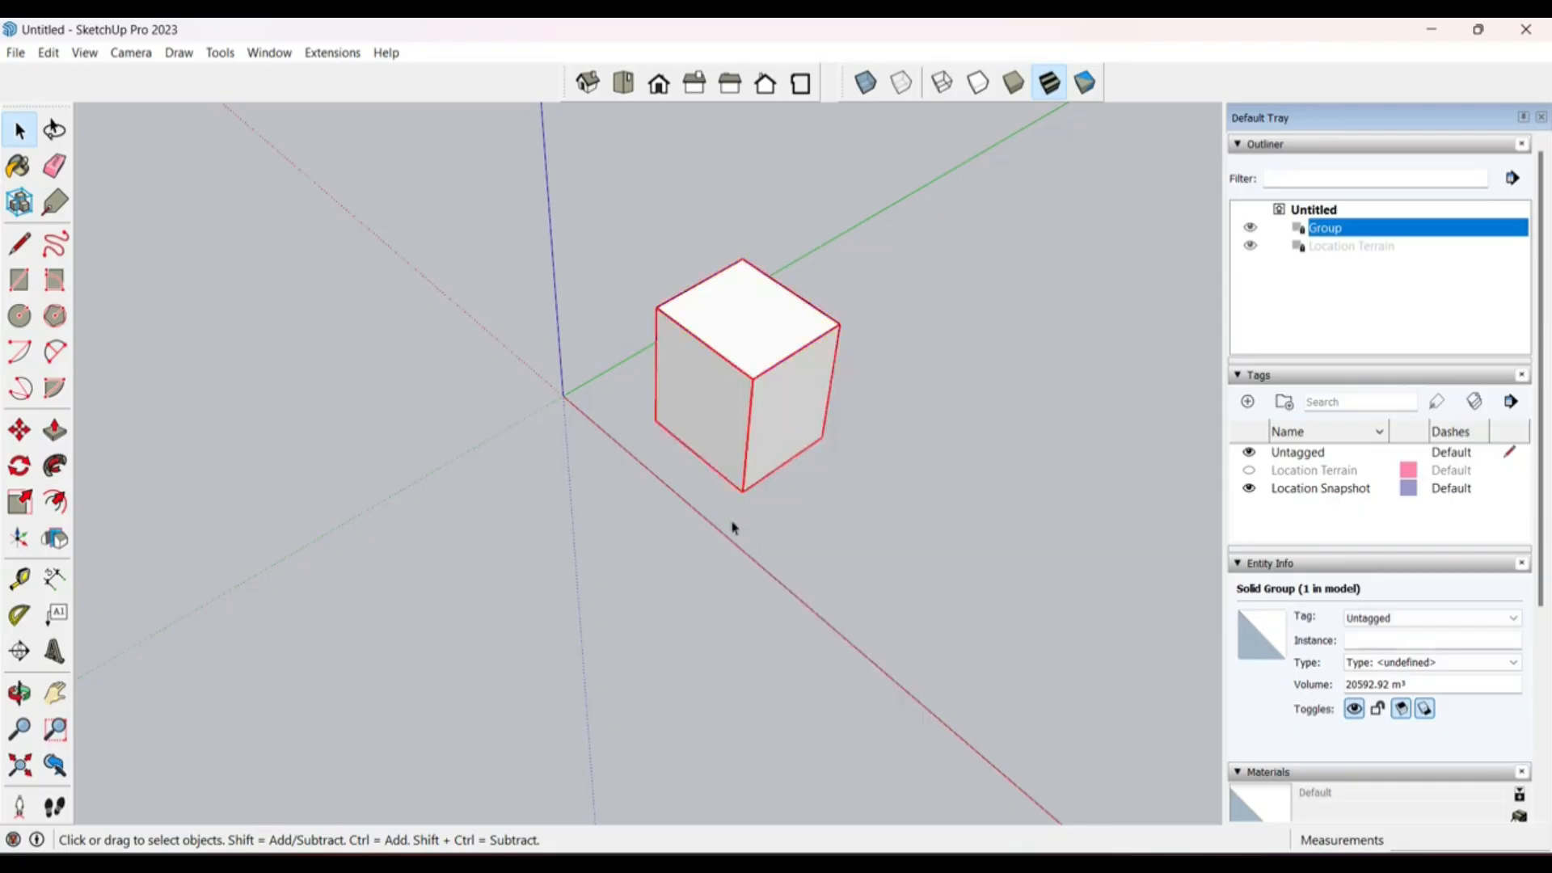
Step: Select the locked box group and examine it from several sides
click(724, 485)
middle_drag(725, 485, 772, 372)
scroll(772, 372, up, 3)
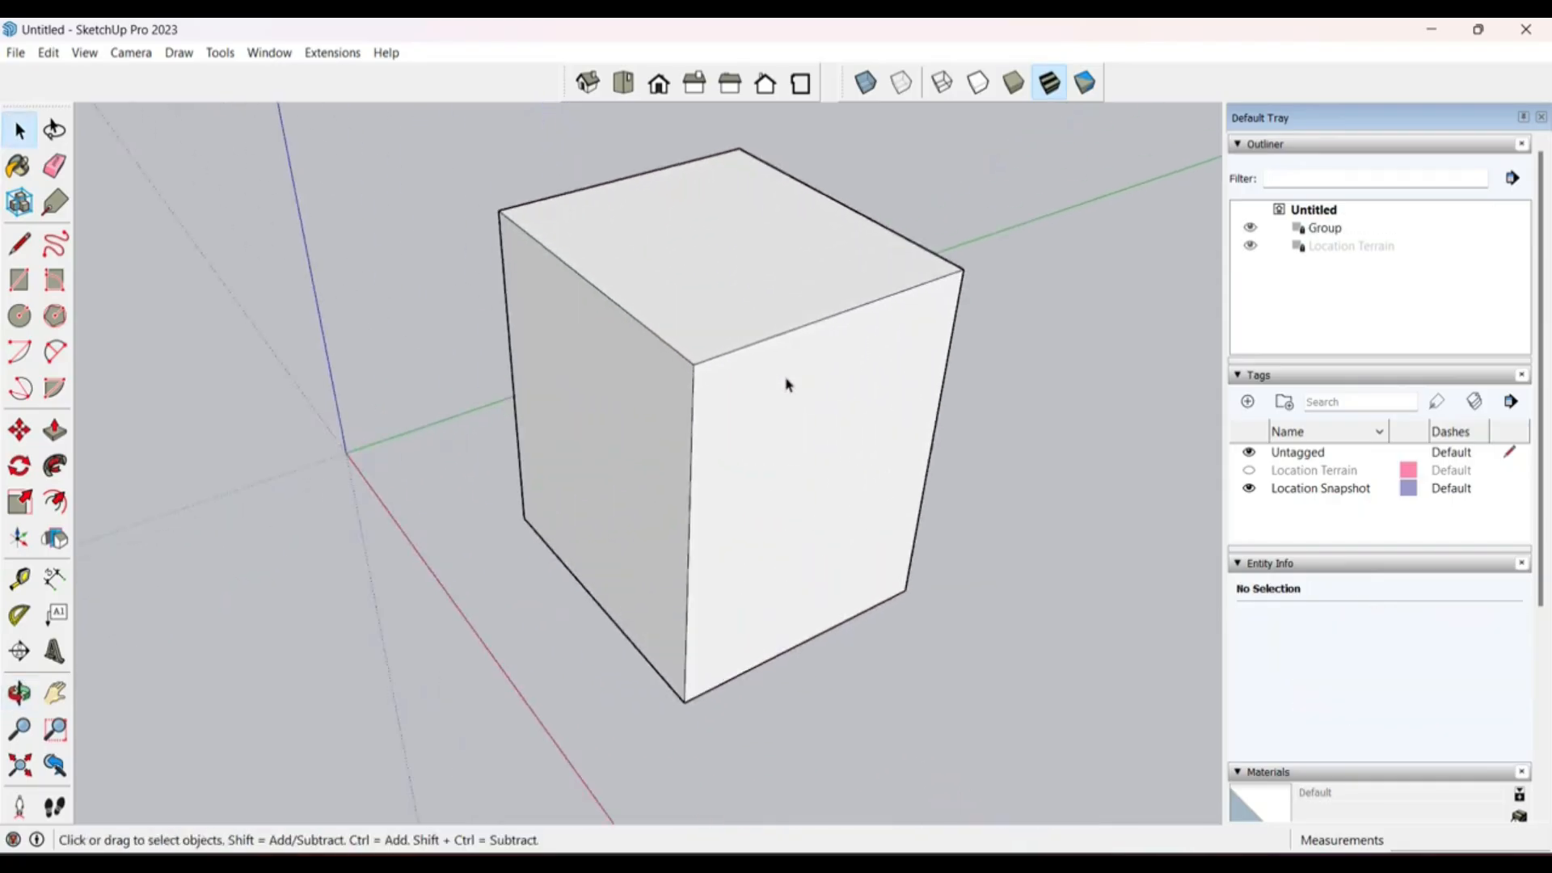
click(582, 530)
scroll(606, 517, down, 4)
middle_drag(630, 506, 745, 492)
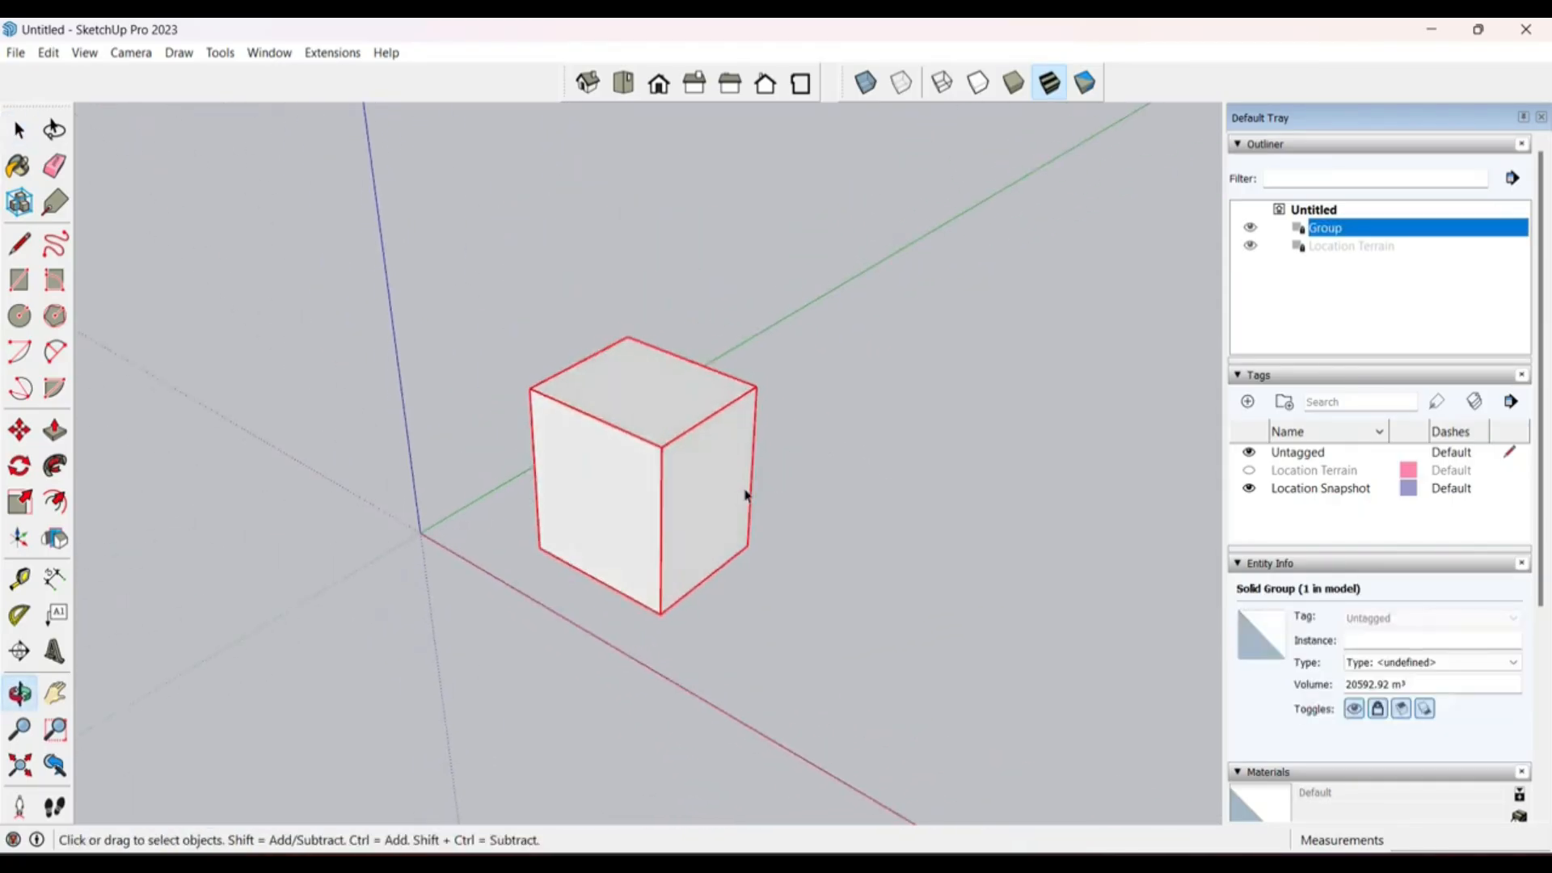
Step: Unlock the box group and delete it from the model
right_click(669, 416)
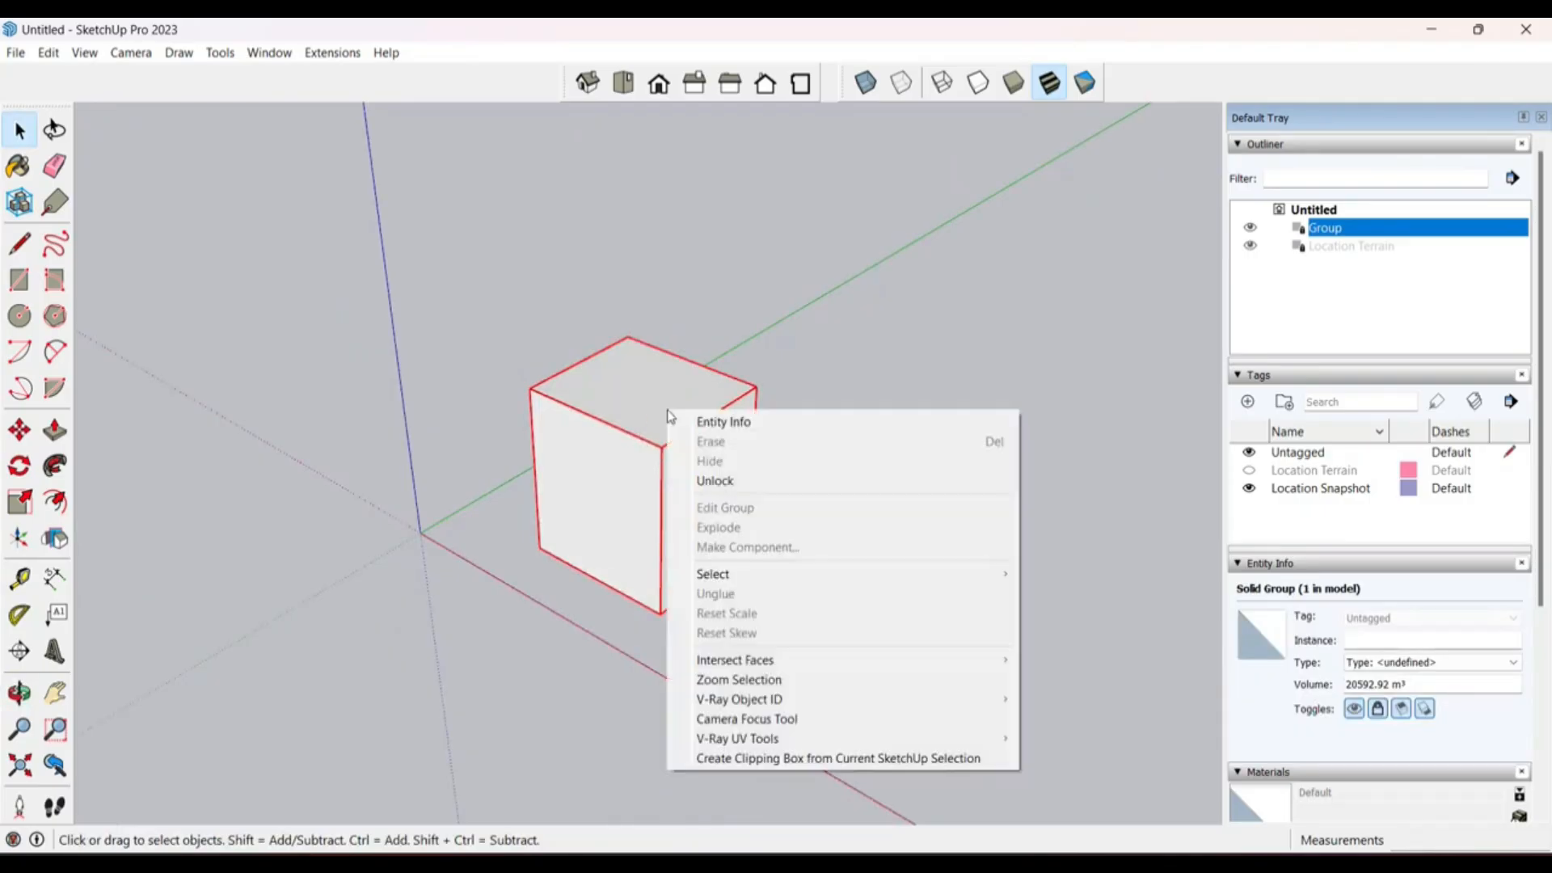
click(744, 482)
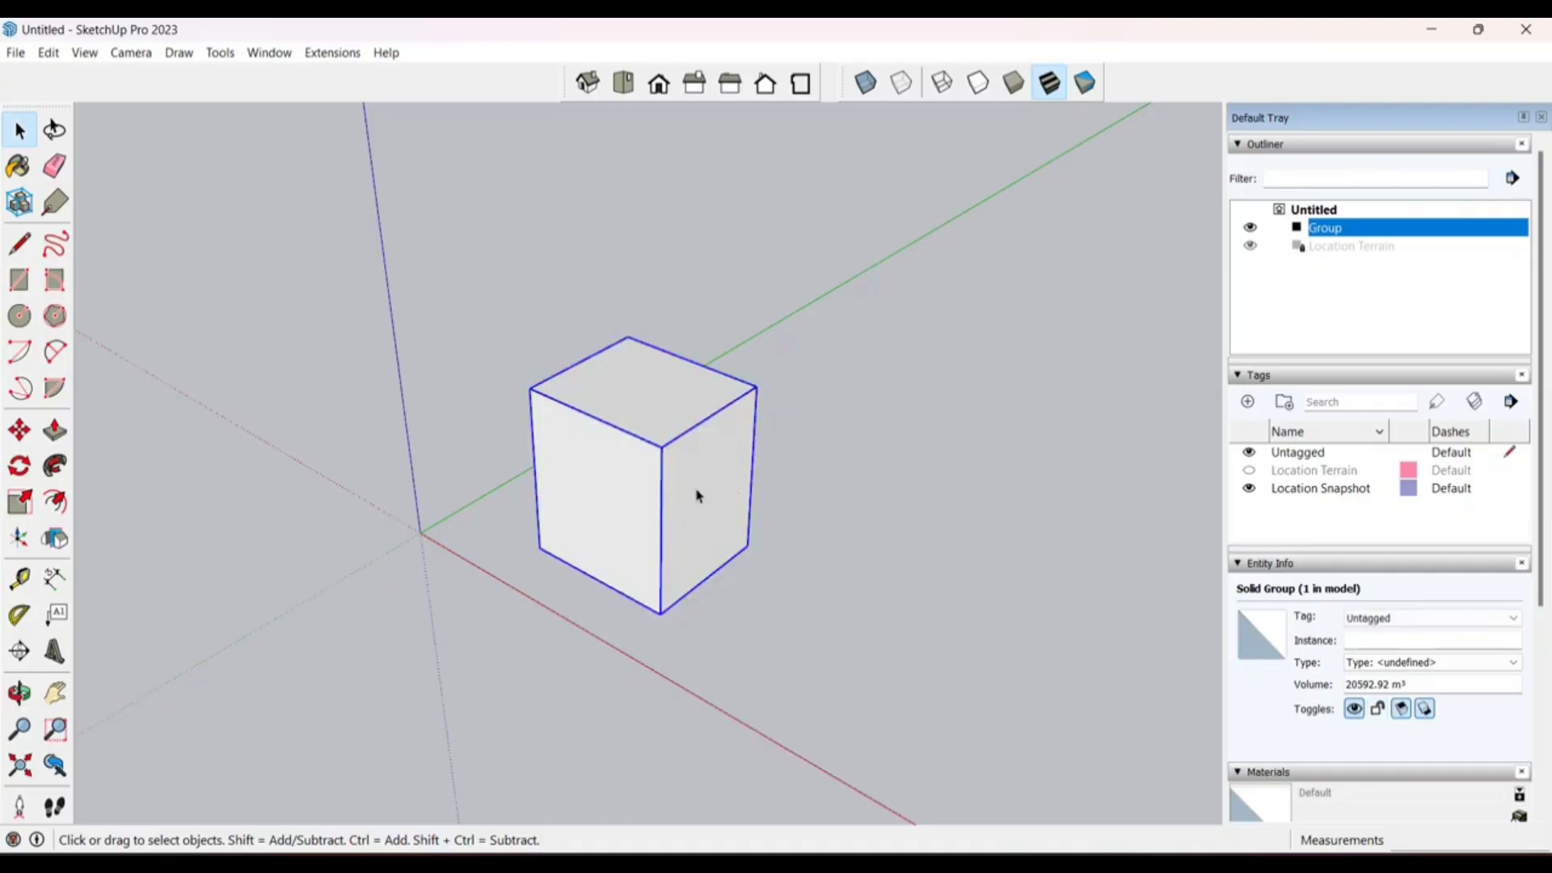
key(Delete)
click(15, 52)
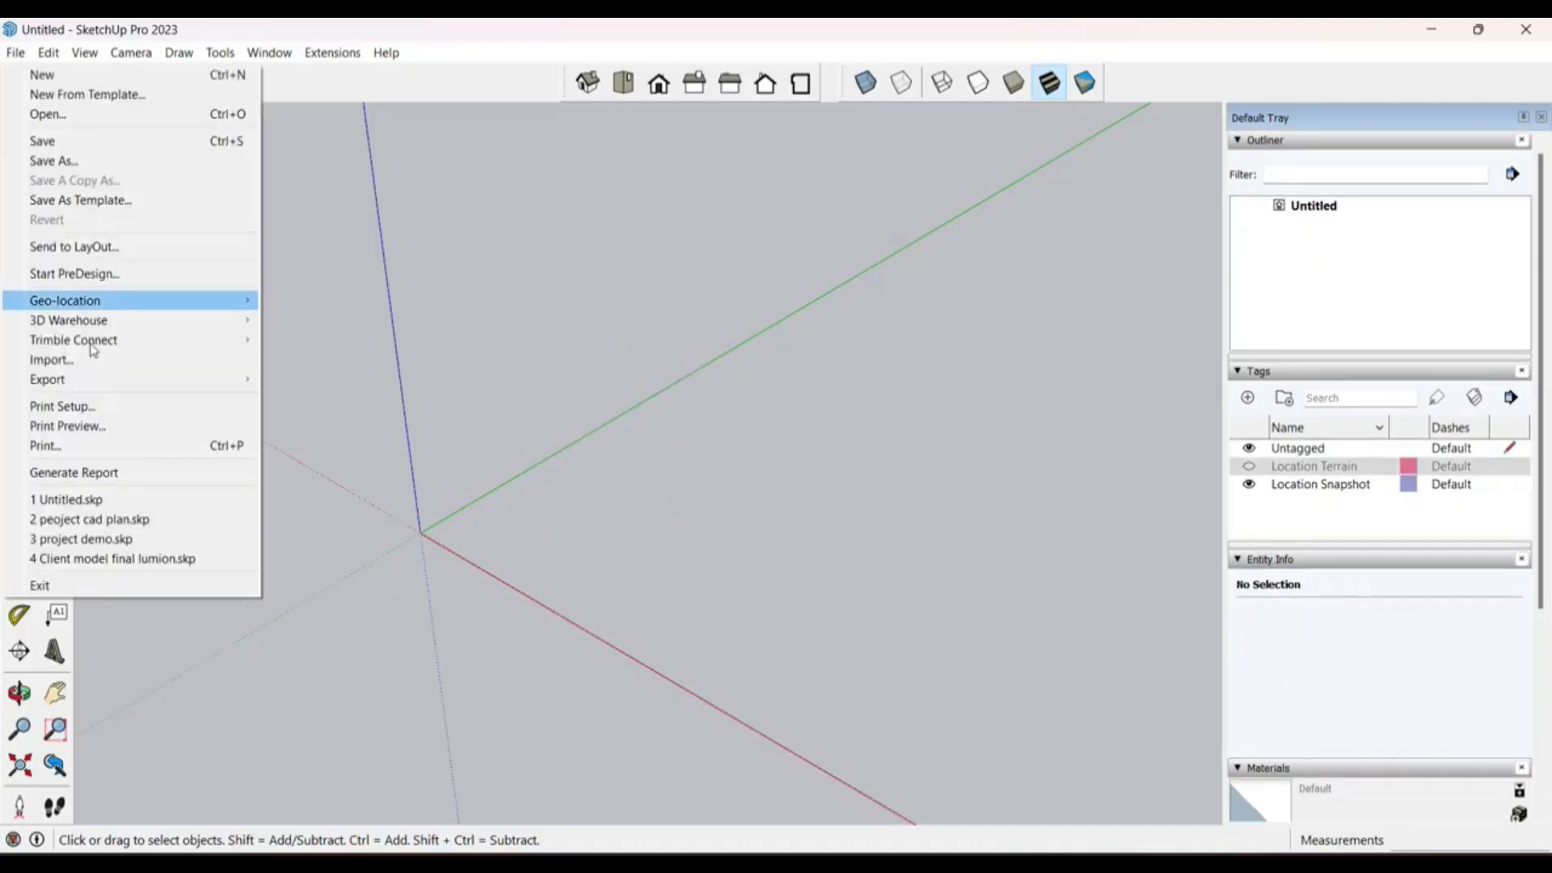
mouse_move(123, 325)
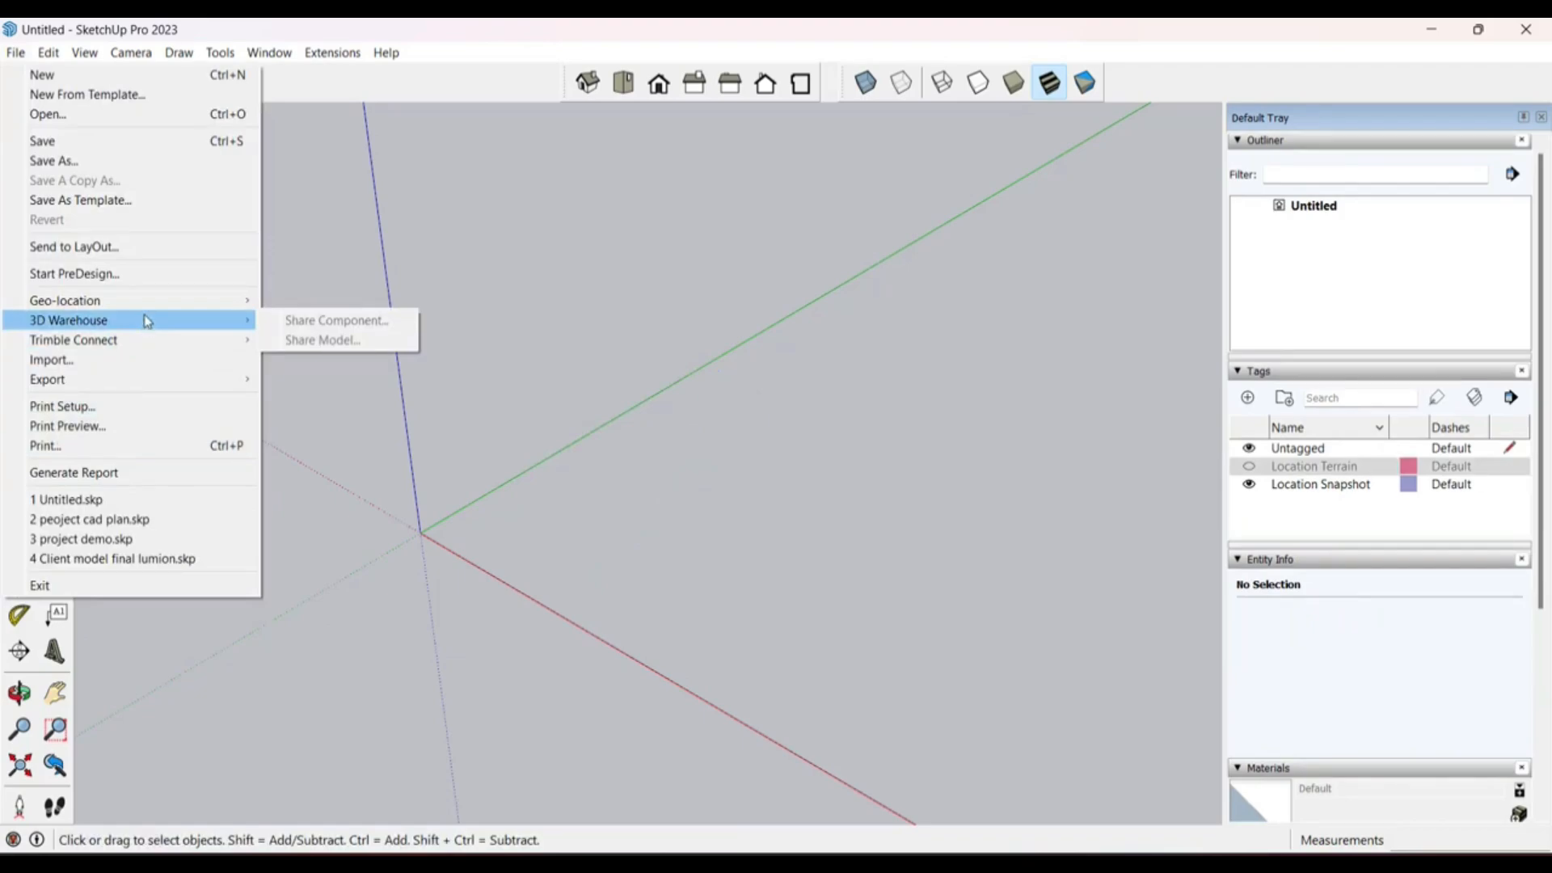
drag(807, 485, 592, 649)
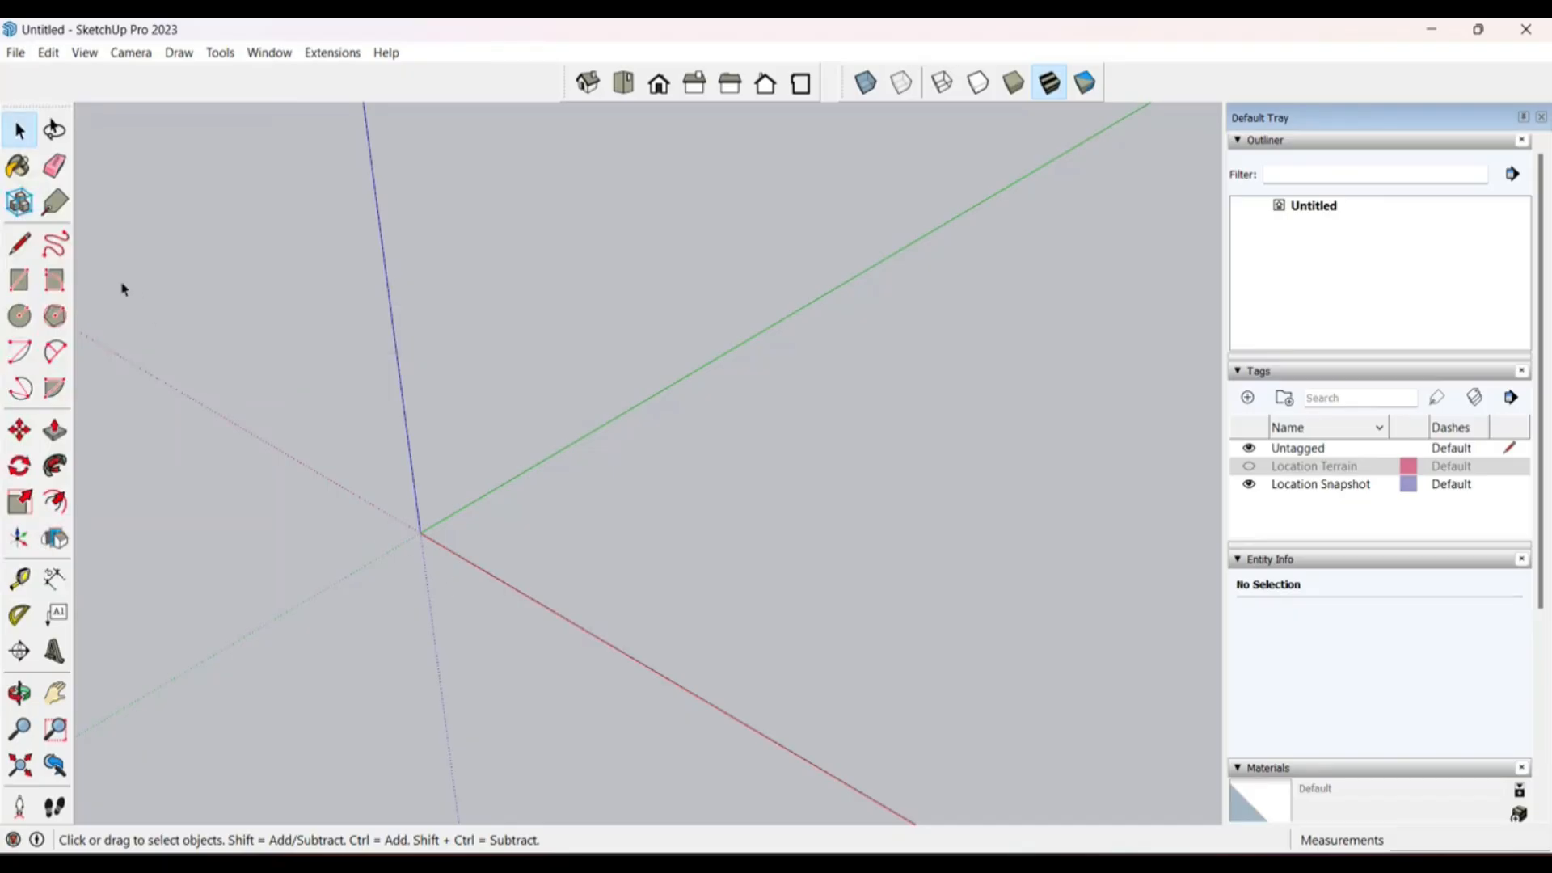
Step: Draw a ground rectangle of about 962 m² from the origin and extrude it upward about 9 m into a box
click(20, 279)
click(420, 533)
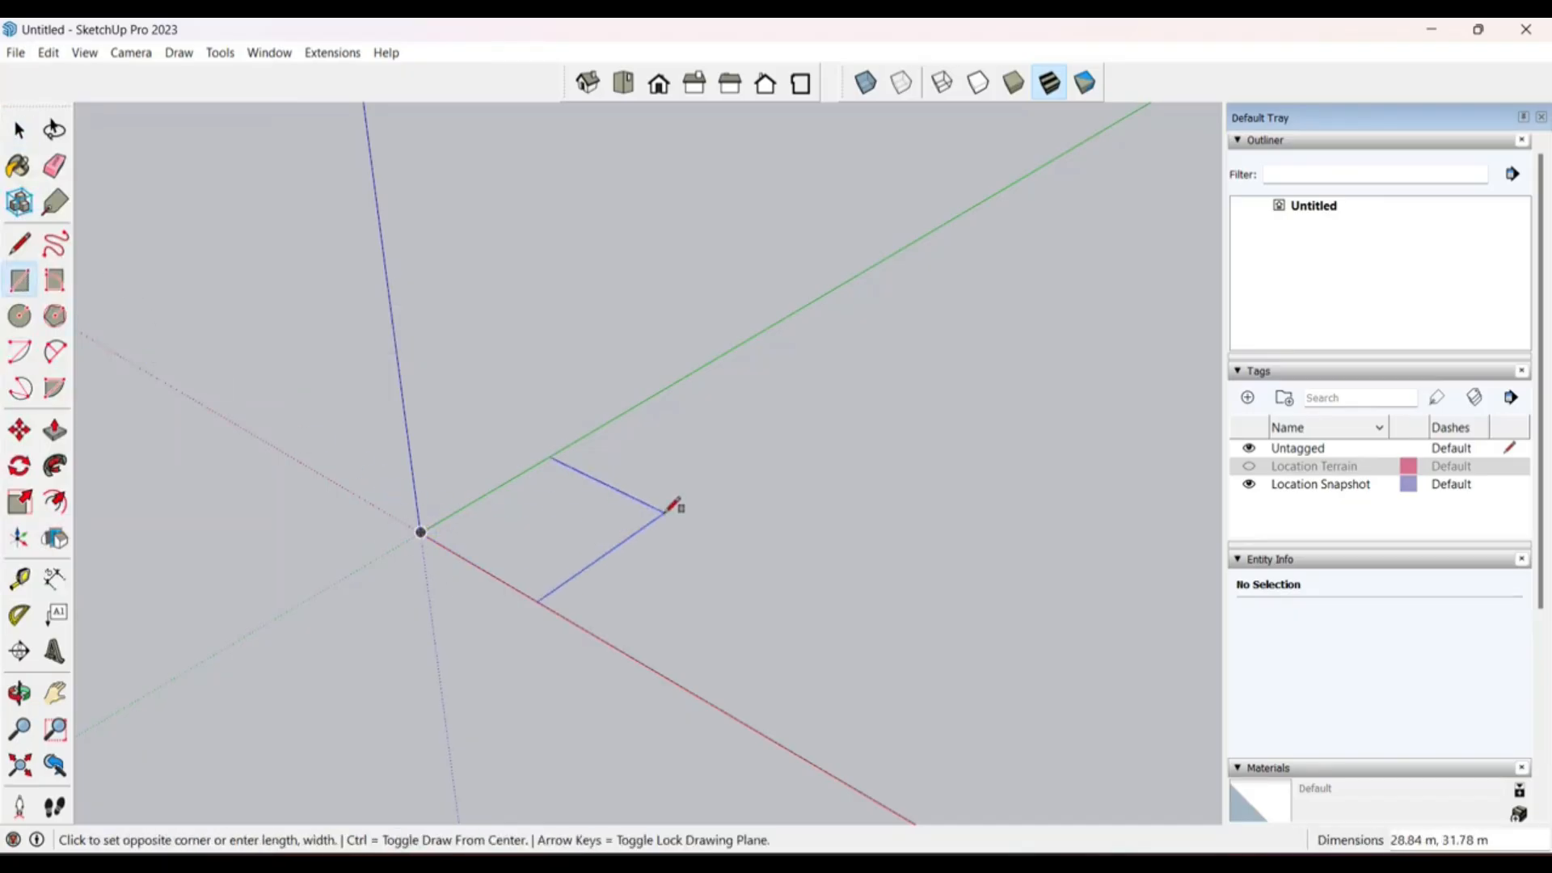
click(664, 513)
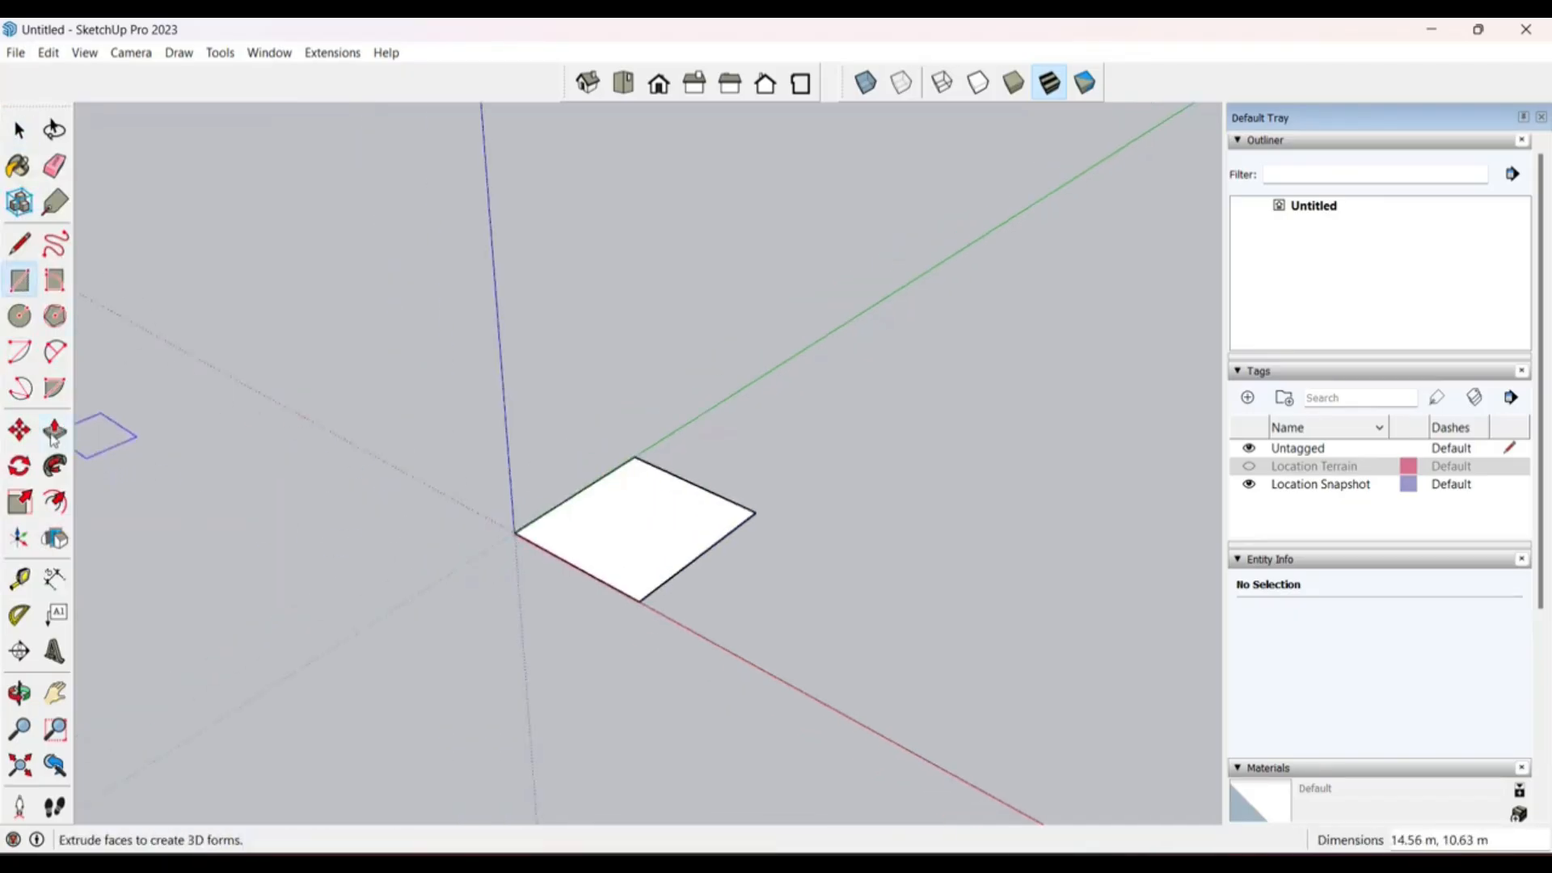
click(54, 430)
click(595, 517)
click(579, 475)
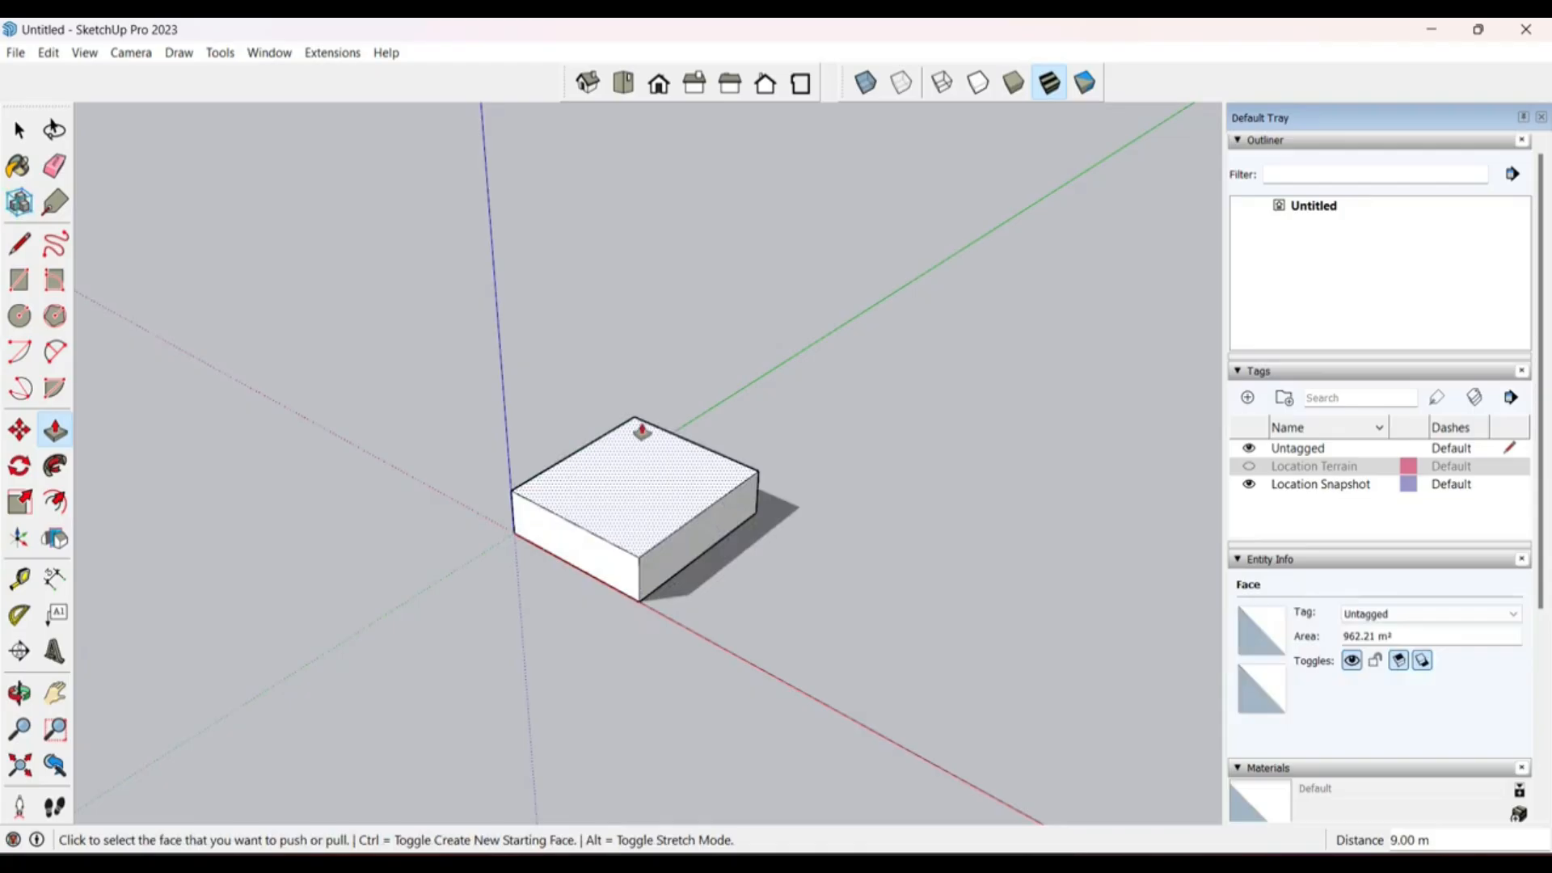
key(space)
click(900, 412)
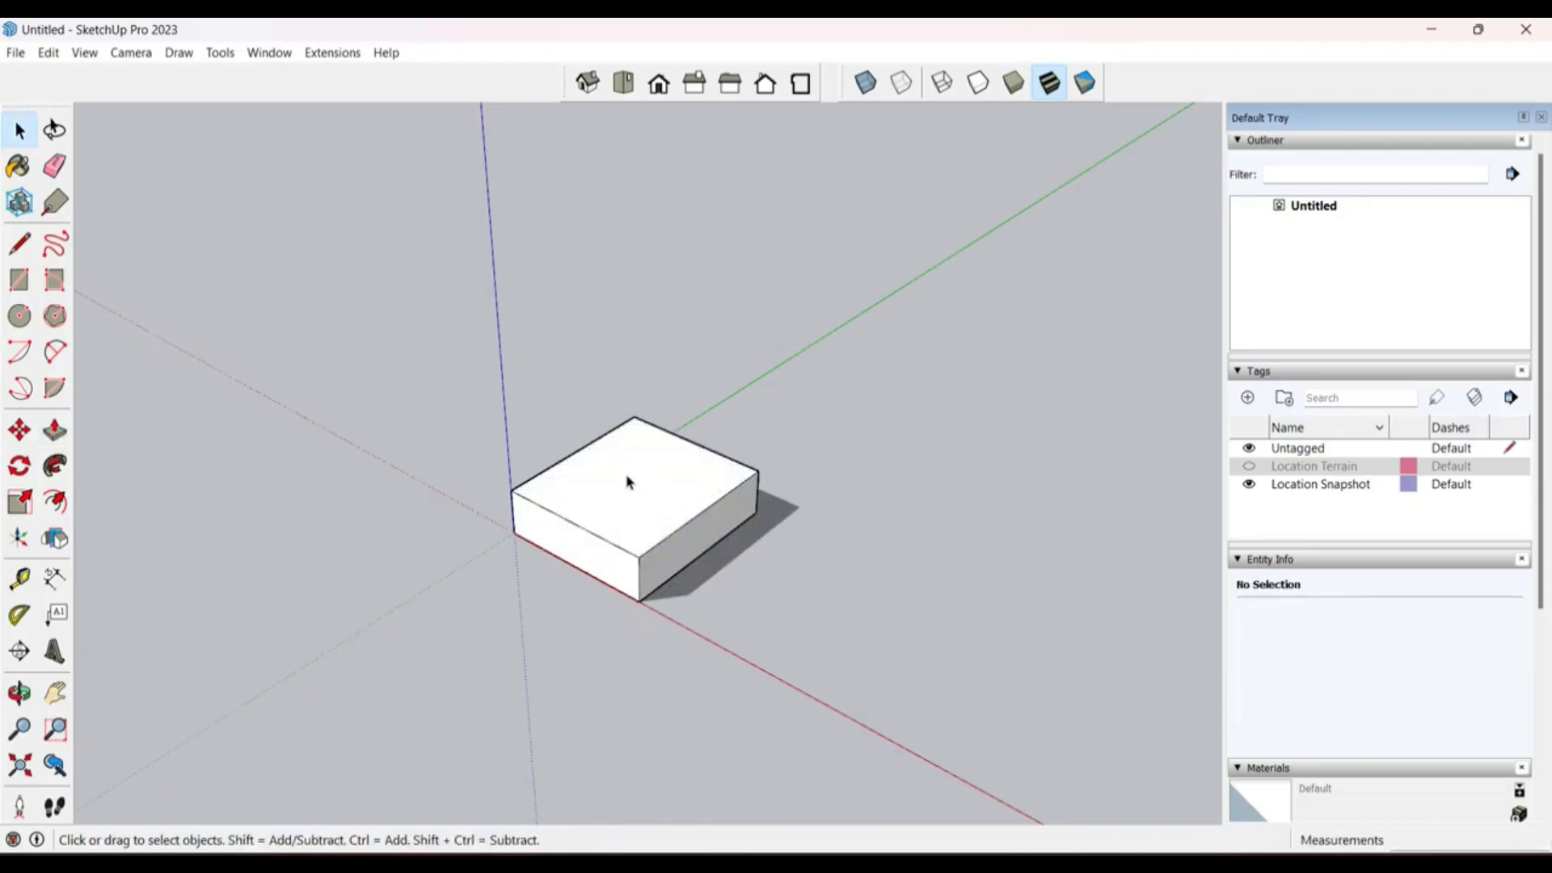
Step: Start sharing the model to 3D Warehouse, saving it first as 111 in the Sketchup Data for Videos folder
click(14, 55)
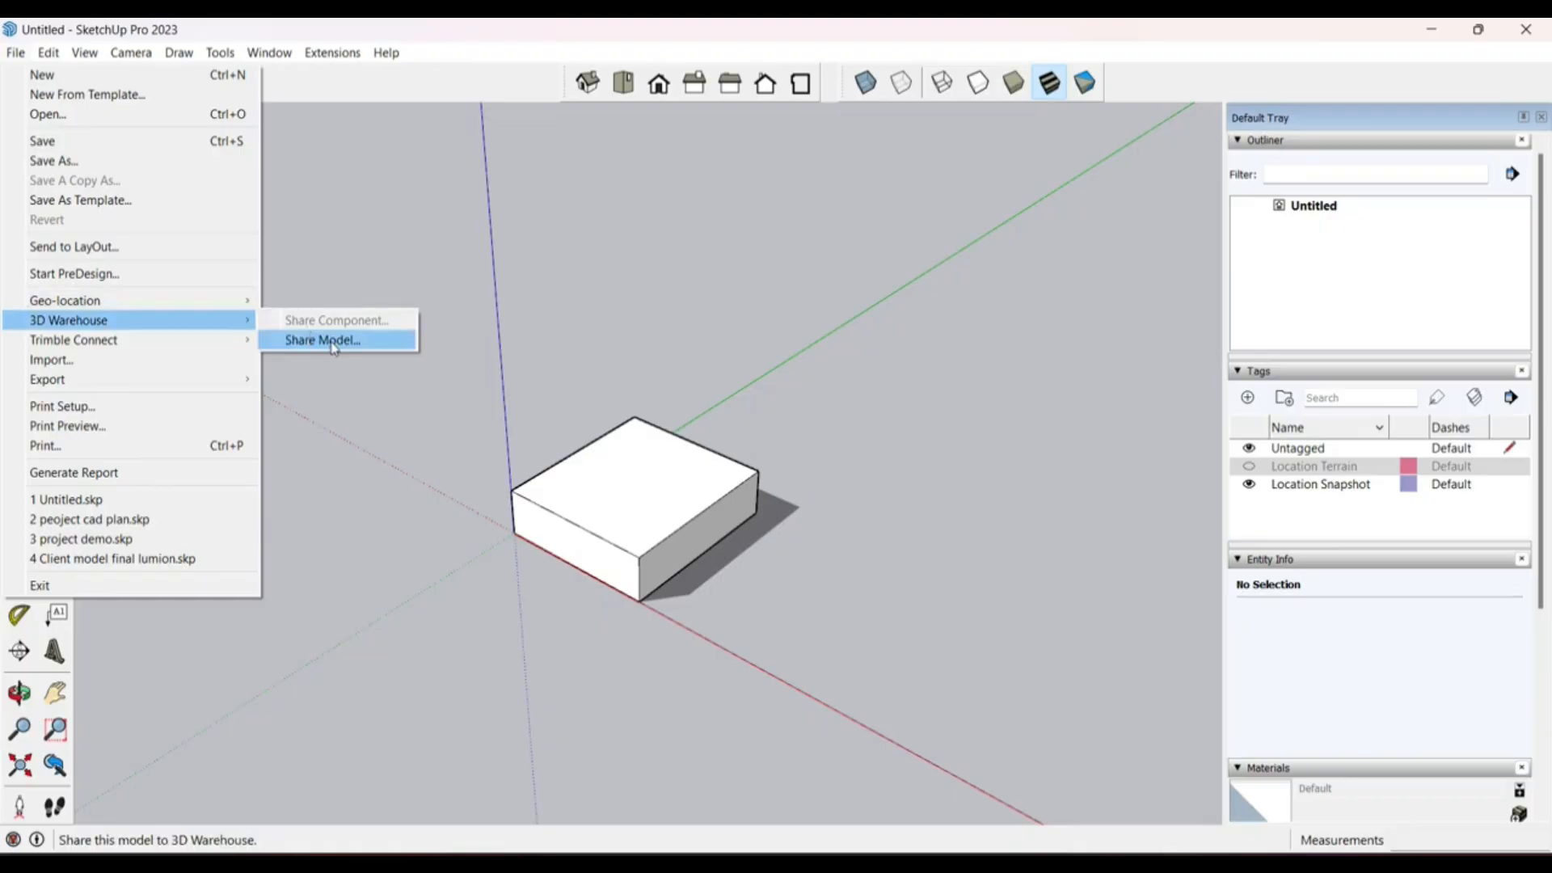
click(333, 348)
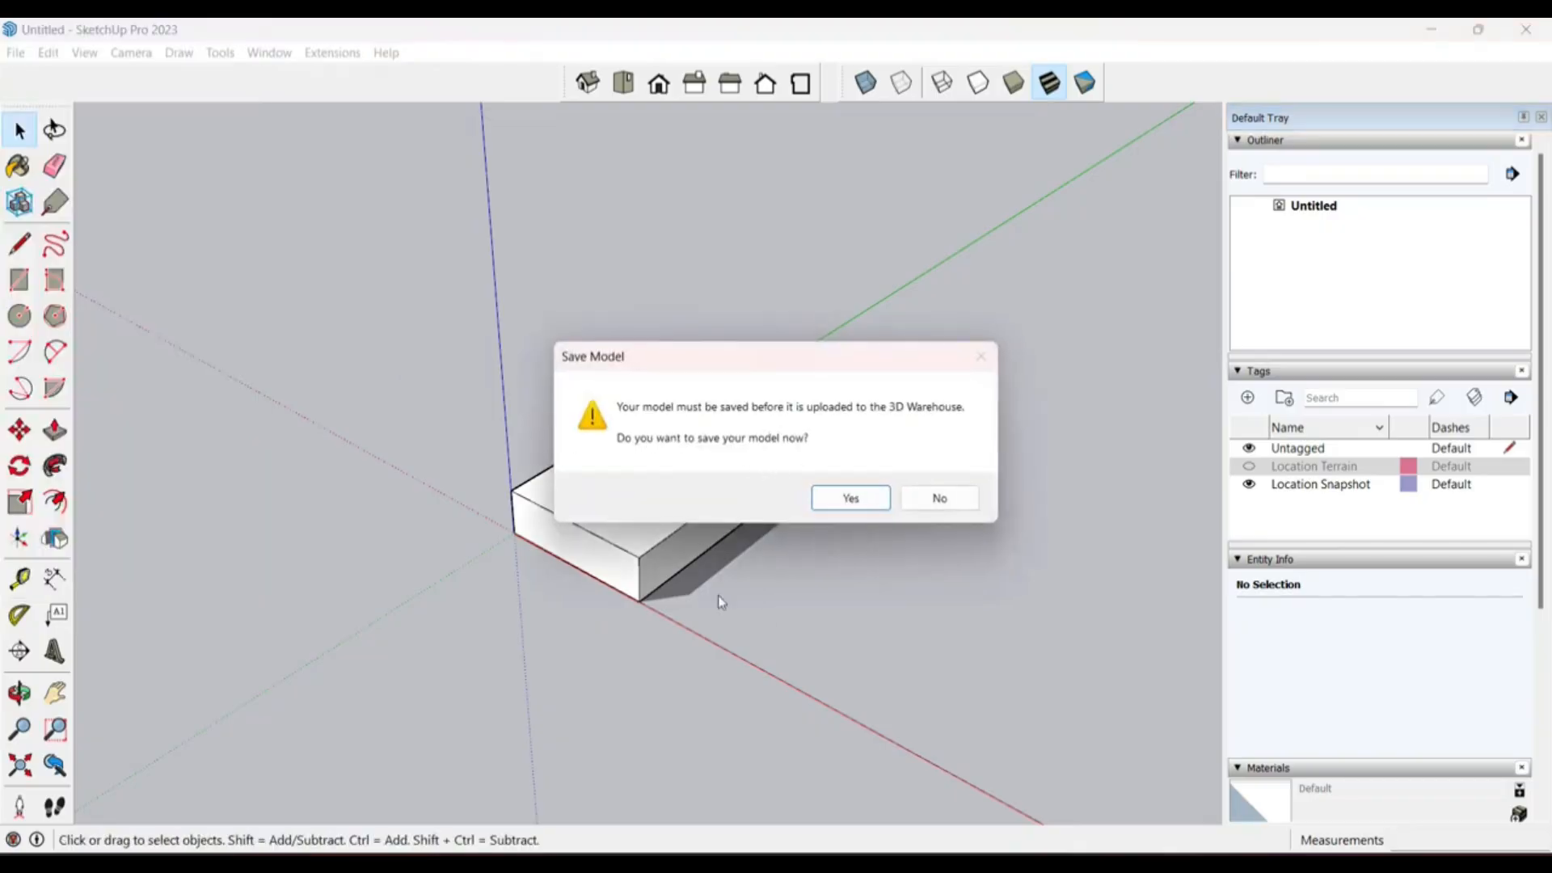
click(842, 500)
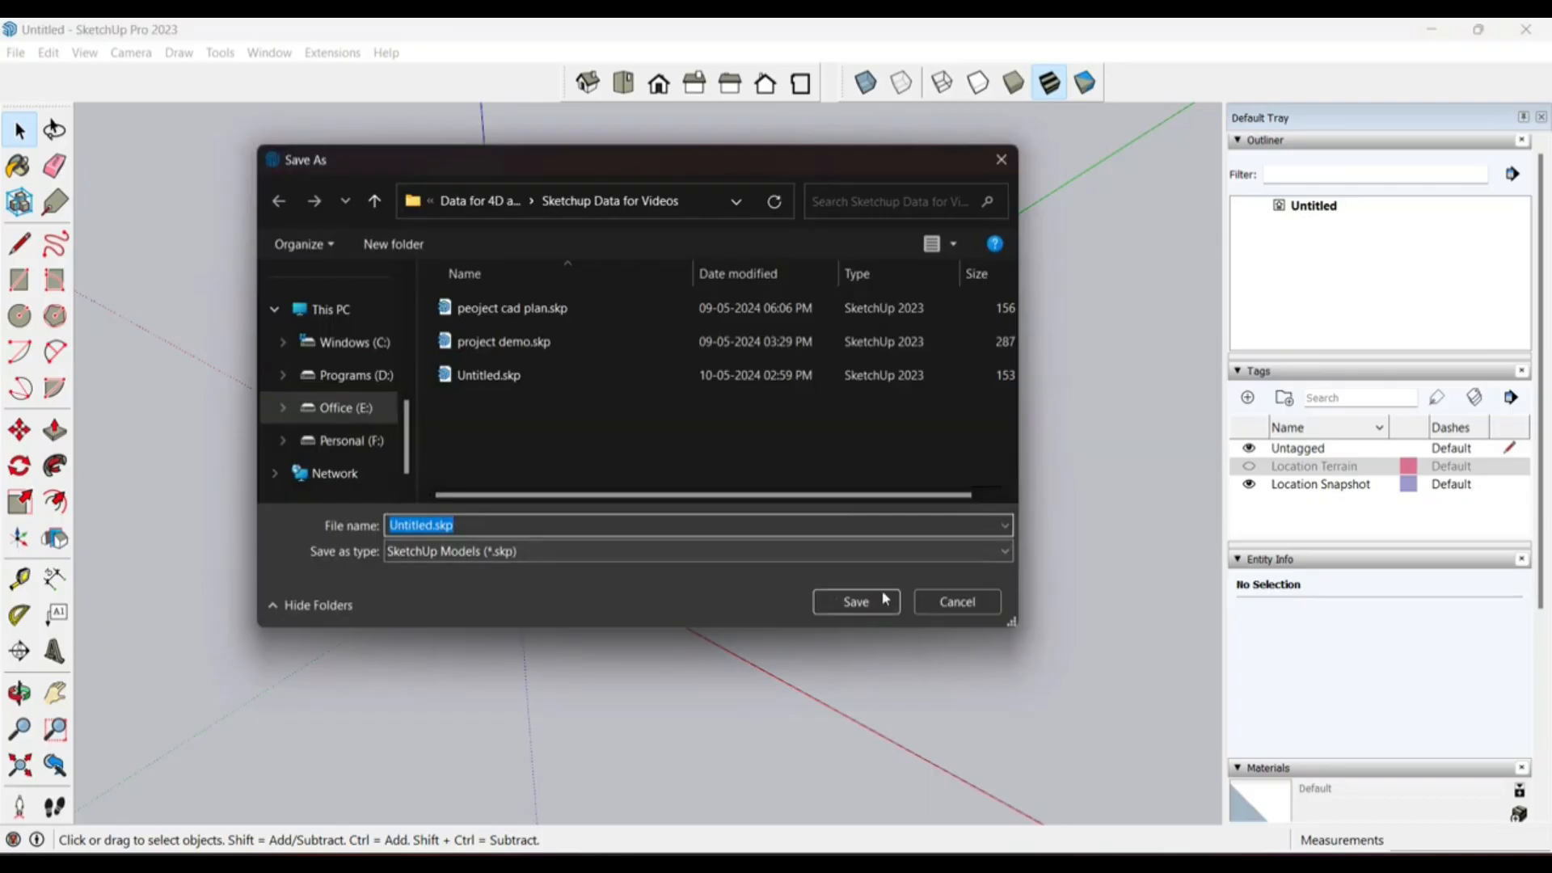
click(885, 599)
click(897, 445)
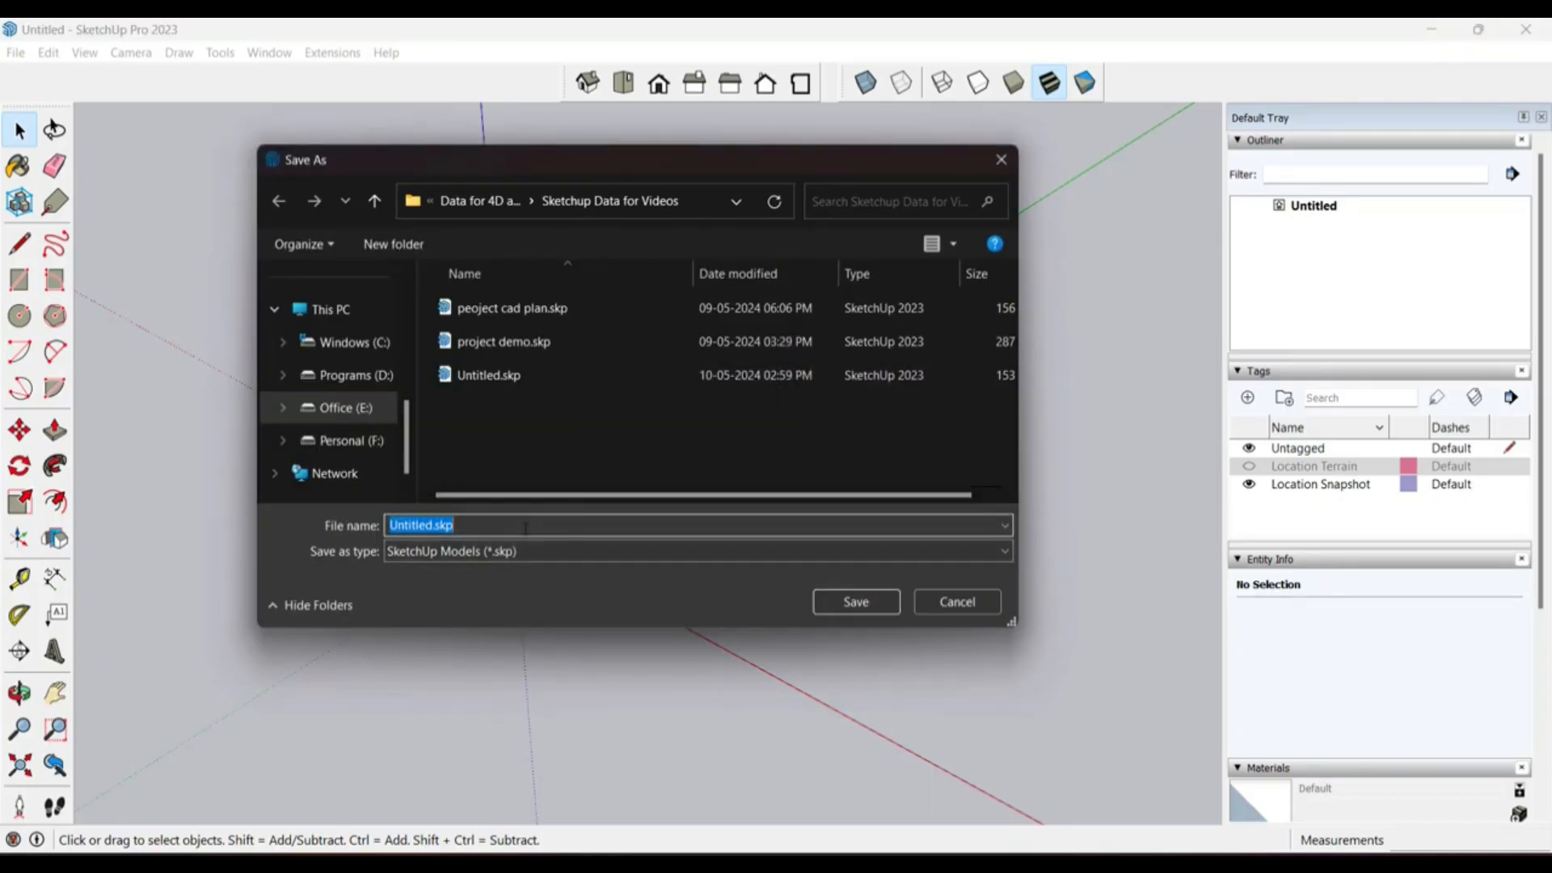
text(111)
click(849, 602)
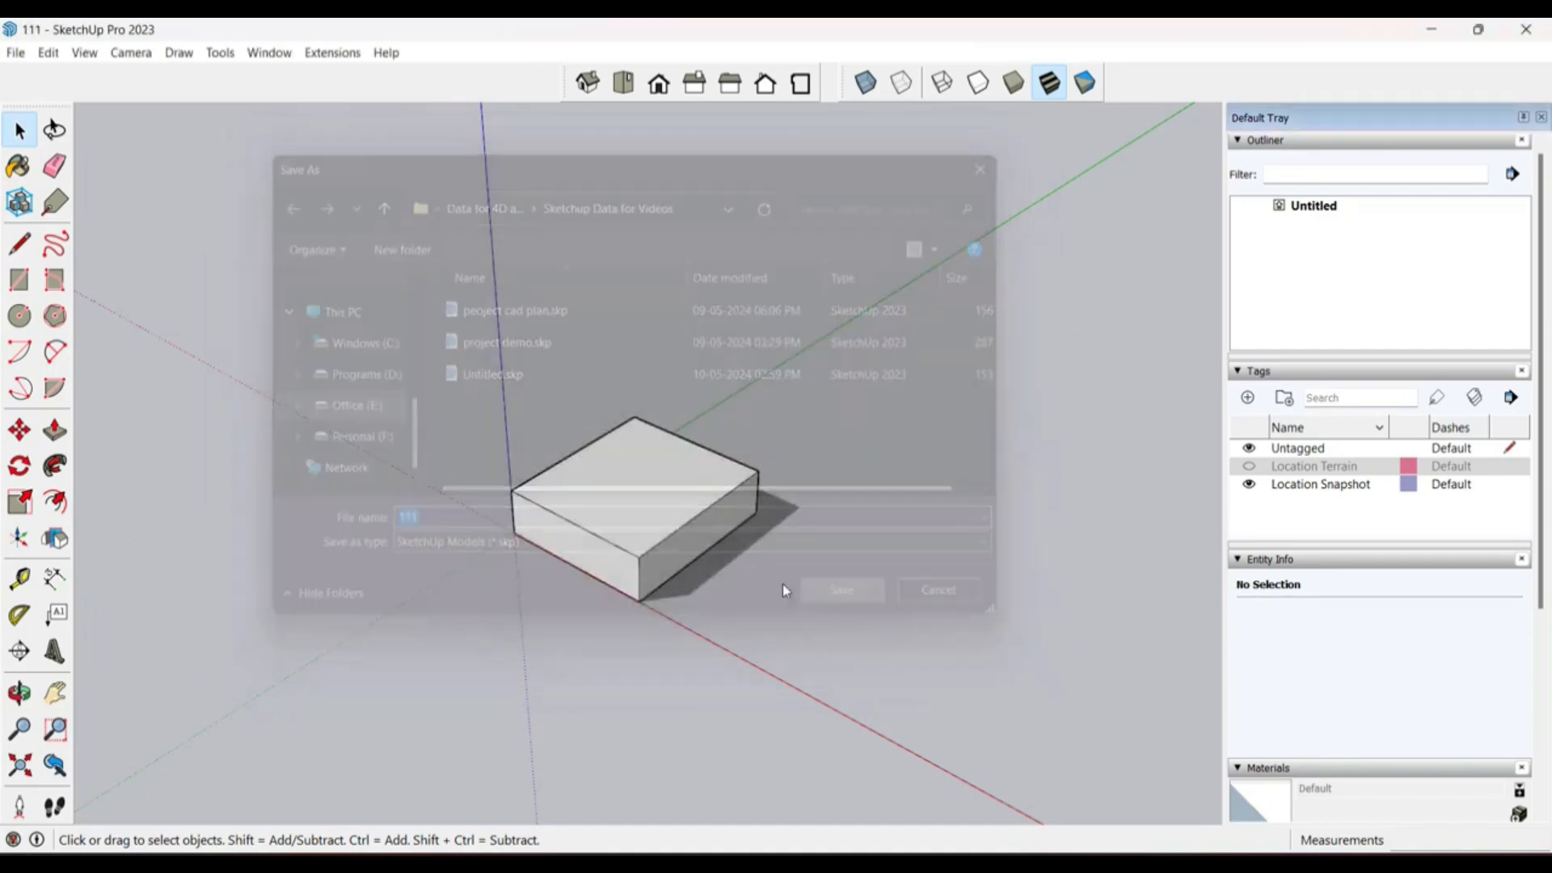
click(844, 515)
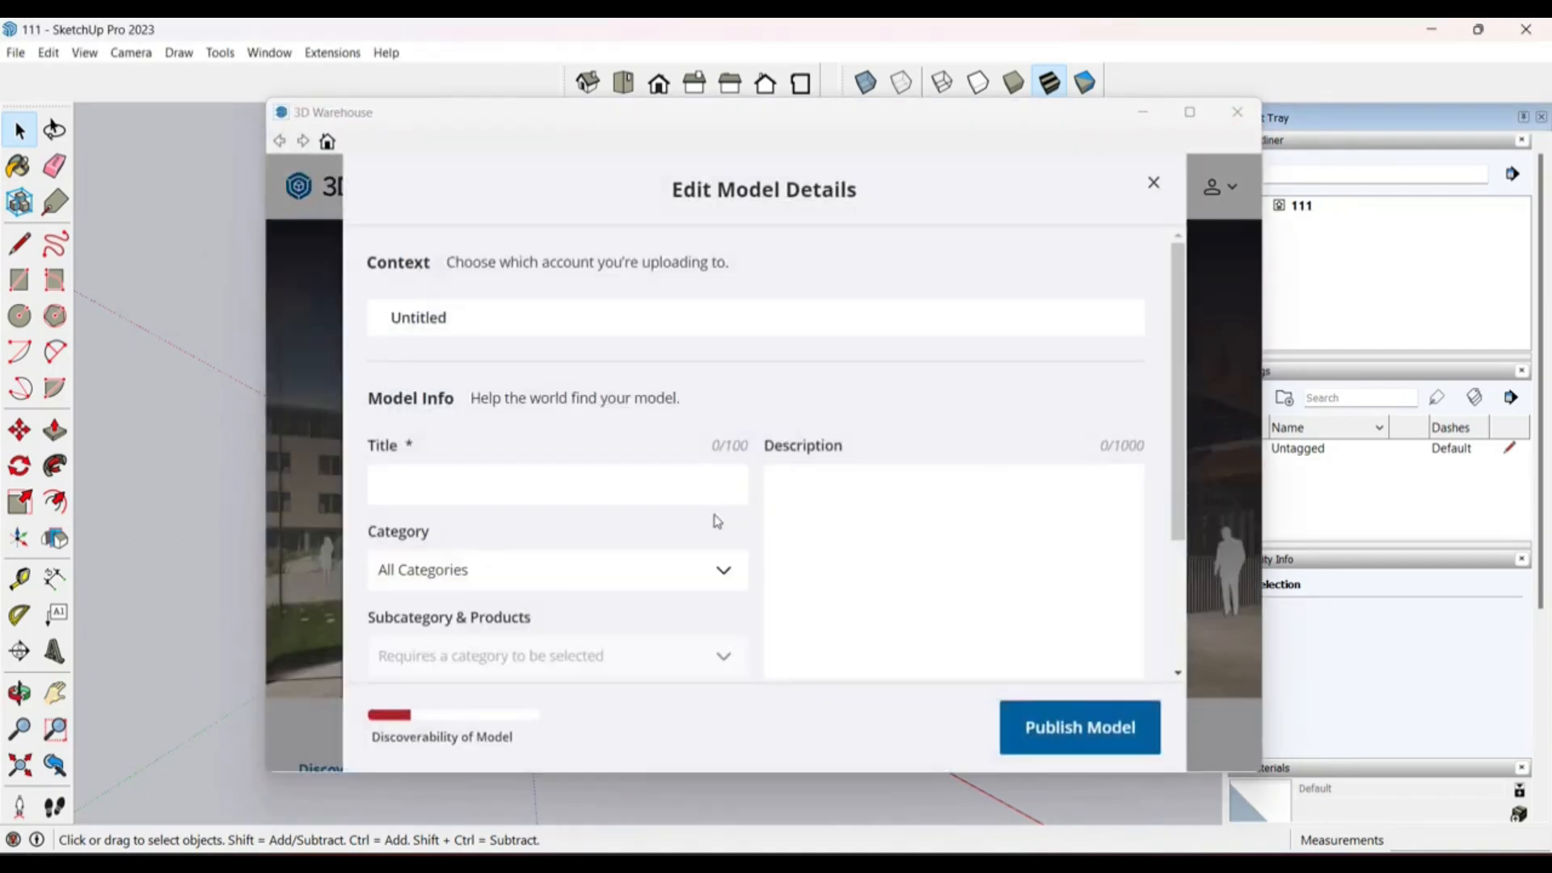
Step: Review the model details form for the 3D Warehouse upload and close it without publishing
drag(878, 178, 826, 130)
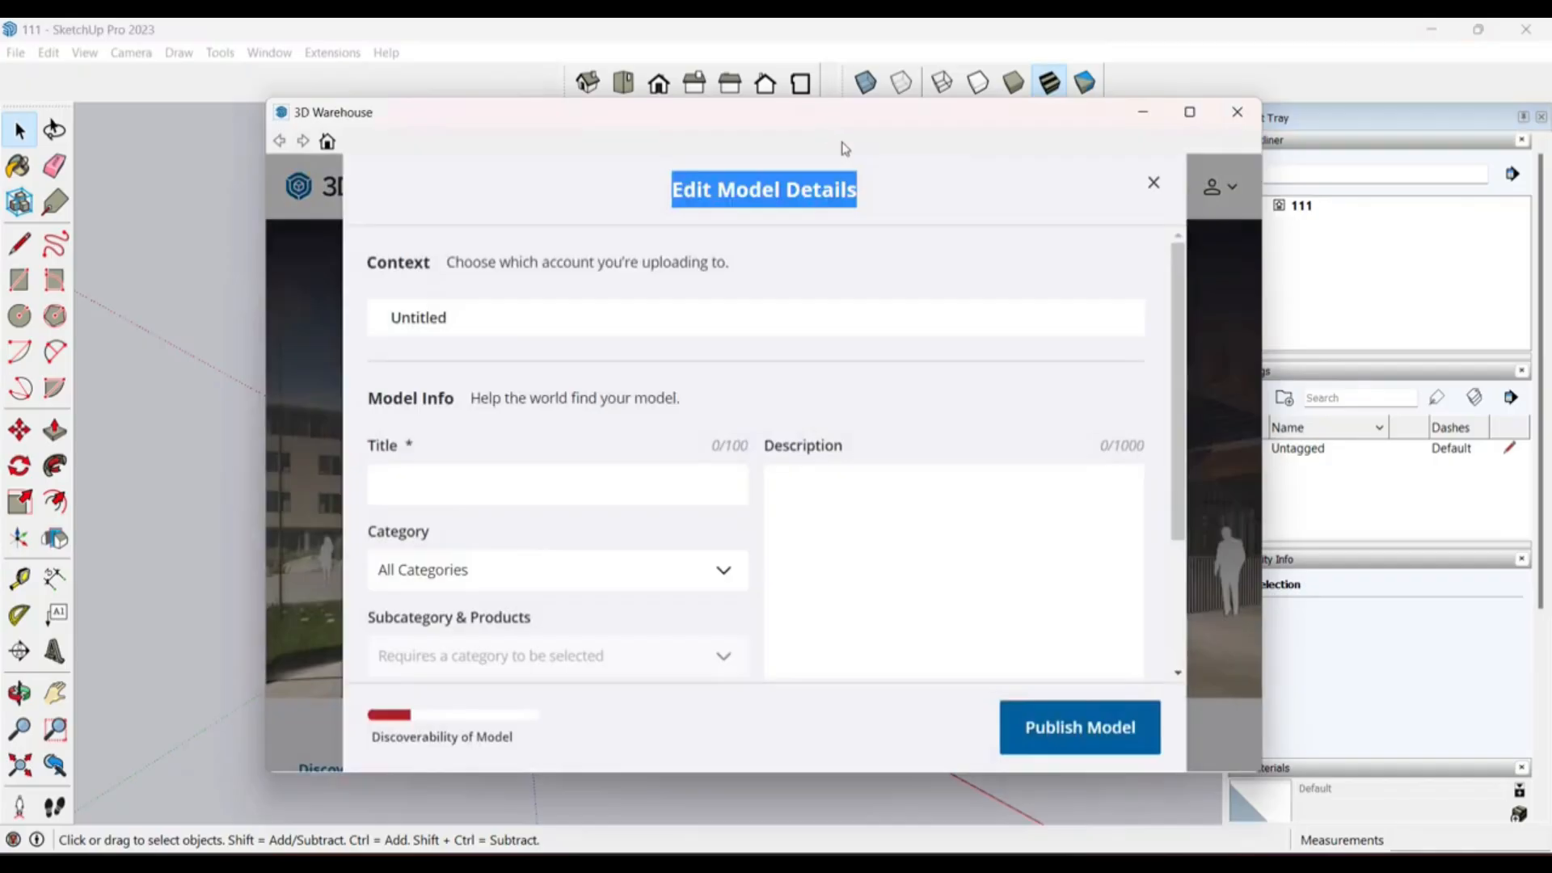
scroll(676, 509, down, 3)
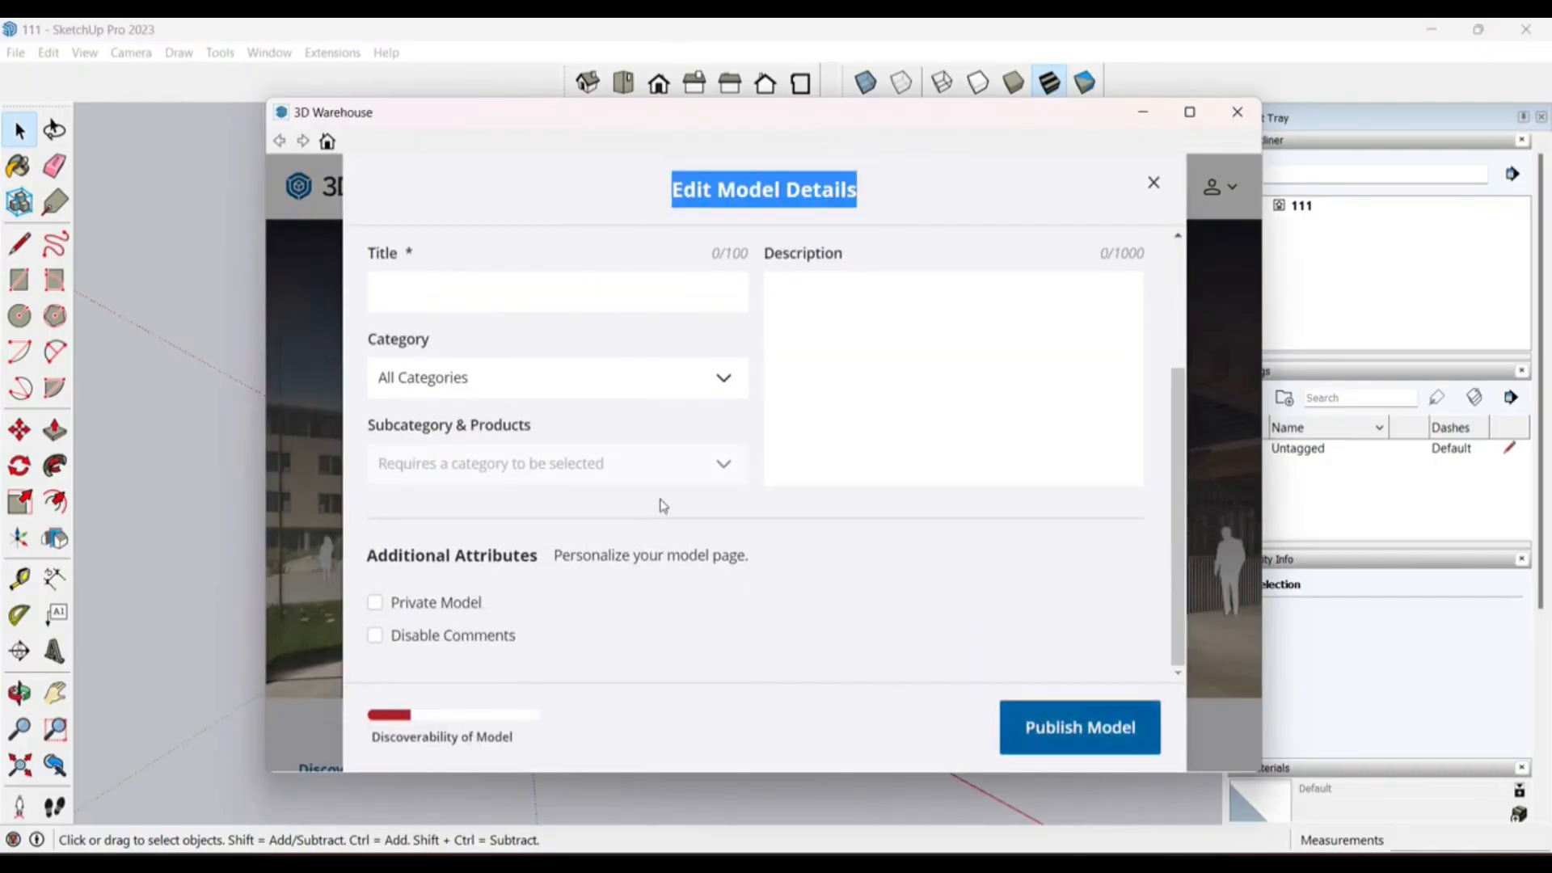
scroll(812, 506, up, 3)
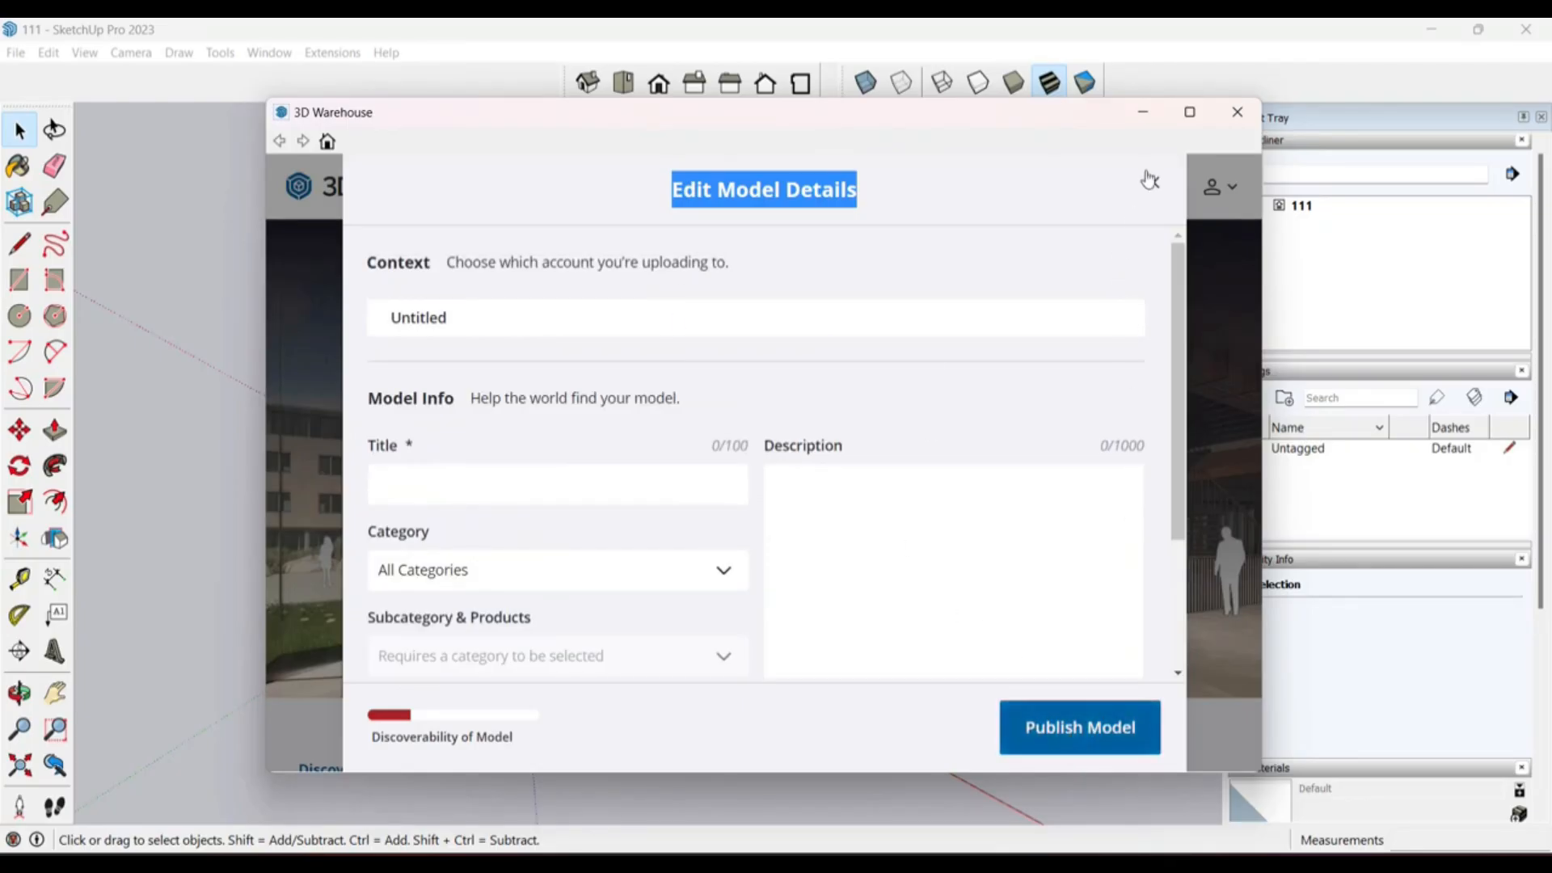
click(1236, 113)
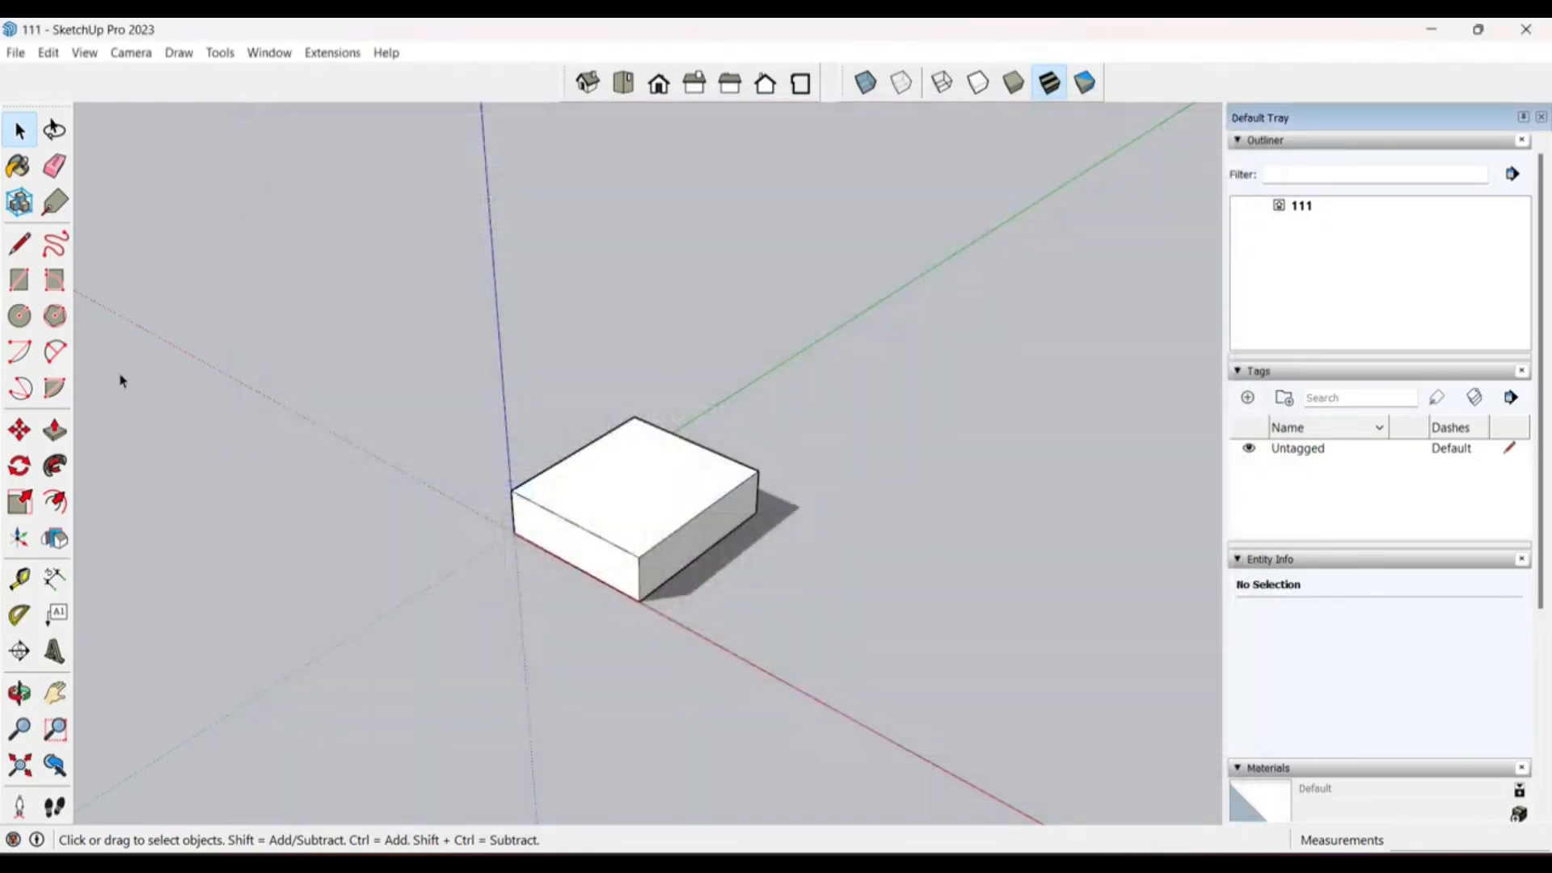
Step: Open the file import dialog and look through the supported file types
click(15, 52)
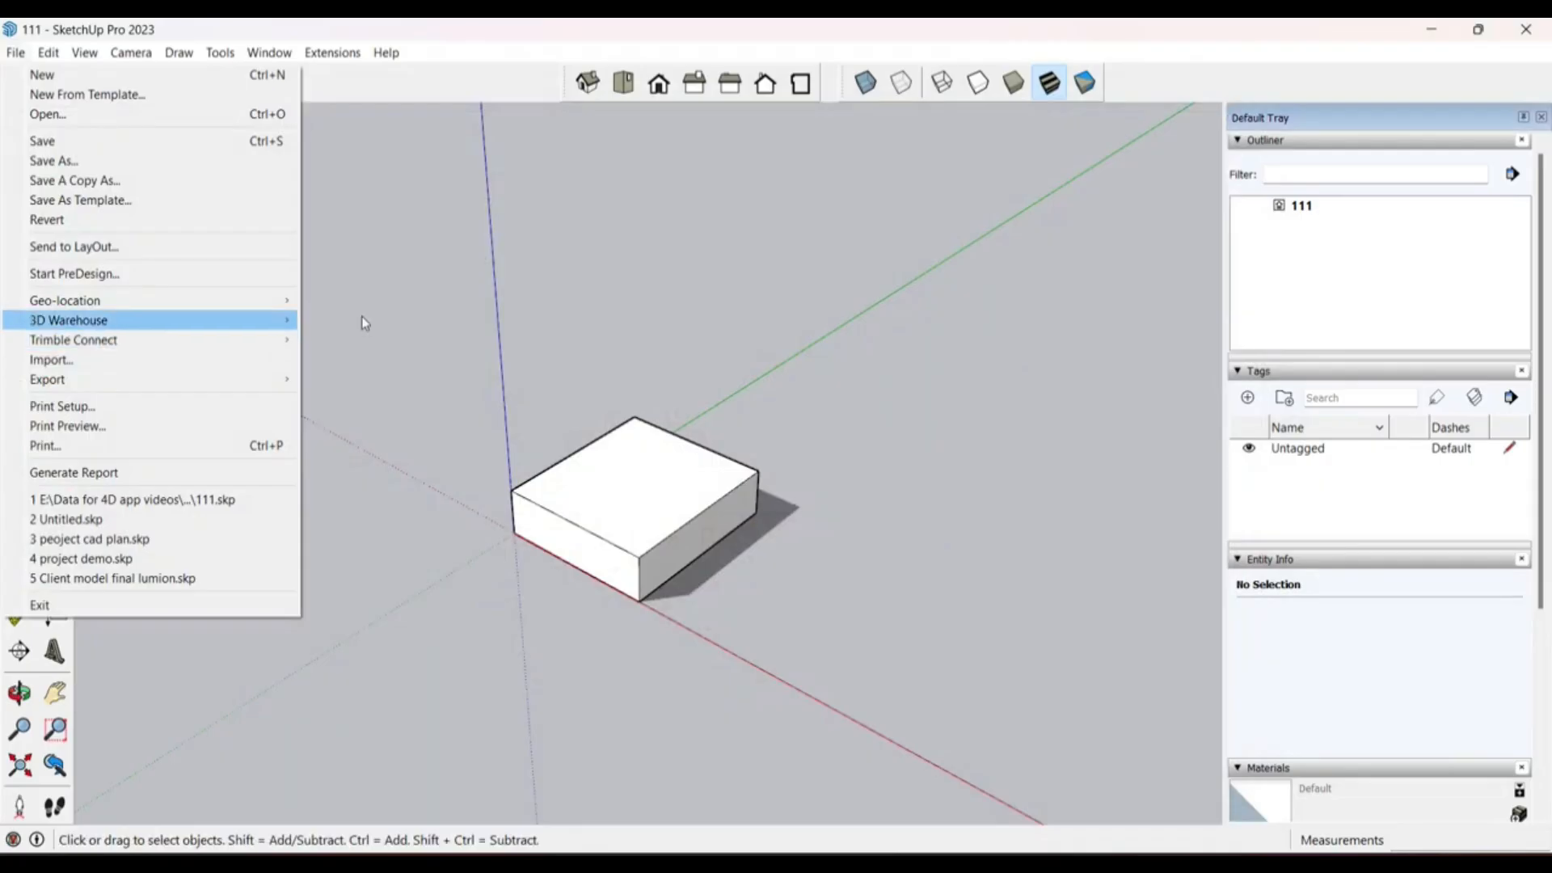
mouse_move(275, 320)
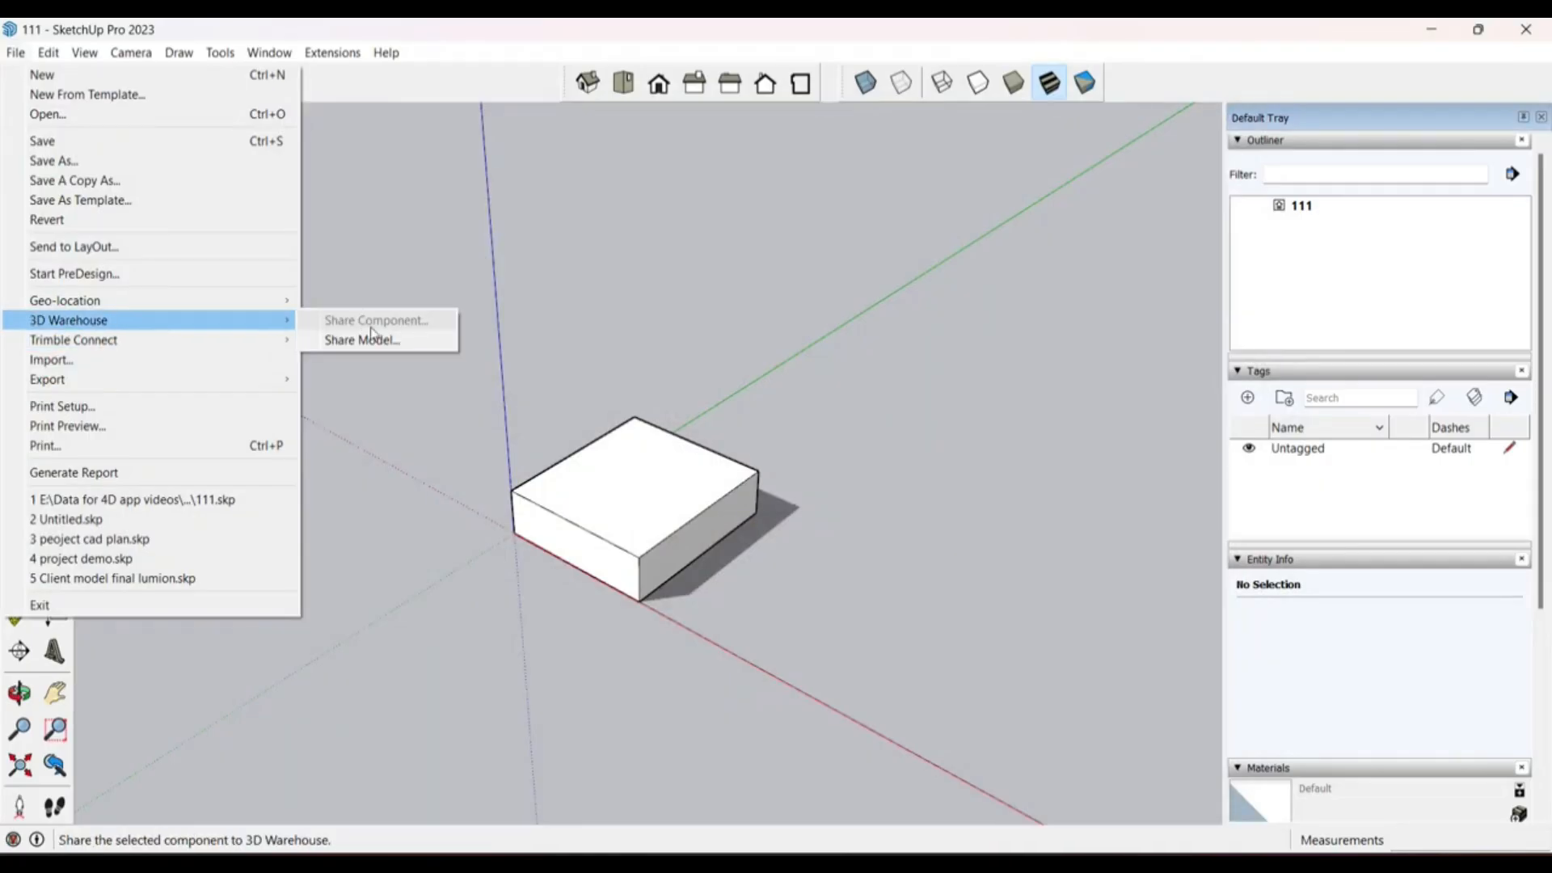
click(97, 368)
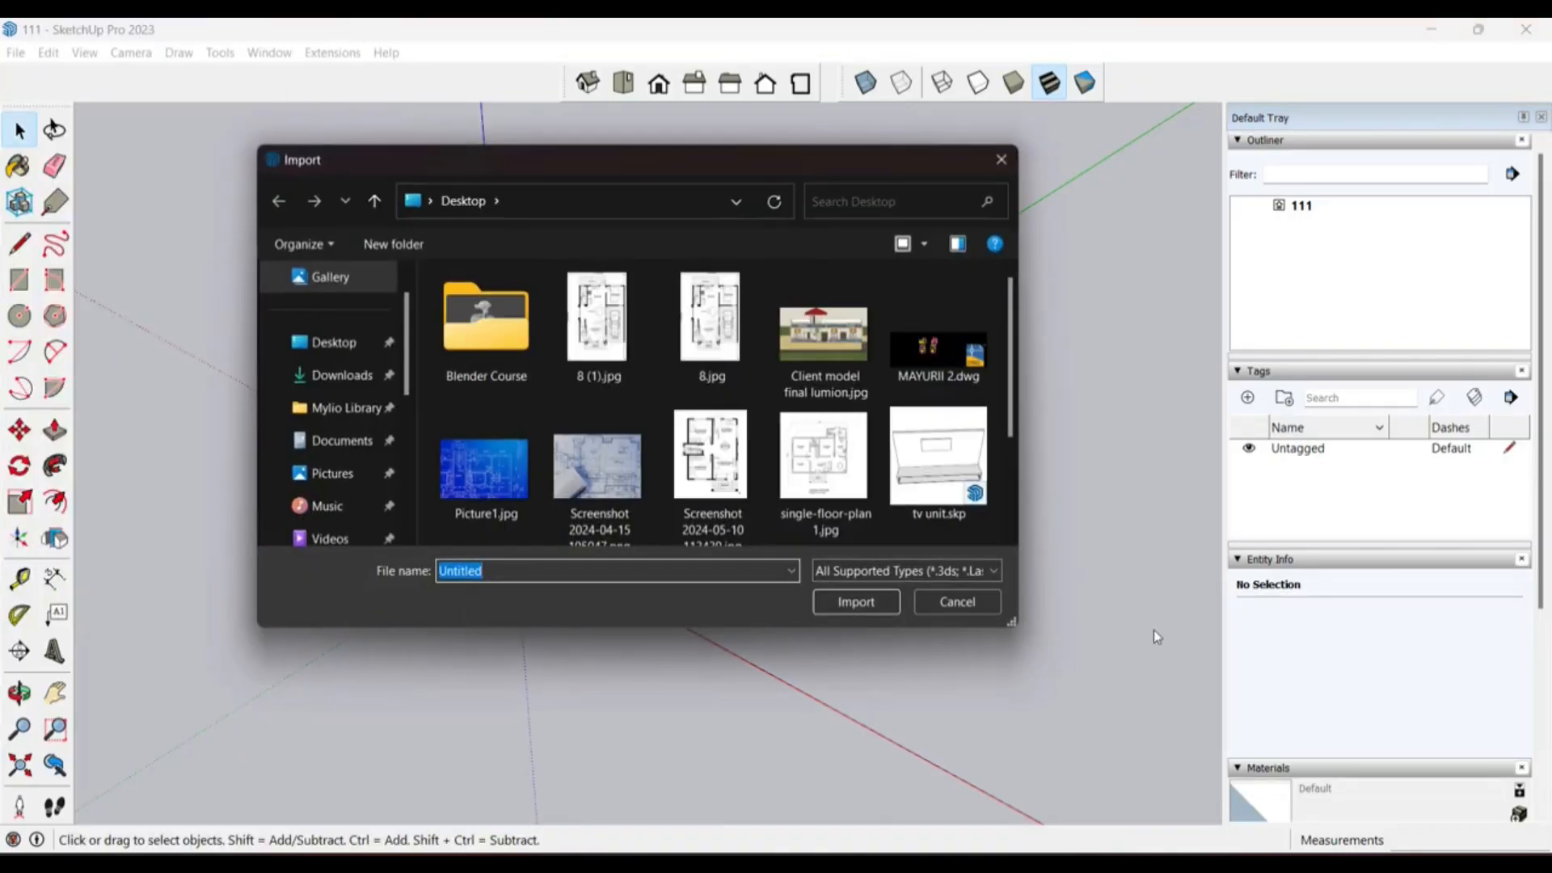
click(930, 571)
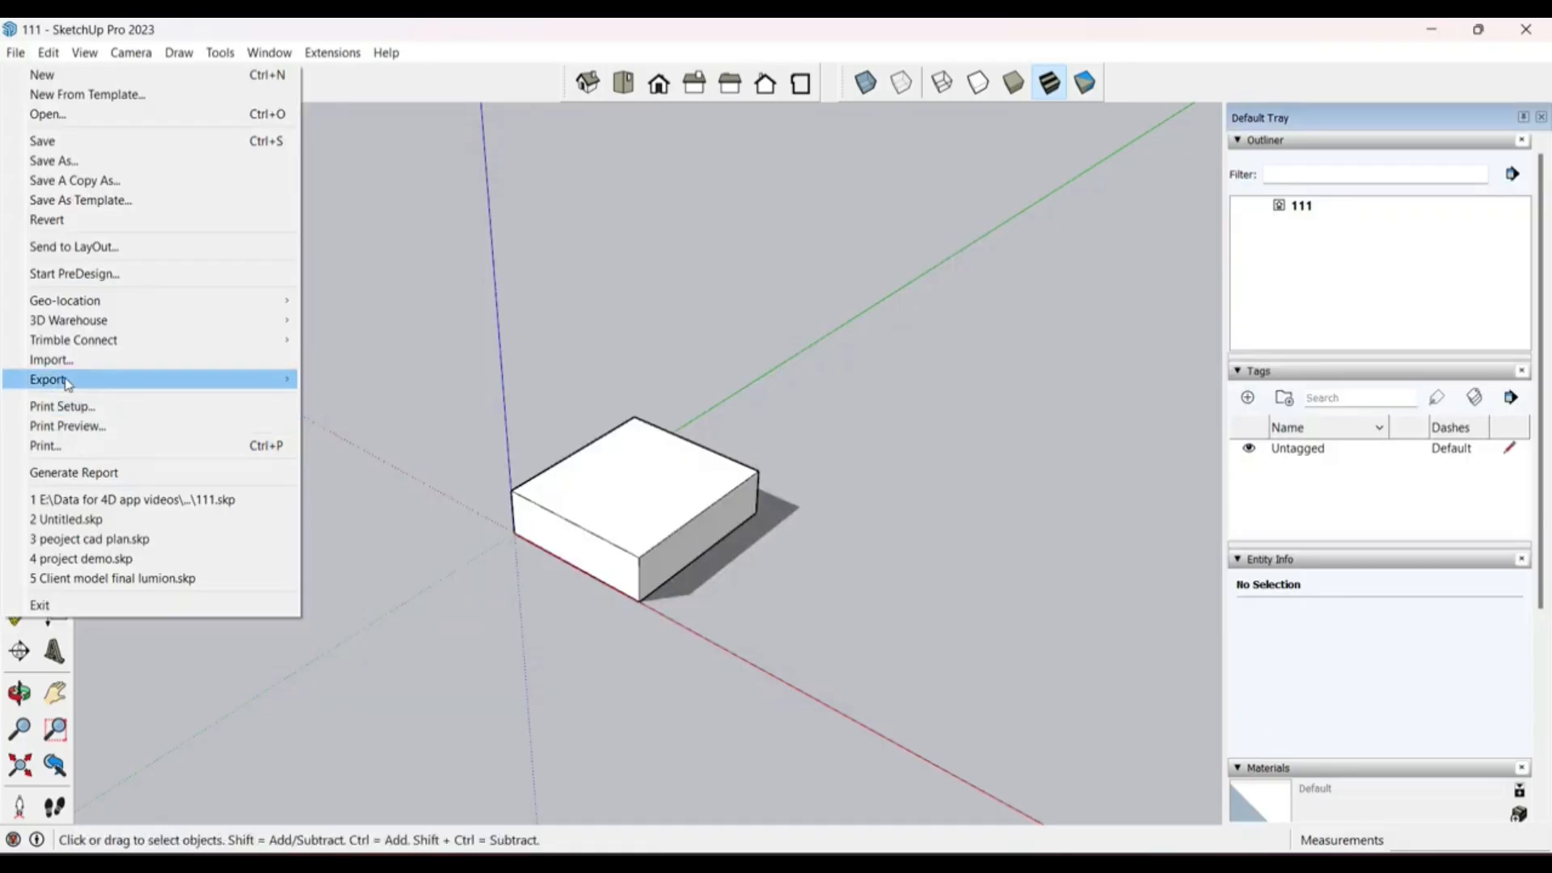
Step: Open the 3D model export dialog, review the available export file formats, and cancel the export
mouse_move(67, 385)
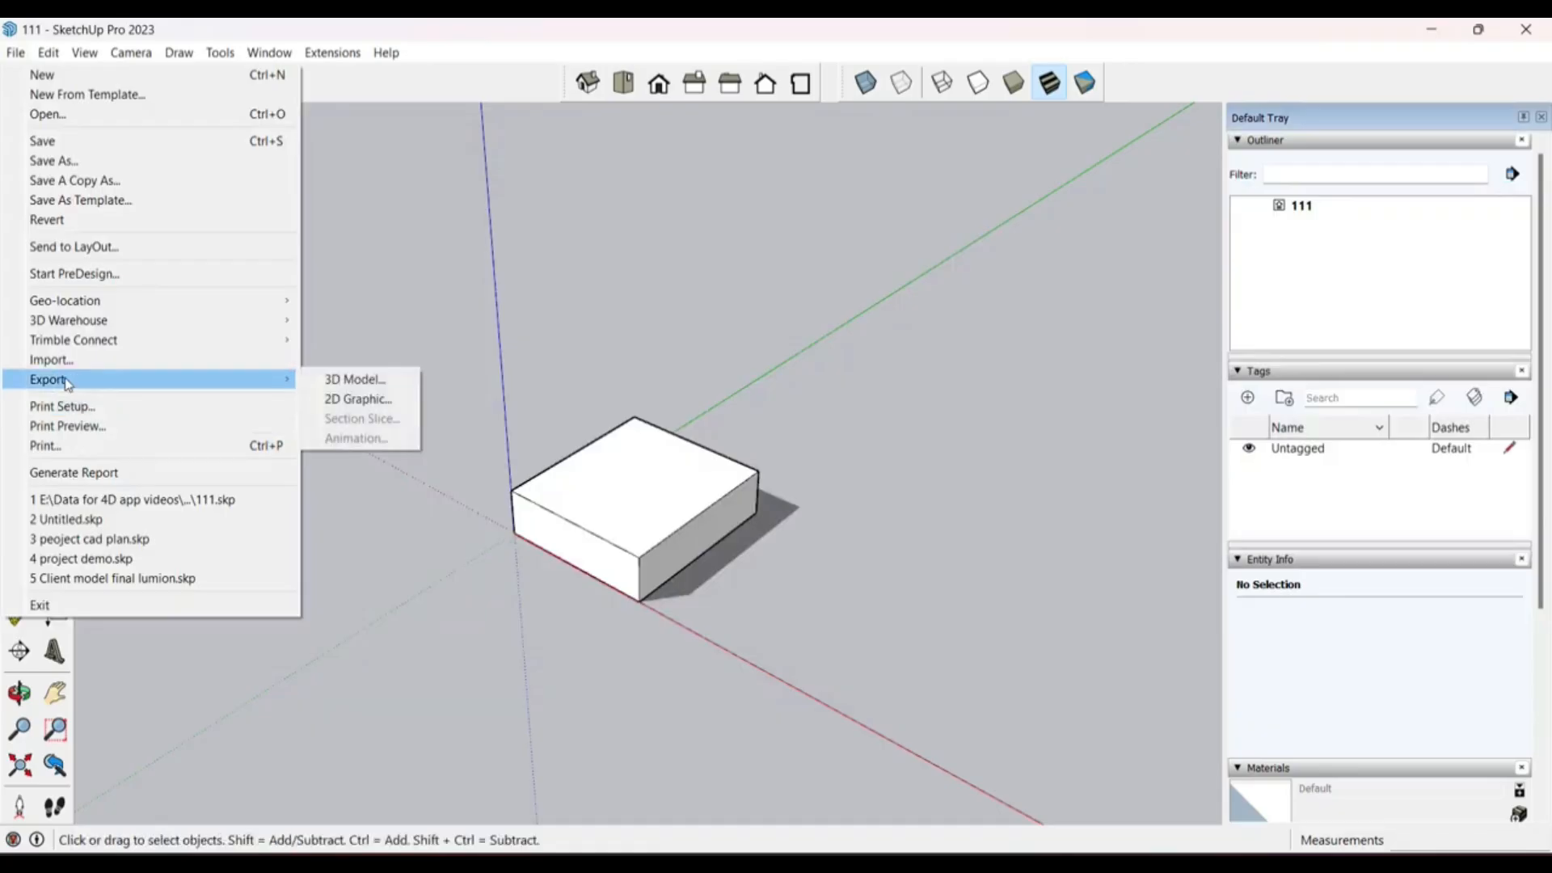
click(356, 380)
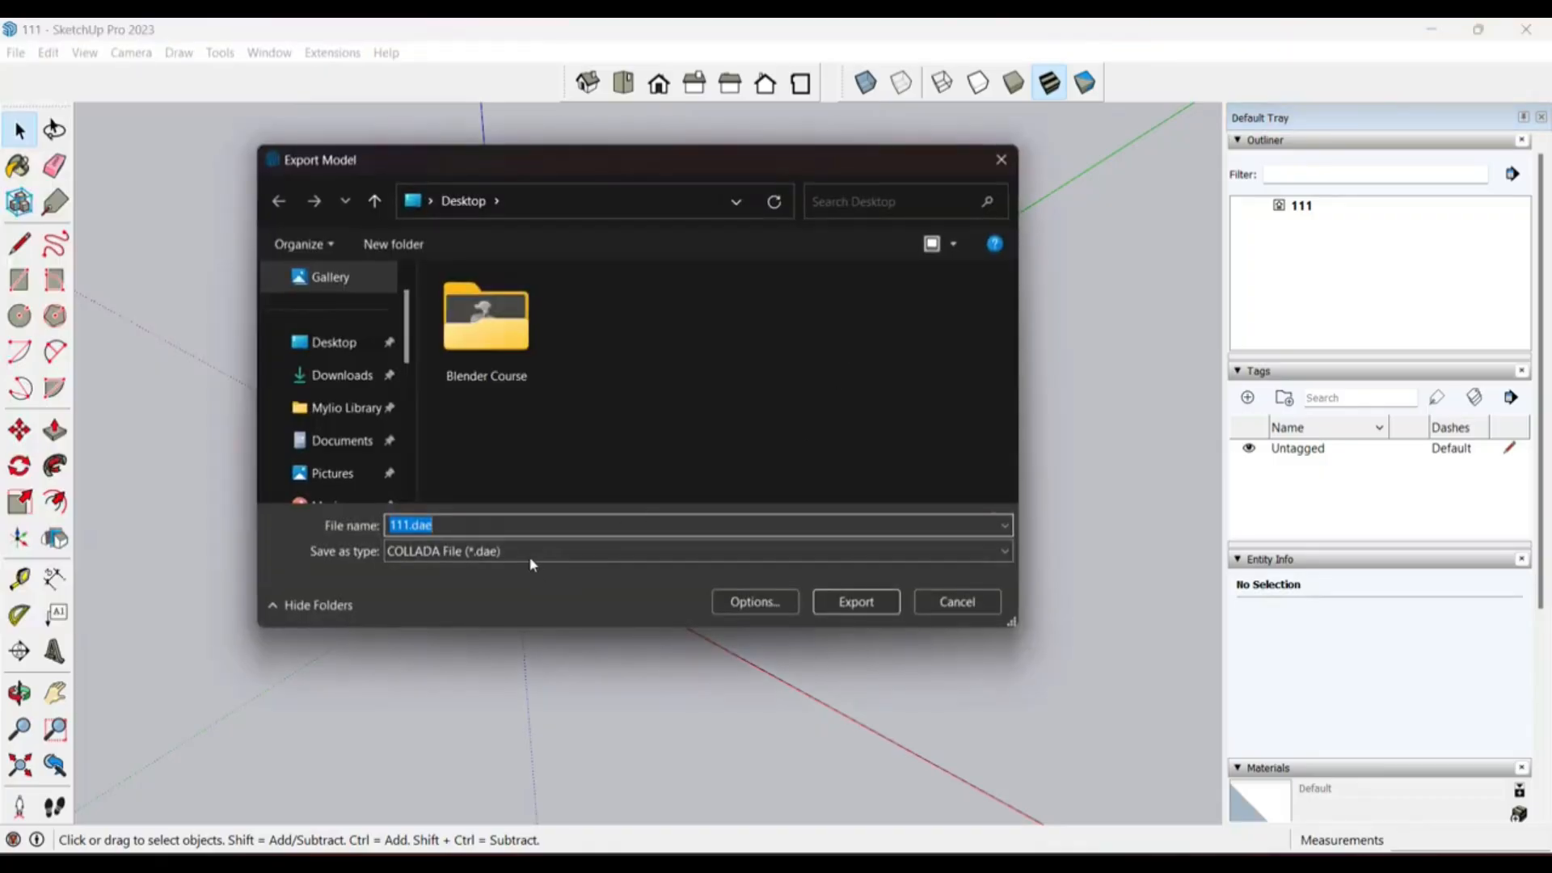
click(537, 553)
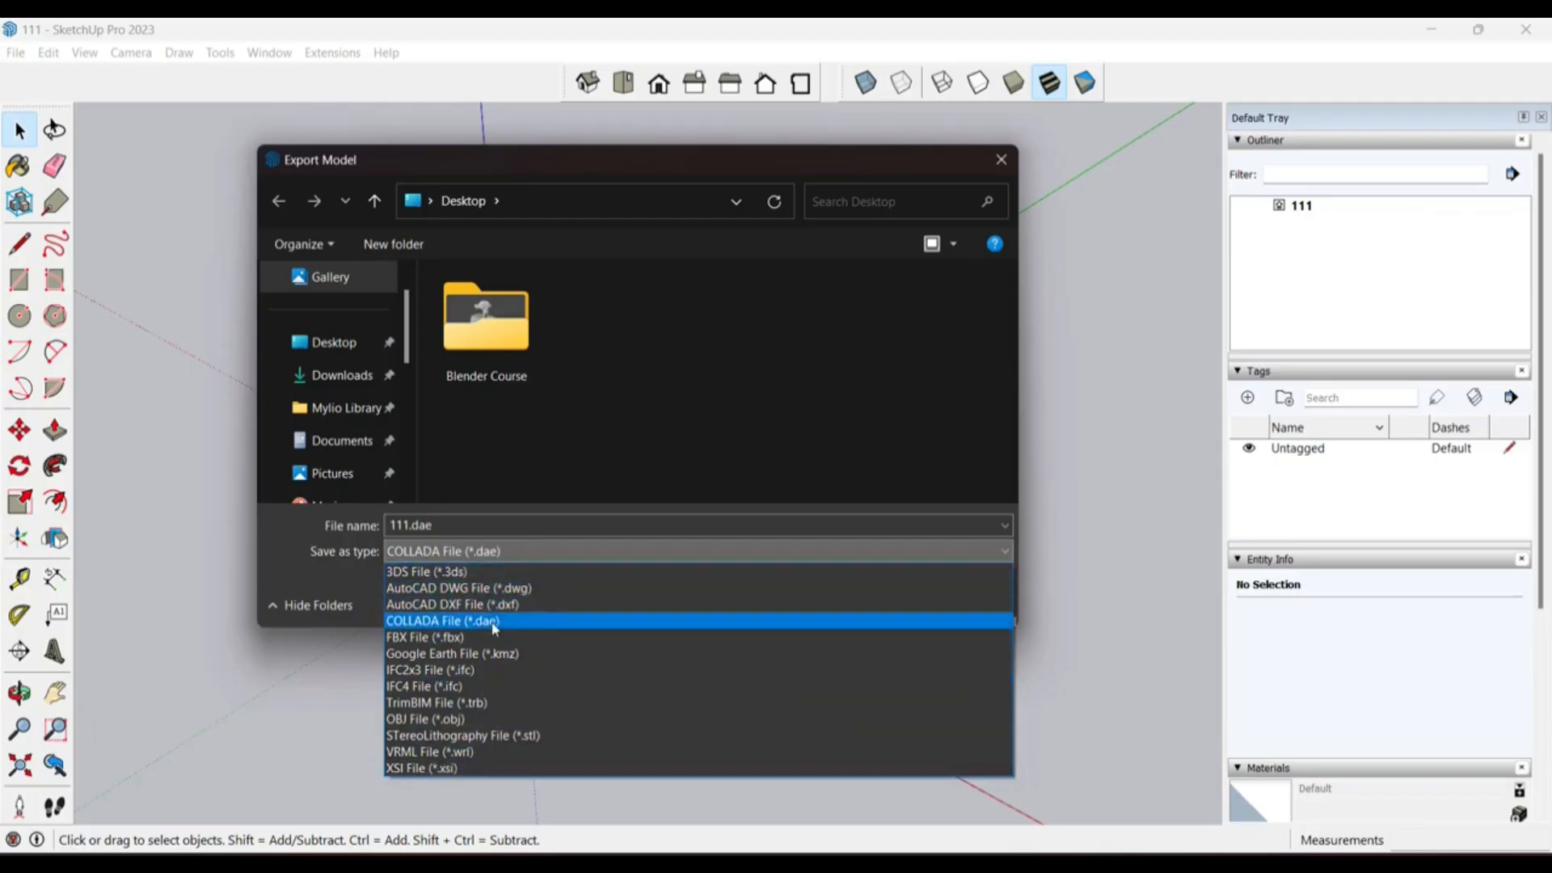
click(705, 444)
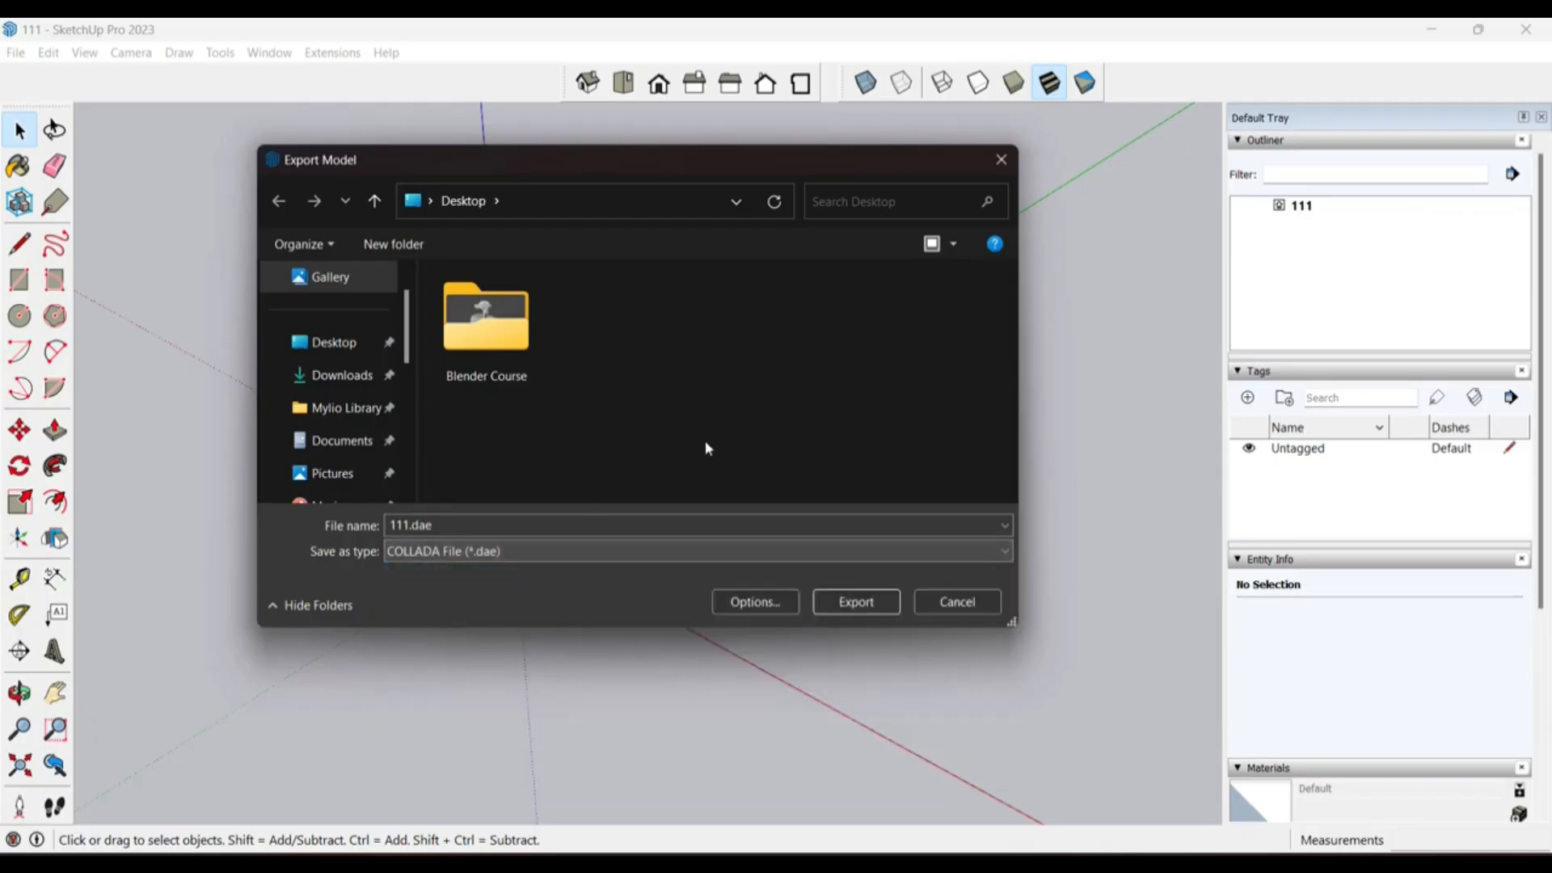
click(955, 603)
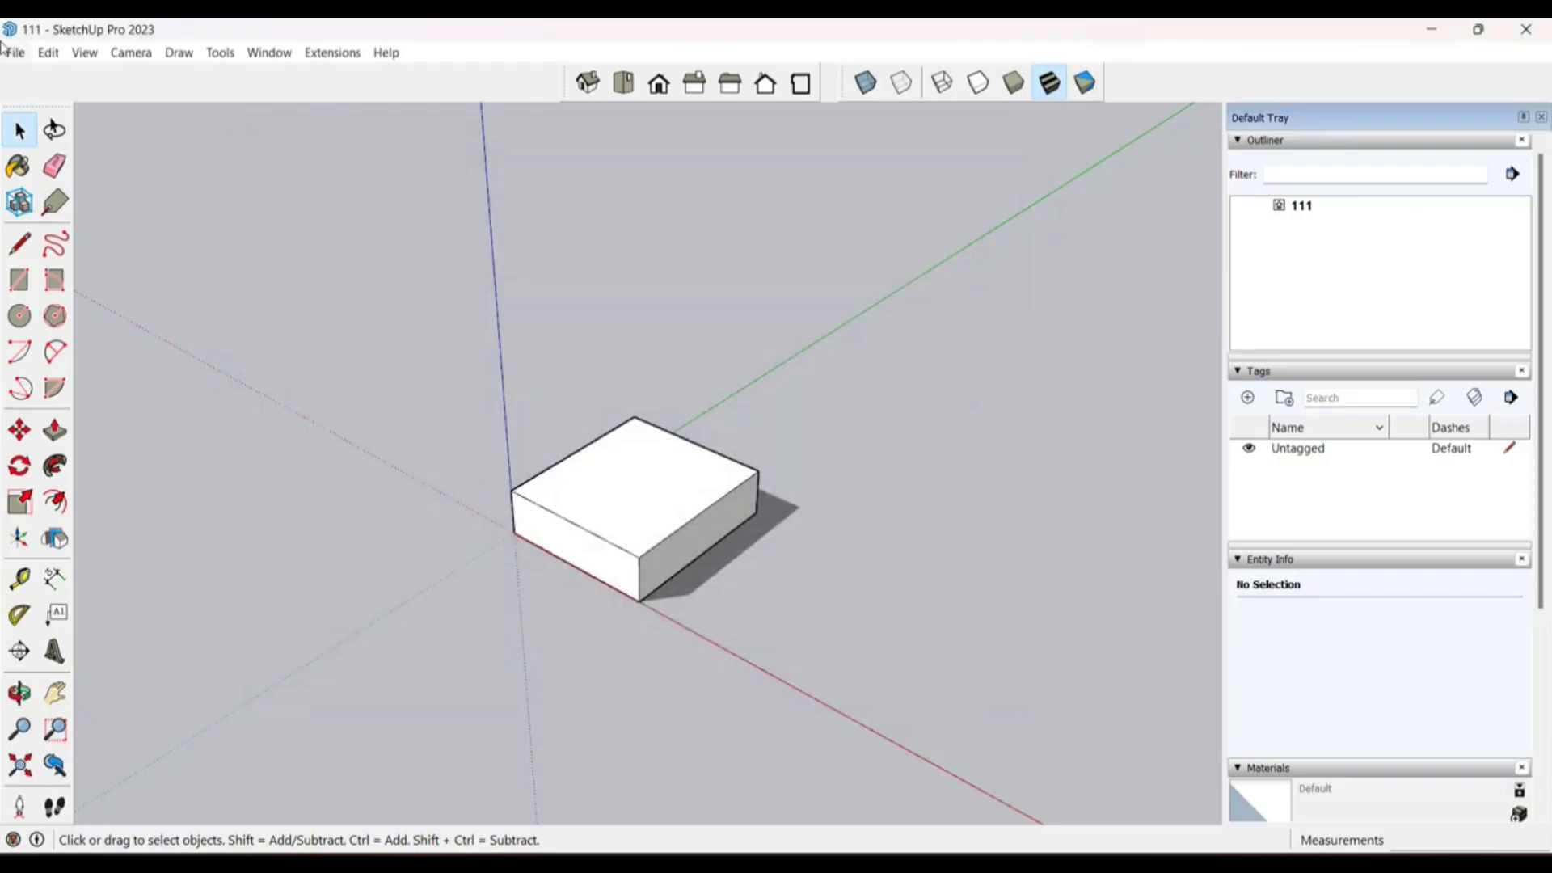
click(16, 51)
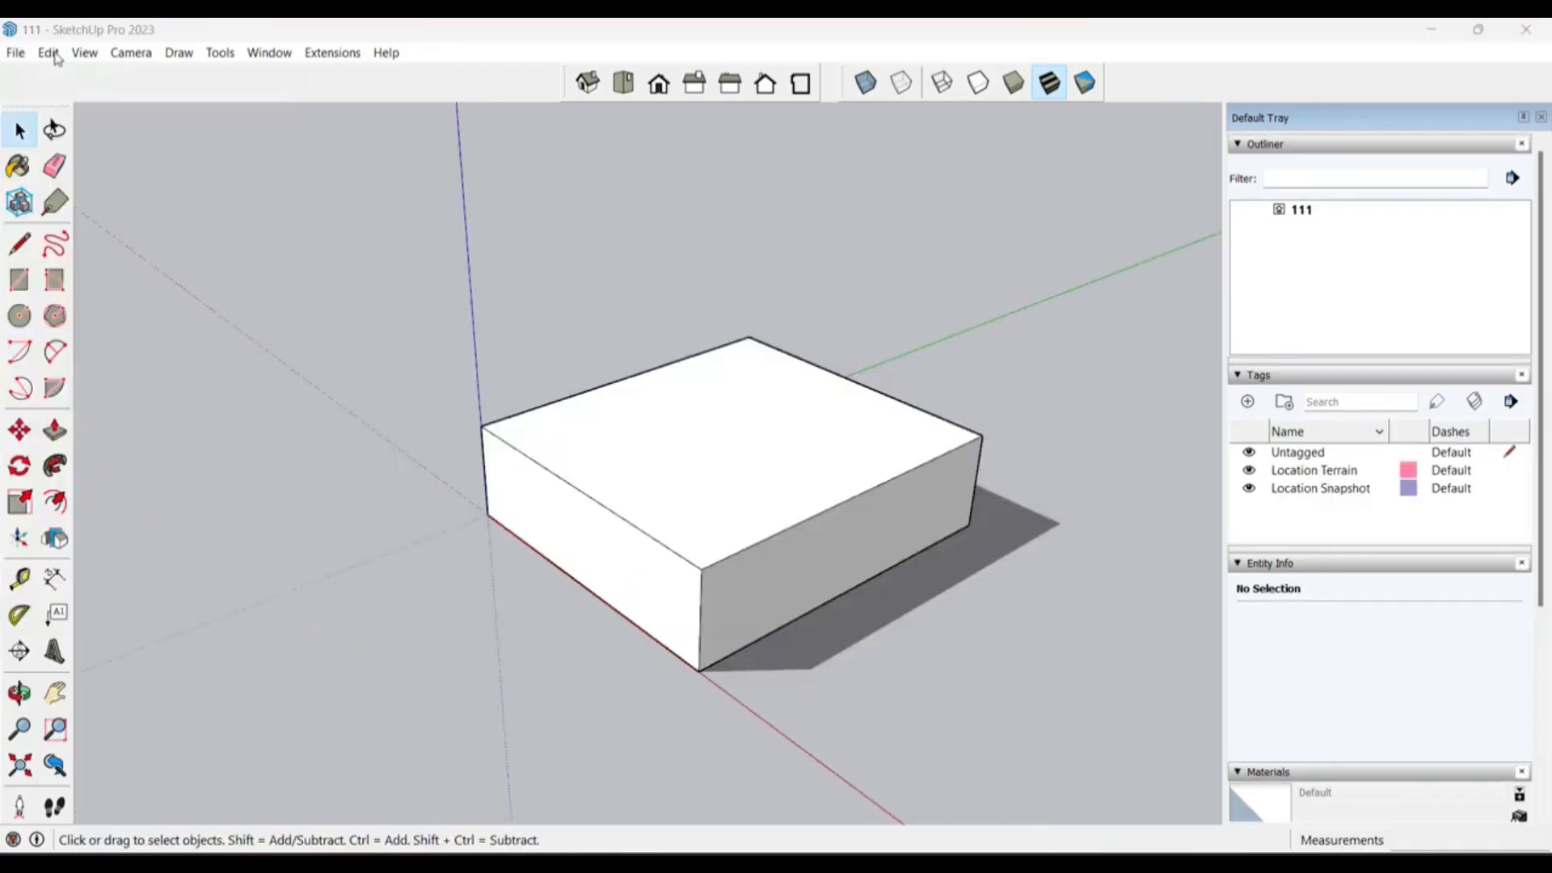
click(53, 55)
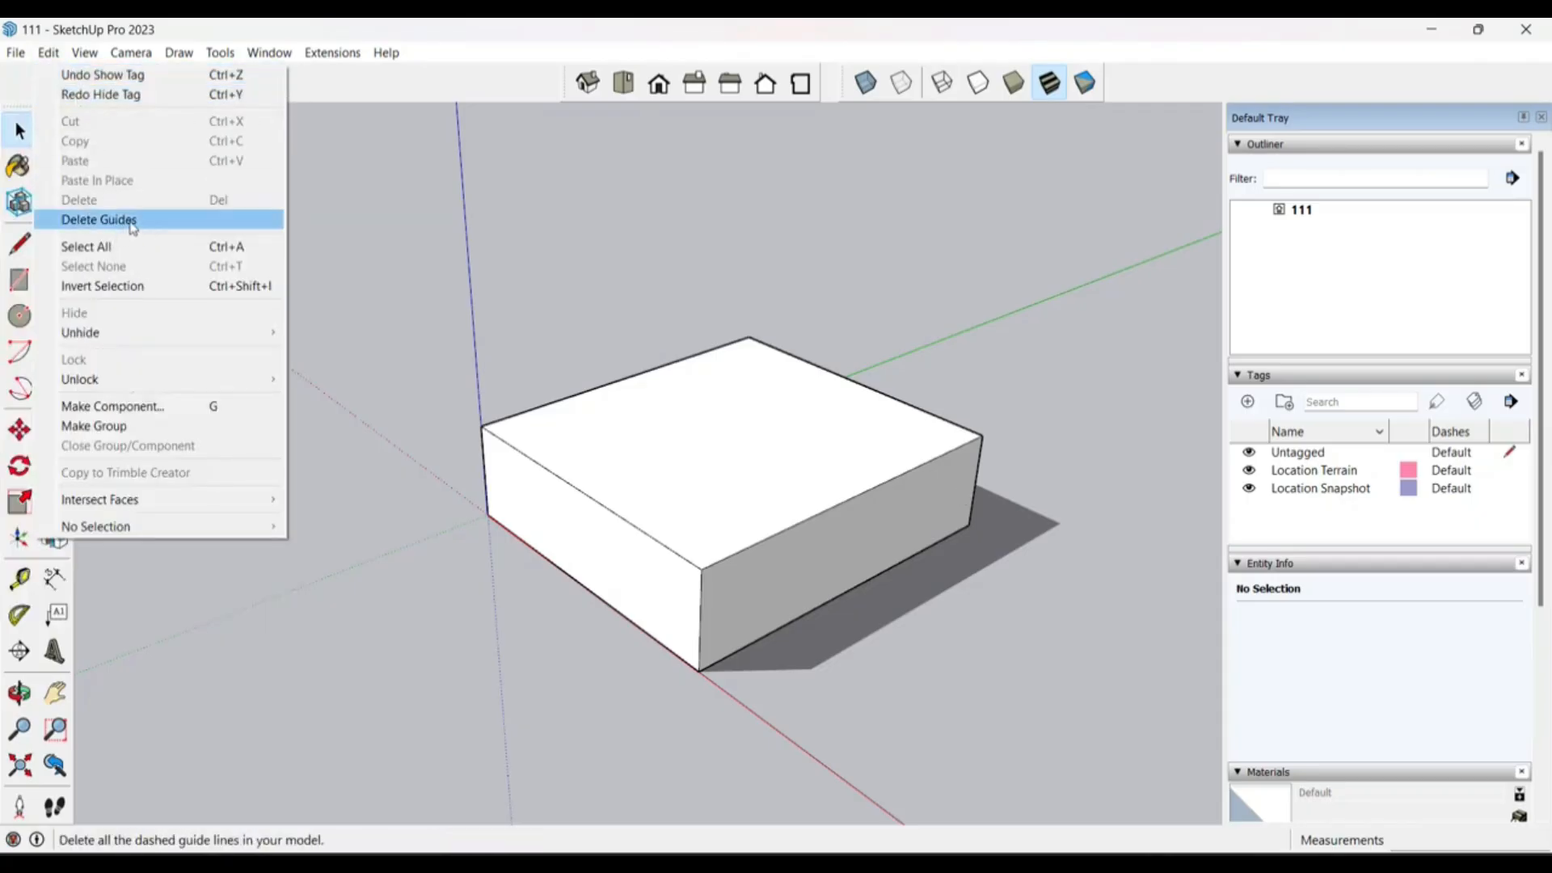
click(385, 307)
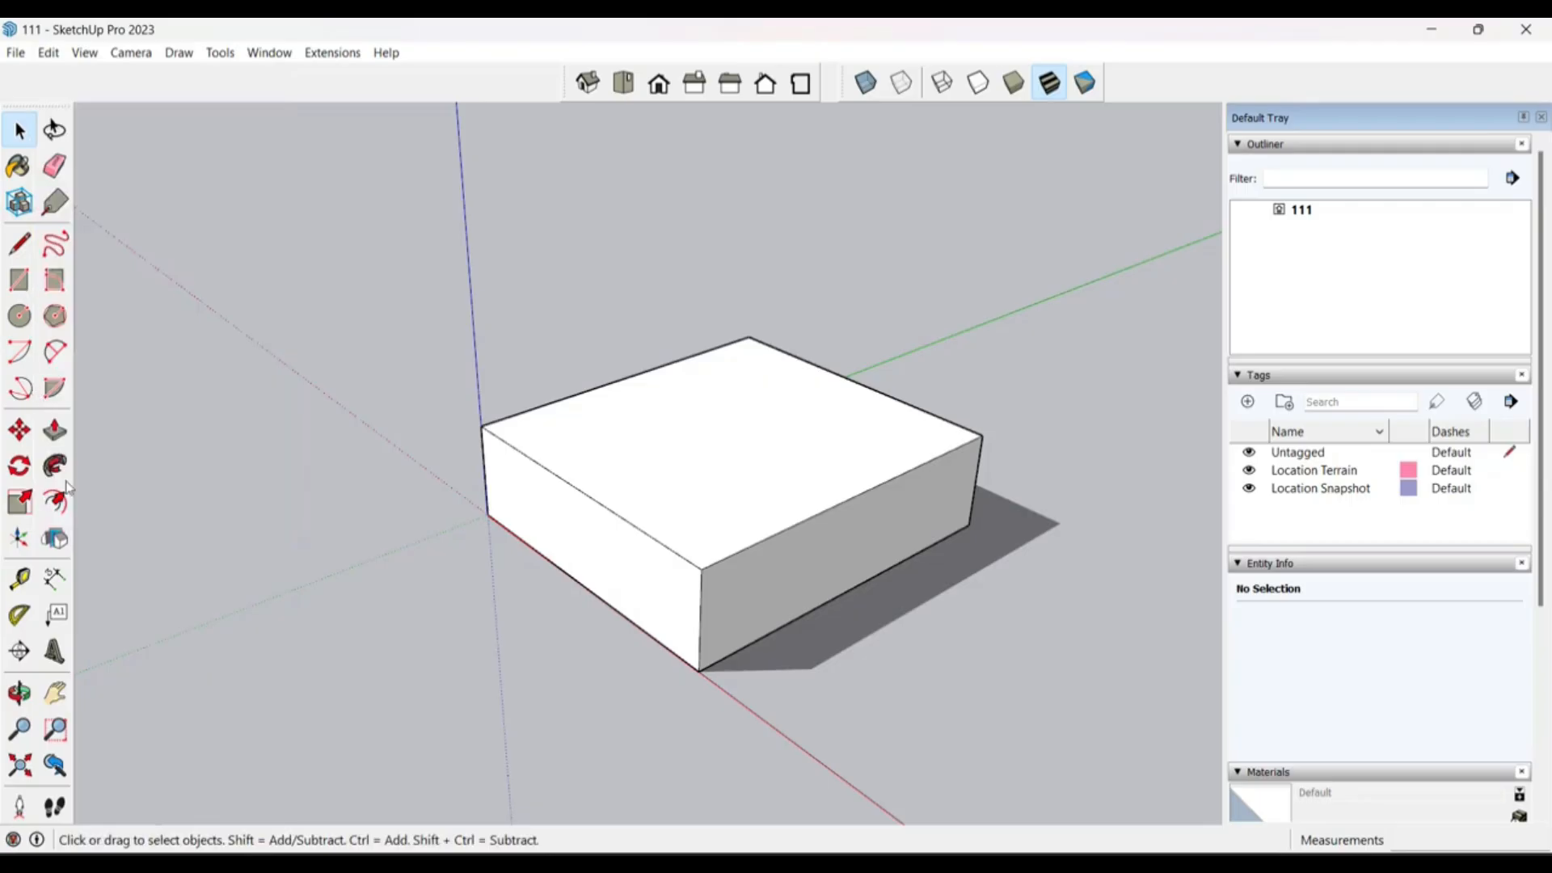
Step: Place several guide lines across the box's top face and along its edges with the Tape Measure tool
click(19, 578)
click(727, 515)
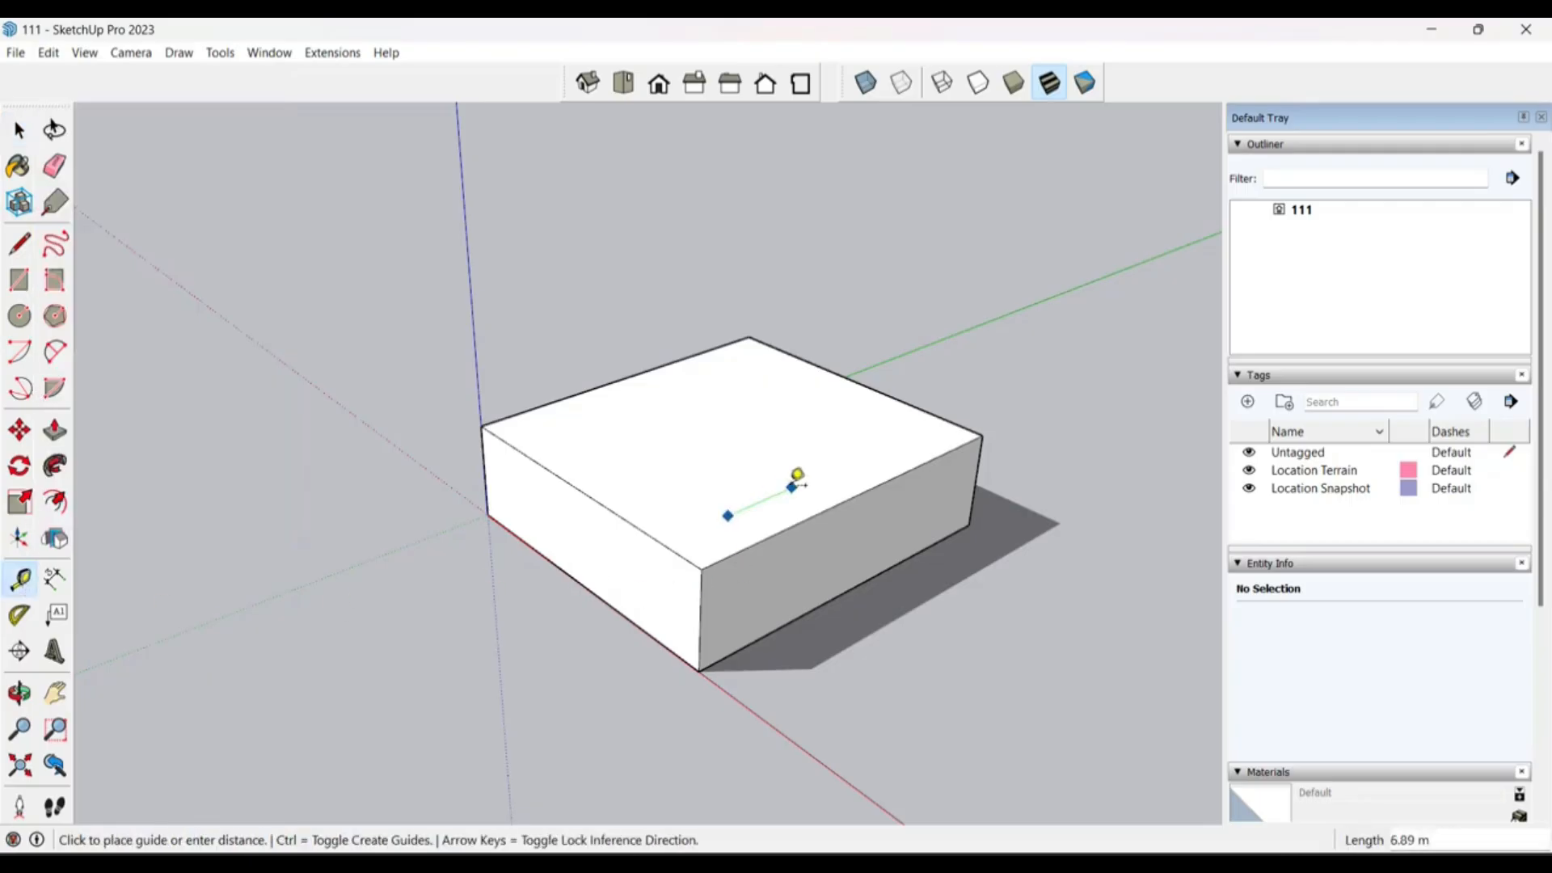
click(809, 505)
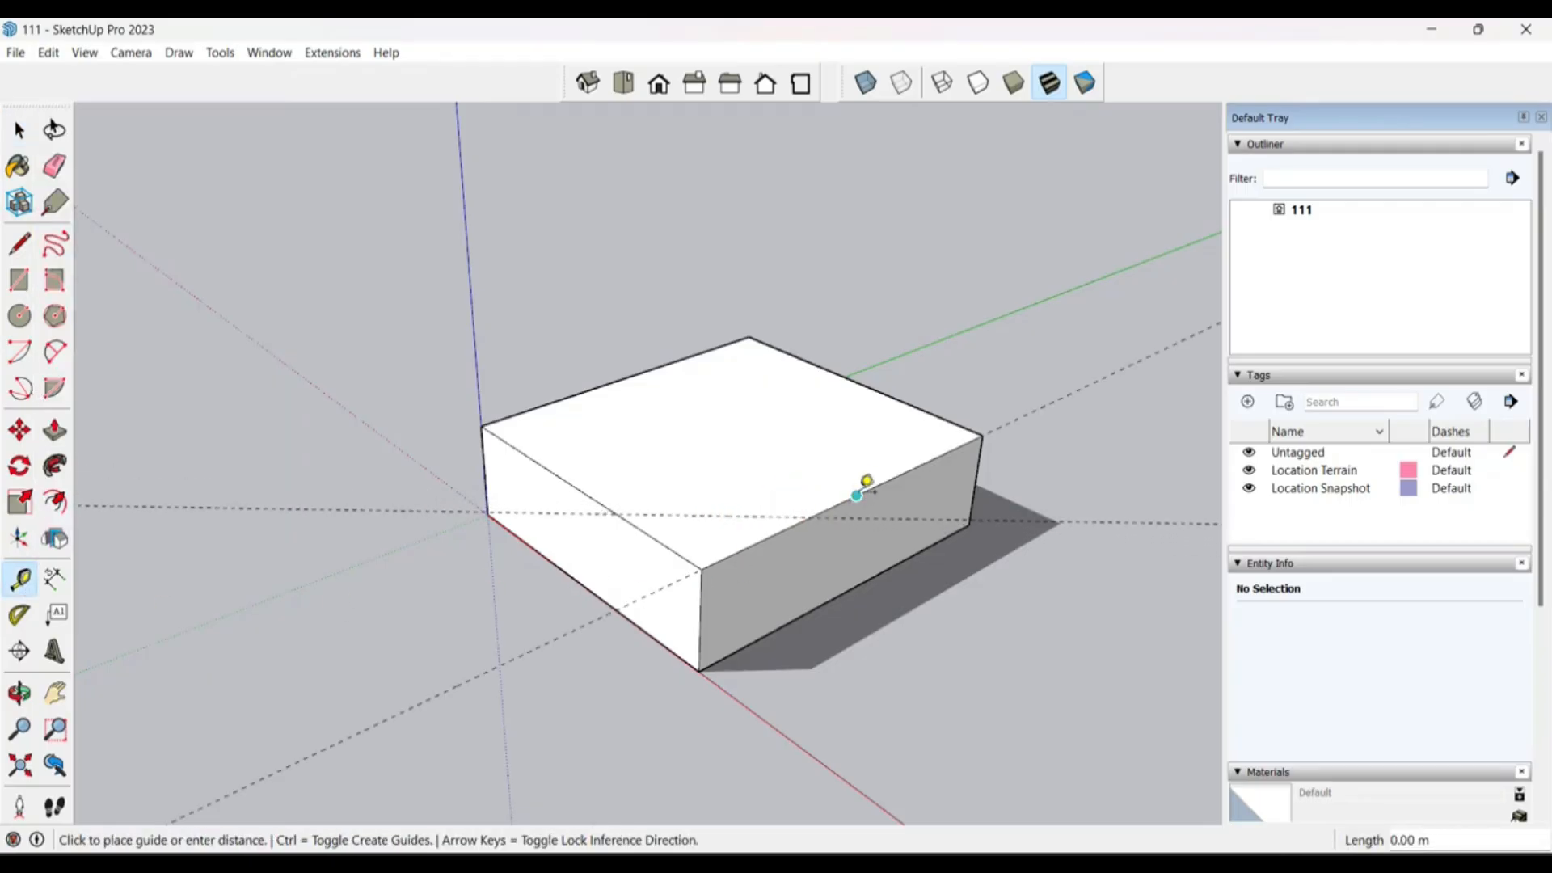
click(917, 402)
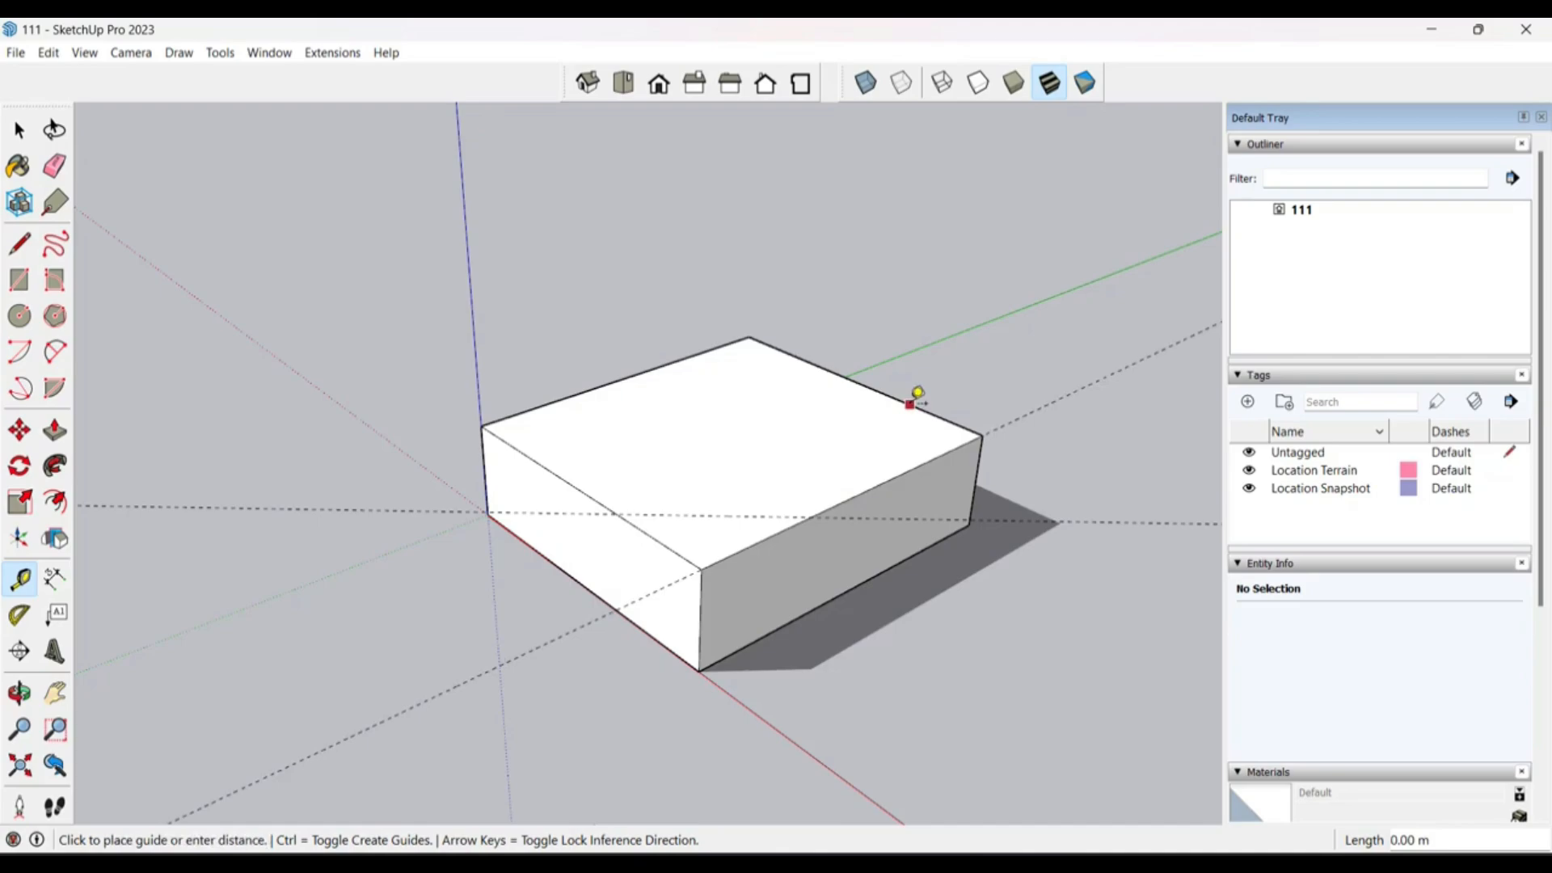
click(849, 373)
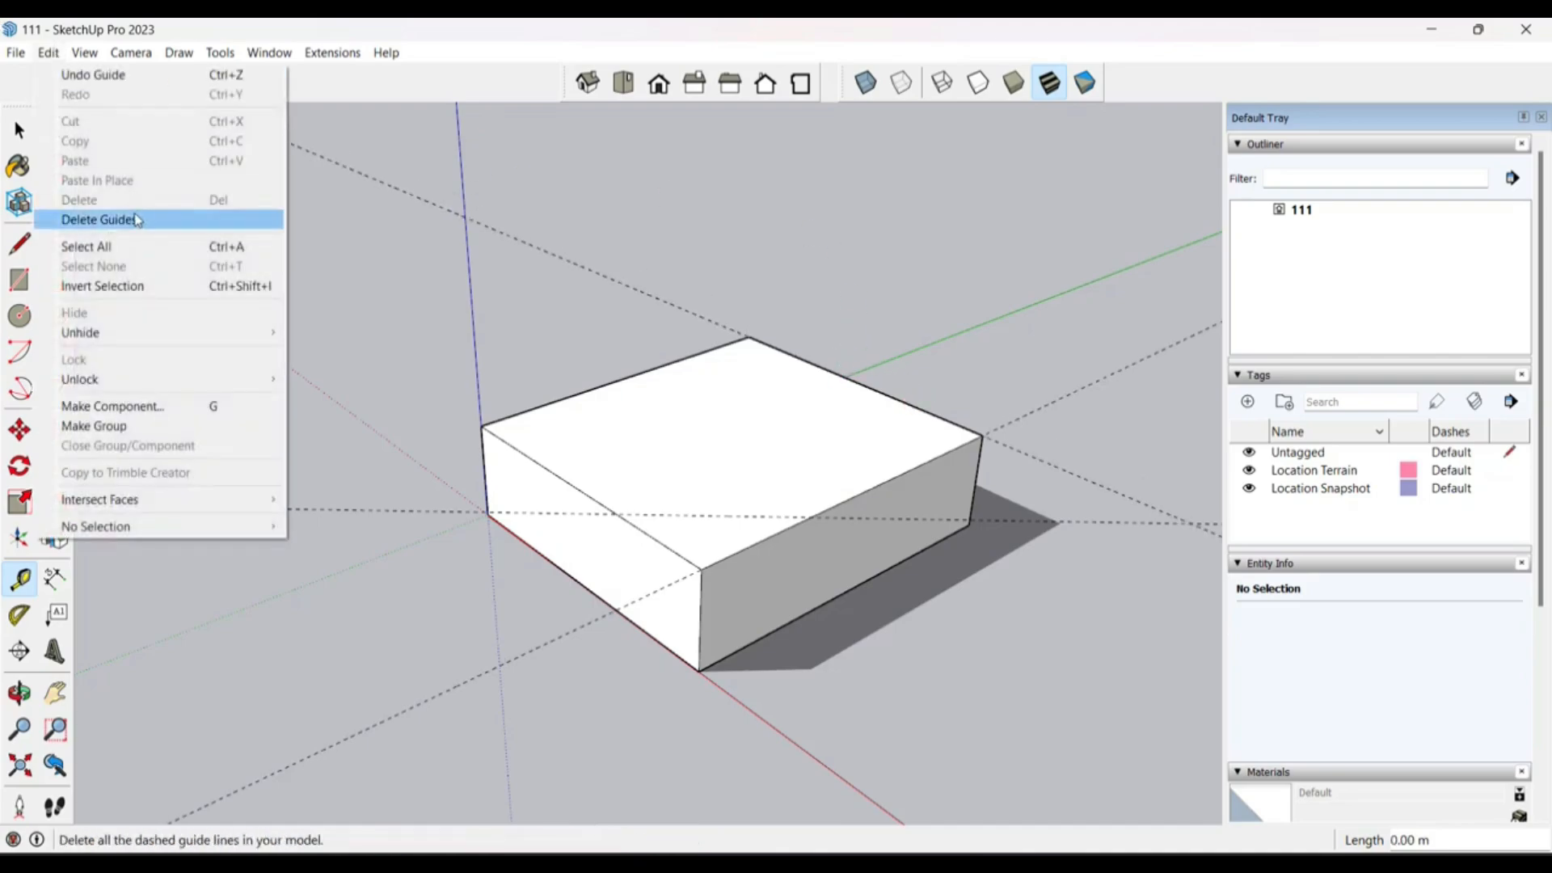
Step: Delete all guide lines in the model, and select the whole box and deselect it again
click(140, 223)
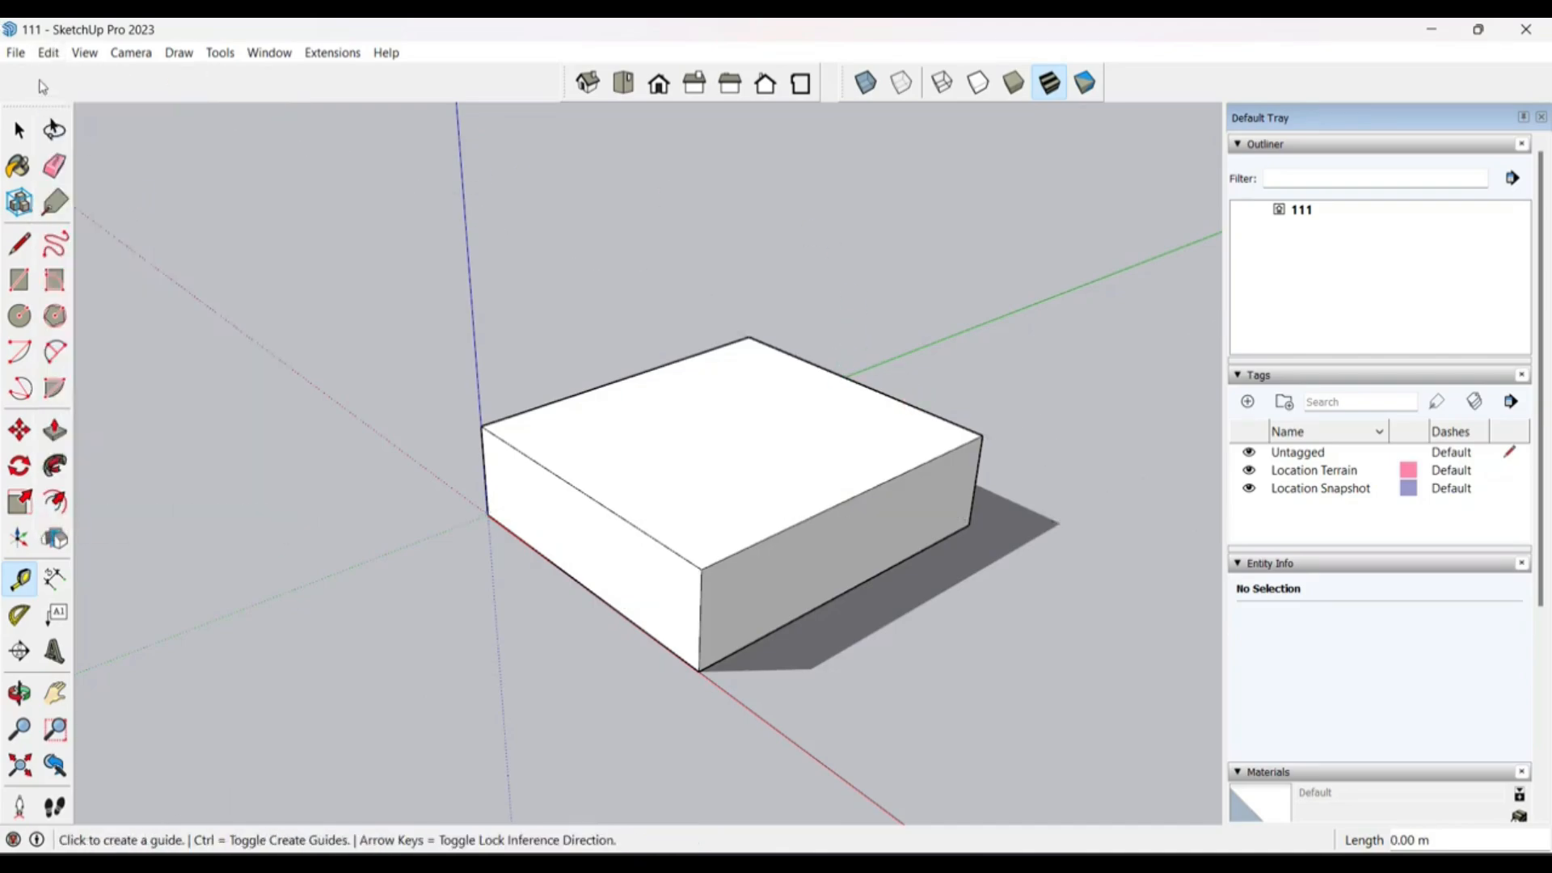
click(50, 54)
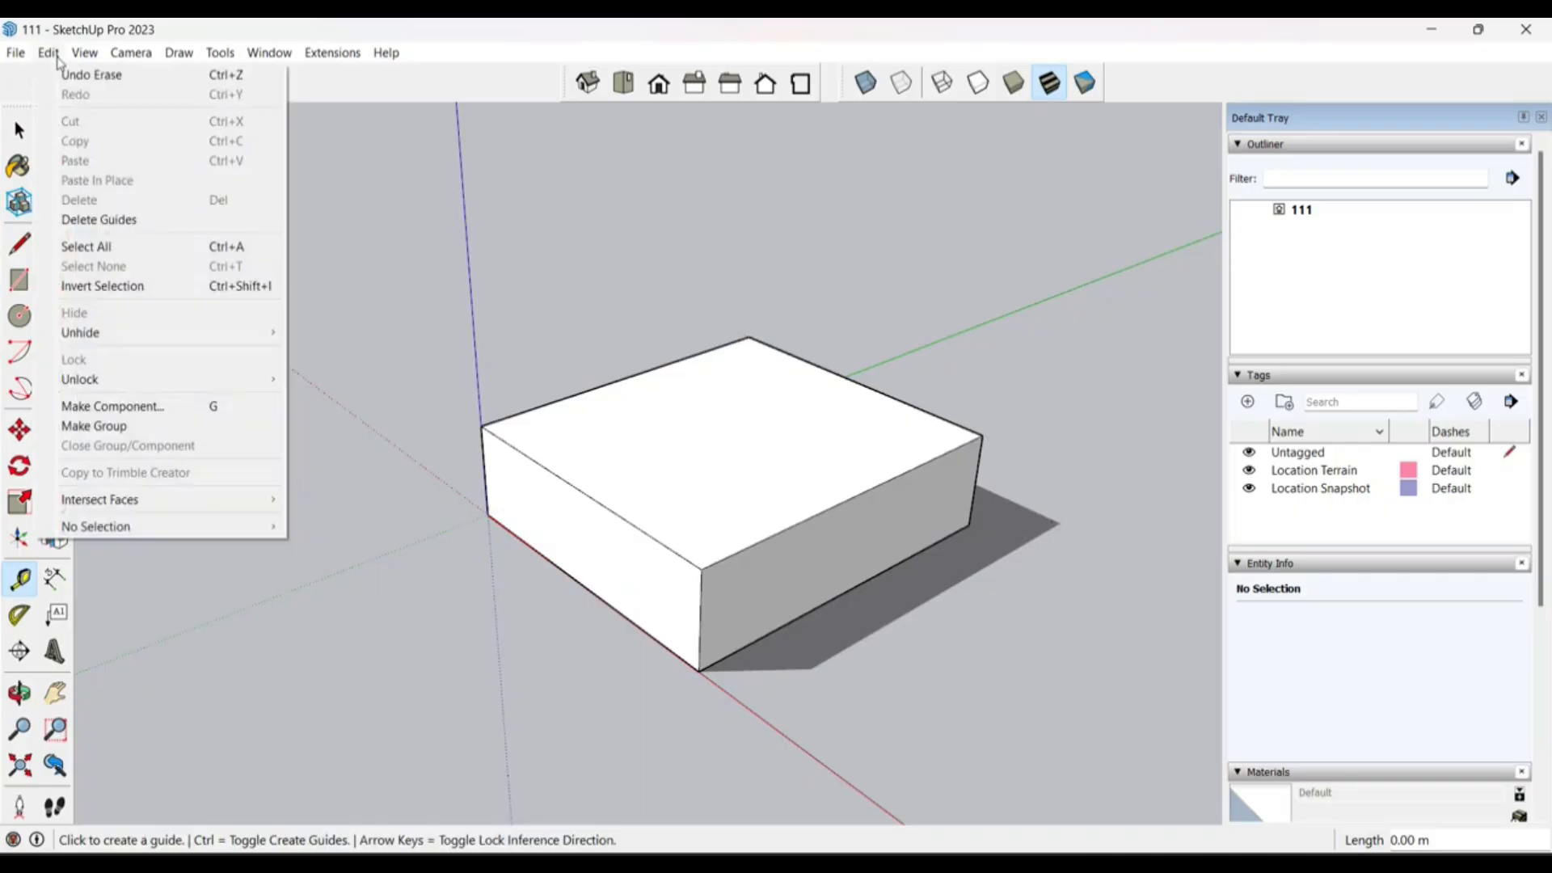
click(152, 256)
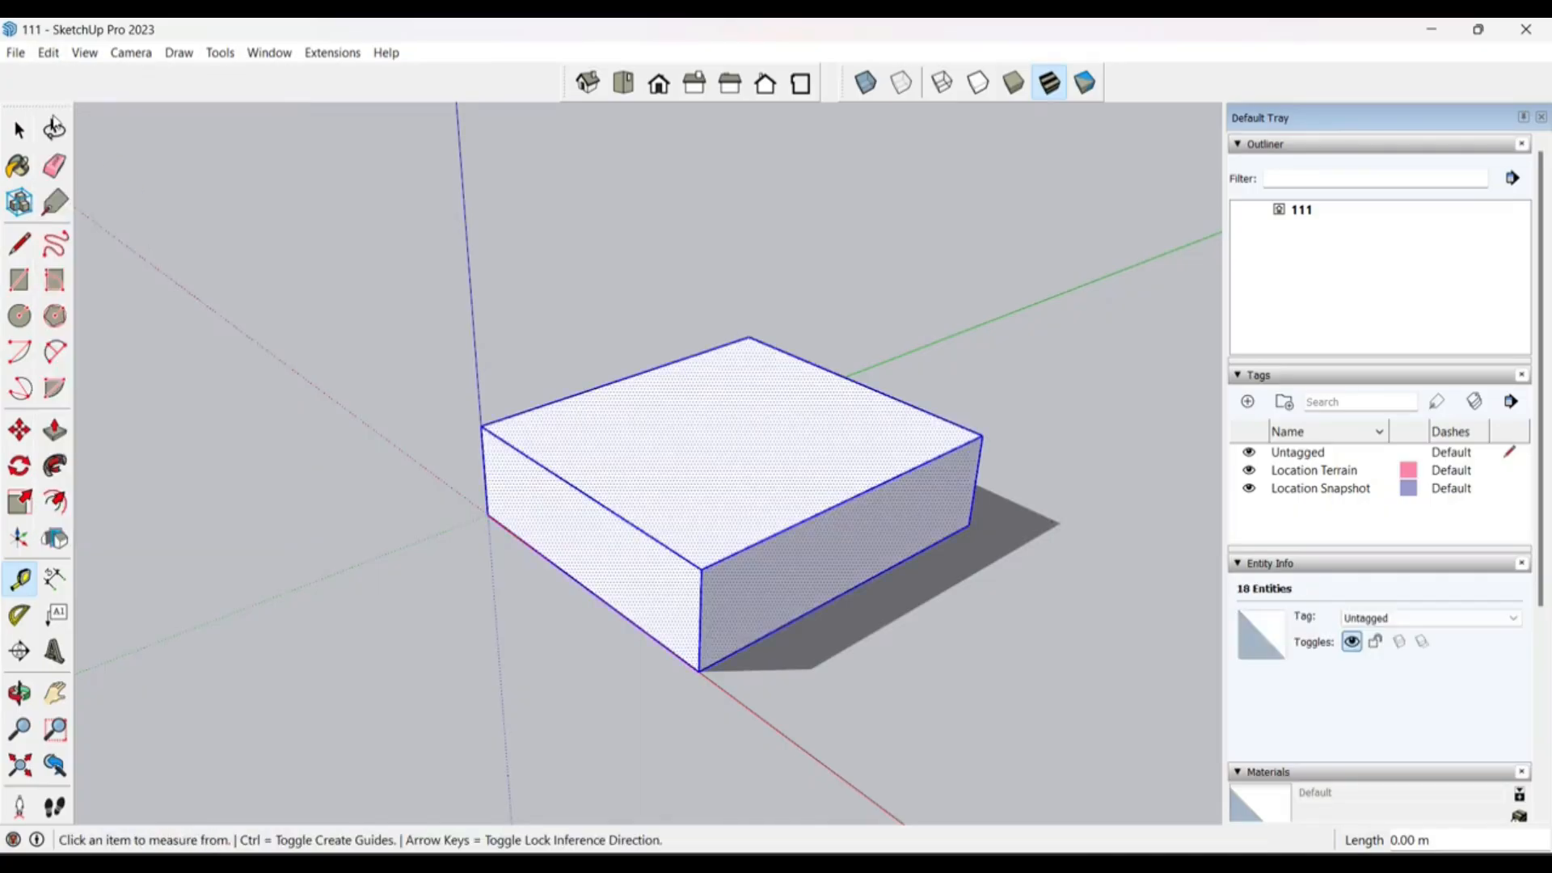
click(47, 55)
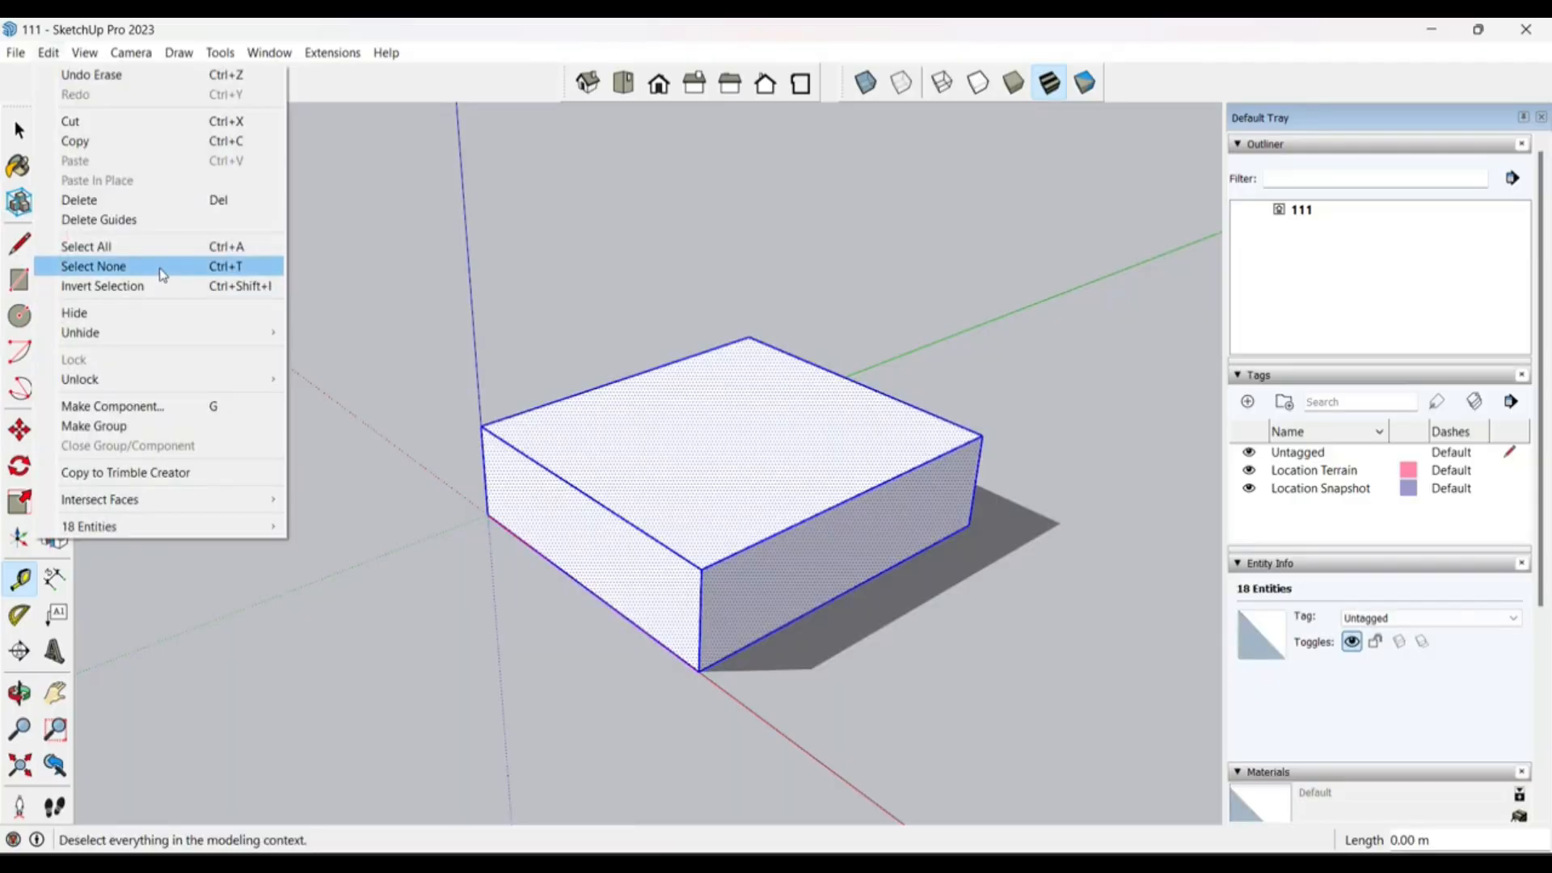
click(172, 267)
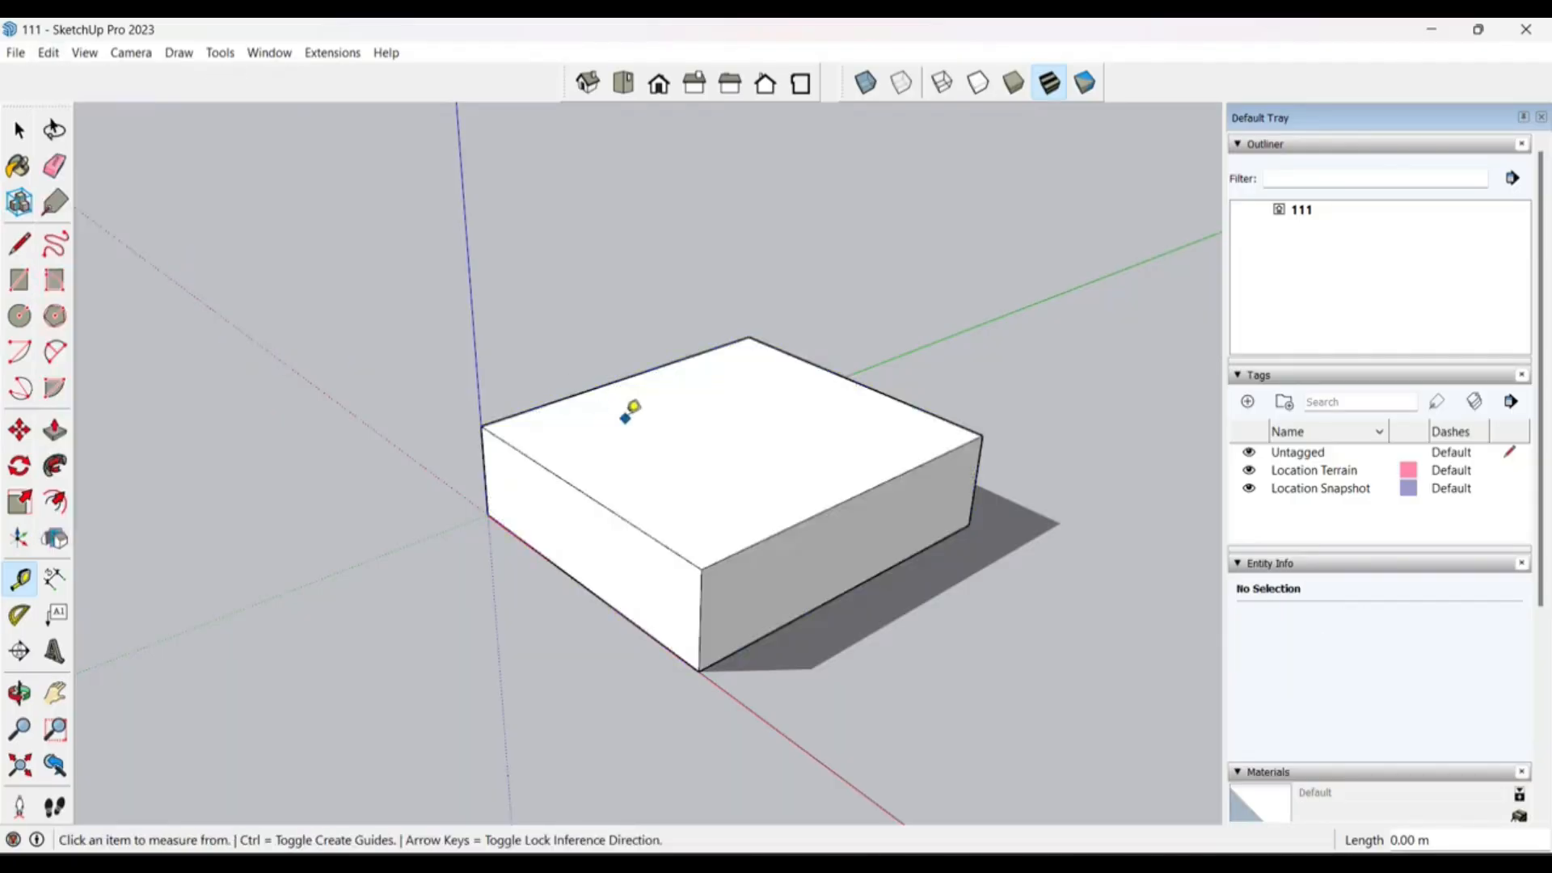
Step: Select the box's top face with its bounding edges and invert the selection
key(space)
double_click(749, 402)
middle_drag(749, 402, 789, 530)
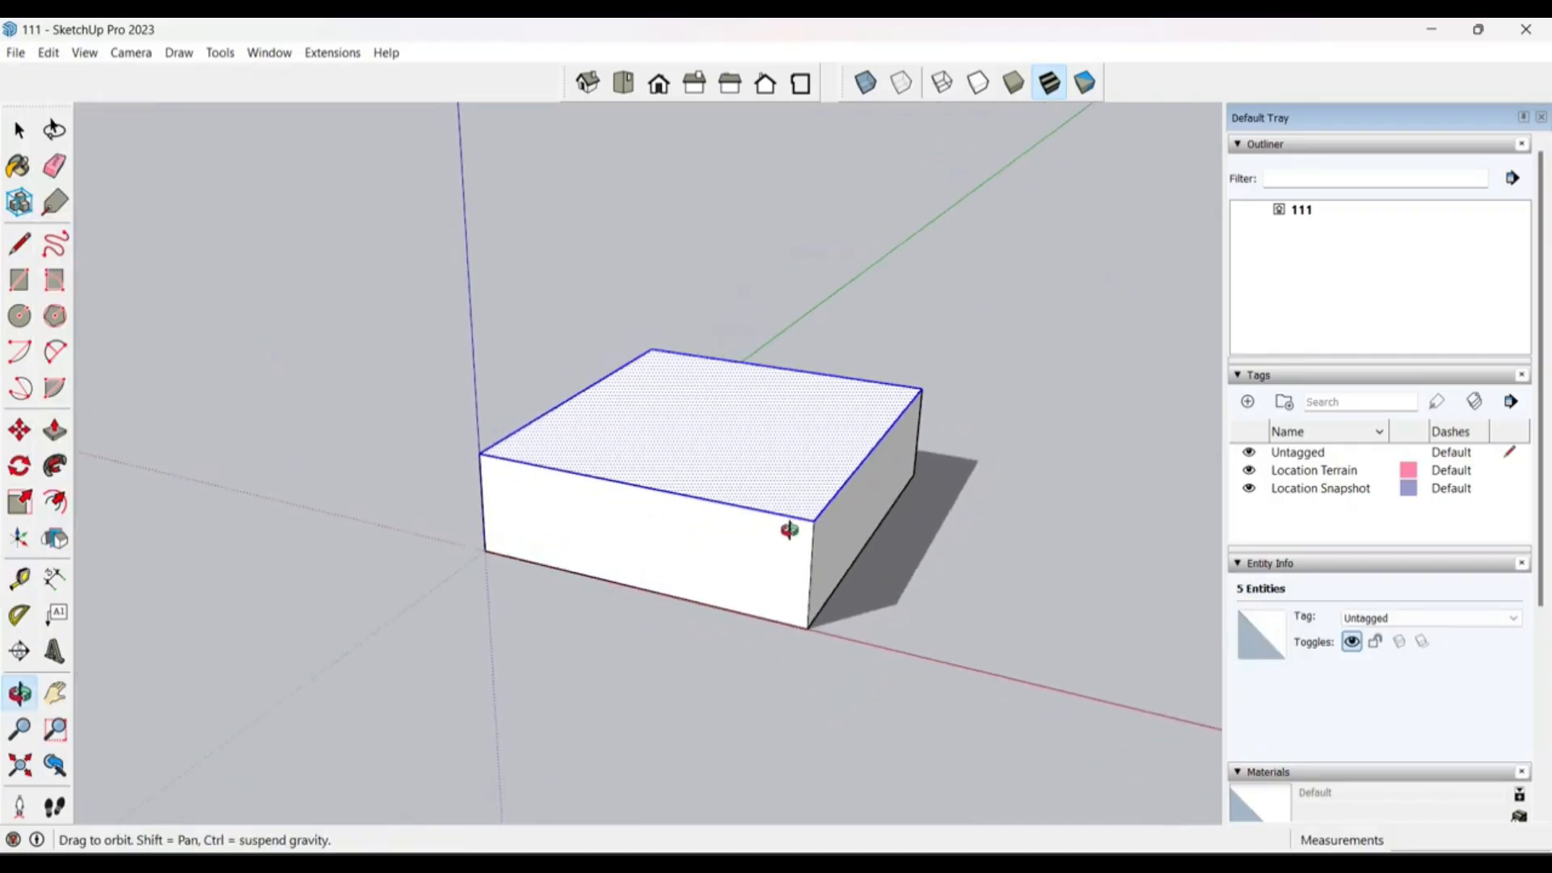
scroll(780, 465, up, 3)
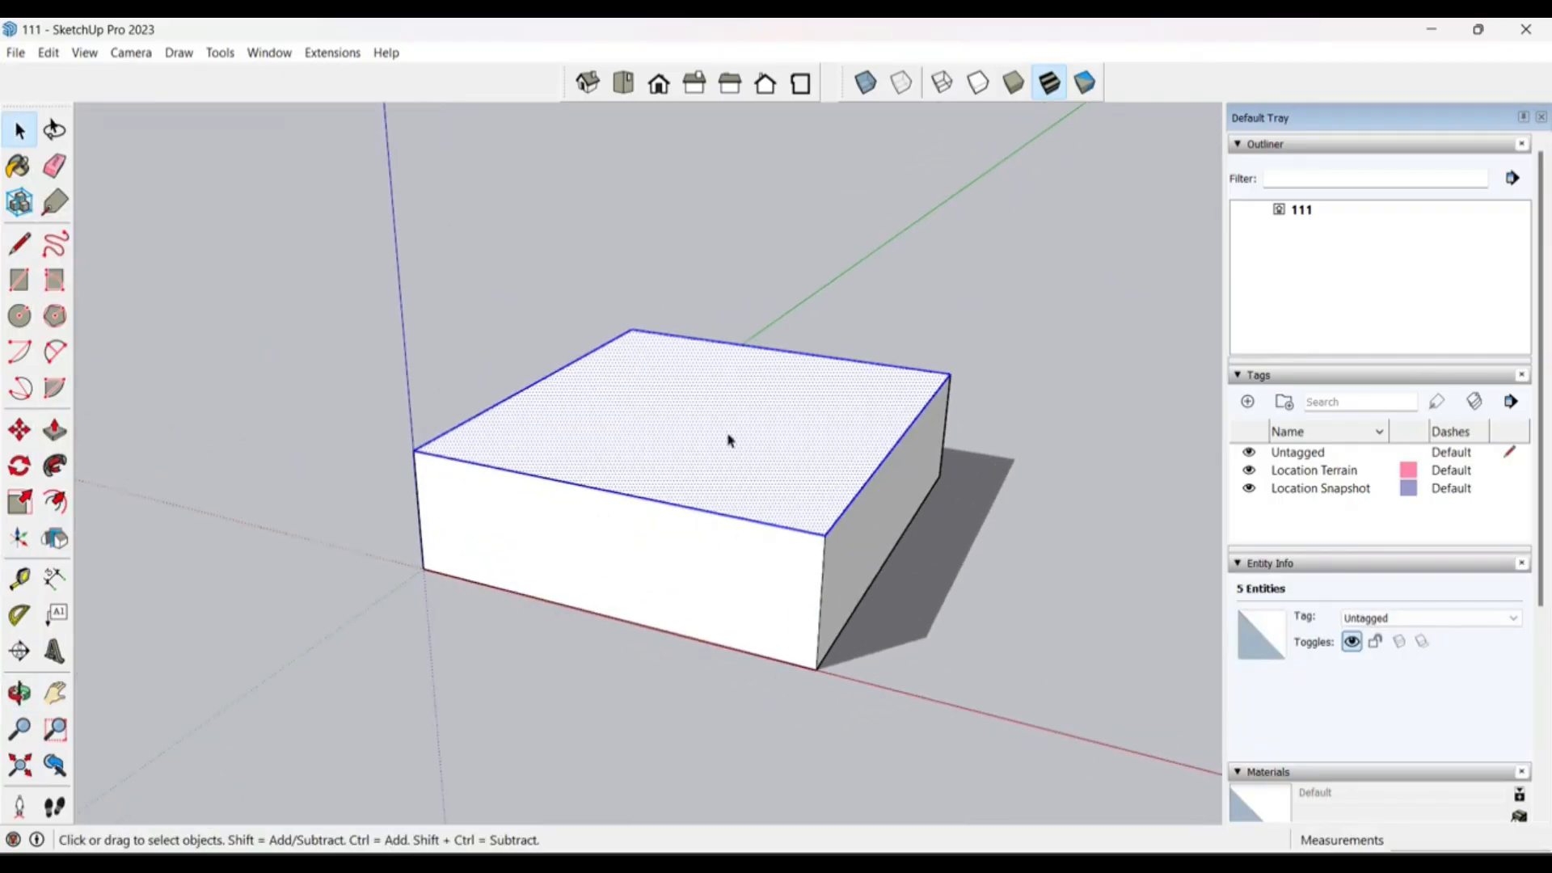
click(50, 53)
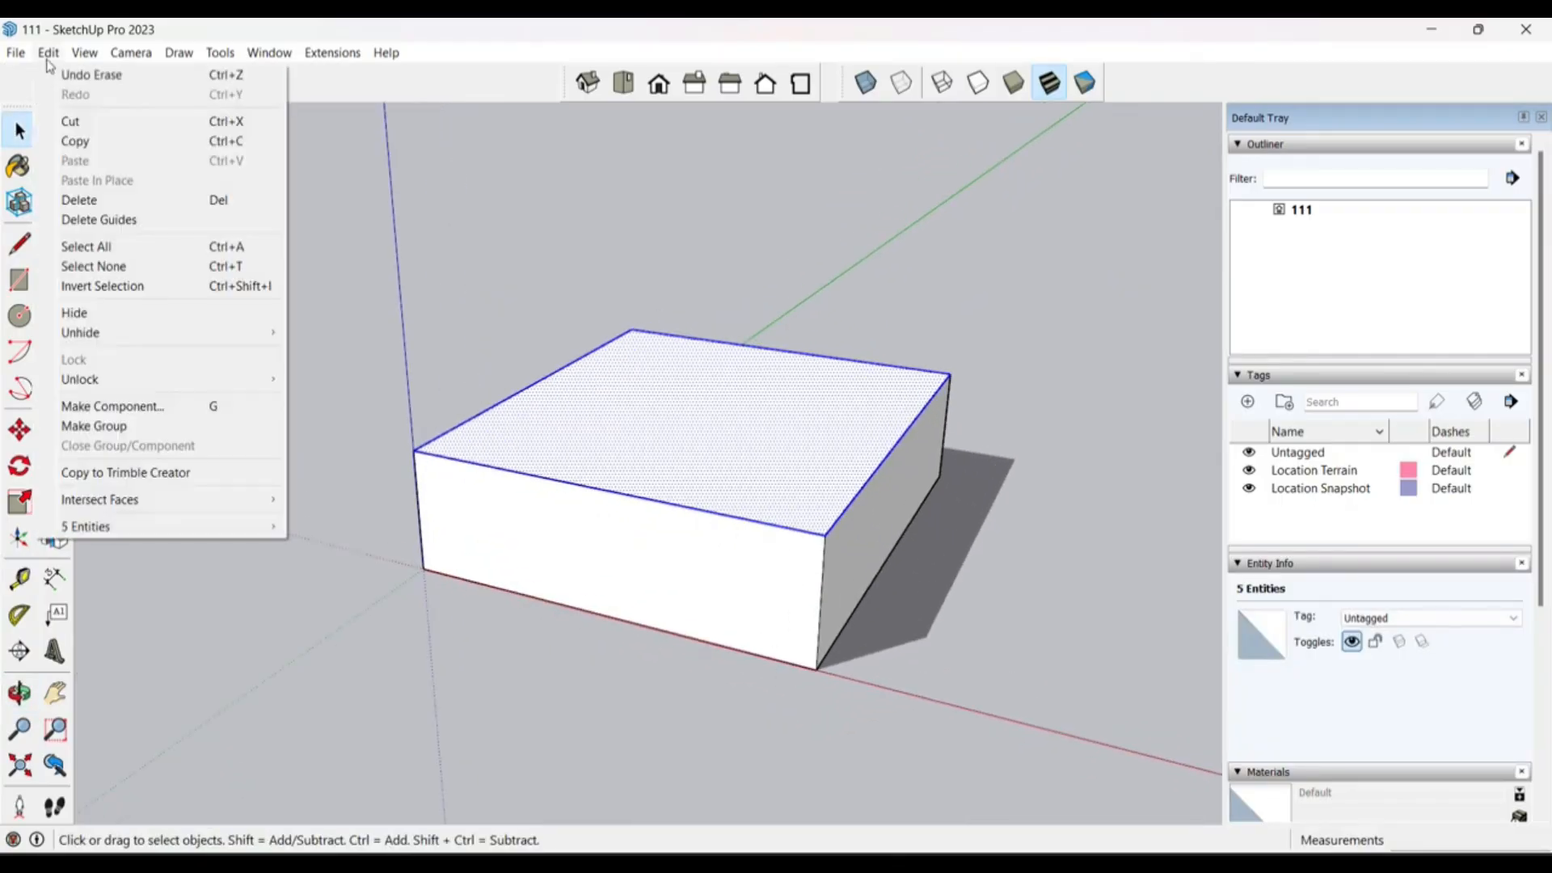
click(141, 291)
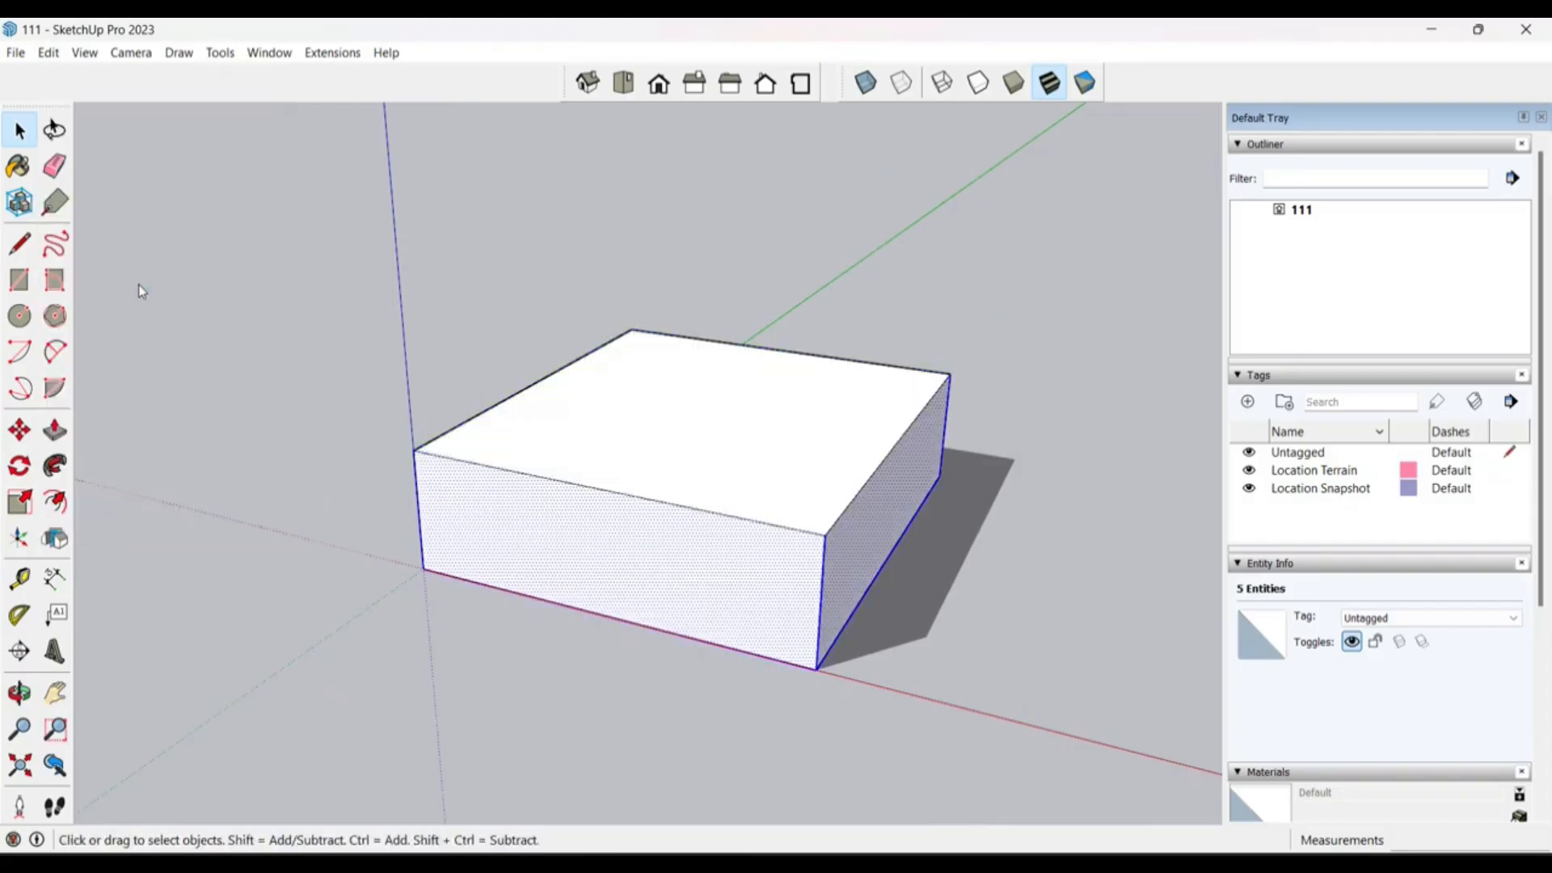
Step: Hide the selected side and bottom geometry of the box
click(47, 55)
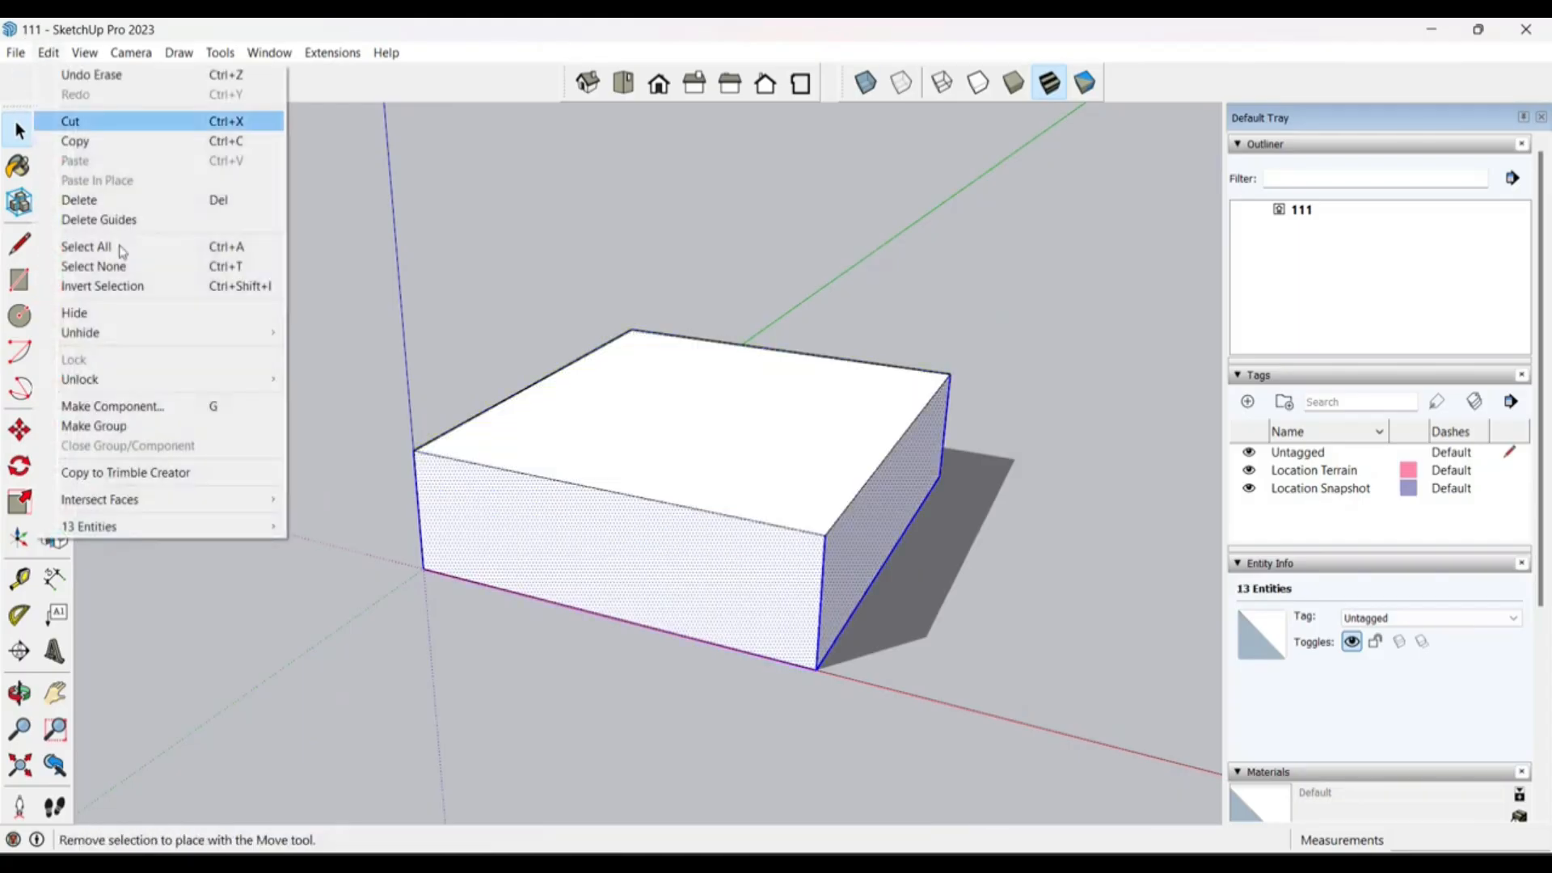
click(176, 325)
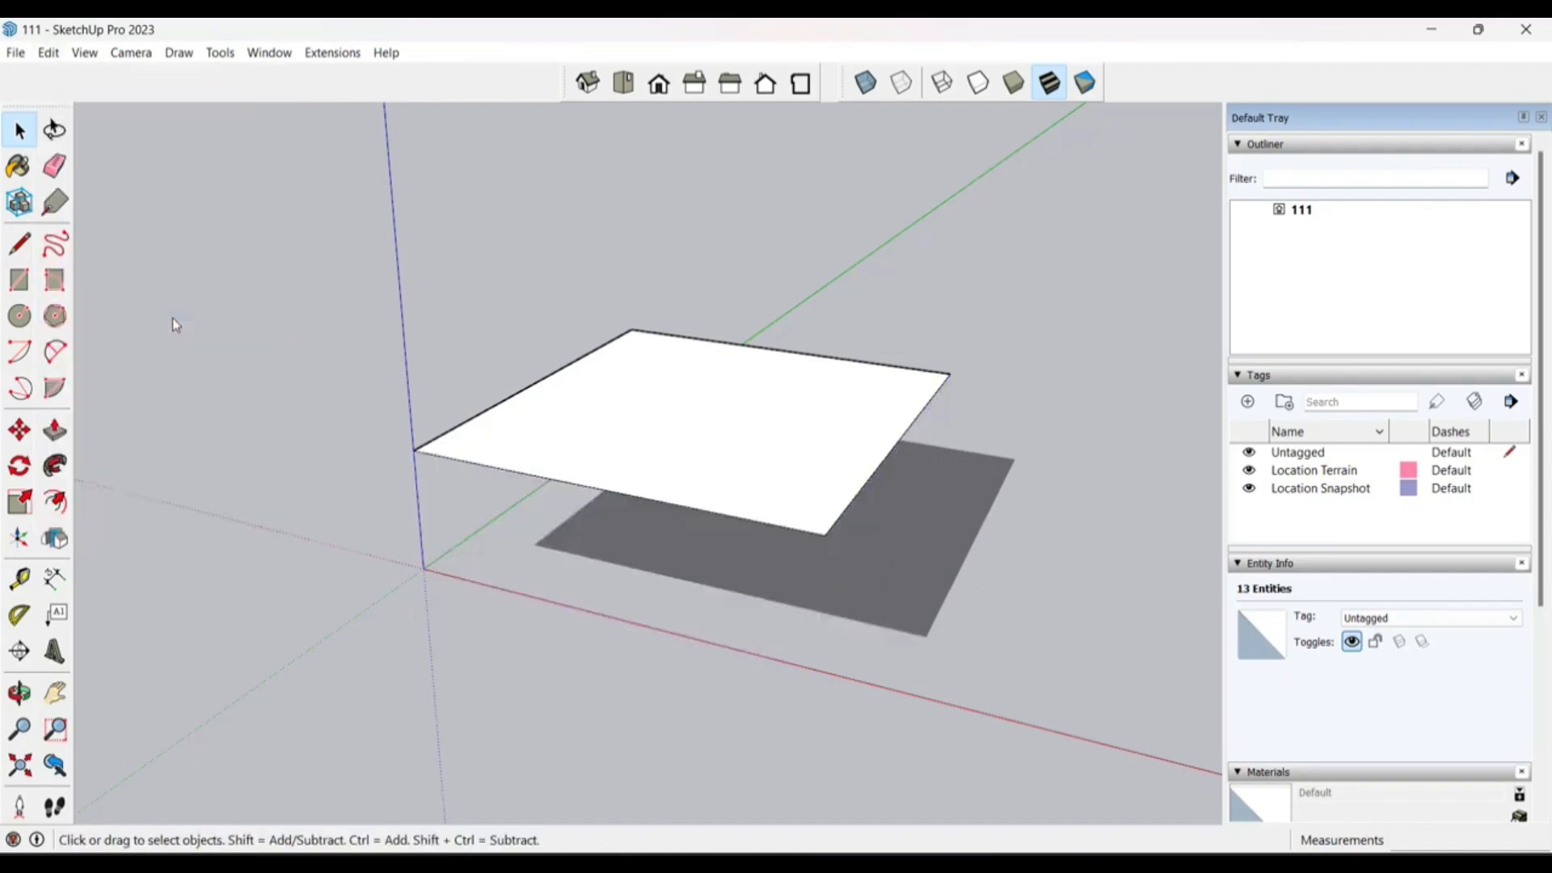
click(177, 343)
Step: Unhide all hidden geometry of the box
middle_drag(634, 426, 260, 250)
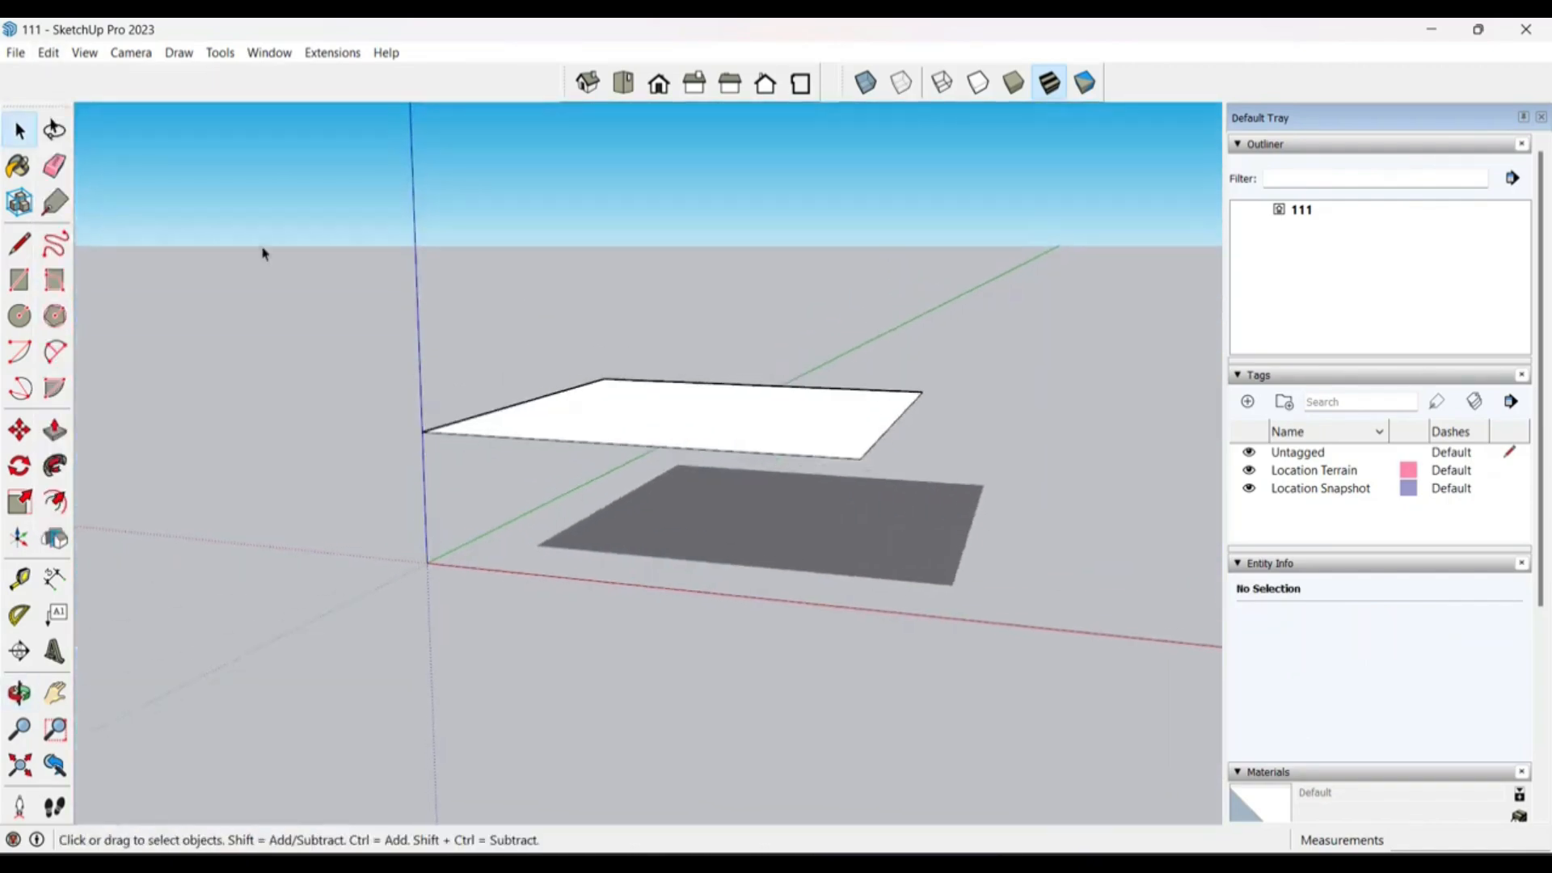
click(48, 52)
mouse_move(105, 334)
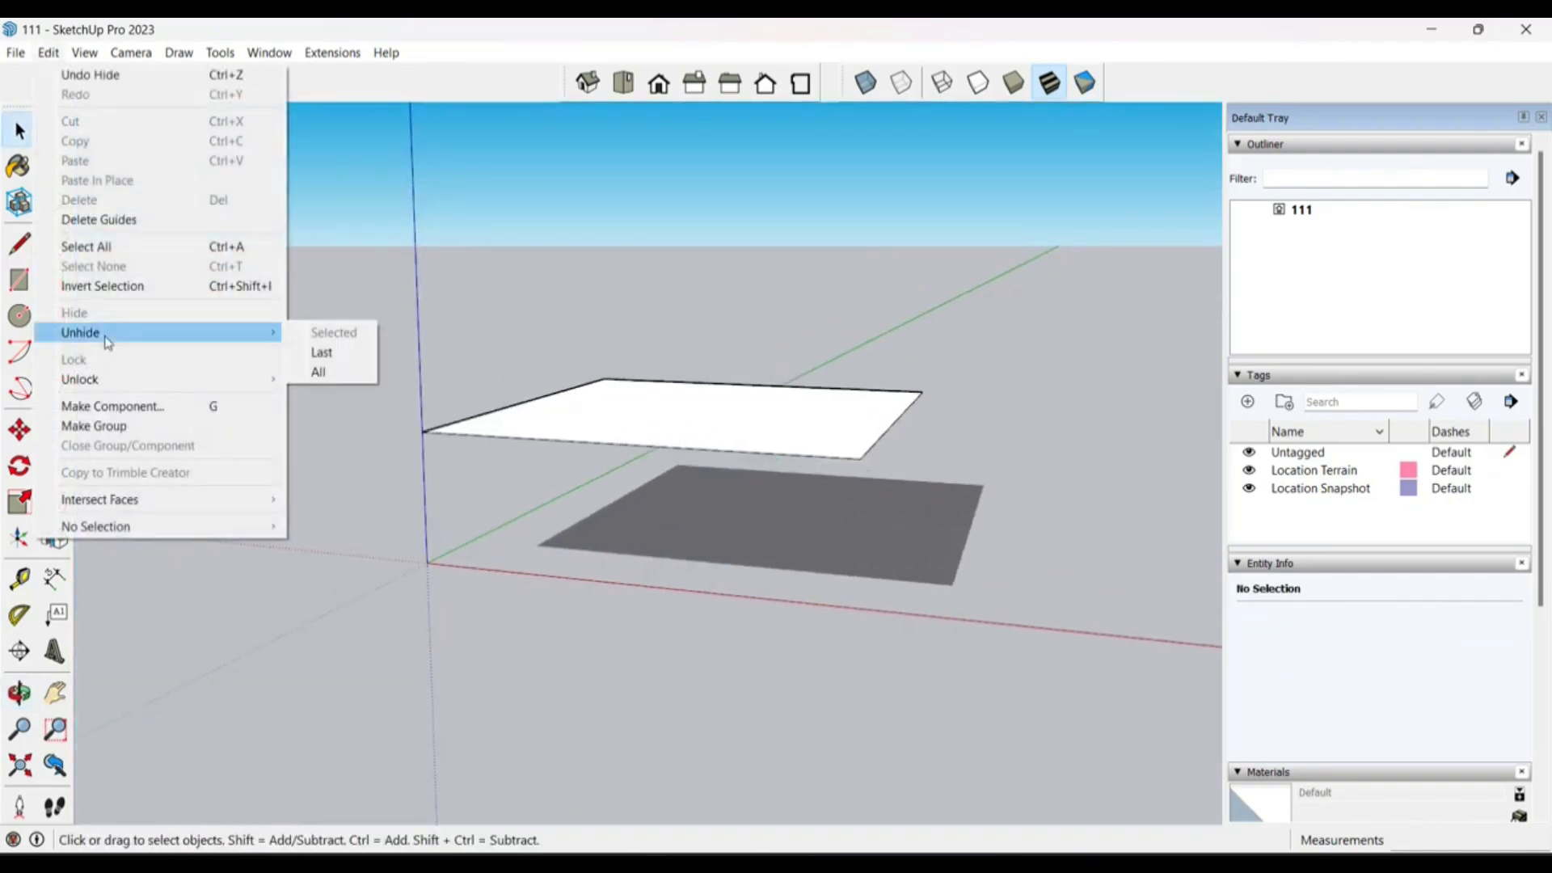
click(350, 378)
middle_drag(476, 443, 585, 465)
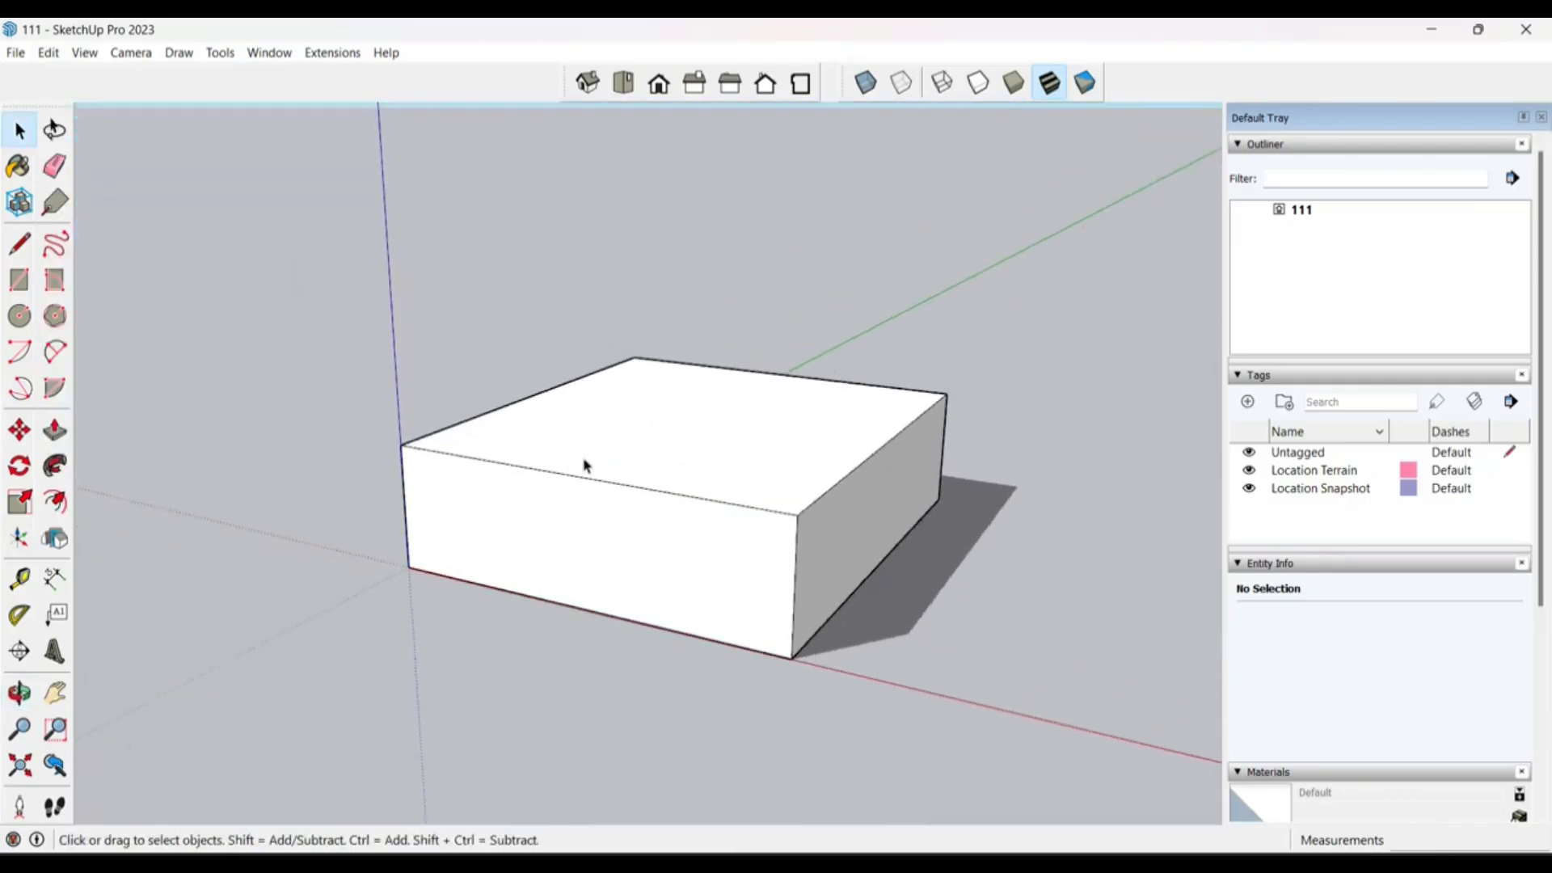
middle_drag(858, 624, 862, 624)
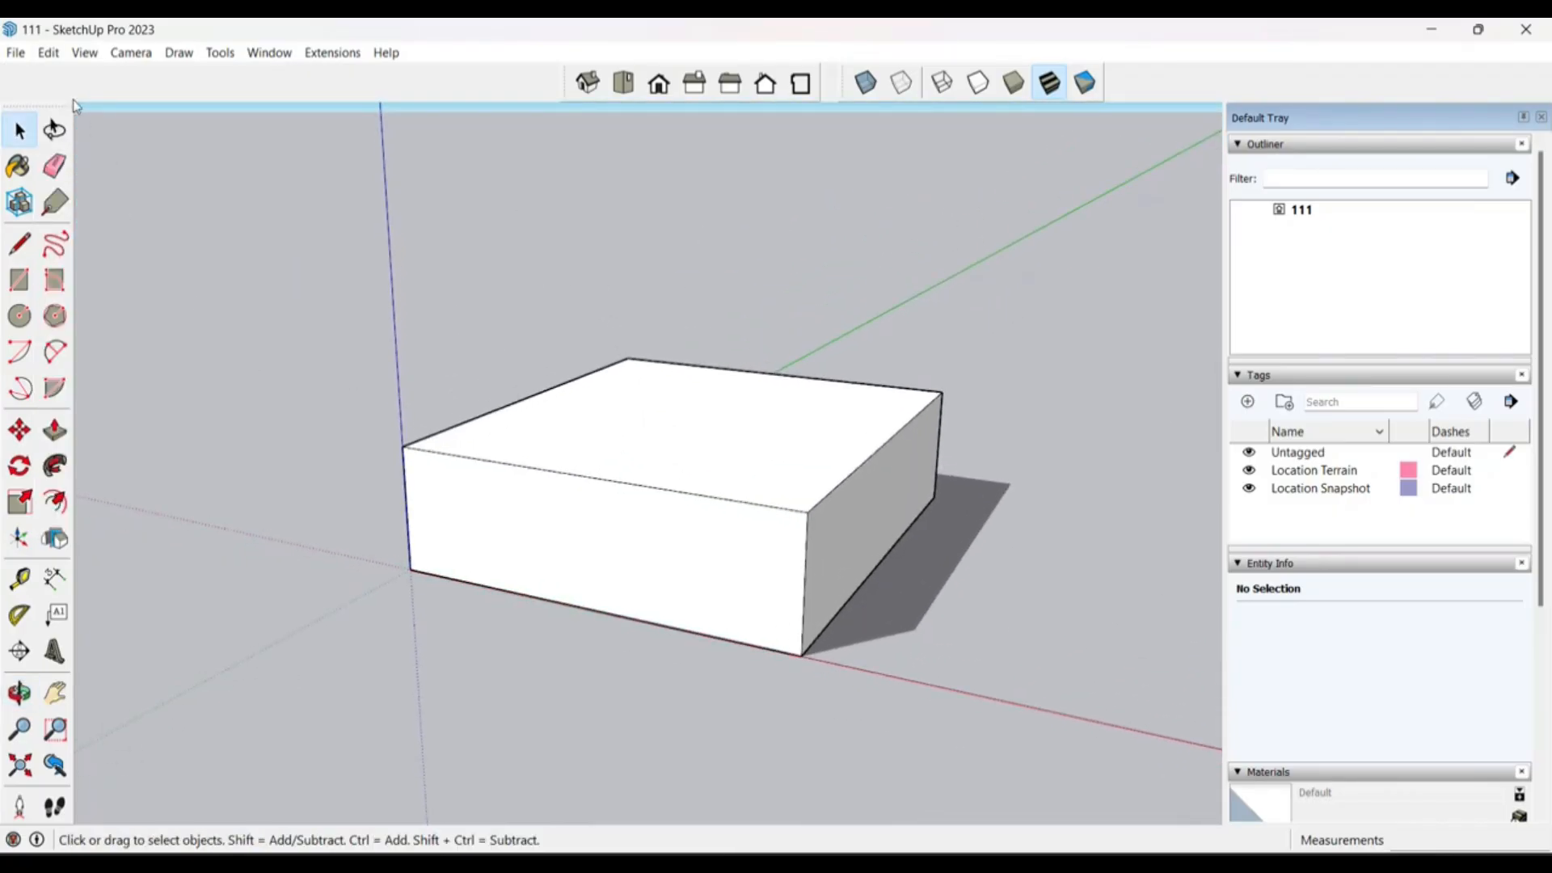
click(48, 53)
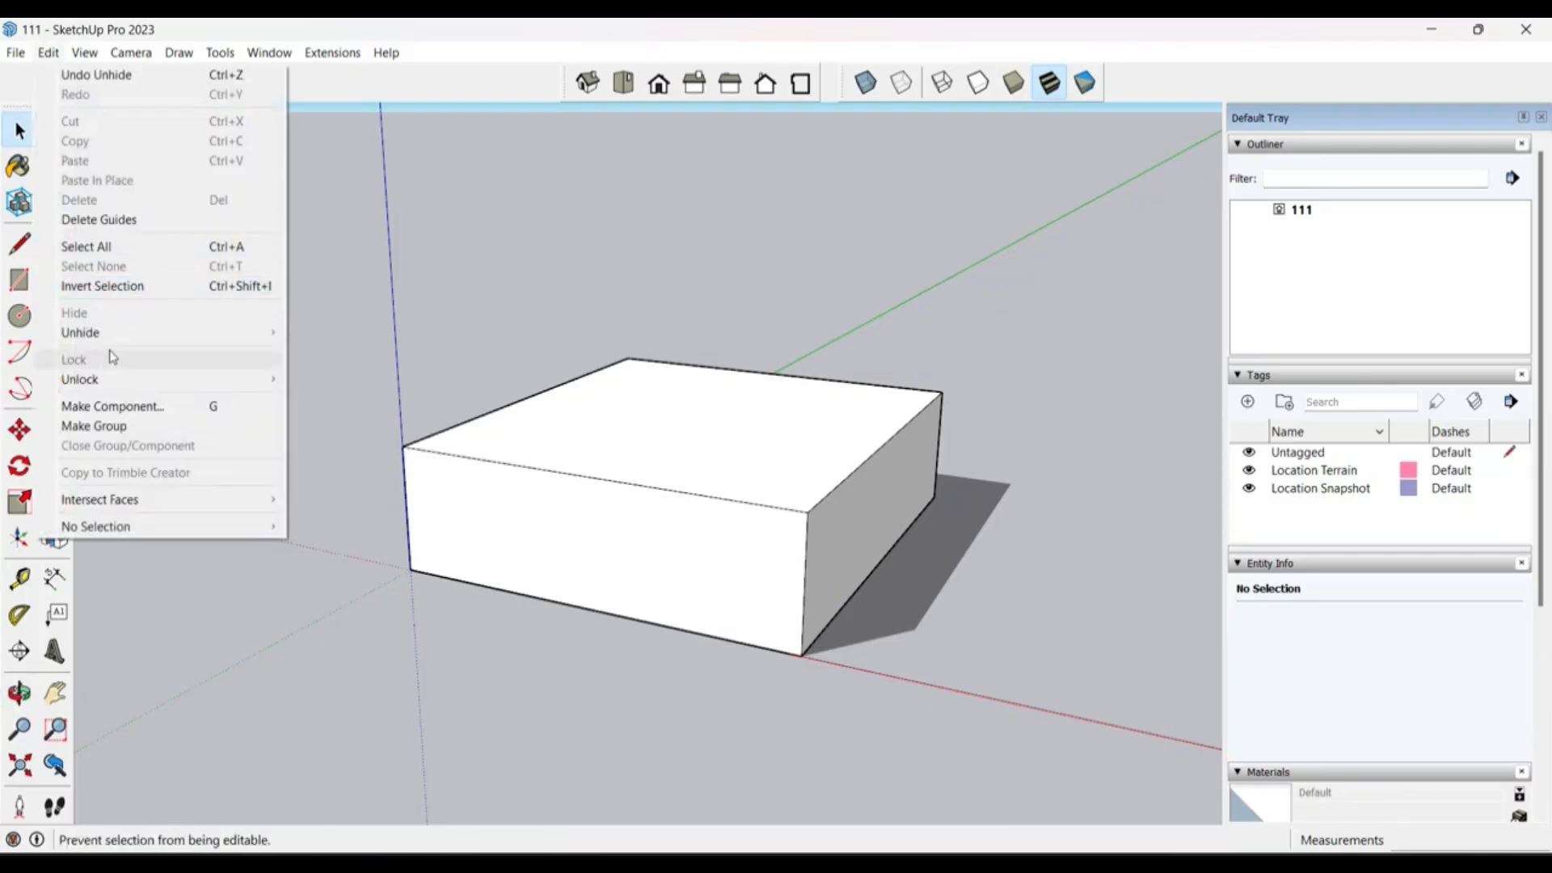
mouse_move(163, 385)
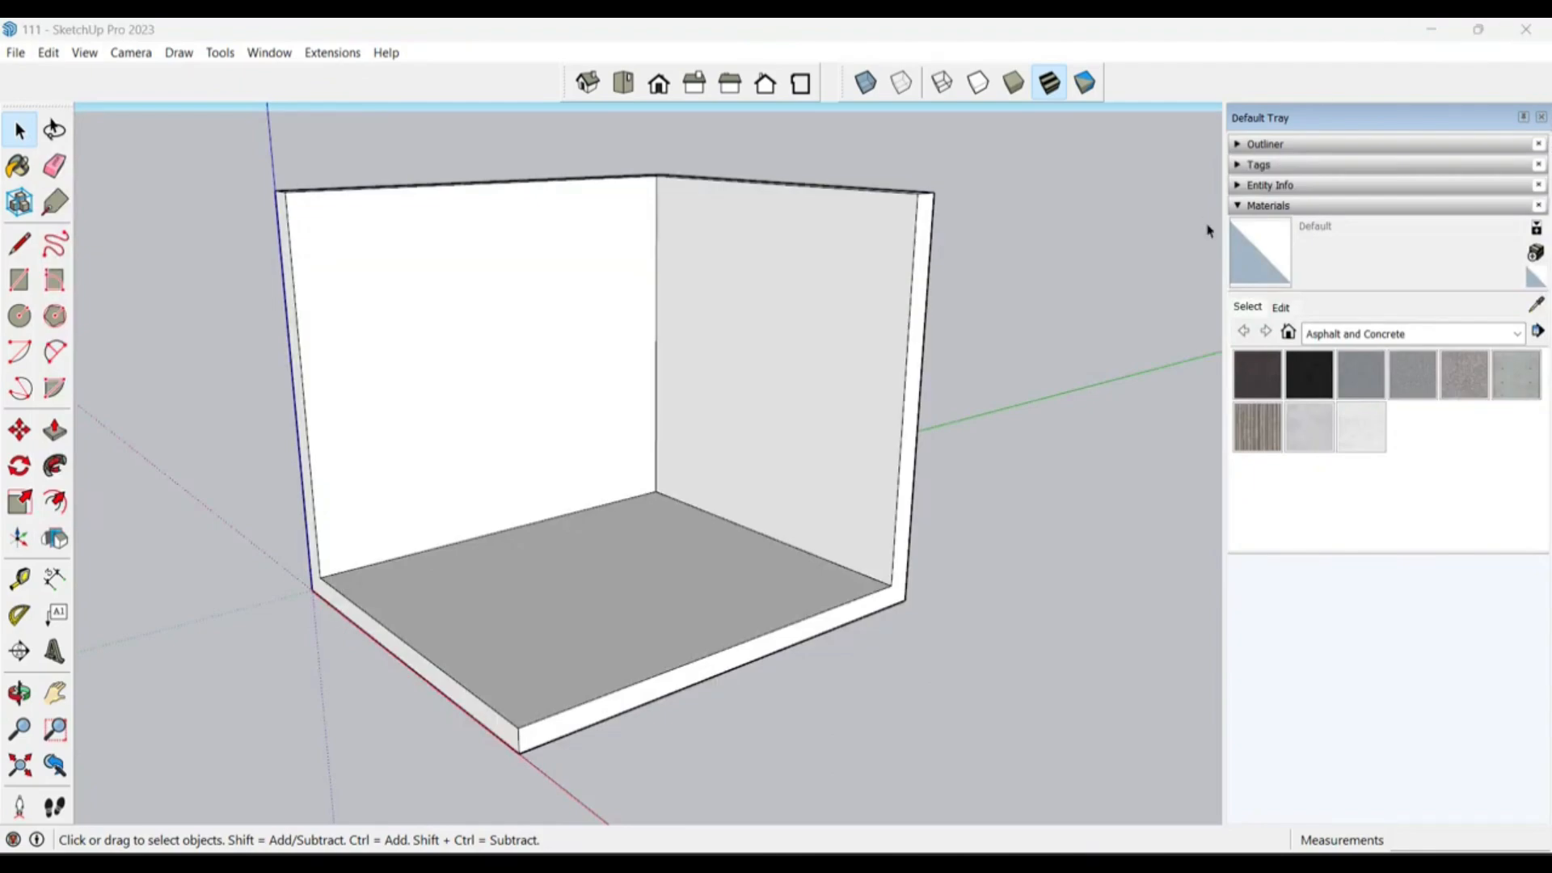
click(549, 585)
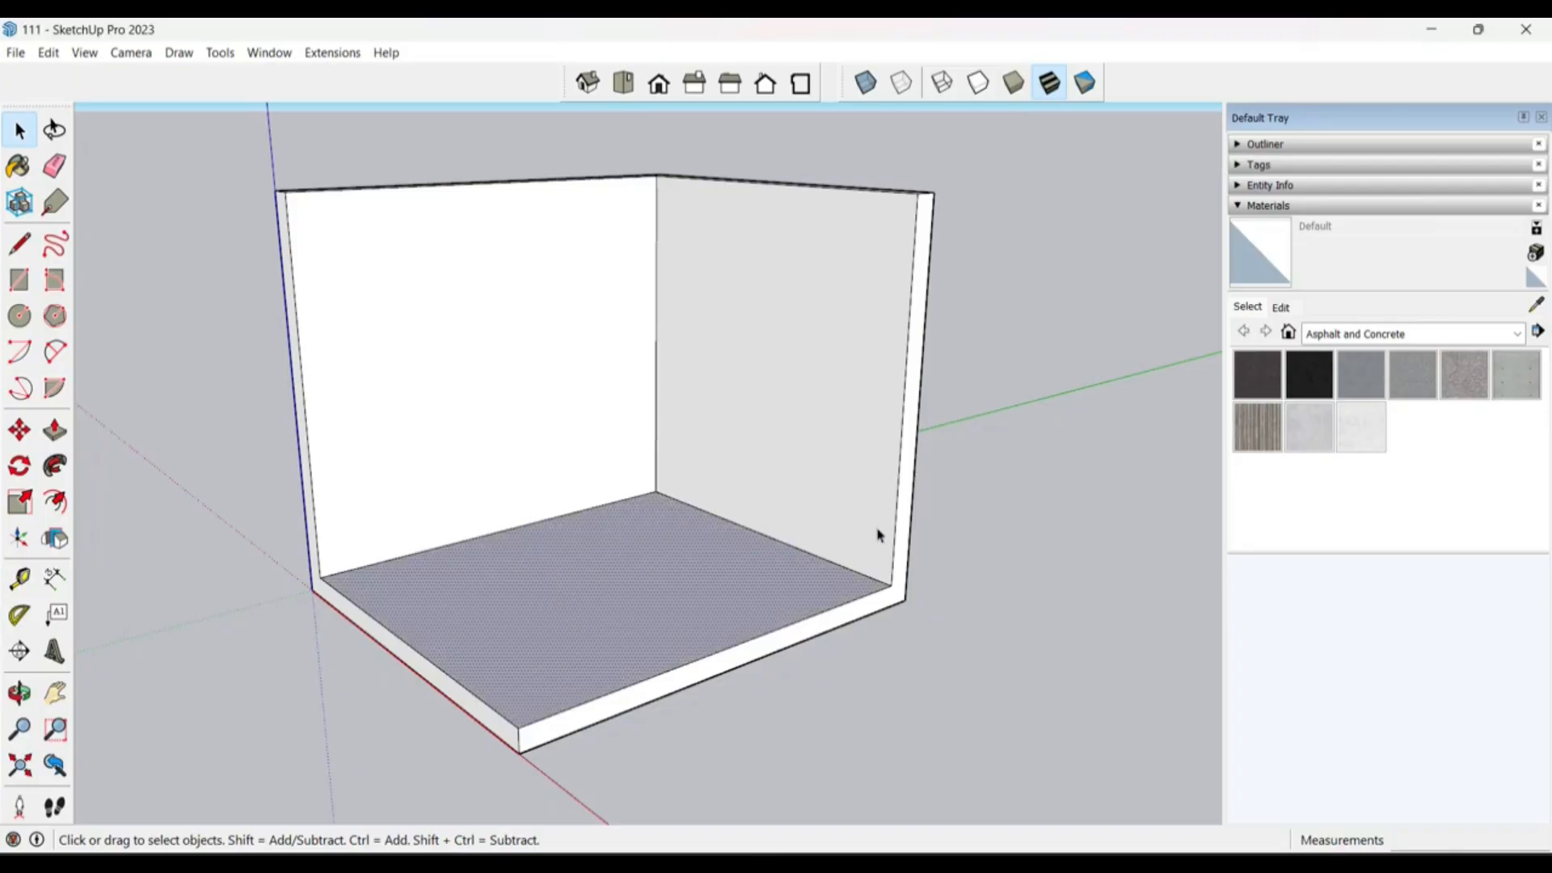
click(1020, 453)
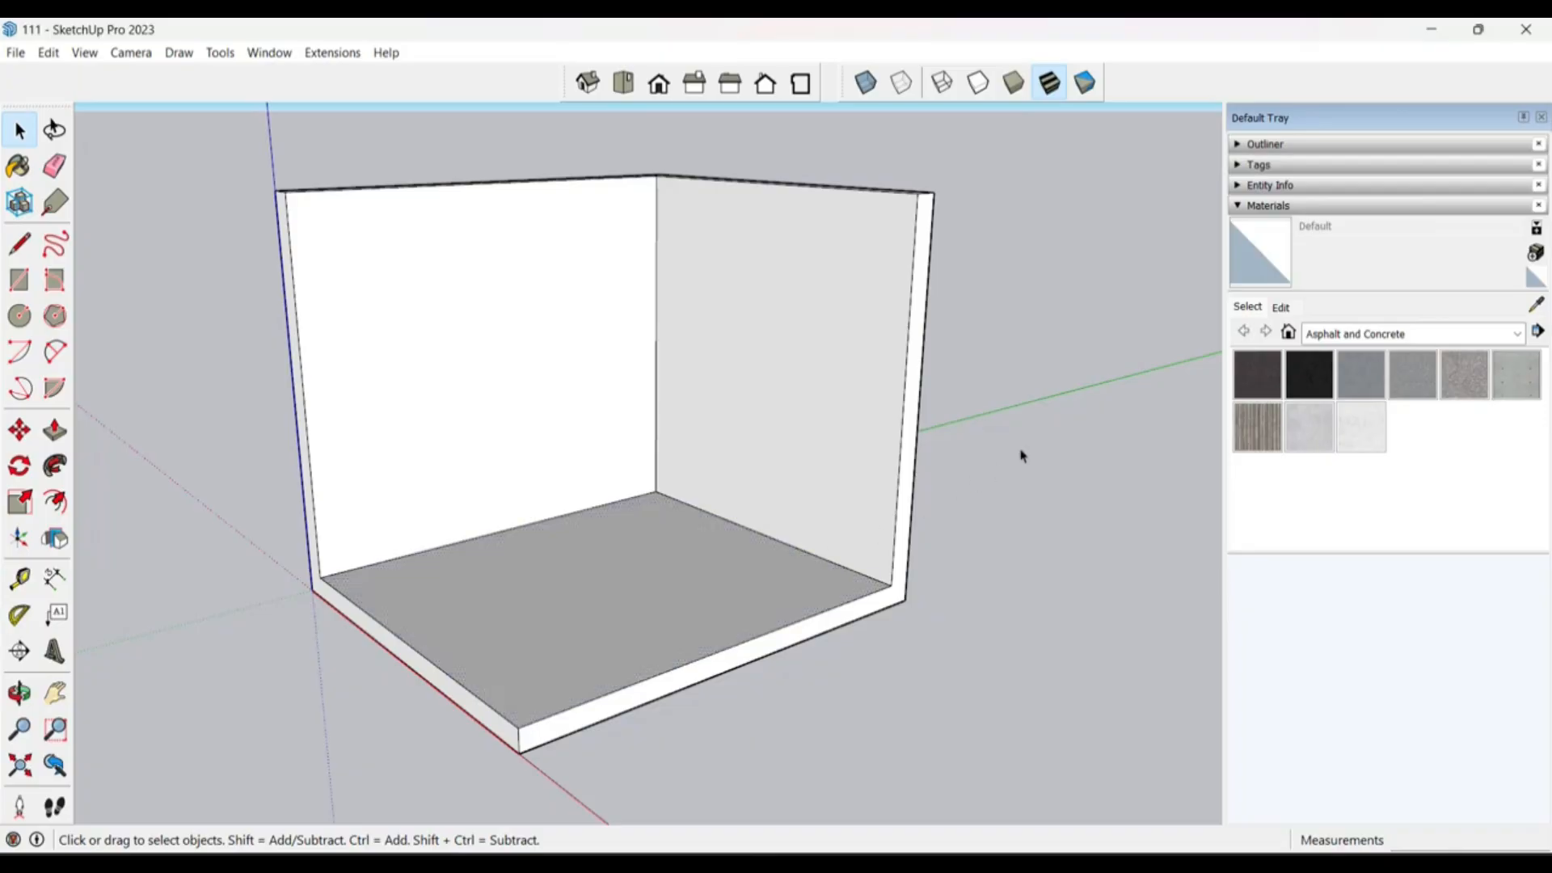
Step: Remove Materials from the Default Tray and add it back
click(1425, 212)
click(1538, 205)
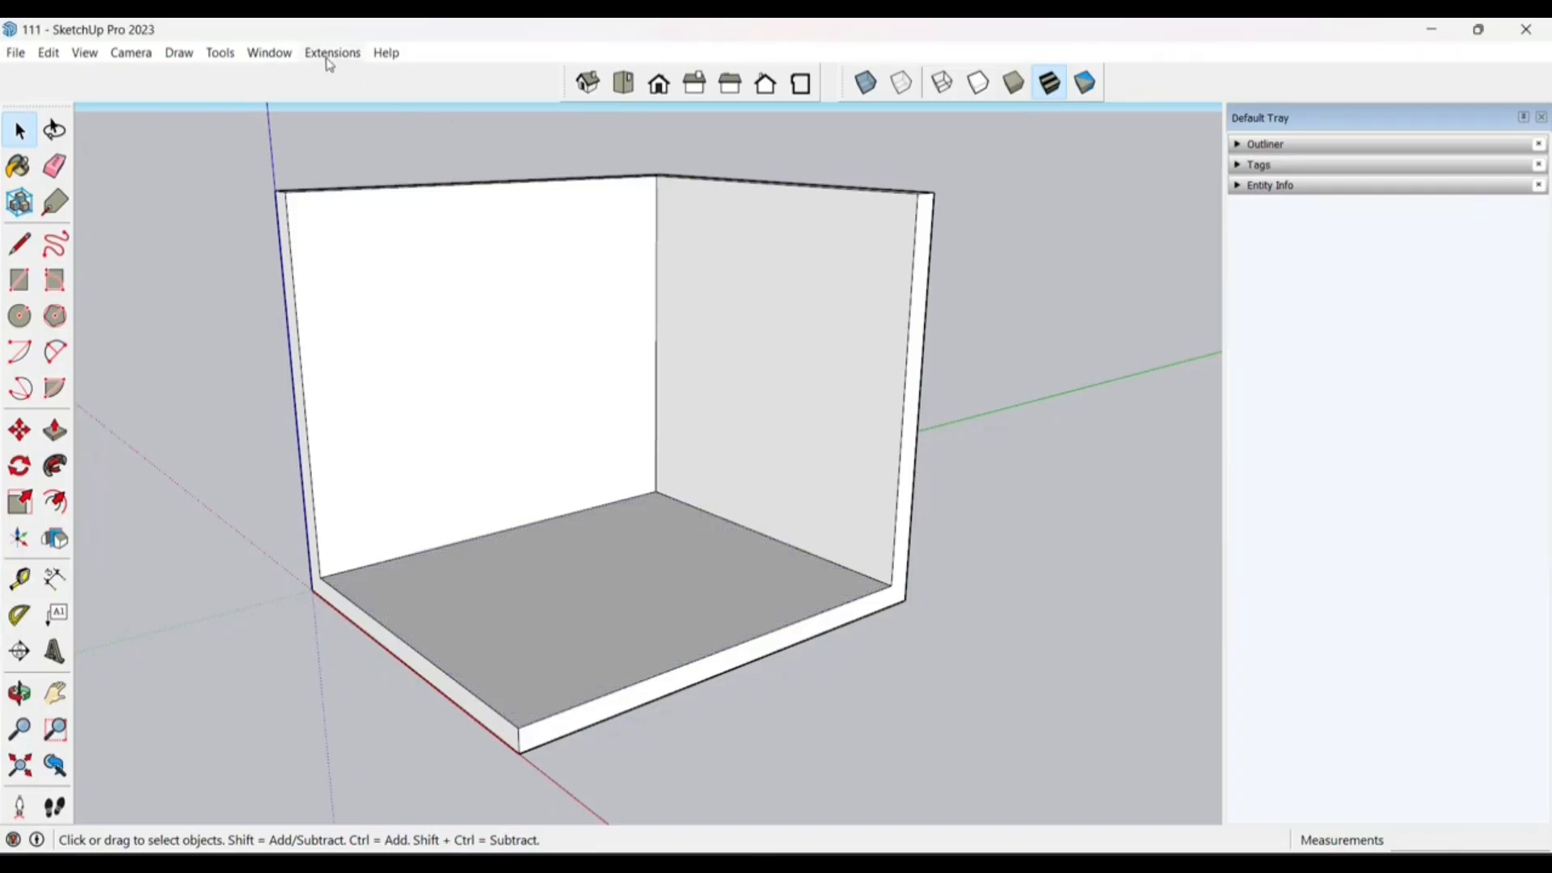
click(275, 55)
mouse_move(414, 87)
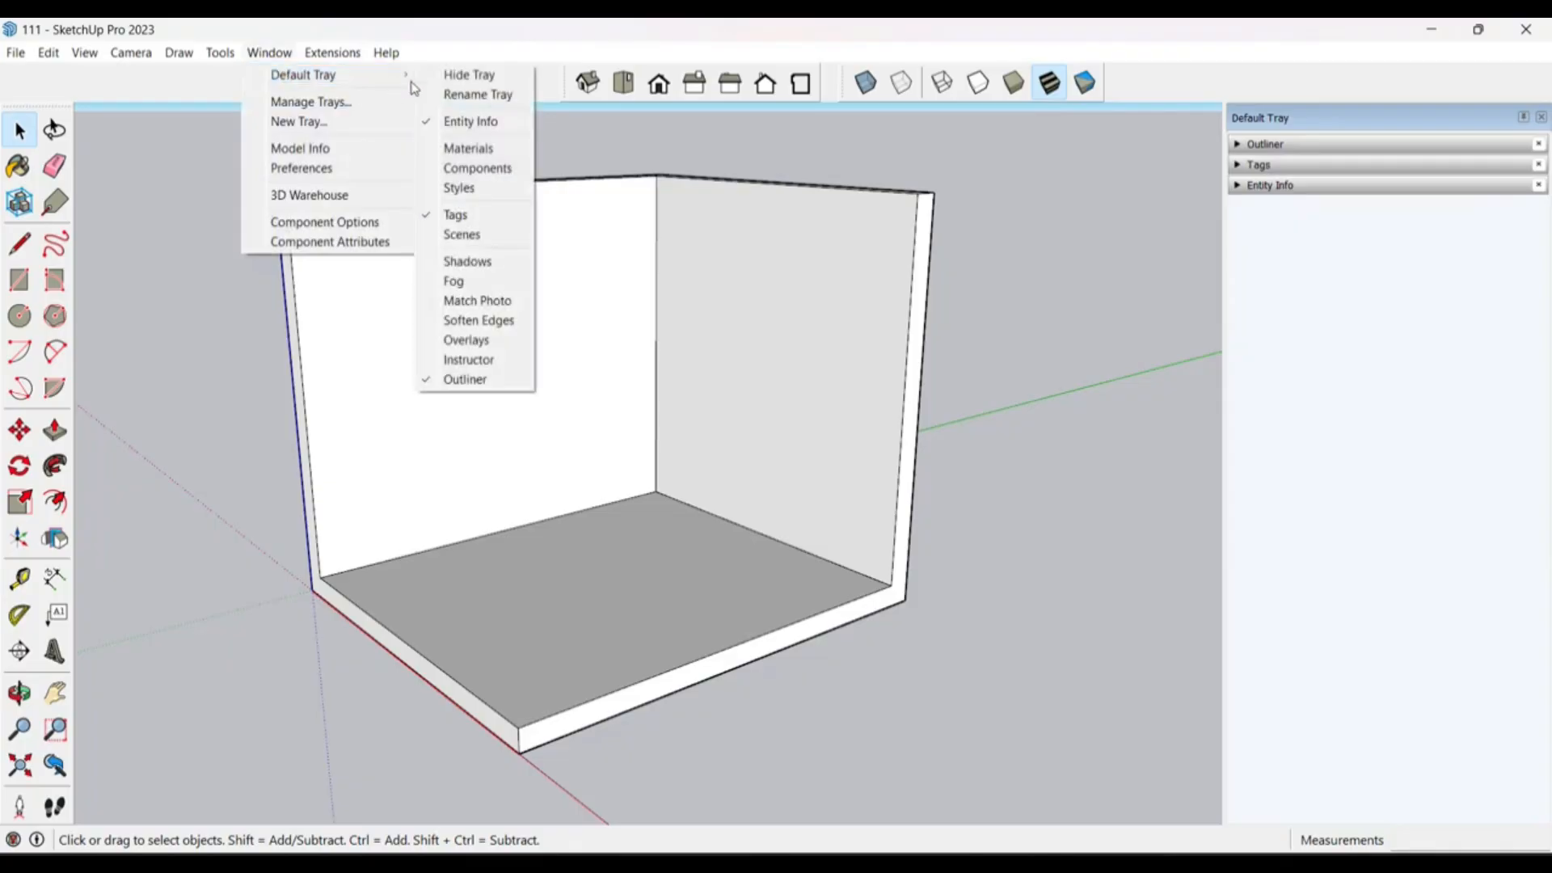
click(463, 151)
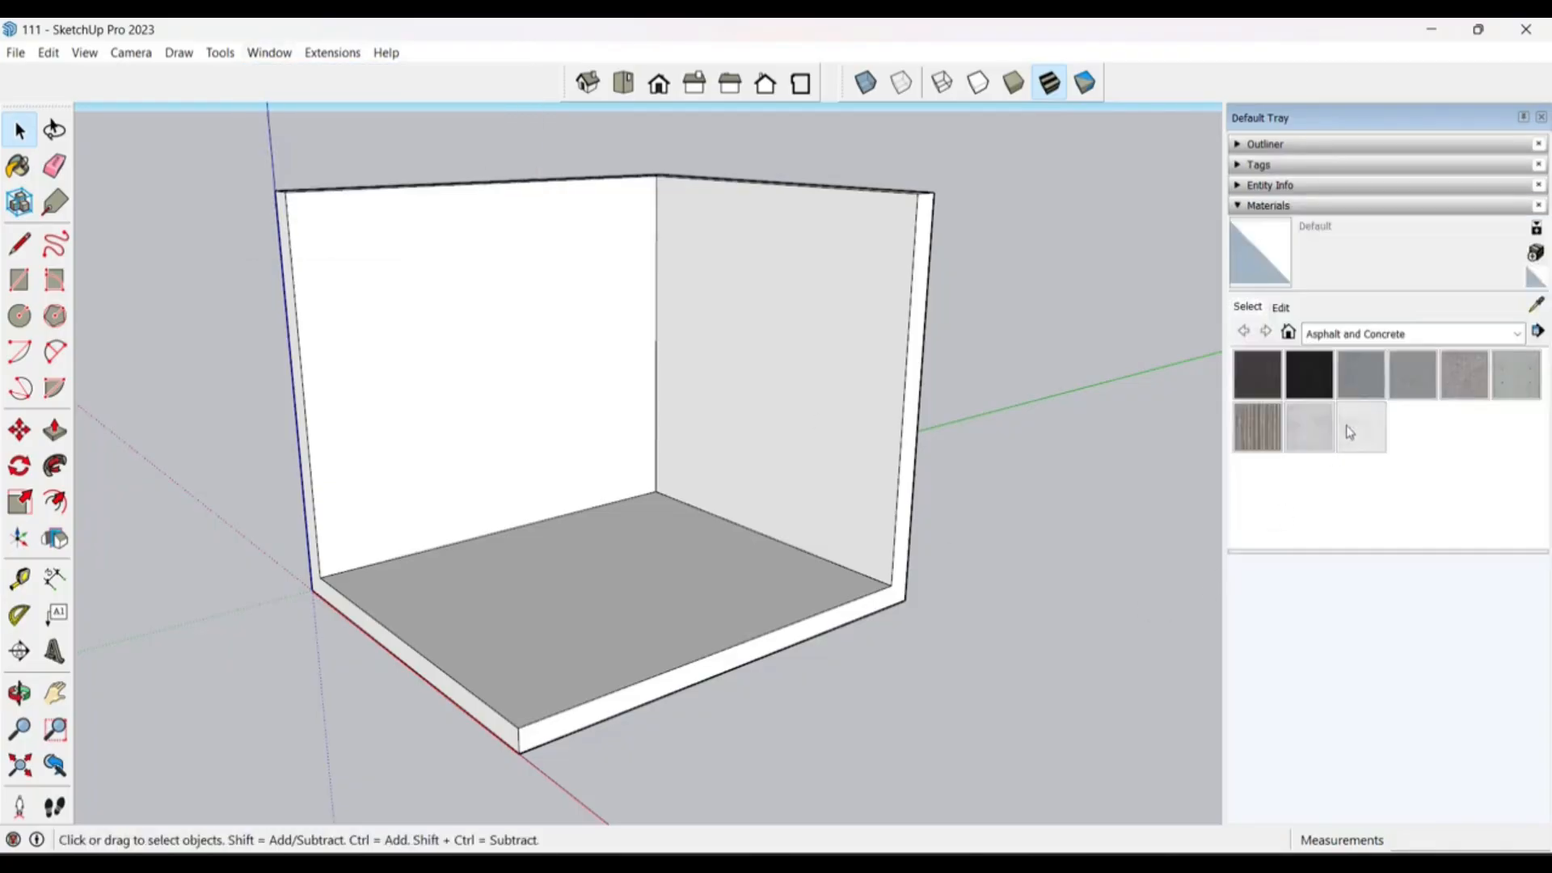
Step: Browse the In Model, Materials, 3d Printing, and Asphalt and Concrete material collections
click(1517, 335)
scroll(1374, 429, up, 2)
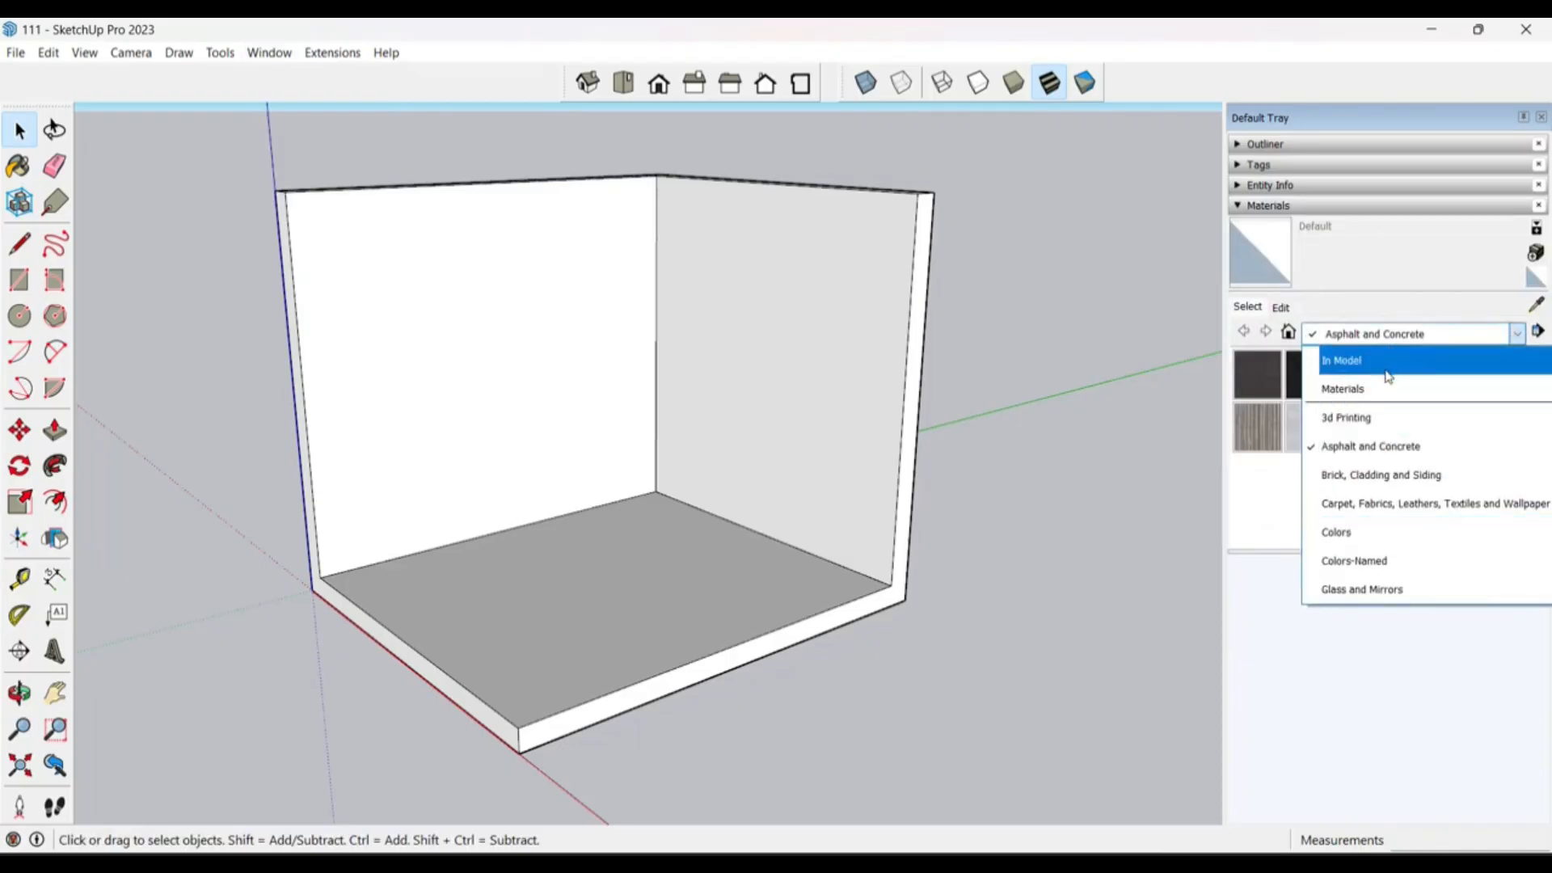
click(1388, 373)
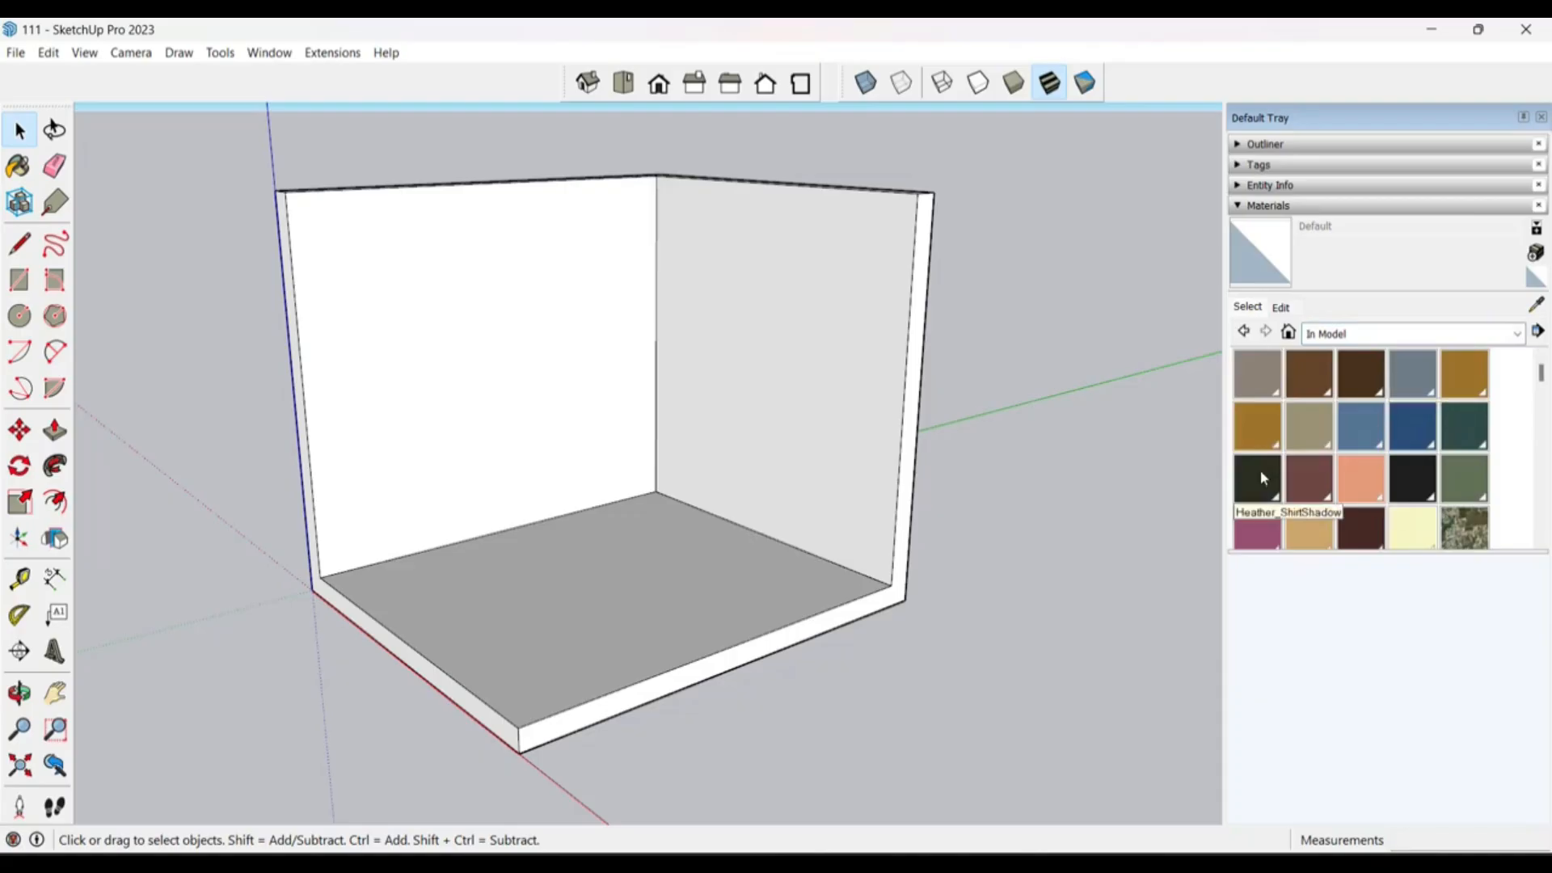
click(1516, 334)
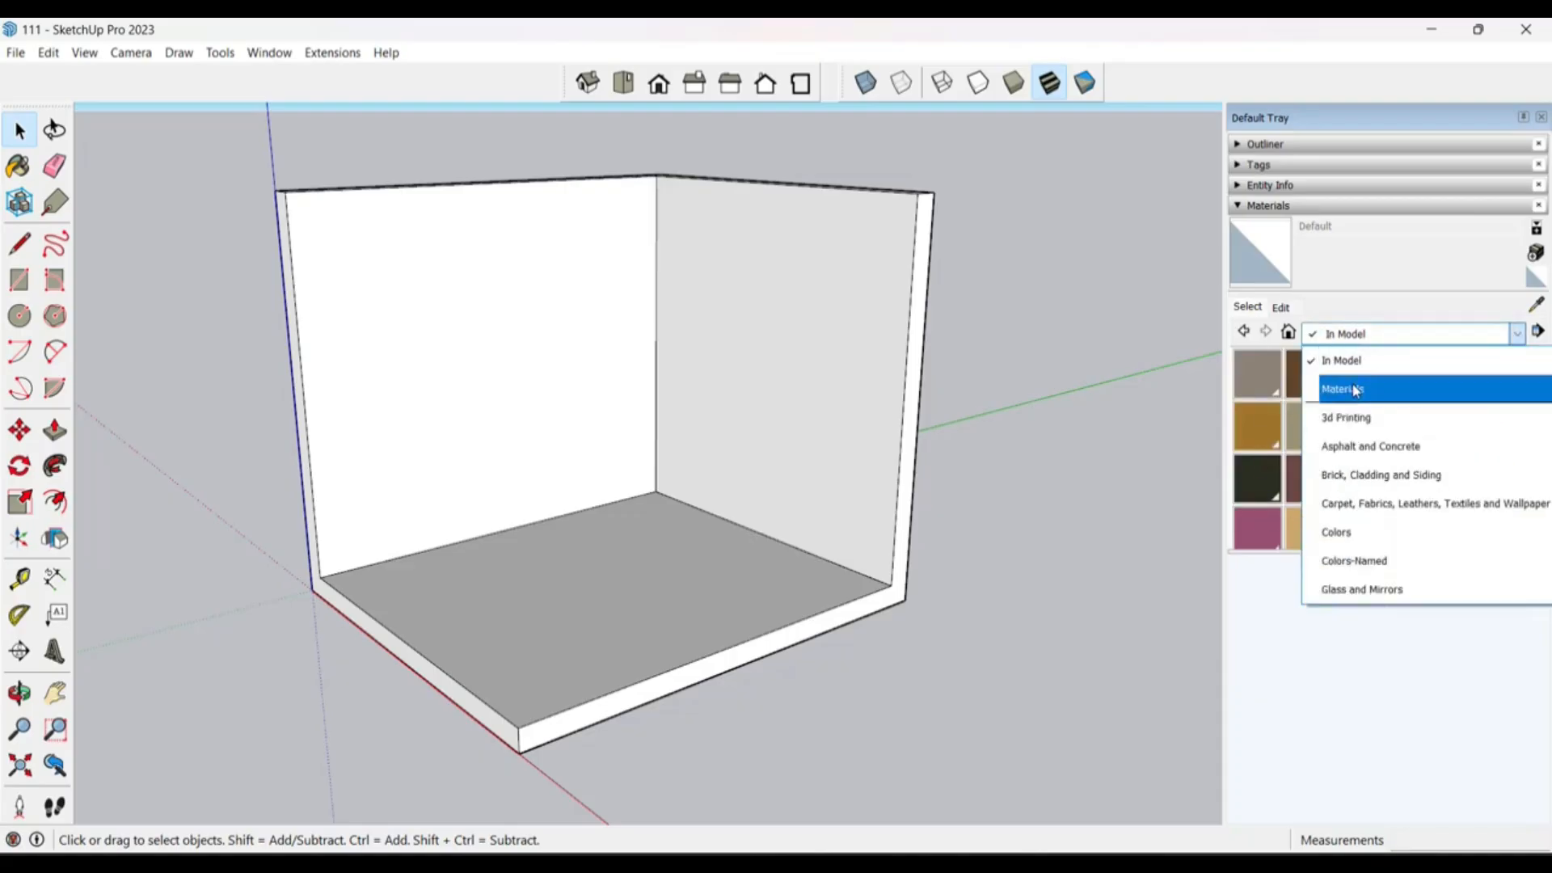
click(1357, 390)
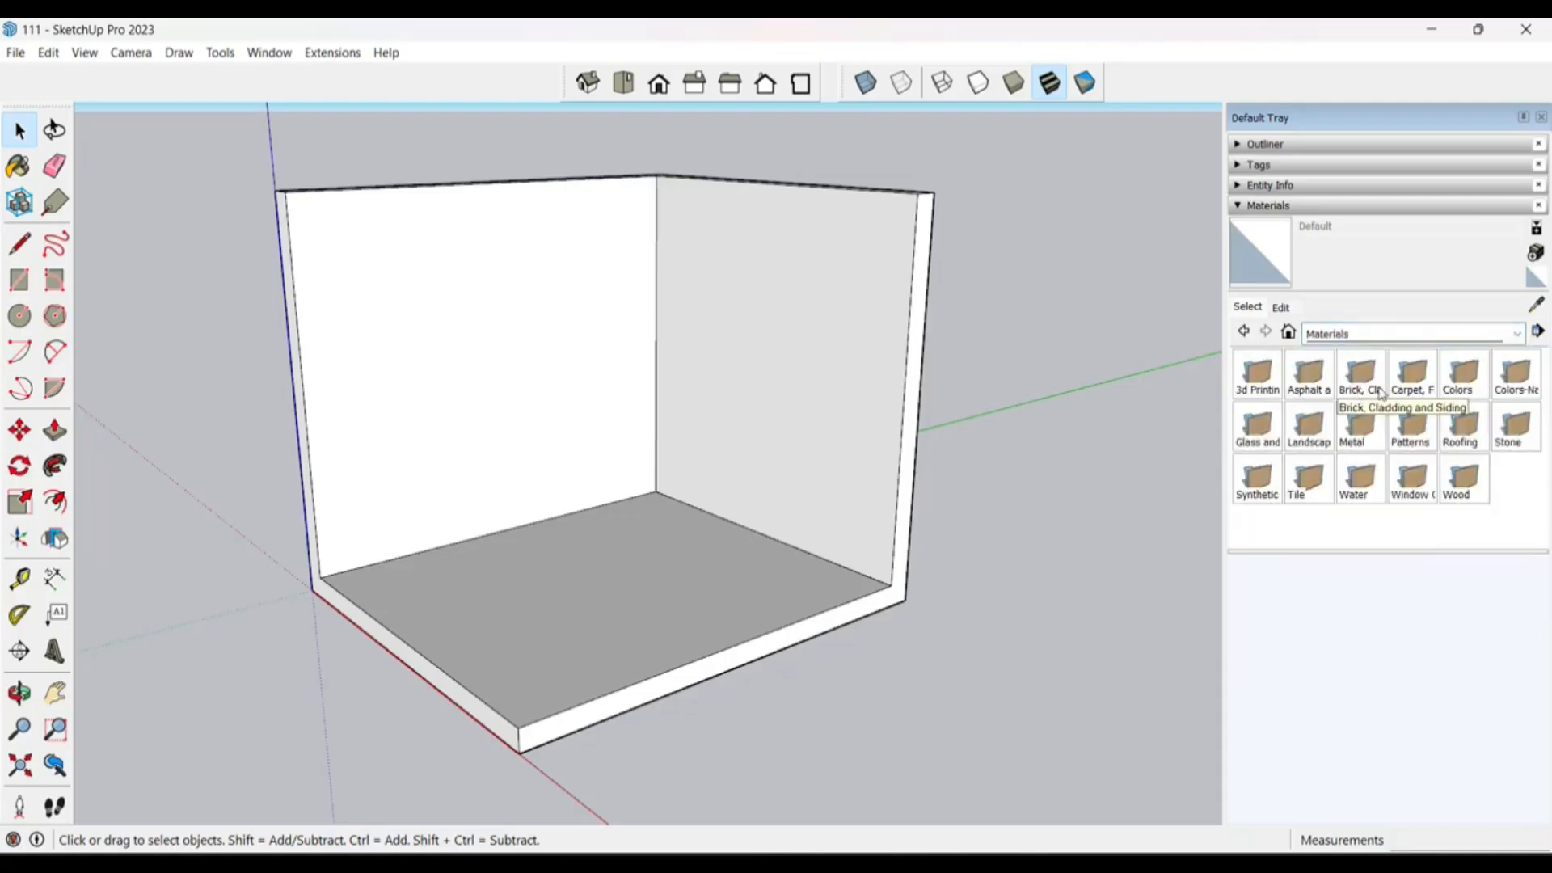
click(1517, 334)
click(1363, 395)
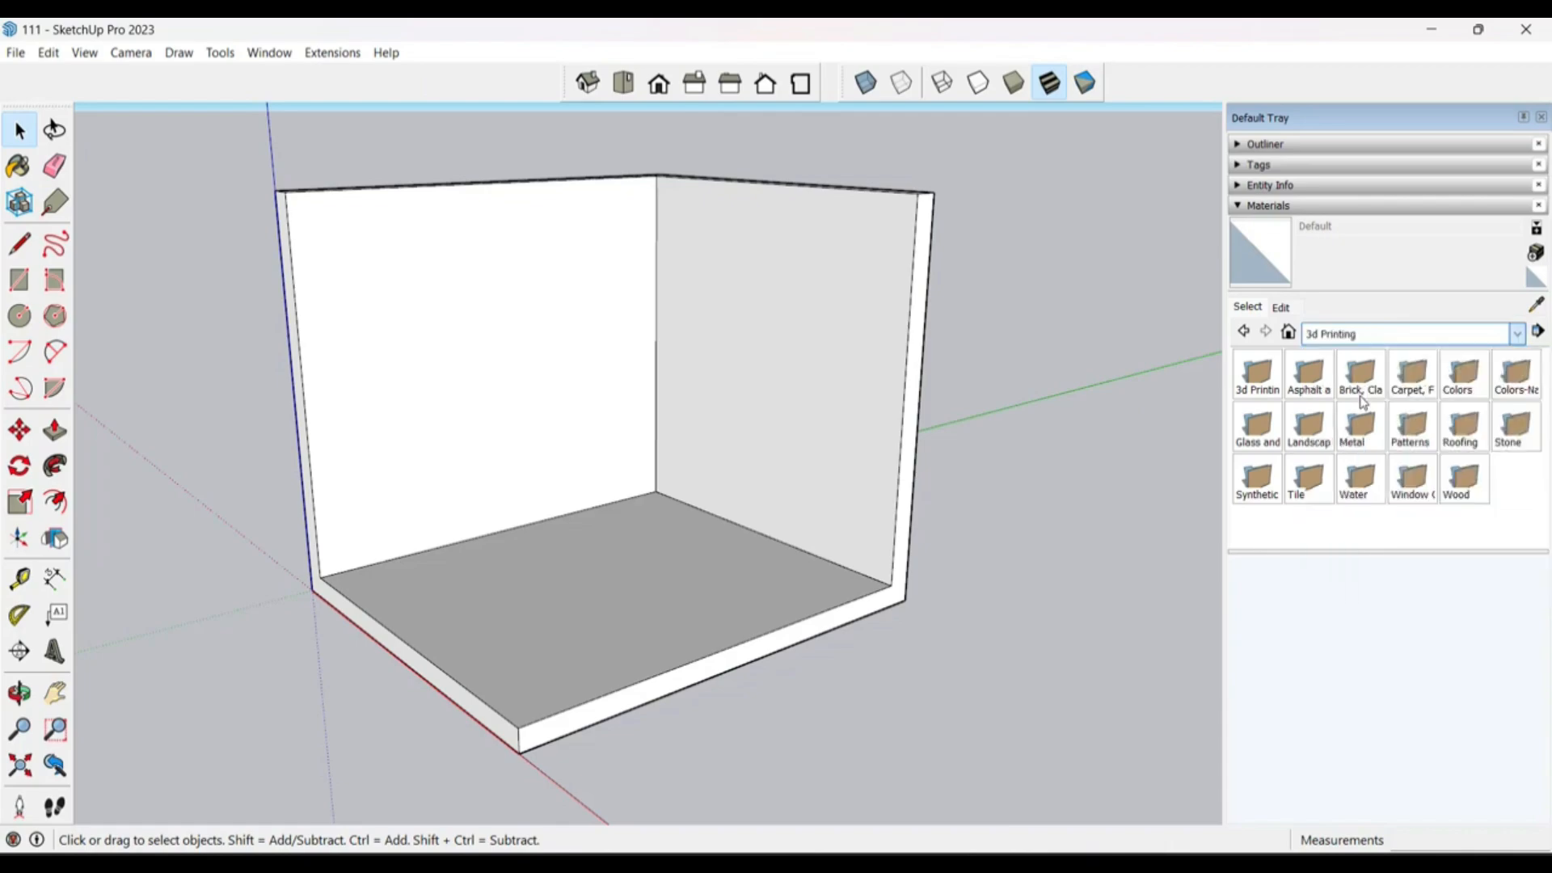
click(1517, 334)
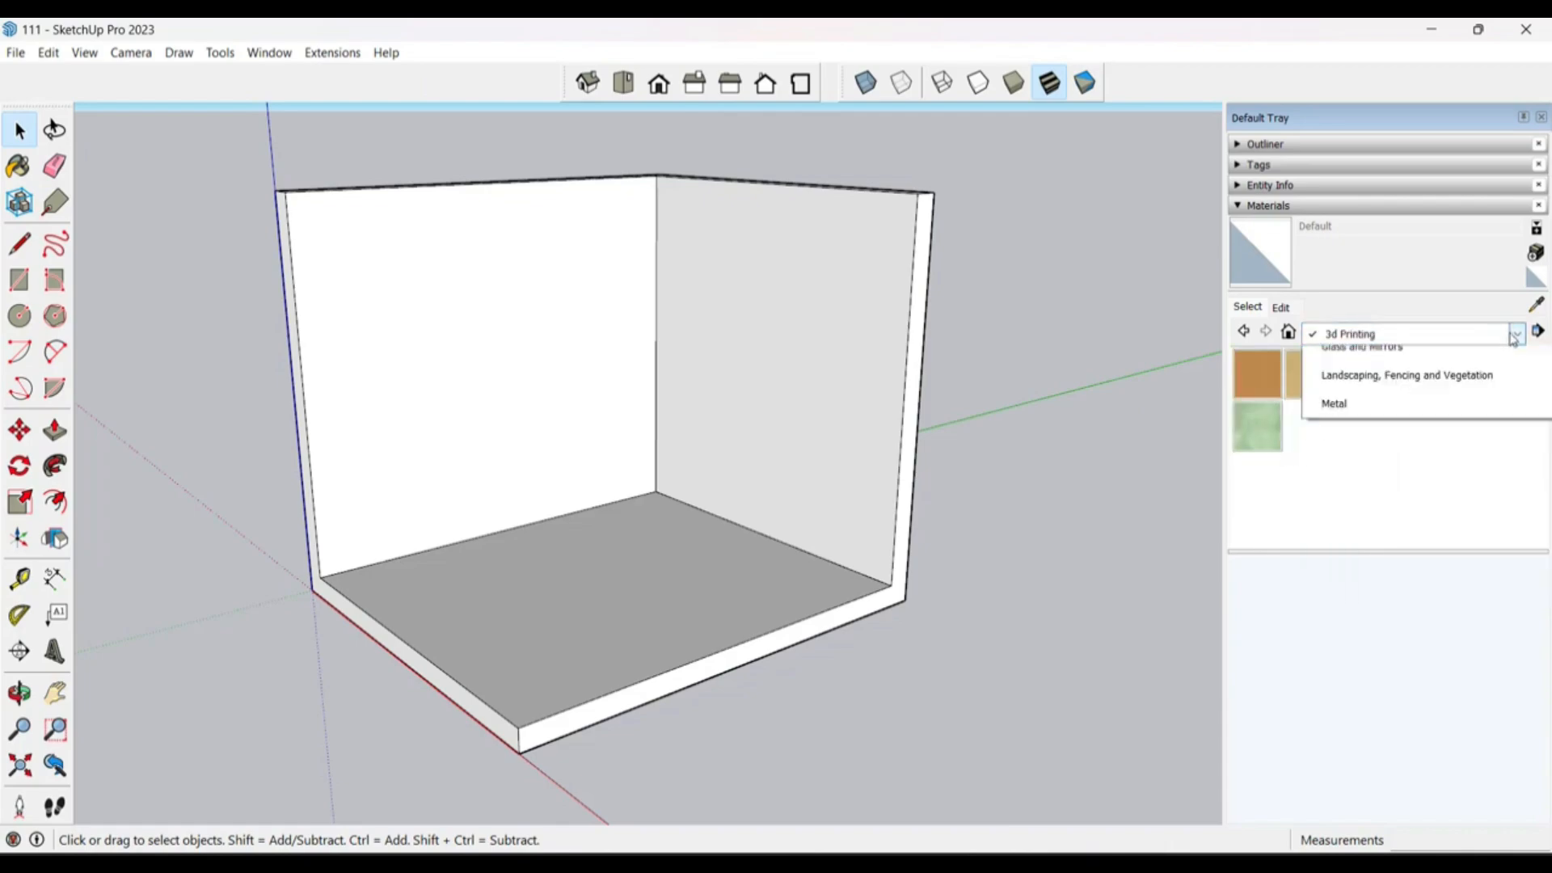
click(1387, 393)
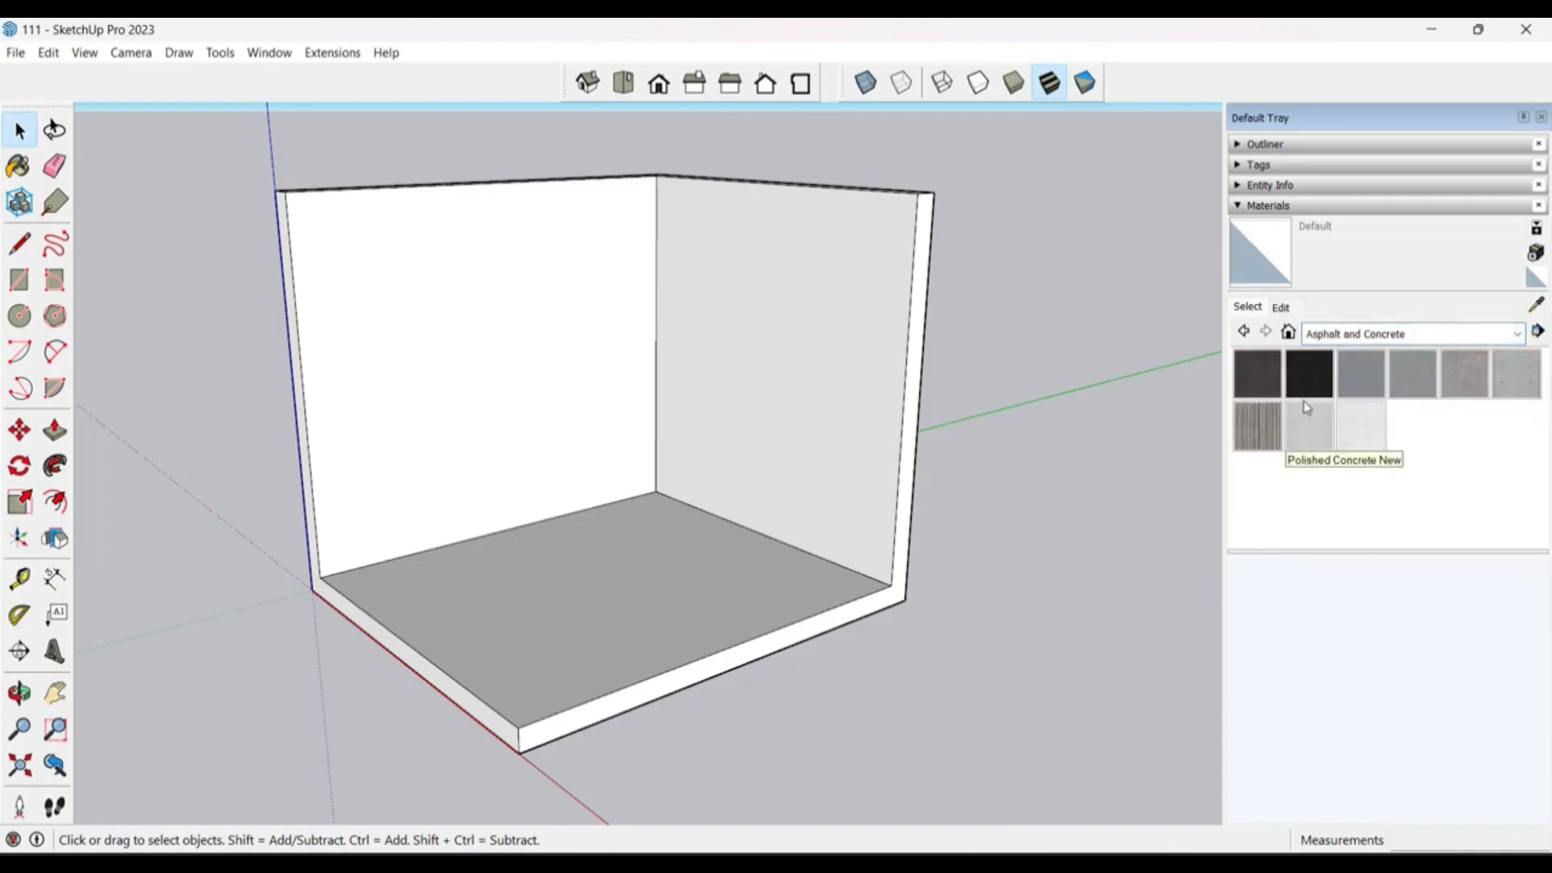
Step: Browse the Brick, Cladding and Siding collection and the Colors collection, and switch to Glass and Mirrors
click(1516, 334)
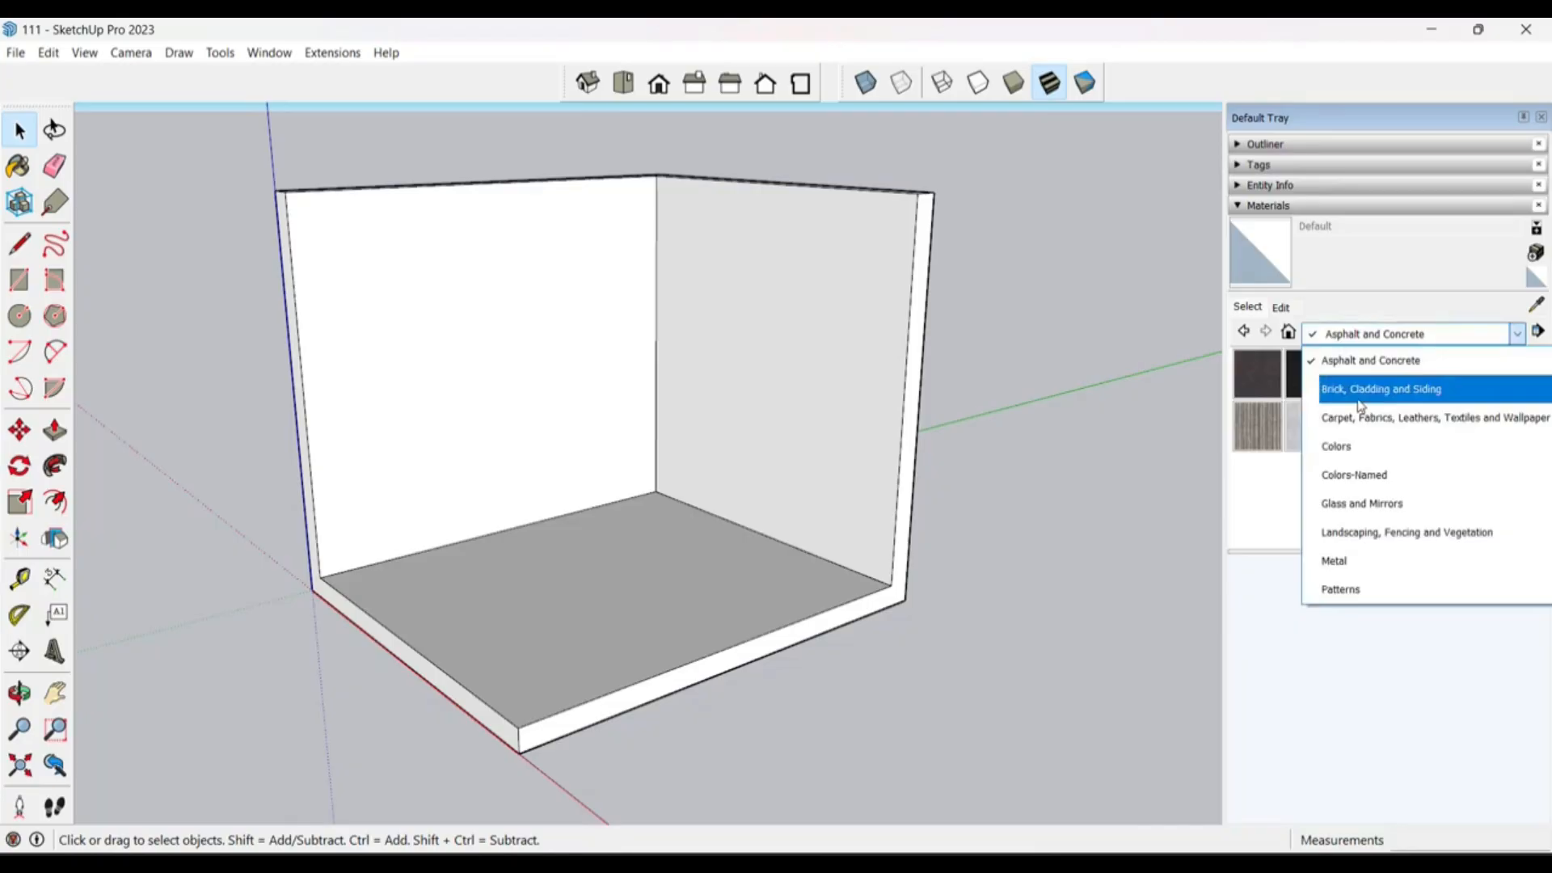
click(1359, 401)
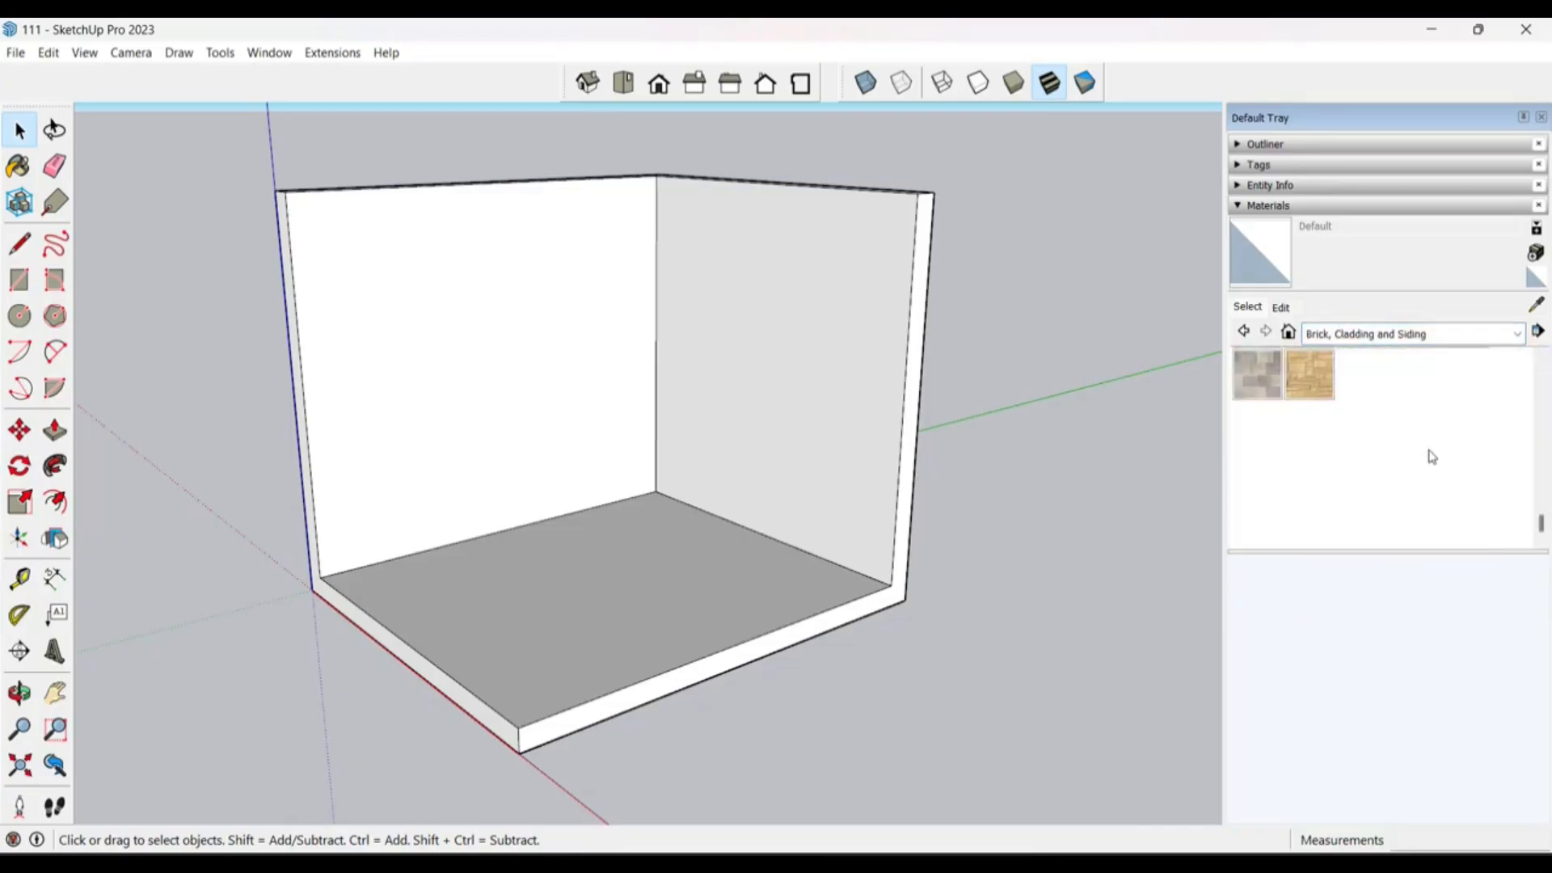
click(1516, 334)
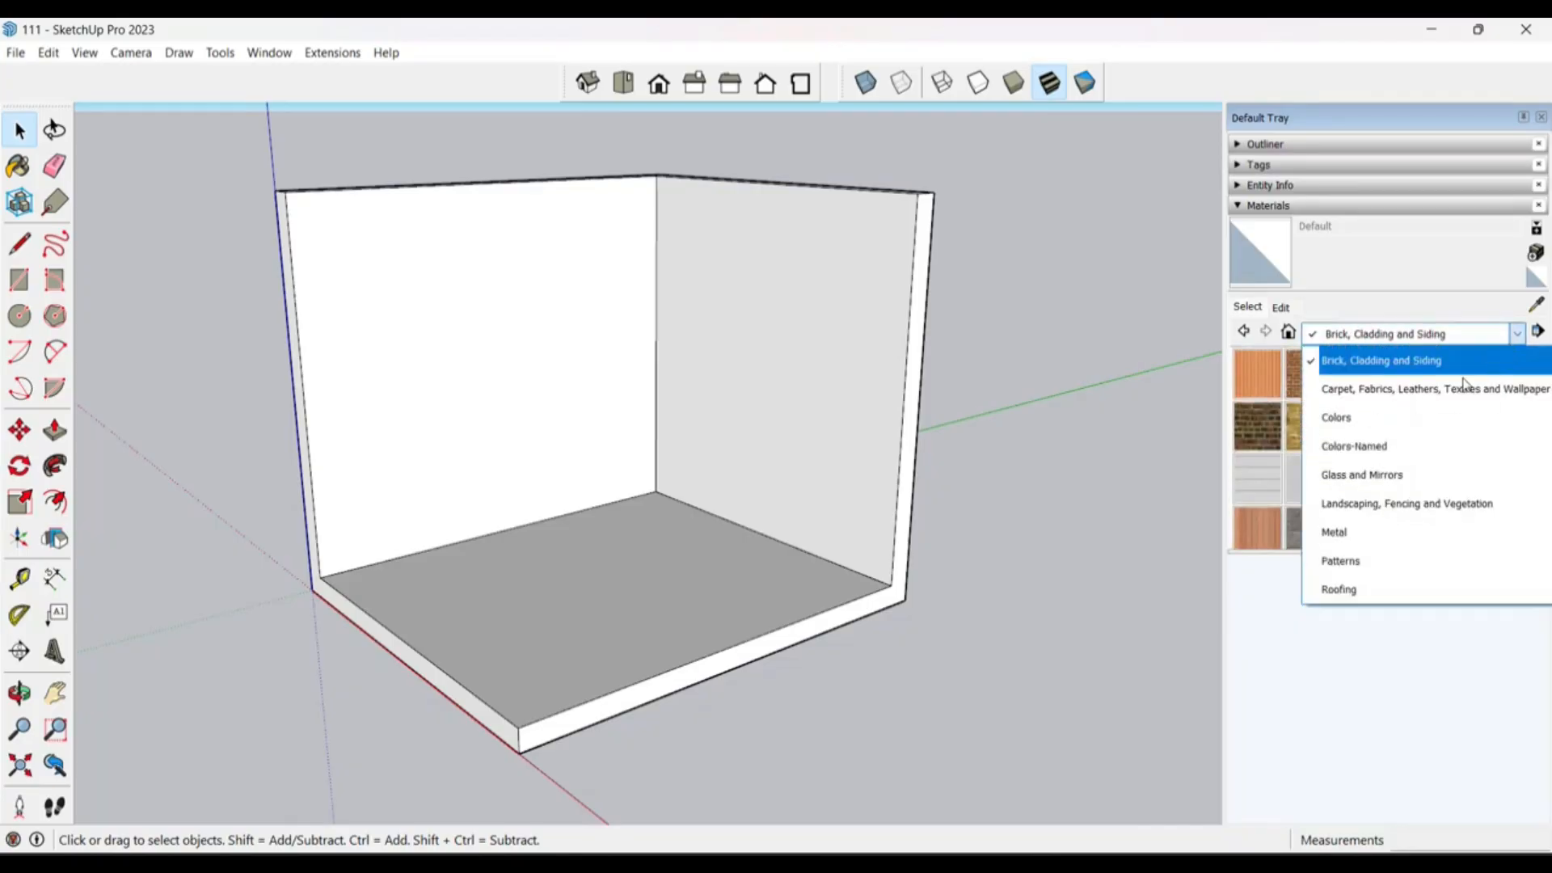
click(1364, 424)
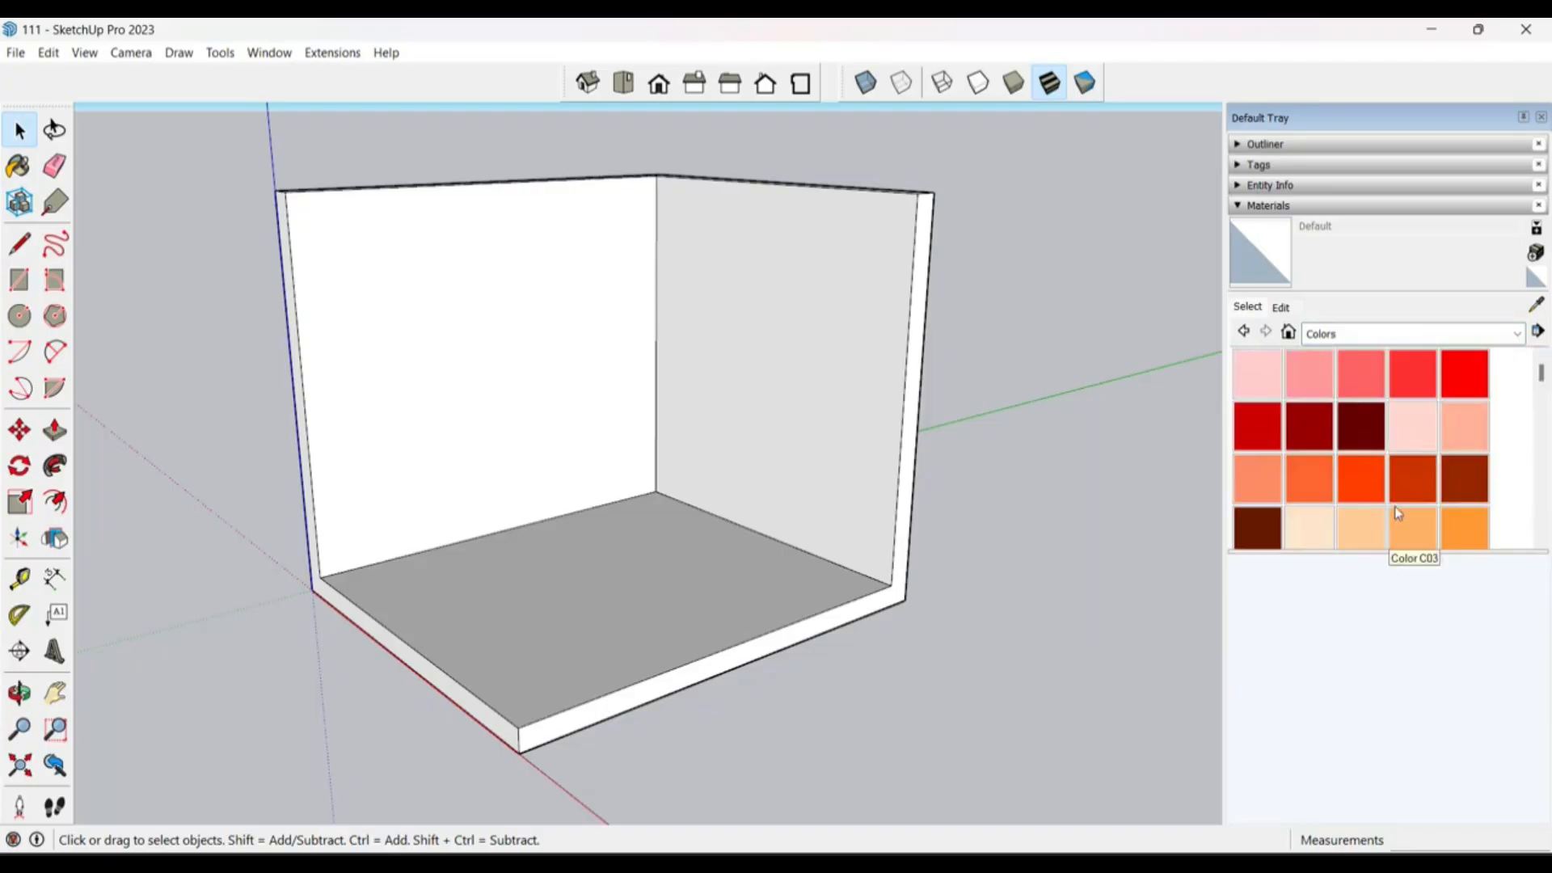
scroll(1392, 499, down, 3)
scroll(1391, 492, down, 5)
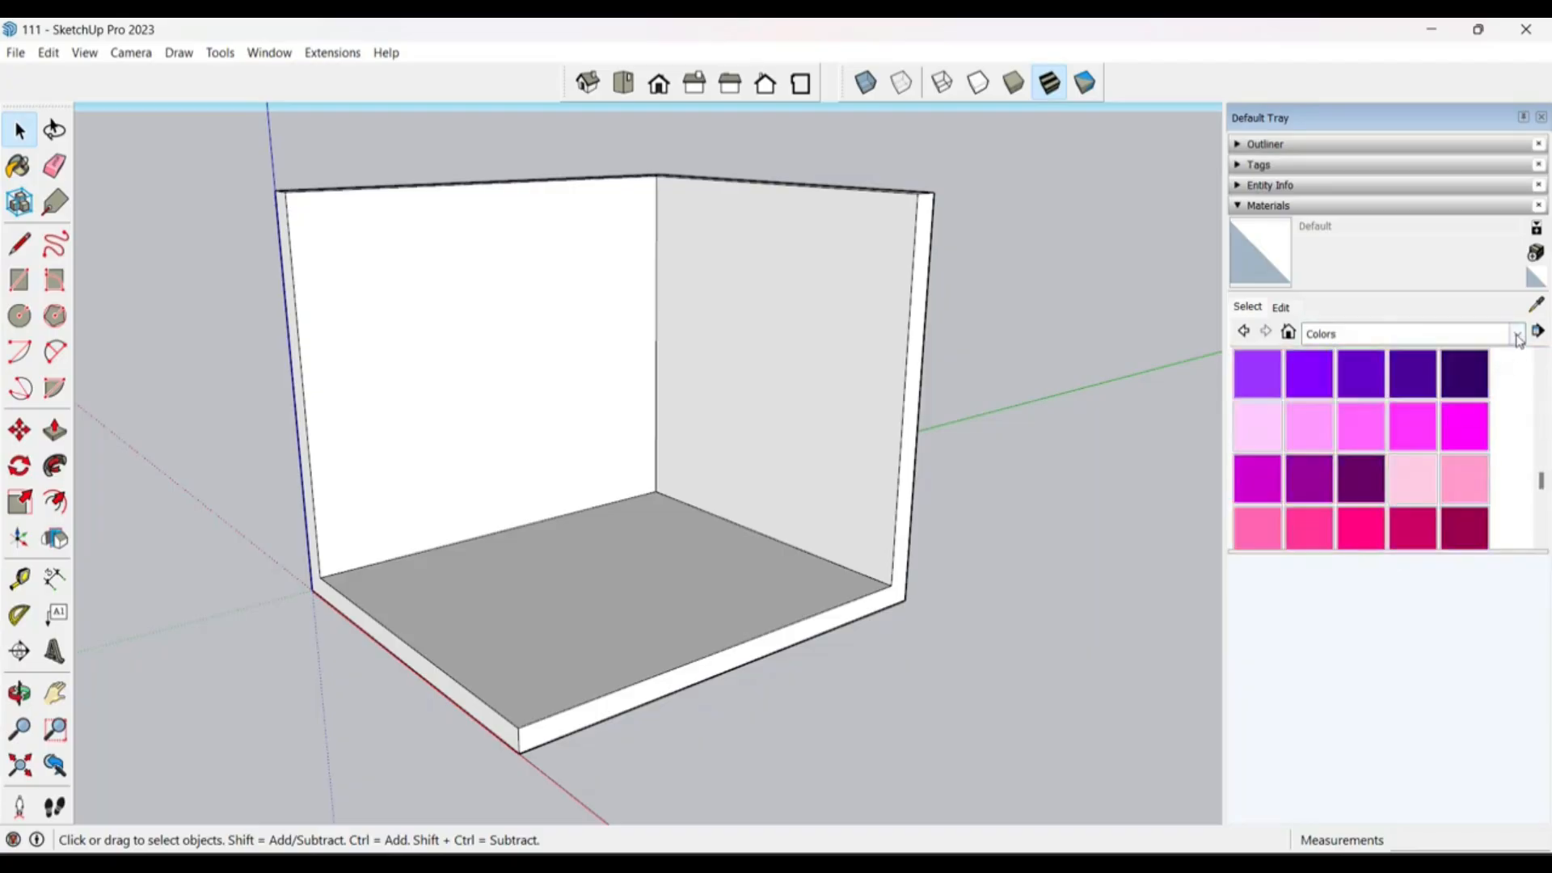
click(1517, 334)
click(1369, 417)
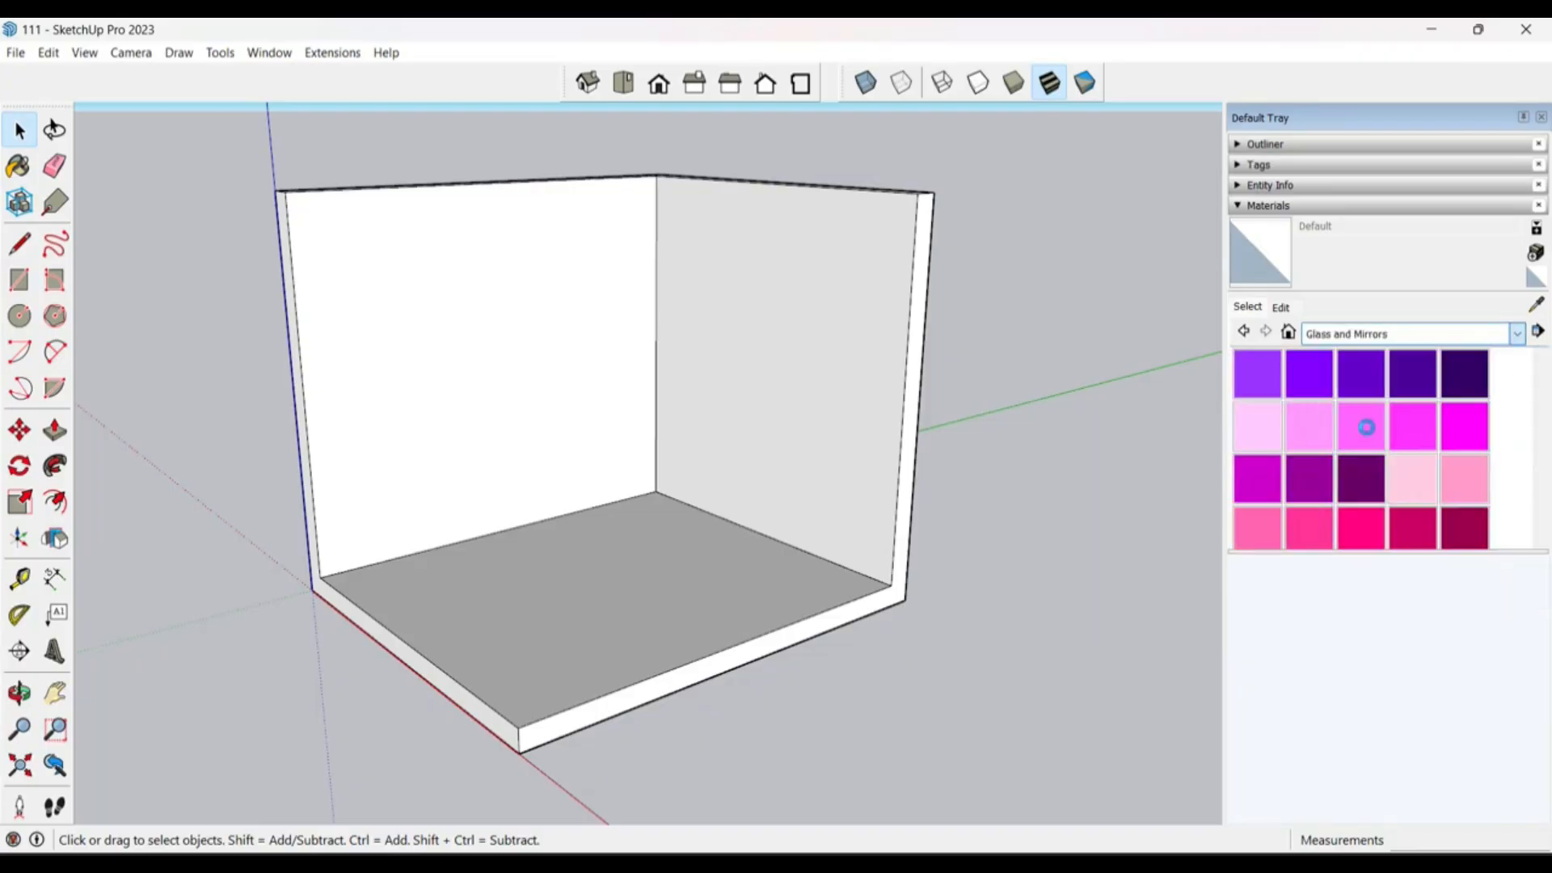
Step: Open the Asphalt and Concrete material collection and pick the Blacktop Old 01 material
click(1518, 333)
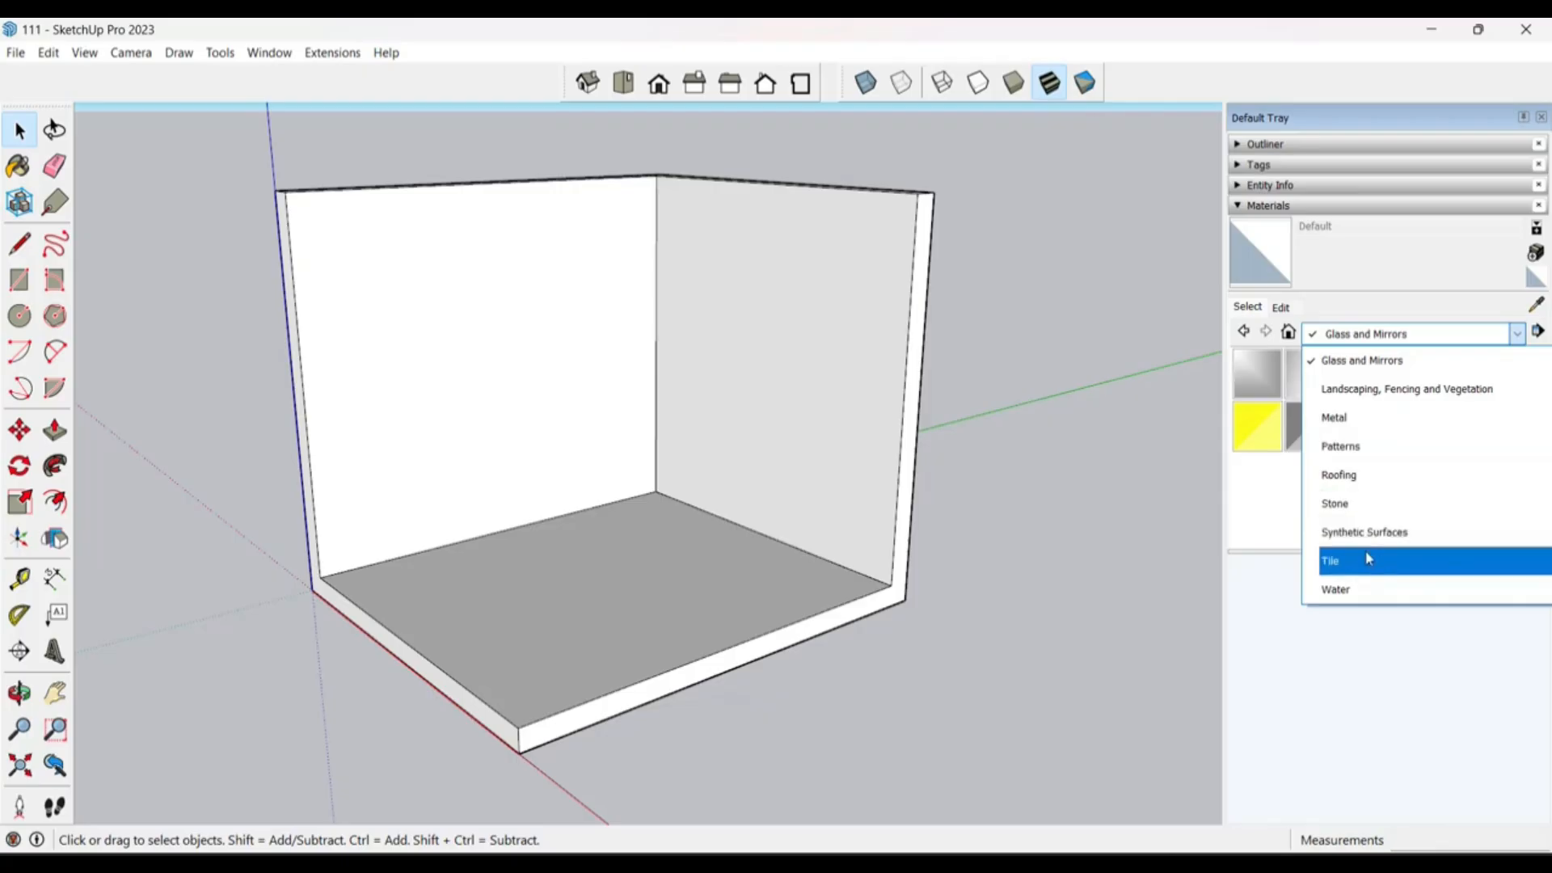
scroll(1373, 592, down, 1)
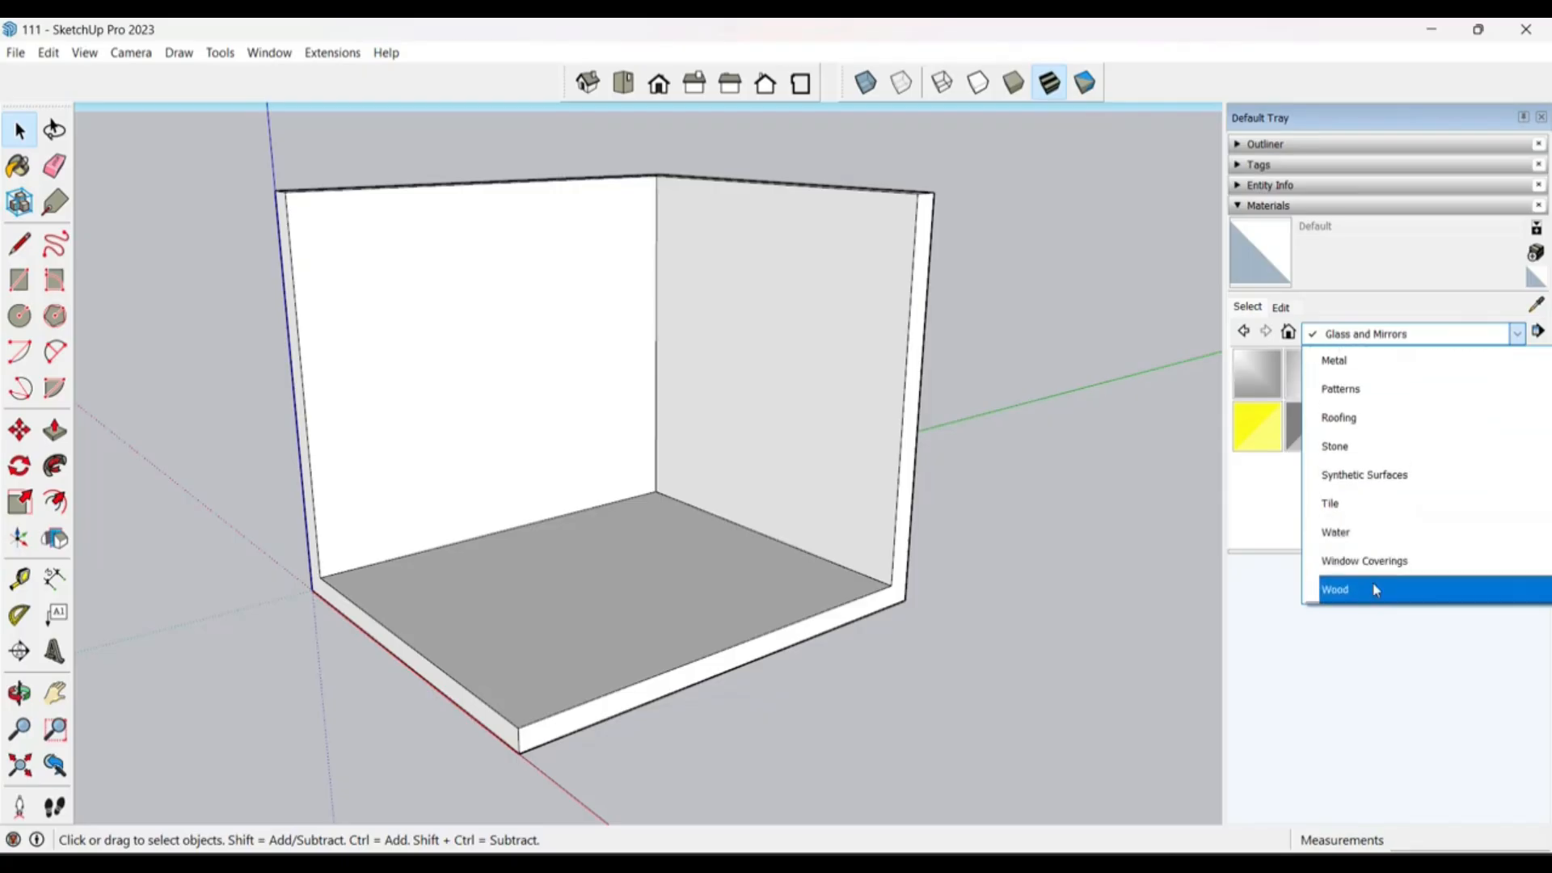
scroll(1382, 550, up, 4)
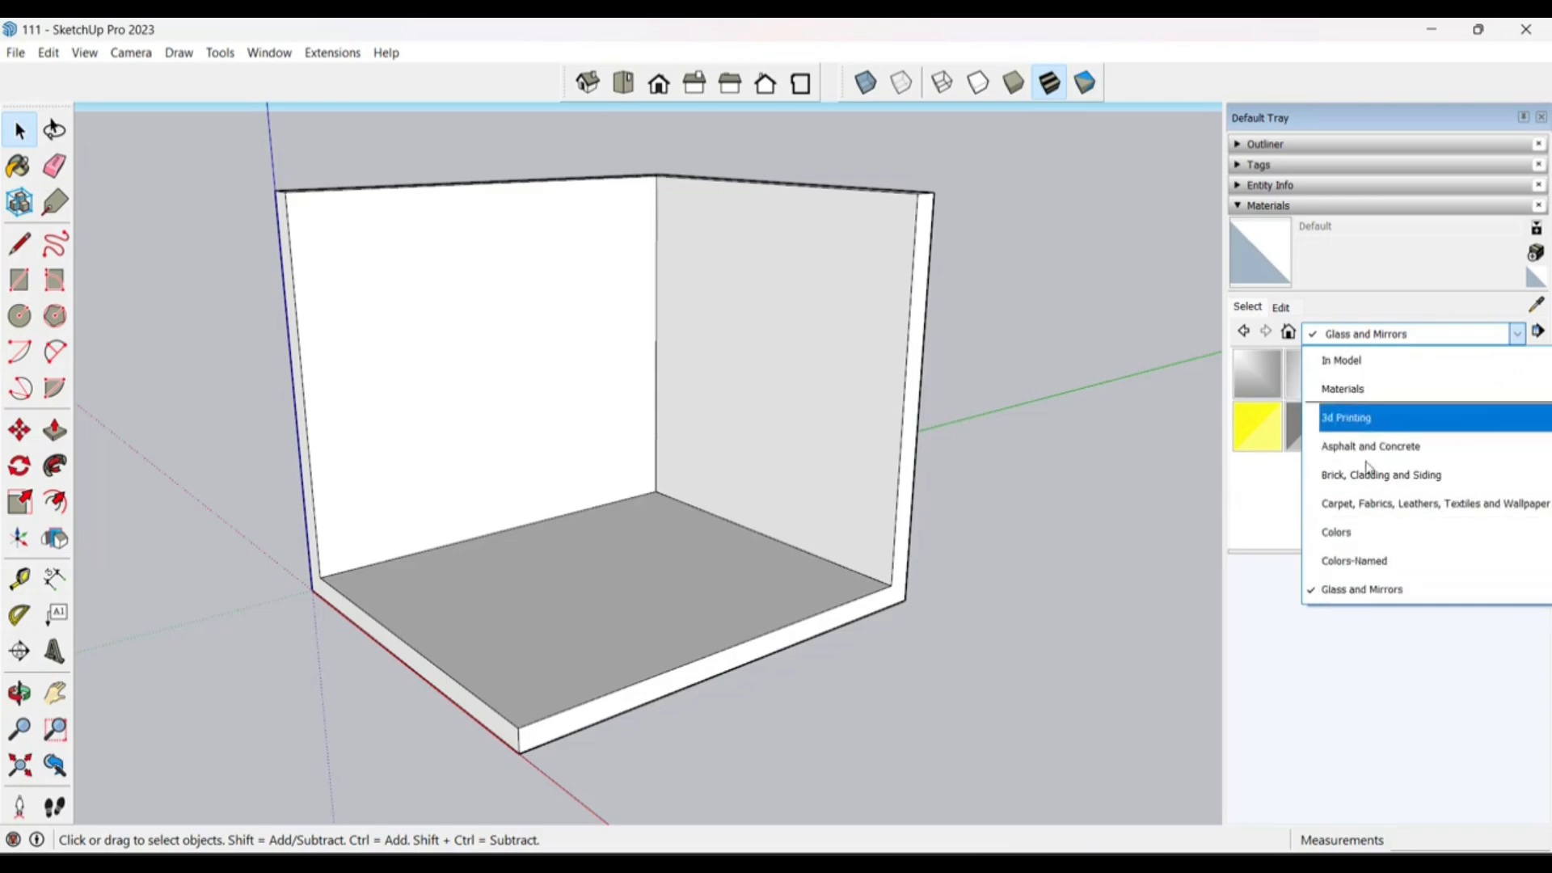
scroll(1406, 510, down, 1)
scroll(1426, 449, up, 3)
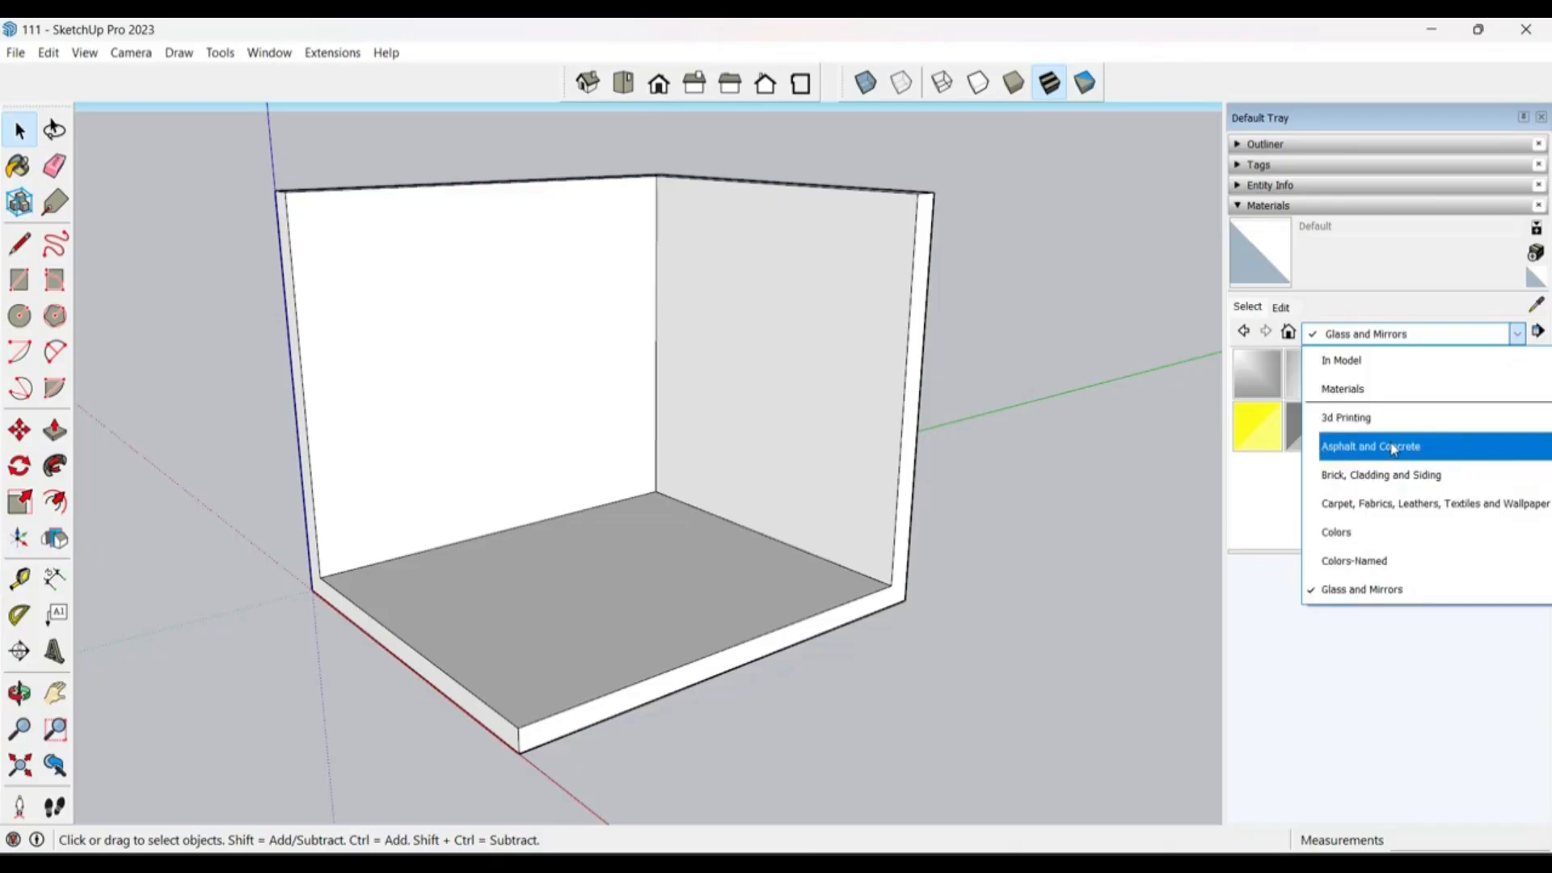
click(1394, 449)
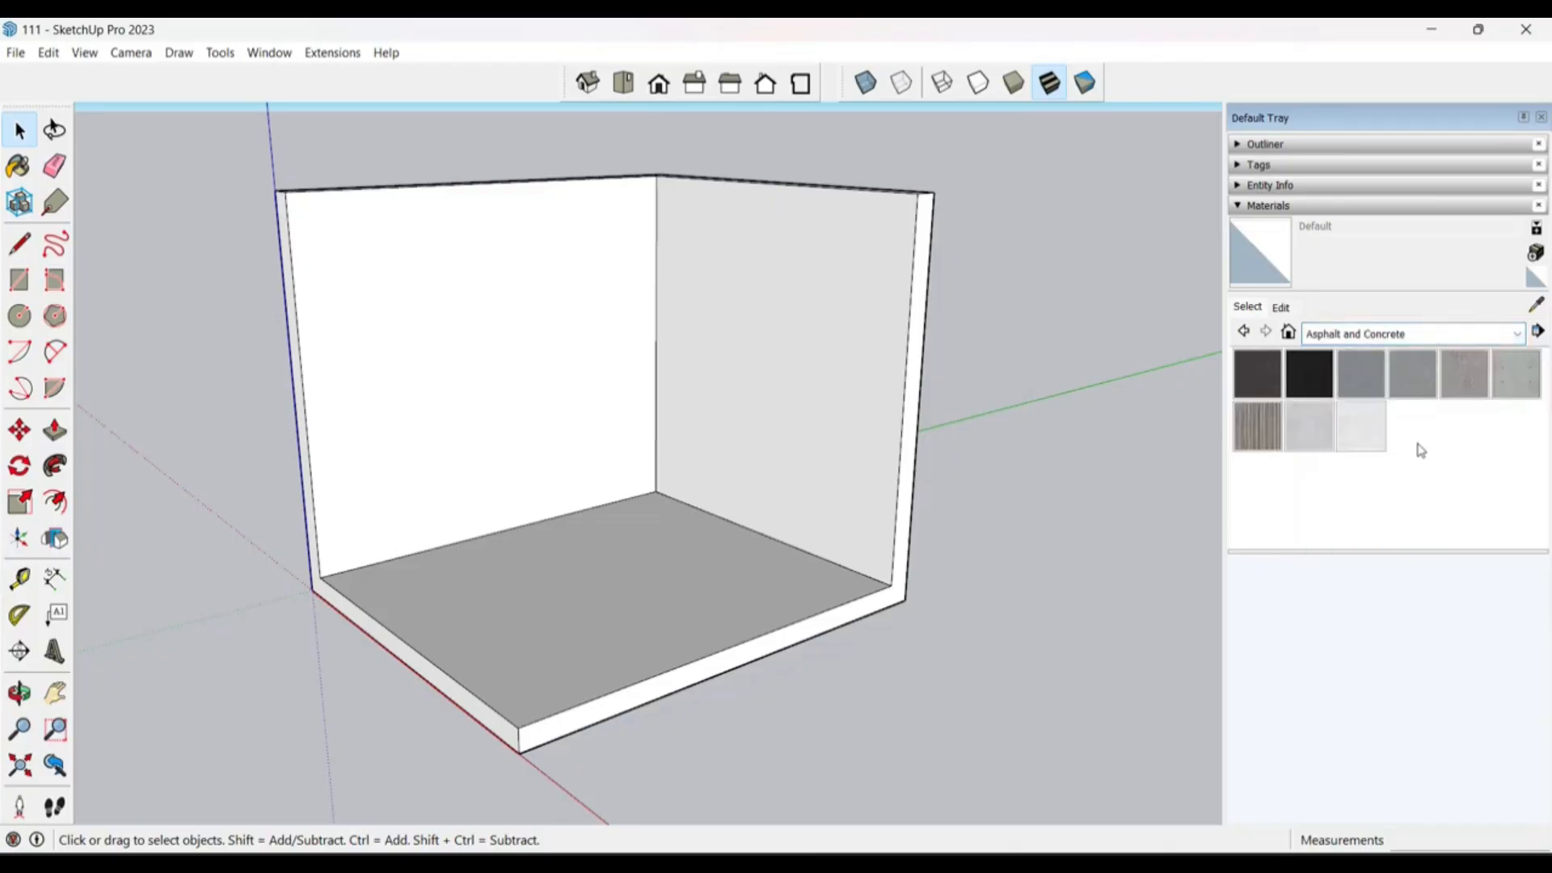
click(1362, 374)
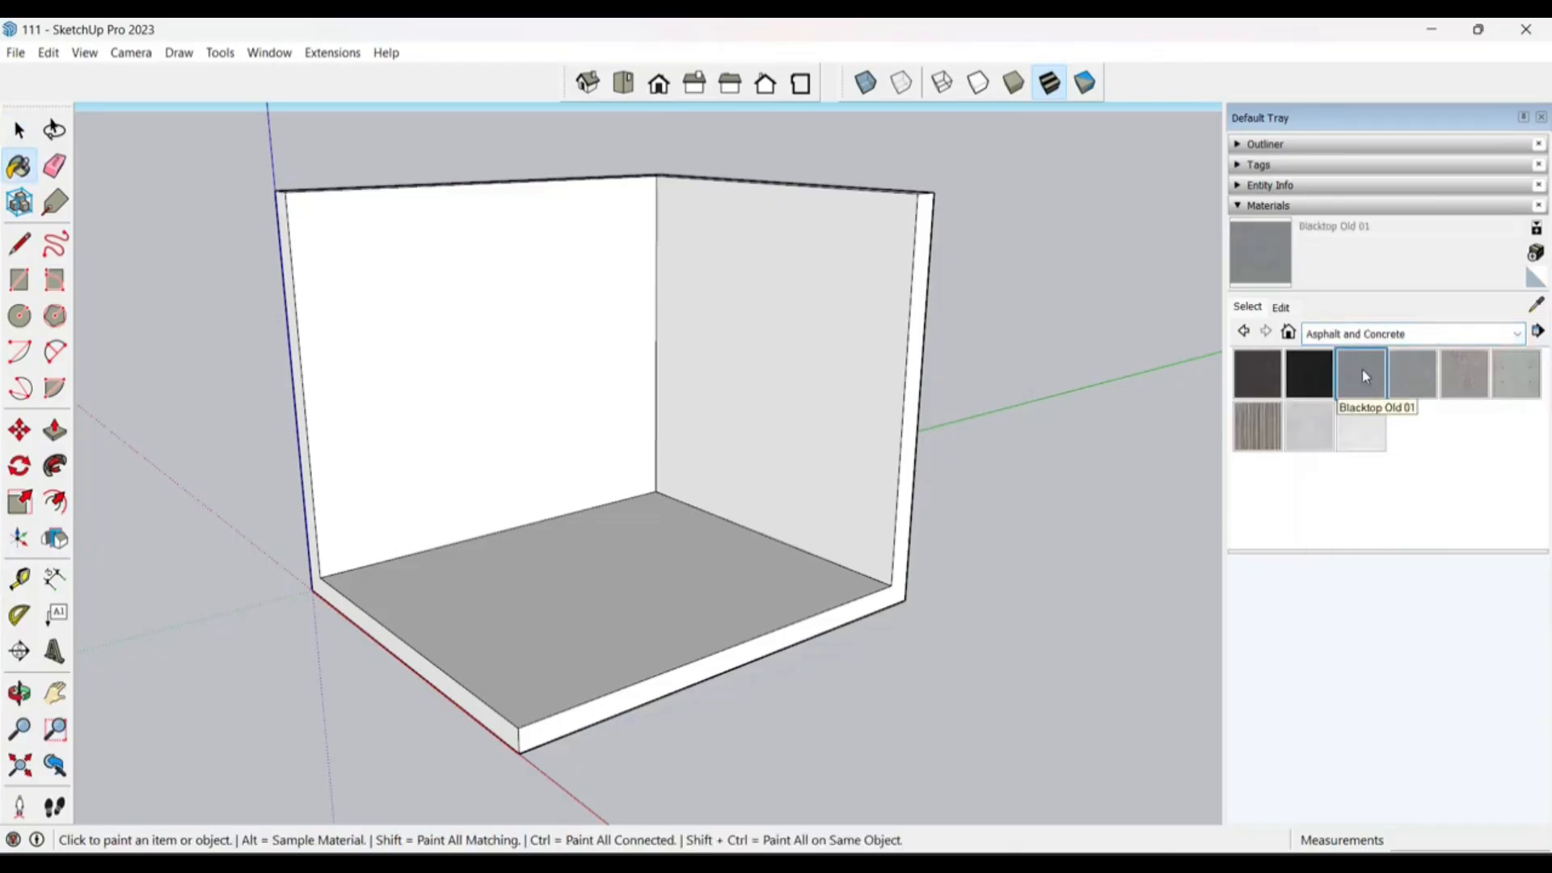
Step: Create a new material named 1 based on Blacktop Old 01, with its color brightness adjusted
click(1535, 254)
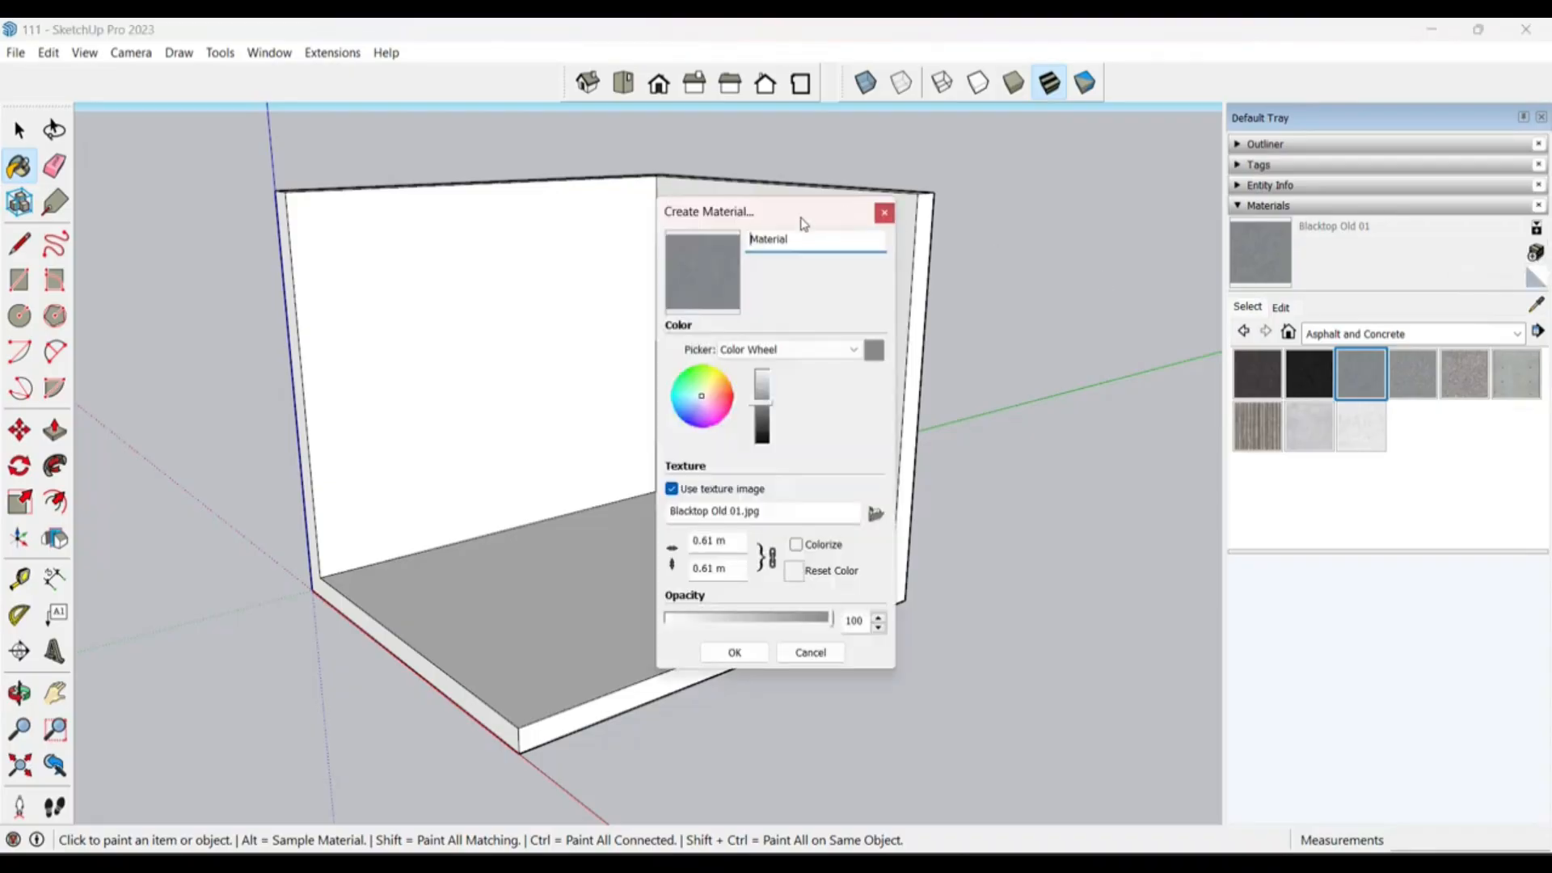
drag(805, 224, 993, 234)
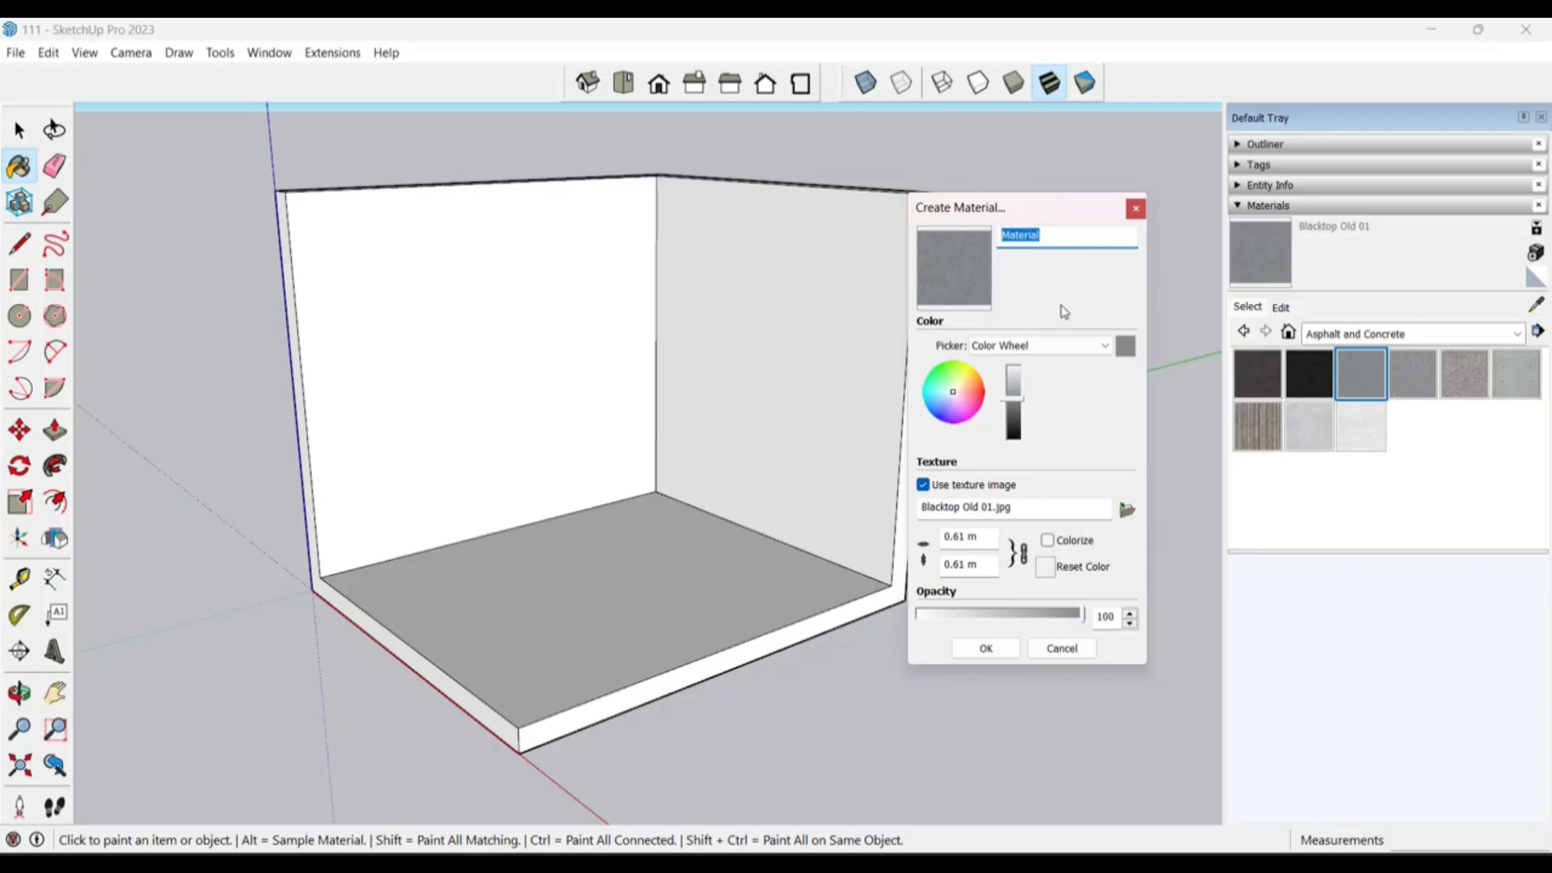
text(1)
mouse_move(1015, 400)
mouse_down()
mouse_move(1018, 388)
mouse_move(1027, 405)
mouse_up()
click(986, 648)
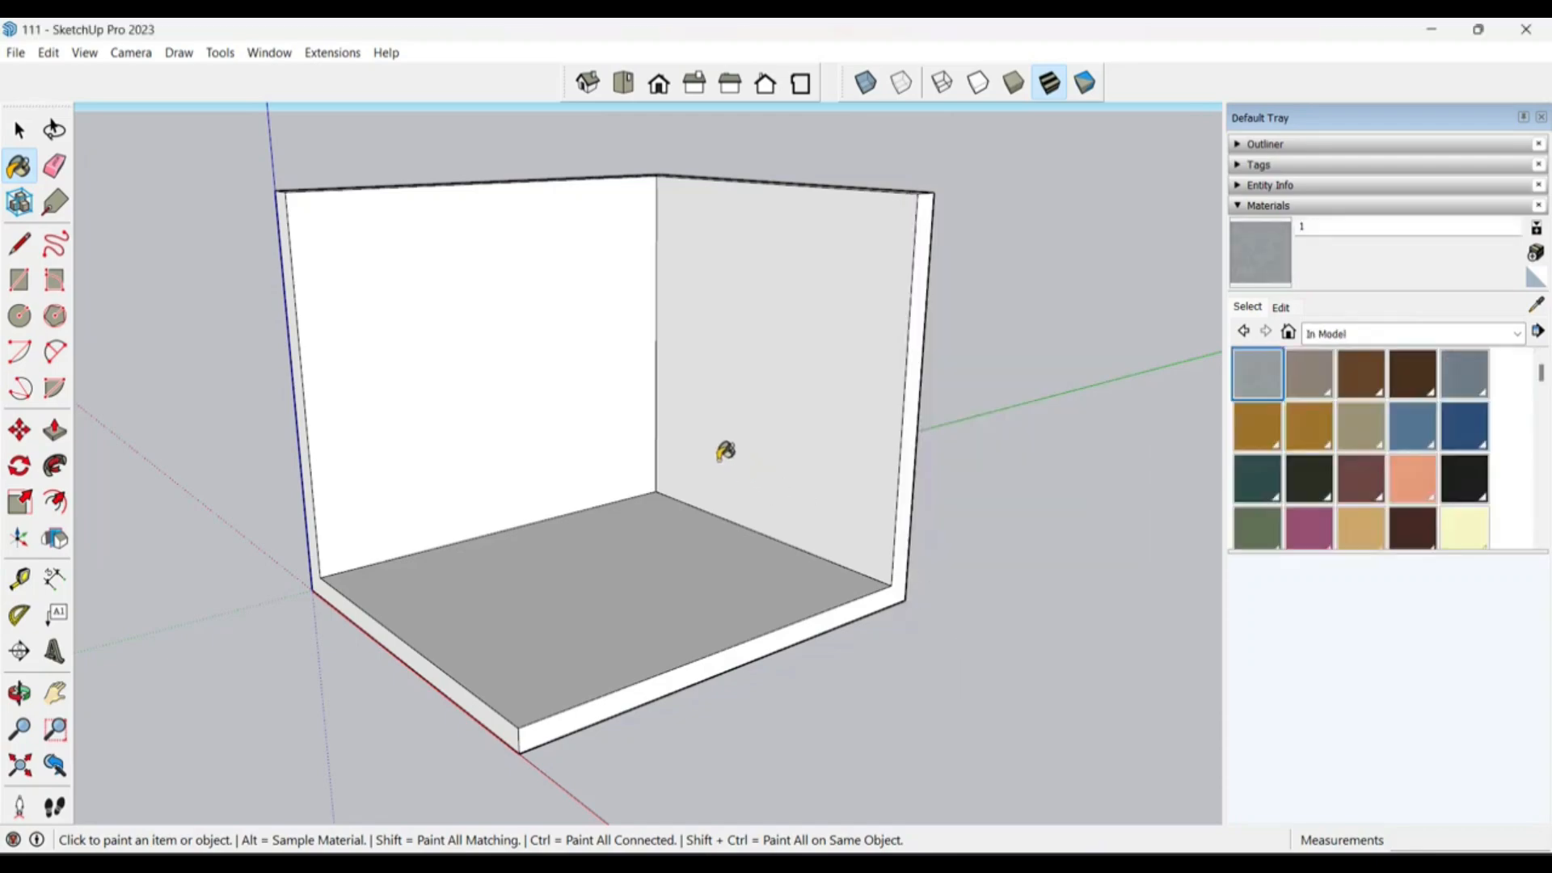
Step: Paint both inner wall faces of the open box with material 1
click(605, 363)
click(788, 357)
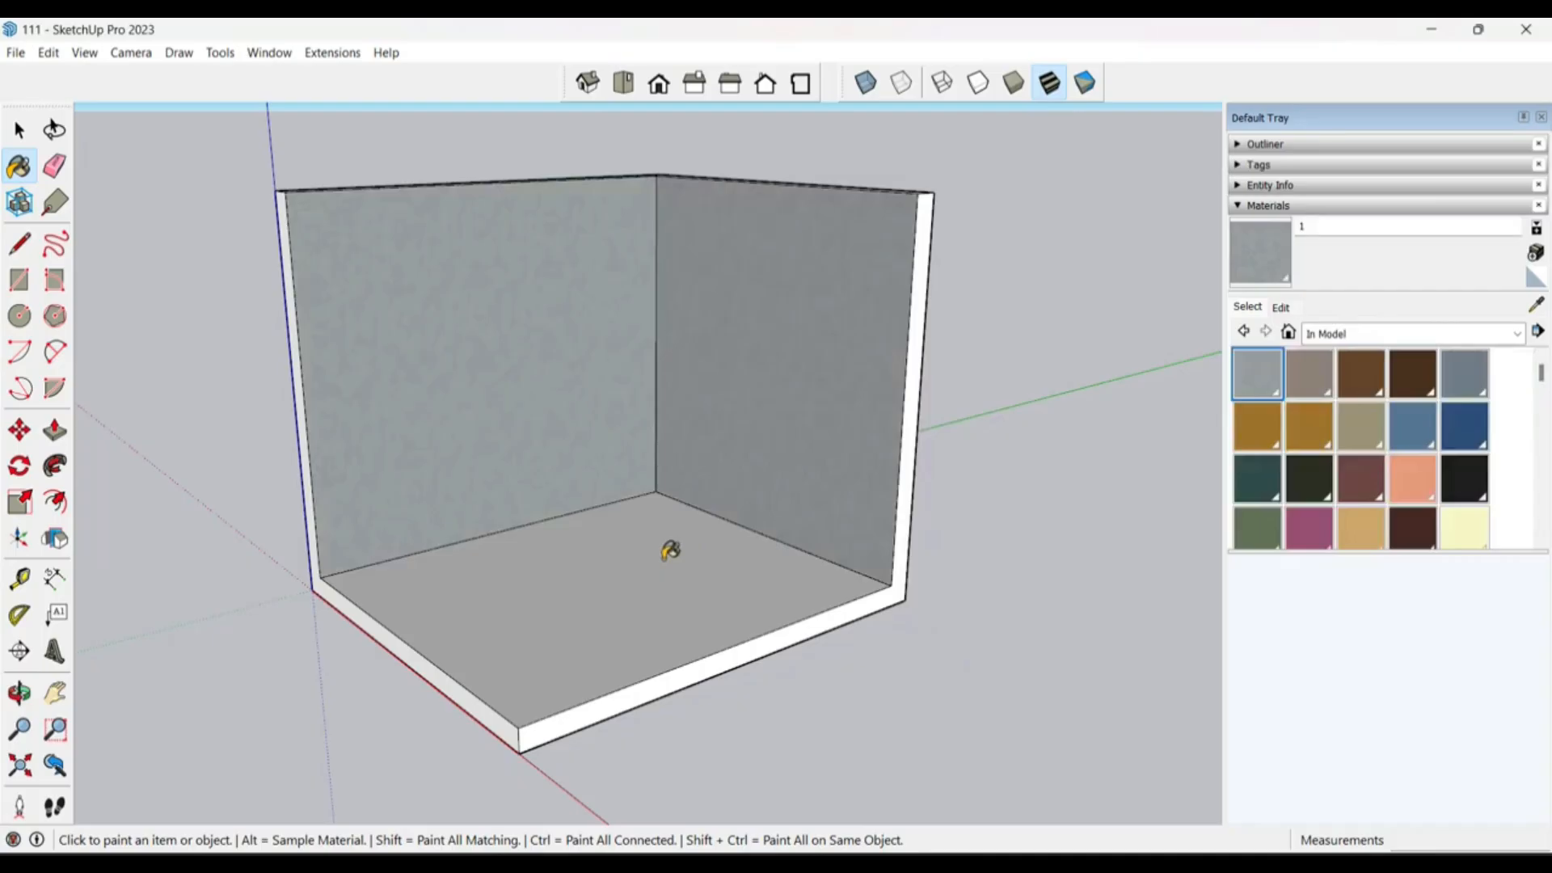
key(space)
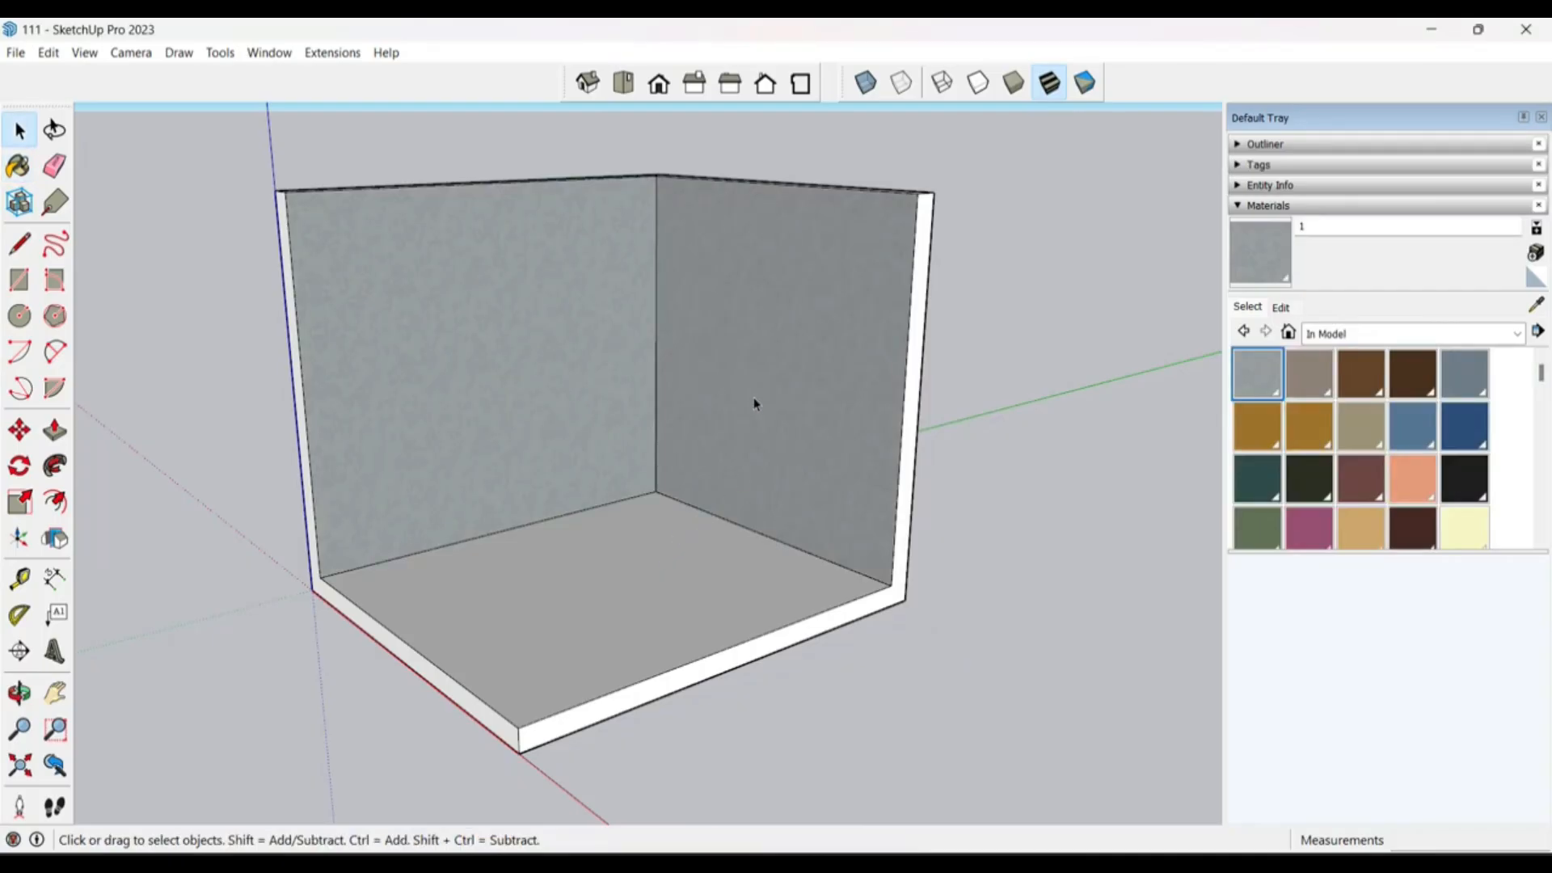
click(438, 349)
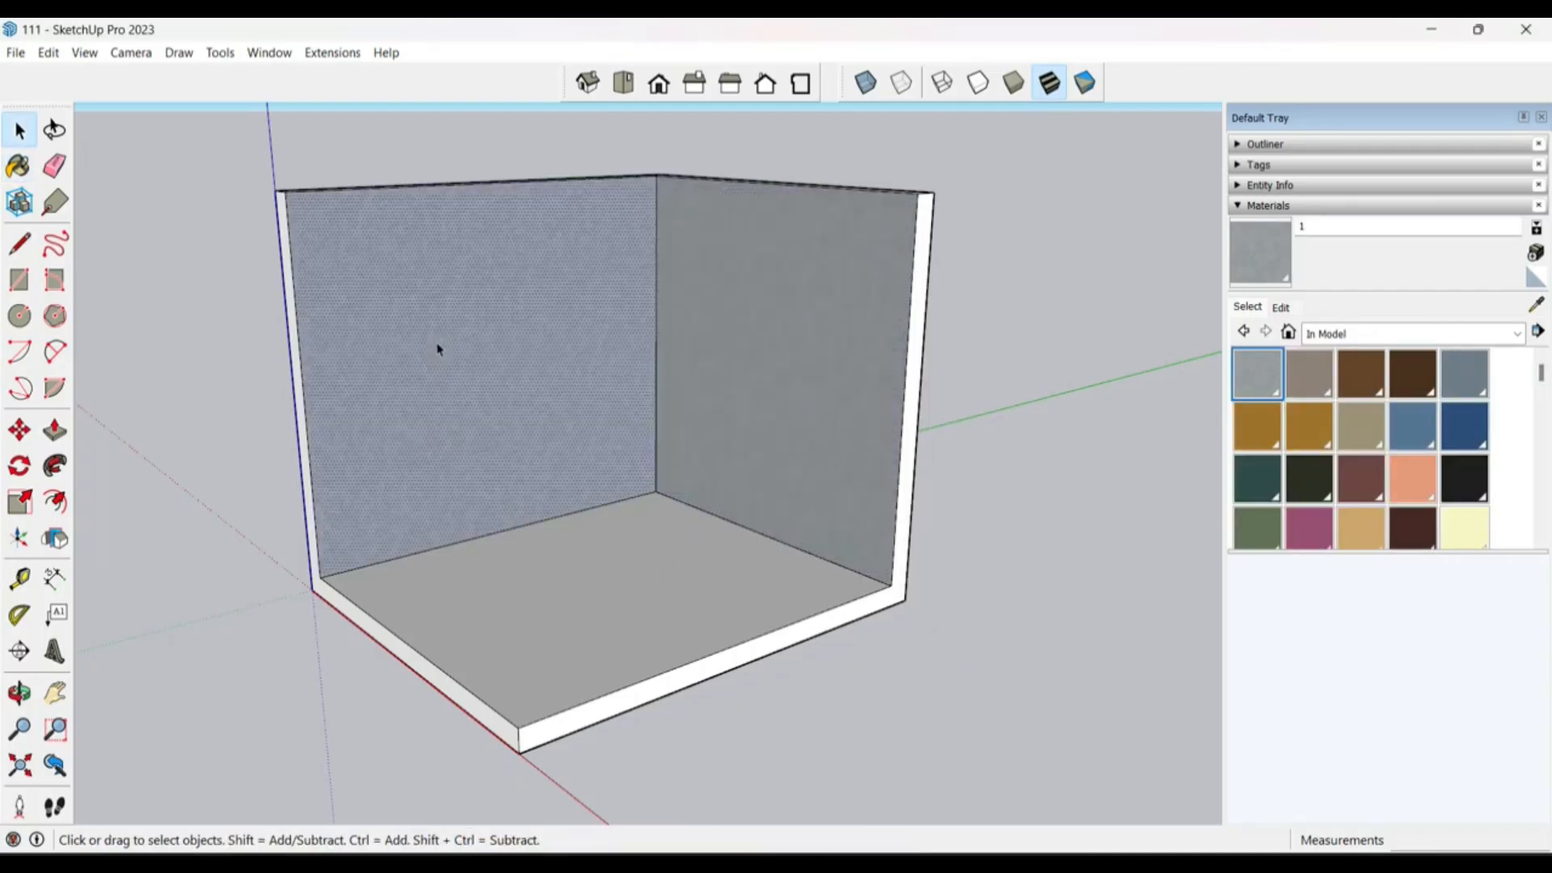
click(746, 380)
Step: Paint the narrow edge faces of the walls and floor slab with material 1
click(1269, 376)
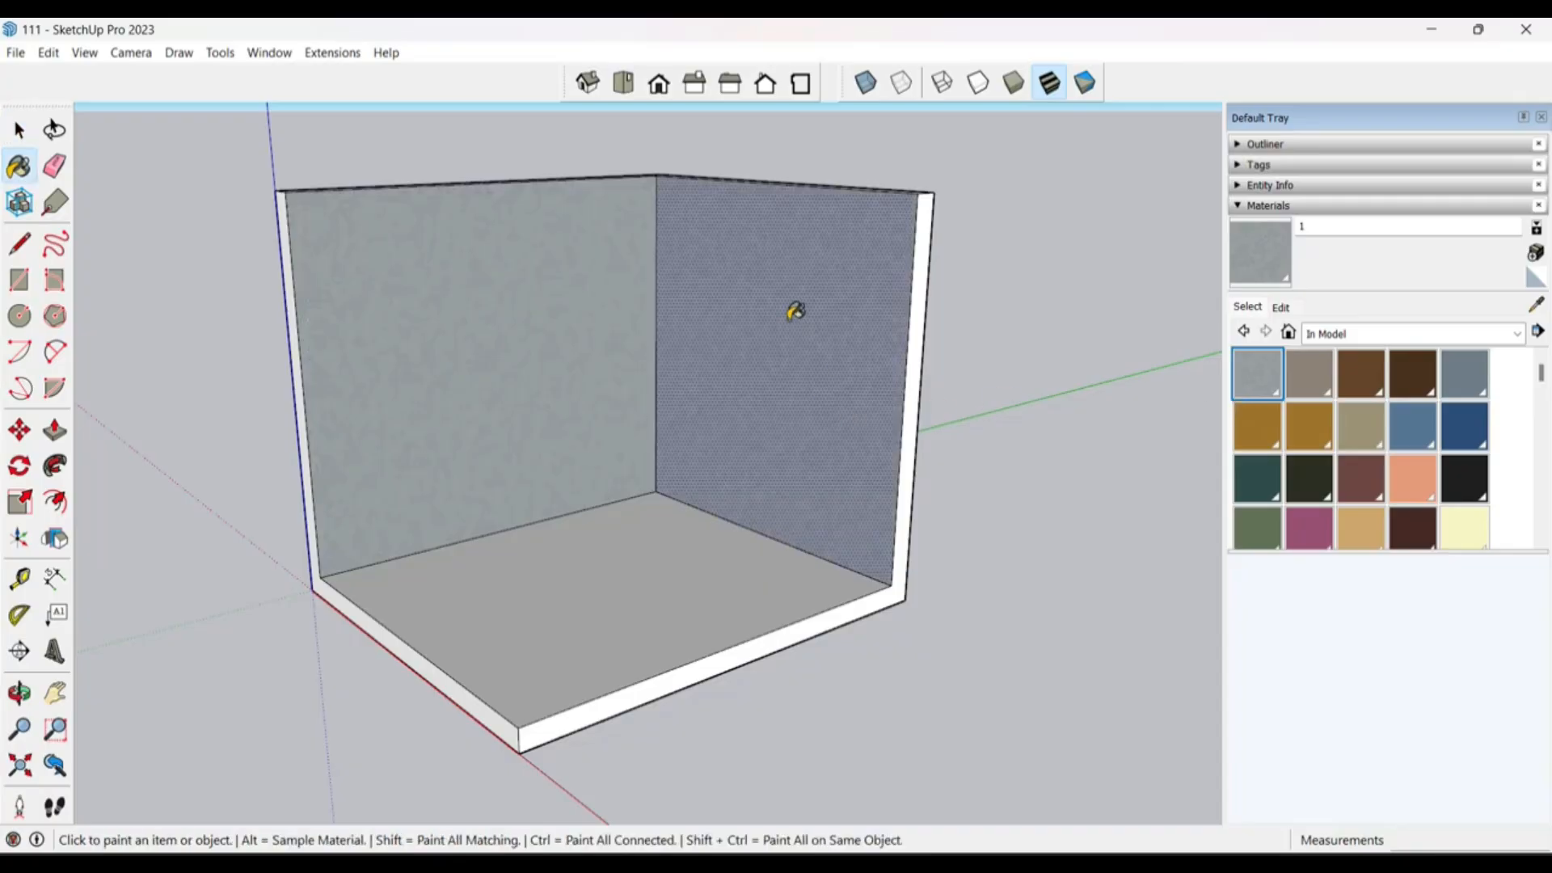
click(919, 339)
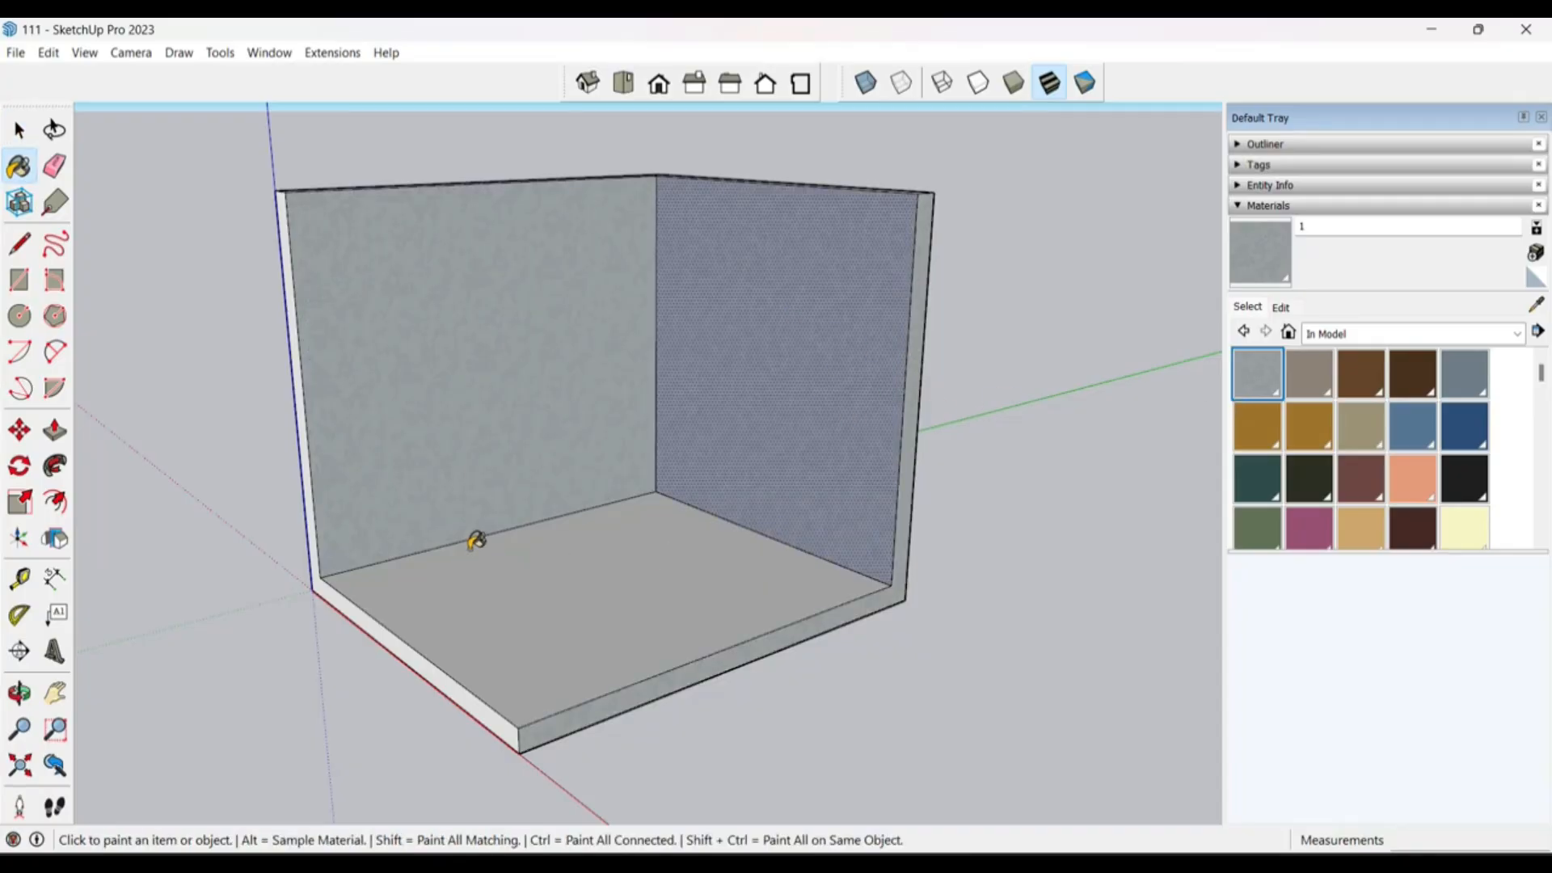
click(304, 430)
Step: Select the floor face of the box and browse the Tile material collection for it
scroll(520, 682, up, 5)
key(space)
click(656, 581)
middle_drag(656, 580, 768, 647)
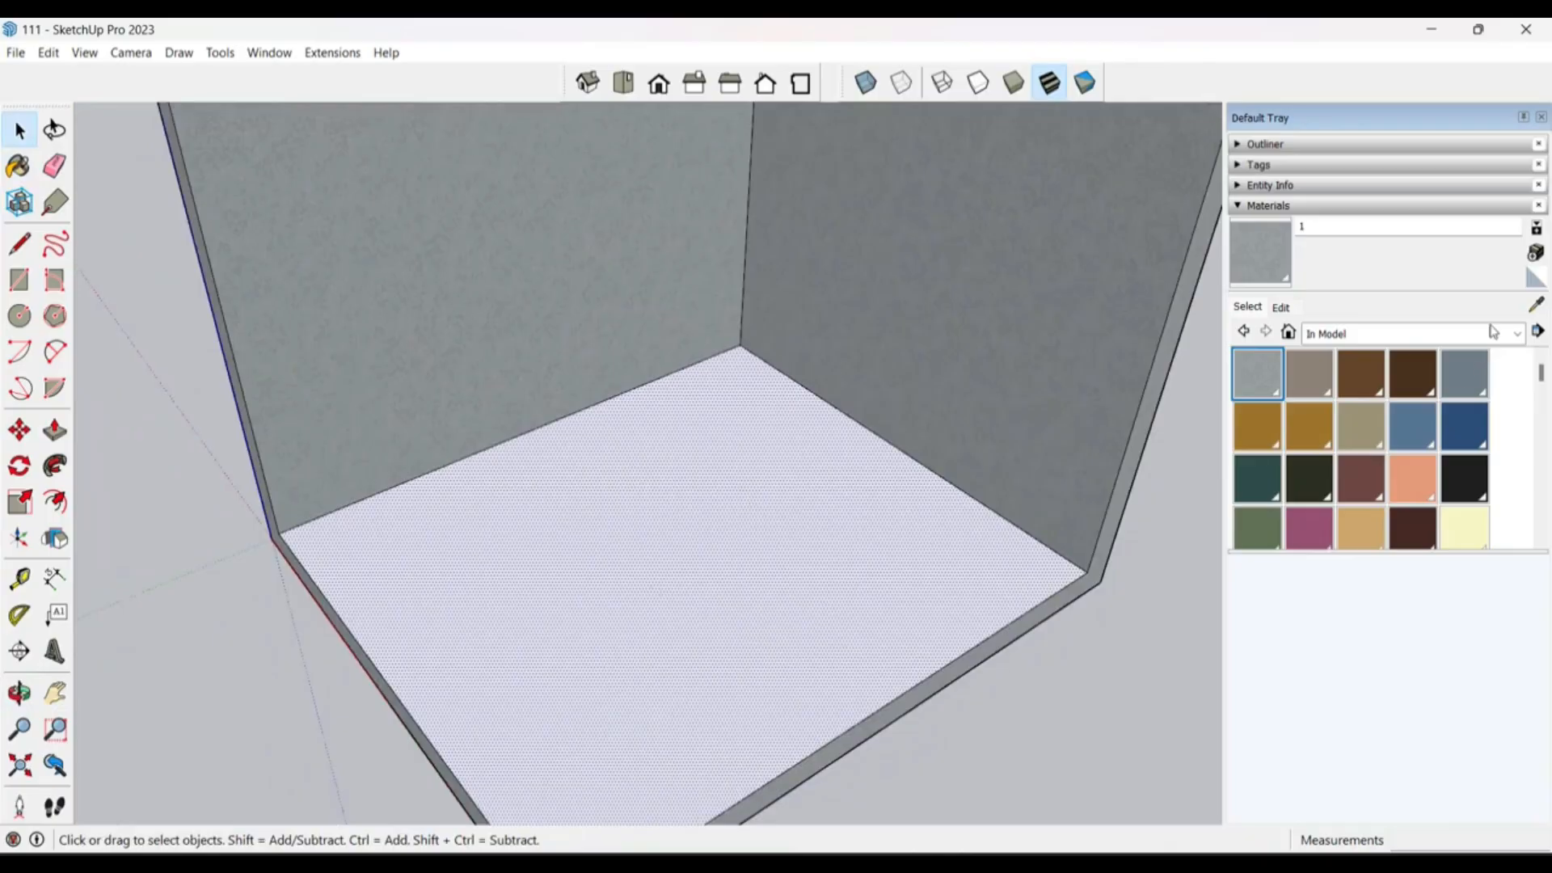
click(1516, 333)
scroll(1374, 485, down, 3)
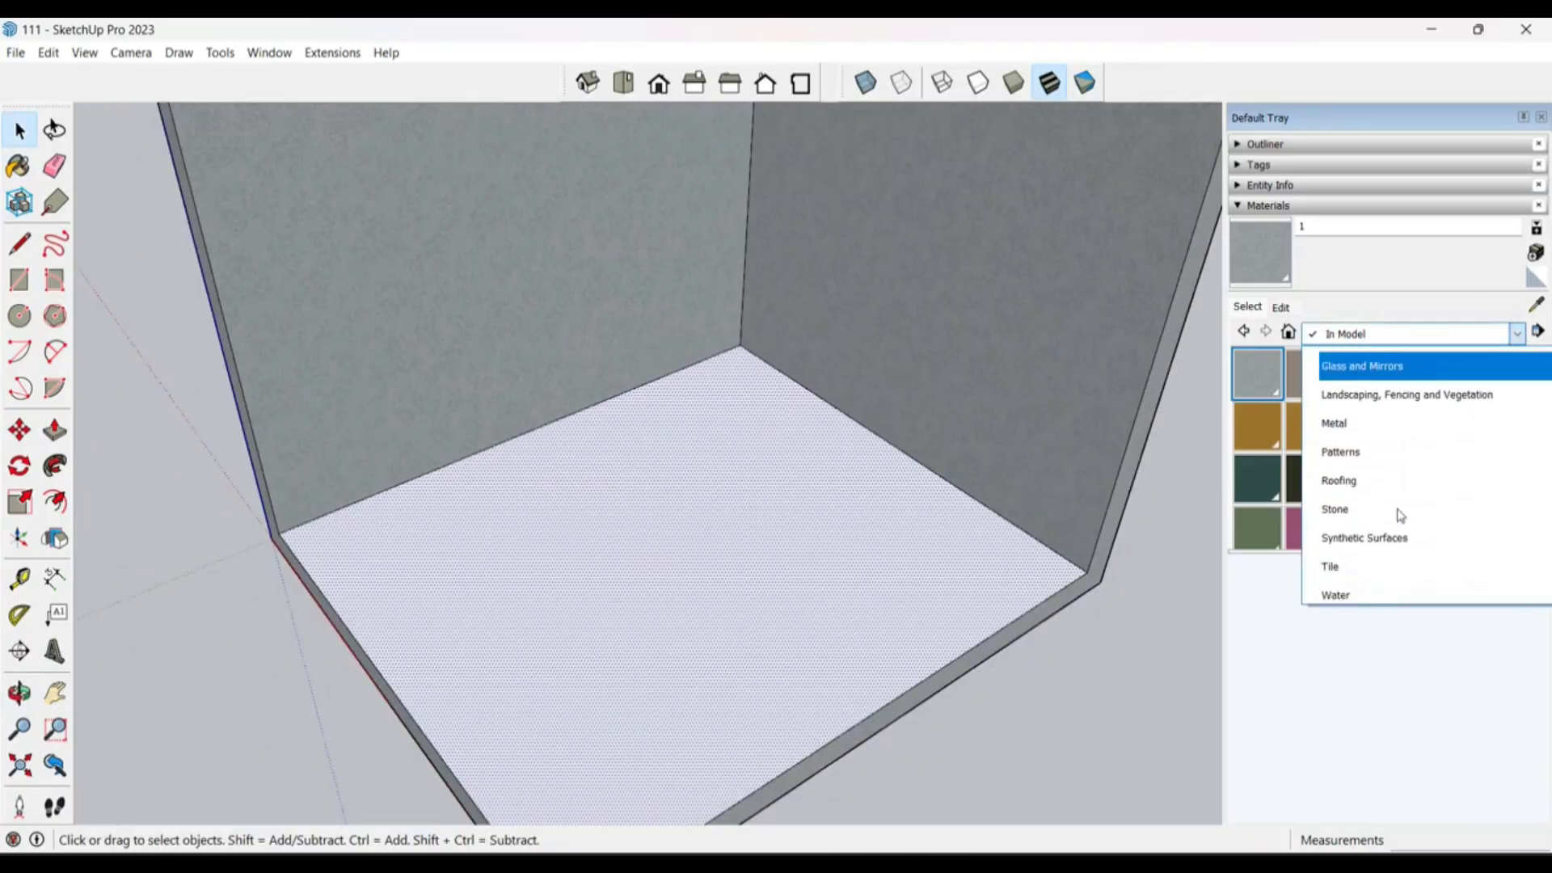
scroll(1394, 509, down, 1)
click(1382, 508)
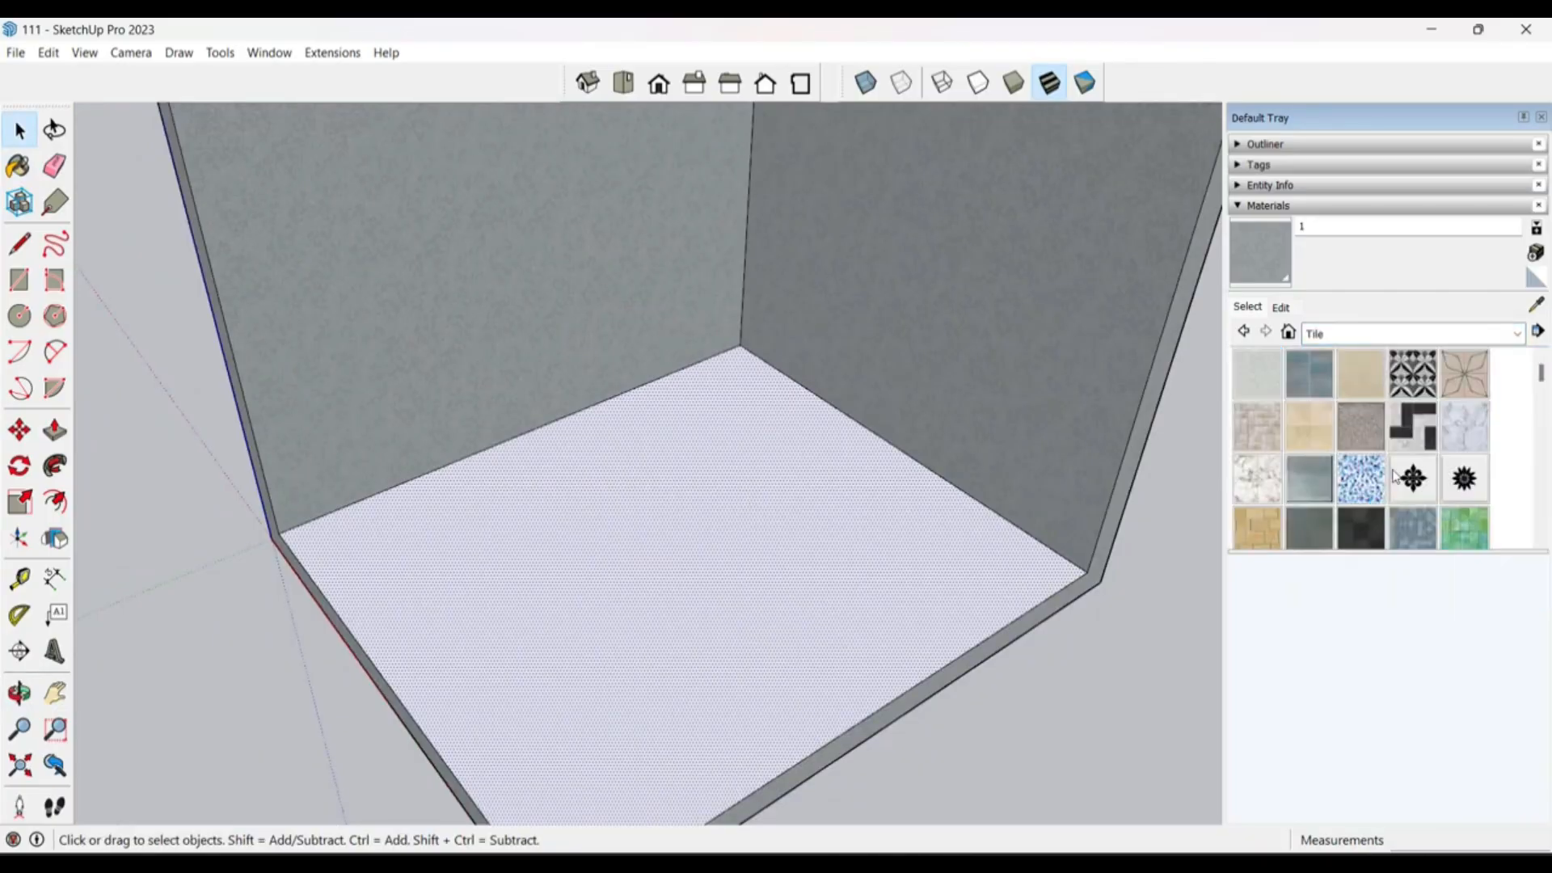
scroll(1391, 473, down, 4)
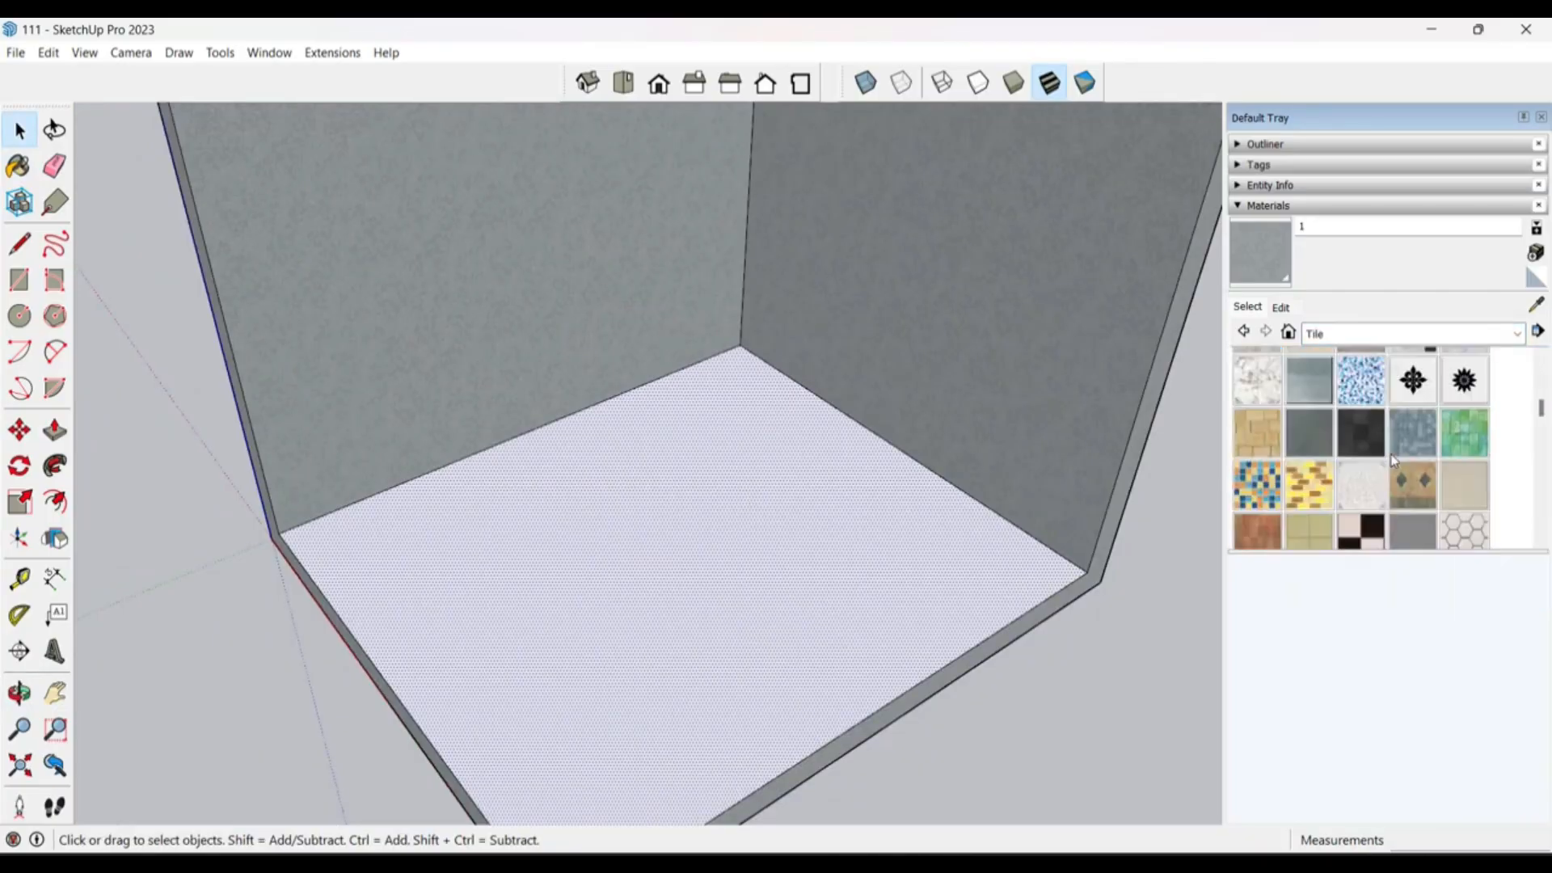
Step: Paint the floor face with Wood Floor Dark from the Wood collection
click(1516, 333)
click(1361, 588)
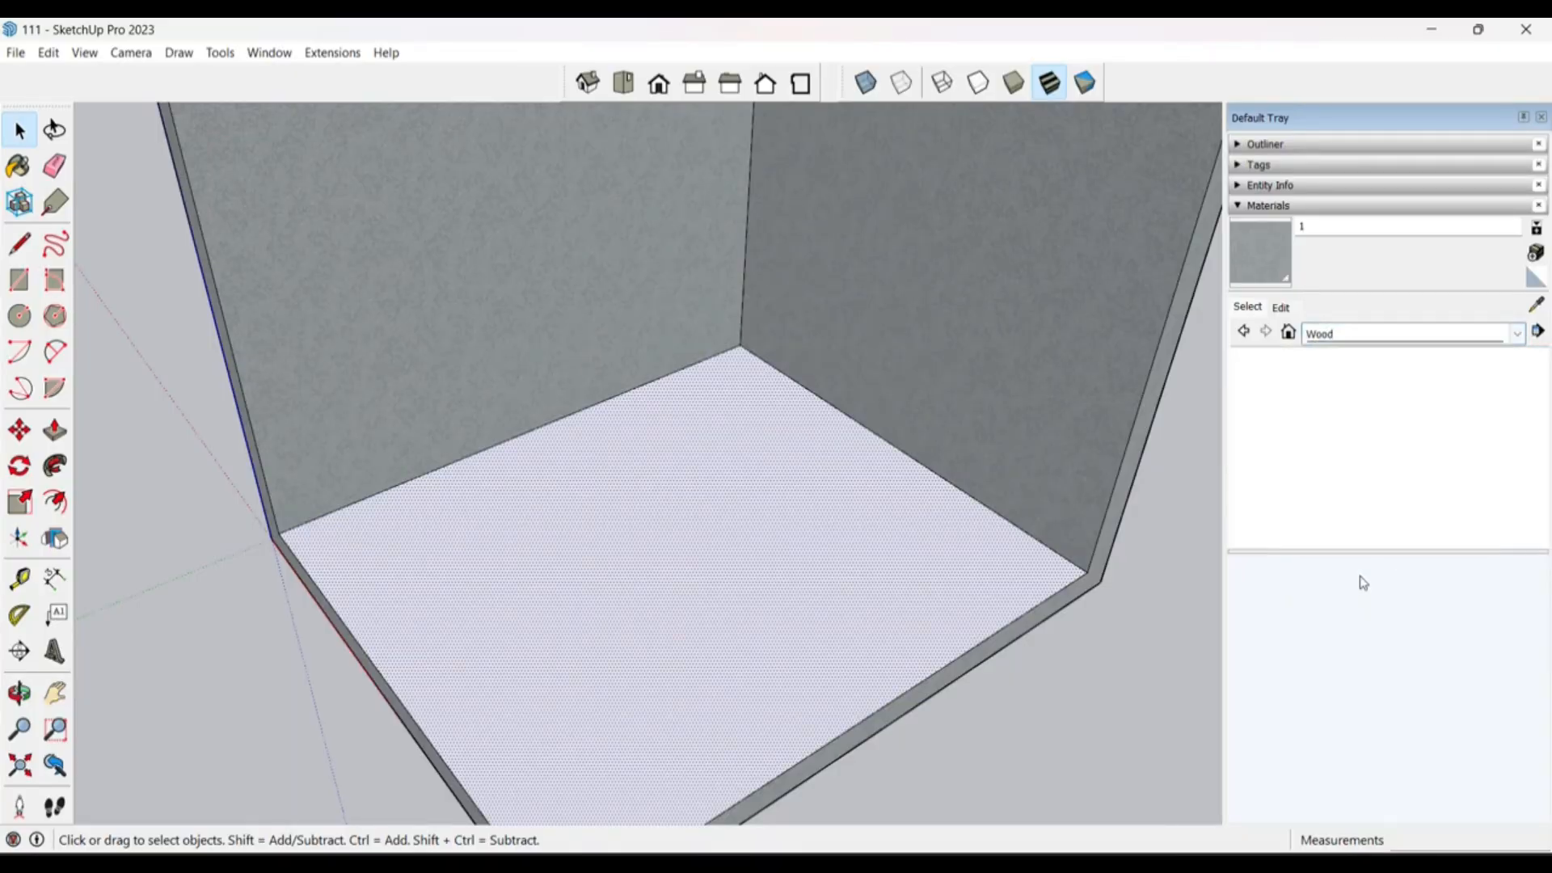
click(1468, 389)
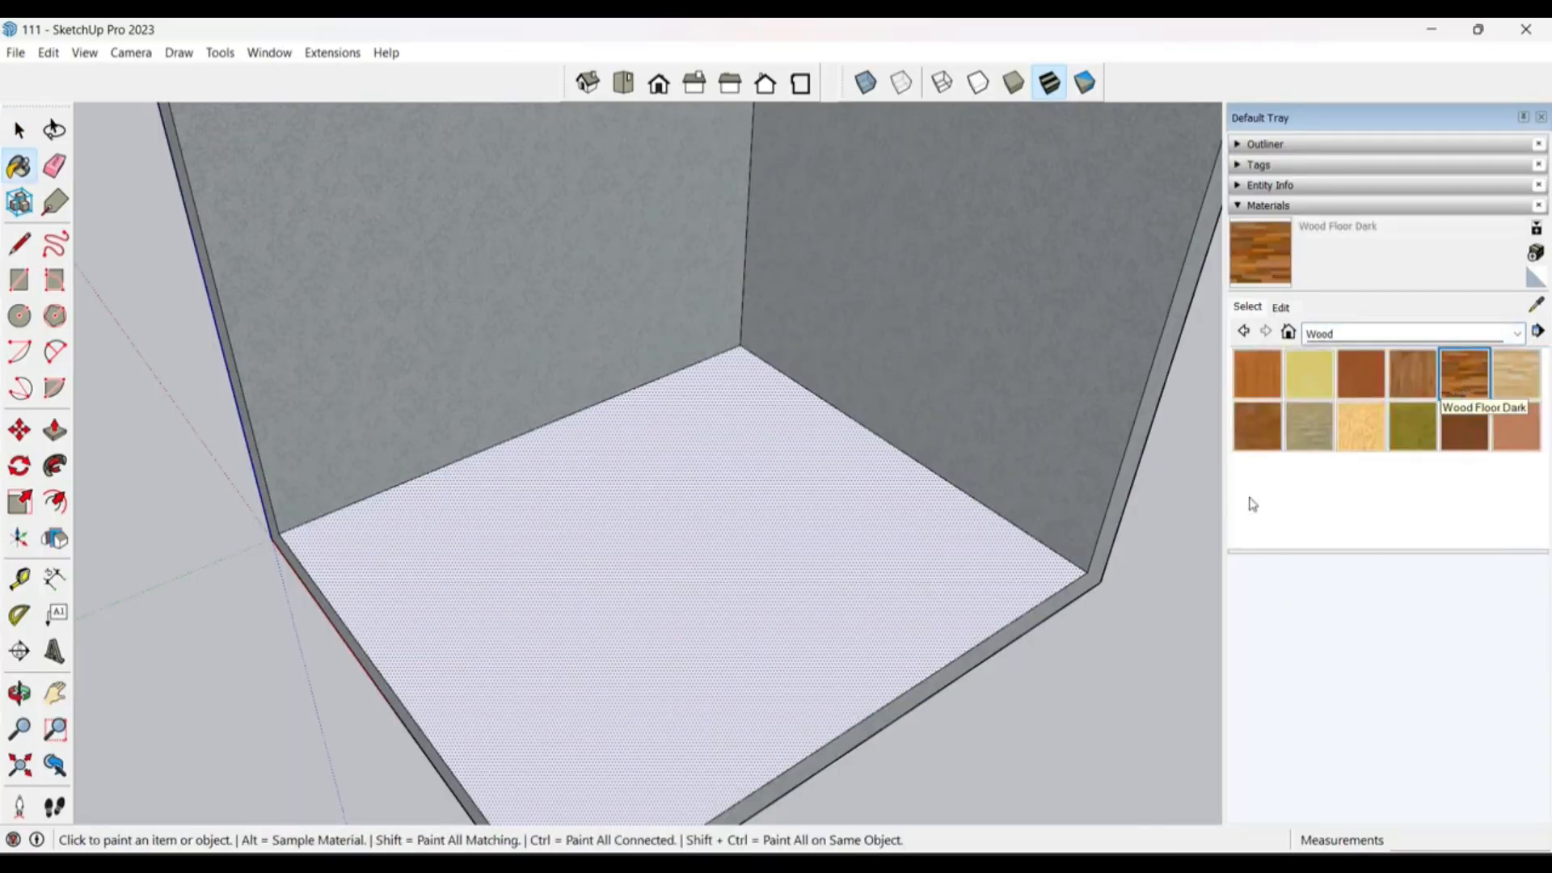
click(706, 540)
key(space)
middle_drag(703, 537, 698, 489)
middle_drag(646, 652, 693, 641)
scroll(566, 656, up, 3)
scroll(634, 584, up, 3)
scroll(638, 578, down, 3)
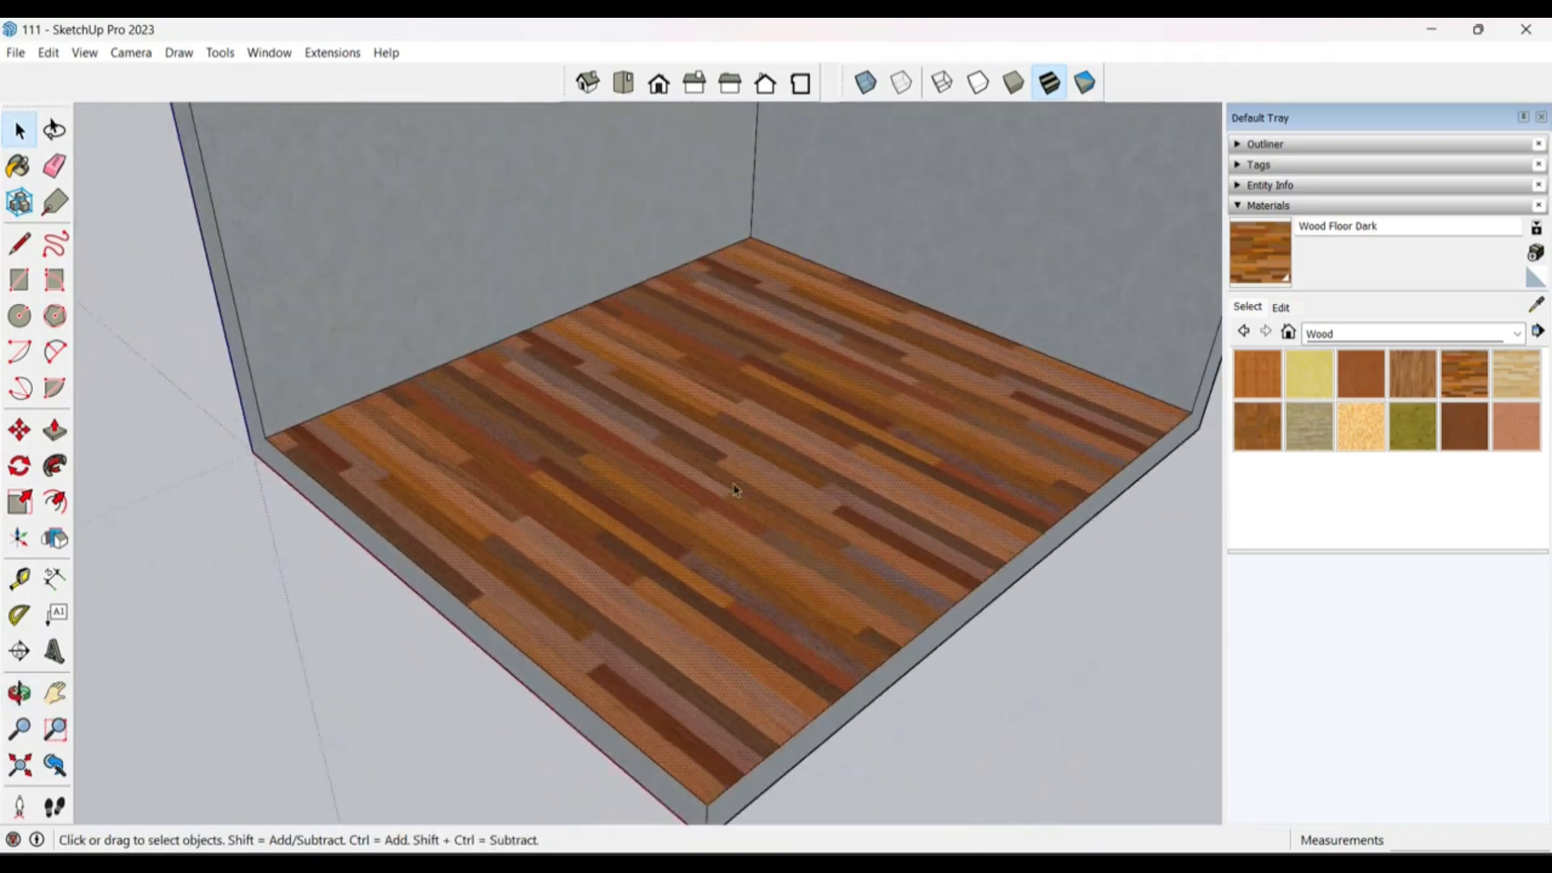
scroll(723, 528, up, 3)
scroll(725, 485, down, 3)
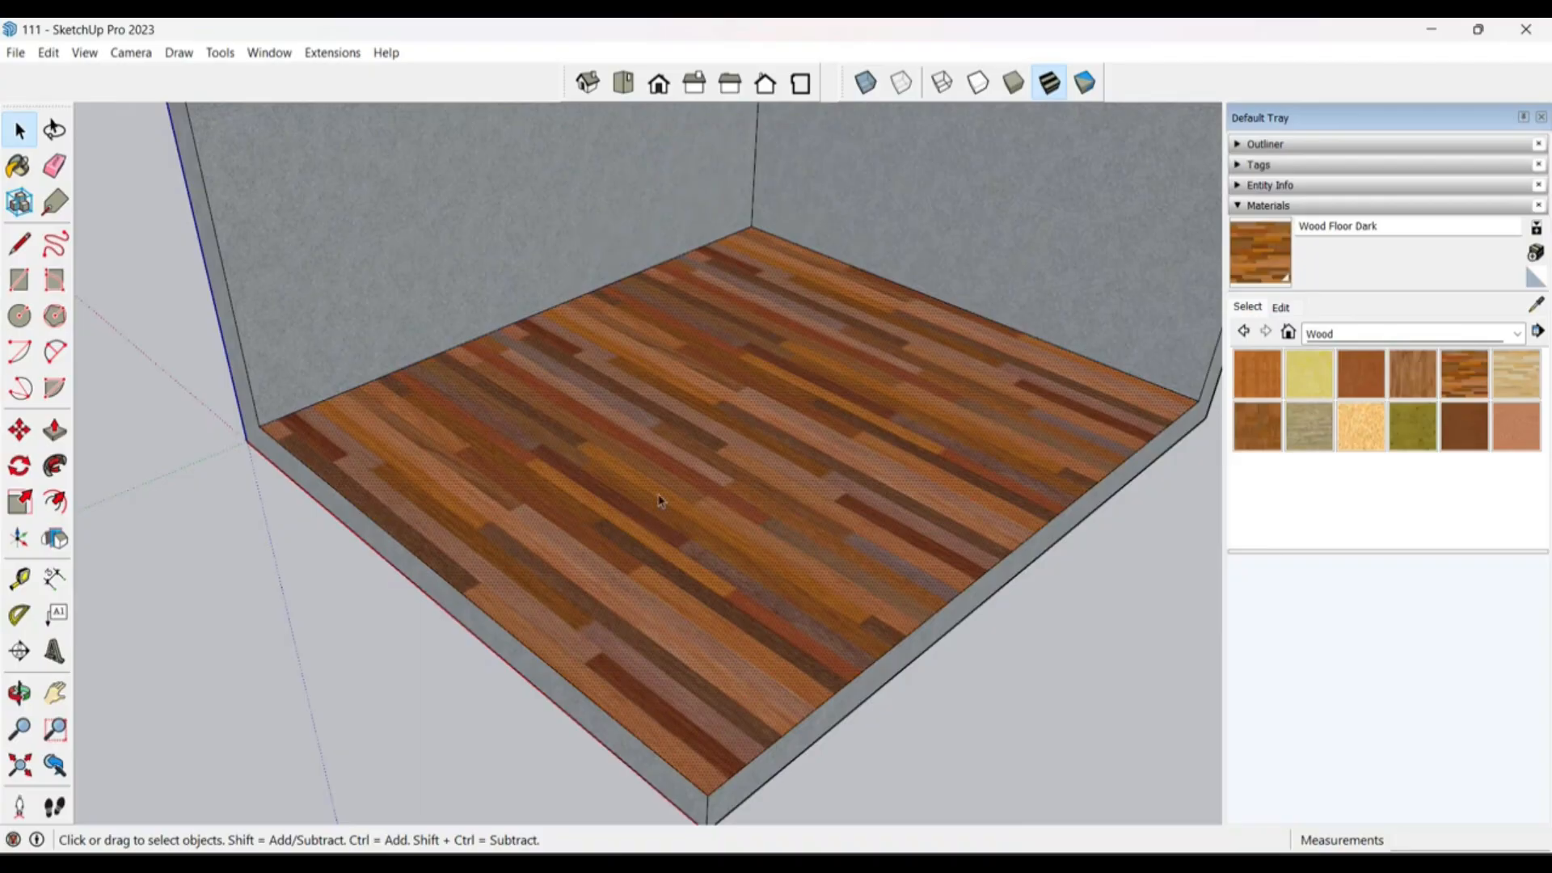
Step: Reposition the floor's wood texture, placing its move pin at the rear floor corner and its scale/rotate pin at the front corner
click(1008, 694)
right_click(796, 437)
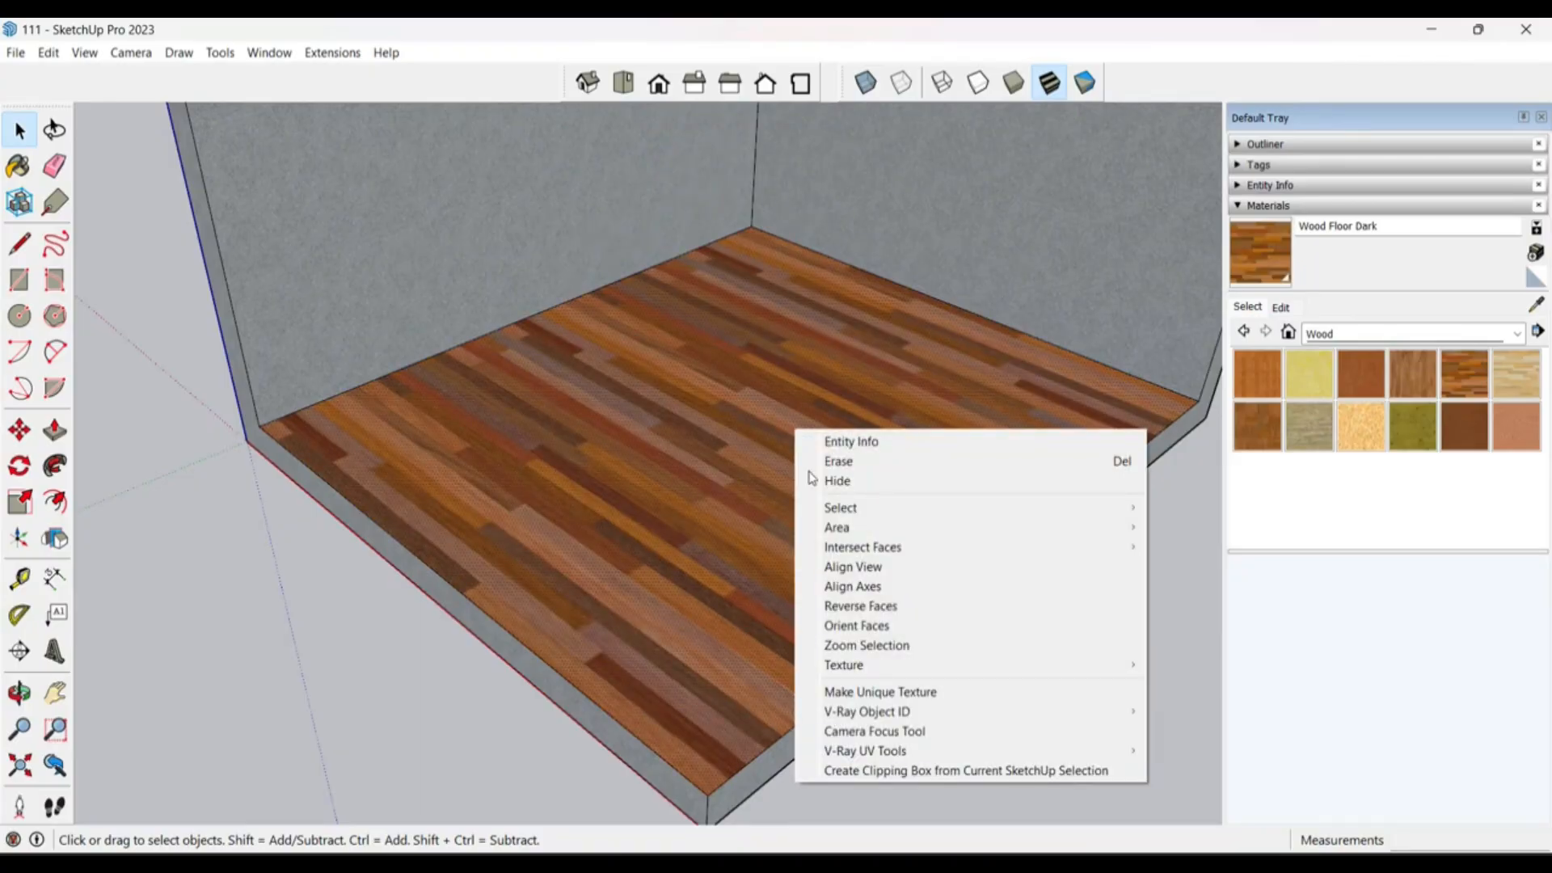
mouse_move(874, 671)
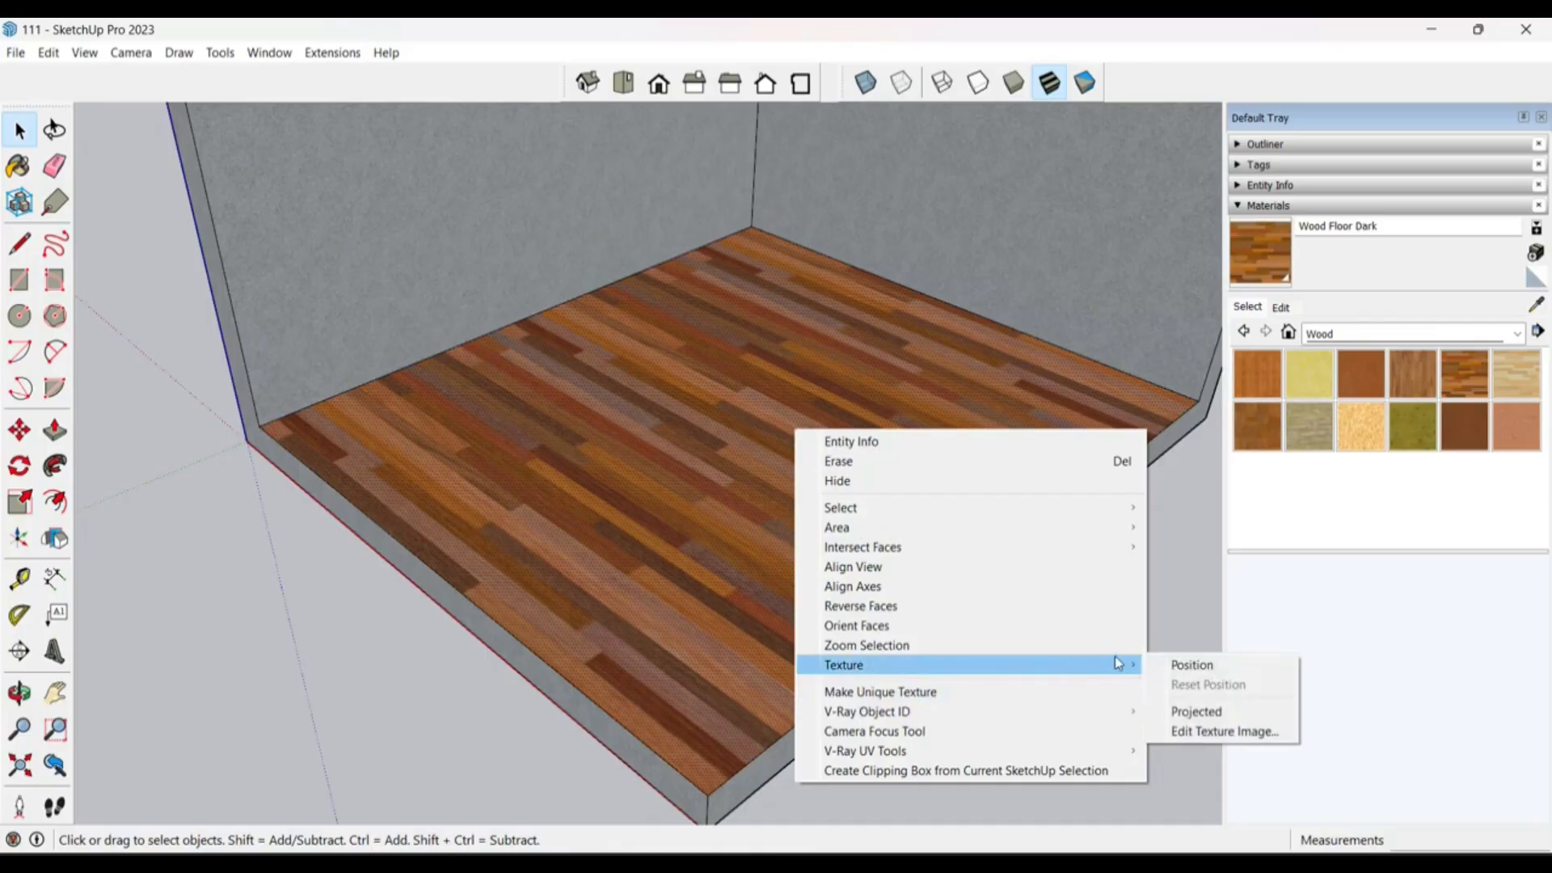
click(1193, 666)
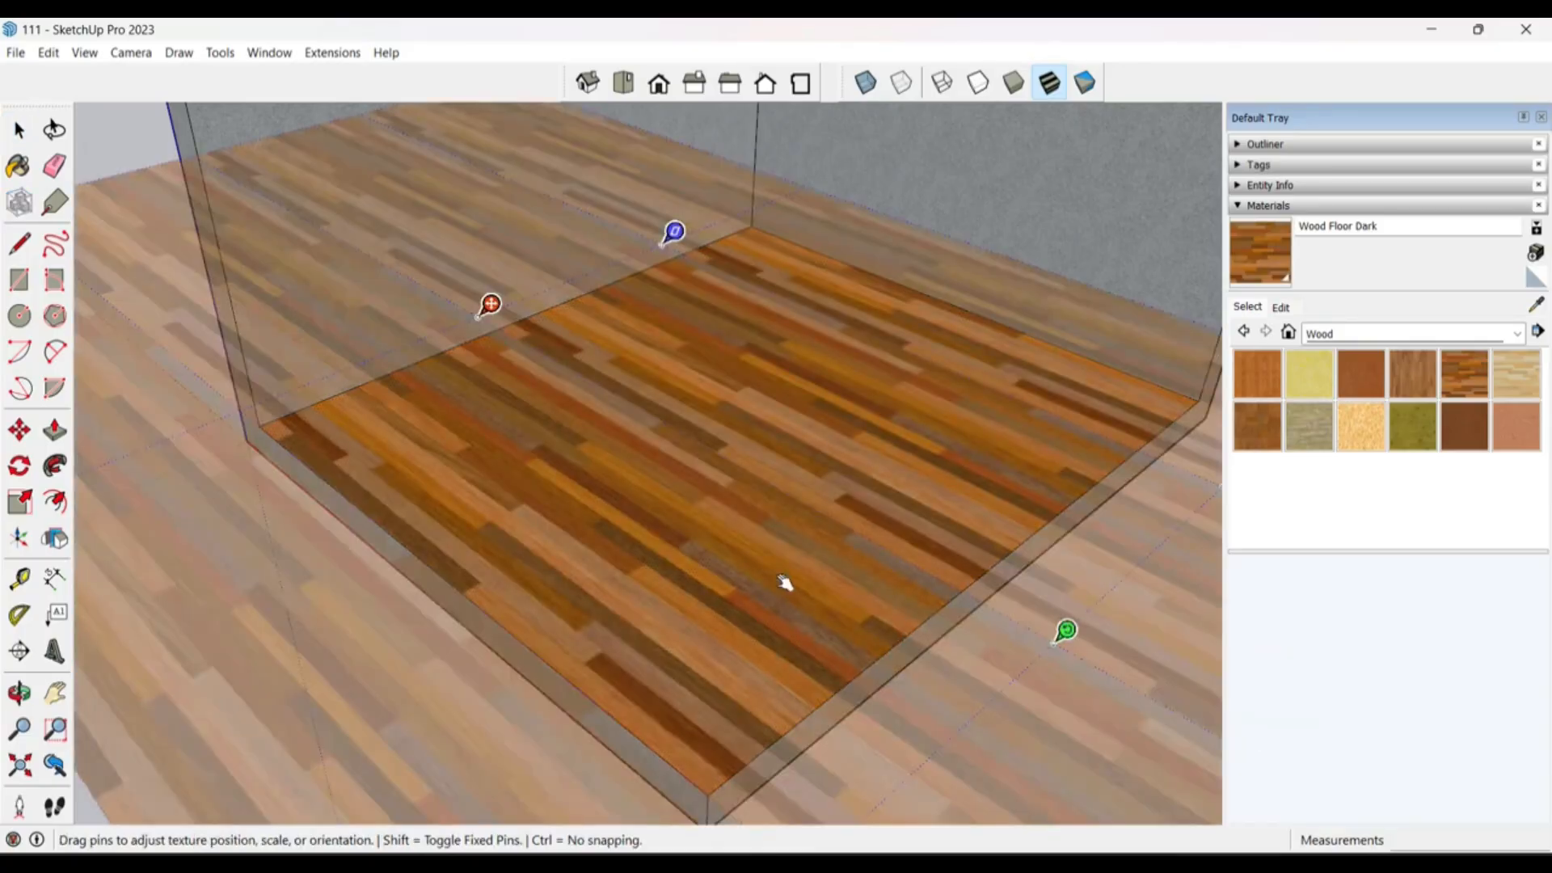
drag(486, 317, 260, 426)
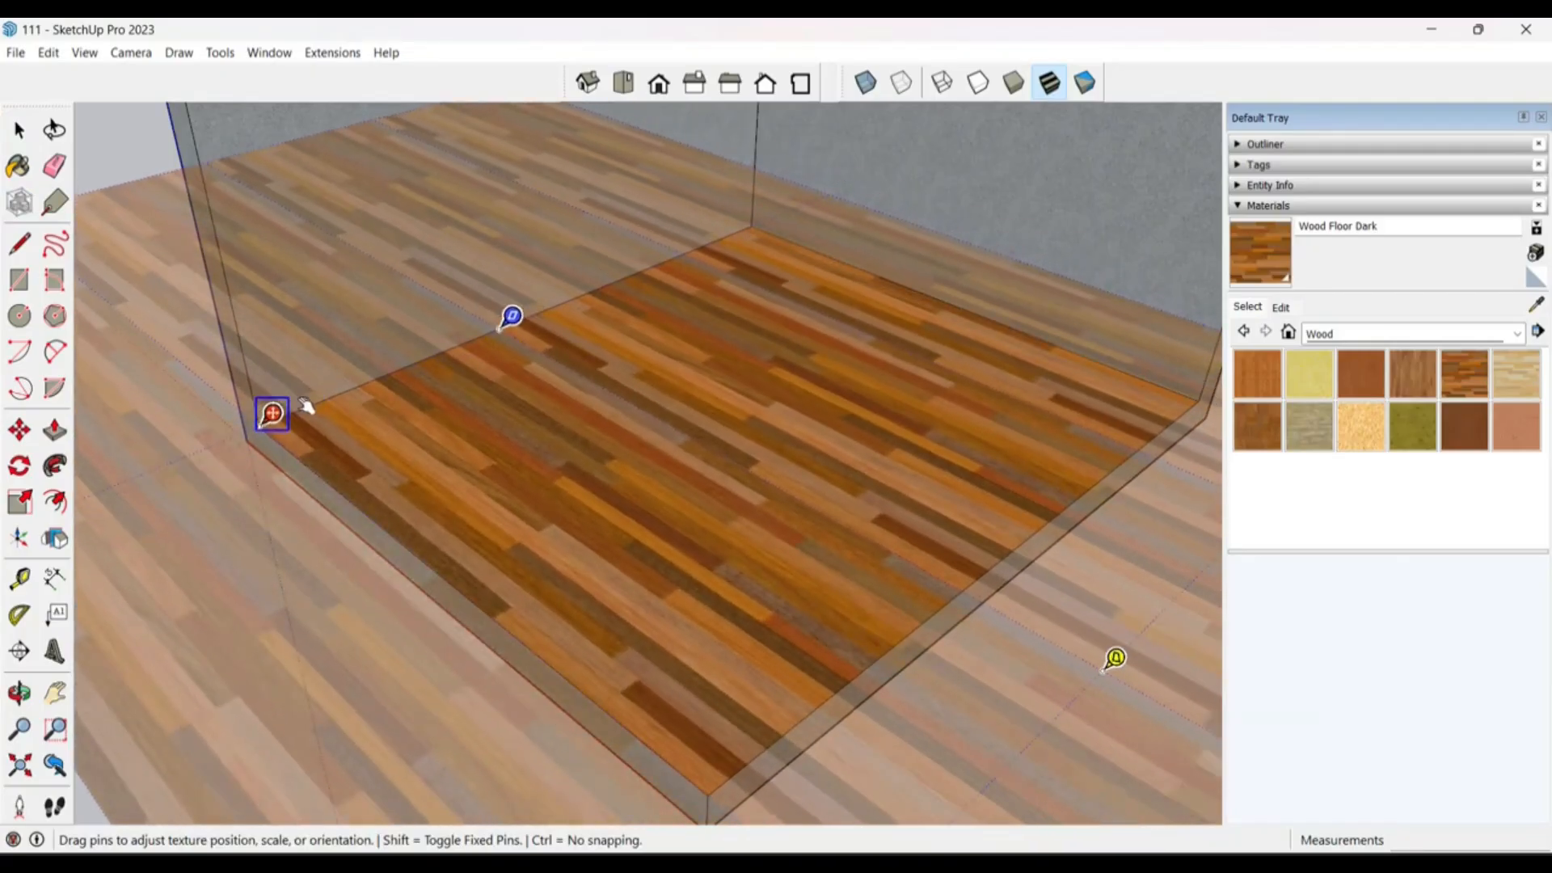
scroll(297, 406, down, 2)
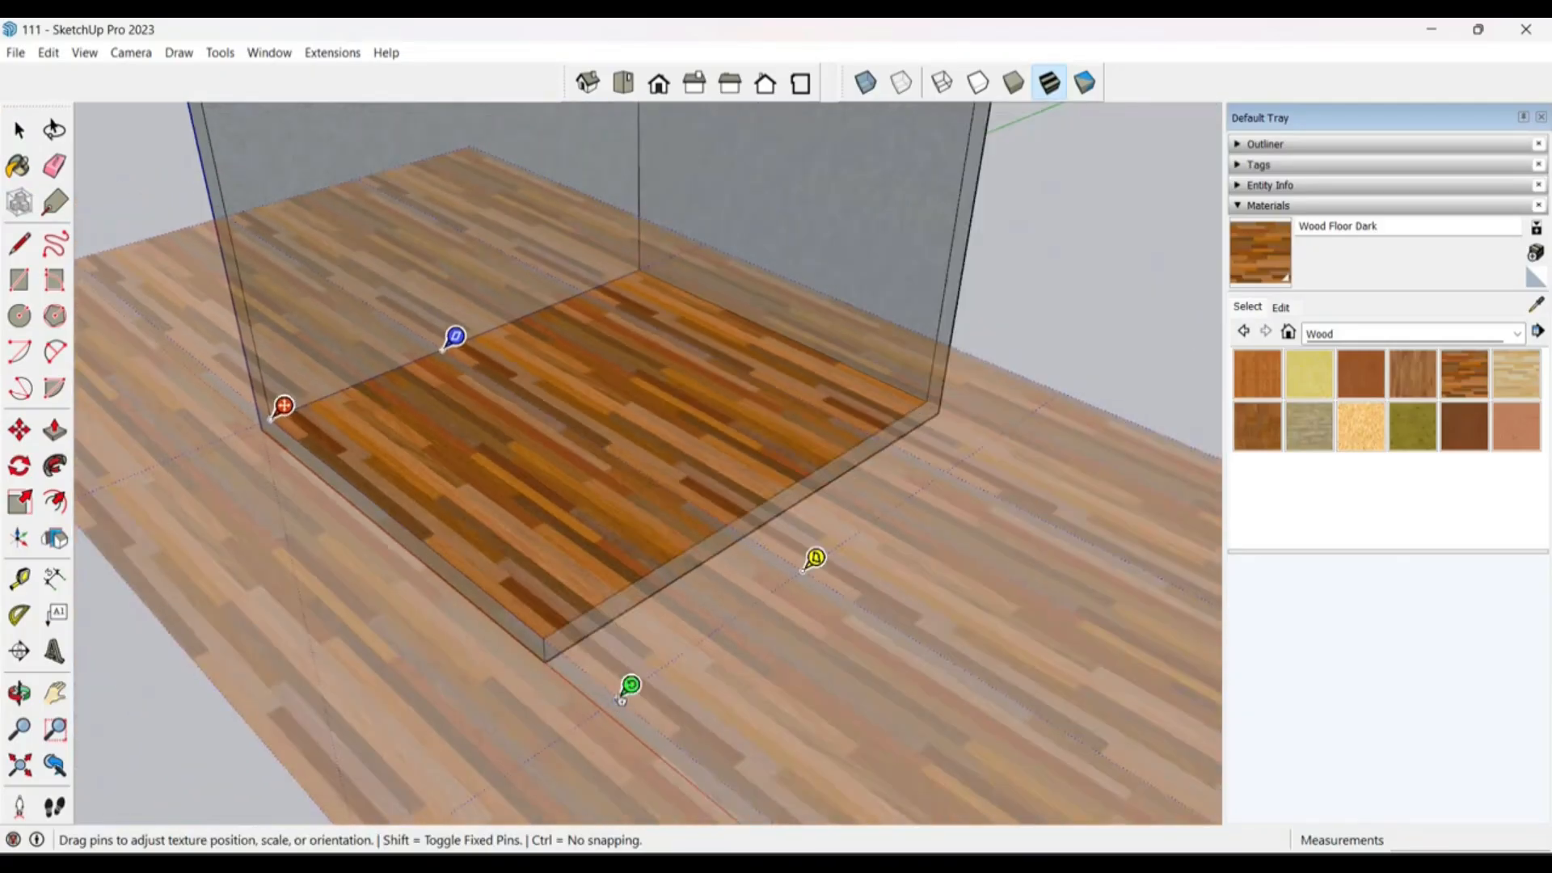
drag(626, 695, 549, 543)
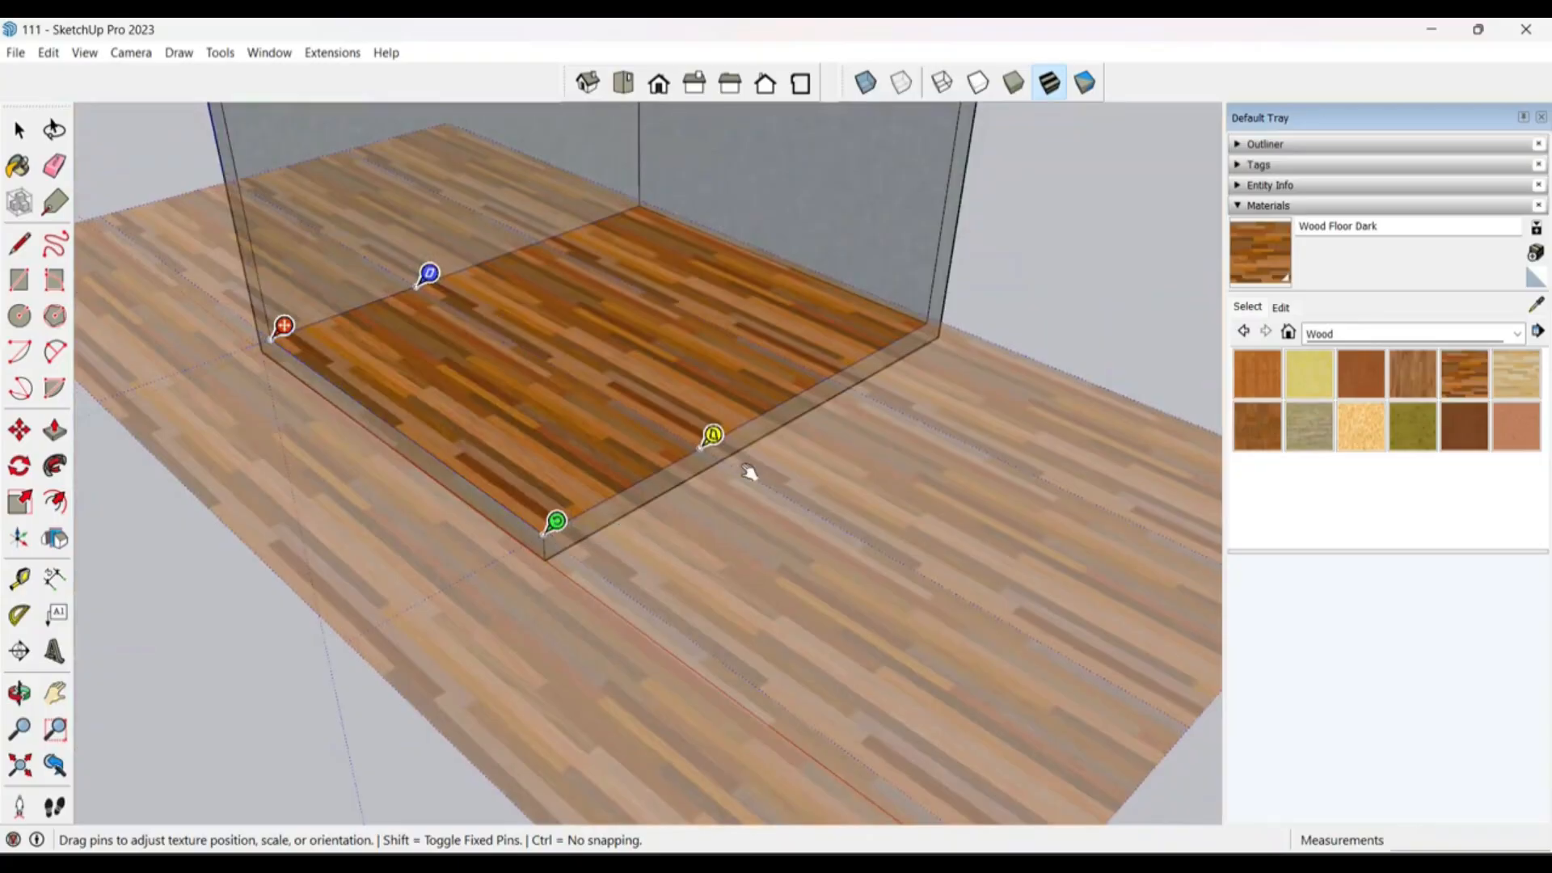
click(1047, 275)
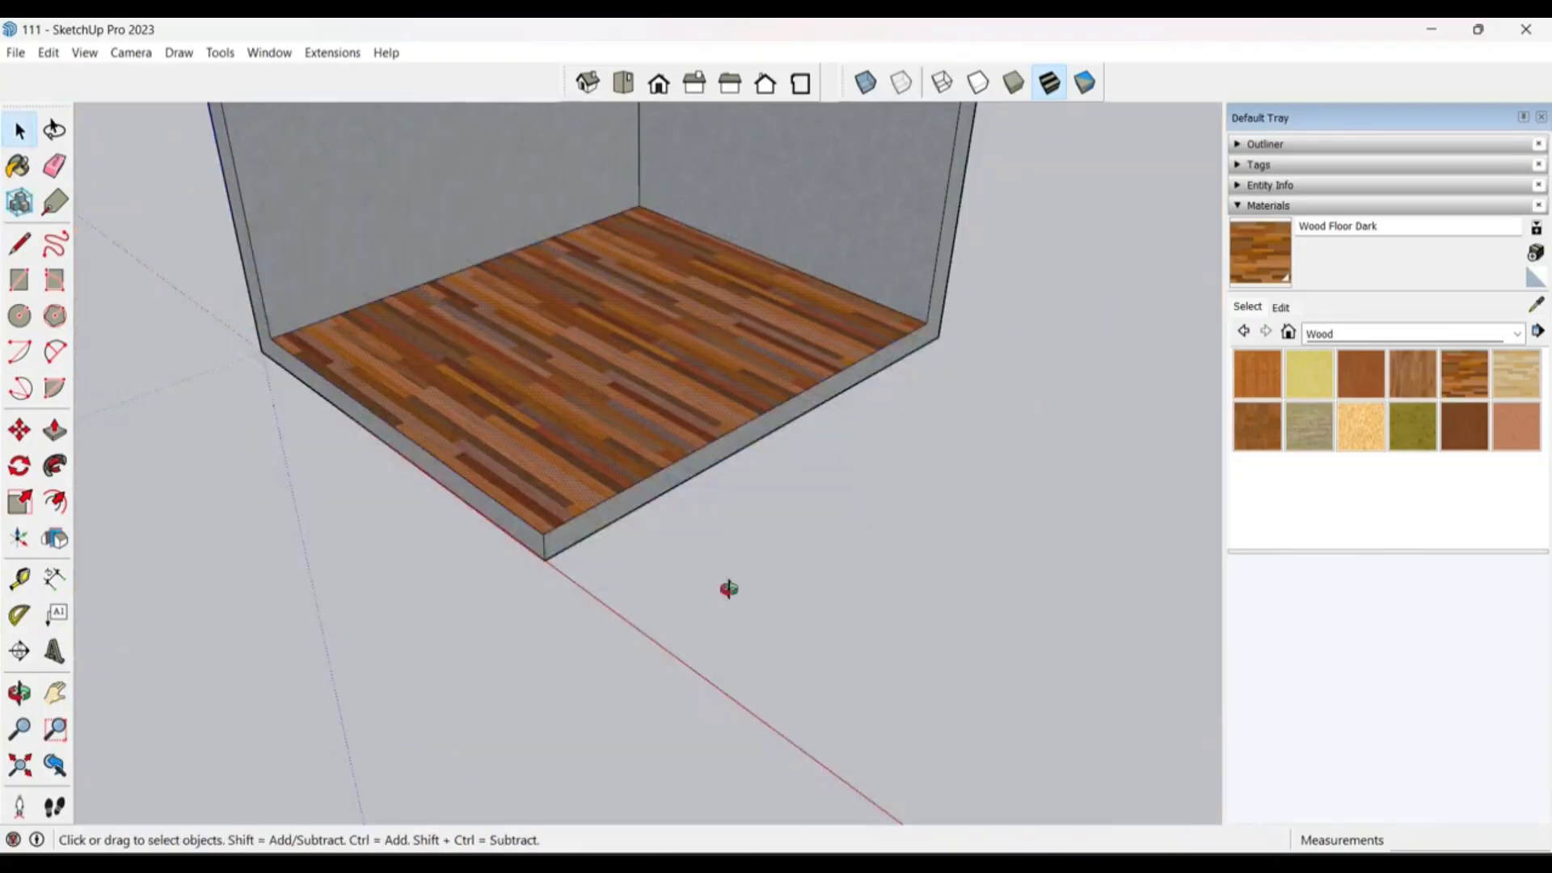
middle_drag(728, 615, 534, 300)
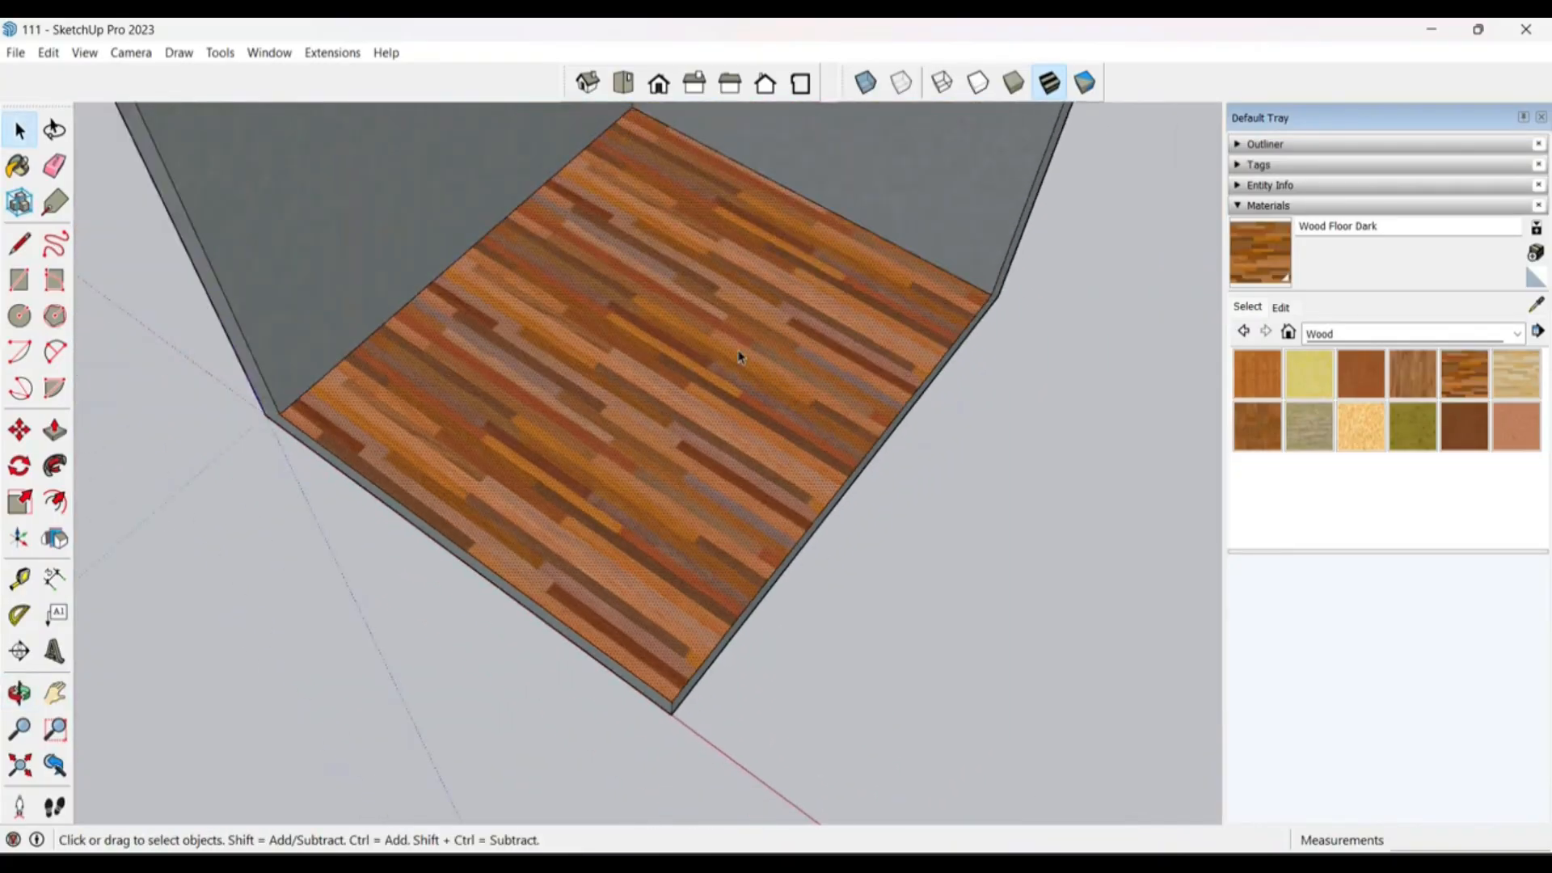
middle_drag(739, 357, 570, 621)
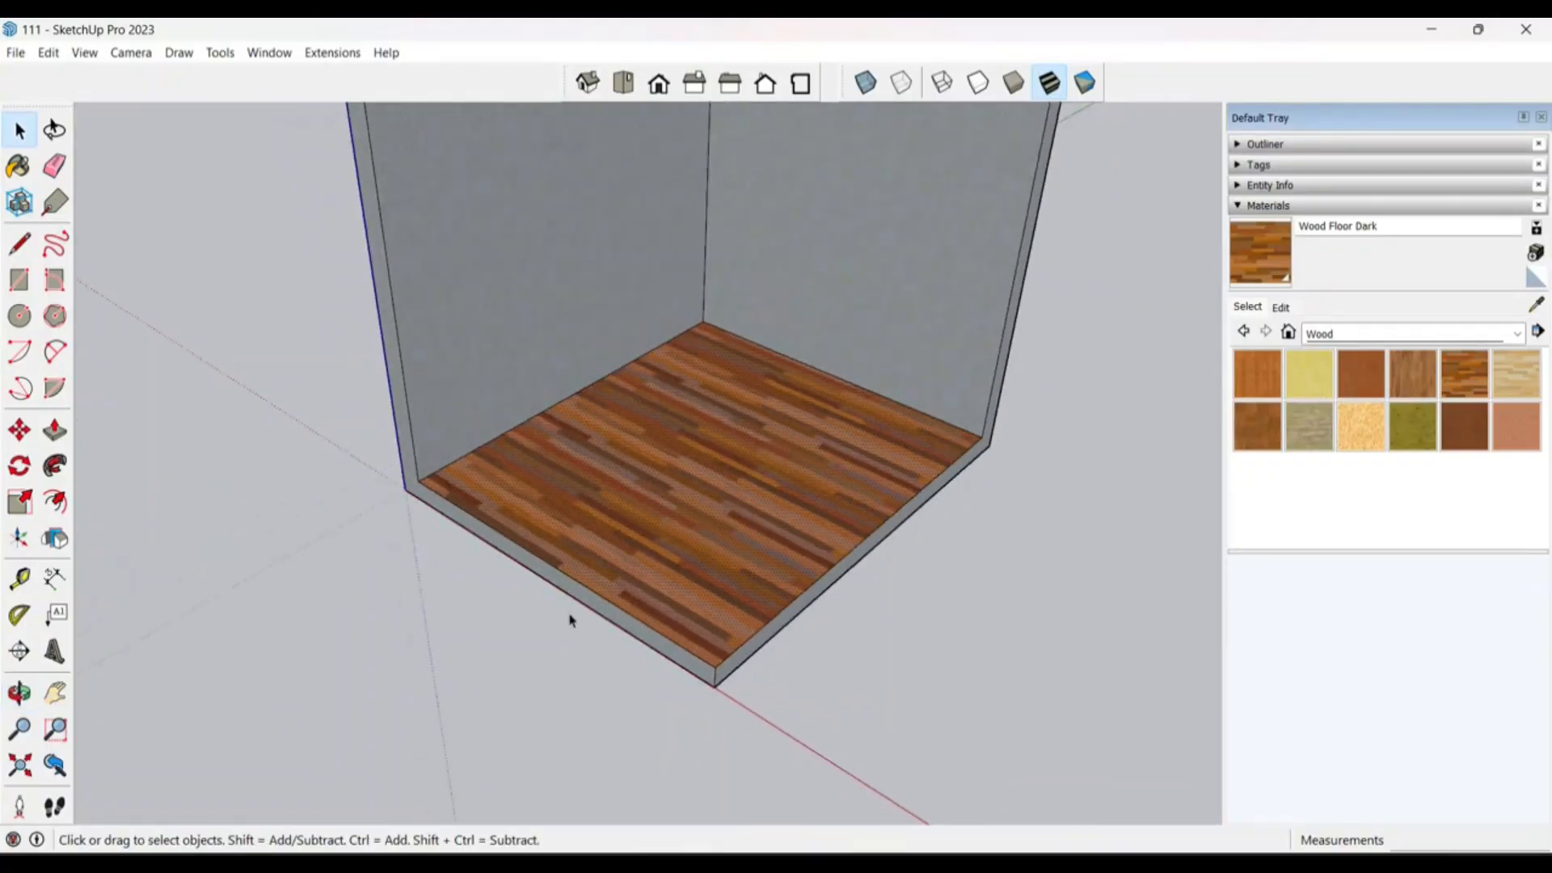
scroll(680, 493, up, 2)
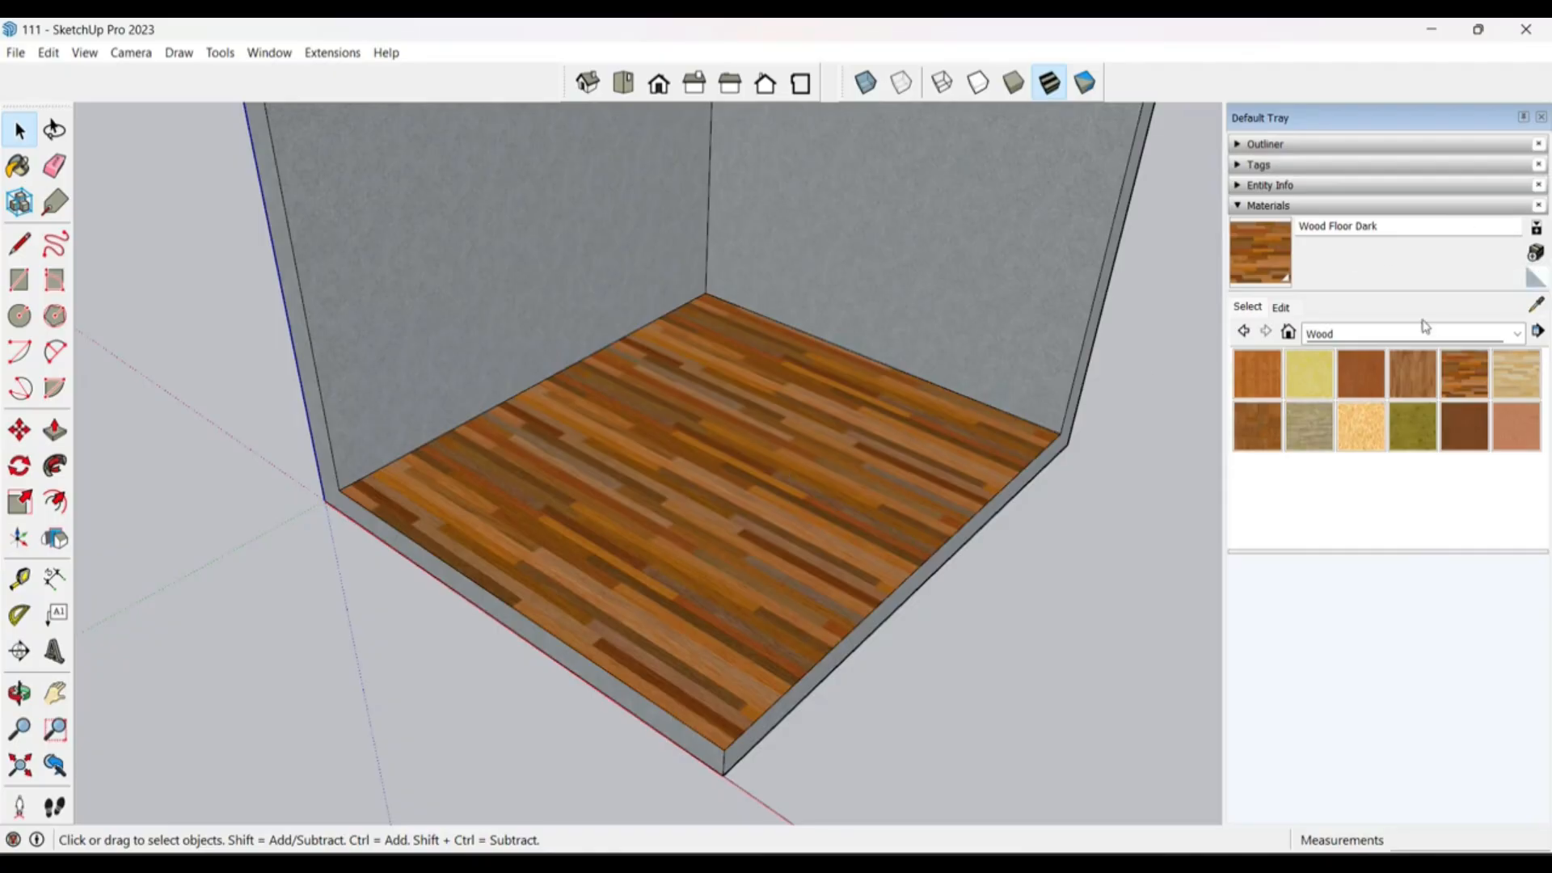
Step: Start creating a new material named tile that uses a texture image
click(1535, 281)
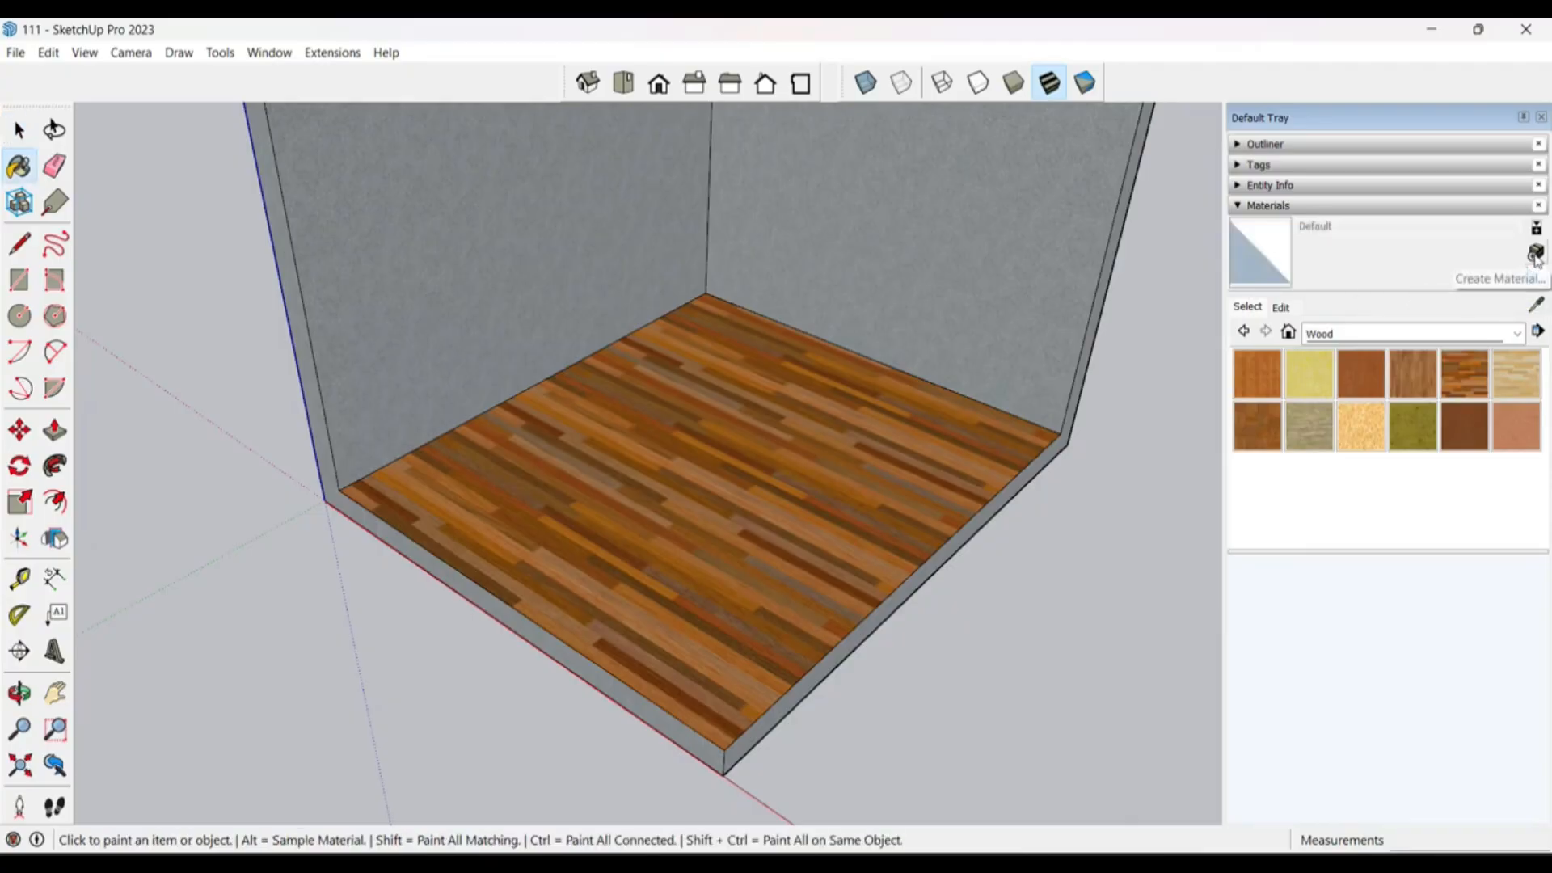
click(1536, 255)
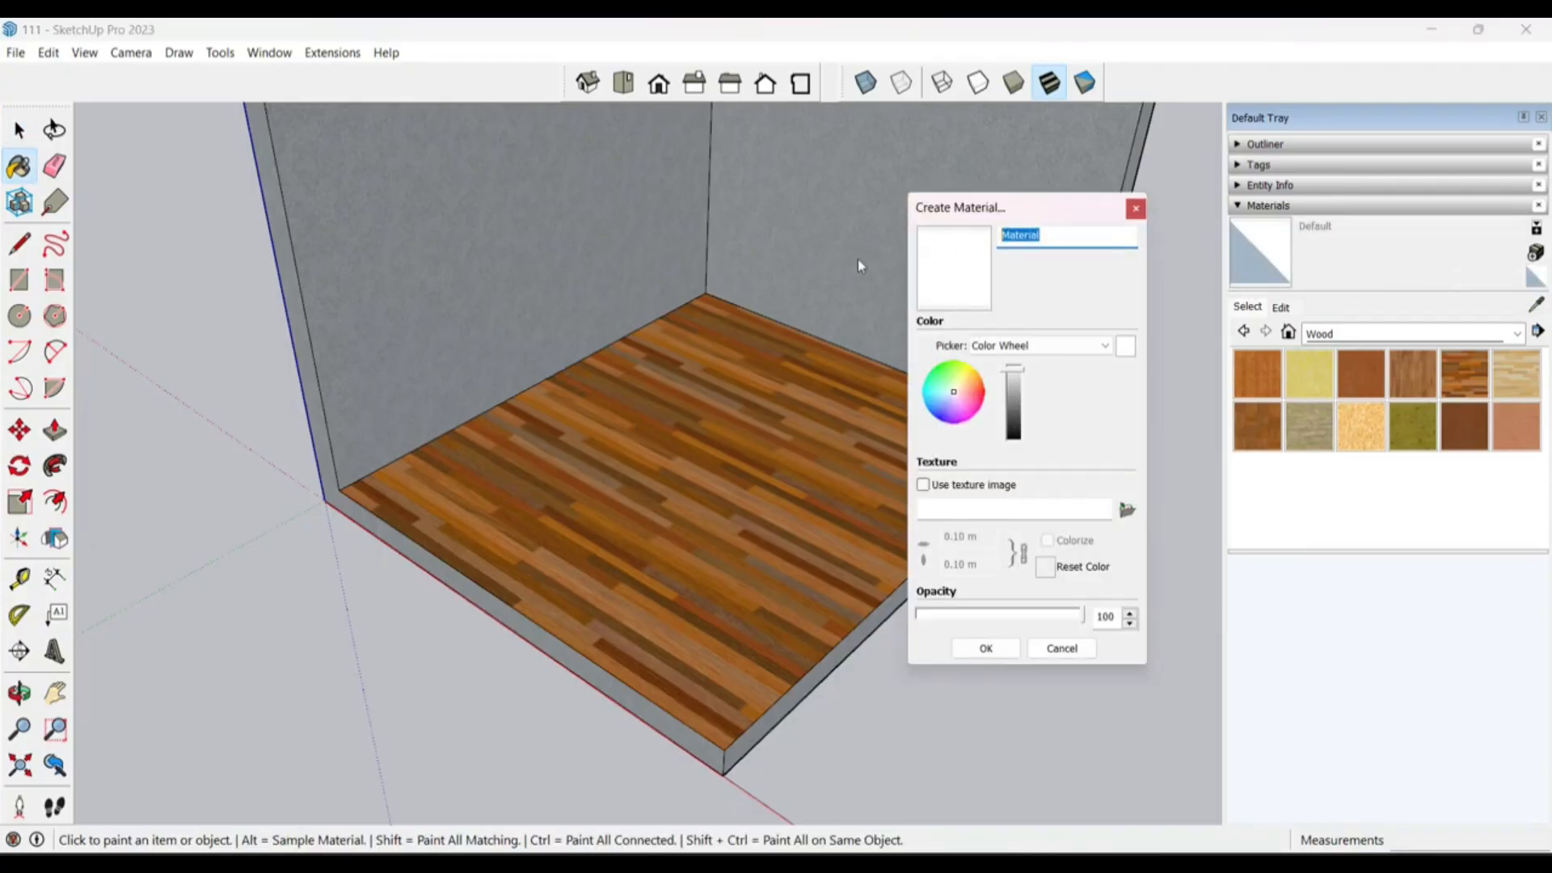
text(tile)
click(923, 485)
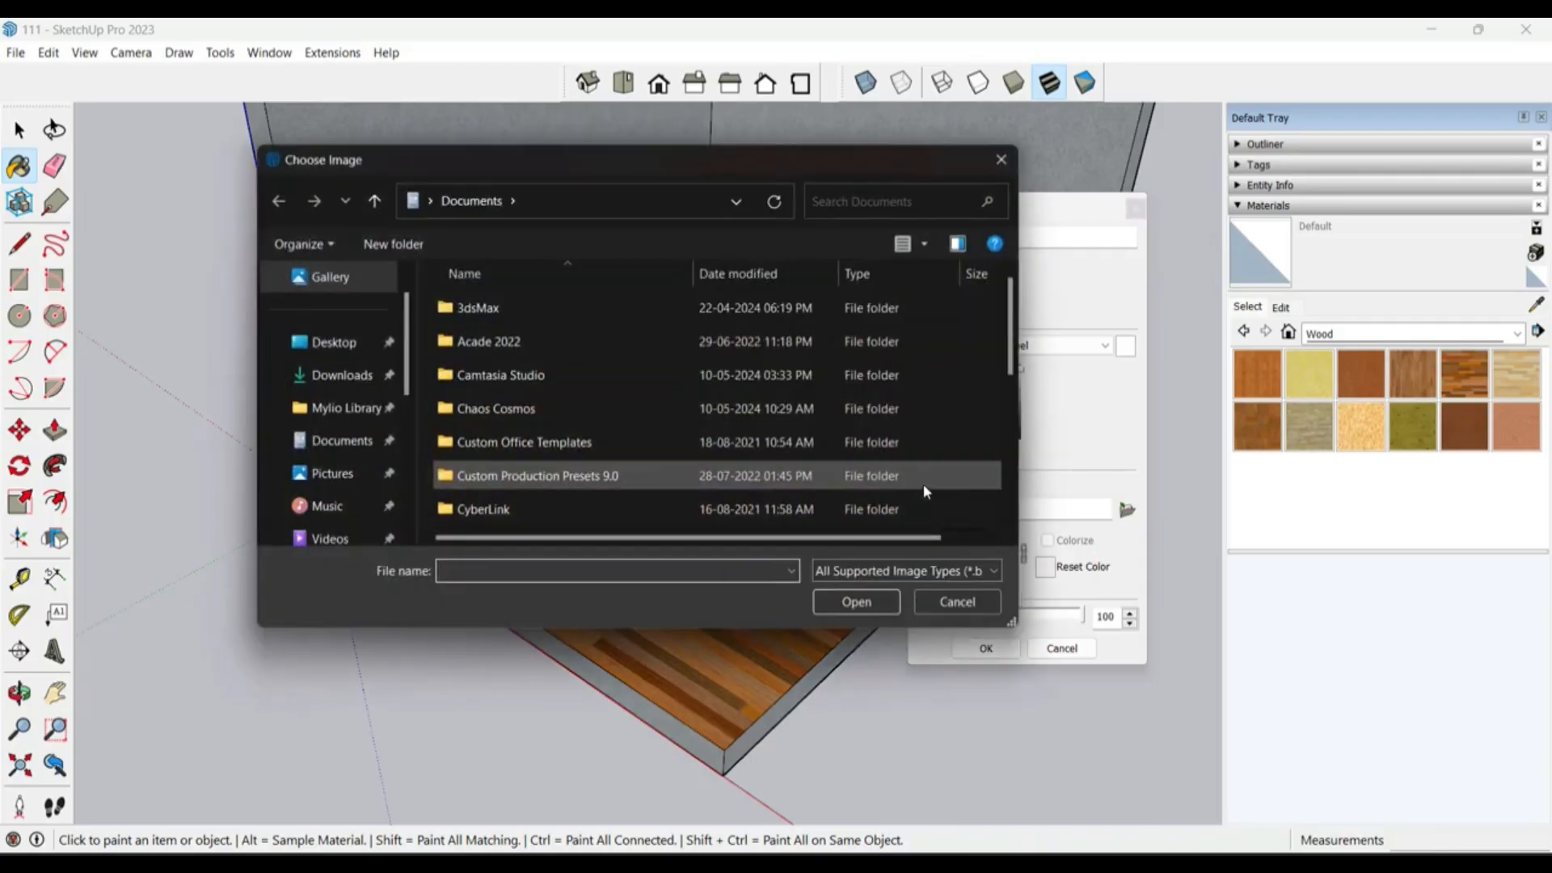
drag(884, 165, 775, 90)
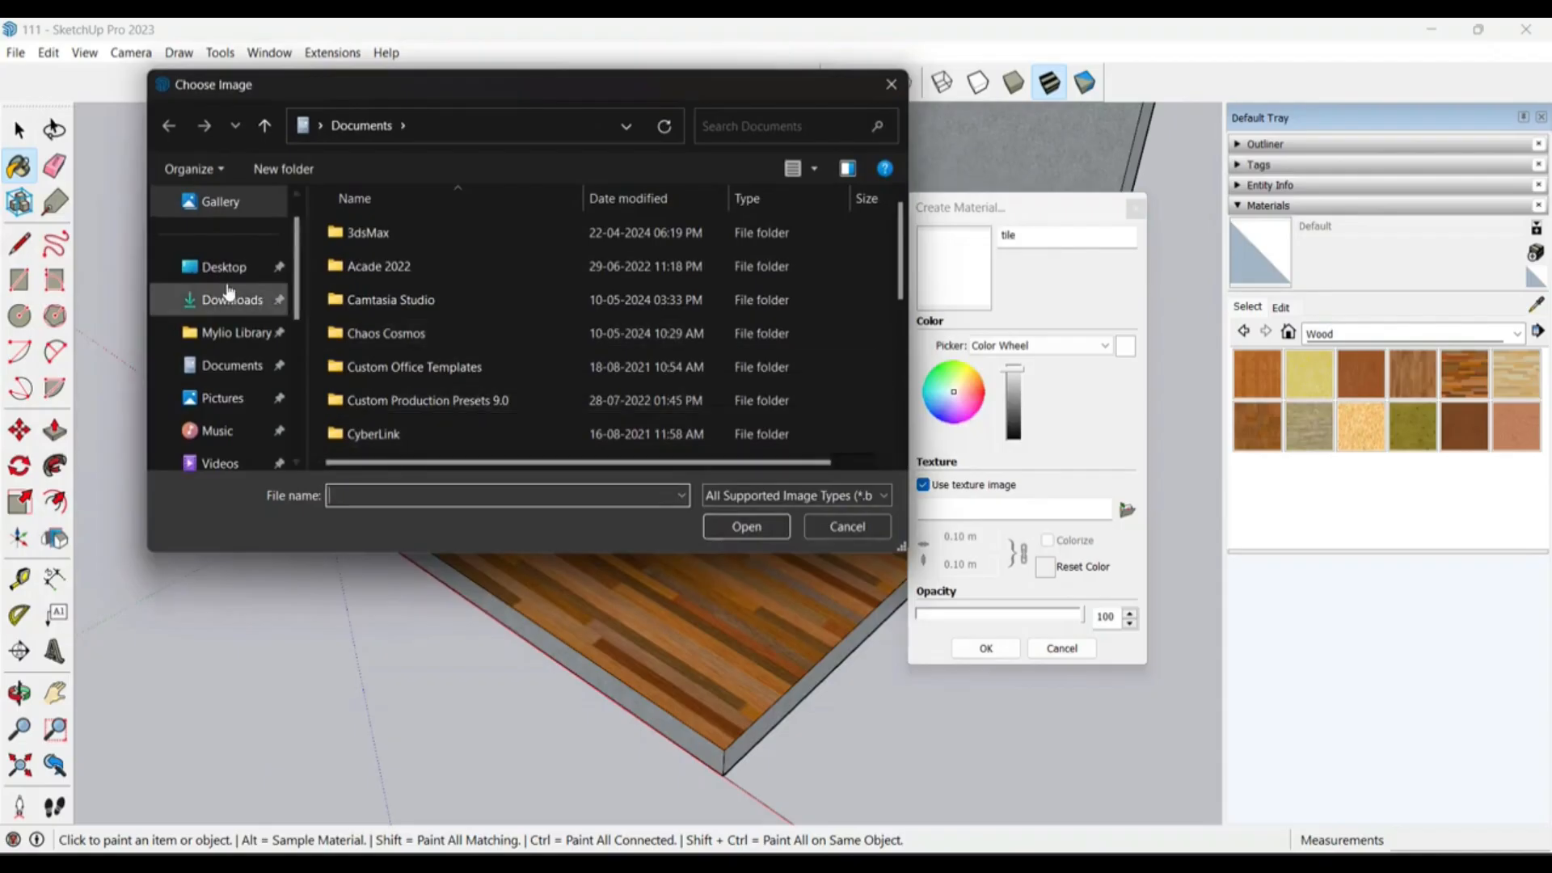
Step: Browse to the Windows (C:) drive to locate the texture image
click(459, 127)
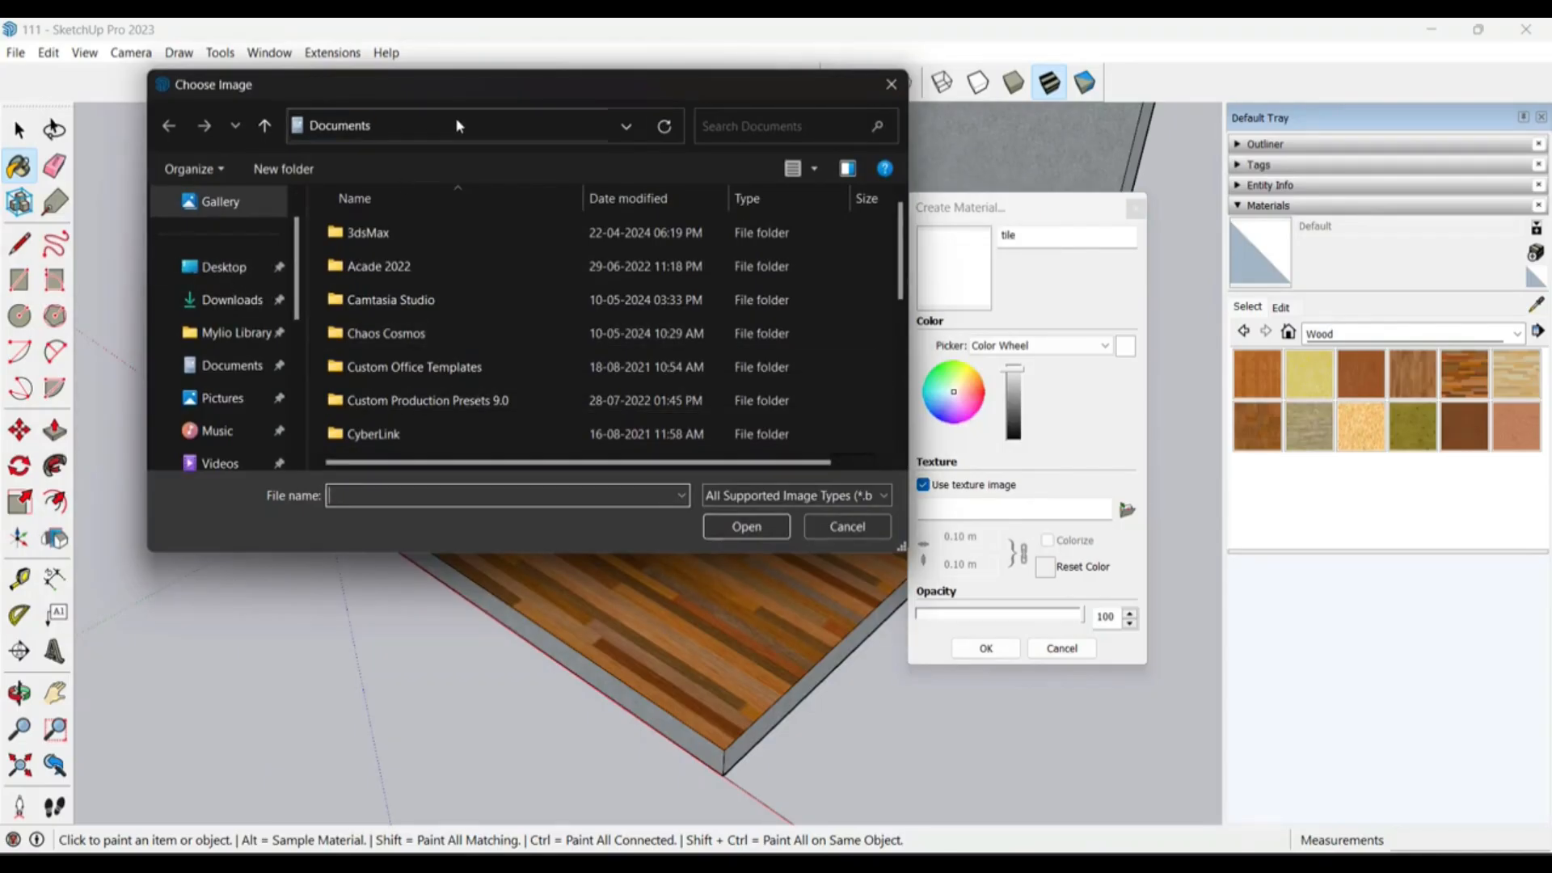
click(631, 129)
click(547, 128)
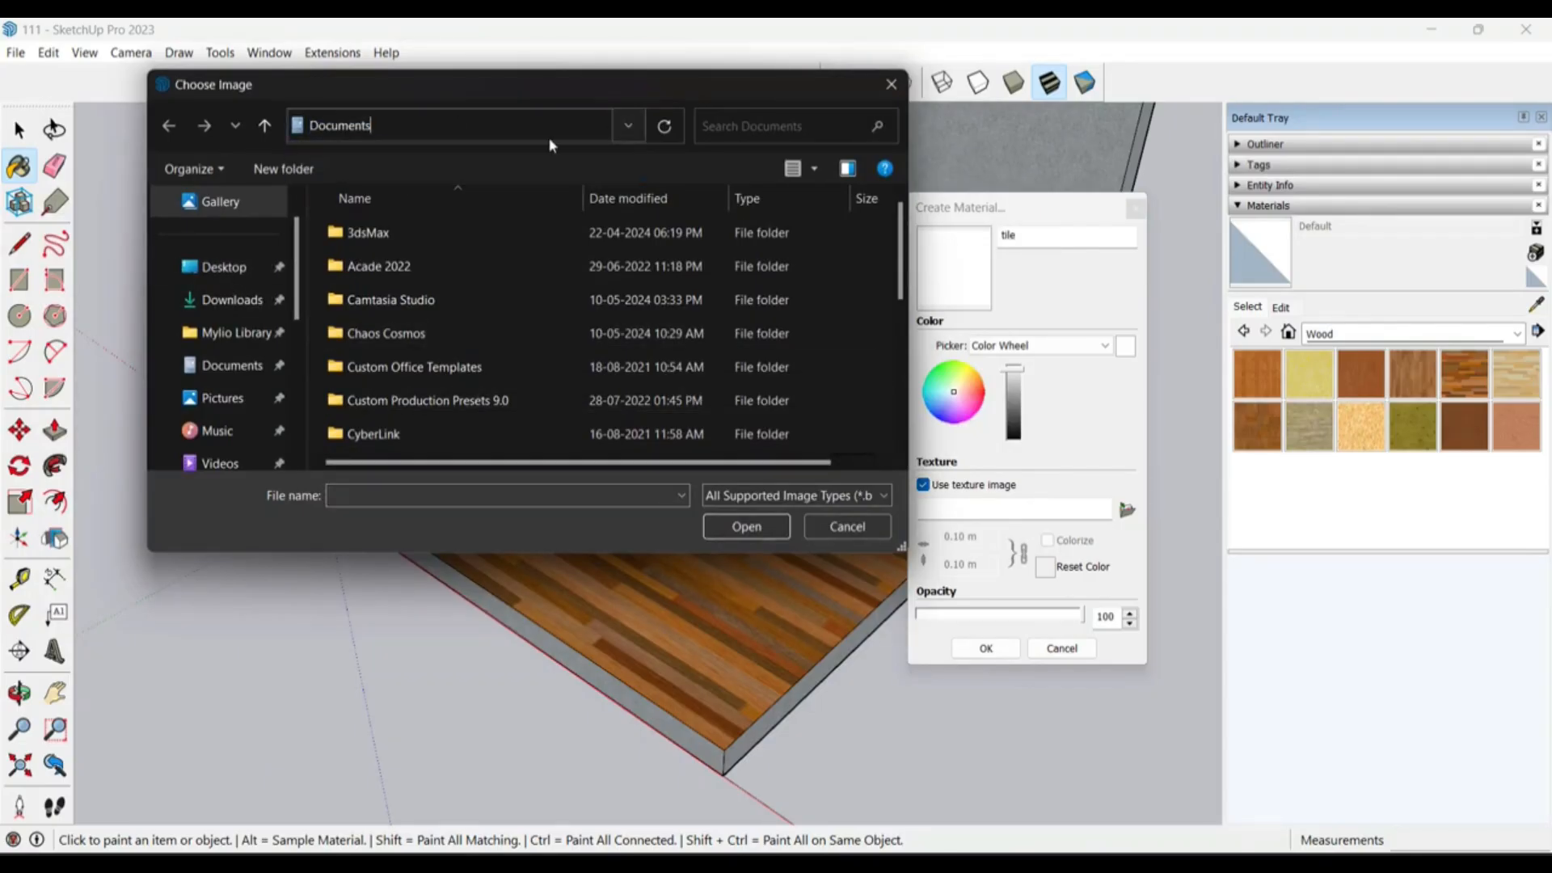
scroll(241, 331, down, 5)
scroll(241, 331, up, 3)
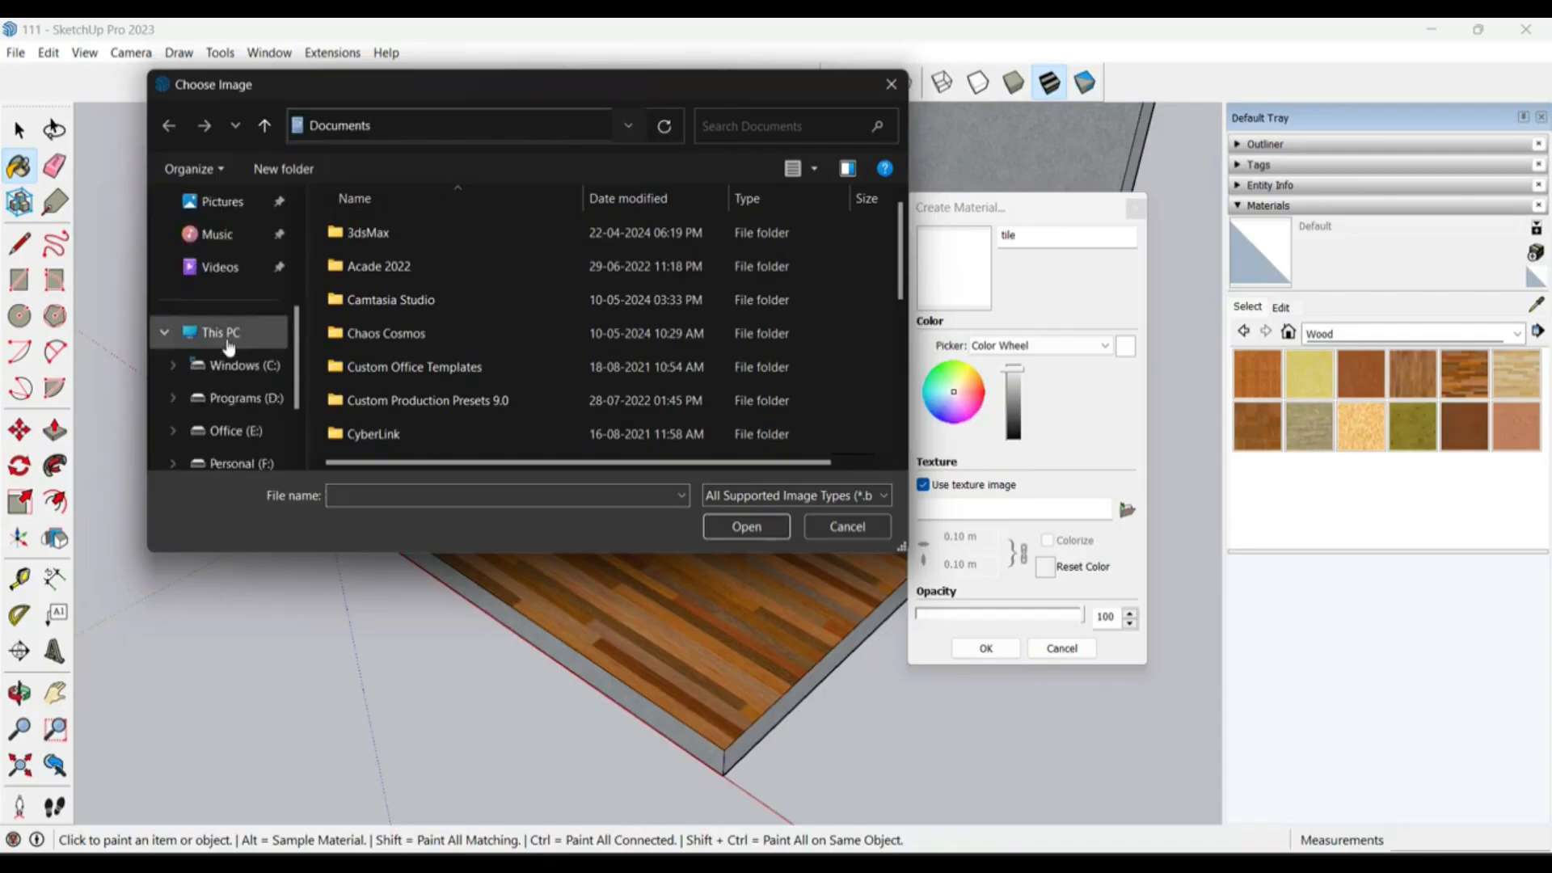
click(241, 332)
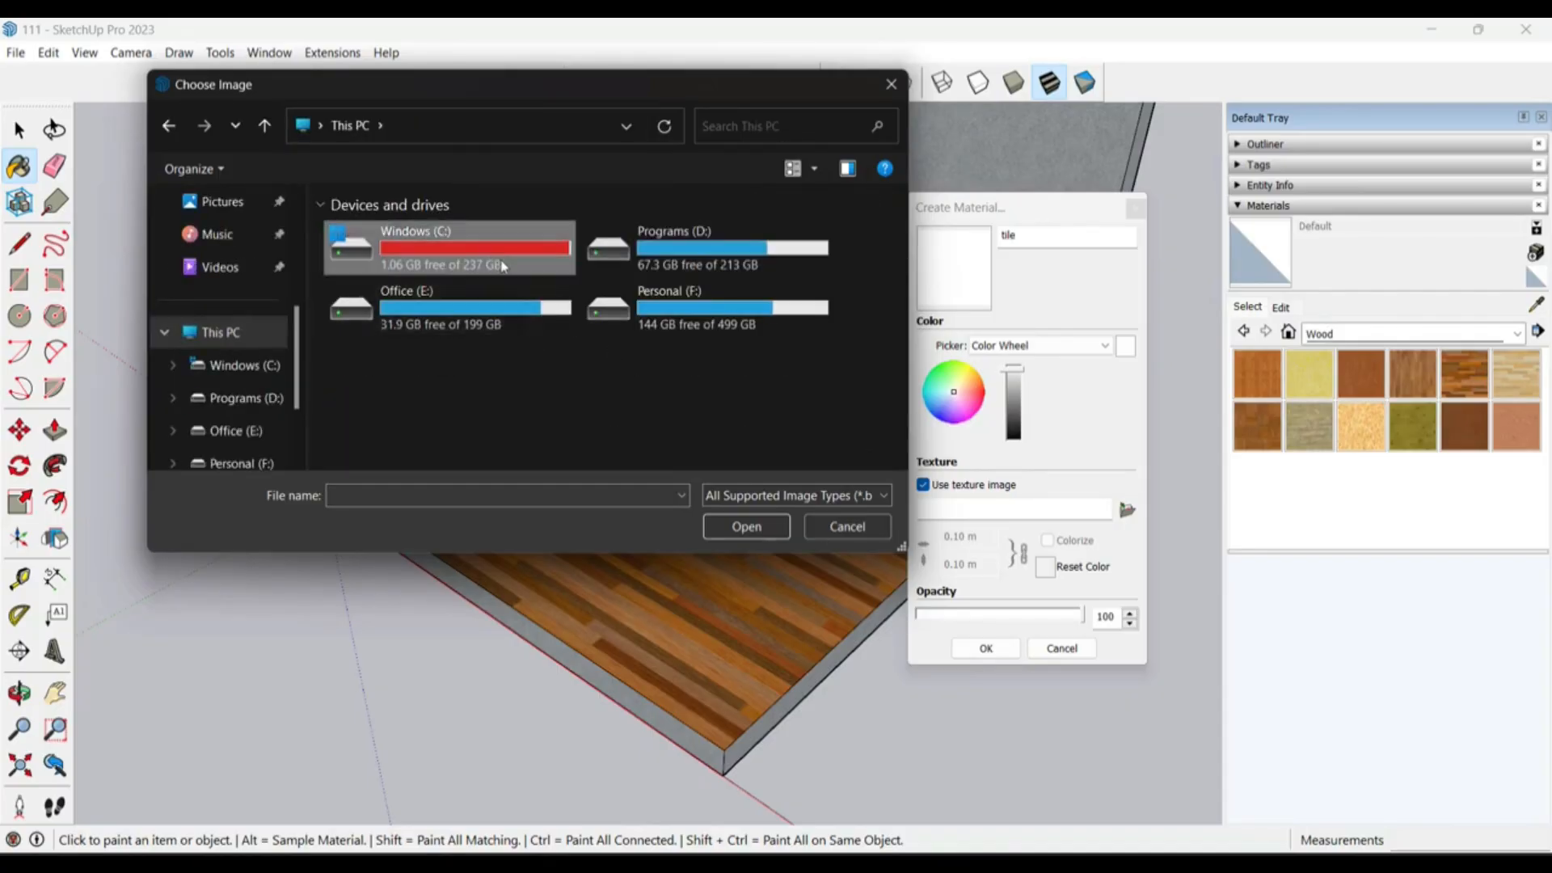
double_click(515, 264)
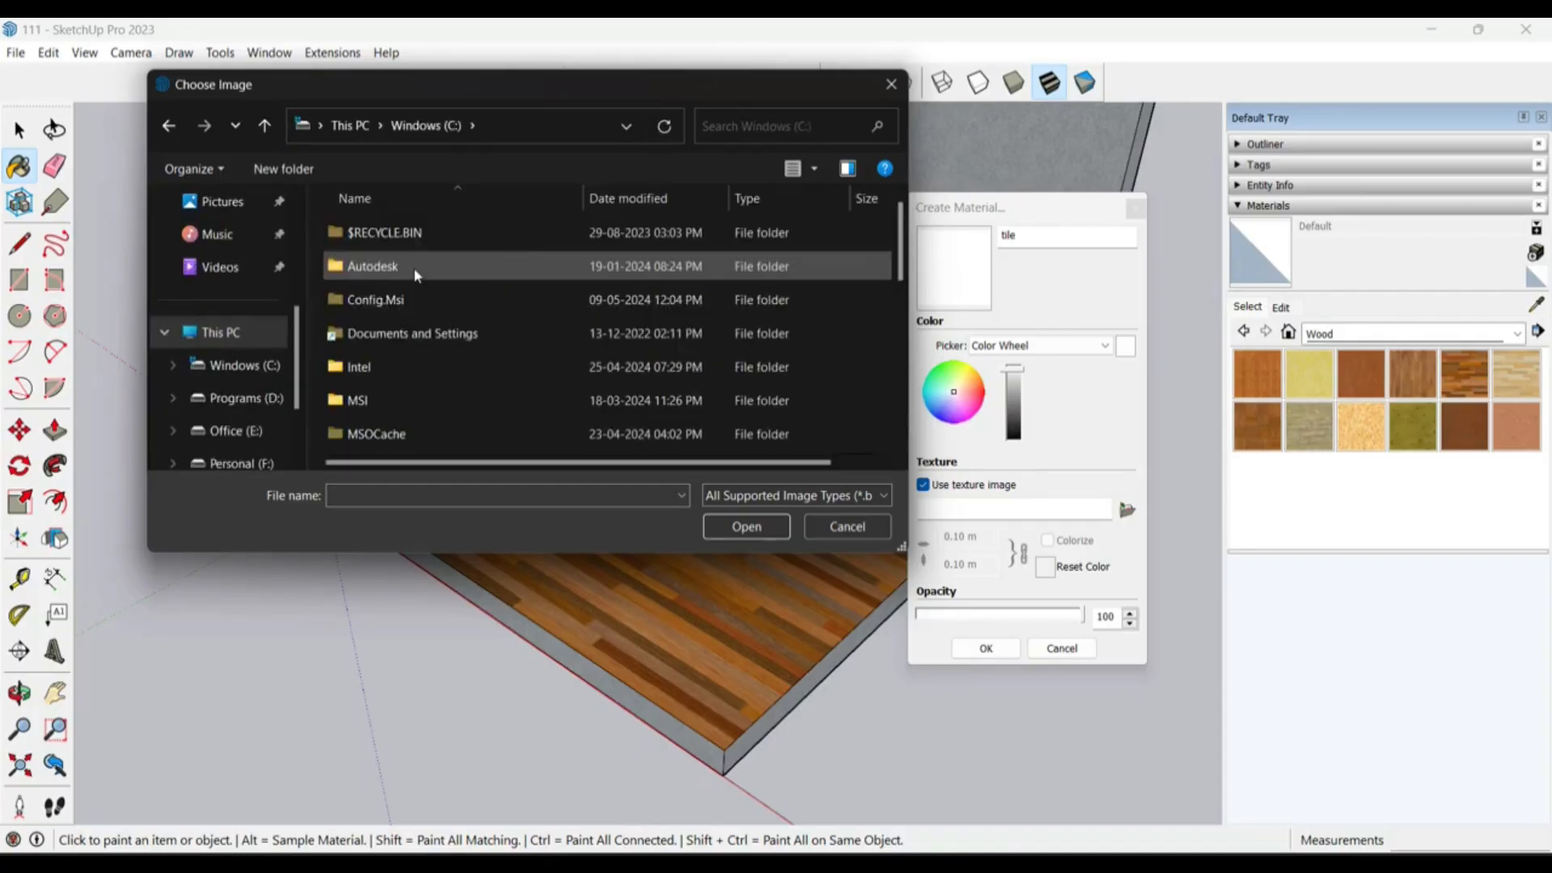
Step: Open Program Files (x86)\Common Files\Autodesk Shared\Materials\Textures\1\Mats to find an image
scroll(408, 335, down, 2)
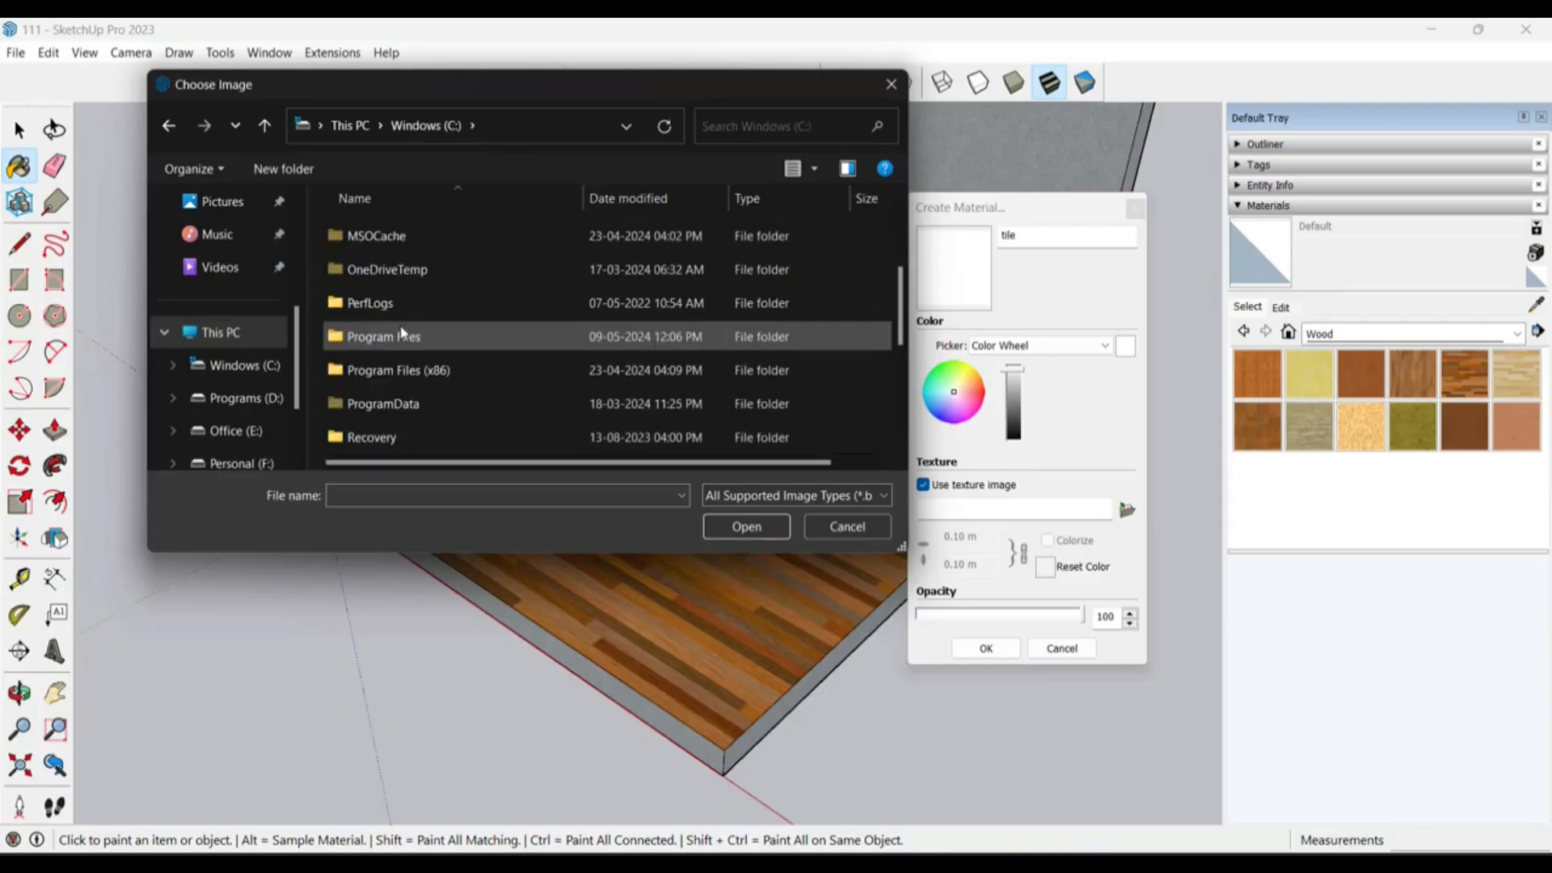
double_click(420, 371)
double_click(409, 338)
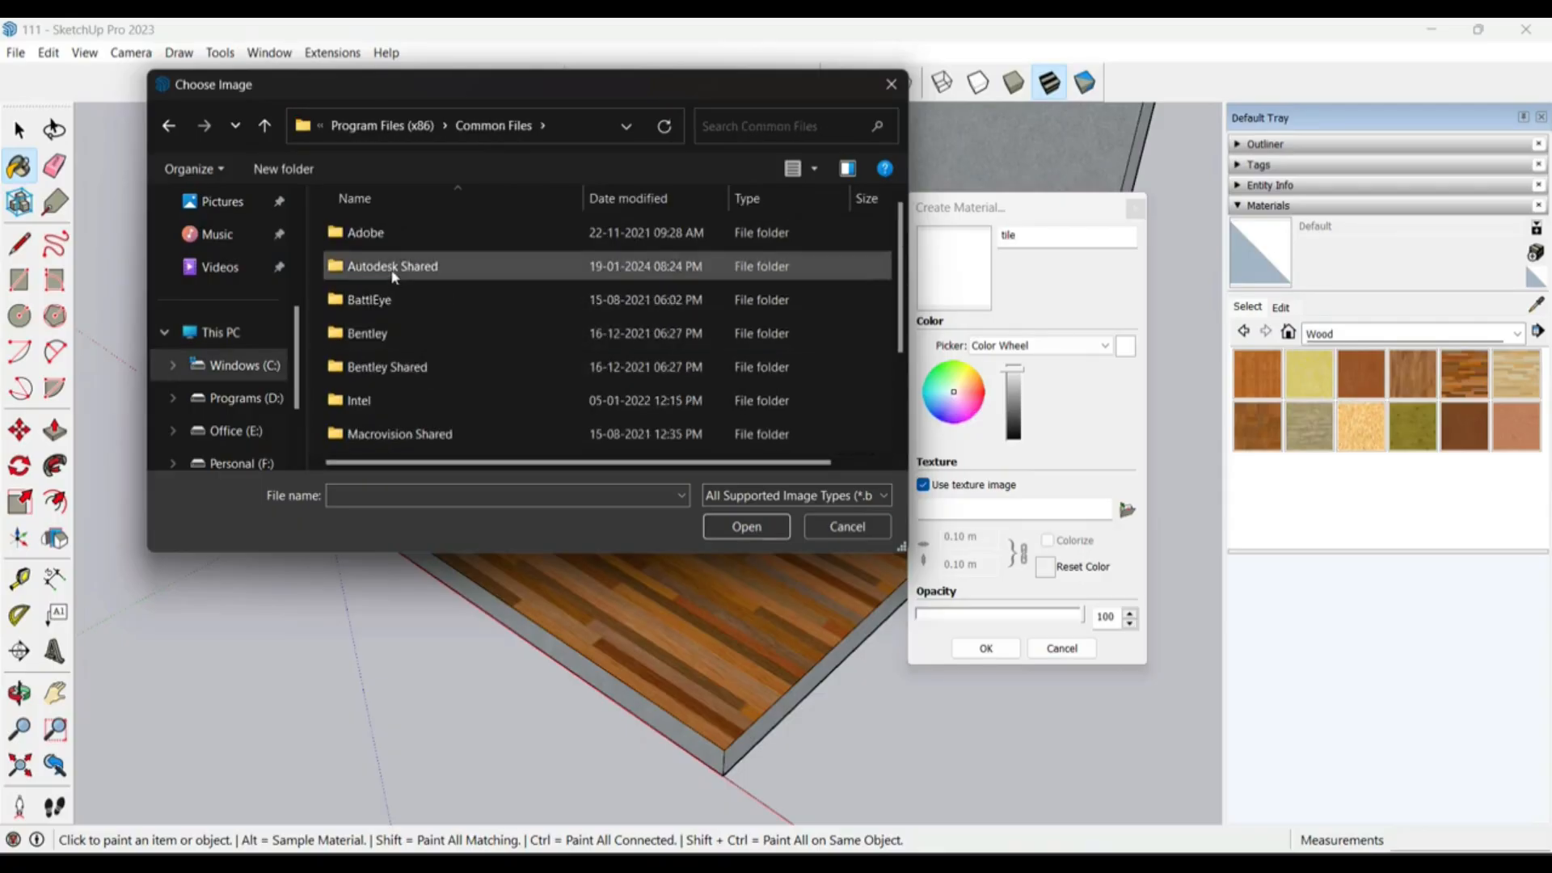
double_click(415, 268)
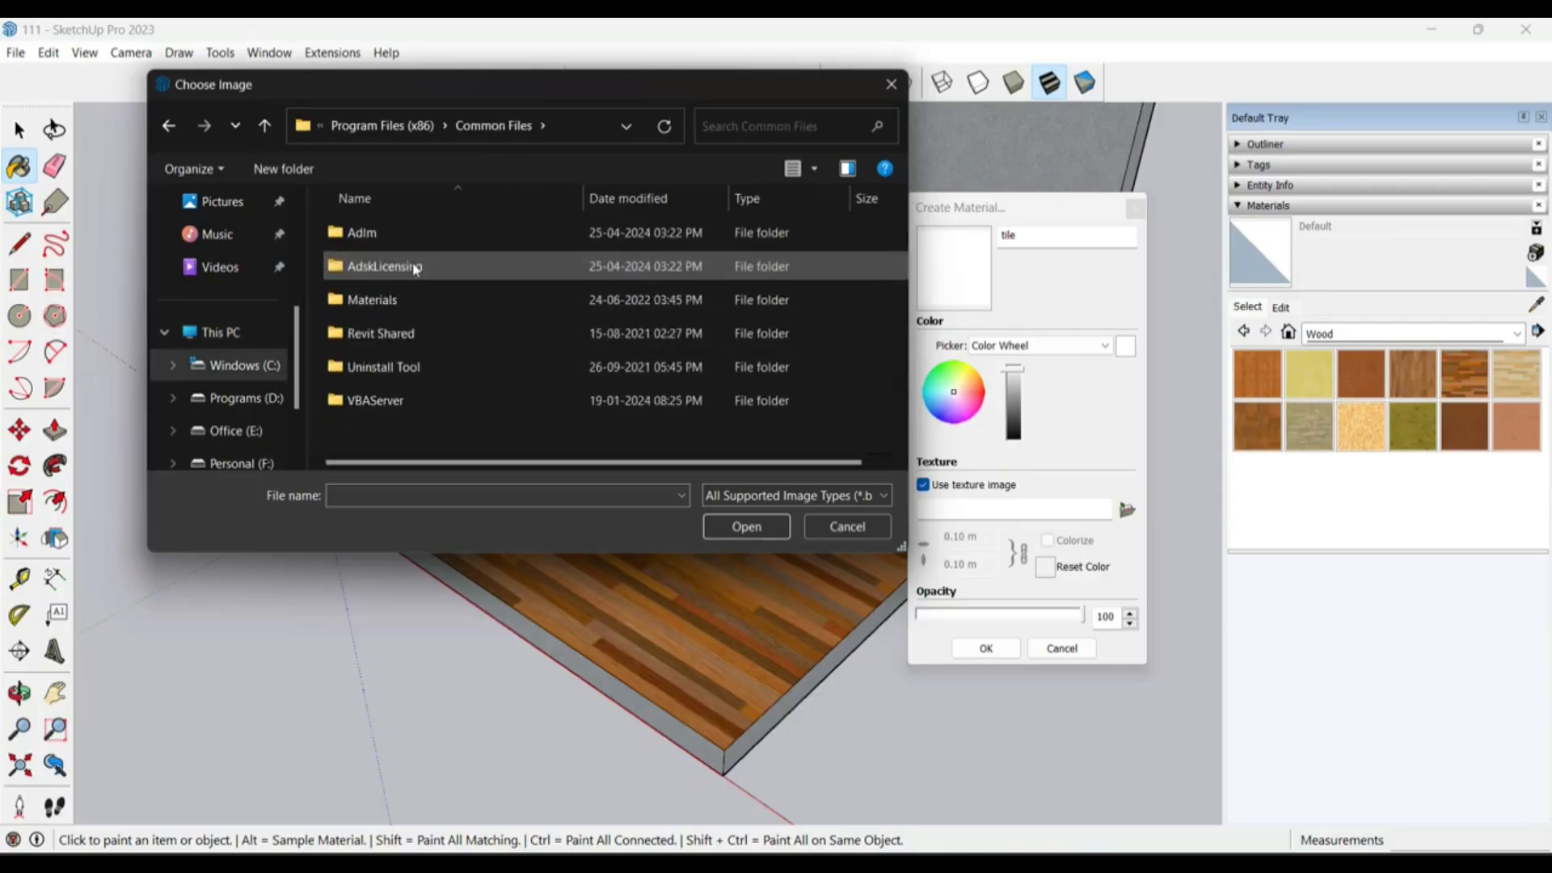
double_click(415, 310)
double_click(396, 368)
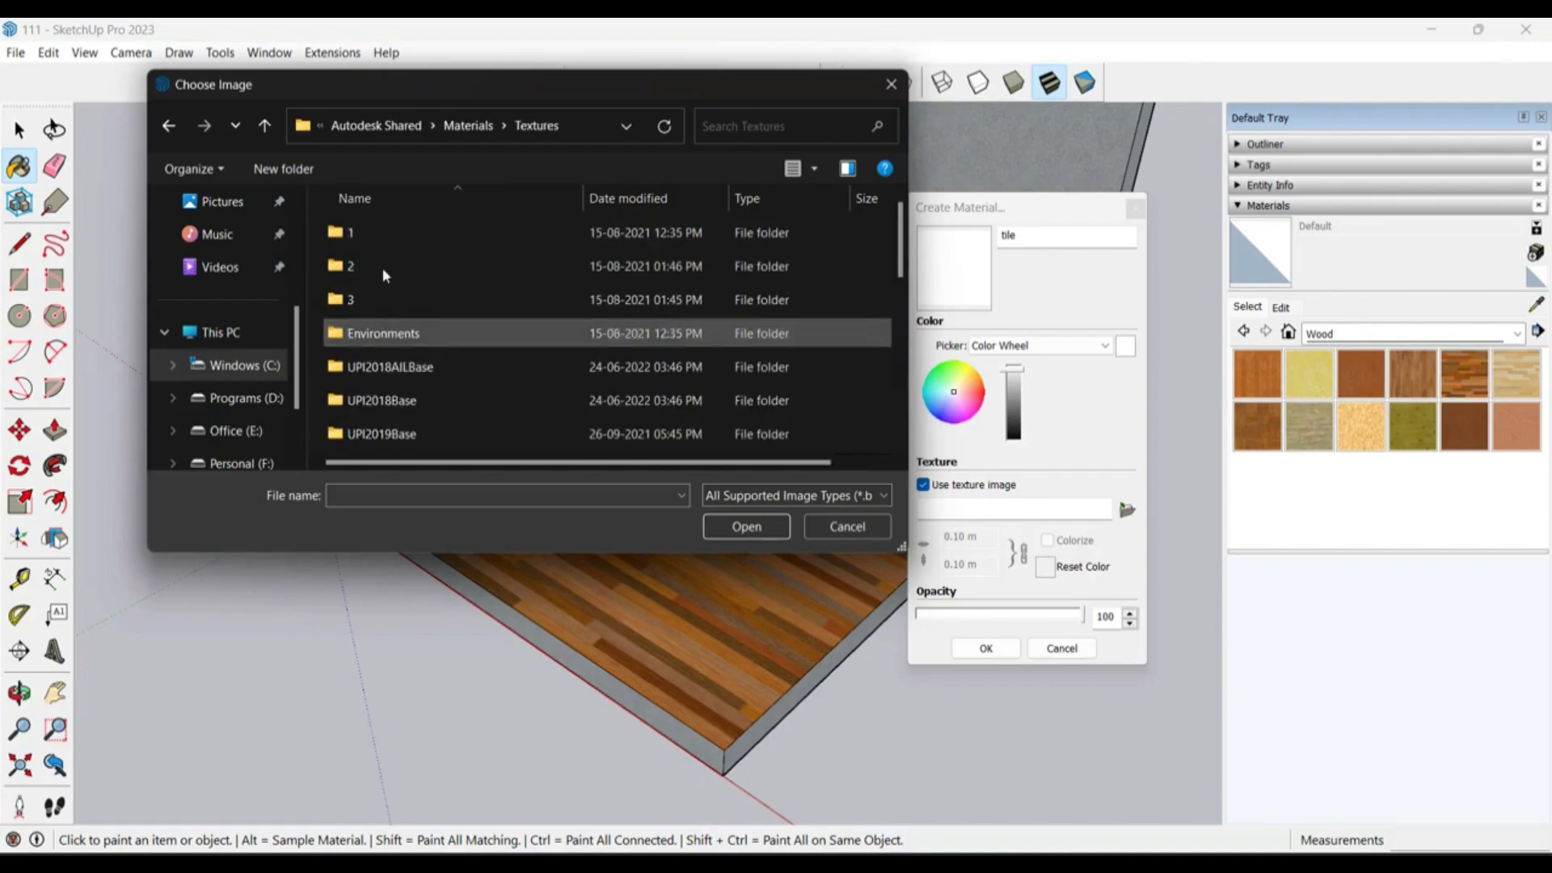
double_click(389, 242)
double_click(353, 234)
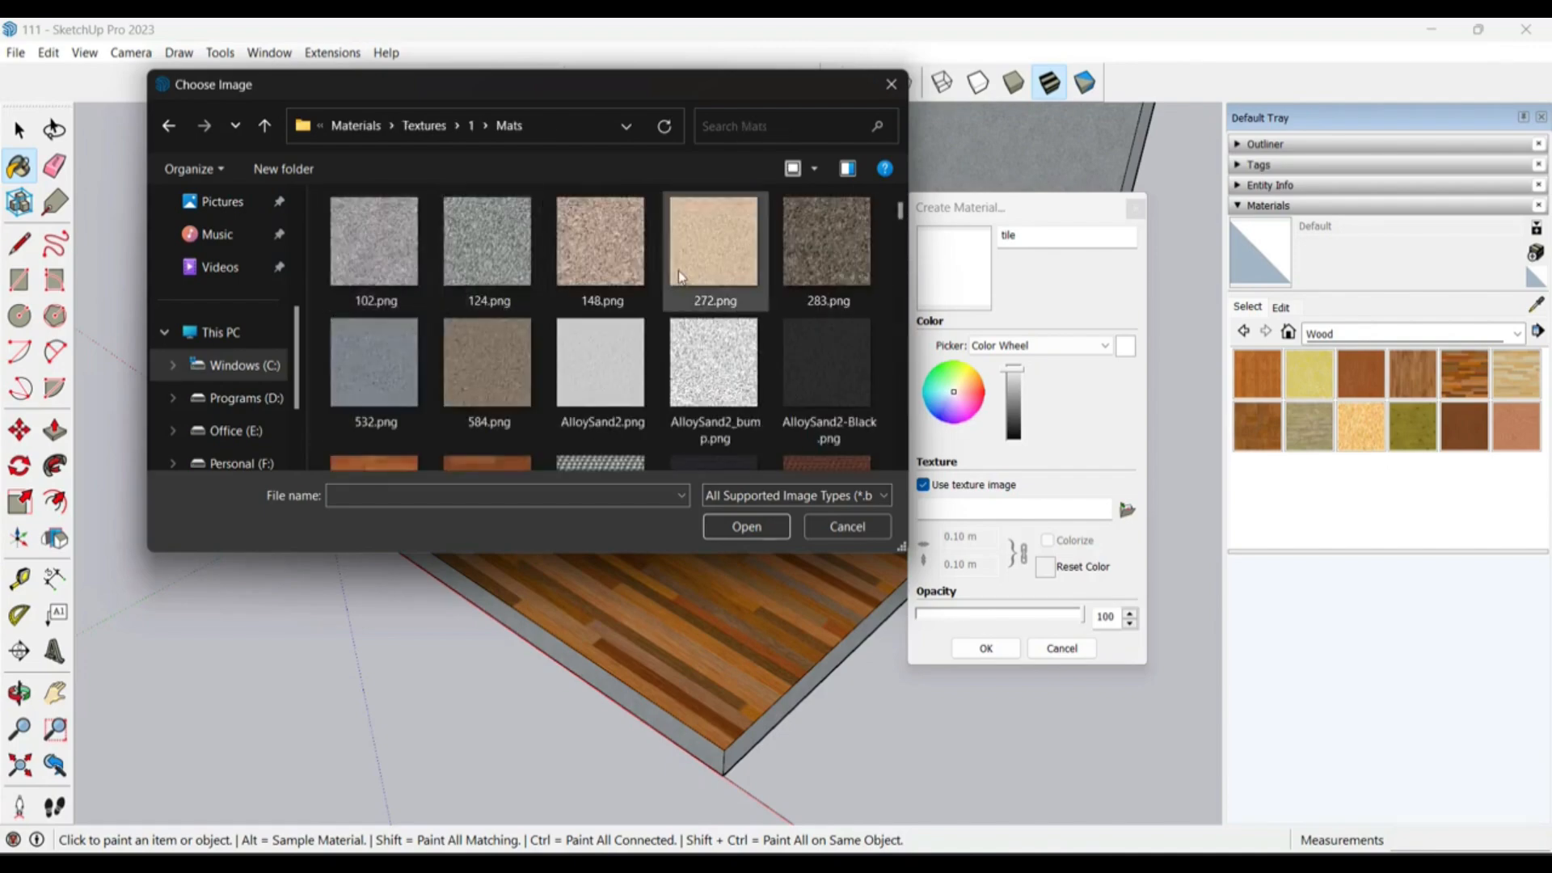
Step: Load Finishes.Flooring.Wood.Parquet.1.jpg from the Mats folder as the texture of the new material tile1
scroll(679, 276, down, 1)
scroll(682, 276, down, 2)
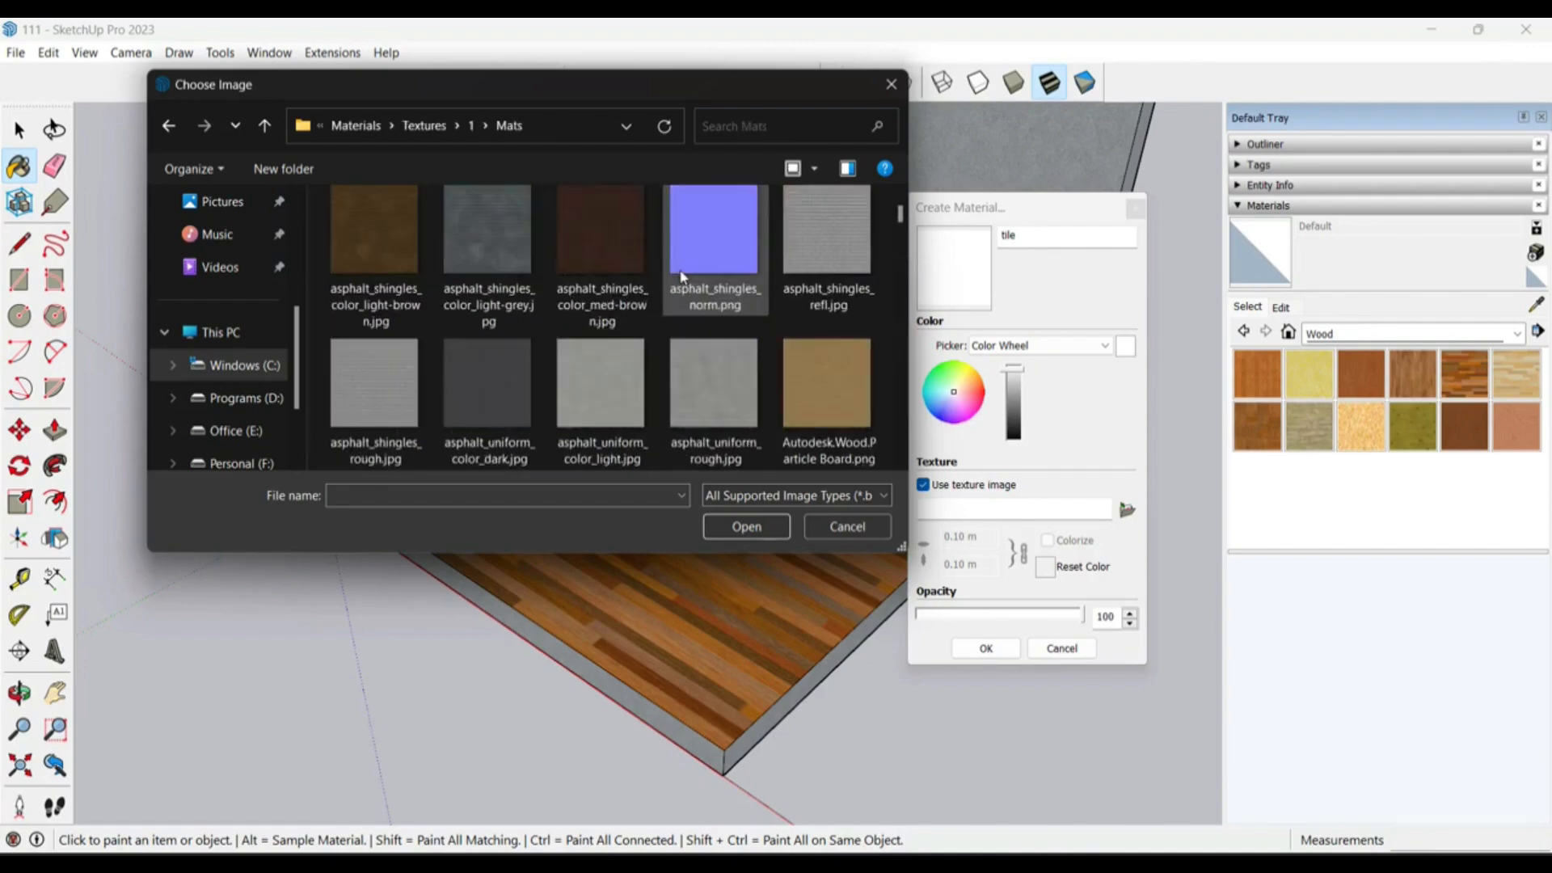
scroll(681, 278, down, 3)
scroll(683, 309, down, 3)
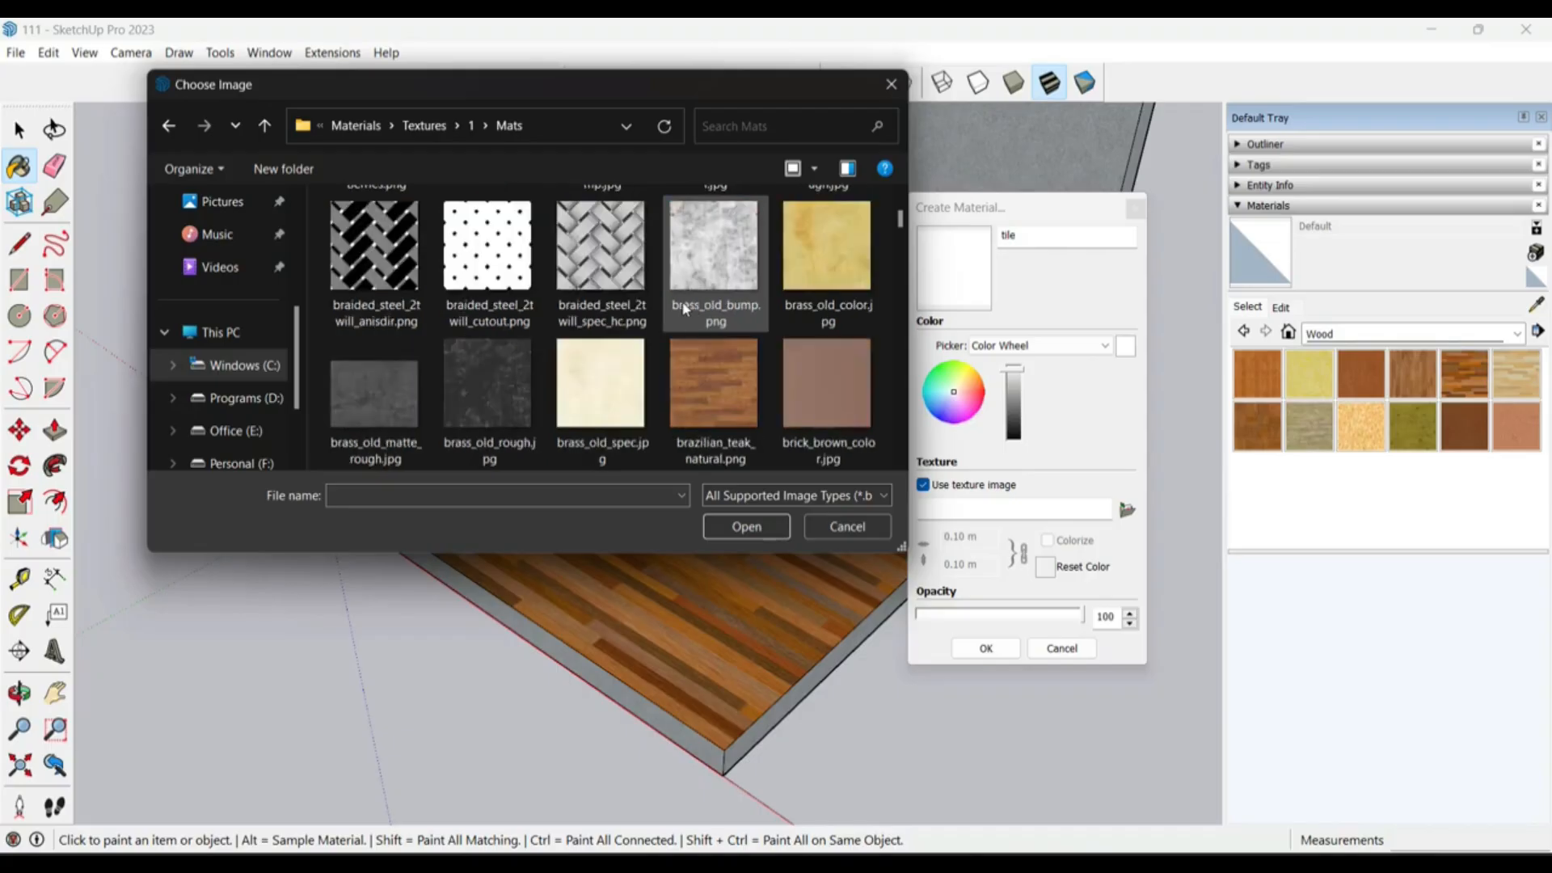
scroll(672, 305, down, 1)
scroll(670, 302, down, 6)
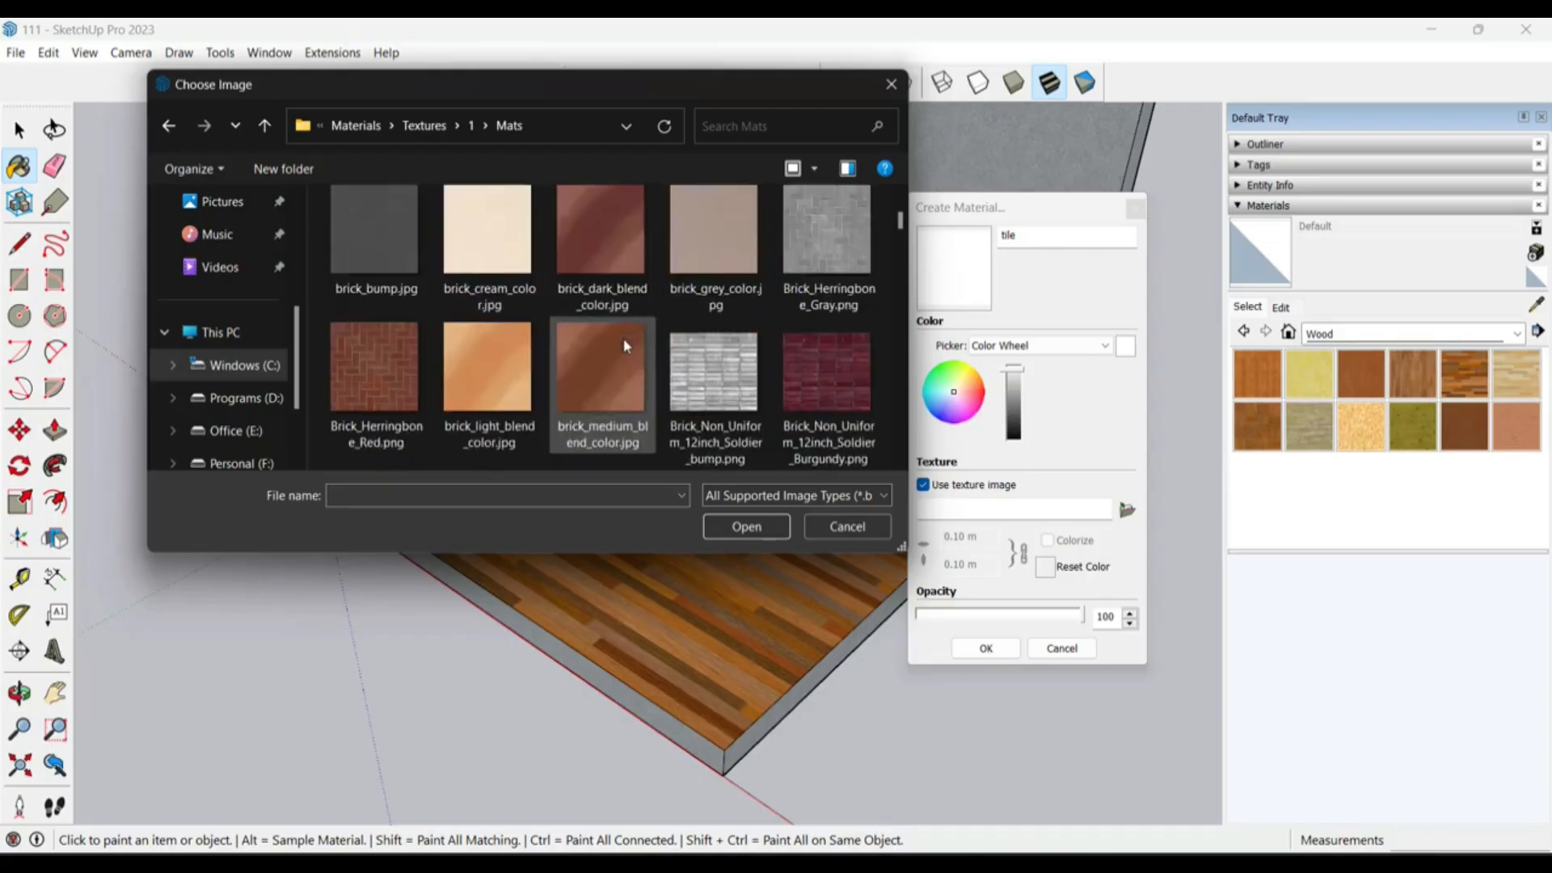
scroll(625, 346, down, 10)
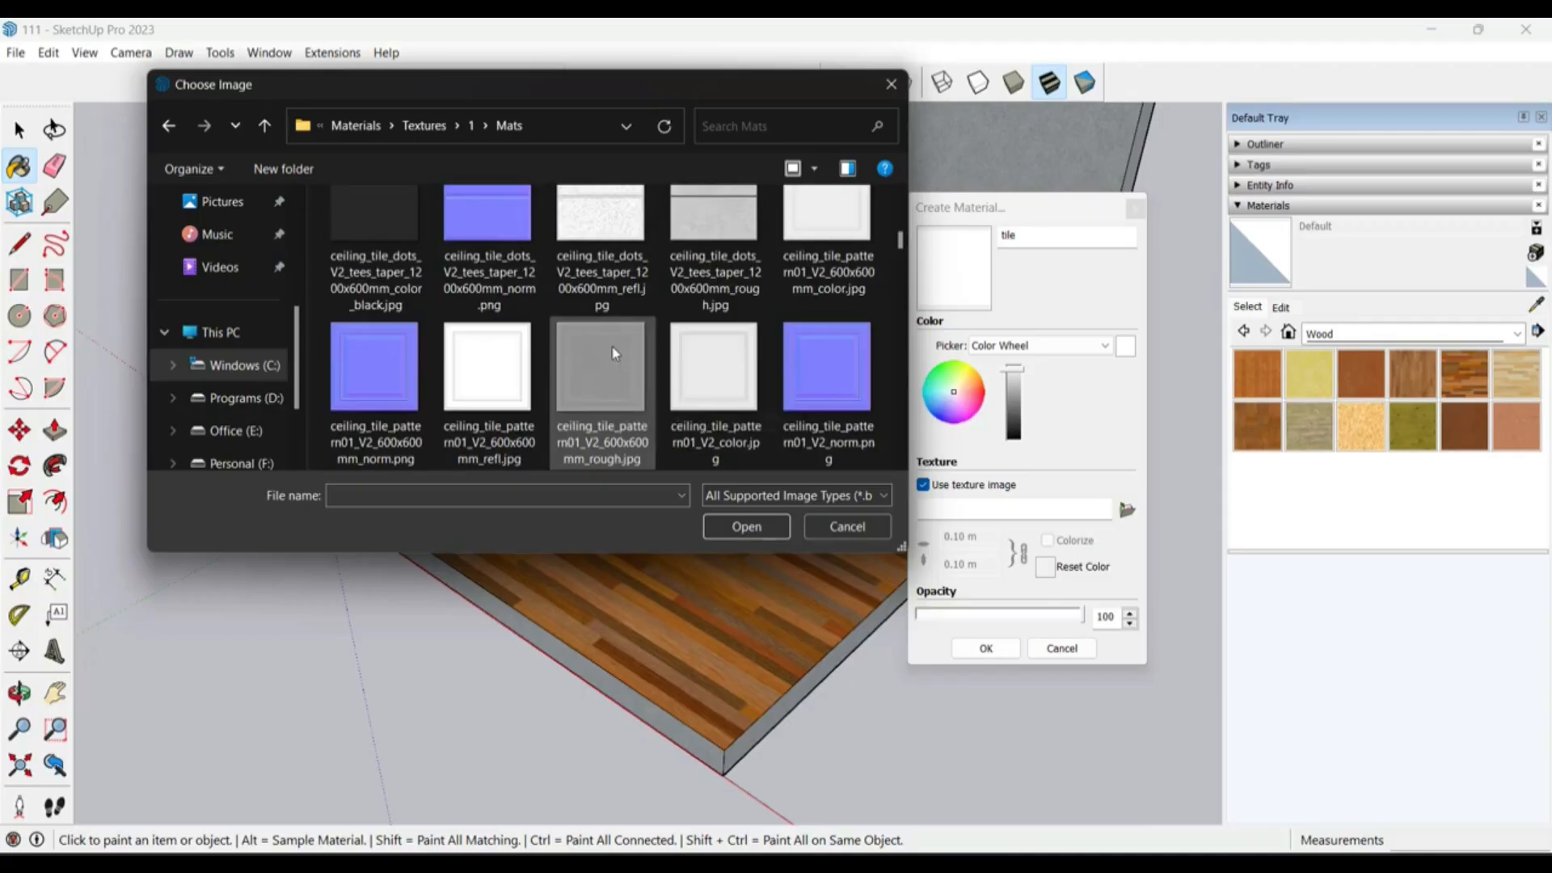
scroll(614, 353, down, 6)
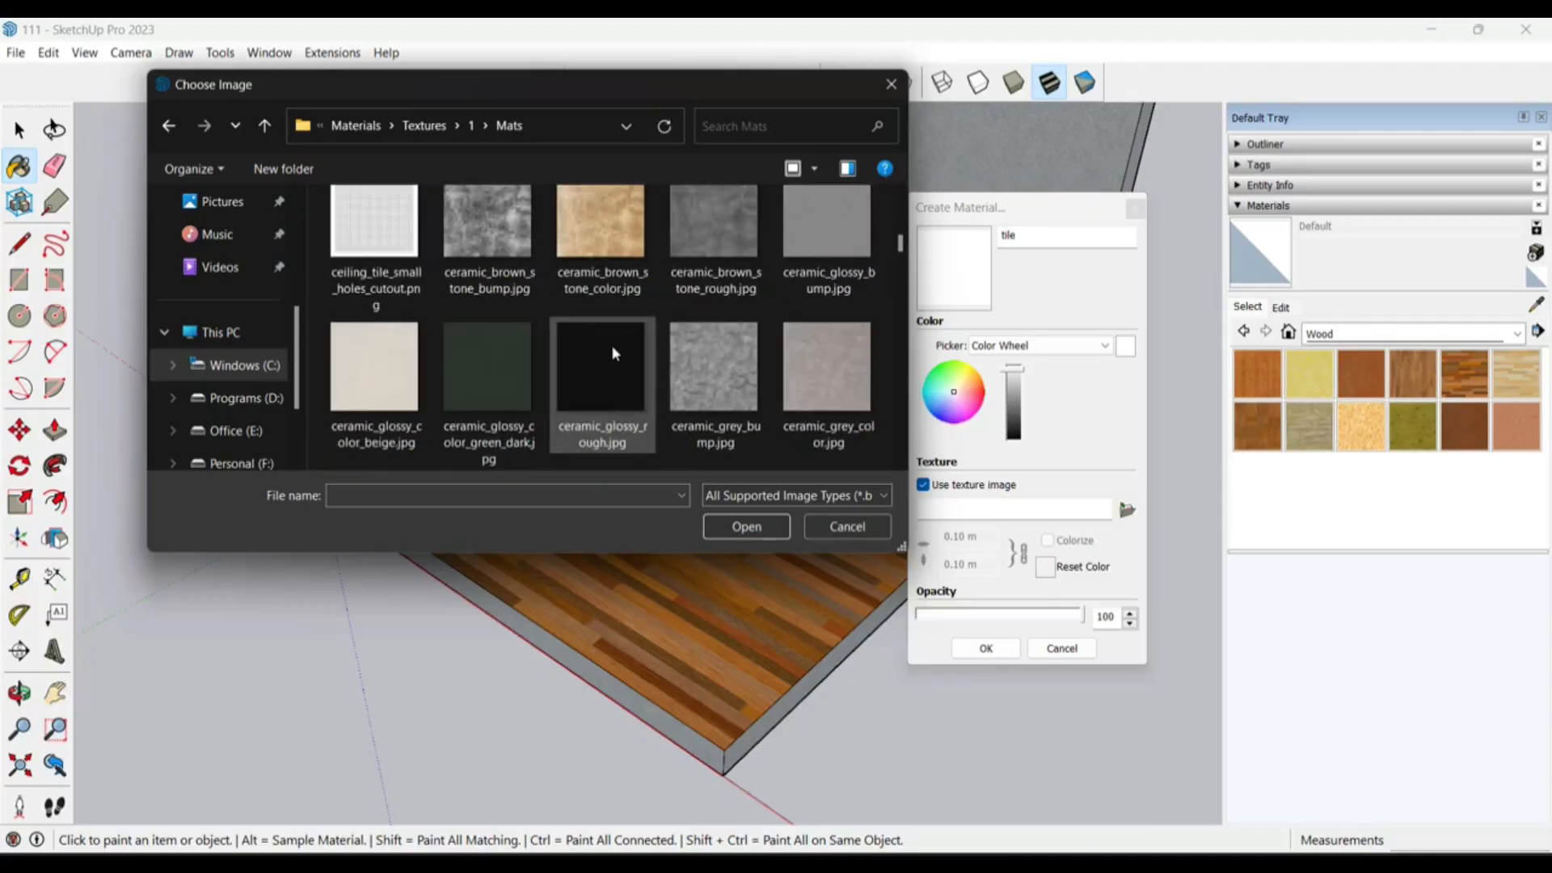
scroll(614, 353, down, 5)
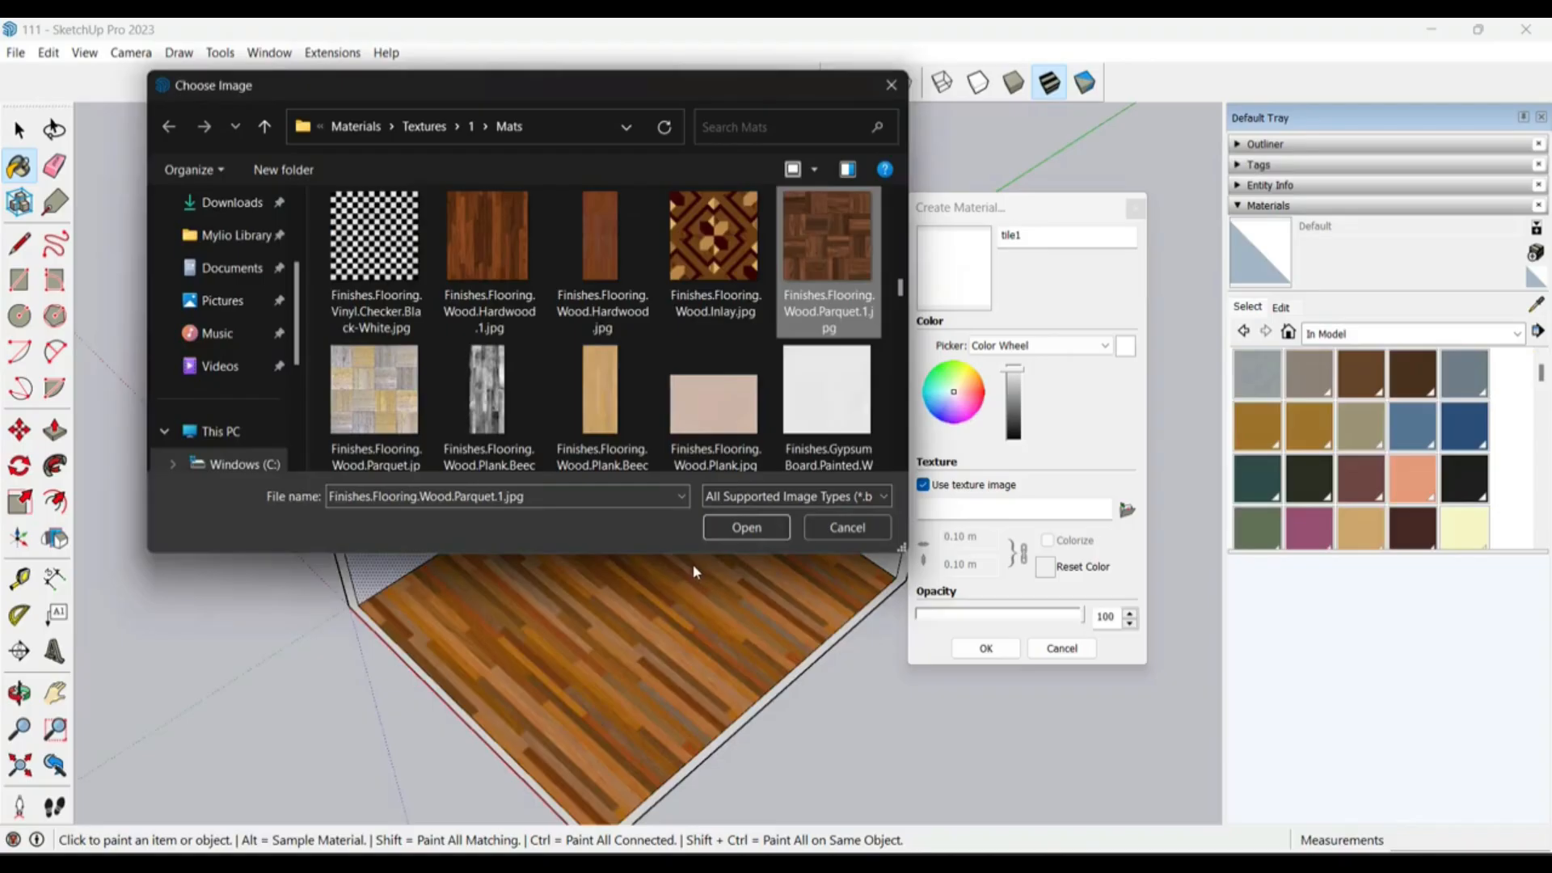
click(742, 527)
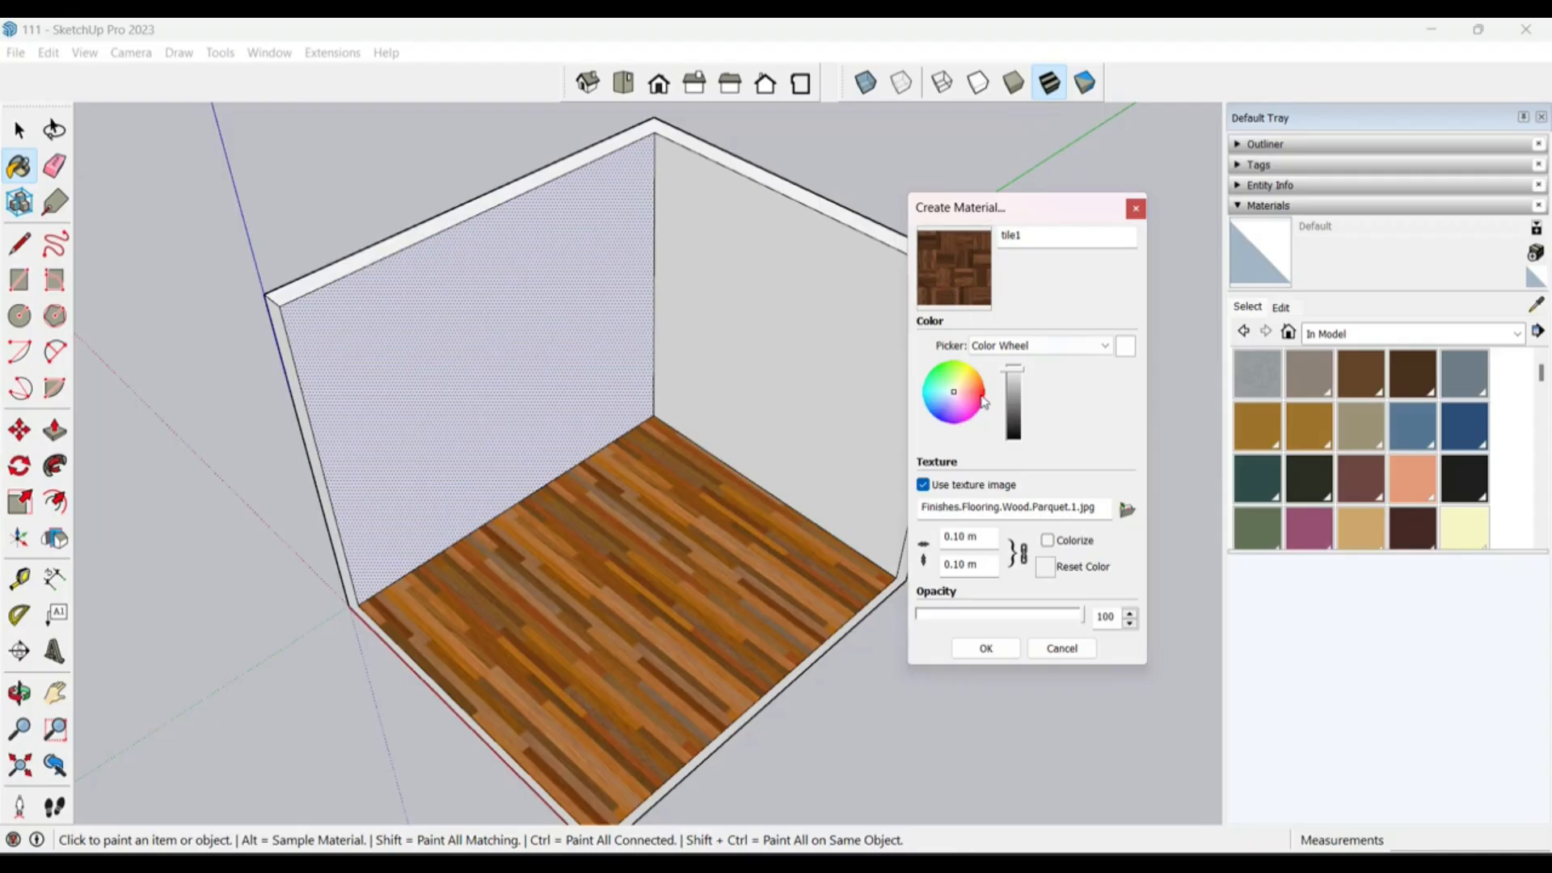
Step: Try colorizing and darkening the parquet texture, and reset its color
click(1048, 540)
click(1049, 543)
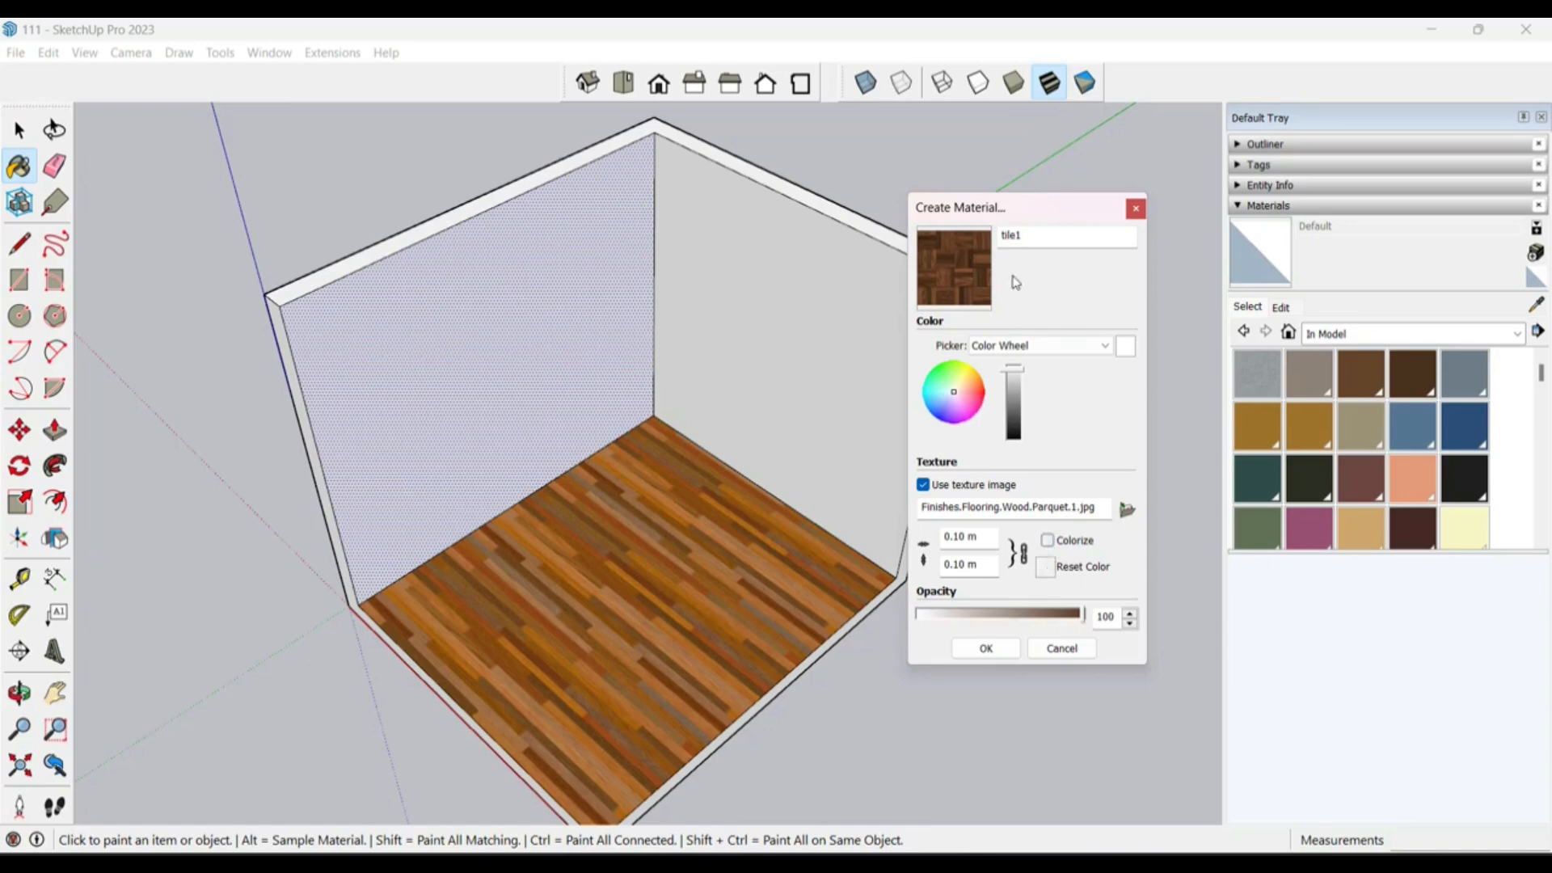
drag(1011, 370, 1021, 417)
click(1045, 569)
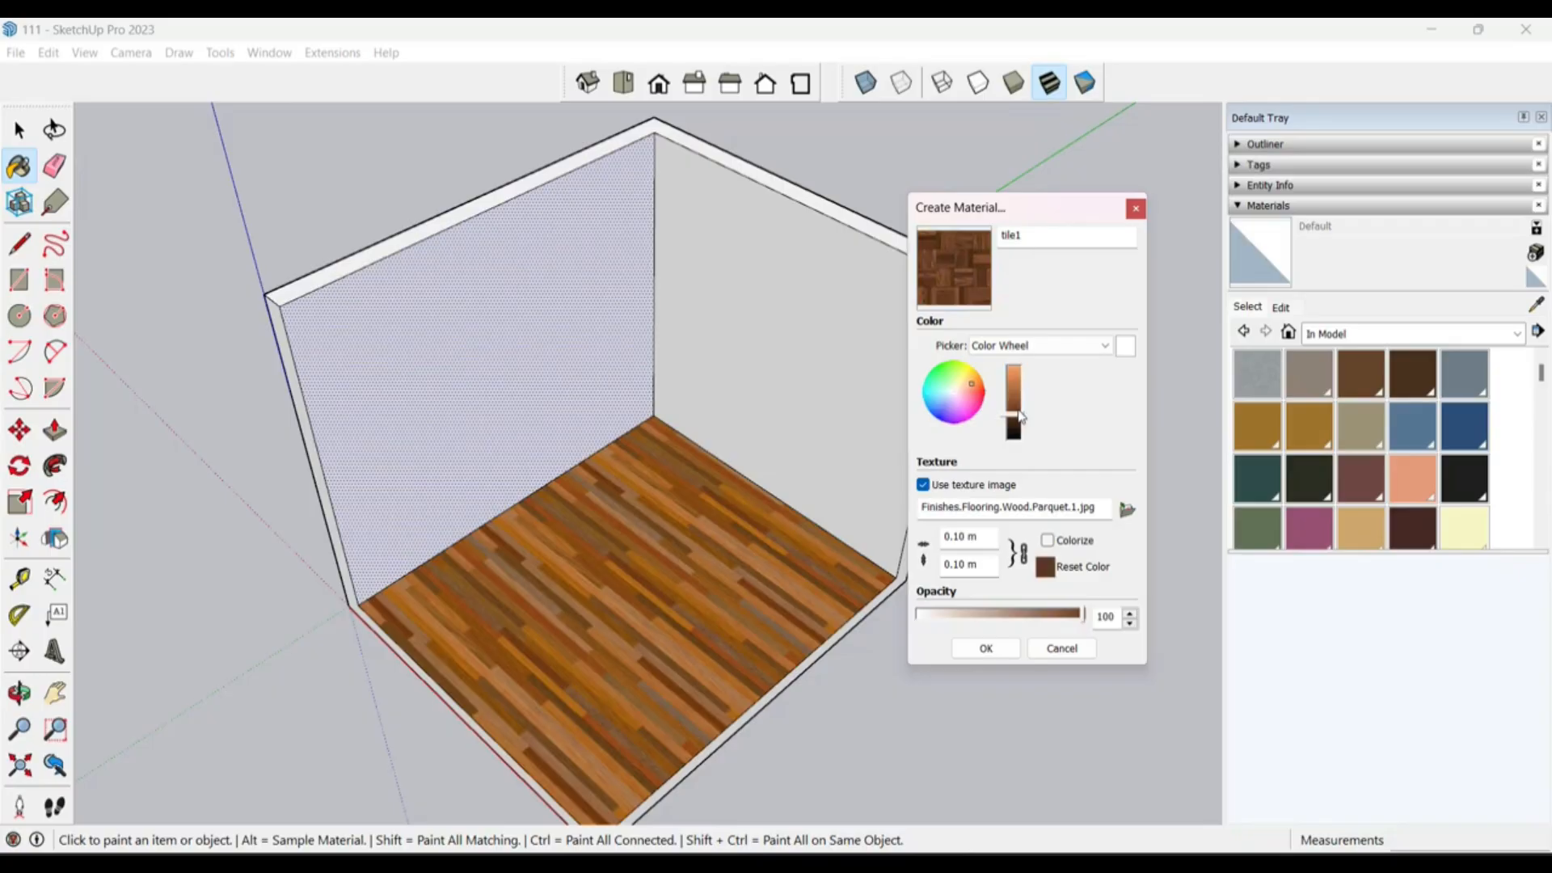
Step: Unlock the aspect ratio of the parquet texture and lock it again
click(1016, 558)
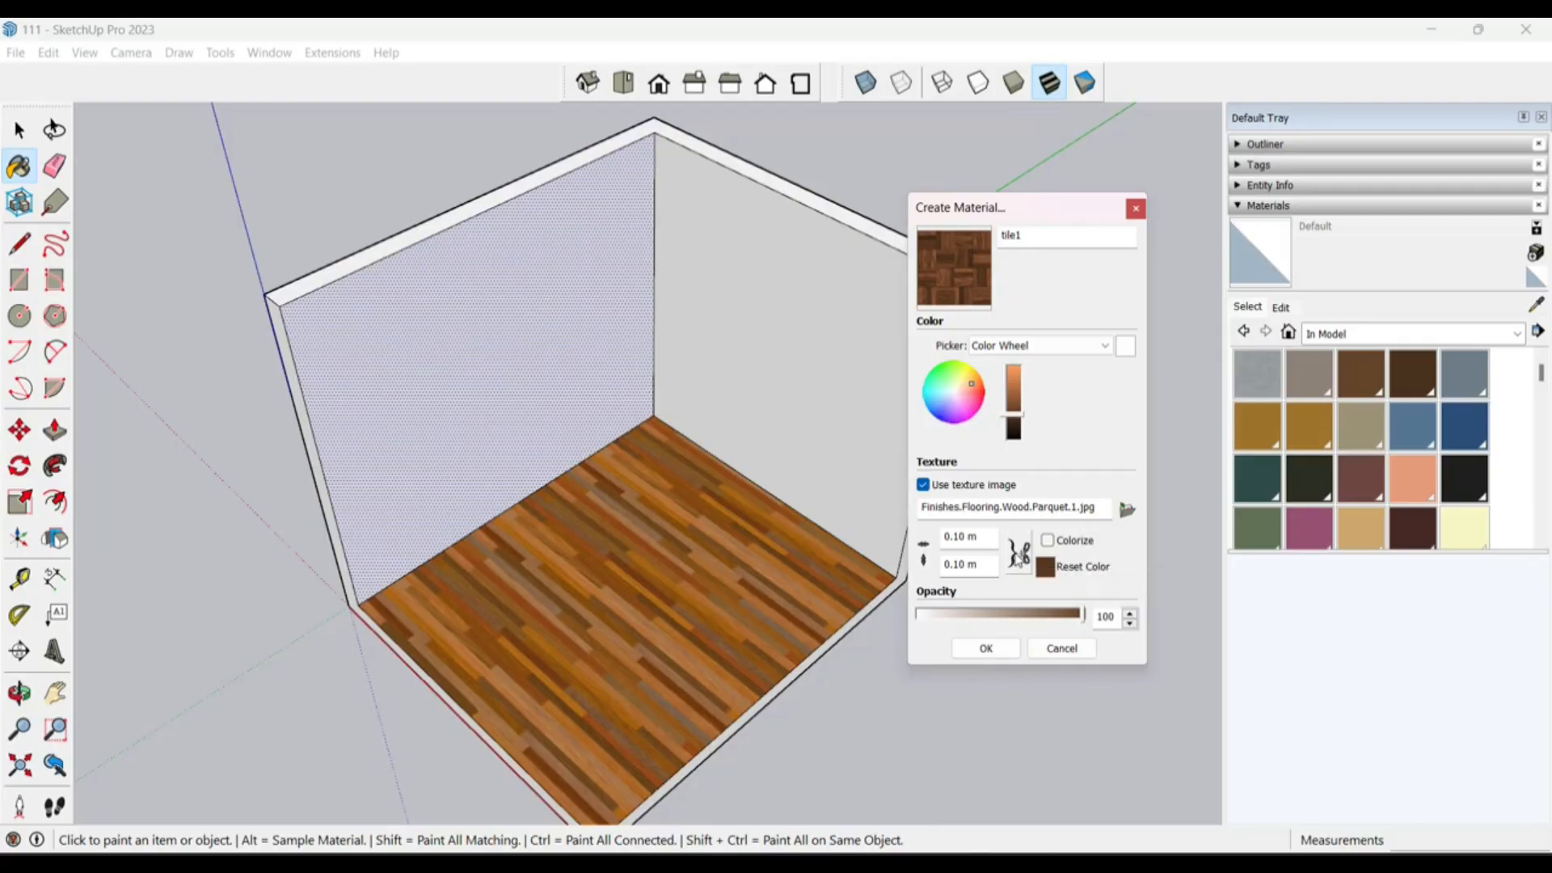
drag(978, 538, 943, 565)
click(1020, 555)
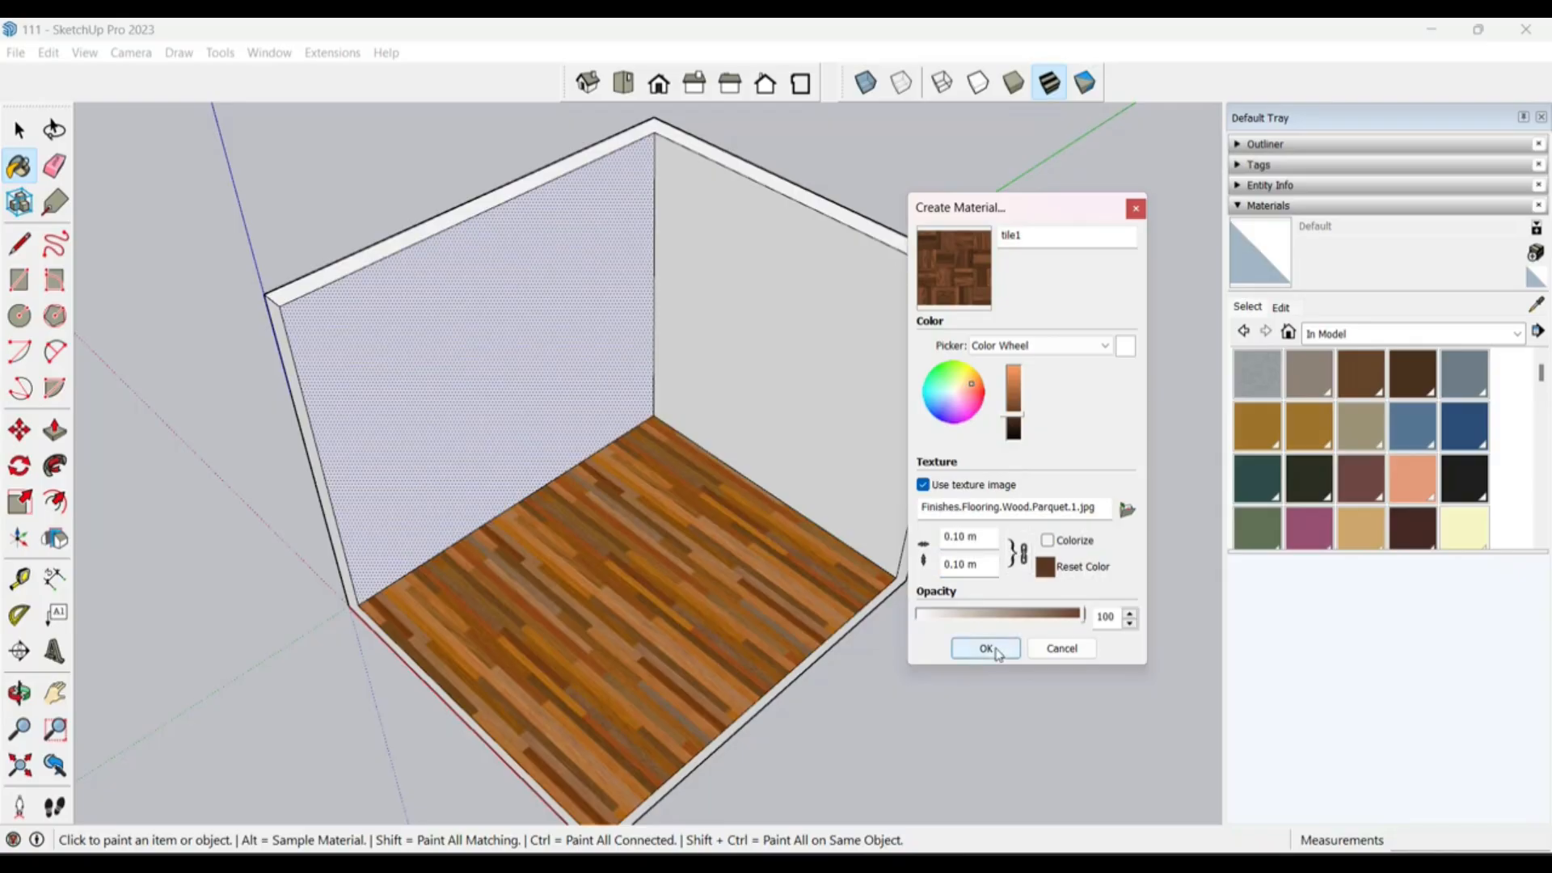
Step: Finish creating the tile1 material and paint the floor face with it
click(985, 648)
click(662, 540)
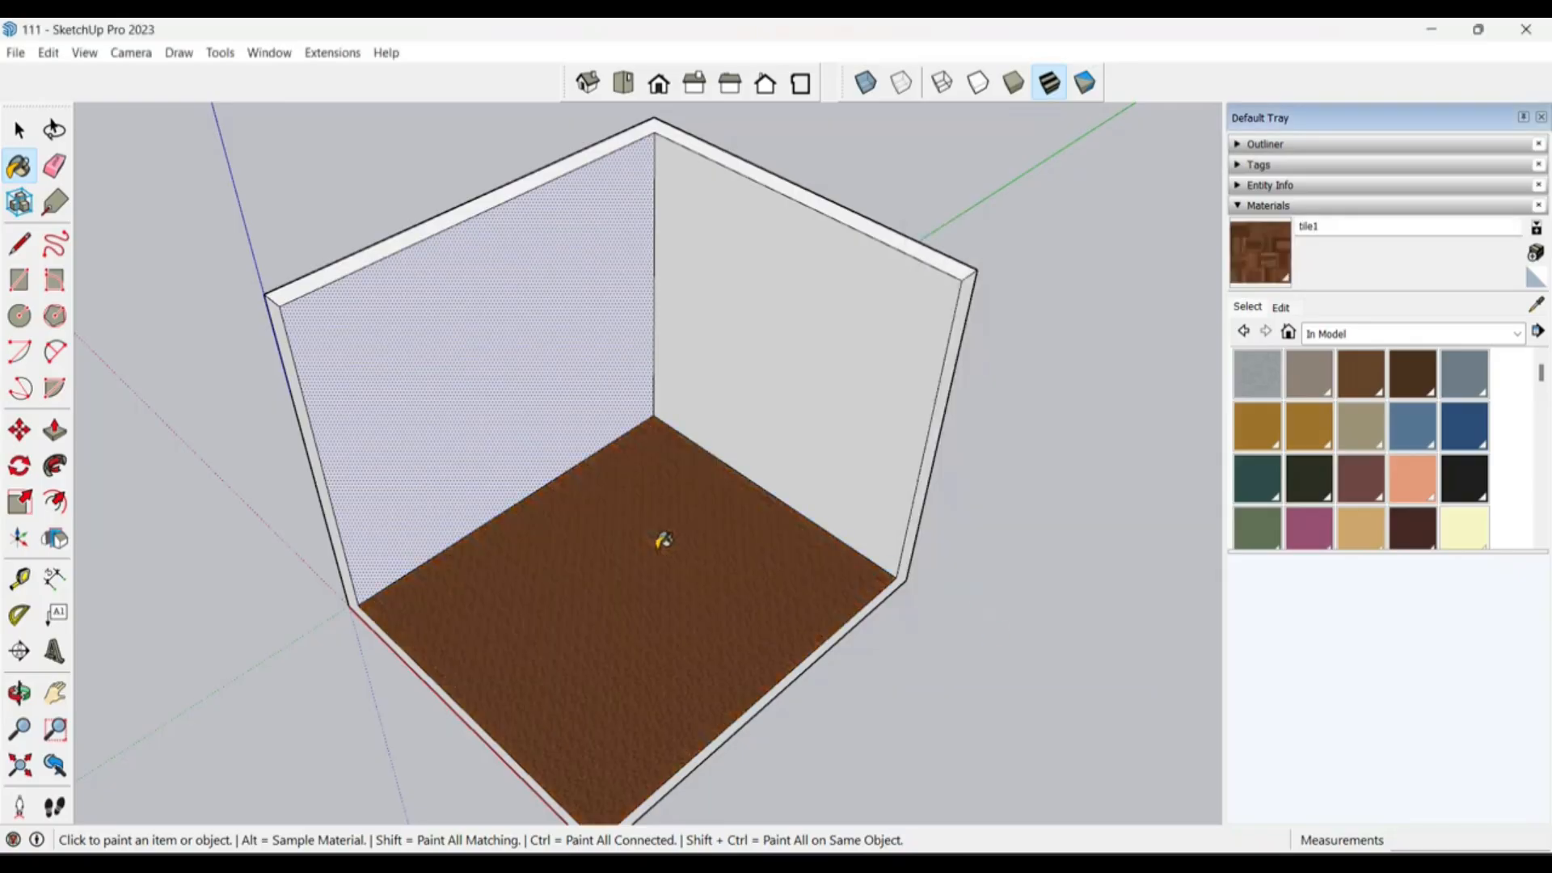
key(space)
Step: Position the floor's tile1 texture with its move pin at the floor corner nearest the origin and its scale/rotate pin at the front corner
scroll(749, 485, down, 3)
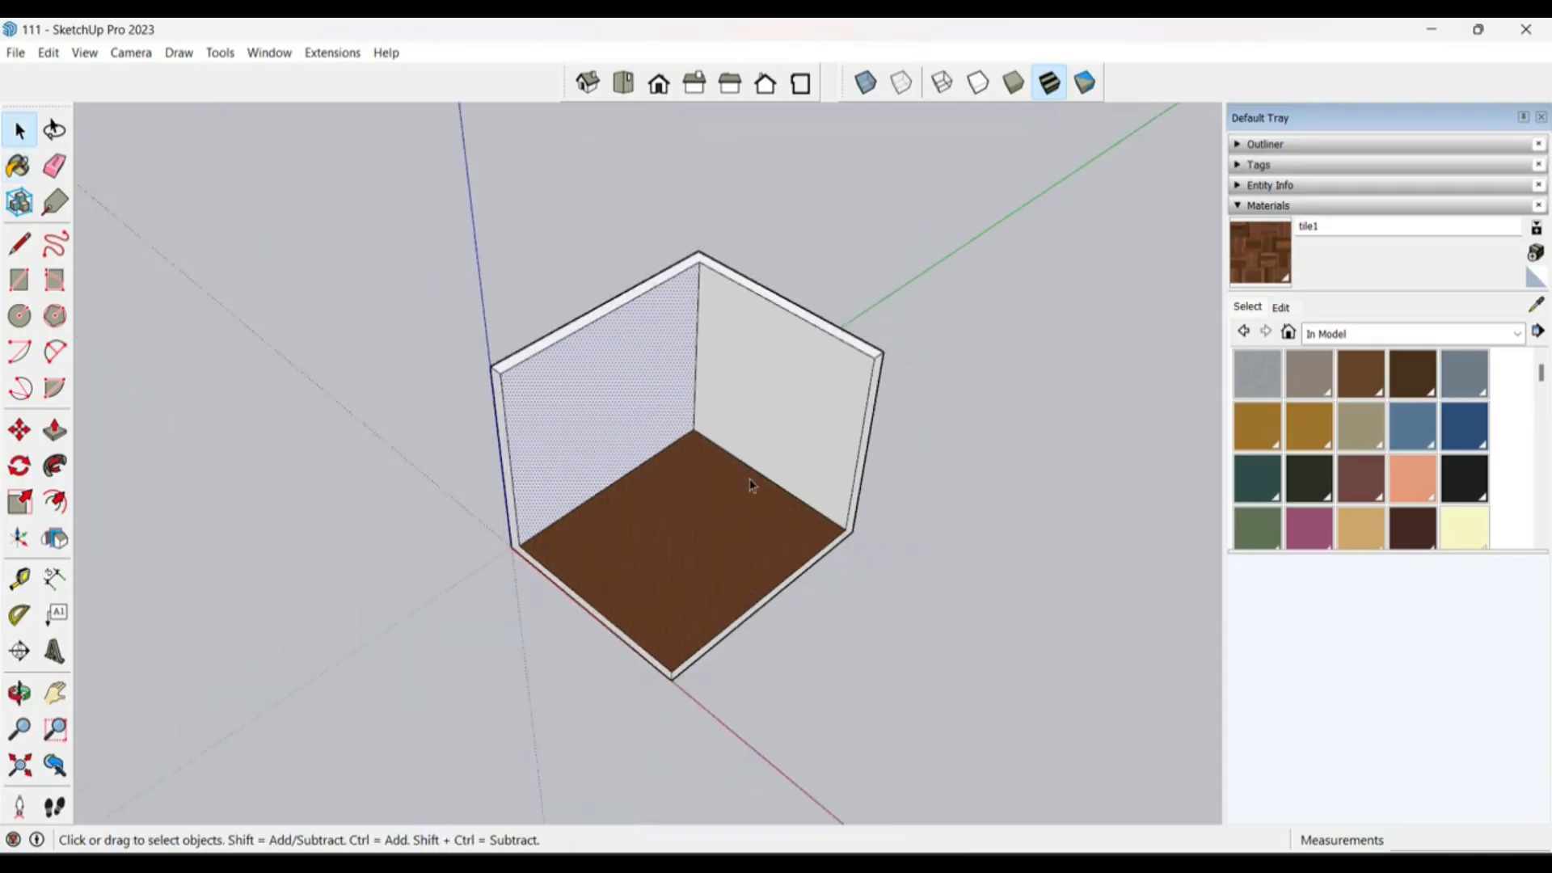
scroll(652, 692, up, 5)
mouse_move(651, 691)
middle_down()
mouse_move(736, 646)
mouse_move(731, 558)
middle_up()
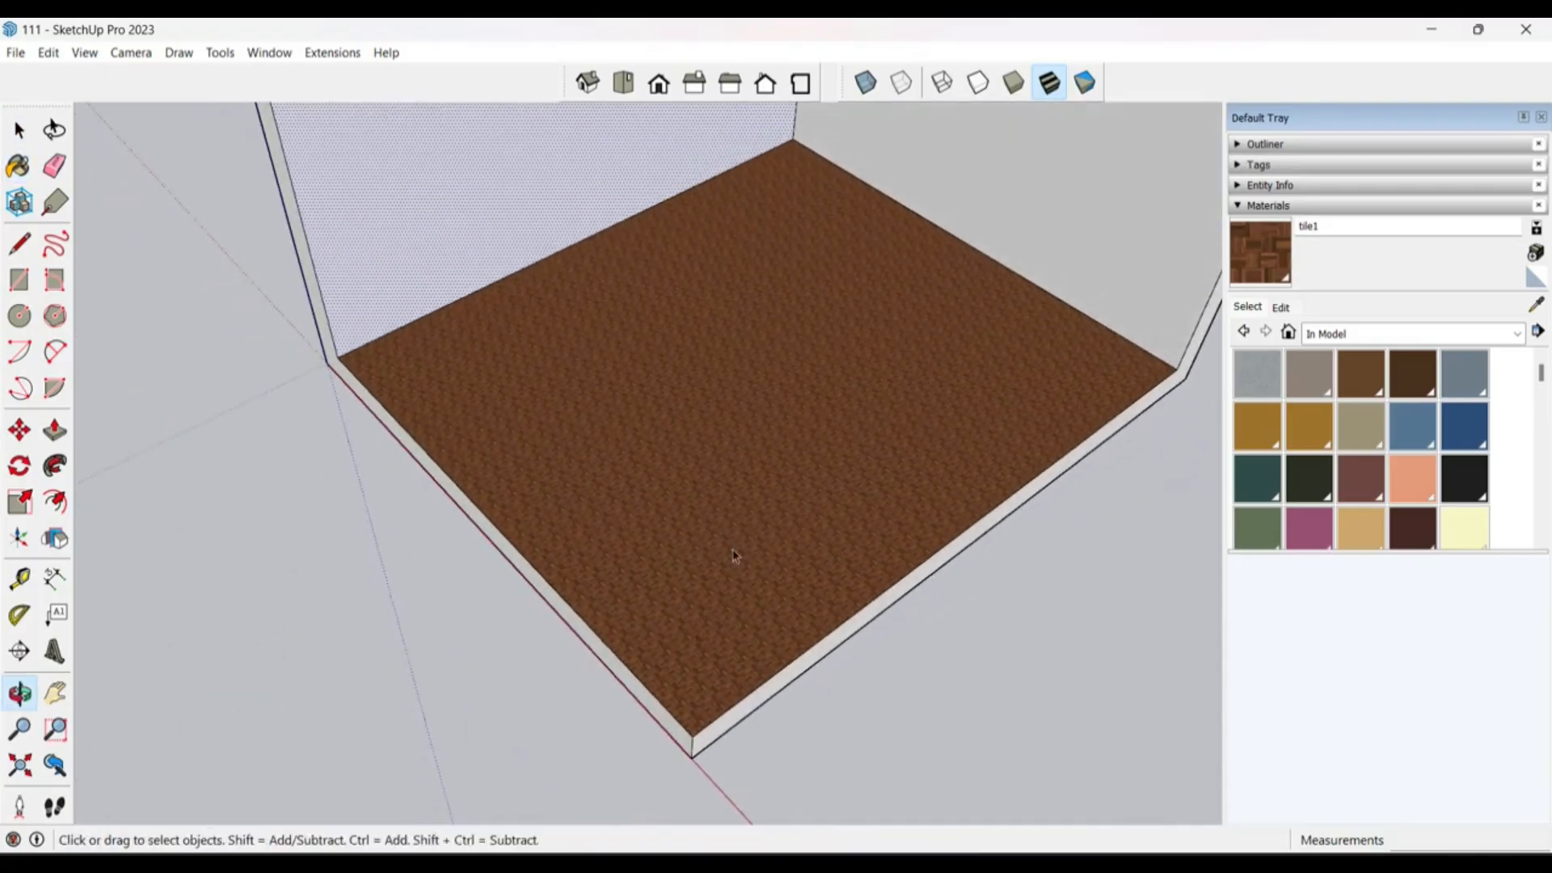
right_click(718, 472)
mouse_move(832, 703)
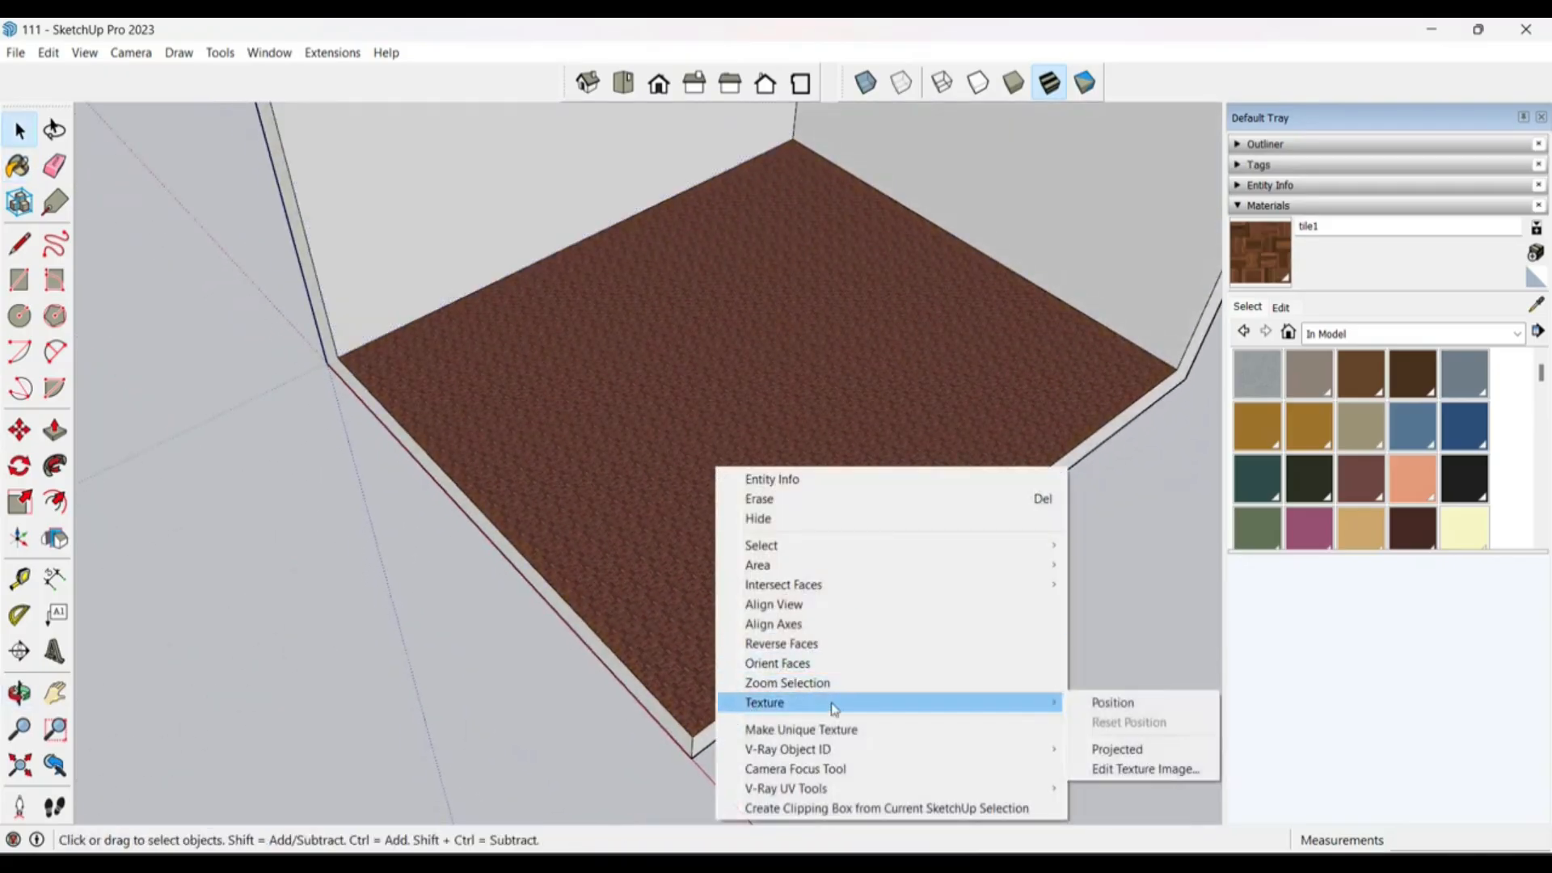
click(1104, 710)
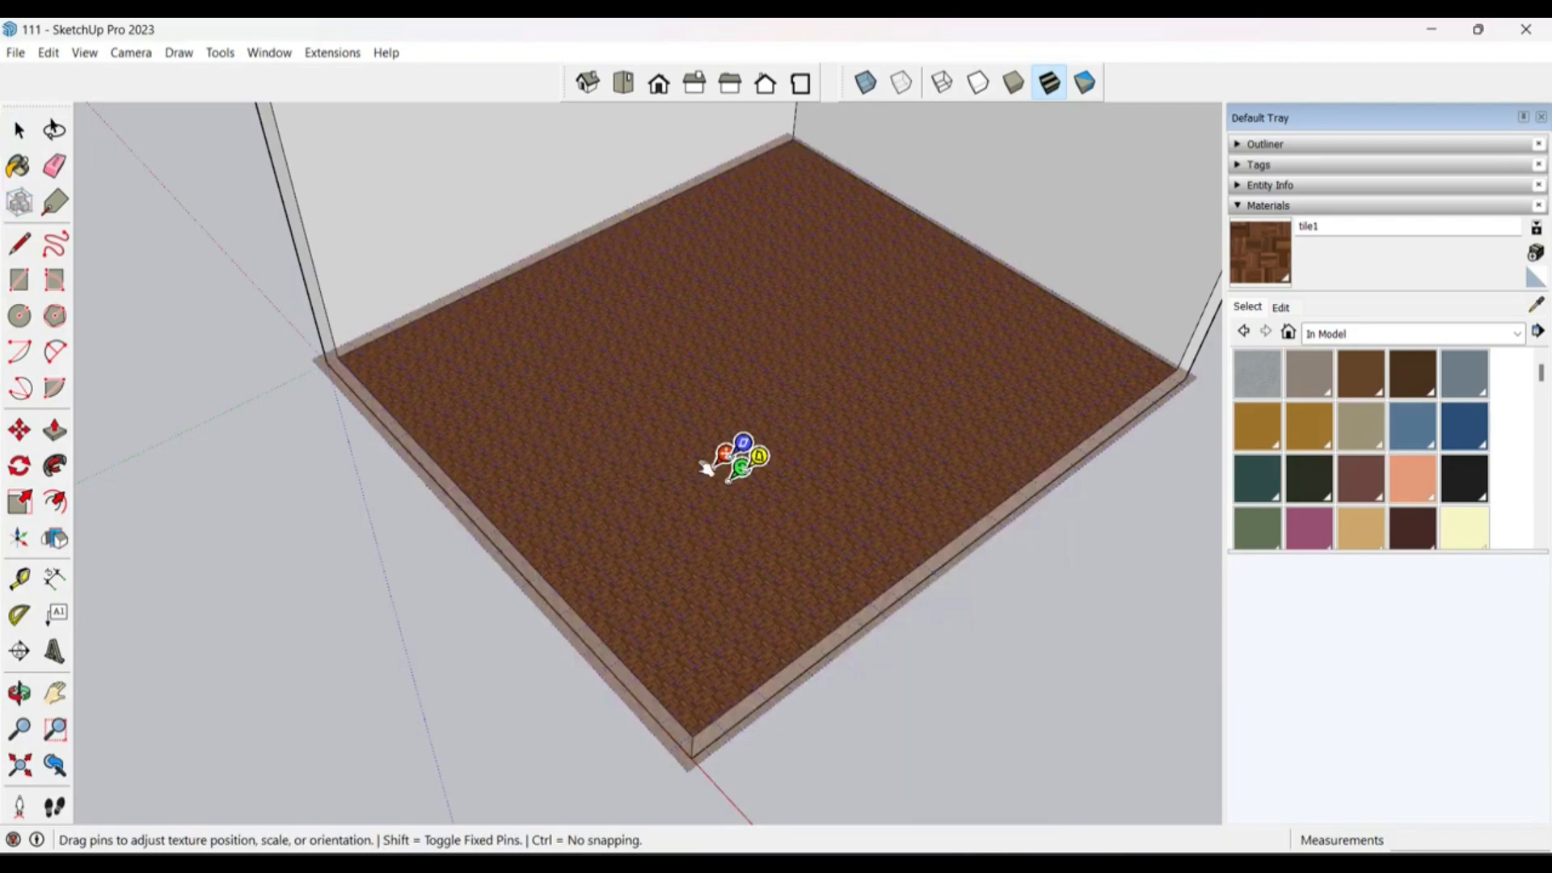
drag(722, 457, 698, 726)
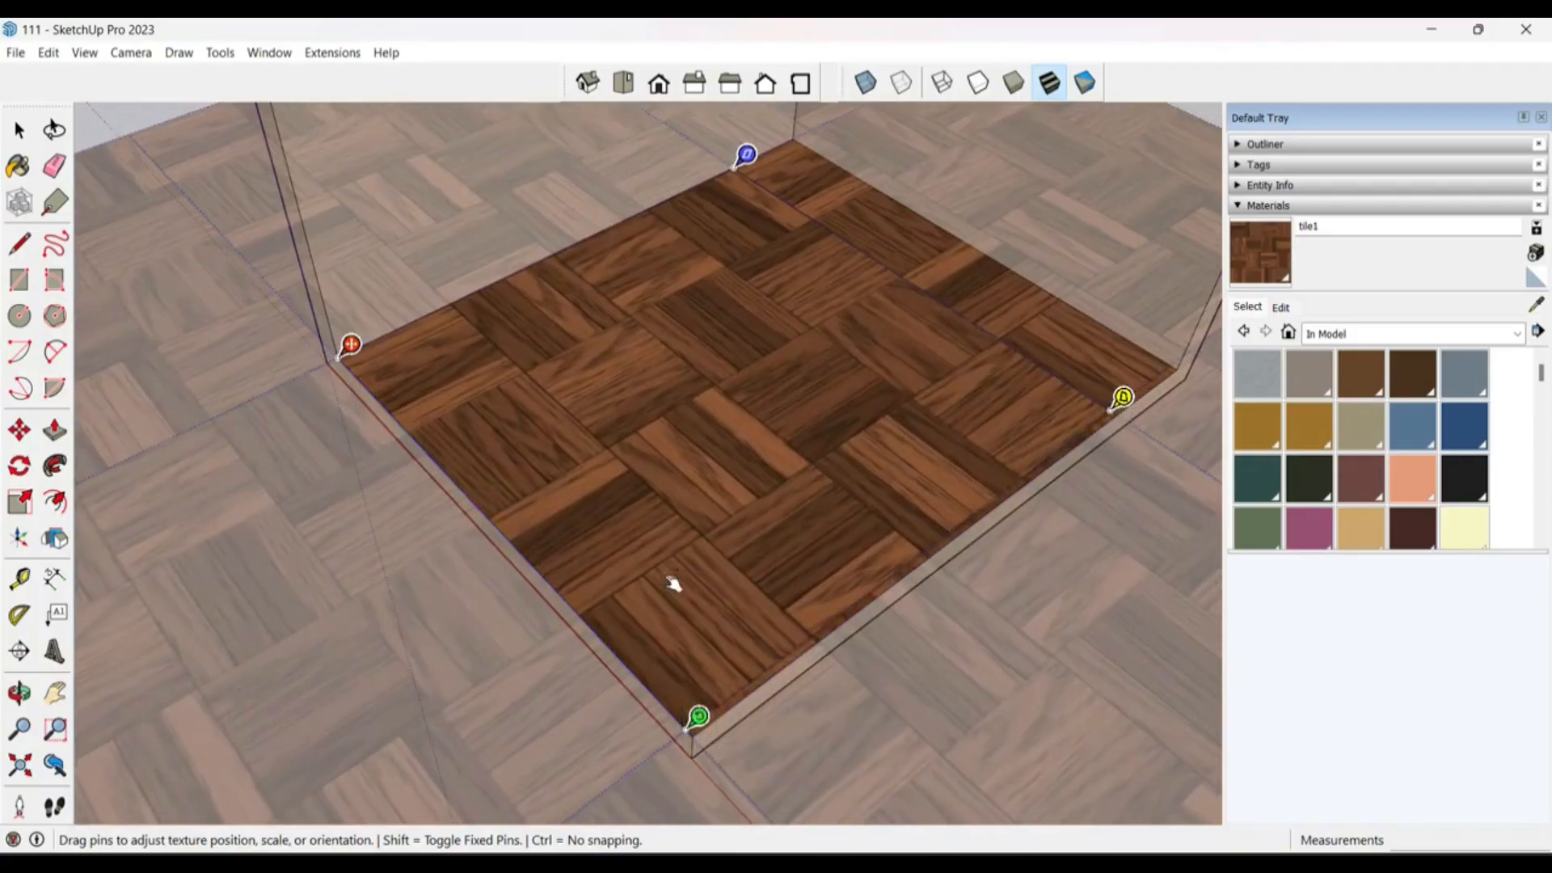
Step: Place the texture's scale/shear pin at the rear floor corner and finish positioning the texture
scroll(618, 463, down, 1)
scroll(619, 463, down, 1)
drag(722, 214, 769, 184)
scroll(706, 401, down, 5)
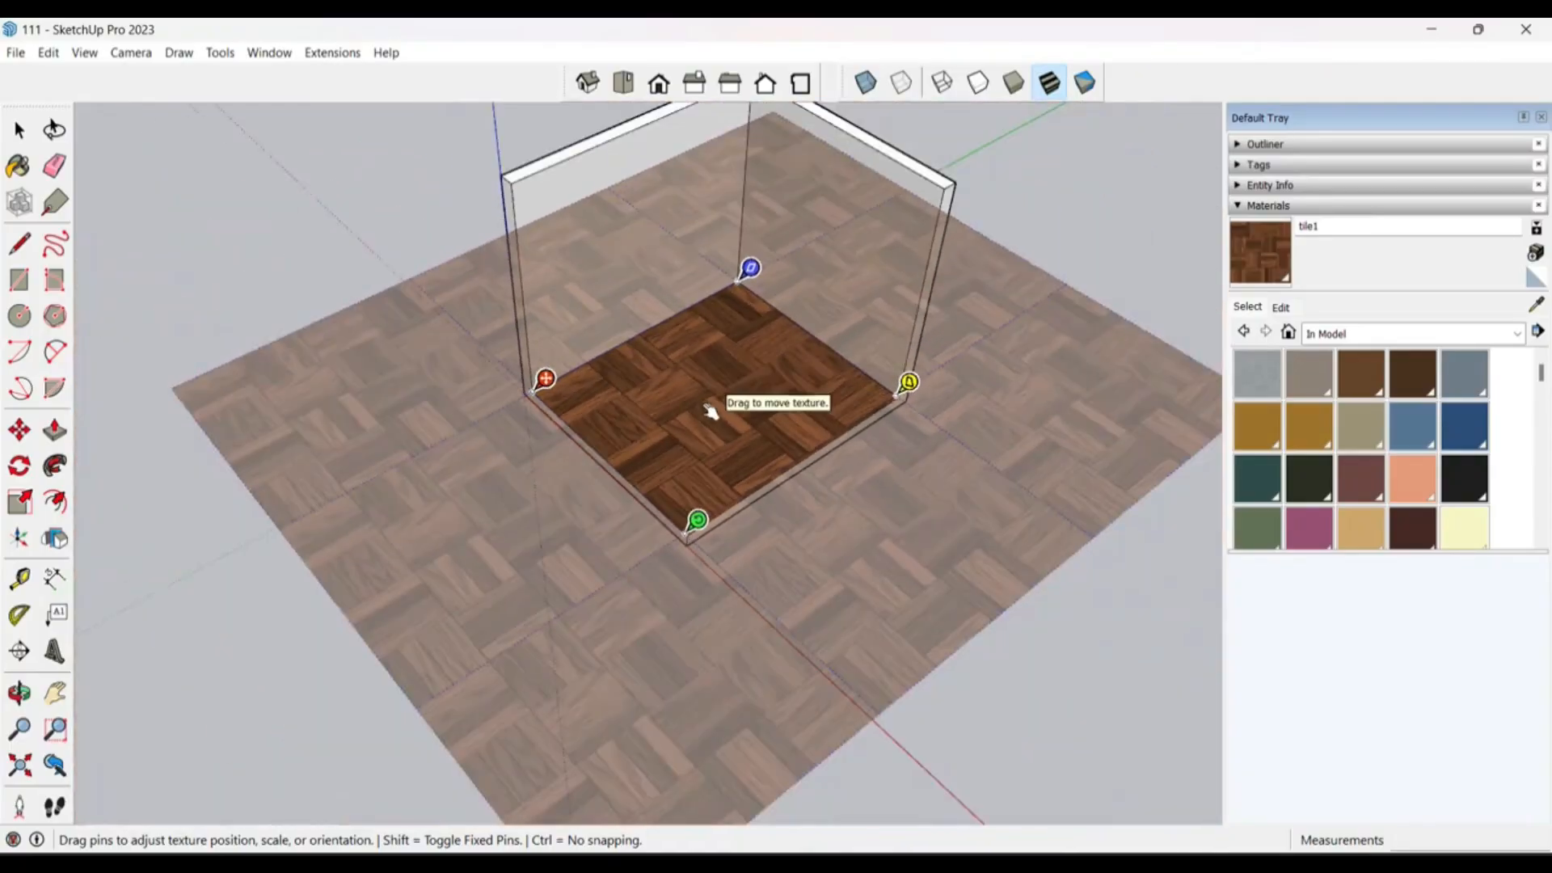
click(1112, 200)
Step: Examine the parquet texture on the floor from several angles
scroll(760, 398, up, 4)
middle_drag(776, 417, 1056, 411)
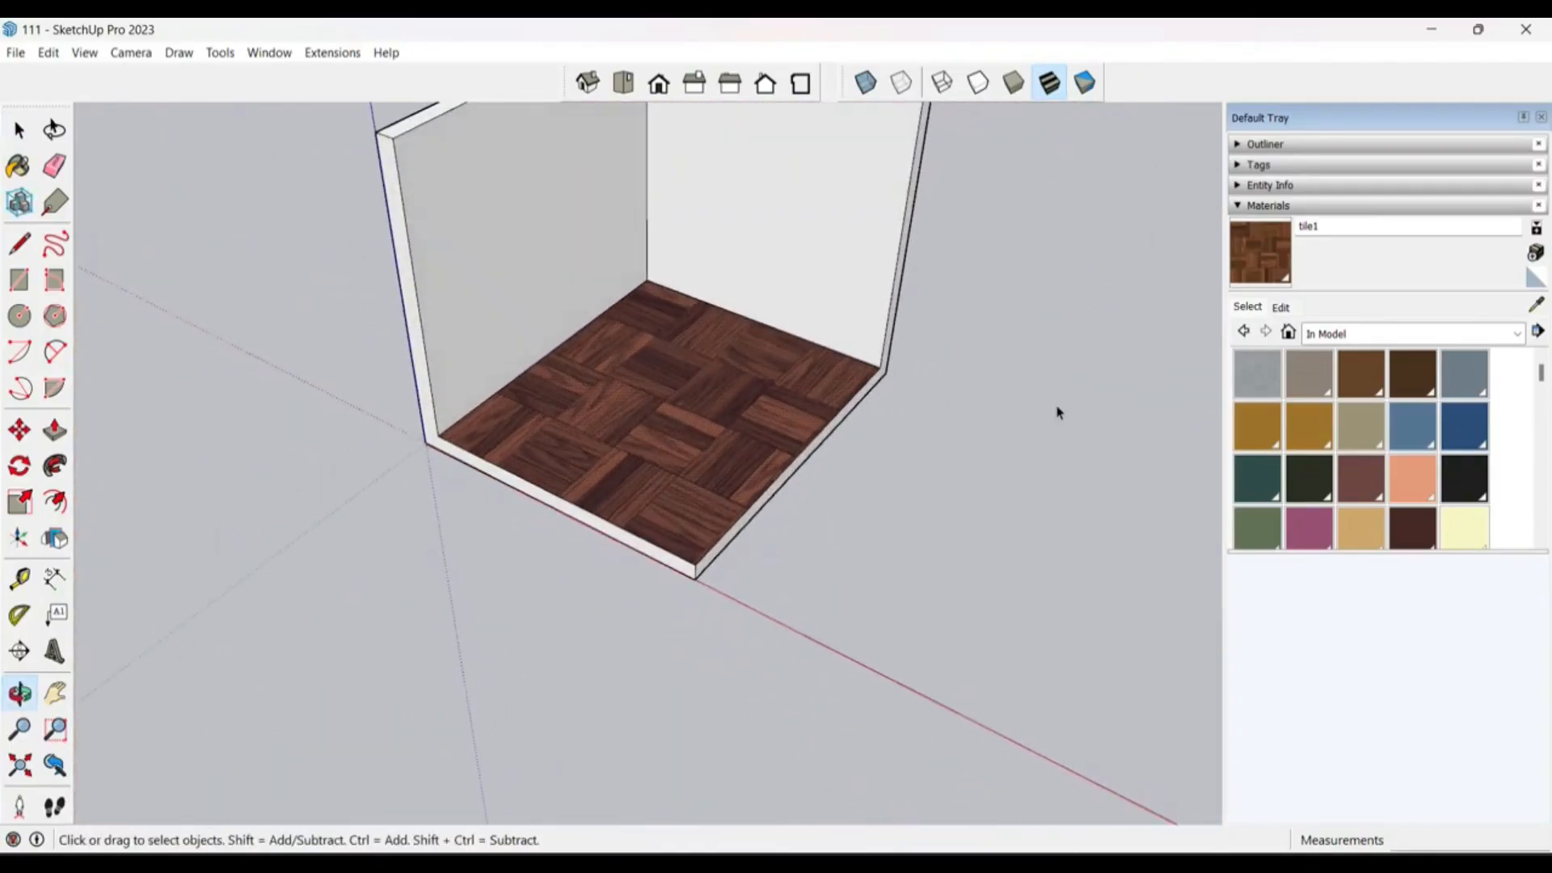
scroll(749, 452, up, 4)
scroll(748, 455, down, 3)
middle_drag(747, 454, 643, 562)
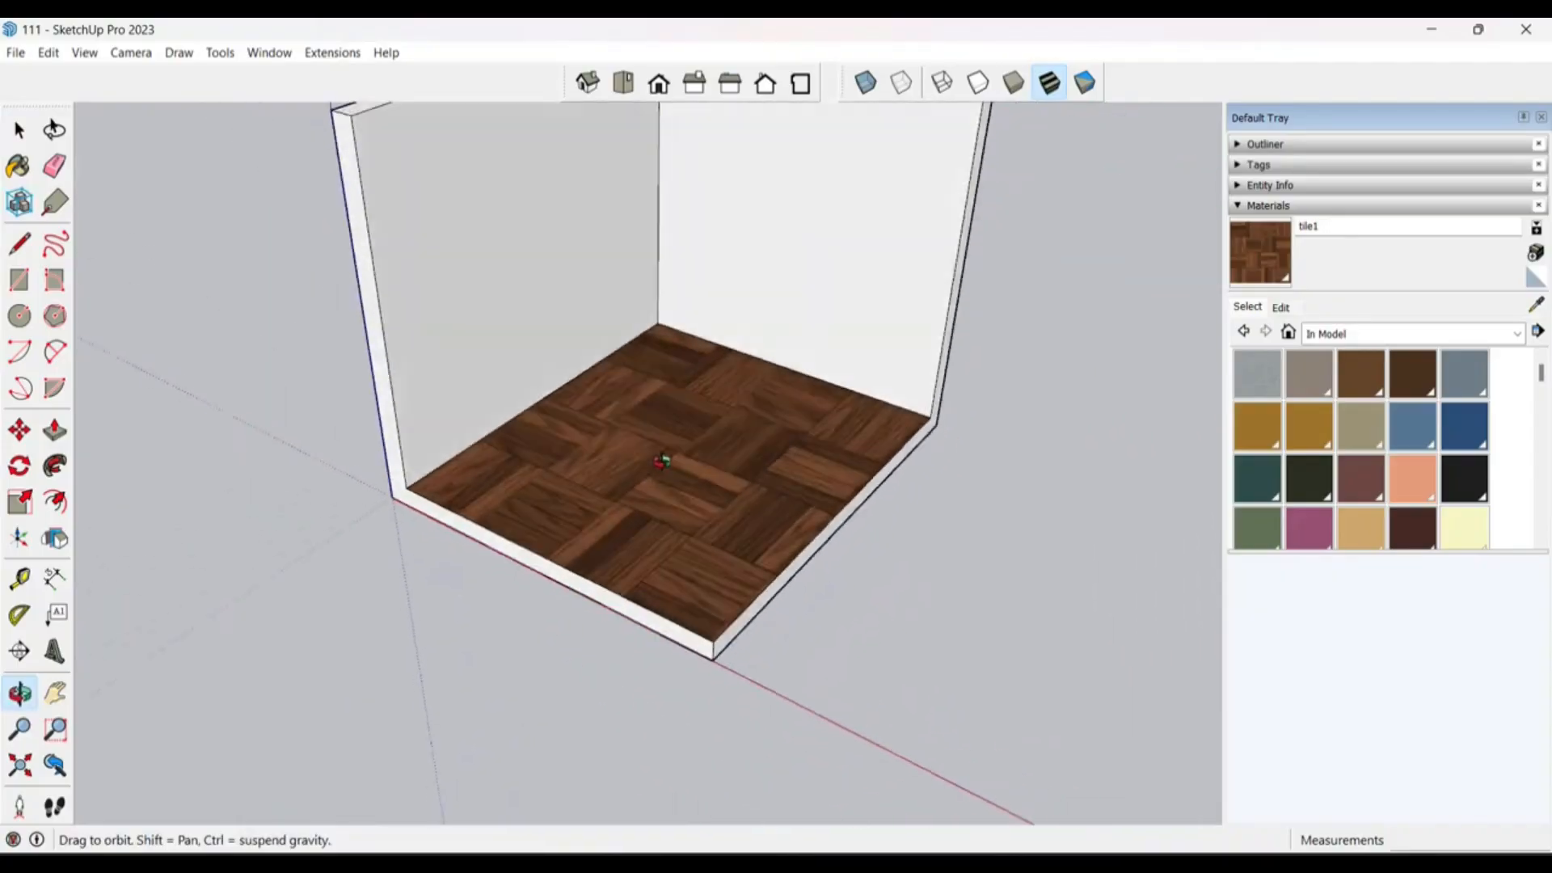
scroll(667, 507, up, 4)
scroll(894, 462, down, 3)
scroll(793, 447, up, 1)
middle_drag(793, 446, 734, 478)
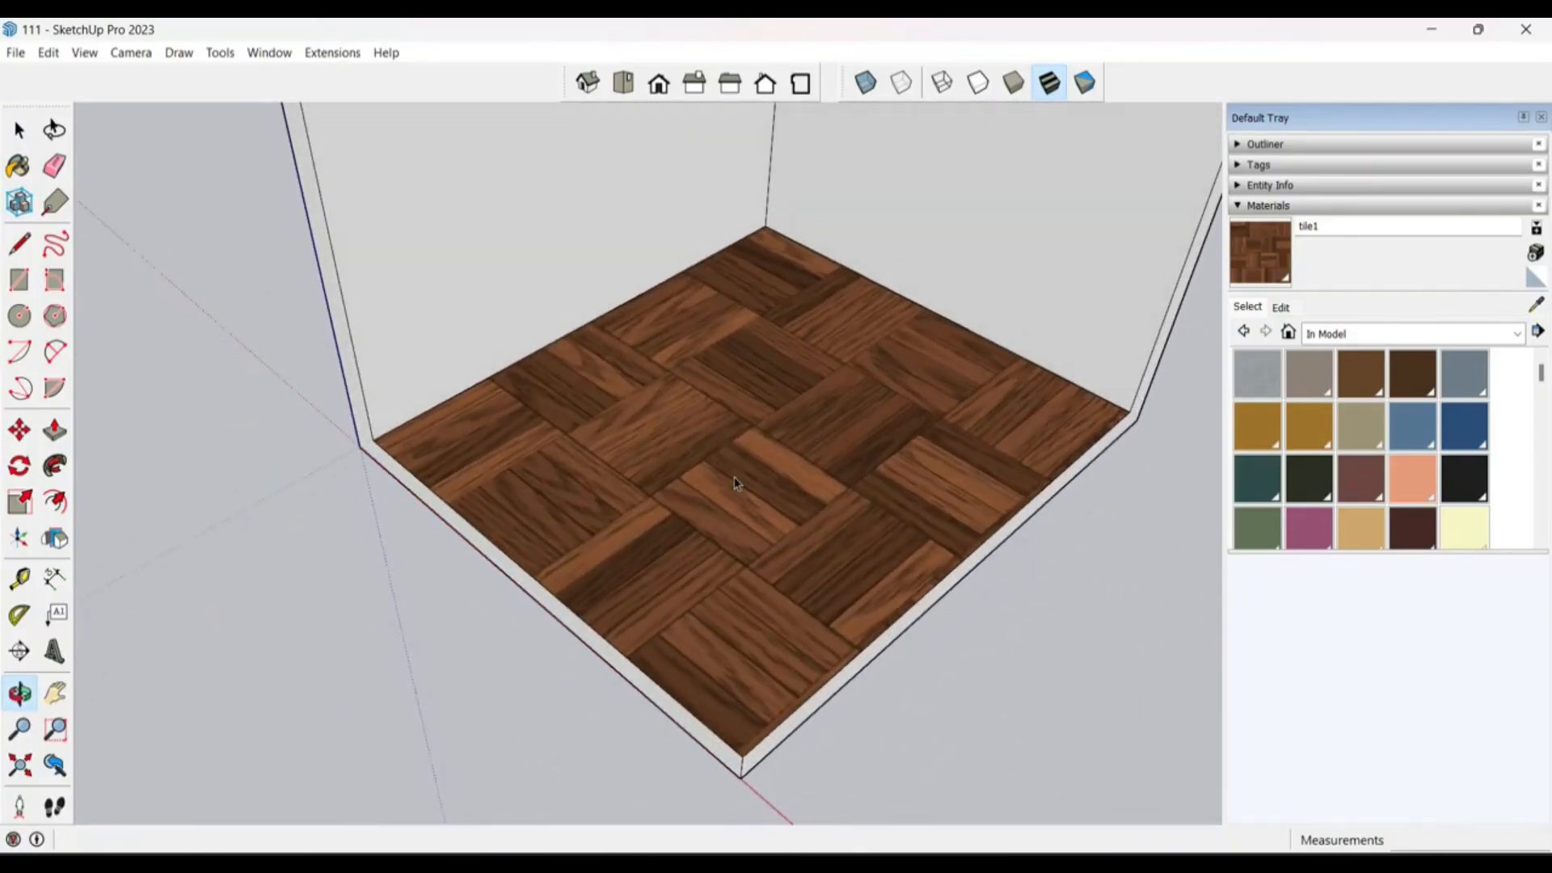
scroll(634, 494, down, 3)
scroll(763, 383, up, 2)
middle_drag(763, 383, 825, 384)
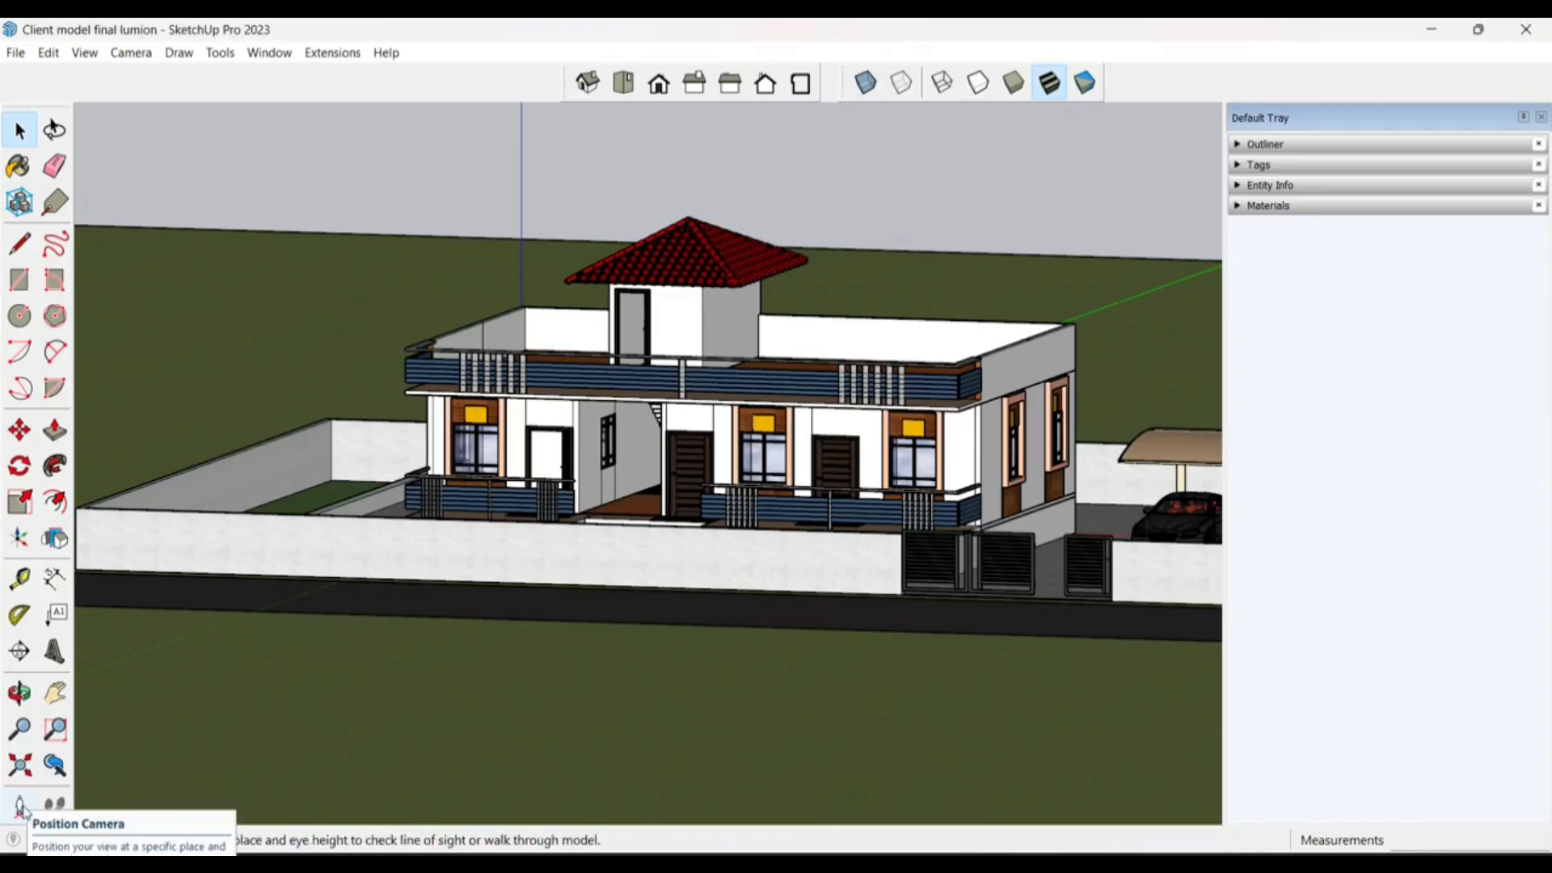
Step: Position the camera at a point in front of the house and turn it toward the front facade
click(131, 52)
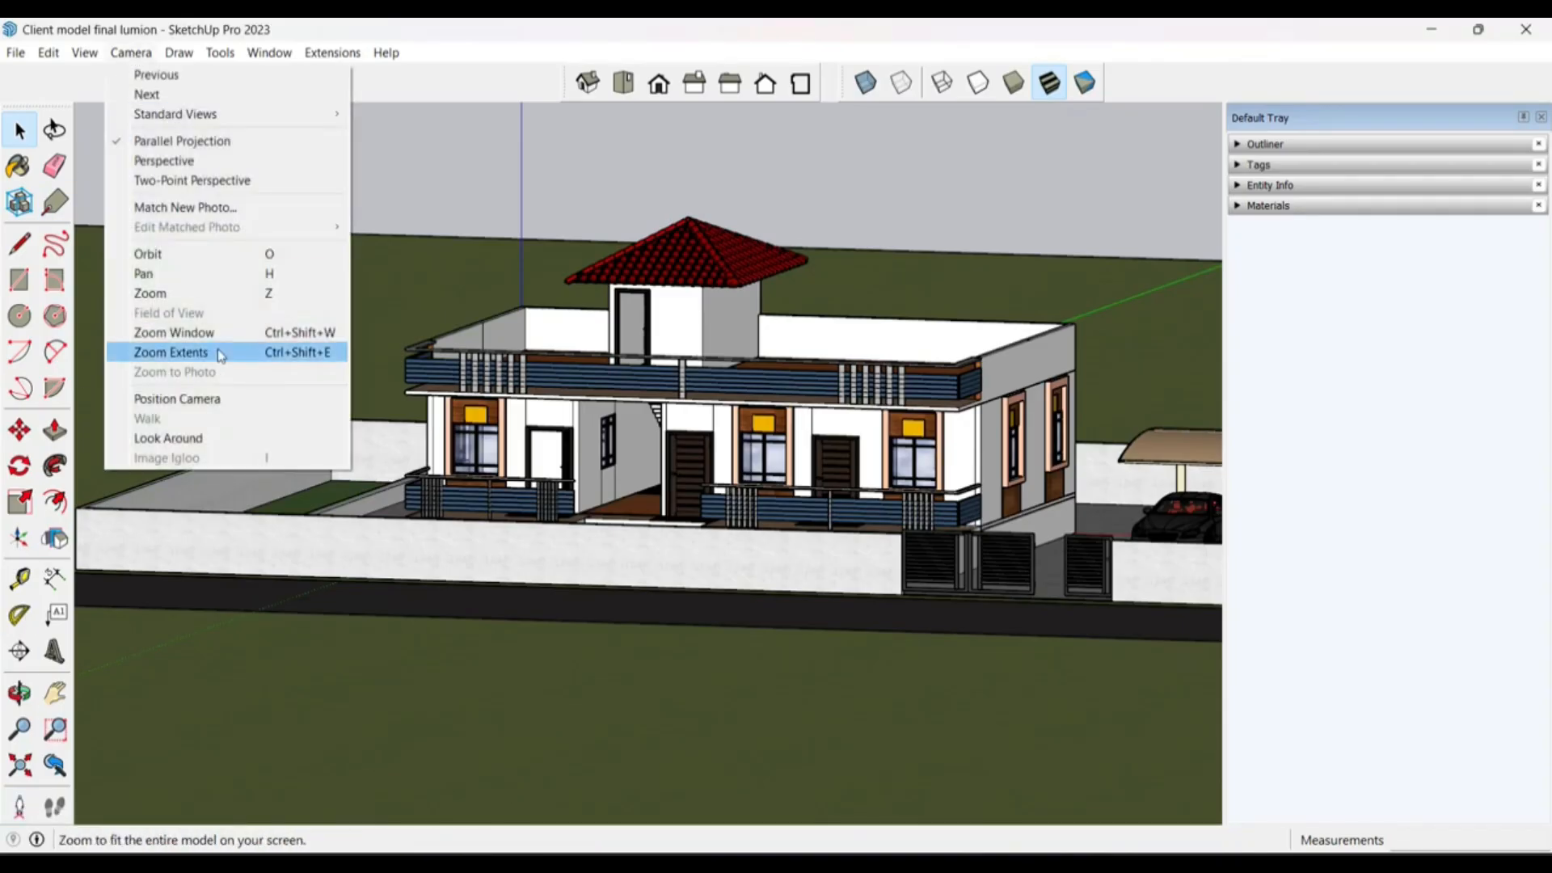
click(231, 399)
click(727, 575)
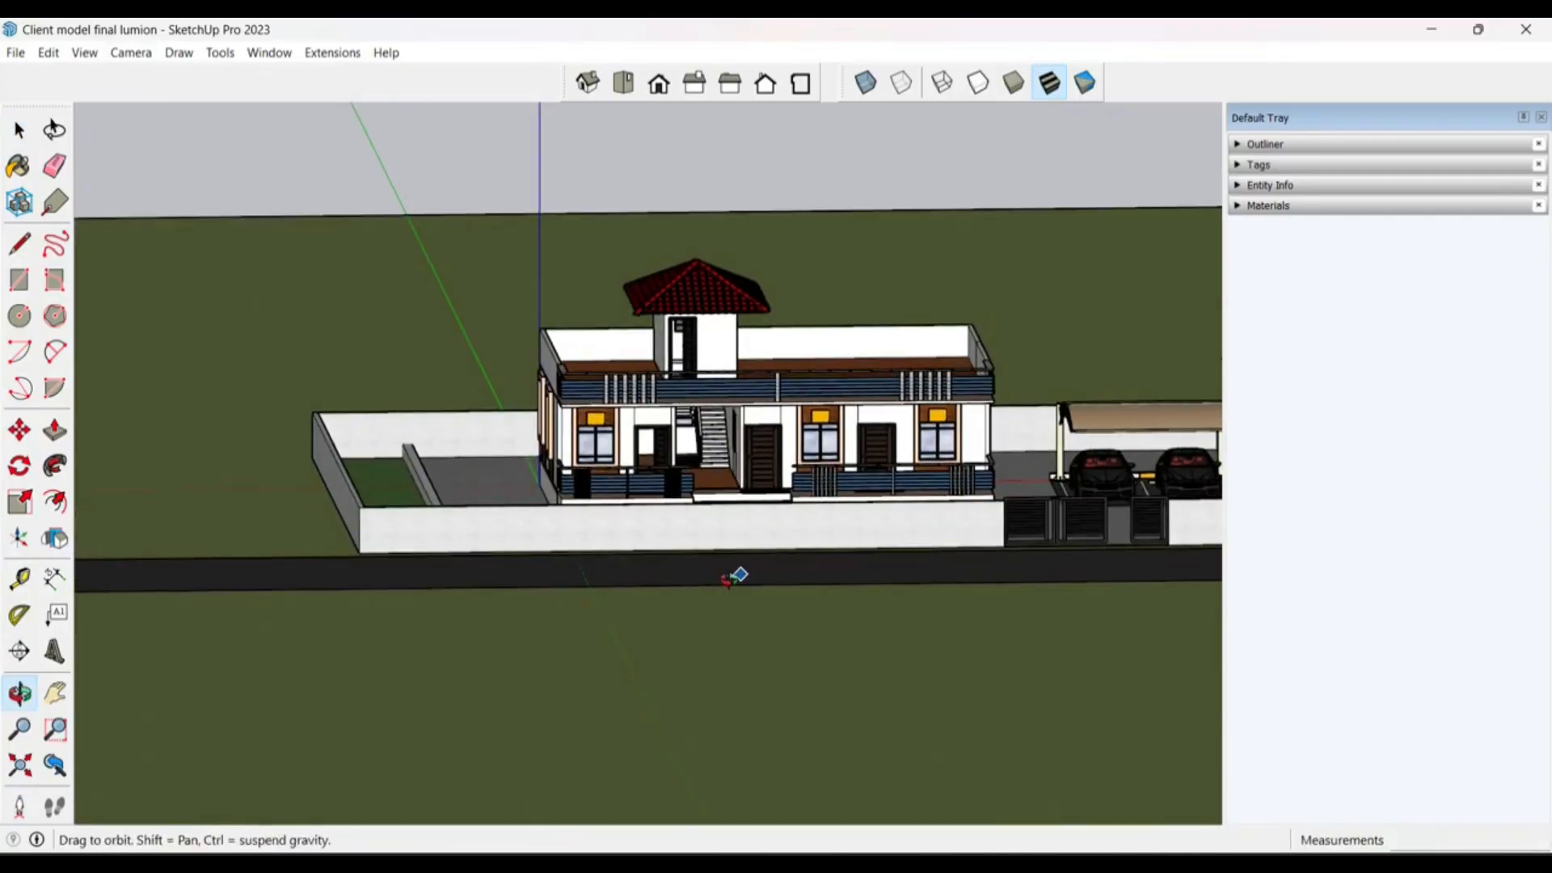
middle_drag(730, 580, 726, 586)
drag(981, 769, 806, 454)
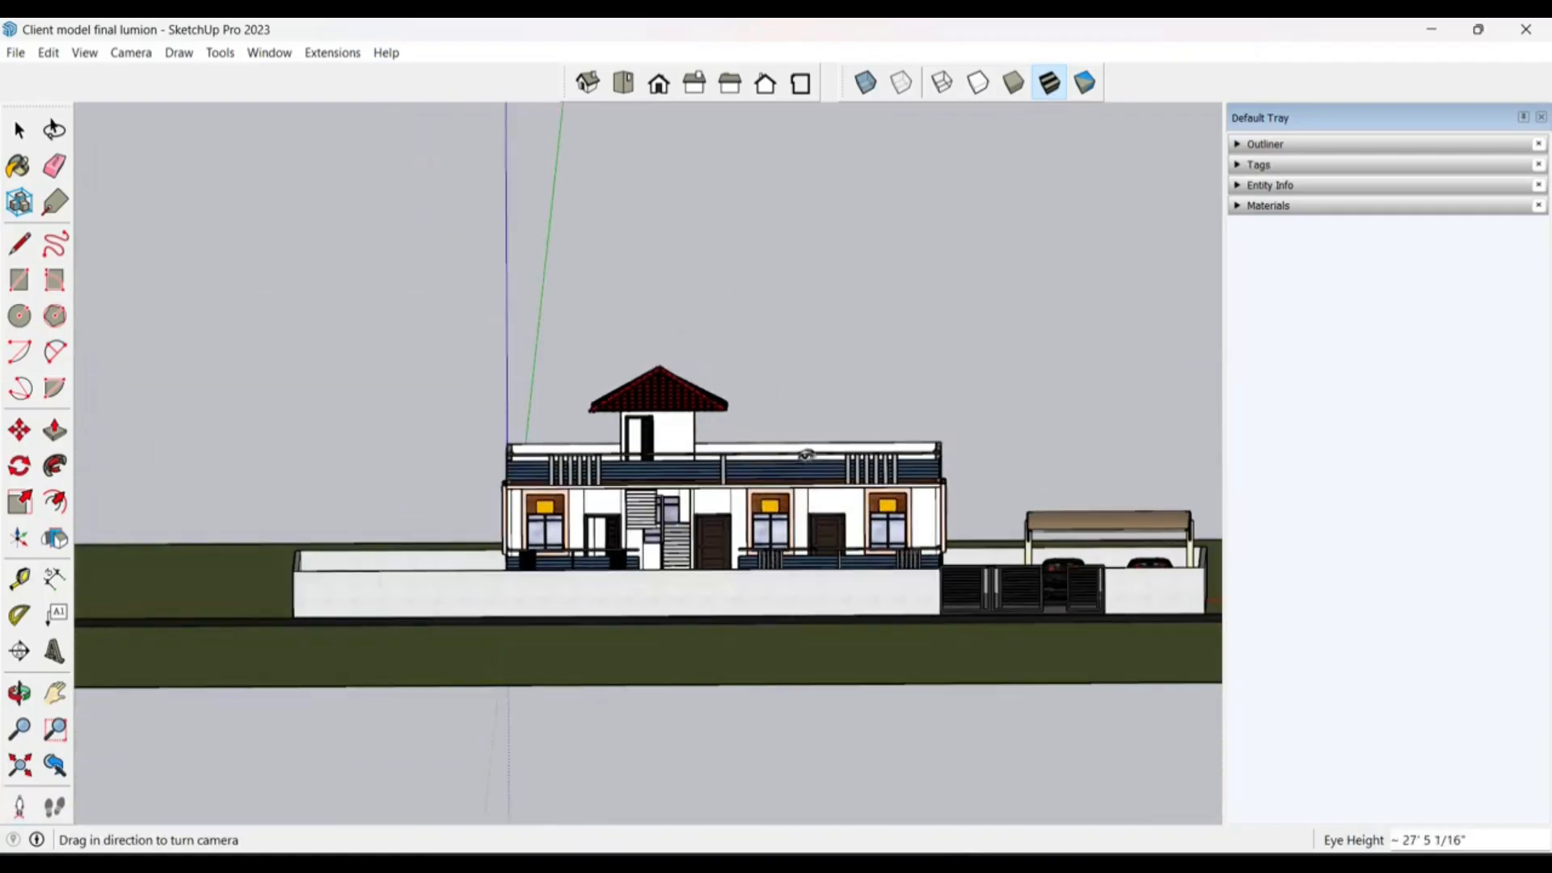
Step: Frame the house's front elevation straight on, from the red tiled roof down to the boundary wall and road
scroll(555, 451, up, 5)
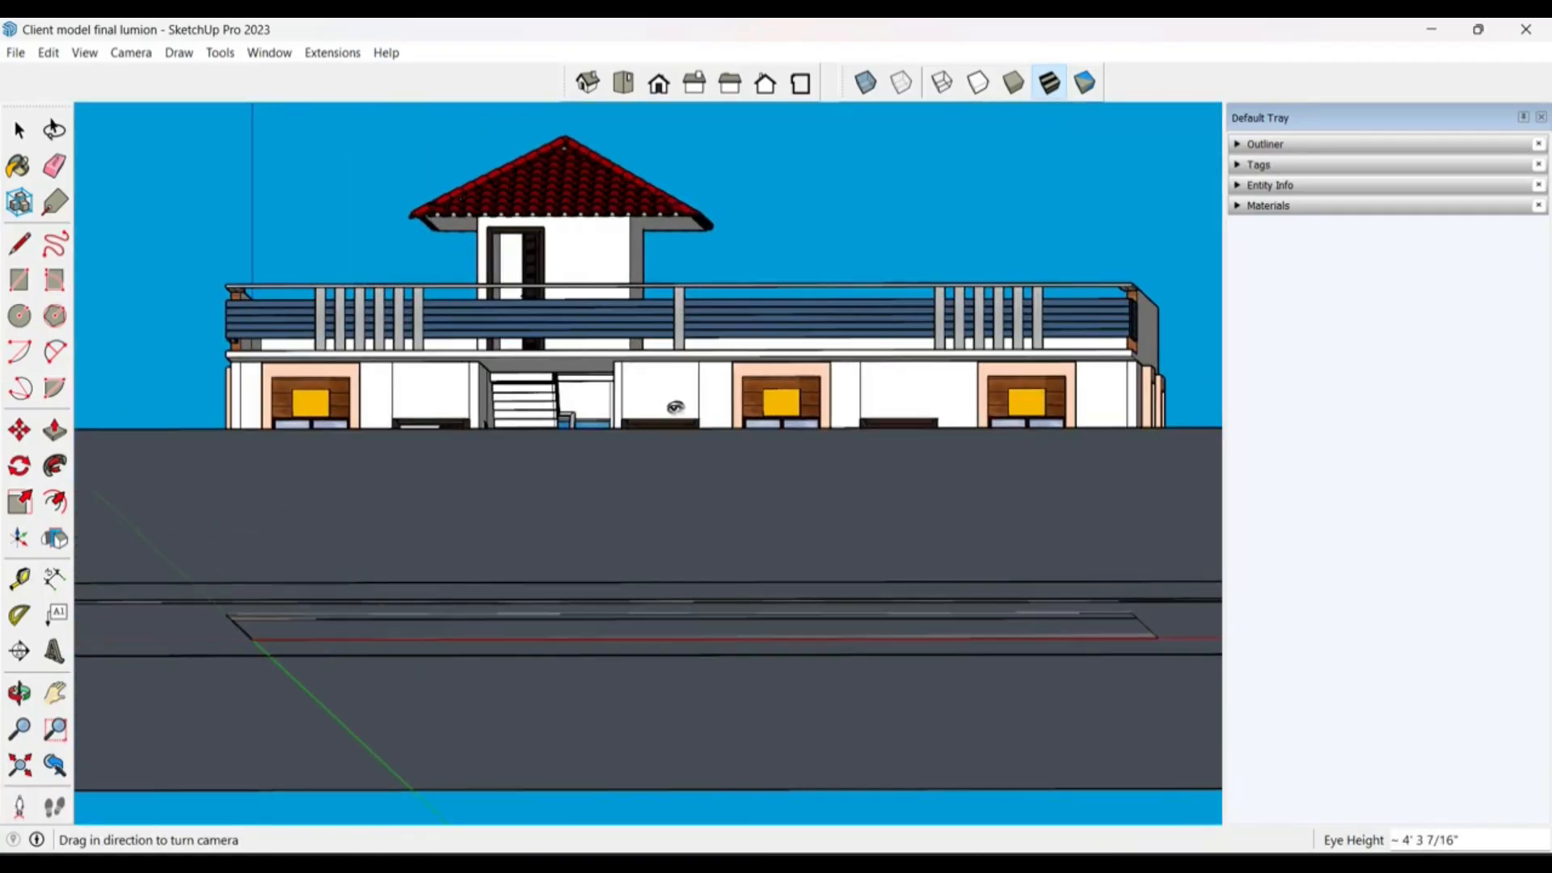
middle_drag(676, 405, 689, 440)
scroll(816, 577, down, 2)
scroll(823, 568, down, 2)
scroll(502, 552, up, 3)
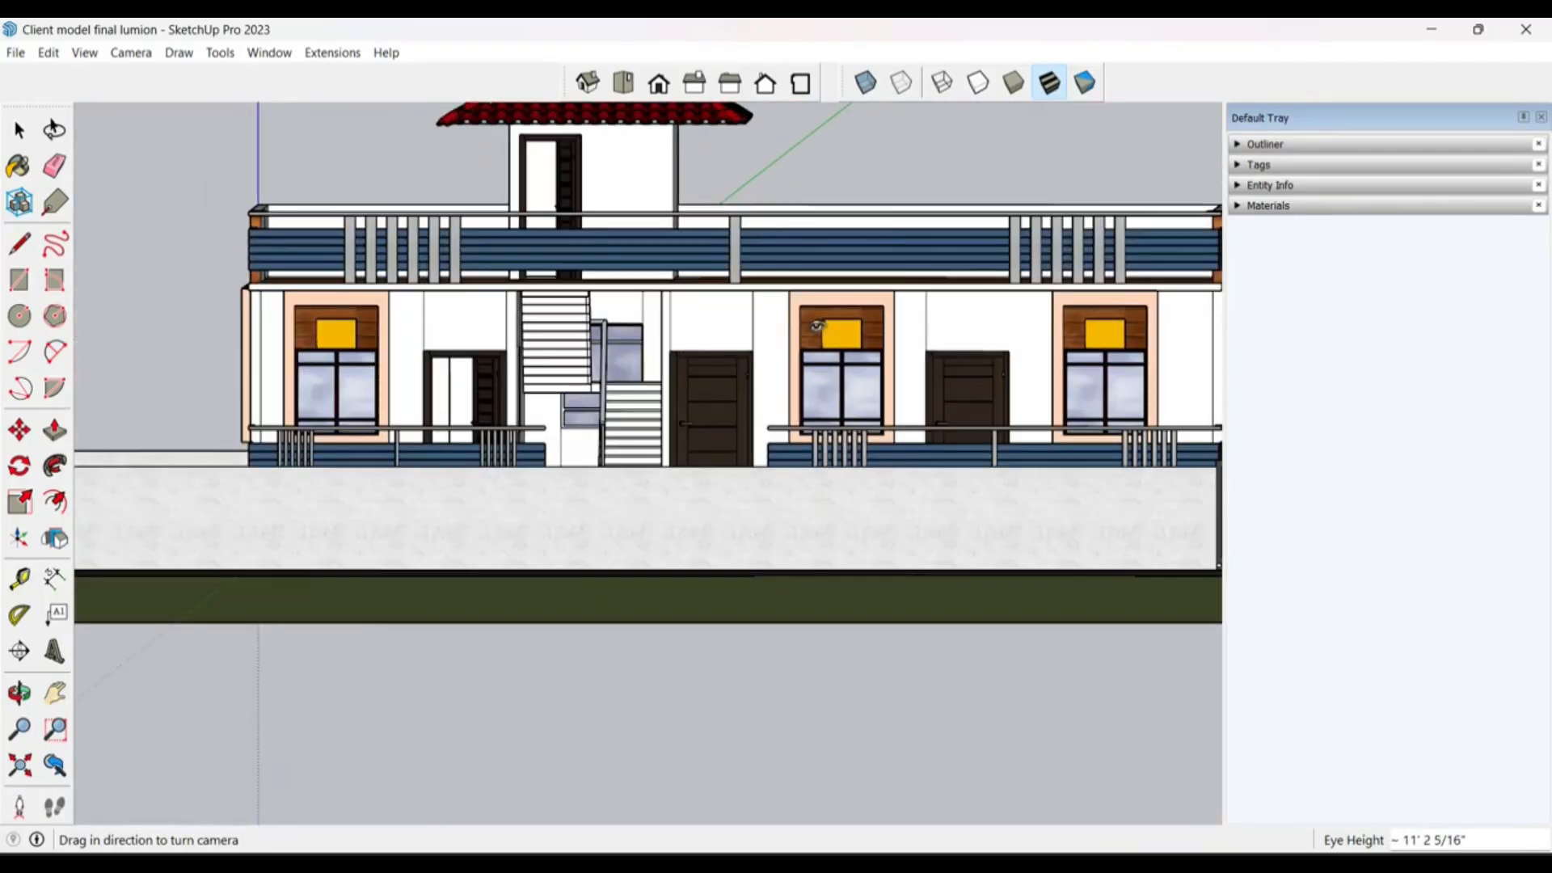
scroll(619, 405, down, 1)
middle_drag(619, 404, 641, 443)
scroll(720, 509, down, 2)
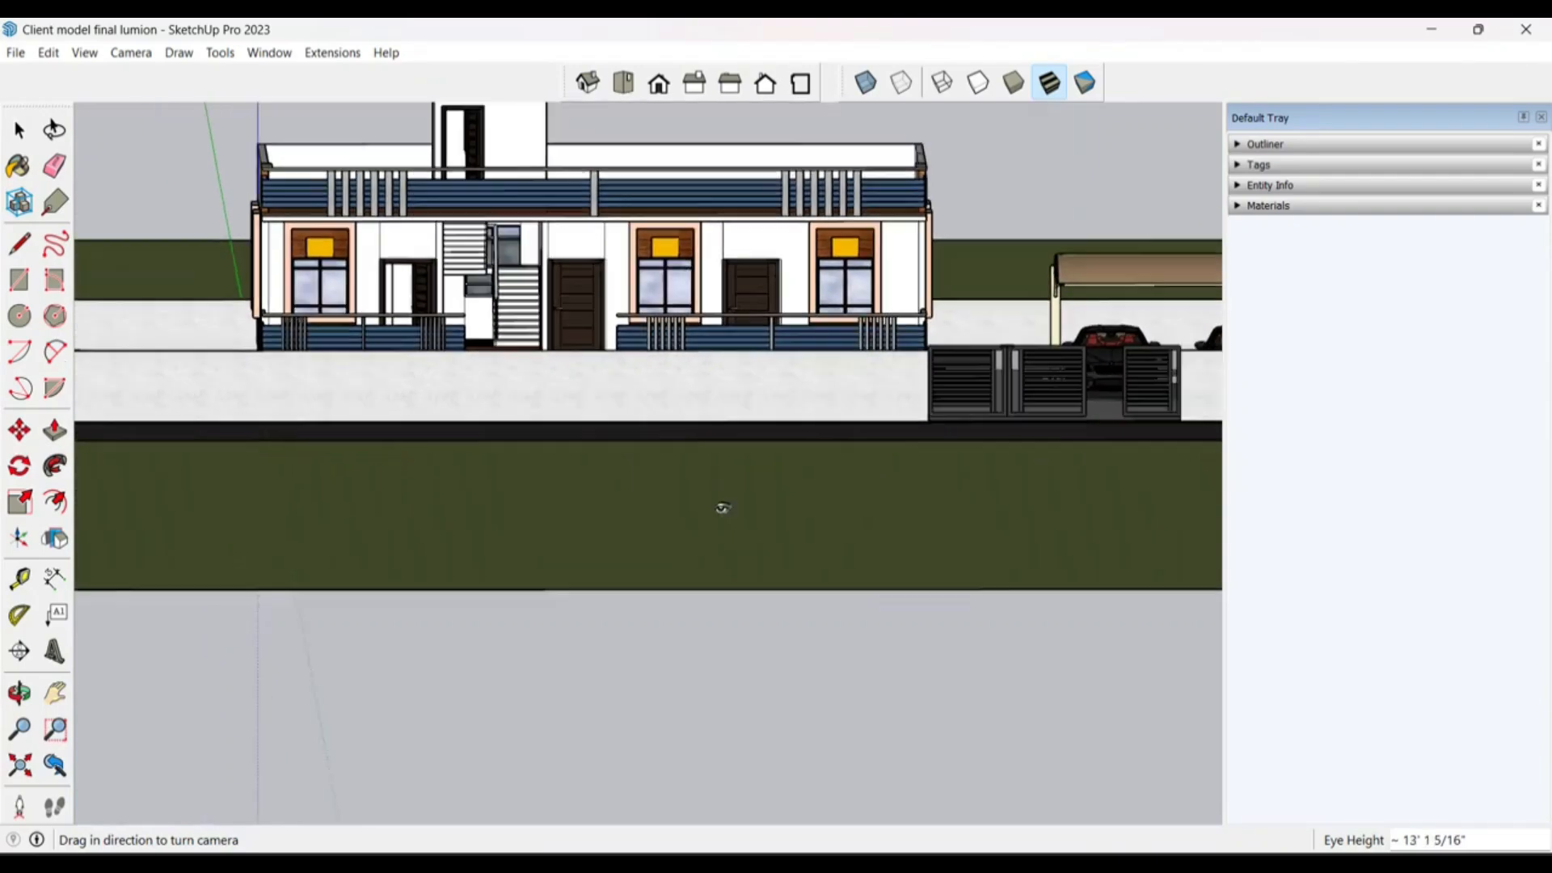
scroll(537, 278, up, 4)
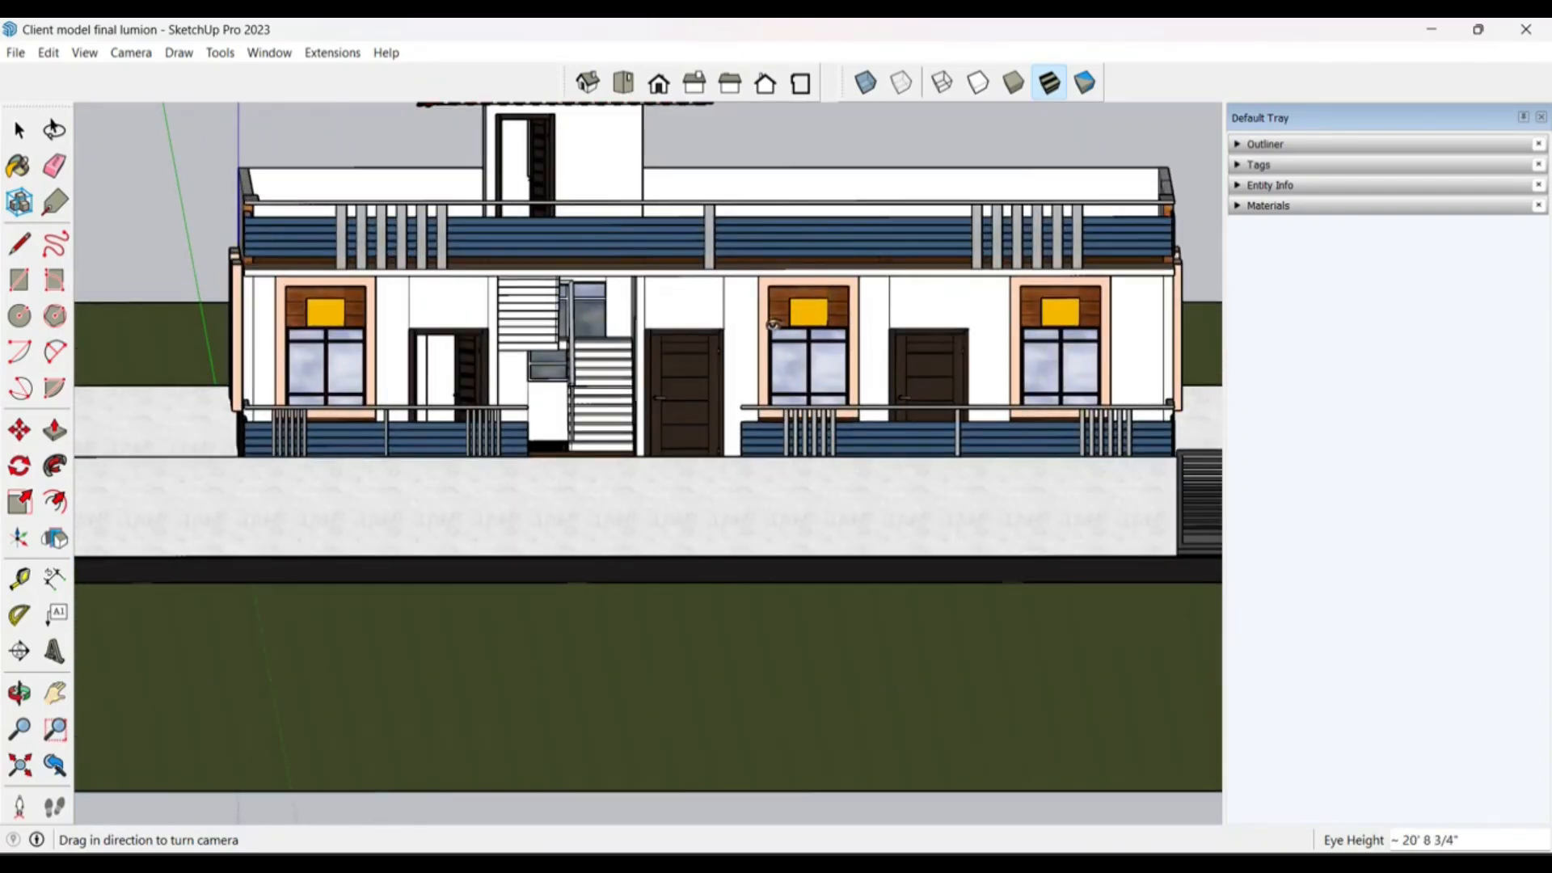
middle_drag(773, 325, 773, 312)
drag(773, 312, 677, 353)
key(h)
middle_drag(677, 353, 814, 421)
key(space)
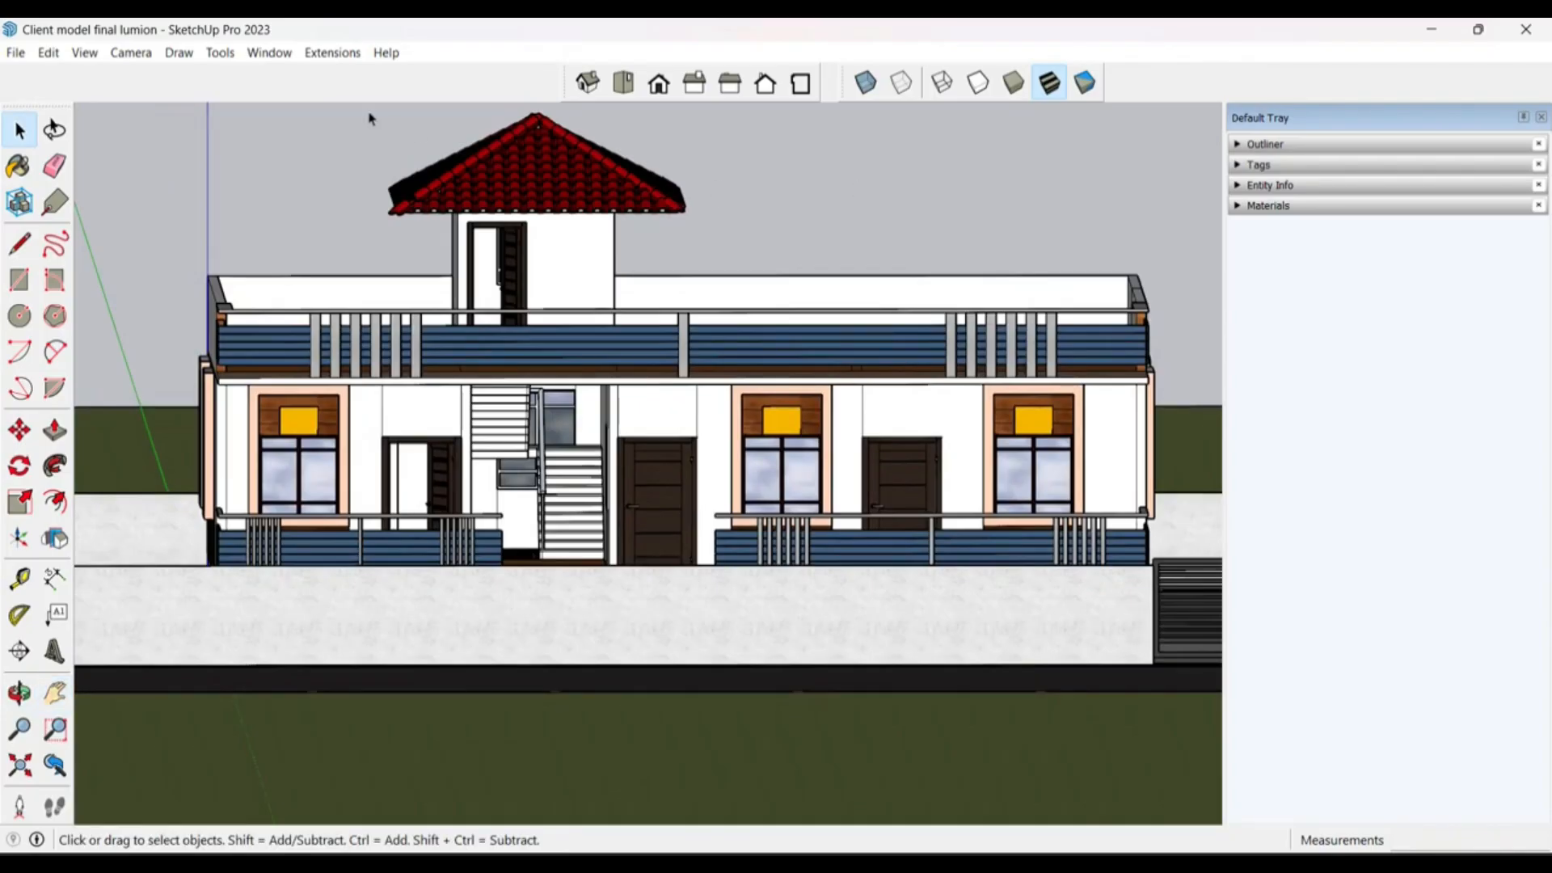
Step: Turn on Scenes in the Default Tray and add a scene from the current front view
click(272, 55)
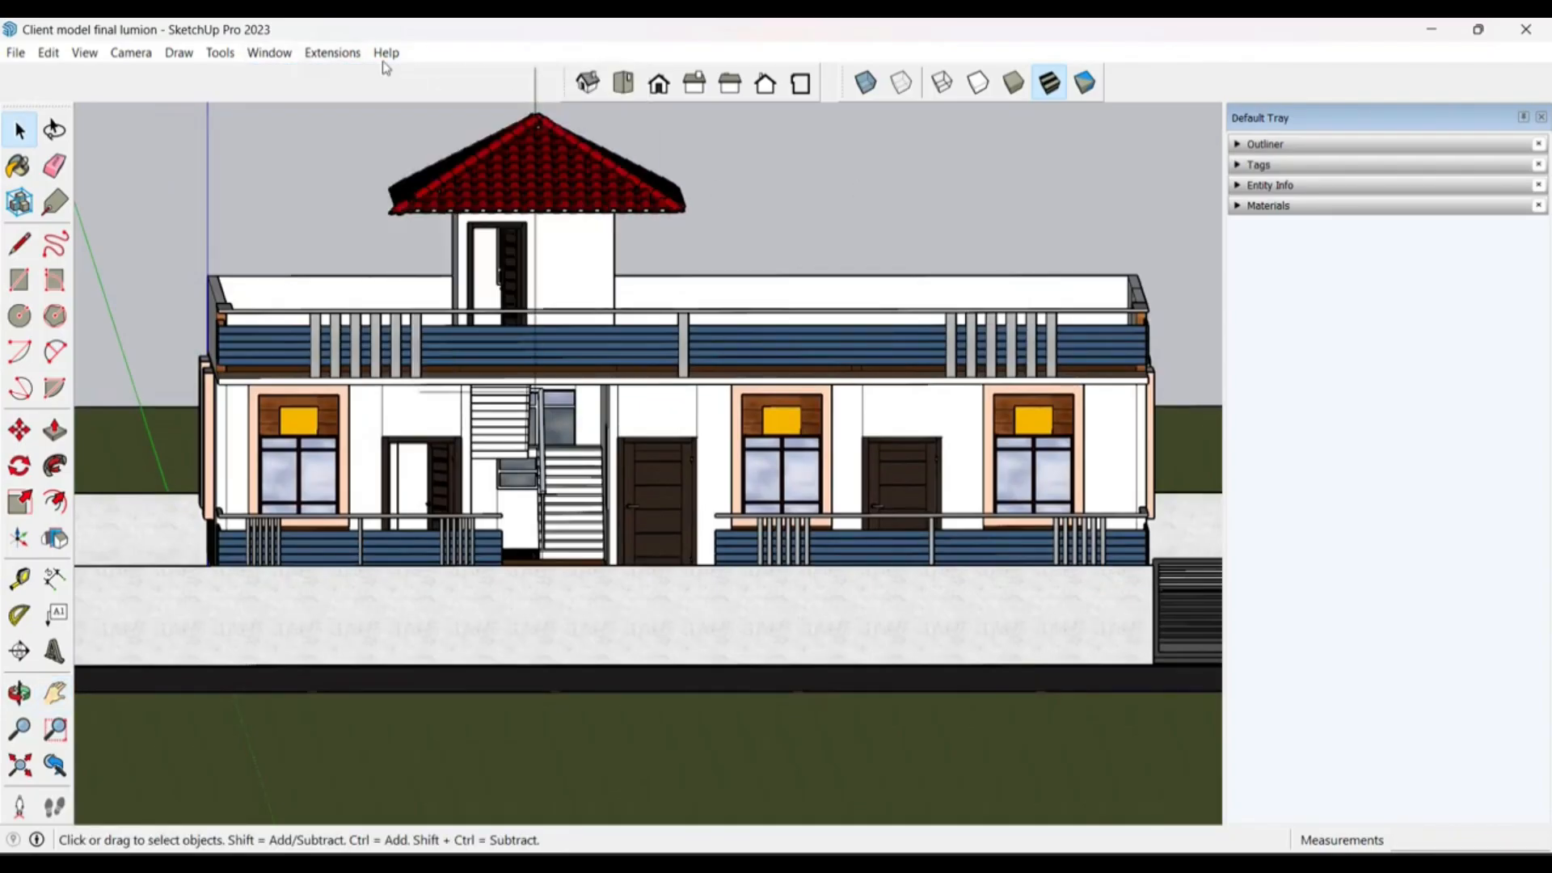
click(270, 52)
mouse_move(328, 75)
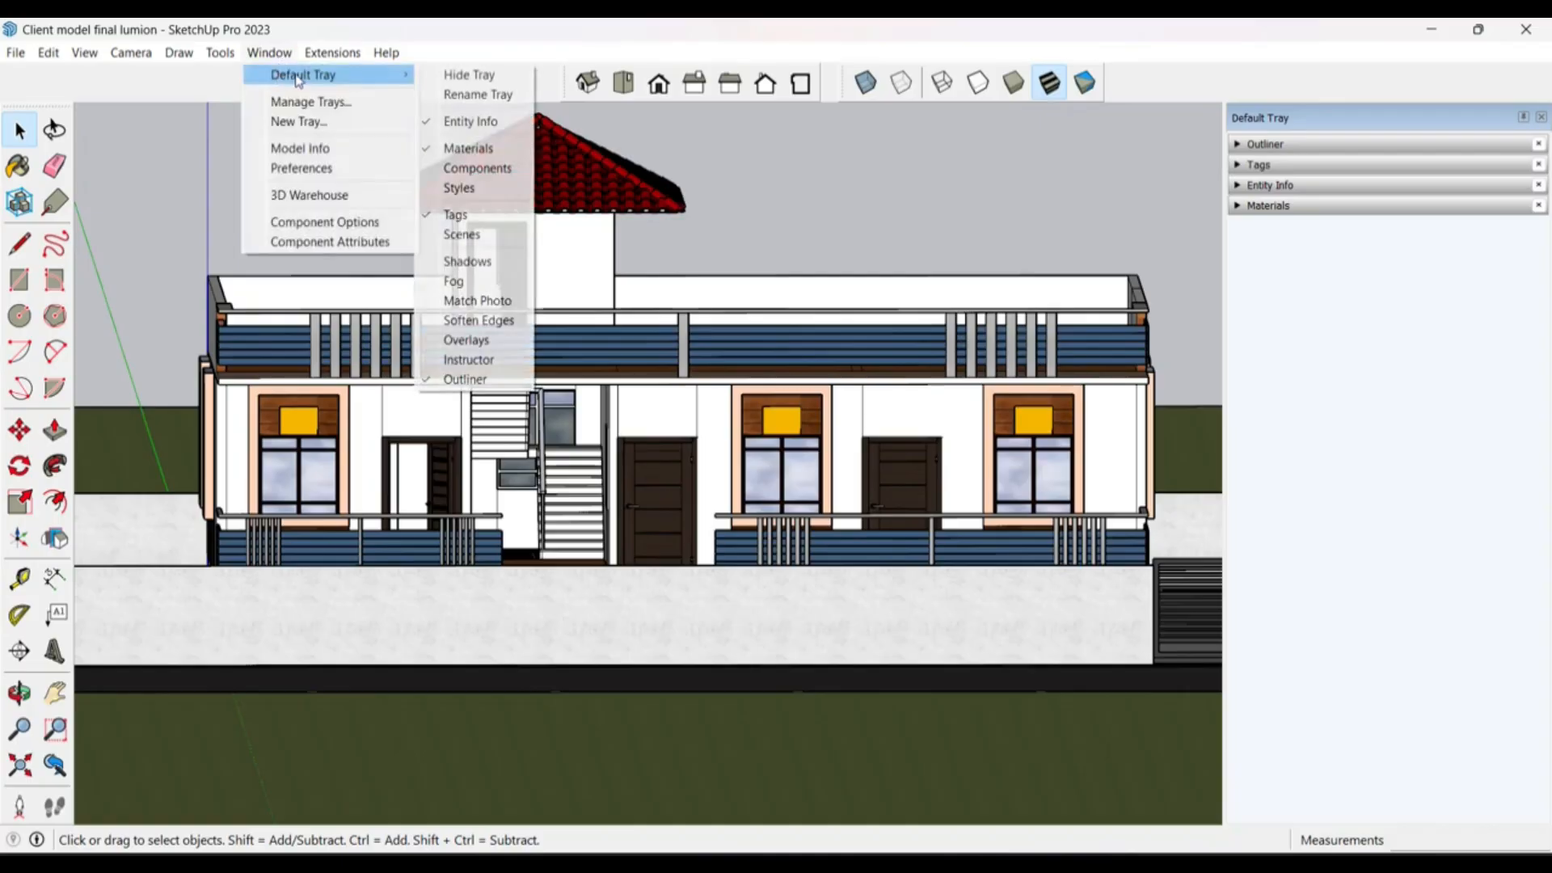
click(479, 236)
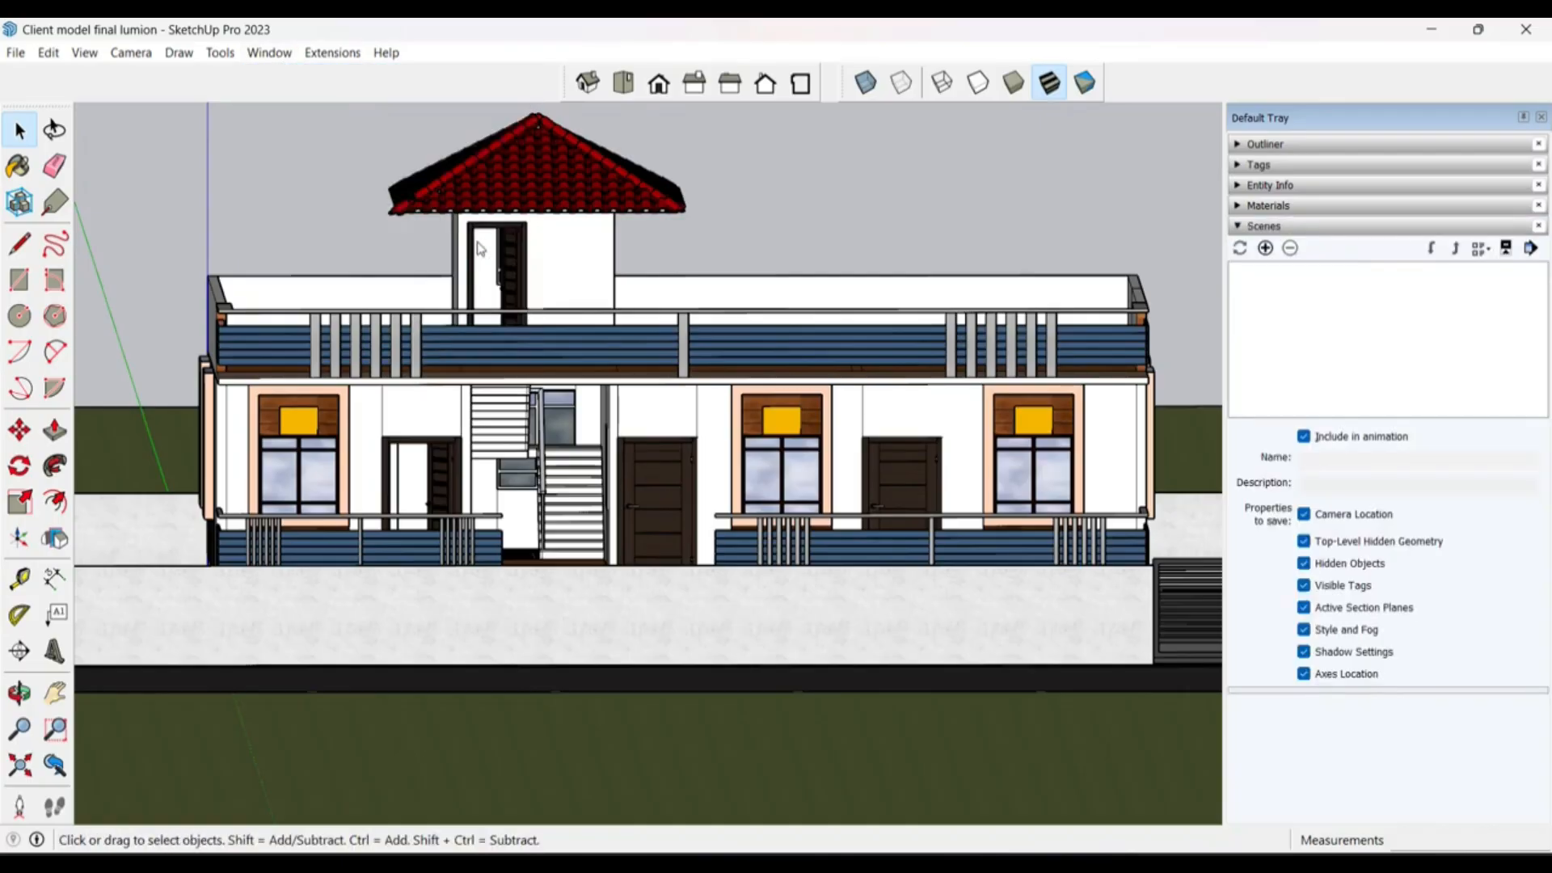
click(1267, 249)
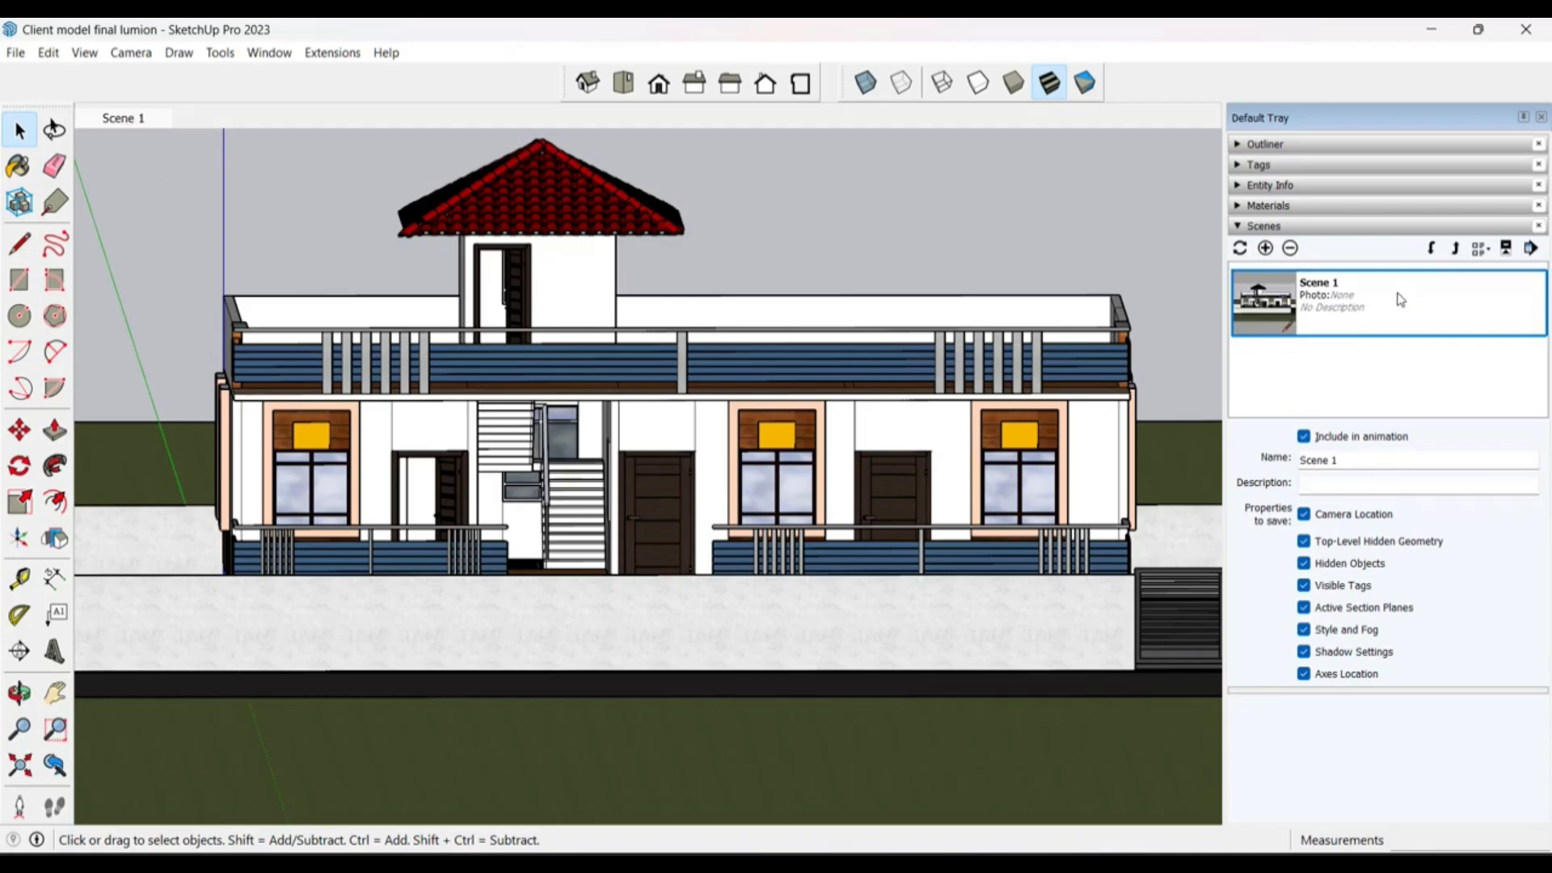
Step: Update Scene 1 with an angled corner view of the house, keeping all properties included
right_click(1323, 292)
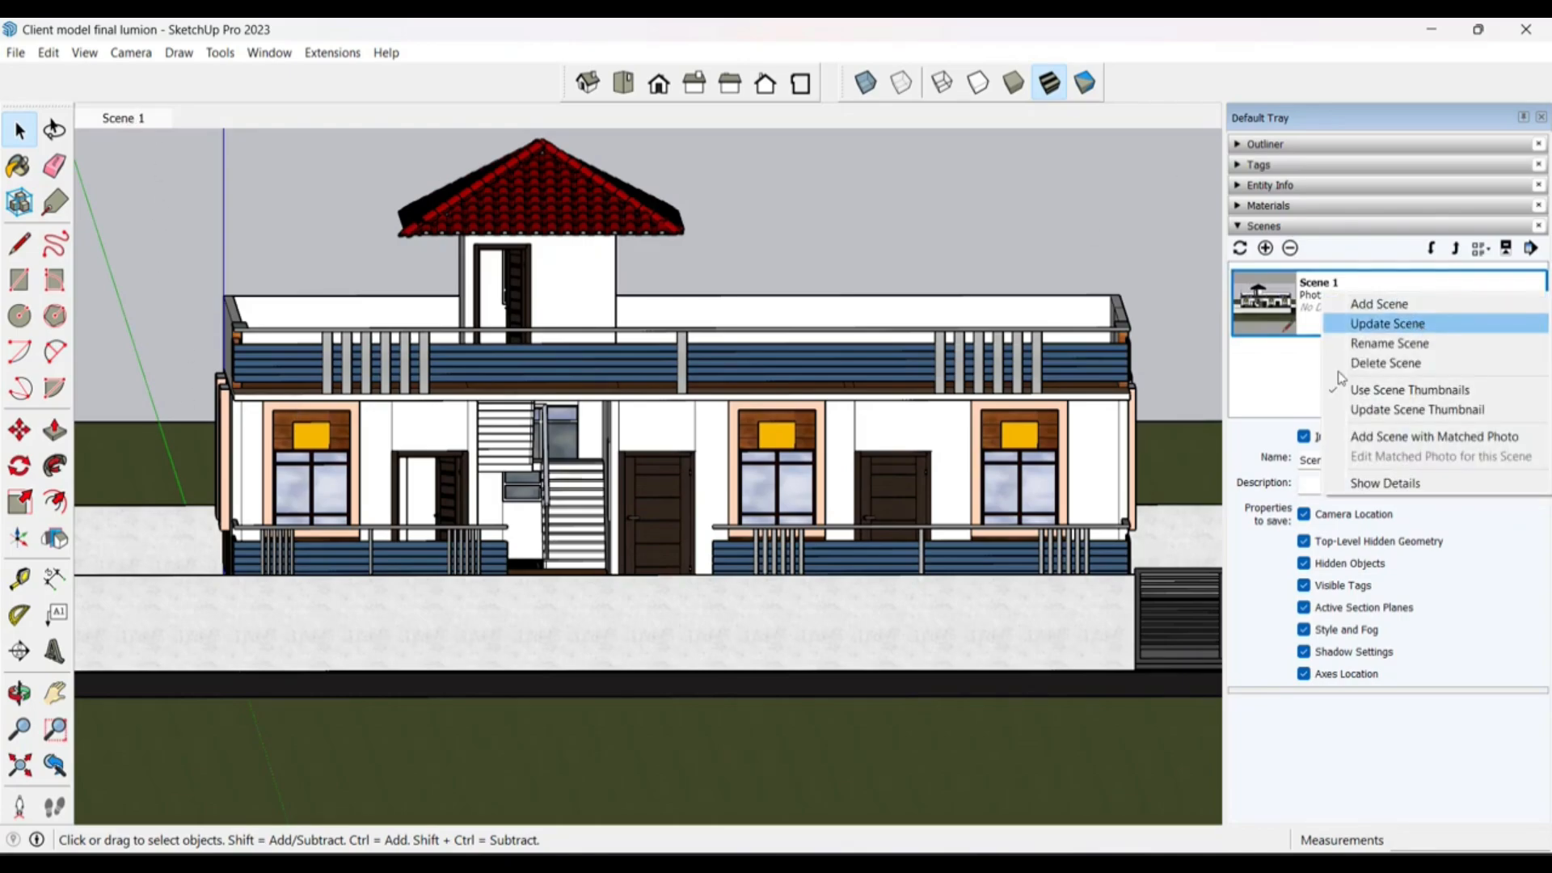
middle_drag(808, 485, 687, 587)
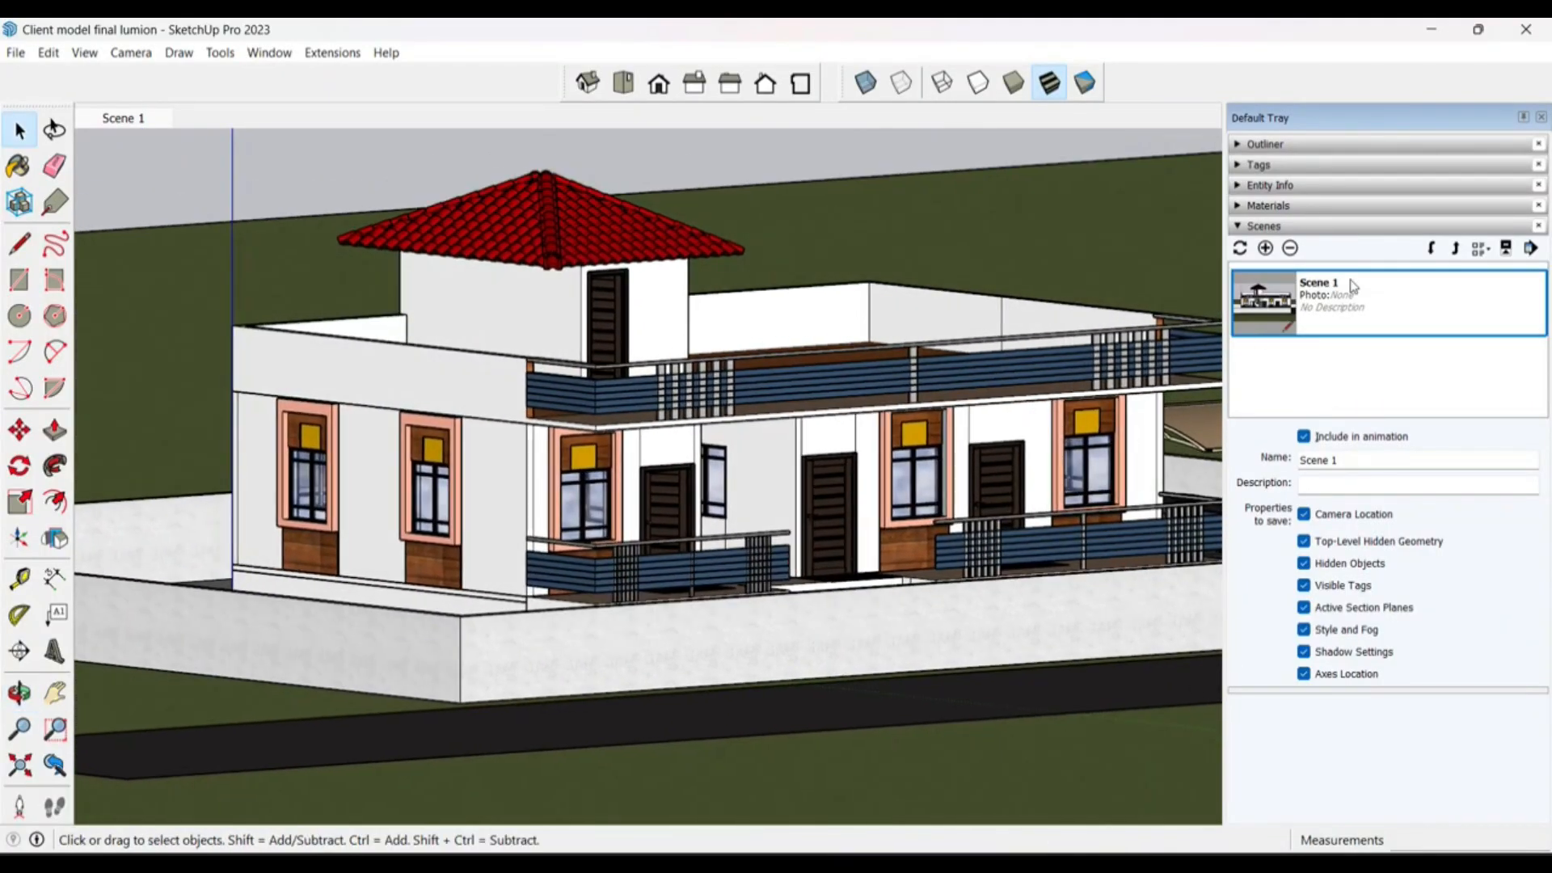
right_click(1353, 286)
click(1387, 312)
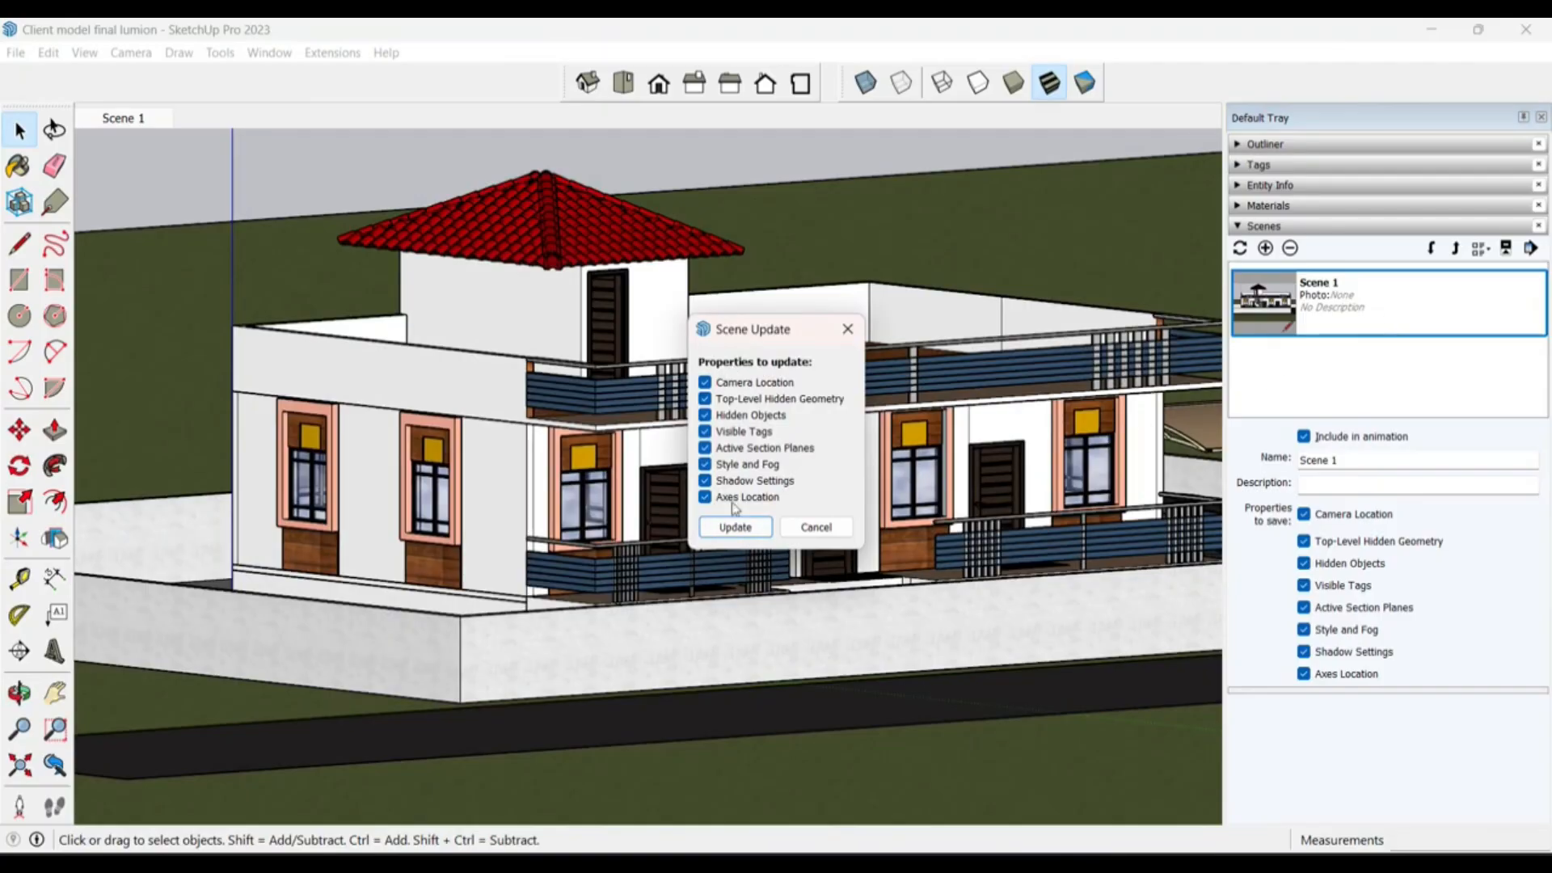
click(744, 526)
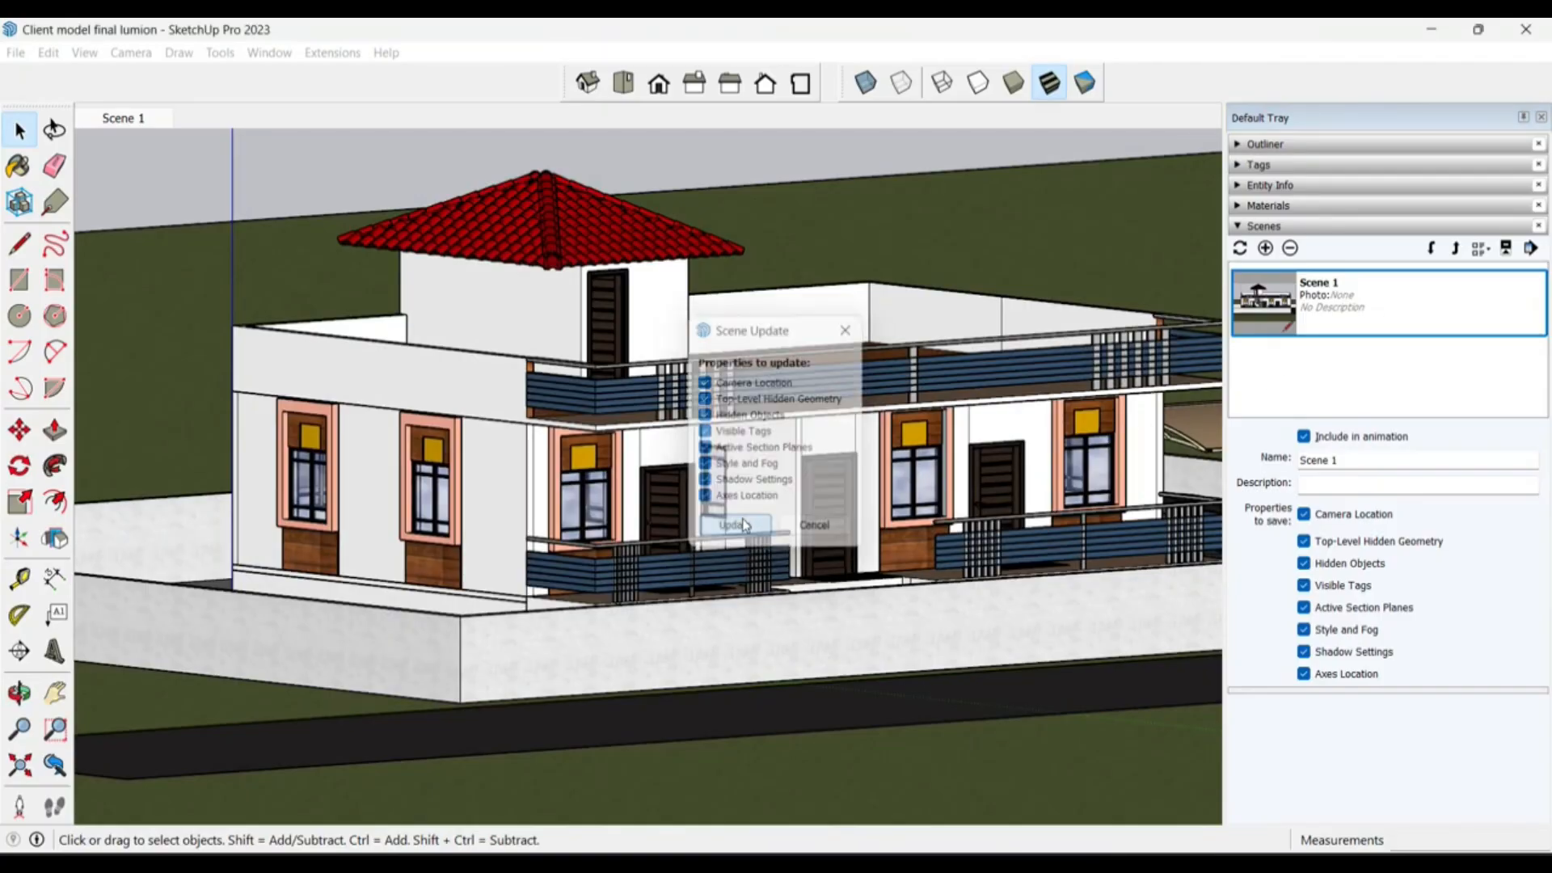
click(1299, 361)
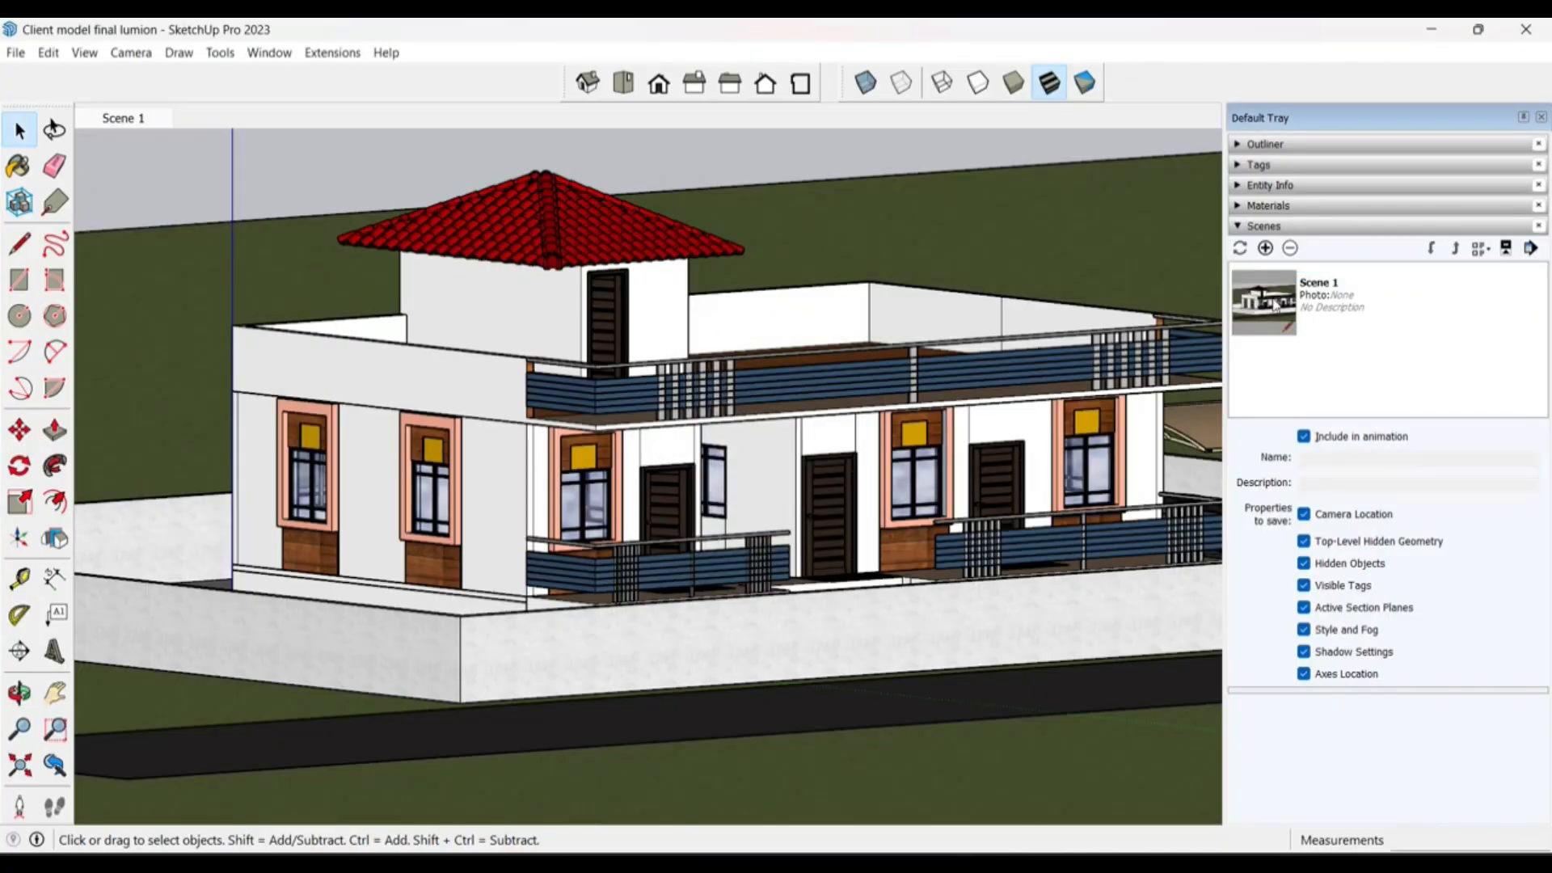
Step: Switch the camera from Parallel Projection to Perspective and display the Iso standard view
middle_drag(918, 517, 683, 402)
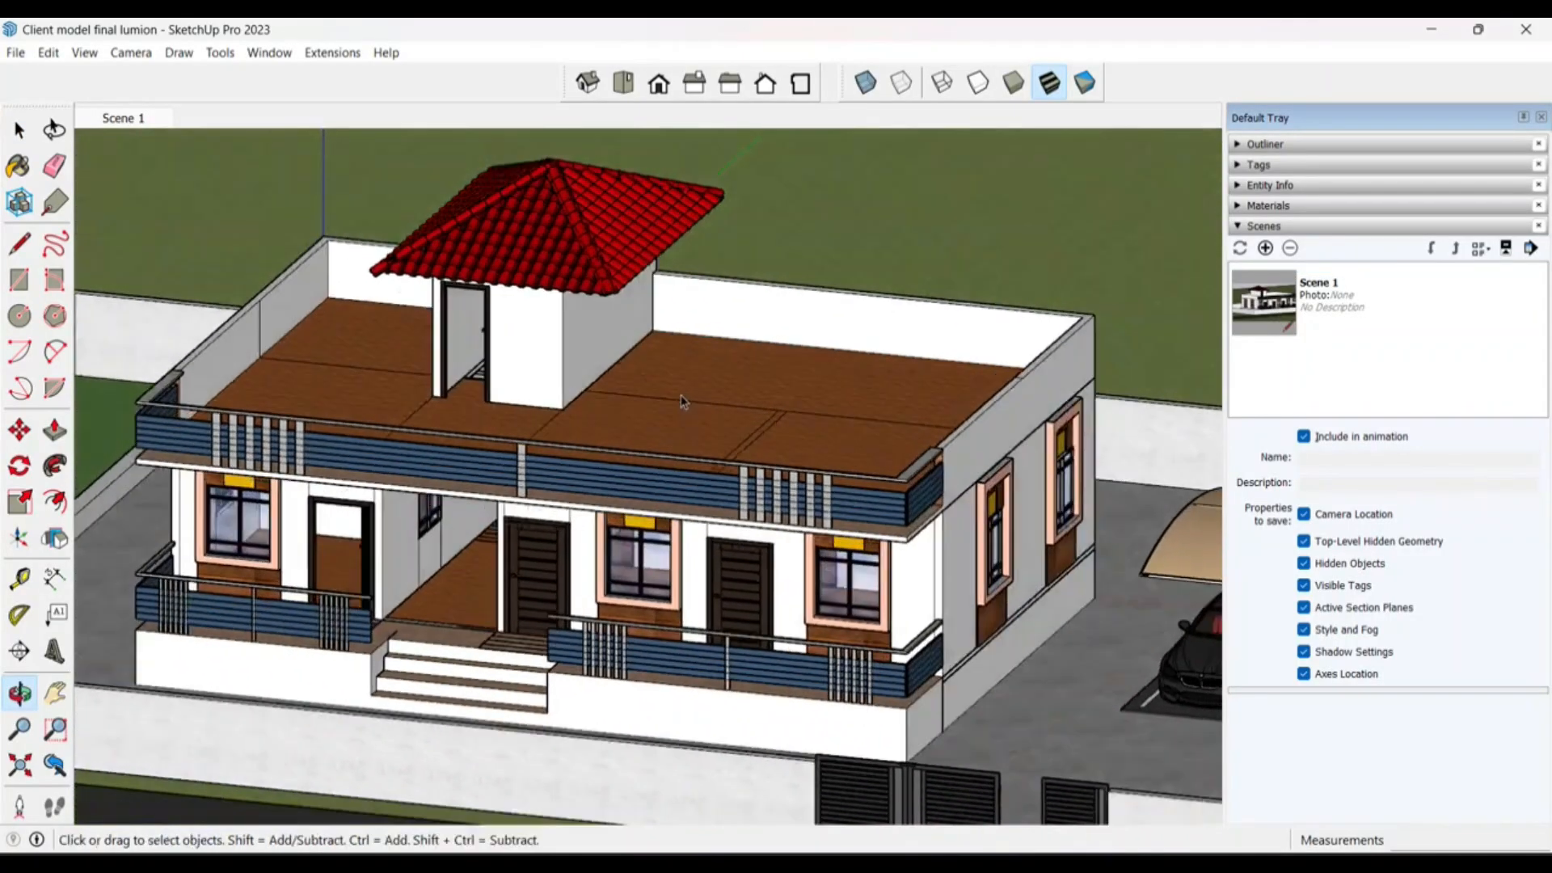
scroll(683, 402, down, 3)
middle_drag(701, 562, 687, 436)
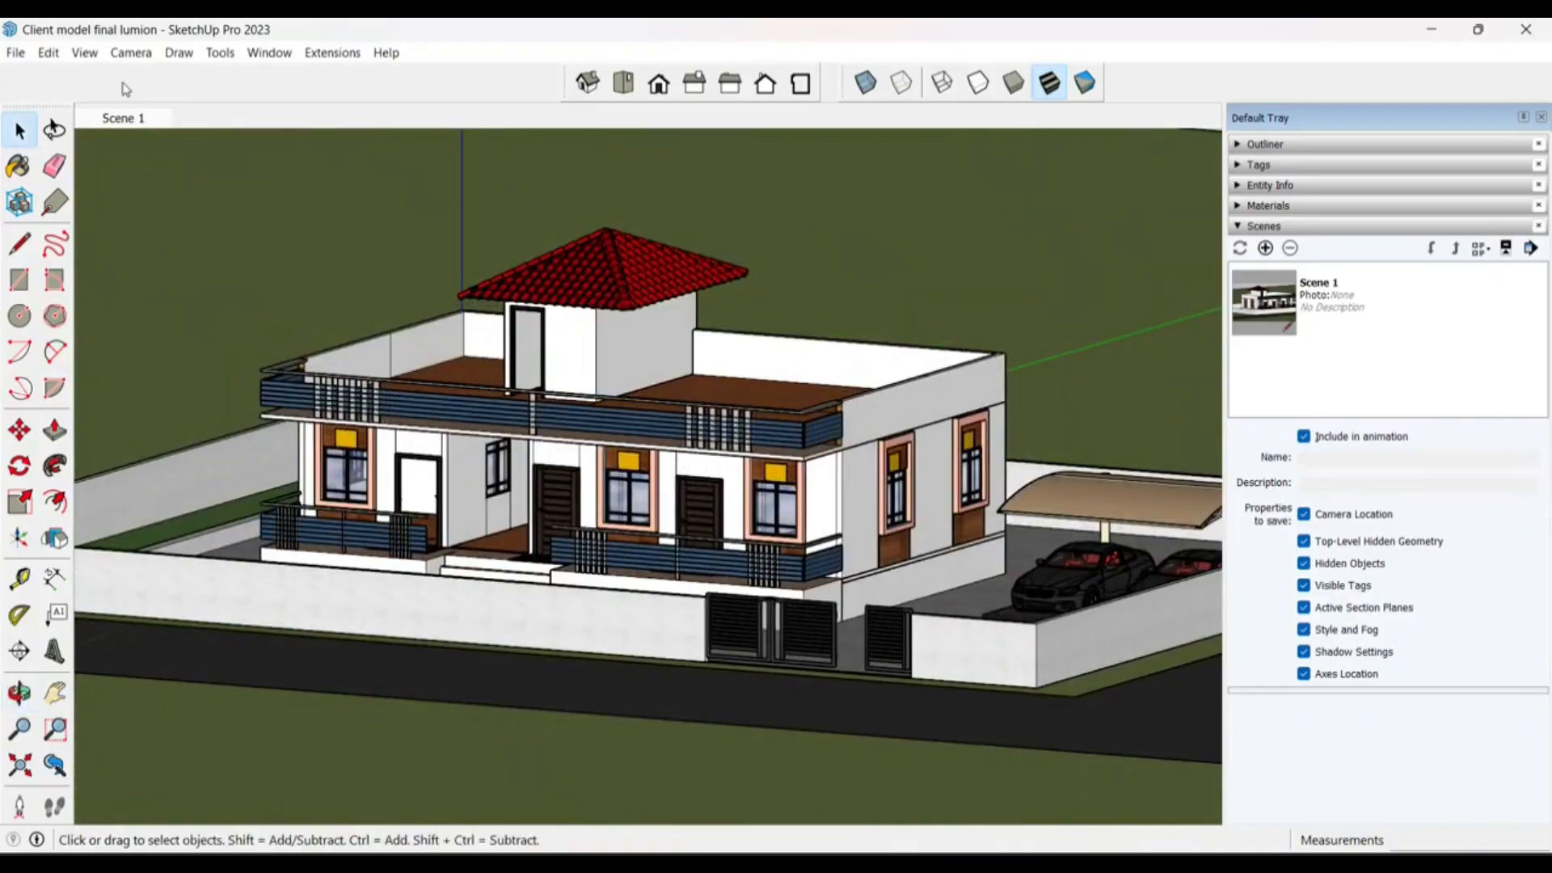
click(131, 53)
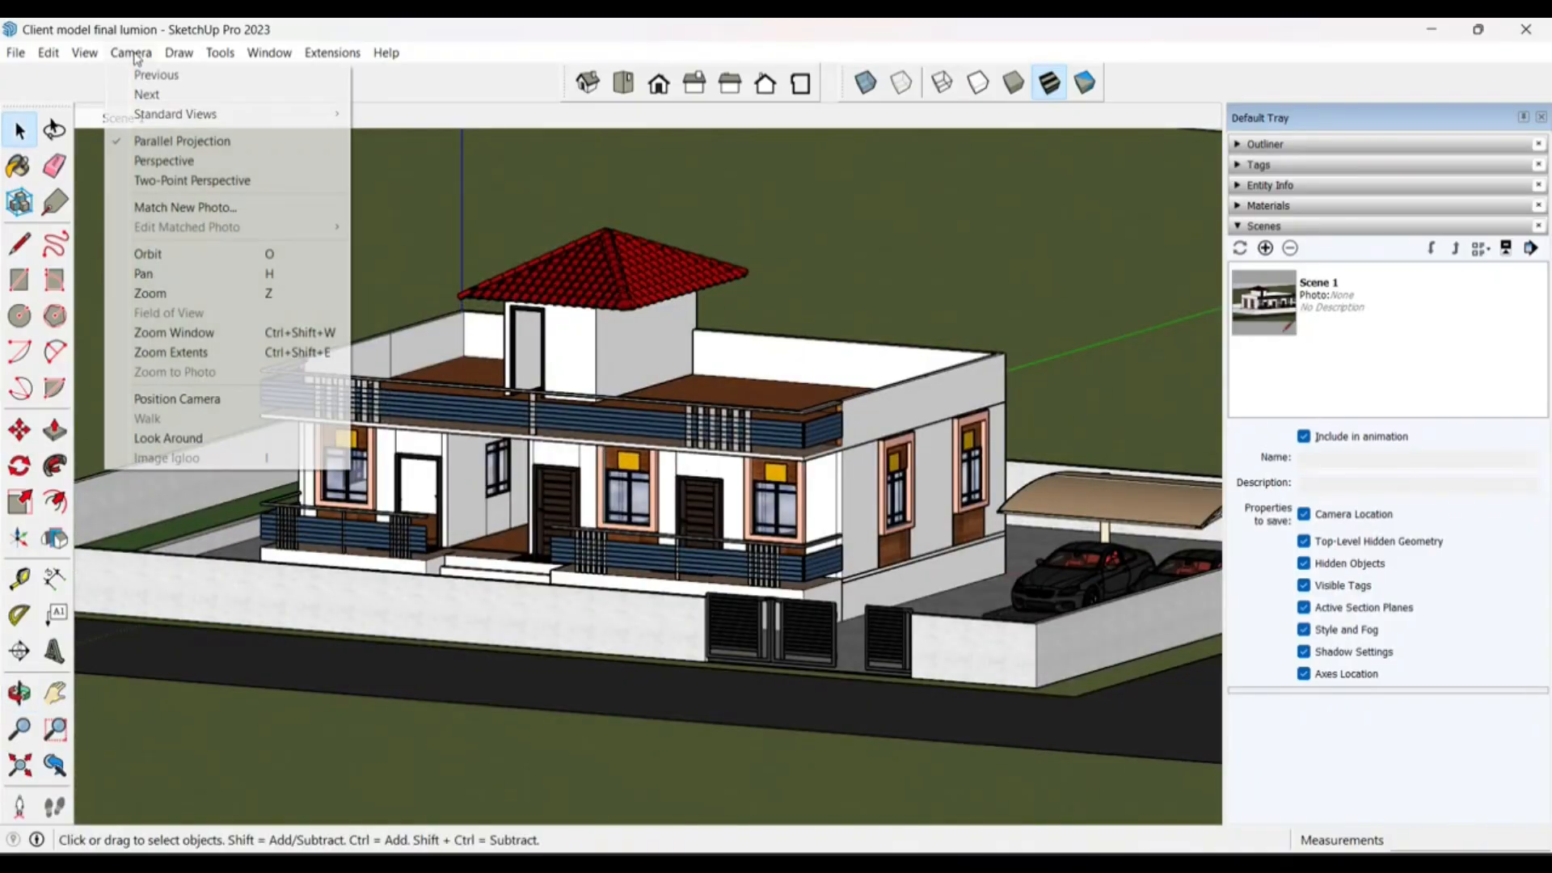
click(194, 140)
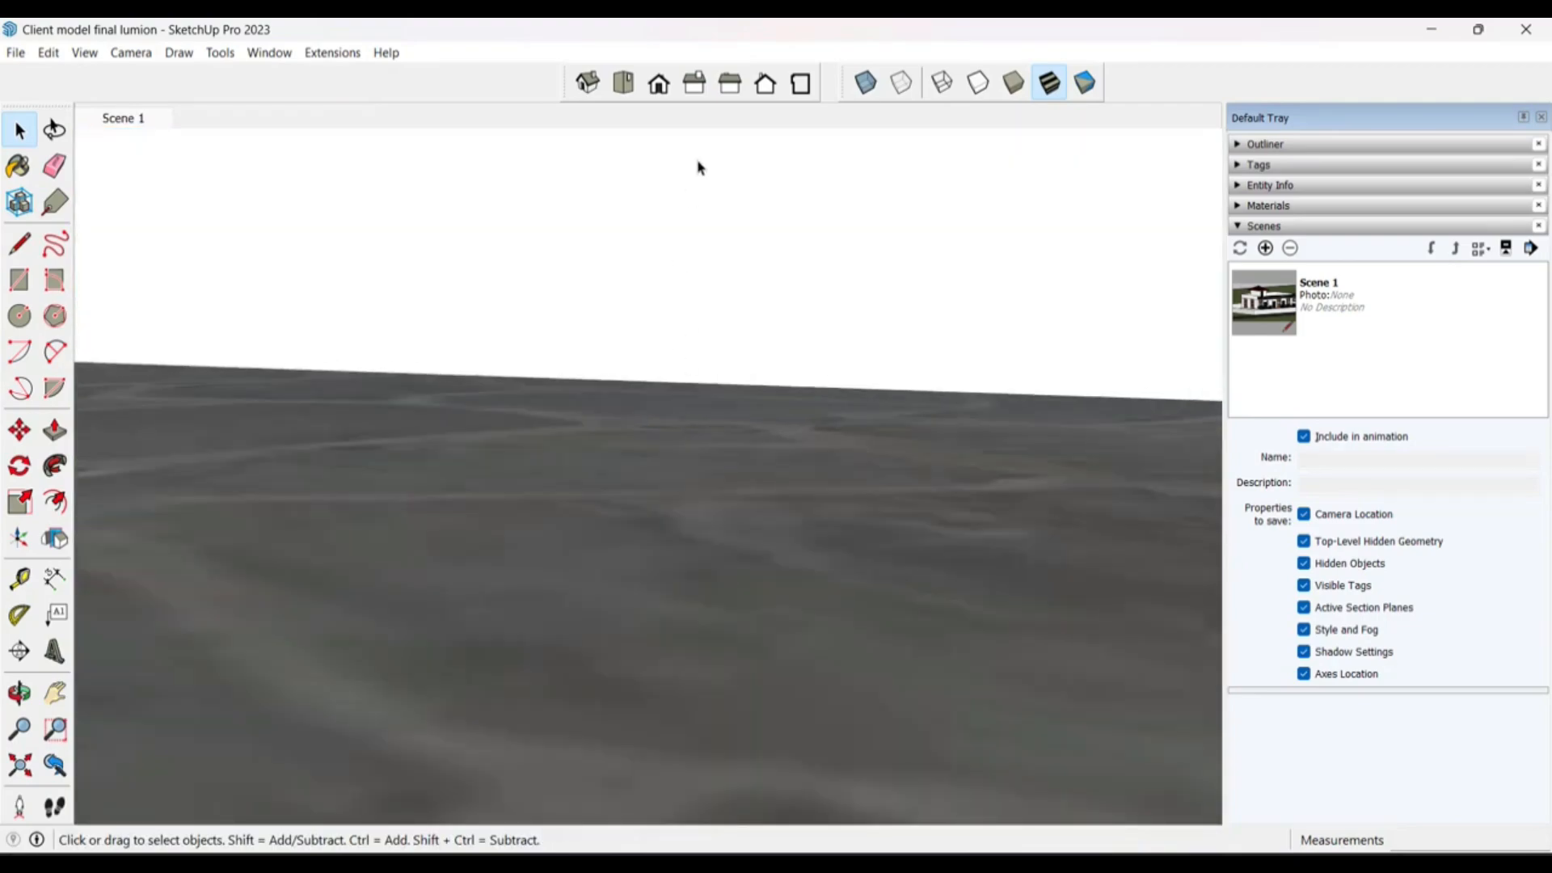
click(592, 87)
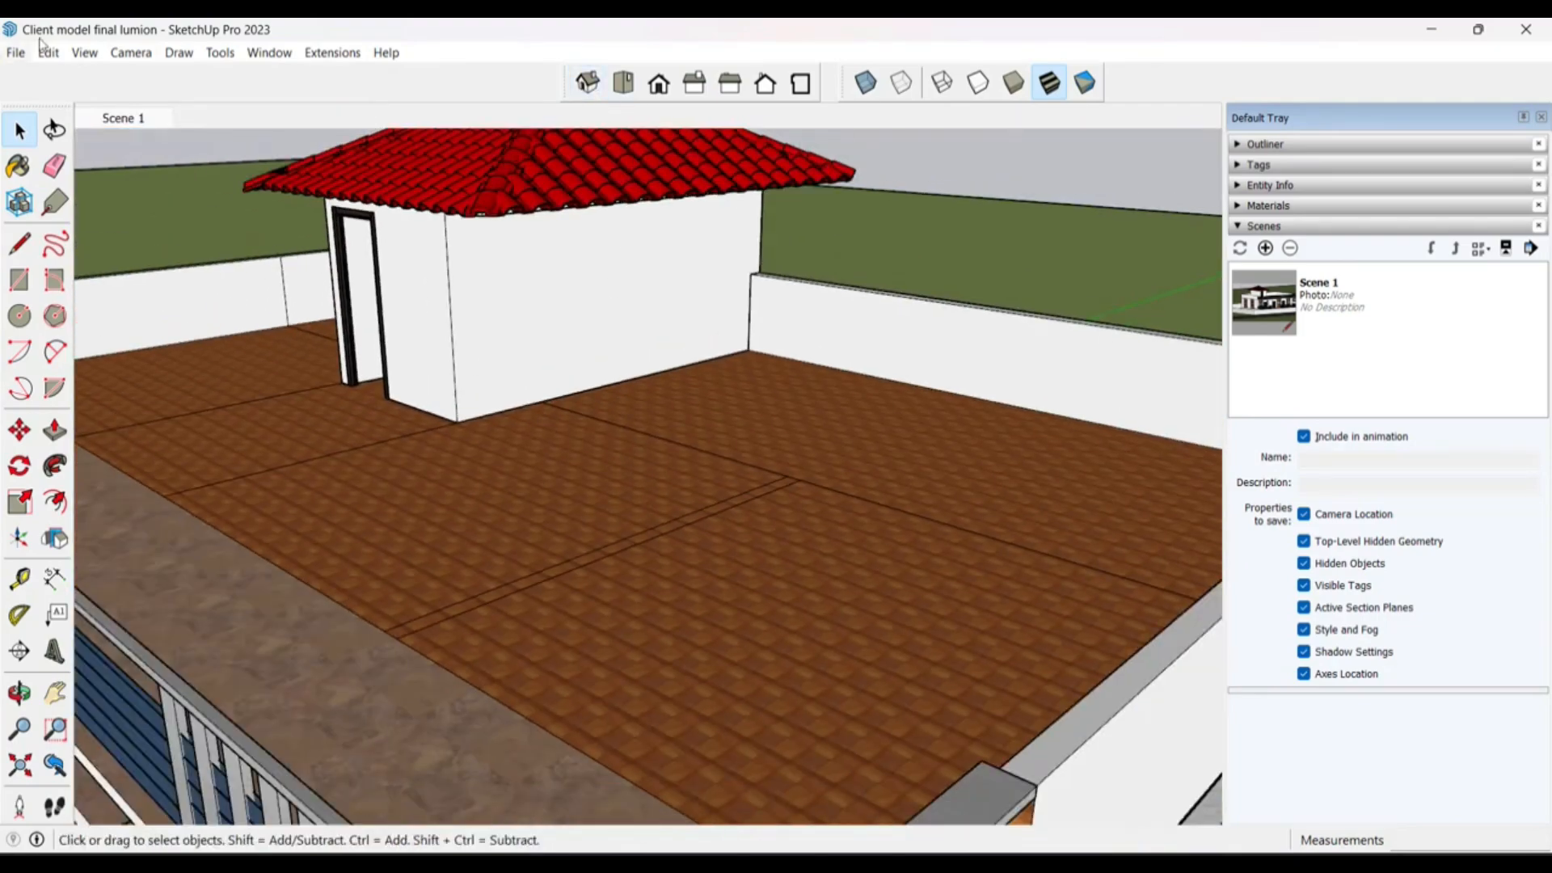
Step: Set the camera back to Parallel Projection and show the whole house from a front corner
click(126, 53)
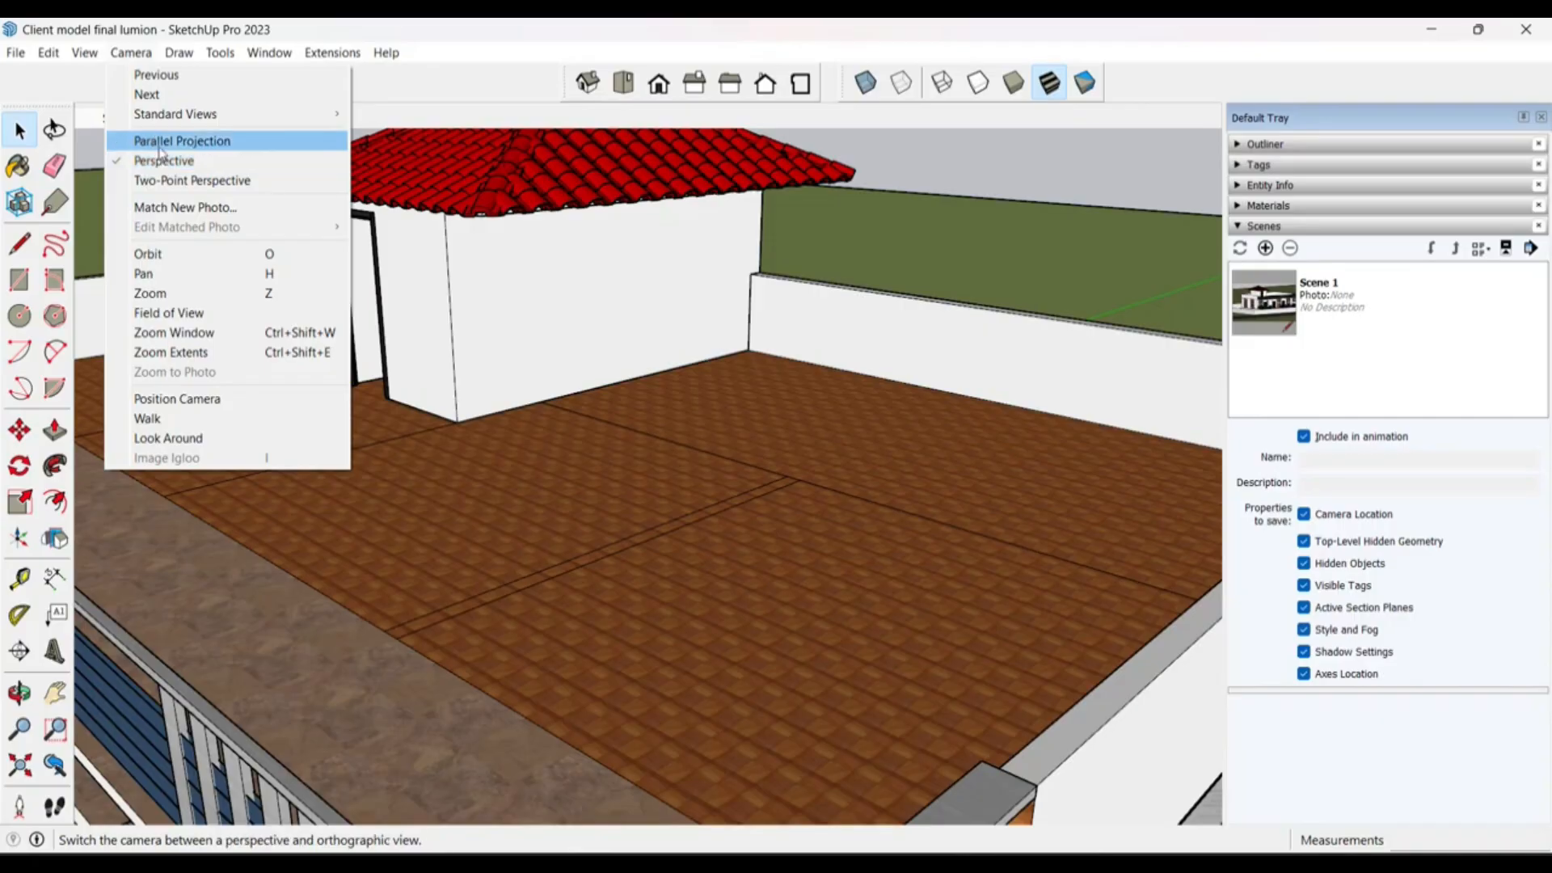
click(194, 139)
middle_drag(669, 502, 1176, 502)
scroll(544, 582, up, 3)
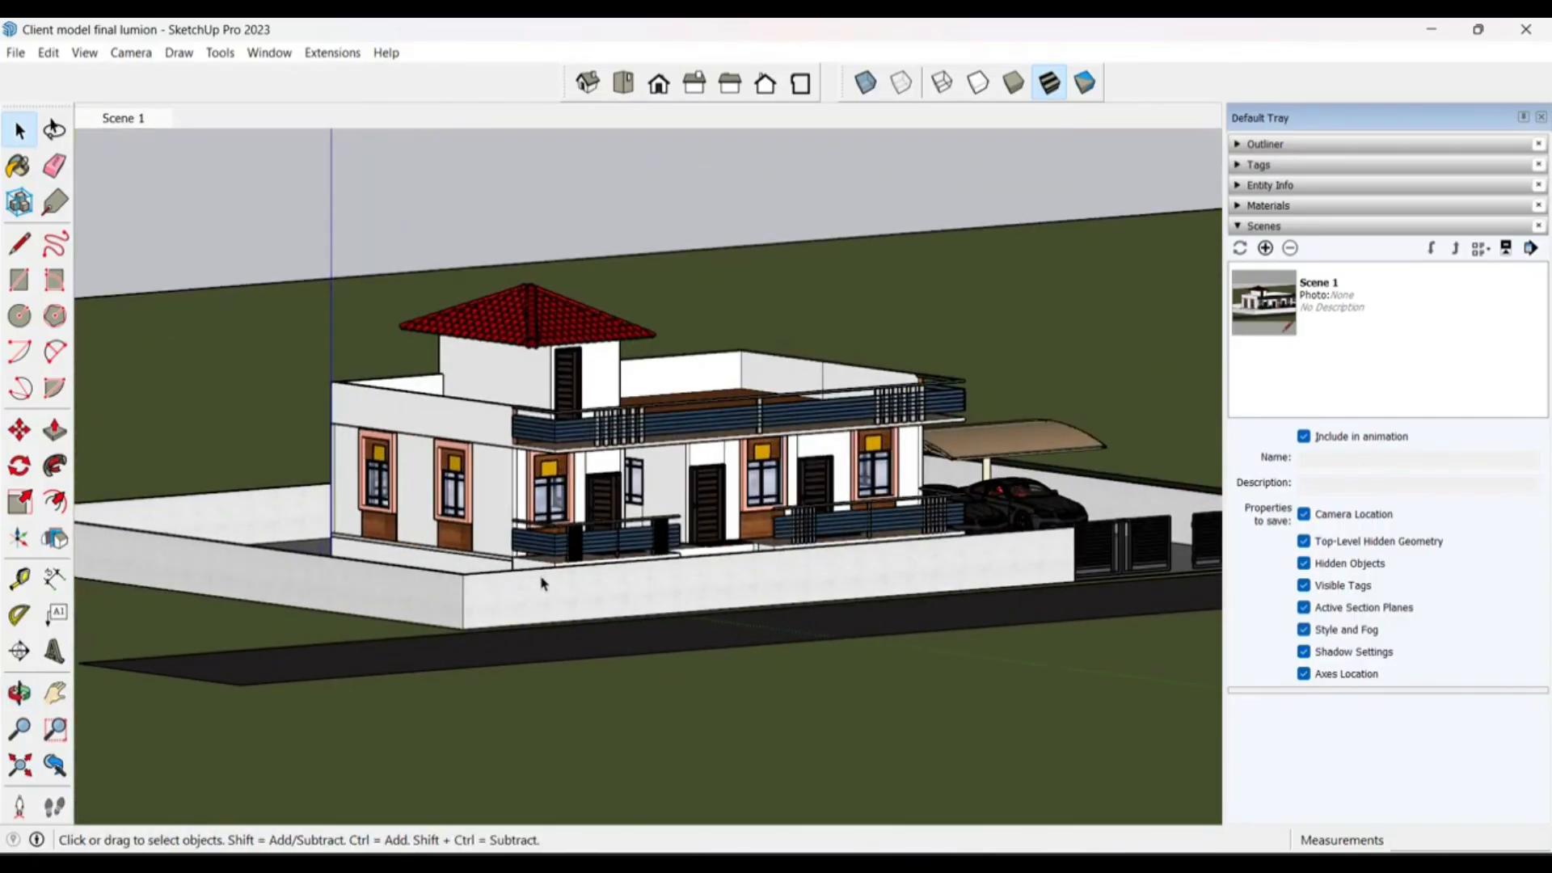
middle_drag(544, 582, 598, 533)
key(space)
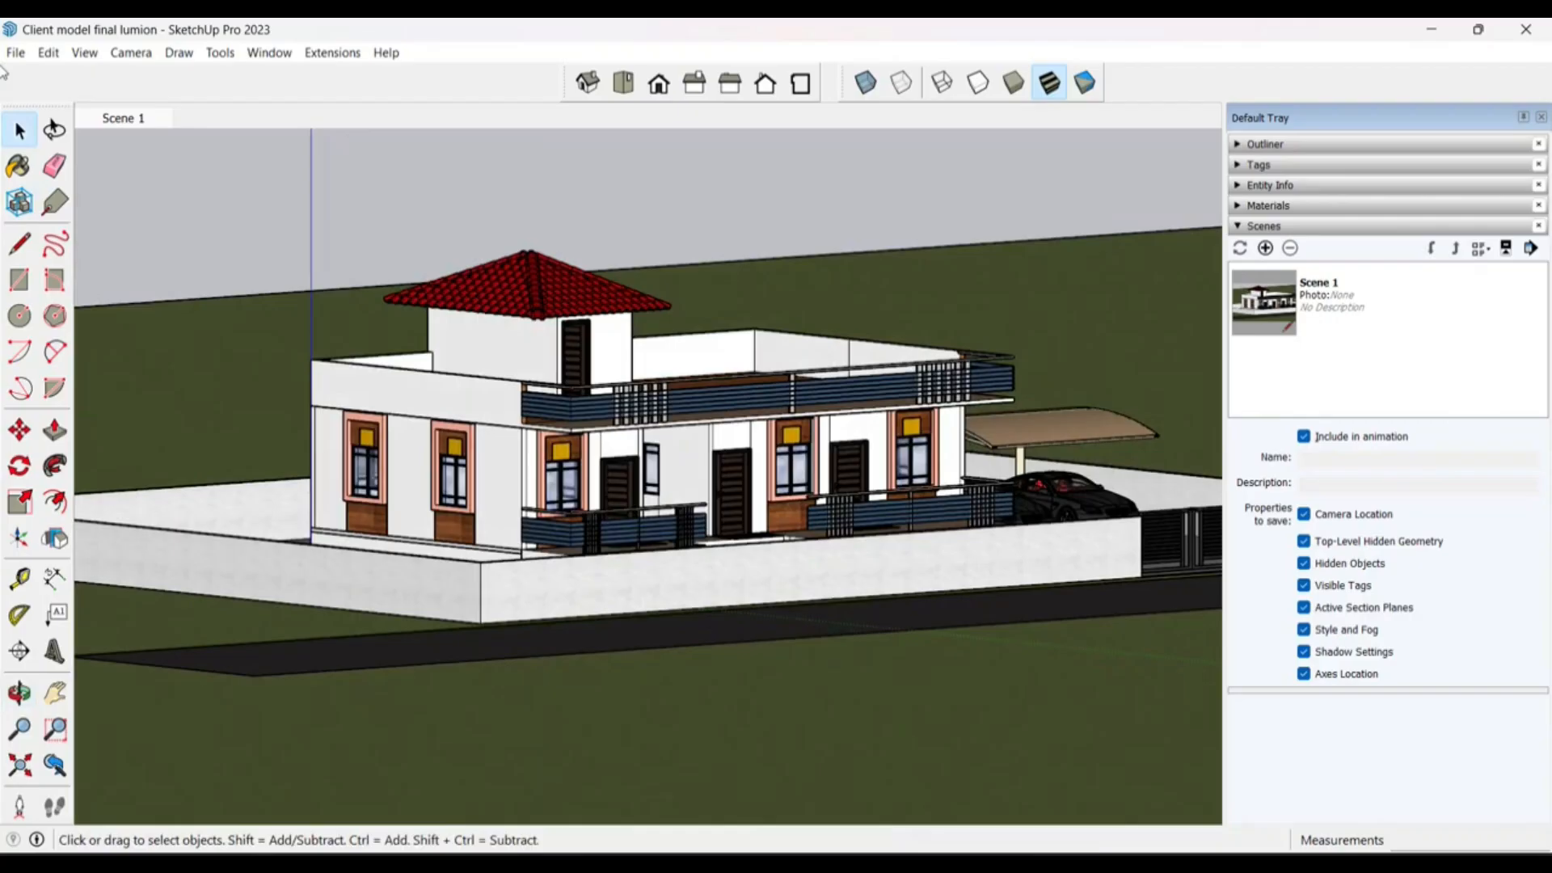
Step: Change the camera to Perspective and inspect the house, its compound and the road from several viewpoints
click(131, 52)
click(173, 162)
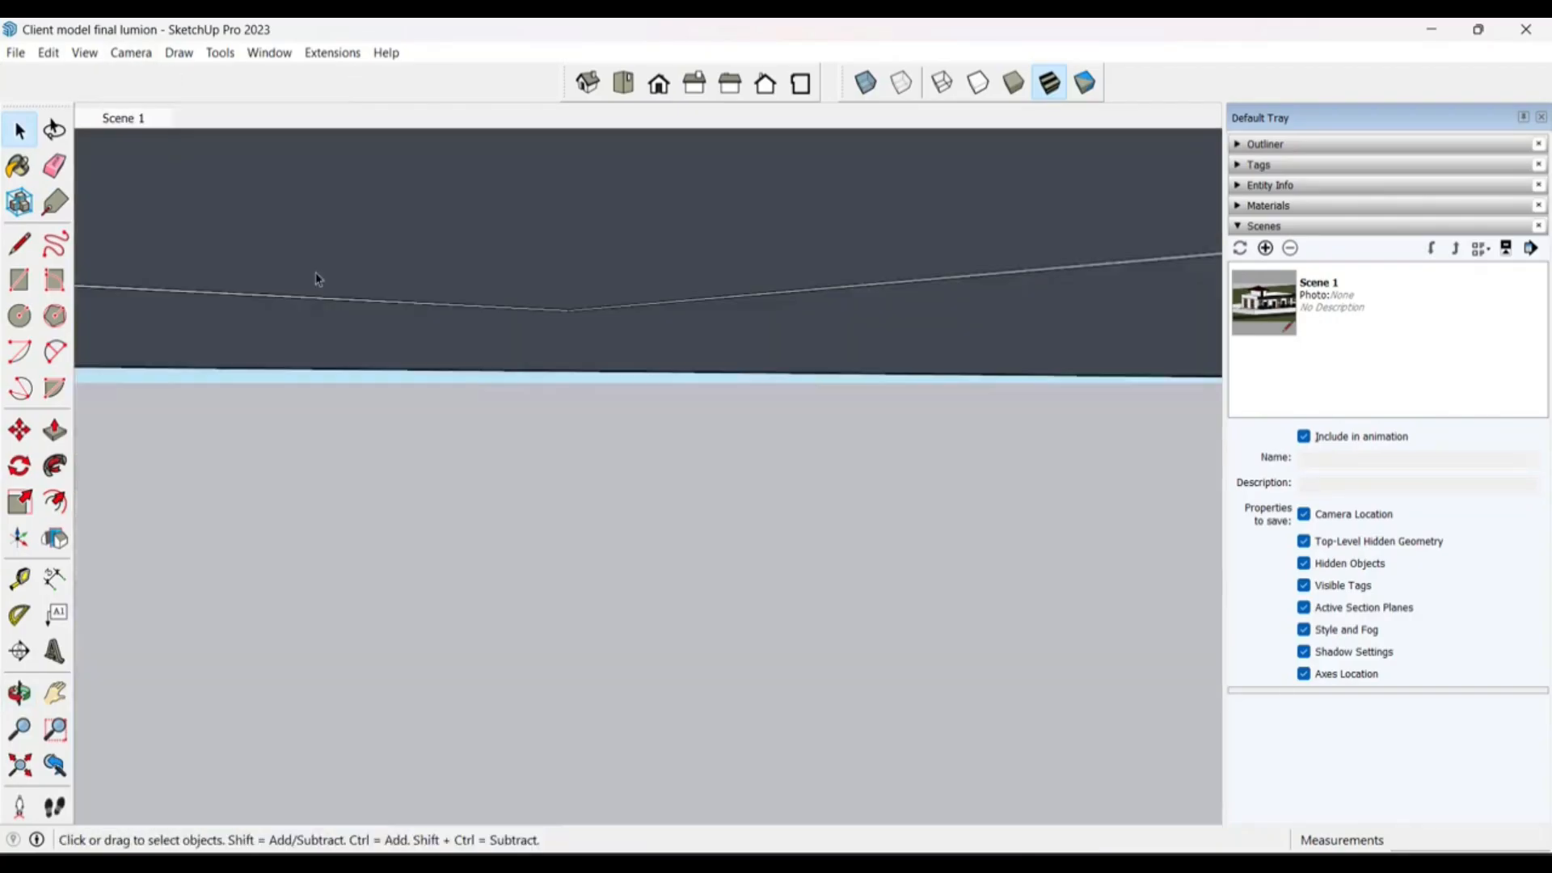
middle_drag(570, 286, 609, 401)
scroll(630, 329, down, 5)
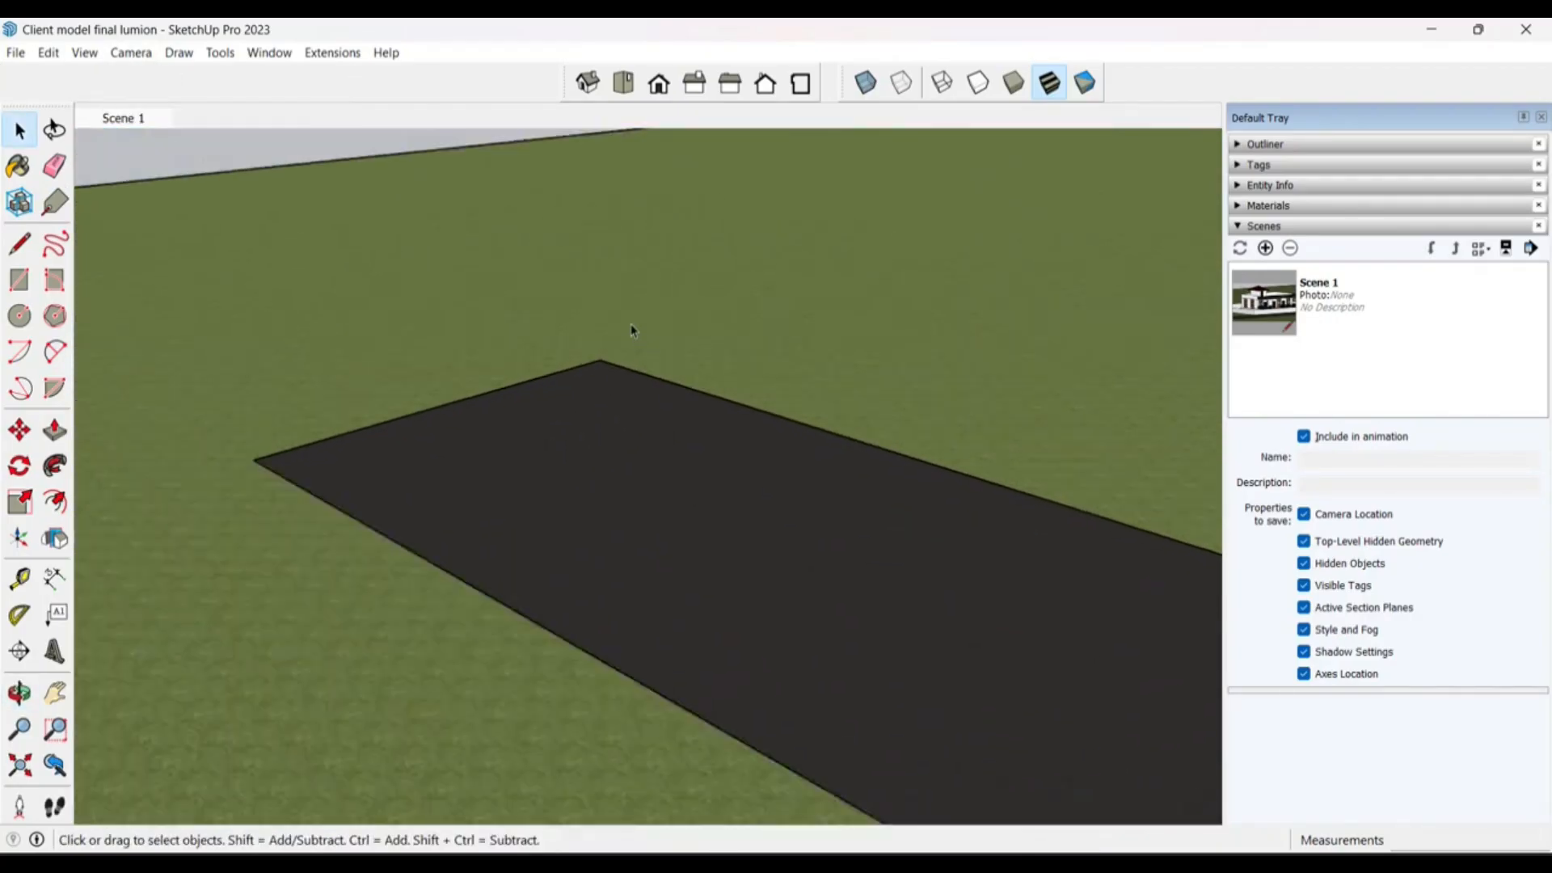
scroll(421, 364, down, 4)
scroll(597, 680, up, 5)
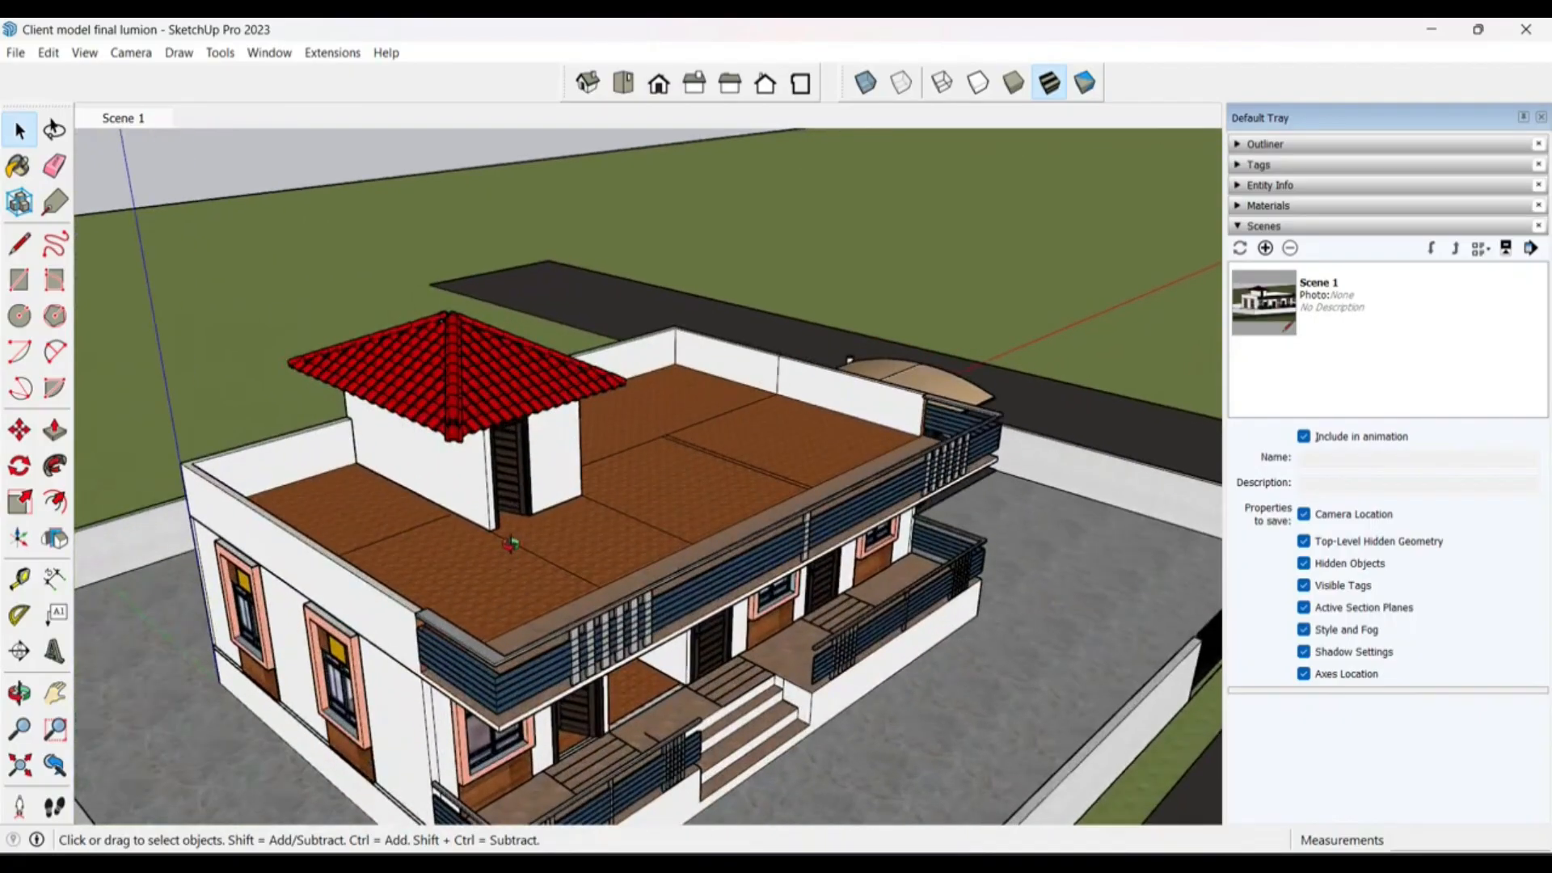
middle_drag(512, 544, 853, 313)
scroll(852, 312, down, 3)
scroll(738, 358, up, 5)
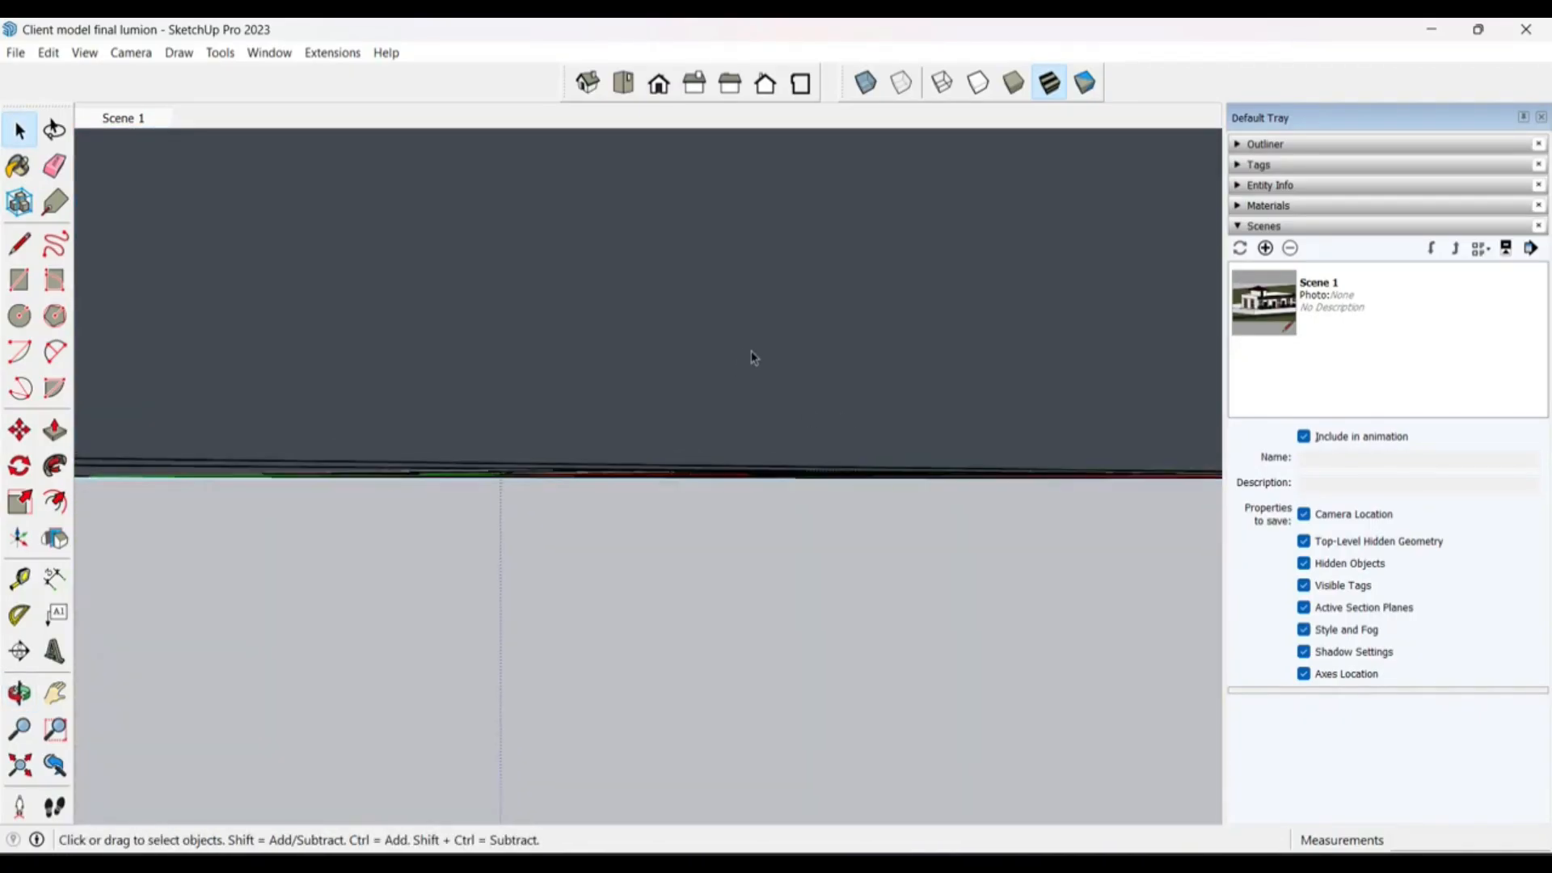
click(588, 83)
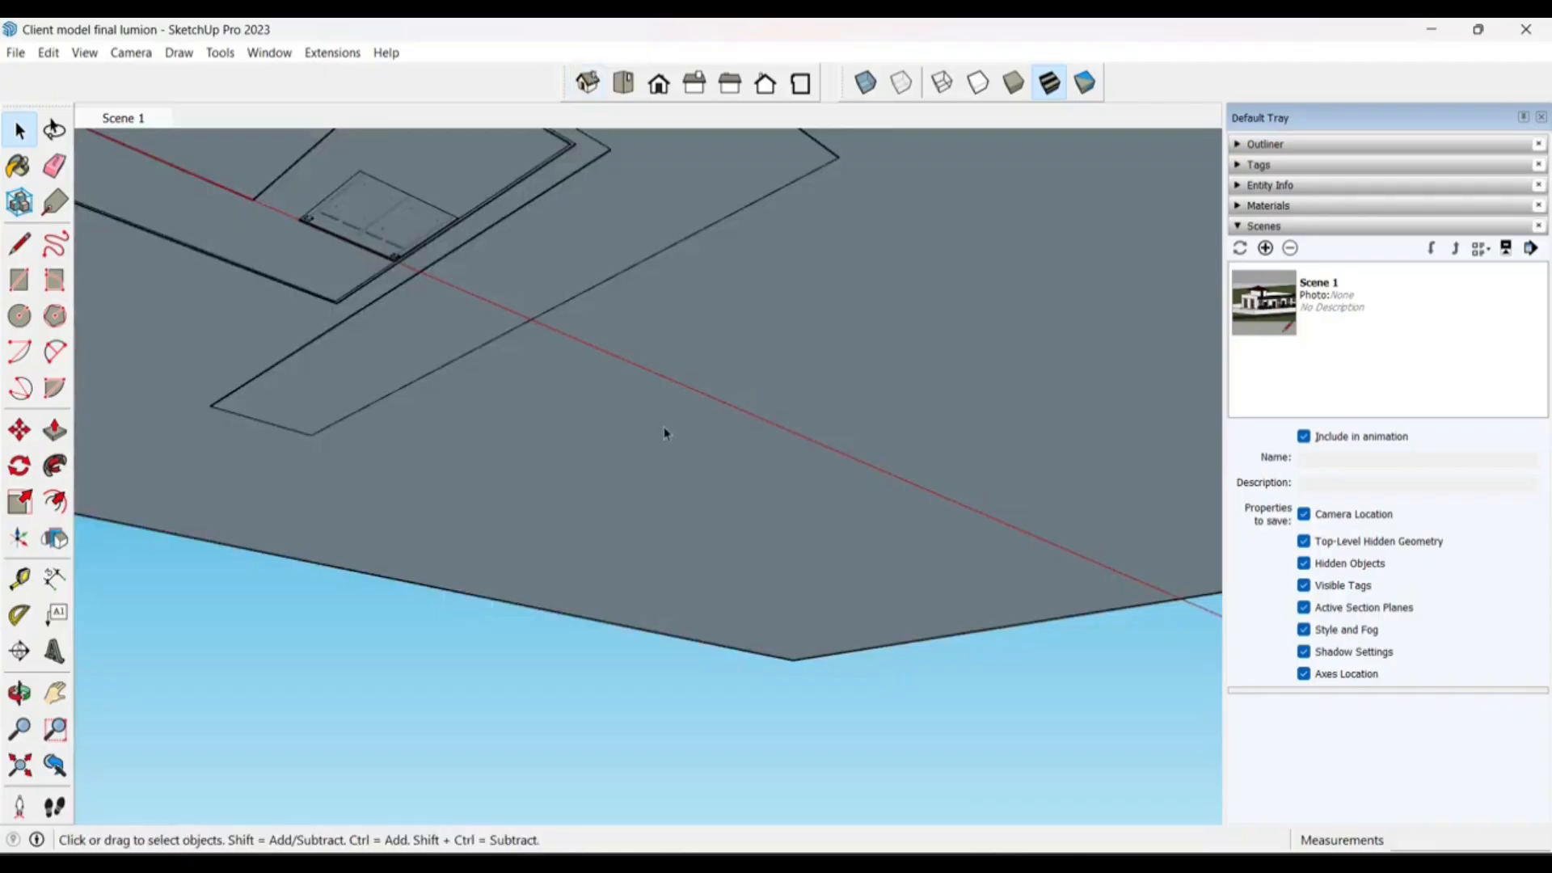
middle_drag(663, 425, 707, 566)
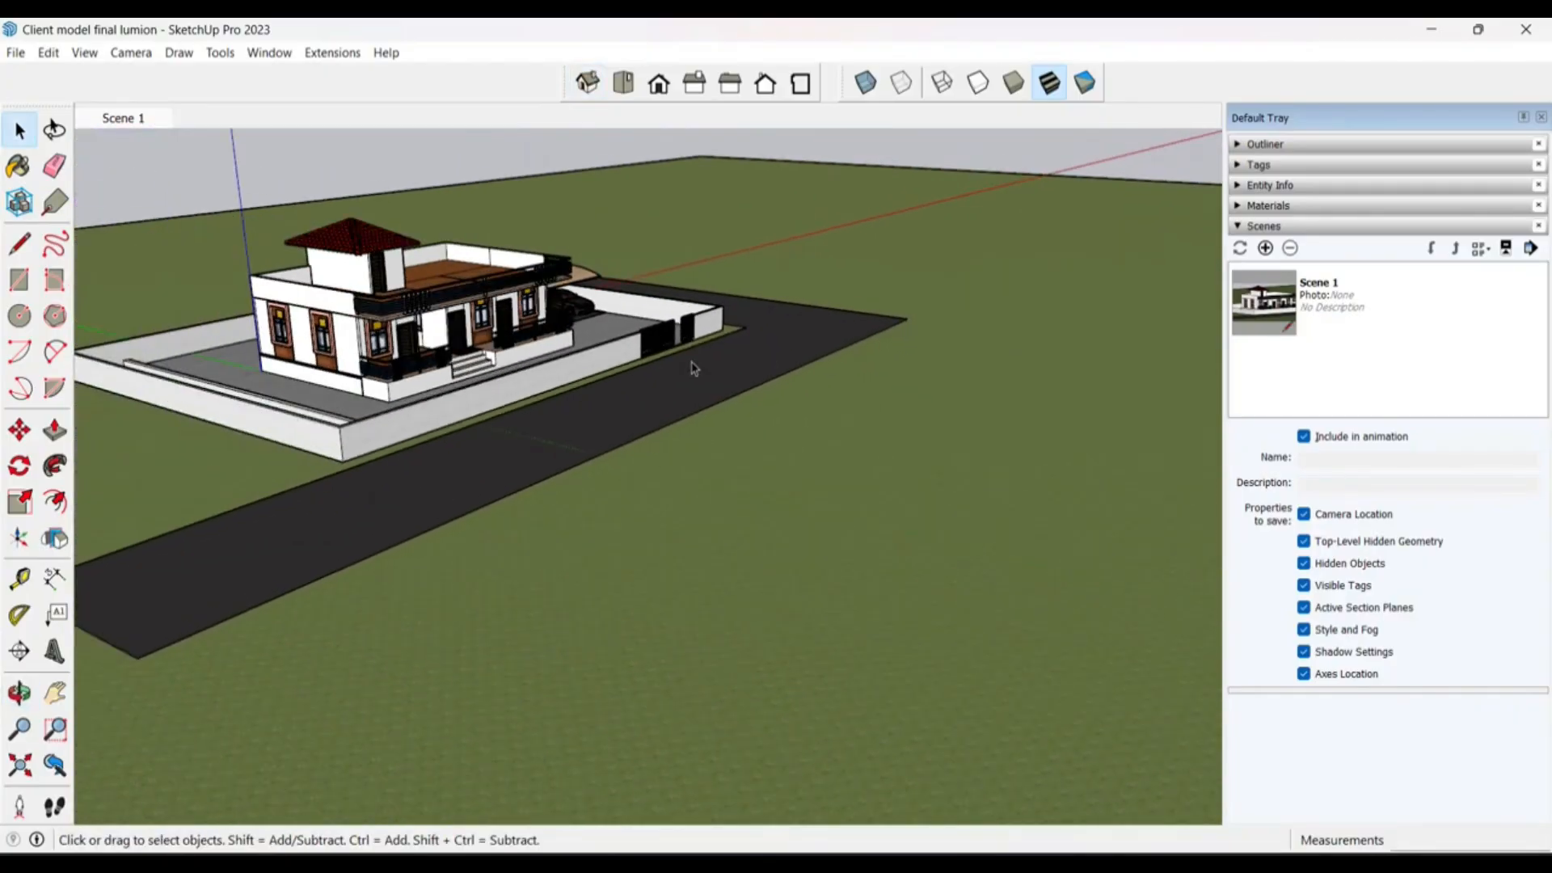
Step: Set the camera to Two-Point Perspective and frame the house and its boundary wall up close
click(130, 53)
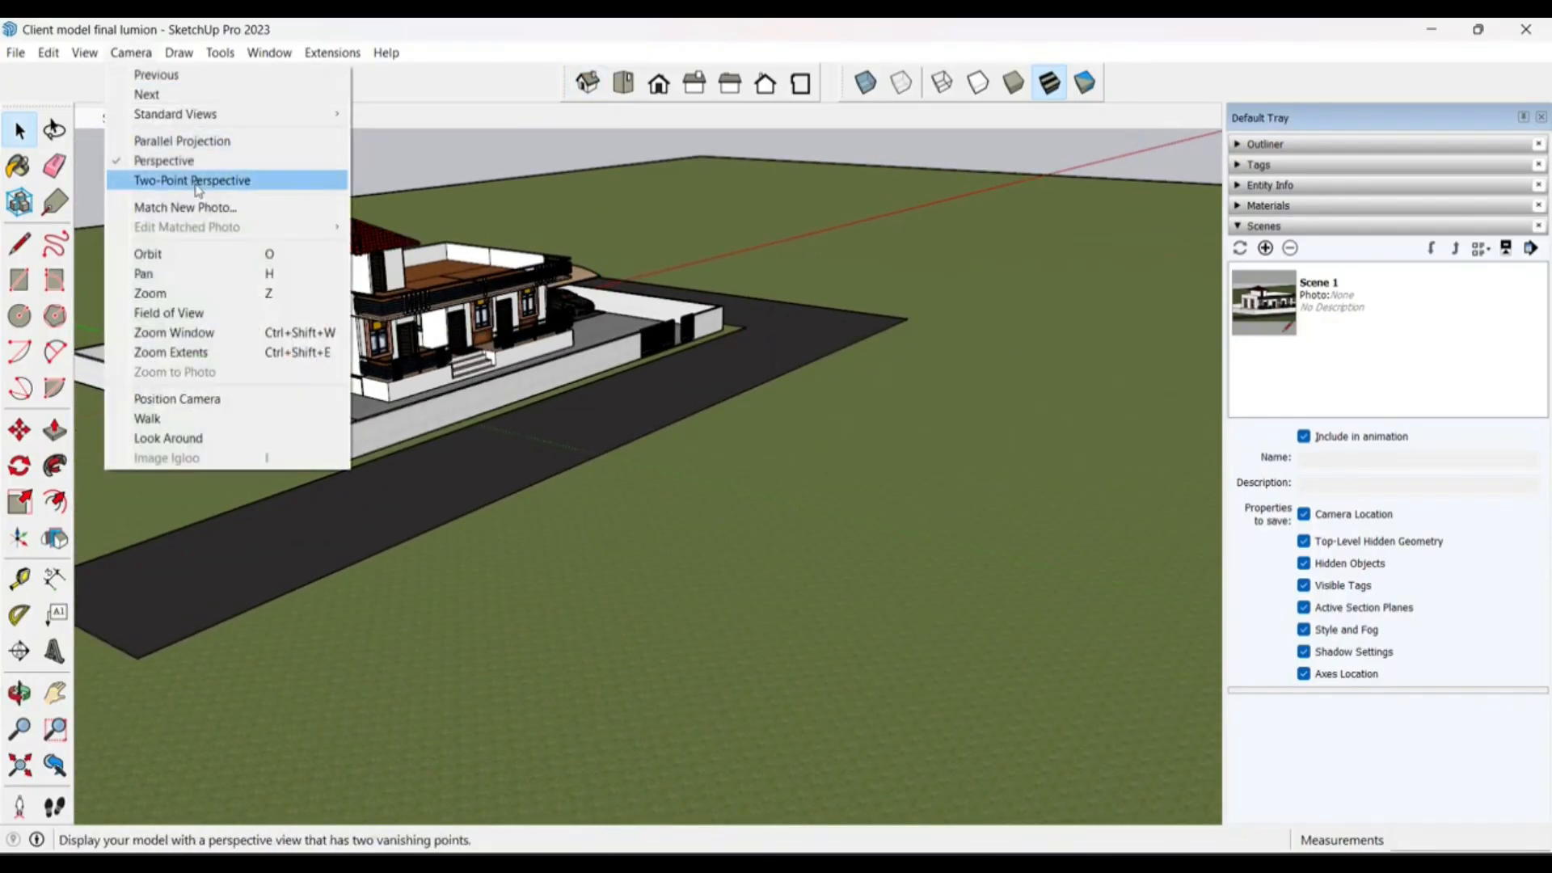
click(194, 181)
scroll(947, 352, down, 3)
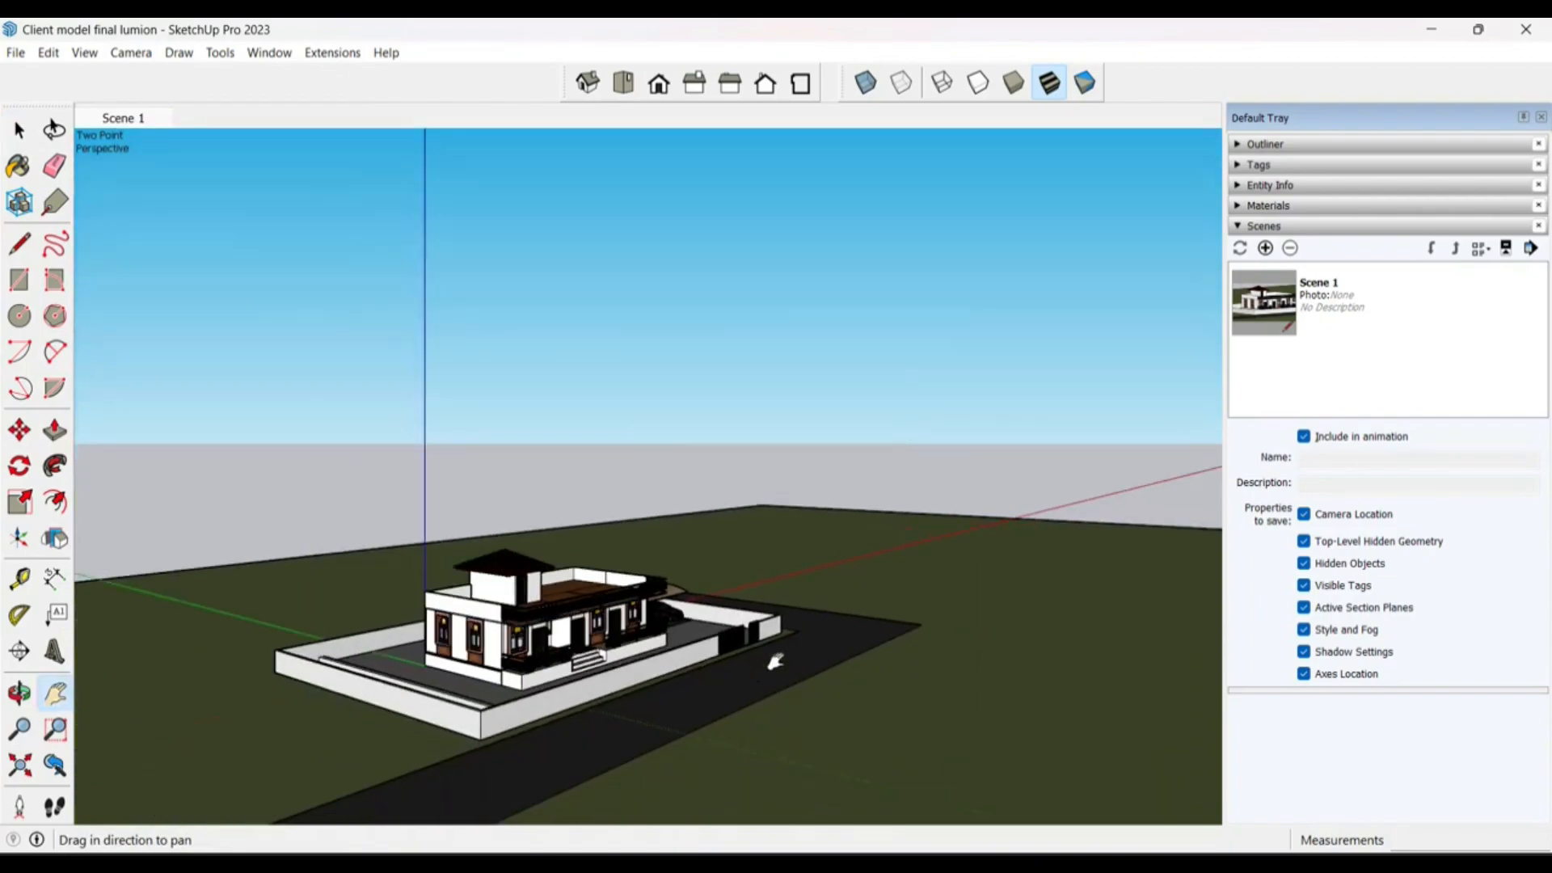
drag(686, 666, 825, 452)
scroll(706, 563, up, 6)
scroll(610, 385, up, 5)
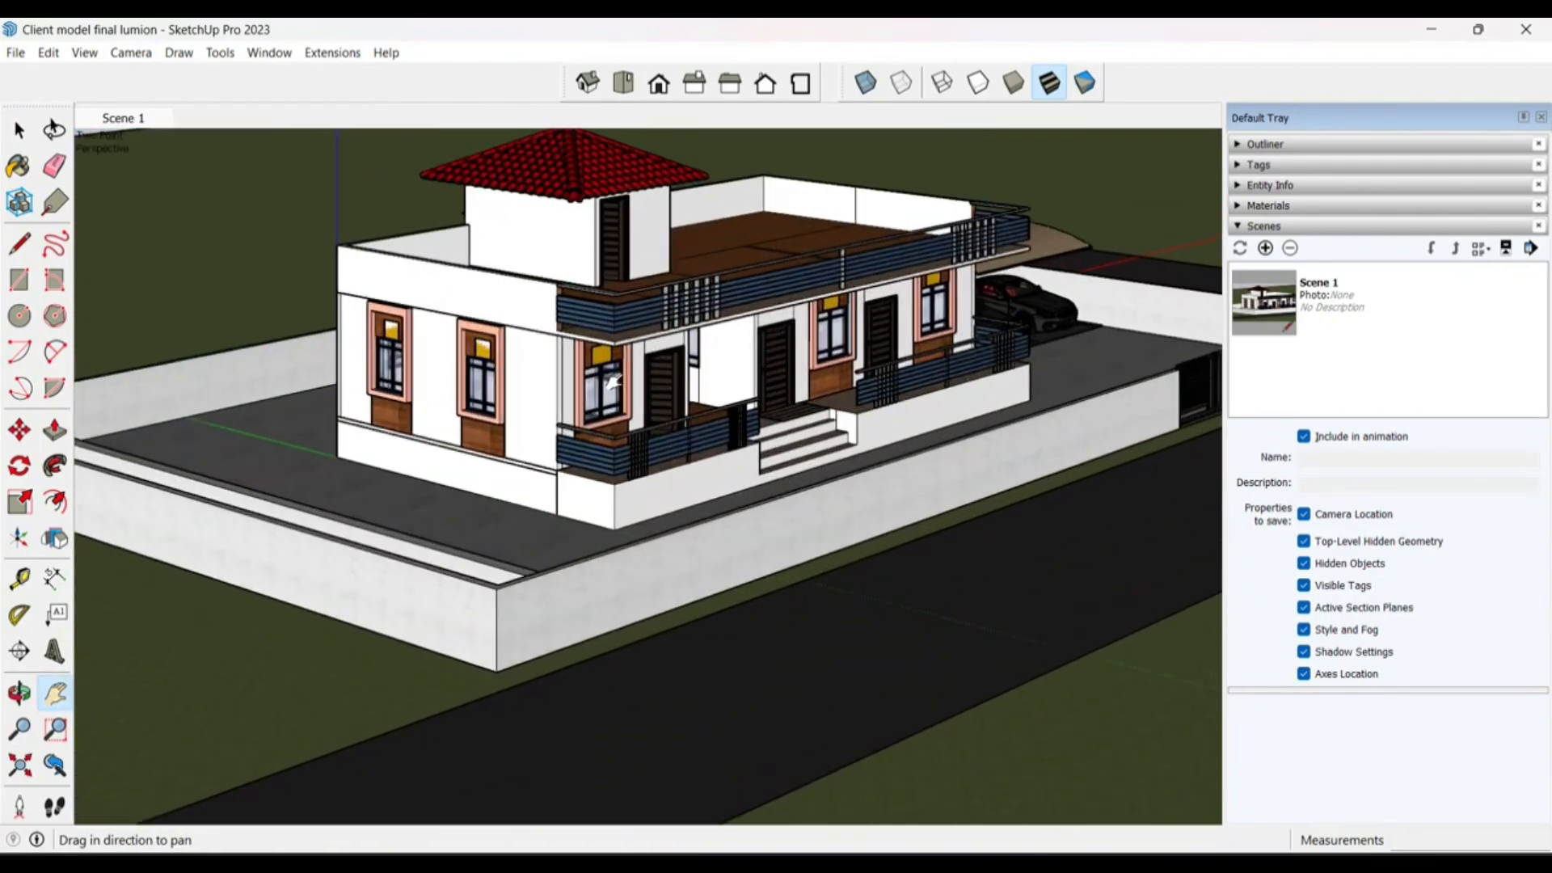
Step: Add one scene of the house's straight front elevation and another of its corner view with the gates and carport
middle_drag(690, 420, 497, 331)
middle_drag(969, 343, 805, 273)
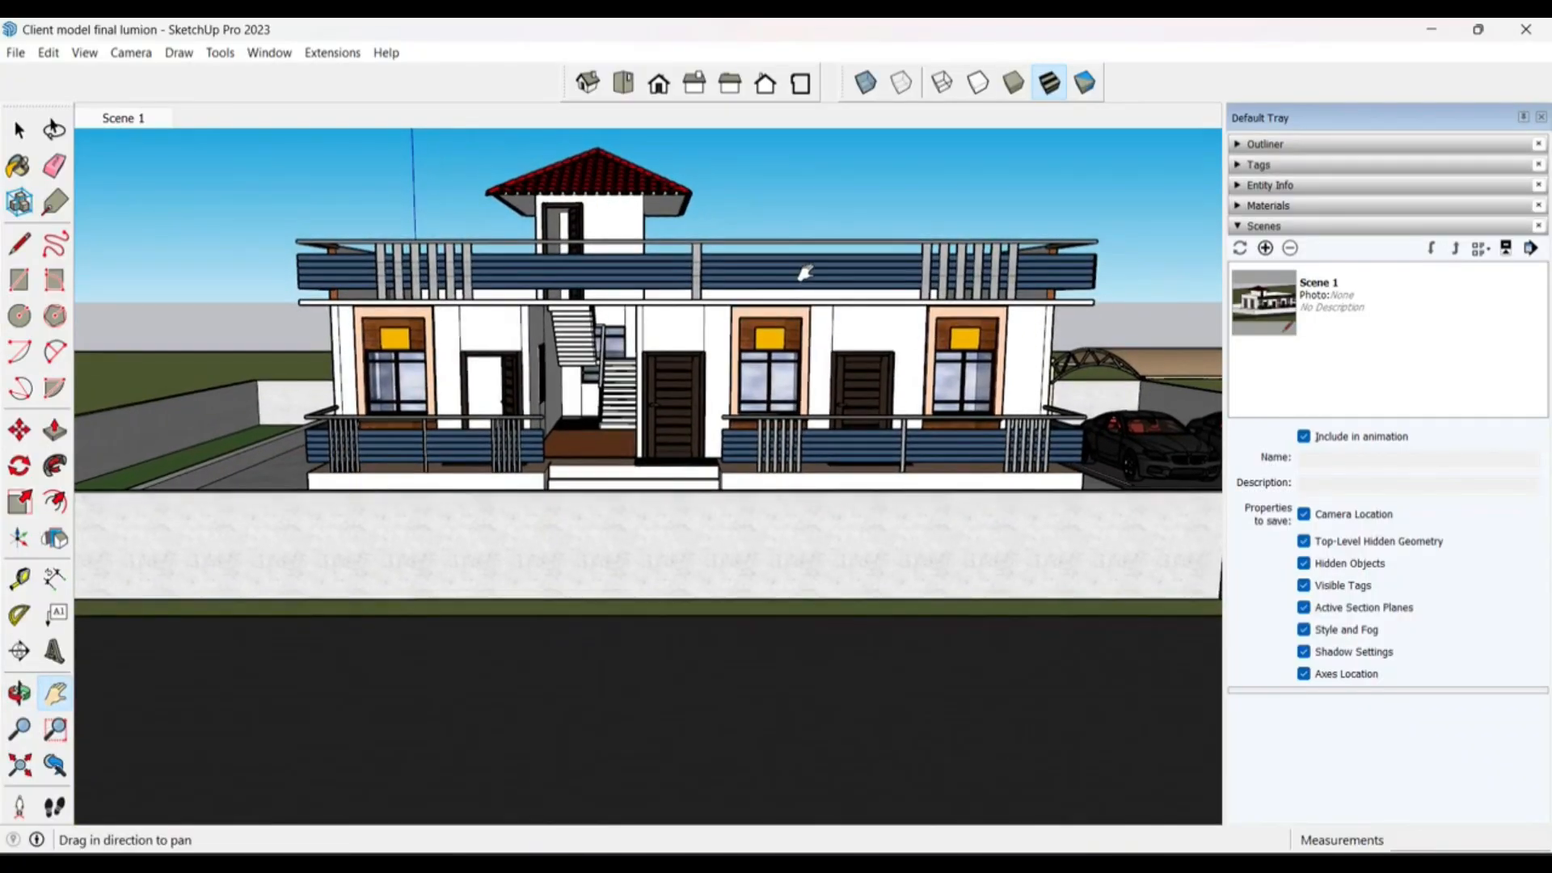
click(1266, 249)
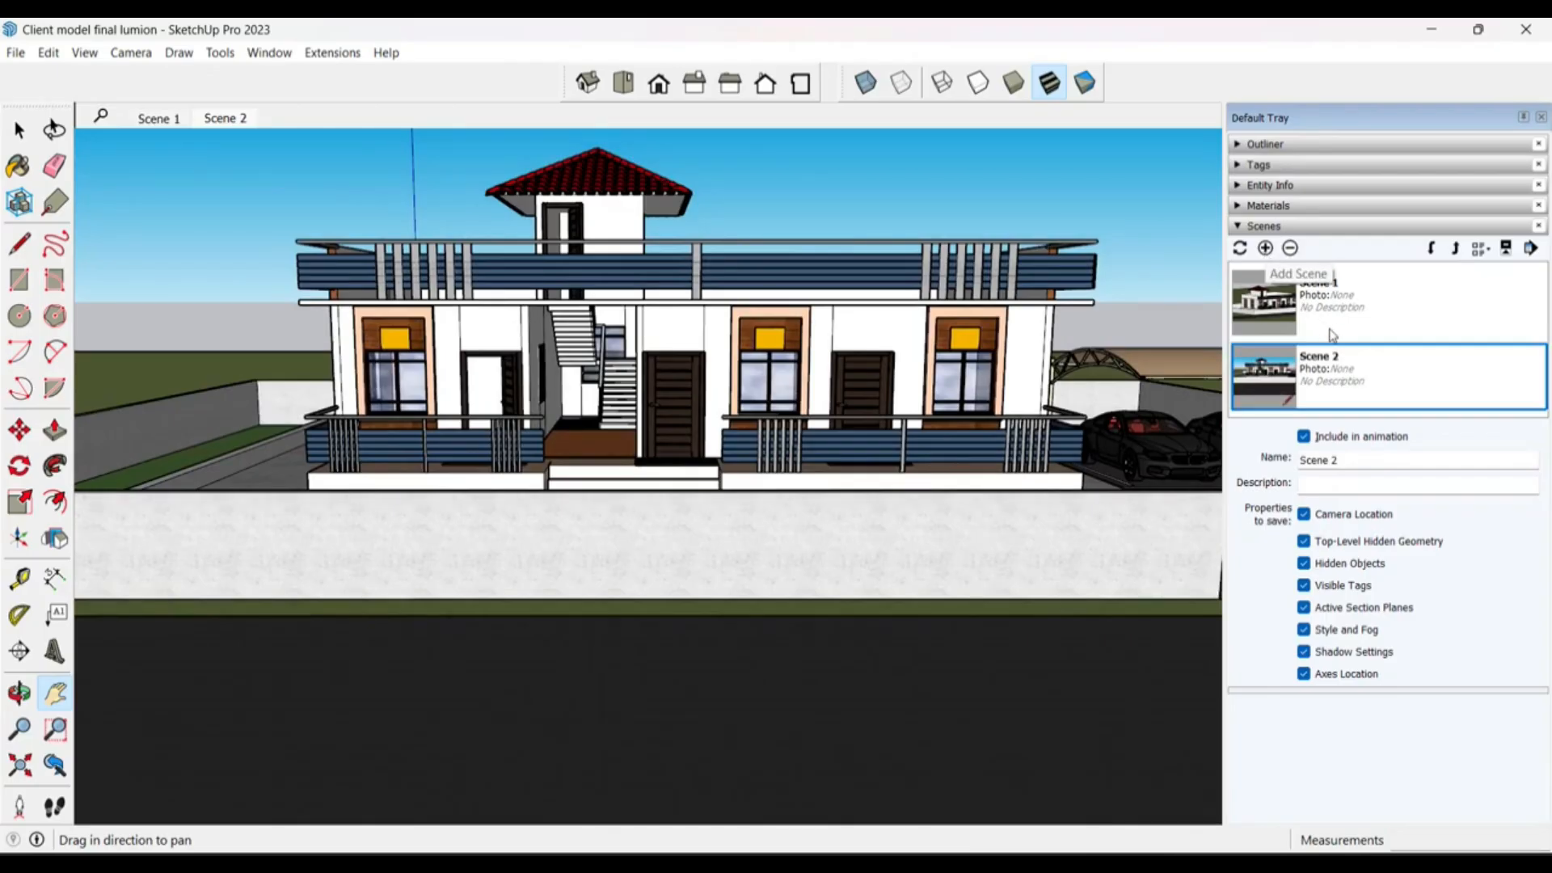
middle_drag(862, 412, 1155, 323)
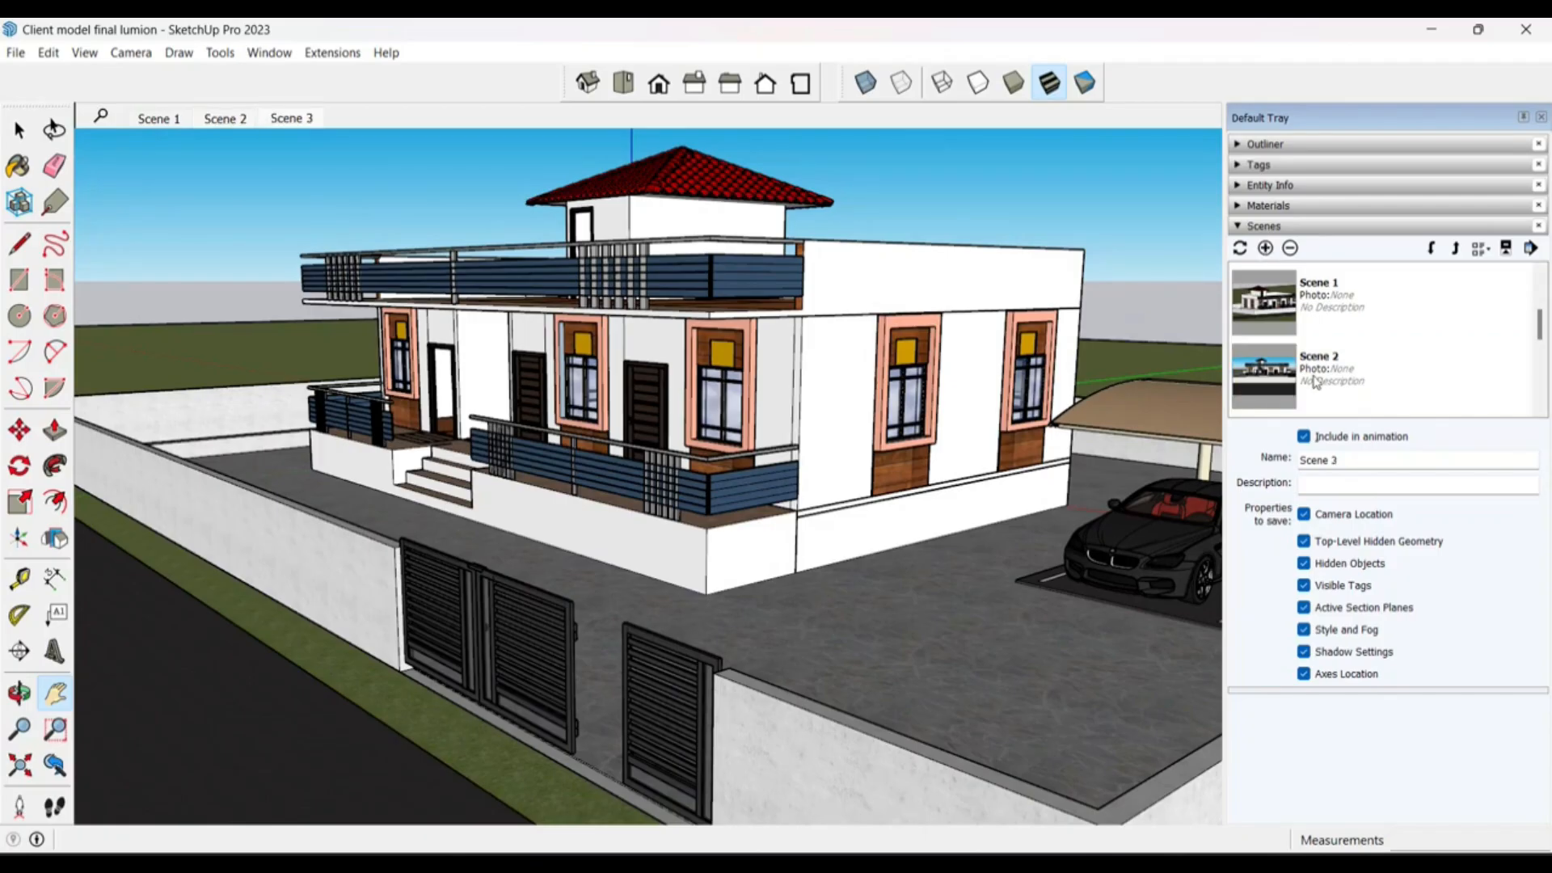
Step: Examine the options offered for managing Scene 3, such as updating, renaming and deleting it
scroll(1321, 371, down, 2)
right_click(1322, 325)
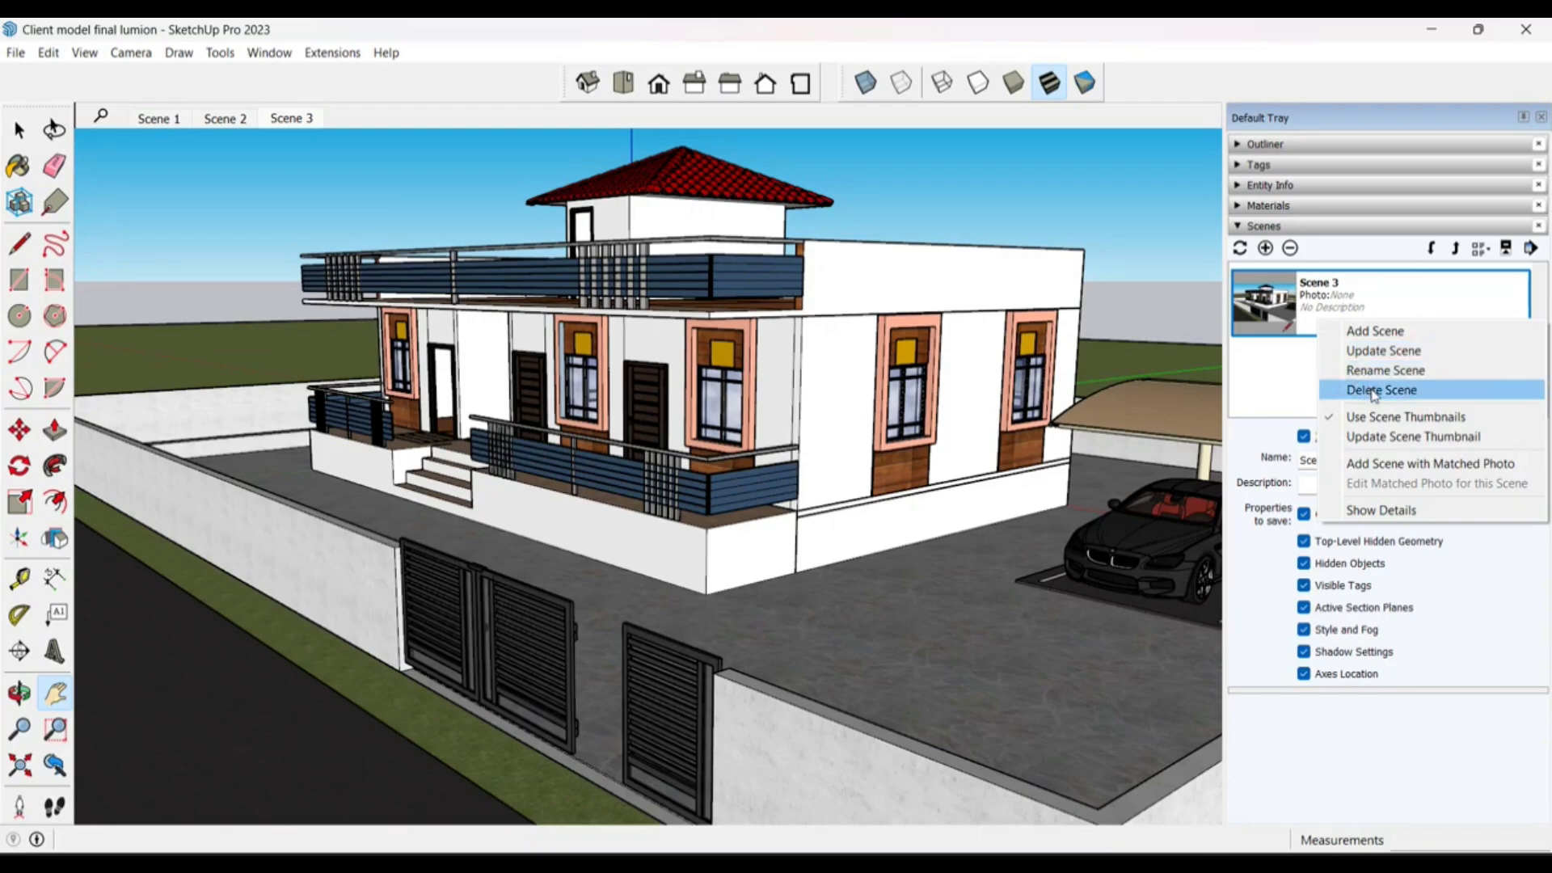
click(1287, 322)
scroll(1269, 327, up, 2)
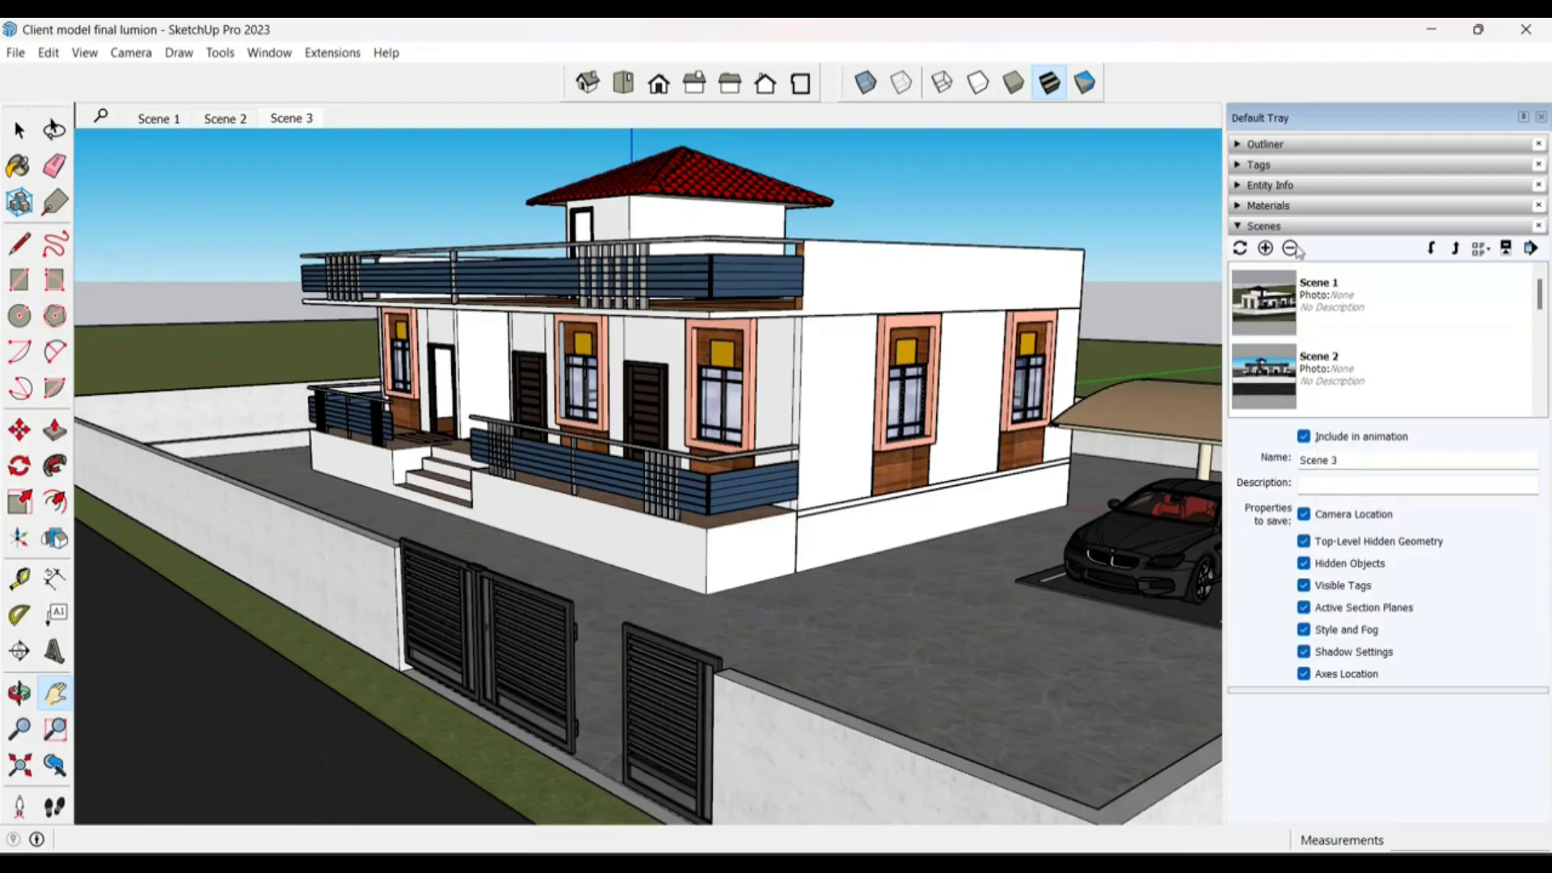
scroll(1335, 315, down, 1)
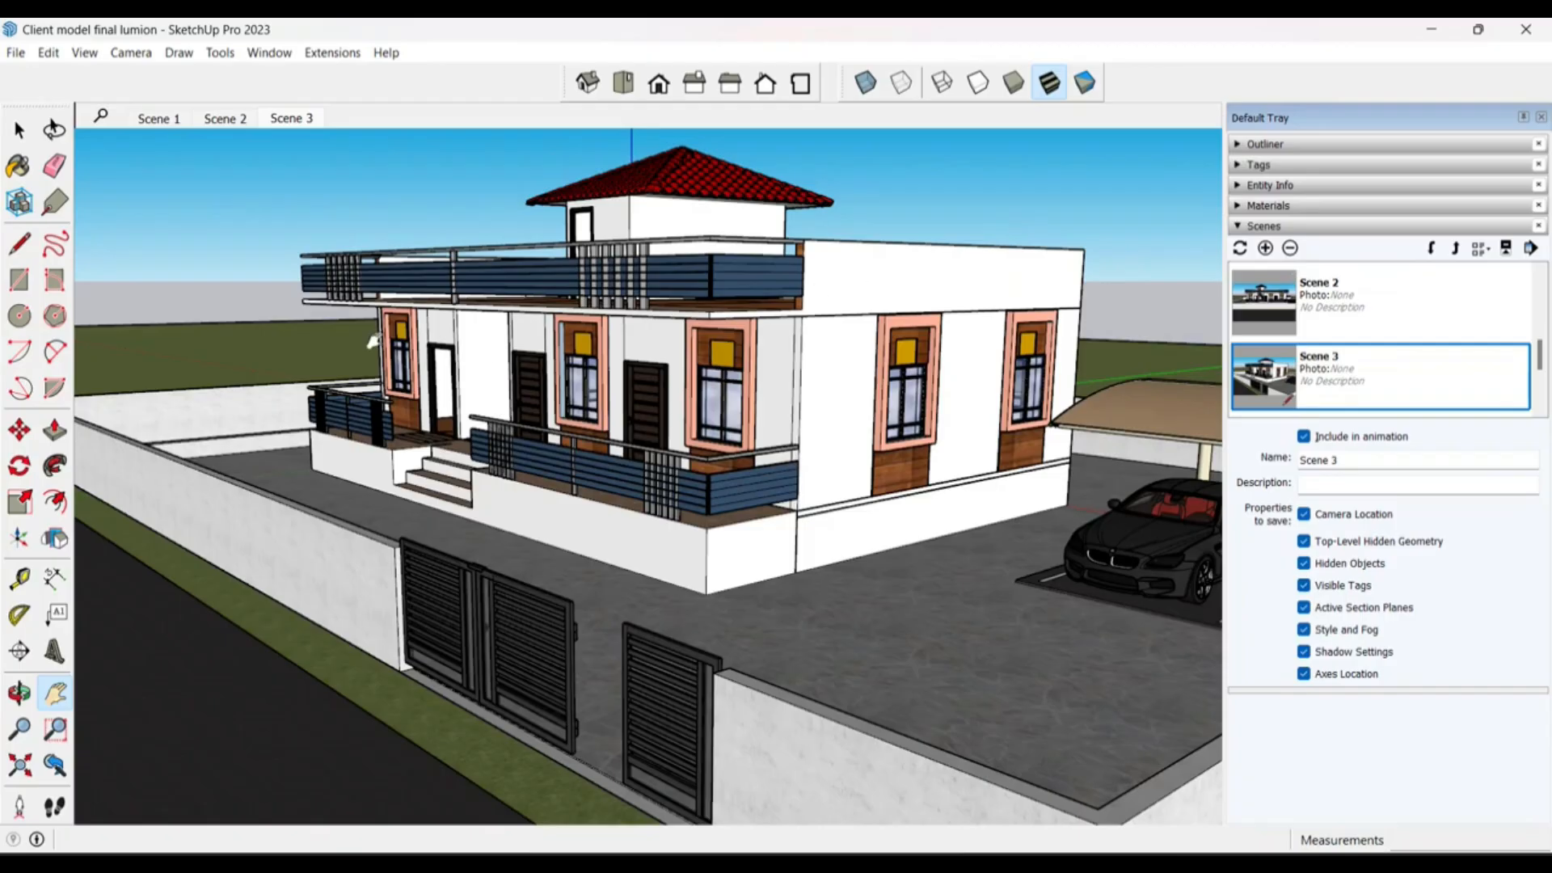
key(space)
right_click(279, 121)
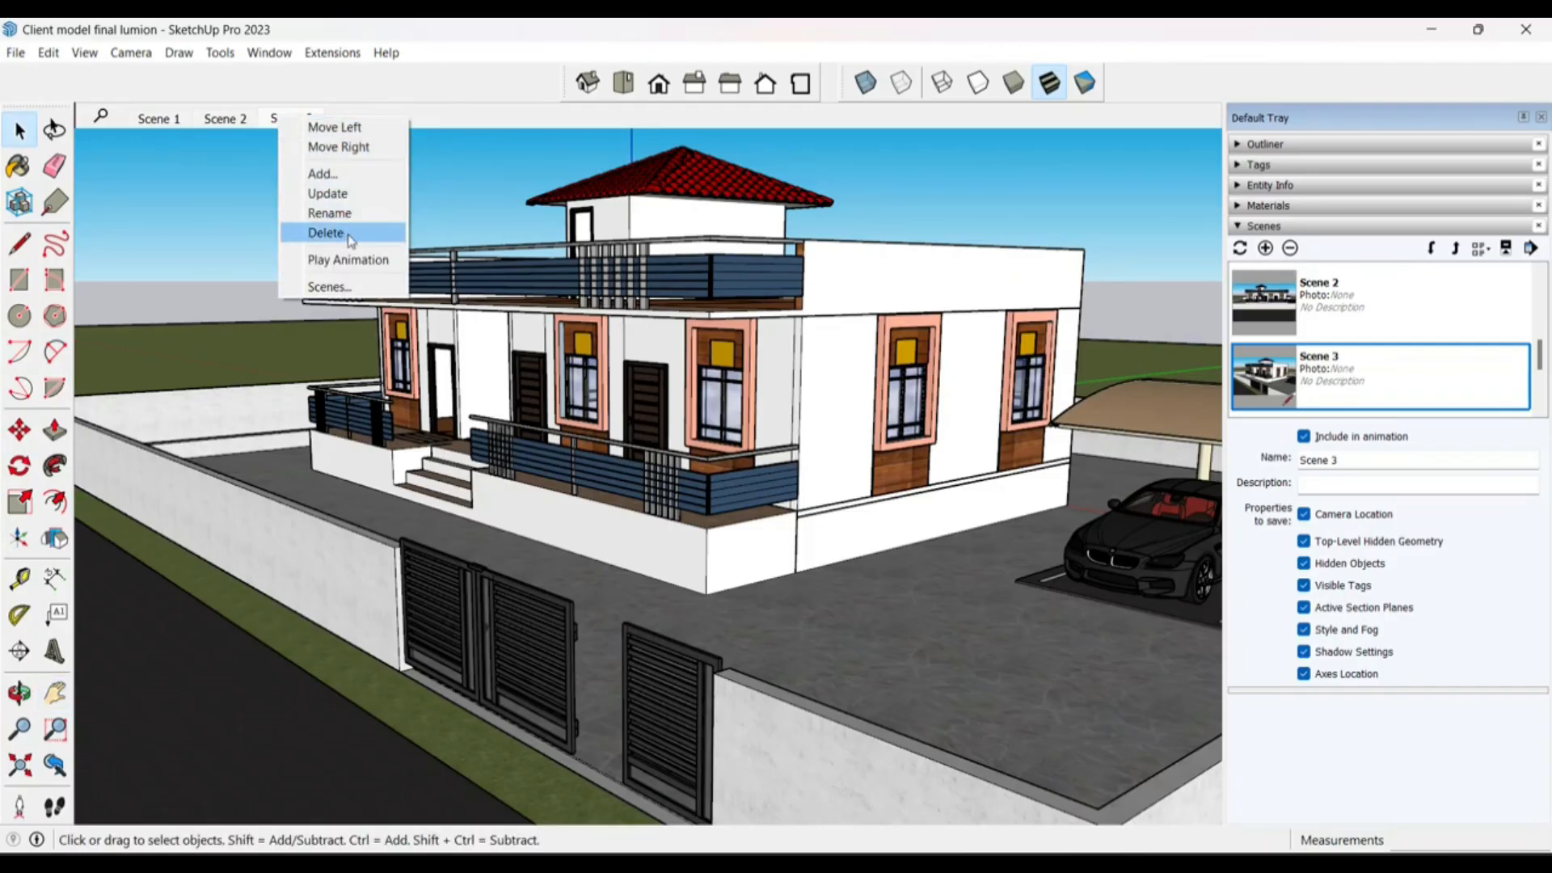
click(443, 171)
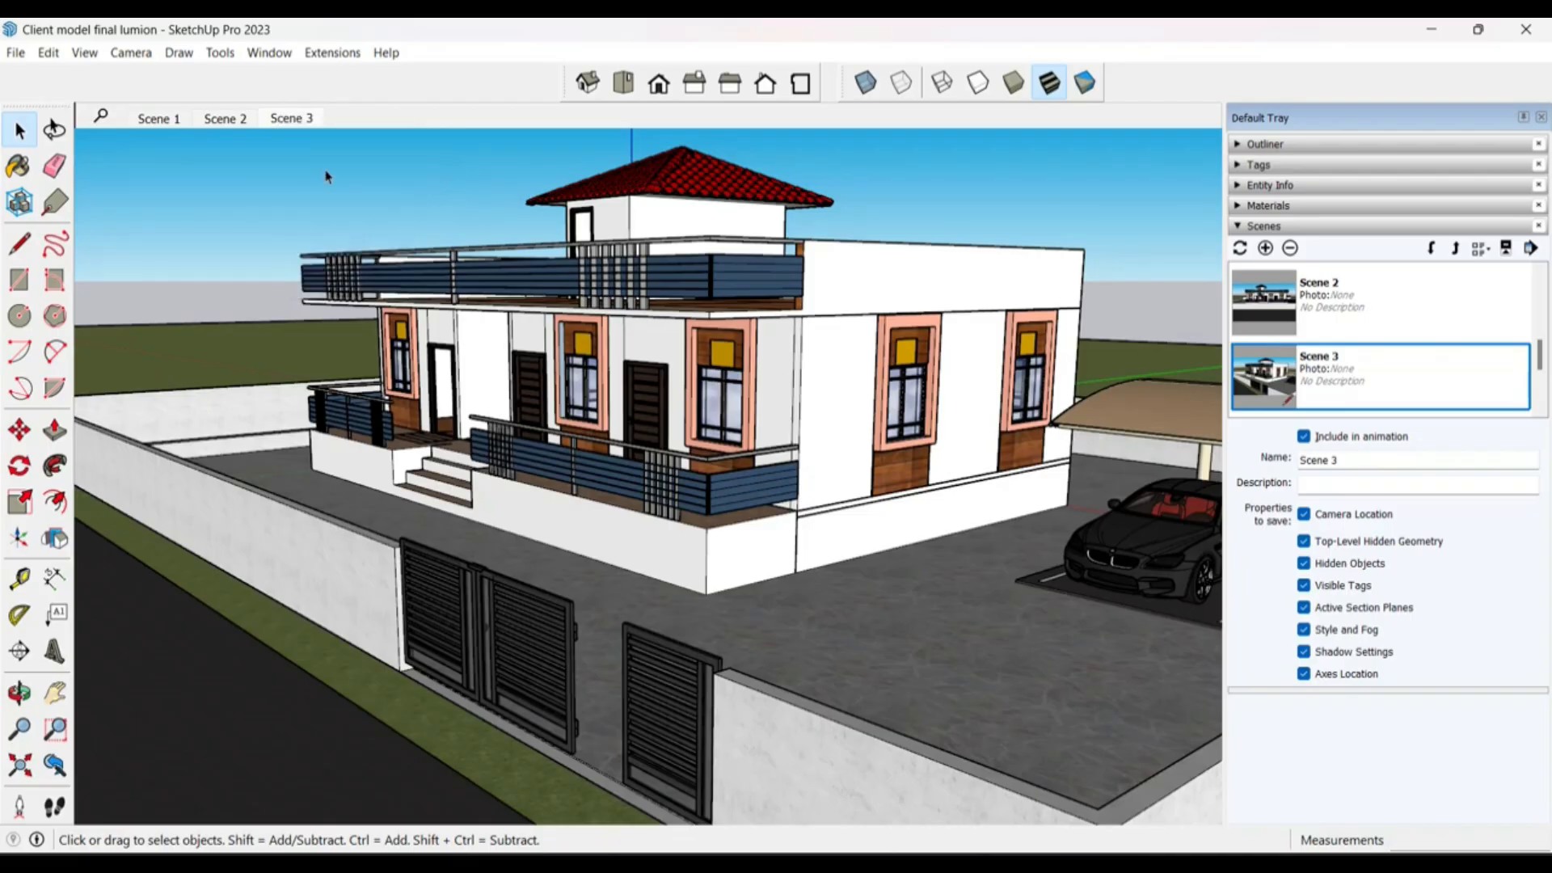
Step: Play the scene animation, stop it, and frame the house from its front corner
right_click(284, 121)
click(351, 257)
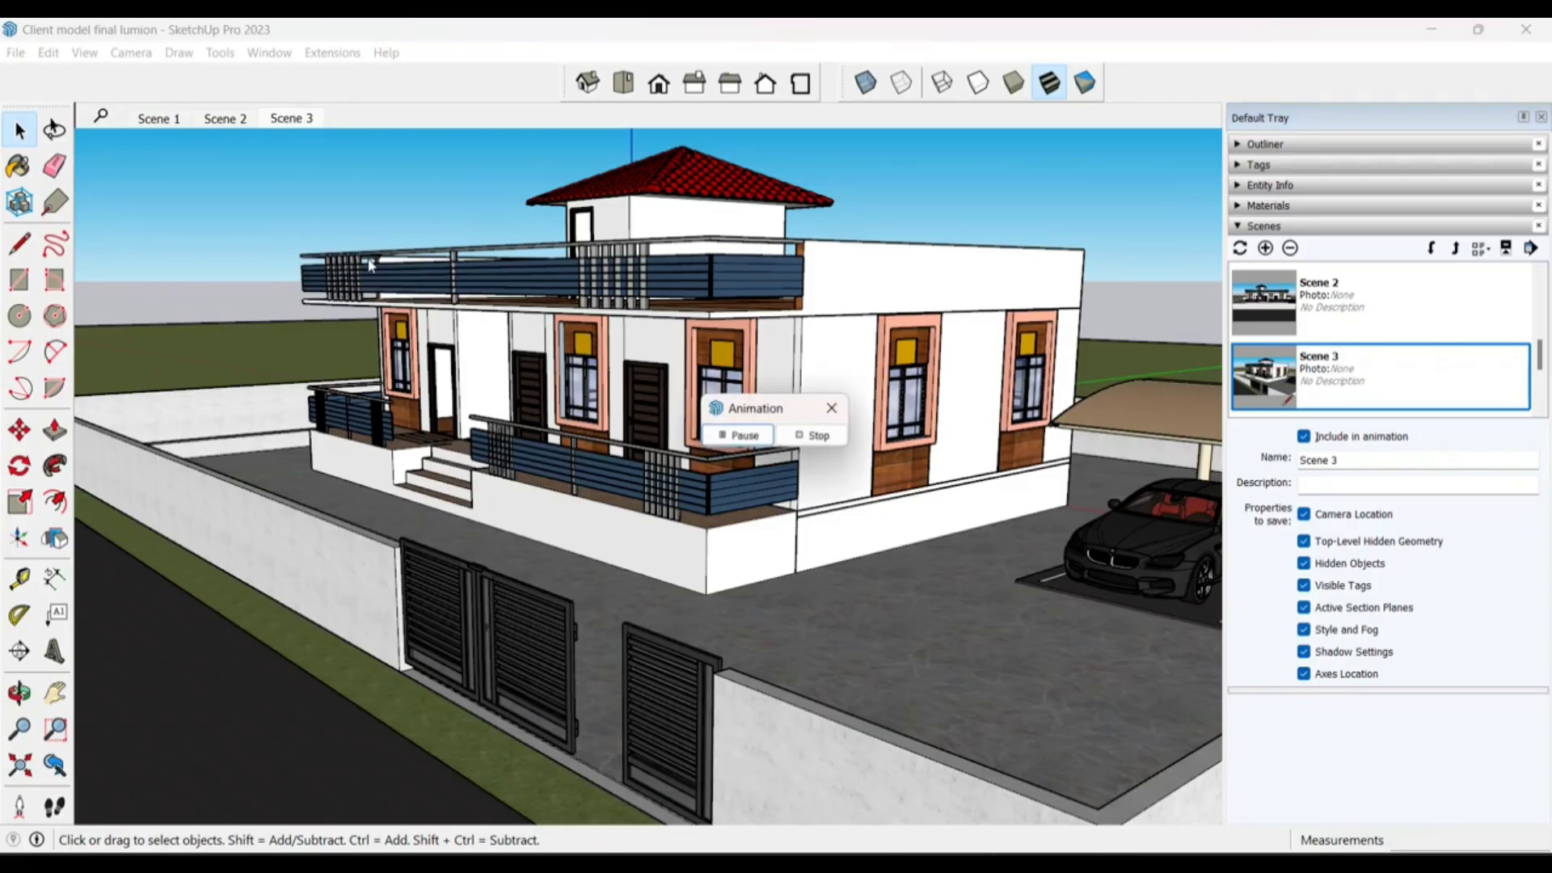
click(748, 437)
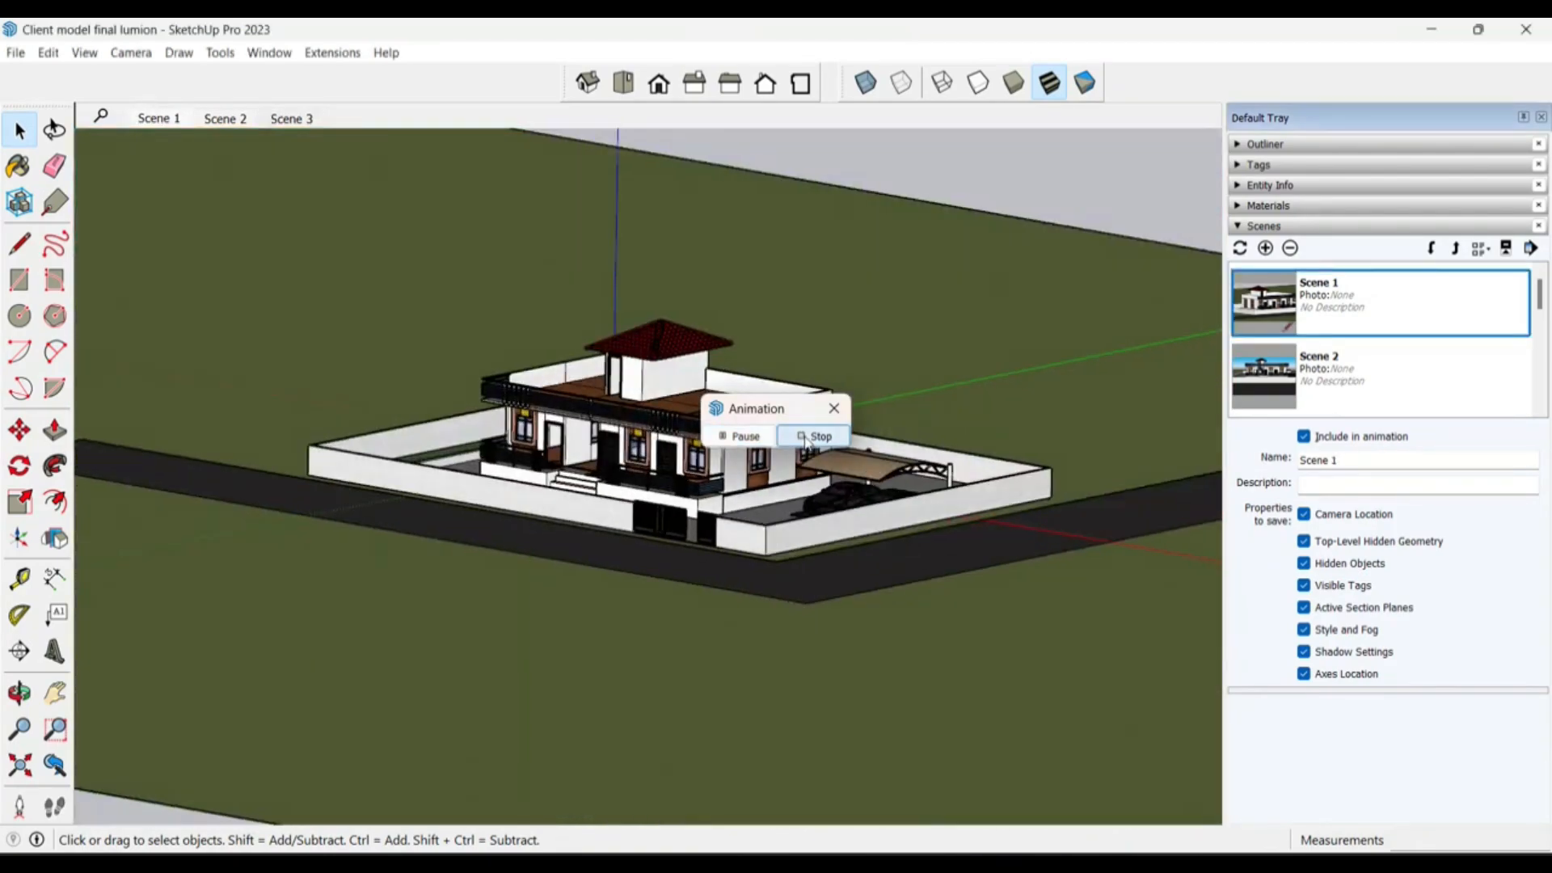
click(807, 440)
middle_drag(690, 522, 560, 425)
scroll(564, 445, up, 5)
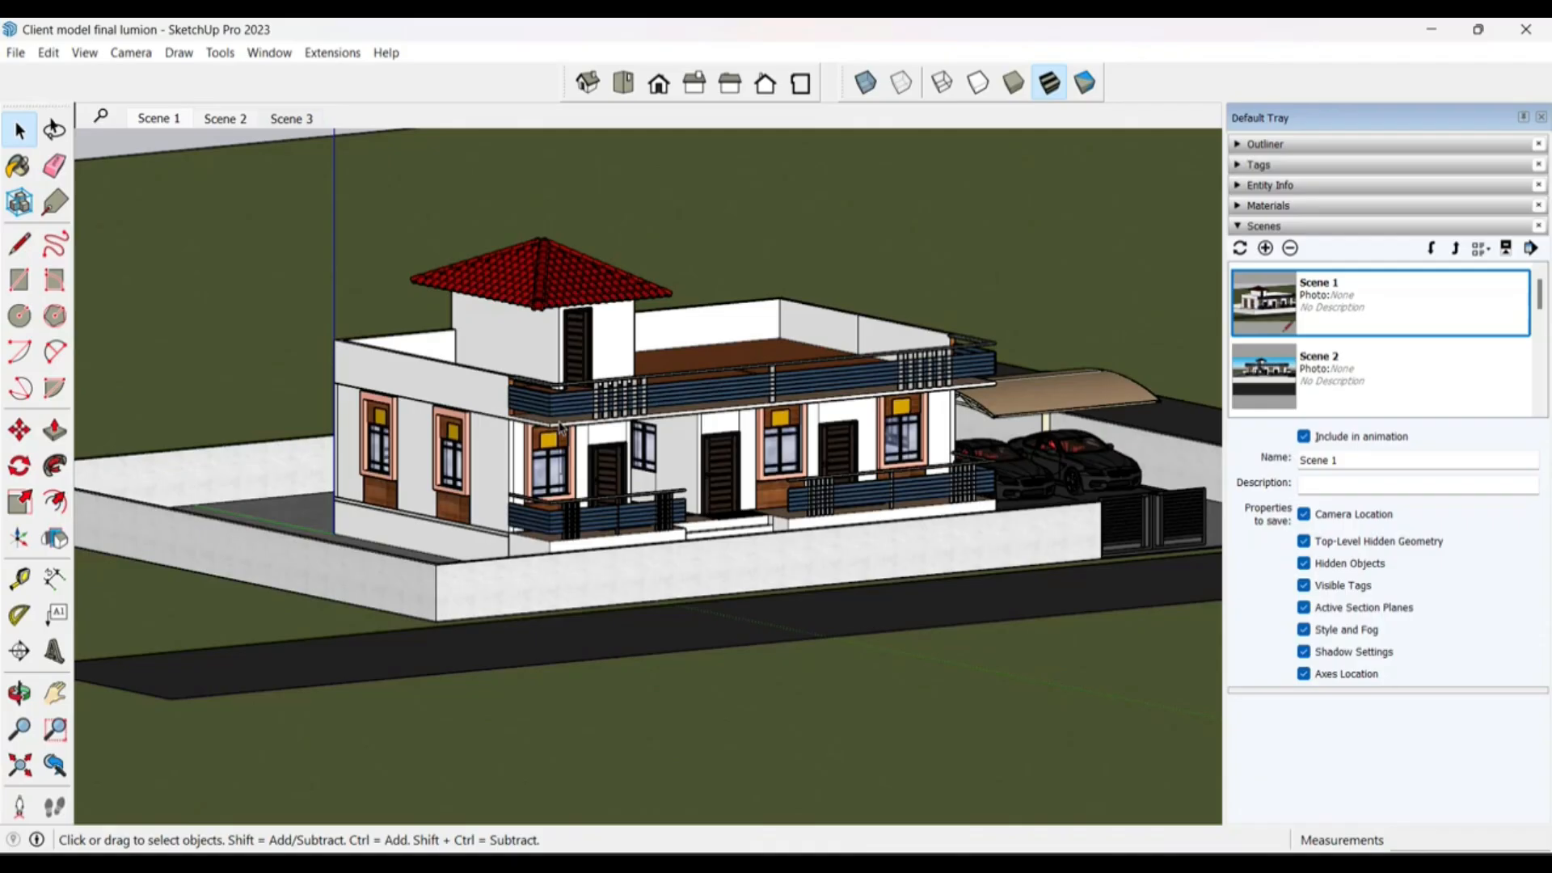
middle_drag(559, 426, 605, 406)
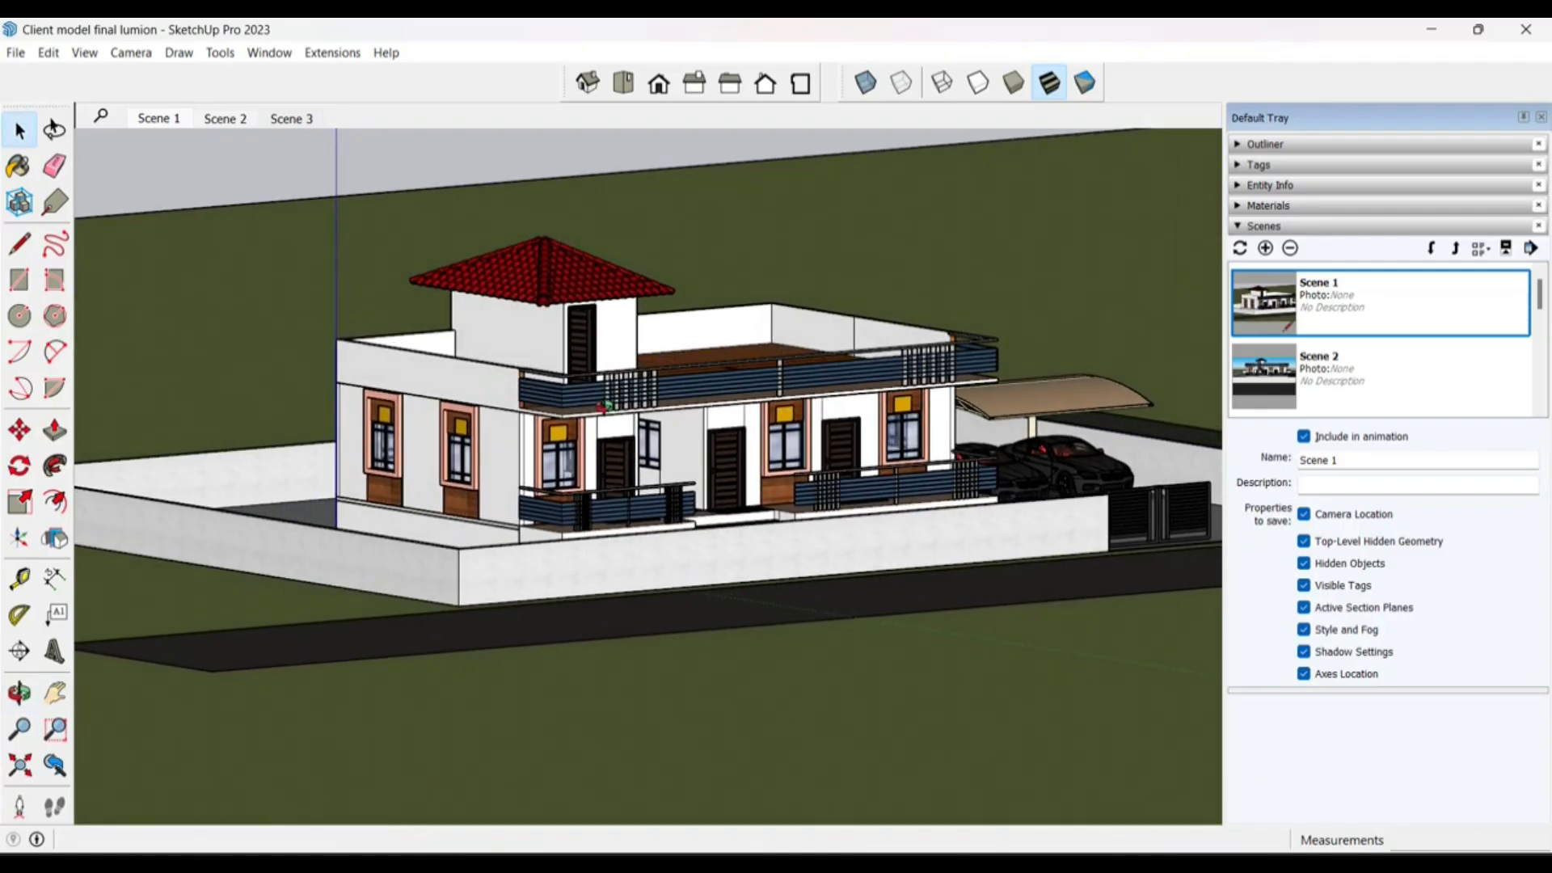
Step: Export the scene animation to the Desktop as the MP4 file Client model final lumion.mp4 at 720p HD and 24 frames per second
click(16, 51)
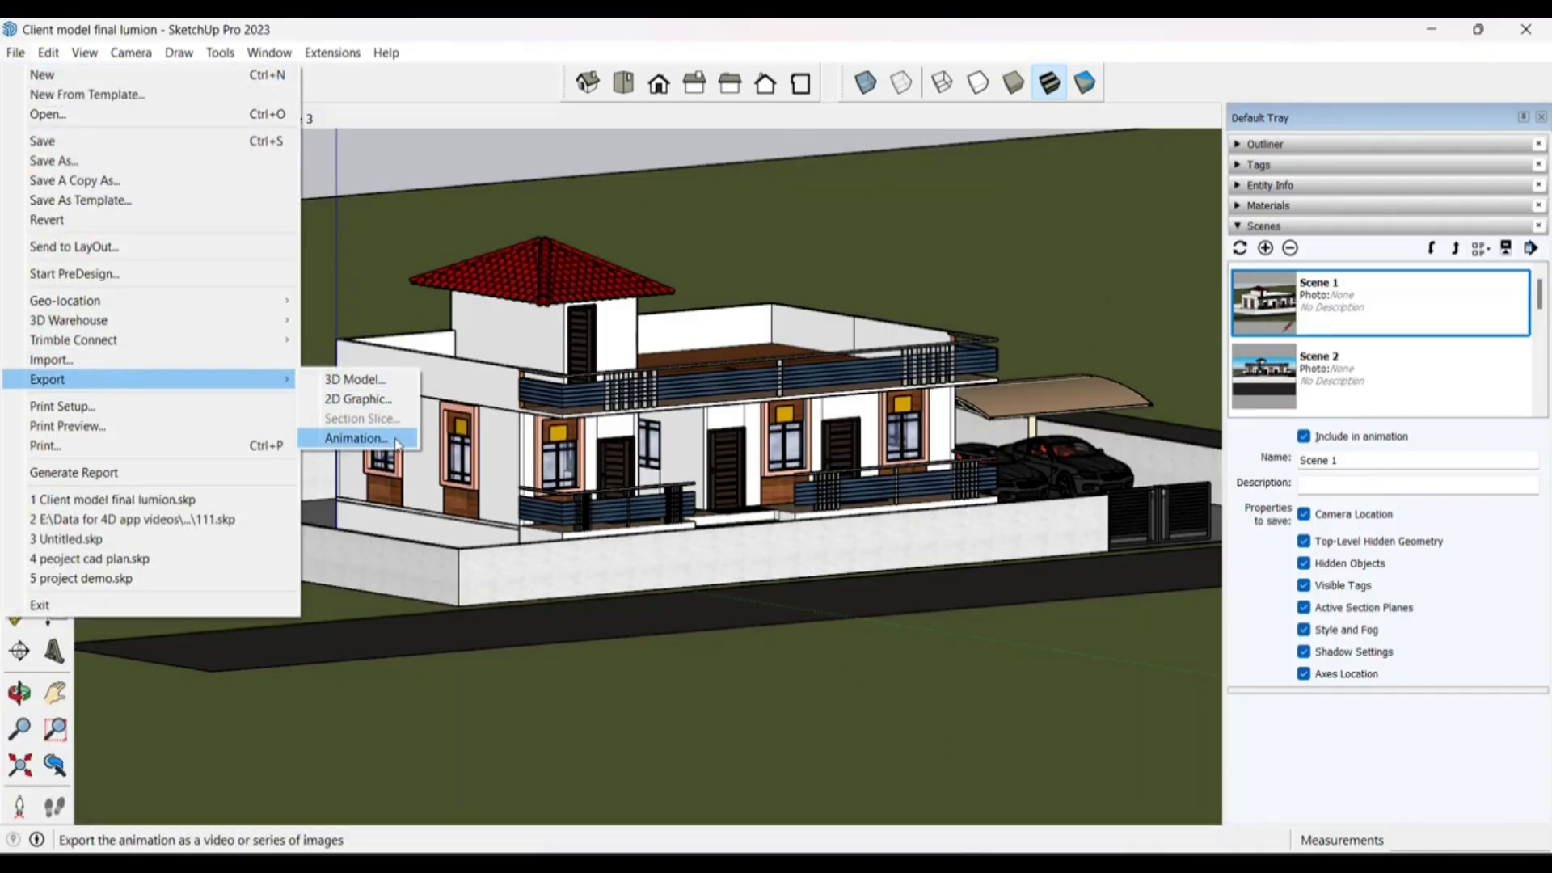
click(355, 438)
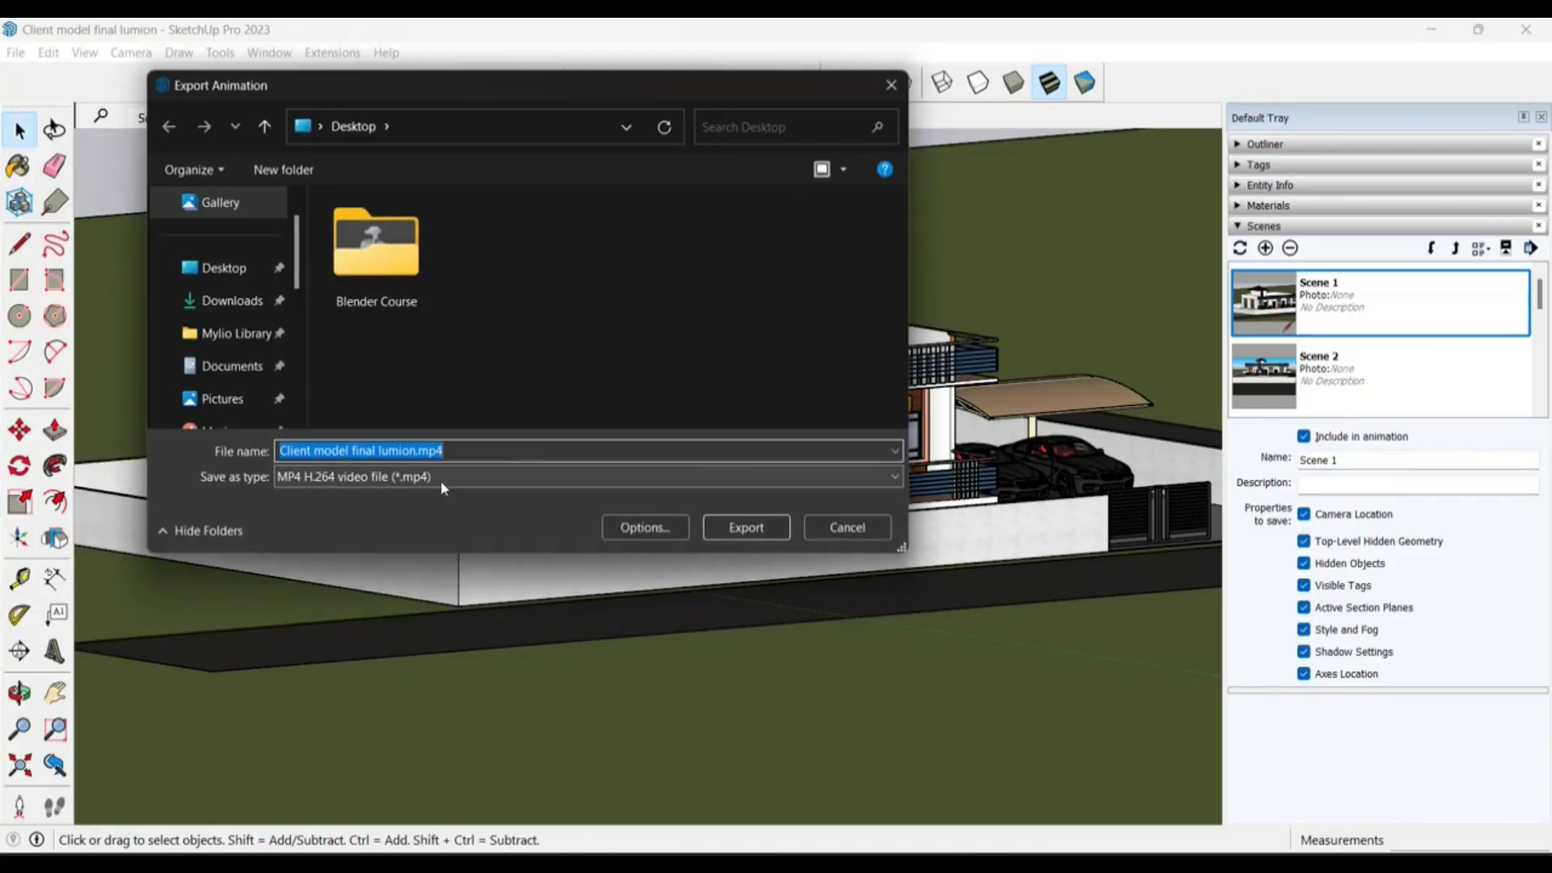
click(653, 530)
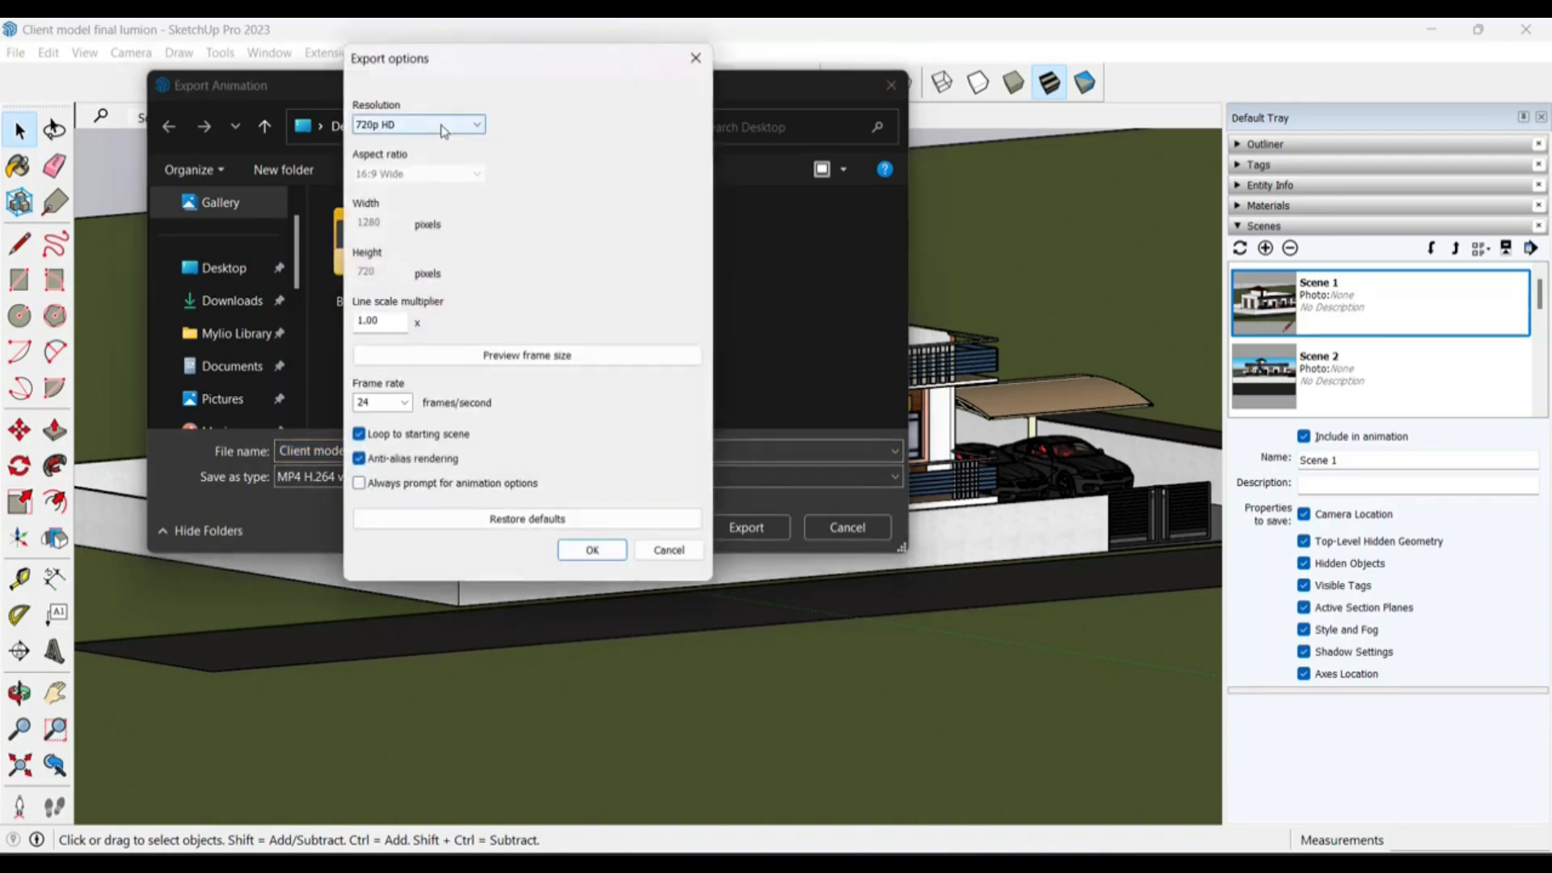
click(443, 126)
click(441, 128)
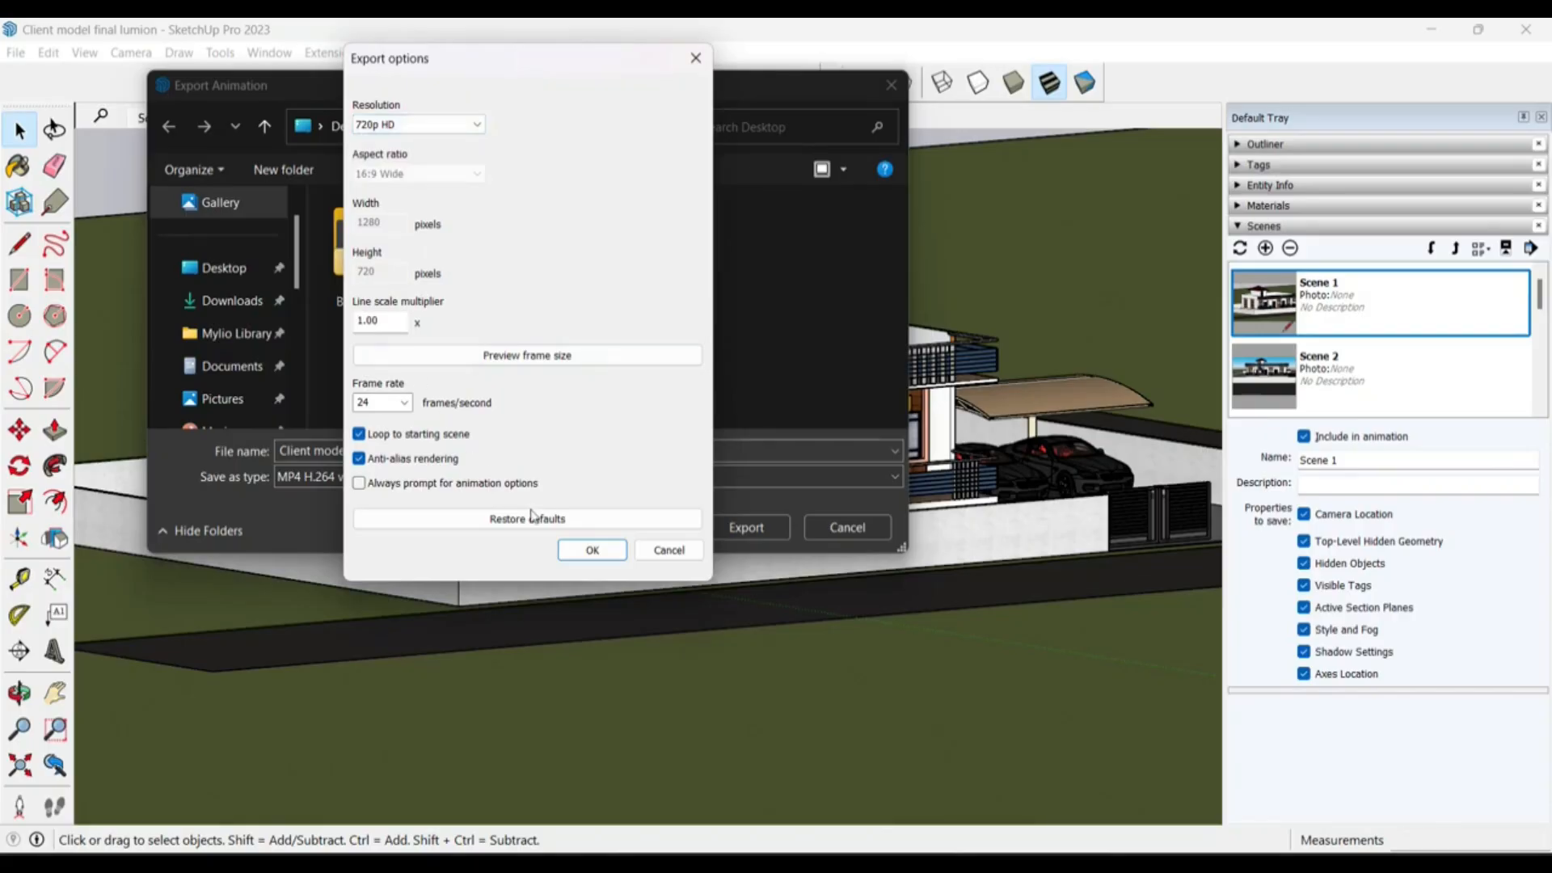
click(410, 407)
click(591, 548)
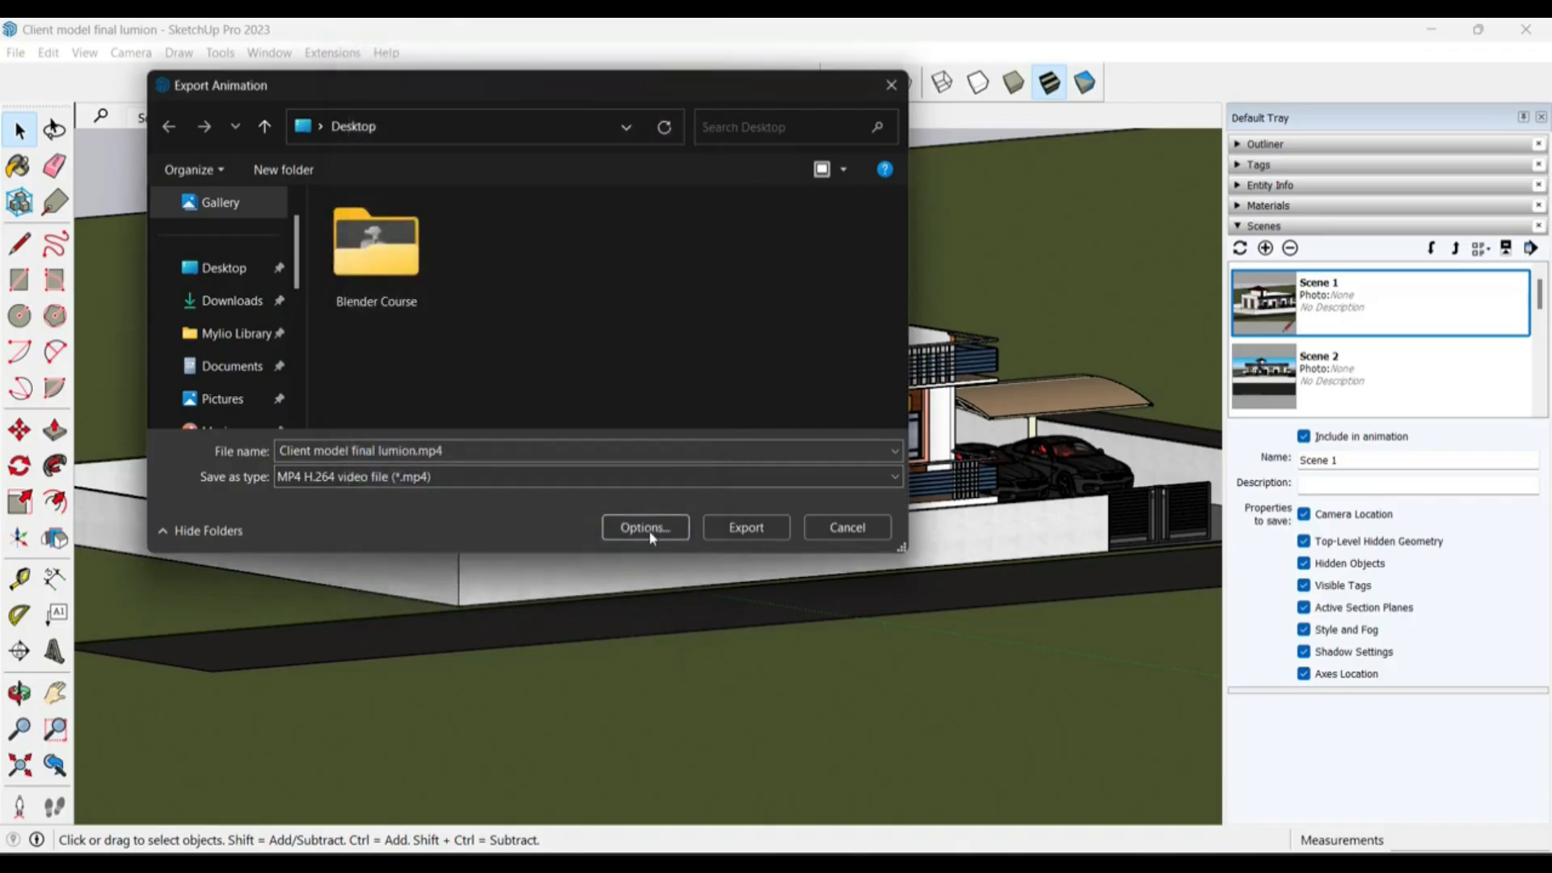
click(747, 528)
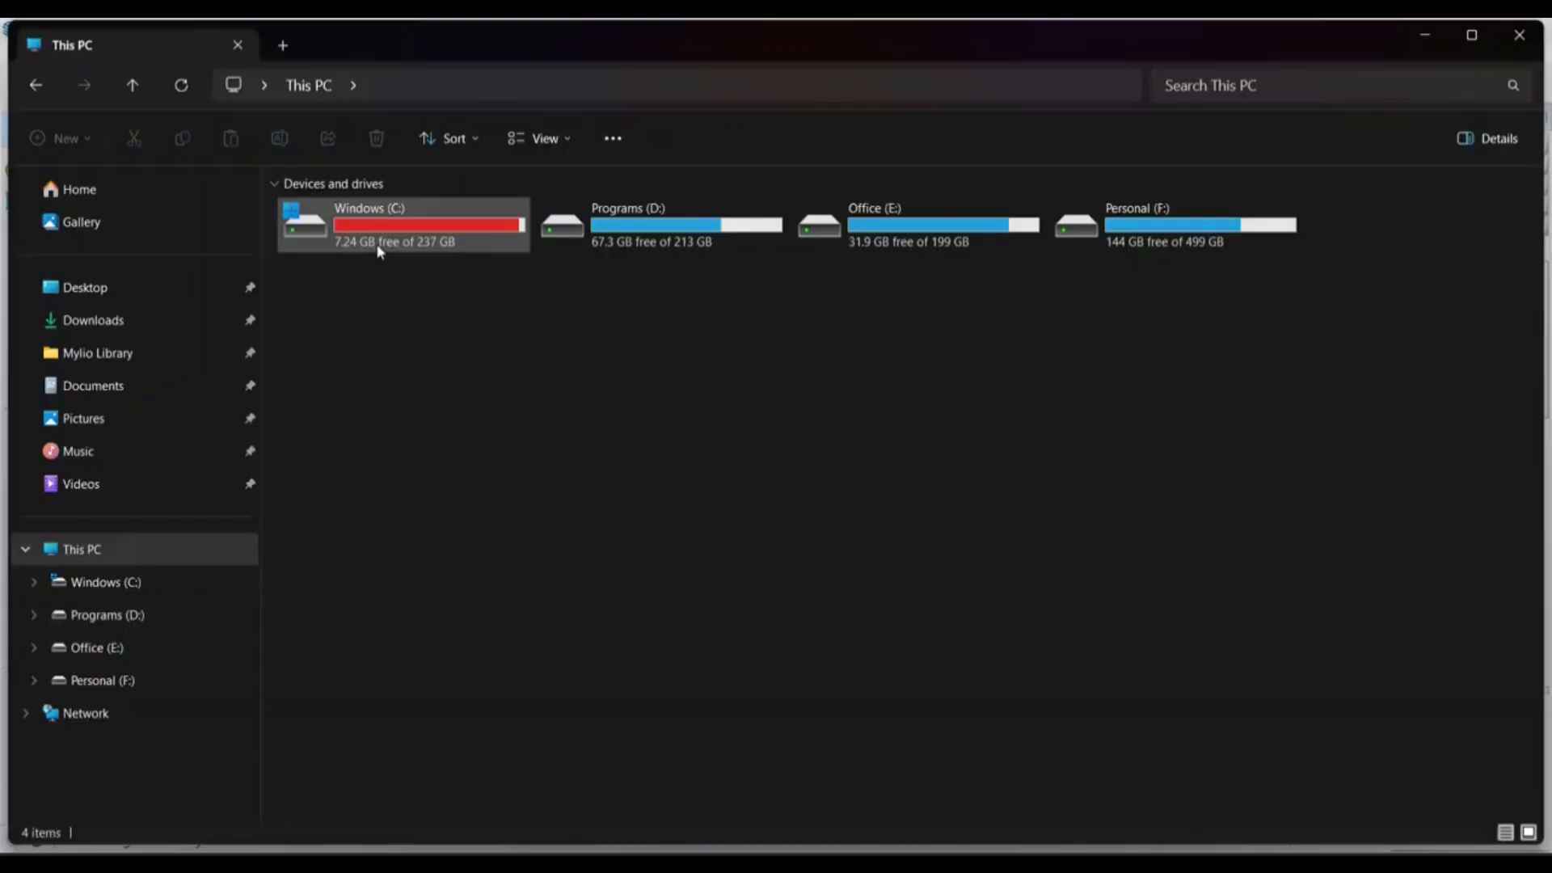
Step: Switch to File Explorer and open the exported animation video from the Desktop
click(105, 295)
double_click(795, 252)
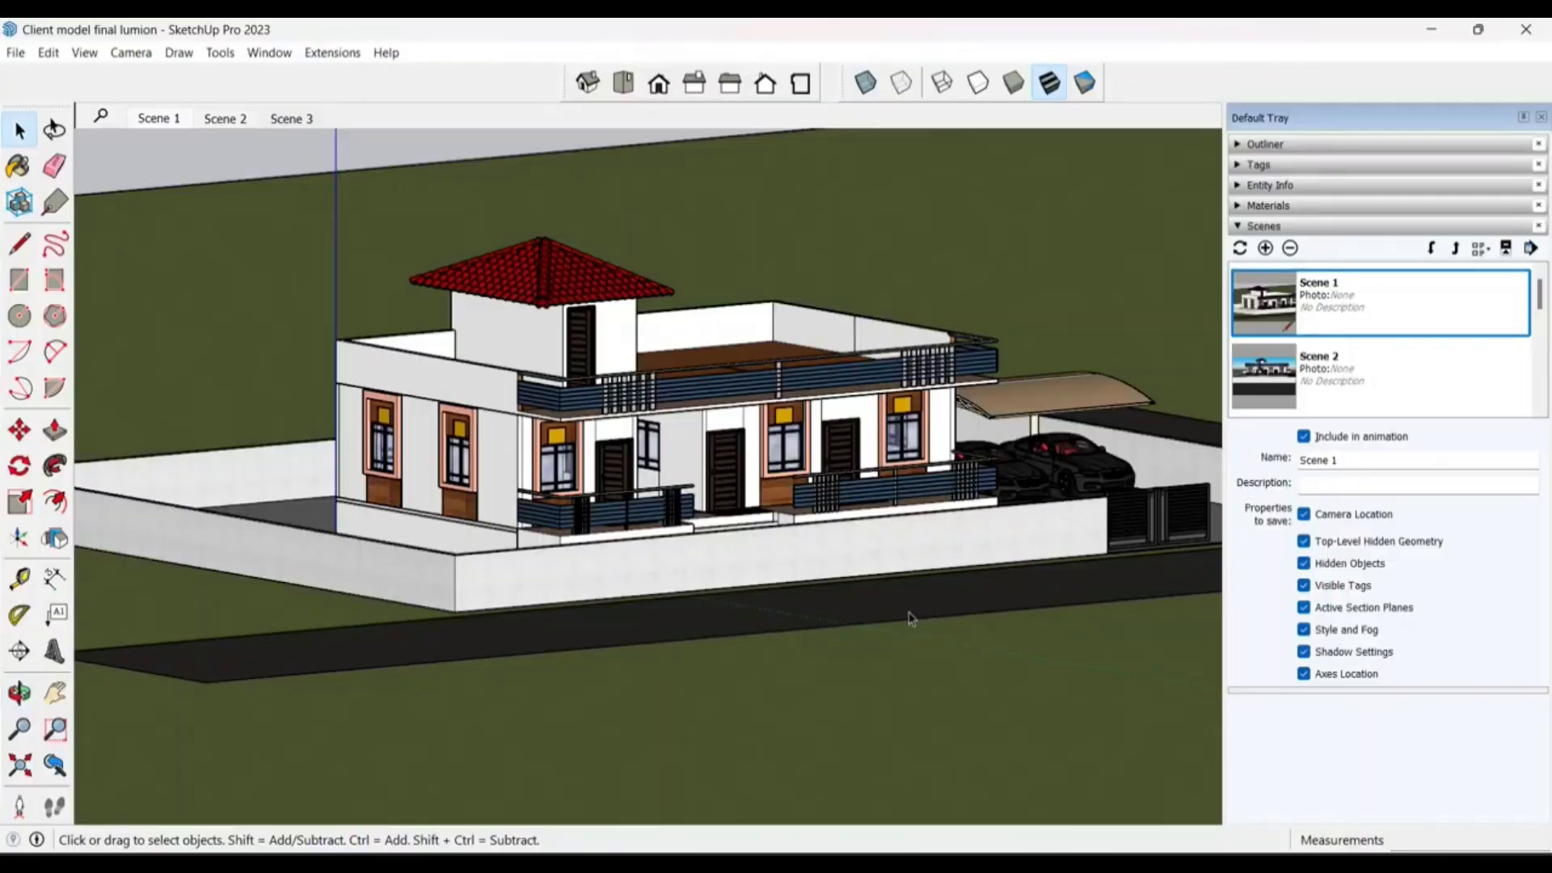
mouse_move(908, 616)
middle_down()
mouse_move(641, 561)
mouse_move(744, 247)
middle_up()
drag(746, 234, 776, 263)
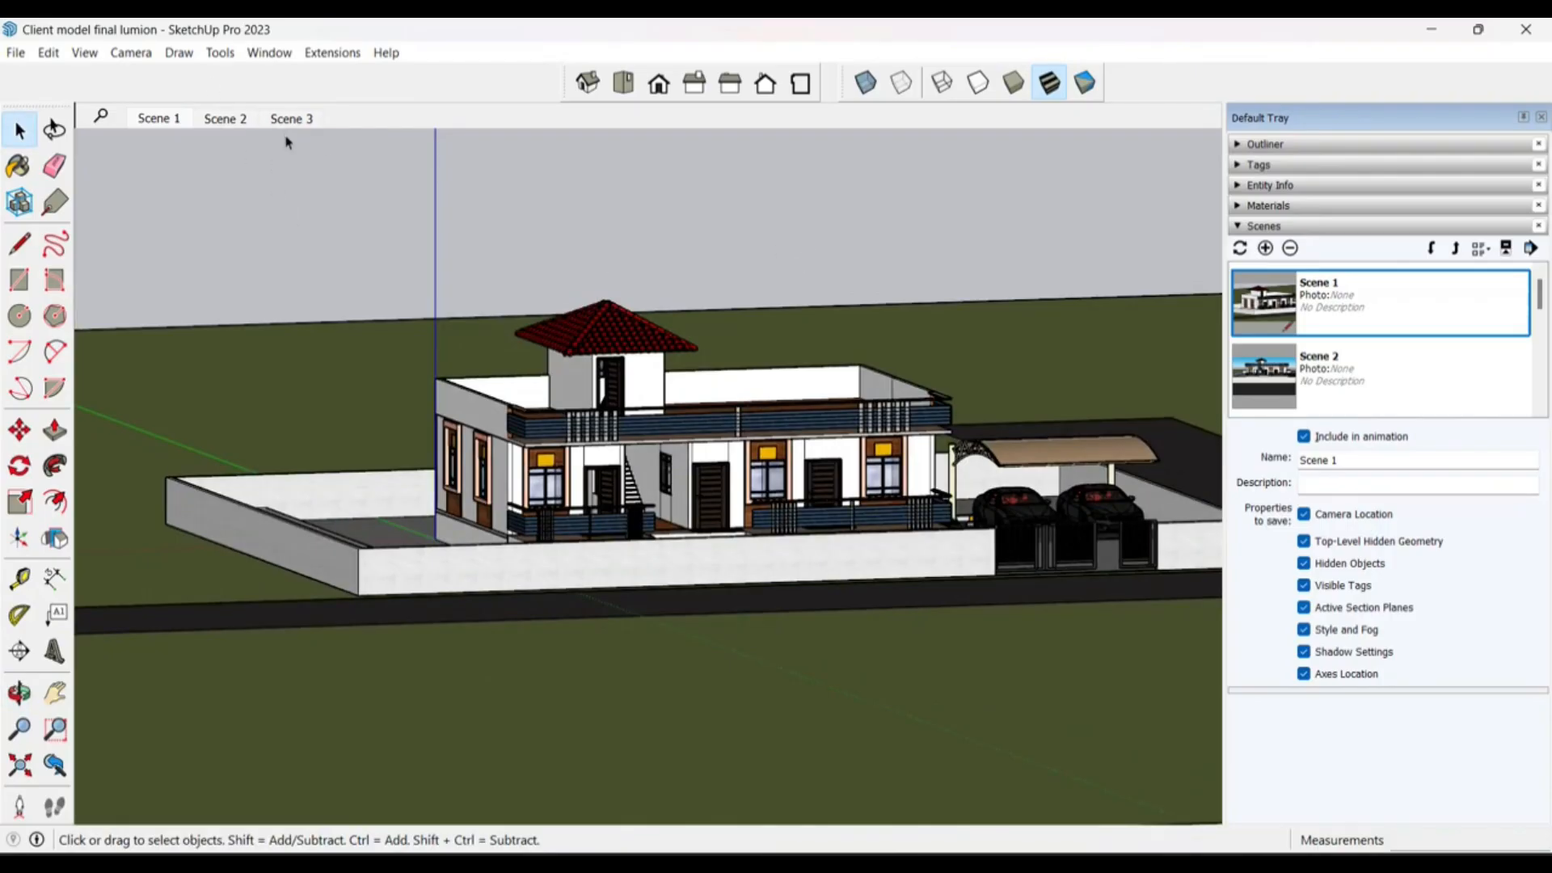
scroll(726, 469, up, 3)
mouse_move(756, 532)
middle_down()
mouse_move(582, 558)
mouse_move(634, 526)
mouse_move(647, 555)
mouse_move(679, 558)
middle_up()
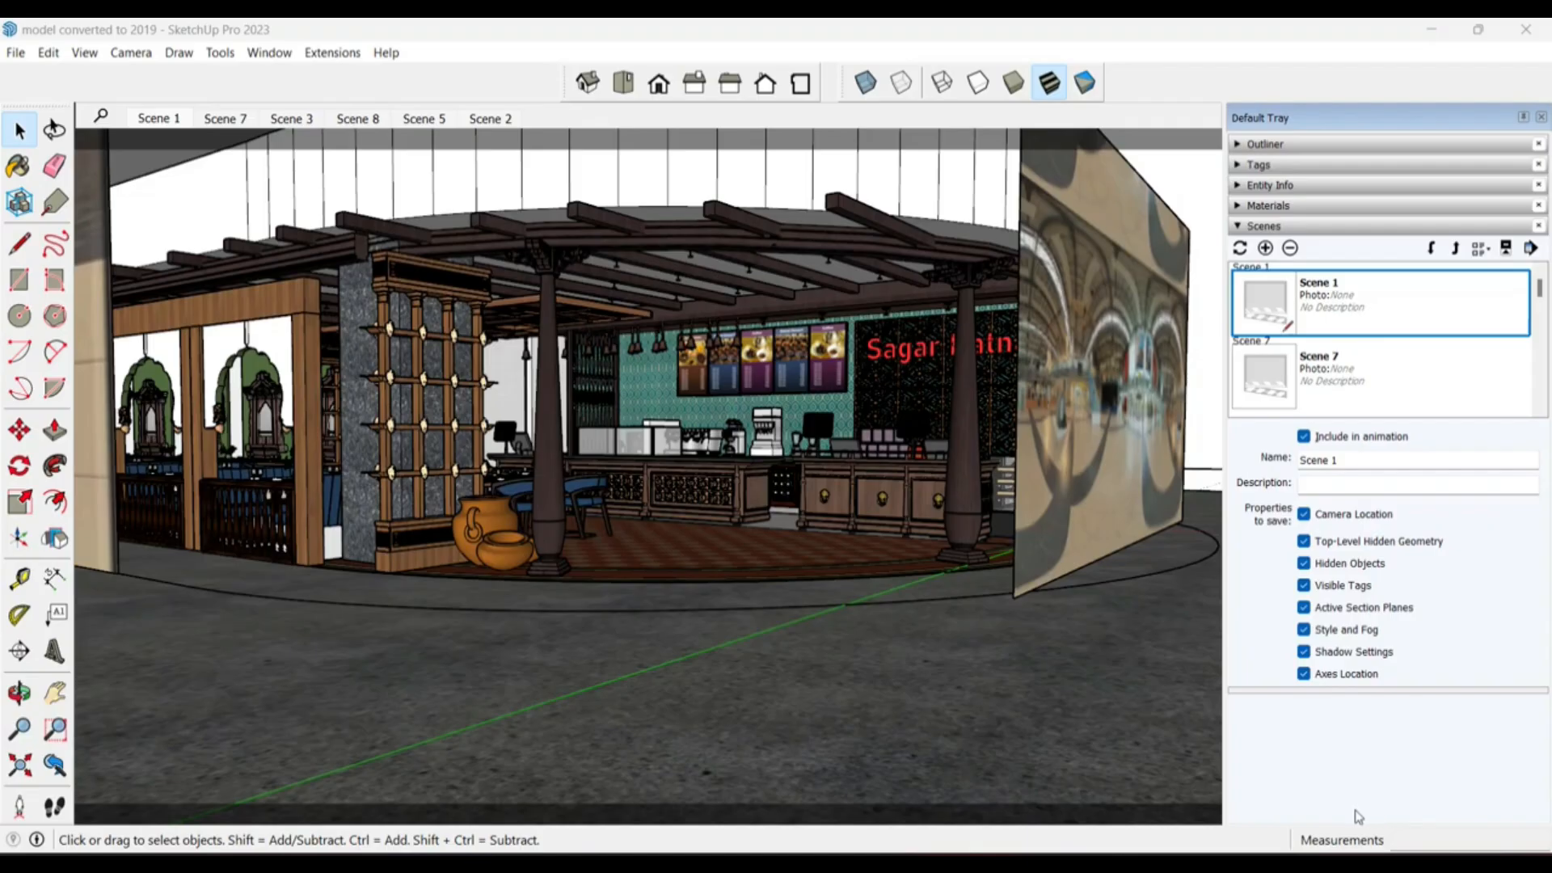
Step: In the café model, position the camera on the floor facing the service counter and adjust the view of the counter
click(21, 806)
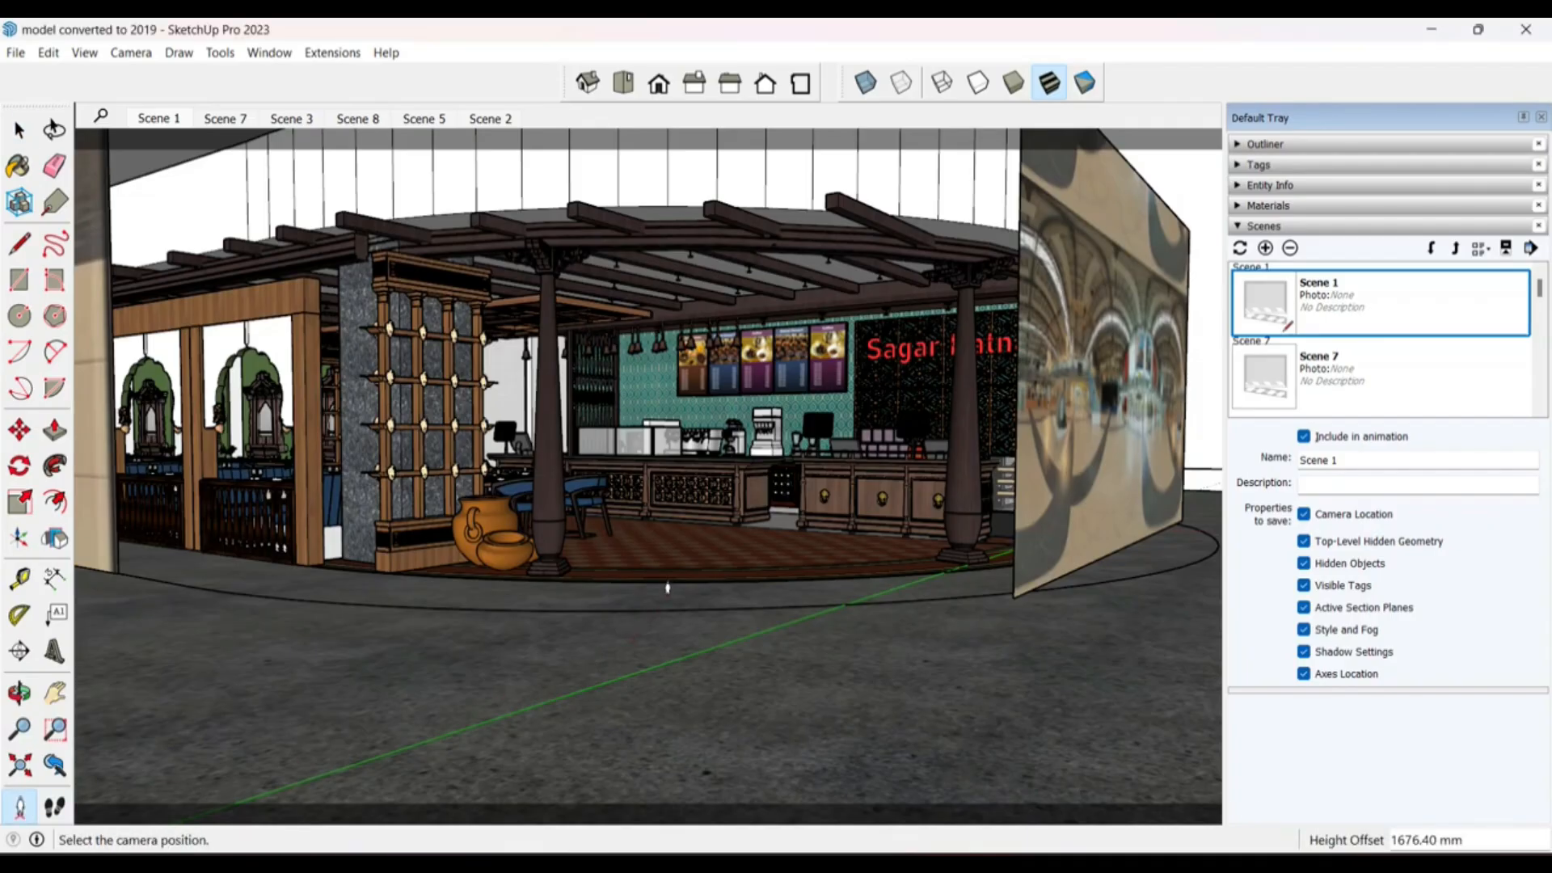
click(693, 566)
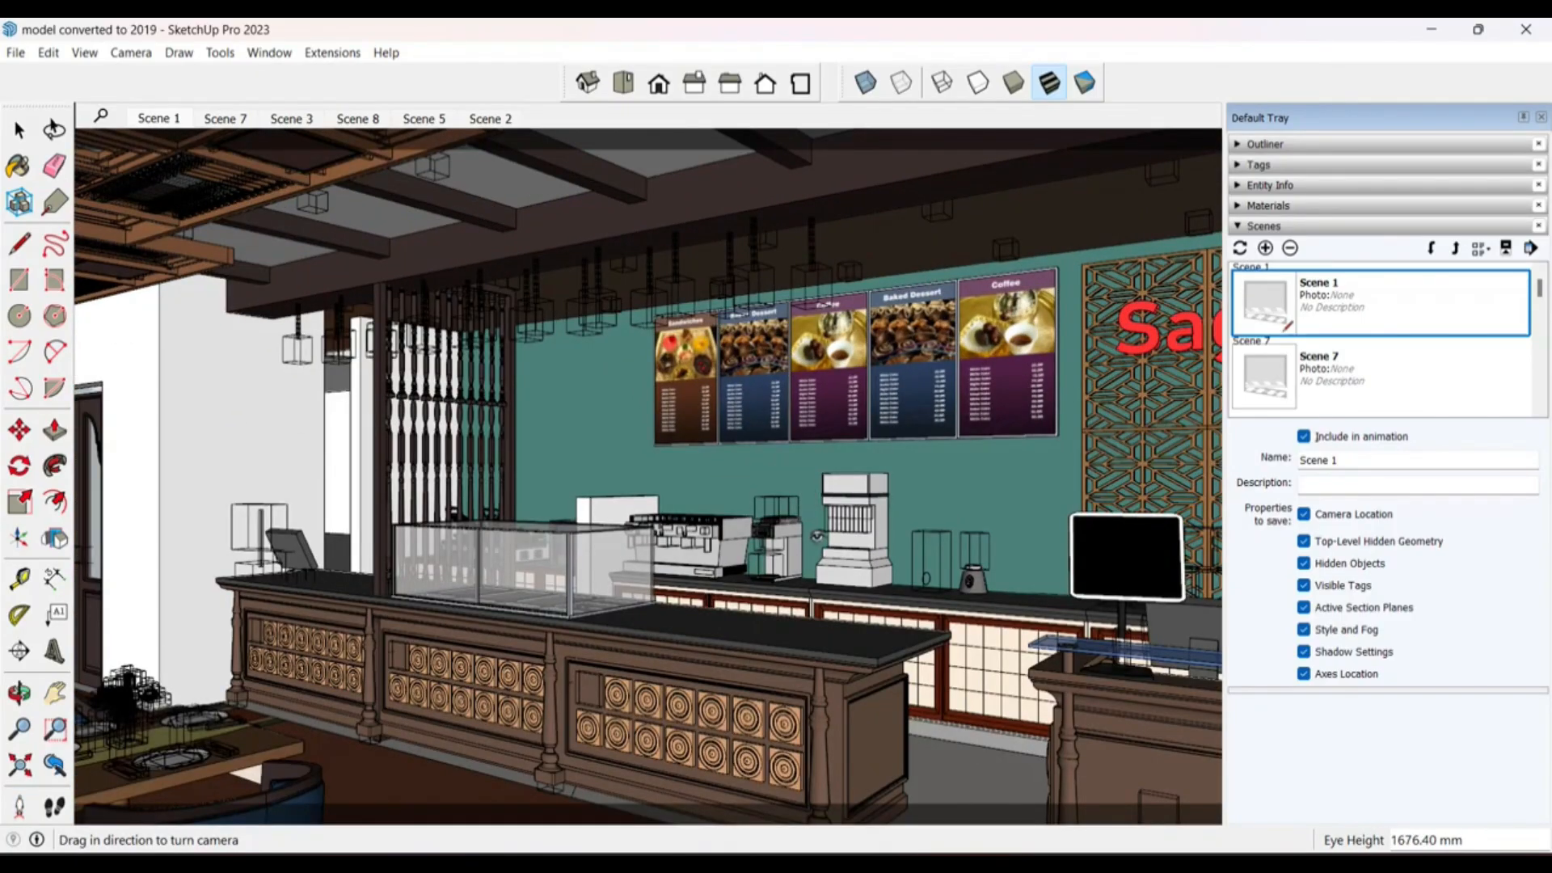
drag(816, 535, 851, 512)
scroll(851, 511, down, 4)
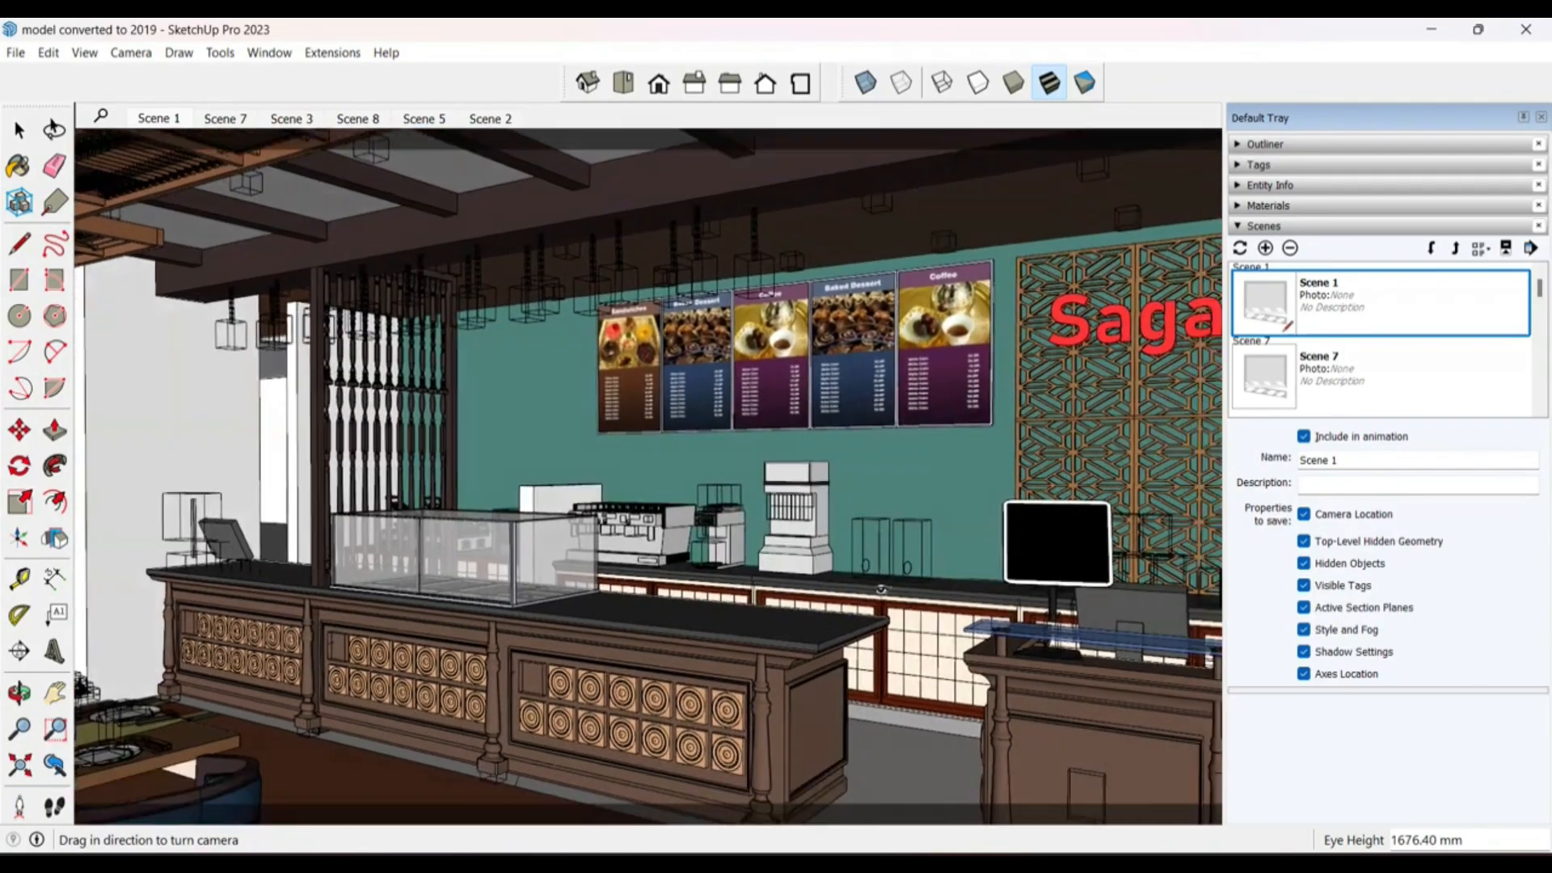
scroll(893, 582, down, 2)
scroll(893, 582, down, 4)
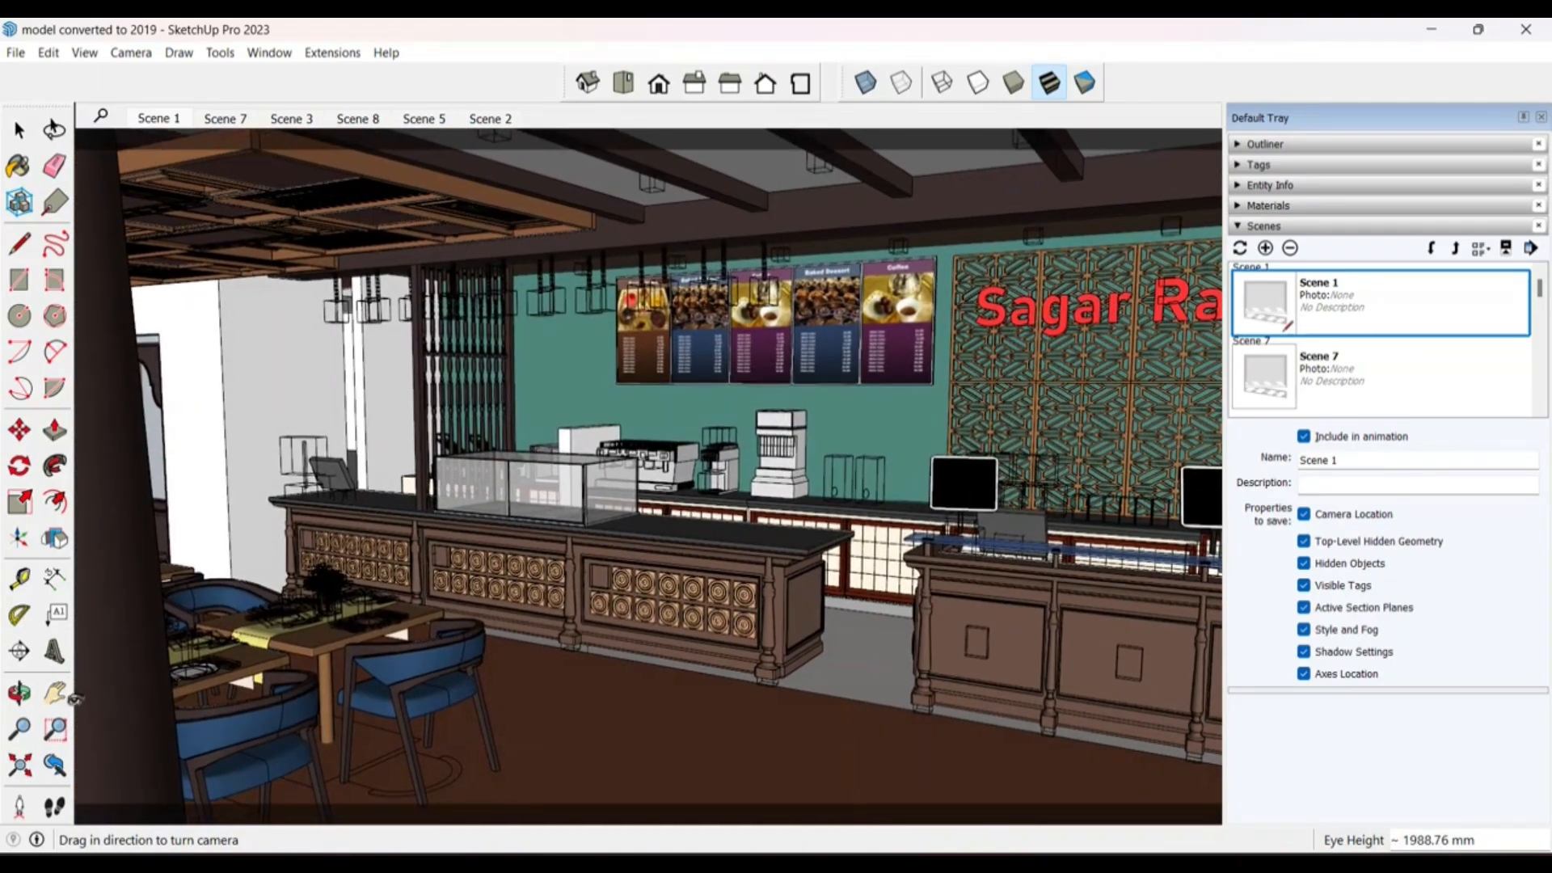
Step: Set the camera's field of view to 35 degrees with the Zoom tool
click(18, 730)
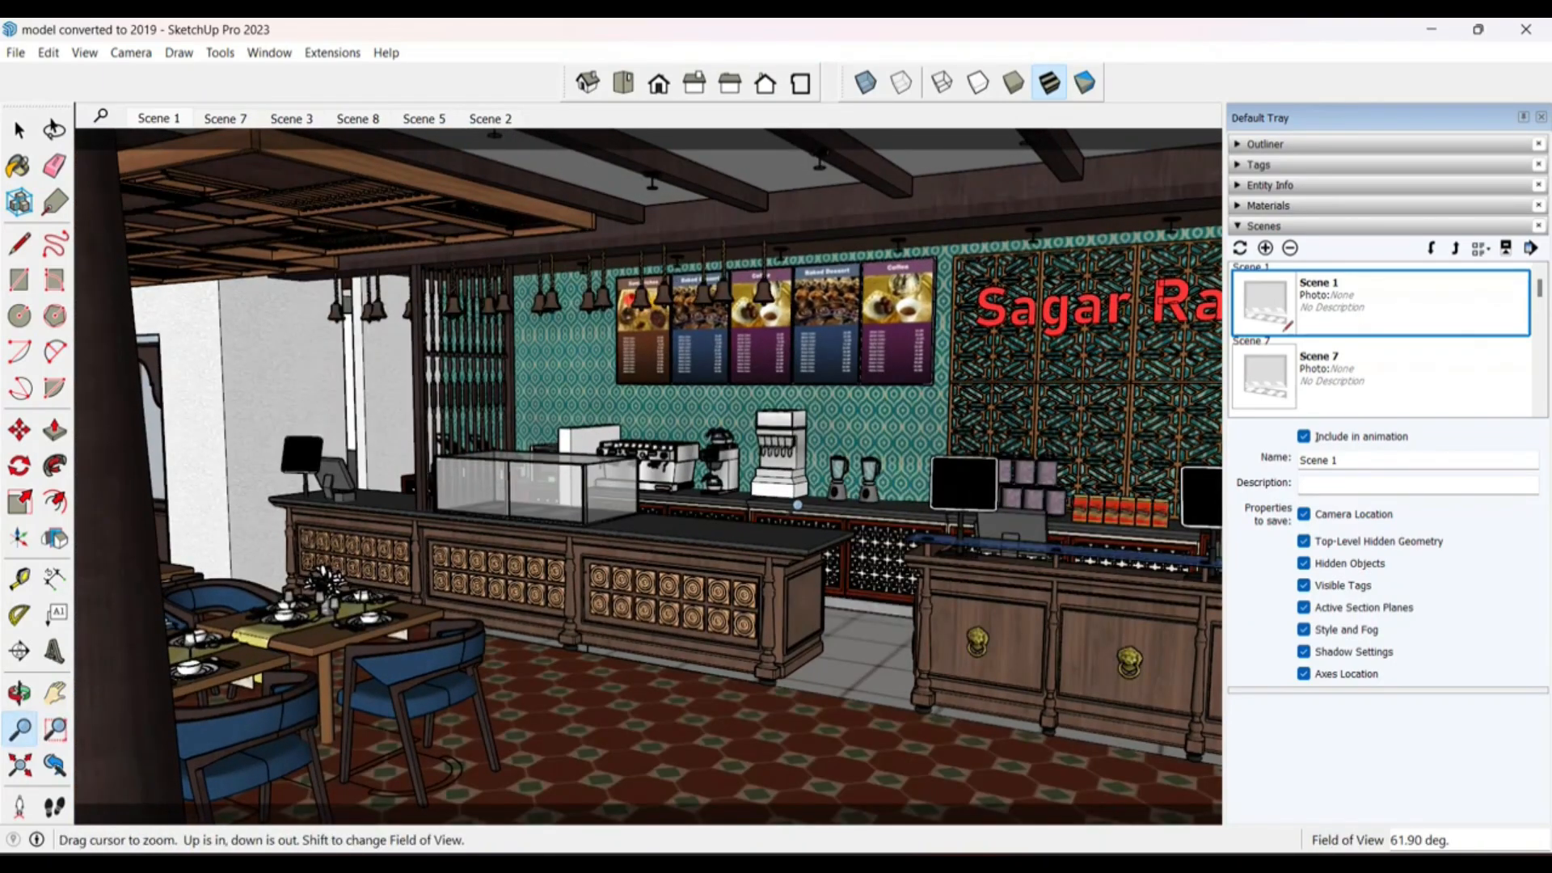
scroll(809, 493, up, 1)
drag(816, 513, 994, 614)
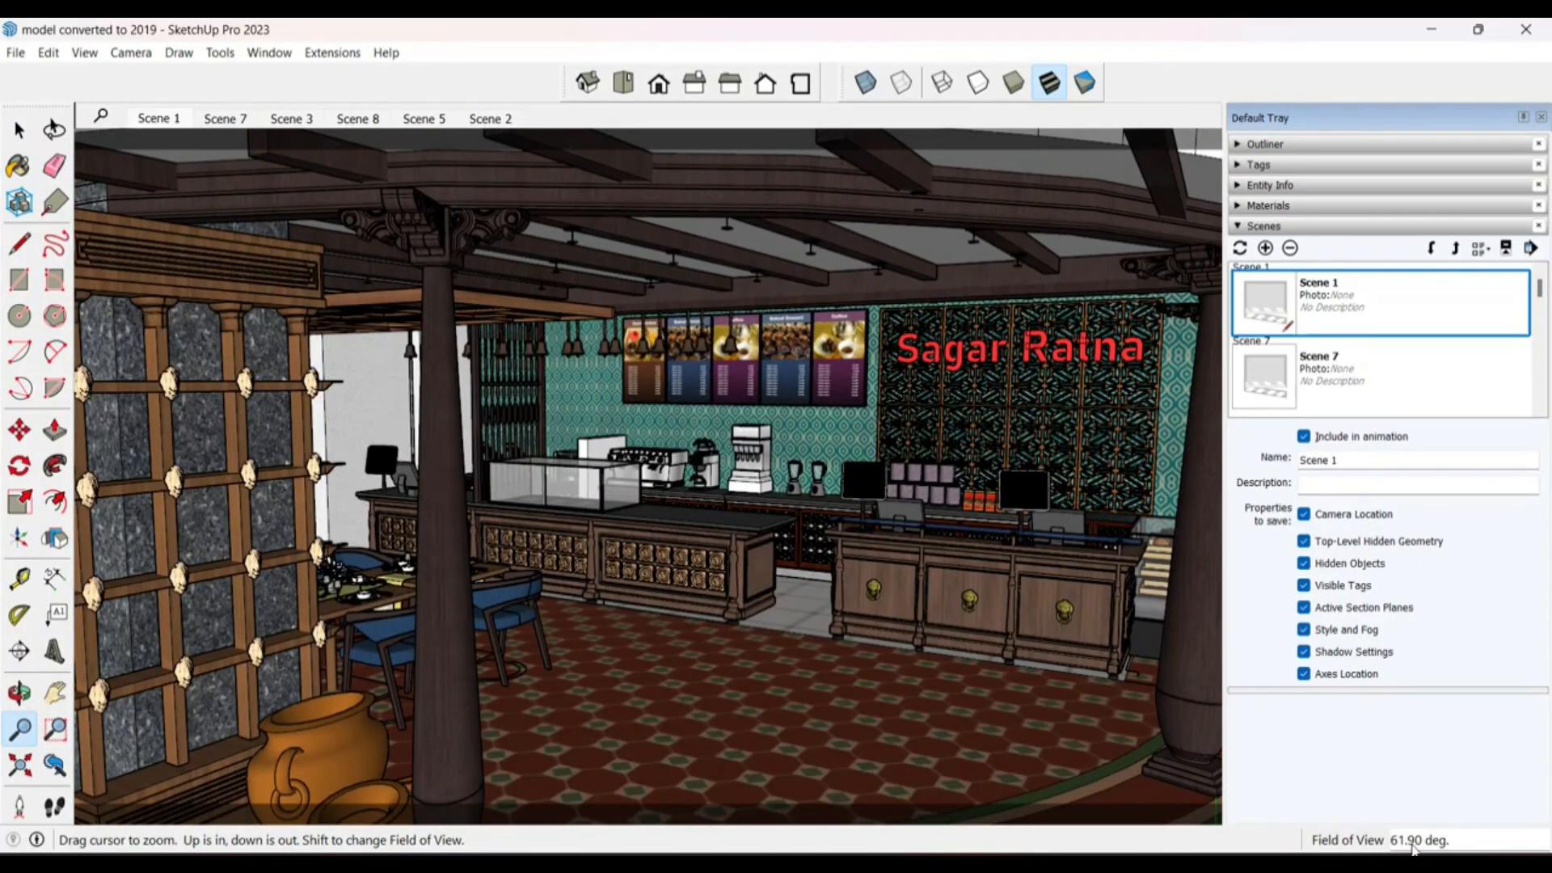
text(35)
key(Return)
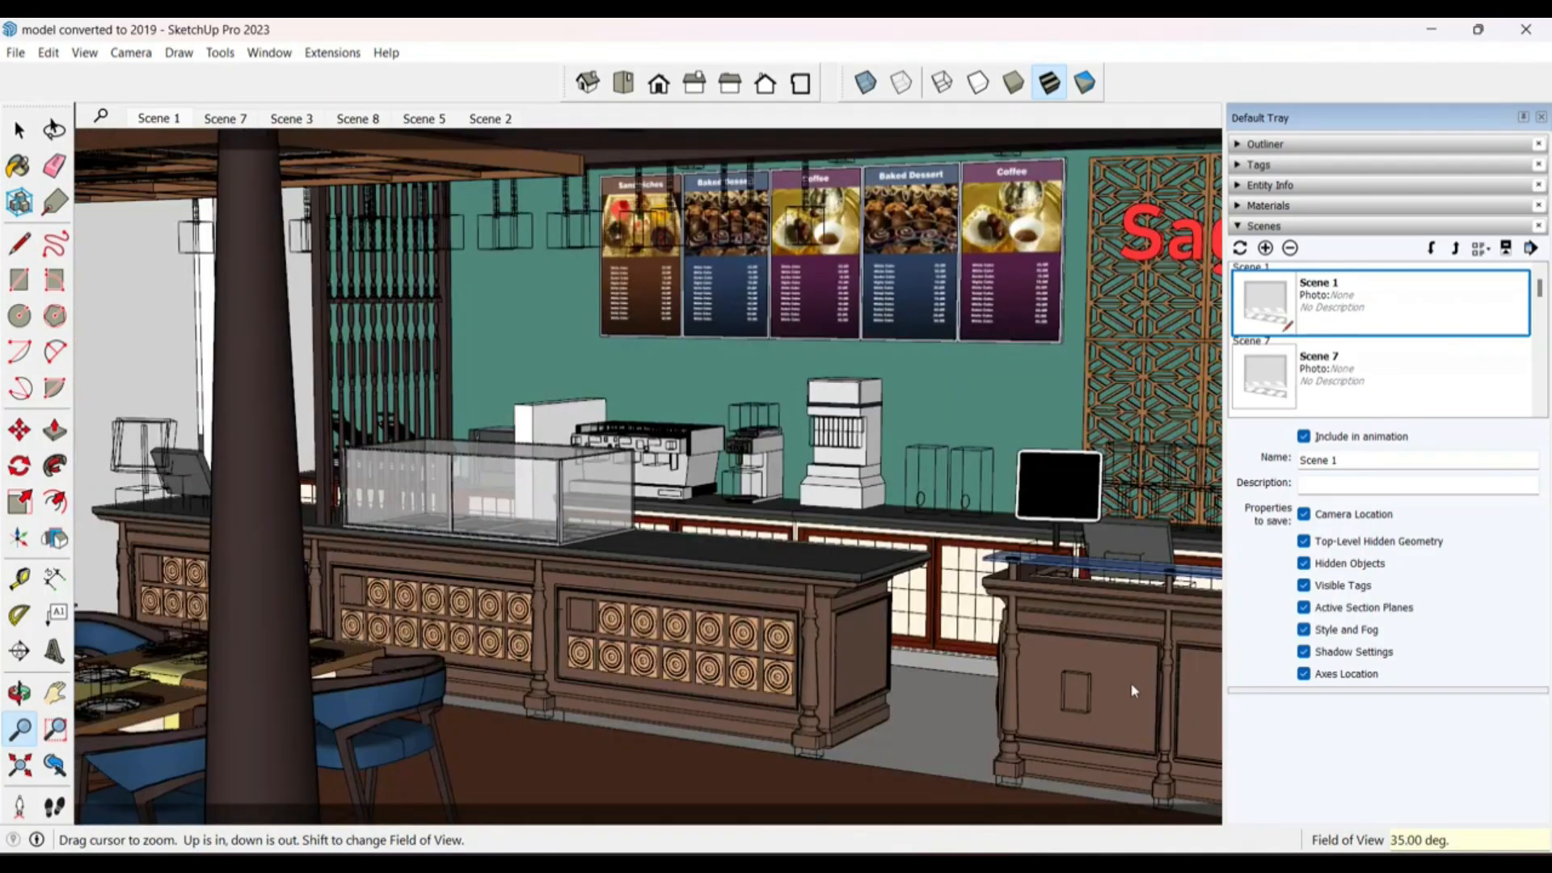
Step: Frame the café counter with the clay pots and lattice screen in front, and add this view as a new scene
drag(618, 388, 664, 567)
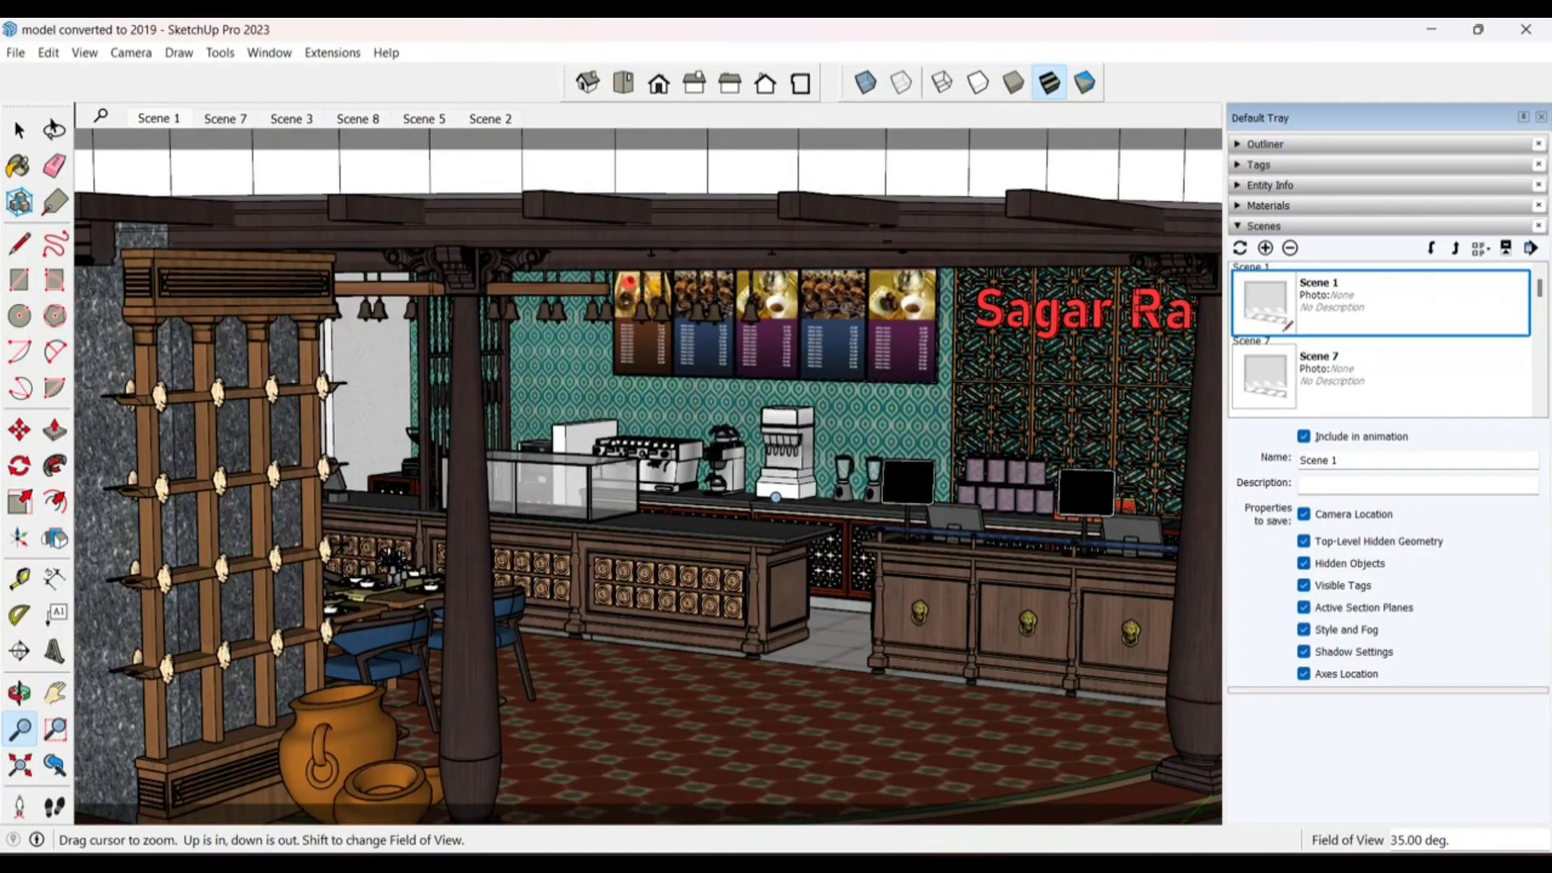
drag(745, 514, 770, 478)
key(h)
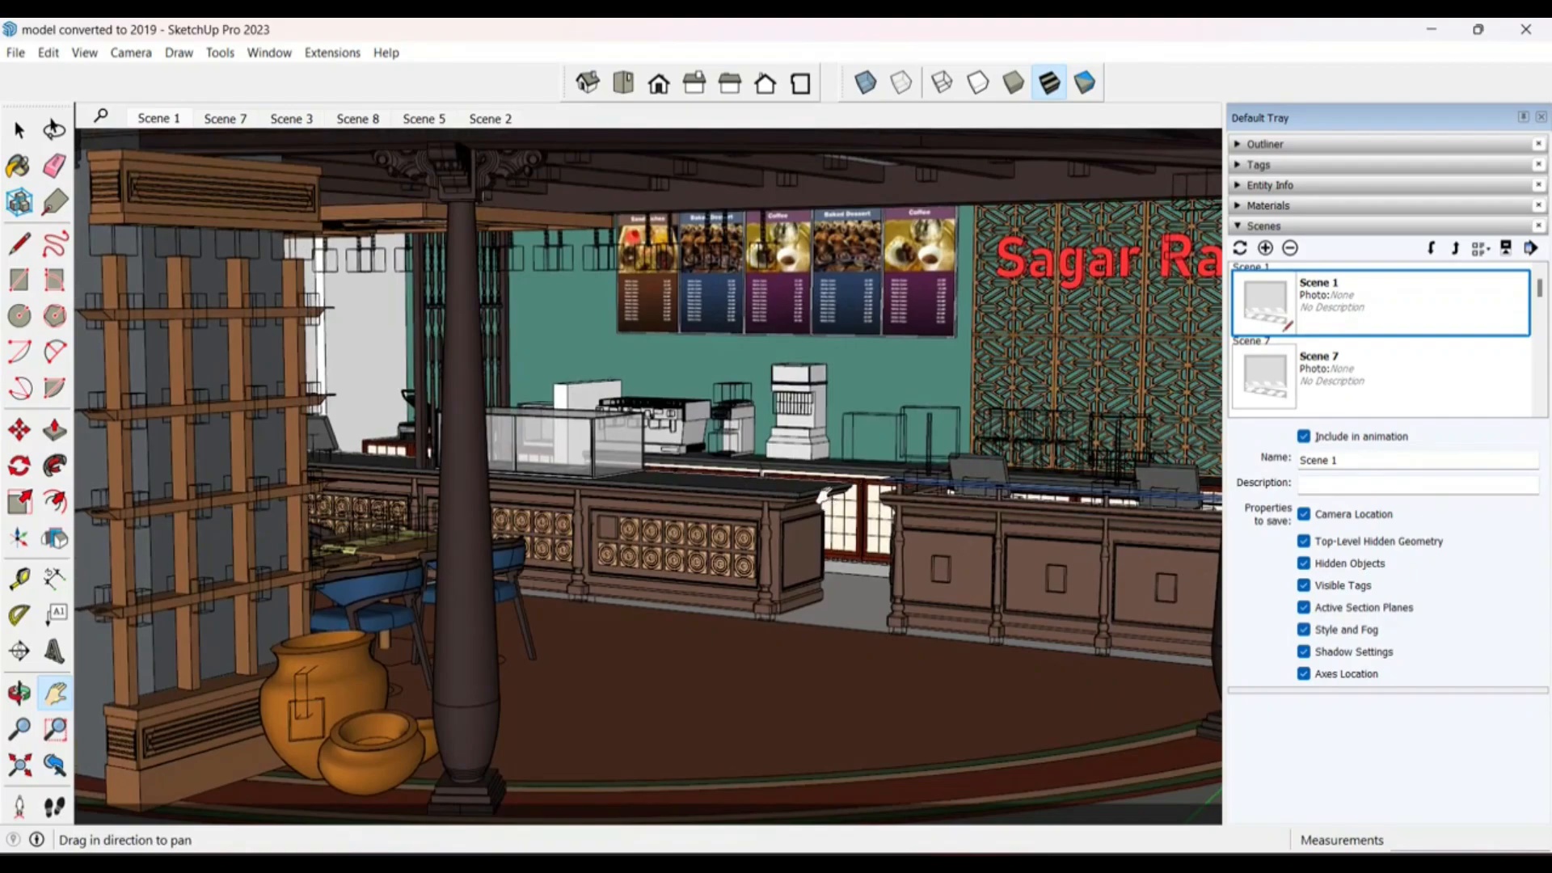
middle_drag(824, 494, 832, 430)
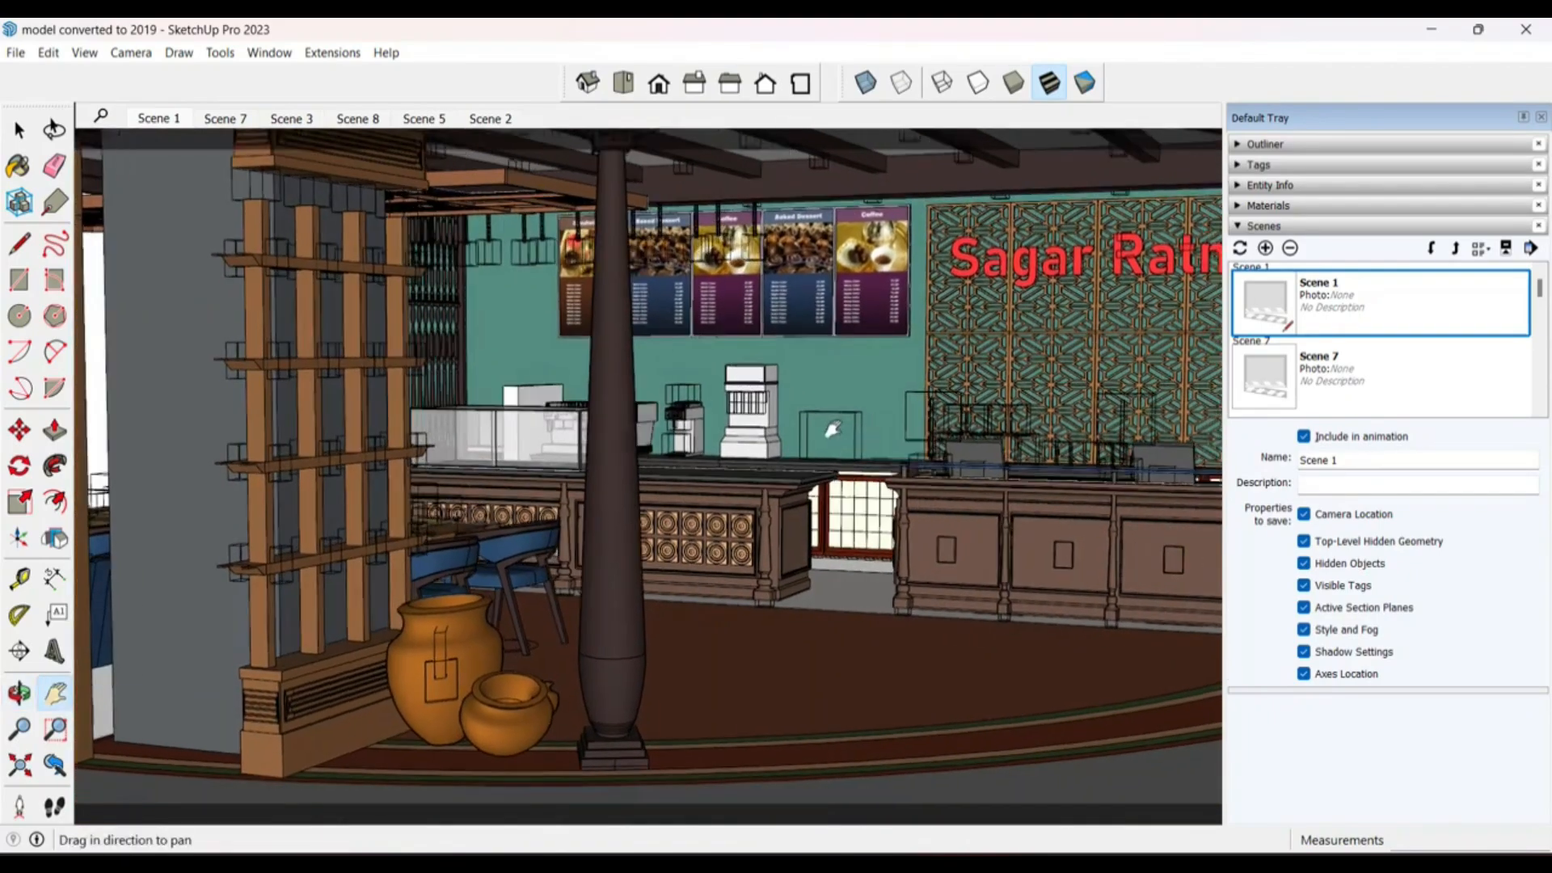
drag(833, 430, 818, 439)
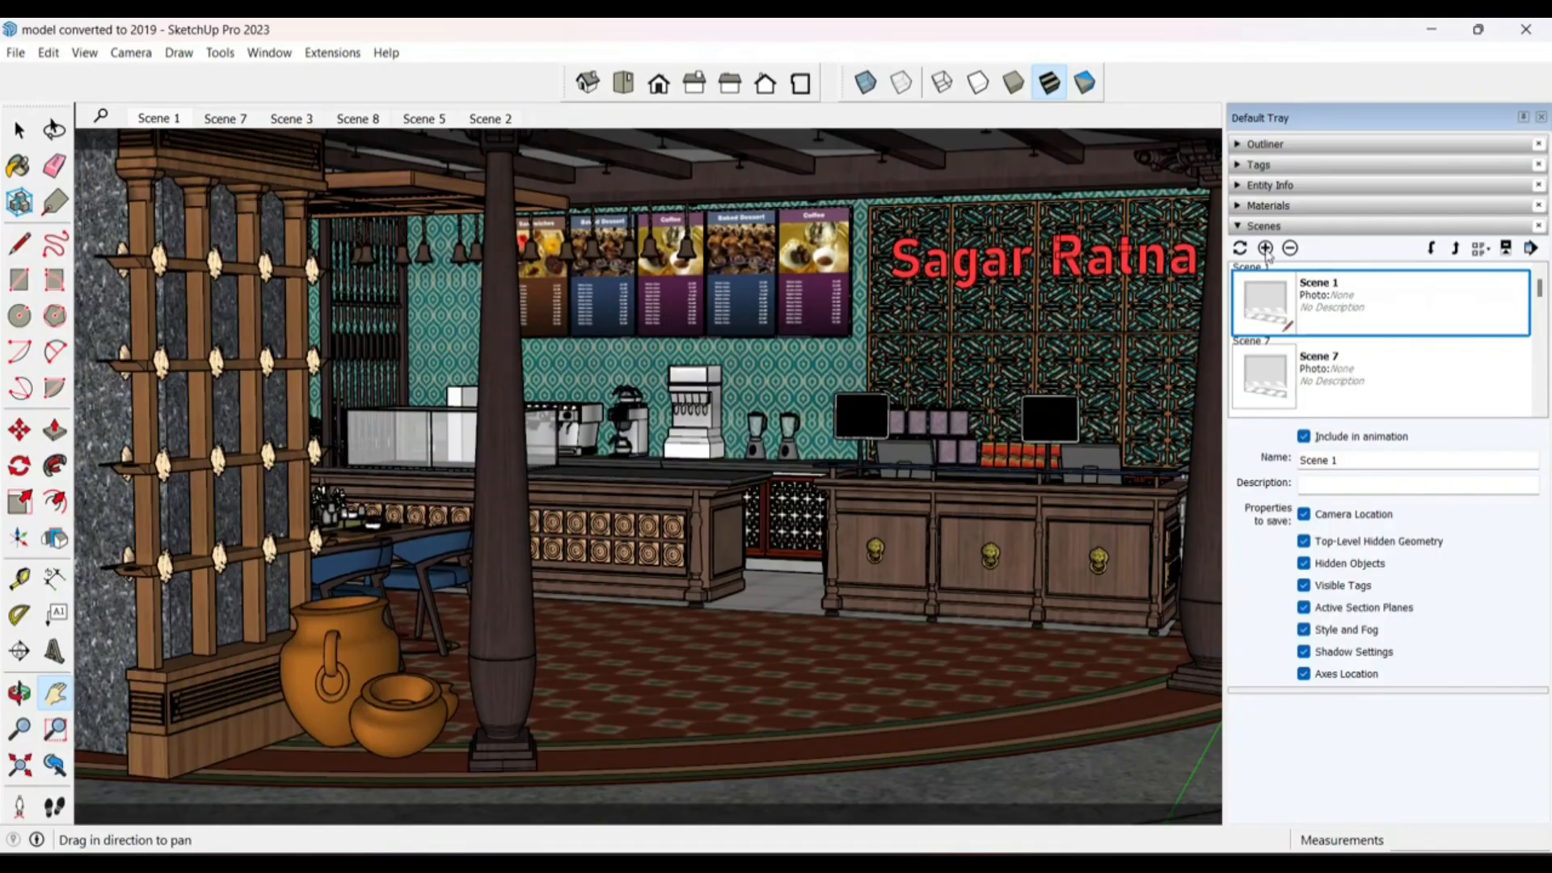
click(1265, 249)
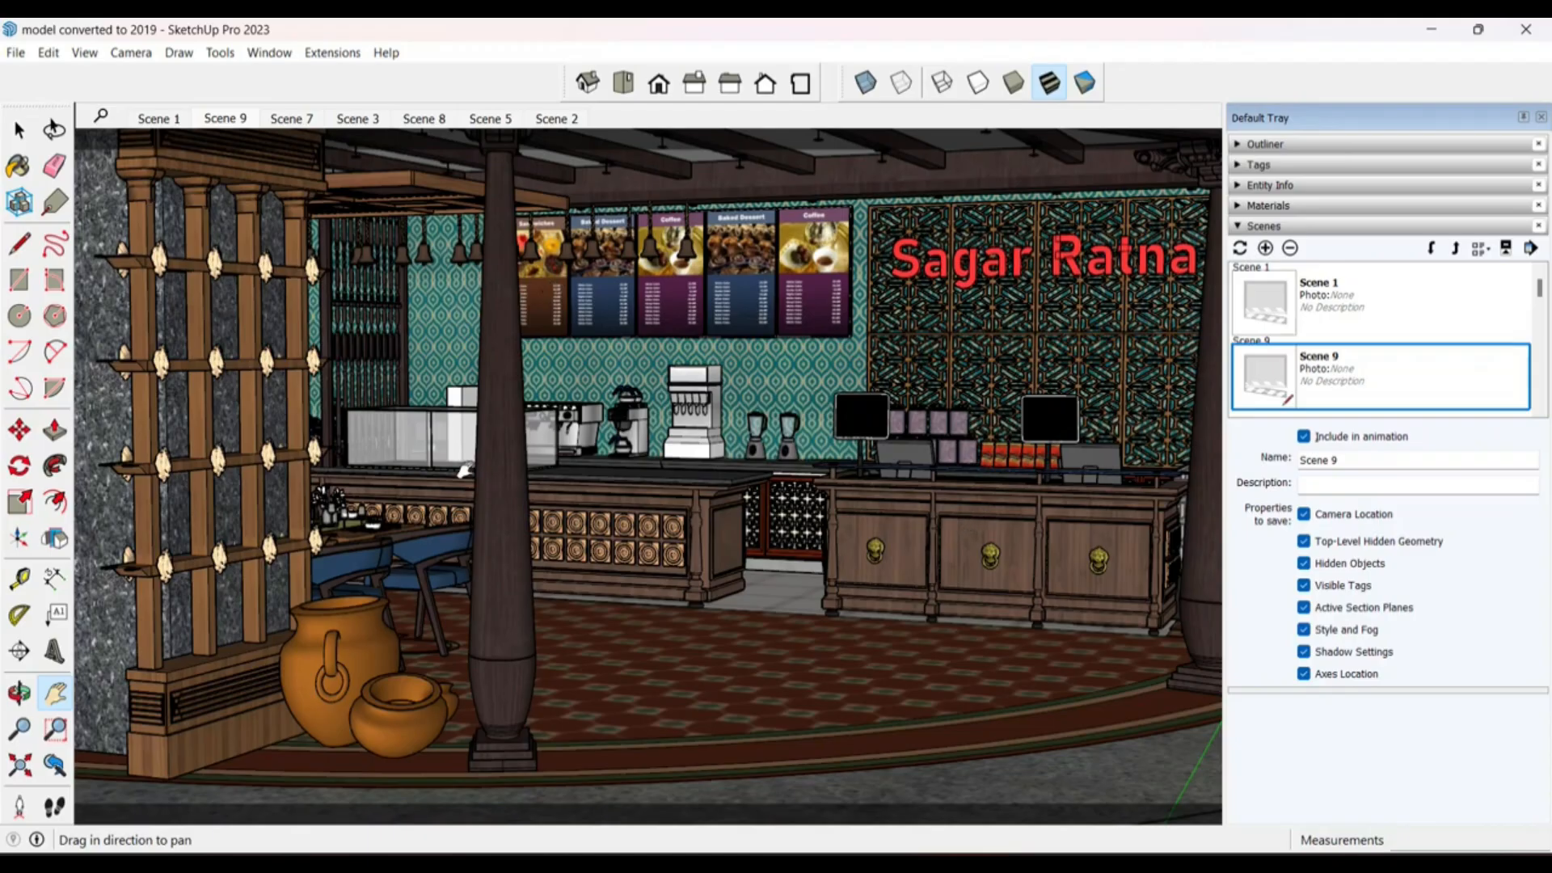
Step: Review the café's saved views by recalling Scenes 1, 9, 7, 3, 8, 5 and 2 in turn
click(169, 121)
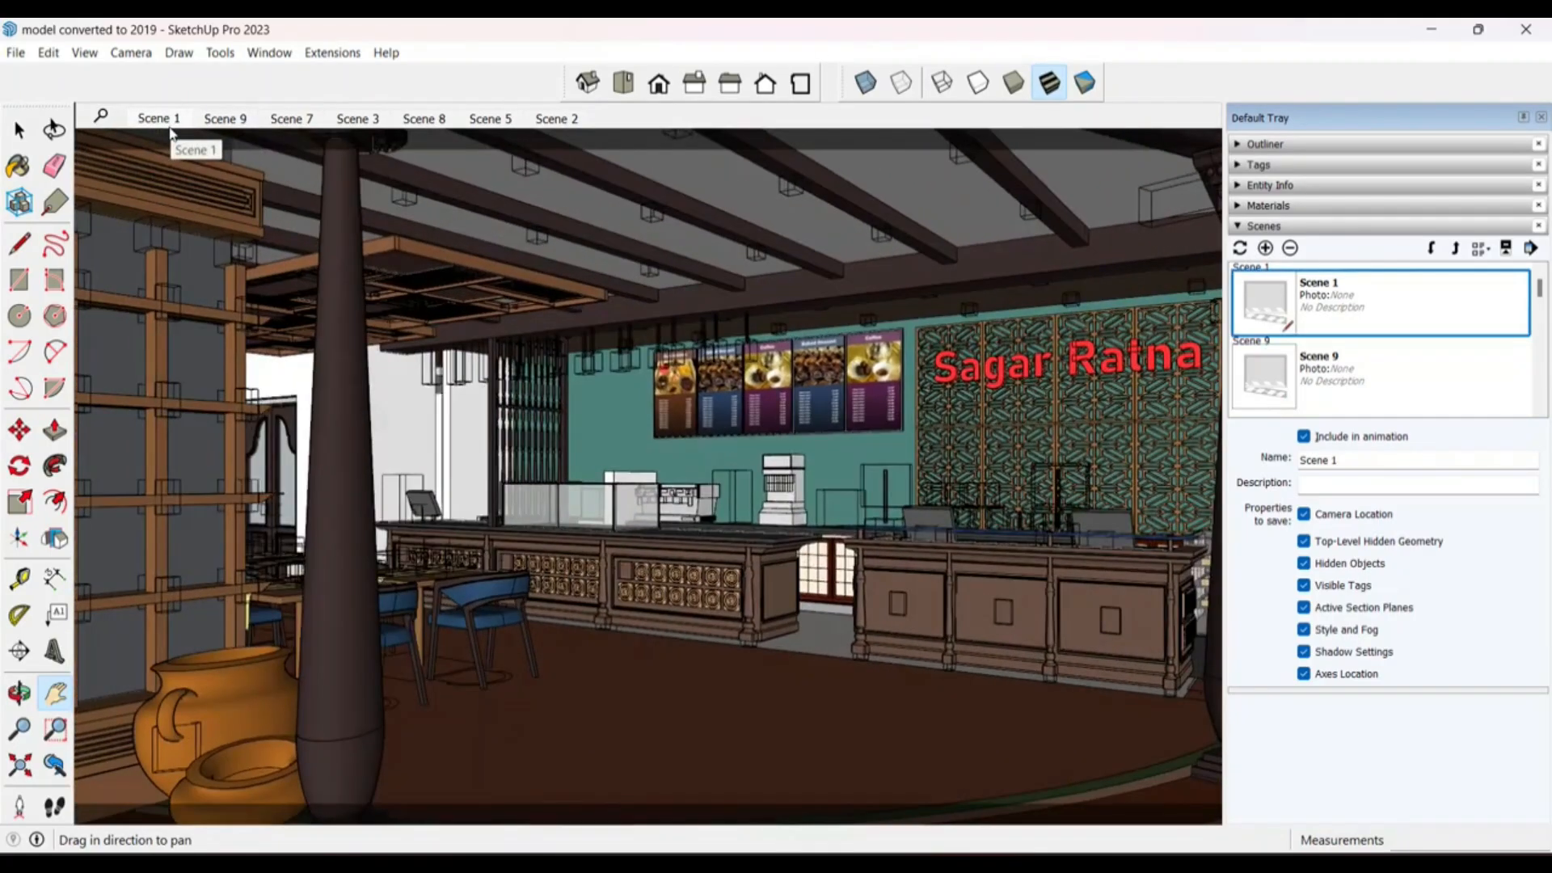
click(214, 122)
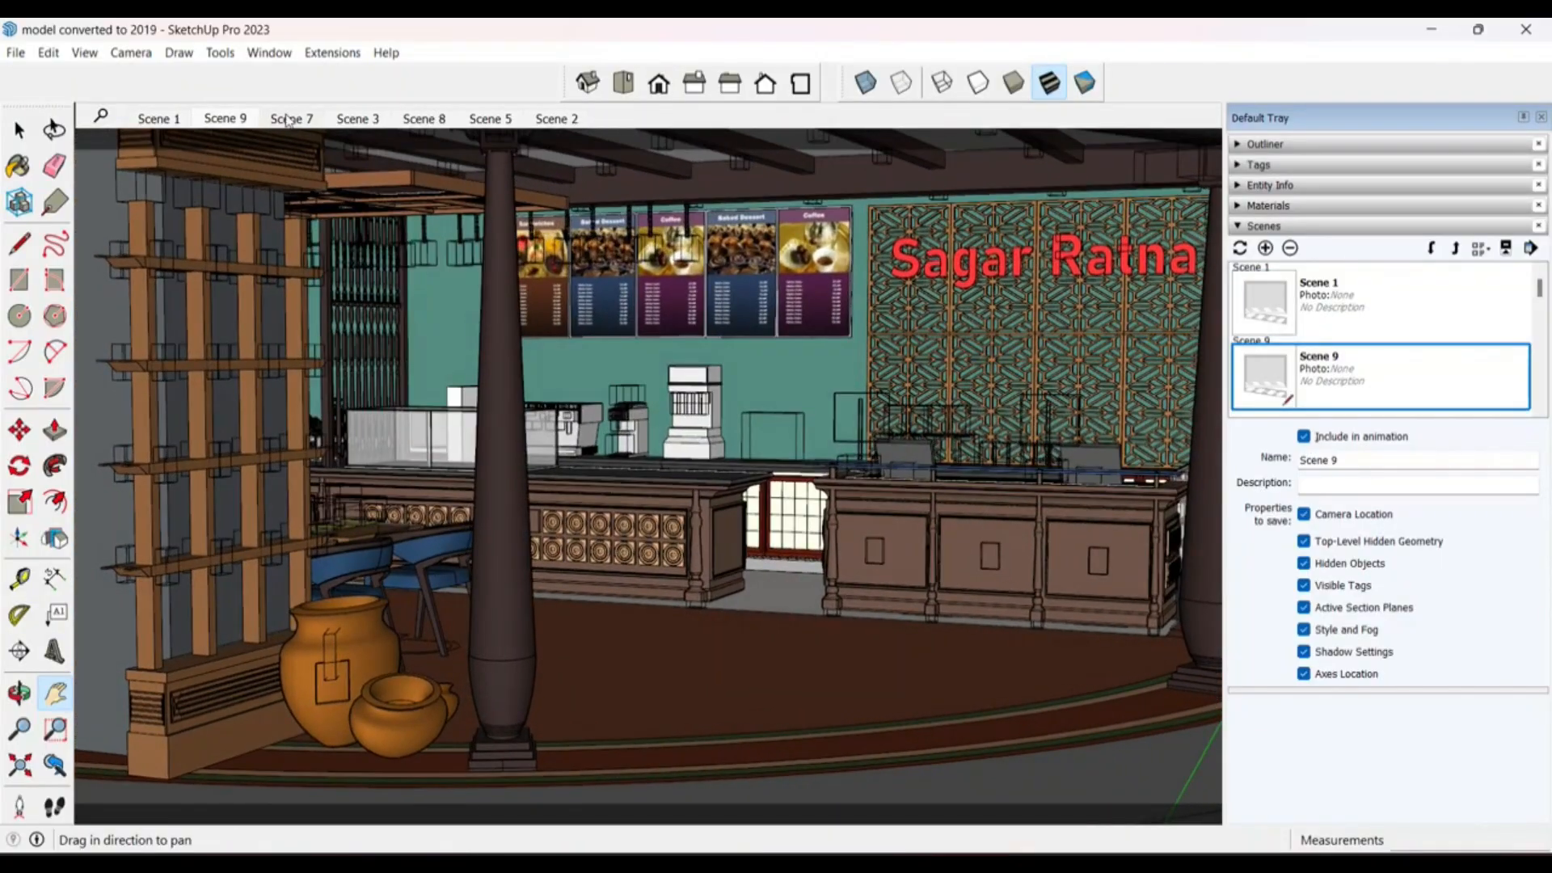
click(290, 120)
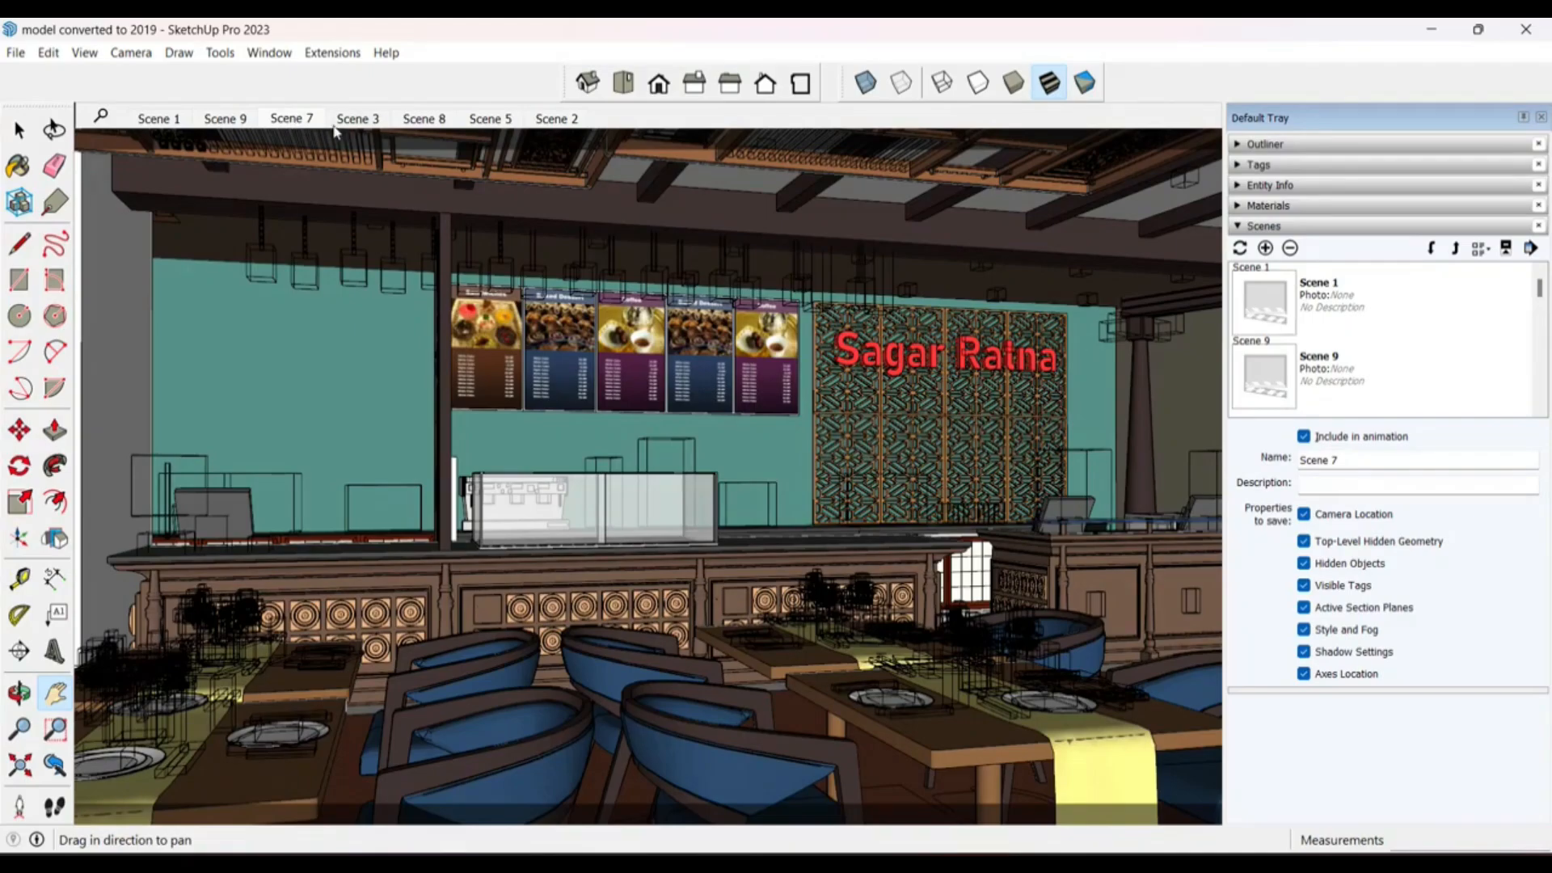
click(348, 122)
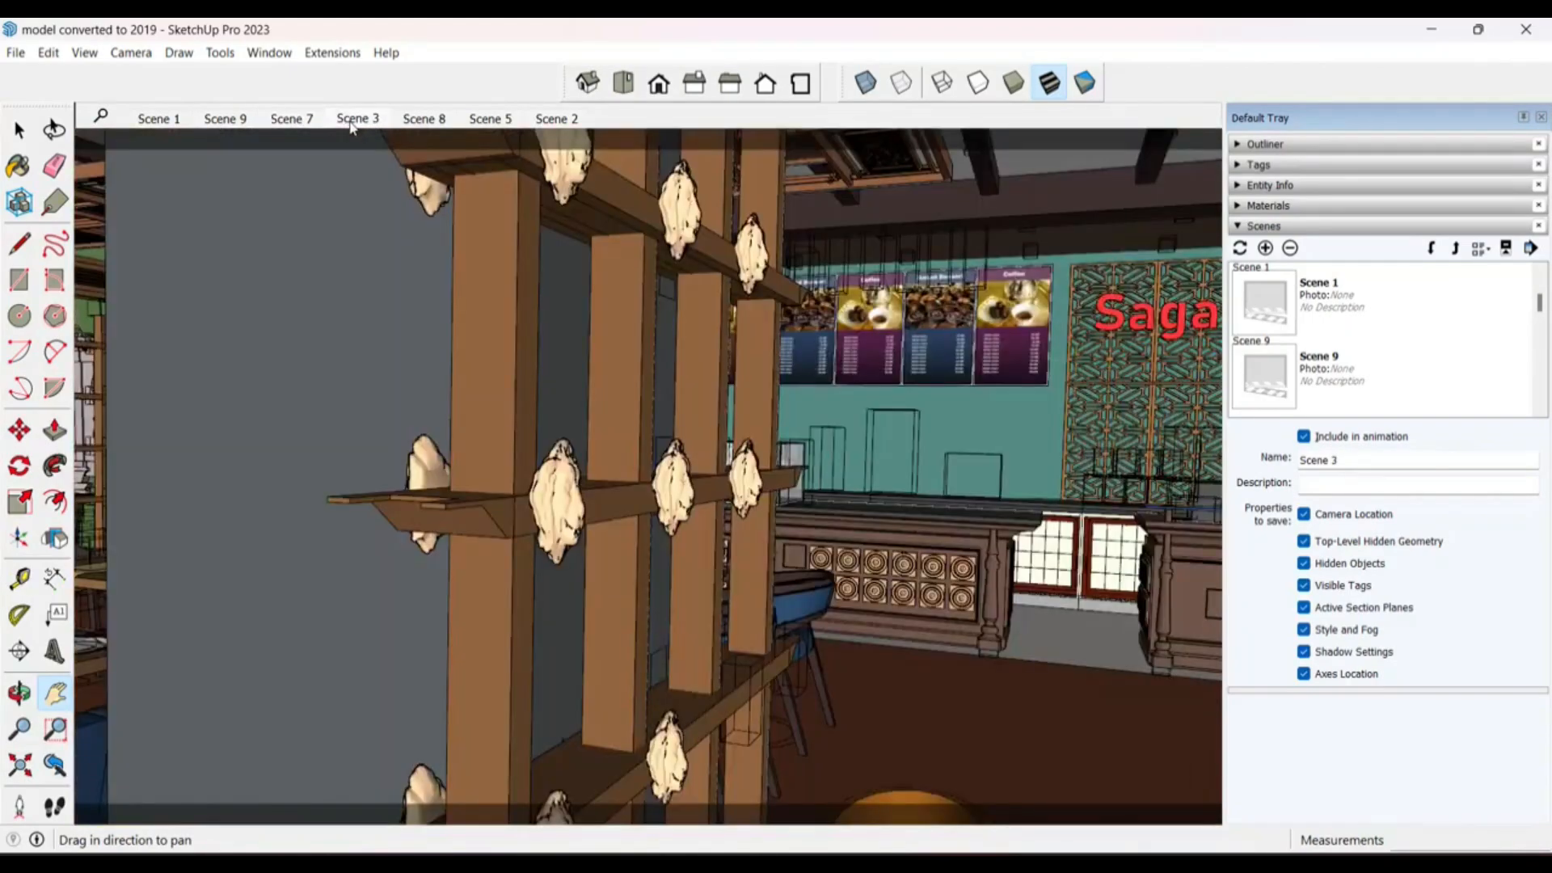
click(419, 121)
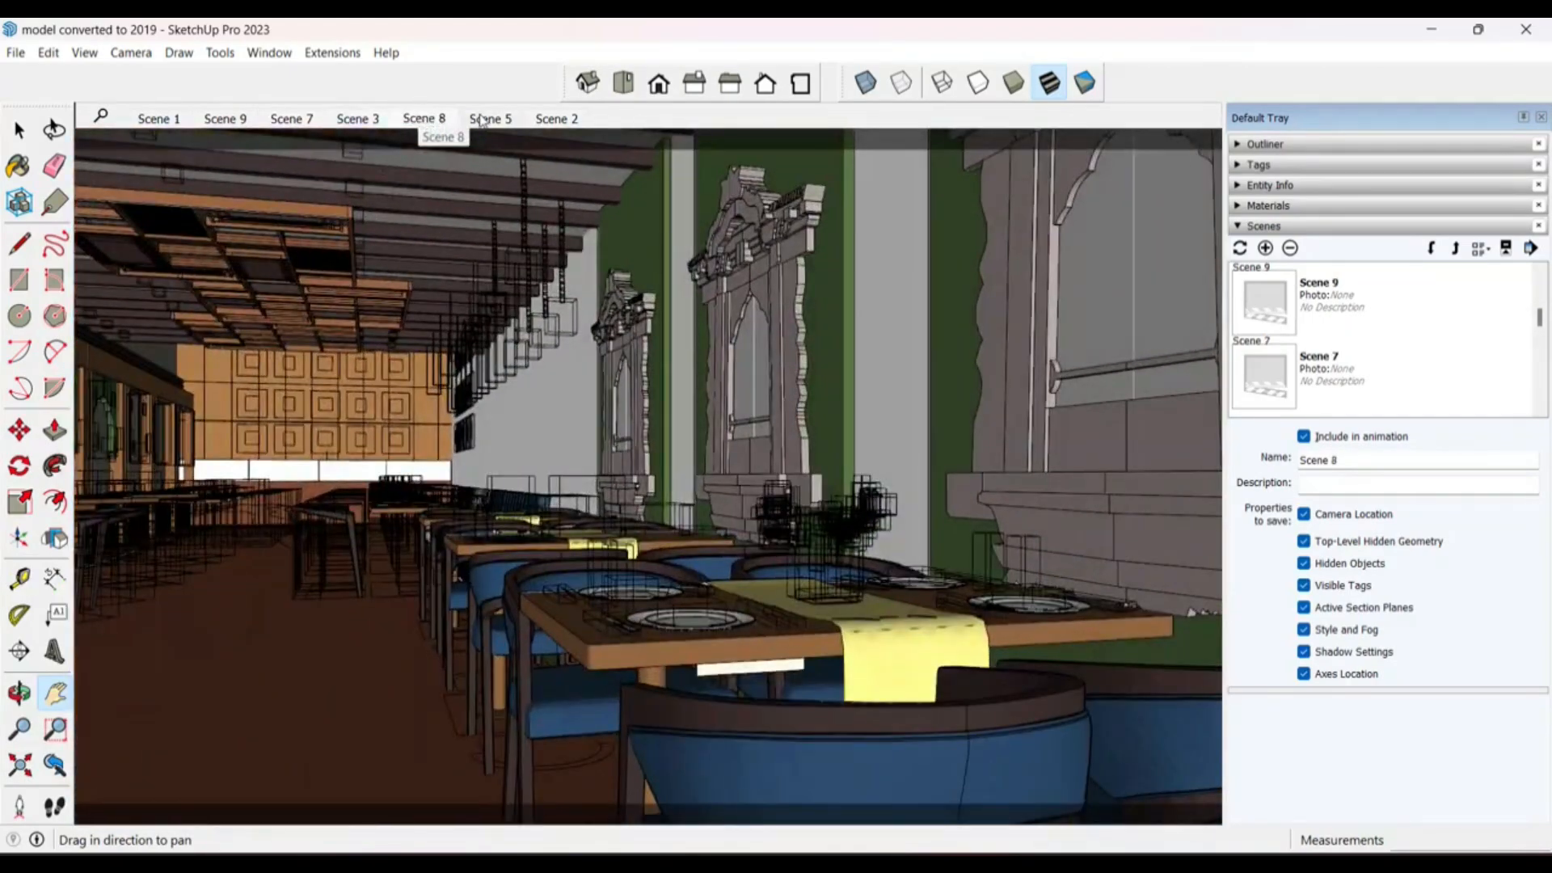
click(482, 120)
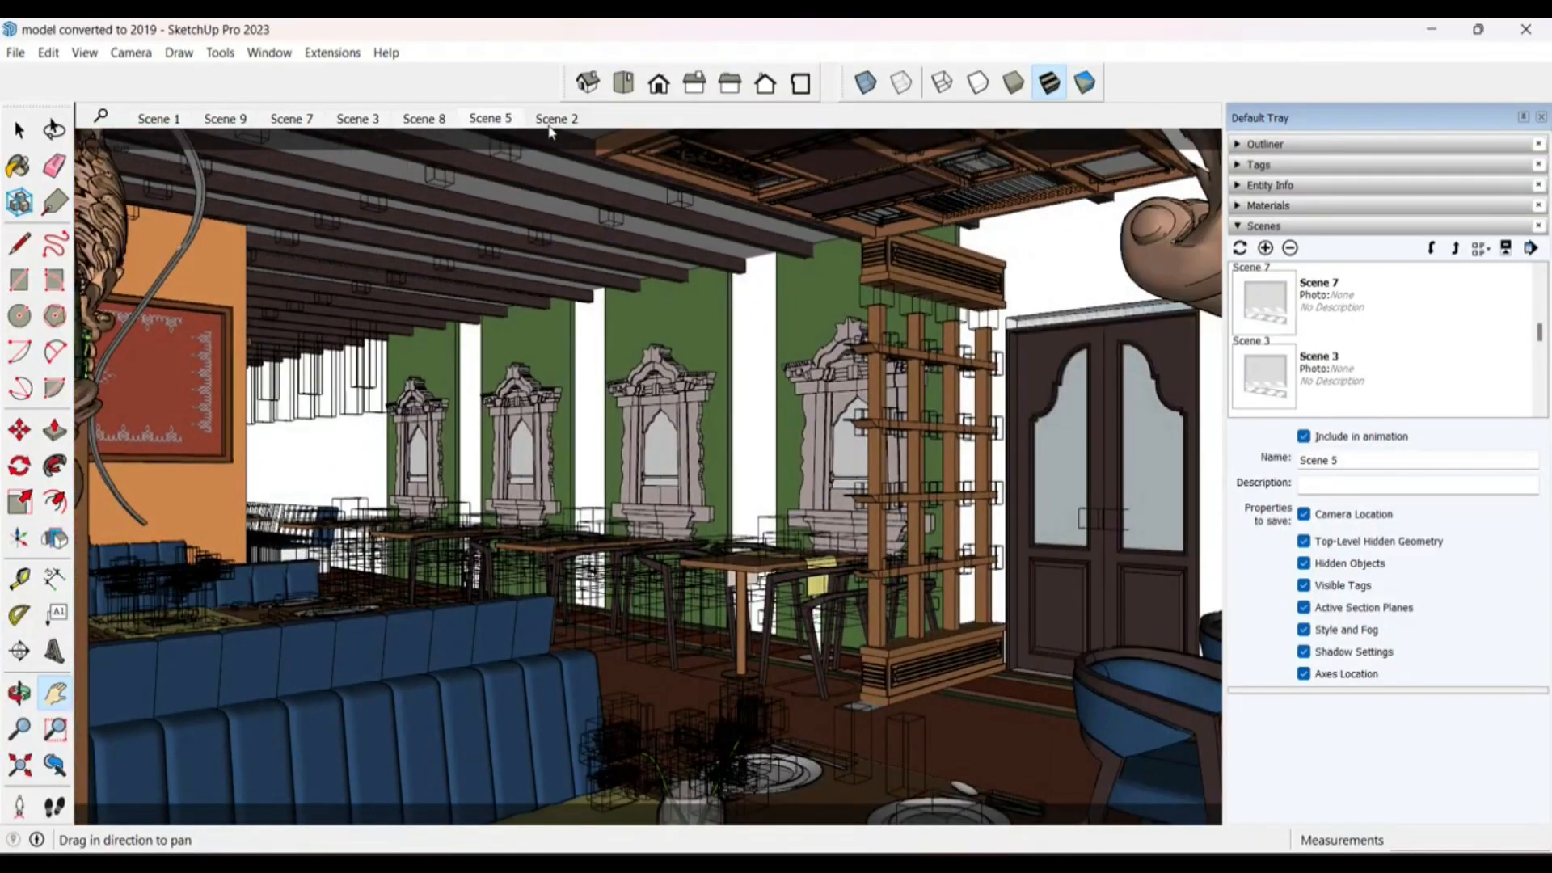
click(548, 127)
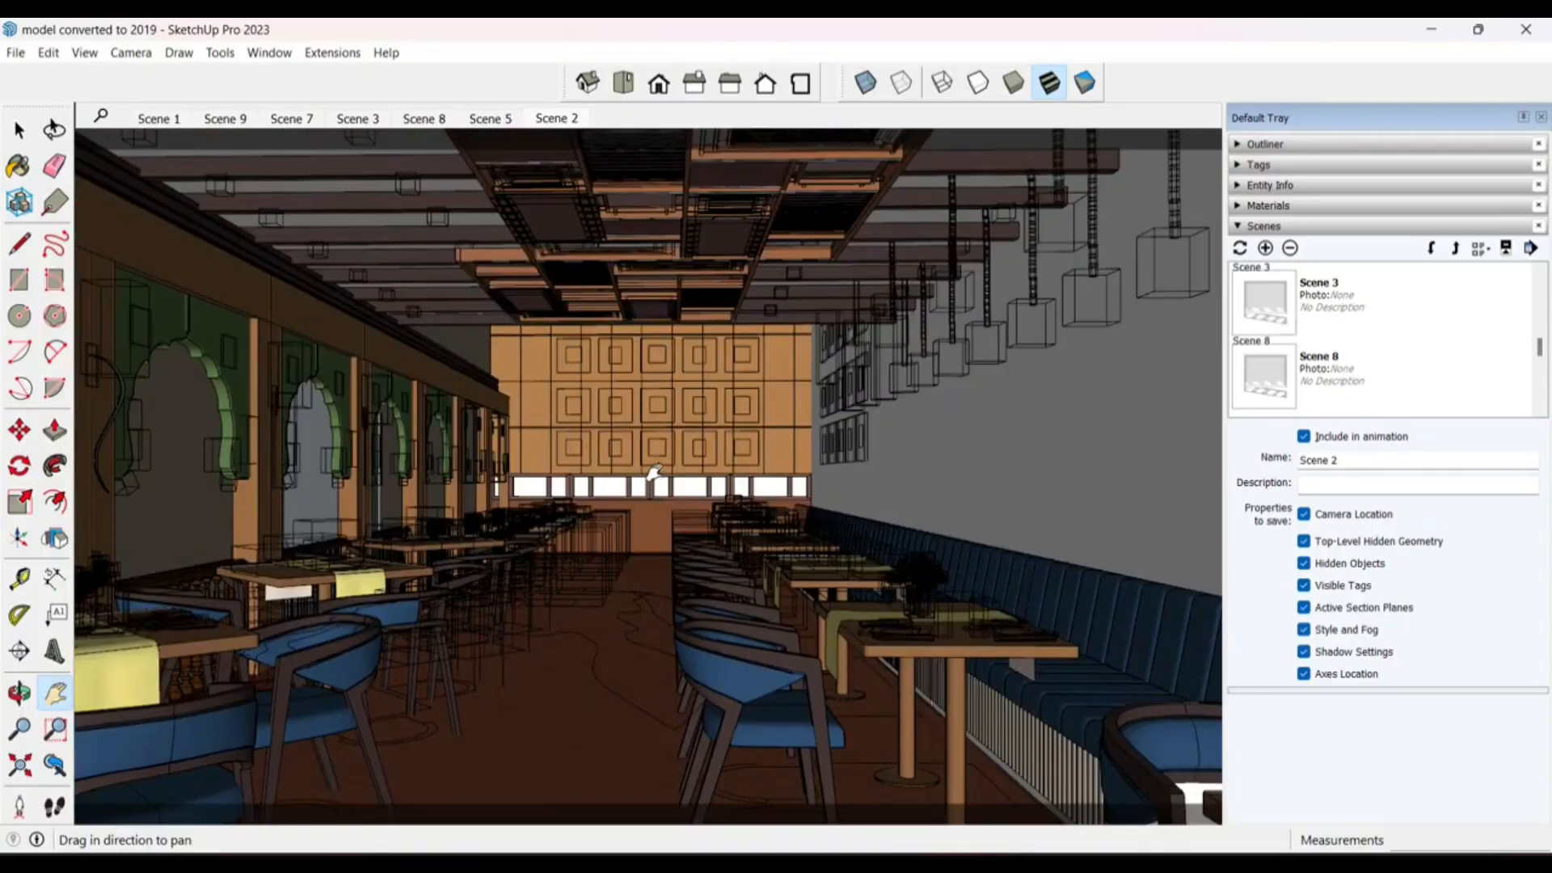
Step: Walk through the café with the Walk tool, from the dining aisle past the carved windows to the glass display counter
scroll(653, 473, up, 5)
click(55, 806)
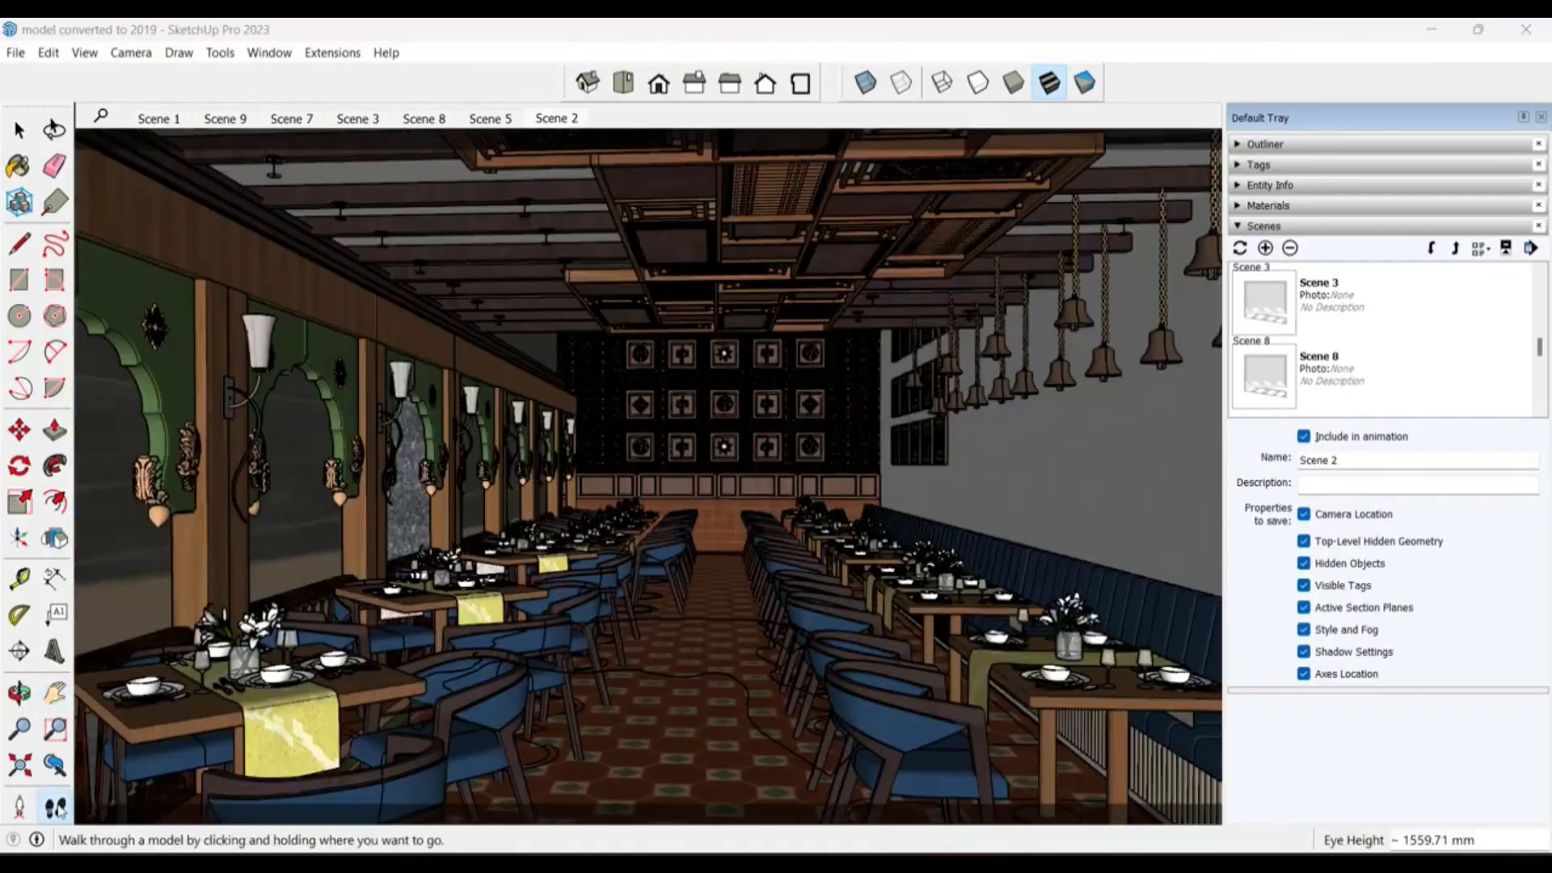
drag(280, 672, 478, 570)
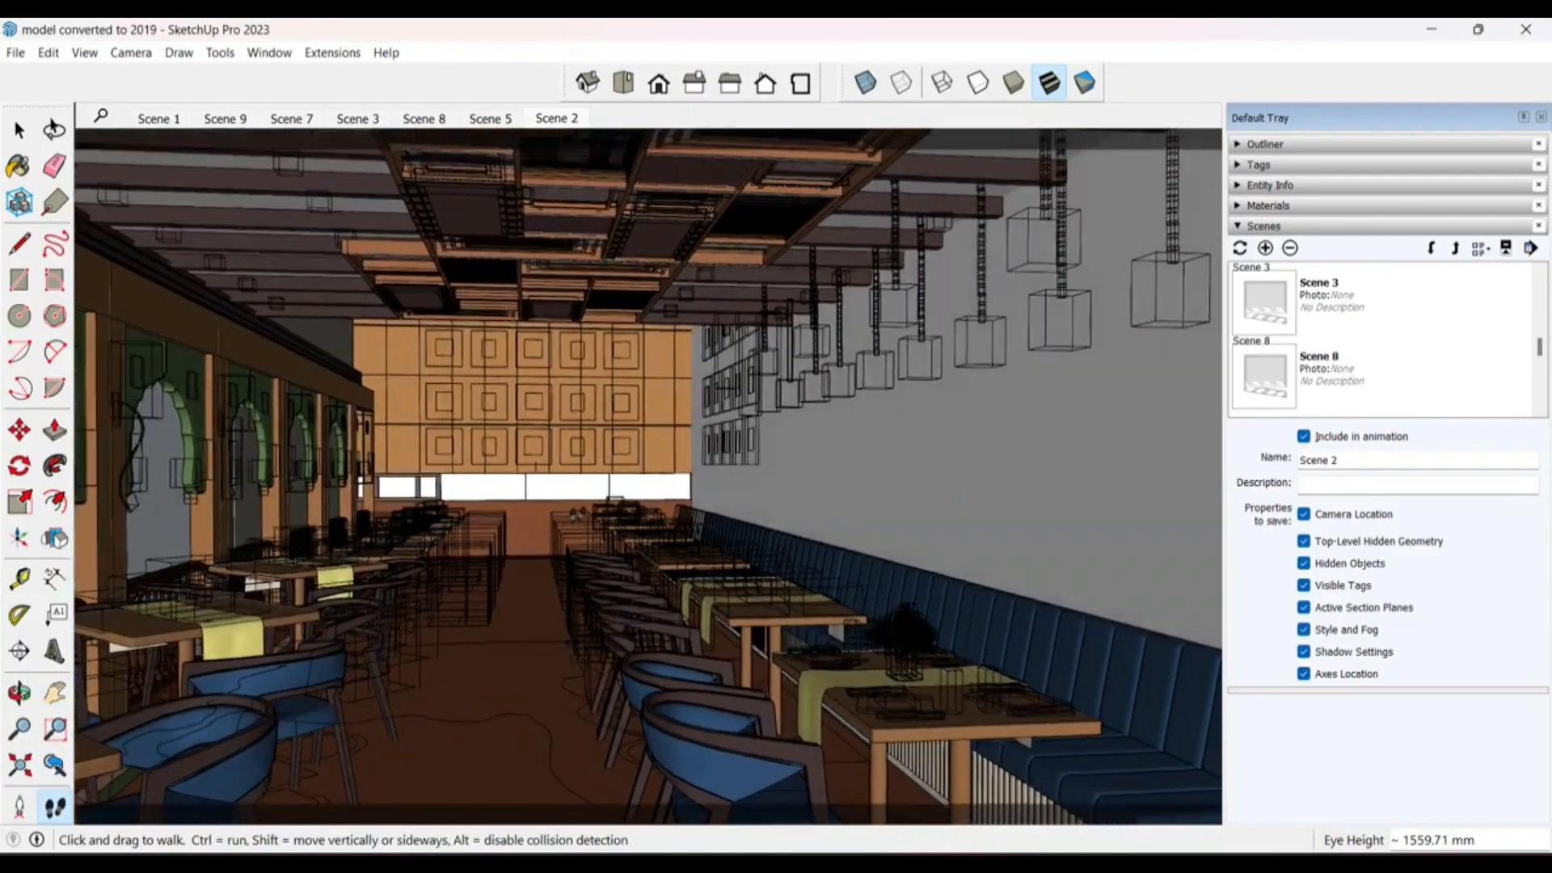
drag(576, 512, 573, 469)
drag(404, 494, 517, 594)
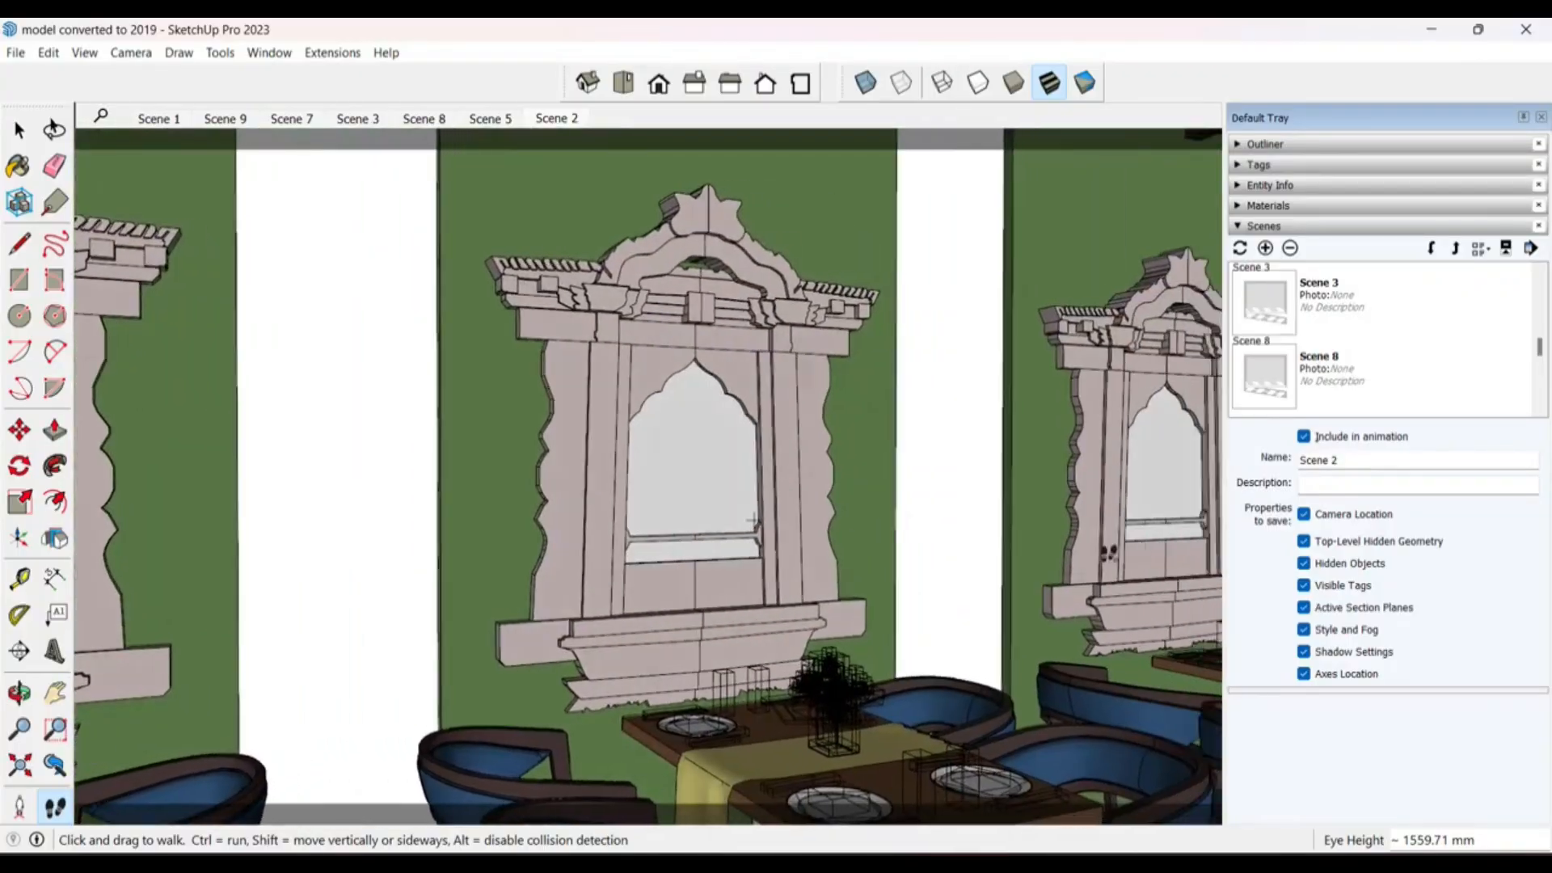
drag(1109, 553, 1332, 581)
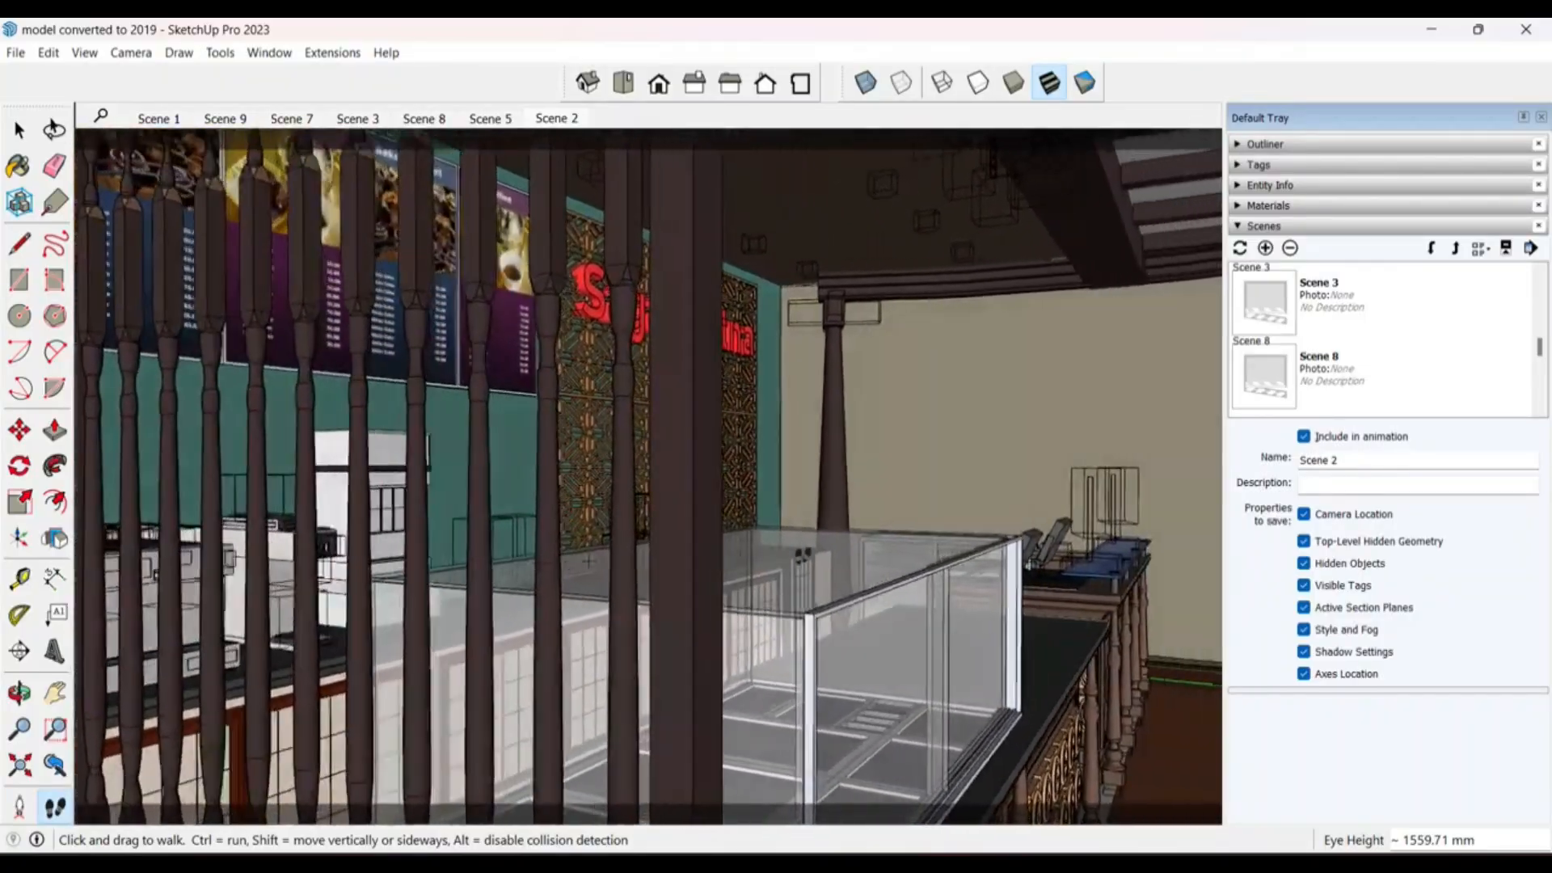
drag(803, 554, 982, 558)
drag(762, 550, 1047, 572)
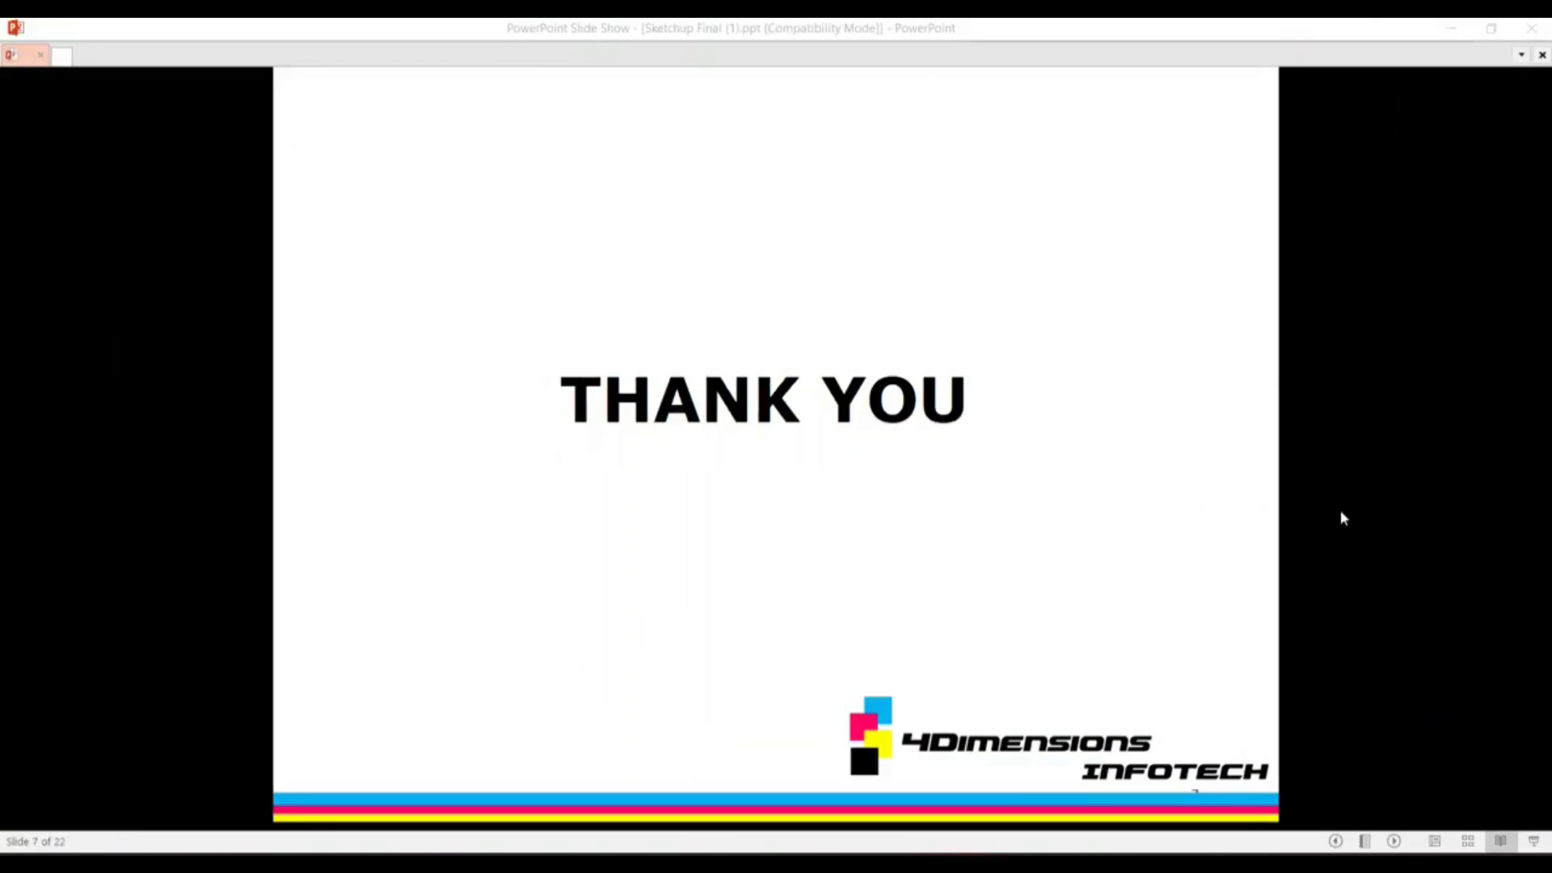